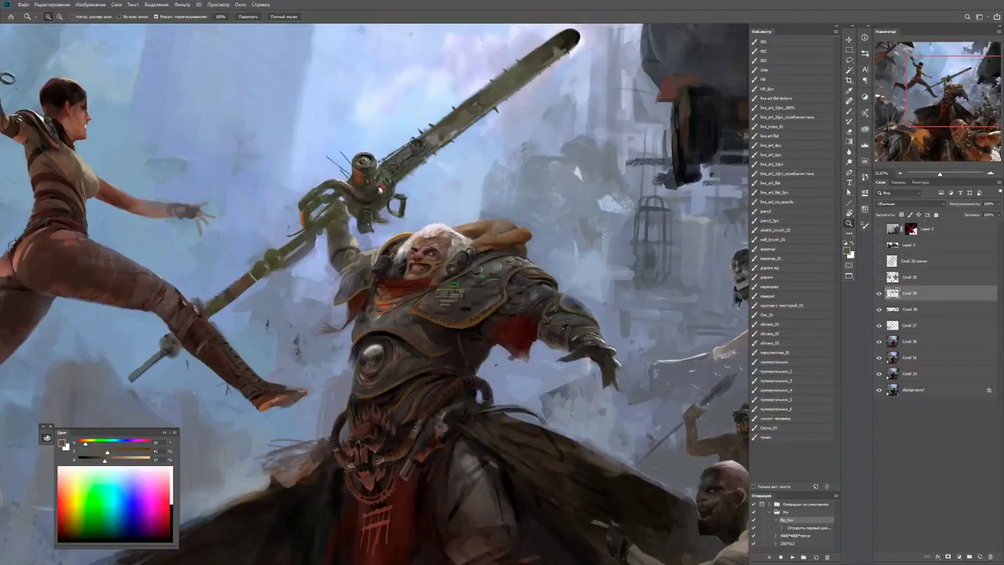
Compare the armoured warrior's face with the current layer's paint hidden and shown.
key(ctrl+comma)
key(ctrl+comma)
mouse_move(410, 260)
mouse_down()
mouse_move(439, 259)
mouse_move(443, 235)
mouse_move(459, 236)
mouse_up()
key(ctrl+comma)
key(ctrl+comma)
key(e)
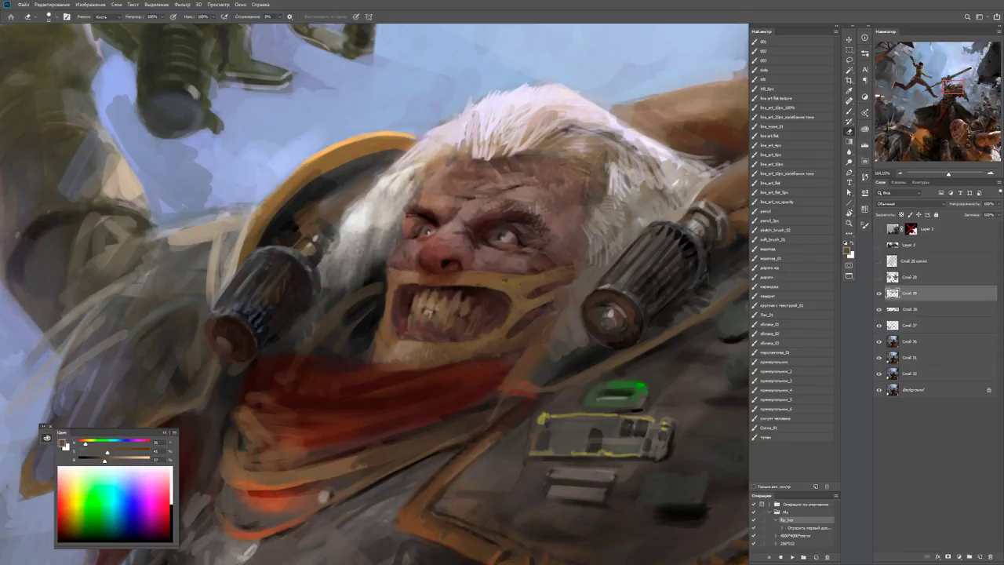
key(ctrl+comma)
Refine the upper teeth and the mask's edge around the warrior's mouth with sampled colours and a fine 2 px brush.
key(b)
alt+click(463, 287)
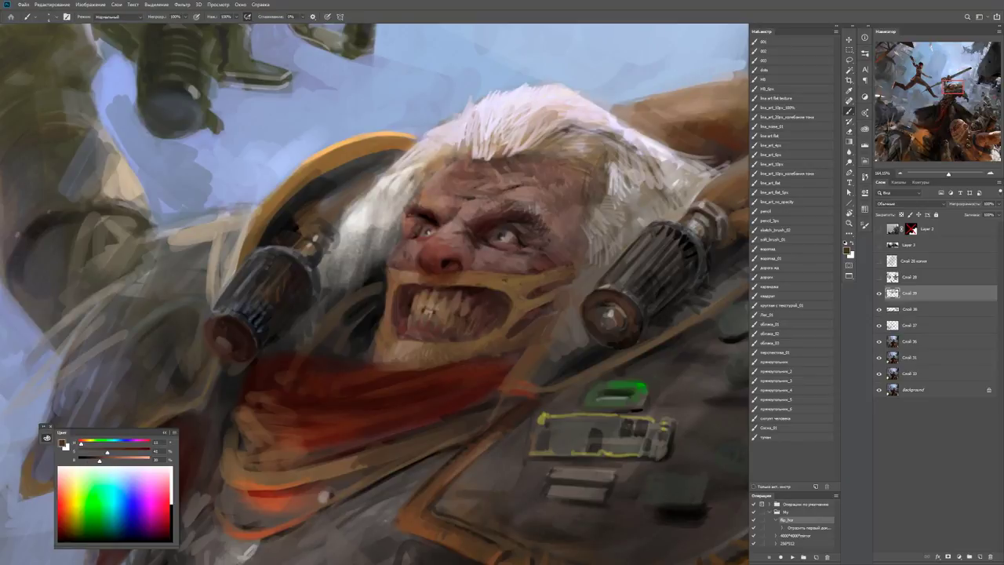
alt+right_click(442, 284)
alt+shift+right_click(442, 284)
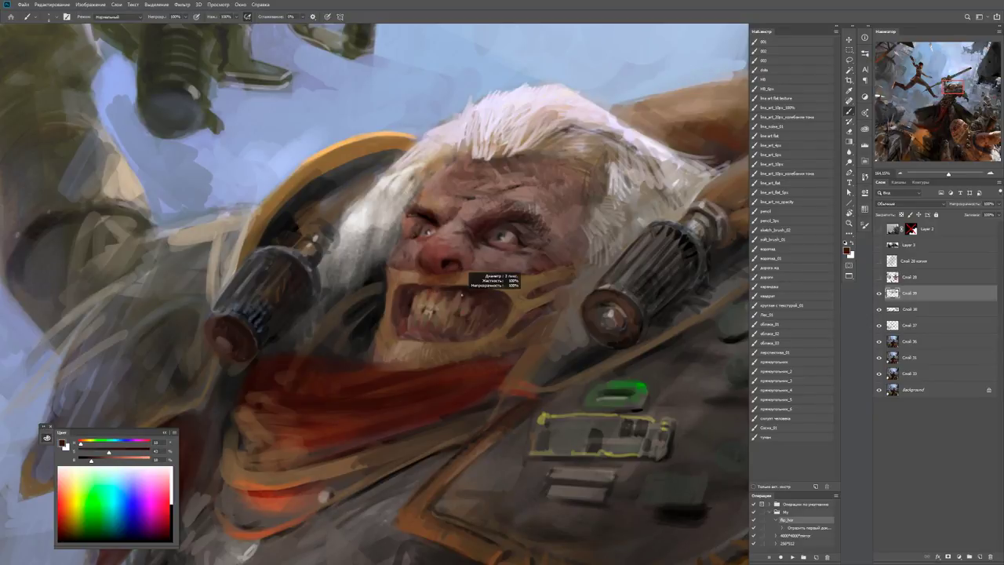
alt+click(476, 276)
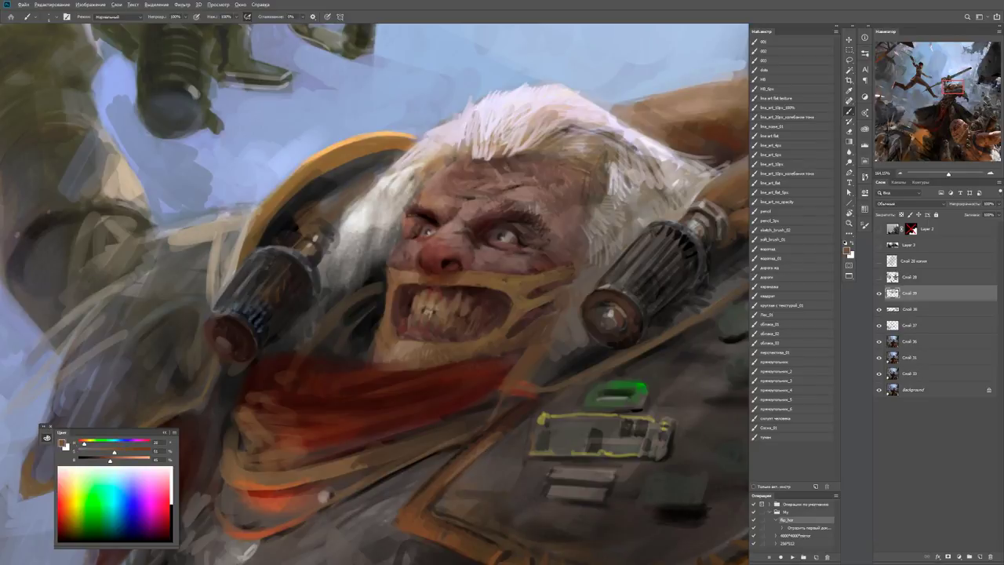
Paint the warrior's lips and front mouth corner with sampled reds and dark browns.
alt+click(414, 328)
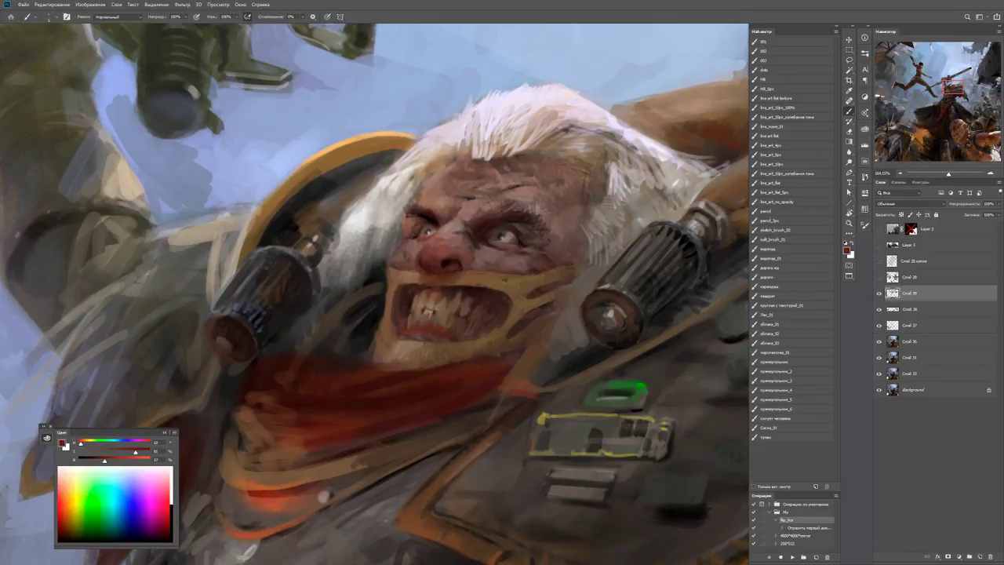
alt+click(413, 292)
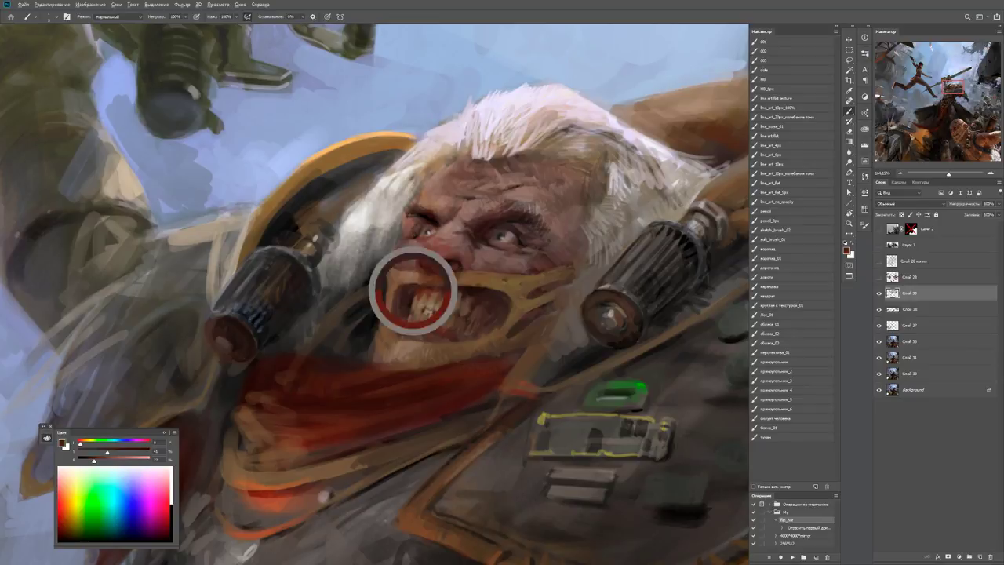
alt+click(396, 300)
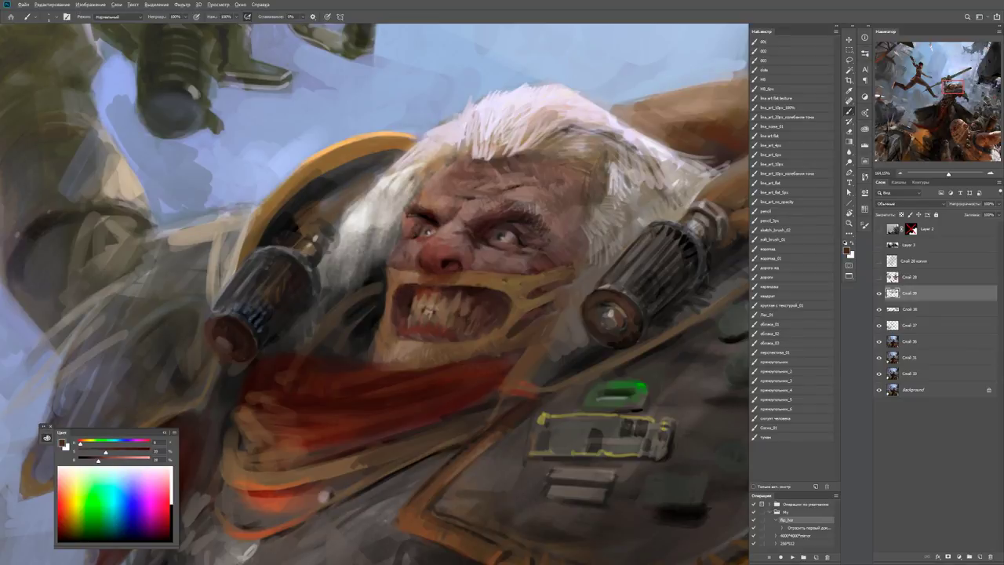
Define the front edge of the warrior's mask and chin with sampled dark tones.
alt+click(403, 327)
alt+click(396, 343)
alt+click(378, 337)
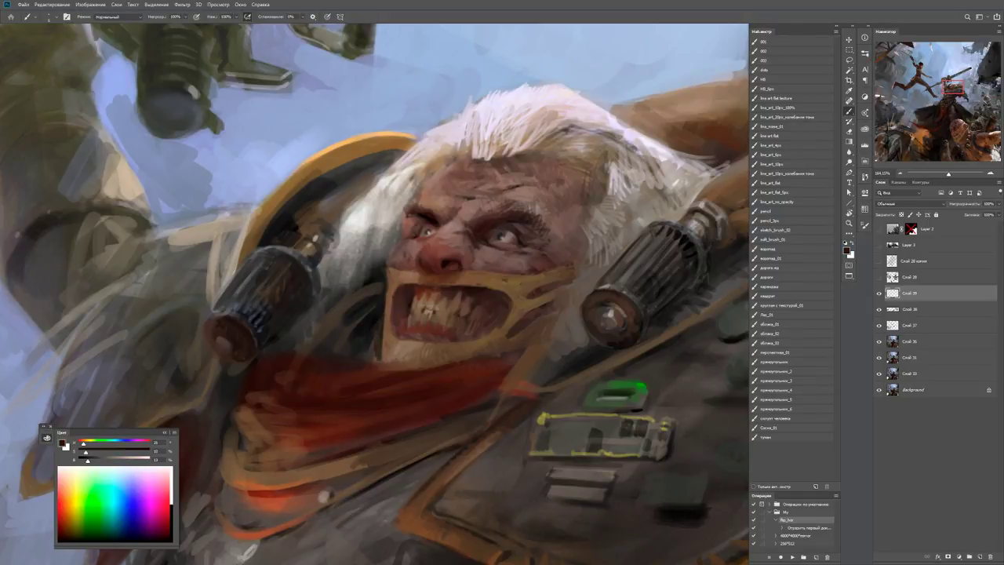
alt+click(384, 323)
mouse_move(383, 306)
mouse_down()
mouse_move(380, 360)
mouse_move(393, 362)
mouse_up()
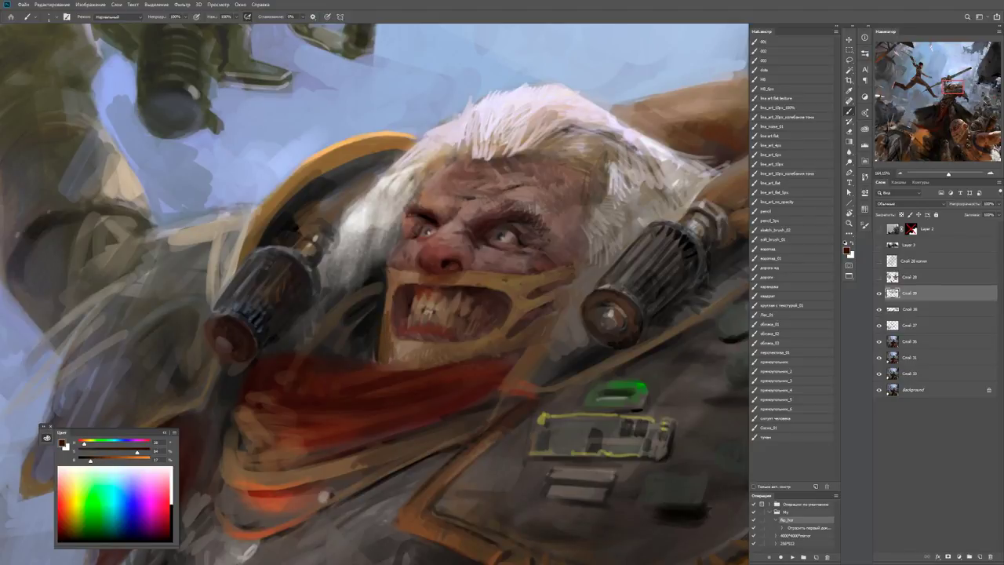
Erase excess paint along the front edge of the warrior's mouth and mask.
key(z)
key(ctrl+minus)
key(ctrl+minus)
key(ctrl+minus)
drag(423, 328, 471, 328)
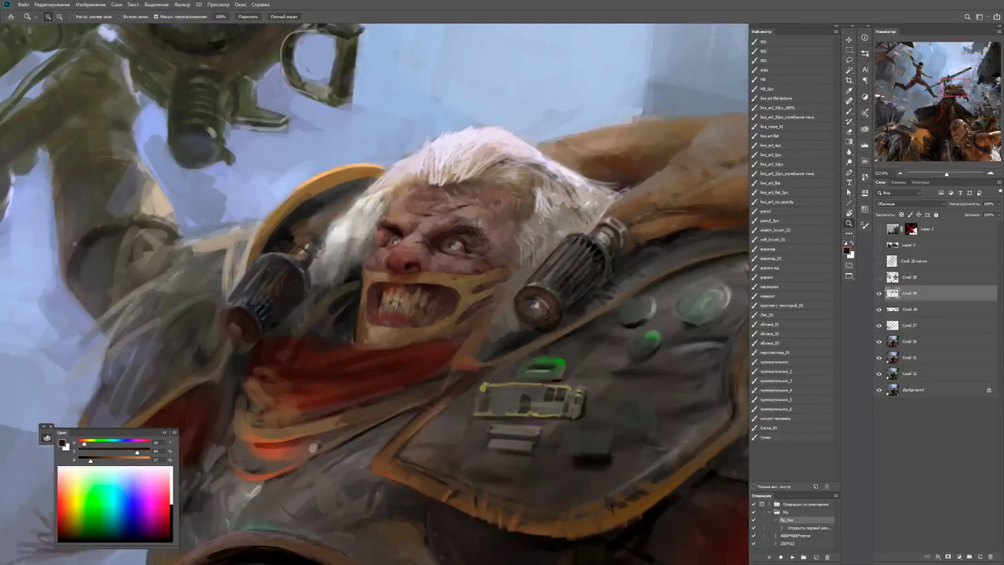
key(b)
key(e)
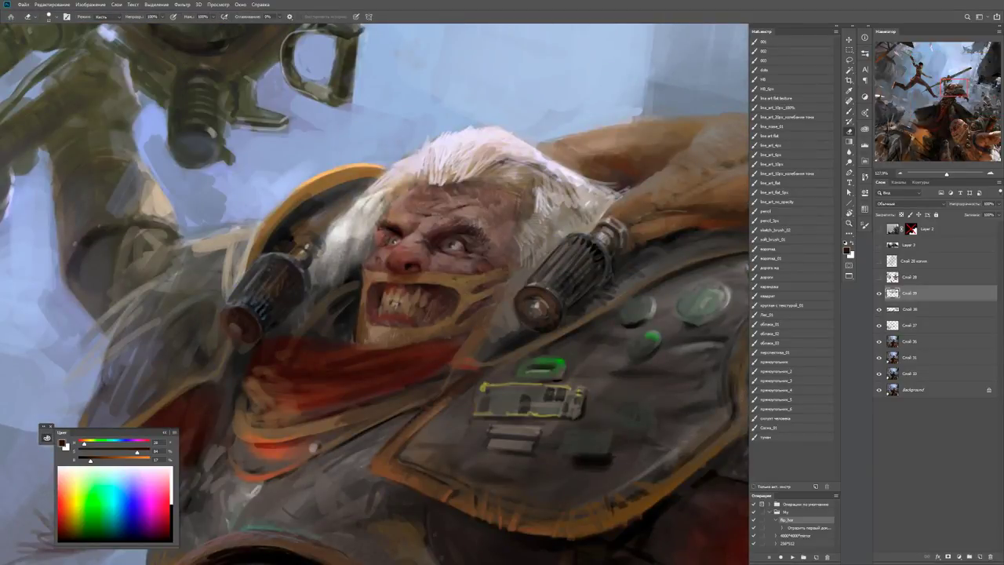
drag(375, 294, 381, 310)
Paint loose strands into the white hair between the warrior's face and the front armour cylinder, using sampled hair tones.
key(b)
alt+click(379, 272)
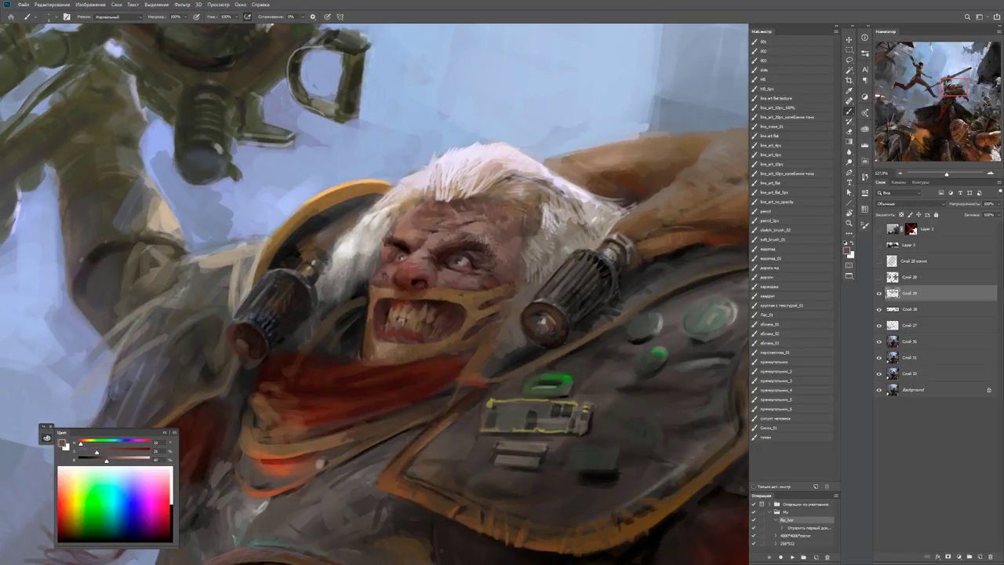
alt+click(349, 251)
alt+click(388, 220)
drag(380, 219, 337, 258)
mouse_move(317, 307)
mouse_down()
mouse_move(354, 245)
mouse_move(375, 243)
mouse_up()
alt+click(347, 275)
Darken the warrior's eyebrows with black and add sampled light skin tones to the brow and forehead.
key(d)
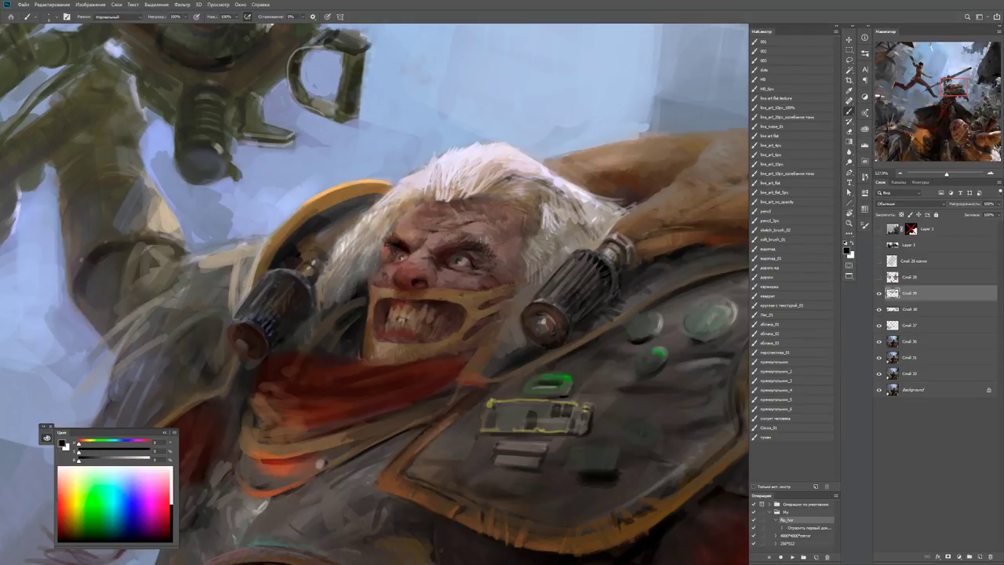
key(x)
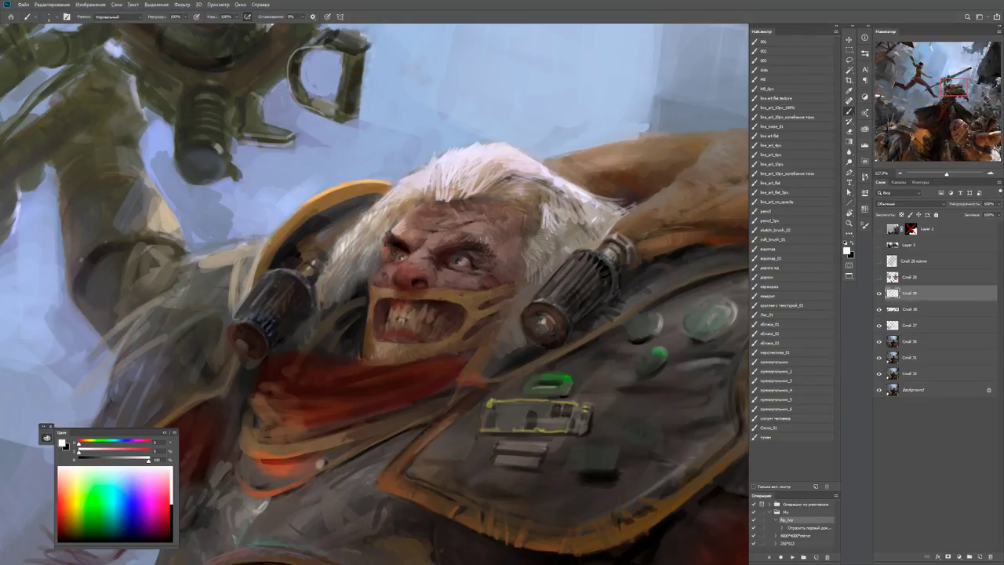
alt+click(409, 226)
click(403, 237)
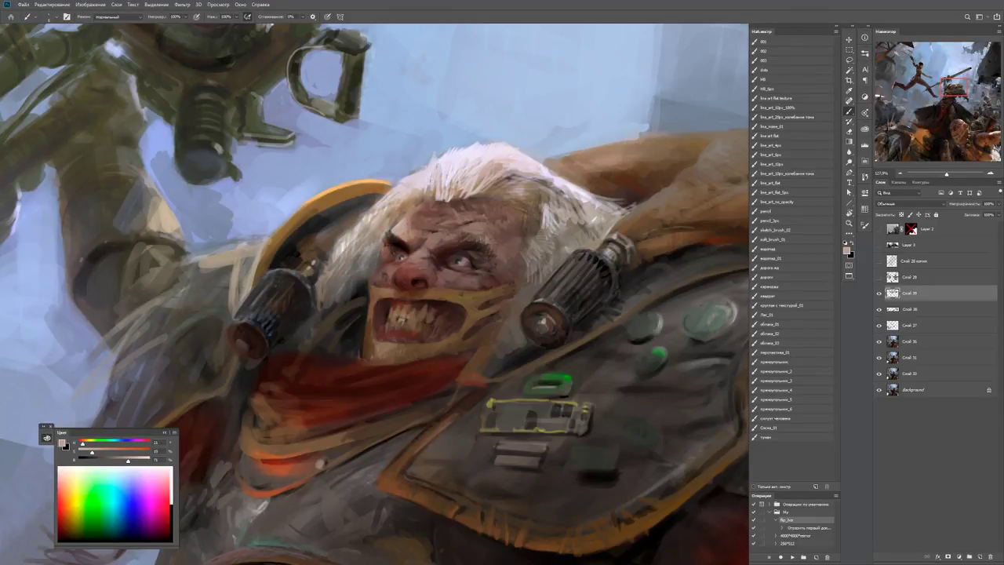
mouse_move(414, 204)
mouse_down()
mouse_move(422, 224)
mouse_move(428, 202)
mouse_up()
alt+click(420, 232)
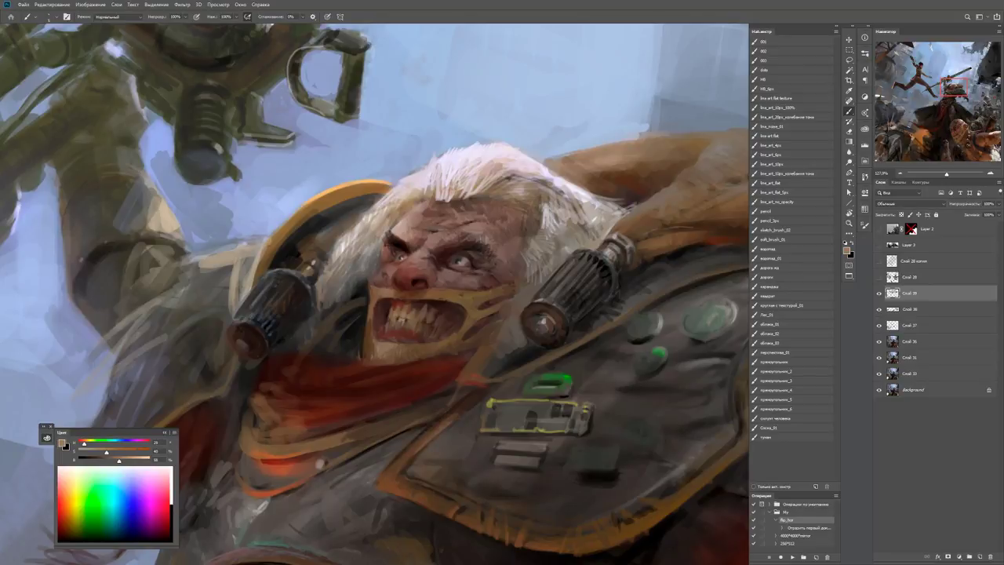
Add sampled light strands to the hair at the front of the warrior's forehead.
alt+click(369, 345)
mouse_move(405, 212)
mouse_down()
mouse_move(390, 228)
mouse_move(375, 217)
mouse_move(430, 183)
mouse_move(369, 174)
mouse_up()
alt+click(407, 196)
Refine the warrior's forehead and hairline with sampled skin and hair tones.
key(z)
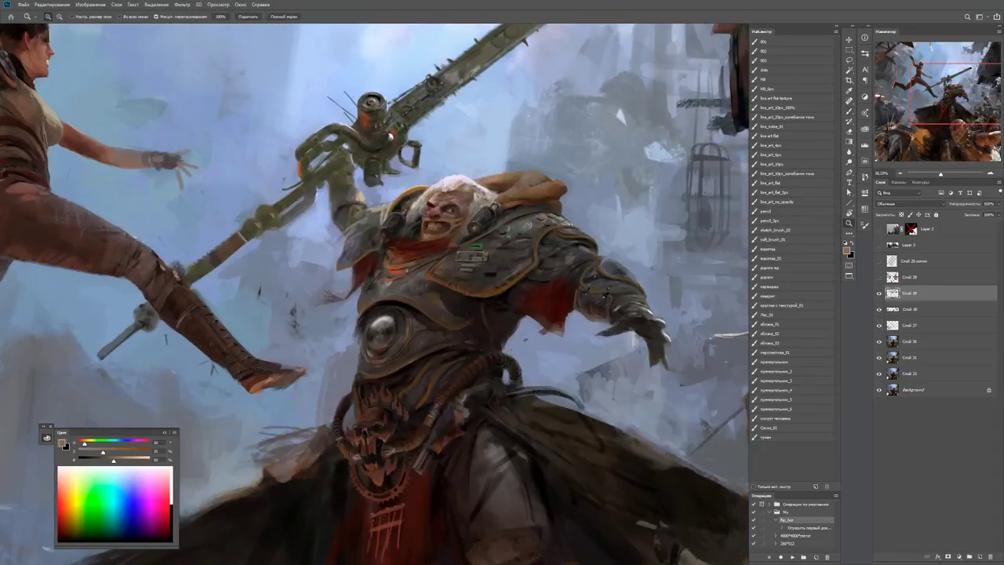
drag(445, 192, 522, 192)
key(b)
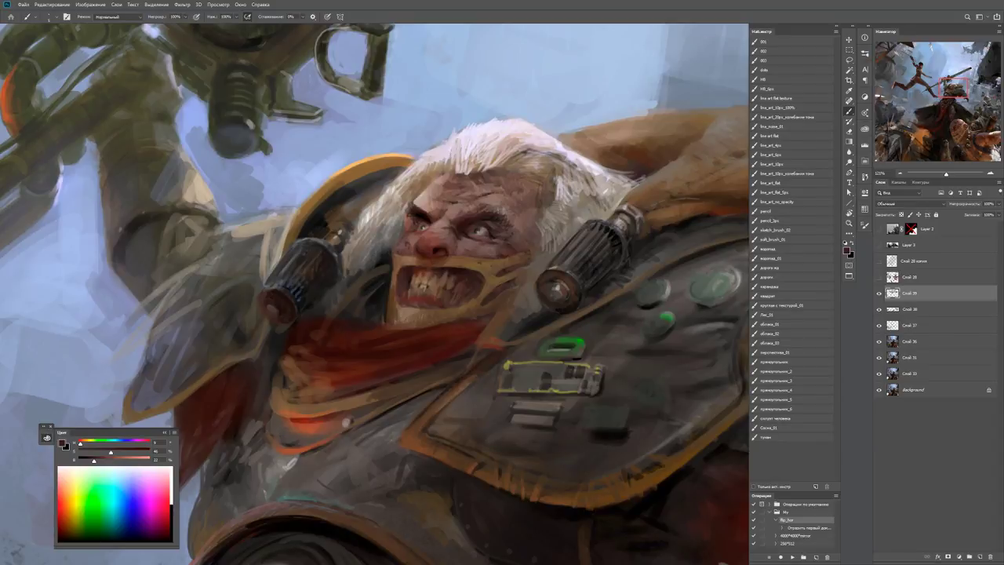
scroll(458, 189, up, 2)
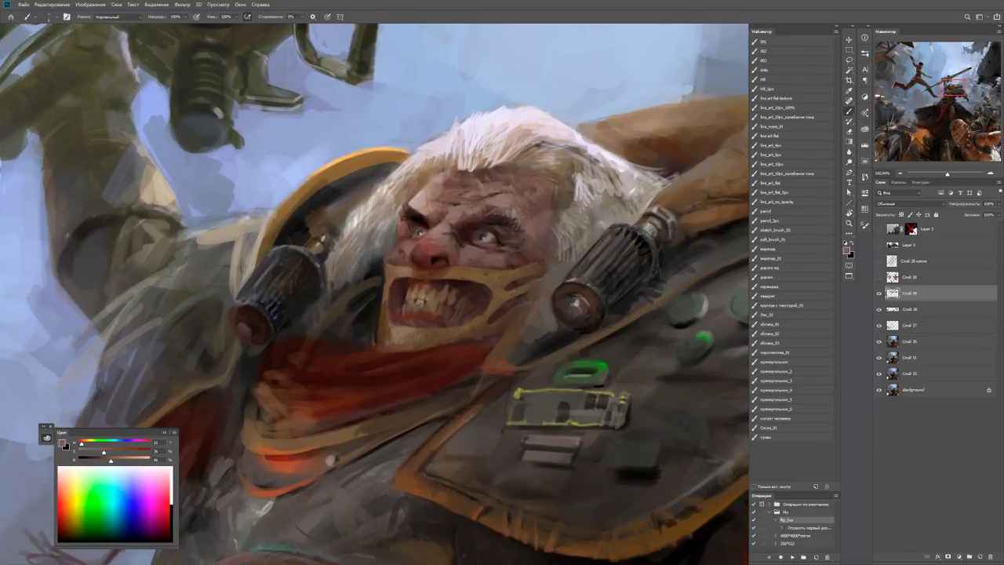
mouse_move(435, 178)
mouse_down()
mouse_move(430, 202)
mouse_move(421, 194)
mouse_up()
alt+click(480, 179)
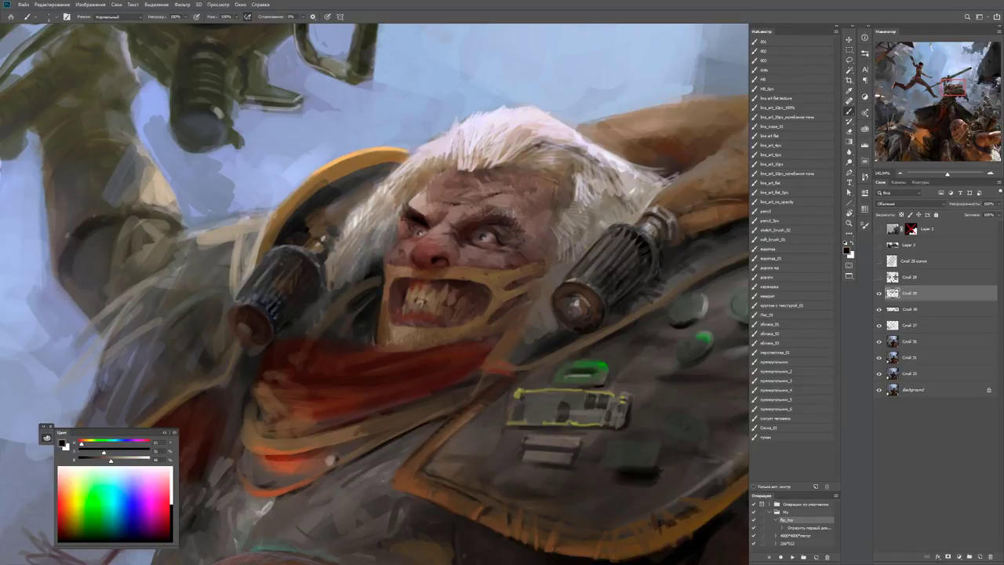
mouse_move(490, 174)
mouse_down()
mouse_move(478, 185)
mouse_move(470, 180)
mouse_move(490, 168)
mouse_move(457, 169)
mouse_up()
alt+click(494, 166)
Define the hairline shadow above the warrior's forehead and temple with sampled brown and black.
key(z)
drag(515, 157, 580, 158)
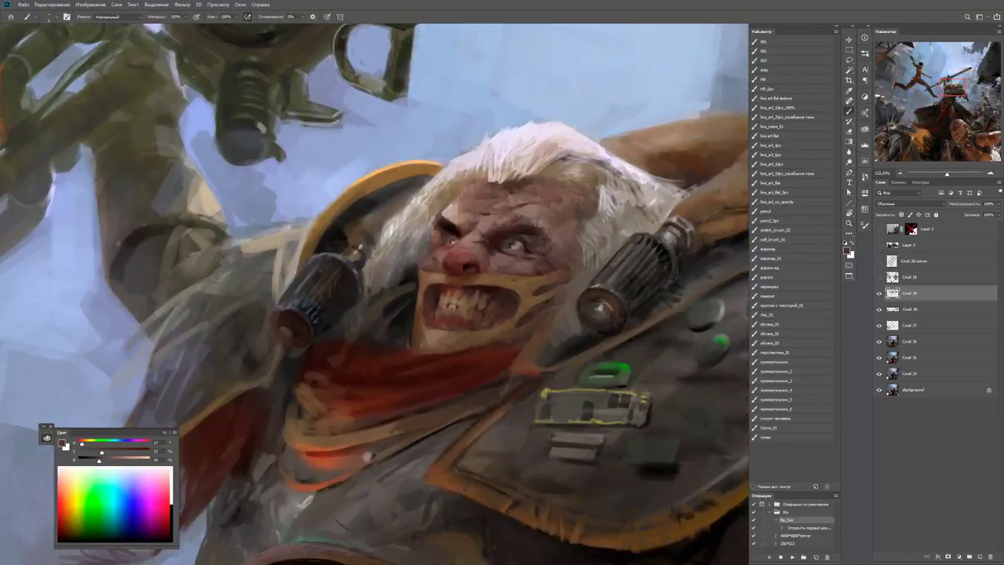
key(b)
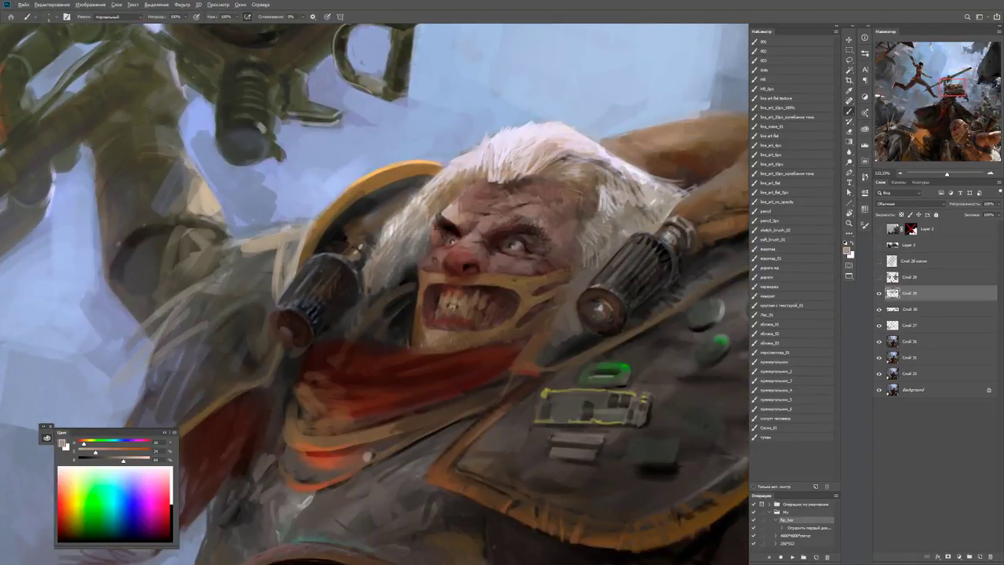
alt+click(505, 174)
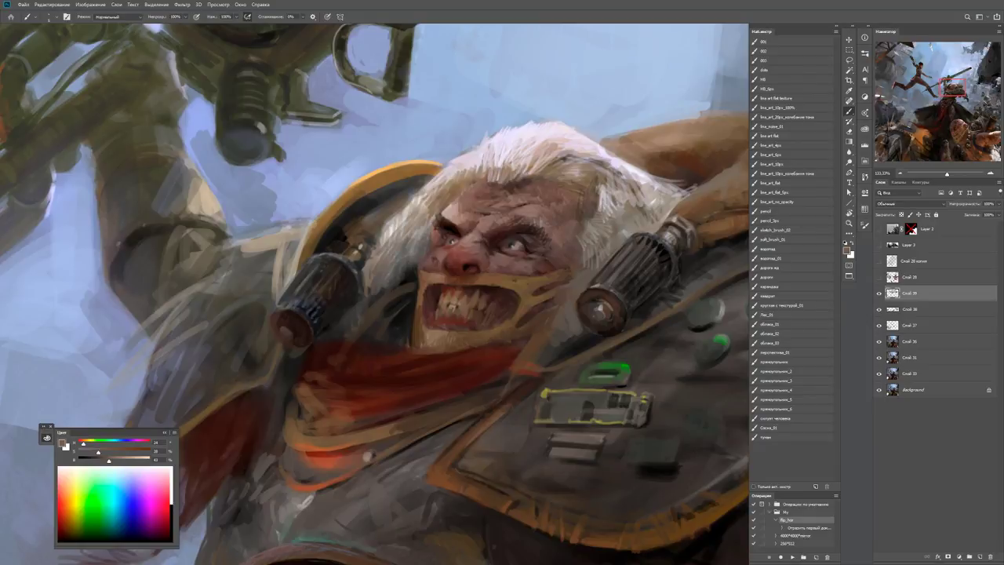
key(d)
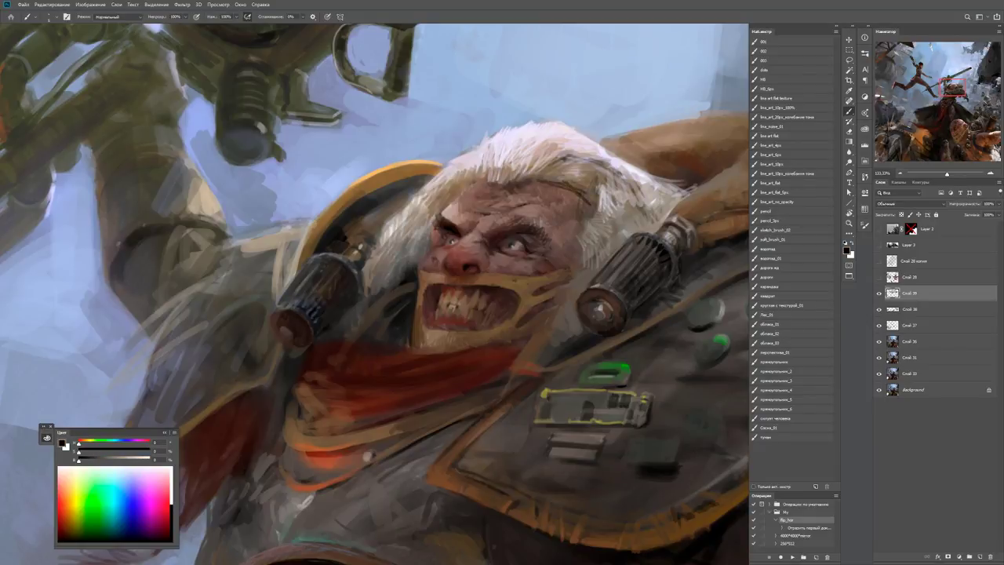
Save the painting and flip the image horizontally.
key(z)
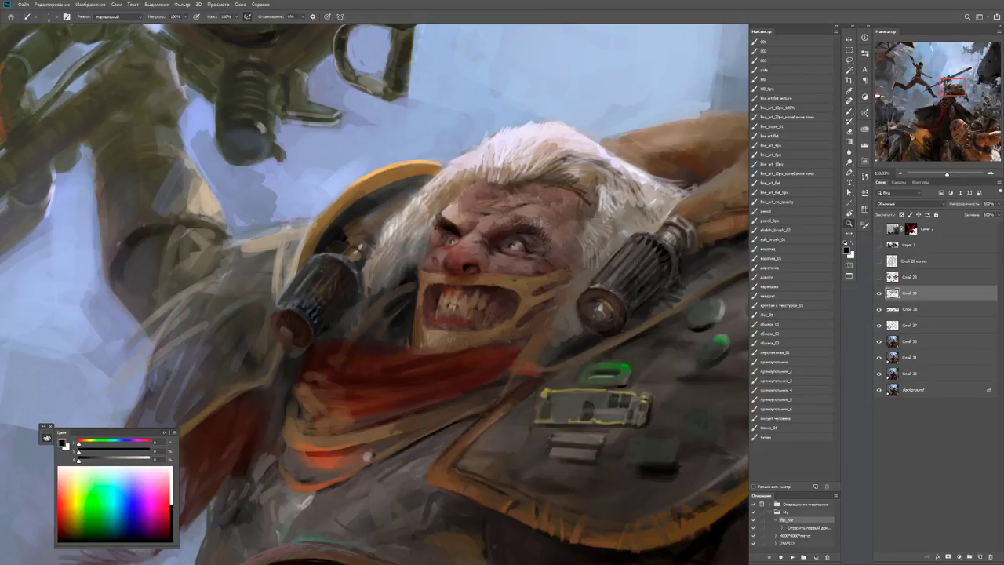
drag(596, 186, 541, 187)
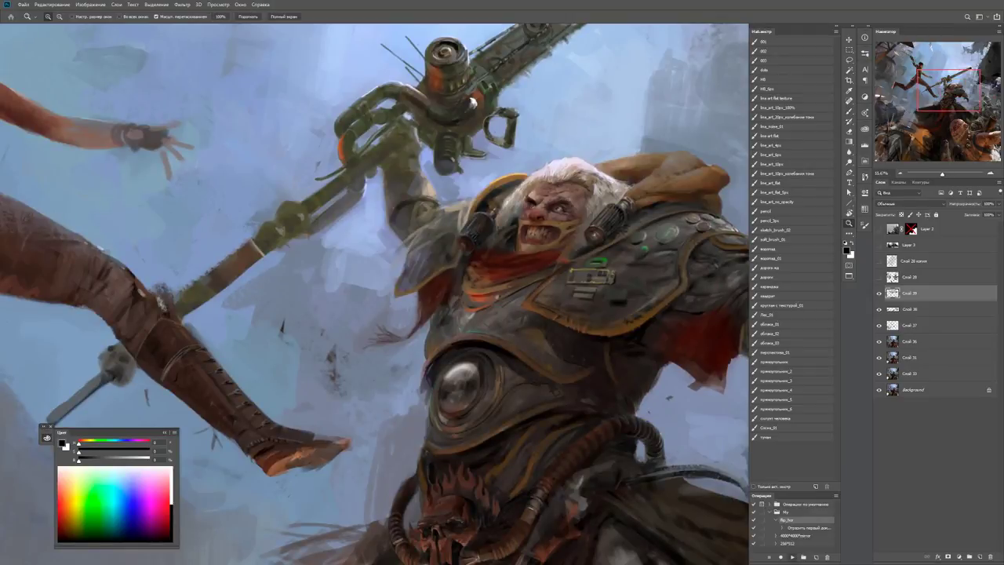
key(ctrl+s)
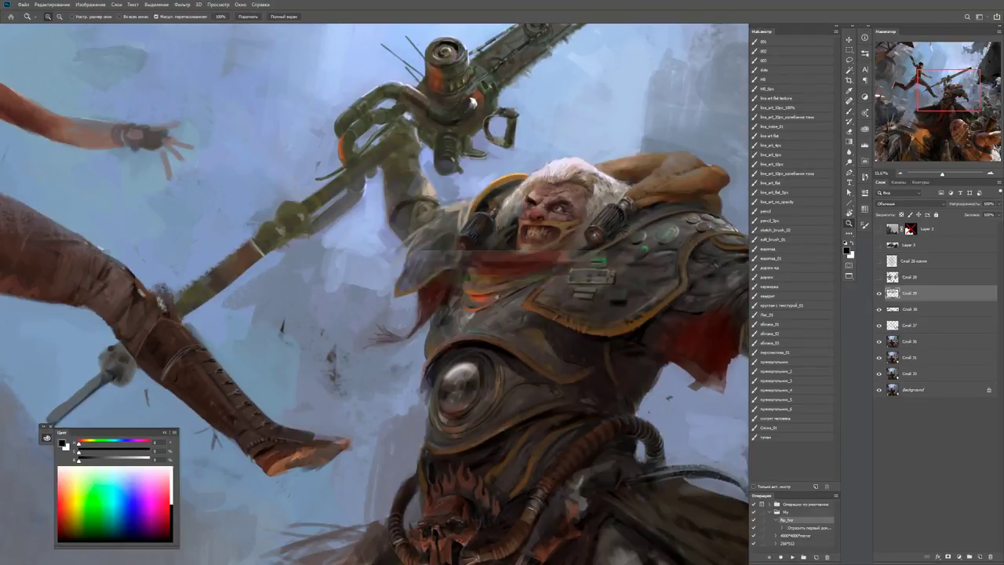
key(r)
drag(531, 294, 218, 294)
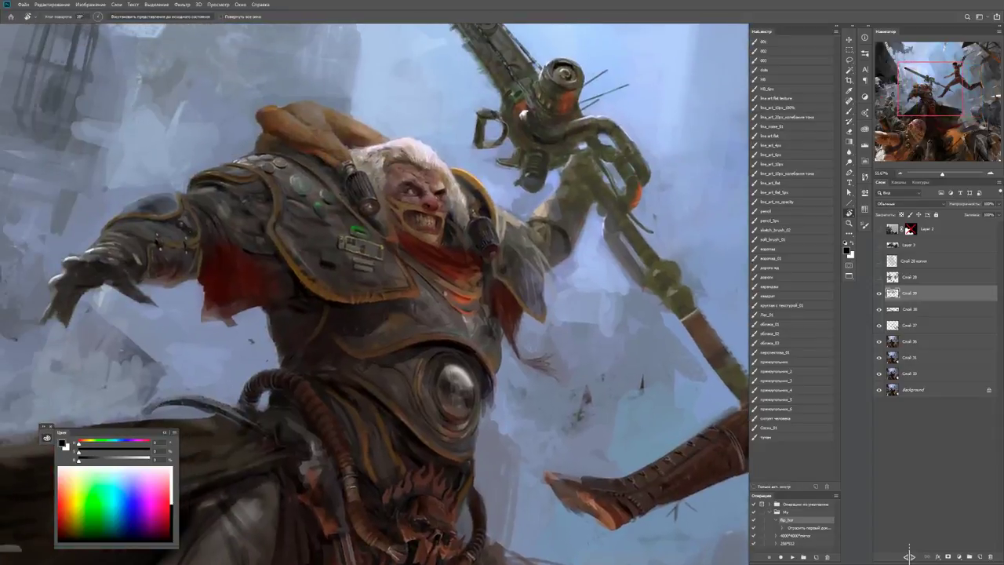
Paint the warrior's temple and the adjoining hair on the flipped image with dark and sampled tones.
key(z)
click(397, 153)
key(b)
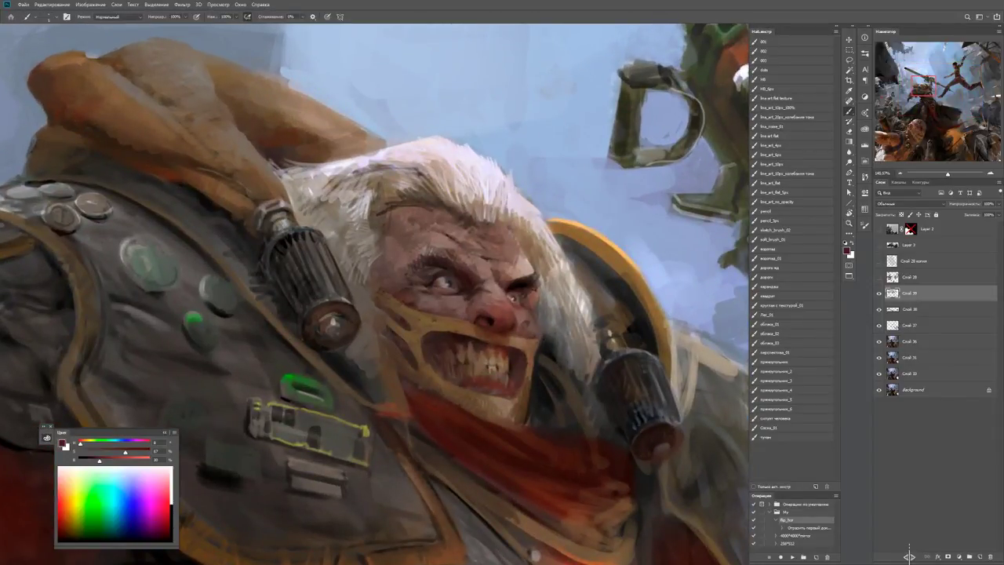
mouse_move(379, 262)
mouse_down()
mouse_move(375, 244)
mouse_move(389, 255)
mouse_move(383, 224)
mouse_move(448, 191)
mouse_move(404, 217)
mouse_move(412, 231)
mouse_move(372, 203)
mouse_move(298, 204)
mouse_up()
key(d)
alt+click(392, 202)
Deepen the reddish-brown shadow on the warrior's temple beneath the hairline.
key(z)
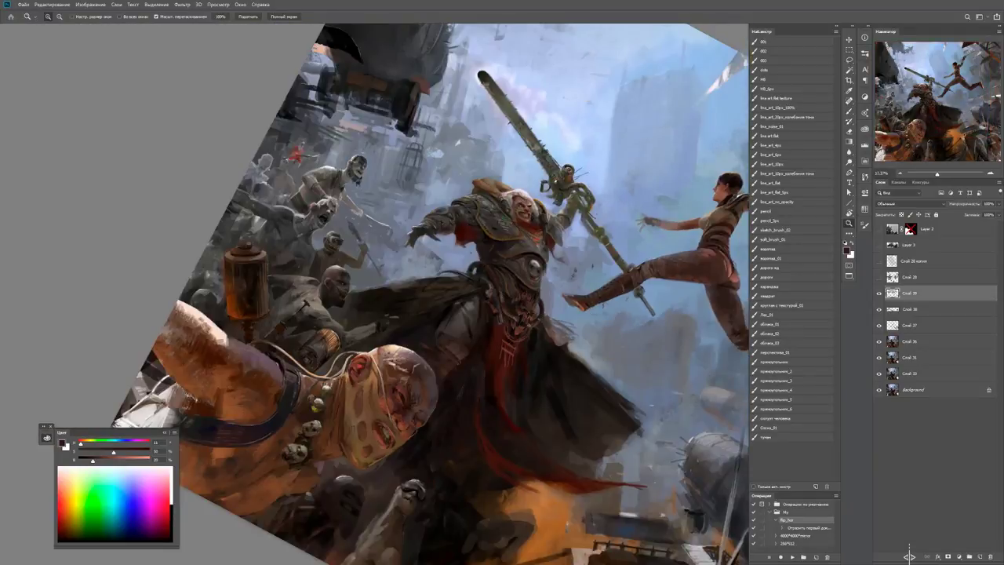
drag(376, 176, 439, 176)
key(ctrl+plus)
key(b)
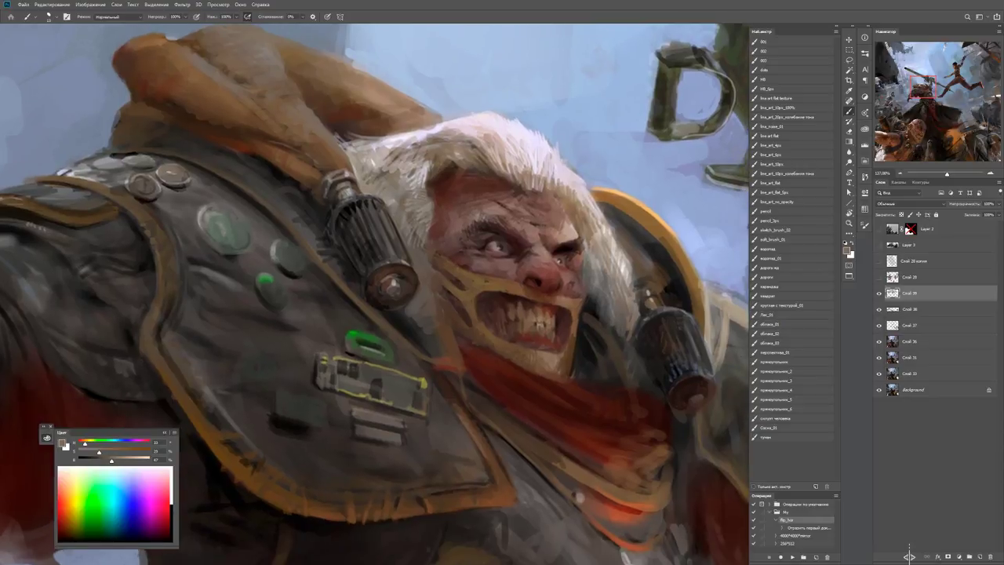
alt+click(435, 232)
Retouch the skin beside the warrior's nose and above the face strap with sampled pink and reddish-brown tones.
key(z)
key(ctrl+minus)
key(ctrl+minus)
key(ctrl+minus)
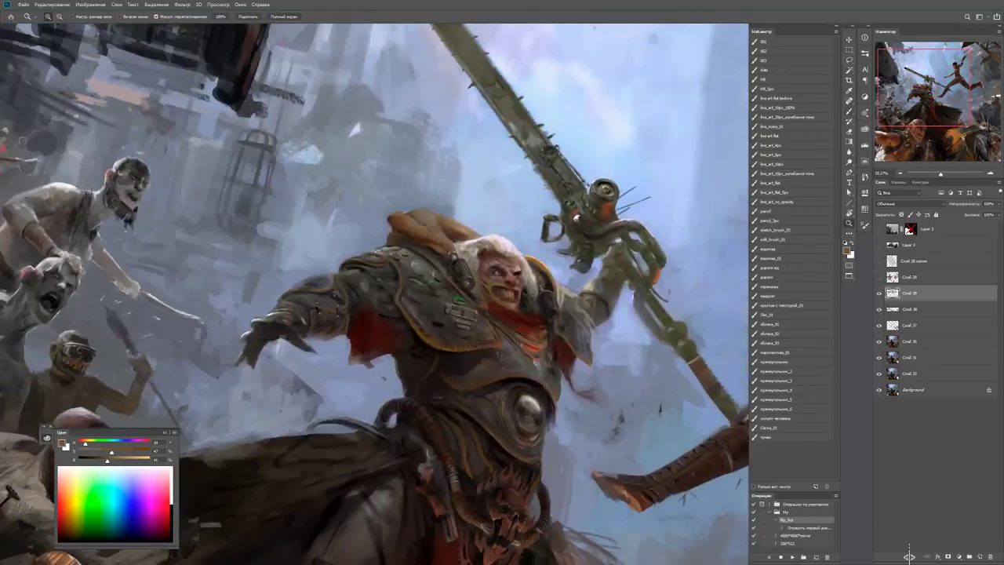
key(ctrl+plus)
key(ctrl+plus)
key(ctrl+plus)
key(b)
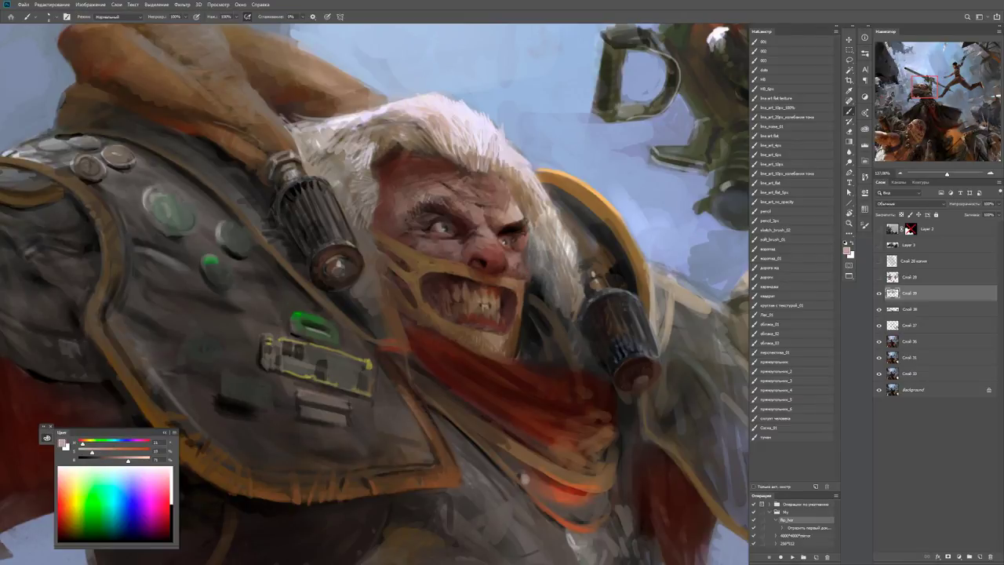
alt+click(524, 272)
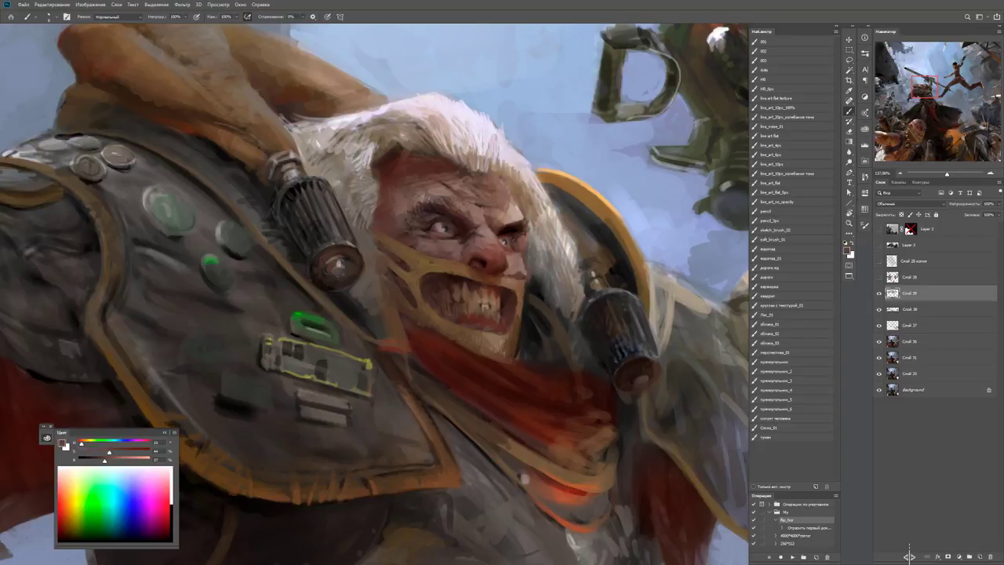
alt+click(517, 269)
alt+click(517, 269)
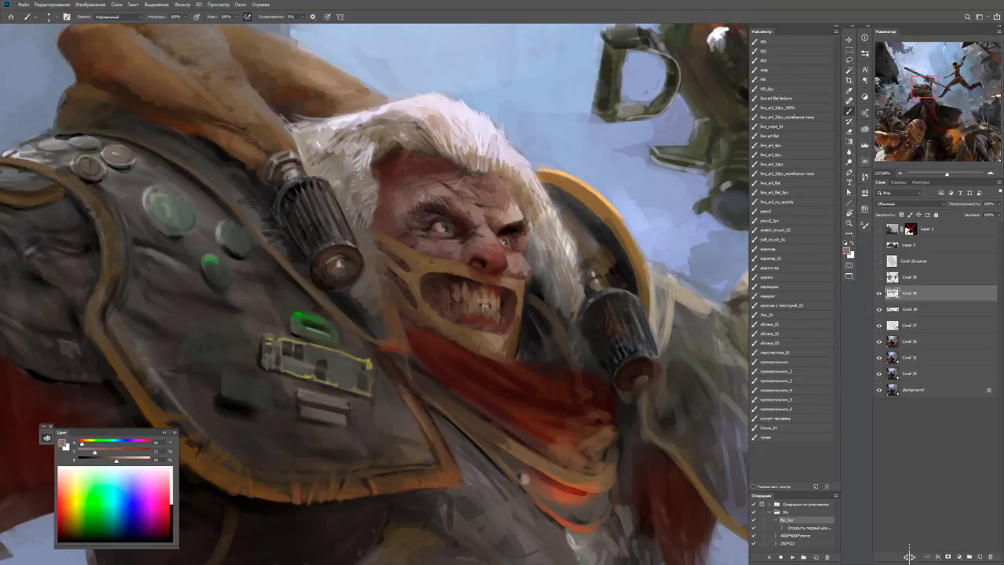
Refine the shadows around the warrior's eyes and nose with dark reddish brown.
key(x)
key(z)
key(ctrl+minus)
key(ctrl+minus)
key(ctrl+minus)
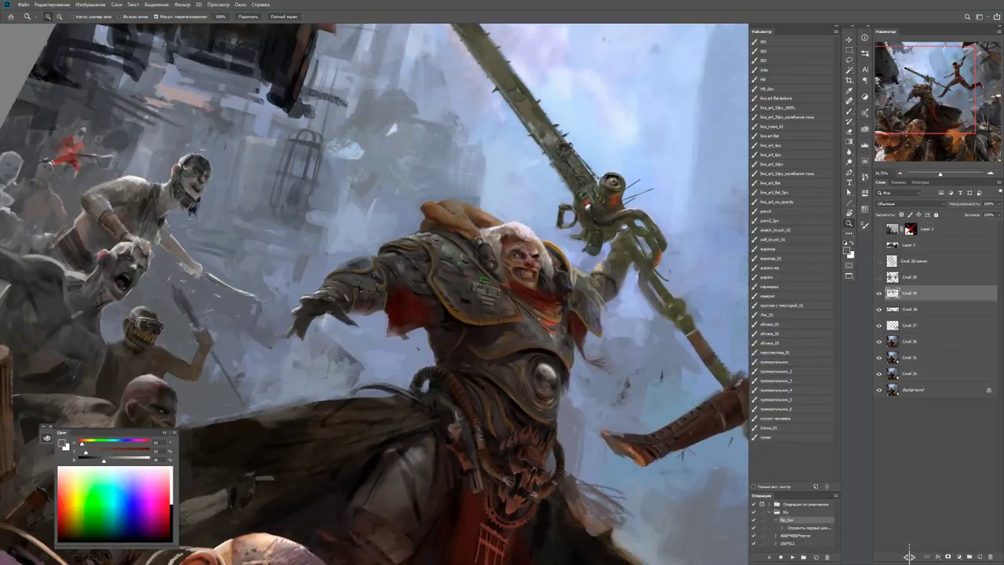
key(ctrl+minus)
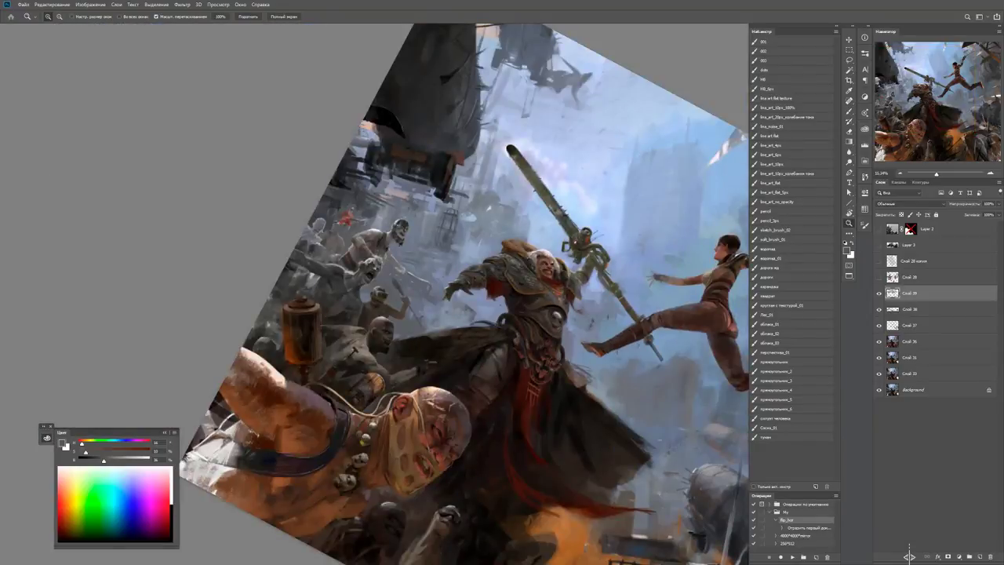
key(ctrl+plus)
key(ctrl+plus)
key(ctrl+plus)
key(ctrl+plus)
key(b)
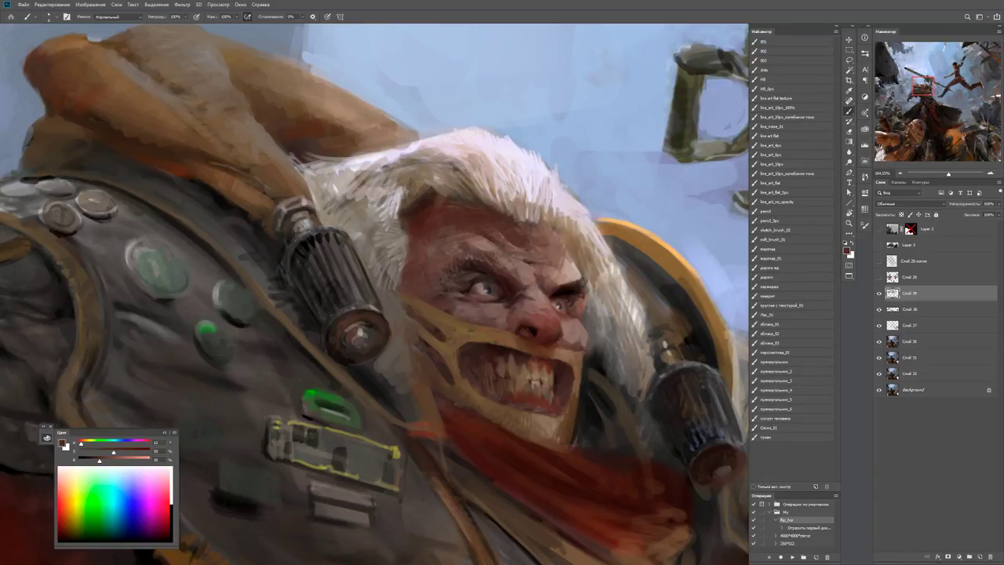
Define the warrior's far eye and nostril with dark reddish-brown strokes.
key(z)
key(ctrl+minus)
key(ctrl+minus)
key(ctrl+plus)
key(ctrl+plus)
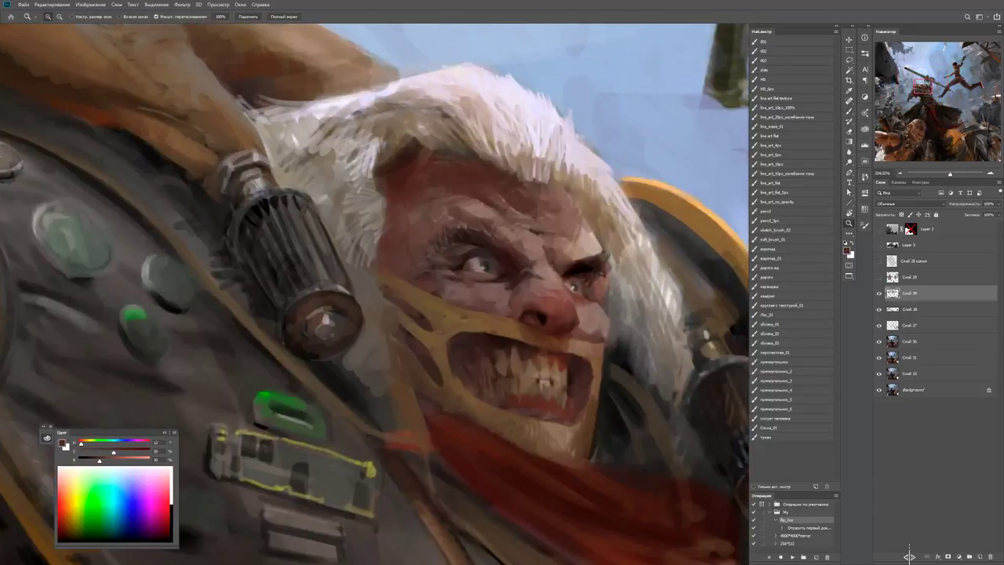
key(b)
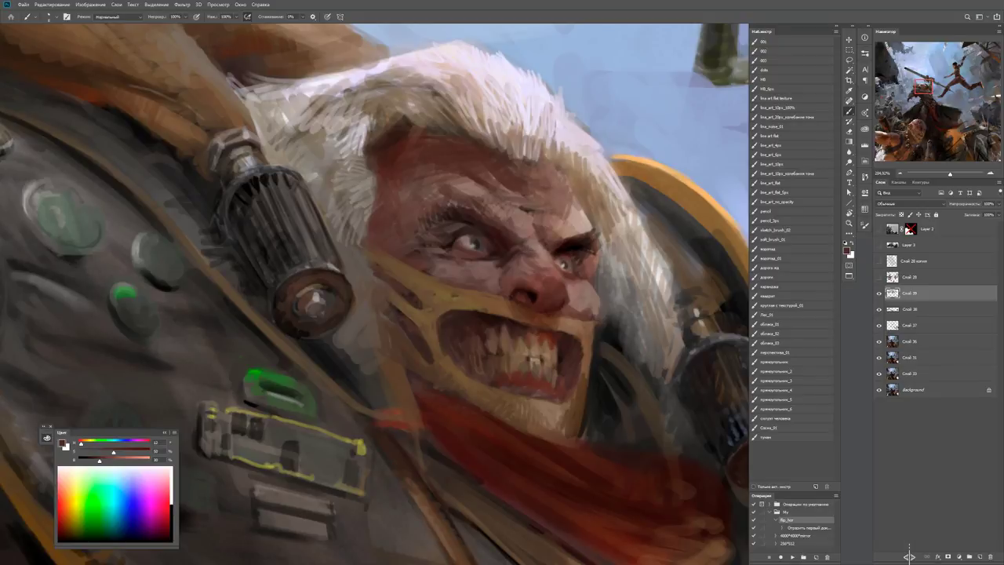
Add soft light-pink skin accents to the lit areas of the warrior's face.
key(z)
key(ctrl+minus)
key(ctrl+minus)
key(ctrl+minus)
key(ctrl+minus)
key(ctrl+minus)
key(ctrl+plus)
key(ctrl+plus)
key(ctrl+plus)
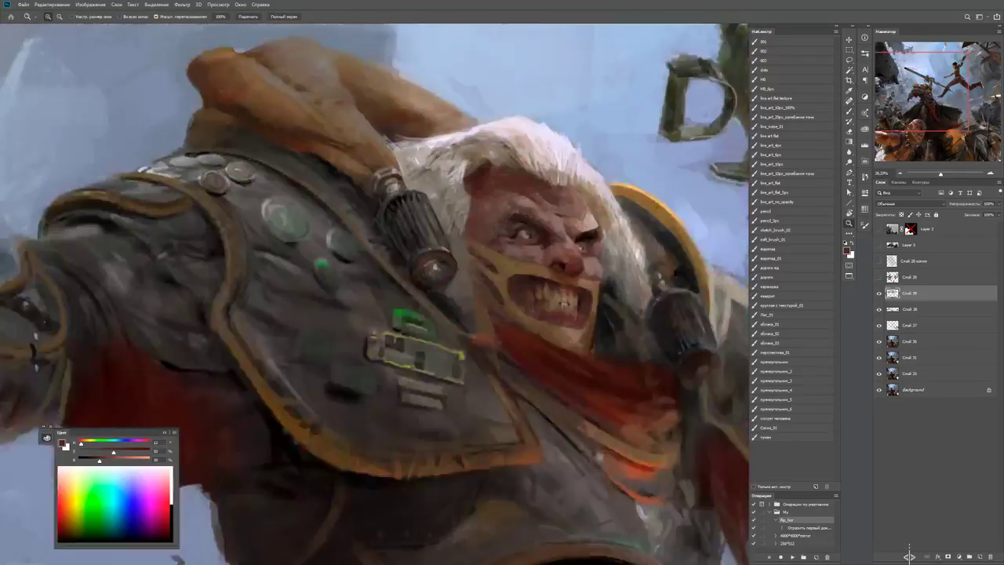
key(b)
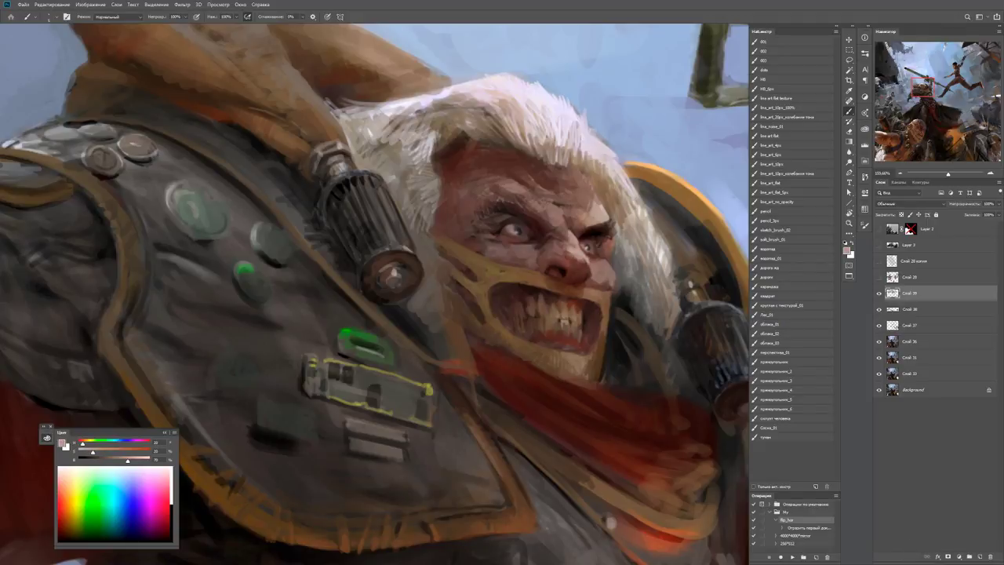
Brighten the ochre strap beneath the warrior's nose with a sampled light peach tone.
key(z)
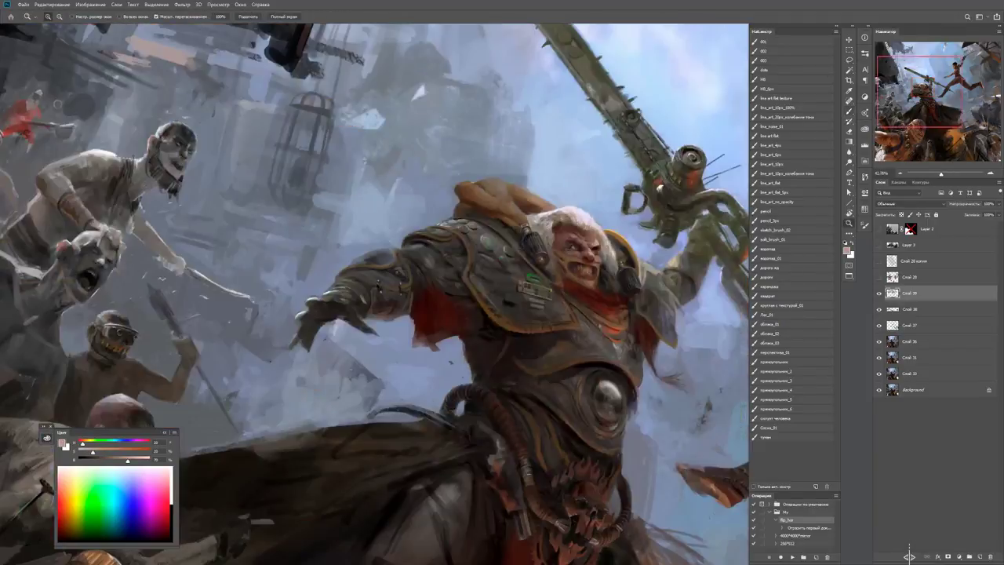
drag(549, 267, 636, 267)
key(b)
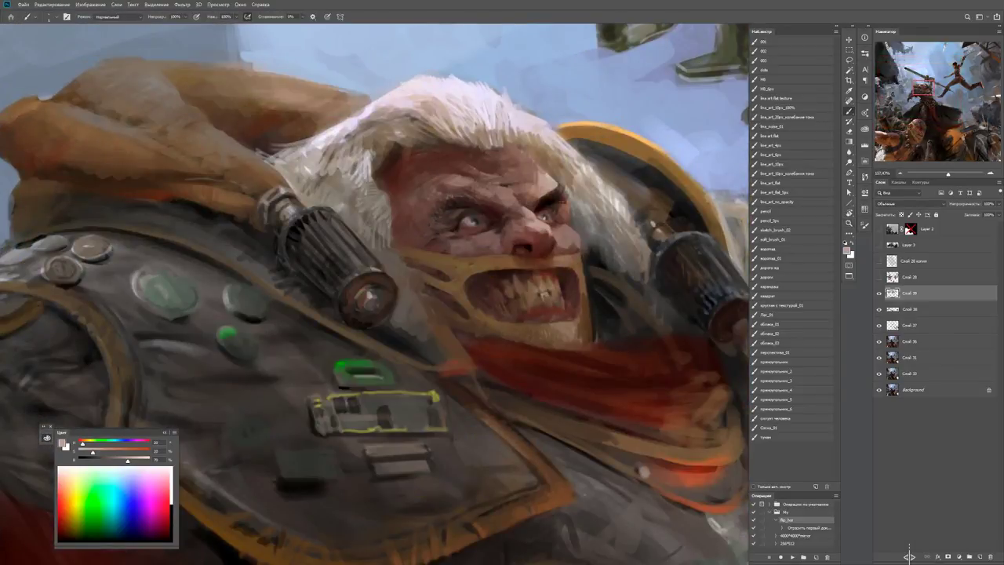
alt+click(564, 261)
drag(470, 314, 456, 320)
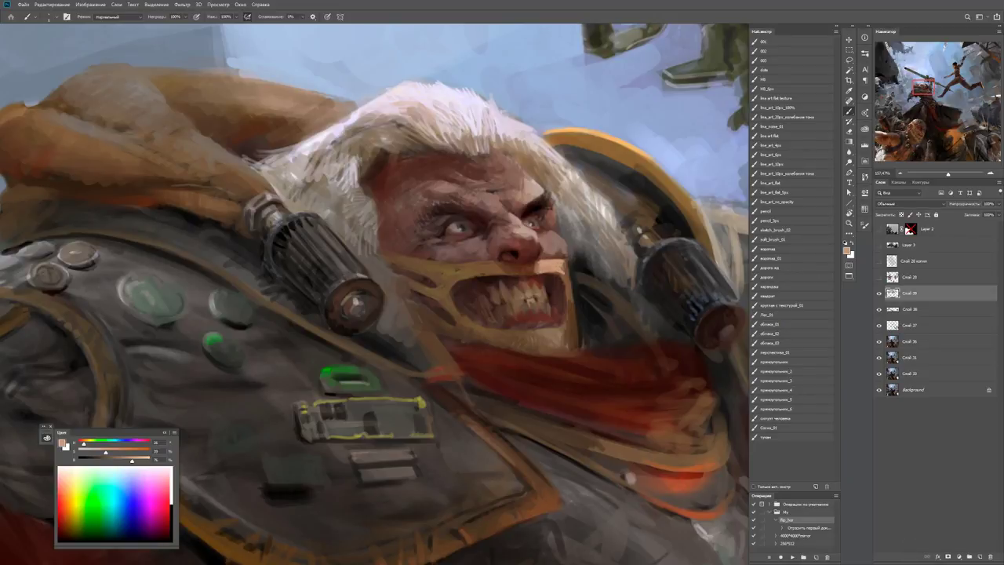
Shade the strap edge above the warrior's mouth with sampled dark reddish-brown and ochre tones.
key(z)
key(ctrl+minus)
key(ctrl+minus)
key(ctrl+minus)
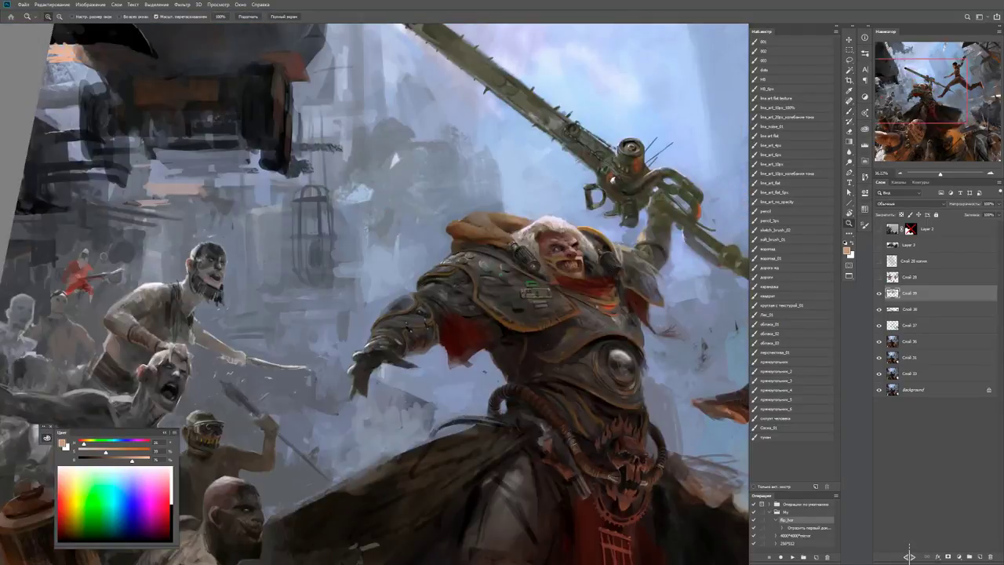
key(ctrl+minus)
key(ctrl+plus)
key(ctrl+plus)
key(ctrl+plus)
key(b)
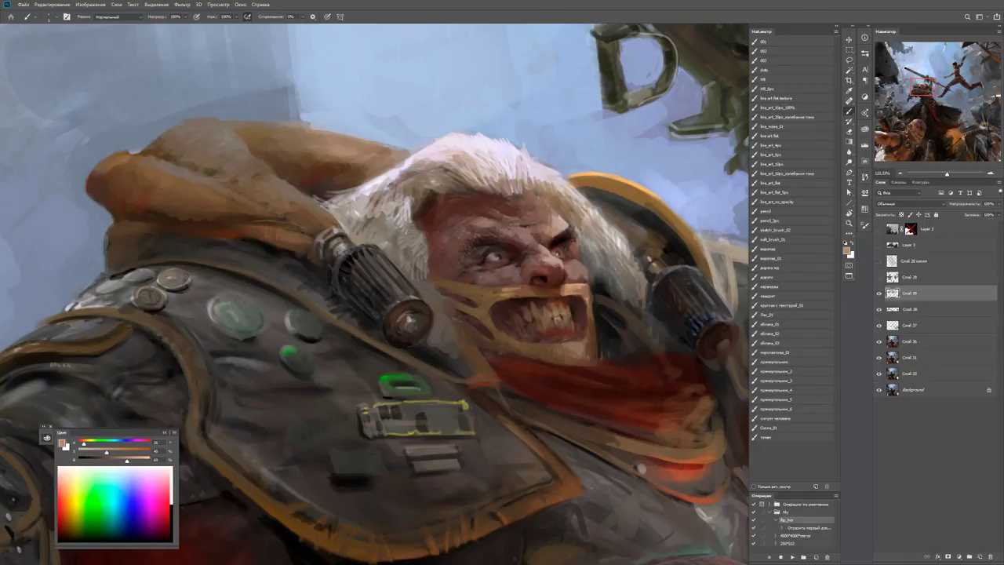
alt+click(507, 298)
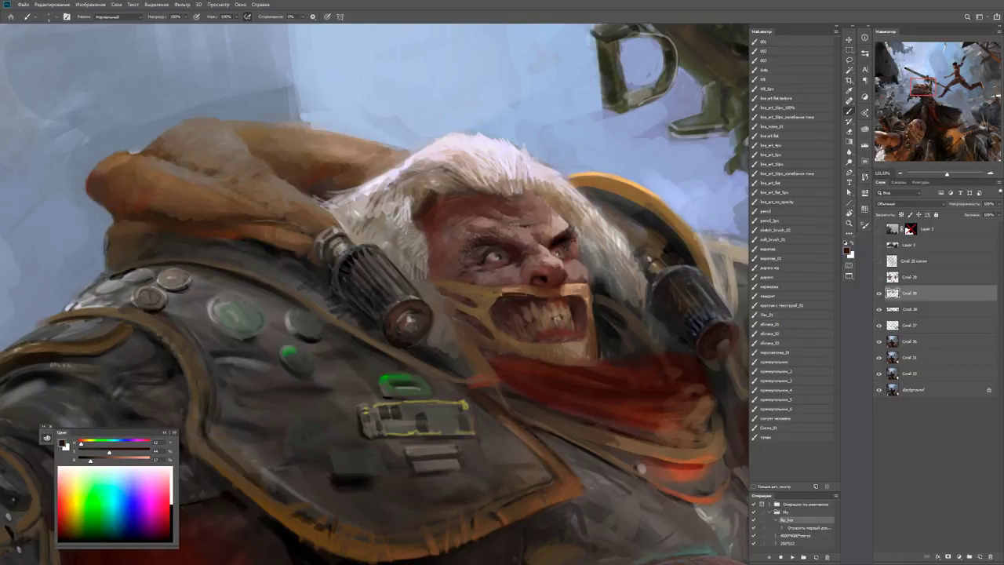
alt+click(492, 296)
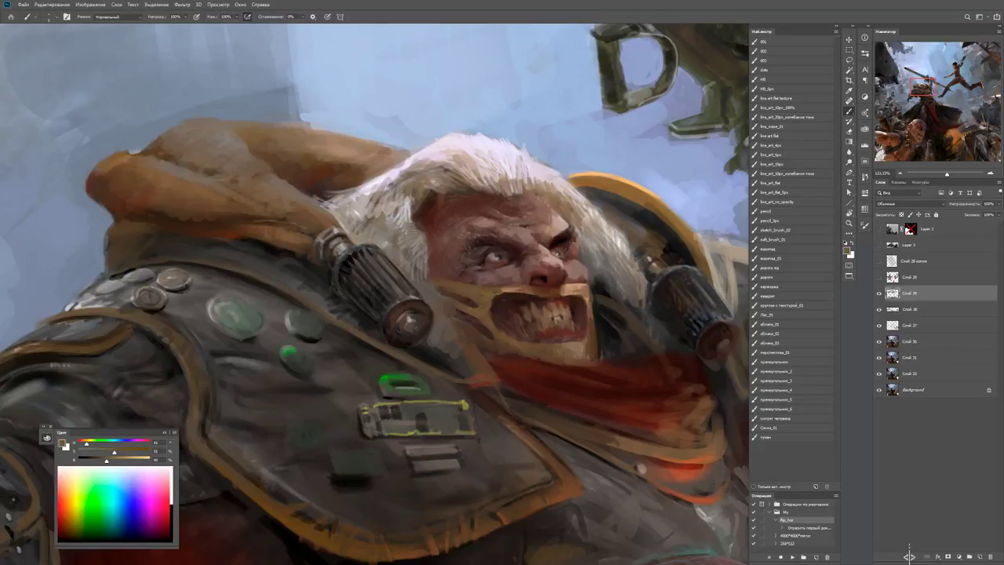
alt+click(523, 289)
Refine the boundary between the upper strap and the warrior's mouth with sampled brown and greyish-pink tones.
key(z)
key(ctrl+minus)
key(ctrl+minus)
key(ctrl+minus)
drag(514, 288, 541, 288)
key(b)
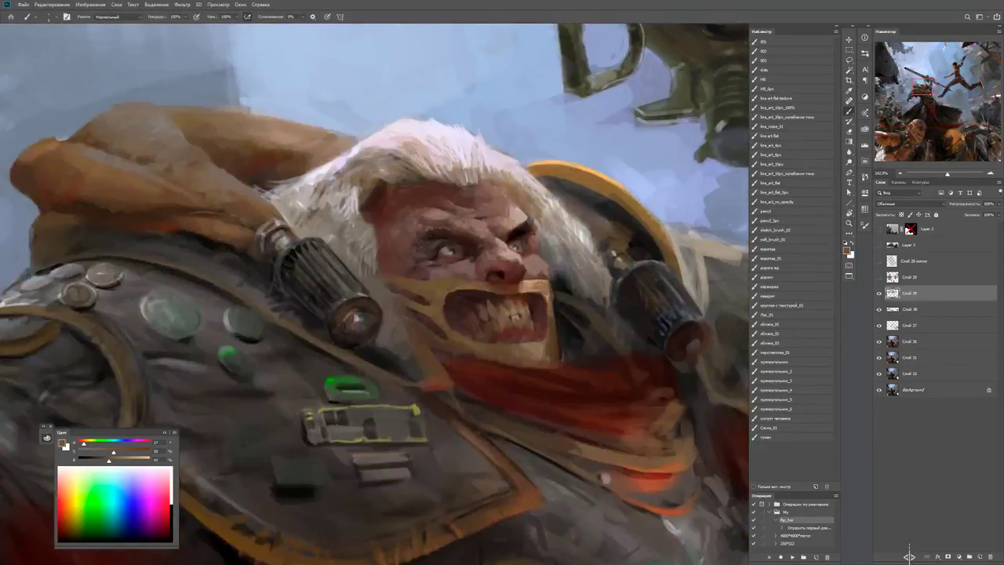
alt+click(514, 288)
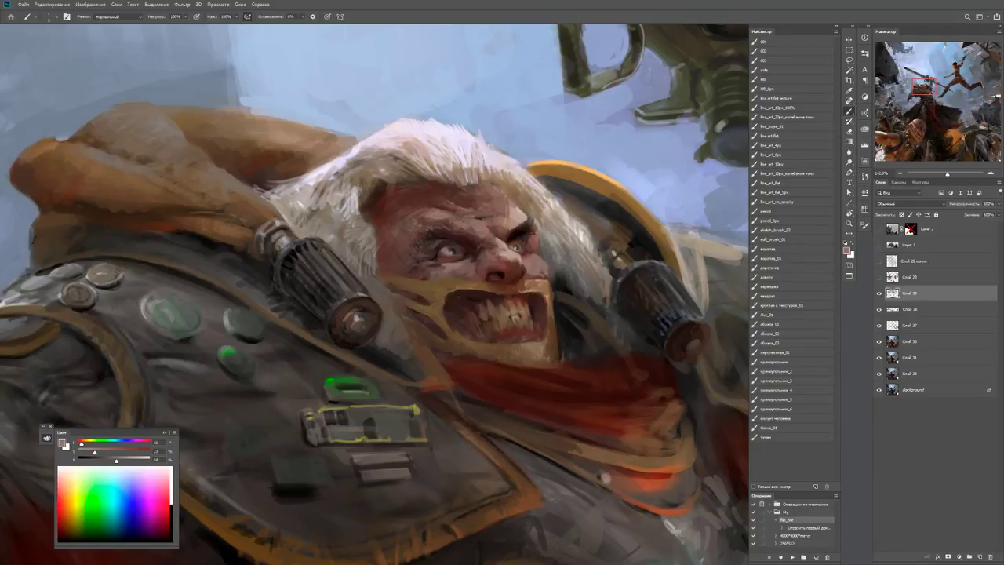
Deepen the near corner of the warrior's mouth and the strap openings with black and sampled browns.
key(z)
key(ctrl+0)
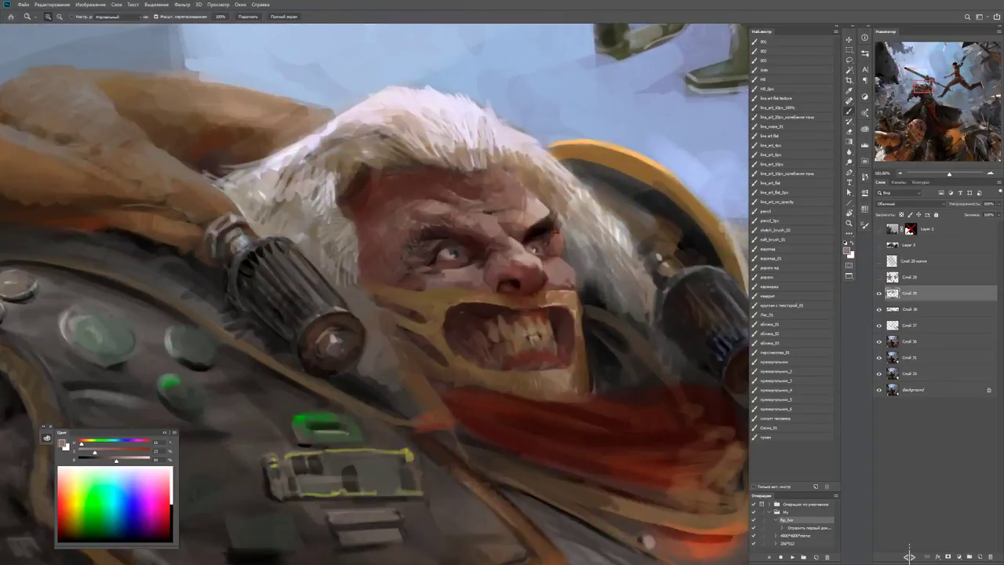
key(b)
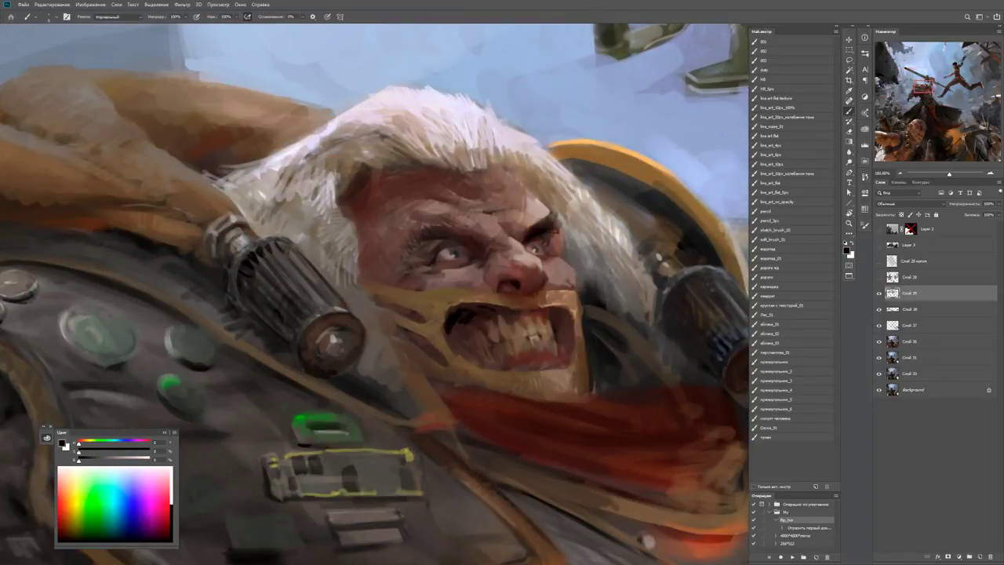
alt+click(484, 315)
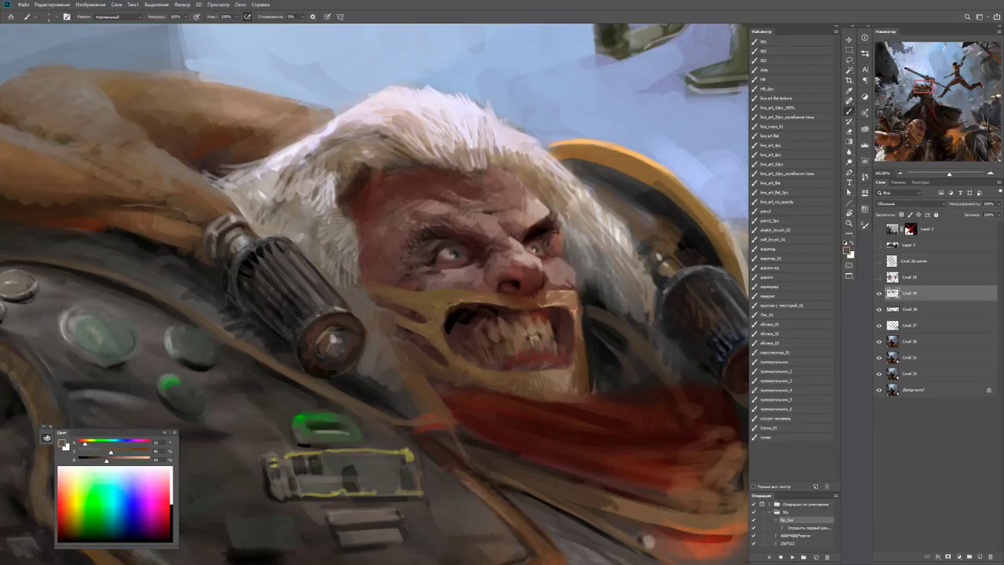
alt+click(503, 325)
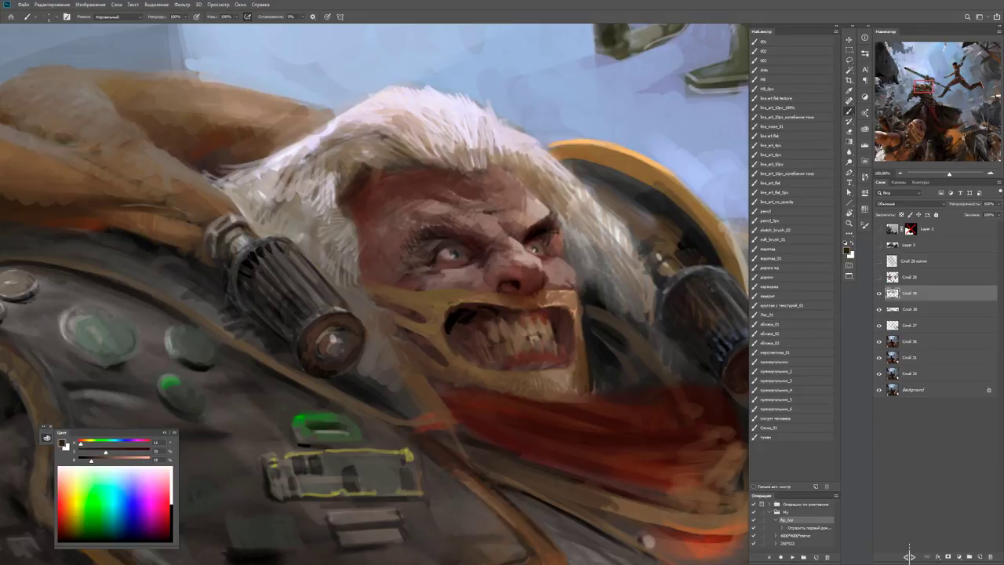
alt+click(479, 304)
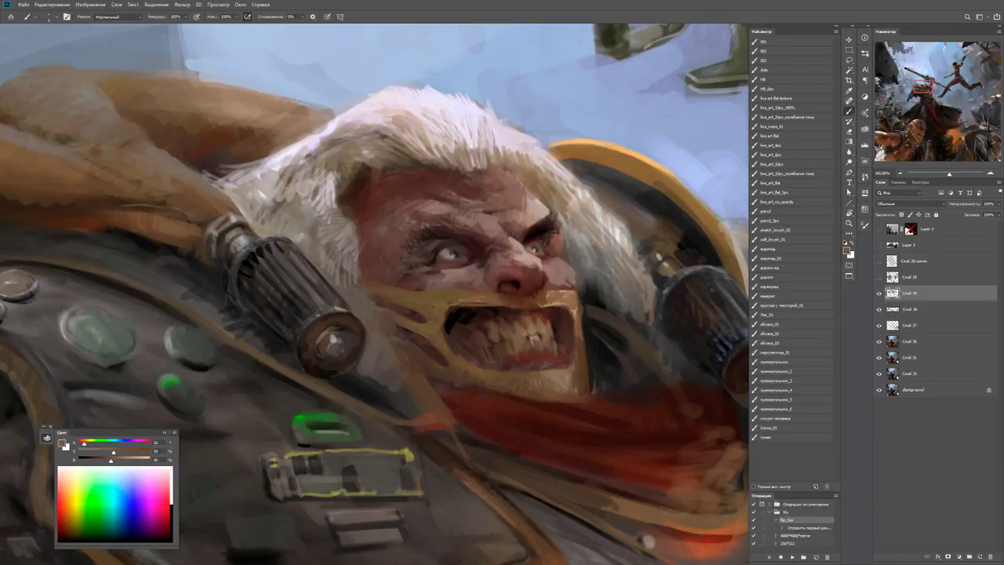
alt+click(451, 293)
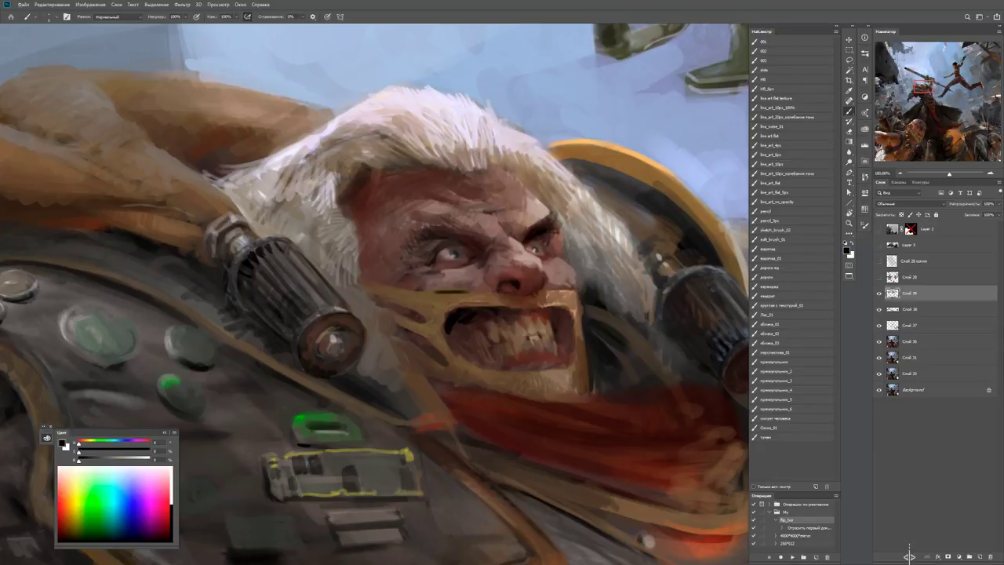
alt+click(451, 293)
Compare the warrior's face with and without the current detail layer by toggling its visibility.
key(z)
key(ctrl+minus)
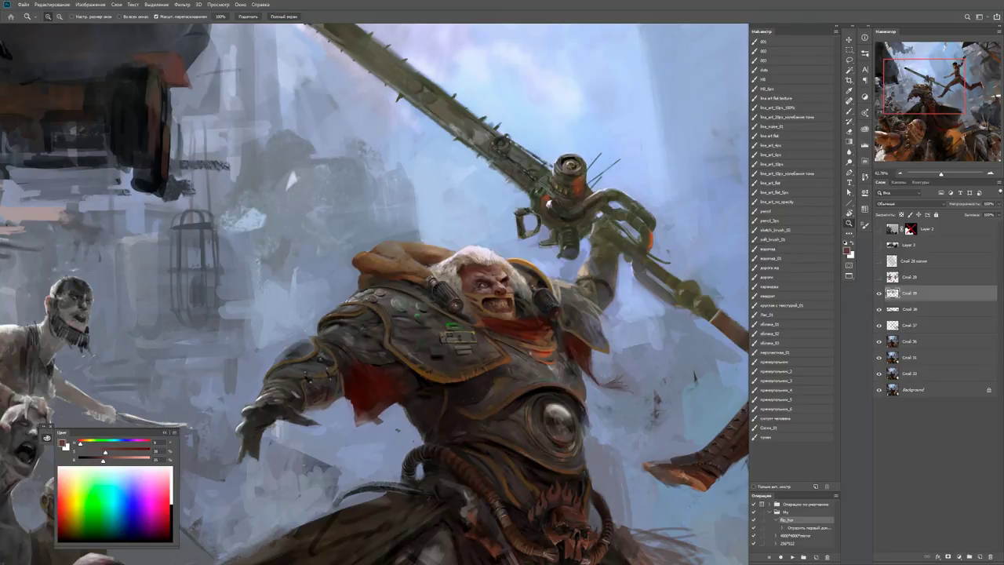
scroll(478, 290, up, 3)
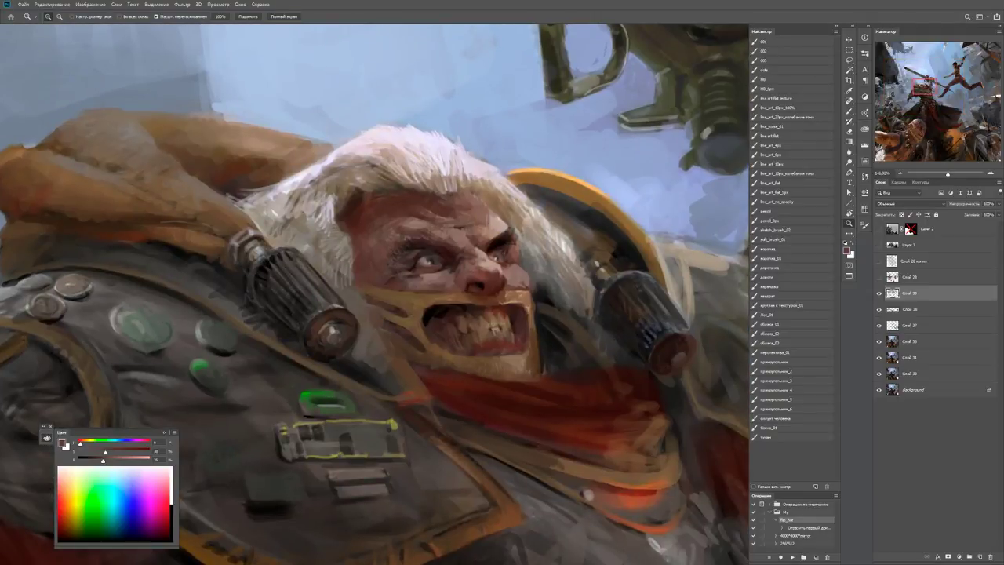
key(ctrl+comma)
key(ctrl+comma)
key(ctrl+comma)
key(ctrl+comma)
key(ctrl+comma)
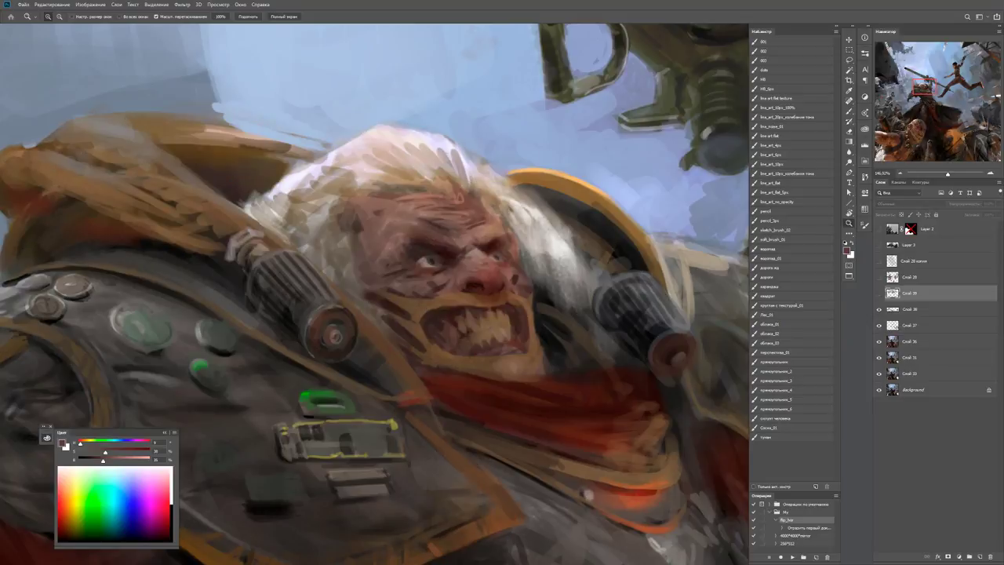
key(e)
key(ctrl+comma)
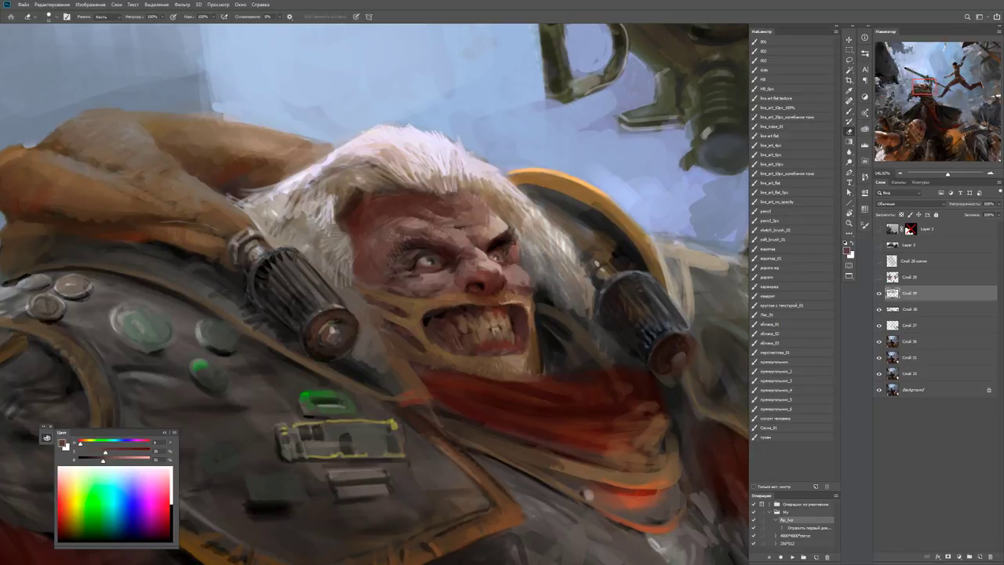
Refine the mouth interior around the warrior's teeth with dark reddish brown.
key(z)
scroll(375, 293, down, 5)
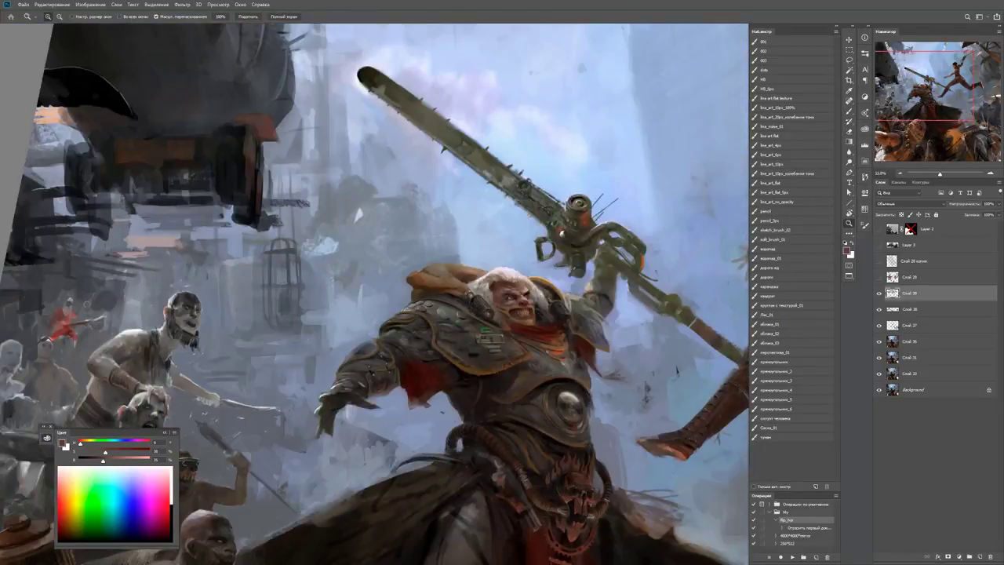
scroll(596, 294, up, 5)
key(b)
scroll(428, 324, up, 3)
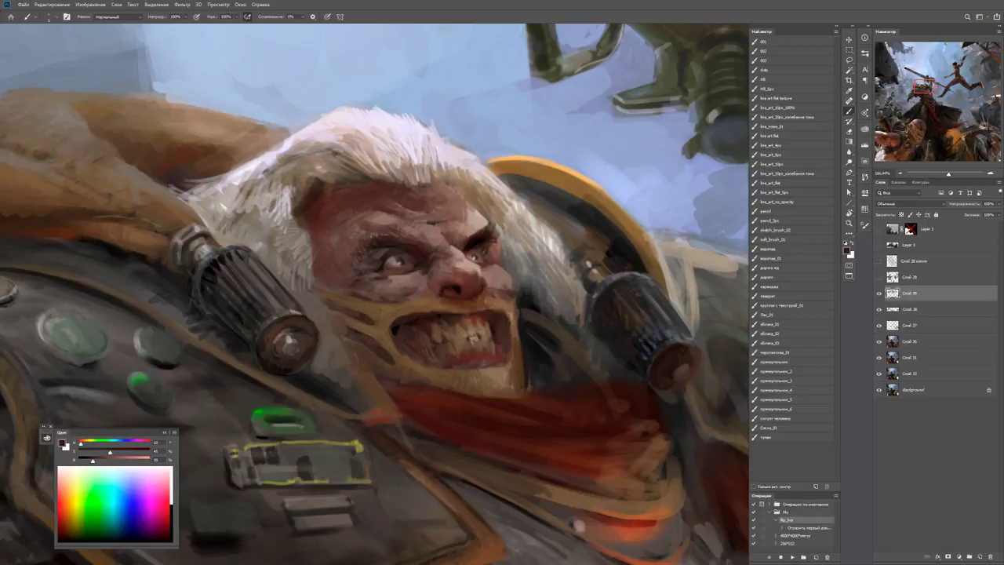
Refine the hairline above the warrior's forehead with sampled greyish-pink and brown tones.
key(z)
scroll(440, 298, down, 6)
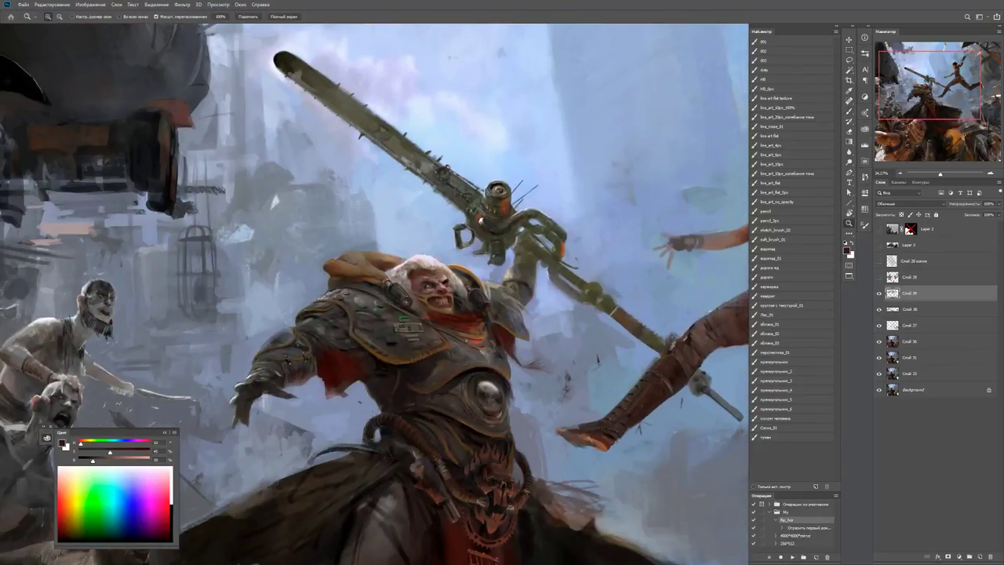
scroll(425, 254, up, 4)
key(b)
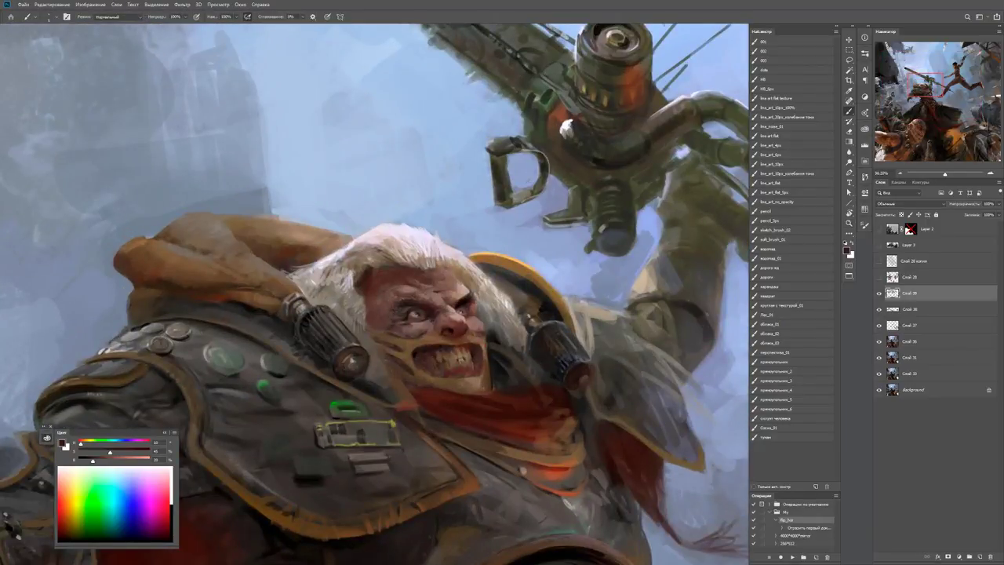
alt+click(441, 247)
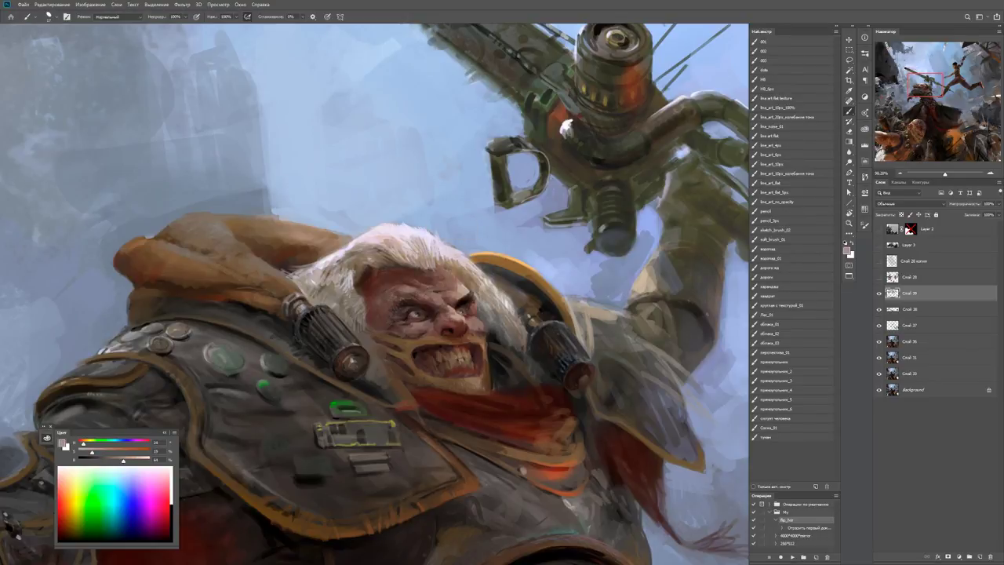
drag(415, 245, 402, 247)
alt+click(415, 255)
alt+click(396, 264)
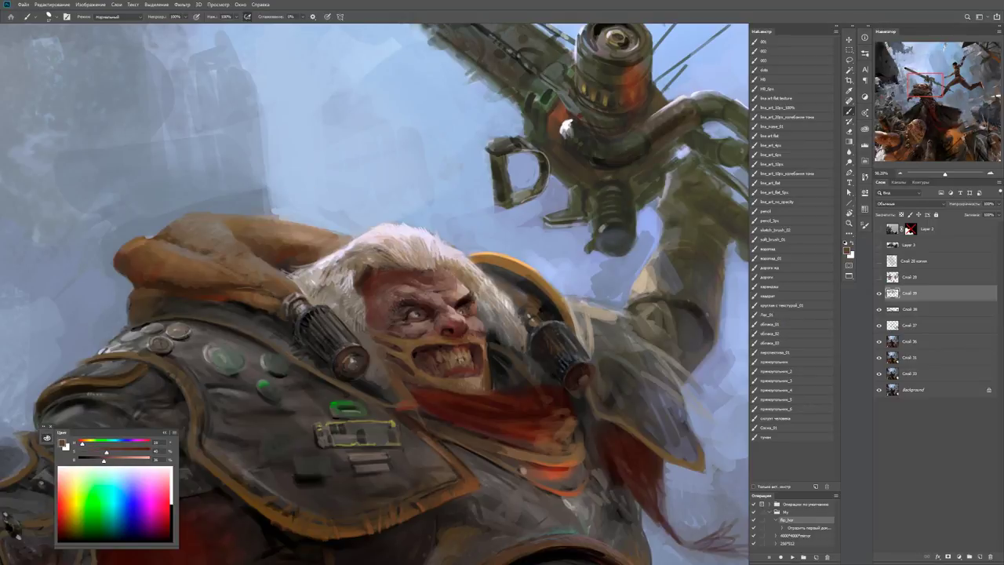
mouse_move(421, 264)
mouse_down()
mouse_move(434, 261)
mouse_move(414, 237)
mouse_move(373, 242)
mouse_up()
alt+click(435, 259)
Paint darker strands into the white hair beside the warrior's temple and near shoulder using sampled dark brown tones.
key(z)
alt+click(337, 252)
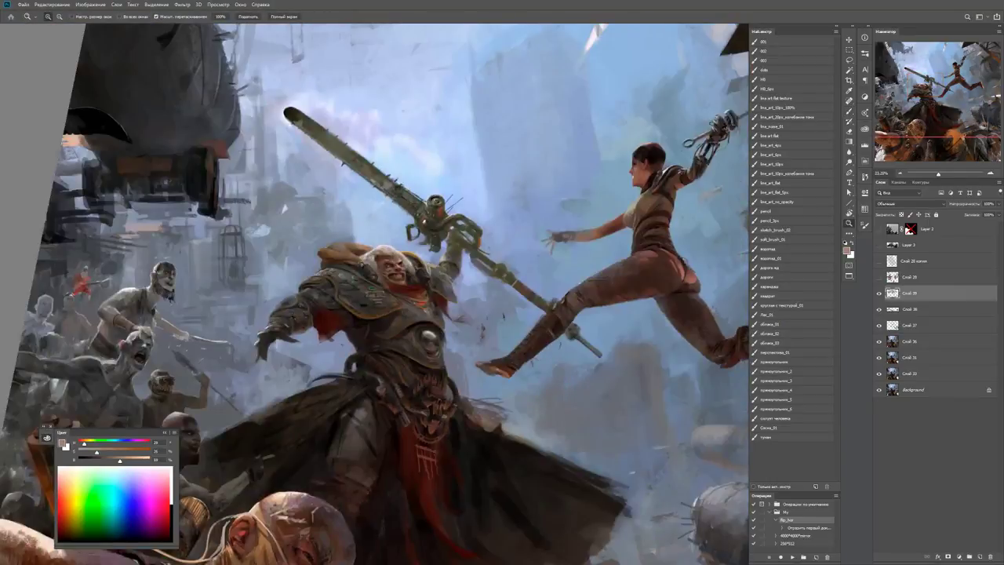
click(378, 271)
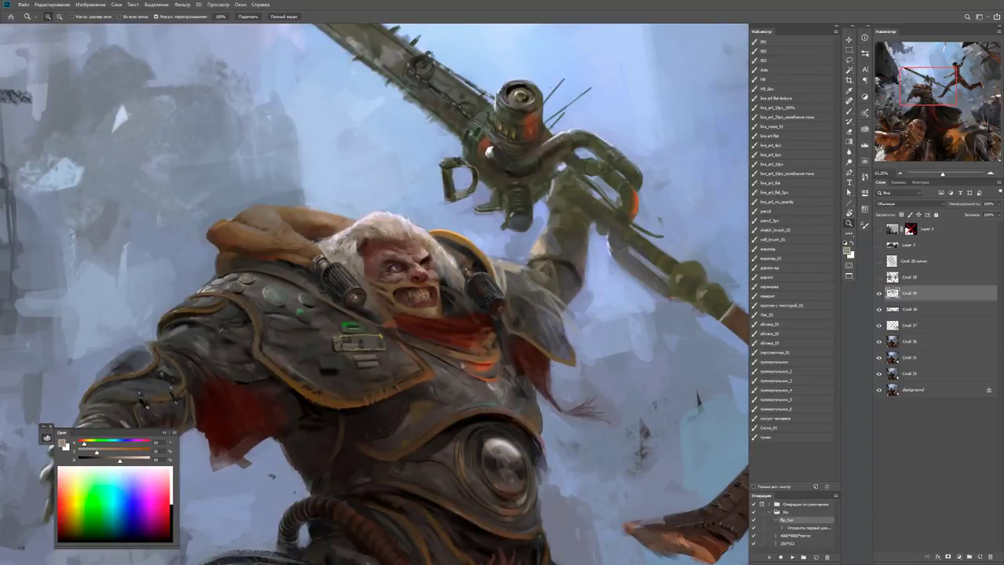
scroll(376, 295, up, 1)
key(b)
key(d)
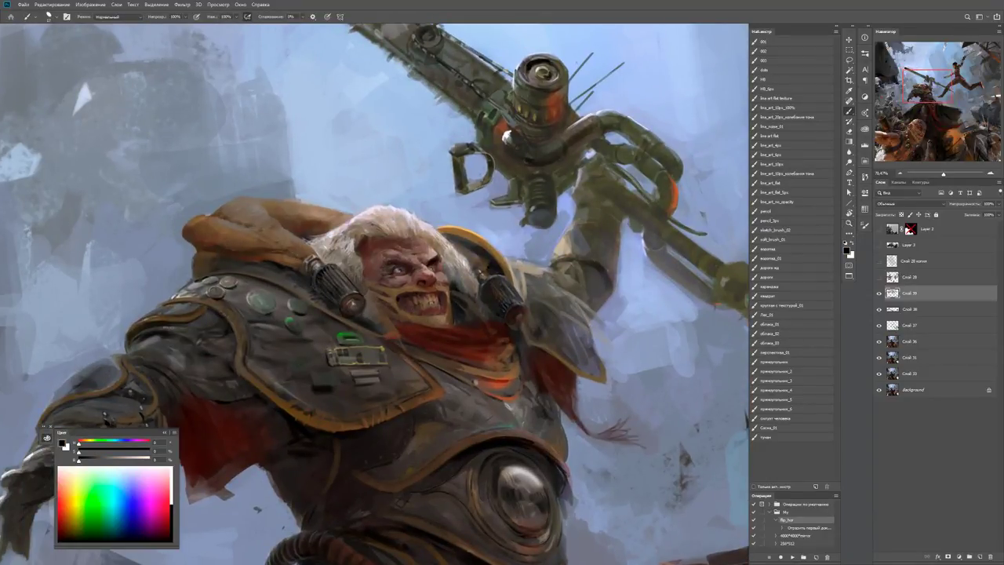
alt+click(354, 266)
ctrl+click(365, 229)
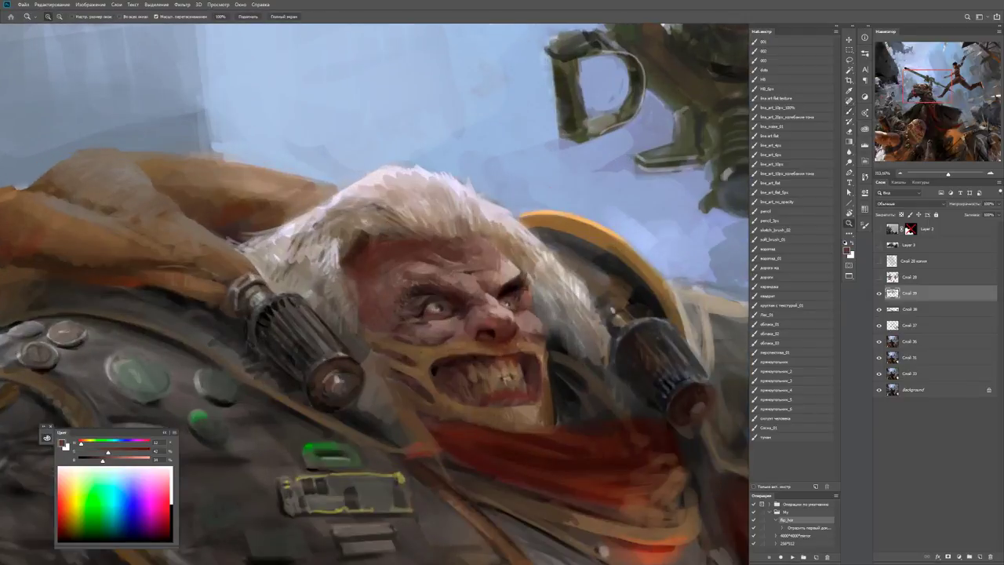
drag(375, 221, 341, 259)
mouse_move(269, 251)
mouse_down()
mouse_move(257, 272)
mouse_move(240, 243)
mouse_move(265, 240)
mouse_move(306, 291)
mouse_move(314, 282)
mouse_move(309, 298)
mouse_move(333, 268)
mouse_up()
alt+click(290, 267)
mouse_move(323, 317)
mouse_down()
mouse_move(341, 275)
mouse_move(259, 298)
mouse_up()
Touch up the warrior's lower face and the near end of the strap with sampled dark red and dark brown tones.
key(z)
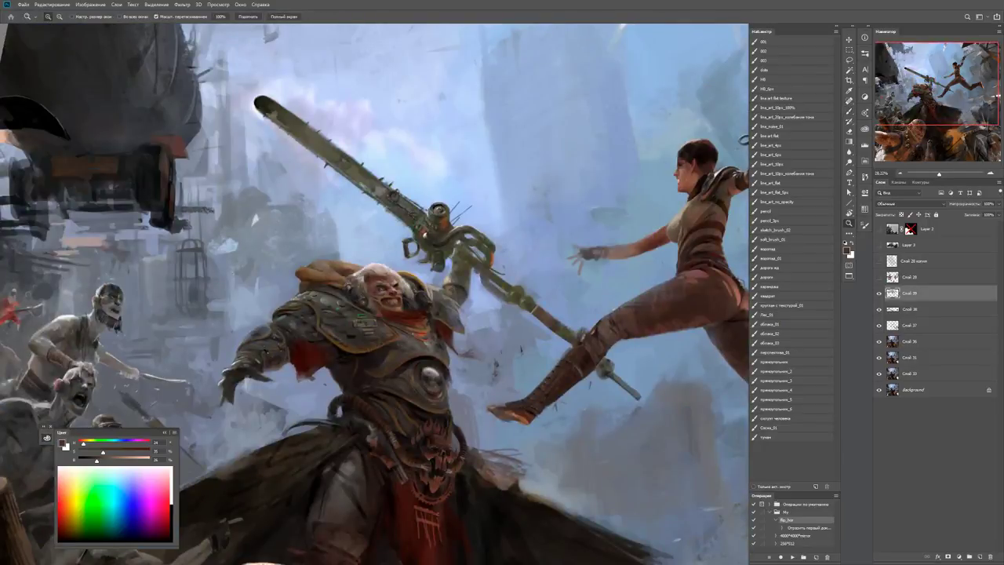
drag(376, 293, 439, 294)
key(b)
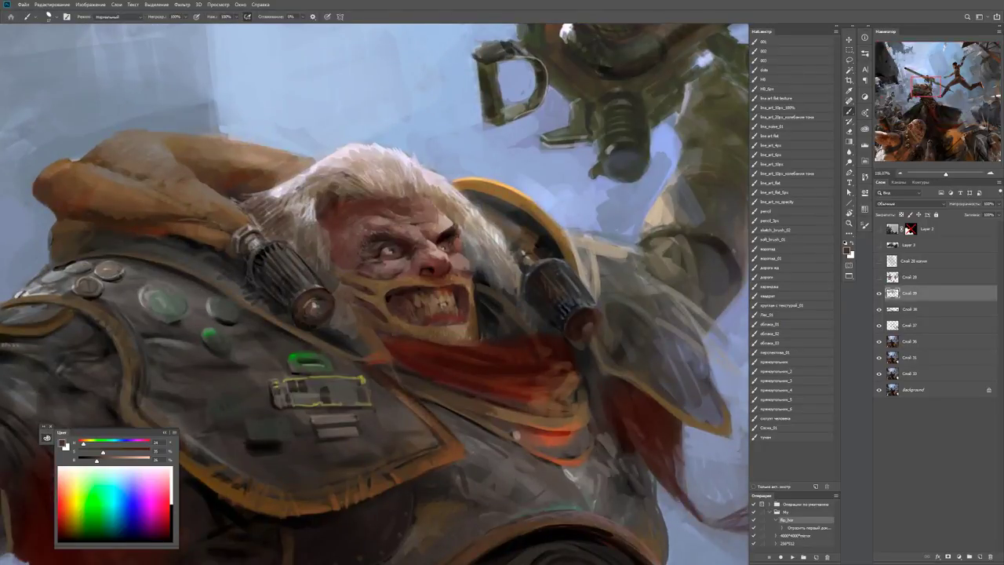
alt+click(383, 343)
key(z)
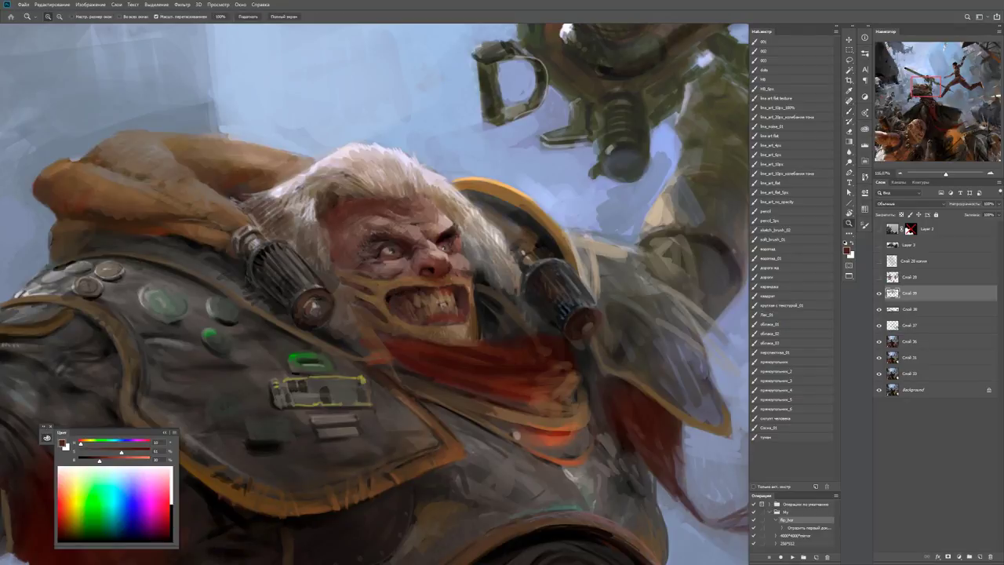
click(302, 329)
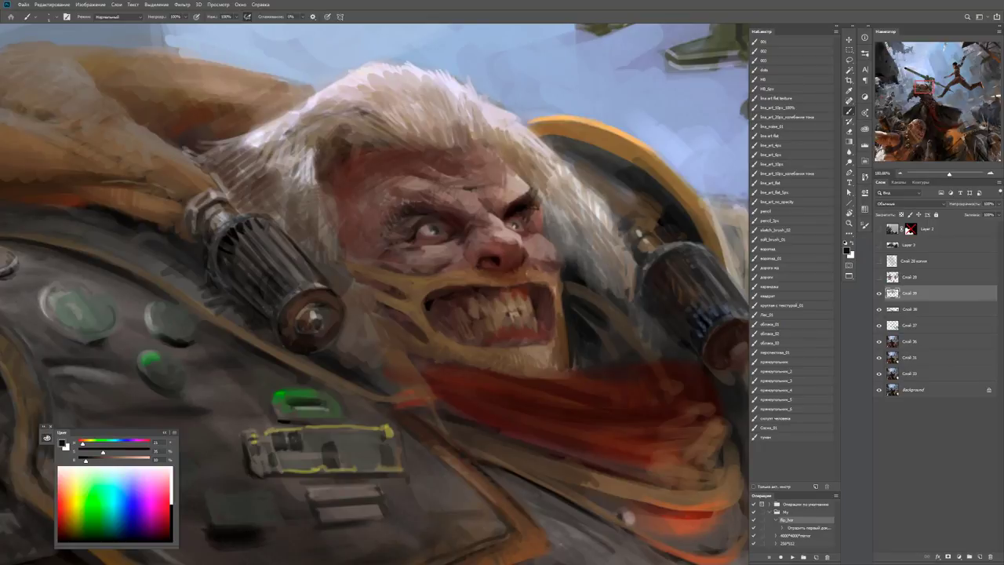
alt+click(351, 290)
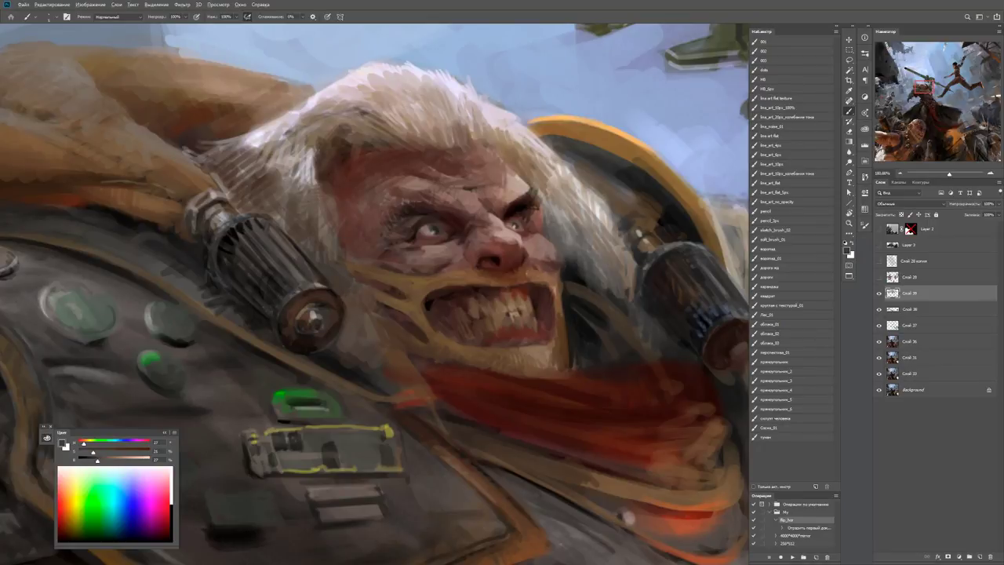
alt+click(353, 287)
key(d)
Touch up the warrior's forehead with a sampled greyish-pink tone.
key(z)
drag(372, 281, 251, 280)
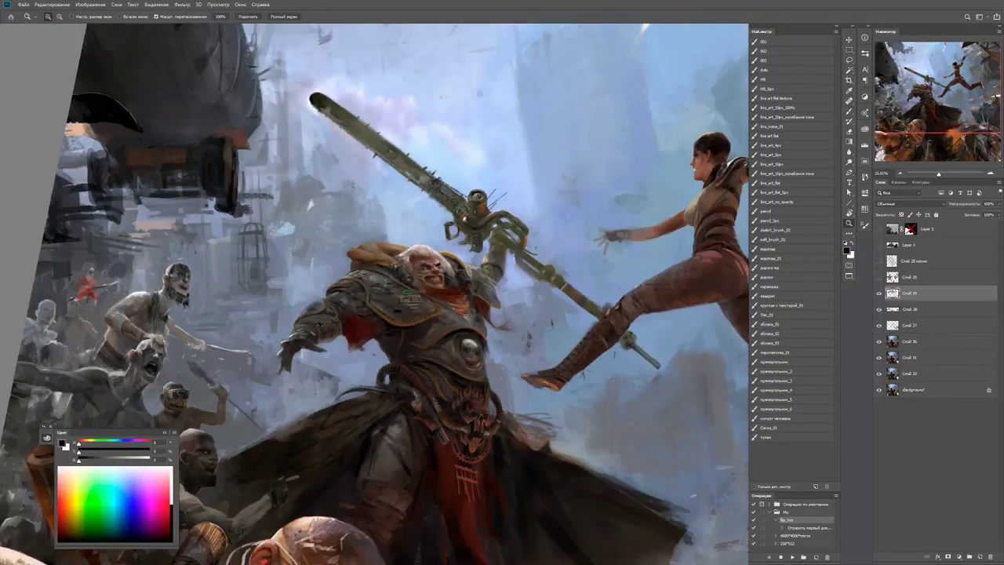
drag(251, 281, 440, 281)
key(b)
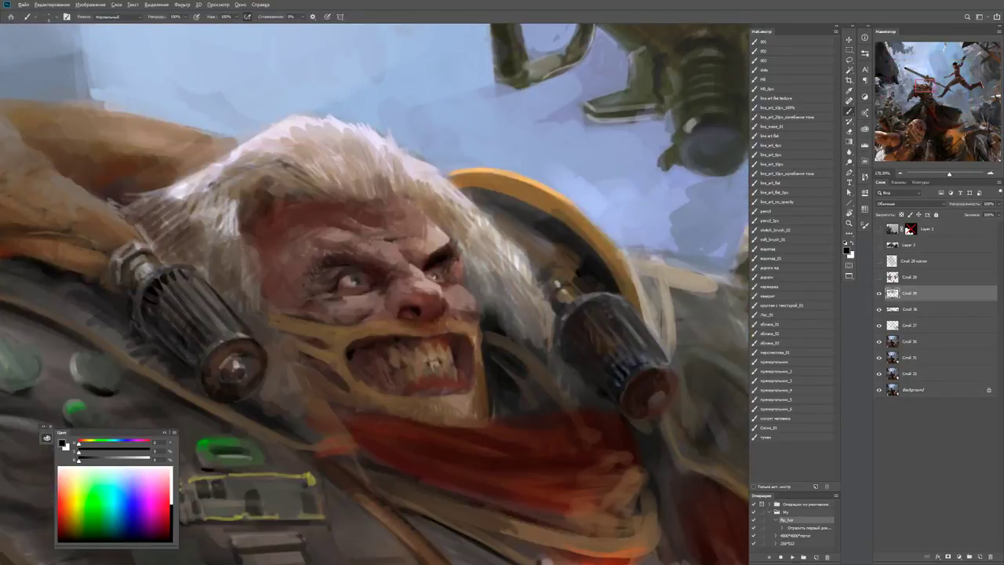
alt+click(366, 246)
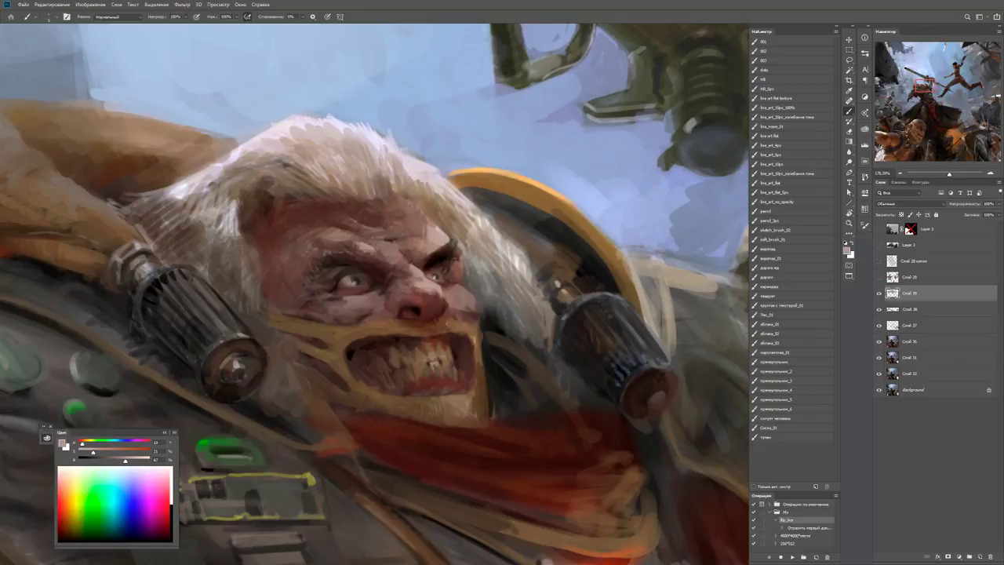
Repaint the collar interior between the warrior's face and the far cylindrical vent with sampled ochre and dark brown tones.
key(z)
drag(372, 252, 298, 252)
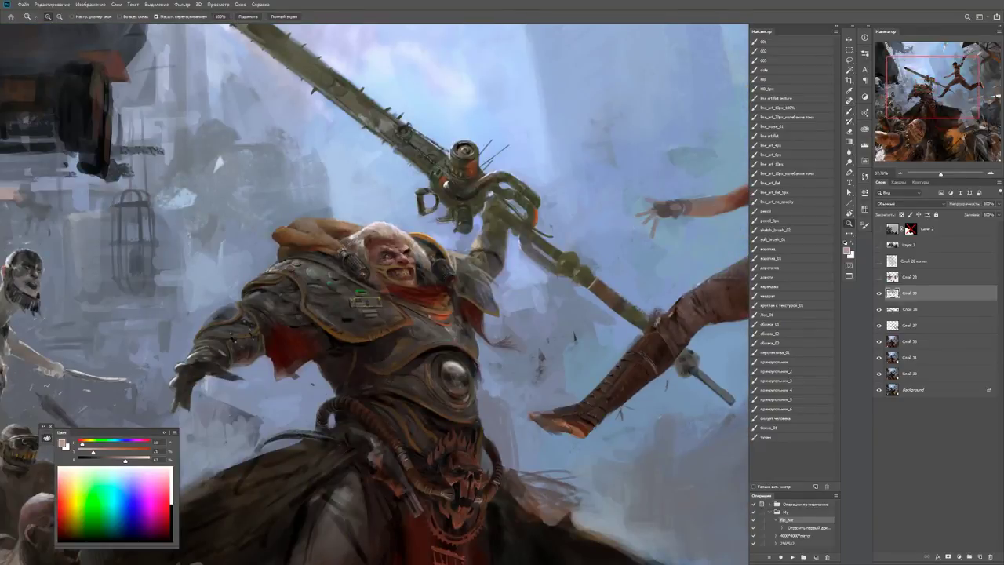
drag(431, 259, 487, 259)
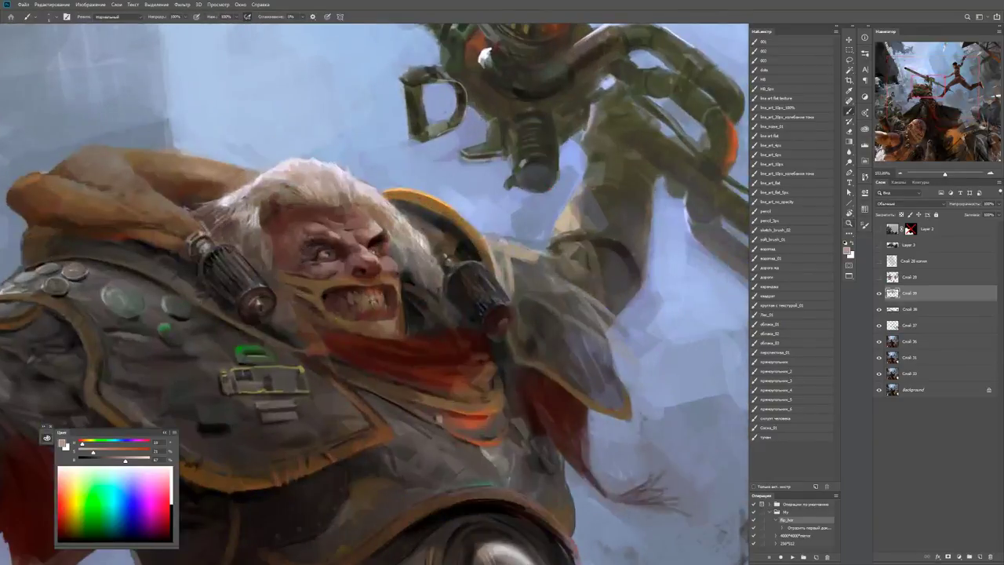
key(b)
alt+click(431, 293)
alt+click(431, 293)
alt+click(459, 221)
mouse_move(423, 275)
mouse_down()
mouse_move(409, 317)
mouse_move(421, 325)
mouse_up()
alt+click(424, 284)
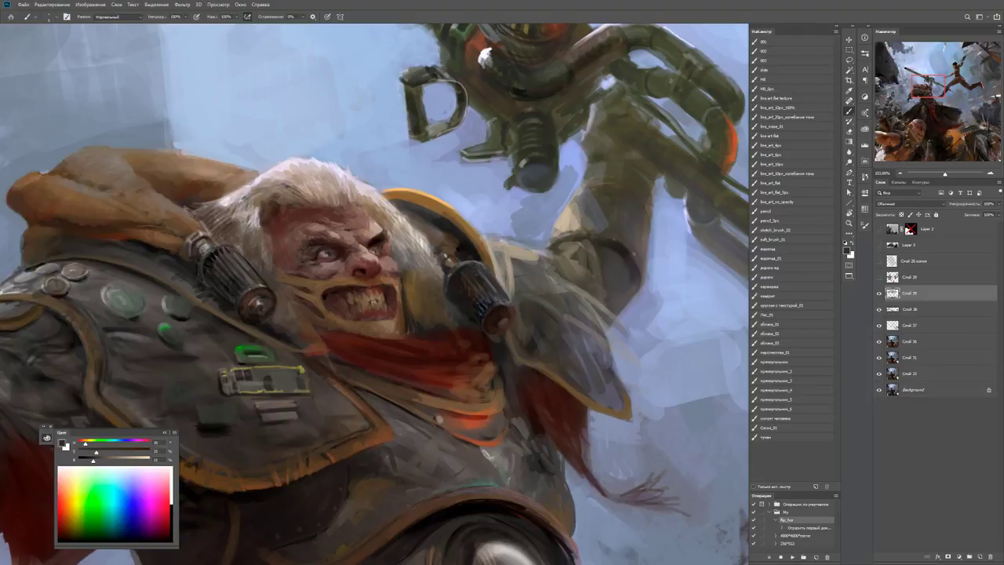
alt+click(466, 251)
drag(356, 259, 423, 282)
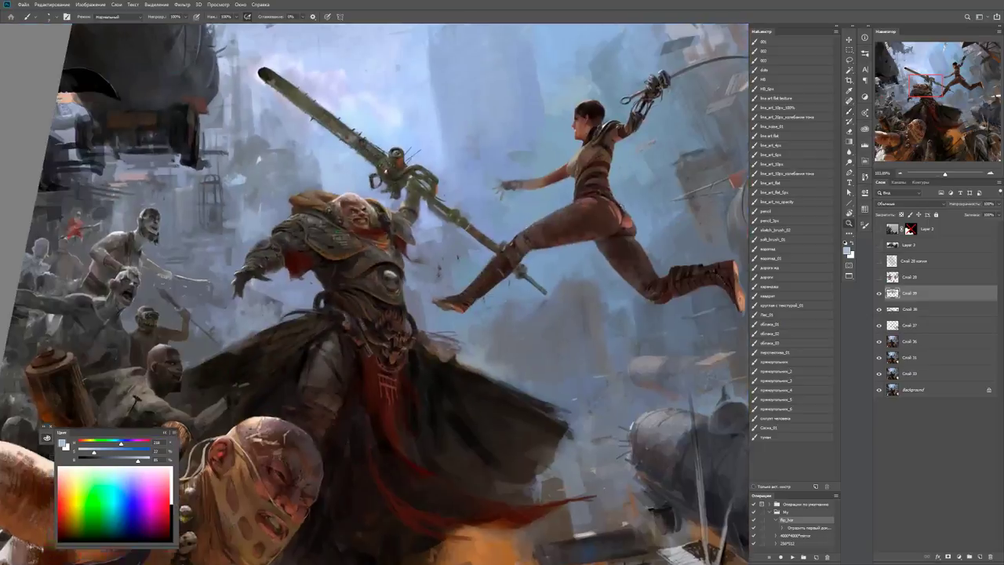
Refine the upper outline of the white hair against the sky with sampled beige and pale blue tones.
key(z)
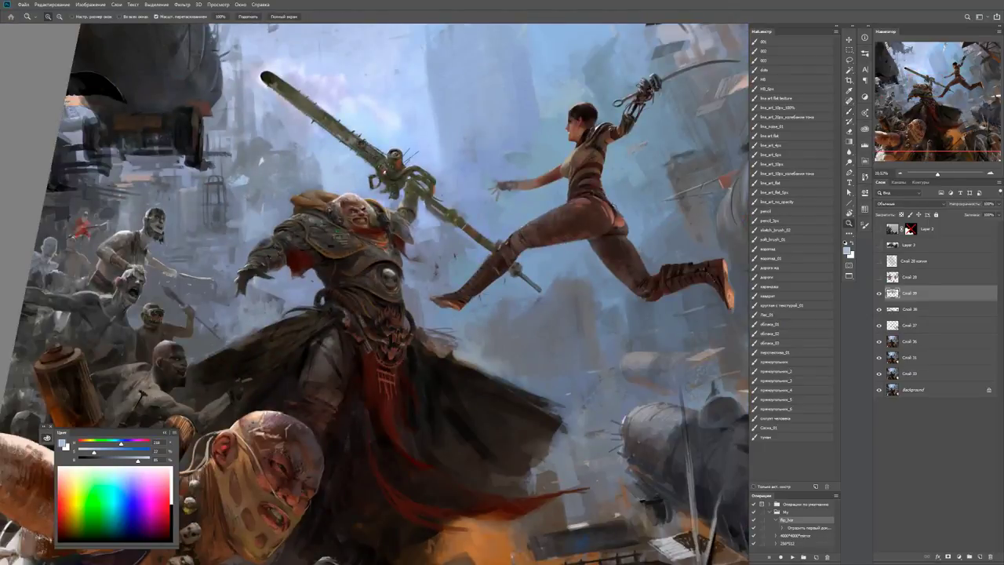
click(307, 171)
key(b)
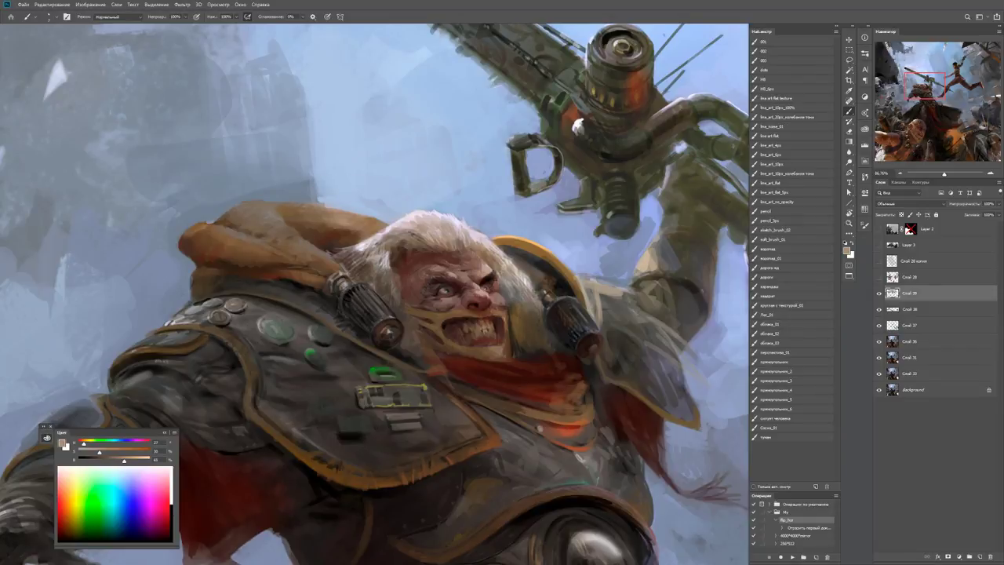
alt+click(382, 229)
alt+click(370, 225)
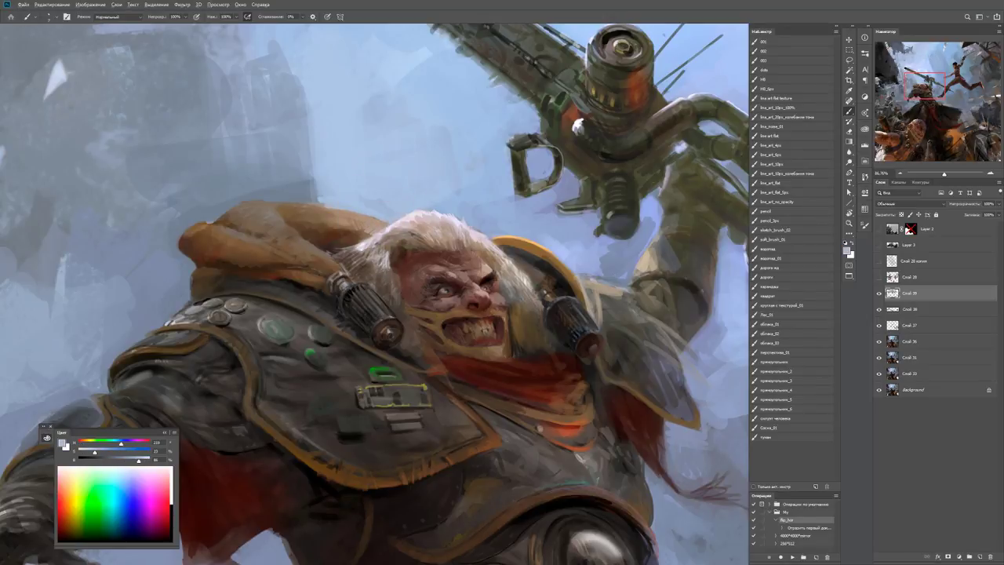
Examine the warrior's head and armour alternately within the whole composition and up close.
key(z)
key(ctrl+minus)
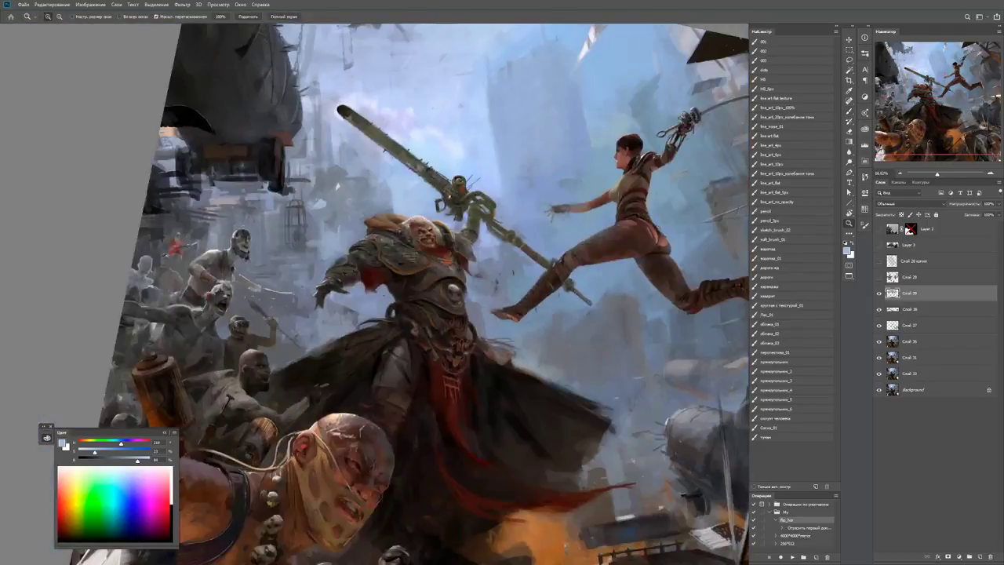
key(ctrl+plus)
key(ctrl+plus)
key(ctrl+plus)
key(b)
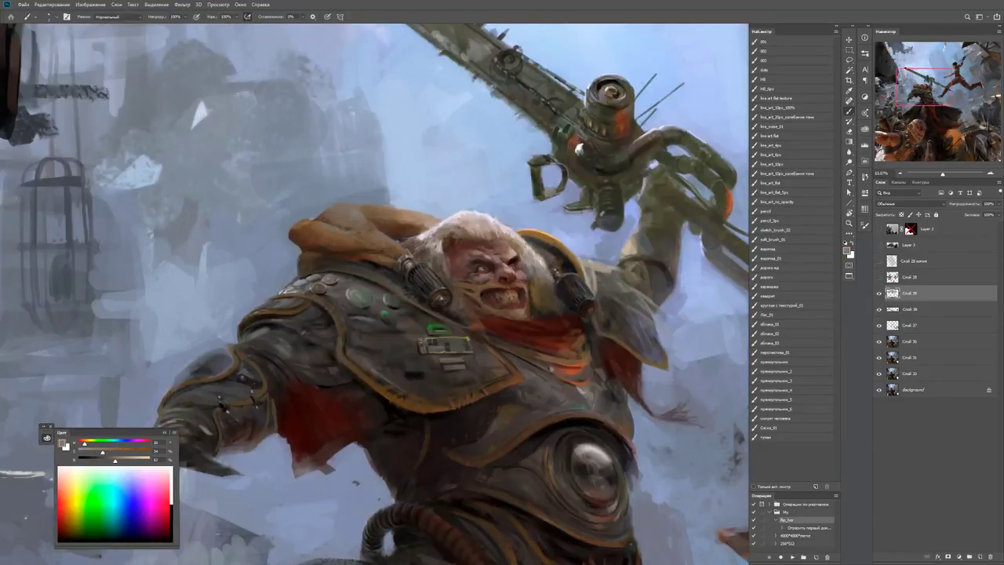
key(z)
key(ctrl+minus)
key(ctrl+minus)
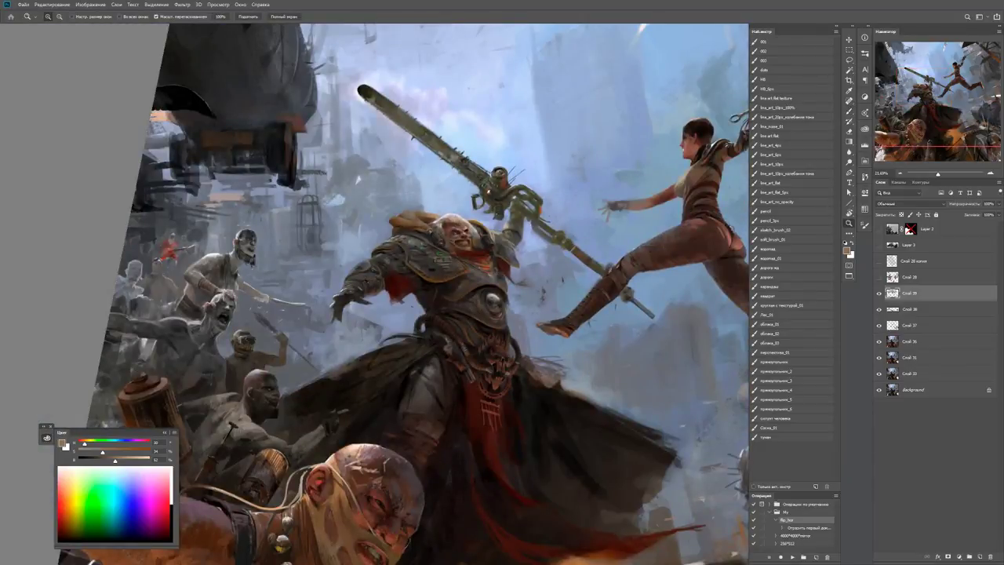
key(ctrl+plus)
key(ctrl+plus)
key(ctrl+plus)
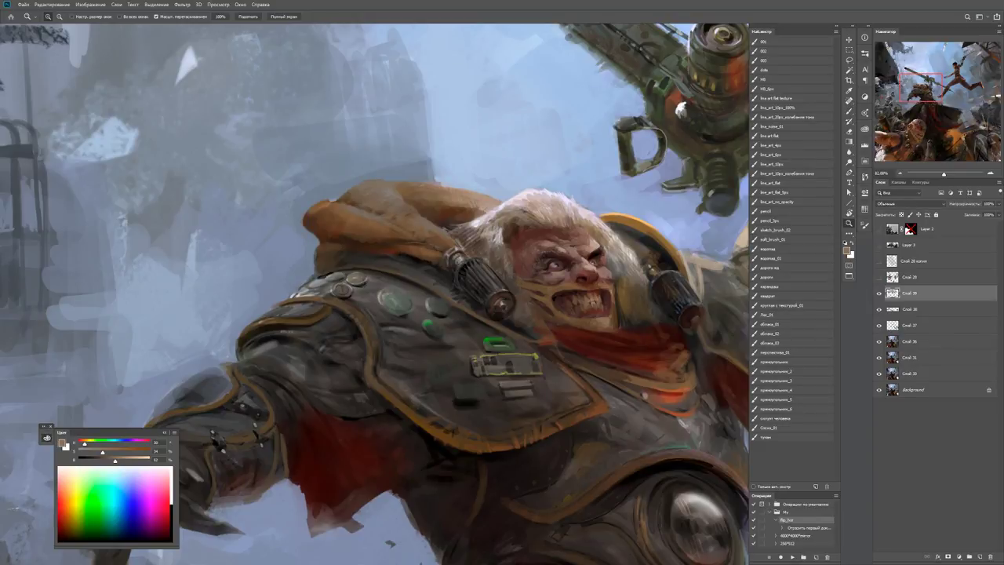
Compare the warrior with and without the two upper detail layers by toggling their visibility.
key(ctrl+comma)
click(878, 309)
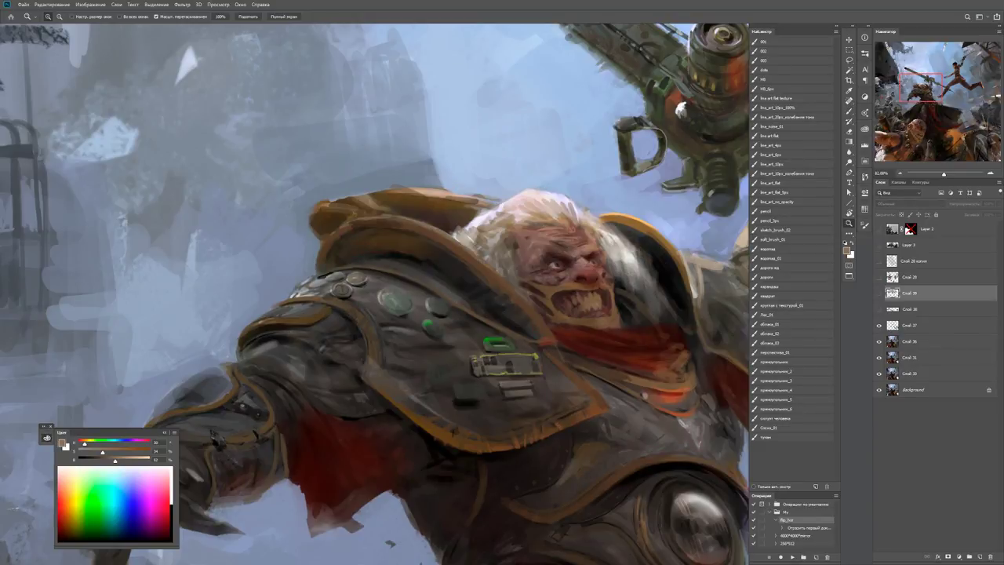
key(ctrl+comma)
click(878, 309)
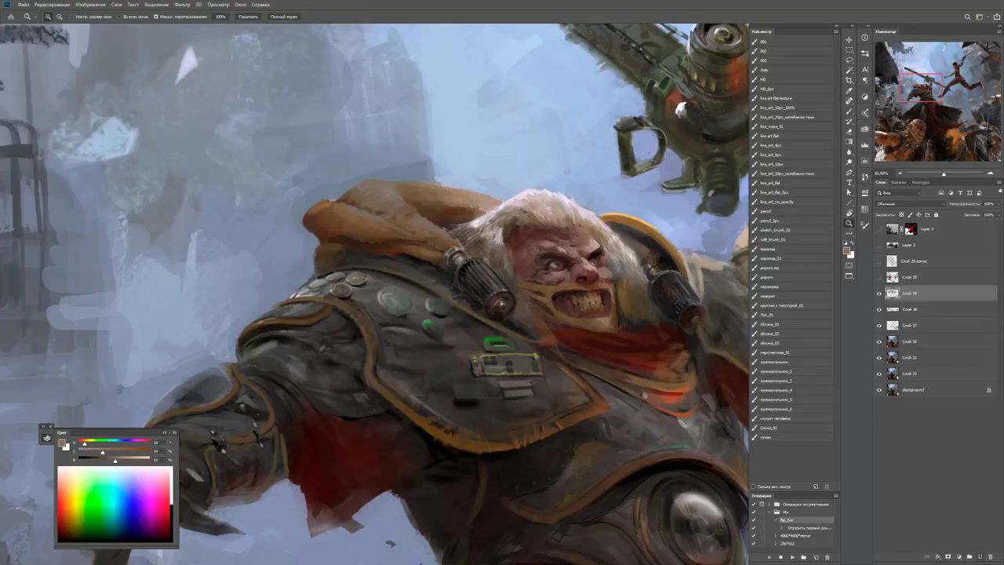
Create a new layer and paint a raised dark grey-brown armour collar behind the warrior's near shoulder.
key(ctrl+shift+alt+n)
key(b)
alt+right_click(350, 255)
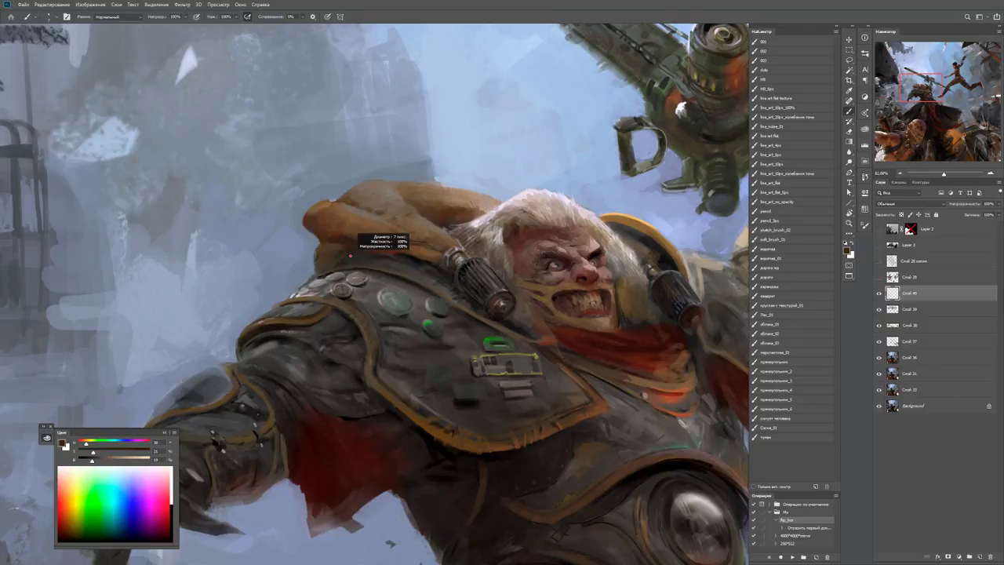
drag(300, 274, 318, 236)
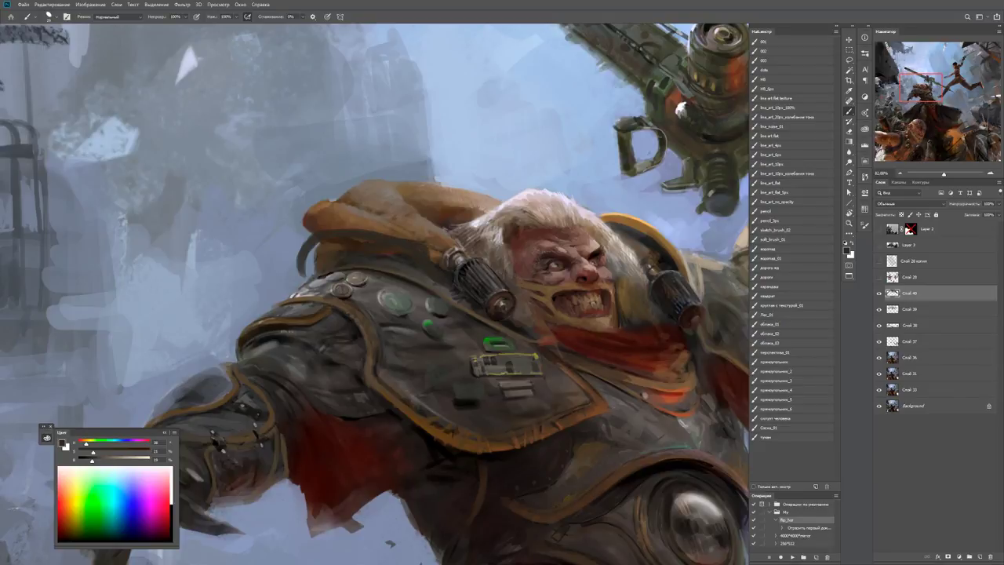
mouse_move(337, 245)
mouse_down()
mouse_move(309, 277)
mouse_move(342, 247)
mouse_move(301, 238)
mouse_move(414, 222)
mouse_move(352, 235)
mouse_up()
Add dark grey-brown armour shading beside the warrior's cheek, around the far vent and across the far shoulder plate.
key(ctrl+0)
key(z)
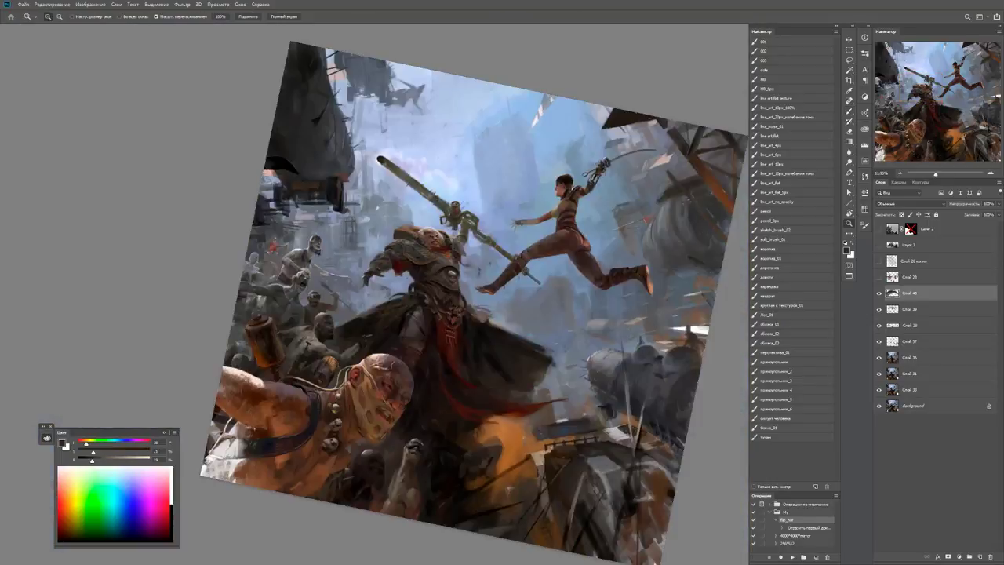
click(430, 239)
key(b)
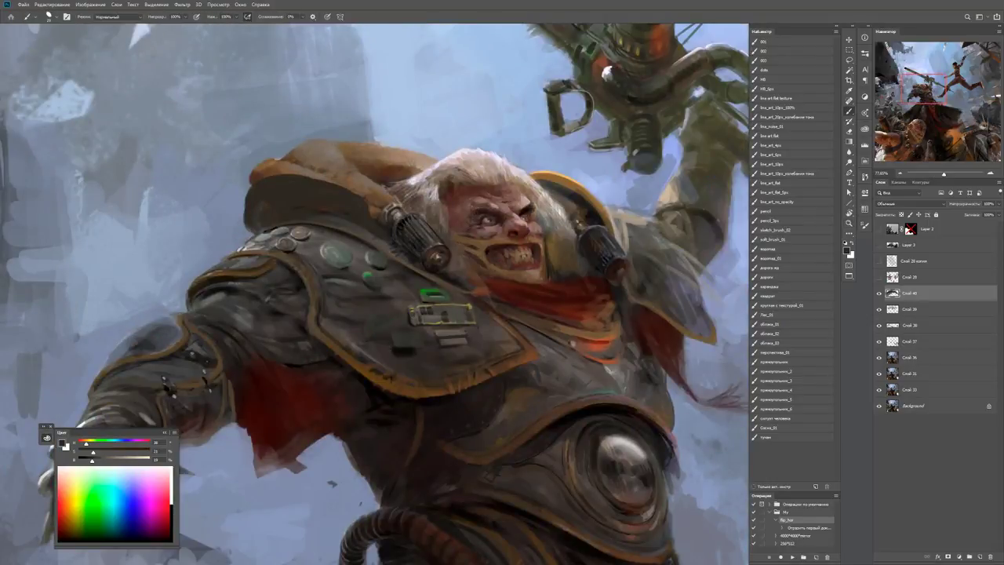
drag(444, 224, 479, 279)
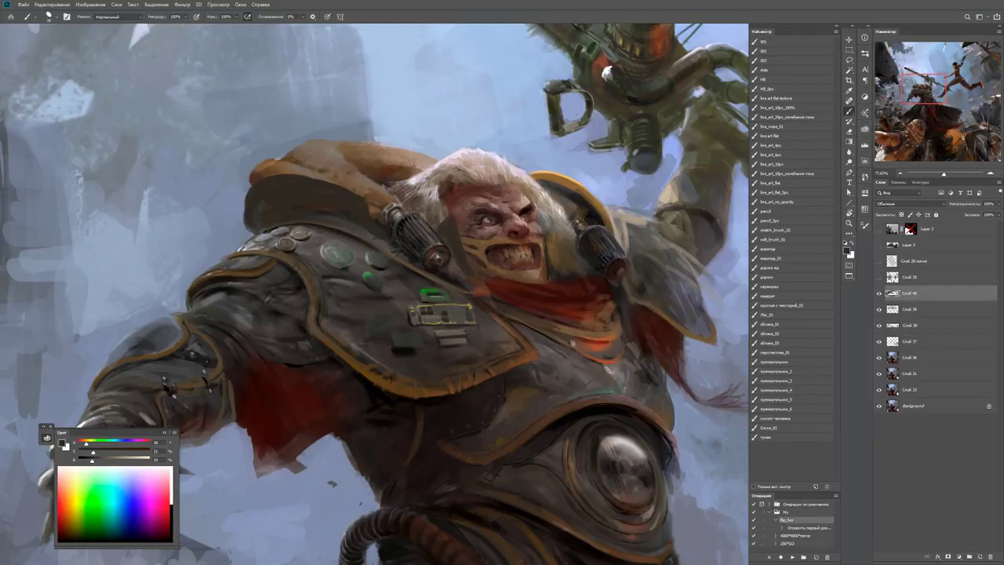
drag(565, 220, 590, 264)
mouse_move(569, 222)
mouse_down()
mouse_move(573, 245)
mouse_move(471, 260)
mouse_move(734, 361)
mouse_up()
key(z)
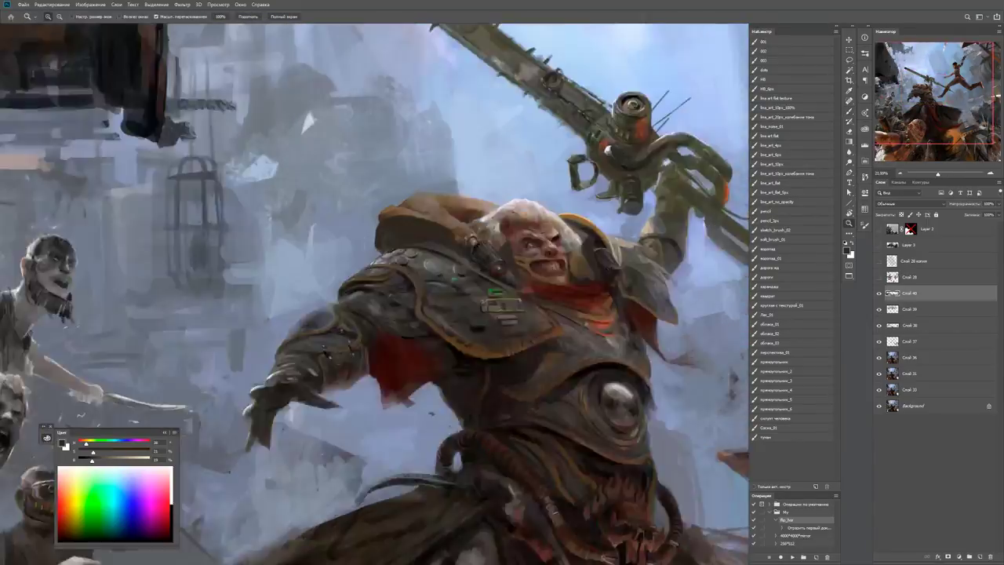
Paint a brown-gold rim on the far collar behind the warrior's hair and trim its outer edge with pale sky blue.
drag(606, 244, 675, 244)
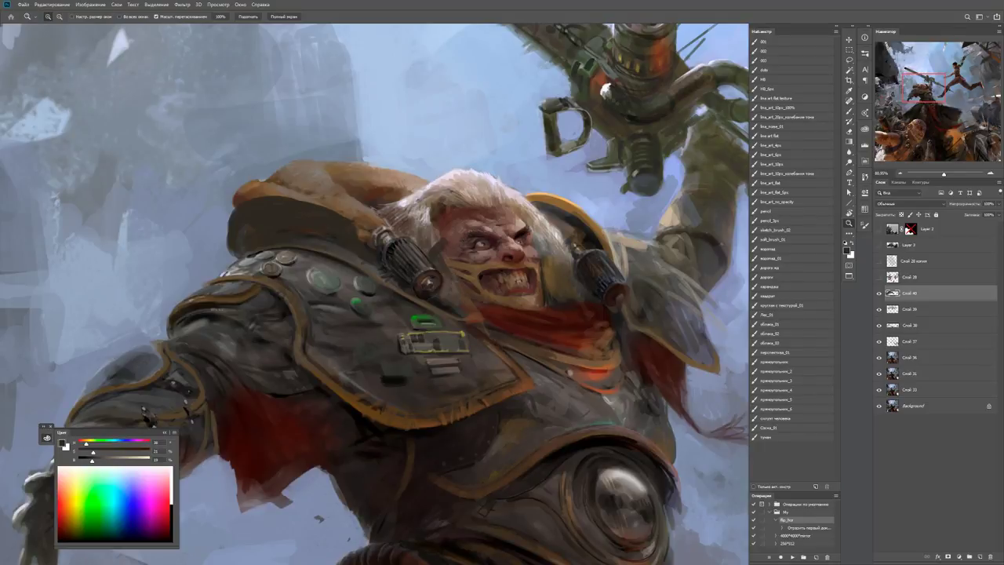
key(b)
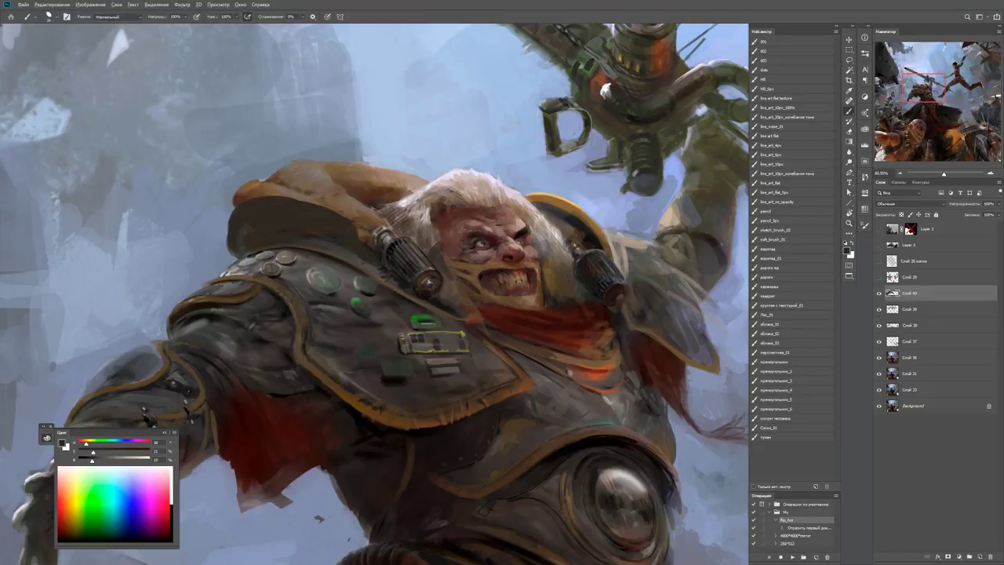
alt+click(540, 198)
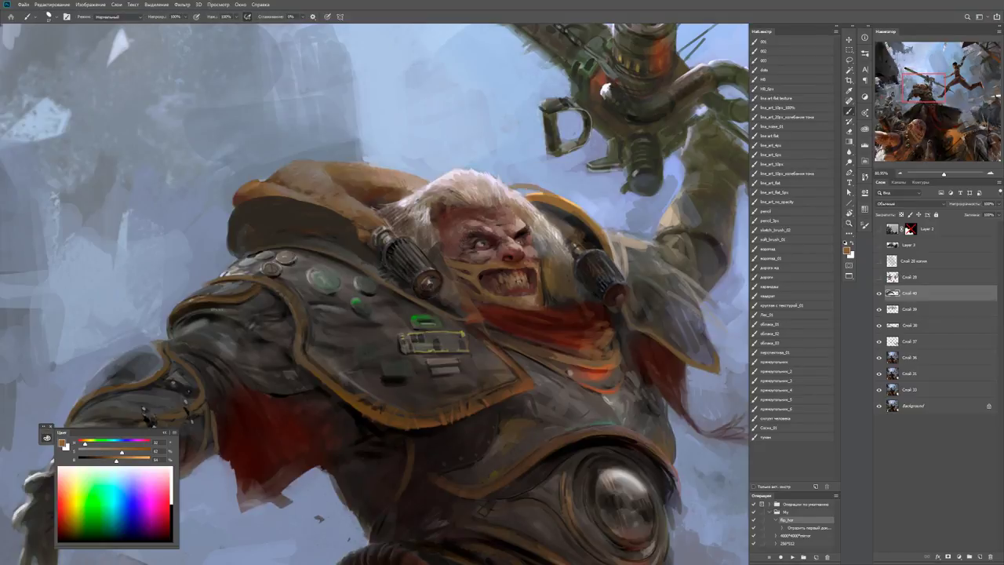
mouse_move(543, 191)
mouse_down()
mouse_move(516, 195)
mouse_move(555, 204)
mouse_move(594, 240)
mouse_up()
alt+click(538, 197)
alt+click(580, 196)
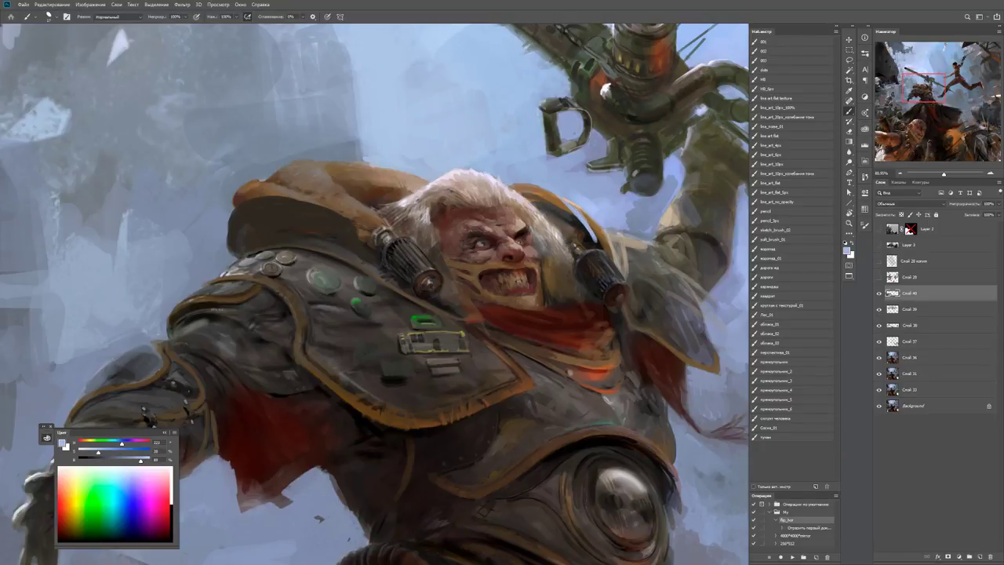
mouse_move(558, 199)
mouse_down()
mouse_move(575, 235)
mouse_move(593, 212)
mouse_move(618, 241)
mouse_move(594, 239)
mouse_move(620, 239)
mouse_up()
Paint sampled dark and muted tones between the far collar and the far vent, blending them into the shoulder plate.
alt+click(584, 229)
alt+click(625, 254)
alt+click(633, 253)
mouse_move(576, 227)
mouse_down()
mouse_move(639, 248)
mouse_move(616, 247)
mouse_up()
mouse_move(614, 246)
mouse_down()
mouse_move(624, 251)
mouse_move(620, 236)
mouse_move(640, 237)
mouse_up()
key(z)
key(ctrl+0)
key(b)
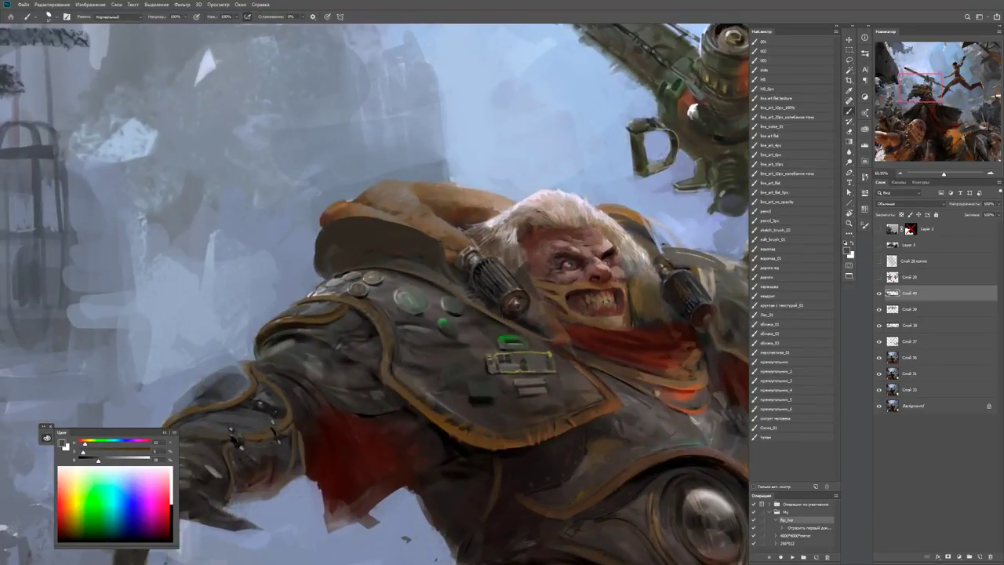
Compare the warrior with and without the three upper visible detail layers by toggling their visibility, up close and at a distance.
key(e)
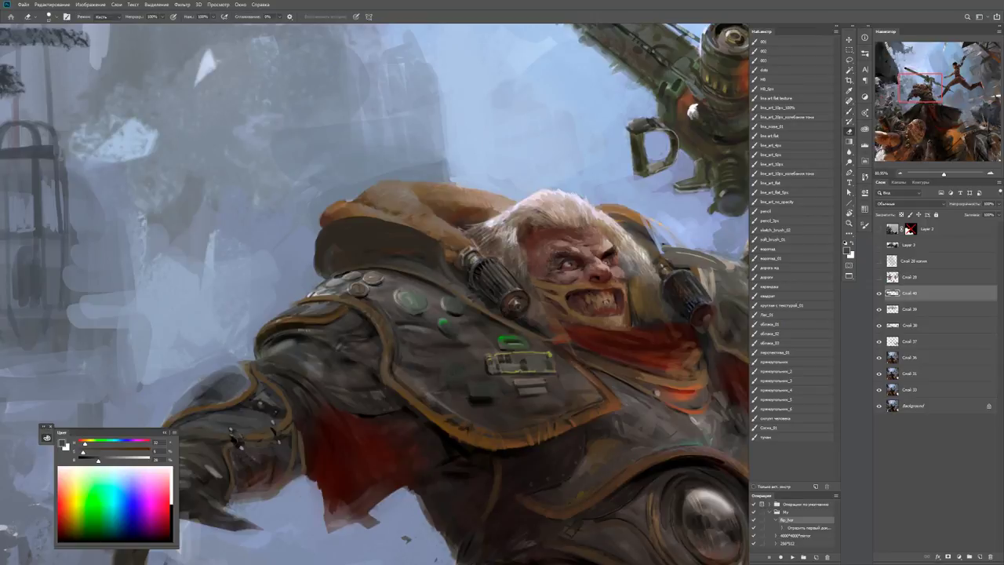
key(bracketright)
key(z)
scroll(377, 294, down, 5)
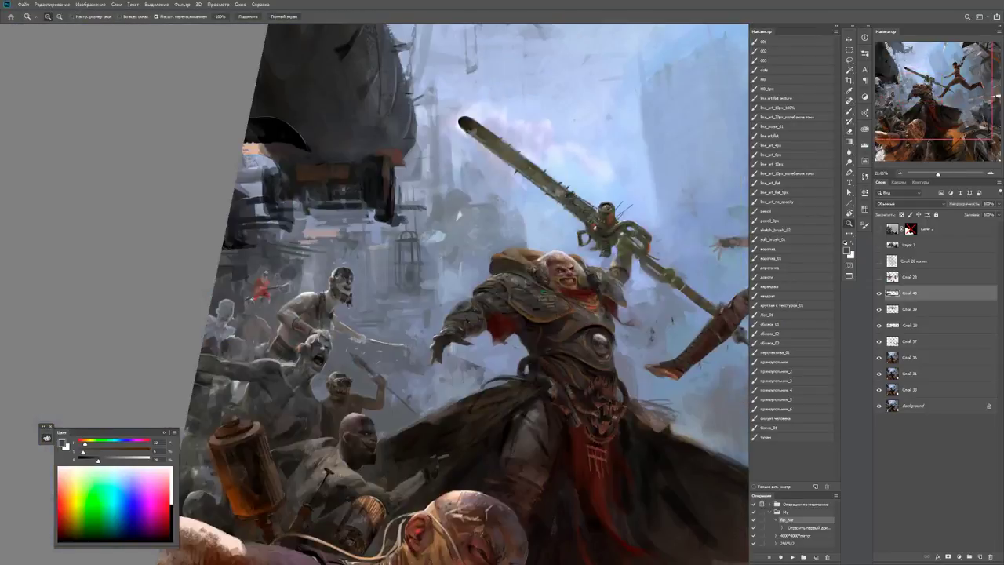
scroll(666, 311, up, 5)
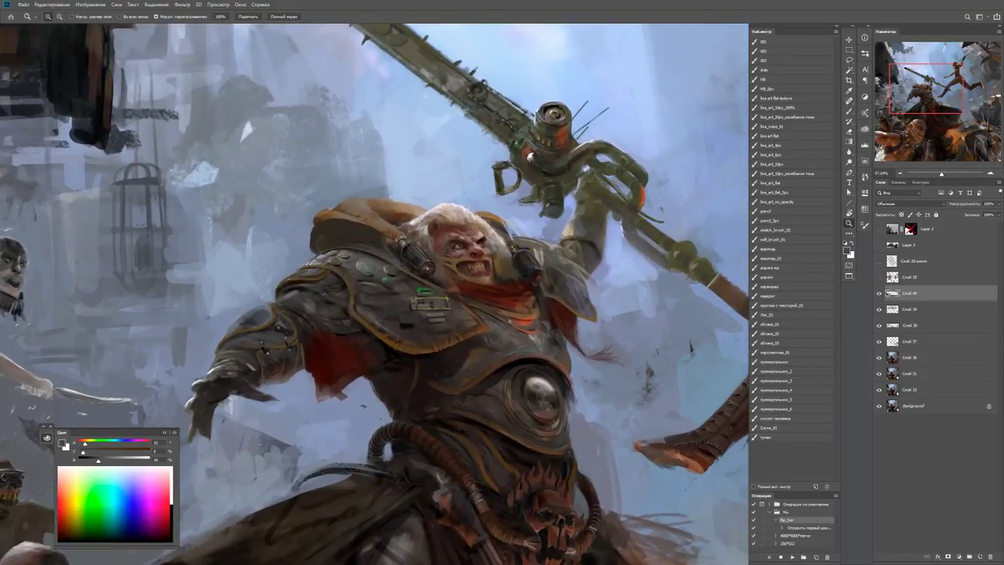
drag(879, 292, 878, 325)
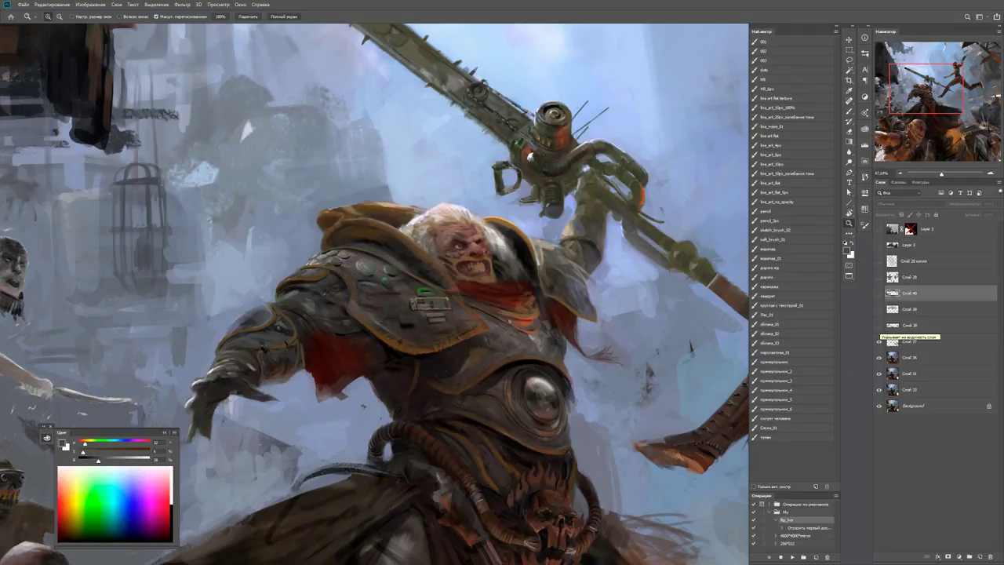
drag(878, 324, 878, 309)
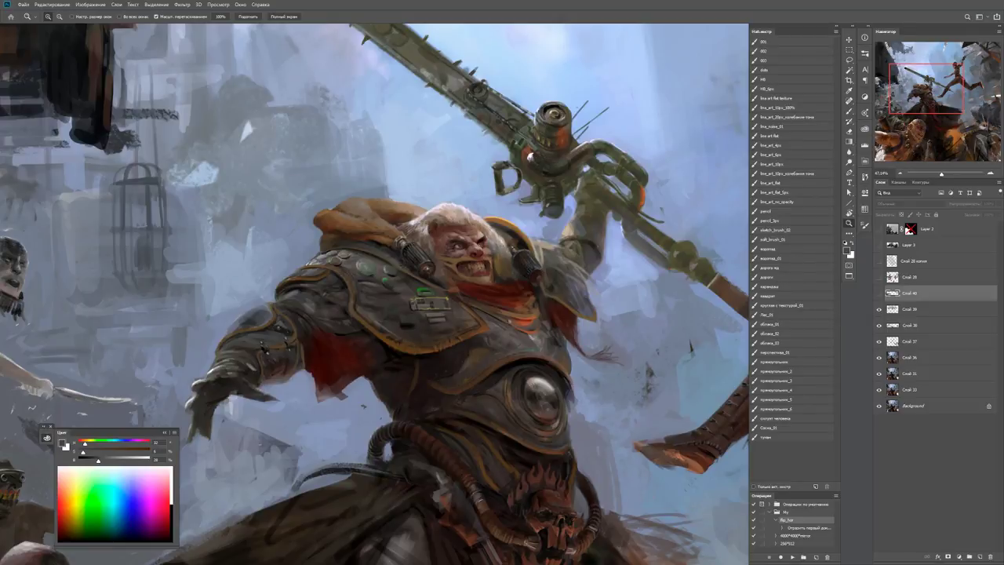
scroll(470, 251, up, 3)
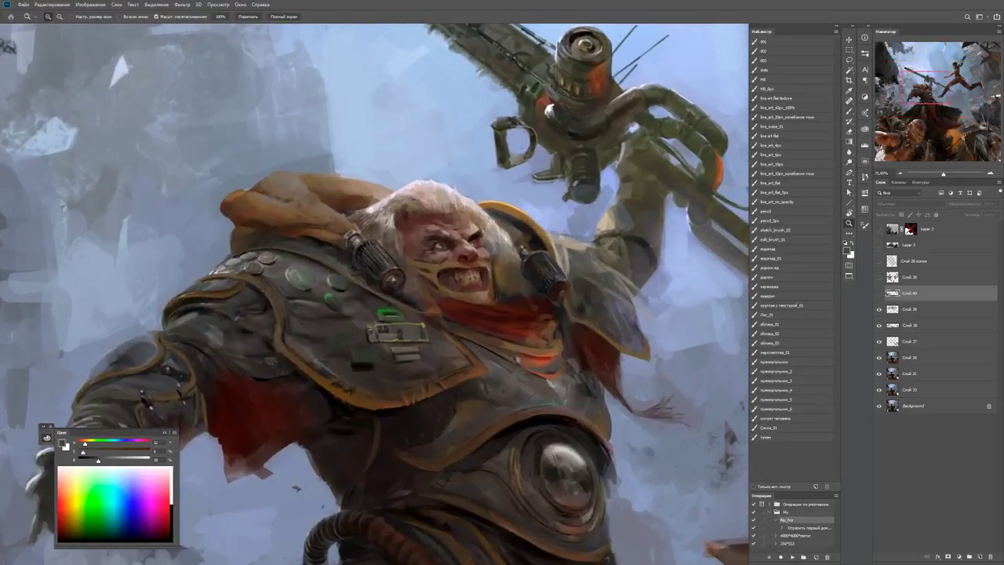
scroll(596, 305, down, 2)
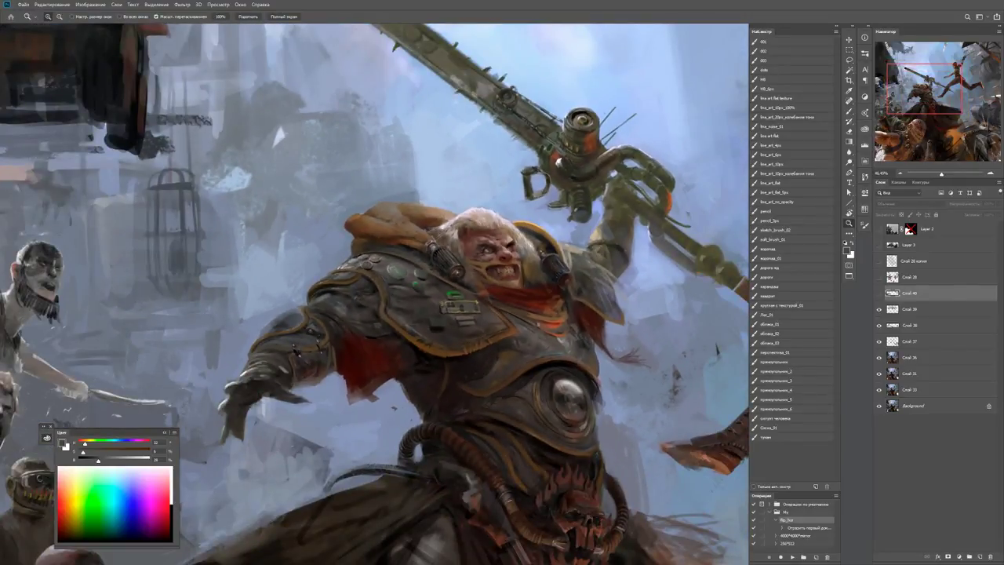
scroll(443, 235, up, 3)
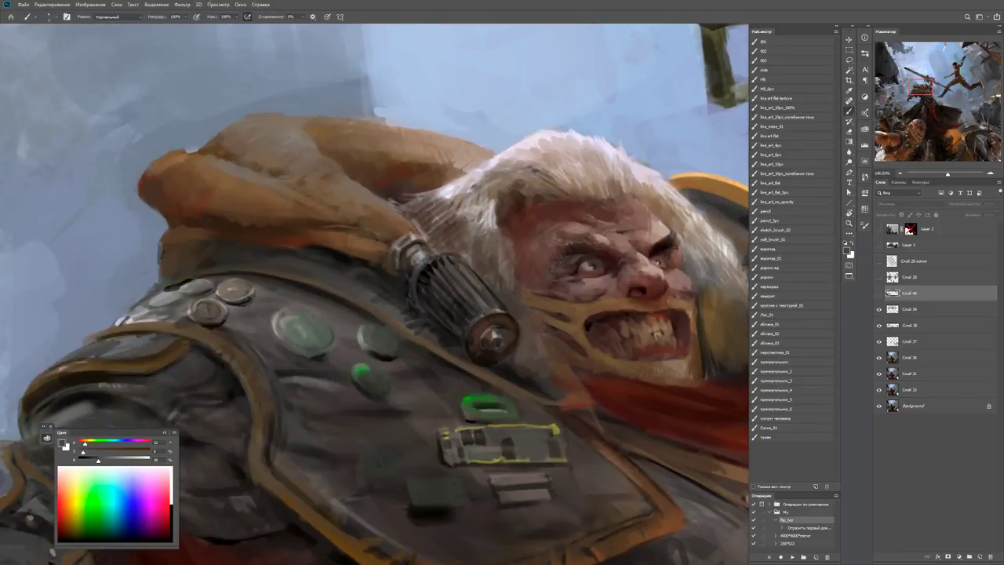
scroll(443, 215, down, 2)
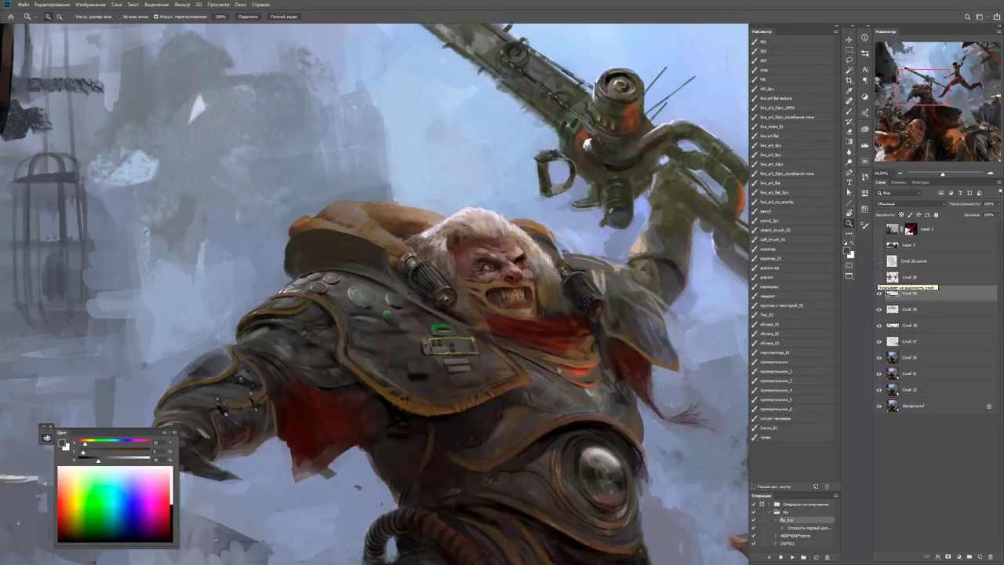
scroll(337, 219, up, 2)
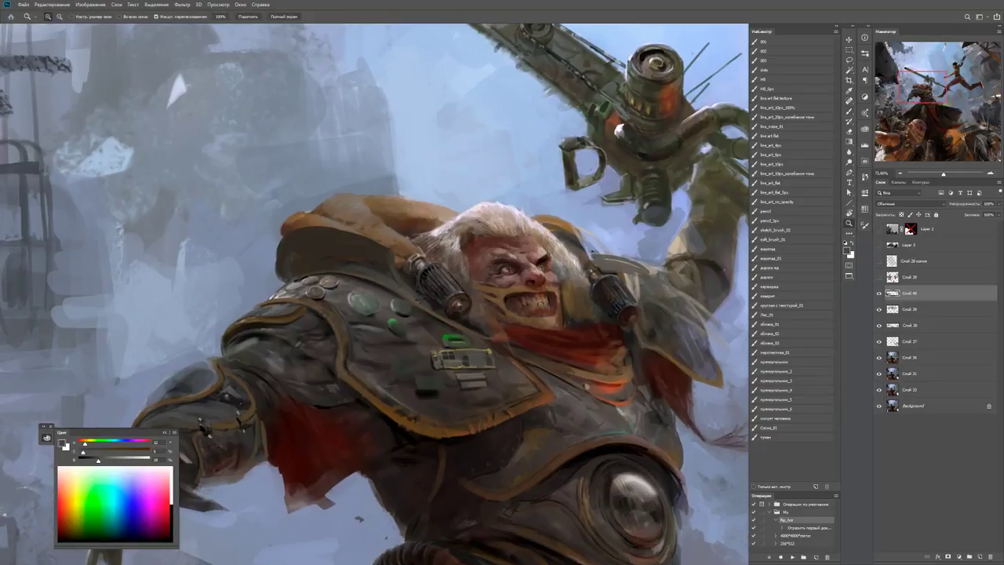
Refine the ochre trim of the near shoulder plate with sampled brown, dark and grey-brown tones.
key(b)
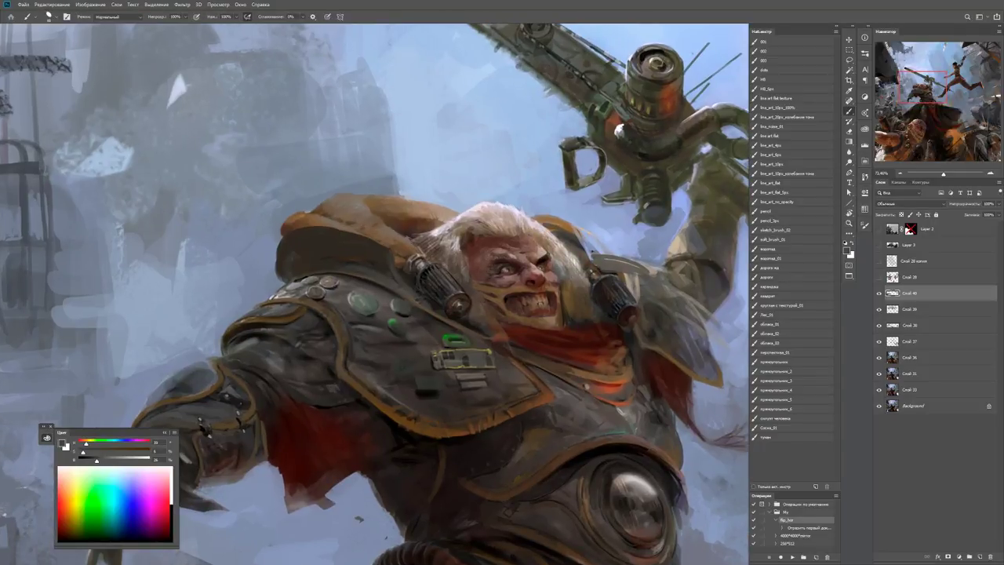
key(d)
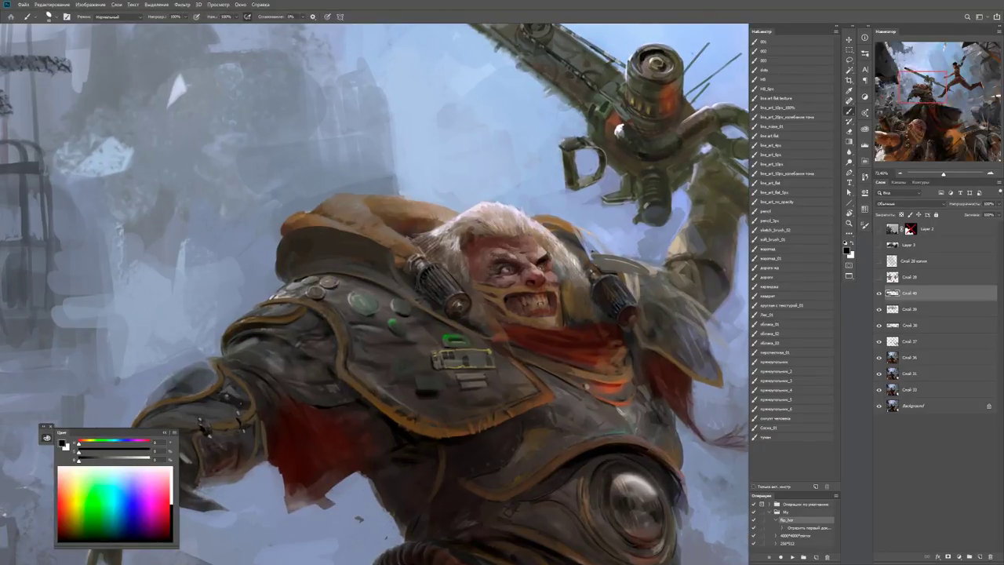
alt+click(326, 288)
alt+click(349, 367)
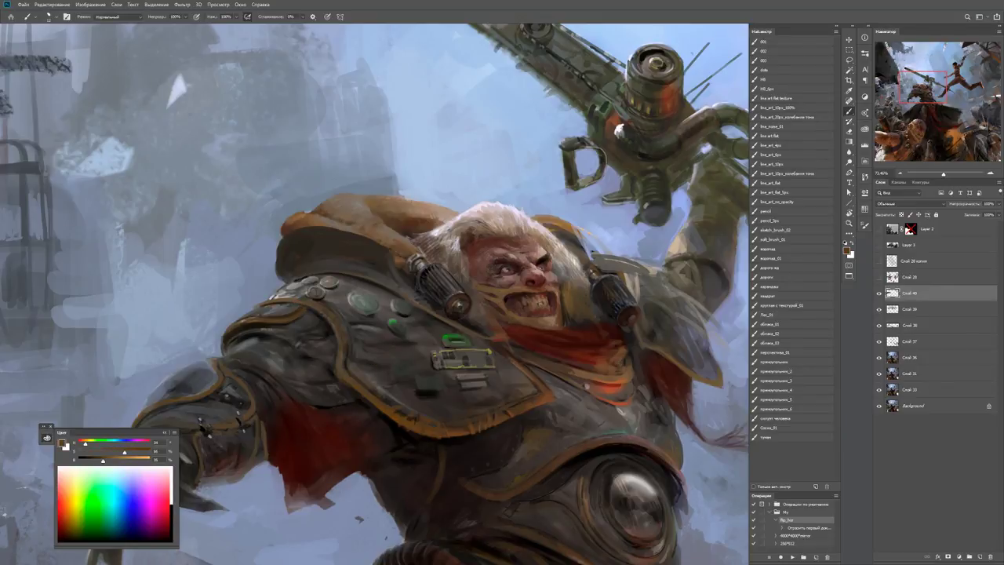
alt+click(365, 386)
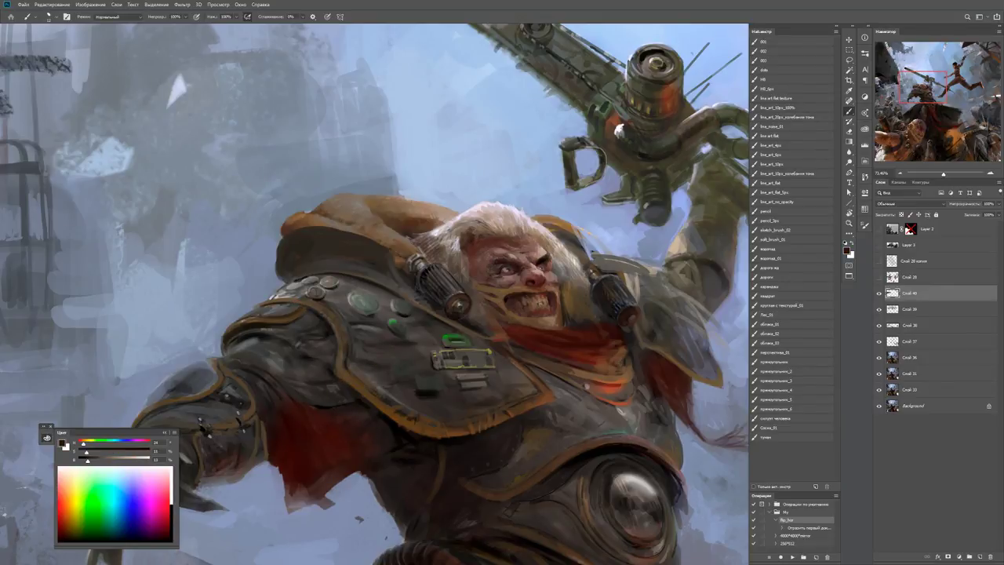
alt+click(365, 386)
alt+click(339, 329)
alt+click(339, 329)
drag(340, 355, 340, 365)
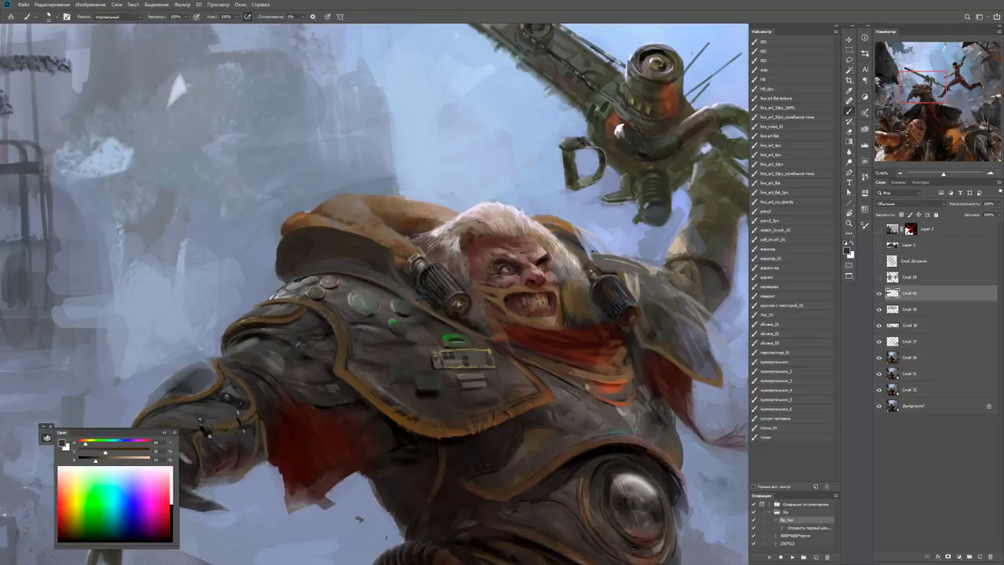
alt+click(315, 283)
Touch up the near shoulder's trim and lighten the raised near collar with muted grey-brown strokes.
scroll(297, 303, up, 2)
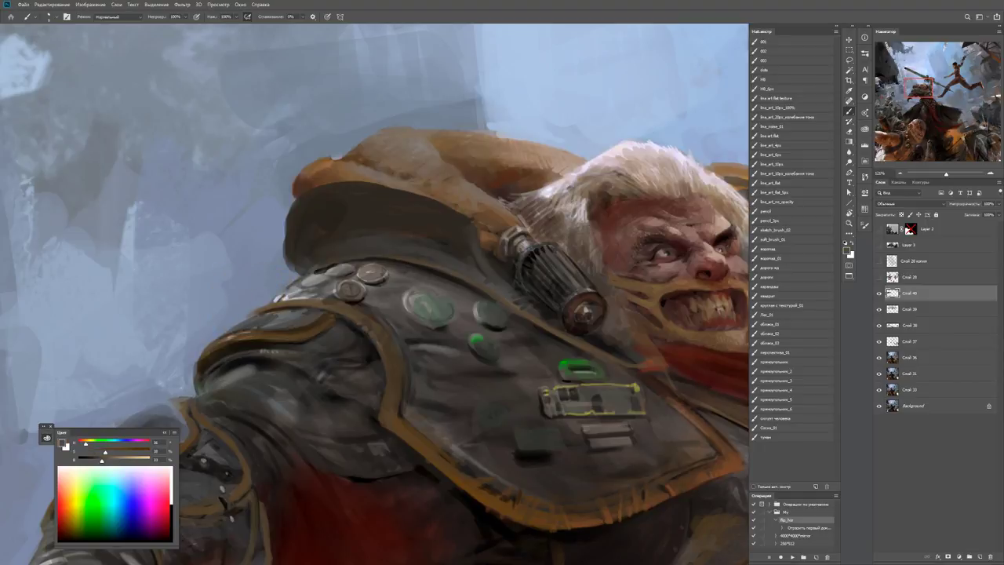
alt+click(275, 312)
alt+click(259, 309)
scroll(266, 314, down, 5)
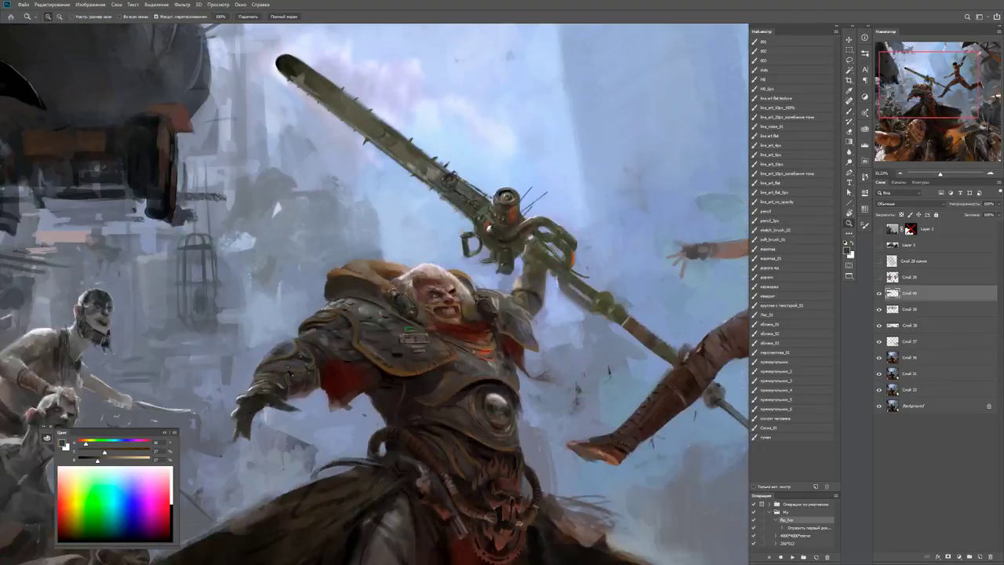
scroll(347, 276, up, 5)
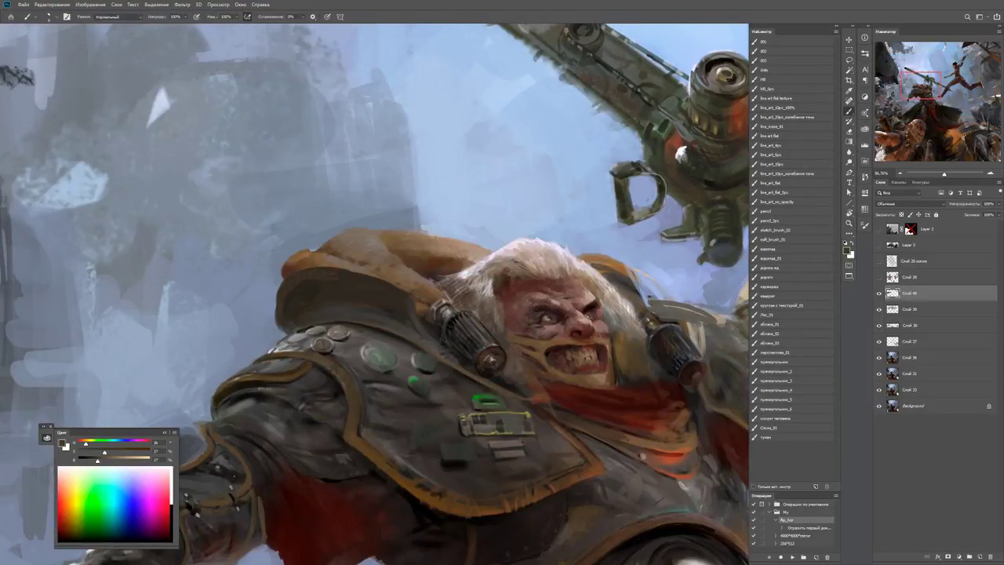
drag(350, 274, 382, 273)
key(e)
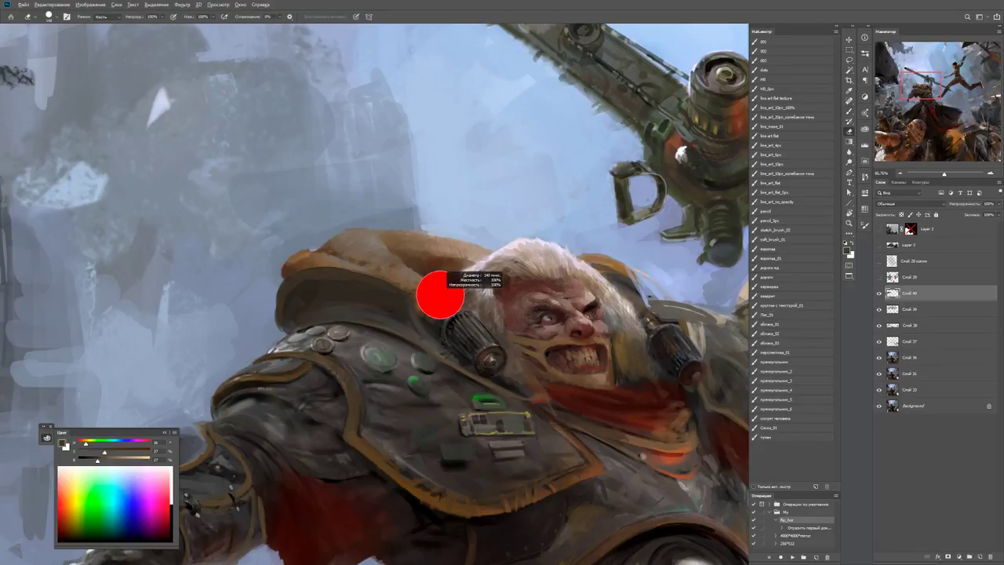
key(z)
key(ctrl+minus)
key(ctrl+minus)
key(ctrl+minus)
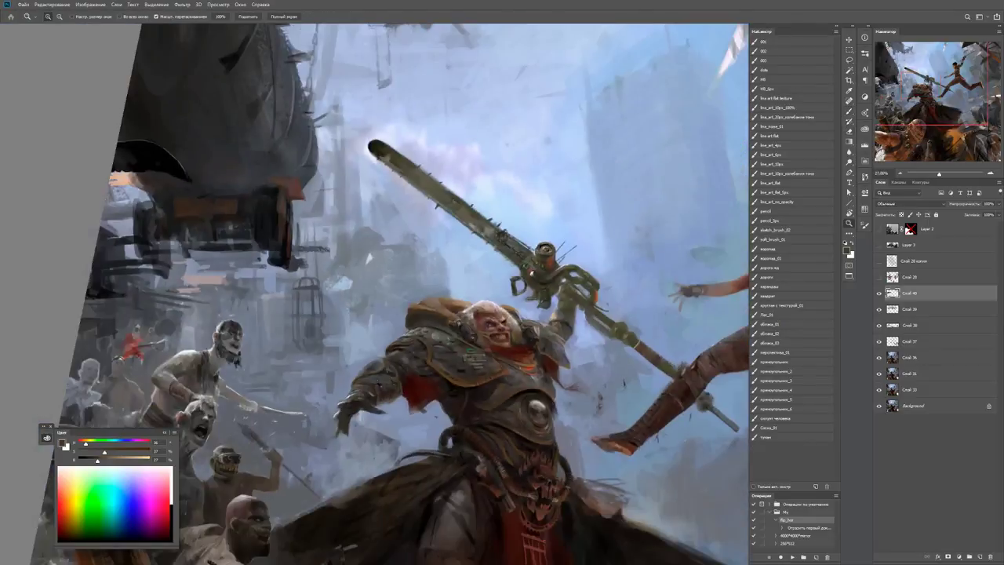
click(521, 308)
Repaint the far collar behind the white hair in dark brown and clean its outer edge with sampled sky blue.
key(b)
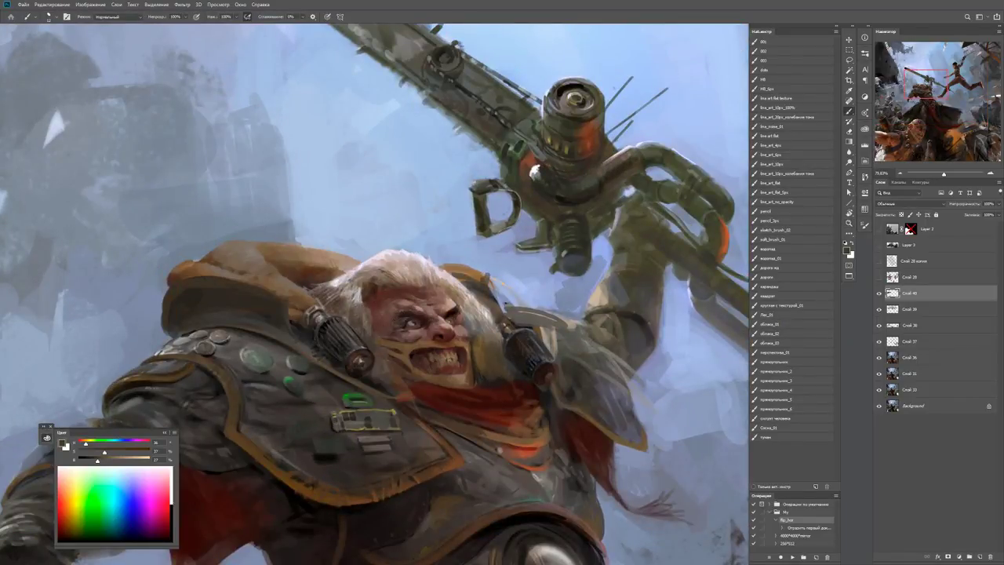
drag(485, 277, 439, 263)
alt+click(499, 271)
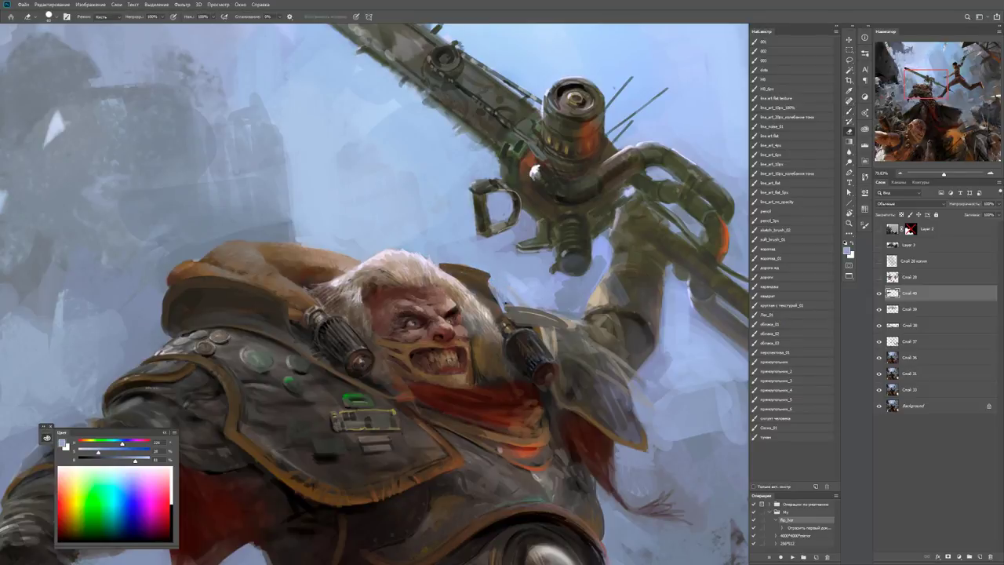
alt+click(509, 292)
drag(521, 275, 496, 306)
mouse_move(558, 301)
mouse_down()
mouse_move(552, 309)
mouse_move(471, 287)
mouse_up()
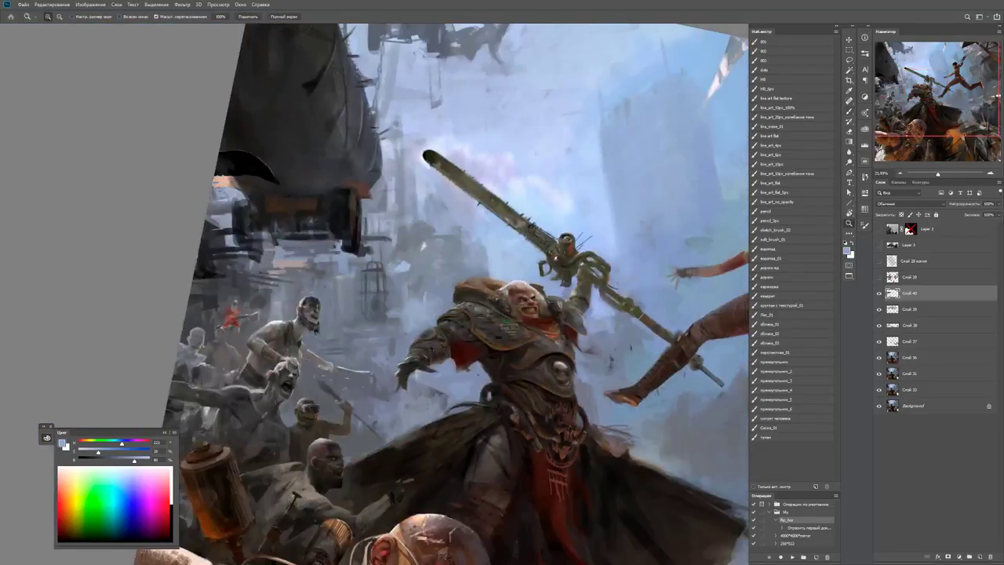
Extend the dark far collar outward into a pointed tip above the far vent.
drag(542, 302, 604, 302)
mouse_move(542, 284)
mouse_down()
mouse_move(554, 255)
mouse_move(538, 260)
mouse_move(546, 249)
mouse_move(520, 270)
mouse_move(525, 253)
mouse_move(471, 251)
mouse_move(565, 251)
mouse_up()
alt+click(525, 257)
alt+click(523, 258)
key(z)
key(b)
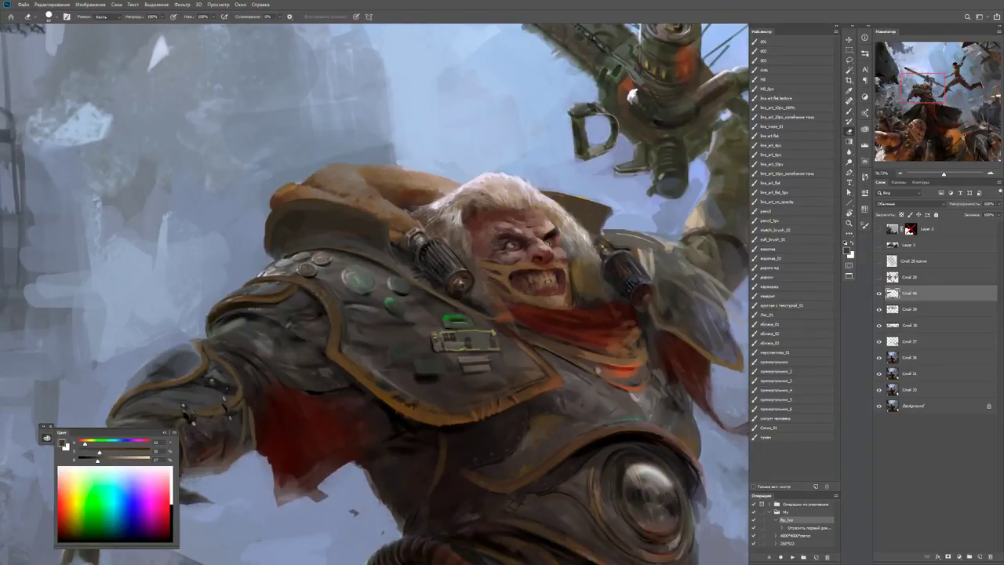
Paint sampled sky blue around the far collar's tip and the top of the far shoulder plate to sharpen their silhouettes.
key(b)
alt+click(549, 192)
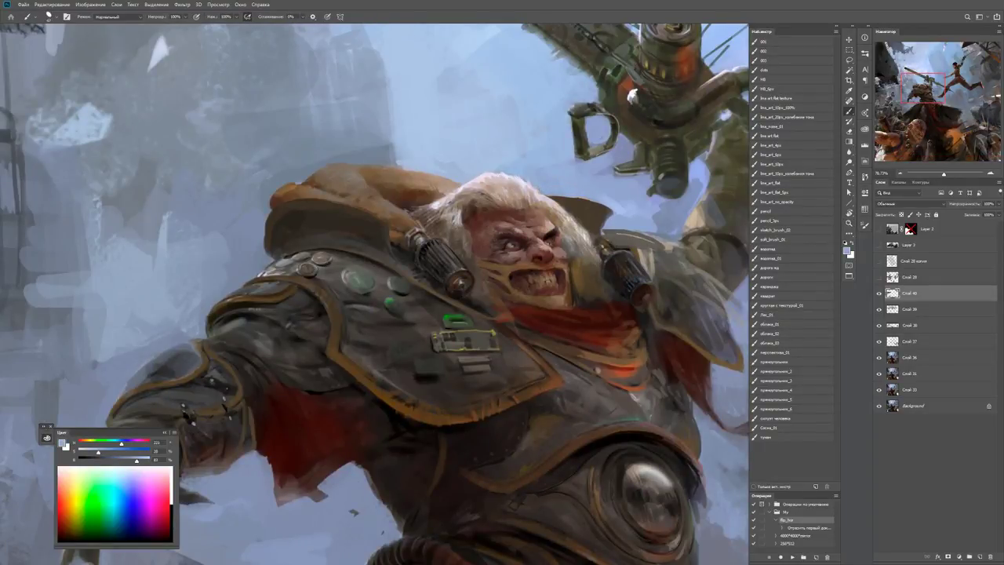
key(z)
mouse_move(620, 208)
mouse_down()
mouse_move(549, 208)
mouse_move(617, 218)
mouse_move(584, 227)
mouse_move(632, 226)
mouse_move(629, 212)
mouse_up()
key(b)
alt+click(635, 216)
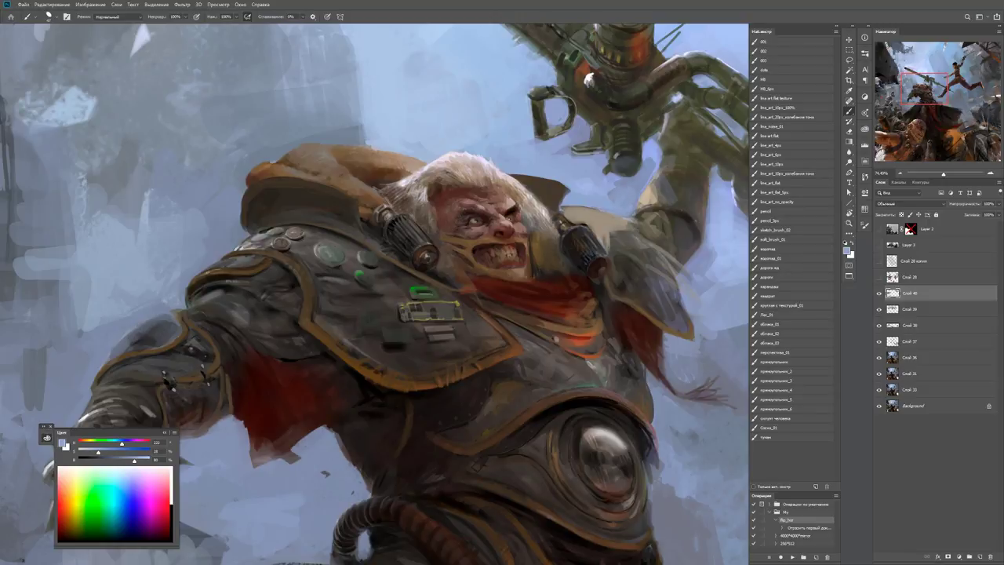
alt+right_click(625, 188)
click(567, 193)
Shade the raised near collar with sampled dark tones and define its upper edge with a thin tan-grey rim.
alt+click(252, 231)
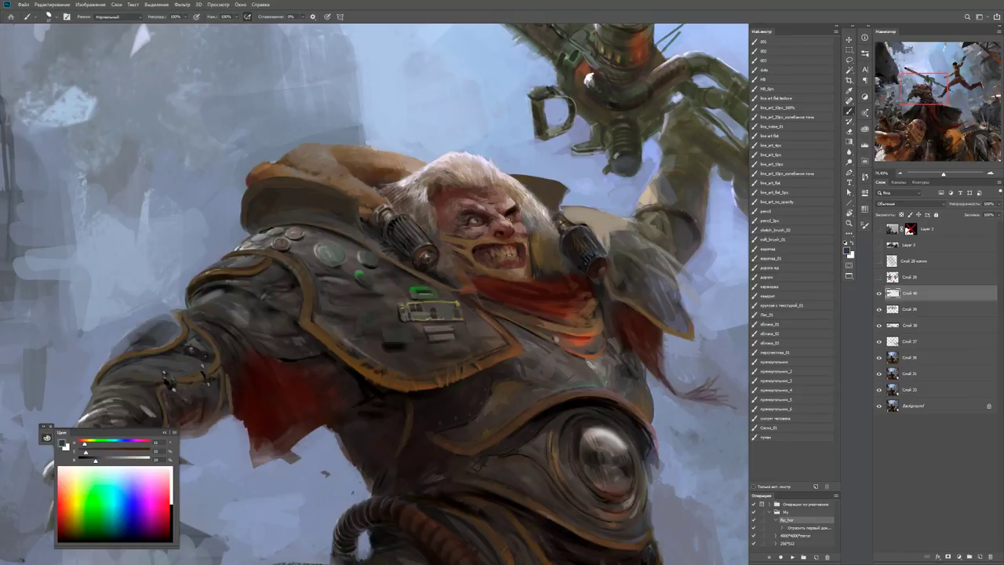
alt+click(252, 220)
key(d)
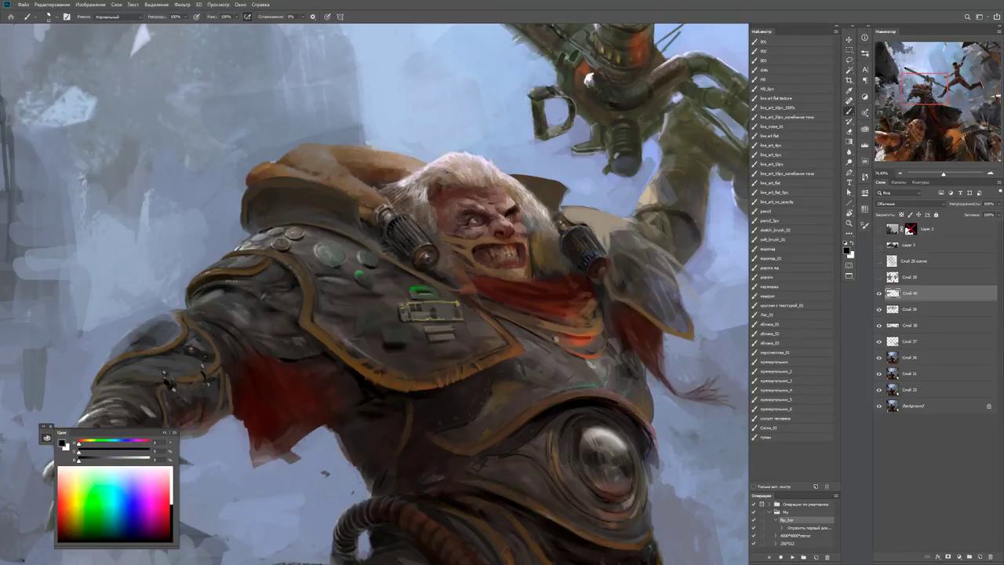
alt+click(287, 185)
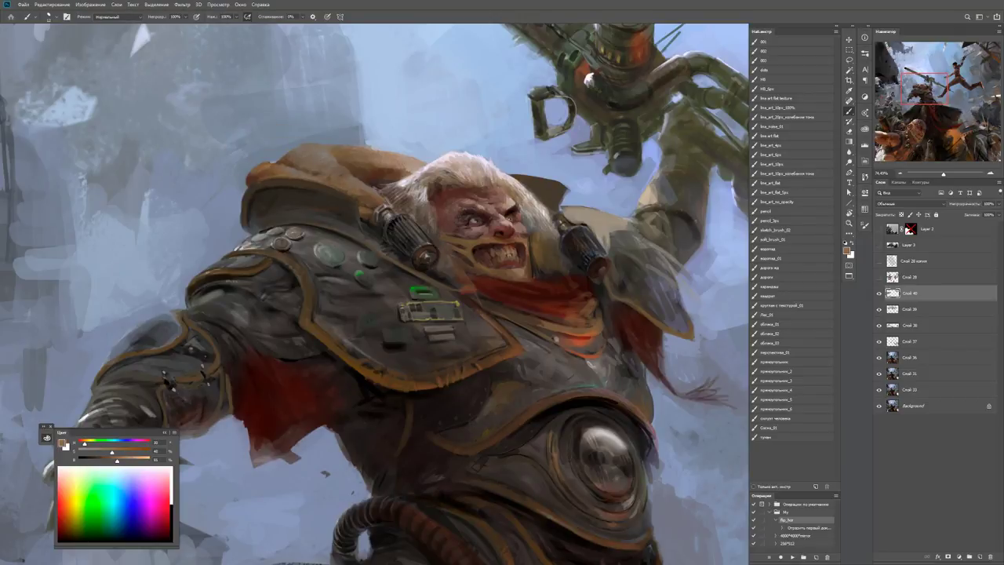
alt+click(353, 213)
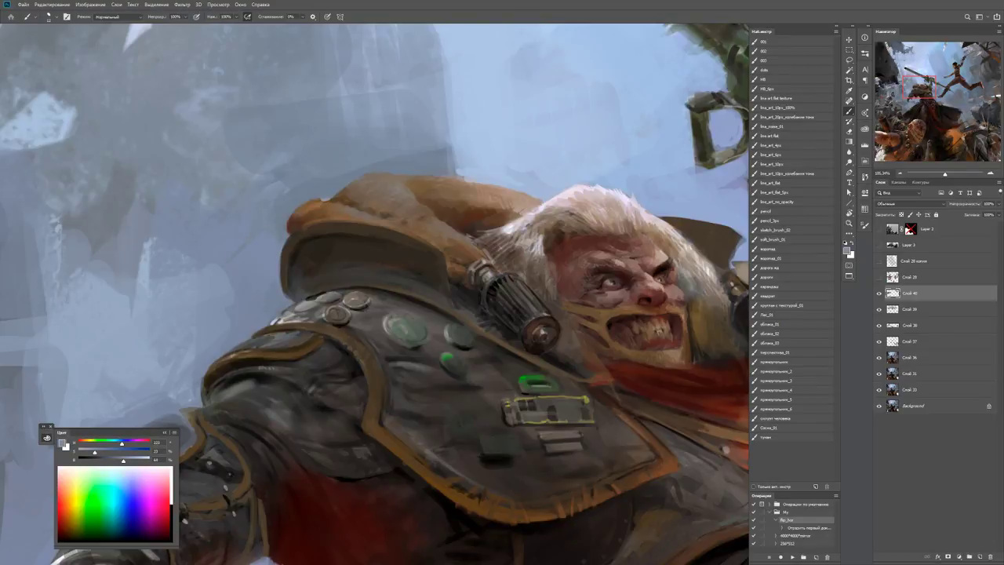
Touch up the near collar's upper rim with a sampled tone and white, and check it against the whole figure.
alt+click(332, 220)
key(d)
key(x)
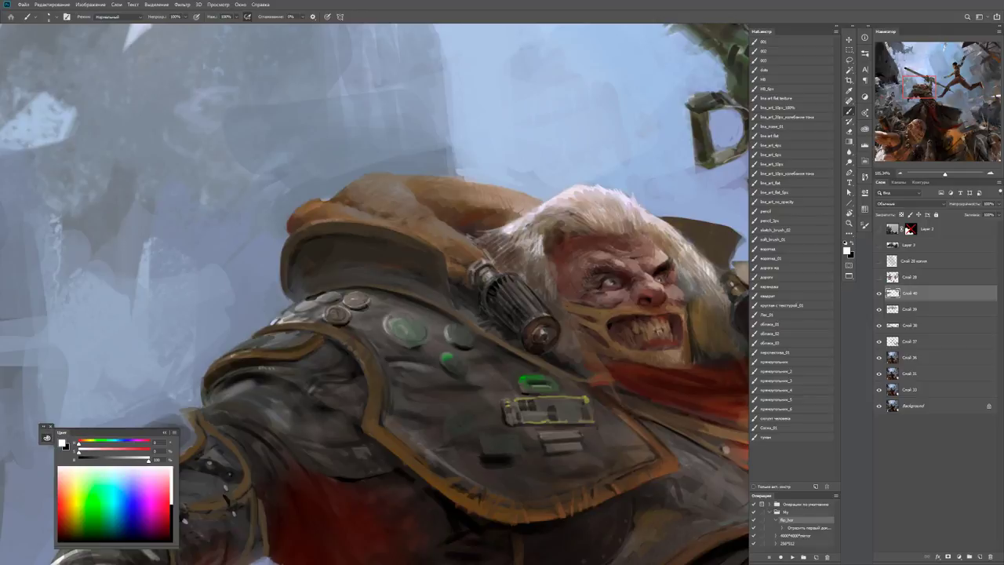
key(z)
key(ctrl+minus)
key(ctrl+minus)
key(ctrl+minus)
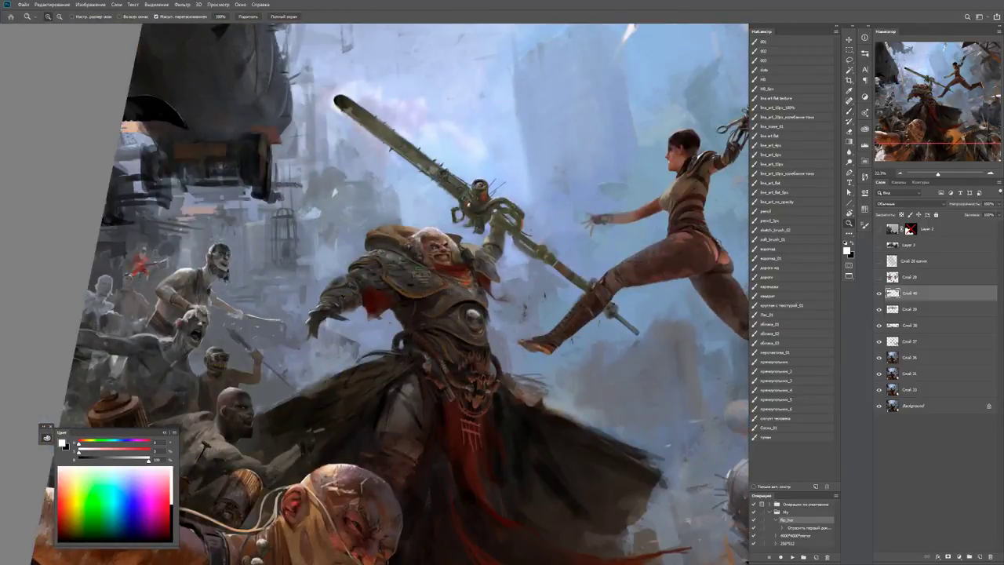
key(ctrl+plus)
key(ctrl+plus)
key(b)
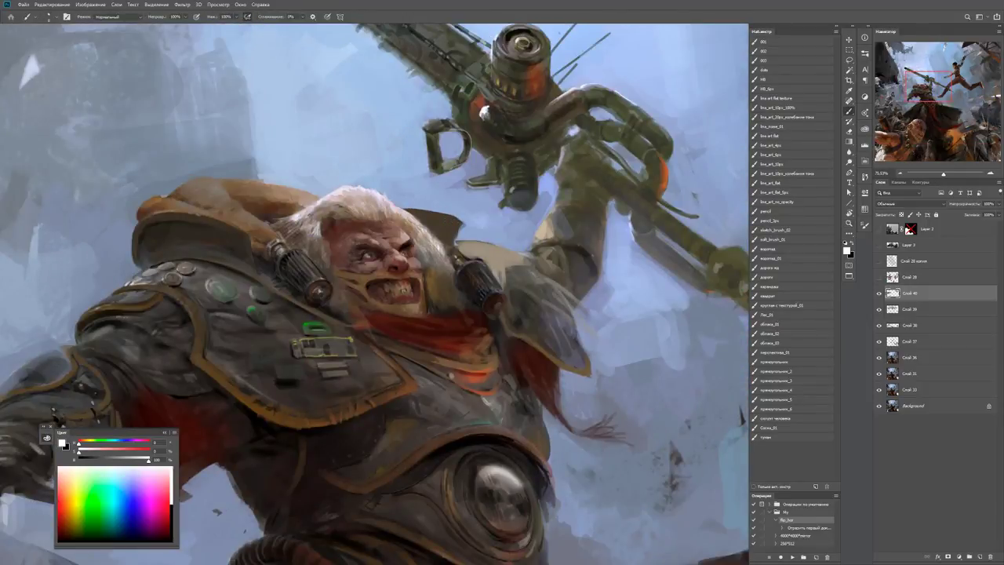
Darken the base of the near collar behind the shoulder medals with sampled dark tones and black.
key(x)
alt+click(224, 263)
alt+click(219, 269)
scroll(219, 269, up, 2)
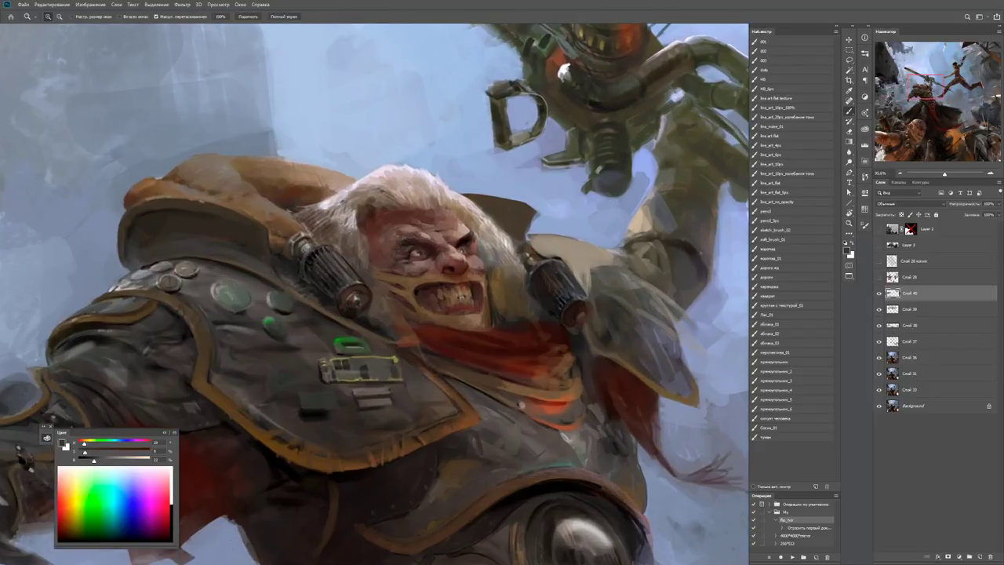
key(d)
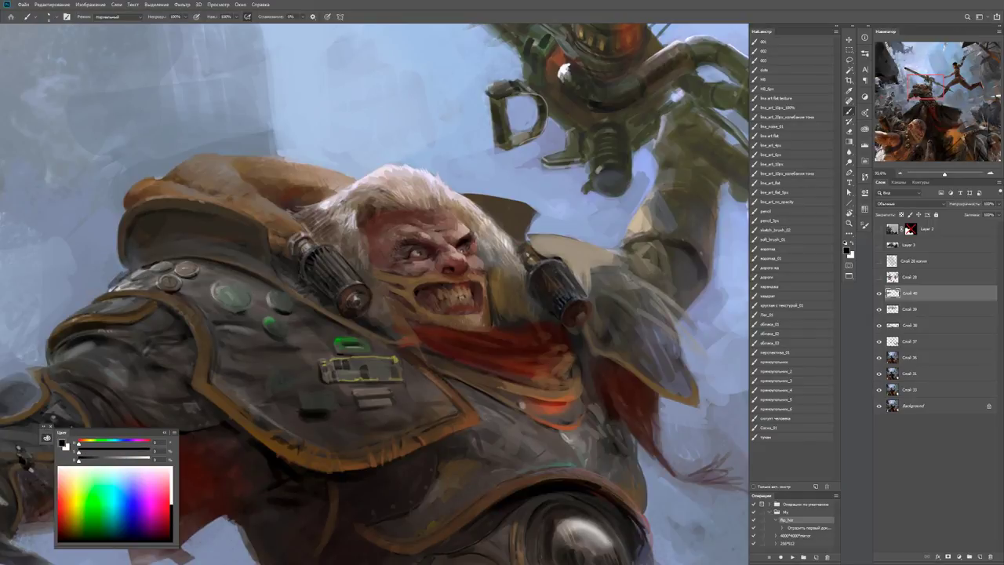
drag(86, 313, 161, 235)
alt+click(135, 276)
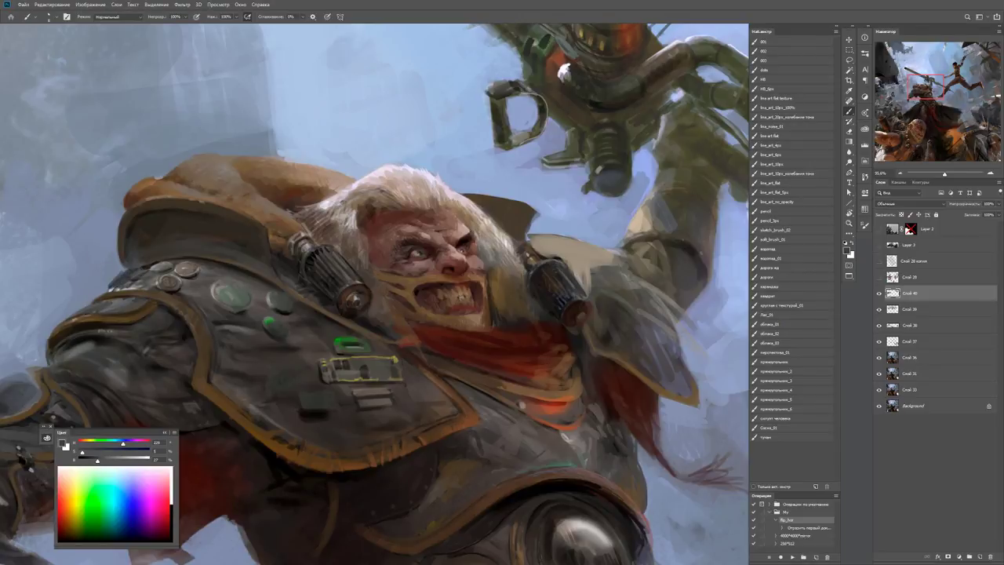
Blend sampled grey-brown tones along the seam between the near collar and the shoulder plate.
key(x)
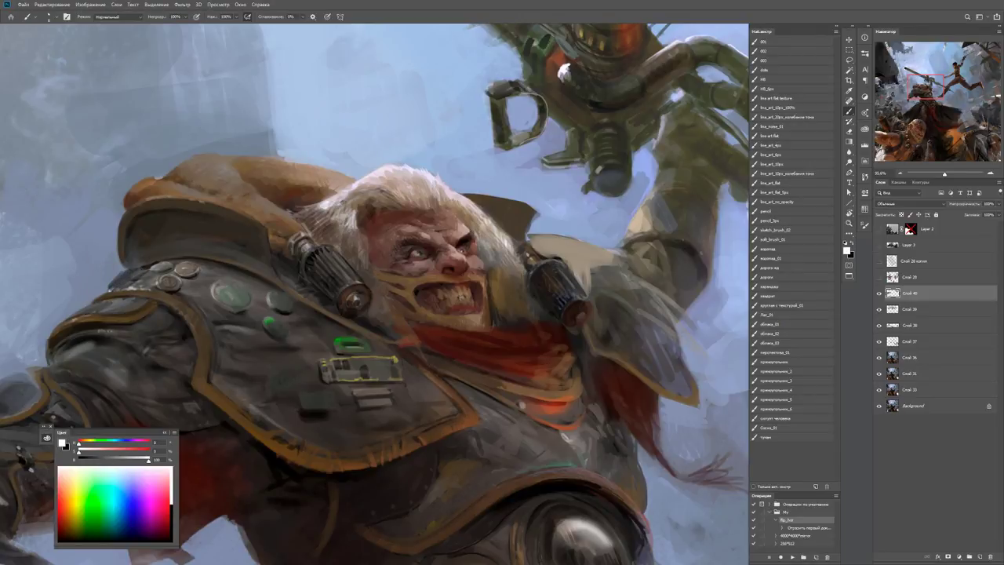
alt+click(160, 278)
key(d)
alt+click(206, 270)
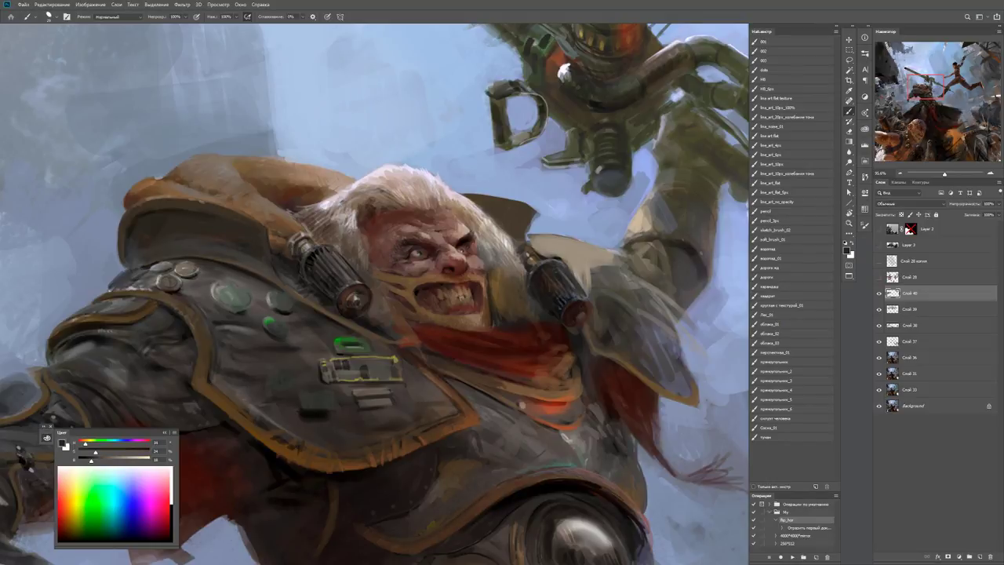
drag(182, 263, 254, 281)
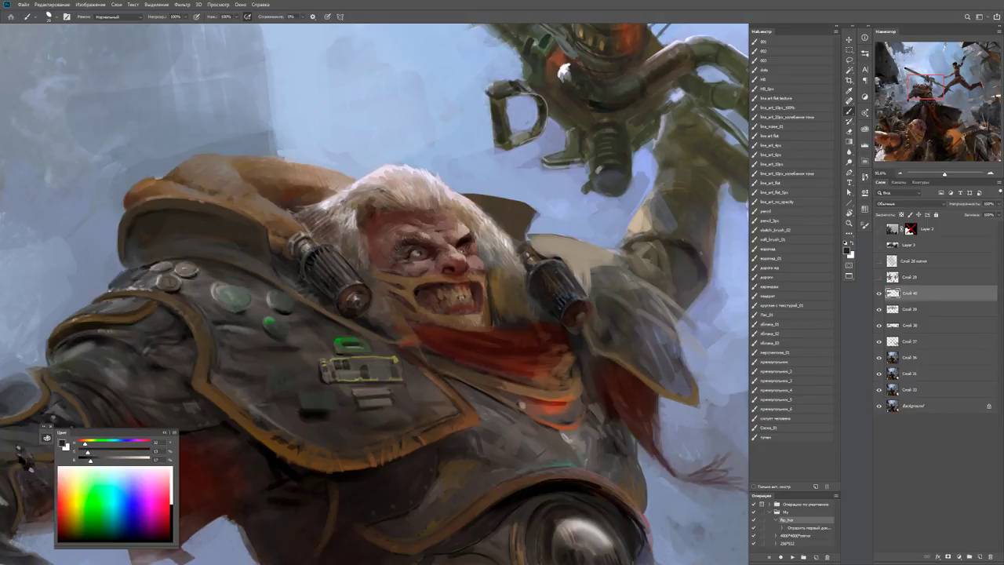
click(229, 309)
Add small light highlights along the near collar's upper rim and soften them with sampled dark brown.
drag(235, 235, 241, 220)
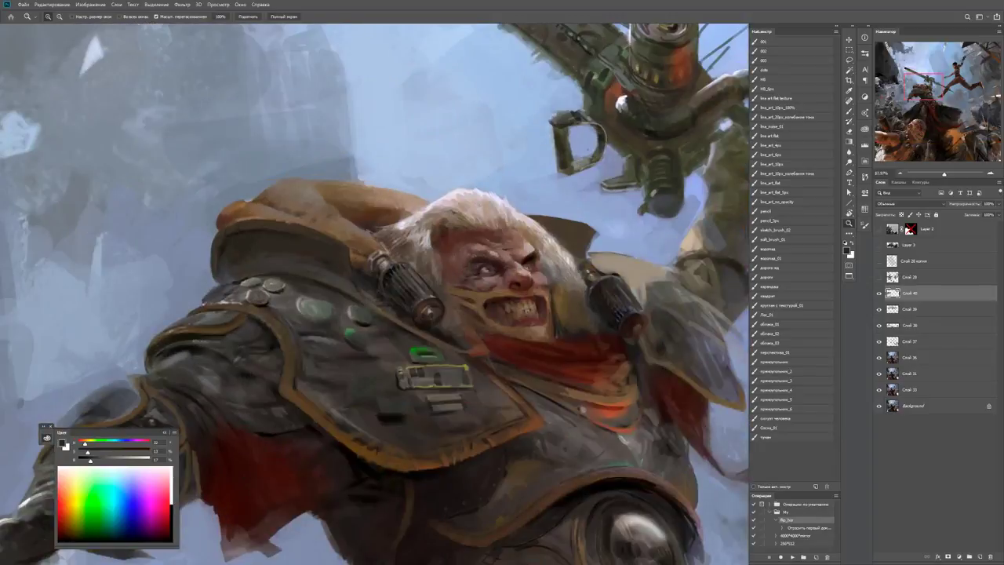
alt+click(240, 221)
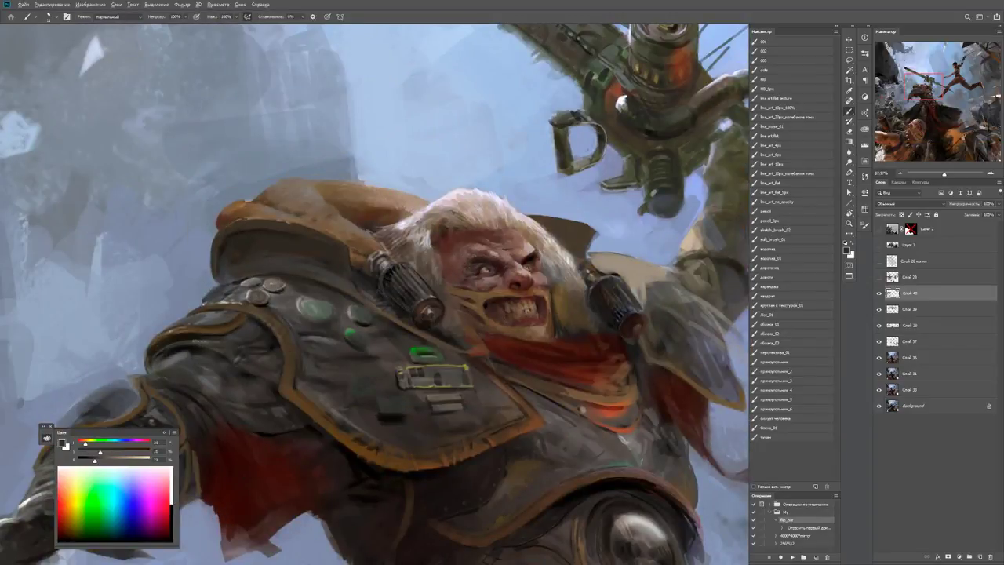
key(x)
key(z)
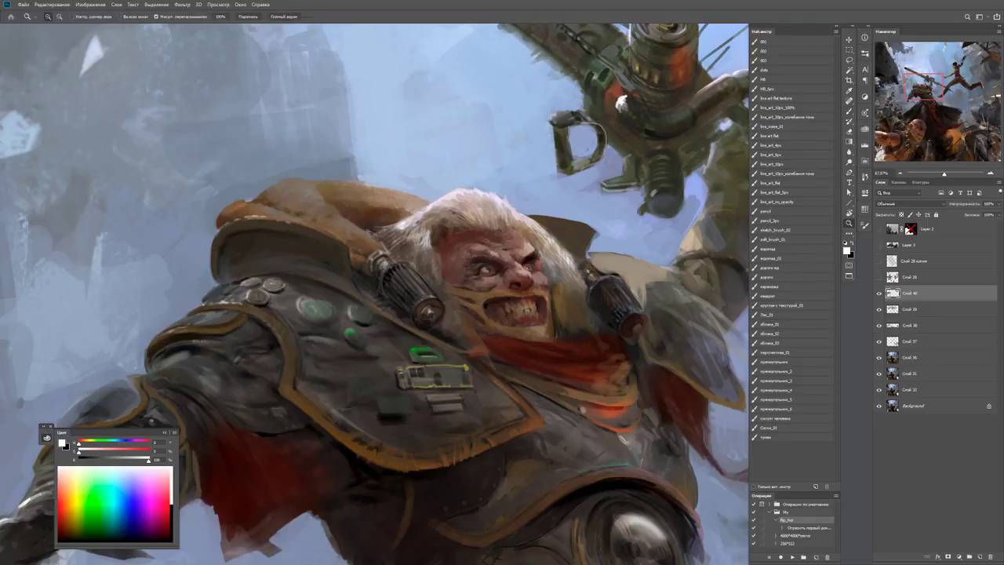
drag(220, 230, 142, 230)
scroll(309, 237, up, 5)
key(b)
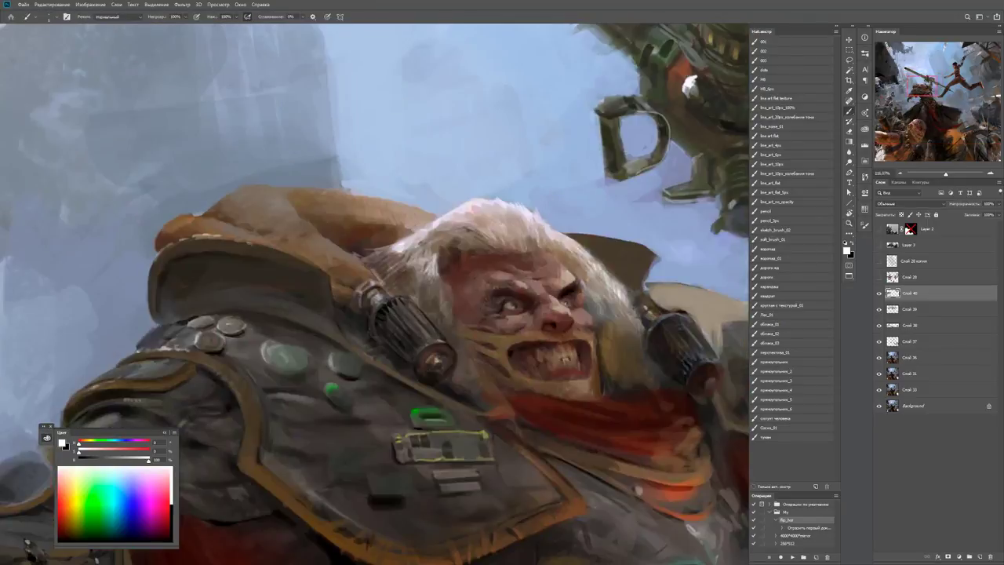
key(d)
alt+click(289, 237)
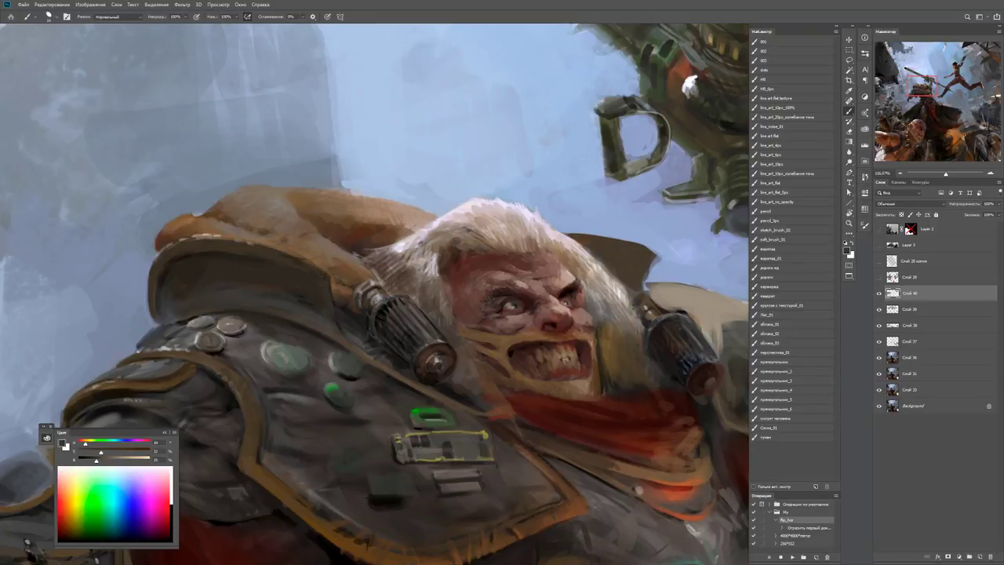
key(bracketleft)
key(bracketleft)
Examine the collar and shoulder within the whole battle scene to judge their values and silhouette.
key(z)
key(ctrl+minus)
key(ctrl+minus)
key(ctrl+minus)
key(ctrl+minus)
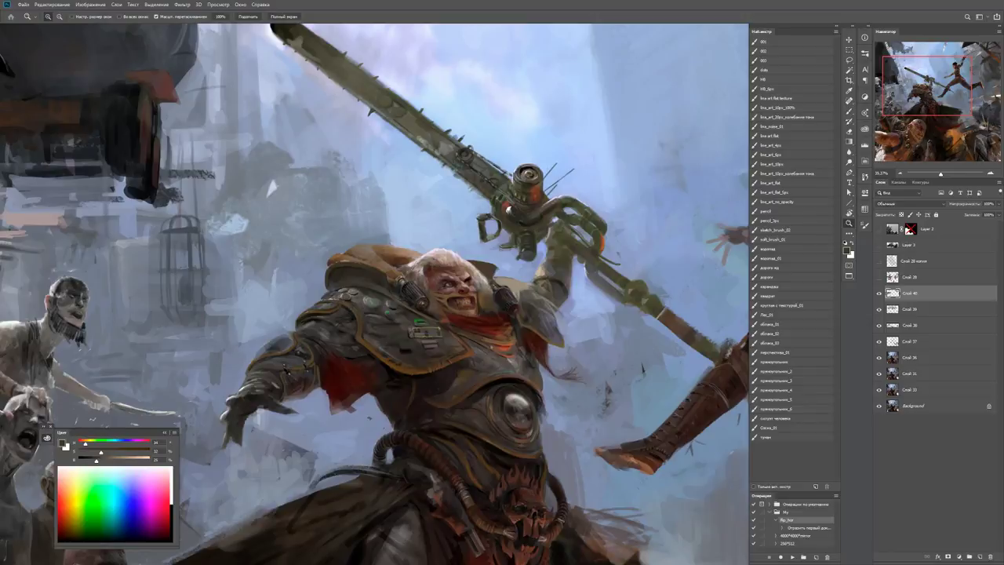
key(ctrl+minus)
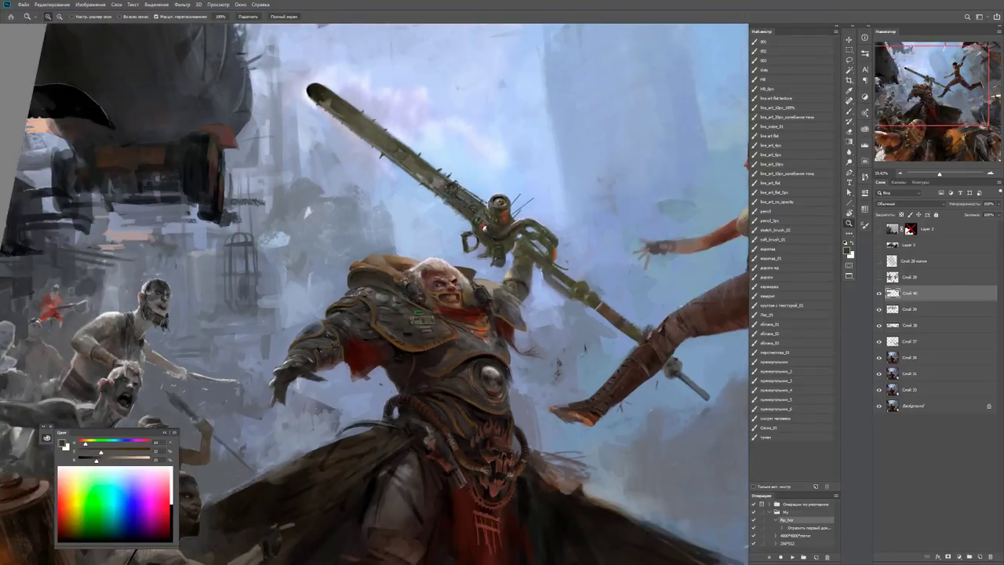
key(ctrl+plus)
key(ctrl+plus)
key(ctrl+plus)
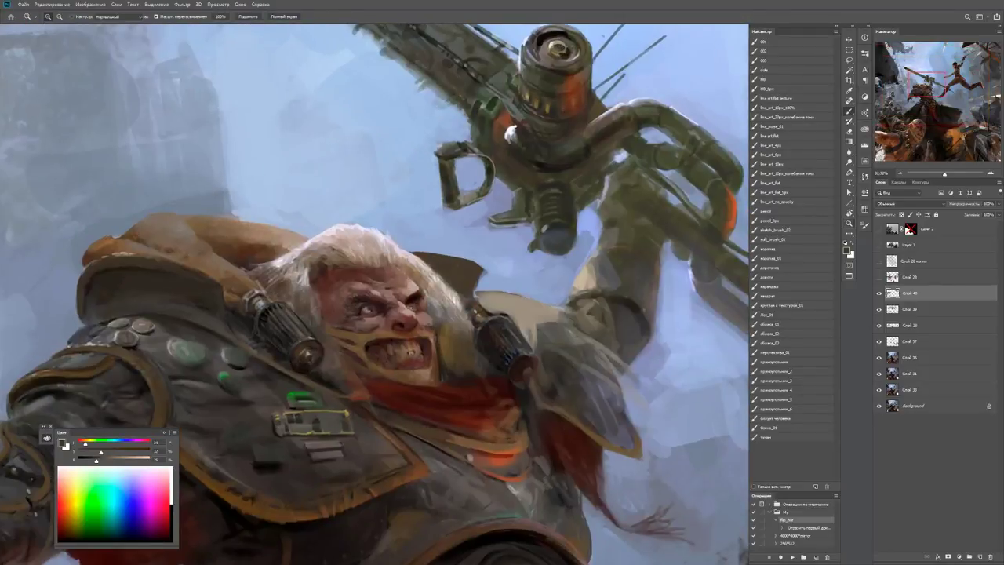
Brighten the top rim of the ribbed vent beside the far shoulder with pale strokes.
key(b)
key(ctrl+plus)
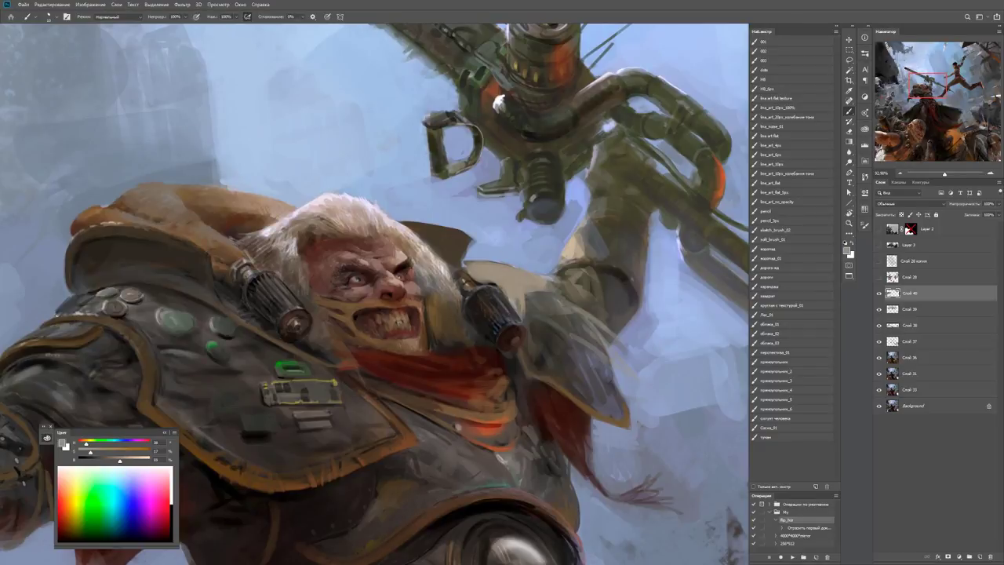
scroll(484, 283, up, 2)
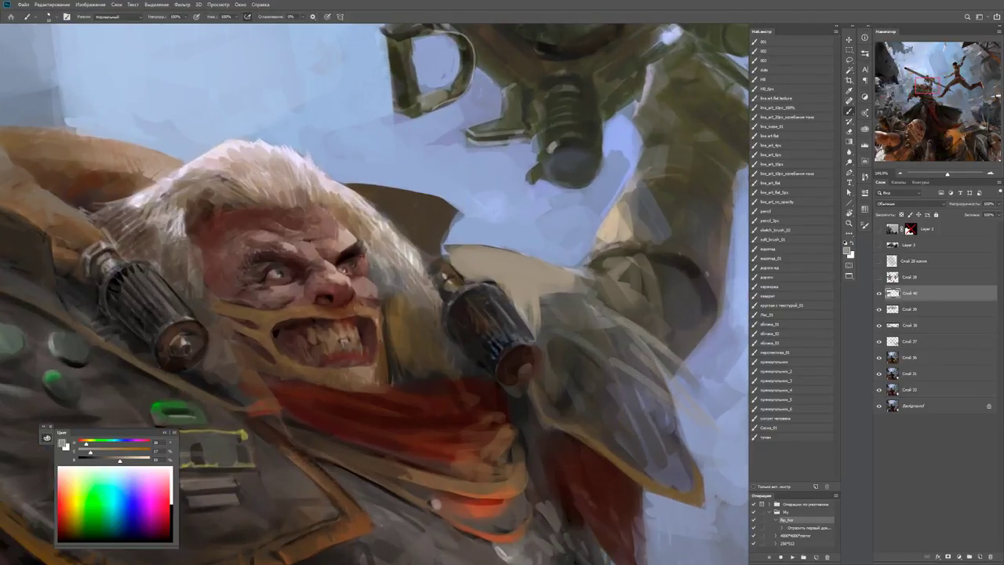
key(d)
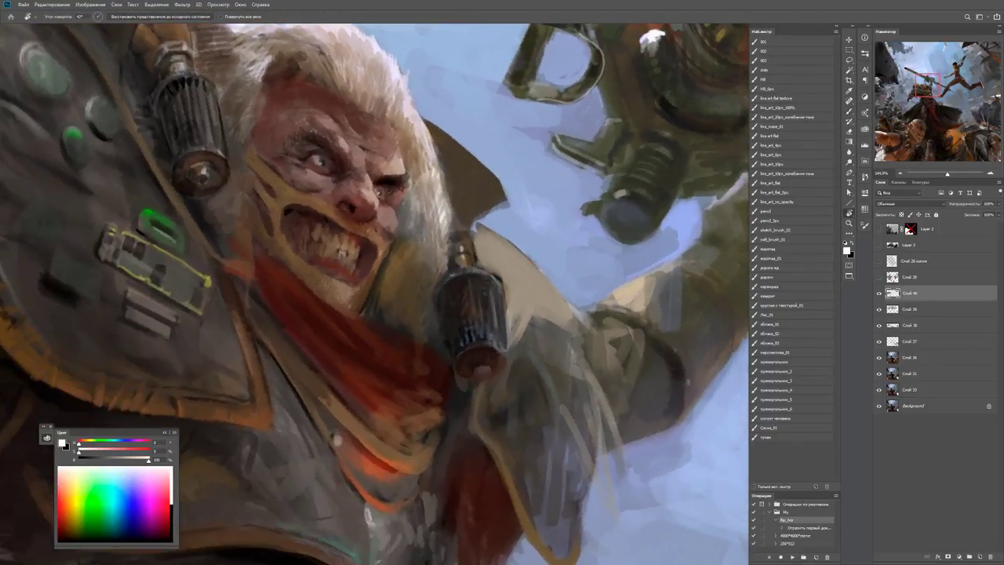
drag(486, 280, 529, 166)
key(x)
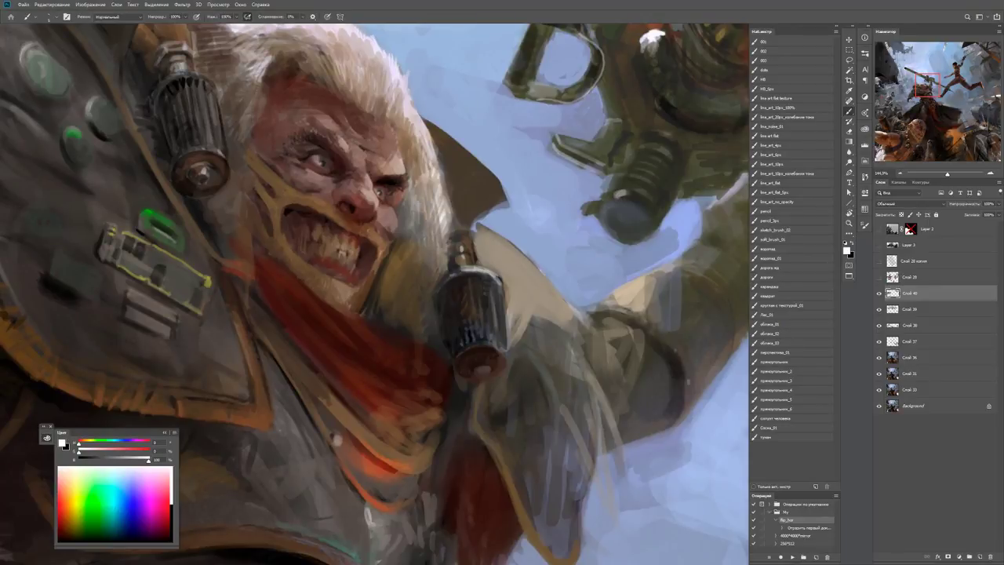
Paint lengthwise ribs on the outer side of the far vent in sampled grey-tan tones.
alt+click(471, 259)
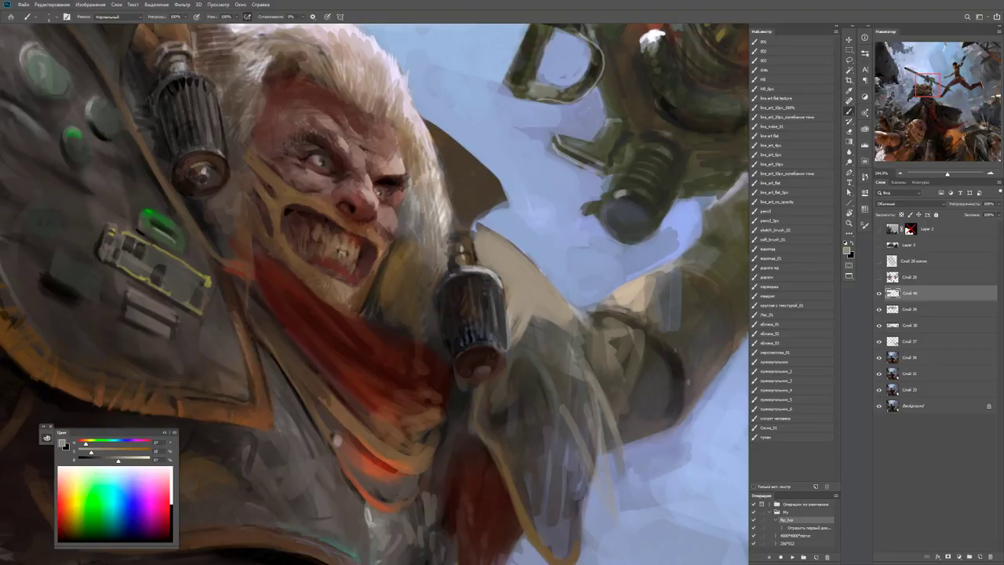
alt+click(480, 294)
drag(487, 296, 487, 334)
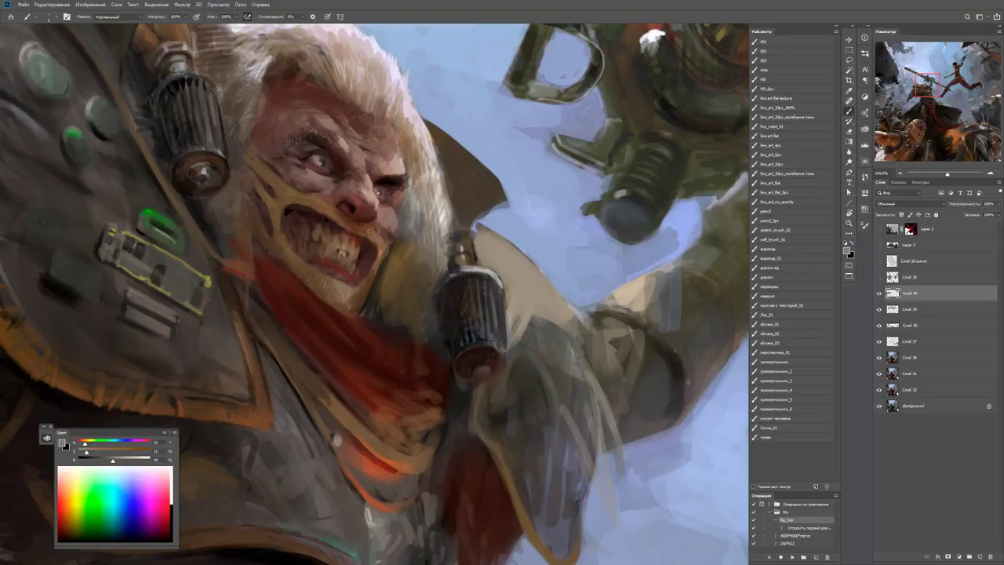
drag(485, 284, 499, 339)
drag(498, 290, 504, 346)
alt+click(510, 307)
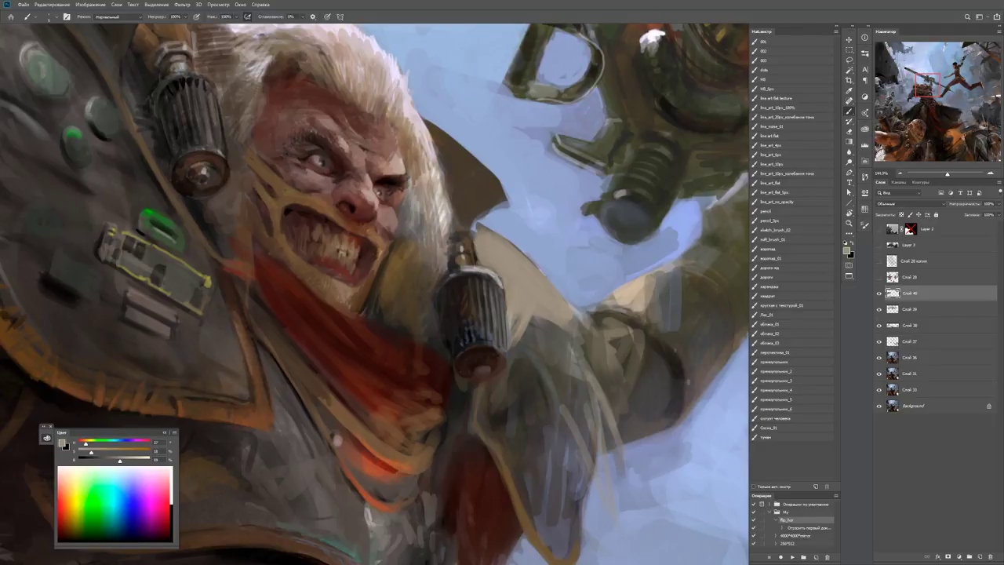
drag(510, 314, 467, 333)
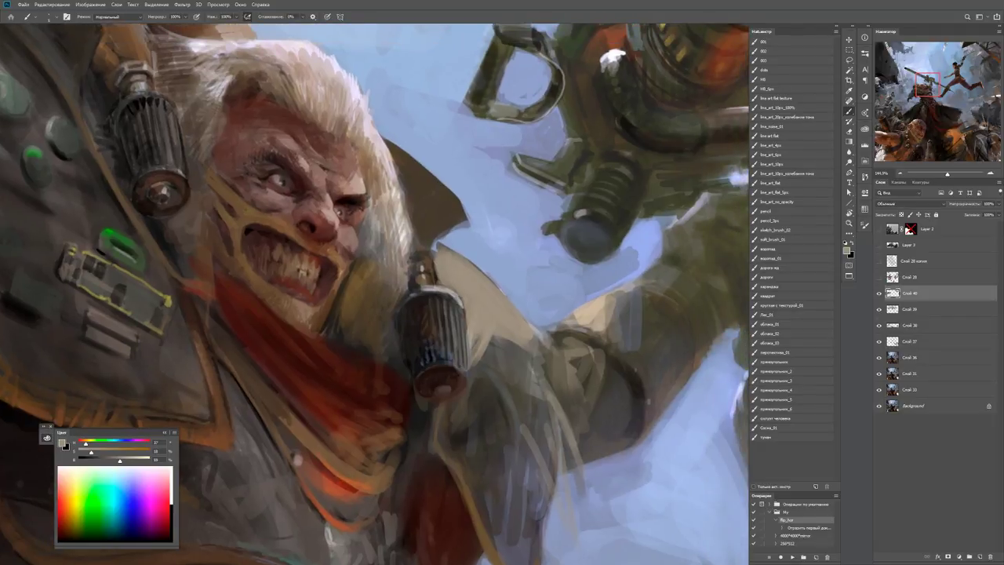
Extend the light grey-tan ribs across the lit middle of the far vent with repeated thin strokes.
mouse_move(450, 299)
mouse_down()
mouse_move(458, 342)
mouse_move(462, 324)
mouse_move(460, 370)
mouse_up()
drag(455, 323, 454, 364)
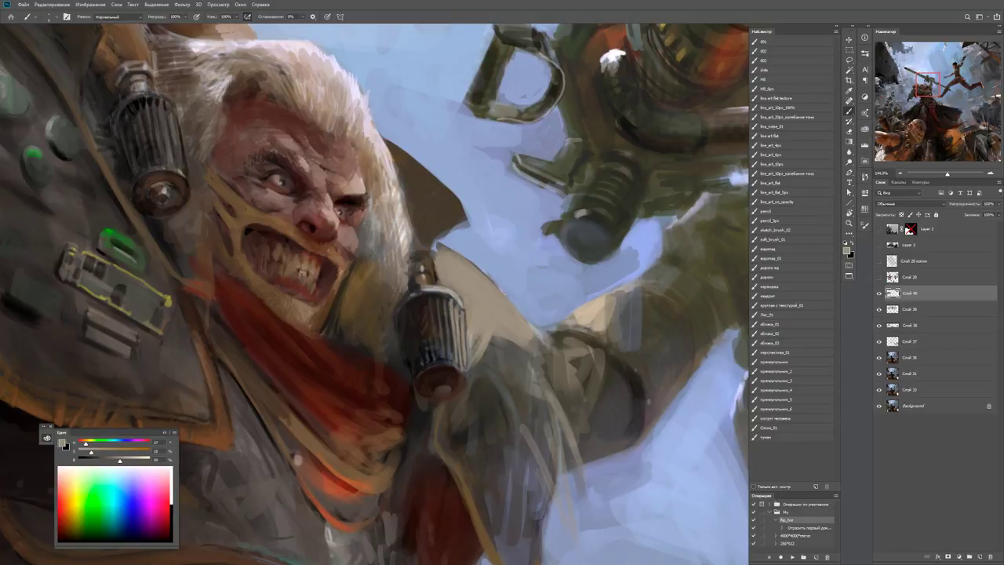
drag(444, 303, 448, 354)
drag(441, 320, 443, 353)
drag(441, 305, 440, 328)
mouse_move(440, 301)
mouse_down()
mouse_move(451, 359)
mouse_move(428, 361)
mouse_up()
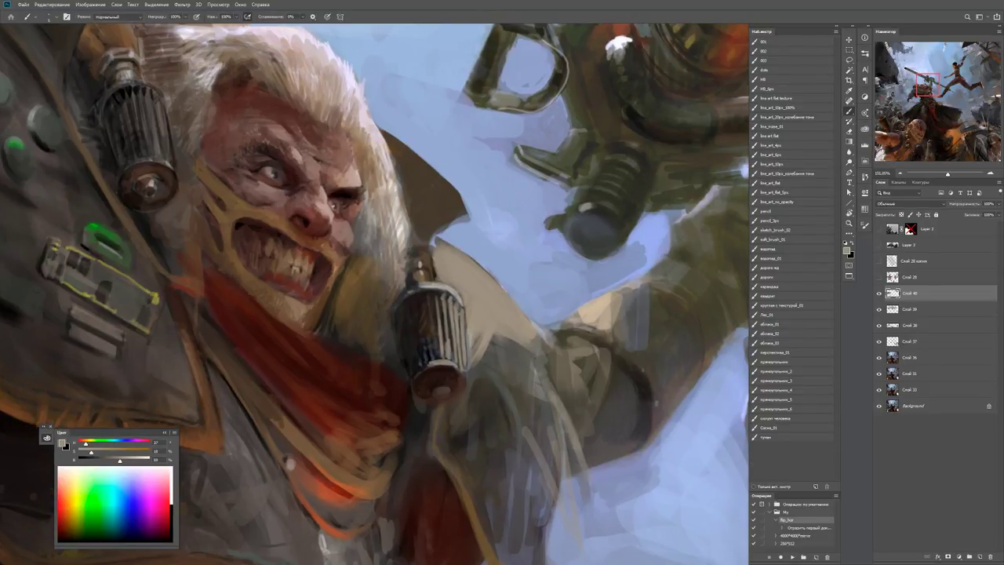
Strengthen the far vent's ribs with a lighter sampled grey and separate them with dark red-brown.
alt+click(443, 361)
alt+click(444, 362)
key(z)
drag(465, 366, 408, 366)
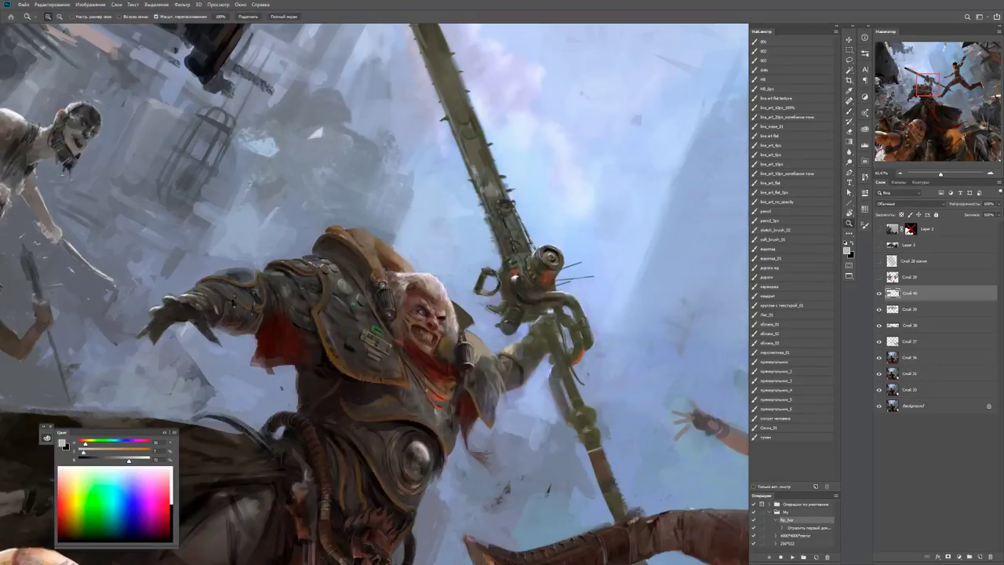
drag(509, 368, 580, 369)
key(b)
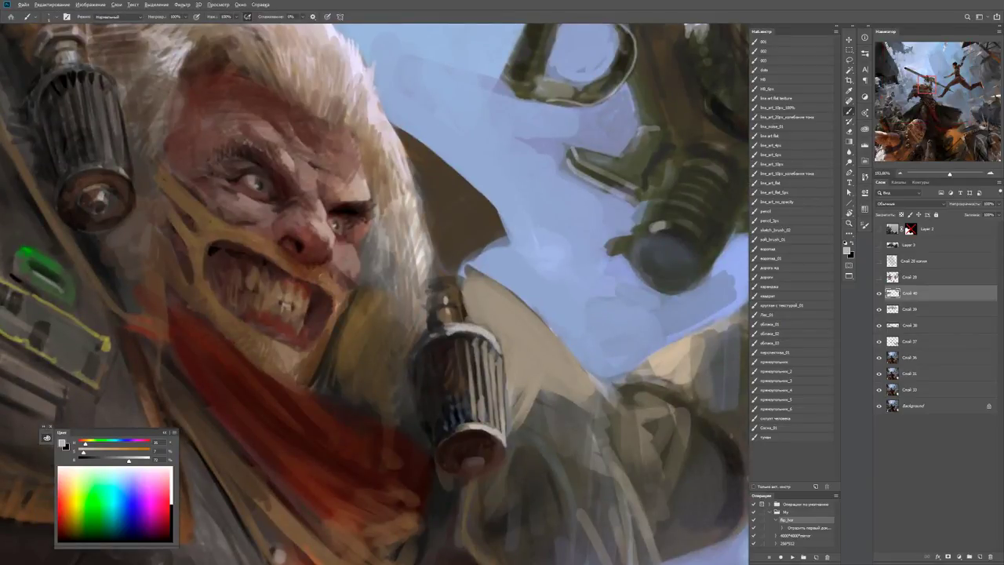
drag(468, 335, 469, 361)
key(x)
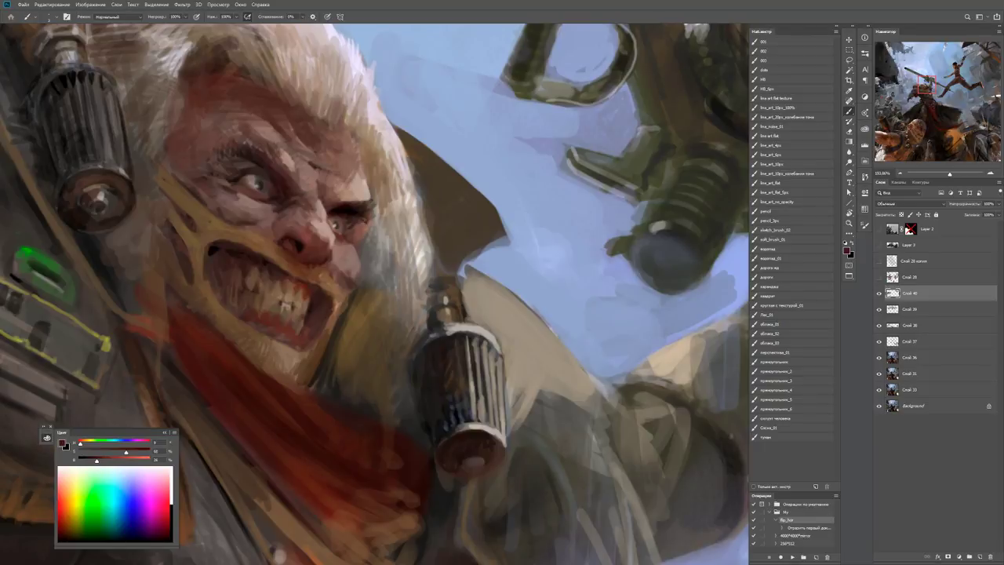
drag(473, 377, 483, 405)
Refine the far vent's outermost ribs down to its end cap with sampled light and mid greys.
alt+click(470, 336)
mouse_move(480, 358)
mouse_down()
mouse_move(481, 405)
mouse_move(489, 421)
mouse_move(489, 389)
mouse_move(499, 430)
mouse_up()
drag(492, 365, 507, 439)
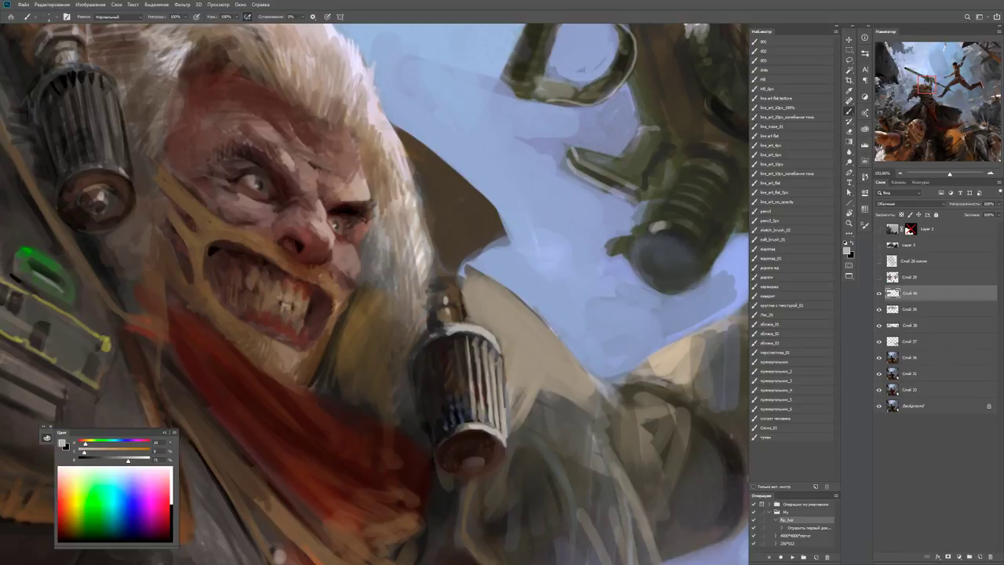
alt+click(507, 378)
drag(505, 355, 504, 385)
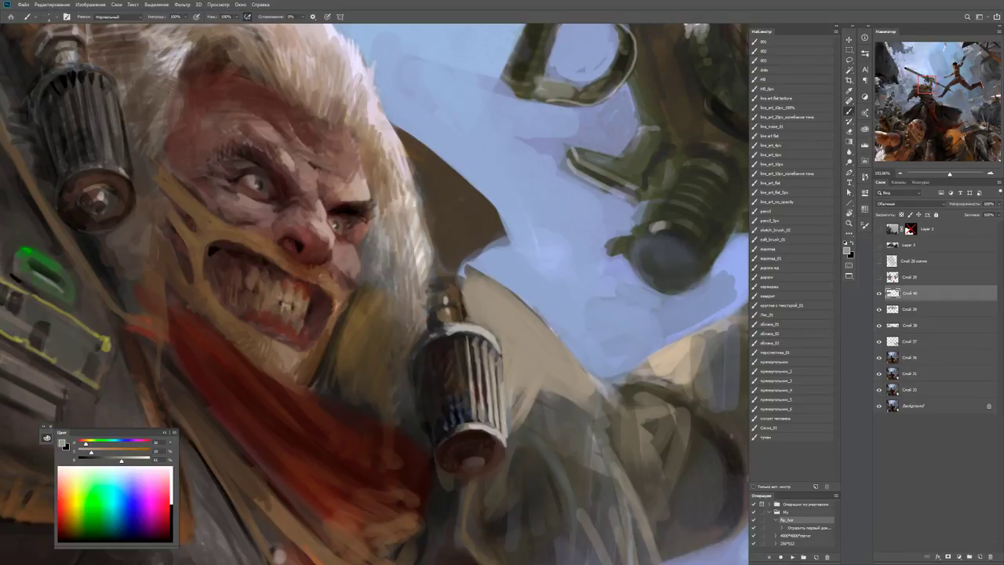
Paint a pure white highlight on the metal rim at the top of the far vent.
key(d)
key(x)
drag(470, 331, 484, 330)
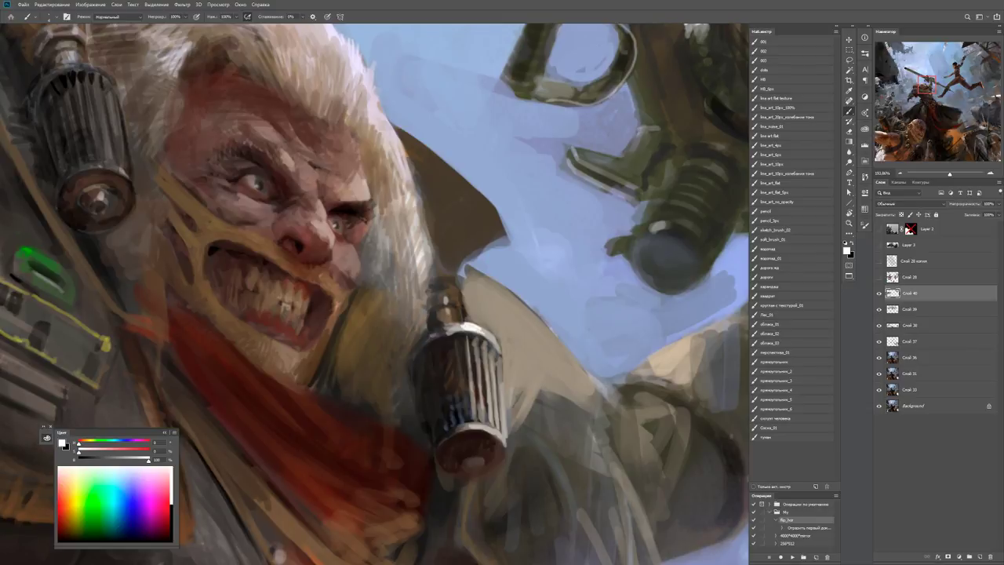
Reset the canvas rotation and examine the repainted far vent within the whole painting and up close.
key(r)
key(Escape)
key(z)
key(ctrl+minus)
key(ctrl+minus)
key(ctrl+minus)
key(ctrl+minus)
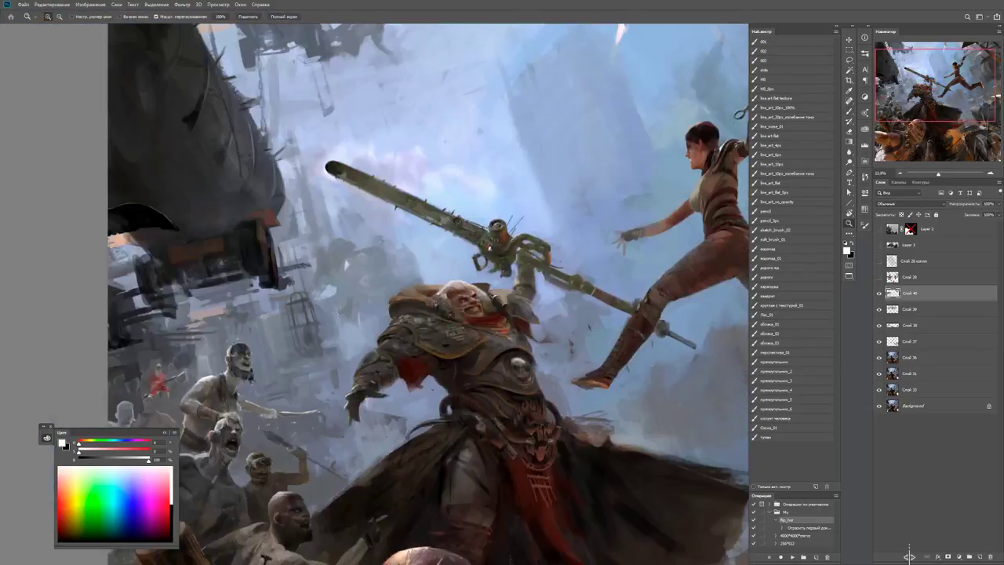
drag(513, 308, 549, 309)
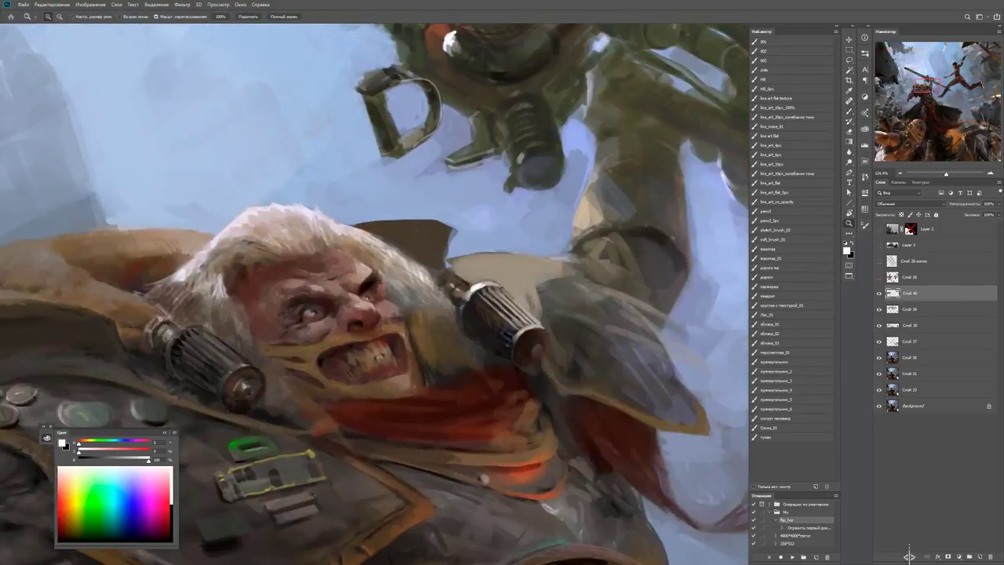
Paint olive-yellow strokes into the shaded hair behind the near vent and blend them with sampled darker browns.
key(b)
key(x)
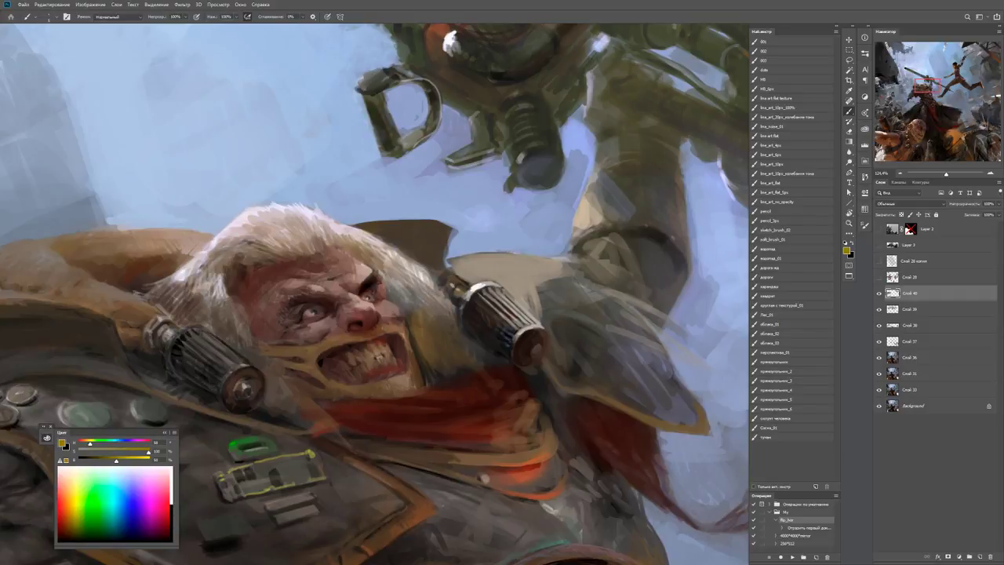
mouse_move(190, 303)
mouse_down()
mouse_move(182, 321)
mouse_move(194, 320)
mouse_up()
alt+click(201, 298)
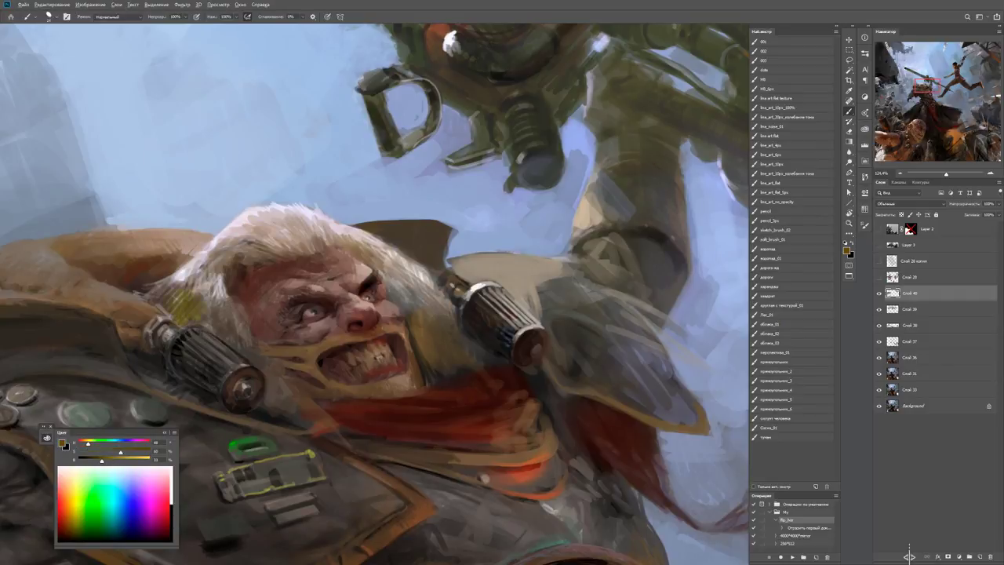
mouse_move(196, 283)
mouse_down()
mouse_move(245, 353)
mouse_move(210, 312)
mouse_up()
key(d)
mouse_move(214, 328)
mouse_down()
mouse_move(205, 310)
mouse_move(178, 311)
mouse_move(180, 295)
mouse_up()
alt+click(212, 318)
drag(212, 302, 203, 283)
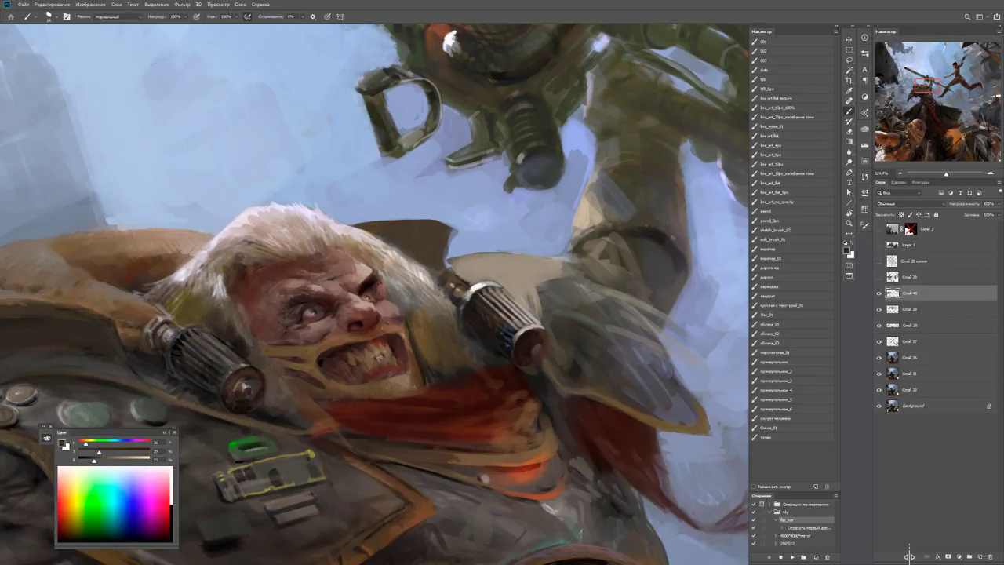
Tone the shadowed hair between the cheek and the near vent with sampled dark browns.
drag(259, 313, 320, 284)
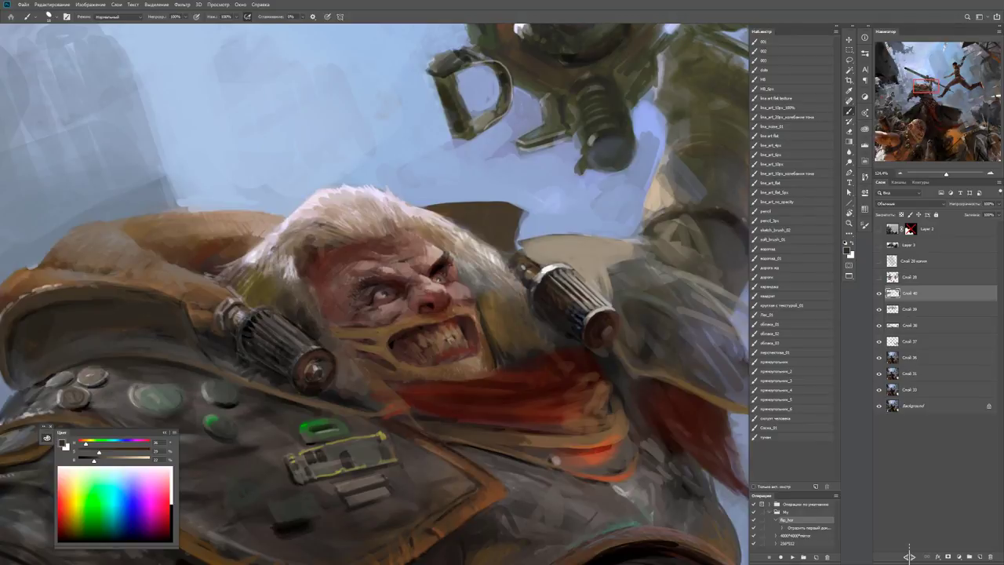
alt+click(324, 316)
alt+click(335, 321)
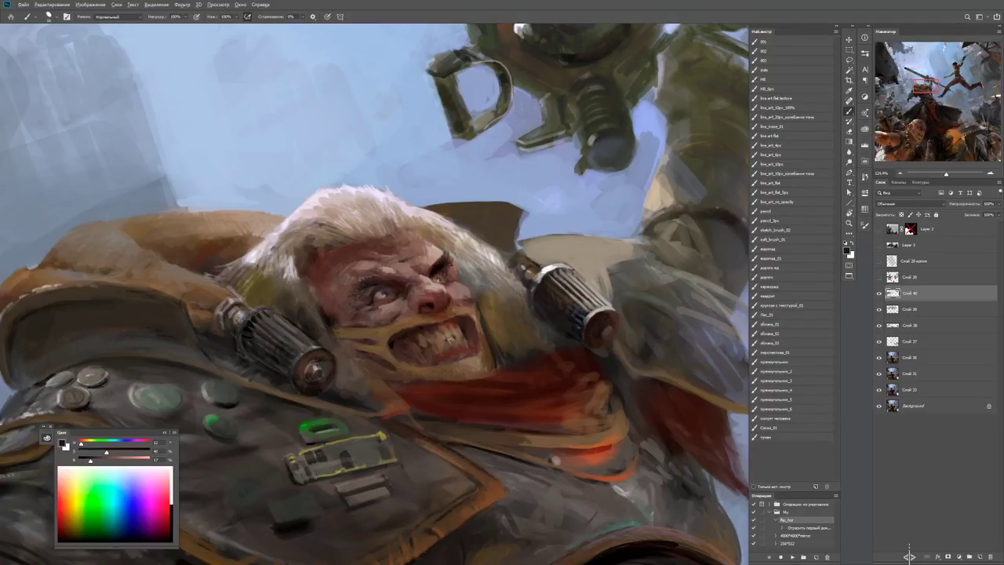
key(z)
key(ctrl+minus)
key(ctrl+minus)
key(ctrl+minus)
key(ctrl+minus)
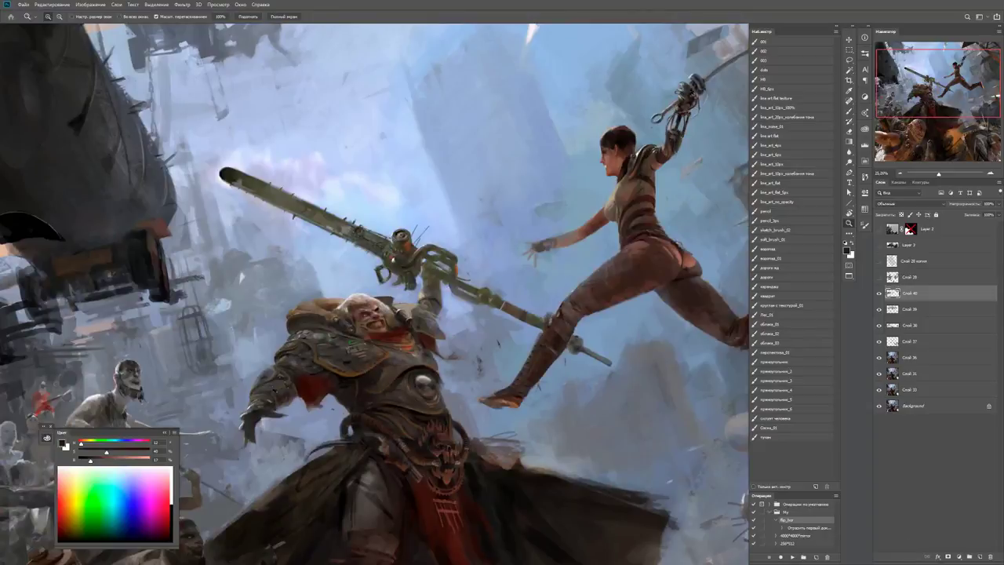
drag(357, 318, 408, 318)
Mirror the canvas horizontally and check the warrior's head against the whole painting.
key(b)
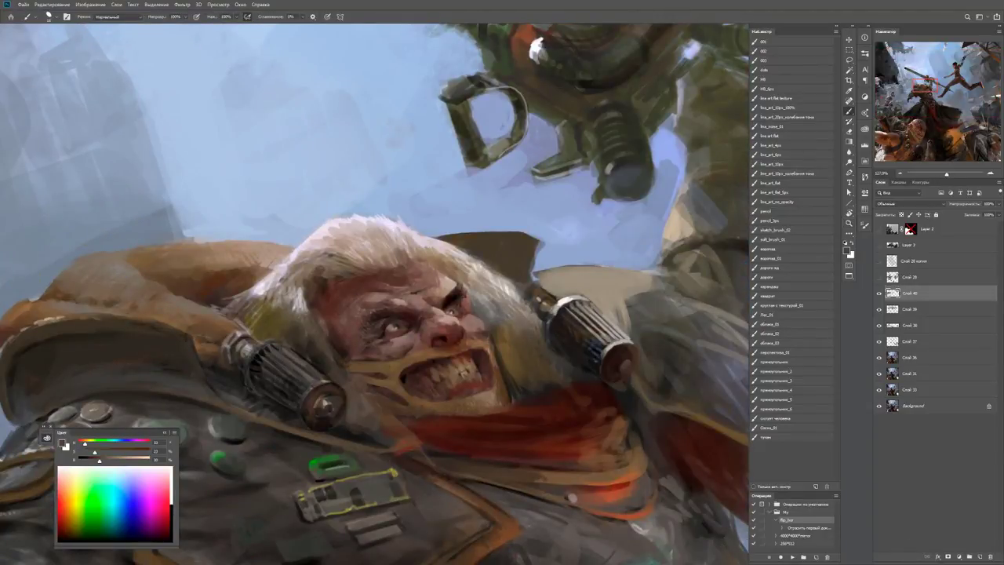
drag(377, 314, 439, 196)
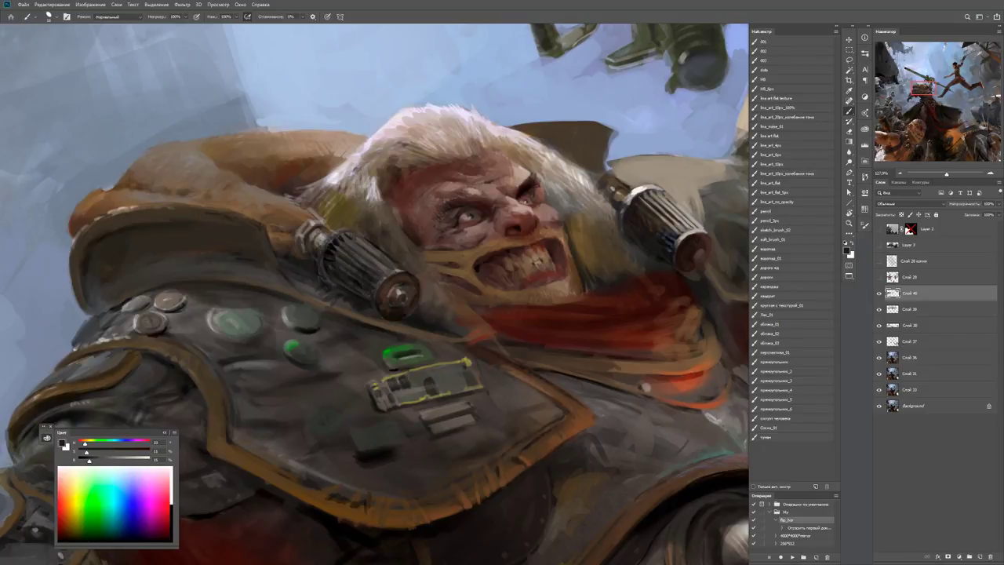
key(z)
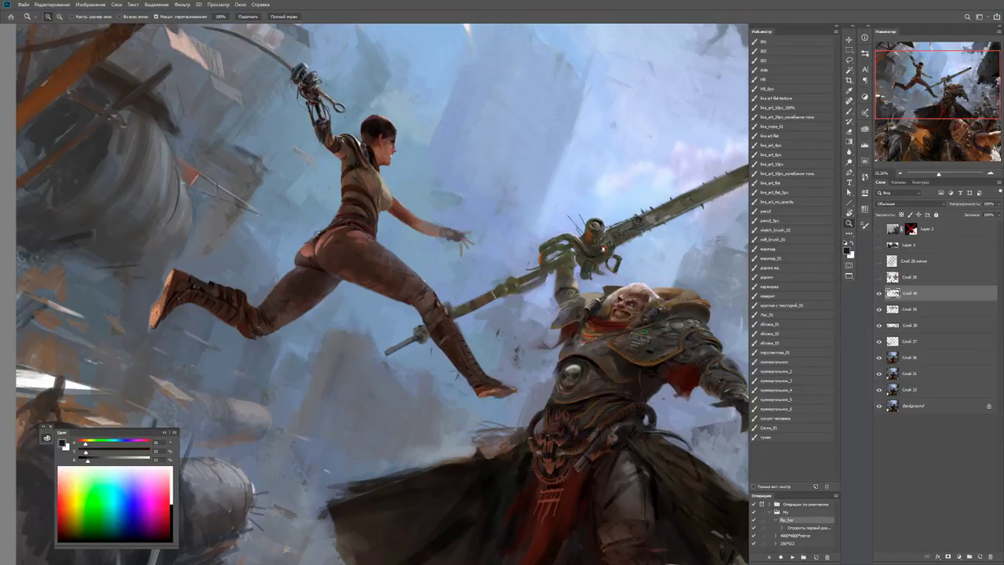
drag(655, 317, 706, 317)
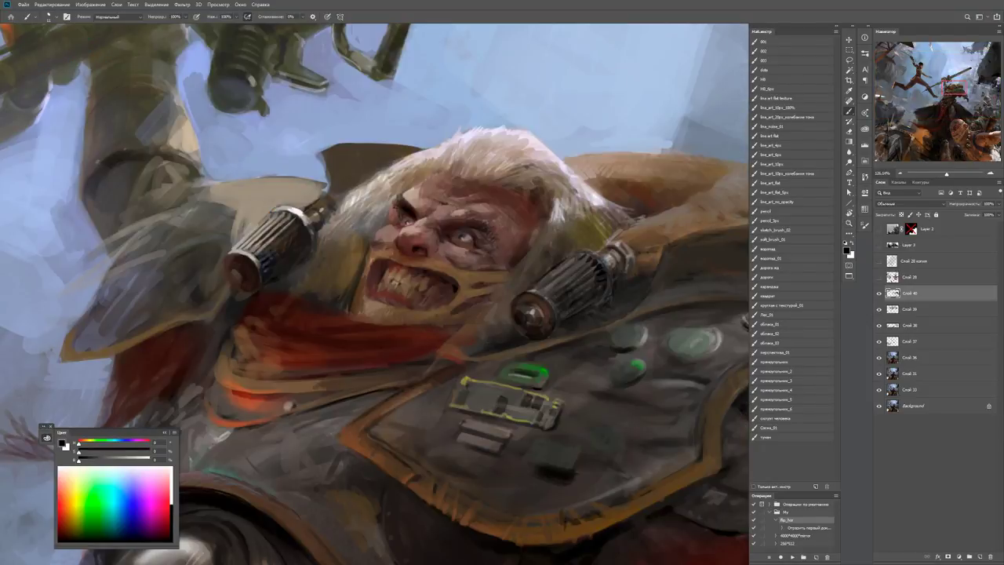
Paint a black shadow on the collar just below the near vent's end cap.
drag(482, 342, 507, 330)
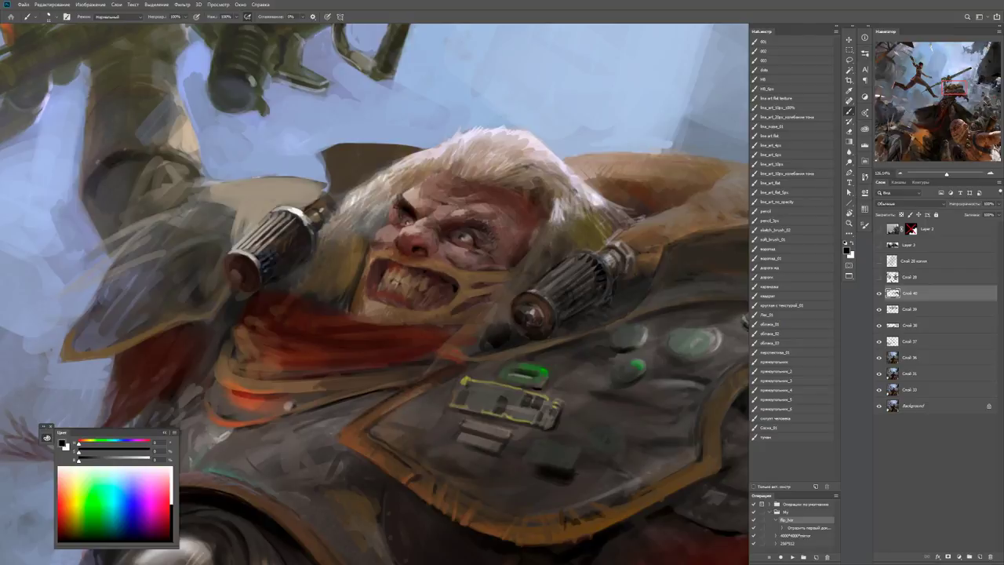
drag(374, 294, 407, 280)
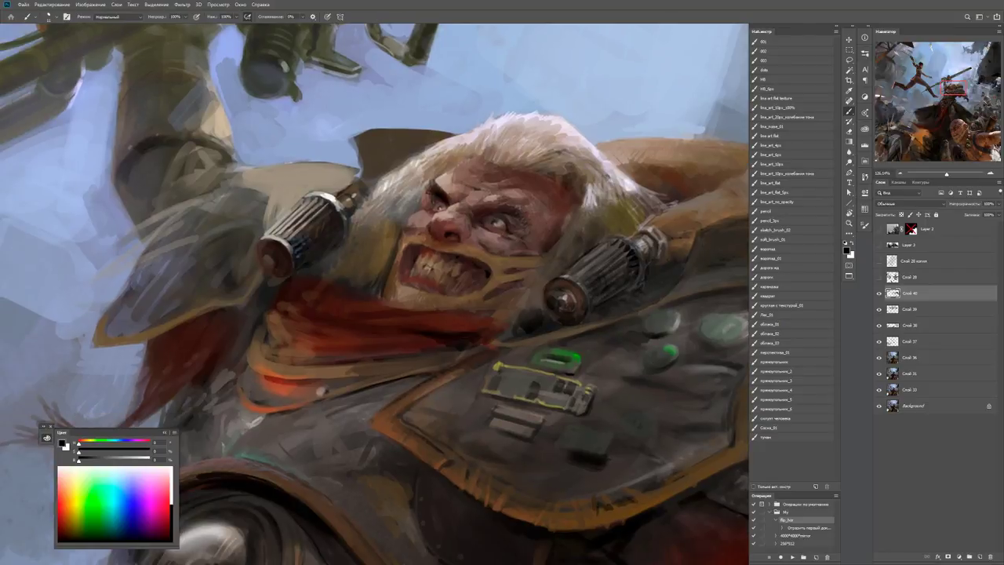
drag(489, 343, 509, 334)
key(z)
drag(321, 390, 235, 390)
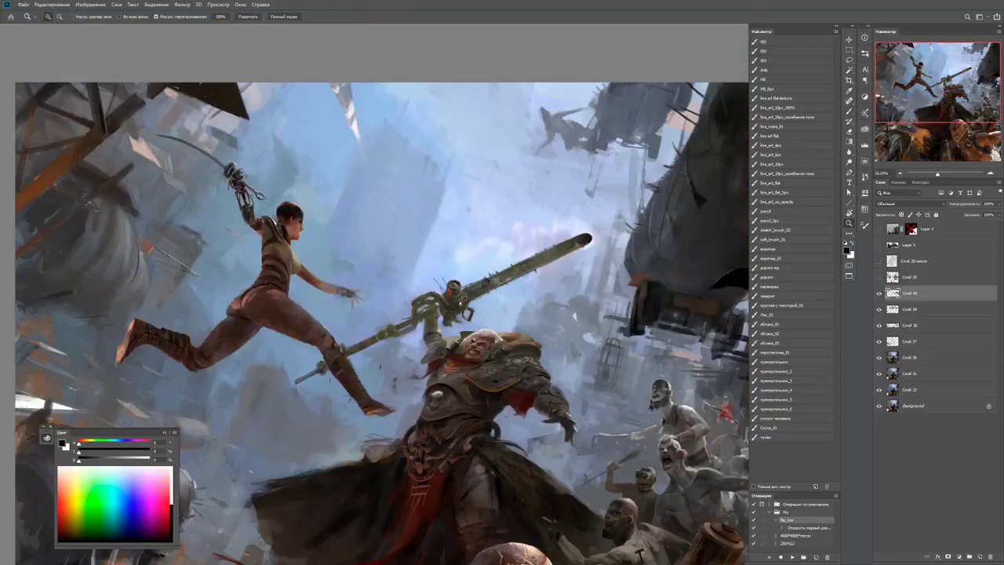
drag(427, 345, 472, 345)
Darken the upper slits of the tan face strap beside the mouth with a smaller black brush.
key(b)
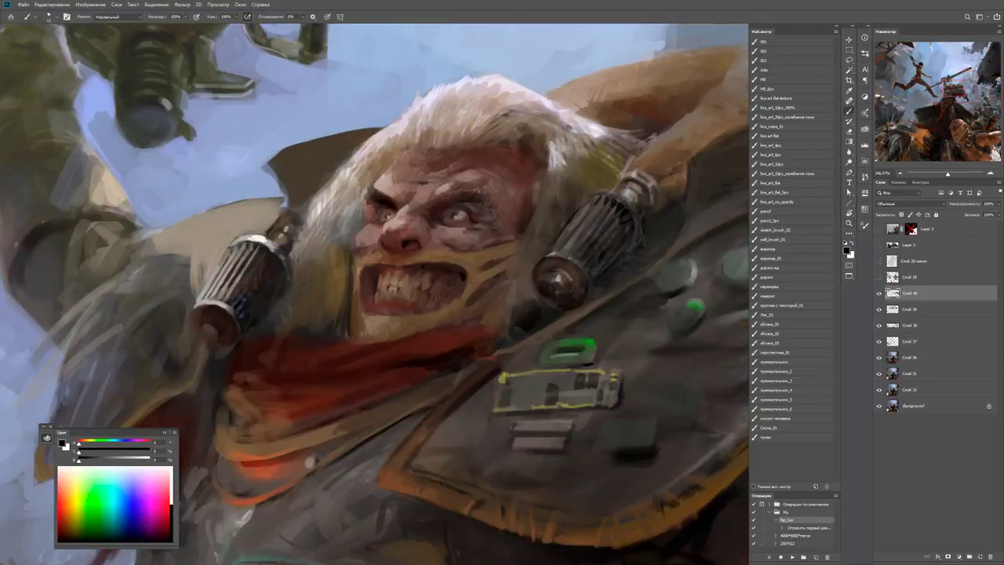
alt+click(460, 314)
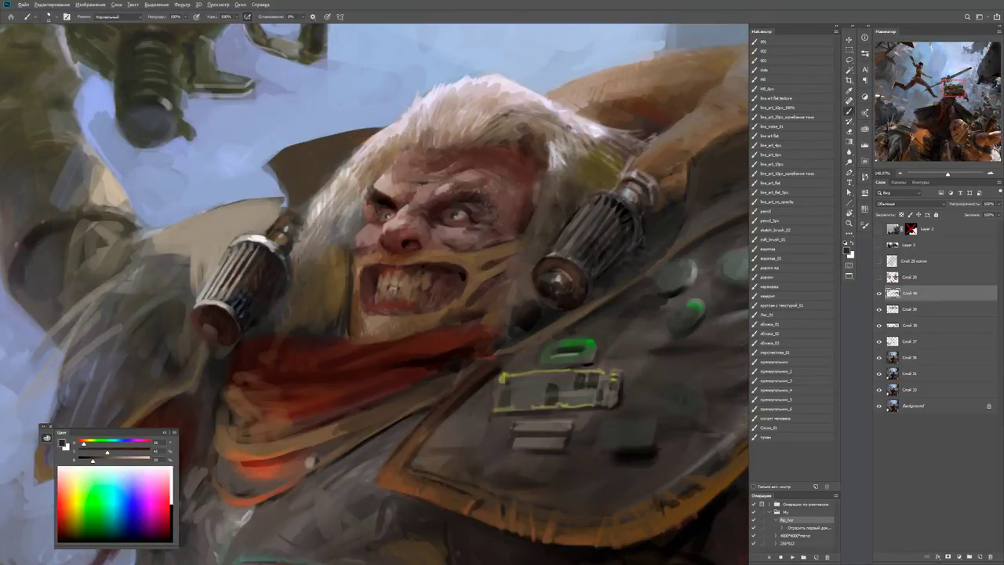
alt+right_click(479, 297)
key(d)
alt+right_click(475, 293)
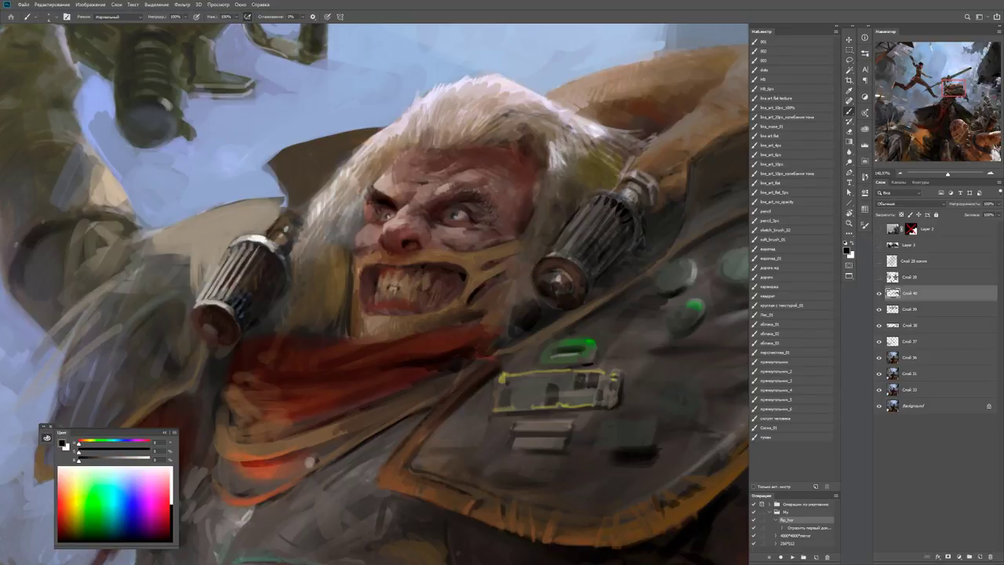
drag(480, 271, 516, 252)
Cut further black gaps into the tan strapping along the jaw, towards the near vent.
key(z)
drag(444, 214, 369, 214)
drag(471, 223, 541, 222)
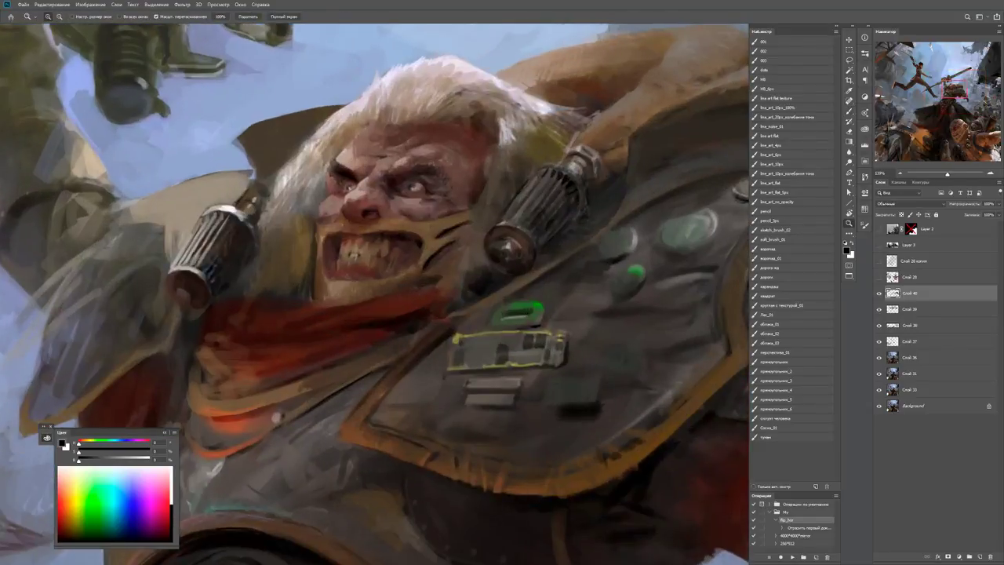
key(b)
drag(451, 261, 417, 280)
mouse_move(449, 258)
mouse_down()
mouse_move(430, 265)
mouse_move(455, 274)
mouse_up()
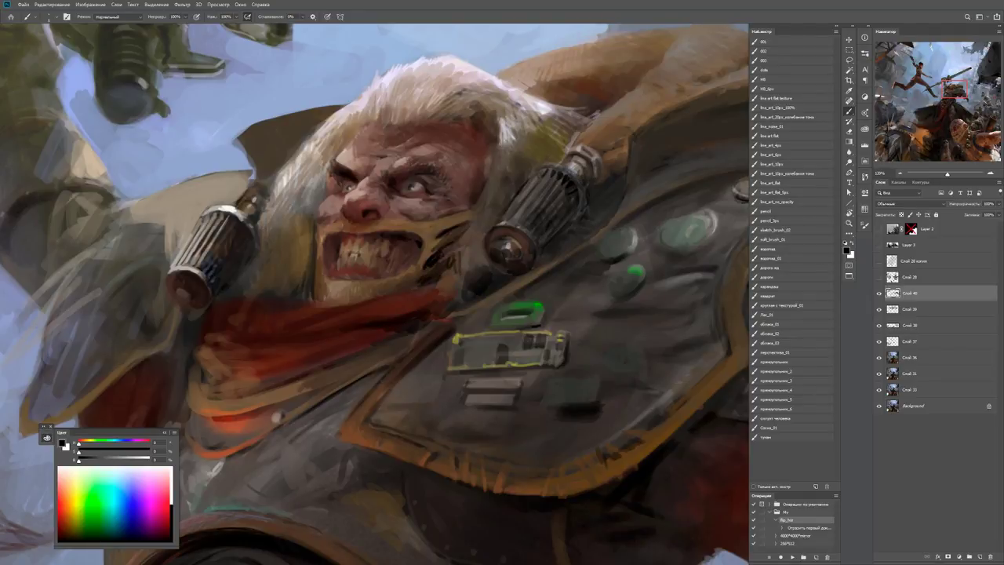
Strengthen the dark contours of the shoulder plate's inner trim, the rectangular badge's end and the lower scarf folds with black.
drag(406, 375, 391, 390)
drag(400, 381, 381, 406)
mouse_move(445, 355)
mouse_down()
mouse_move(444, 371)
mouse_move(445, 355)
mouse_move(454, 363)
mouse_up()
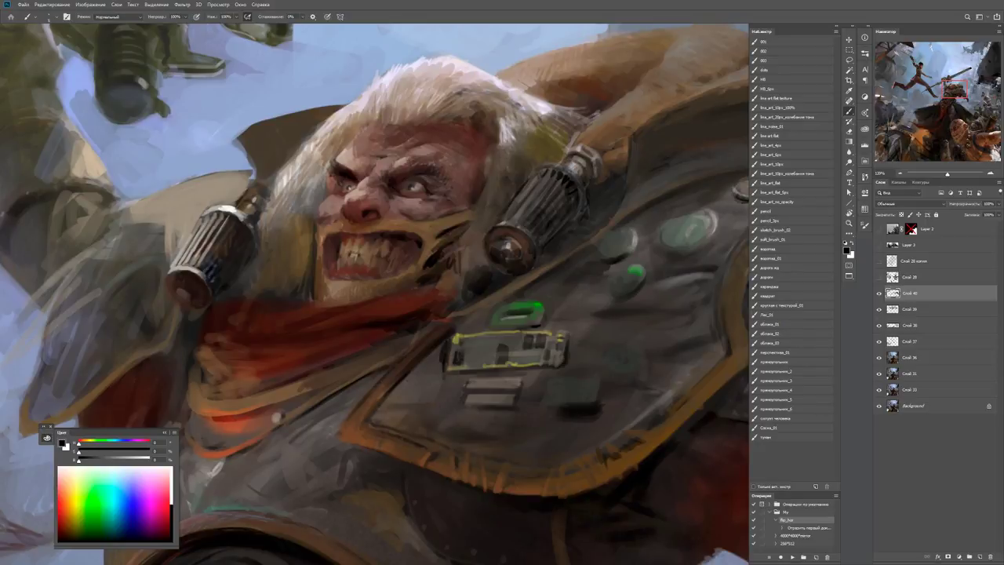
mouse_move(471, 314)
mouse_down()
mouse_move(400, 360)
mouse_move(466, 328)
mouse_up()
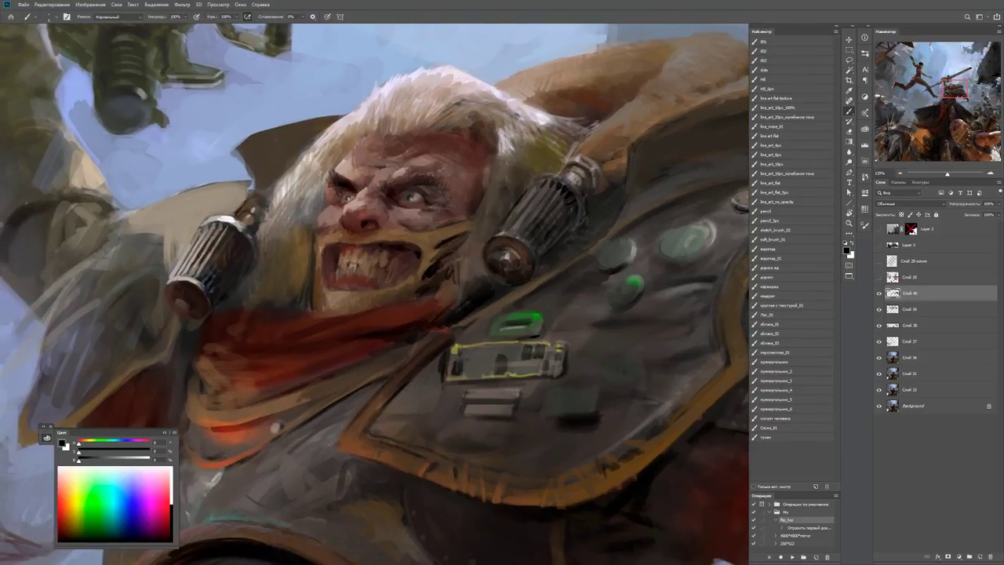
mouse_move(279, 379)
mouse_down()
mouse_move(369, 346)
mouse_move(406, 345)
mouse_move(330, 341)
mouse_up()
Fill the inner corner of the open mouth with black and check the face within the whole painting.
key(z)
mouse_move(404, 338)
mouse_down()
mouse_move(483, 337)
mouse_move(408, 334)
mouse_move(447, 316)
mouse_up()
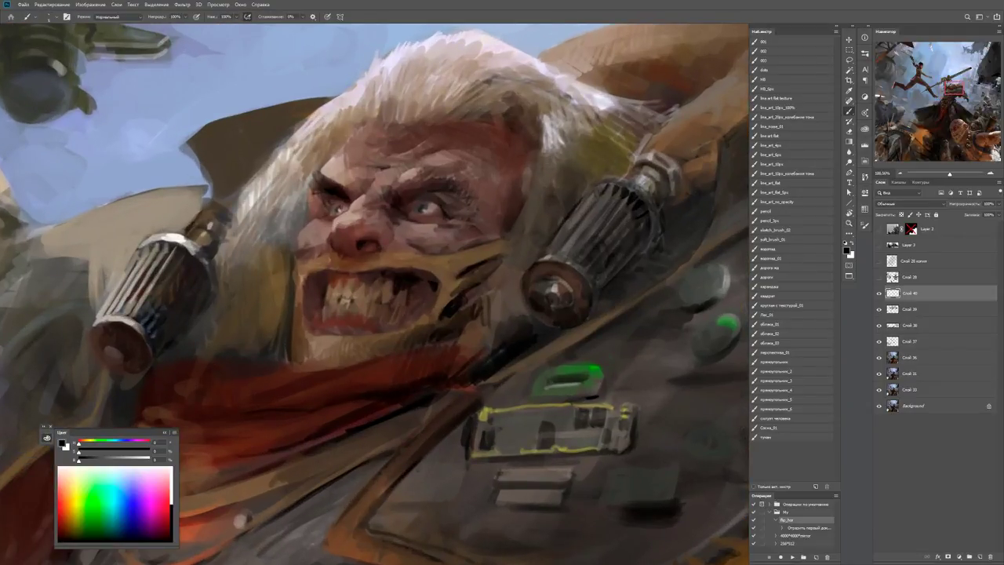
drag(428, 291, 482, 281)
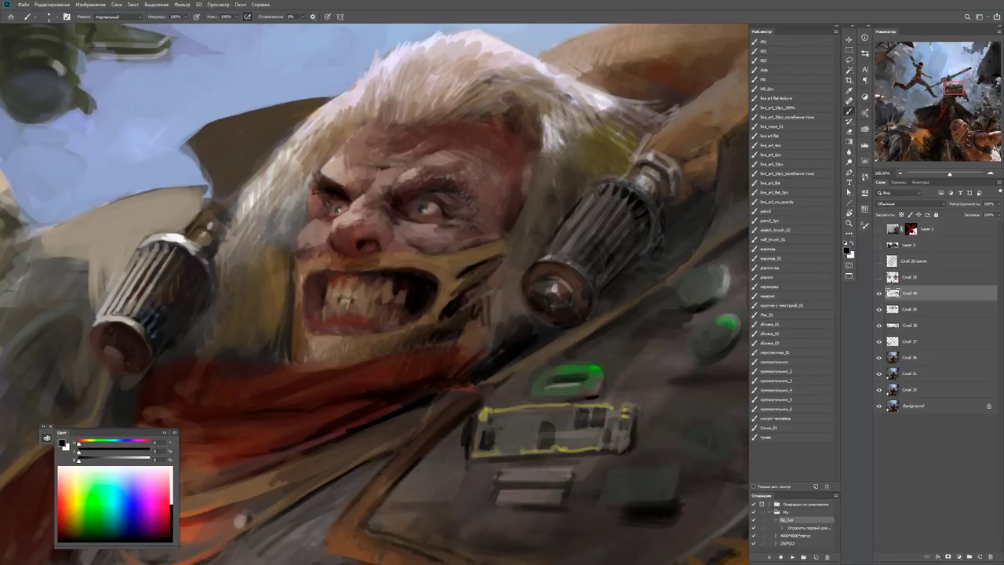
key(z)
drag(382, 259, 314, 260)
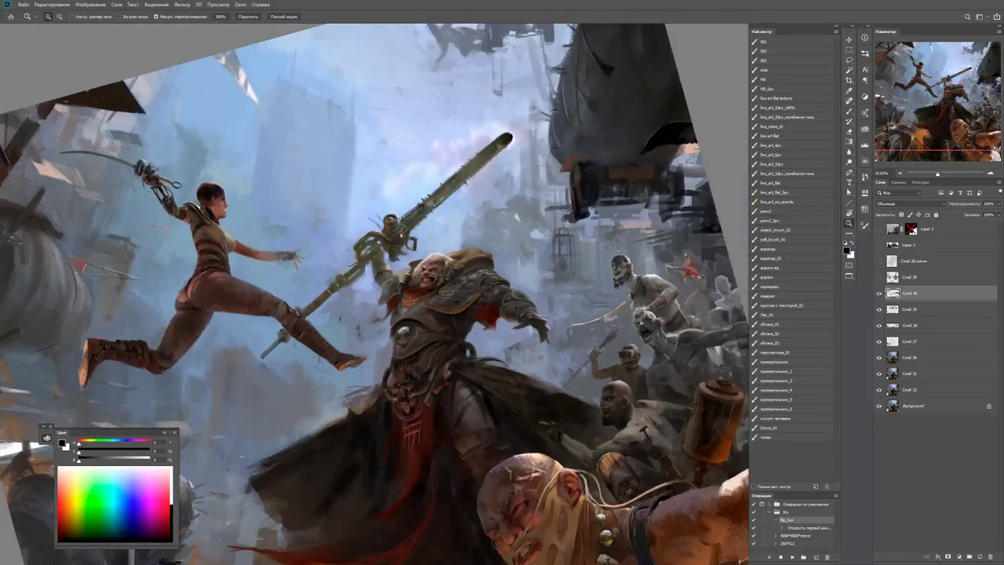
click(419, 266)
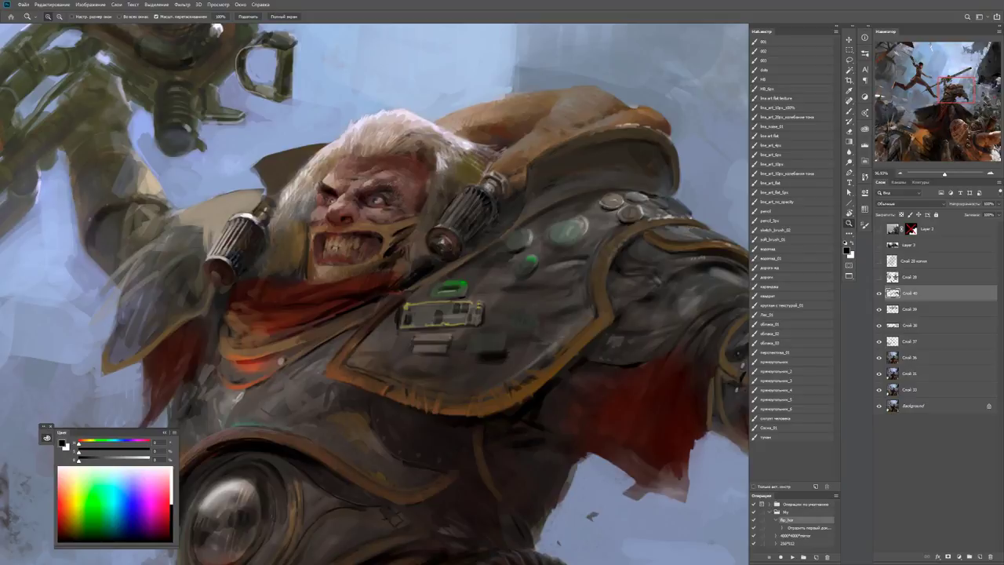
drag(376, 279, 345, 280)
drag(427, 270, 482, 272)
key(b)
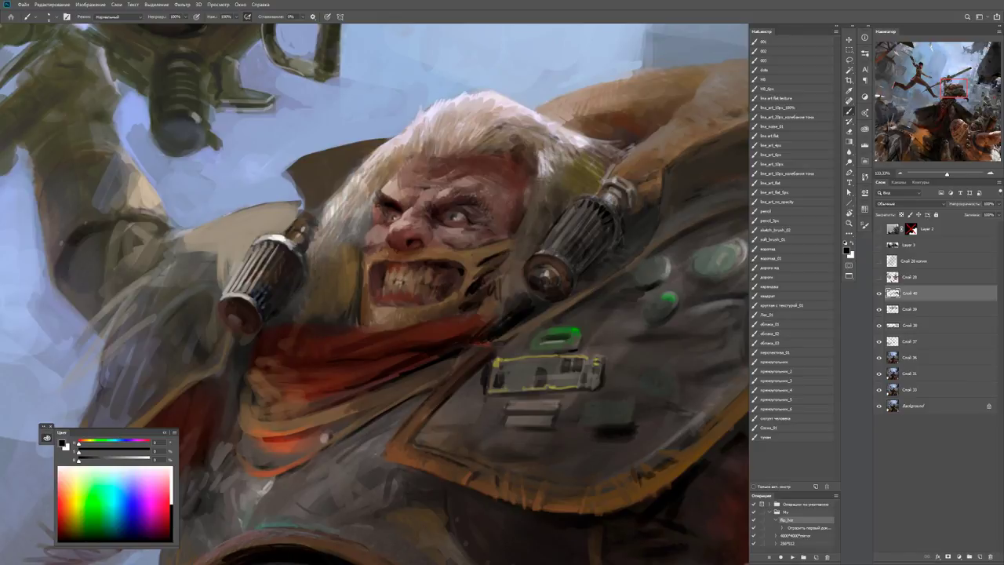
Repaint the back teeth and mouth corner with sampled orange-brown and darker brown tones.
alt+click(446, 260)
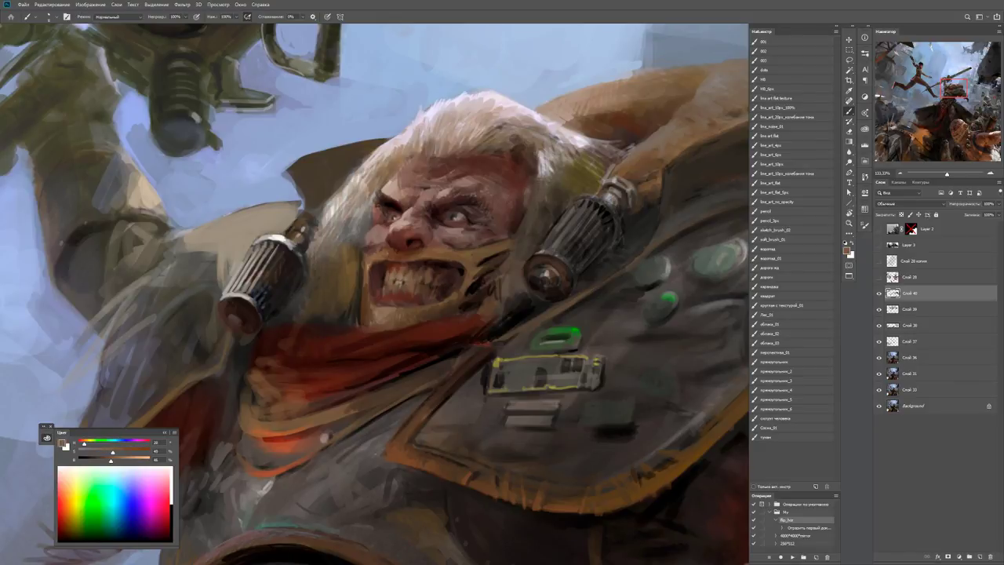
alt+click(417, 255)
scroll(419, 188, up, 2)
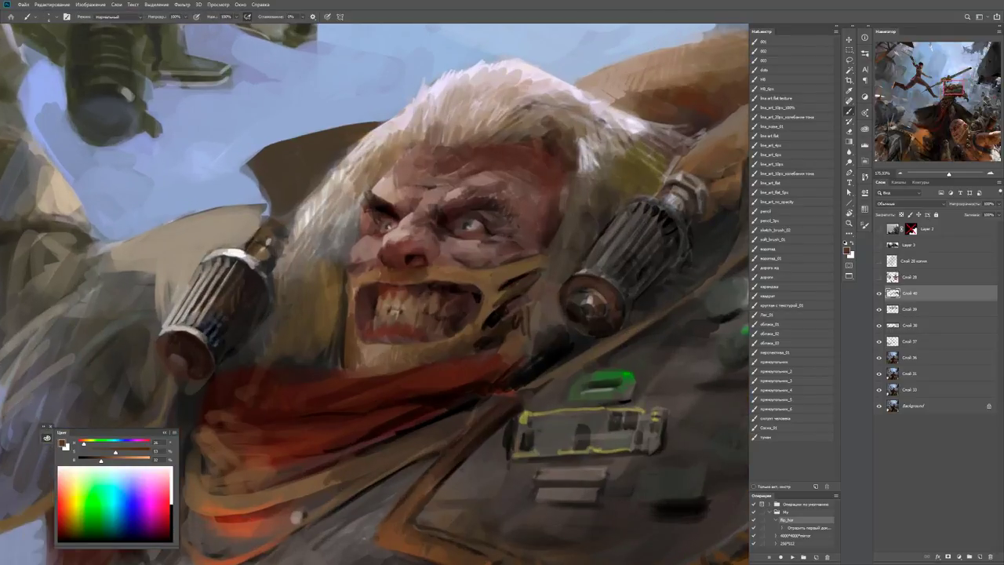
scroll(420, 188, up, 1)
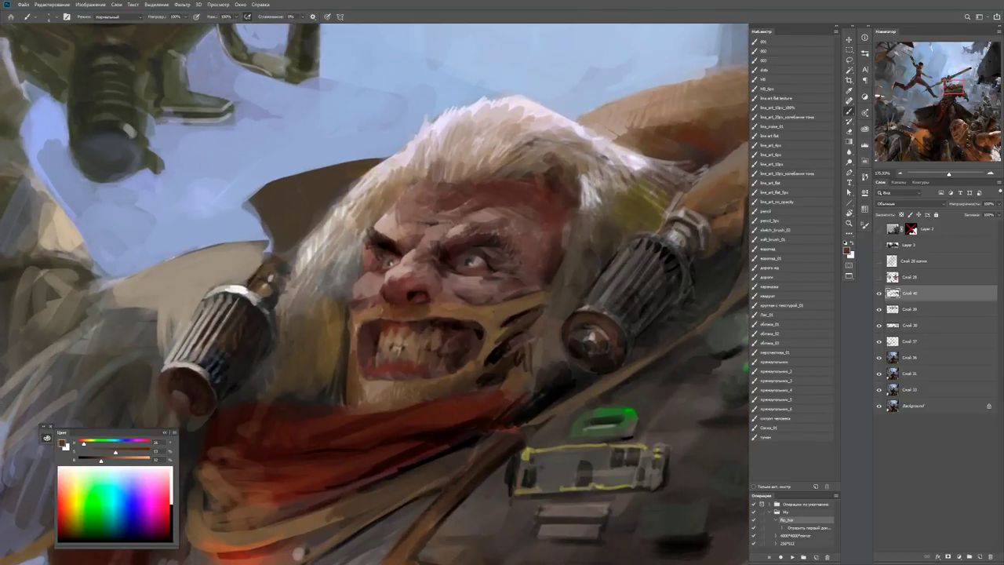
Touch up the forehead near the hairline with a sampled muted pink and check it from a distance.
alt+click(390, 219)
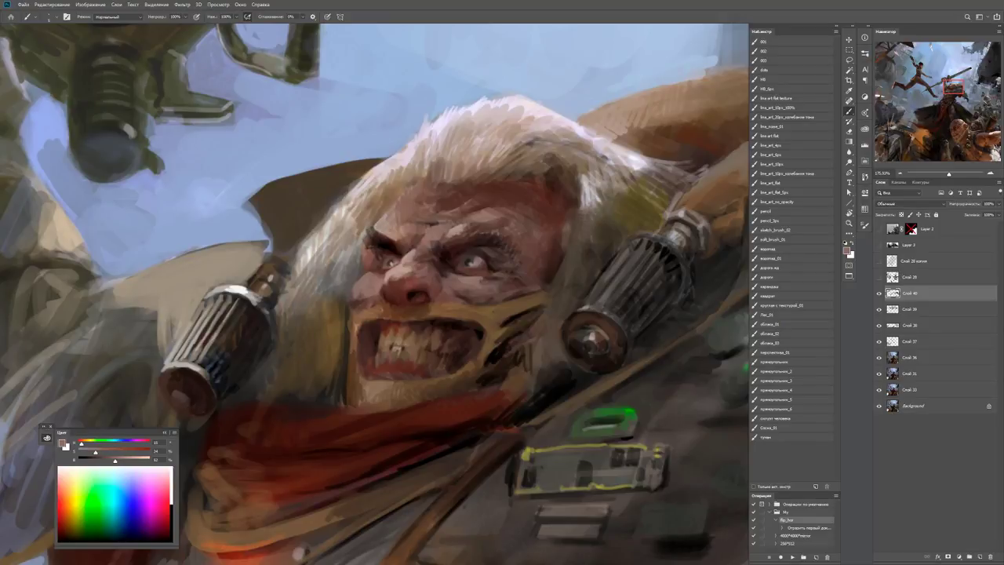
key(z)
drag(451, 192, 369, 192)
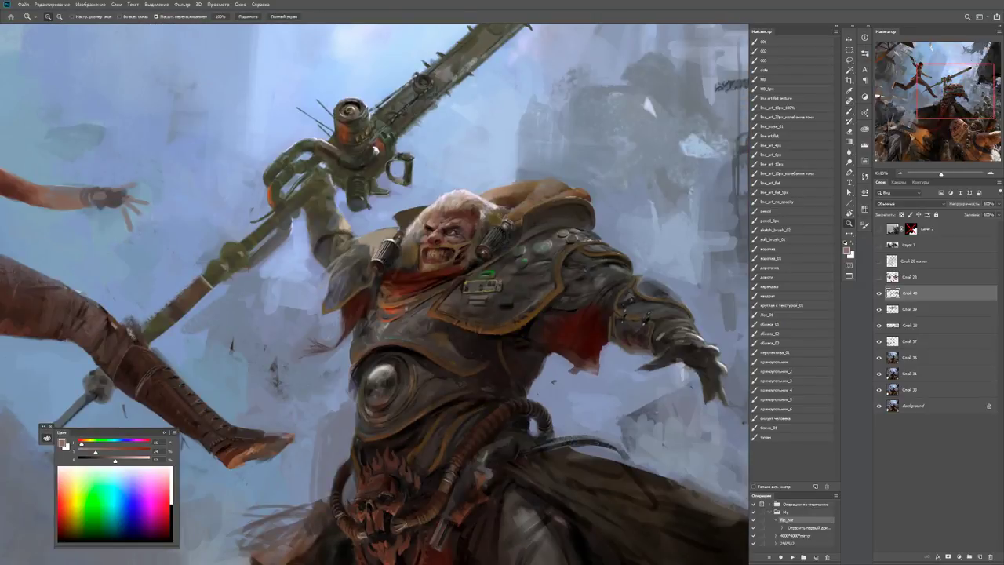
drag(439, 236, 486, 235)
Paint dark red strands into the white hair above the forehead and soften them with a sampled greyish pink.
key(b)
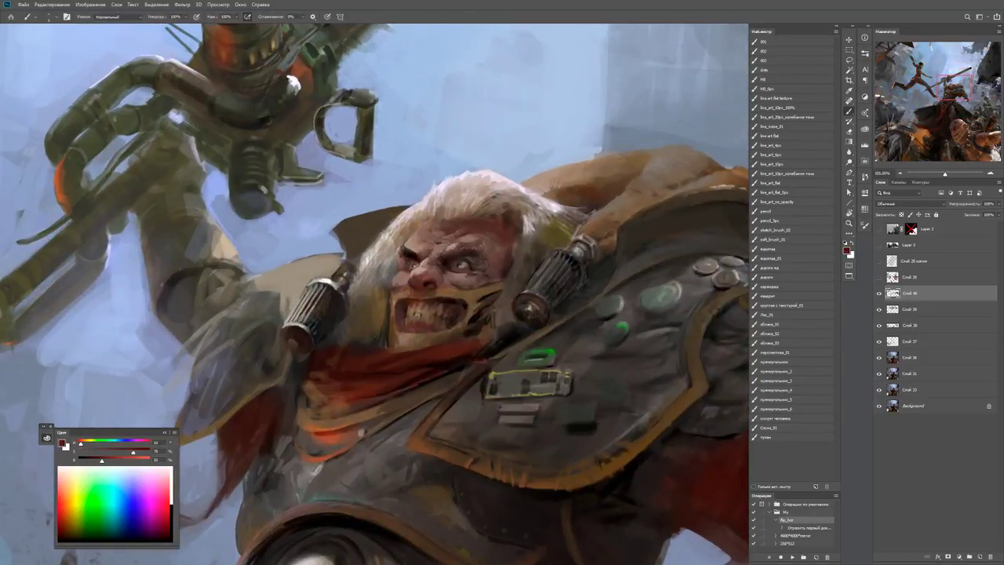
mouse_move(414, 214)
mouse_down()
mouse_move(411, 221)
mouse_move(460, 191)
mouse_move(444, 183)
mouse_up()
scroll(487, 156, up, 1)
mouse_move(446, 211)
mouse_down()
mouse_move(441, 187)
mouse_move(435, 198)
mouse_move(478, 206)
mouse_move(505, 179)
mouse_up()
alt+click(486, 209)
drag(480, 192, 501, 176)
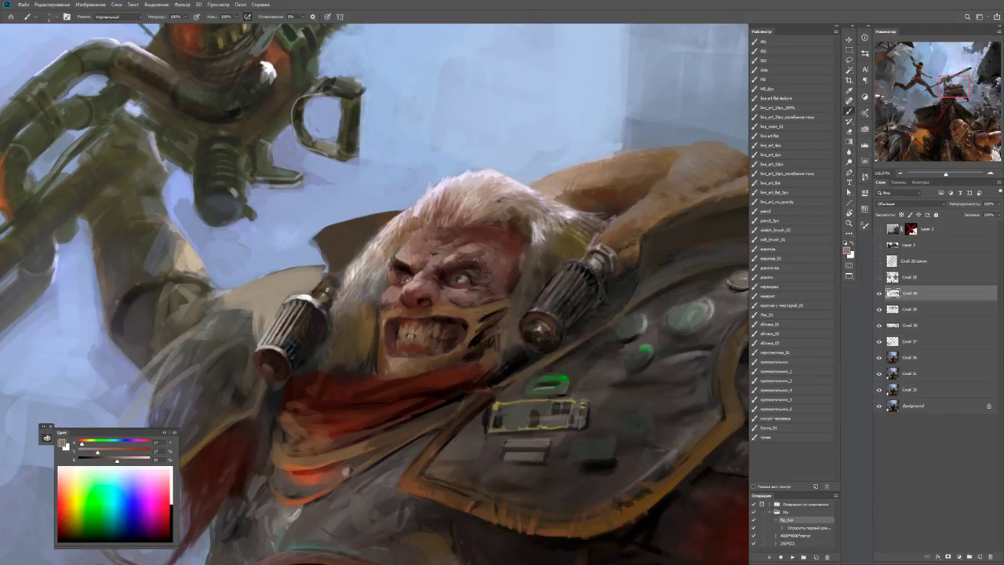
Touch up the hair tips against the brown fur collar with a sampled brown and sample the light side hair.
alt+click(562, 192)
drag(544, 187, 554, 192)
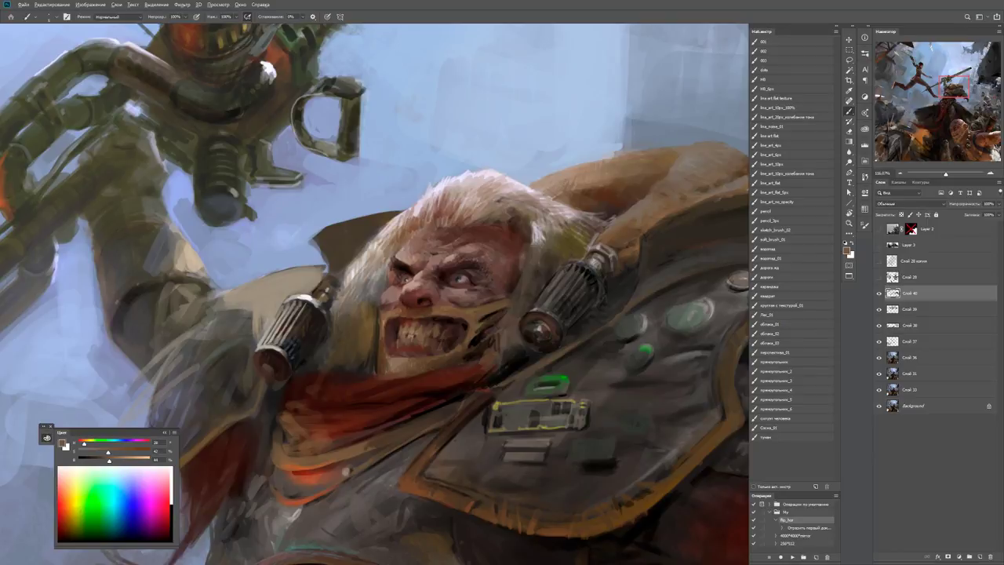
alt+click(380, 240)
drag(380, 239, 289, 234)
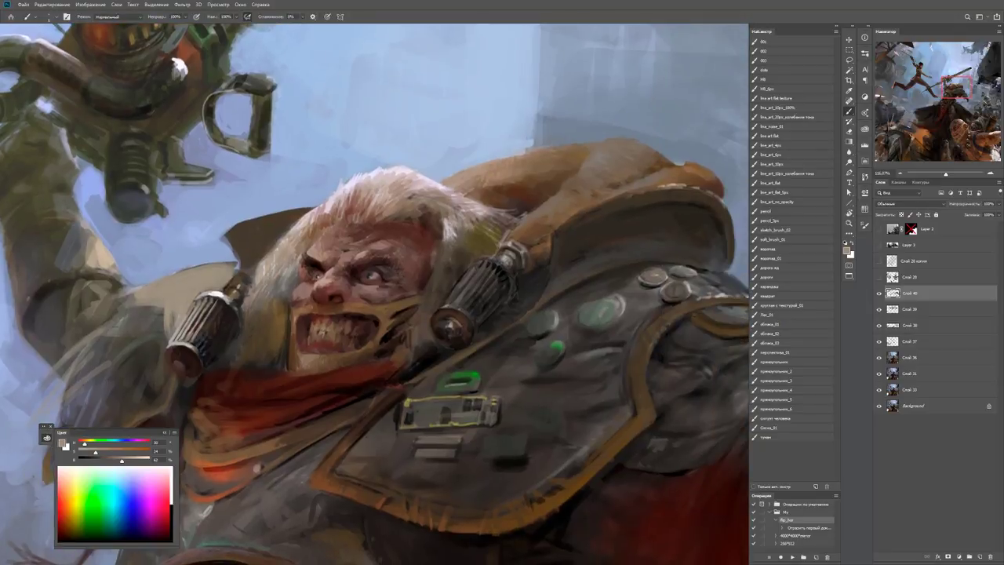
Repaint the cheek behind the mouth straps with sampled near-black and reddish brown tones and check it in the whole painting.
drag(409, 356, 375, 326)
alt+click(375, 326)
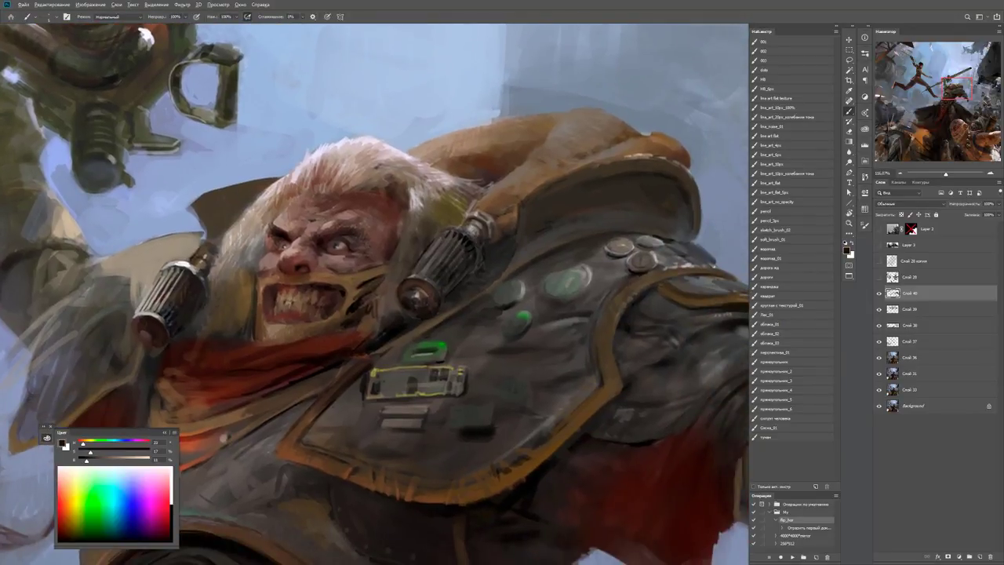
alt+click(375, 326)
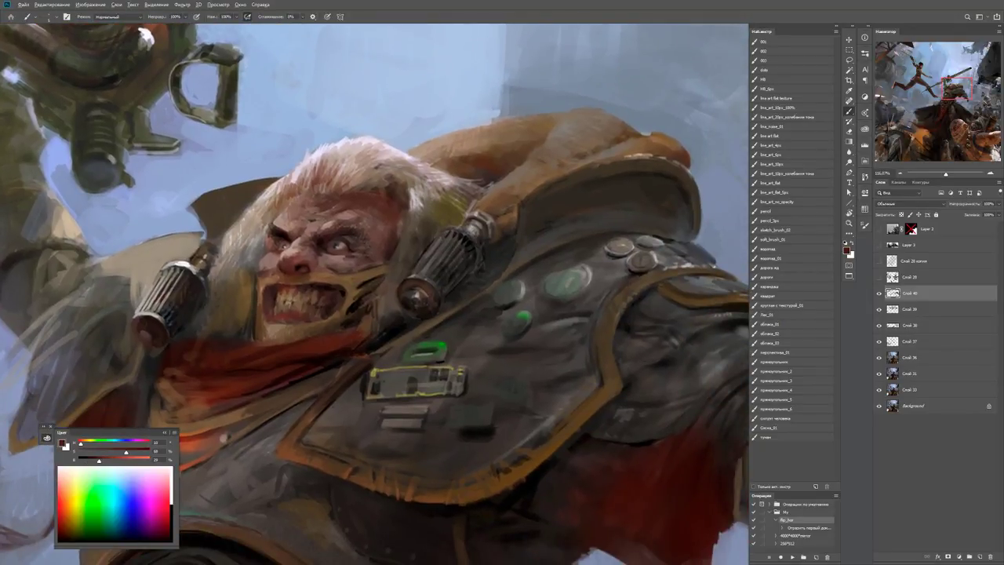
alt+click(370, 328)
alt+click(366, 334)
scroll(402, 248, up, 1)
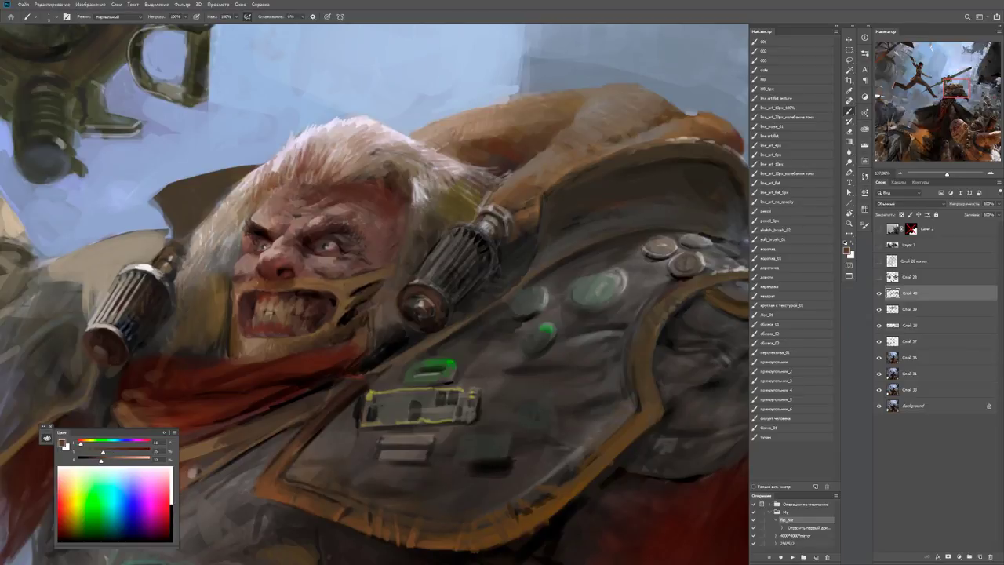
key(z)
drag(404, 265, 428, 265)
key(b)
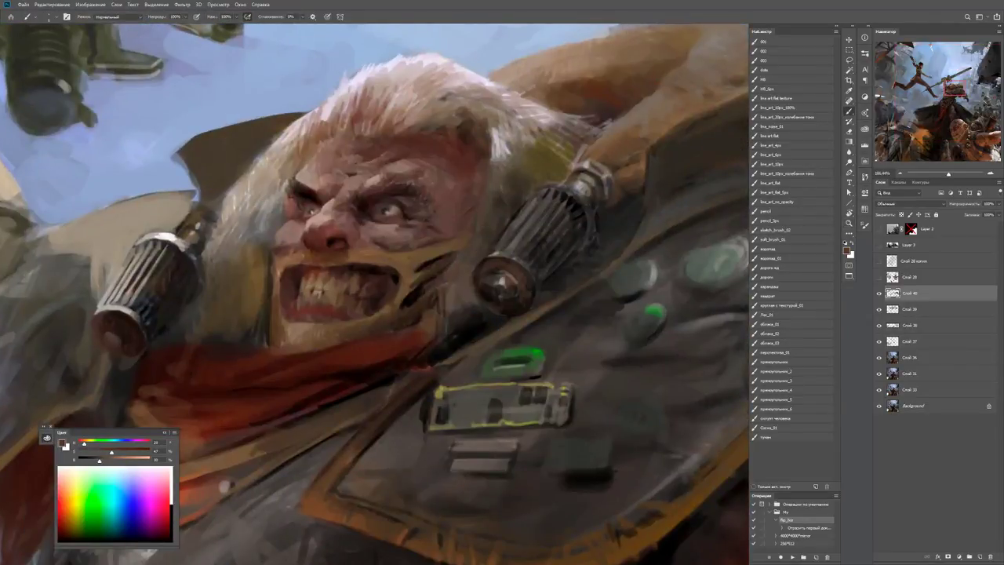
key(z)
drag(510, 251, 463, 251)
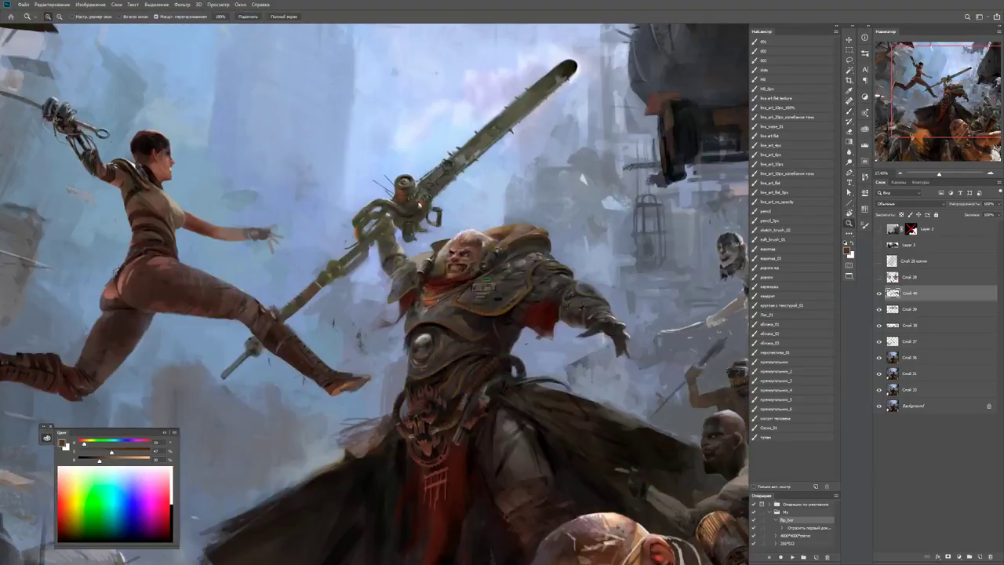
Paint black gaps into the lower grey bar under the shoulder badge to form a row of hanging tips.
key(ctrl+plus)
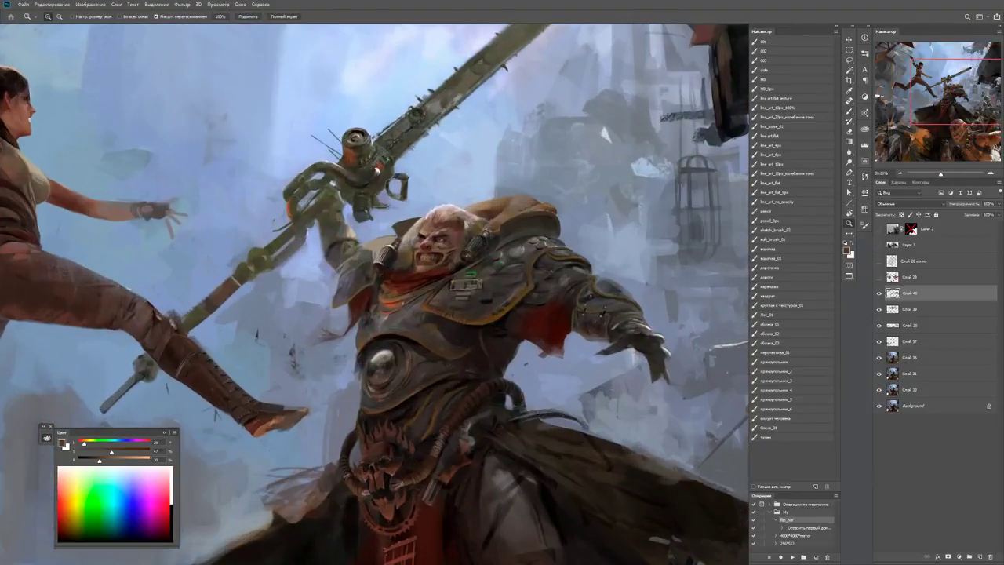
key(ctrl+plus)
key(ctrl+plus)
key(ctrl+plus)
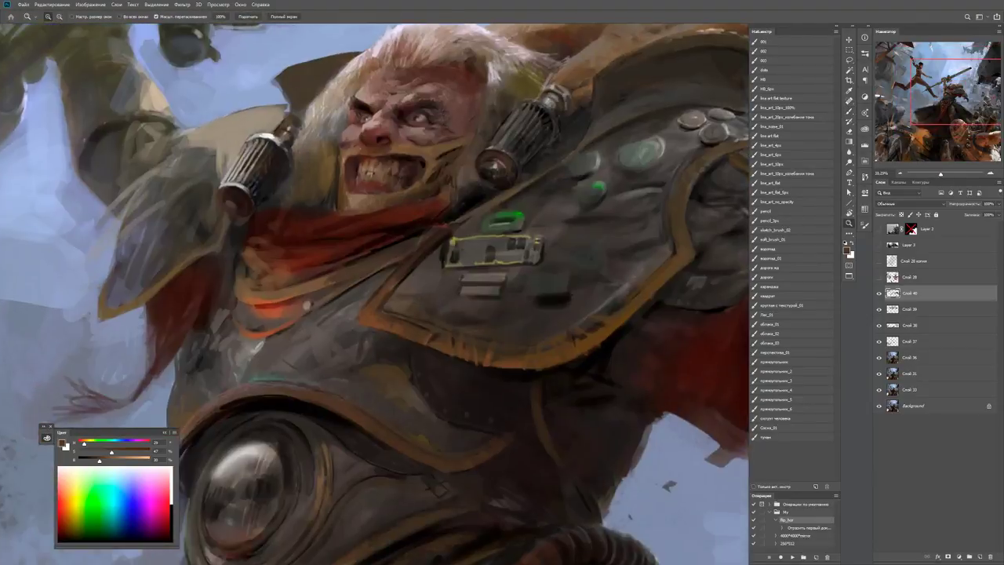
key(b)
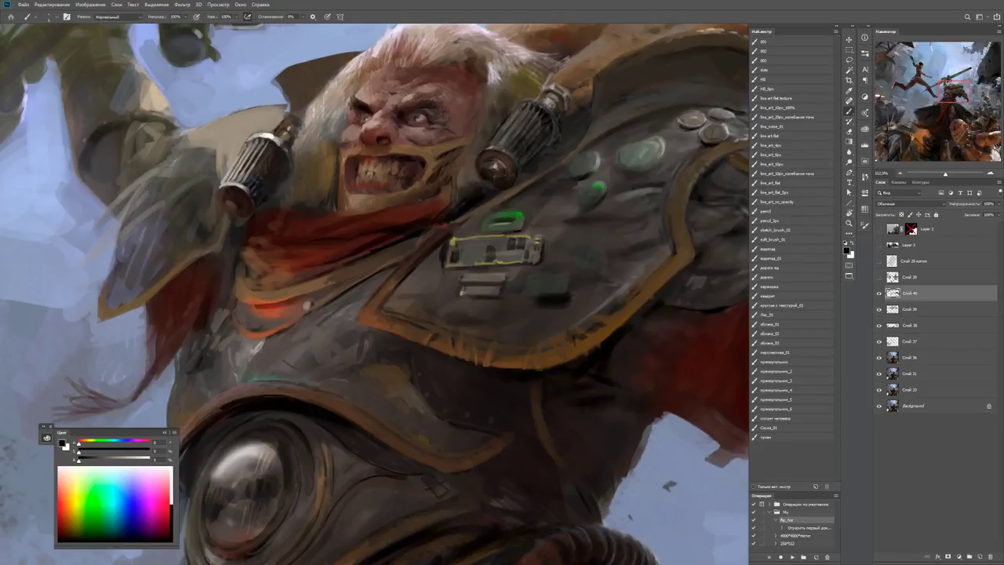
click(474, 291)
click(482, 290)
scroll(471, 345, up, 2)
alt+click(494, 251)
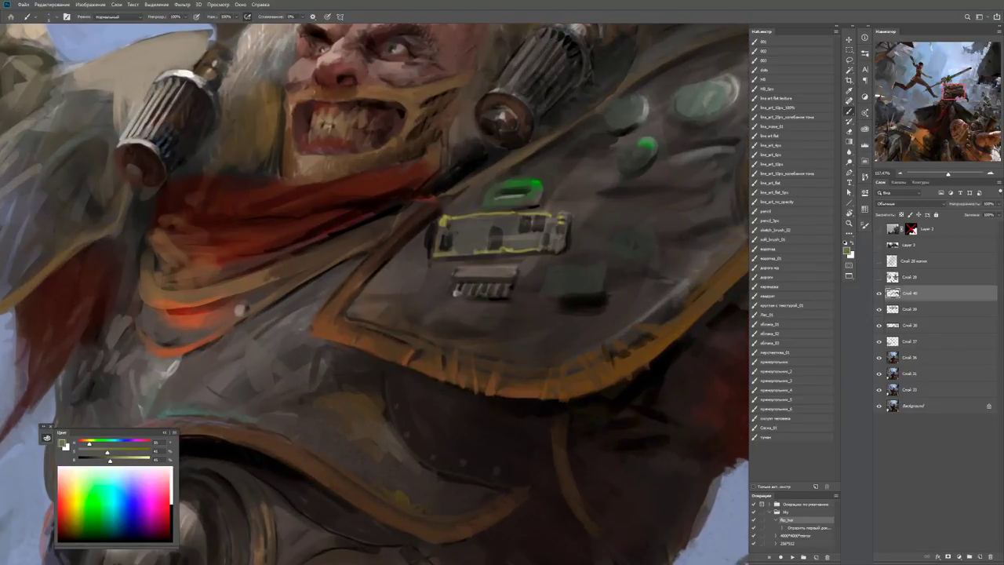
Sharpen the row of hanging tips below the badge with black gaps and small white highlights.
key(d)
click(458, 284)
mouse_move(463, 286)
mouse_down()
mouse_move(508, 287)
mouse_move(439, 290)
mouse_up()
click(490, 292)
key(x)
key(z)
drag(514, 299, 596, 298)
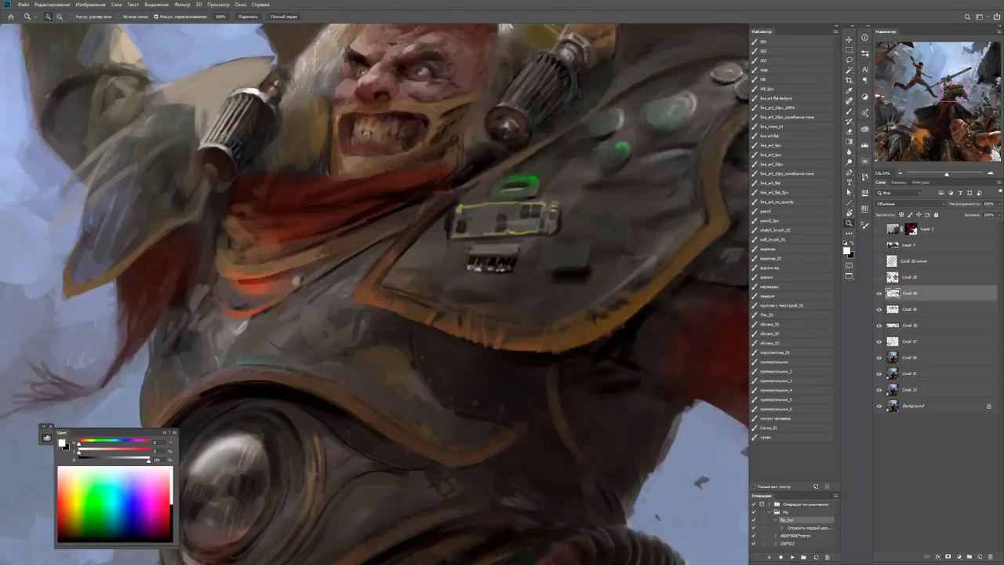
Paint short black stitch marks and nicks along the lower gold trim of the shoulder plate and check them from a distance.
key(b)
key(x)
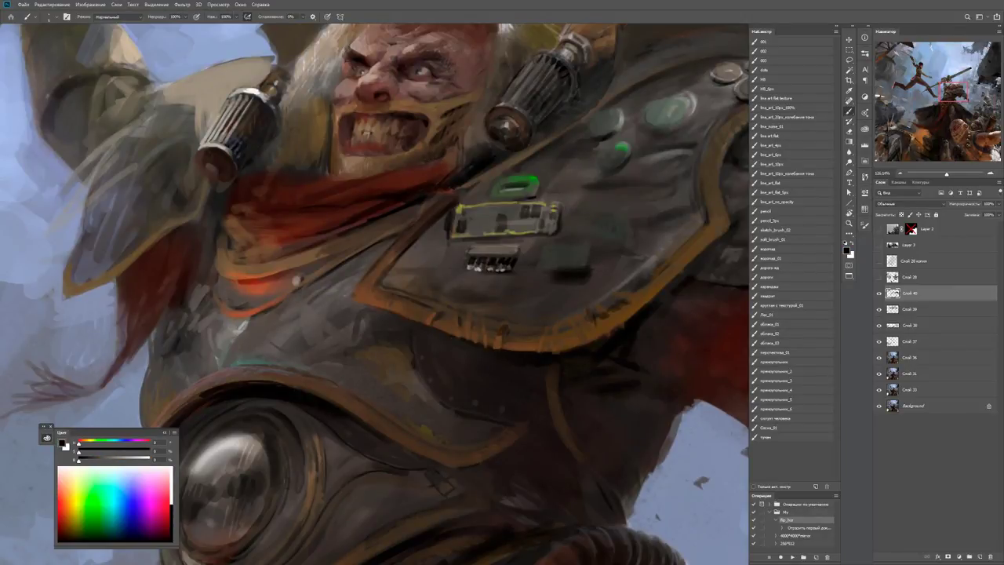
mouse_move(487, 327)
mouse_down()
mouse_move(487, 340)
mouse_move(474, 333)
mouse_up()
drag(376, 298, 400, 302)
mouse_move(492, 334)
mouse_down()
mouse_move(492, 353)
mouse_move(452, 342)
mouse_move(509, 356)
mouse_move(502, 347)
mouse_move(524, 339)
mouse_move(451, 322)
mouse_up()
key(z)
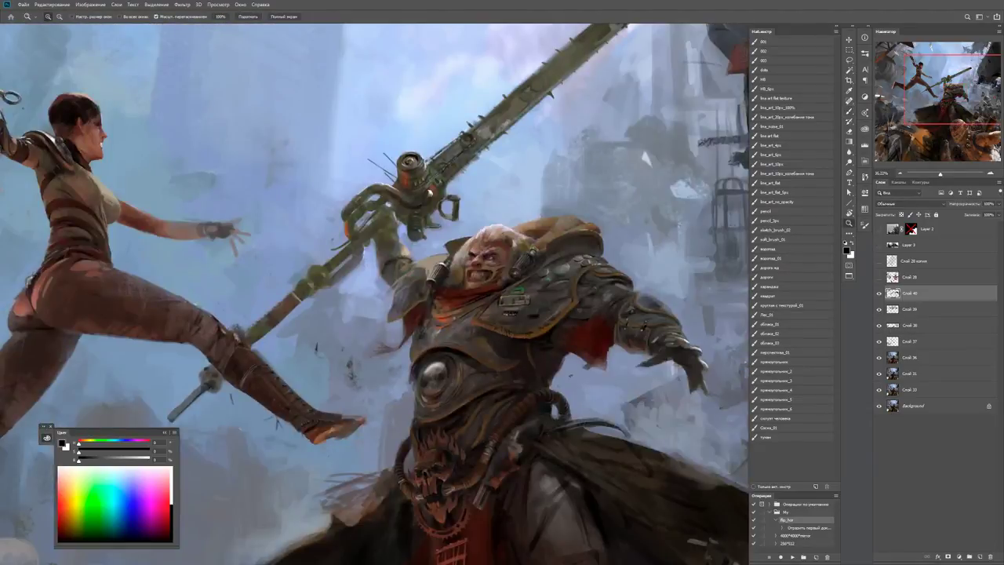
Add dark nicks to the upright section of the gold shoulder trim, using a sampled dark grey-brown.
drag(578, 288, 656, 288)
key(b)
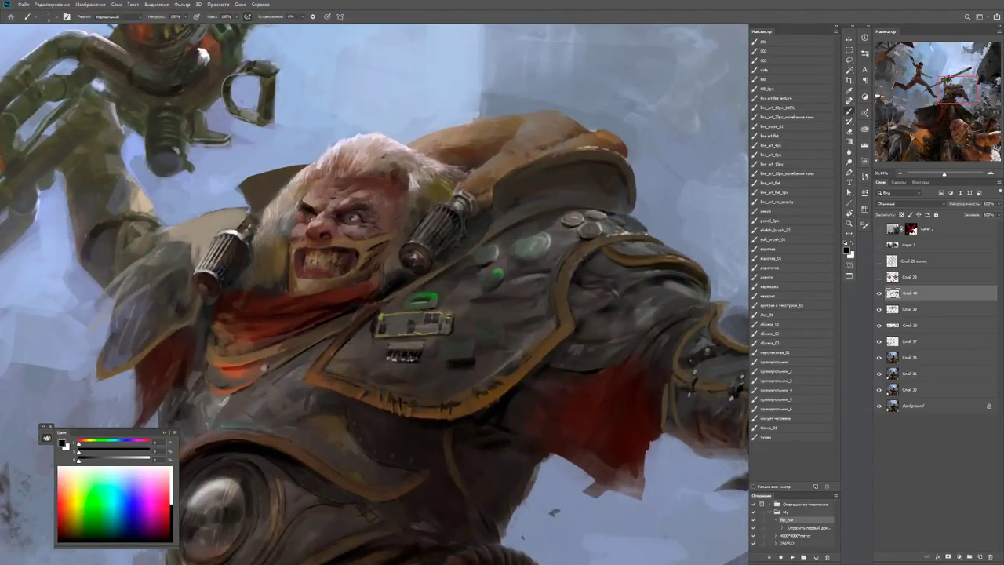
scroll(550, 286, up, 4)
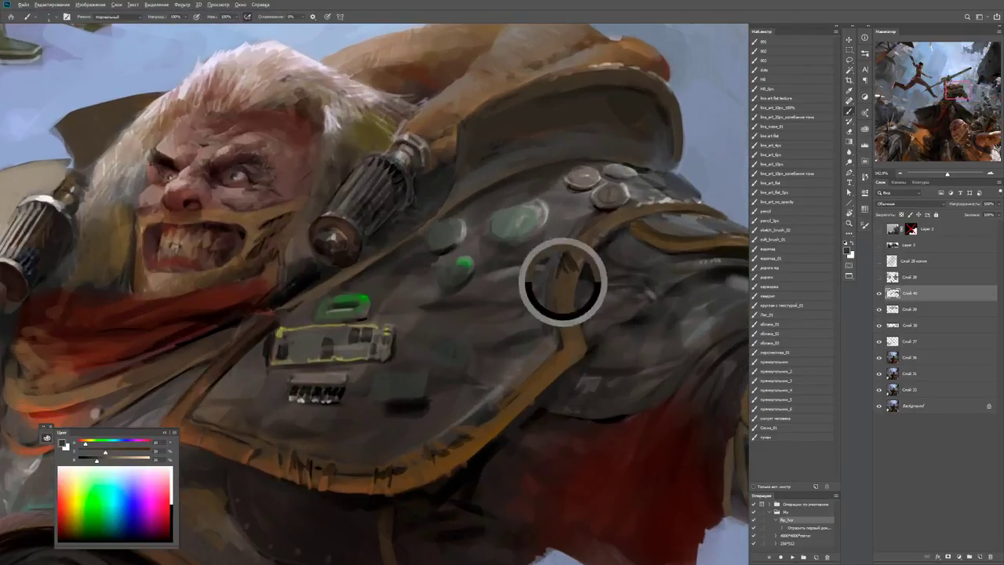
alt+click(560, 280)
drag(376, 295, 313, 310)
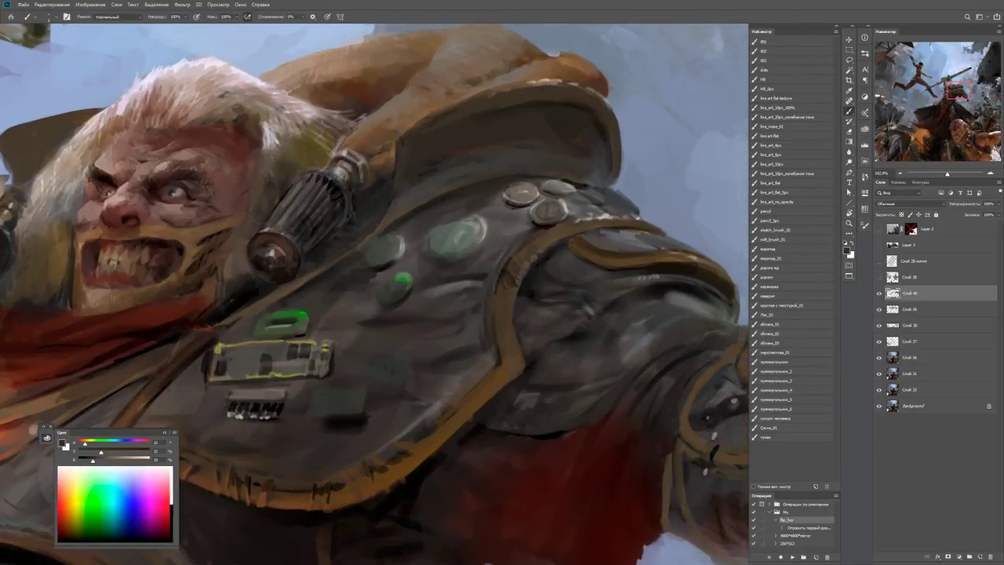
Dab lighter orange-gold accents between the dark nicks on the lower shoulder trim and check them in the whole painting.
key(d)
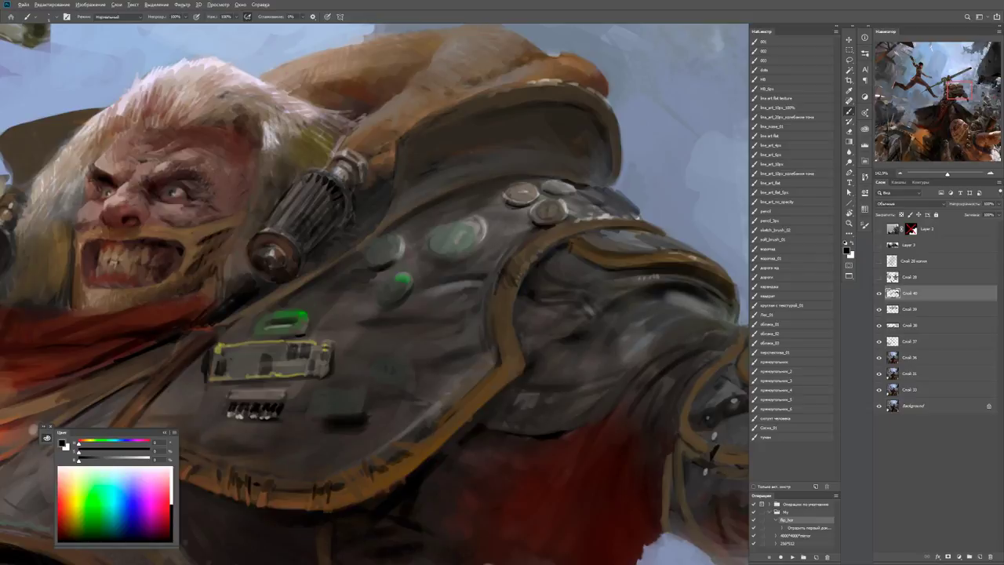
alt+click(397, 475)
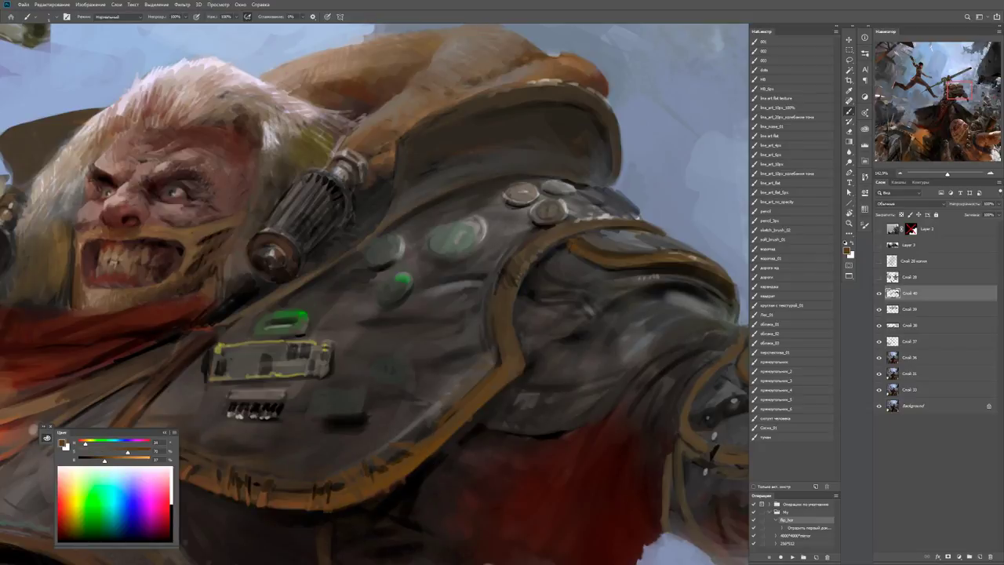
alt+click(397, 475)
drag(397, 476, 452, 414)
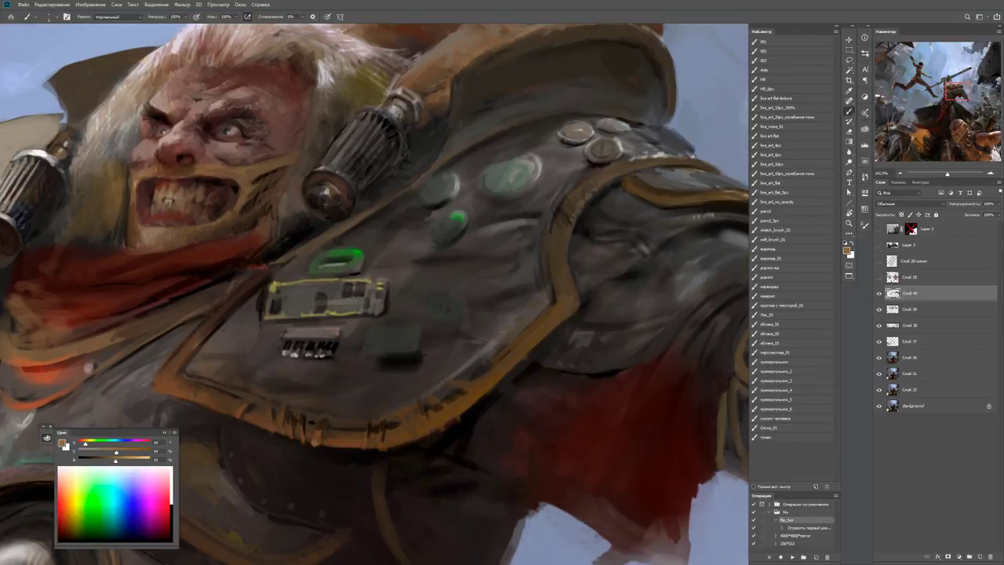
key(z)
scroll(375, 293, down, 3)
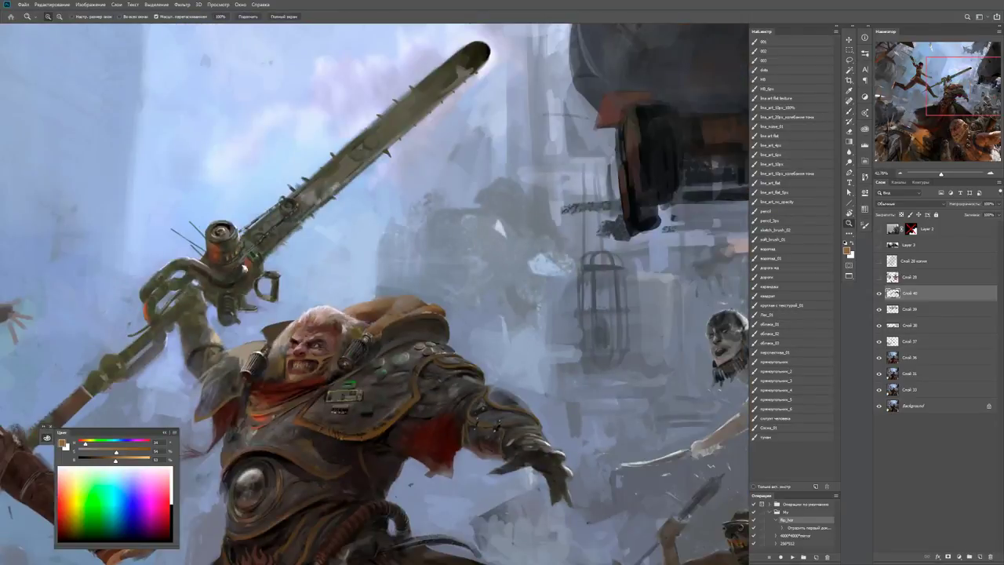
scroll(329, 463, up, 3)
Paint the bar above the hanging tips dark red and refine it with black and a sampled dark brown.
key(b)
key(d)
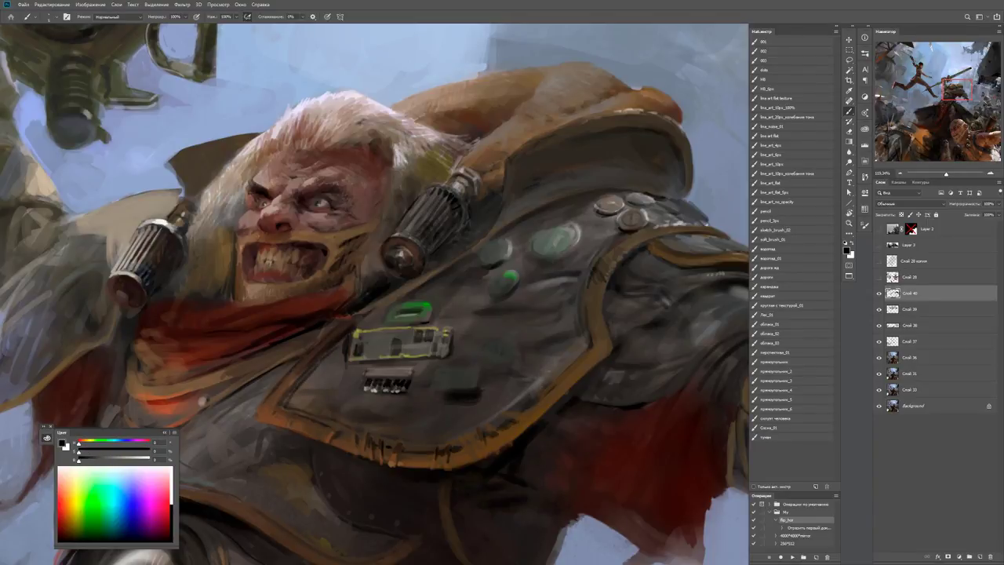
scroll(298, 541, up, 1)
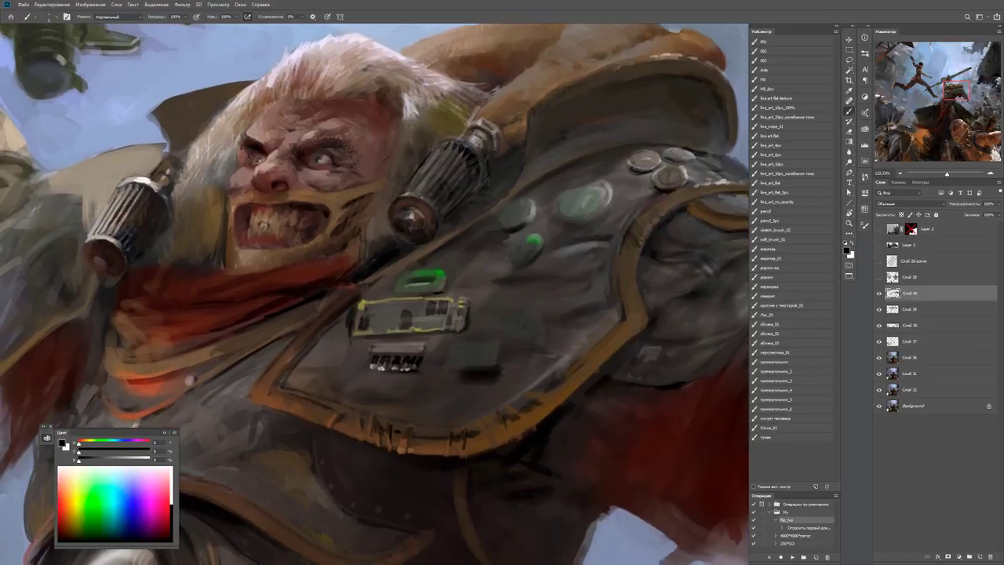
alt+click(189, 380)
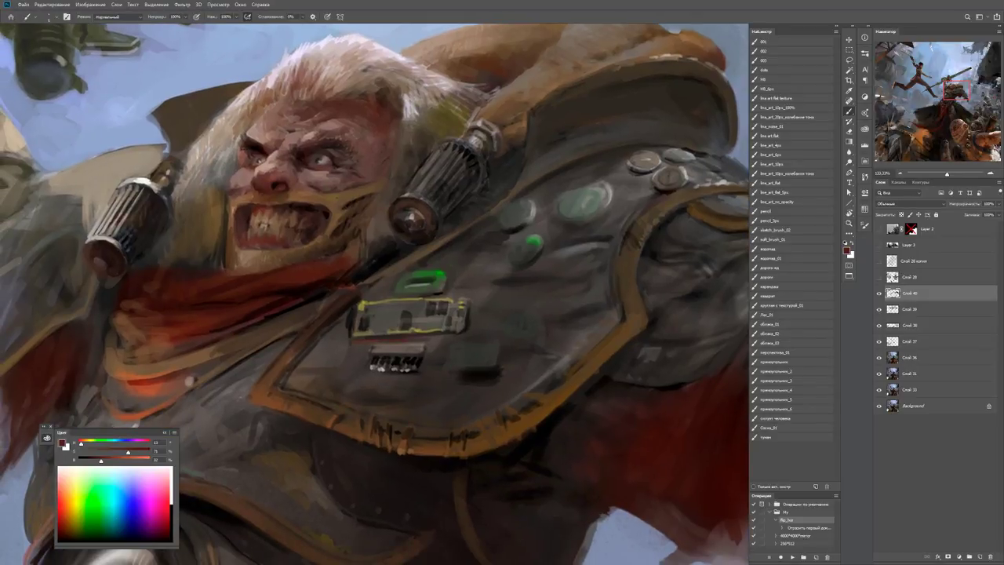
mouse_move(370, 347)
mouse_down()
mouse_move(427, 346)
mouse_move(382, 349)
mouse_move(403, 336)
mouse_move(445, 340)
mouse_up()
key(d)
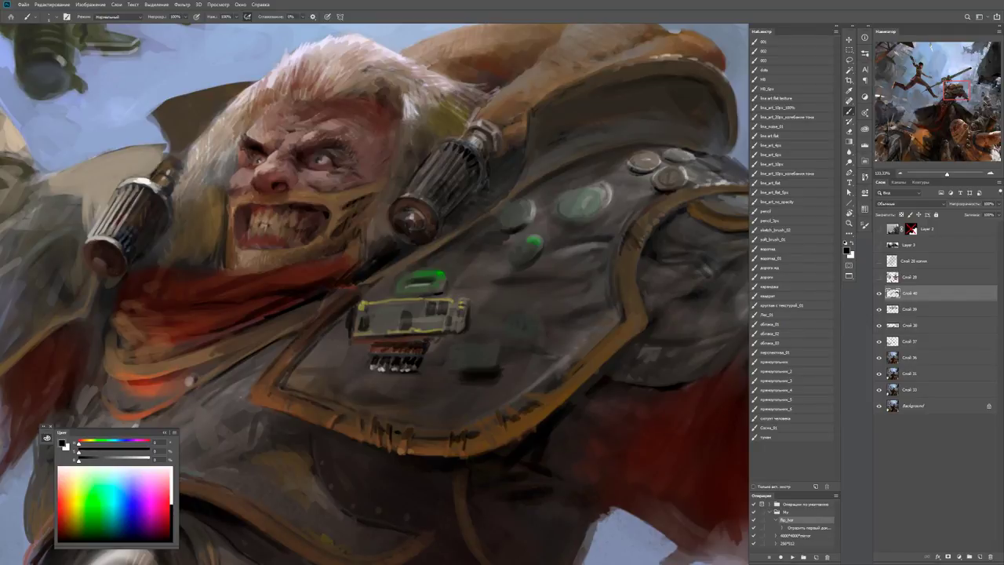
alt+click(446, 340)
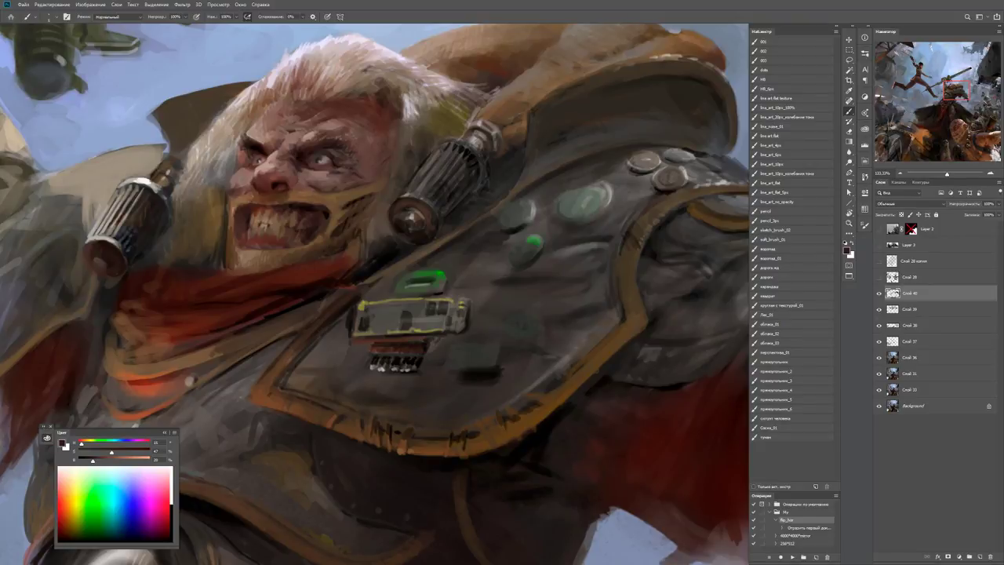
Tint the curved armour rim above the round chest lens with sampled reddish and orange-brown tones and check it from a distance.
scroll(375, 294, down, 1)
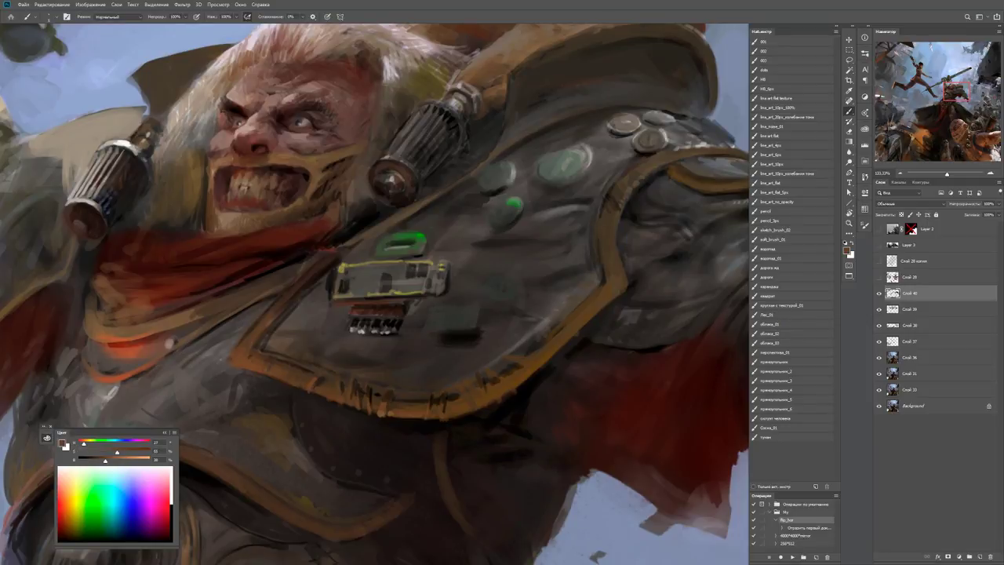
scroll(375, 294, down, 2)
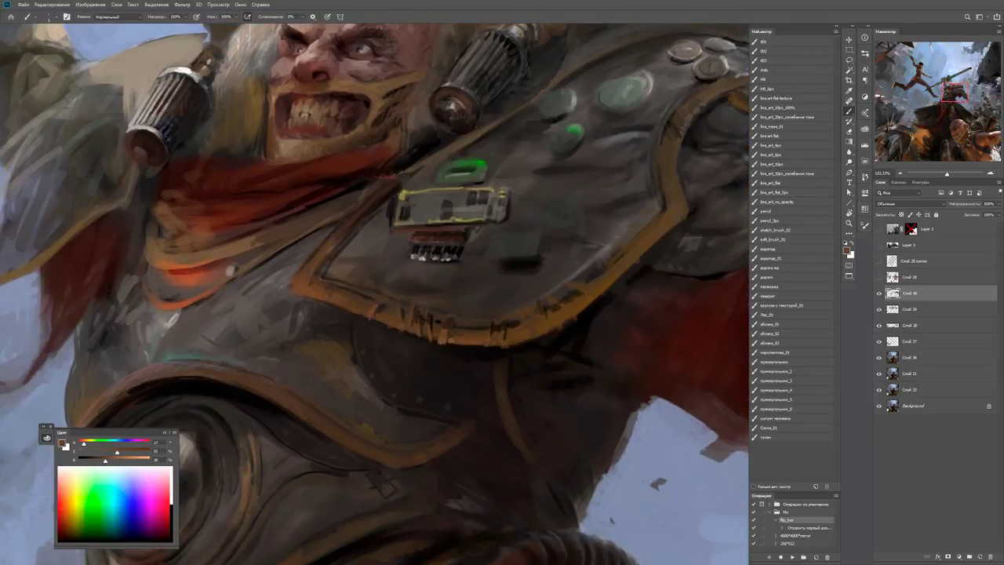
alt+click(230, 269)
alt+click(230, 269)
alt+click(311, 294)
scroll(374, 294, down, 2)
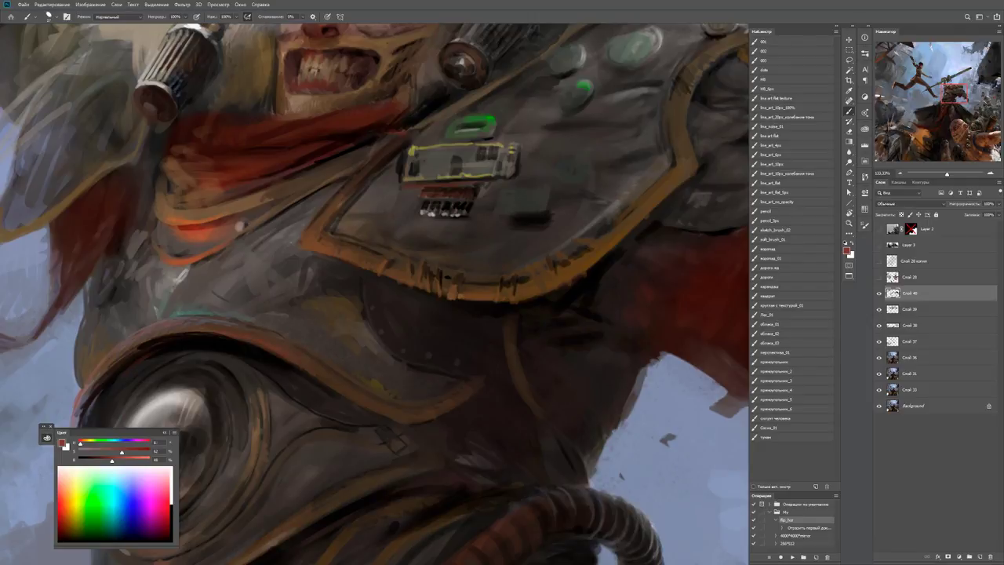
drag(347, 333, 349, 333)
key(z)
drag(549, 196, 487, 194)
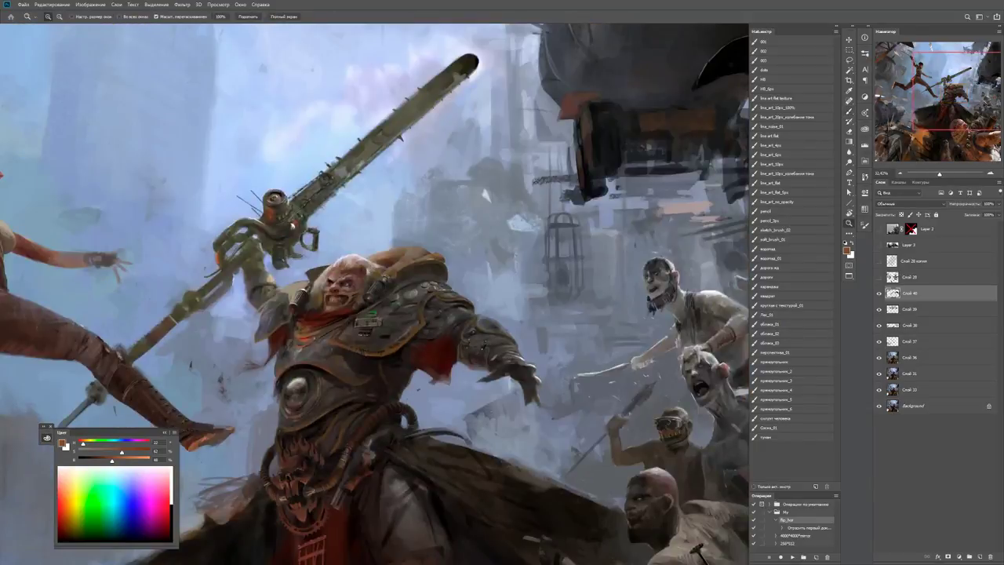
Touch up the dark armour around the lower end of the curved rim with black and sampled dark brown tones.
drag(337, 388, 376, 389)
key(b)
key(d)
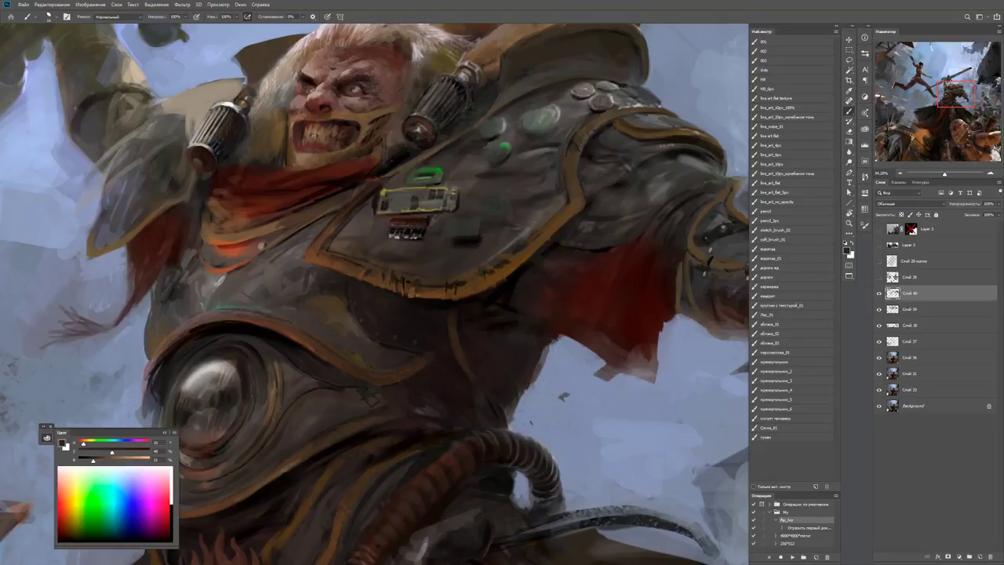
click(394, 379)
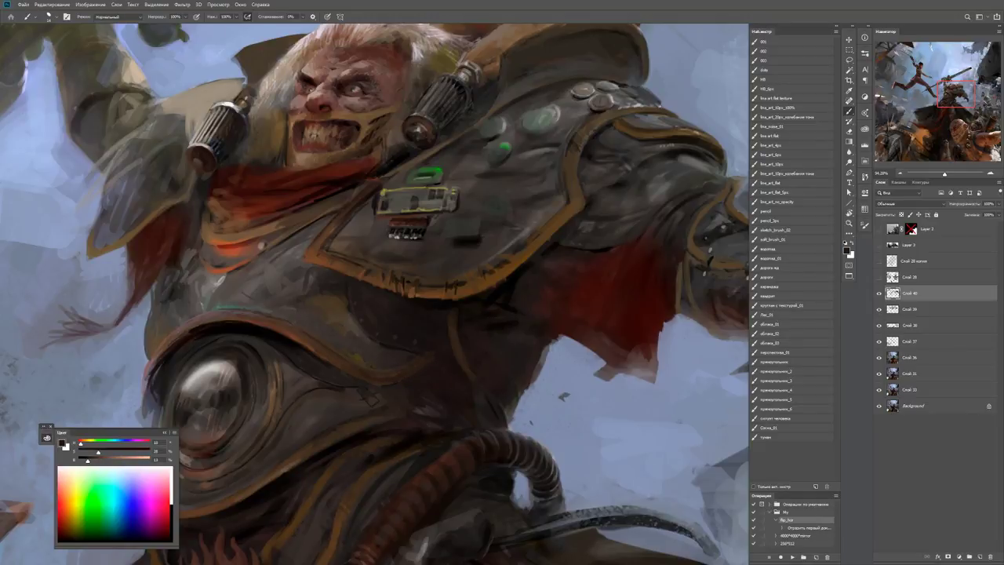
scroll(199, 371, down, 5)
scroll(198, 372, up, 7)
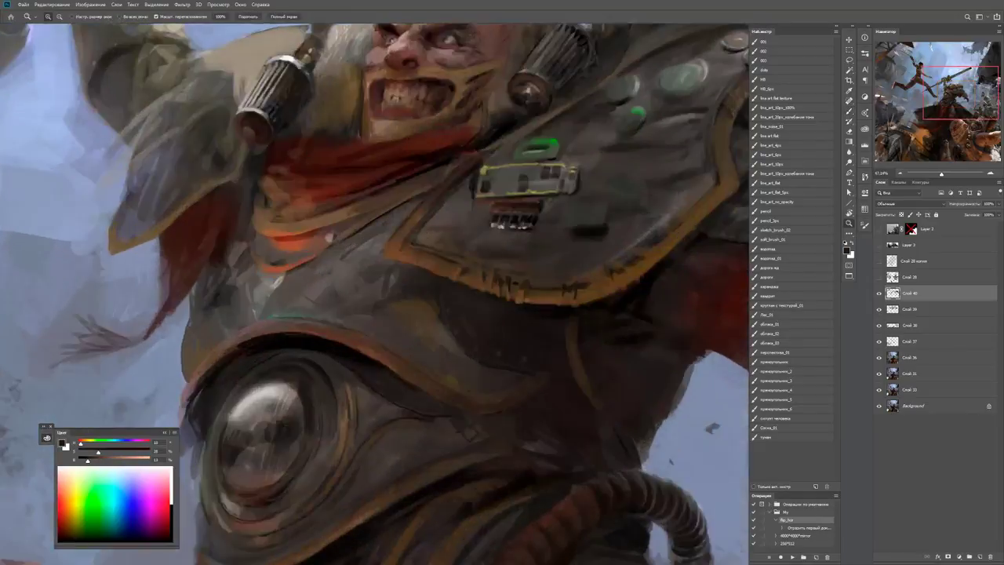
Paint a warm orange reflection along the lower edge of the round chest lens.
alt+click(199, 371)
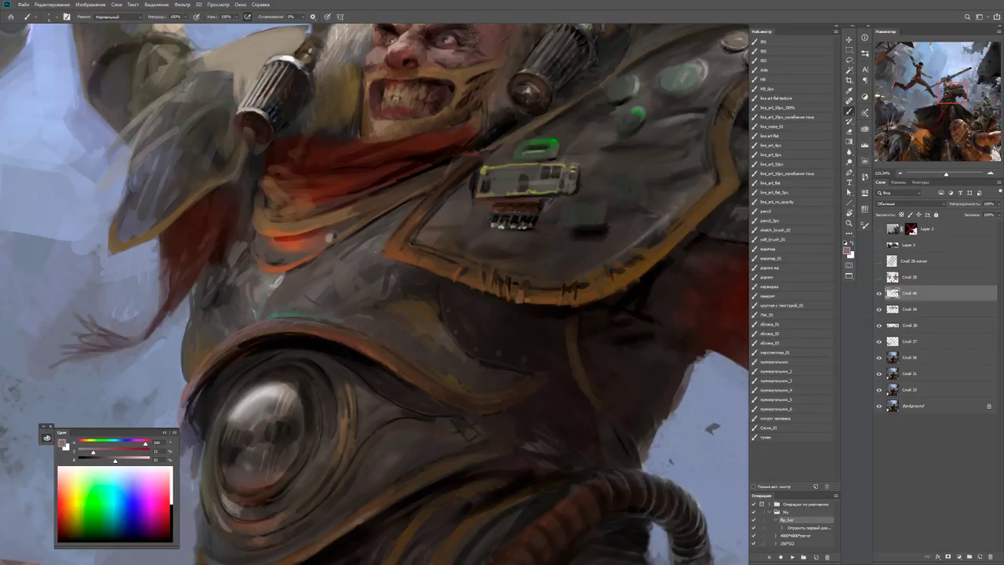
mouse_move(145, 443)
mouse_down()
mouse_move(84, 443)
mouse_move(126, 459)
mouse_up()
drag(116, 452, 122, 452)
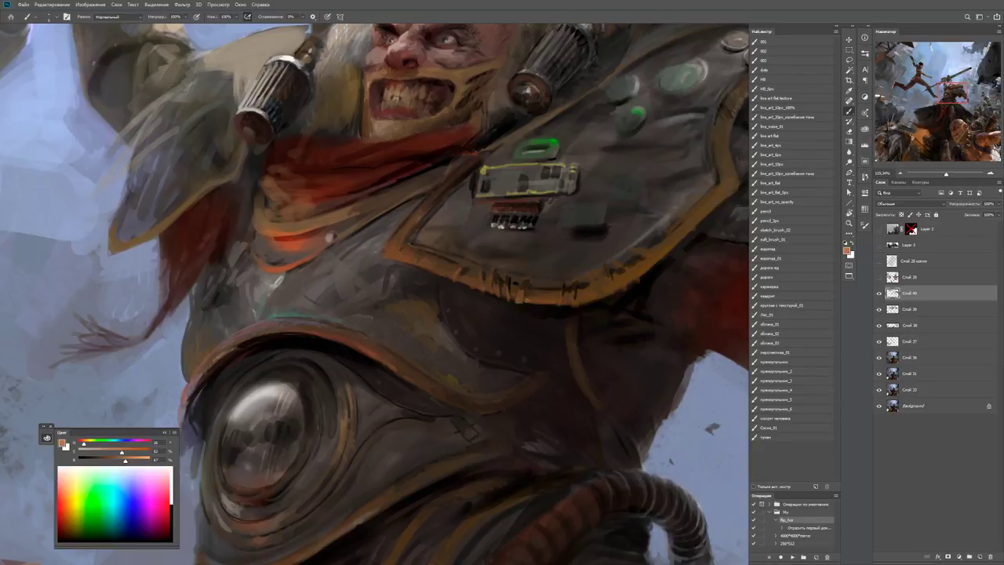
drag(375, 329, 398, 249)
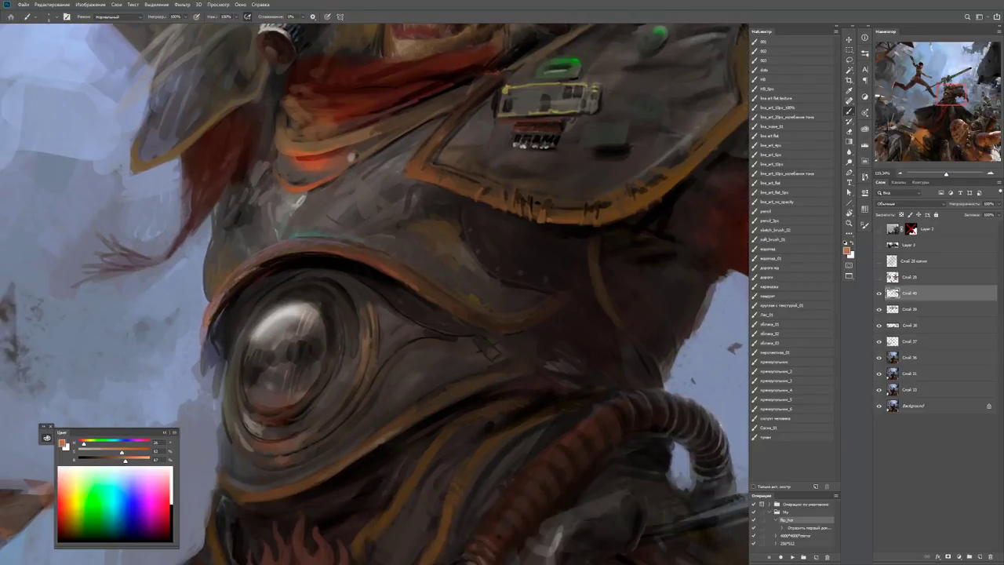
mouse_move(251, 401)
mouse_down()
mouse_move(298, 402)
mouse_move(259, 398)
mouse_up()
key(z)
drag(322, 407, 377, 407)
key(b)
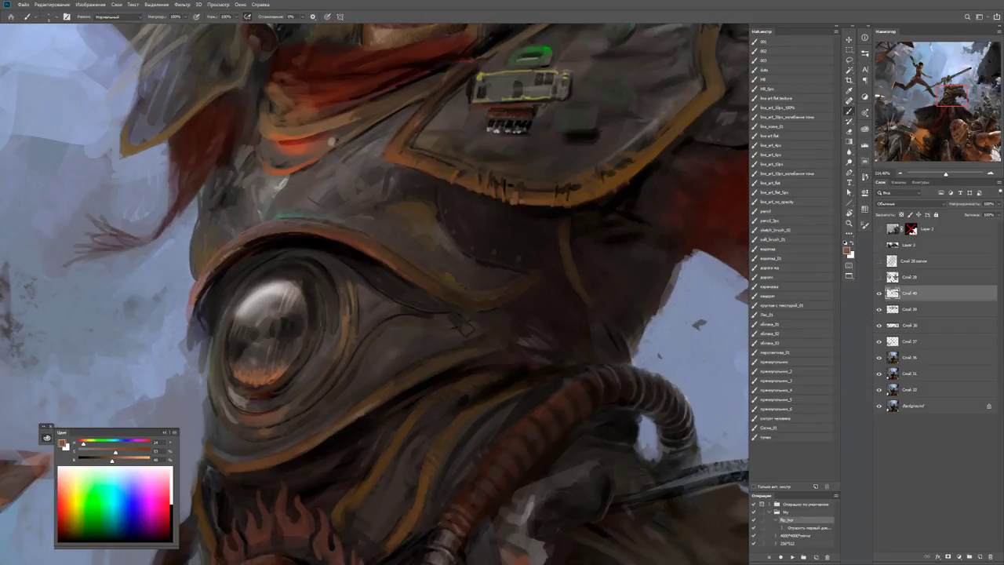
Darken the rings beside the chest lens with black and check them in the whole painting.
alt+click(267, 381)
key(d)
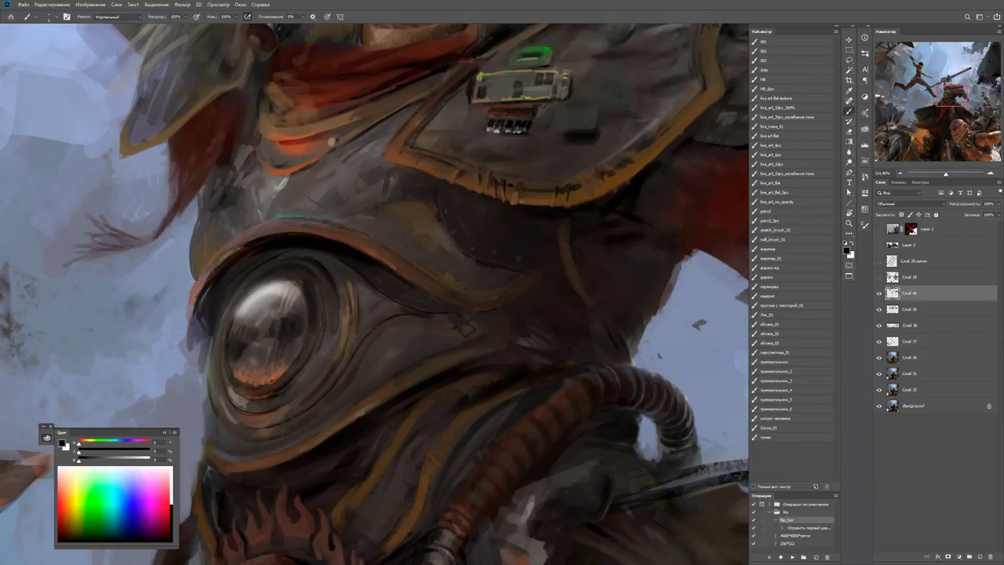
mouse_move(318, 377)
mouse_down()
mouse_move(340, 298)
mouse_move(339, 358)
mouse_up()
key(z)
drag(355, 324, 314, 324)
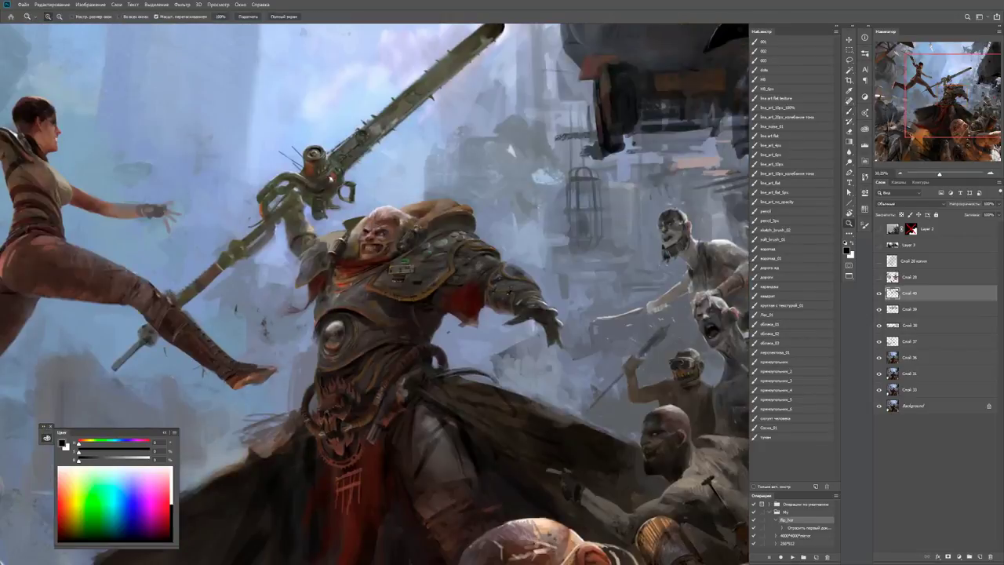
Strengthen the small sketched mark on the belly armour beside the chest lens with black strokes.
drag(392, 343, 455, 343)
key(b)
drag(368, 321, 380, 333)
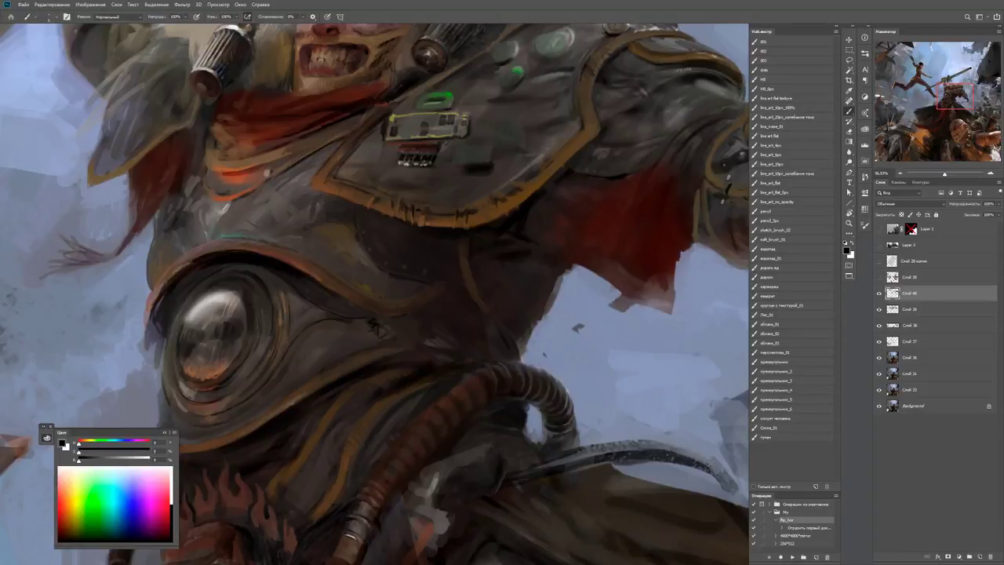
alt+click(380, 333)
Paint a bright red glow into the lower part of the warrior's wide-open eye.
key(z)
scroll(375, 293, down, 3)
scroll(375, 293, up, 5)
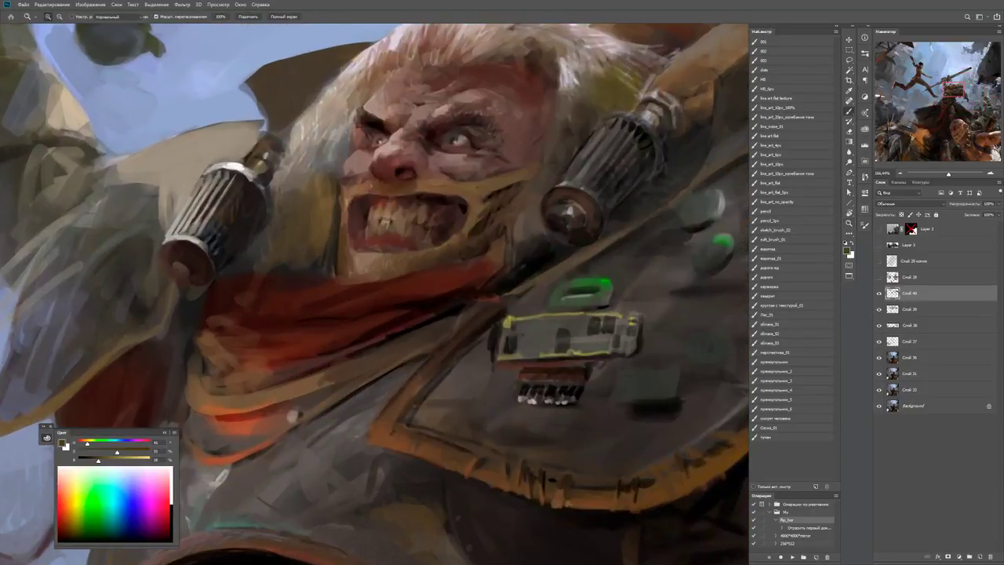
key(b)
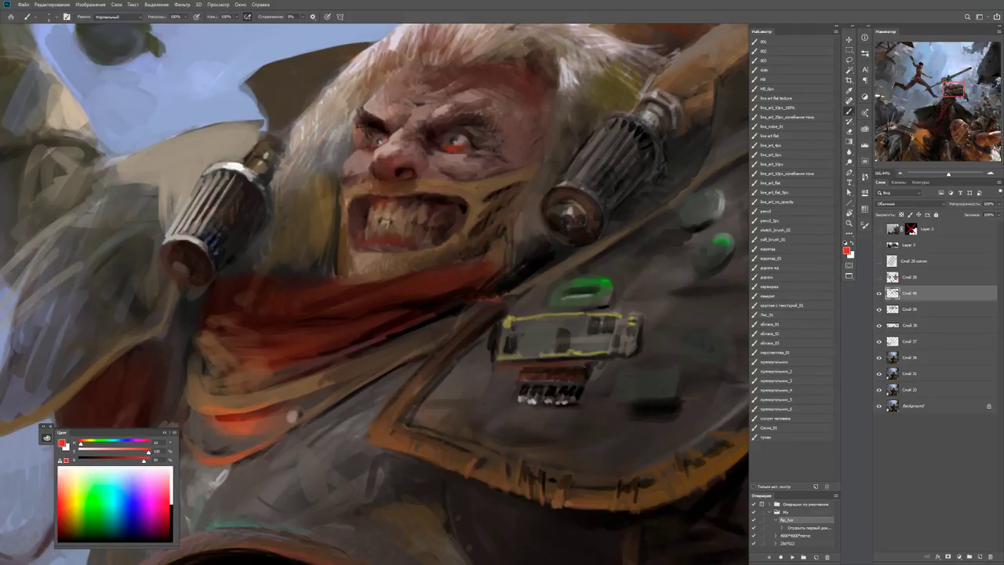
Refine the pupil and lids of the glowing red eye with black and sampled dark red.
key(d)
key(h)
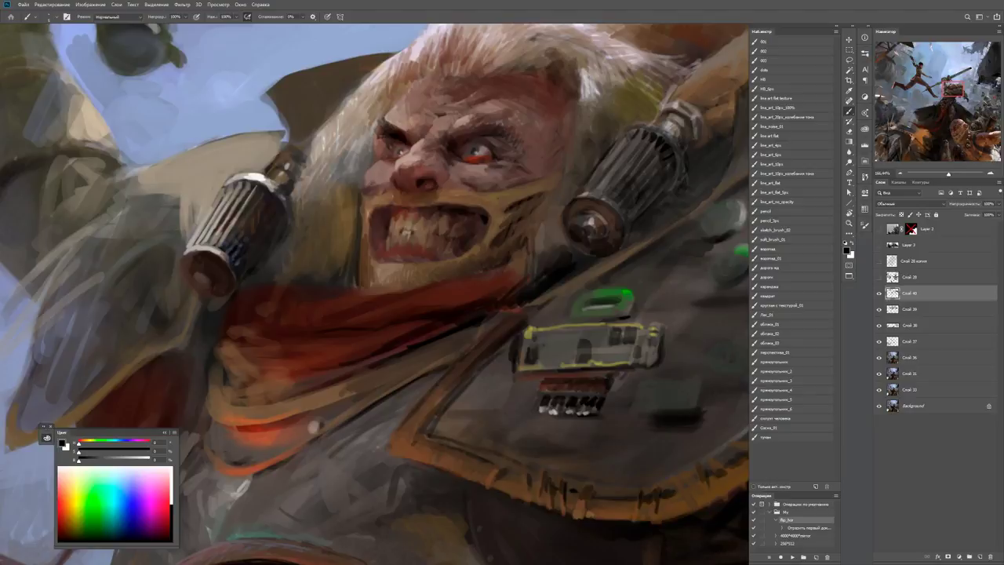
alt+click(466, 160)
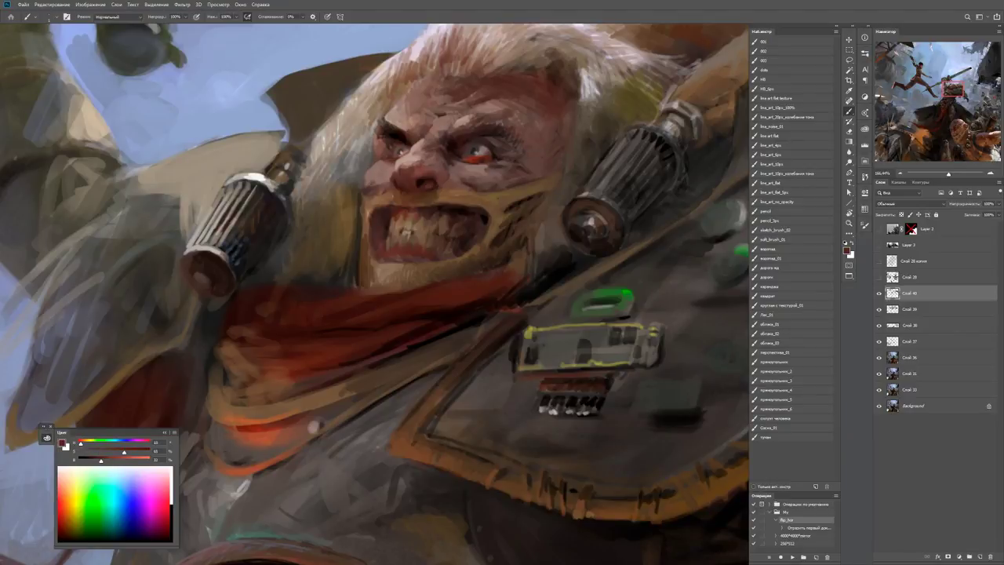
key(d)
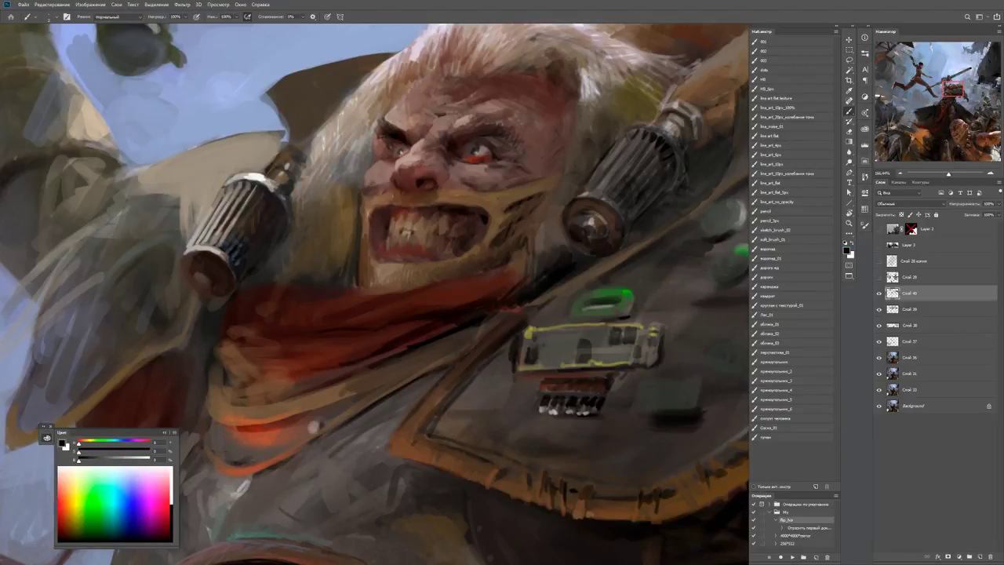
scroll(459, 140, up, 3)
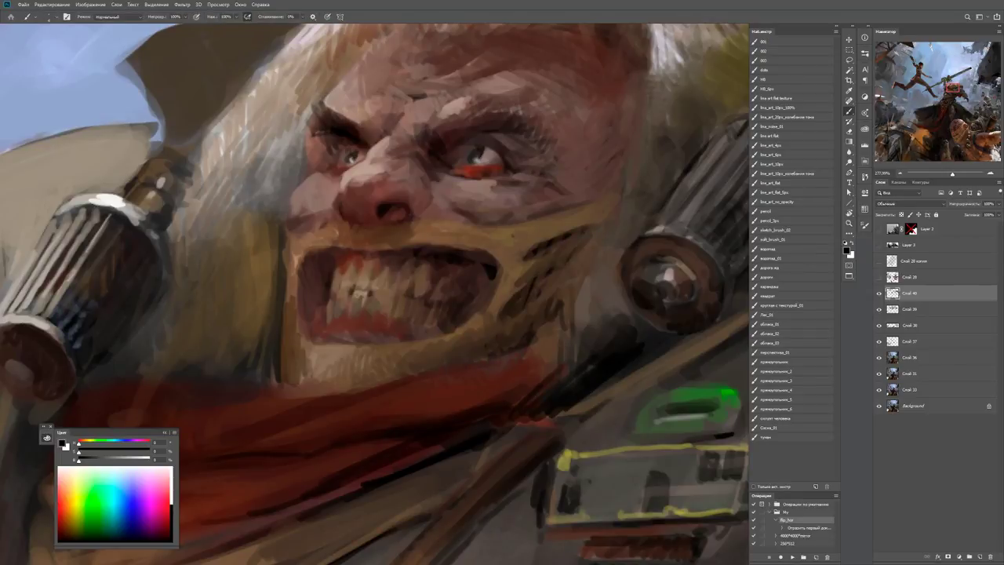
mouse_move(490, 153)
mouse_down()
mouse_move(500, 146)
mouse_move(505, 163)
mouse_move(474, 161)
mouse_up()
alt+click(485, 165)
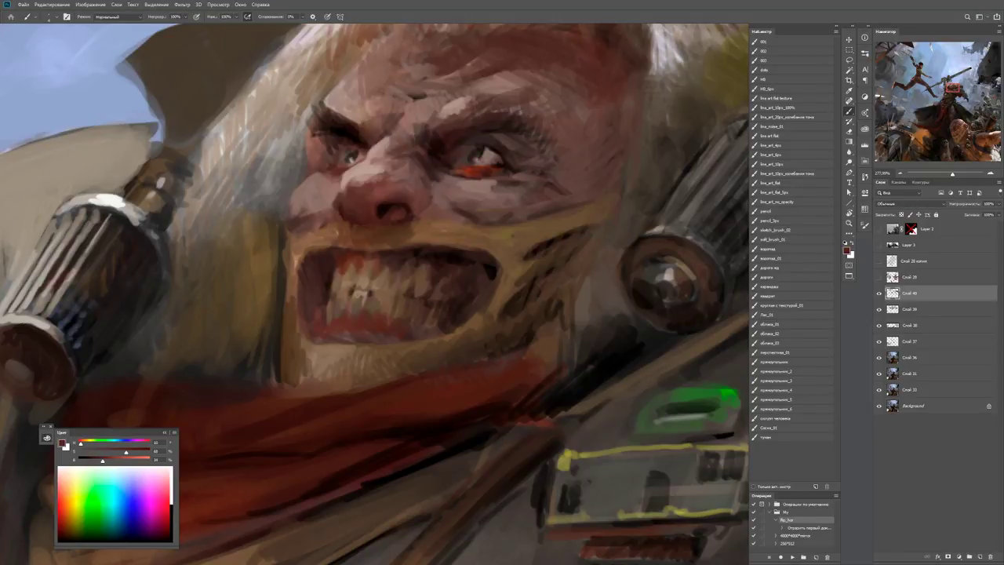
key(d)
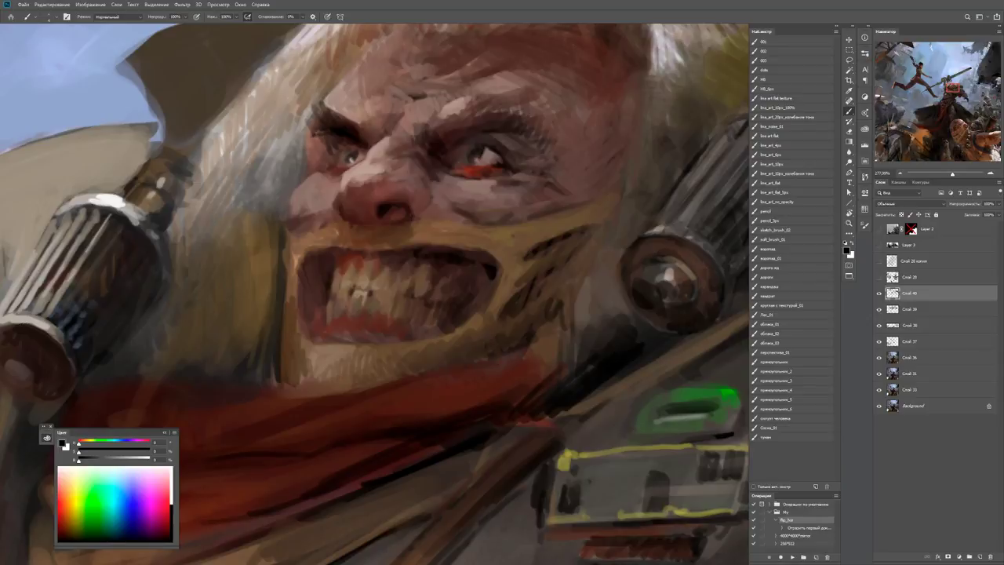
Blend the surroundings of the red eye with sampled skin and shadow tones and check the face in the whole painting.
scroll(494, 170, up, 3)
alt+click(502, 165)
alt+click(494, 170)
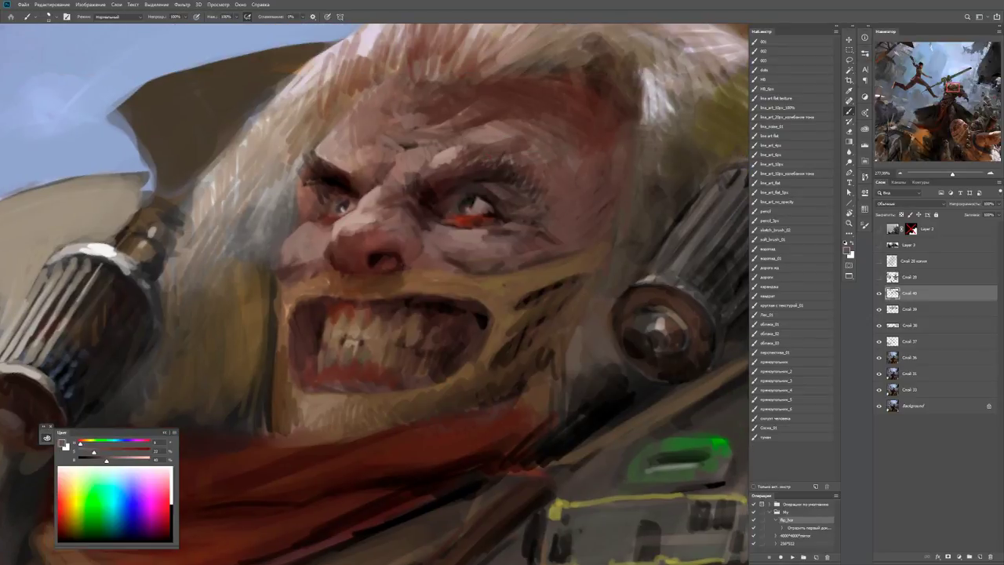
key(z)
drag(595, 231, 549, 232)
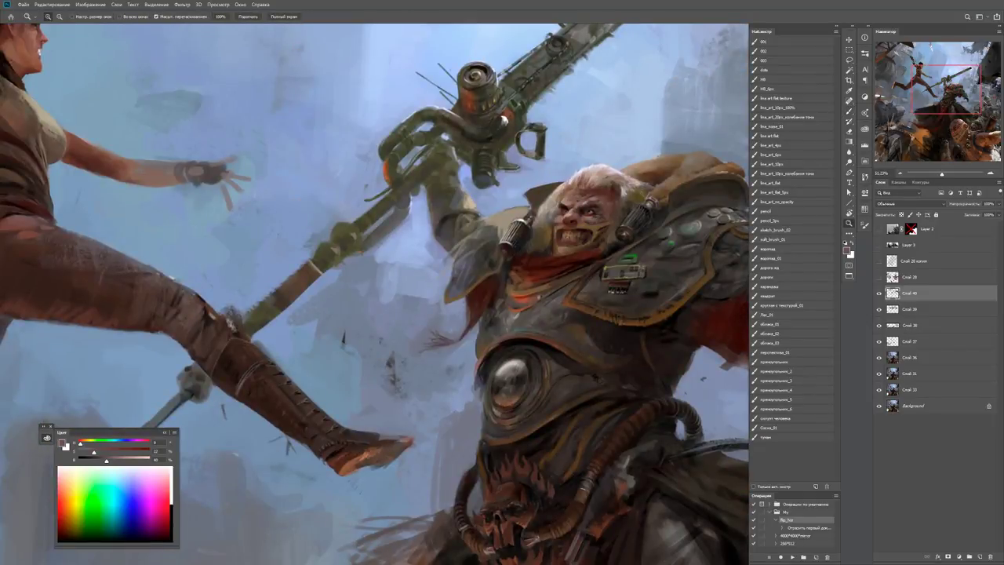
key(ctrl+minus)
scroll(375, 295, right, 3)
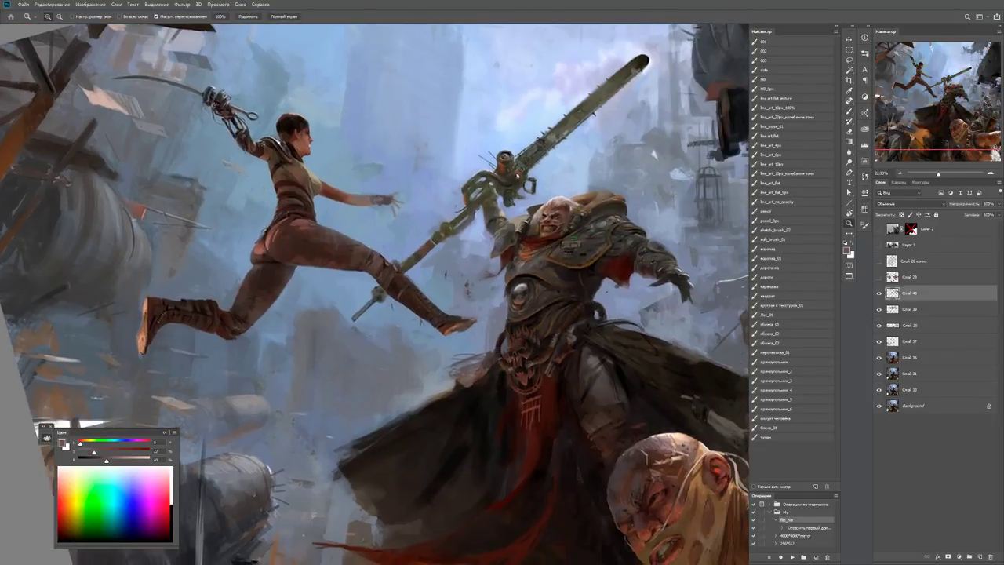
Darken the lower edge of the raised arm's shoulder plate with black and sampled dark tones.
drag(522, 239, 545, 239)
key(b)
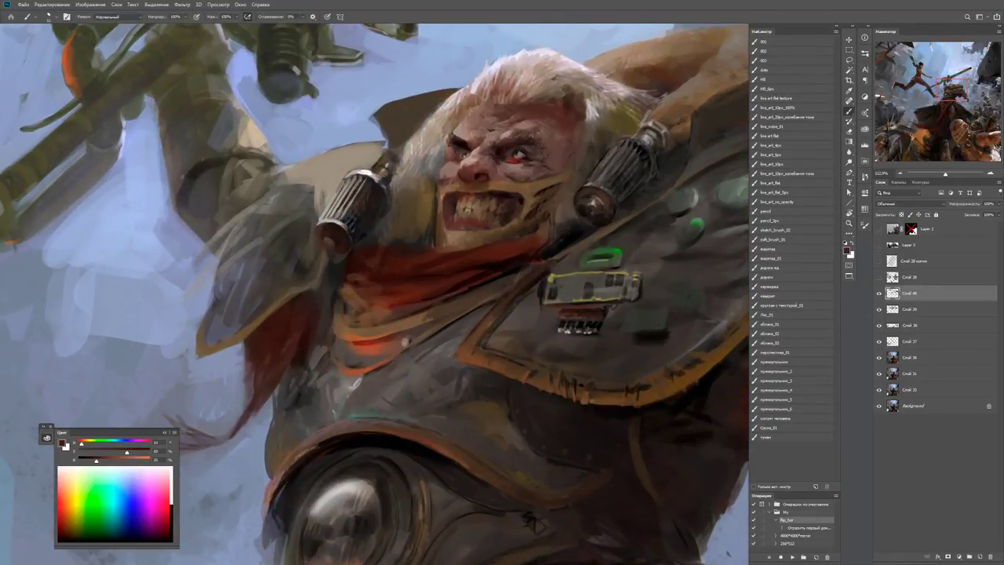
alt+click(370, 243)
scroll(374, 294, up, 1)
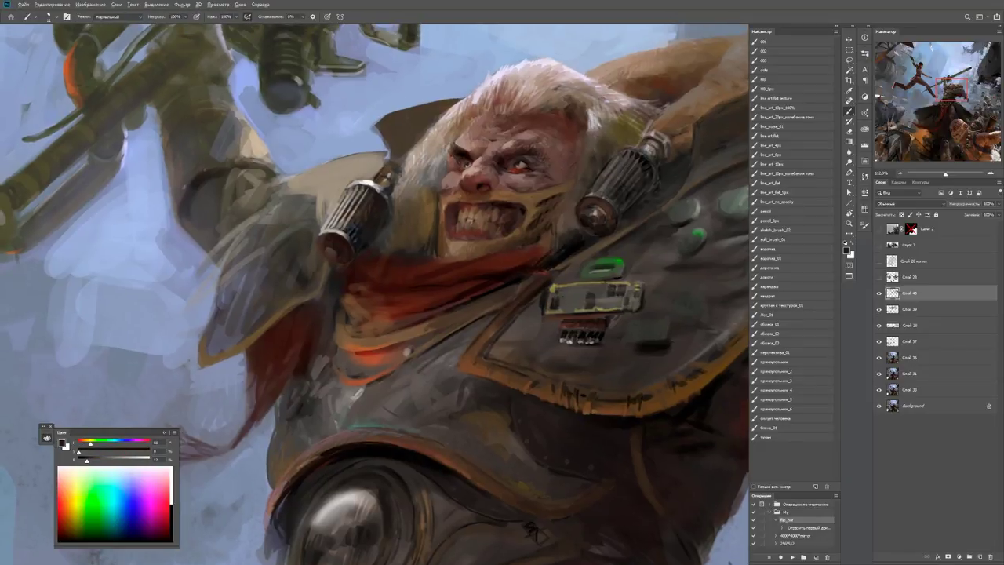
alt+click(218, 356)
key(d)
alt+click(227, 349)
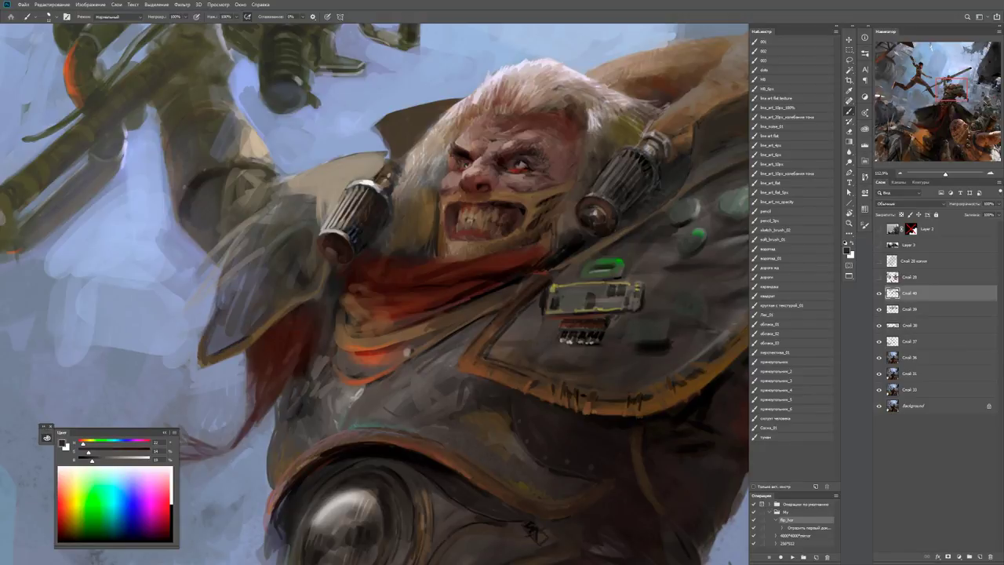
Paint over the outer edge and surface of the raised arm's shoulder plate with sampled dark brown and grey-violet tones.
mouse_move(228, 265)
mouse_down()
mouse_move(199, 344)
mouse_move(203, 335)
mouse_up()
mouse_move(212, 293)
mouse_down()
mouse_move(204, 327)
mouse_move(265, 324)
mouse_move(251, 265)
mouse_up()
alt+click(207, 322)
alt+click(249, 317)
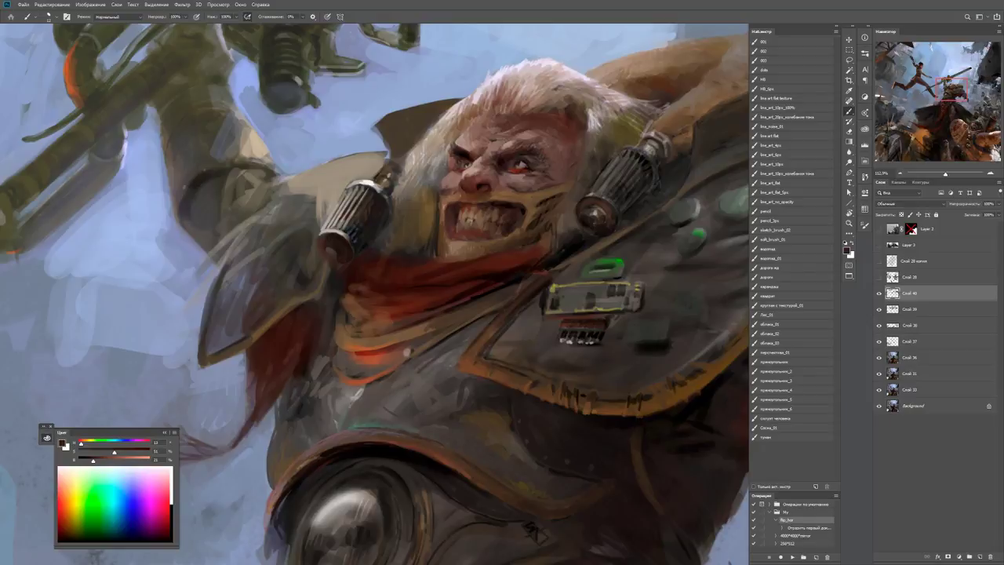
mouse_move(250, 300)
mouse_down()
mouse_move(259, 273)
mouse_move(238, 259)
mouse_up()
alt+click(222, 337)
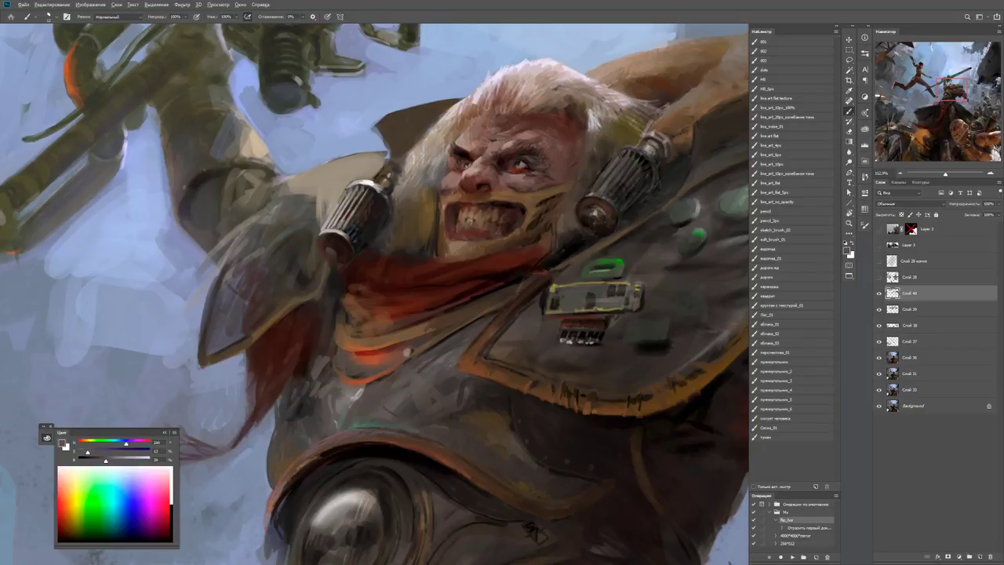
Paint the shoulder plate's lower trim in gold sampled from the chest trim, touch it up with dark brown, and check it from a distance.
alt+click(499, 374)
drag(199, 372, 232, 357)
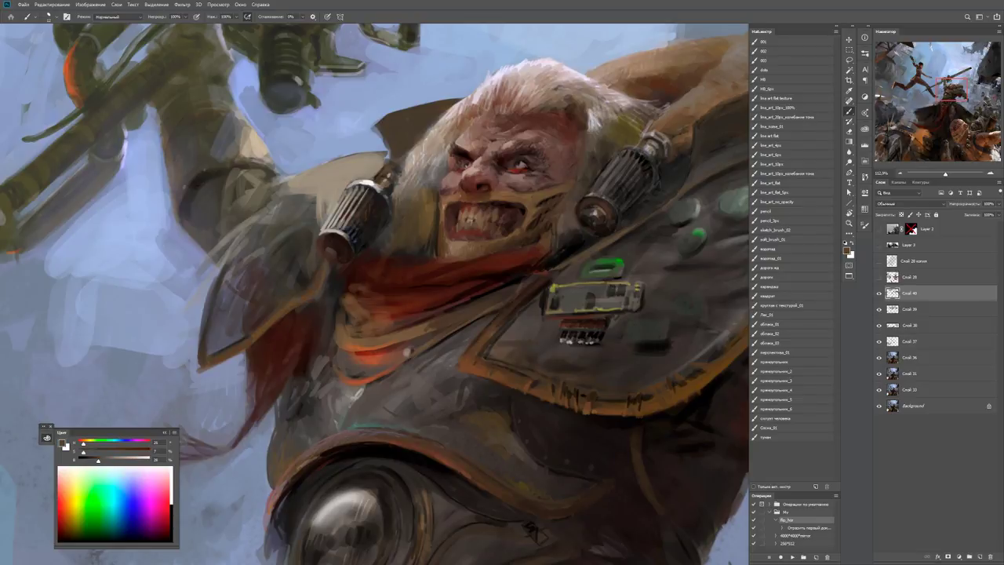
alt+click(303, 305)
alt+click(302, 308)
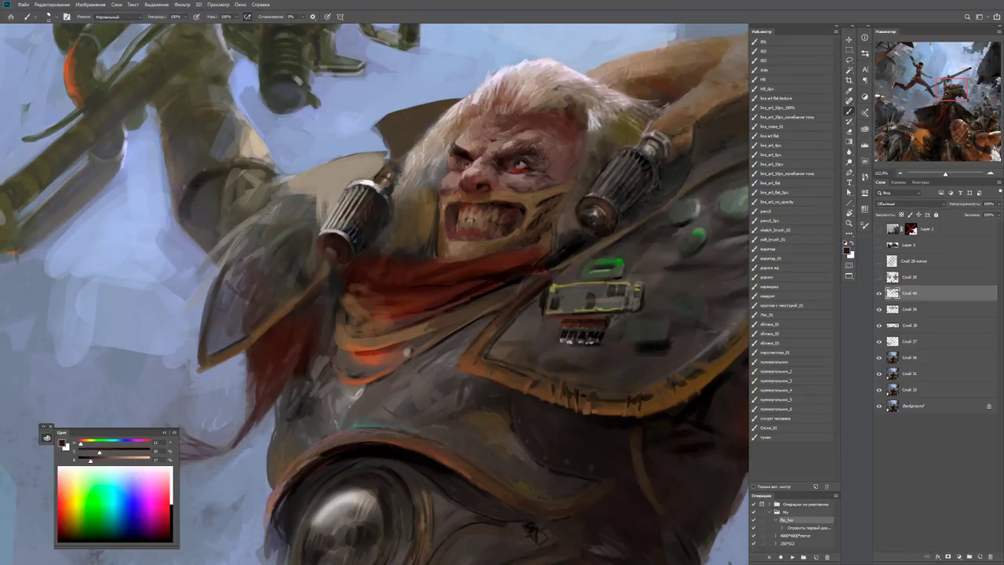
scroll(313, 291, down, 5)
scroll(338, 282, up, 5)
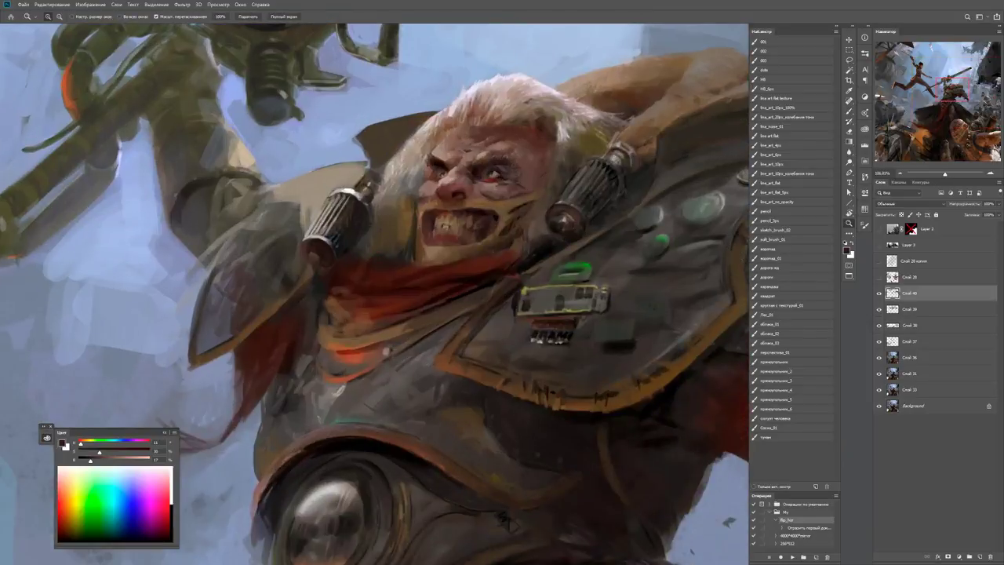
Thicken the gold trim along the shoulder plate's lower and outer edges with sampled brown and gold tones.
key(b)
mouse_move(261, 333)
mouse_down()
mouse_move(301, 287)
mouse_move(240, 342)
mouse_up()
alt+click(273, 318)
alt+click(229, 348)
drag(192, 309, 194, 365)
alt+click(196, 365)
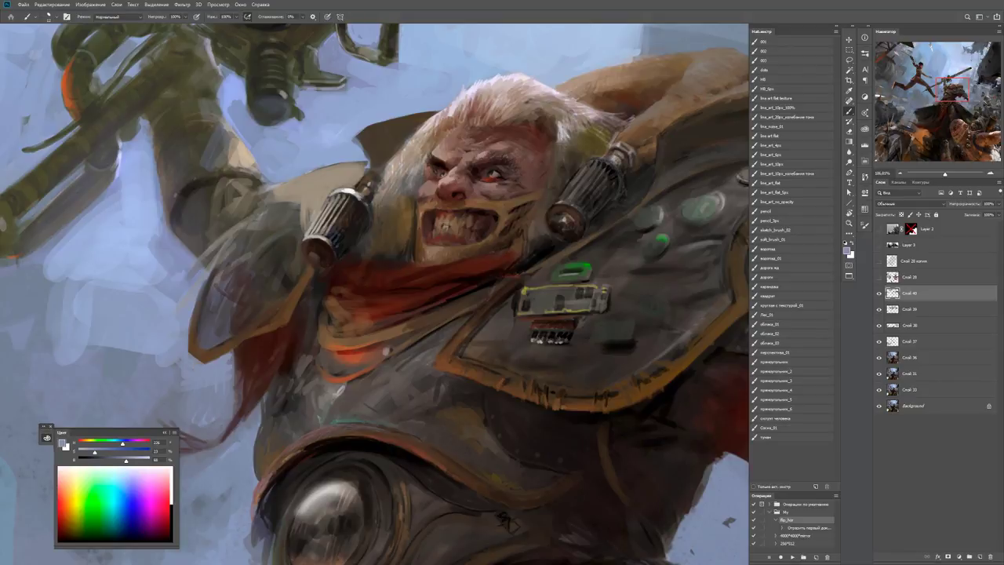
Clean up the shoulder plate's outer contour and trim with sampled blue-grey and brown tones, then check it in the whole painting.
drag(190, 319, 190, 345)
mouse_move(193, 301)
mouse_down()
mouse_move(202, 351)
mouse_move(206, 310)
mouse_move(225, 349)
mouse_move(255, 335)
mouse_up()
alt+click(205, 349)
alt+click(228, 342)
alt+click(259, 338)
alt+click(268, 334)
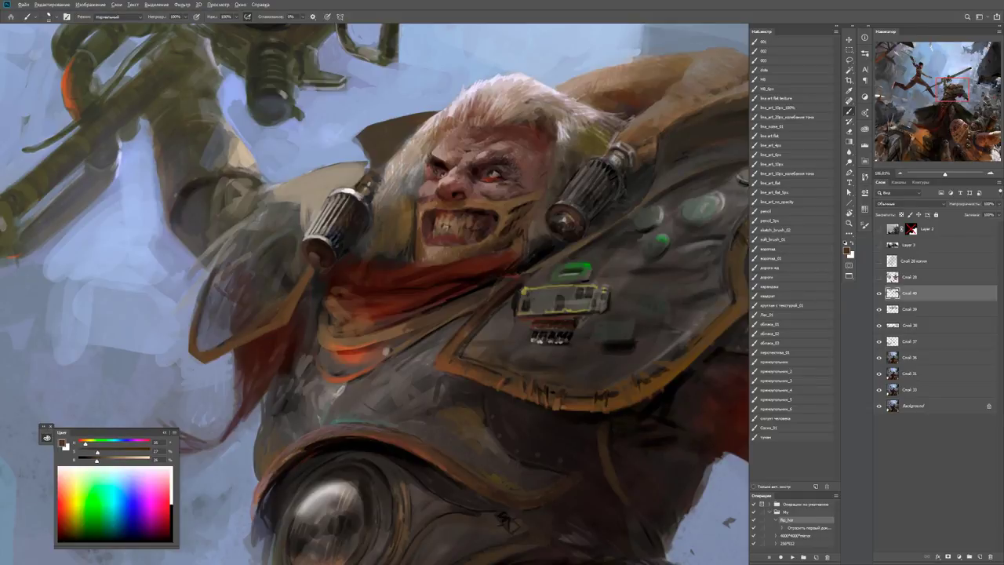
key(z)
alt+click(279, 306)
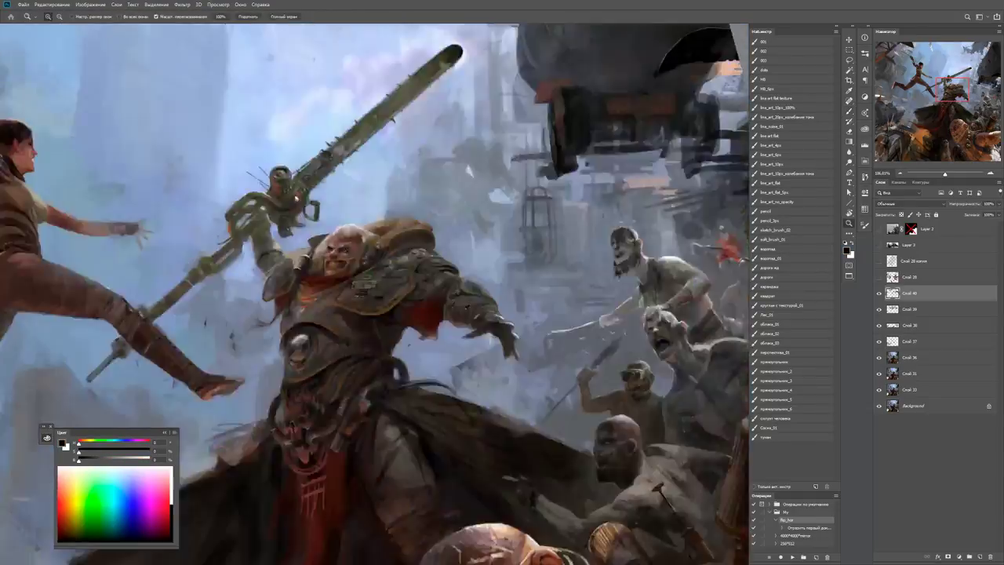
Sharpen the pointed corner of the shoulder plate's trim with sampled dark brown and refine the trim with neighbouring tones.
drag(213, 269, 251, 269)
key(b)
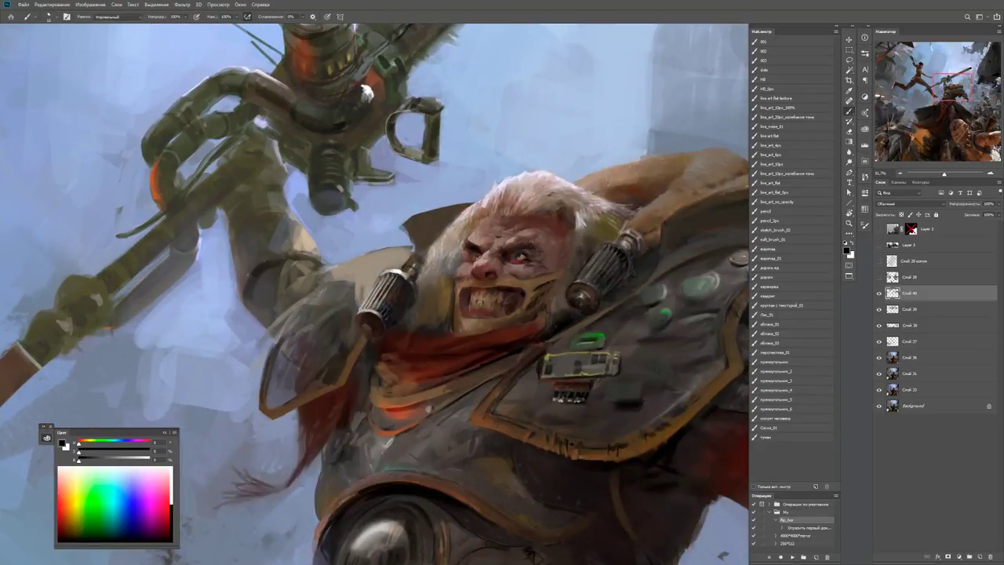
alt+click(262, 398)
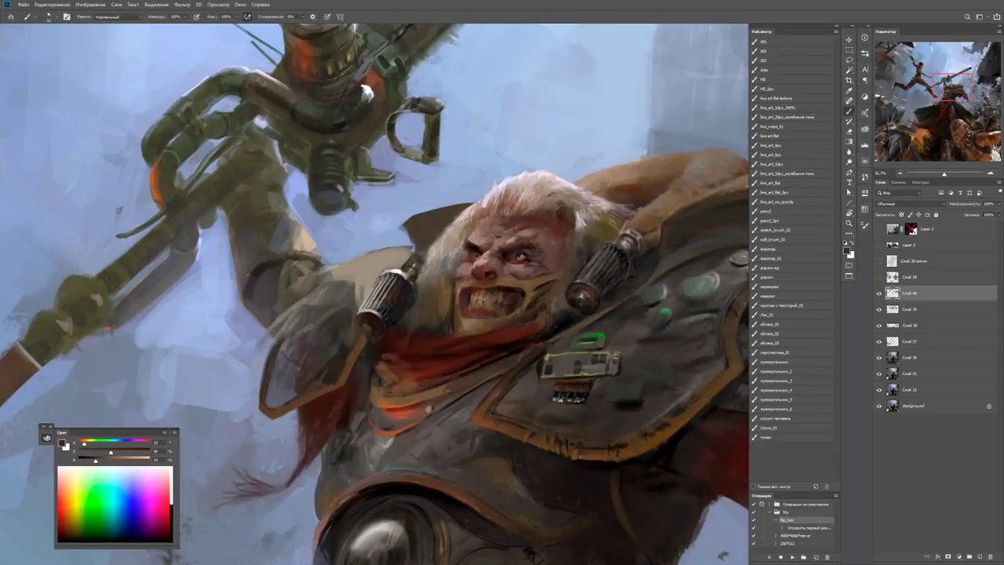
drag(267, 401, 278, 408)
drag(376, 314, 371, 279)
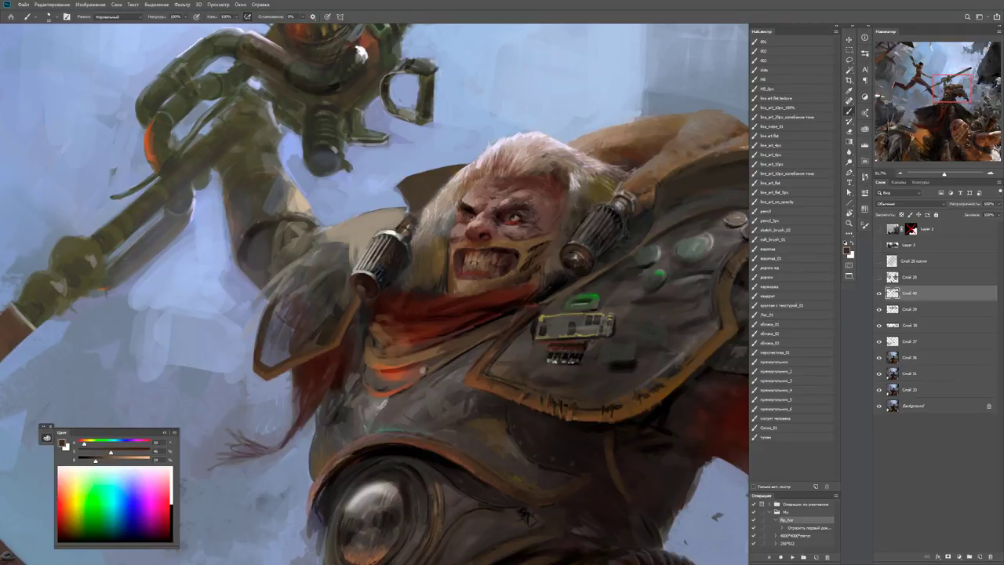
alt+click(372, 338)
alt+click(381, 336)
Refine the scarf's lower folds across the chest with sampled red-brown strokes and check them in the whole painting.
scroll(451, 312, up, 2)
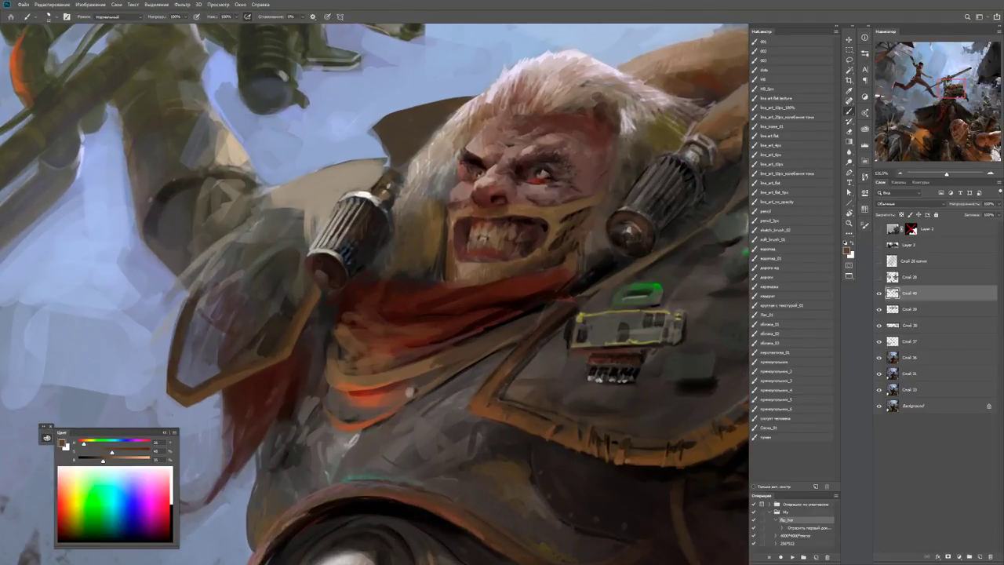
drag(427, 330, 522, 308)
drag(452, 317, 510, 309)
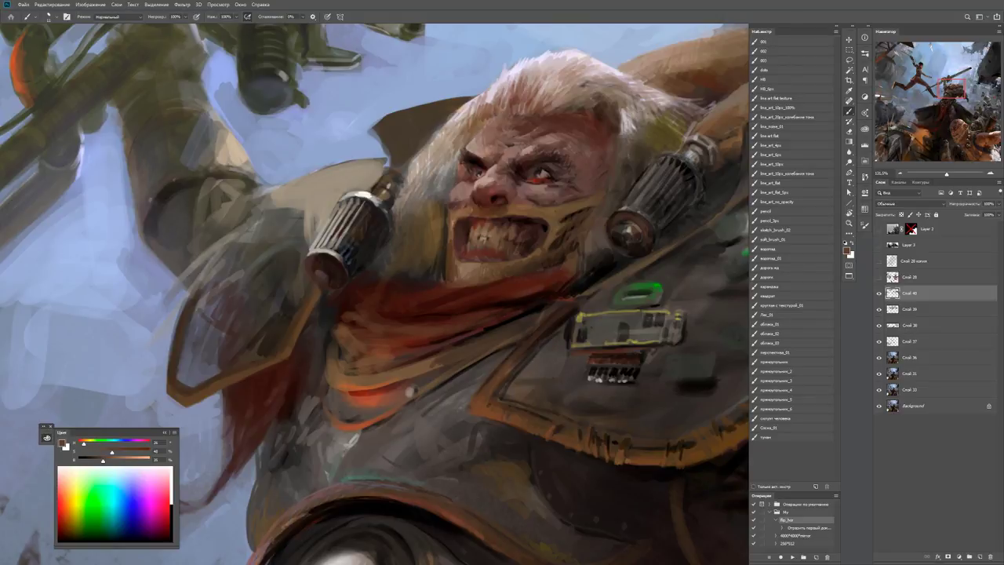
alt+click(542, 296)
key(d)
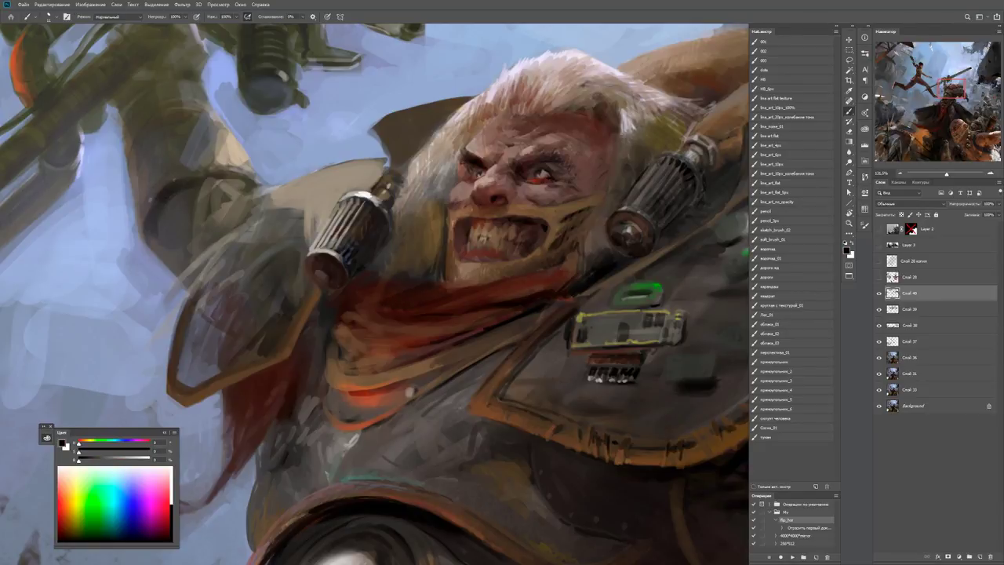
key(z)
drag(392, 291, 329, 289)
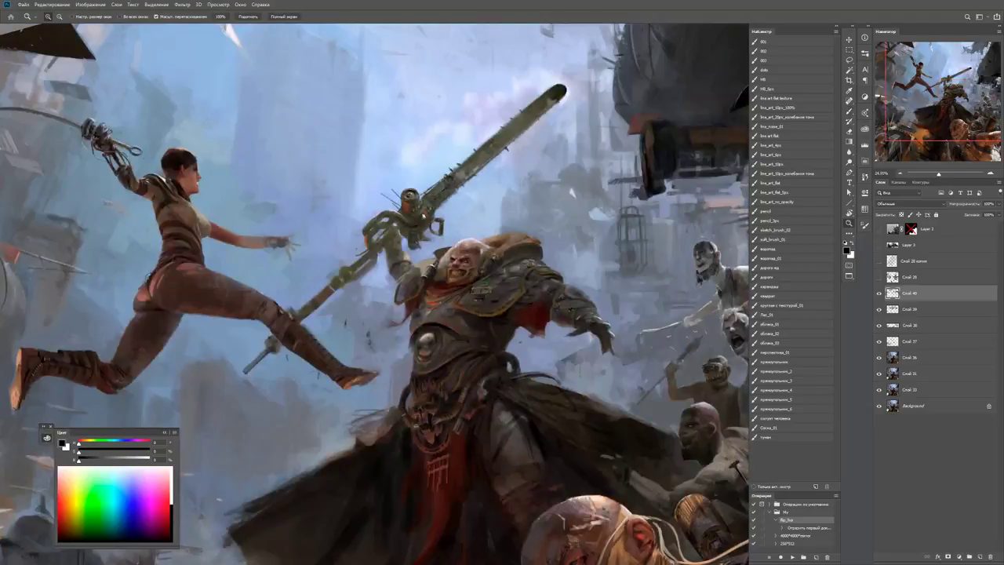
Touch up the armour around the scarf with sampled brown and grey-purple tones and view the figure from a distance.
drag(447, 272, 541, 272)
key(b)
alt+click(433, 400)
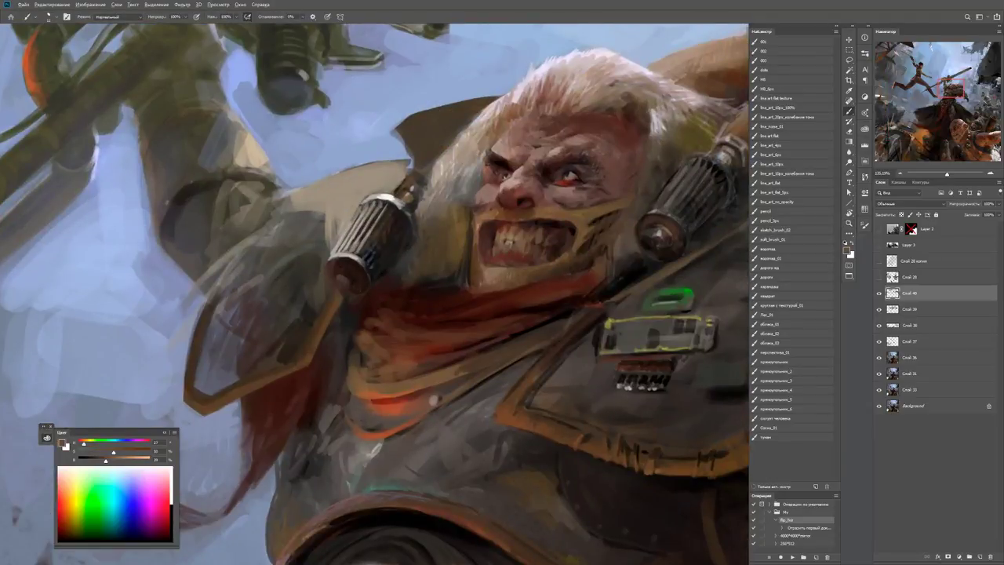
drag(392, 314, 373, 232)
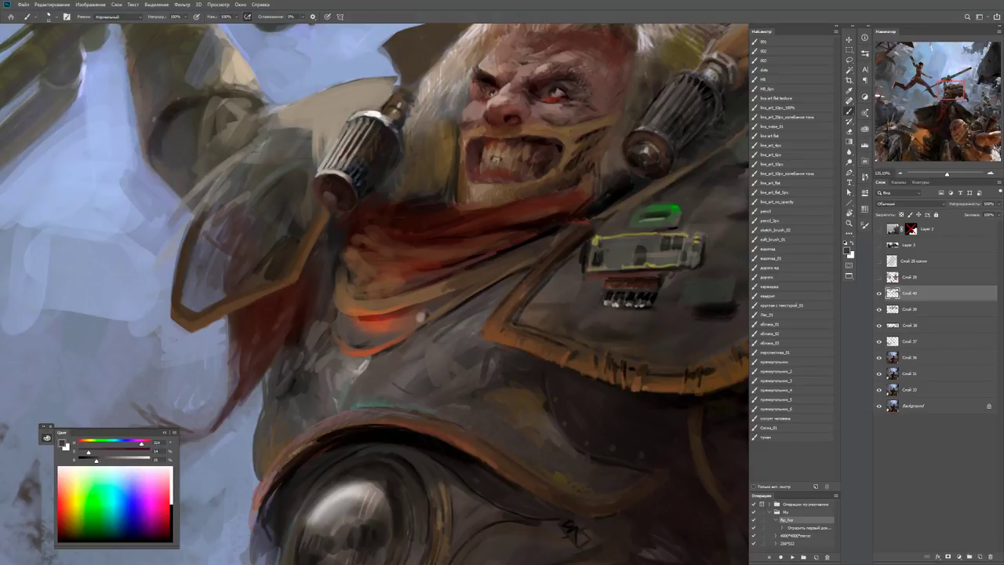
key(bracketright)
drag(337, 376, 298, 377)
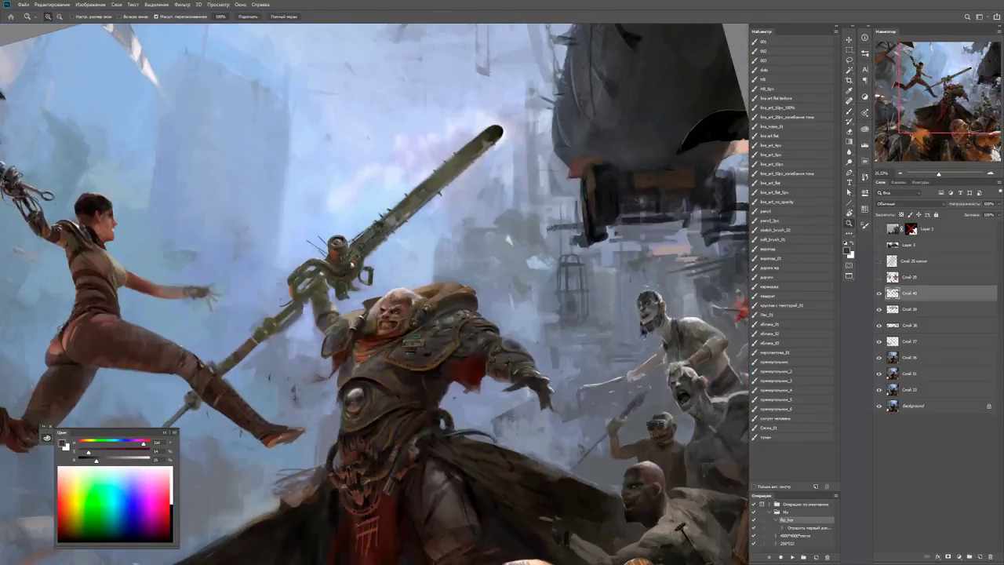
Refine the chest armour just below the scarf with a smaller brush, using black and sampled dark brown-grey tones.
drag(374, 375, 416, 374)
key(b)
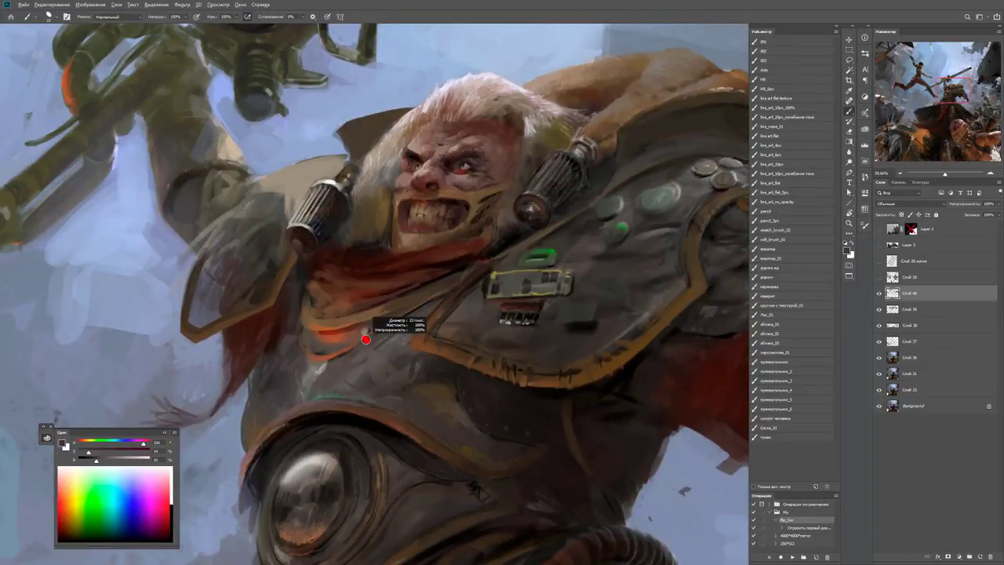
drag(365, 338, 364, 332)
alt+click(365, 332)
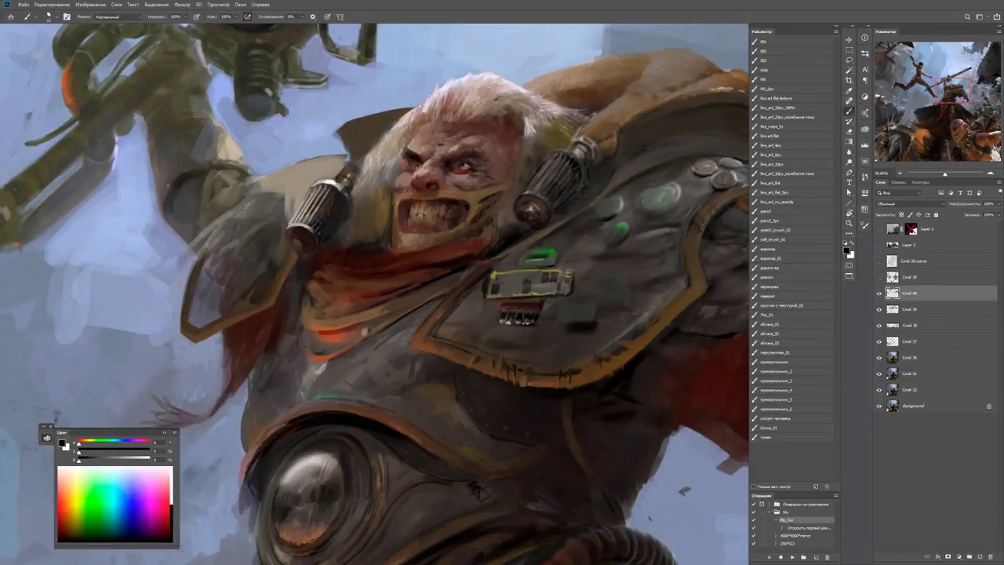
alt+click(330, 369)
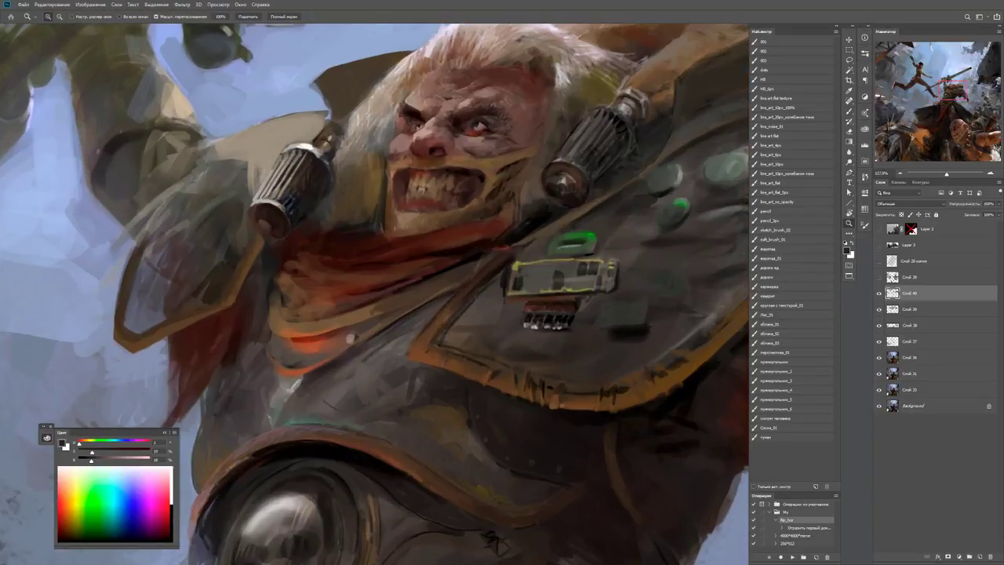
Dot small light highlights along the pointed inner corner of the chest plate's gold trim and check them from a distance.
drag(443, 278, 479, 279)
alt+click(429, 330)
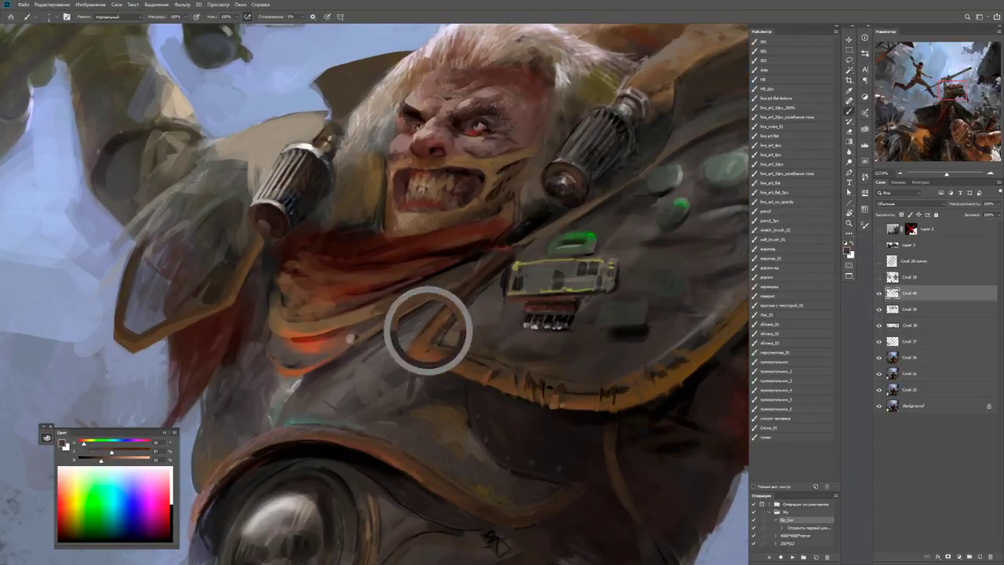
drag(350, 337, 362, 323)
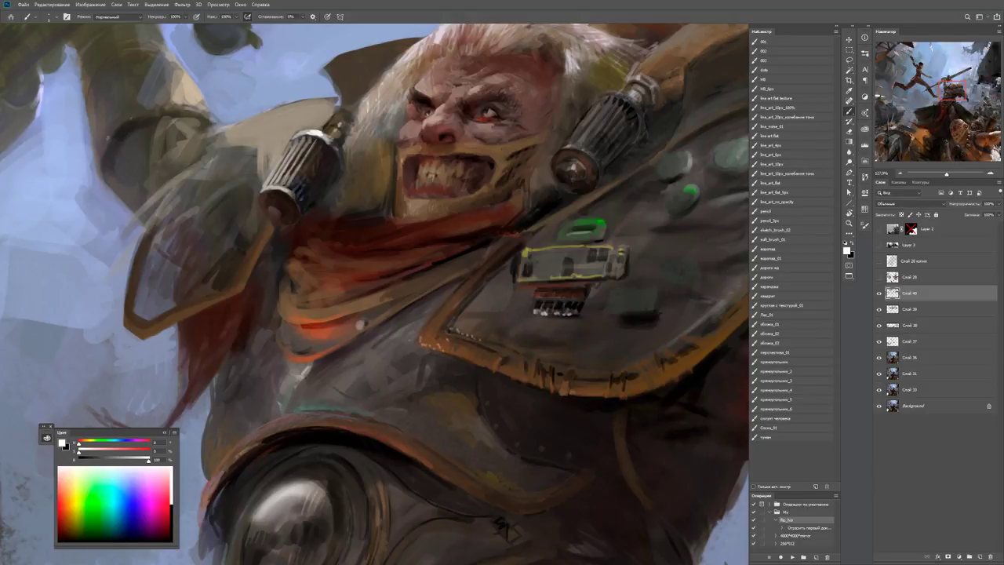
key(z)
drag(359, 323, 298, 323)
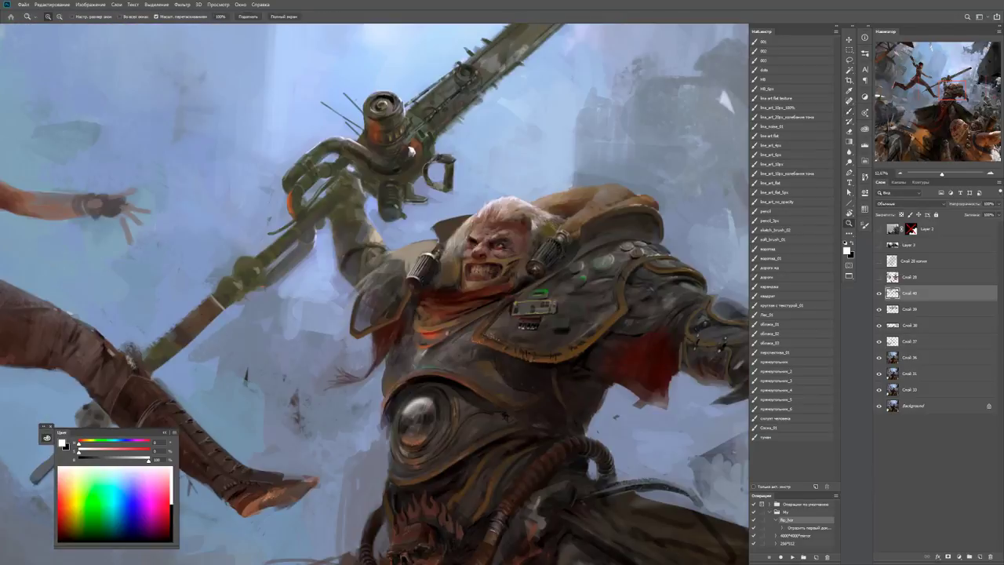
drag(456, 335, 510, 335)
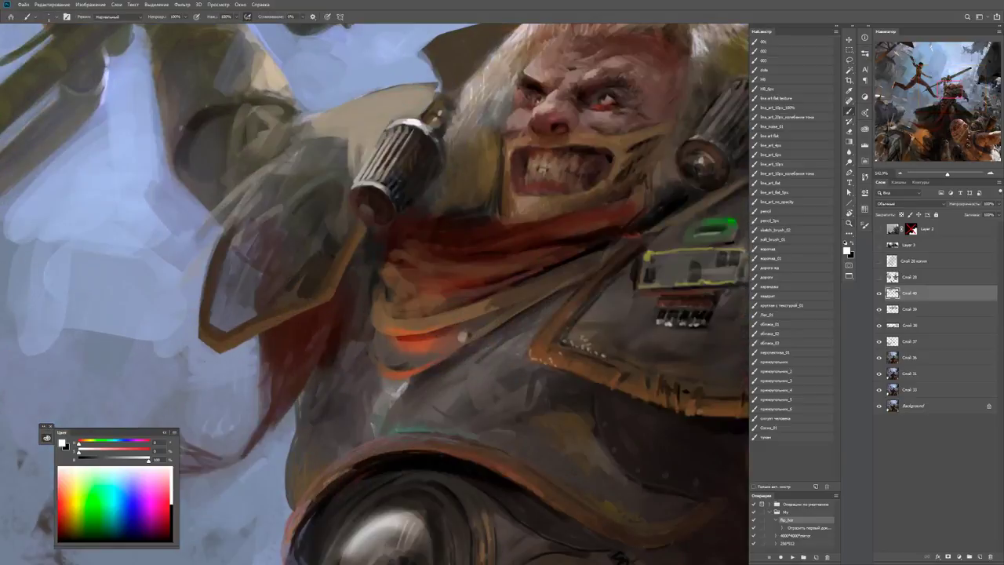
Extend the scarf's lower hem toward the shoulder plate with an orange-red sampled from its edge.
key(b)
alt+click(402, 367)
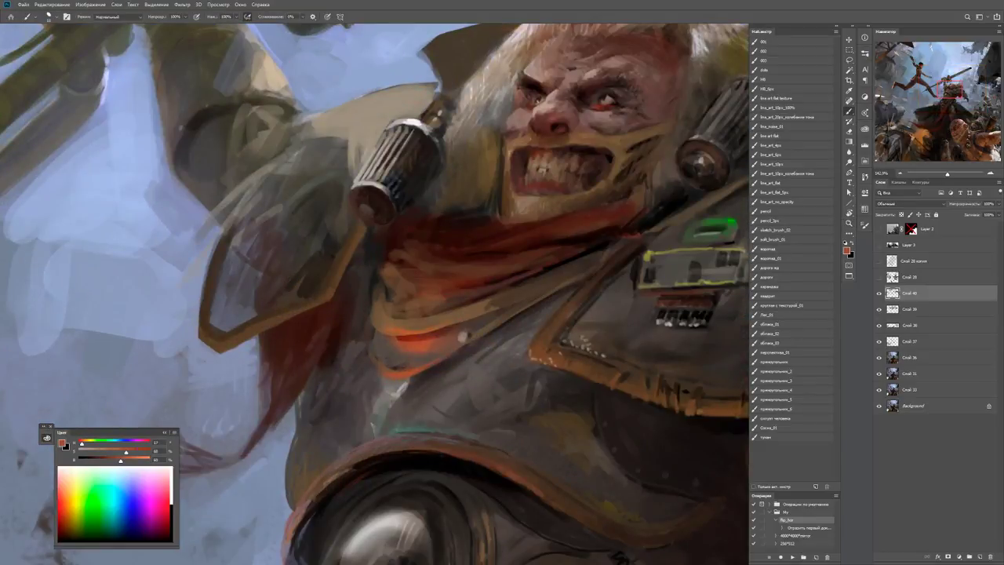
mouse_move(355, 340)
mouse_down()
mouse_move(360, 317)
mouse_move(351, 341)
mouse_up()
Paint curved brown folds on the side of the scarf nearest the shoulder plate and check them in the whole painting.
alt+click(464, 336)
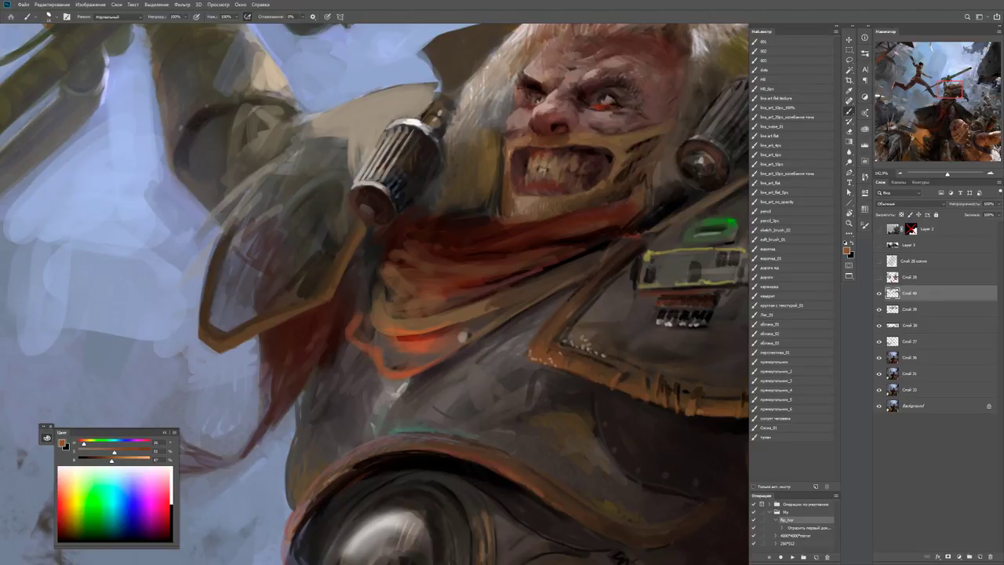
drag(367, 307, 378, 264)
drag(376, 288, 375, 274)
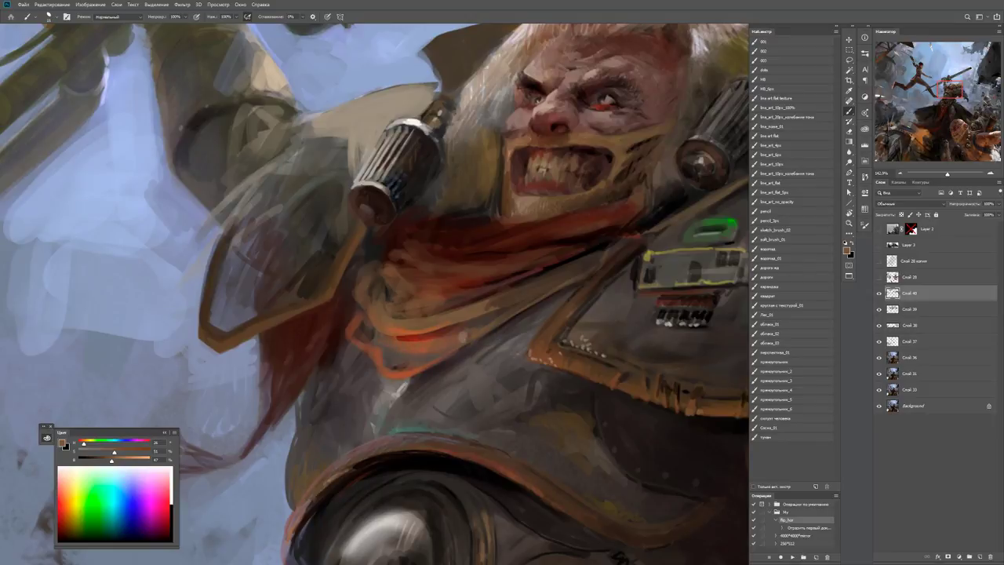
alt+click(493, 305)
key(z)
key(ctrl+0)
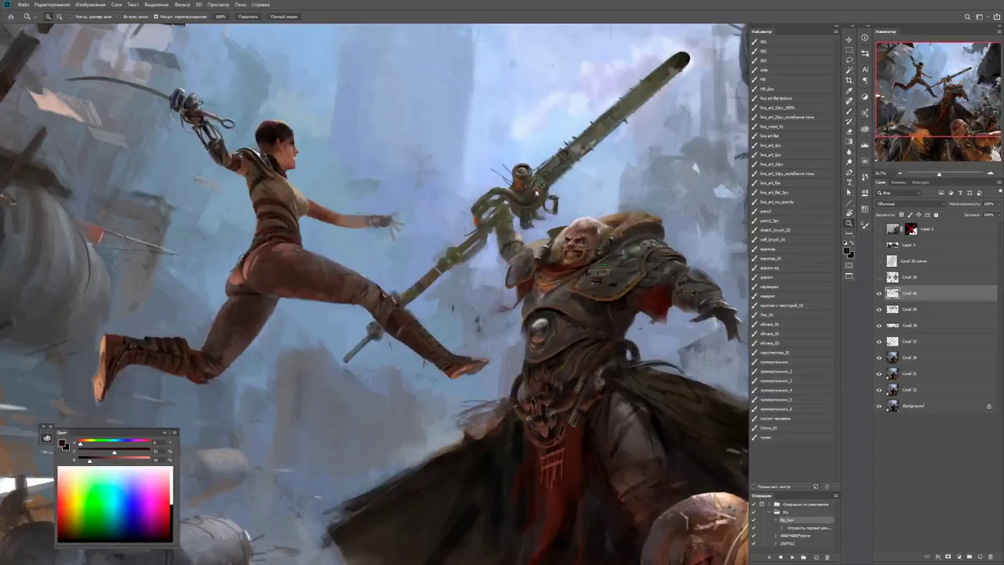
Shape the scarf's pointed lower hem with sampled brown, dark and orange-red tones, then compare it with the full picture.
click(690, 403)
key(b)
alt+click(440, 320)
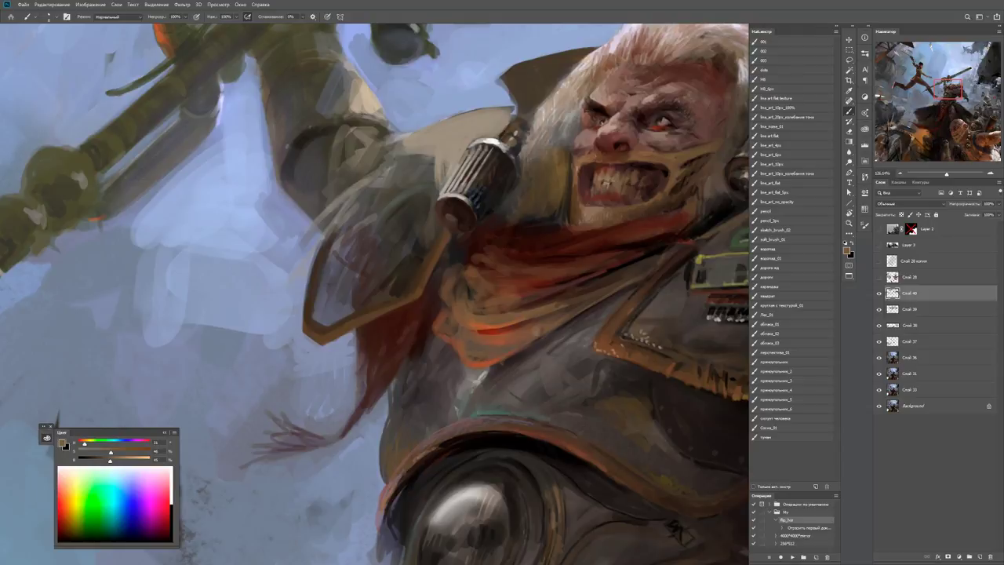
alt+click(480, 358)
alt+click(491, 357)
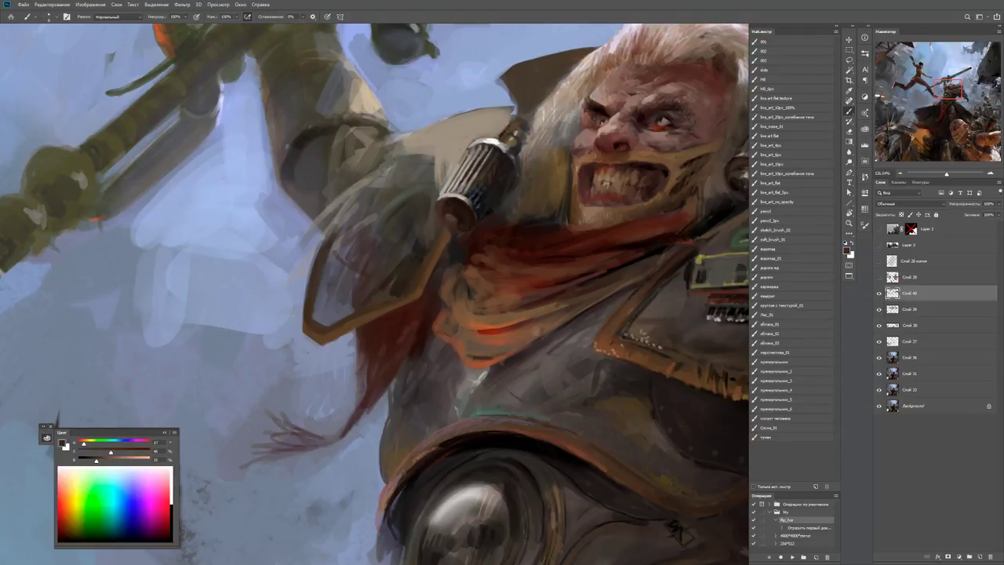
alt+click(502, 355)
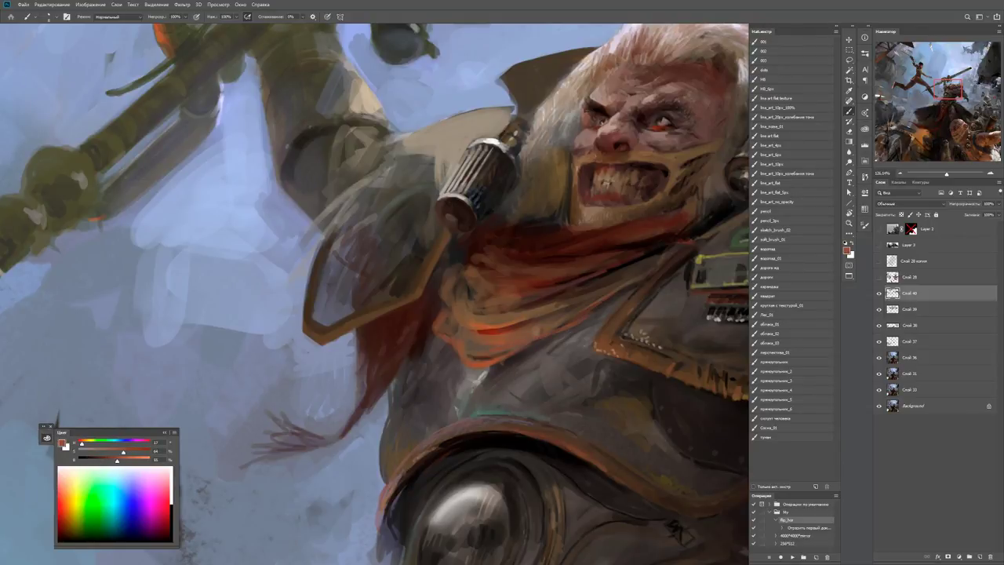
drag(604, 302, 549, 302)
drag(616, 307, 671, 307)
Clean up the torso's outer contour beside the hanging scarf end with sampled background blue-greys and check the silhouette.
key(b)
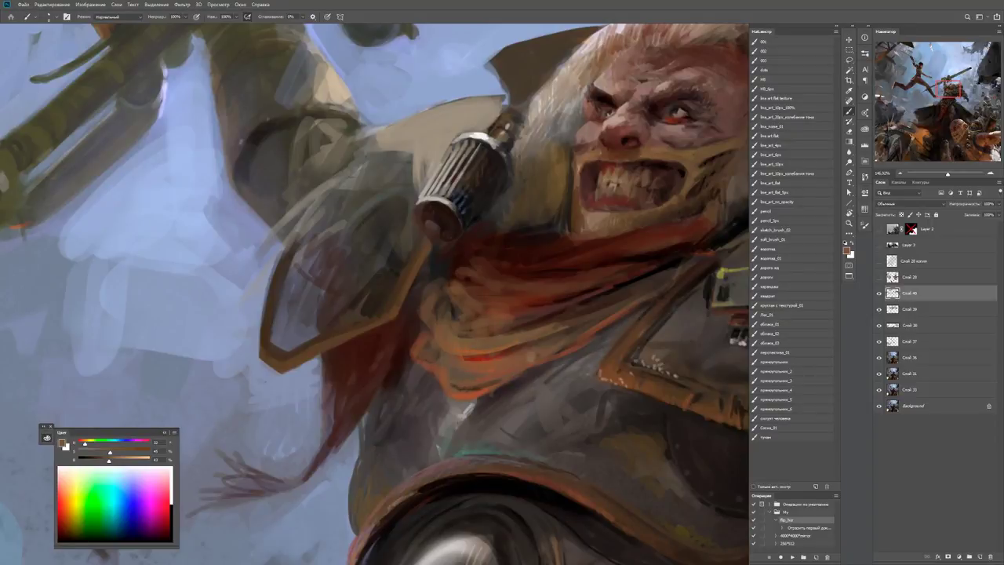
drag(392, 314, 377, 251)
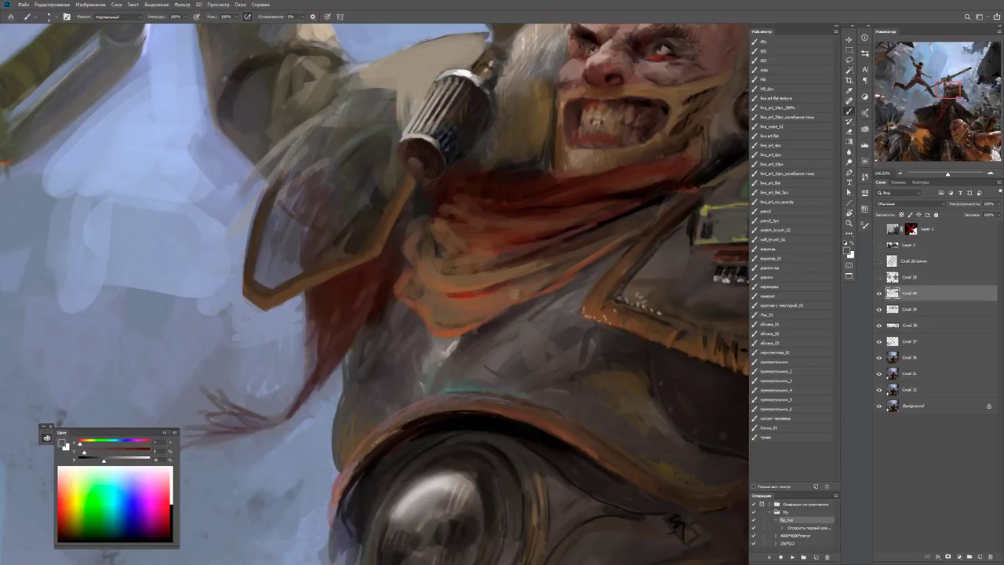
alt+click(333, 380)
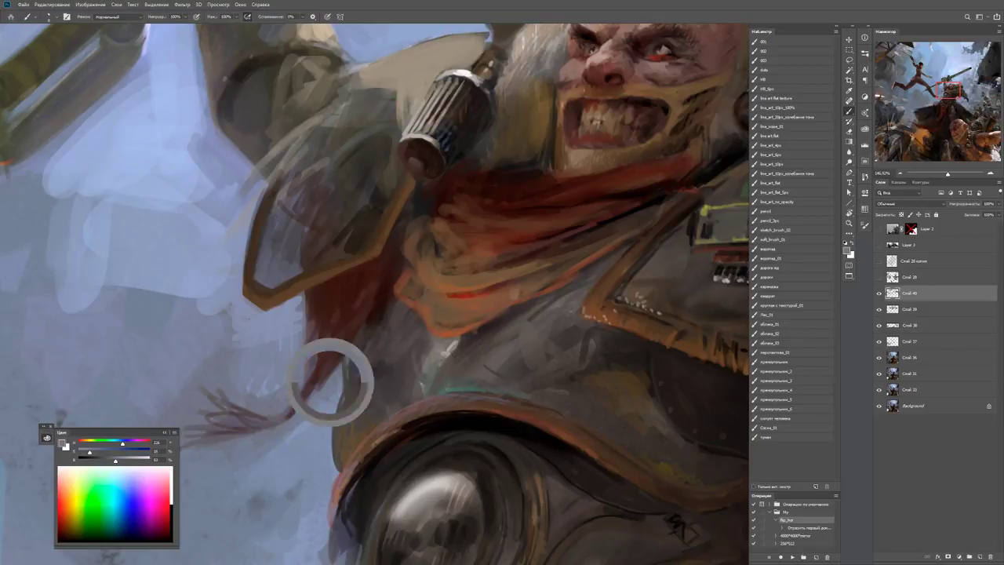
alt+click(325, 441)
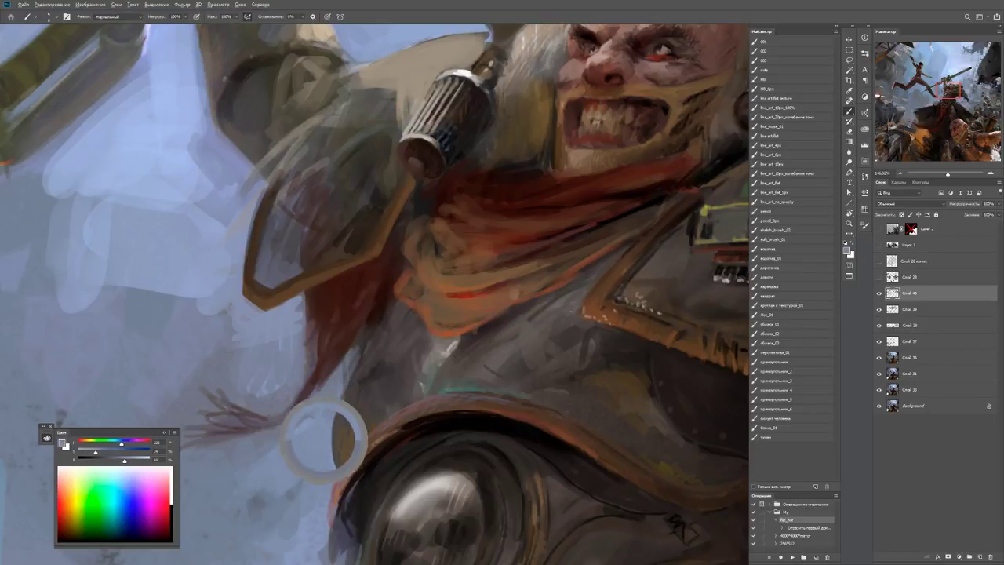
key(z)
drag(349, 372, 298, 373)
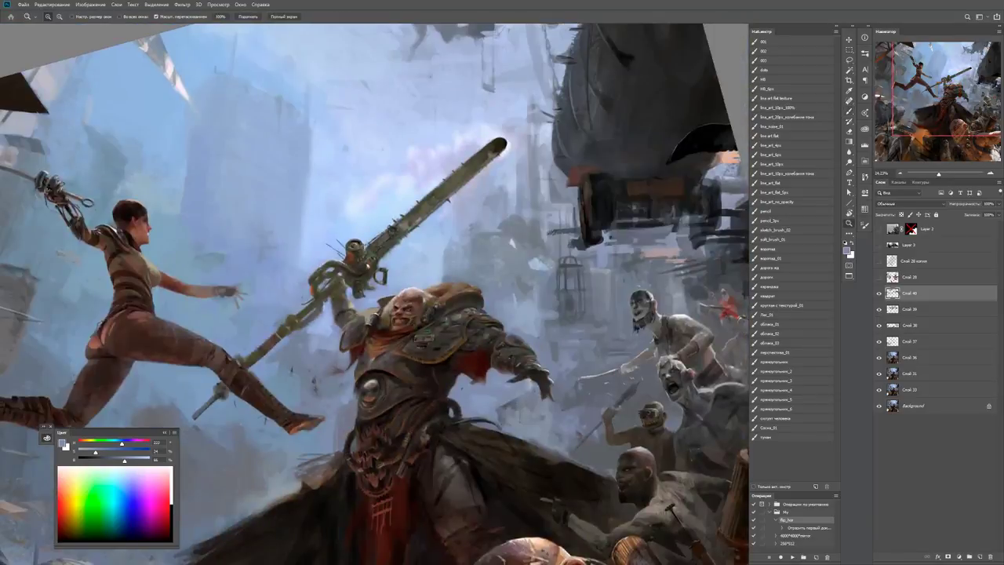
drag(363, 379, 416, 379)
key(b)
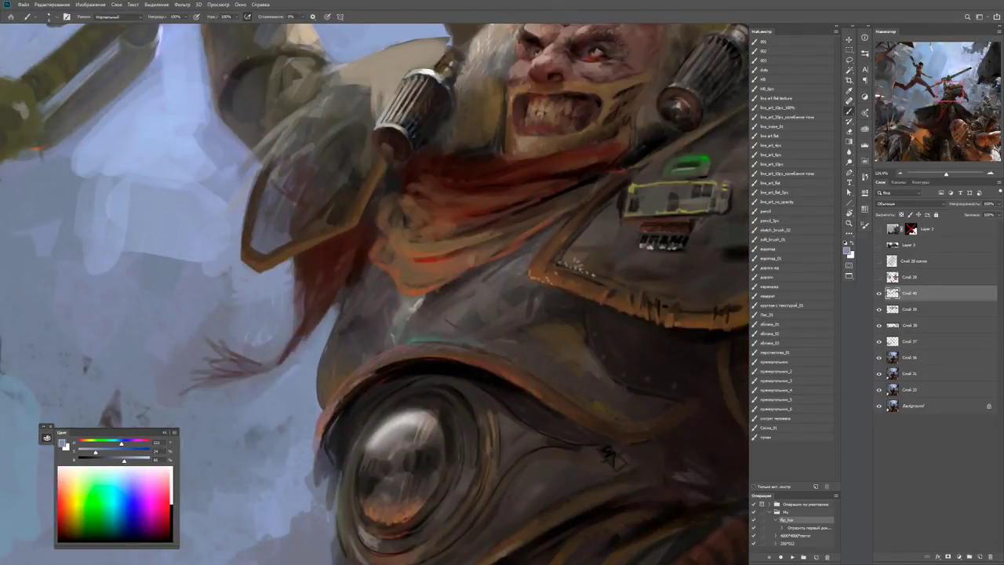
Touch up the chest plate's edges above the round lens with black and sampled dark red-brown.
key(d)
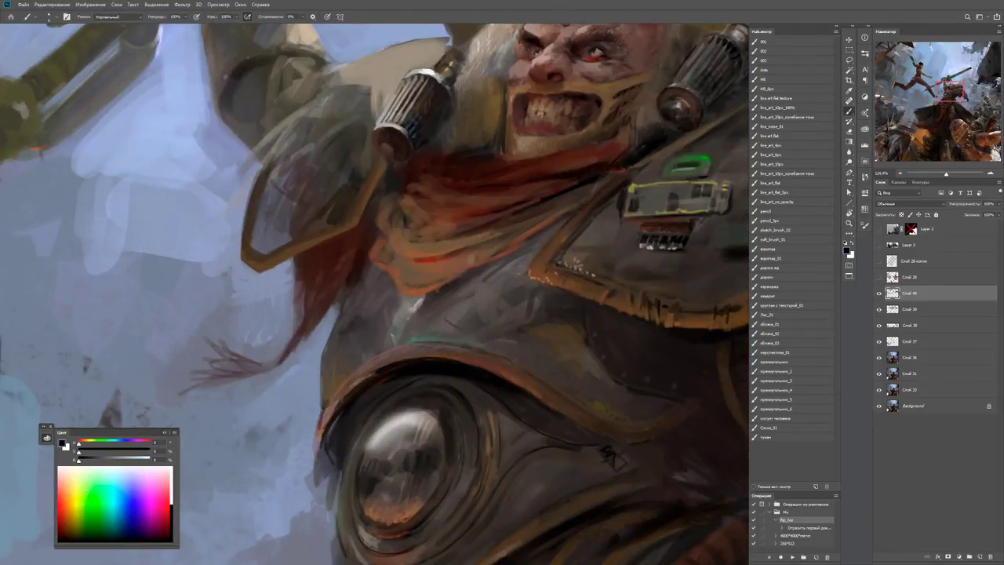
alt+click(428, 346)
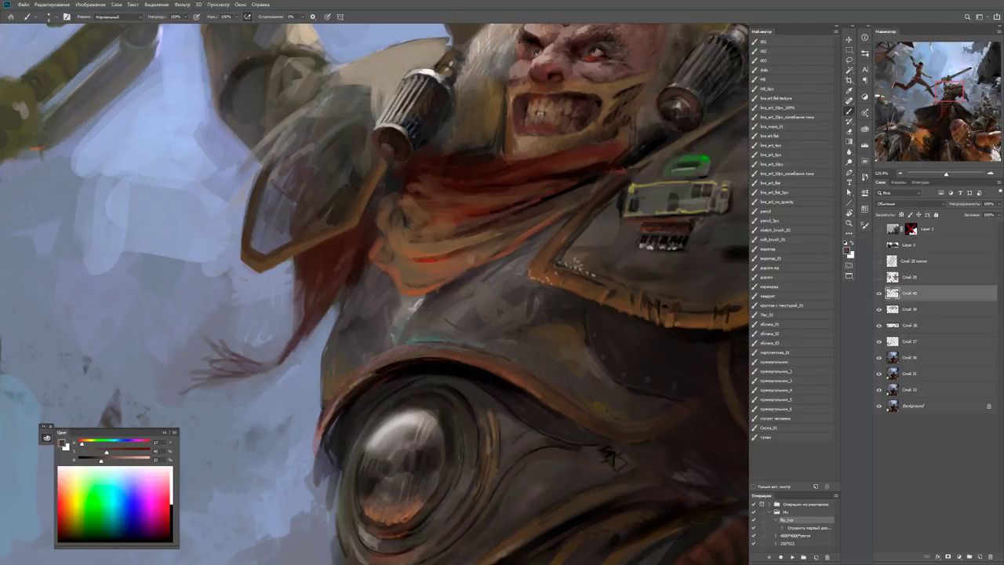
alt+right_click(428, 346)
key(d)
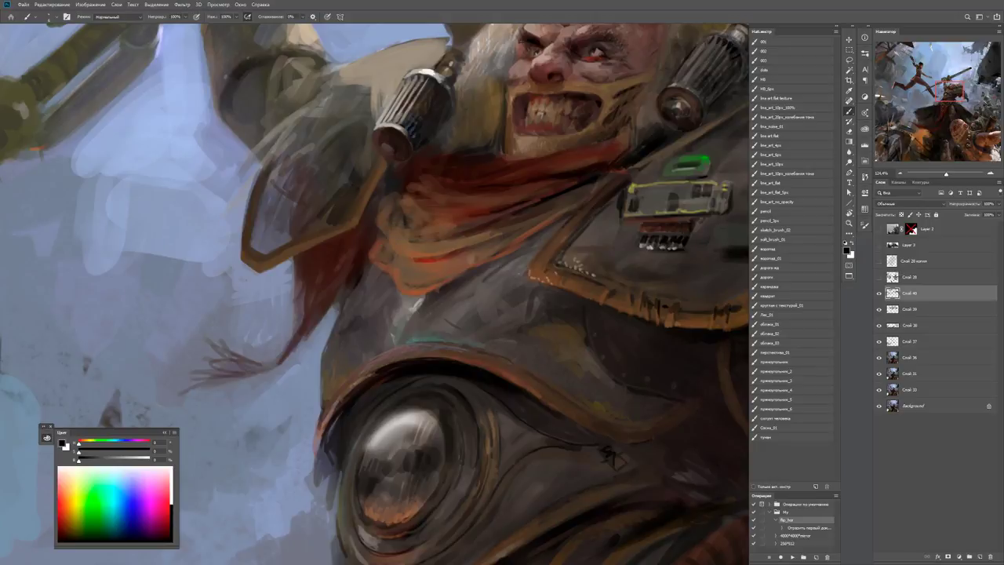
Paint fine fold lines across the scarf's lower part with sampled red-brown, dark brown and tan tones.
alt+click(381, 263)
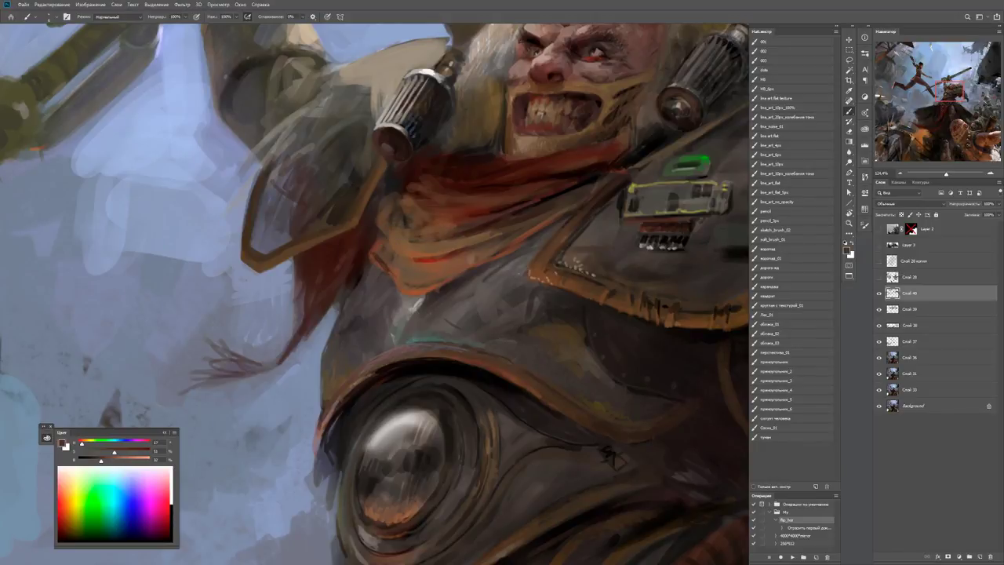
drag(406, 274, 480, 253)
alt+click(475, 249)
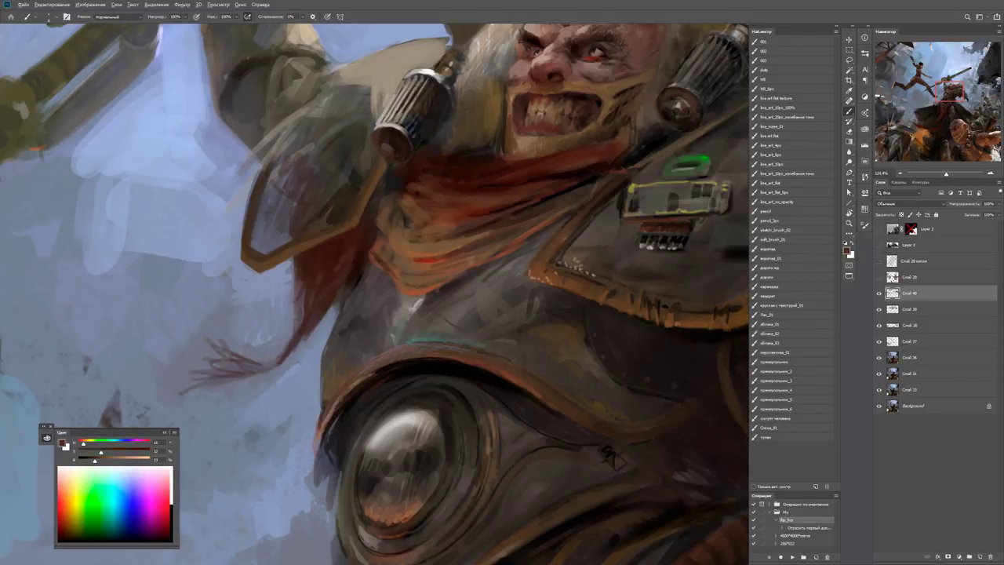
alt+click(487, 243)
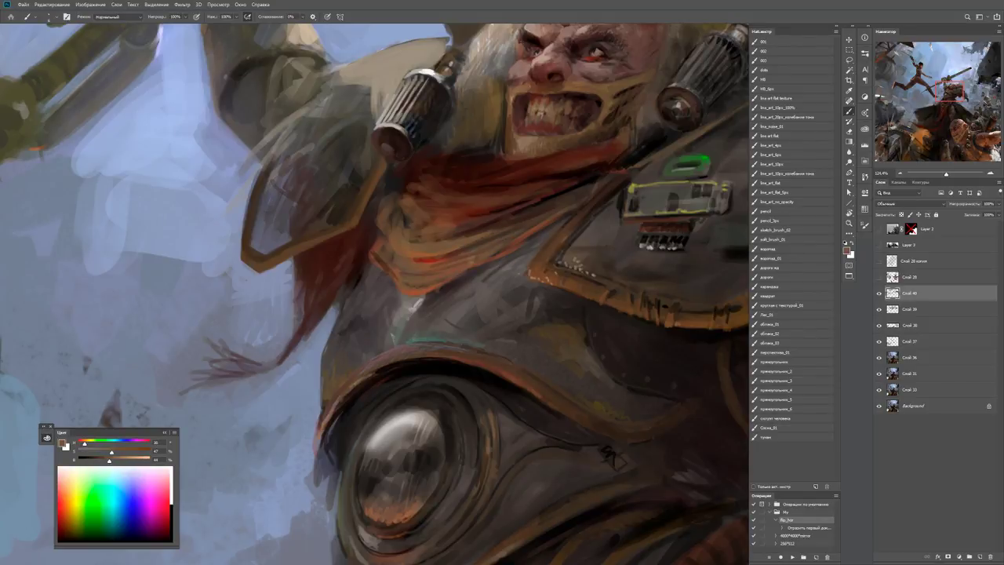
drag(486, 243, 396, 306)
Define the scarf's lower edge against the chest armour with sampled dark brown and grey tones.
alt+click(463, 281)
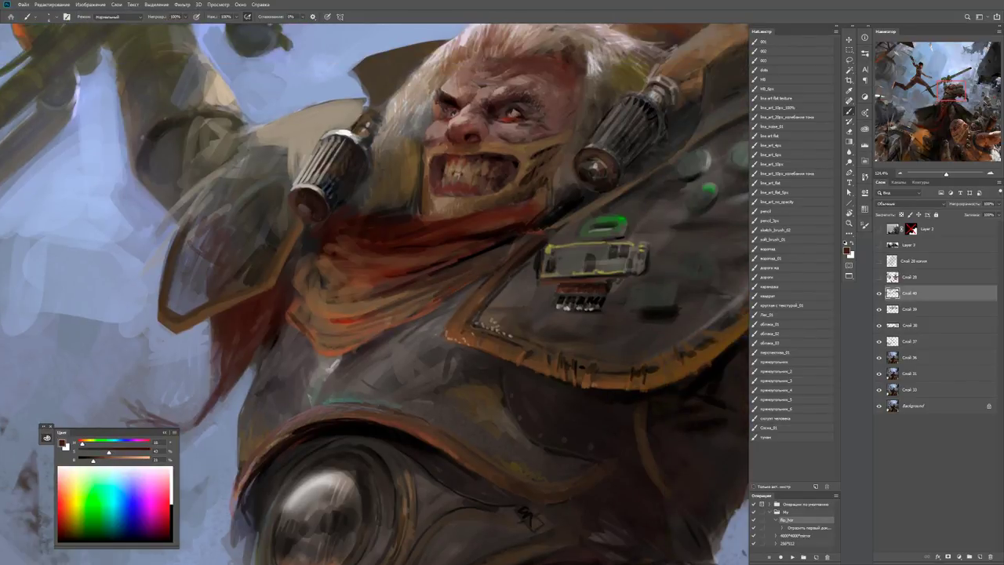
alt+click(430, 297)
key(d)
alt+click(461, 297)
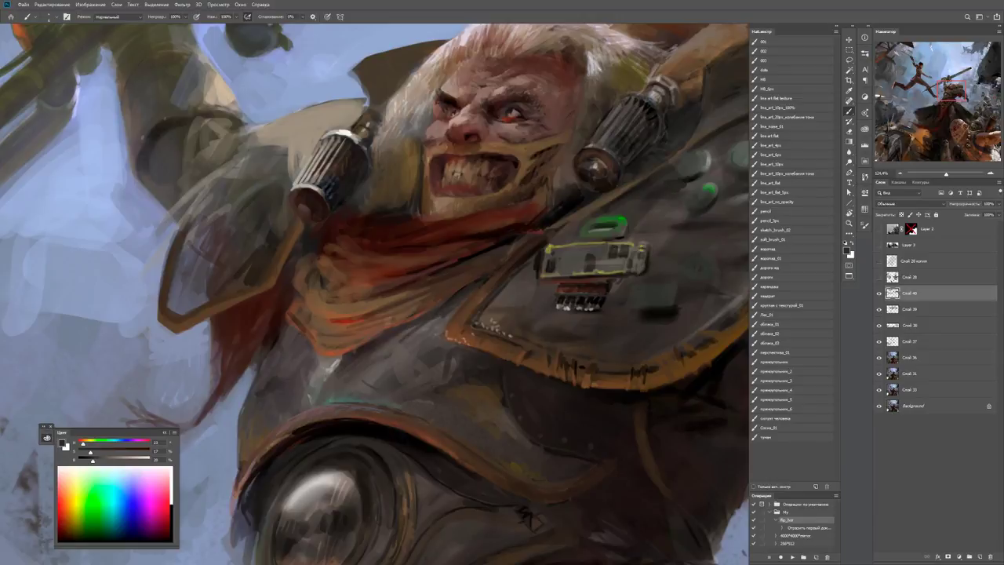
Extend a tan fold along the scarf's lower edge toward the shoulder plate using sampled dark and brown tones.
alt+click(445, 295)
alt+click(444, 296)
key(z)
drag(416, 309, 337, 309)
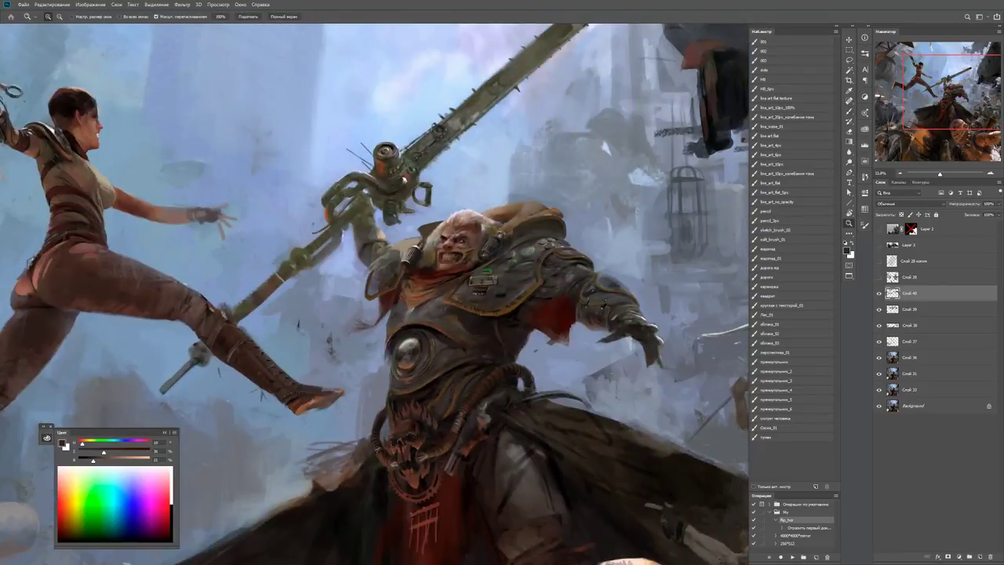
drag(449, 274, 527, 273)
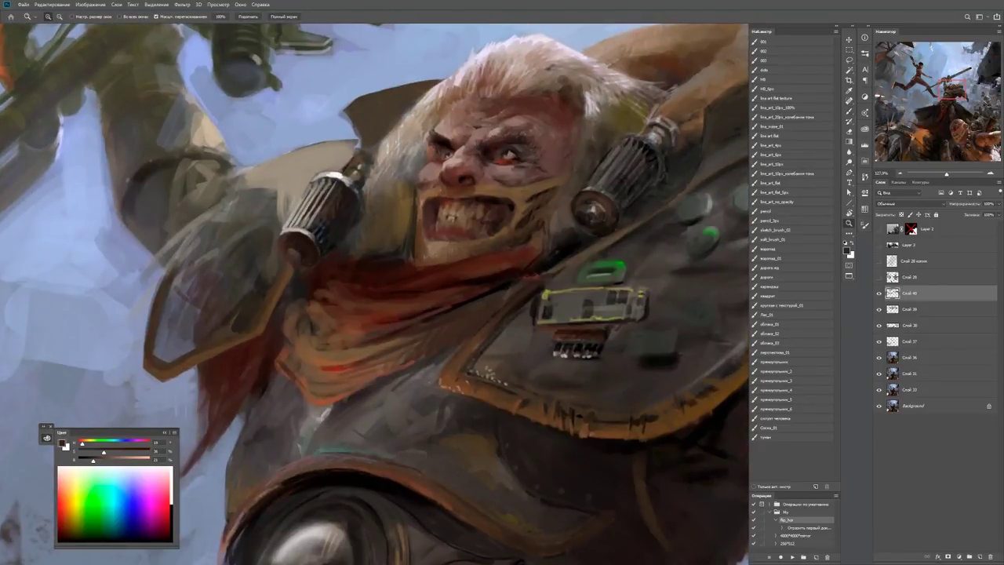
drag(388, 311, 428, 311)
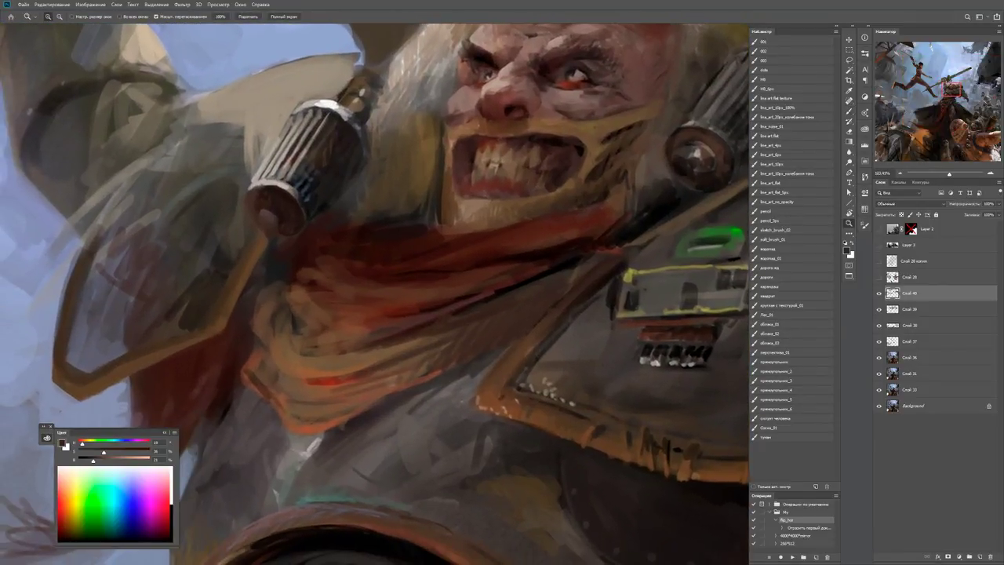
key(b)
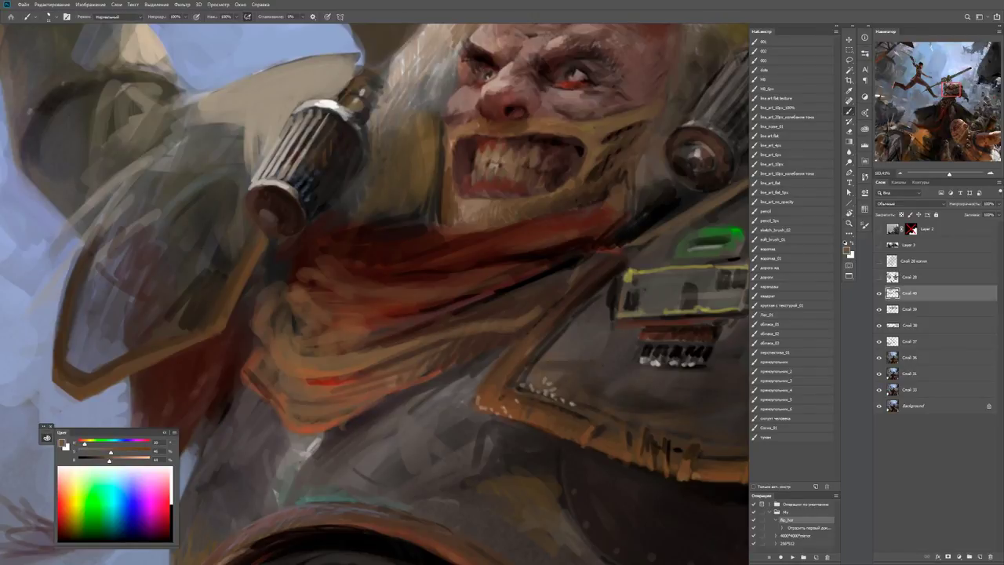
Deepen the transition between the scarf and the shoulder plate with sampled dark red-brown and brown, checking the overall composition.
drag(536, 314, 494, 314)
mouse_move(518, 197)
mouse_down()
mouse_move(439, 196)
mouse_move(581, 196)
mouse_up()
key(b)
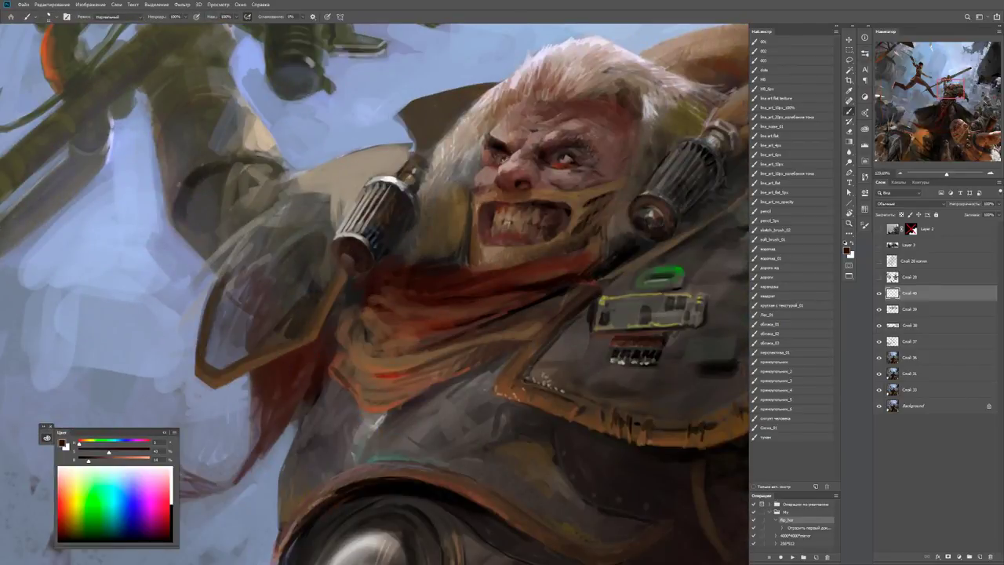
alt+click(540, 299)
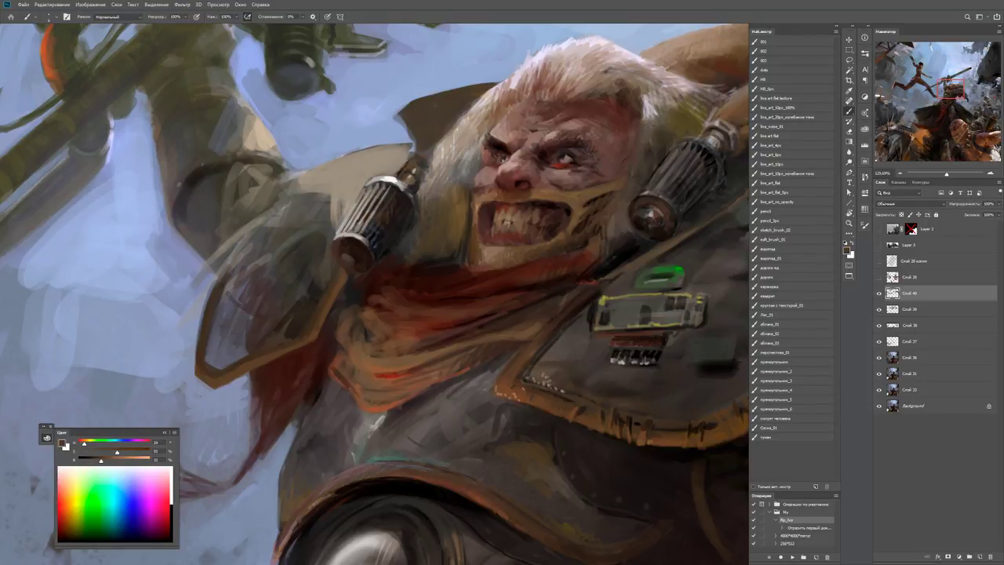
key(z)
drag(470, 249, 408, 249)
drag(549, 256, 486, 255)
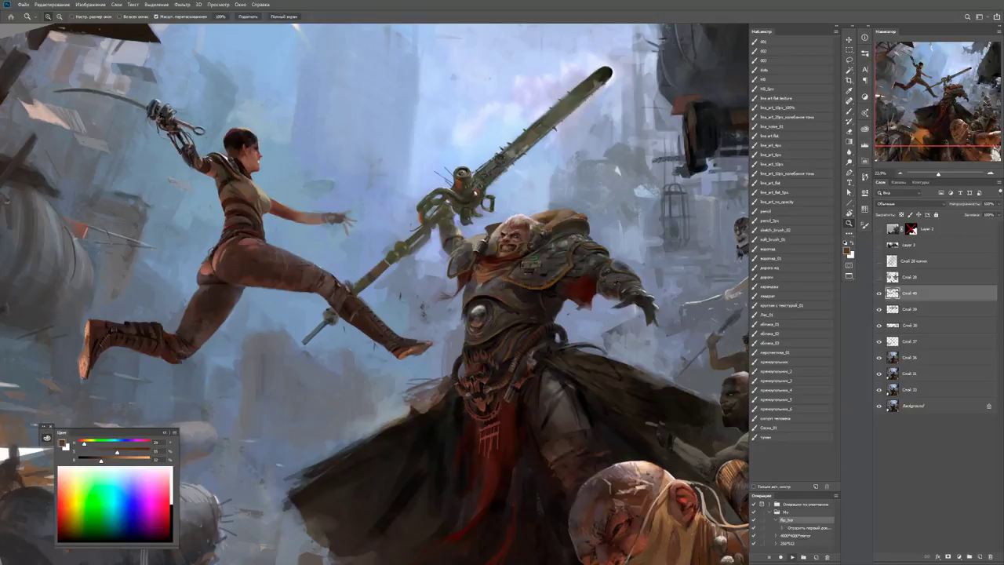
Mirror the canvas and compare the warrior's upper body with and without the active paint layer.
key(F2)
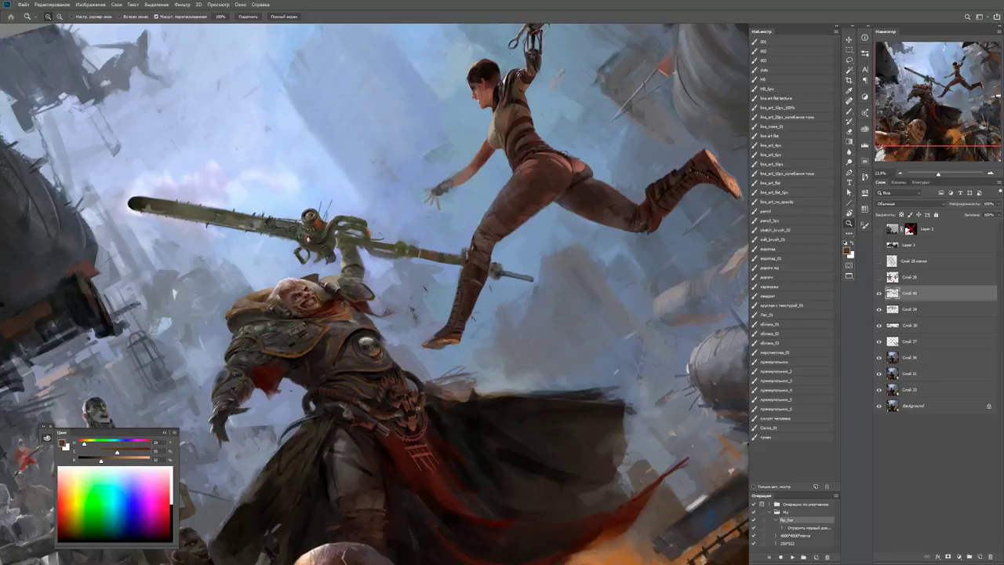
drag(470, 298, 493, 337)
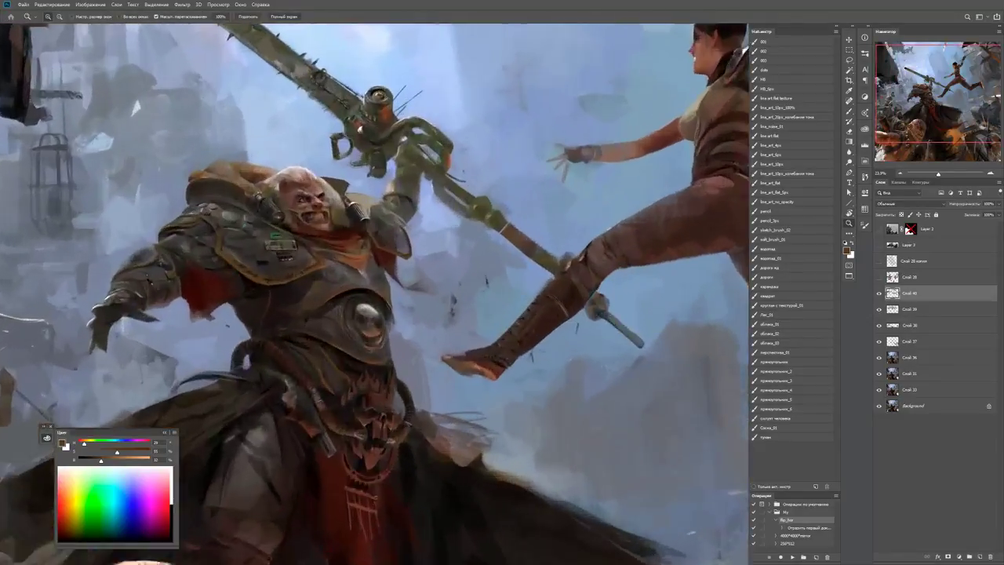
click(345, 189)
click(247, 221)
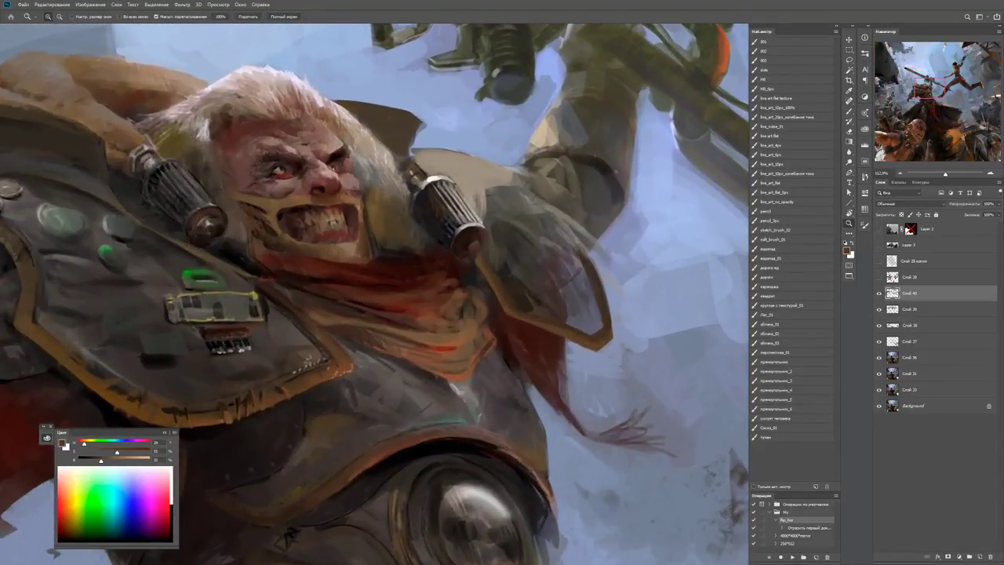
key(r)
drag(486, 282, 494, 333)
key(b)
key(d)
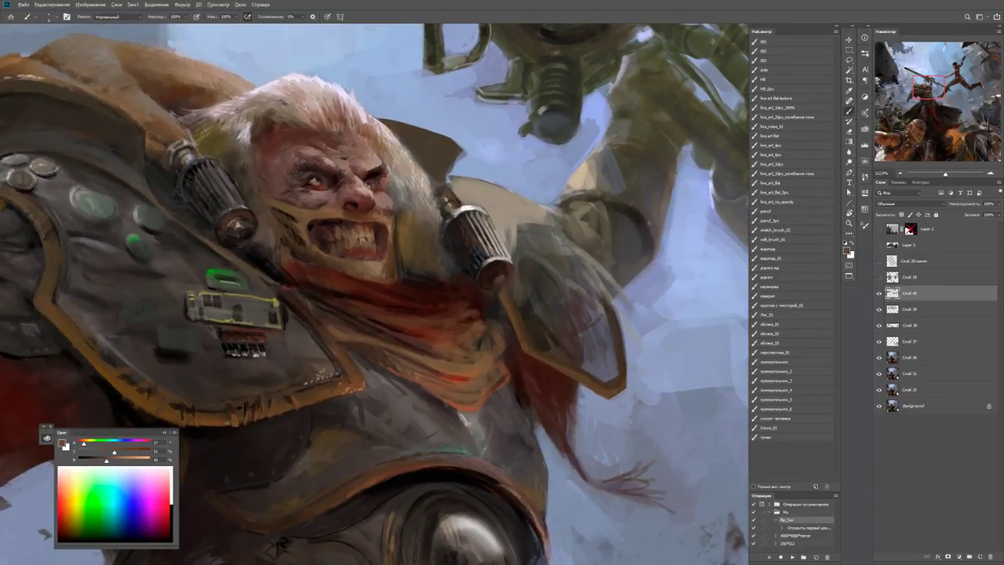
key(ctrl+comma)
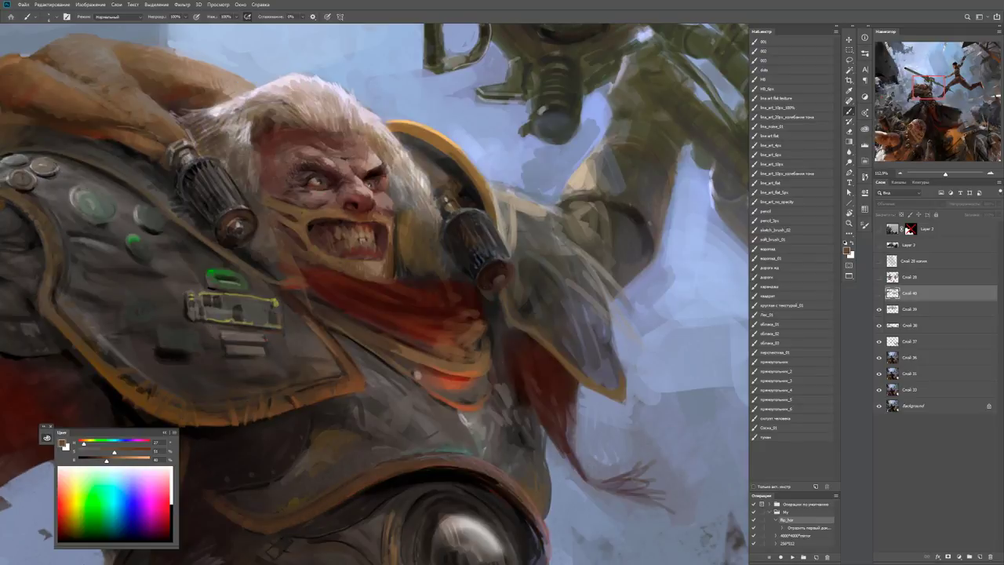
key(ctrl+comma)
Erase along the scarf's edge beside the shoulder plate and touch it up with black and sampled dark brown.
key(e)
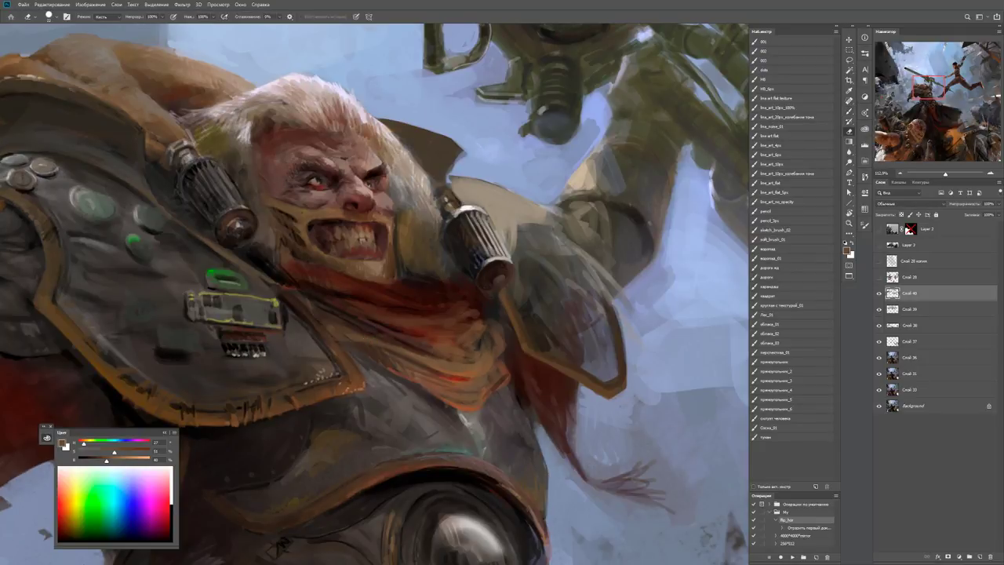
drag(329, 331, 400, 374)
key(b)
key(d)
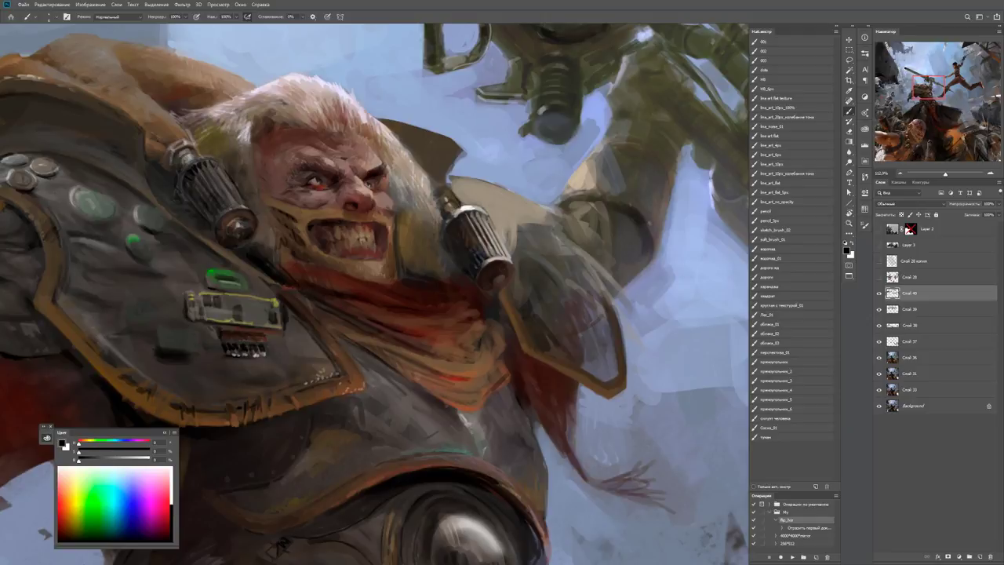
alt+click(310, 303)
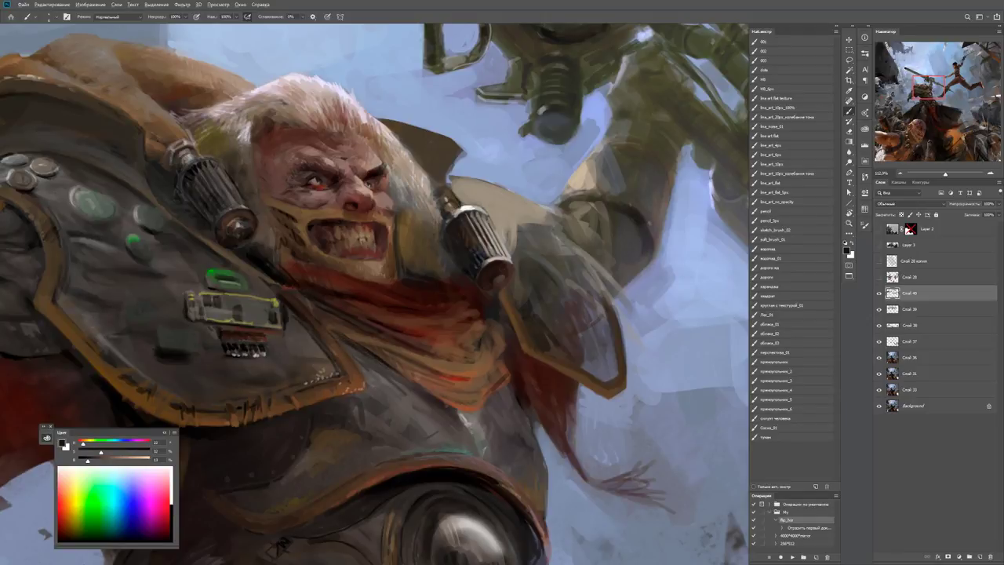
drag(310, 304, 358, 340)
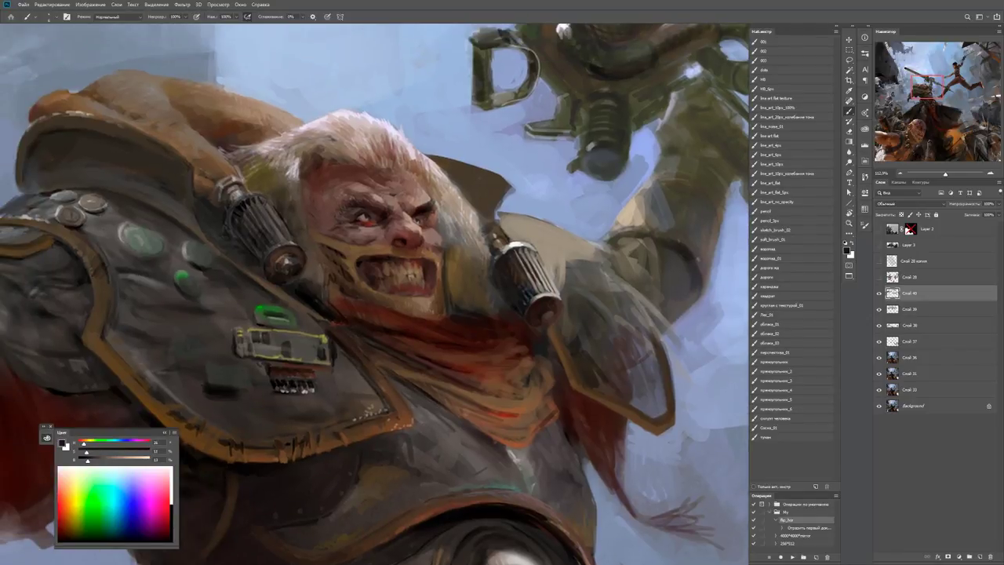
Shade the armour between the ribbed canister and the scarf with sampled dark grey and red-brown tones.
drag(247, 280, 288, 298)
alt+click(285, 293)
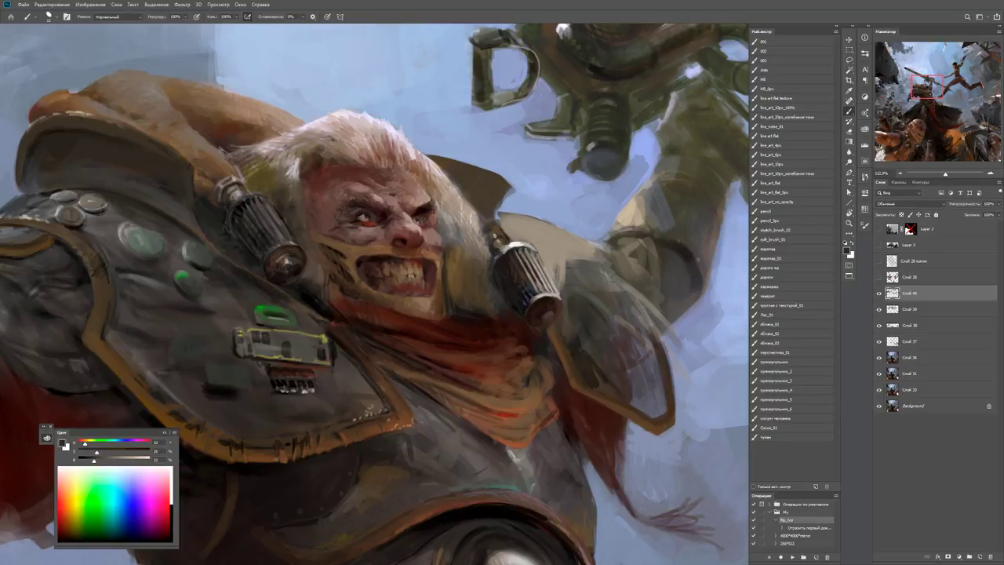
alt+click(277, 286)
drag(293, 314, 324, 328)
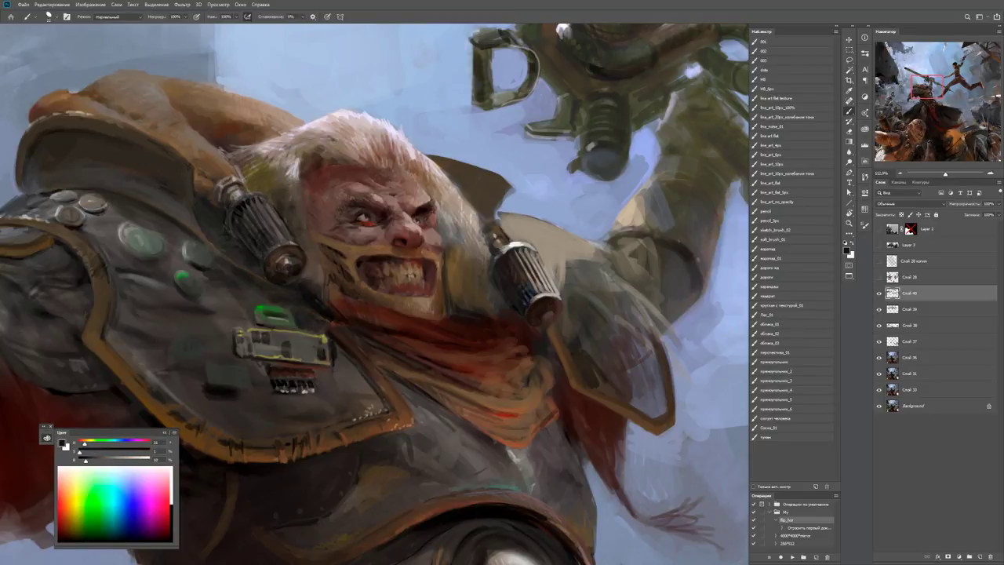
alt+click(342, 303)
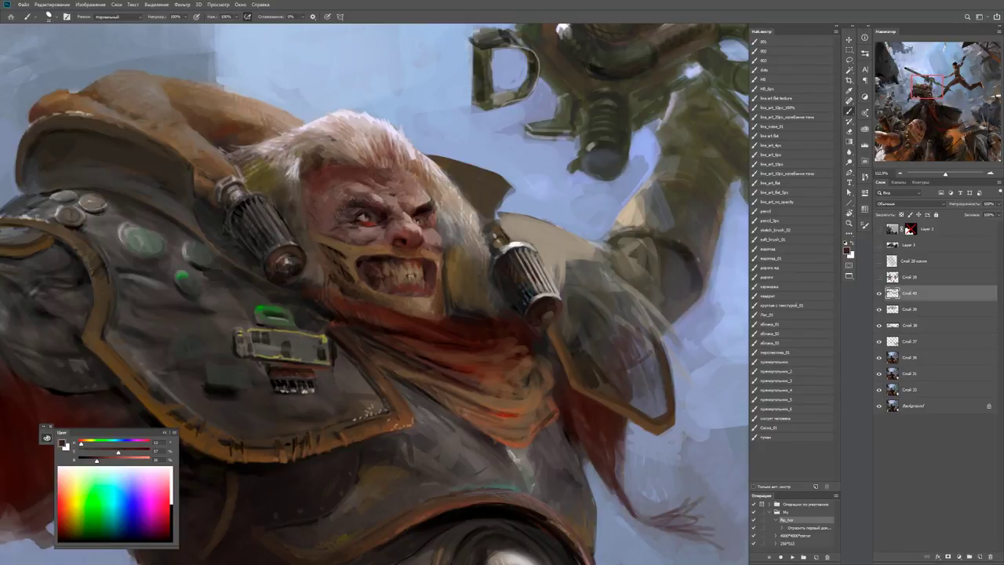
Define the armour edge behind the ribbed canister with sampled dark grey and brown tones.
scroll(251, 172, up, 3)
alt+right_click(253, 187)
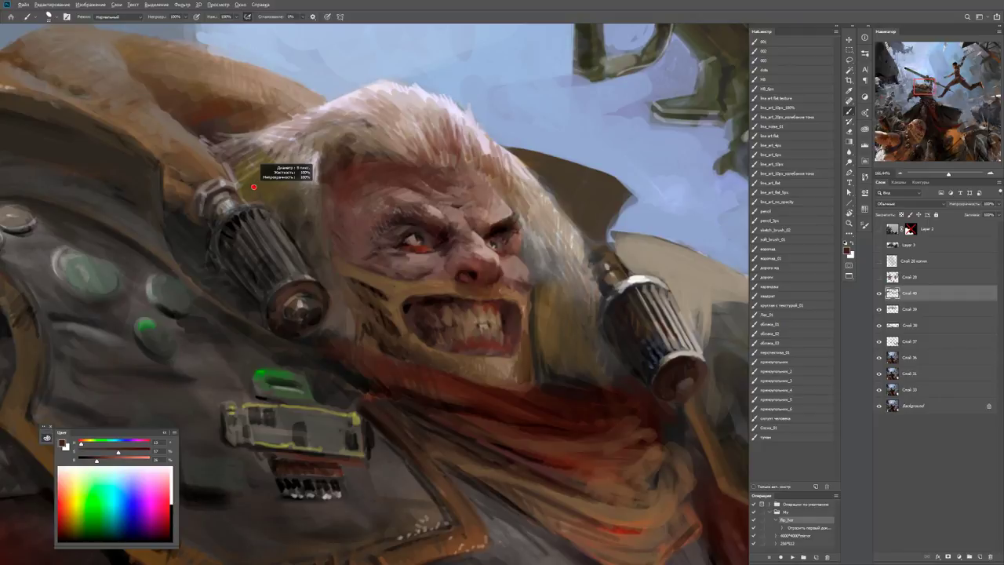
alt+click(254, 181)
scroll(375, 294, up, 1)
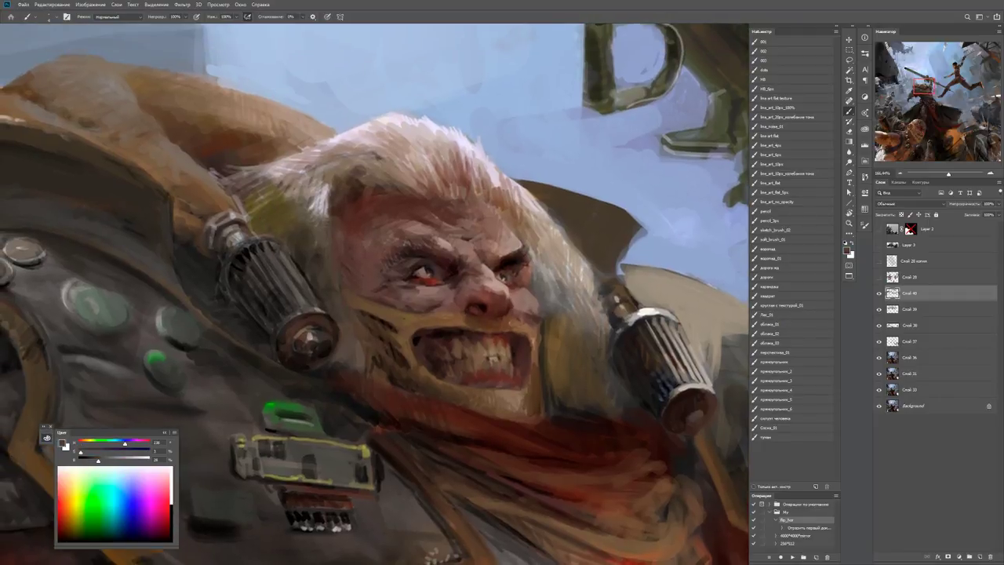
key(d)
alt+click(237, 238)
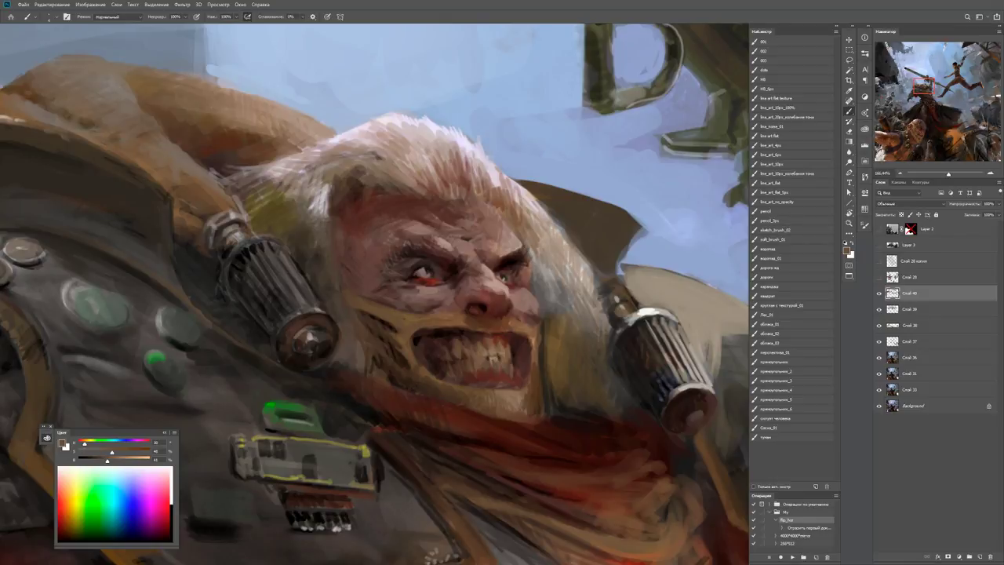
scroll(375, 294, up, 1)
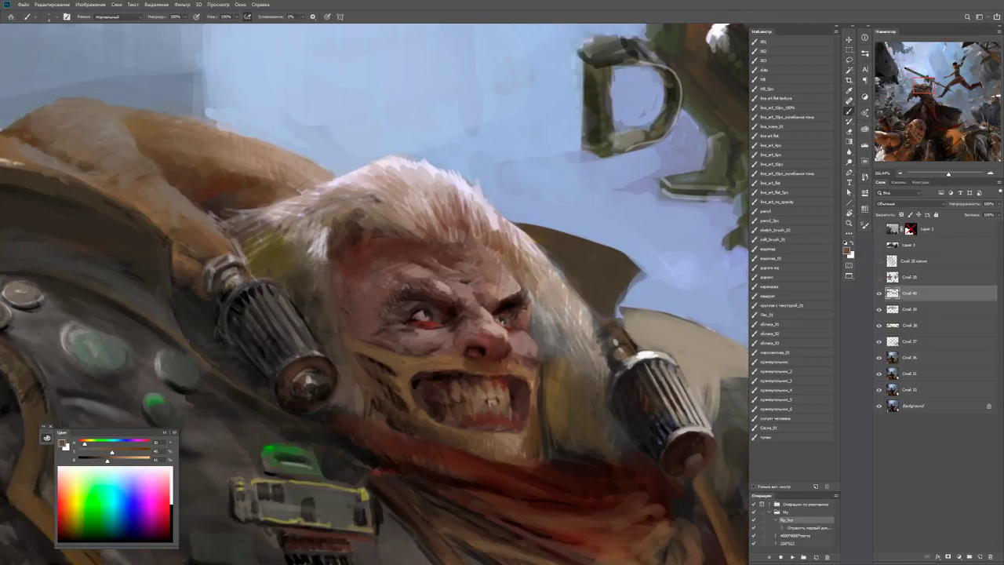
Detail the ribbed canister's upper cap and body with white, black and sampled grey tones.
key(d)
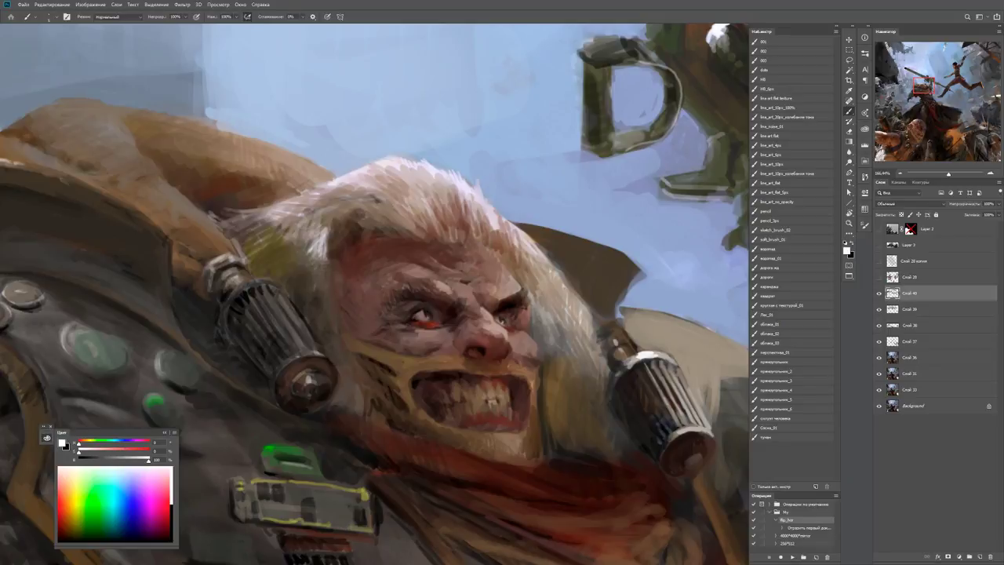
alt+click(218, 237)
key(d)
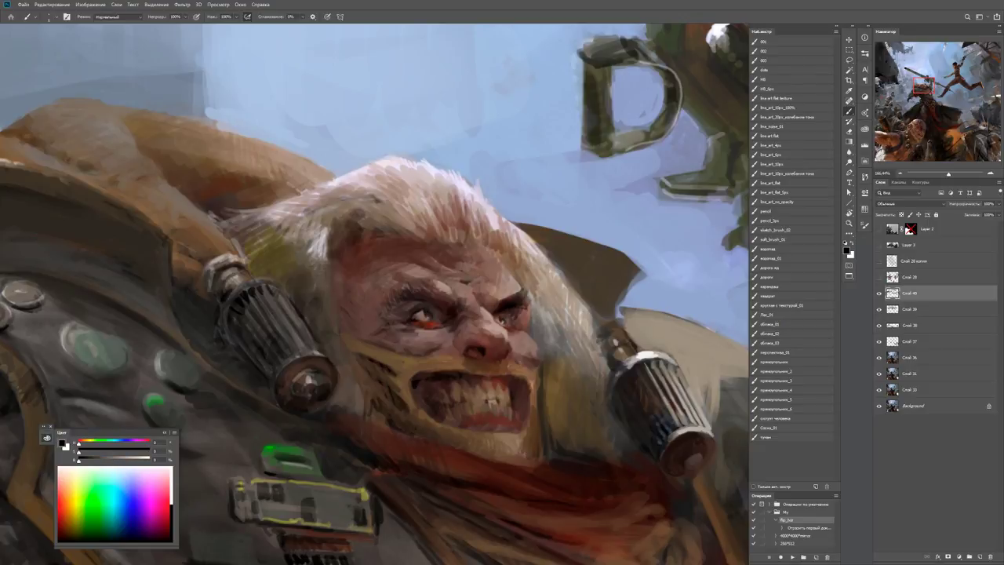
scroll(376, 294, down, 5)
scroll(376, 294, up, 4)
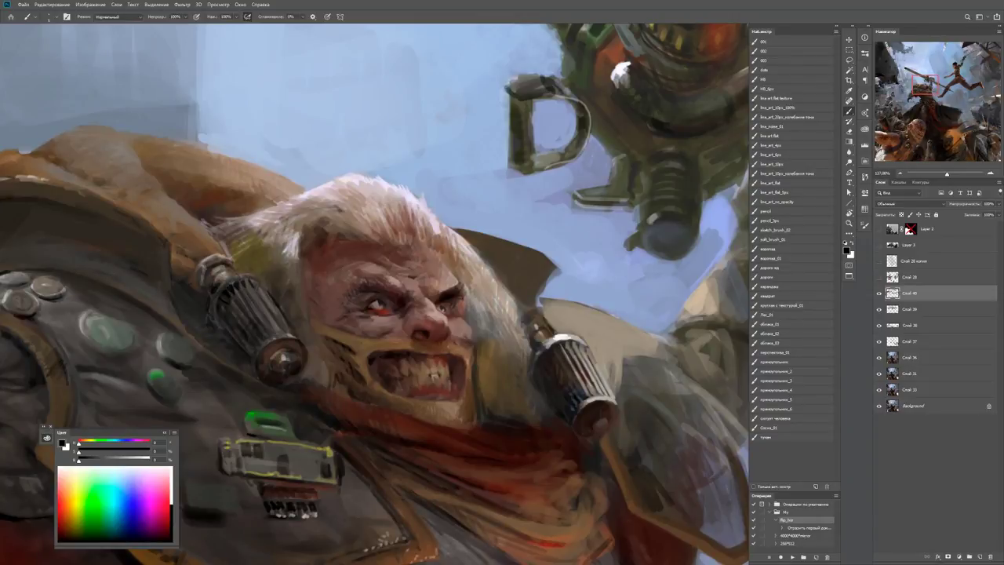
alt+click(222, 275)
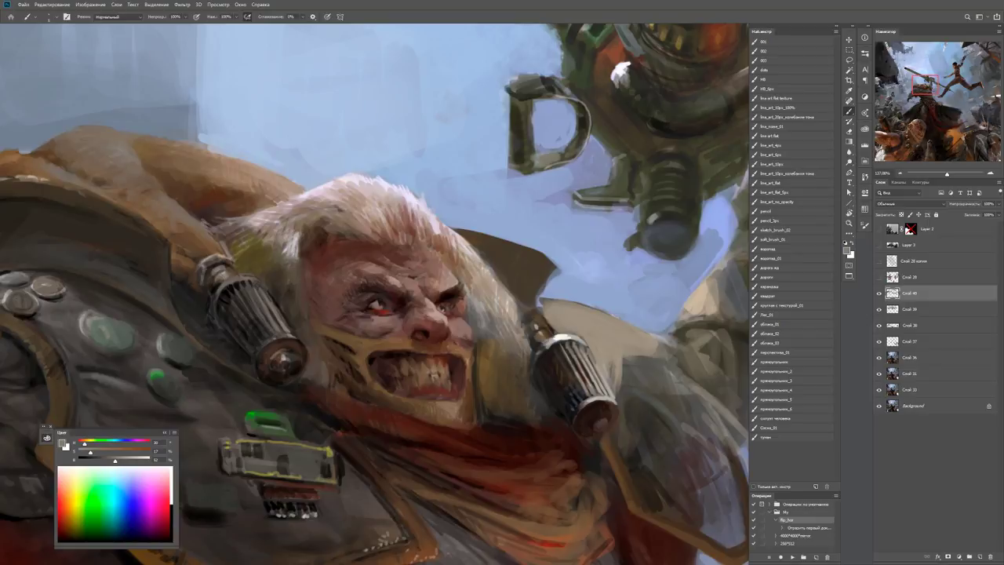
Paint light grey highlights along the canister's ribs and check them against the whole figure.
key(z)
alt+click(278, 310)
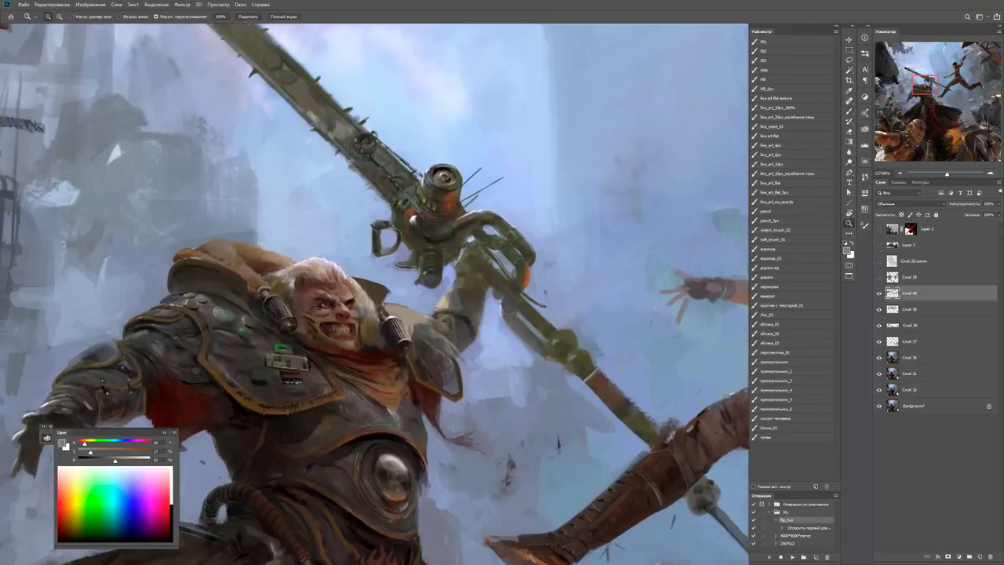
alt+click(314, 309)
click(296, 289)
key(b)
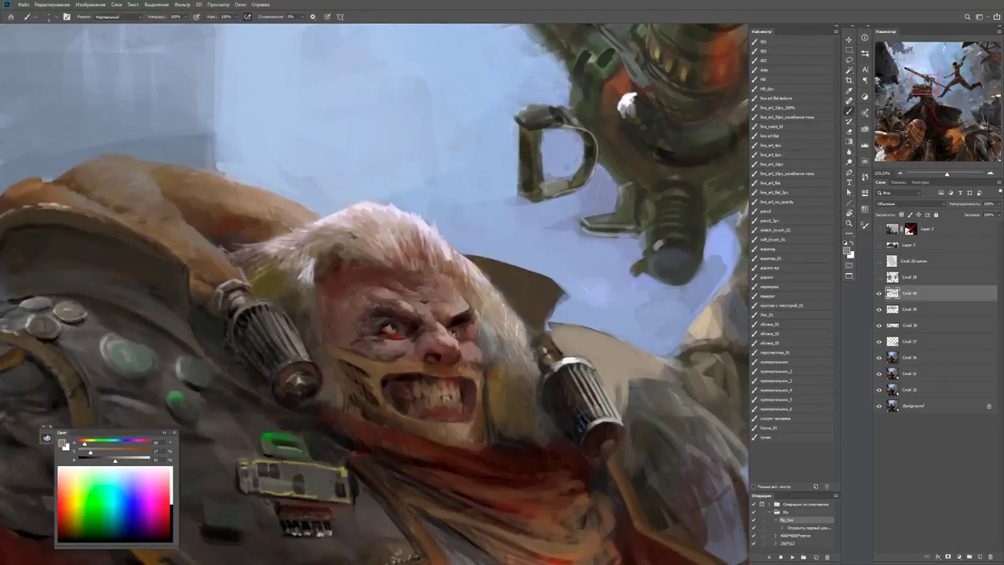
alt+click(295, 289)
click(259, 290)
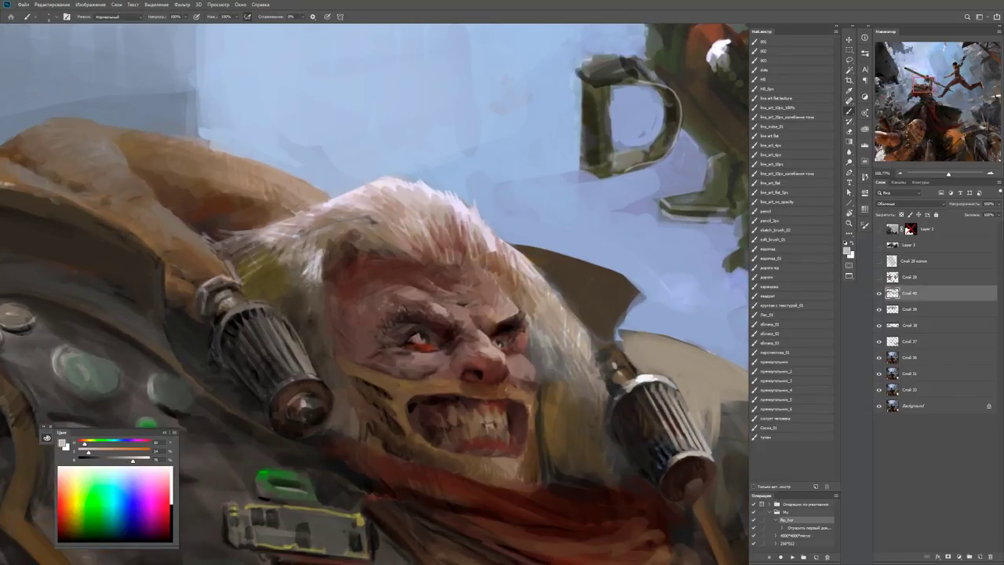
mouse_move(291, 375)
mouse_down()
mouse_move(254, 312)
mouse_move(265, 313)
mouse_move(275, 363)
mouse_move(243, 317)
mouse_move(276, 365)
mouse_move(252, 375)
mouse_move(237, 358)
mouse_up()
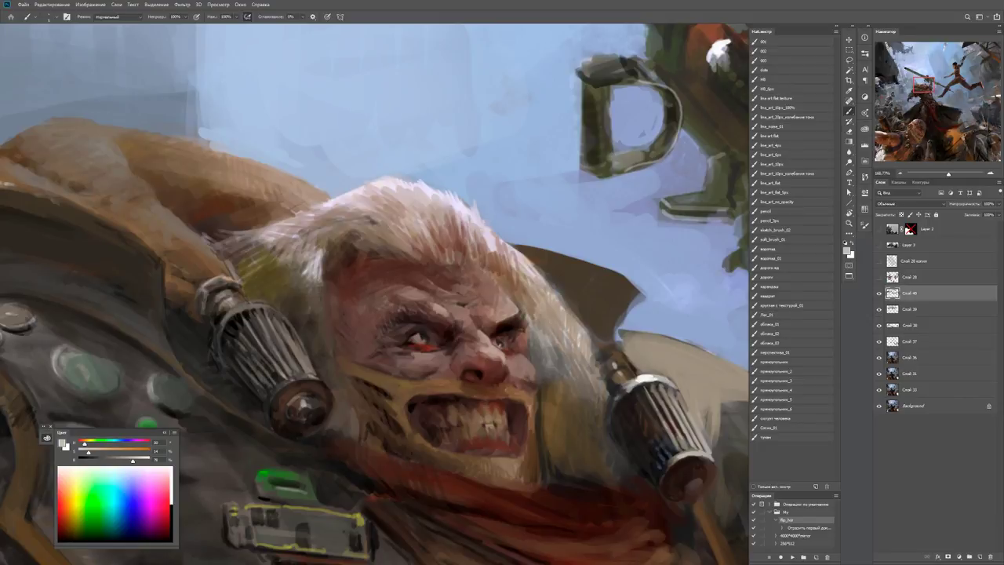
key(z)
drag(243, 343, 160, 342)
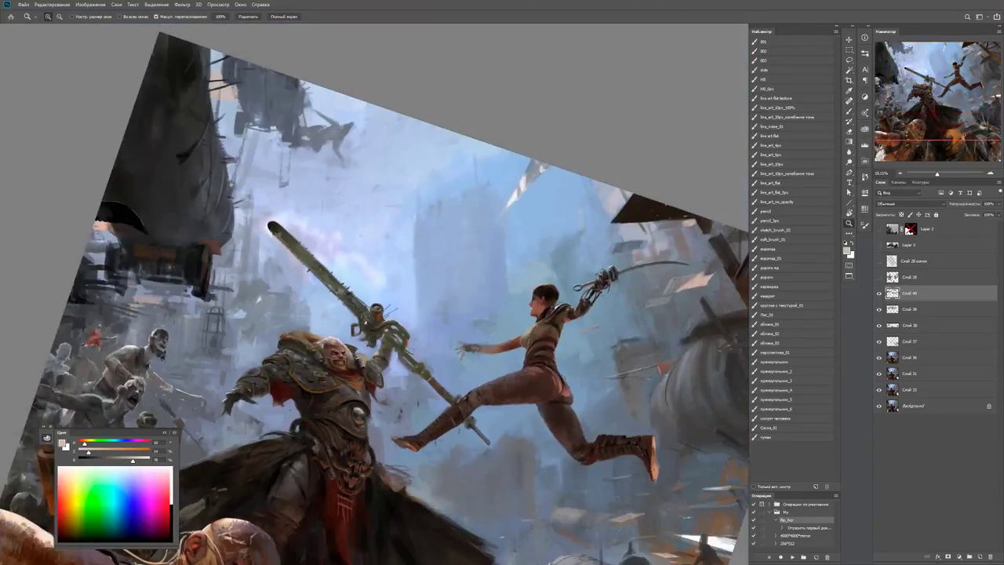
Refine the raised collar plates around the head with sampled dark grey and brown tones and check the silhouette.
drag(337, 353, 392, 353)
key(b)
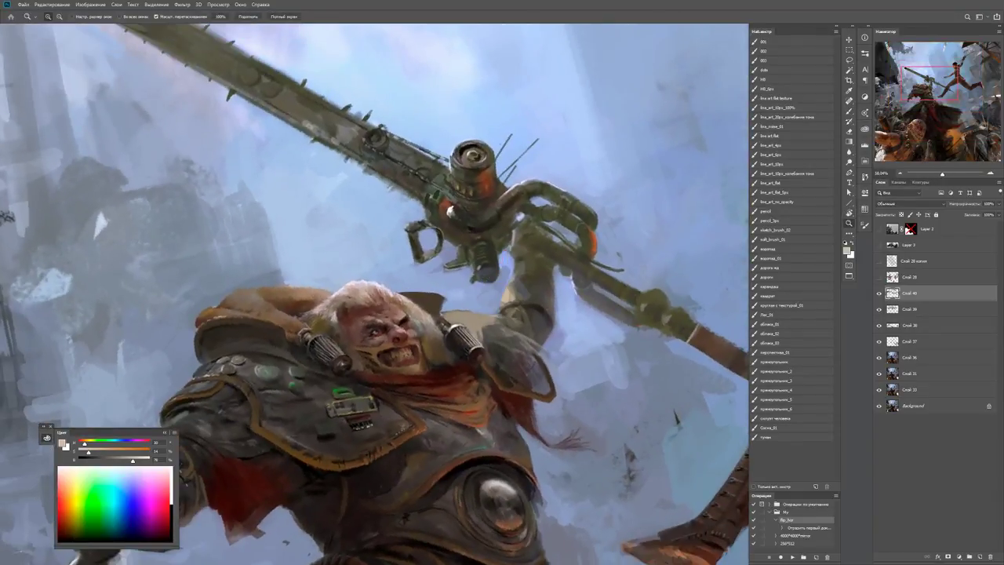
alt+click(456, 283)
mouse_move(458, 259)
mouse_down()
mouse_move(453, 305)
mouse_move(451, 258)
mouse_move(451, 304)
mouse_move(430, 306)
mouse_move(427, 292)
mouse_move(369, 271)
mouse_move(533, 278)
mouse_up()
key(d)
key(z)
key(b)
alt+click(287, 272)
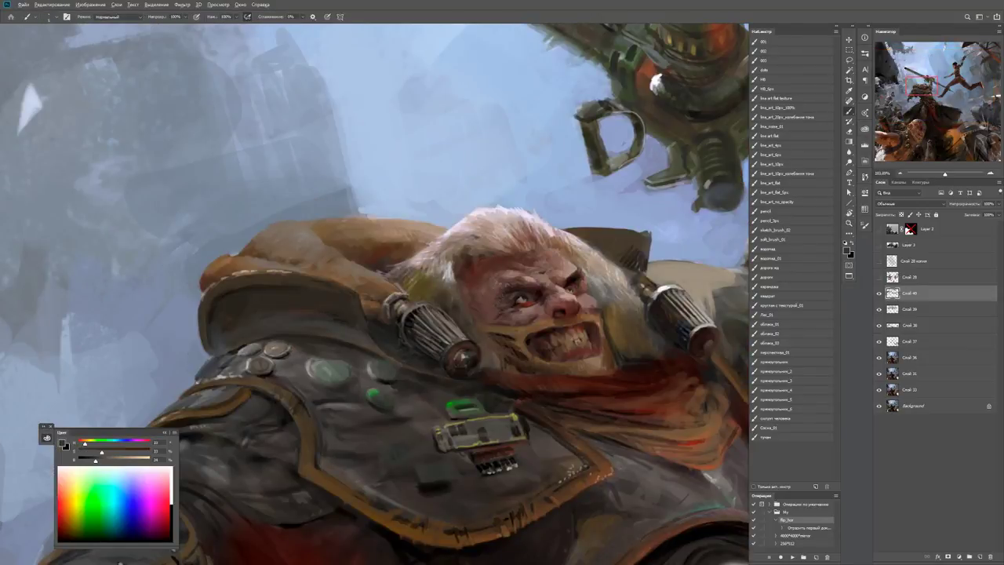
alt+click(259, 272)
key(z)
drag(310, 286, 235, 287)
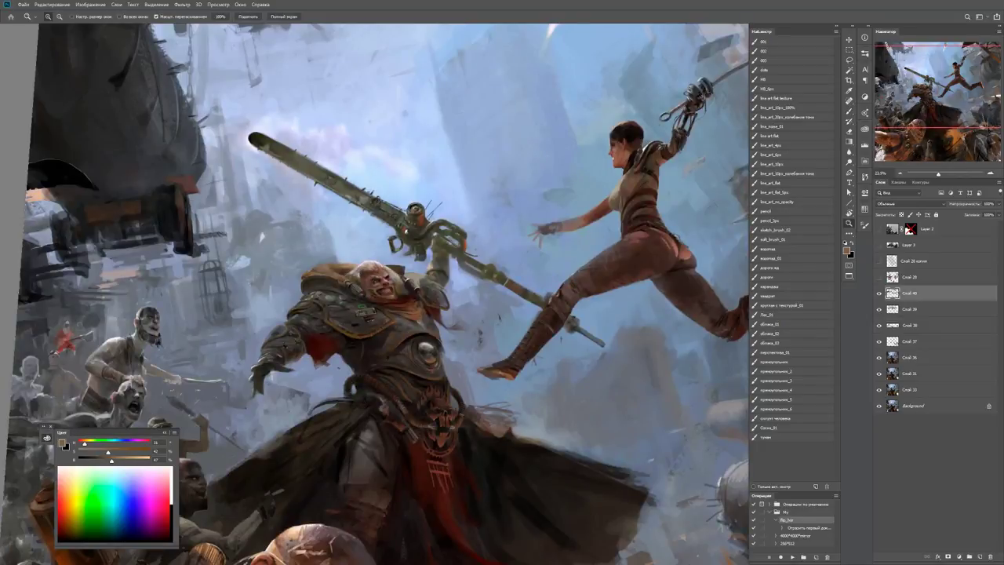
Deepen the shading on the ribbed canister's round end cap with black and a sampled dark tone, then check the whole figure.
drag(353, 299, 463, 299)
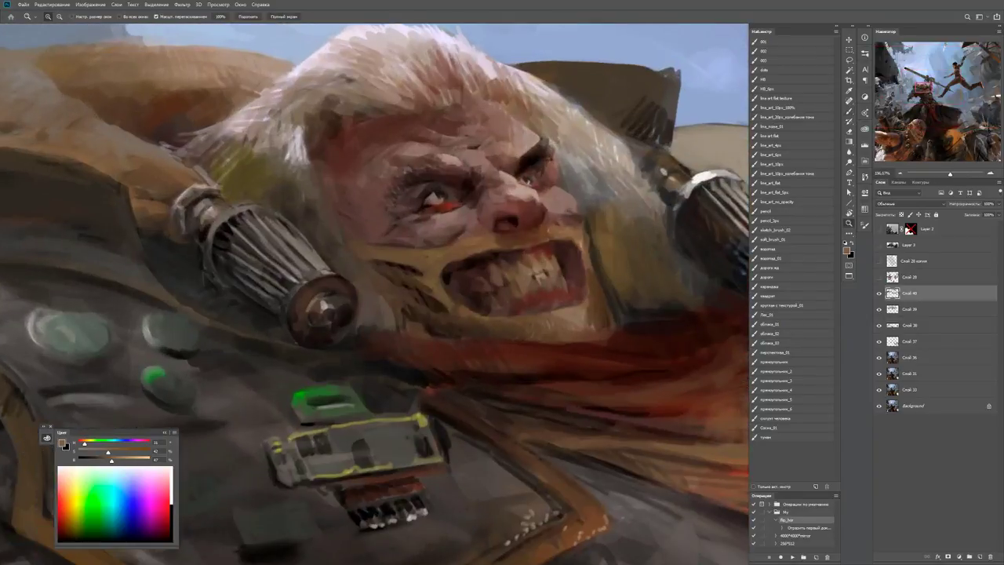
key(b)
key(d)
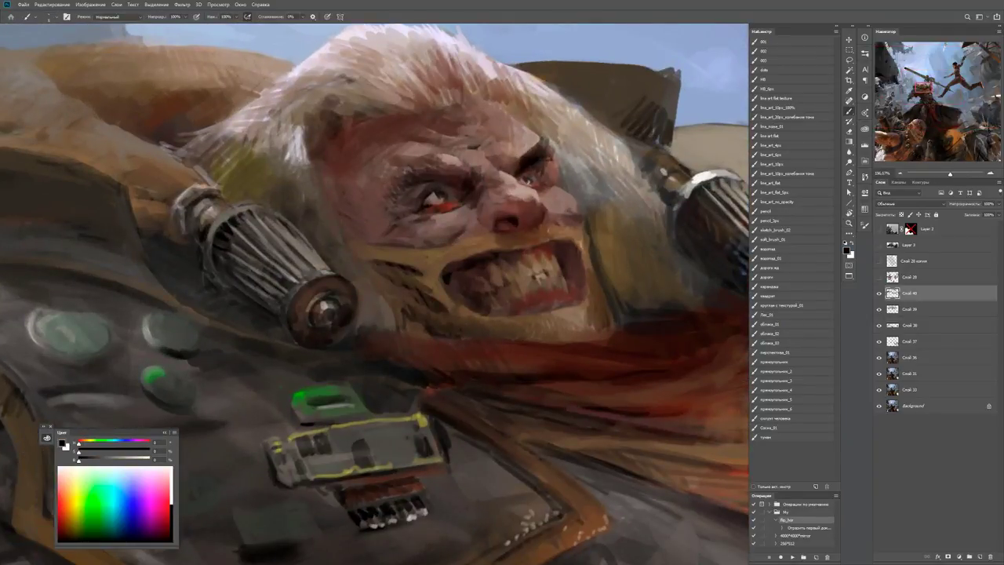
drag(305, 298, 334, 300)
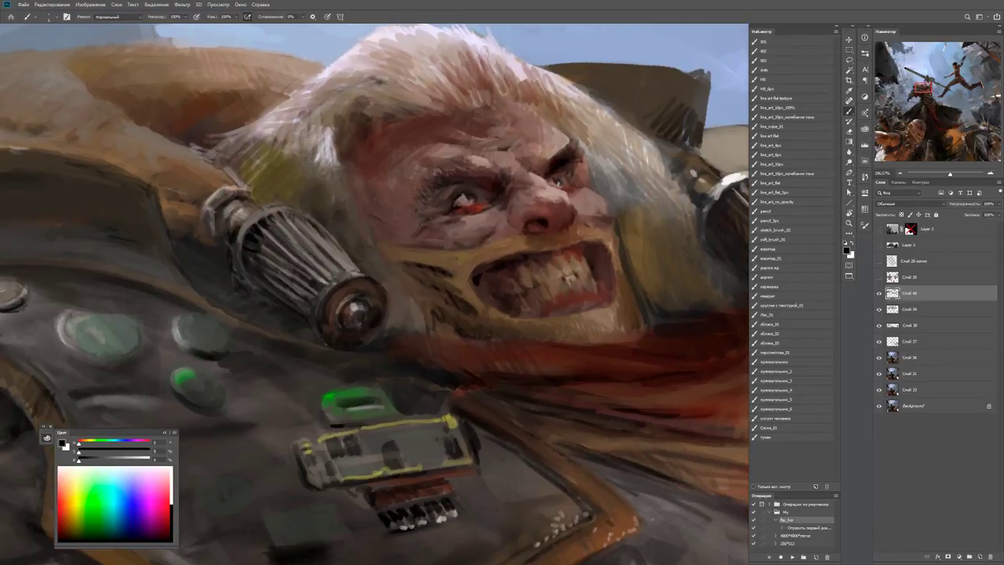
alt+click(333, 314)
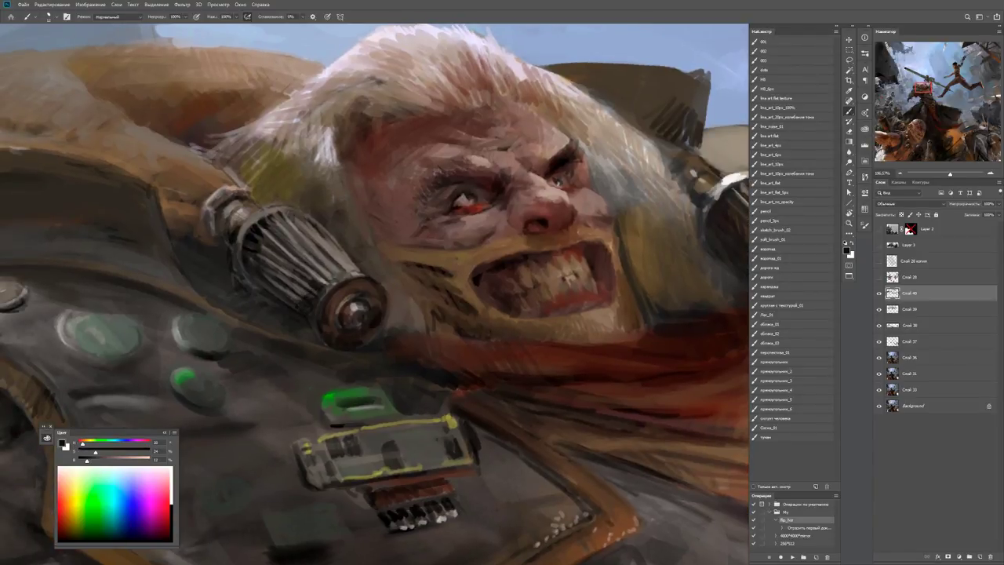
mouse_move(306, 298)
mouse_down()
mouse_move(291, 276)
mouse_move(330, 284)
mouse_move(348, 274)
mouse_move(361, 301)
mouse_up()
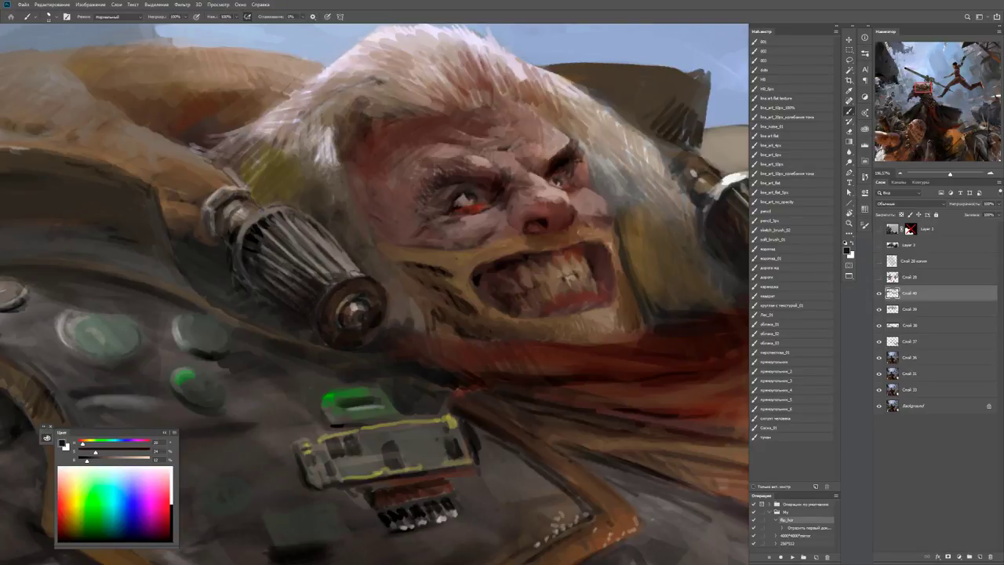
scroll(408, 325, down, 5)
key(r)
drag(498, 294, 482, 314)
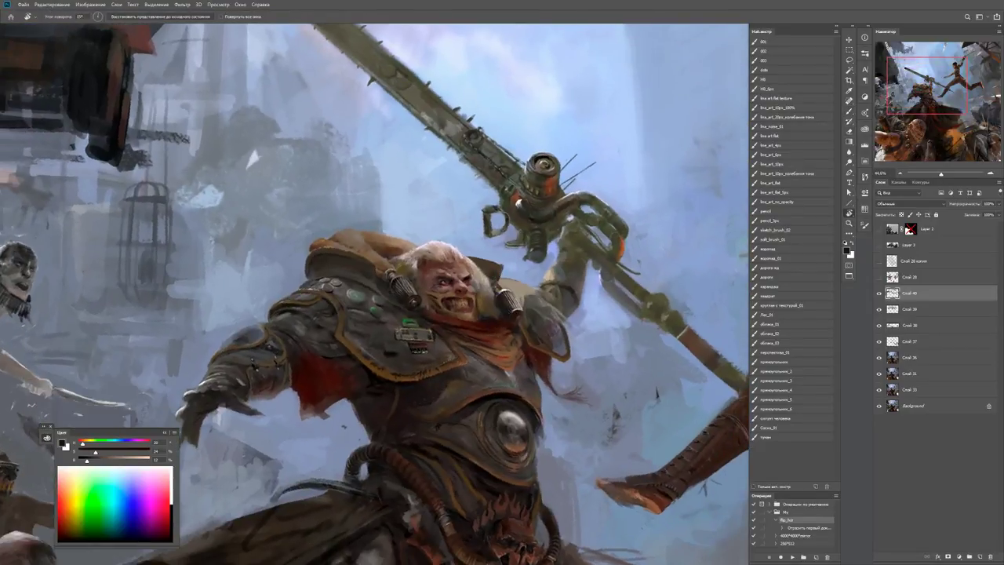
Refine the chest armour's trim and inner edge beside the scarf with black and sampled dark brown and grey tones.
key(z)
scroll(437, 280, up, 4)
scroll(439, 322, up, 1)
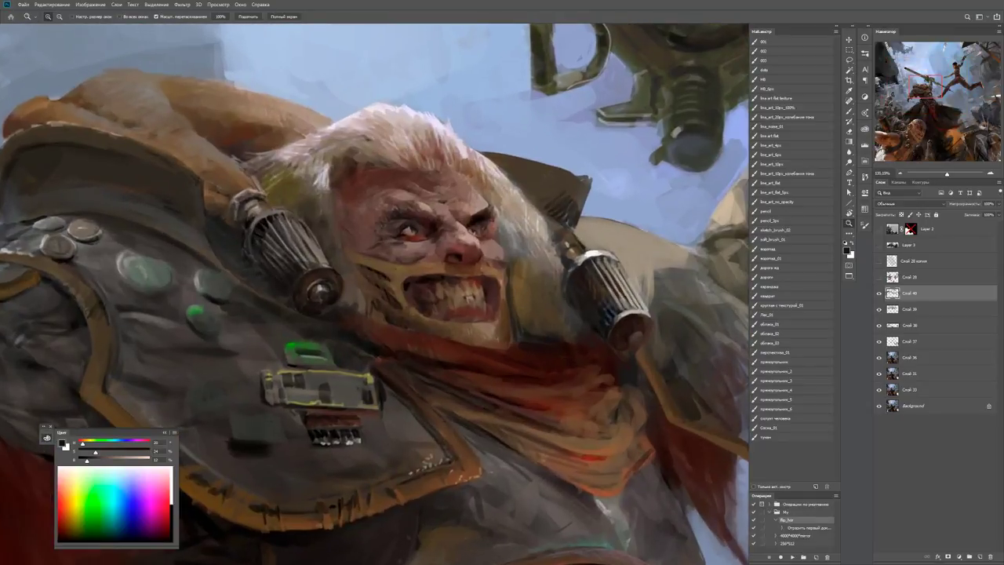
key(b)
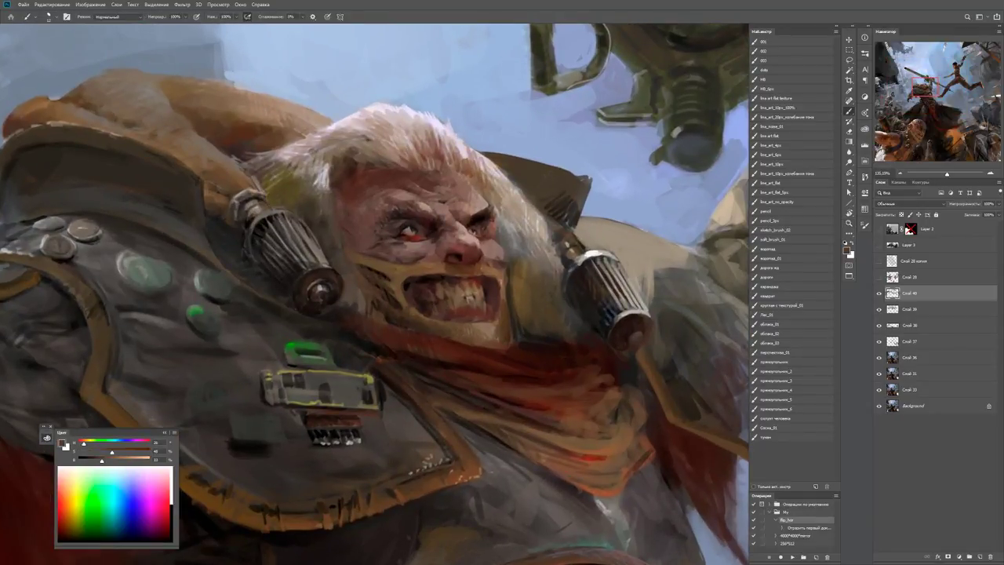
alt+click(430, 399)
key(d)
alt+click(395, 385)
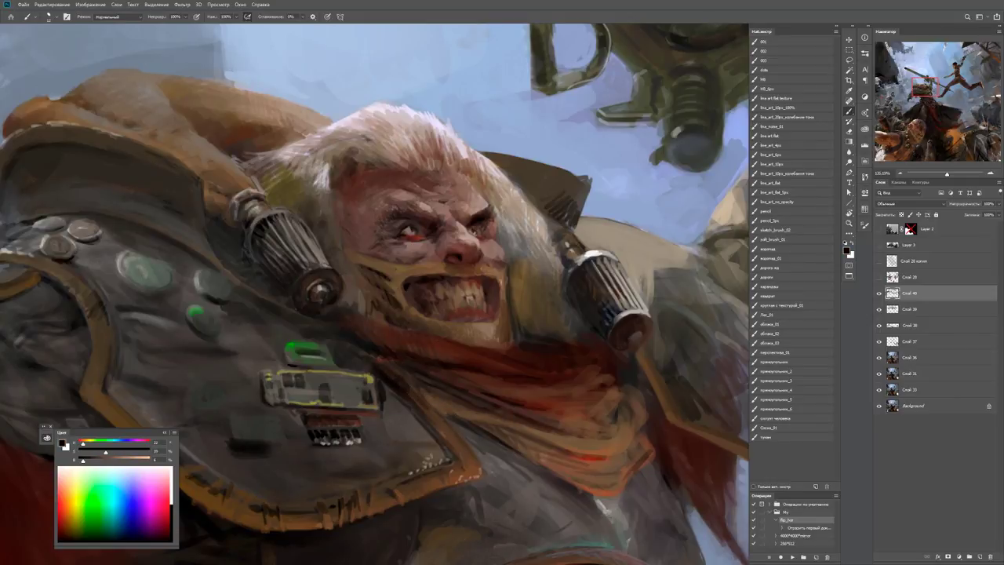
alt+click(439, 424)
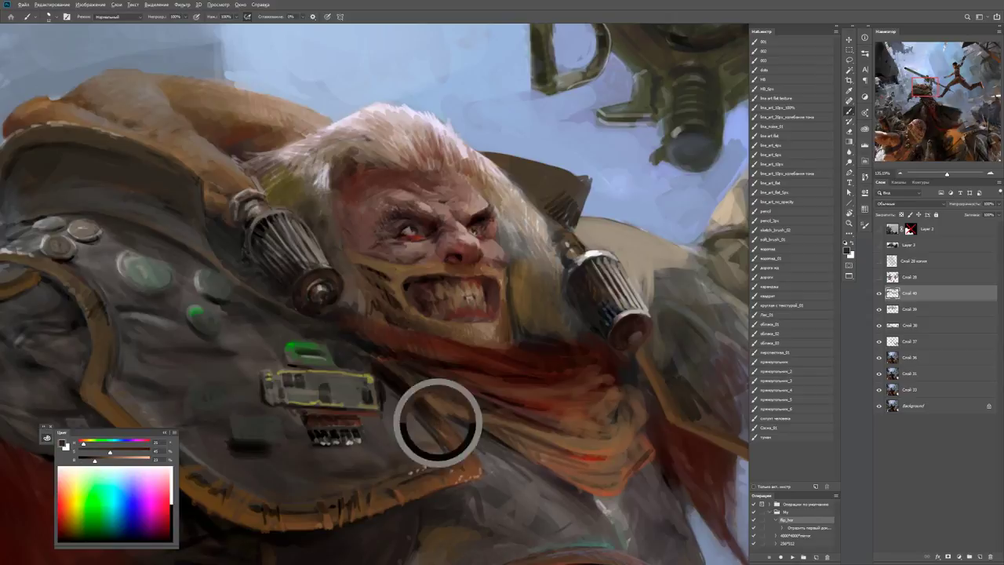
alt+click(389, 392)
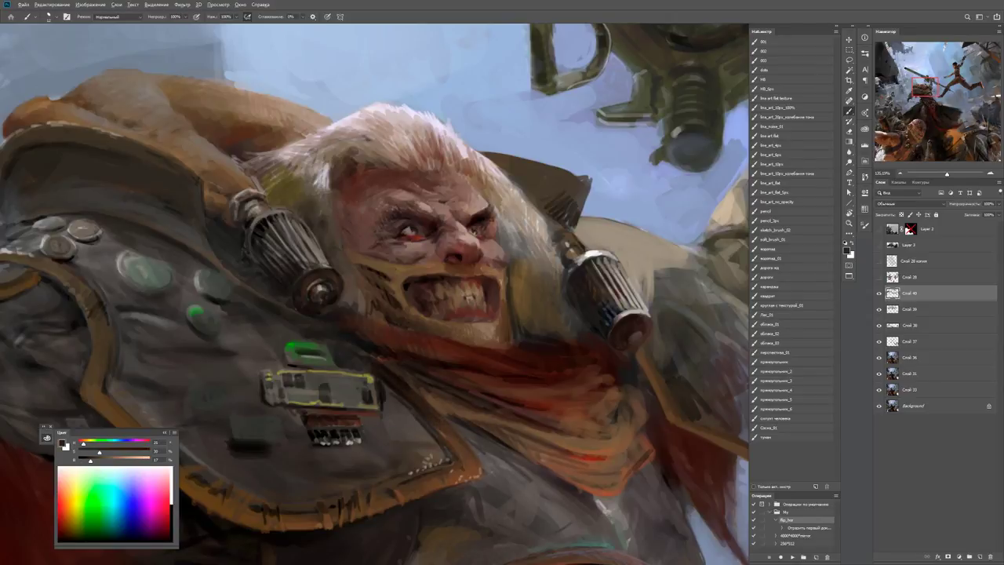
key(z)
drag(414, 425, 361, 425)
Soften the scarf folds beneath the chin with muted brown strokes and check them against the full composition.
drag(461, 434, 517, 434)
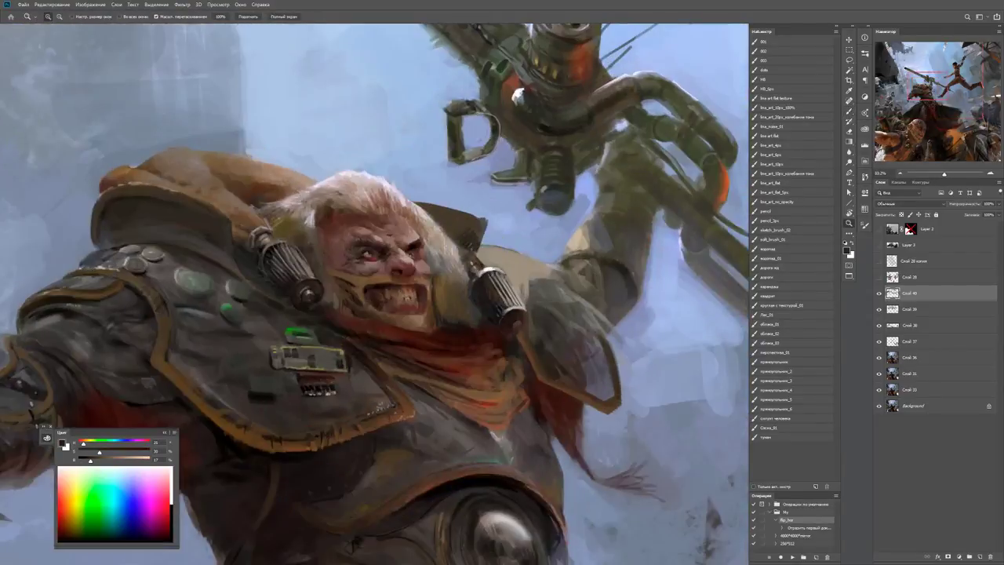
key(b)
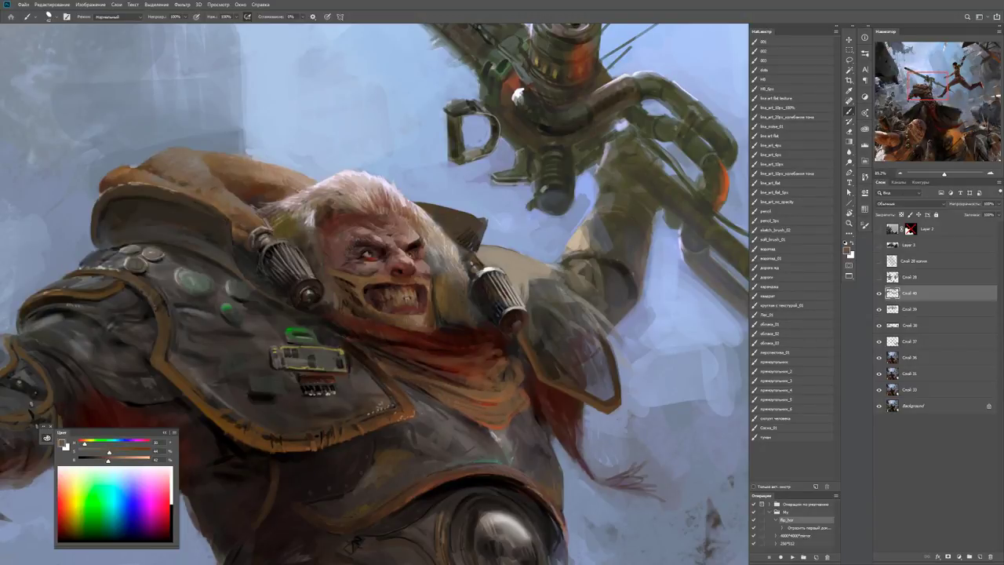
mouse_move(416, 367)
mouse_down()
mouse_move(466, 363)
mouse_move(368, 344)
mouse_up()
key(z)
mouse_move(485, 361)
mouse_down()
mouse_move(549, 361)
mouse_move(516, 357)
mouse_move(510, 340)
mouse_move(433, 328)
mouse_up()
key(z)
drag(515, 337, 447, 337)
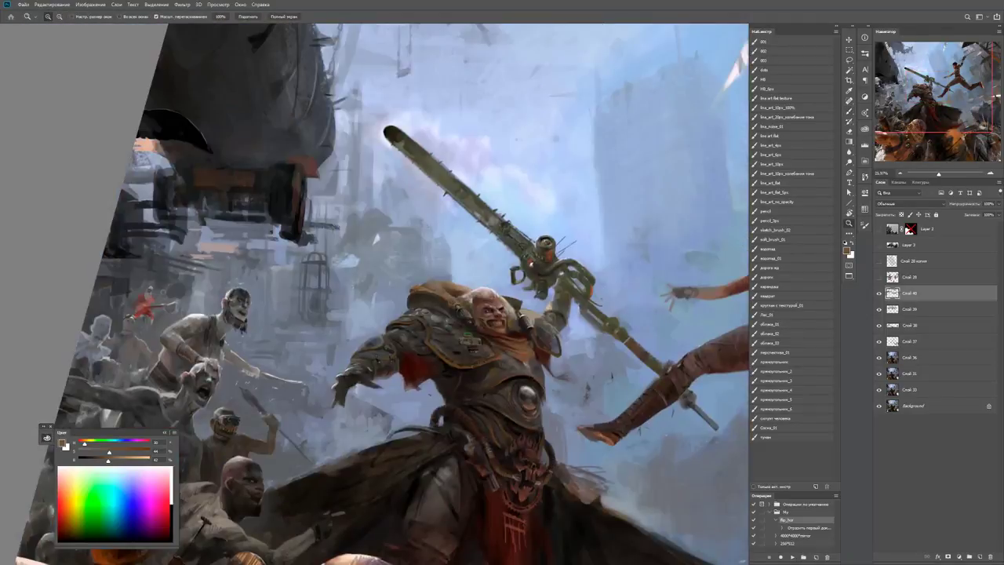
Rework the ribbed canister's end cap into a brown metal ring with black and sampled brown and dark tones.
drag(509, 352, 565, 352)
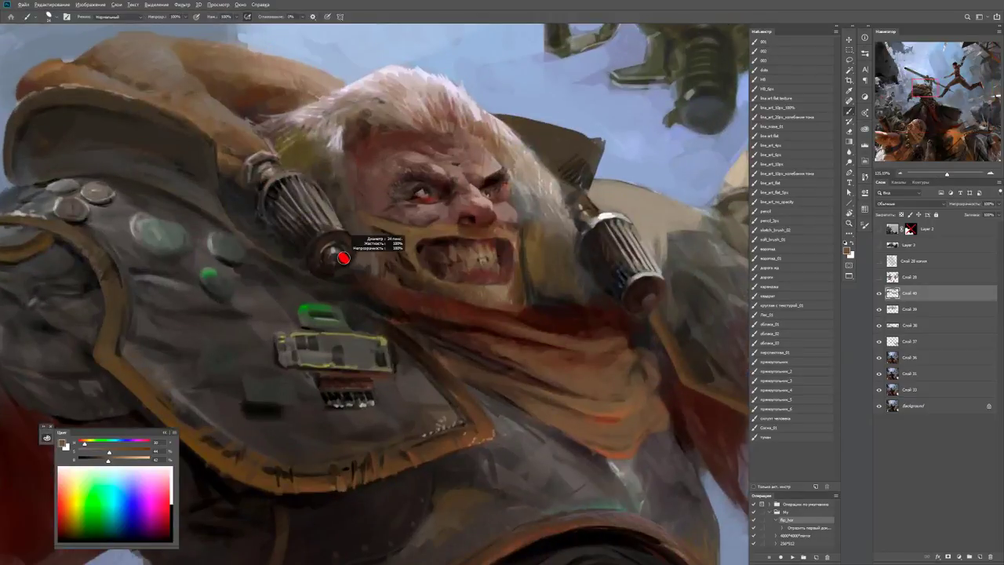
drag(343, 258, 392, 257)
key(b)
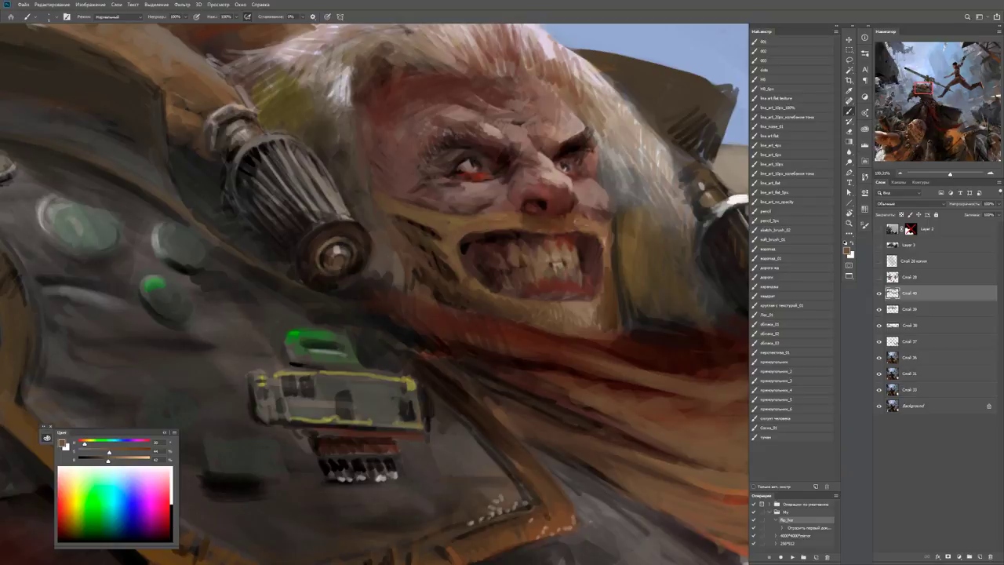
key(d)
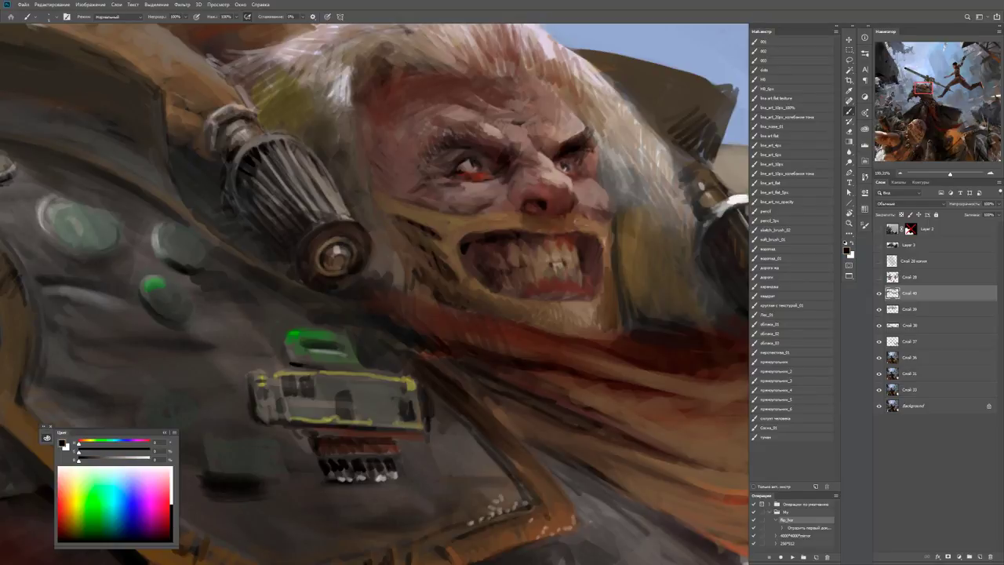
alt+click(338, 255)
alt+click(320, 257)
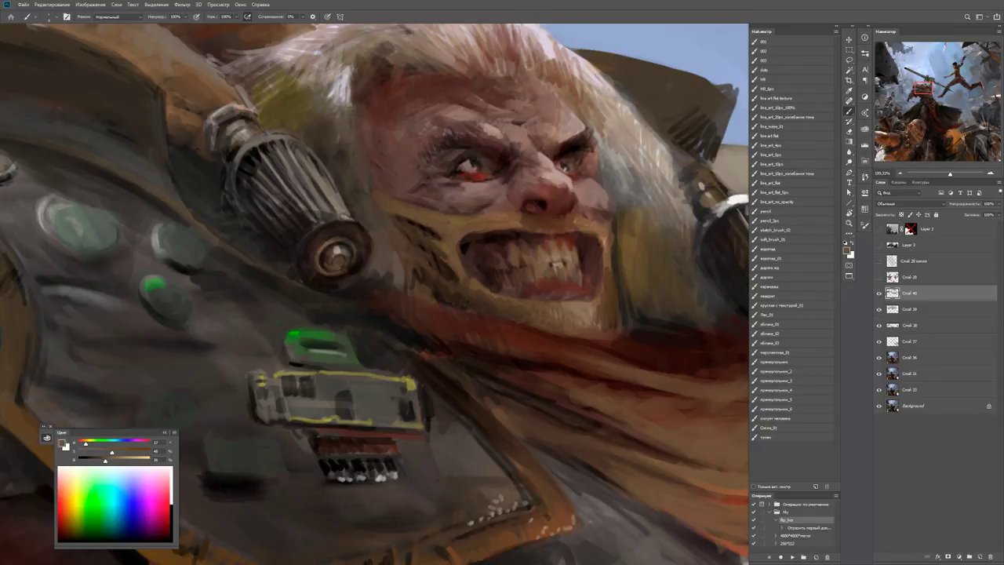
mouse_move(362, 258)
mouse_down()
mouse_move(330, 285)
mouse_move(350, 281)
mouse_up()
mouse_move(354, 276)
mouse_down()
mouse_move(368, 252)
mouse_move(348, 277)
mouse_move(318, 276)
mouse_move(331, 287)
mouse_move(312, 275)
mouse_move(319, 290)
mouse_move(338, 288)
mouse_up()
alt+click(345, 284)
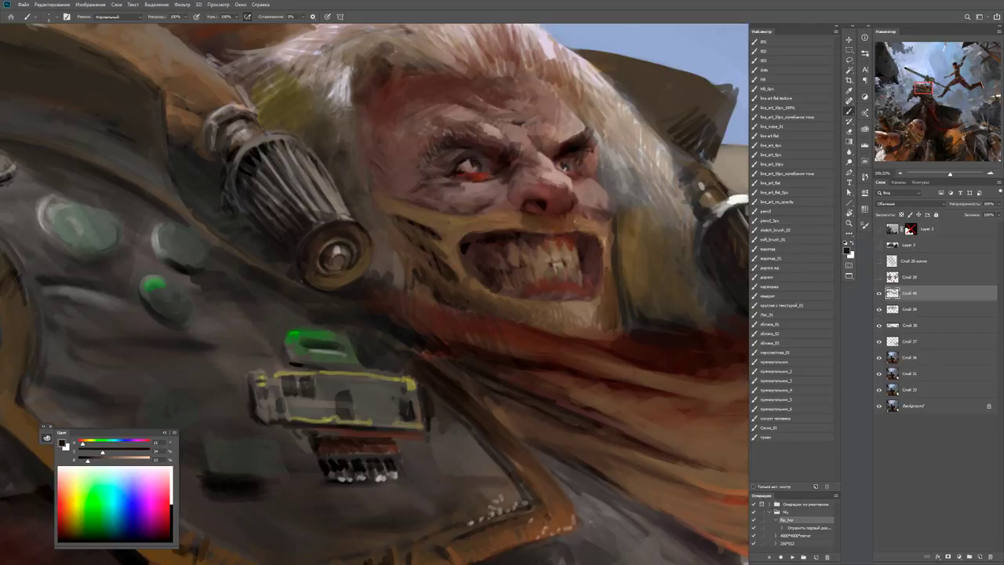
alt+click(359, 236)
mouse_move(360, 259)
mouse_down()
mouse_move(337, 281)
mouse_move(259, 281)
mouse_up()
key(z)
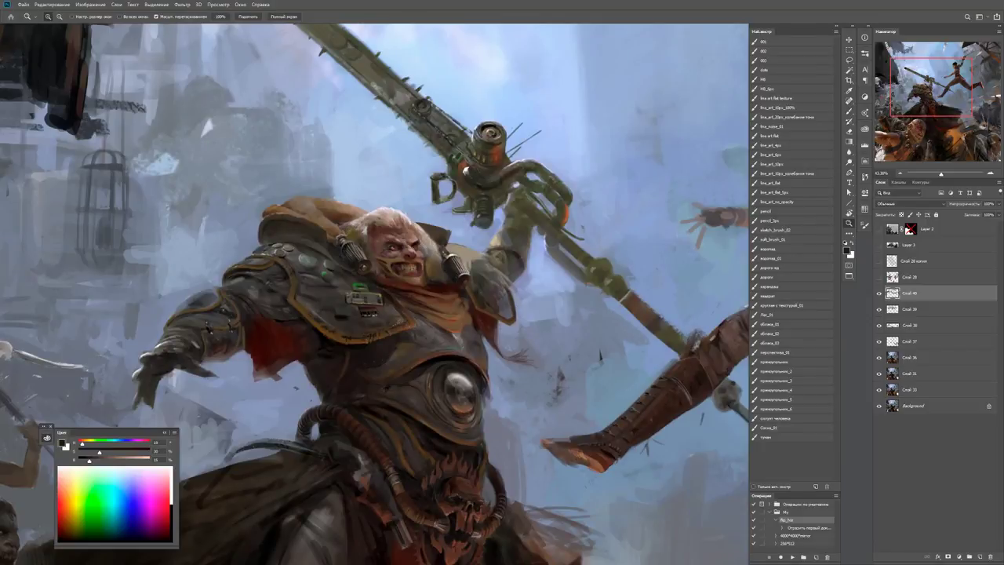
Examine the head, both canisters and the scarf from a rotated close view and within the whole composition.
drag(446, 264, 524, 265)
key(b)
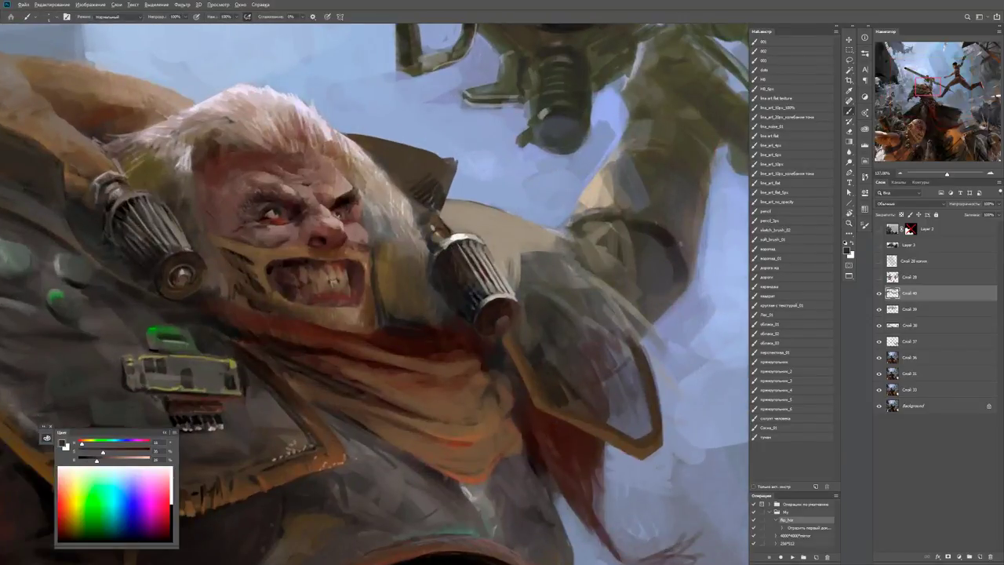
key(r)
drag(507, 297, 497, 241)
key(b)
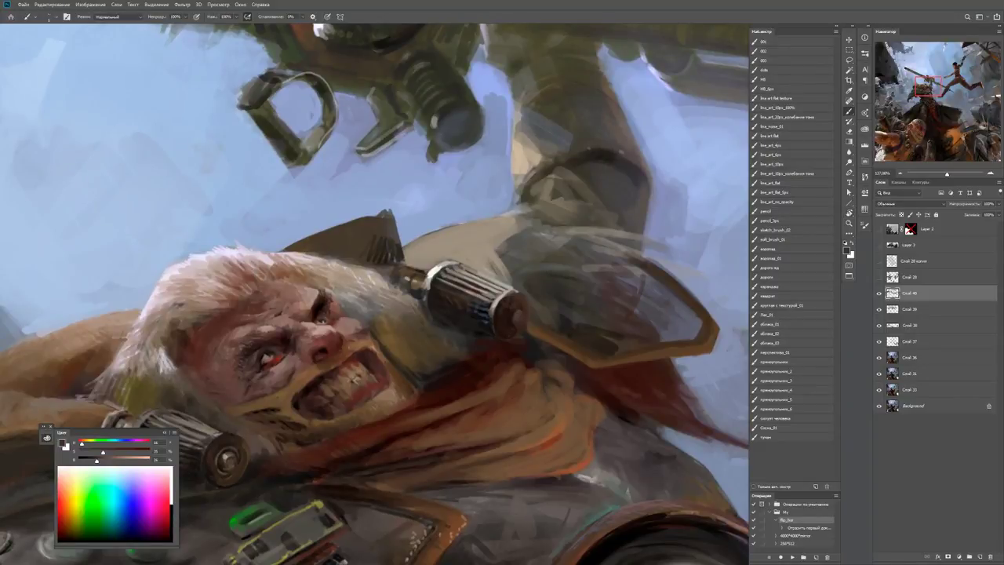
drag(314, 337, 447, 267)
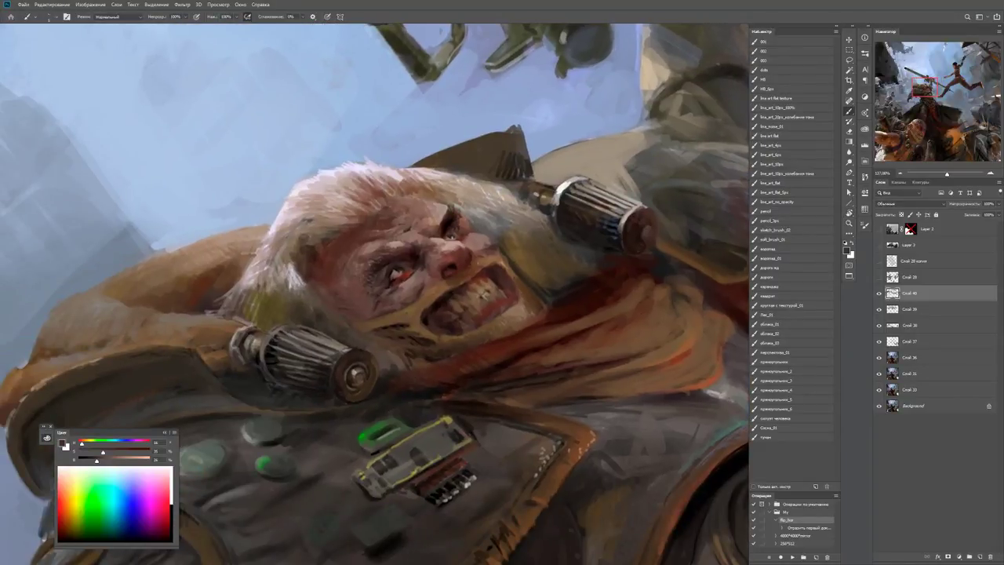
key(z)
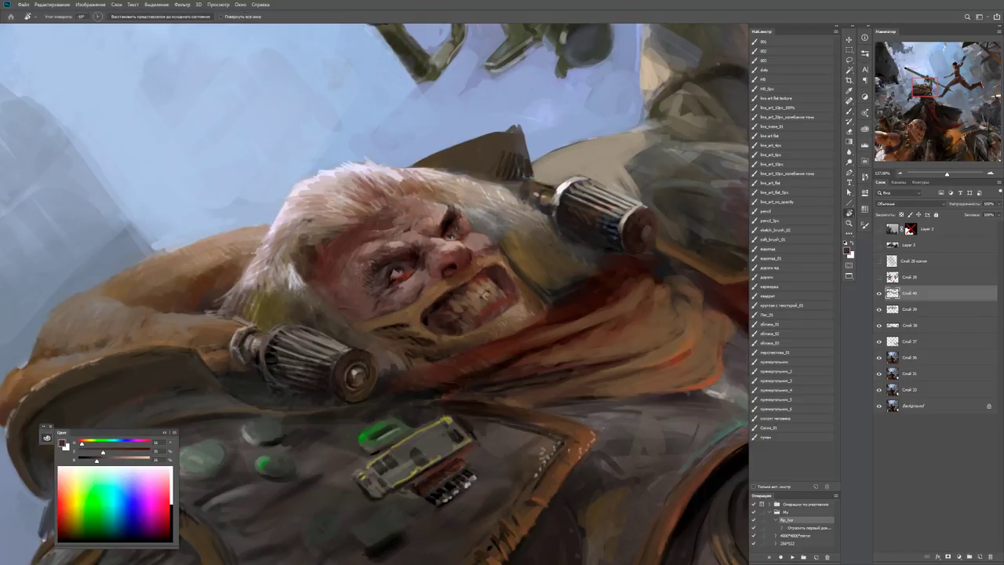
key(ctrl+minus)
key(ctrl+minus)
key(ctrl+minus)
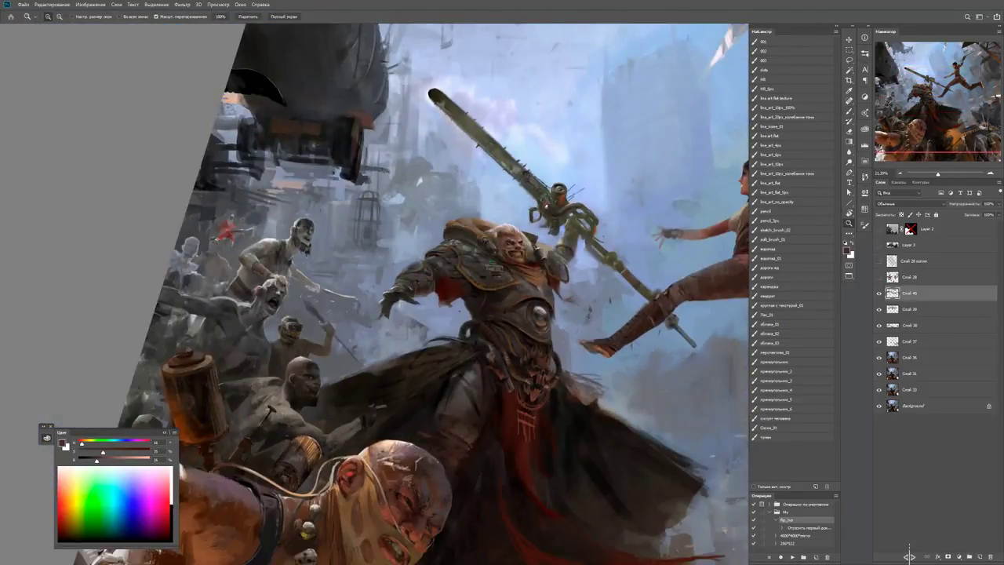
key(ctrl+plus)
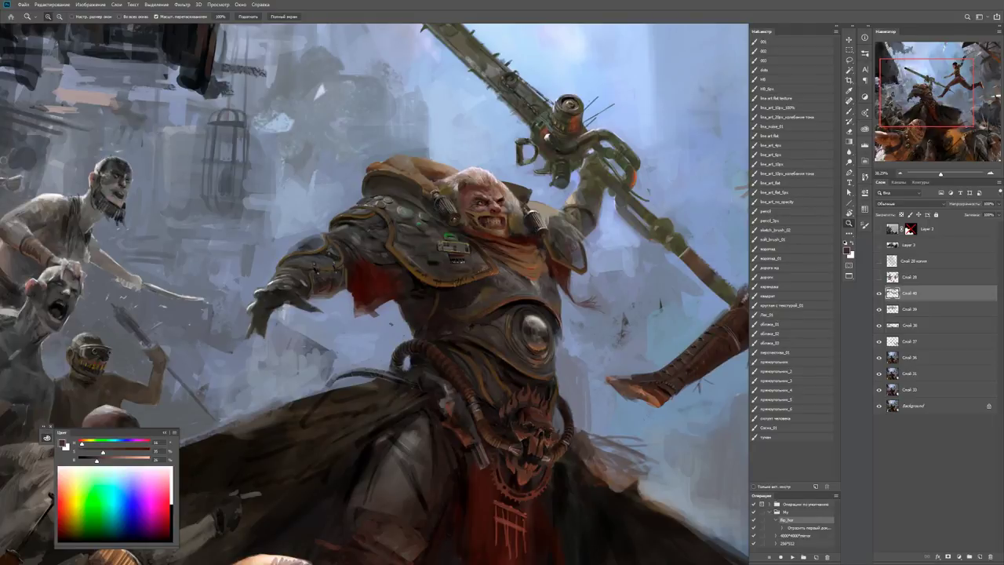
Add black strokes to the small dark rectangular plate on the chest armour and check it against the whole figure.
drag(451, 250, 529, 250)
key(b)
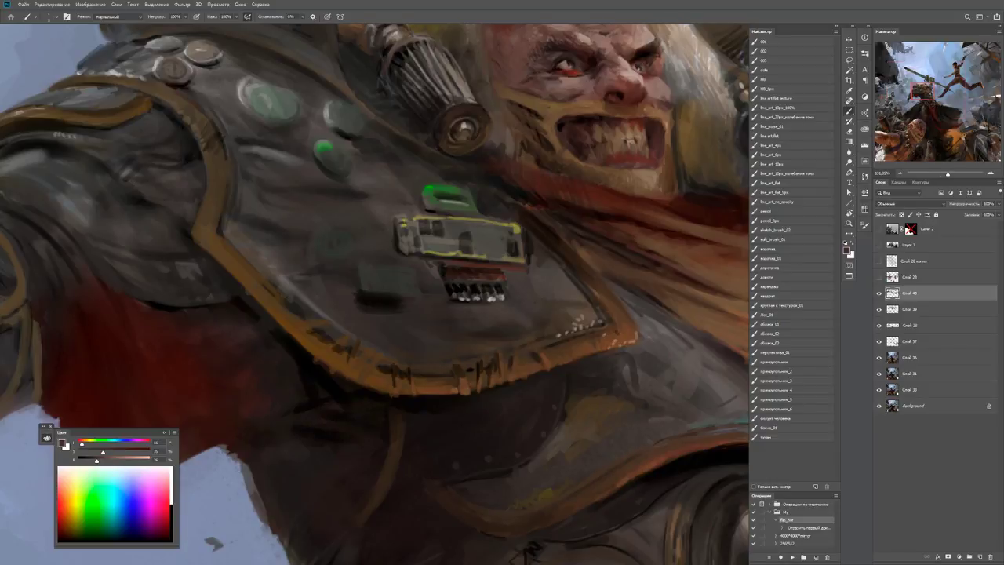
key(z)
drag(451, 250, 373, 250)
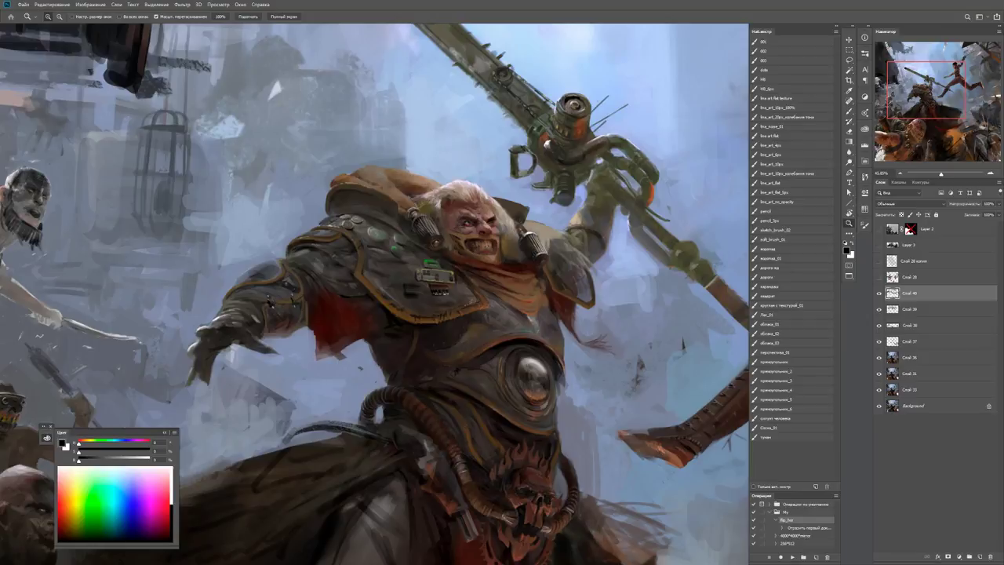
scroll(375, 293, down, 3)
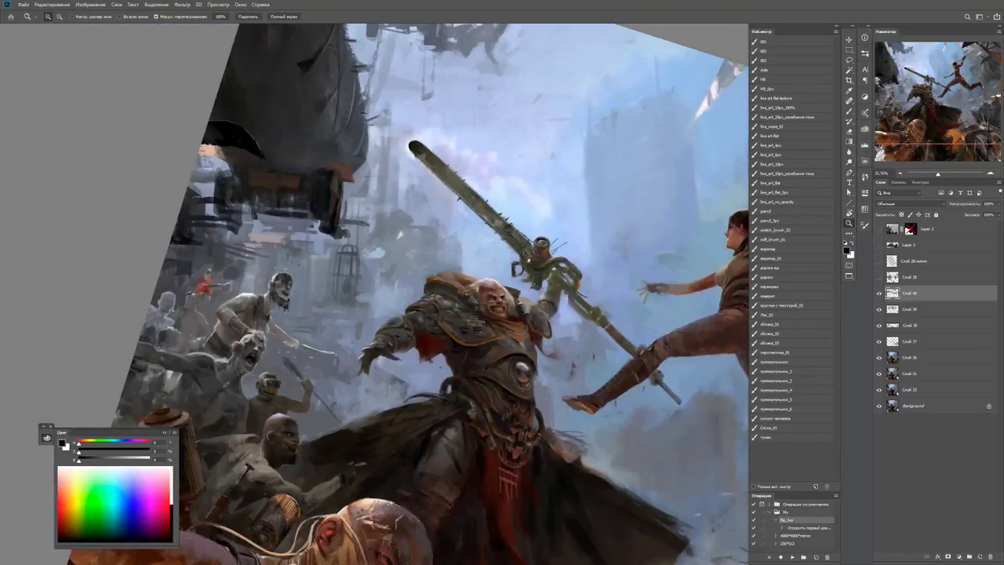
Compare the upper body with and without the current paint layer.
scroll(506, 313, up, 5)
key(b)
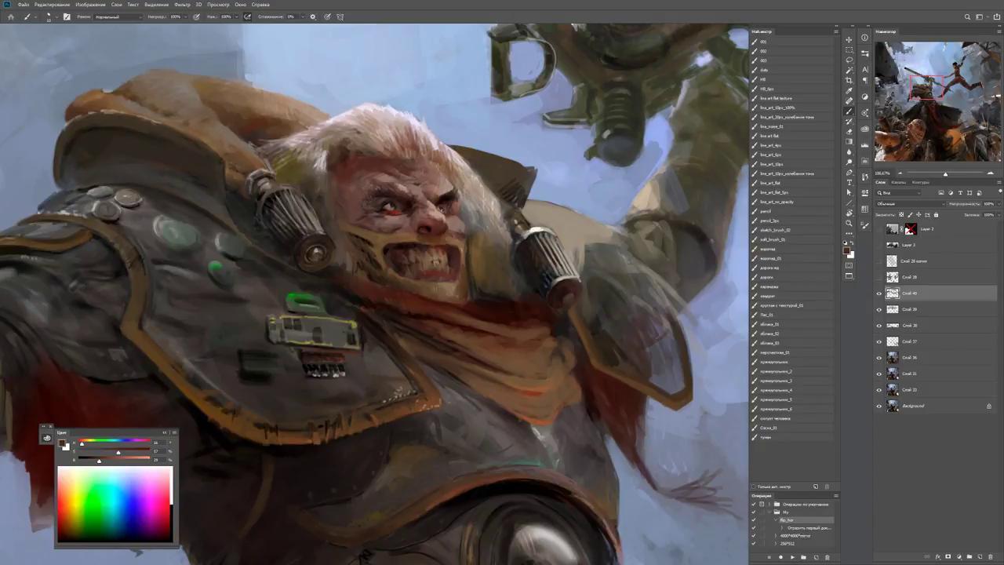
key(ctrl+z)
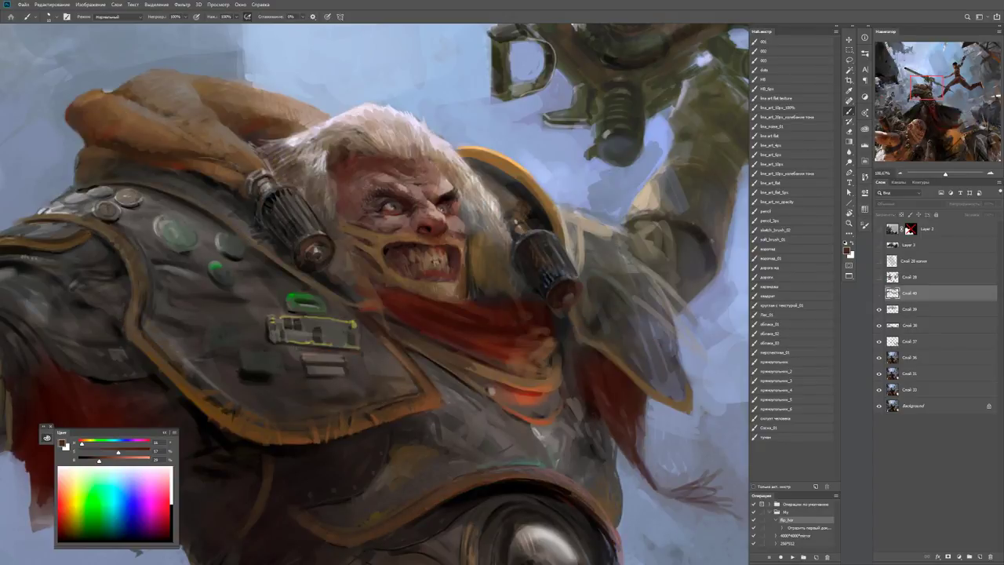
key(ctrl+z)
Soften the scarf's edge below the ribbed canister with the Eraser, reset the brush colour to black and check the composition.
key(e)
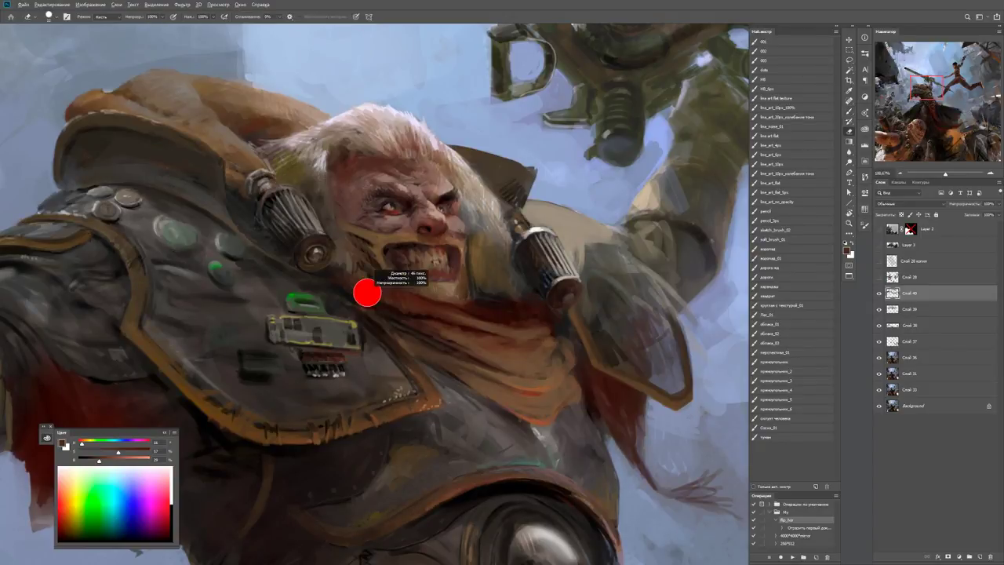
scroll(377, 295, down, 5)
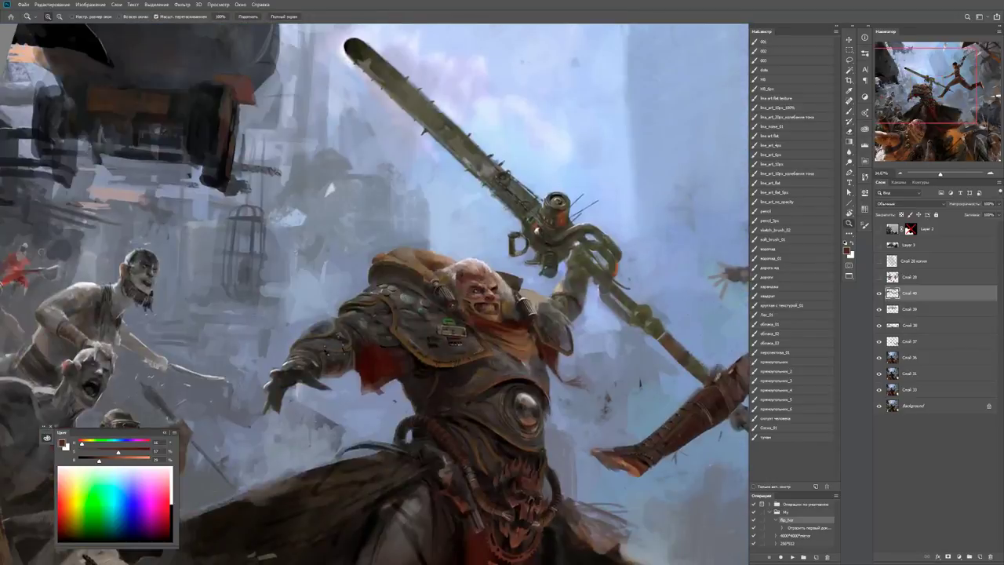
scroll(415, 235, up, 5)
key(b)
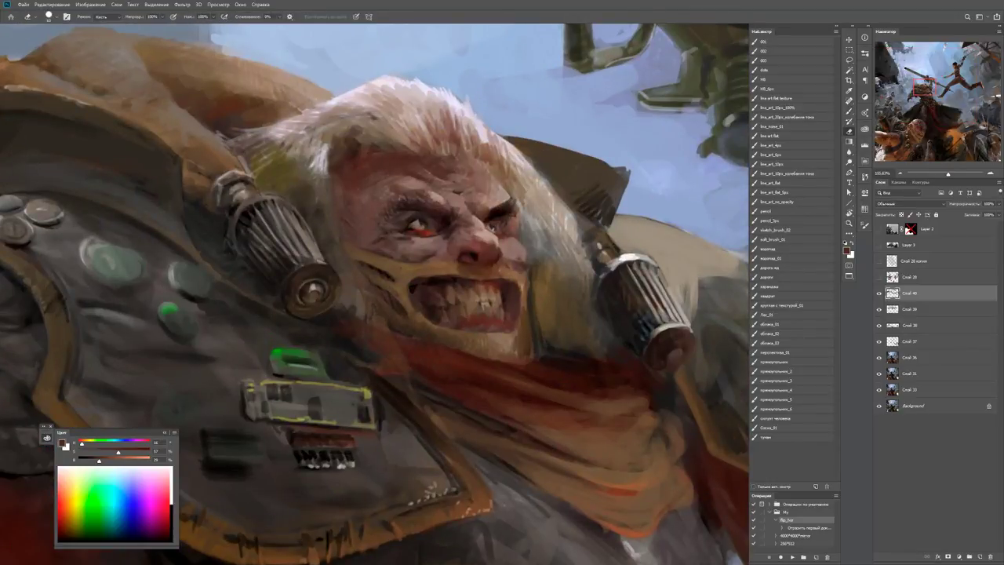
key(b)
key(d)
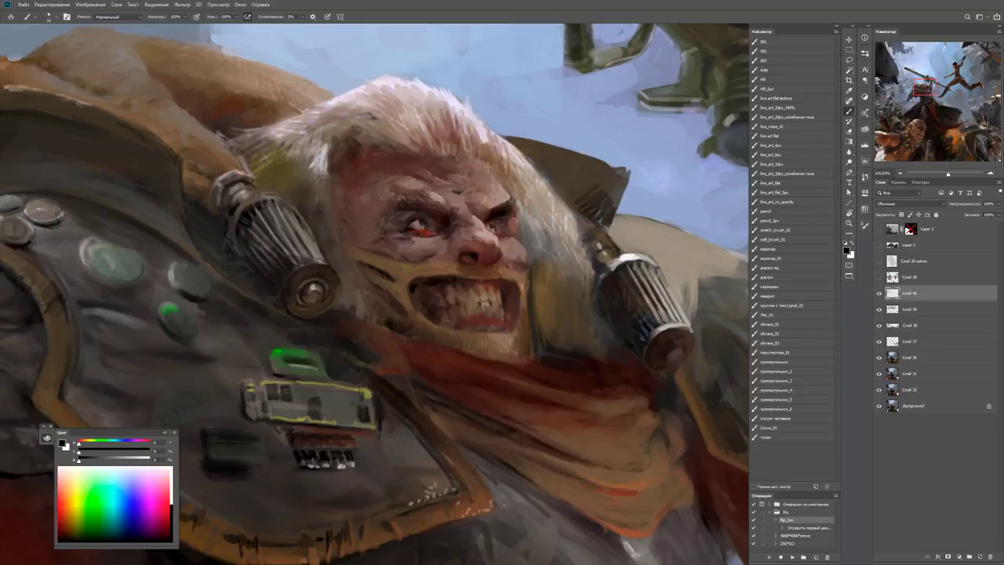
key(z)
scroll(376, 294, down, 5)
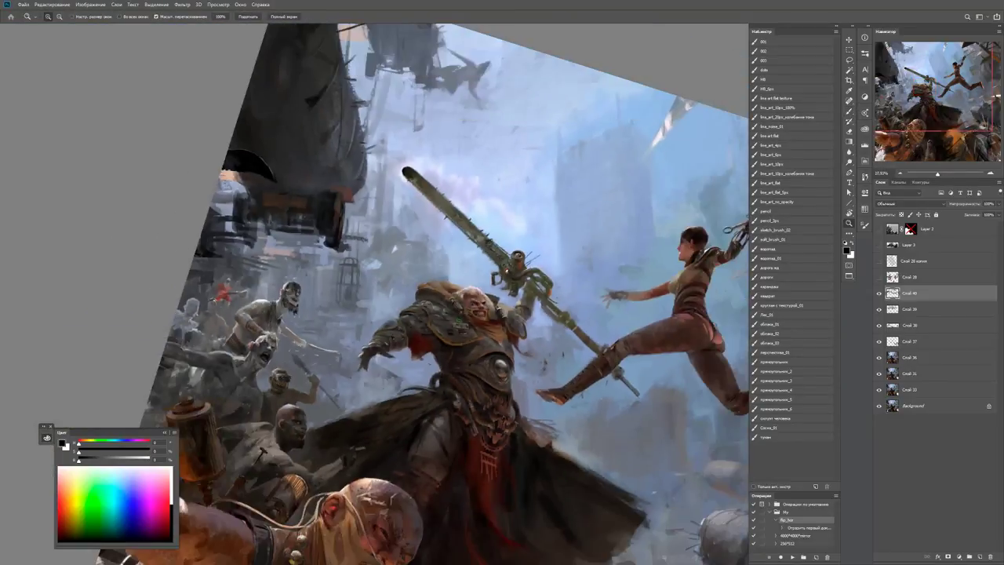
Paint the sleeve just below the armoured warrior's gold shoulder trim with sampled dark grey tones.
scroll(470, 295, down, 2)
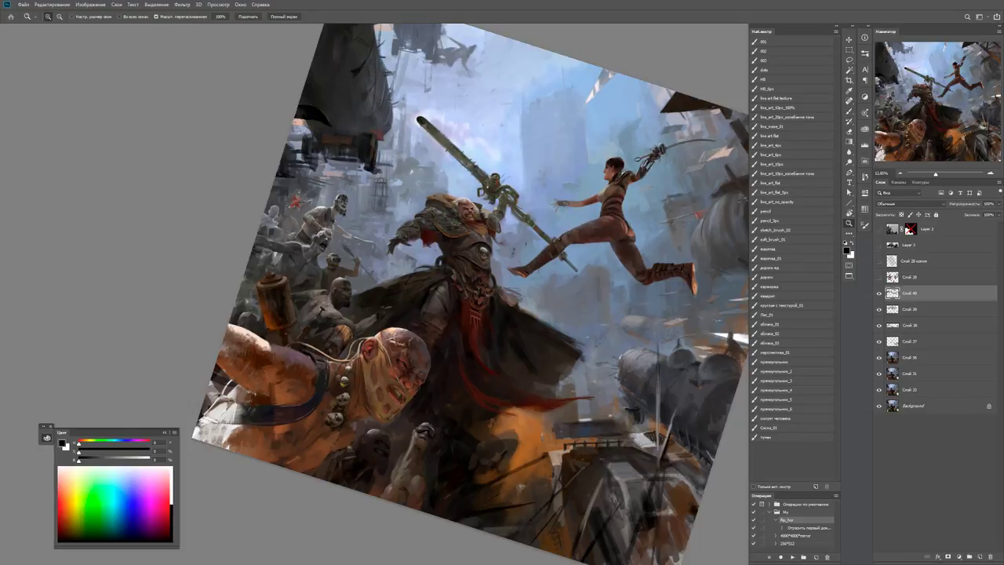
scroll(471, 235, up, 3)
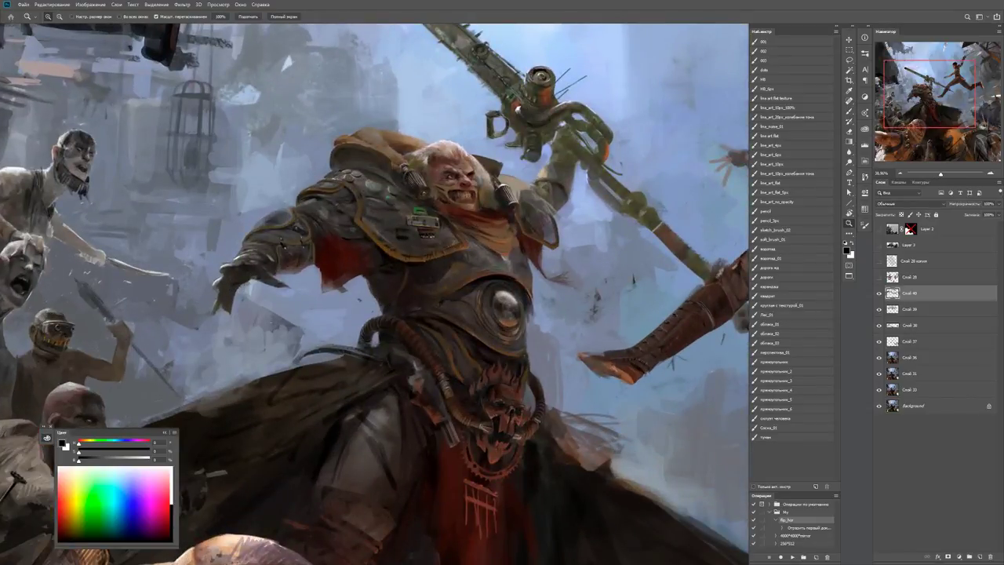
scroll(357, 189, up, 5)
key(b)
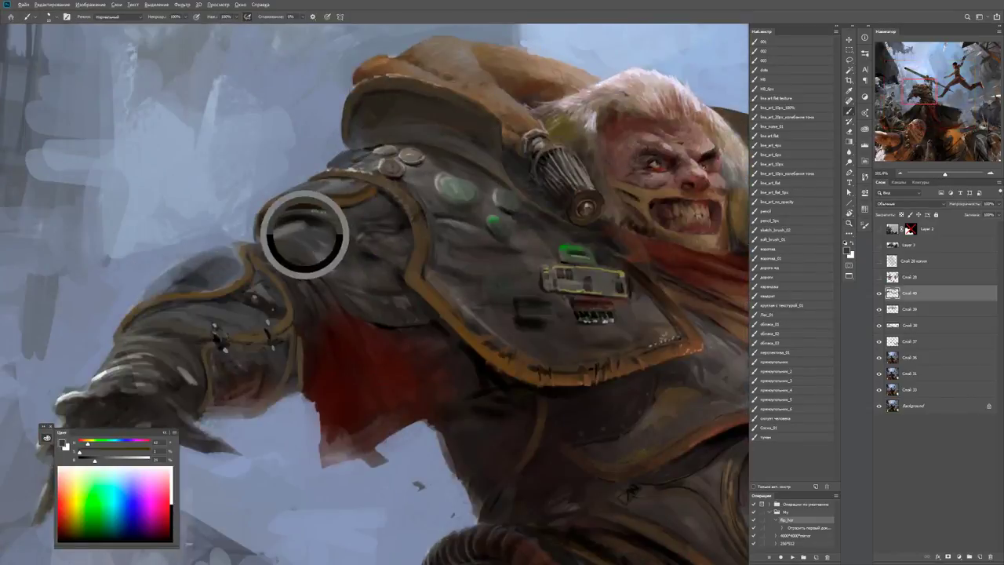
alt+click(307, 226)
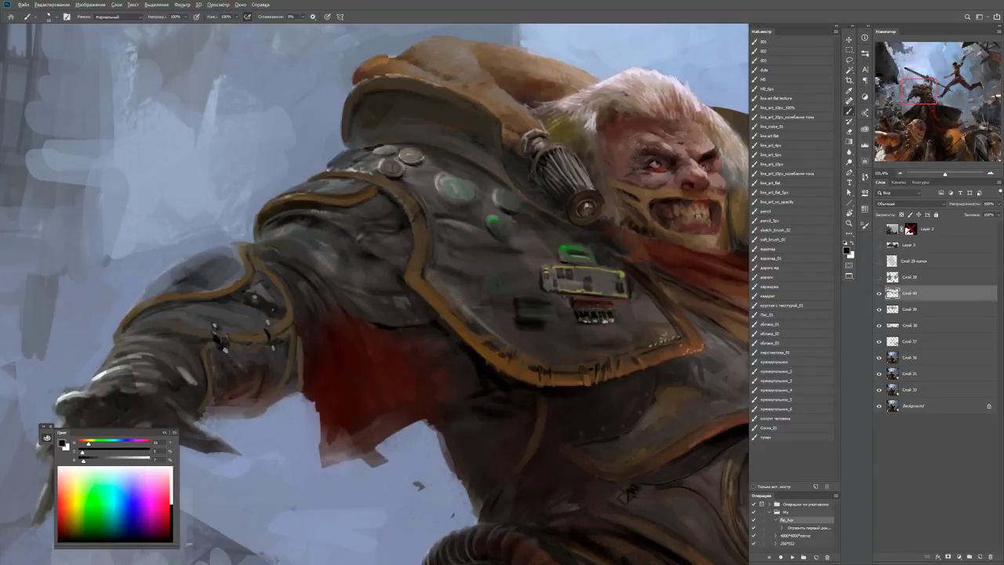
alt+click(307, 226)
Refine the gold shoulder trim and the shadow under it with black and sampled brown tones.
key(d)
alt+click(343, 197)
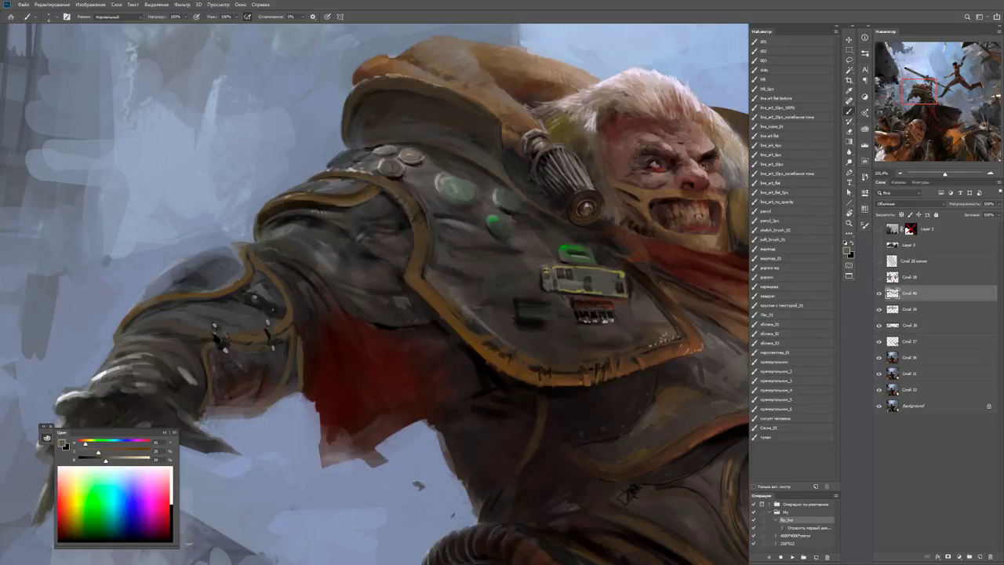
key(d)
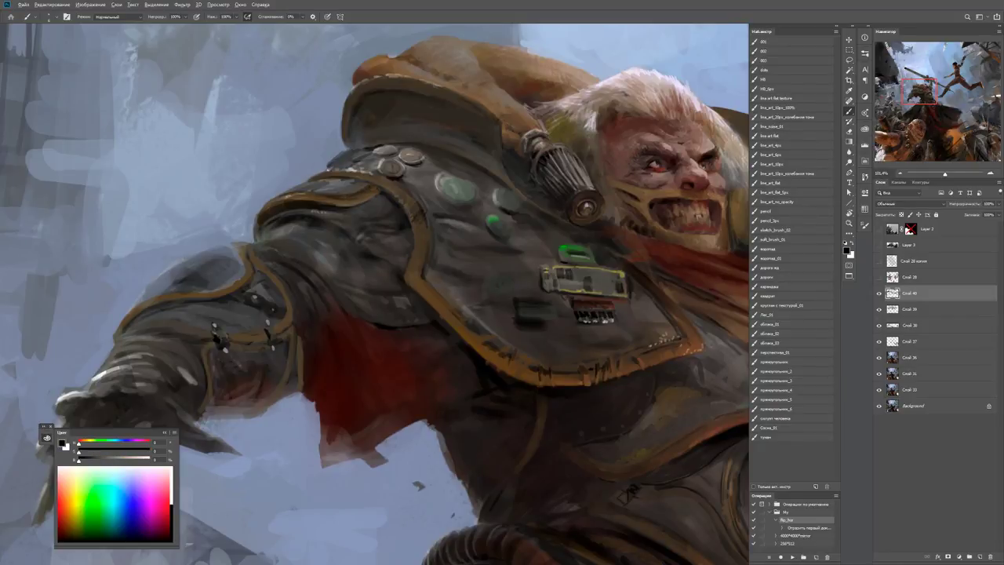
alt+click(343, 197)
scroll(376, 294, up, 2)
alt+click(330, 252)
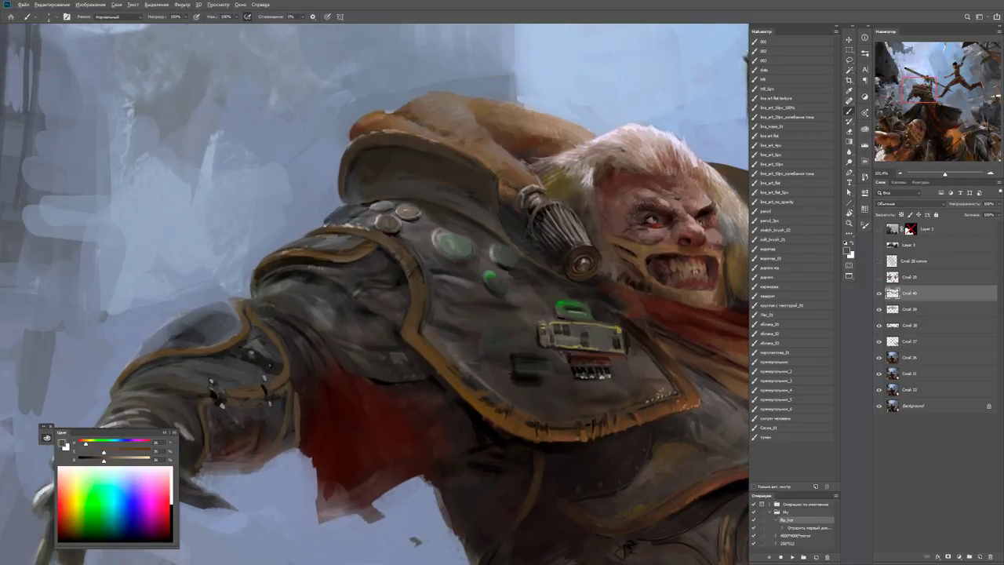
alt+click(323, 261)
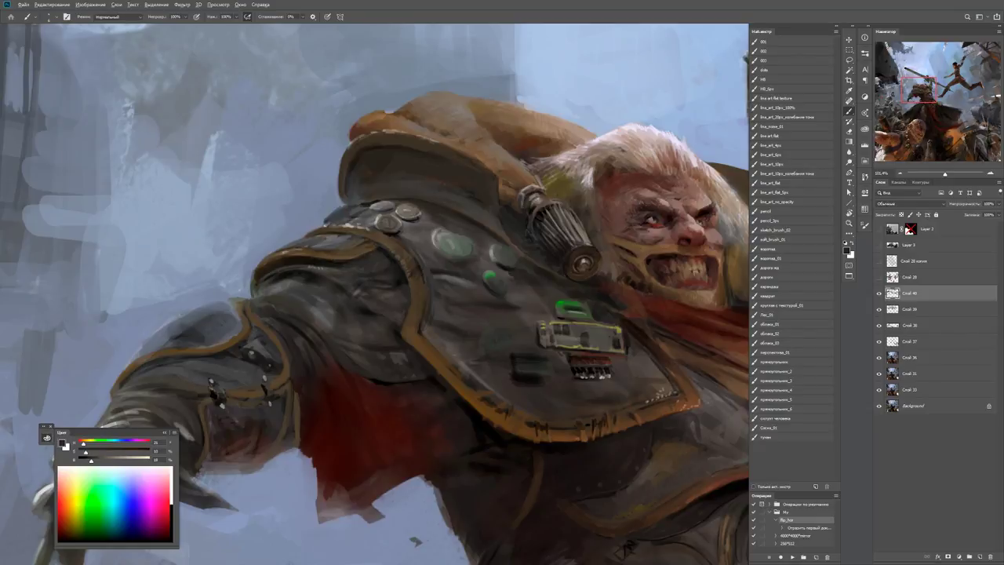
drag(323, 262, 350, 262)
Paint the shoulder plate between its gold trims with sampled grey and brown tones.
key(ctrl+0)
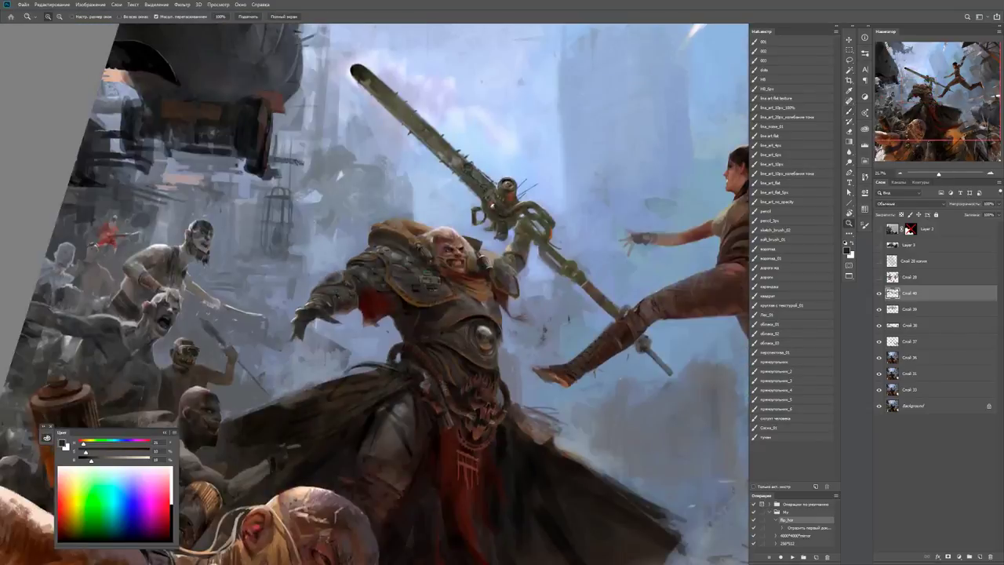
click(353, 263)
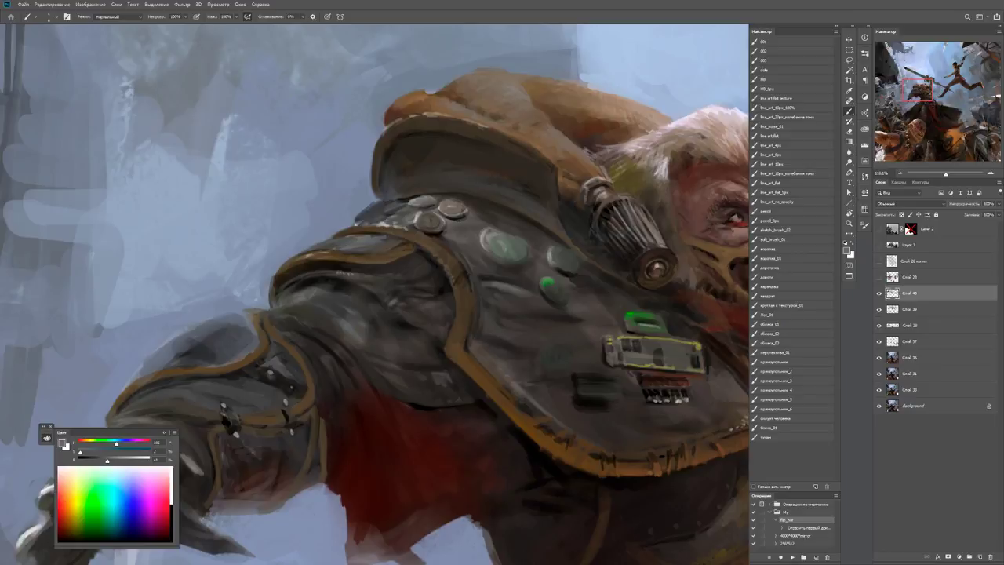
alt+click(371, 236)
alt+click(385, 237)
alt+click(340, 229)
Shade the dark chest armour beneath the shoulder cape with colours sampled from the torso.
key(ctrl+0)
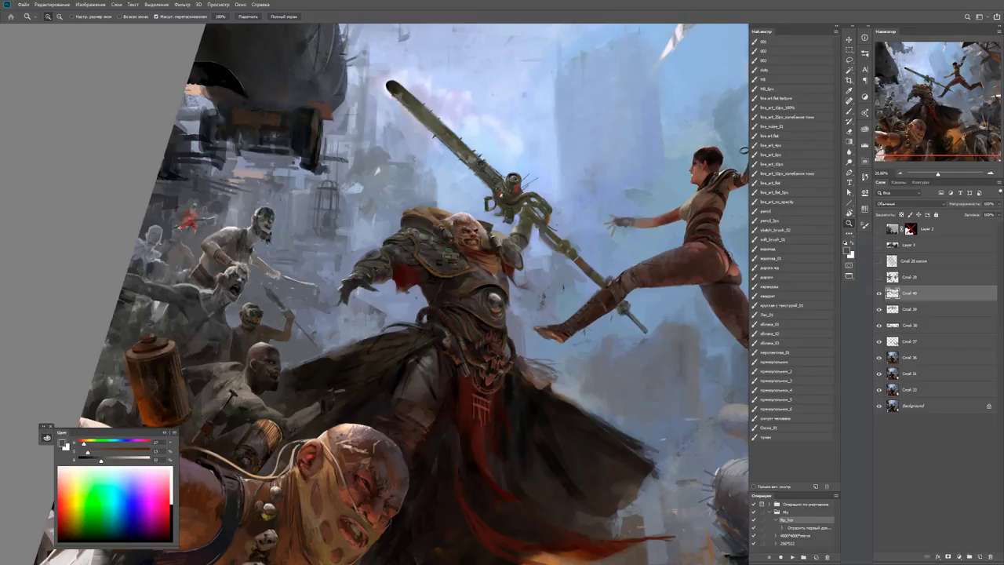
scroll(463, 266, up, 8)
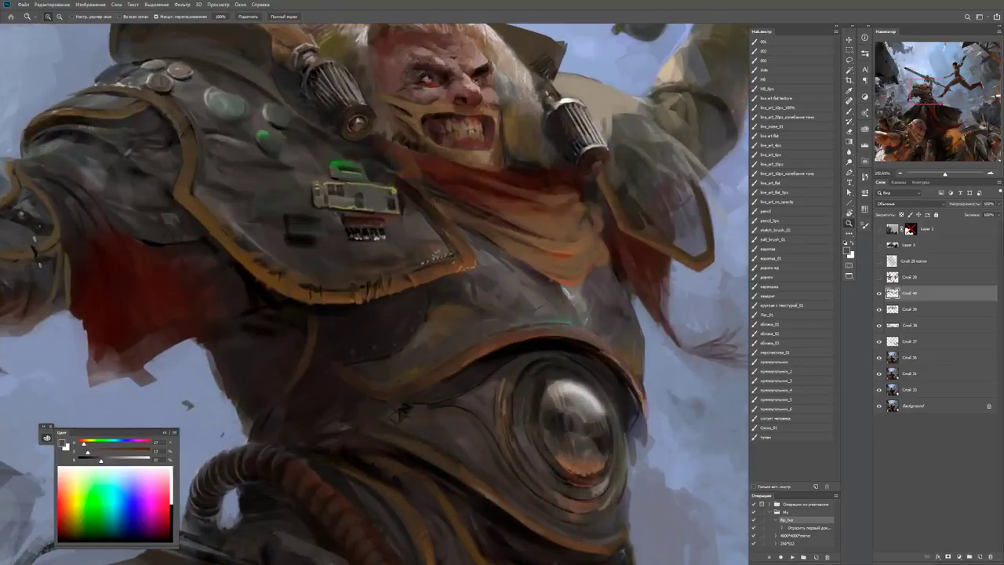
key(b)
alt+click(413, 356)
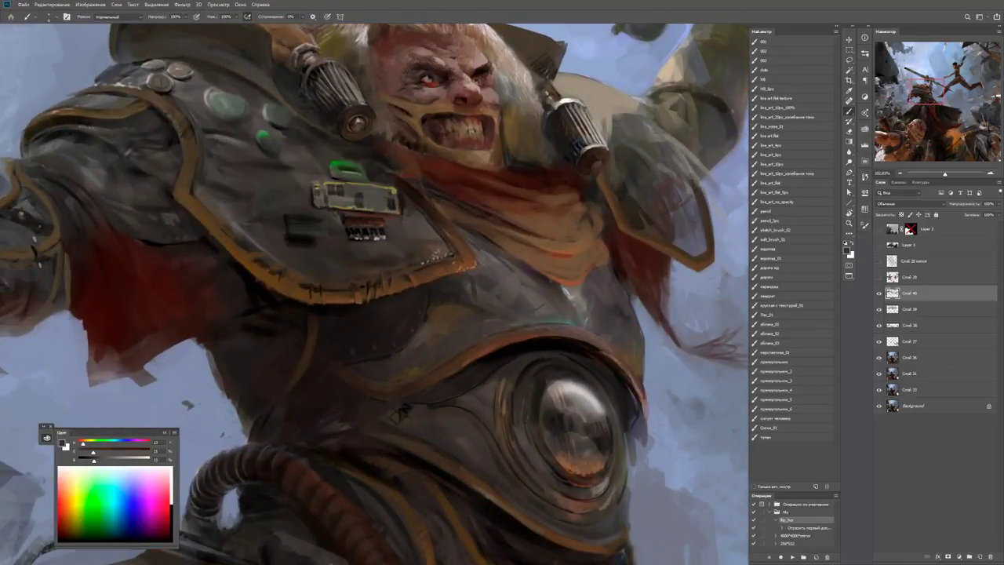
alt+click(349, 382)
alt+right_click(191, 188)
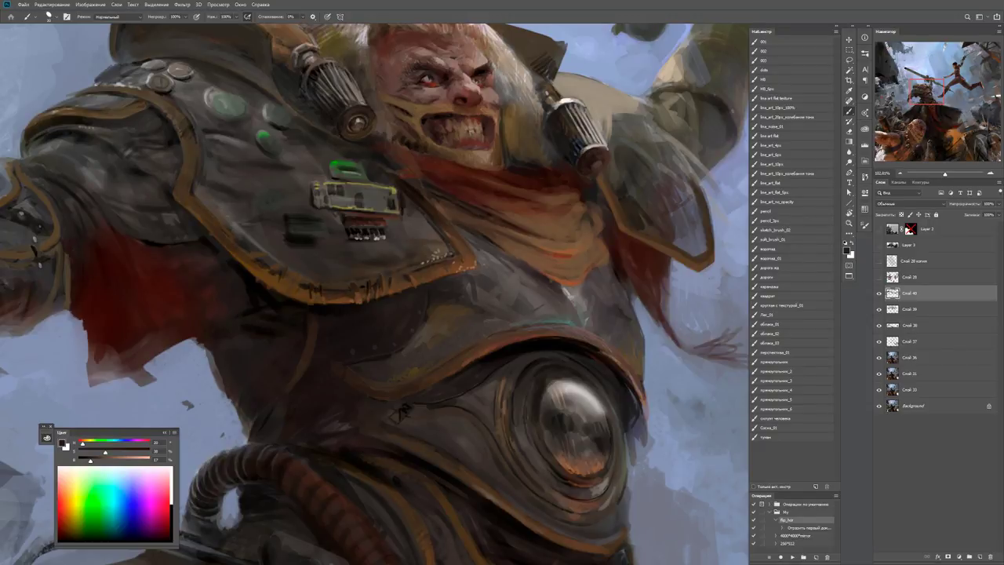
Resize the brush and paint the coat below the collar, beside the ribbed tube, with a sampled dark colour.
key(z)
drag(402, 410, 439, 410)
click(291, 226)
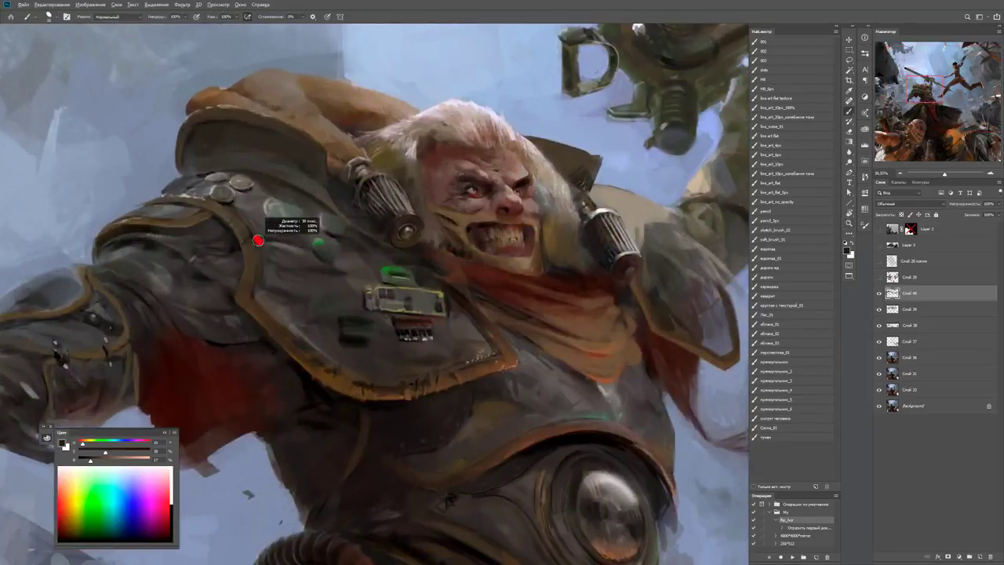
key(b)
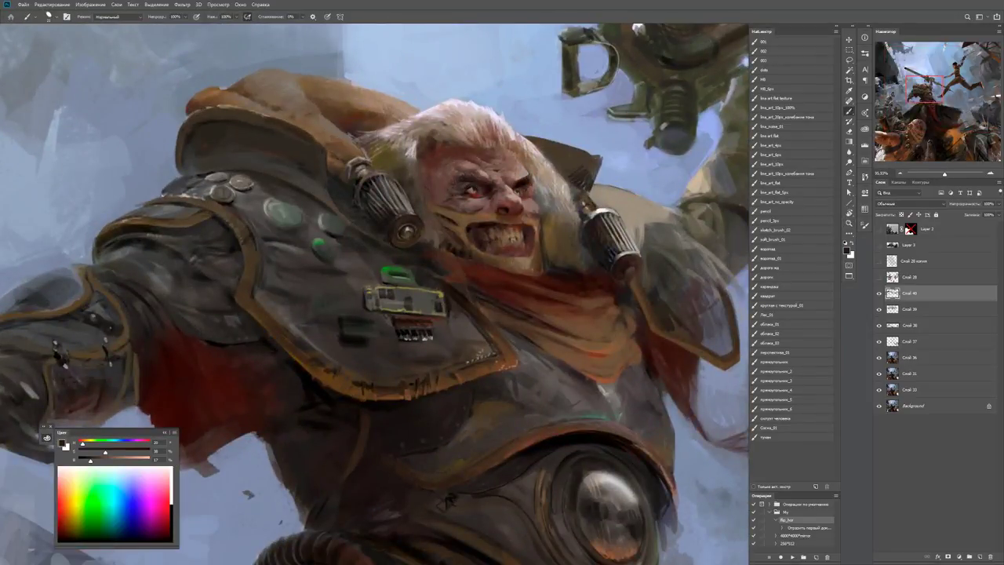
drag(376, 290, 394, 339)
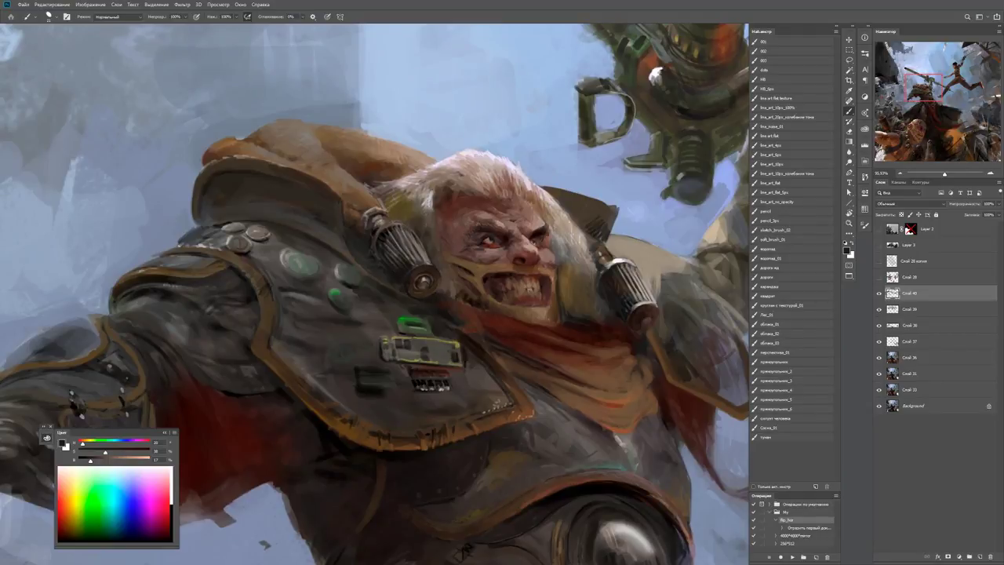
alt+click(350, 235)
Shade the coat's raised collar next to the ribbed tube with black and sampled dark brown tones.
key(d)
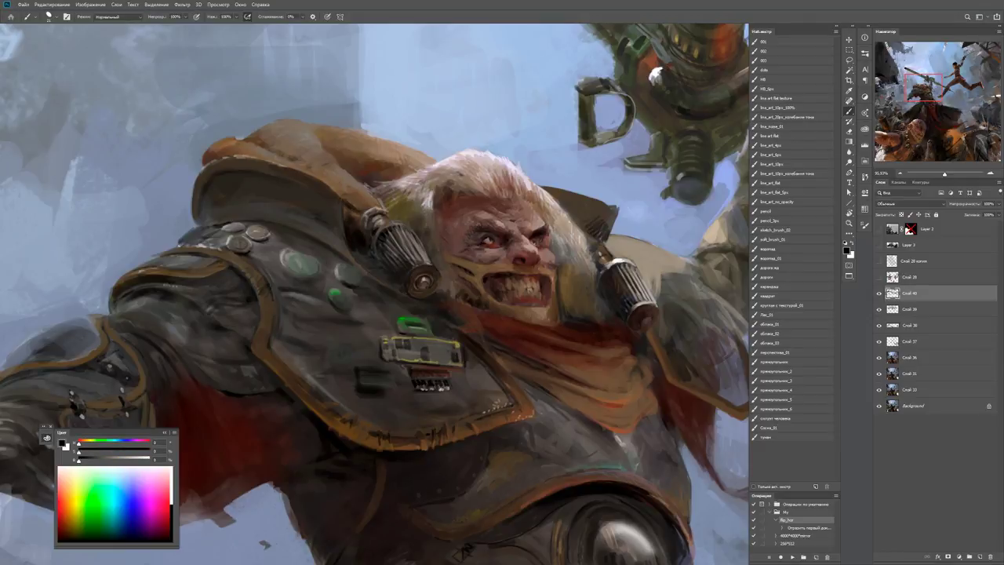
alt+click(348, 206)
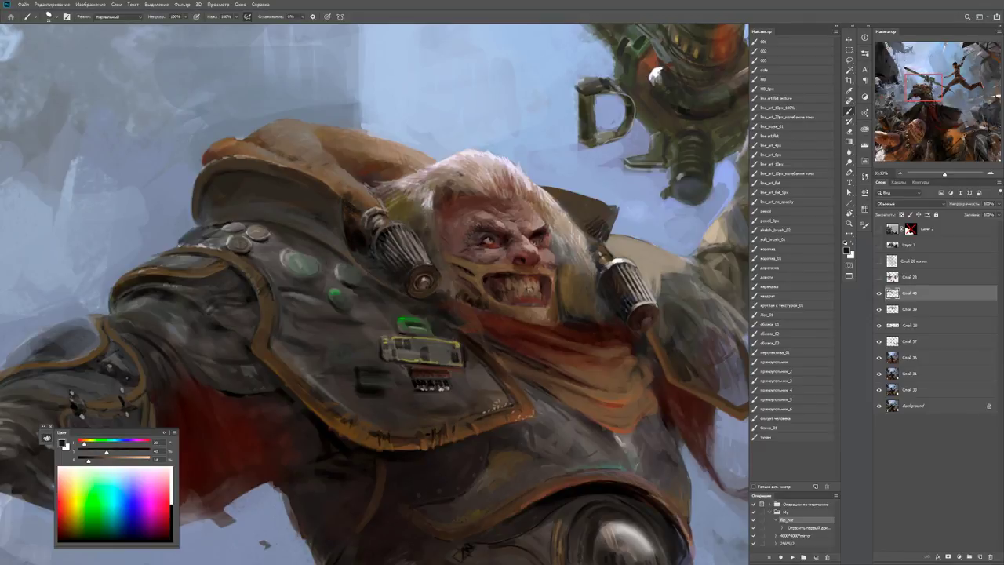
alt+click(337, 188)
alt+click(349, 217)
alt+click(371, 220)
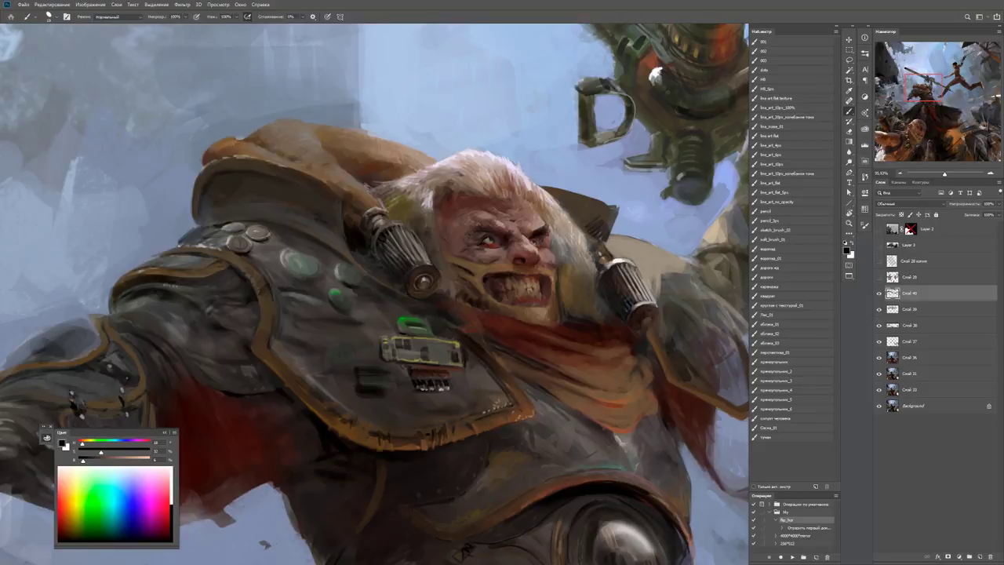
Rework the end of the leather roll behind the collar with a sampled reddish brown.
drag(357, 179, 390, 213)
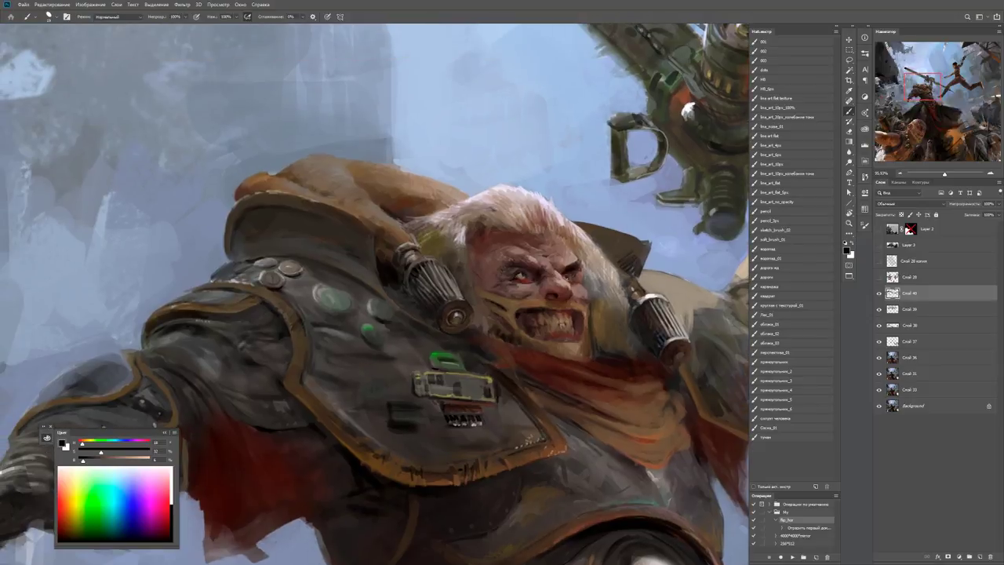
alt+click(276, 182)
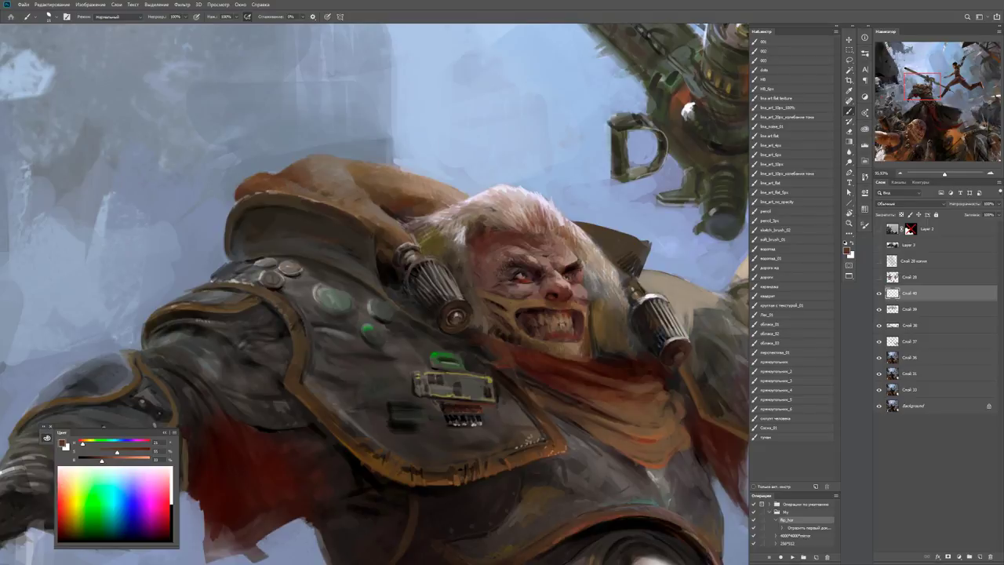
key(z)
drag(301, 179, 259, 180)
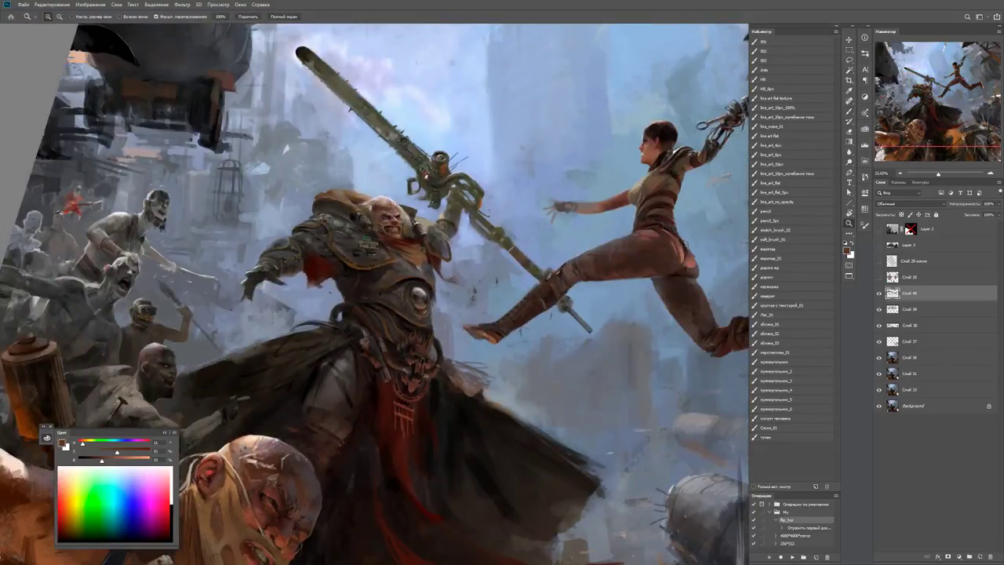
drag(302, 230, 346, 230)
key(b)
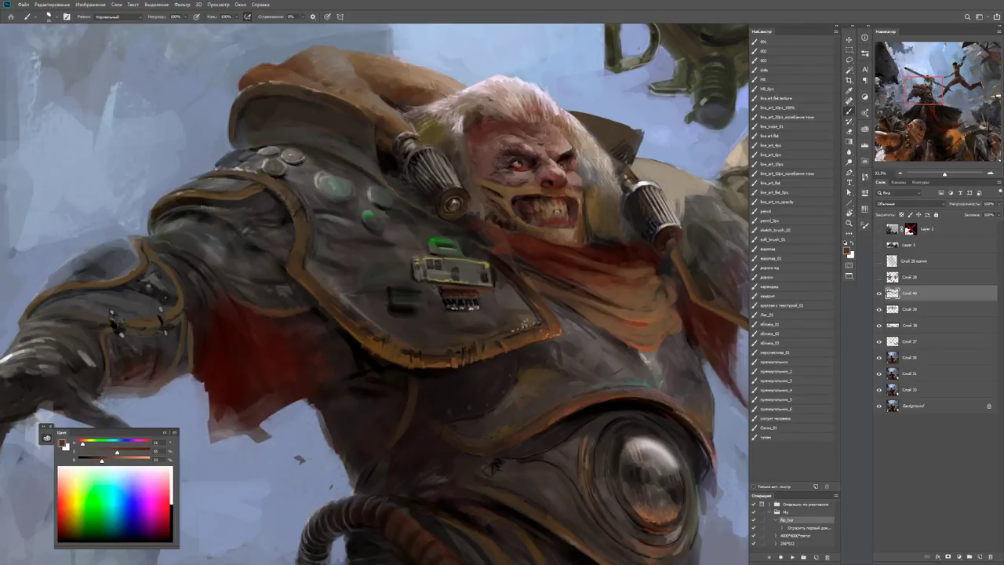
Paint the underside of the warrior's outstretched forearm with a sampled reddish brown.
key(z)
drag(471, 477, 435, 477)
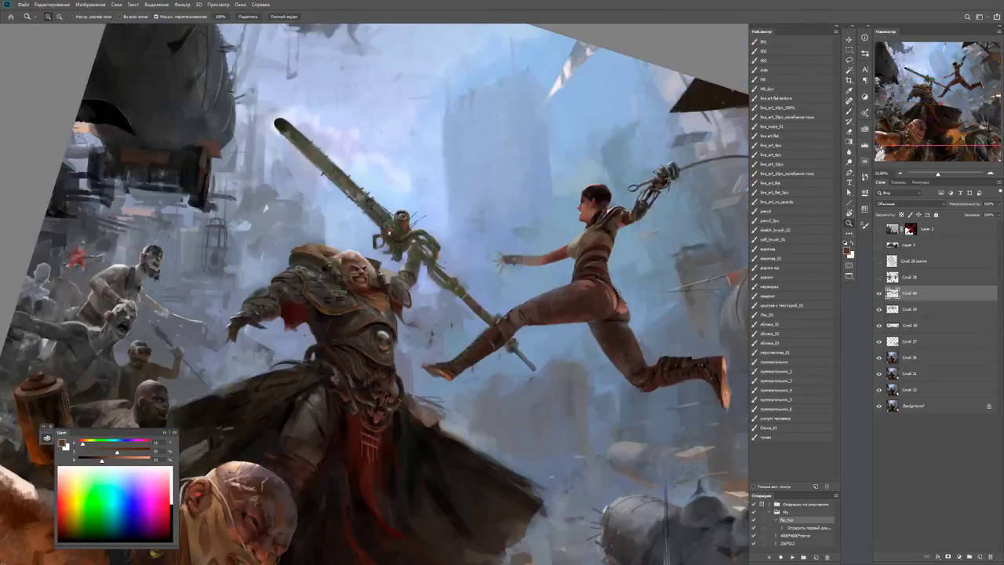
drag(193, 313, 222, 314)
key(b)
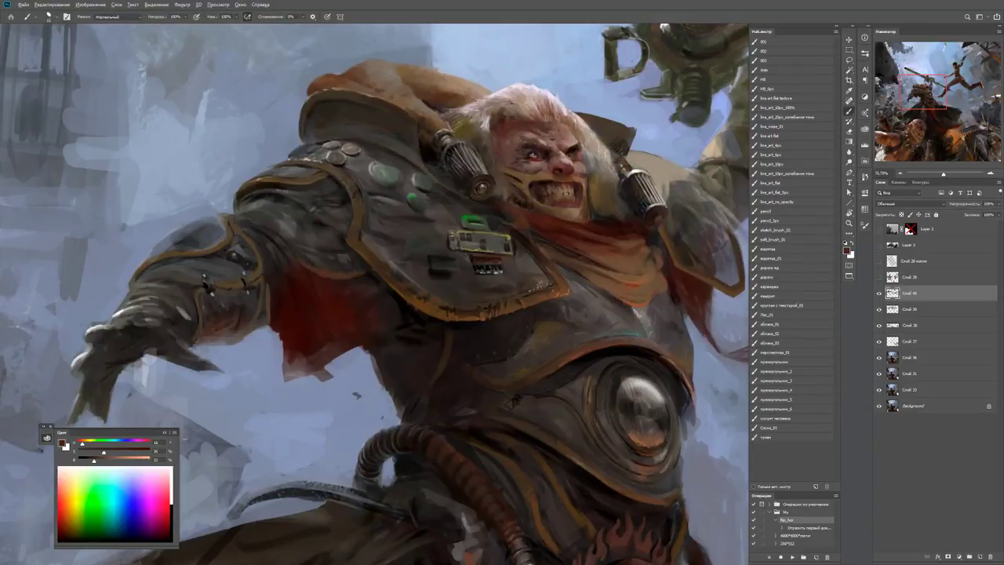
alt+click(219, 349)
Clean up the outstretched glove with sampled background blue-grey and tone down its wrinkle highlights with dark grey.
drag(376, 313, 397, 295)
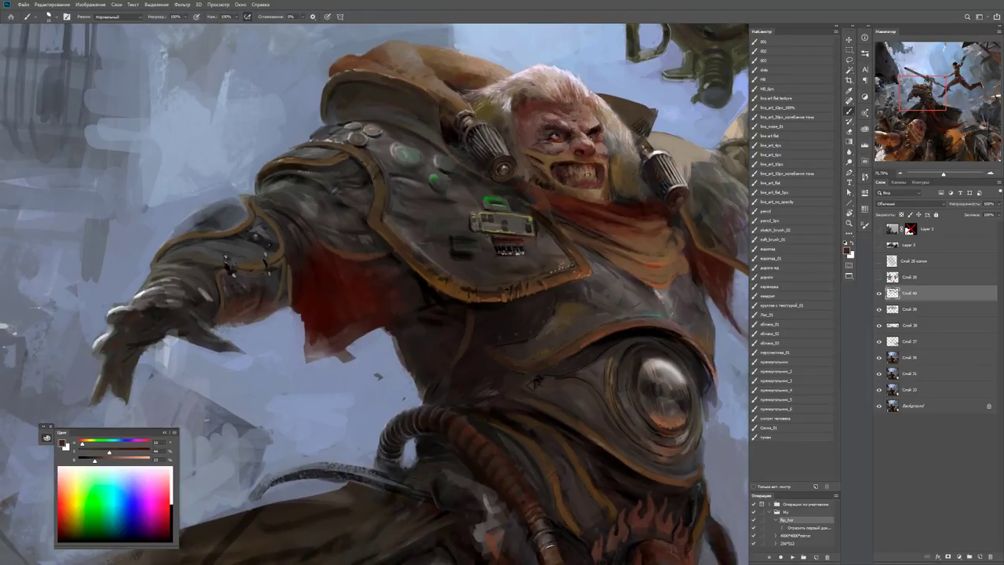
alt+click(101, 400)
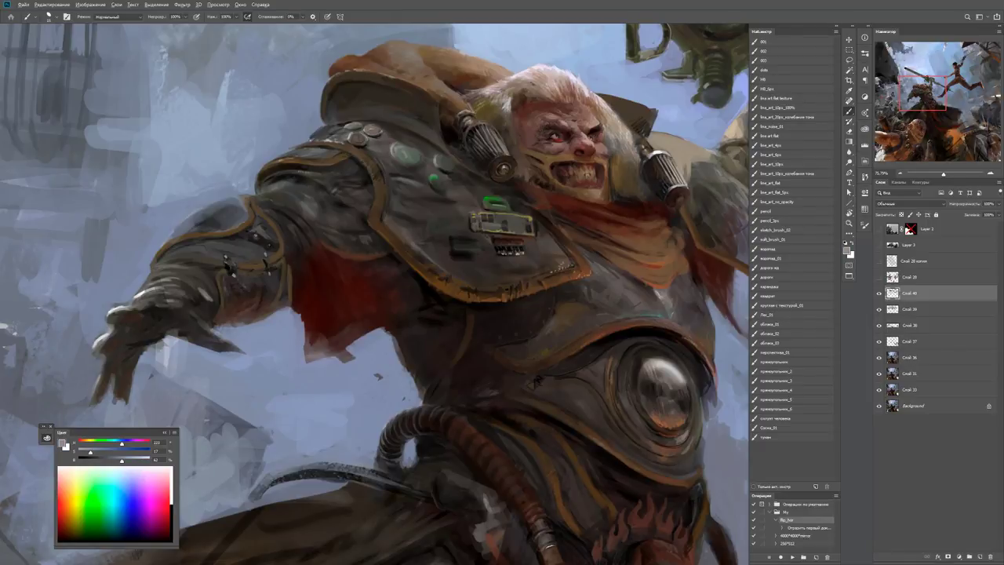
alt+click(130, 323)
alt+click(173, 325)
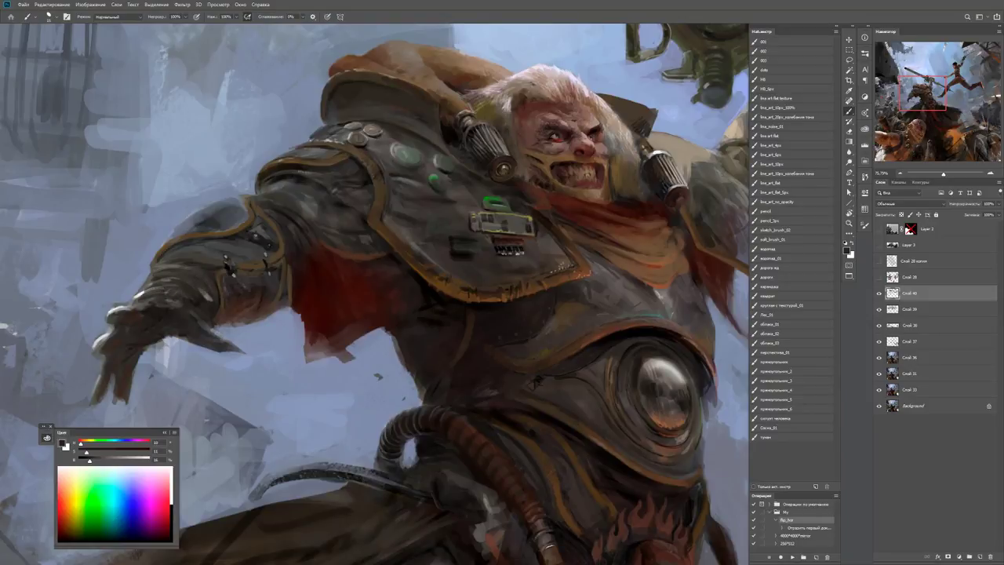
Blend the lower sleeve and the forearm's underside with sampled dark grey and brown tones.
alt+click(208, 298)
alt+click(254, 319)
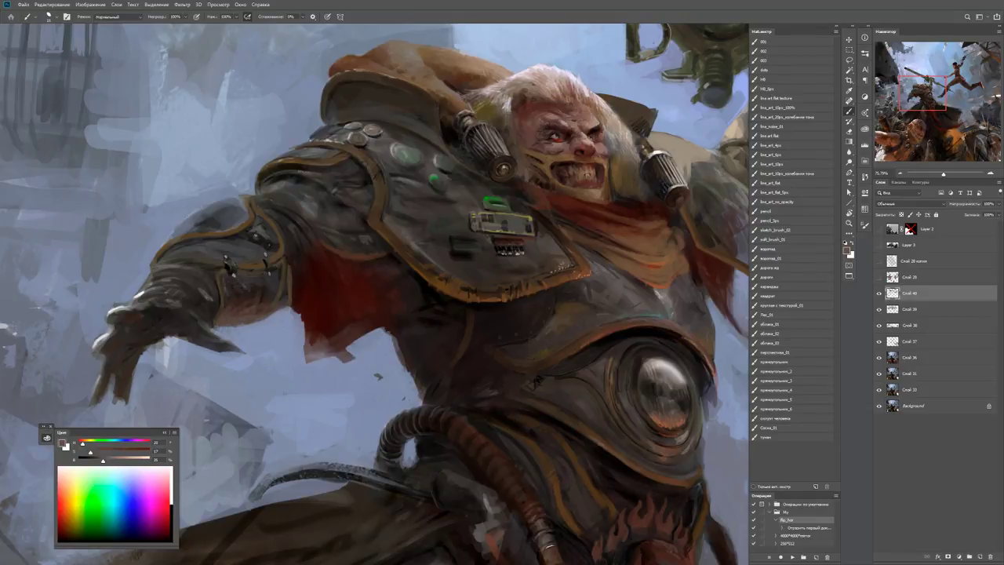
alt+click(259, 307)
alt+click(259, 308)
drag(149, 262, 160, 276)
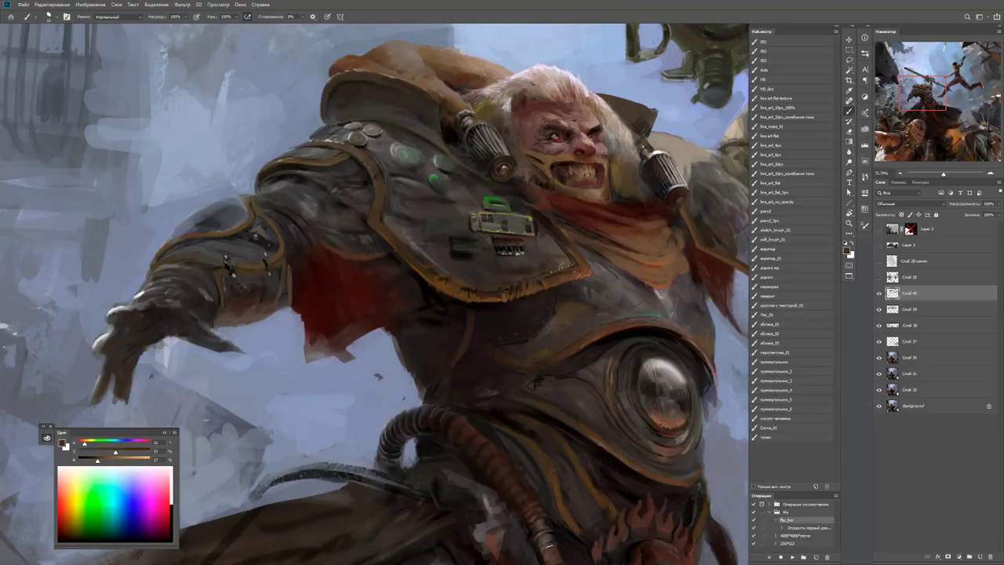
Paint the forearm armour and its upper gold trim with colours sampled around the elbow plate.
alt+click(170, 252)
alt+click(168, 254)
alt+click(179, 251)
mouse_move(166, 256)
mouse_down()
mouse_move(205, 245)
mouse_move(222, 246)
mouse_move(221, 260)
mouse_up()
mouse_move(222, 259)
mouse_down()
mouse_move(227, 265)
mouse_move(175, 274)
mouse_move(223, 268)
mouse_up()
alt+click(219, 235)
alt+click(188, 276)
Strengthen the forearm cuff's lower trim with strokes of a sampled brown.
key(ctrl+0)
key(ctrl+plus)
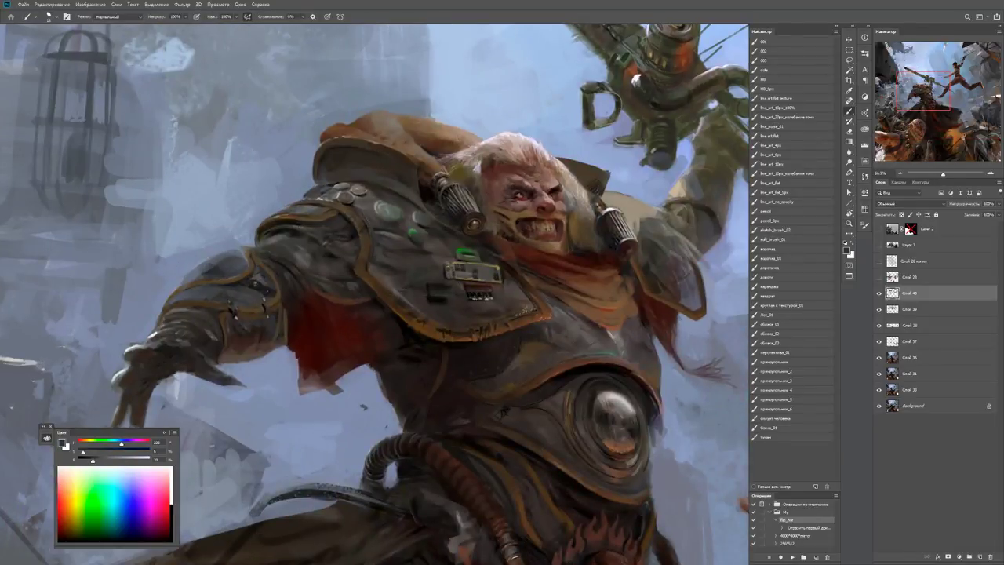
alt+click(206, 267)
drag(235, 323, 270, 313)
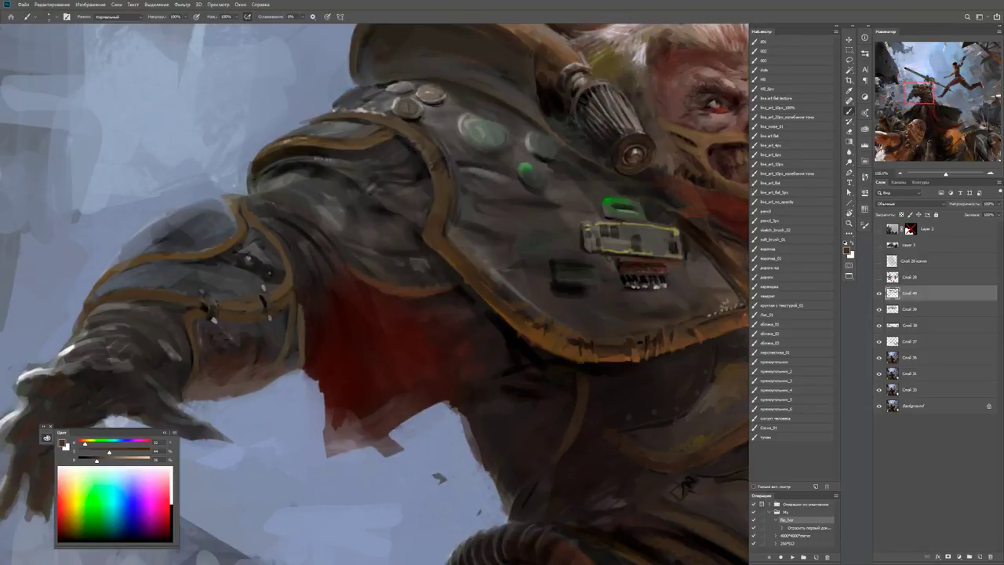
drag(227, 287, 275, 283)
Sample the forearm trim's gold, brighten it, and paint highlights along the cuff's lower trim band.
alt+click(213, 247)
drag(101, 459, 109, 460)
drag(226, 324, 286, 307)
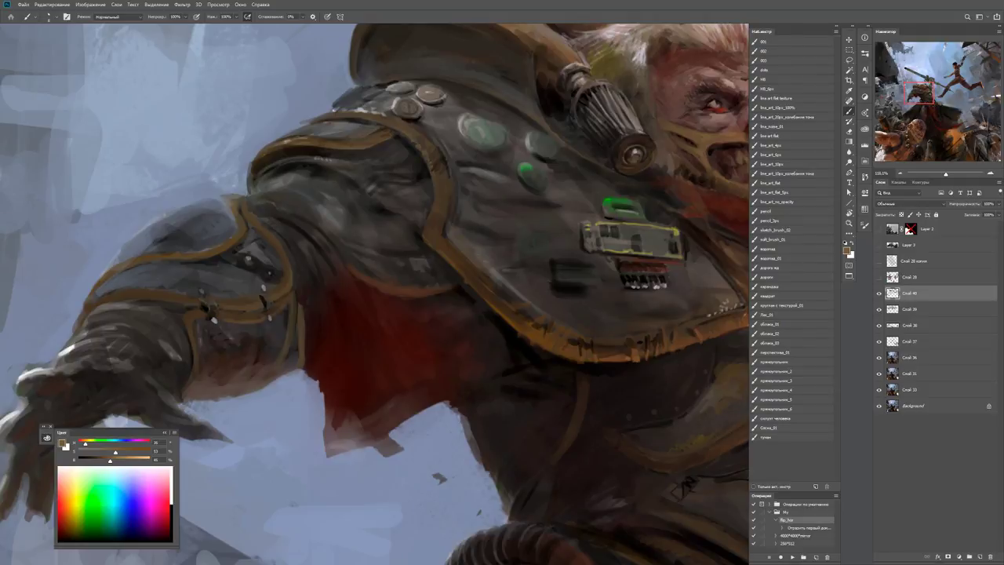
scroll(375, 293, down, 5)
scroll(375, 293, up, 4)
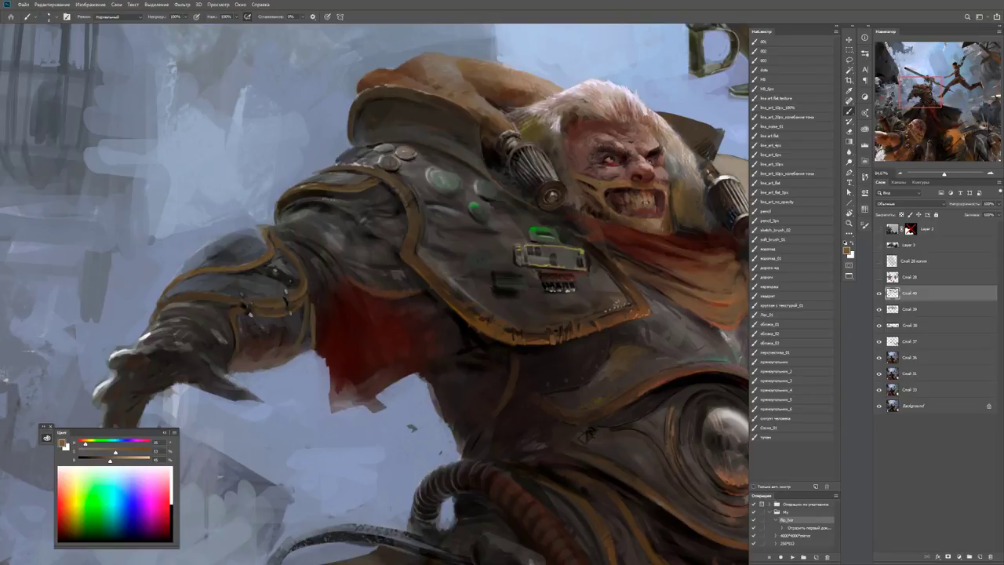
Add dark details around the forearm cuff's gold trim using black and sampled brown tones.
alt+click(590, 430)
alt+click(590, 429)
key(d)
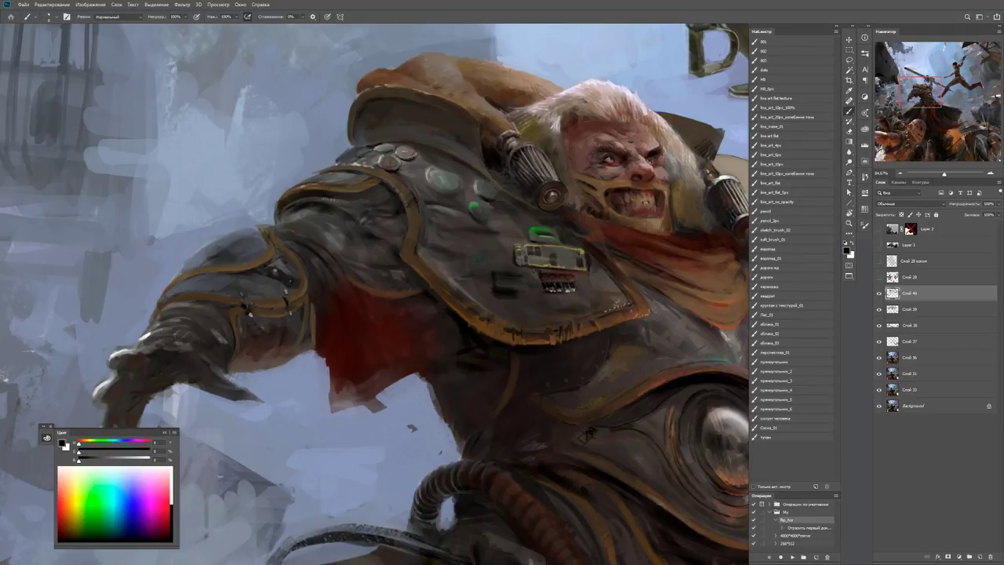
alt+click(590, 430)
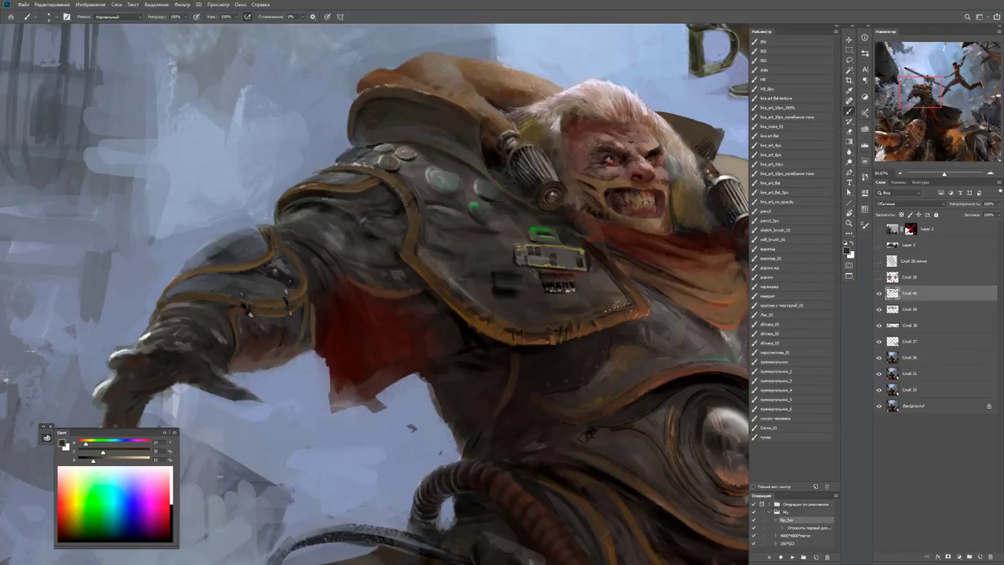
key(z)
alt+click(293, 243)
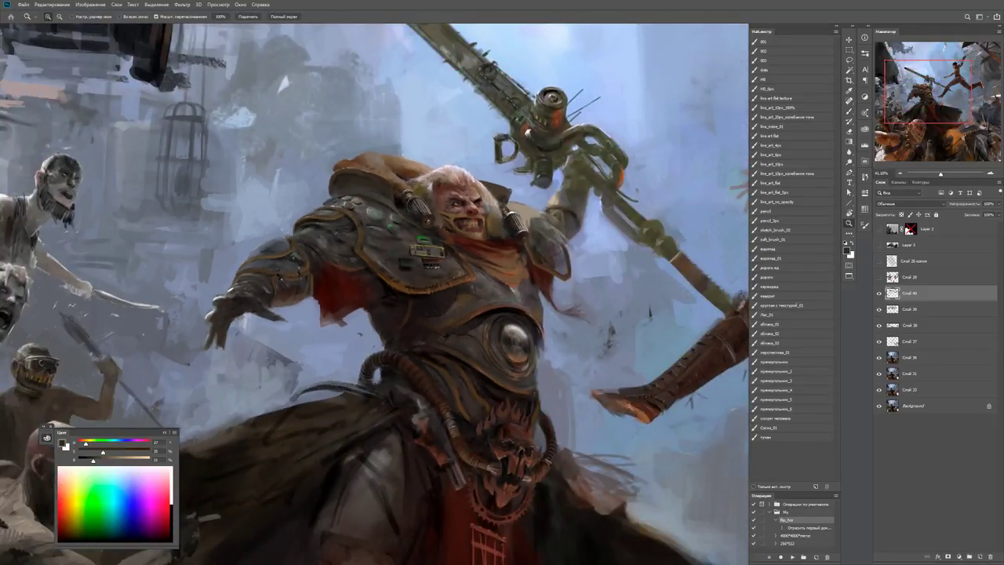
click(303, 275)
key(b)
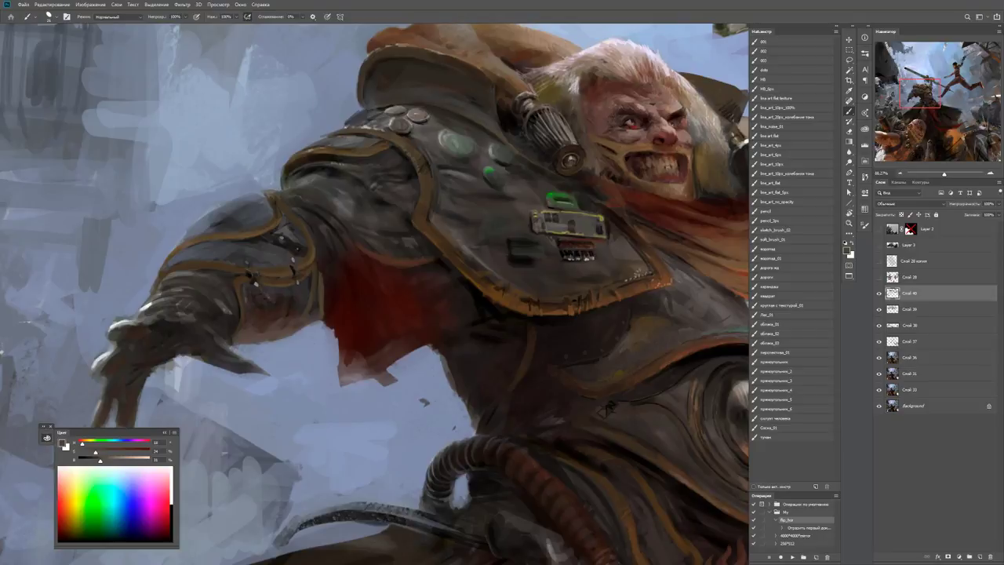
Paint the forearm's underside below the gold cuff with sampled muted reddish-brown tones.
drag(267, 316, 267, 325)
alt+click(262, 311)
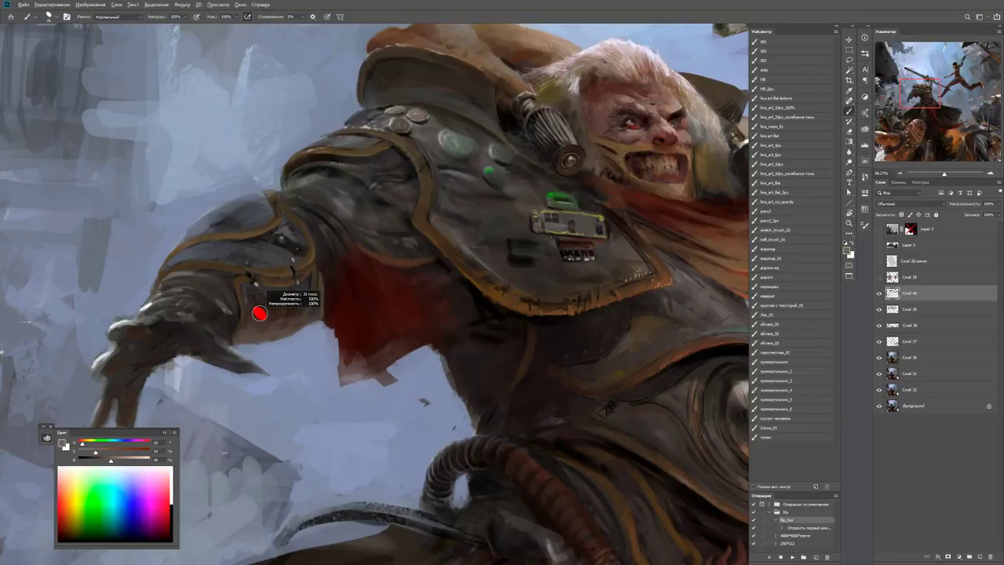
mouse_move(250, 308)
mouse_down()
mouse_move(256, 318)
mouse_move(313, 318)
mouse_up()
alt+click(311, 305)
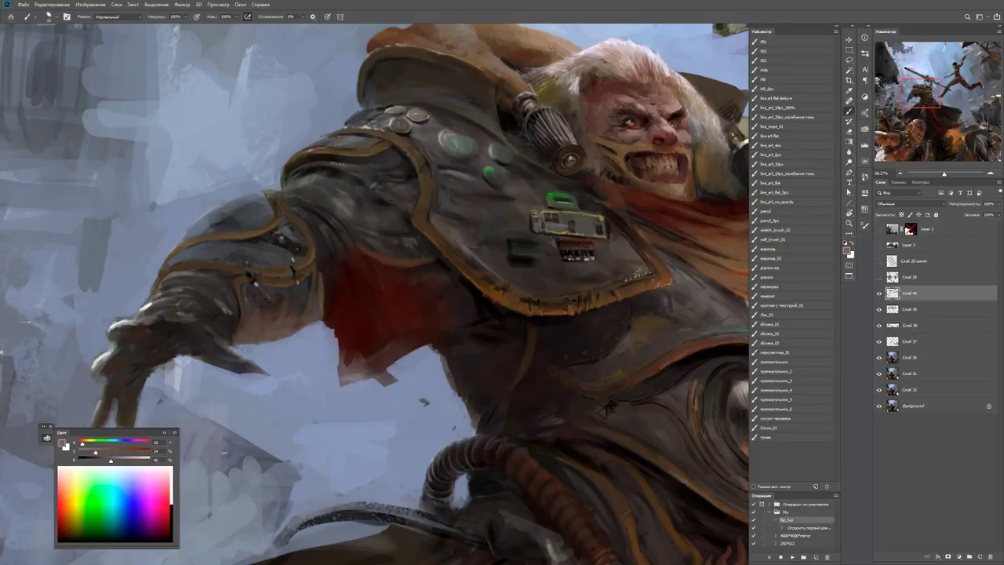
Darken the red cloth's edge beside the forearm using sampled dark reds.
drag(355, 266, 257, 235)
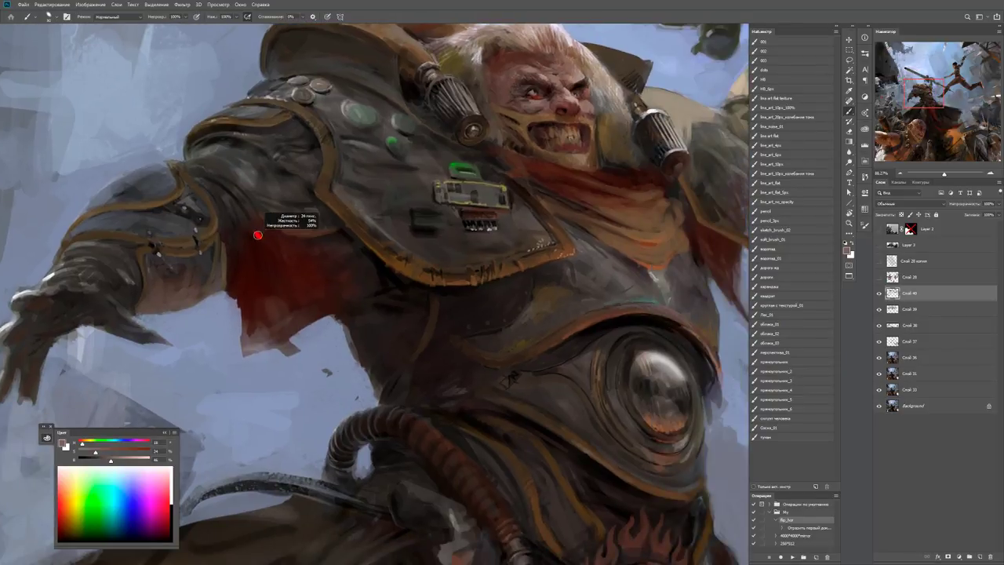
key(d)
alt+click(235, 258)
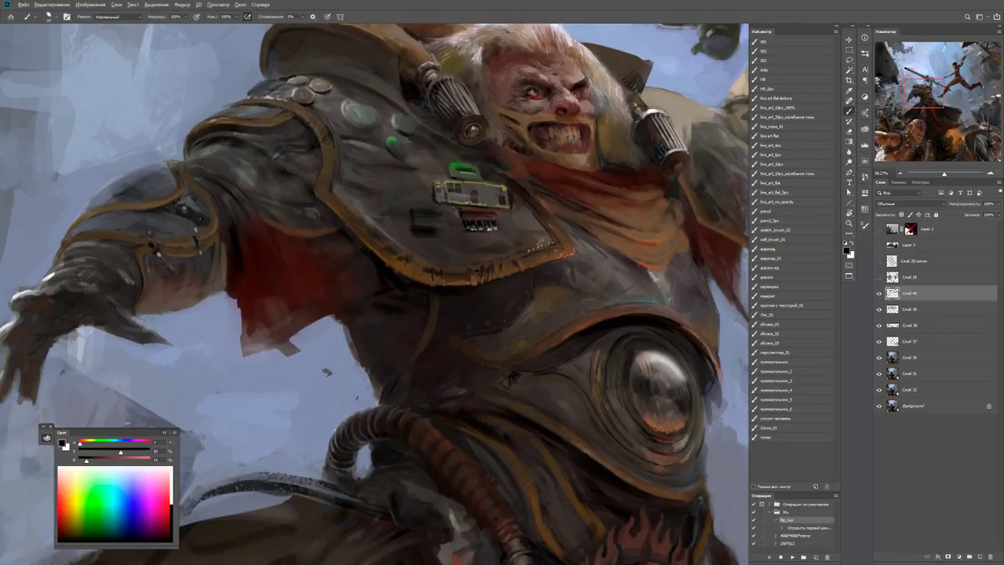
alt+click(242, 307)
key(z)
alt+click(235, 306)
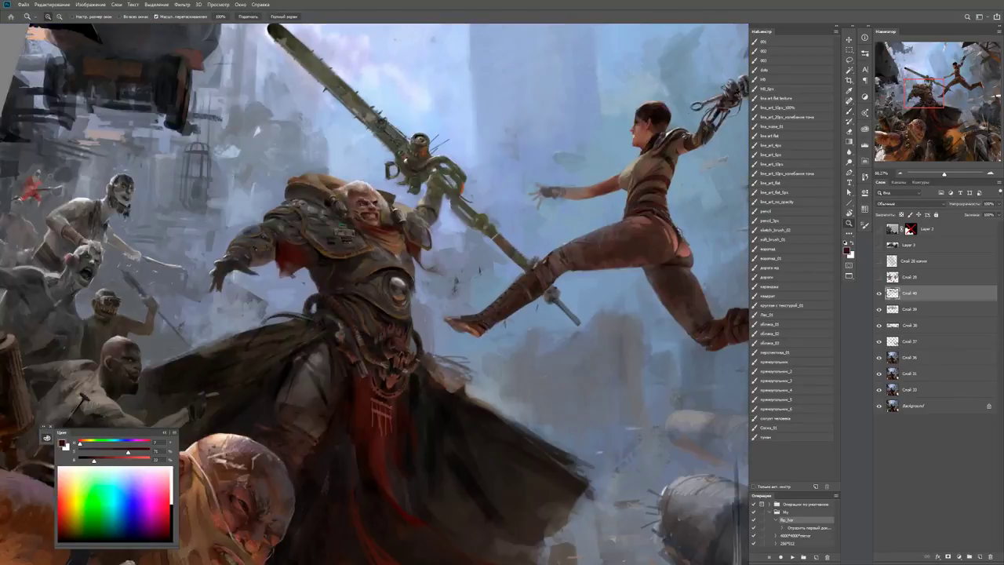
Refine the upper sleeve's lower hem above the red cloth with a sampled reddish brown.
click(384, 200)
click(288, 234)
key(b)
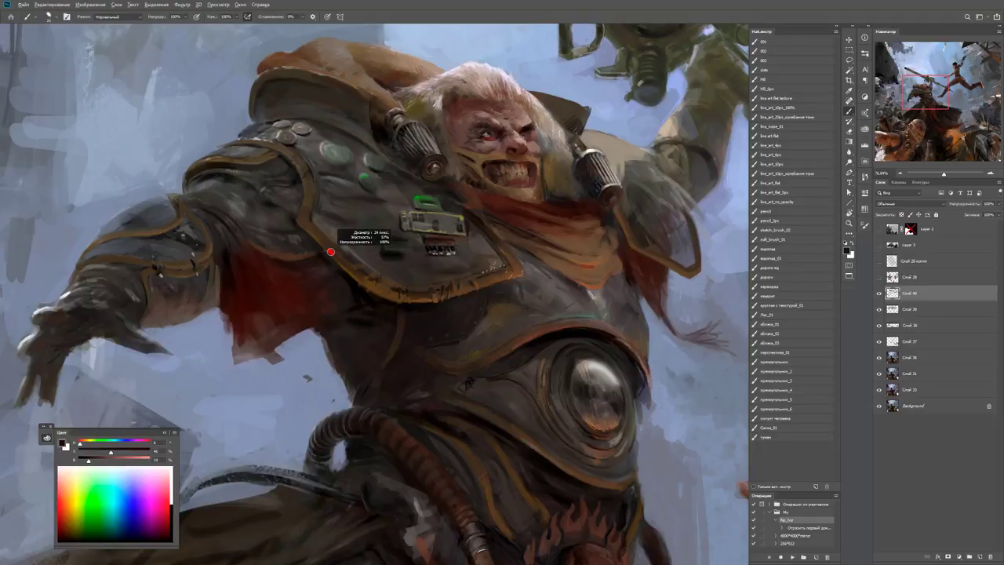
alt+click(290, 257)
key(z)
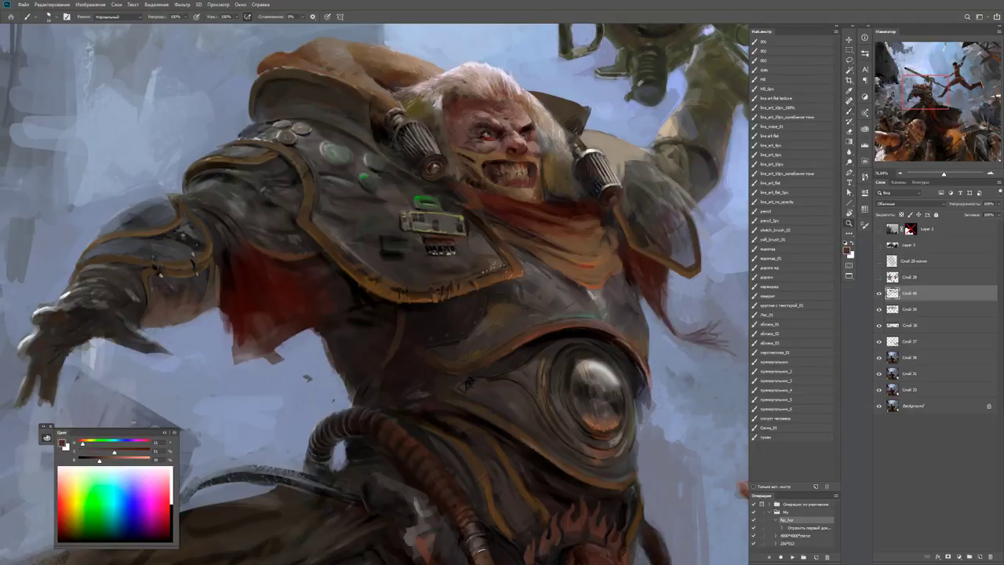
key(ctrl+minus)
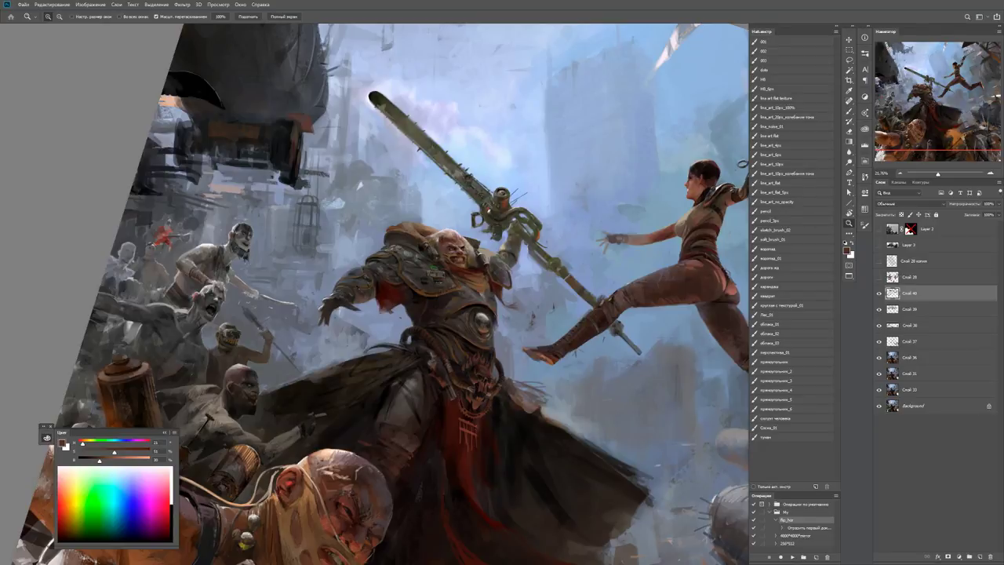
key(ctrl+plus)
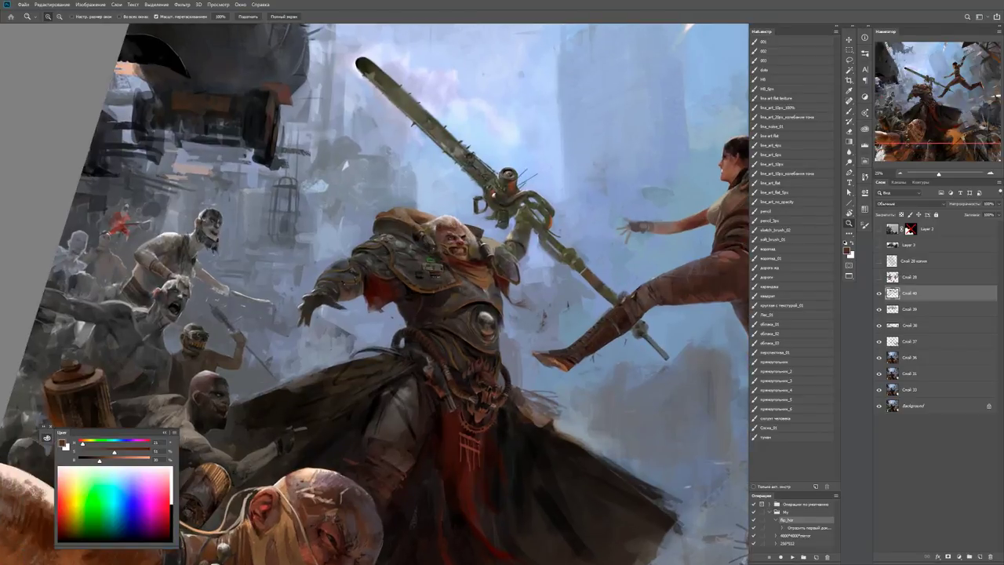
Clean up the forearm's lower contour with a stroke of sampled background blue-grey.
scroll(439, 259, up, 6)
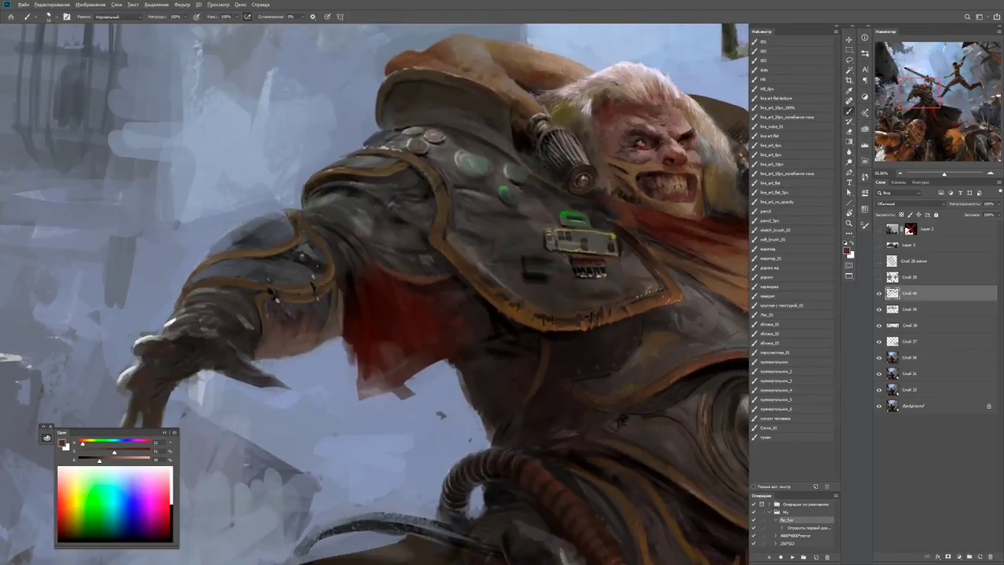
alt+click(287, 348)
drag(261, 355, 326, 336)
scroll(377, 294, down, 4)
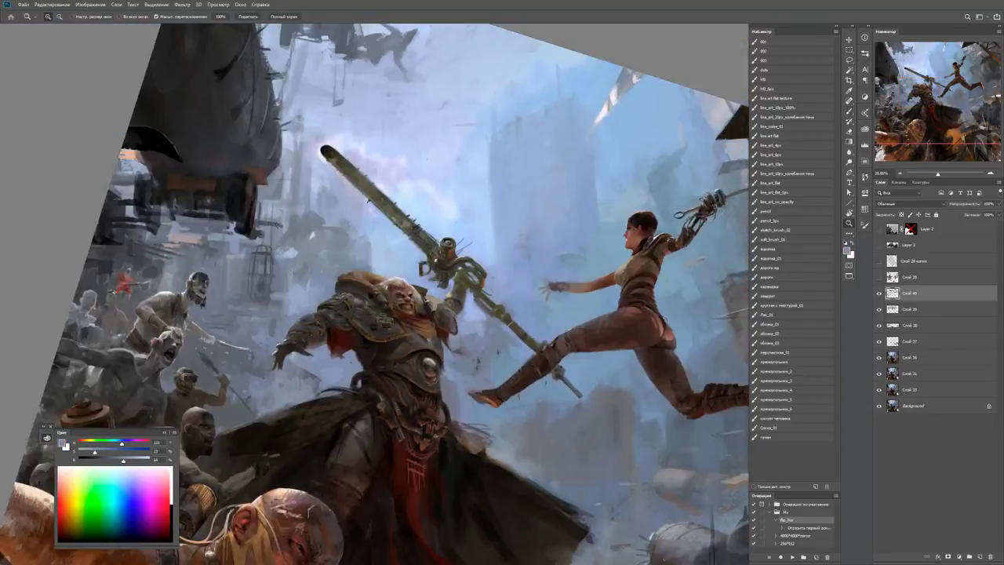
scroll(338, 345, up, 5)
Deepen the shadow between the forearm cuff and the red cloth with a sampled dark red.
alt+click(357, 302)
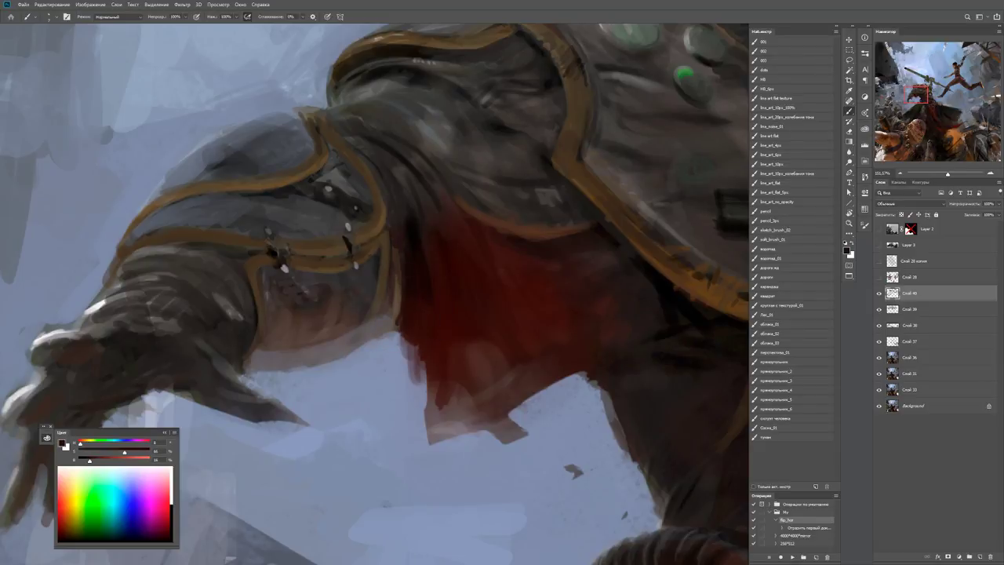
key(z)
click(416, 309)
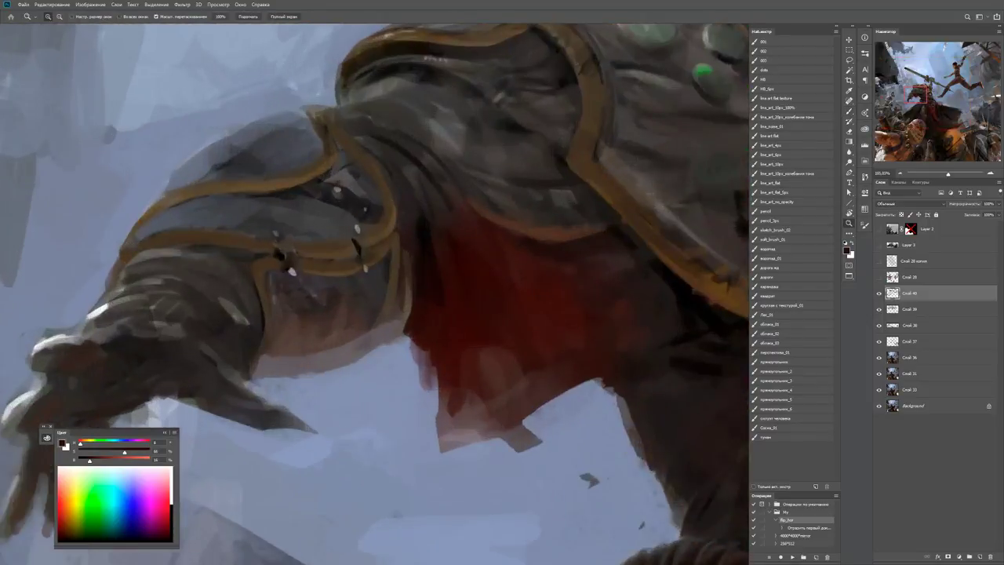
key(b)
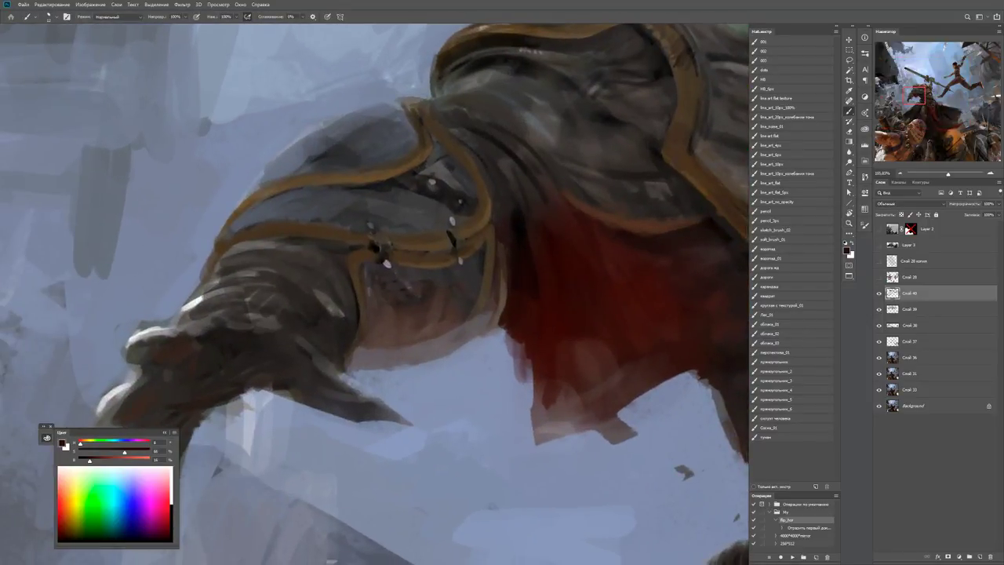
Paint the sleeve folds just below the forearm armour with sampled dark brown tones.
alt+click(214, 278)
alt+click(240, 259)
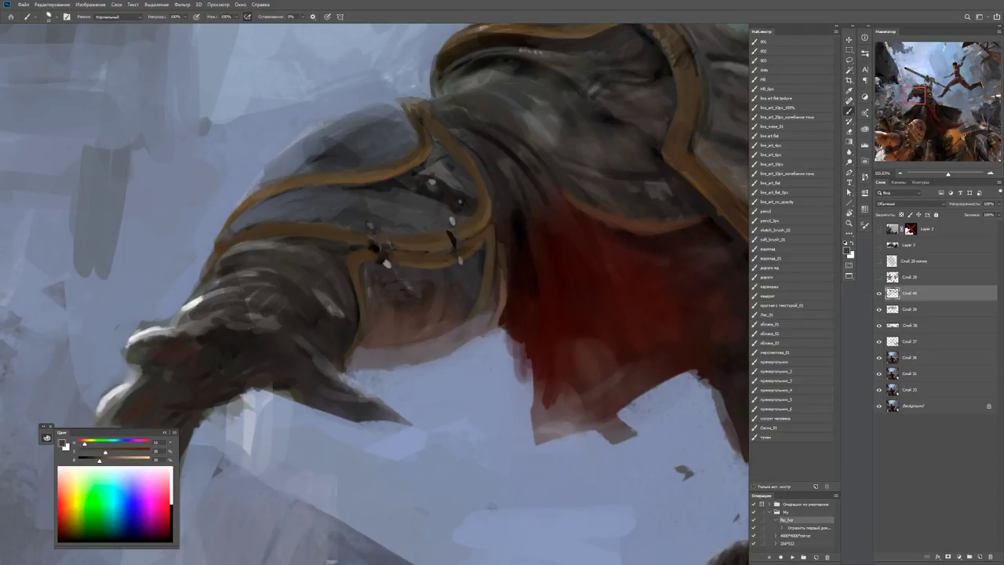
scroll(326, 314, down, 4)
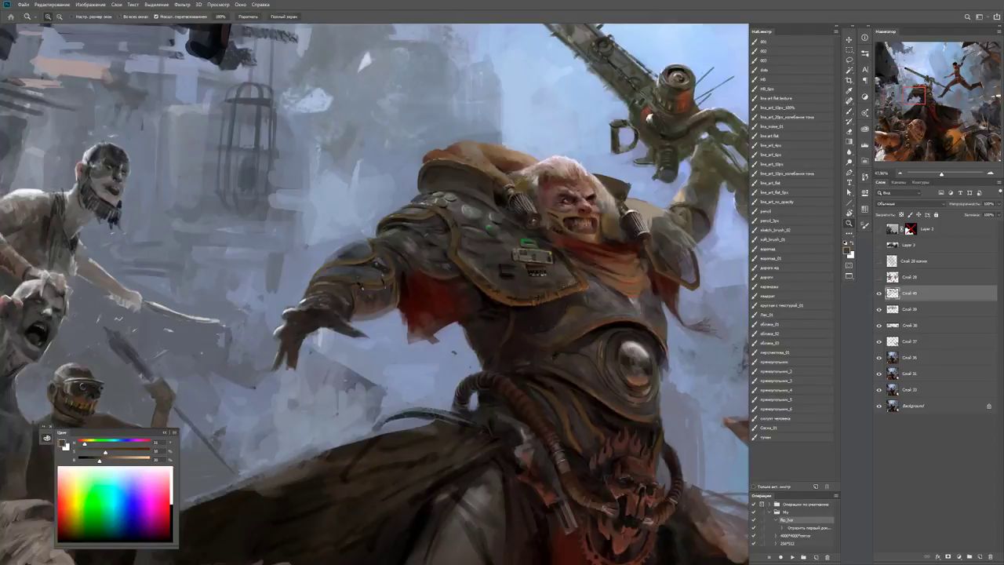
scroll(333, 325, up, 3)
drag(304, 285, 285, 284)
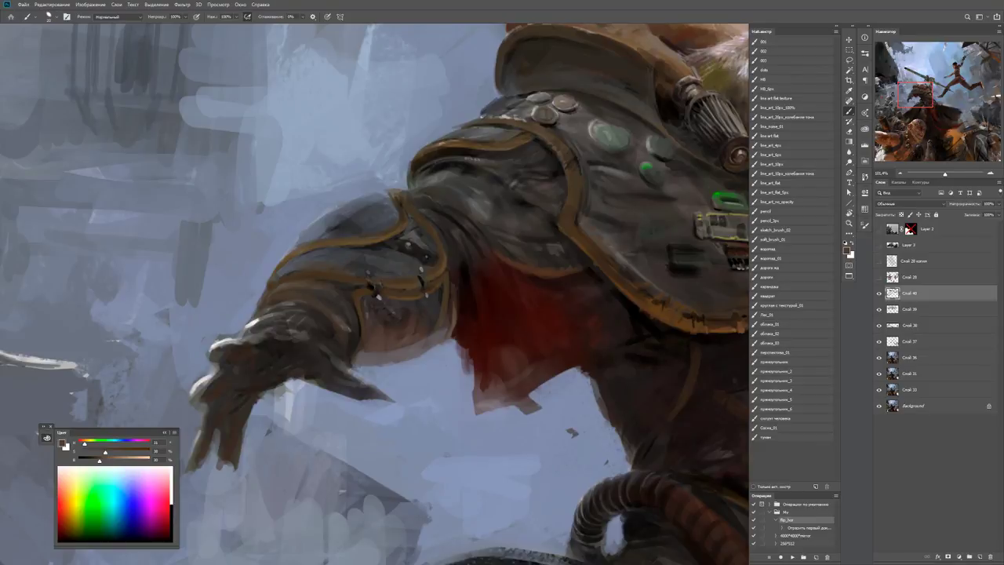
Shade the forearm plate between its two gold trims with sampled blue-grey and dark tones.
alt+click(321, 259)
alt+click(293, 274)
drag(301, 269, 331, 269)
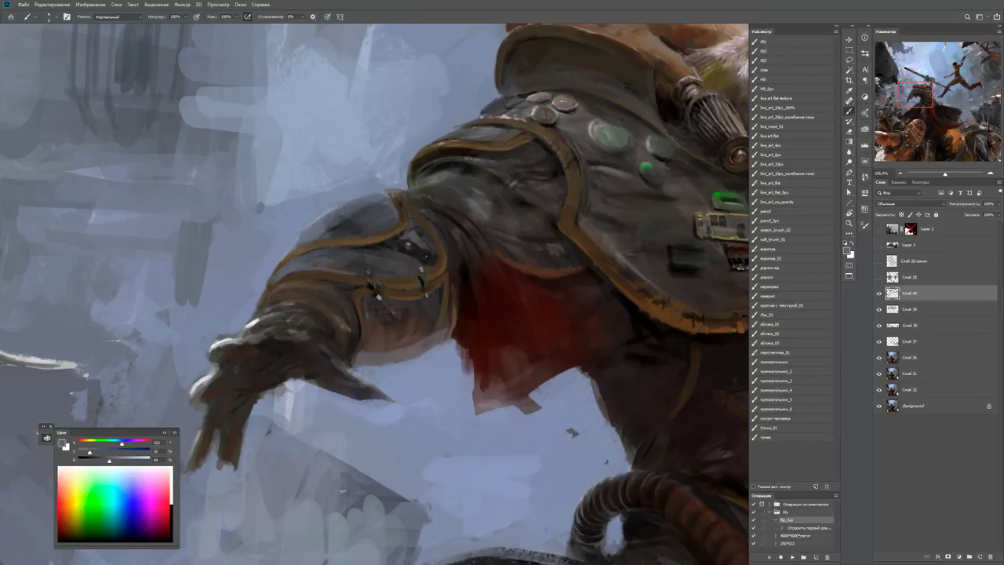
alt+click(294, 259)
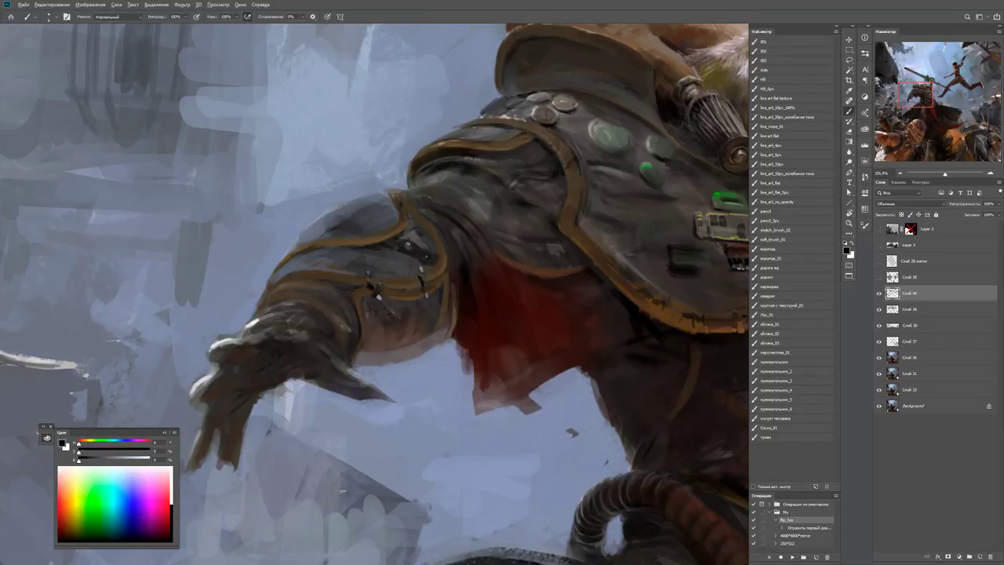
alt+click(274, 275)
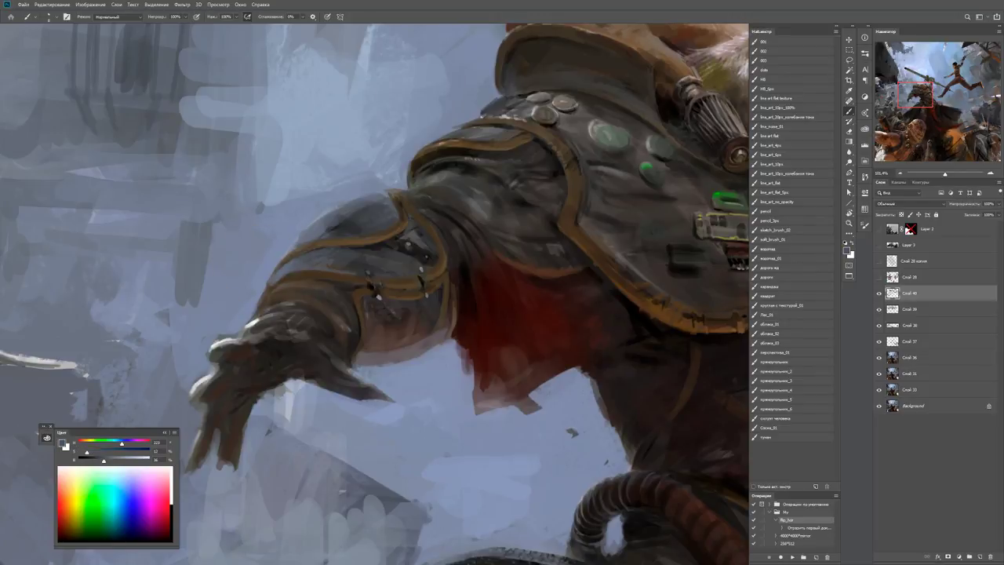
Examine the repainted arm and shoulder both up close and within the whole composition.
key(z)
scroll(376, 294, down, 5)
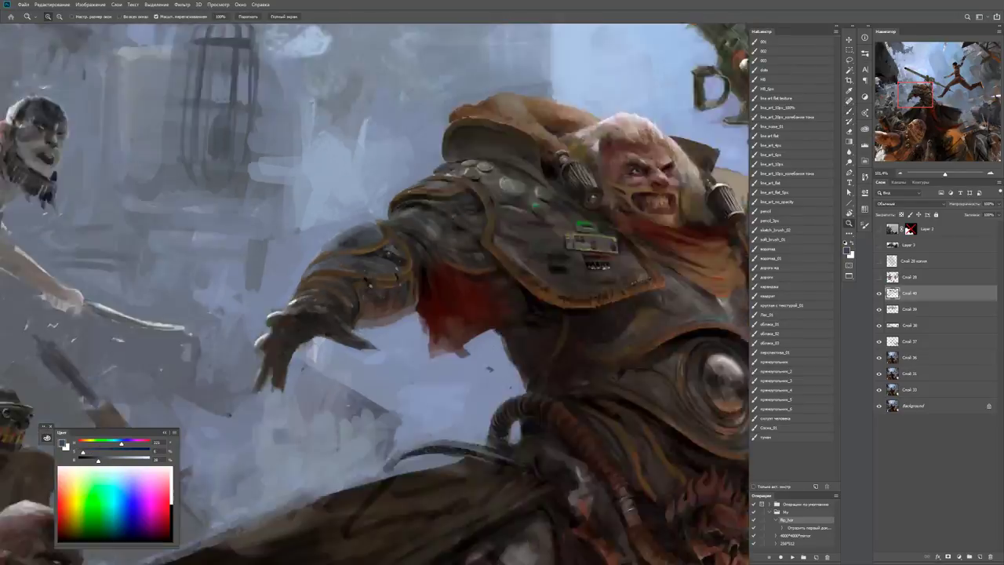
scroll(493, 209, up, 3)
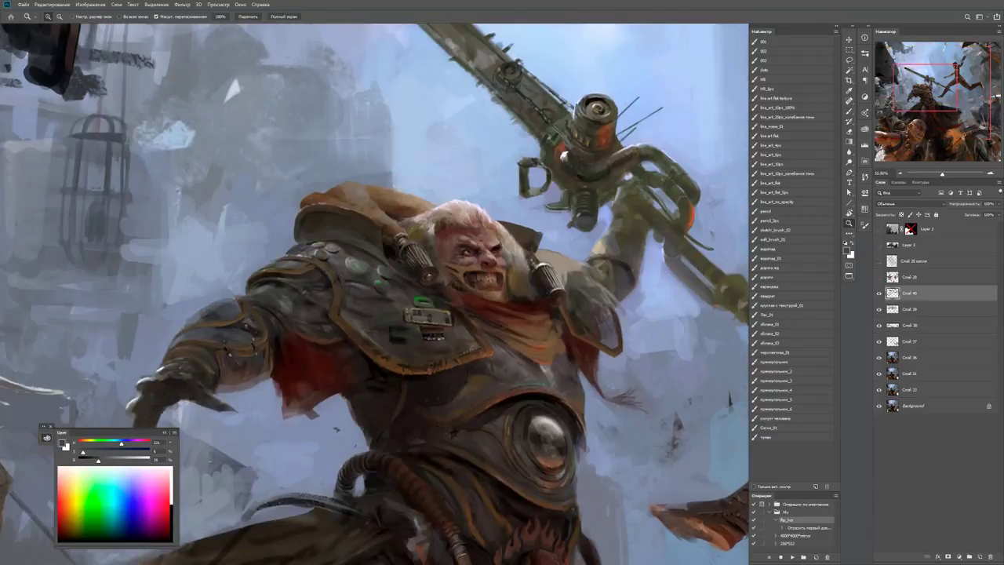
scroll(439, 157, up, 2)
key(b)
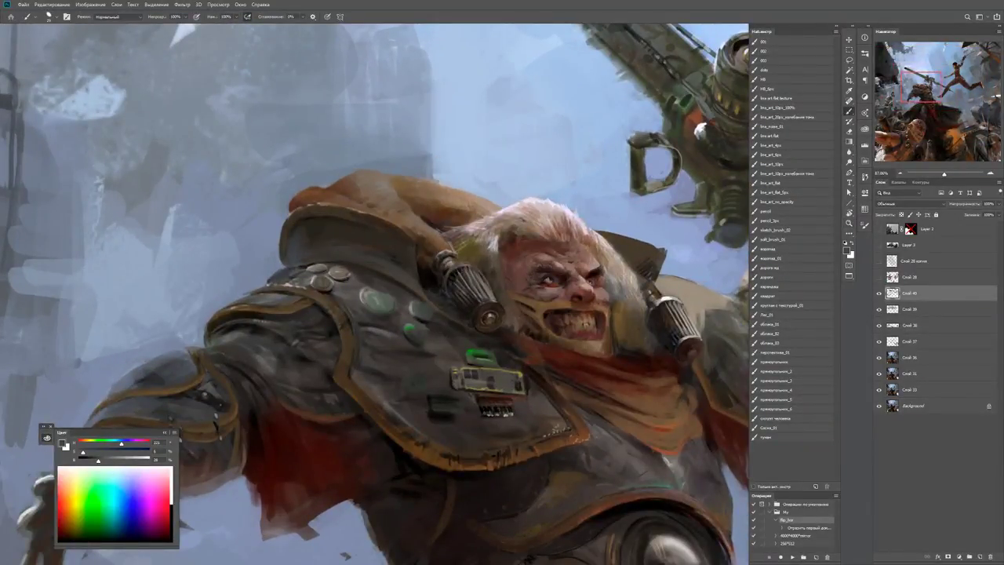
key(z)
scroll(340, 240, down, 5)
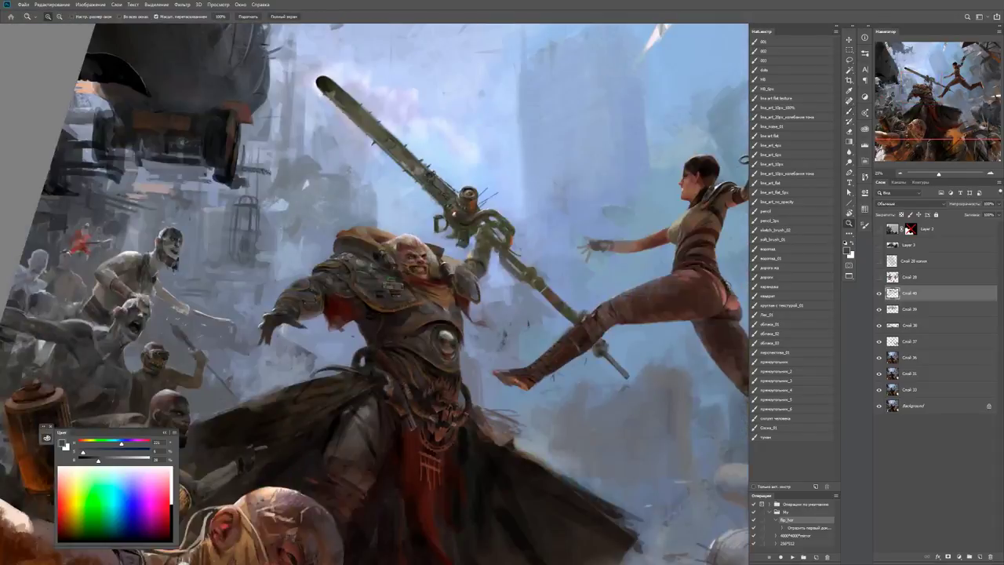
scroll(378, 327, up, 3)
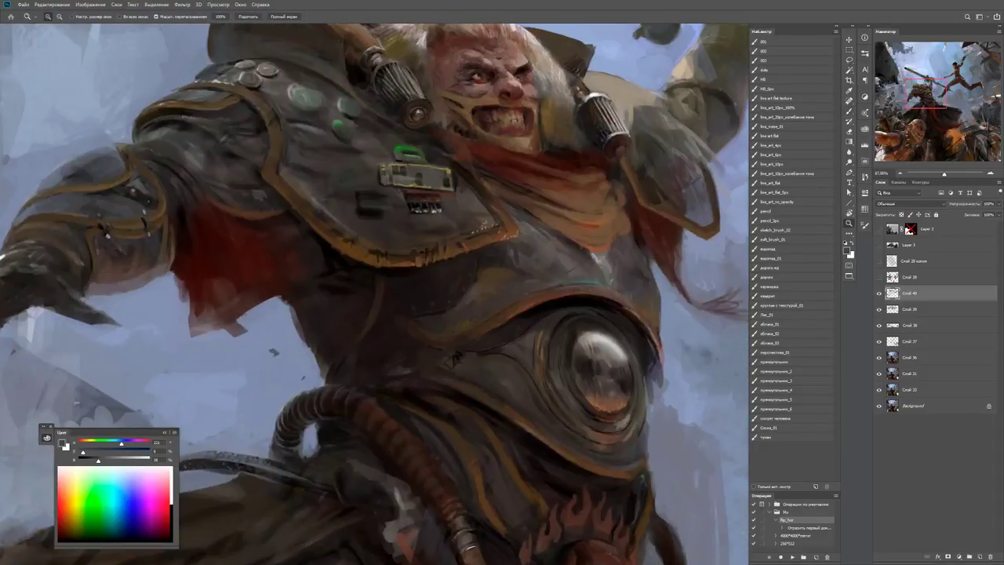
Soften the outer edge of the torso beneath the red cloth with sampled dark and blue-grey tones.
key(b)
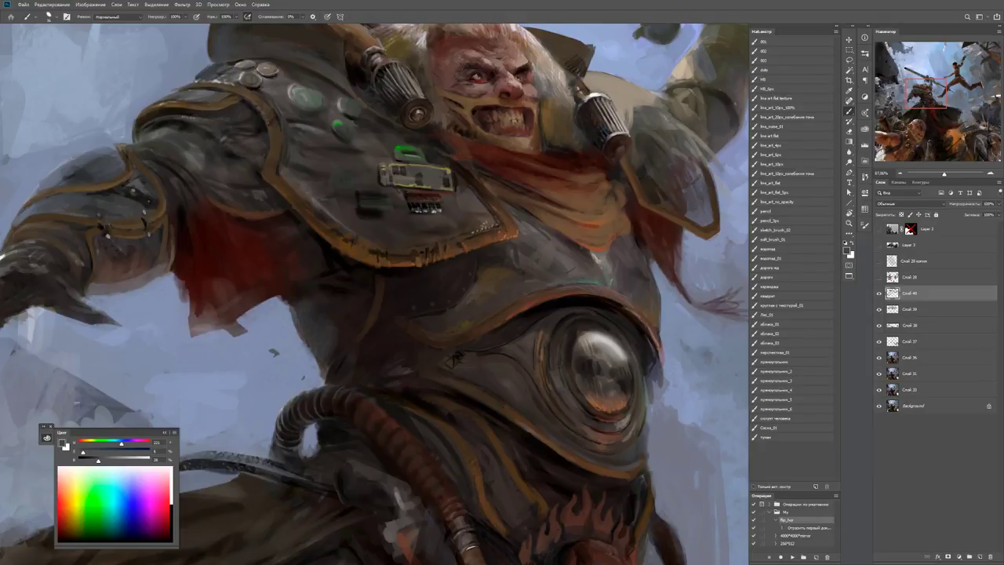
alt+click(303, 360)
drag(323, 356, 320, 375)
drag(329, 334, 312, 350)
alt+click(327, 340)
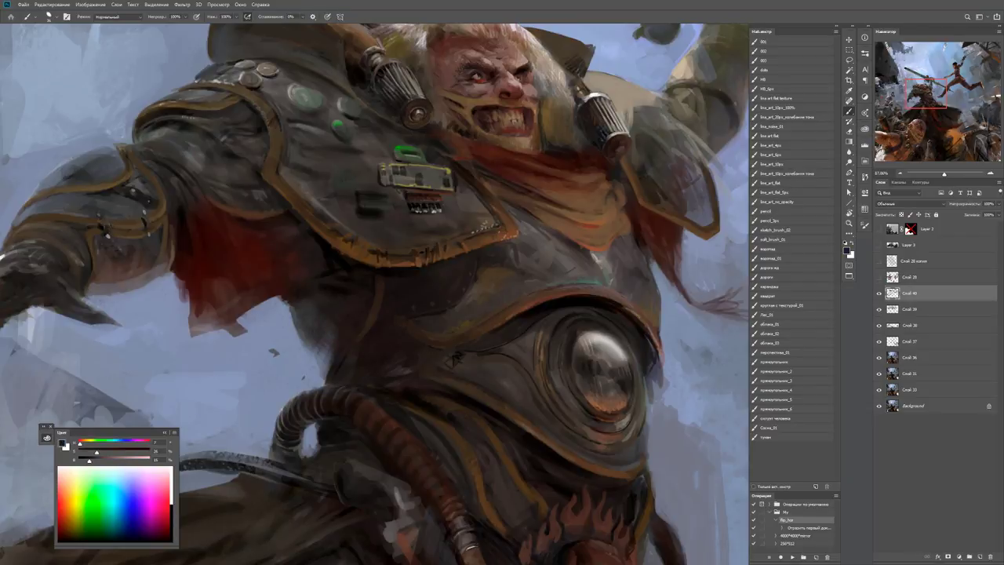
alt+click(320, 375)
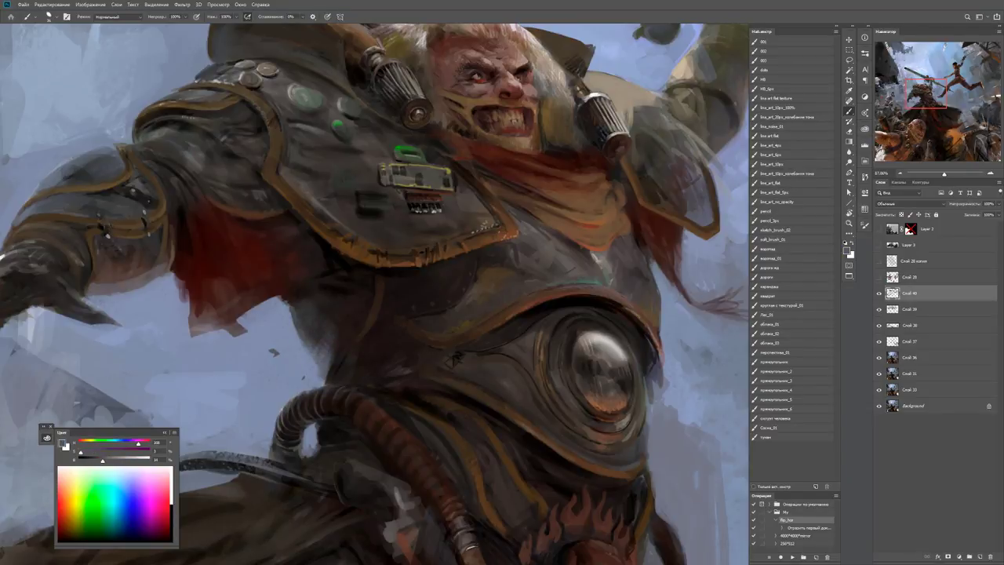
Check the warrior's torso and far shoulder against the whole battle scene.
key(z)
drag(325, 338, 235, 339)
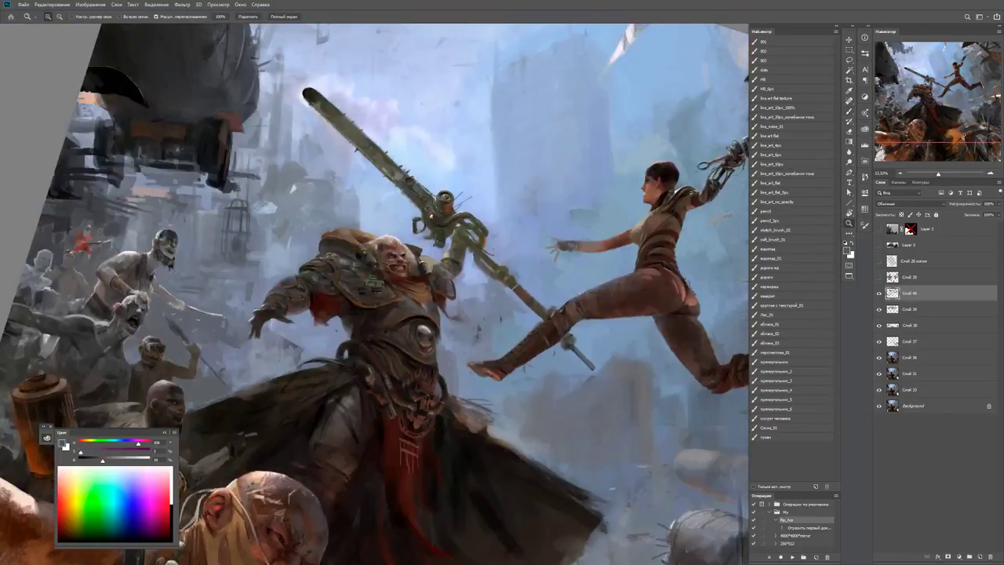
drag(438, 314, 534, 314)
key(b)
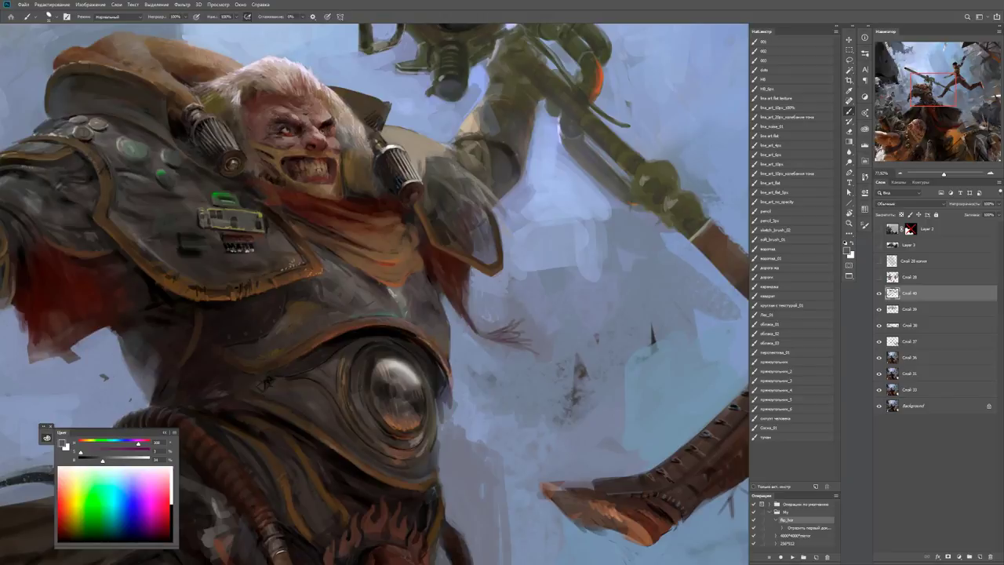
key(z)
drag(377, 314, 282, 314)
drag(353, 298, 447, 298)
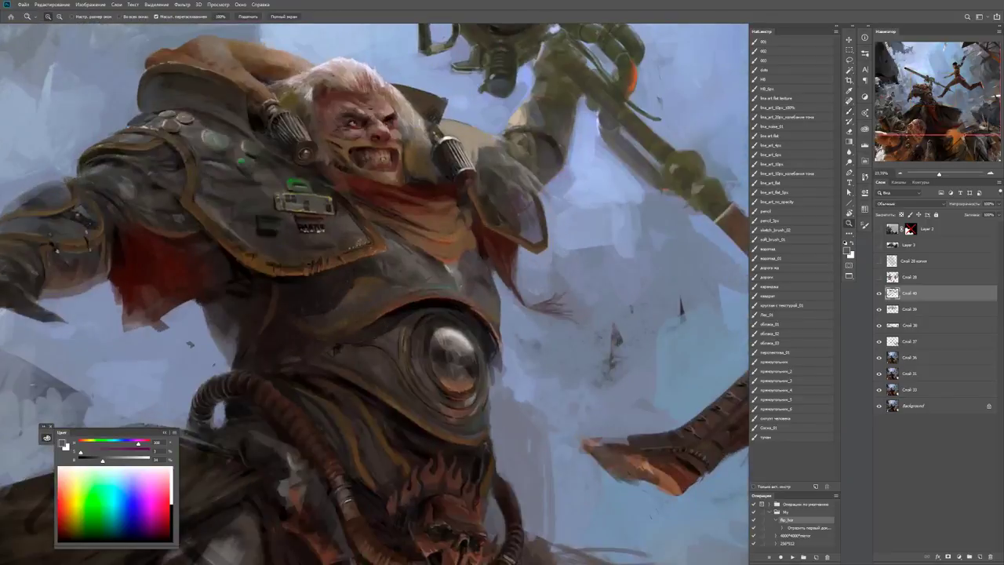
Shade the chest plate above the round belly medallion with sampled grey-brown tones and black.
key(b)
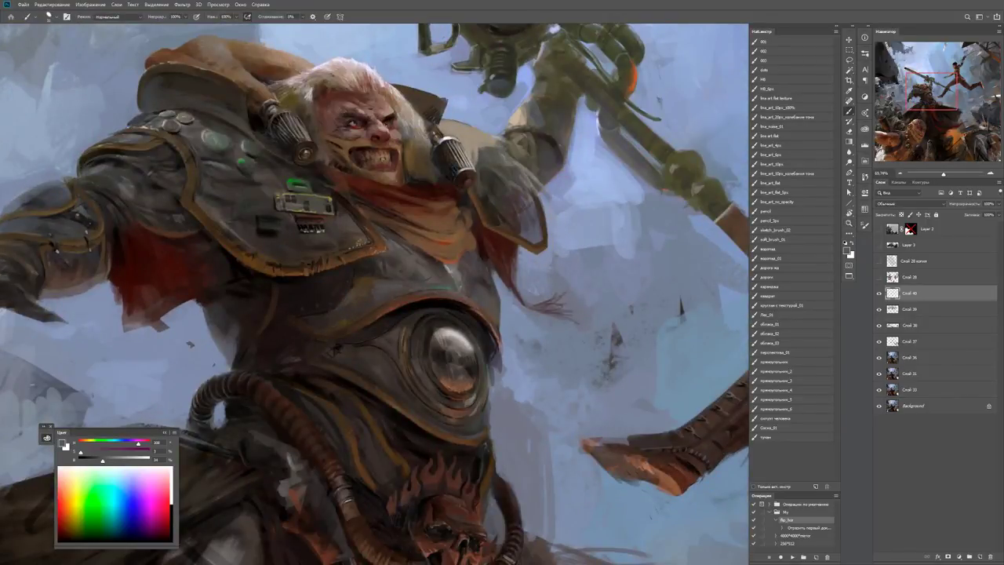
alt+click(411, 290)
alt+right_click(412, 290)
alt+click(416, 294)
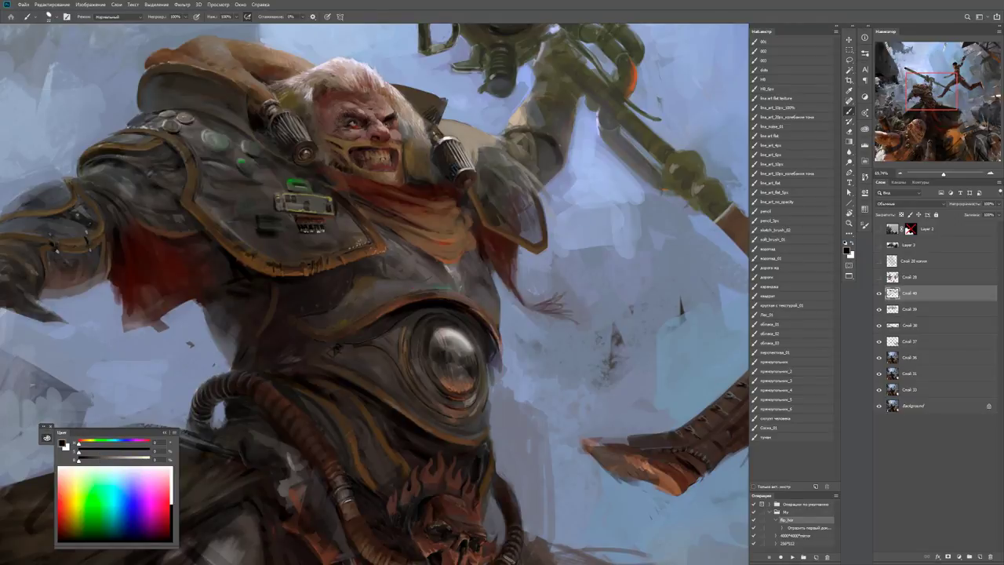
alt+click(441, 294)
key(ctrl+0)
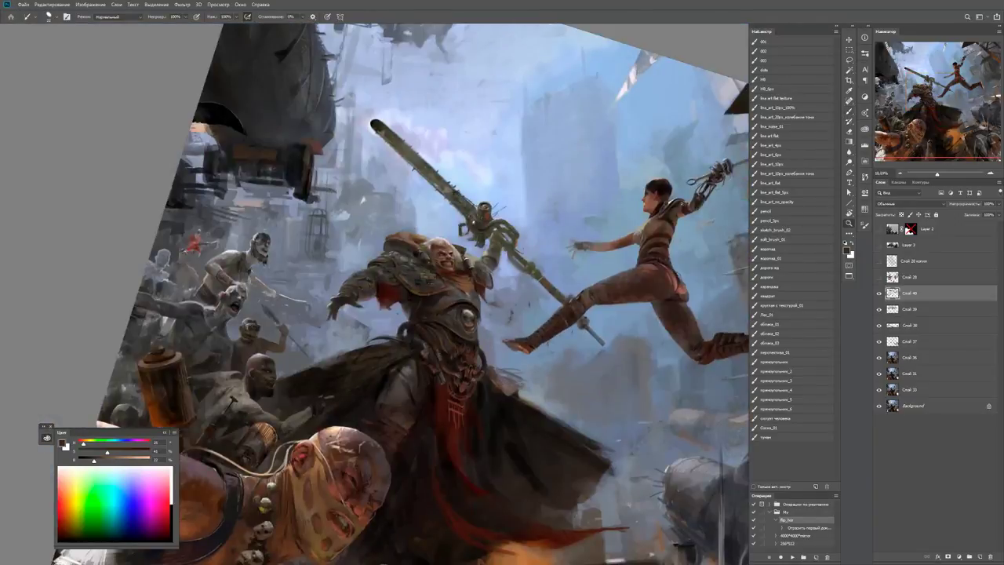
Refine the outer edge of the belly plate beside the medallion with sampled blue-grey and darker tones.
key(z)
drag(439, 337, 534, 337)
key(b)
alt+click(523, 463)
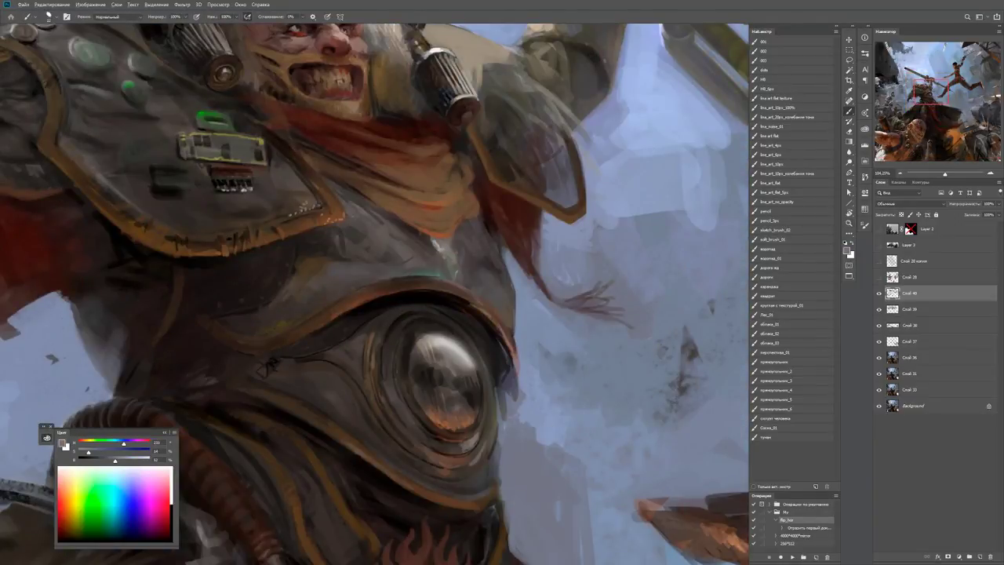
alt+click(508, 443)
mouse_move(500, 455)
mouse_down()
mouse_move(502, 417)
mouse_move(504, 465)
mouse_up()
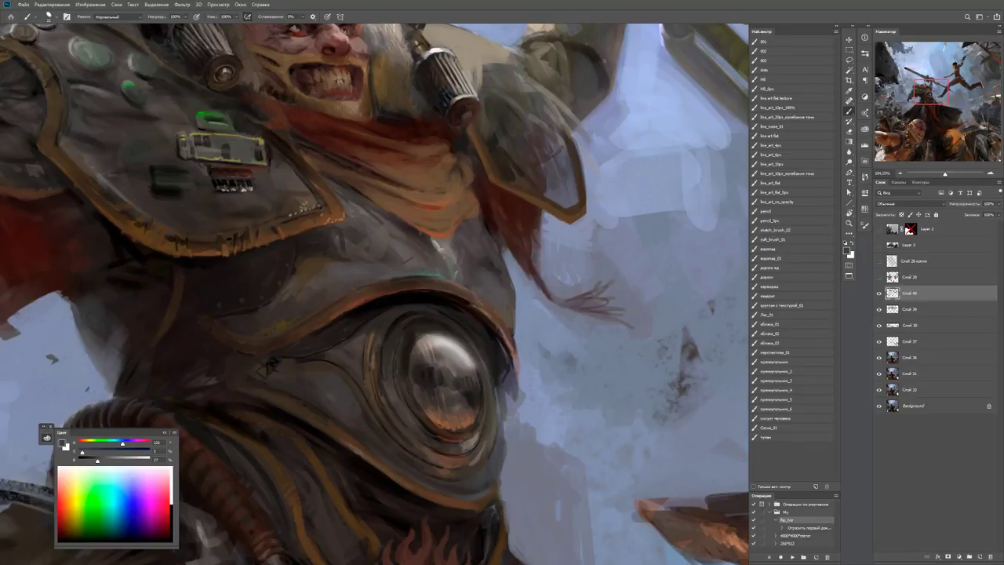
key(z)
drag(369, 423, 298, 424)
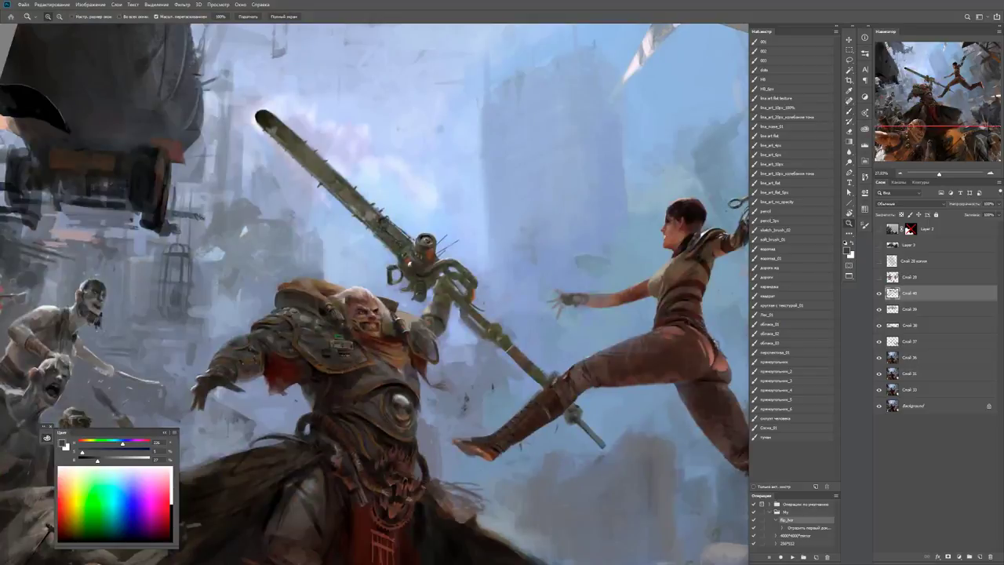
Deepen the rings around the belly medallion with sampled grey-brown and near-black tones.
drag(398, 418, 471, 419)
key(b)
alt+click(384, 306)
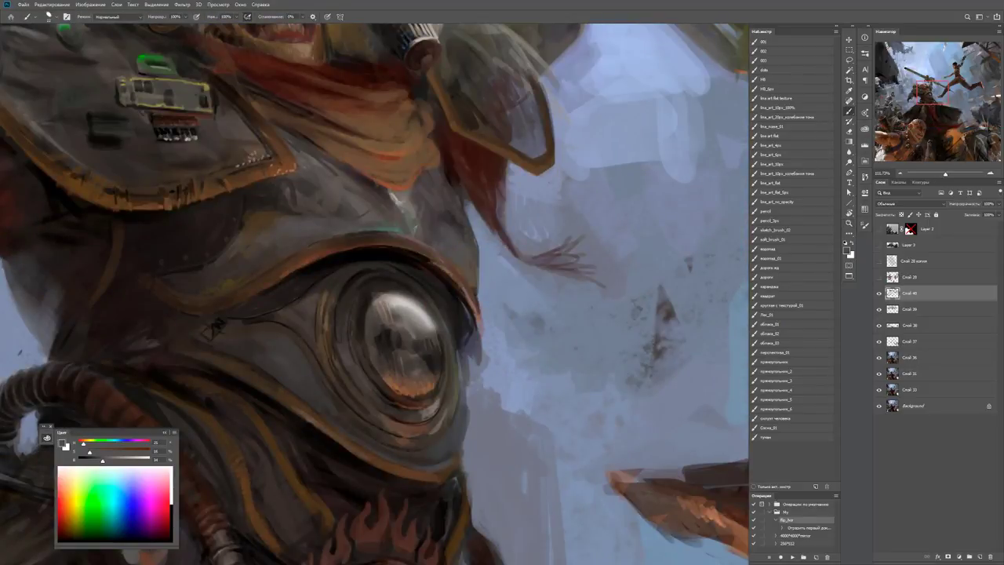
alt+click(381, 332)
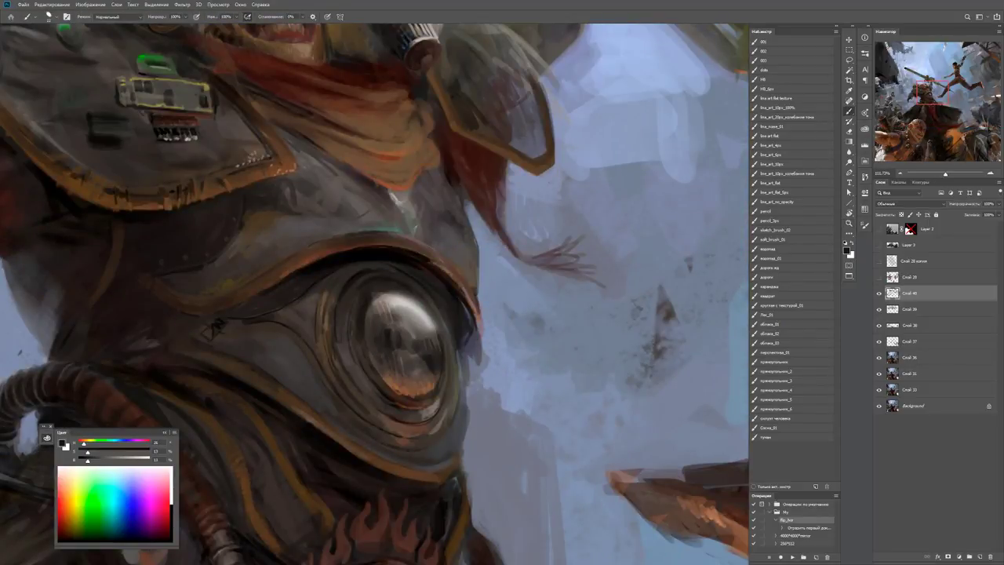
scroll(375, 293, down, 1)
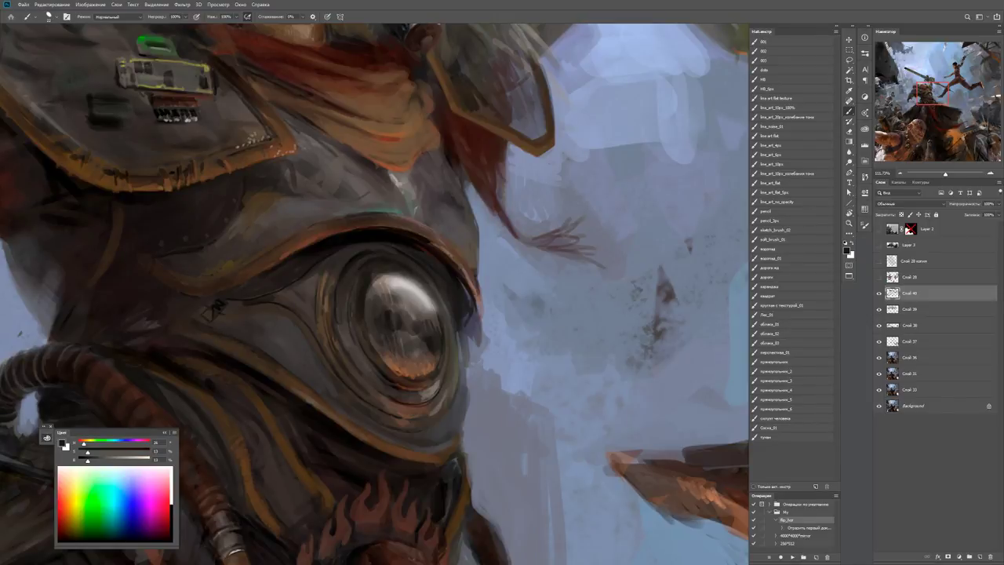
key(z)
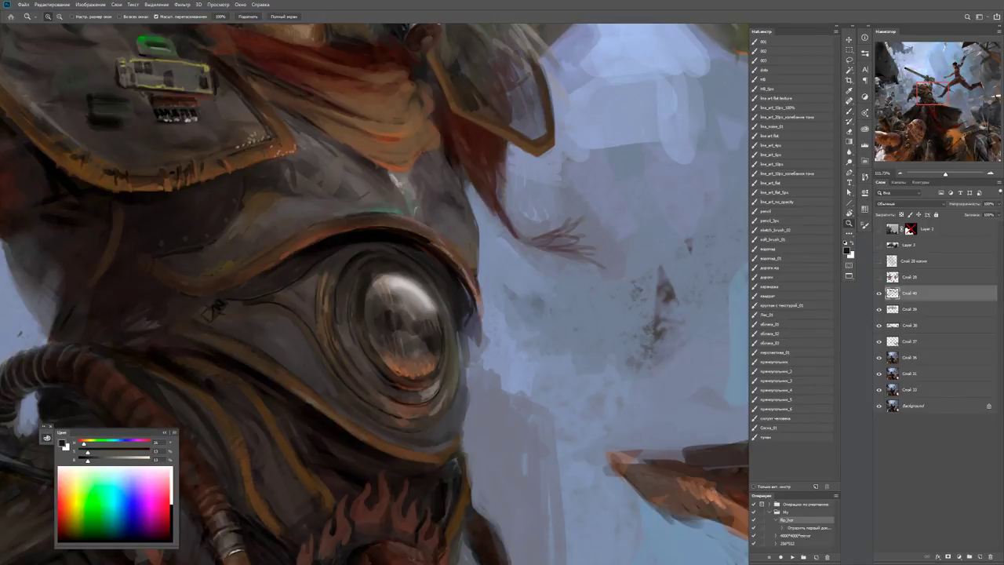
key(ctrl+minus)
key(ctrl+plus)
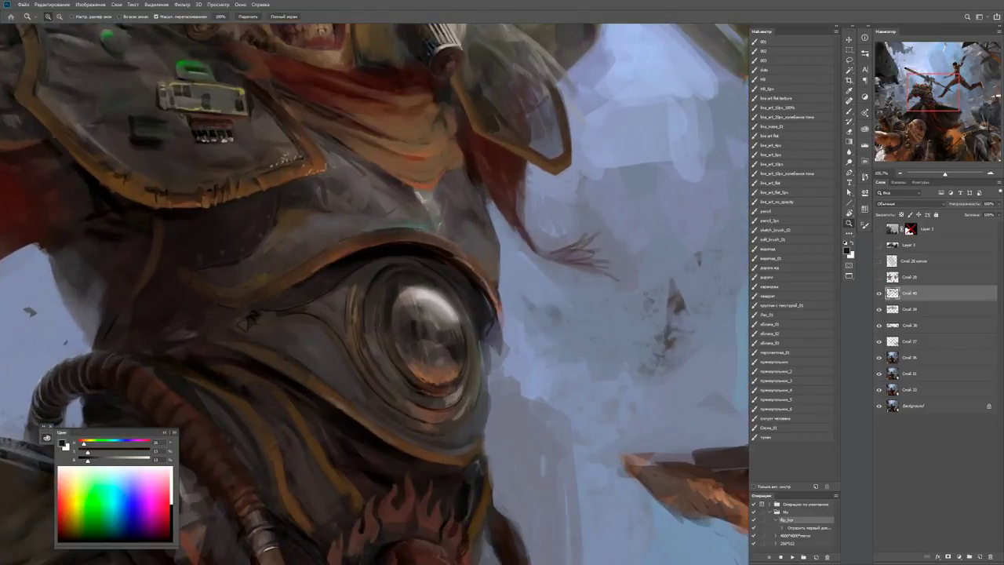
Paint small dark rivets along the medallion's ring using a sampled grey-brown and black.
key(b)
alt+click(385, 332)
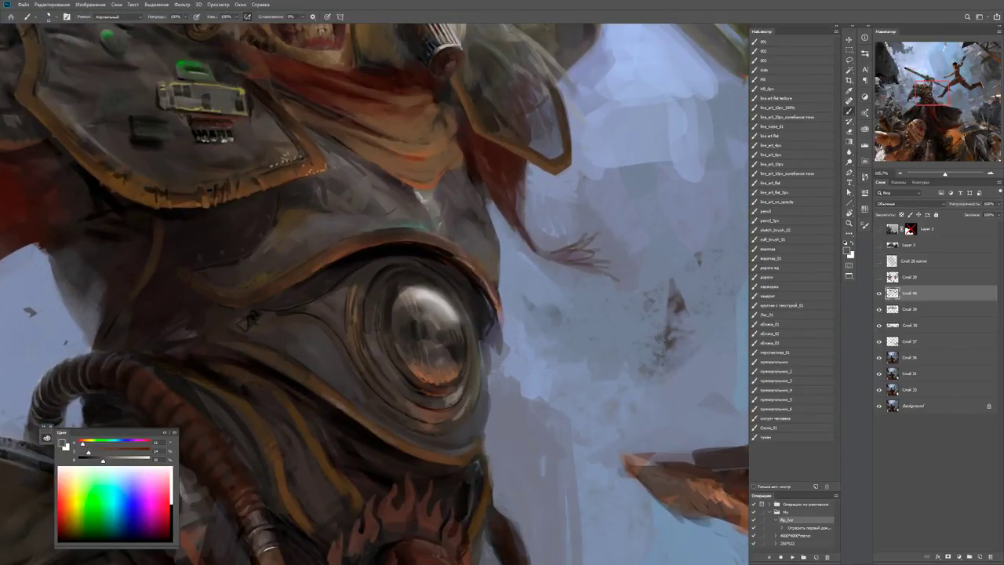
key(d)
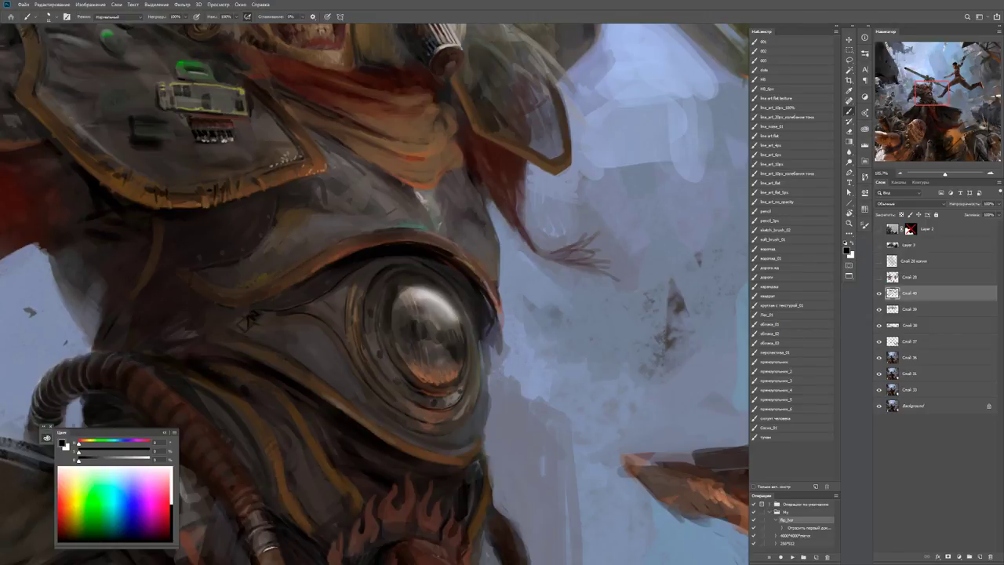
Touch up the highlights on the medallion's lens and lower rim with sampled light grey tones.
alt+click(415, 296)
alt+click(424, 291)
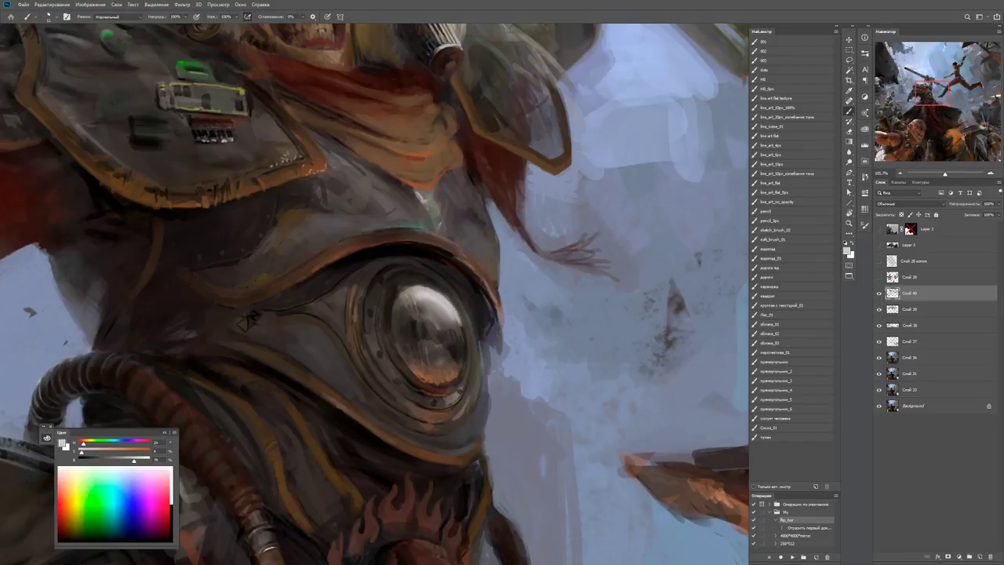
scroll(461, 328, down, 3)
key(z)
scroll(451, 314, up, 4)
key(b)
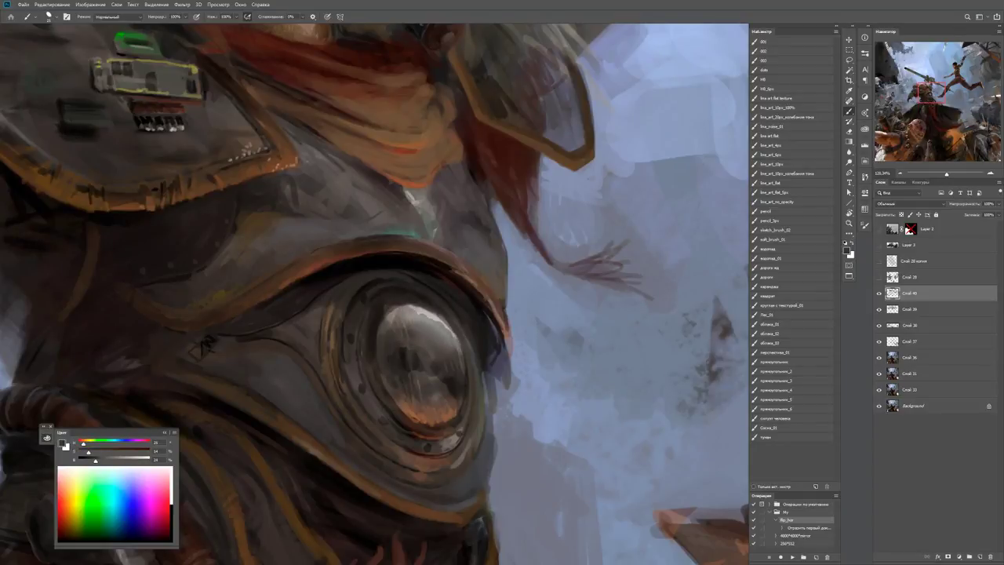
Clean up the armour's outer edge below the medallion with black and sampled blue-grey tones.
scroll(462, 368, down, 4)
key(z)
scroll(439, 351, up, 3)
key(b)
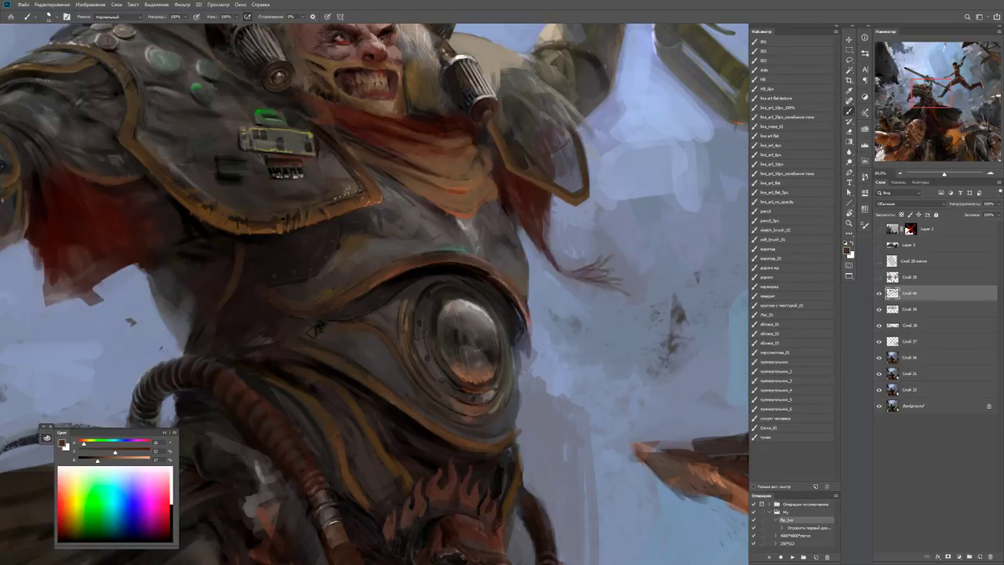
key(d)
drag(515, 386, 519, 424)
alt+click(516, 407)
alt+click(516, 410)
key(z)
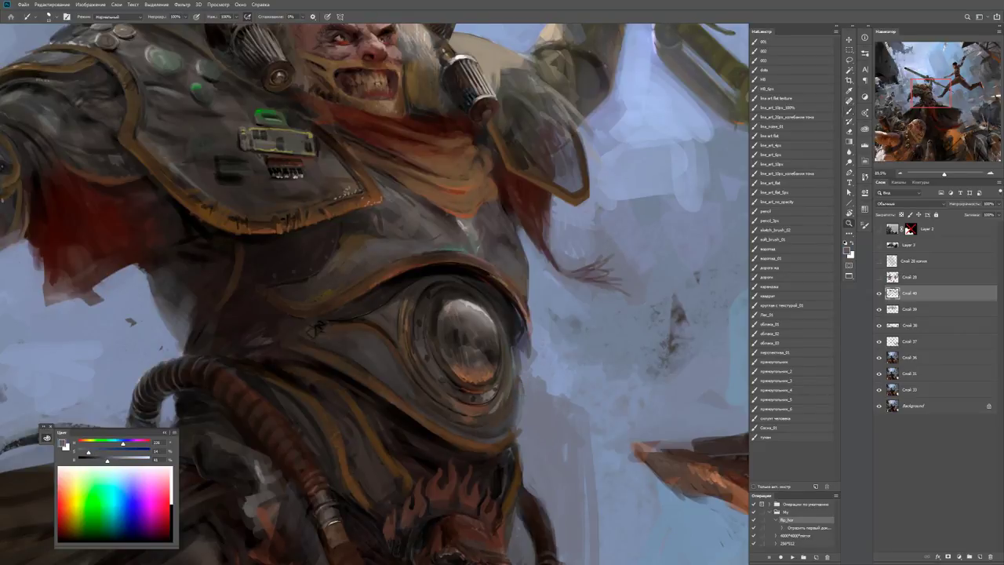
key(ctrl+0)
Reshape the end of the arched trim beside the medallion with dark paint and sampled background blue.
key(b)
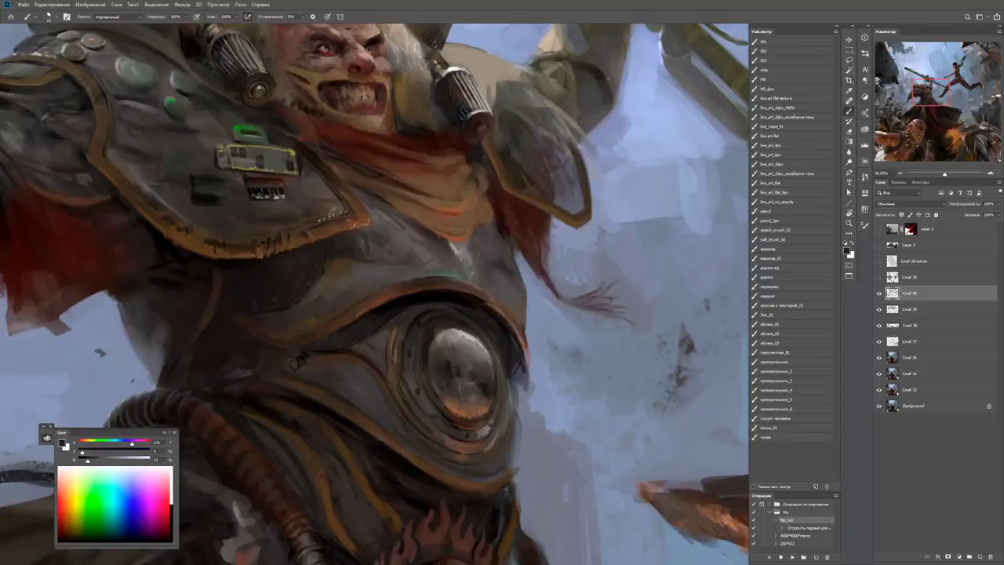
drag(526, 348, 518, 392)
alt+click(521, 342)
drag(522, 342, 524, 301)
key(z)
alt+click(523, 291)
alt+click(420, 223)
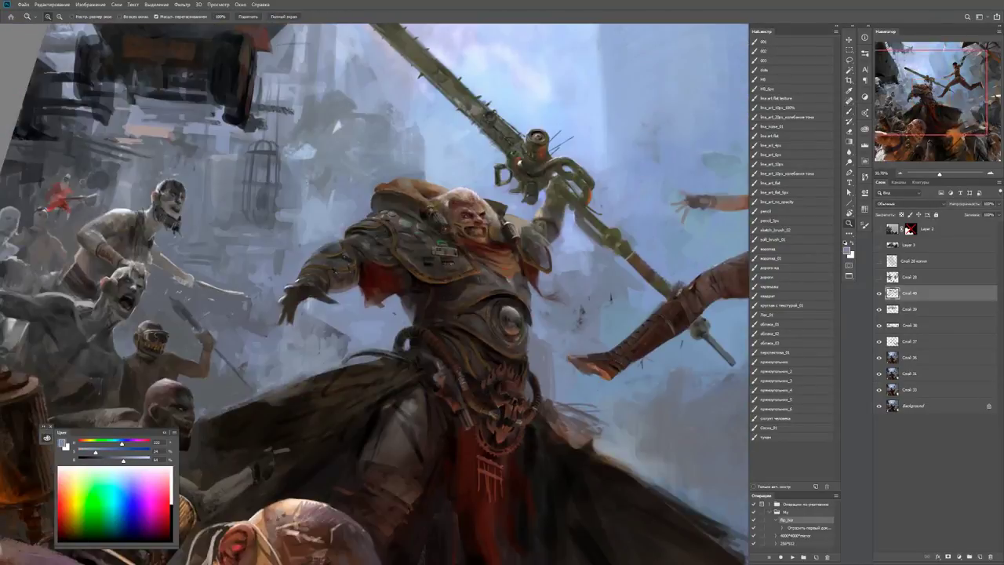
click(419, 223)
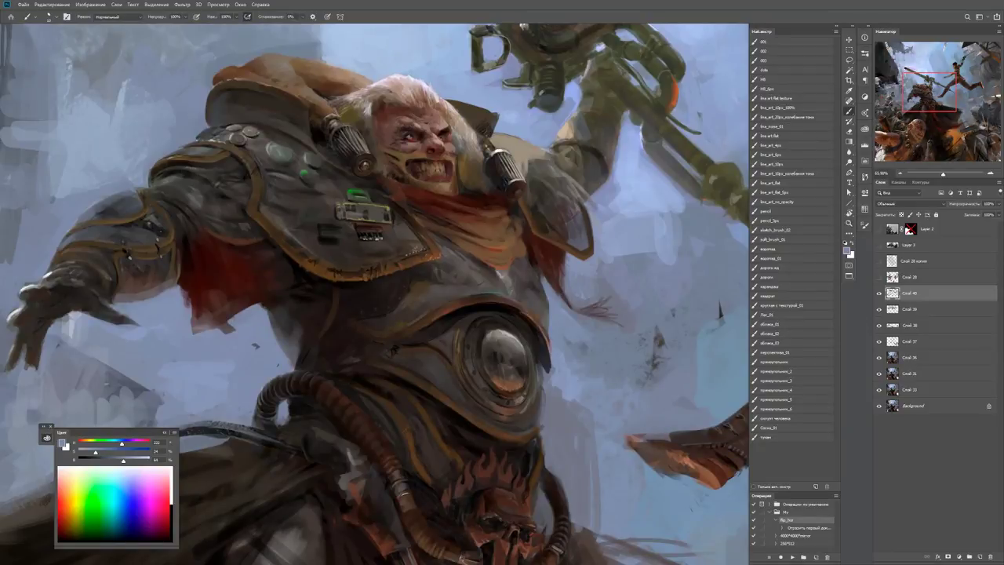
Blend the chest plate near the tip of the gold-trimmed shoulder plate with sampled dark greys.
alt+click(430, 278)
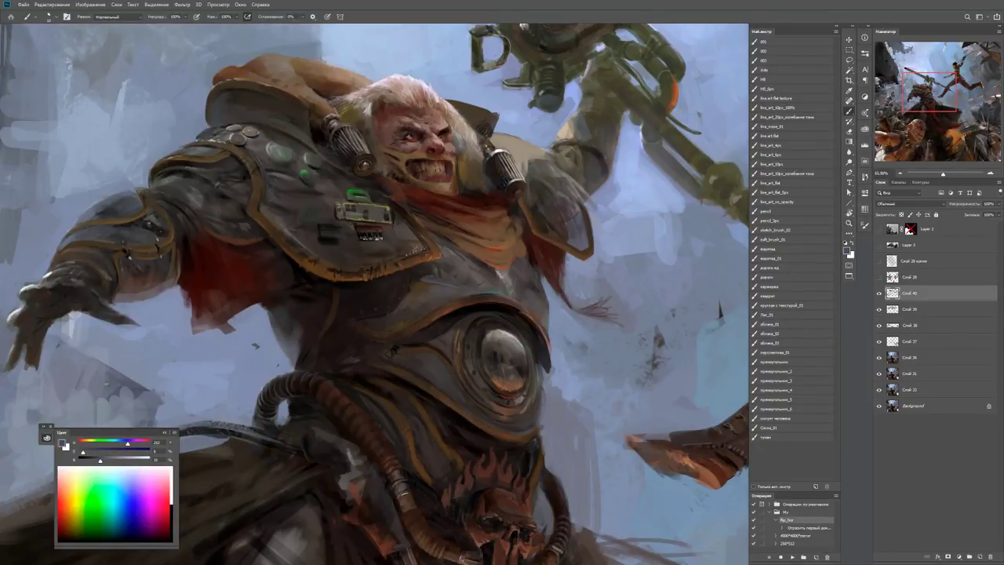
alt+click(429, 277)
key(z)
scroll(376, 291, down, 6)
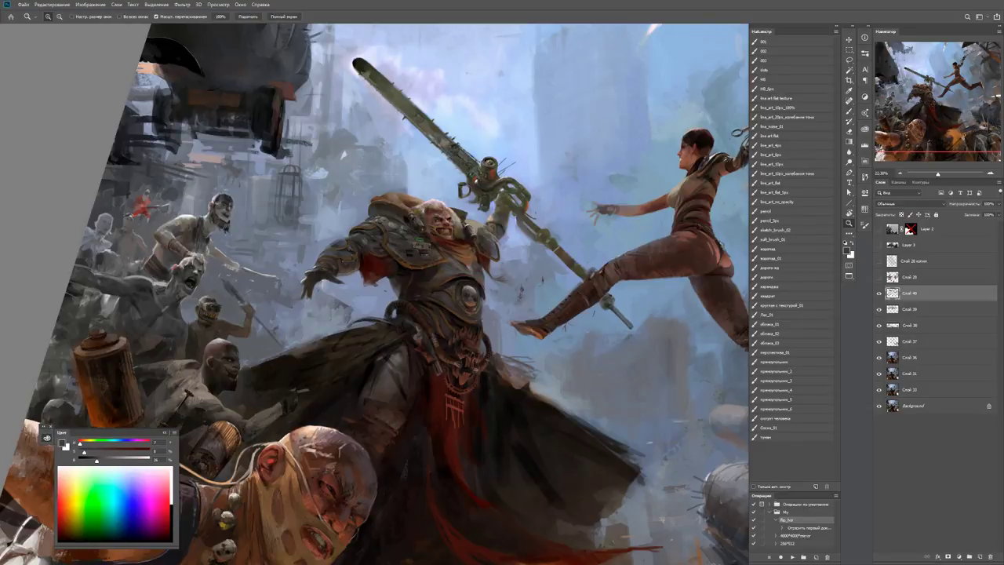
Darken the torso's outer side next to the medallion with a sampled grey and black.
click(467, 291)
key(b)
alt+click(494, 308)
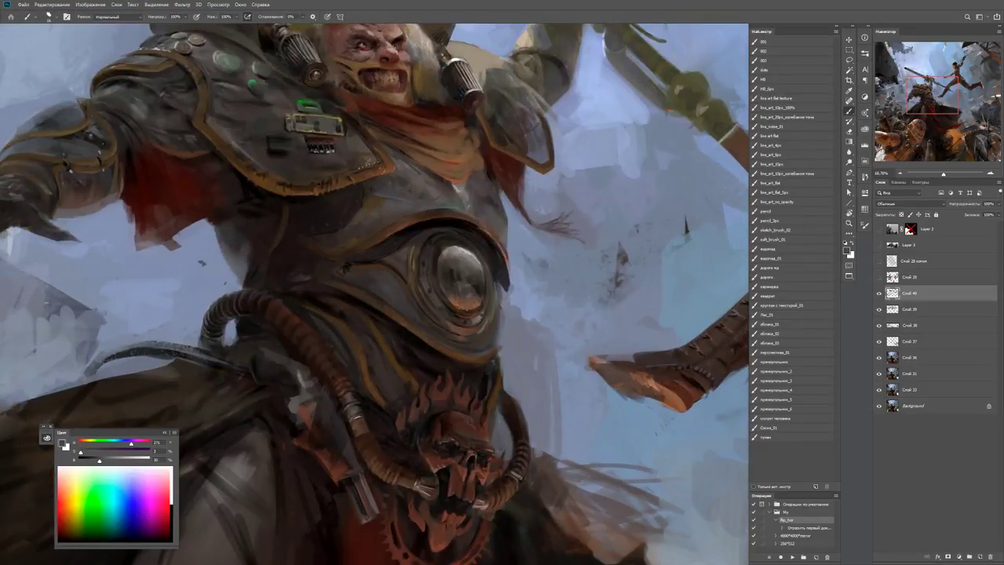
mouse_move(499, 277)
mouse_down()
mouse_move(503, 345)
mouse_move(535, 365)
mouse_up()
key(d)
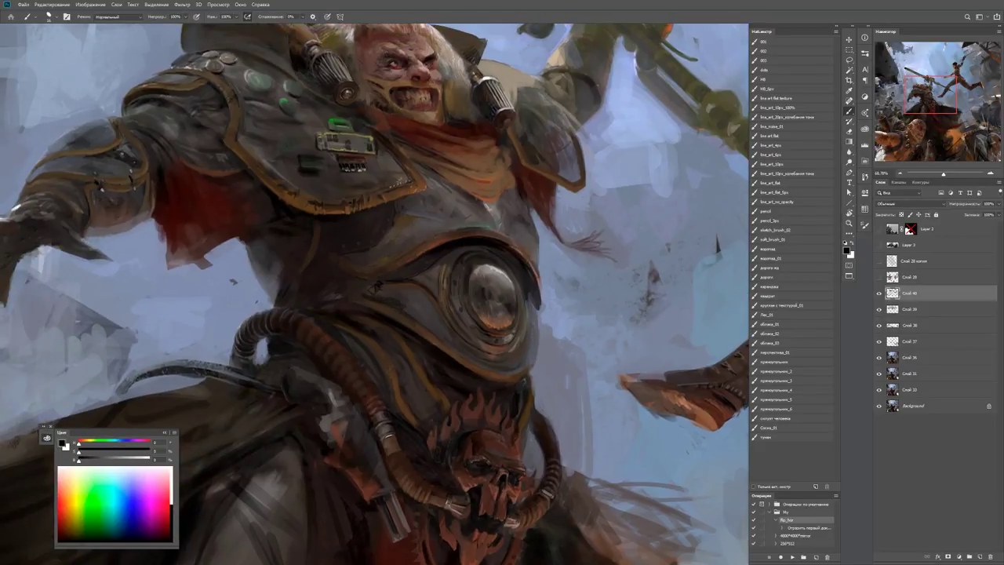
key(z)
alt+click(469, 357)
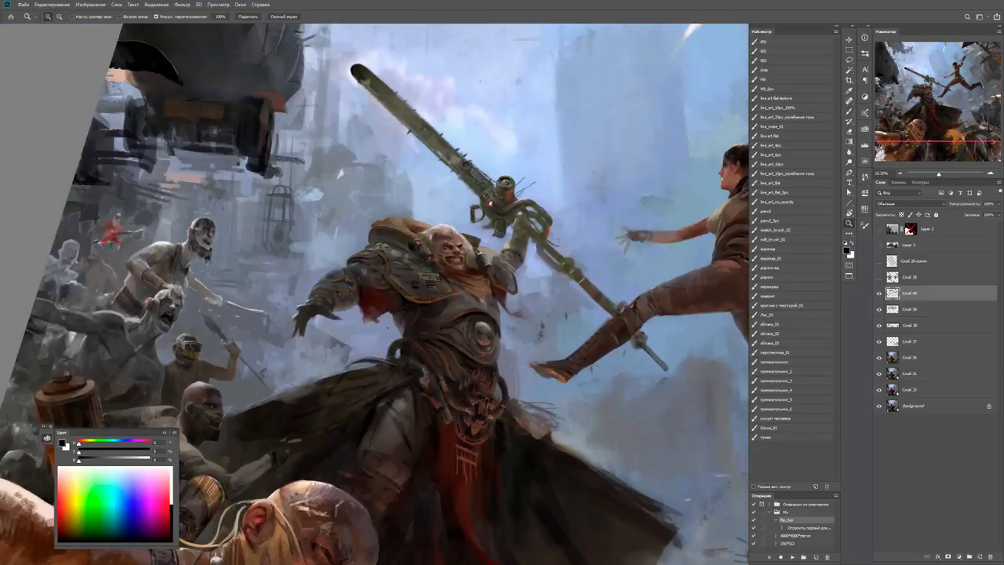
drag(469, 356, 494, 360)
Touch up the trim arching over the medallion with sampled brown tones.
key(b)
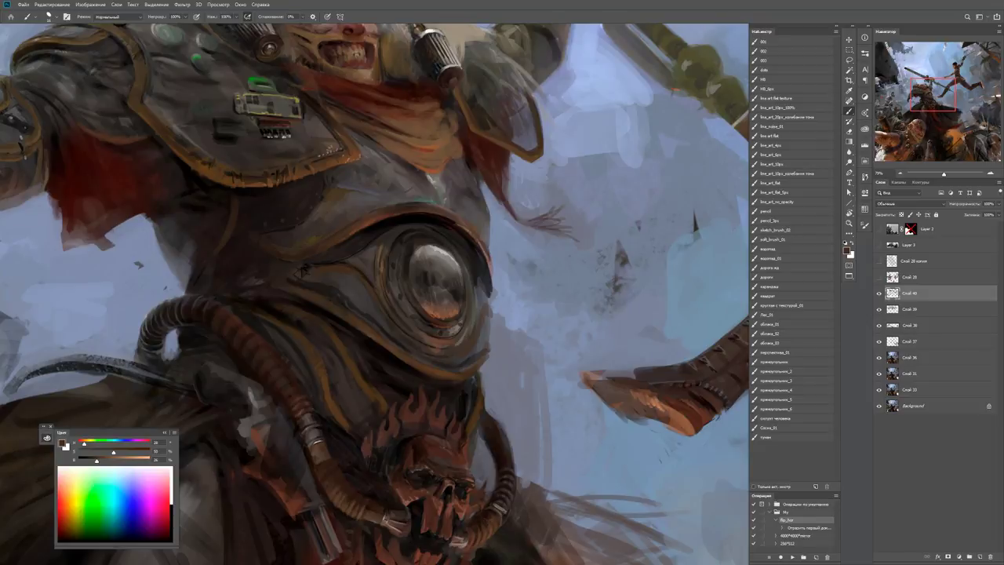
alt+scroll(375, 293, up, 1)
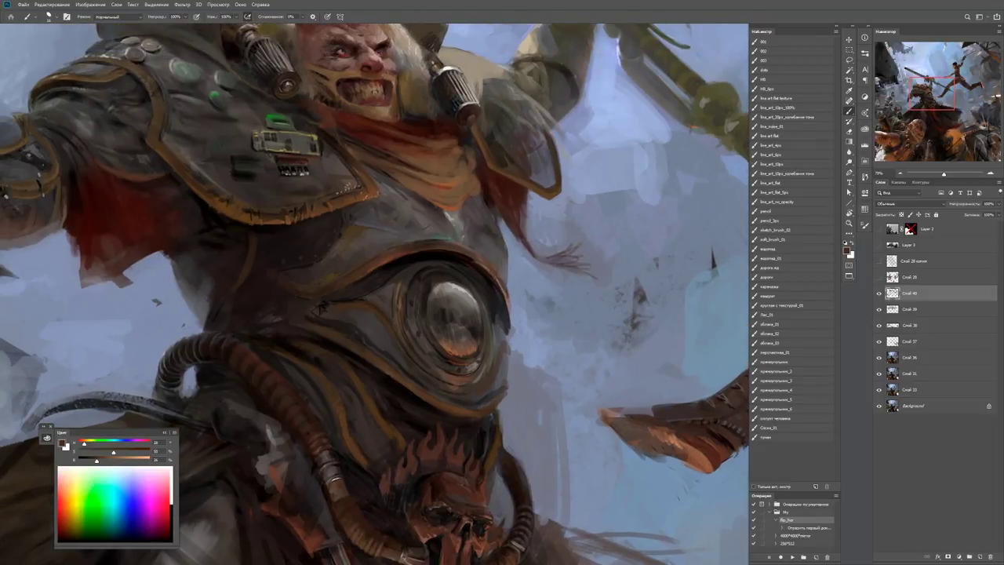
alt+click(383, 259)
alt+scroll(375, 294, down, 4)
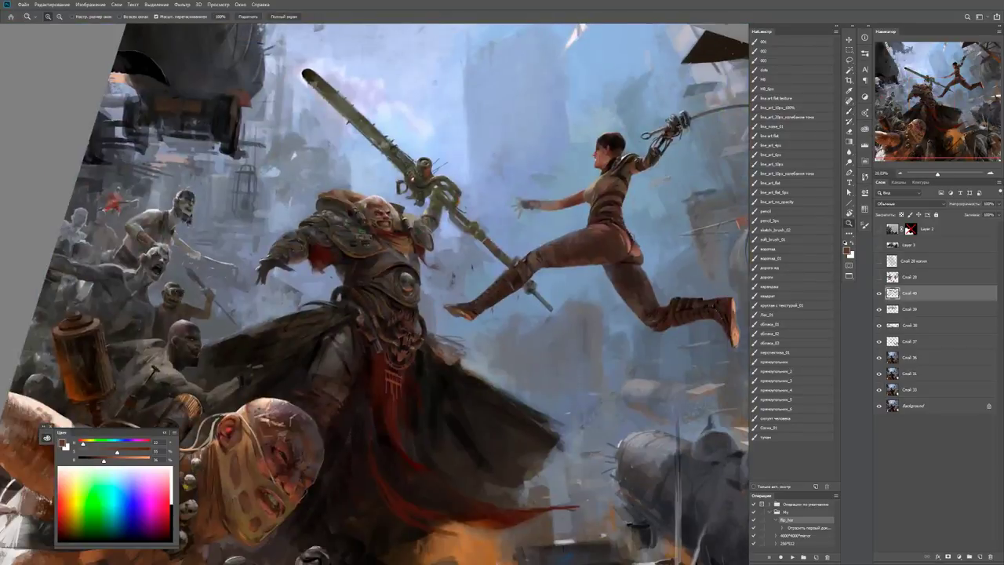
alt+scroll(375, 294, up, 4)
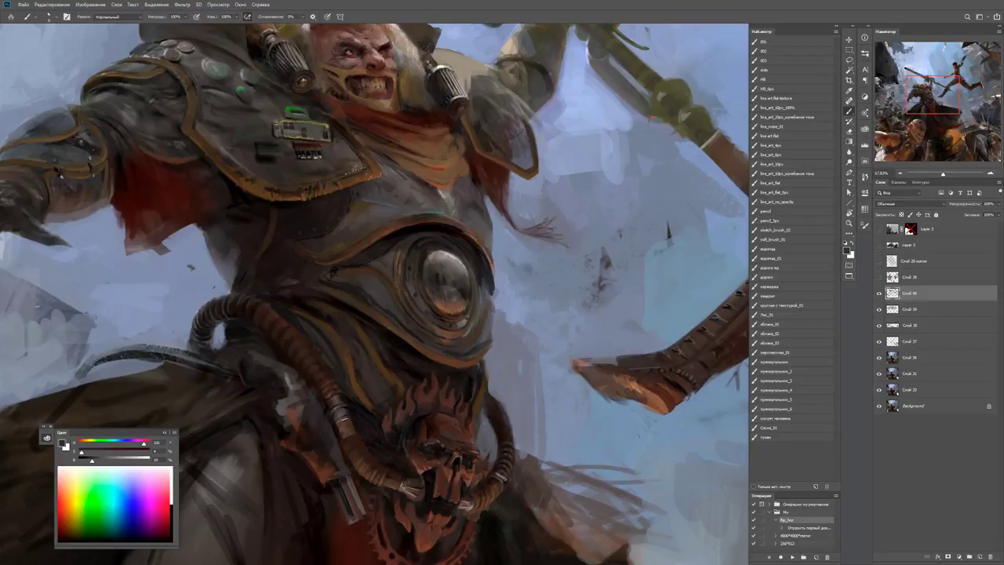
Paint small ring ornaments in black on the belly armour above the skull, and soften them with sampled reddish brown.
scroll(460, 352, down, 3)
key(z)
scroll(502, 345, up, 2)
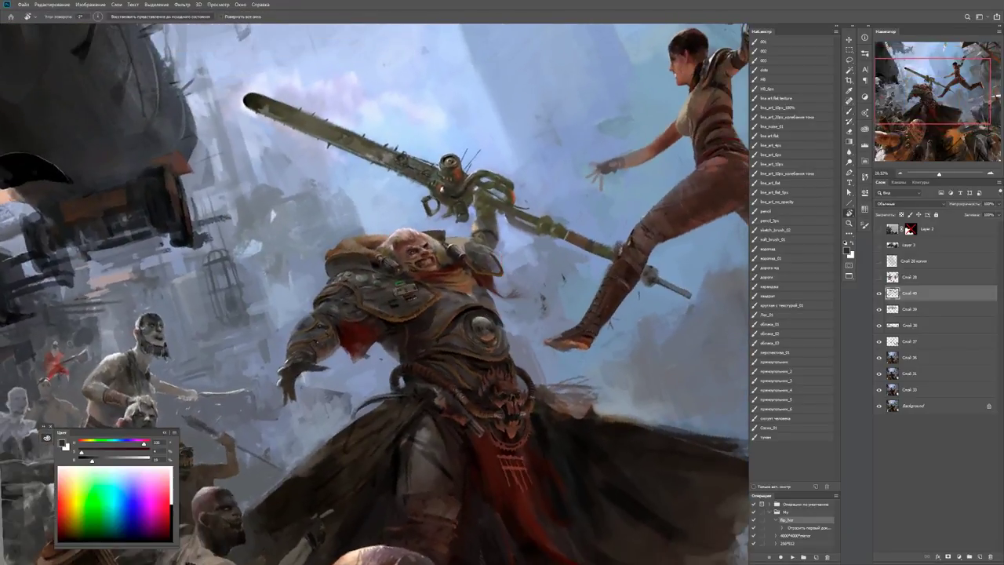
scroll(502, 345, up, 2)
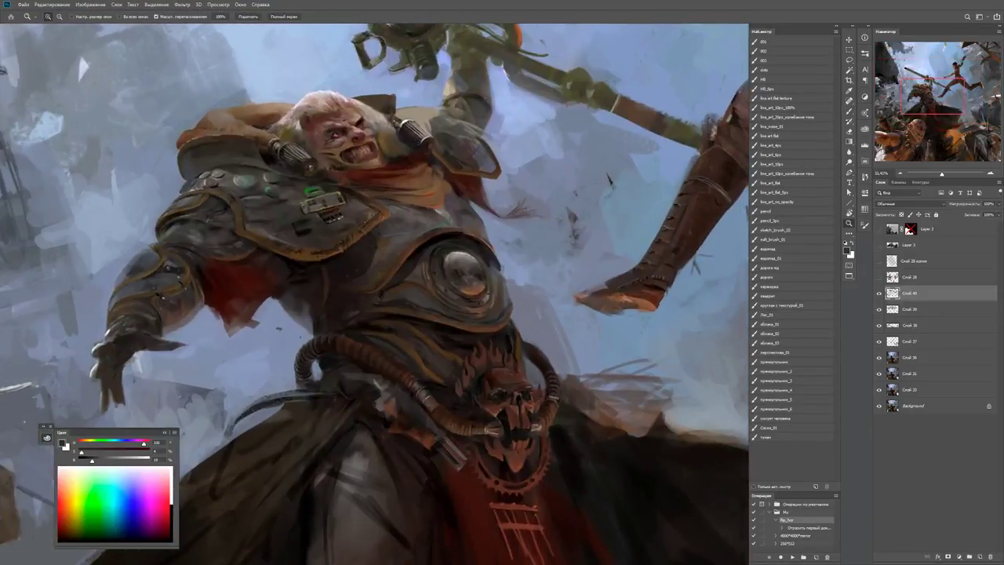
scroll(479, 374, up, 2)
key(b)
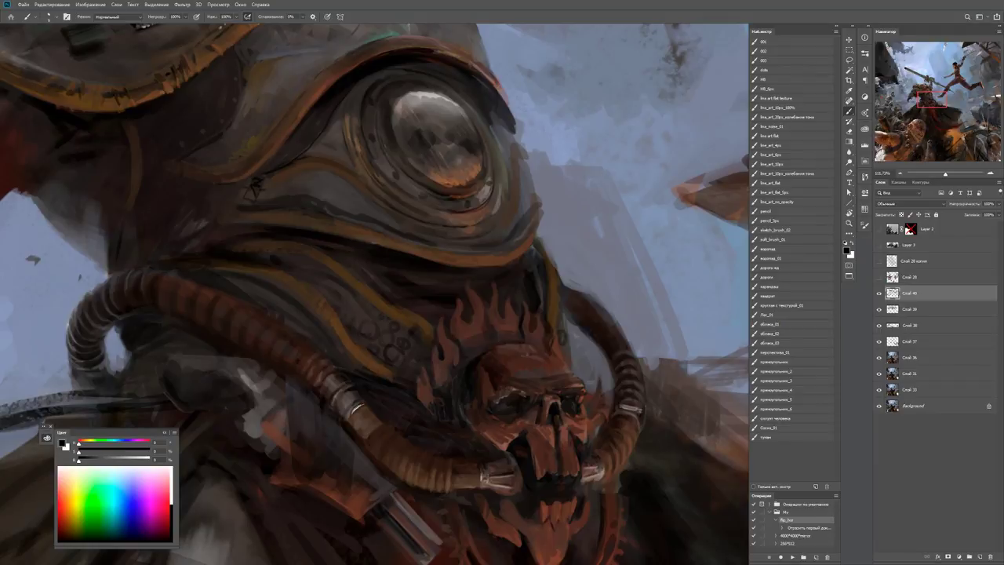
drag(563, 337, 522, 329)
alt+click(521, 330)
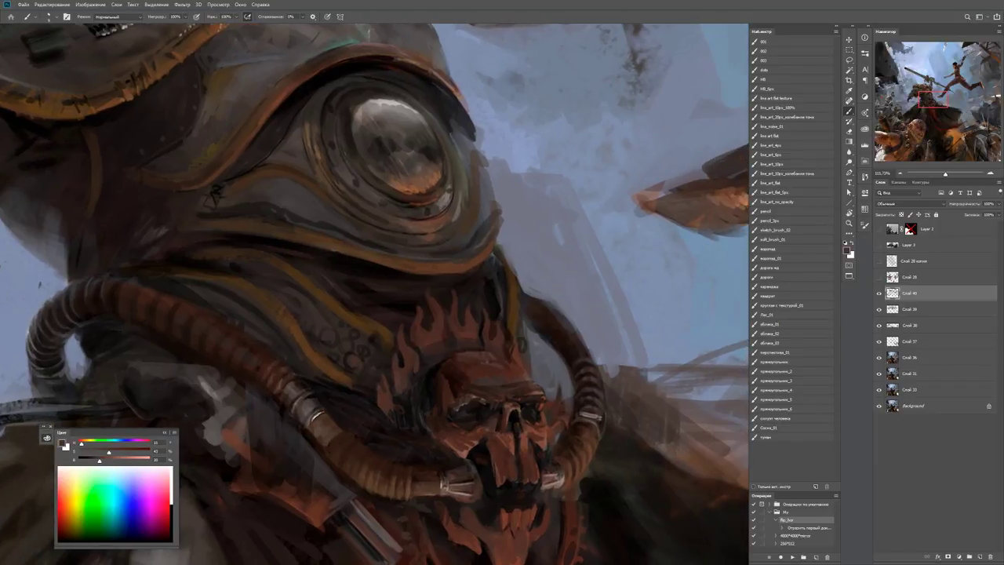
alt+click(392, 337)
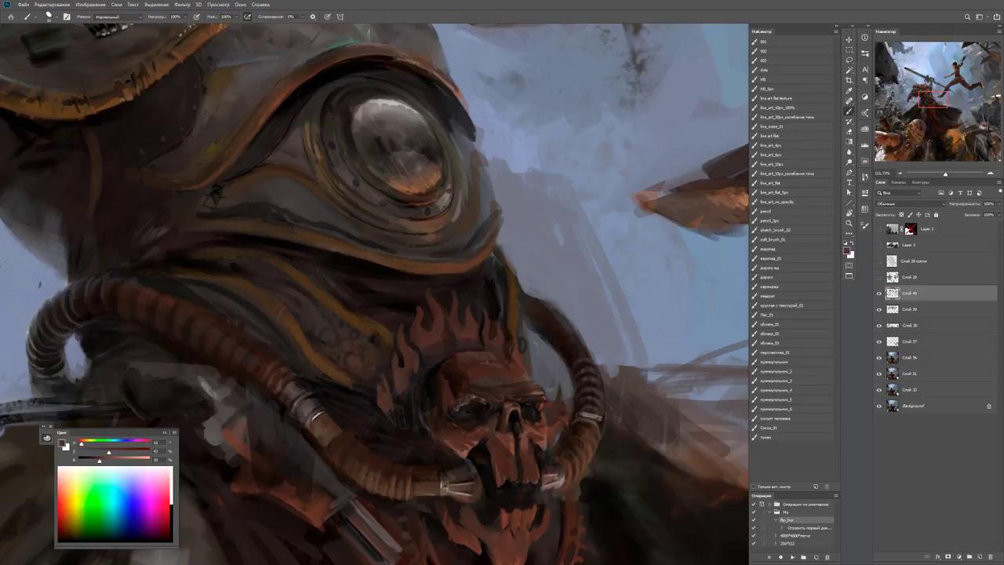
key(z)
drag(522, 343, 276, 171)
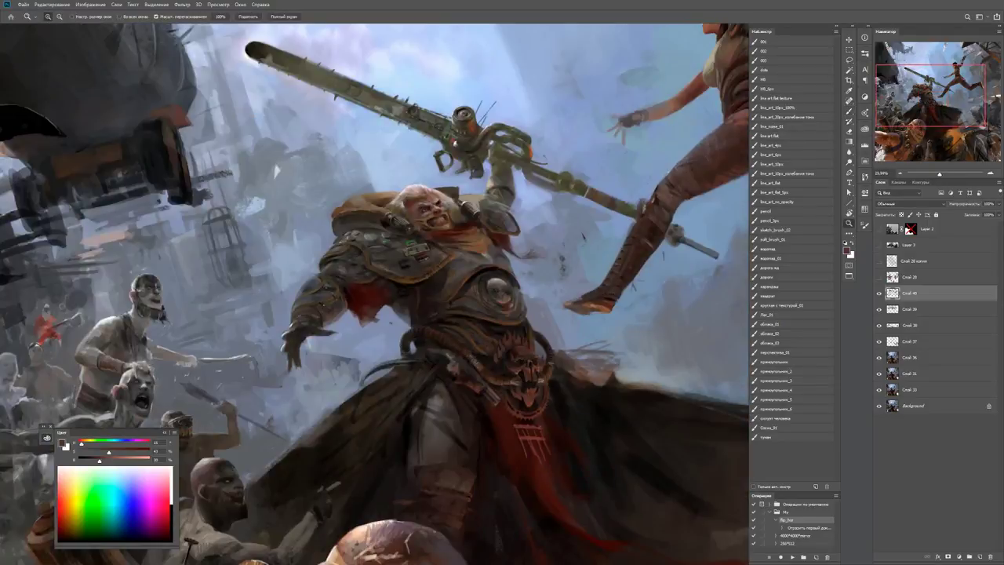
Refine the outline of the outstretched gloved hand and its pointing thumb with sampled reddish brown and background blue-grey.
drag(502, 314, 573, 313)
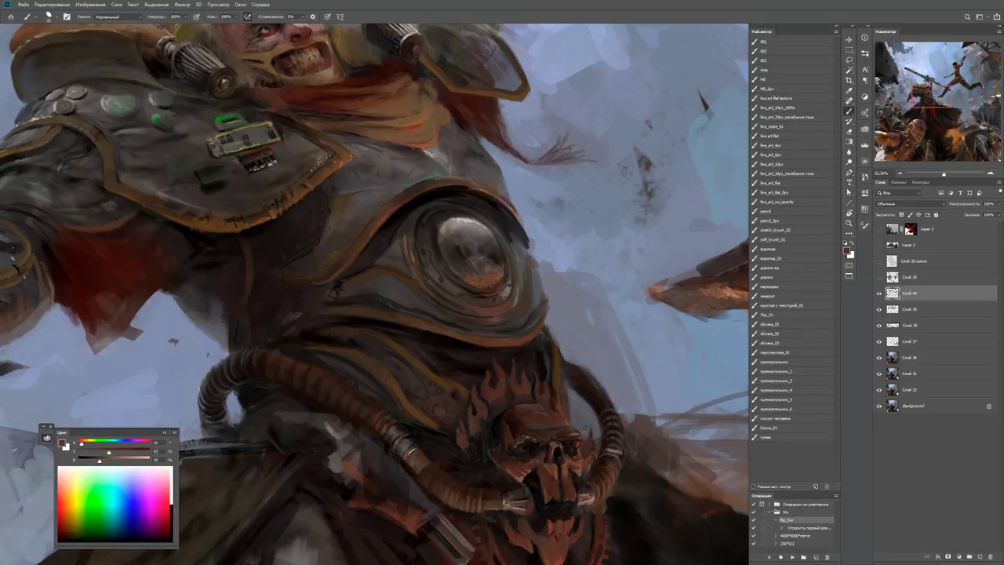
scroll(336, 286, down, 5)
key(r)
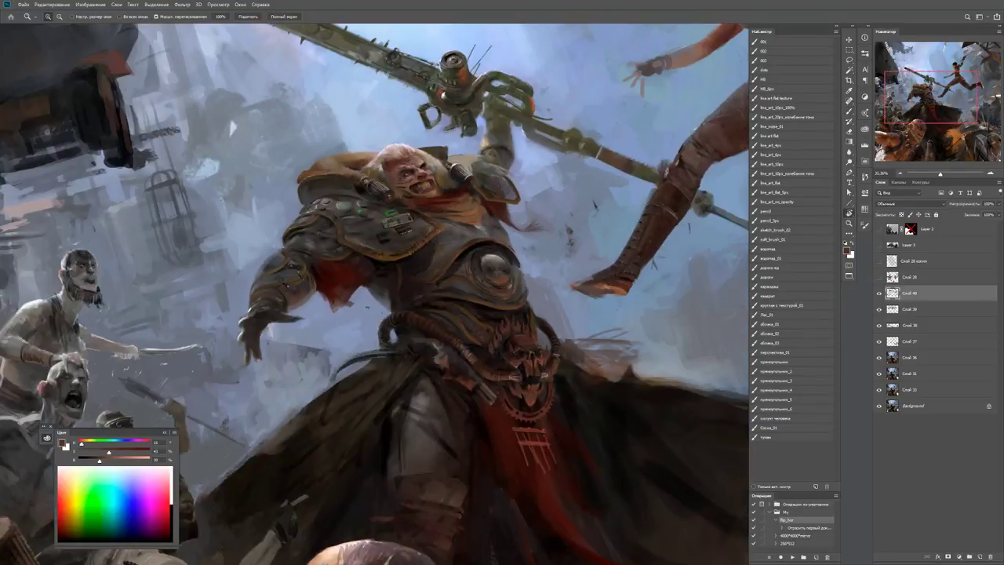
drag(502, 376, 463, 361)
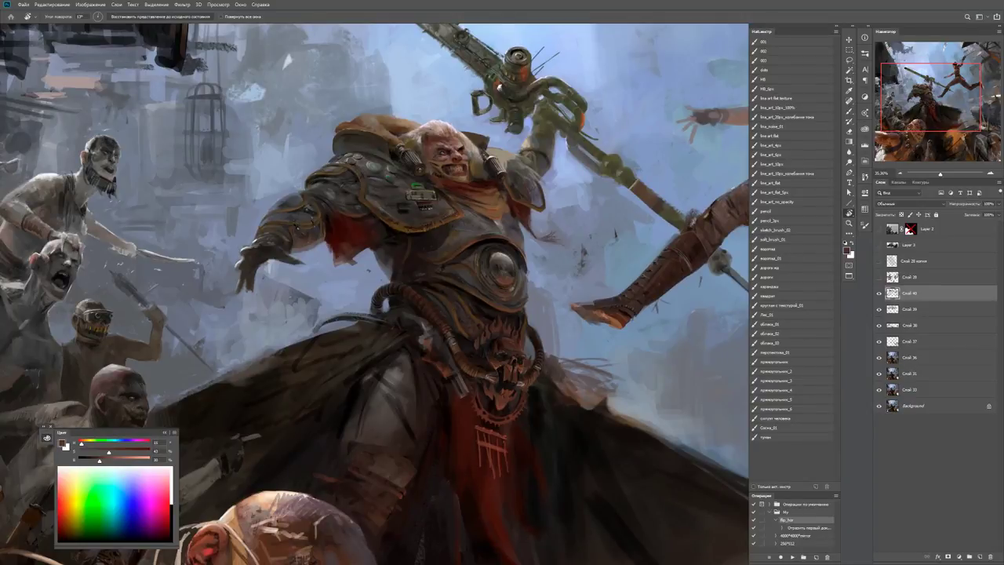
key(z)
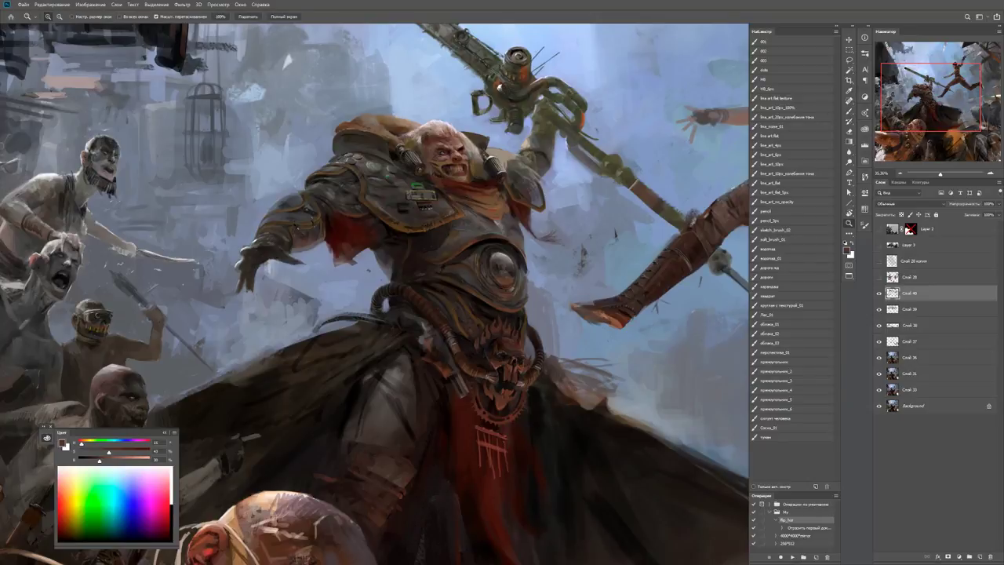
drag(285, 195, 321, 196)
key(b)
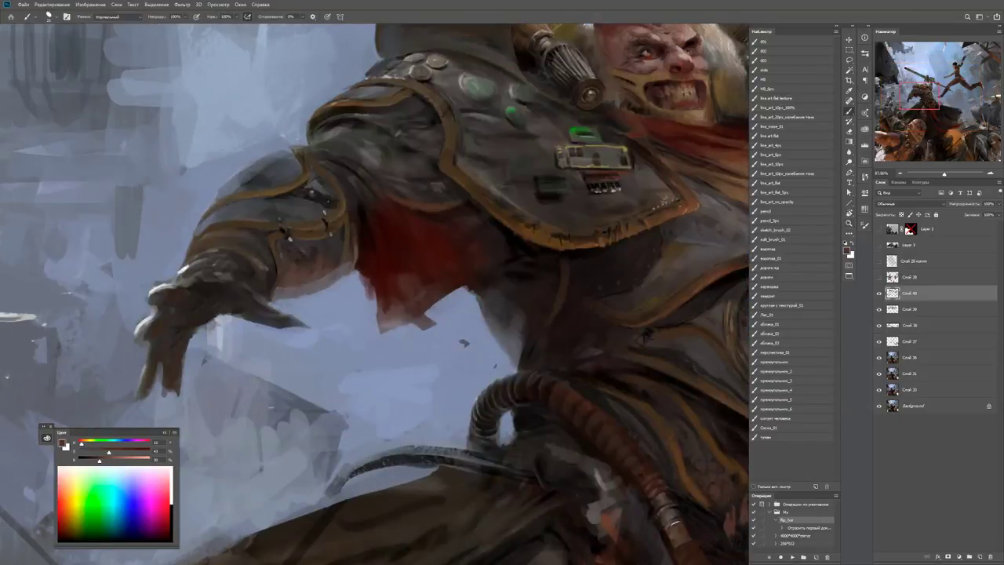
key(z)
mouse_move(323, 279)
mouse_down()
mouse_move(282, 279)
mouse_move(362, 275)
mouse_up()
key(b)
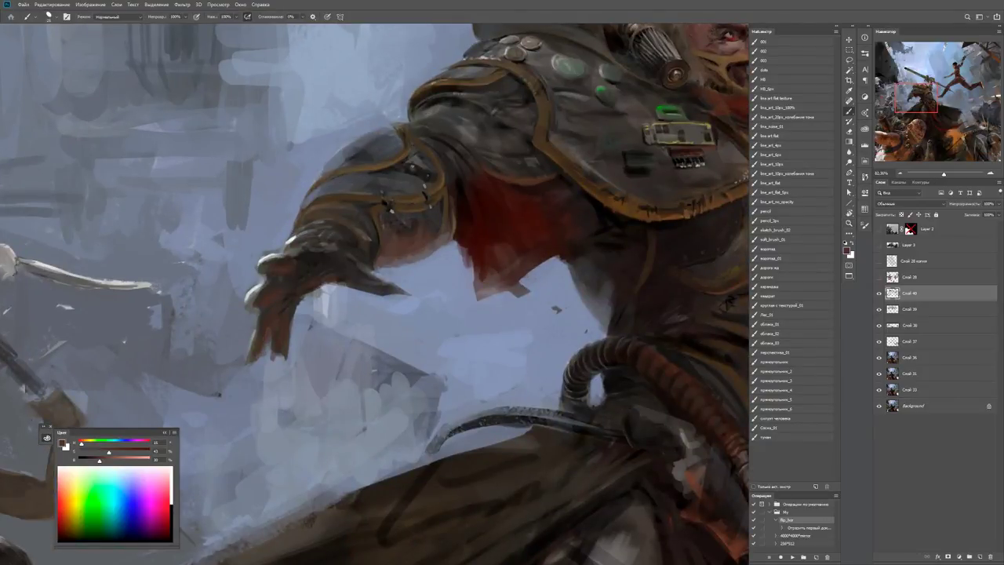
alt+click(404, 312)
alt+click(326, 312)
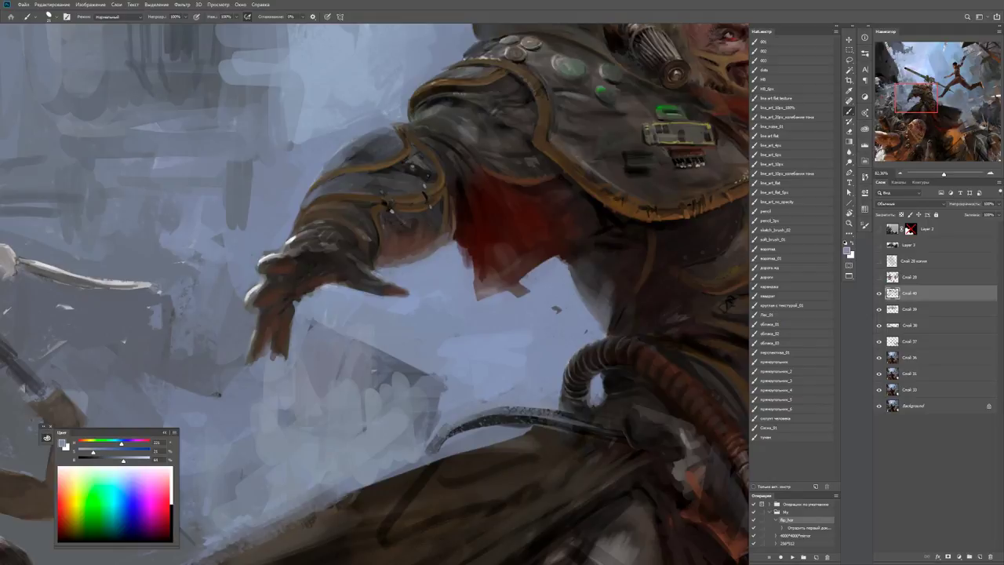
Sharpen the joint between the shoulder plate and the upper arm guard with a small brush, using black and sampled greys.
key(z)
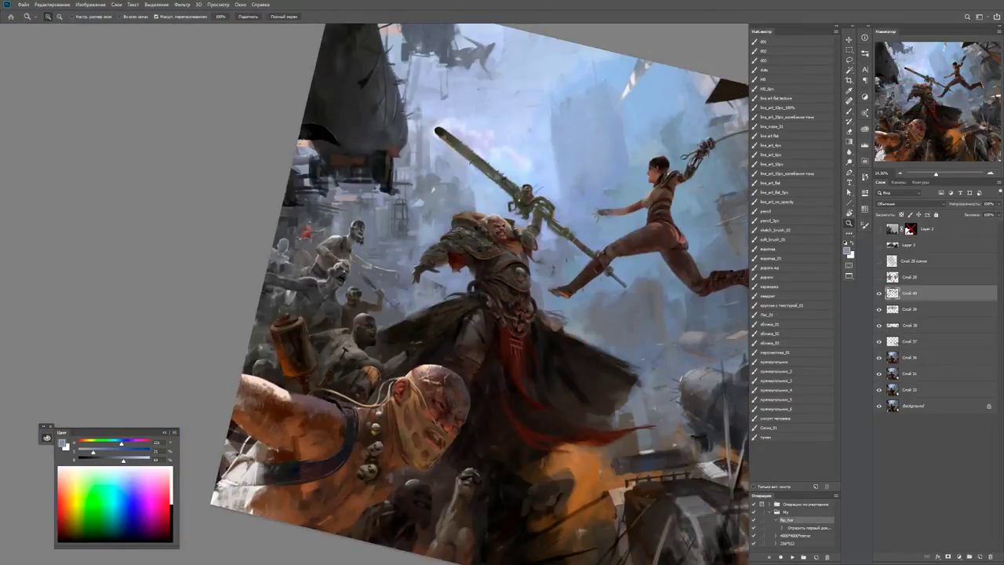
click(482, 275)
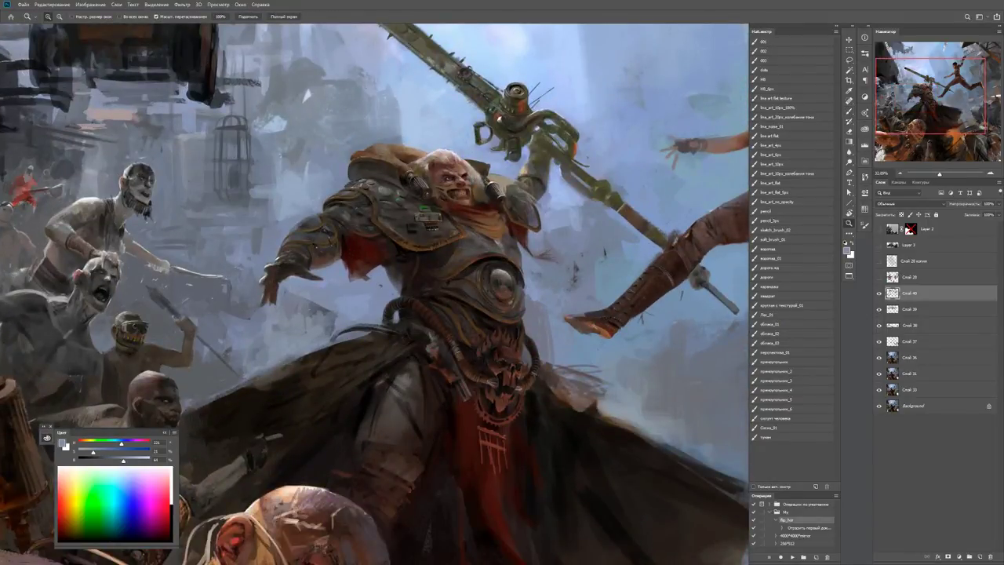
scroll(328, 217, up, 3)
key(b)
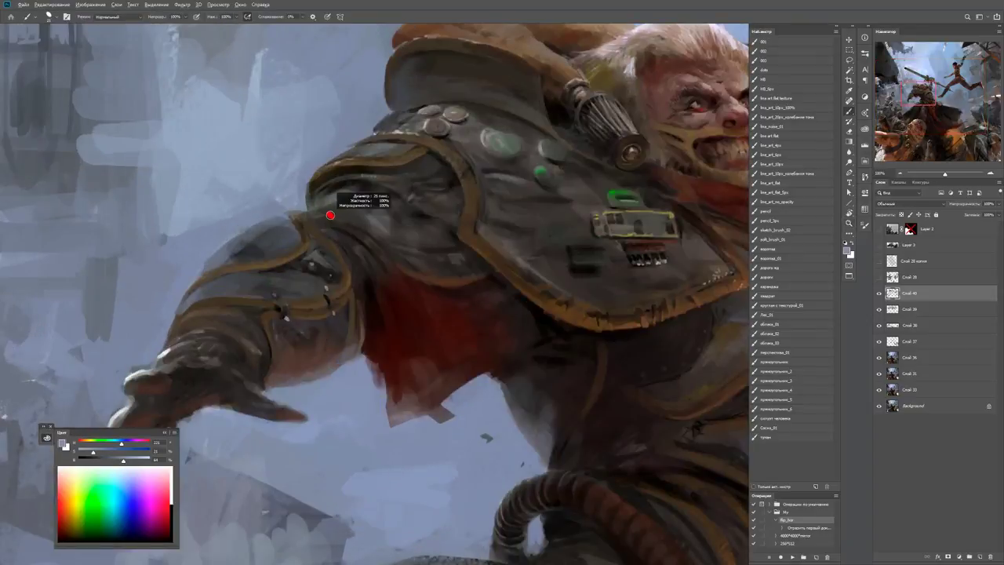
drag(304, 232, 312, 220)
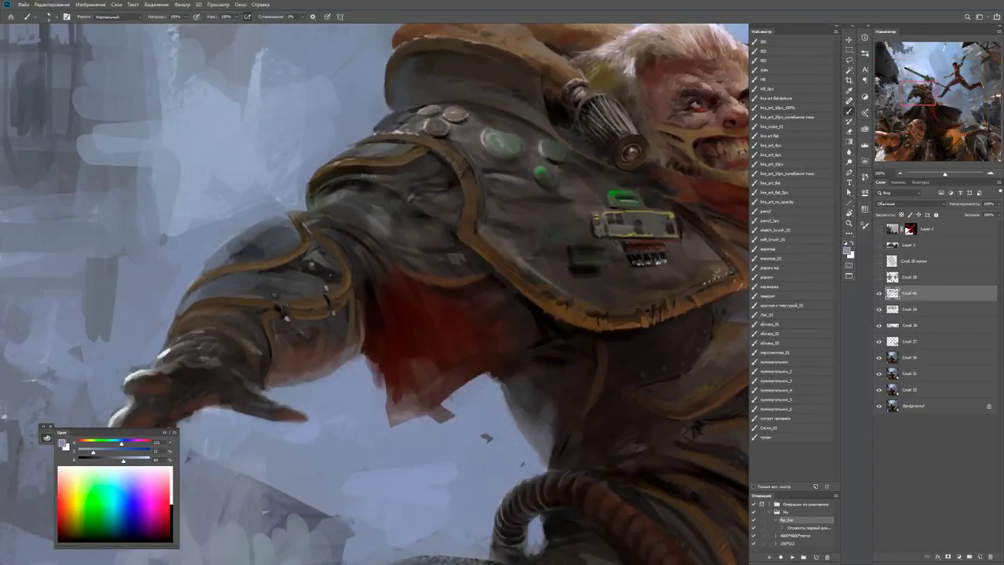
key(d)
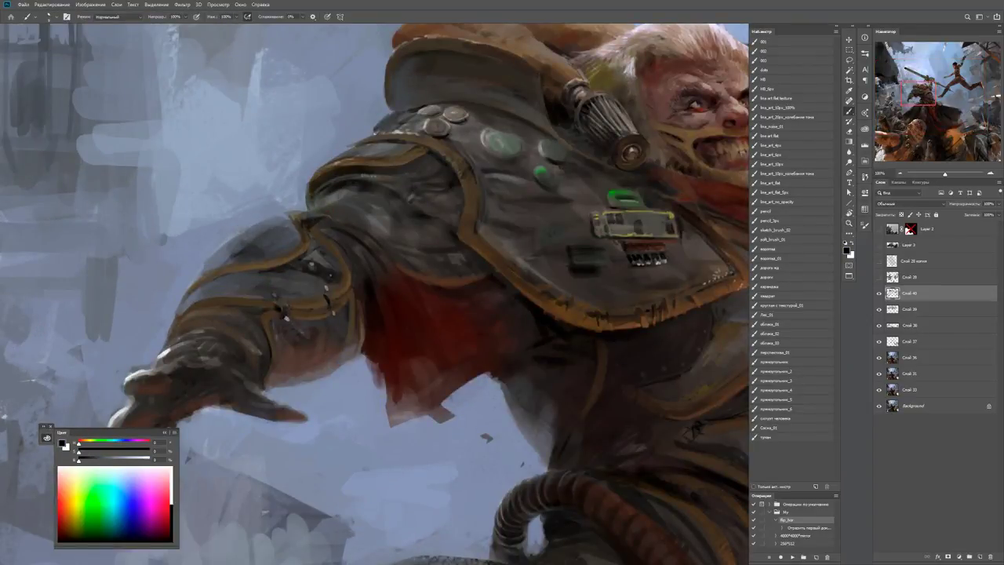
drag(331, 215, 317, 223)
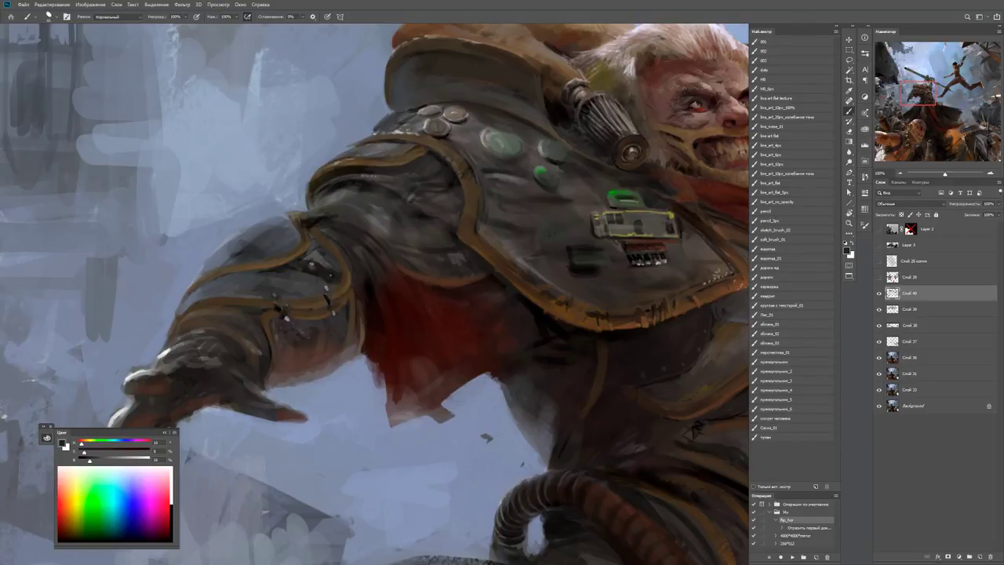
alt+click(369, 216)
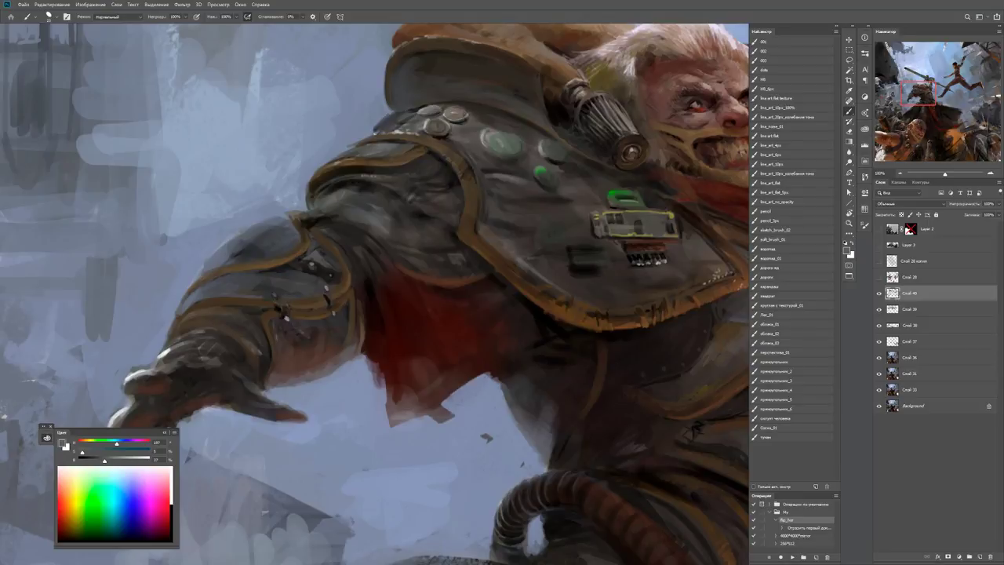
Darken the sleeve folds below the shoulder trim in black and rough in a cable on the upper arm in sampled dark brown.
key(z)
drag(345, 203, 282, 204)
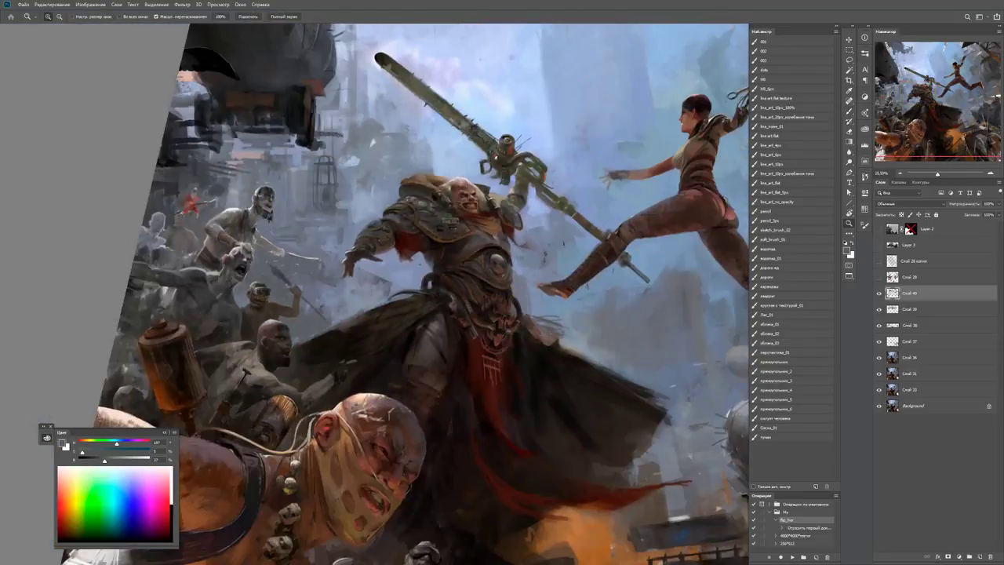
drag(408, 206, 470, 207)
key(b)
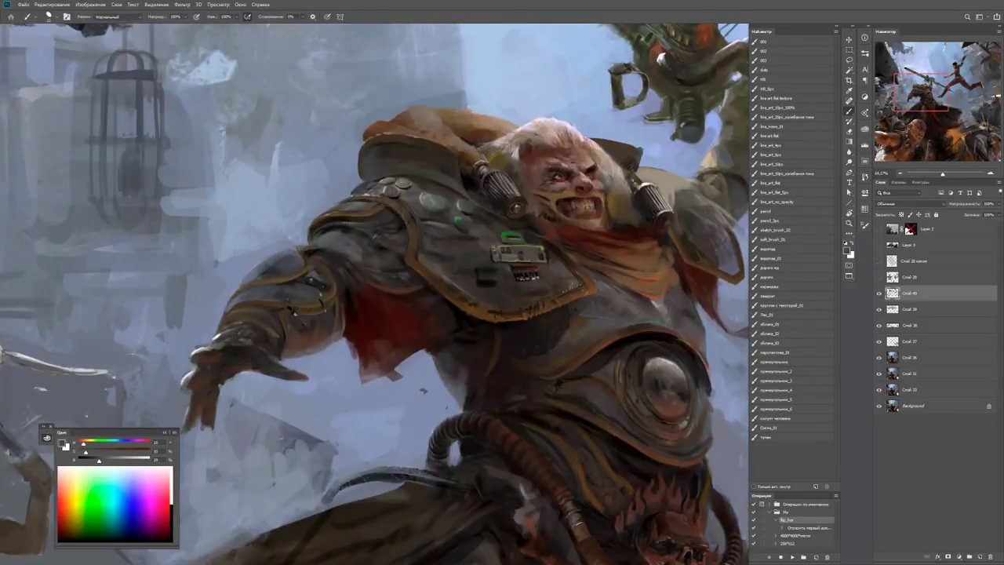
key(d)
drag(316, 240, 398, 246)
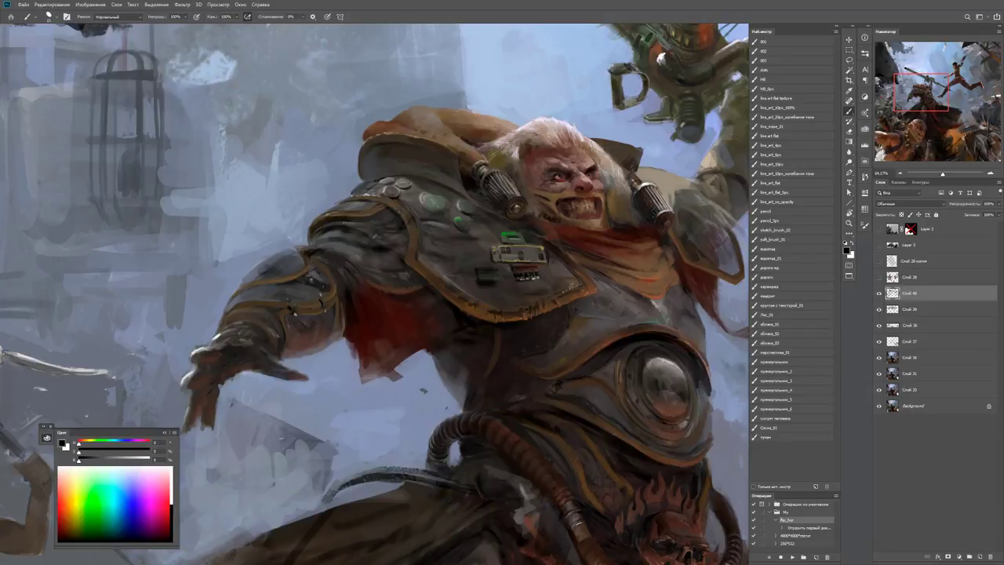
alt+click(417, 213)
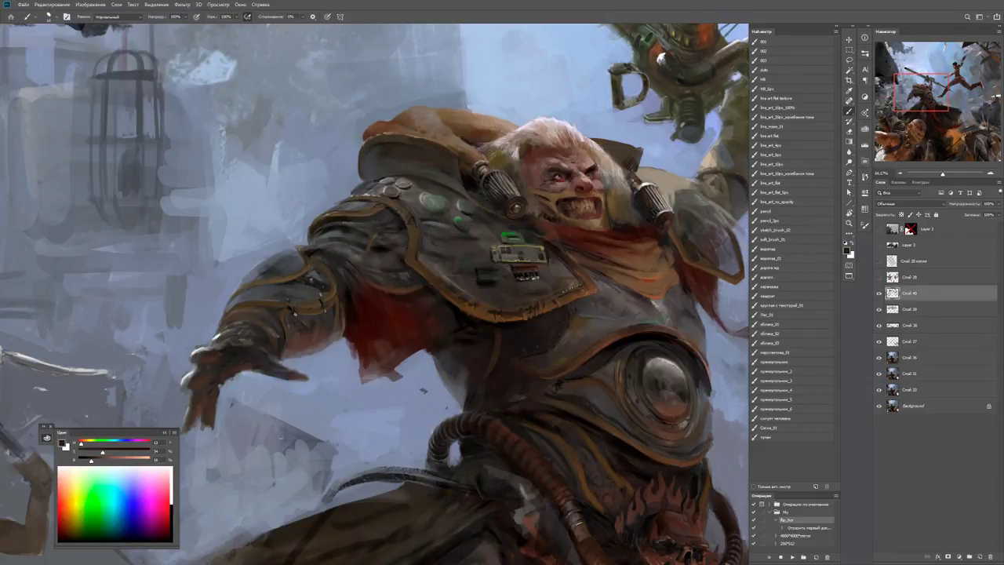
drag(384, 222, 400, 222)
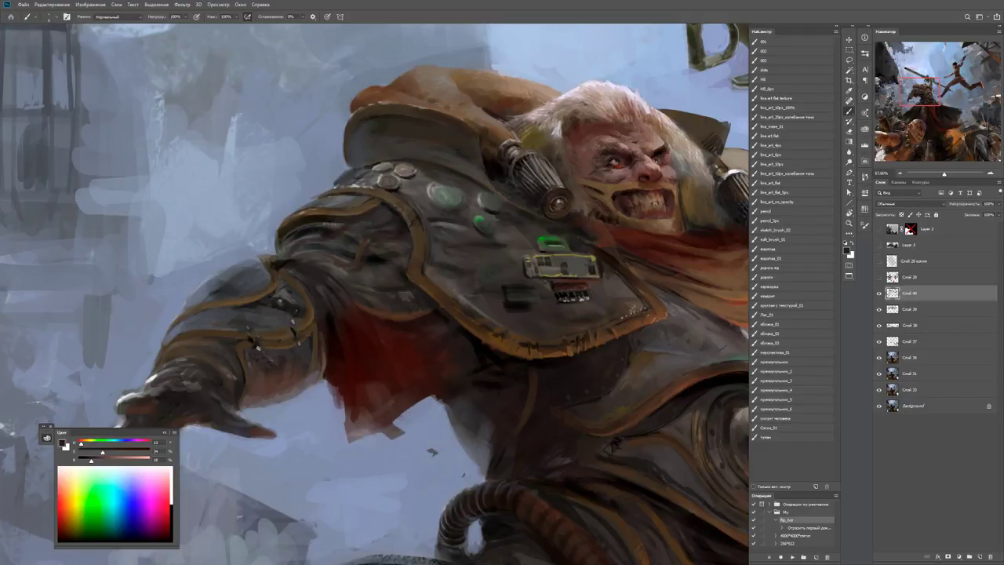
Extend thin cable lines across the sleeve beneath the shoulder trim and deepen the gaps around them in black.
scroll(279, 263, up, 2)
key(d)
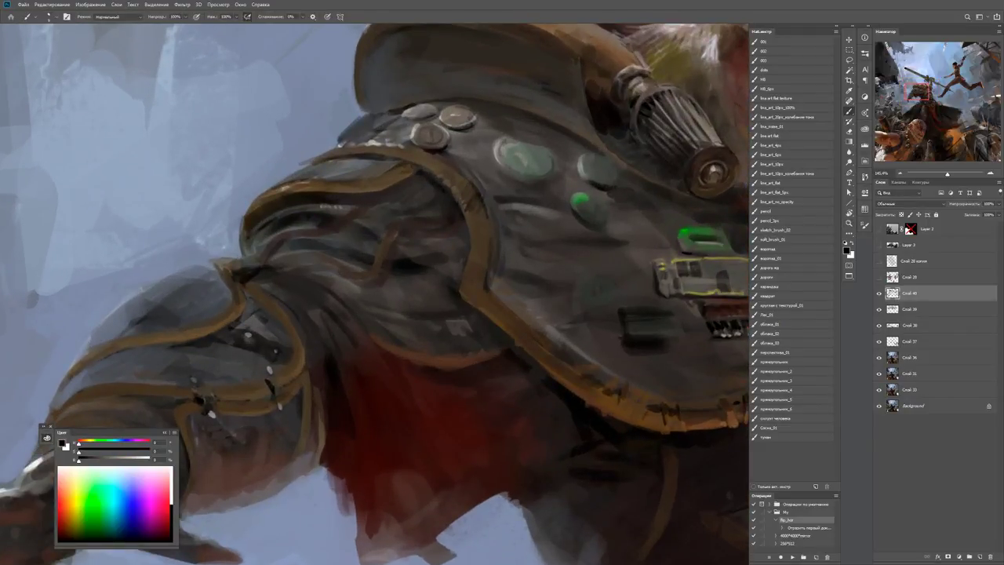
alt+click(223, 234)
mouse_move(328, 227)
mouse_down()
mouse_move(422, 175)
mouse_move(333, 227)
mouse_up()
key(d)
key(ctrl+minus)
key(ctrl+minus)
key(ctrl+minus)
key(ctrl+minus)
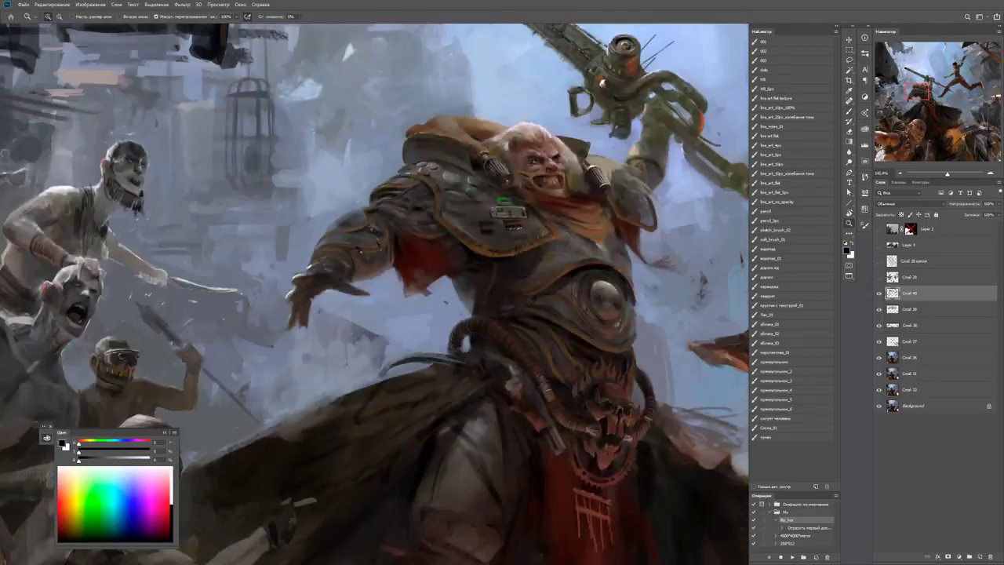
Recolour the upper-arm cables with a sampled reddish brown.
key(z)
drag(400, 198, 439, 197)
key(b)
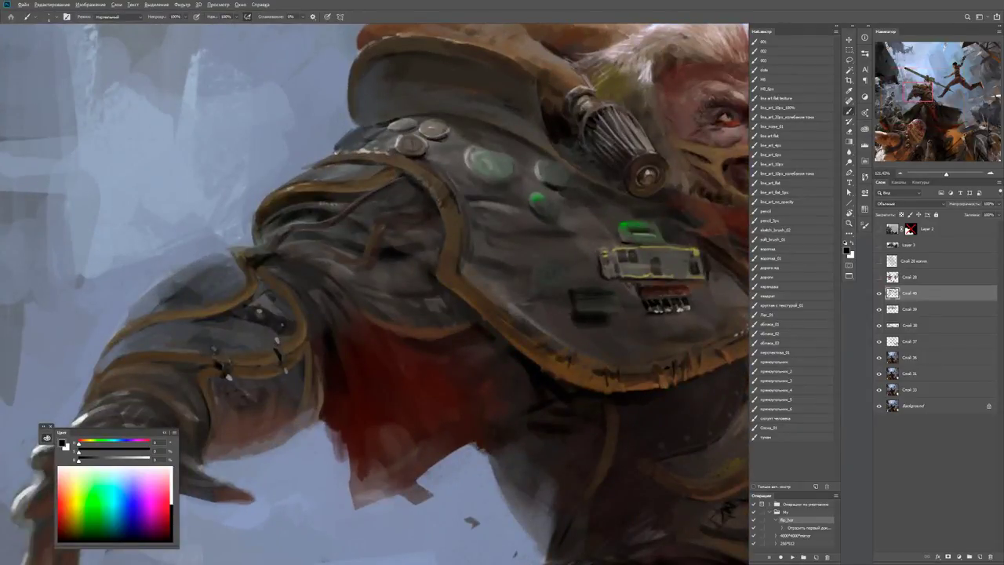
alt+click(368, 236)
alt+click(697, 70)
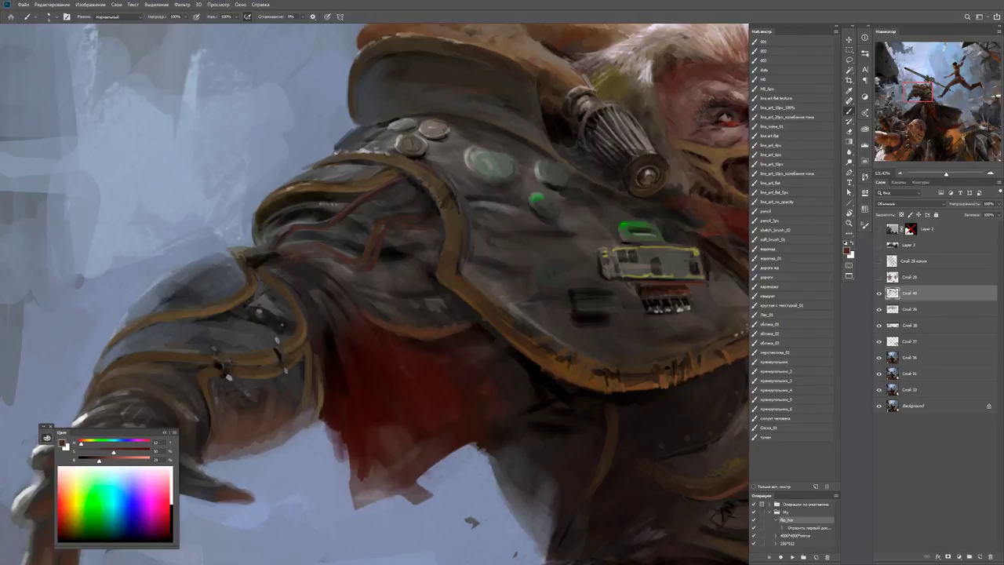
Add black shadows along the reddish cables and blend the surrounding sleeve with sampled dark greys.
key(z)
drag(408, 229, 471, 231)
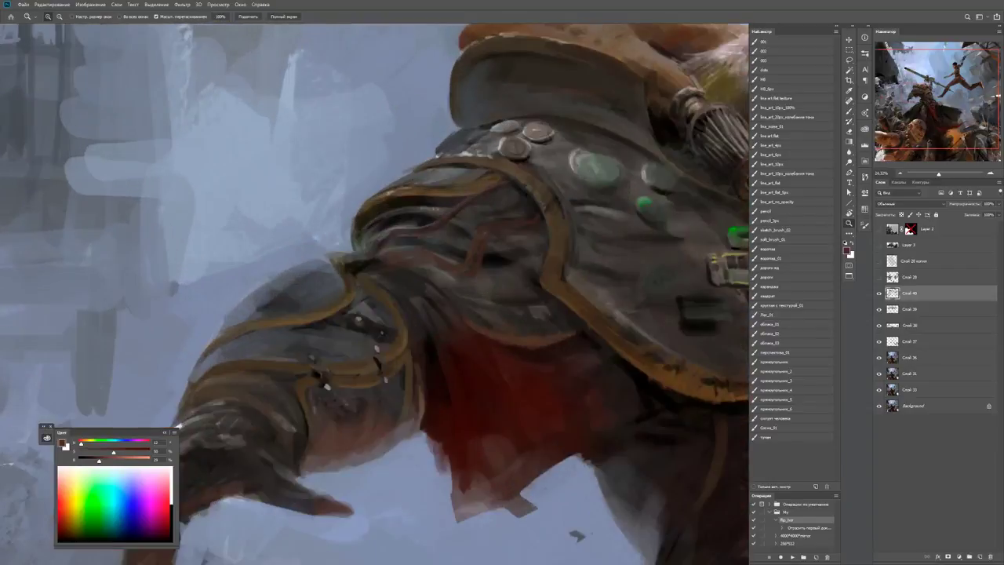
key(b)
key(d)
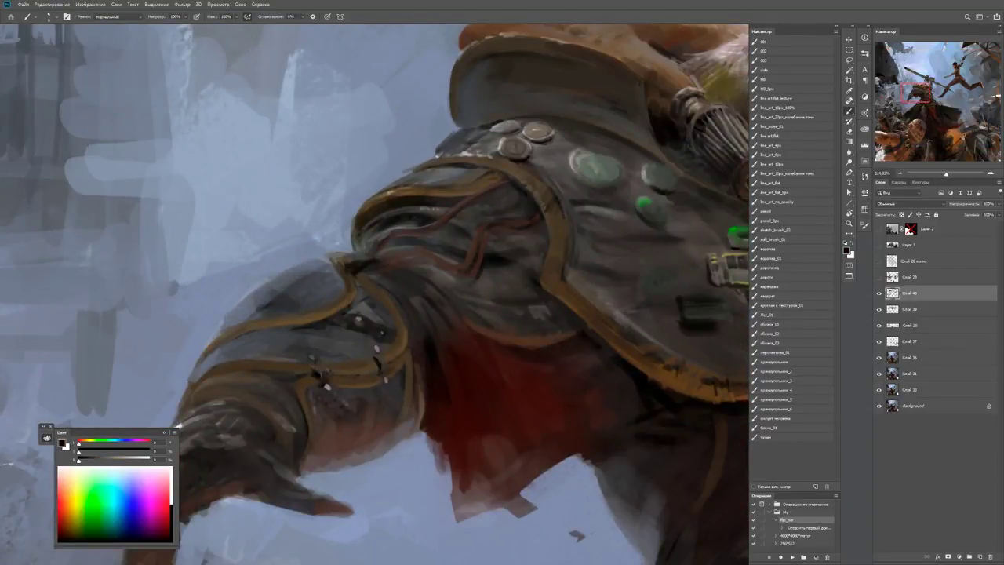
alt+click(369, 329)
alt+click(495, 256)
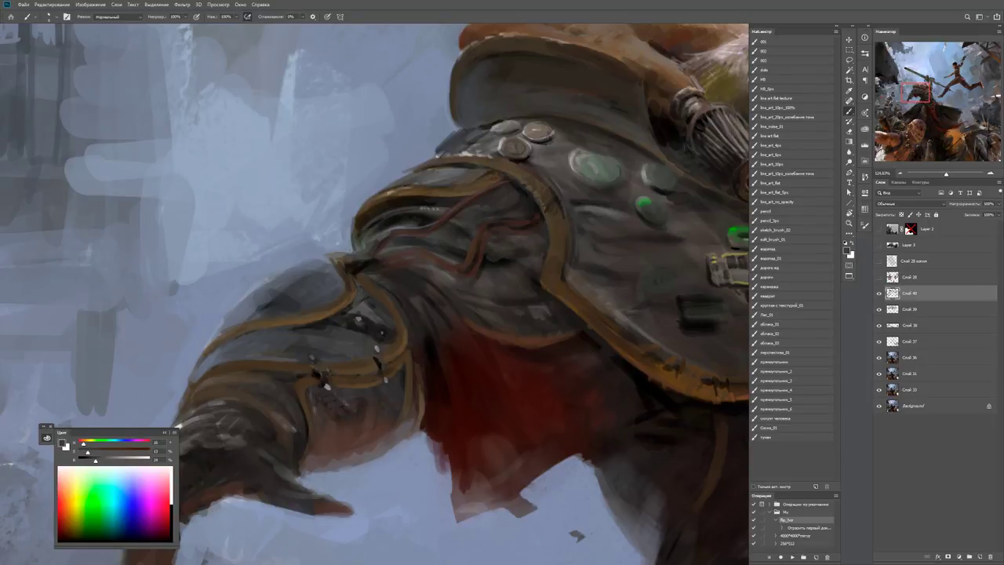
alt+click(500, 237)
drag(463, 240, 464, 240)
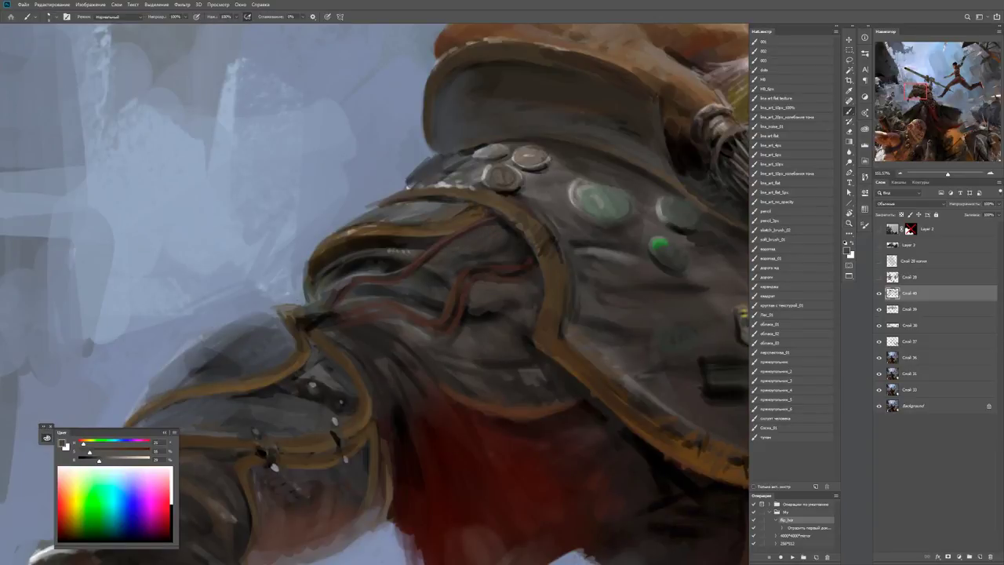
Cover the pale highlights under the shoulder trim with sampled dark grey and rework the sleeve around the cables.
alt+click(411, 253)
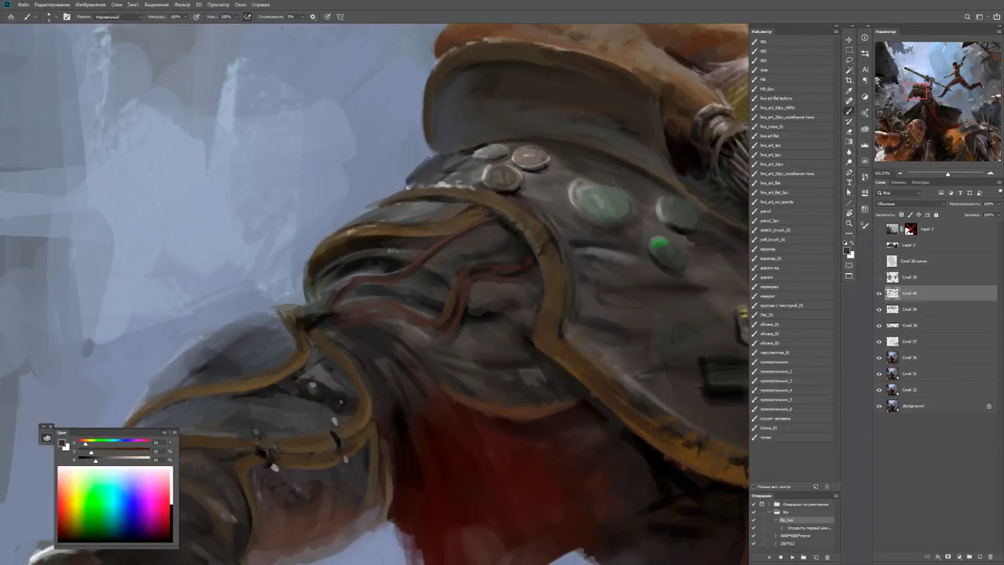
key(d)
key(z)
key(b)
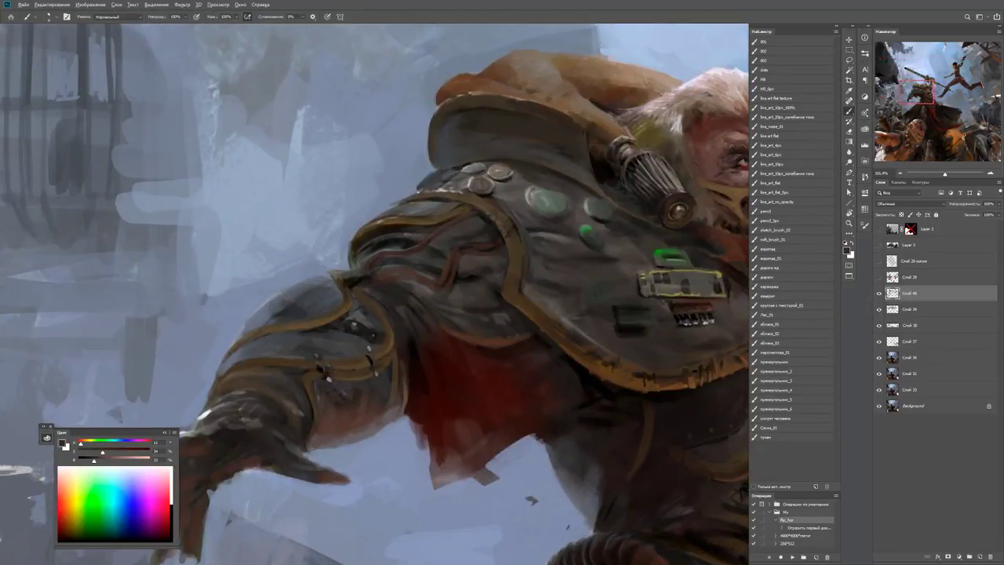
alt+click(377, 269)
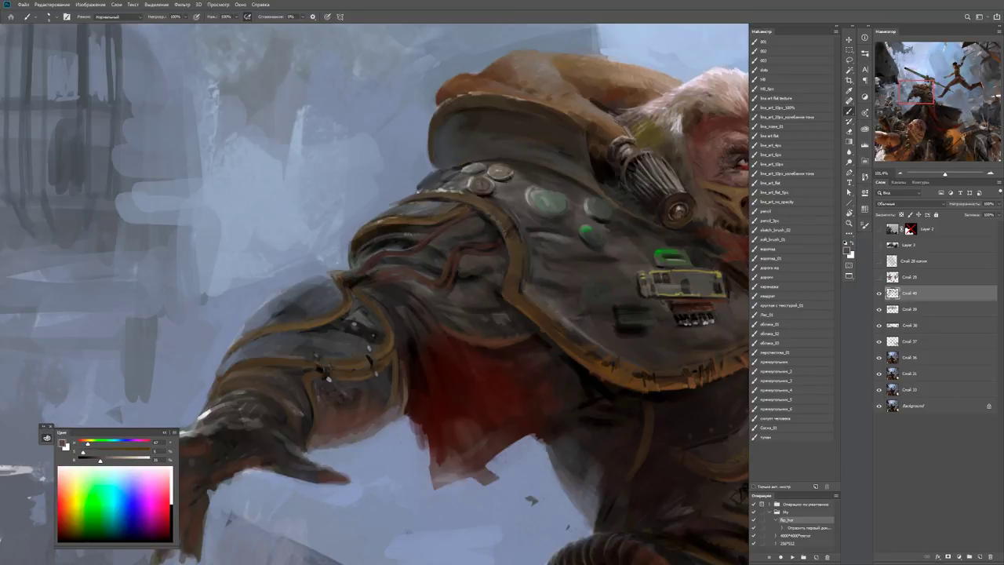
Touch up the trim and edge of the shoulder plate on the raised-arm side with sampled brown and black.
key(ctrl+0)
key(z)
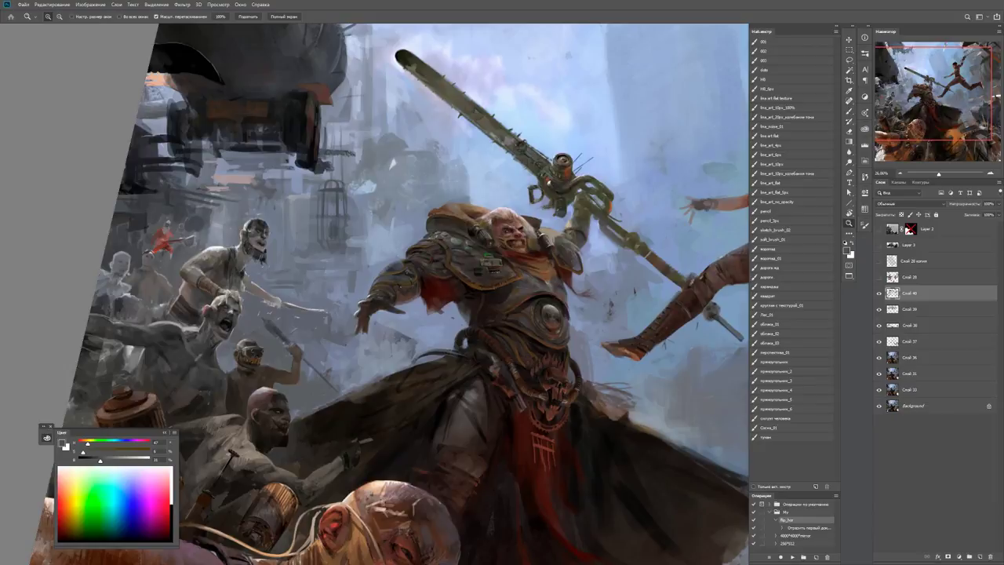
click(581, 275)
click(562, 279)
key(b)
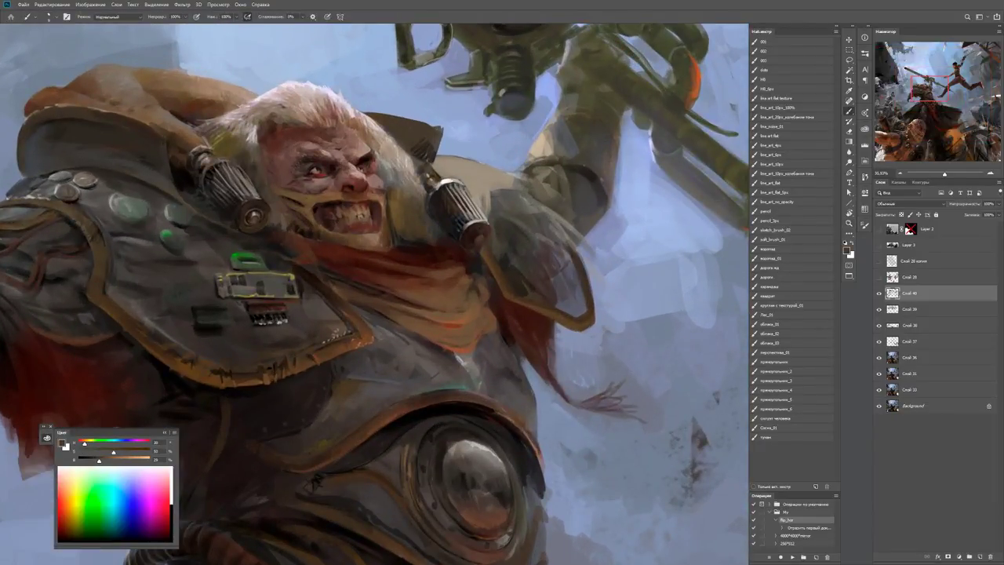
alt+click(583, 316)
key(d)
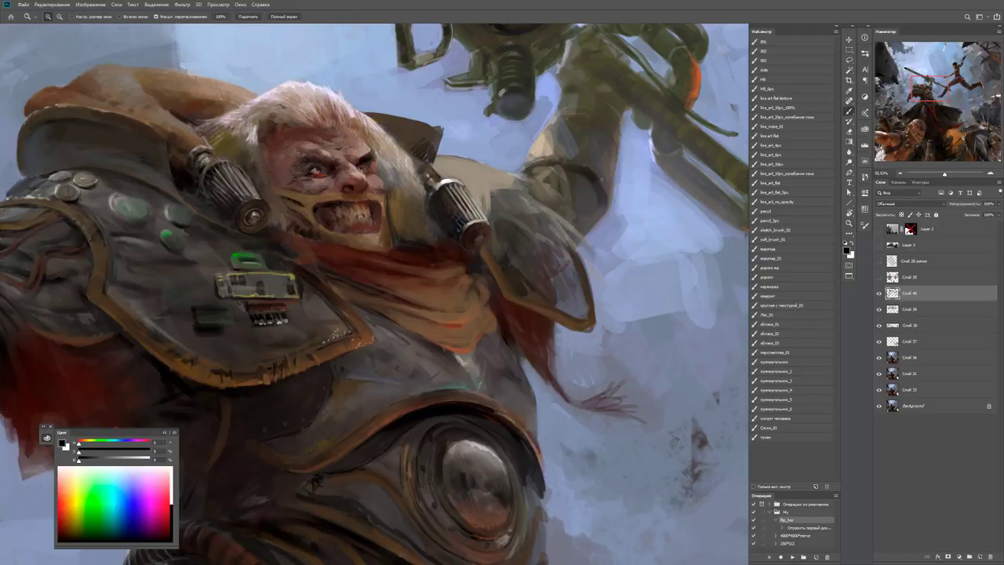
Shade the red scarf below the face with a sampled dark red.
alt+click(333, 259)
drag(333, 259, 370, 253)
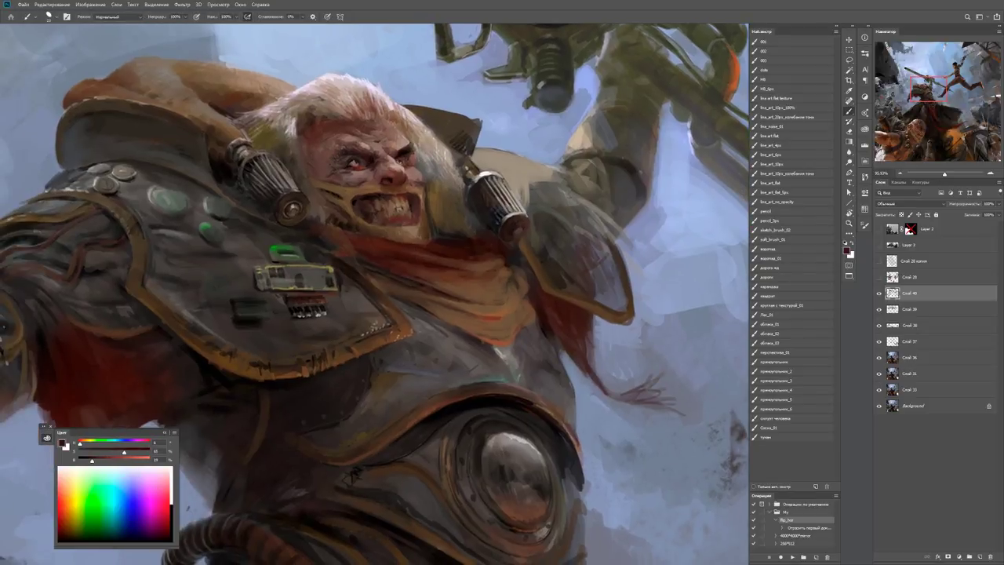
mouse_move(188, 269)
mouse_down()
mouse_move(211, 269)
mouse_move(177, 251)
mouse_move(218, 271)
mouse_move(142, 268)
mouse_up()
key(z)
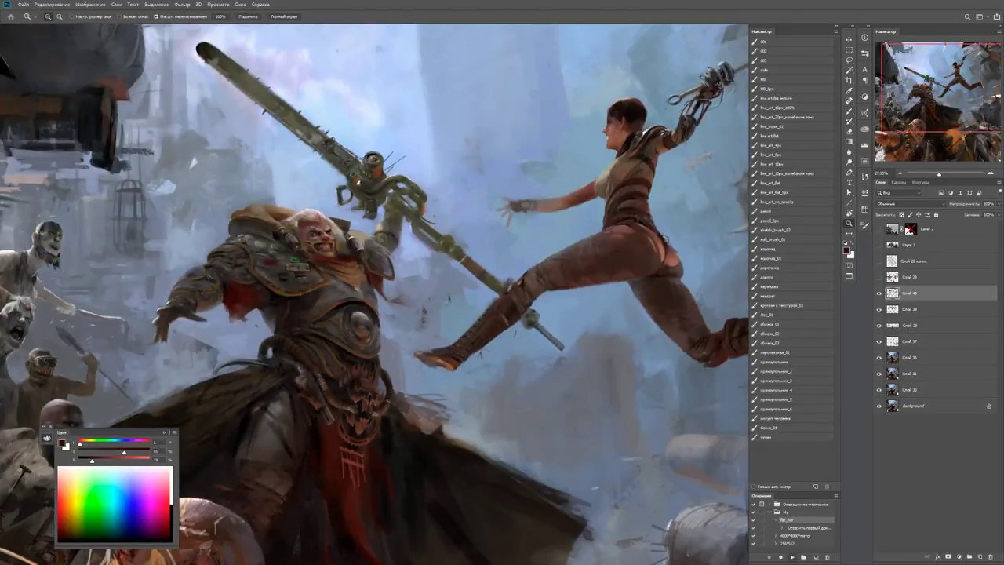
Flip the painting horizontally, straighten the view, reset the colours to default and choose the 100% line-art brush.
key(F2)
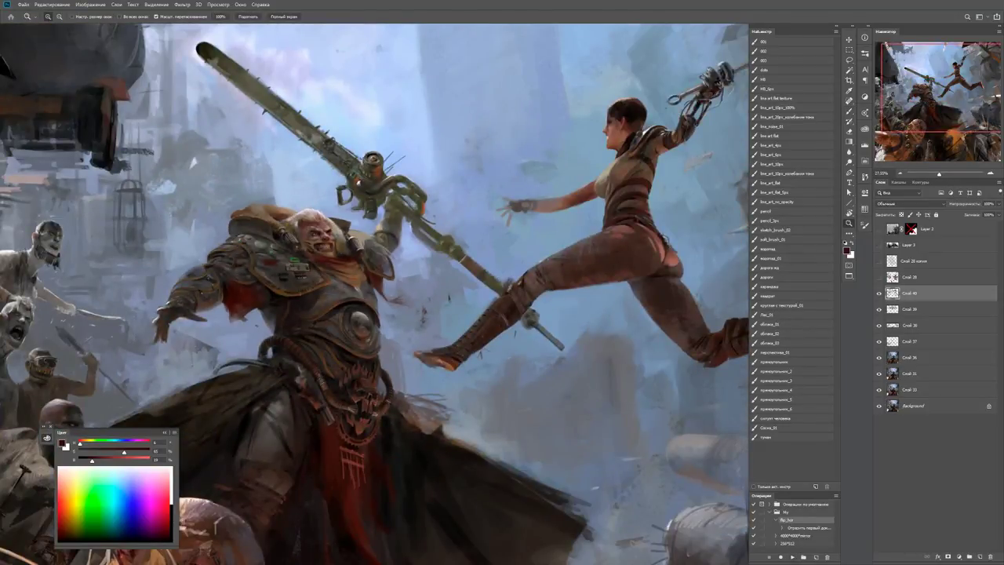
key(r)
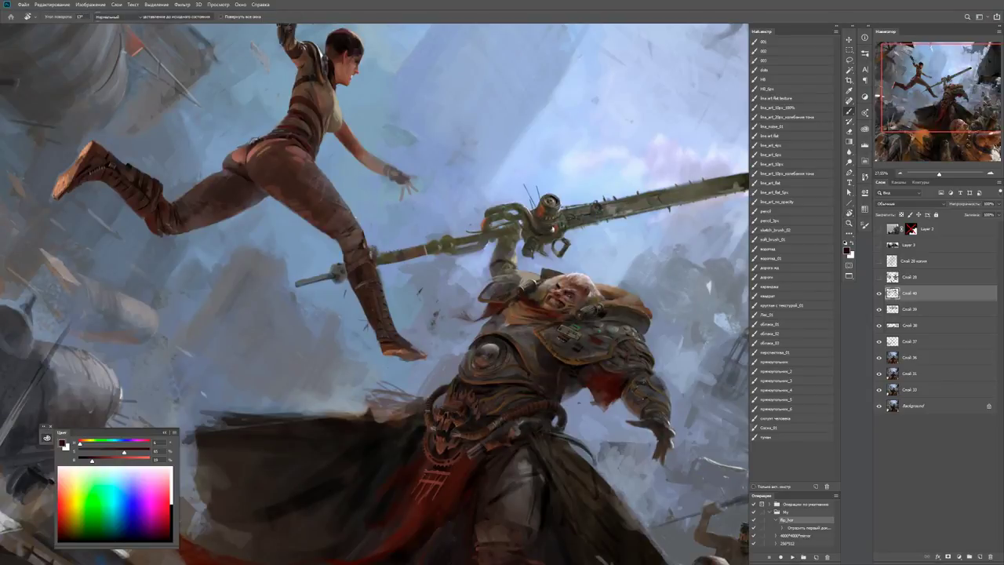
key(d)
drag(549, 259, 502, 298)
key(z)
drag(600, 306, 643, 306)
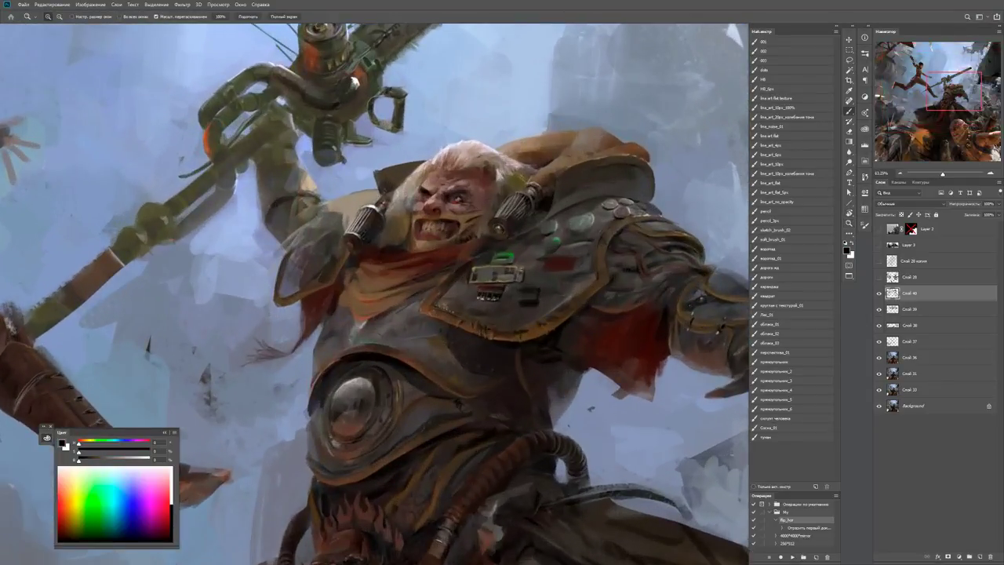
key(b)
click(777, 107)
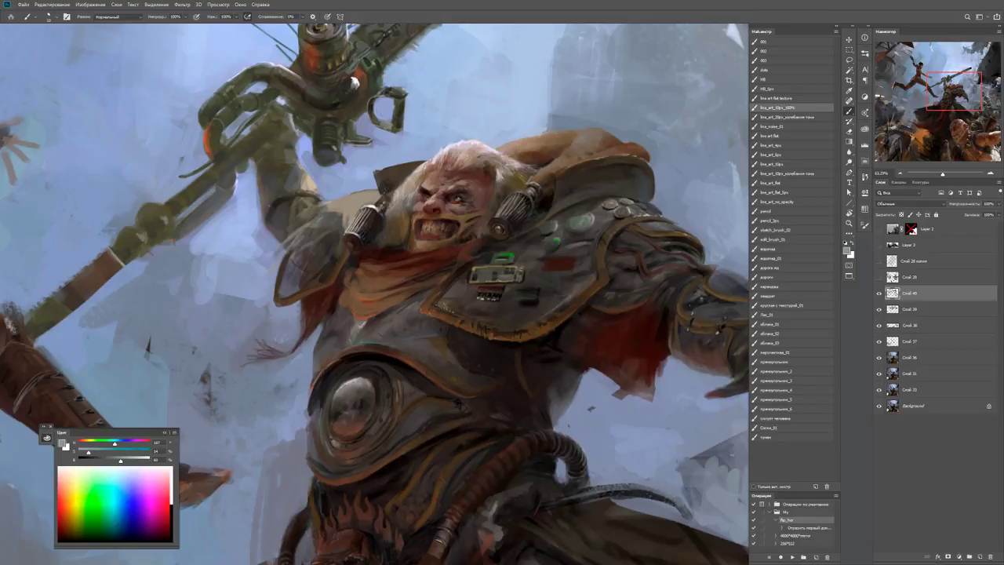
Touch up the warrior's raised collar behind the head with a sampled dark brown.
scroll(376, 294, down, 1)
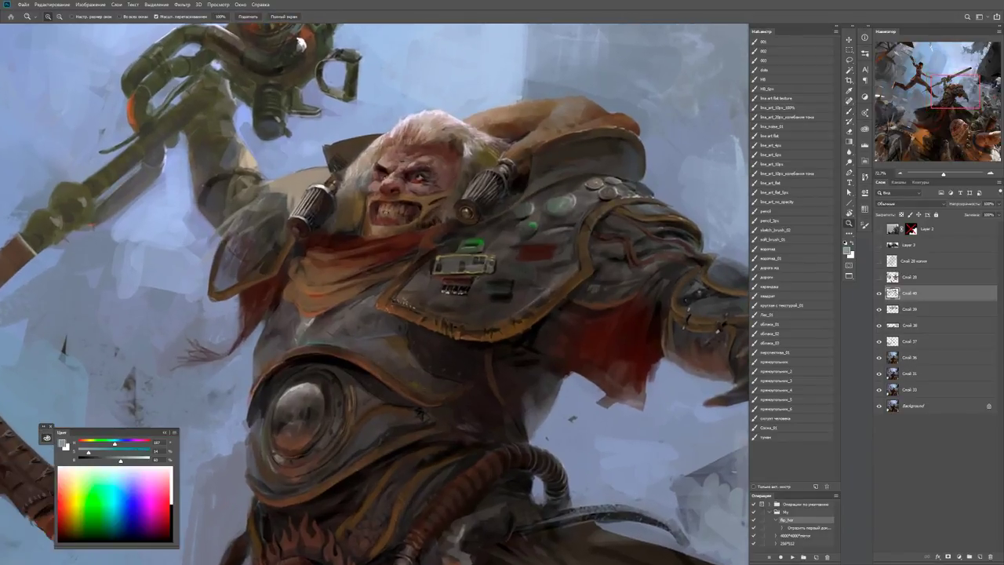
scroll(377, 294, up, 2)
alt+click(556, 149)
drag(549, 157, 628, 102)
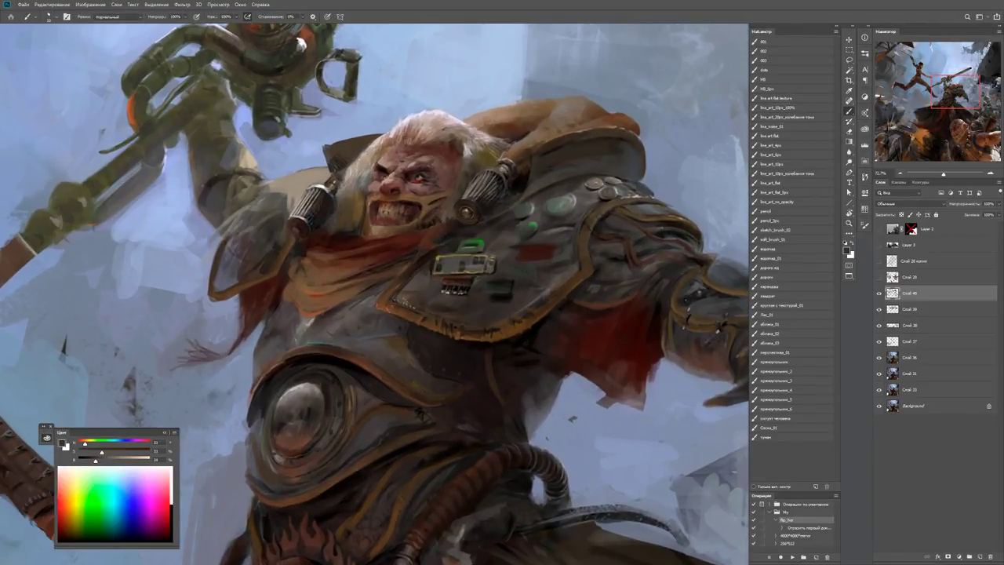
mouse_move(471, 235)
mouse_down()
mouse_move(326, 278)
mouse_move(431, 283)
mouse_up()
Rework the round studs and the surrounding shoulder plate with black, sampled greys and green.
scroll(439, 235, up, 4)
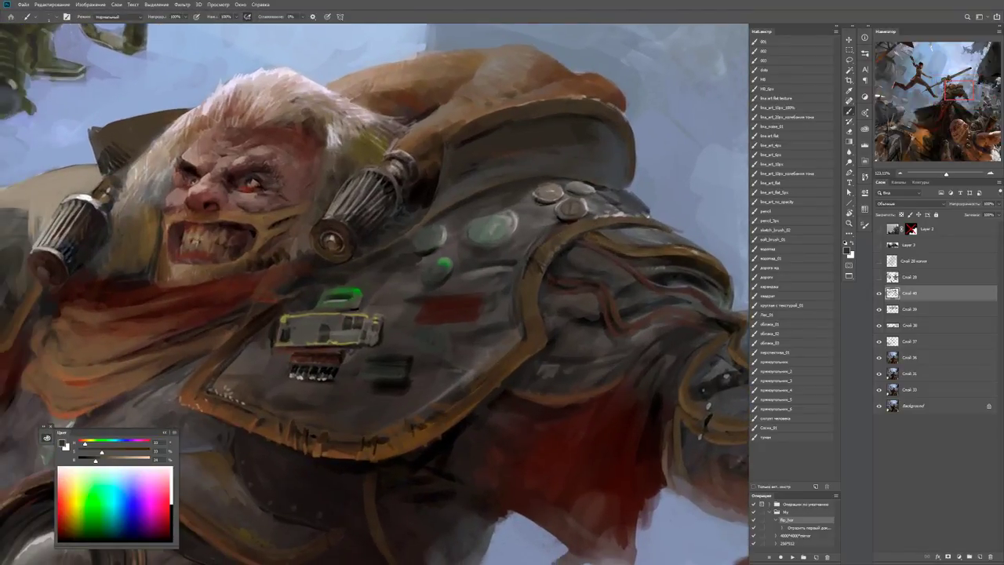
key(d)
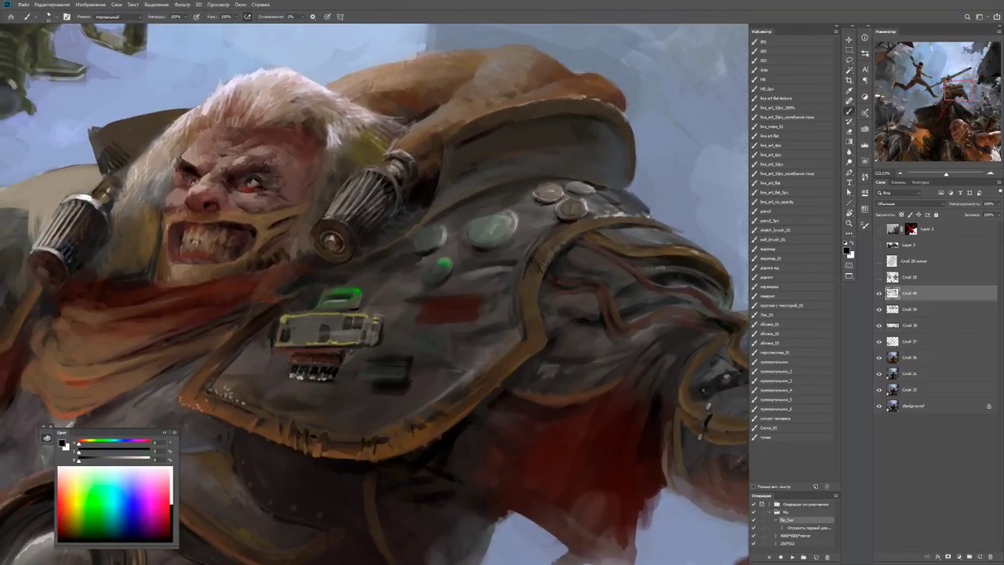
alt+click(497, 284)
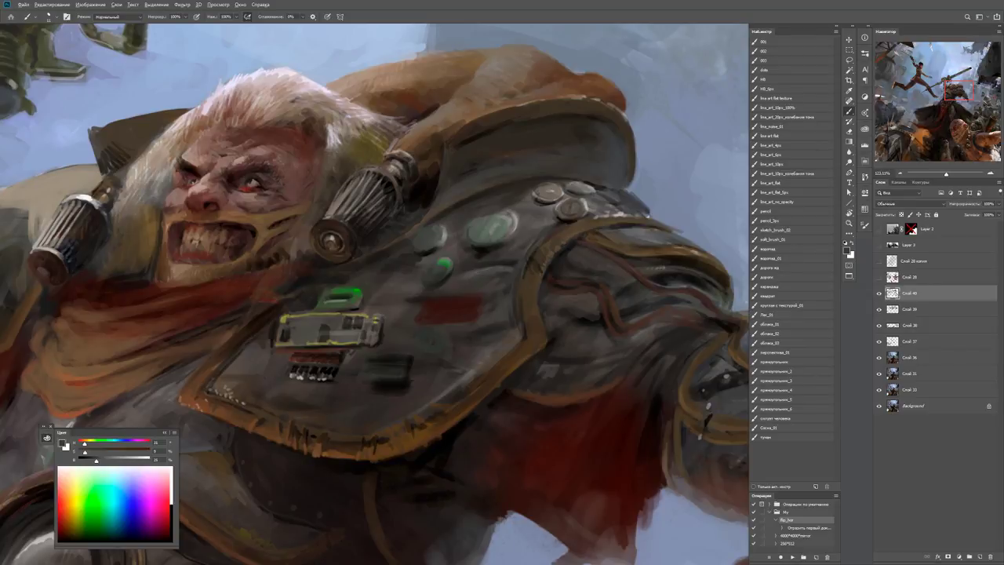
alt+click(508, 262)
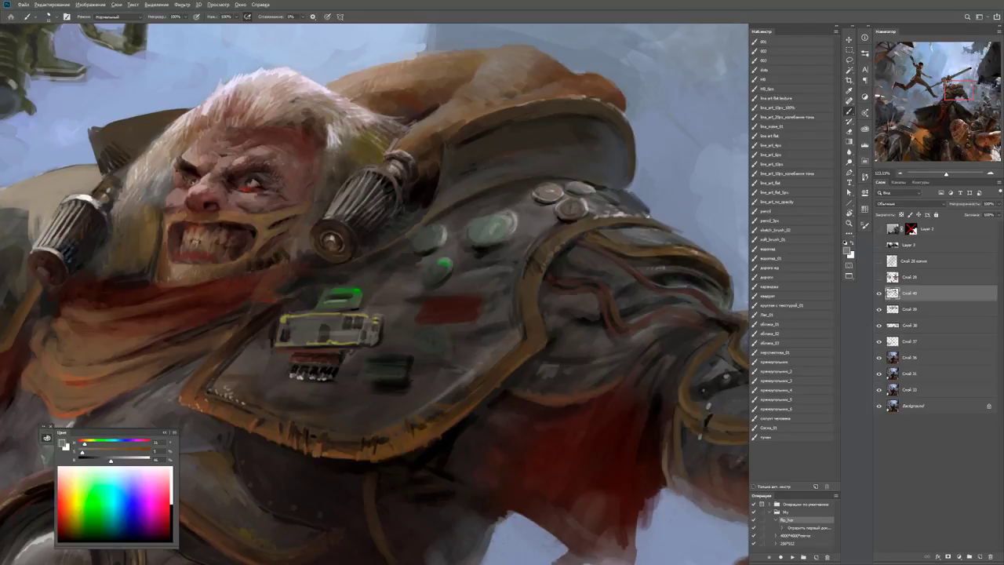
mouse_move(475, 235)
mouse_down()
mouse_move(509, 225)
mouse_move(471, 235)
mouse_up()
key(h)
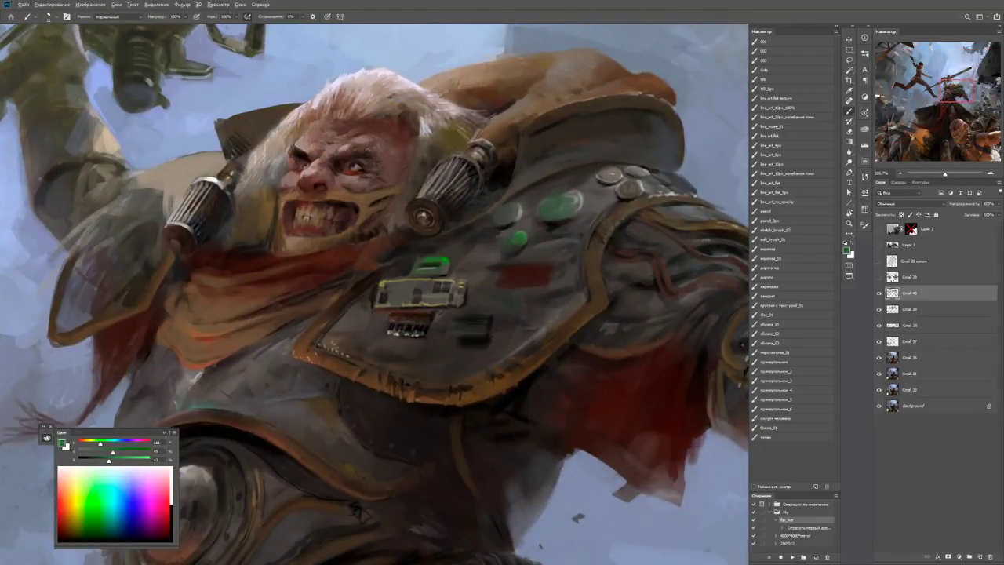
Paint a small grey stud beside the green ones on the shoulder plate using black and sampled greys.
alt+click(511, 248)
alt+click(478, 256)
key(d)
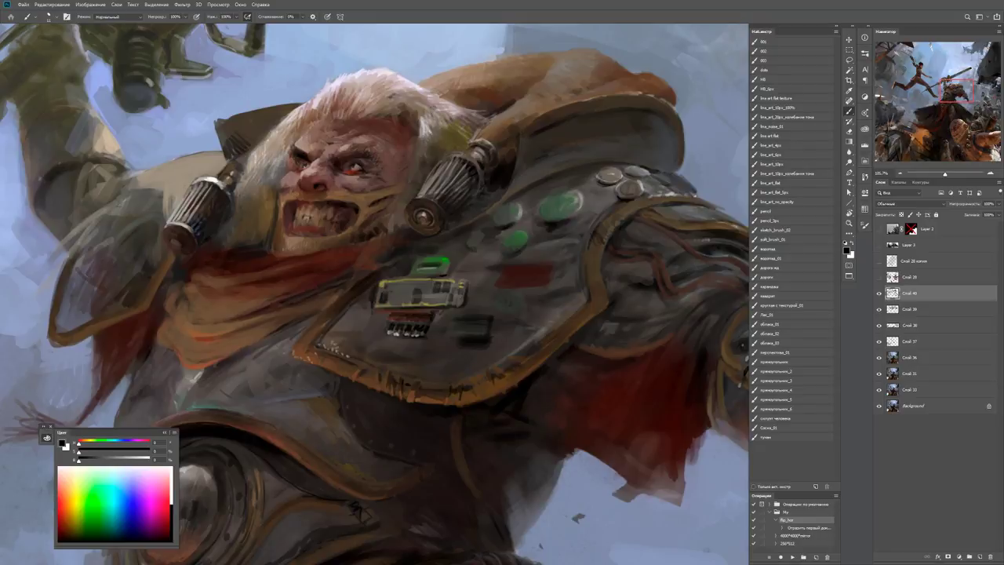
alt+click(477, 243)
alt+click(482, 243)
click(485, 238)
alt+click(480, 236)
Add dark details to the green ornament and the yellow-edged badge on the shoulder plate with the tone-variation line-art brush.
key(z)
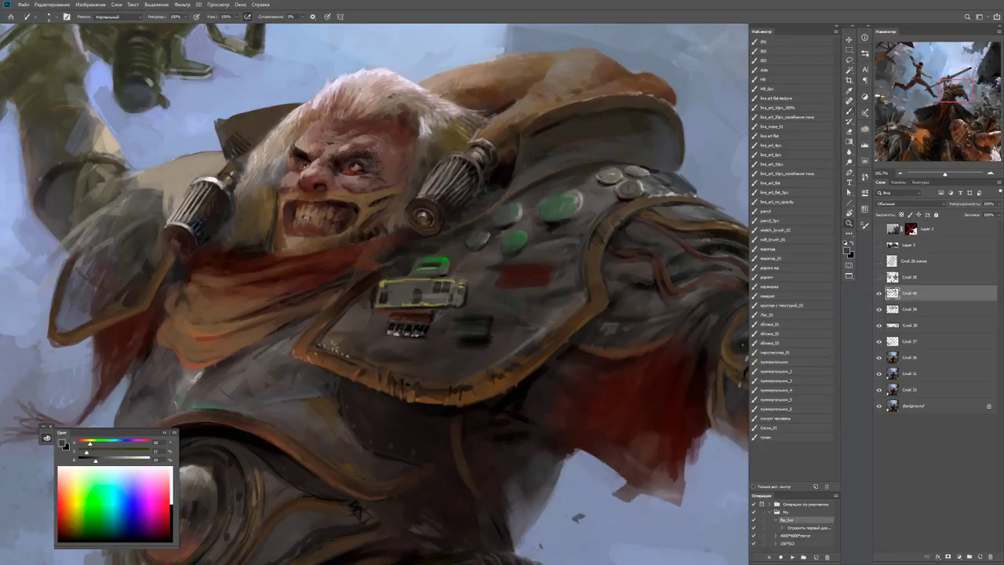
key(ctrl+0)
key(ctrl+1)
key(b)
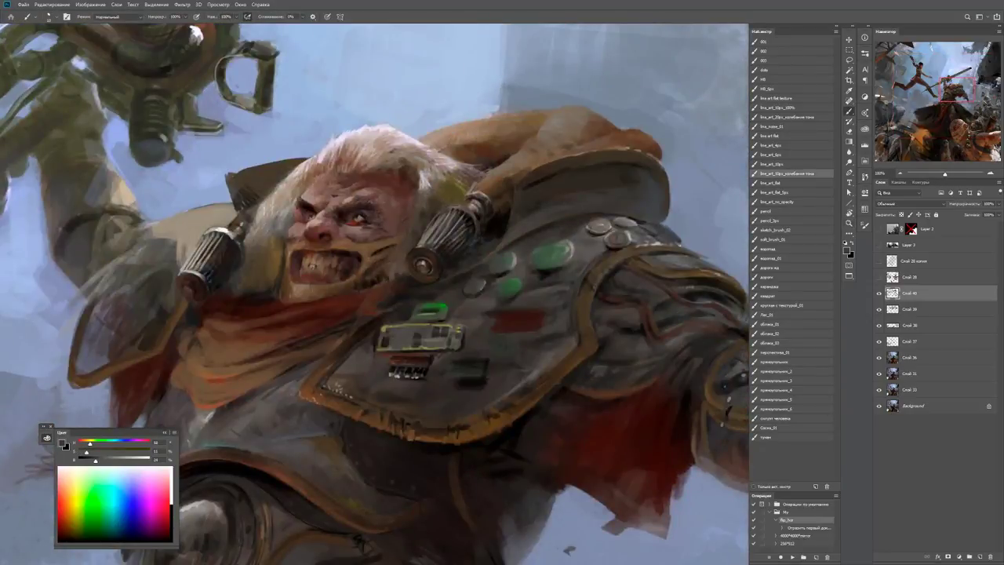
scroll(442, 335, up, 3)
key(d)
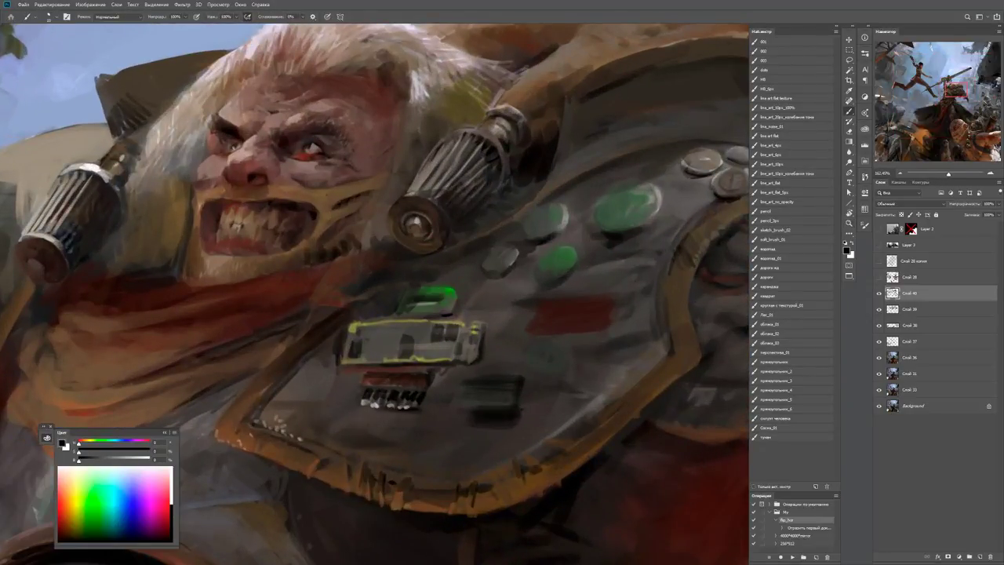
mouse_move(423, 309)
mouse_down()
mouse_move(433, 275)
mouse_move(389, 301)
mouse_move(394, 325)
mouse_move(390, 300)
mouse_up()
mouse_move(393, 350)
mouse_down()
mouse_move(413, 353)
mouse_move(368, 333)
mouse_move(396, 334)
mouse_up()
alt+click(385, 345)
alt+click(395, 345)
key(z)
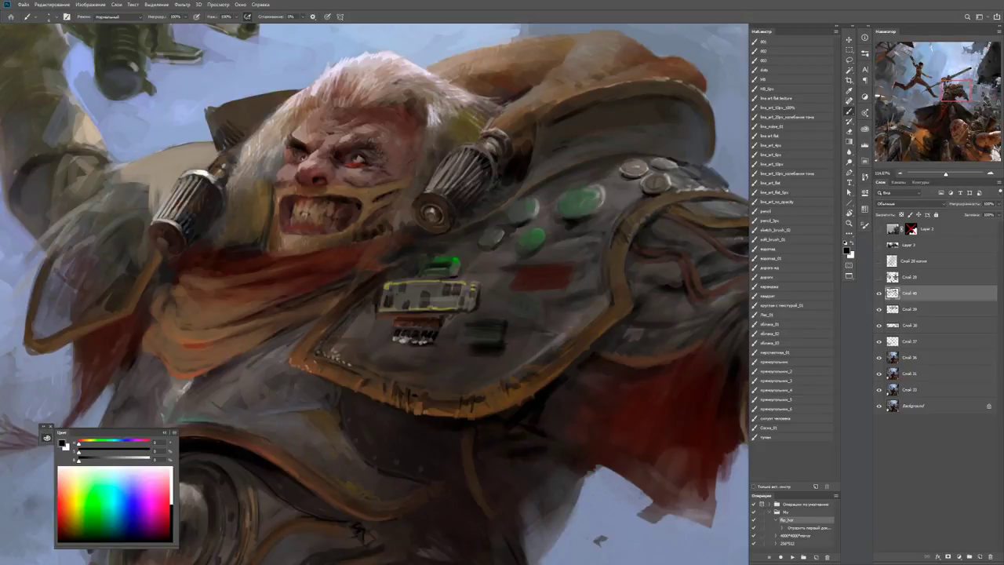
Draw thin dark lines across the pointed corner of the shoulder plate beside its gold trim.
key(z)
drag(396, 333, 345, 334)
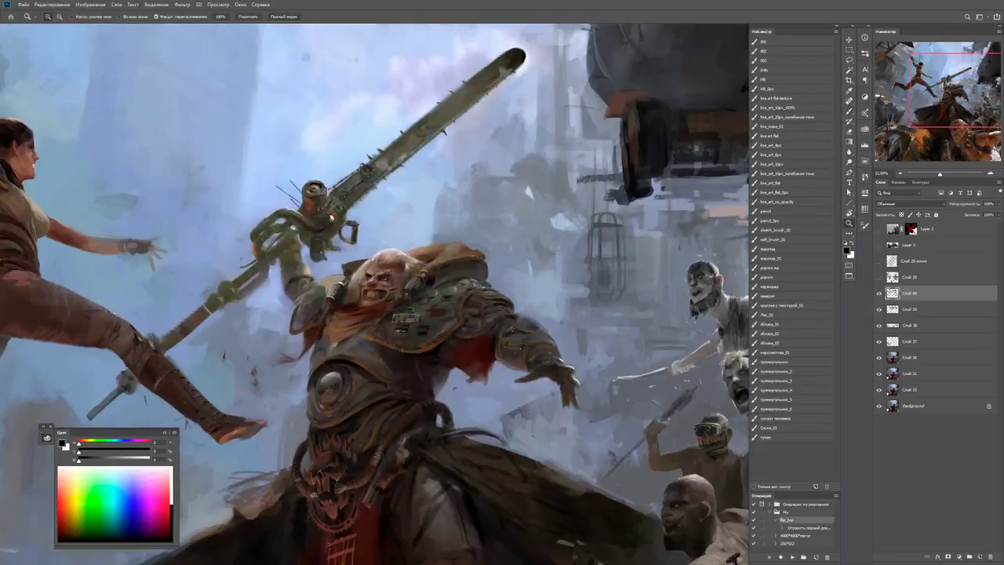
drag(412, 335, 443, 335)
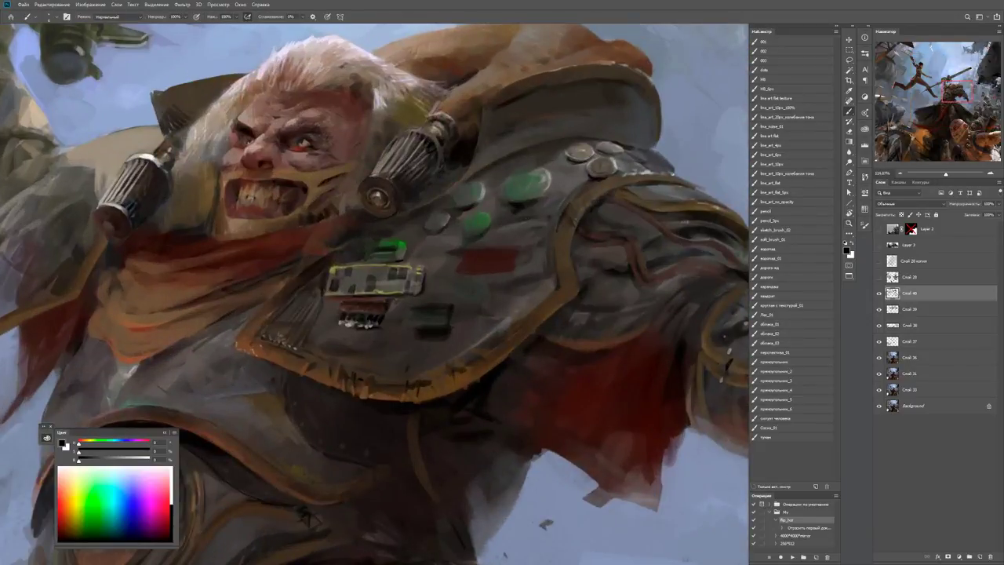
drag(381, 367, 463, 345)
key(z)
drag(451, 349, 396, 349)
drag(513, 330, 553, 329)
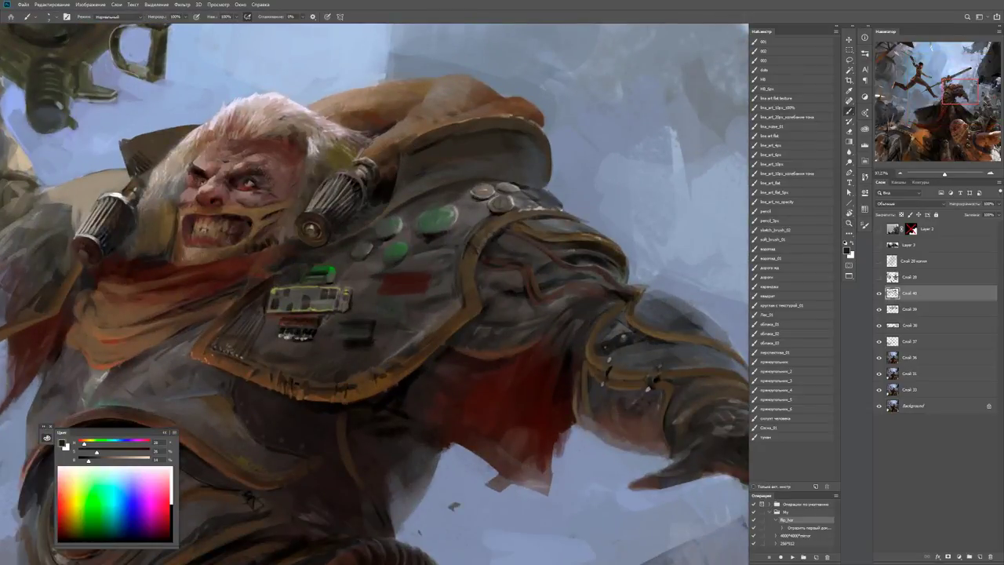
Refine the upper sleeve between the plate's trim and the reddish cables with black and sampled dark tones.
alt+click(508, 274)
alt+click(482, 270)
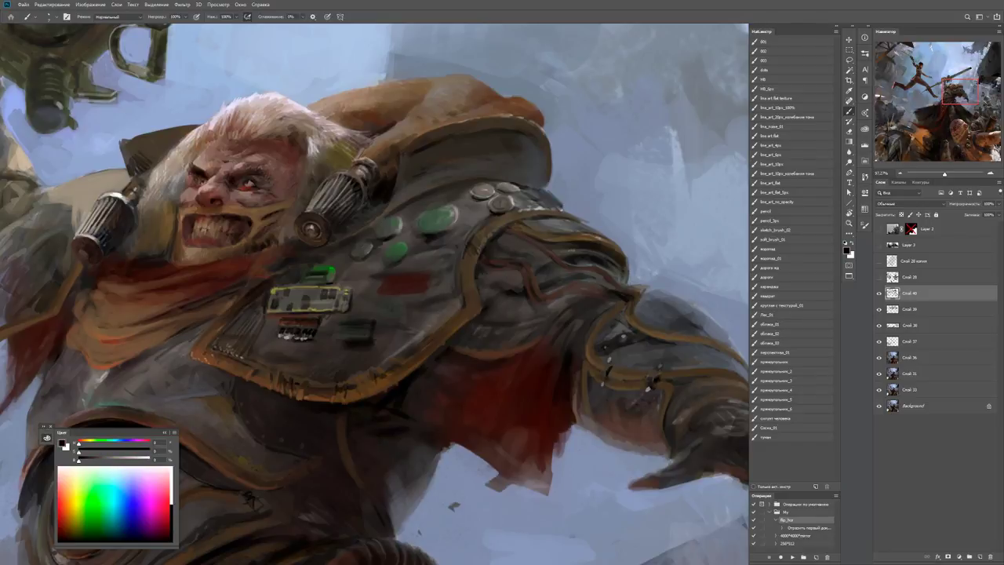
alt+click(481, 272)
mouse_move(487, 281)
mouse_down()
mouse_move(490, 296)
mouse_move(512, 271)
mouse_move(440, 286)
mouse_up()
Touch up the orange folds of the scarf with sampled browns.
key(z)
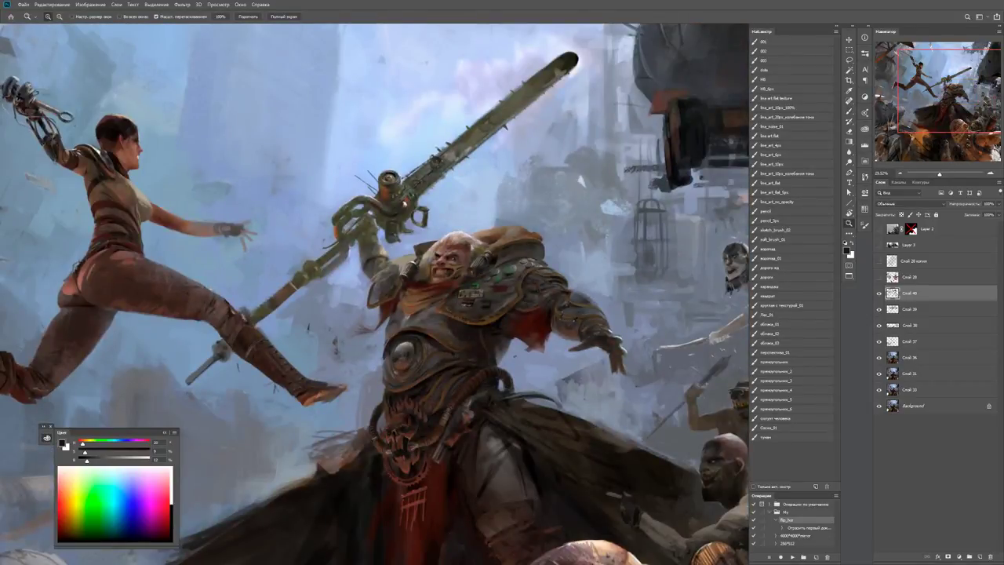
drag(429, 267, 502, 267)
key(b)
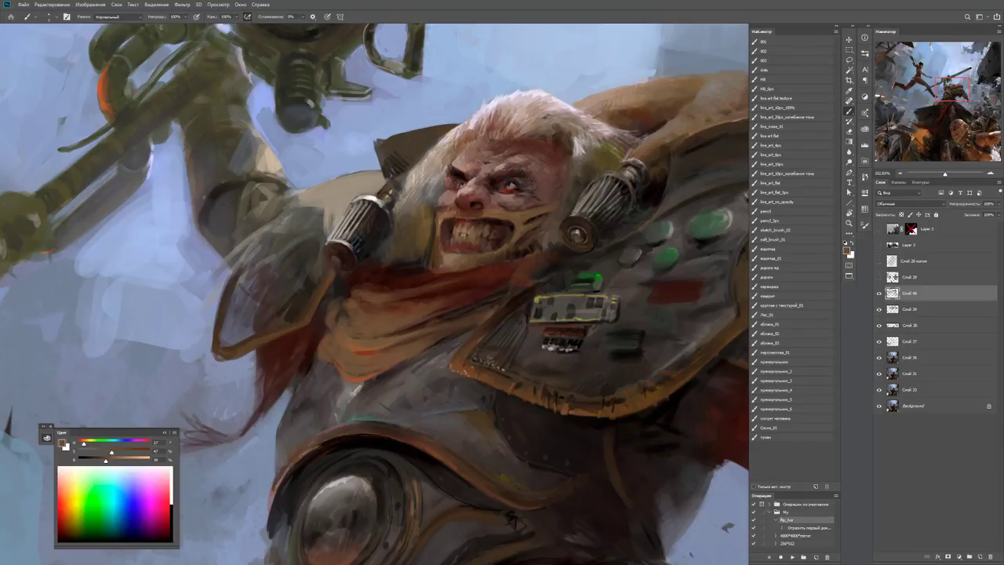
alt+click(417, 314)
alt+click(425, 317)
Cover the pale highlight under the scarf's tip and shade the adjoining chest armour with sampled dark grey.
key(z)
mouse_move(483, 284)
mouse_down()
mouse_move(439, 284)
mouse_move(470, 284)
mouse_up()
key(b)
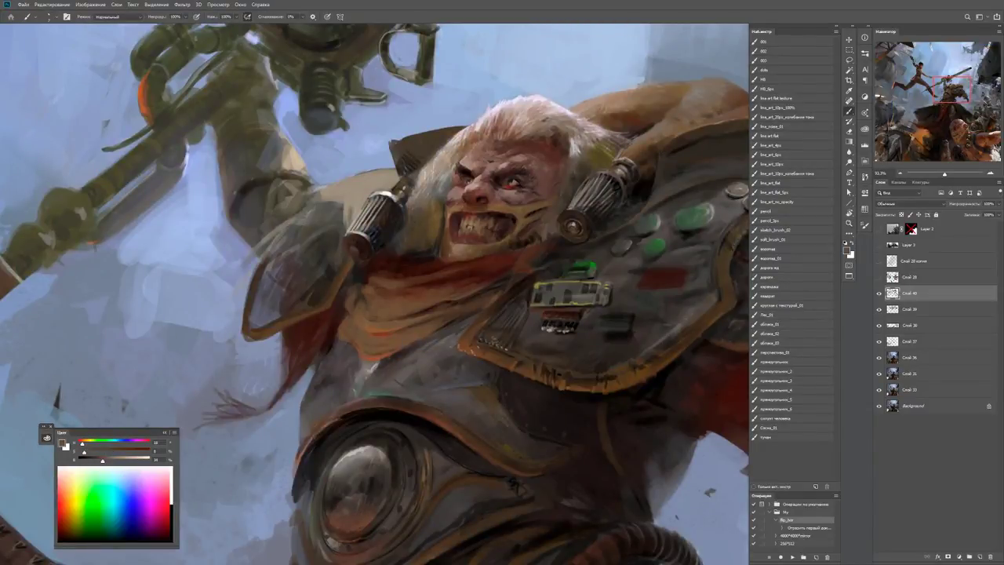
alt+click(369, 365)
mouse_move(364, 370)
mouse_down()
mouse_move(365, 382)
mouse_move(377, 368)
mouse_up()
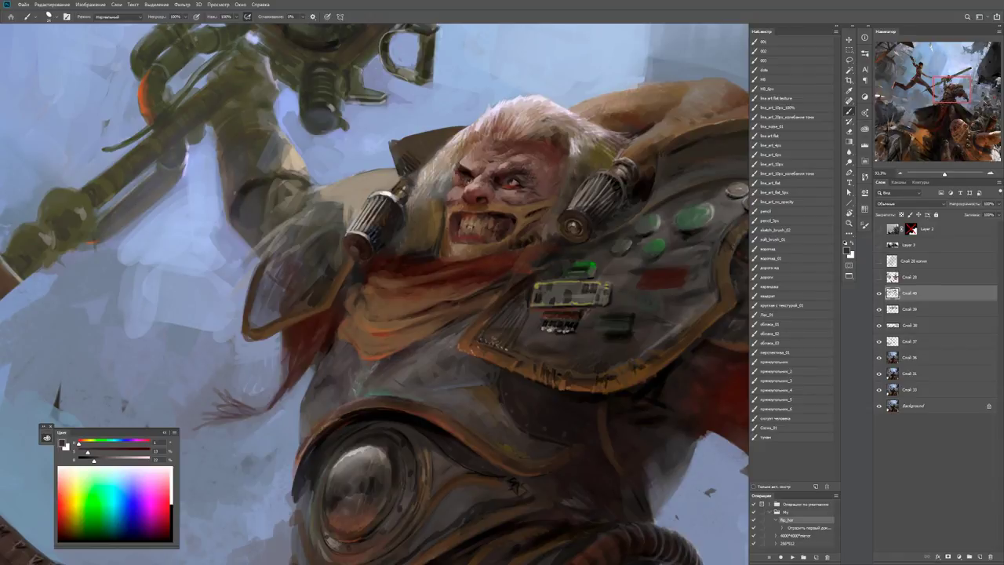
mouse_move(449, 337)
mouse_down()
mouse_move(417, 364)
mouse_move(453, 350)
mouse_up()
key(h)
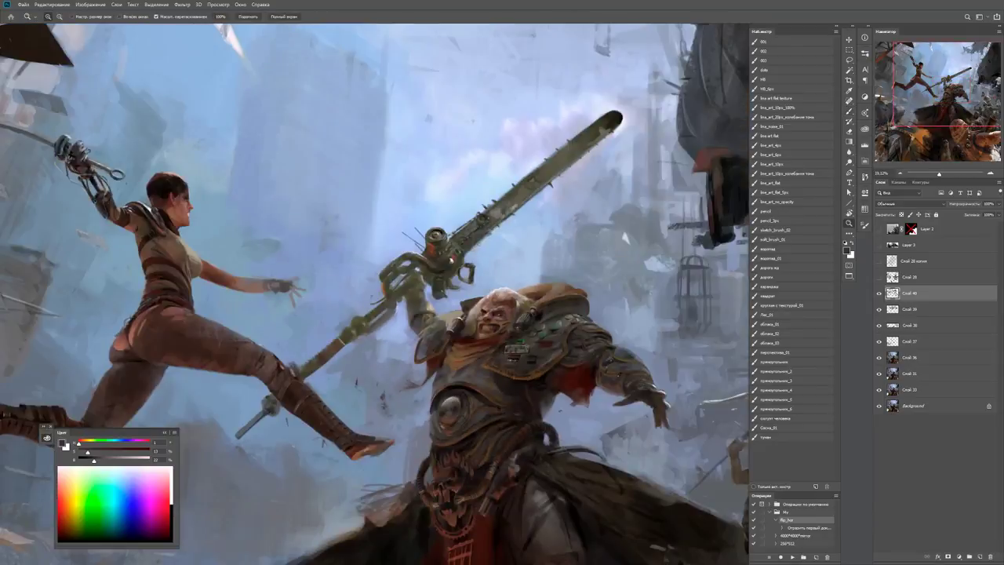
mouse_move(495, 353)
mouse_down()
mouse_move(460, 371)
mouse_move(485, 367)
mouse_move(458, 386)
mouse_up()
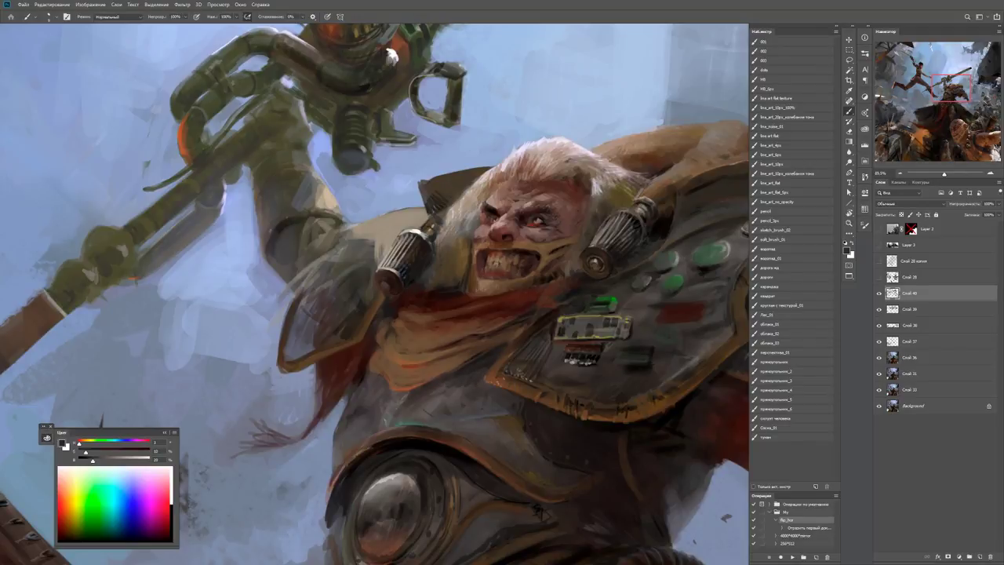
Deepen the shadows between the scarf's folds with dark red and black.
key(z)
scroll(376, 290, down, 5)
scroll(502, 344, up, 5)
key(b)
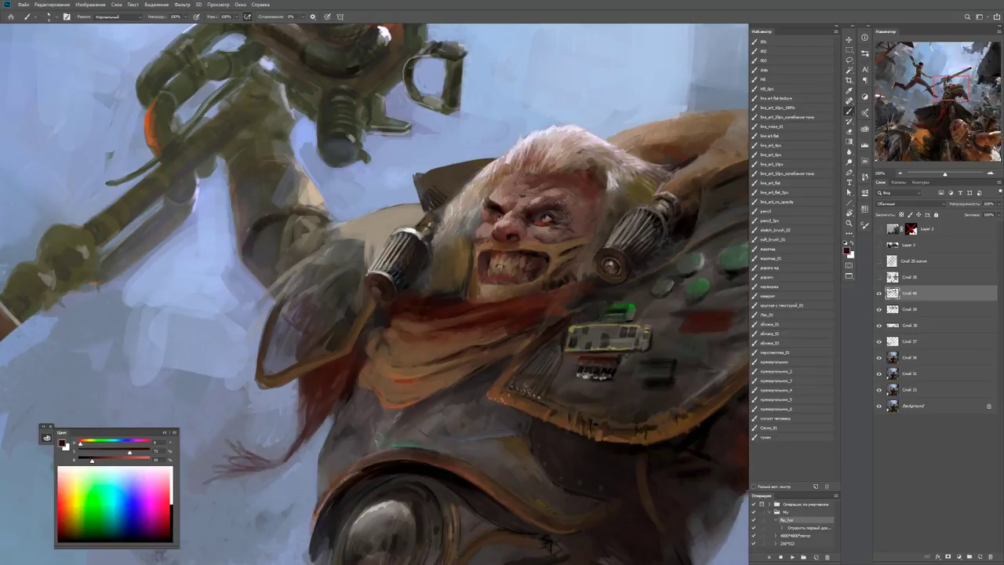
scroll(533, 357, up, 2)
key(d)
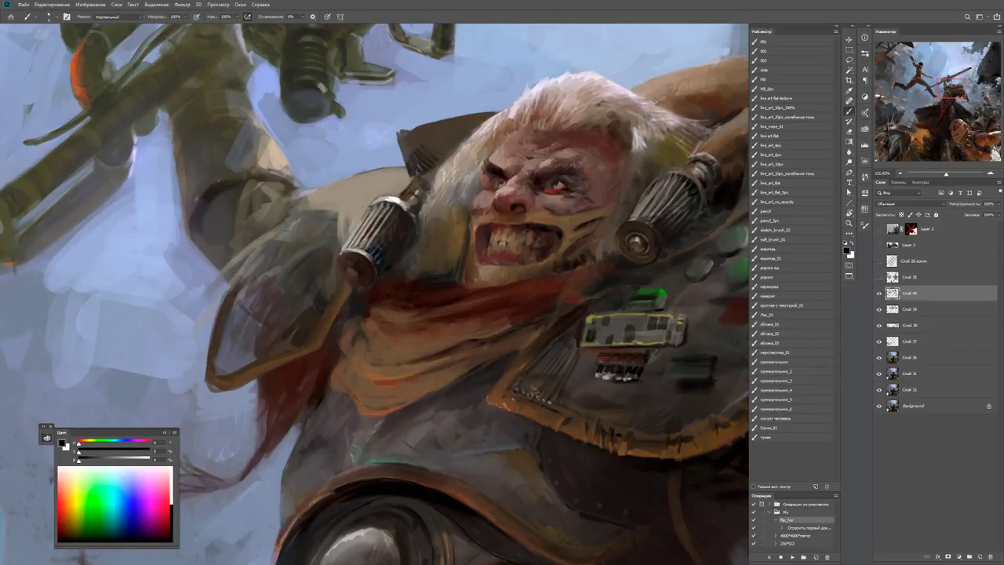
Blend the scarf's lower edge and upper folds with sampled dark brown, light brown and reddish brown.
key(z)
drag(574, 339, 518, 339)
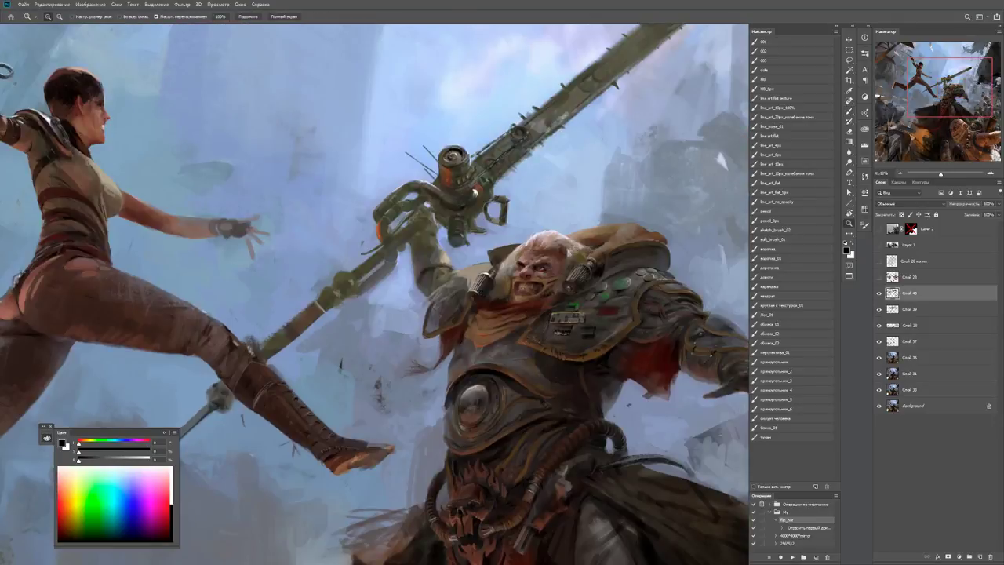
scroll(560, 299, up, 1)
key(b)
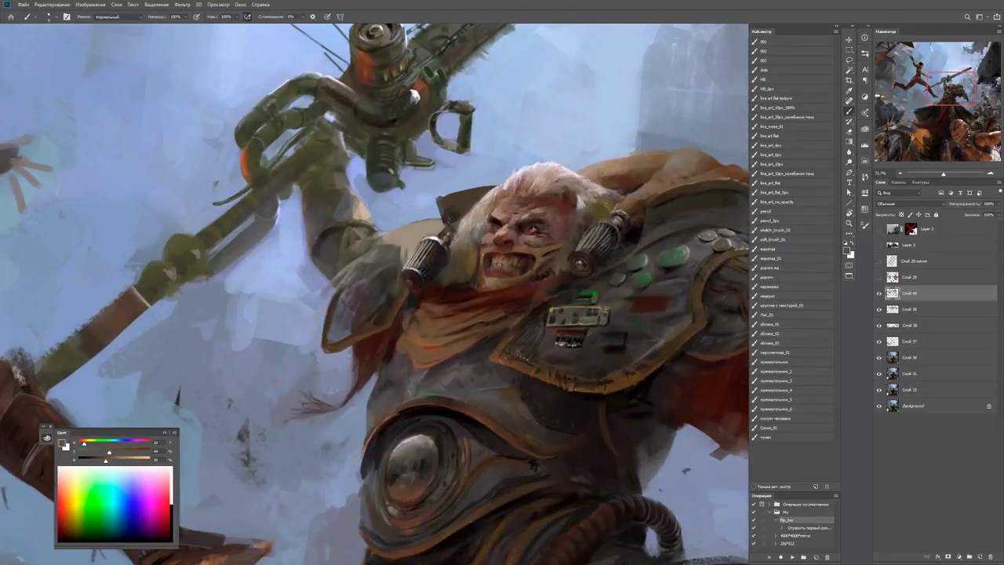
scroll(425, 274, up, 1)
alt+click(394, 346)
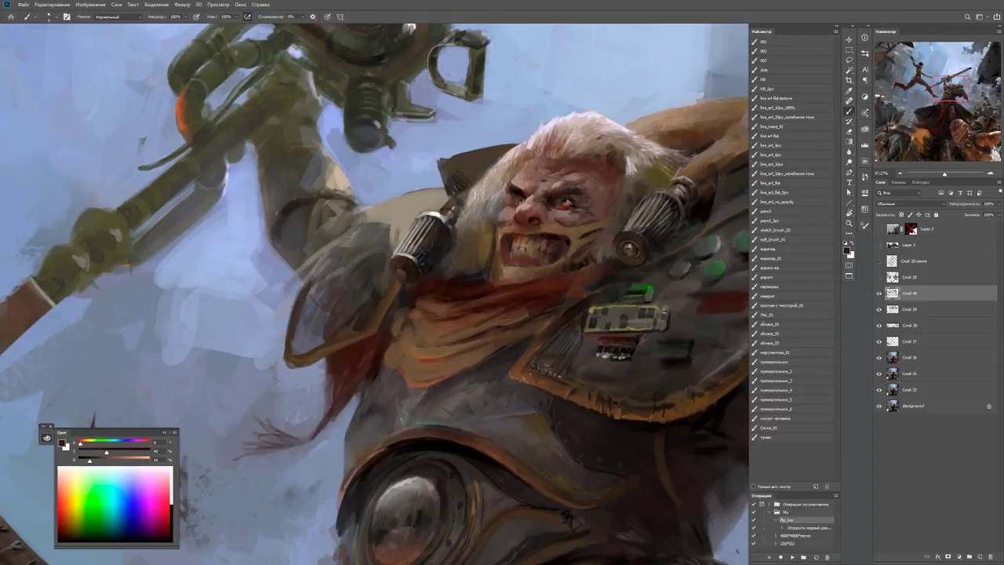
alt+click(403, 335)
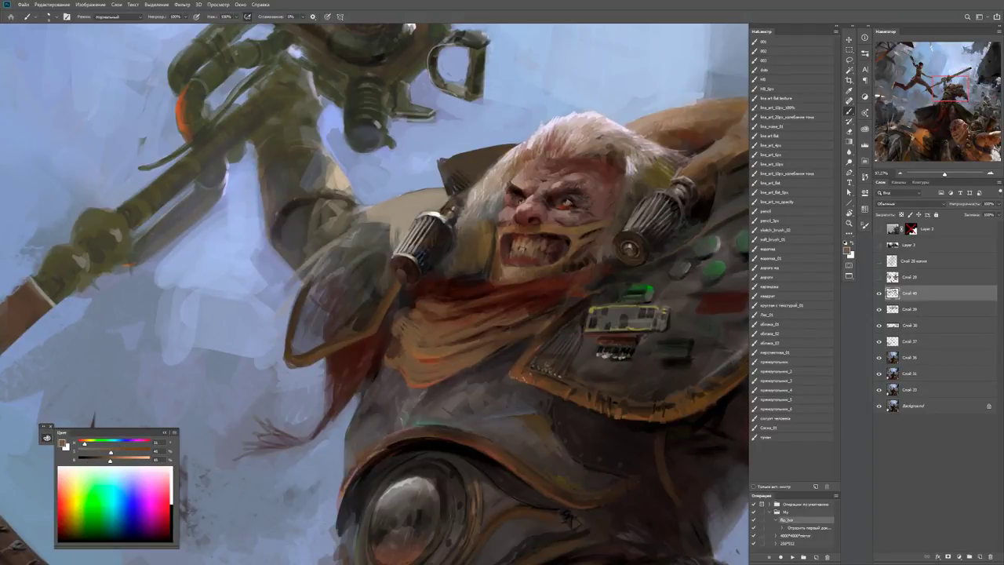
alt+click(463, 309)
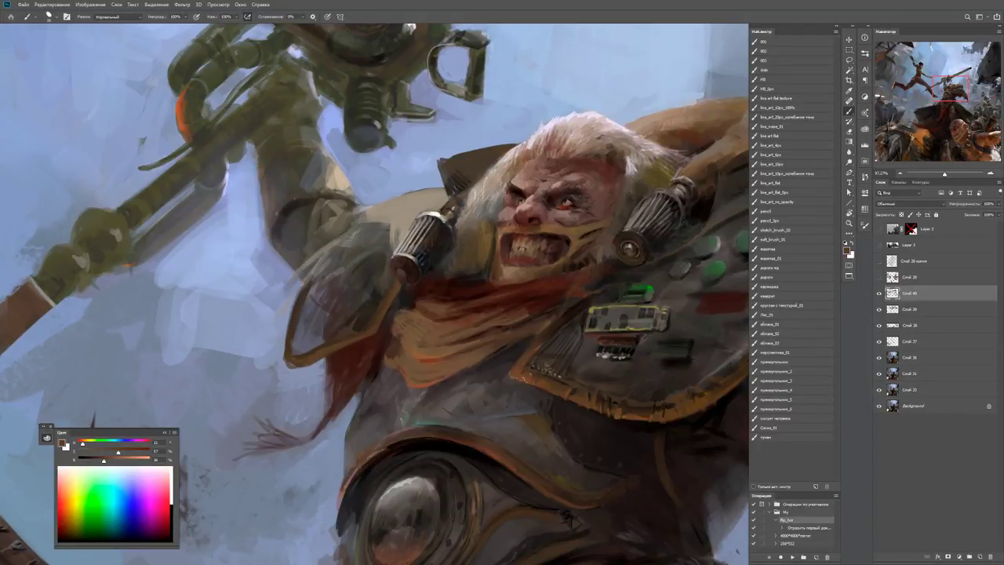
key(z)
scroll(376, 293, down, 5)
scroll(470, 330, up, 5)
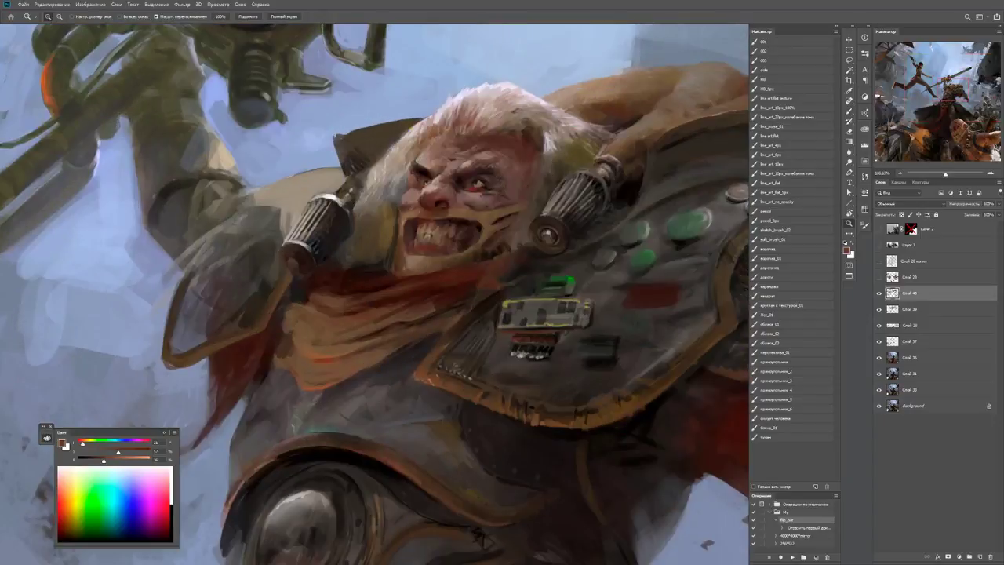
key(b)
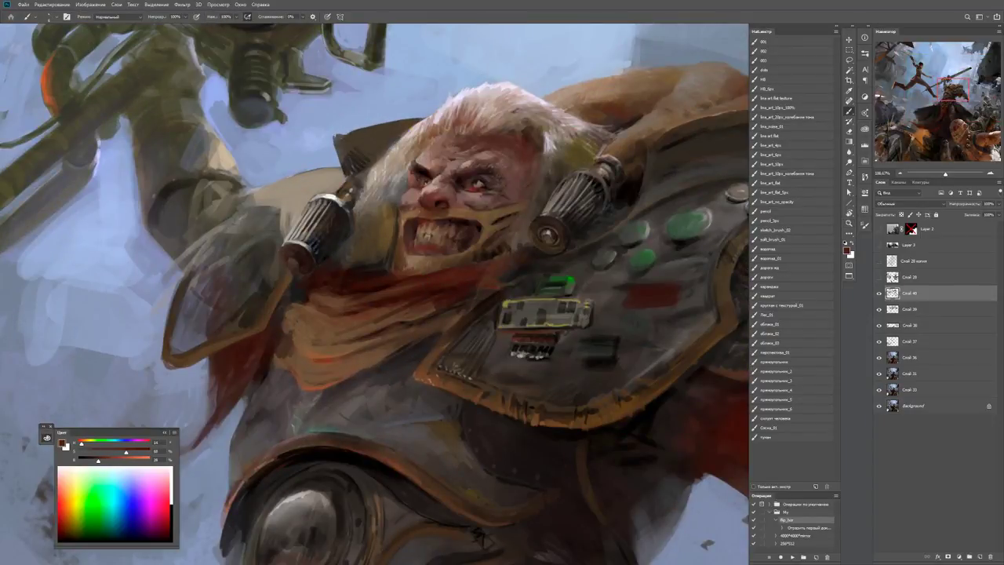
Touch up the area beside the warrior's chin and merge paint layer Слой 40 down into Слой 39.
mouse_move(406, 265)
mouse_down()
mouse_move(417, 267)
mouse_move(399, 278)
mouse_up()
key(d)
key(z)
scroll(376, 295, down, 5)
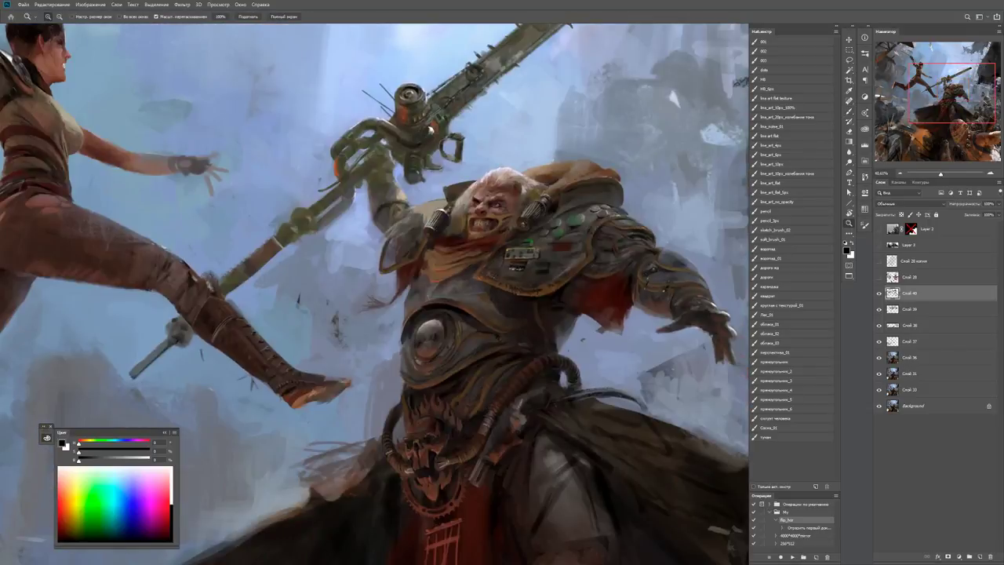
key(ctrl+comma)
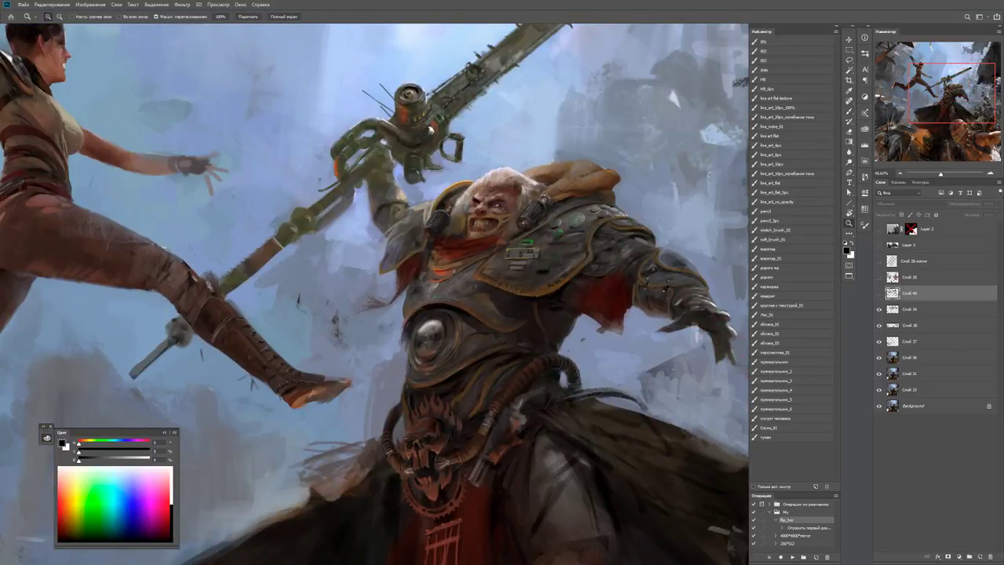
key(ctrl+comma)
key(ctrl+comma)
key(ctrl+comma)
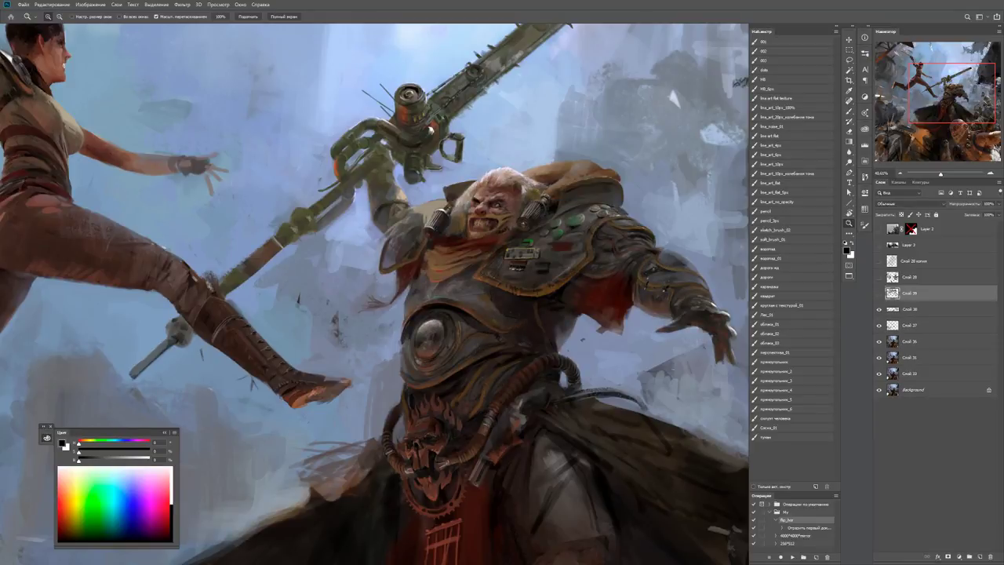
Toggle the visibility of Слой 39 and the paint layers beneath it to compare the warrior with the earlier version.
key(Delete)
key(ctrl+comma)
key(ctrl+comma)
drag(486, 204, 564, 206)
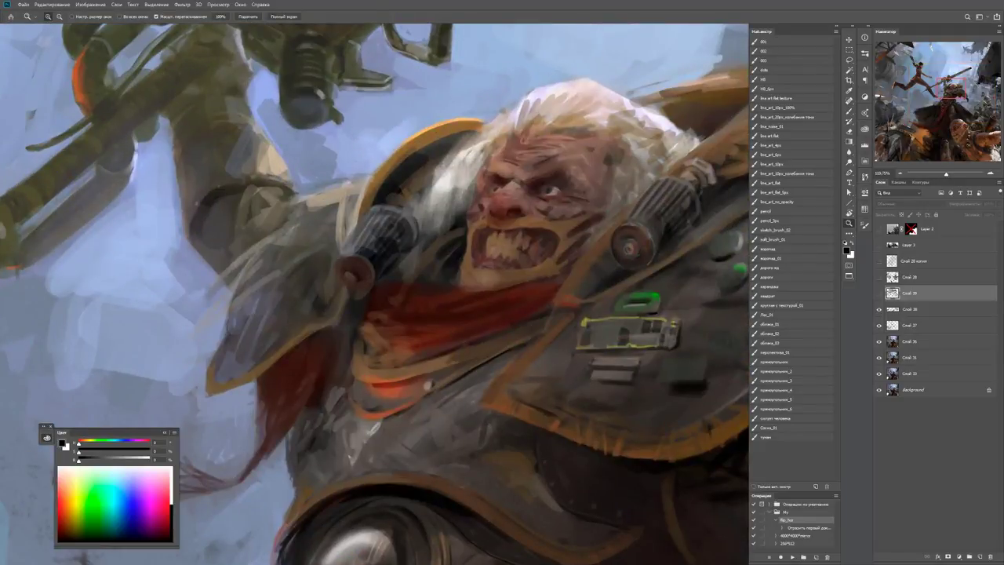
key(ctrl+comma)
key(b)
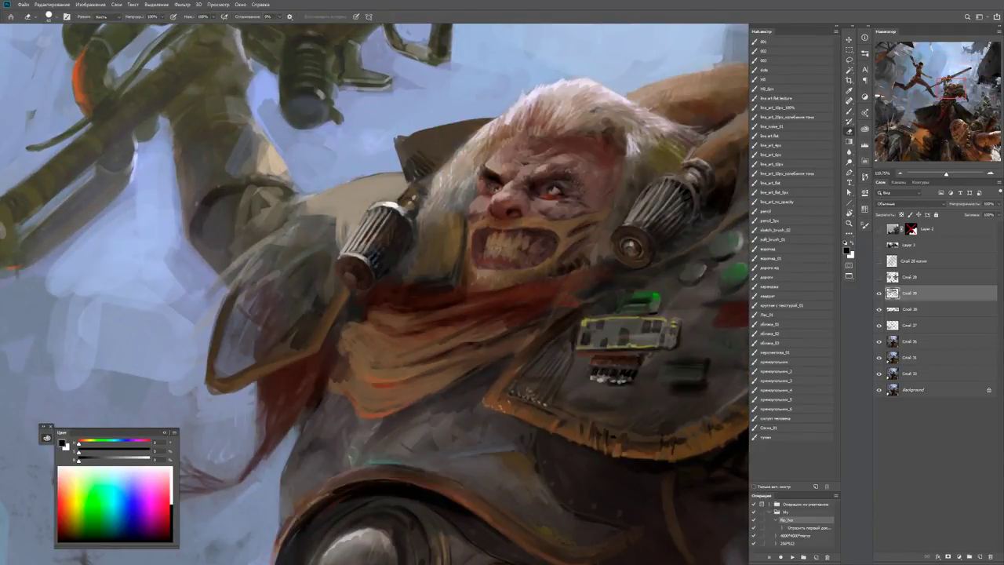
key(z)
drag(597, 267, 533, 266)
key(ctrl+comma)
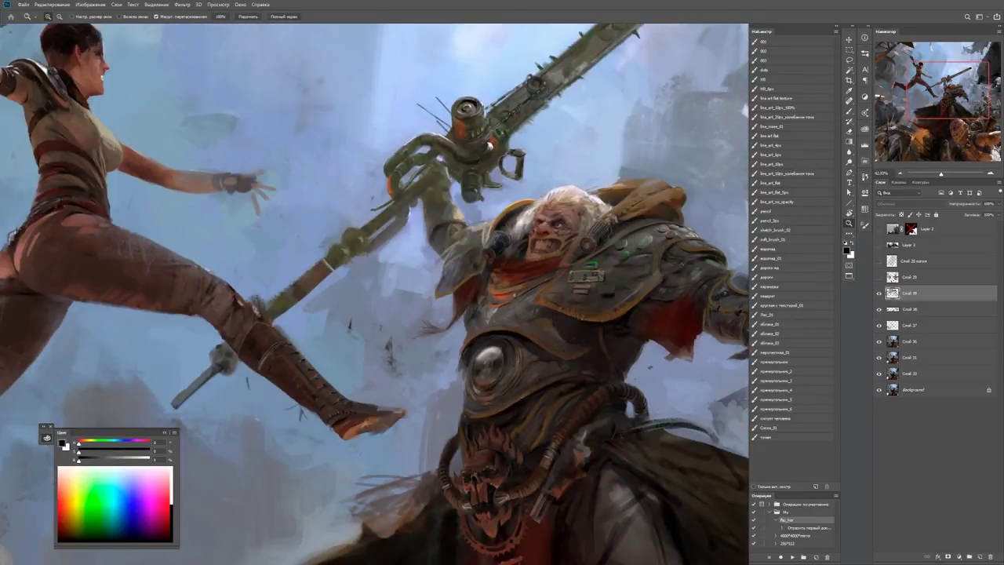
key(ctrl+comma)
key(ctrl+comma)
key(ctrl+comma)
key(ctrl+comma)
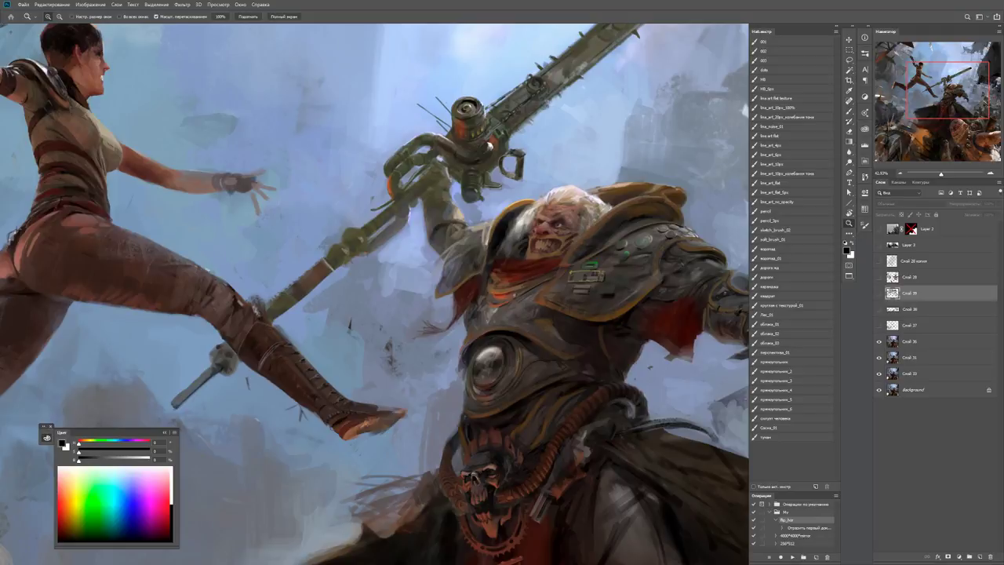
key(ctrl+comma)
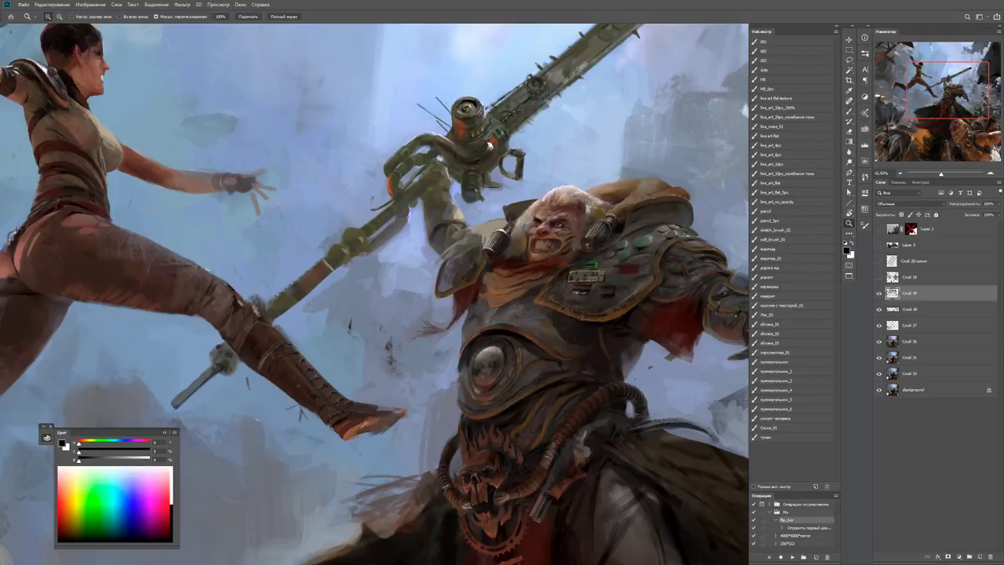
Line the lower lip above the warrior's chin with a sampled ochre yellow.
scroll(375, 294, up, 3)
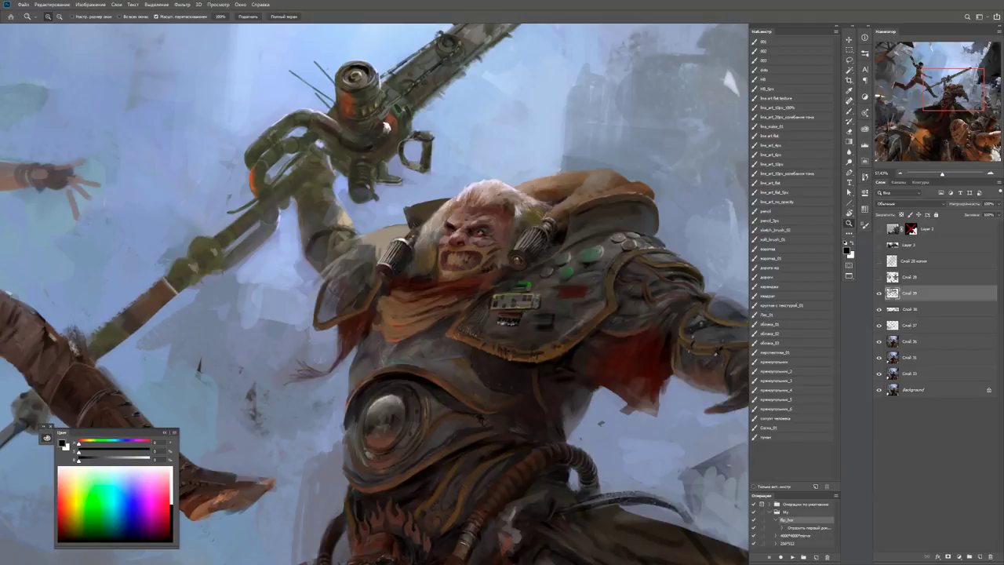
scroll(459, 293, up, 3)
key(b)
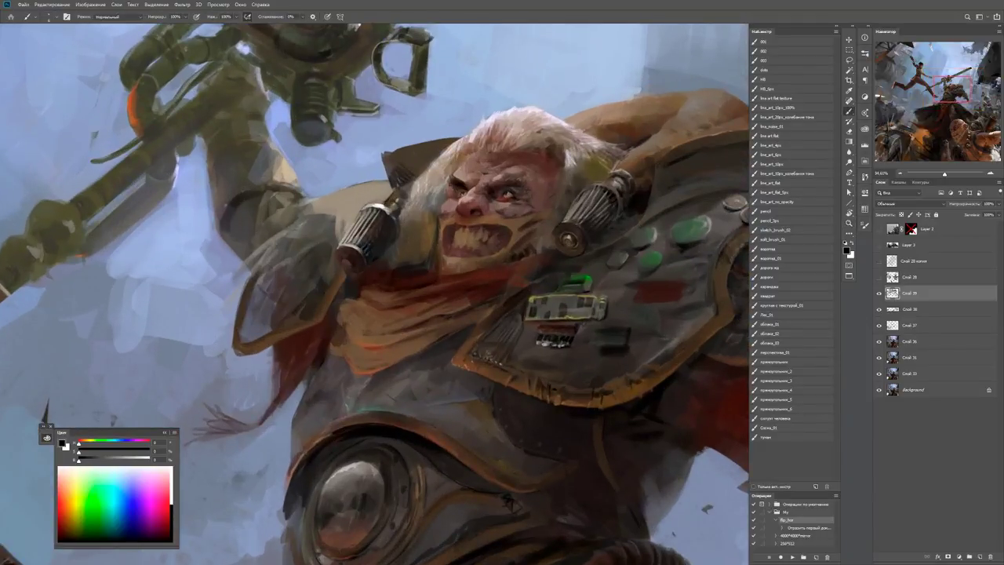
alt+click(442, 267)
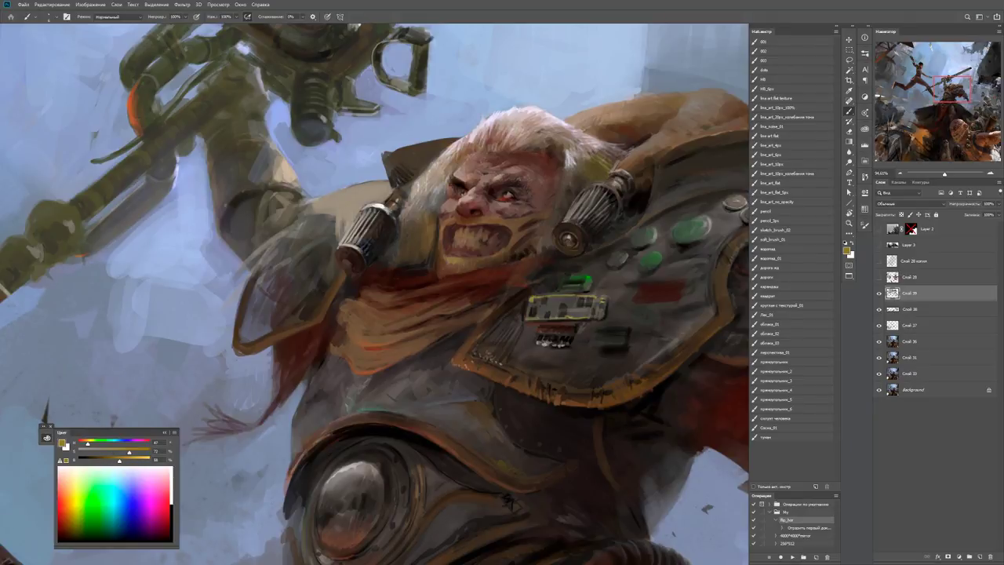
drag(468, 258, 480, 259)
key(d)
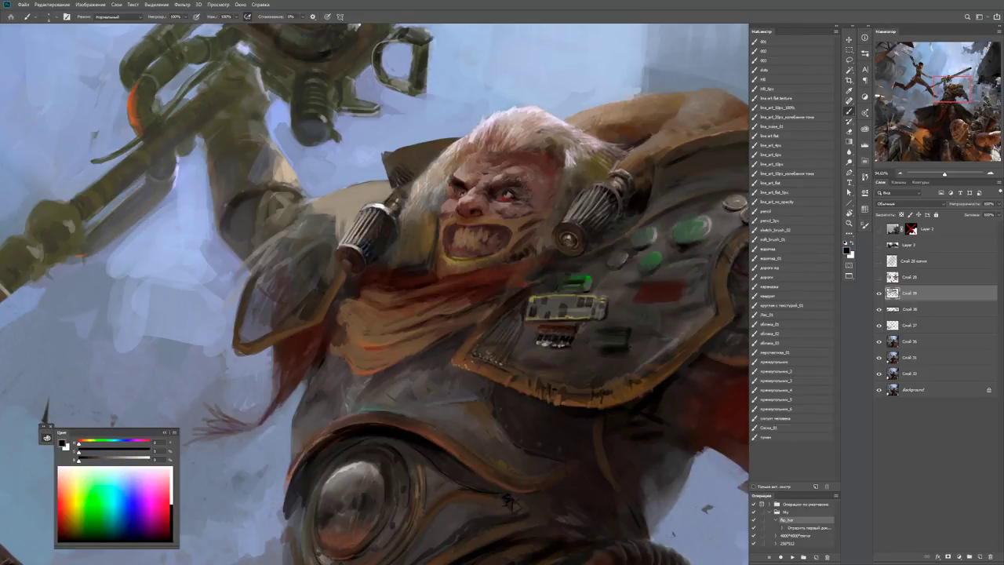
scroll(375, 294, down, 1)
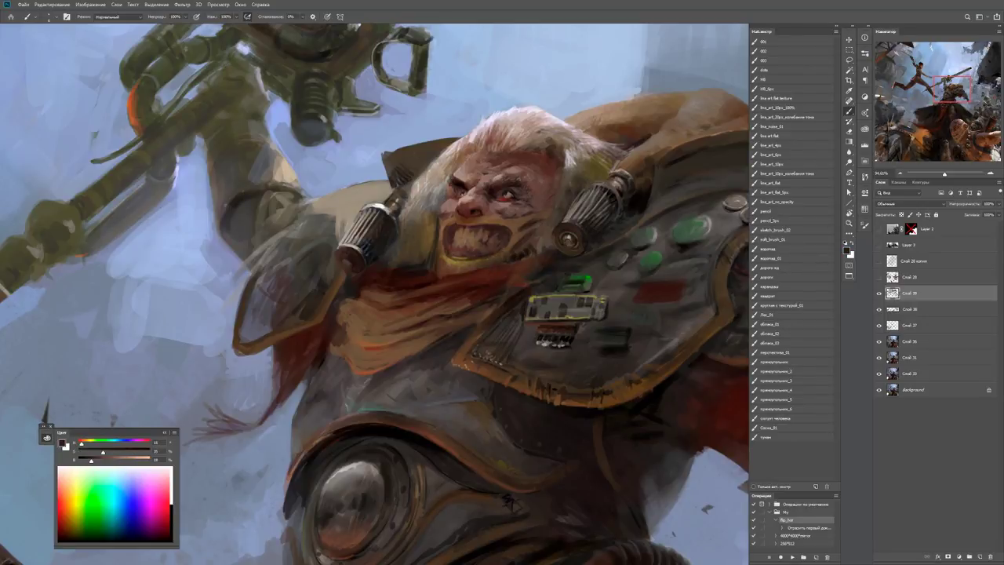
key(z)
scroll(375, 294, down, 4)
scroll(528, 237, up, 3)
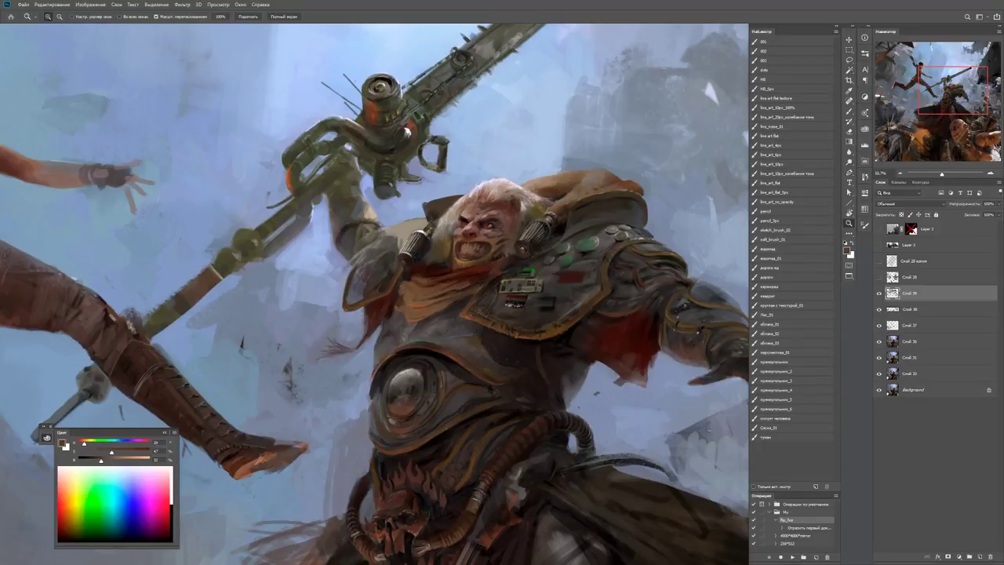
Shade the warrior's chin and the jaw under the mouth with sampled reddish brown.
drag(473, 238, 518, 239)
key(b)
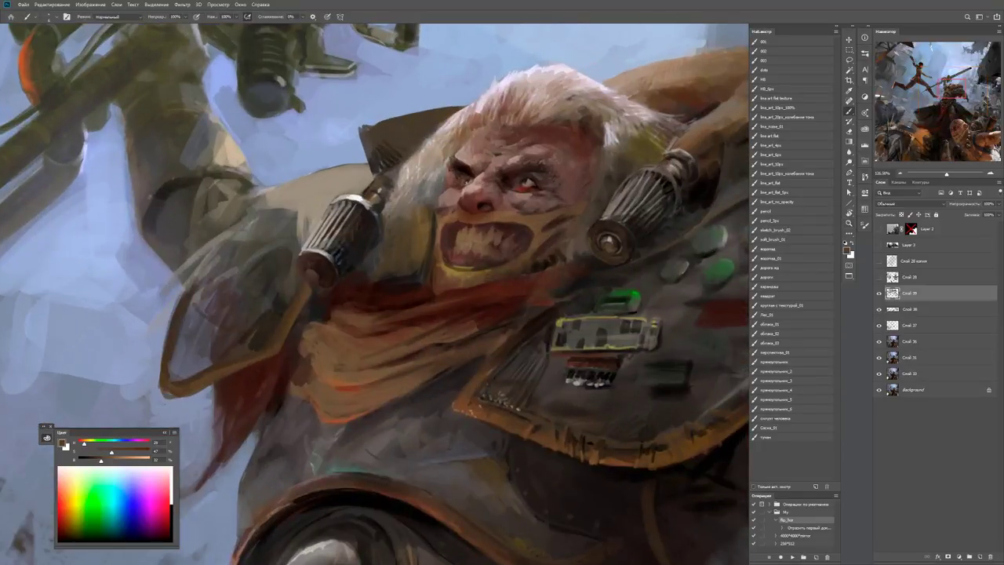
key(b)
alt+click(430, 289)
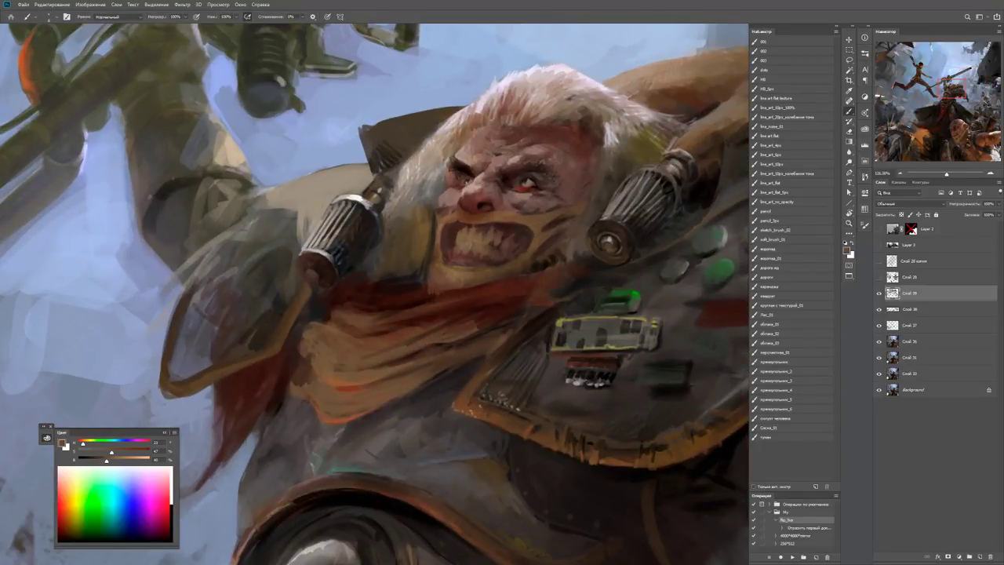
mouse_move(432, 298)
mouse_down()
mouse_move(520, 267)
mouse_move(494, 267)
mouse_up()
alt+click(500, 274)
Blend the chin's lower edge and the adjoining upper scarf folds with sampled dark browns.
key(z)
drag(584, 255, 628, 255)
key(b)
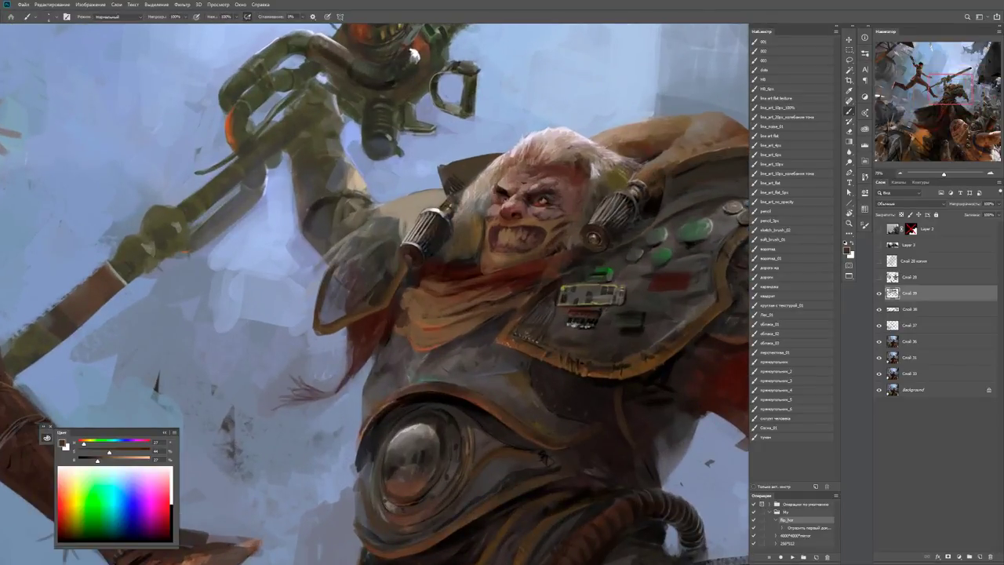
alt+click(476, 262)
mouse_move(449, 298)
mouse_down()
mouse_move(501, 309)
mouse_move(451, 307)
mouse_up()
alt+click(517, 259)
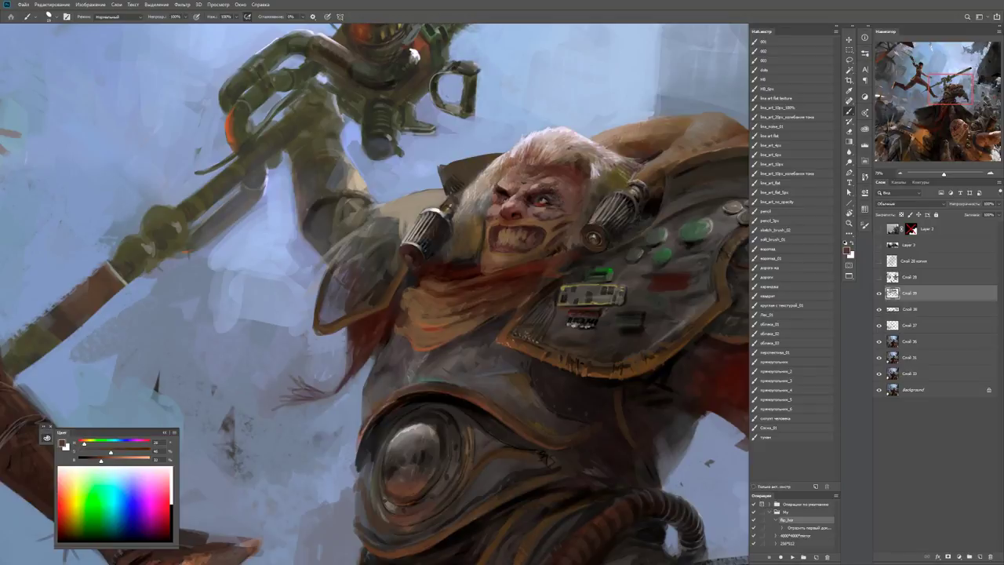
mouse_move(502, 264)
mouse_down()
mouse_move(540, 267)
mouse_move(453, 261)
mouse_up()
Darken the jaw and cheek beside the mouth with black and sampled dark brown strokes.
key(z)
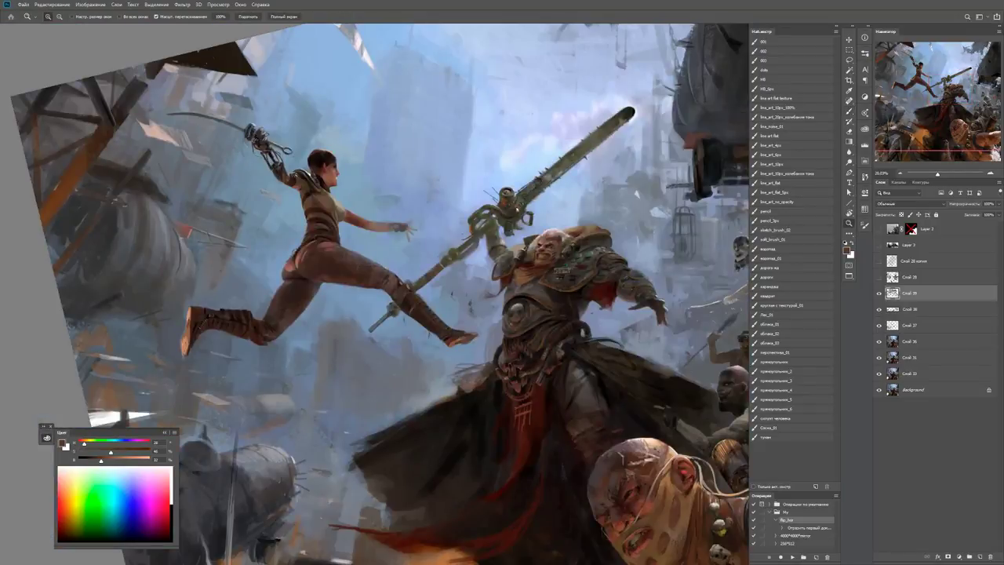
drag(541, 247, 596, 248)
key(b)
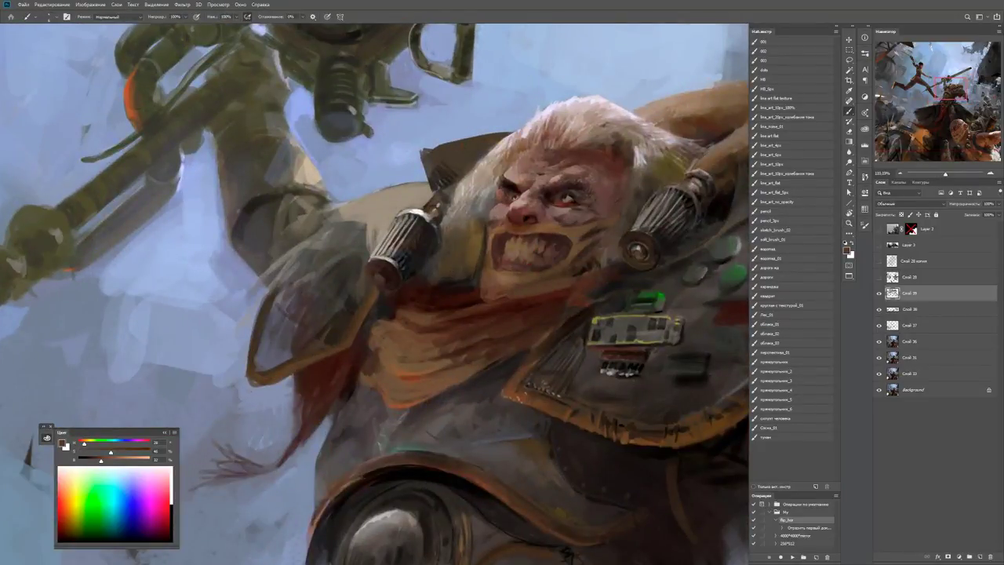
key(d)
drag(542, 288, 600, 247)
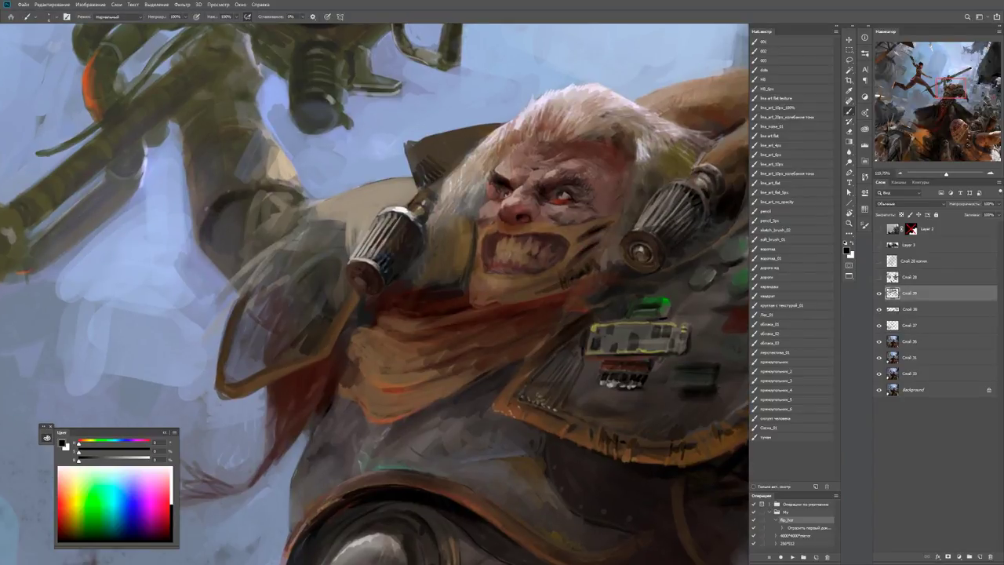
alt+click(601, 223)
mouse_move(604, 240)
mouse_down()
mouse_move(610, 226)
mouse_move(584, 244)
mouse_move(577, 229)
mouse_up()
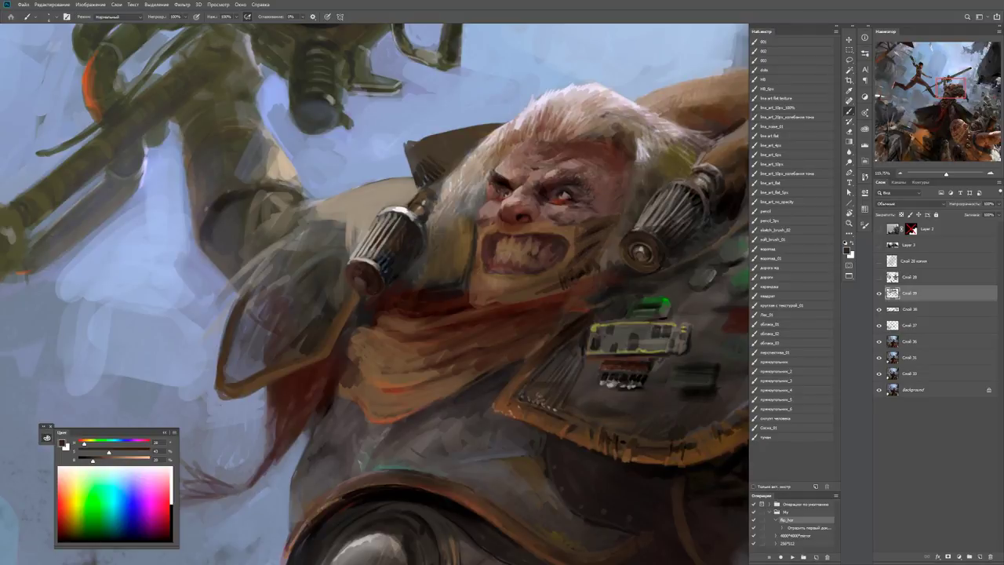
key(ctrl+0)
click(525, 227)
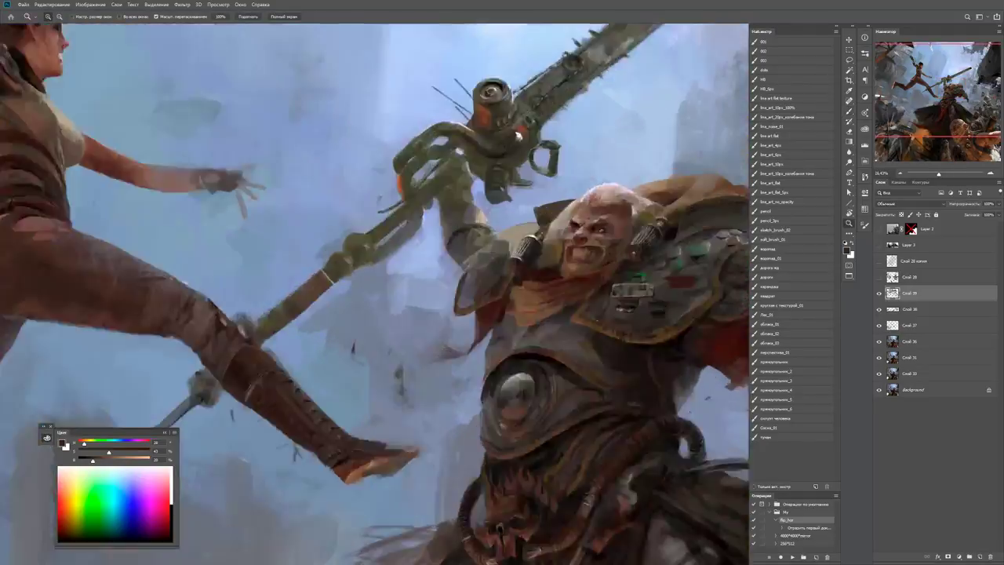
click(639, 228)
key(b)
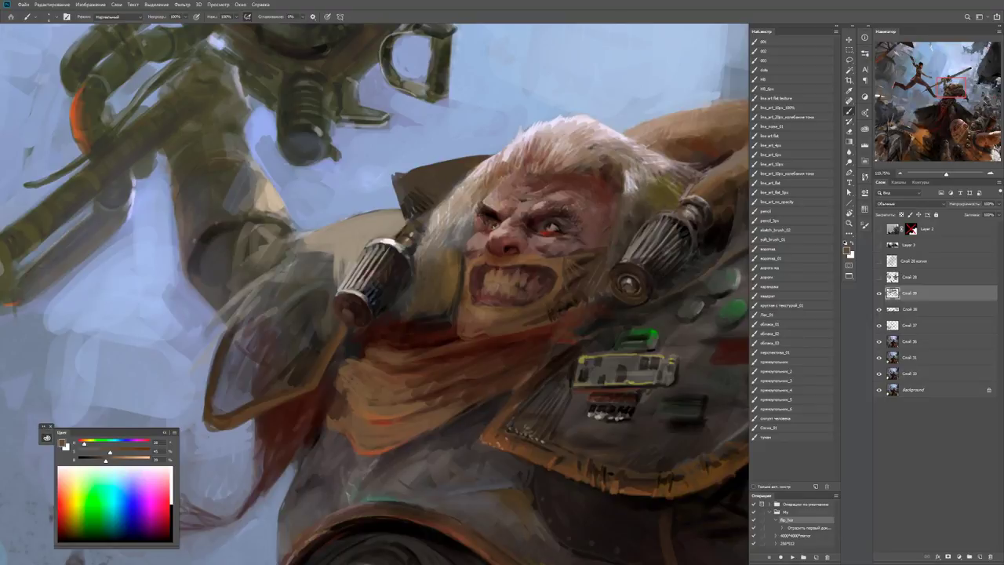
Deepen the inside of the warrior's open mouth and its corners with very dark red strokes.
key(z)
key(ctrl+minus)
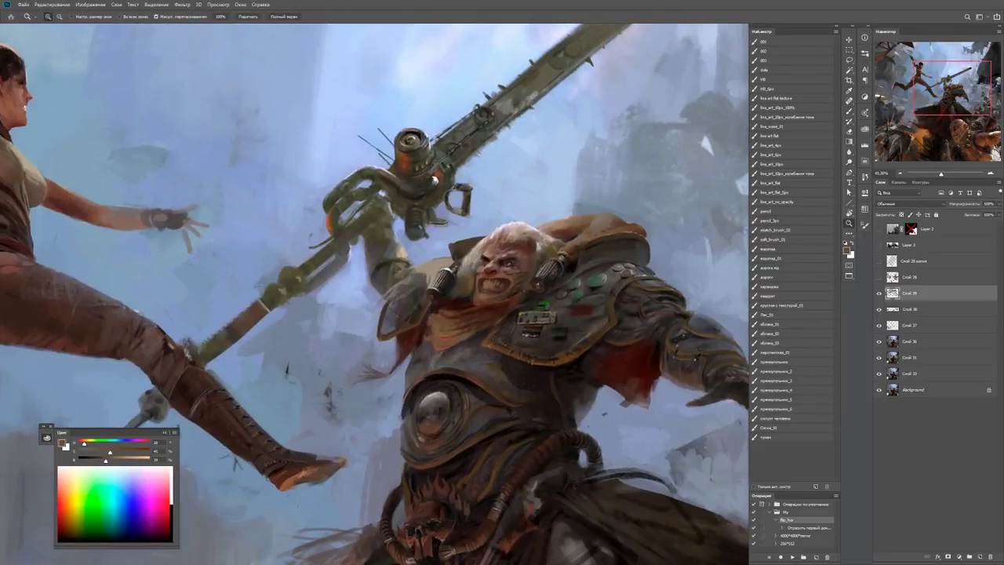
click(499, 290)
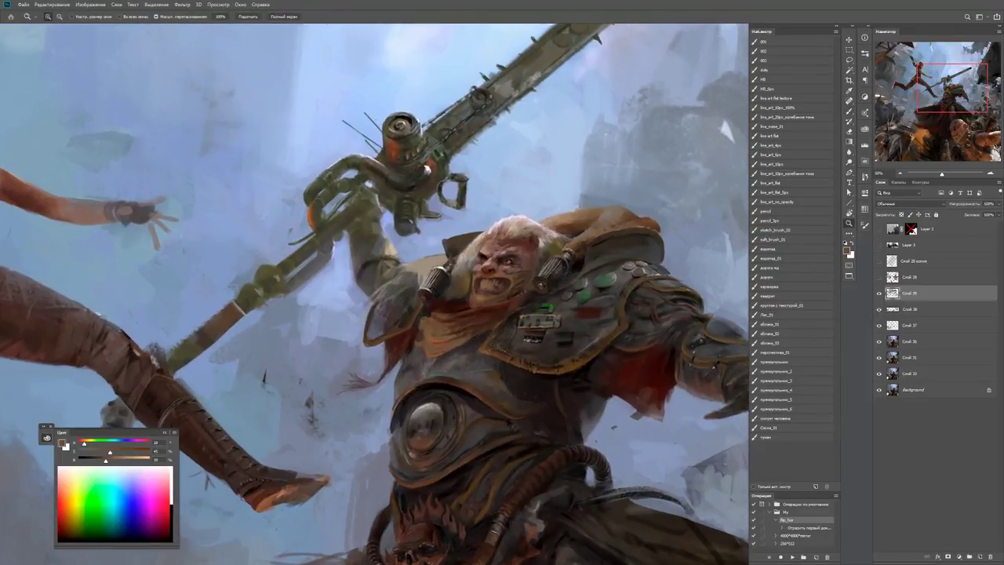
key(b)
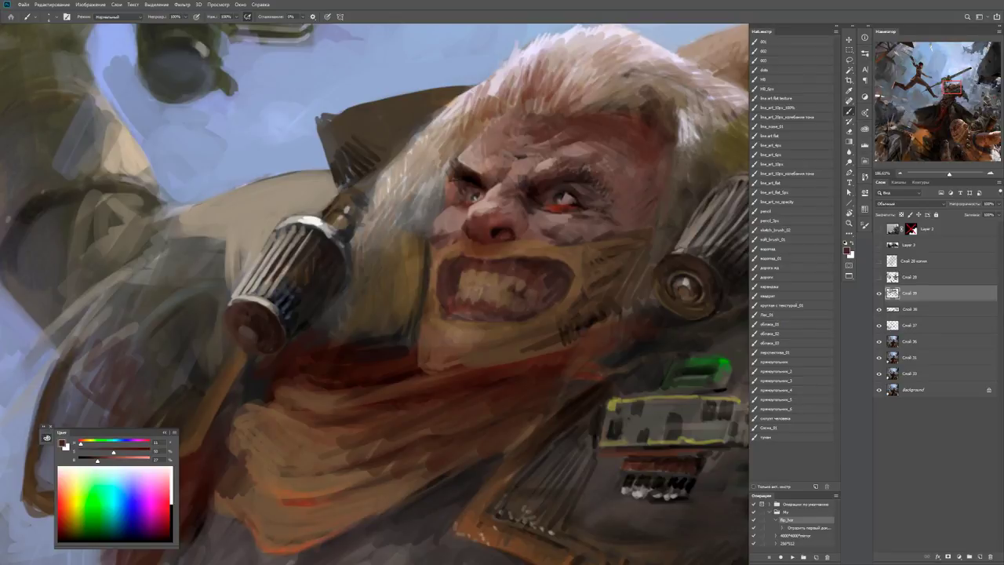
drag(471, 259, 425, 255)
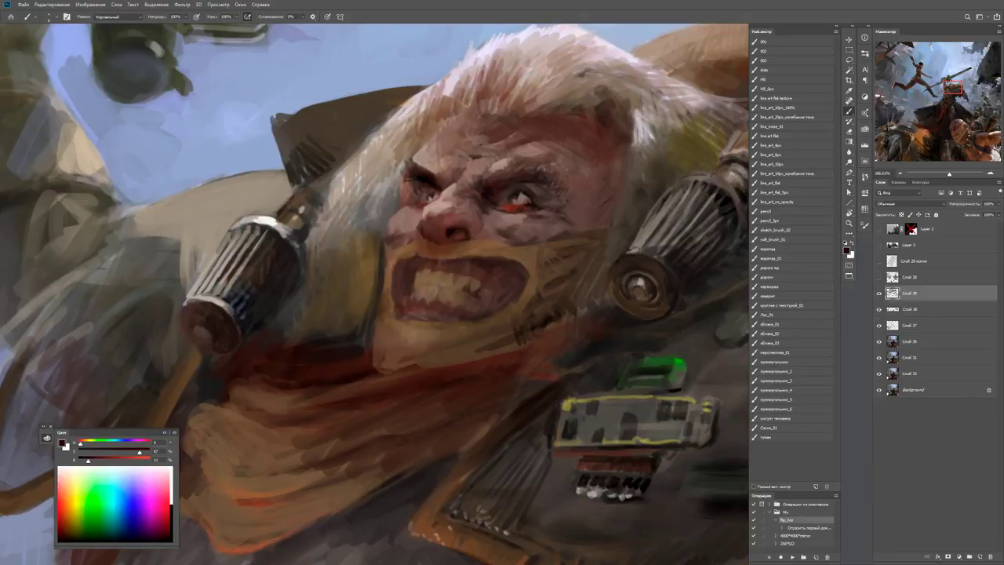
drag(408, 273, 401, 303)
drag(416, 272, 415, 286)
mouse_move(496, 282)
mouse_down()
mouse_move(496, 303)
mouse_move(480, 298)
mouse_up()
mouse_move(506, 273)
mouse_down()
mouse_move(488, 283)
mouse_move(508, 298)
mouse_up()
drag(519, 292, 503, 304)
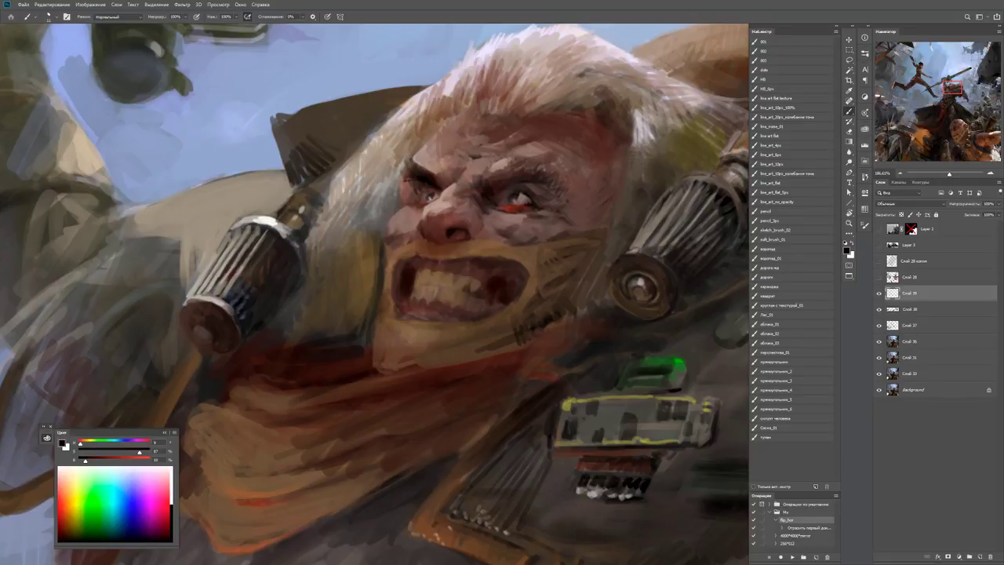
Define the lower teeth and gums with small dark red strokes.
alt+right_click(442, 289)
mouse_move(415, 296)
mouse_down()
mouse_move(415, 305)
mouse_move(474, 314)
mouse_up()
alt+click(461, 266)
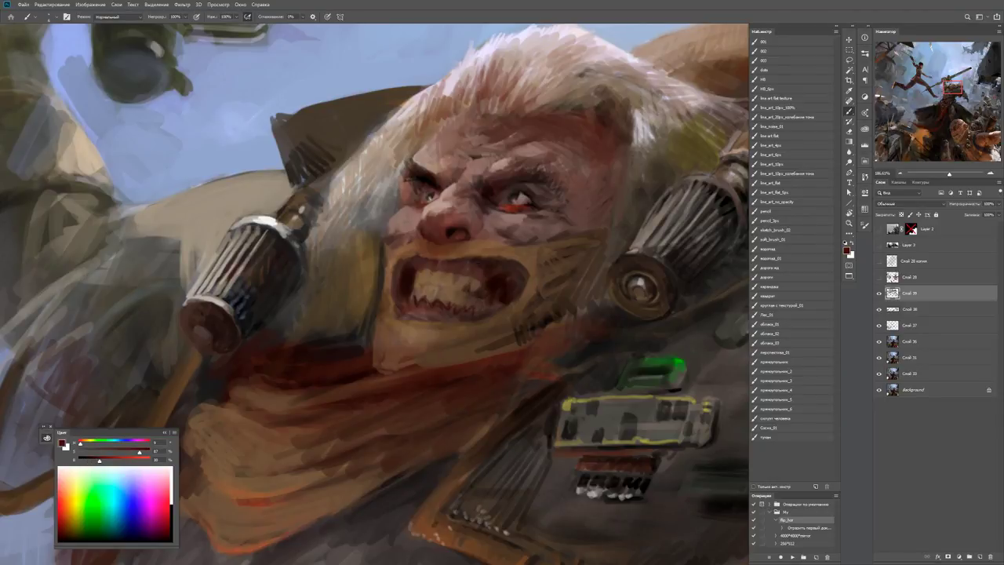
drag(422, 284, 447, 300)
mouse_move(451, 288)
mouse_down()
mouse_move(456, 296)
mouse_move(454, 287)
mouse_move(510, 278)
mouse_move(564, 278)
mouse_up()
Refine the lower teeth, gums and lip edge with sampled reddish browns.
key(z)
alt+click(536, 280)
key(b)
alt+click(439, 275)
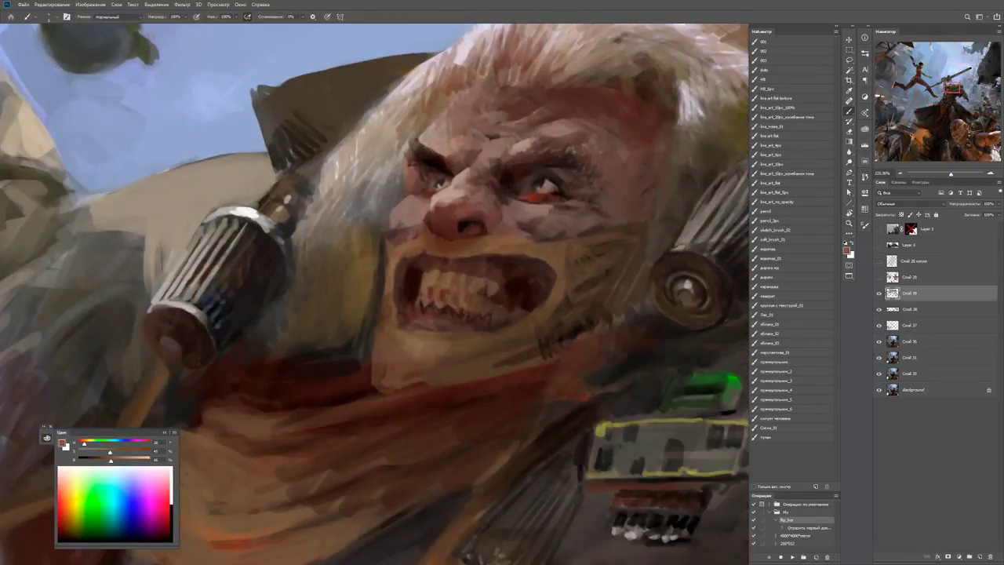
mouse_move(430, 289)
mouse_down()
mouse_move(432, 299)
mouse_move(470, 305)
mouse_move(414, 321)
mouse_move(432, 328)
mouse_up()
alt+click(413, 314)
alt+click(408, 314)
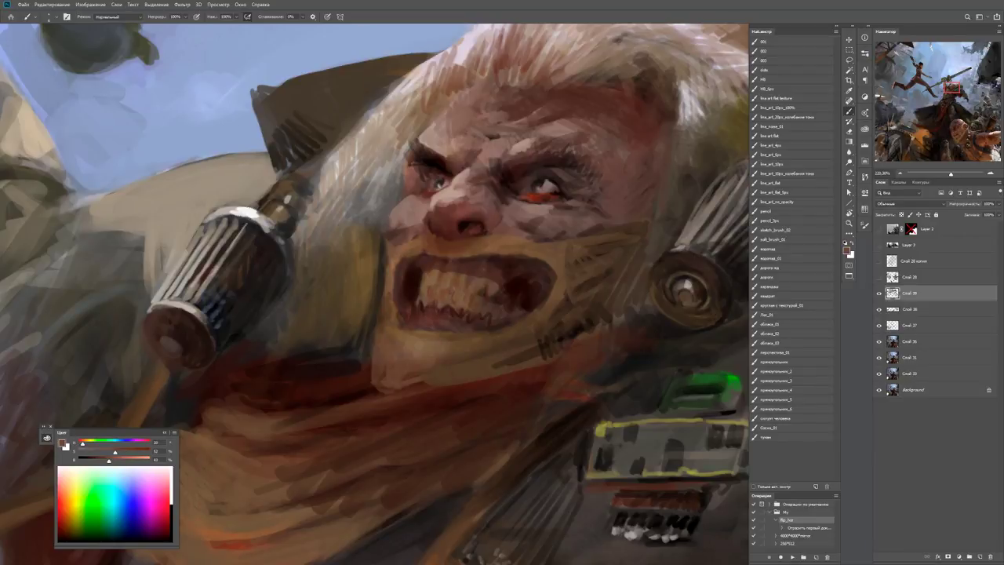
alt+click(424, 293)
Choose a saturated crimson and add bright red accents to the warrior's gums around the teeth.
key(z)
drag(478, 311, 408, 311)
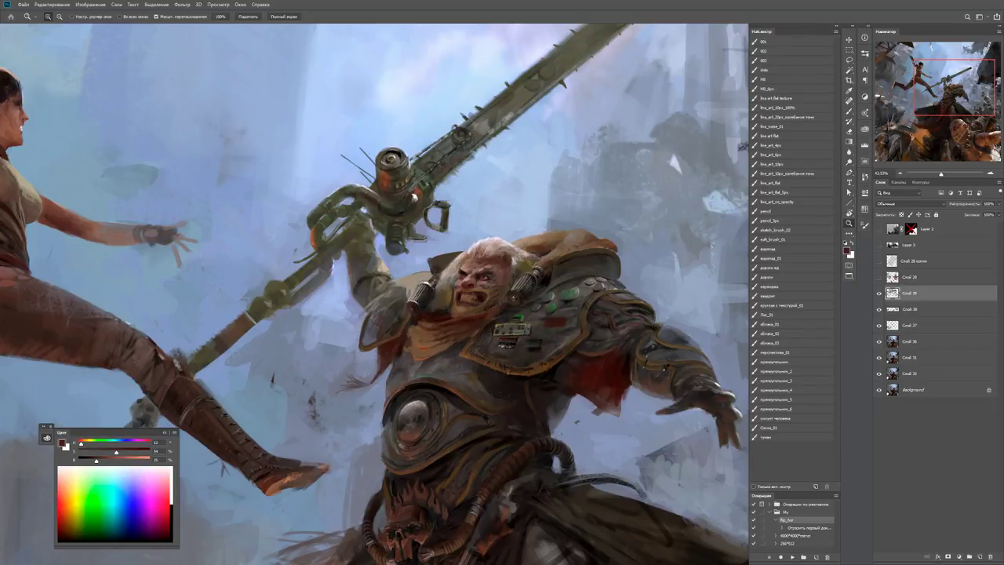
drag(494, 293, 549, 293)
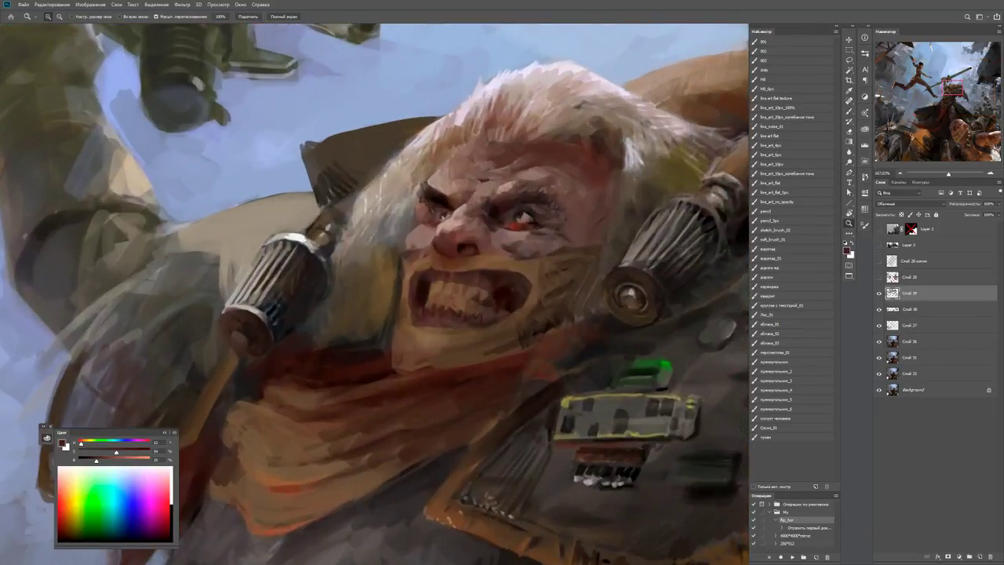
key(b)
drag(116, 453, 147, 444)
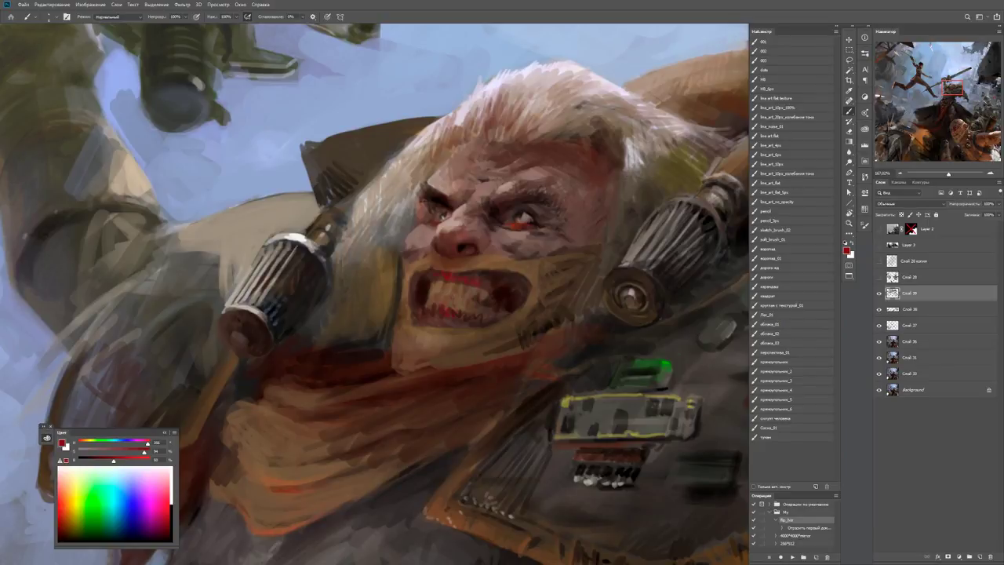
Refine the warrior's upper lip edge and the dark marks on his jaw with dark and sampled browns.
key(z)
drag(486, 298, 549, 298)
key(b)
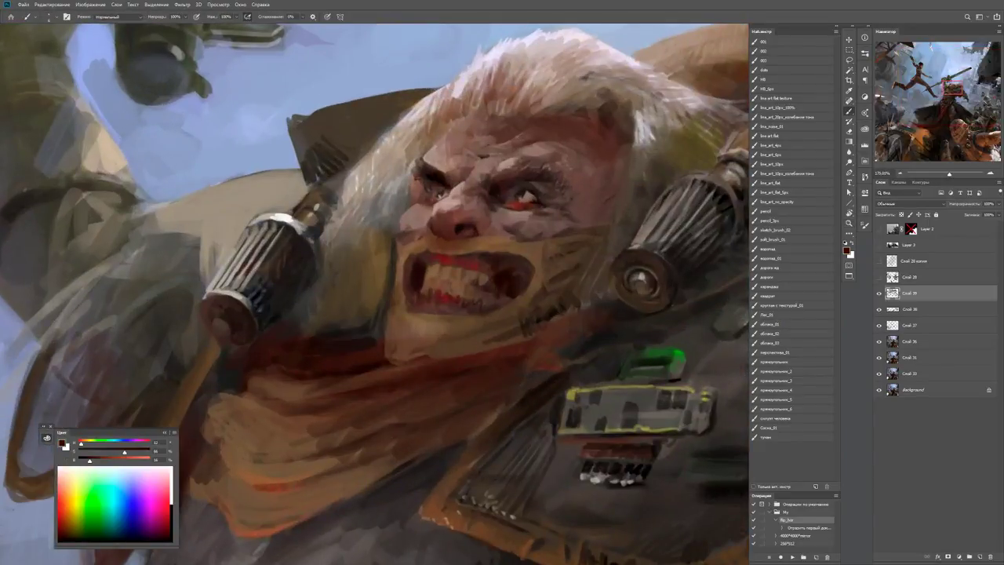
alt+click(480, 242)
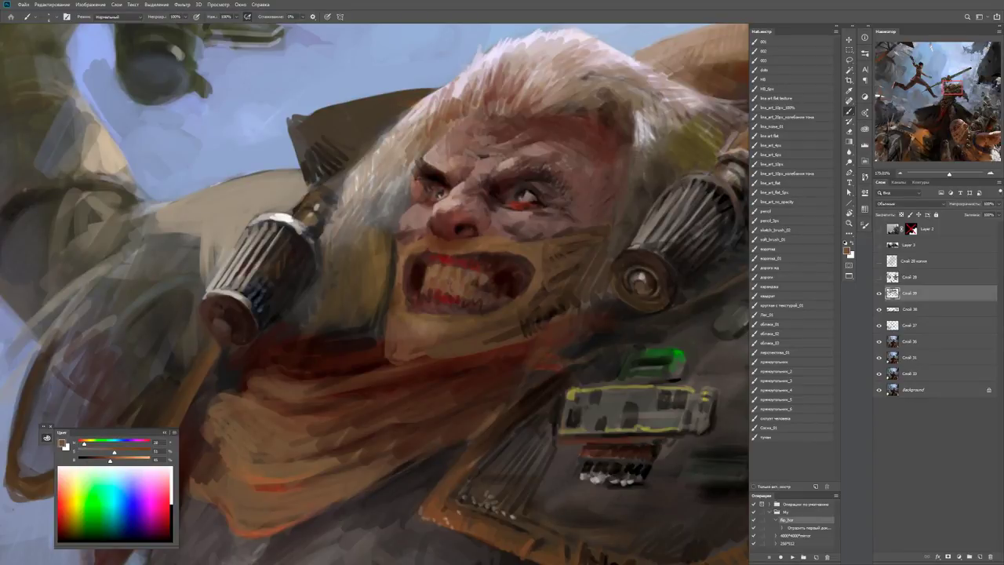
Extend the dark stubble strokes along the jaw and touch up the mouth's upper rim with sampled browns.
key(z)
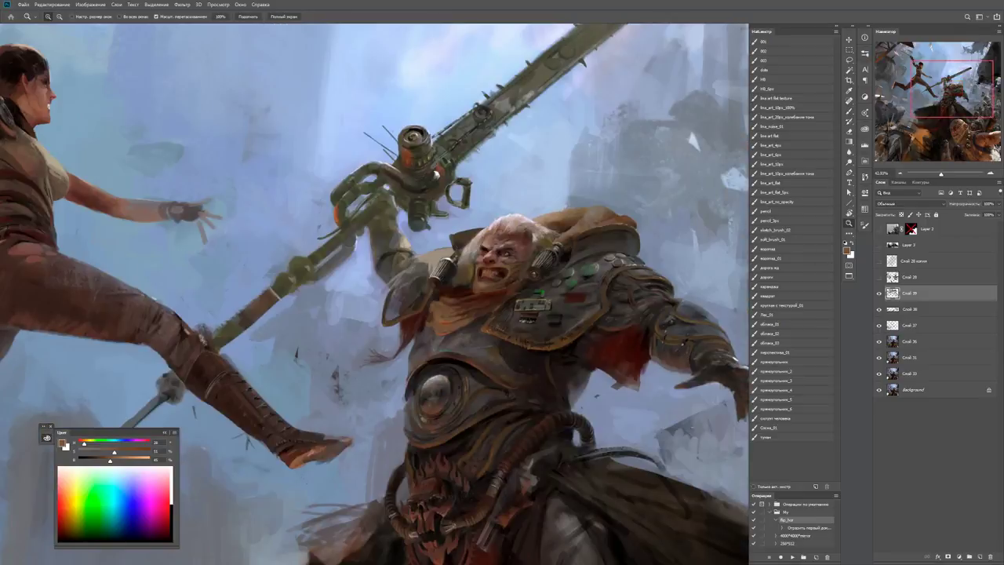
drag(531, 277, 572, 277)
key(b)
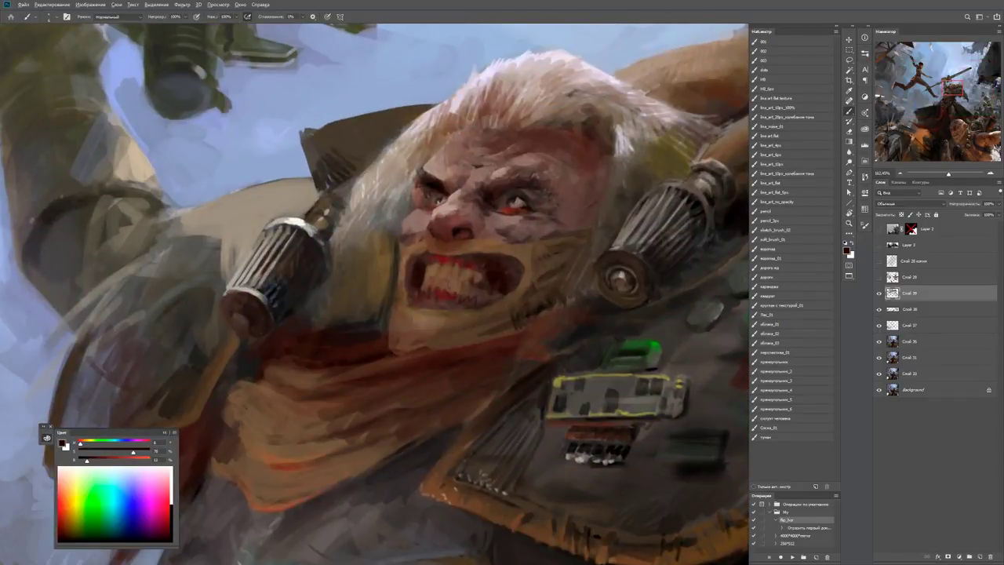
alt+click(514, 253)
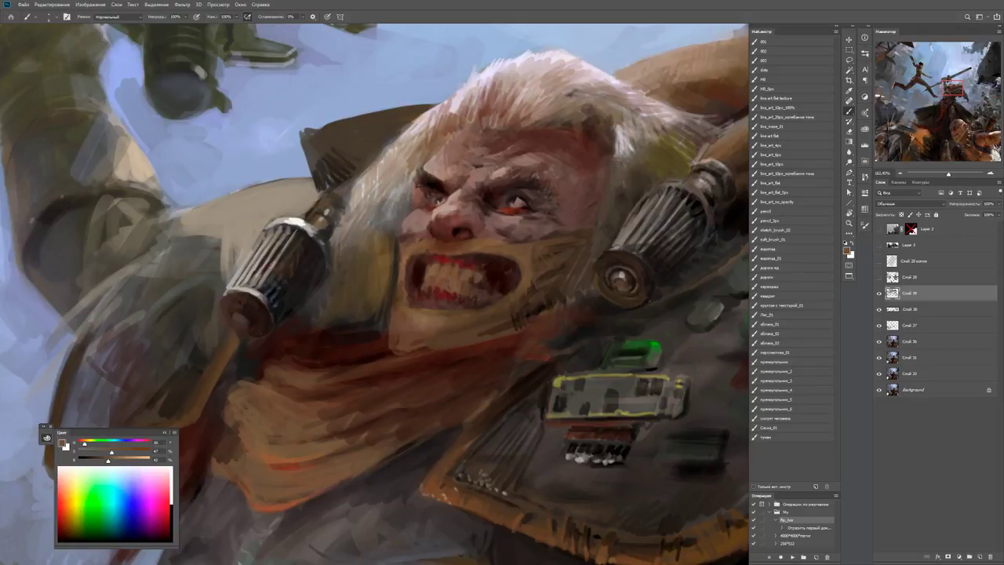
alt+click(442, 242)
Darken the upper gums and inner lip edge using dark reds and browns sampled around the mouth.
key(z)
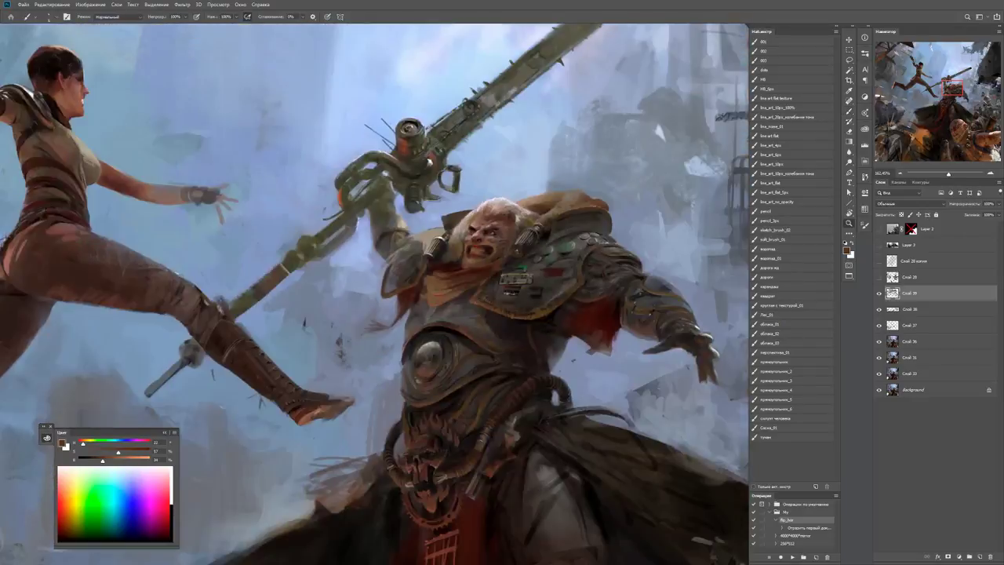
key(z)
click(495, 222)
key(b)
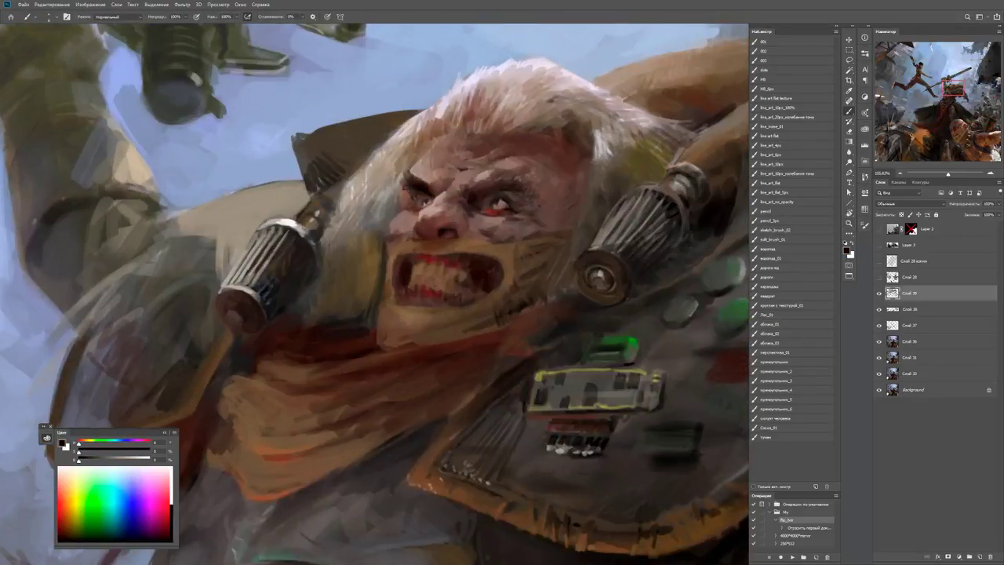
alt+click(435, 253)
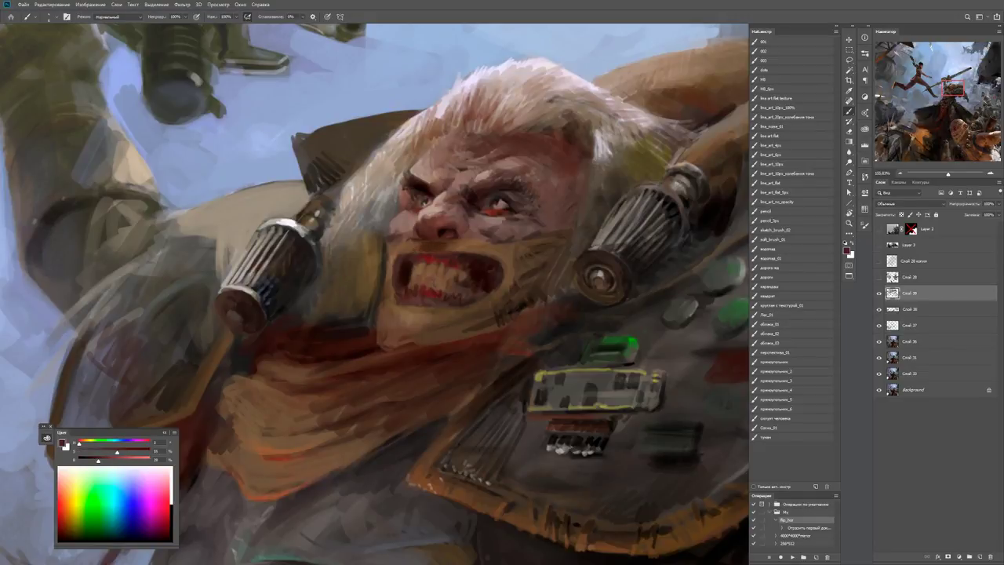
alt+click(465, 254)
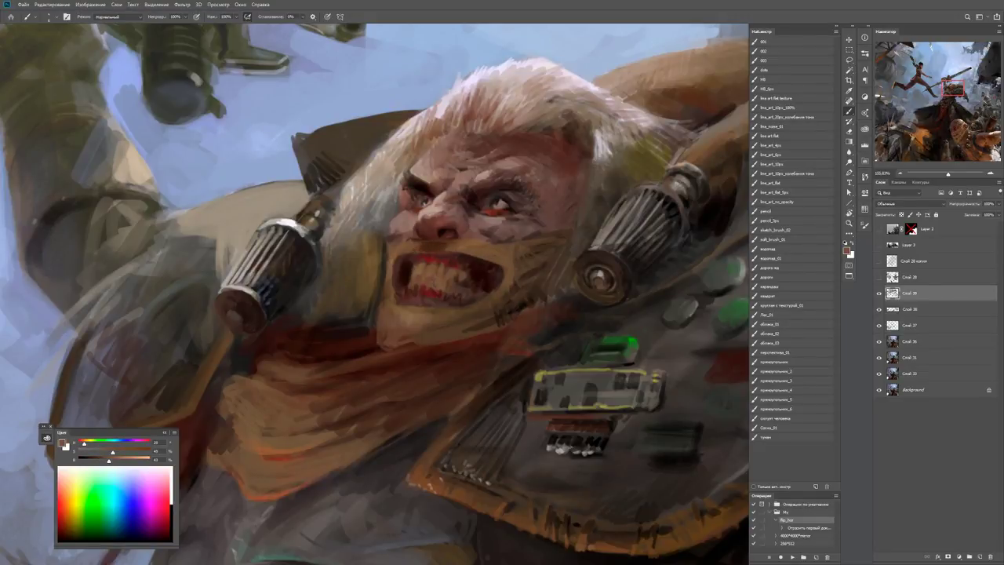
Work dark and sampled reddish-brown strokes into the warrior's cheek between the eye and the mouth corner.
key(z)
drag(400, 258, 345, 258)
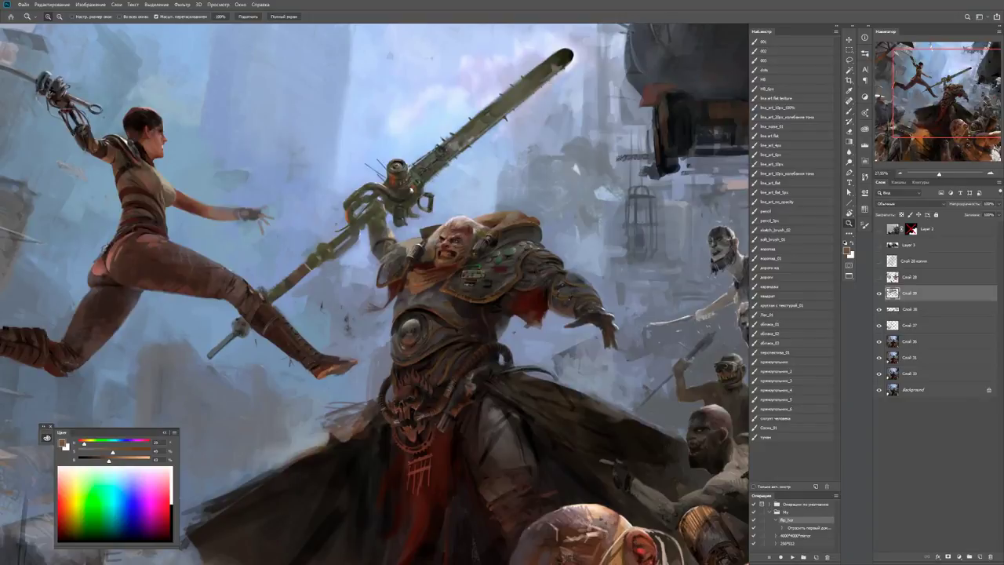
drag(455, 239, 510, 239)
key(b)
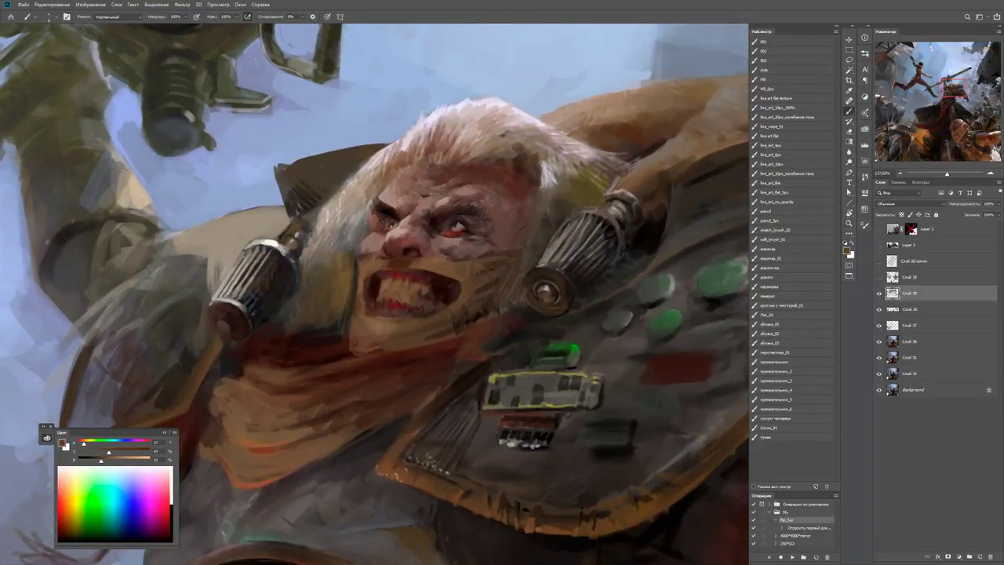
key(d)
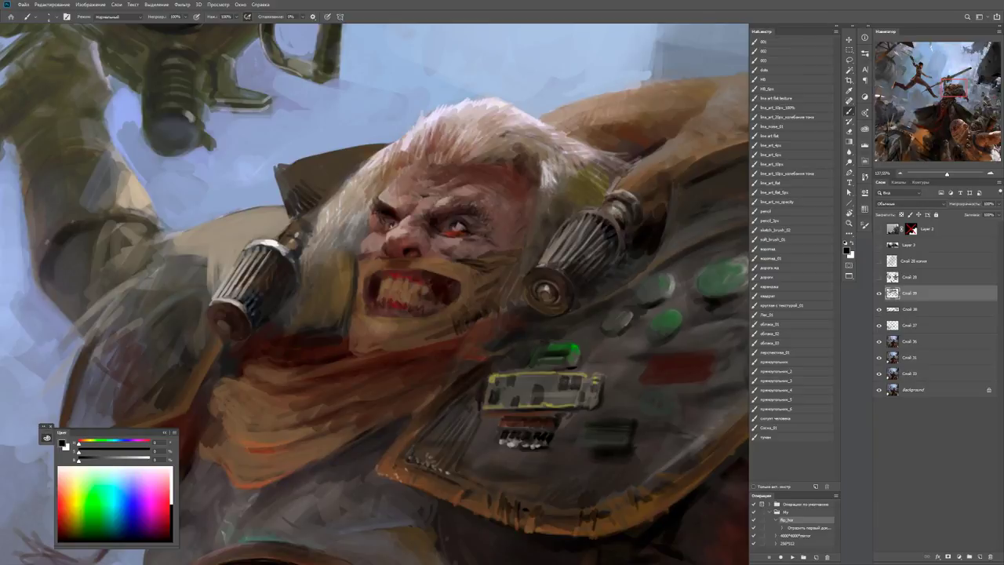
alt+click(473, 262)
alt+click(490, 254)
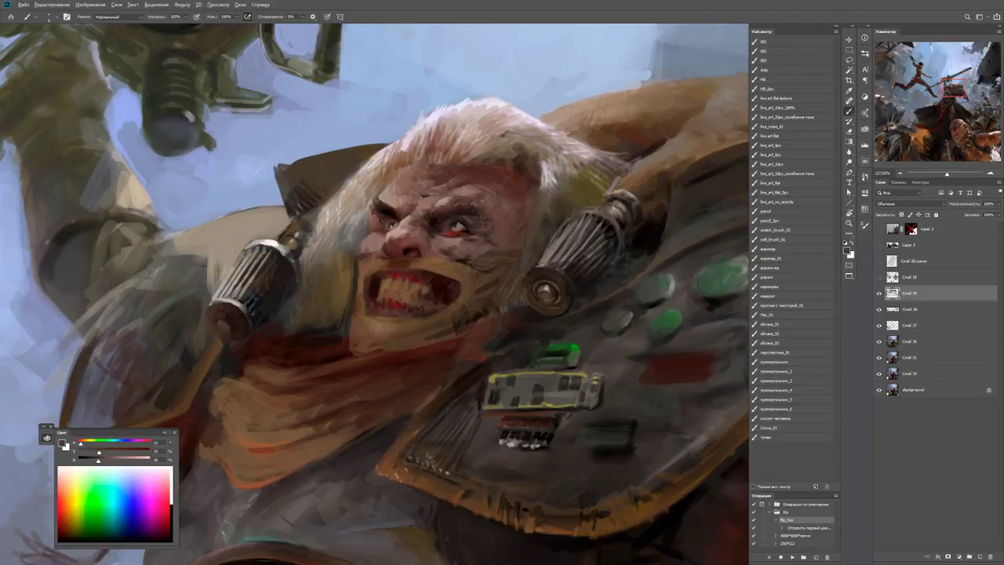
Model the cheek and temple with muted skin tones and dark reds sampled from the face.
key(z)
mouse_move(507, 248)
mouse_down()
mouse_move(439, 247)
mouse_move(506, 248)
mouse_up()
key(b)
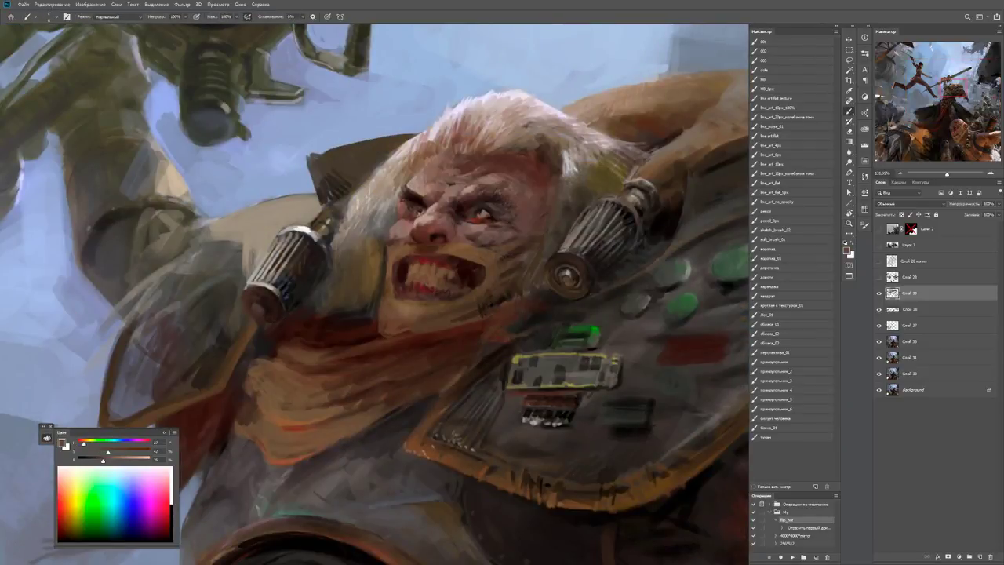
alt+click(510, 257)
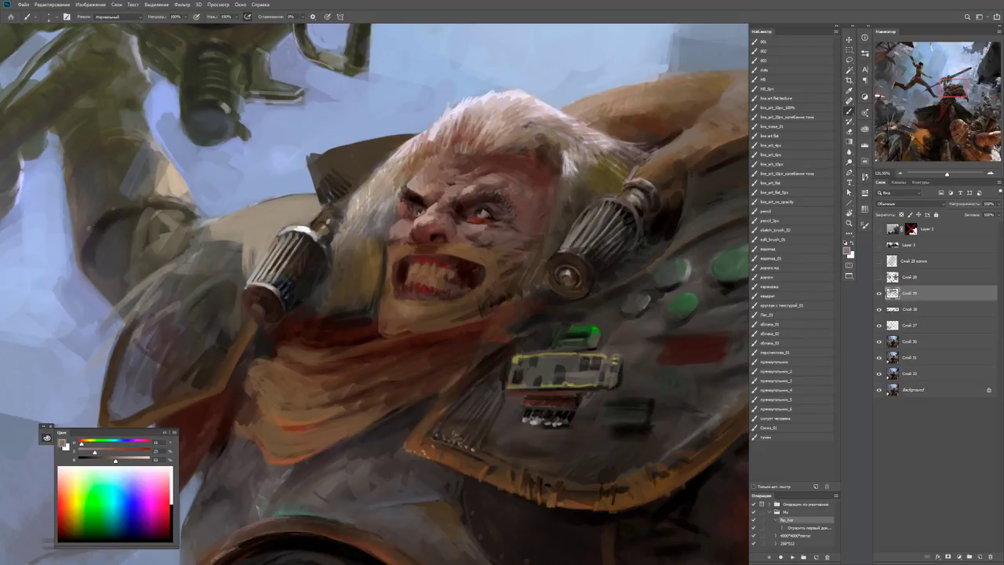
alt+click(523, 210)
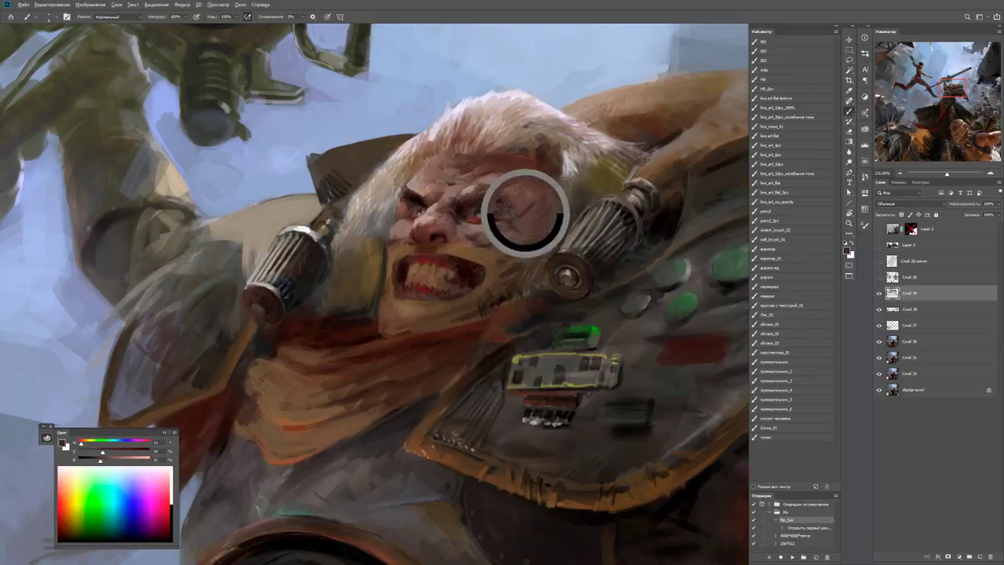
Shade the cheek fold beside the mouth corner with black and a sampled dark brown.
scroll(568, 193, down, 5)
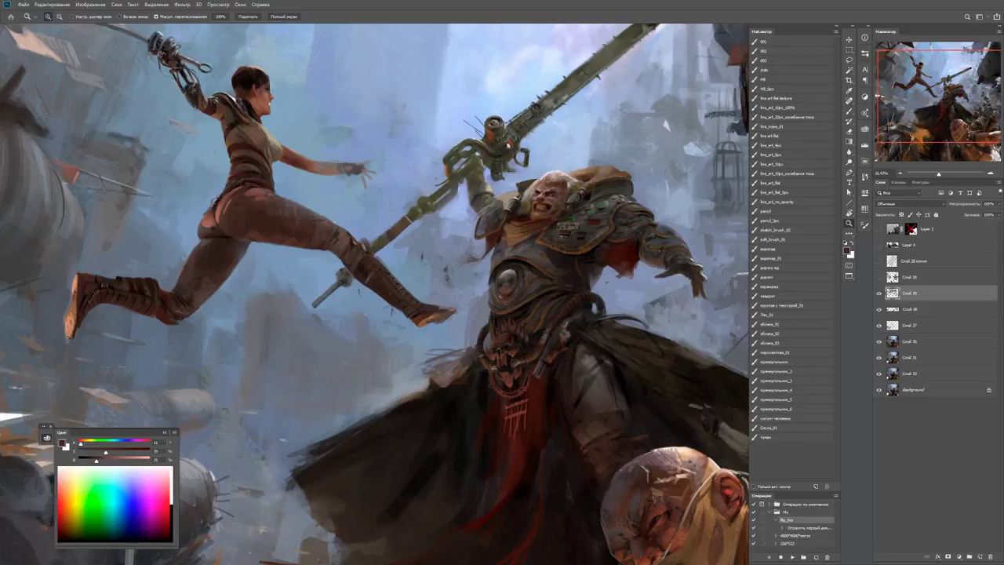
drag(533, 196, 675, 197)
key(b)
key(d)
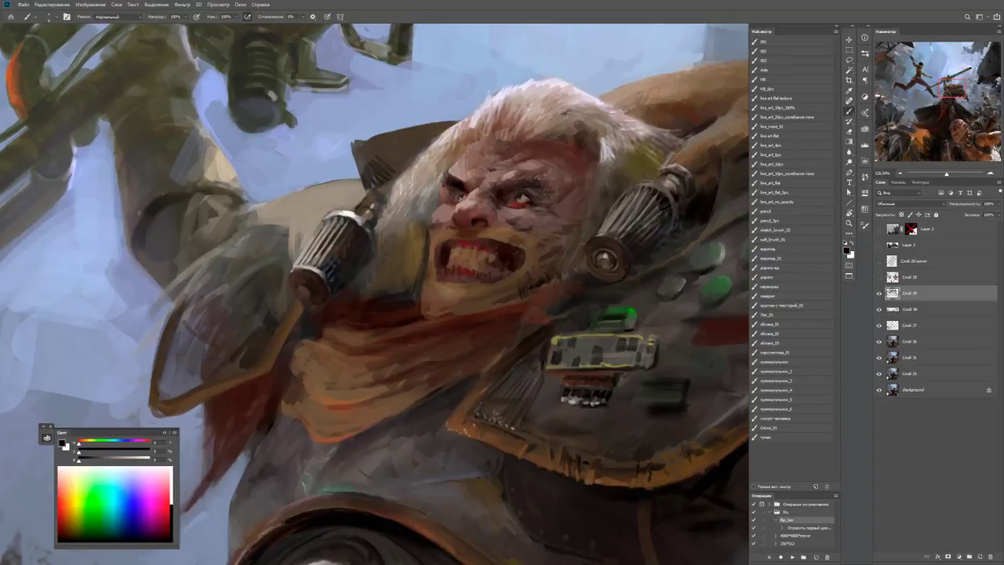
alt+click(517, 243)
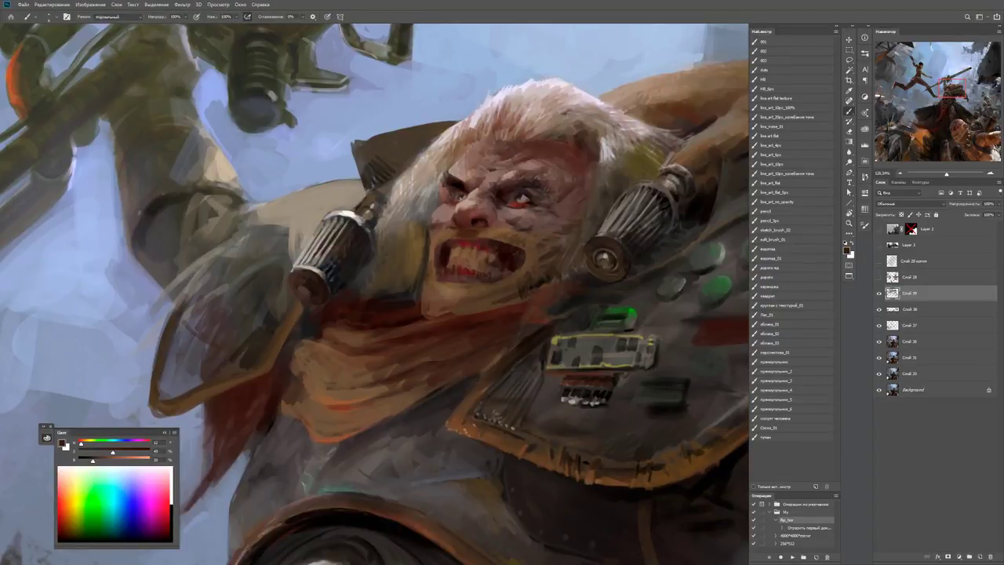
Compare the painting with and without the current layer and add small dark marks along the shoulder armour's gold trim.
key(ctrl+comma)
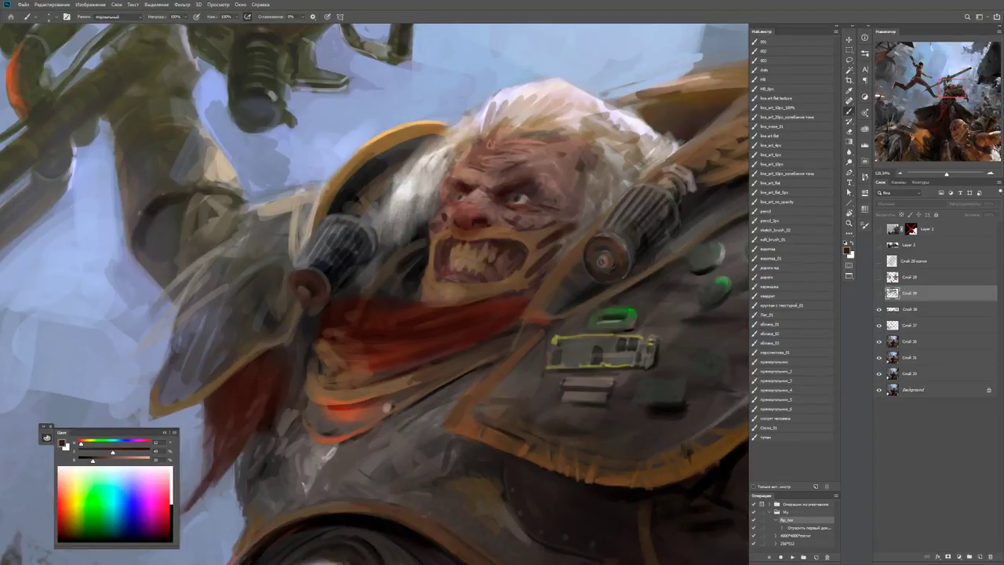
key(ctrl+comma)
key(e)
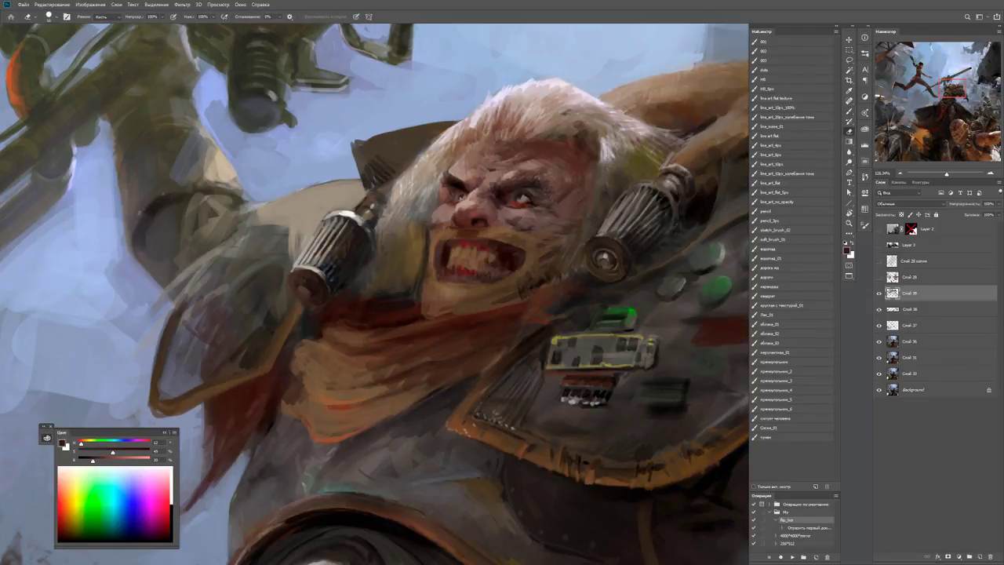
key(b)
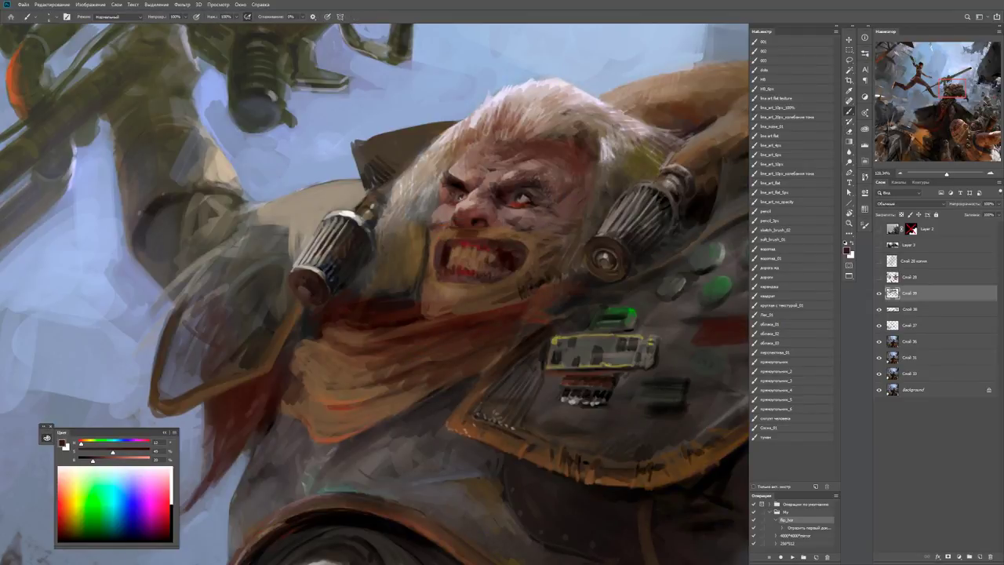
Refine the edge of the jaw and chin next to the hair with sampled browns and dark strokes.
drag(471, 236, 365, 298)
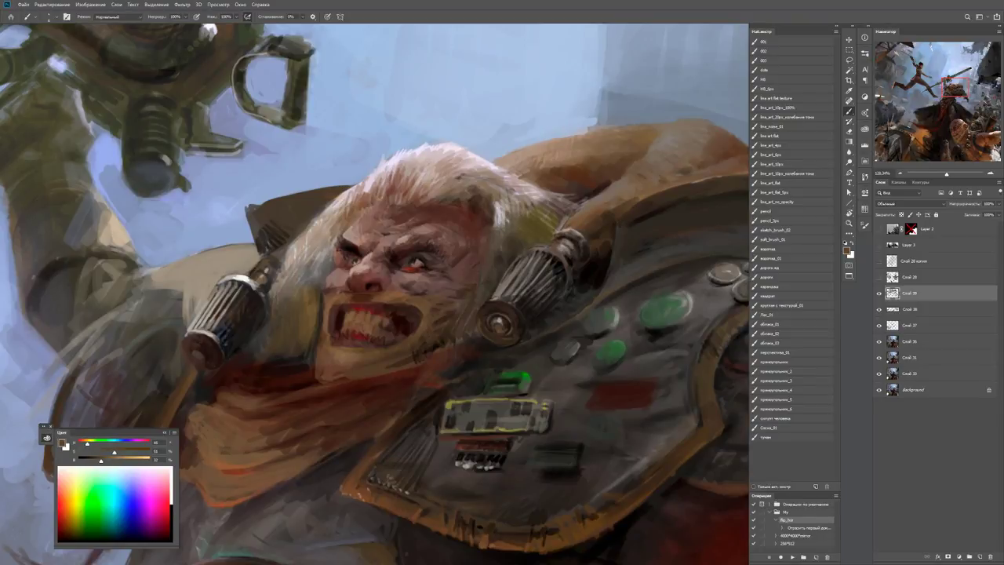
alt+click(314, 356)
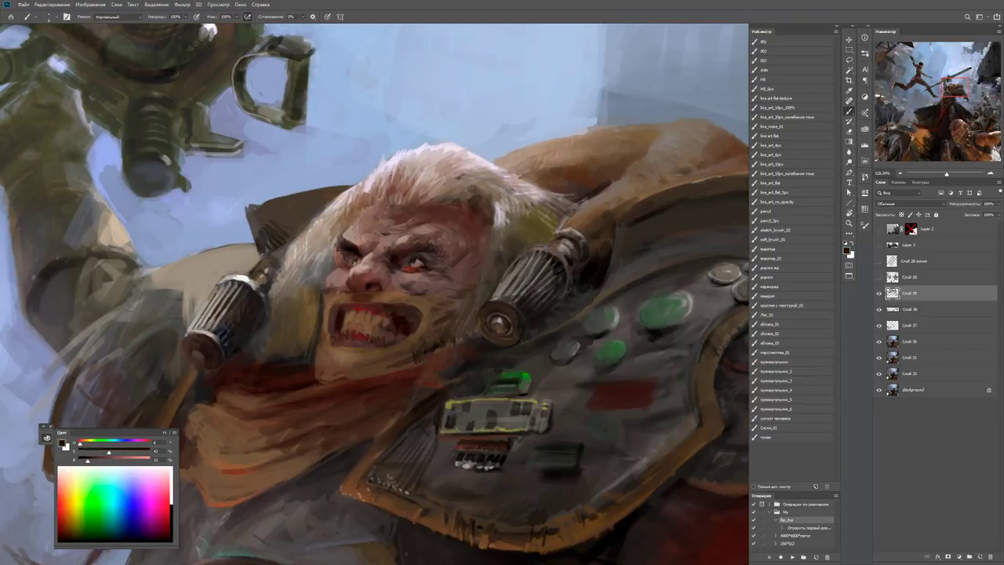
mouse_move(316, 360)
mouse_down()
mouse_move(310, 330)
mouse_move(298, 314)
mouse_move(284, 317)
mouse_move(319, 290)
mouse_up()
alt+click(329, 337)
key(z)
alt+click(353, 306)
mouse_move(320, 329)
mouse_down()
mouse_move(321, 294)
mouse_move(259, 307)
mouse_move(333, 308)
mouse_up()
key(b)
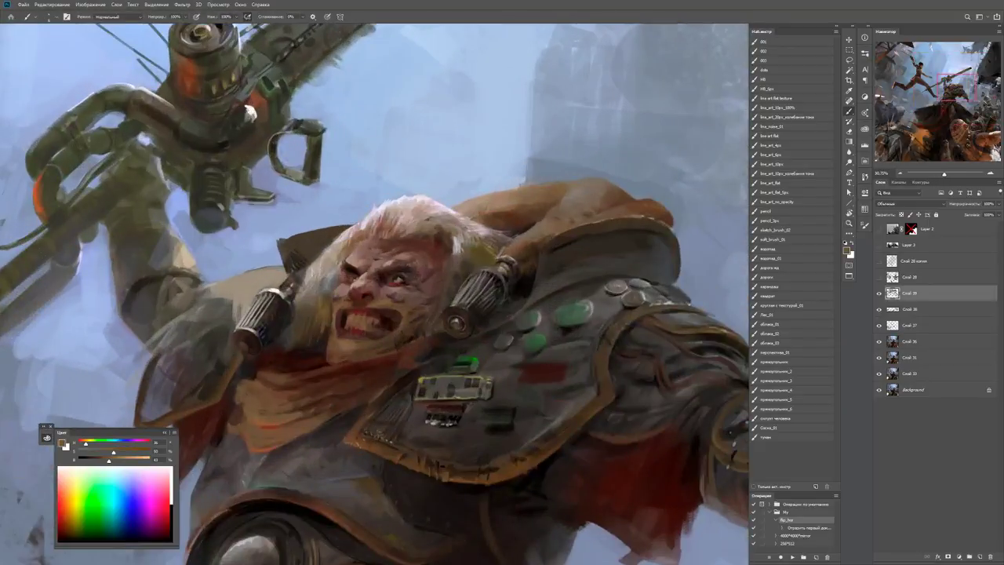
Reinforce the chin's shadow and the wear marks on the shoulder armour's gold trim with a sampled dark brown.
key(d)
alt+click(336, 350)
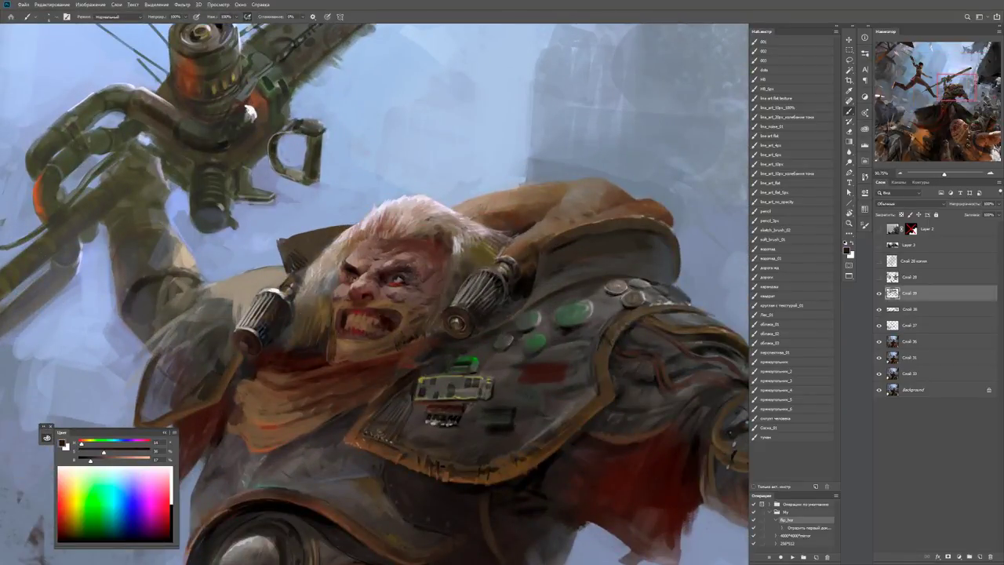
key(z)
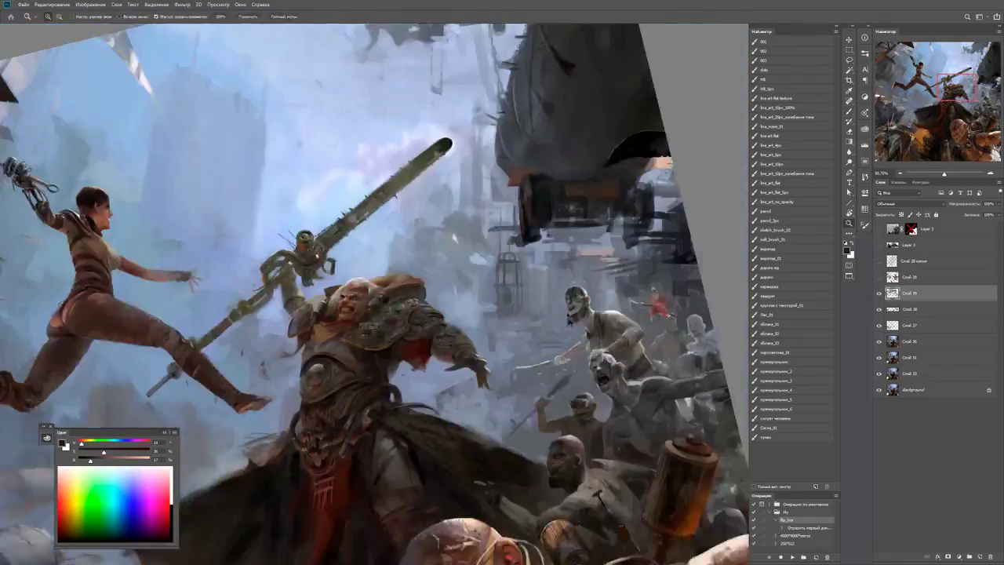
mouse_move(314, 310)
mouse_down()
mouse_move(251, 309)
mouse_move(393, 304)
mouse_move(329, 312)
mouse_up()
key(b)
Add small dark details to the belly plate's trim and touch up the armour with dark reddish tones.
key(z)
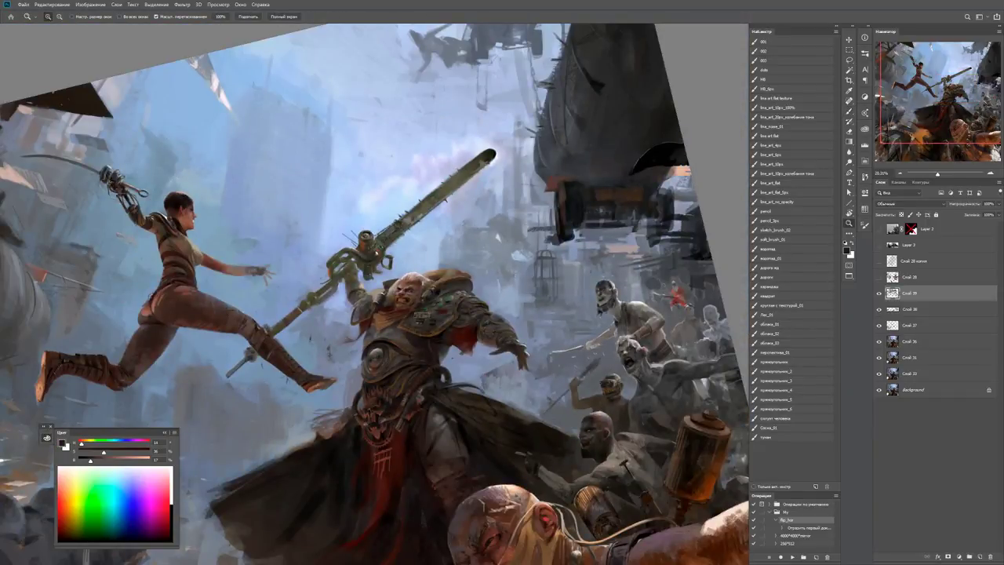
drag(392, 298, 471, 298)
key(b)
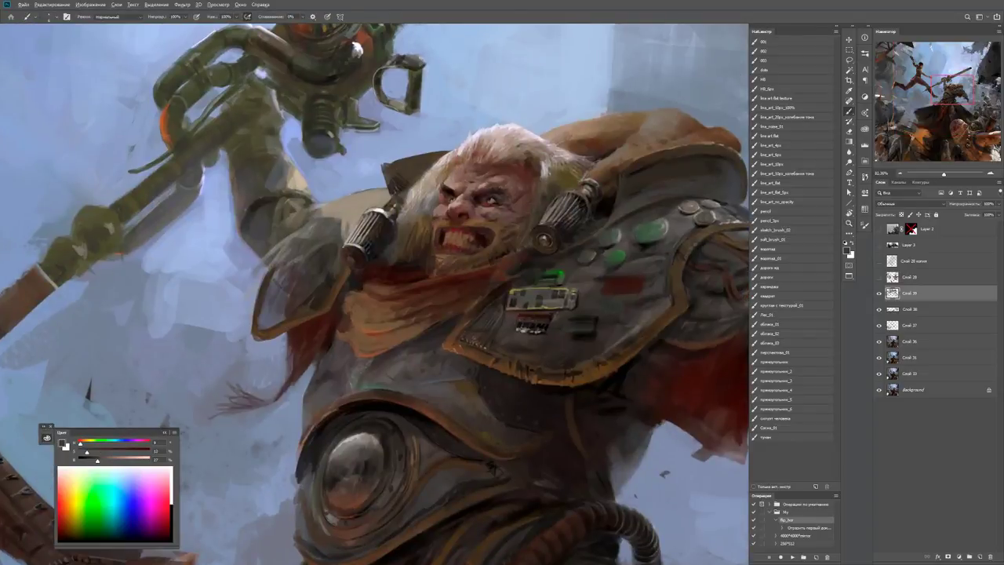
drag(356, 380, 340, 344)
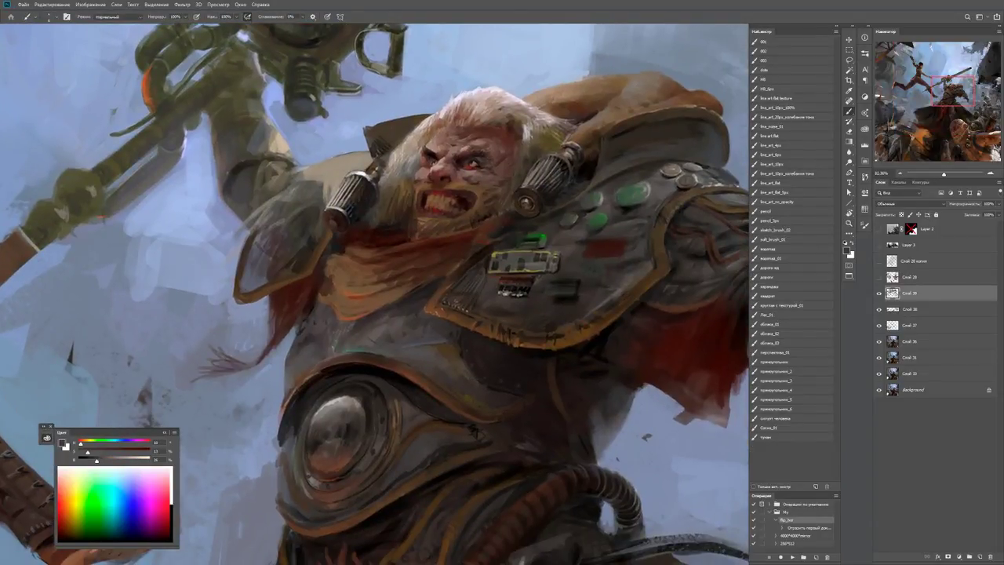
drag(471, 314, 385, 318)
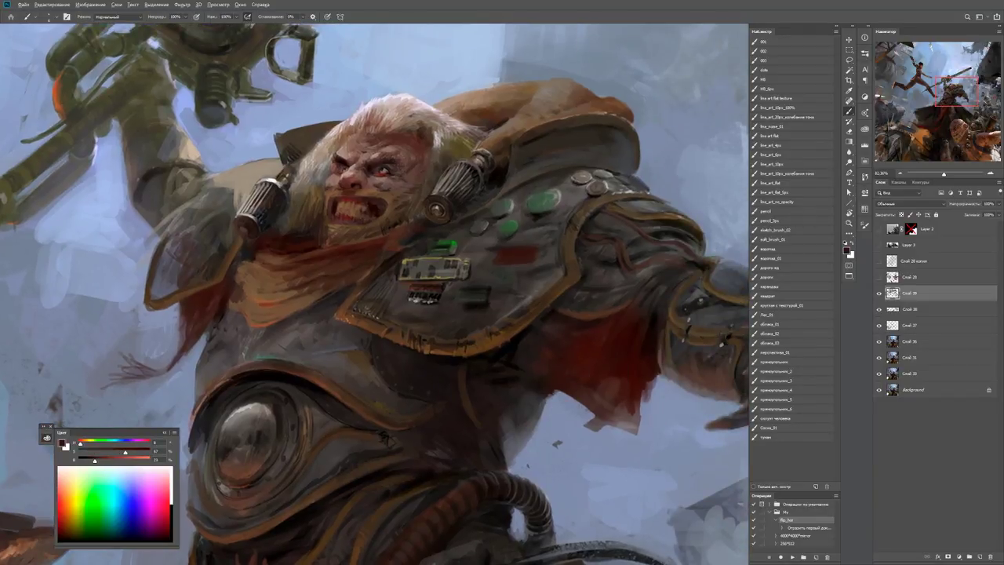
Add fine hatching strokes to the red cloth beneath the outstretched arm with black and a sampled dark red.
key(d)
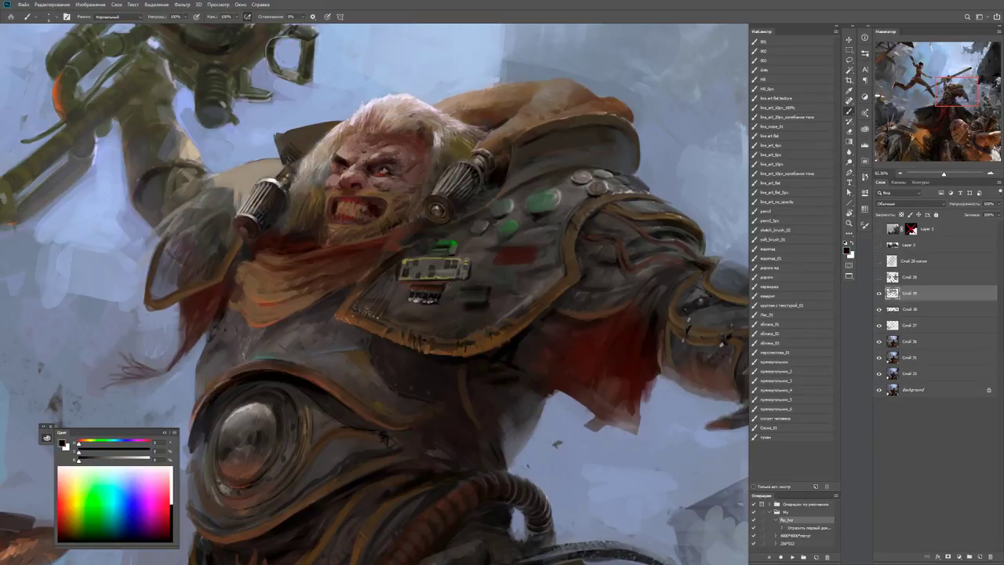
alt+click(612, 392)
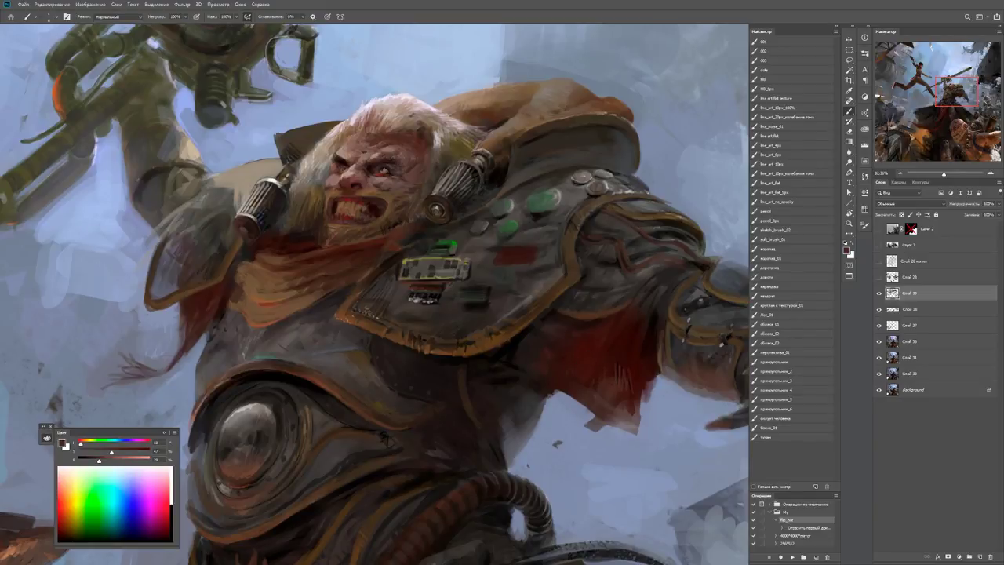
drag(471, 314, 325, 306)
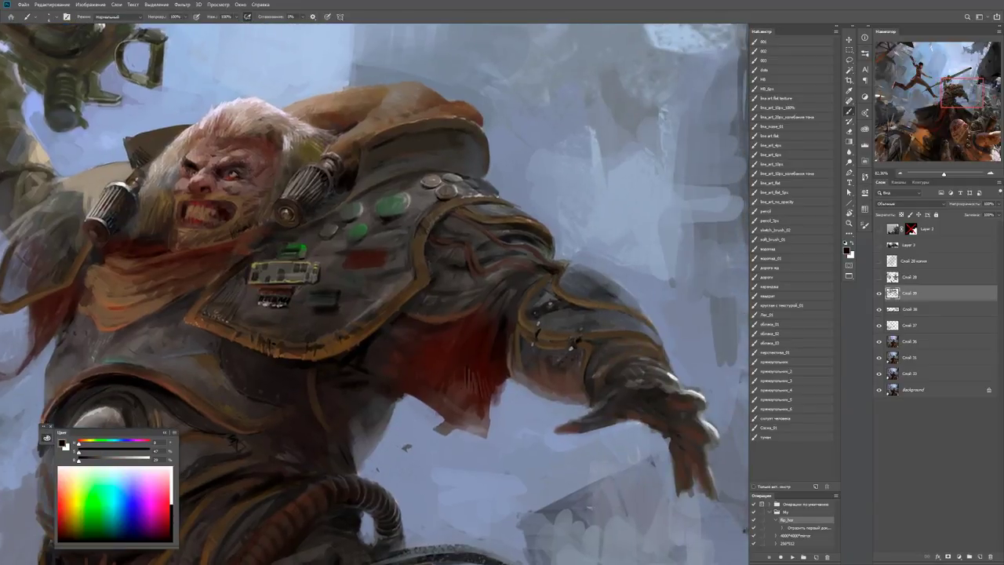
key(z)
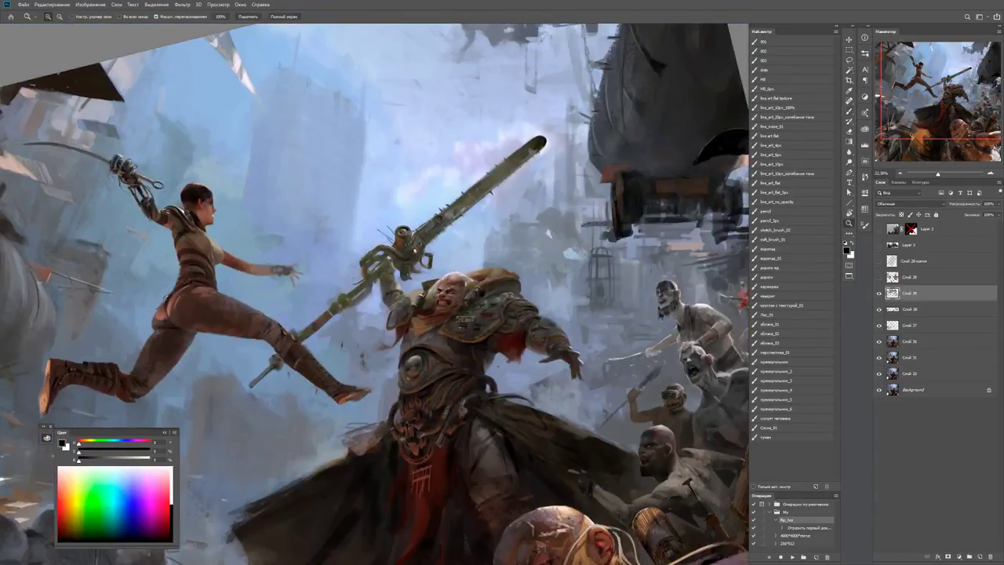
Compare the warrior's face with the active paint layer hidden and shown, and with the last change undone and restored.
click(435, 337)
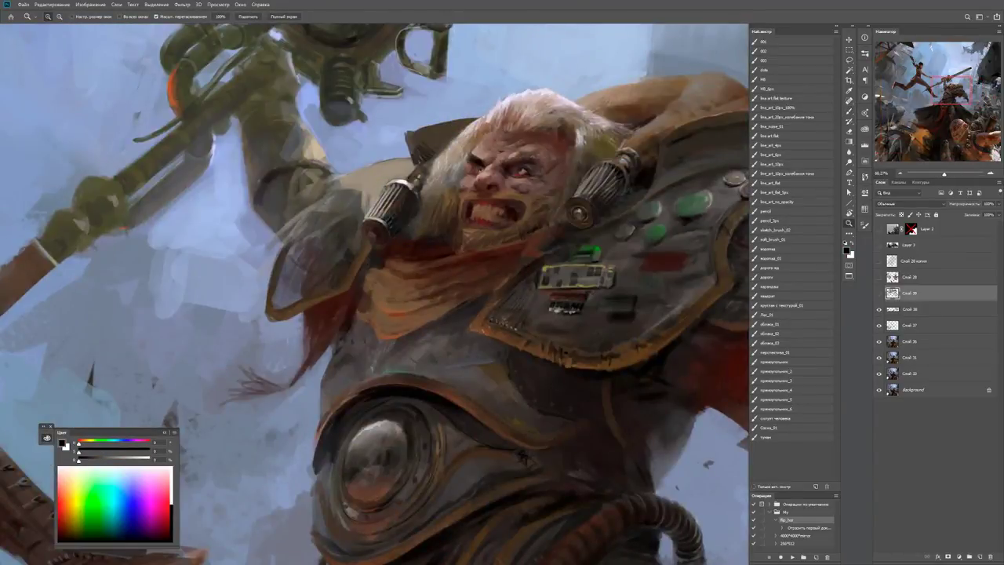
click(878, 293)
key(b)
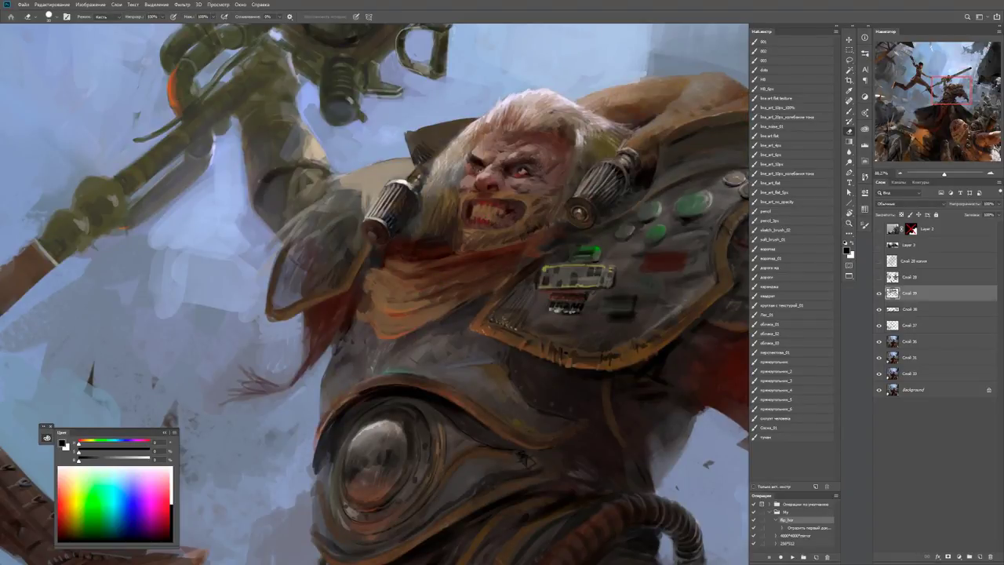
key(ctrl+z)
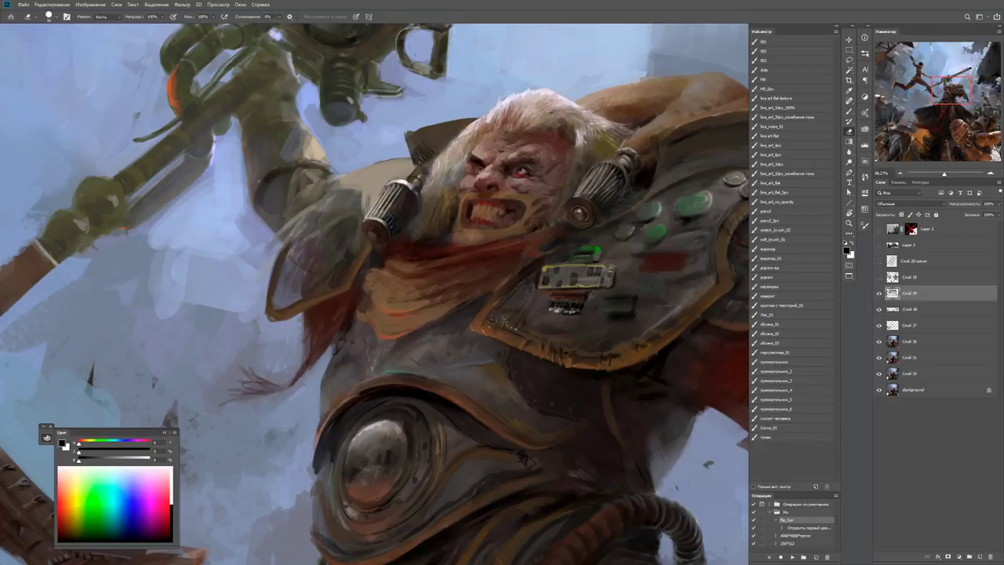
key(ctrl+shift+z)
key(z)
scroll(374, 293, down, 3)
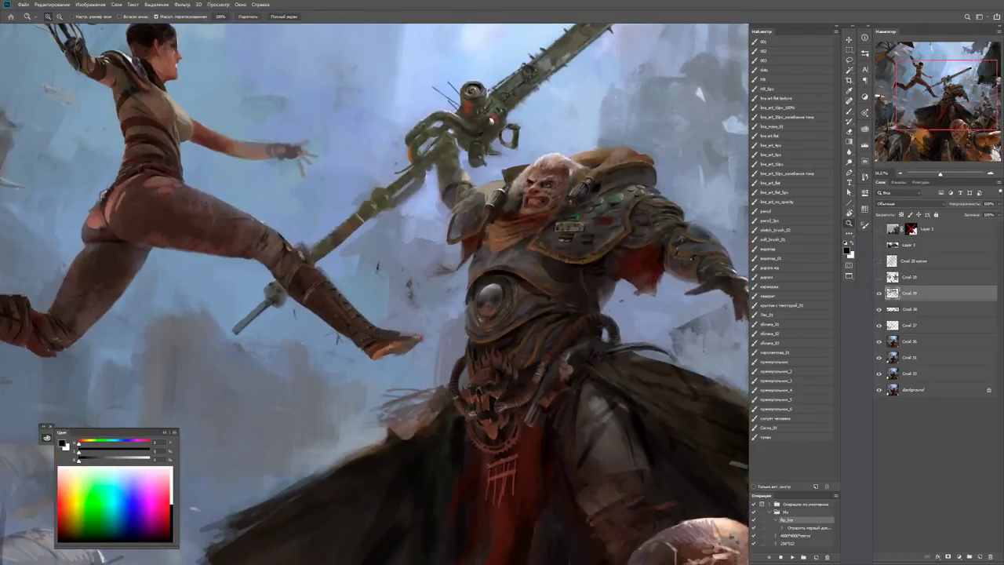
Refine the upper edge of the mouth and the skin beneath the nose with sampled browns.
scroll(596, 185, up, 3)
scroll(377, 282, up, 2)
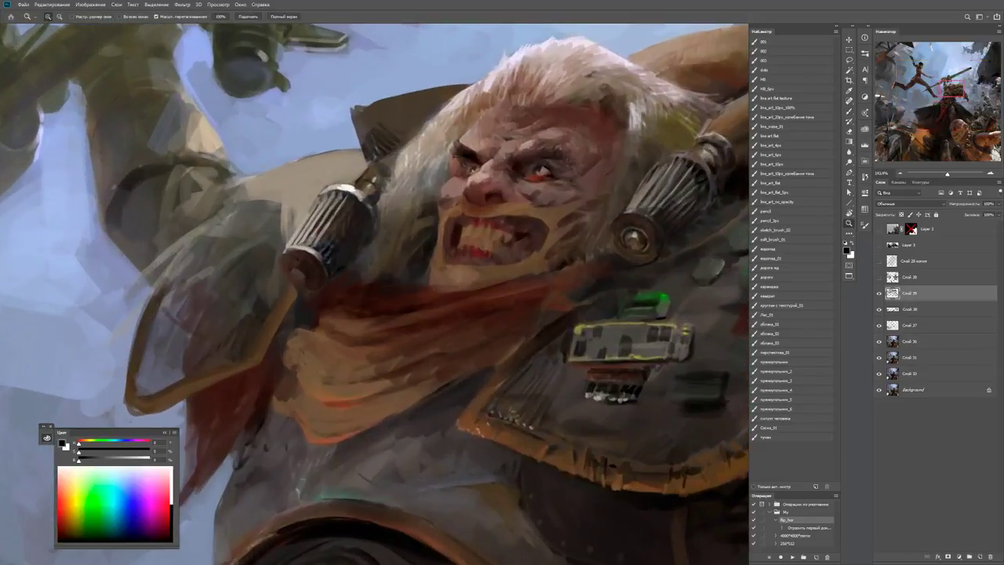
key(b)
drag(377, 282, 335, 326)
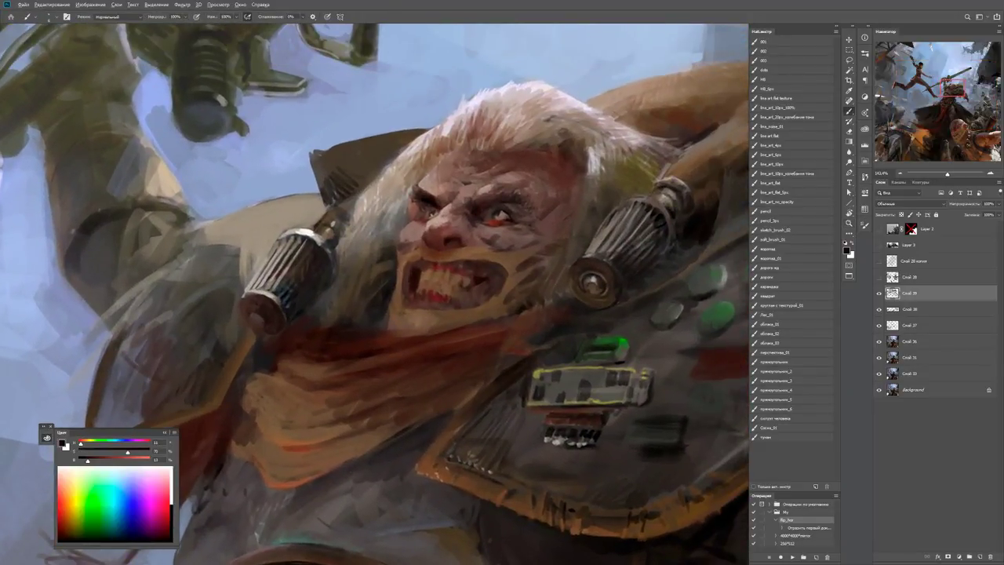
alt+click(406, 258)
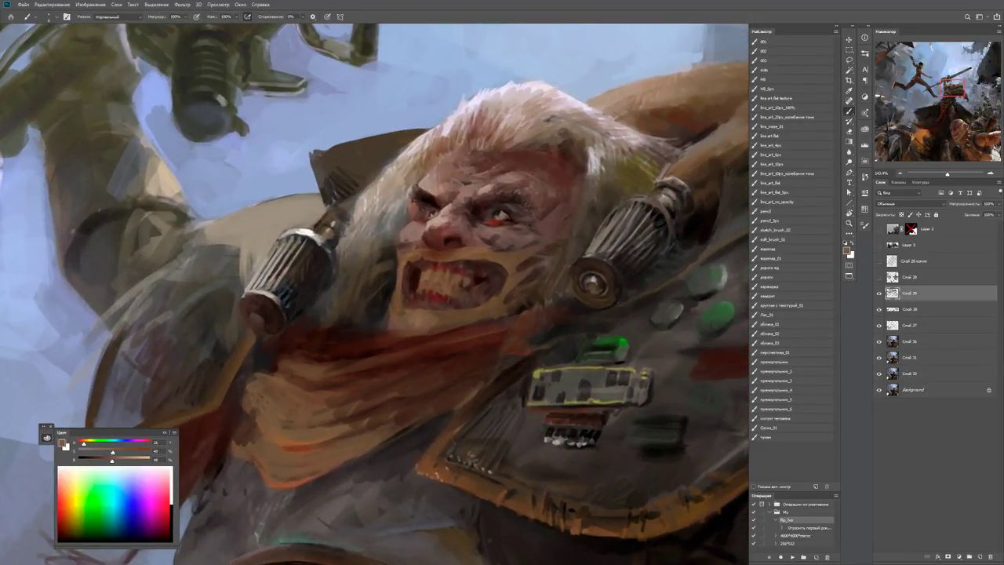
alt+click(437, 256)
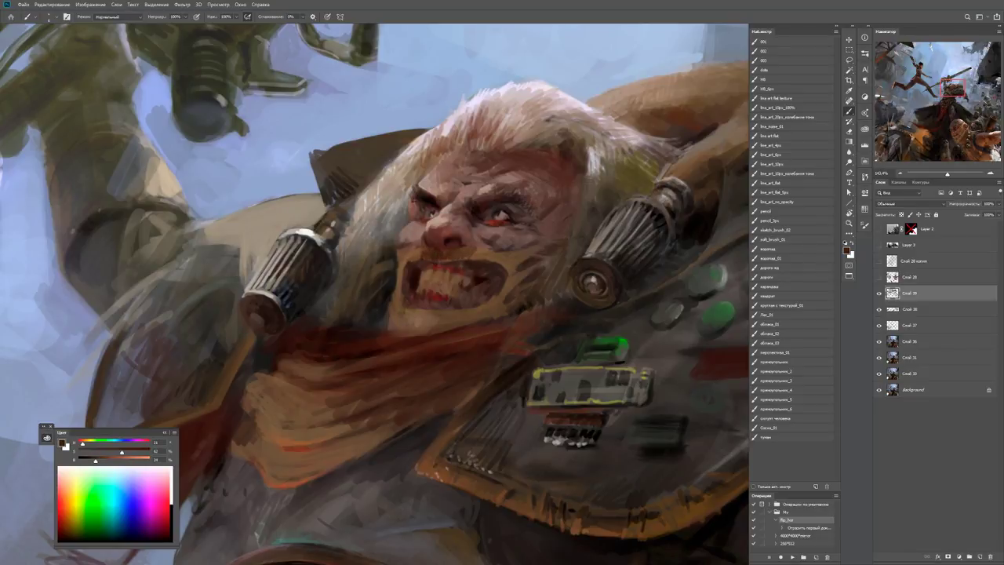
alt+click(474, 251)
key(z)
scroll(375, 294, down, 5)
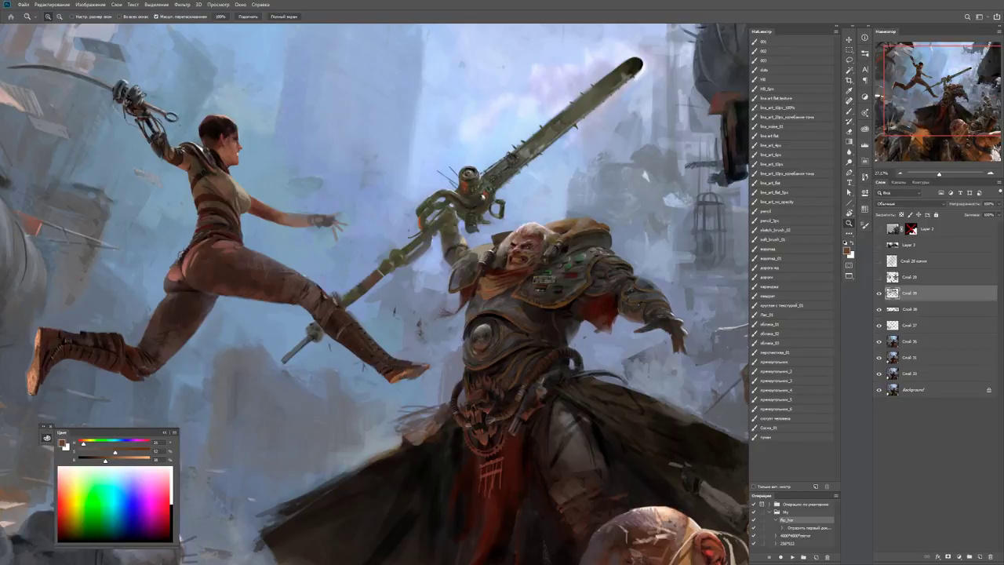
Lighten the brush colour and touch up the upper lip beneath the nostrils with it and sampled brown tones.
scroll(525, 251, up, 10)
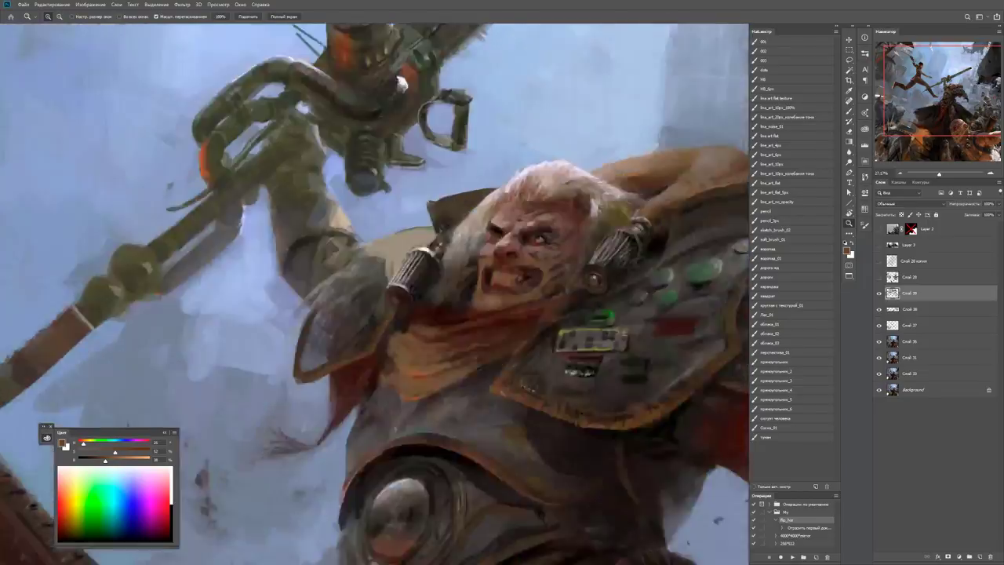
key(b)
drag(105, 460, 118, 461)
scroll(375, 293, right, 1)
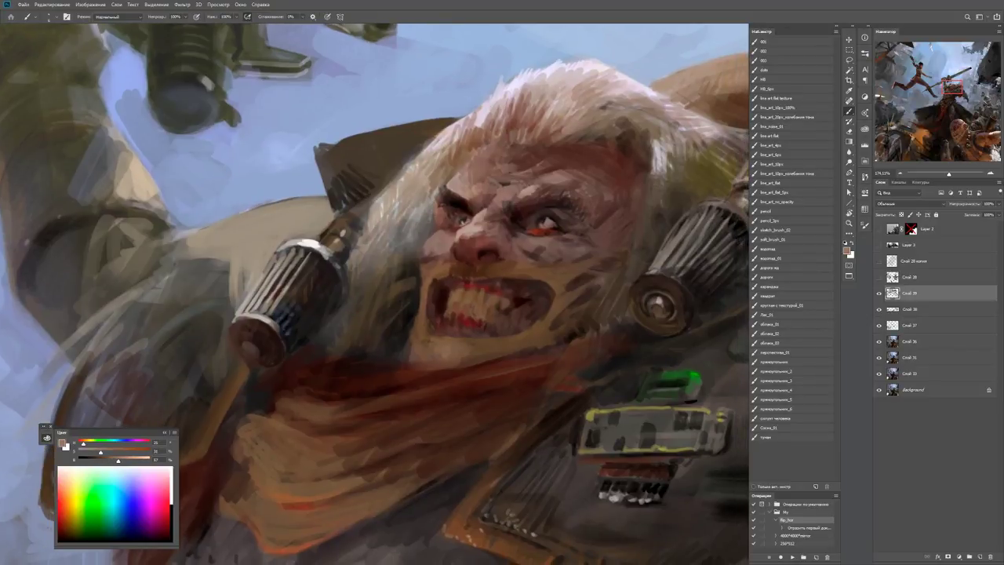
mouse_move(516, 262)
mouse_down()
mouse_move(526, 278)
mouse_move(487, 269)
mouse_move(554, 281)
mouse_move(569, 270)
mouse_move(502, 270)
mouse_up()
alt+click(523, 278)
alt+click(510, 272)
key(z)
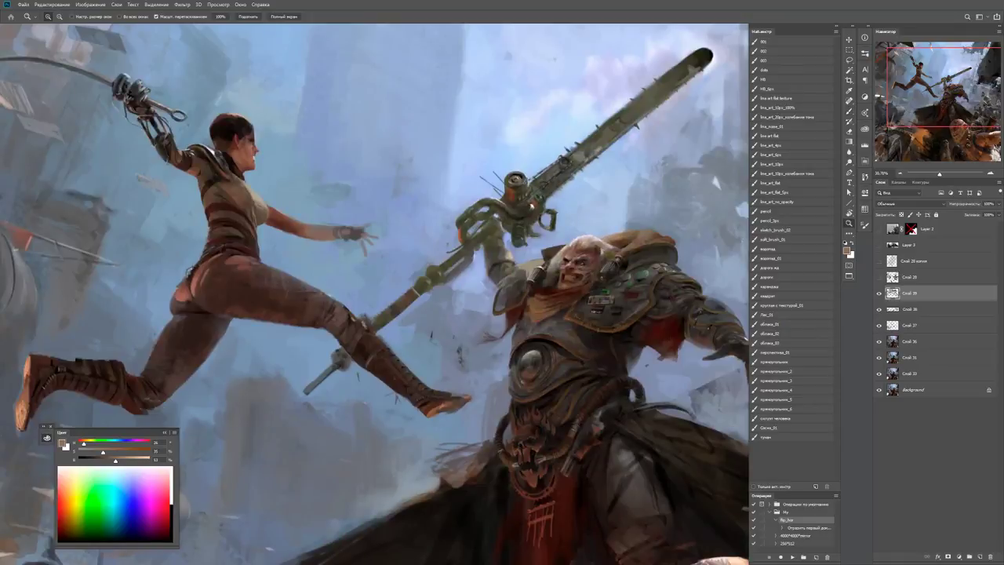
Paint a small dark cleft on the warrior's chin just above the scarf with sampled dark reddish browns.
drag(583, 279, 669, 280)
key(b)
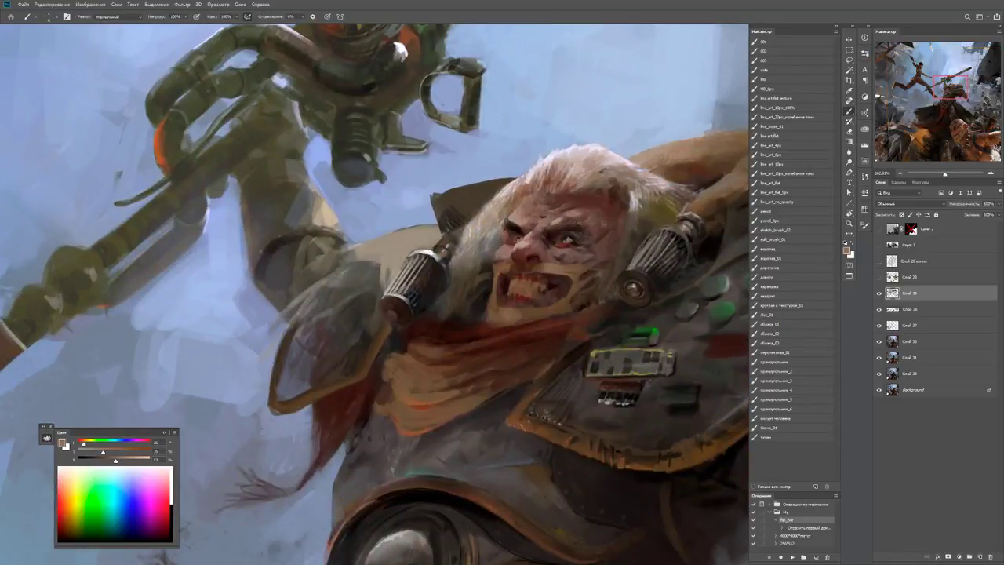
mouse_move(539, 307)
mouse_down()
mouse_move(552, 305)
mouse_move(508, 321)
mouse_up()
alt+click(551, 312)
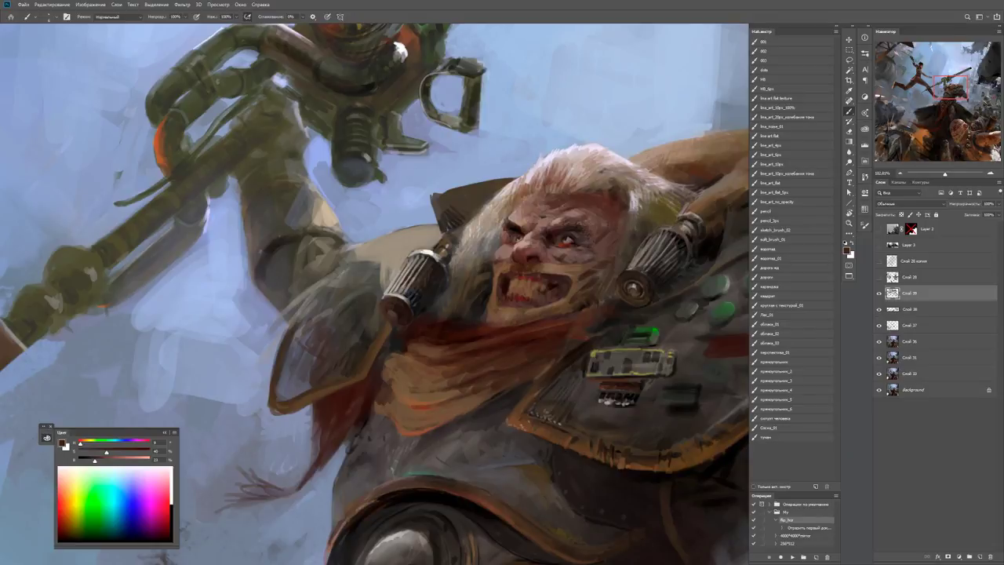
alt+click(514, 318)
alt+click(508, 318)
drag(506, 319, 504, 317)
alt+click(502, 319)
alt+click(504, 319)
key(z)
key(ctrl+minus)
key(ctrl+minus)
key(ctrl+minus)
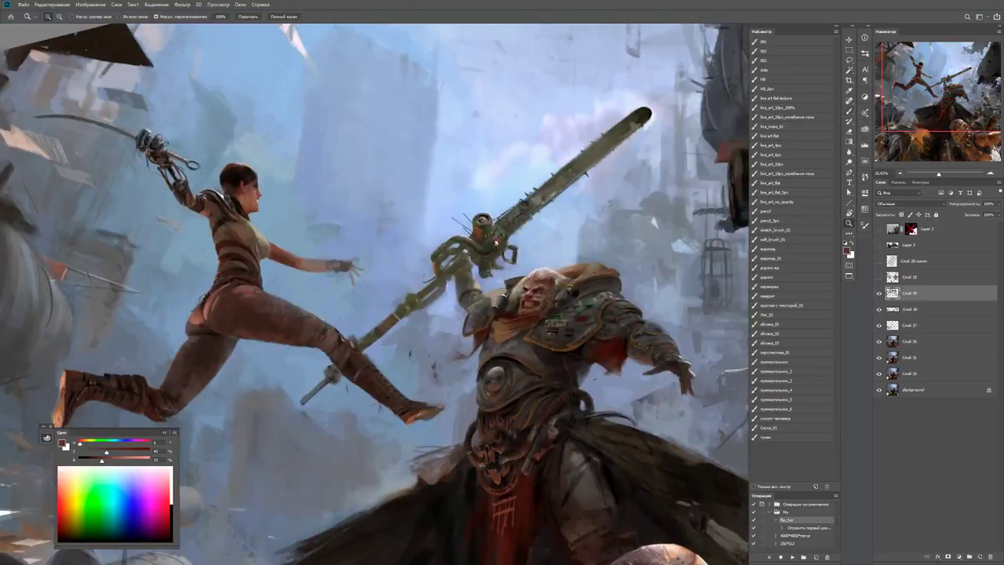
Add thin dark strokes to the side of the cheek and temple beside the hair with sampled brown and black.
key(ctrl+plus)
key(ctrl+plus)
key(ctrl+plus)
key(b)
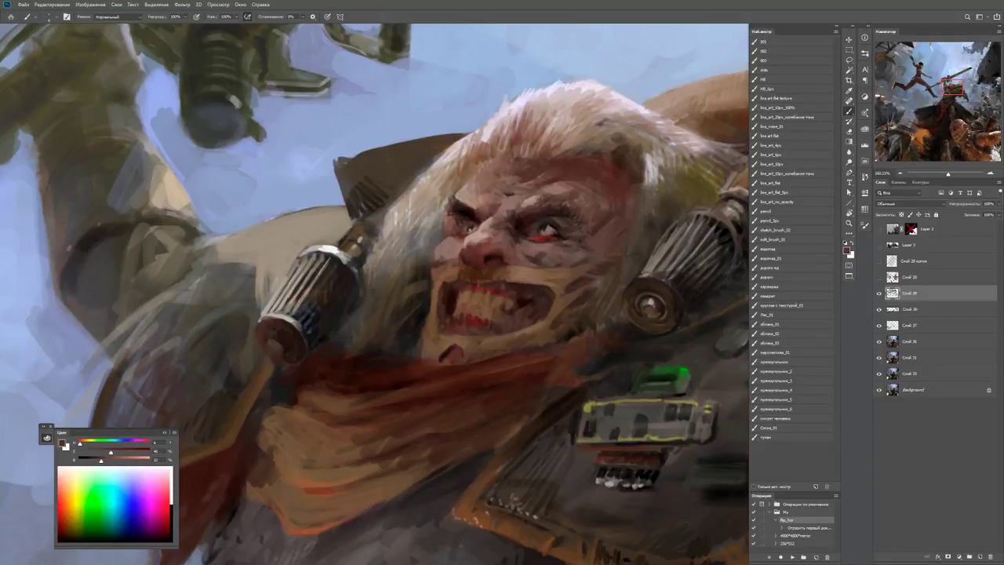
alt+click(622, 253)
key(d)
key(x)
drag(375, 294, 362, 301)
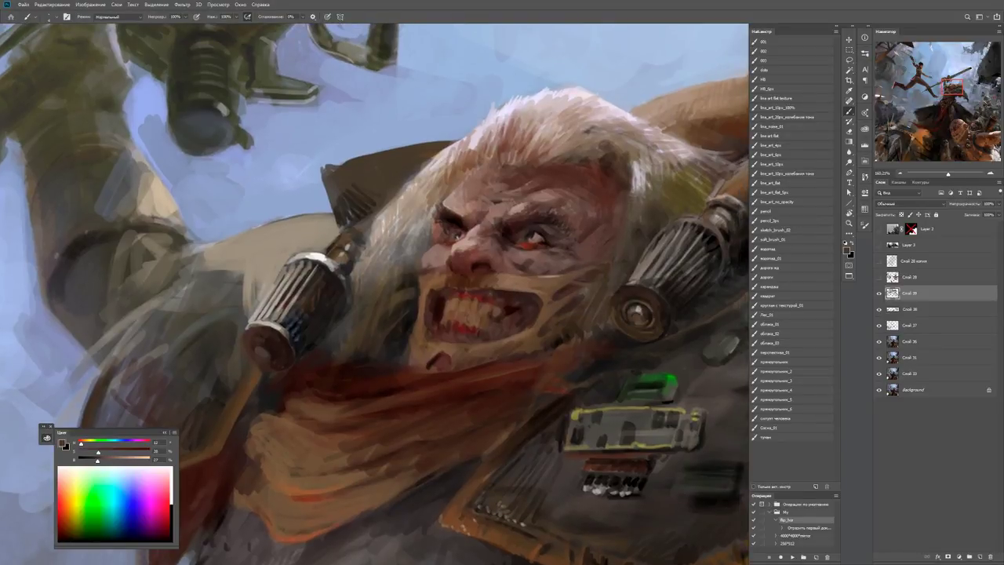
key(d)
mouse_move(616, 238)
mouse_down()
mouse_move(587, 258)
mouse_move(618, 207)
mouse_up()
Show the whole painting unrotated and flip it horizontally.
key(ctrl+0)
key(r)
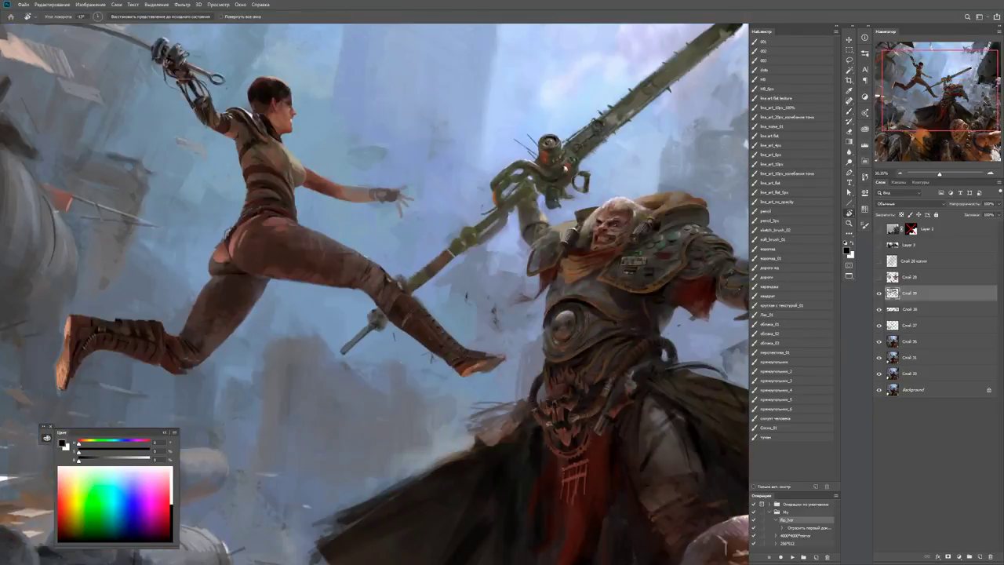
key(z)
key(ctrl+minus)
key(ctrl+minus)
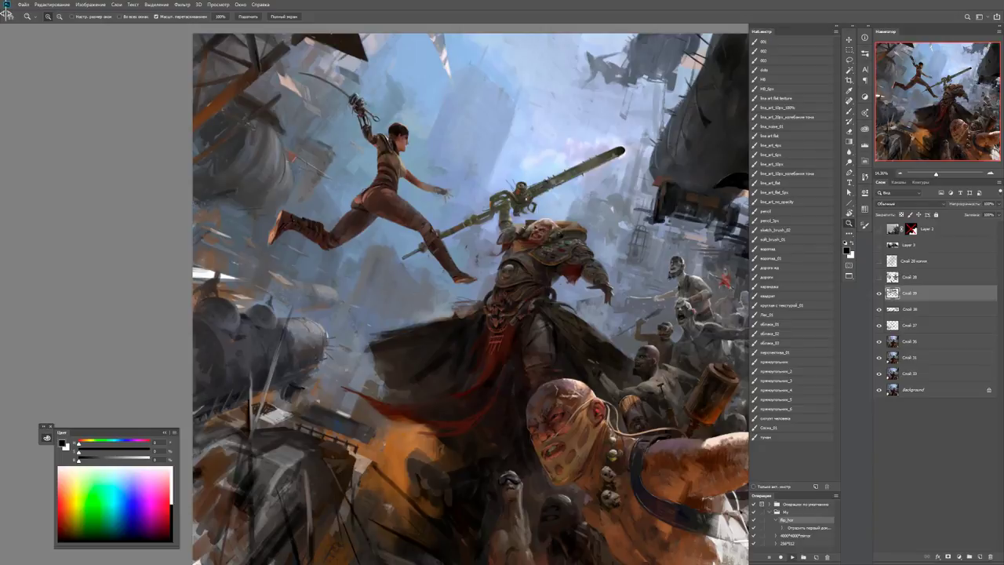
key(F2)
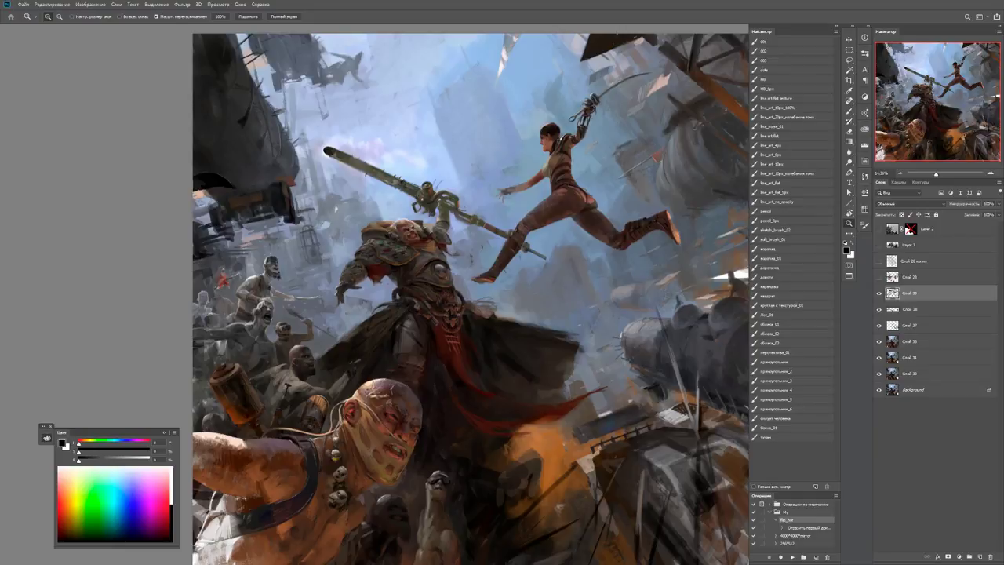
Touch up the mirrored face around the mouth with sampled browns and the Eraser.
drag(398, 232, 471, 234)
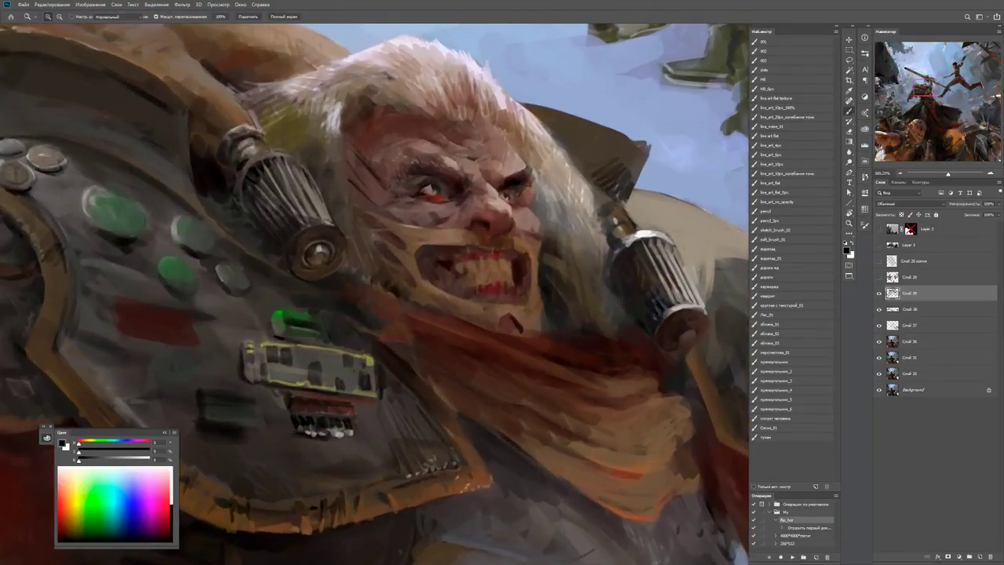
key(b)
scroll(375, 295, up, 1)
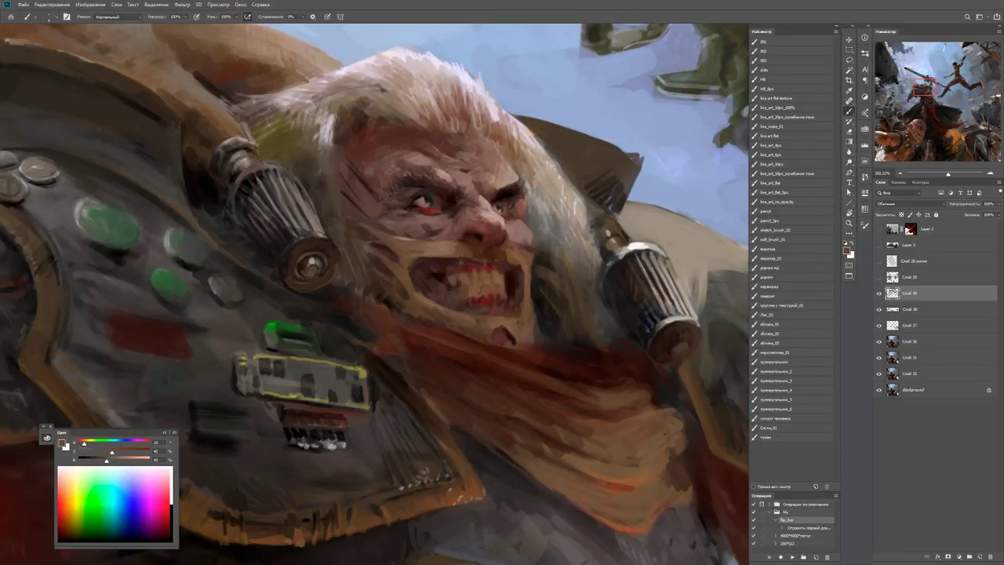
alt+click(512, 256)
key(e)
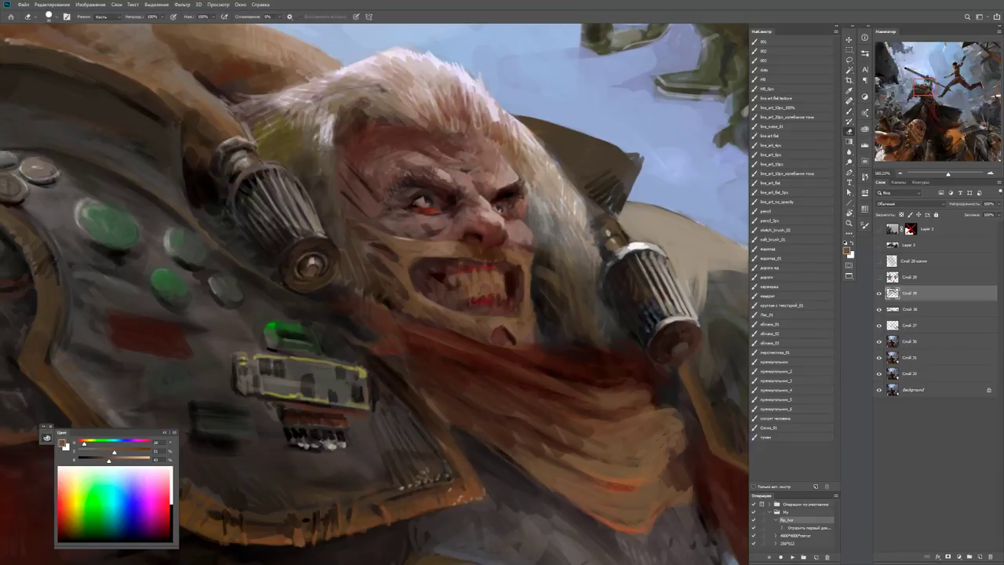
key(z)
scroll(377, 294, down, 3)
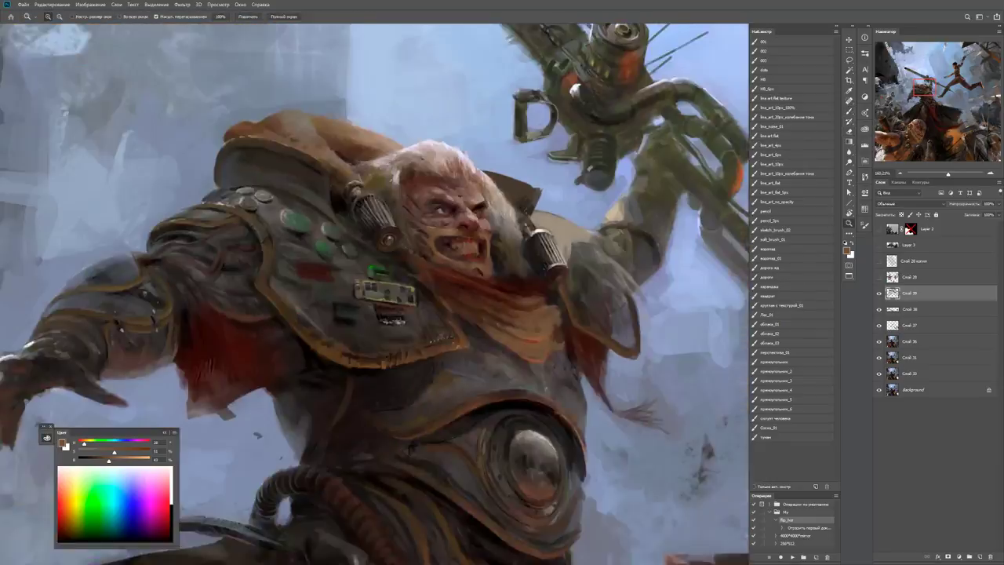
Refine the skin beside the nose and the forehead wrinkles with sampled reddish flesh tones.
scroll(376, 294, up, 3)
key(b)
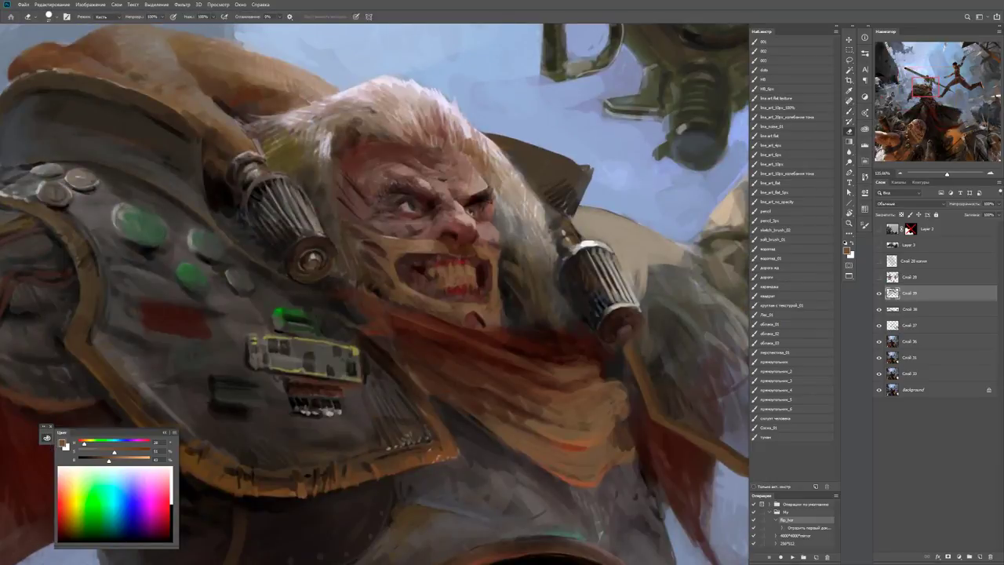
alt+click(490, 240)
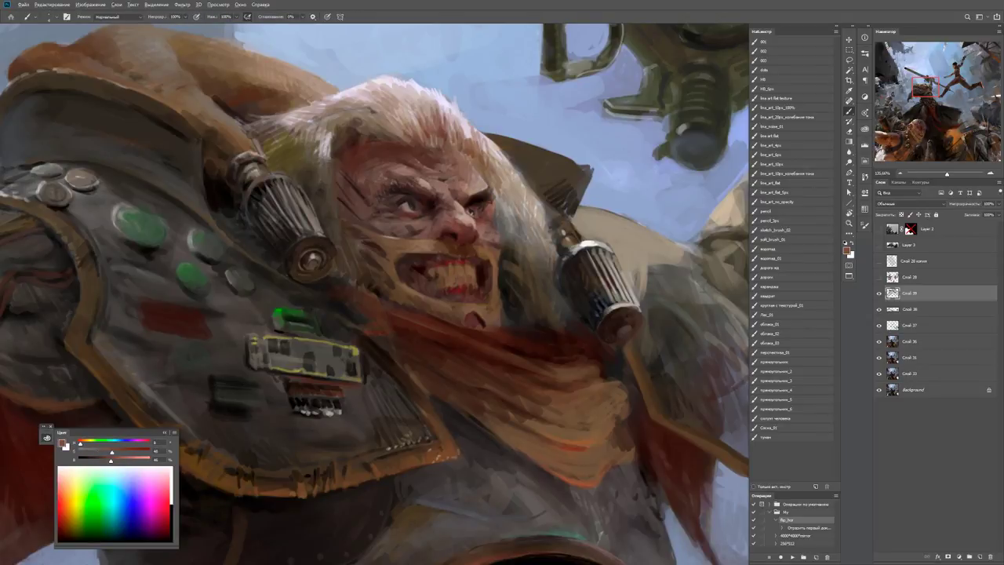
scroll(375, 294, up, 1)
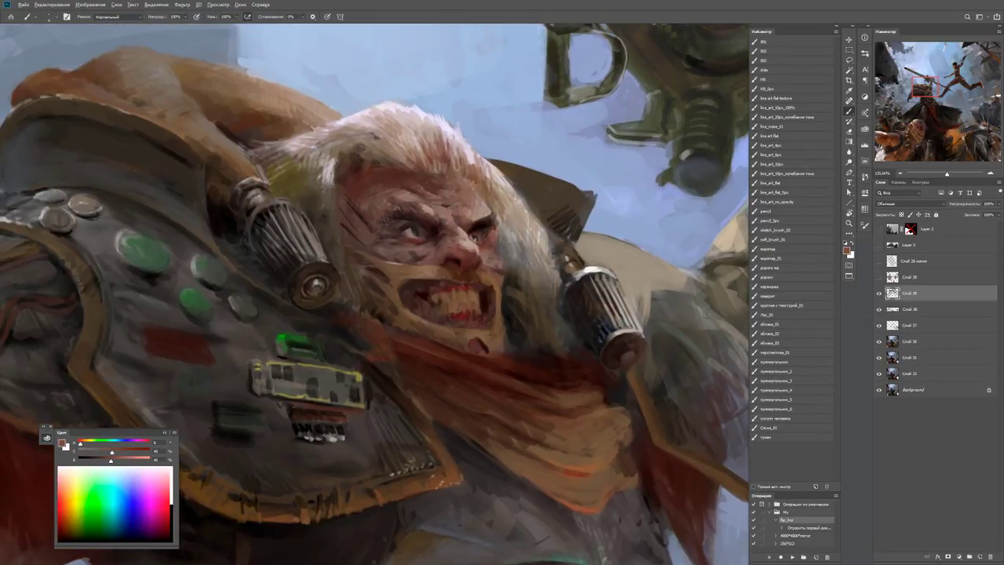
alt+click(416, 188)
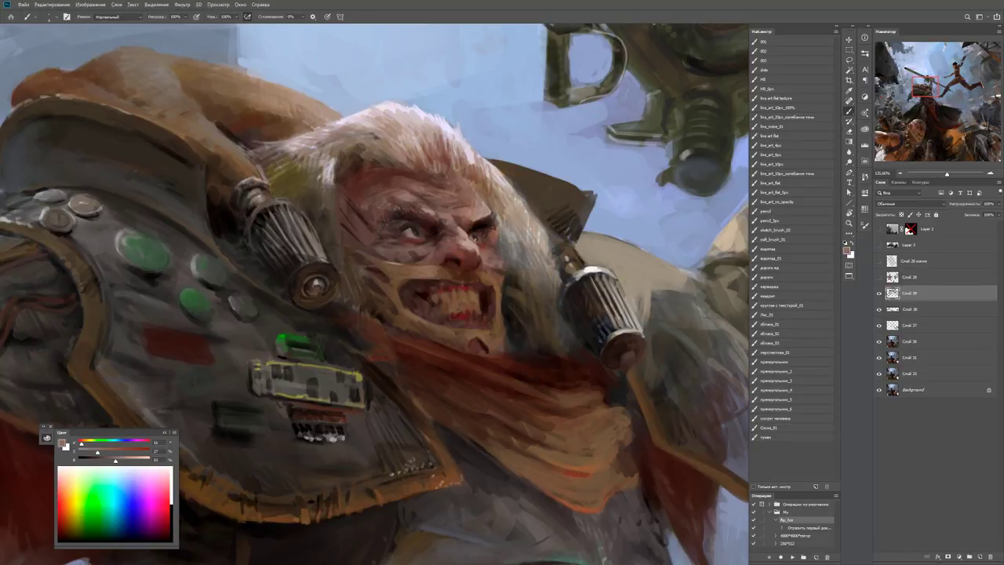
alt+click(420, 196)
drag(410, 202, 446, 183)
alt+click(439, 192)
key(z)
key(ctrl+0)
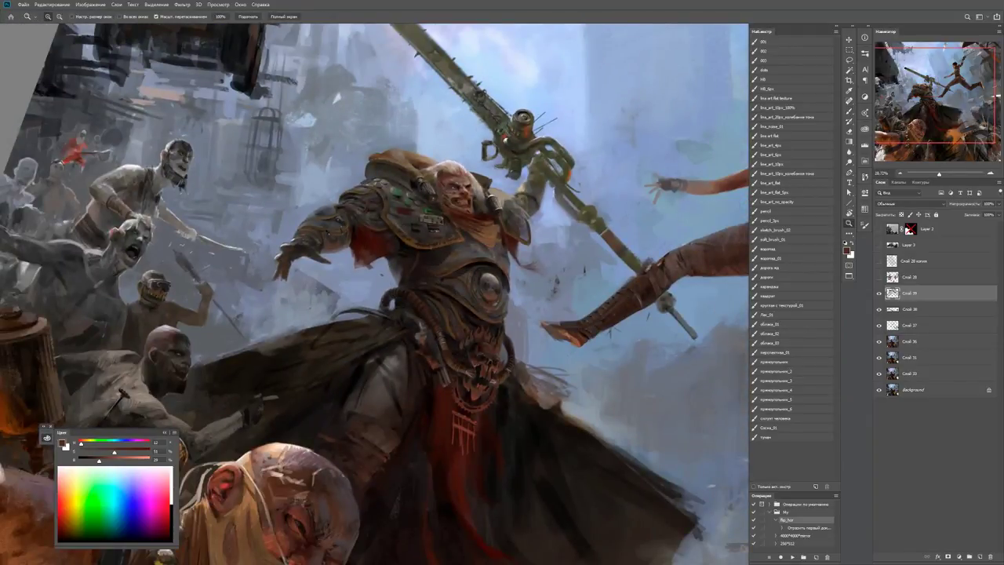
Shade the warrior's shoulder armour and the inside of its raised collar with sampled dark greys.
click(468, 182)
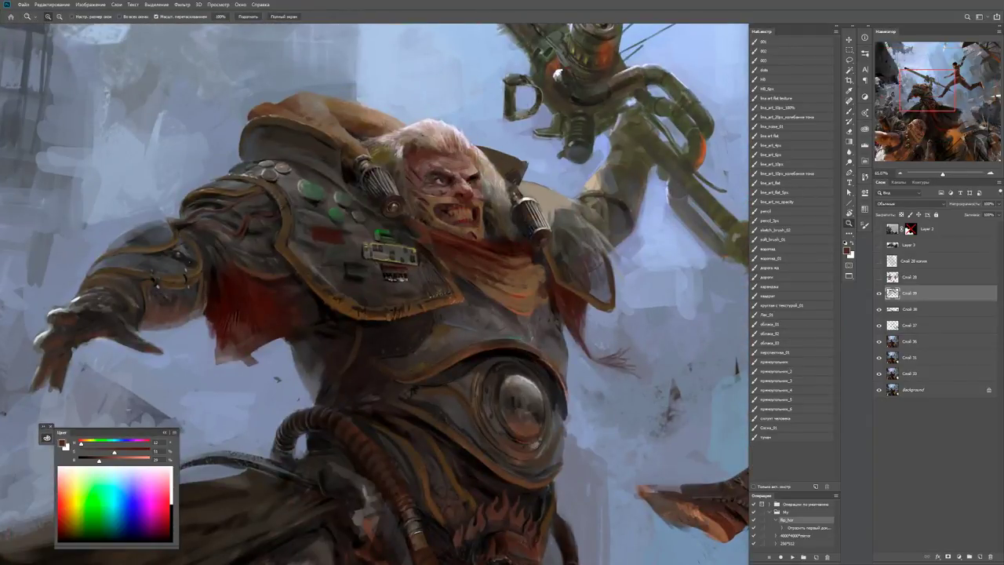
click(488, 236)
key(b)
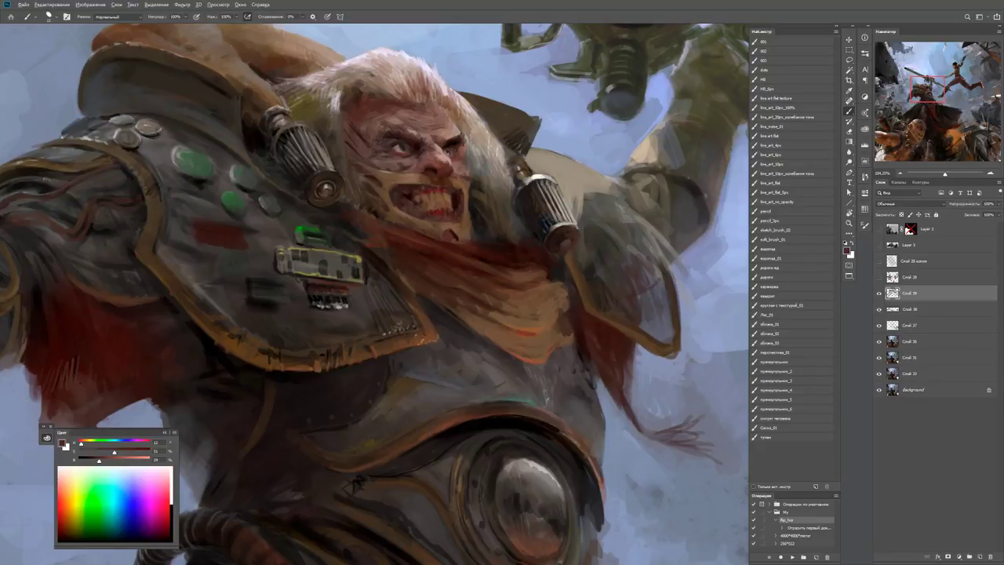
drag(298, 223, 345, 263)
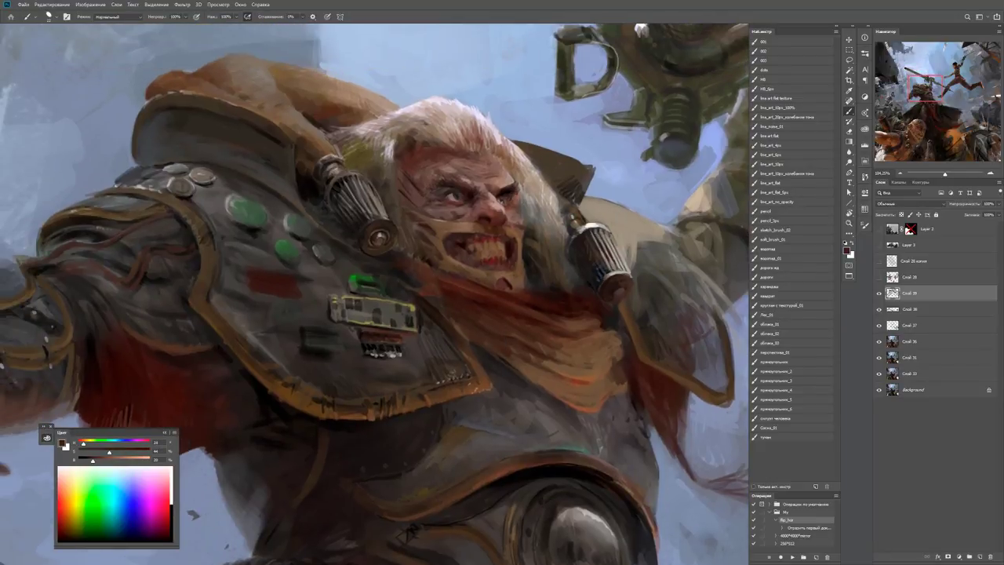
key(d)
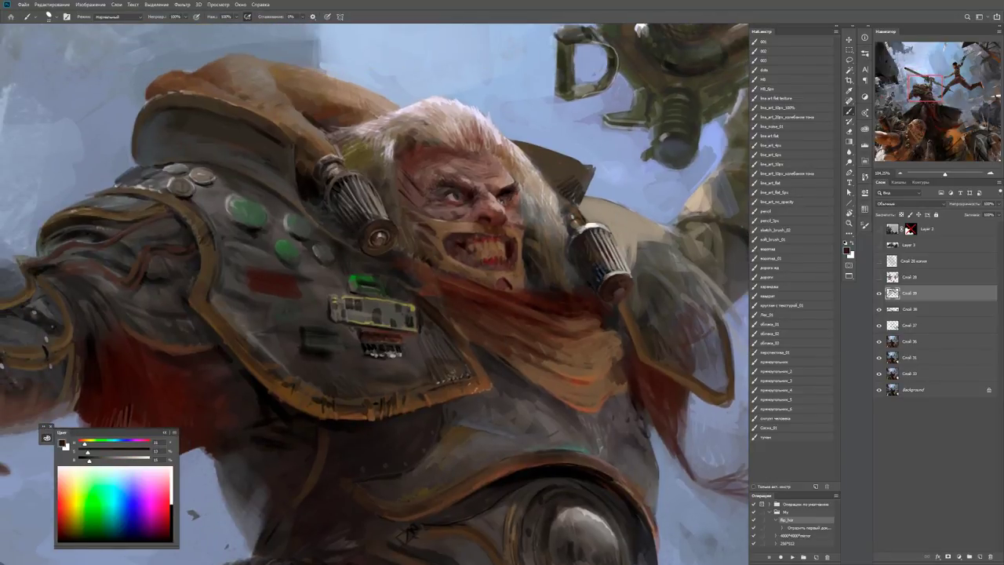
mouse_move(327, 251)
mouse_down()
mouse_move(307, 262)
mouse_move(341, 288)
mouse_move(263, 288)
mouse_up()
key(z)
drag(329, 249, 368, 249)
key(b)
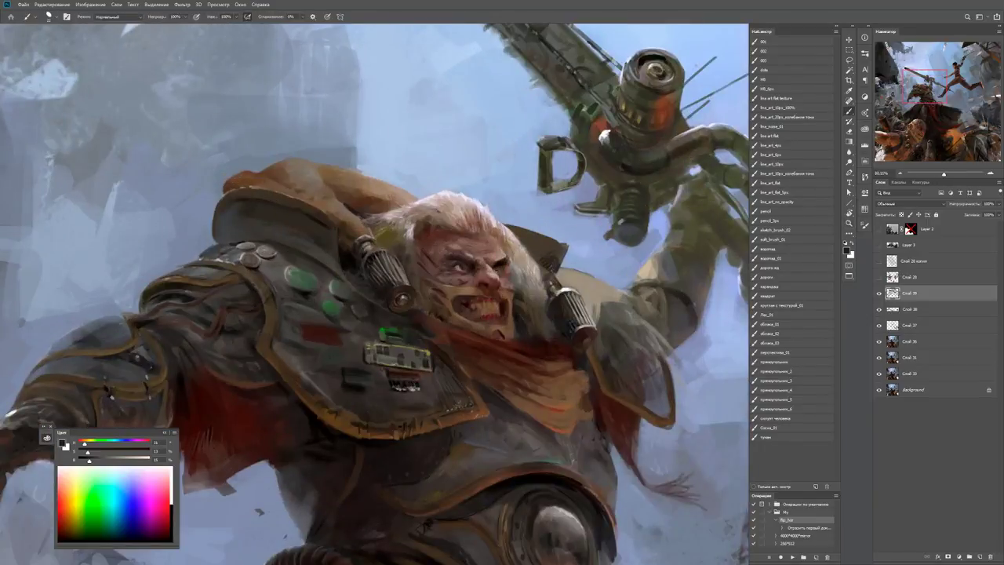
alt+click(306, 248)
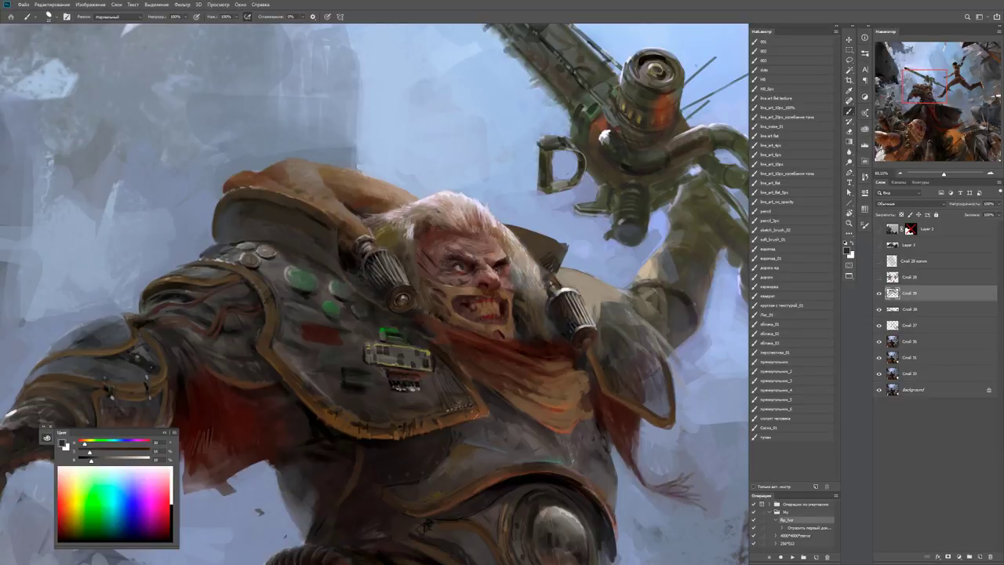
alt+click(317, 204)
Paint along the rim of the raised collar with a brown sampled from it.
key(h)
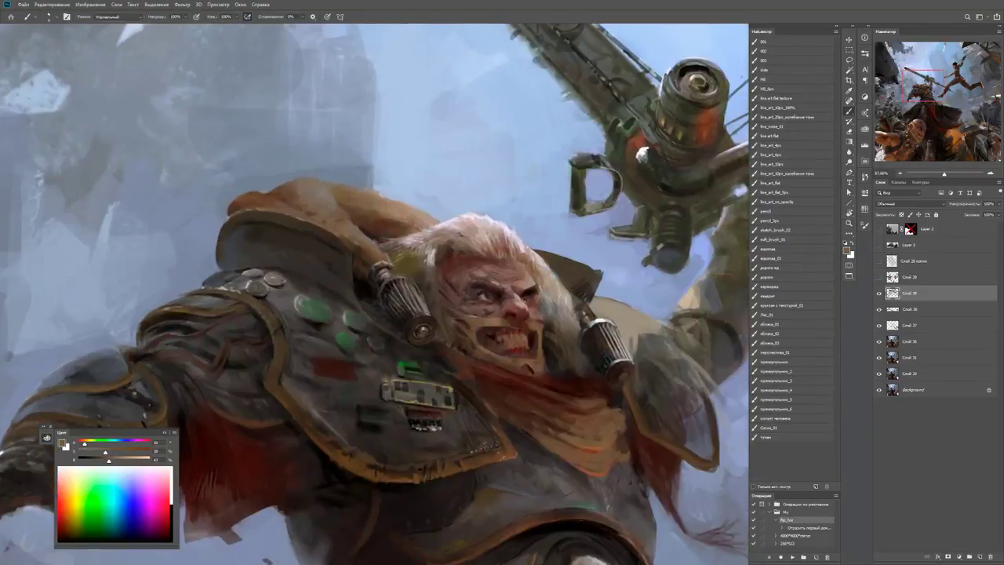
alt+click(259, 210)
drag(256, 210, 311, 221)
drag(376, 314, 353, 252)
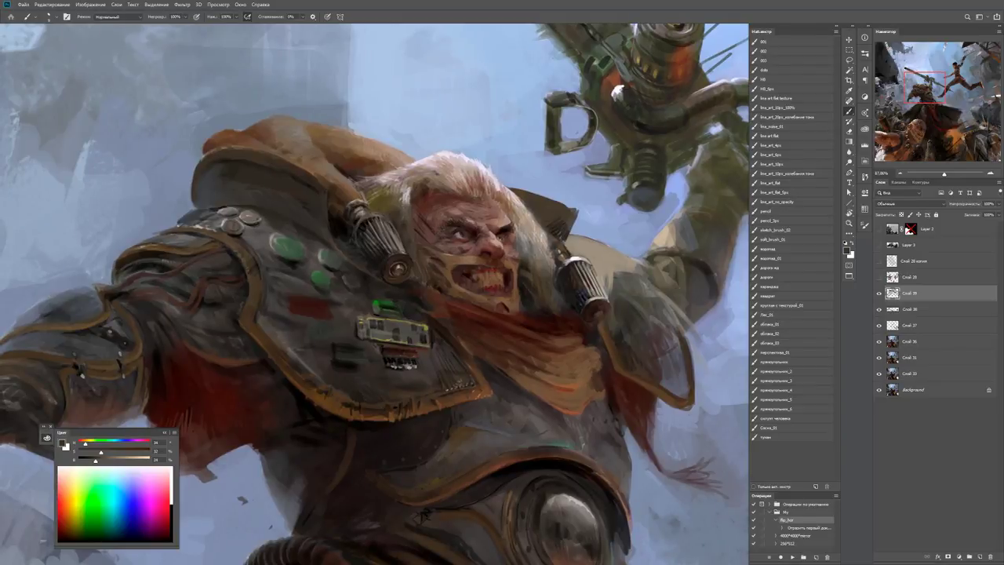
Darken the red plate on the shoulder armour and add a pale highlight along its lower edge.
scroll(377, 294, down, 2)
scroll(376, 294, up, 3)
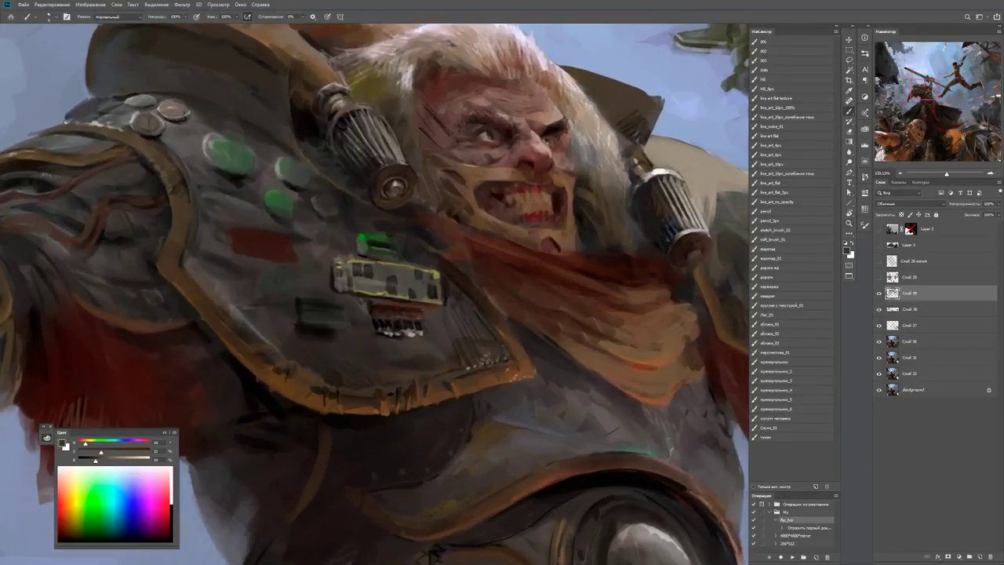
key(d)
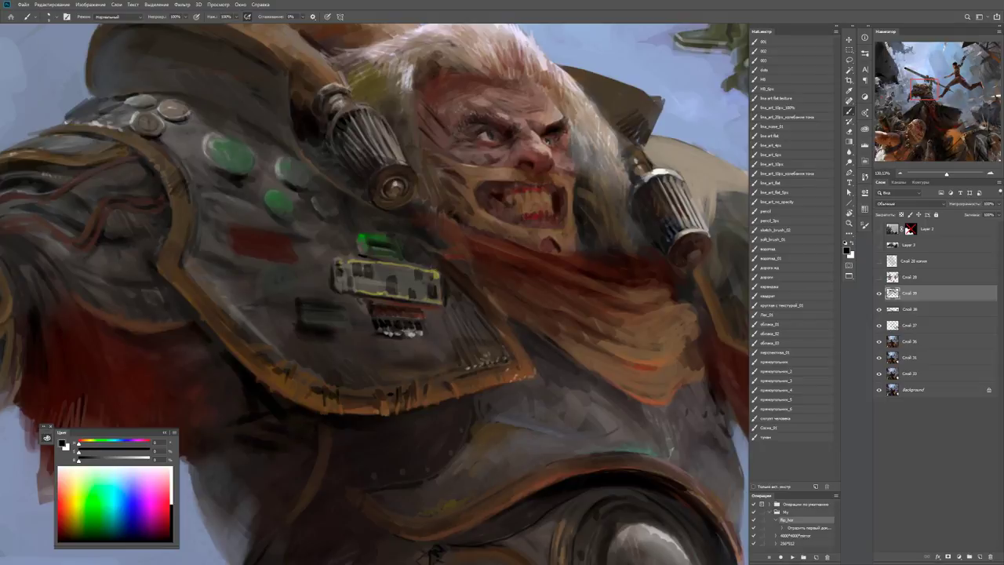
mouse_move(281, 234)
mouse_down()
mouse_move(238, 227)
mouse_move(248, 230)
mouse_move(237, 254)
mouse_move(289, 254)
mouse_up()
alt+click(244, 238)
alt+click(259, 256)
alt+click(259, 256)
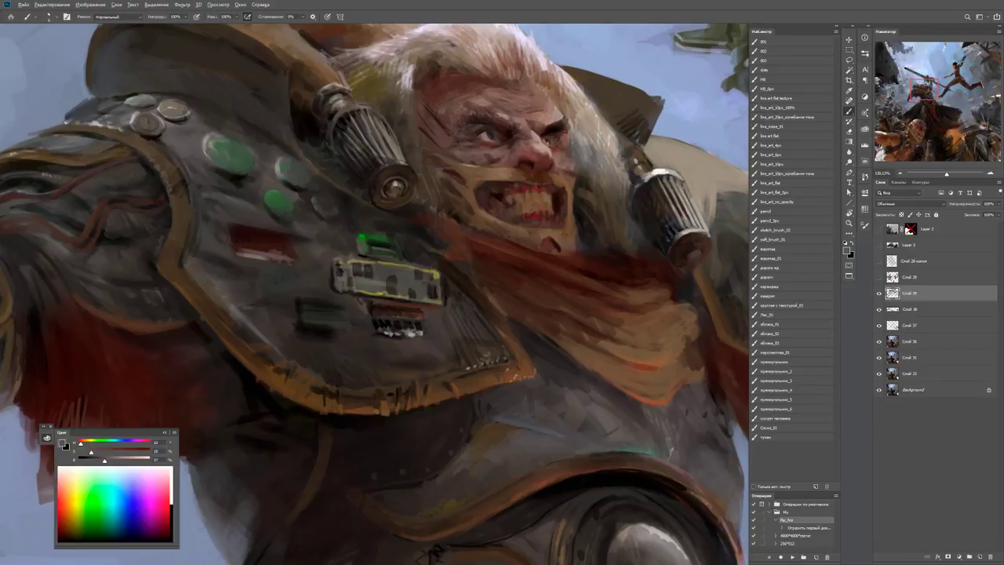
alt+click(434, 554)
Tone down the highlight on the red plate's lower edge with sampled browns and dark reds.
key(ctrl+0)
key(z)
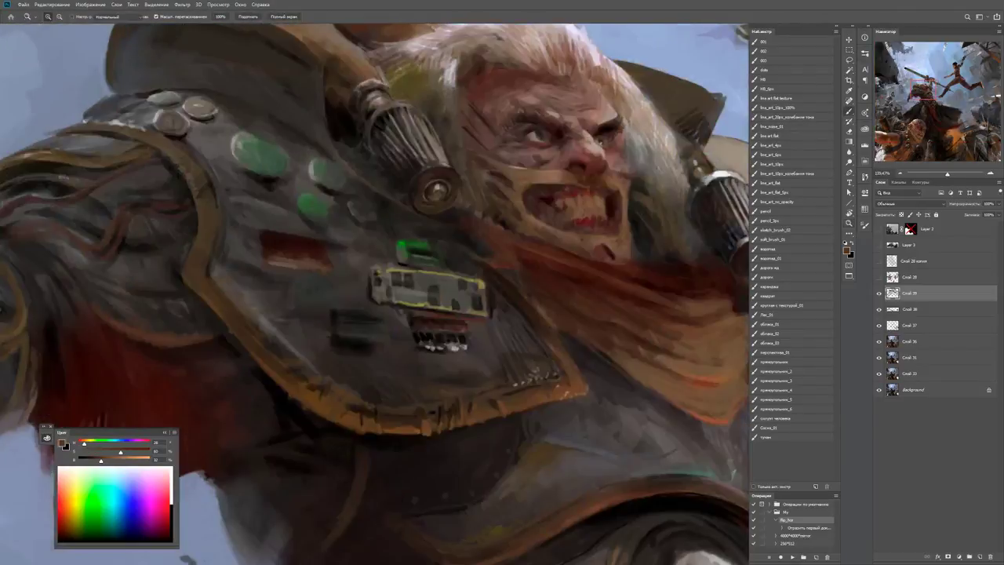
key(b)
alt+click(302, 269)
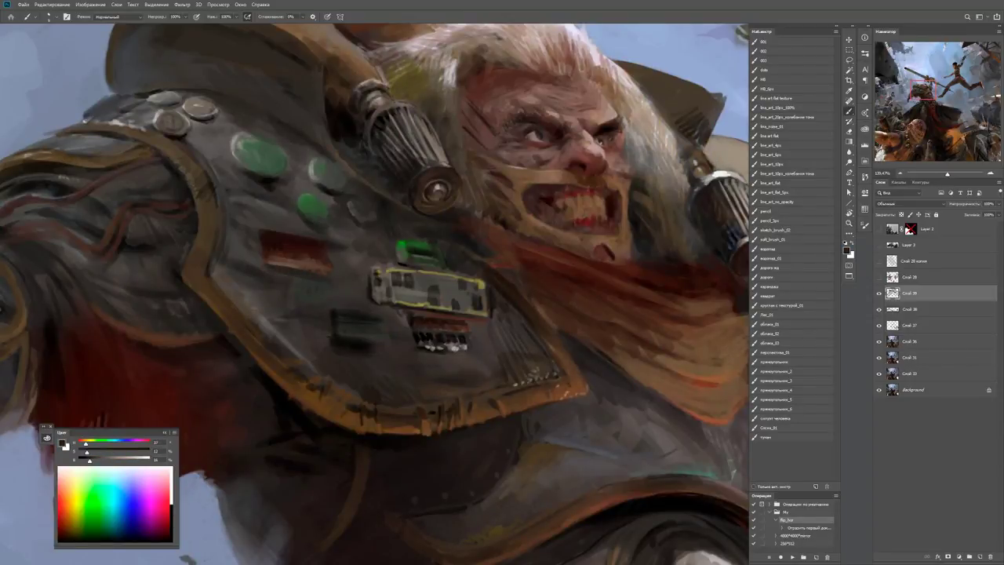
alt+click(298, 259)
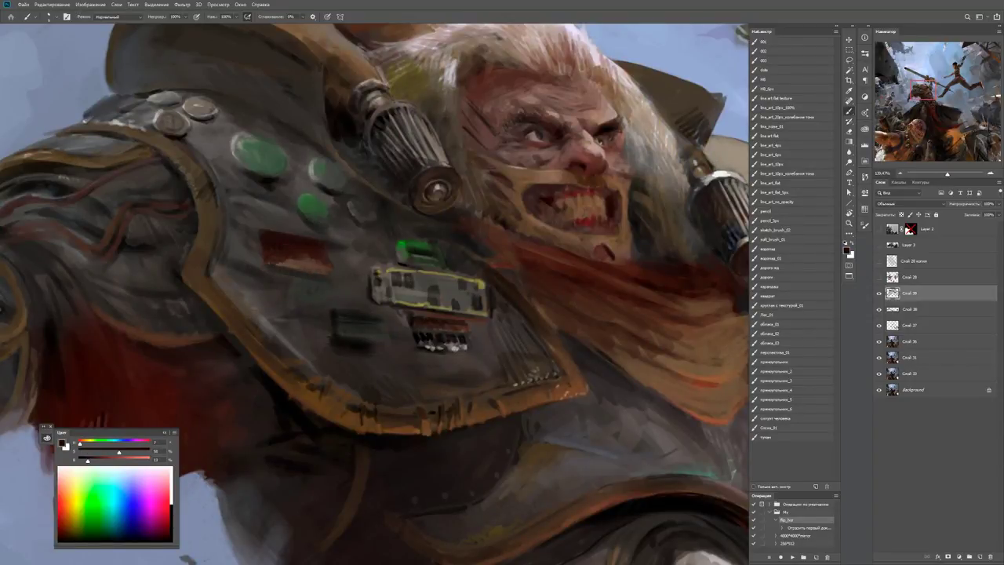
Clean up the outline of the red plate with greys sampled from the surrounding armour.
key(ctrl+0)
key(z)
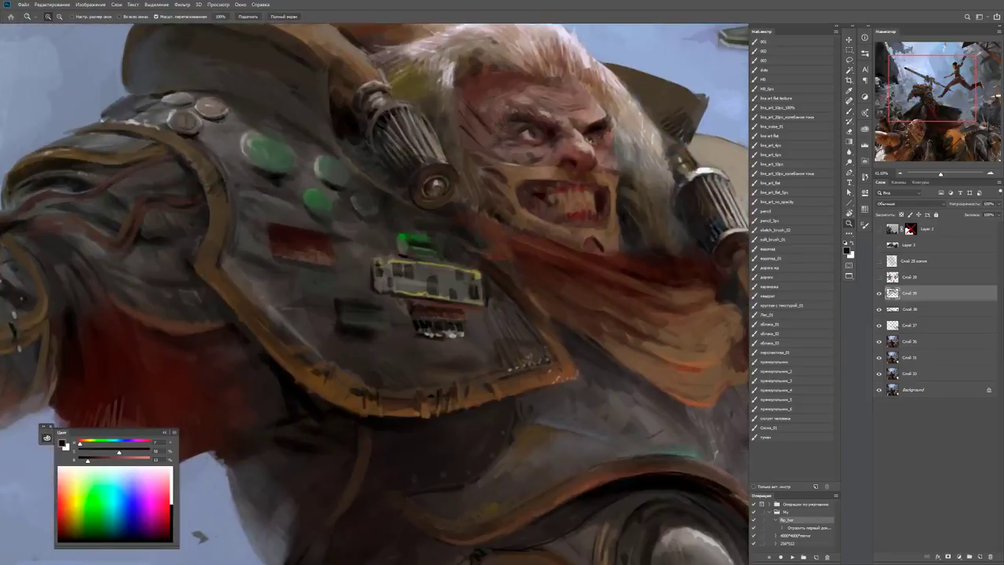
key(b)
alt+click(239, 257)
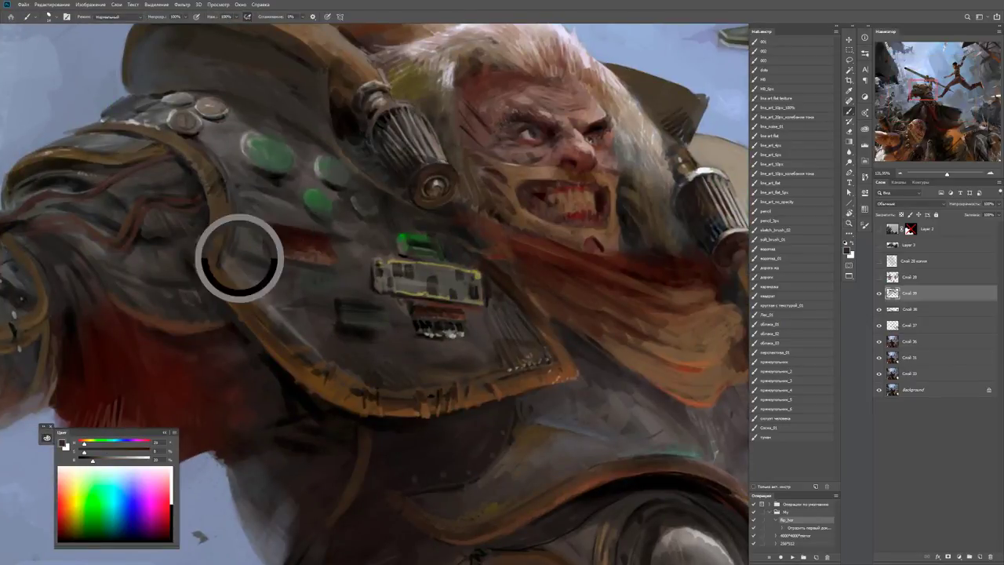
drag(268, 240, 334, 245)
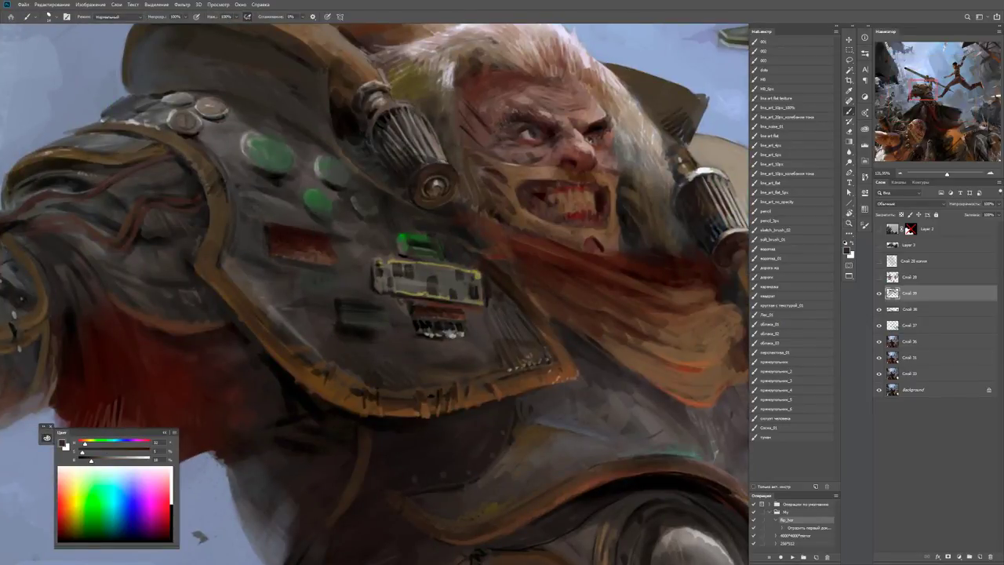
Examine the warrior's shoulder armour and the overall composition at several magnifications.
key(z)
drag(284, 213, 235, 213)
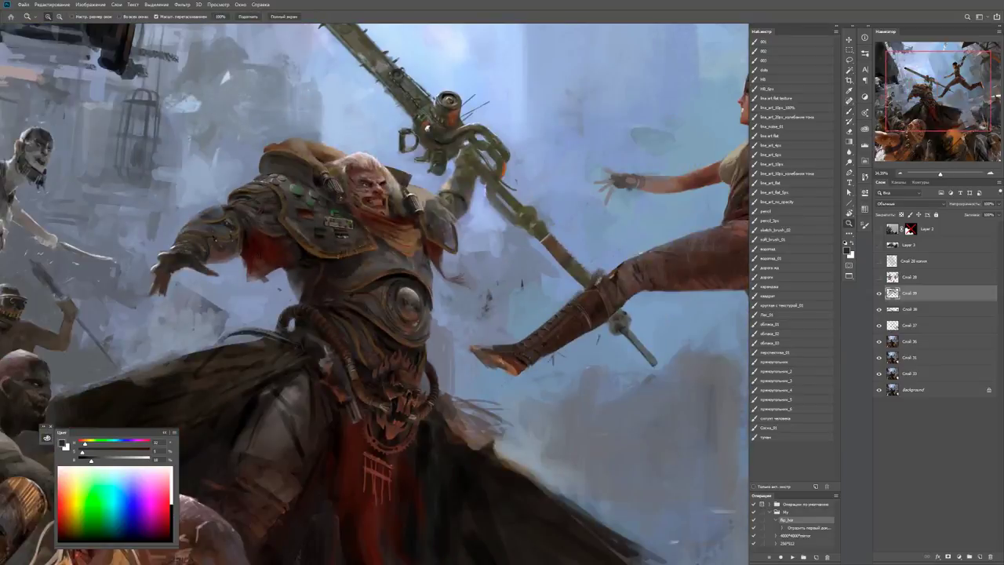
drag(322, 195, 377, 195)
key(b)
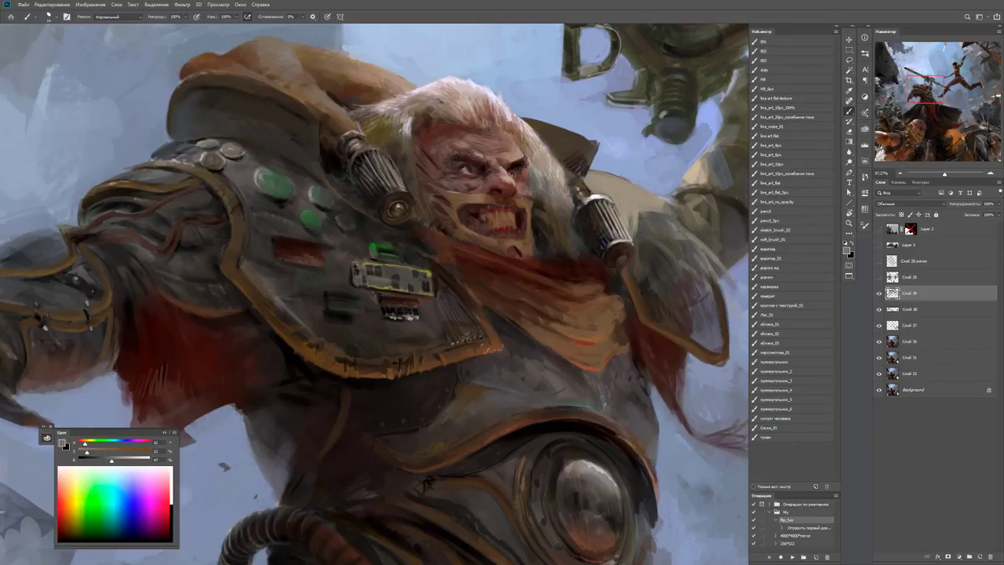
key(z)
key(ctrl+minus)
key(ctrl+minus)
key(ctrl+minus)
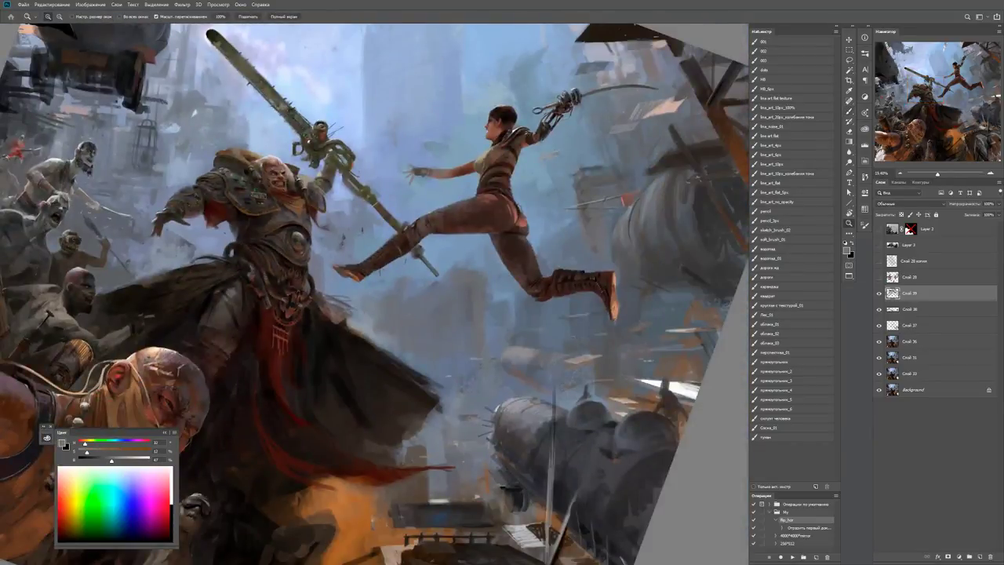
scroll(156, 147, up, 4)
key(b)
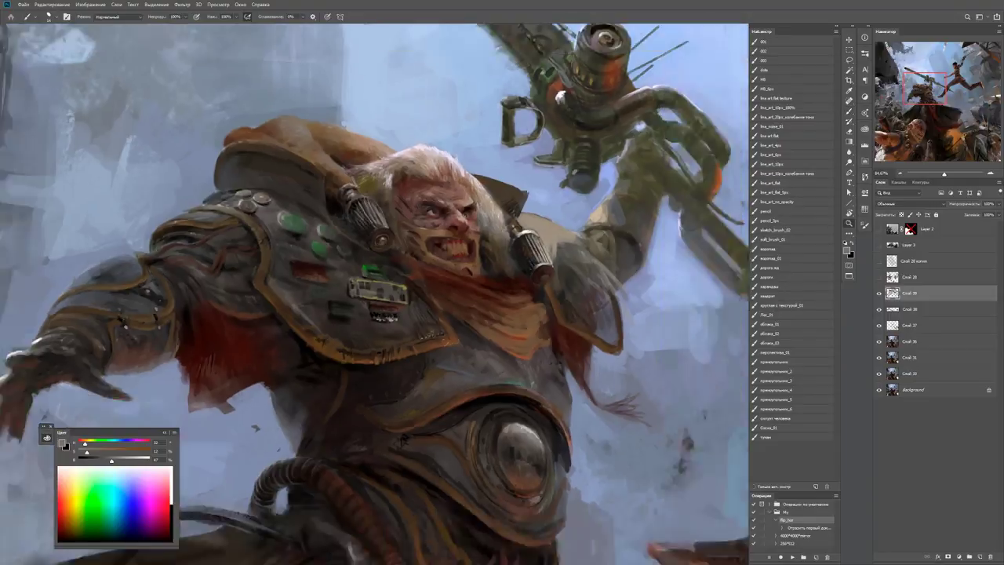
key(z)
scroll(190, 202, down, 2)
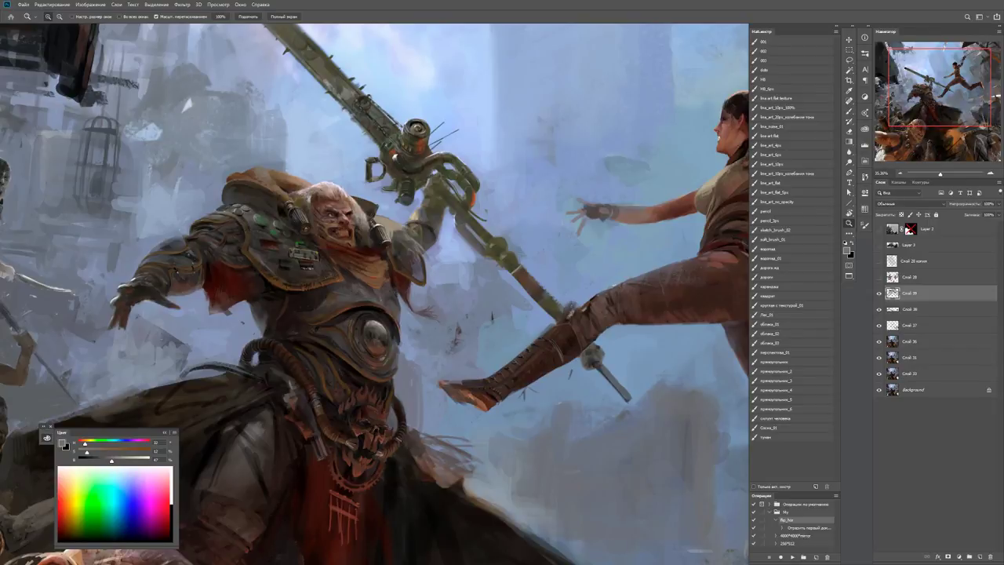
Paint the cheek and jaw beside the warrior's mouth with sampled brown and olive tones.
drag(312, 198, 345, 197)
key(b)
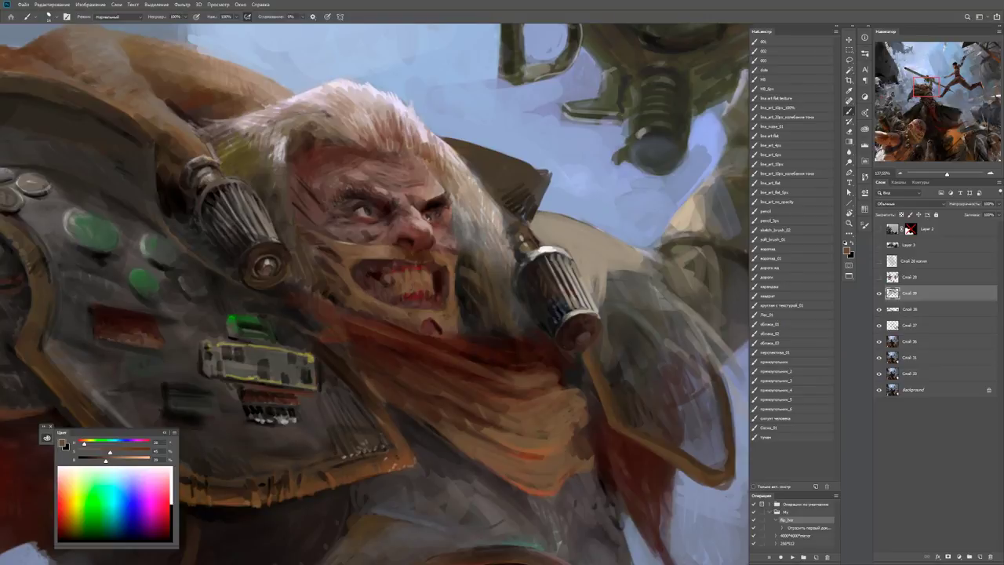
mouse_move(106, 459)
mouse_down()
mouse_move(89, 444)
mouse_move(108, 460)
mouse_up()
alt+click(361, 295)
mouse_move(356, 290)
mouse_down()
mouse_move(368, 311)
mouse_move(443, 302)
mouse_move(480, 256)
mouse_up()
alt+click(364, 298)
Refine the upper lip and the edges of the teeth with sampled dark reds and browns.
key(ctrl+0)
key(z)
key(b)
click(423, 296)
alt+click(427, 280)
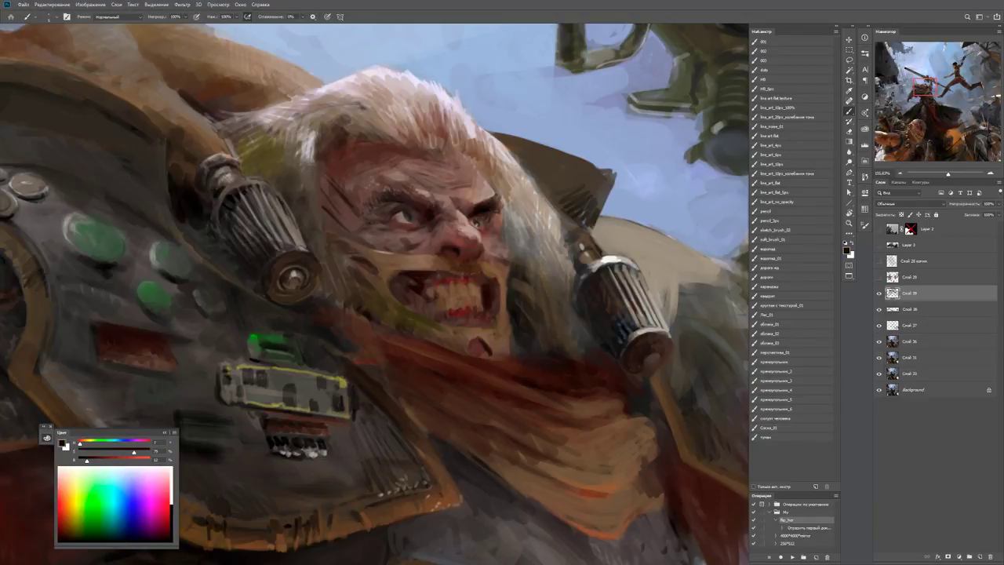
alt+click(432, 279)
mouse_move(439, 228)
mouse_down()
mouse_move(337, 228)
mouse_move(443, 228)
mouse_up()
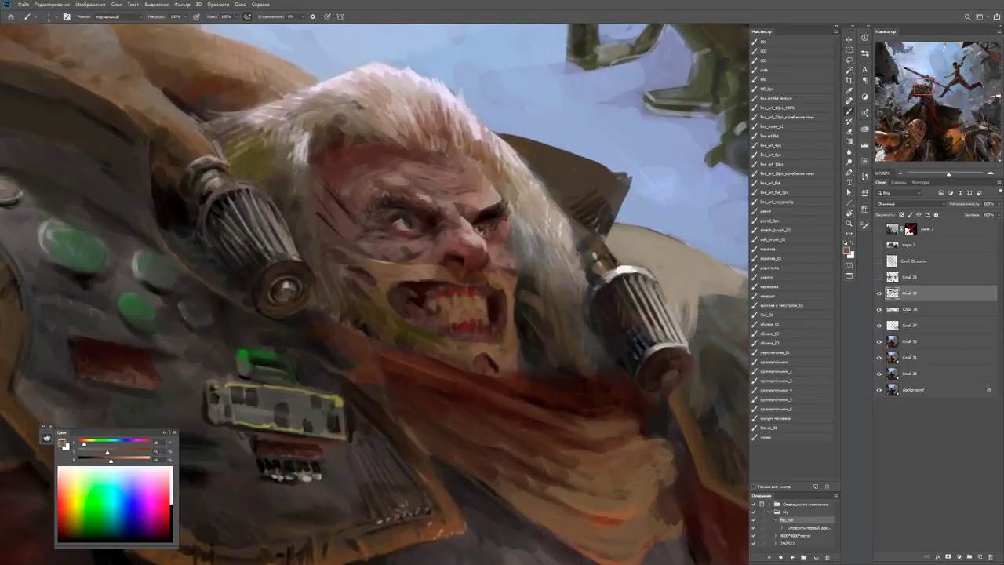
click(436, 298)
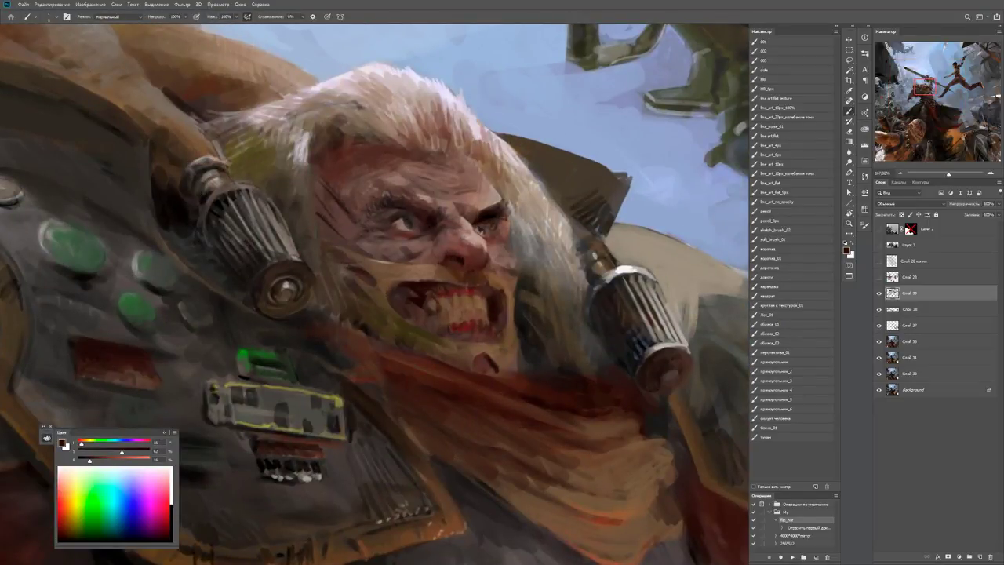
click(447, 299)
Add bright red highlights along the thin cables on the shoulder and upper arm armour.
key(z)
mouse_move(470, 296)
mouse_down()
mouse_move(407, 297)
mouse_move(393, 259)
mouse_move(408, 235)
mouse_move(439, 266)
mouse_up()
scroll(375, 294, down, 3)
key(r)
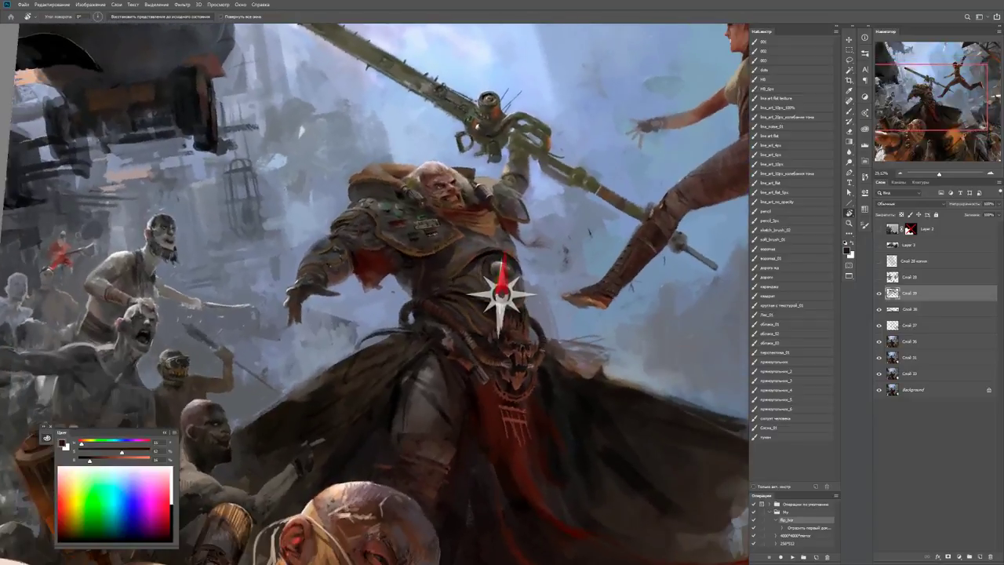
key(z)
drag(329, 224, 392, 224)
key(b)
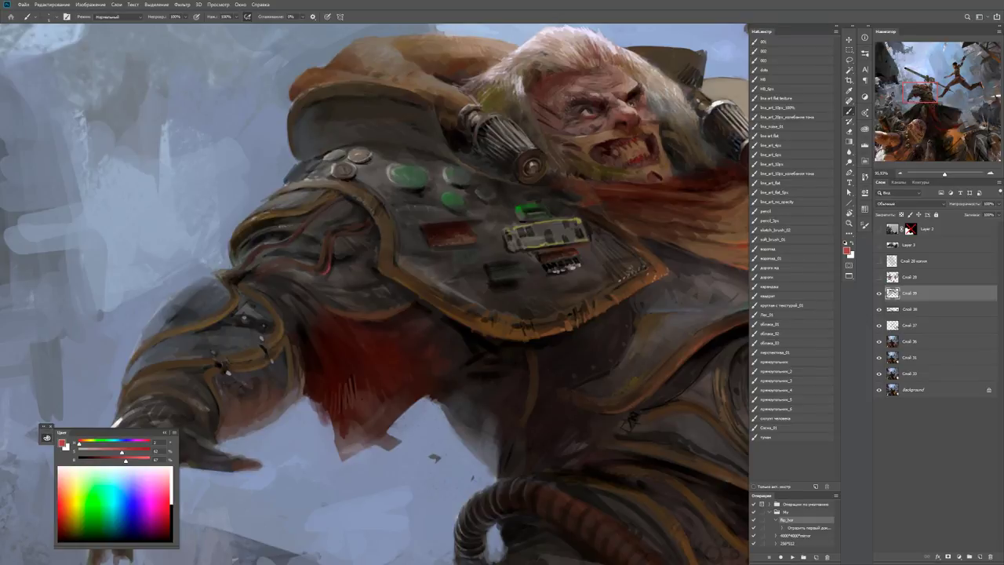
scroll(376, 293, down, 5)
scroll(376, 293, up, 7)
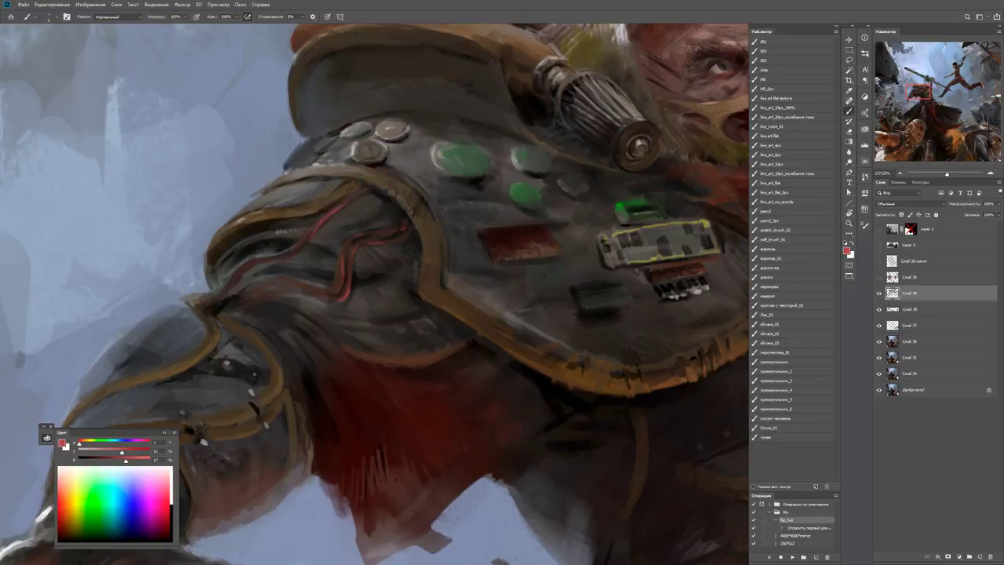
Soften the skin above the upper lip, under the nose, with a brown sampled beside it.
scroll(341, 207, down, 6)
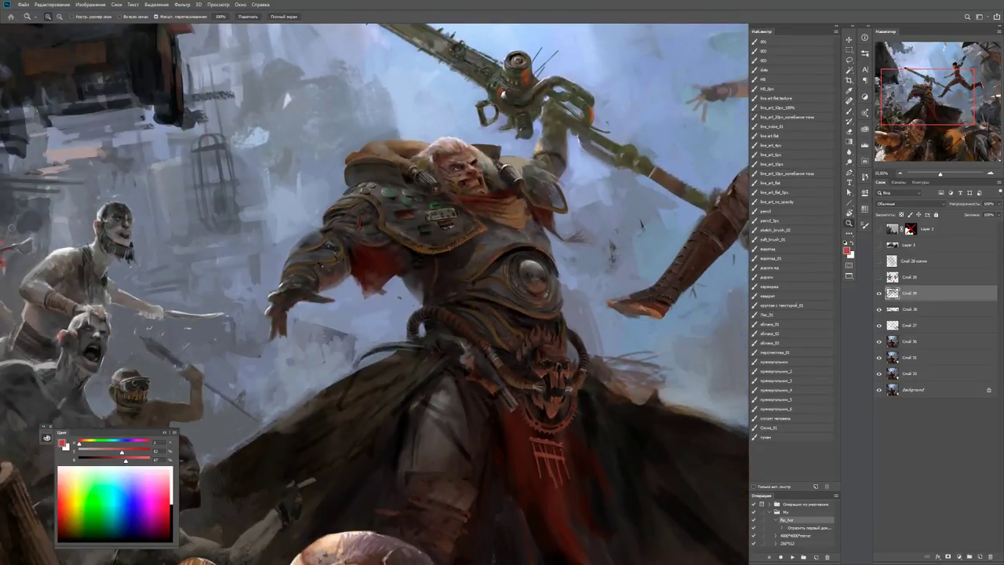
scroll(458, 130, up, 6)
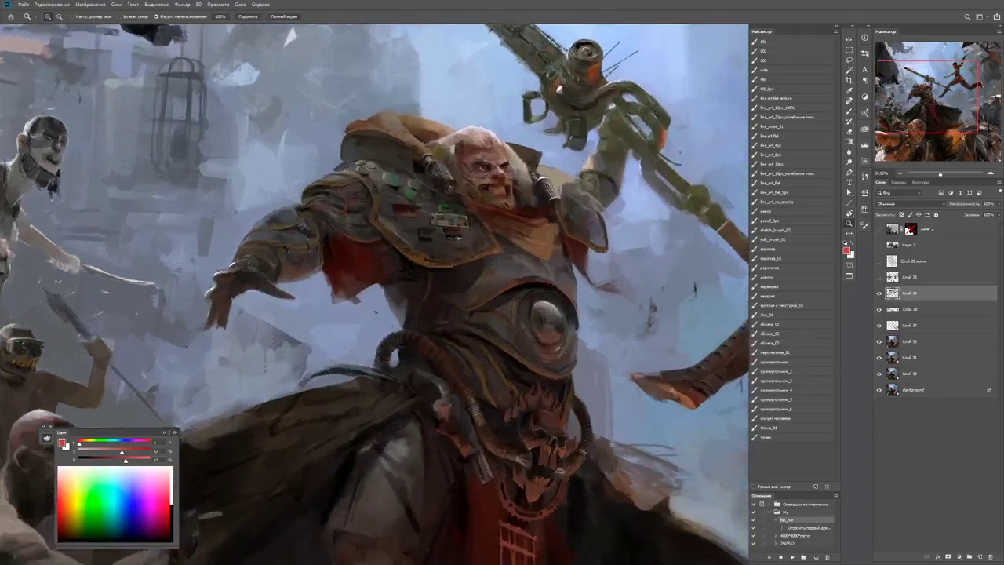
key(b)
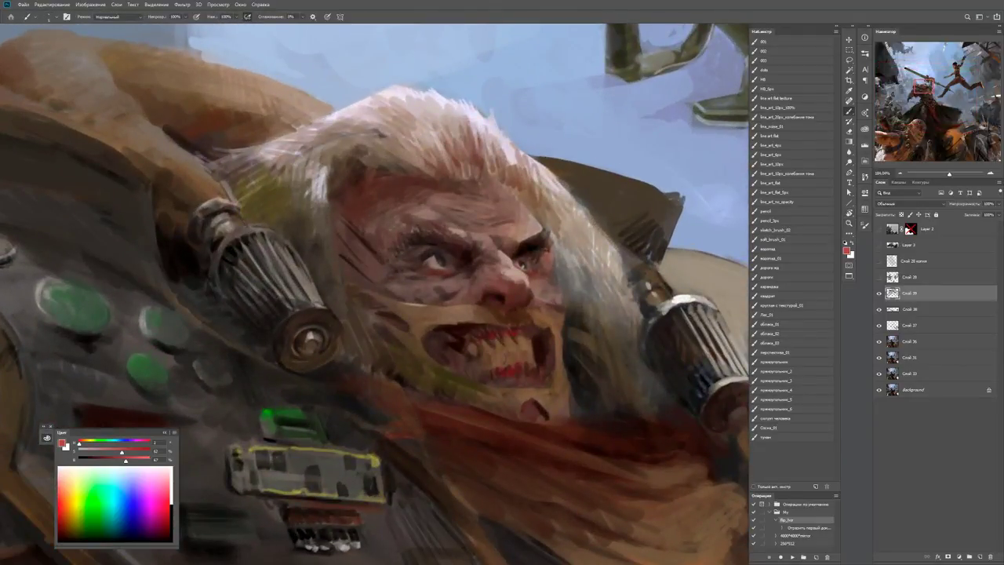
alt+click(478, 307)
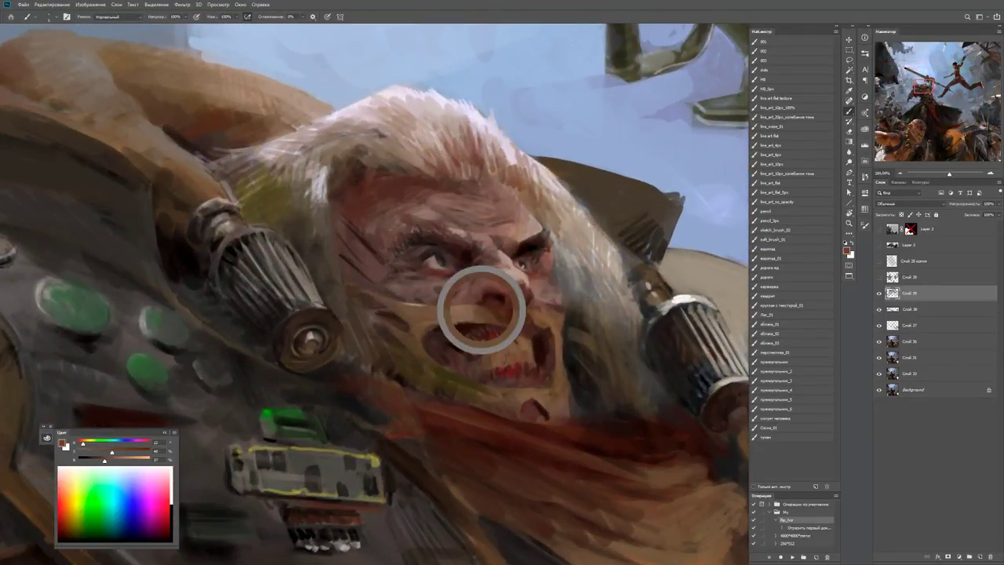
drag(442, 313, 474, 317)
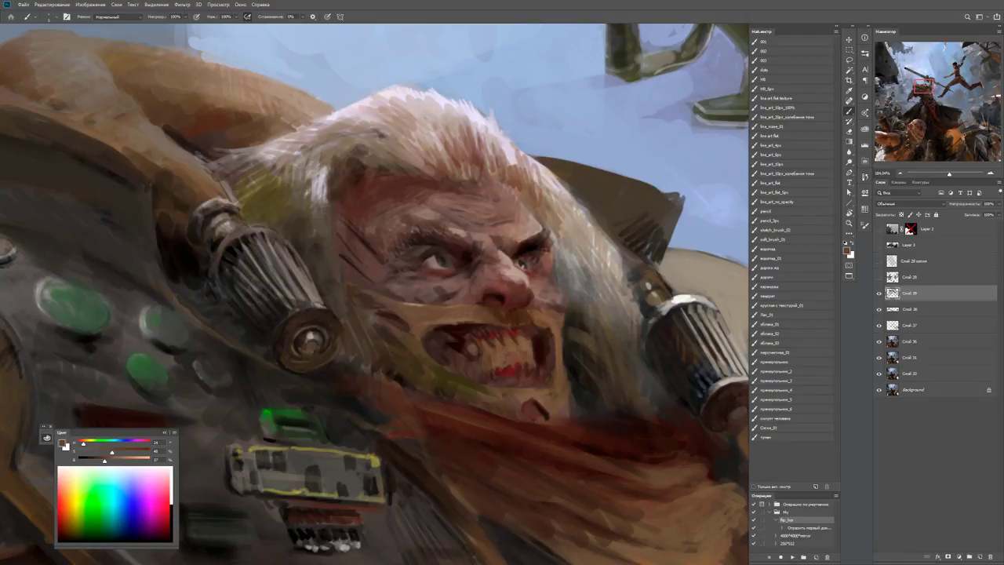
key(h)
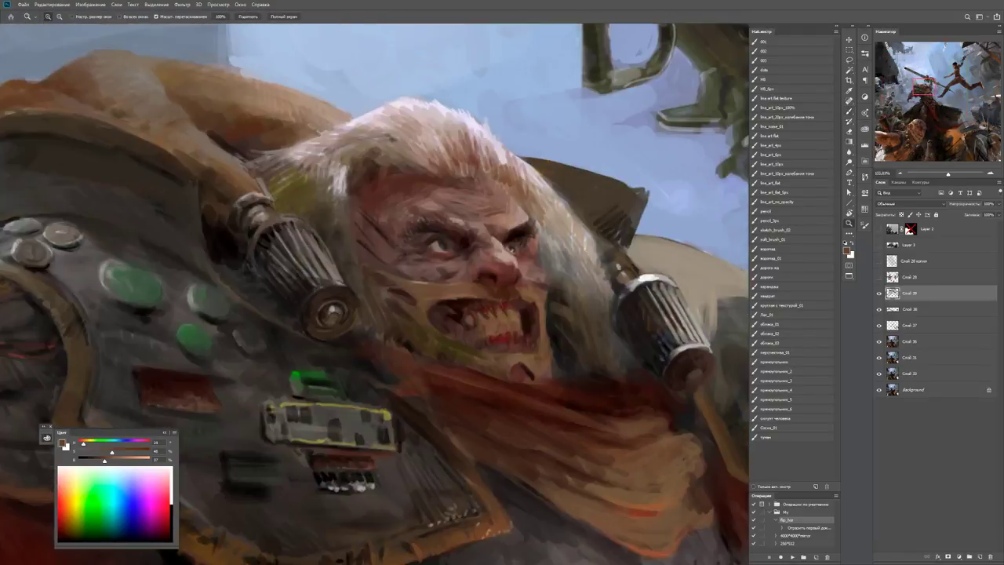
Clean up and repaint the cheek below the warrior's eye with sampled reddish browns and darker tones.
key(e)
mouse_move(452, 298)
mouse_down()
mouse_move(413, 282)
mouse_move(436, 264)
mouse_up()
key(b)
alt+click(427, 264)
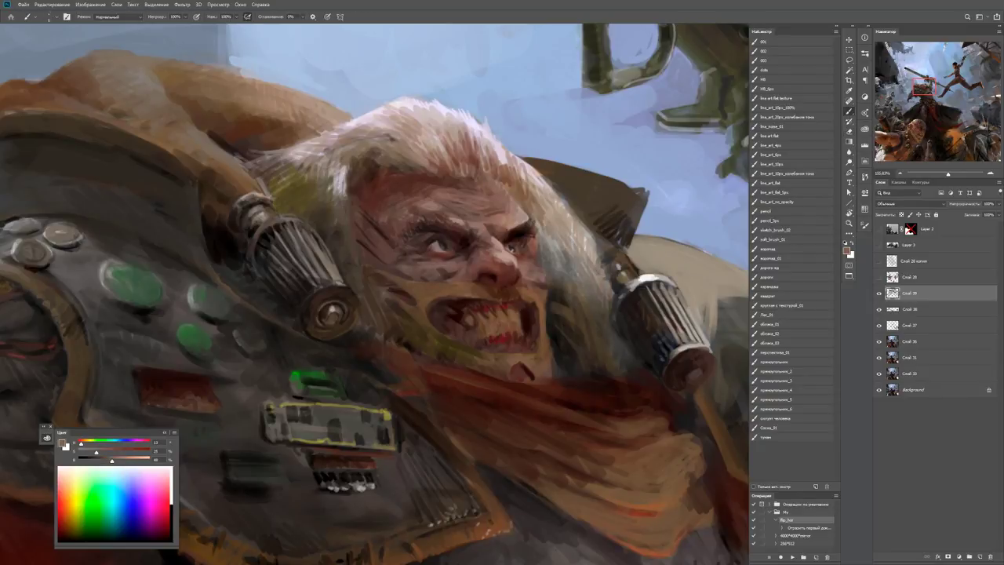
key(h)
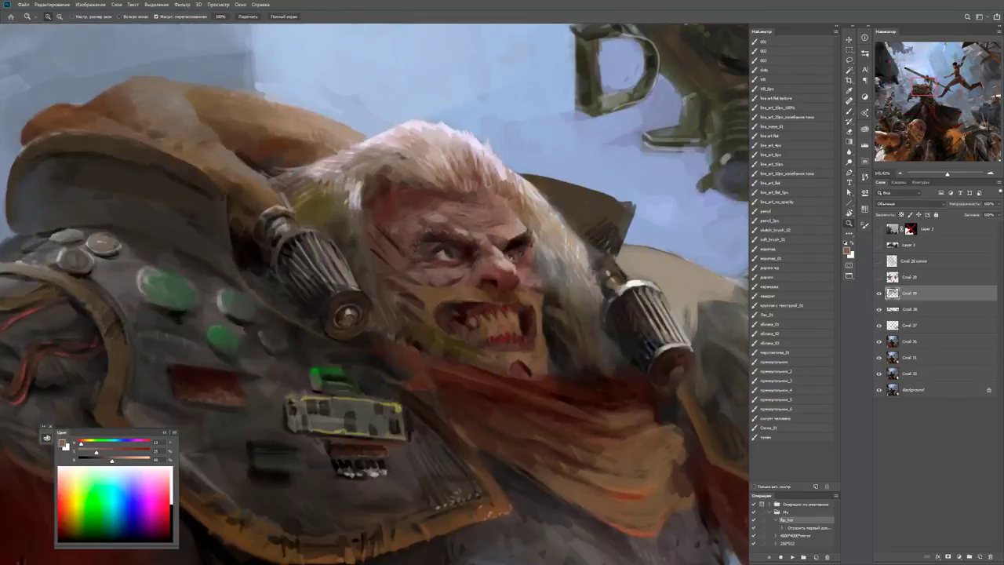
drag(447, 282, 458, 280)
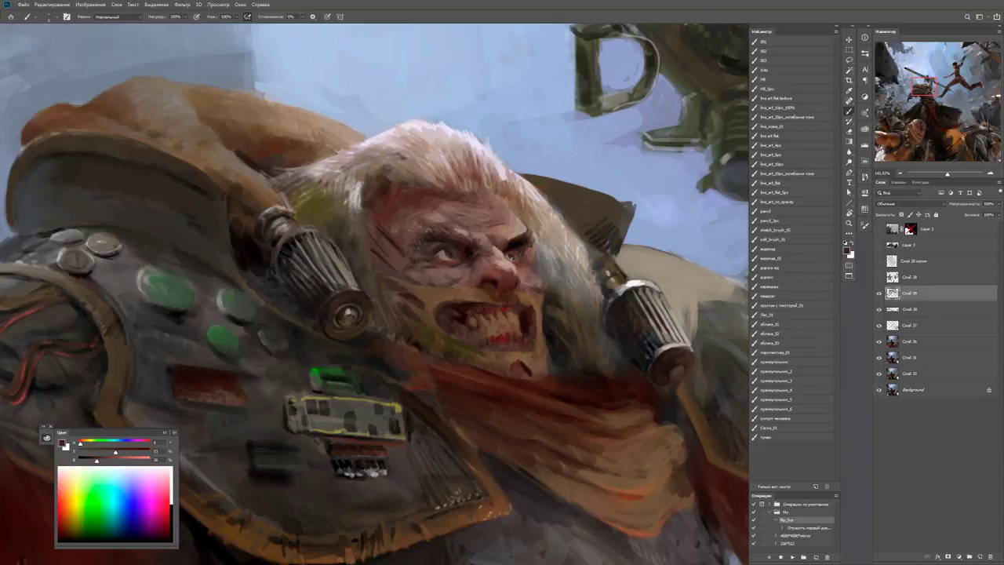
scroll(502, 261, down, 3)
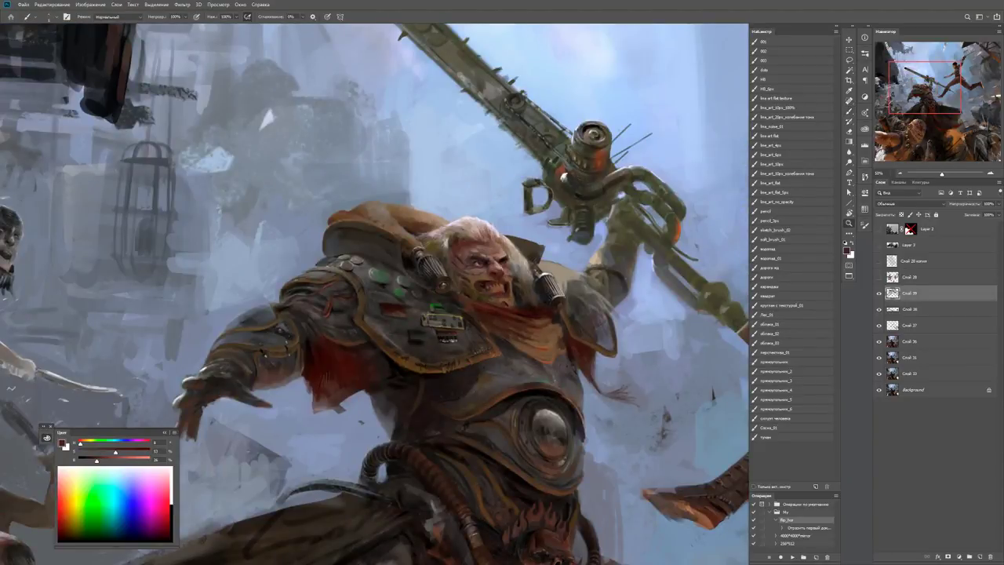
scroll(471, 271, up, 3)
Compare the face with the active detail layer hidden, and retouch the cheek and brow with sampled reddish browns.
key(ctrl+comma)
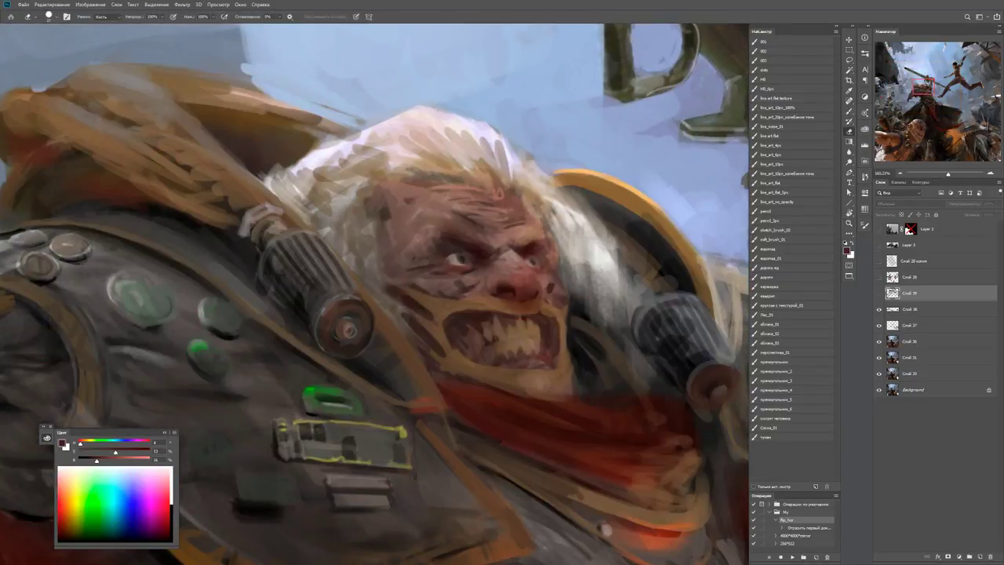
mouse_move(422, 248)
mouse_down()
mouse_move(434, 228)
mouse_move(377, 218)
mouse_up()
key(b)
alt+click(436, 229)
alt+click(430, 227)
key(z)
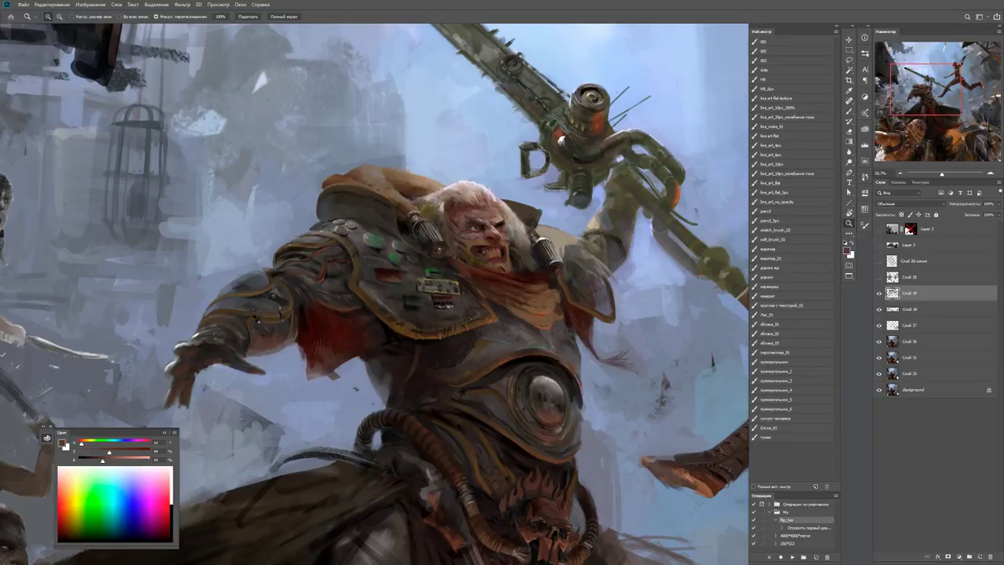
key(ctrl+minus)
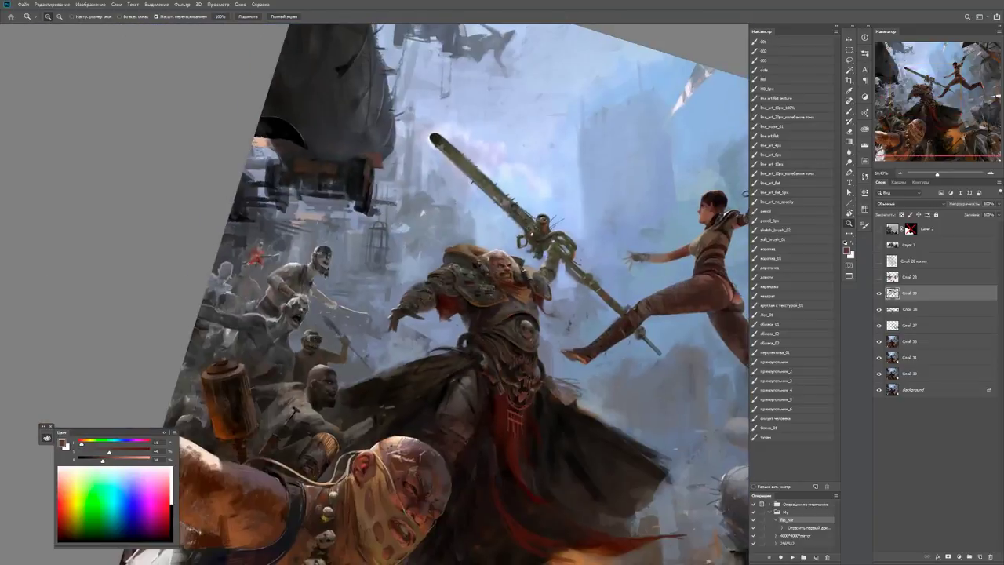
key(ctrl+plus)
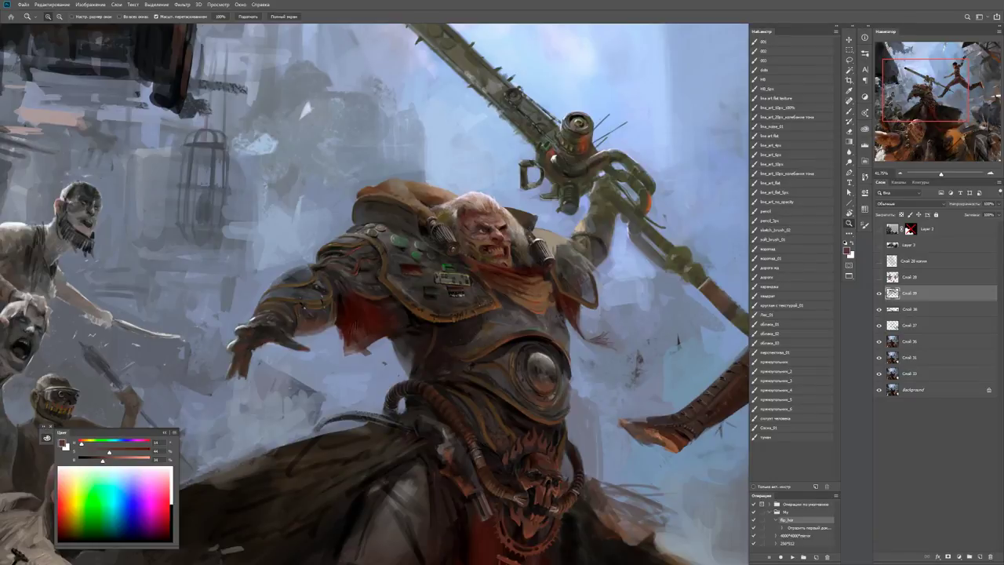
Define the round metal discs on the shoulder armour below the collar with black shadows and white highlights.
drag(392, 225, 423, 225)
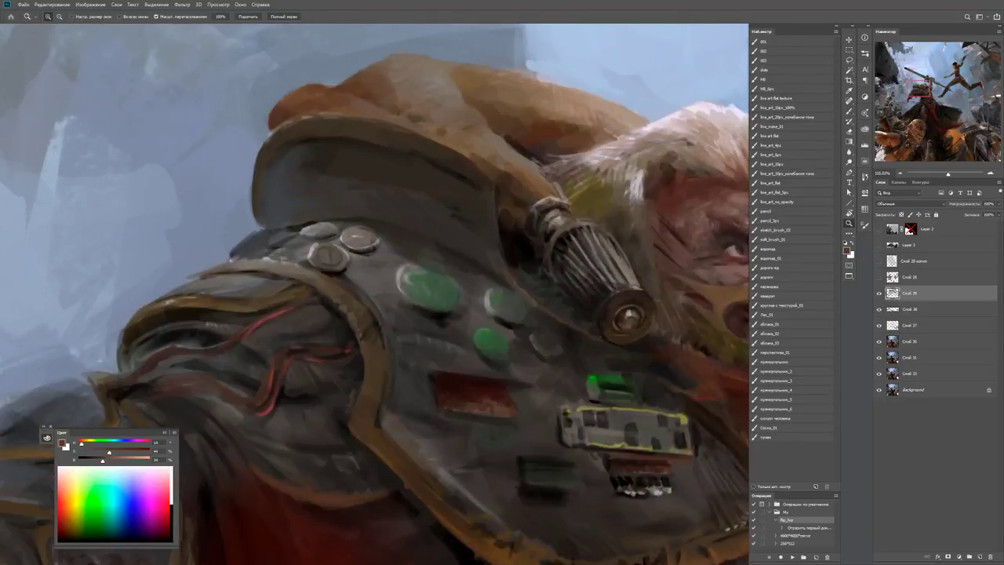
key(b)
key(d)
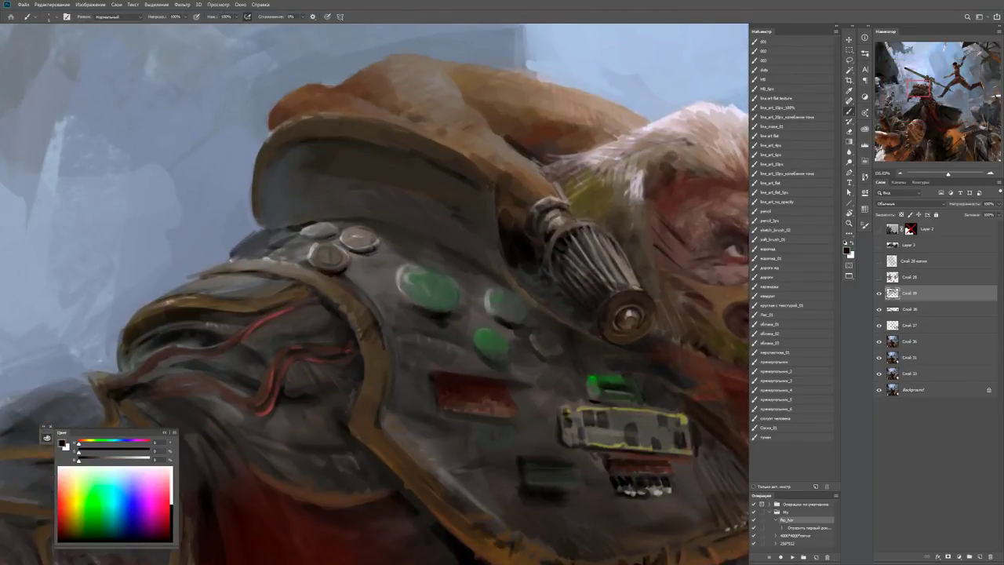
key(x)
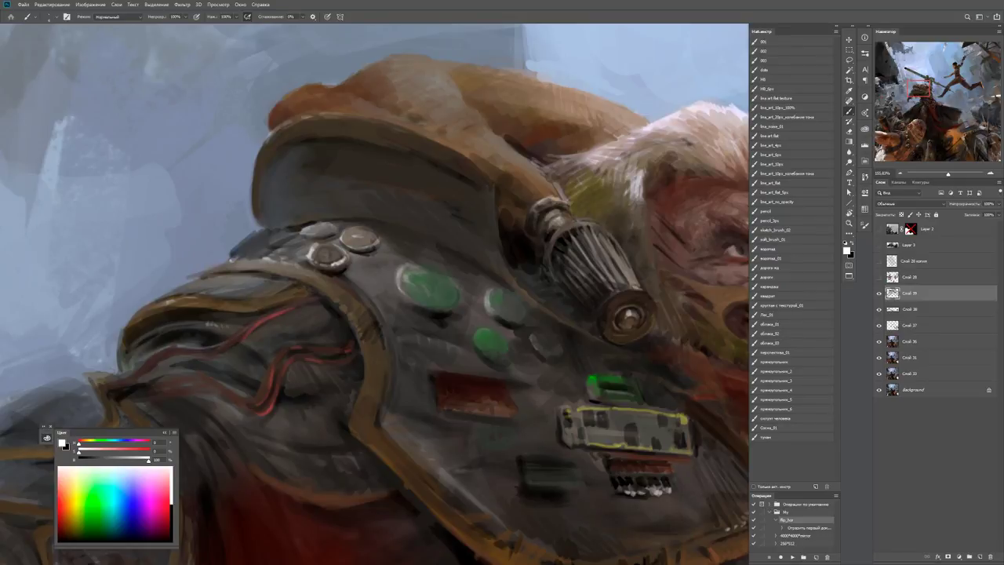
key(x)
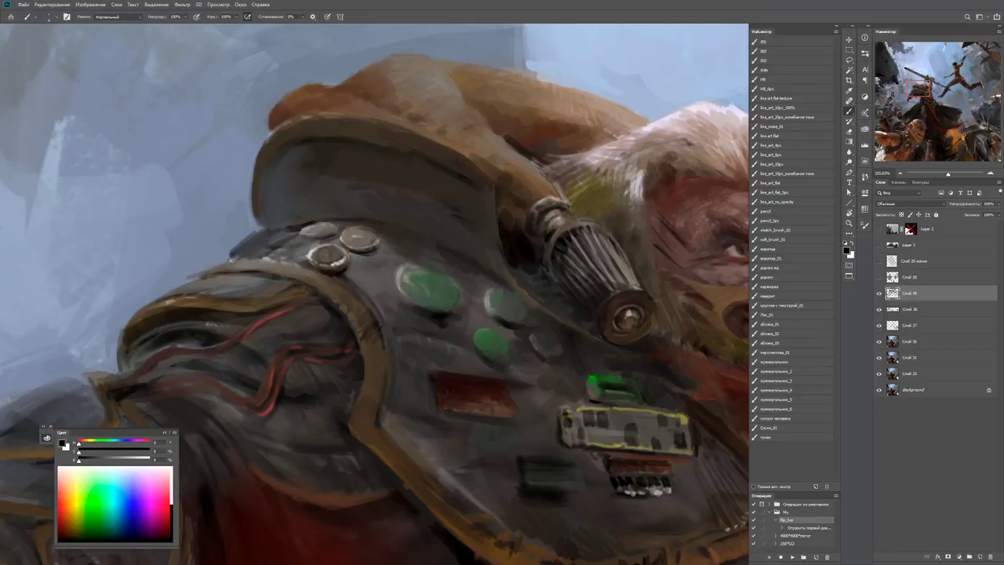
Paint another round metal disc beside the existing ones on the shoulder using black, white and a sampled grey.
drag(278, 253, 299, 249)
key(x)
drag(240, 254, 309, 245)
alt+click(291, 248)
key(d)
key(ctrl+minus)
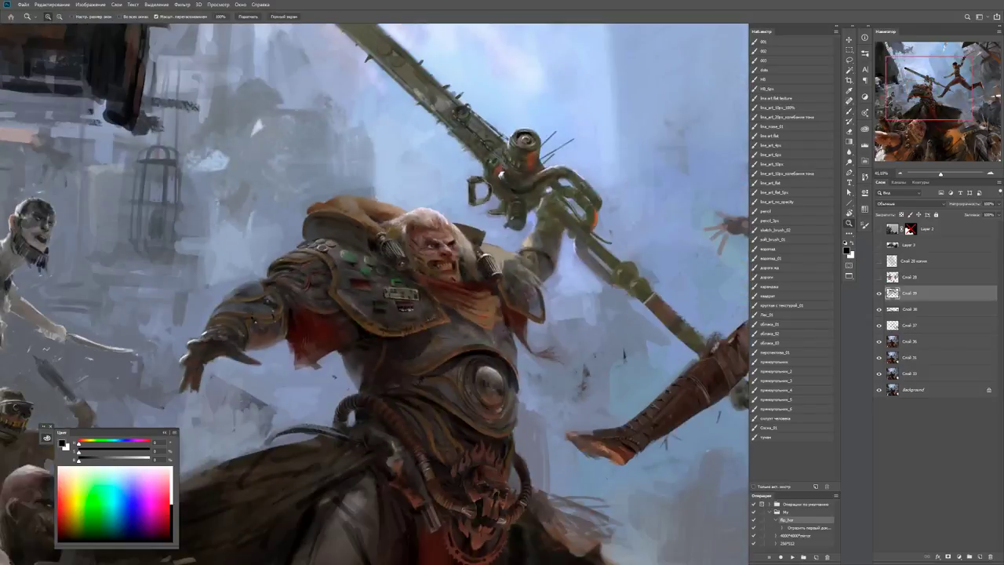
Extend the row of metal discs to the shoulder's outer edge with dark gaps, sampled tones and white glints.
click(313, 246)
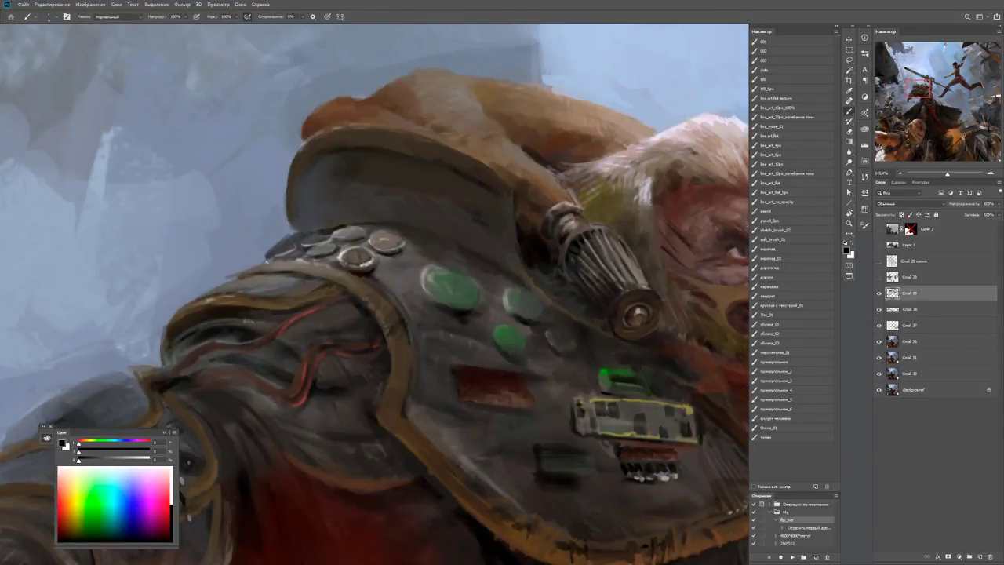
drag(269, 254, 285, 255)
mouse_move(282, 255)
mouse_down()
mouse_move(296, 251)
mouse_move(267, 252)
mouse_up()
alt+click(261, 237)
alt+click(265, 255)
key(x)
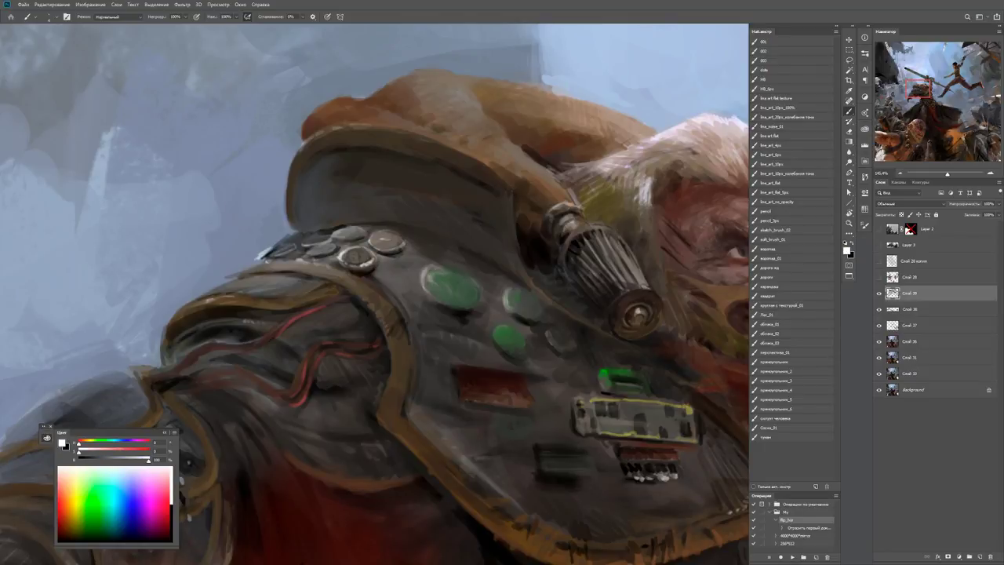
key(ctrl+0)
click(345, 267)
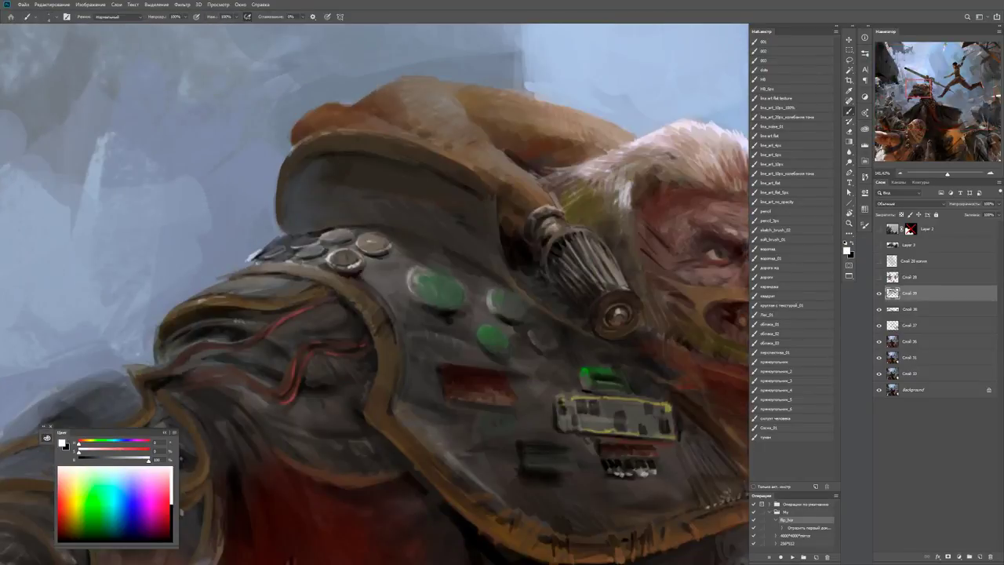
mouse_move(346, 267)
mouse_down()
mouse_move(301, 282)
mouse_move(235, 274)
mouse_up()
Define the rim of the large green disc on the shoulder armour with black, sampled grey-green and white strokes.
key(z)
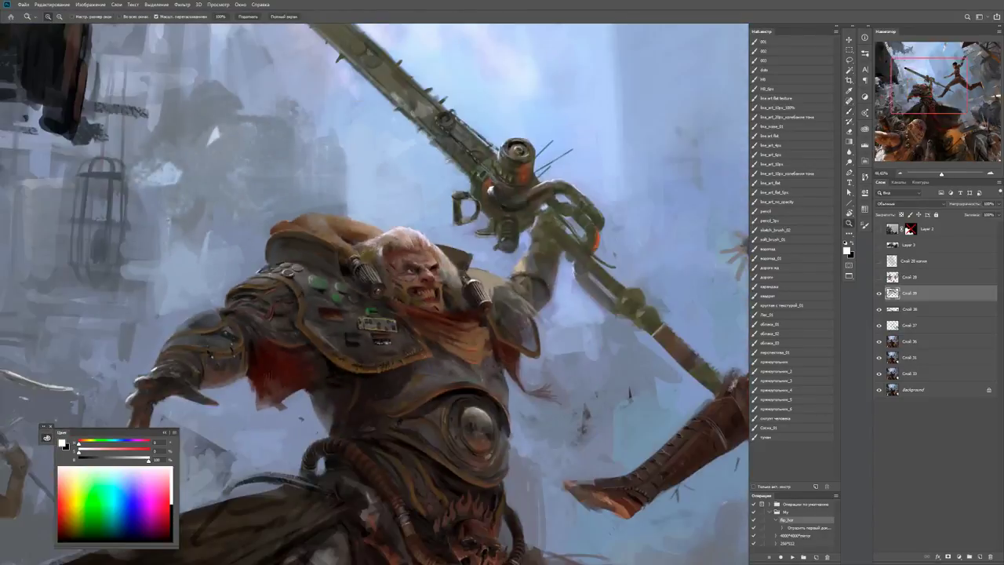
drag(320, 285, 377, 284)
key(b)
key(x)
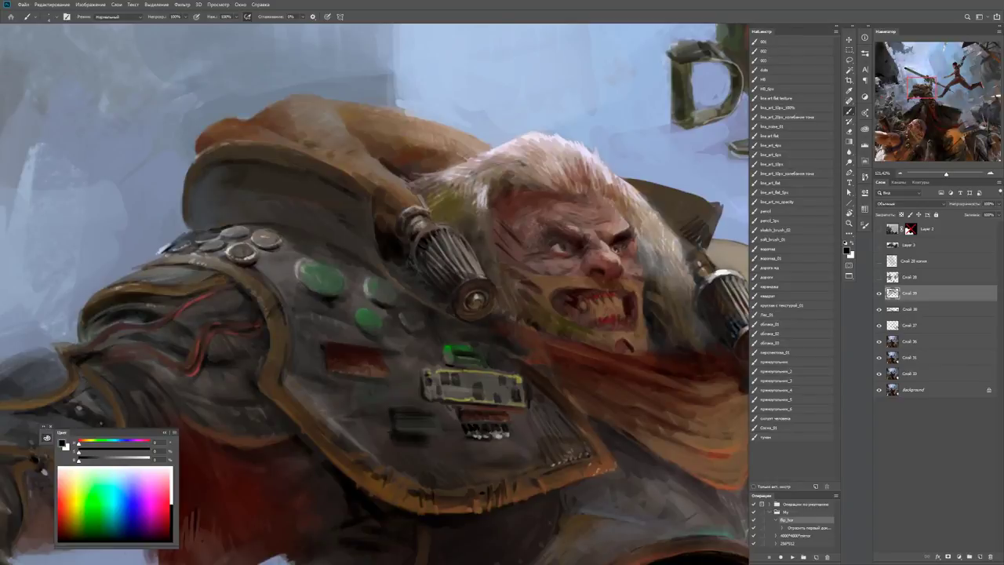
key(x)
alt+click(43, 470)
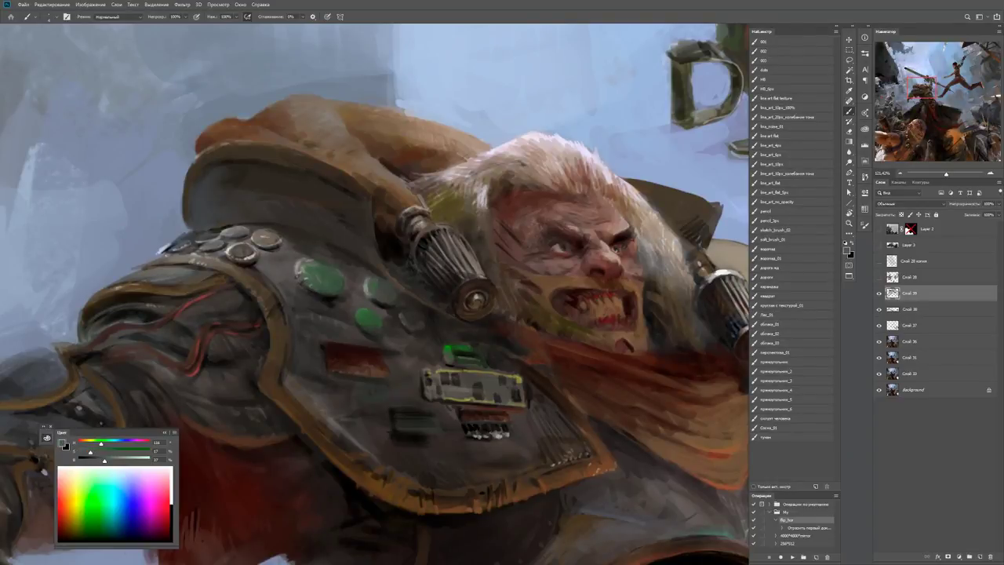
key(d)
key(x)
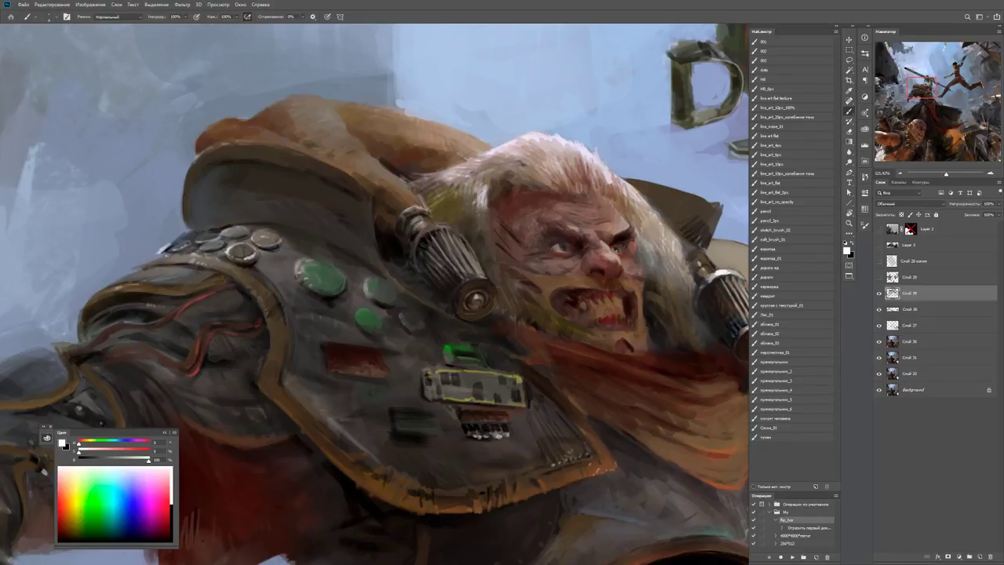
Add a light inner ring and dark accents to the large green disc on the shoulder armour.
key(ctrl+0)
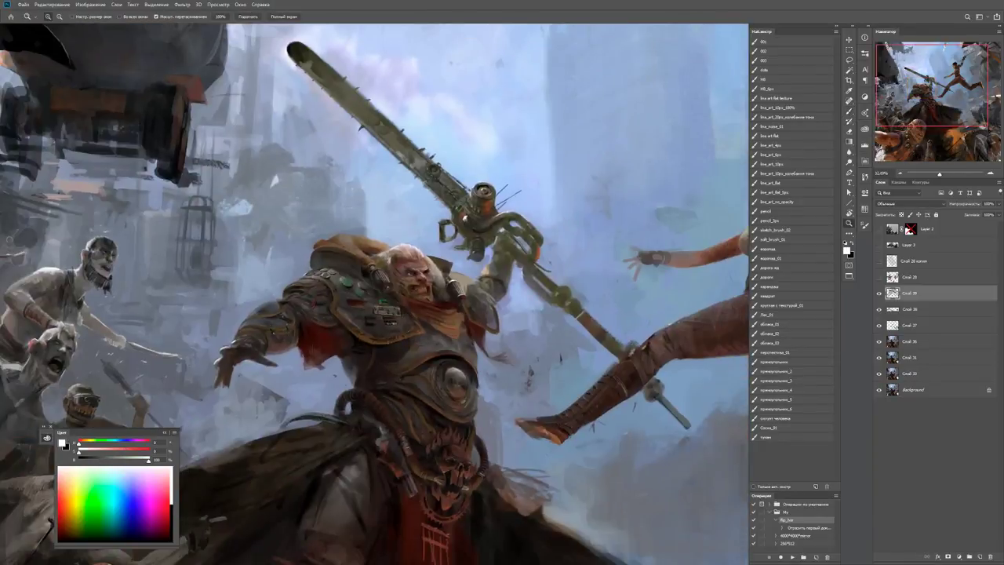
key(ctrl+plus)
key(x)
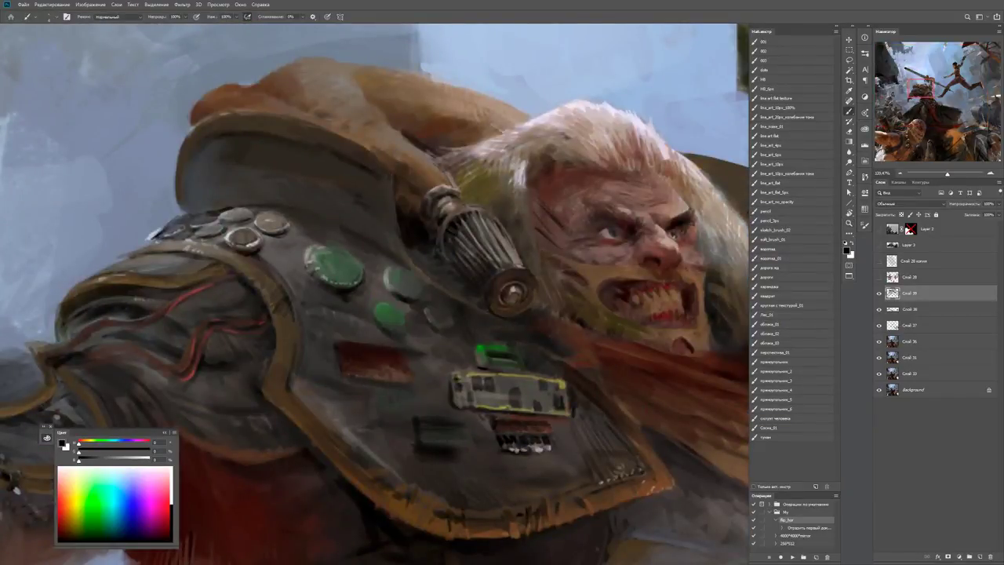
key(x)
drag(344, 268, 308, 226)
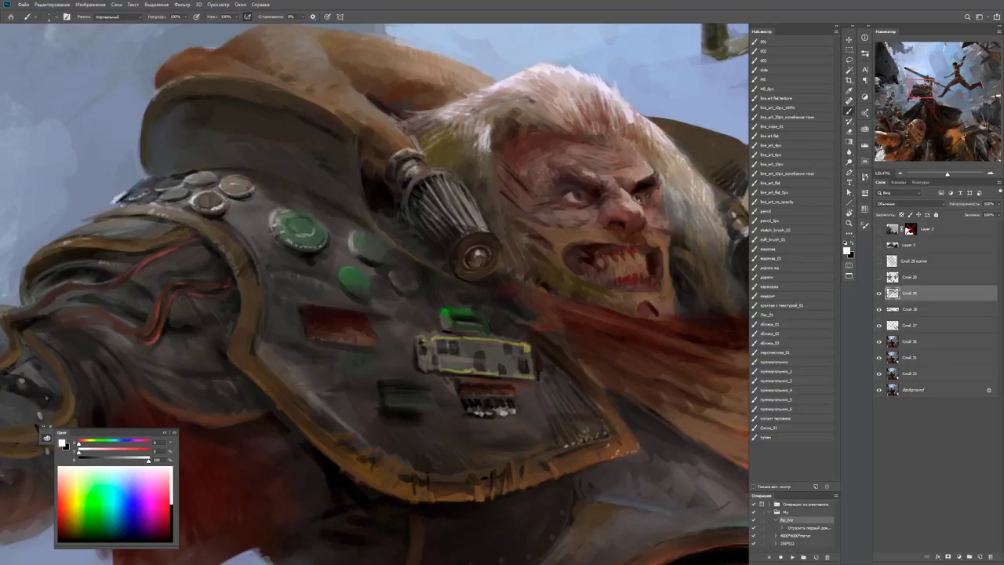
Sharpen the edges of the red rectangular plate on the shoulder armour with light accents and sampled dark tones.
drag(305, 312, 307, 303)
alt+click(305, 314)
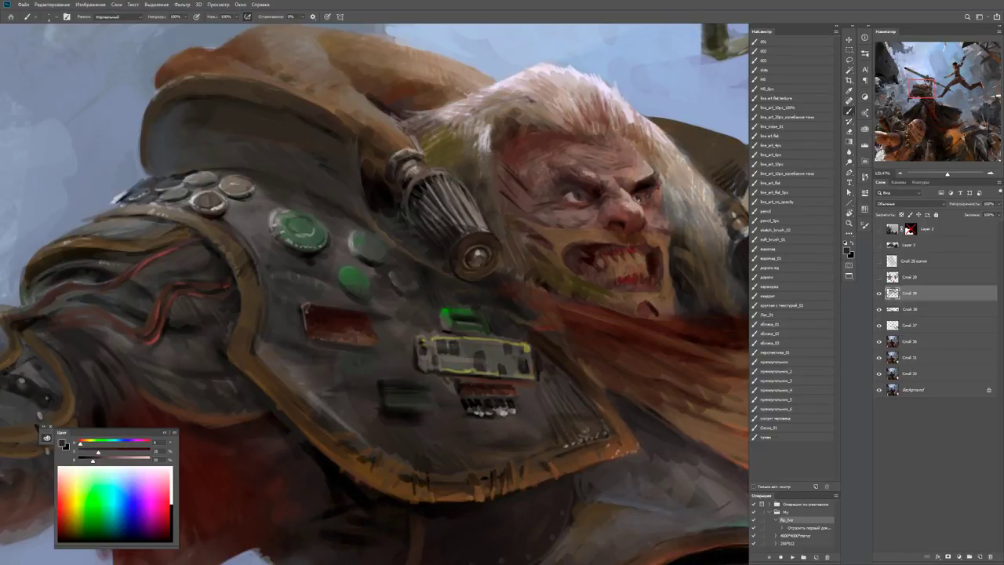
alt+click(249, 337)
key(x)
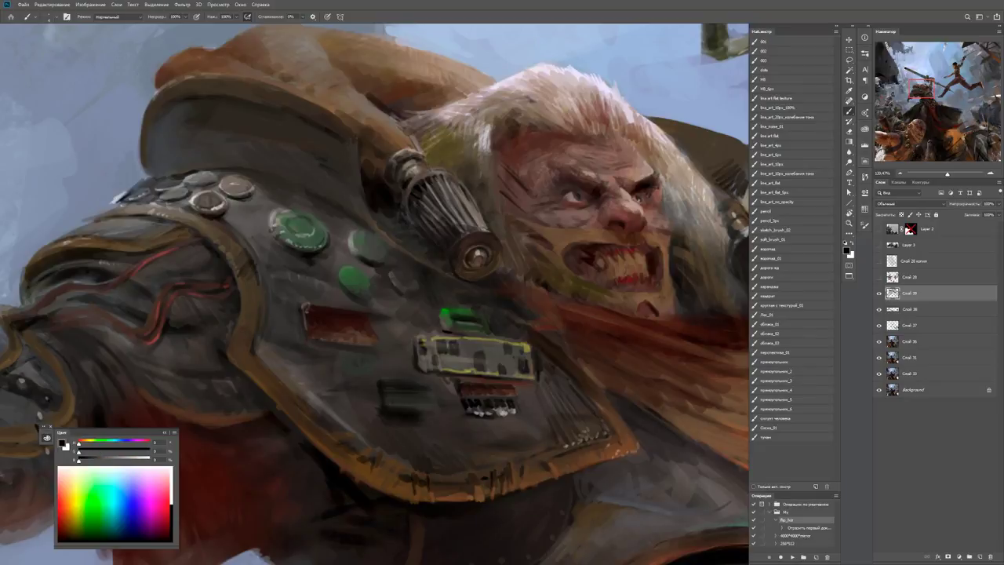
key(x)
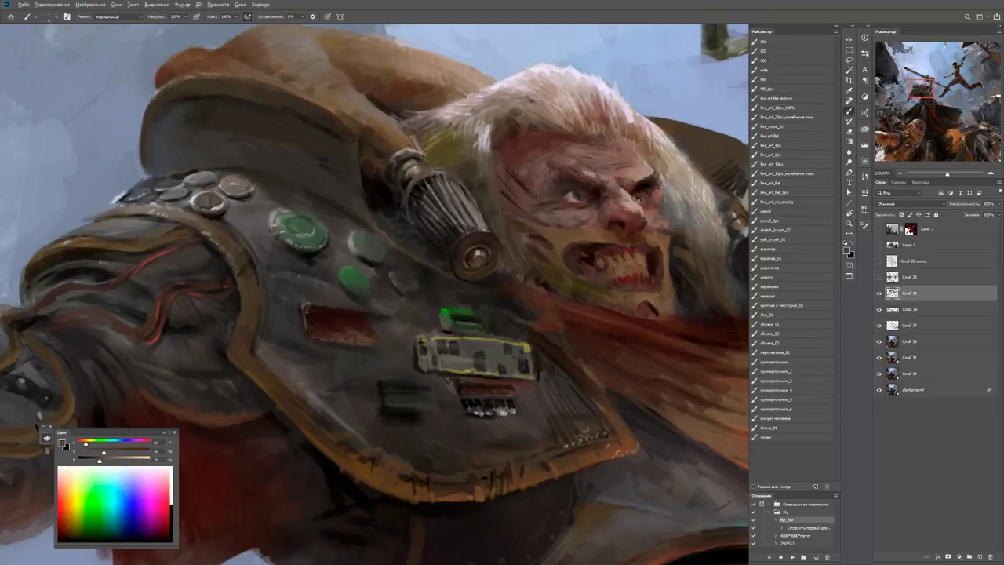
Refine the front metal disc of the shoulder cluster with sampled greys, black shadows and white highlights.
alt+click(222, 214)
alt+click(208, 216)
alt+click(208, 216)
key(d)
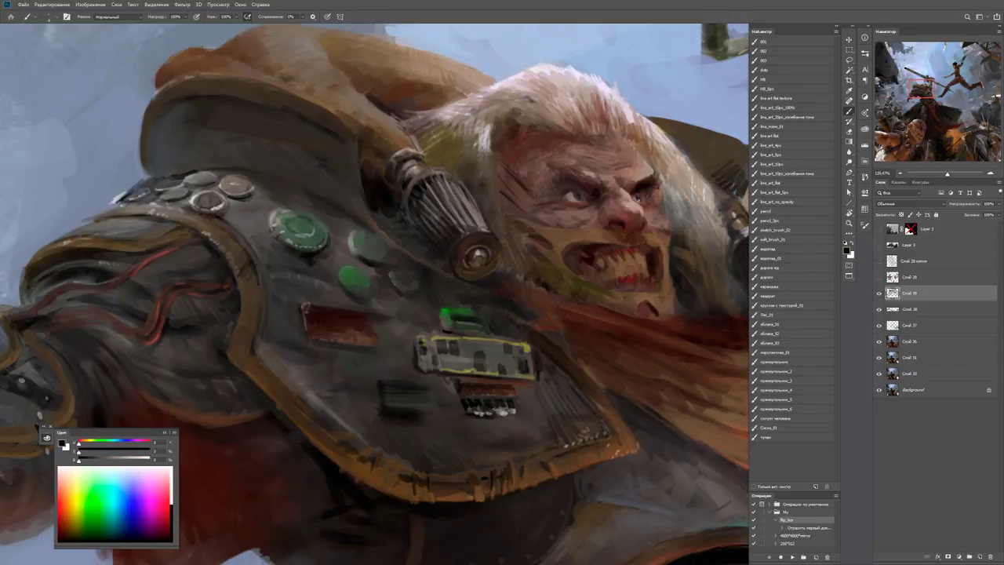
key(x)
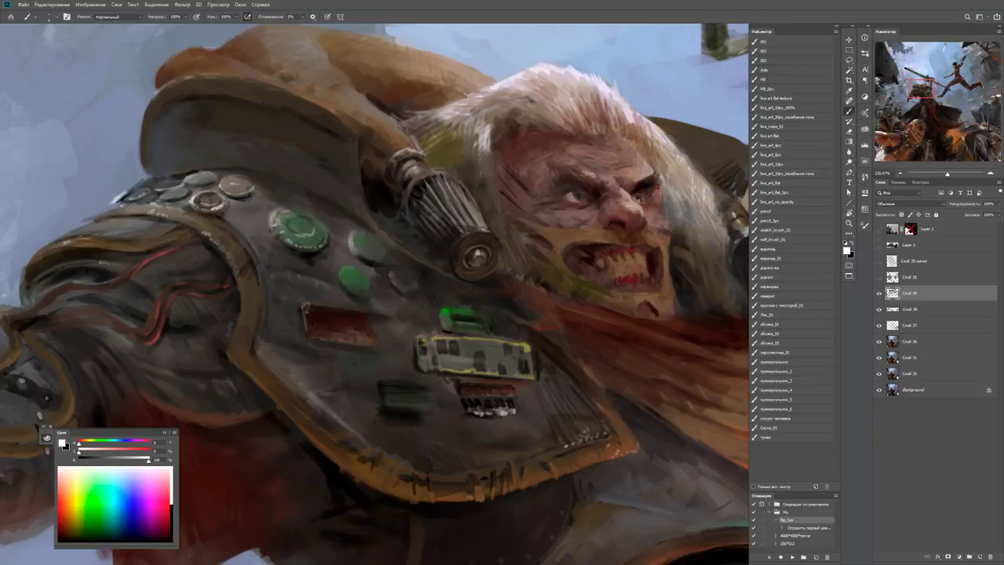
Touch up the gaps between the shoulder's metal discs with a dark grey-brown sampled beside them.
key(z)
drag(234, 184, 282, 184)
key(b)
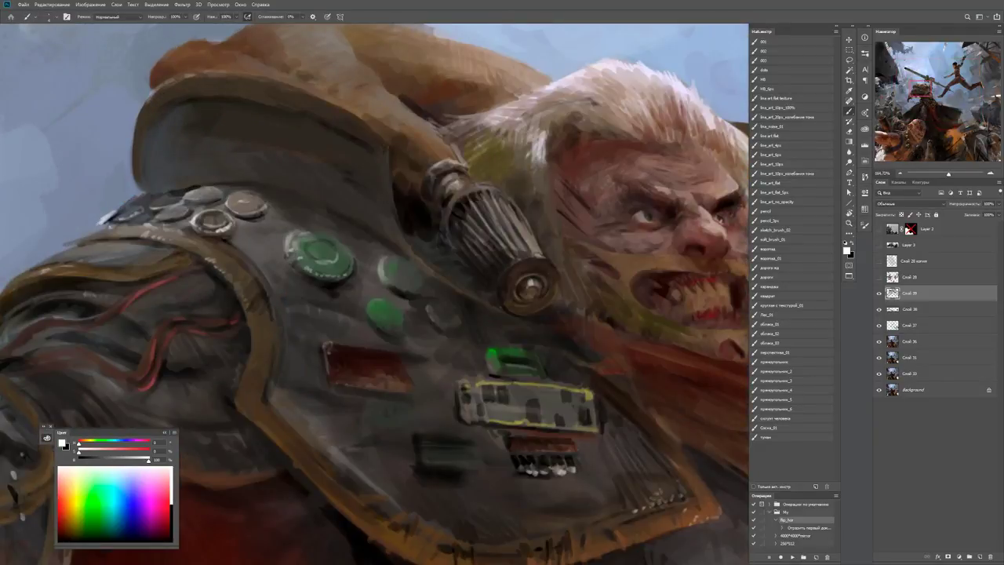
key(x)
alt+click(196, 206)
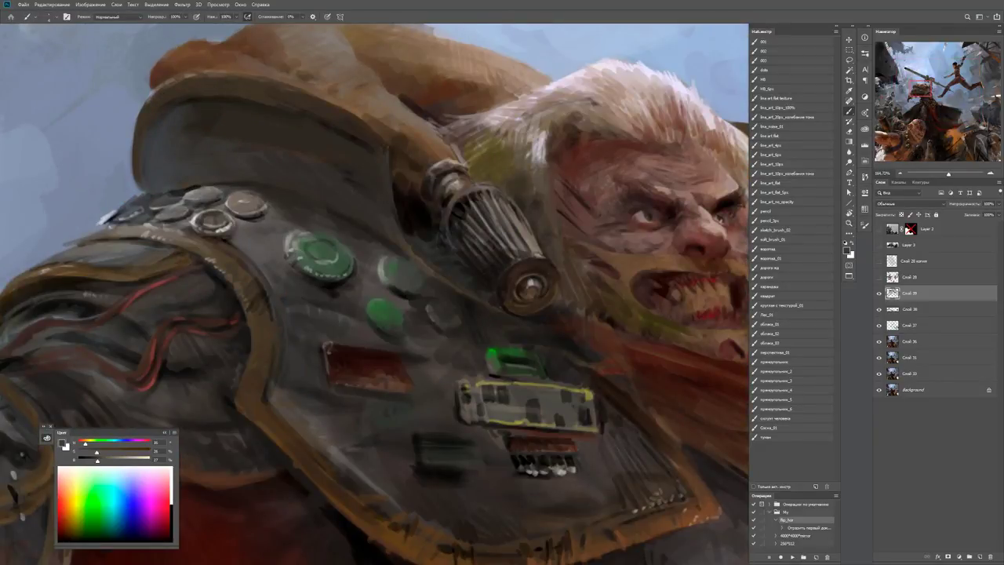
key(z)
mouse_move(204, 262)
mouse_down()
mouse_move(118, 262)
mouse_move(181, 261)
mouse_up()
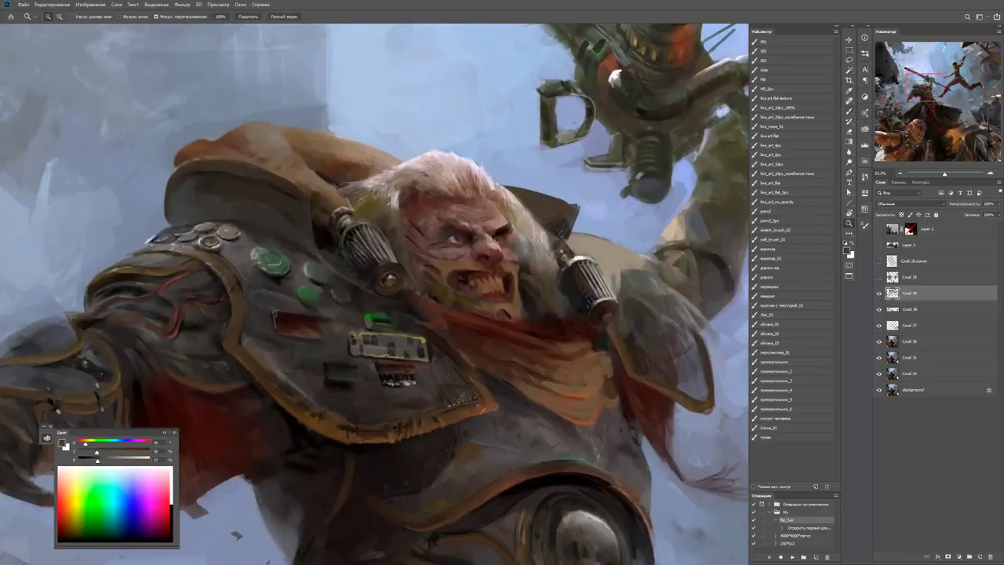
Line the inside of the high collar's trim with black, refine it with a sampled trim colour, and check the figure.
key(b)
key(d)
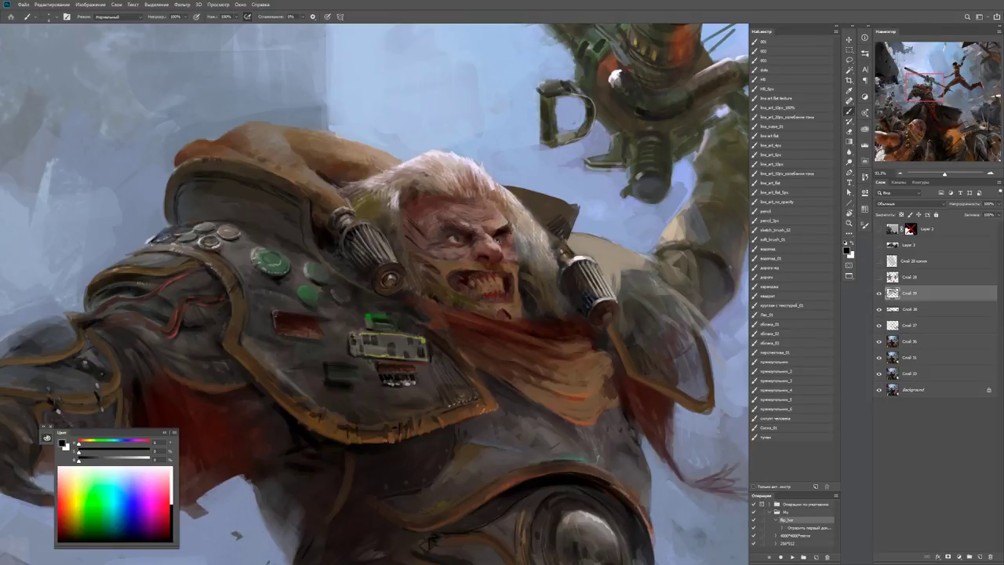
alt+click(212, 158)
key(d)
key(x)
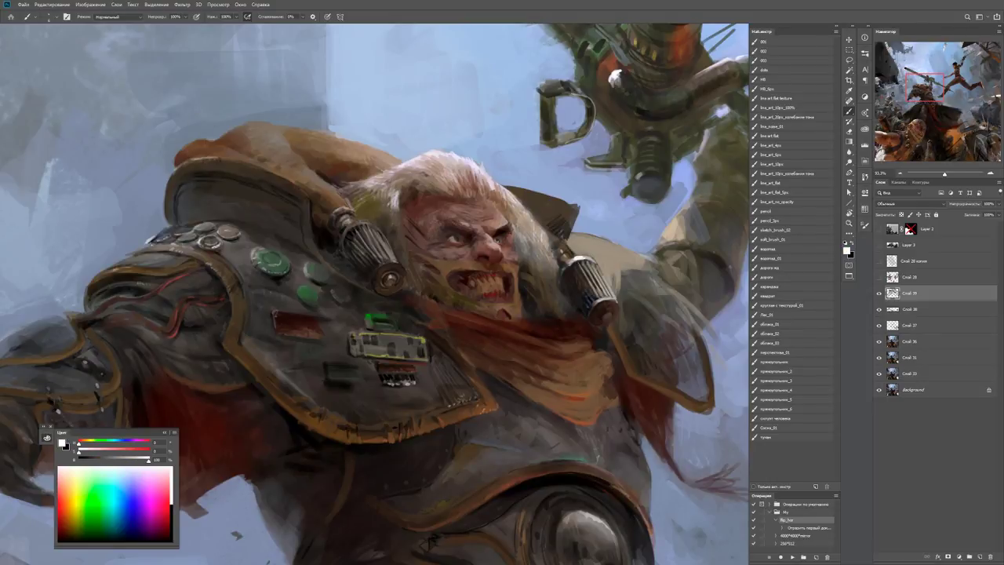
key(z)
drag(227, 159, 156, 160)
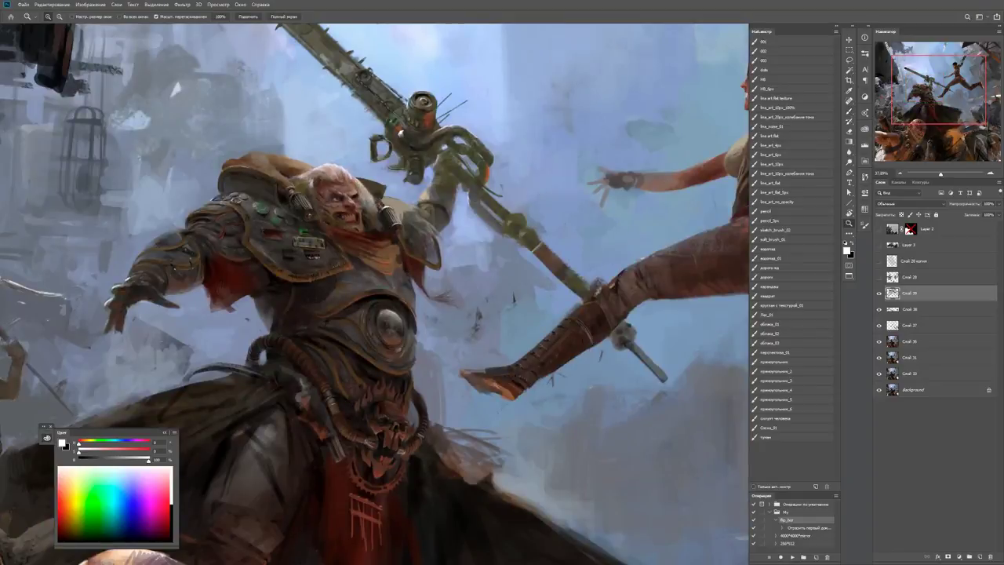
drag(307, 229, 385, 228)
key(b)
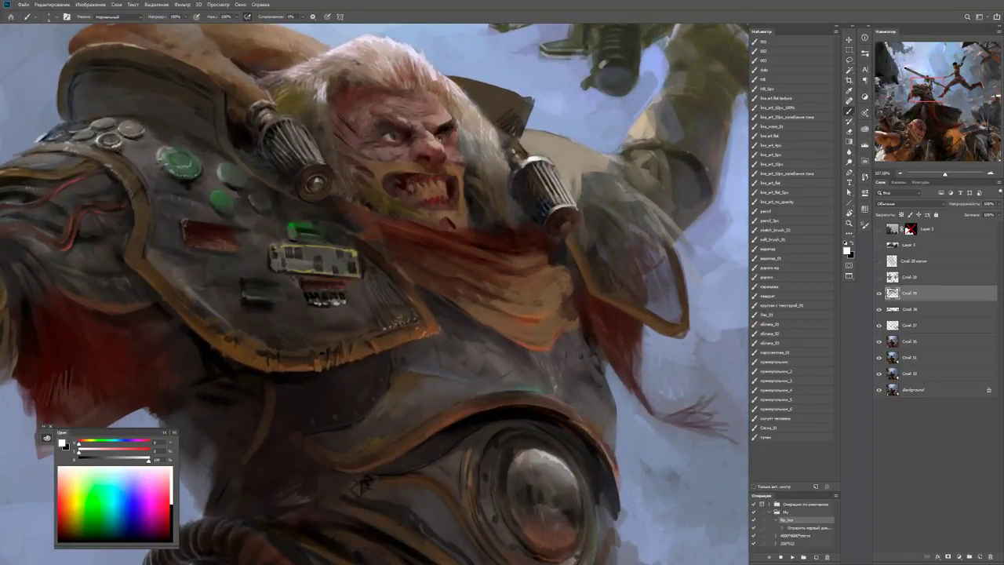
Refine the small horizontal bar plate below the yellow-edged plate with light accents and sampled brown and dark tones.
drag(245, 290, 285, 297)
alt+click(260, 287)
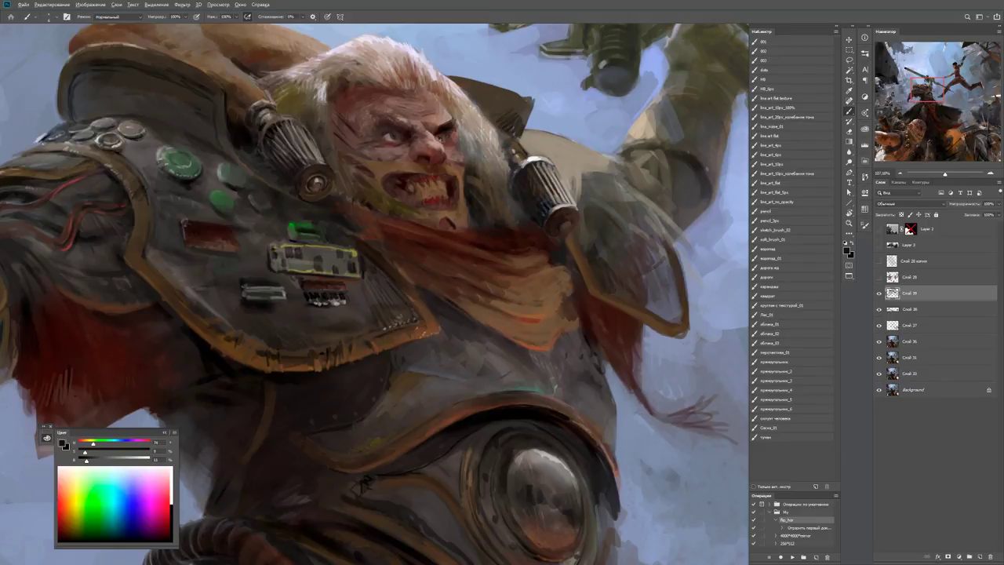
alt+click(253, 291)
mouse_move(246, 291)
mouse_down()
mouse_move(281, 287)
mouse_move(273, 299)
mouse_up()
alt+click(259, 308)
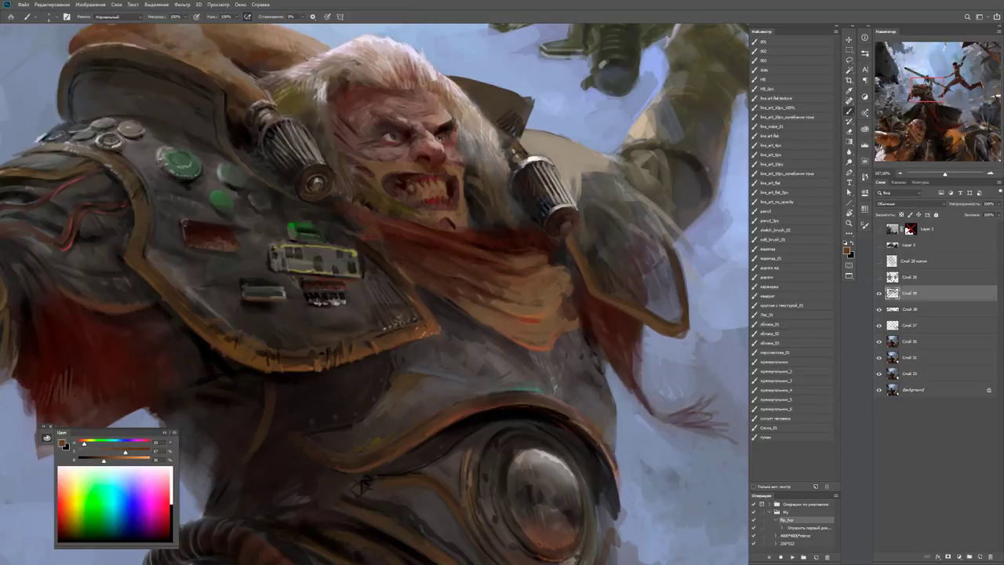
scroll(376, 294, down, 5)
scroll(376, 293, up, 5)
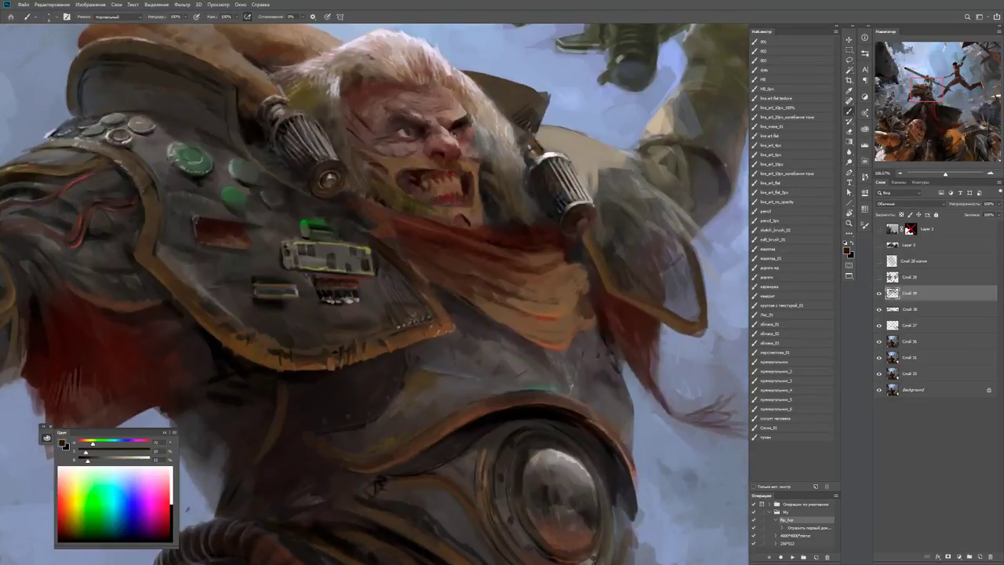
drag(265, 287, 292, 286)
Touch up the small bright green disc on the chest armour and paint a duller green disc beside it using sampled greens.
key(d)
key(x)
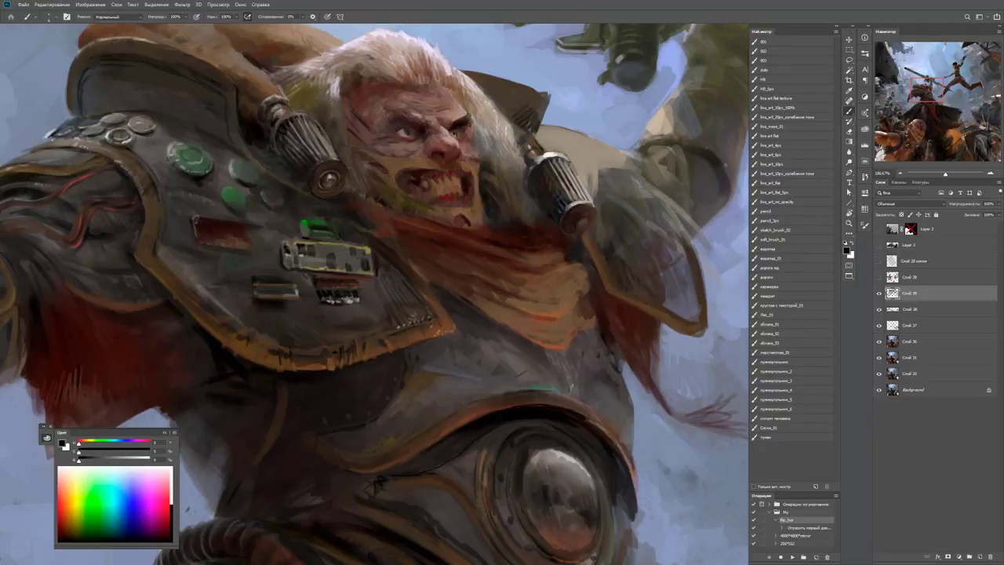
click(228, 204)
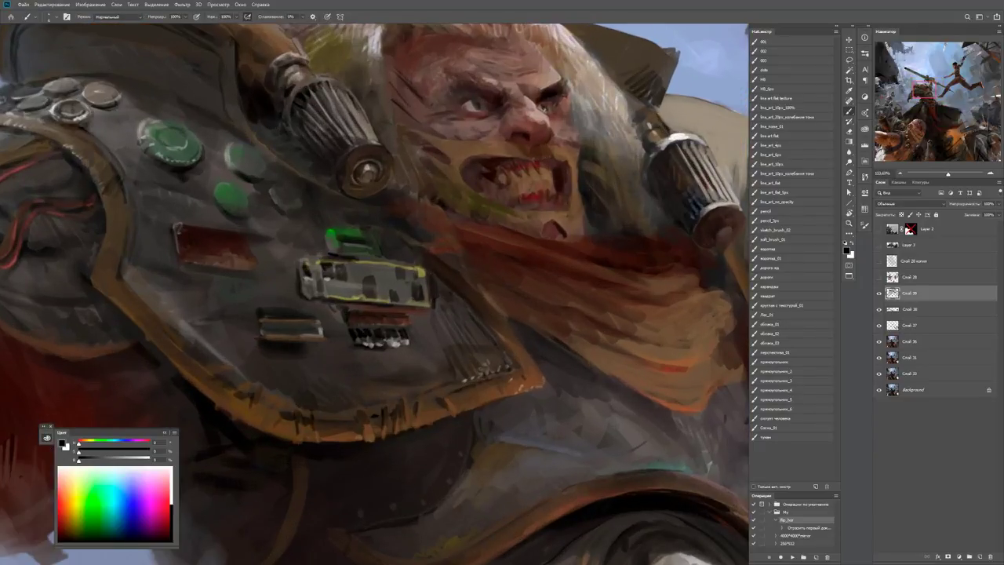
alt+click(235, 208)
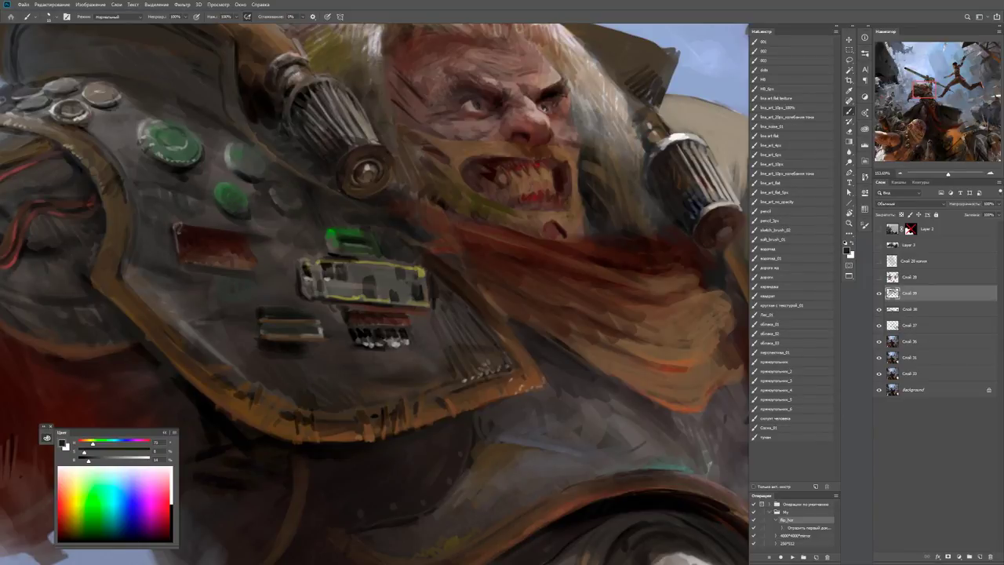
alt+click(230, 200)
click(185, 192)
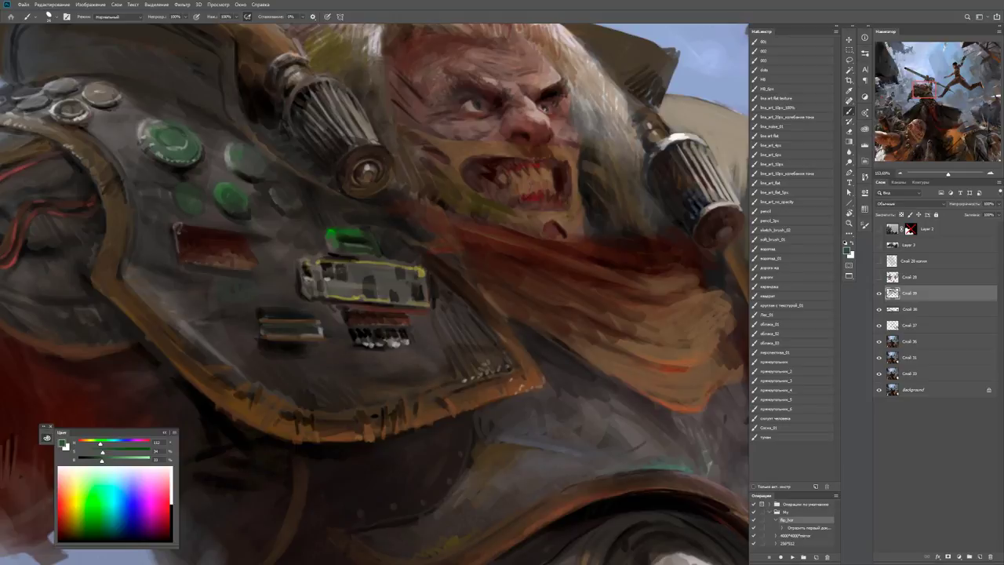
alt+click(219, 197)
alt+click(175, 206)
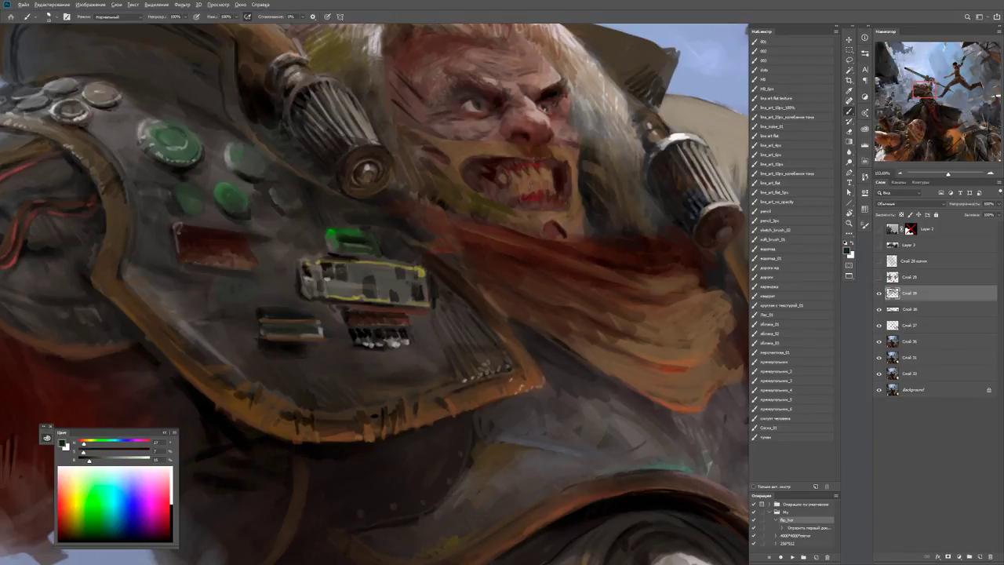
Refine the new dull green disc with the line_art_10px_колебание тона brush, using dark, green and brown sampled tones.
click(789, 174)
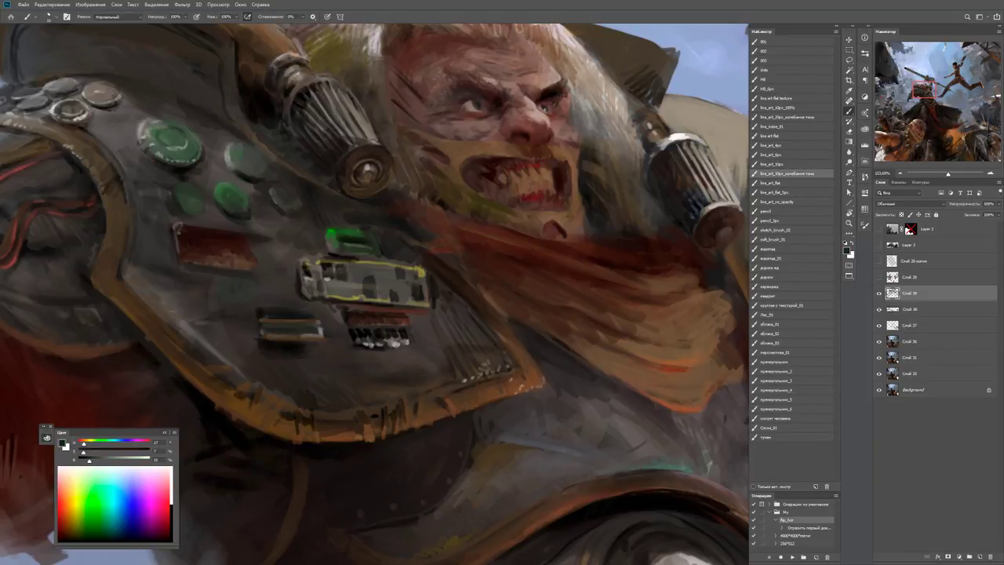
alt+click(212, 192)
drag(179, 217, 202, 214)
click(174, 218)
alt+click(190, 206)
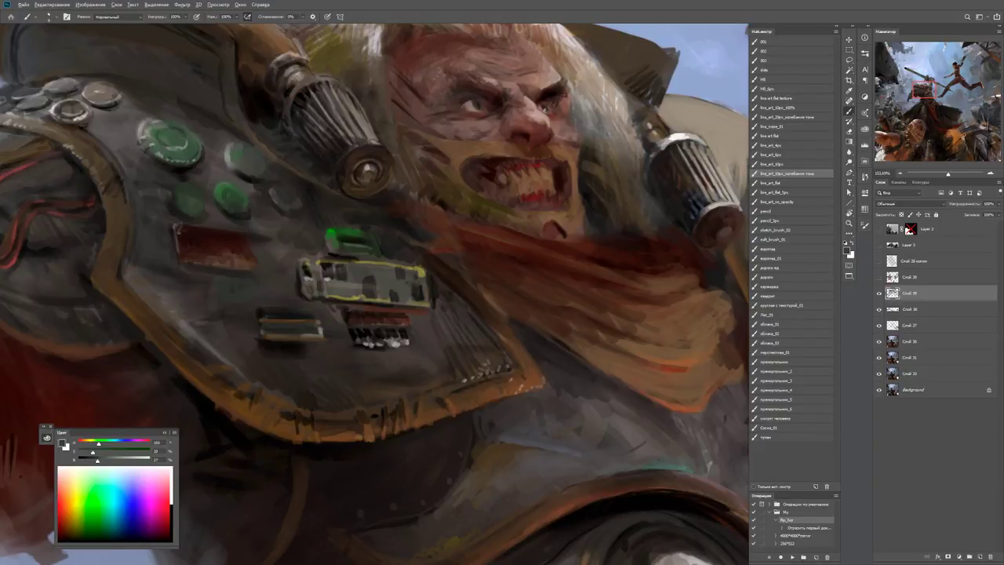
alt+click(219, 199)
key(z)
key(ctrl+minus)
key(ctrl+minus)
key(ctrl+plus)
key(ctrl+plus)
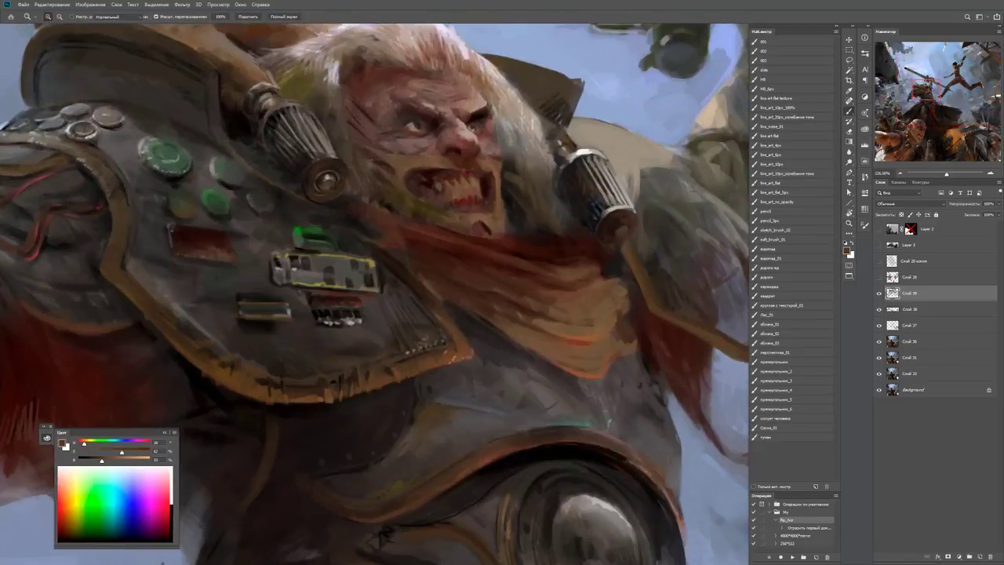
Warm the two small lower discs with brown and orange tones, and add black shading to the large green disc.
key(b)
key(d)
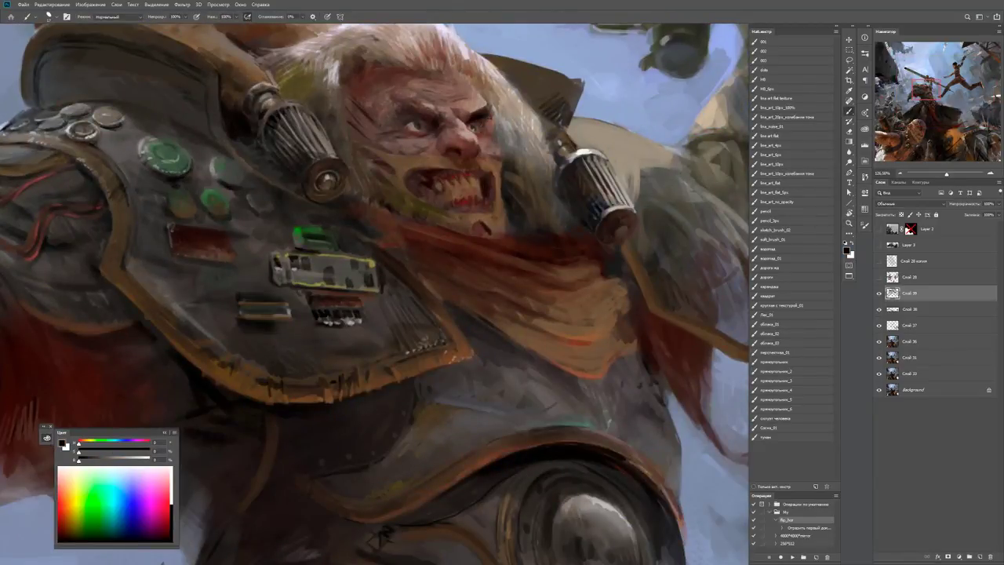
alt+click(207, 164)
drag(207, 164, 237, 223)
alt+click(212, 185)
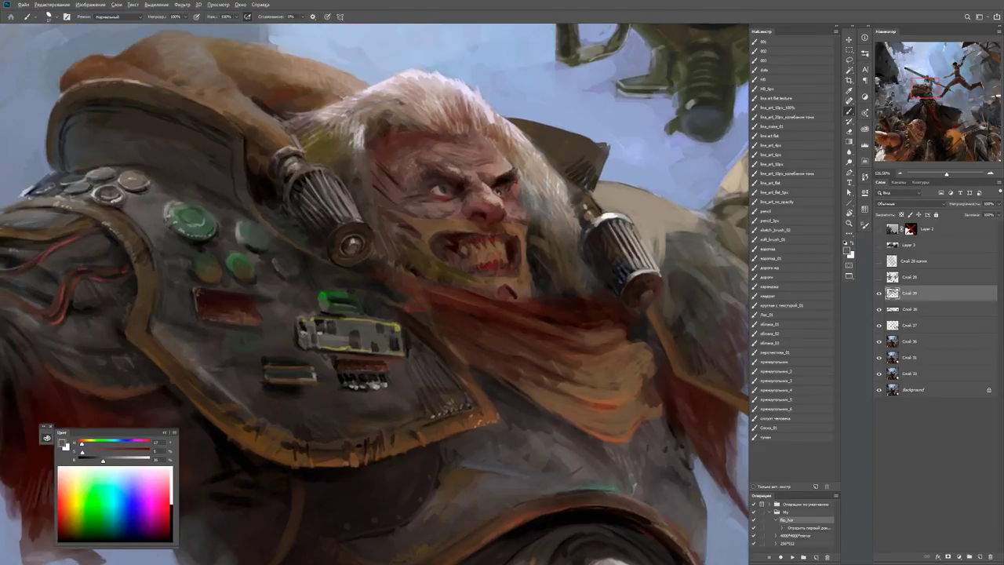
key(d)
key(x)
key(x)
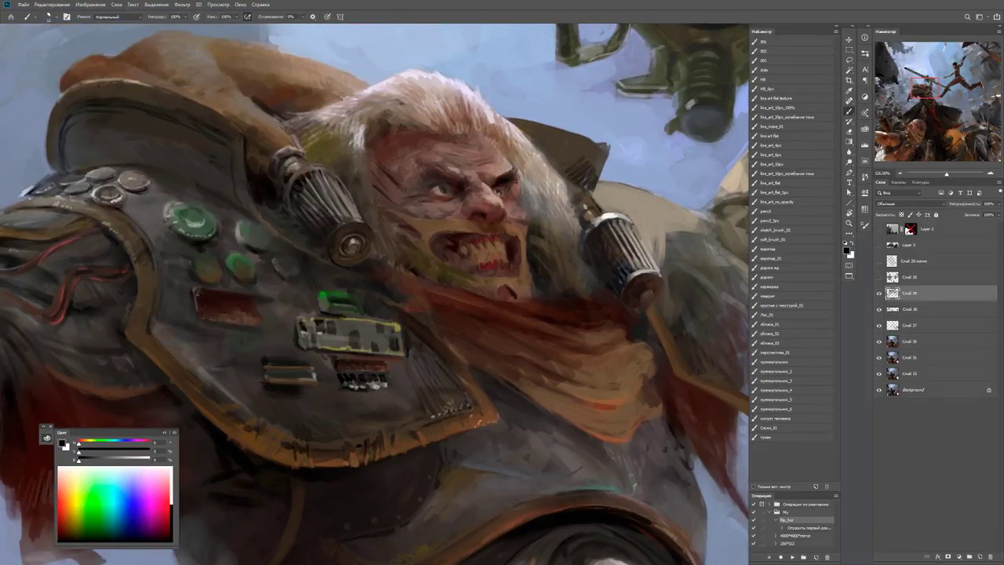
drag(181, 212, 200, 212)
Detail the centre of the large green disc with dark accents and white highlights.
key(z)
scroll(377, 294, down, 3)
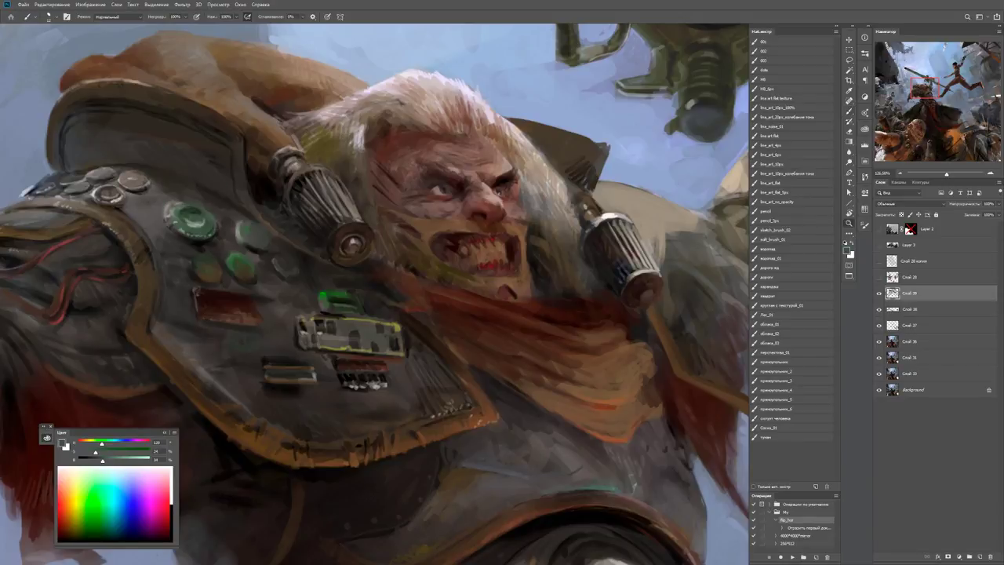
scroll(206, 205, up, 3)
key(b)
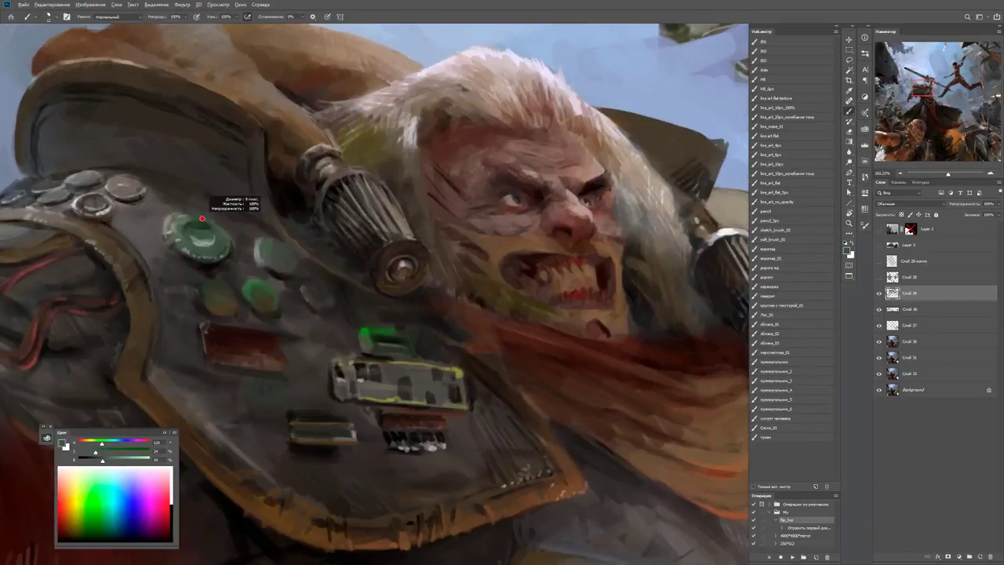
key(d)
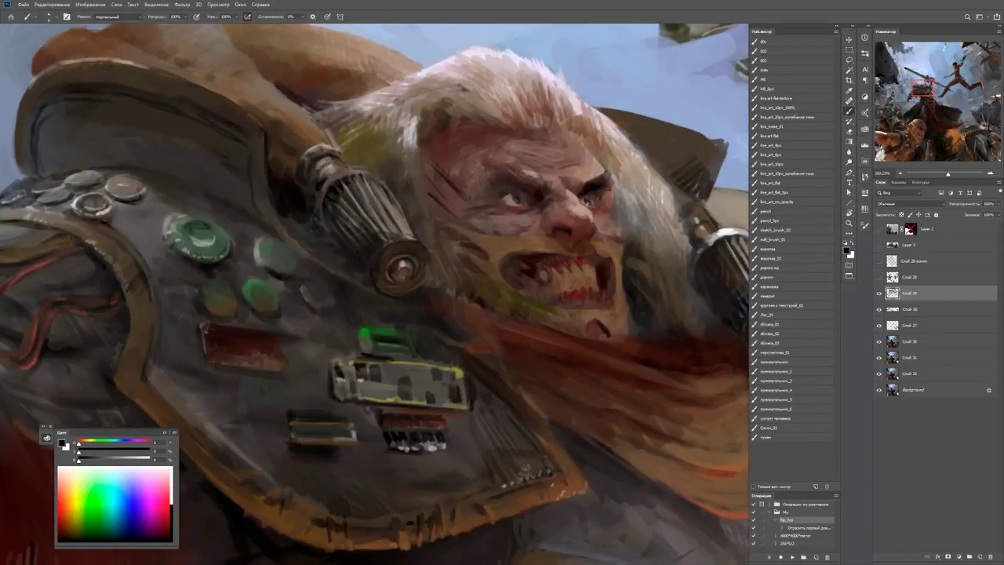
key(x)
drag(199, 227, 204, 228)
Shape the pale green disc beside the large green one with sampled dark greys along its edge and surface.
alt+click(267, 242)
alt+click(265, 240)
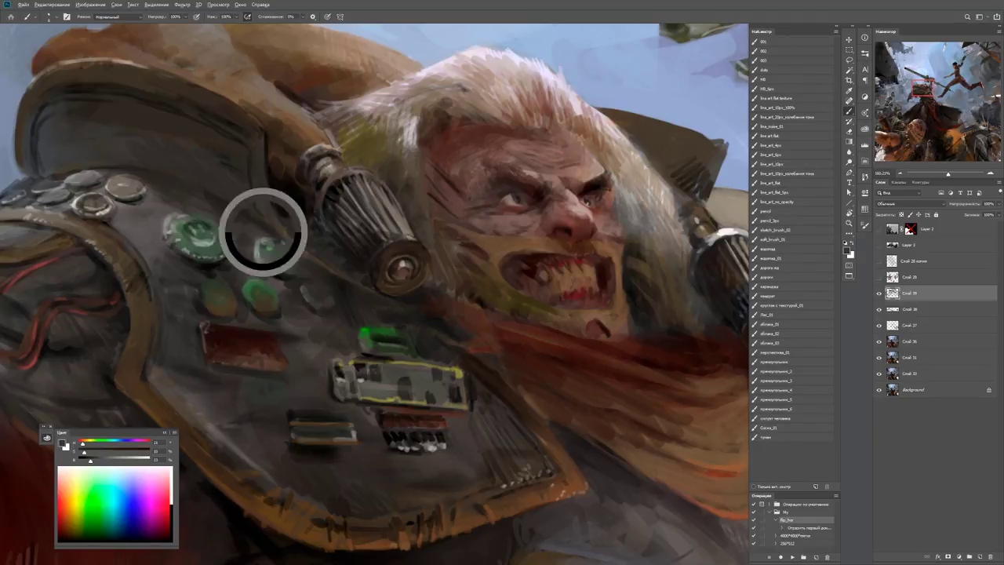
drag(258, 242, 259, 269)
alt+click(259, 270)
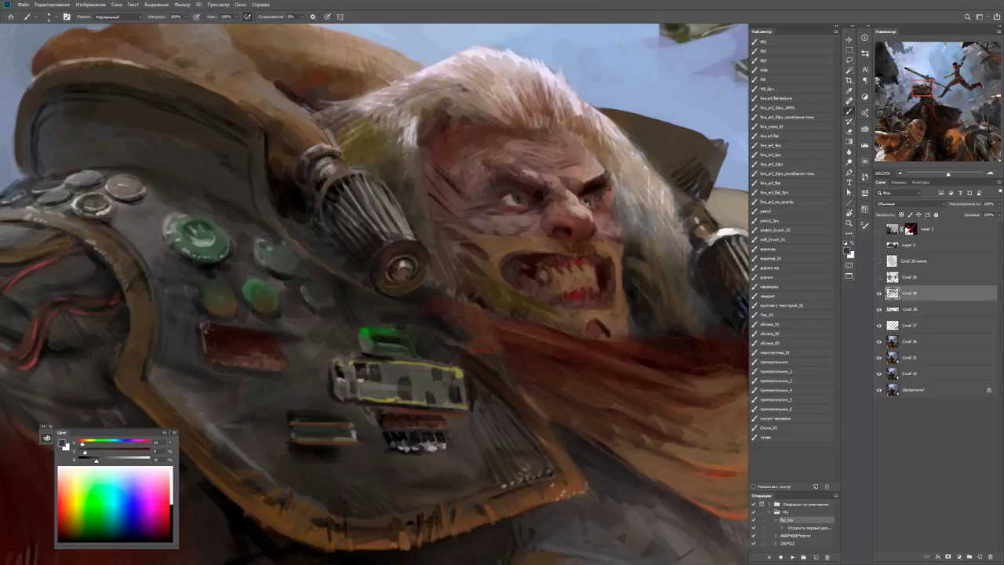
scroll(375, 294, down, 3)
scroll(375, 295, up, 3)
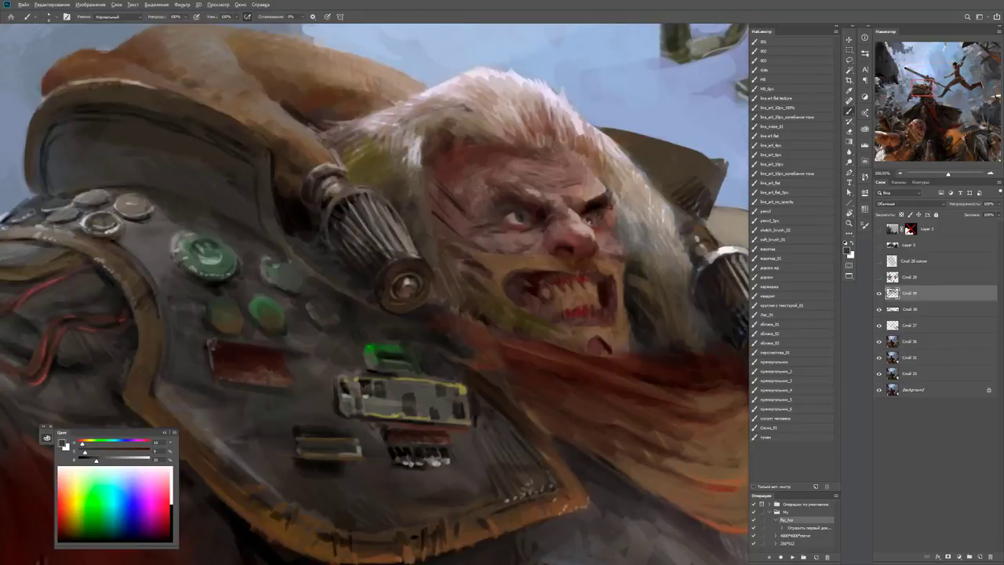
Clean up the pale green disc's rim and the armour around it with sampled green and dark tones.
click(280, 297)
alt+click(281, 297)
alt+click(305, 269)
click(304, 268)
click(305, 264)
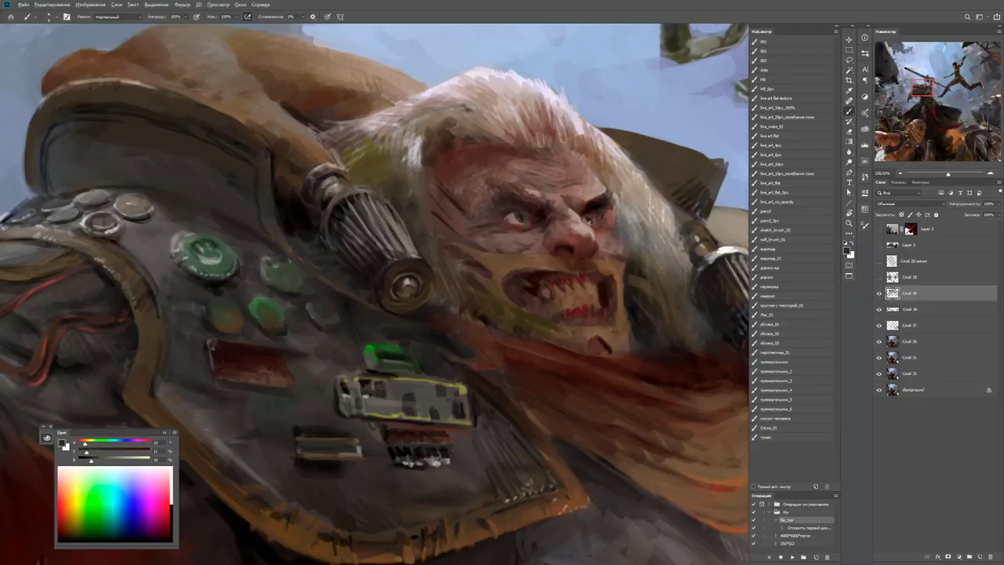
alt+click(293, 242)
click(292, 242)
drag(304, 247, 310, 251)
alt+click(323, 265)
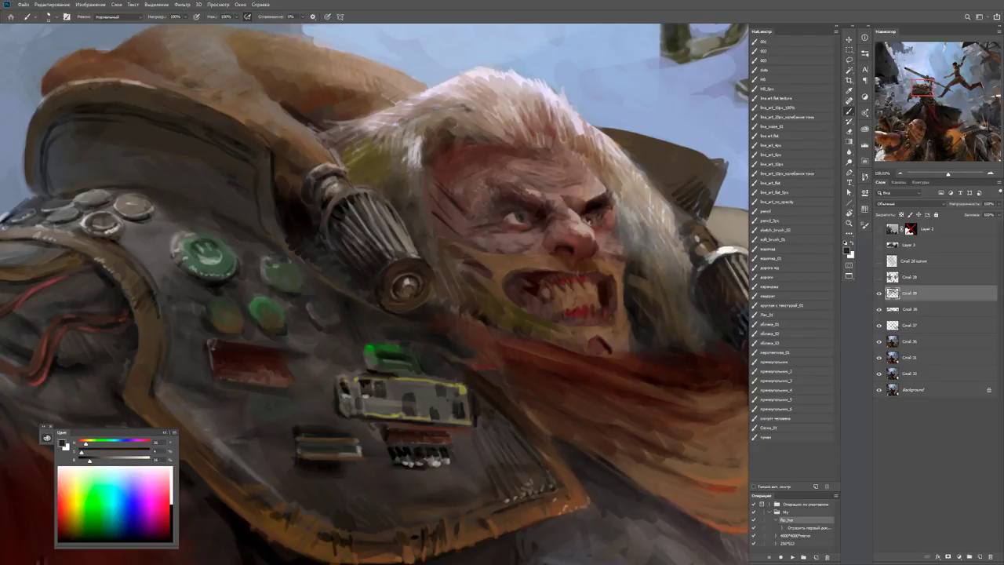
key(z)
drag(323, 262, 306, 259)
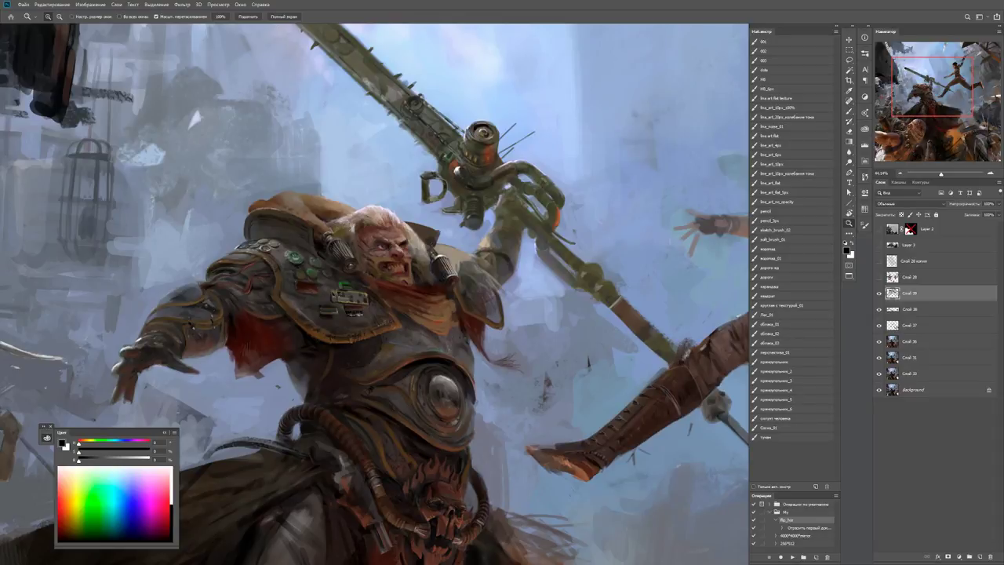
Repaint the dull disc above the red plate in a sampled grey-green and define its edge with black.
drag(310, 274, 368, 275)
key(b)
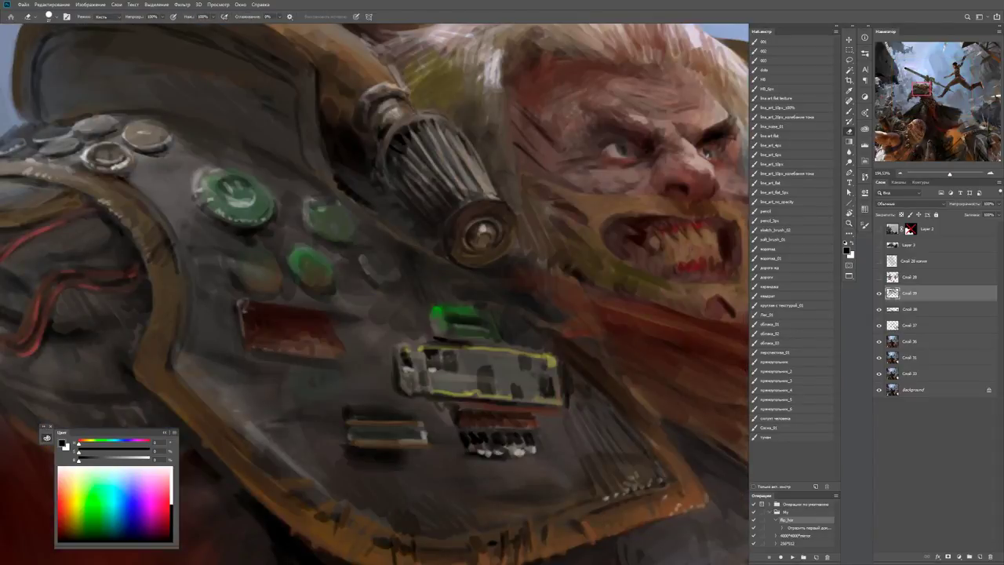
alt+click(286, 258)
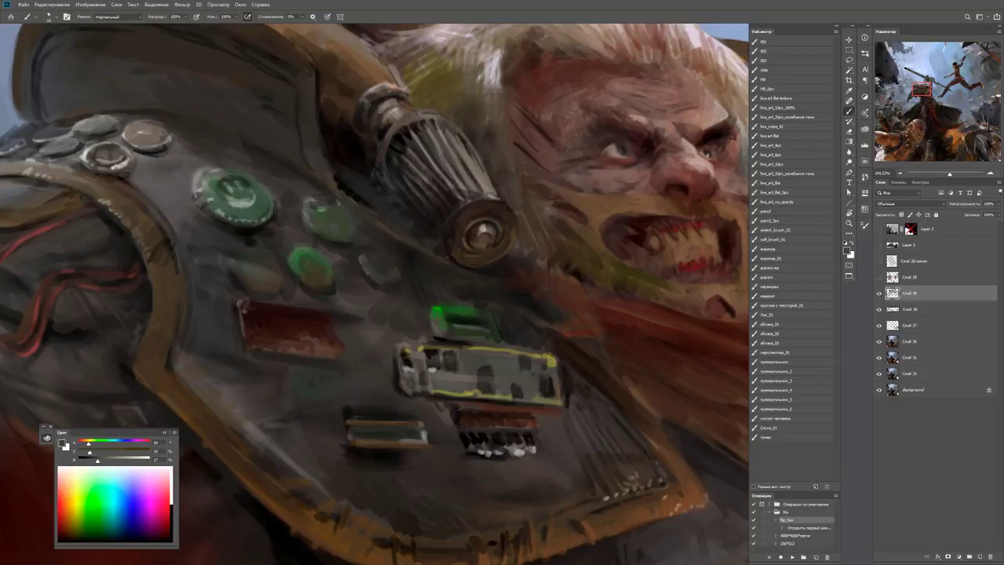
drag(229, 276, 251, 289)
mouse_move(240, 243)
mouse_down()
mouse_move(265, 247)
mouse_move(239, 289)
mouse_move(275, 298)
mouse_up()
click(237, 276)
key(d)
drag(220, 275, 239, 293)
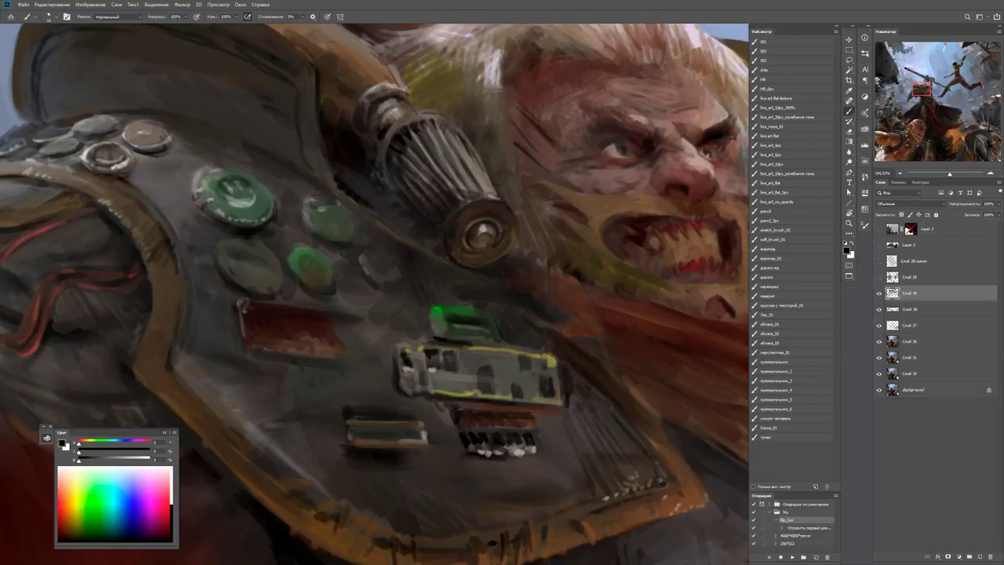
alt+click(265, 361)
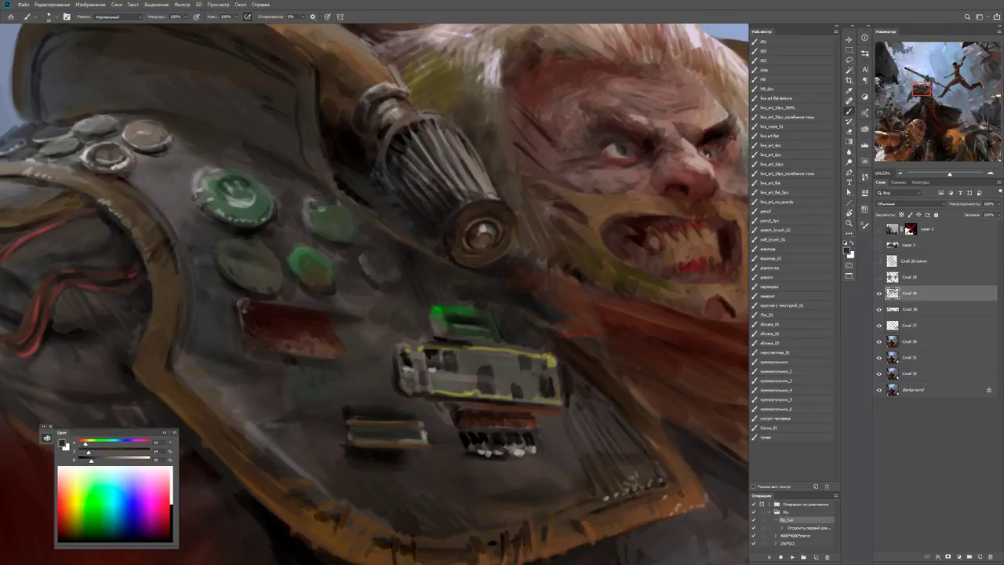
Paint a round grey-green dial with a dark centre below the red panel on the character's shoulder armour.
mouse_move(332, 356)
mouse_down()
mouse_move(345, 342)
mouse_move(255, 354)
mouse_move(291, 359)
mouse_move(282, 367)
mouse_move(289, 410)
mouse_move(321, 411)
mouse_move(329, 366)
mouse_up()
key(d)
mouse_move(331, 412)
mouse_down()
mouse_move(291, 400)
mouse_move(322, 414)
mouse_move(304, 409)
mouse_move(337, 403)
mouse_move(281, 366)
mouse_move(300, 364)
mouse_up()
alt+click(281, 380)
alt+click(298, 406)
alt+click(287, 397)
alt+click(307, 392)
mouse_move(314, 398)
mouse_down()
mouse_move(298, 377)
mouse_move(323, 370)
mouse_up()
alt+click(315, 375)
drag(320, 366, 302, 362)
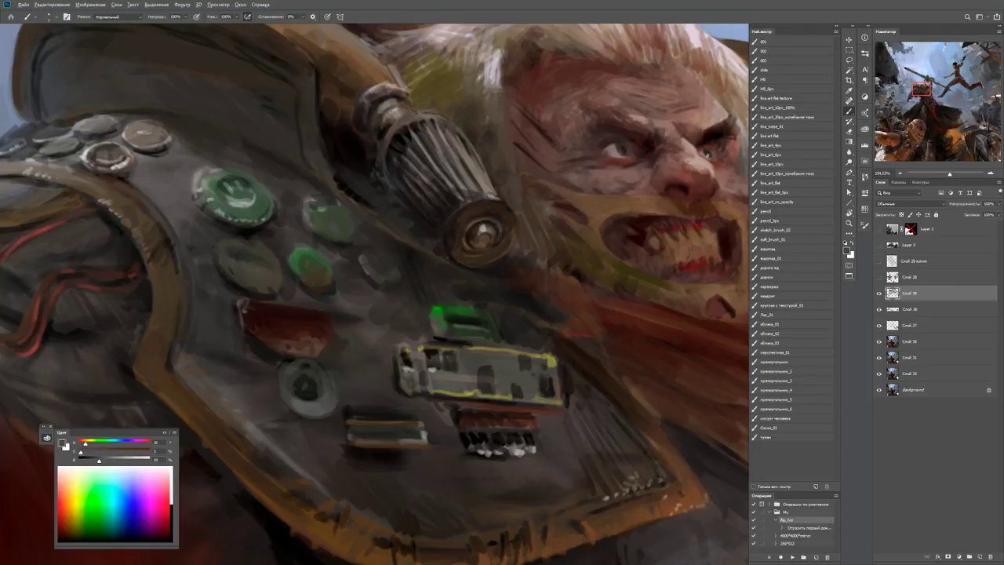
Darken the new round dial's face and rim with sampled tones and blend its edge into the armour.
alt+click(302, 401)
drag(290, 400, 319, 412)
key(d)
drag(278, 384, 273, 410)
alt+click(272, 404)
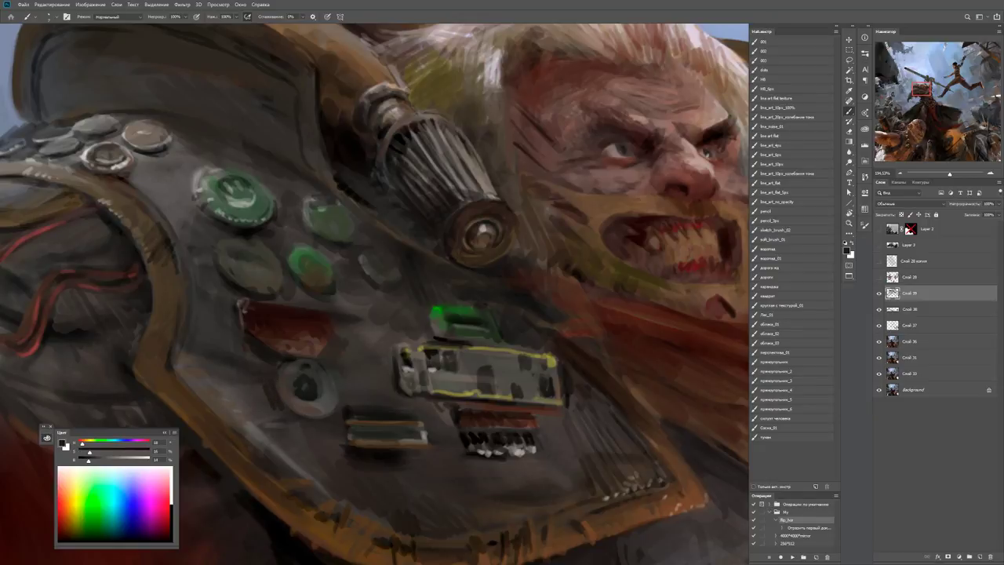
Paint light grey faceted planes on the dull oval medallion below the large green dial, using sampled armour tones.
key(z)
drag(335, 392, 204, 186)
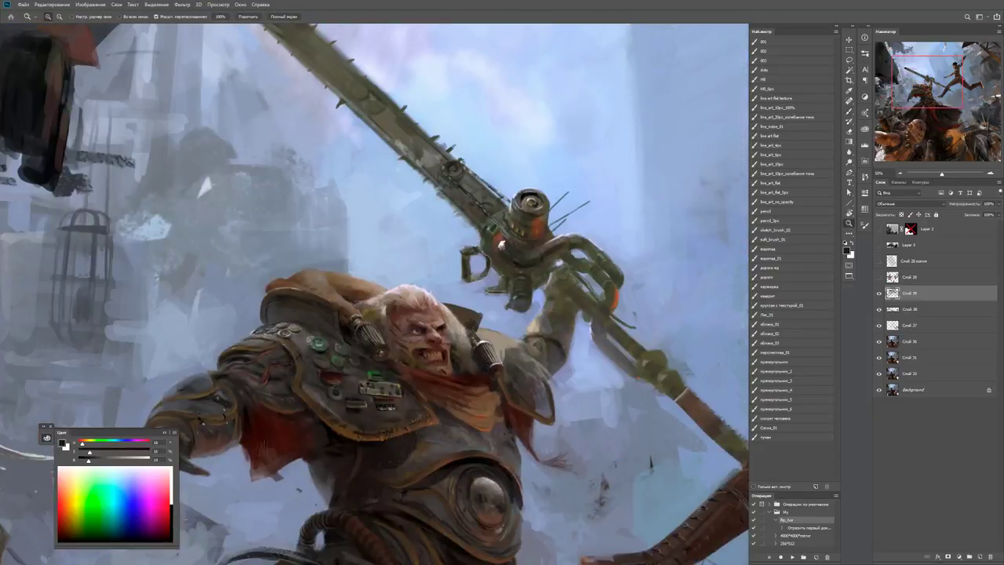
drag(325, 353, 408, 353)
key(b)
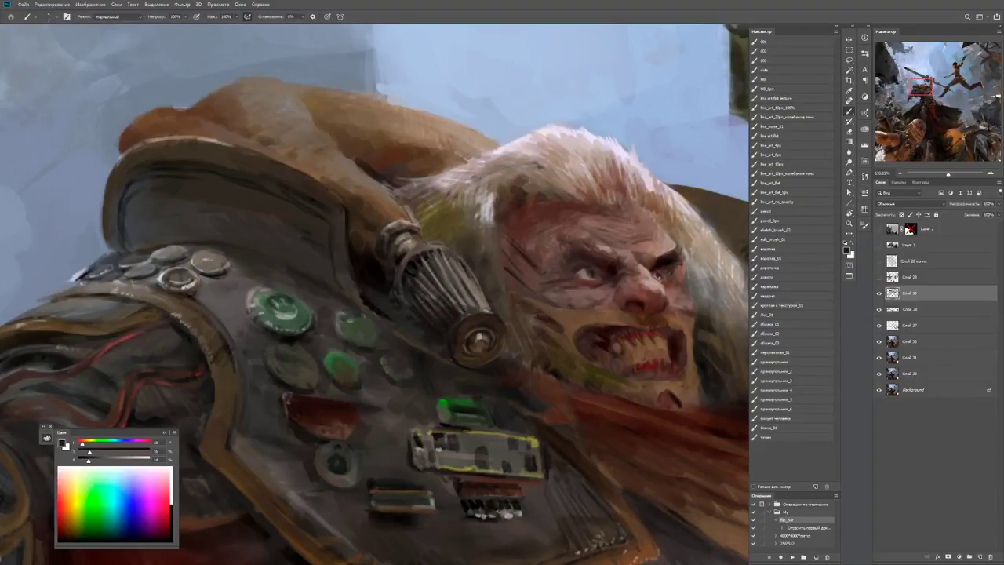
alt+click(295, 370)
alt+click(298, 369)
drag(301, 375, 298, 361)
alt+click(290, 358)
alt+click(298, 369)
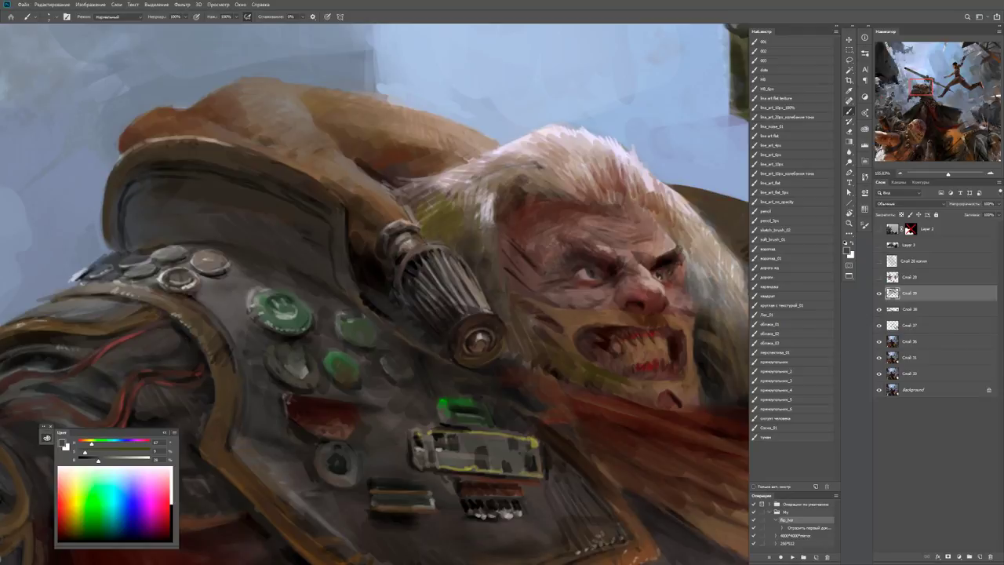
alt+click(299, 374)
Outline the large rectangular panel on the armour in yellow along its lower and outer edges.
key(z)
drag(335, 347, 267, 348)
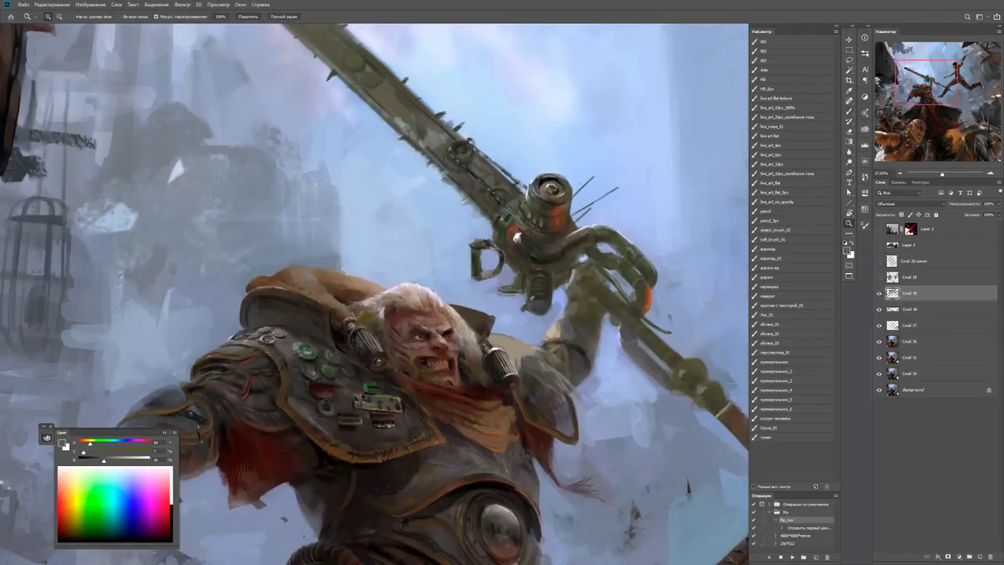
drag(377, 378, 470, 378)
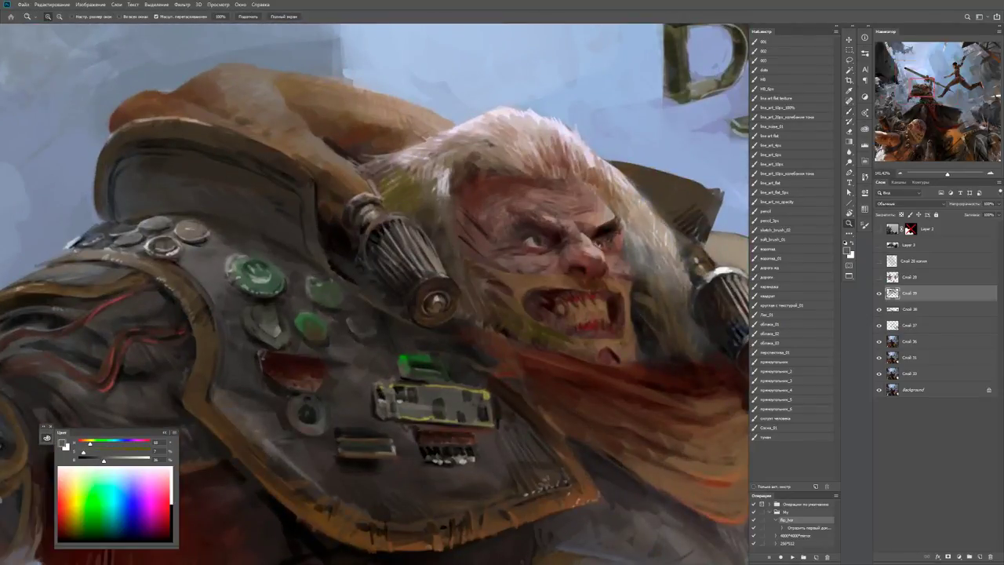
key(ctrl+minus)
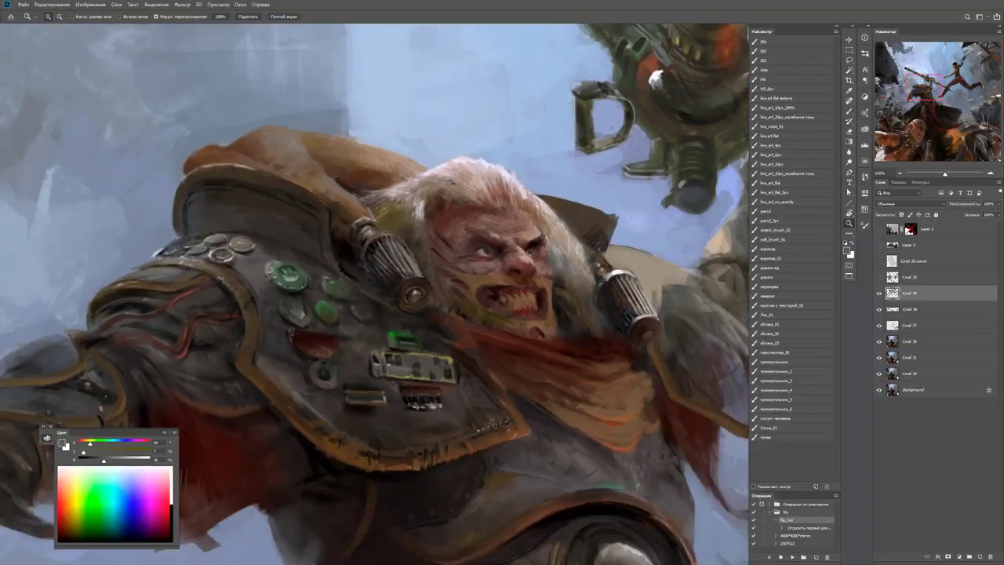
drag(362, 375, 400, 375)
key(b)
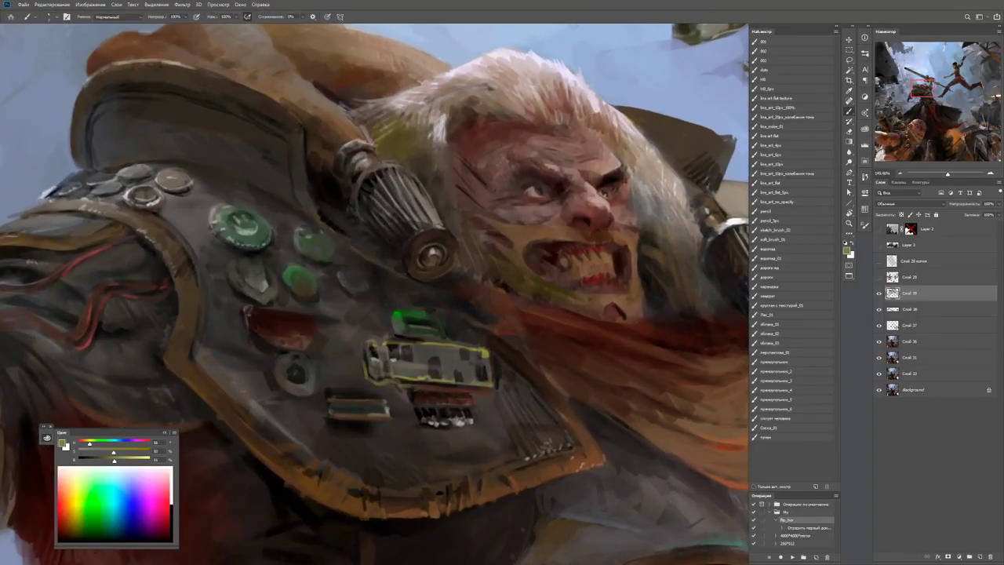
drag(401, 386, 493, 390)
alt+click(490, 385)
scroll(491, 382, up, 1)
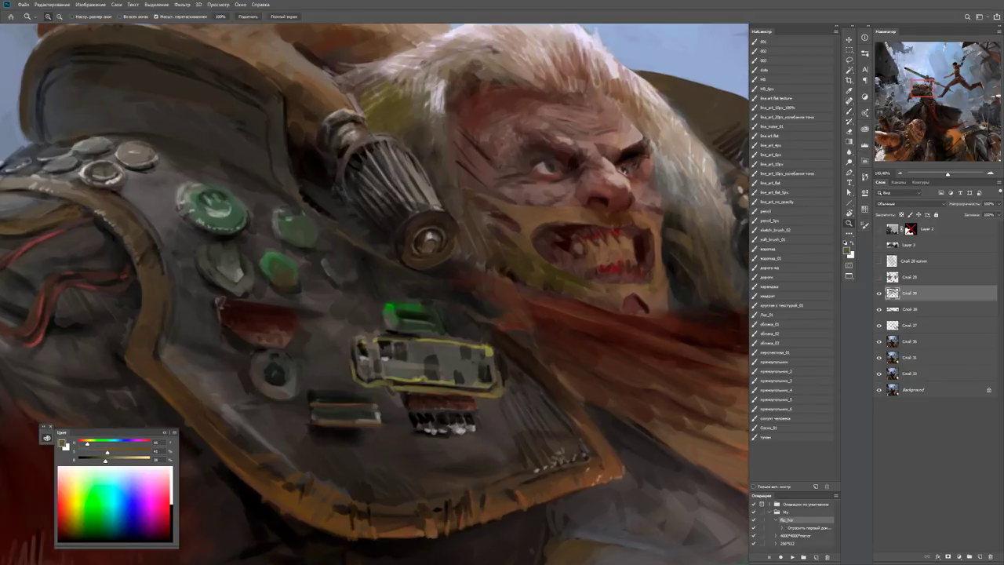
Fill the yellow-rimmed rectangular panel with green between its dark components so it reads as a circuit board.
alt+click(492, 382)
drag(429, 361, 429, 375)
drag(429, 364, 435, 363)
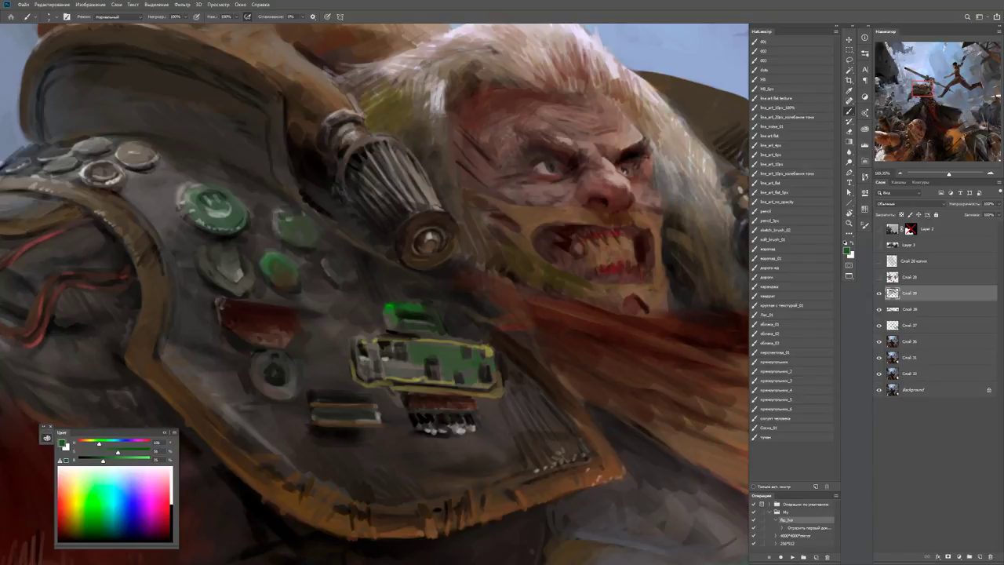
mouse_move(400, 368)
mouse_down()
mouse_move(412, 368)
mouse_move(370, 358)
mouse_up()
key(d)
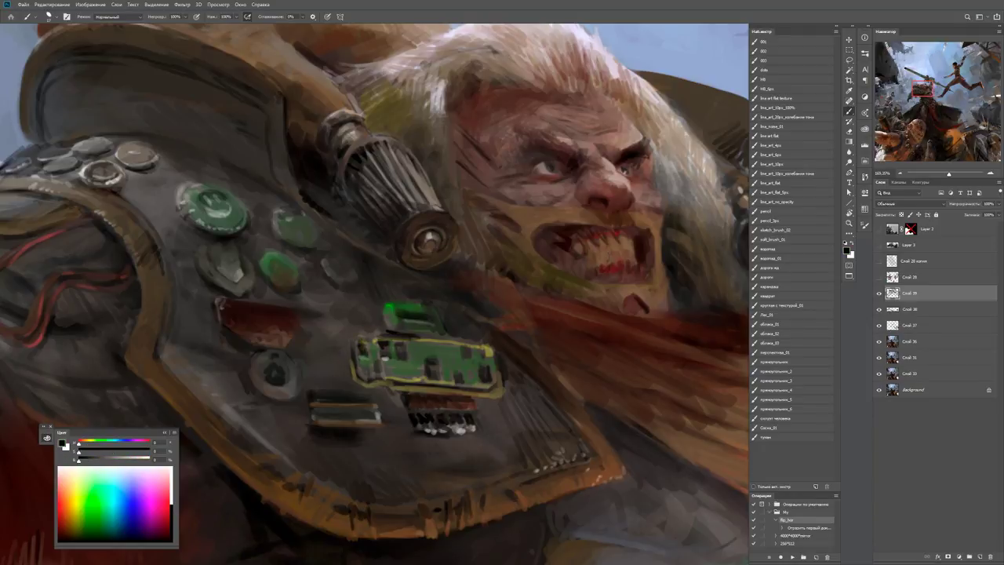
Paint dark comb-like contact marks on the small bright green chip above the circuit board.
alt+right_click(453, 321)
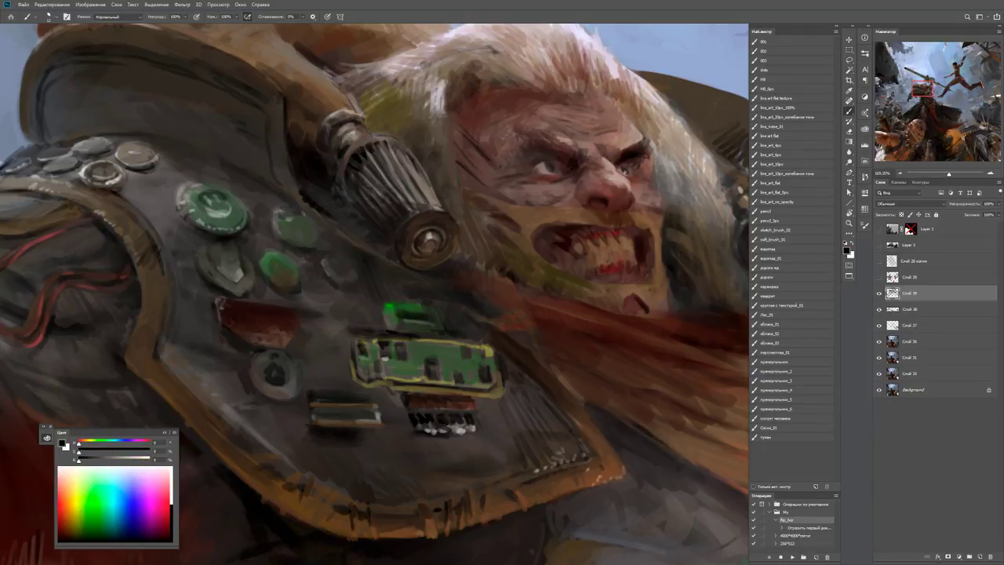
alt+right_click(421, 303)
drag(418, 305, 426, 328)
alt+click(424, 324)
Shade the upper part of the green circuit board with muted dark strokes in sampled colours.
key(z)
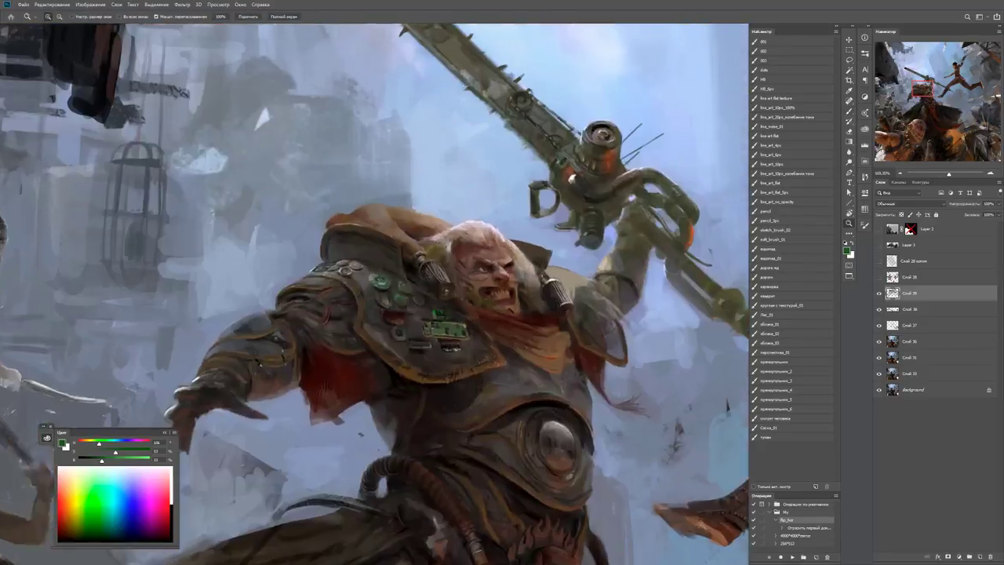
drag(459, 317, 502, 317)
key(b)
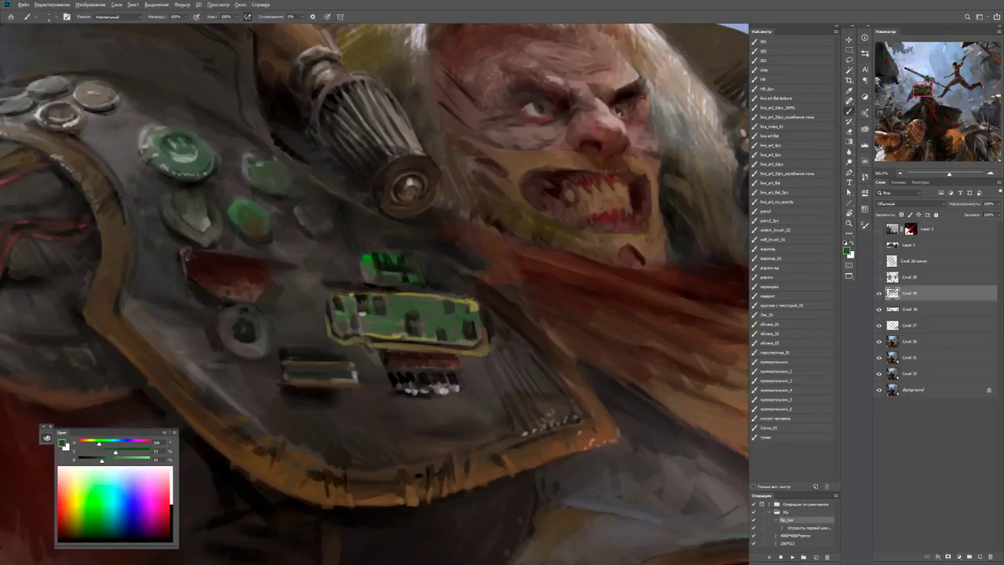
alt+click(423, 314)
drag(394, 295, 455, 300)
alt+click(444, 290)
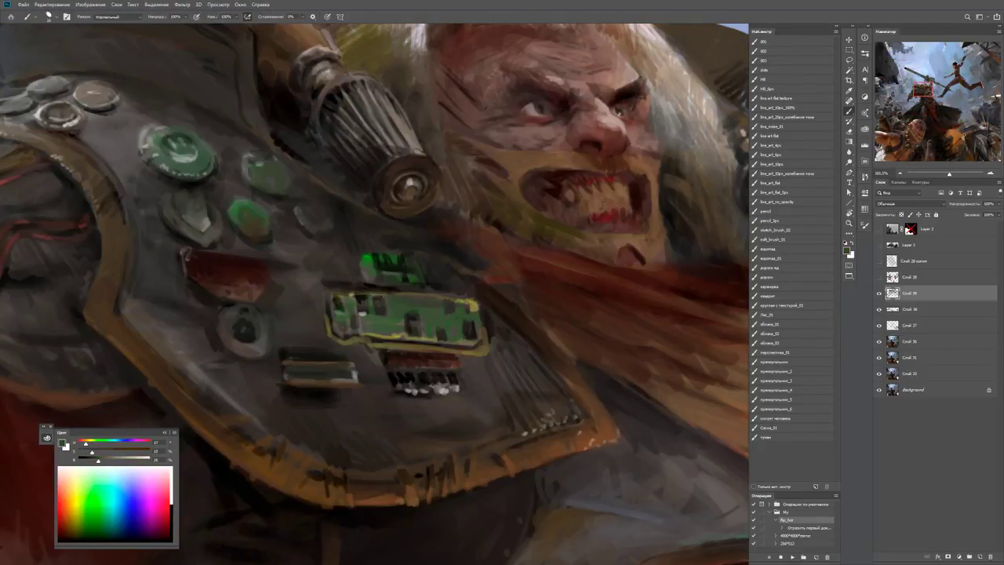
alt+click(437, 288)
mouse_move(385, 299)
mouse_down()
mouse_move(477, 314)
mouse_move(424, 306)
mouse_up()
Mirror the whole painting horizontally by running the recorded flip action.
key(z)
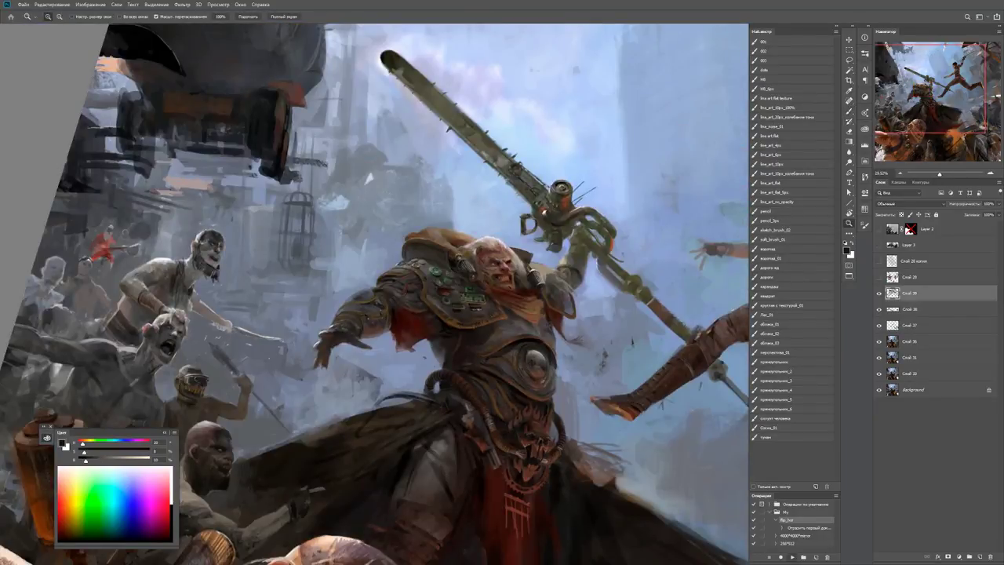
click(791, 557)
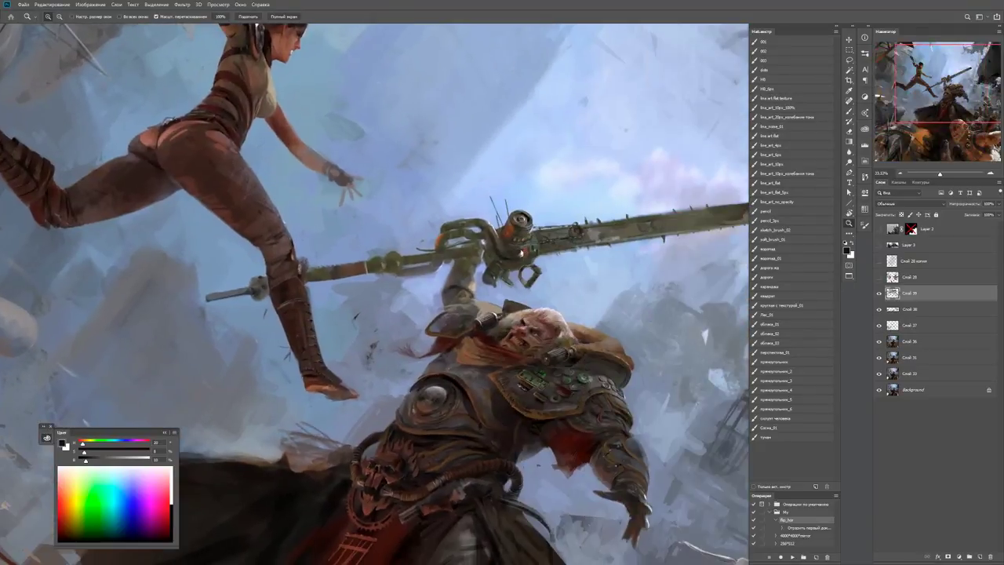
key(r)
drag(549, 235, 467, 148)
key(b)
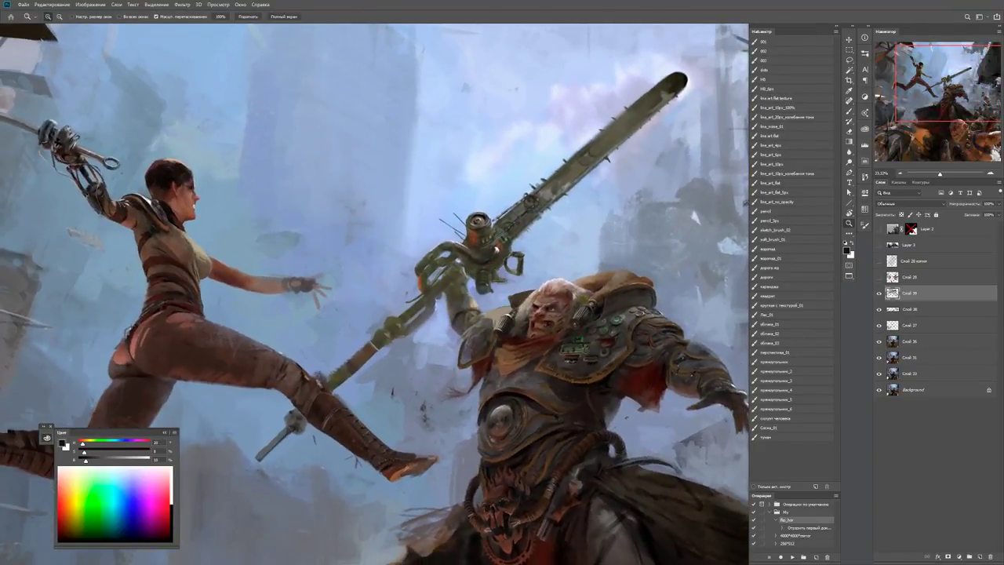
scroll(562, 321, up, 3)
scroll(573, 326, up, 3)
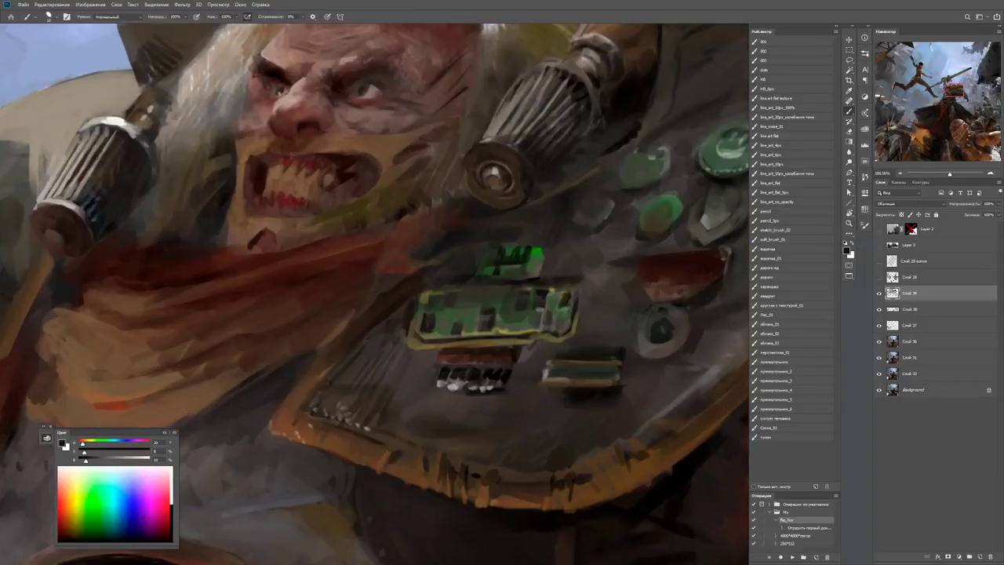
drag(589, 334, 530, 382)
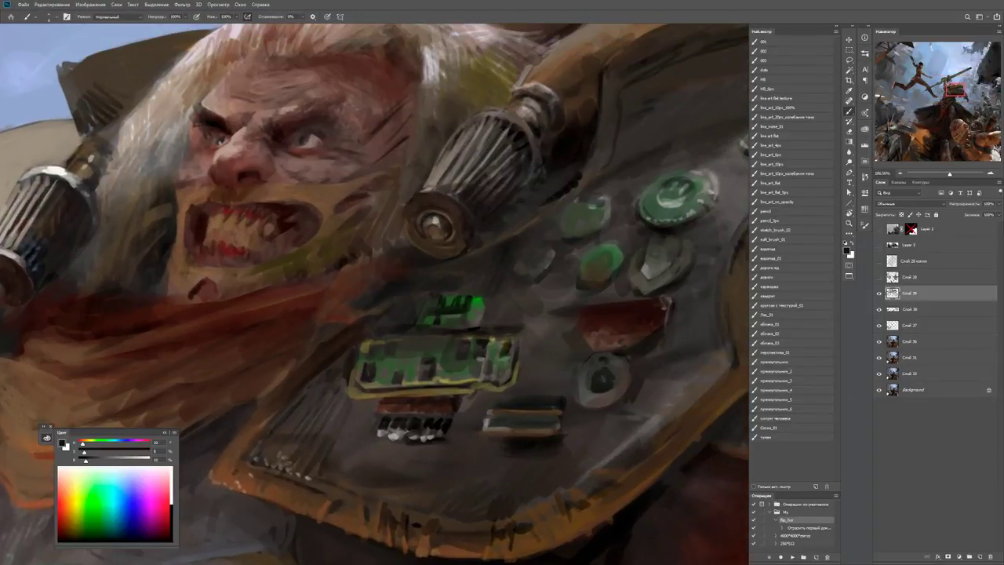
key(ctrl+z)
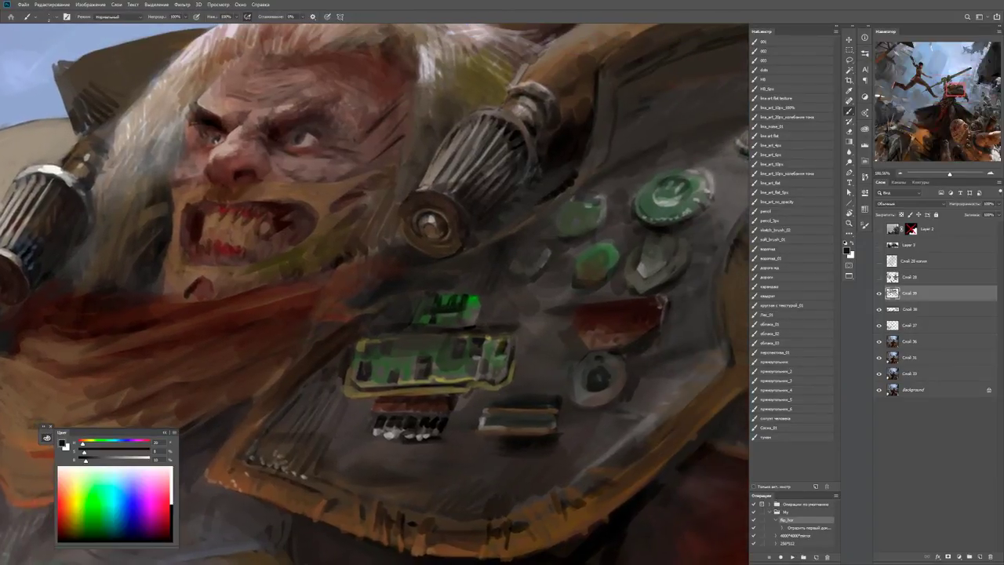
Repaint the red panel with a lighter red face and define its edges with dark strokes.
alt+click(543, 269)
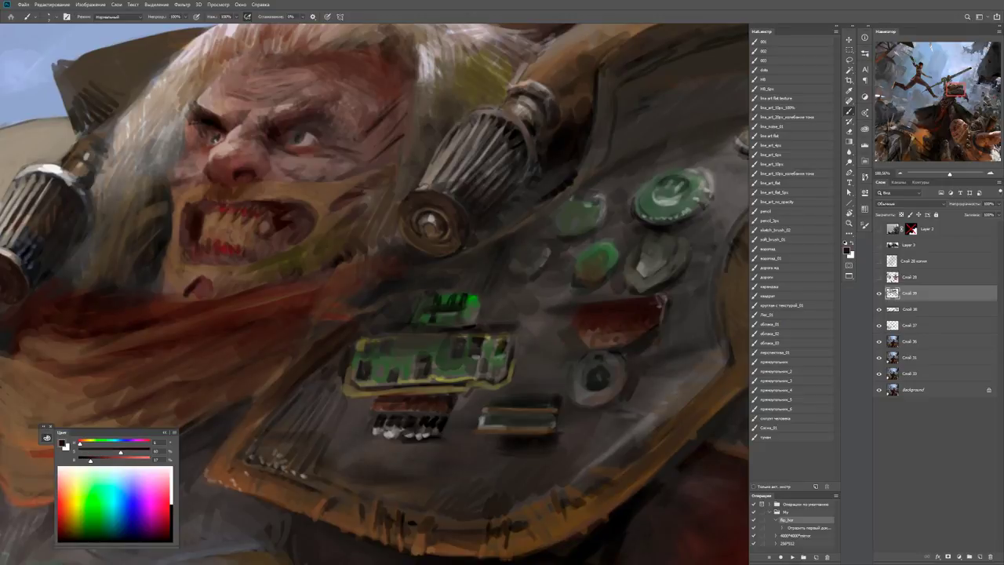
alt+click(623, 320)
drag(623, 320, 603, 314)
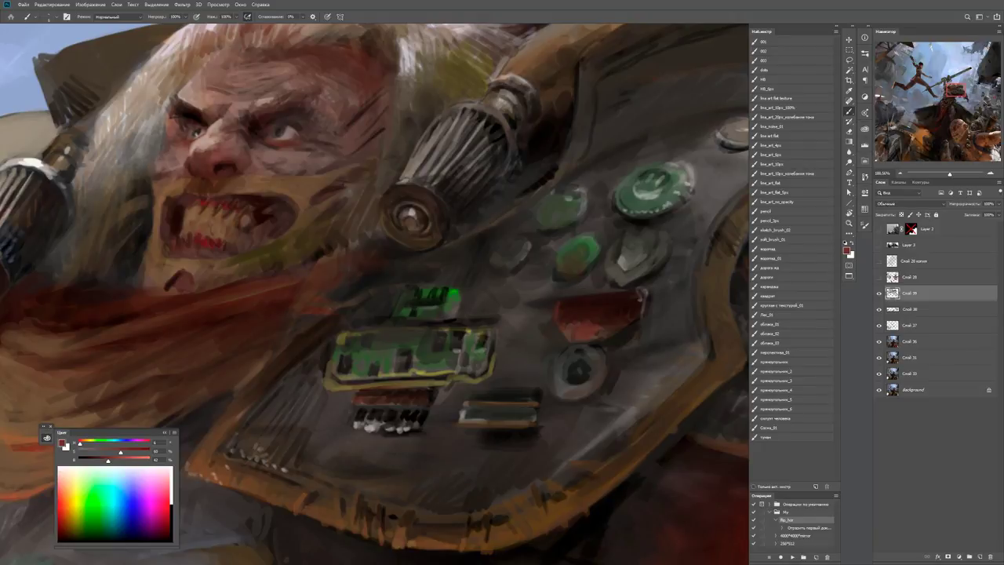
alt+click(640, 306)
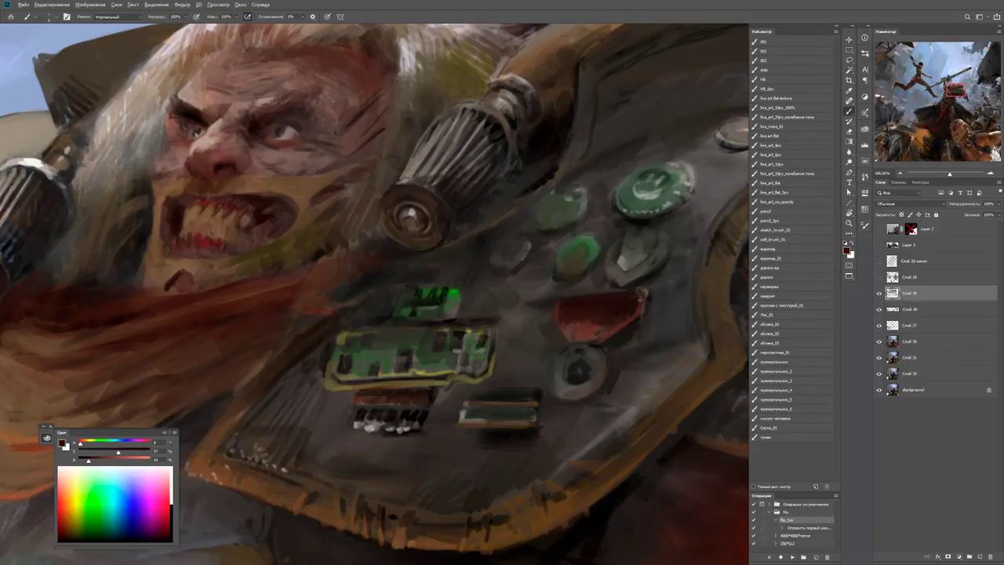
key(d)
key(z)
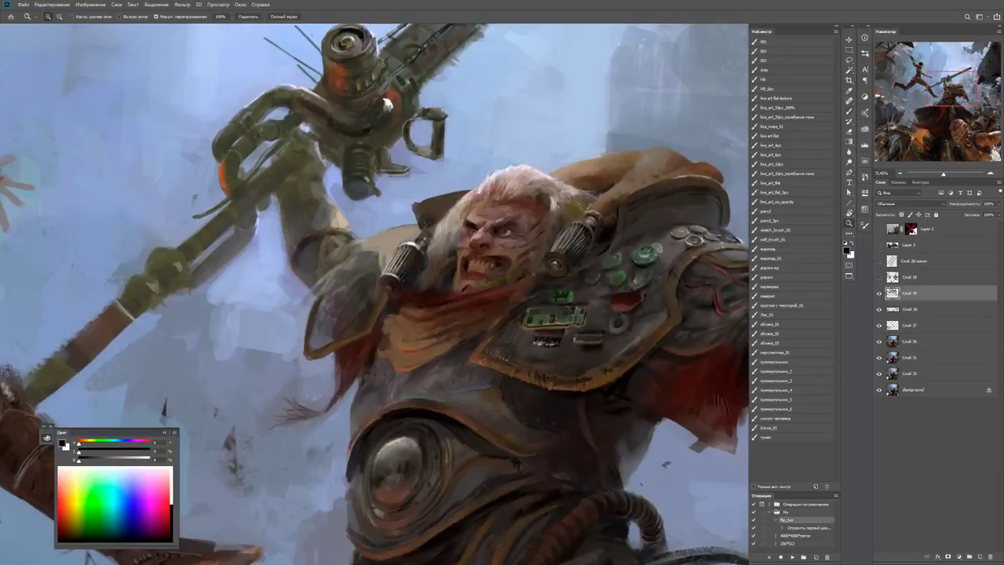
key(b)
key(x)
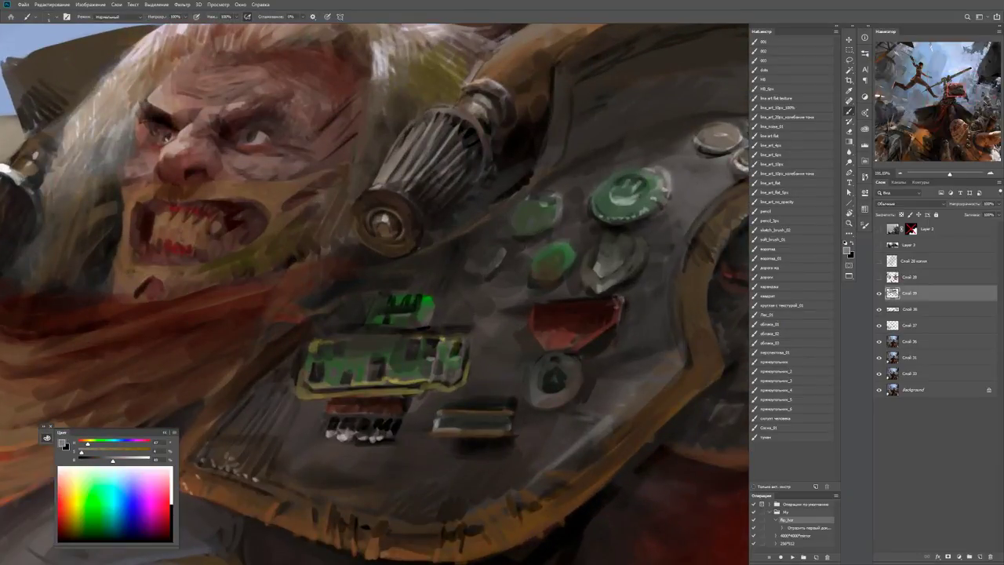
Paint a row of dark notches along the upper edge of the small bar below the round dial.
scroll(376, 295, down, 3)
key(z)
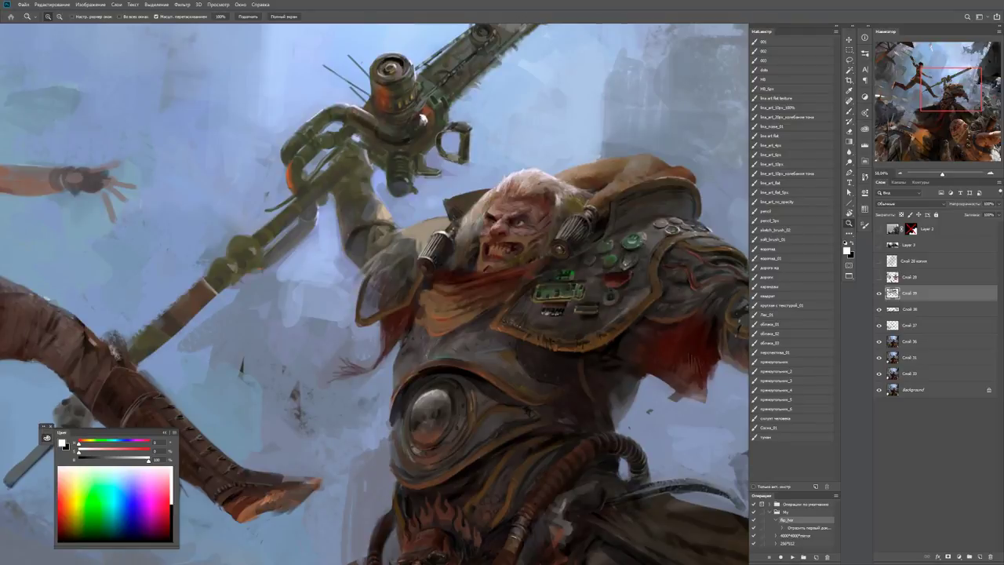
scroll(644, 306, up, 3)
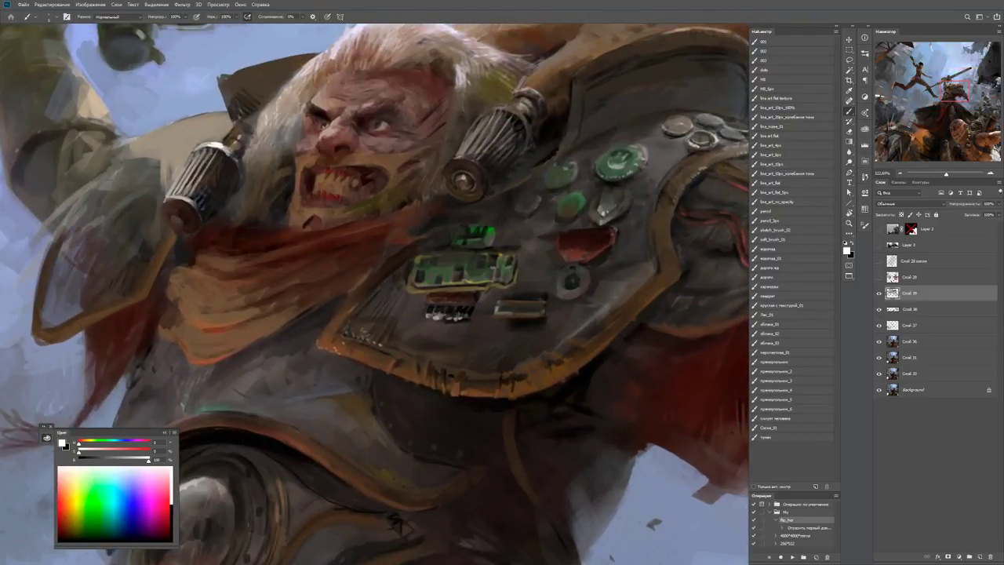
key(b)
scroll(496, 312, up, 2)
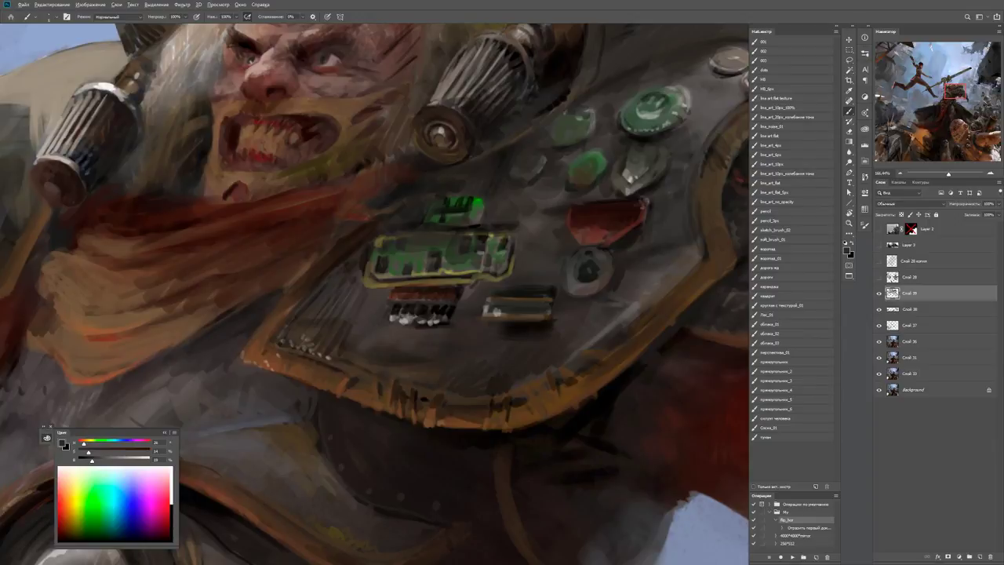
key(x)
key(d)
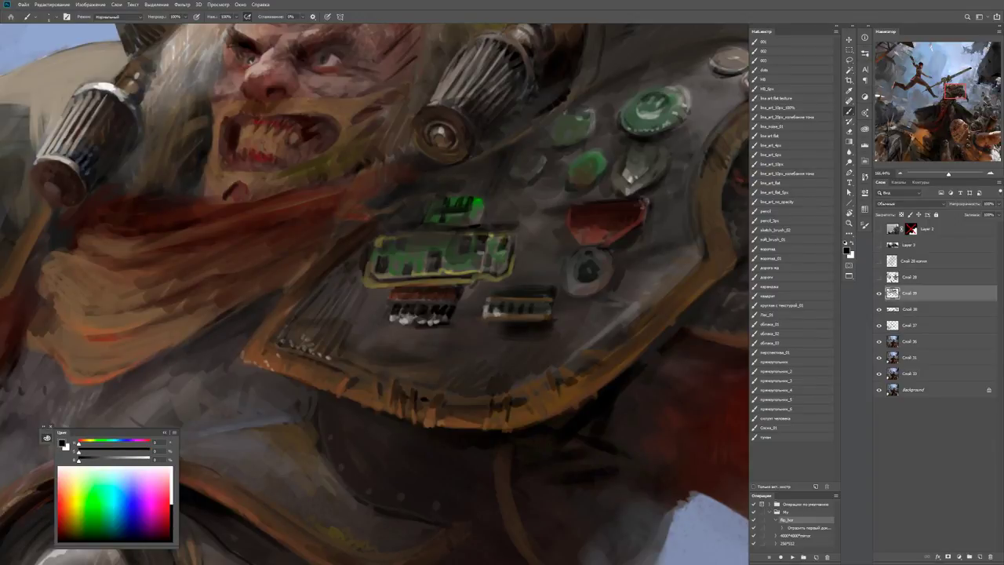
alt+click(487, 307)
click(510, 291)
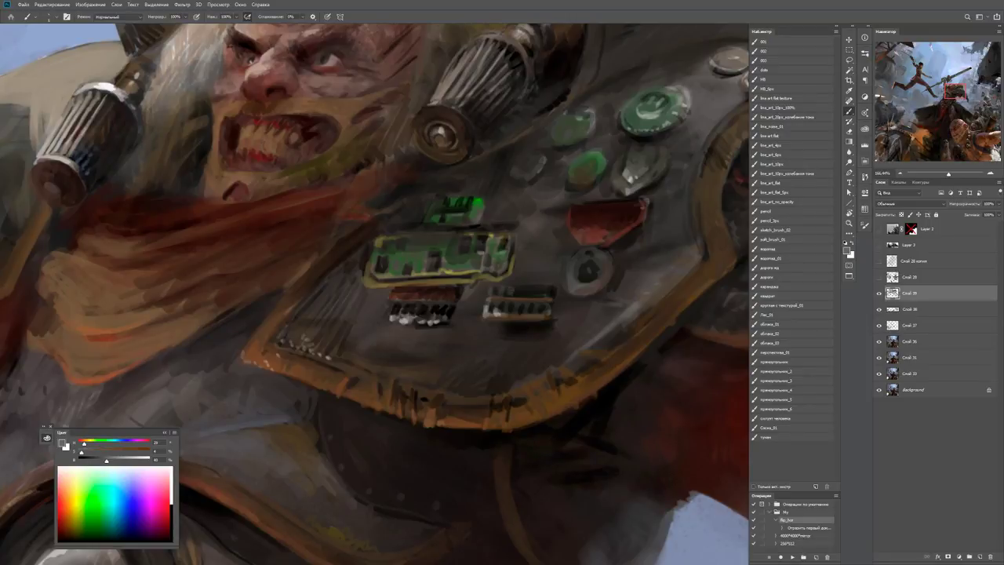
click(523, 291)
click(533, 292)
click(543, 291)
Add small evenly spaced strokes between the small bar's two rows of notches to form its teeth.
alt+click(498, 291)
click(496, 297)
click(507, 297)
click(516, 297)
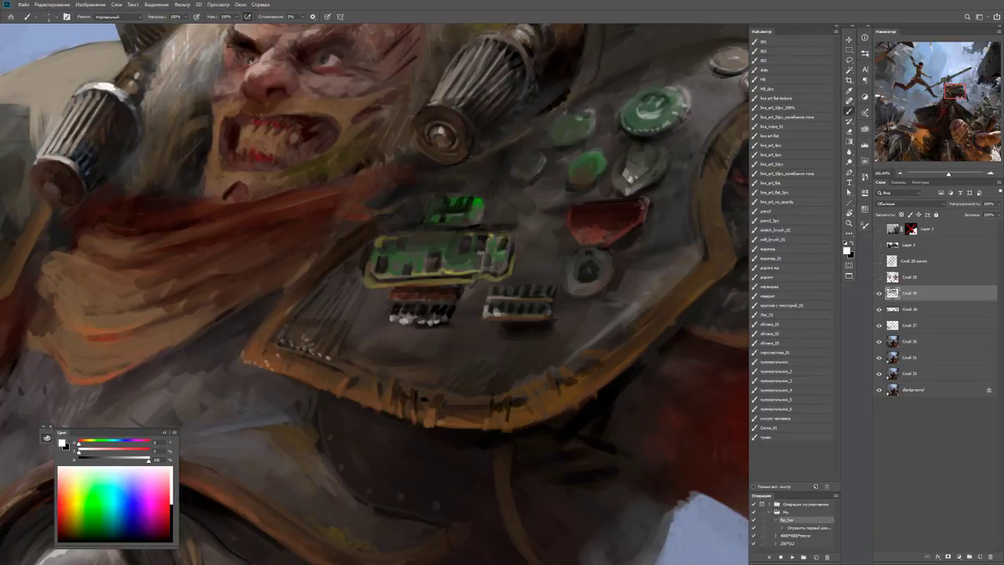
click(521, 297)
click(533, 297)
alt+click(505, 293)
scroll(510, 283, down, 6)
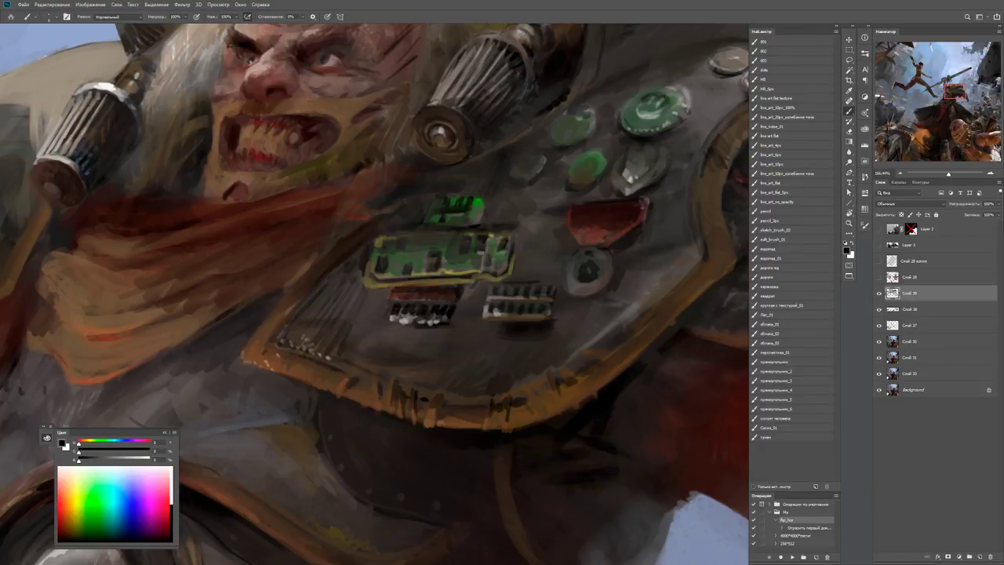
key(ctrl+1)
key(b)
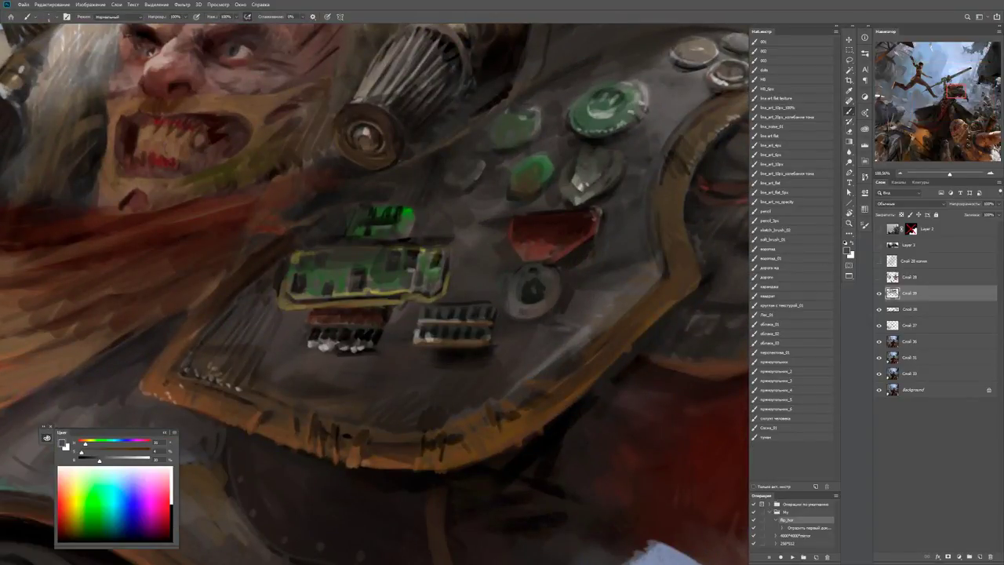
Repaint the round grey dial below the red panel with a dark hub, a lighter inner ring and a shaded rim.
mouse_move(519, 288)
mouse_down()
mouse_move(524, 301)
mouse_move(544, 284)
mouse_move(538, 278)
mouse_up()
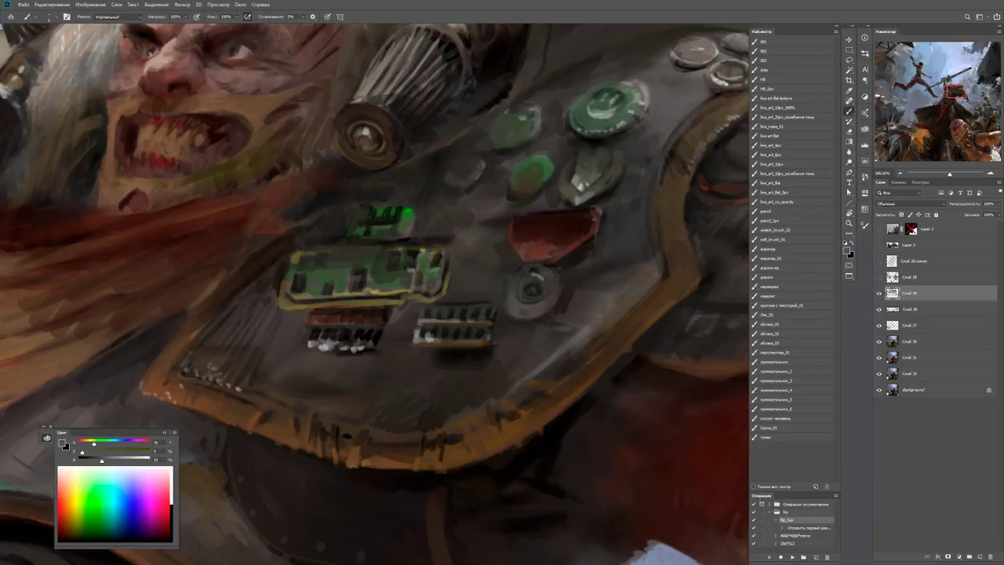
key(d)
mouse_move(532, 284)
mouse_down()
mouse_move(546, 278)
mouse_move(547, 292)
mouse_move(520, 299)
mouse_move(539, 277)
mouse_move(540, 298)
mouse_move(539, 268)
mouse_up()
alt+click(533, 298)
key(d)
alt+click(533, 284)
alt+click(533, 290)
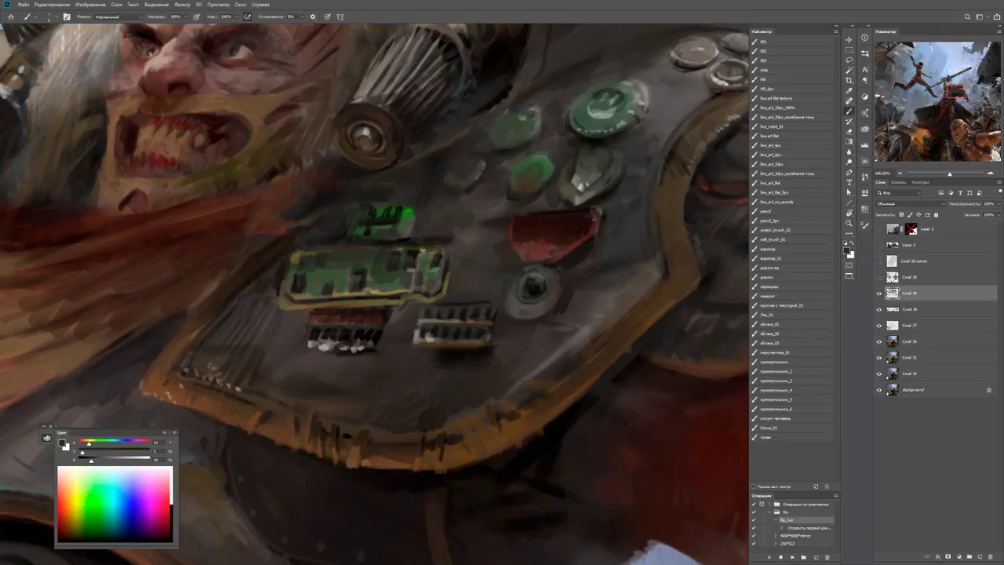
alt+click(523, 264)
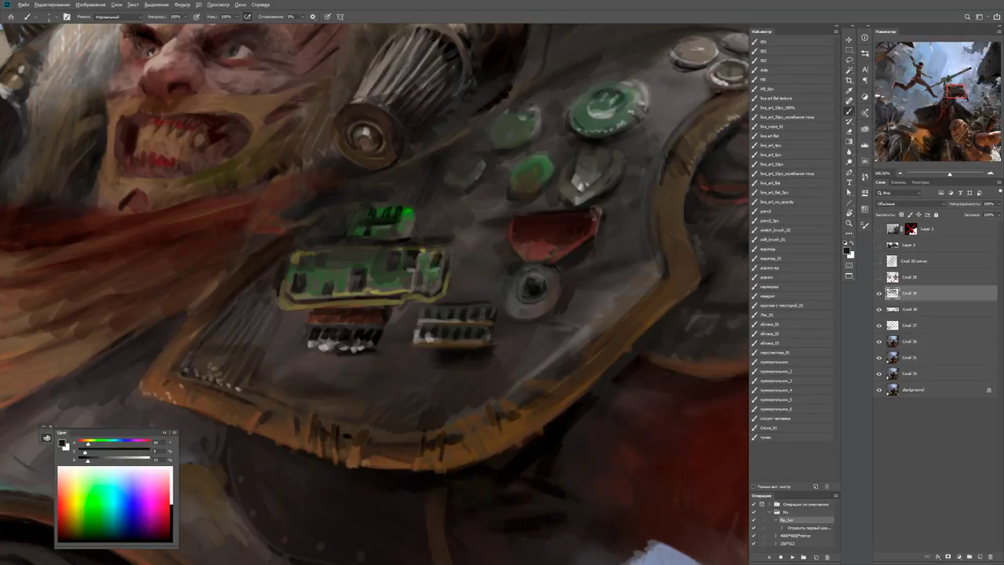
alt+click(508, 308)
alt+click(518, 310)
mouse_move(509, 311)
mouse_down()
mouse_move(536, 308)
mouse_move(502, 308)
mouse_up()
Paint dark gaps between the light teeth of the small reddish bar below the circuit board.
key(z)
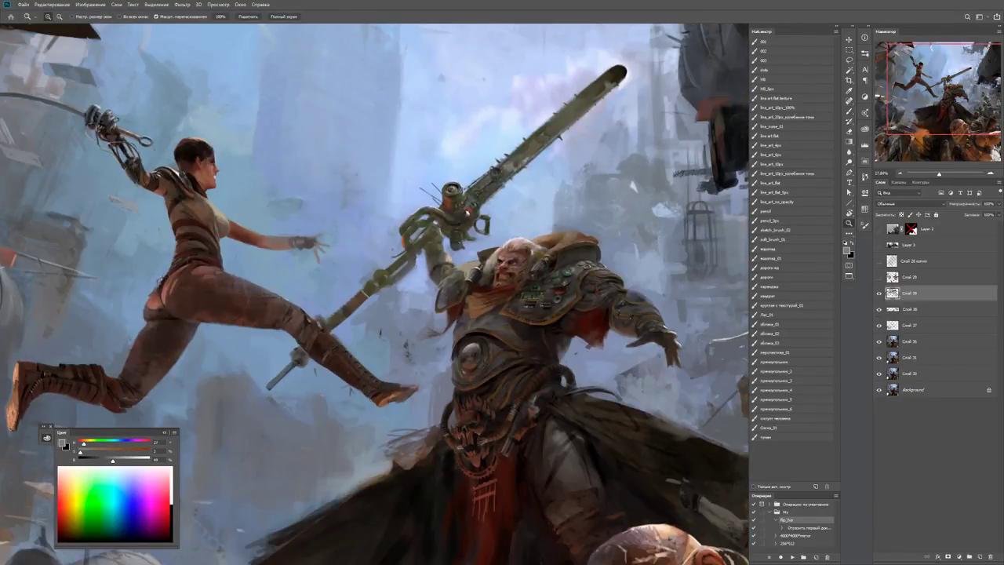
drag(536, 293, 584, 293)
key(b)
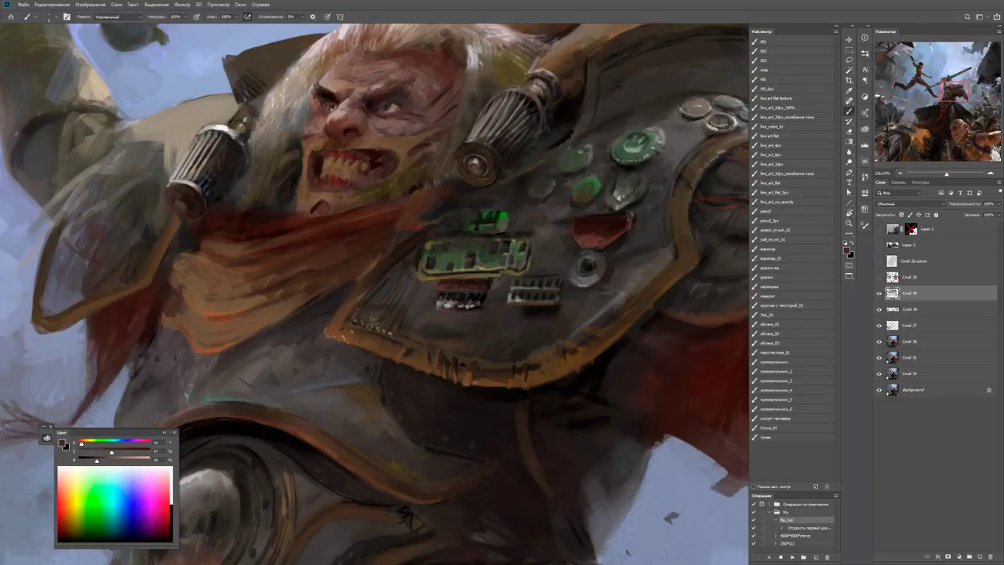
alt+click(460, 307)
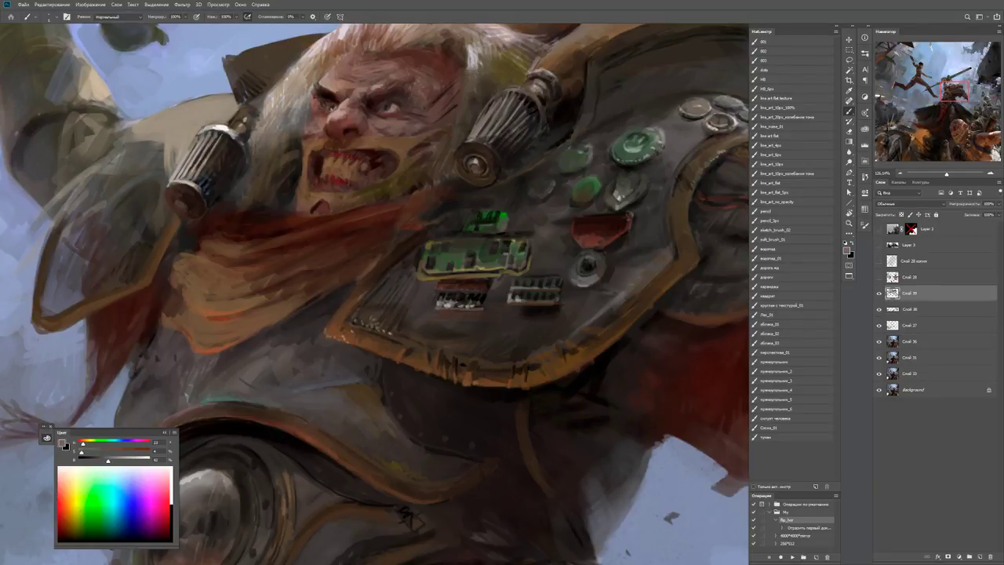
alt+click(447, 308)
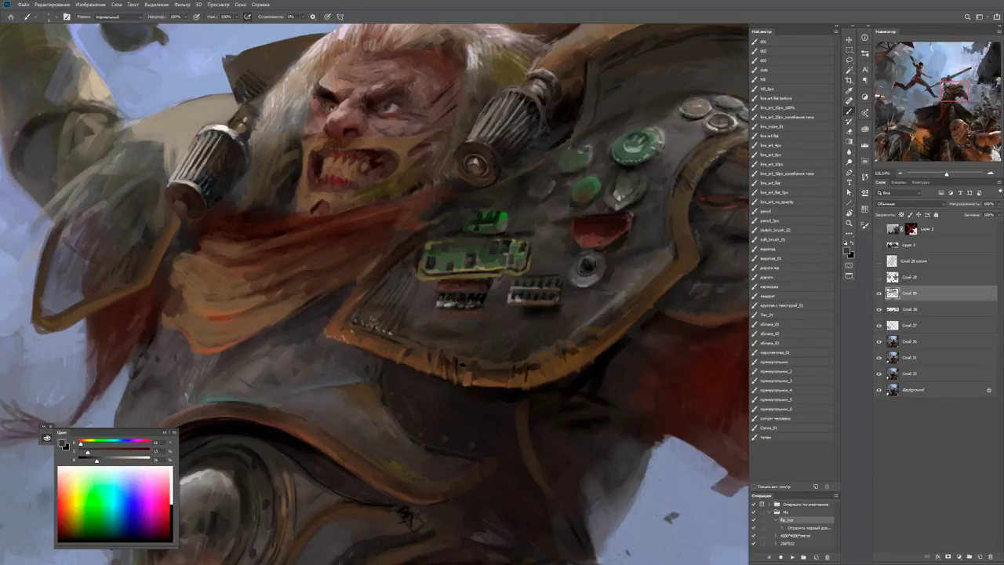
Tone down the small reddish bar's bright lower teeth with darker strokes.
alt+click(301, 223)
key(z)
drag(497, 290, 392, 290)
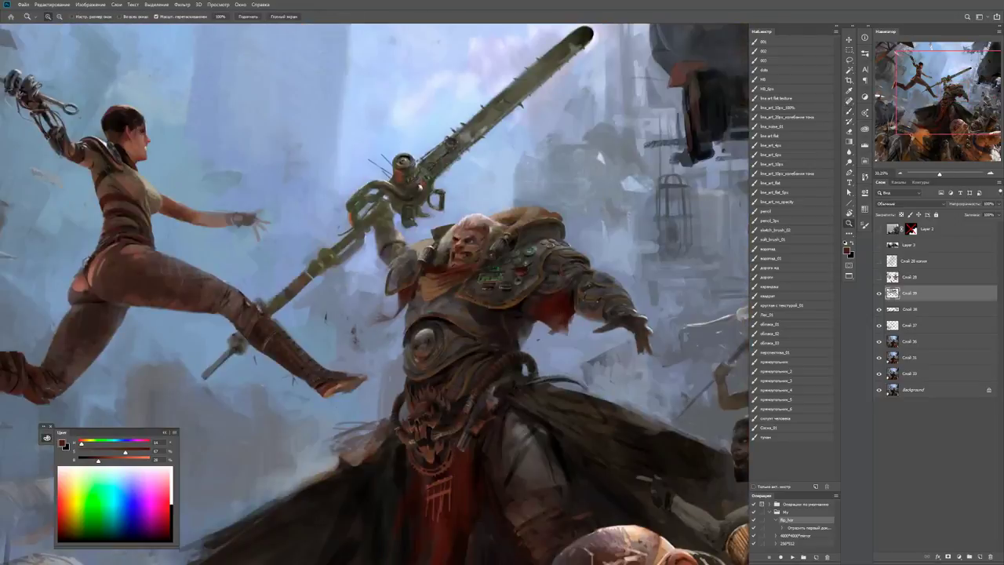
drag(504, 294, 596, 294)
key(b)
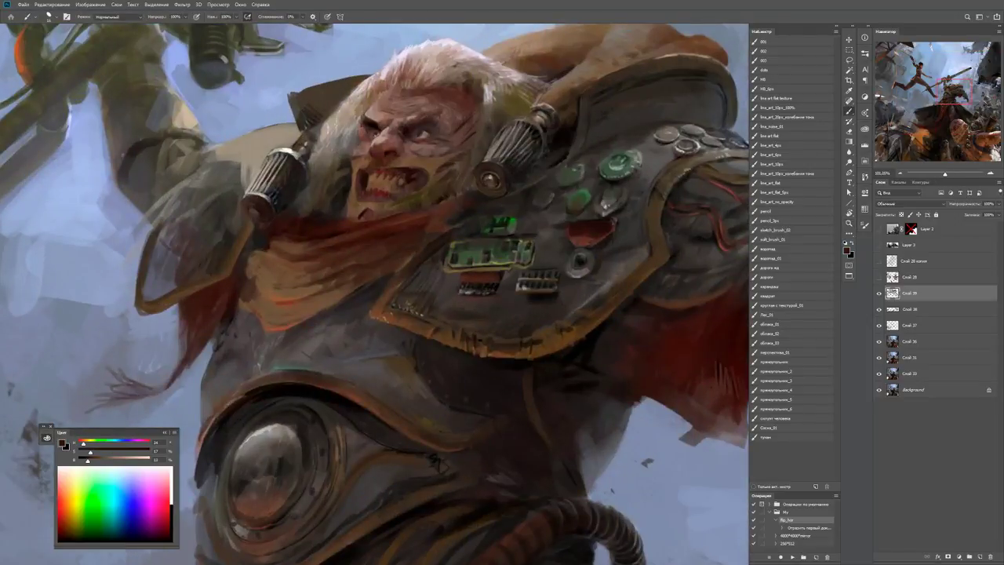
key(d)
drag(506, 270, 549, 270)
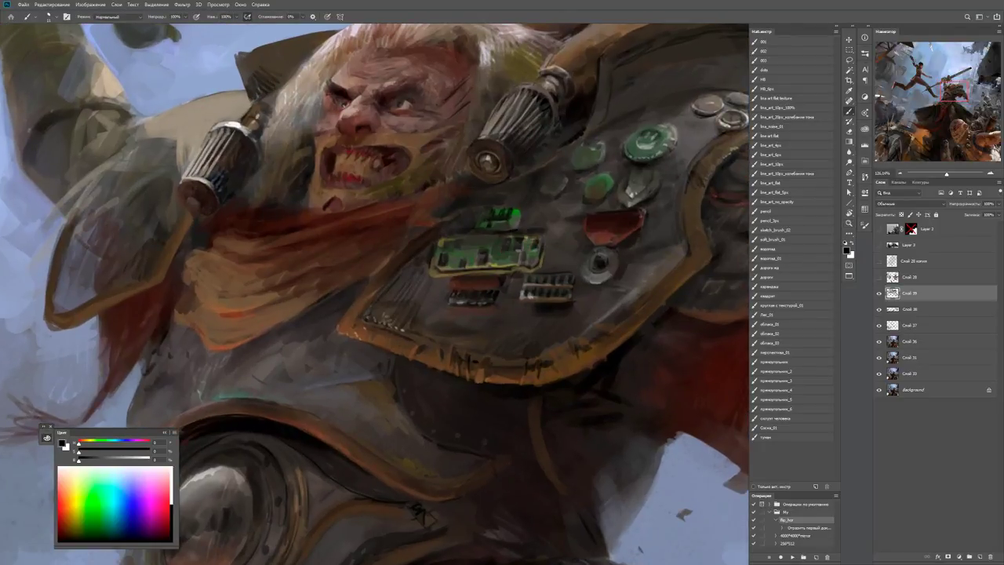
drag(486, 235, 386, 269)
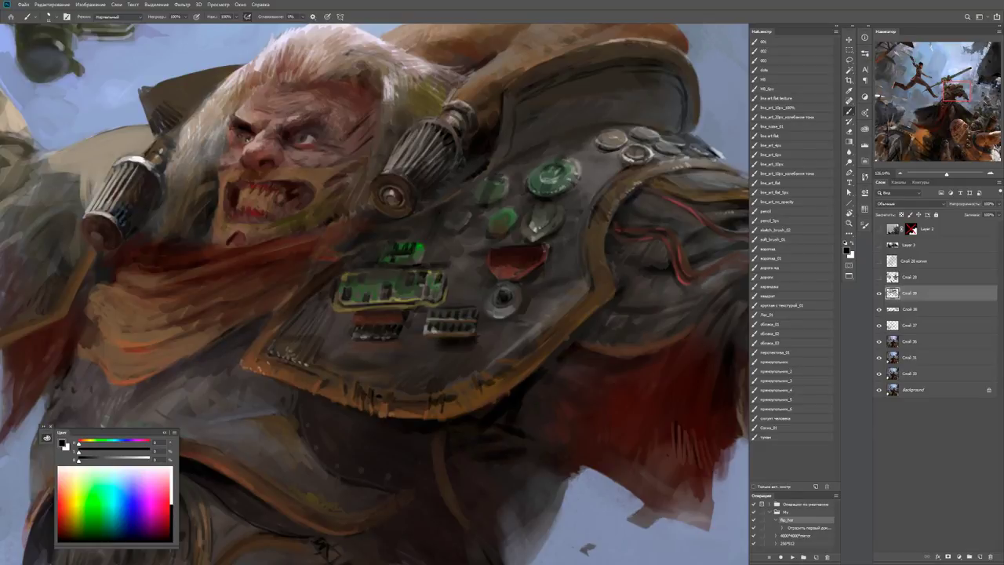
scroll(491, 192, up, 1)
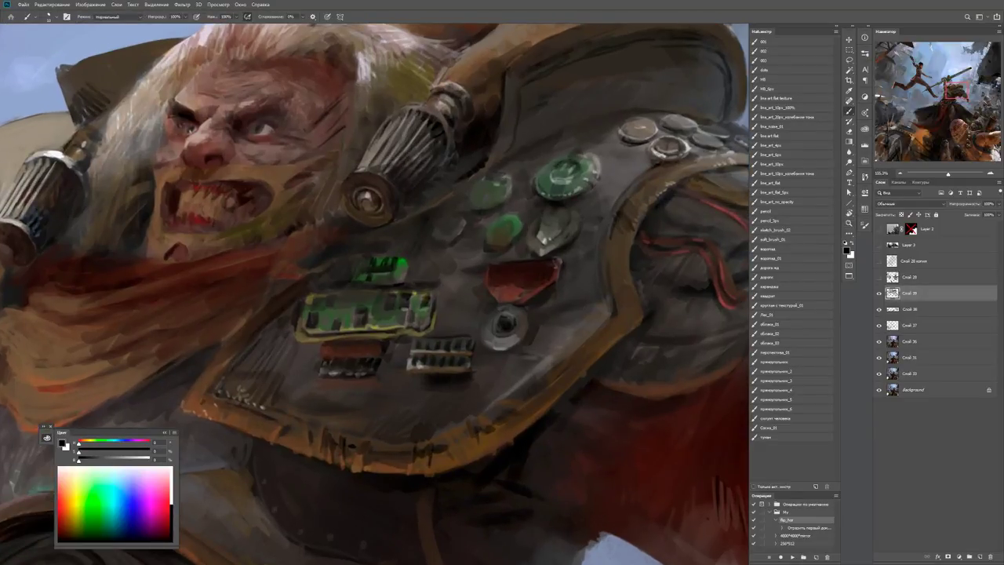
Paint an olive ring and a dark green centre on the round medallion nearest the ribbed cylinder.
alt+click(301, 337)
mouse_move(477, 207)
mouse_down()
mouse_move(490, 207)
mouse_move(496, 176)
mouse_move(483, 198)
mouse_move(513, 171)
mouse_move(507, 202)
mouse_up()
key(d)
mouse_move(510, 192)
mouse_down()
mouse_move(502, 206)
mouse_move(510, 190)
mouse_up()
alt+click(502, 196)
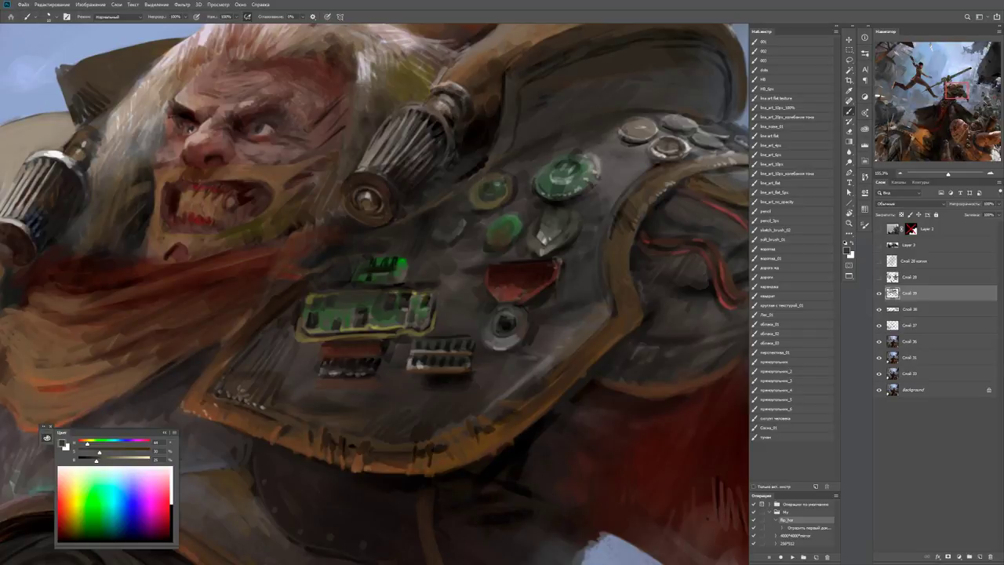
Refine the olive-ringed medallion's contour with dark strokes and sampled armour tones around its edge.
key(d)
key(z)
key(ctrl+minus)
key(ctrl+minus)
key(ctrl+minus)
key(ctrl+minus)
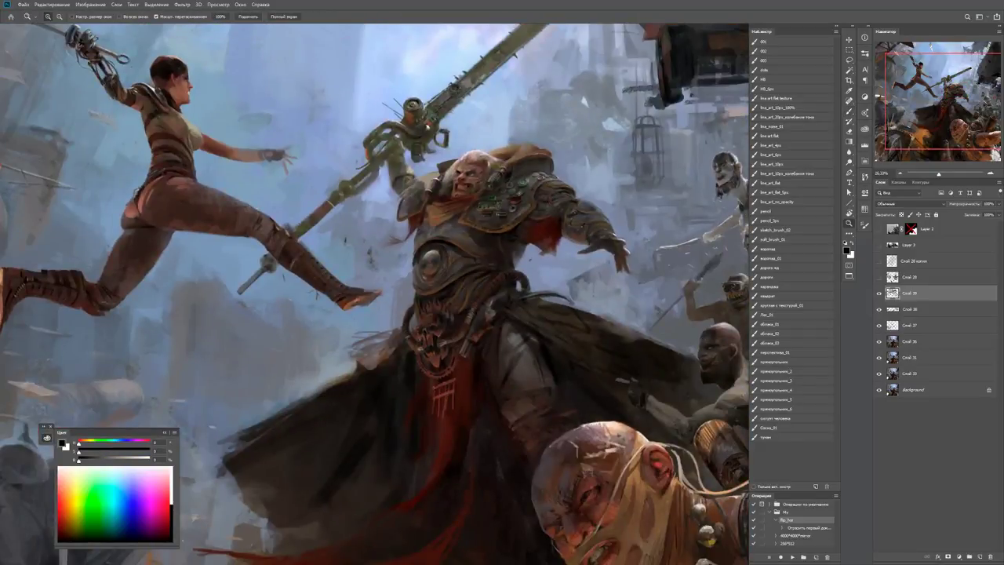
click(549, 179)
key(b)
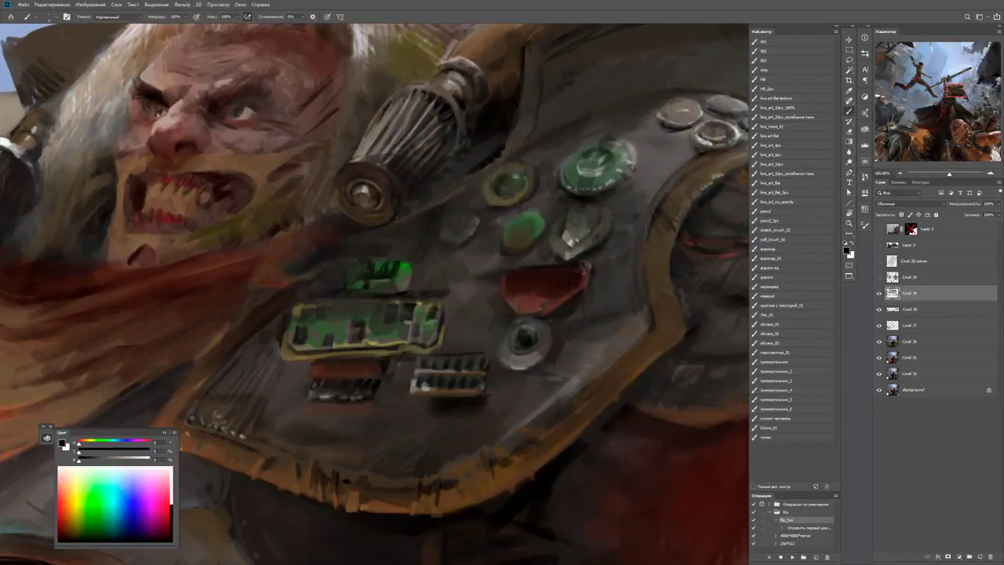
alt+click(518, 193)
key(d)
alt+click(495, 203)
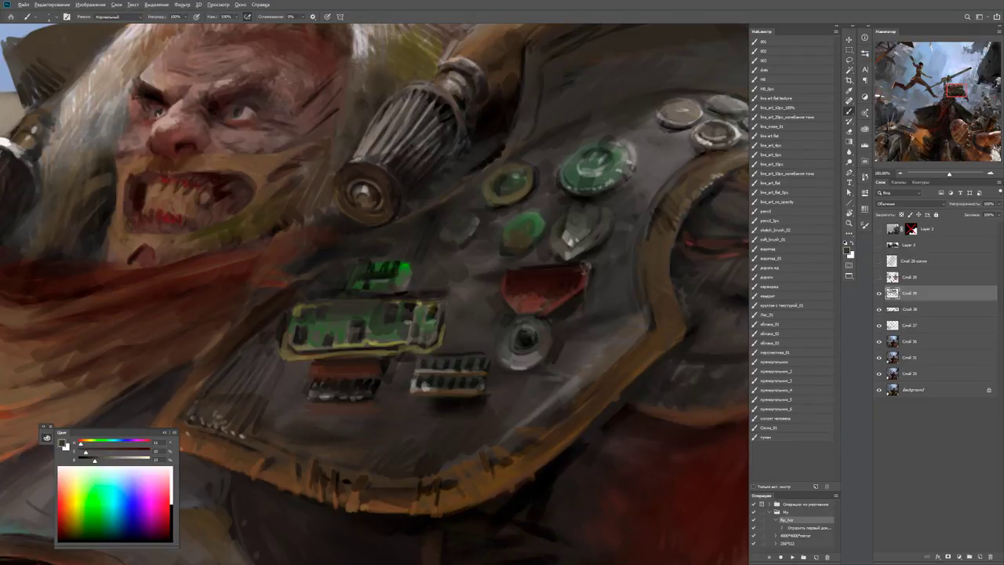
alt+click(477, 180)
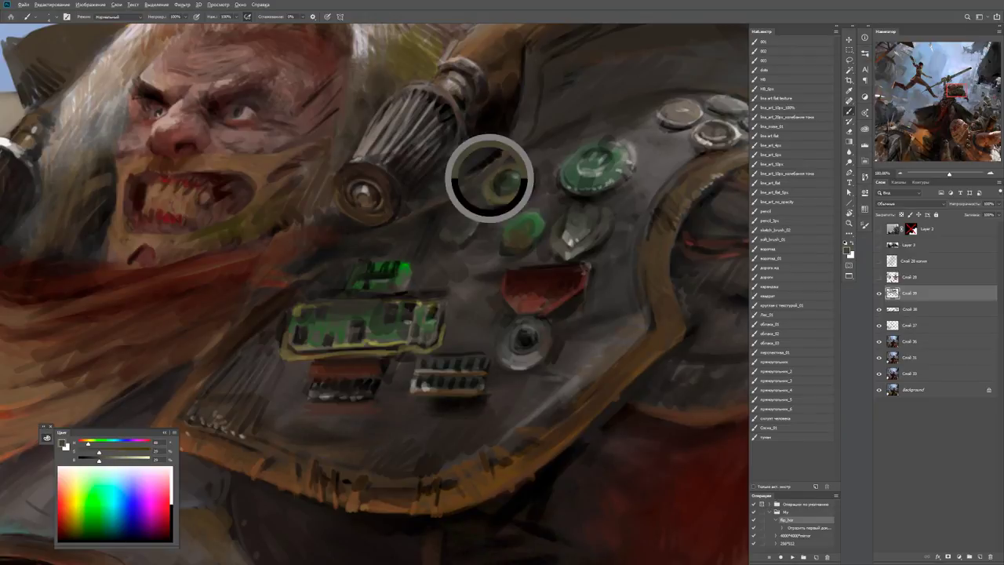
alt+click(488, 155)
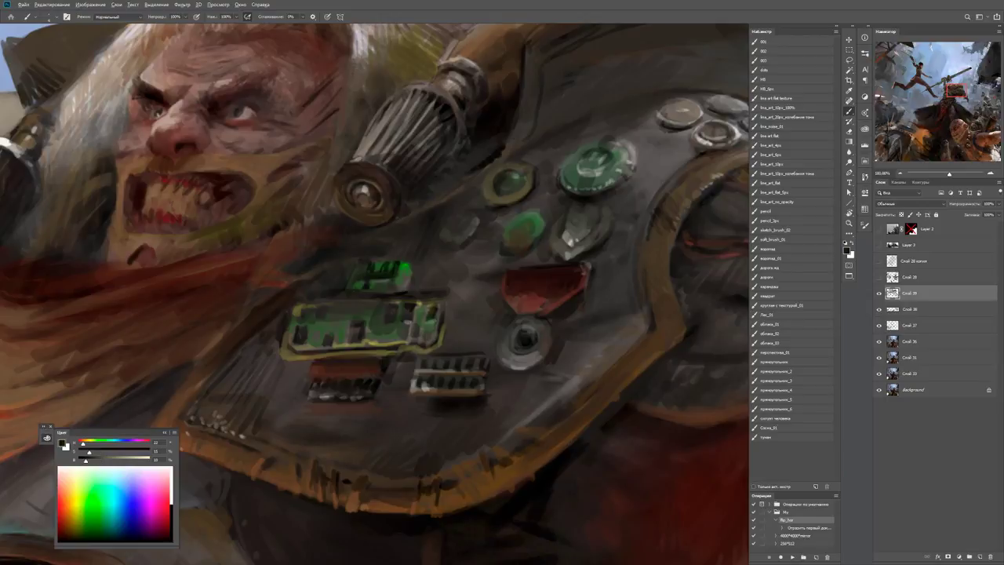
Thicken the olive medallion's rim into a flat, slightly angular band around its green centre.
scroll(488, 155, down, 5)
scroll(488, 155, up, 4)
alt+click(469, 206)
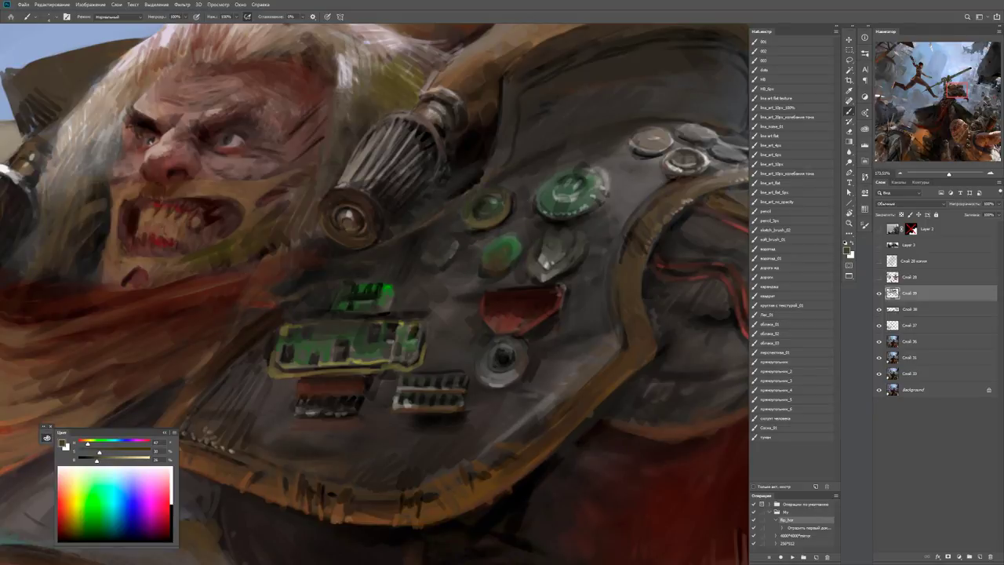
key(d)
mouse_move(497, 180)
mouse_down()
mouse_move(517, 184)
mouse_move(519, 195)
mouse_move(479, 200)
mouse_up()
drag(474, 202, 483, 198)
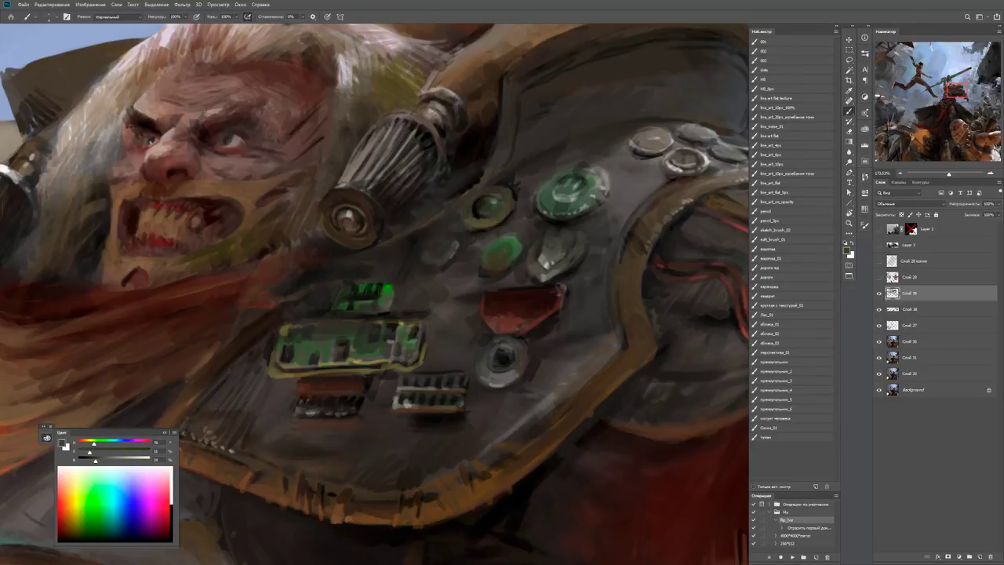
Tone down the yellow edging along the circuit board's lower left corner with sampled dark colours.
key(z)
scroll(375, 294, down, 5)
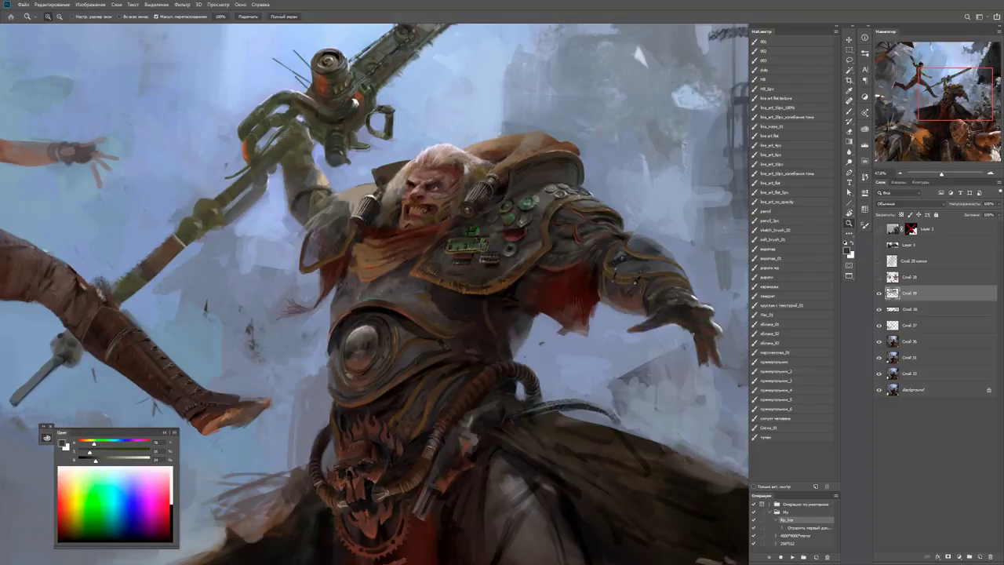
scroll(469, 243, up, 5)
key(b)
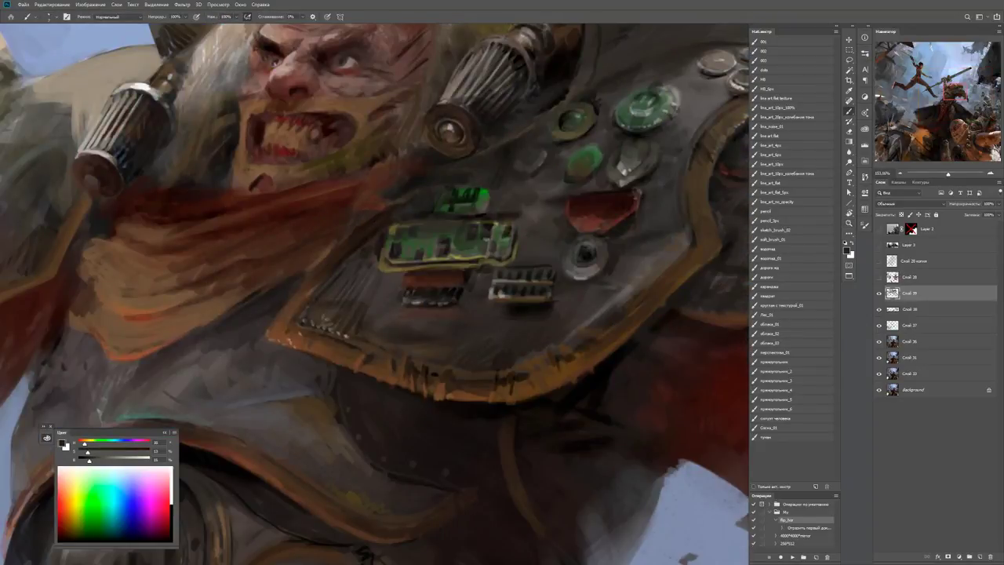
mouse_move(390, 262)
mouse_down()
mouse_move(420, 262)
mouse_move(408, 271)
mouse_up()
key(d)
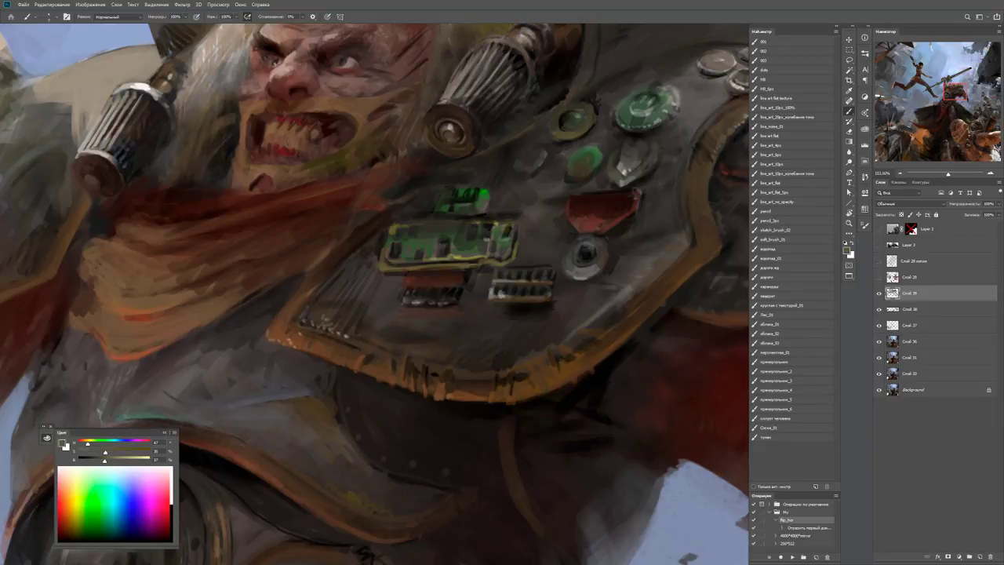
alt+click(393, 280)
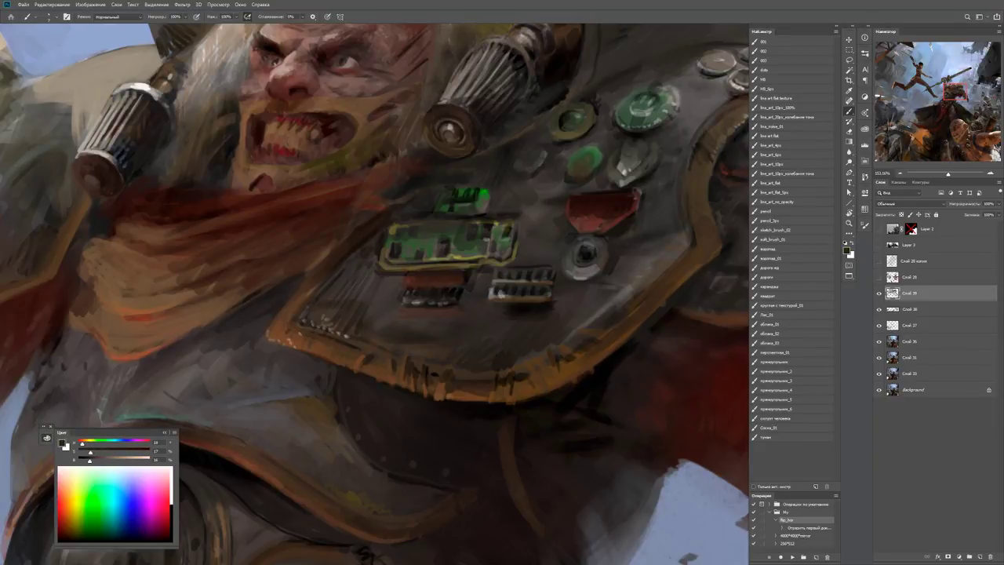
click(390, 280)
Paint yellow-green patches and small dark components across the circuit board's face.
mouse_move(493, 266)
mouse_down()
mouse_move(506, 265)
mouse_move(481, 298)
mouse_up()
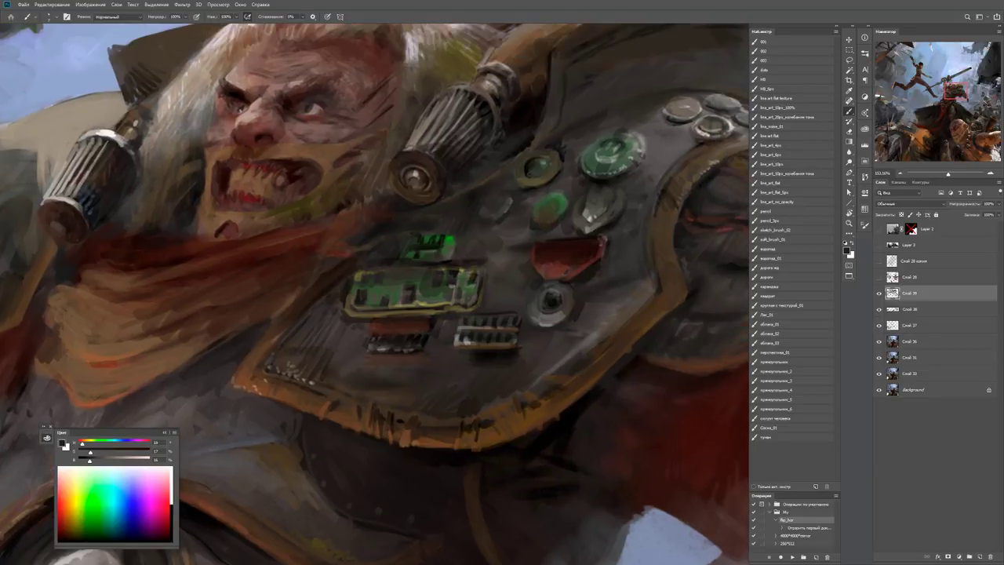
alt+click(382, 298)
mouse_move(383, 295)
mouse_down()
mouse_move(380, 306)
mouse_move(368, 302)
mouse_move(395, 302)
mouse_up()
alt+click(374, 297)
alt+click(389, 298)
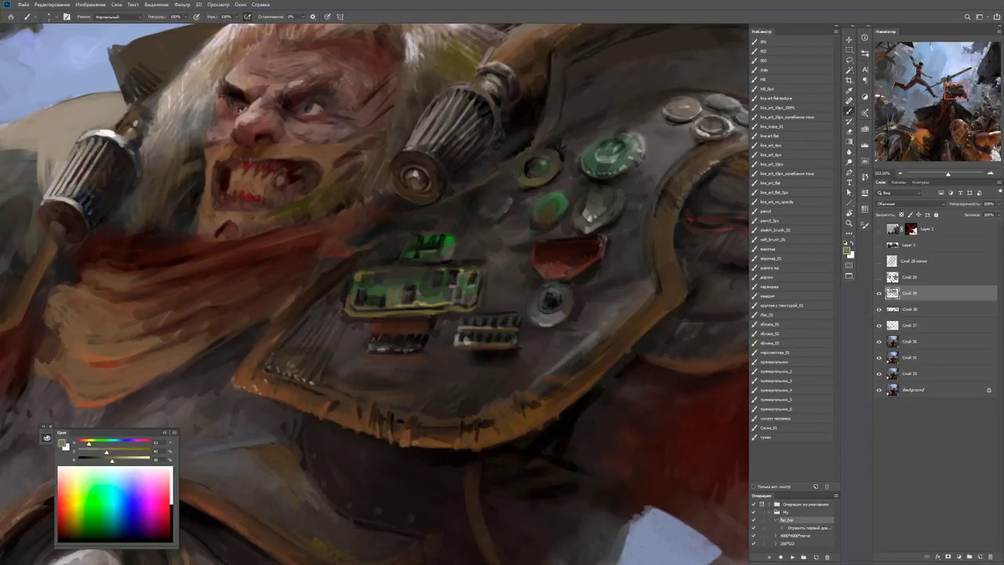
key(d)
drag(431, 284, 444, 266)
drag(444, 261, 467, 261)
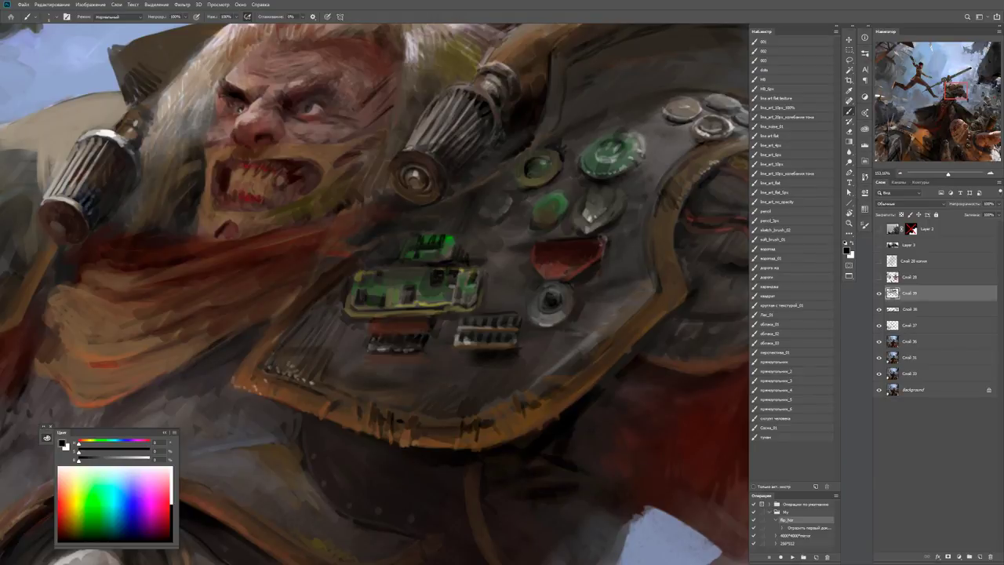
Add dark components at the circuit board's right end and a small dark connector beside the small green panel.
alt+click(438, 286)
alt+click(438, 284)
mouse_move(459, 280)
mouse_down()
mouse_move(482, 270)
mouse_move(522, 296)
mouse_up()
mouse_move(486, 262)
mouse_down()
mouse_move(491, 279)
mouse_move(496, 265)
mouse_up()
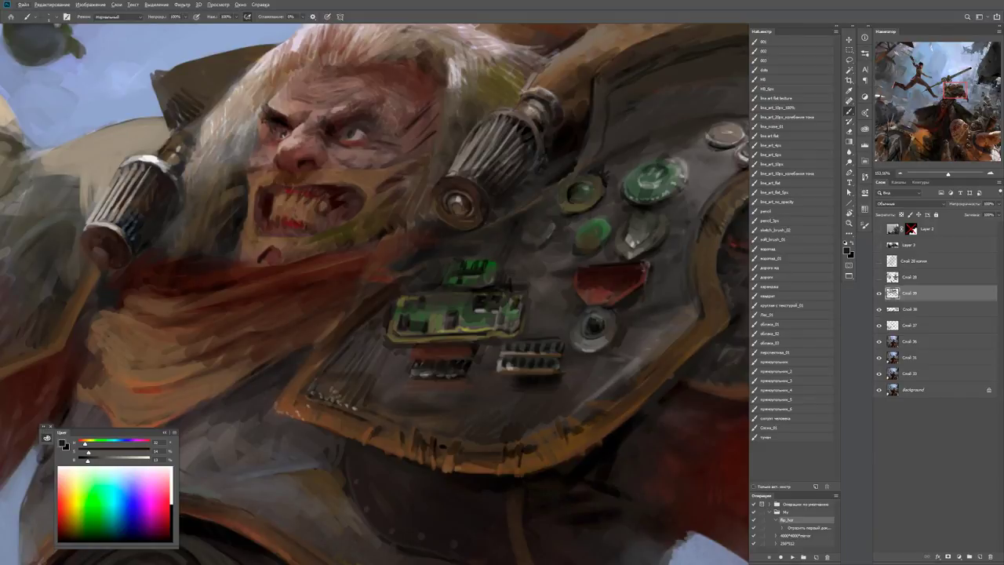
key(d)
drag(511, 269, 510, 278)
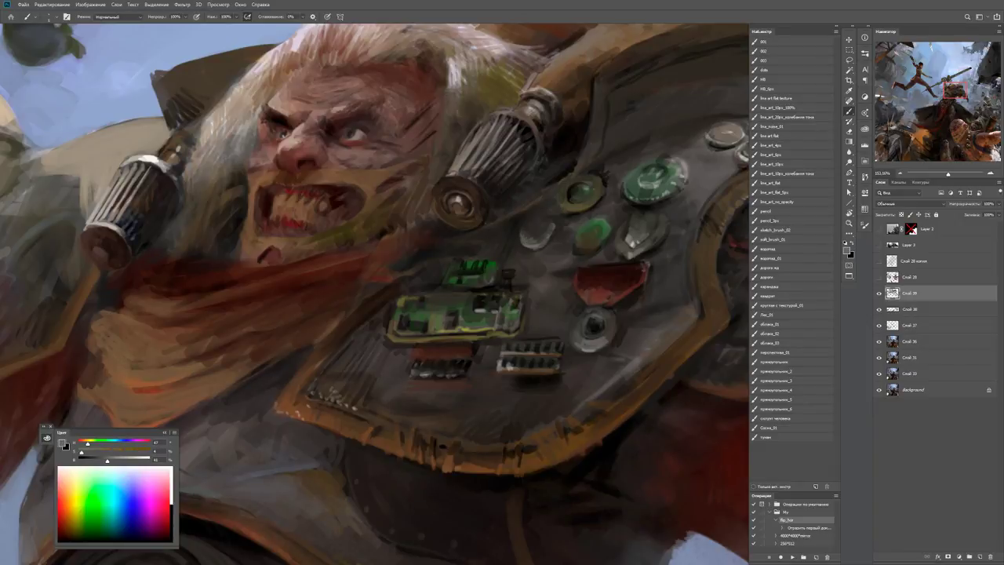
Redraw the small grey disc below the olive medallion as a full circle with a light rim.
mouse_move(551, 231)
mouse_down()
mouse_move(550, 240)
mouse_move(549, 215)
mouse_up()
key(z)
scroll(376, 290, down, 5)
scroll(565, 230, up, 6)
key(b)
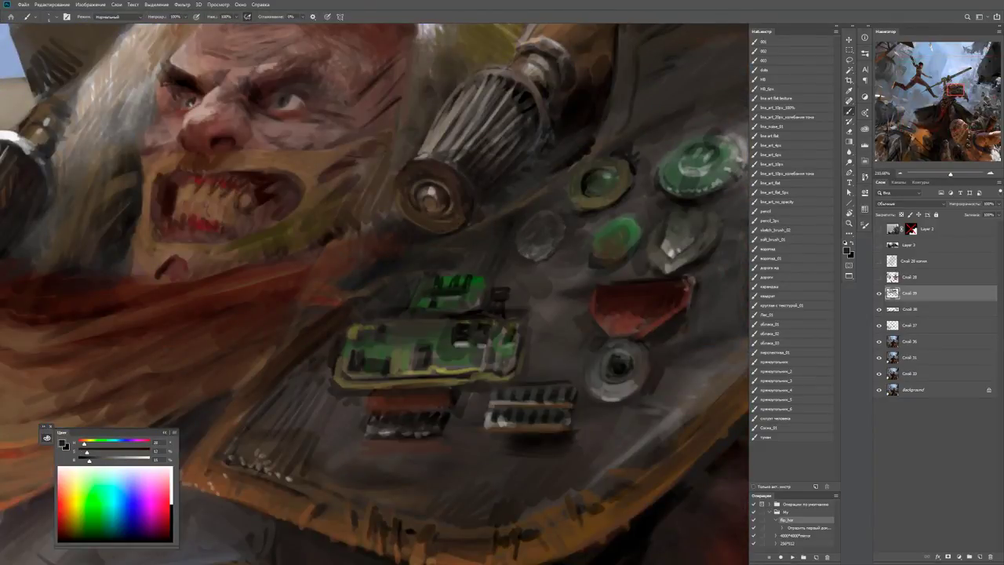
Touch up the armour and edge between the olive medallion and the large green medallion.
key(z)
scroll(527, 251, down, 5)
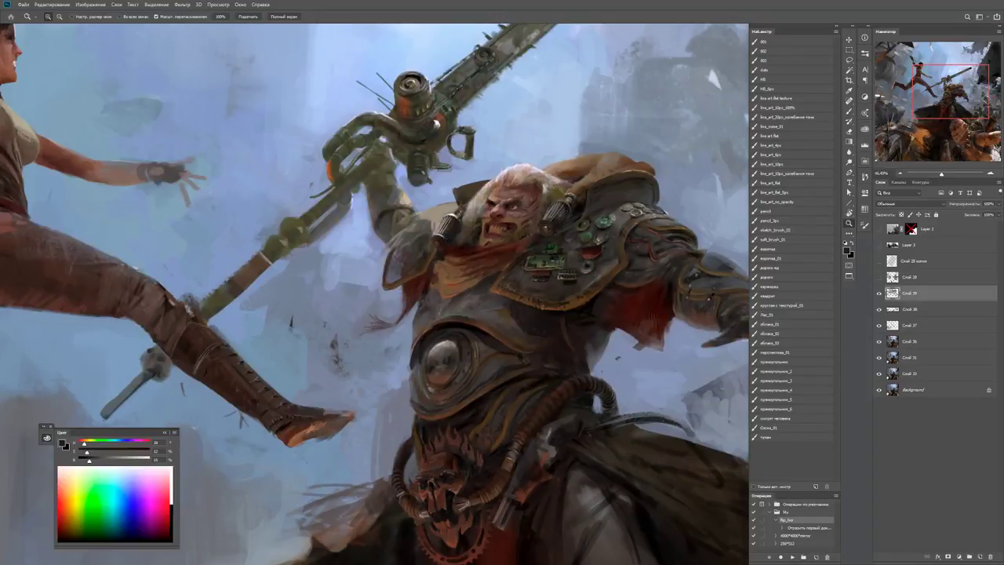
scroll(596, 223, up, 6)
key(b)
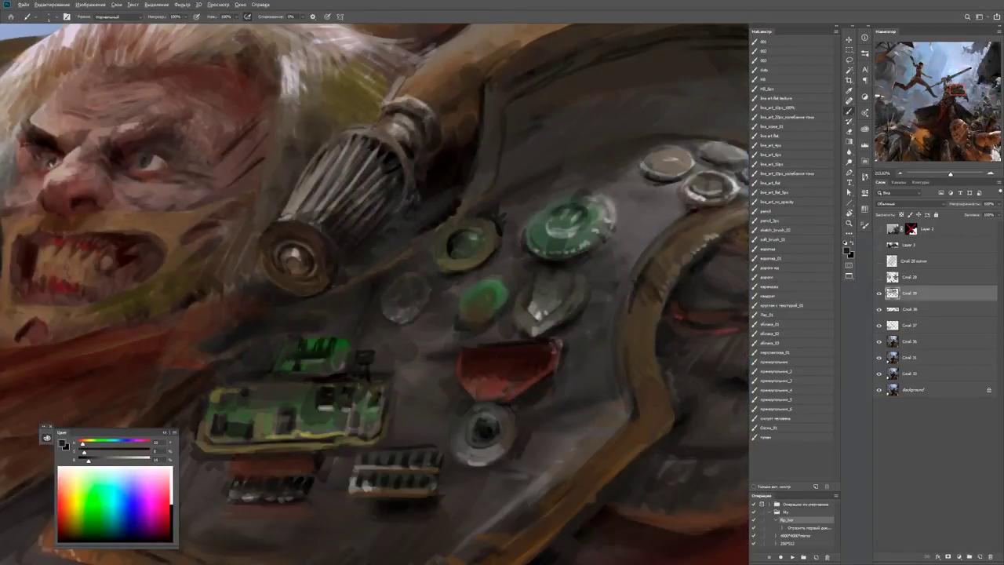
mouse_move(524, 218)
mouse_down()
mouse_move(534, 217)
mouse_move(520, 207)
mouse_up()
Repaint the small green-and-brown medallion with a green face and a more defined brownish rim.
key(z)
scroll(549, 219, down, 2)
key(b)
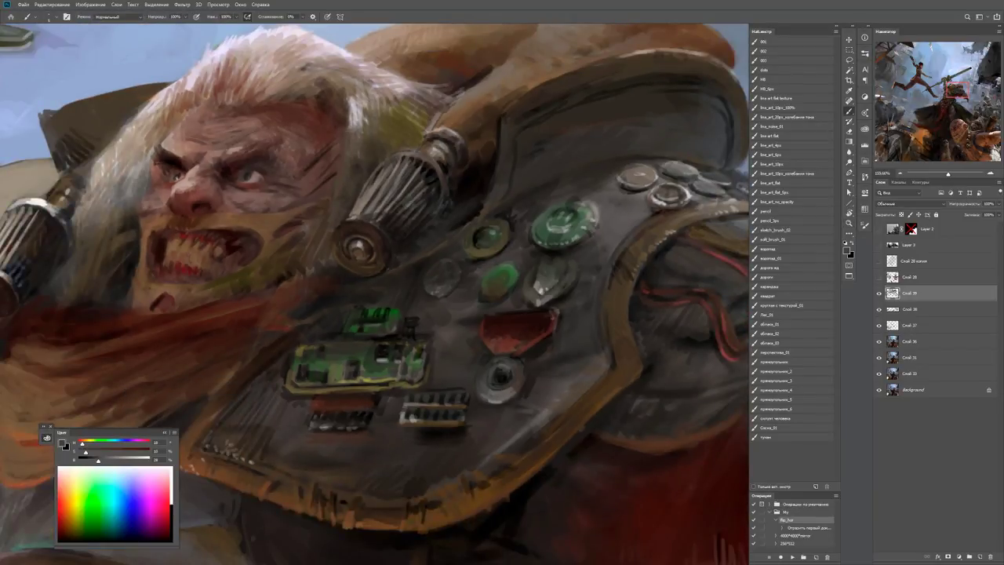
key(d)
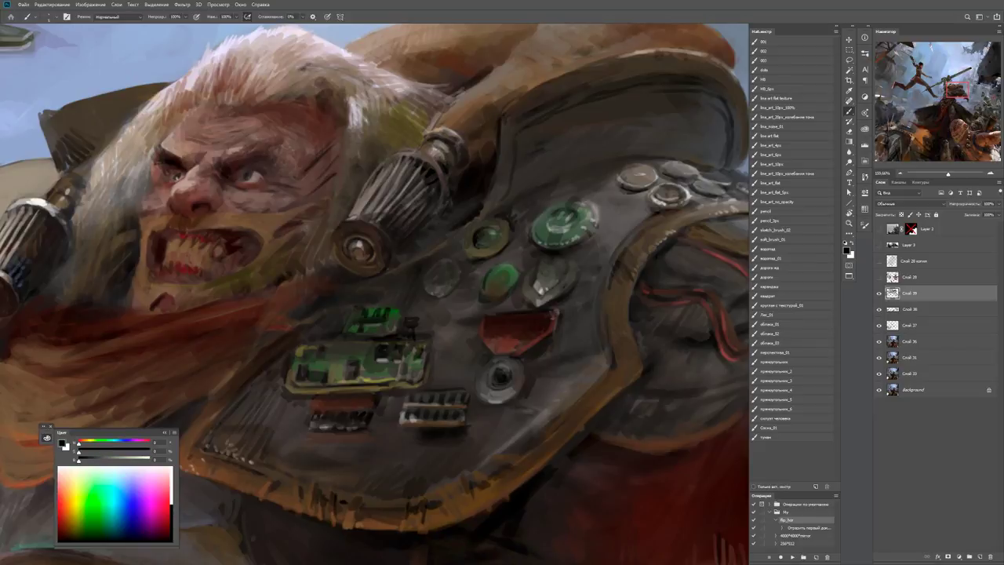
drag(491, 271, 507, 266)
alt+click(491, 280)
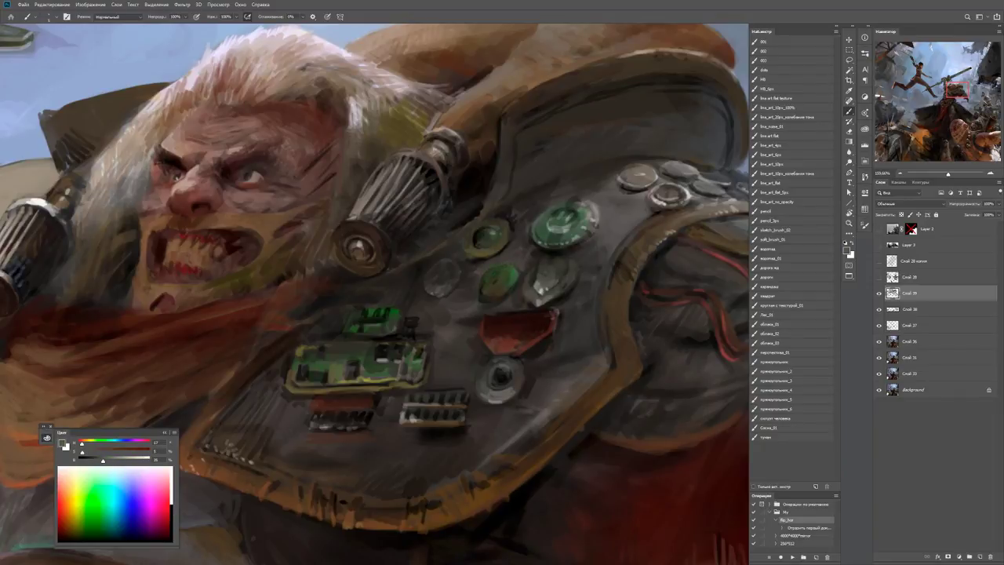
Cover the brown areas of the small green-and-brown medallion with green and clean up its lower edge.
key(z)
alt+click(511, 273)
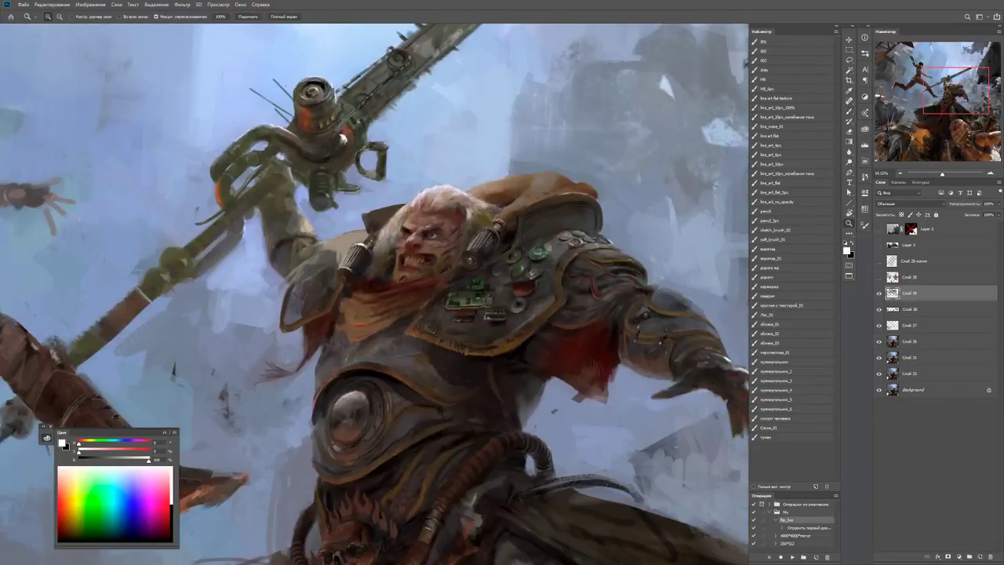
drag(537, 259, 597, 259)
key(b)
alt+click(516, 280)
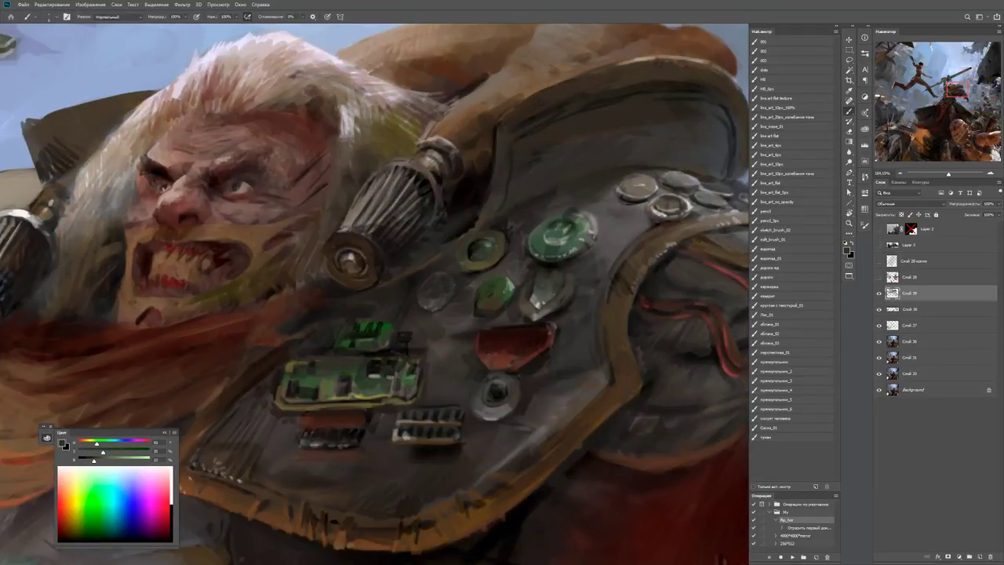
alt+shift+right_click(507, 287)
mouse_move(482, 289)
mouse_down()
mouse_move(482, 298)
mouse_move(507, 282)
mouse_move(494, 303)
mouse_up()
Deepen the olive medallion's dark green centre and paint the lower part of its rim yellow.
mouse_move(461, 259)
mouse_down()
mouse_move(469, 268)
mouse_move(485, 259)
mouse_up()
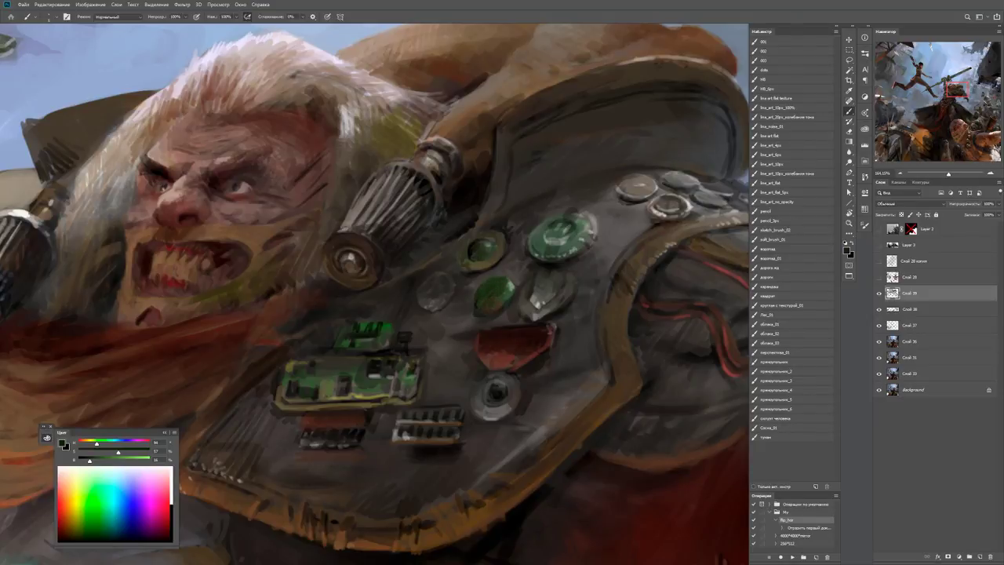
alt+click(484, 259)
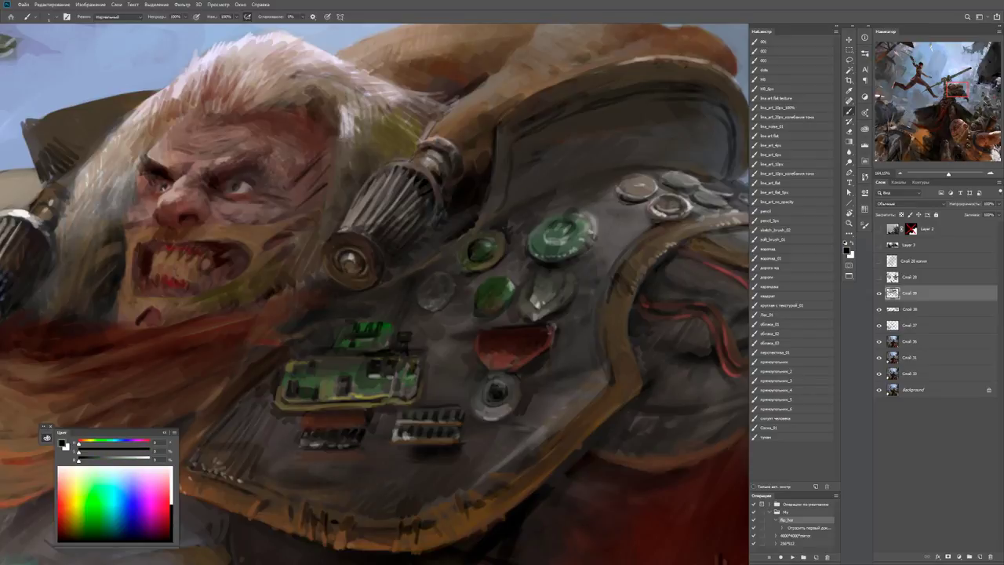
alt+click(488, 259)
drag(476, 262, 486, 257)
drag(103, 452, 135, 452)
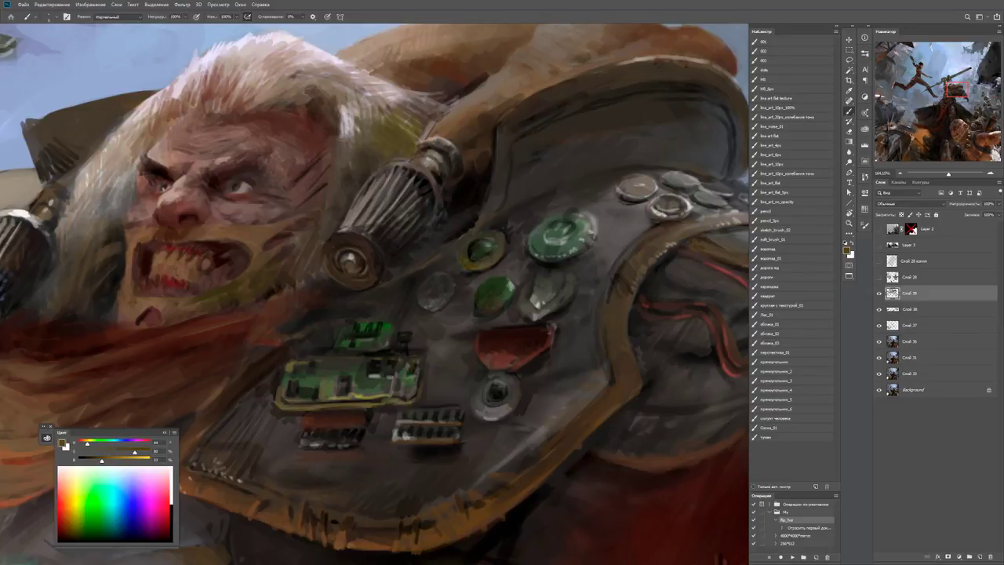
alt+click(484, 249)
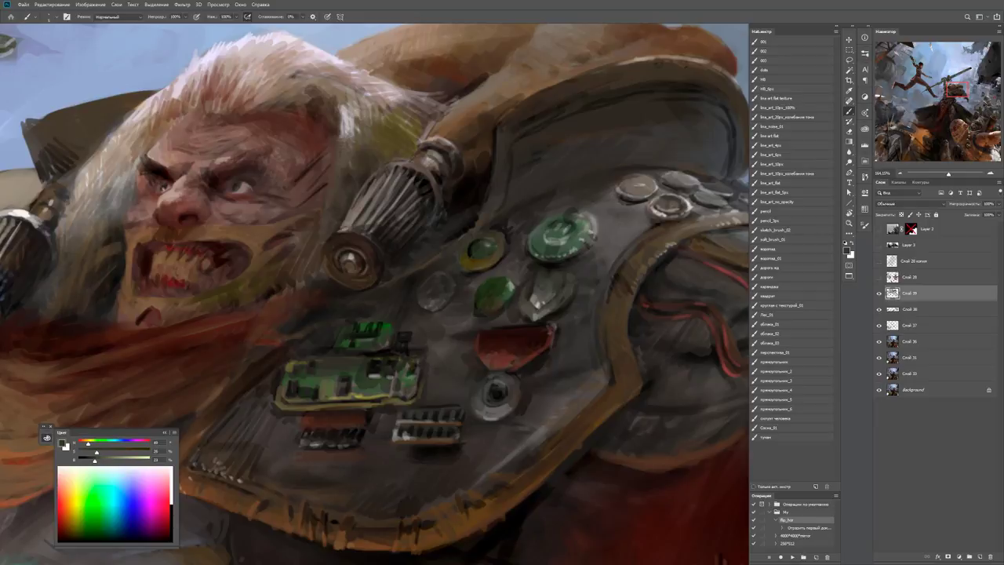
alt+click(487, 234)
key(d)
key(x)
Brighten the olive medallion's rim with a lighter yellow.
key(z)
drag(440, 235, 408, 236)
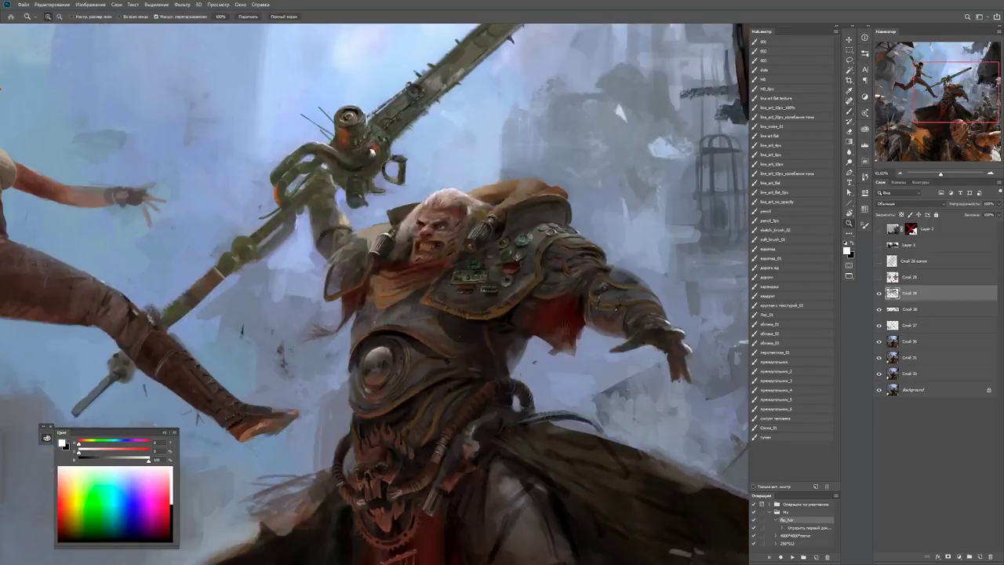
drag(500, 249, 533, 249)
key(b)
key(x)
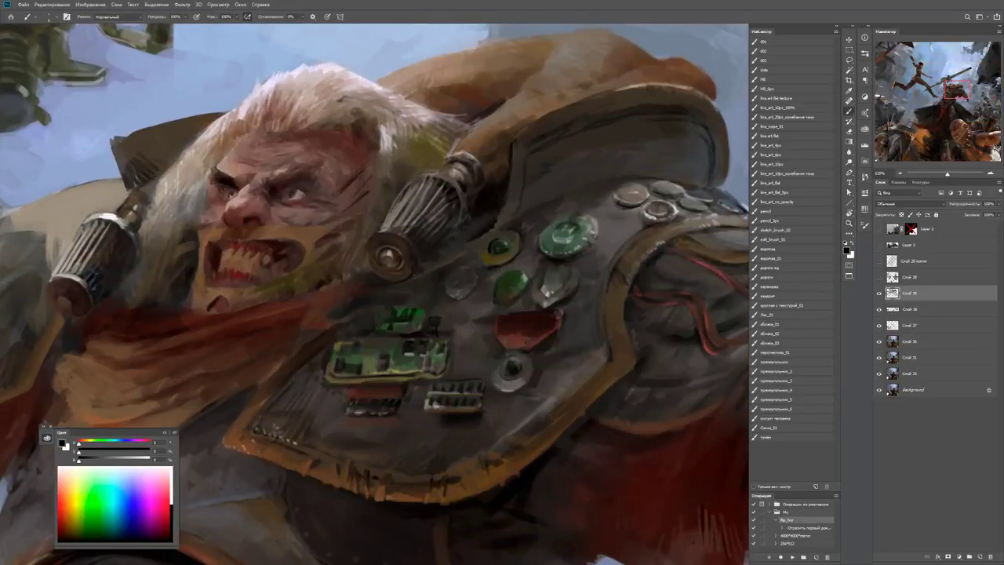
alt+click(506, 247)
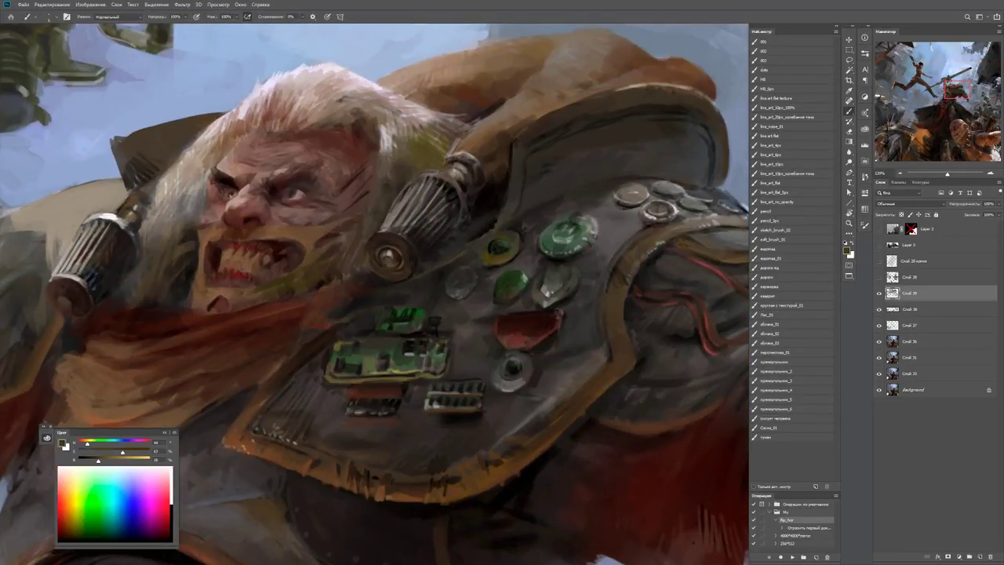
drag(98, 460, 116, 460)
key(z)
key(ctrl+minus)
key(ctrl+minus)
key(ctrl+minus)
key(ctrl+minus)
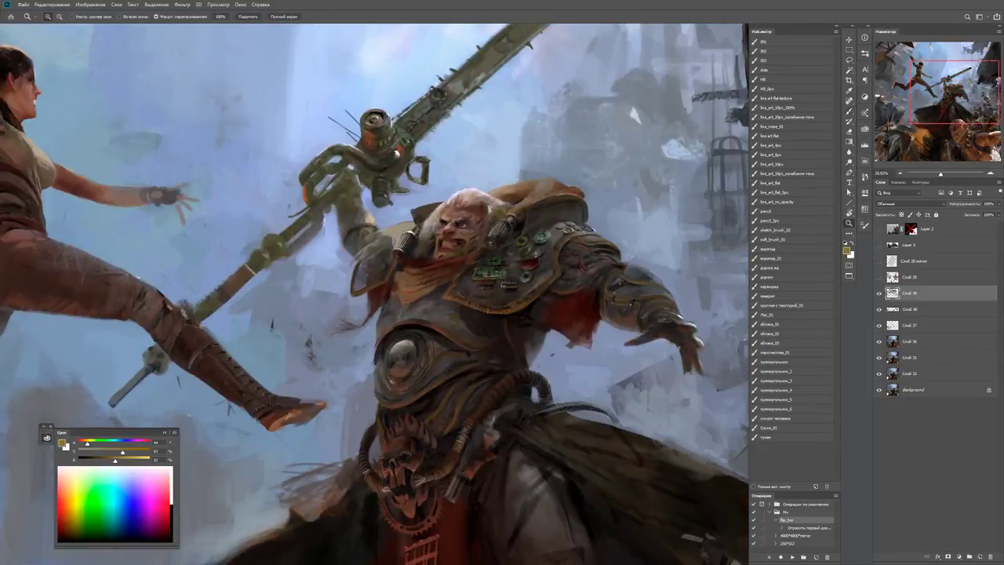
drag(540, 254, 596, 254)
key(b)
key(d)
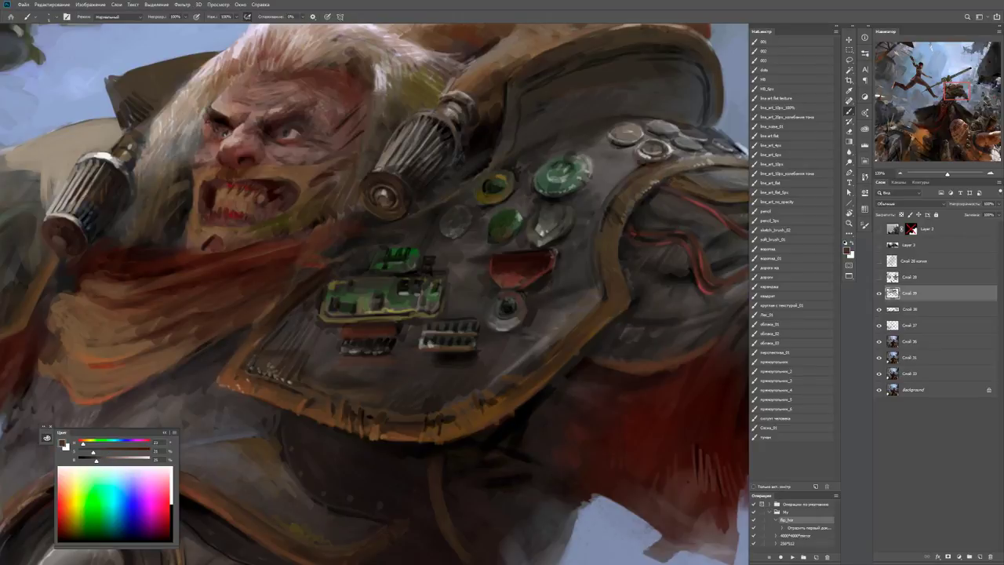
Touch up the grey dial's edge and the armour around the small green medallion and the faceted grey stone.
drag(530, 323, 531, 312)
key(d)
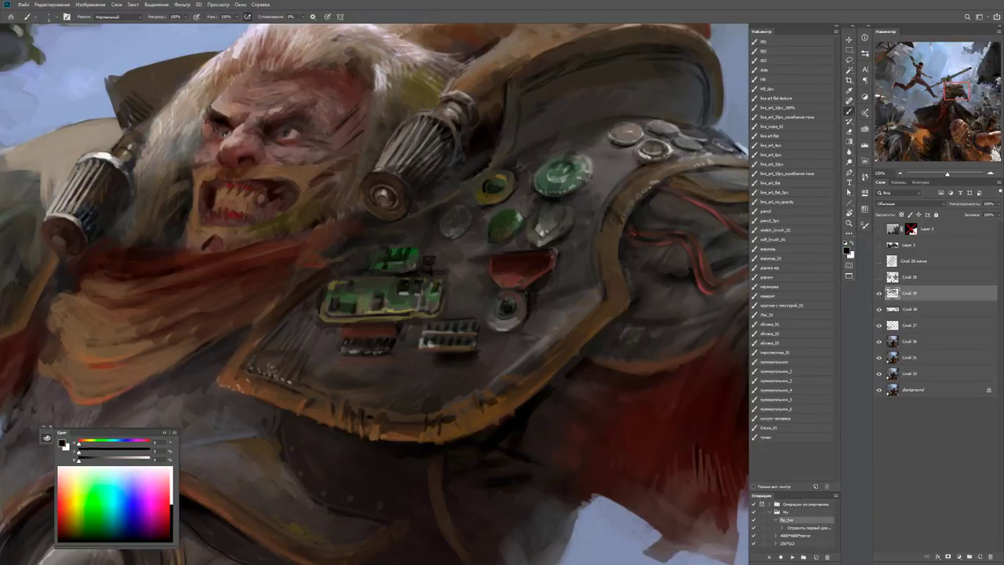
alt+click(505, 227)
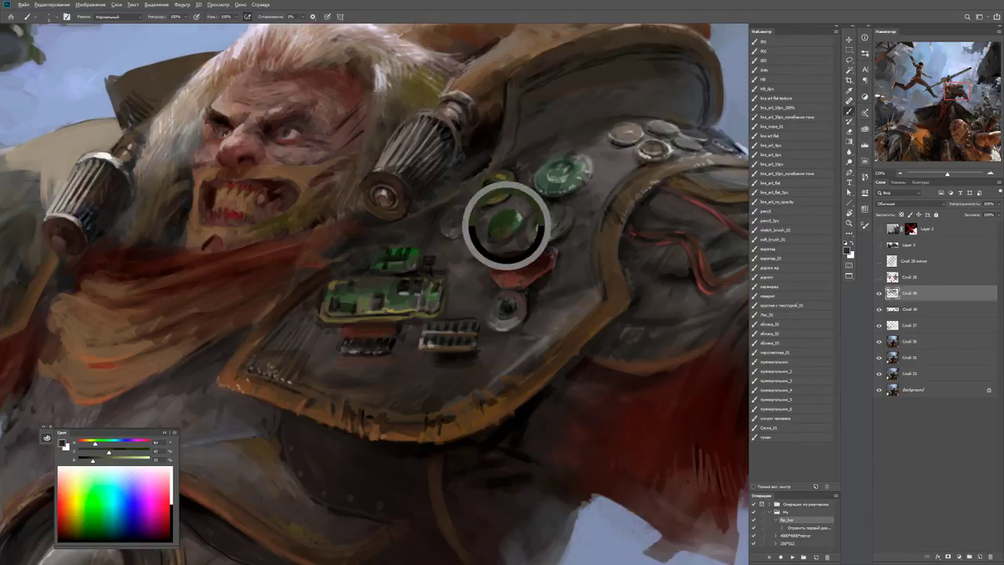
alt+click(507, 250)
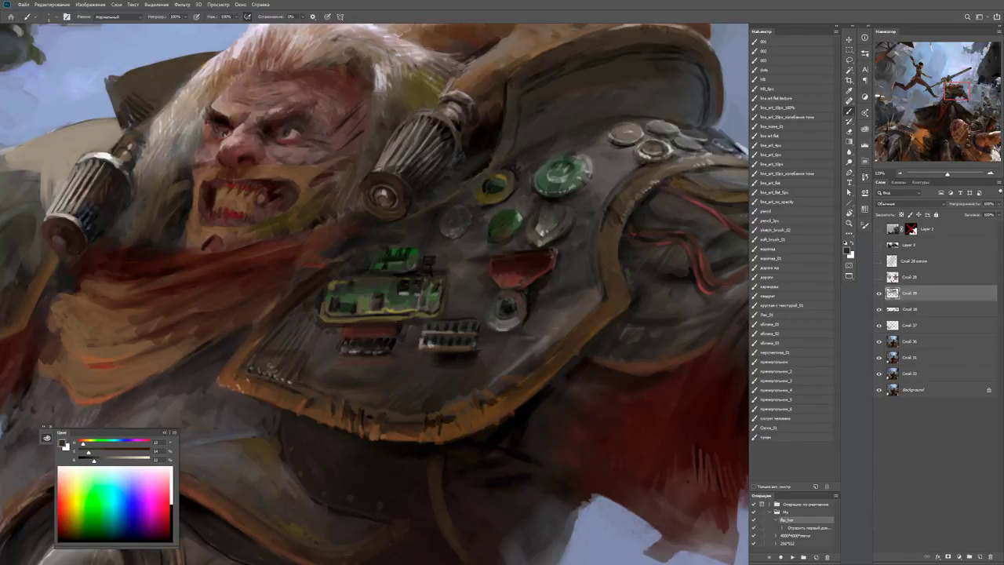
alt+click(537, 242)
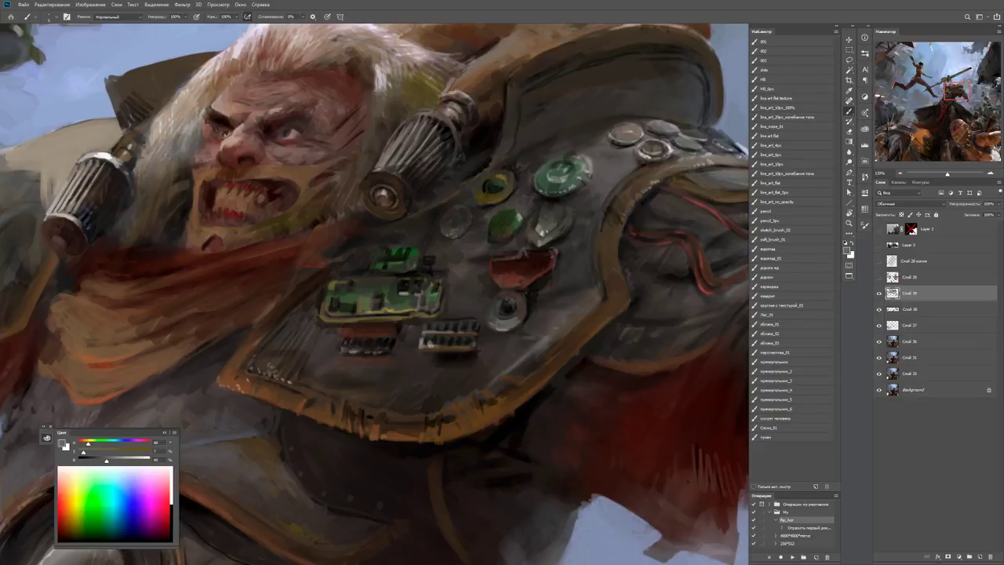
mouse_move(529, 256)
mouse_down()
mouse_move(555, 253)
mouse_move(519, 251)
mouse_up()
alt+click(549, 259)
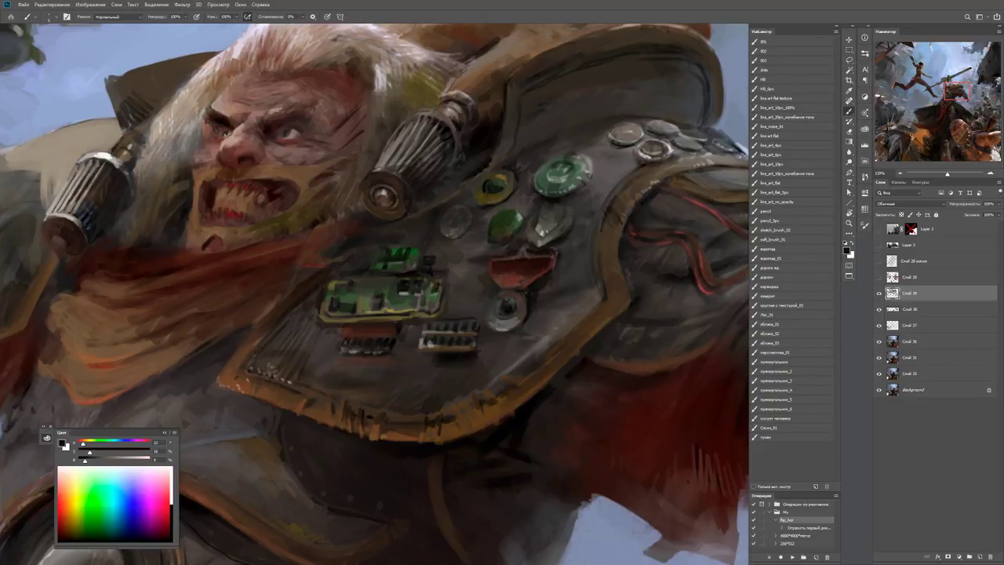
scroll(501, 210, up, 2)
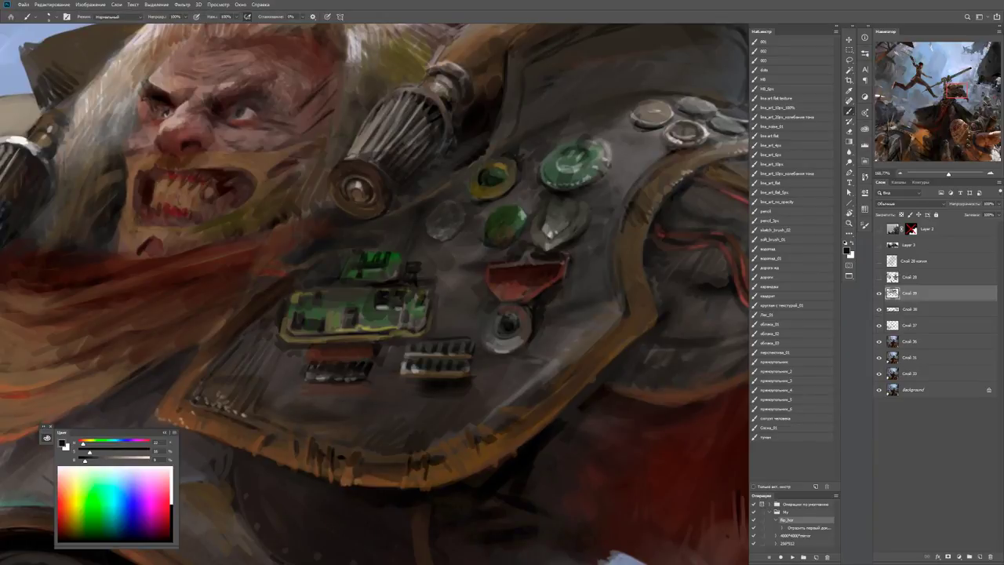
drag(458, 244, 472, 253)
Flip the whole canvas horizontally and return to a close view of the warrior's shoulder plate.
key(z)
scroll(377, 290, down, 6)
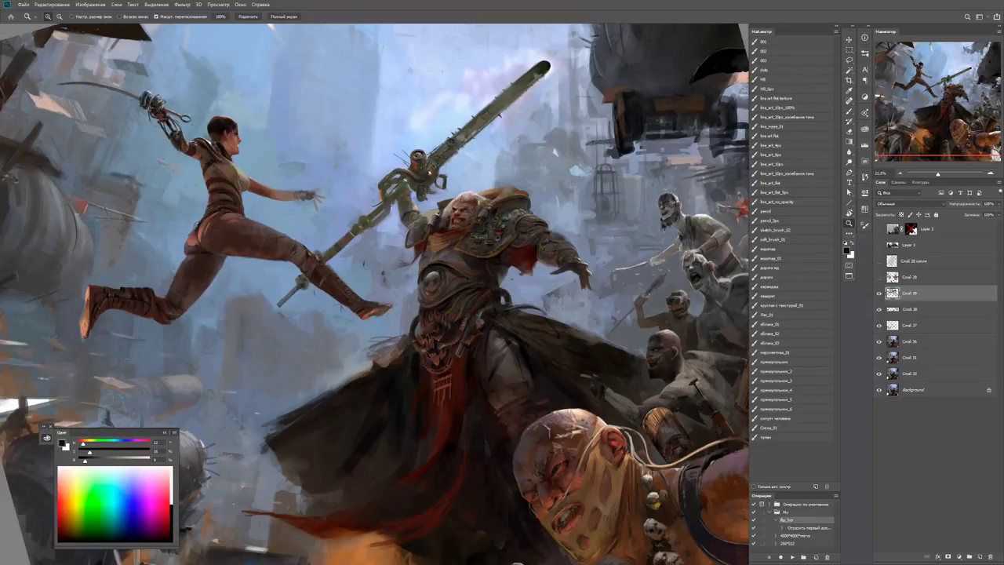
scroll(376, 291, down, 3)
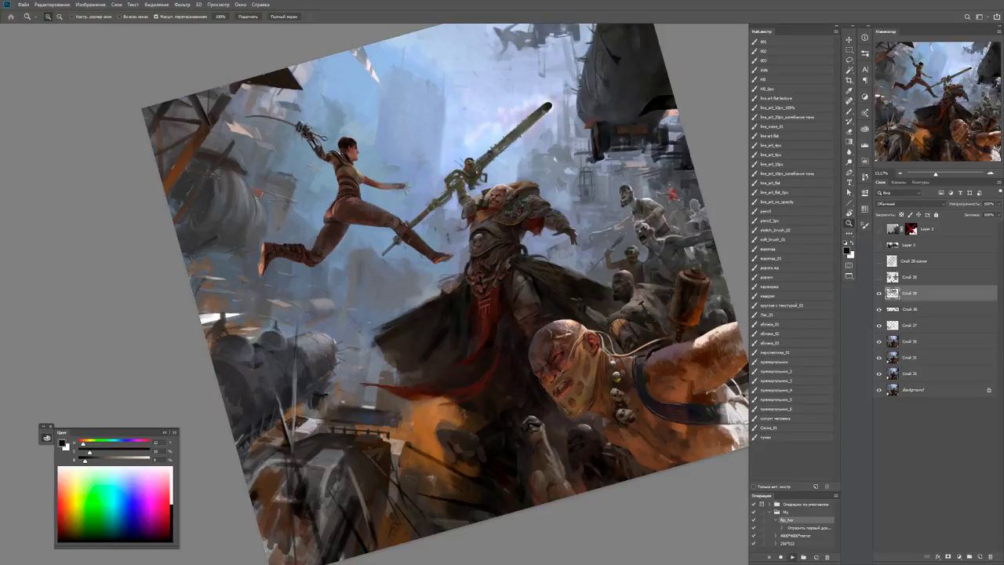
key(F2)
drag(498, 291, 575, 252)
scroll(497, 291, up, 5)
scroll(451, 220, up, 5)
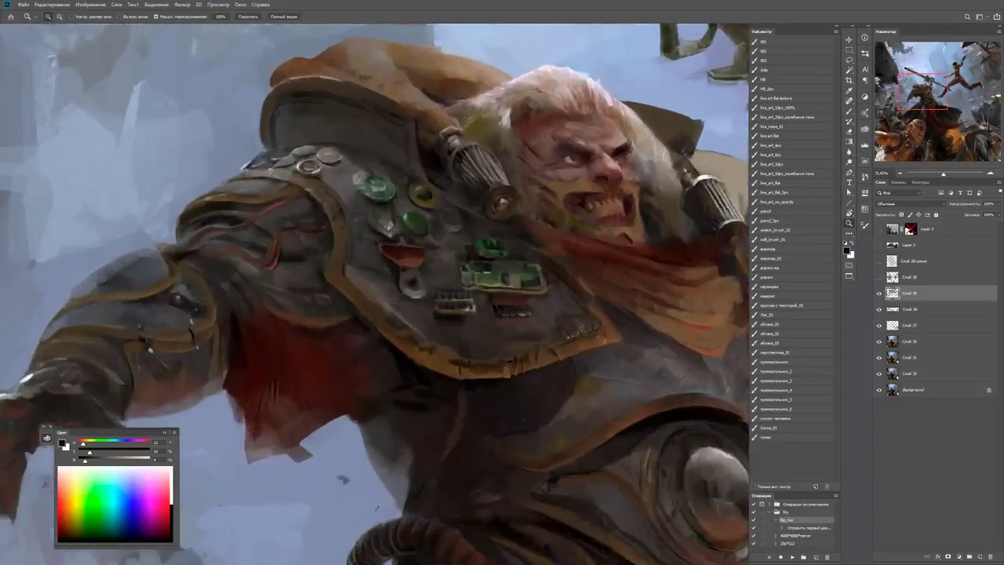
Paint over the small green medallion with dark armour tones and block in a small rectangular component with a light lower edge.
key(b)
alt+click(446, 207)
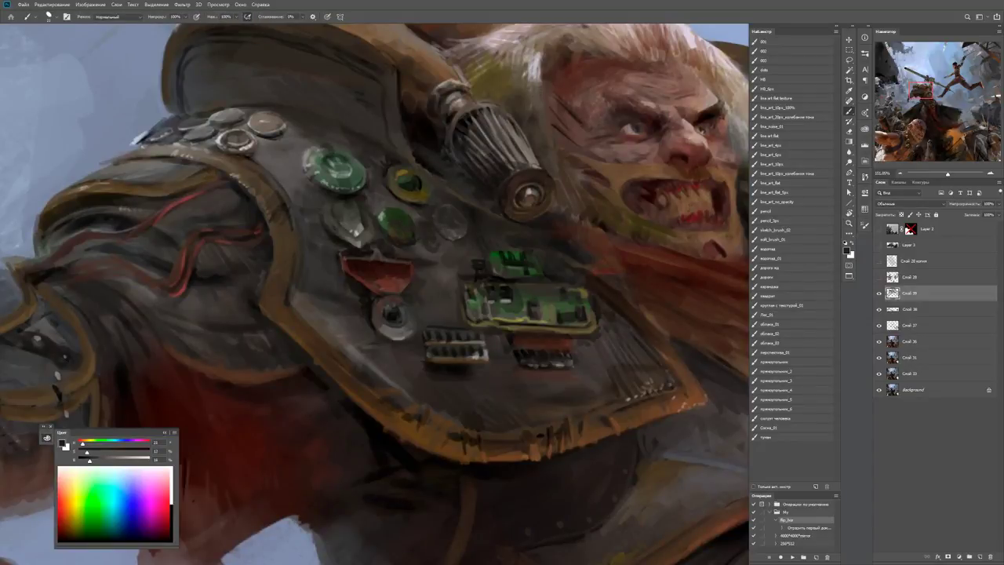
drag(383, 220, 424, 244)
alt+click(424, 245)
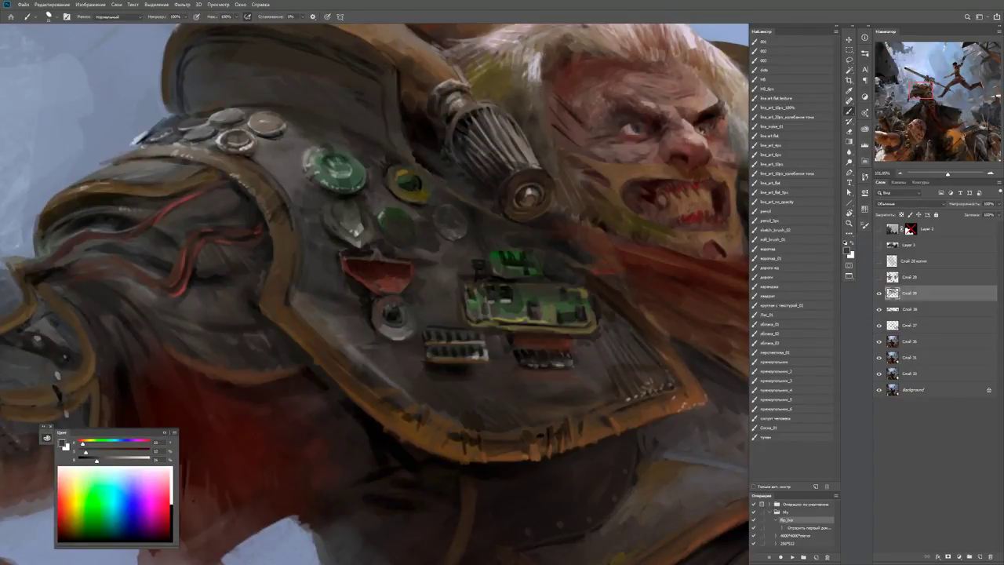
alt+click(414, 206)
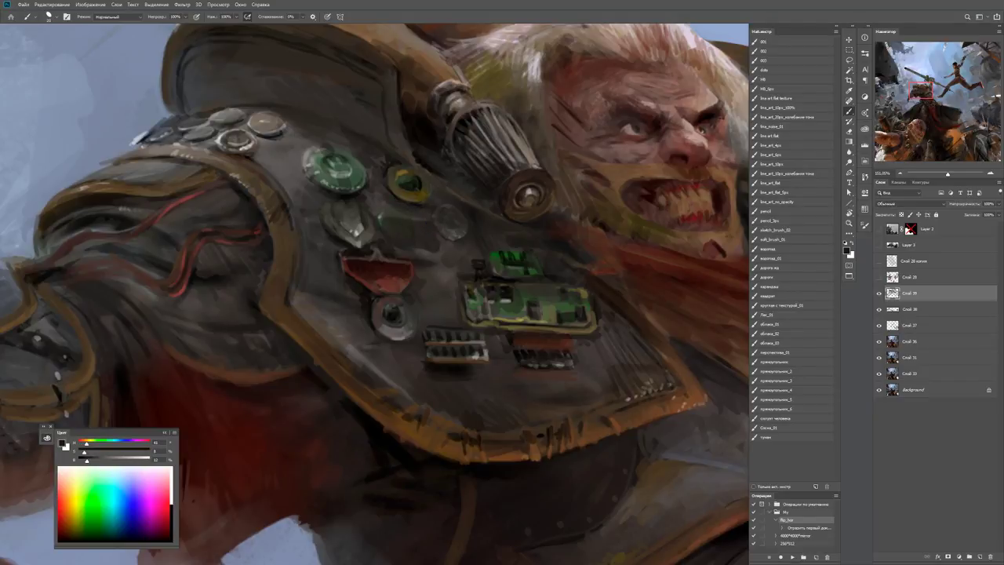
key(x)
key(x)
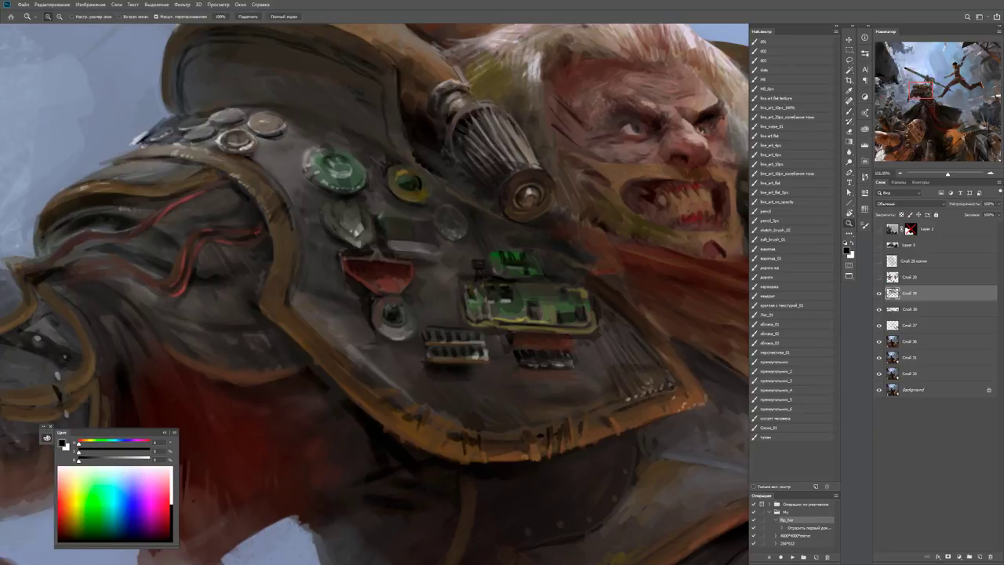
click(396, 229)
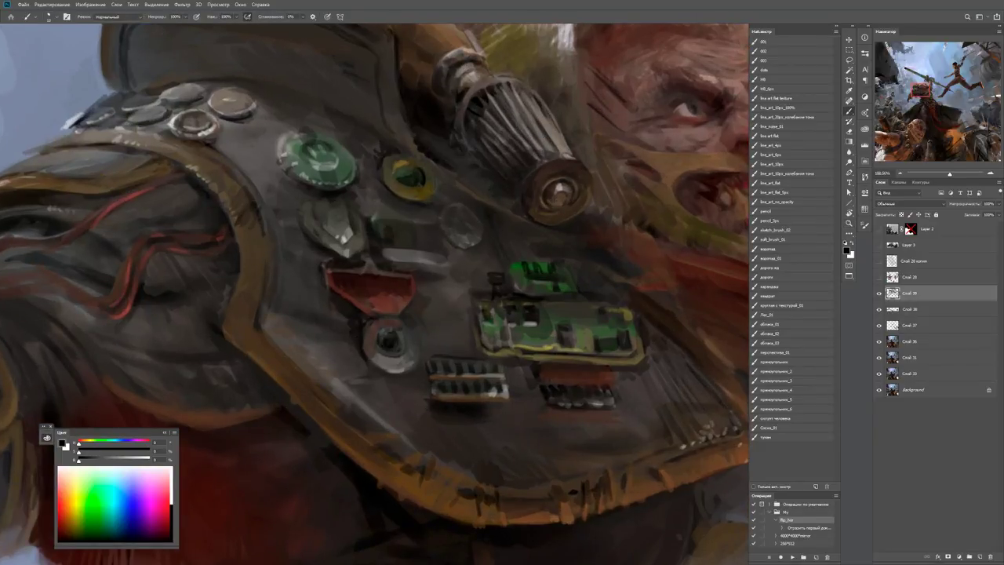
Add dark vertical teeth across the small rectangular component and a red patch on its lower strip.
drag(402, 227, 404, 241)
mouse_move(409, 230)
mouse_down()
mouse_move(410, 242)
mouse_move(428, 245)
mouse_up()
drag(437, 233, 438, 245)
key(x)
drag(384, 224, 410, 229)
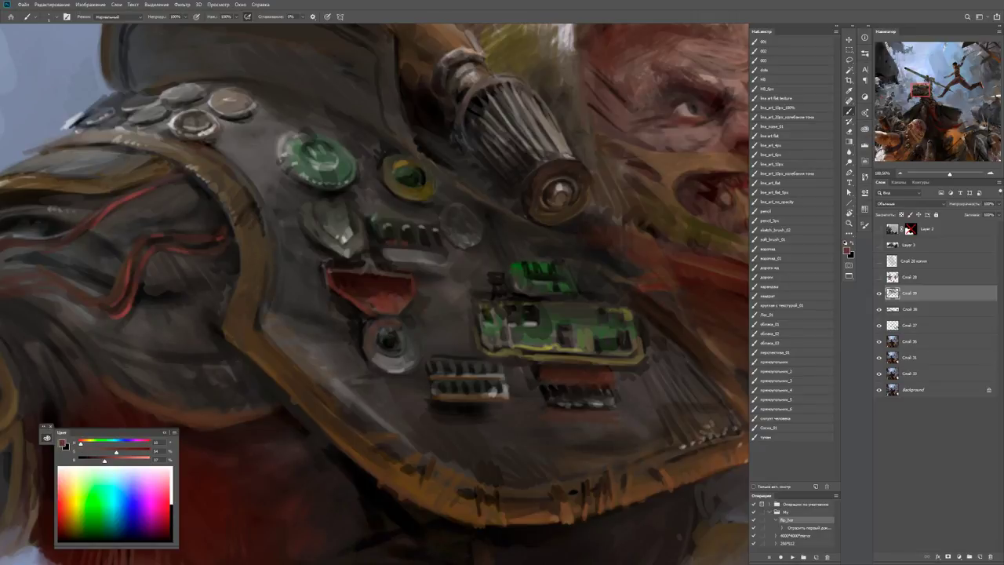
scroll(375, 294, right, 2)
mouse_move(364, 262)
mouse_down()
mouse_move(388, 260)
mouse_move(386, 246)
mouse_move(345, 254)
mouse_move(455, 249)
mouse_up()
key(z)
key(b)
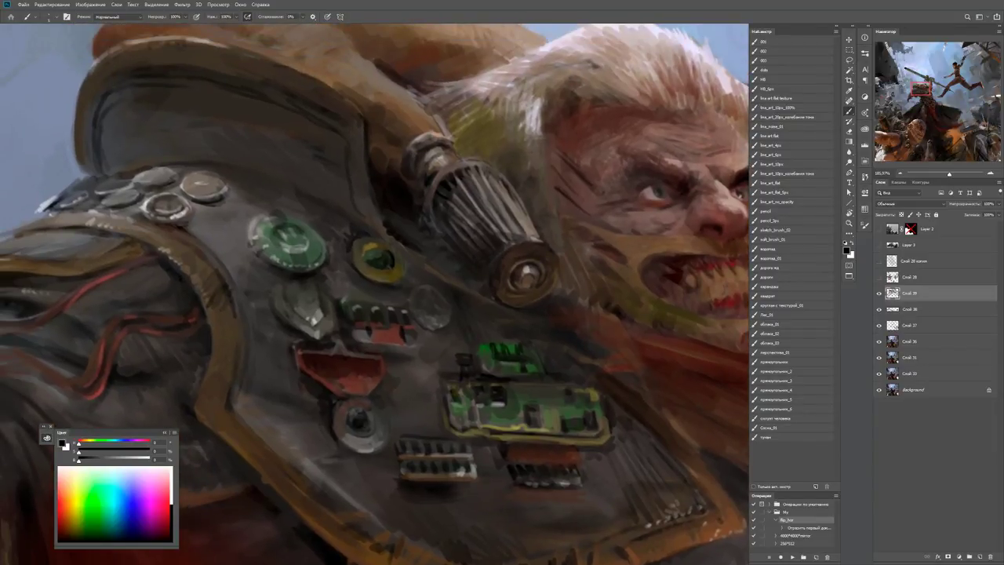
Darken the centre of the small grey disc beside the new toothed component.
key(z)
drag(371, 260, 314, 260)
drag(414, 291, 470, 291)
key(b)
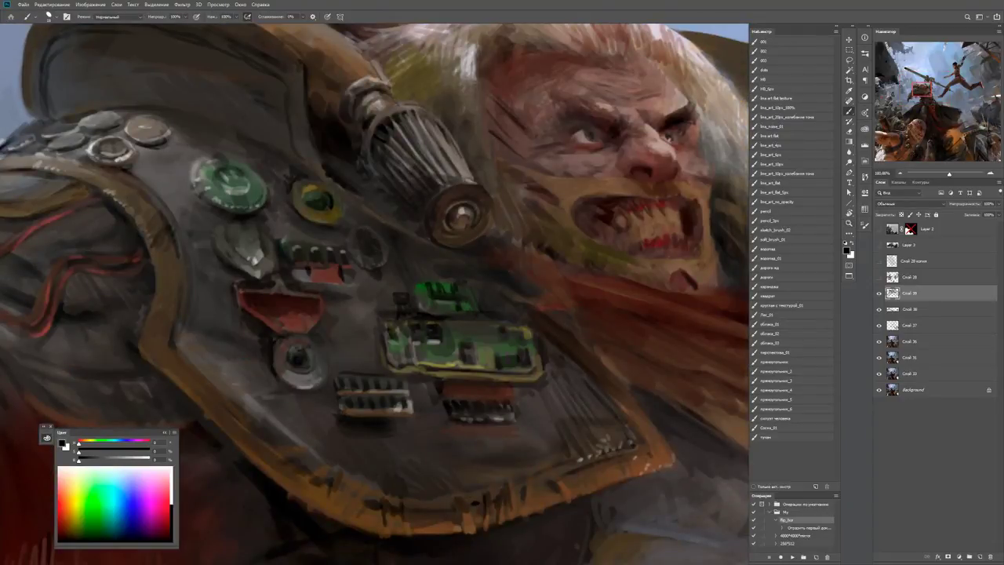
drag(439, 313, 469, 276)
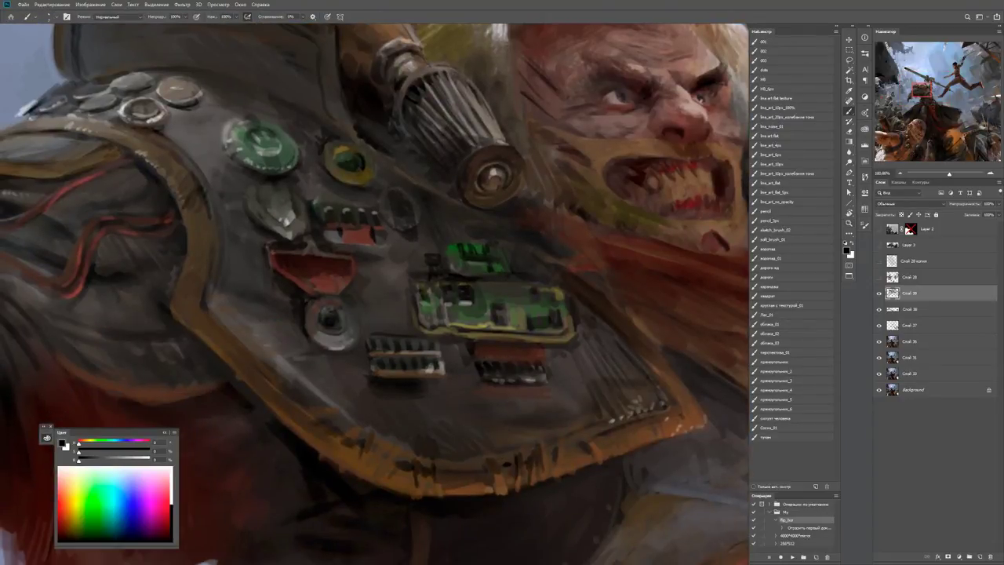
Repaint the red trapezoidal part below the faceted stone with a lighter, more solid red face.
alt+click(317, 285)
mouse_move(307, 278)
mouse_down()
mouse_move(305, 259)
mouse_move(331, 261)
mouse_up()
mouse_move(317, 265)
mouse_down()
mouse_move(318, 276)
mouse_move(332, 262)
mouse_move(314, 268)
mouse_move(266, 251)
mouse_move(337, 250)
mouse_up()
alt+click(314, 271)
key(z)
key(b)
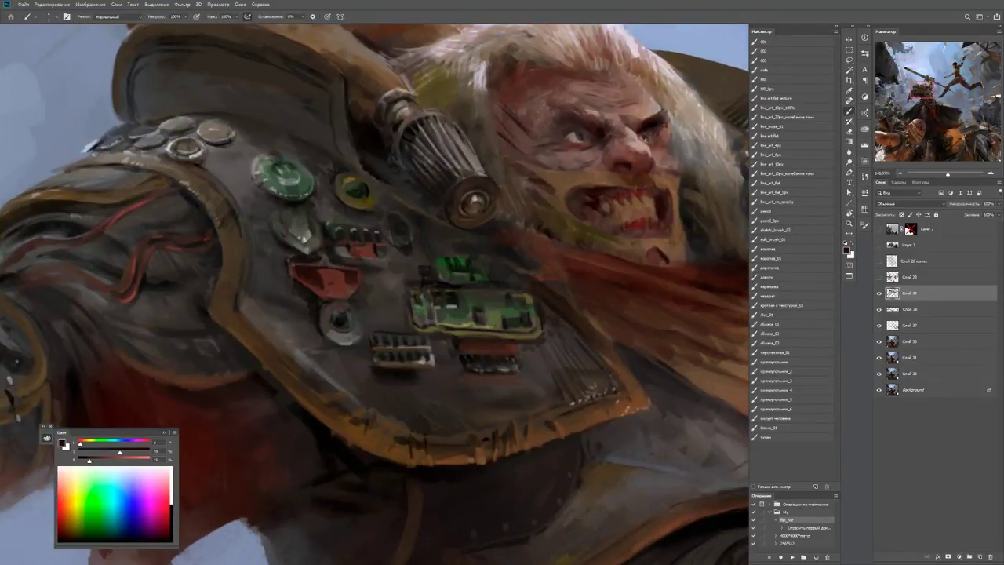
Add a light highlight beneath the red patch of the small toothed component.
key(d)
key(x)
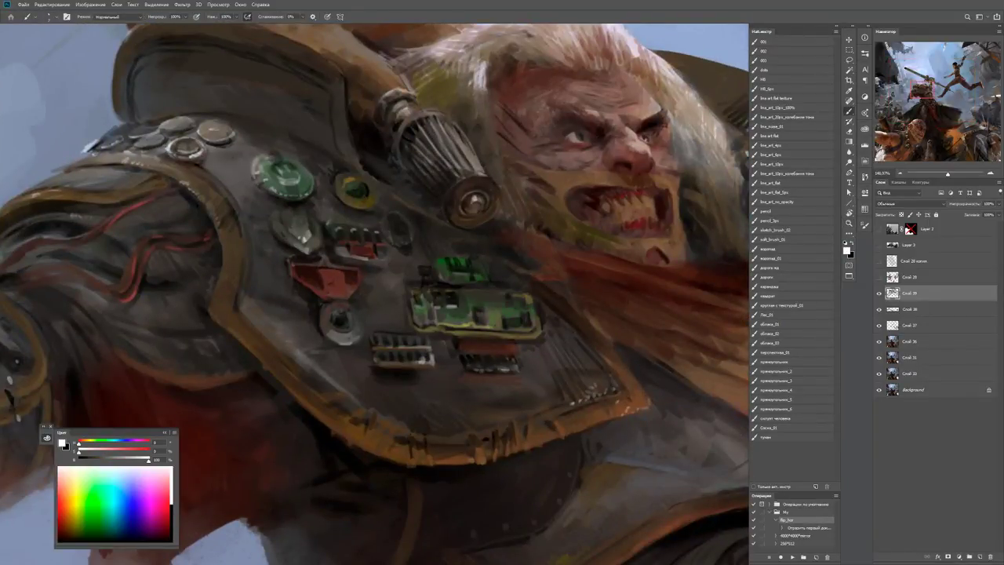
alt+click(370, 261)
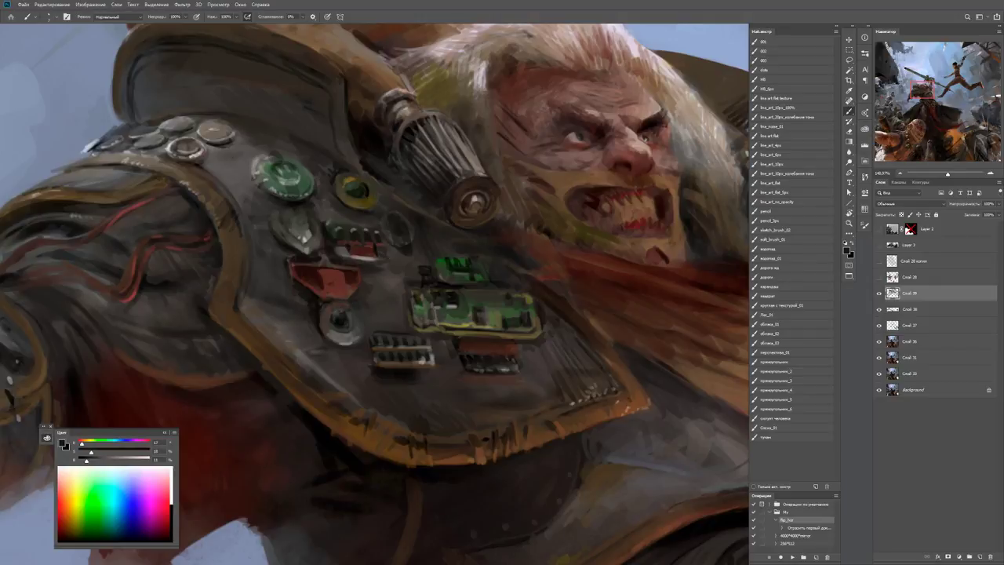
Paint dull red curved strokes forming a V-shaped emblem over the dark oval beside the red-patched toothed component.
alt+click(392, 235)
drag(389, 245, 416, 223)
mouse_move(409, 259)
mouse_down()
mouse_move(421, 246)
mouse_move(393, 237)
mouse_move(397, 248)
mouse_move(423, 248)
mouse_up()
alt+click(368, 245)
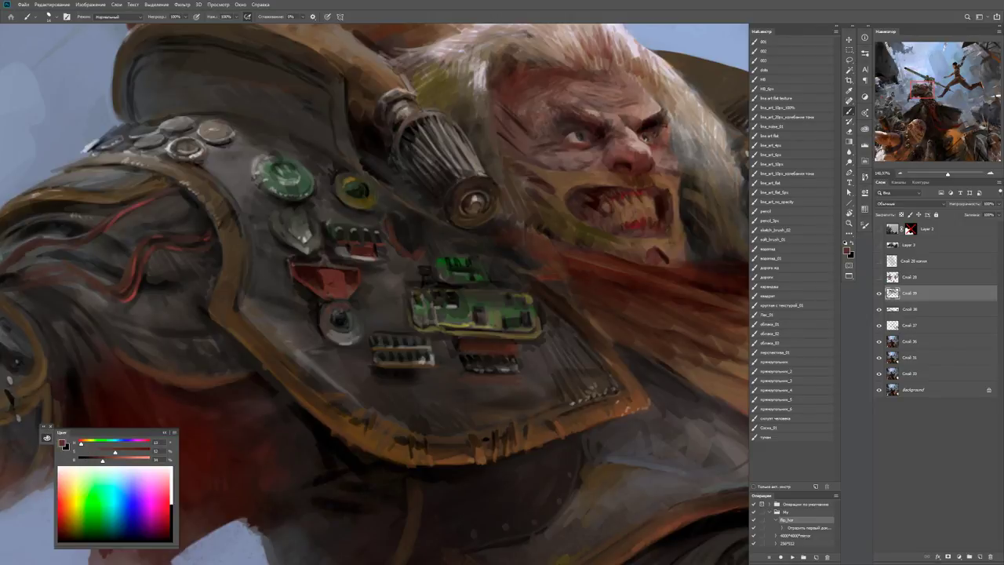
scroll(423, 241, down, 5)
scroll(430, 240, up, 8)
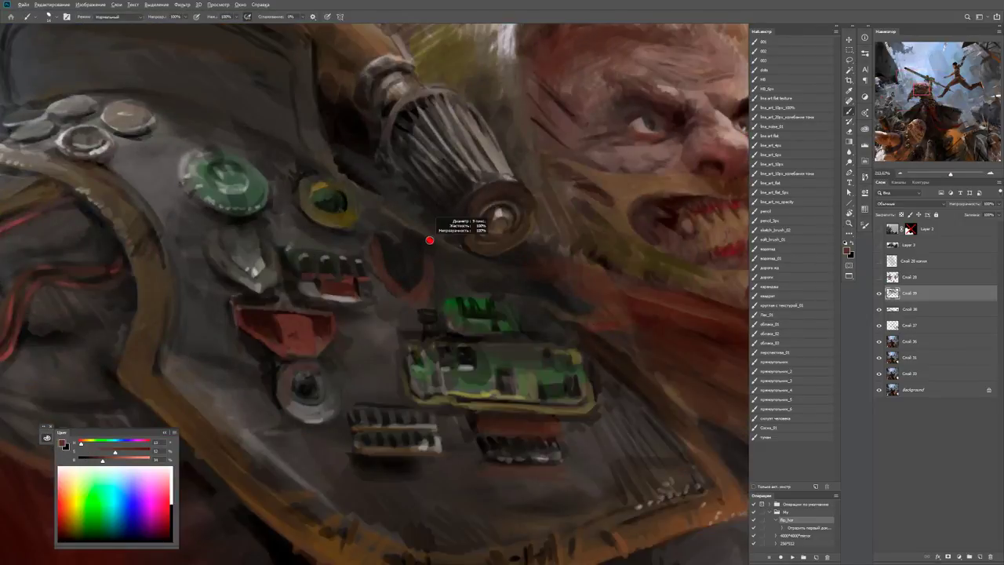
Darken the inside of the red V-shaped emblem and paint light grey wing-like strokes within it.
alt+click(386, 242)
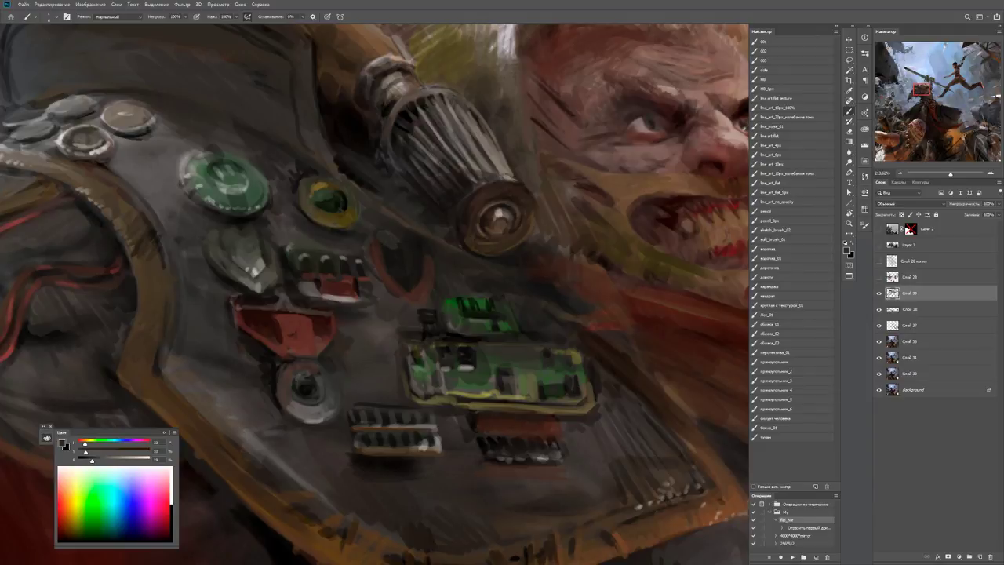
click(420, 247)
drag(406, 254, 406, 282)
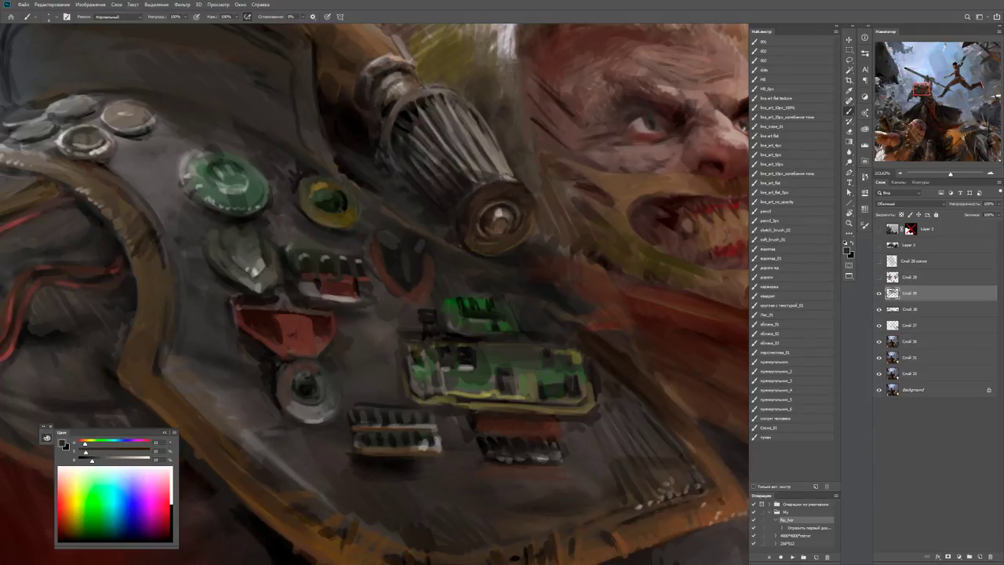
key(x)
mouse_move(379, 249)
mouse_down()
mouse_move(396, 246)
mouse_move(400, 266)
mouse_move(427, 240)
mouse_move(415, 285)
mouse_up()
alt+click(384, 248)
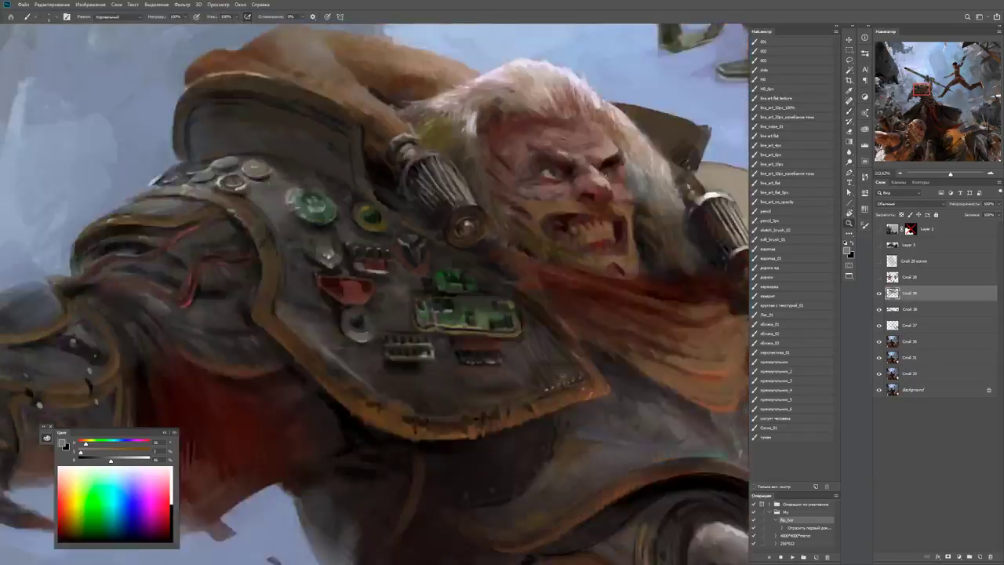
drag(404, 240, 346, 240)
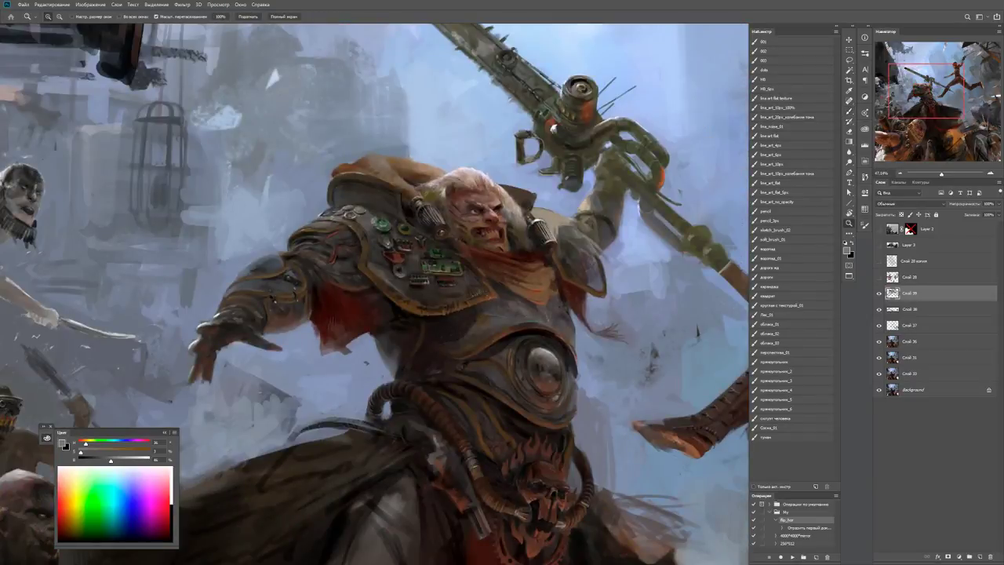
drag(406, 249, 470, 250)
scroll(375, 295, down, 1)
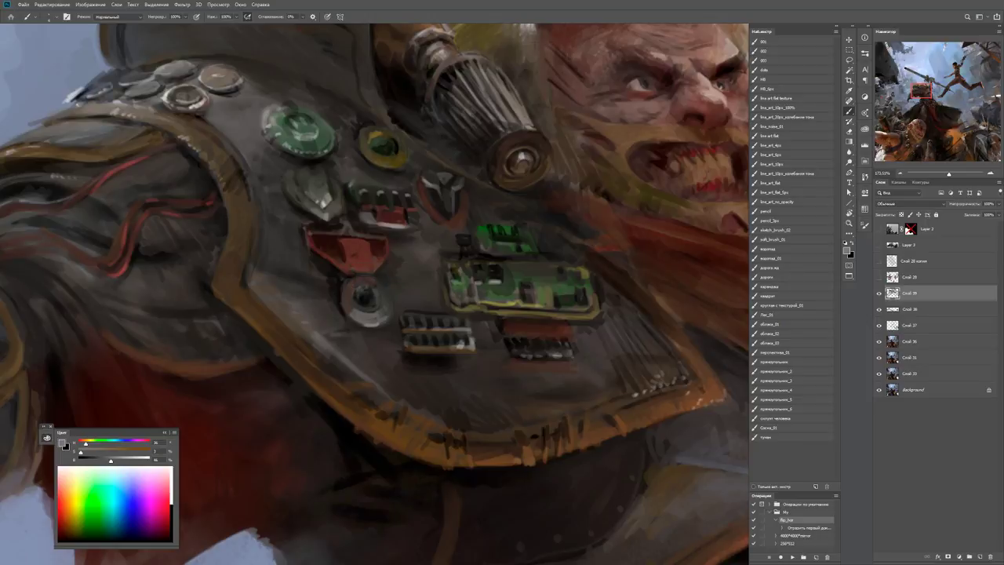
Touch up the lower rim of the grey disc beneath the red trapezoidal part with a sampled grey tone.
alt+click(352, 306)
click(368, 331)
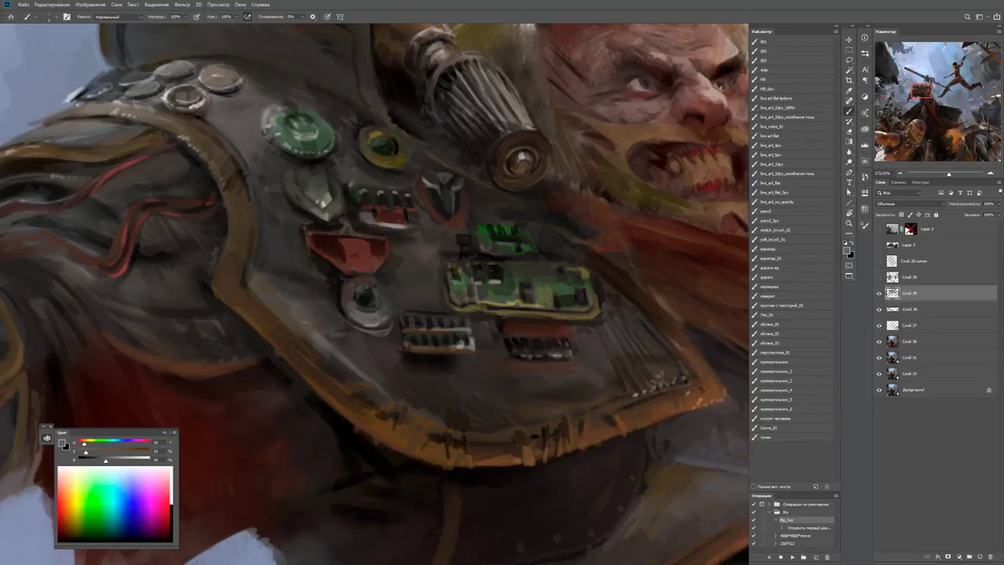
key(z)
drag(383, 326, 313, 328)
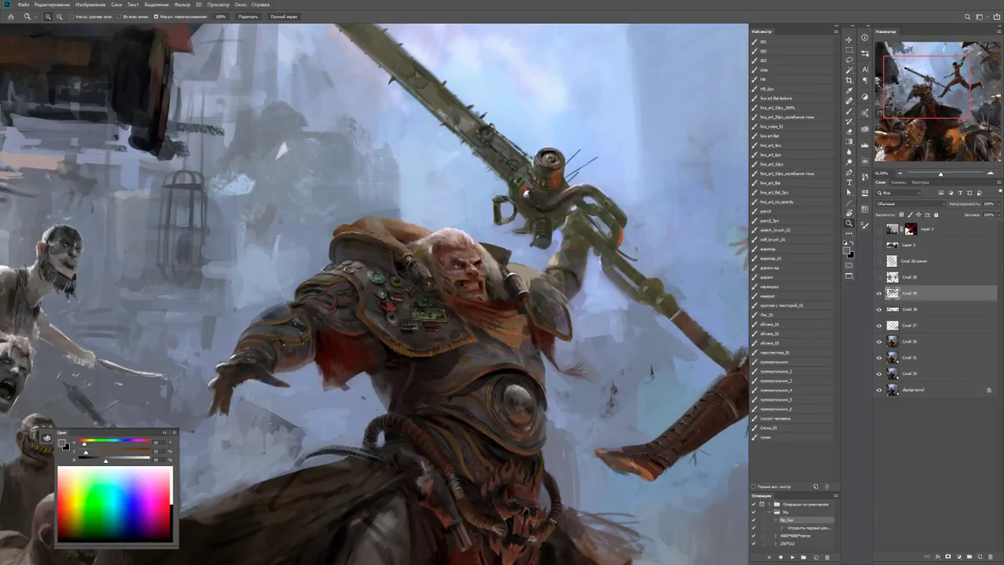
Touch up the plate around the light round medallions at the shoulder's upper edge with sampled grey tones.
scroll(376, 274, up, 5)
key(b)
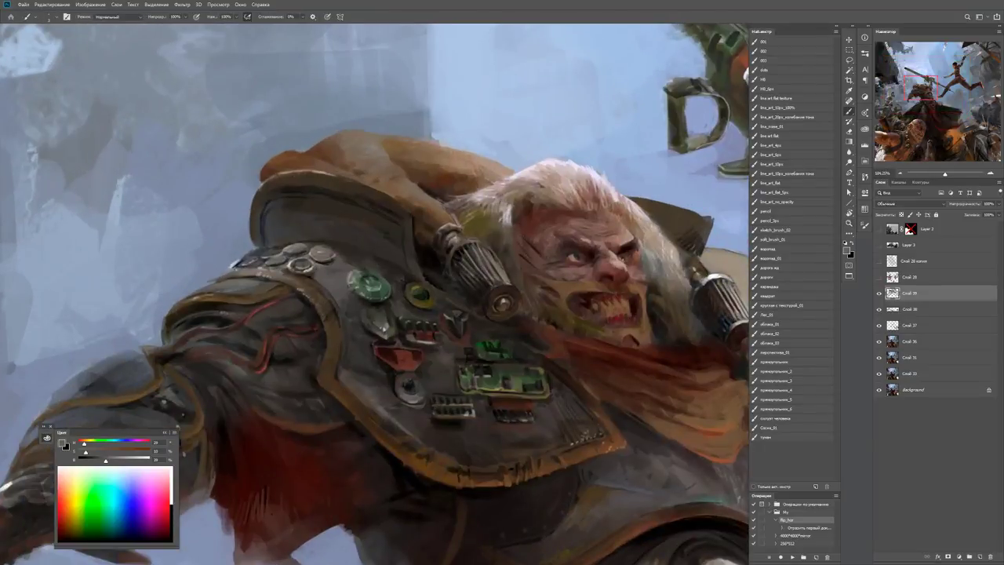
scroll(320, 271, up, 5)
key(x)
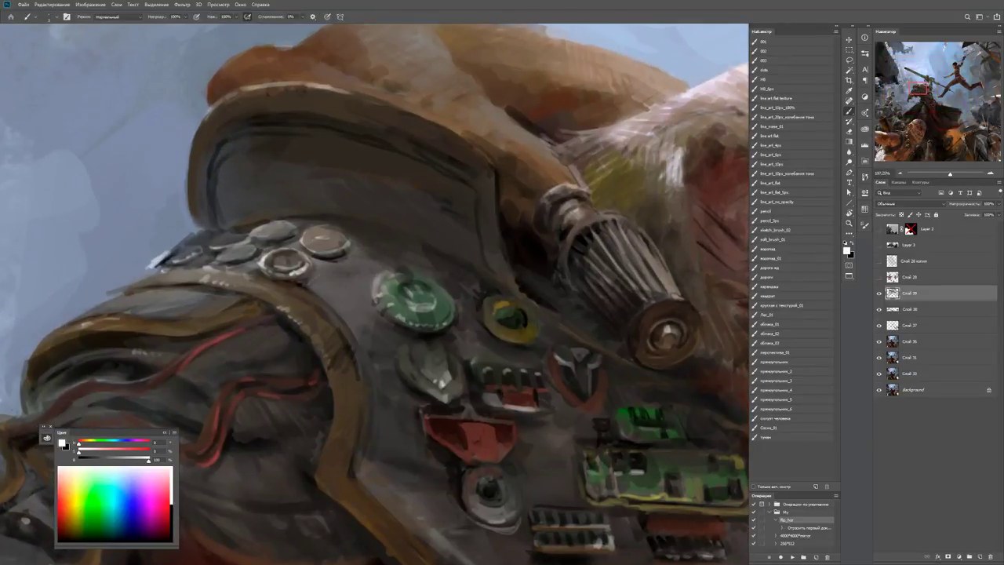
drag(309, 284, 324, 276)
alt+click(327, 278)
click(329, 276)
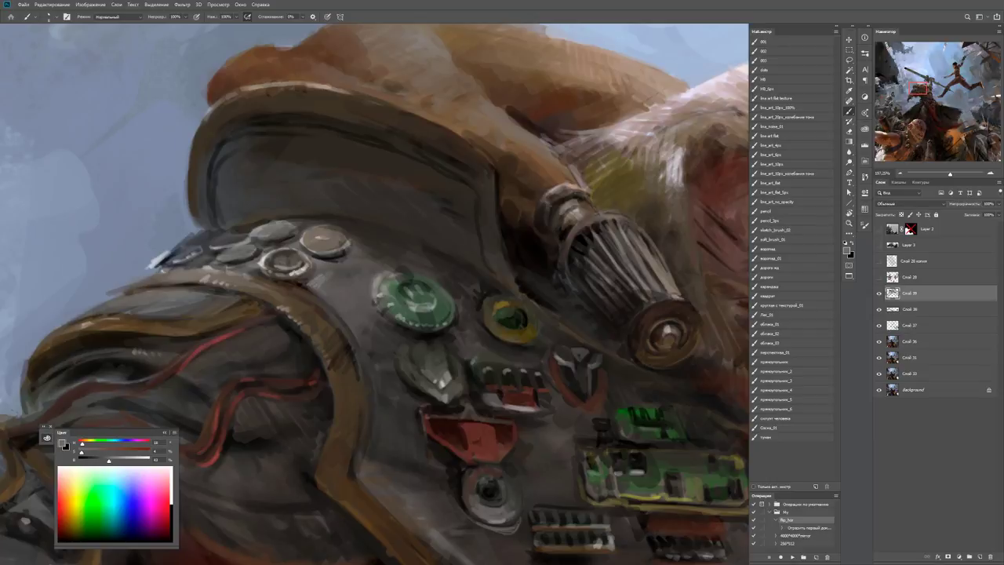
alt+click(323, 261)
alt+click(348, 264)
mouse_move(364, 254)
mouse_down()
mouse_move(314, 254)
mouse_move(440, 247)
mouse_up()
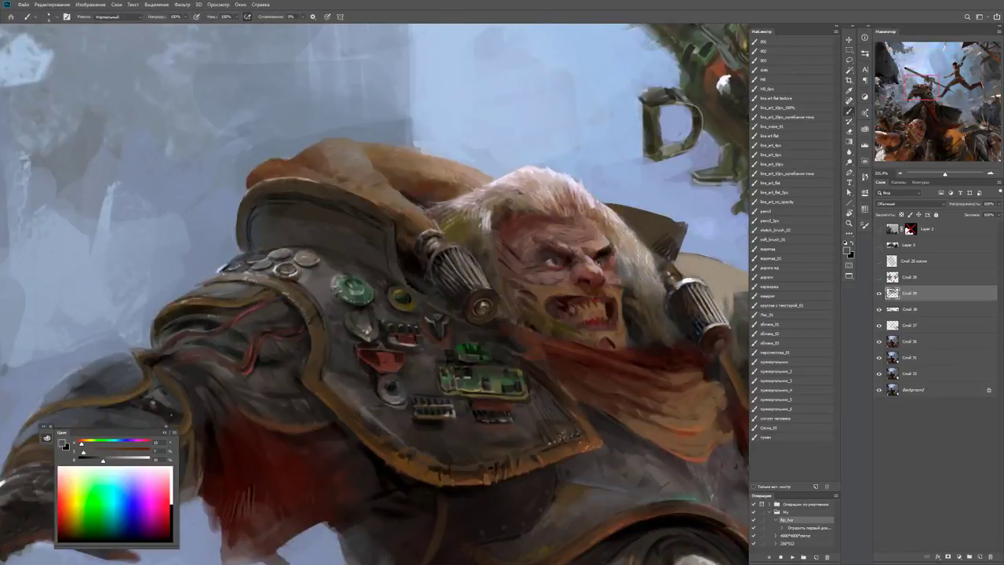
Compare the shoulder plate's small details up close with how they read in the whole composition.
key(d)
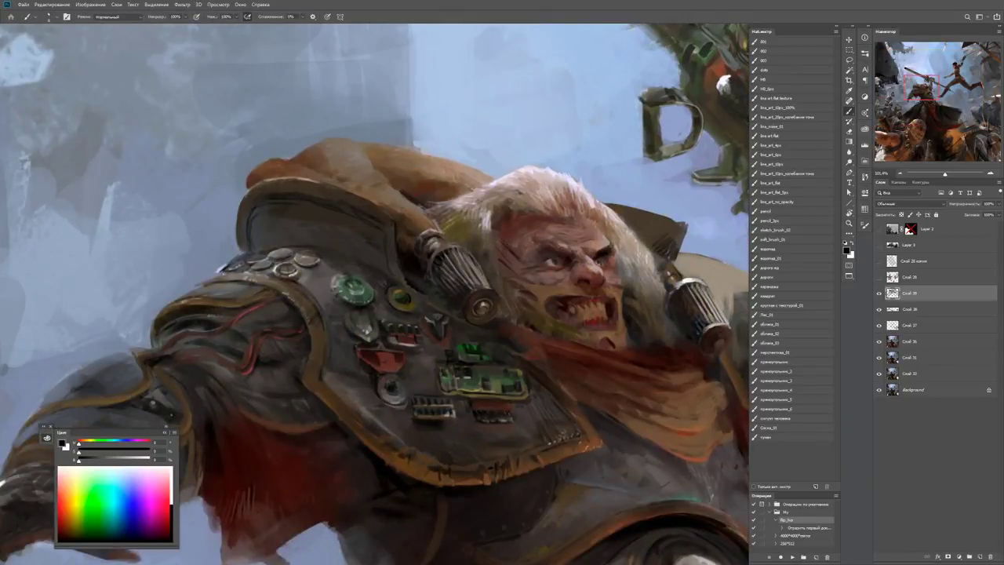
alt+click(261, 239)
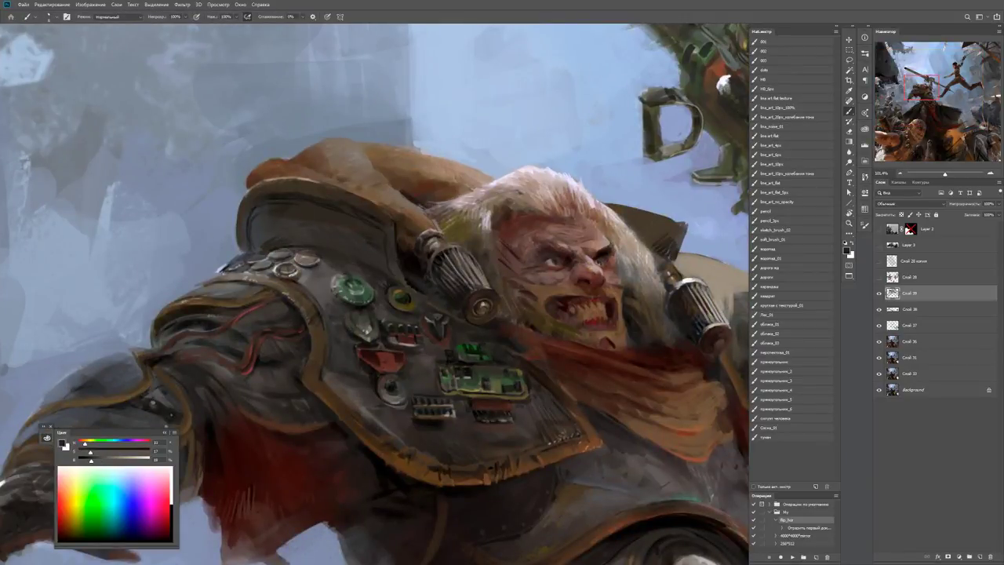
drag(353, 236, 298, 235)
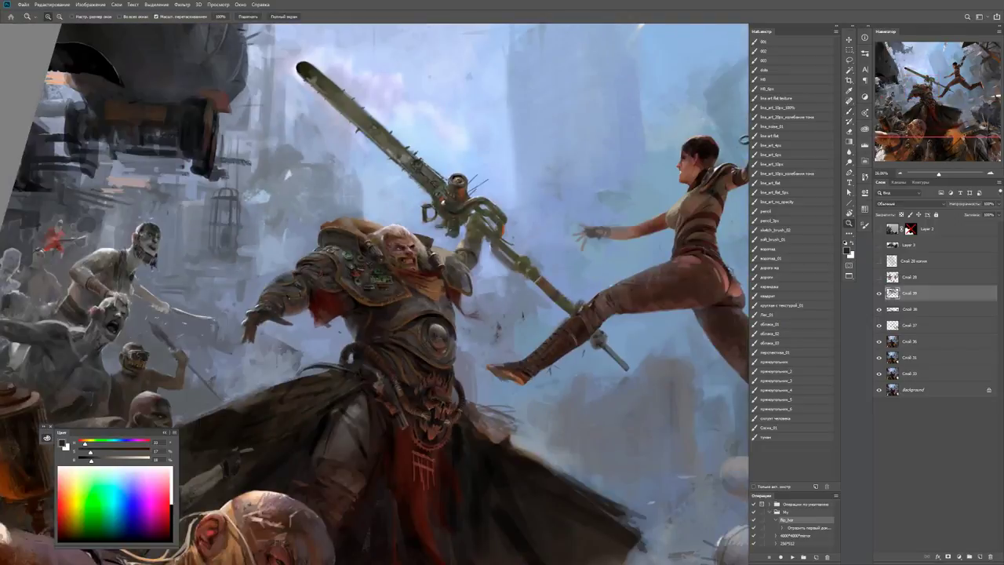
drag(361, 231, 424, 231)
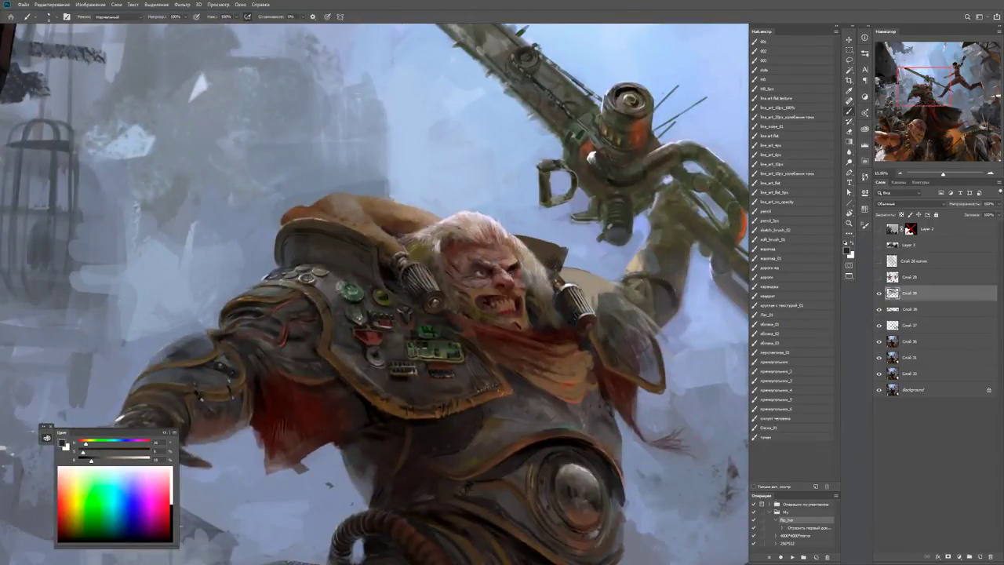
alt+click(467, 486)
alt+click(467, 487)
key(d)
key(x)
drag(306, 267, 283, 267)
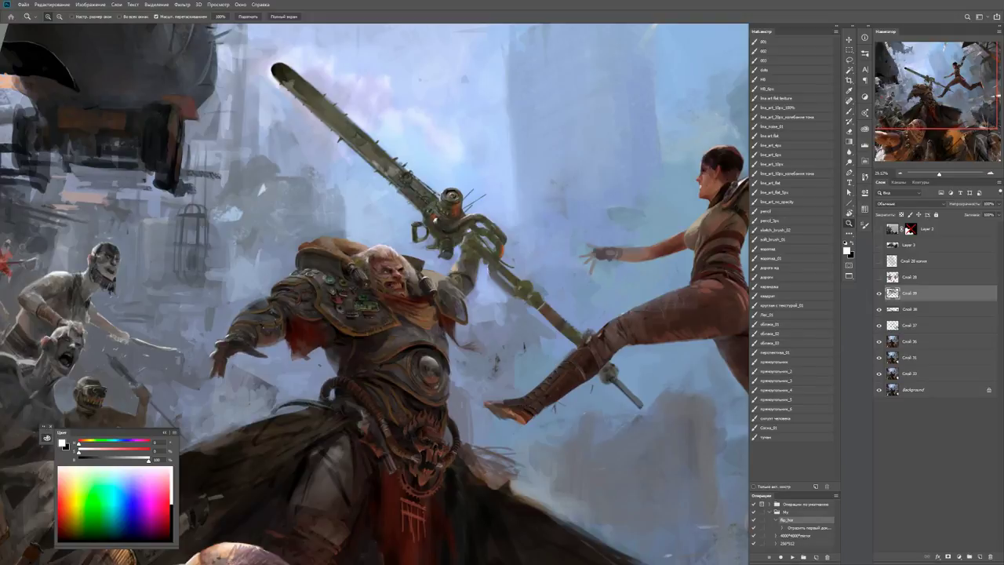
mouse_move(318, 322)
mouse_down()
mouse_move(353, 322)
mouse_move(313, 314)
mouse_up()
key(b)
key(z)
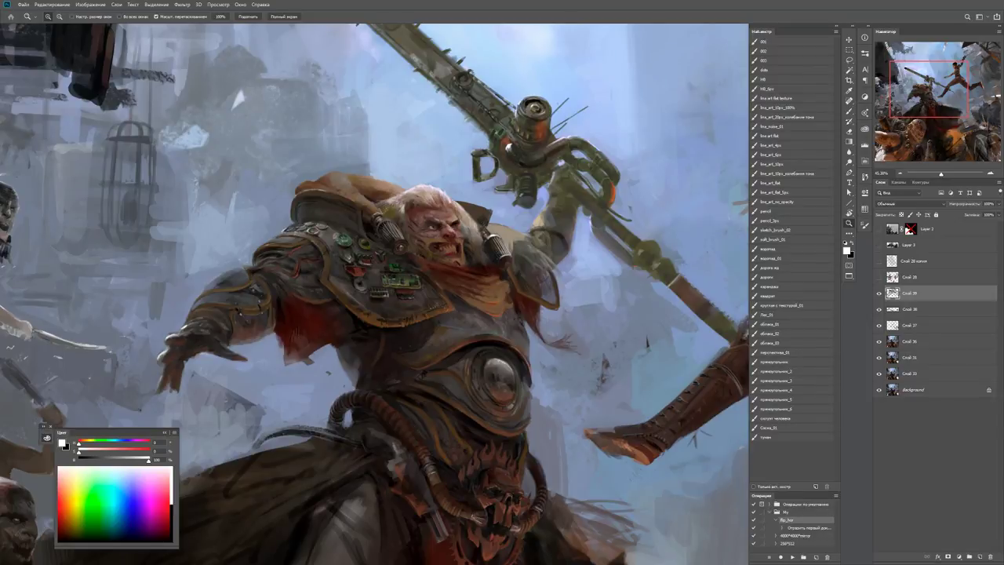
drag(392, 259, 447, 258)
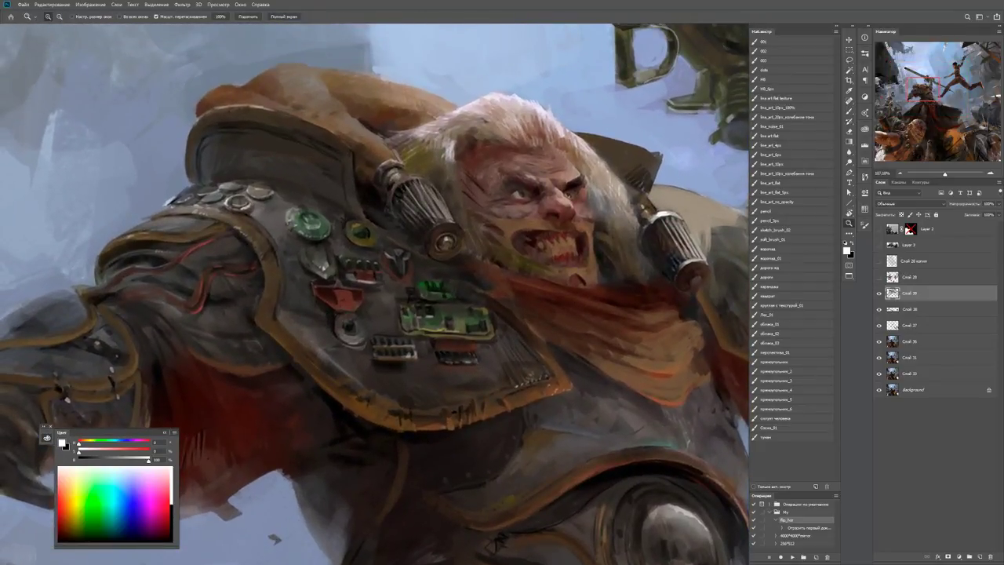
Copy the red trapezoidal part with the grey disc to a new layer and shift the copy slightly left and down.
key(l)
mouse_move(332, 279)
mouse_down()
mouse_move(312, 280)
mouse_move(328, 341)
mouse_move(369, 345)
mouse_move(374, 295)
mouse_move(336, 279)
mouse_up()
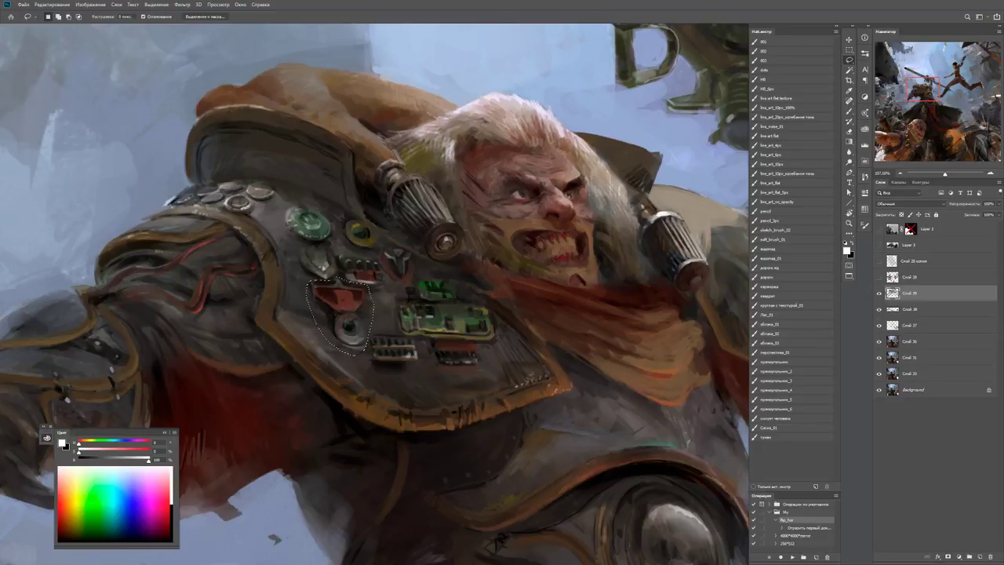
key(ctrl+j)
key(v)
key(shift+Left)
key(shift+Down)
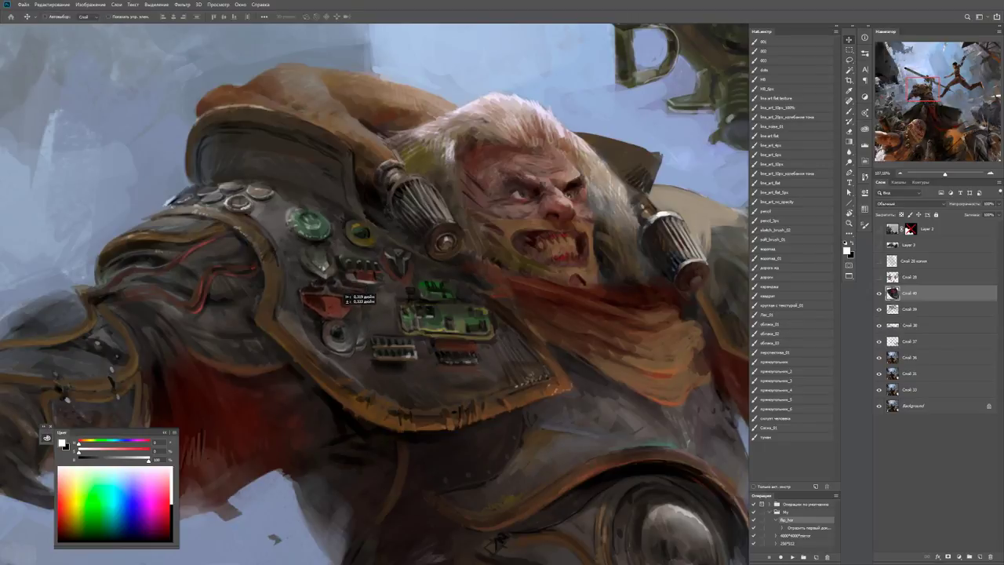
Blend the shifted red part and disc into the plate with dark tones and merge the copy into the layer below.
key(b)
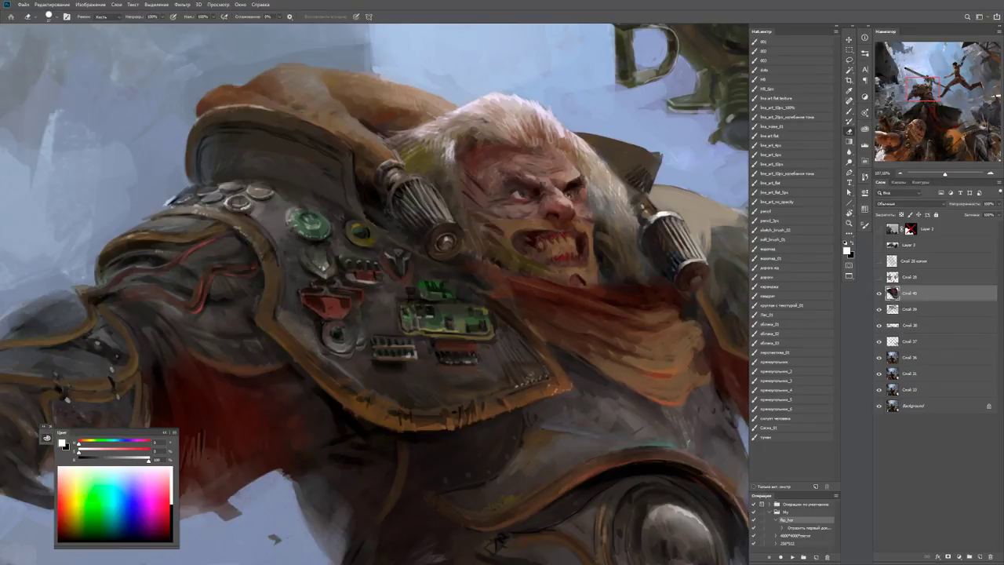
key(b)
key(x)
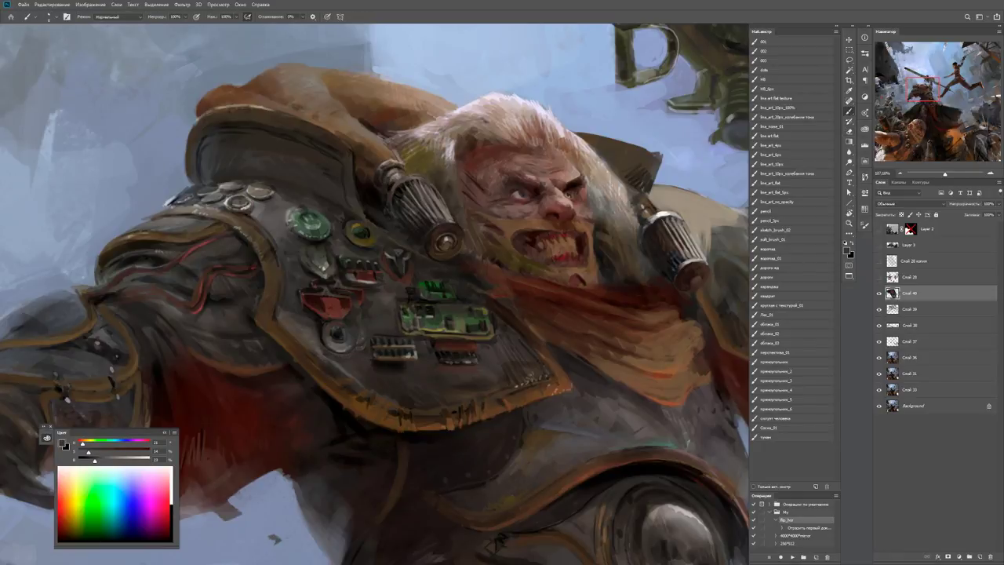
key(l)
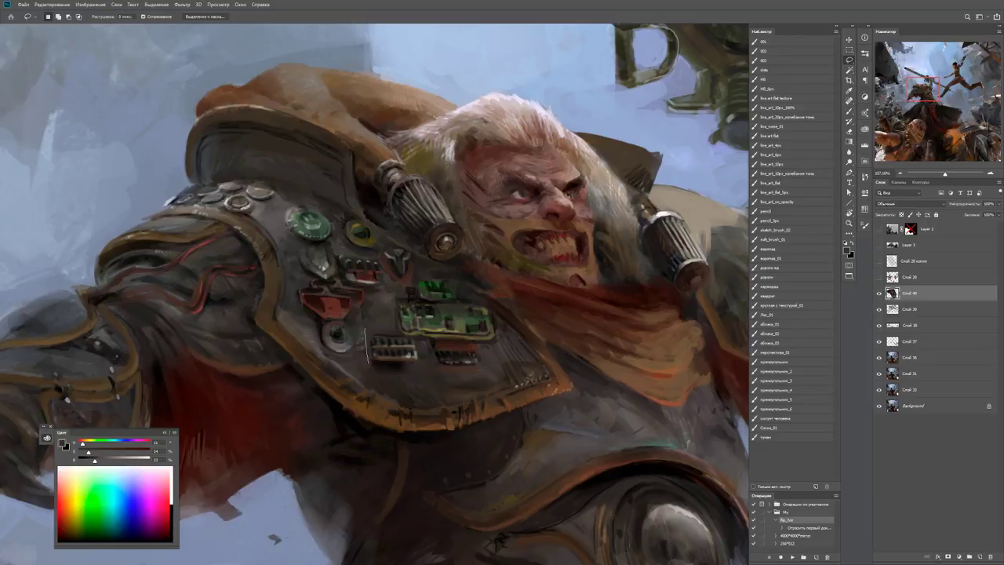
key(Delete)
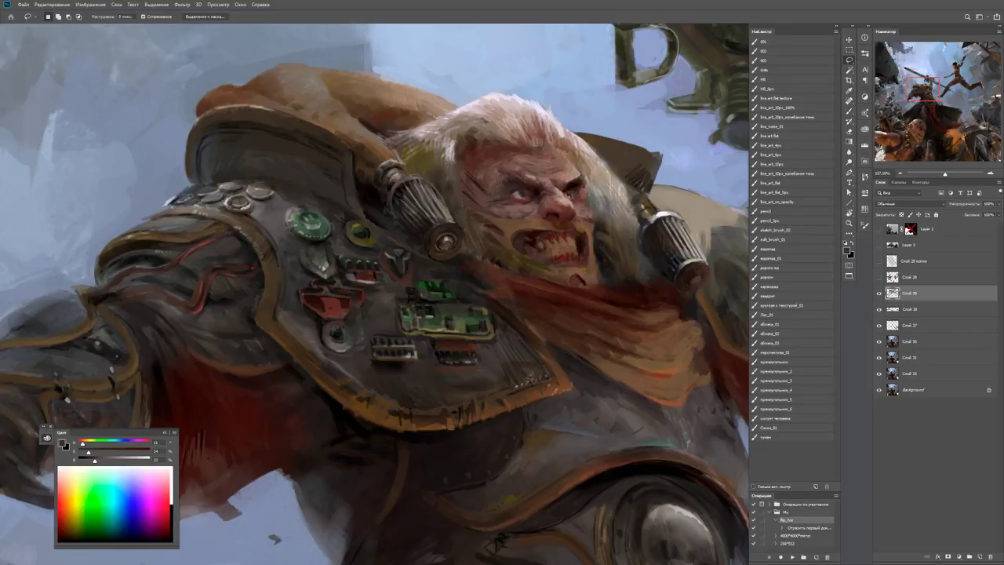
Duplicate the toothed component beside the grey disc onto a new layer and place the copy directly below the original.
mouse_move(367, 327)
mouse_down()
mouse_move(372, 364)
mouse_move(425, 347)
mouse_move(368, 332)
mouse_up()
key(ctrl+shift+x)
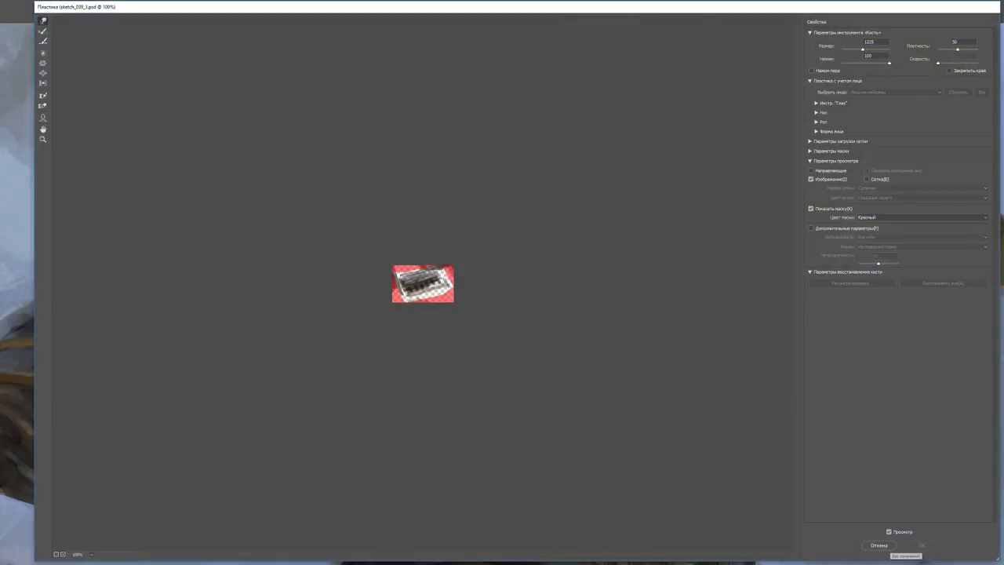
key(Escape)
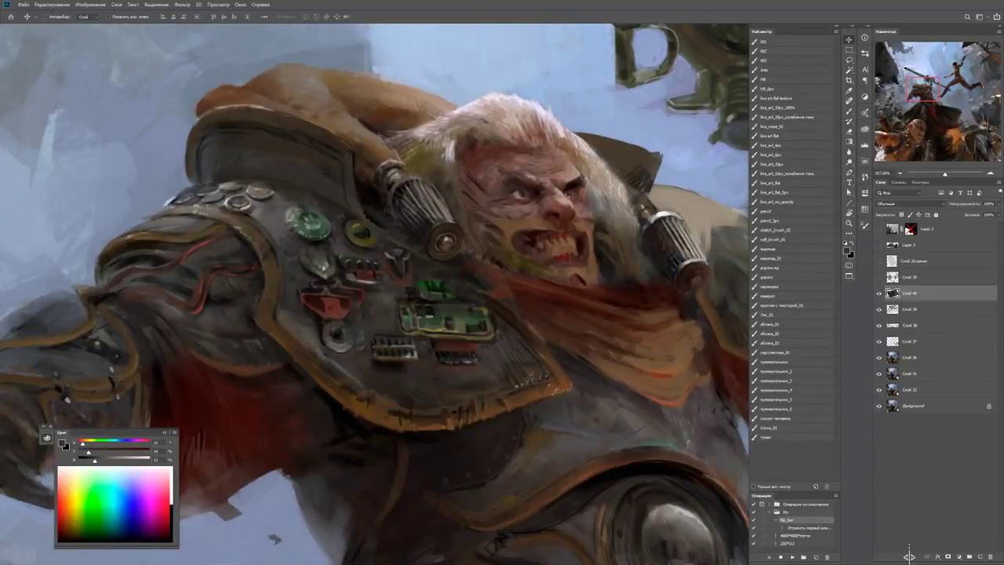
key(alt+shift+Down)
key(alt+shift+Down)
key(alt+shift+Down)
key(alt+shift+Down)
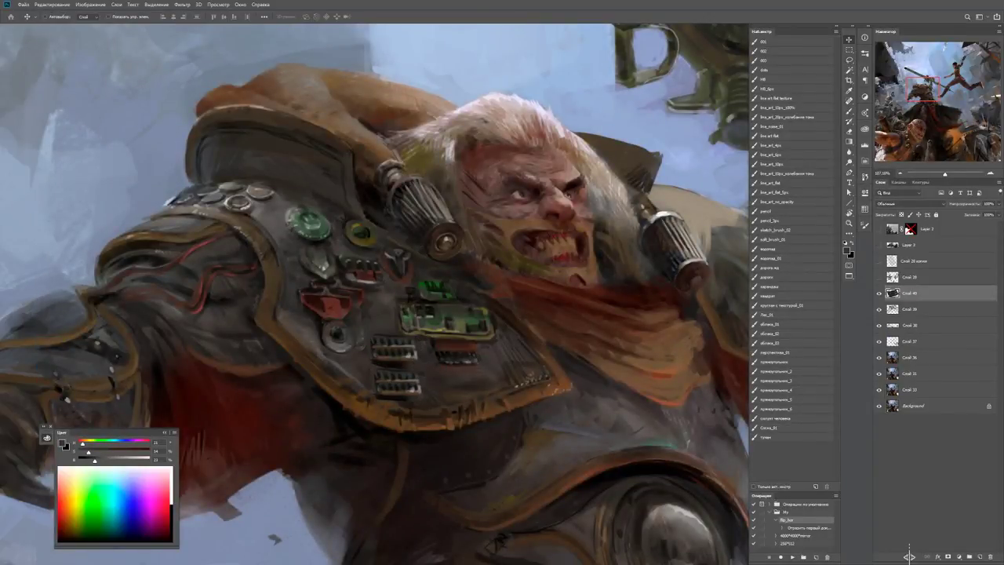
Move the duplicated toothed component up between the red trapezoidal part and the green circuit board.
key(l)
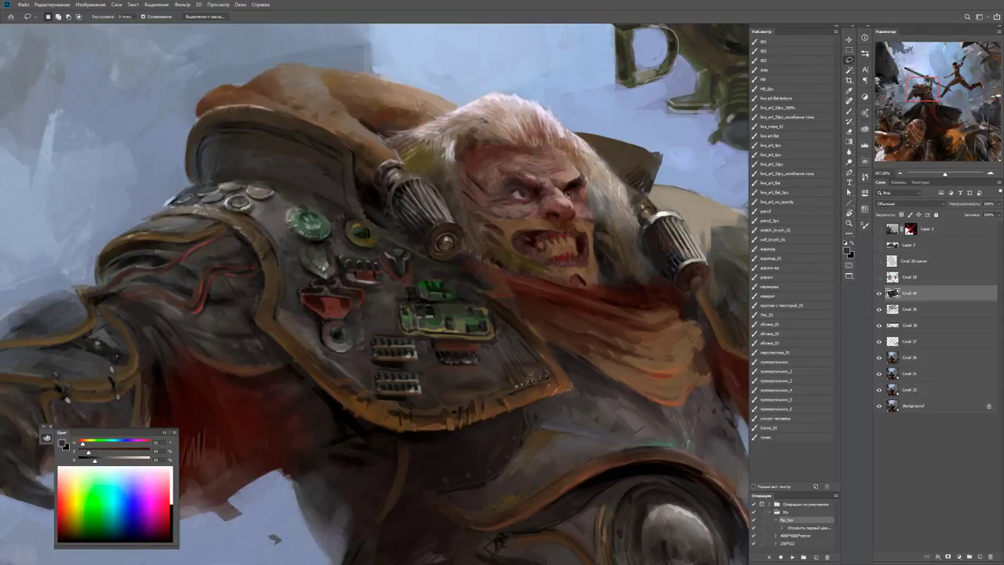
key(v)
mouse_move(400, 365)
mouse_down()
mouse_move(390, 326)
mouse_move(416, 321)
mouse_up()
key(ctrl+d)
Blend the gap below the duplicated toothed component with dark grey and darken the upper row of the lower component.
key(z)
key(b)
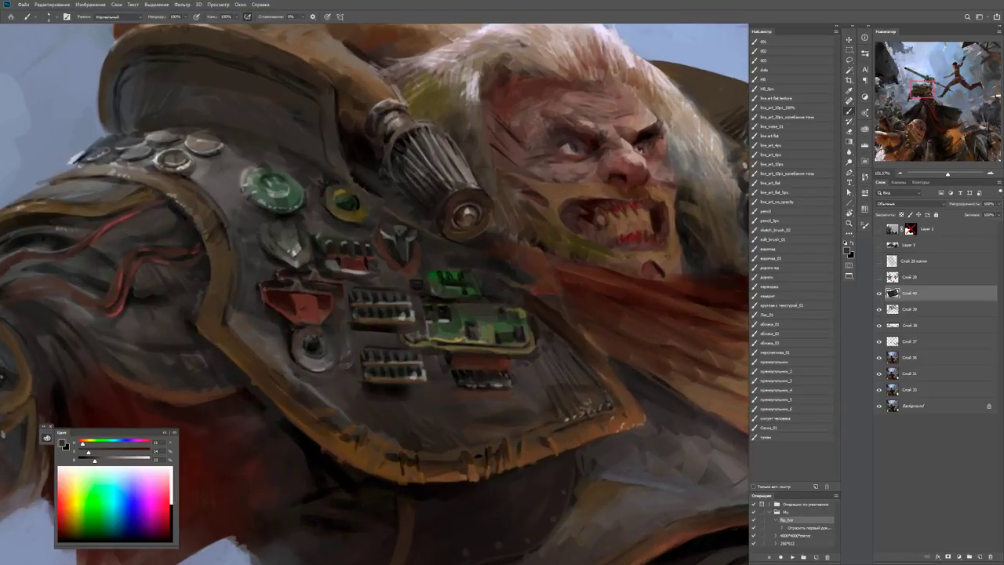
alt+click(359, 339)
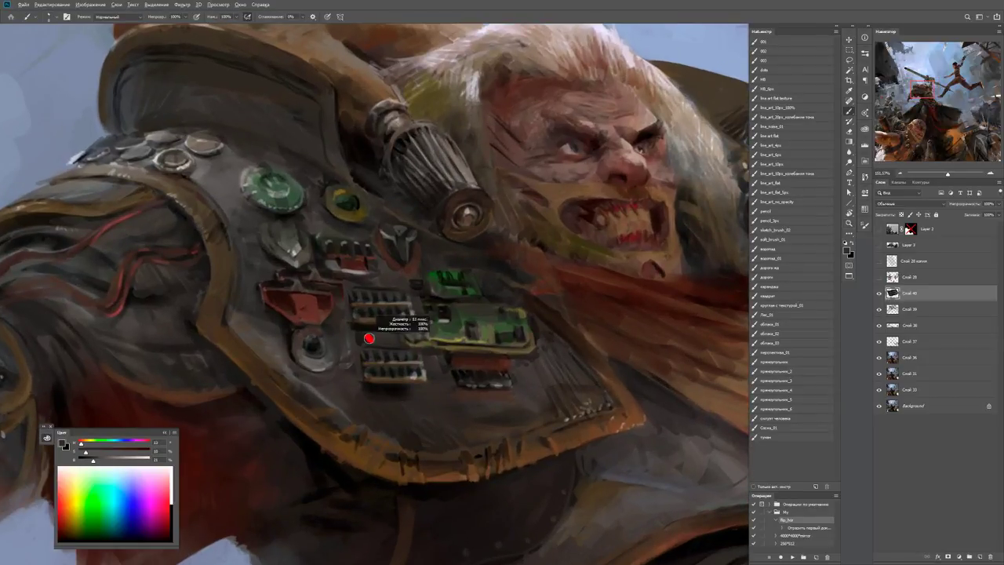
drag(359, 338, 332, 337)
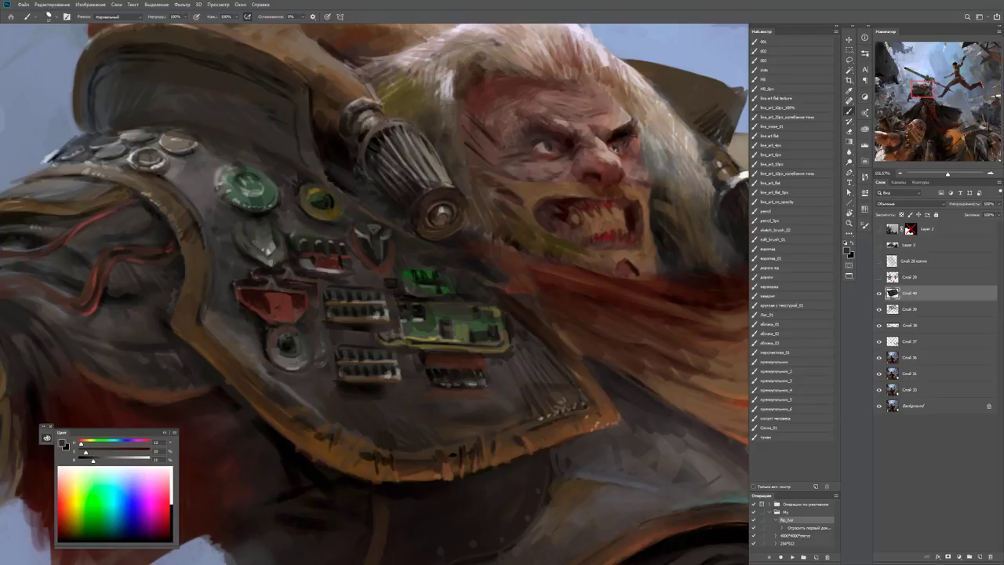
alt+click(332, 338)
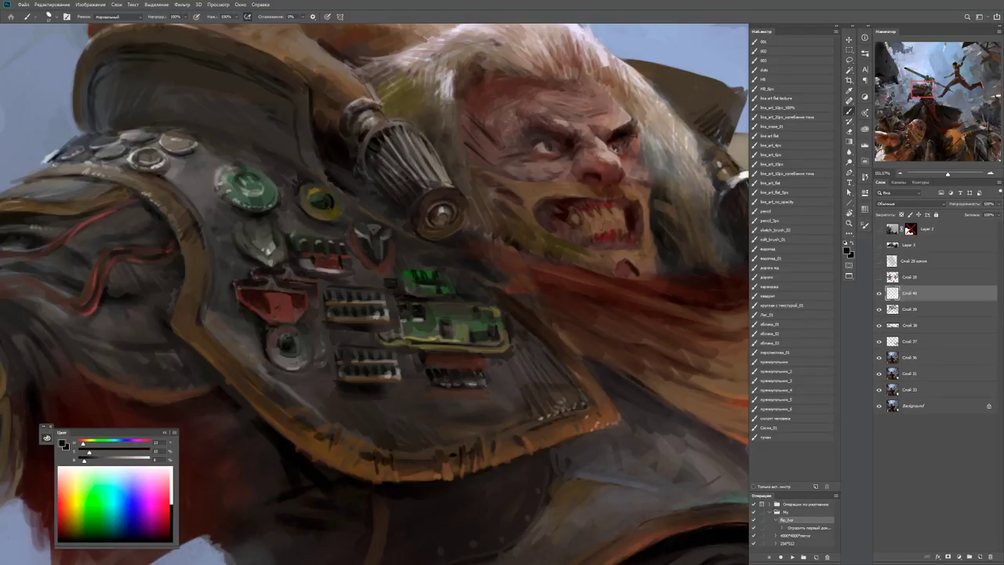
alt+click(380, 361)
drag(363, 353, 377, 364)
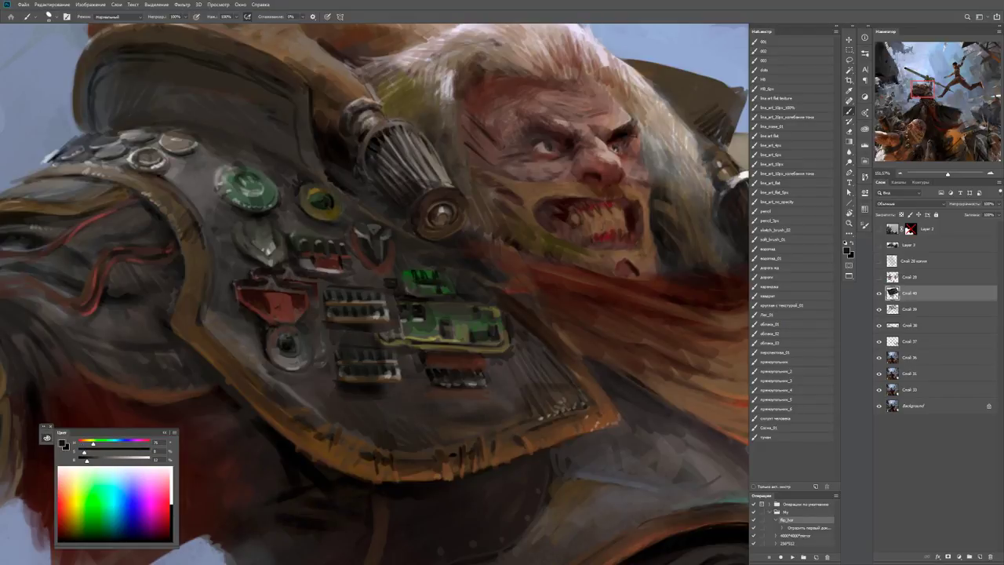
Paint a grey round disc with a dark centre over the lower toothed component beneath the duplicated one.
alt+click(400, 306)
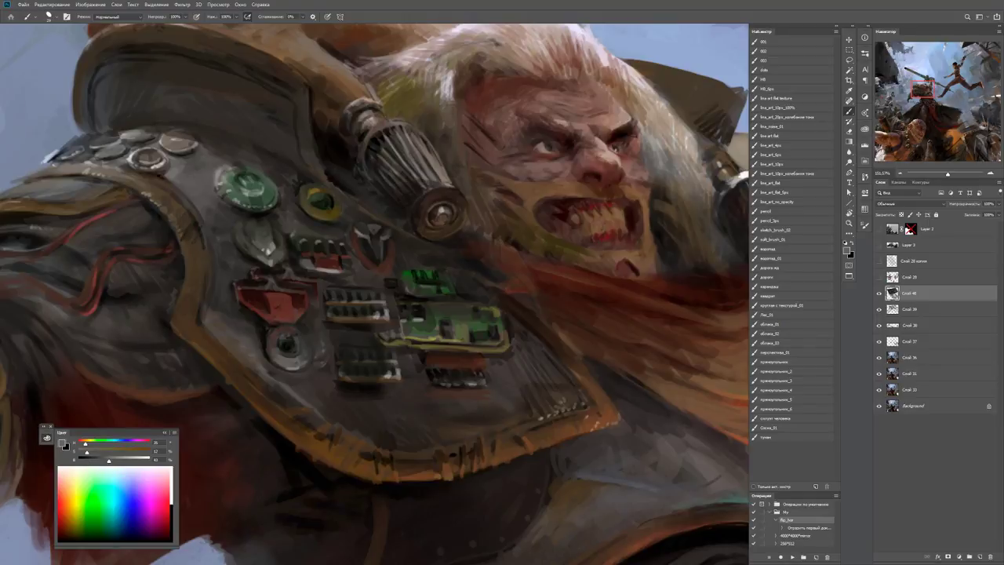
mouse_move(355, 333)
mouse_down()
mouse_move(339, 369)
mouse_move(375, 381)
mouse_move(378, 335)
mouse_move(366, 371)
mouse_up()
alt+click(333, 380)
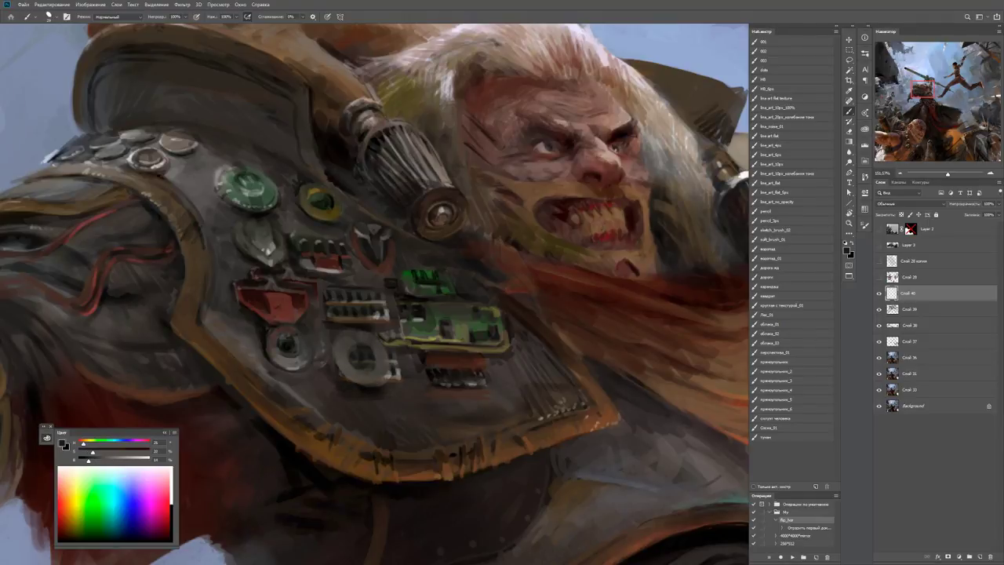
alt+click(385, 380)
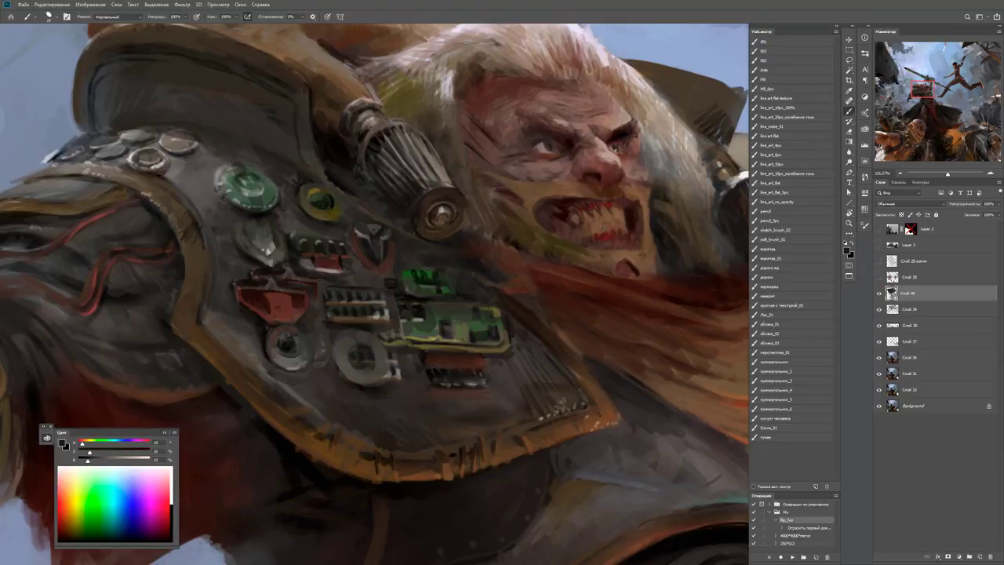
mouse_move(378, 381)
mouse_down()
mouse_move(395, 364)
mouse_move(394, 376)
mouse_up()
Rework the new grey disc with dark tones, reshaping its centre and softening its rim into the plate.
key(z)
mouse_move(478, 325)
mouse_down()
mouse_move(408, 325)
mouse_move(525, 319)
mouse_up()
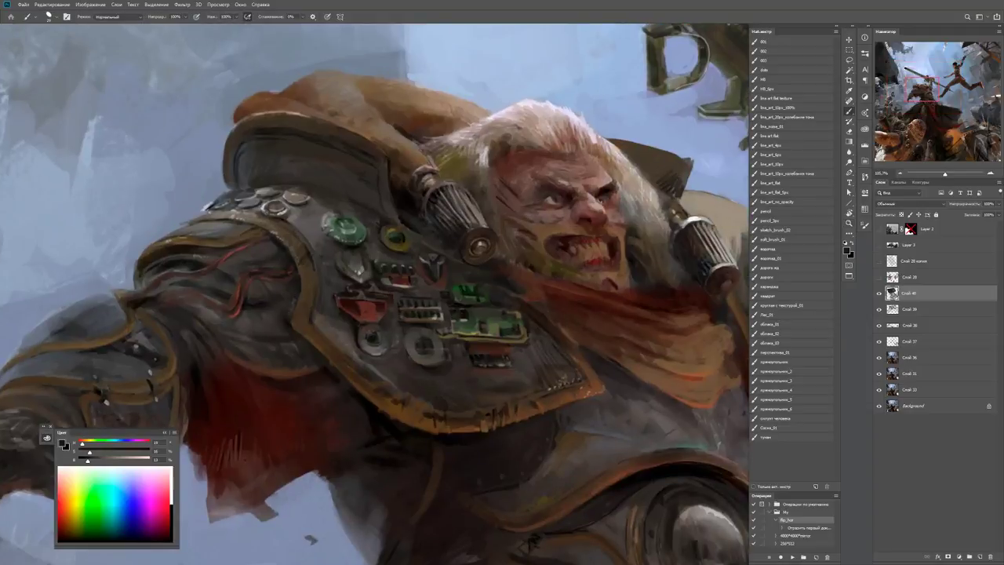
key(b)
alt+click(453, 319)
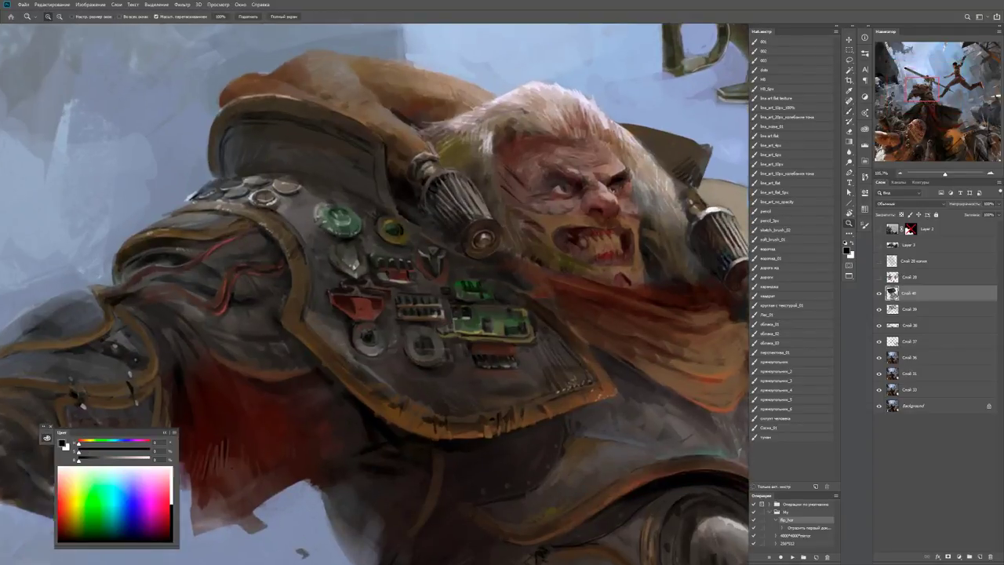
drag(437, 361, 471, 360)
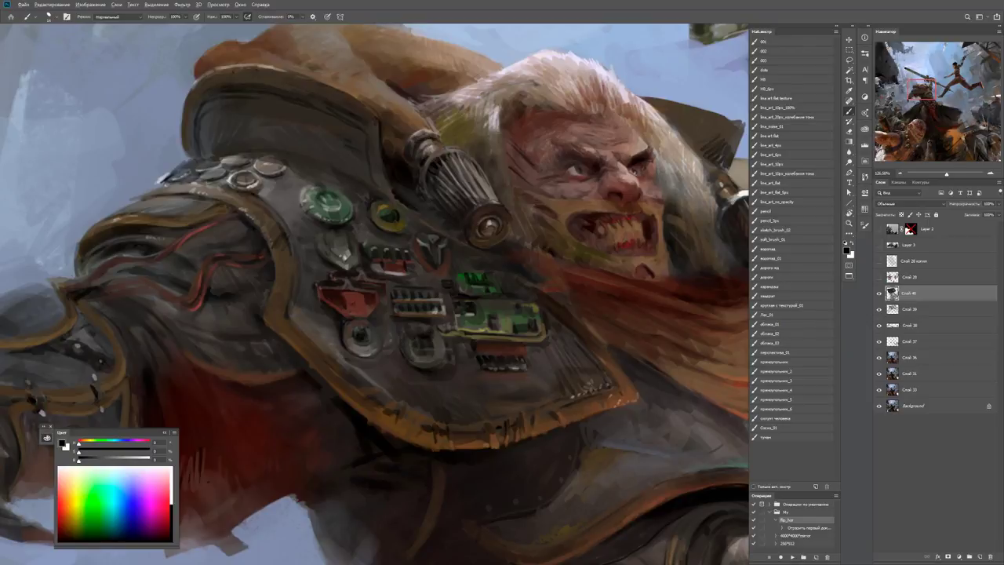
alt+click(41, 411)
mouse_move(402, 360)
mouse_down()
mouse_move(433, 375)
mouse_move(408, 326)
mouse_up()
alt+click(422, 359)
alt+click(414, 347)
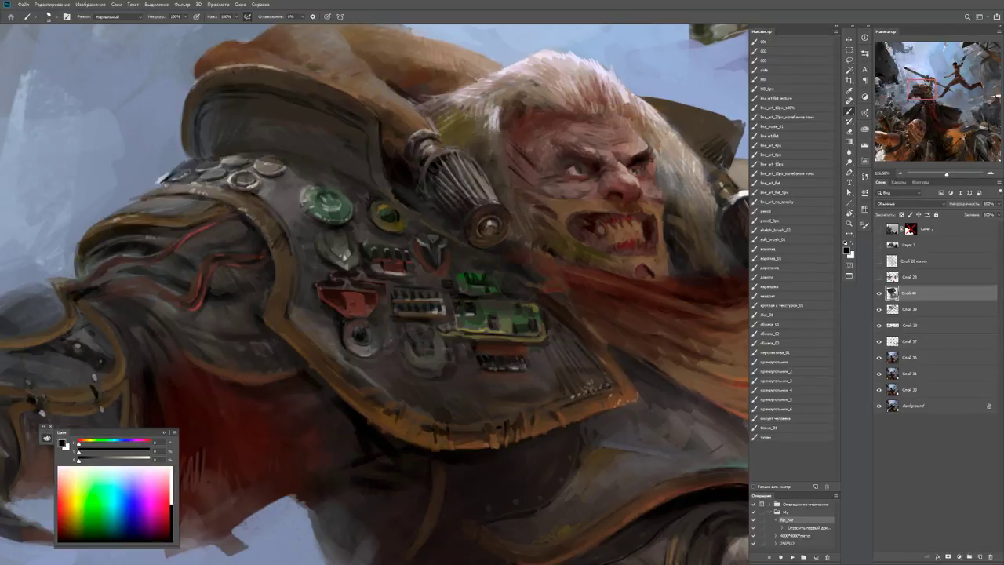
Paint light grey V-shaped accents inside the disc to form a small emblem.
key(x)
key(z)
mouse_move(434, 337)
mouse_down()
mouse_move(377, 337)
mouse_move(490, 336)
mouse_up()
key(b)
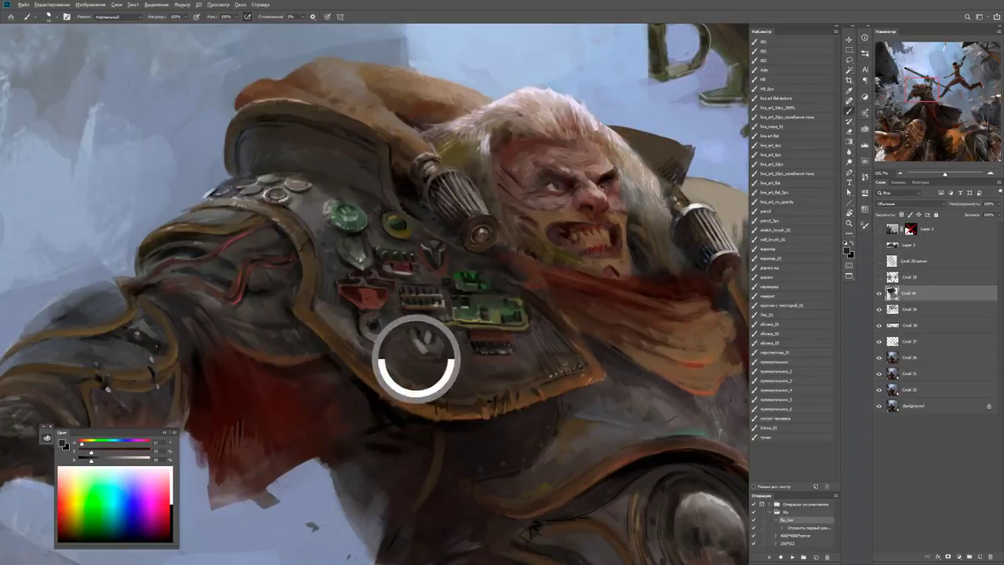
alt+click(426, 353)
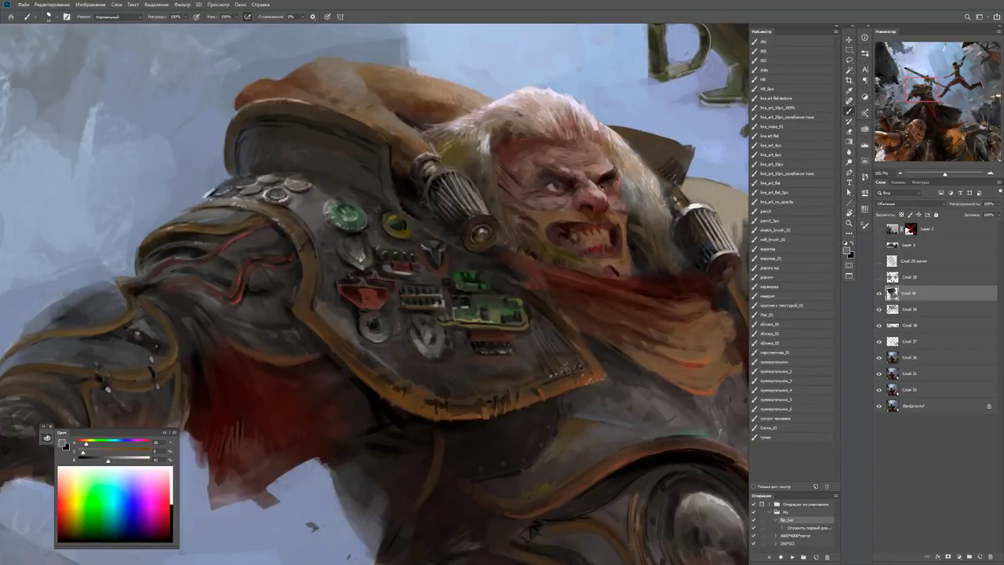
click(431, 341)
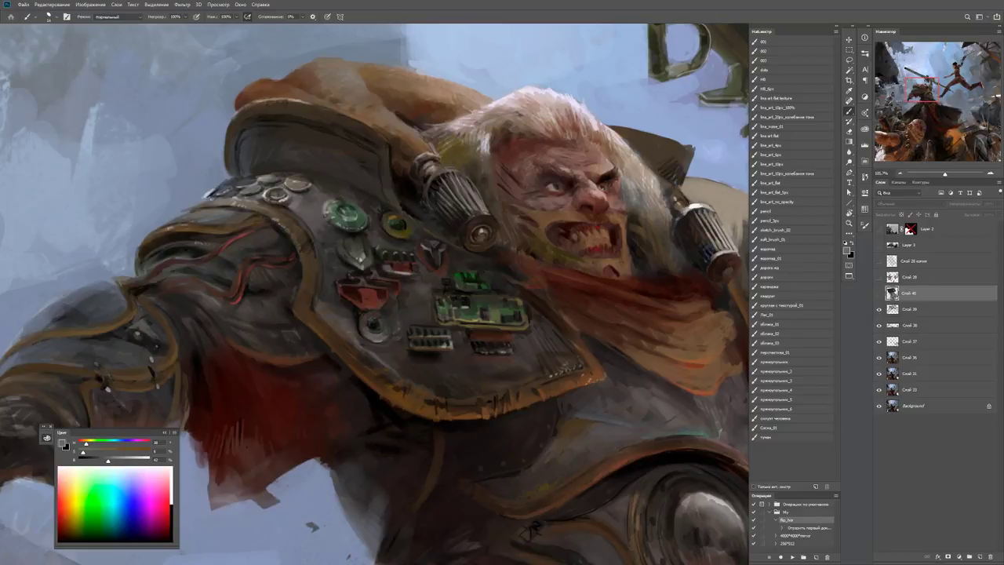
Duplicate the green circuit board onto a new layer, place it below the green medallion, and shrink it to about three quarters.
key(l)
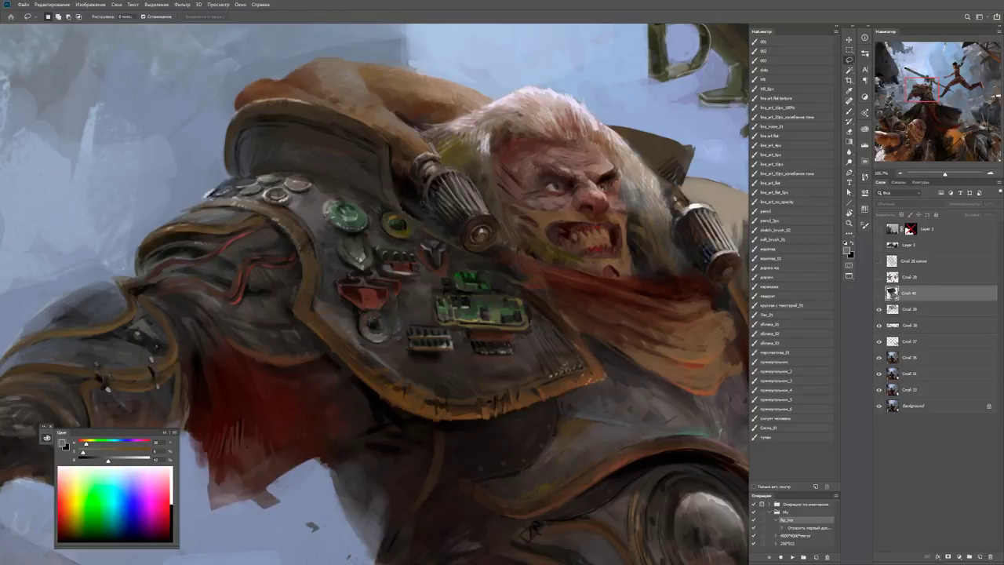
mouse_move(454, 269)
mouse_down()
mouse_move(428, 292)
mouse_move(446, 328)
mouse_move(537, 334)
mouse_move(515, 293)
mouse_move(472, 289)
mouse_move(446, 273)
mouse_move(454, 270)
mouse_up()
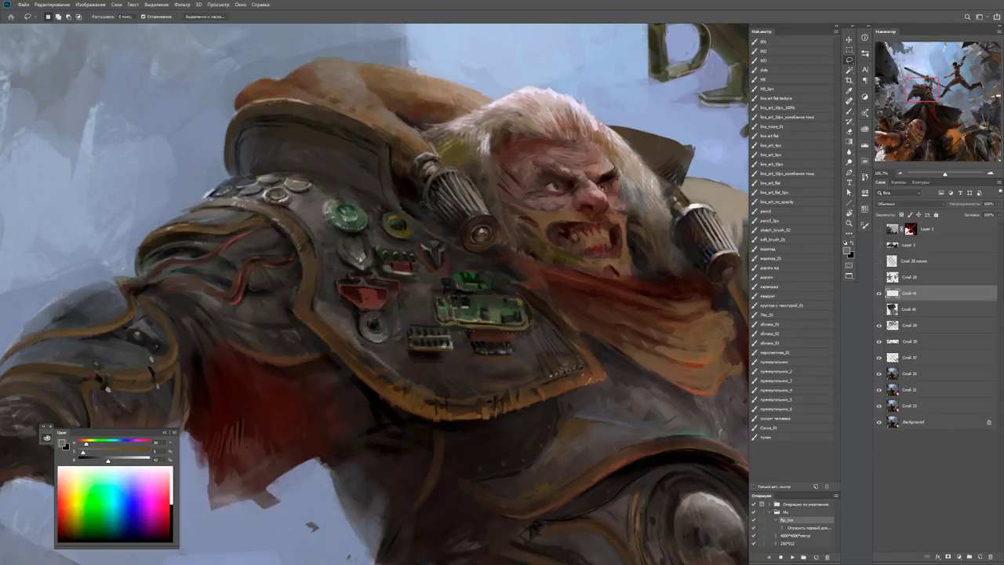
key(ctrl+j)
key(ctrl+t)
drag(473, 334, 362, 259)
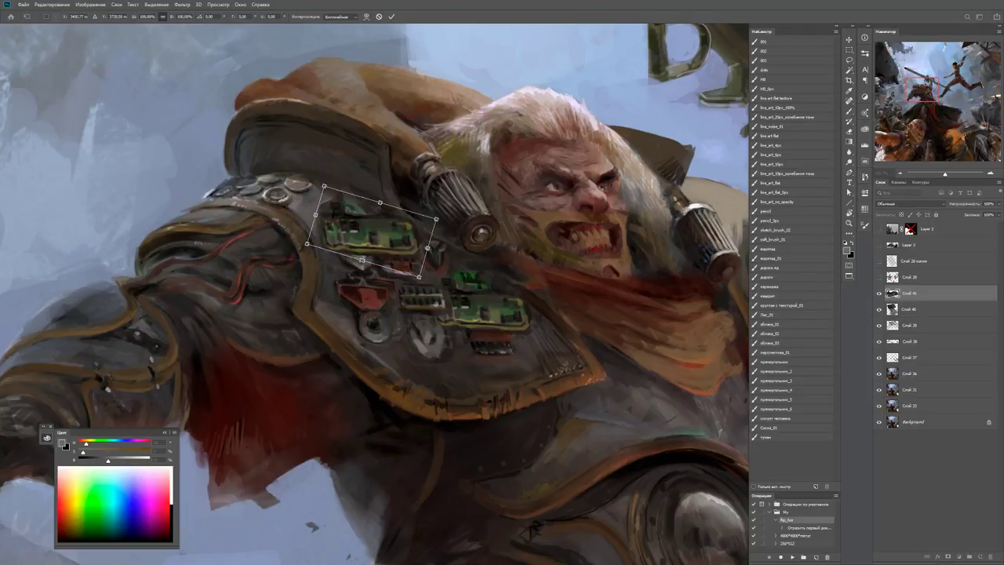
mouse_move(419, 276)
mouse_down()
mouse_move(387, 248)
mouse_move(416, 280)
mouse_up()
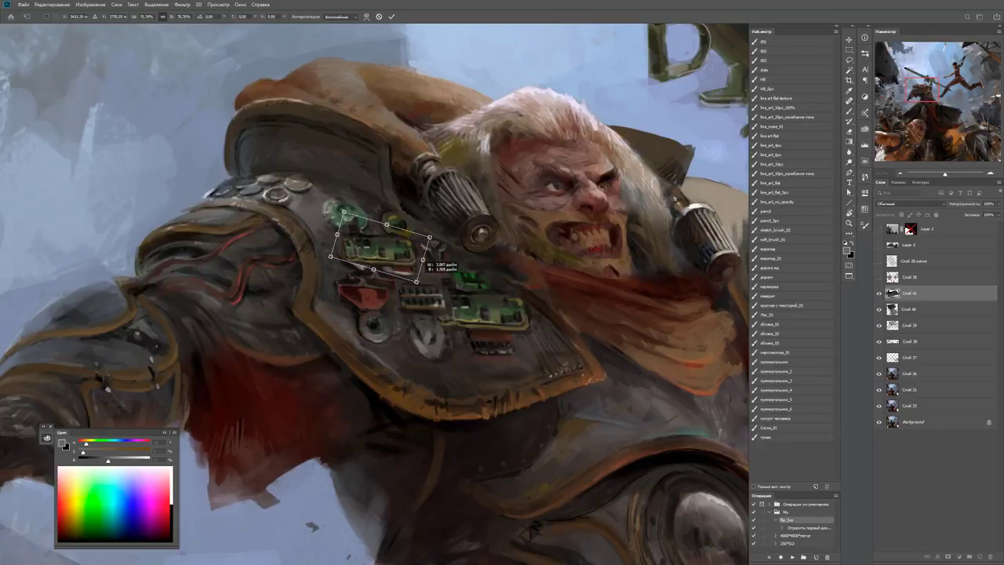
key(Return)
Flip the whole painting horizontally and merge the duplicated circuit board into the layer below.
key(r)
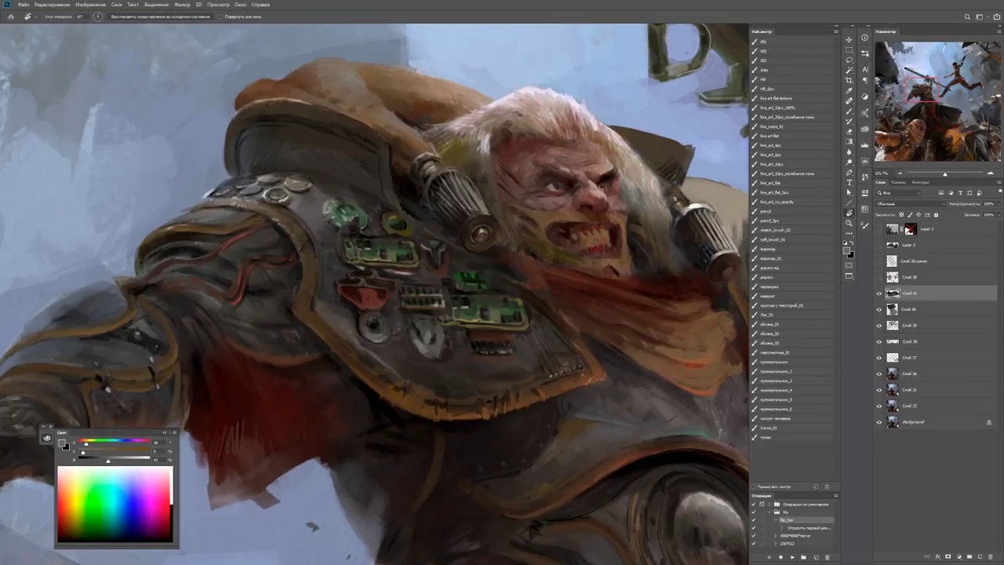
key(z)
key(ctrl+minus)
key(ctrl+minus)
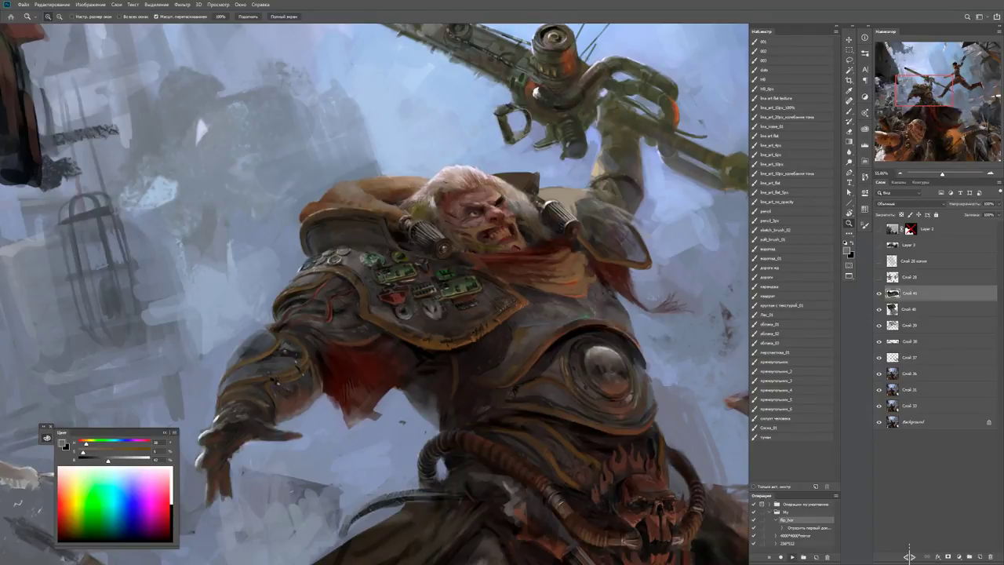
key(F2)
key(ctrl+0)
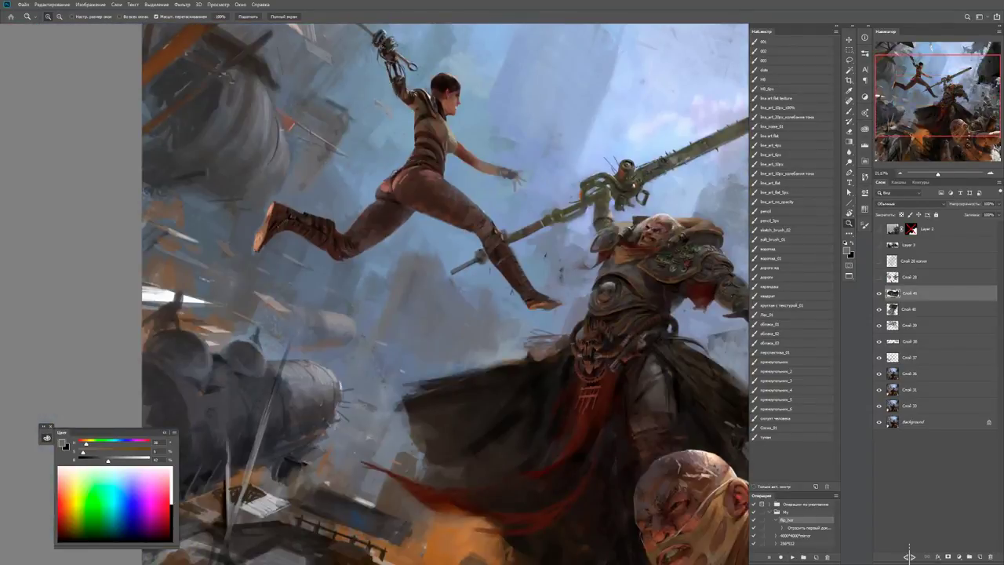
key(ctrl+plus)
key(r)
key(ctrl+plus)
key(b)
key(ctrl+plus)
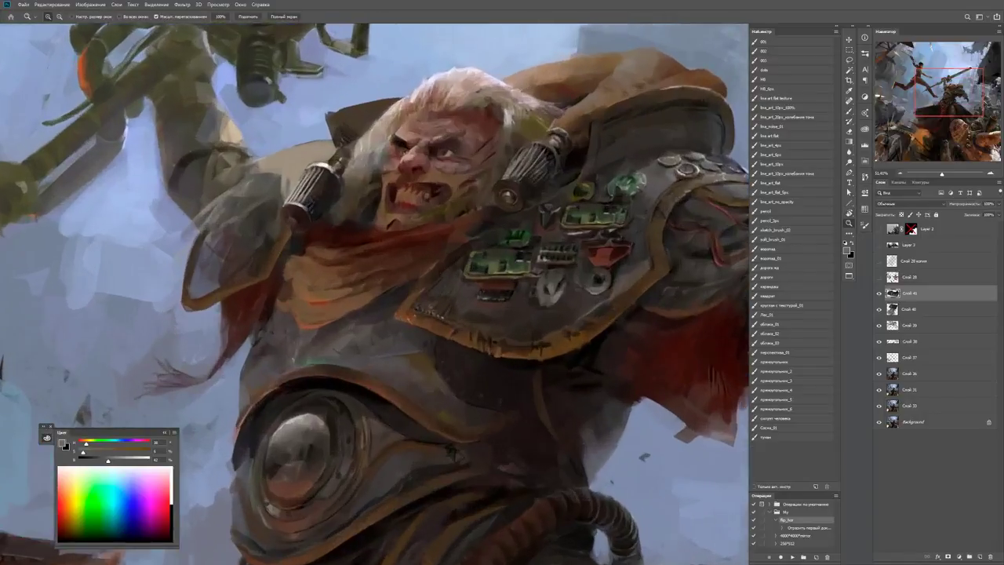
key(ctrl+plus)
key(ctrl+plus)
key(ctrl+e)
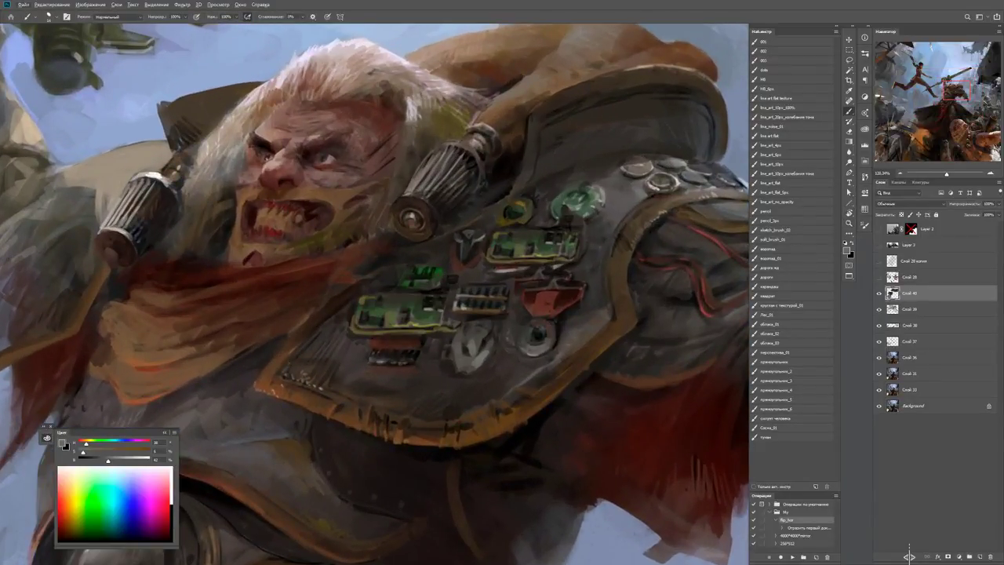
Paint dark grey around the upper circuit board, covering the yellow medallion beside it.
alt+click(529, 222)
mouse_move(530, 219)
mouse_down()
mouse_move(518, 210)
mouse_move(524, 203)
mouse_move(554, 221)
mouse_move(501, 257)
mouse_up()
key(ctrl+z)
key(ctrl+z)
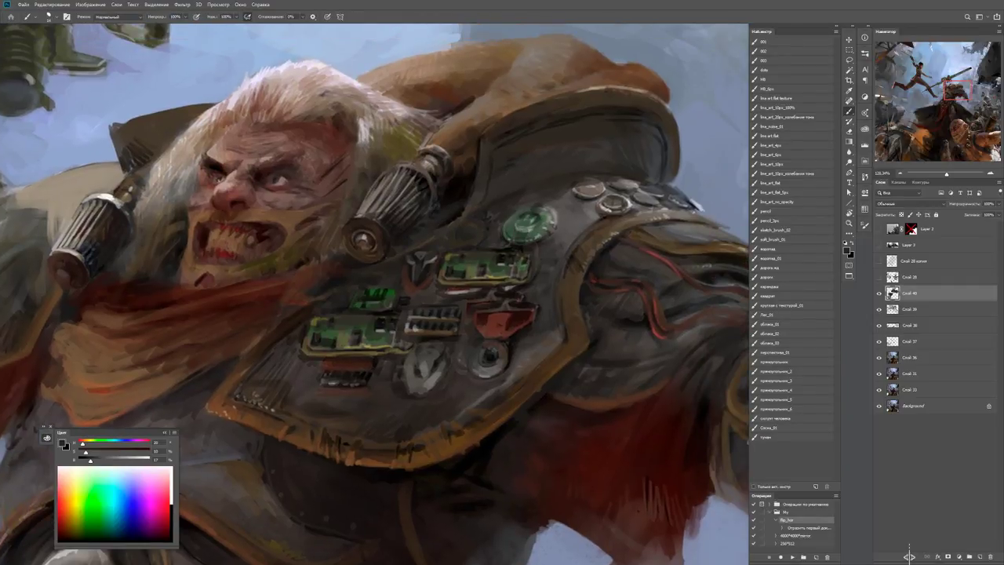
Copy the green medallion onto a new layer, shift the copy slightly, and merge it into the layer below.
scroll(376, 291, down, 4)
scroll(377, 290, up, 3)
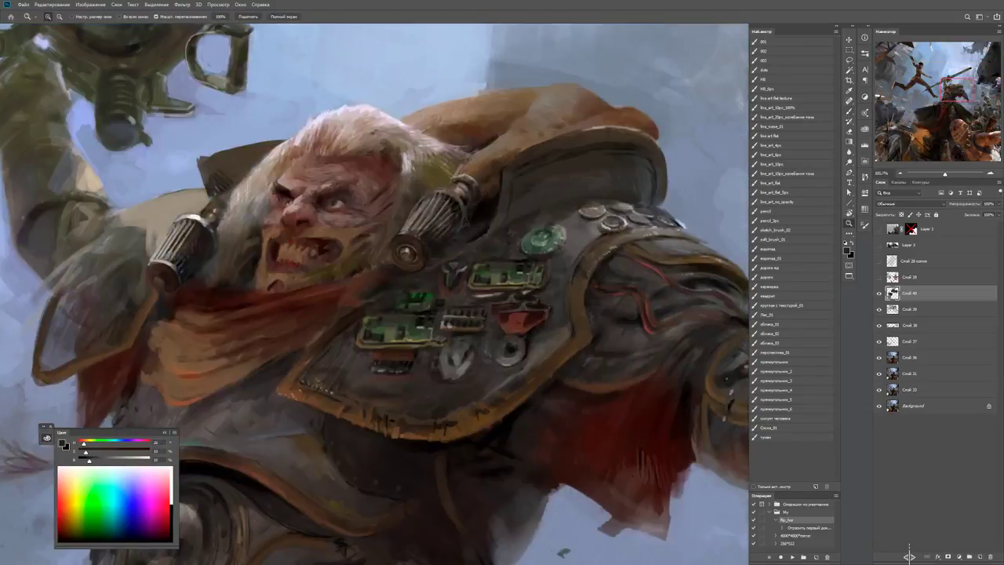
key(l)
mouse_move(549, 222)
mouse_down()
mouse_move(525, 227)
mouse_move(519, 244)
mouse_move(529, 257)
mouse_move(569, 236)
mouse_up()
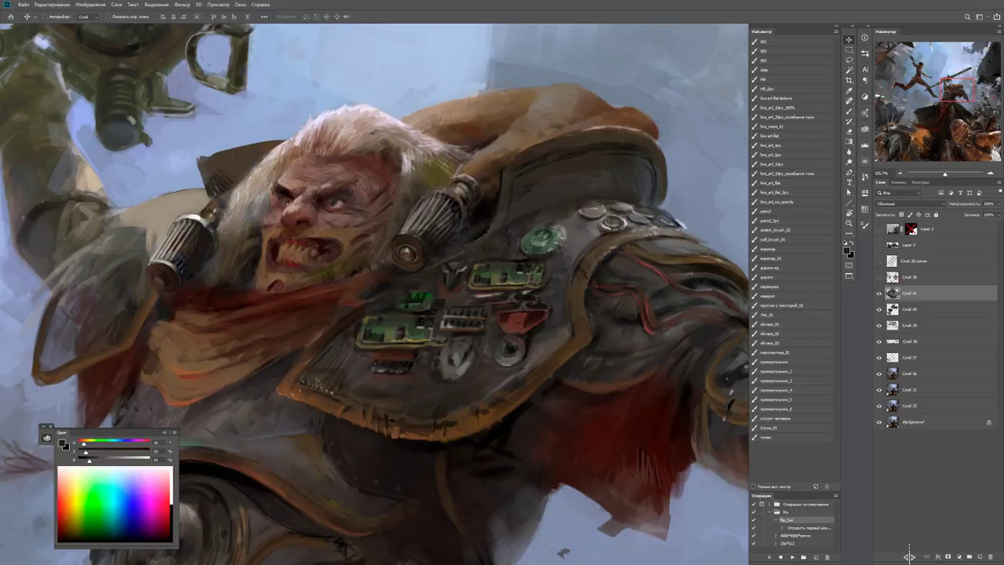
key(b)
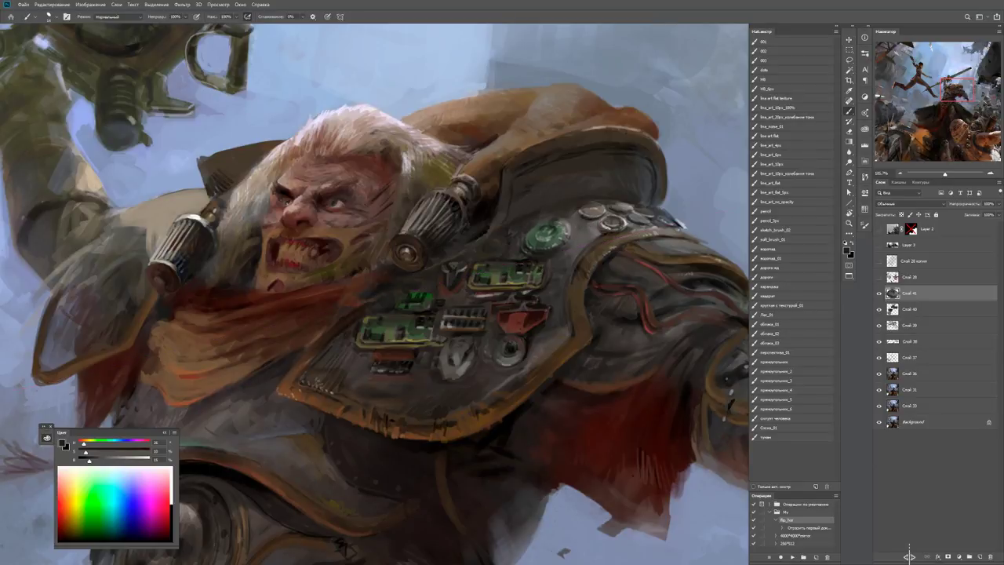
key(Delete)
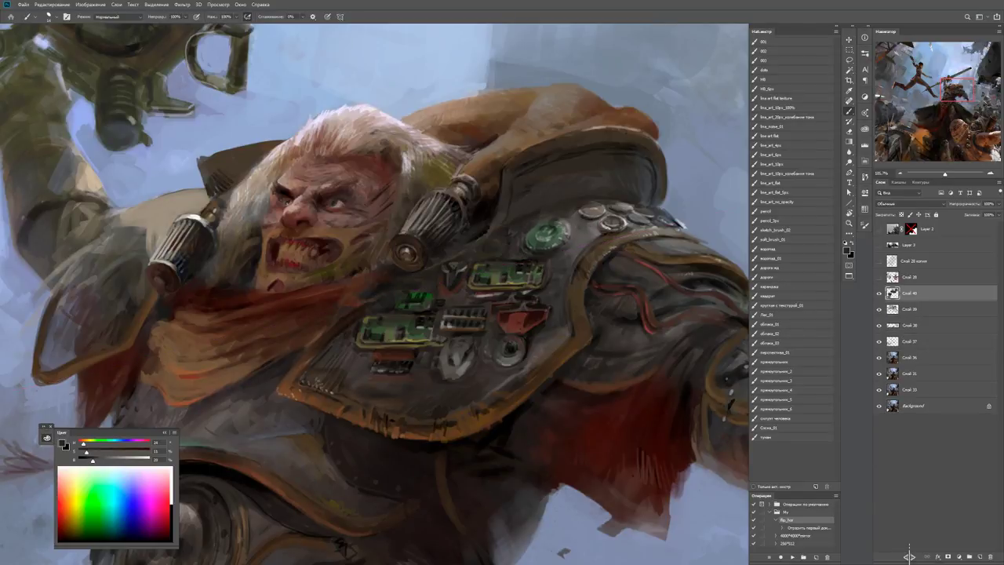
Blend the plate around the green medallion with sampled dark and mid greys.
key(x)
scroll(541, 239, up, 1)
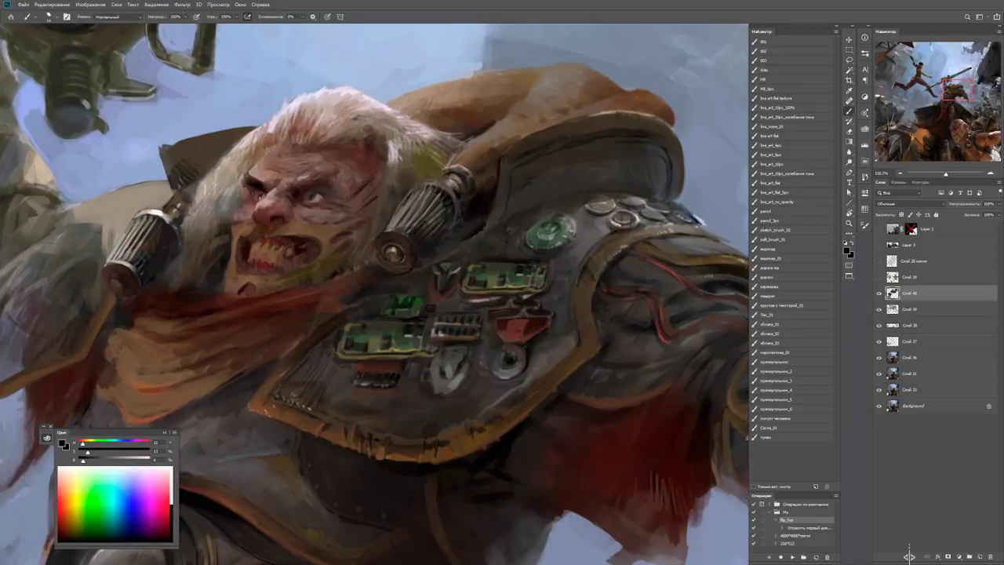
alt+click(526, 253)
alt+click(503, 257)
alt+click(513, 227)
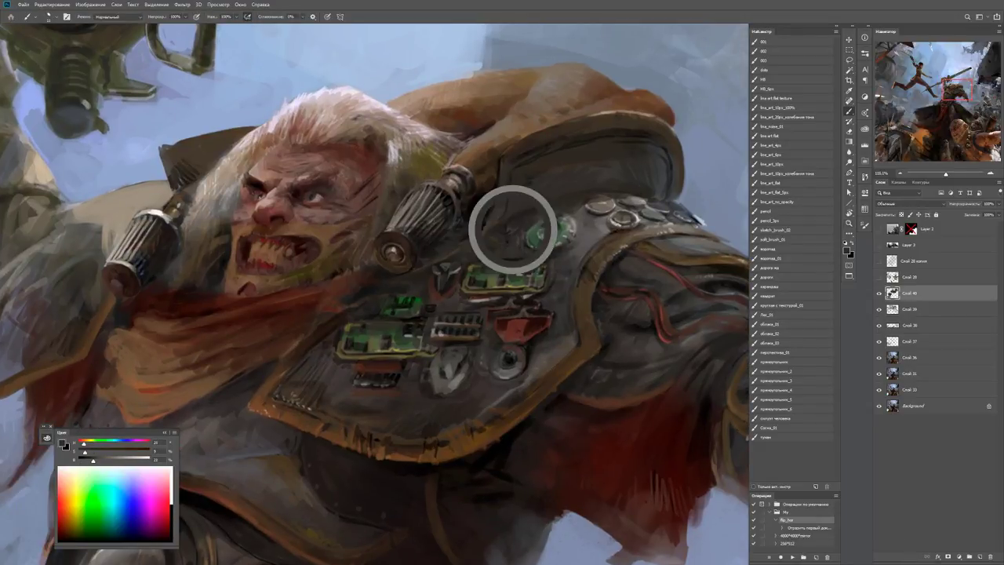
alt+click(519, 224)
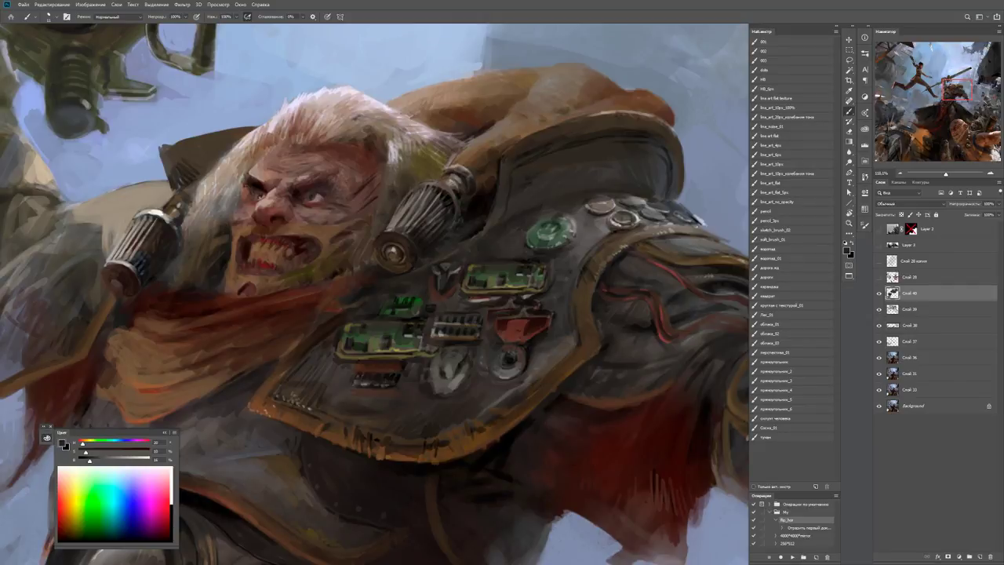
alt+click(570, 249)
alt+click(558, 250)
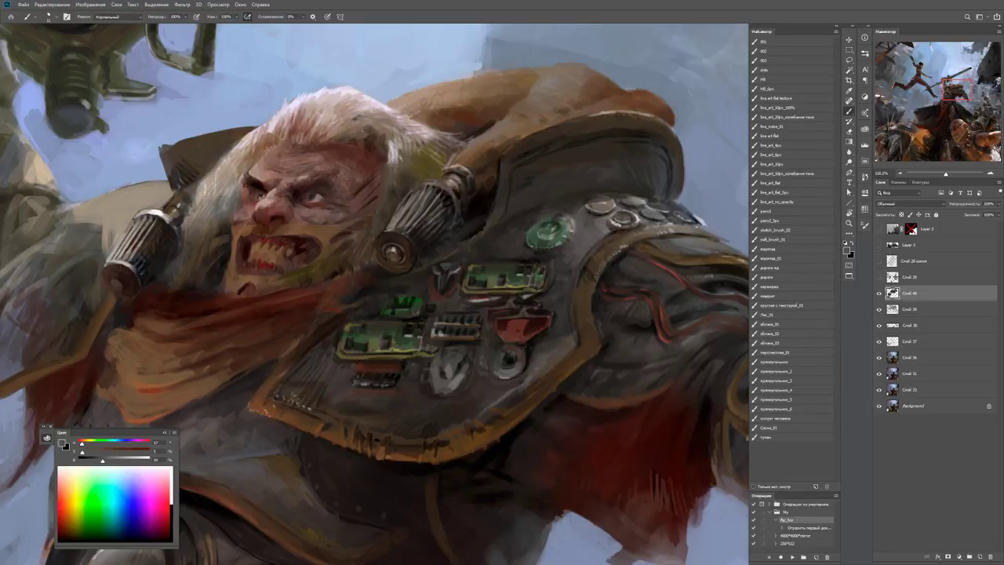
Refine the green medallion with a darker rim, a clearer inner oval and crisper edges.
key(d)
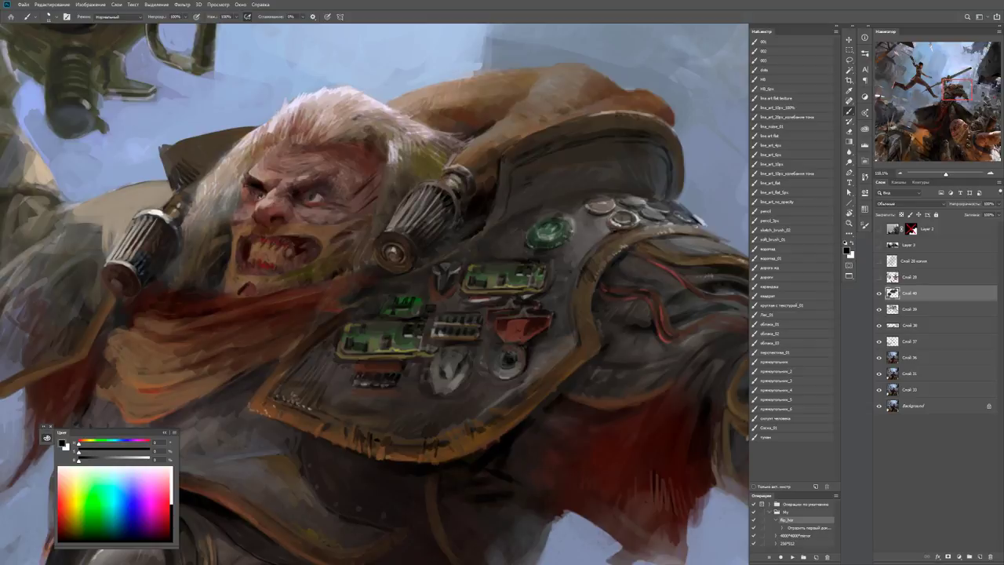
alt+click(547, 228)
alt+click(549, 230)
key(d)
key(z)
mouse_move(546, 228)
mouse_down()
mouse_move(470, 228)
mouse_move(549, 228)
mouse_up()
key(b)
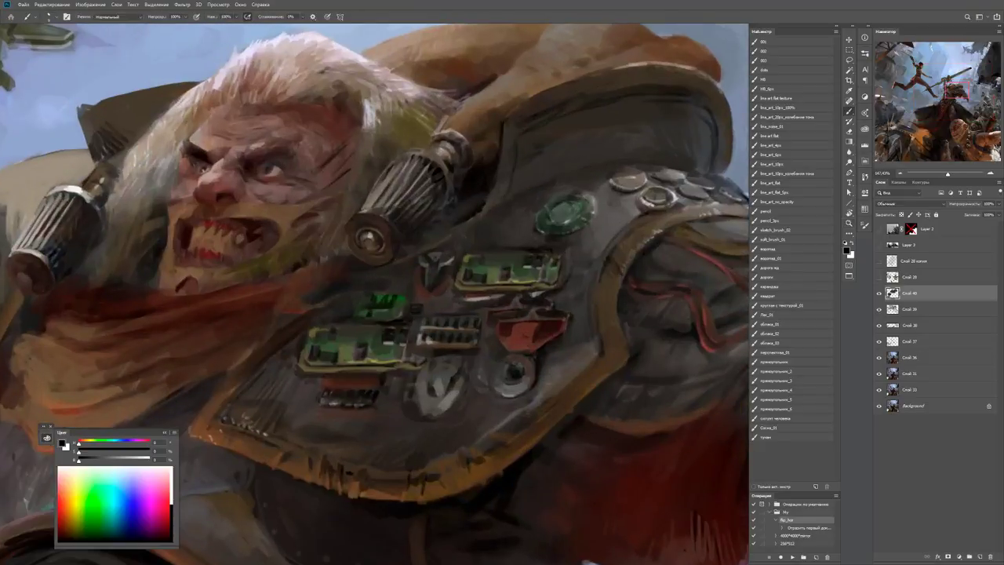
alt+click(561, 239)
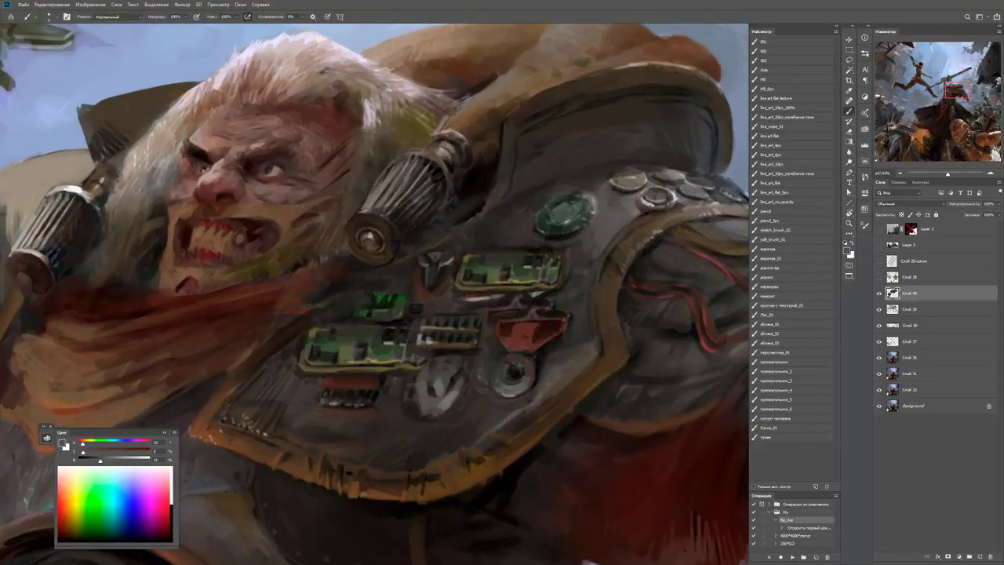
Paint dark shadow tones along the lower edge of the upper circuit board, covering stray light marks above the red part.
drag(567, 279, 553, 254)
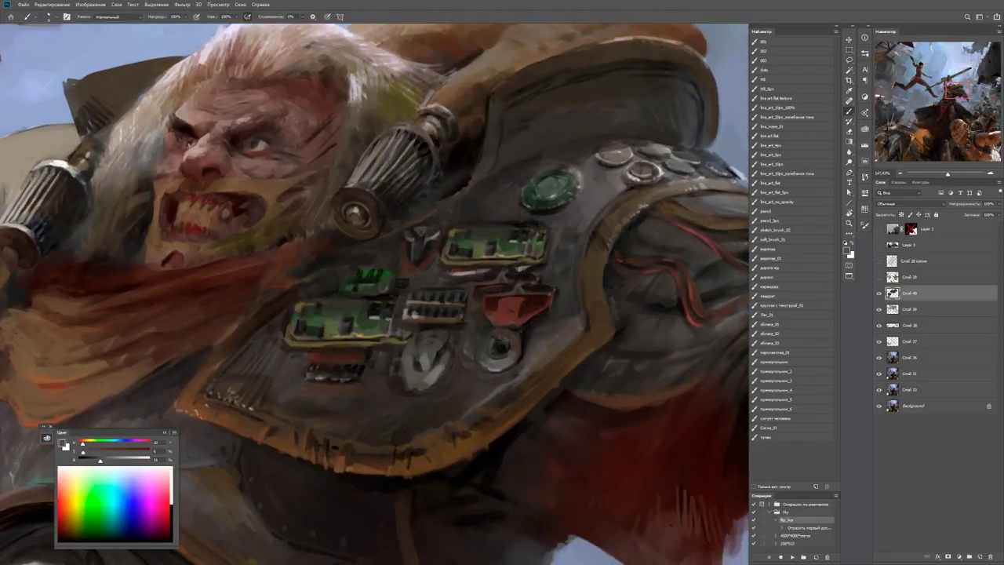
alt+right_click(522, 268)
alt+click(511, 254)
mouse_move(508, 263)
mouse_down()
mouse_move(433, 279)
mouse_move(533, 271)
mouse_up()
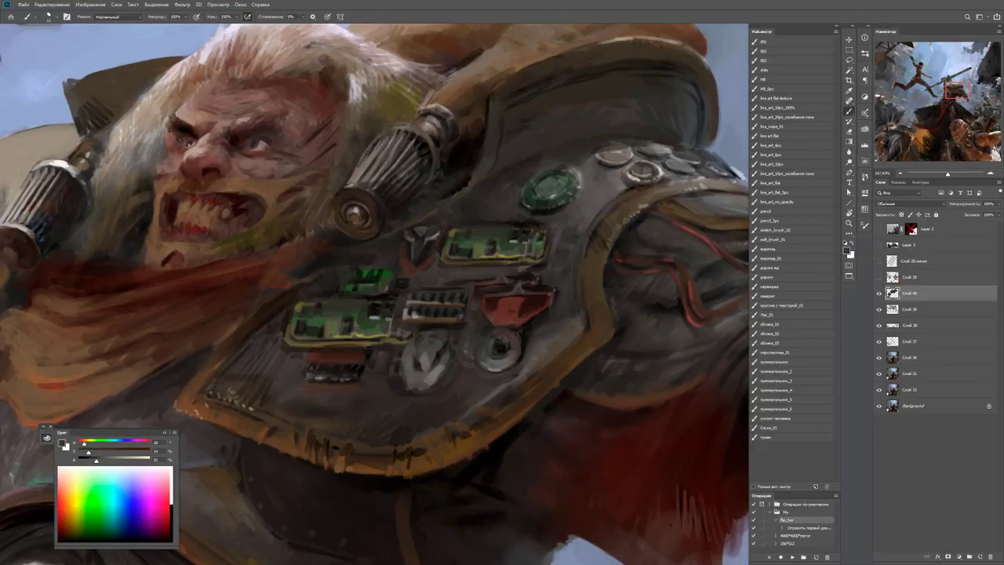
drag(444, 283, 538, 285)
mouse_move(508, 280)
mouse_down()
mouse_move(542, 277)
mouse_move(544, 265)
mouse_up()
alt+click(533, 273)
Hide the current paint layer to compare the shoulder plate with its earlier version.
scroll(570, 266, down, 6)
scroll(571, 267, up, 4)
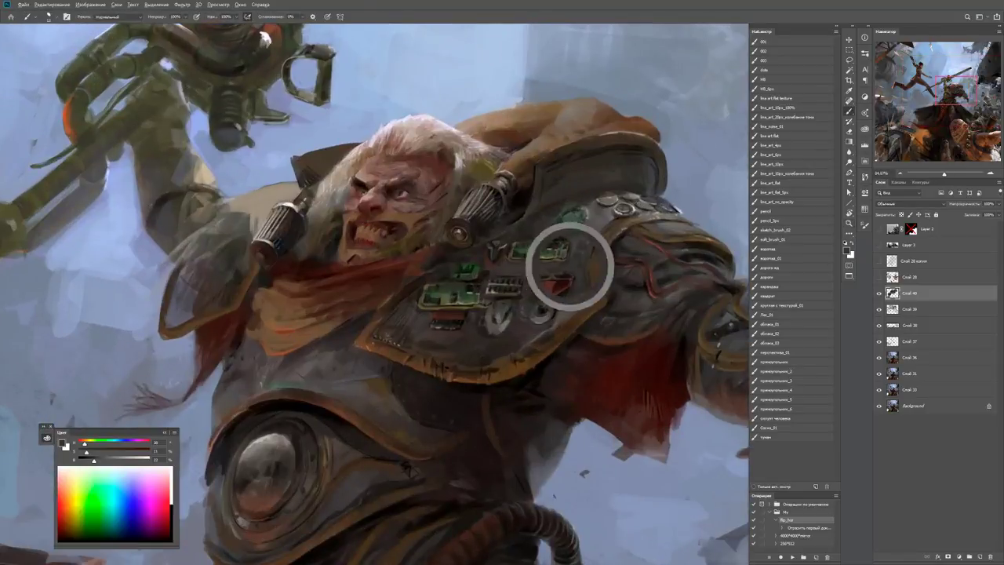
key(ctrl+comma)
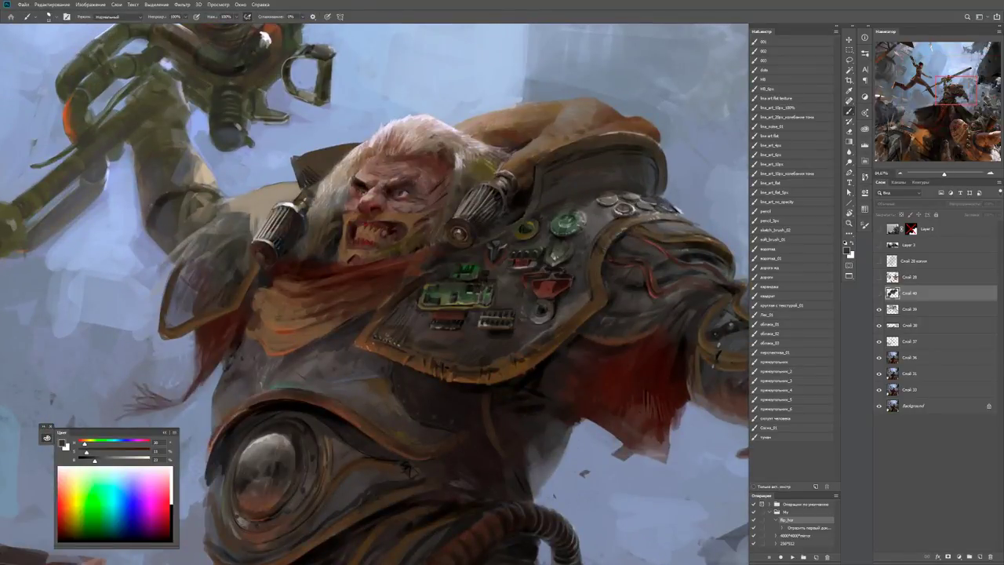
Compare the shoulder plate with and without the current paint layer at close and distant views, ending with the layer shown.
key(z)
drag(541, 335, 494, 335)
key(ctrl+comma)
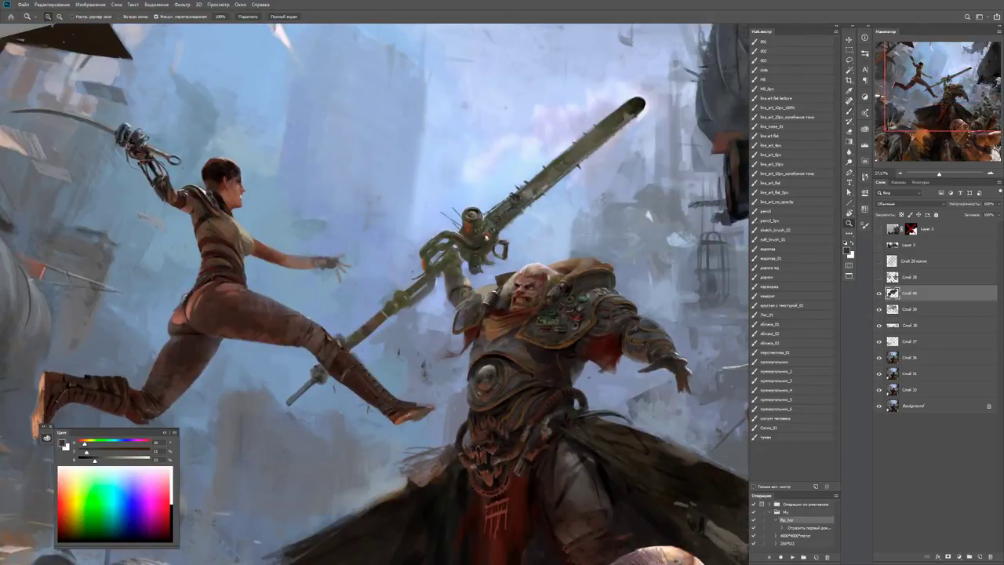
key(ctrl+comma)
drag(584, 325, 627, 325)
key(ctrl+comma)
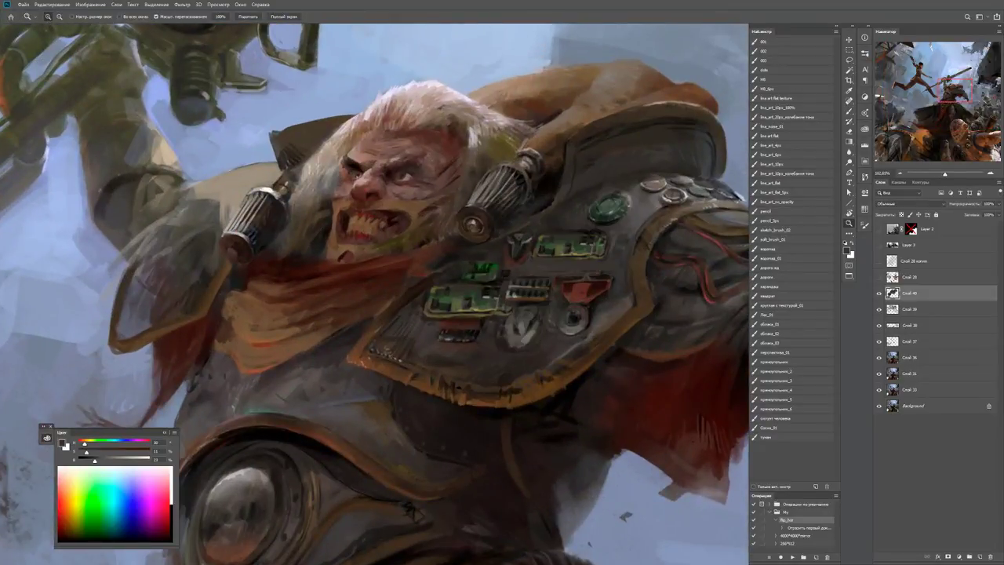
key(ctrl+comma)
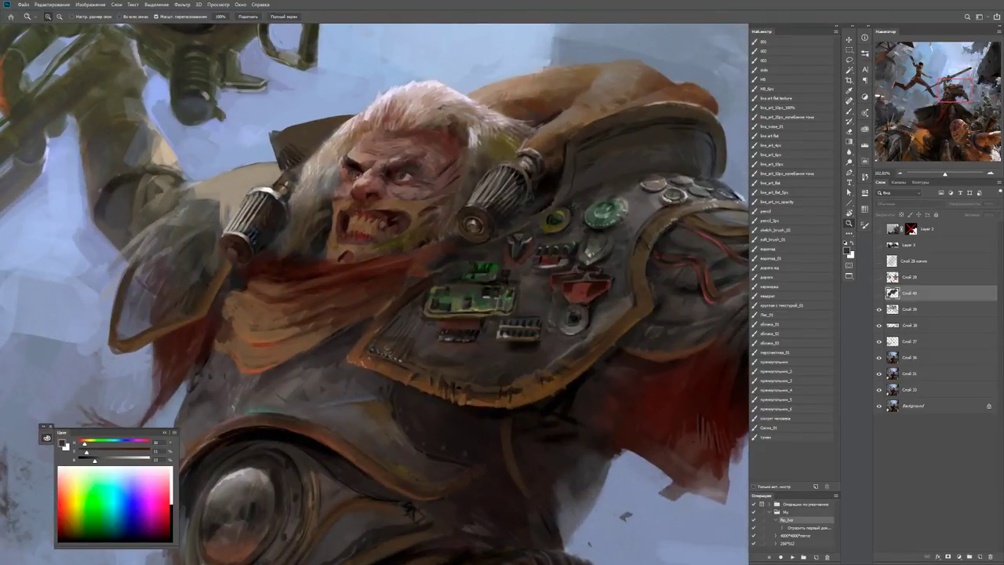
drag(377, 294, 315, 327)
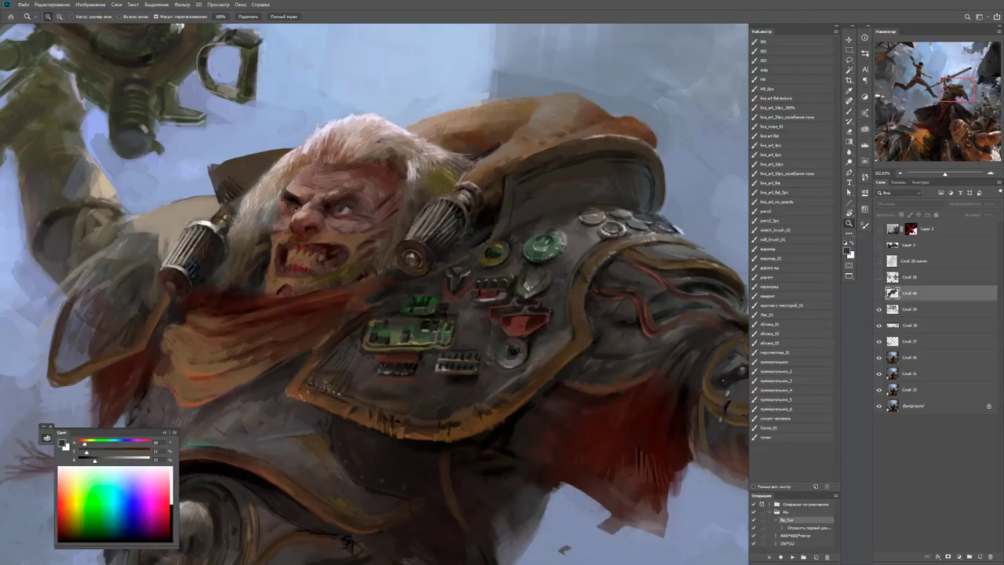
key(ctrl+comma)
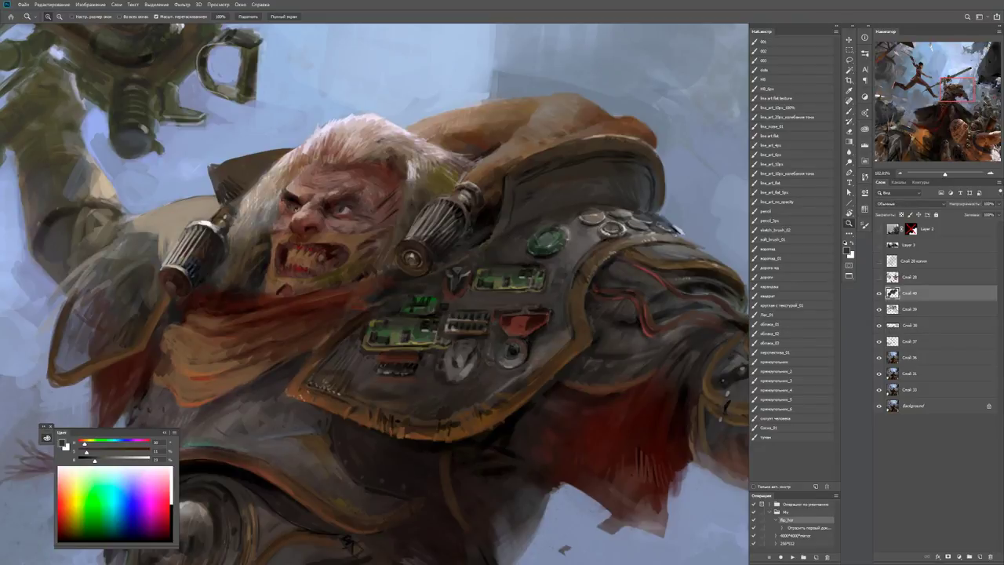
Paint a flat brown rectangular panel over the grey emblem beneath the ribbed connector on the shoulder plate.
click(490, 330)
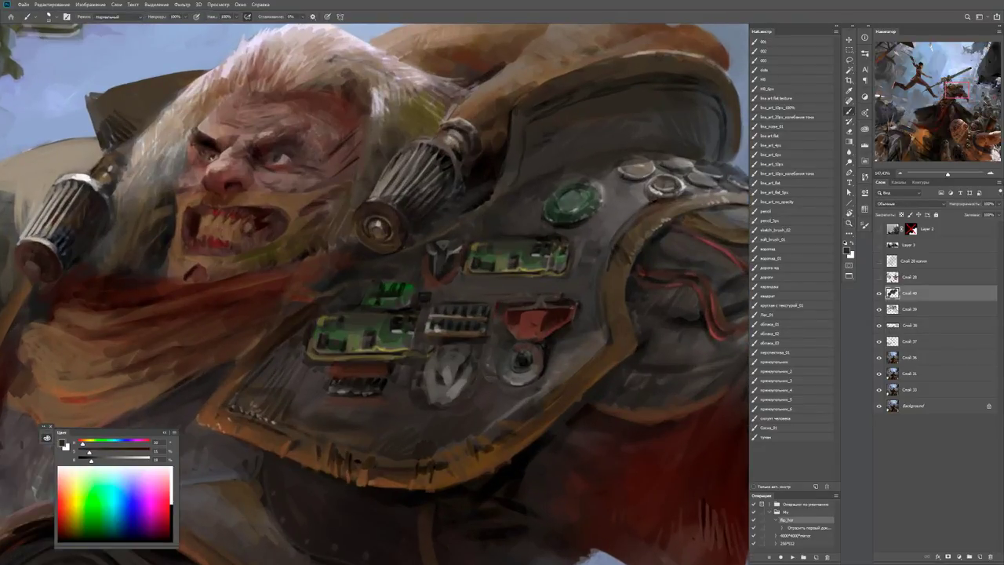
drag(402, 352, 429, 343)
alt+click(424, 349)
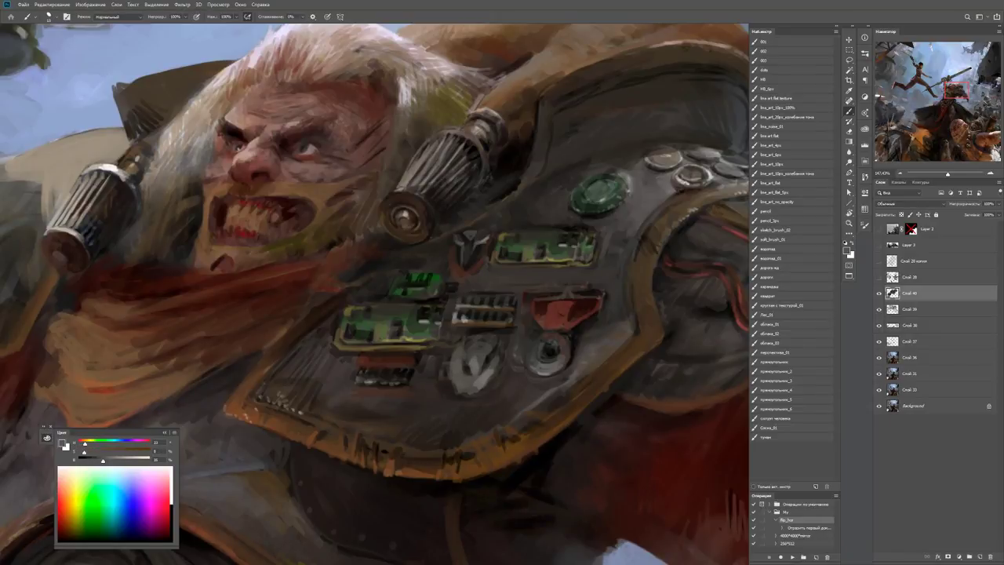
drag(469, 374, 449, 362)
alt+click(471, 322)
mouse_move(465, 329)
mouse_down()
mouse_move(453, 382)
mouse_move(502, 380)
mouse_up()
alt+click(512, 337)
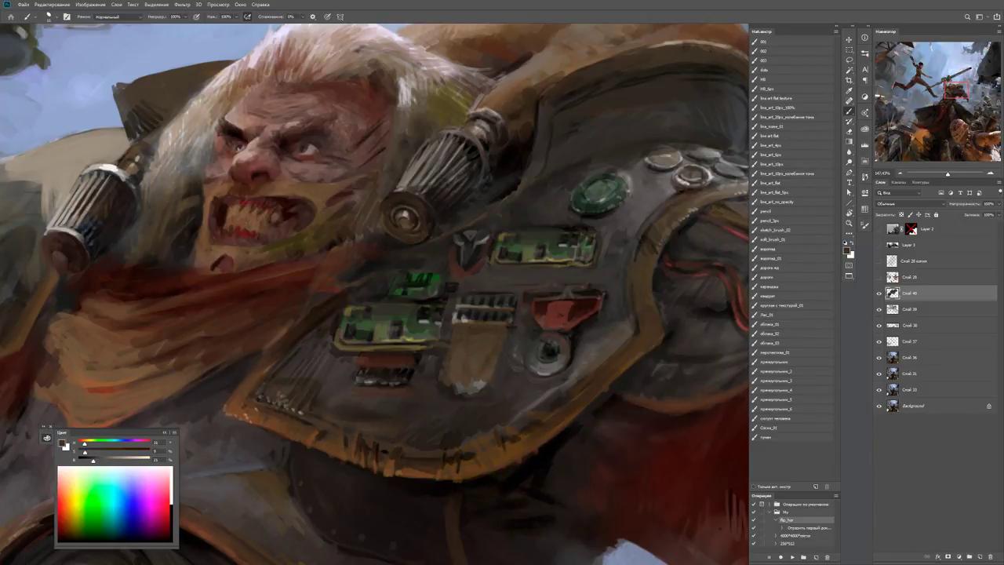
Refine the brown panel's edges and lower end with sampled tones, using the line_art_10px brush.
click(792, 173)
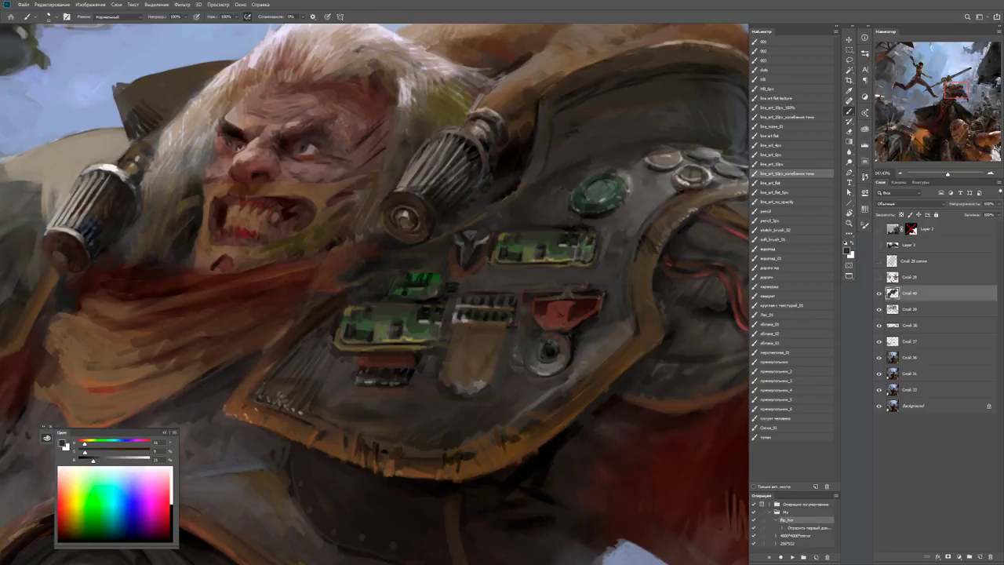
click(792, 164)
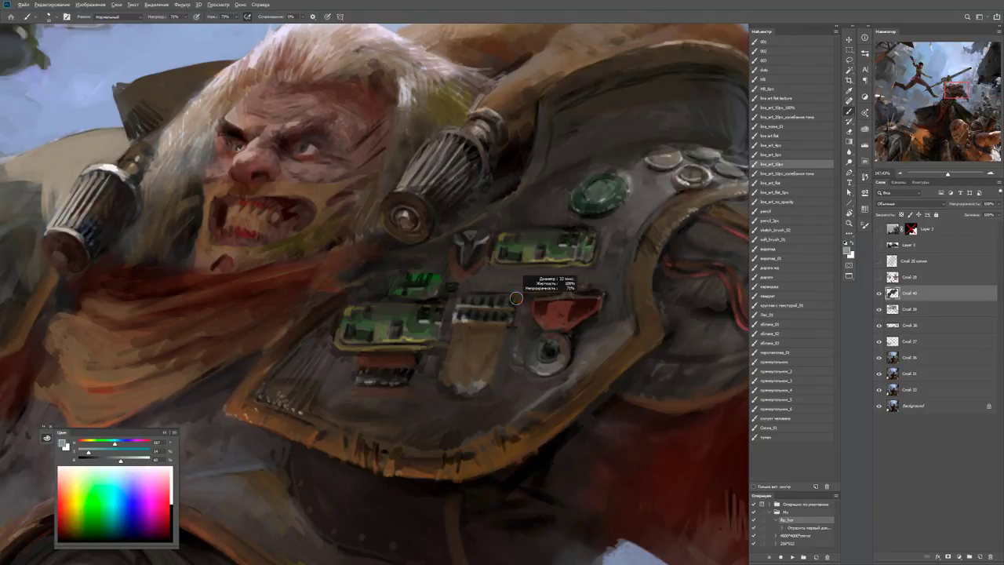
alt+click(509, 325)
mouse_move(502, 330)
mouse_down()
mouse_move(505, 389)
mouse_move(453, 386)
mouse_move(485, 387)
mouse_up()
alt+click(512, 380)
key(z)
scroll(501, 368, down, 5)
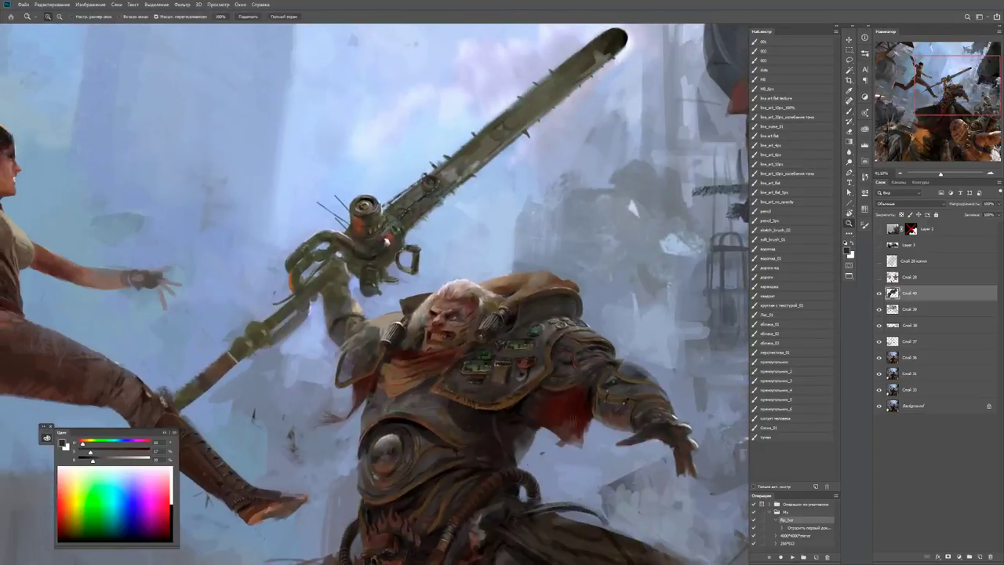
scroll(501, 369, up, 3)
key(b)
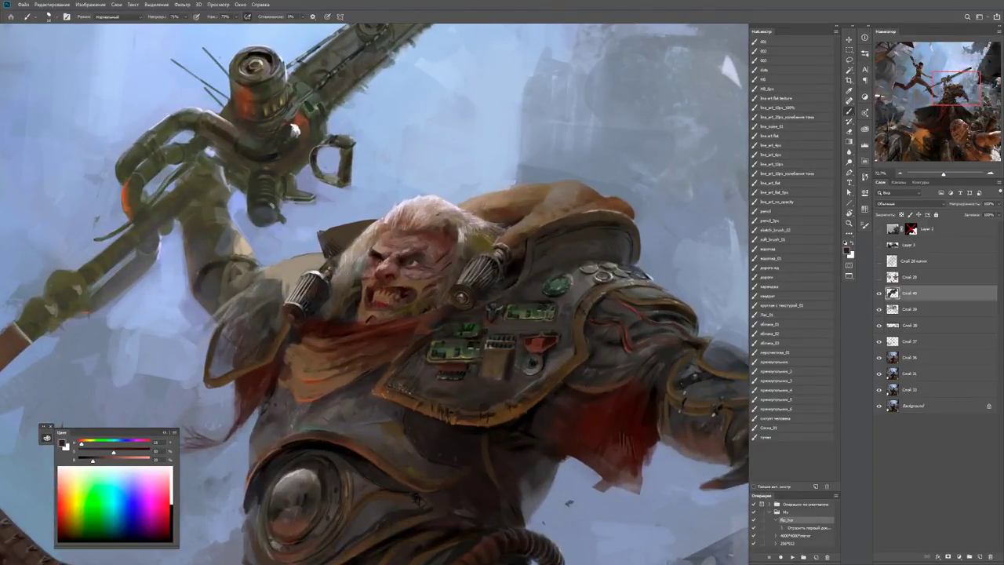
Paint over much of the lower green circuit board with sampled dark plate tones and choose the line_art_10px_колебание тона brush.
scroll(449, 365, up, 1)
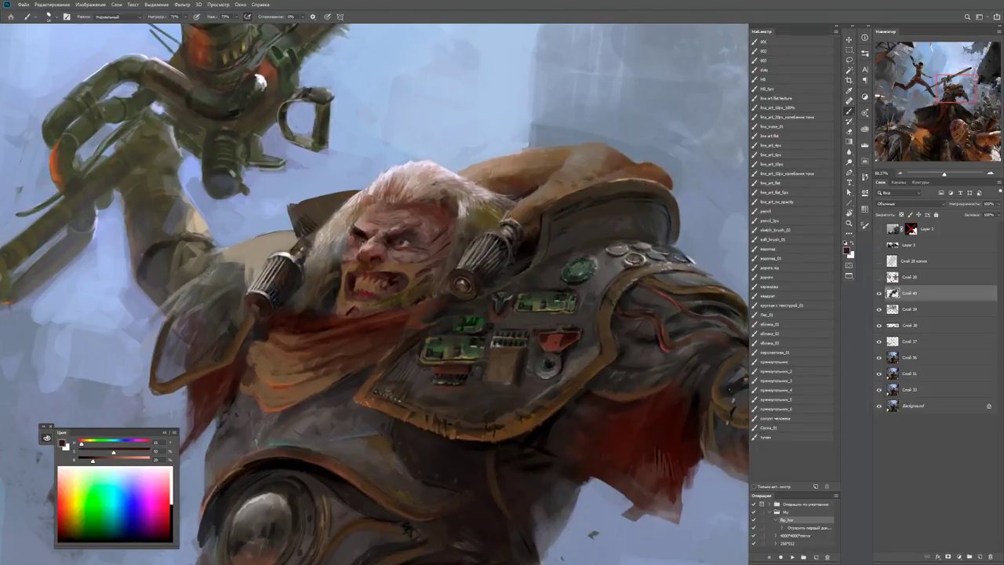
alt+click(447, 353)
alt+click(448, 329)
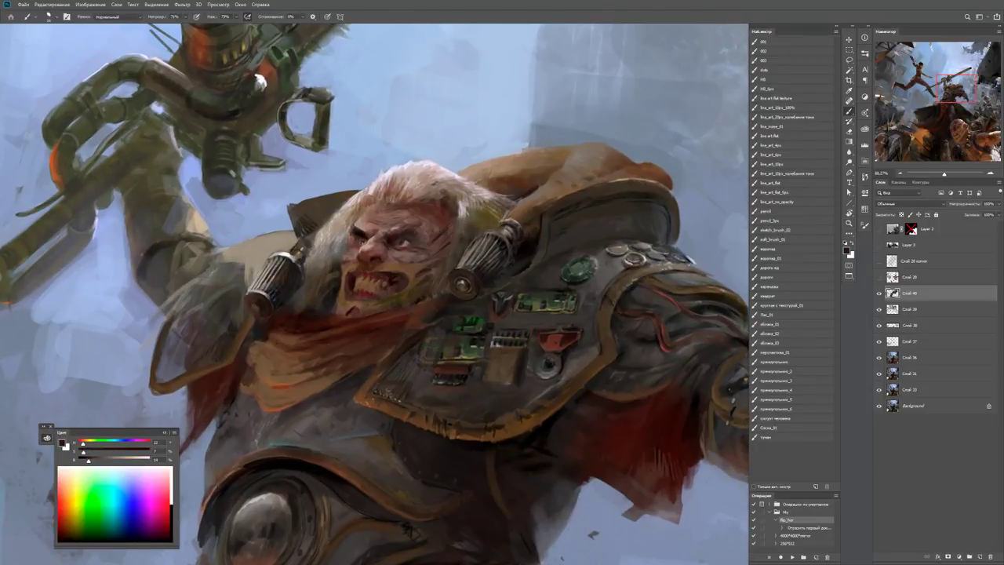
mouse_move(433, 368)
mouse_down()
mouse_move(428, 345)
mouse_move(416, 370)
mouse_up()
click(785, 173)
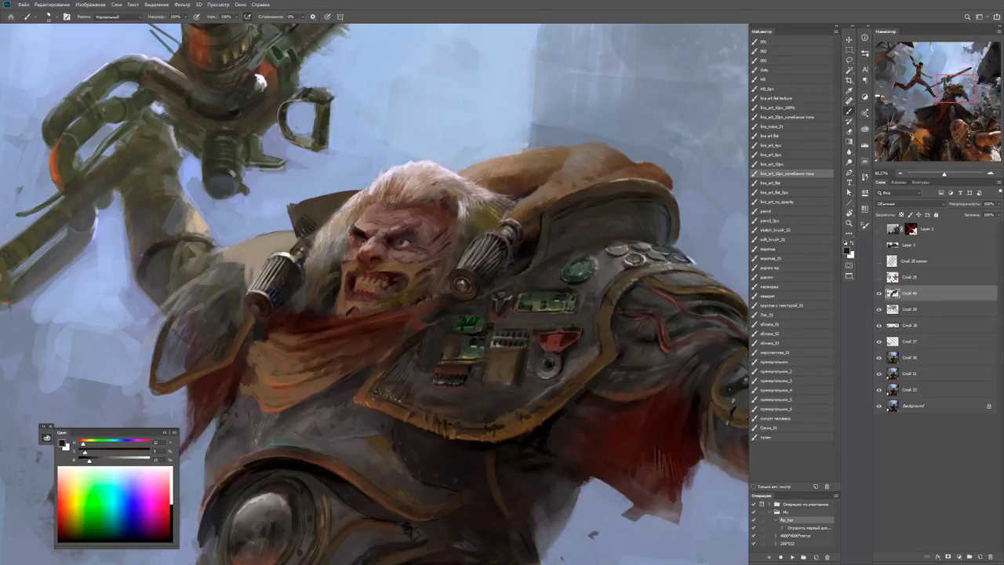
Mute the rest of the lower circuit board with dark olive and shade the red part beneath it with black.
alt+click(463, 353)
key(z)
click(462, 306)
key(b)
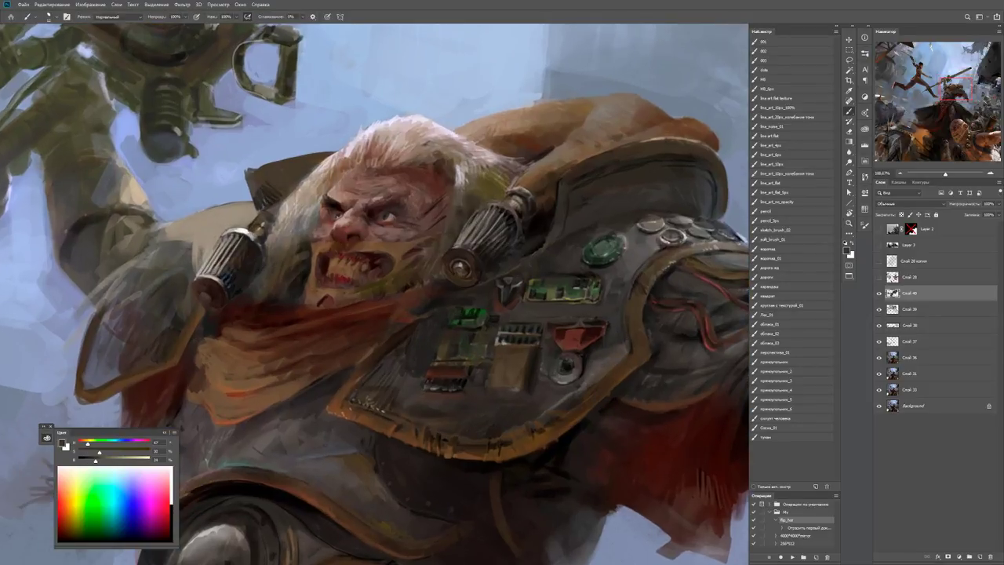
key(d)
drag(438, 356, 454, 345)
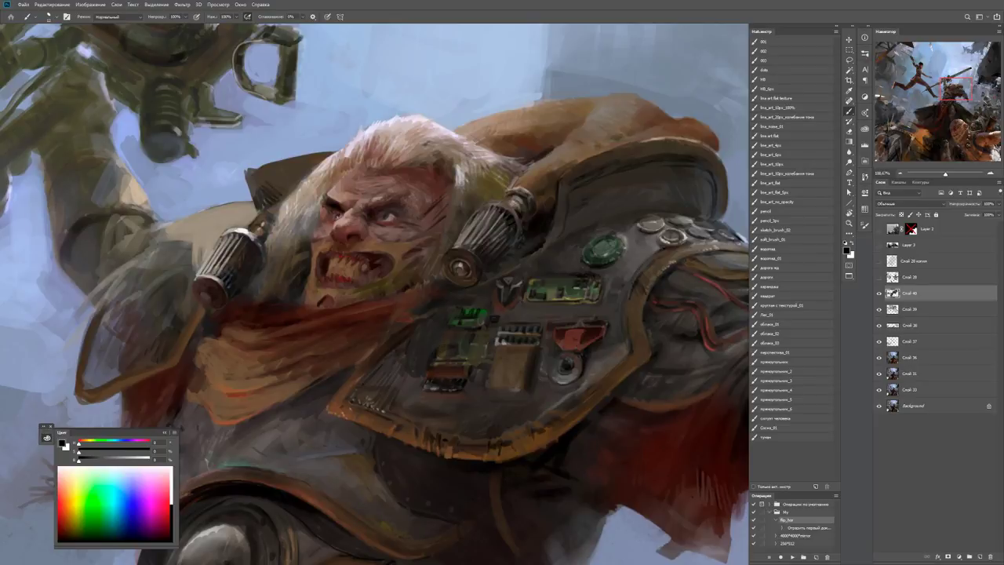
Paint a light grey ring around the red part and fill its centre with dark red.
key(x)
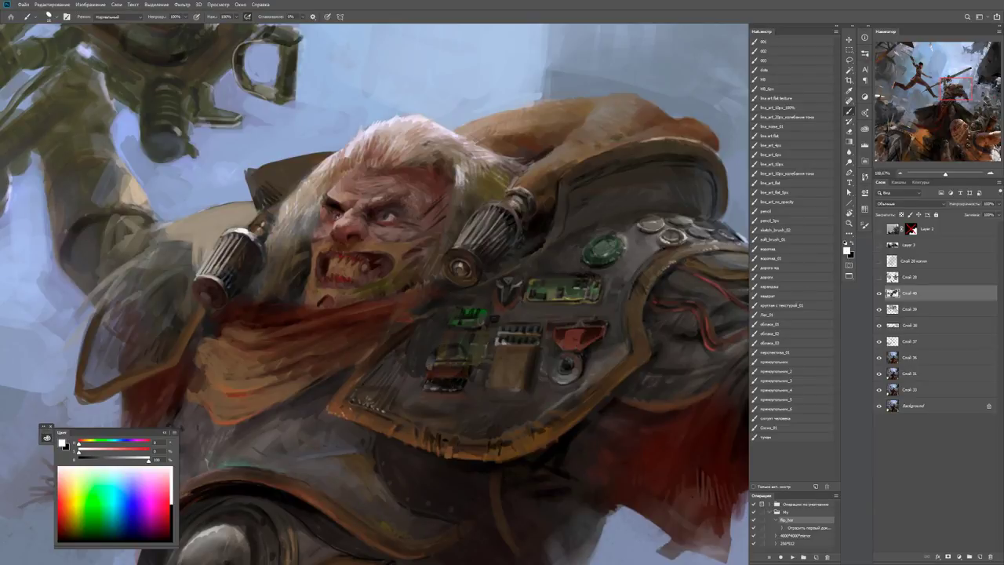
alt+click(461, 372)
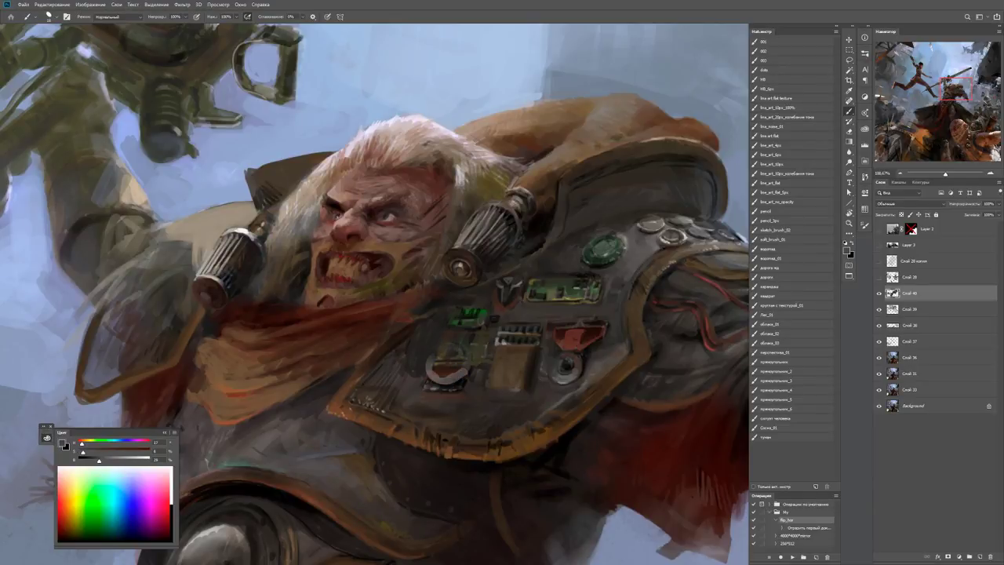
alt+click(459, 379)
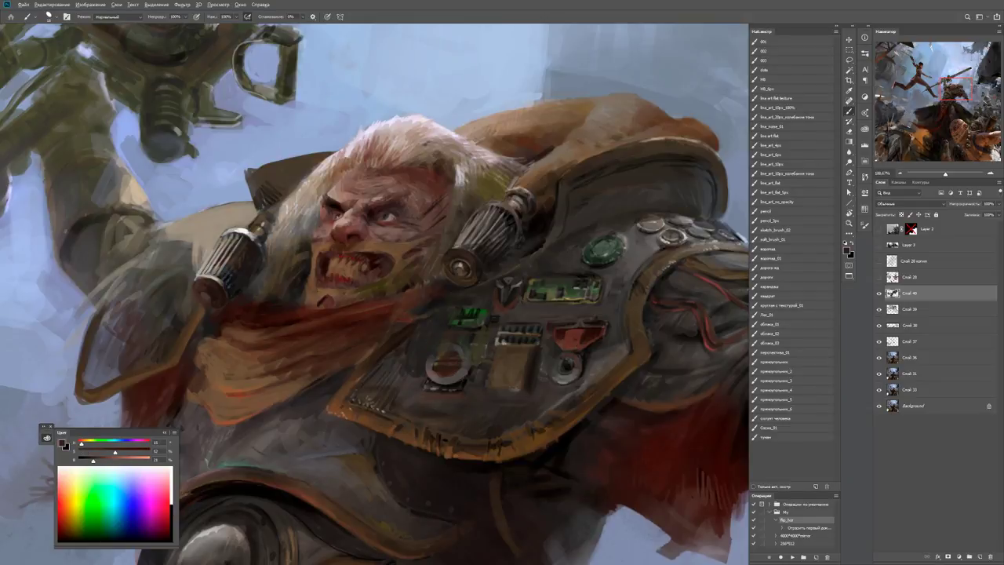
alt+click(432, 384)
Blend the plate around the new ring and below the small green chip with sampled dark green, brown and grey.
scroll(490, 312, up, 2)
alt+click(460, 314)
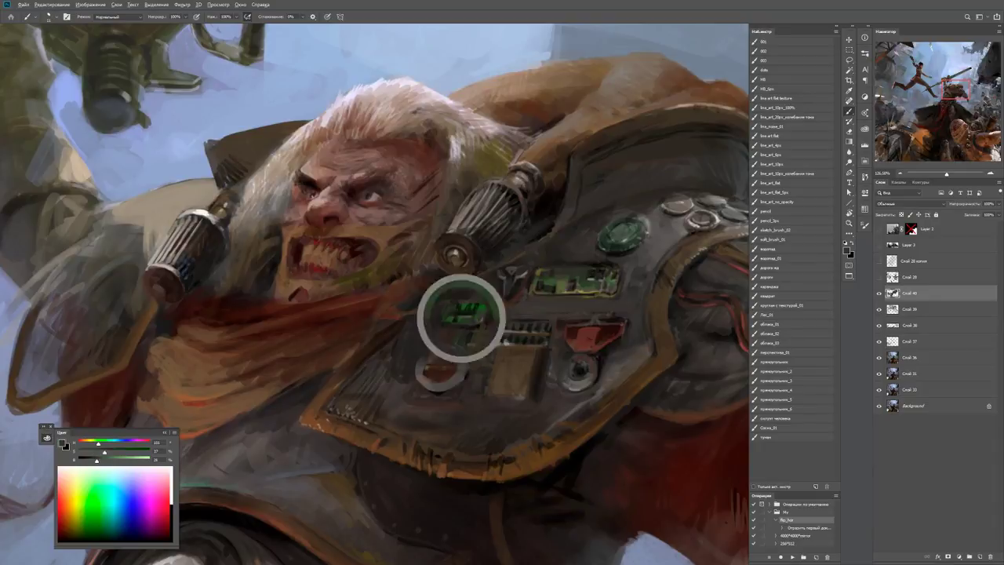
alt+click(446, 346)
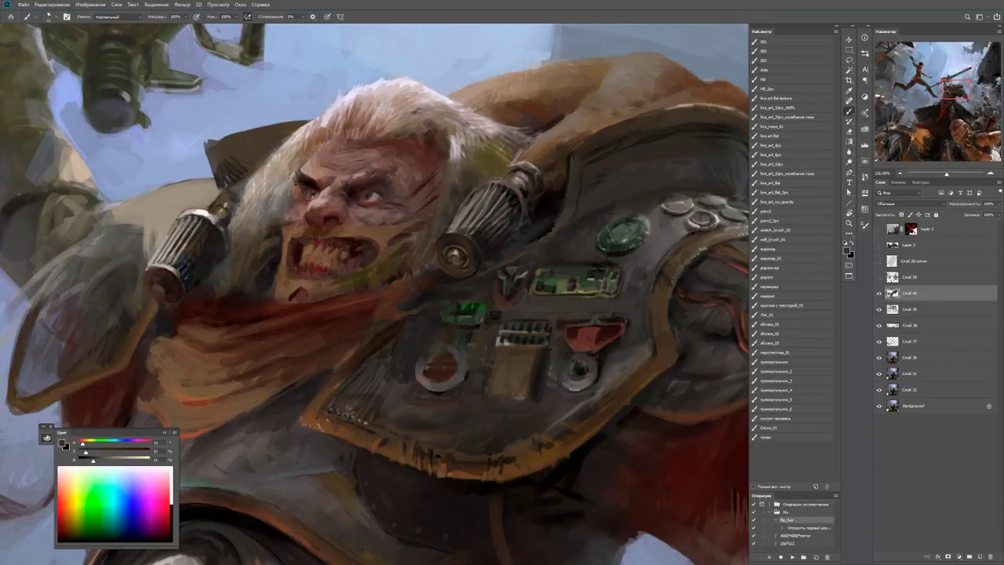
alt+click(453, 379)
Paint a grey hexagonal frame around the small green chip above the ring.
drag(442, 308, 478, 307)
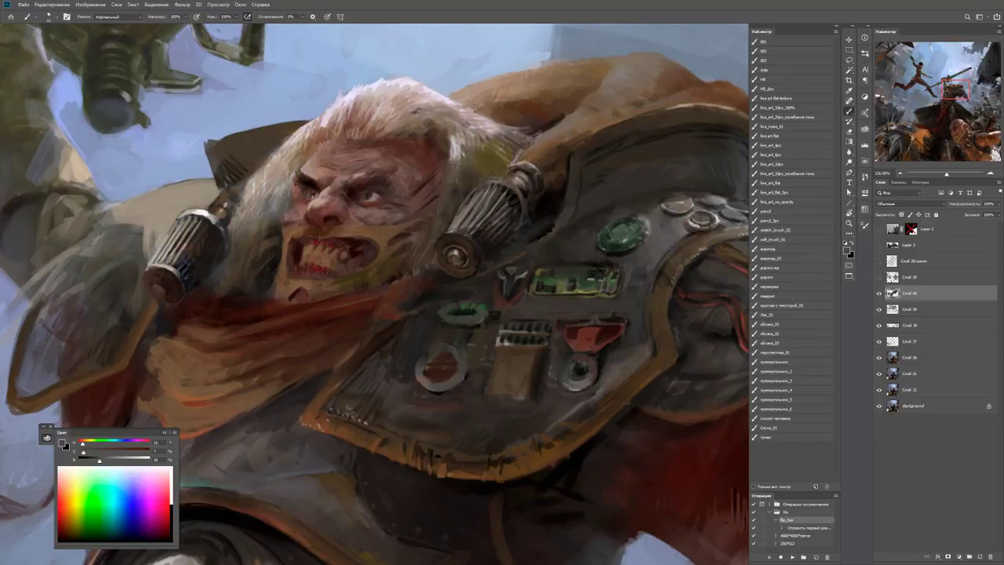
click(485, 307)
alt+click(490, 316)
alt+click(492, 317)
Clean up the plate around the hexagonal frame and cover the winged emblem beside the upper circuit board with muted dark red.
key(z)
drag(502, 298, 522, 299)
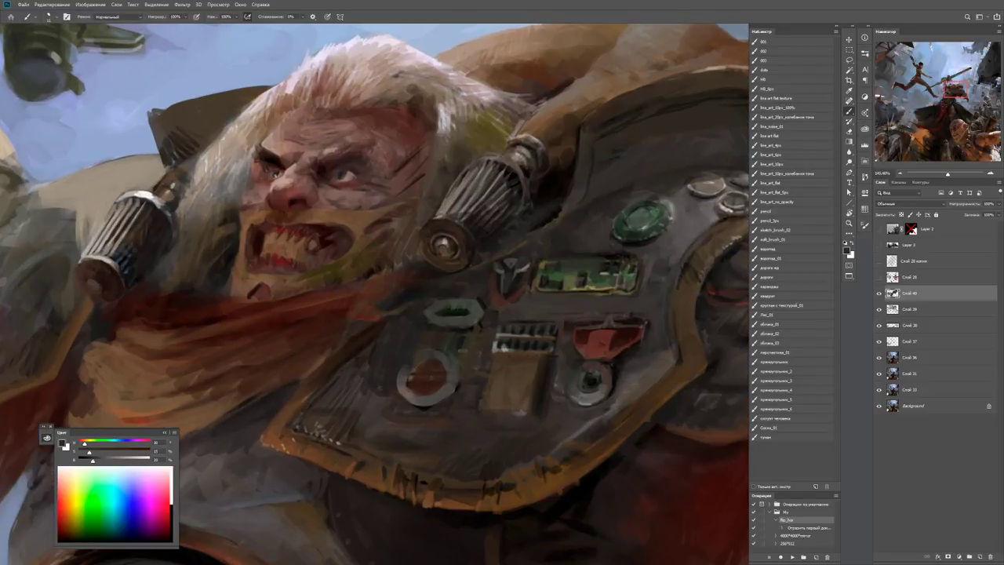
alt+click(491, 316)
scroll(374, 295, right, 3)
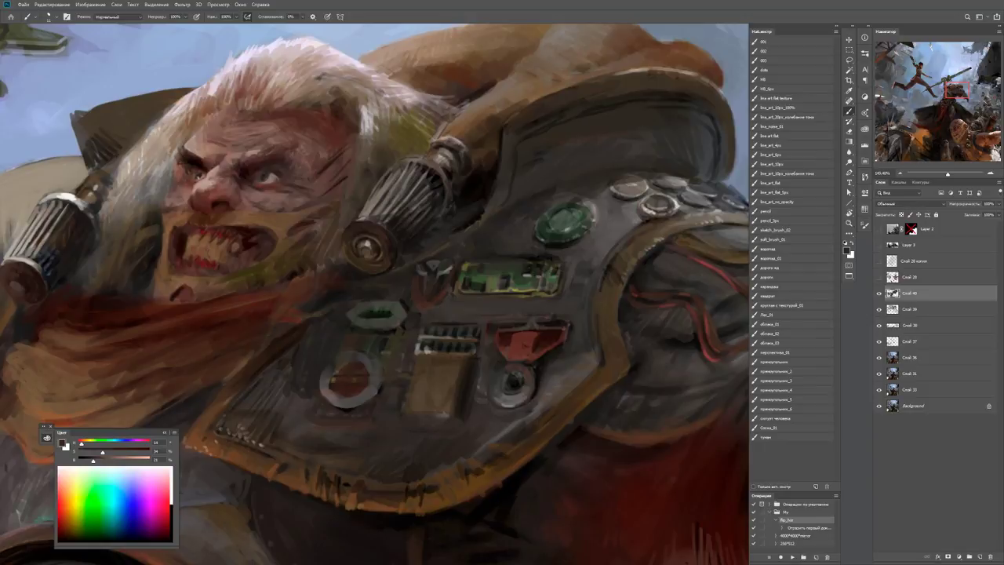
scroll(375, 294, down, 3)
scroll(375, 295, up, 3)
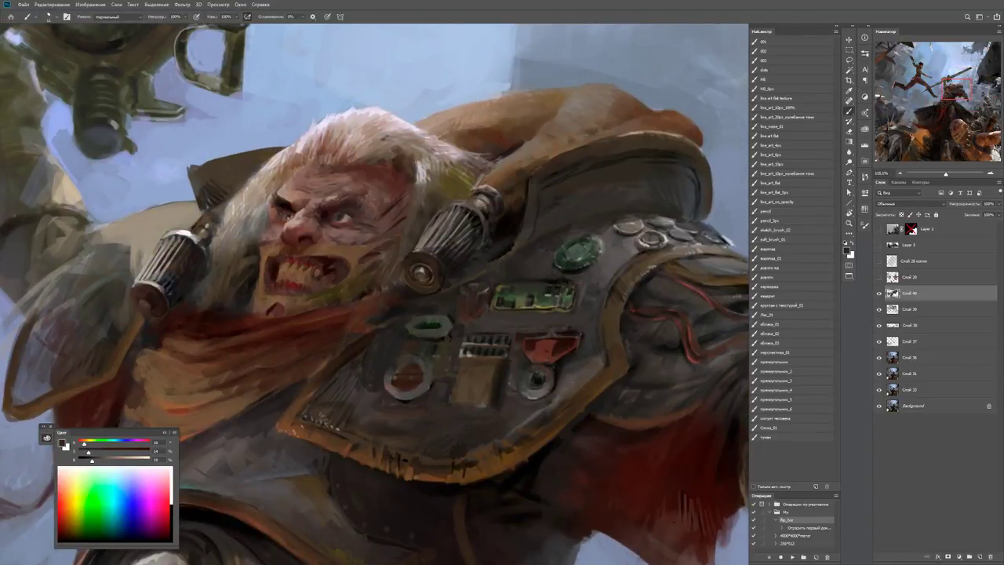
scroll(375, 294, up, 1)
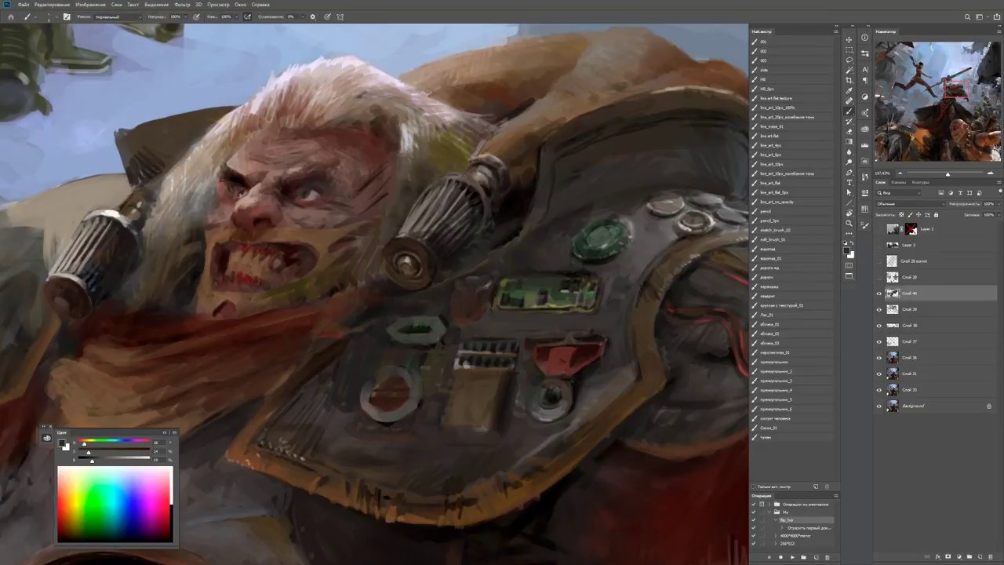
Shape the muted patch into a red shield emblem and add black chevron lines inside it.
alt+click(470, 299)
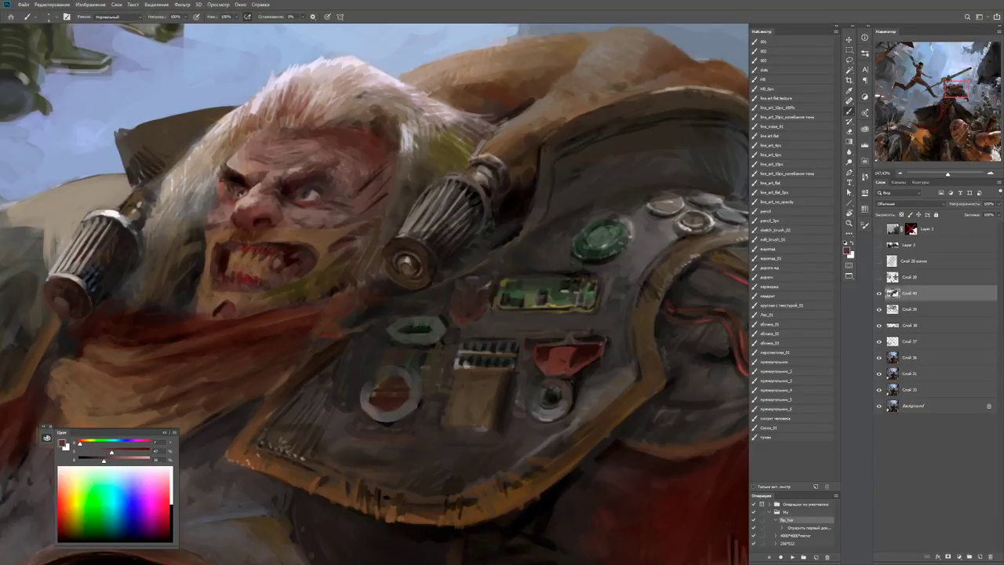
key(d)
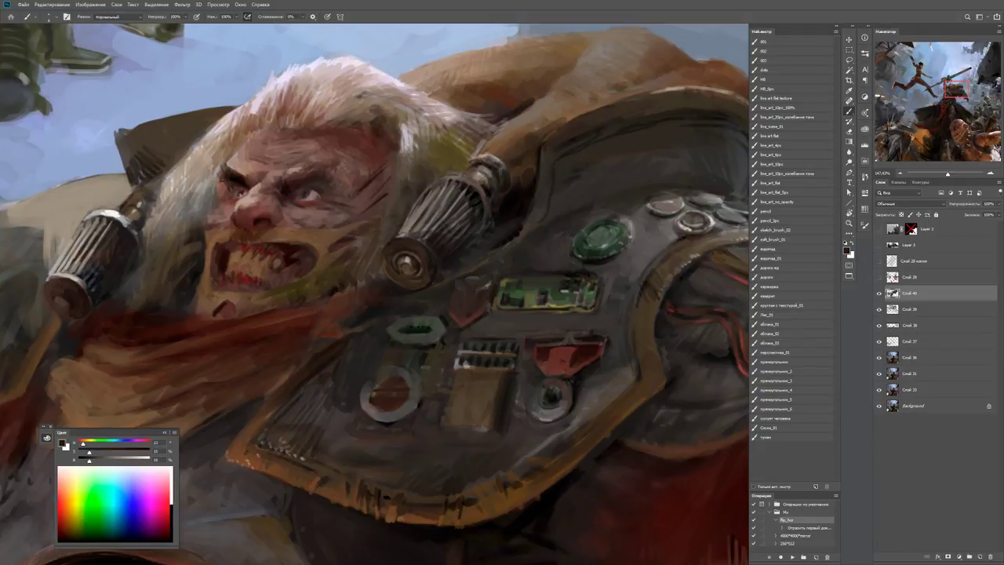
key(d)
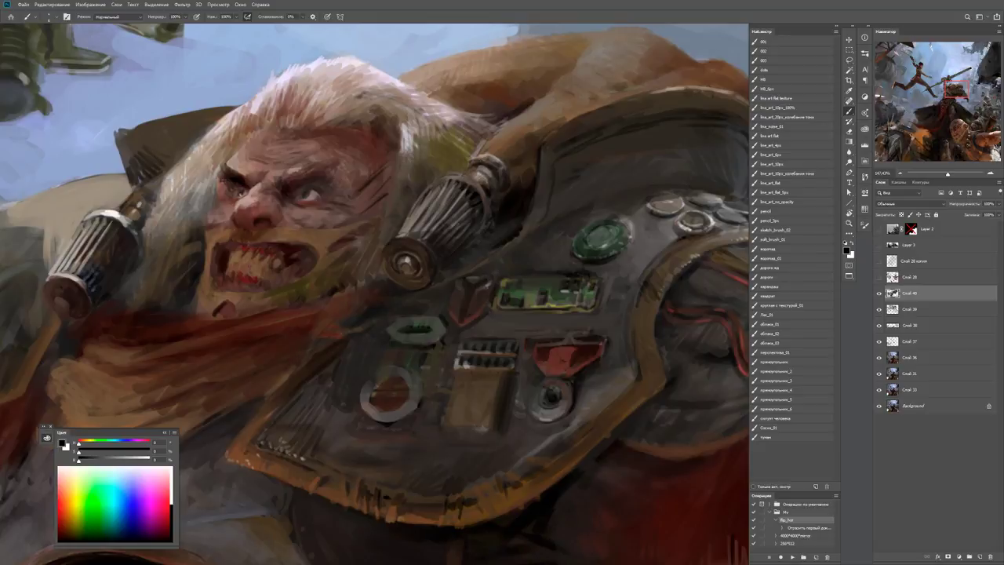
alt+click(469, 281)
Define the shield emblem's grey inner pattern and outline, deepen the nearby shadows, and check the whole composition.
key(z)
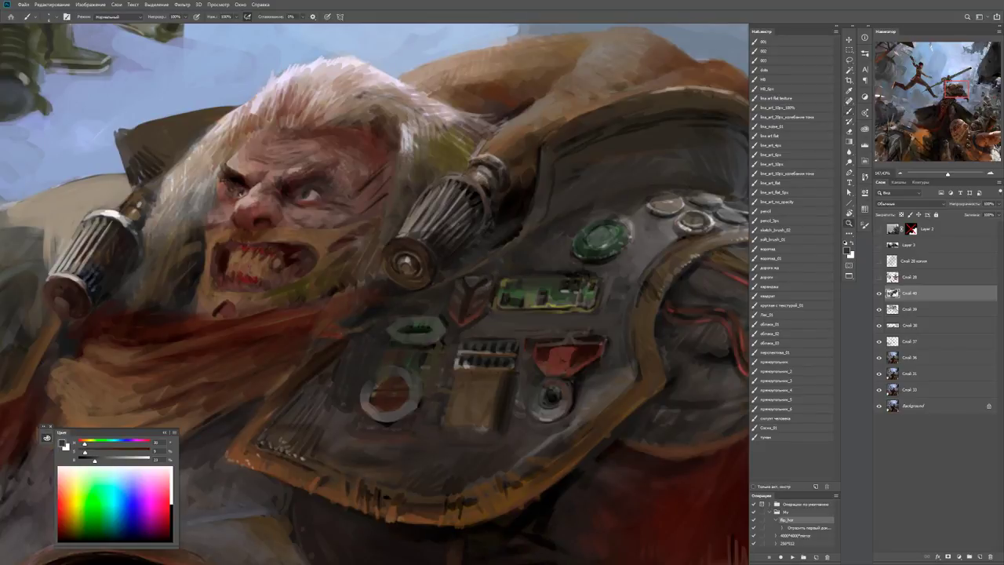
drag(477, 303, 440, 304)
drag(522, 302, 580, 302)
key(b)
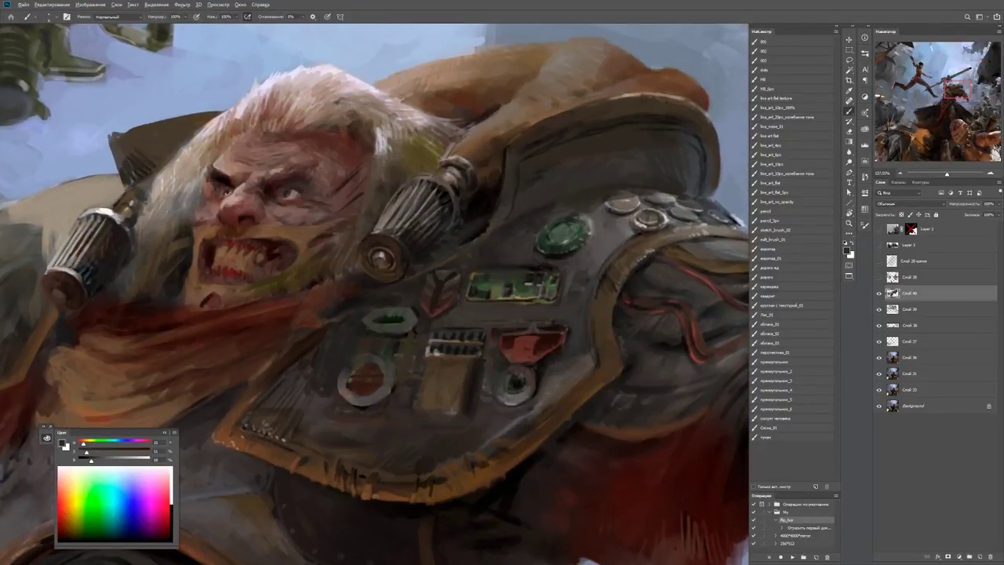
alt+click(562, 262)
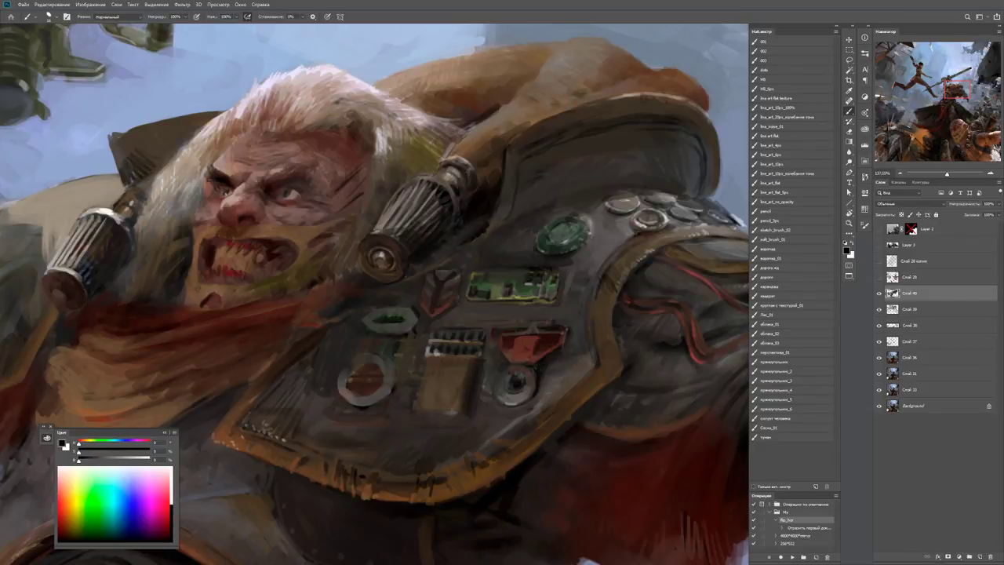
key(z)
drag(439, 228, 396, 228)
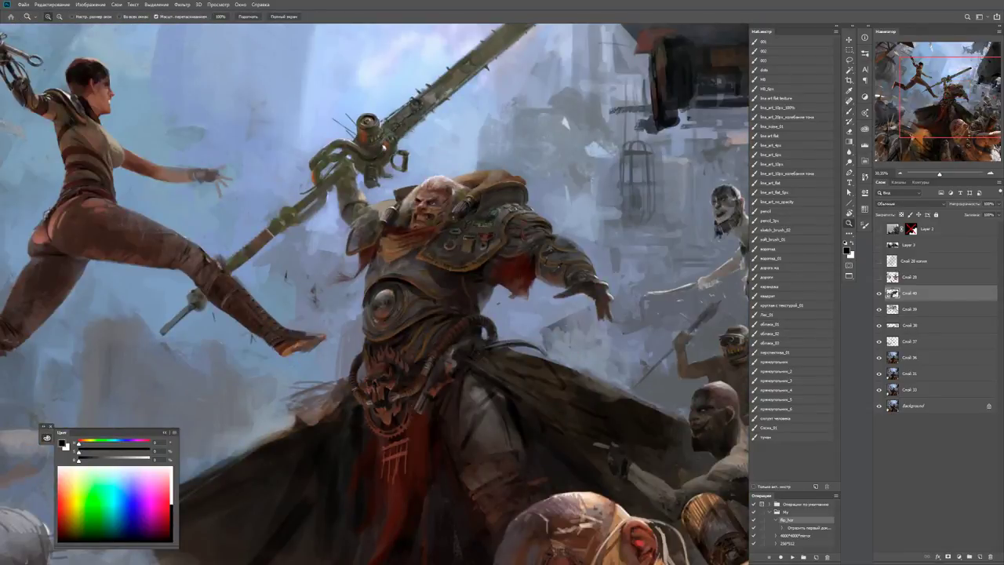
key(ctrl+minus)
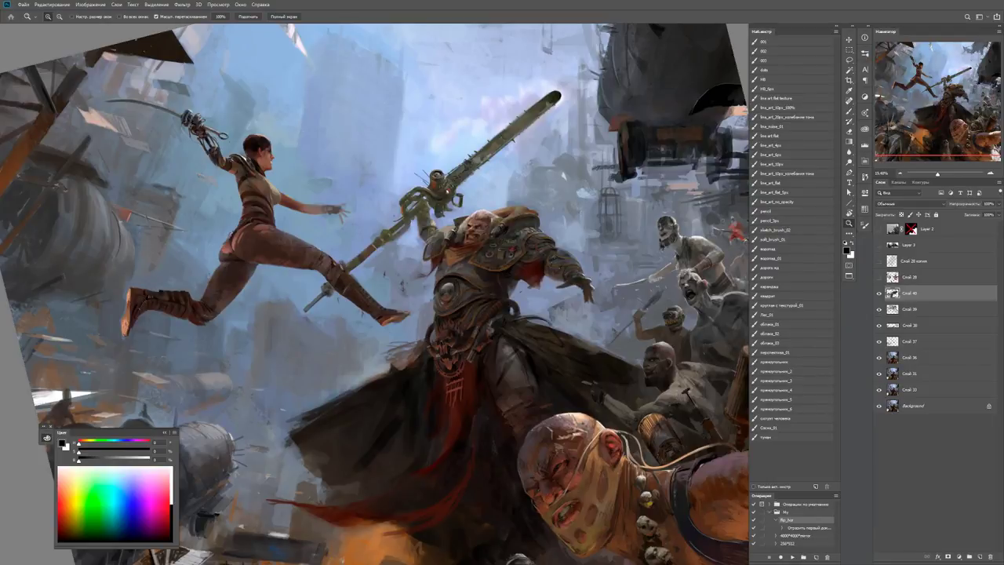
Clean up the plate below the red shield emblem and repaint the small ring under it with grey and black tones.
drag(541, 274, 596, 275)
key(b)
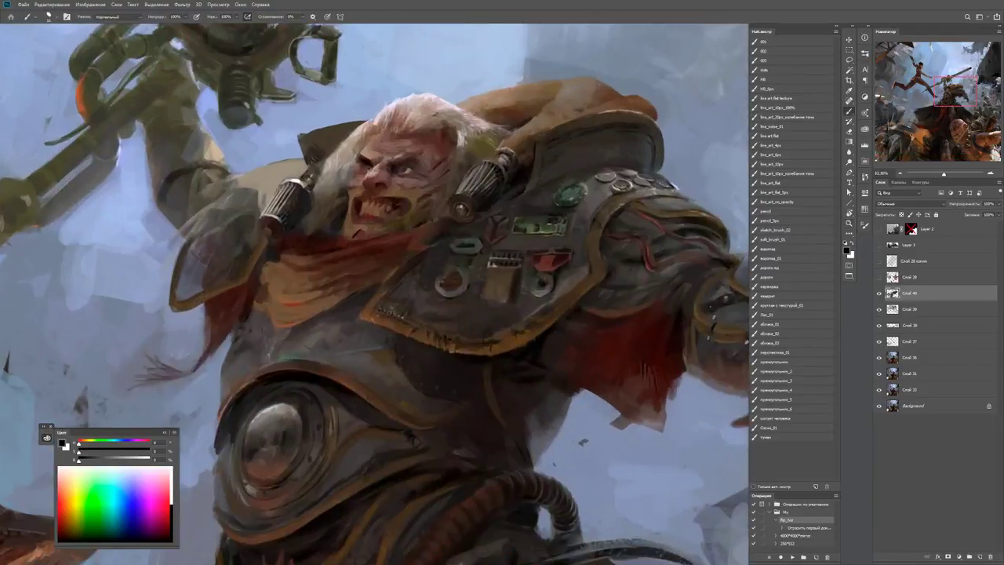
alt+click(497, 301)
alt+click(496, 301)
scroll(549, 235, up, 3)
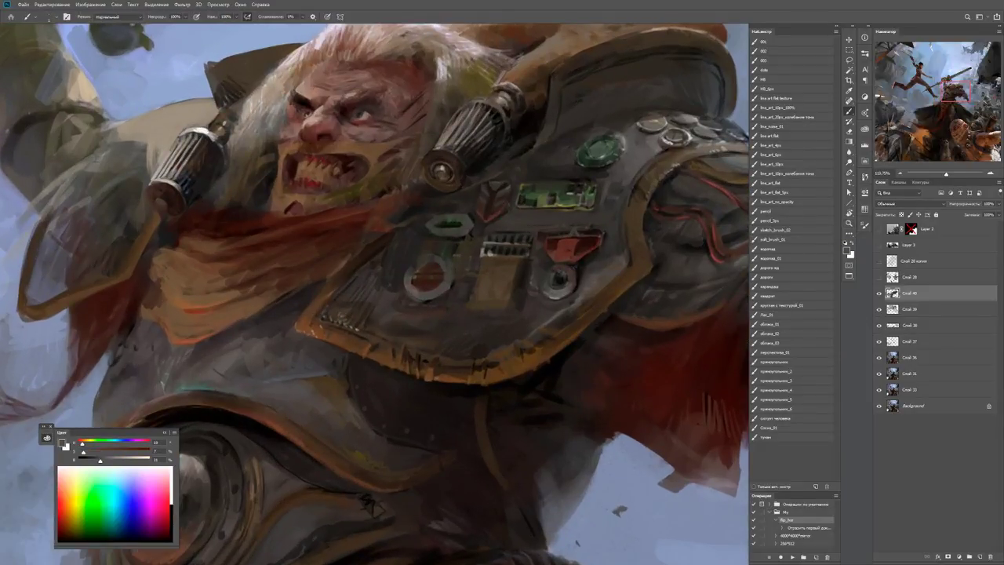
alt+click(584, 264)
drag(580, 251, 549, 298)
alt+click(560, 282)
key(d)
drag(549, 276, 567, 285)
alt+click(557, 287)
alt+click(561, 281)
Define the small ring's dark recess and grey centre so it reads as a round medal hanging from the red emblem.
scroll(377, 290, down, 3)
scroll(376, 290, up, 2)
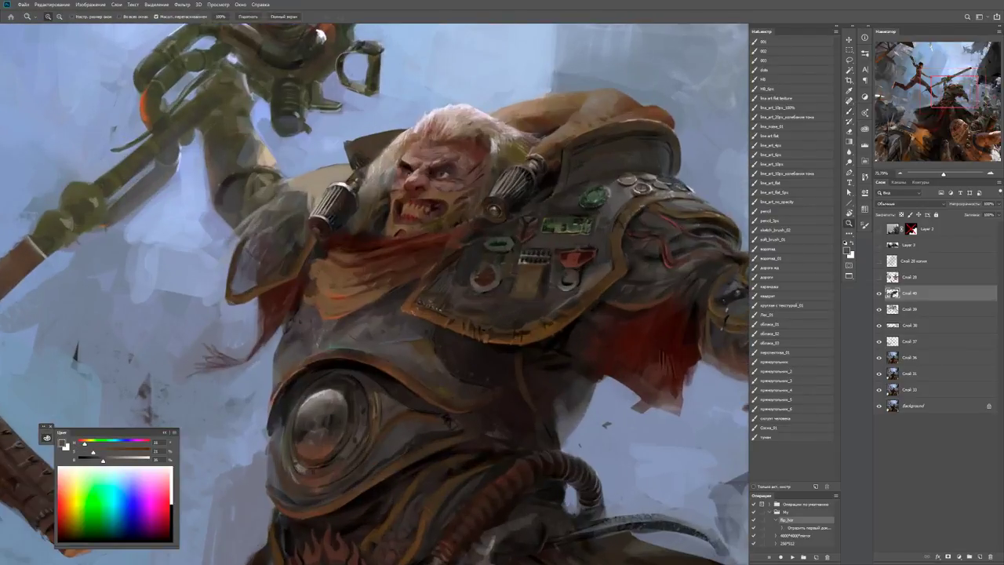
scroll(377, 290, up, 3)
key(b)
key(d)
key(x)
drag(562, 271, 576, 284)
alt+click(559, 267)
alt+click(559, 267)
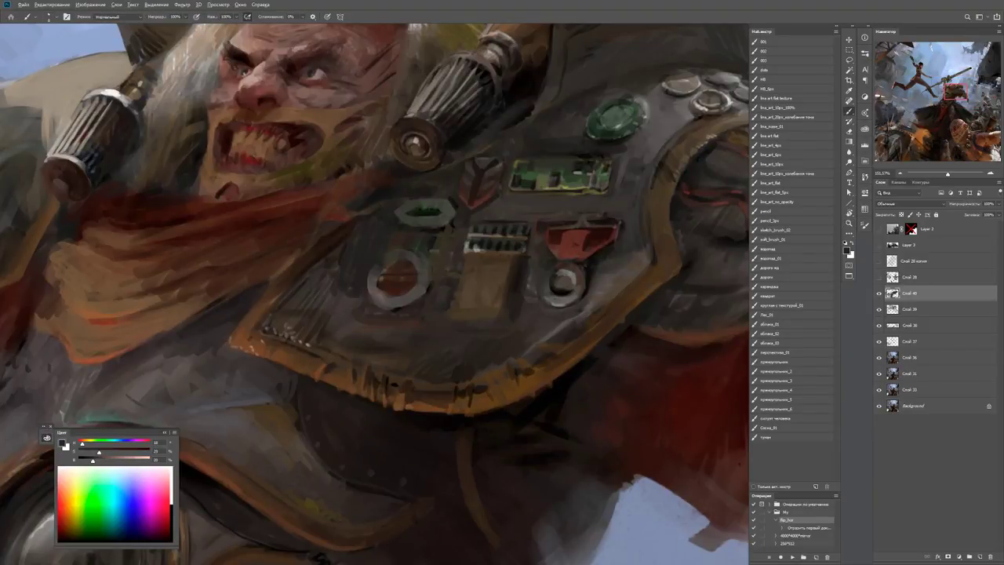
alt+click(559, 267)
Draw thin black curled lines on the lower part of the tan panel beside the round medal.
drag(377, 283, 344, 300)
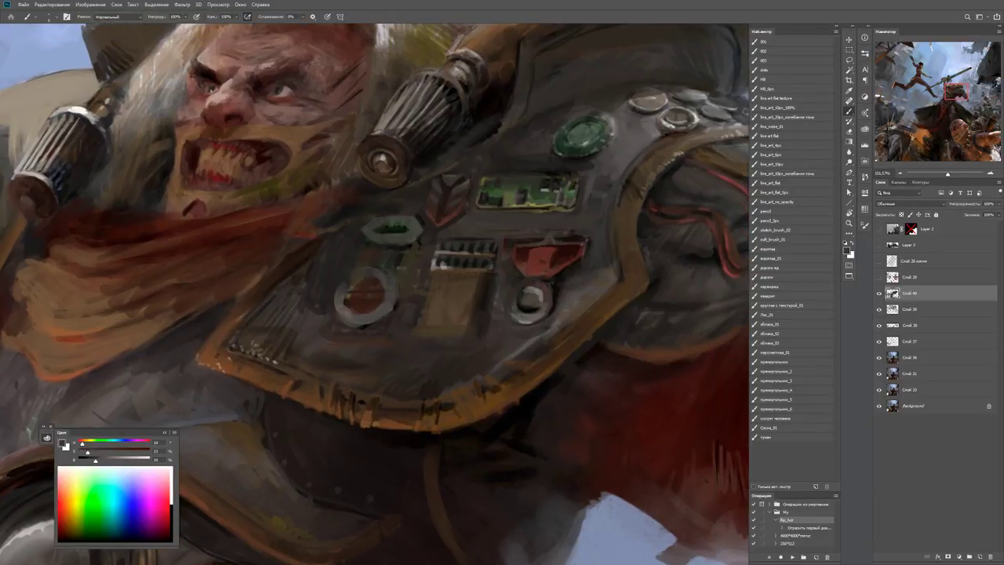
key(d)
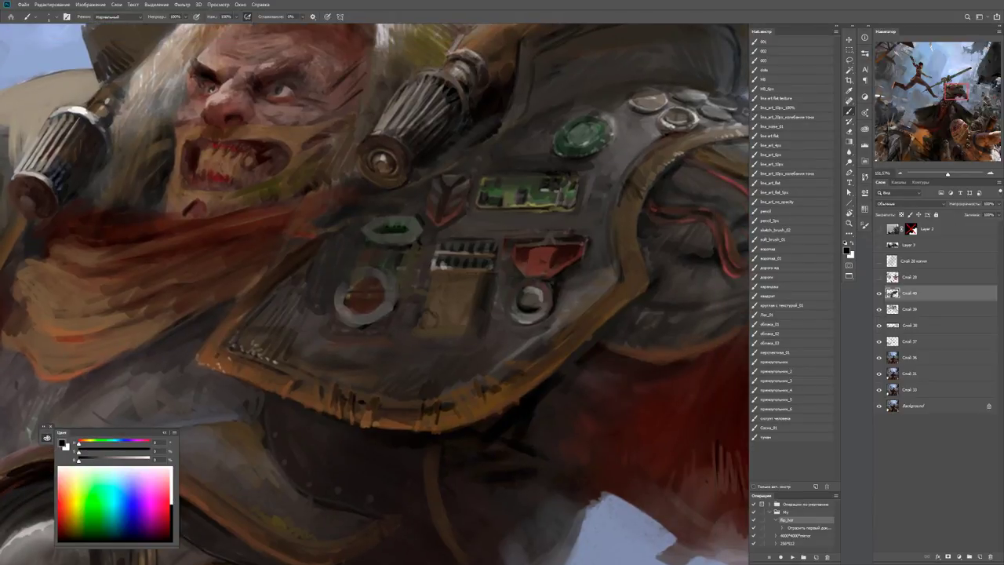
mouse_move(428, 313)
mouse_down()
mouse_move(447, 304)
mouse_move(443, 329)
mouse_up()
Check the whole composition, mirror the image horizontally, and return to the shoulder plate.
key(z)
drag(450, 468, 377, 467)
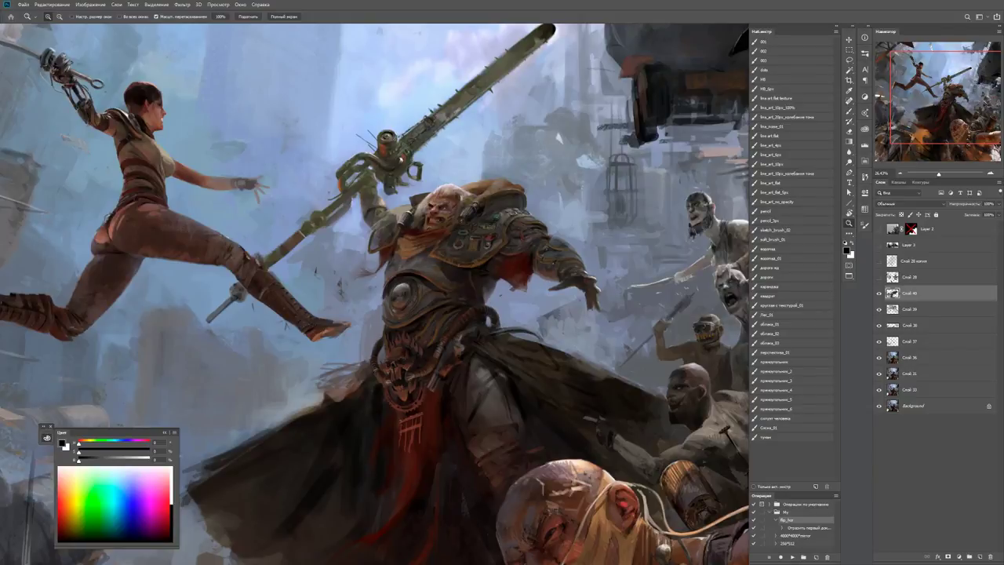
key(r)
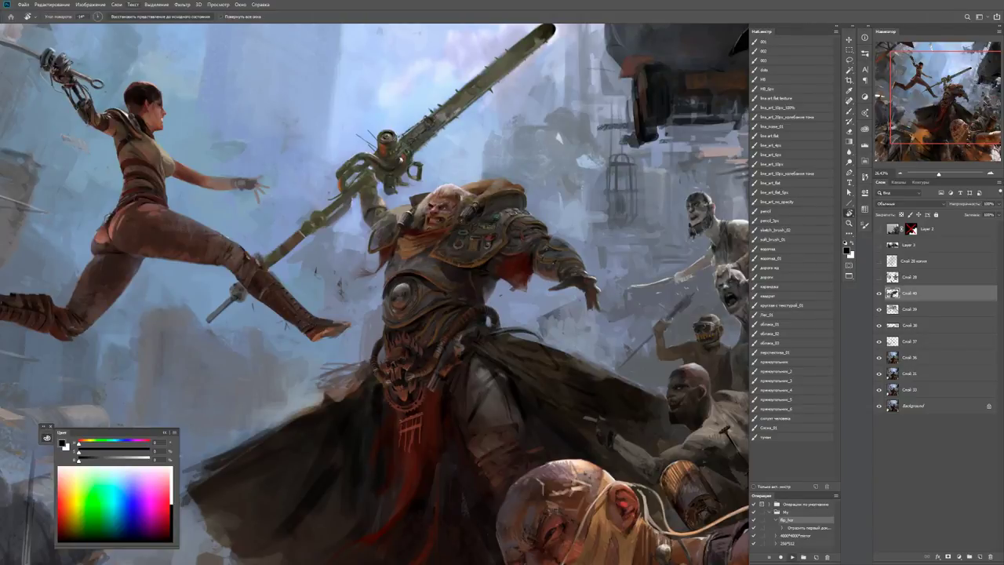
key(F2)
drag(620, 294, 502, 177)
key(Escape)
key(z)
click(268, 213)
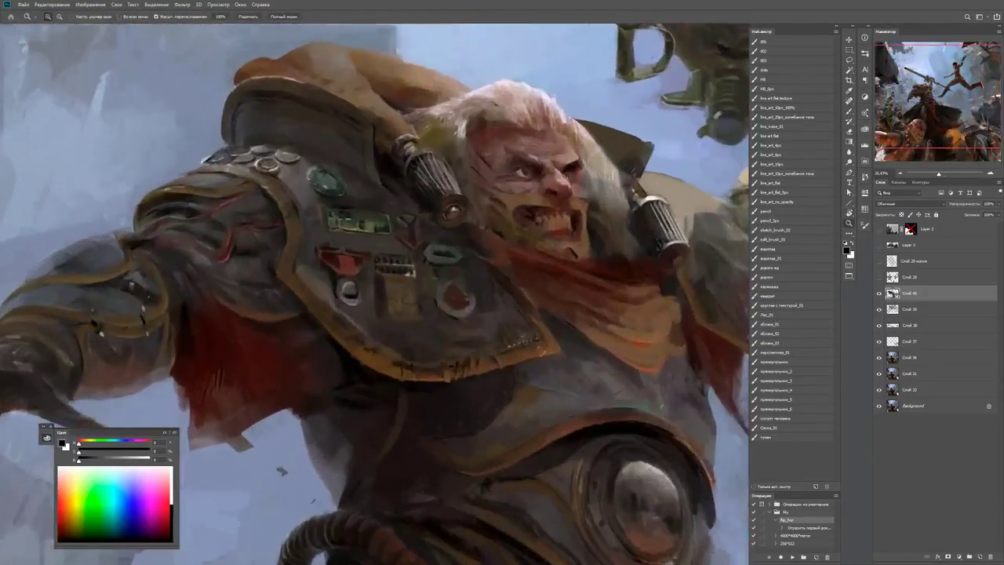
click(423, 283)
key(b)
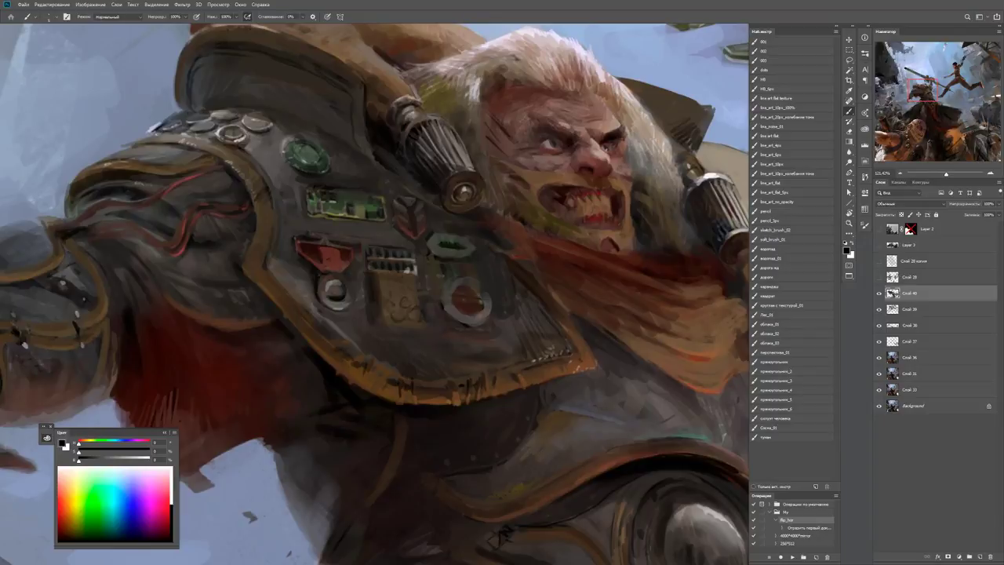
key(l)
mouse_move(364, 242)
mouse_down()
mouse_move(367, 273)
mouse_move(422, 246)
mouse_move(364, 242)
mouse_up()
key(ctrl+t)
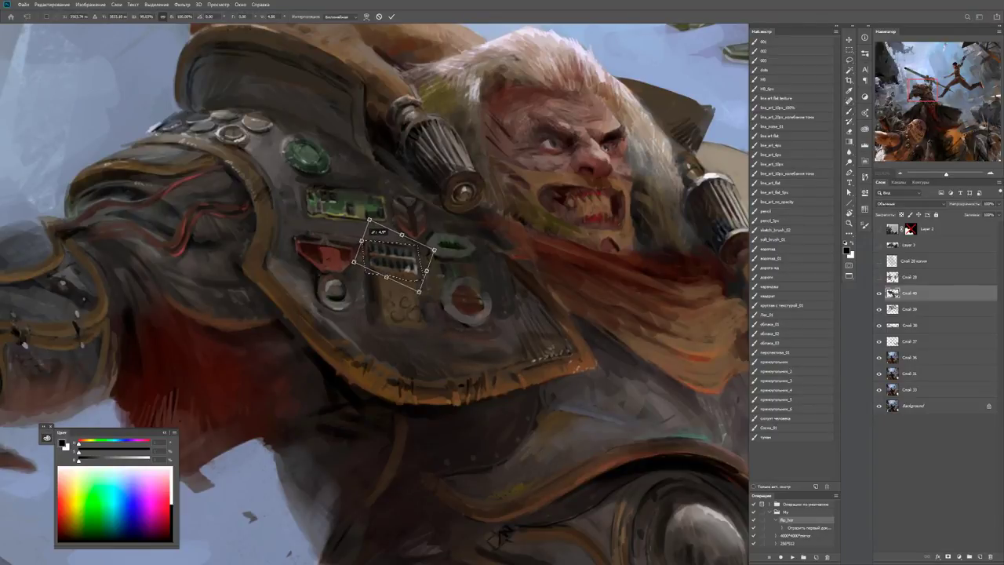
key(Escape)
key(ctrl+d)
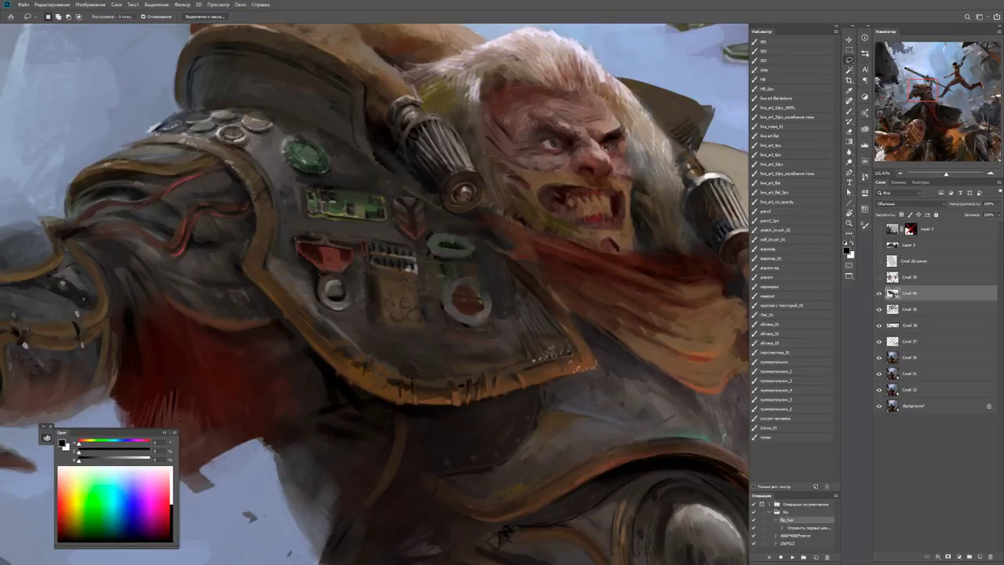
Darken the seam between the ribbed strip and the tan panel, and extend the black curled marks on the panel.
scroll(408, 270, up, 2)
key(b)
key(d)
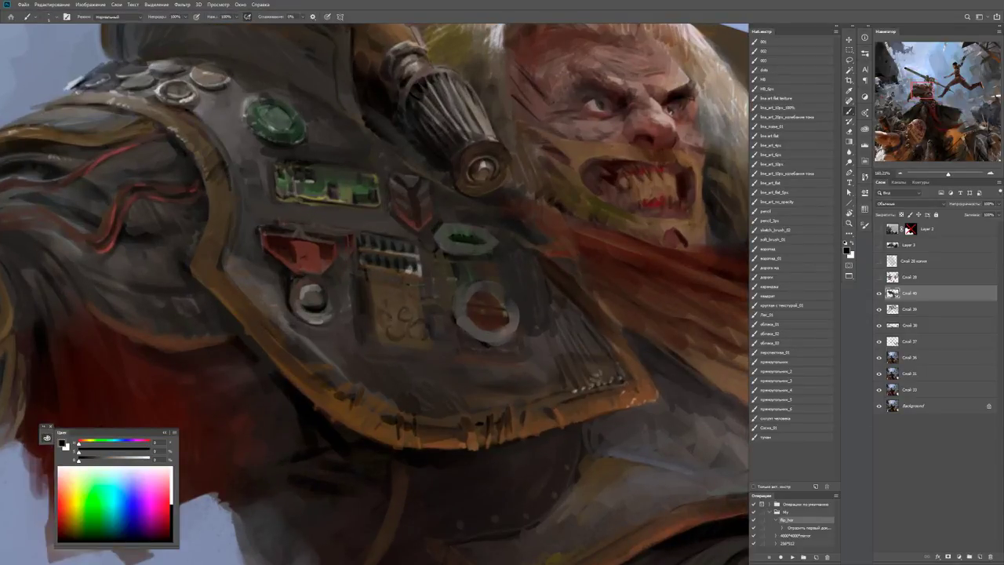
drag(371, 272, 409, 272)
scroll(378, 294, up, 2)
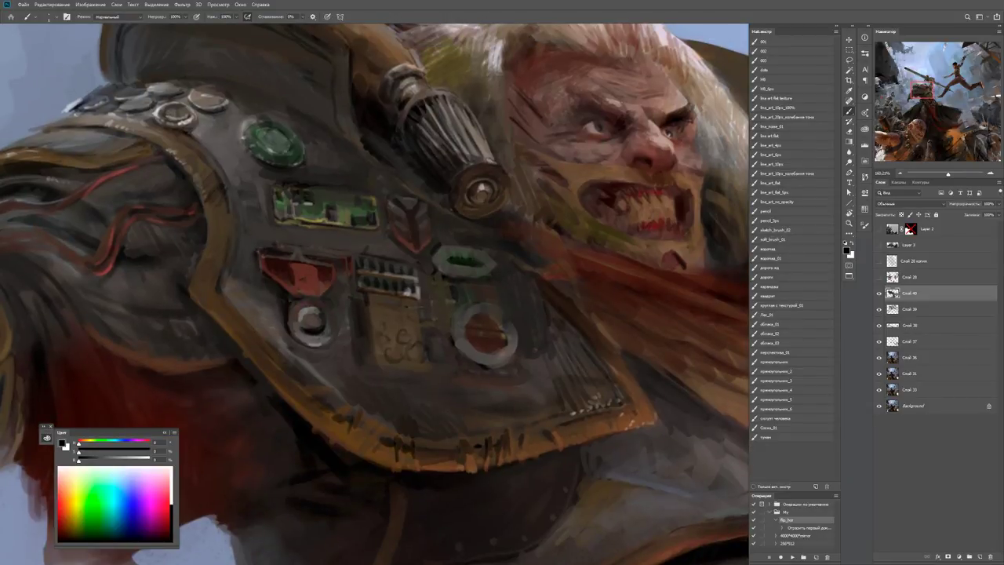
Paint the number 500 in grey above the ribbed strip and surround it with a black backing.
alt+click(366, 249)
alt+click(370, 255)
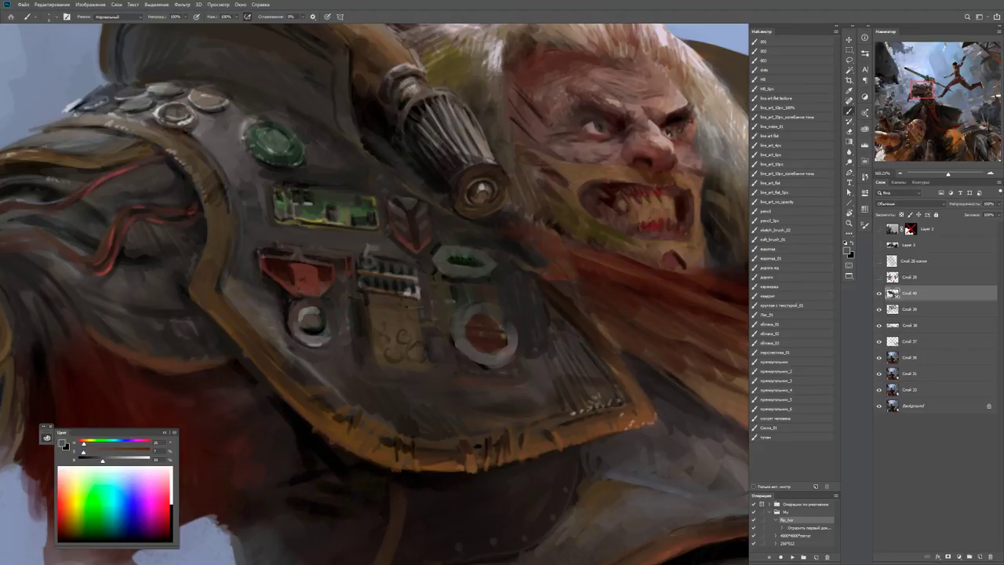
scroll(380, 229, up, 2)
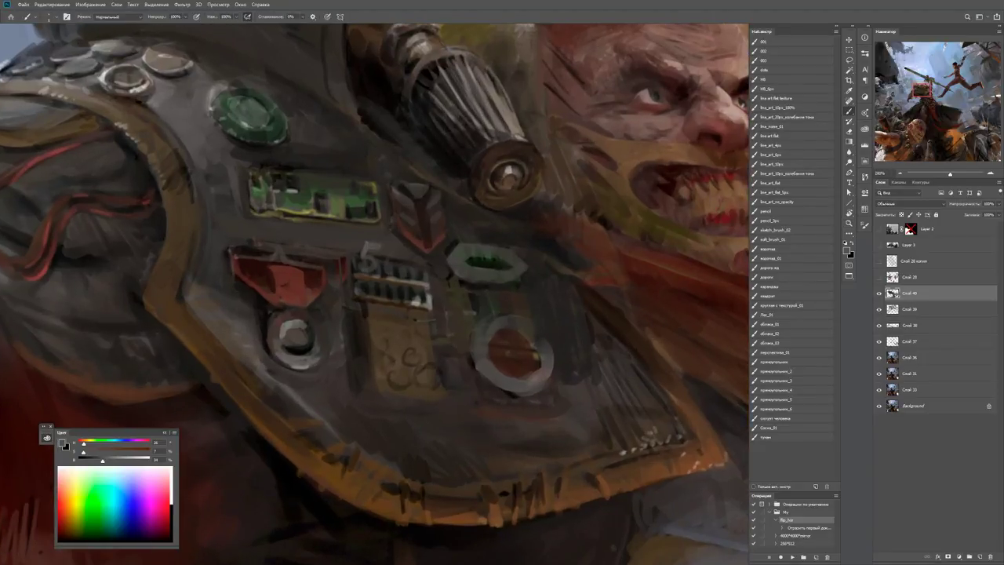
mouse_move(388, 257)
mouse_down()
mouse_move(384, 272)
mouse_move(414, 276)
mouse_move(402, 273)
mouse_up()
key(d)
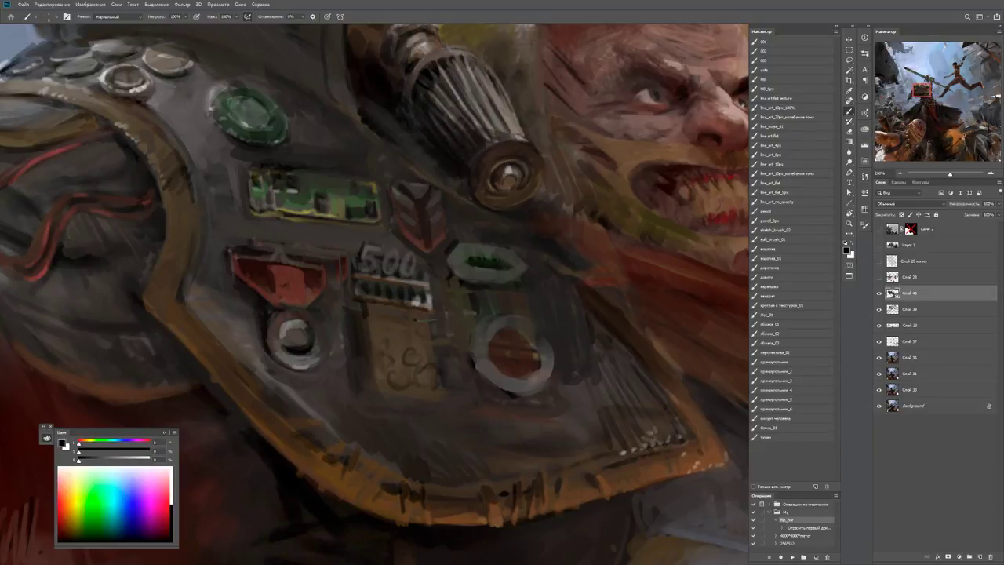
mouse_move(355, 259)
mouse_down()
mouse_move(353, 248)
mouse_move(392, 238)
mouse_move(412, 255)
mouse_up()
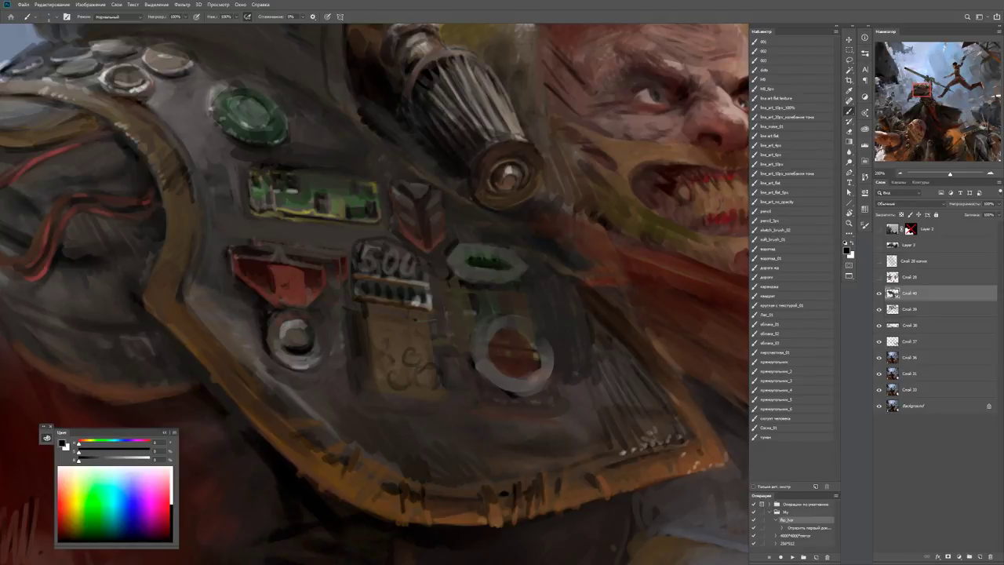
Paint over the ribbed strip beneath the number 500 with sampled grey and black strokes.
key(z)
mouse_move(385, 251)
mouse_down()
mouse_move(337, 251)
mouse_move(416, 244)
mouse_move(400, 236)
mouse_up()
key(b)
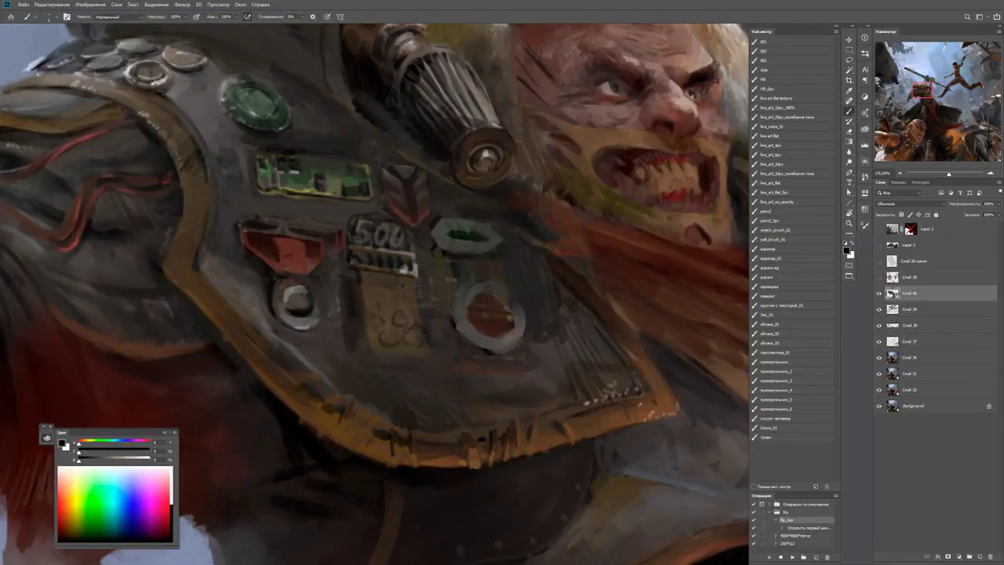
alt+click(411, 252)
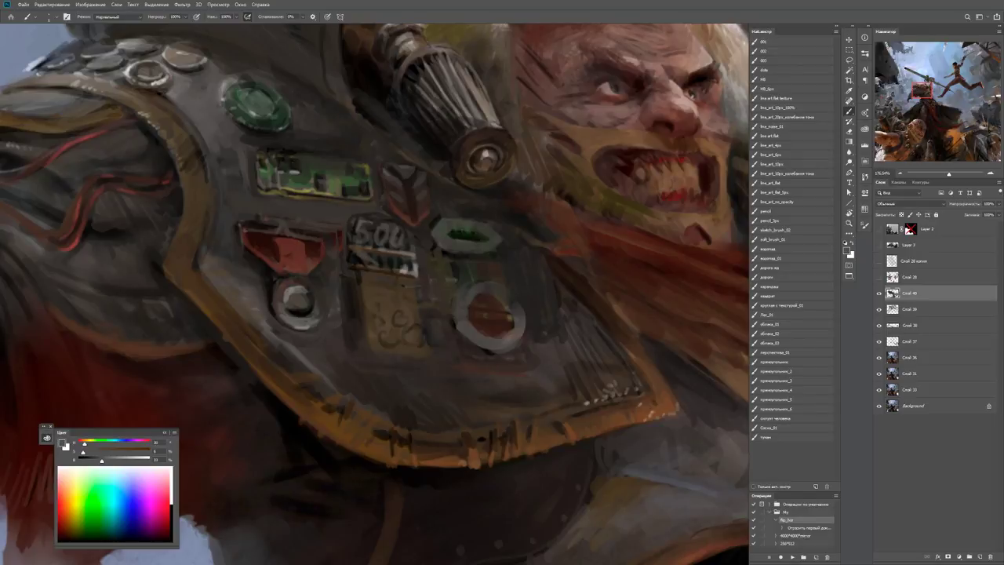
key(d)
key(x)
key(x)
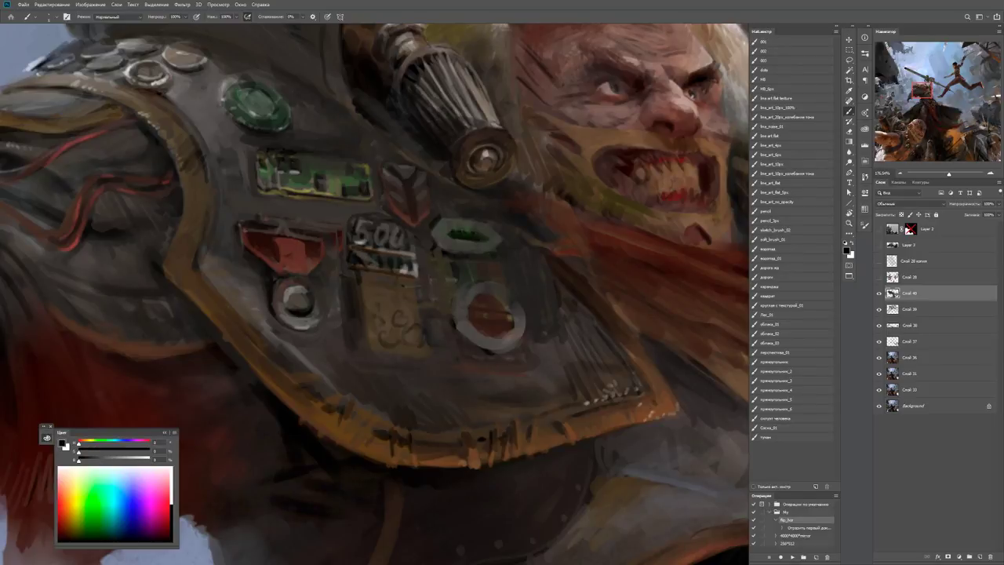
Brighten the digits of the number 500 and sharpen the light lines on the strip below it.
key(x)
drag(399, 244, 337, 244)
mouse_move(398, 244)
mouse_down()
mouse_move(462, 244)
mouse_move(441, 251)
mouse_up()
key(b)
key(x)
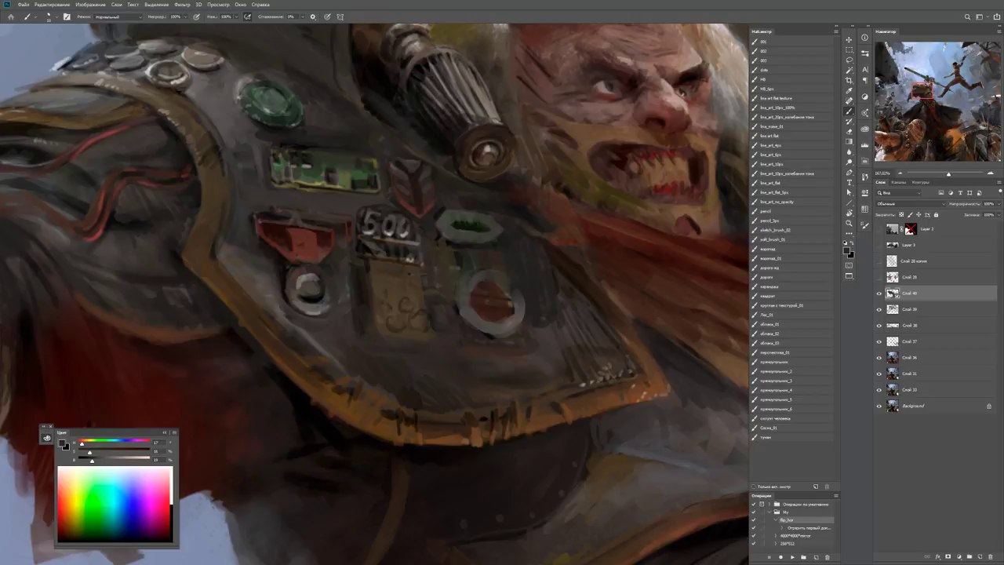
Build up a looped grey and tan ornament on the tan panel, with darker gaps between the loops.
alt+click(322, 305)
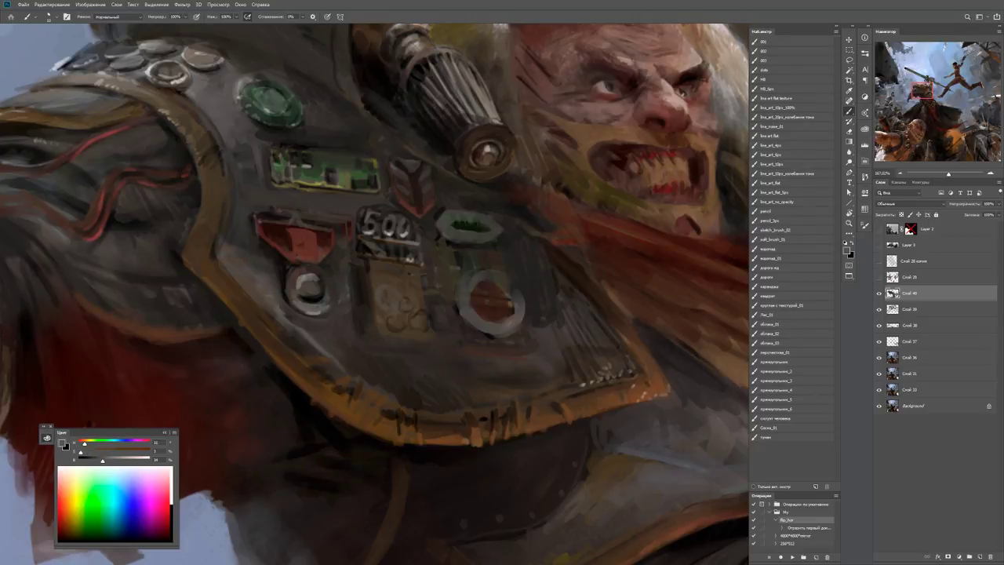
key(d)
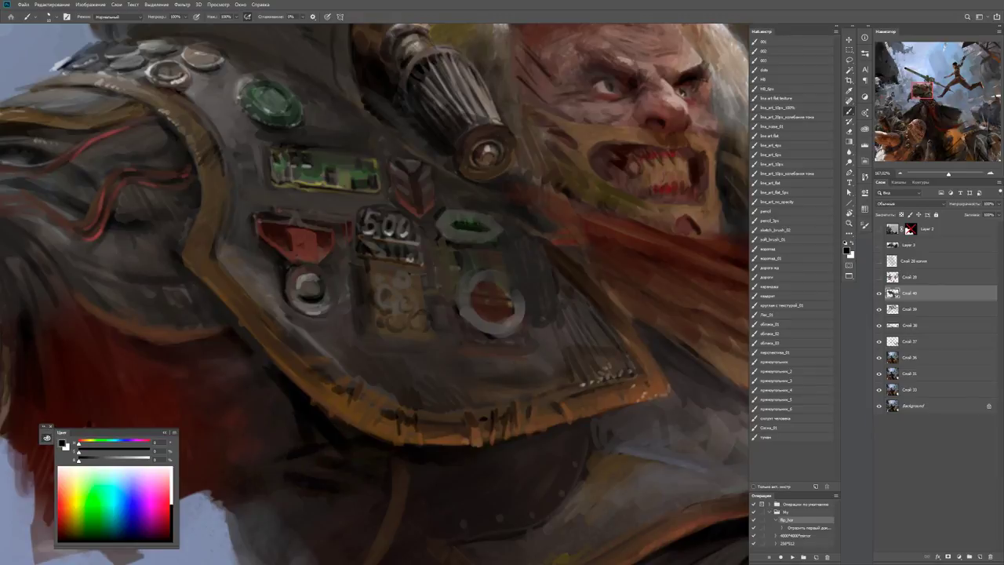
alt+click(396, 309)
alt+click(411, 337)
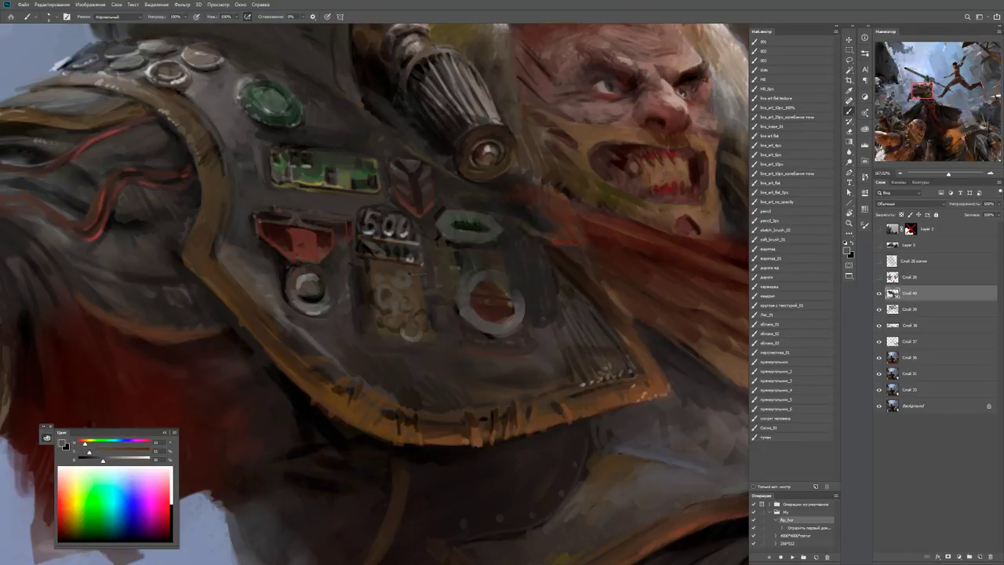
key(d)
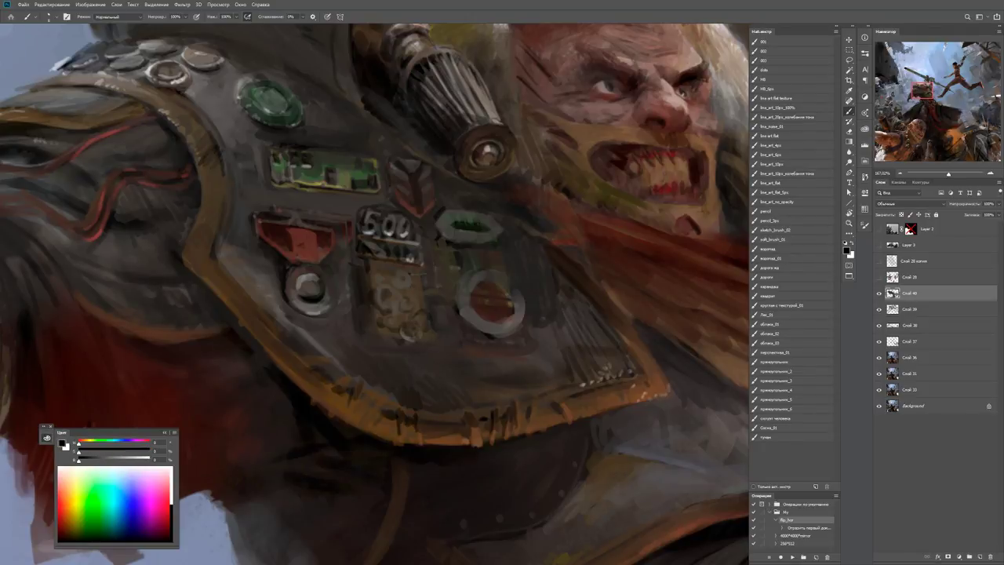
scroll(375, 294, down, 3)
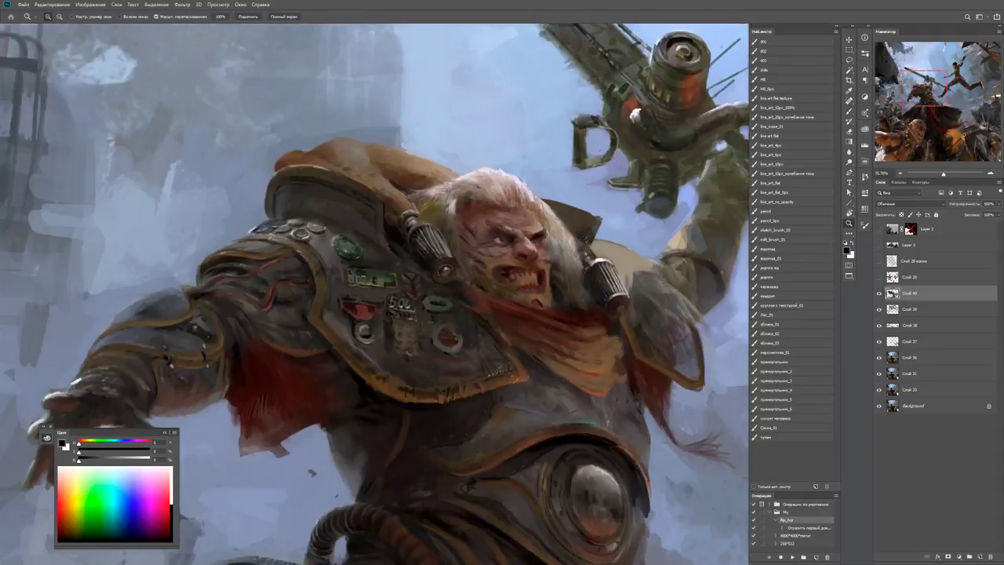
Add white and grey highlights to the hexagonal frame around the green chip and define its edges with black.
scroll(375, 293, up, 3)
key(b)
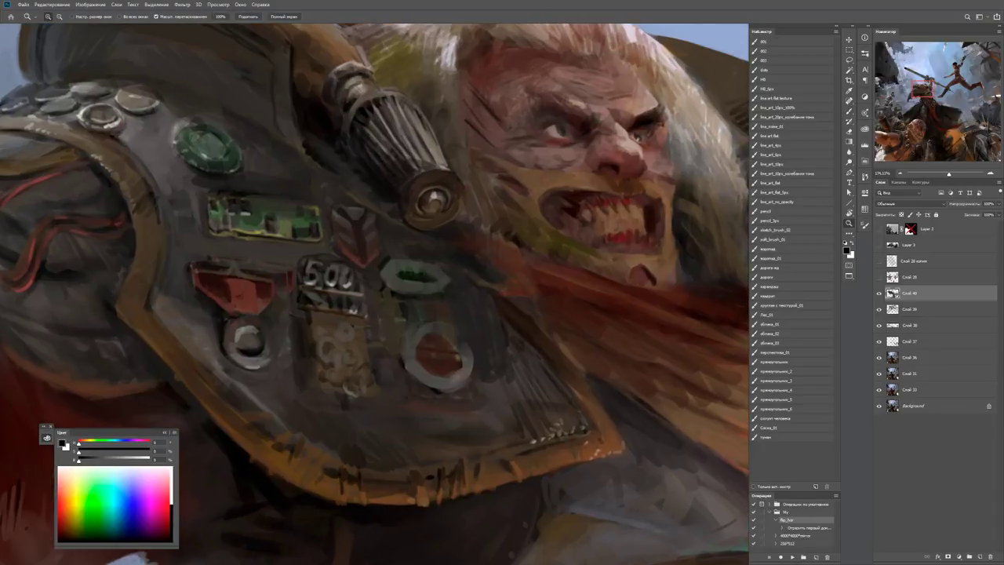
scroll(416, 306, up, 1)
key(x)
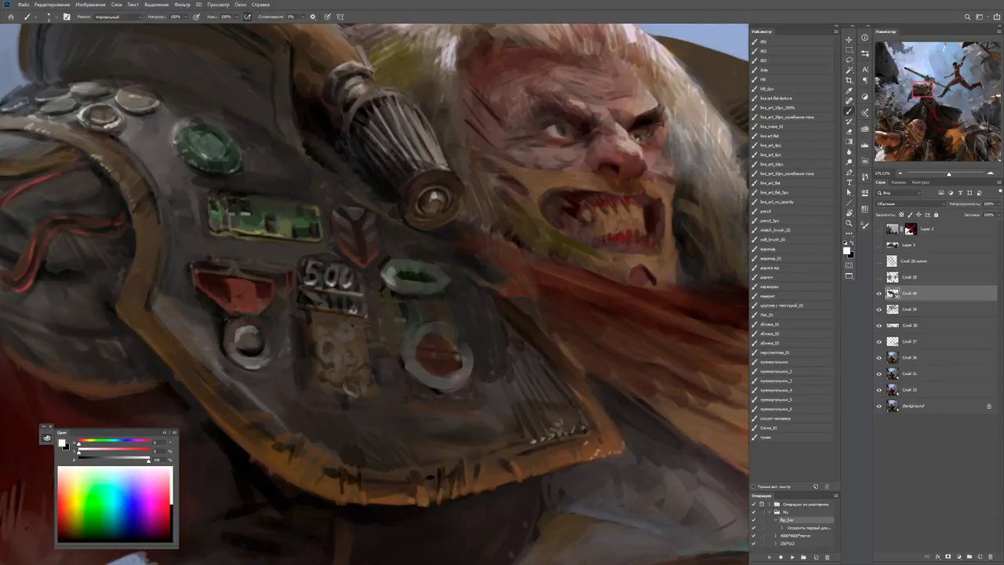
alt+click(394, 280)
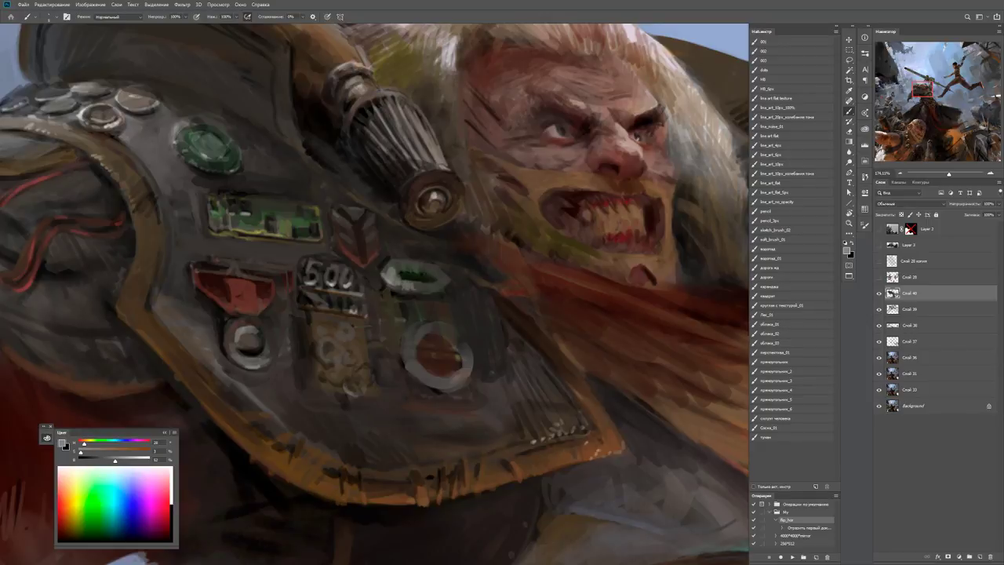
key(d)
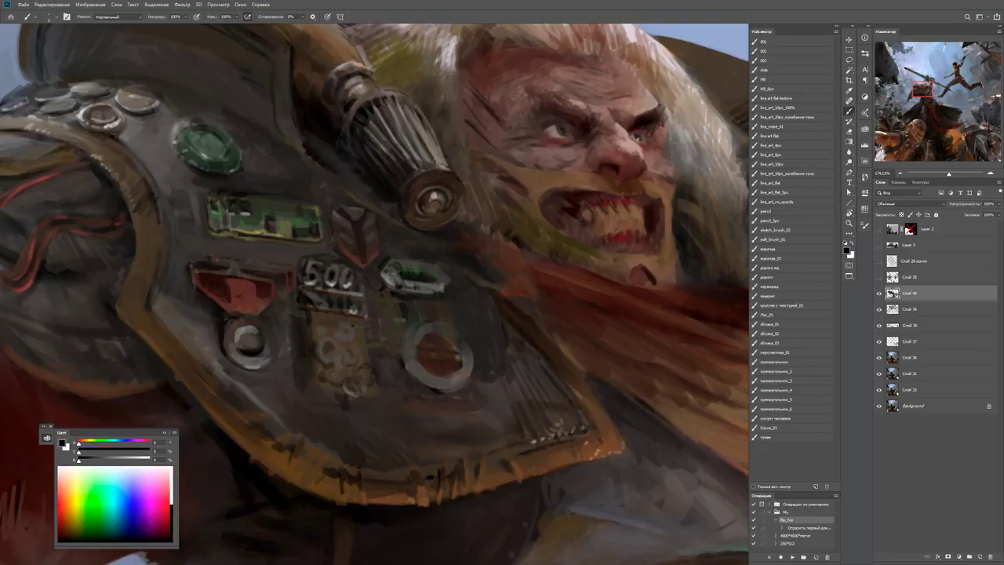
key(x)
key(x)
Break up the ring around the red disc with dark notches and small white highlights along its rim.
key(z)
drag(450, 251, 353, 251)
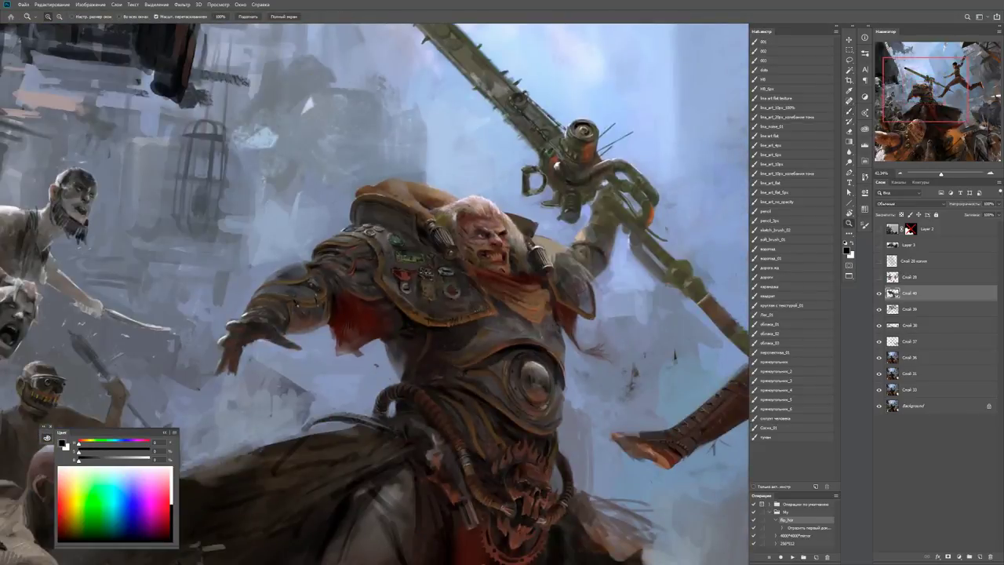
drag(454, 306, 533, 306)
key(b)
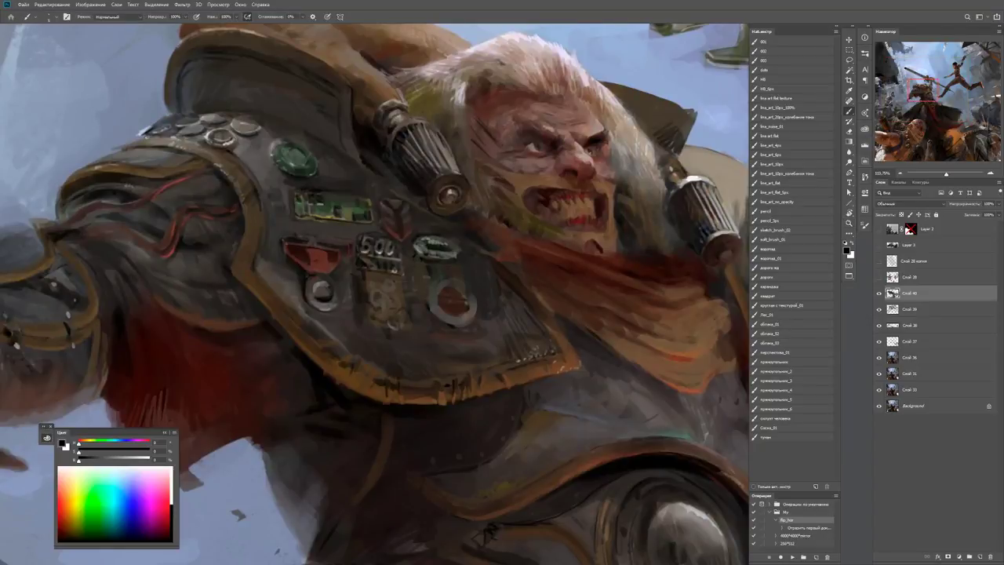
key(x)
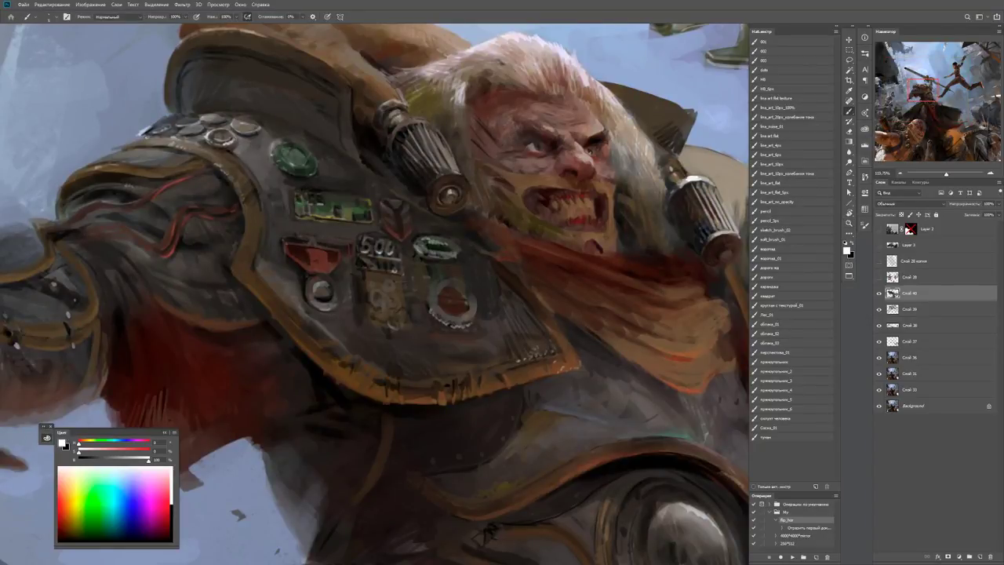
key(x)
drag(561, 313, 596, 314)
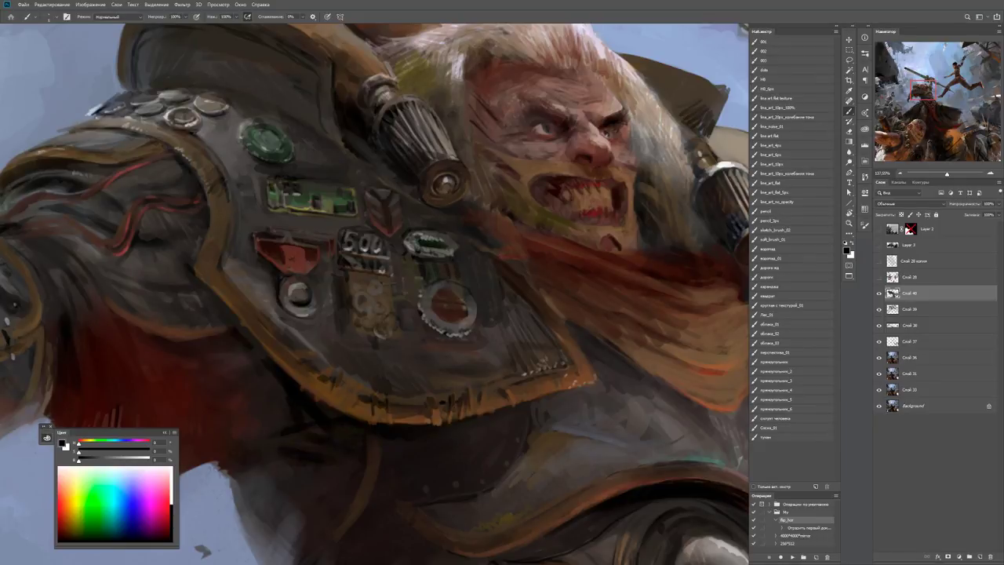
Even out the grey toothed rim around the red disc with black, white and mid-grey strokes.
alt+click(432, 285)
key(x)
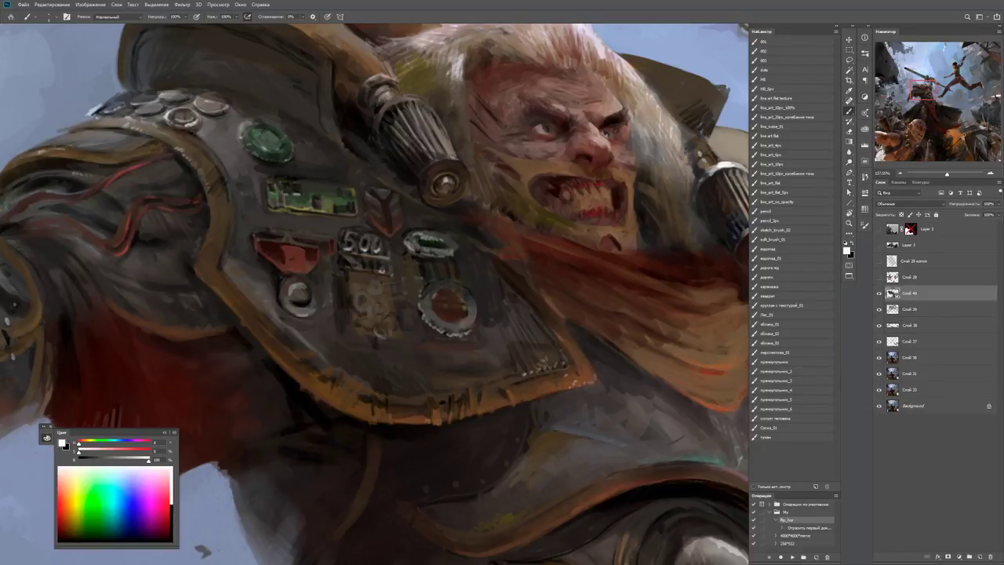
click(452, 291)
key(ctrl+space)
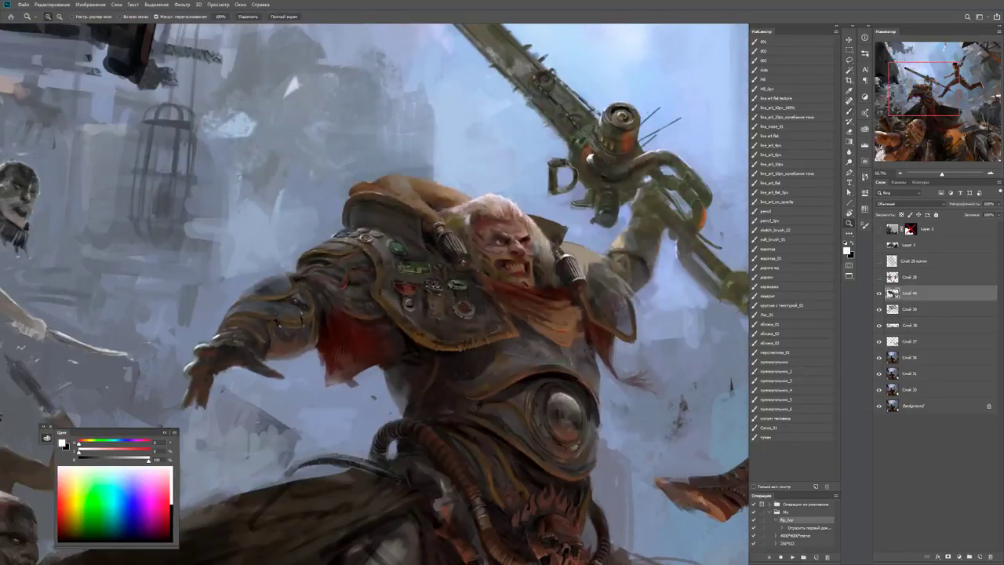
ctrl+click(475, 304)
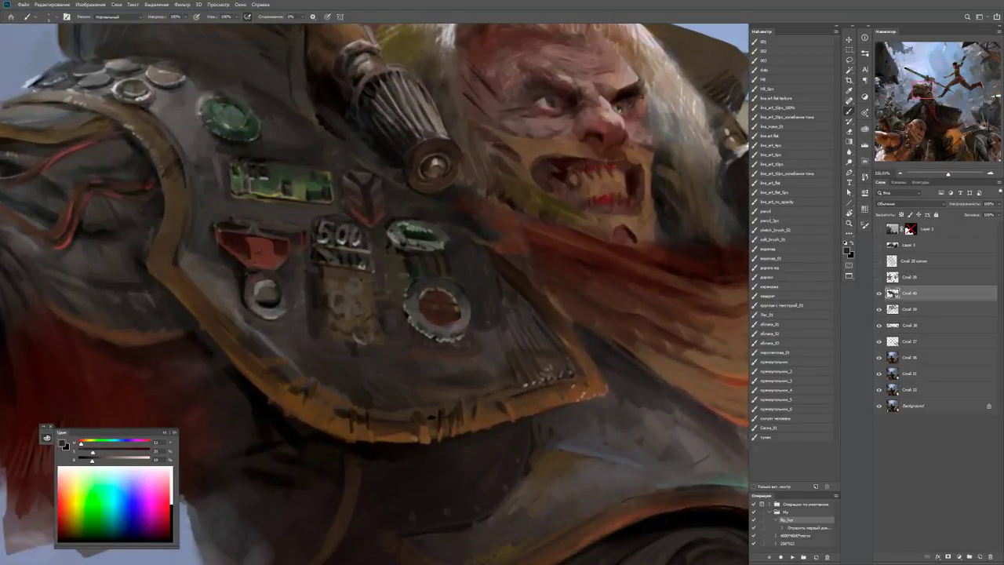
Paint a grey inner ring on the round medal, leaving a smaller red disc at its centre.
alt+click(461, 321)
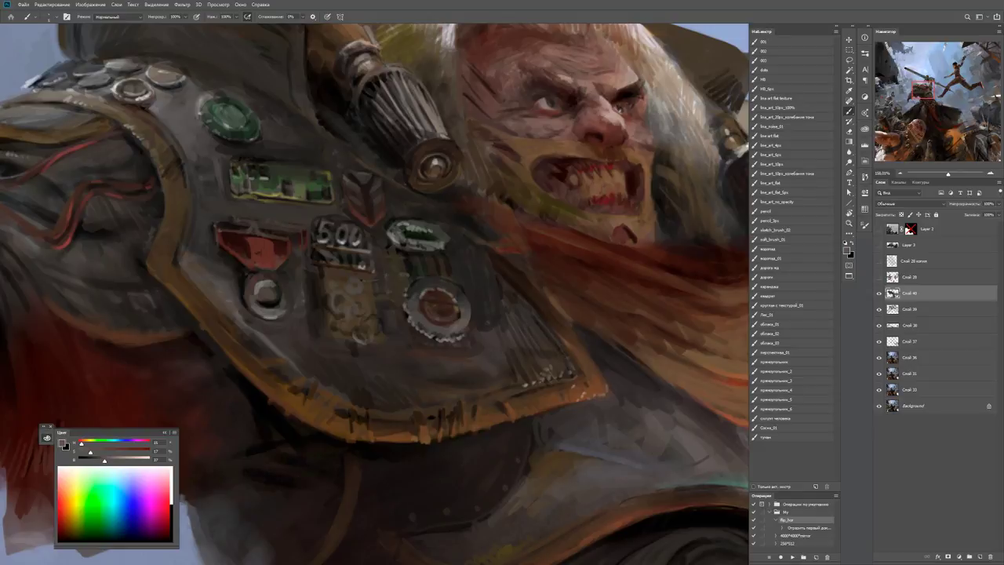
drag(451, 318, 429, 295)
alt+click(430, 299)
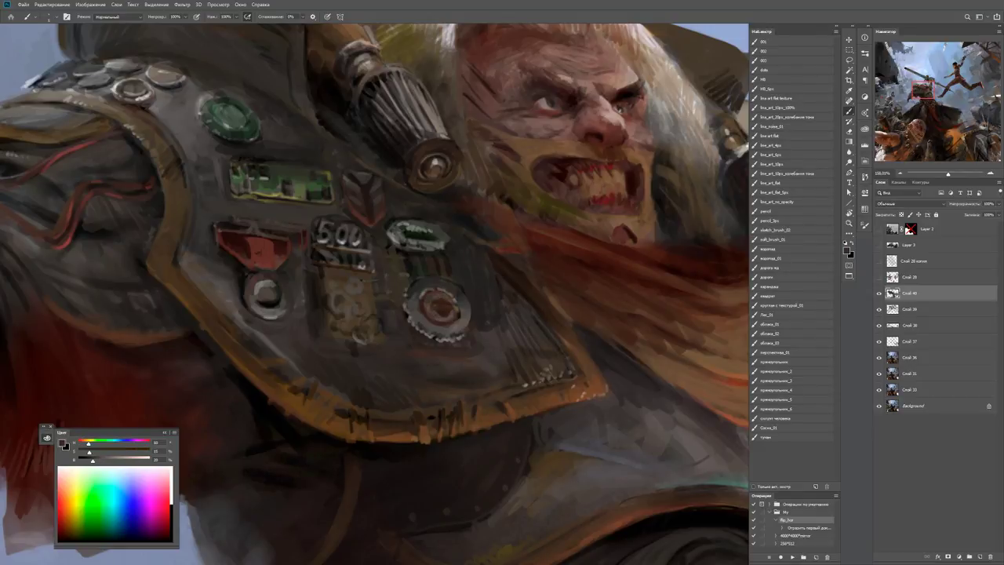
alt+click(454, 364)
key(d)
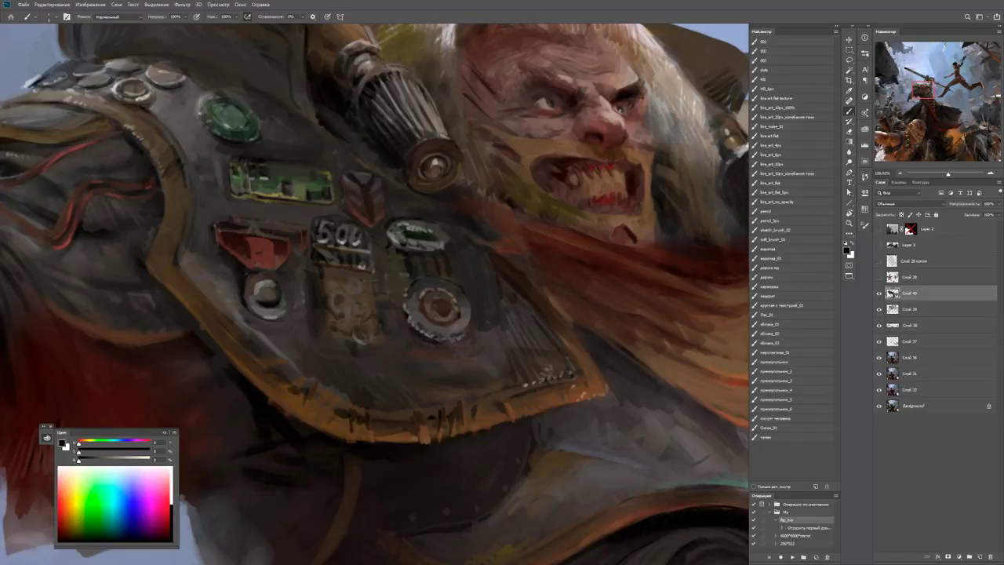
Paint a dark brown hollow in the middle of the round medal's small red disc.
scroll(461, 339, down, 5)
scroll(461, 339, up, 4)
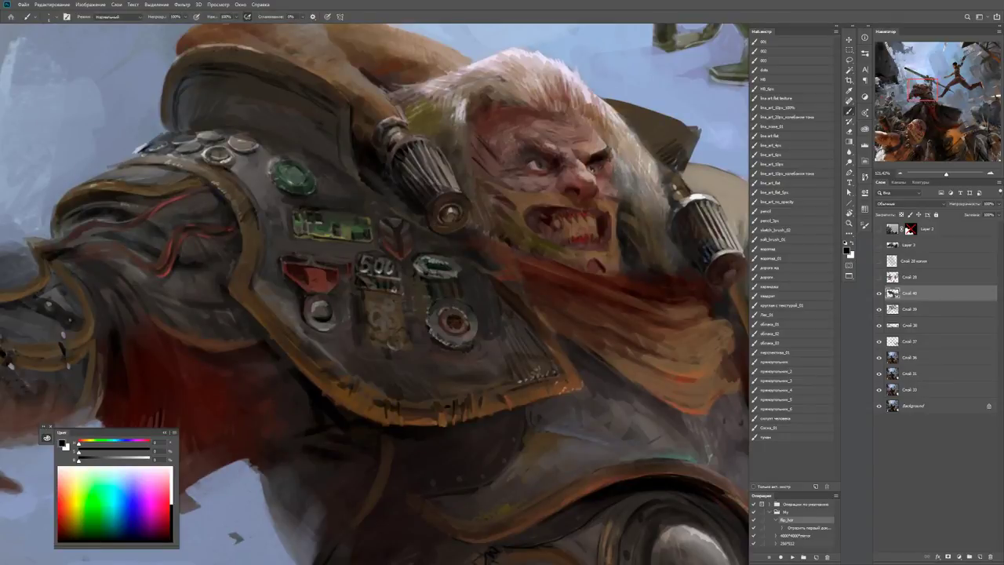
key(z)
drag(482, 337, 424, 337)
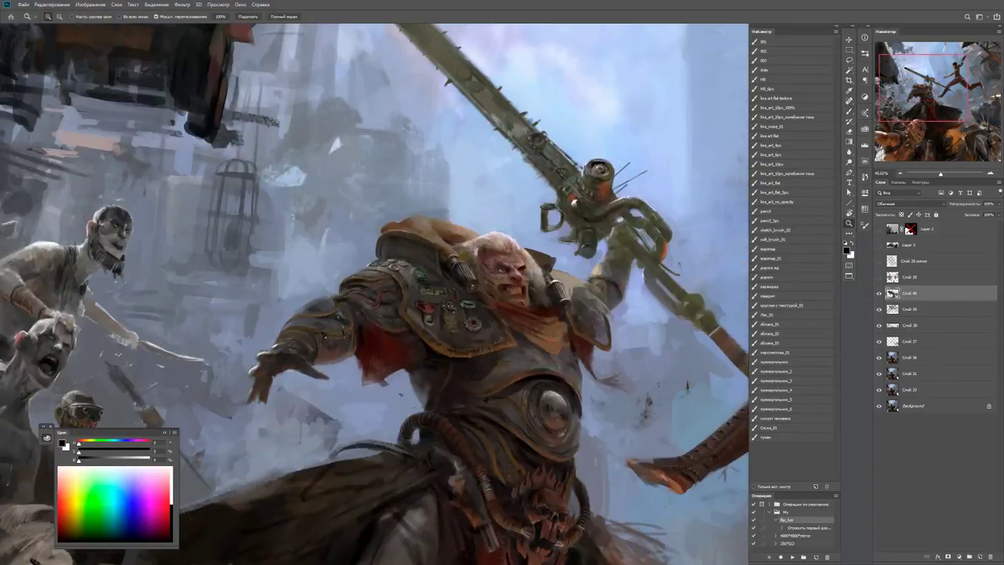
drag(494, 282, 565, 282)
key(b)
alt+click(494, 283)
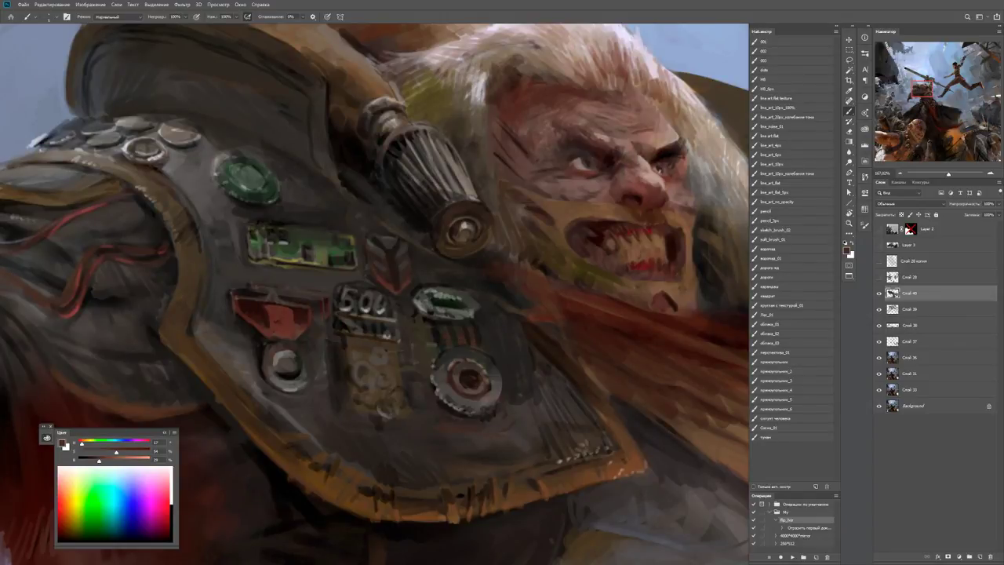
Refine the chevron badge above the number 500 with dark red and brown-black strokes that separate its bands.
key(z)
mouse_move(507, 292)
mouse_down()
mouse_move(447, 293)
mouse_move(542, 292)
mouse_up()
key(b)
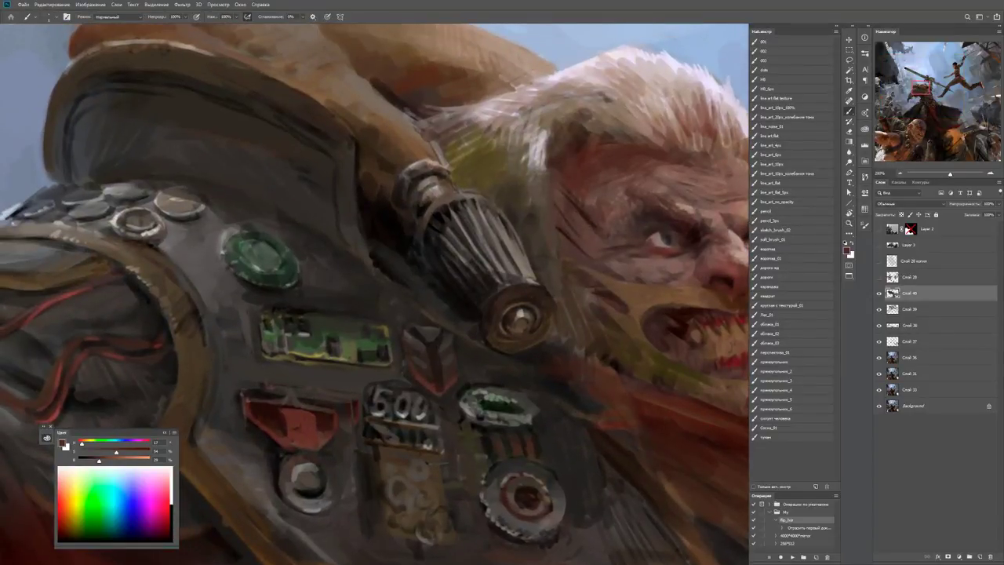
drag(392, 313, 361, 251)
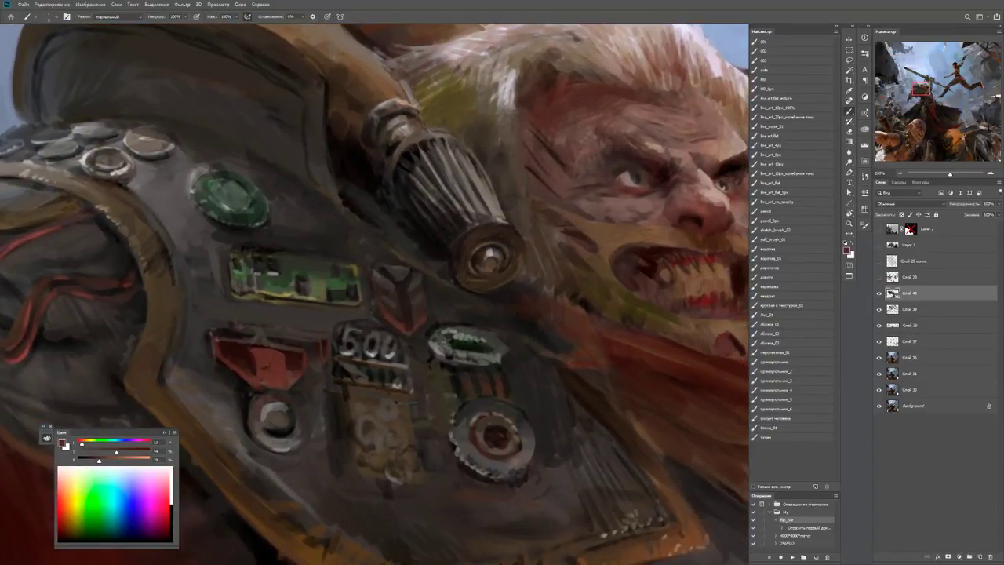
alt+click(398, 326)
alt+click(399, 326)
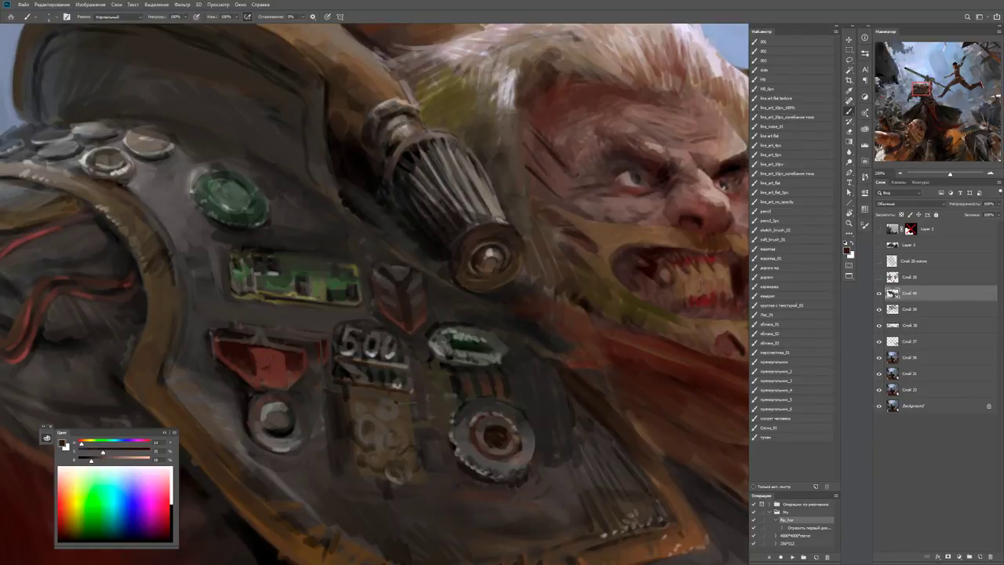
drag(275, 293, 297, 300)
Clean up the upper edge of the green circuit board and the cloth around it with dark grey and black.
alt+click(314, 253)
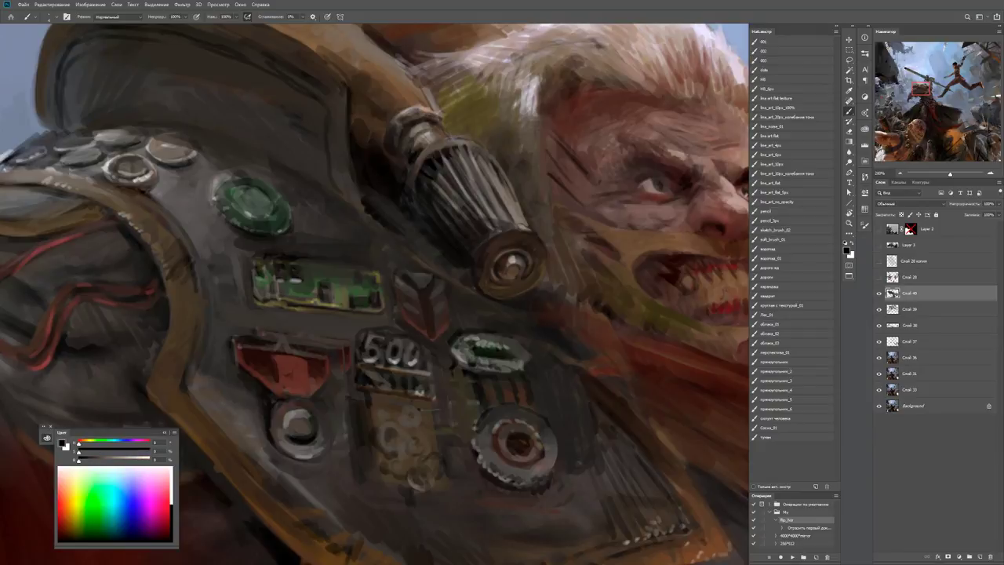
alt+click(314, 253)
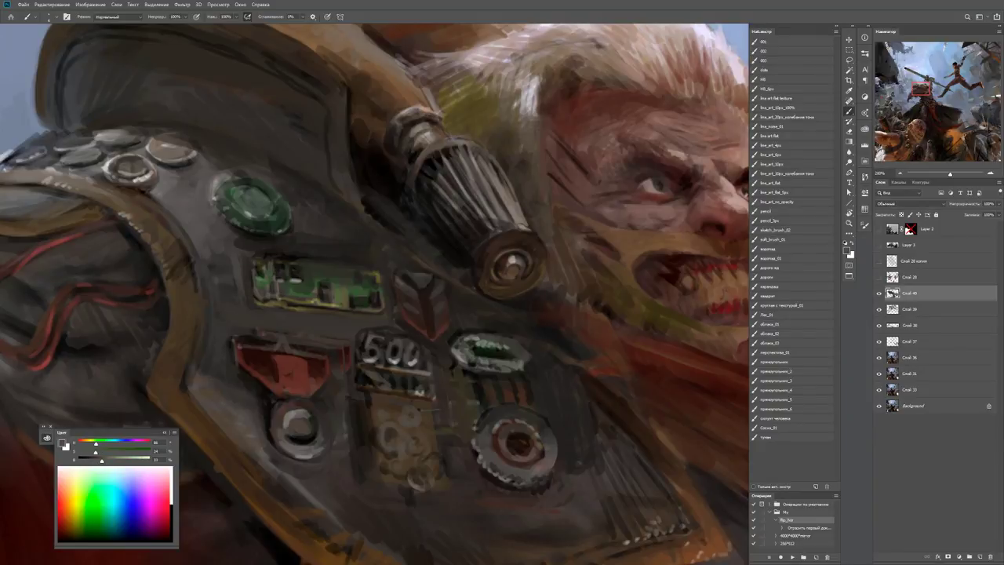
alt+click(306, 265)
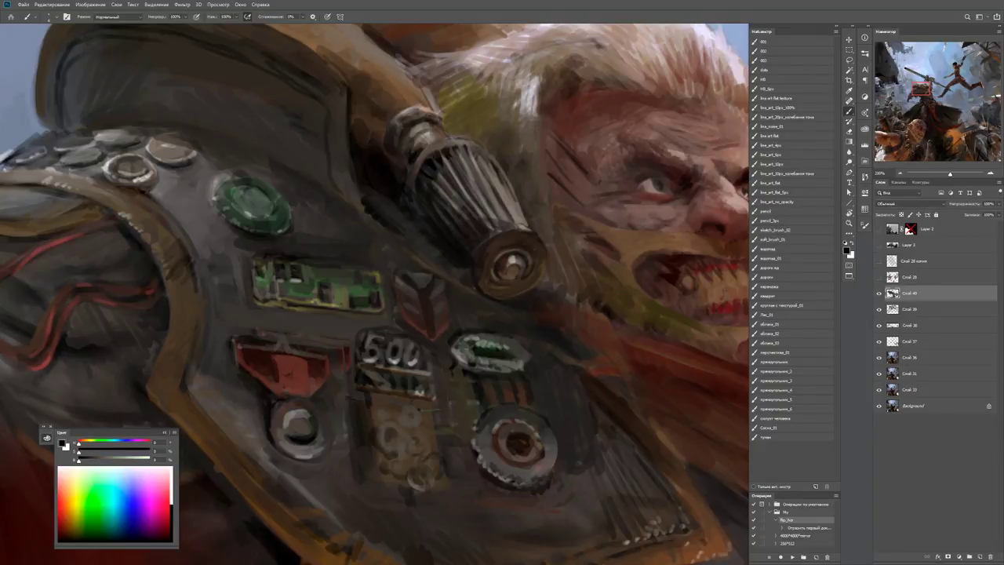
alt+click(328, 267)
drag(328, 267, 371, 333)
alt+click(370, 334)
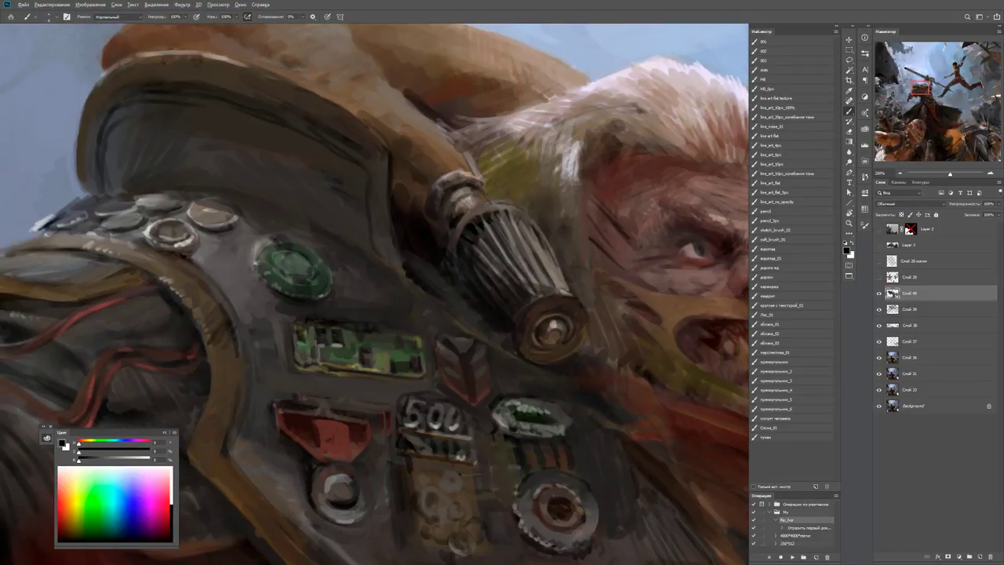
Outline the round green gem with a fine black brush and break its surface into facets.
key(x)
scroll(377, 293, down, 5)
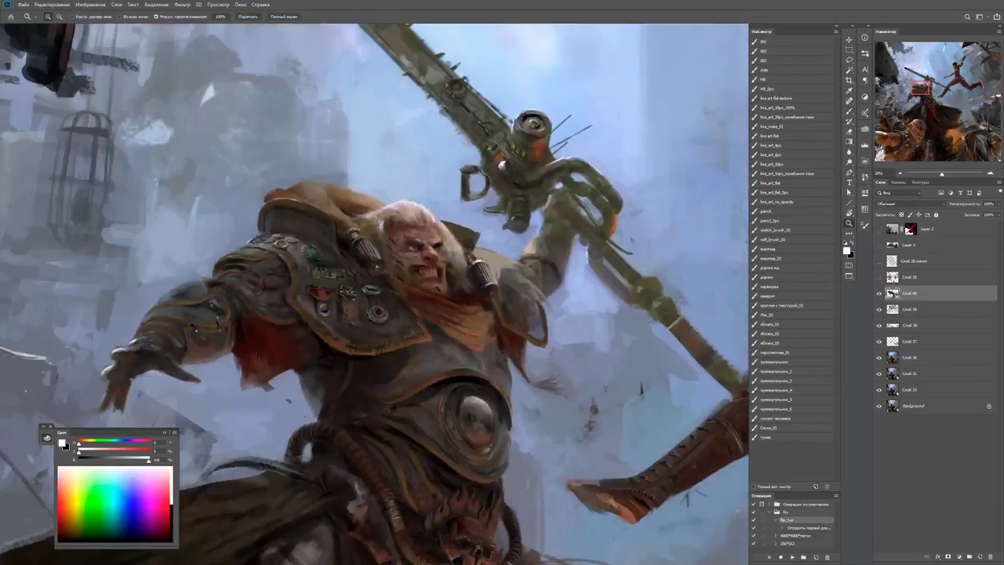
scroll(377, 293, up, 4)
key(x)
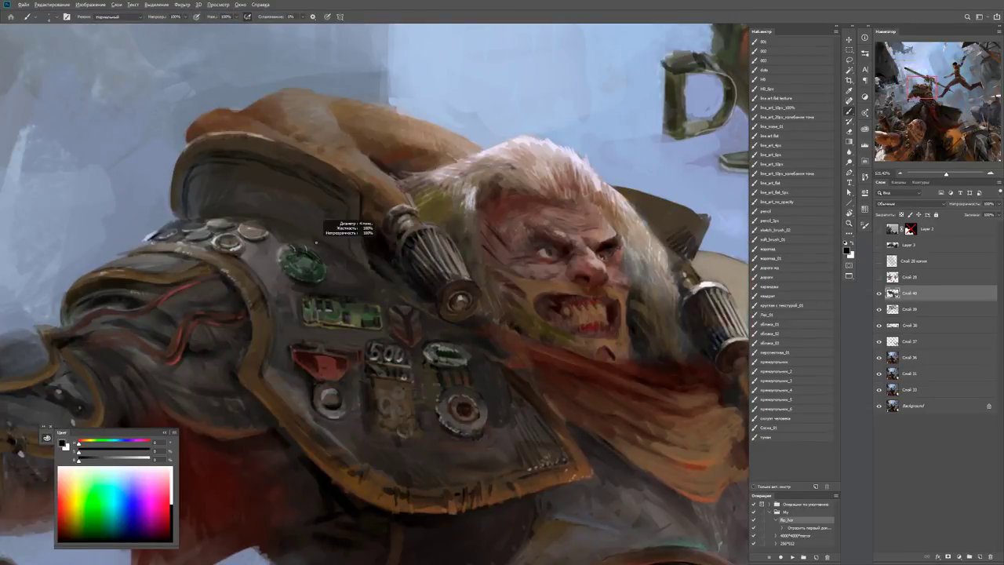
drag(317, 228, 309, 240)
drag(20, 453, 36, 504)
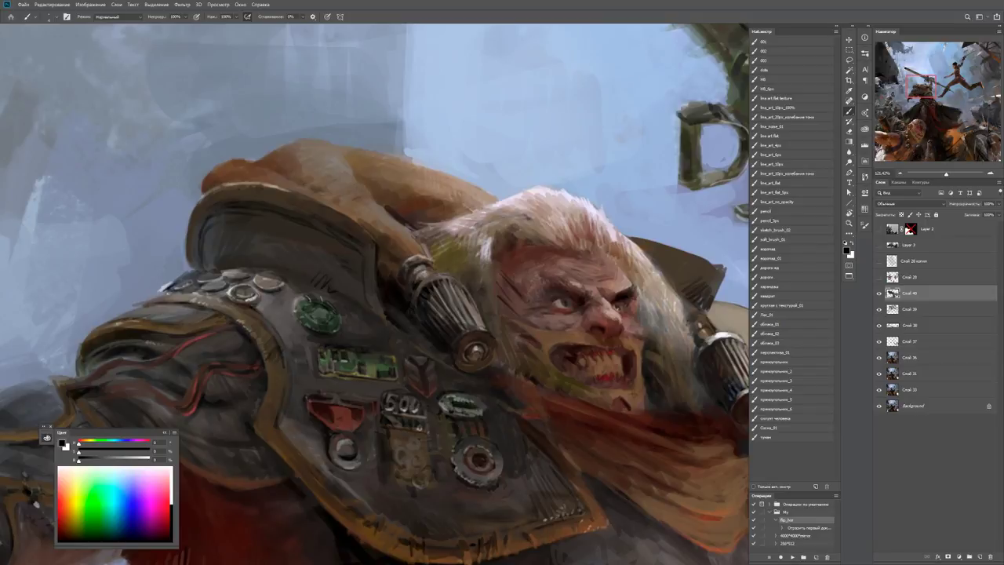
alt+click(293, 309)
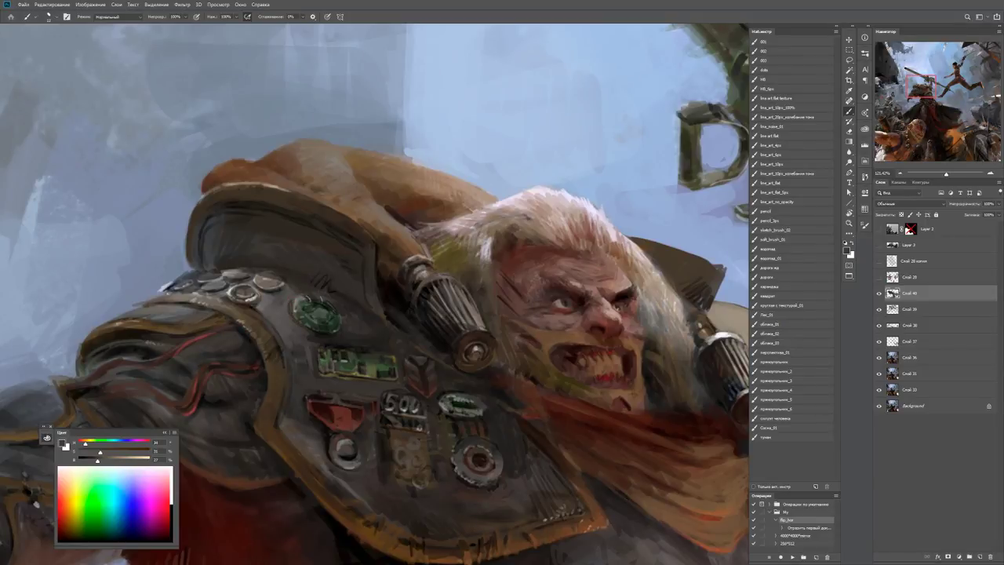
scroll(337, 332, down, 3)
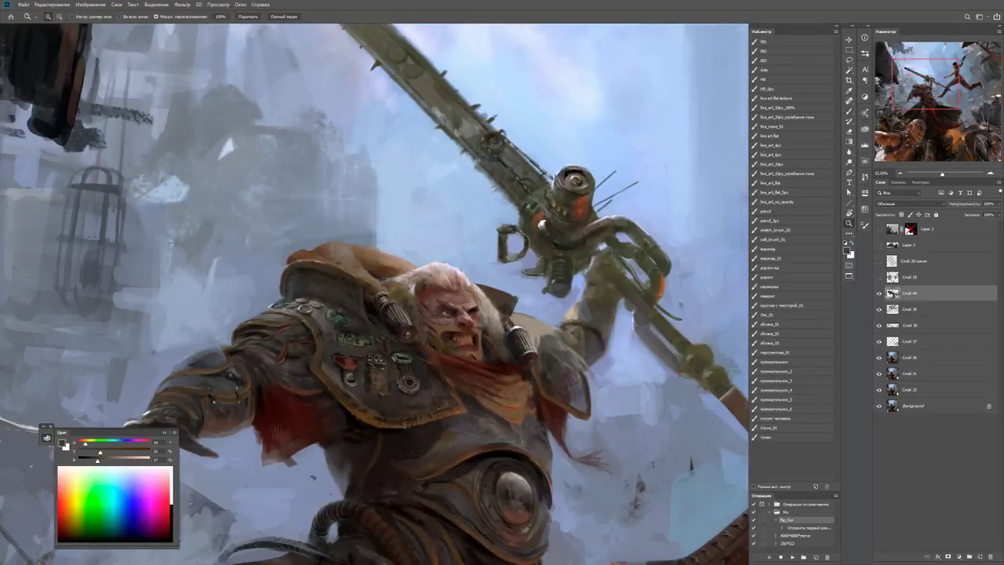
scroll(339, 325, up, 4)
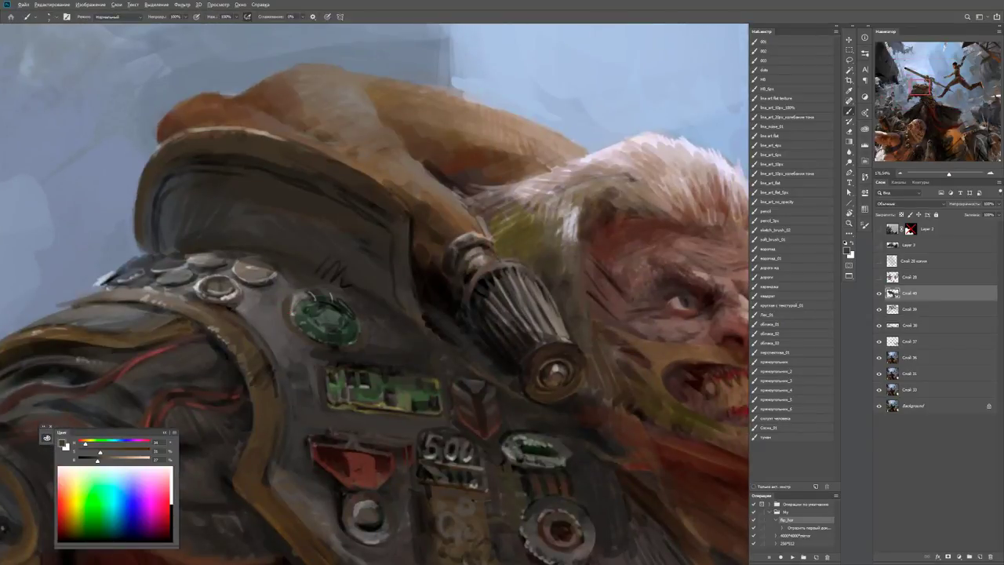
Paint a dark brown bezel around the green gem and define its edge with black.
alt+click(297, 110)
key(d)
mouse_move(282, 306)
mouse_down()
mouse_move(293, 336)
mouse_move(316, 348)
mouse_up()
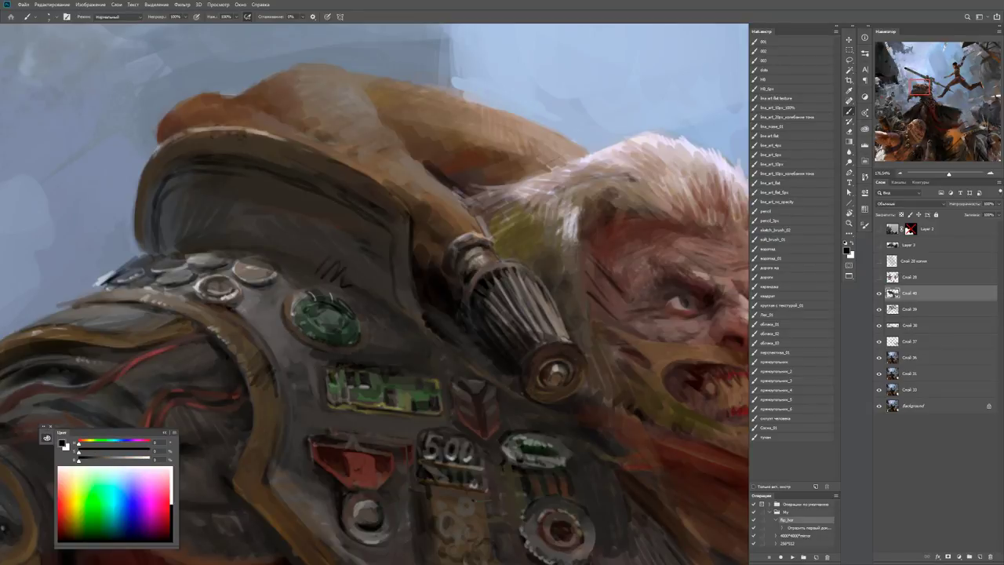
alt+click(354, 341)
alt+click(345, 348)
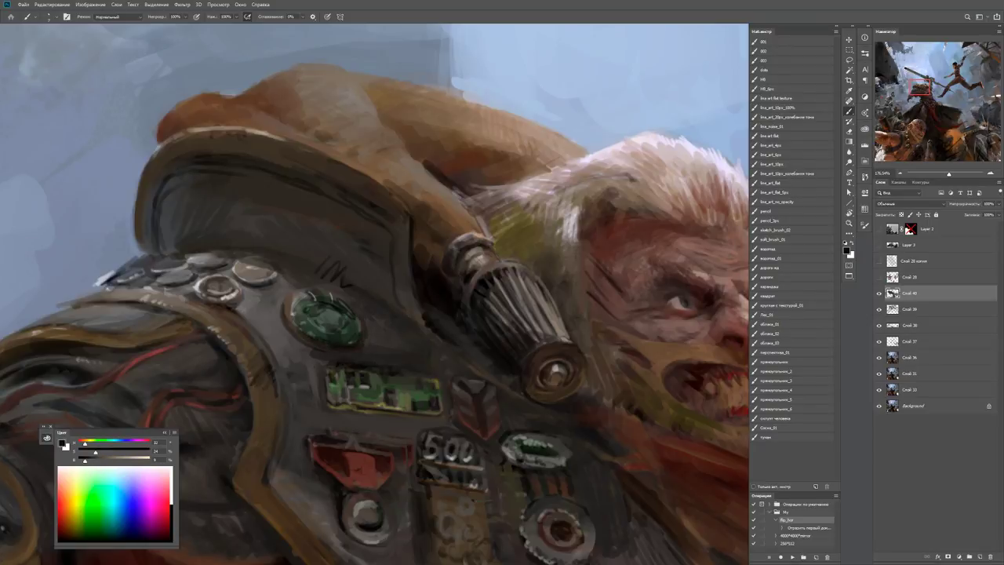
Refine the gem's brown bezel and deepen the dark green tones between its facets.
key(ctrl+0)
scroll(439, 424, up, 5)
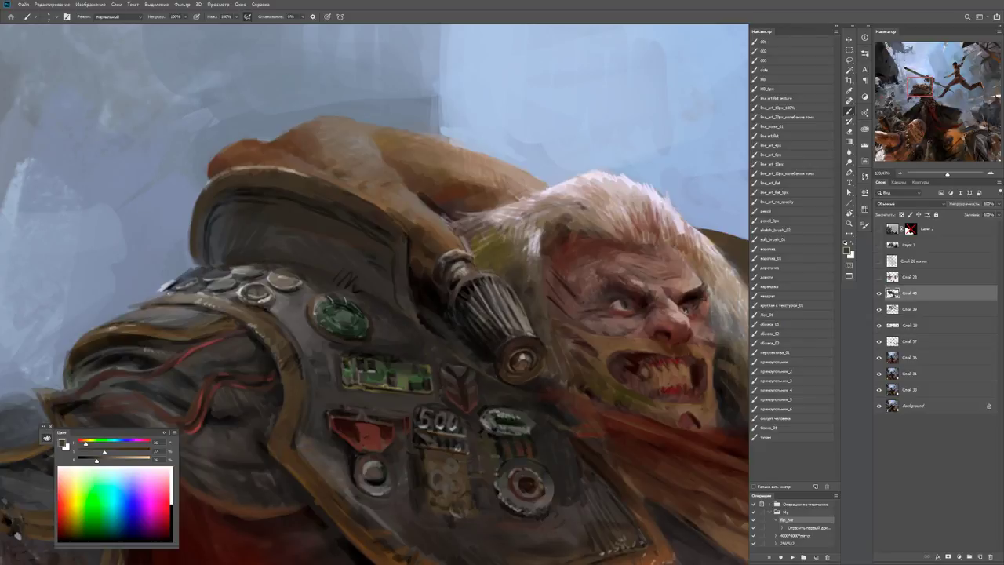
scroll(349, 324, down, 3)
scroll(349, 324, up, 5)
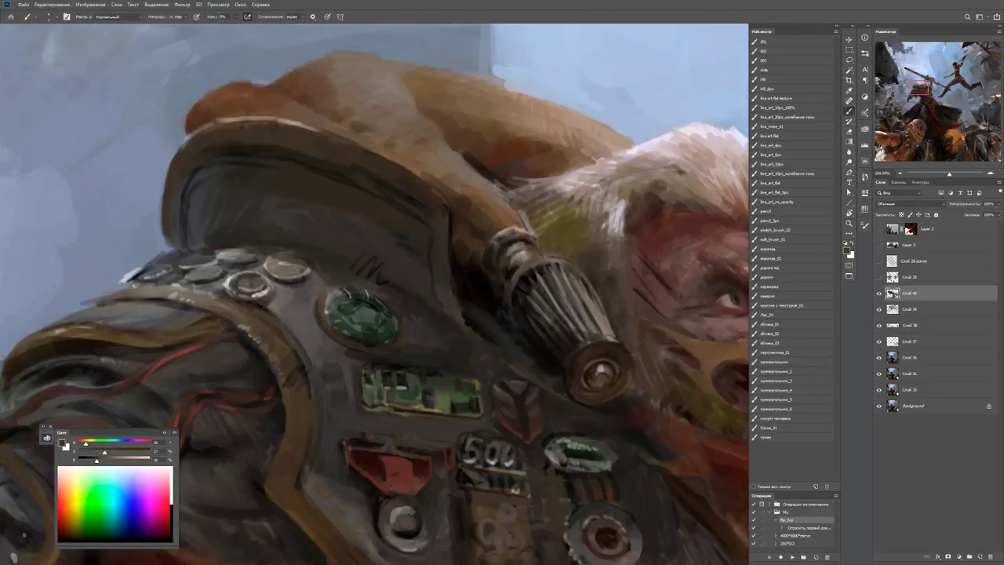
alt+click(349, 324)
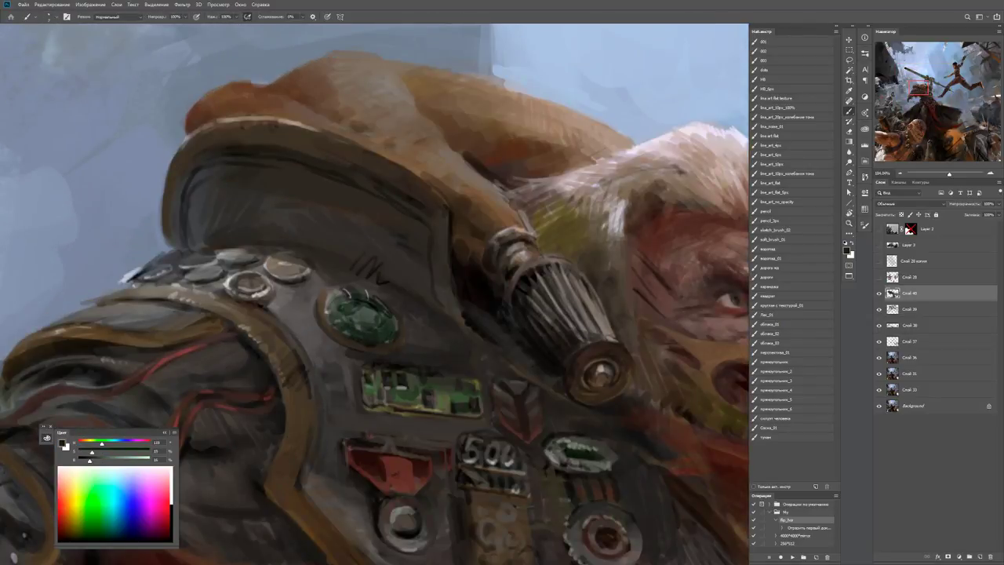
Sharpen the border of the green circuit board with olive strokes sampled from its edge.
drag(374, 396, 337, 332)
alt+click(337, 332)
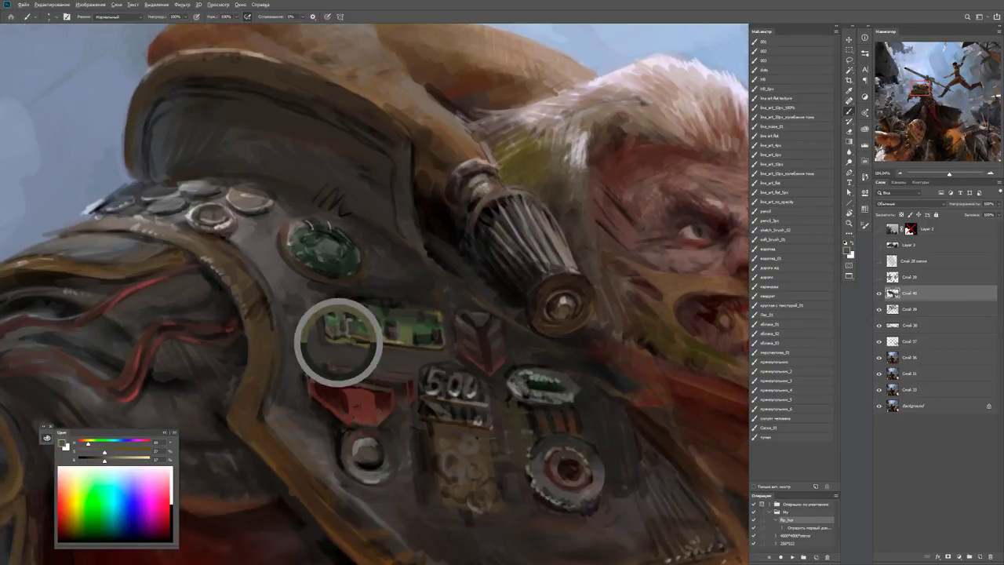
alt+click(323, 324)
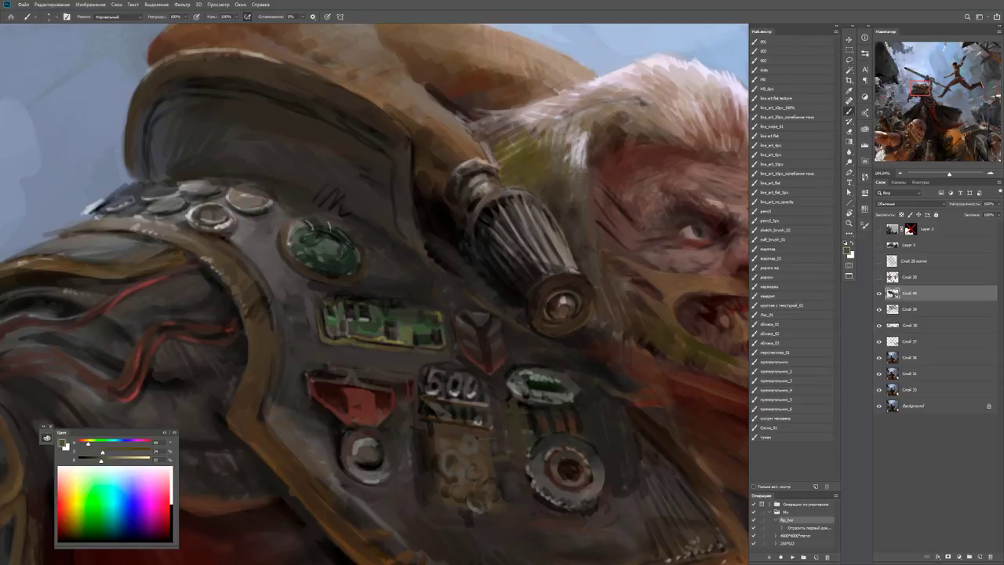
Darken and smooth the grey panel inside the gold trim of the warrior's other shoulder pad.
key(z)
drag(443, 353, 377, 353)
key(ctrl+minus)
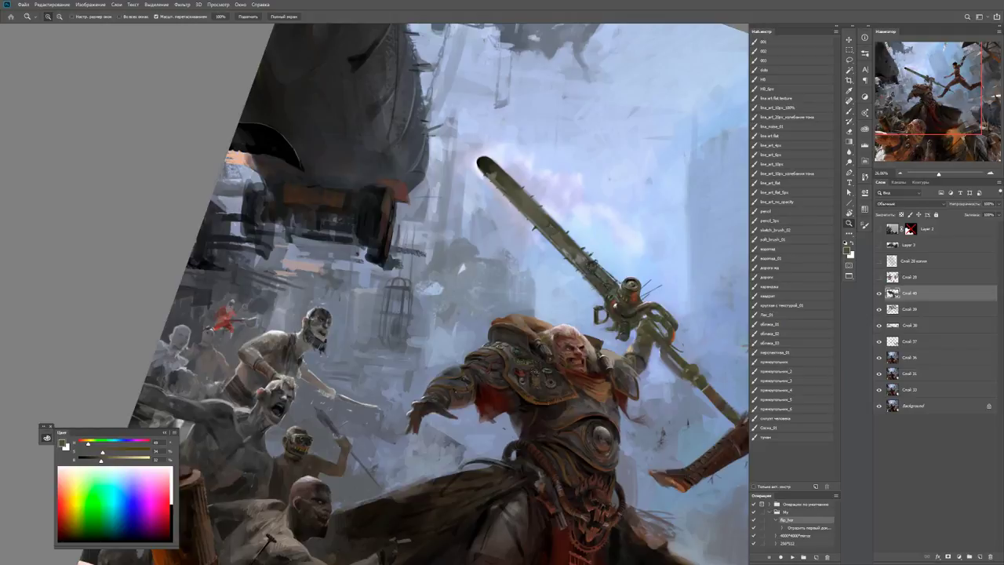
drag(622, 373, 722, 374)
key(b)
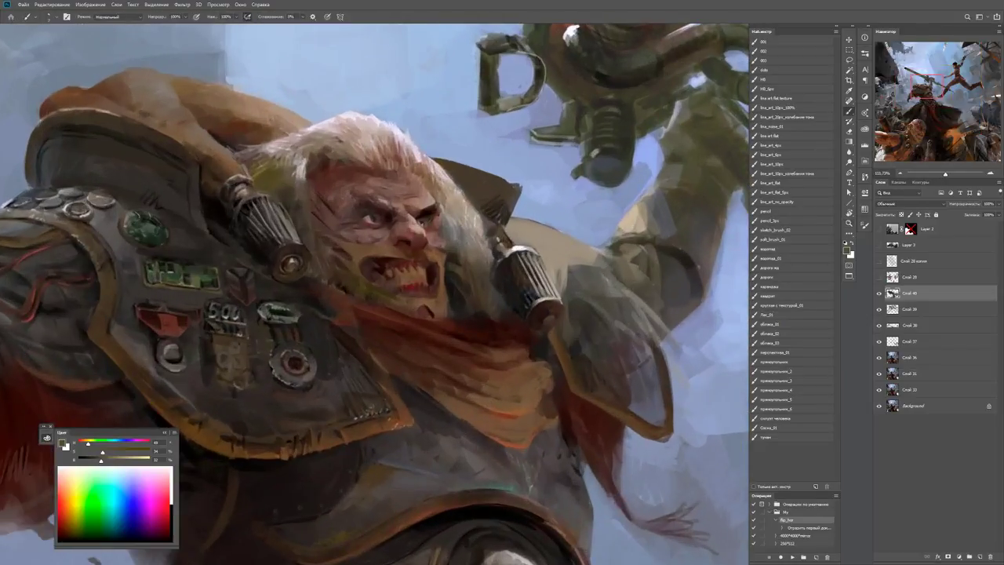
alt+click(593, 355)
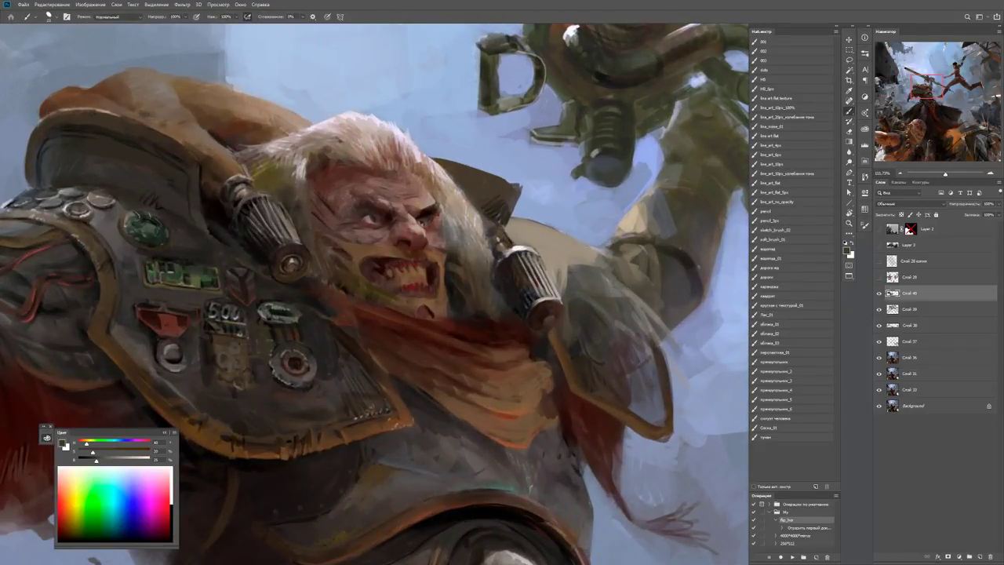
alt+click(553, 352)
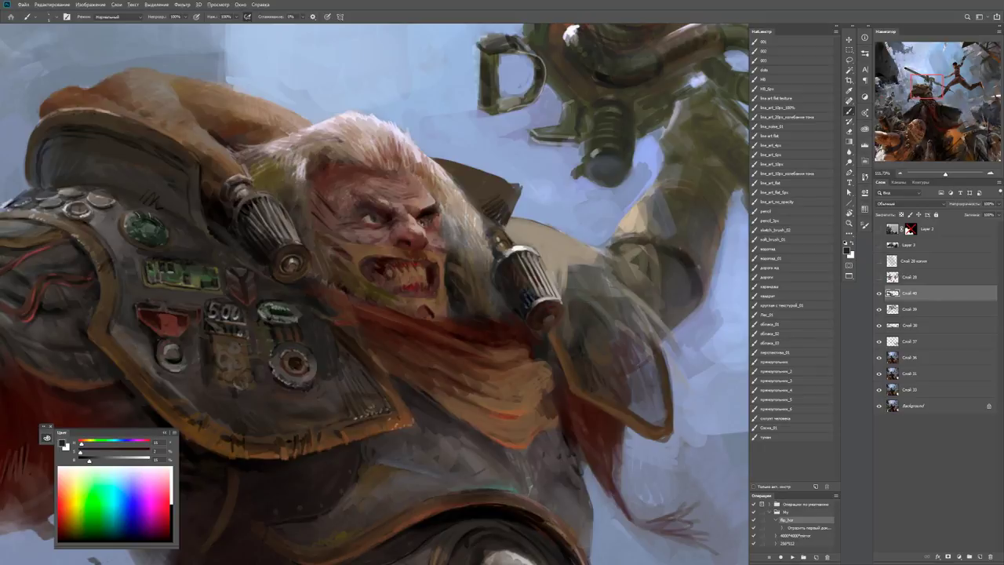
Refine the round end cap of the ribbed cylinder beside the medals with black and white accents.
key(d)
key(ctrl+plus)
key(ctrl+plus)
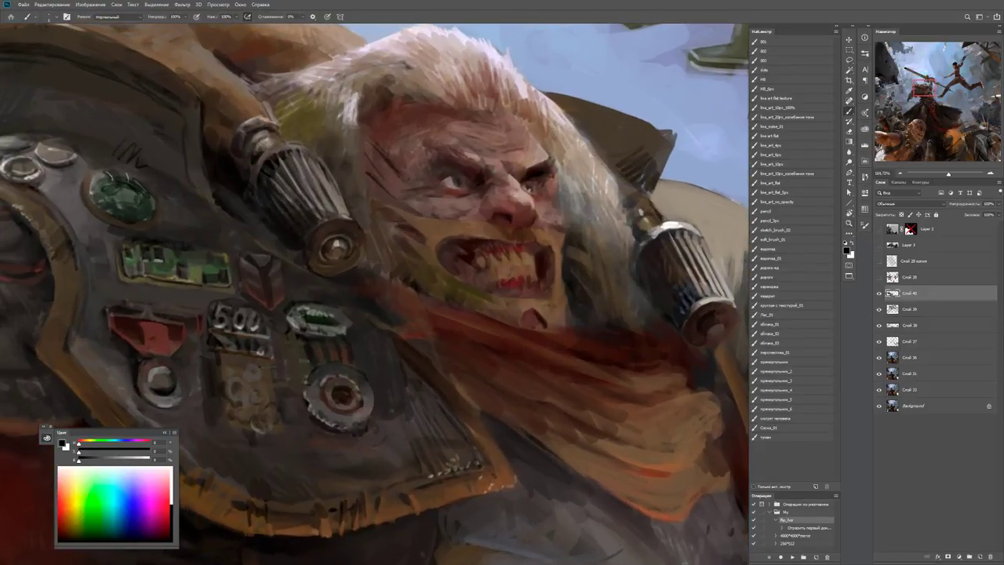
key(ctrl+plus)
key(x)
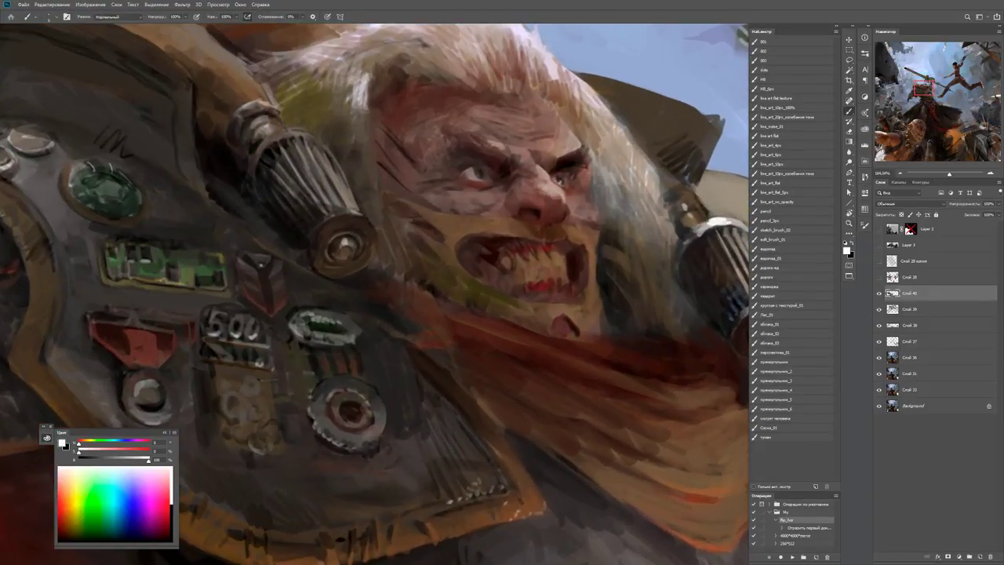
key(x)
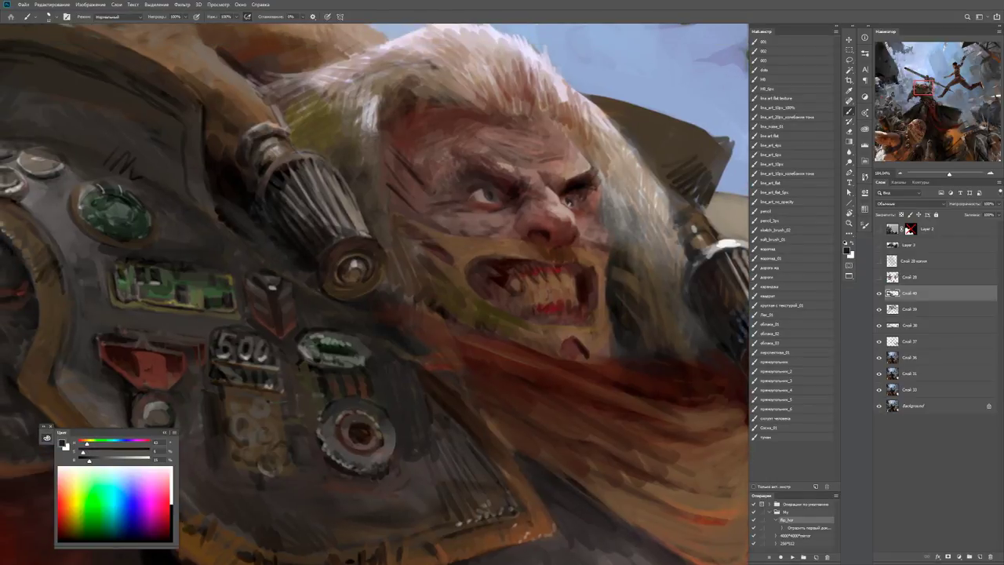
Blend dark tones beneath the ribbed cylinder and rework its end cap's rim with sampled browns and black.
alt+click(303, 262)
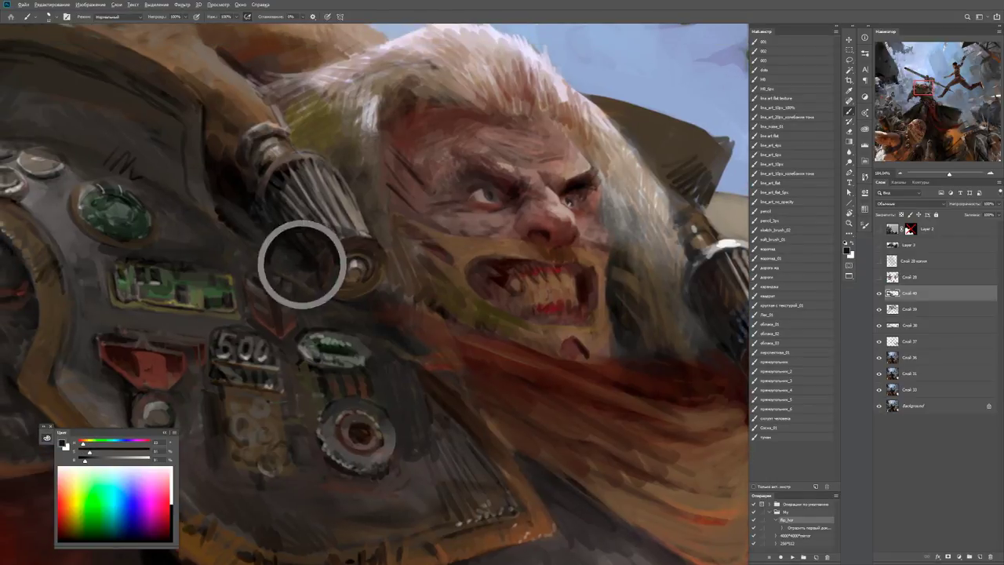
alt+right_click(292, 259)
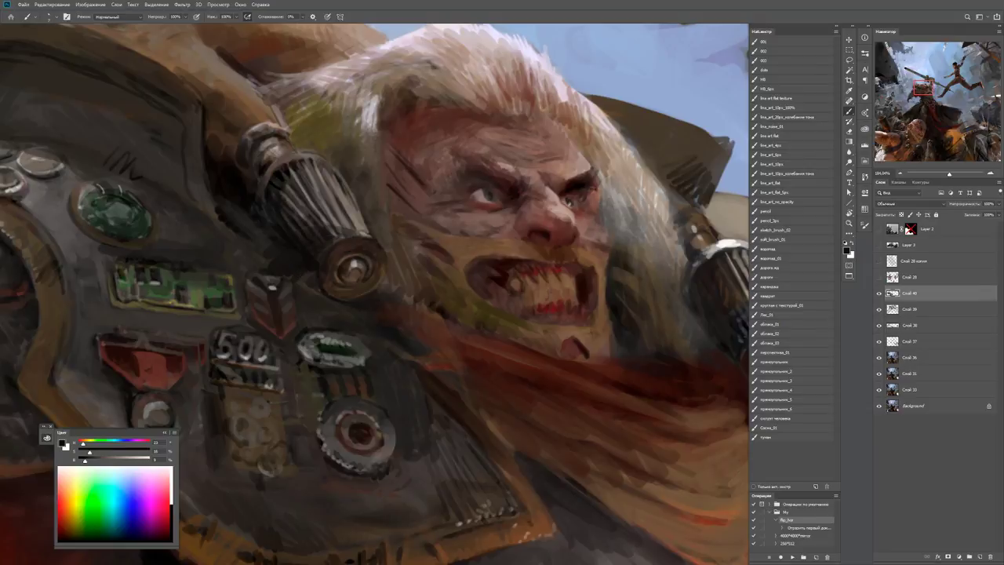
key(z)
alt+click(313, 295)
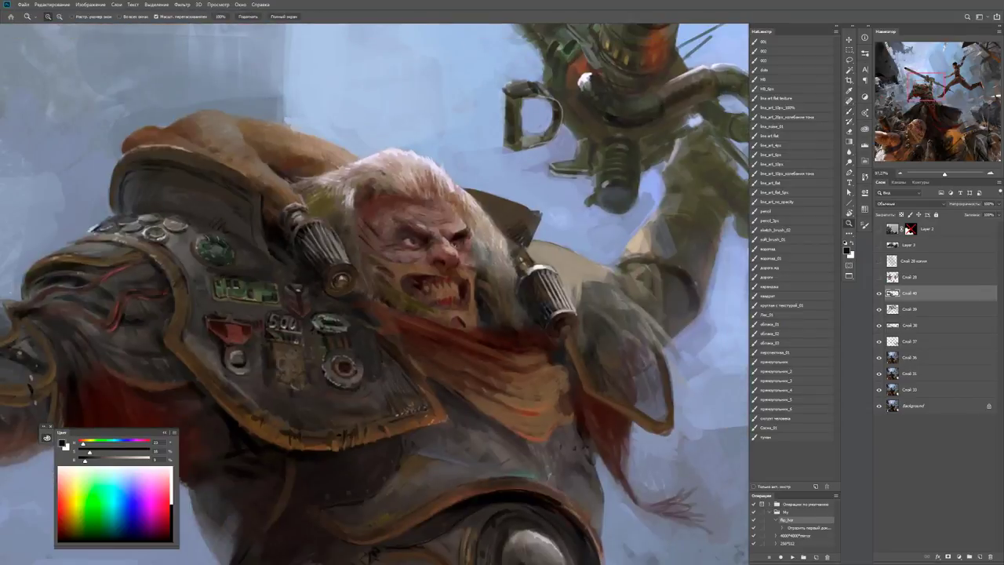
click(317, 247)
key(b)
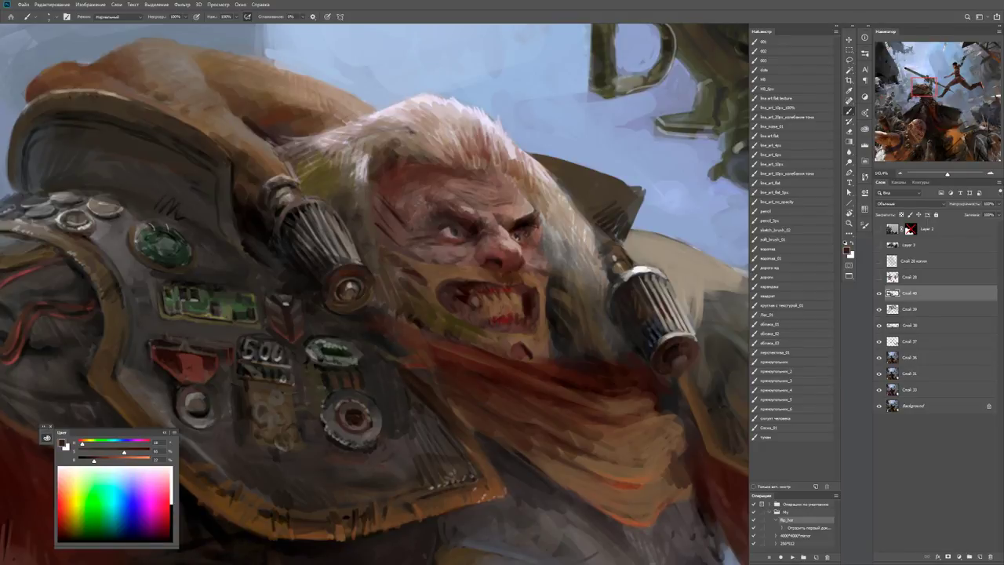
key(d)
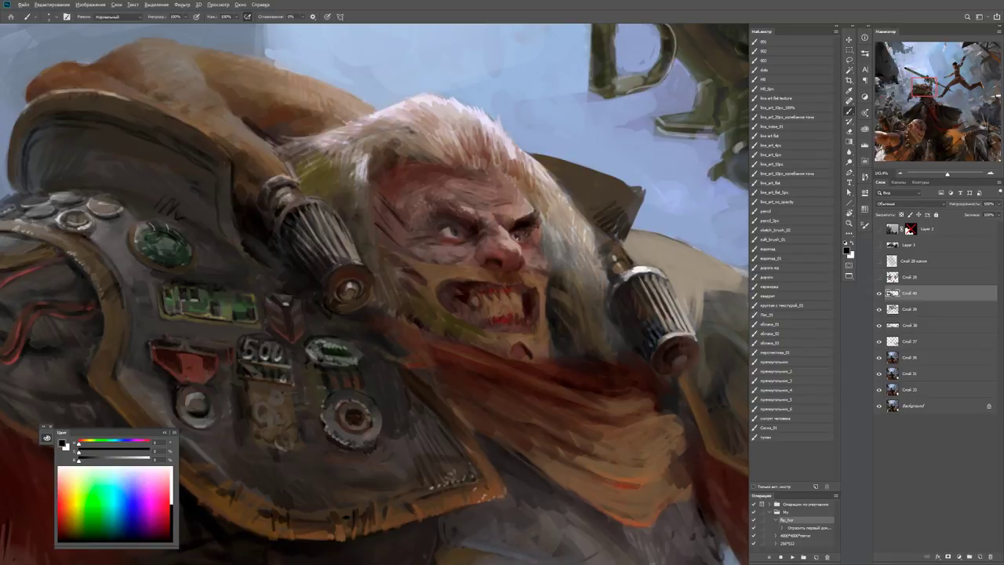
alt+click(335, 304)
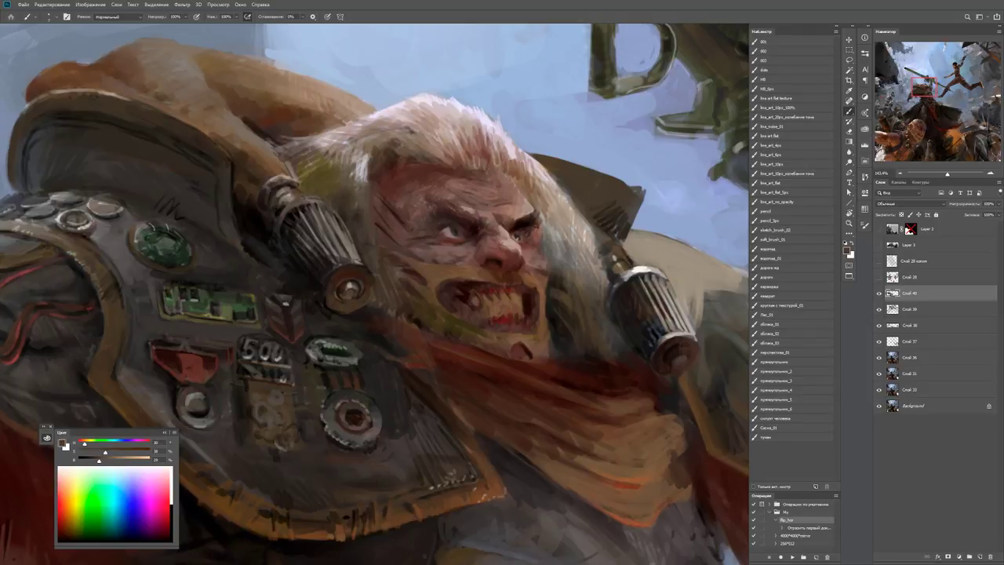
Refine the end cap of the ribbed cylinder on the other side of the face with sampled dark reddish brown.
key(z)
key(ctrl+minus)
key(ctrl+minus)
scroll(459, 329, up, 5)
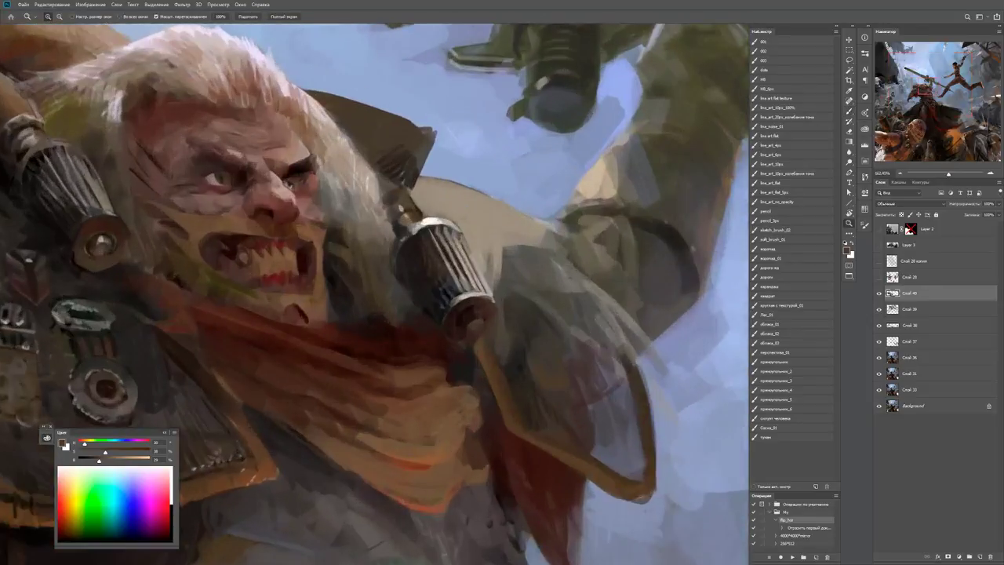
key(b)
alt+click(447, 320)
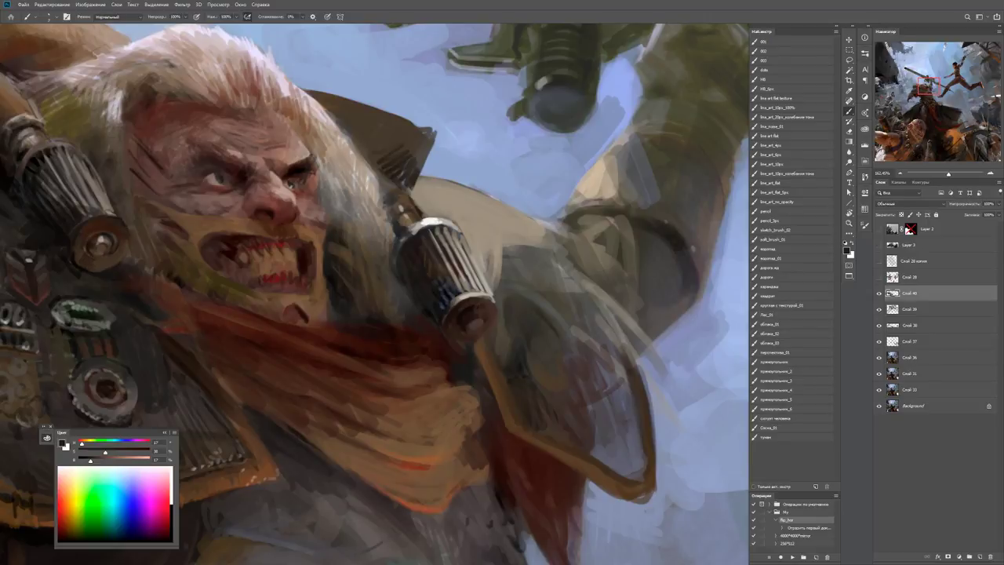
Refine the metal fitting at the upper end of the medal-side ribbed cylinder with sampled dark greys.
drag(98, 206, 235, 264)
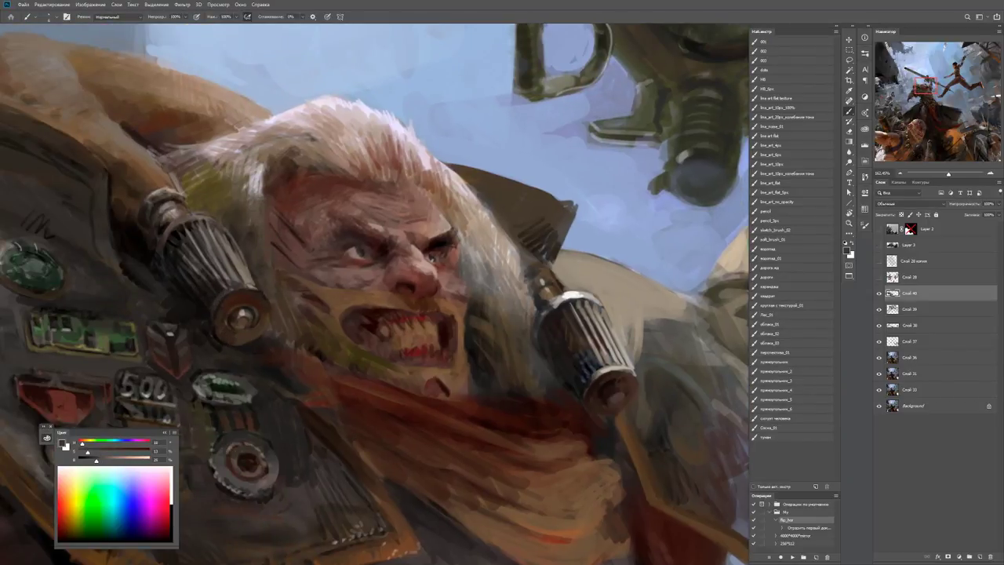
alt+click(214, 312)
drag(216, 302, 251, 396)
alt+click(190, 298)
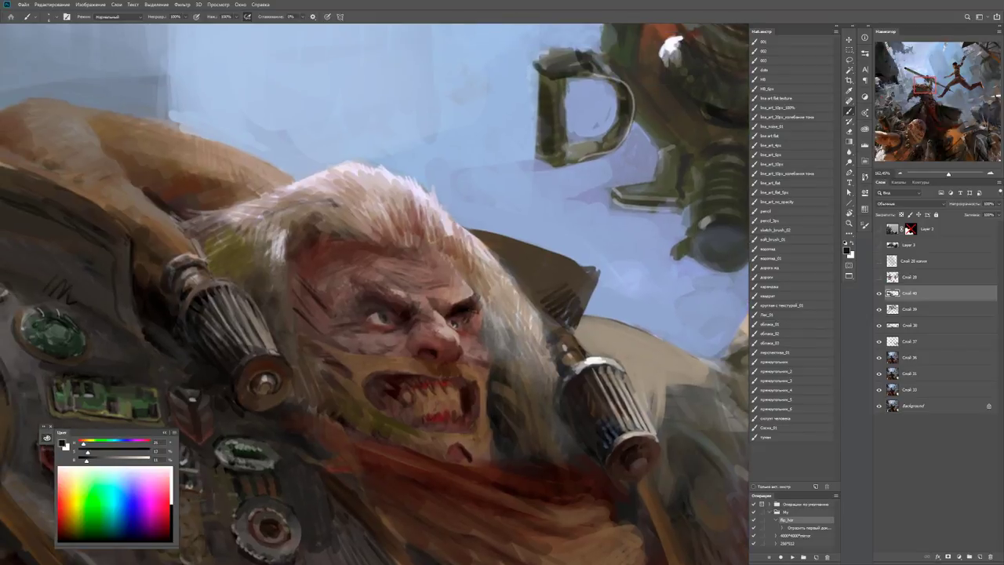
drag(188, 284, 184, 280)
key(ctrl+minus)
key(ctrl+minus)
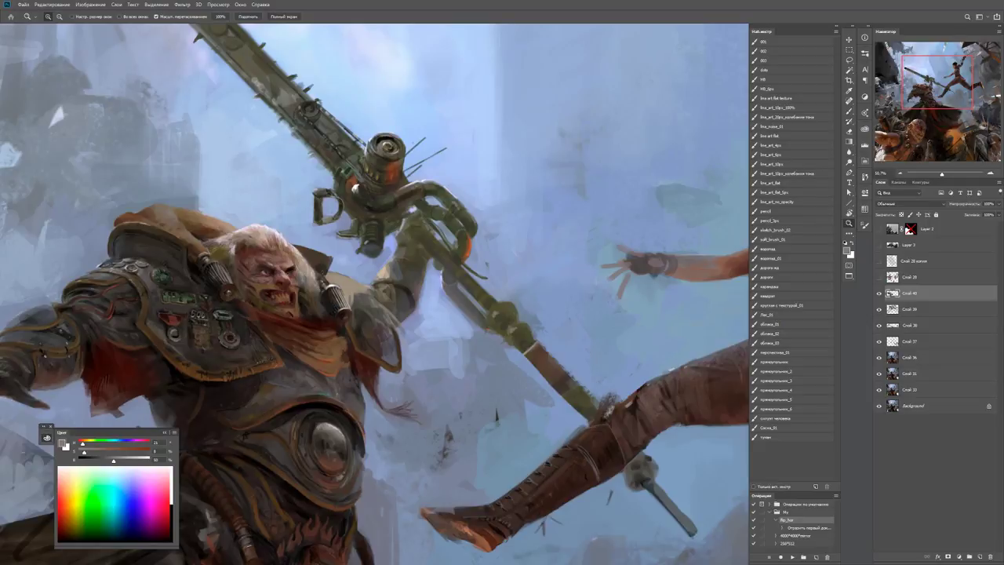
drag(125, 262, 204, 262)
Rework the green gem's bezel with reddish brown, black and tones sampled from its edge.
key(b)
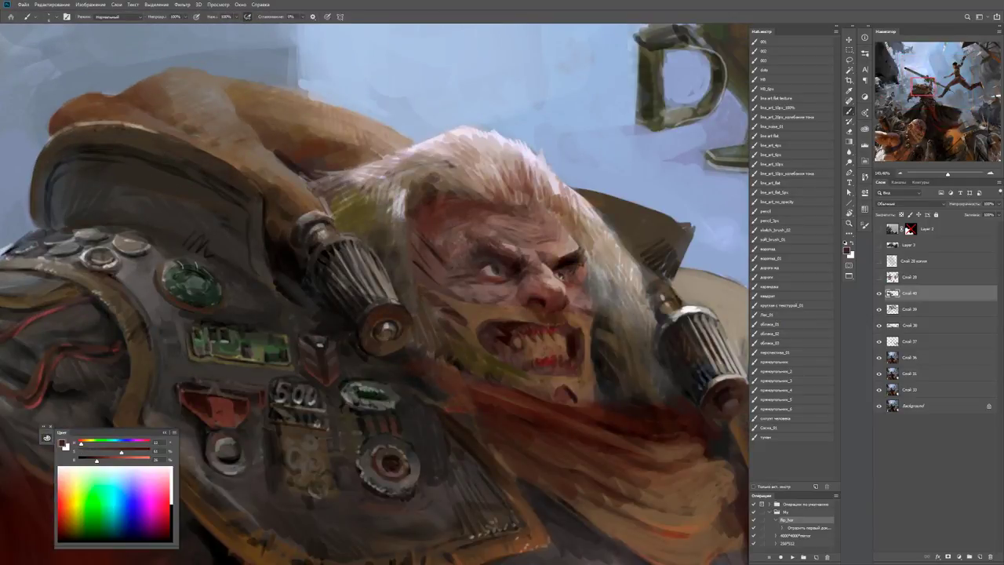
key(d)
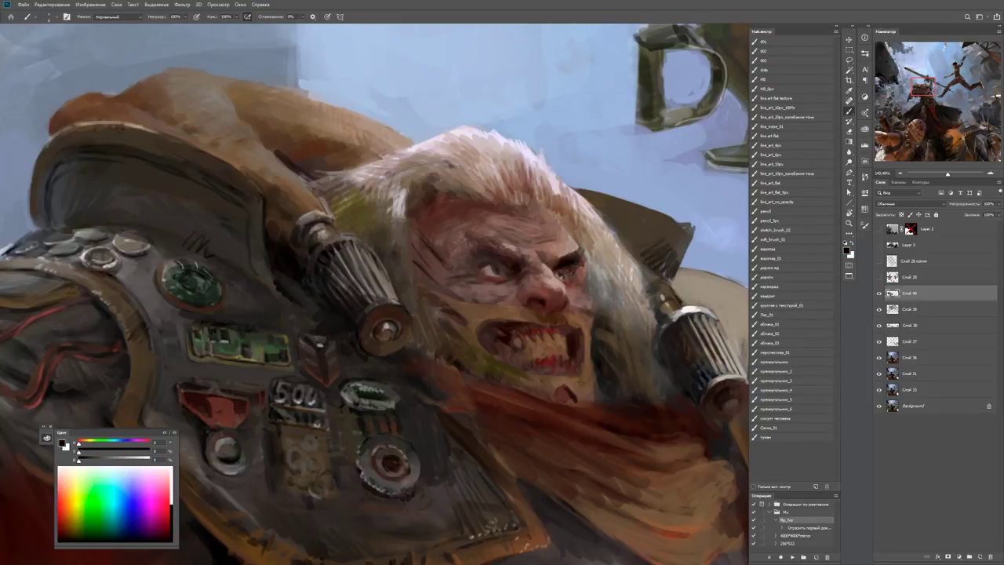
alt+click(216, 306)
alt+click(232, 301)
key(e)
key(b)
Smooth the upper rim of the armour collar above the medals with sampled dark browns.
drag(375, 294, 414, 313)
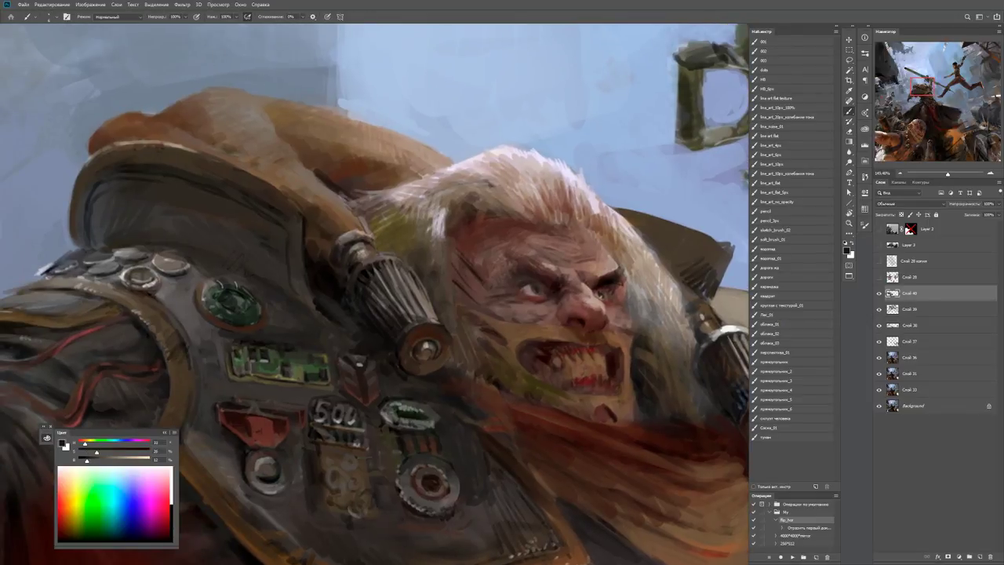
alt+click(197, 157)
alt+click(162, 153)
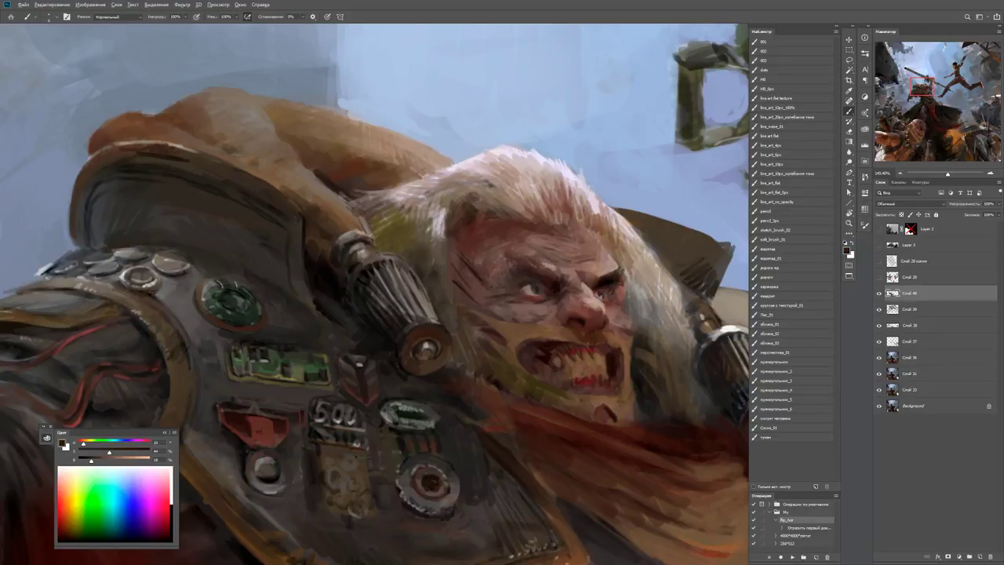
mouse_move(127, 147)
mouse_down()
mouse_move(202, 149)
mouse_move(226, 168)
mouse_move(231, 157)
mouse_up()
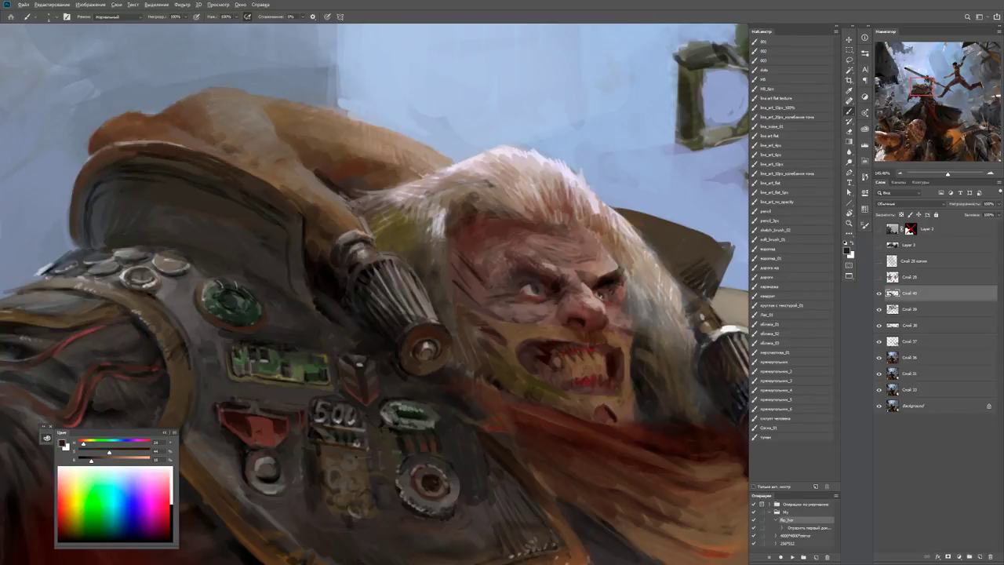
scroll(549, 298, down, 5)
scroll(549, 298, up, 4)
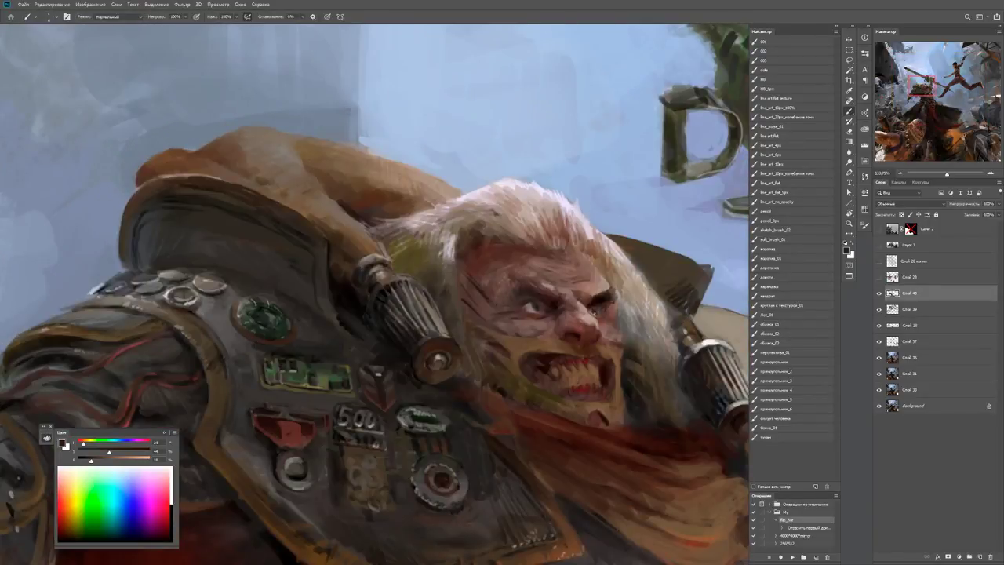
Define the collar rim's outer curve with reddish brown and black, adding lighter grey-brown edge accents.
alt+click(142, 196)
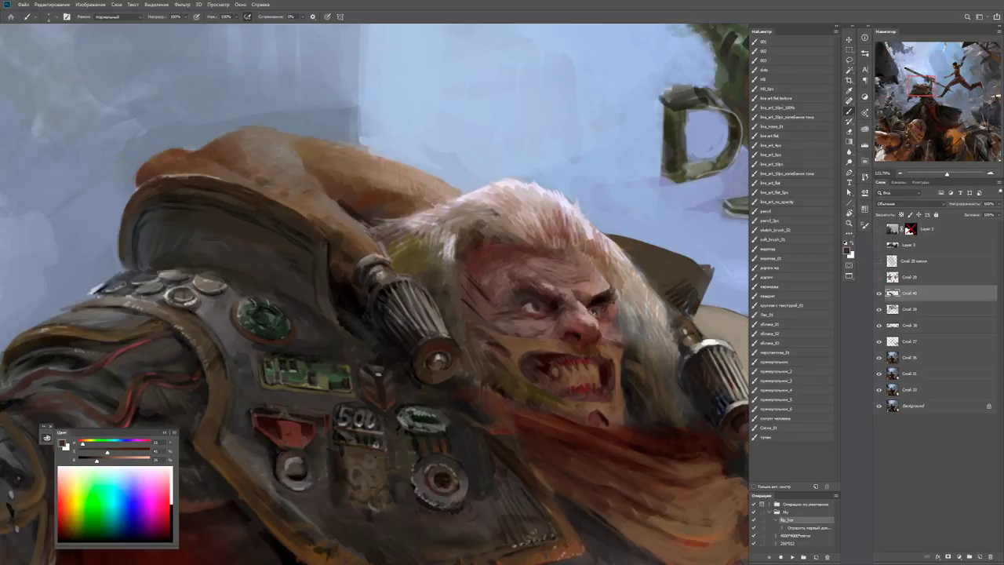
drag(197, 174, 207, 209)
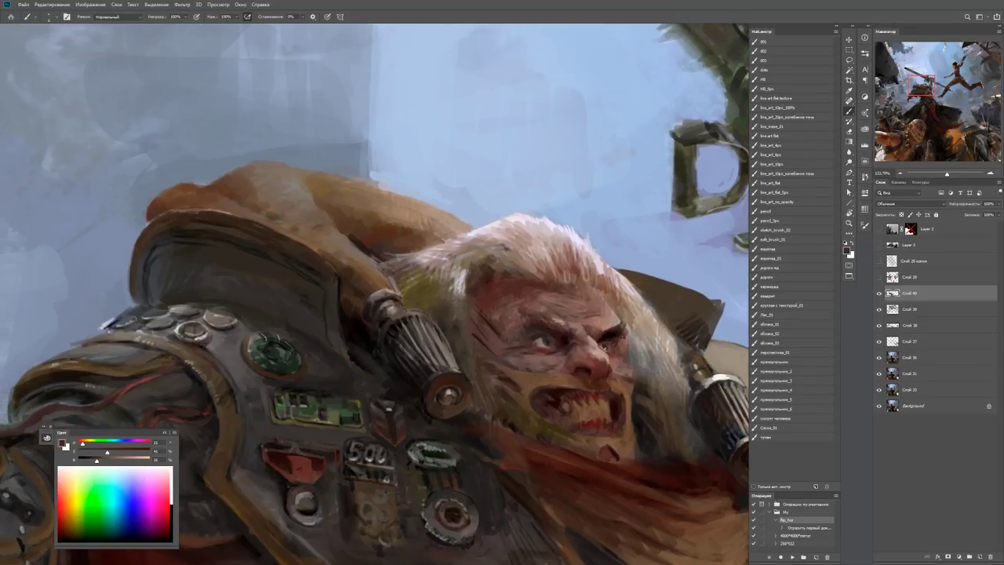
alt+click(147, 227)
alt+click(208, 211)
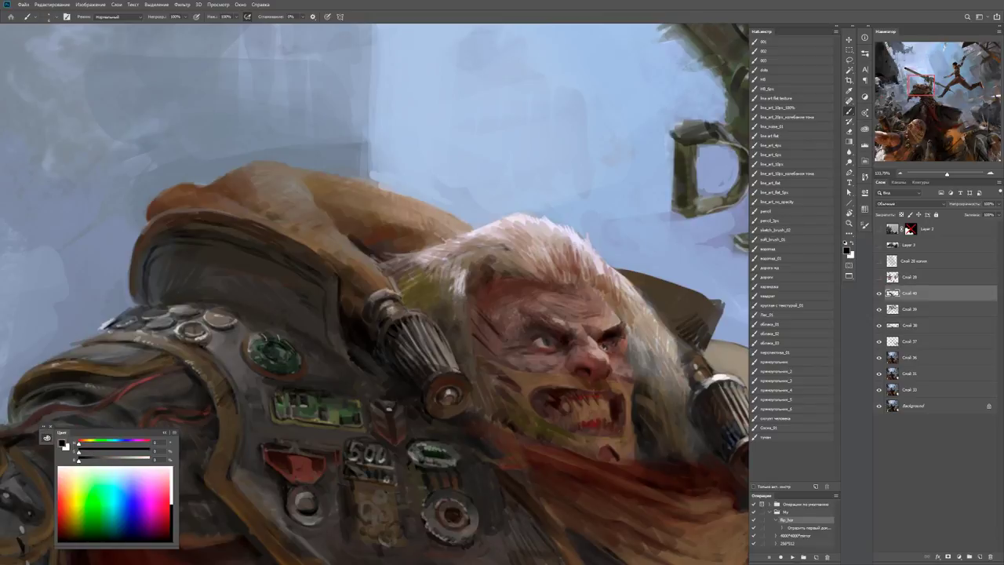
alt+click(188, 209)
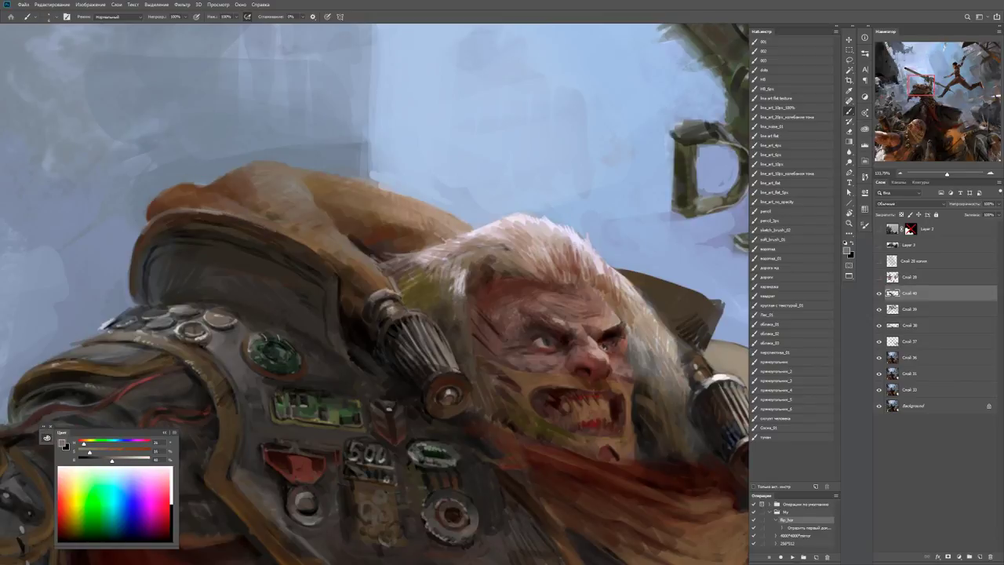
alt+click(178, 219)
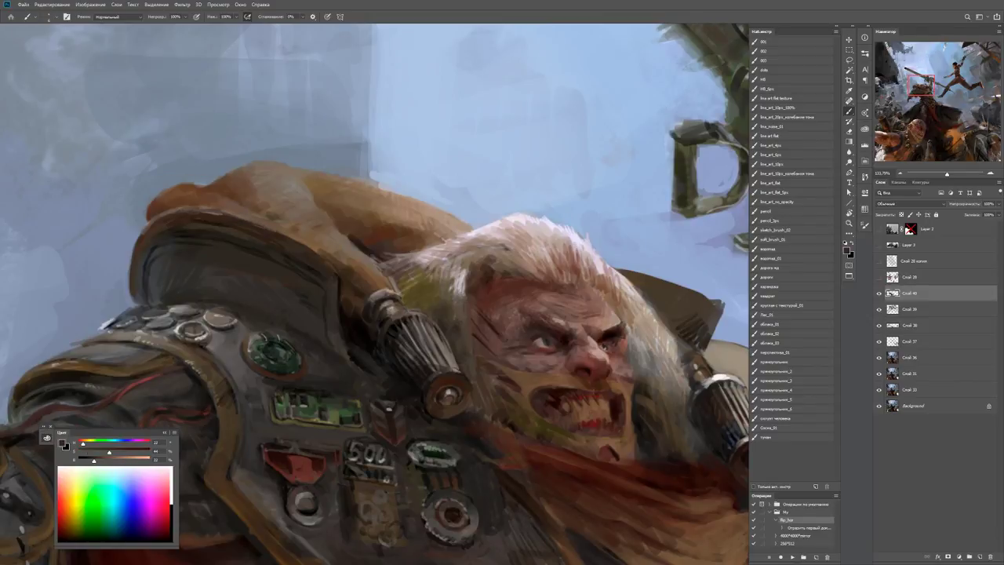
Extend the edge highlights and dark accents along the collar rim towards the ribbed cylinder.
key(z)
alt+click(223, 221)
alt+click(223, 221)
drag(269, 225, 314, 225)
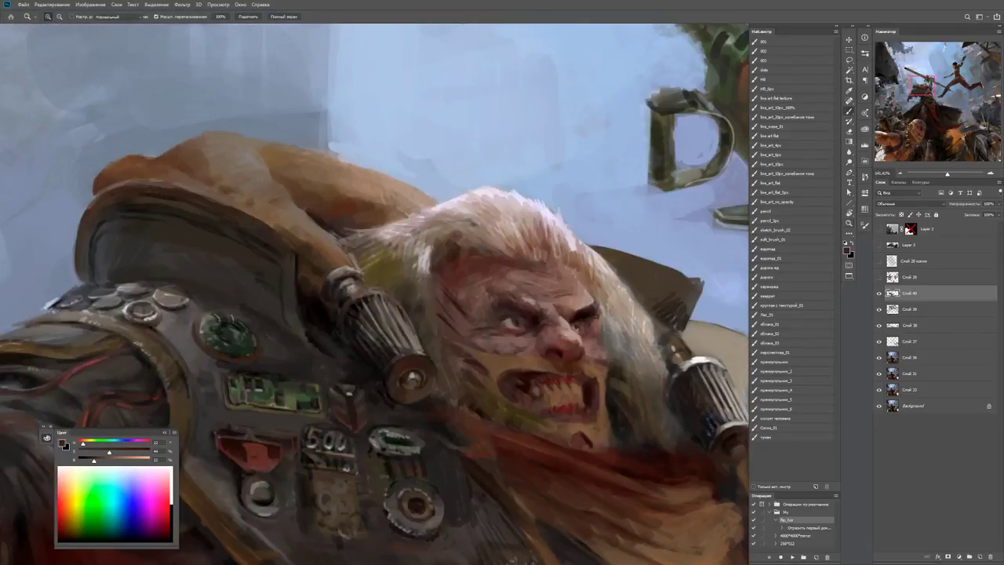
key(b)
alt+click(258, 223)
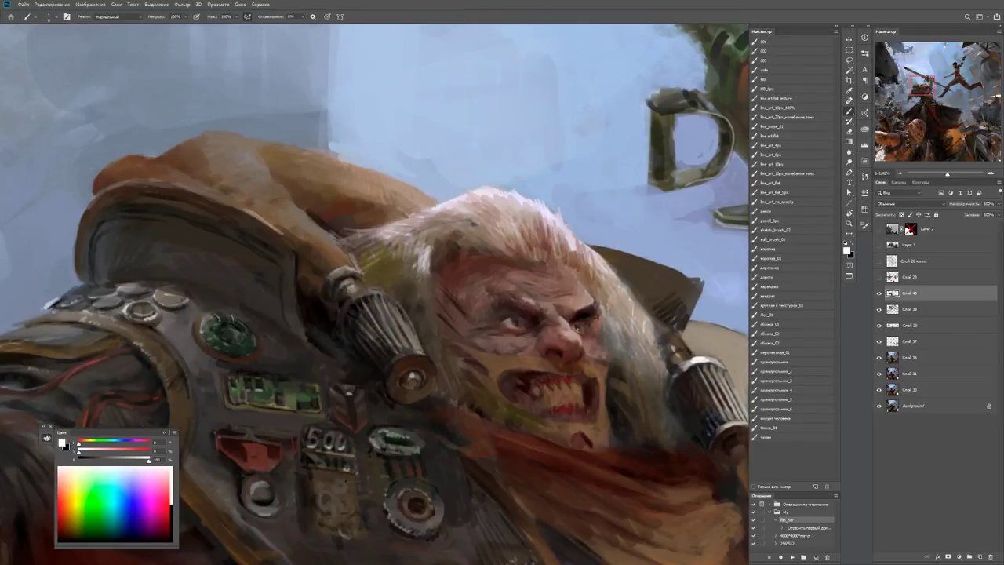
alt+click(258, 218)
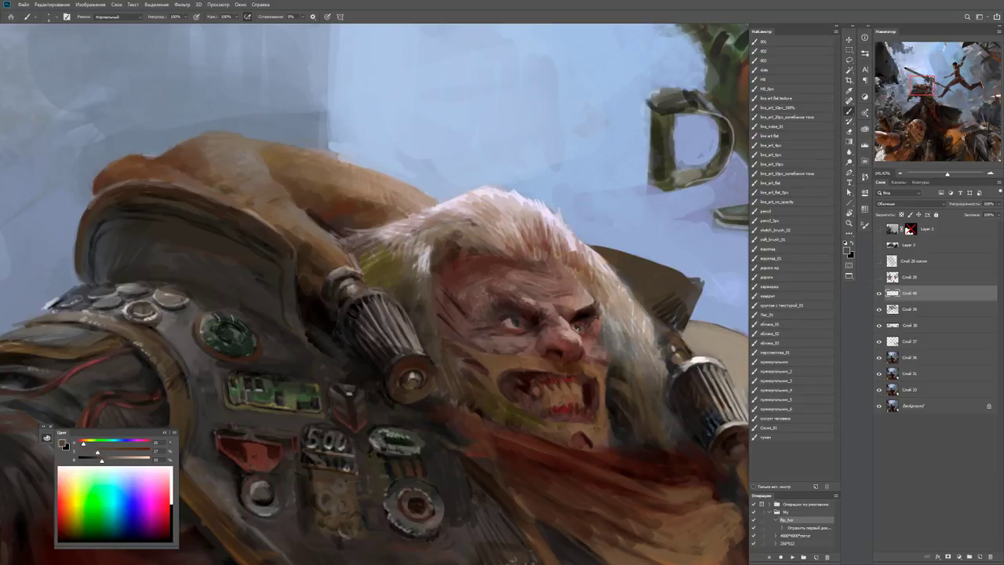
alt+click(299, 293)
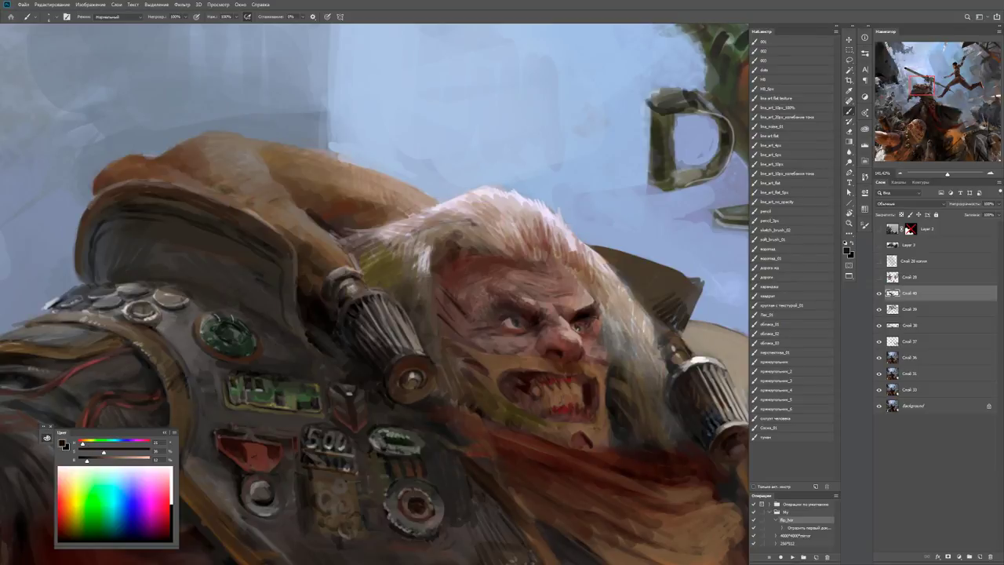
Refine the border between the collar rim and the tan mantle with sampled browns and black.
key(z)
mouse_move(257, 222)
mouse_down()
mouse_move(196, 221)
mouse_move(259, 221)
mouse_up()
key(b)
alt+click(235, 242)
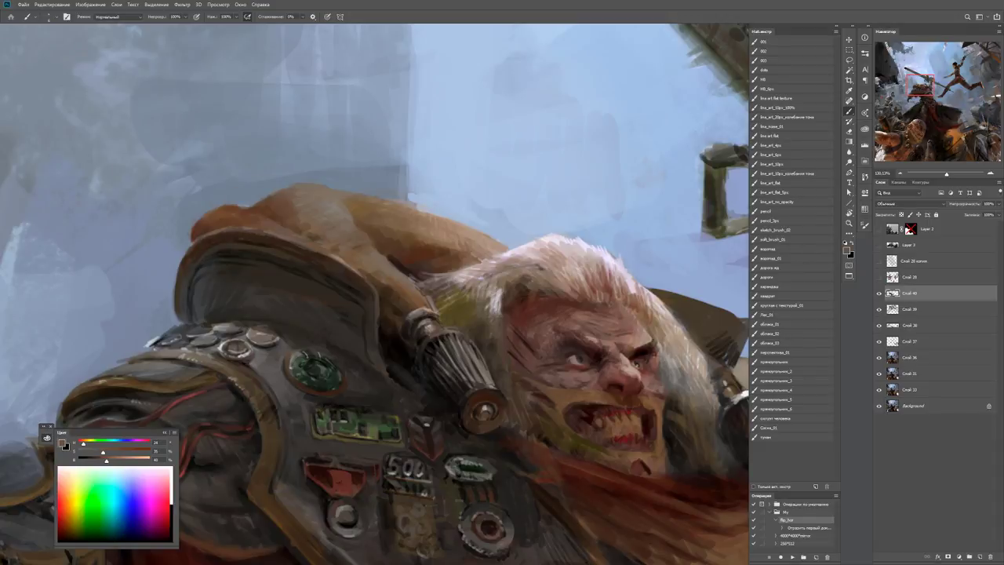
key(z)
scroll(375, 293, down, 4)
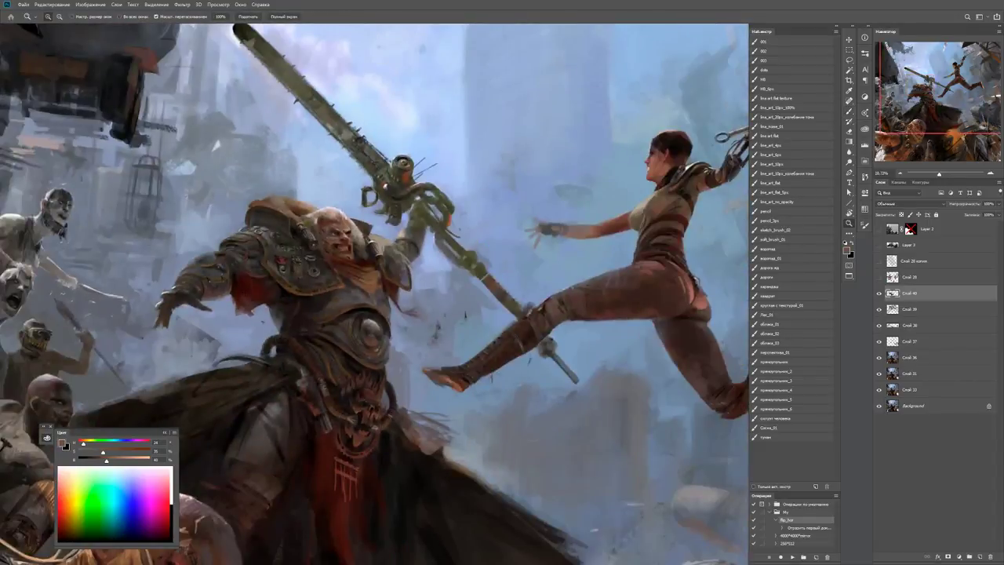
scroll(224, 160, up, 4)
key(b)
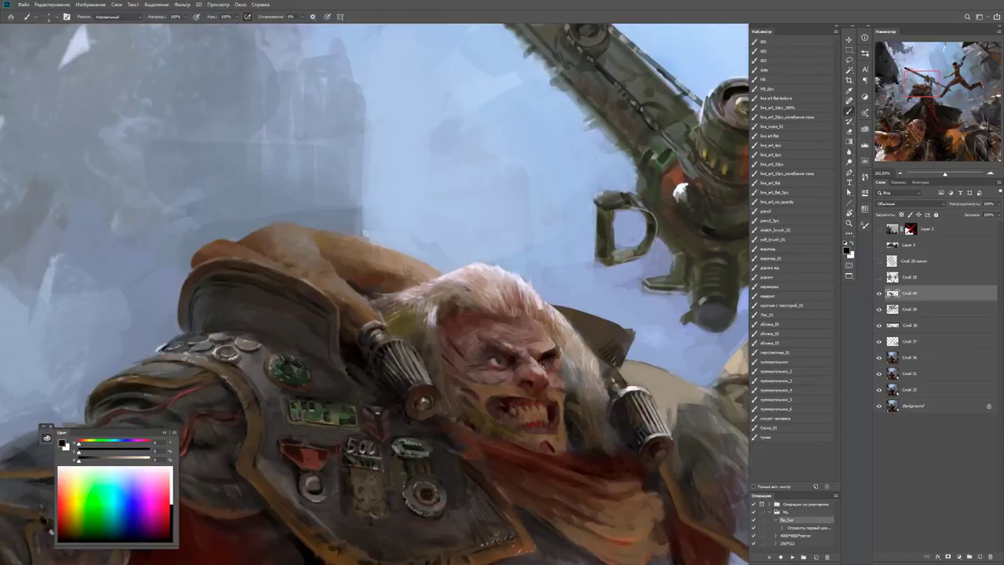
alt+click(235, 237)
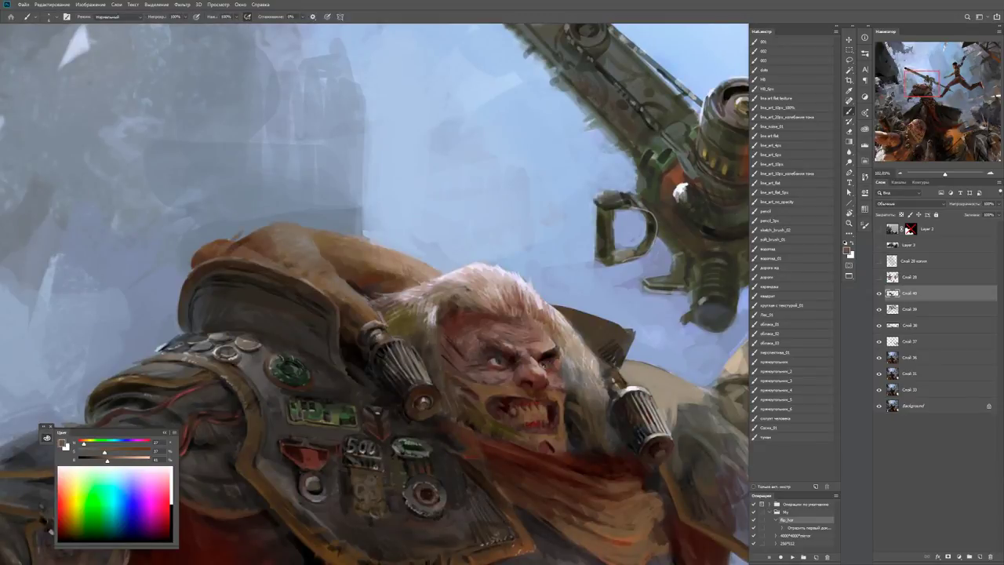
Clean up the tan mantle's outer edge with grey-blue sampled from the sky.
key(ctrl+z)
key(ctrl+shift+z)
alt+click(235, 232)
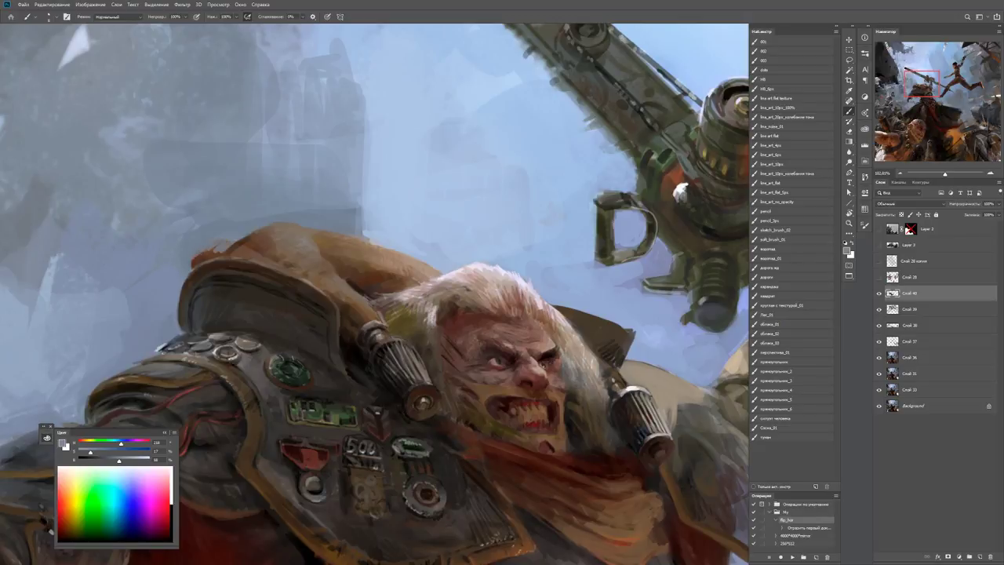
drag(195, 261, 220, 253)
key(z)
scroll(376, 293, down, 5)
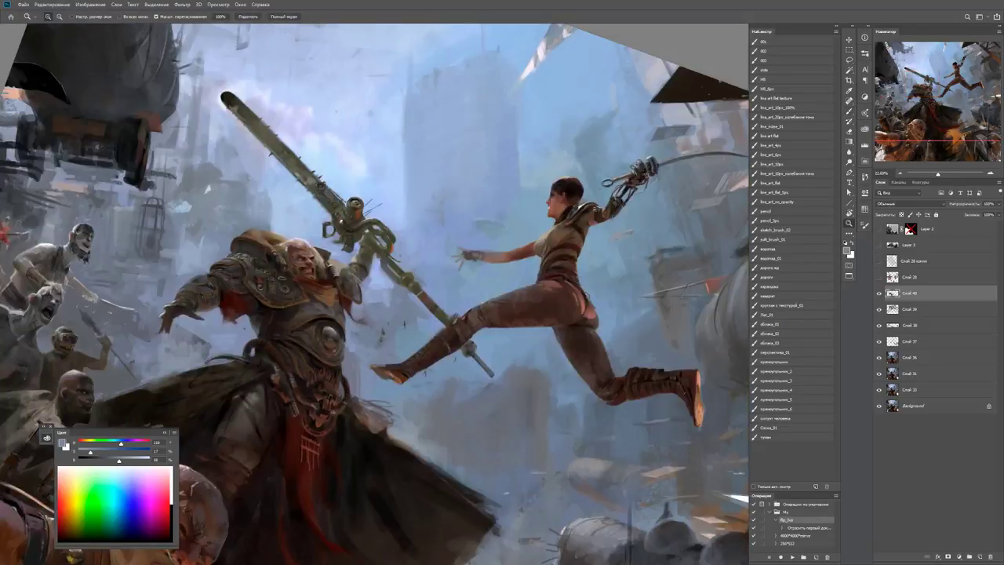
Touch up the outer edges of the tan mantle and collar rim where they meet the sky.
scroll(185, 200, up, 5)
key(b)
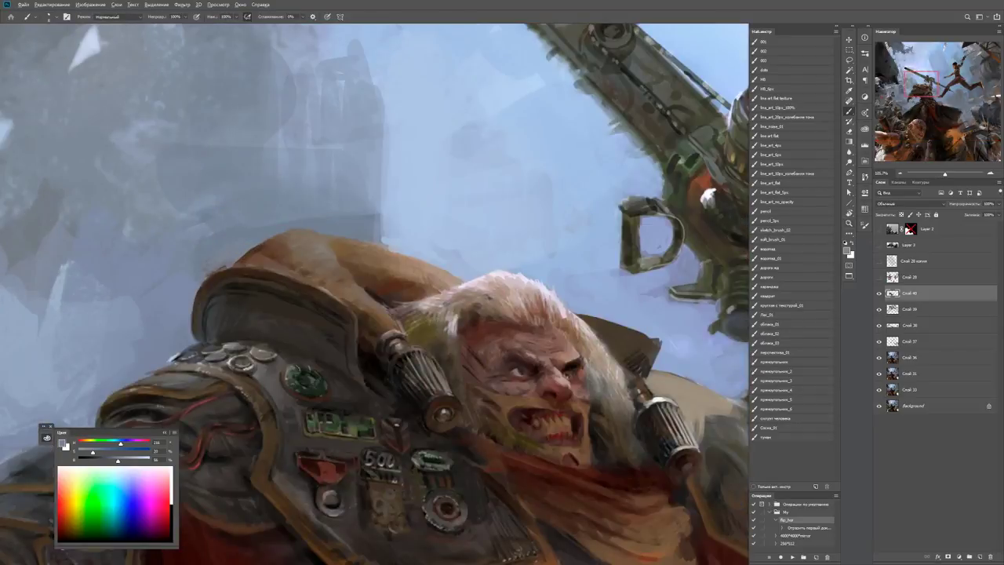
drag(248, 251, 260, 247)
drag(212, 273, 224, 266)
key(z)
key(ctrl+minus)
key(ctrl+minus)
key(ctrl+minus)
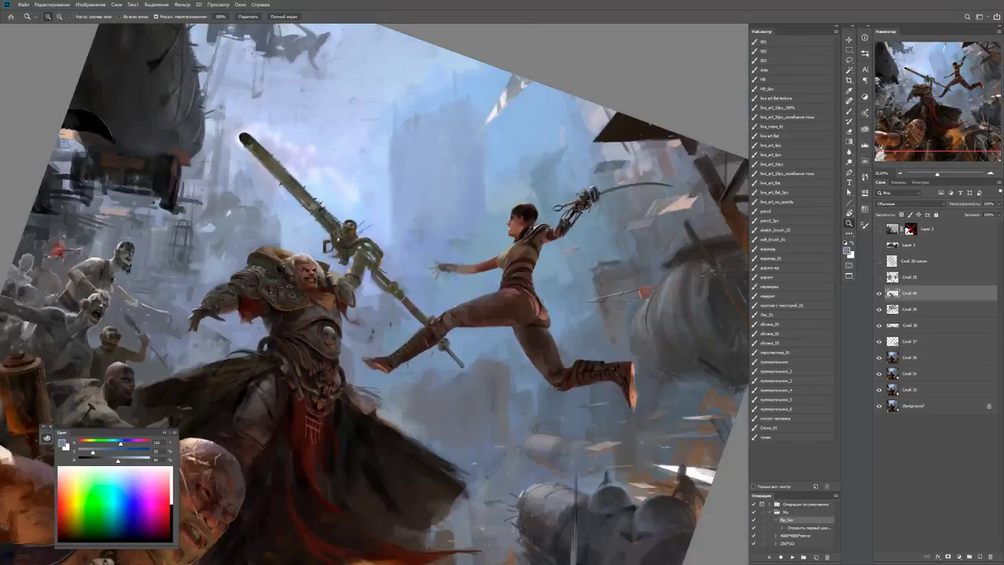
Deepen the shadows around the round studs at the base of the collar with dark grey and black.
key(ctrl+plus)
key(ctrl+plus)
key(ctrl+plus)
key(b)
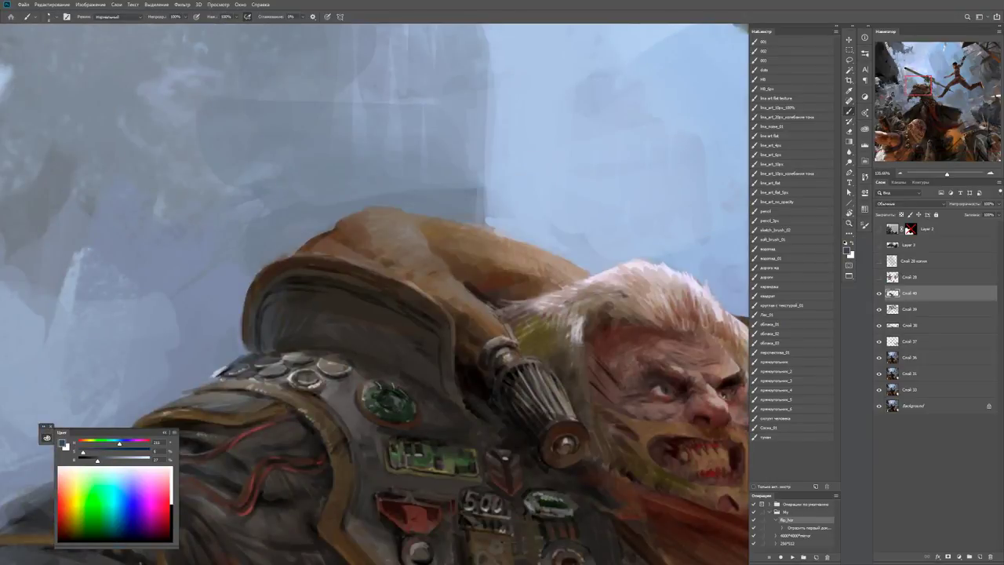
scroll(86, 557, down, 3)
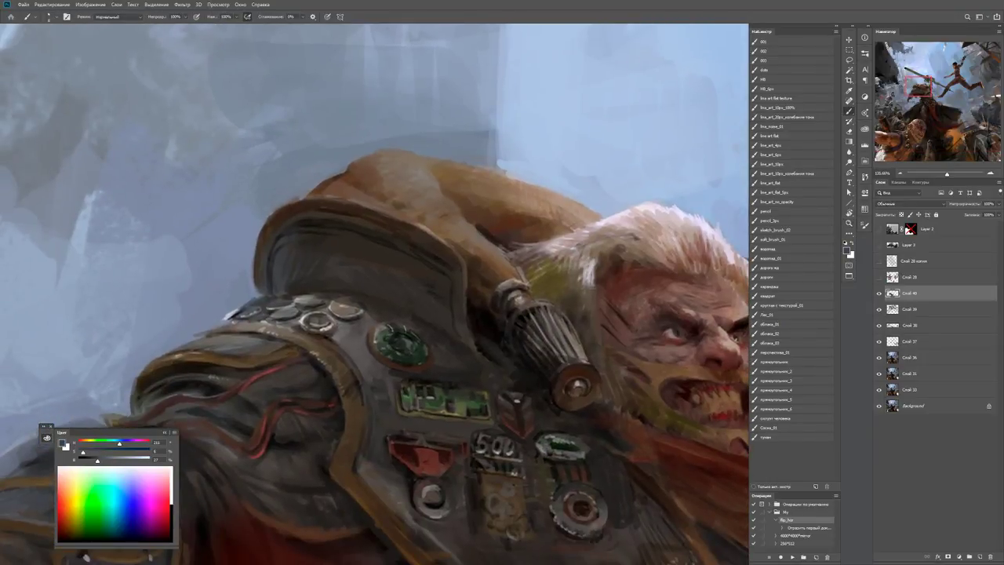
key(d)
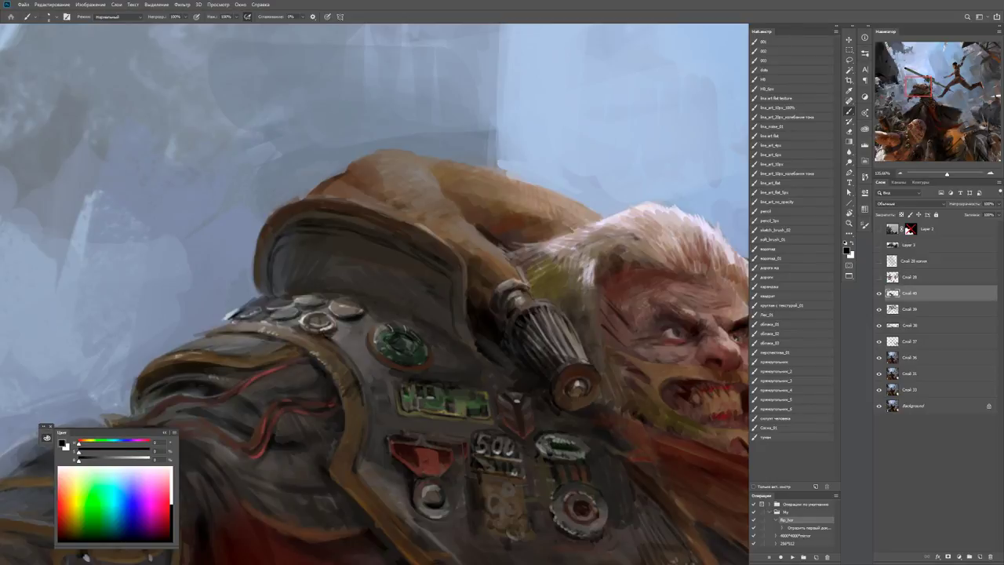
scroll(86, 557, down, 2)
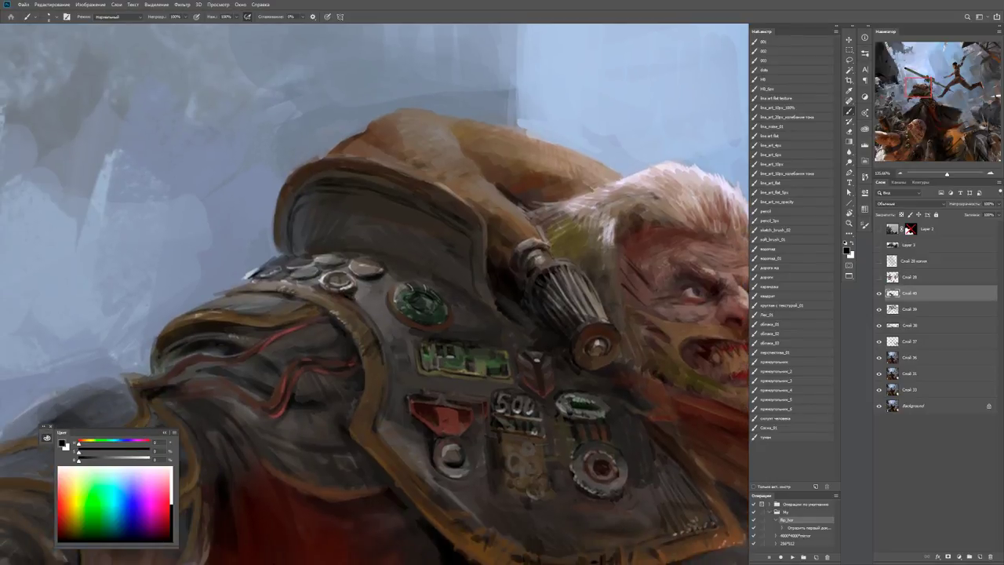
Clean up the shoulder outline beside the round studs with grey-blue sampled from the sky.
alt+click(251, 290)
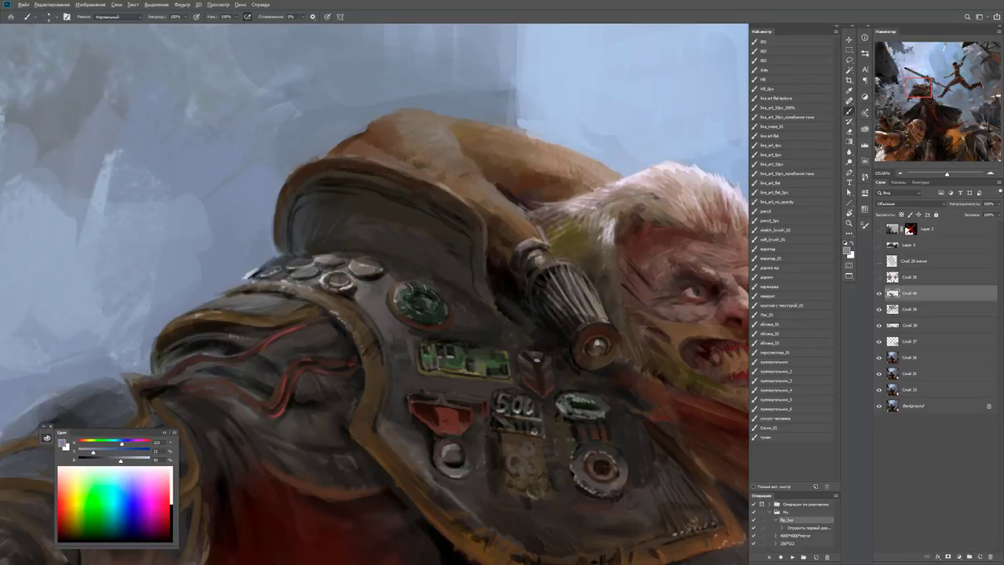
key(z)
drag(239, 298, 157, 298)
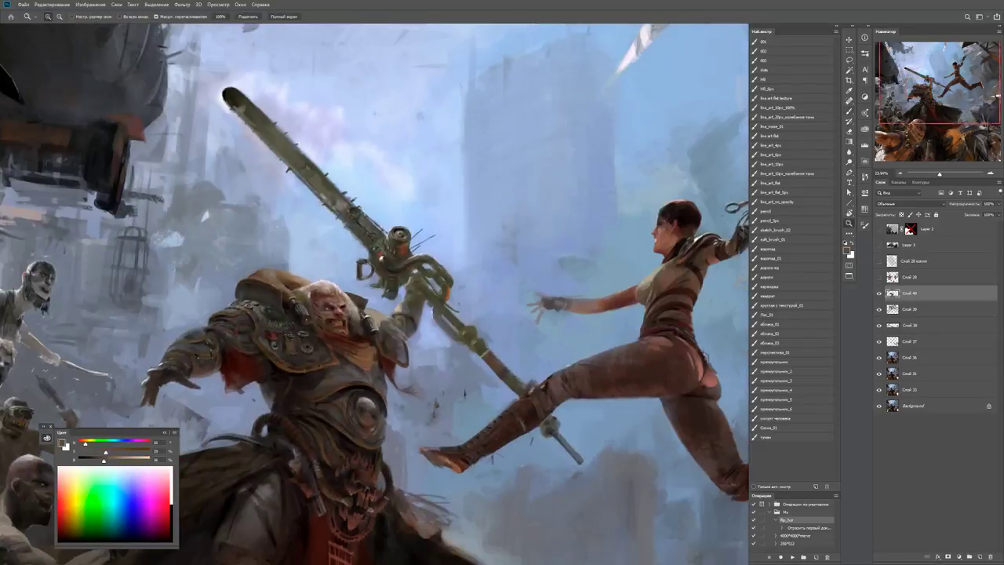
drag(245, 336, 329, 336)
drag(211, 317, 234, 317)
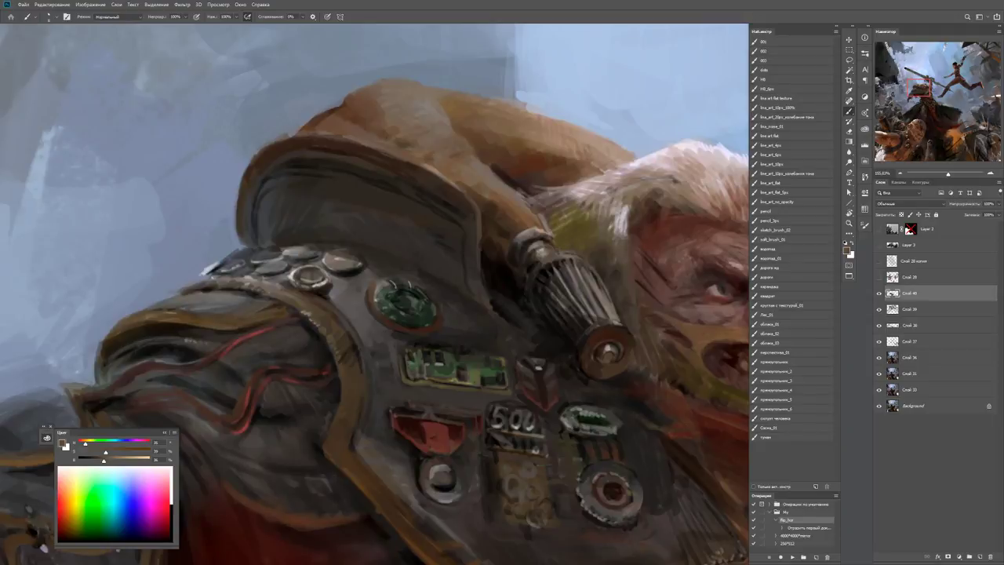
Refine the edge between the studs, the shoulder trim and the sky with brown and freshly sampled grey-blue.
mouse_move(273, 290)
mouse_down()
mouse_move(236, 279)
mouse_move(227, 258)
mouse_move(203, 273)
mouse_move(218, 263)
mouse_up()
alt+click(231, 248)
alt+click(205, 276)
alt+click(206, 275)
alt+click(206, 274)
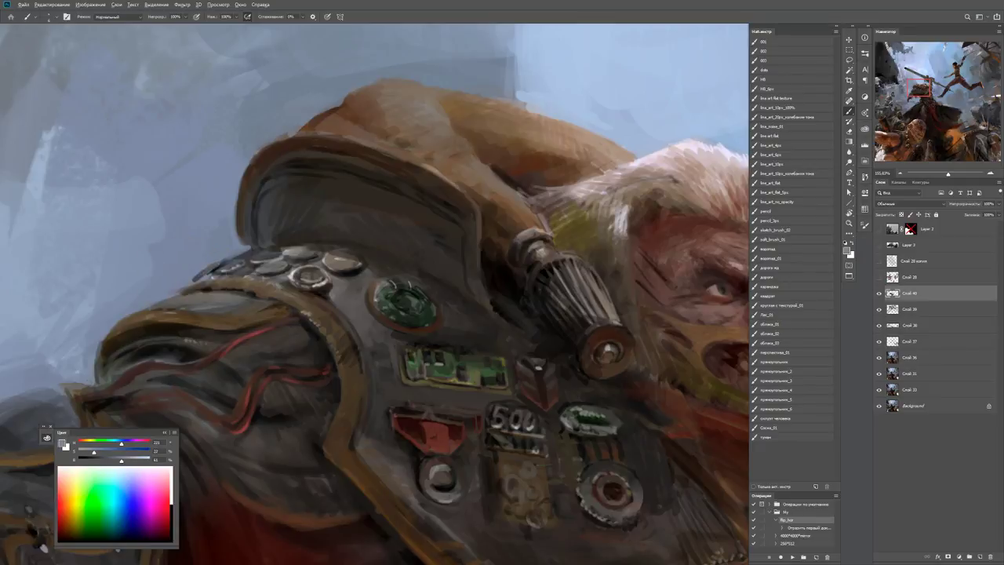
alt+click(205, 275)
mouse_move(174, 295)
mouse_down()
mouse_move(238, 277)
mouse_move(157, 279)
mouse_up()
Define the brown trim along the top of the shoulder plate below the round studs.
key(z)
click(259, 317)
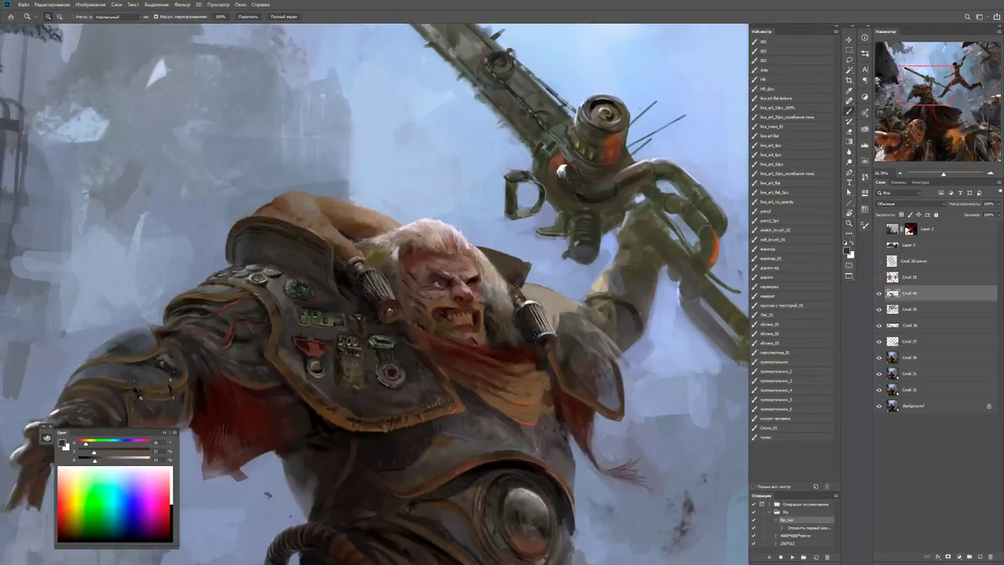
click(183, 297)
key(b)
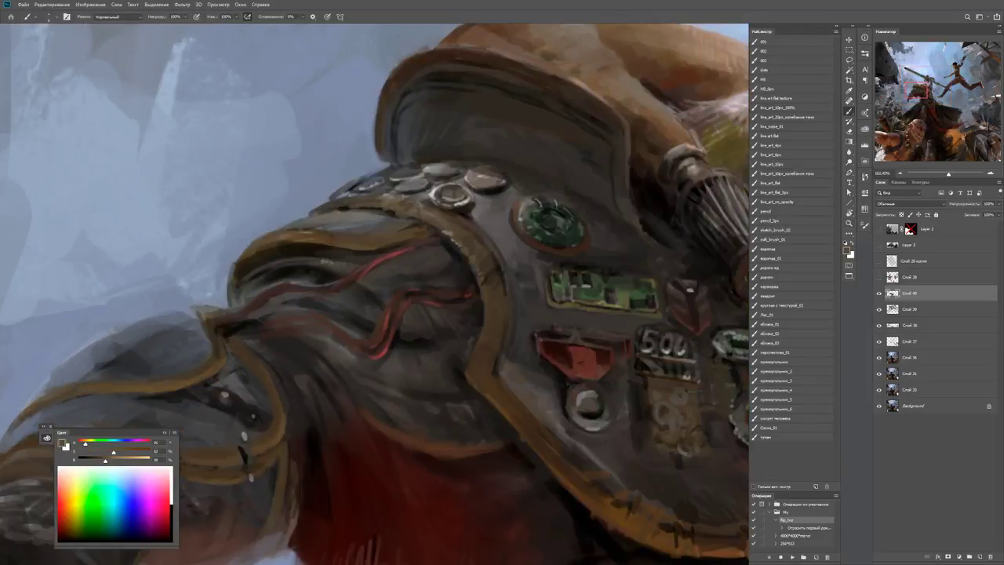
mouse_move(350, 198)
mouse_down()
mouse_move(395, 197)
mouse_move(315, 209)
mouse_move(389, 195)
mouse_move(420, 202)
mouse_up()
Add light tan highlights along the shoulder trim below the studs, and mirror the canvas to check the composition.
key(z)
key(ctrl+0)
key(ctrl+plus)
key(ctrl+plus)
key(b)
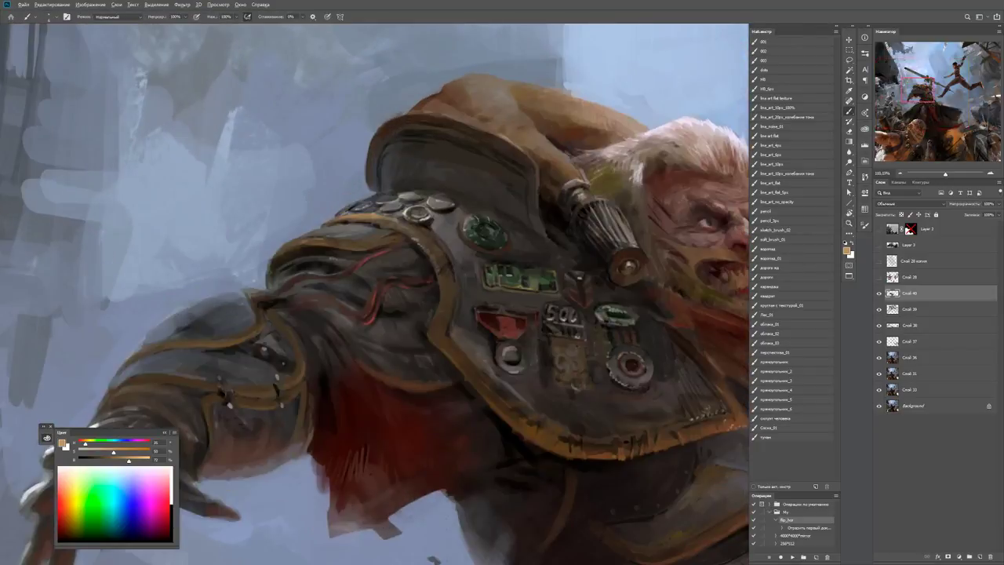
drag(359, 216, 393, 219)
key(z)
key(ctrl+minus)
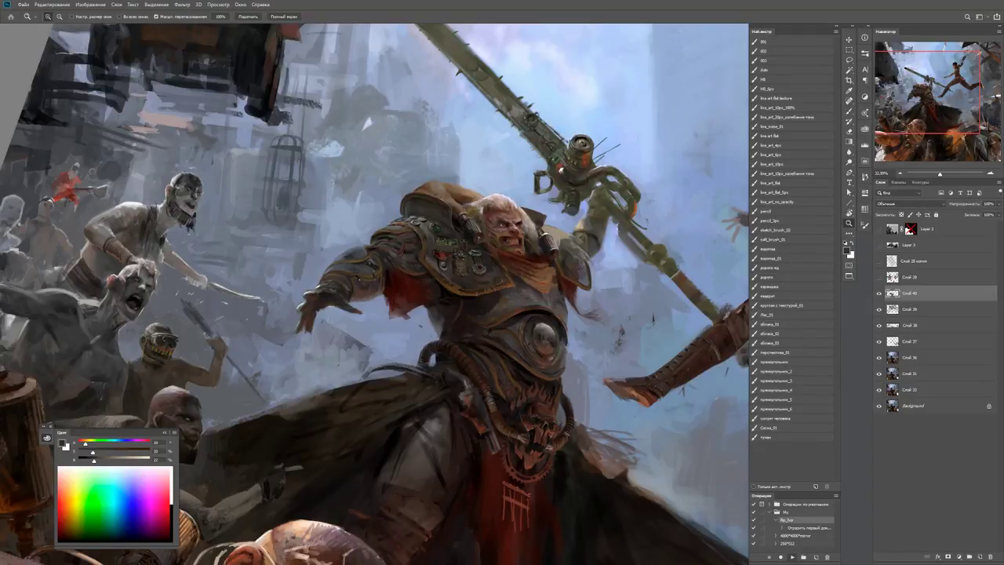
key(F2)
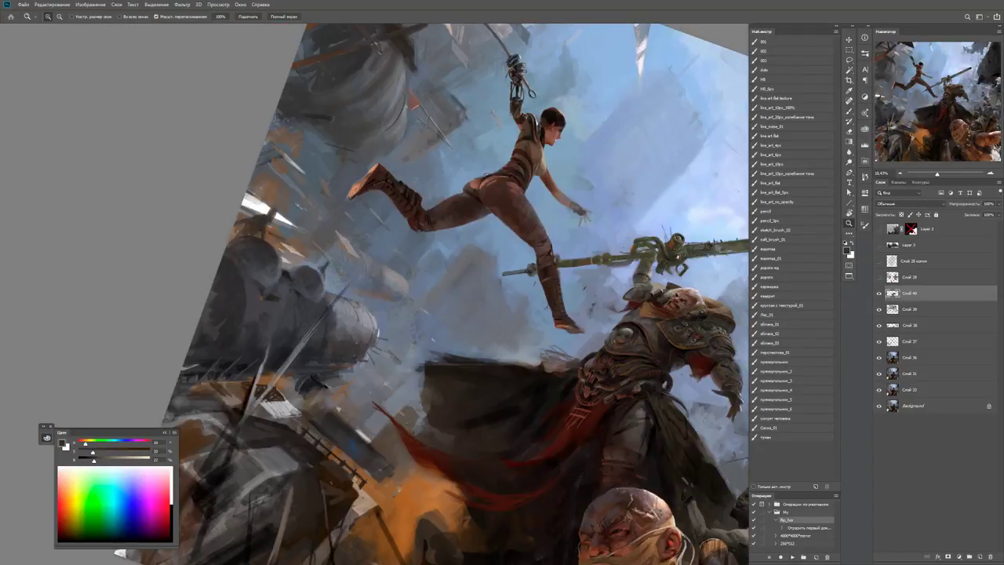
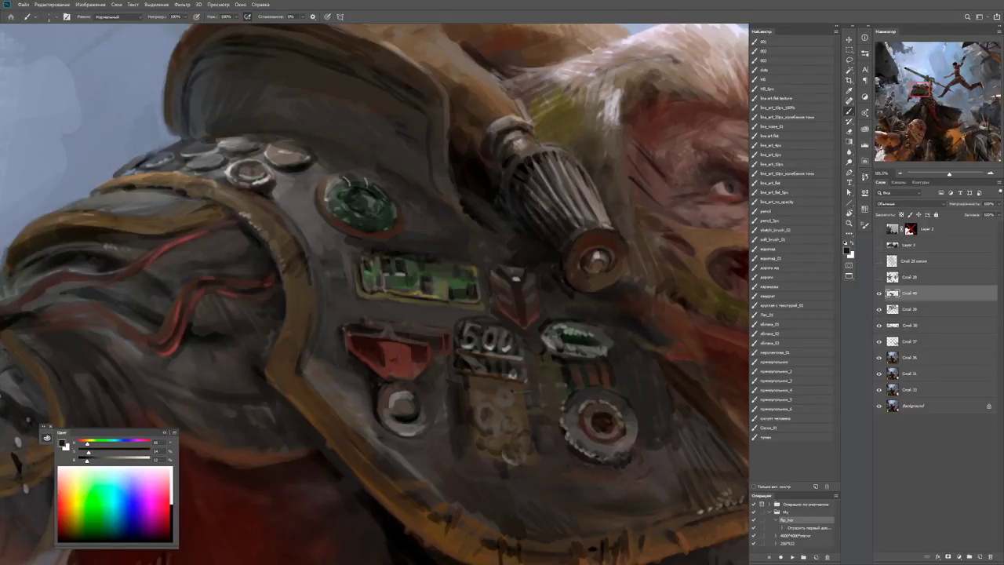
Refine the collar rim's edge beside the ribbed cylinder with black, dark brown and reddish brown sampled from the collar.
key(ctrl+0)
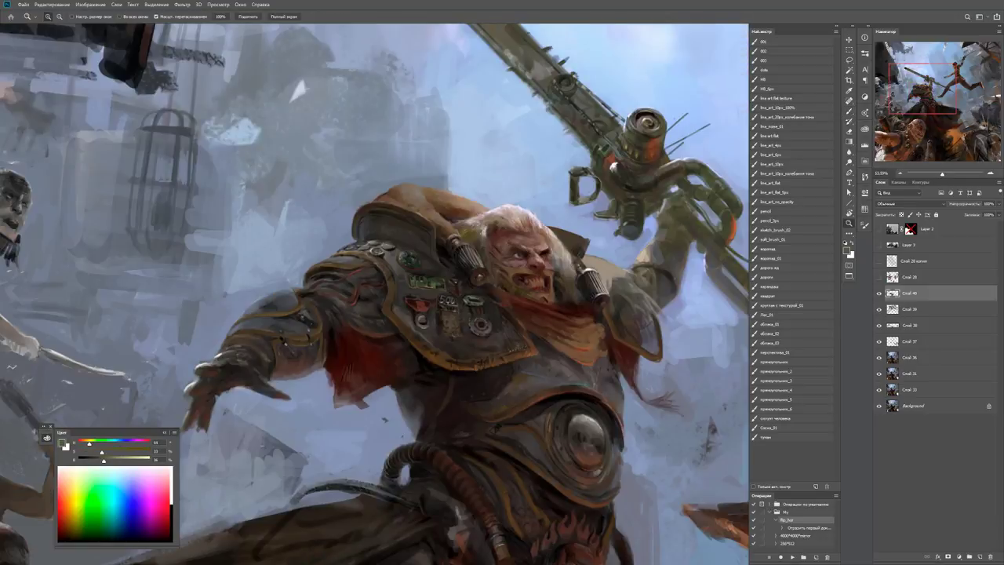
key(ctrl+plus)
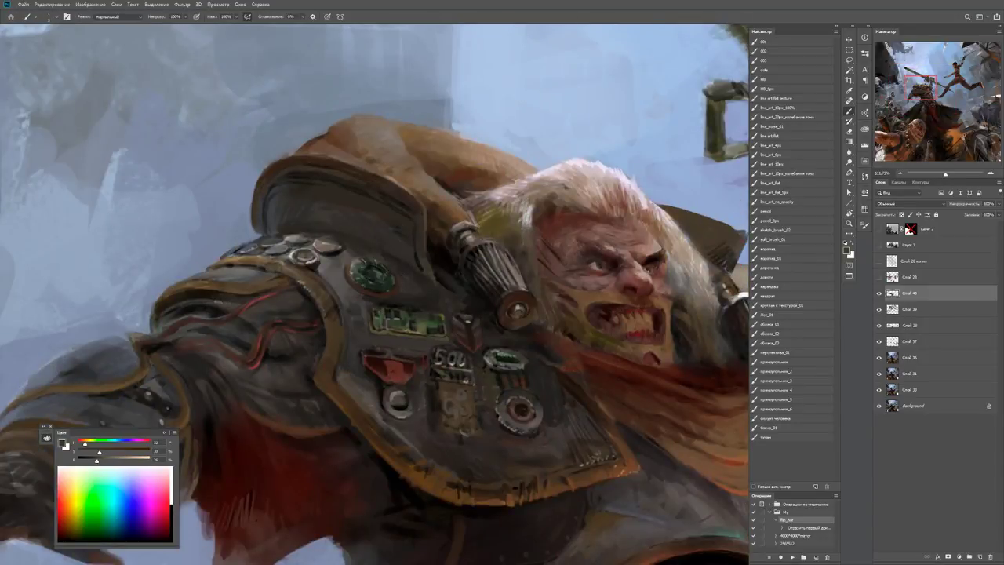
key(d)
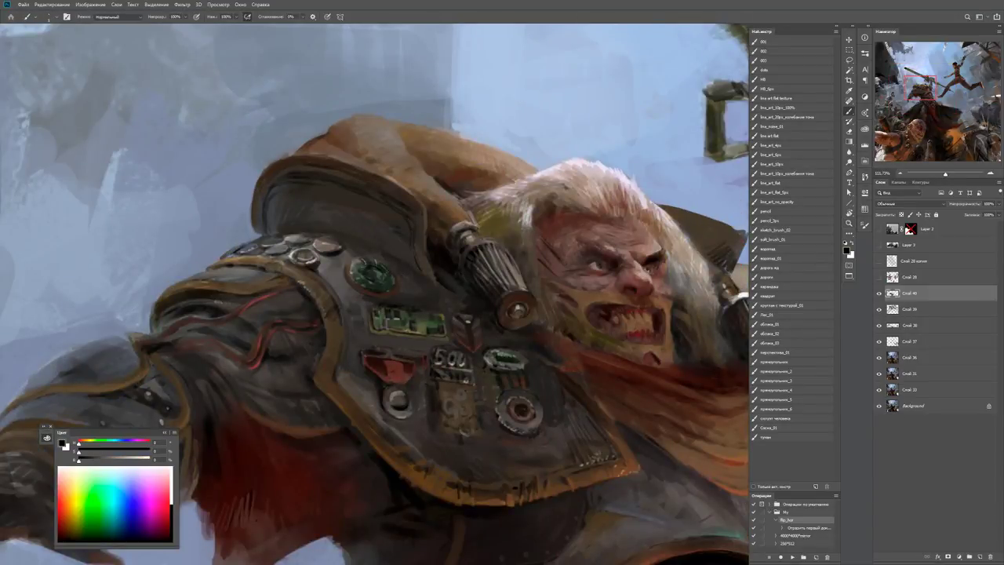
alt+click(419, 212)
alt+click(415, 251)
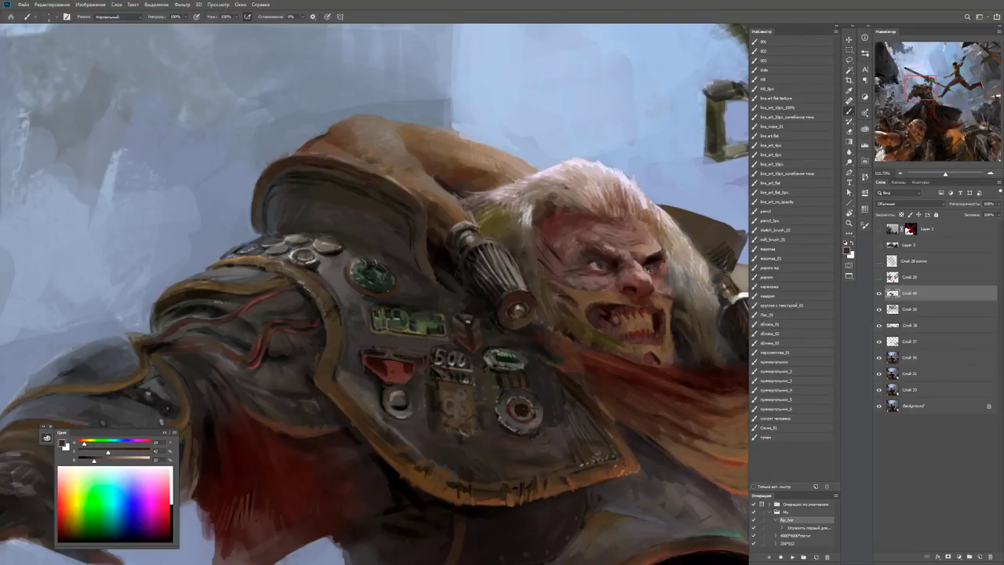
alt+click(414, 186)
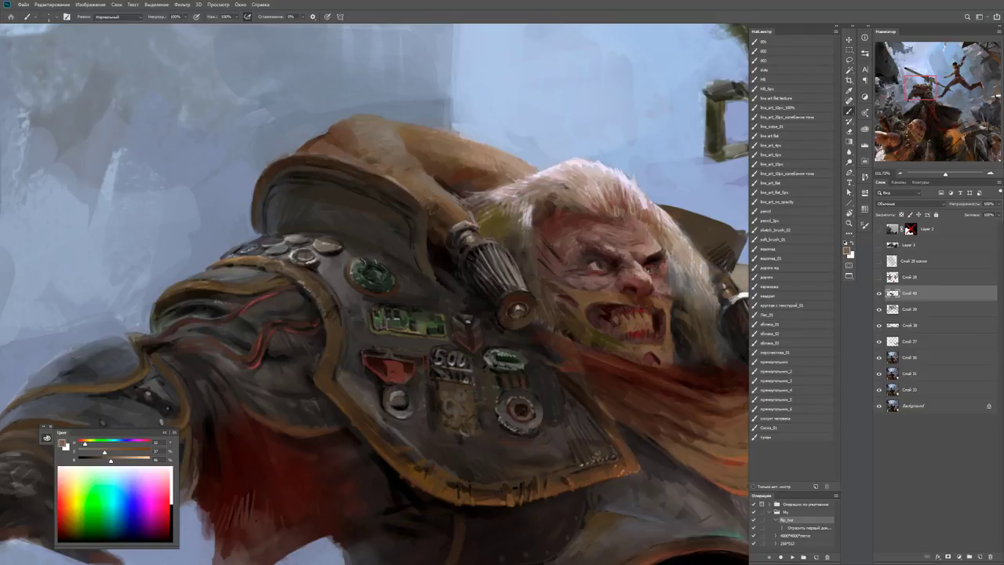
drag(433, 209, 345, 318)
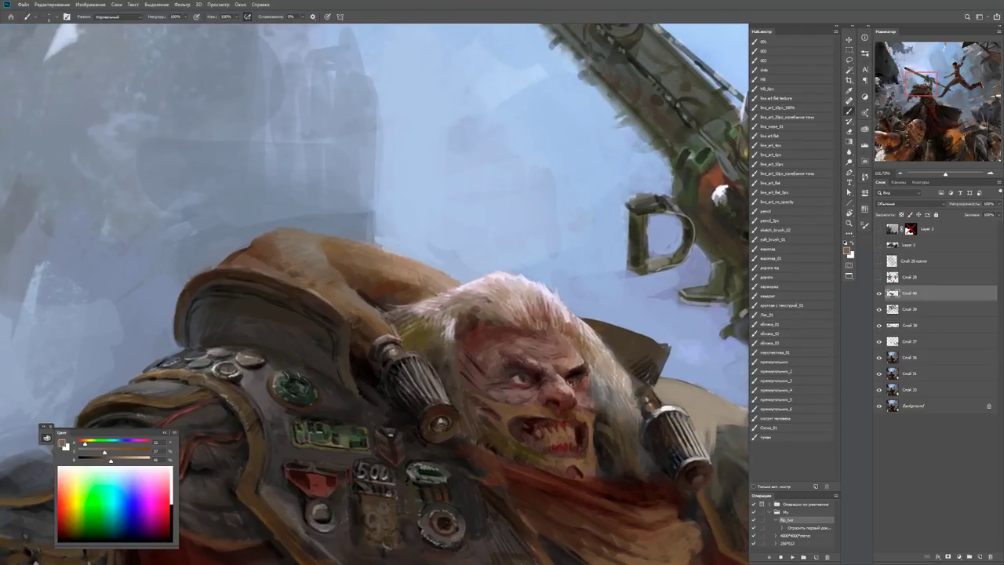
Clean up the sky behind the mantle's upper edge with sampled grey-blue.
alt+click(393, 244)
alt+click(374, 234)
key(z)
key(ctrl+0)
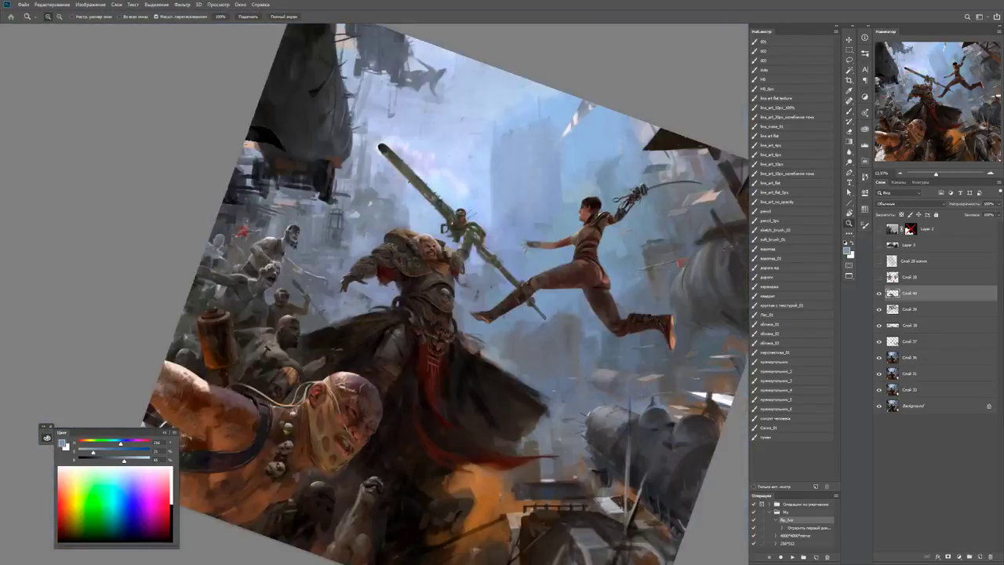
click(428, 251)
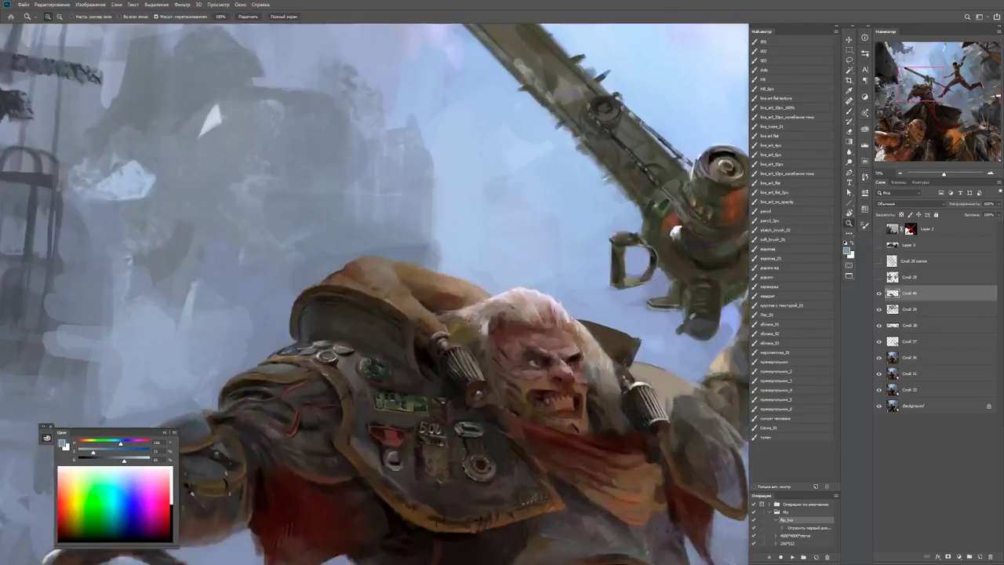
Adjust the shading of the tan mantle behind the collar with dark reddish brown and lighter grey-brown tones.
key(b)
alt+click(191, 487)
mouse_move(375, 265)
mouse_down()
mouse_move(386, 289)
mouse_move(571, 440)
mouse_up()
key(z)
click(483, 289)
key(b)
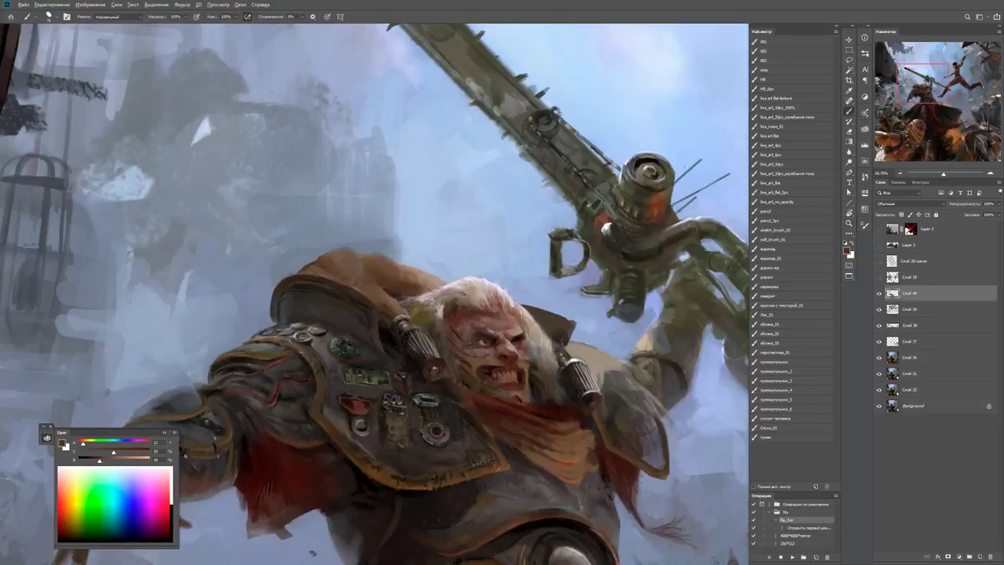
key(x)
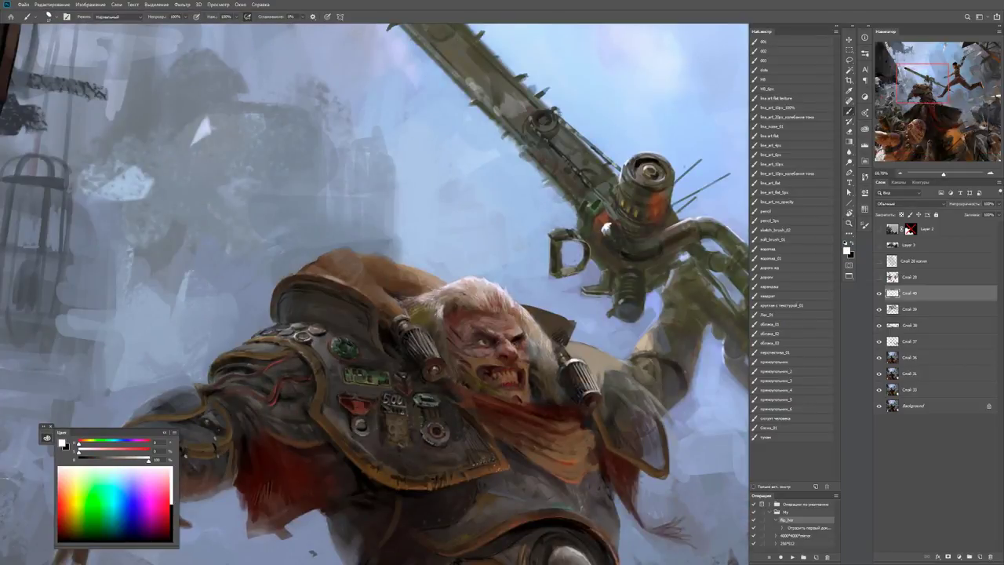
alt+click(337, 280)
key(z)
drag(356, 291, 314, 292)
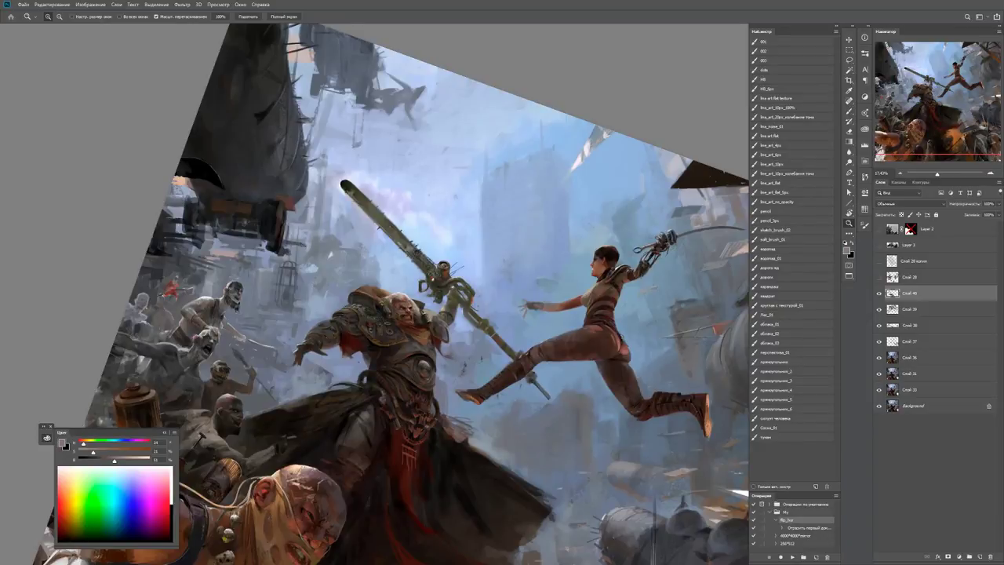
Dab a row of pale round spots in white across the top of the warrior's raised-arm shoulder.
drag(444, 320, 510, 320)
key(b)
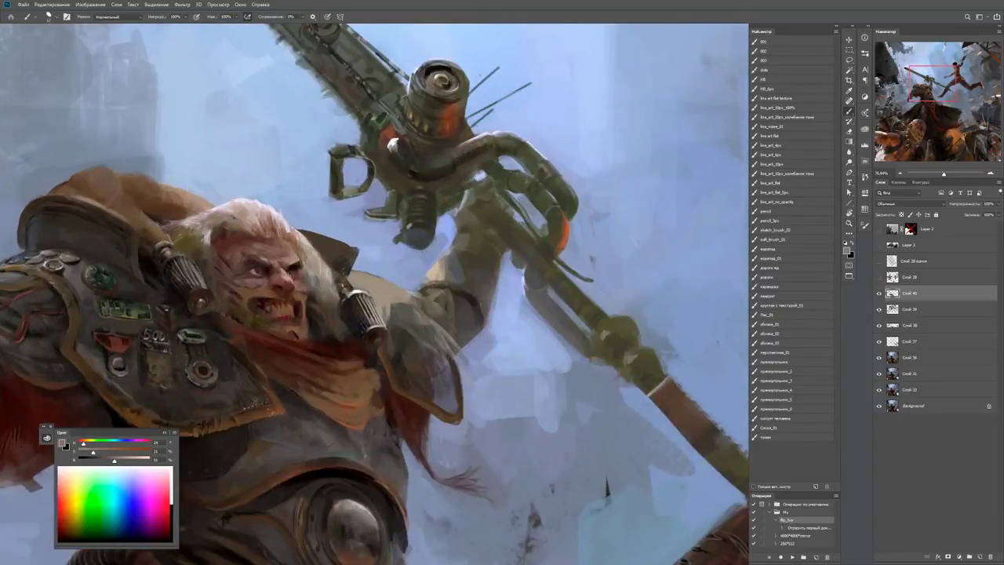
key(d)
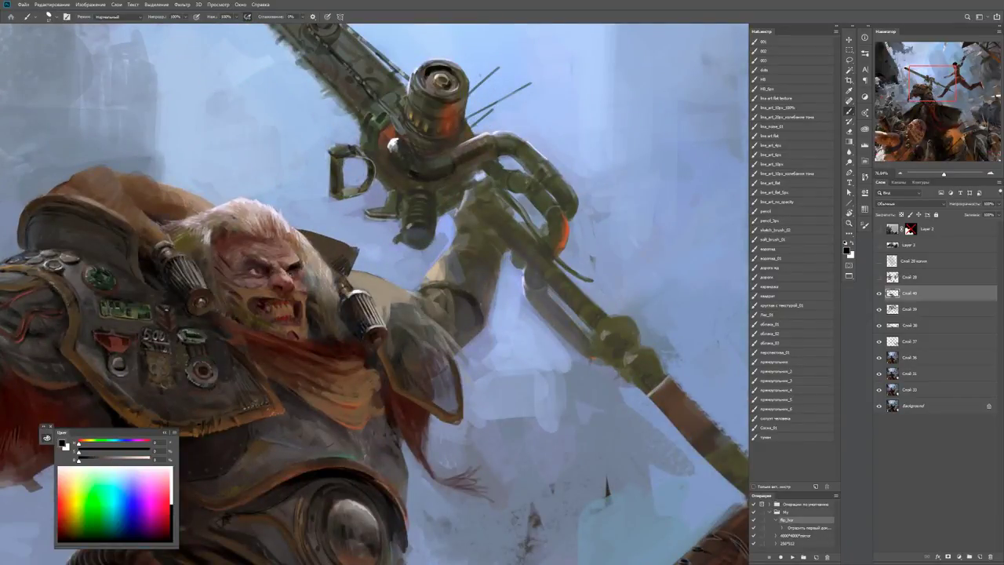
key(x)
drag(374, 273, 400, 303)
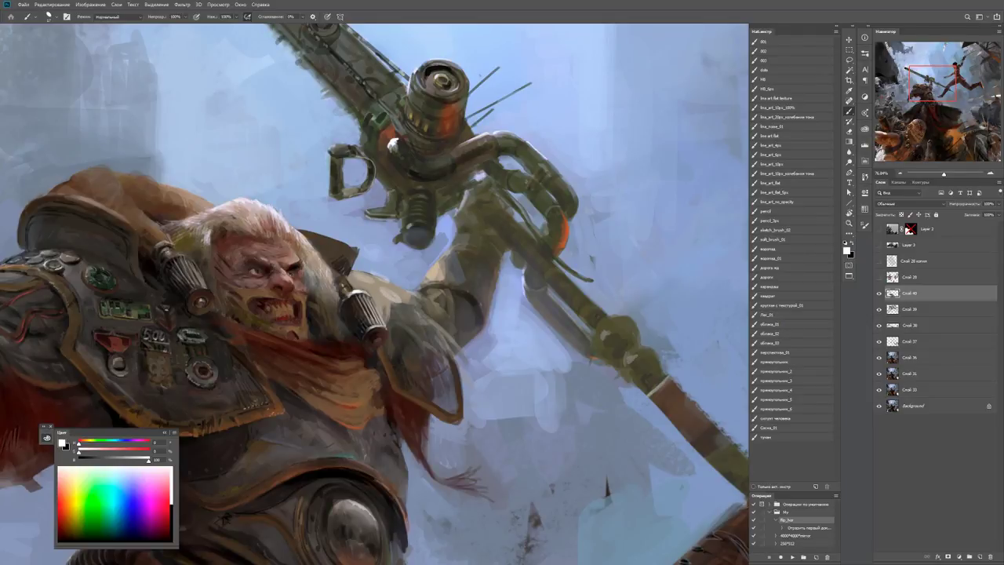
click(407, 297)
click(401, 310)
click(400, 308)
click(414, 310)
click(398, 314)
click(399, 314)
click(398, 312)
Add a grey-brown round spot to the front of the raised-arm shoulder plate using sampled tones.
alt+click(410, 362)
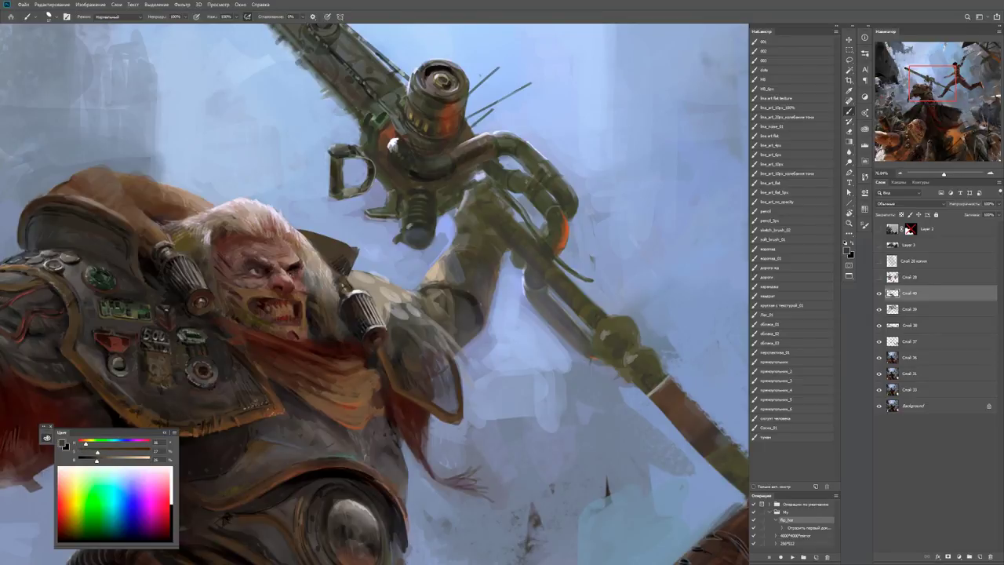
alt+click(414, 332)
click(411, 356)
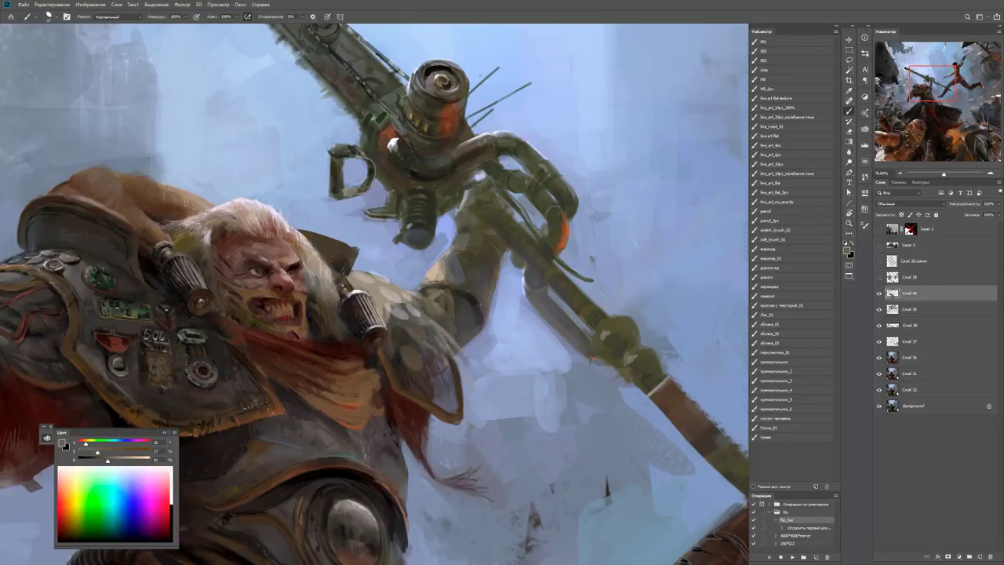
drag(412, 336, 361, 336)
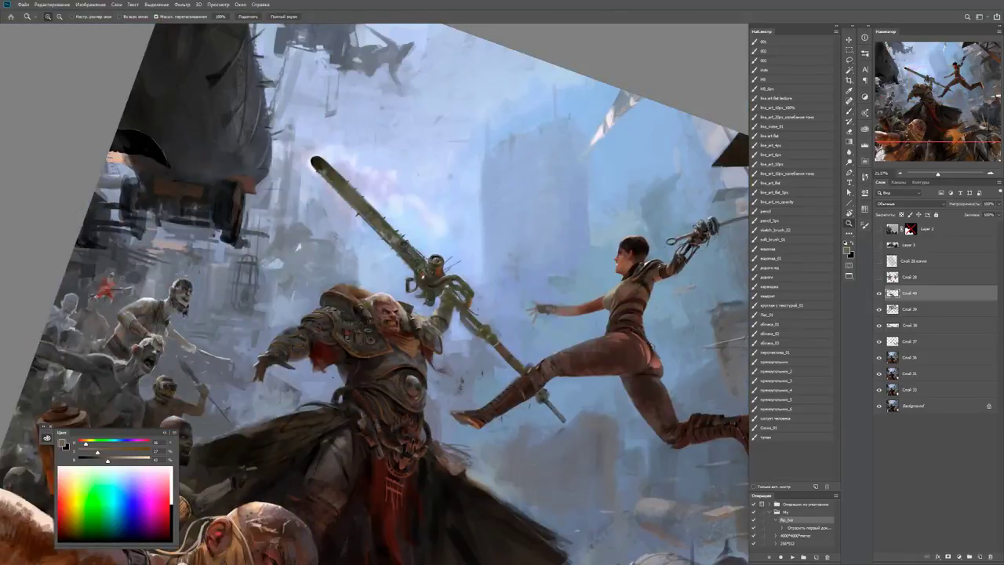
Paint over the olive patches above the orange trim on the chest armour with a sampled dark grey.
drag(388, 366, 451, 365)
alt+click(398, 310)
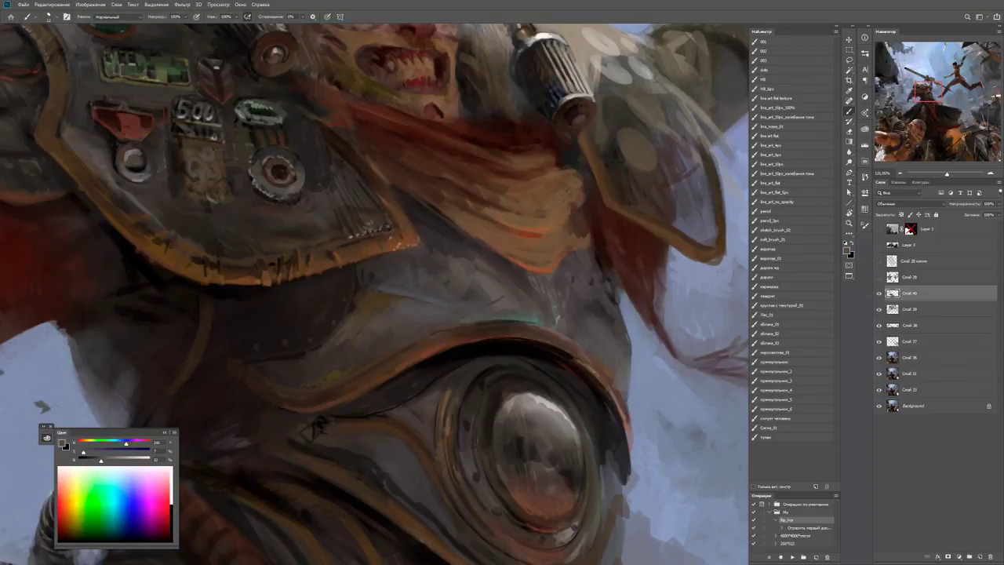
mouse_move(276, 383)
mouse_down()
mouse_move(323, 383)
mouse_move(315, 386)
mouse_up()
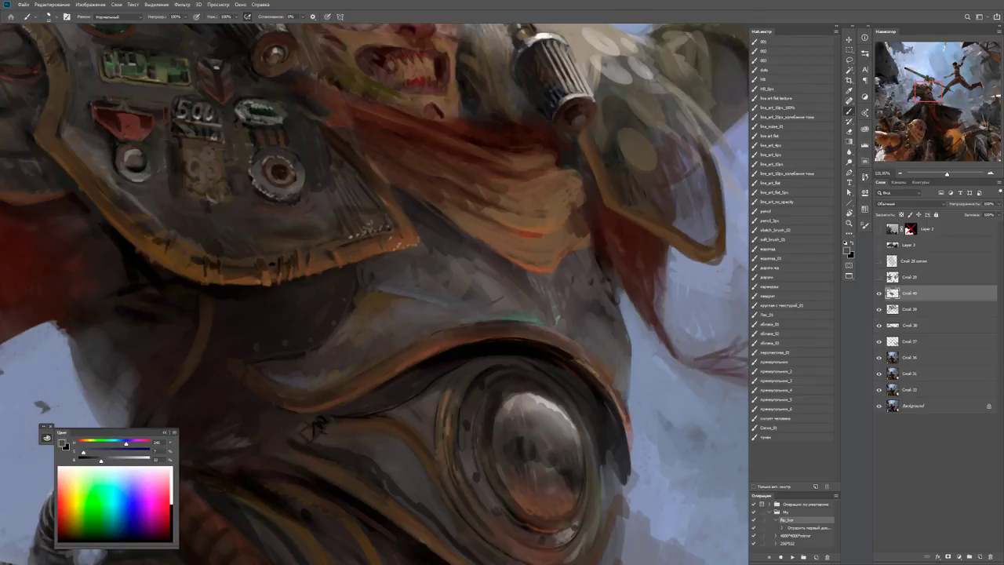
key(d)
key(z)
mouse_move(349, 380)
mouse_down()
mouse_move(259, 380)
mouse_move(349, 380)
mouse_move(316, 405)
mouse_up()
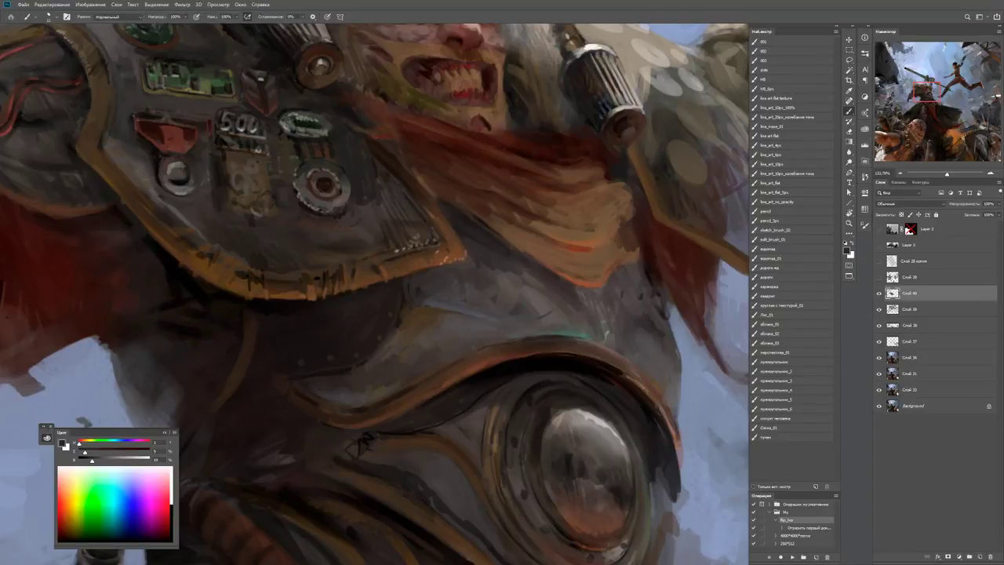
Add a small rivet with a white highlight at the pointed end of the belly plate beside the round medallion.
alt+click(377, 403)
drag(360, 447, 298, 387)
key(x)
key(z)
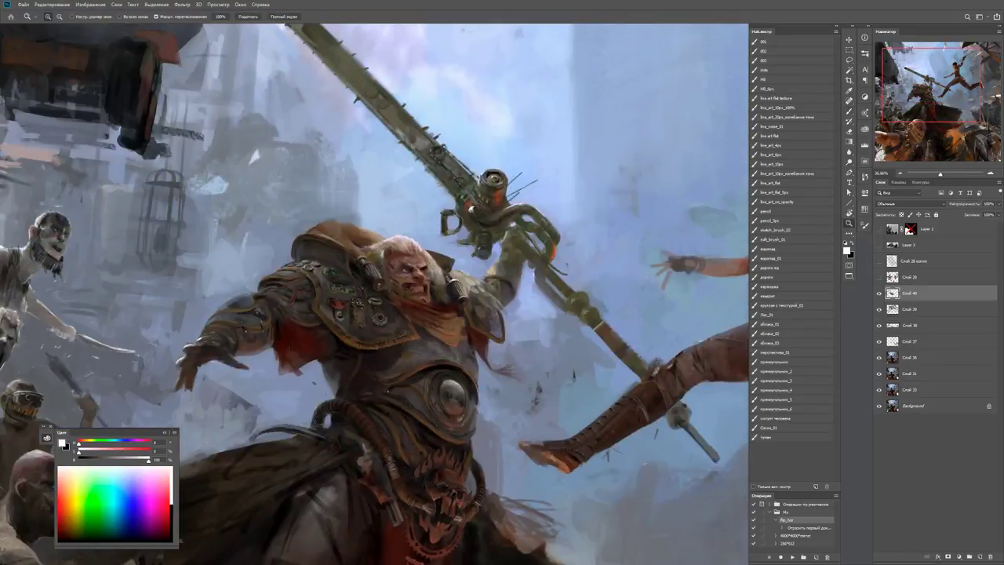
drag(410, 384, 488, 384)
key(b)
key(x)
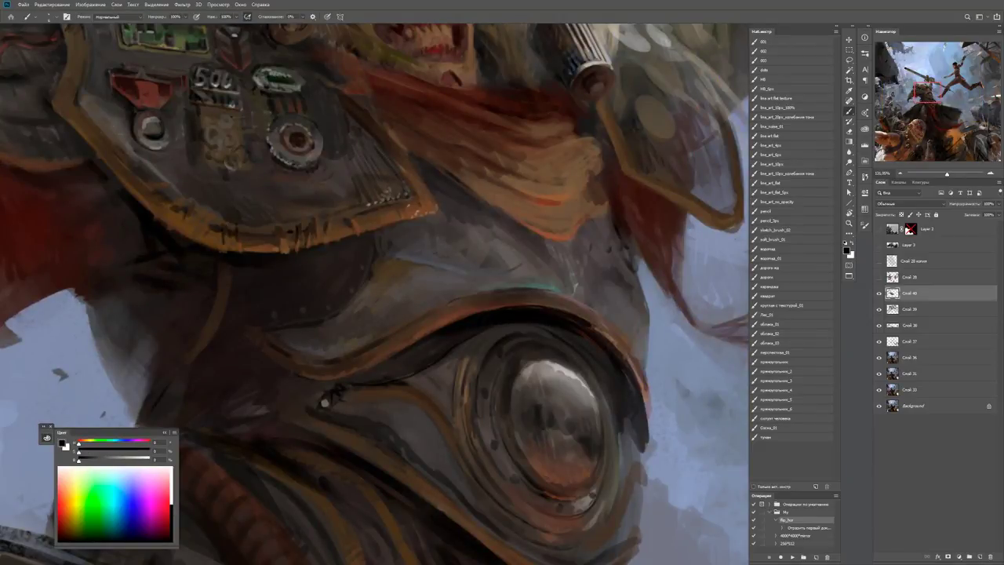
Dab small rivet marks around the ring of the round belly medallion in dark and light tones.
drag(376, 314, 305, 248)
key(x)
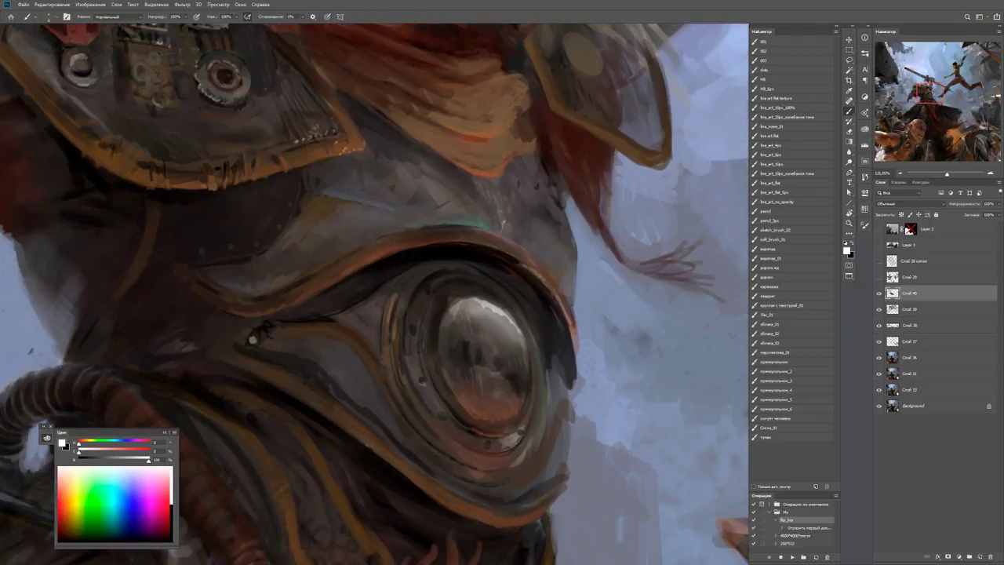
key(x)
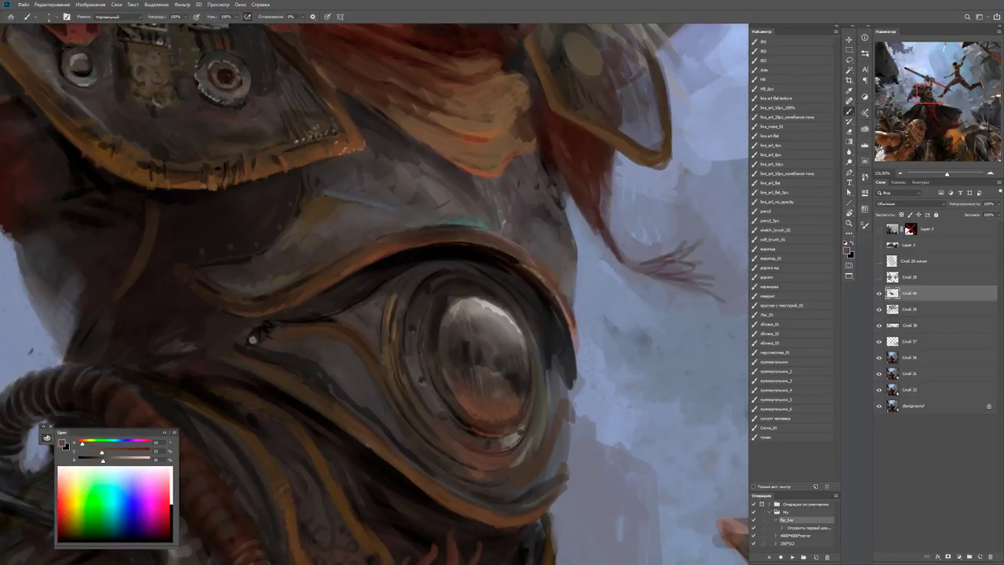
drag(377, 314, 363, 251)
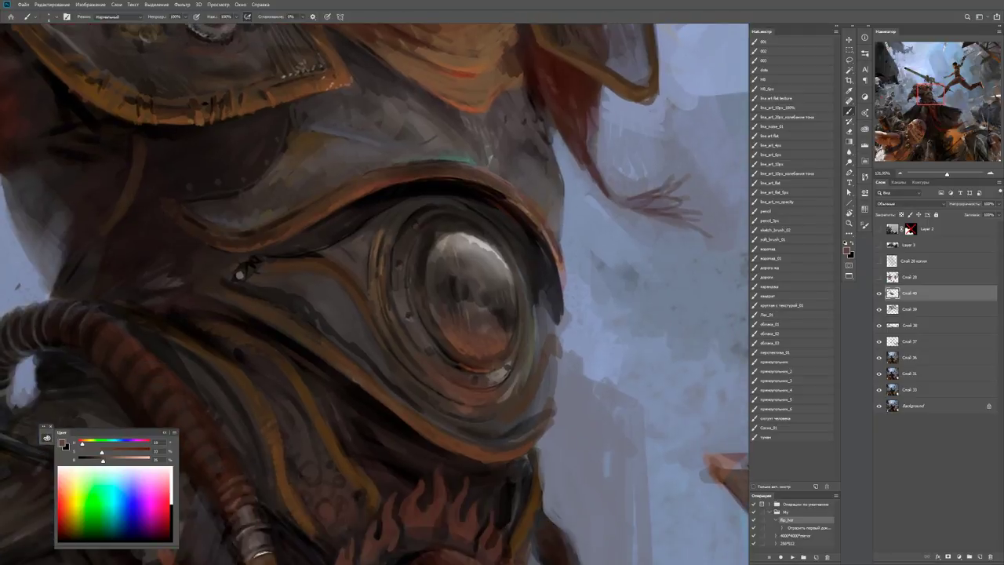
key(d)
key(x)
key(x)
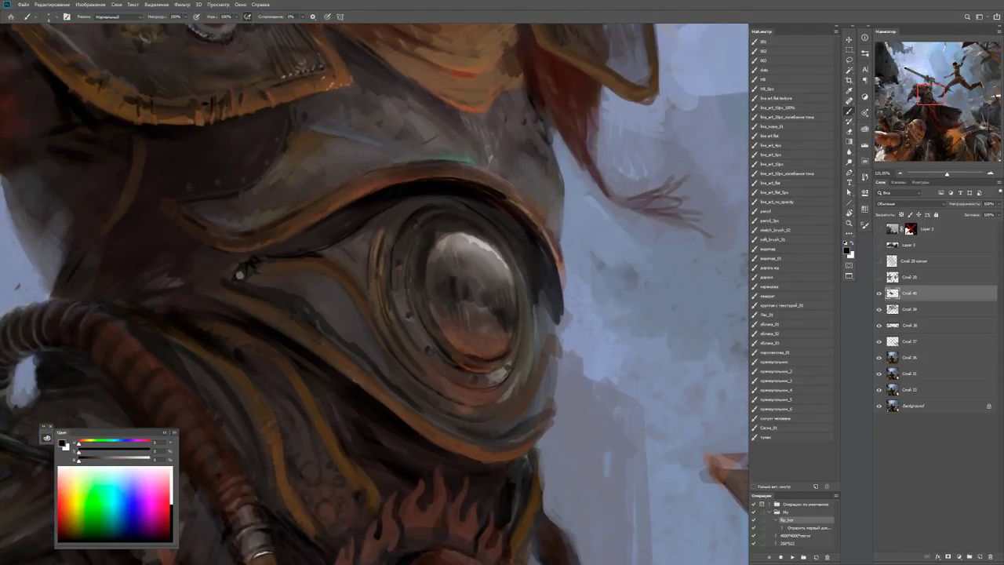
Refine the rivets on the medallion's ring with sampled dark brown and light grey tones.
key(z)
key(ctrl+minus)
key(ctrl+minus)
key(ctrl+minus)
key(ctrl+minus)
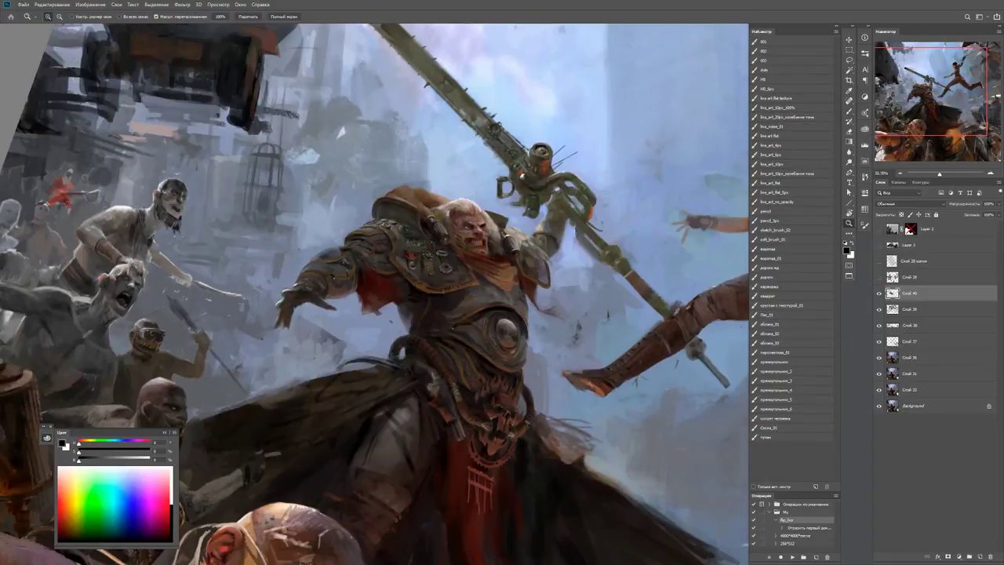
scroll(502, 338, up, 4)
key(b)
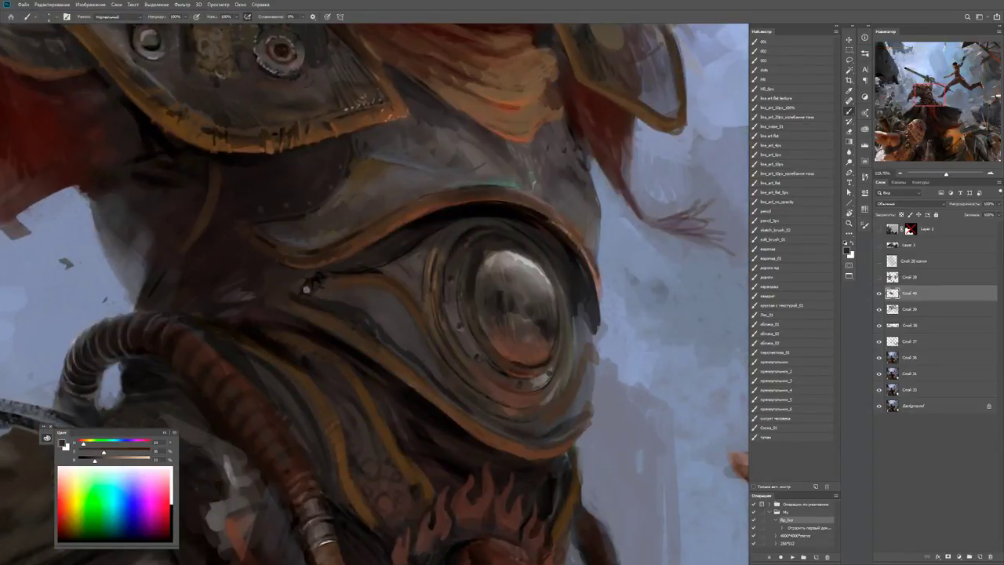
alt+click(517, 356)
alt+click(521, 269)
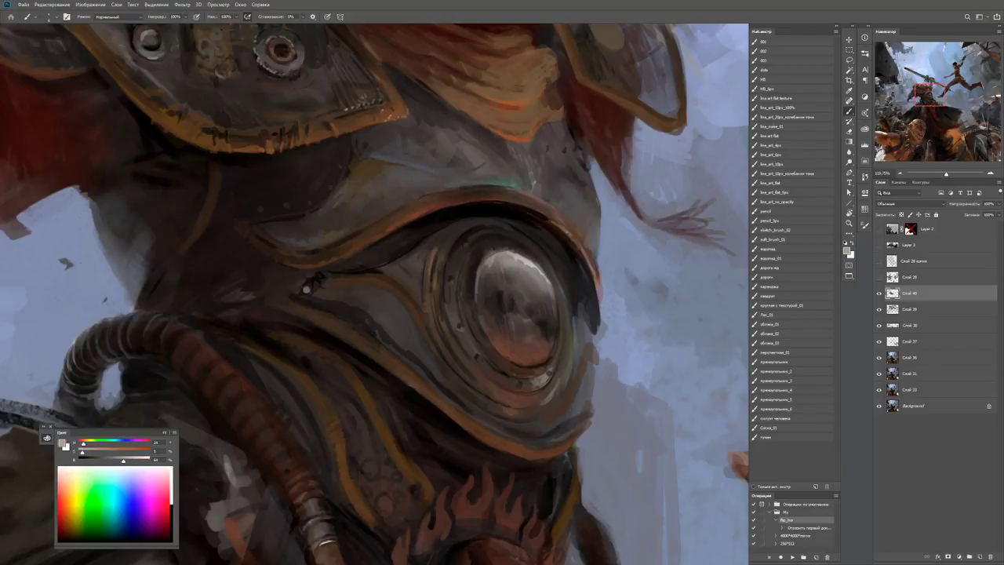
alt+click(476, 307)
Add a small white highlight to the orange trim along the belly plate's lower edge.
key(z)
scroll(476, 307, down, 2)
scroll(486, 295, down, 3)
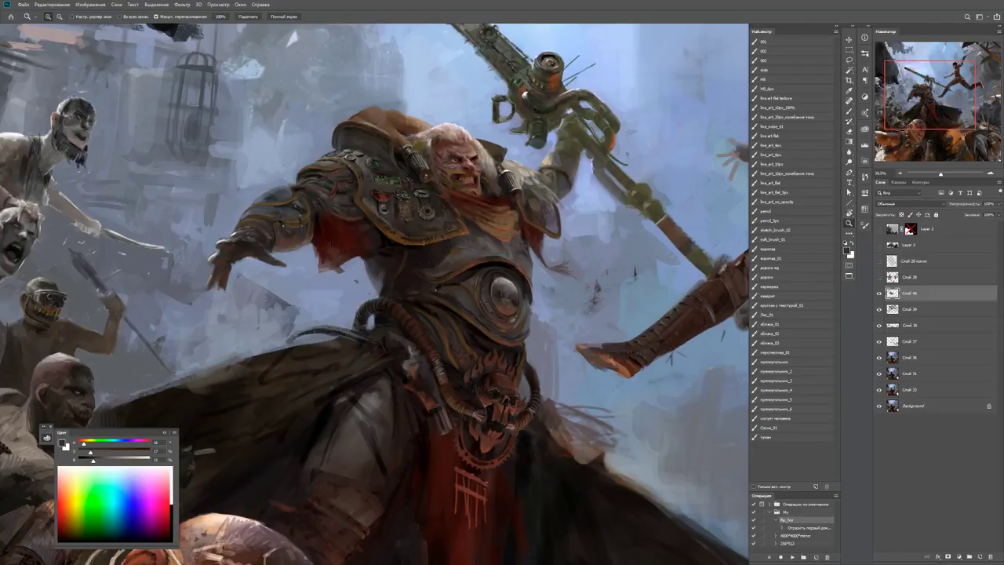
scroll(508, 322, up, 5)
key(b)
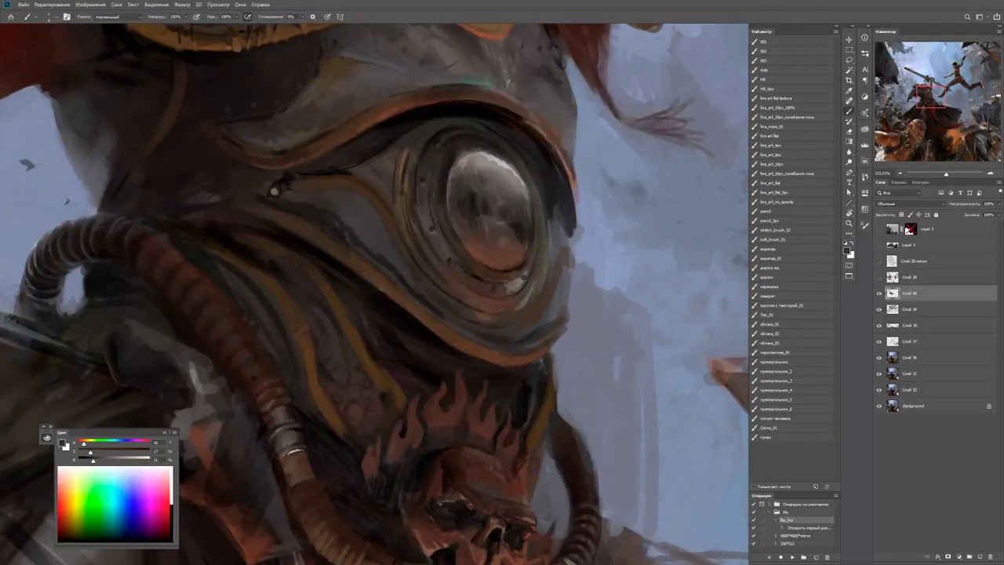
key(d)
key(x)
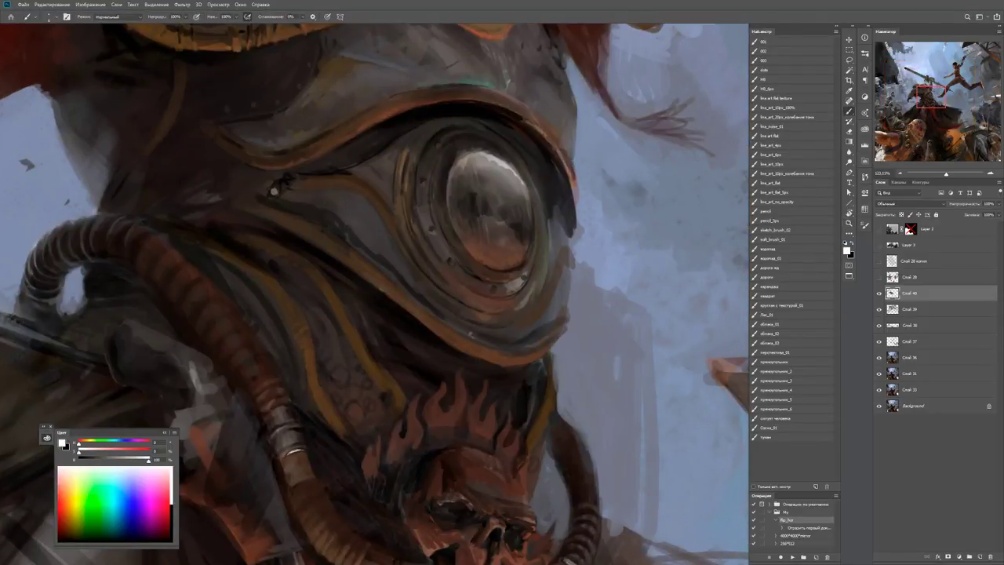
Refine the metal hose fitting beside the skull's mouth with sampled dark and lighter reddish grey tones.
key(z)
key(ctrl+0)
key(r)
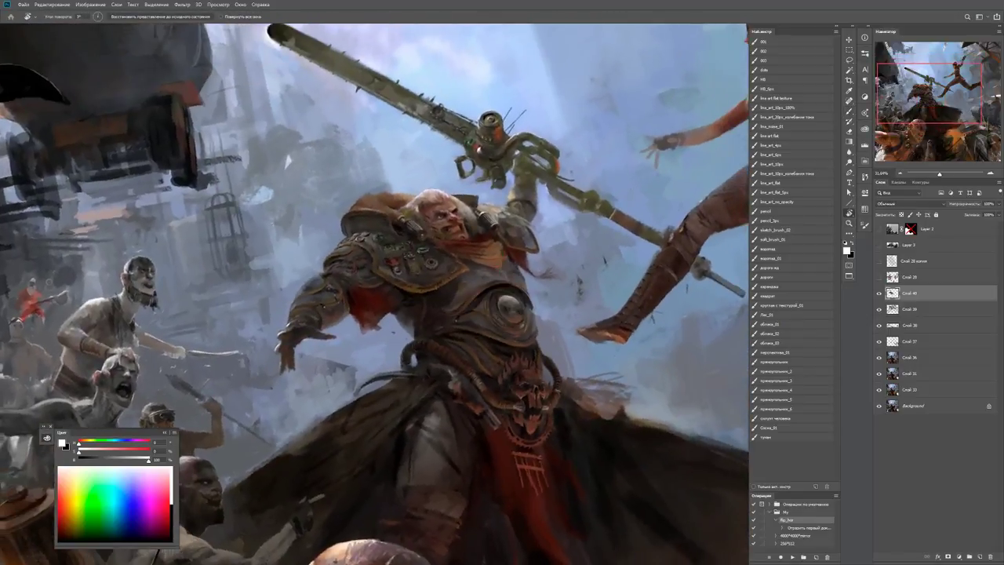
key(z)
scroll(518, 396, up, 8)
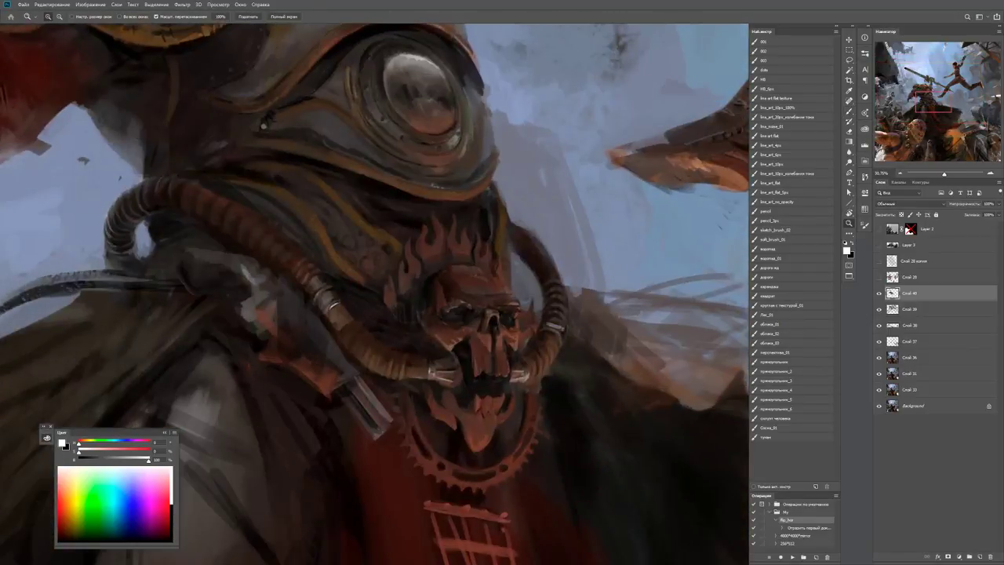
key(b)
key(x)
mouse_move(475, 371)
mouse_down()
mouse_move(449, 370)
mouse_move(439, 345)
mouse_move(470, 351)
mouse_move(472, 340)
mouse_up()
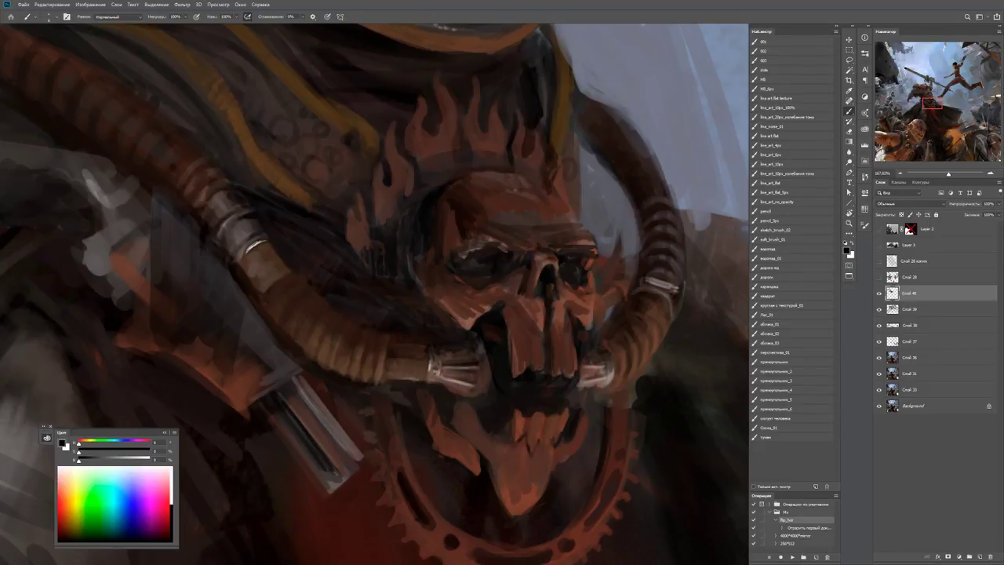
alt+click(480, 383)
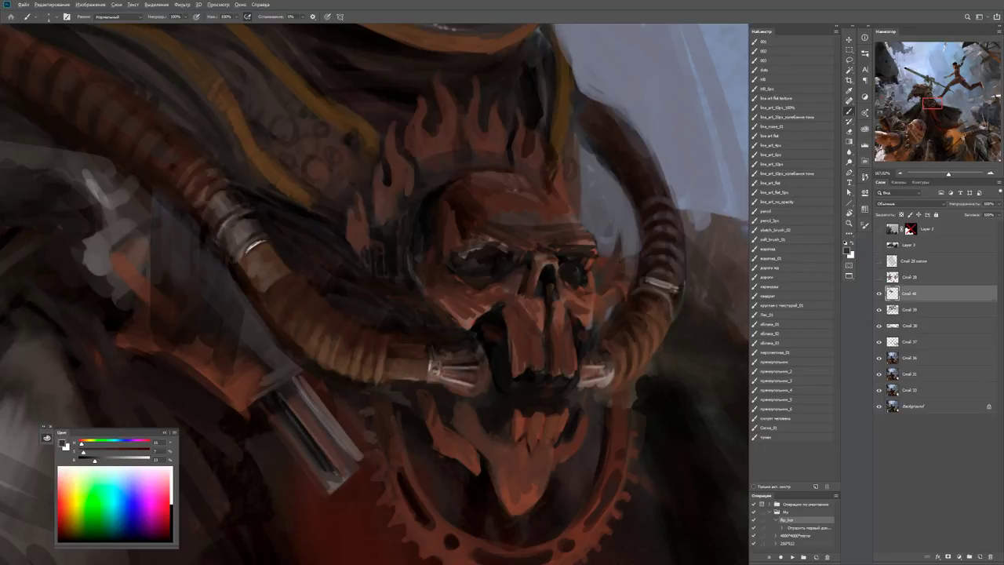
alt+click(480, 383)
key(z)
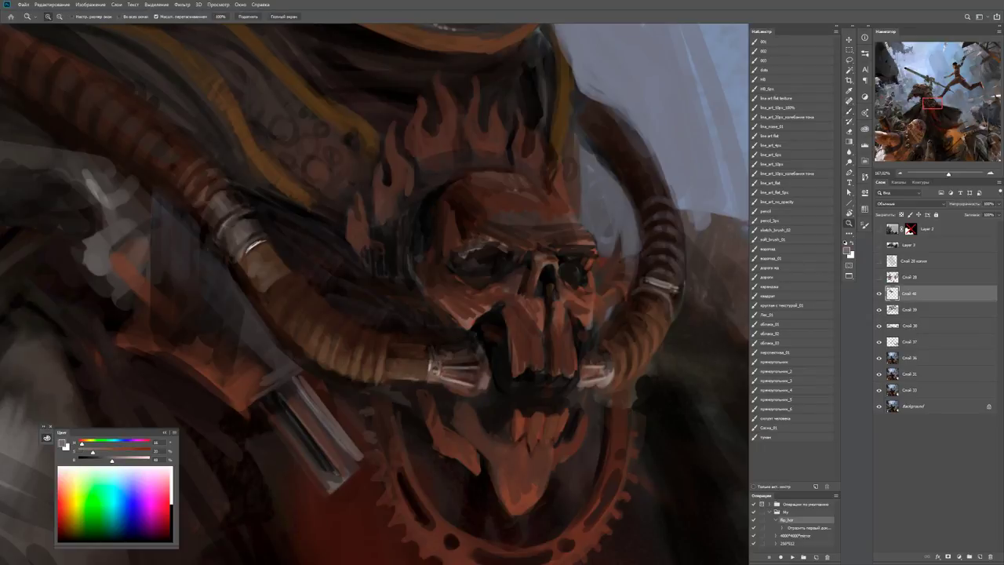
Paint curved light rib highlights along the middle of the hose above its metal joint in reddish brown.
drag(484, 381, 408, 381)
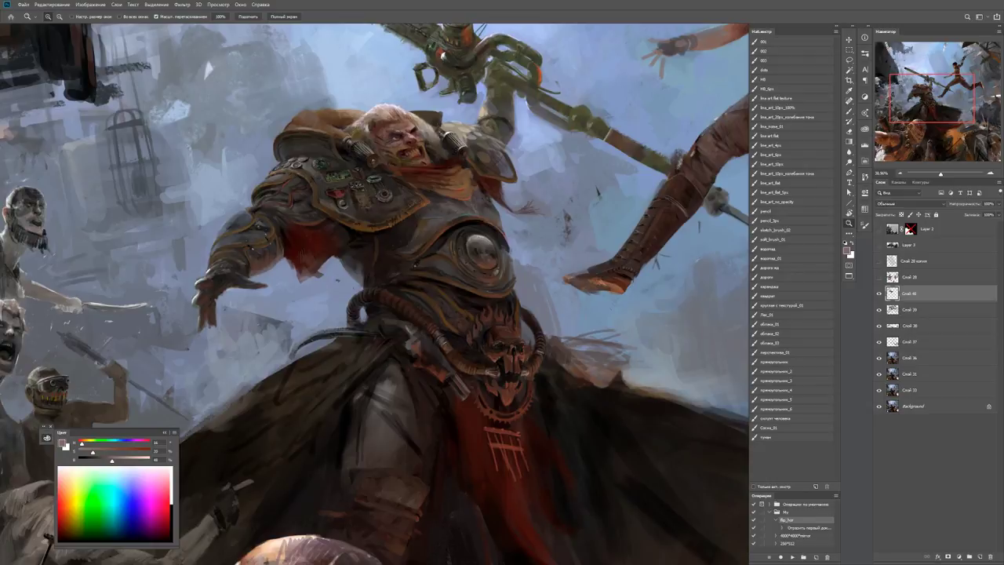
mouse_move(330, 314)
mouse_down()
mouse_move(408, 314)
mouse_move(391, 310)
mouse_move(407, 325)
mouse_up()
key(b)
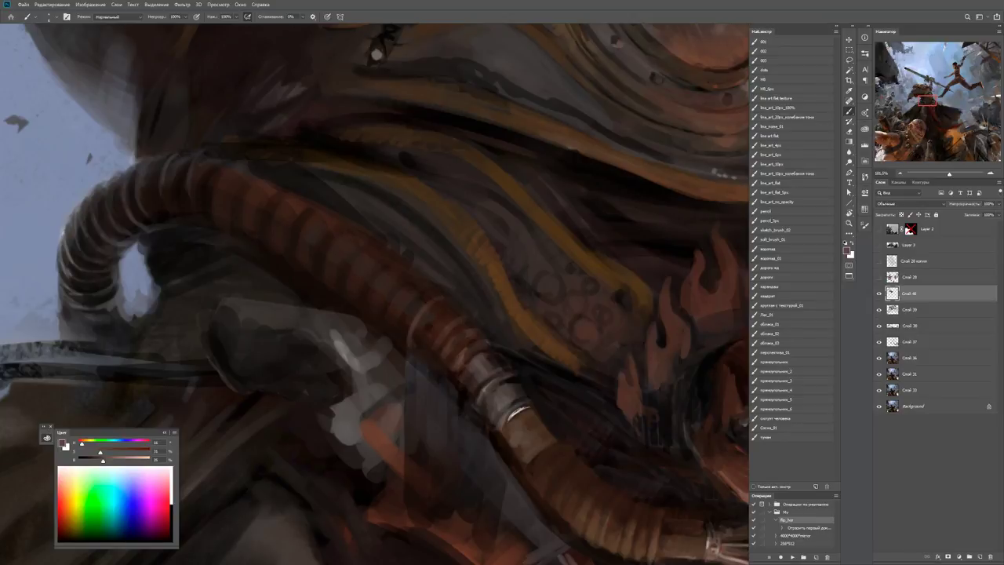
drag(420, 353, 431, 328)
mouse_move(442, 315)
mouse_down()
mouse_move(425, 333)
mouse_move(393, 307)
mouse_move(414, 283)
mouse_up()
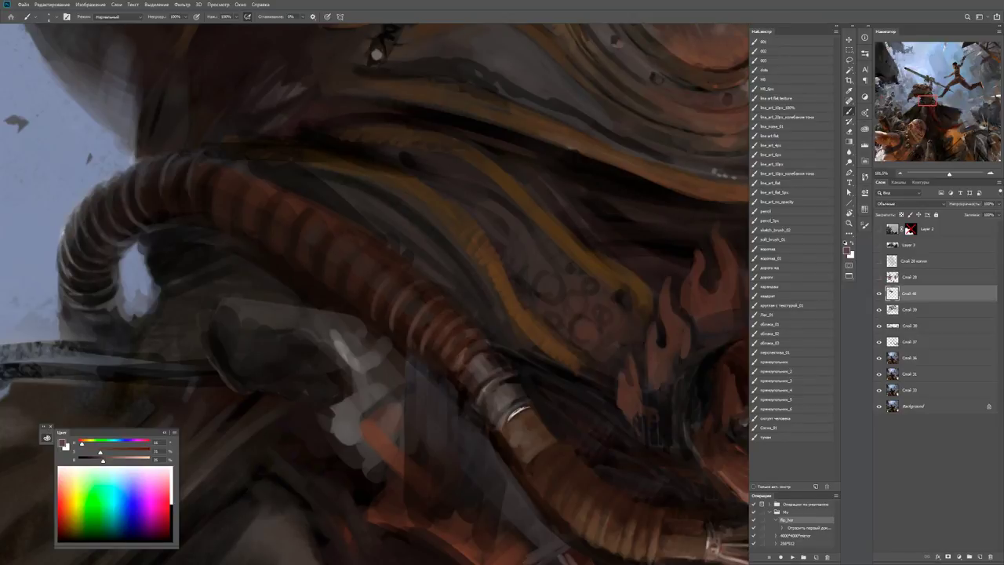
key(ctrl+minus)
key(ctrl+minus)
key(ctrl+plus)
key(ctrl+plus)
key(b)
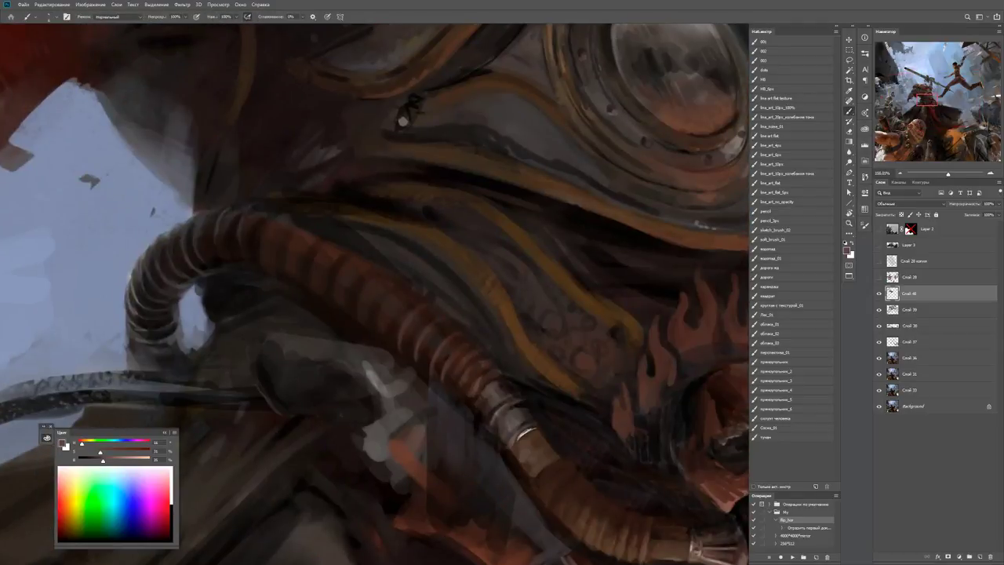
Darken the grooves between the ribs along the hose's reddish upper section with black and dark reddish brown.
key(d)
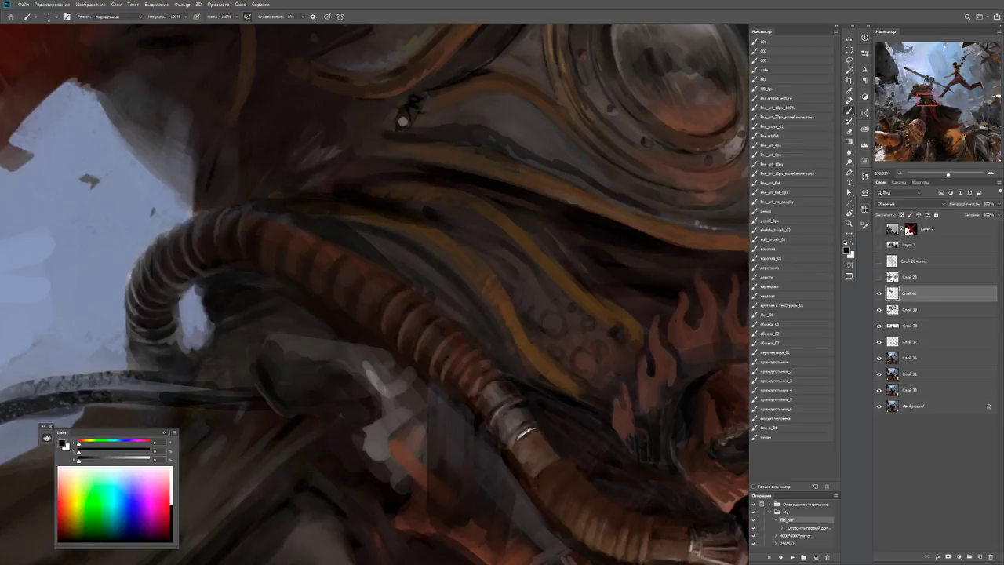
key(z)
drag(403, 121, 369, 121)
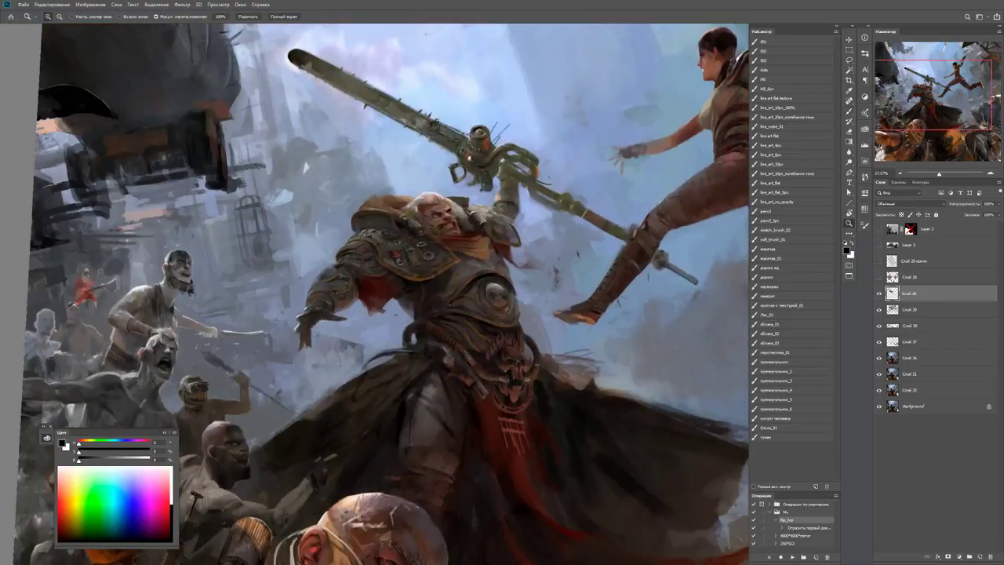
drag(440, 353, 502, 354)
key(b)
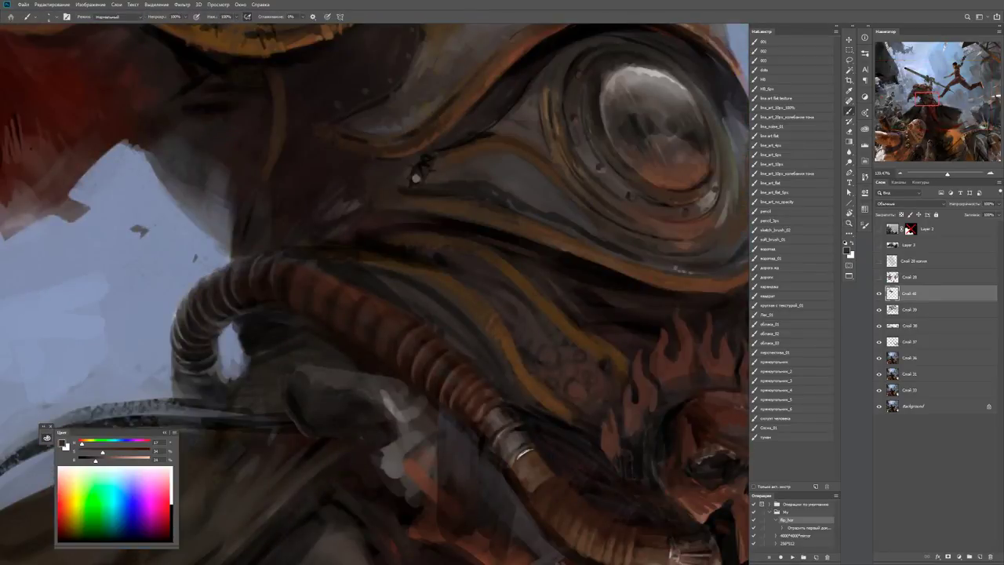
drag(333, 282, 343, 325)
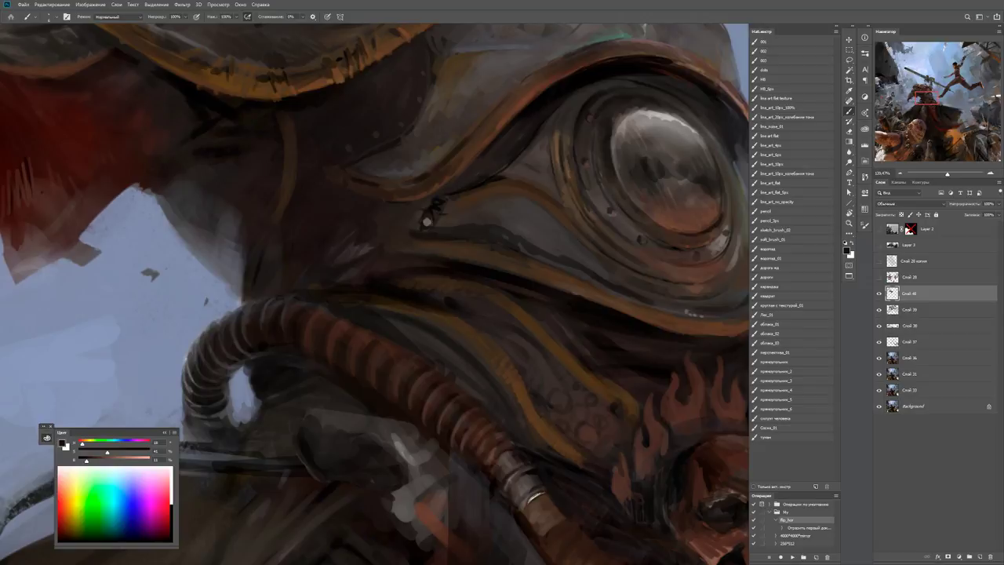
drag(350, 337, 350, 359)
key(z)
scroll(318, 341, up, 4)
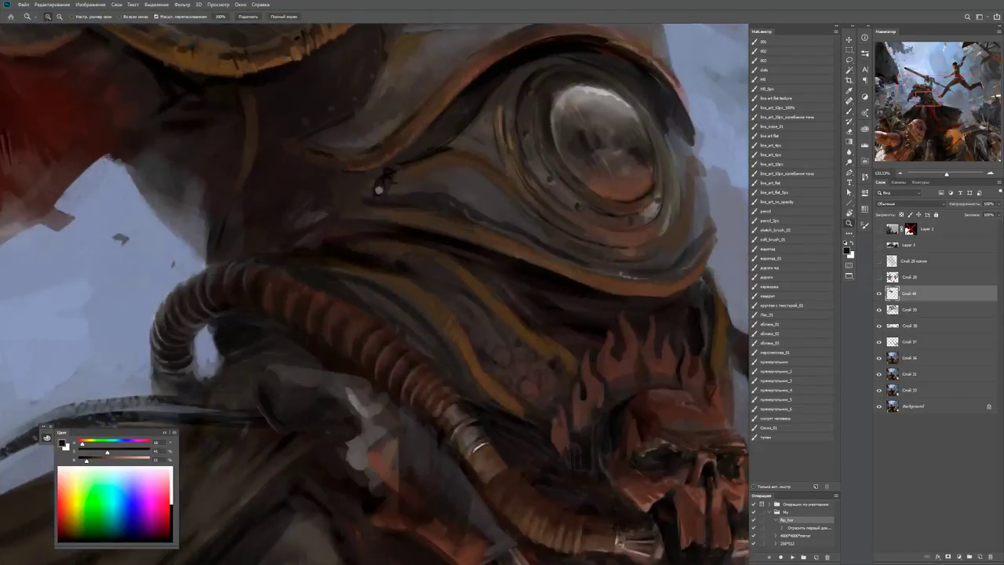
Refine the dark folds and gold trim beneath the round boss on the waist armour using sampled dark browns.
key(b)
alt+click(327, 284)
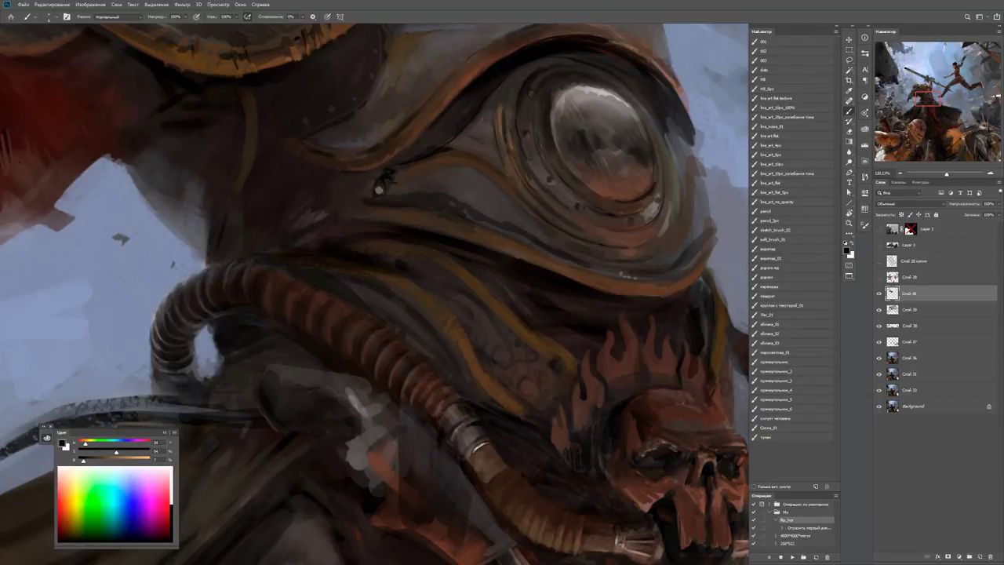
scroll(376, 293, down, 5)
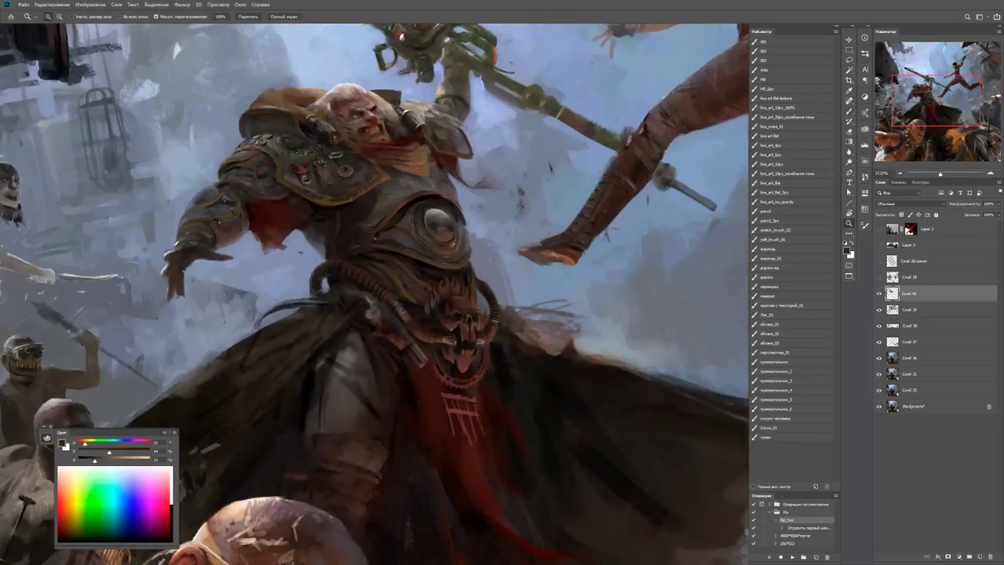
scroll(384, 214, up, 5)
key(b)
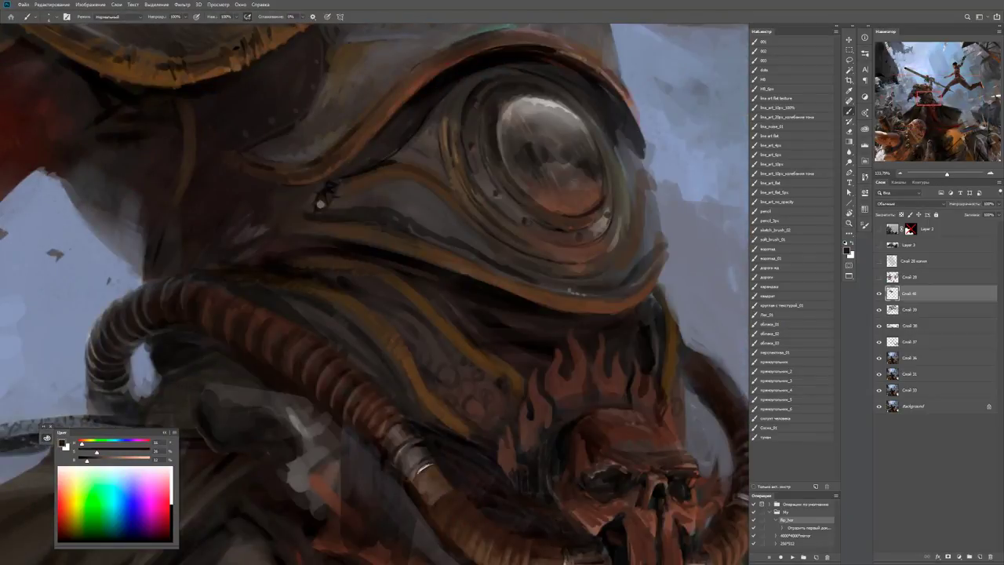
scroll(350, 281, up, 1)
alt+click(351, 278)
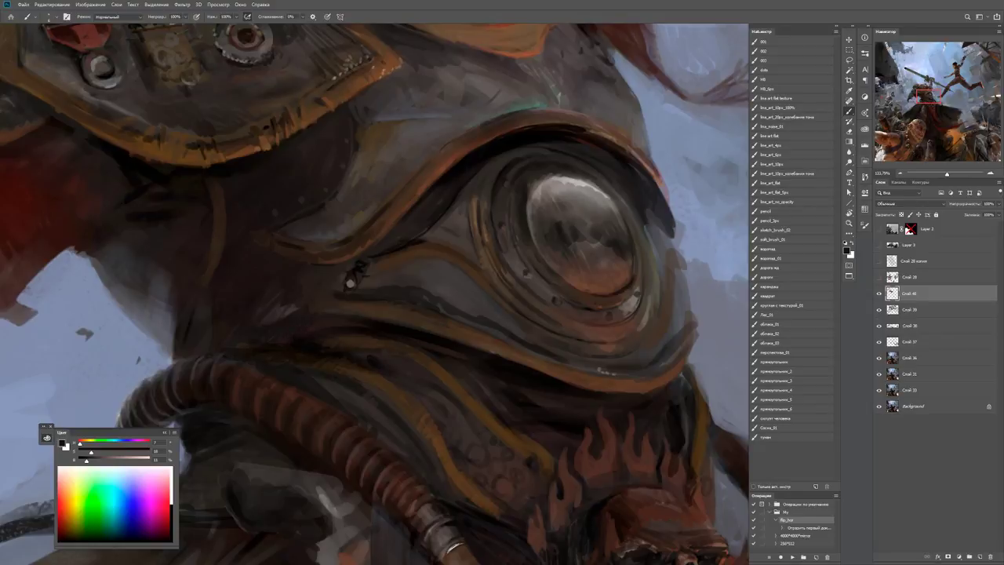
Paint shading and small highlights on the upper-arm armour plate using sampled dark blue-grey and near-black tones.
key(z)
drag(351, 280, 306, 280)
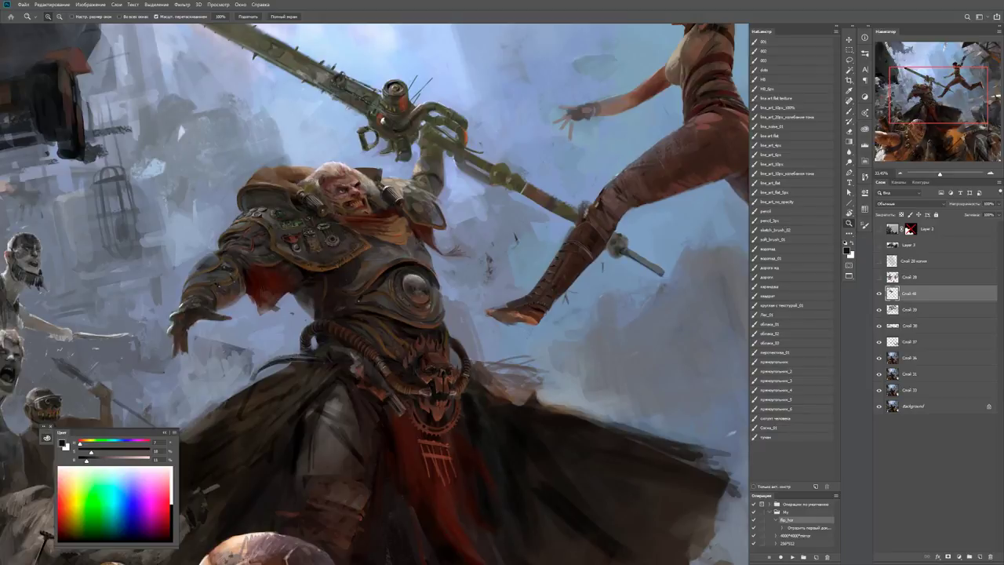
drag(202, 239, 259, 239)
key(b)
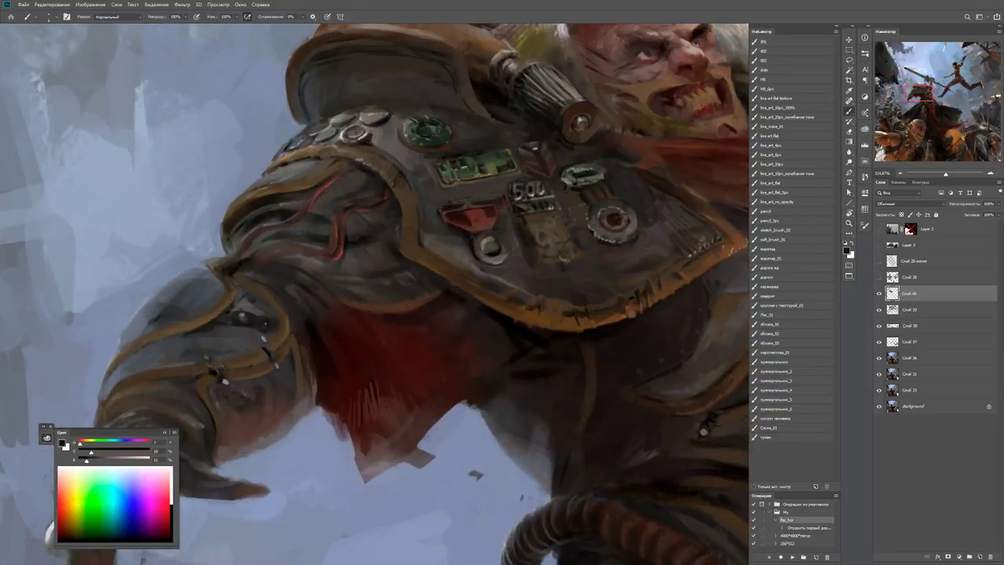
key(d)
alt+click(215, 283)
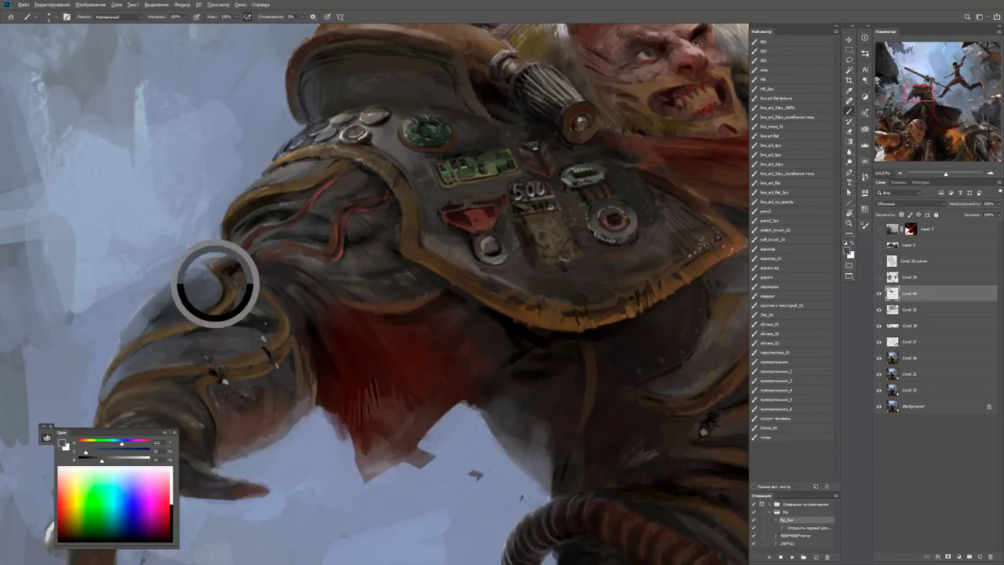
click(206, 307)
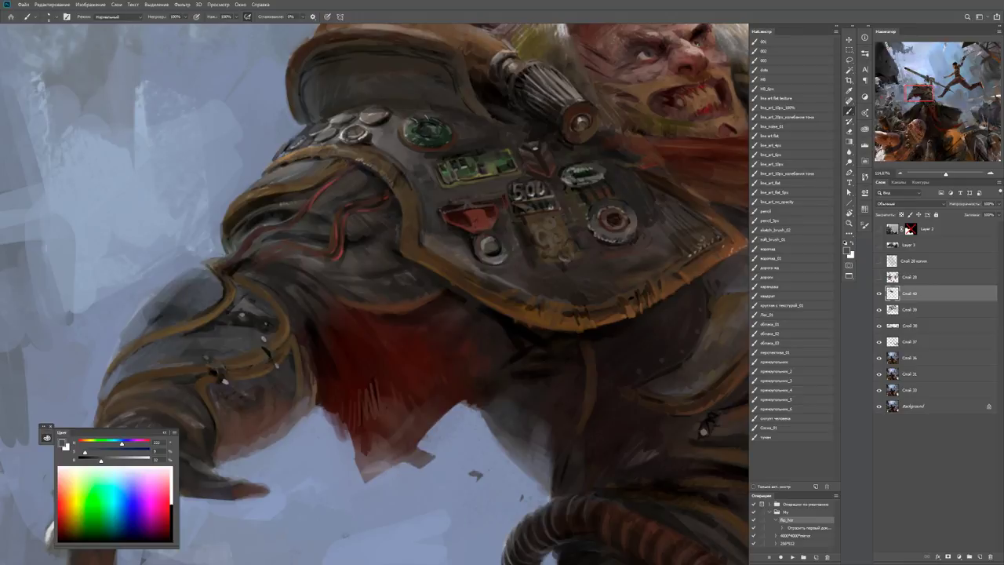
alt+click(181, 316)
click(176, 315)
alt+click(174, 317)
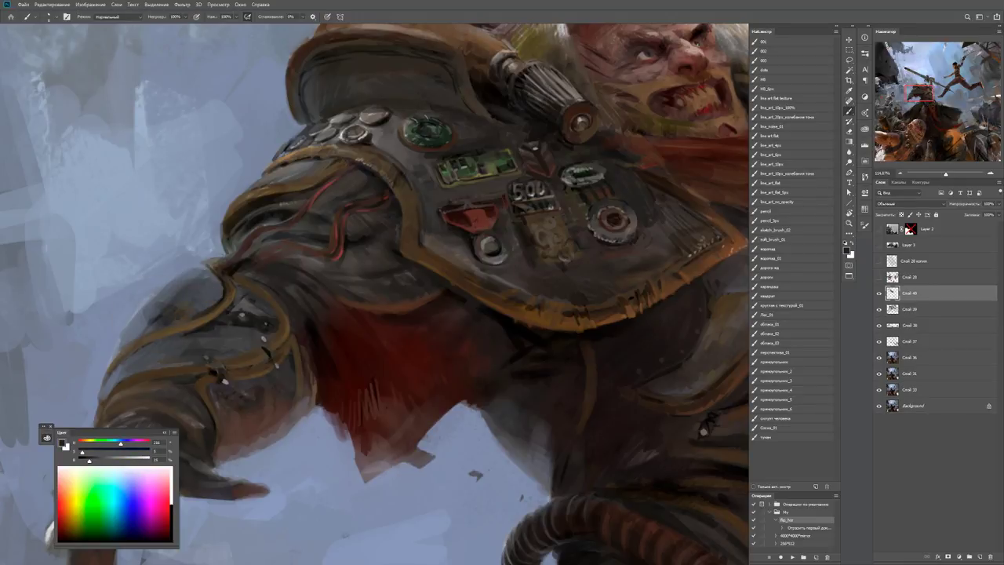
click(184, 320)
drag(170, 297, 182, 288)
click(184, 301)
click(189, 299)
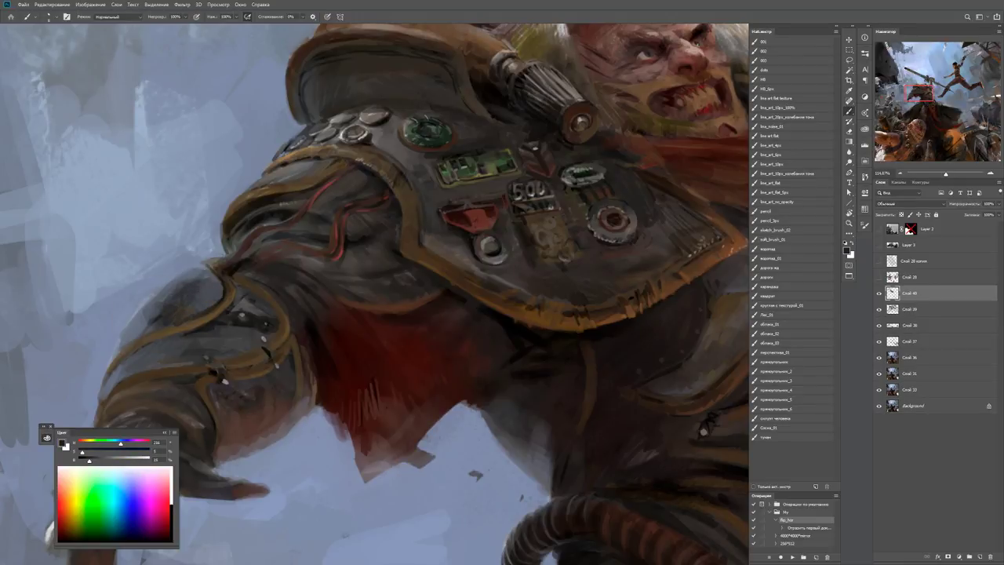
Touch up the outer edge of the outstretched forearm's armour with the current dark grey.
key(z)
key(ctrl+minus)
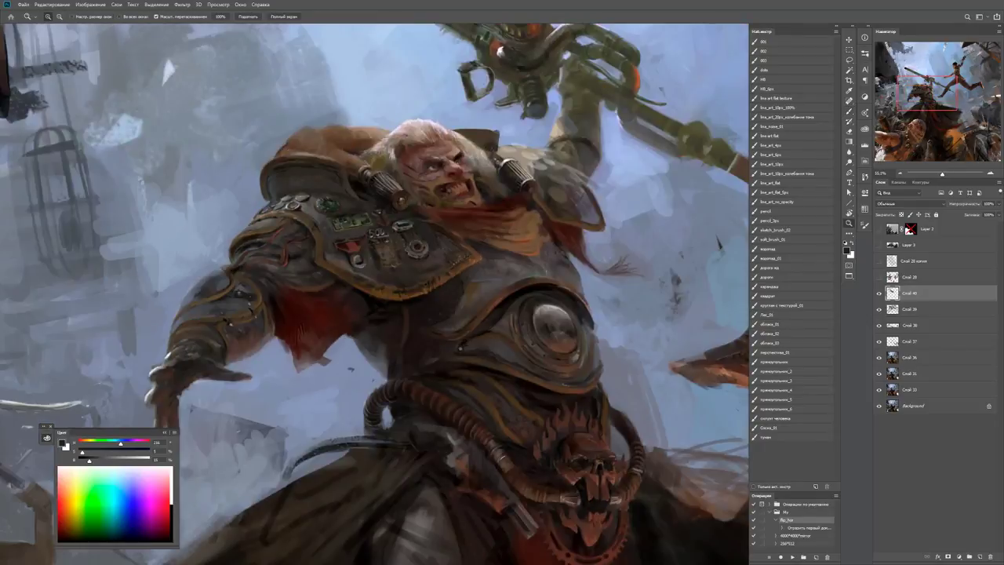
key(ctrl+minus)
key(ctrl+plus)
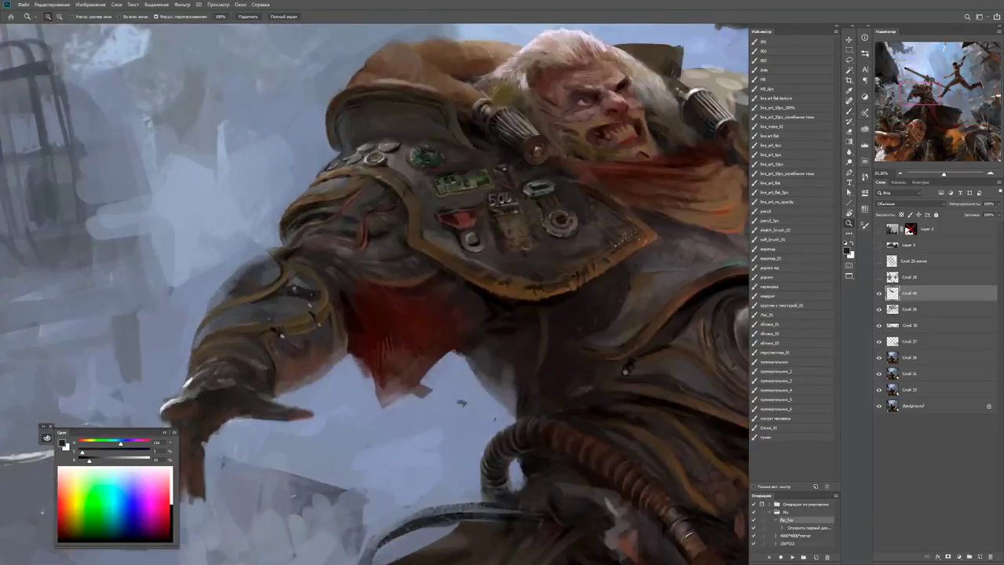
key(b)
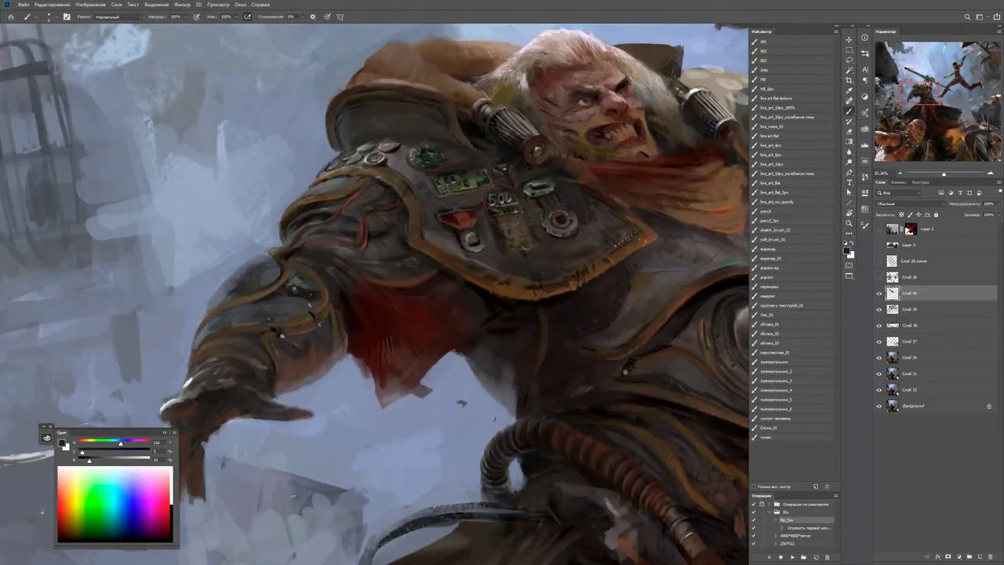
click(197, 345)
key(ctrl+minus)
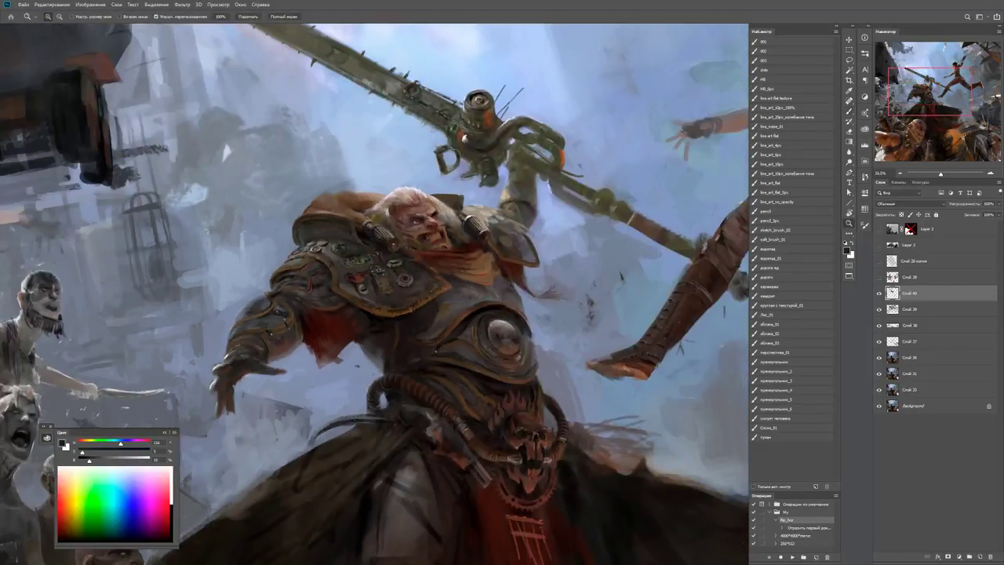
Lighten the grey shoulder plate between the gold trims below the round medals using a sampled mid grey.
scroll(361, 266, up, 5)
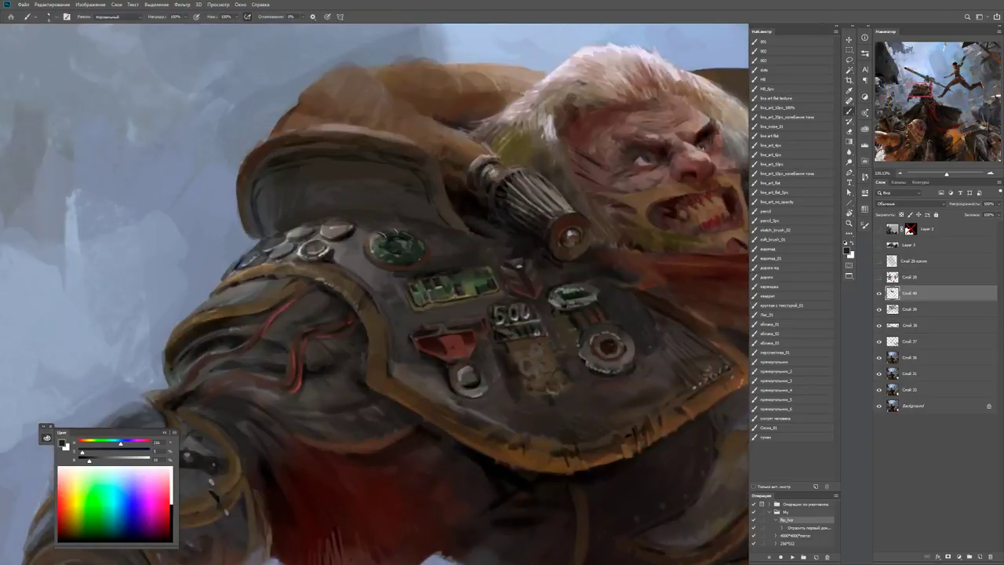
key(b)
alt+click(270, 281)
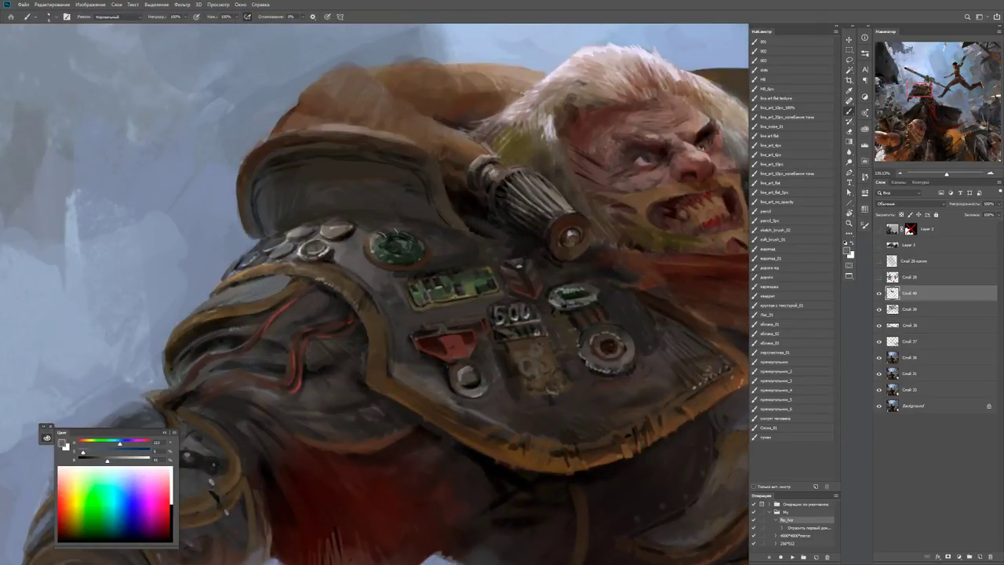
key(z)
key(ctrl+minus)
key(ctrl+minus)
key(ctrl+minus)
key(ctrl+minus)
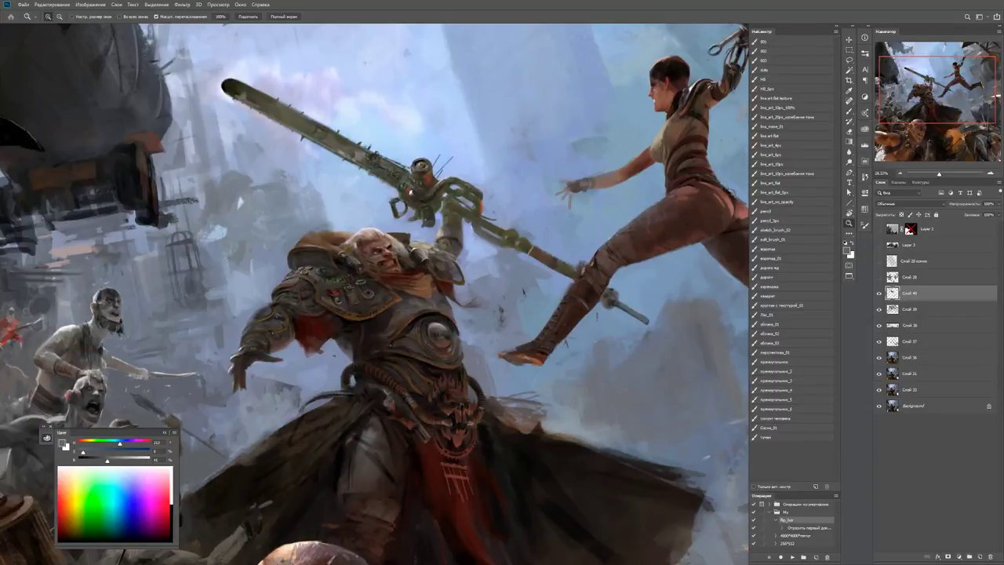
Refine the bronze trim below the row of round shoulder medals using sampled browns.
scroll(281, 276, up, 5)
key(b)
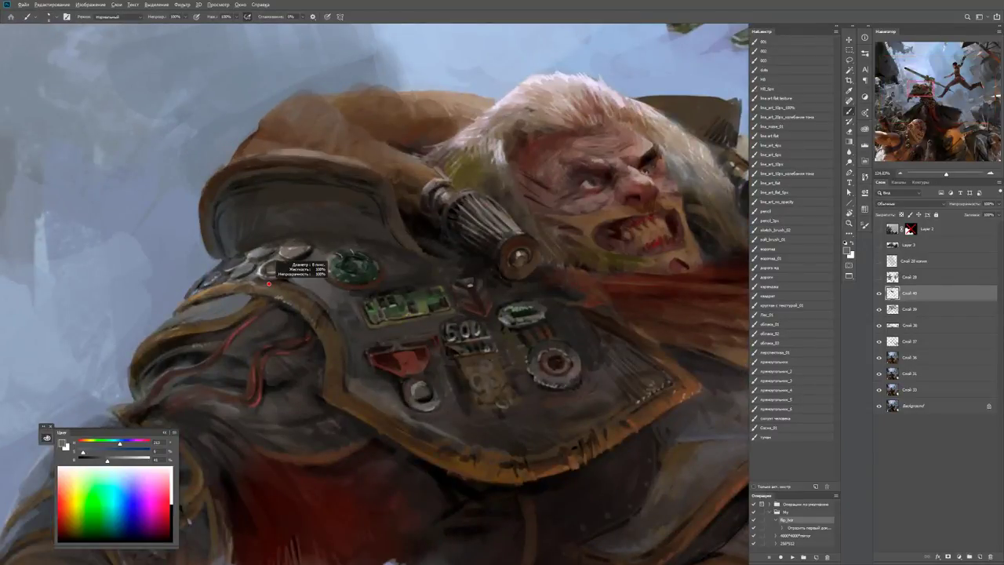
alt+click(248, 281)
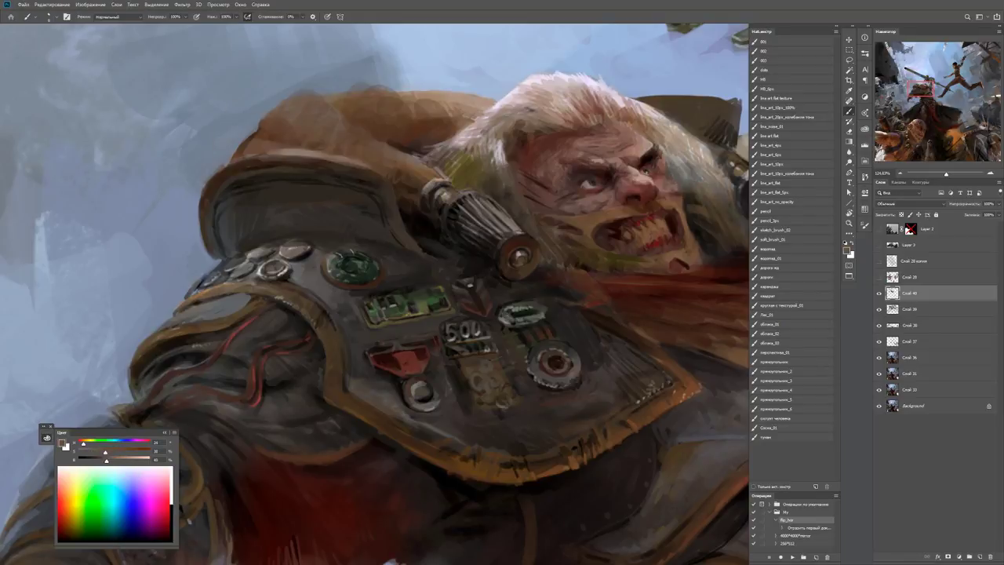
alt+click(235, 293)
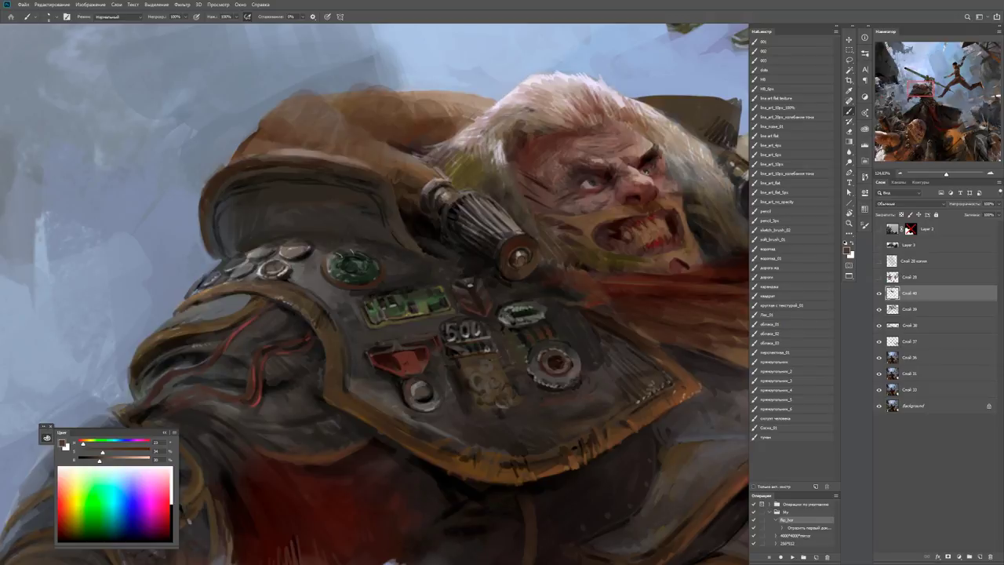
Deepen the dark leather around the green circuit badge on the shoulder cape using sampled dark greys and black.
alt+click(306, 289)
scroll(317, 316, down, 5)
scroll(318, 316, up, 6)
alt+click(318, 316)
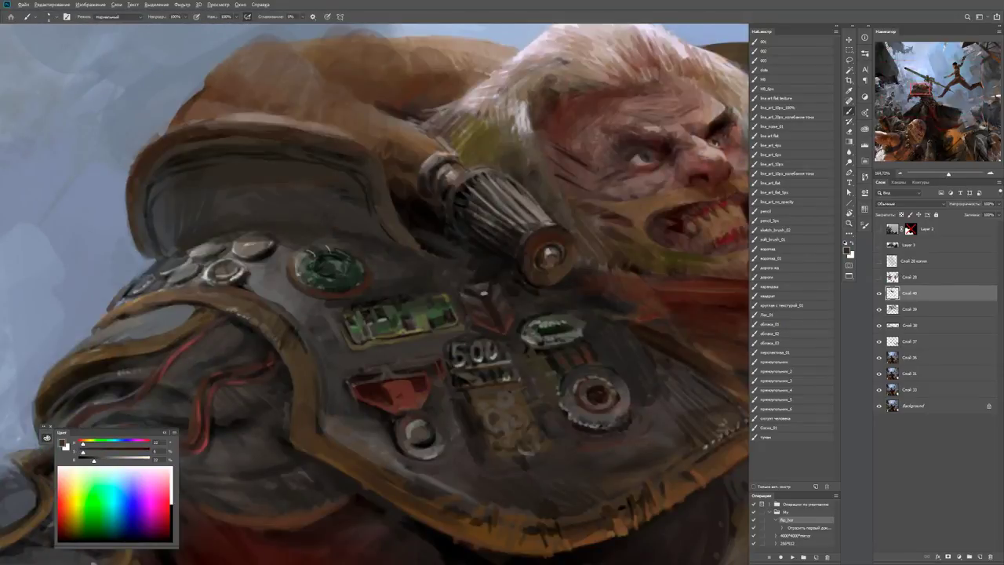
key(d)
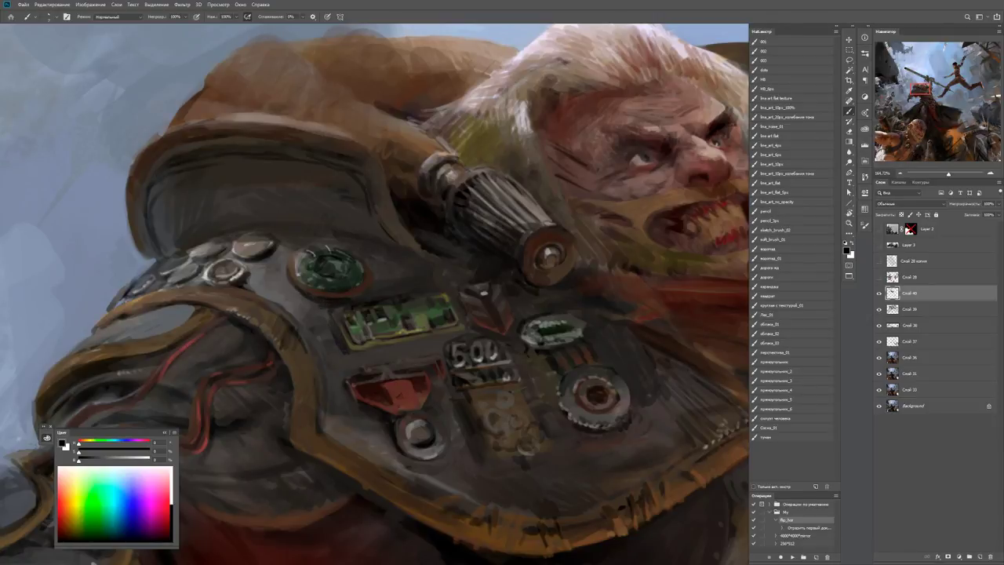
alt+click(335, 337)
mouse_move(358, 348)
mouse_down()
mouse_move(384, 350)
mouse_move(345, 350)
mouse_up()
Add an orange-brown accent along the lower edge of the brown badge beneath the 500 plate.
key(z)
drag(475, 369, 522, 368)
key(b)
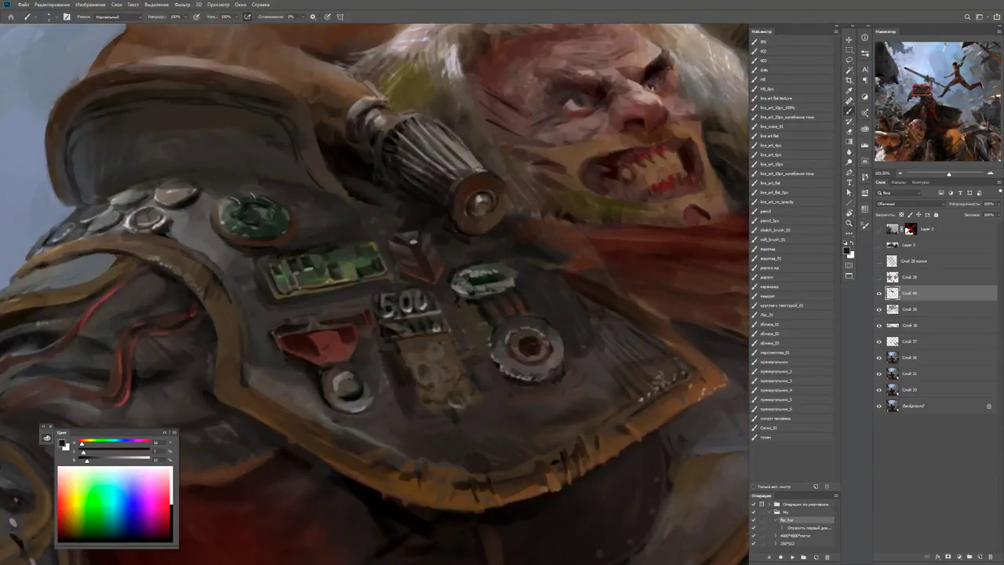
alt+click(417, 396)
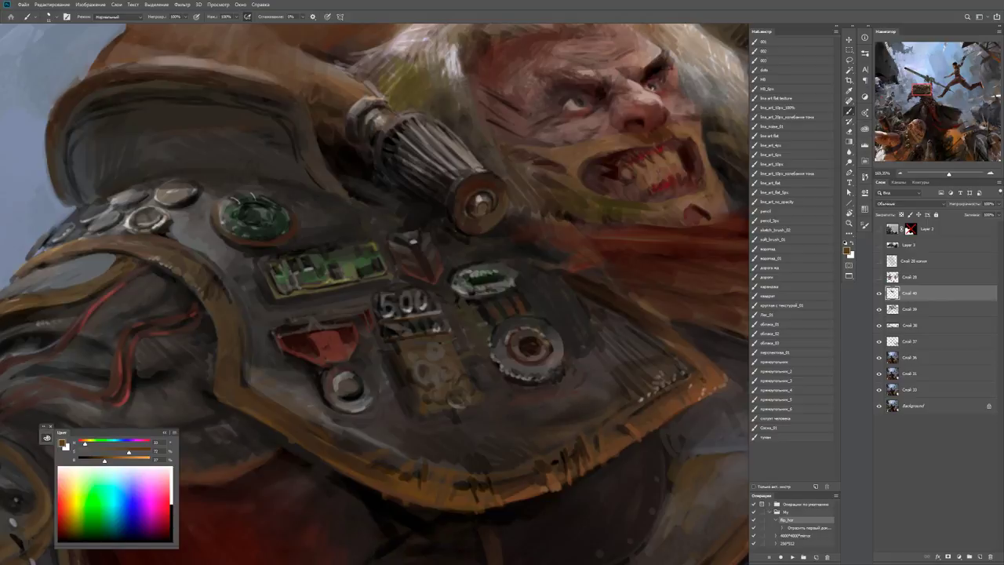
drag(428, 414, 447, 410)
Paint a warm orange-brown accent and dark shading around the bolt on the ribbed cylinder's end cap.
key(z)
drag(384, 280, 340, 280)
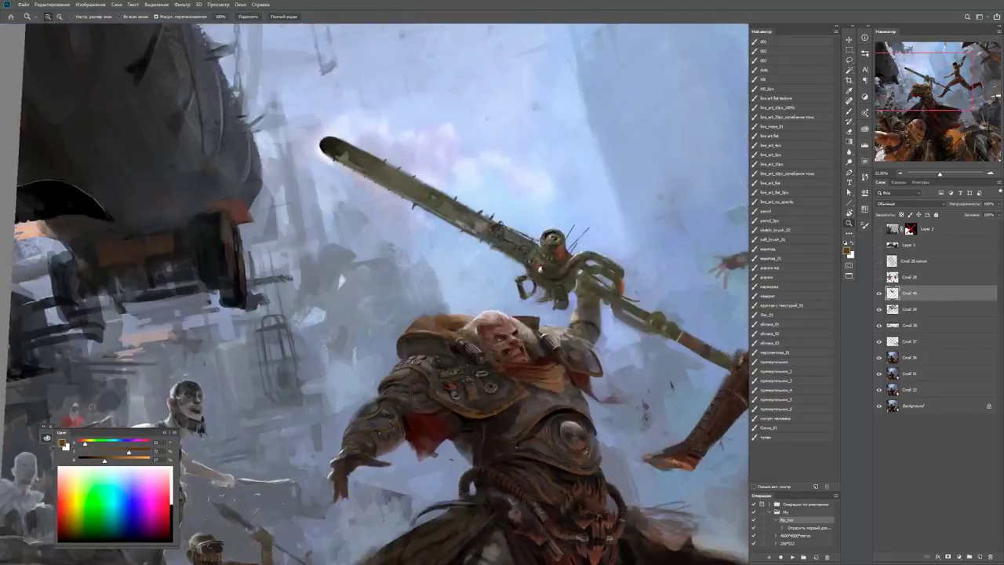
drag(482, 400, 458, 400)
drag(410, 323, 471, 324)
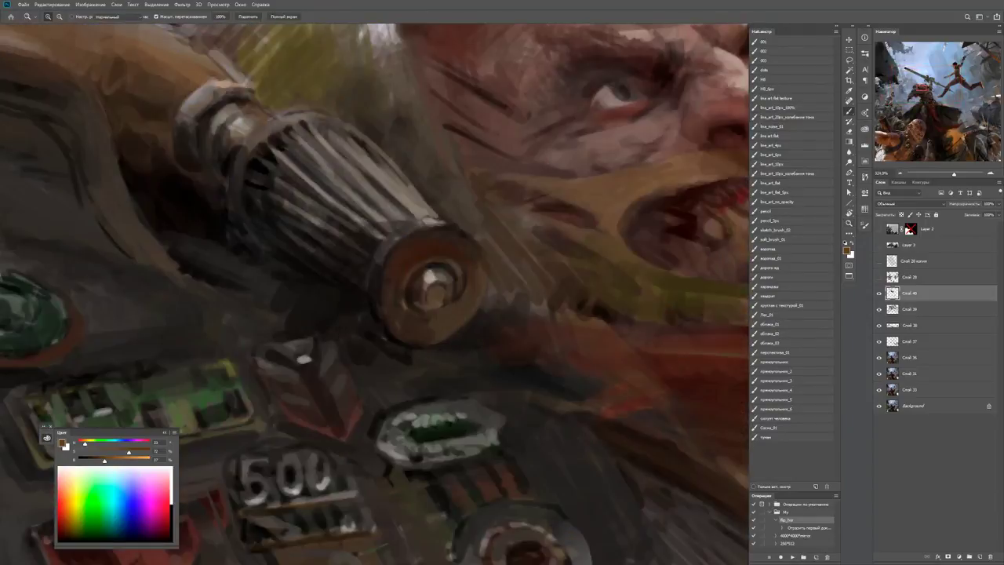
key(b)
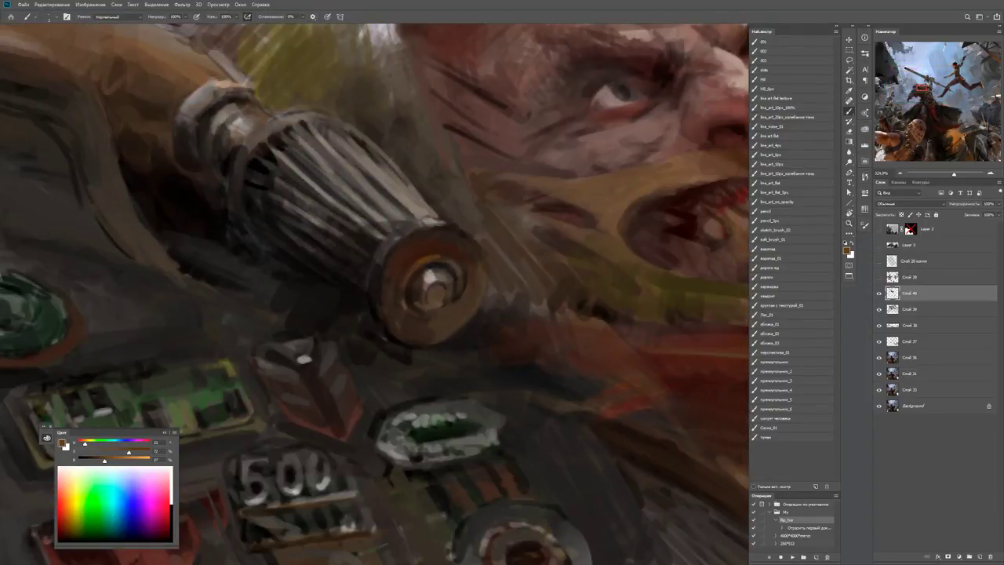
key(d)
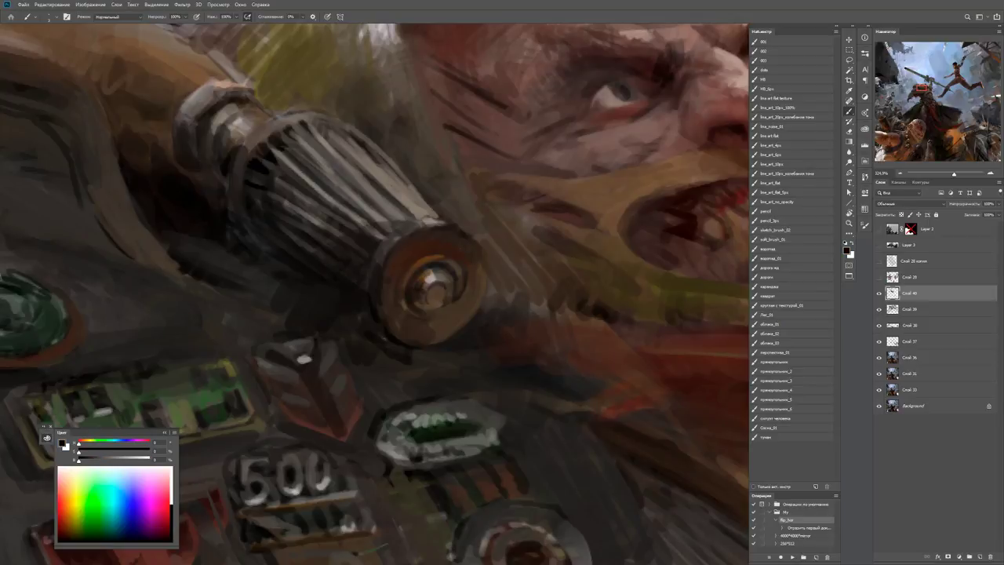
key(z)
key(ctrl+0)
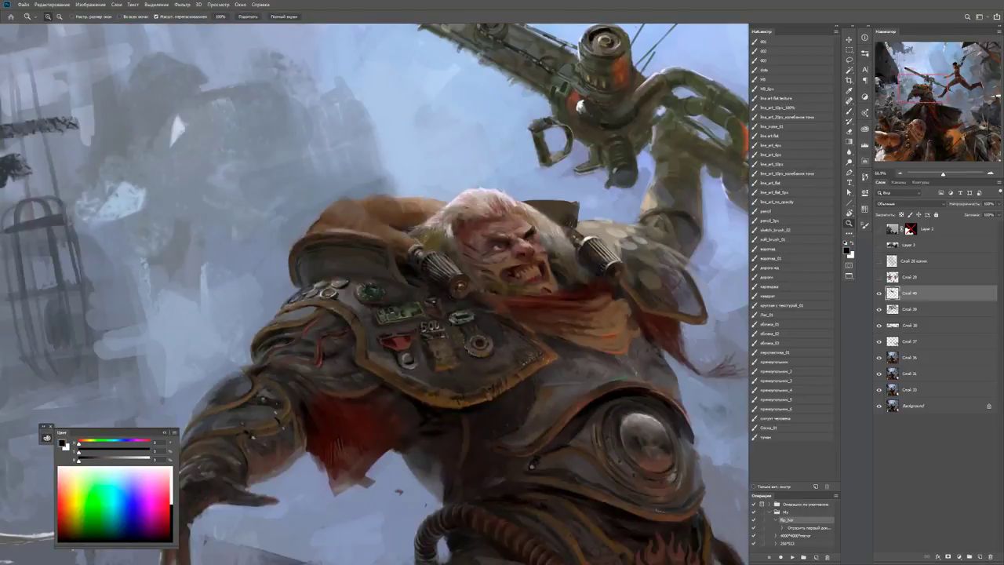
Glaze saturated orange-brown over the rolled brown collar behind the warrior's shoulder guard.
click(495, 281)
key(b)
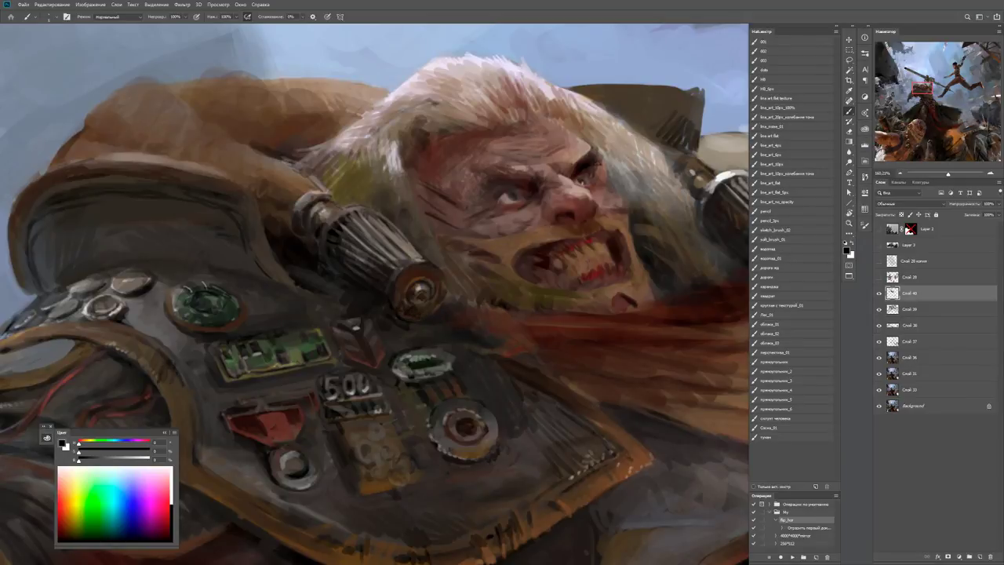
key(z)
key(ctrl+minus)
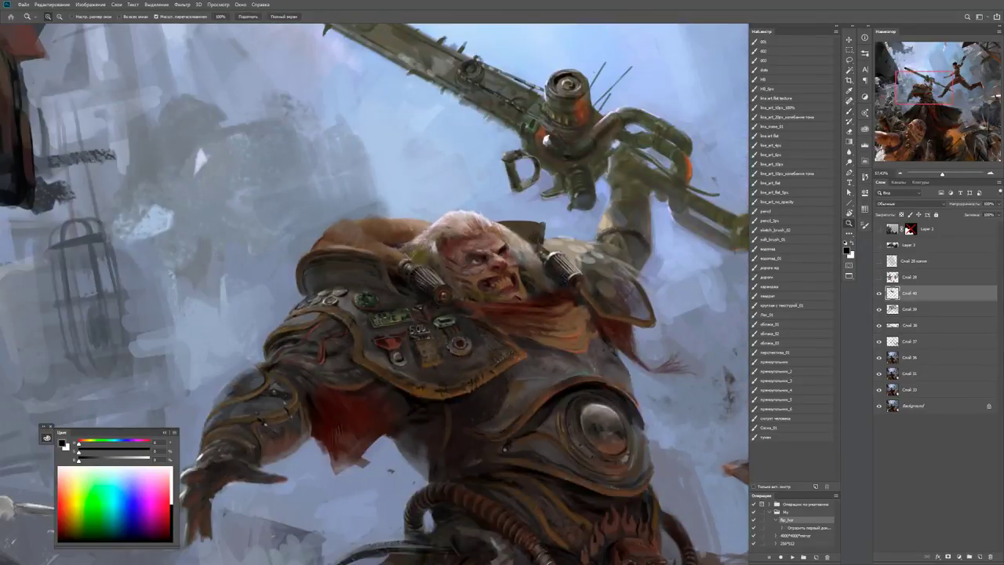
key(r)
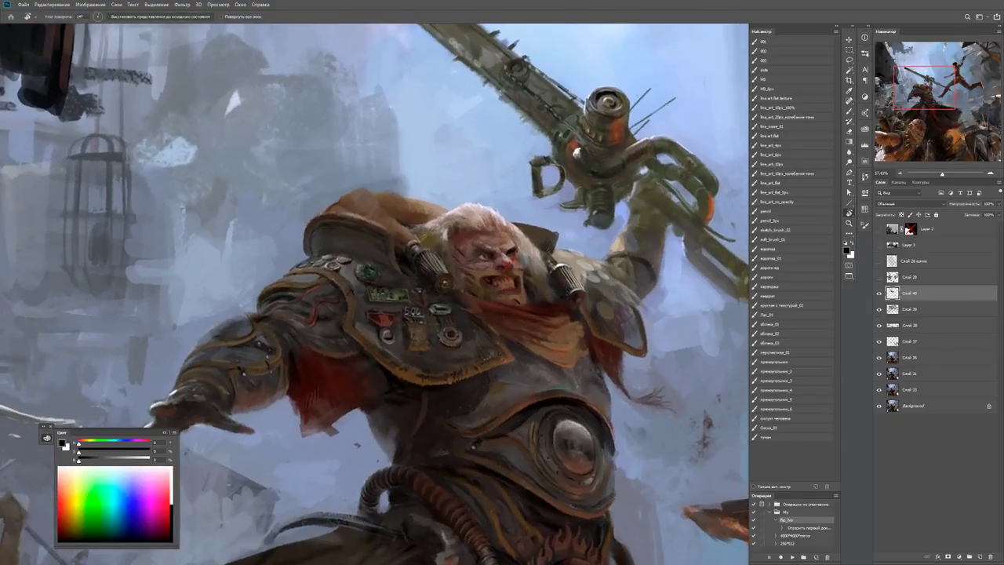
key(z)
key(ctrl+minus)
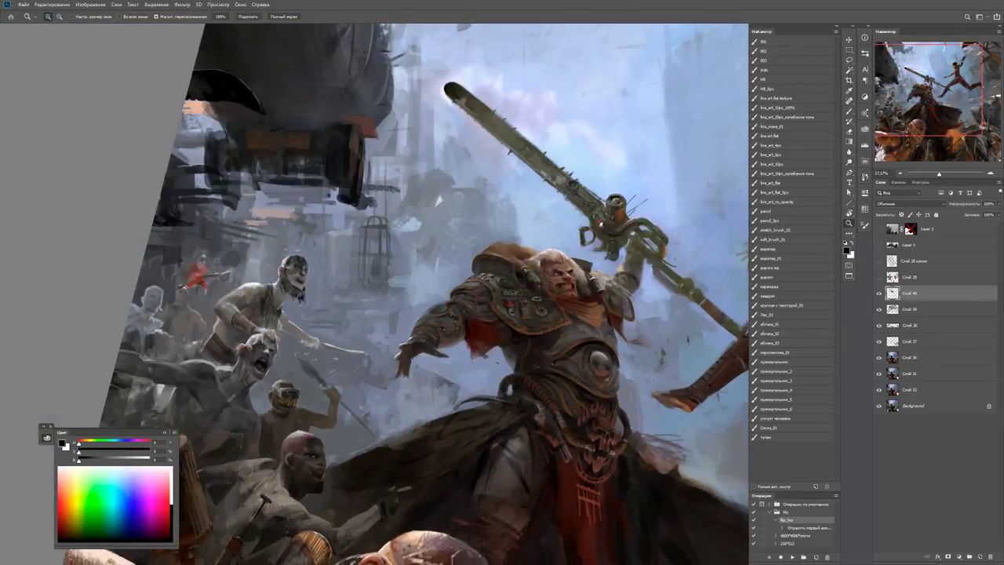
key(ctrl+plus)
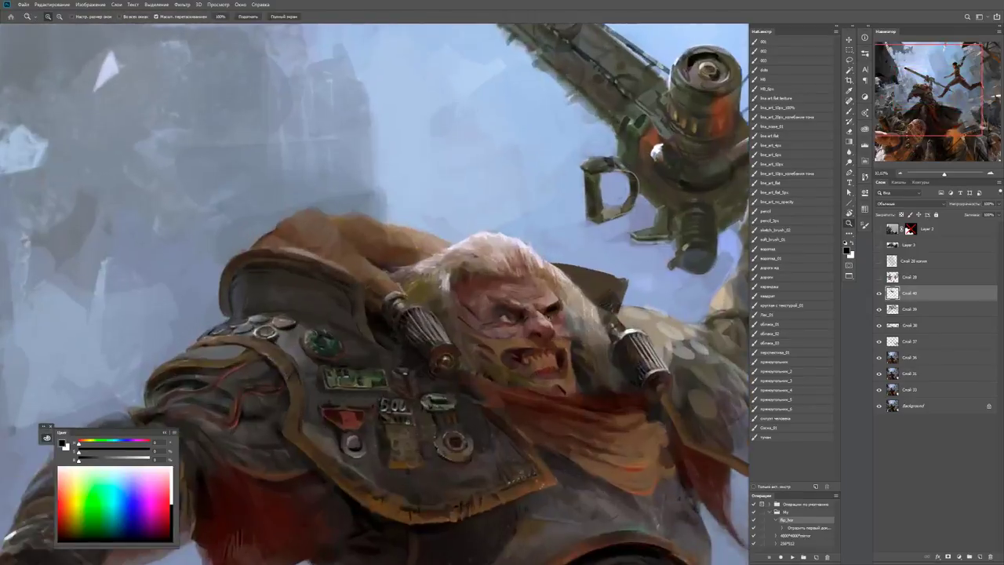
key(b)
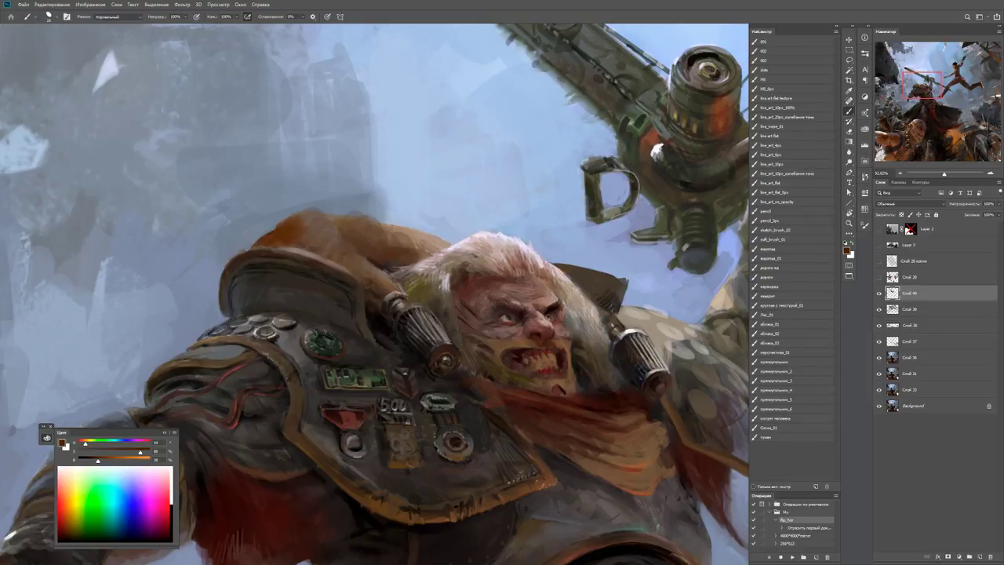
Blend the folds of the rolled brown collar behind the shoulder guard using sampled orange-browns and muted browns.
alt+click(291, 231)
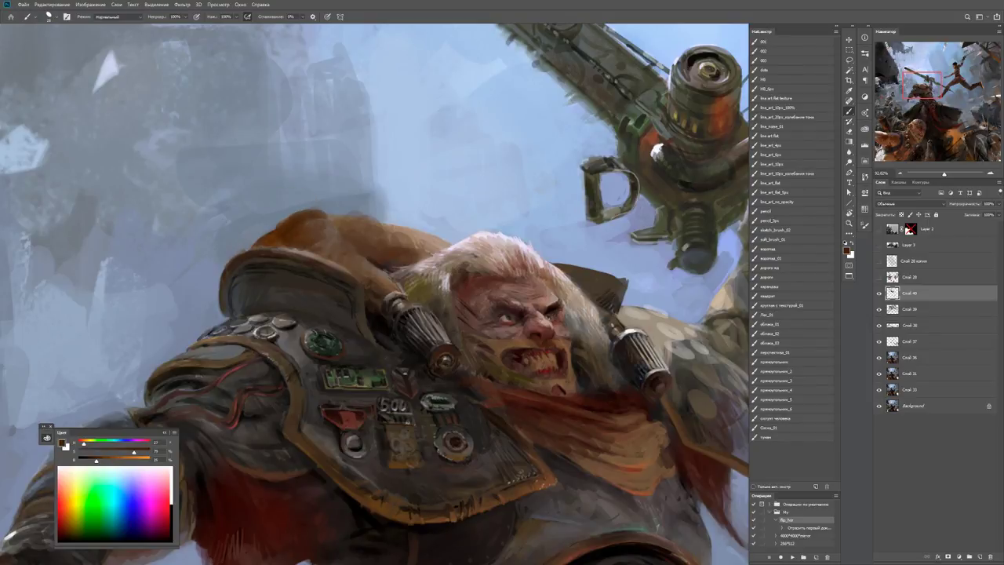
alt+click(326, 235)
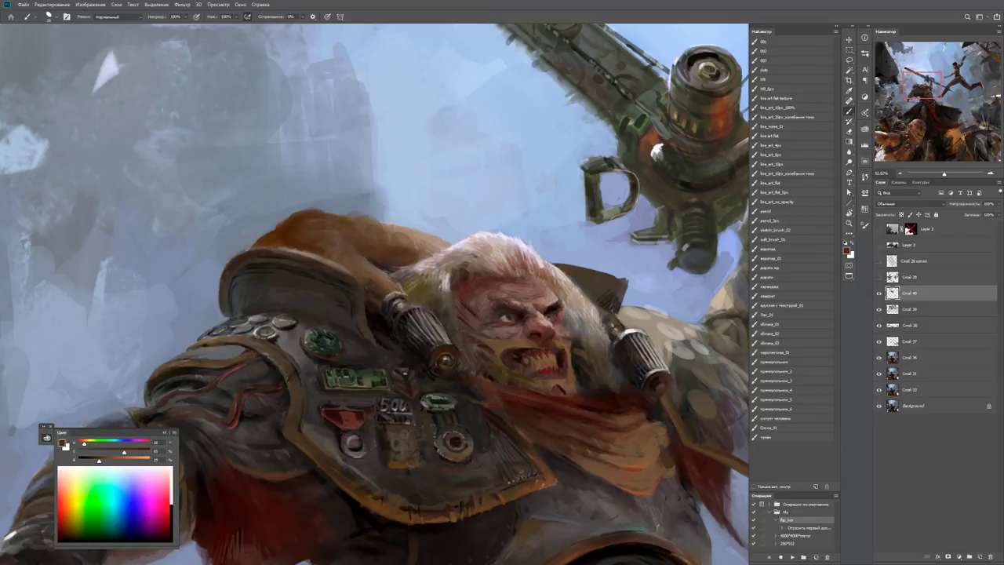
alt+click(371, 211)
alt+click(359, 225)
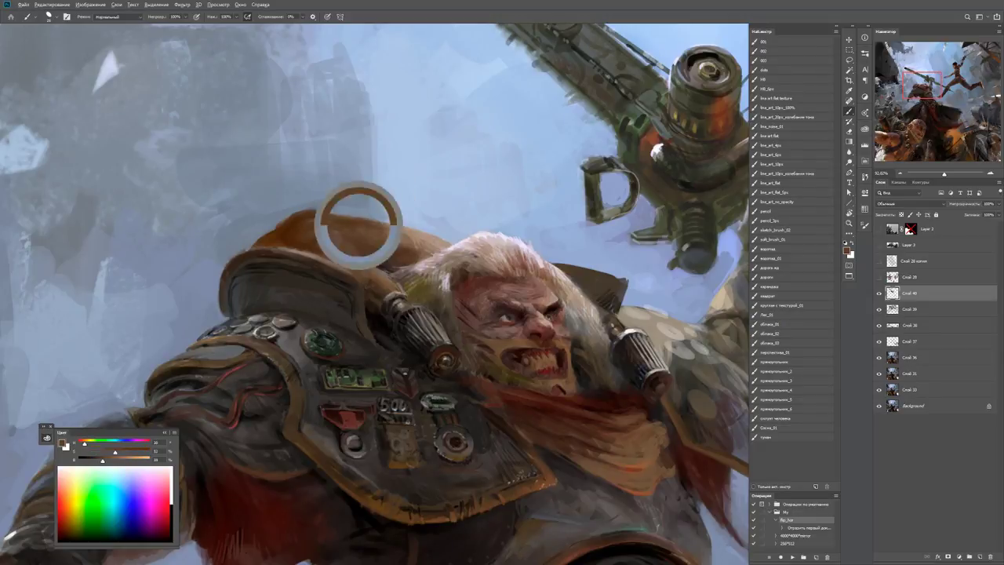
mouse_move(384, 228)
mouse_down()
mouse_move(426, 232)
mouse_move(357, 228)
mouse_up()
alt+click(396, 234)
alt+click(415, 234)
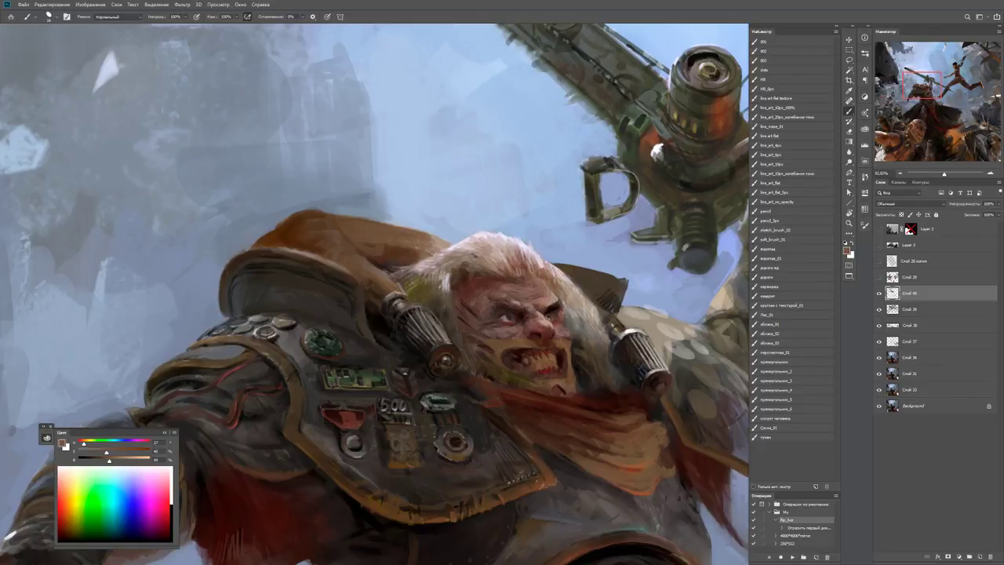
Smooth the collar's brown tones toward the warrior's white hair with sampled warm browns.
key(z)
key(ctrl+0)
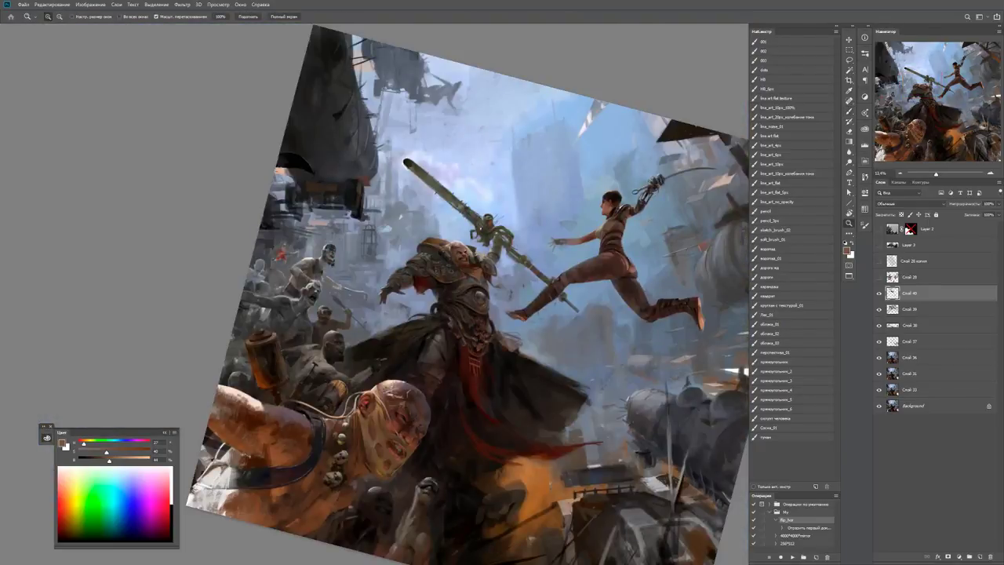
drag(450, 243, 510, 243)
key(b)
alt+click(388, 236)
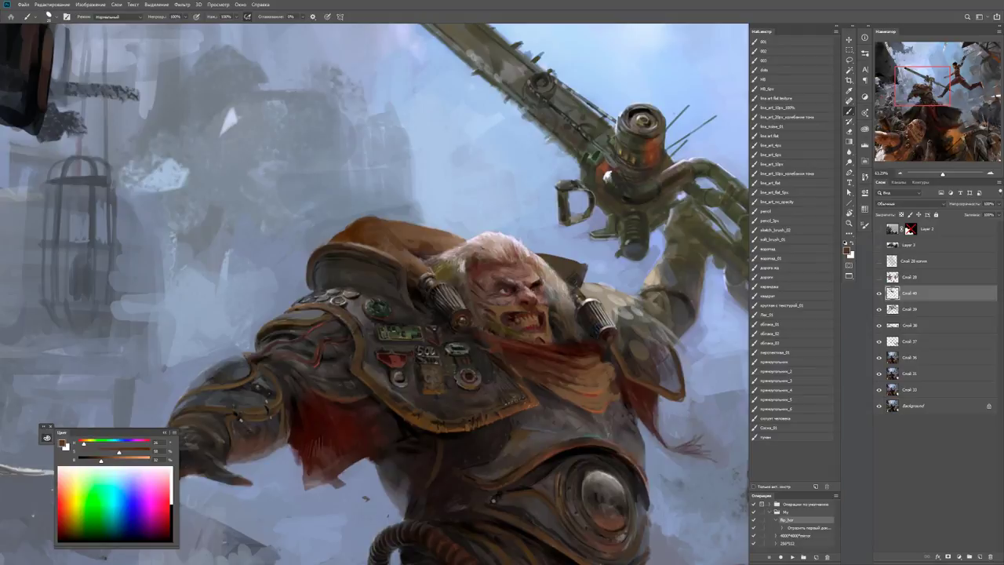
alt+click(414, 251)
alt+click(425, 239)
key(h)
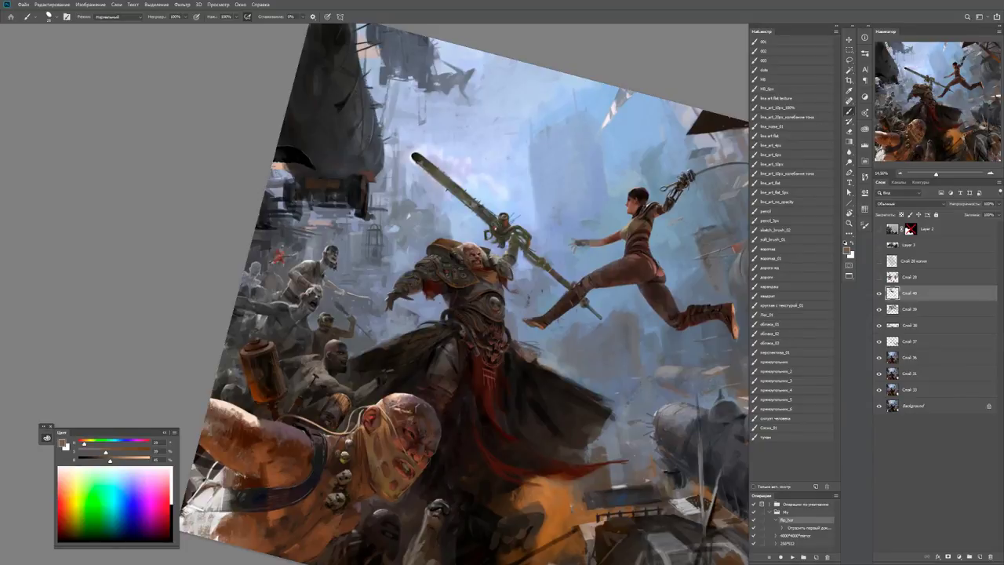
Warm the lower reflection in the round belly lens and touch up the rivet at the plate's pointed tip.
key(z)
drag(484, 285, 533, 285)
click(534, 353)
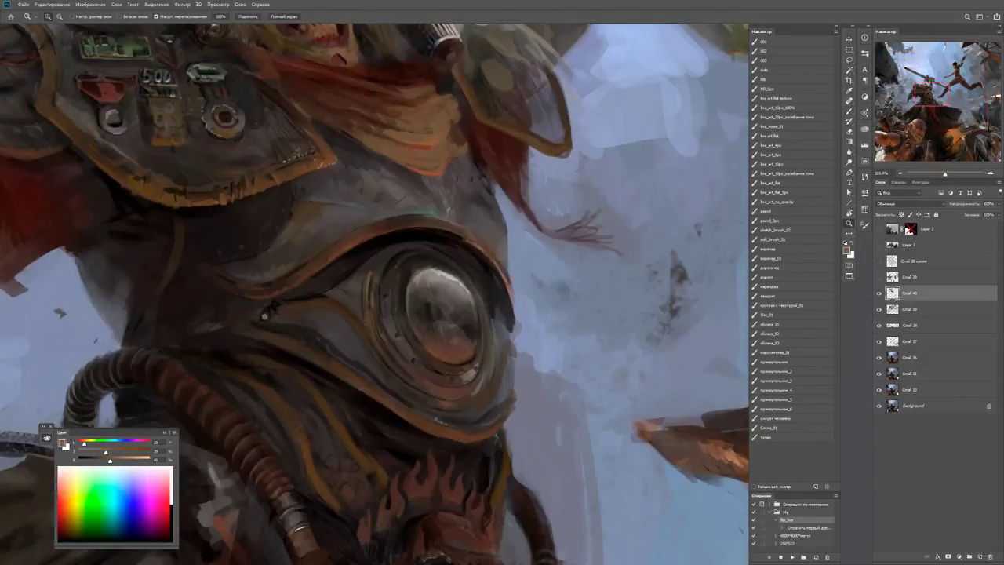
key(b)
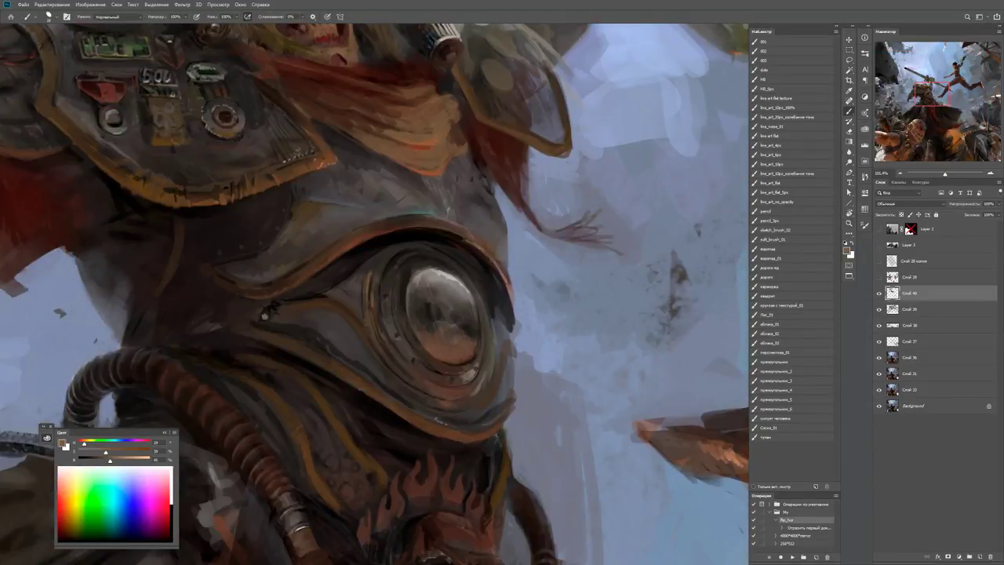
alt+click(471, 326)
alt+click(460, 323)
alt+click(264, 314)
alt+click(265, 315)
key(z)
drag(264, 314, 219, 314)
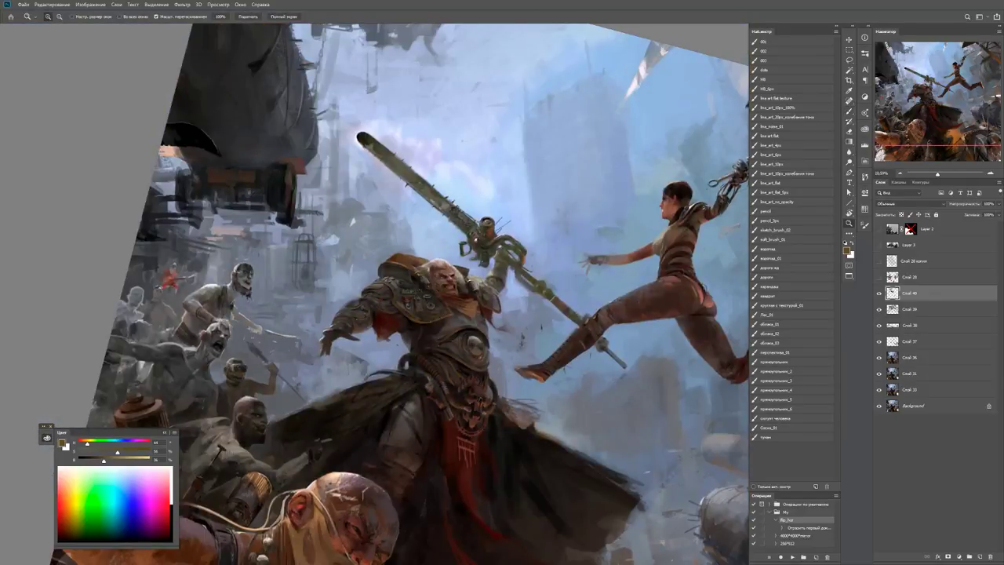
Paint orange-brown highlights and darker breaks along the lower rim of the round belly lens.
drag(479, 363, 533, 363)
key(b)
alt+click(309, 317)
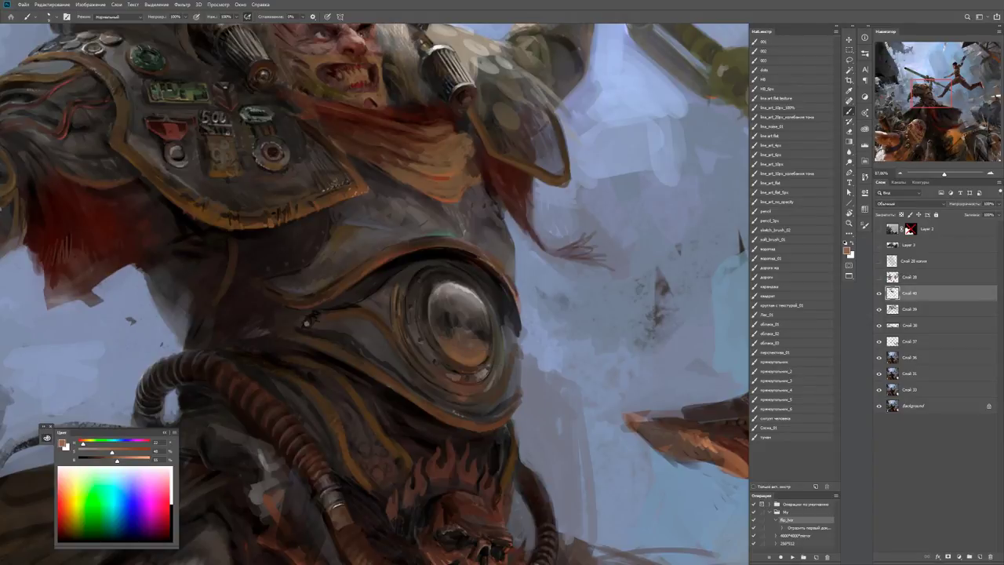
key(z)
mouse_move(309, 318)
mouse_down()
mouse_move(266, 314)
mouse_move(298, 298)
mouse_move(258, 283)
mouse_up()
key(b)
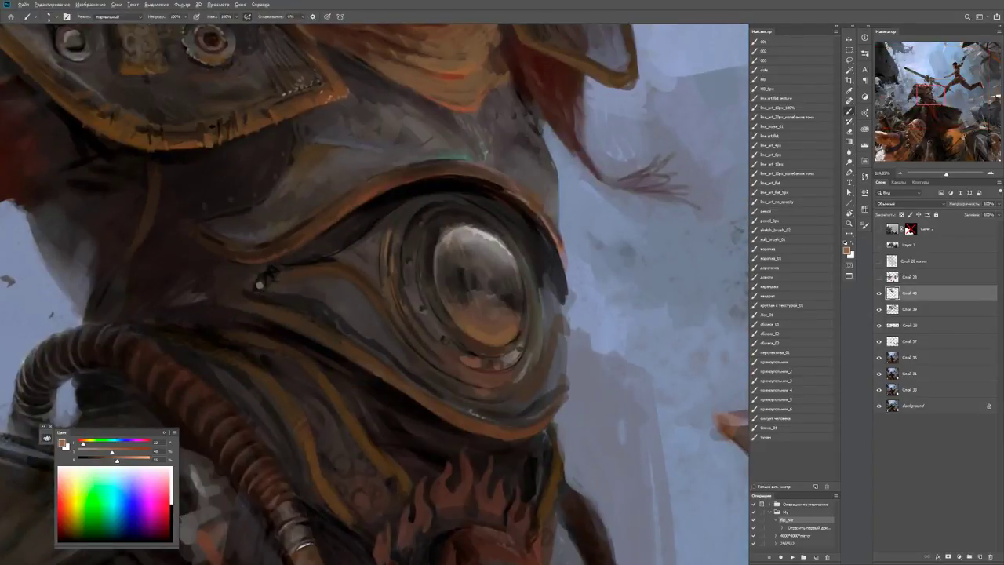
drag(457, 368, 472, 363)
alt+click(465, 366)
alt+click(465, 366)
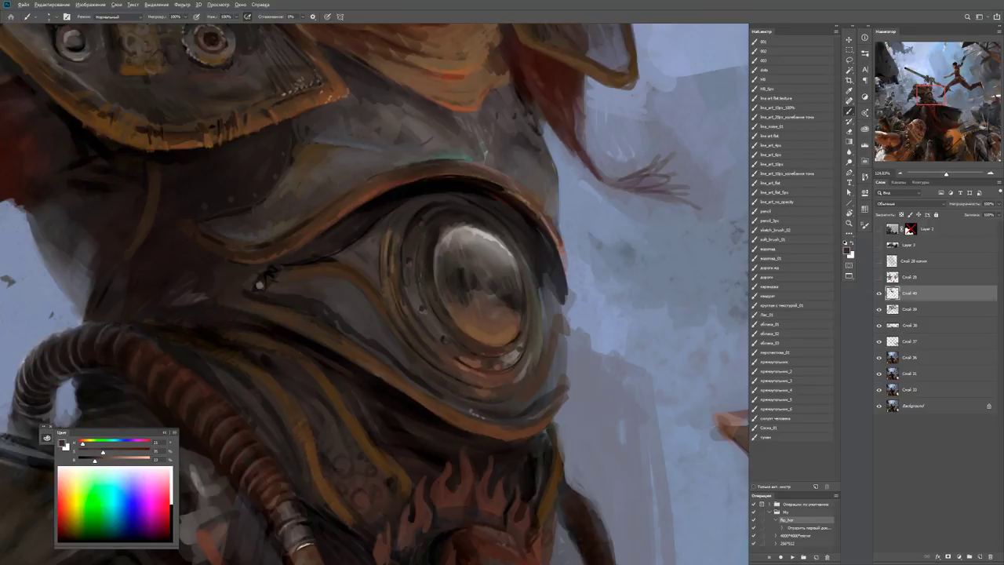
Refine the rings around the belly lens with sampled brown and black shading.
alt+click(482, 335)
drag(482, 336, 408, 335)
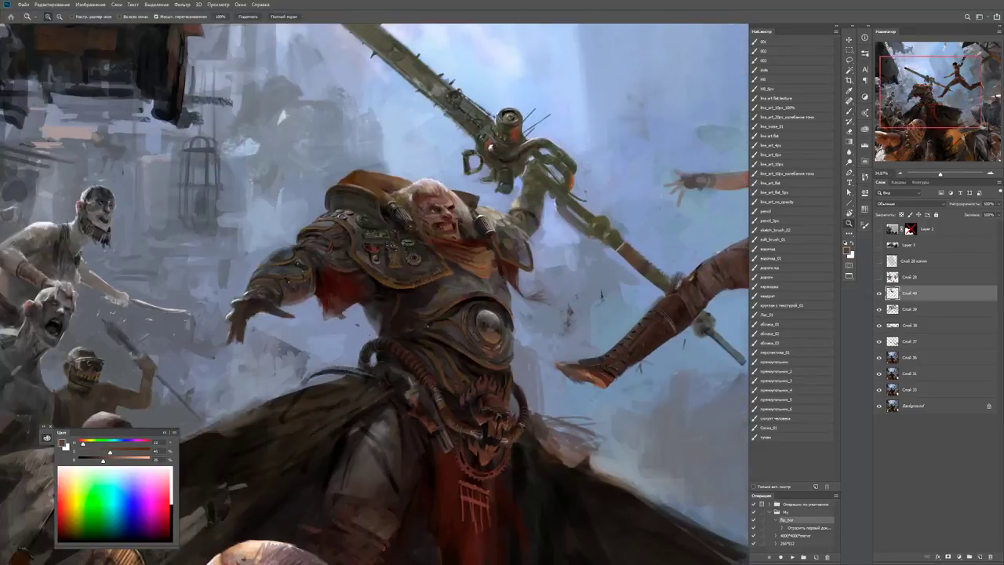
drag(490, 338, 565, 339)
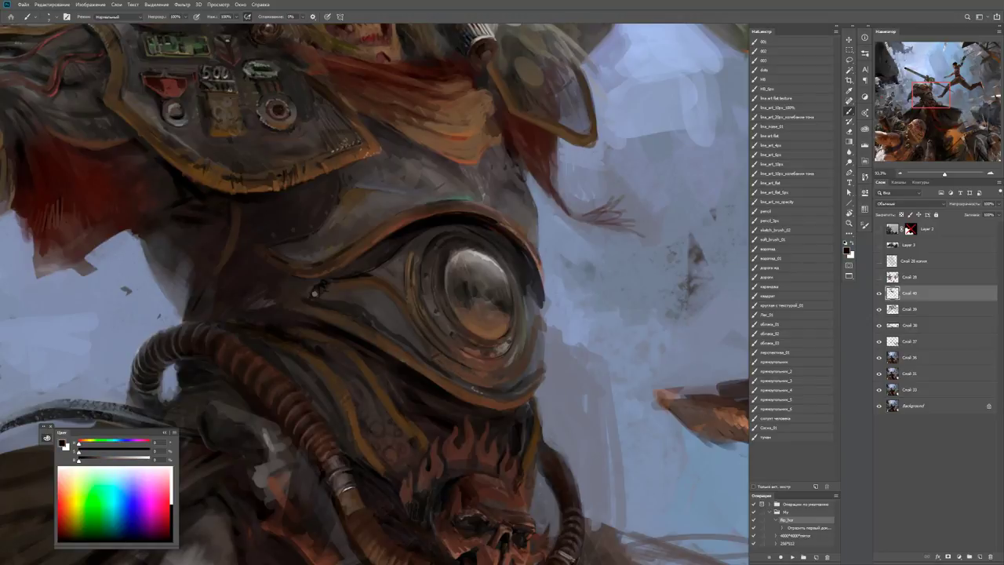
alt+click(432, 352)
scroll(456, 330, down, 5)
scroll(456, 330, up, 6)
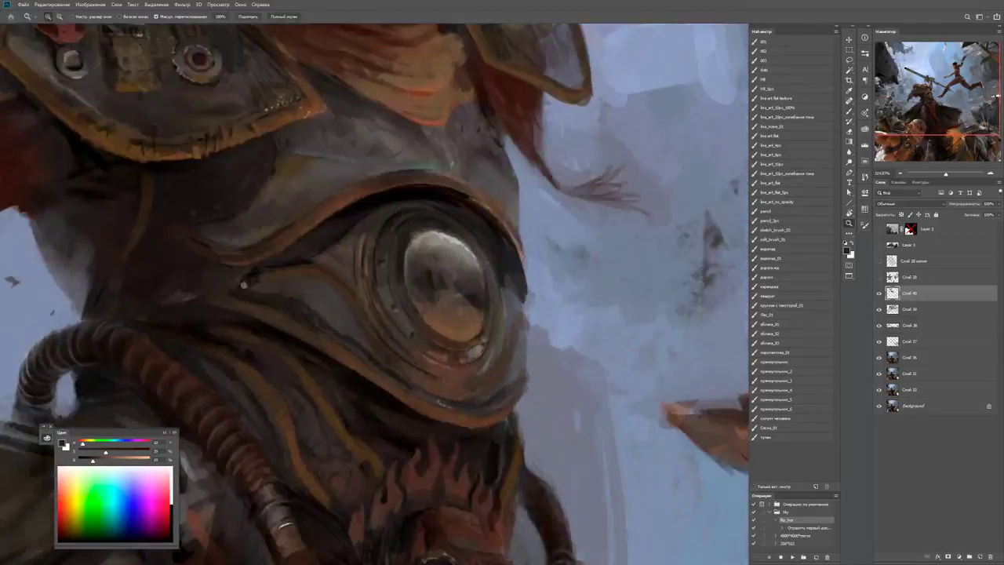
Brighten the metal rim below the belly lens with sampled warm brown and small light accents.
alt+click(456, 330)
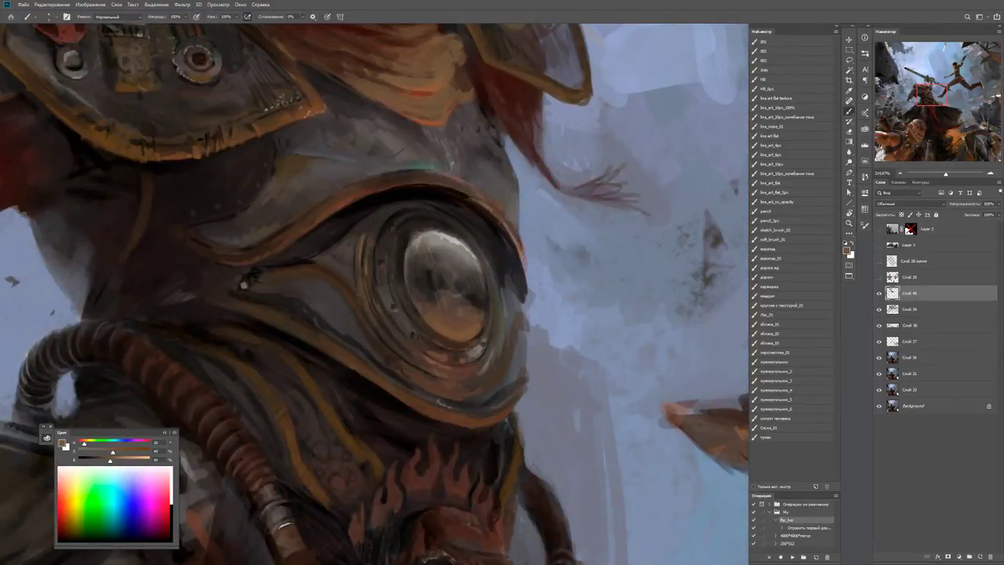
key(d)
key(x)
key(z)
alt+click(444, 375)
alt+click(451, 346)
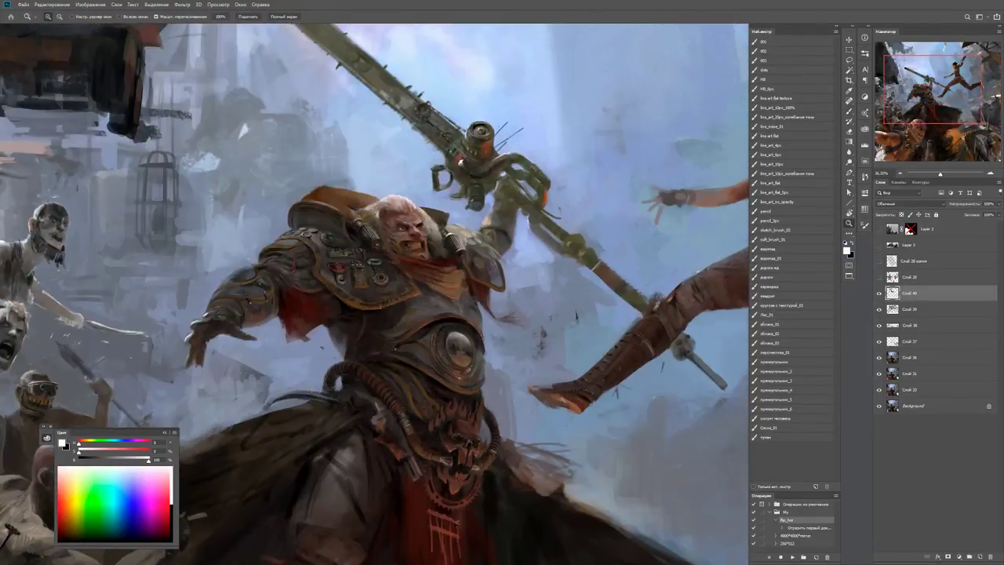
Paint black notches along the upper bar of the emblem on the red cloth beneath the toothed gear.
key(r)
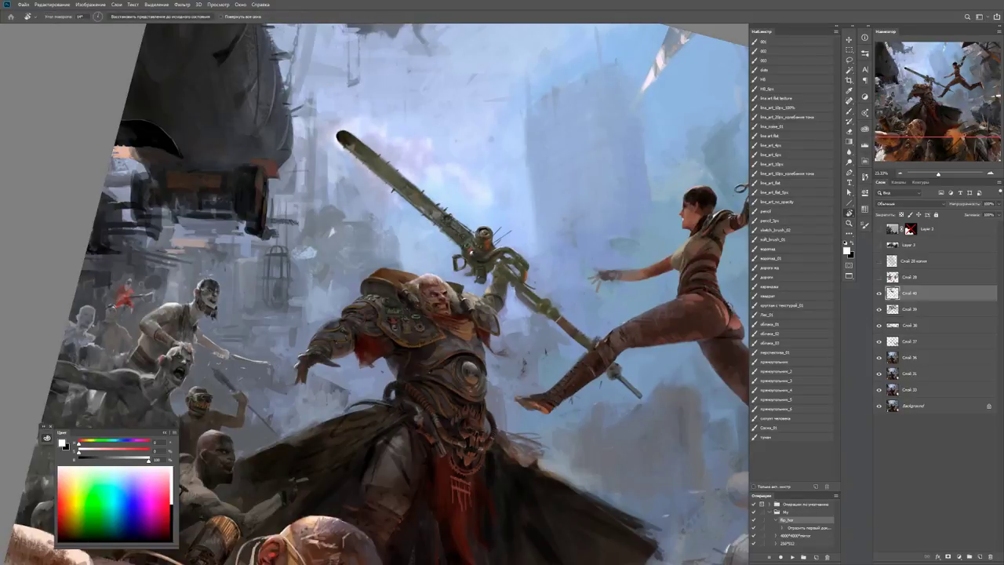
drag(549, 196, 494, 164)
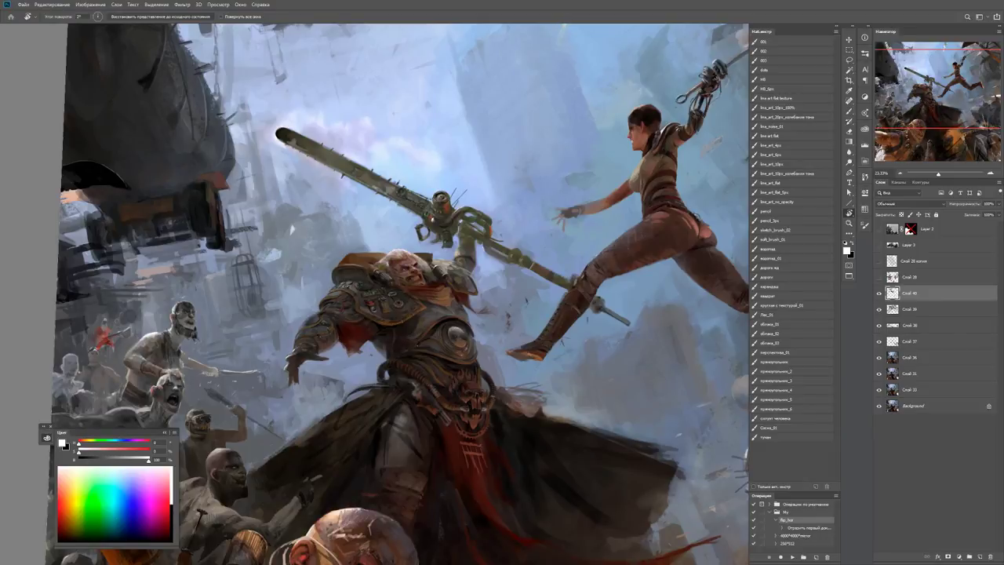
scroll(392, 295, down, 2)
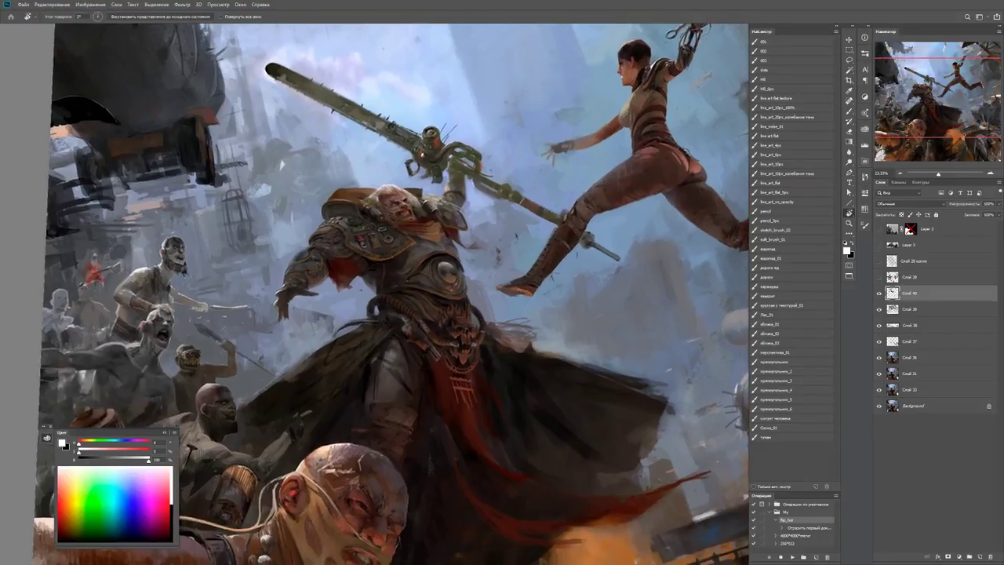
scroll(469, 360, up, 5)
key(b)
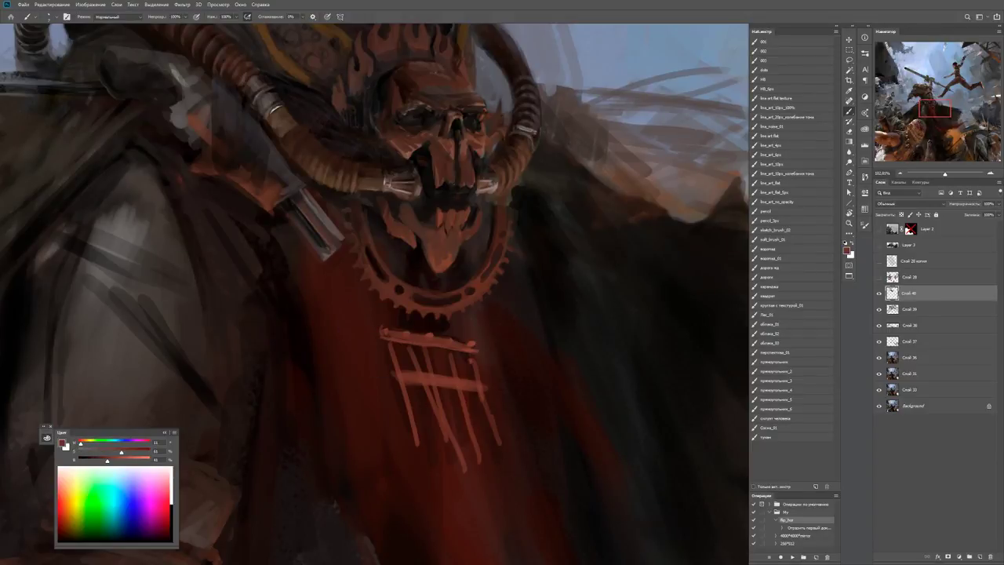
key(d)
drag(410, 336, 466, 344)
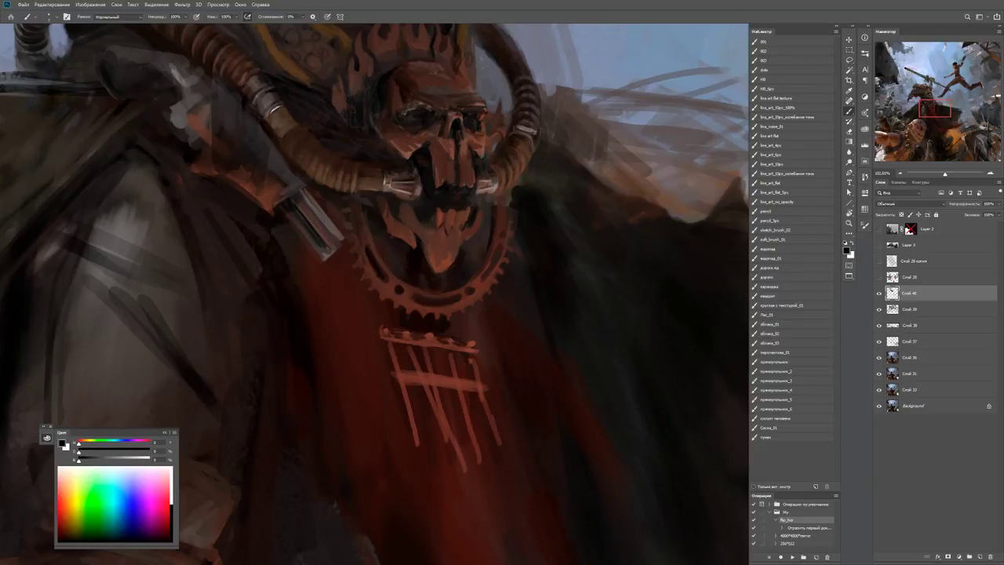
Shade the emblem's lower bar and shape small knobs along it using black and sampled reds.
key(x)
key(x)
drag(402, 377, 481, 385)
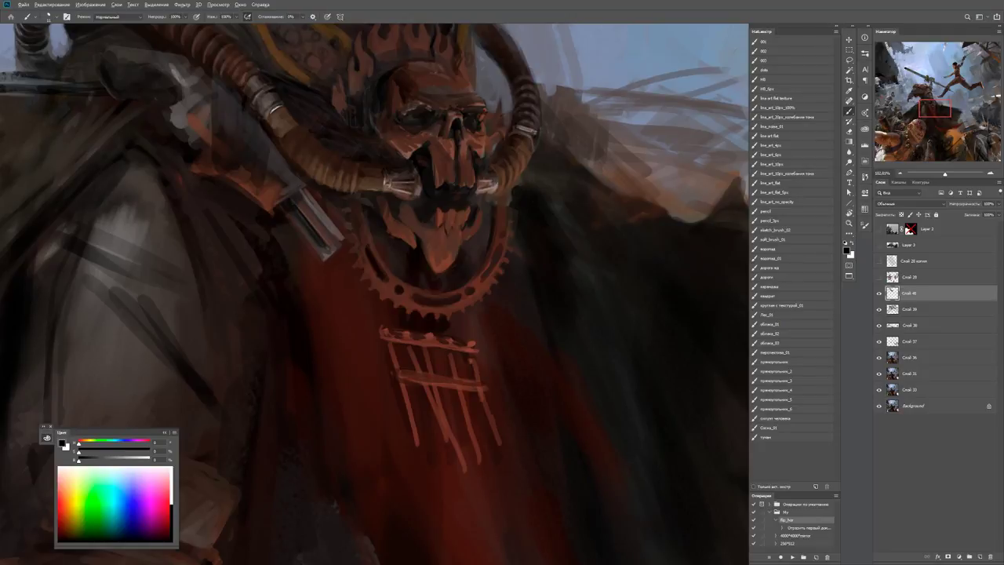
alt+click(463, 385)
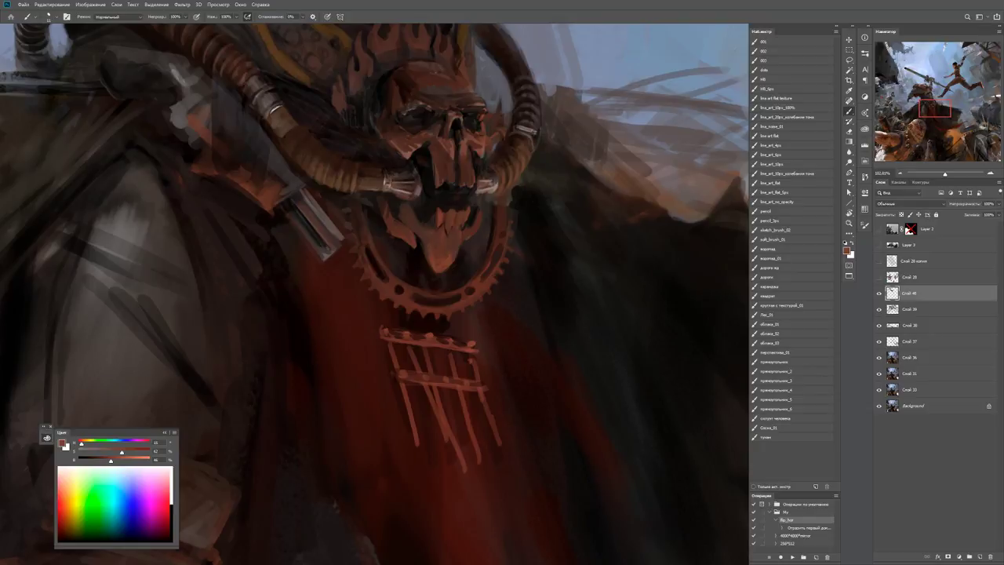
alt+click(415, 384)
alt+click(404, 379)
key(d)
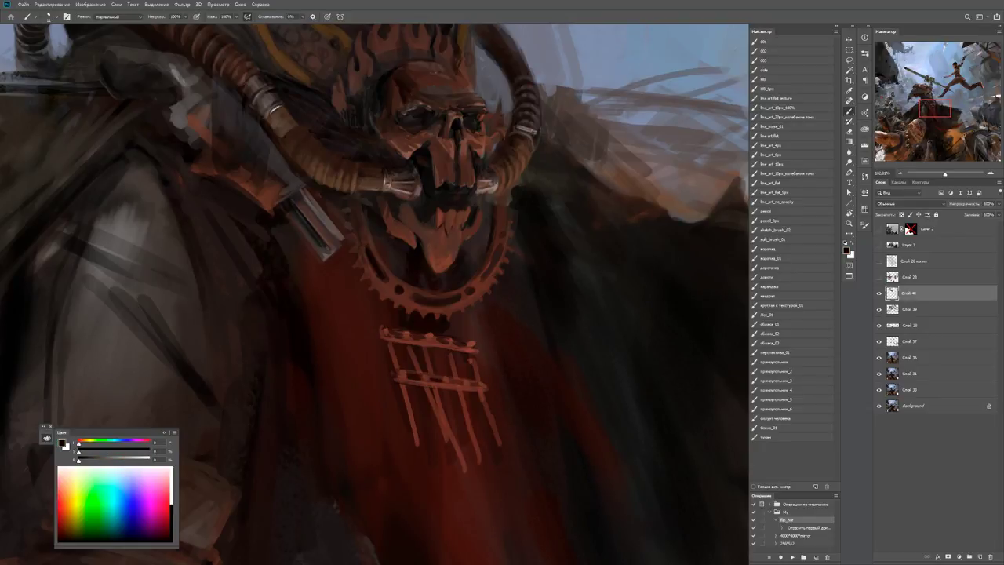
Shade around the rivet at the pointed tip of the belly plate with black and sampled dark grey.
key(z)
key(ctrl+minus)
key(ctrl+minus)
key(ctrl+minus)
key(ctrl+minus)
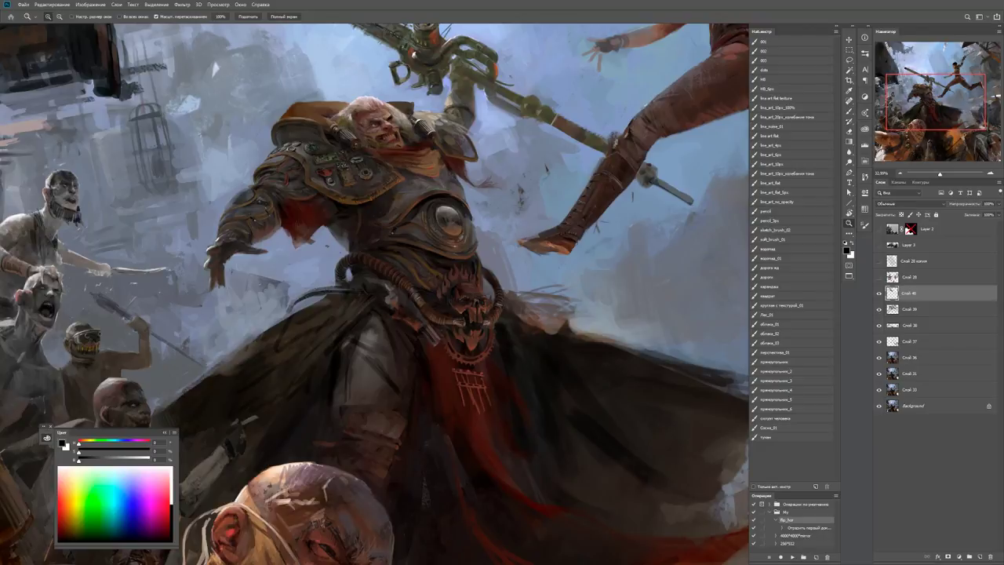
drag(343, 298, 357, 355)
scroll(357, 355, up, 4)
key(b)
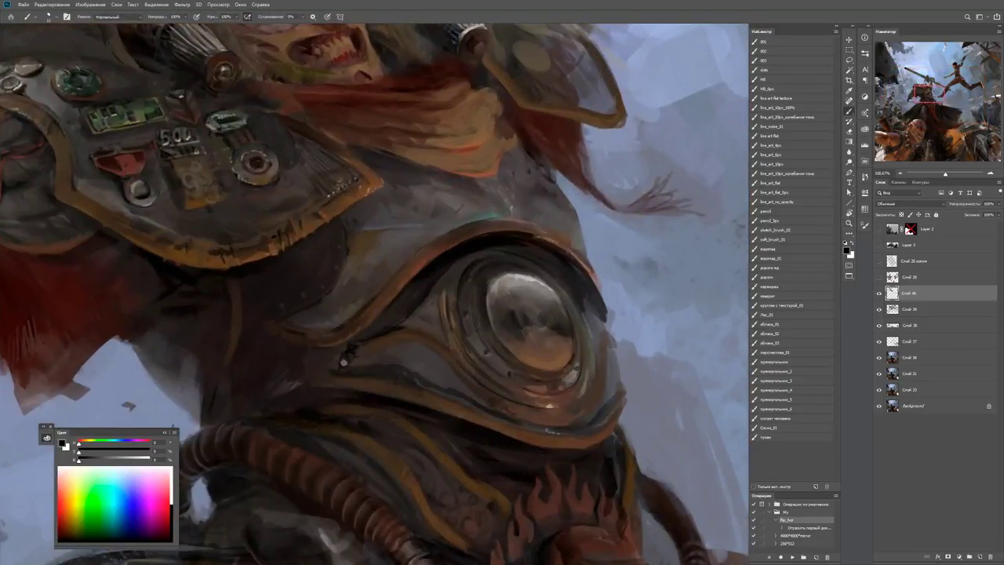
alt+click(349, 361)
key(z)
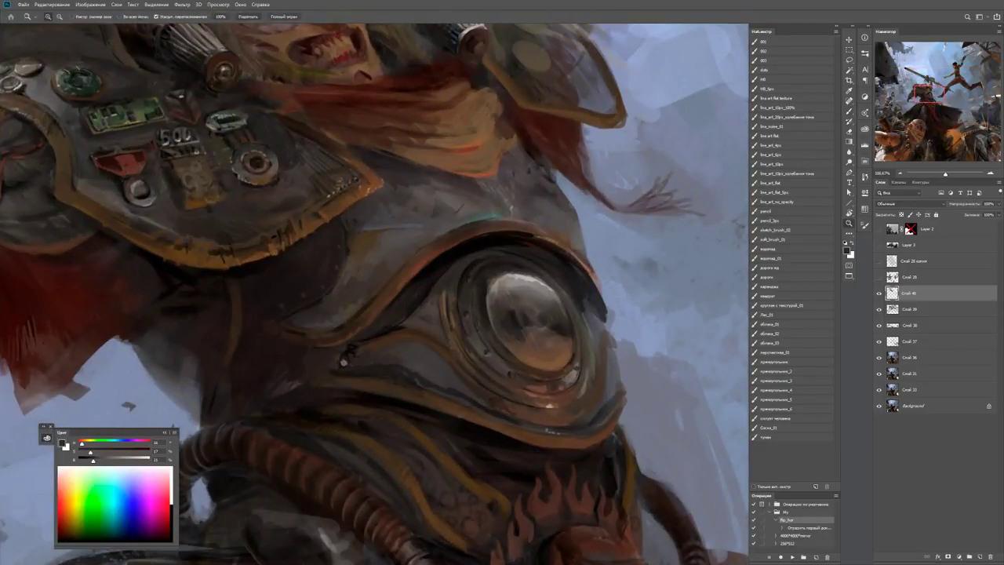
Touch up the curved trim beside the belly lens with sampled dark grey and reddish brown.
scroll(345, 361, down, 4)
scroll(345, 361, up, 3)
key(b)
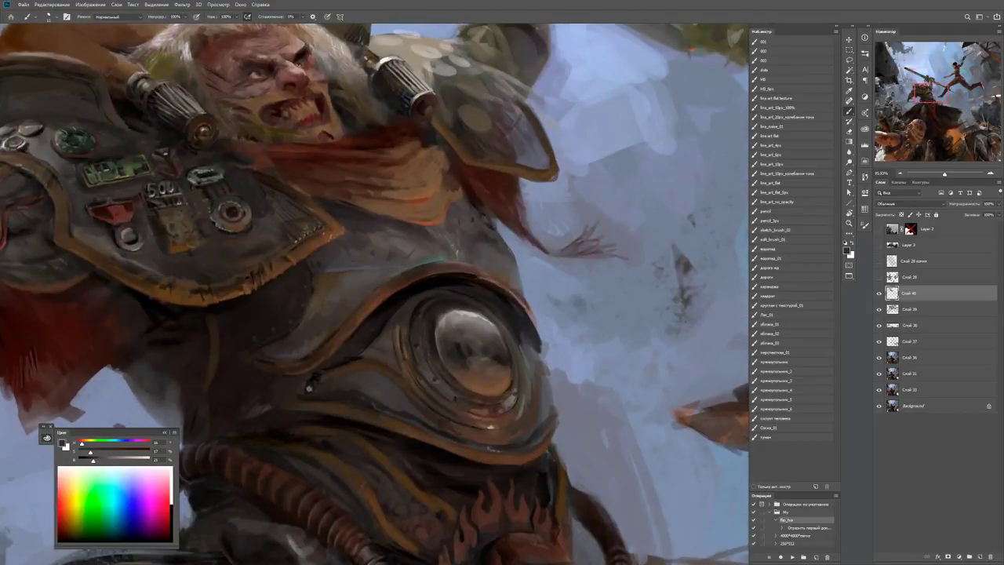
alt+click(396, 291)
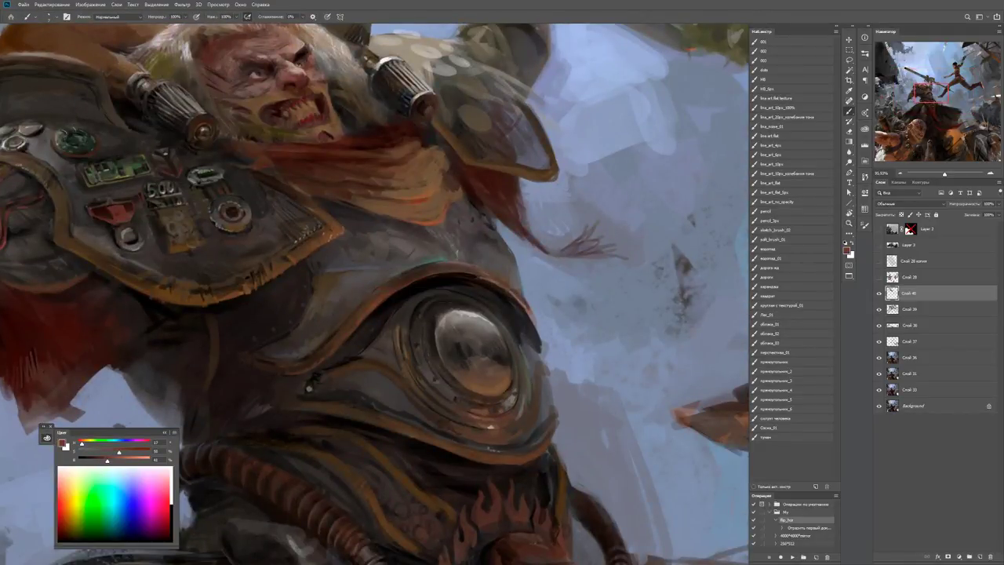
key(z)
scroll(423, 298, down, 4)
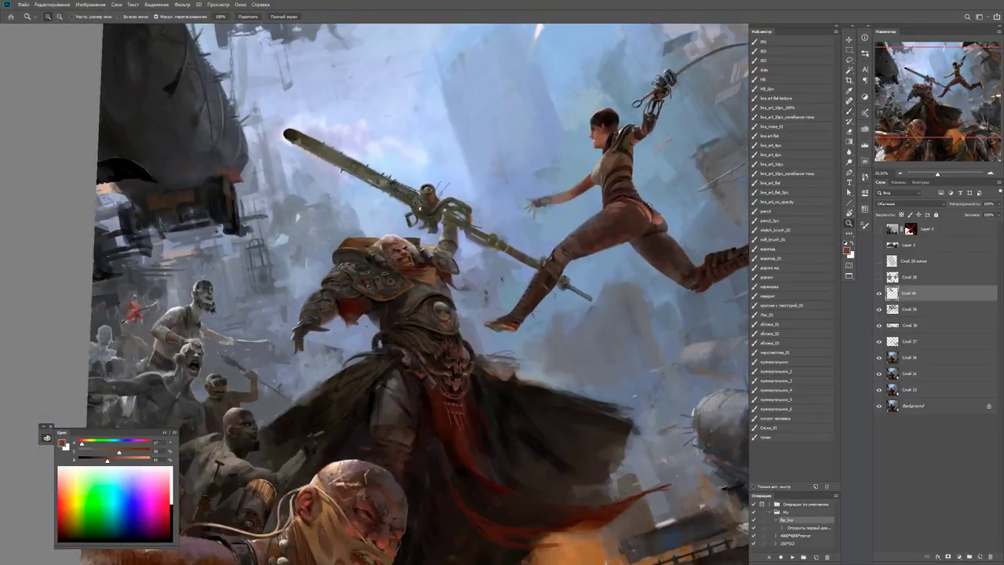
Paint sampled dark grey and brown tones on the torso armour between the collar's pointed corner and the belly trim.
scroll(443, 310, up, 5)
key(b)
key(d)
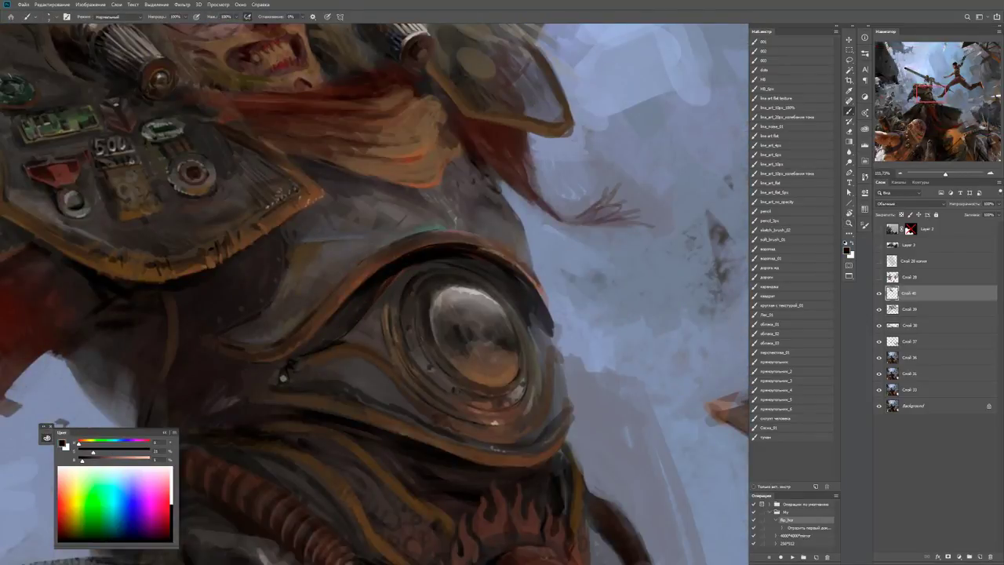
alt+click(284, 377)
drag(283, 378, 339, 463)
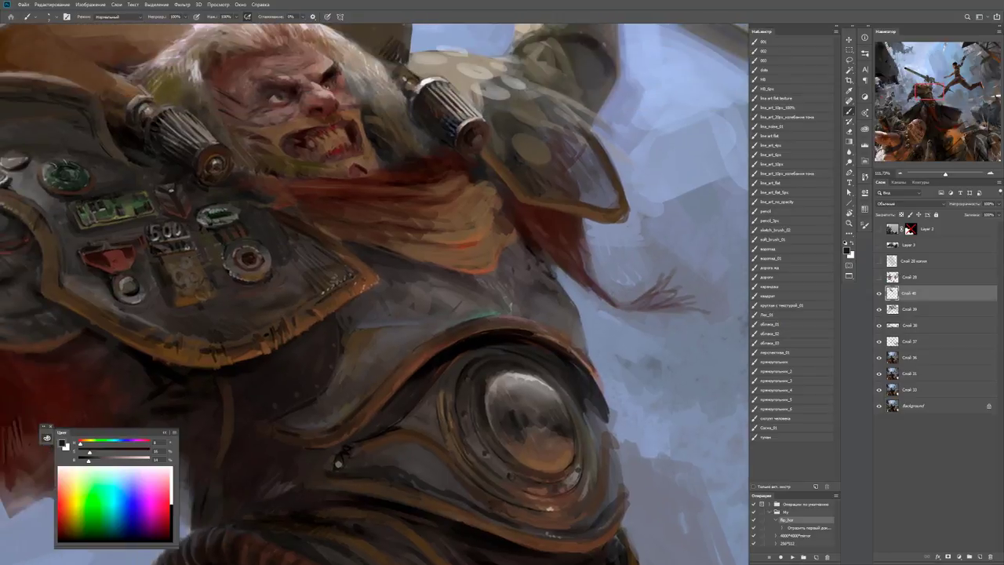
alt+click(299, 347)
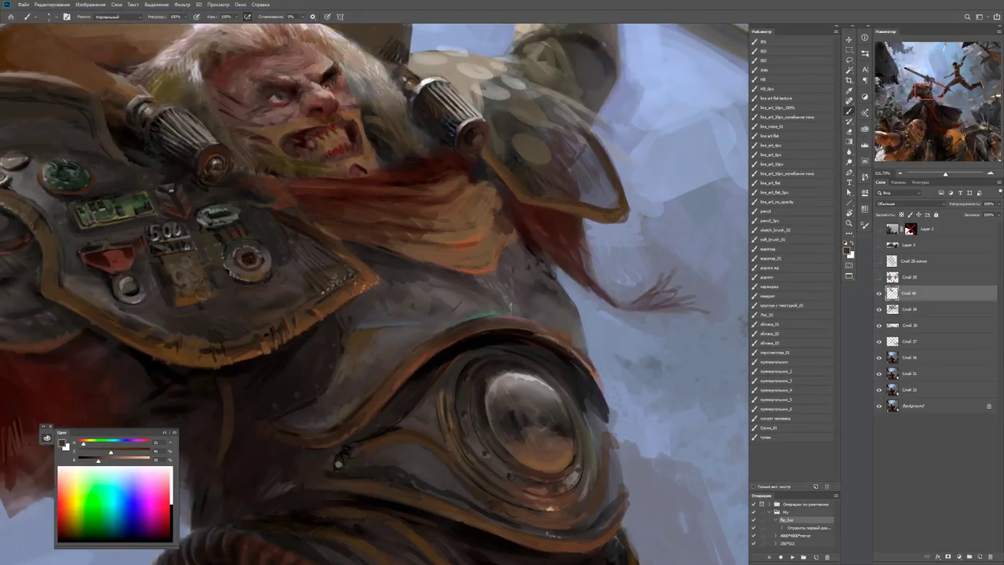
alt+click(442, 332)
mouse_move(340, 295)
mouse_down()
mouse_move(367, 284)
mouse_move(354, 257)
mouse_up()
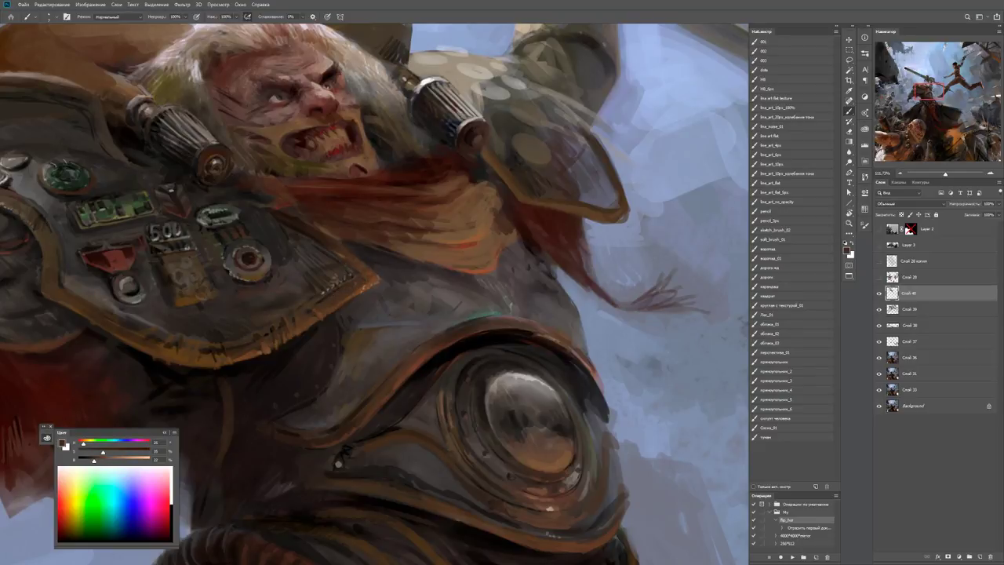
Shade the chest plate beside the collar's pointed corner using black and sampled greys.
alt+click(385, 288)
key(d)
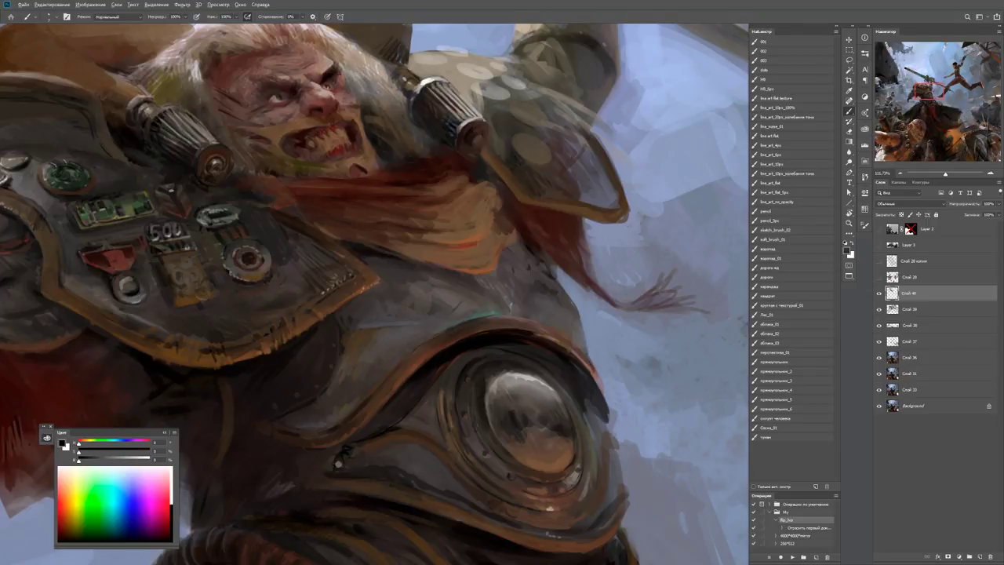
alt+click(359, 258)
alt+click(365, 260)
alt+click(377, 260)
key(z)
scroll(376, 294, down, 3)
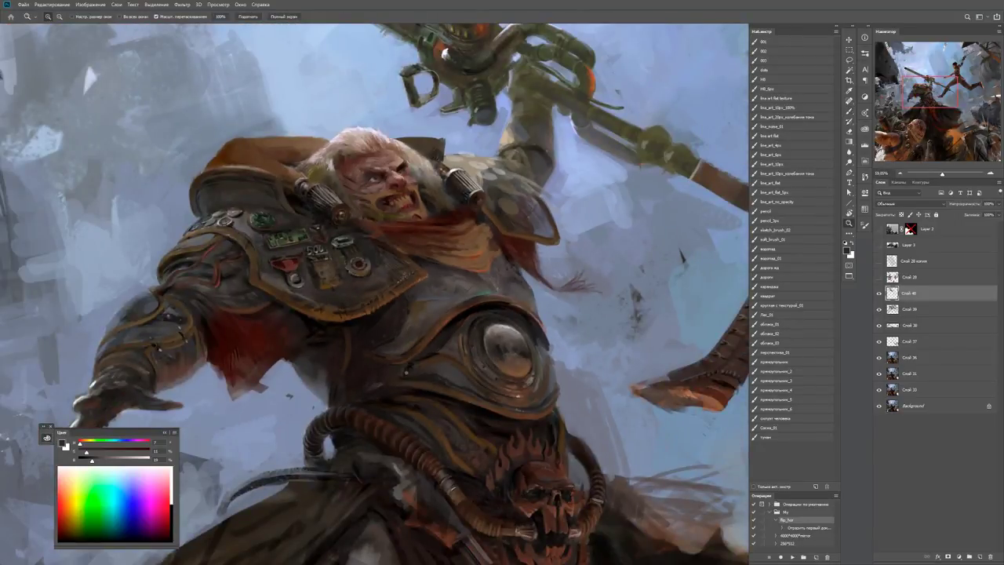
Examine the warrior's chest and collar close up and within the wider composition.
scroll(458, 226, up, 3)
key(b)
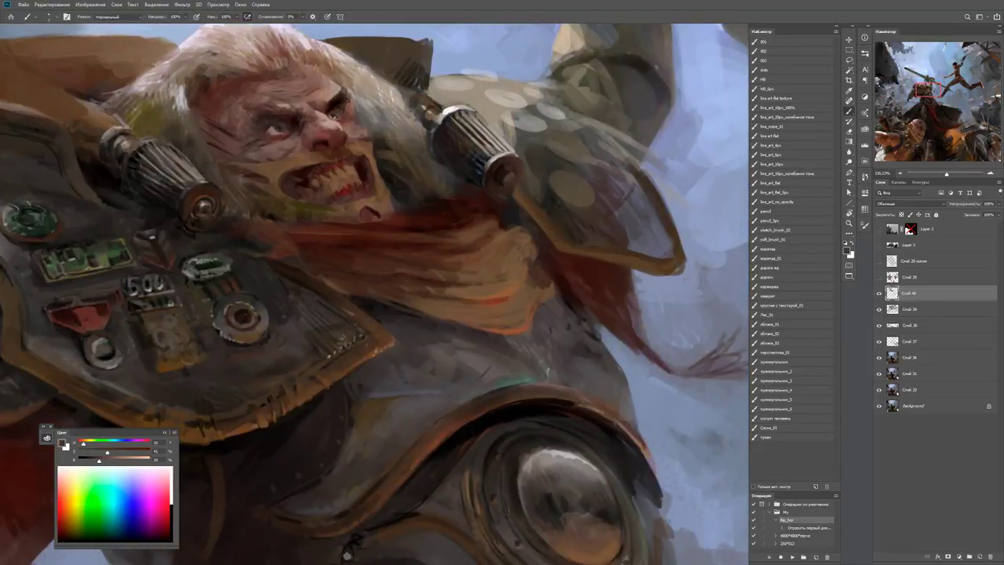
key(z)
scroll(384, 292, down, 5)
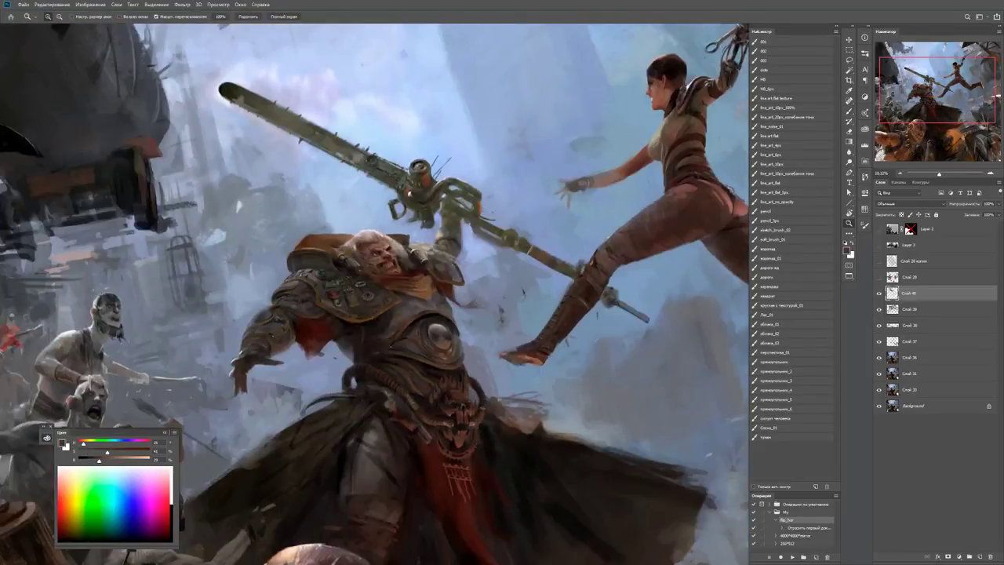
scroll(420, 291, up, 4)
key(b)
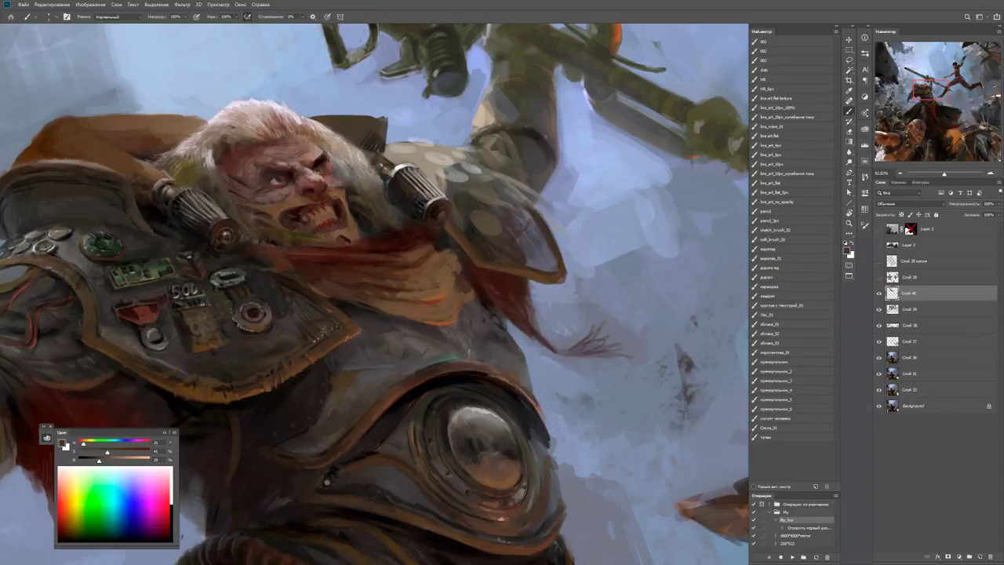
key(z)
scroll(443, 275, down, 2)
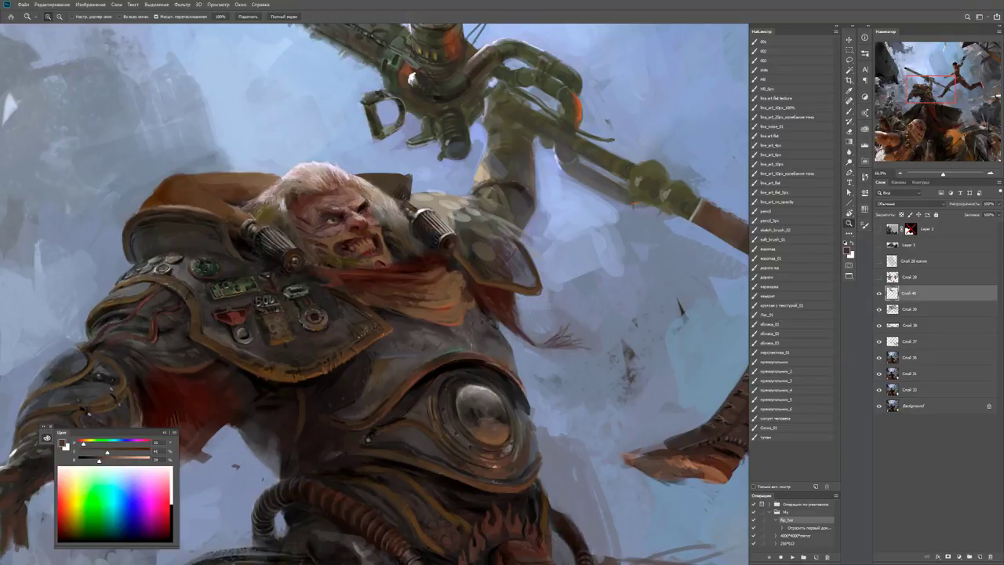
Blend the chest plate just below the collar's pointed corner with sampled dark greys and browns.
drag(412, 342, 478, 341)
key(b)
alt+click(323, 342)
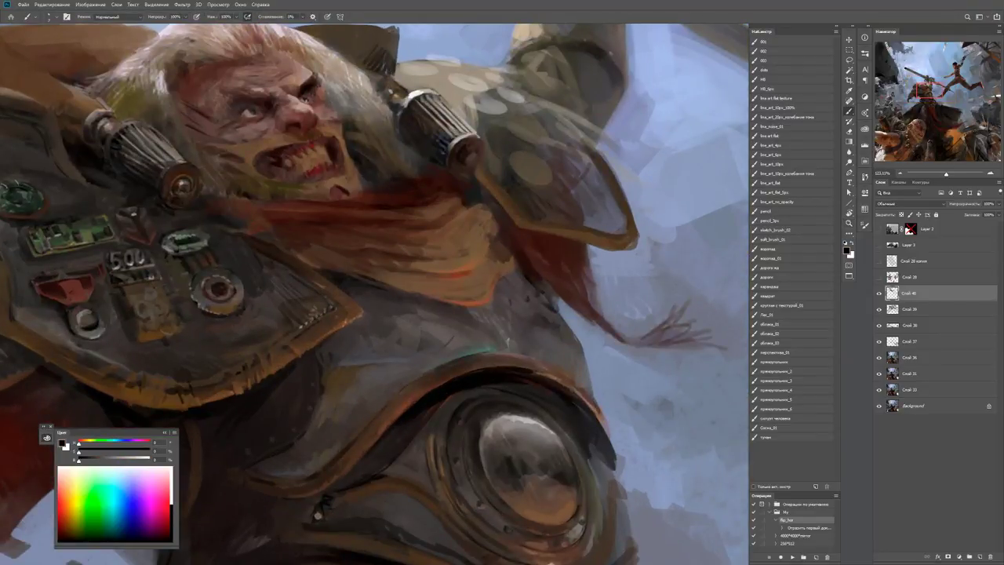
alt+click(321, 353)
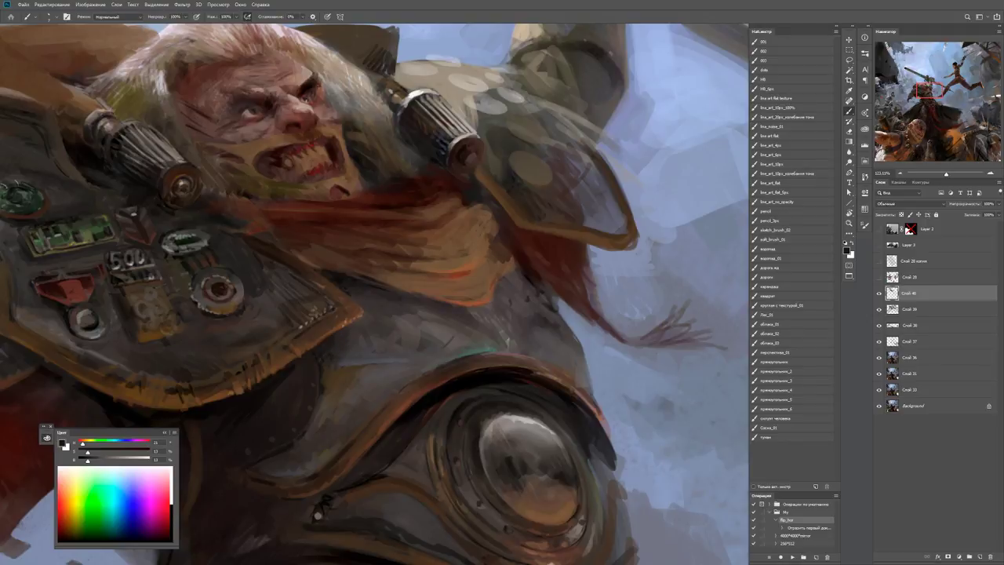
alt+click(345, 345)
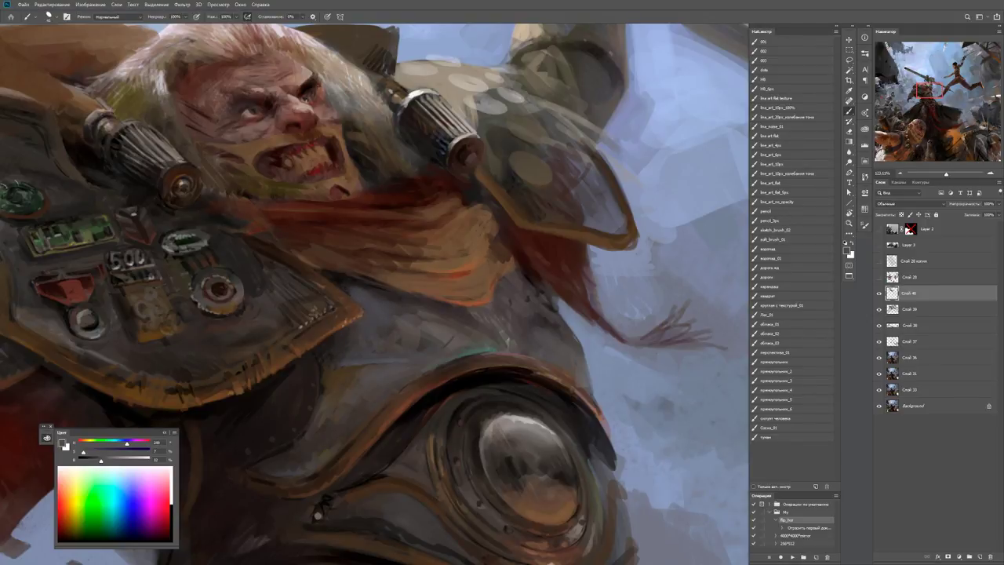
alt+click(335, 346)
key(z)
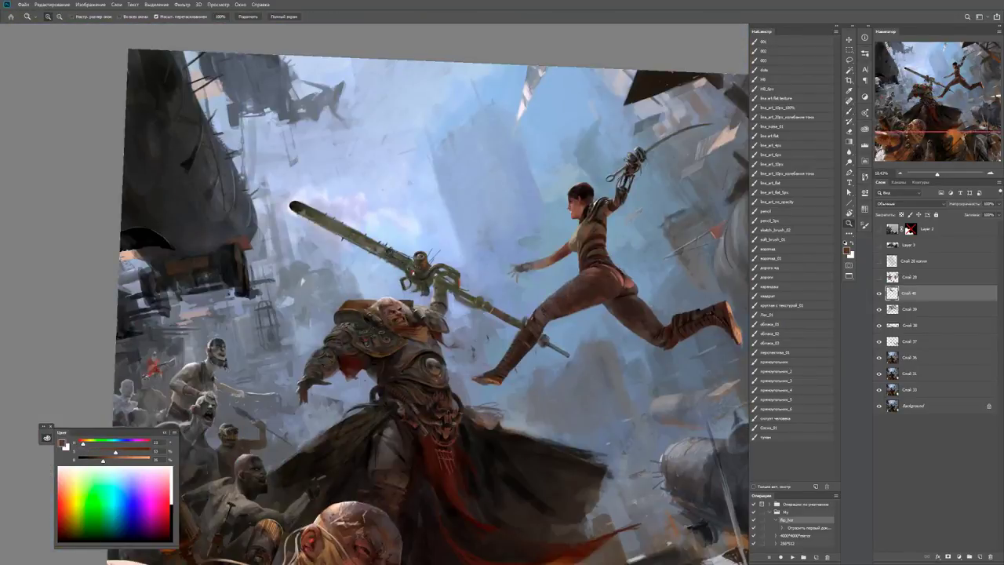
Darken the chest plate beneath the scarf's lower edge with sampled dark grey.
click(420, 357)
key(b)
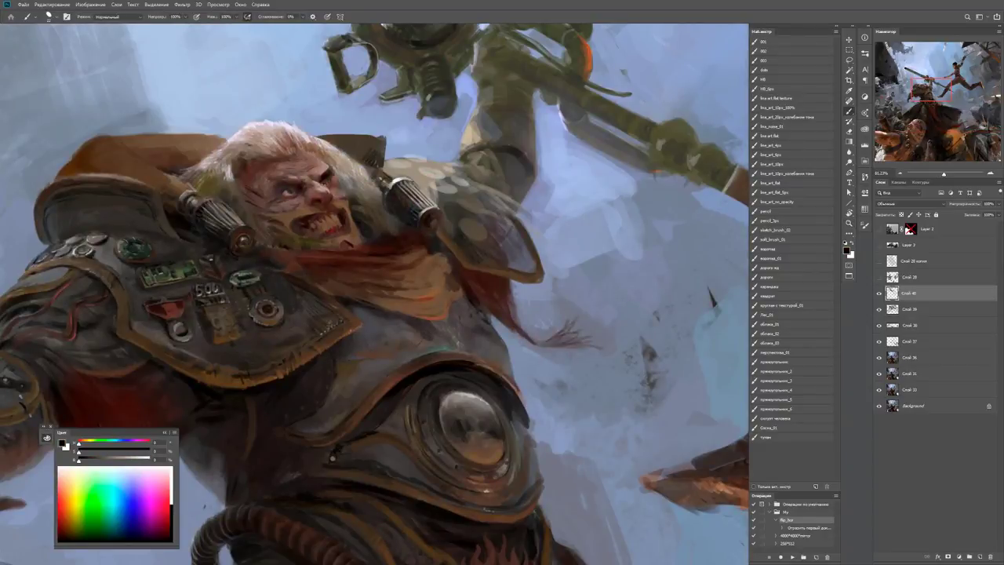
alt+click(415, 329)
drag(422, 349, 392, 333)
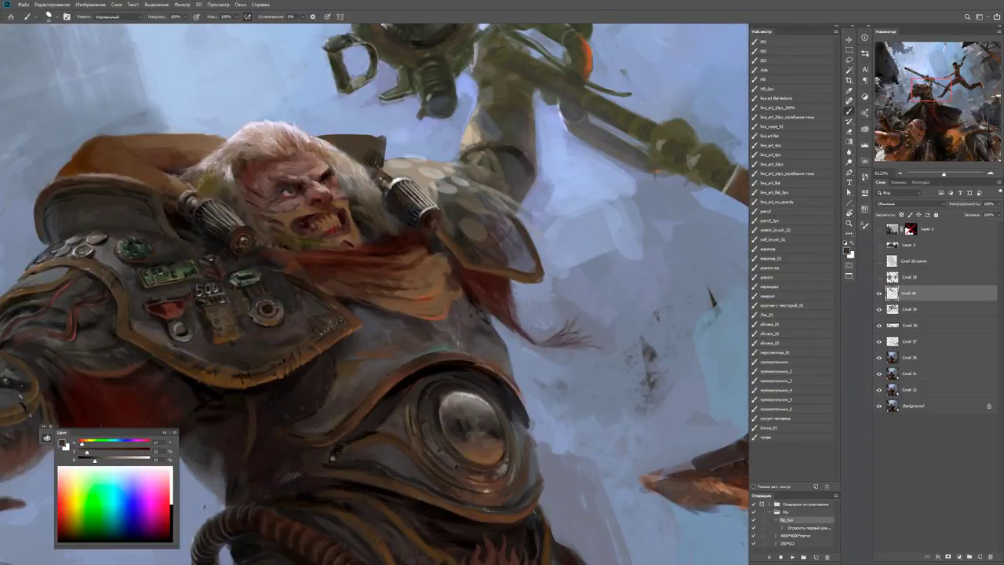
key(d)
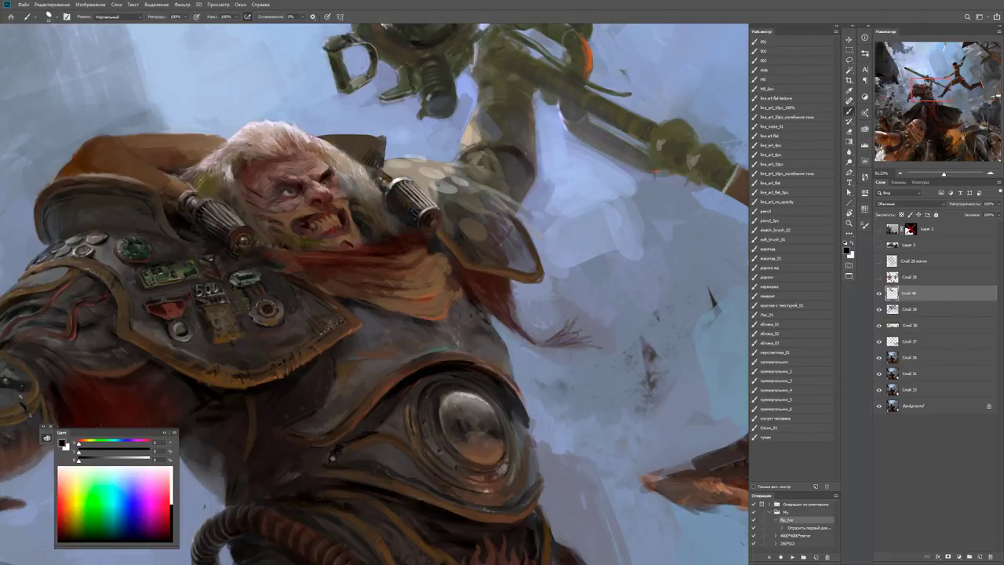
Adjust the brush and touch up the scarf's lower edge against the chest with sampled brown and grey.
ctrl+click(392, 267)
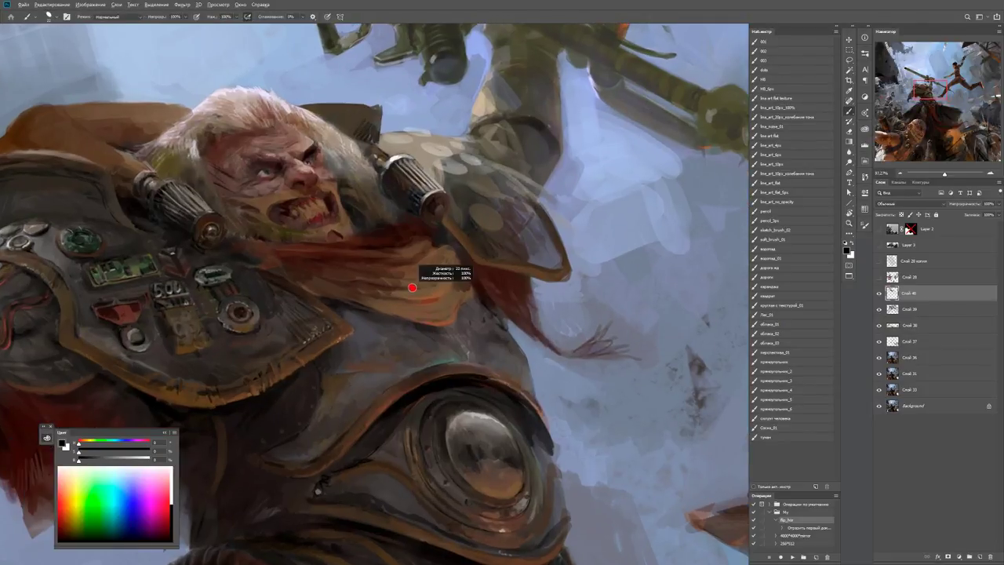
alt+click(349, 293)
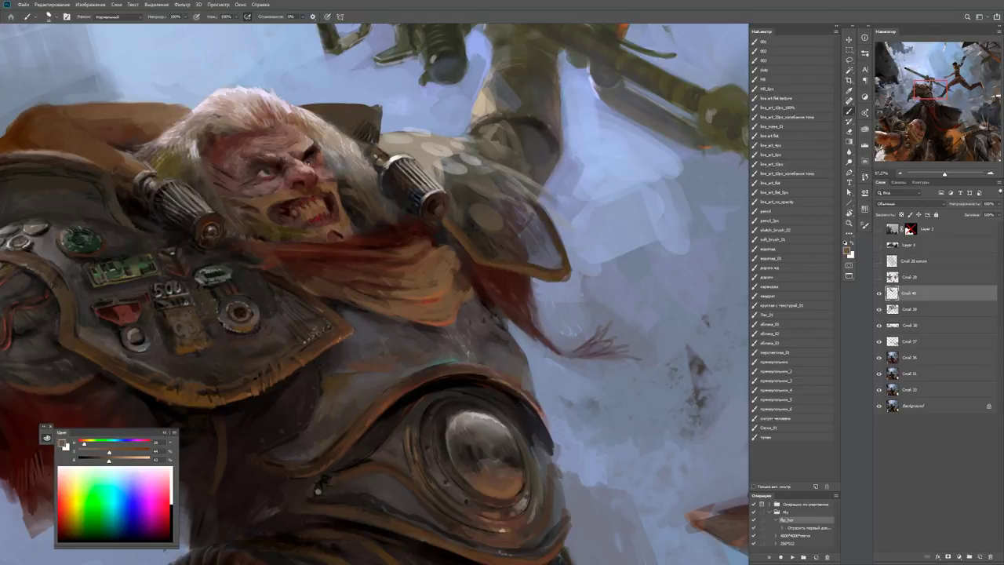
alt+click(398, 327)
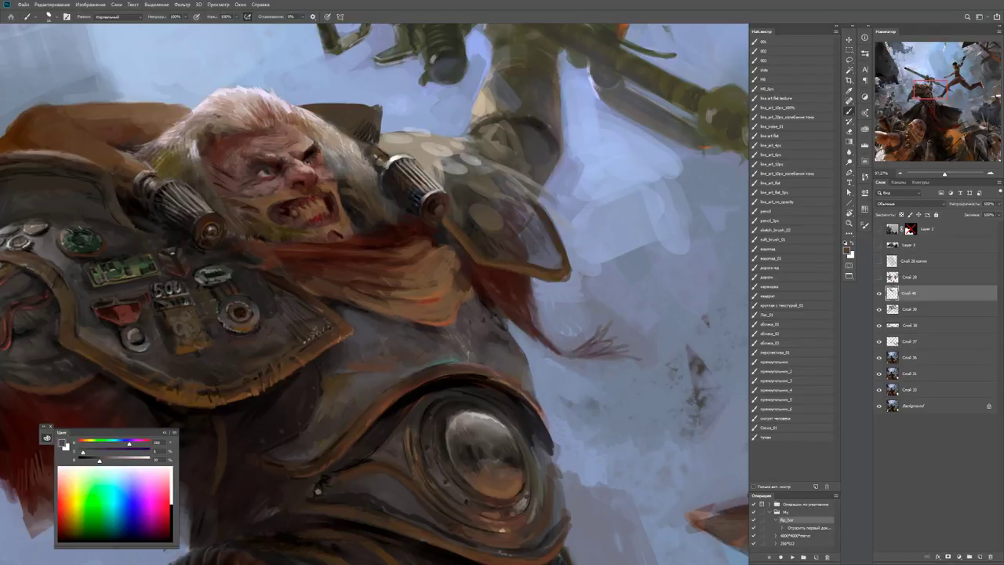
key(z)
alt+click(334, 309)
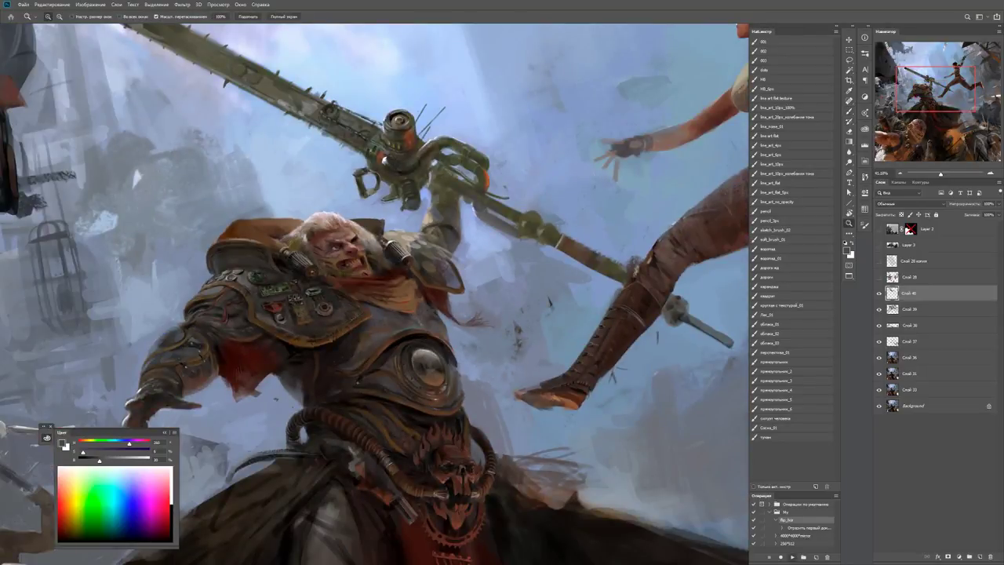
Flip the image horizontally and paint softer folds across the middle of the scarf with sampled browns.
key(F2)
key(ctrl+plus)
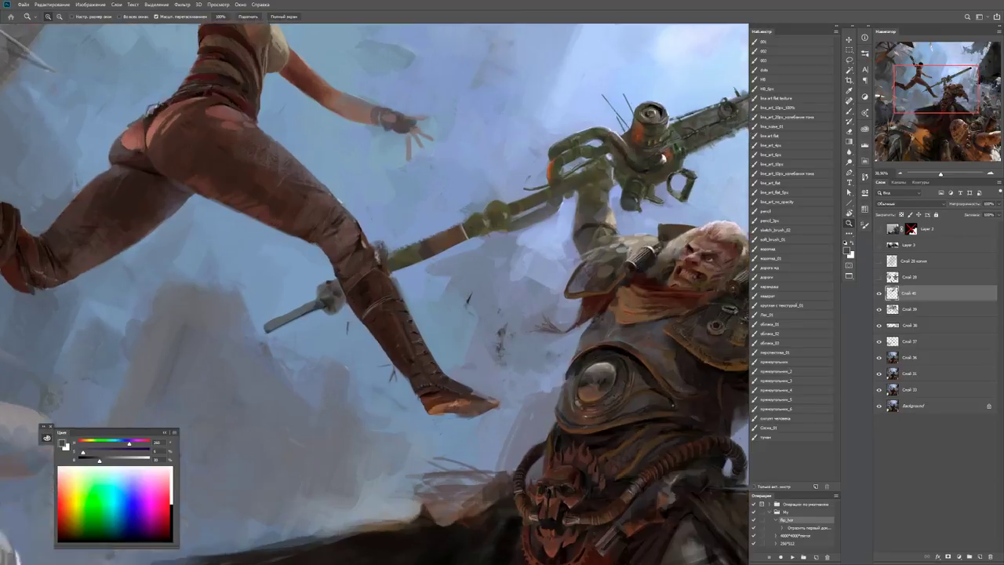
key(ctrl+plus)
key(ctrl+plus)
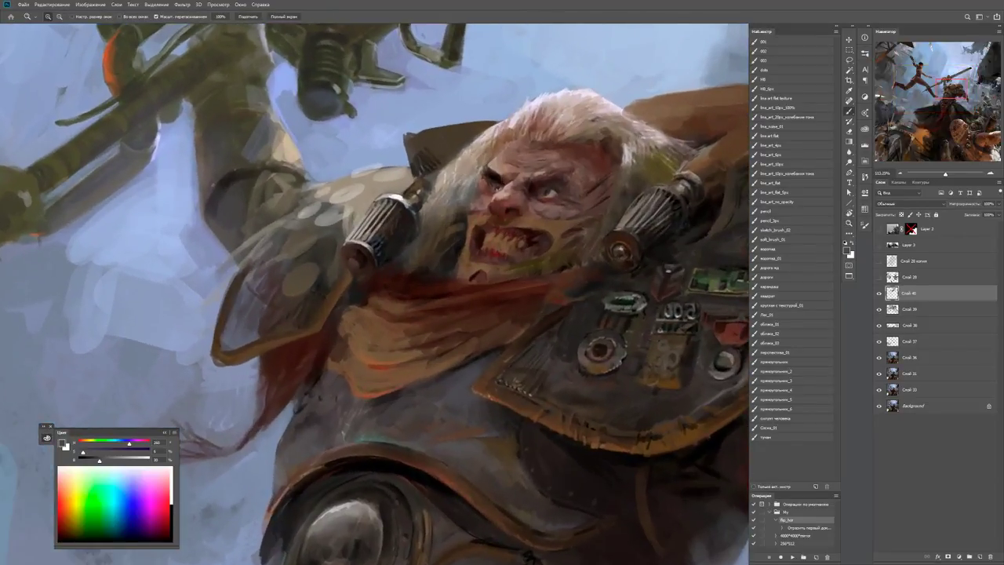
key(b)
alt+click(416, 347)
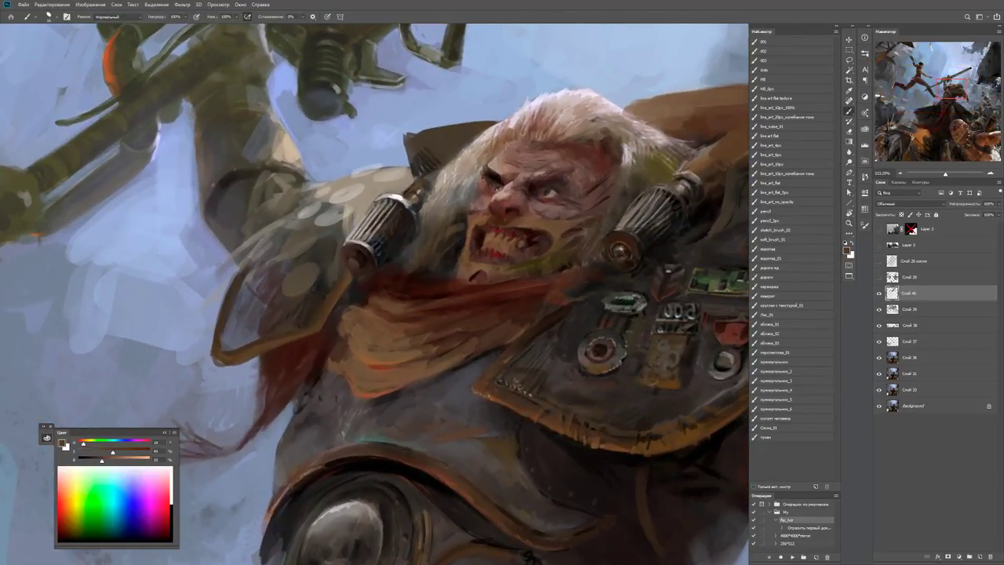
alt+click(358, 311)
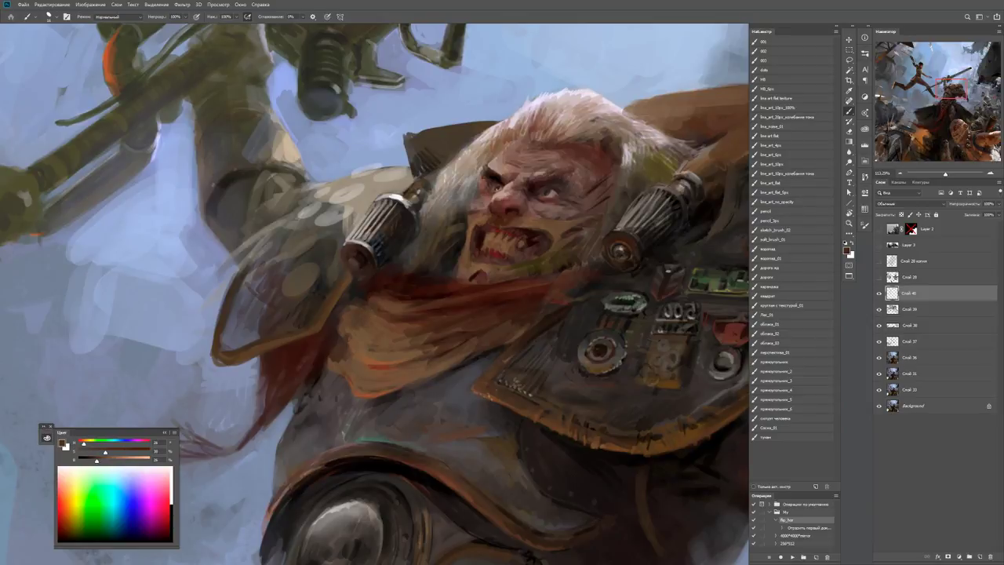
alt+click(390, 328)
drag(380, 340, 407, 346)
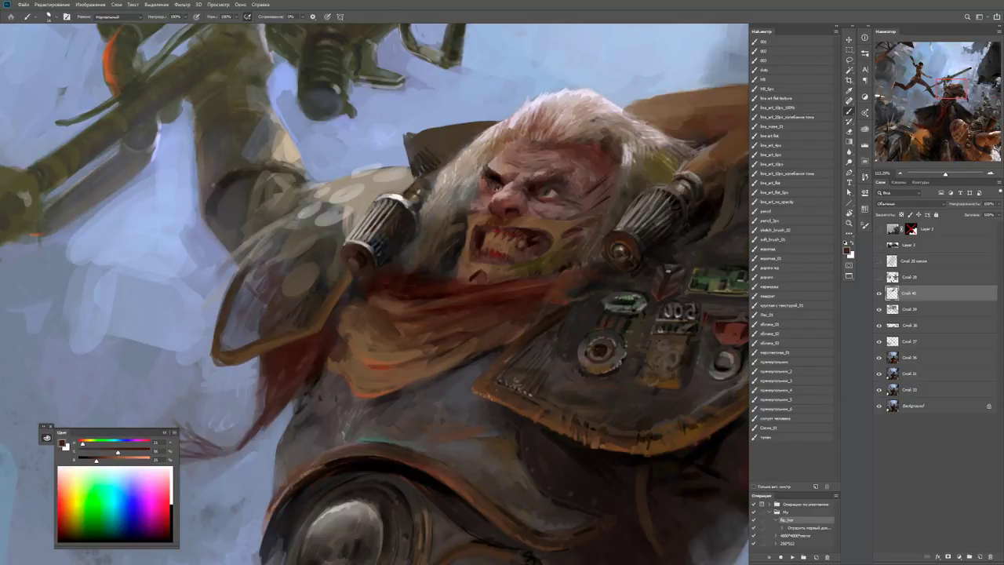
Paint reddish-brown folds on the scarf beside the ribbed canister on the raised-arm side.
alt+click(386, 303)
drag(385, 291, 353, 304)
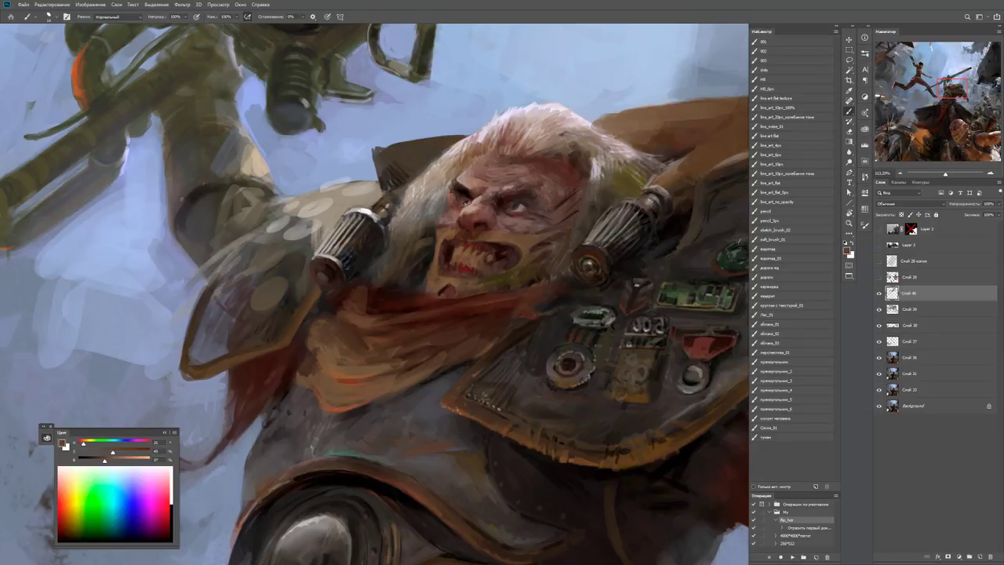
alt+click(351, 287)
drag(408, 276, 345, 277)
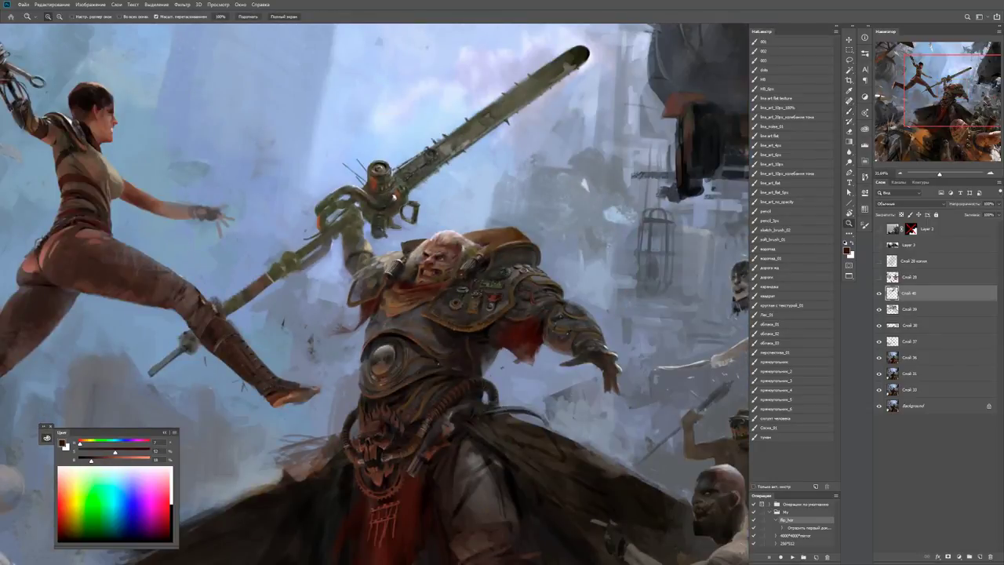
Shade the scarf's upper edge beneath the chin with black, sampled brown and dark red.
drag(421, 259, 486, 259)
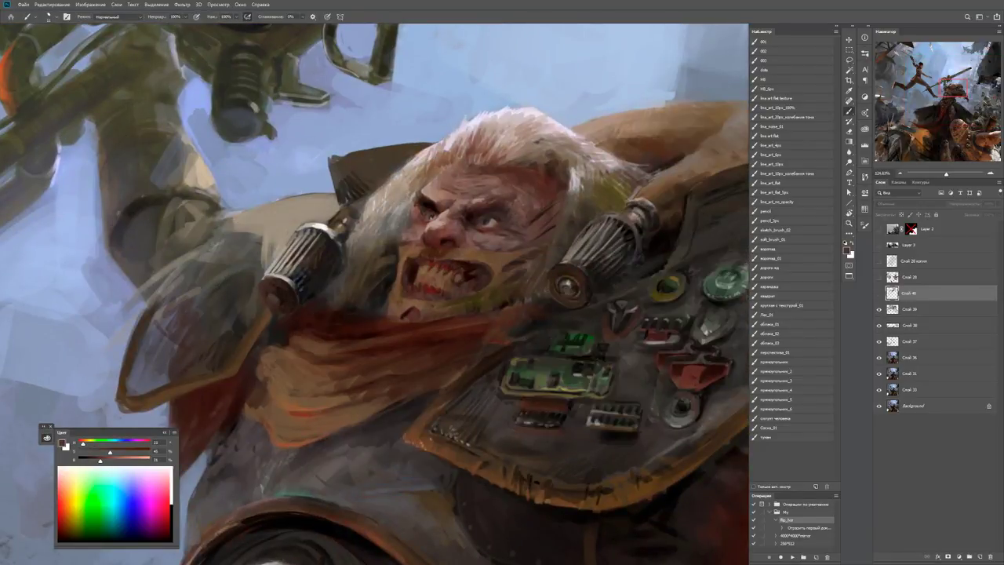
key(d)
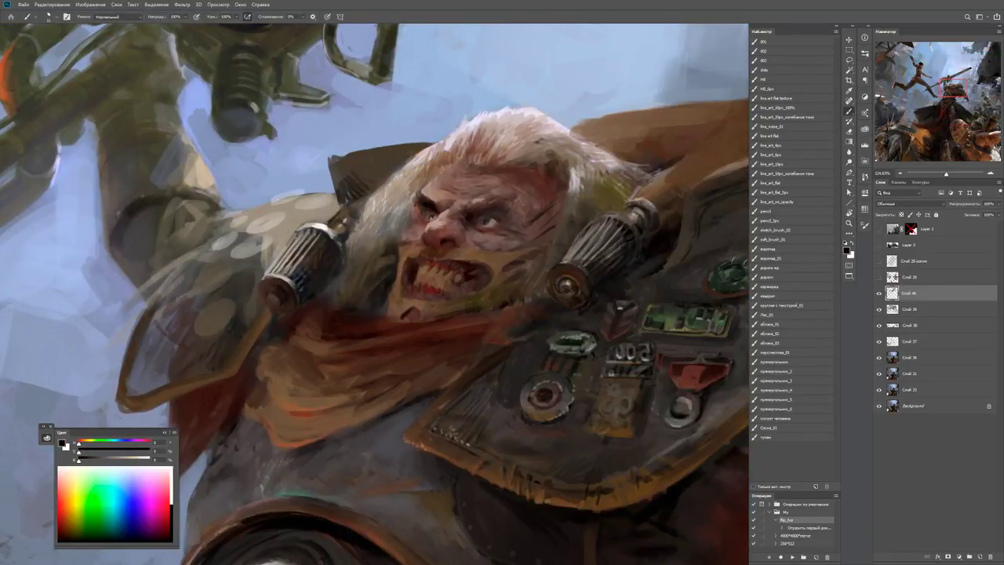
alt+click(454, 314)
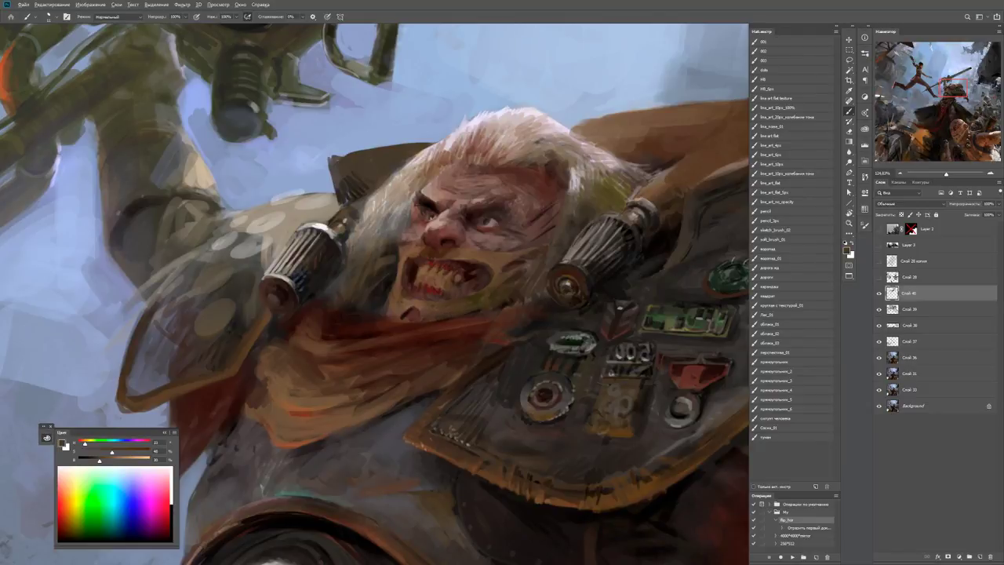
drag(441, 315, 494, 304)
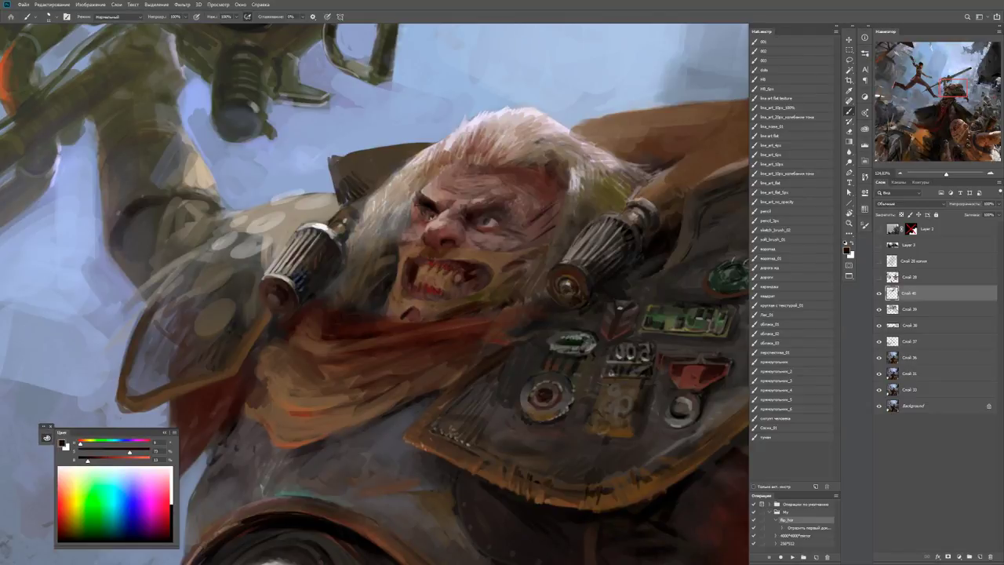
key(z)
drag(387, 307, 258, 308)
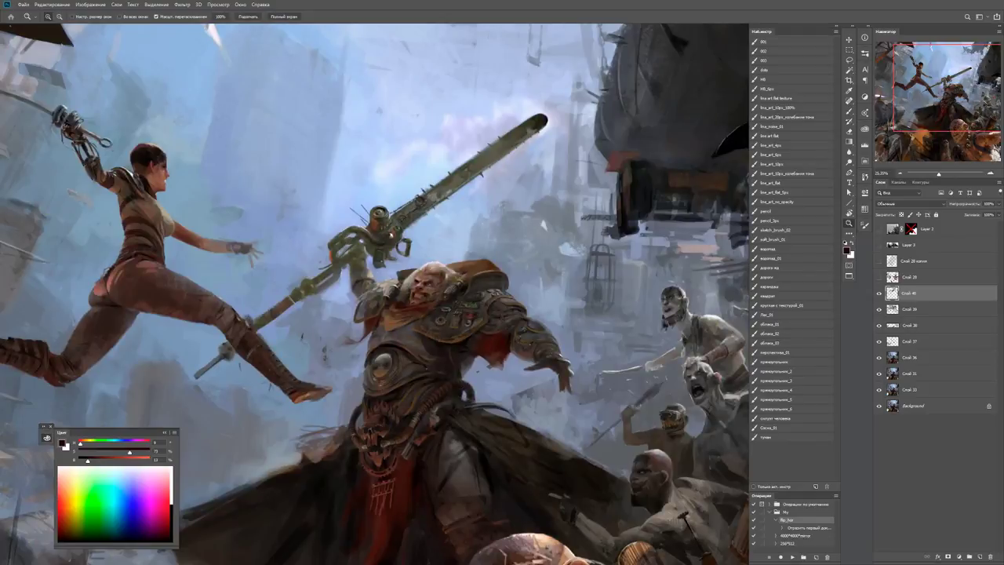
Refine the folds near the scarf's hanging tip with sampled orange-brown and dark brown.
drag(424, 294, 502, 294)
alt+click(420, 320)
mouse_move(424, 317)
mouse_down()
mouse_move(458, 316)
mouse_move(330, 315)
mouse_up()
key(z)
drag(460, 318, 539, 318)
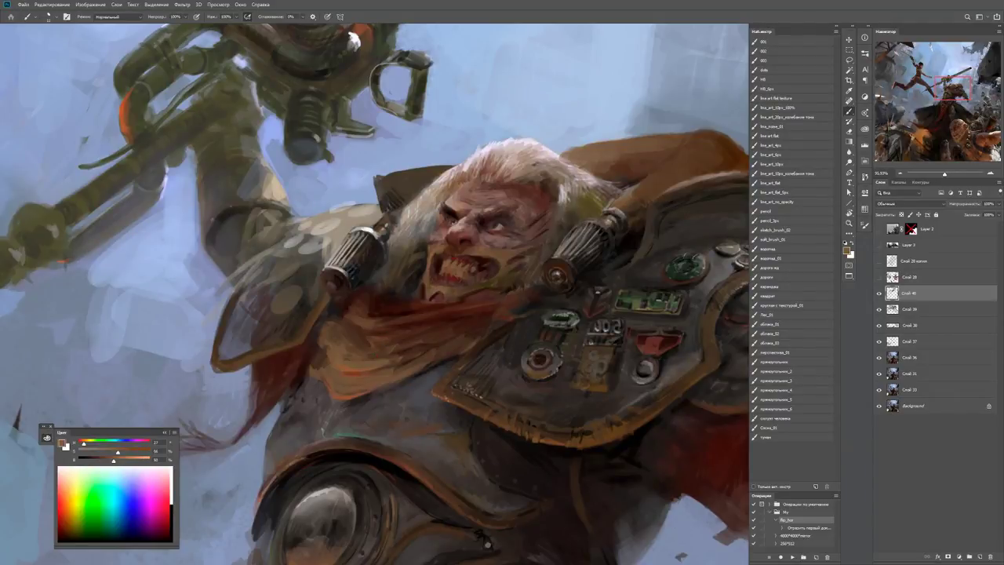
alt+click(334, 373)
mouse_move(329, 372)
mouse_down()
mouse_move(334, 385)
mouse_move(366, 382)
mouse_move(357, 387)
mouse_move(386, 375)
mouse_up()
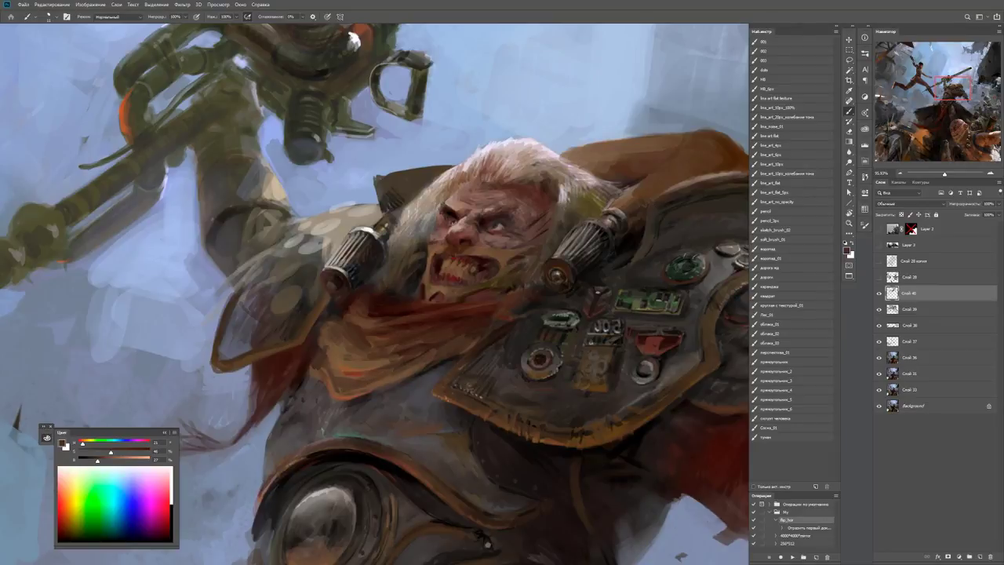
Paint softer folds across the lower middle of the scarf with sampled browns.
key(ctrl+0)
scroll(403, 371, up, 3)
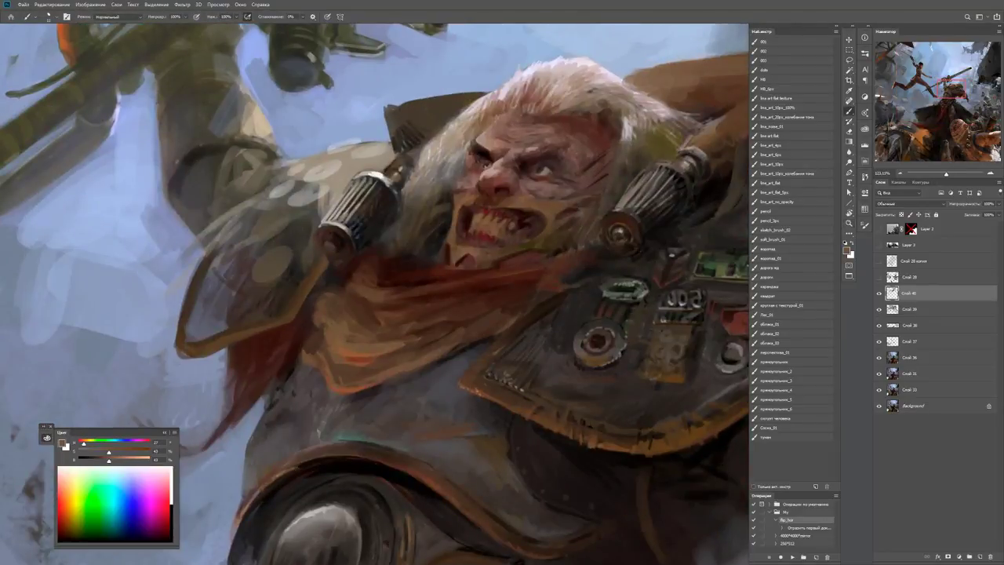
alt+click(385, 372)
alt+click(416, 353)
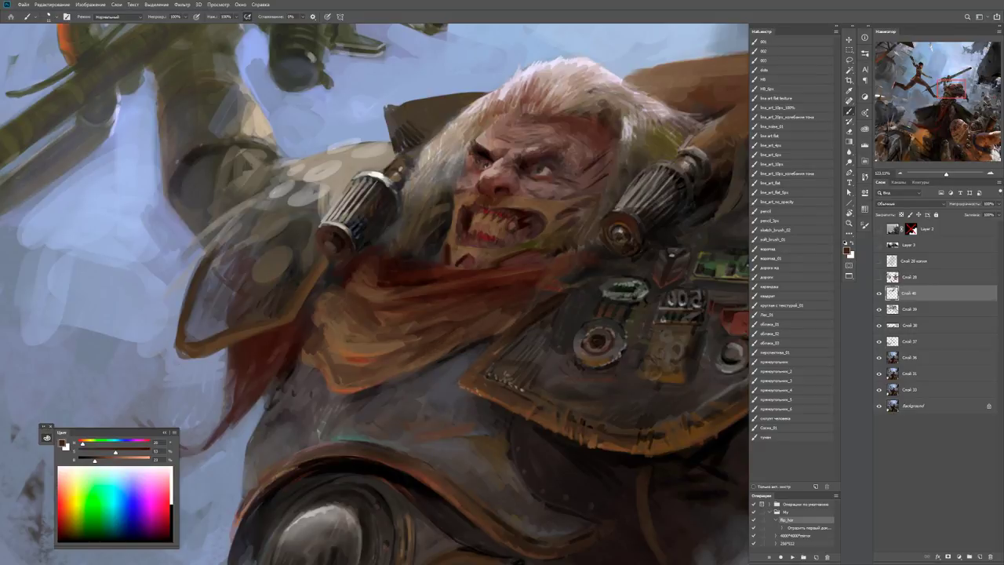
alt+click(443, 337)
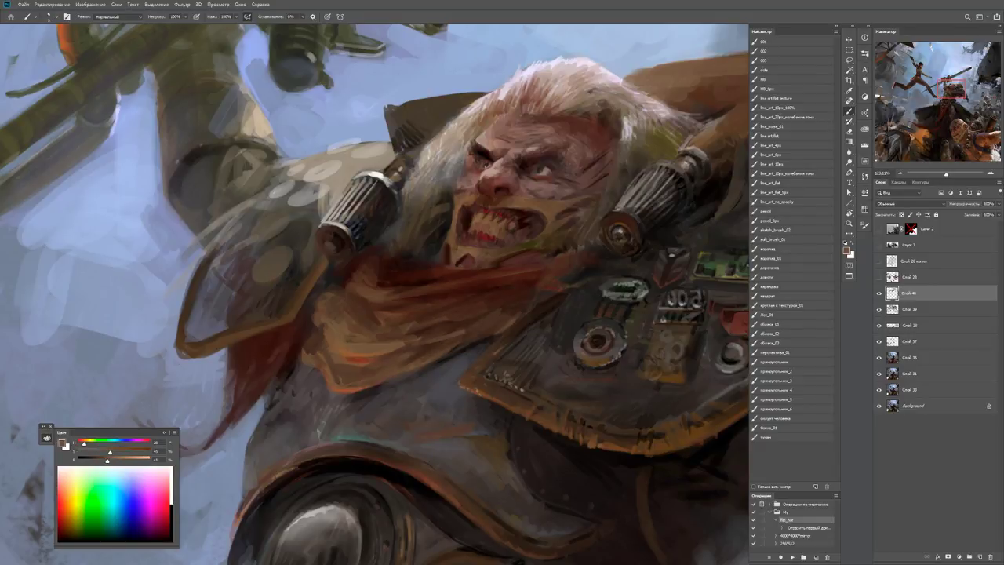
Blend the scarf folds running toward the medal-covered collar with sampled mid-browns.
key(z)
drag(467, 322, 408, 322)
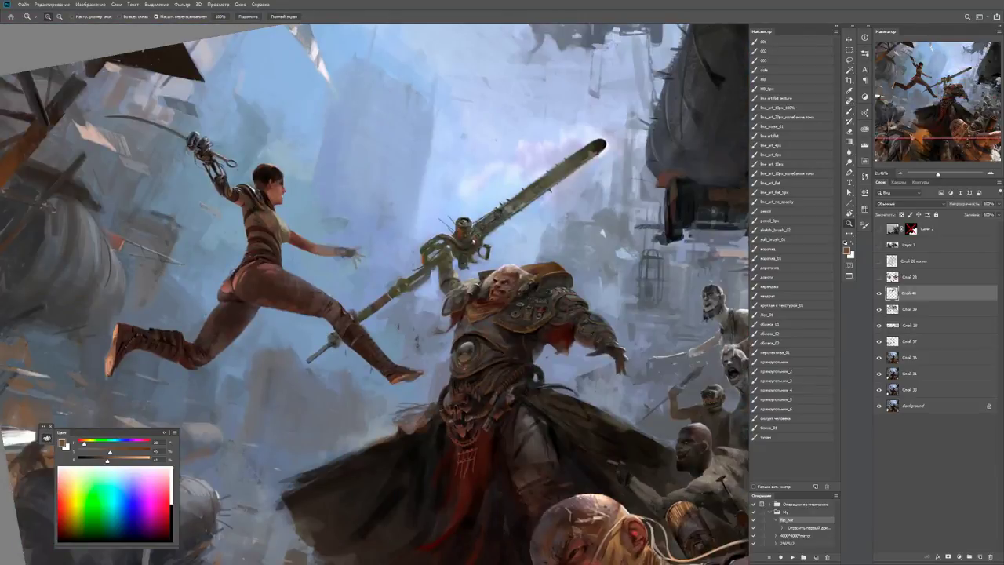
drag(519, 312, 580, 312)
key(b)
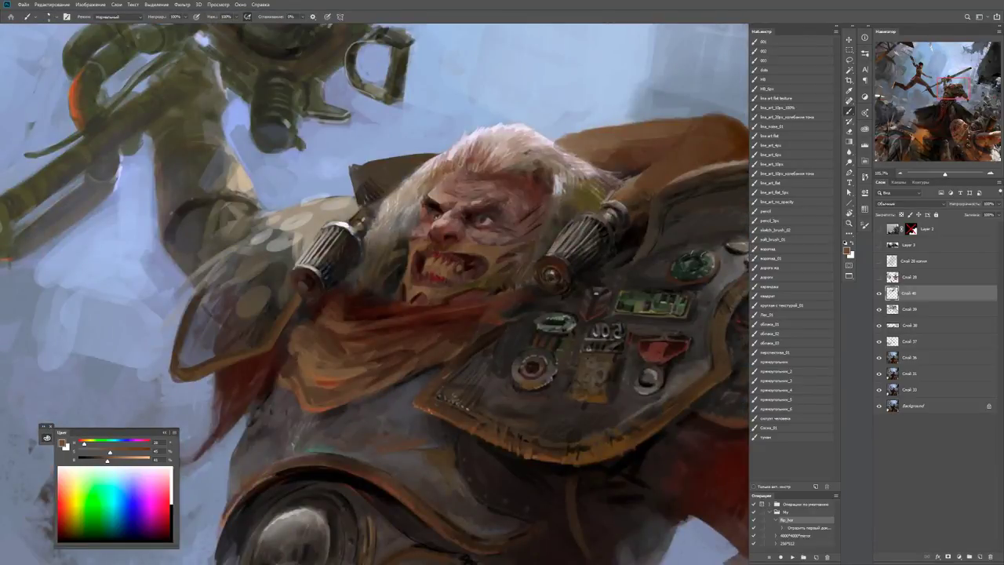
drag(437, 339, 455, 329)
alt+click(415, 341)
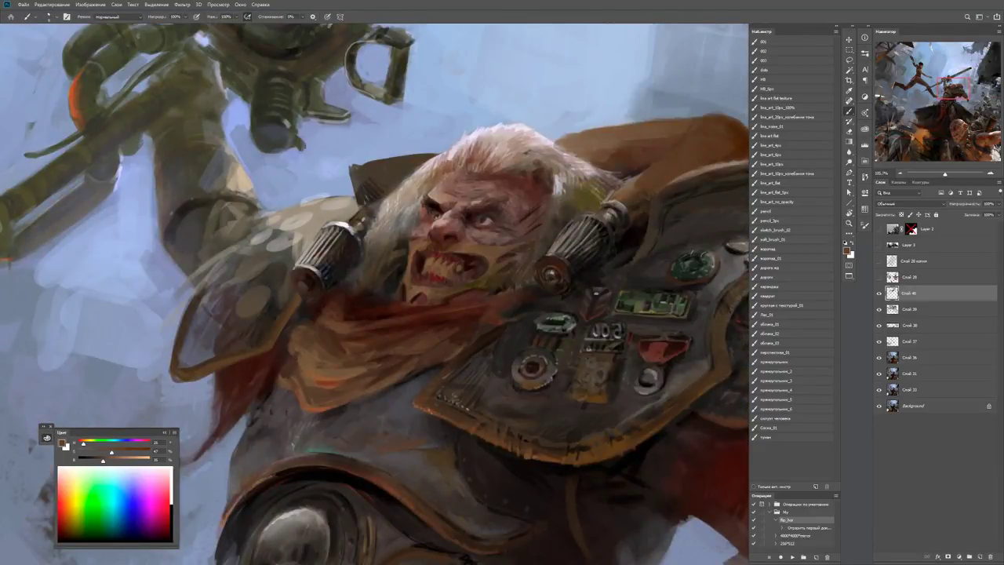
drag(439, 282, 490, 271)
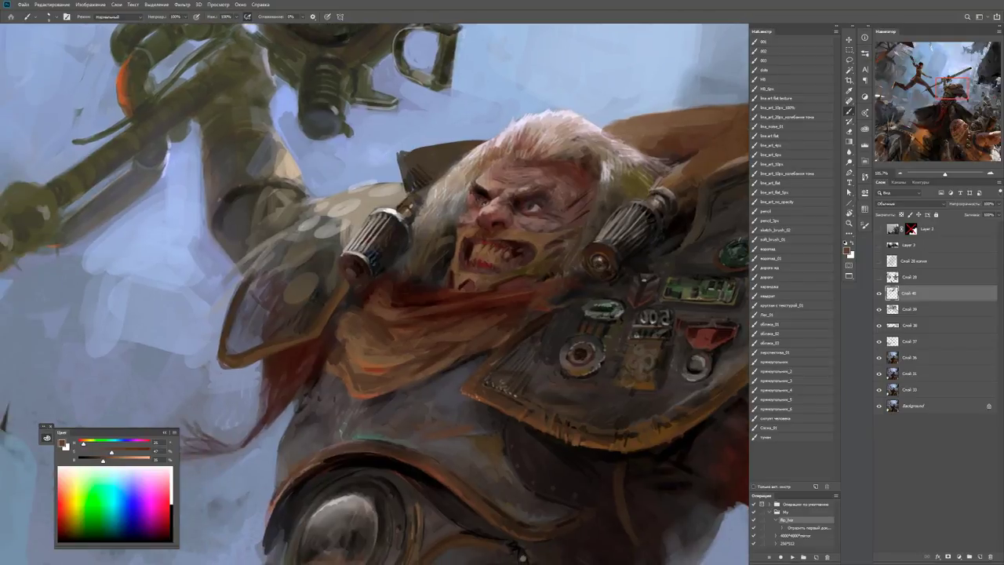
Deepen the scarf folds on the raised-arm side with sampled brown and dark brown.
alt+click(471, 329)
alt+click(378, 332)
alt+click(374, 337)
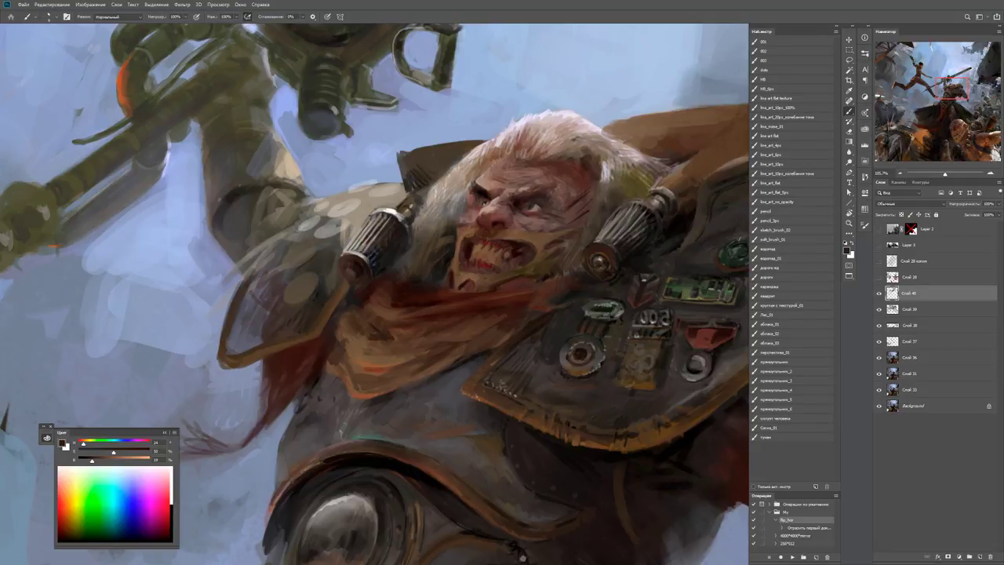
key(z)
mouse_move(349, 323)
mouse_down()
mouse_move(306, 323)
mouse_move(400, 320)
mouse_up()
key(b)
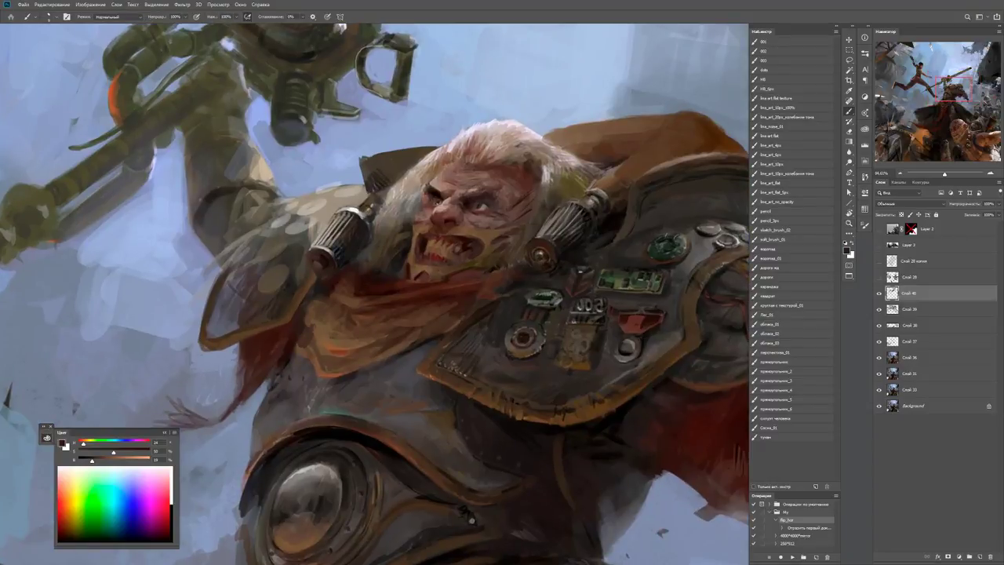
Shade the area between the jaw, the scarf's end and the collar-side canister with sampled dark browns and greys.
alt+click(460, 286)
alt+click(498, 273)
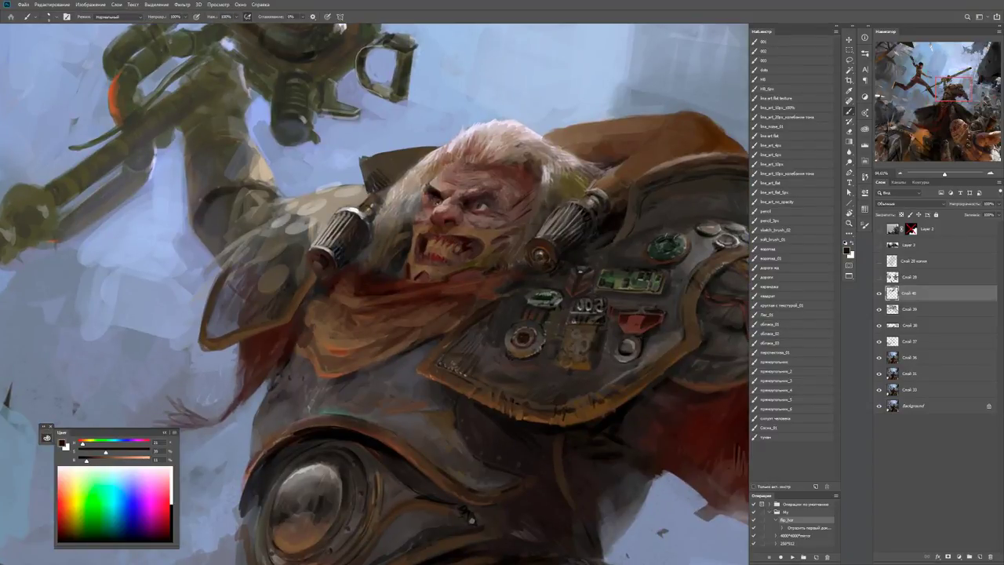
scroll(502, 275, up, 2)
alt+click(483, 249)
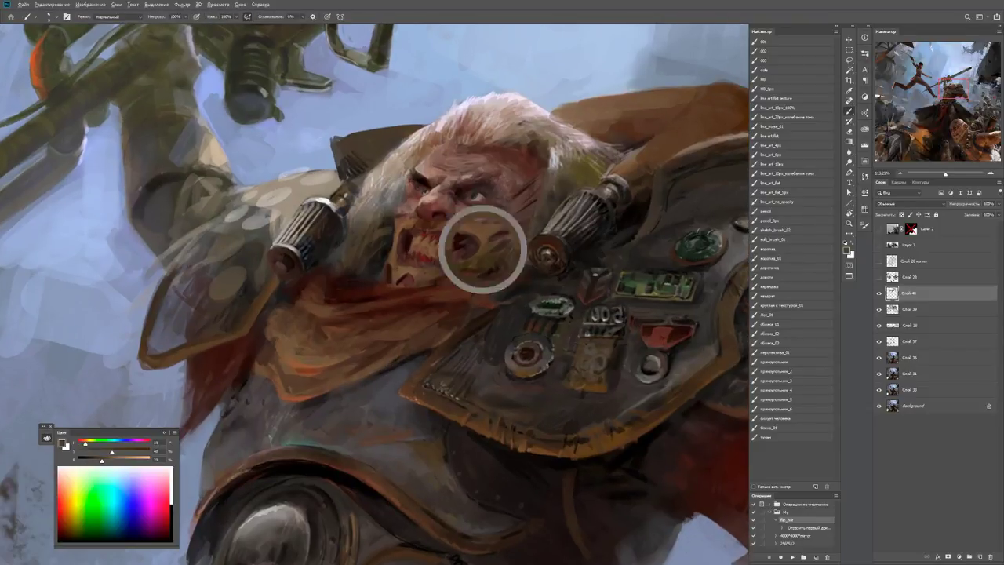
drag(514, 275, 520, 268)
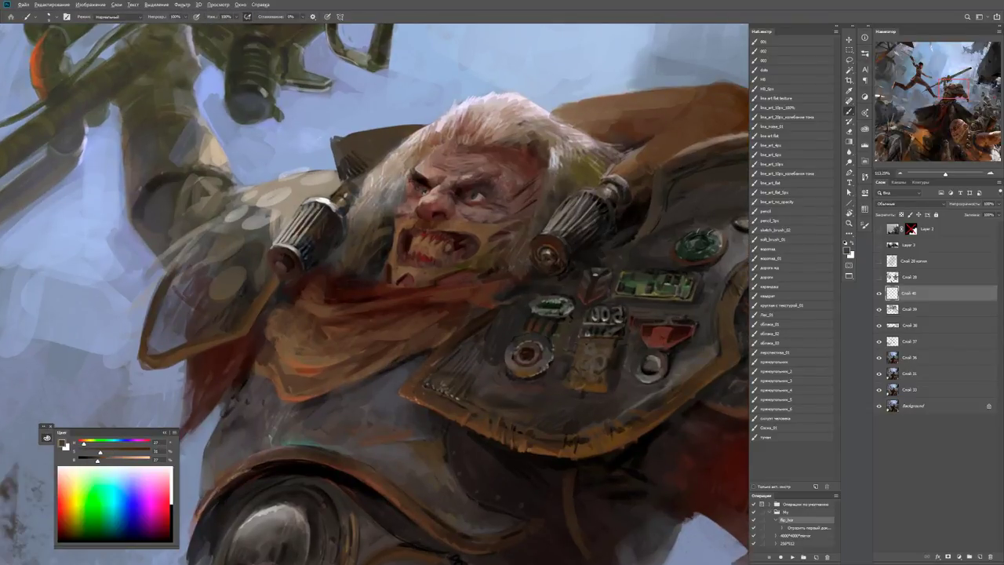
alt+click(539, 242)
drag(376, 282, 360, 353)
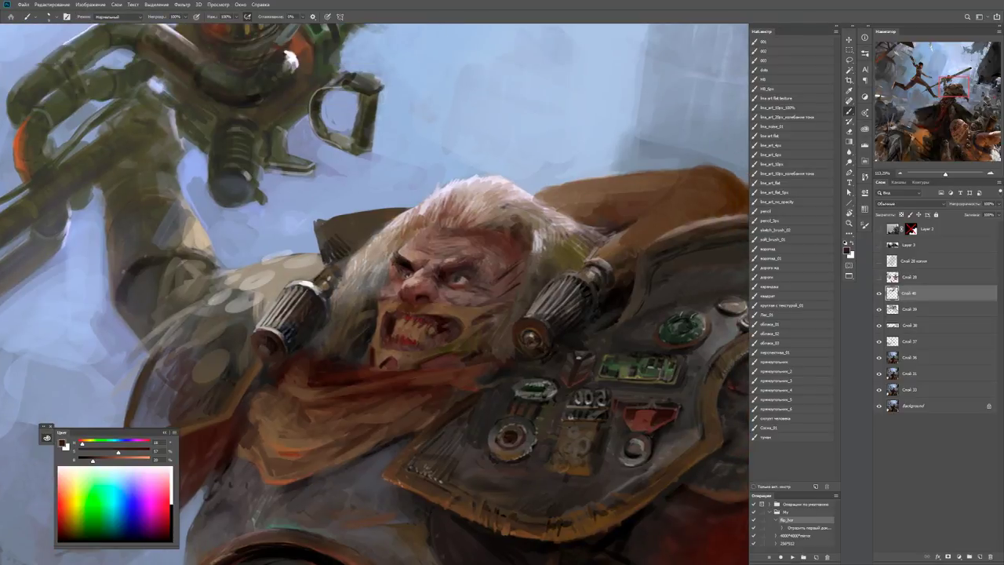
Touch up the hairline beside the raised-arm temple with sampled light and dark greys and black.
scroll(541, 275, up, 2)
alt+click(538, 280)
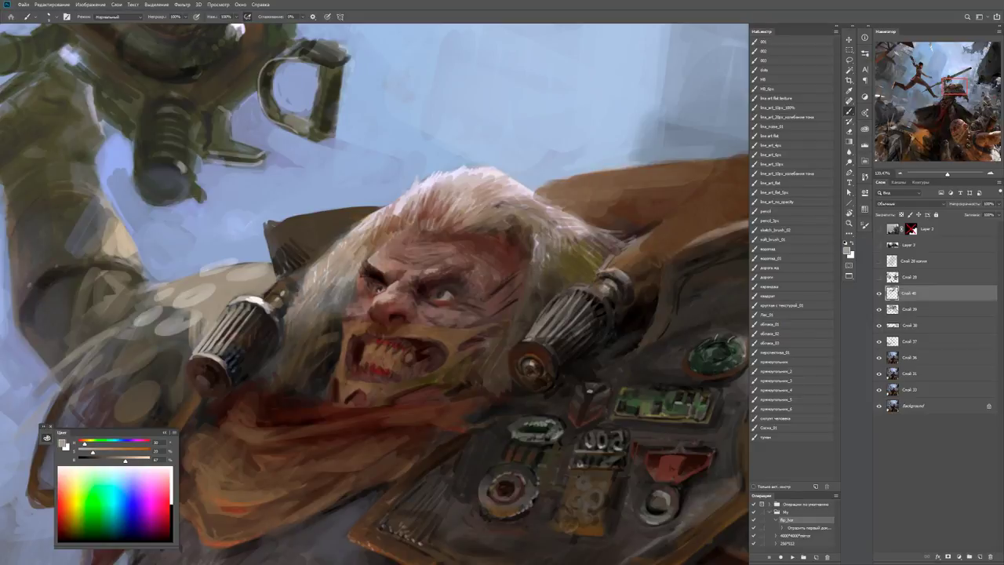
alt+click(358, 265)
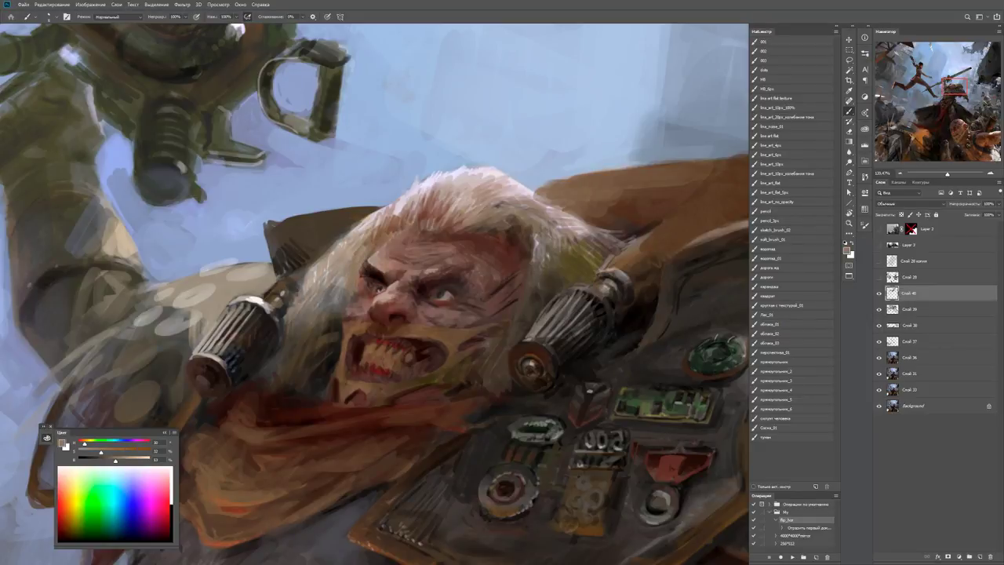
key(d)
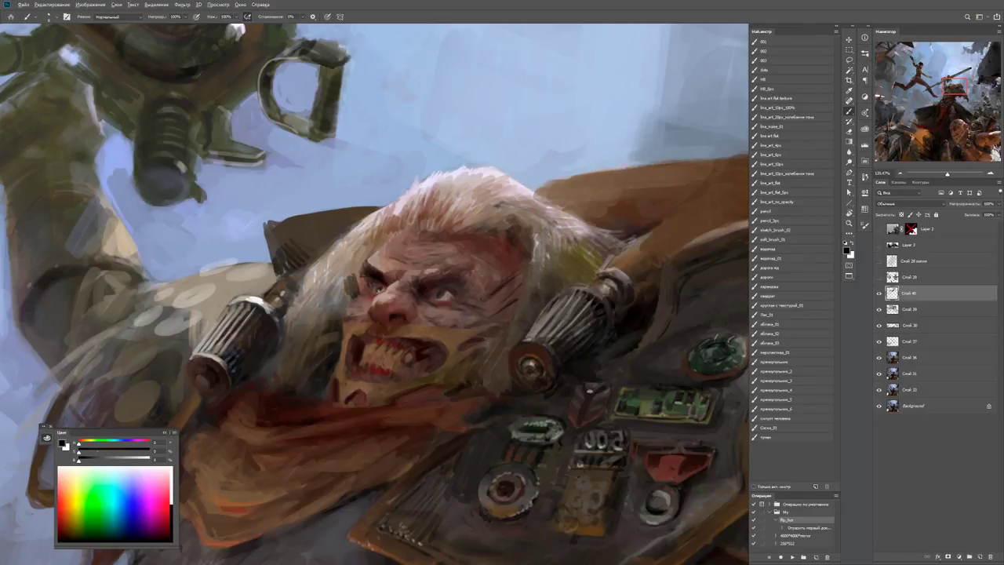
alt+click(356, 273)
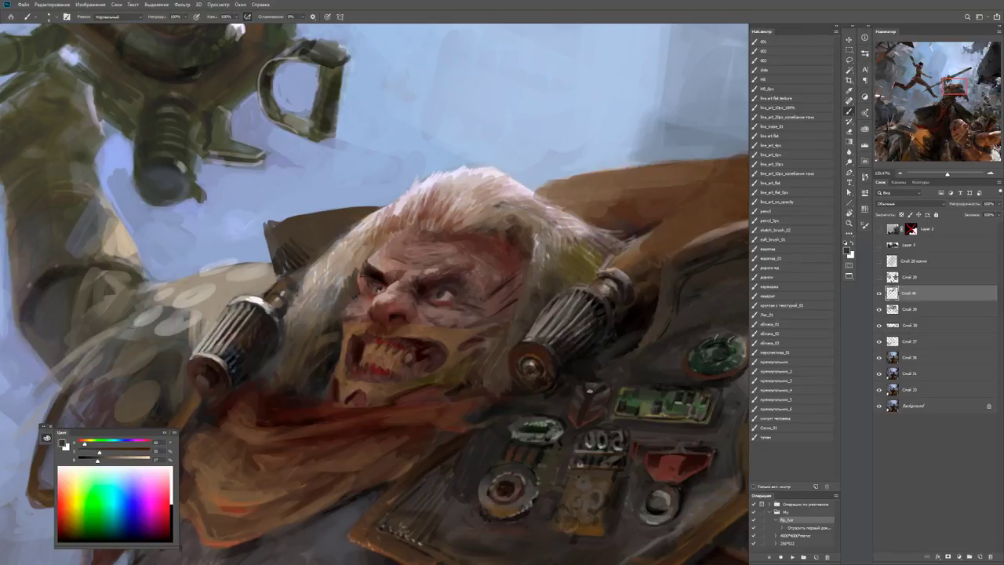
Darken the hair strands between the cheek and the raised-arm canister with sampled grey-browns.
alt+click(328, 306)
mouse_move(336, 314)
mouse_down()
mouse_move(312, 314)
mouse_move(369, 247)
mouse_move(317, 295)
mouse_move(321, 312)
mouse_move(309, 298)
mouse_up()
alt+click(333, 314)
mouse_move(303, 333)
mouse_down()
mouse_move(292, 313)
mouse_move(196, 321)
mouse_up()
key(z)
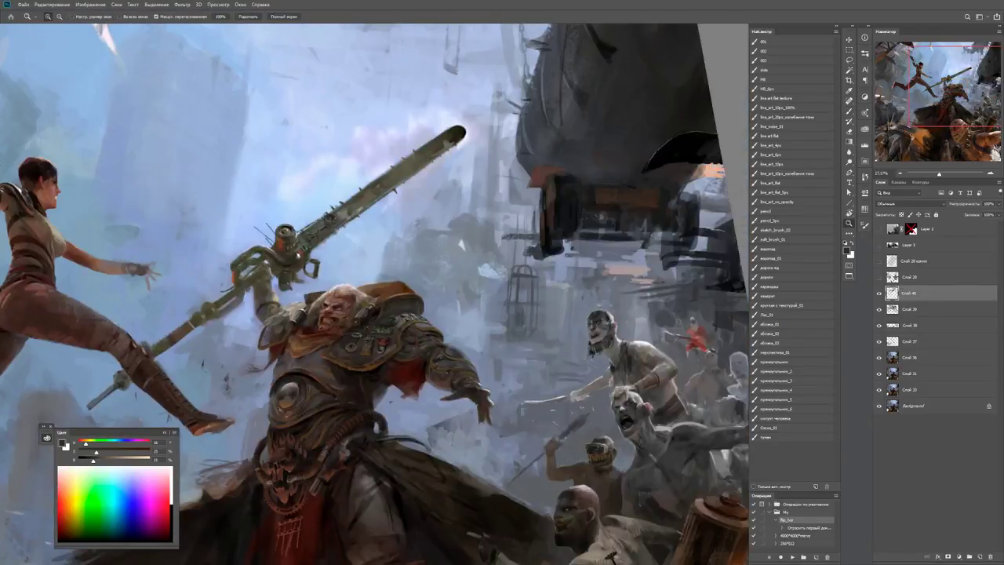
drag(306, 329, 369, 329)
key(b)
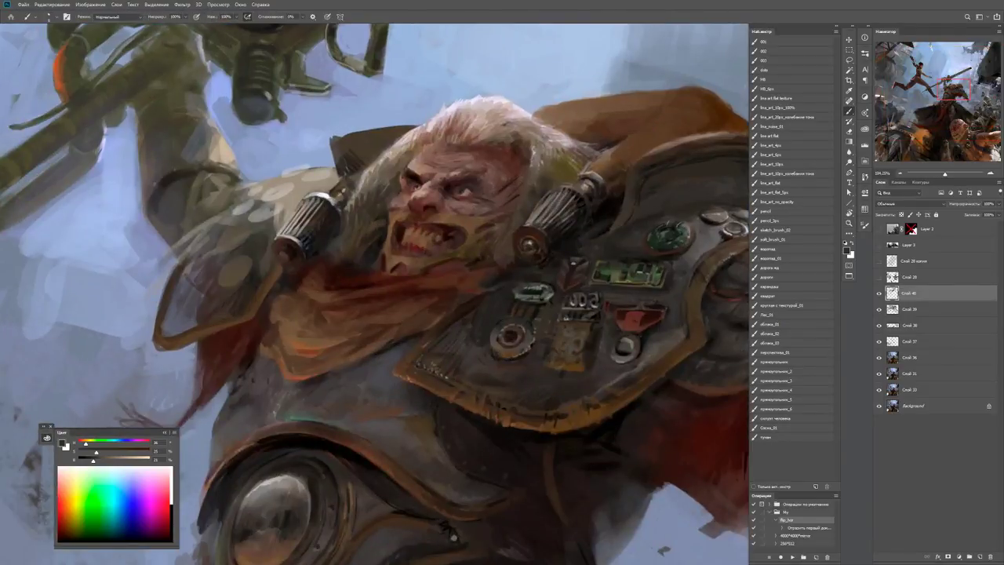
Refine the chest armour just below the scarf's lower edge with sampled dark and mid greys.
alt+click(368, 330)
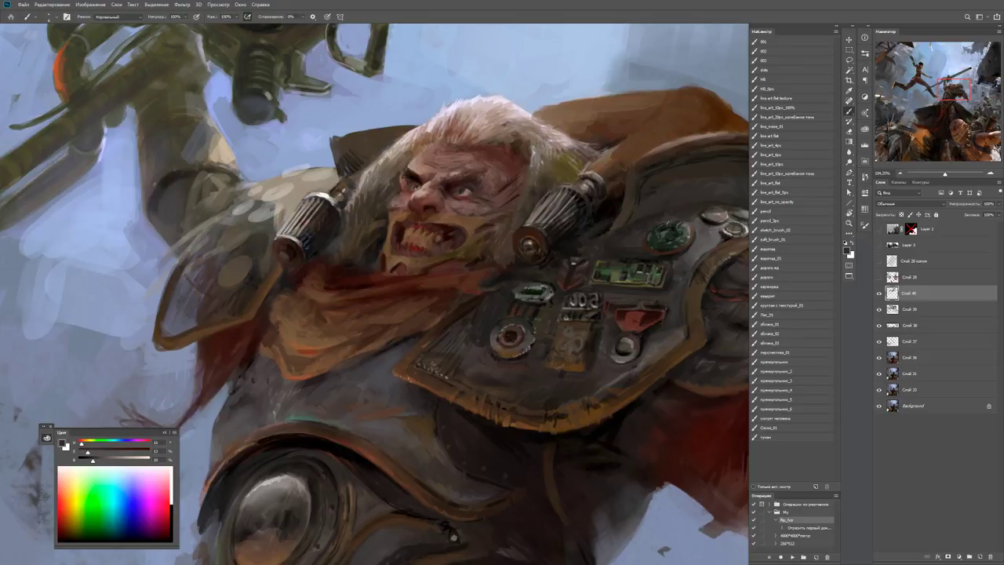
drag(375, 294, 449, 271)
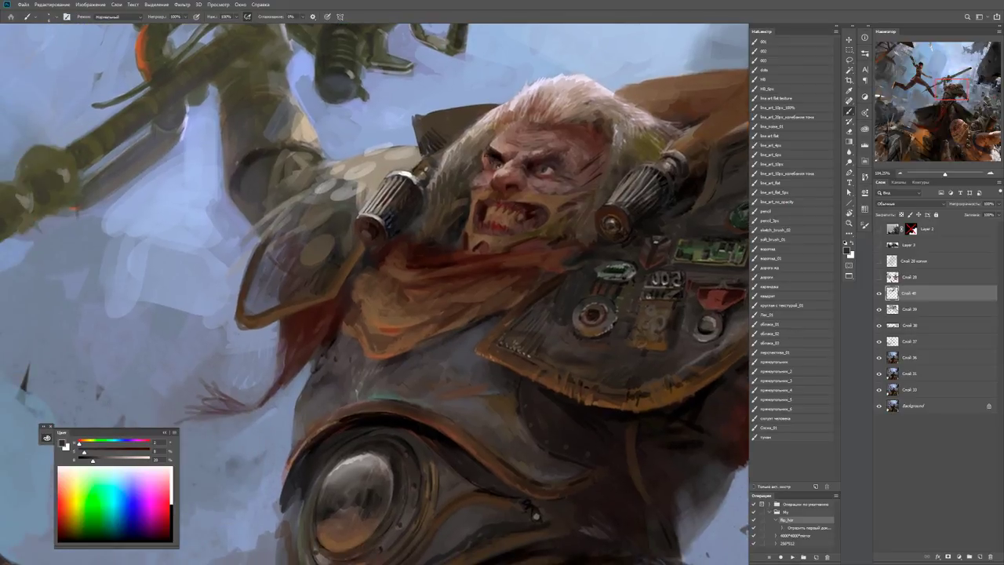
alt+click(406, 356)
alt+click(447, 363)
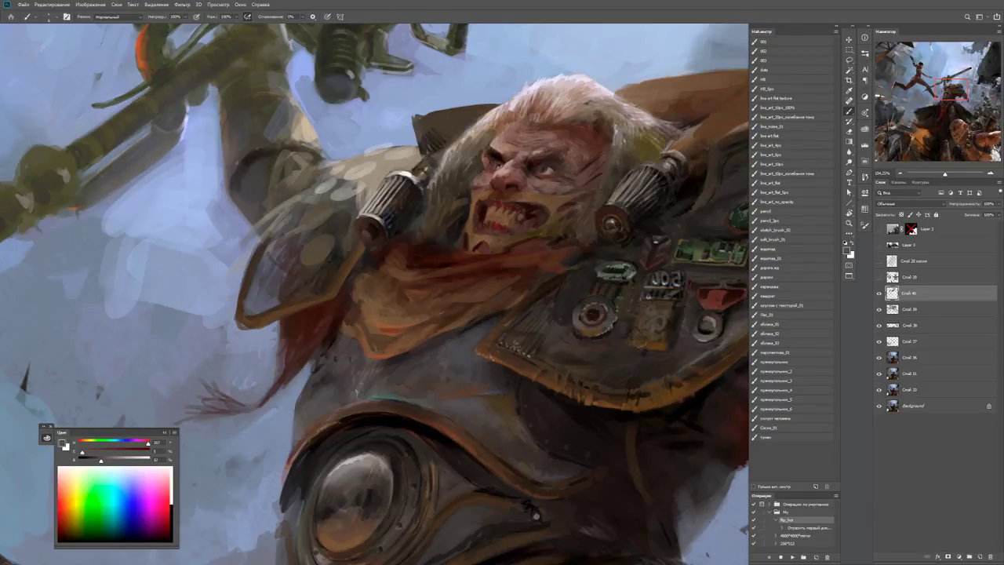
key(z)
drag(490, 323, 549, 323)
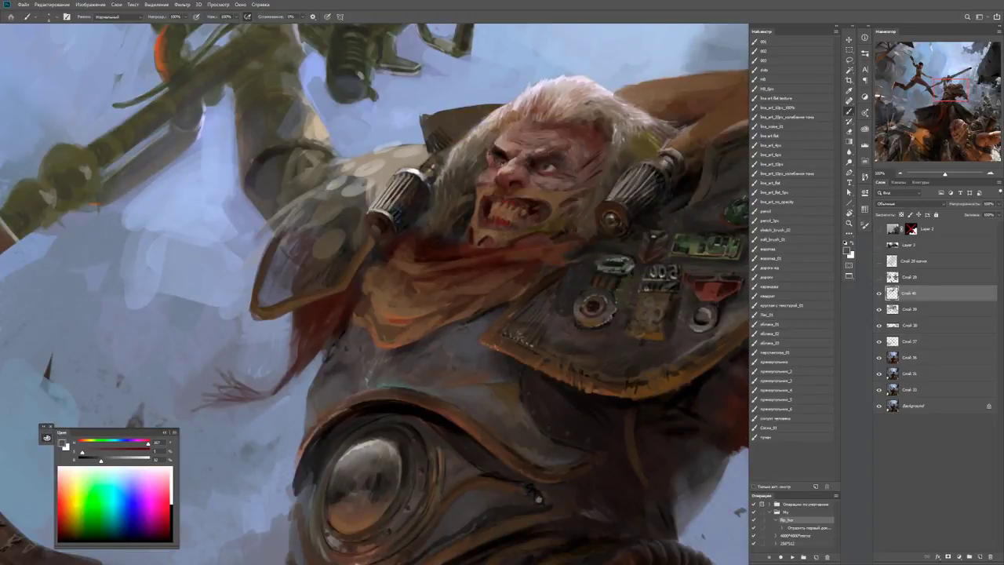
Rework the scarf's lower edge where it meets the medal-covered collar with sampled brown and dark brown.
alt+click(482, 311)
alt+click(482, 306)
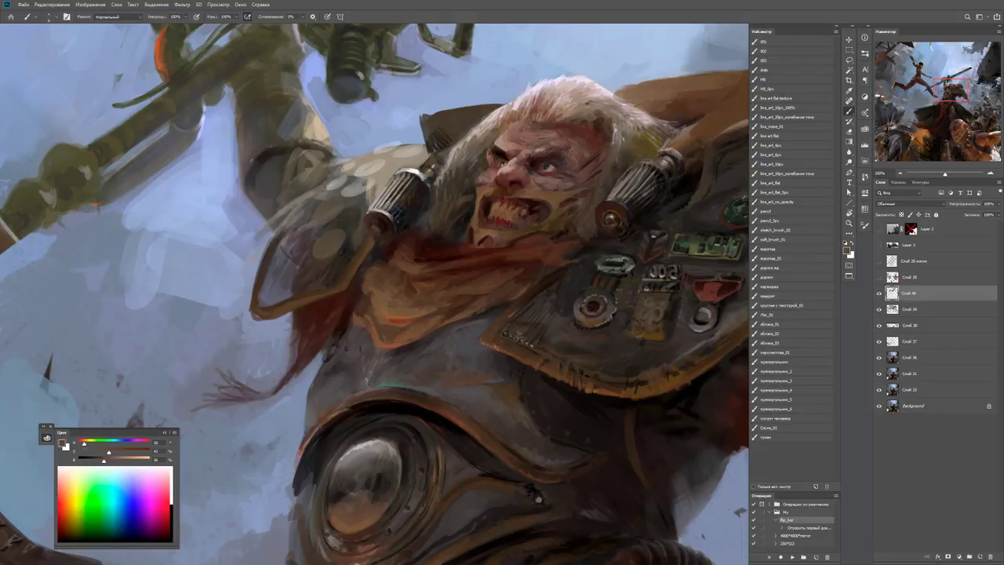
alt+click(483, 309)
alt+click(483, 309)
key(ctrl+0)
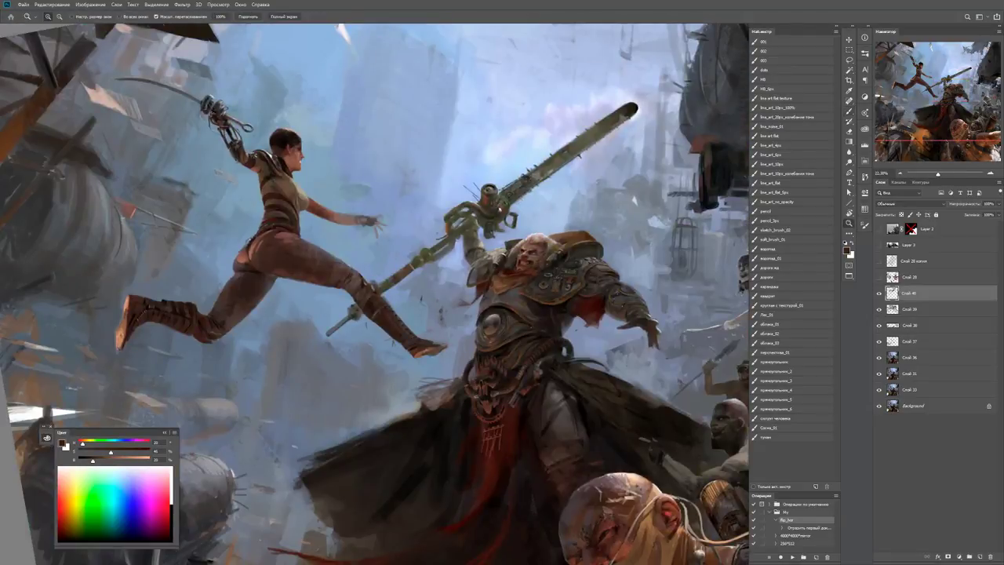
scroll(549, 290, up, 3)
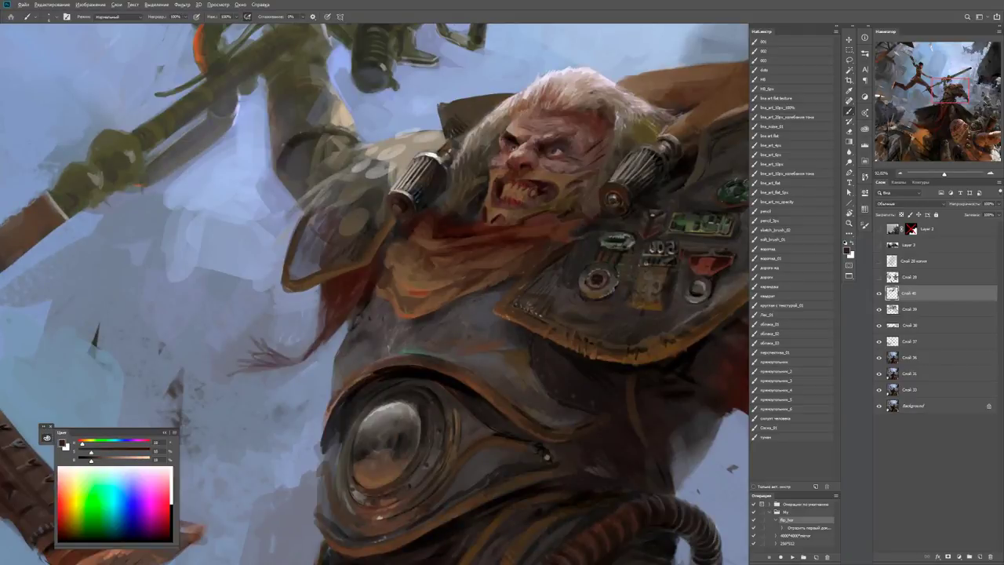
alt+click(482, 309)
alt+click(482, 309)
alt+click(502, 271)
Add orange highlights along the scarf's lower edge beside the medal-covered collar, using an orange-brown sampled from the scarf.
scroll(502, 275, down, 3)
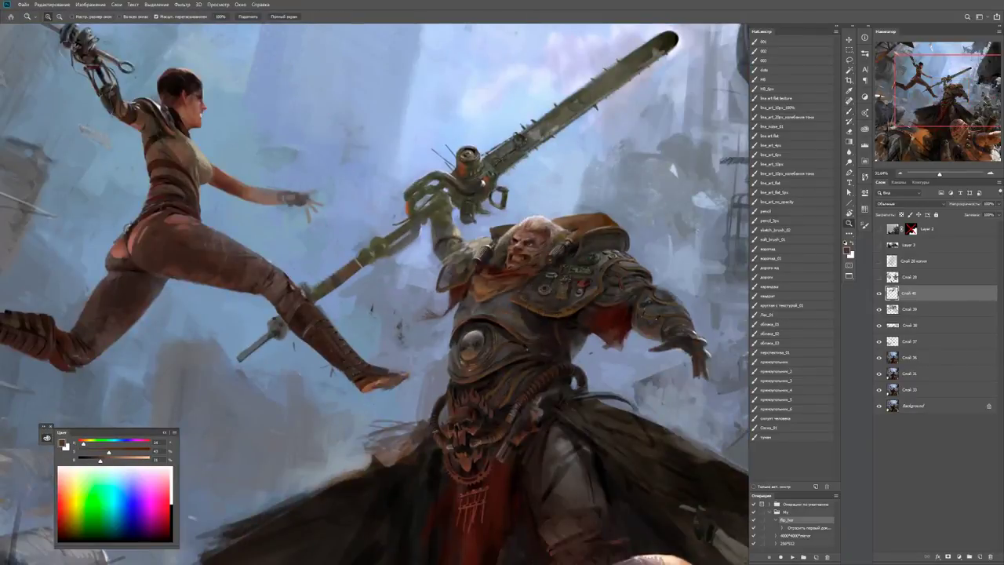
scroll(541, 290, up, 3)
key(b)
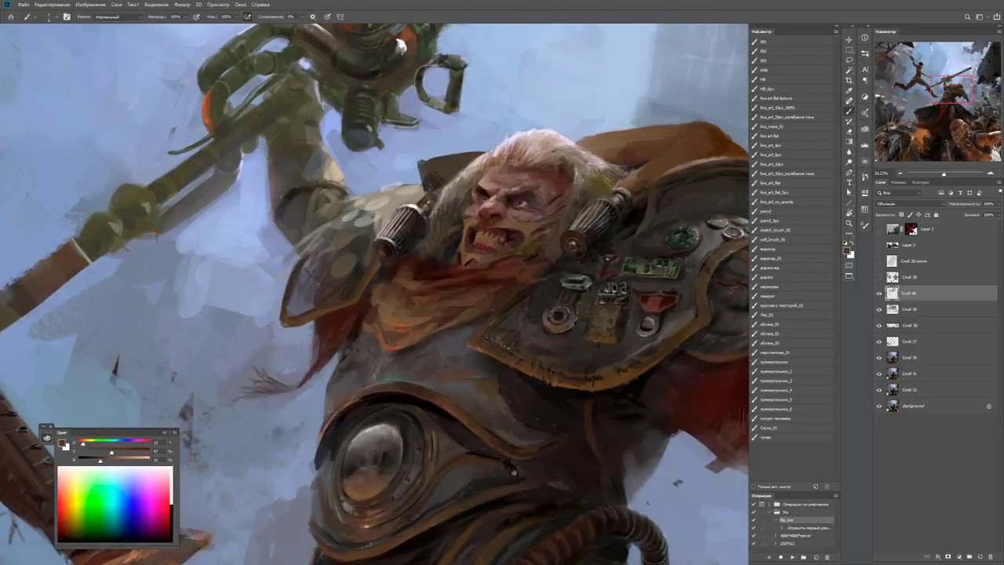
scroll(463, 314, up, 3)
alt+click(371, 360)
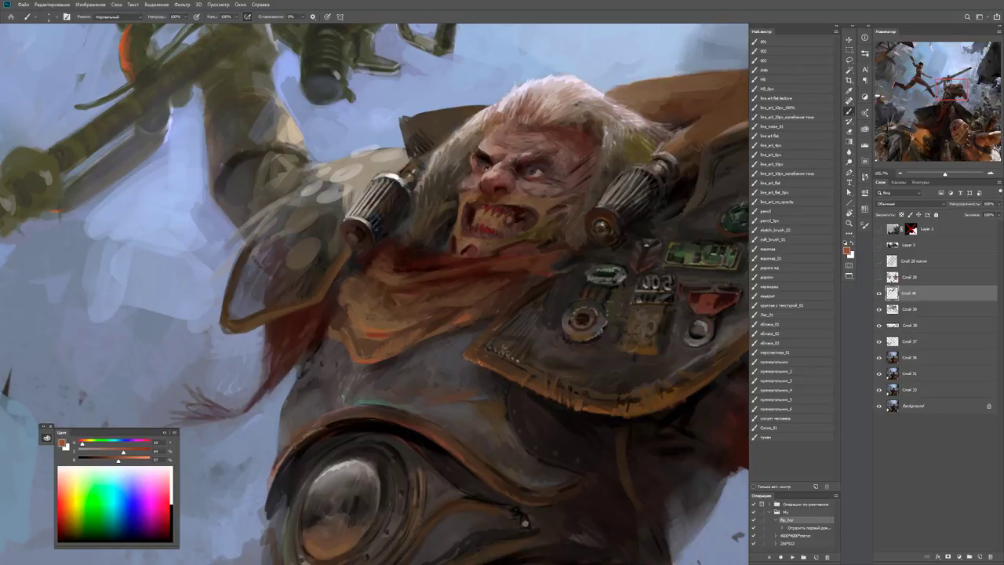
drag(480, 316, 494, 317)
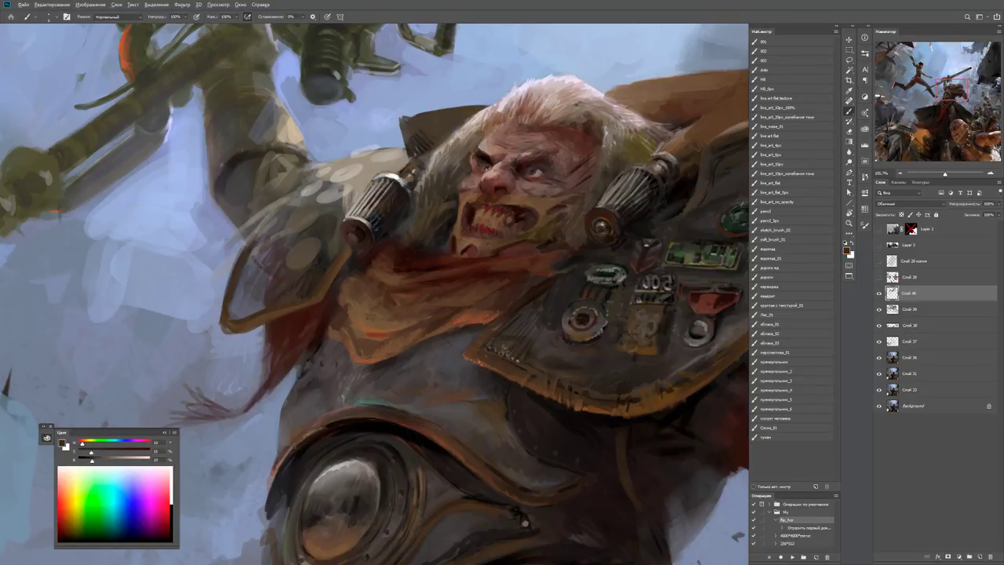
alt+click(477, 309)
Examine the warrior's scarf, collar and chest both within the whole battle scene and up close.
key(z)
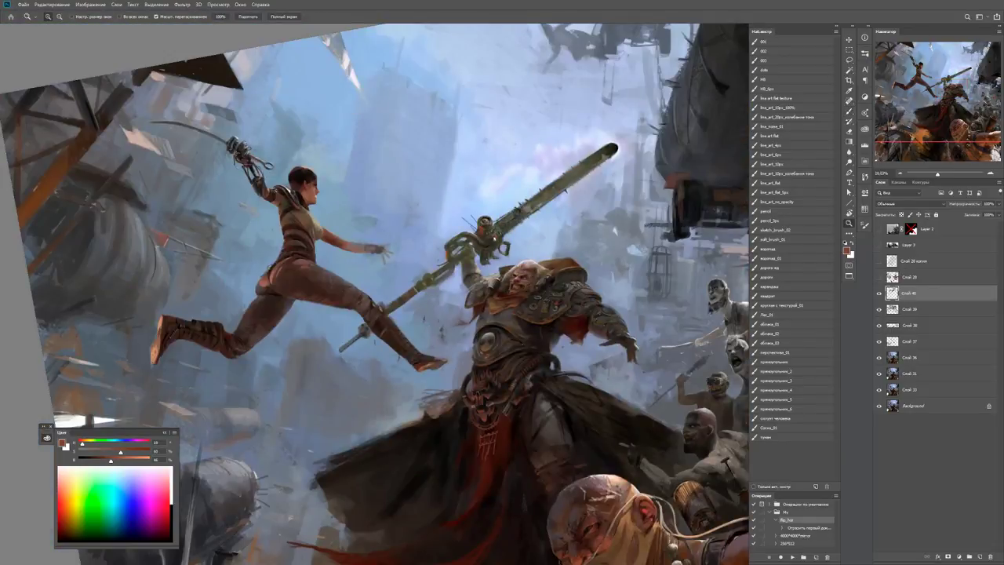
click(519, 302)
alt+click(520, 323)
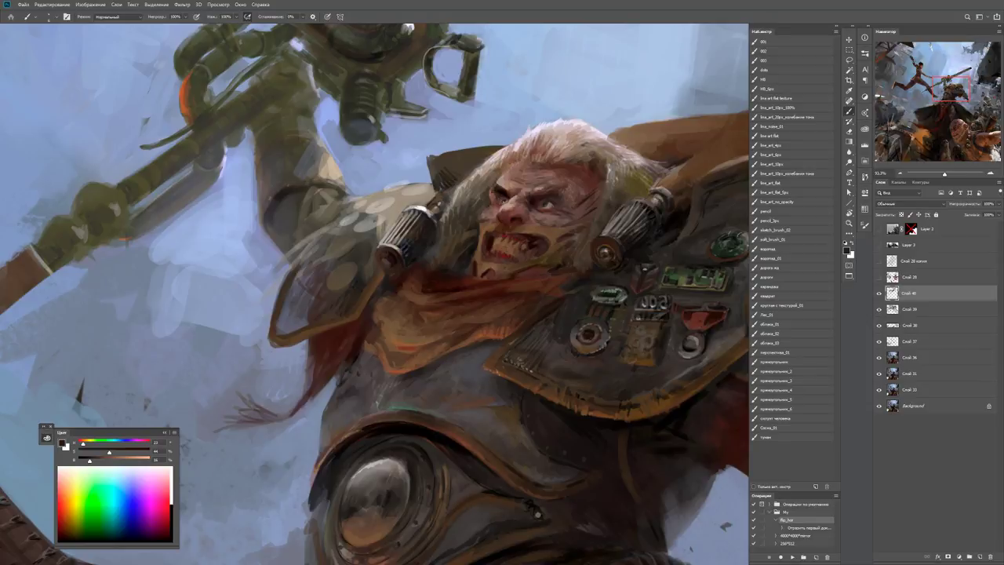
key(z)
key(ctrl+0)
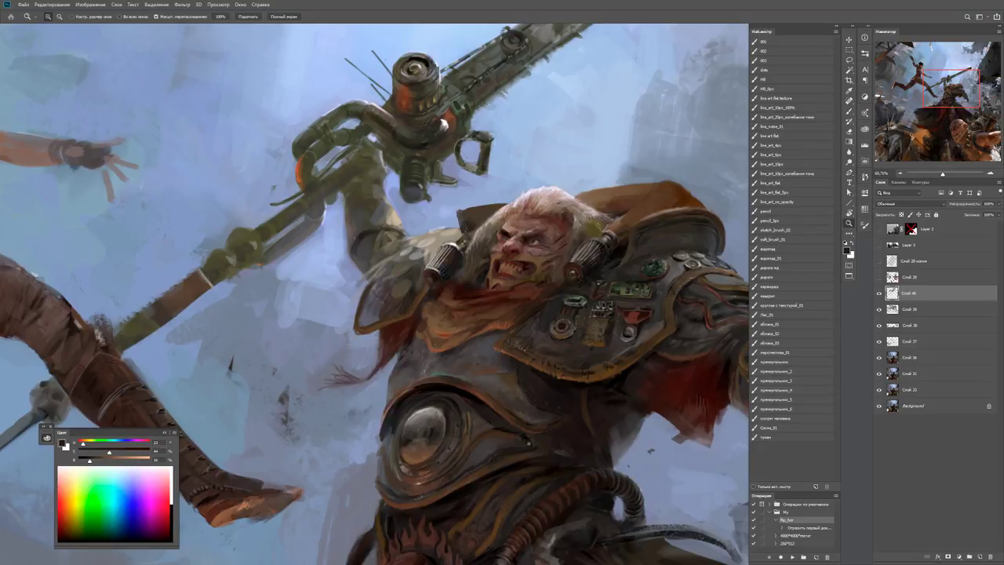
drag(524, 314, 557, 314)
key(b)
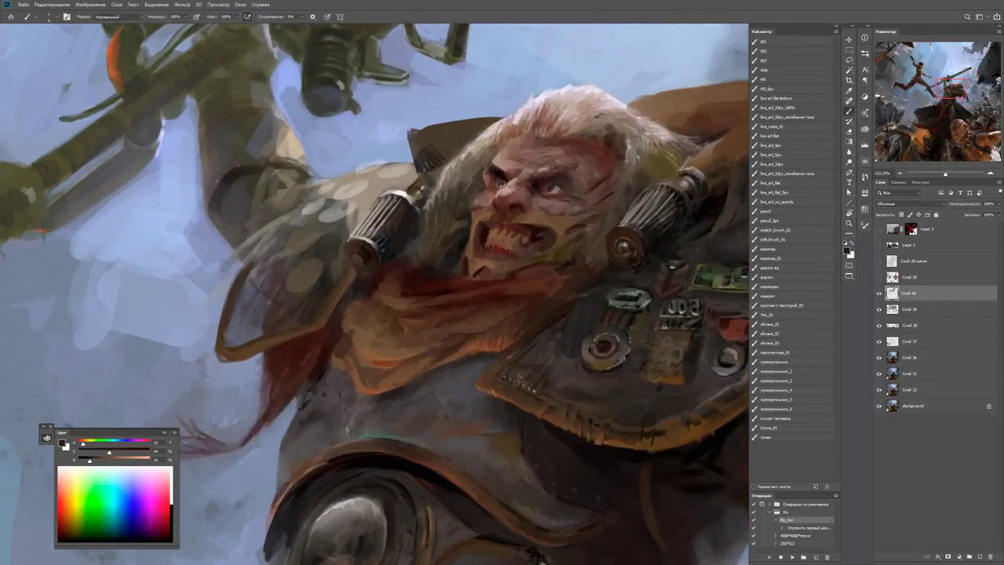
key(d)
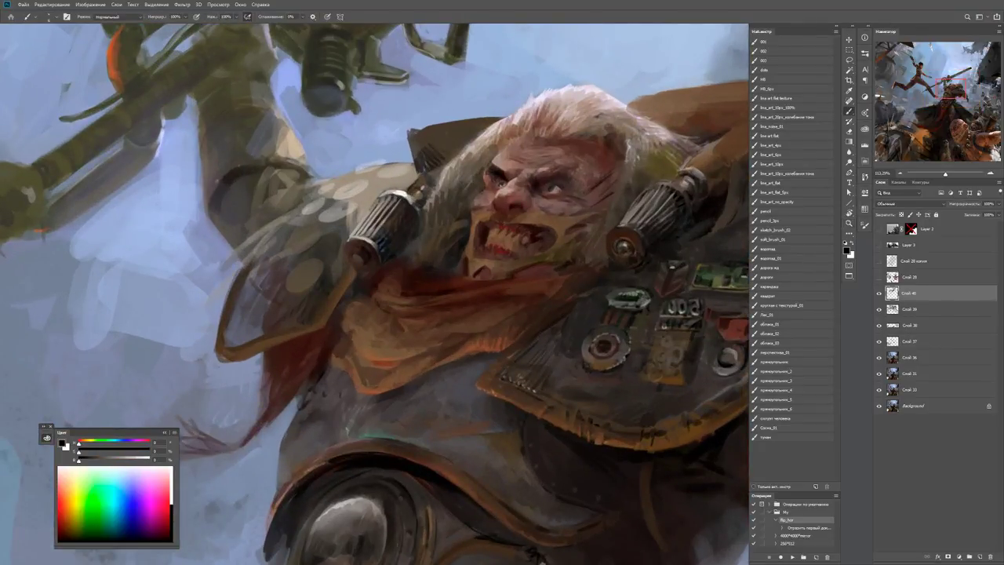
drag(513, 289, 507, 279)
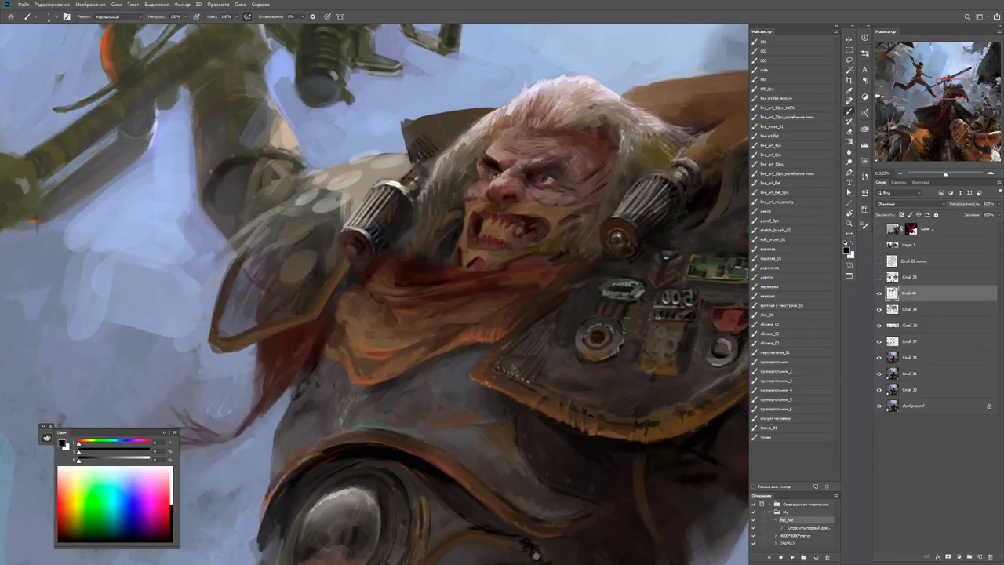
Refine the scarf's edge and folds beside the hanging red cloth with sampled reddish browns and dark brown.
alt+click(349, 334)
alt+click(332, 356)
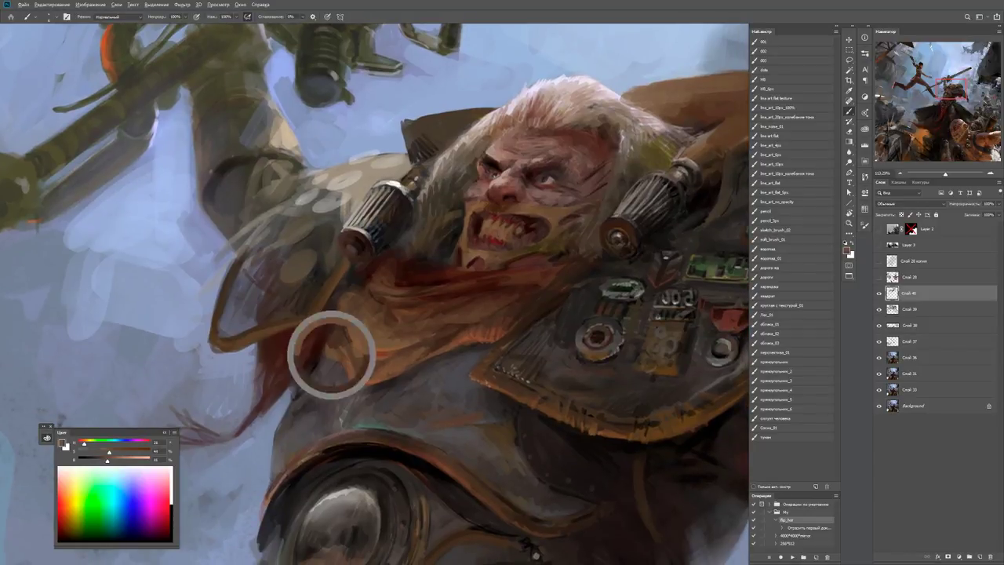
alt+click(339, 342)
alt+click(336, 348)
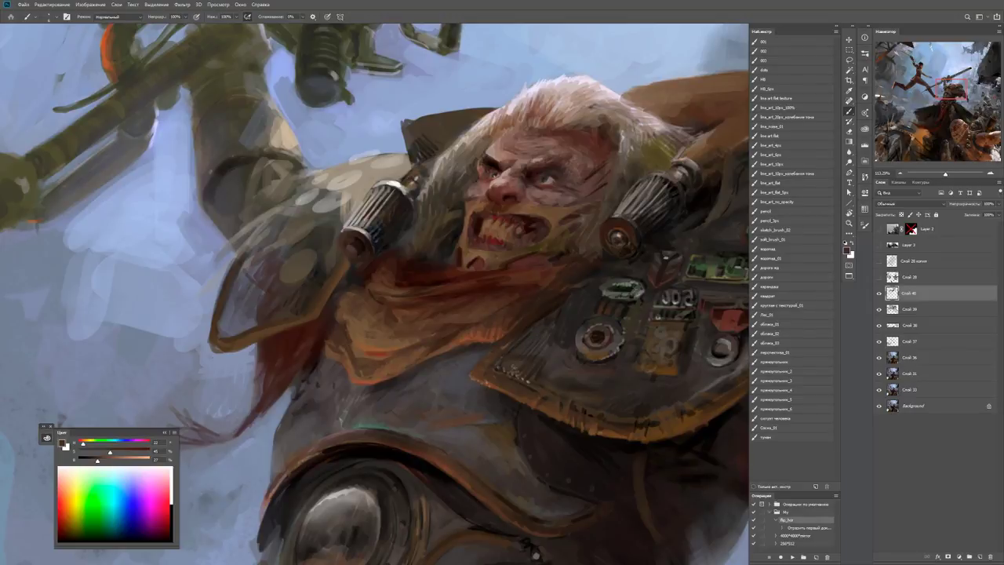
drag(377, 348, 407, 349)
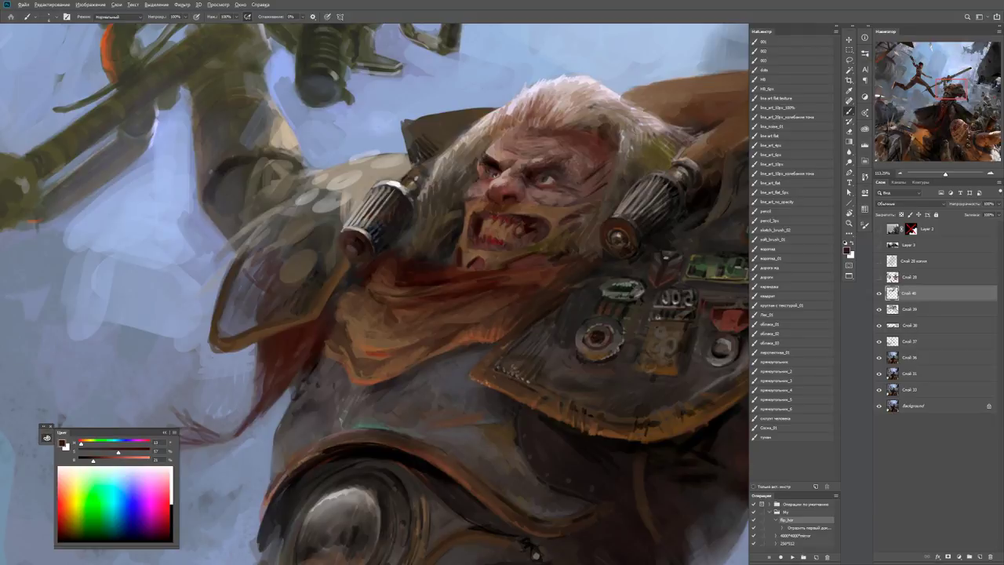
Rework the scarf folds between the chin and the medal-covered collar with sampled brown and orange-red tones.
mouse_move(417, 323)
mouse_down()
mouse_move(510, 326)
mouse_move(512, 316)
mouse_up()
alt+click(480, 322)
alt+click(482, 314)
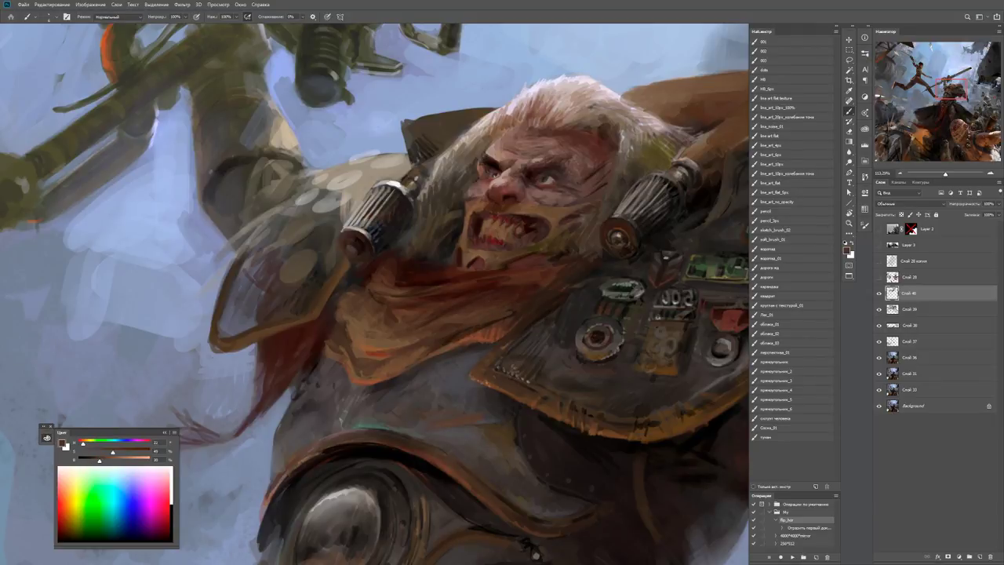
alt+click(471, 323)
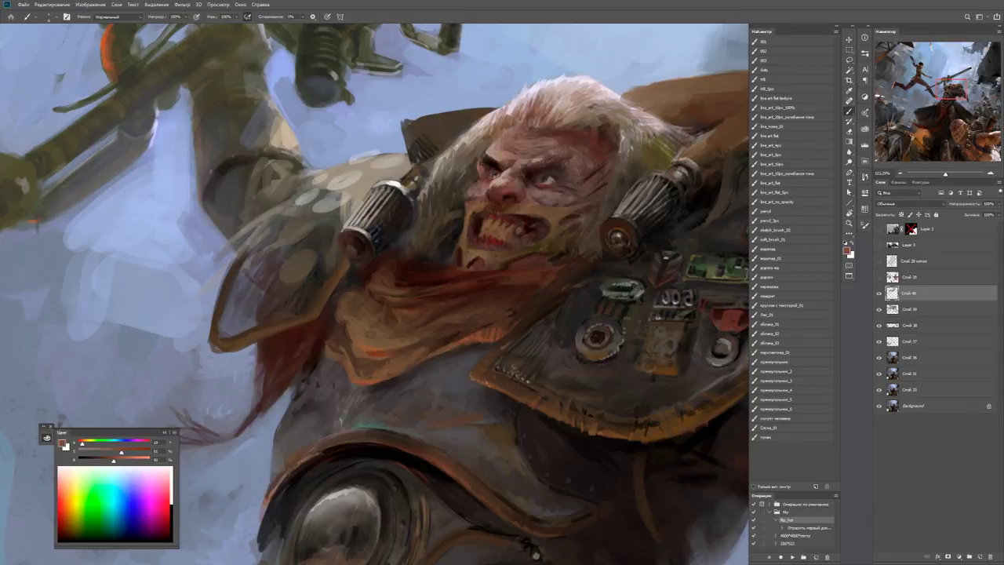
mouse_move(448, 323)
mouse_down()
mouse_move(507, 317)
mouse_move(445, 325)
mouse_move(485, 312)
mouse_move(516, 320)
mouse_up()
Darken the lower corner of the trim on the raised arm's shoulder pad with sampled dark browns.
key(z)
mouse_move(580, 549)
mouse_down()
mouse_move(502, 549)
mouse_move(530, 549)
mouse_up()
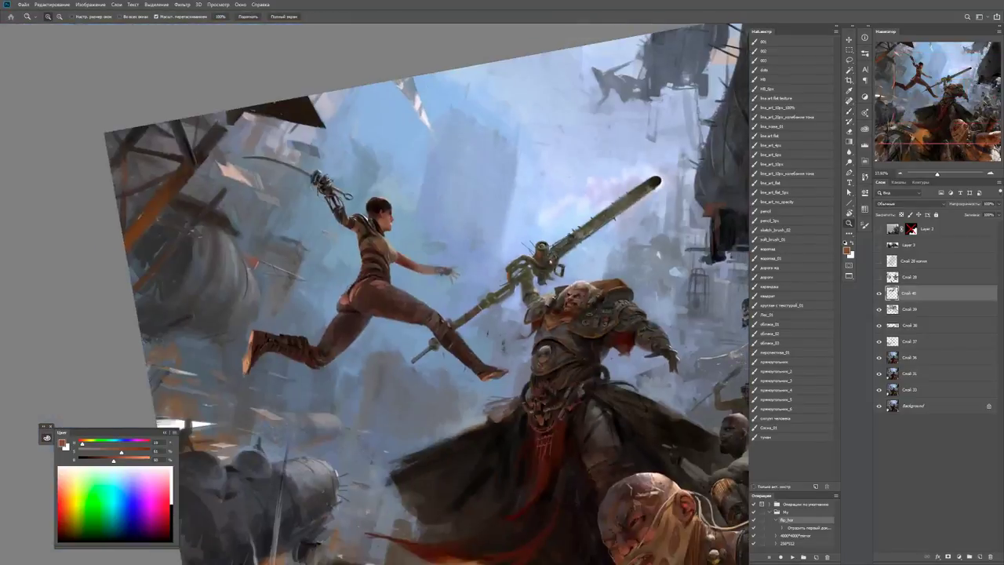
drag(567, 319, 627, 319)
key(b)
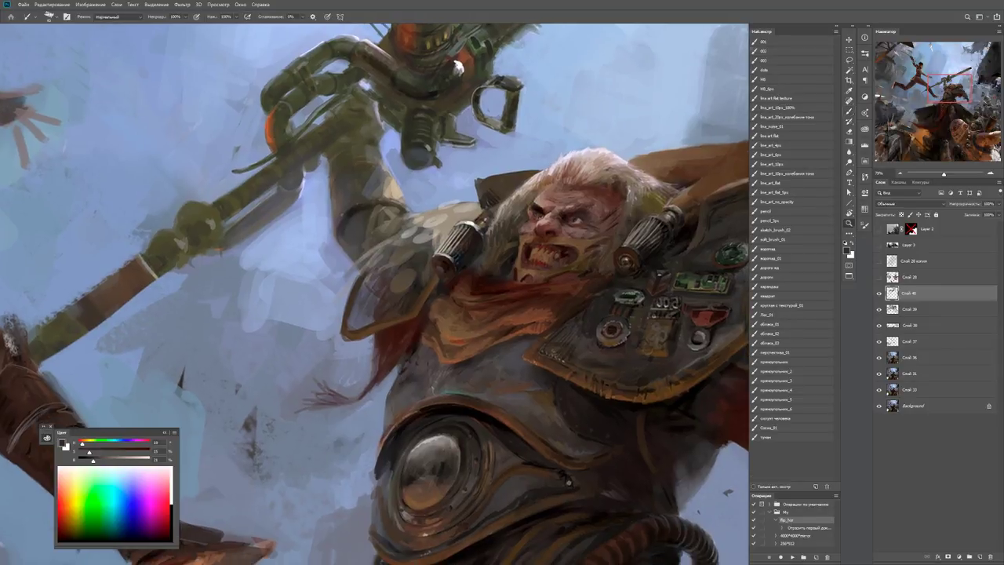
key(z)
drag(474, 312, 502, 311)
key(b)
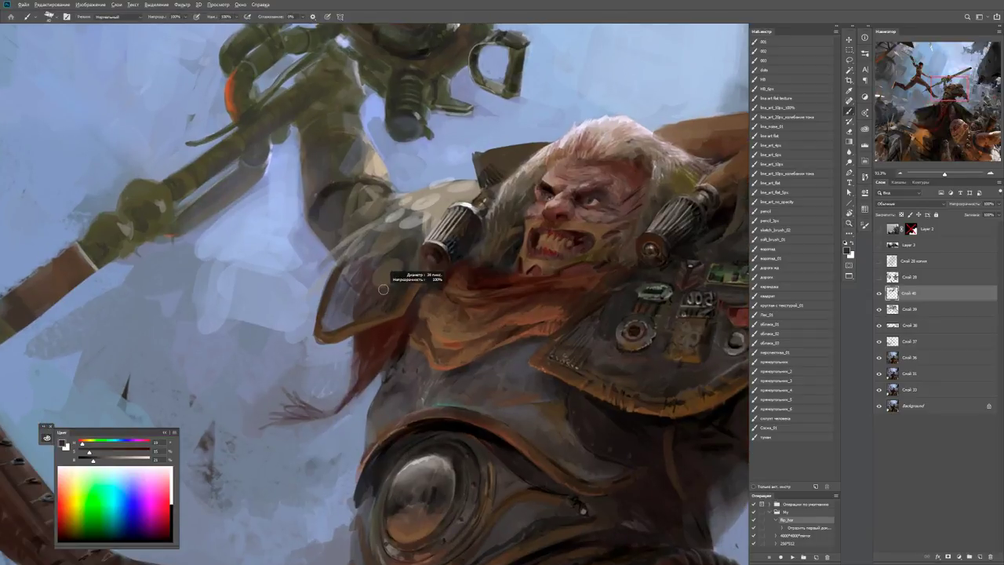
key(d)
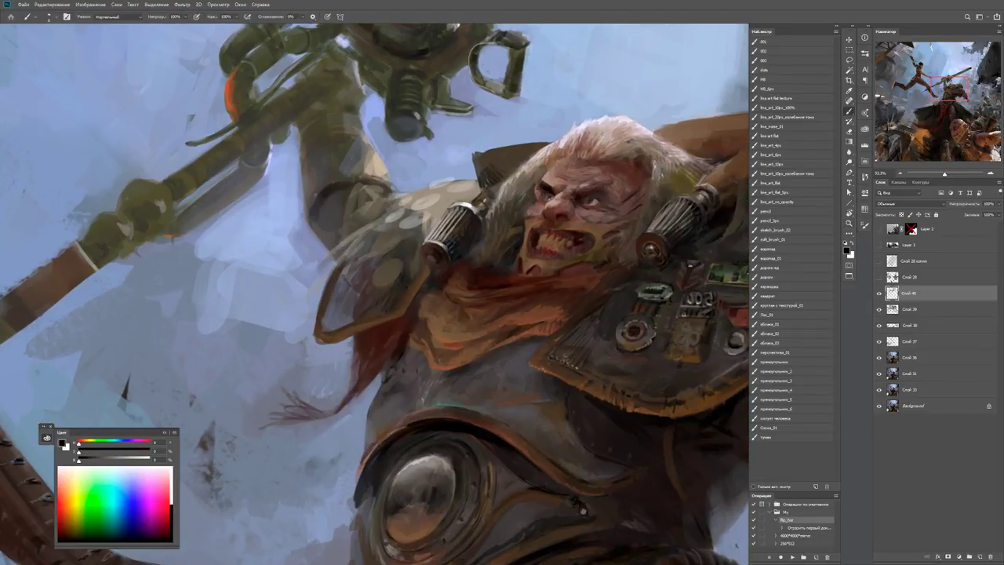
alt+click(417, 284)
key(z)
drag(416, 284, 439, 282)
key(b)
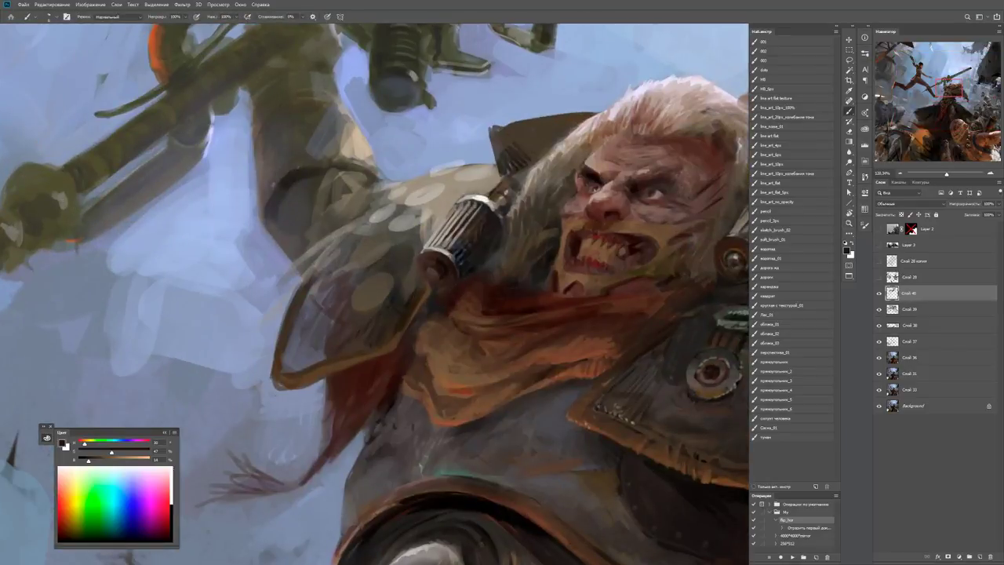
drag(314, 370, 283, 388)
alt+click(298, 375)
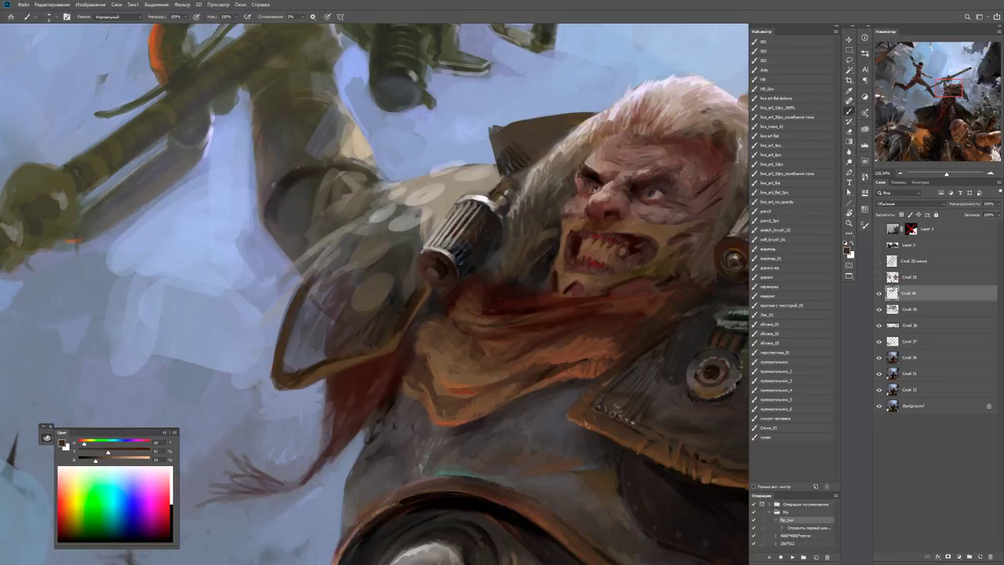
Set the brush opacity to 98% and paint the shoulder pad's surface above the trim corner with sampled grey-violets.
key(9)
key(8)
alt+click(308, 359)
drag(308, 361, 296, 348)
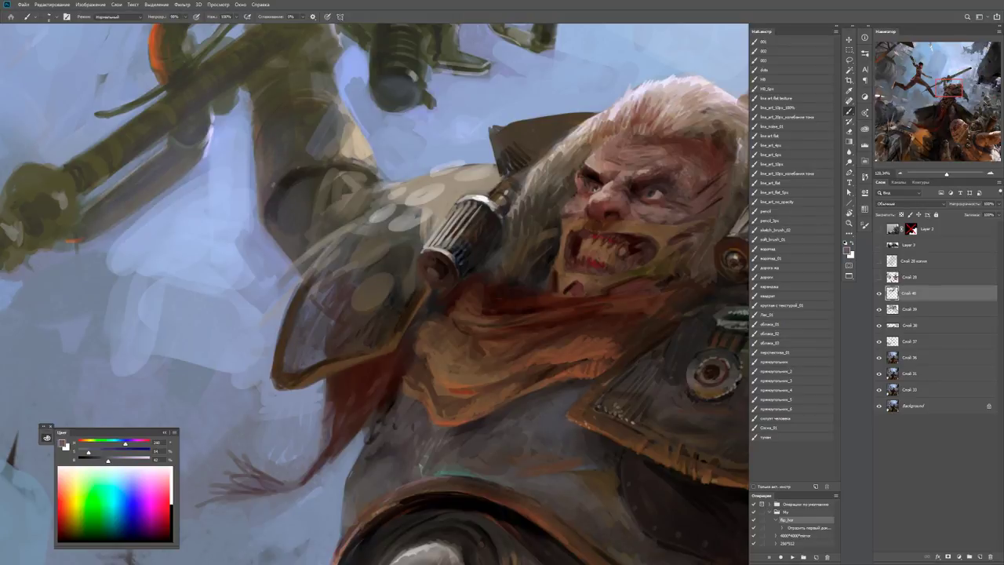
alt+click(315, 360)
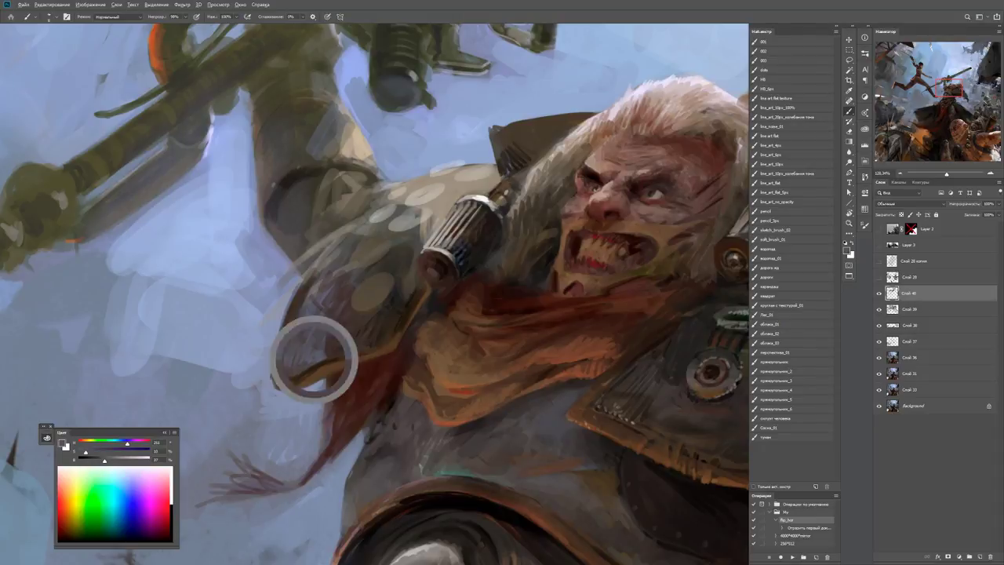
drag(314, 360, 329, 345)
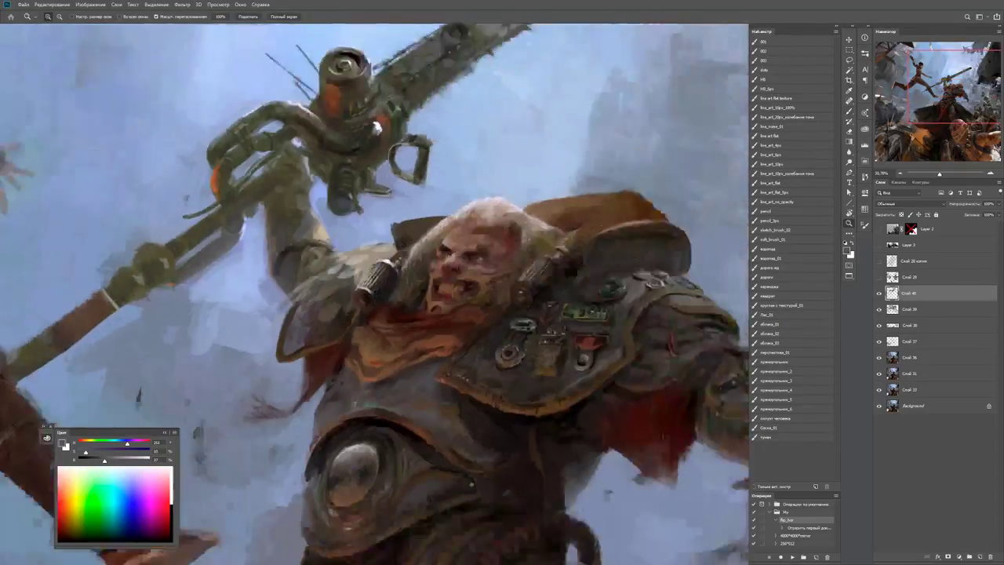
Refine the shoulder pad along its lower trim near the hanging red cloth with sampled greys and dark browns.
alt+click(330, 345)
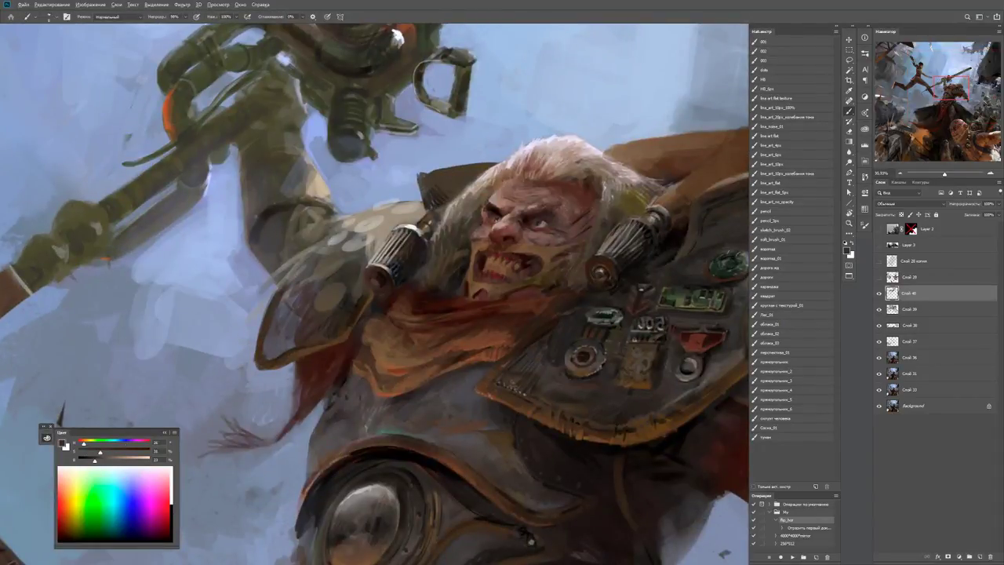
alt+click(330, 346)
alt+click(329, 345)
scroll(235, 408, up, 2)
key(x)
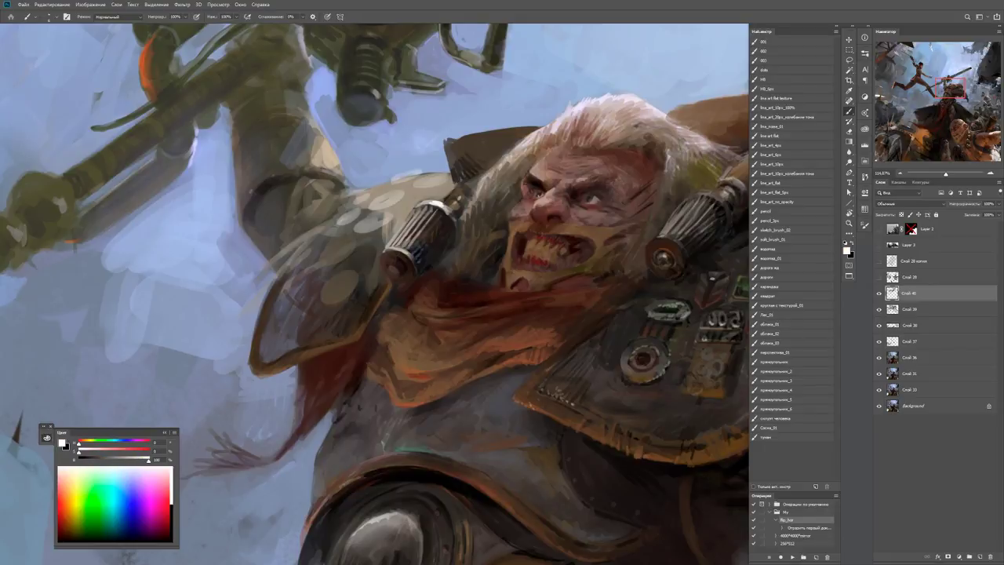
scroll(329, 339, down, 3)
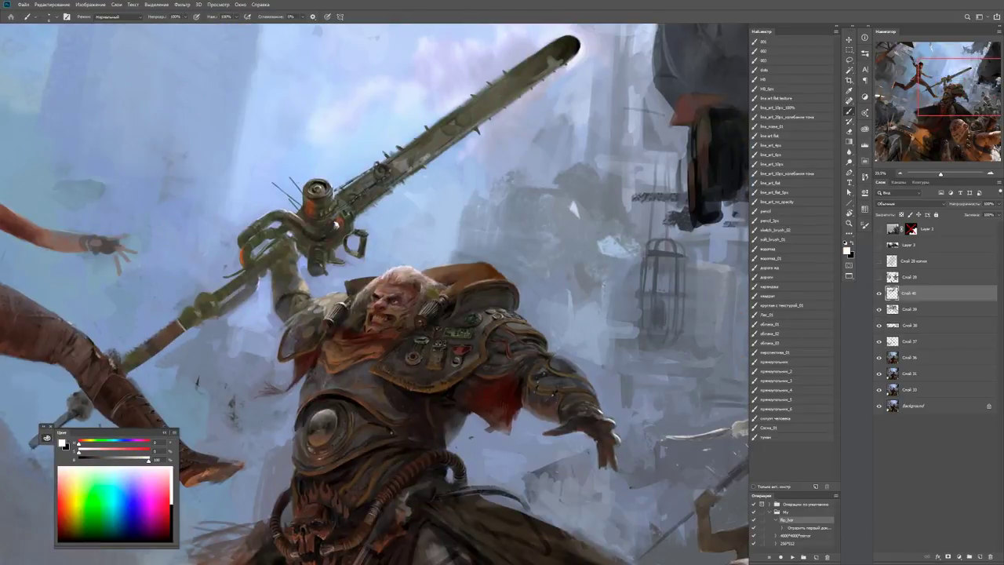
scroll(313, 349, up, 4)
key(x)
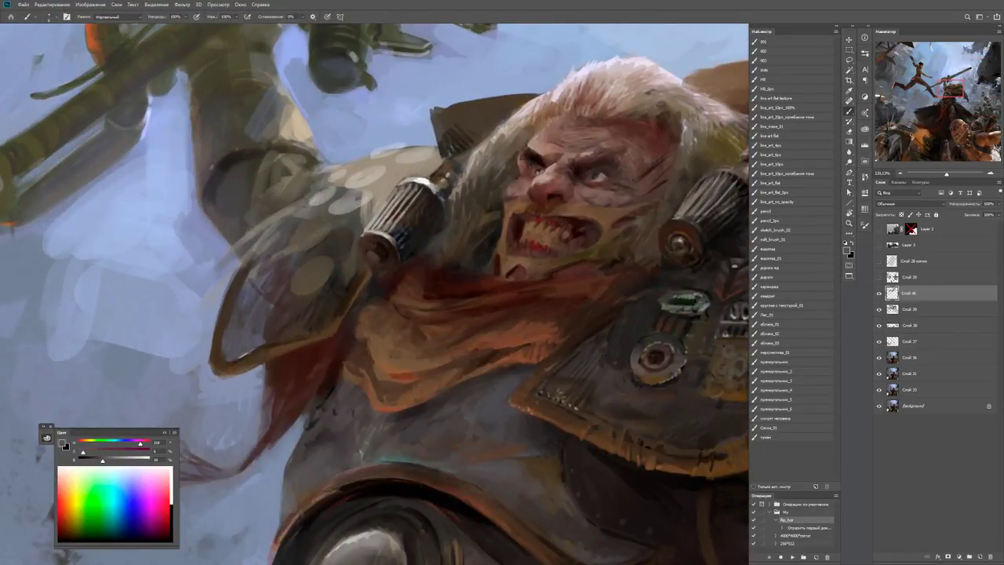
alt+click(295, 332)
alt+click(333, 323)
Touch up the ribbed canister beside the raised arm with a small brush and dark greys sampled from it.
drag(360, 285, 314, 335)
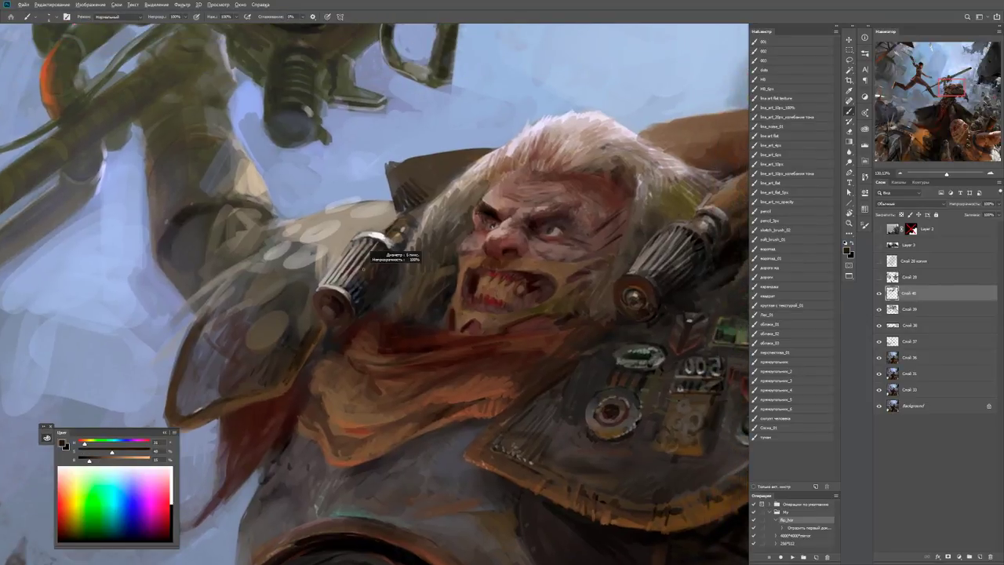
alt+click(354, 283)
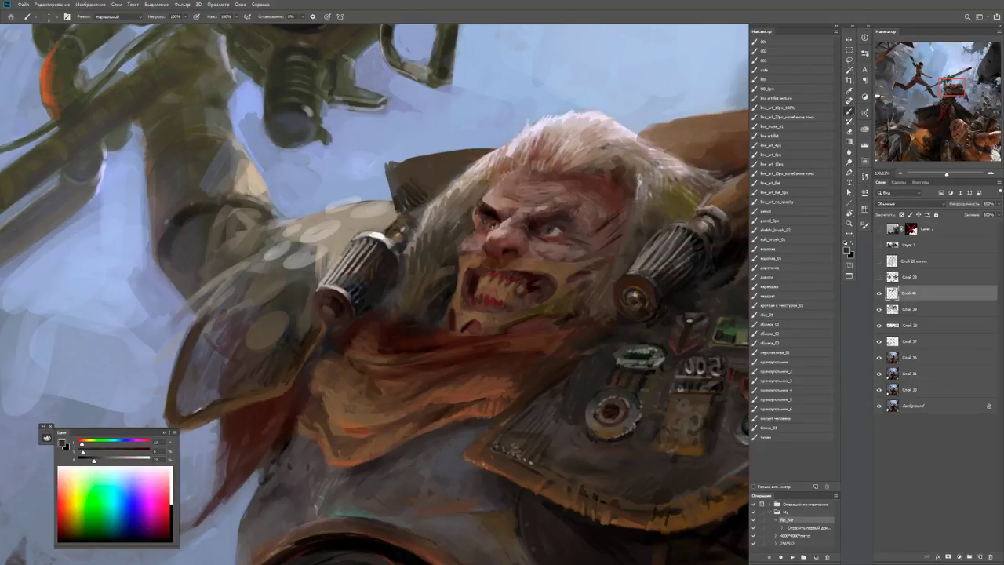
alt+click(386, 243)
drag(380, 236, 328, 285)
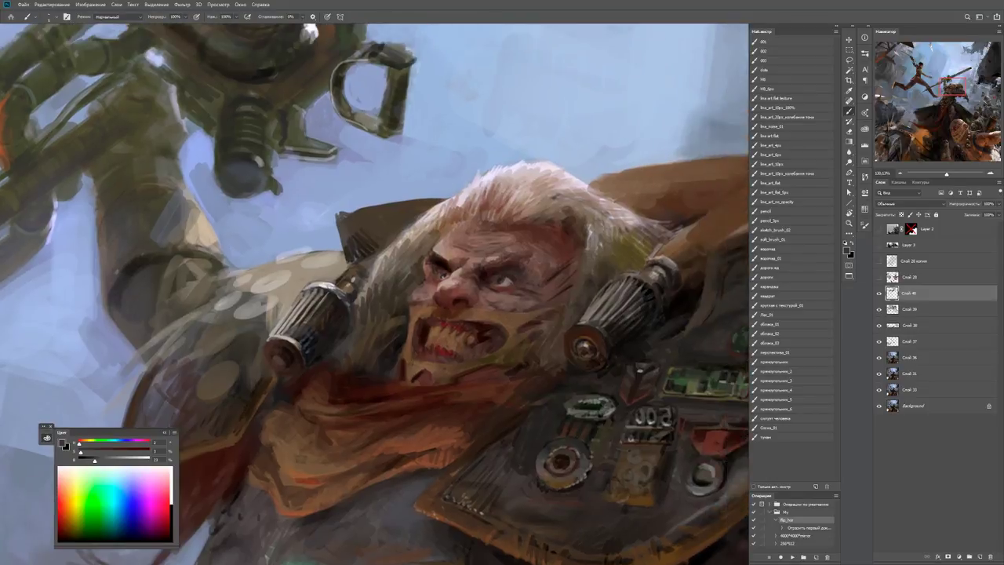
alt+click(328, 285)
Refine the warrior's upper teeth and the mask edge around the mouth with sampled browns and ochres.
key(ctrl+0)
key(ctrl+plus)
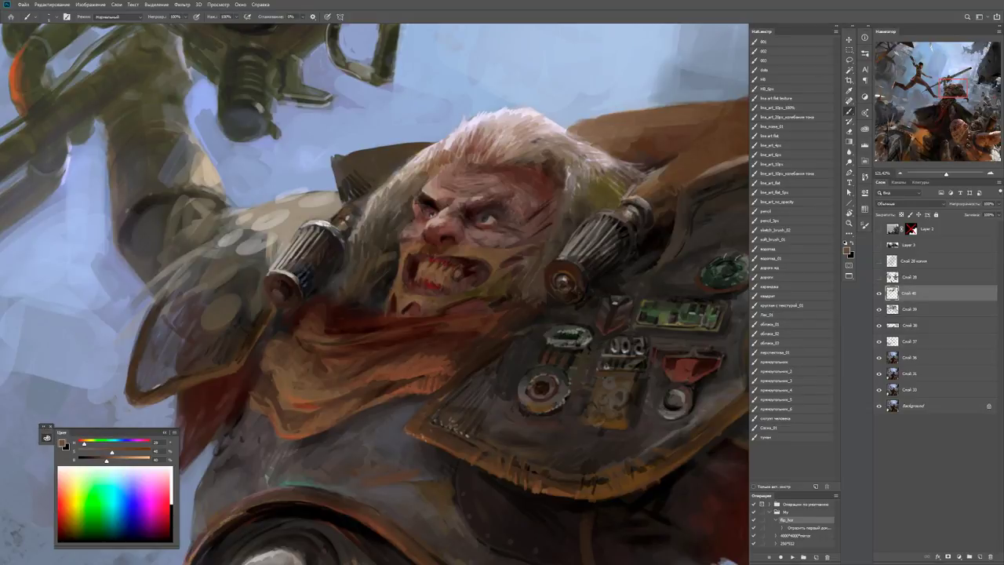
alt+click(404, 285)
scroll(439, 236, up, 5)
alt+click(417, 264)
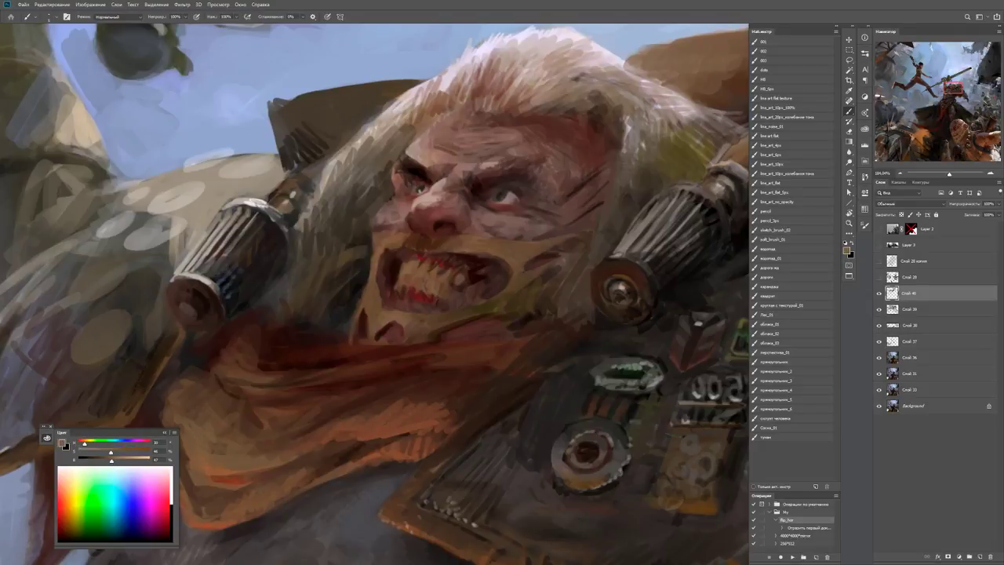
key(d)
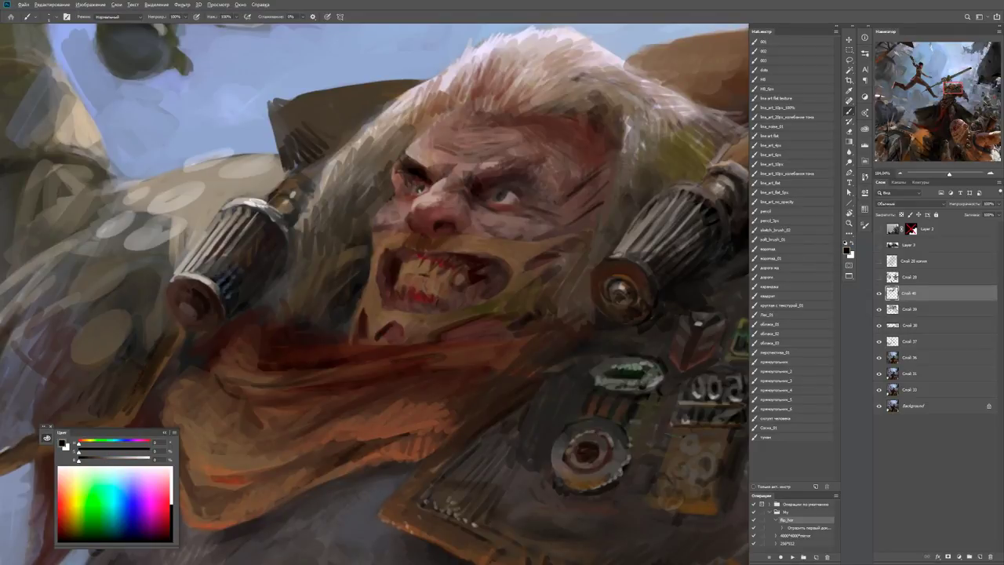
alt+click(418, 264)
alt+click(415, 264)
Flip the canvas horizontally and frame the mirrored warrior's torso for further brushwork.
key(z)
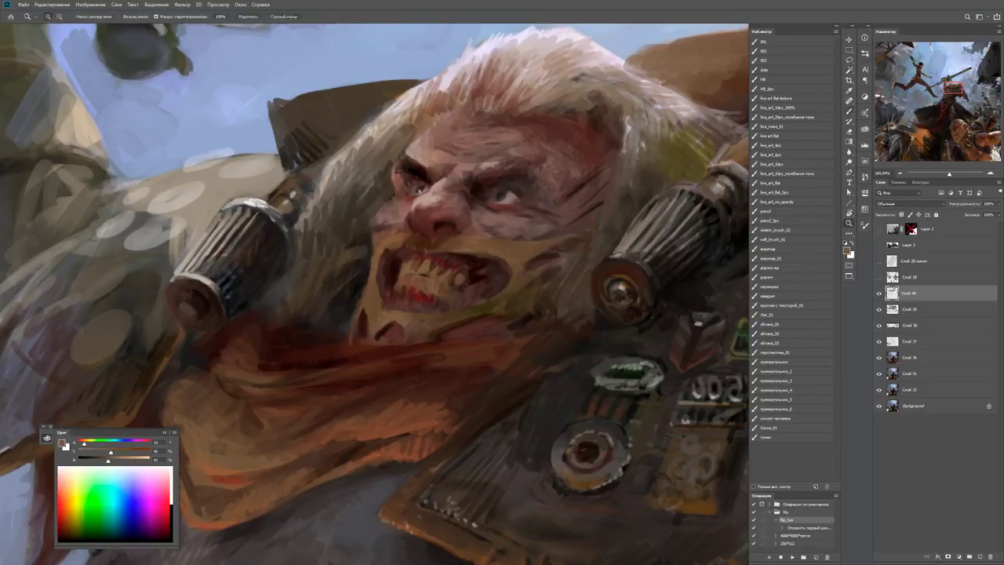
drag(416, 264, 369, 265)
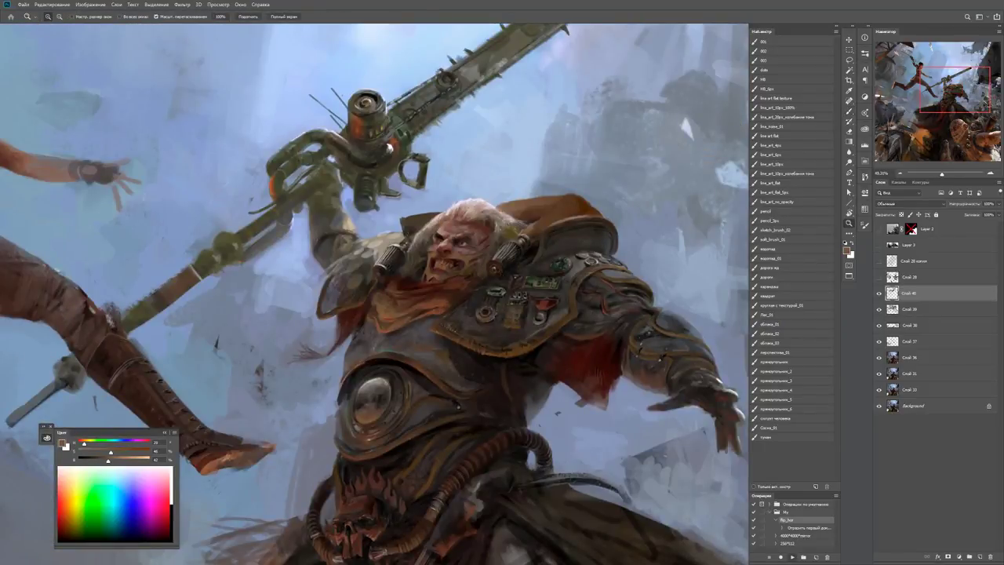
key(F2)
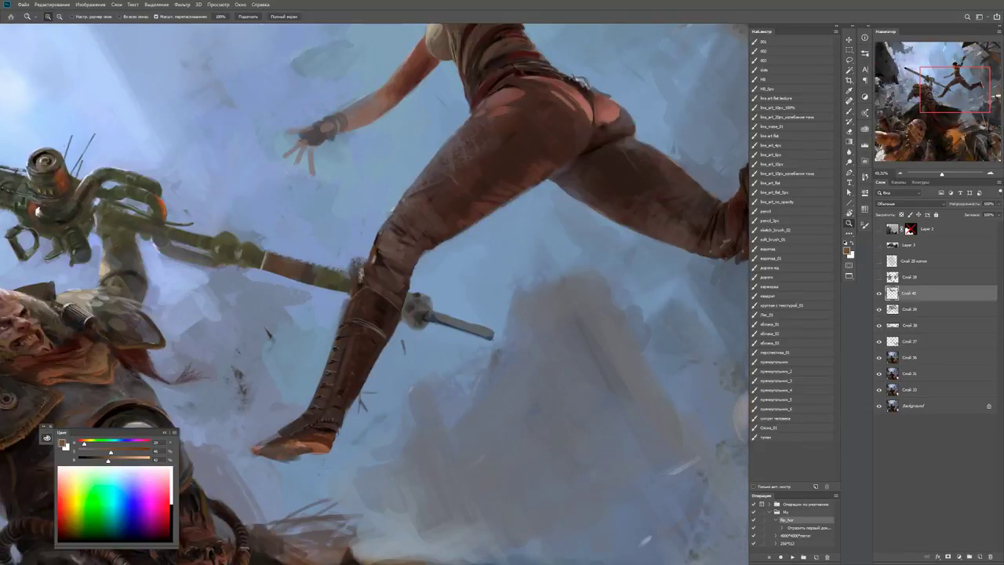
drag(376, 298, 565, 282)
key(r)
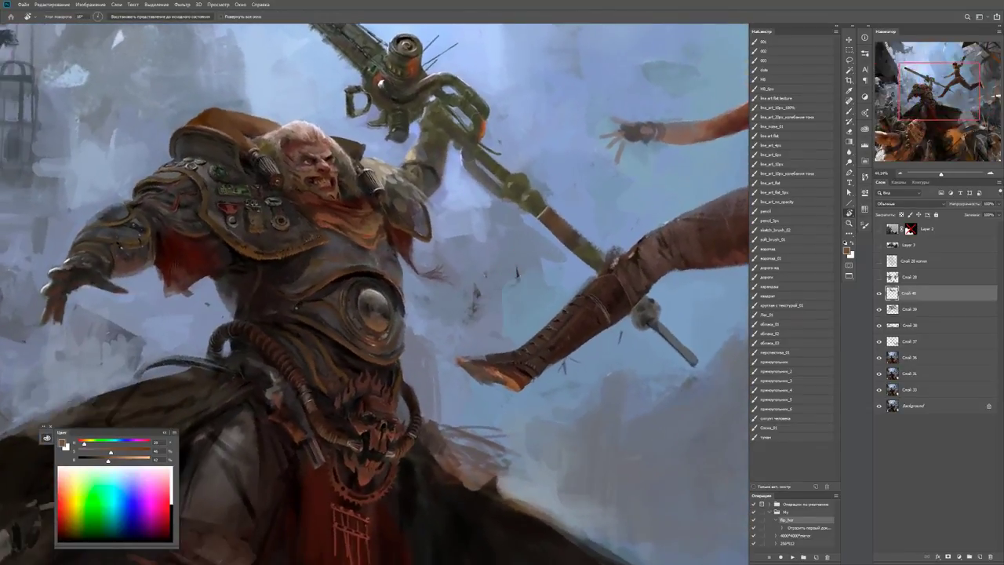
key(z)
drag(455, 256, 486, 255)
key(b)
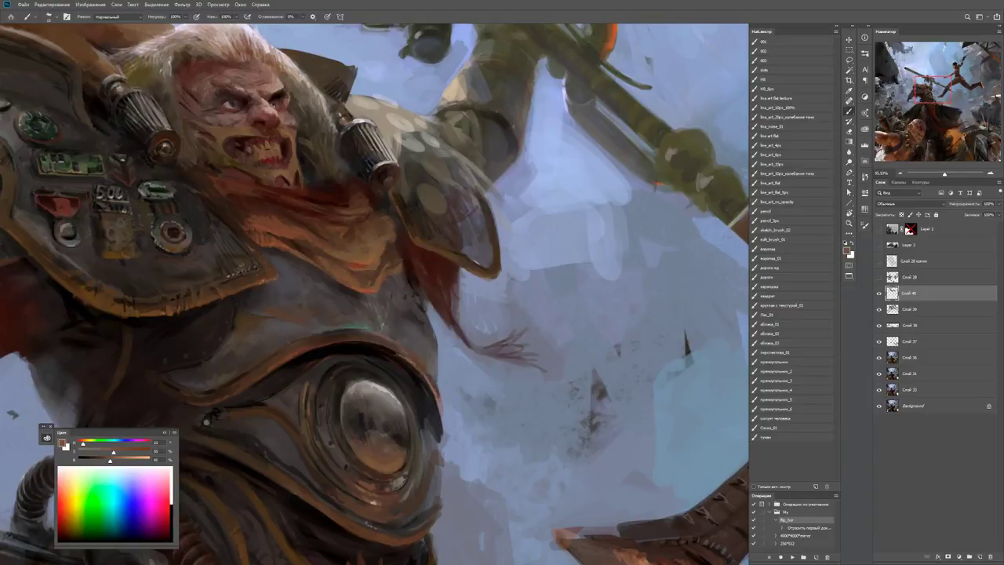
Touch up the grey breastplate below the scarf with dark browns sampled from its surface.
drag(389, 283, 400, 320)
alt+click(400, 320)
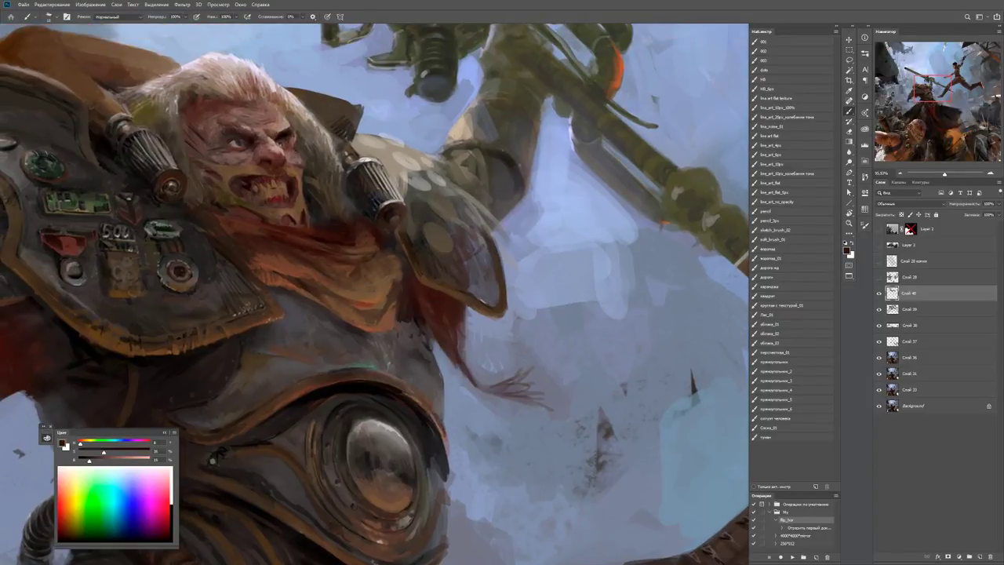
alt+click(397, 306)
alt+click(397, 306)
drag(397, 306, 432, 371)
Compare the face with the two newest paint layers hidden and shown, and merge the selected layer into the one below.
drag(267, 227, 313, 227)
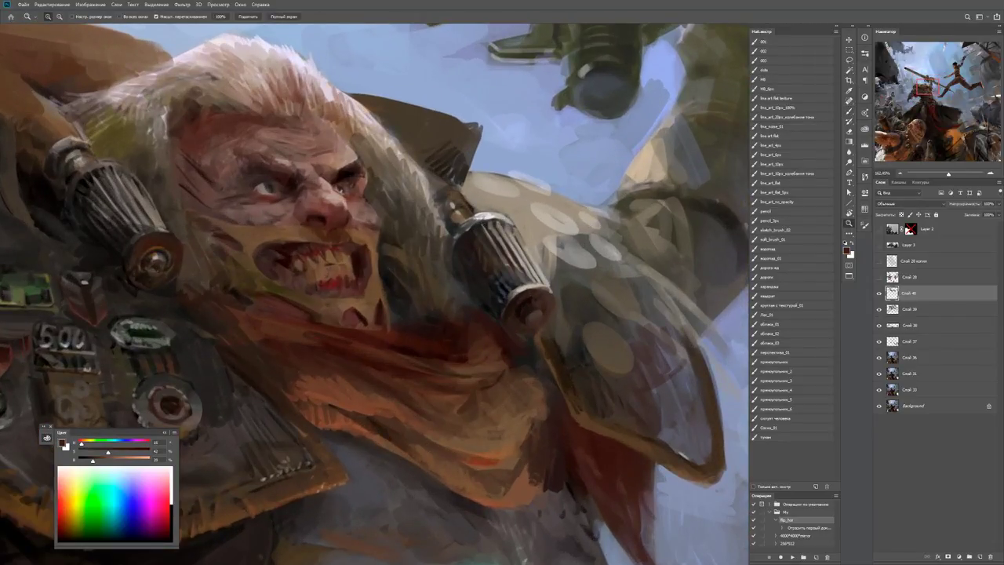
key(b)
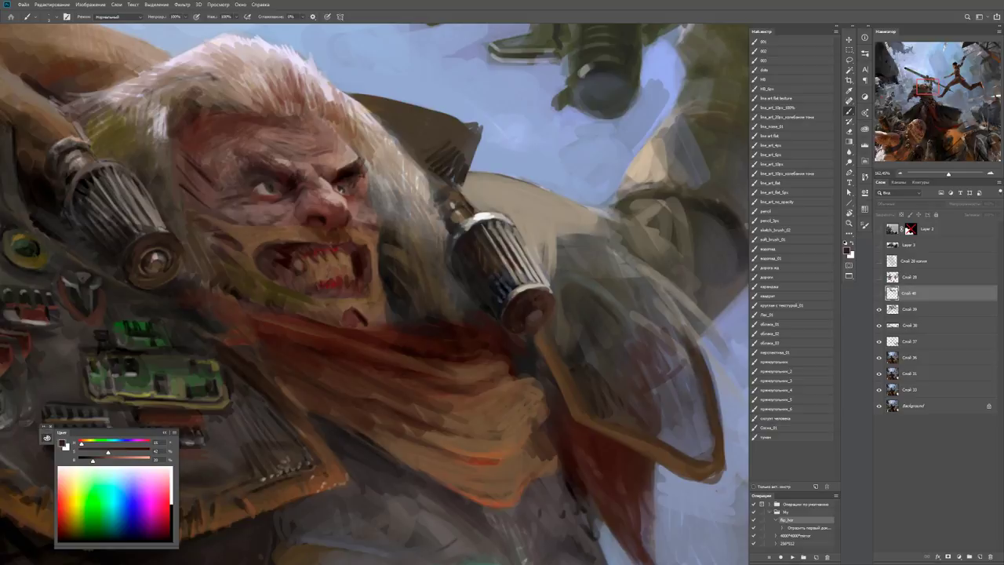
click(879, 309)
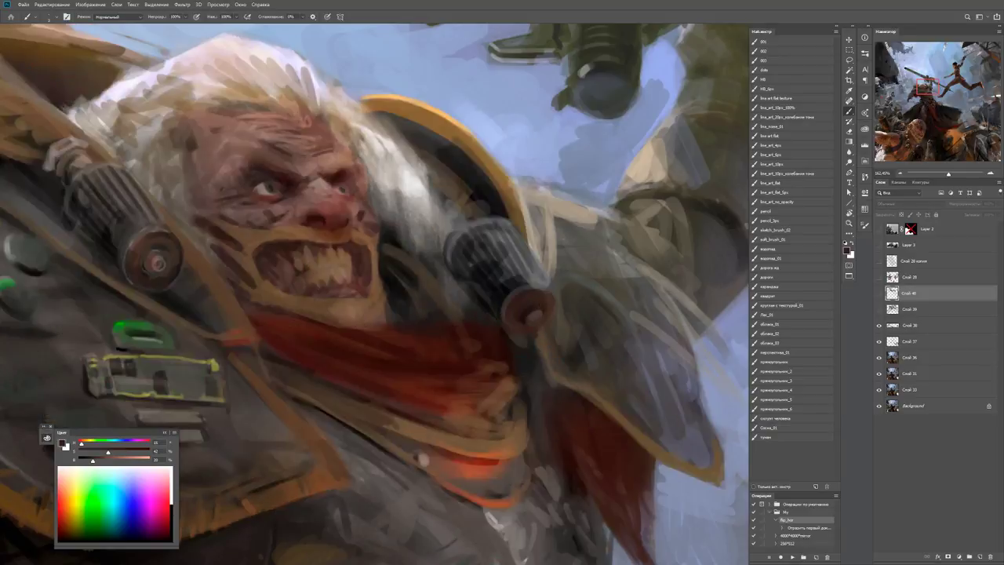
click(878, 309)
click(878, 293)
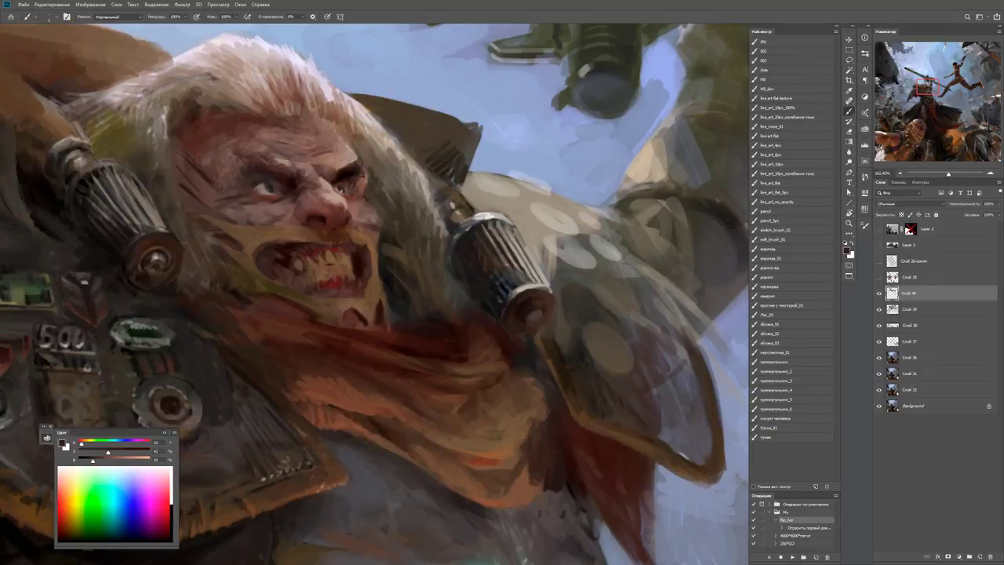
click(878, 309)
click(878, 309)
key(z)
key(ctrl+e)
key(ctrl+0)
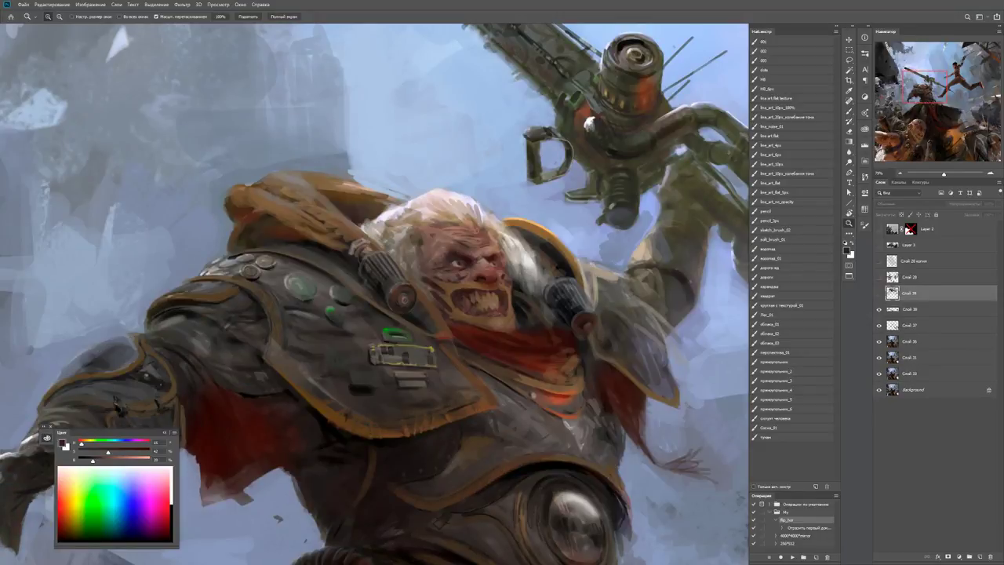
key(ctrl+plus)
Erase part of the painted detail over the warrior's teeth and upper gums.
key(b)
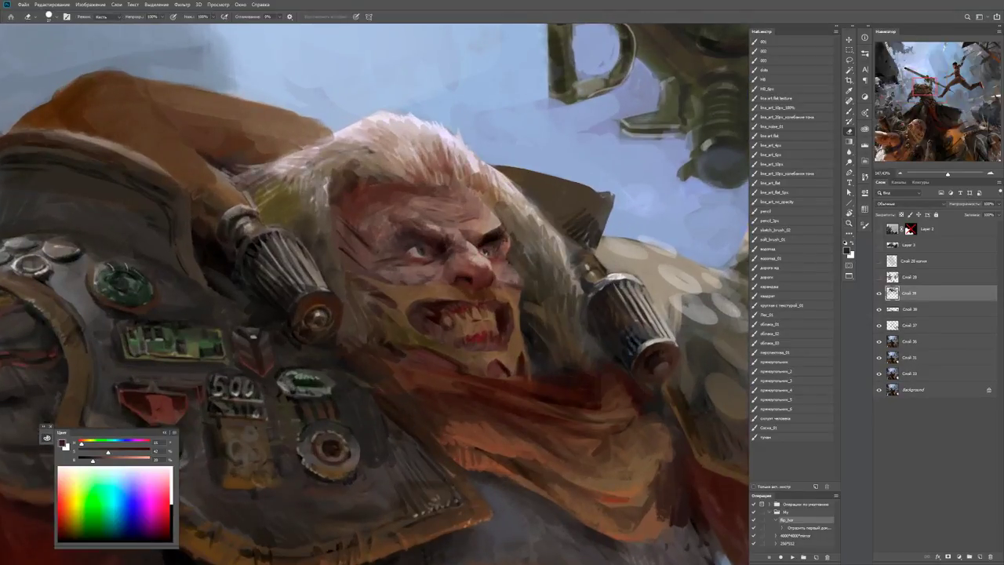
drag(452, 305, 480, 318)
drag(430, 317, 499, 315)
drag(474, 328, 493, 336)
key(ctrl+plus)
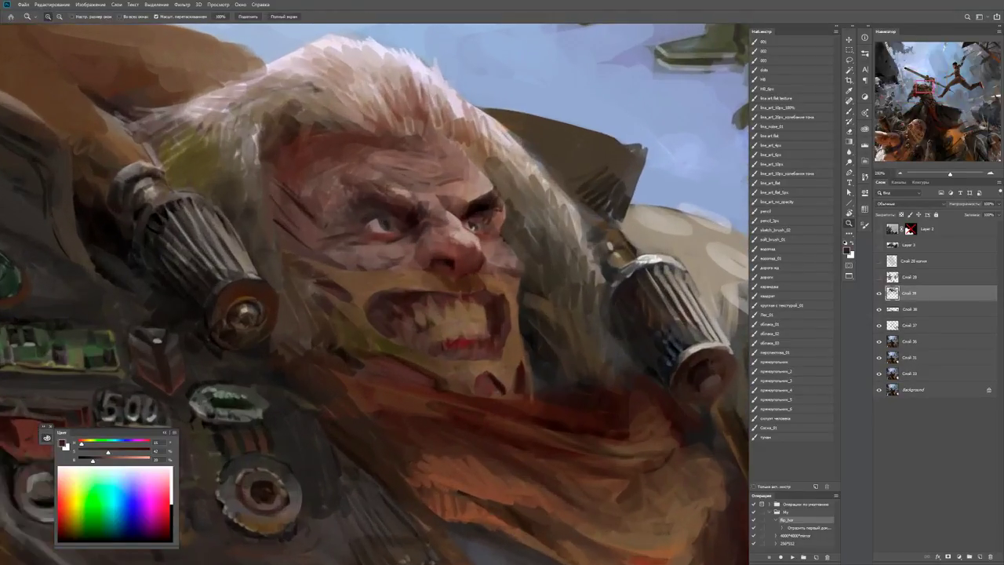
Rework the upper teeth and the lip edge beneath the nose with browns and ochres sampled around the mouth.
key(b)
alt+click(462, 314)
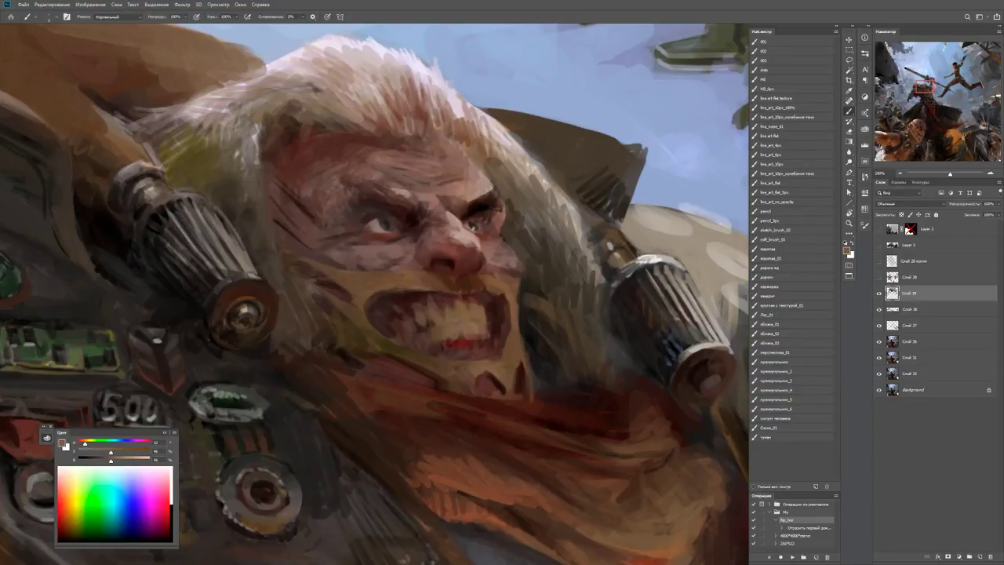
alt+click(448, 309)
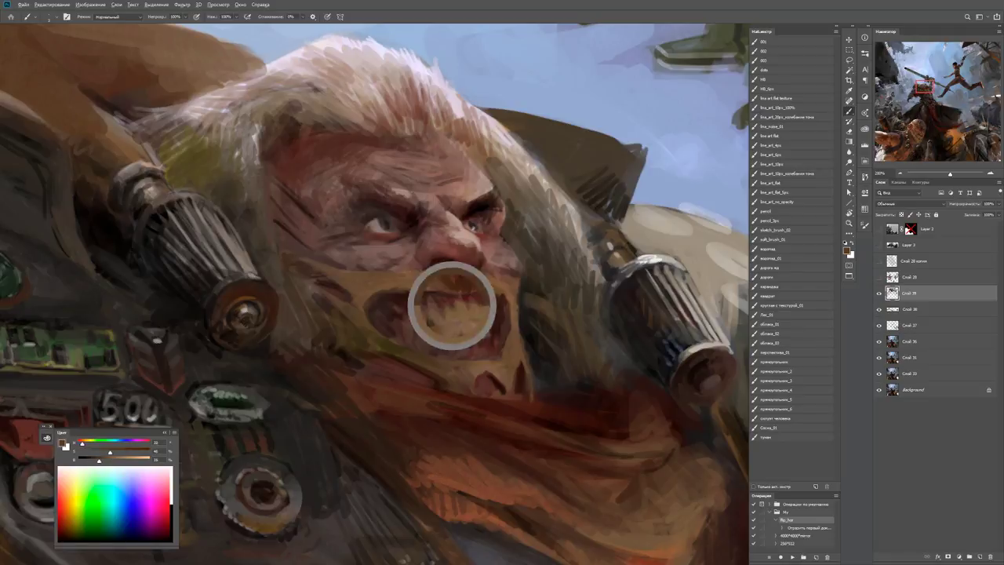
alt+click(444, 305)
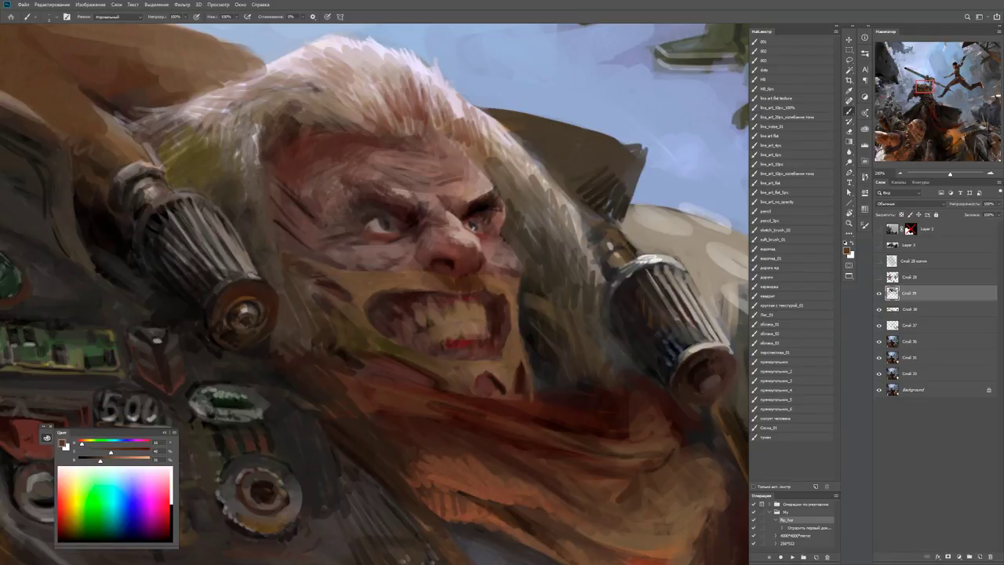
Select the 100% line-art brush preset and separate the front teeth with thin dark and sampled brown strokes.
click(781, 108)
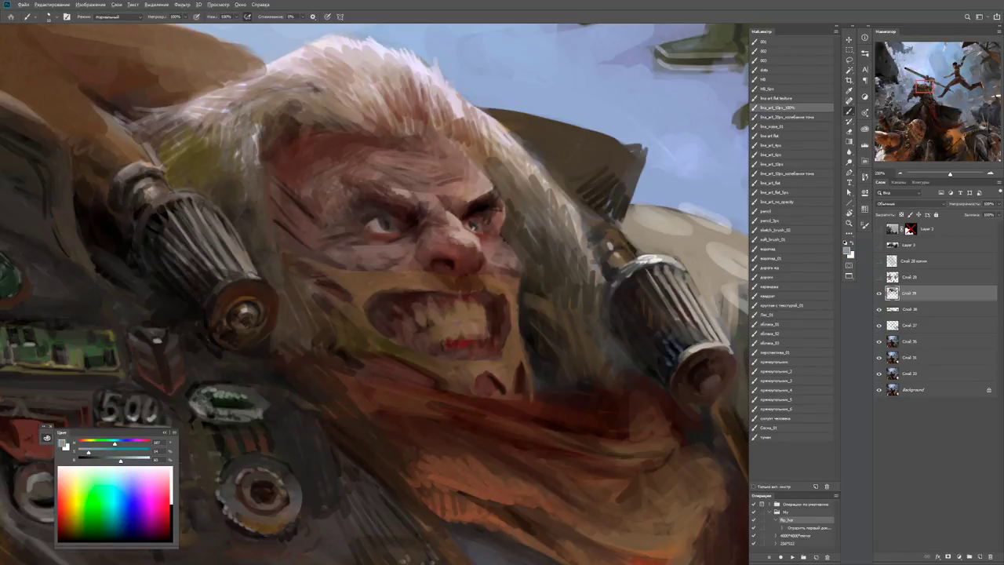
alt+click(471, 292)
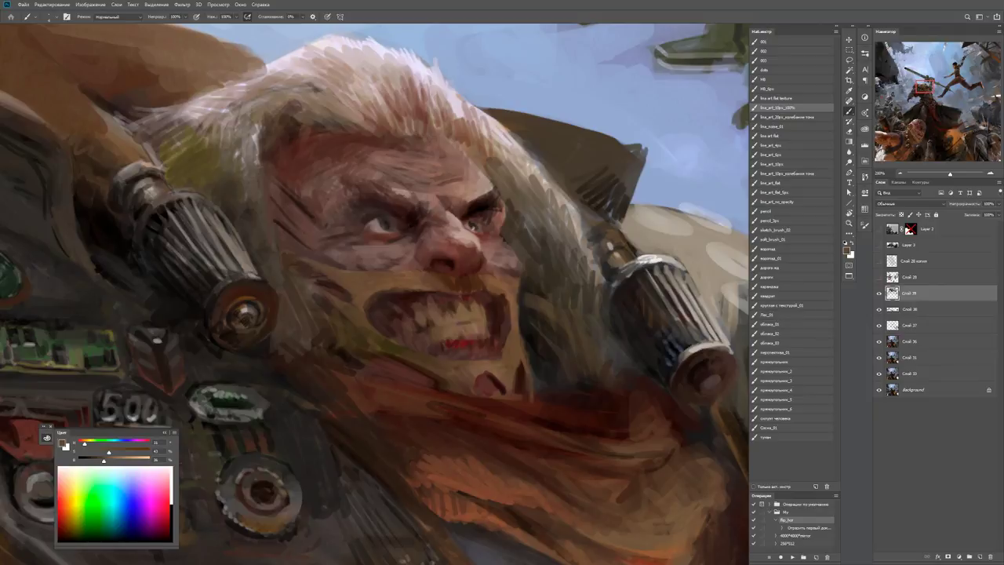
drag(464, 327, 475, 338)
key(d)
drag(475, 324, 475, 335)
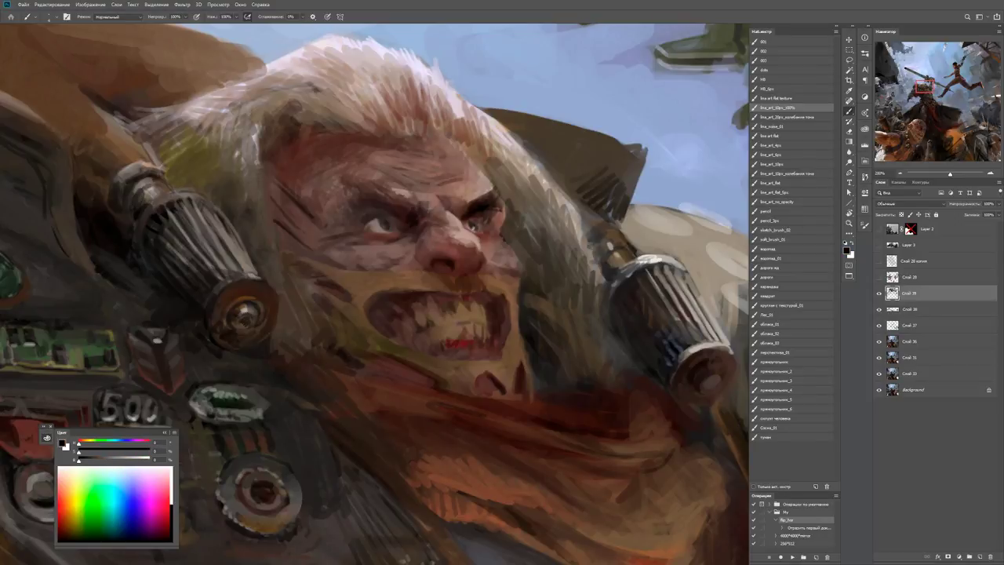
alt+click(475, 332)
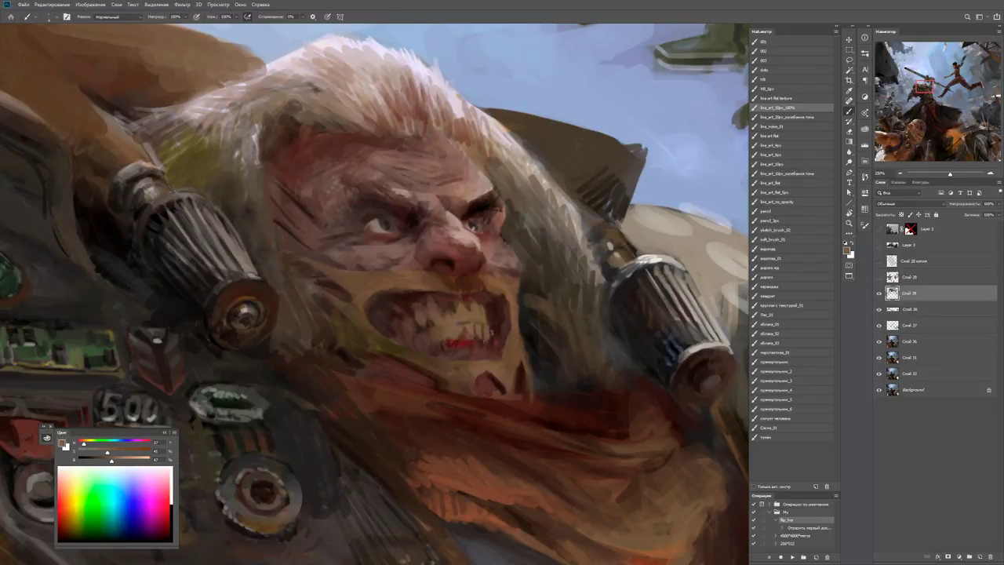
drag(490, 327, 490, 343)
Define the side teeth and the dark mouth corner with small strokes of black and sampled browns.
key(ctrl+0)
scroll(471, 259, up, 4)
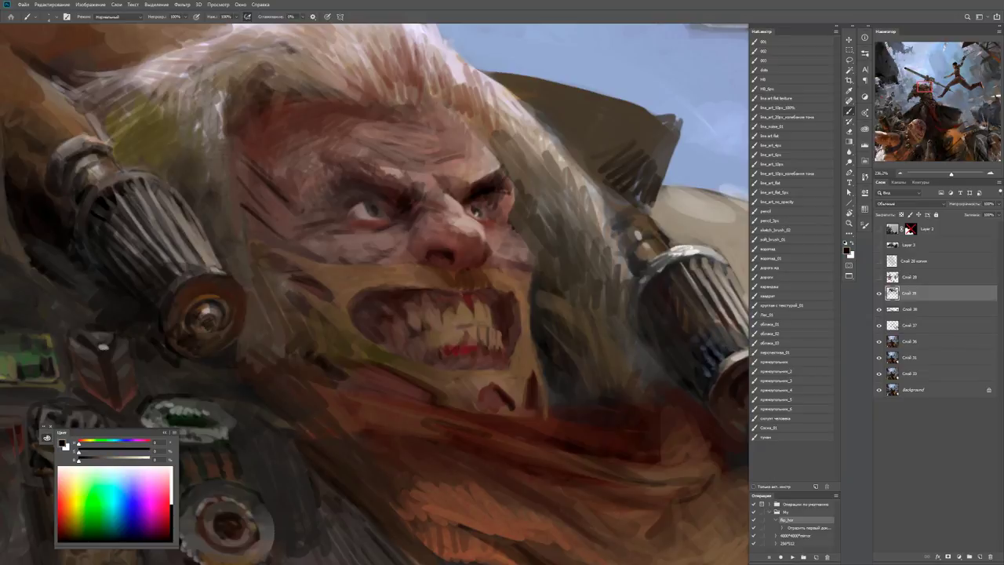
drag(445, 308, 447, 324)
alt+click(460, 324)
alt+click(439, 311)
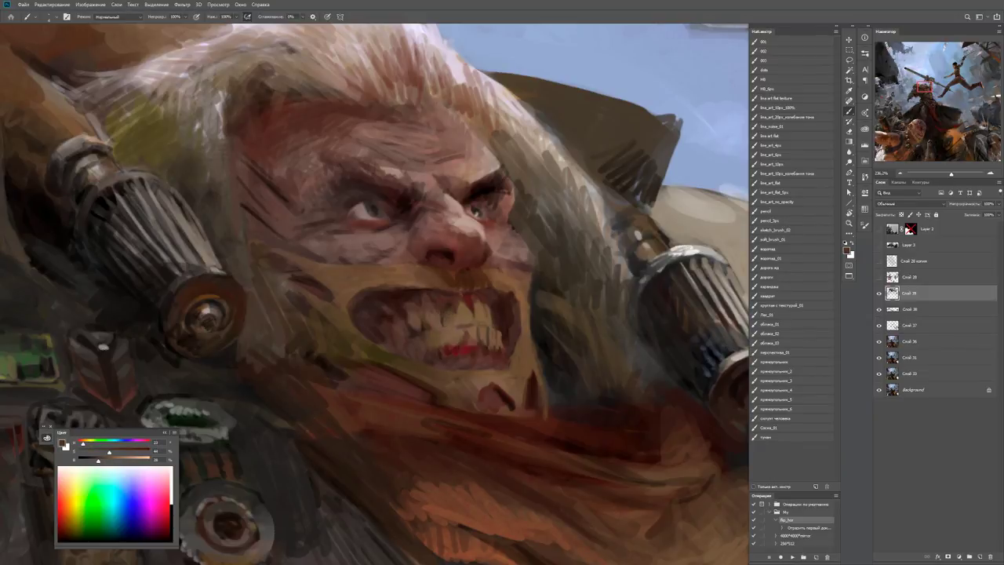
mouse_move(423, 302)
mouse_down()
mouse_move(425, 313)
mouse_move(408, 311)
mouse_move(415, 317)
mouse_up()
mouse_move(410, 310)
mouse_down()
mouse_move(418, 328)
mouse_move(400, 340)
mouse_up()
mouse_move(395, 317)
mouse_down()
mouse_move(394, 339)
mouse_move(418, 335)
mouse_up()
alt+click(413, 332)
Examine the repainted mouth within the whole warrior and again close up.
key(z)
key(ctrl+minus)
key(ctrl+minus)
key(ctrl+minus)
key(ctrl+minus)
key(ctrl+minus)
key(ctrl+minus)
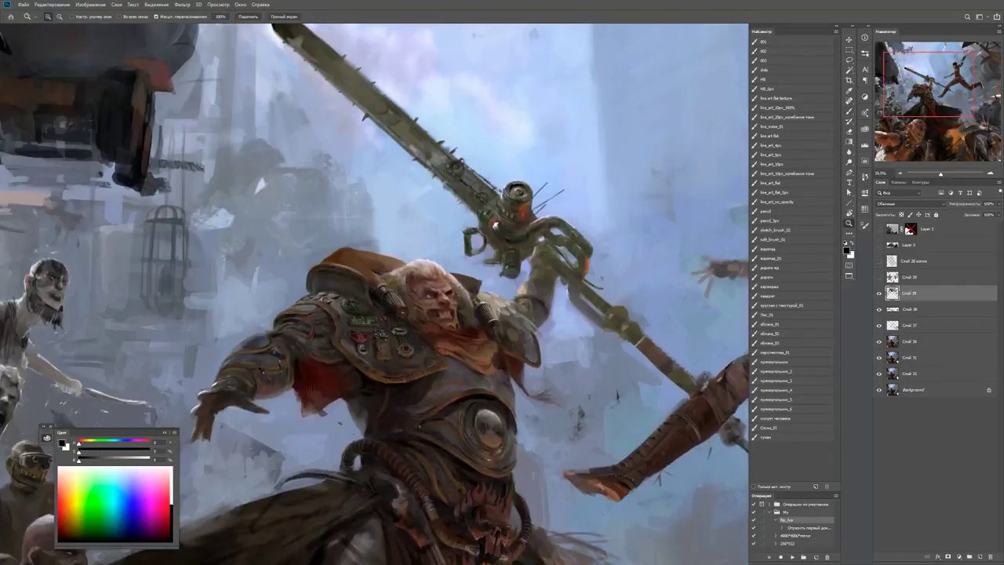
drag(441, 304, 441, 304)
key(b)
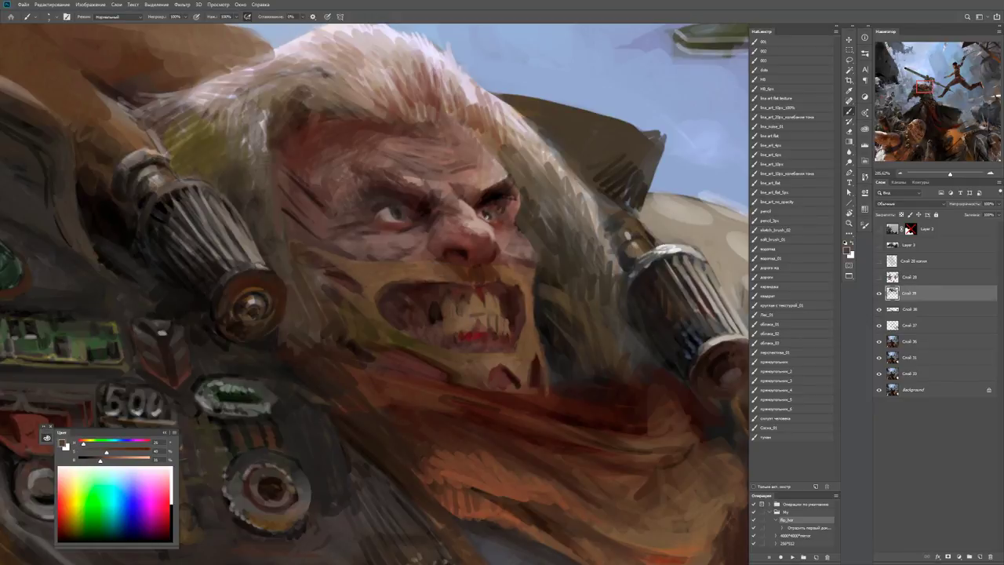
key(z)
key(ctrl+minus)
key(ctrl+minus)
key(ctrl+minus)
key(ctrl+plus)
key(ctrl+plus)
key(ctrl+plus)
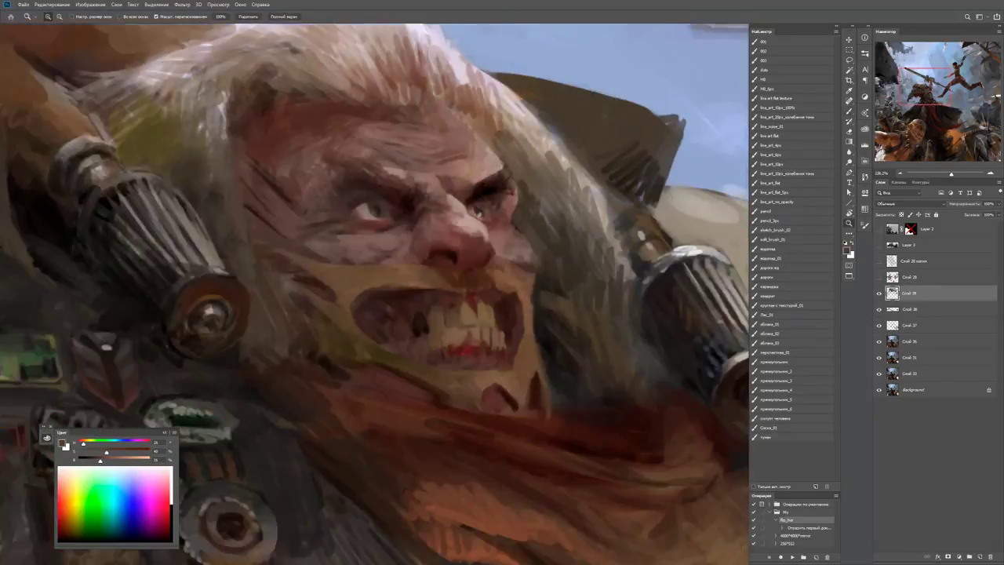
Refine the gum line and the shading between the teeth with browns sampled from the mouth.
key(b)
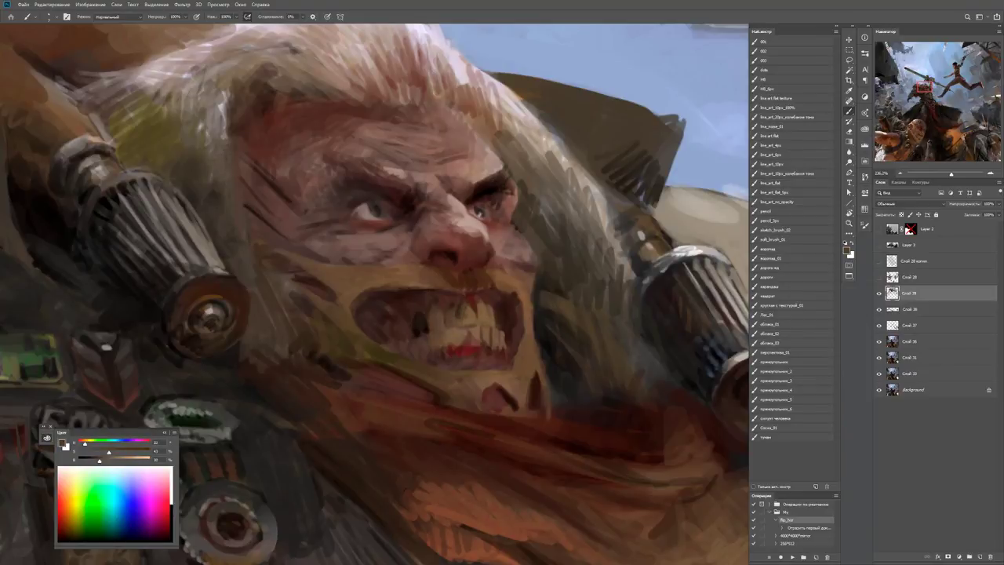
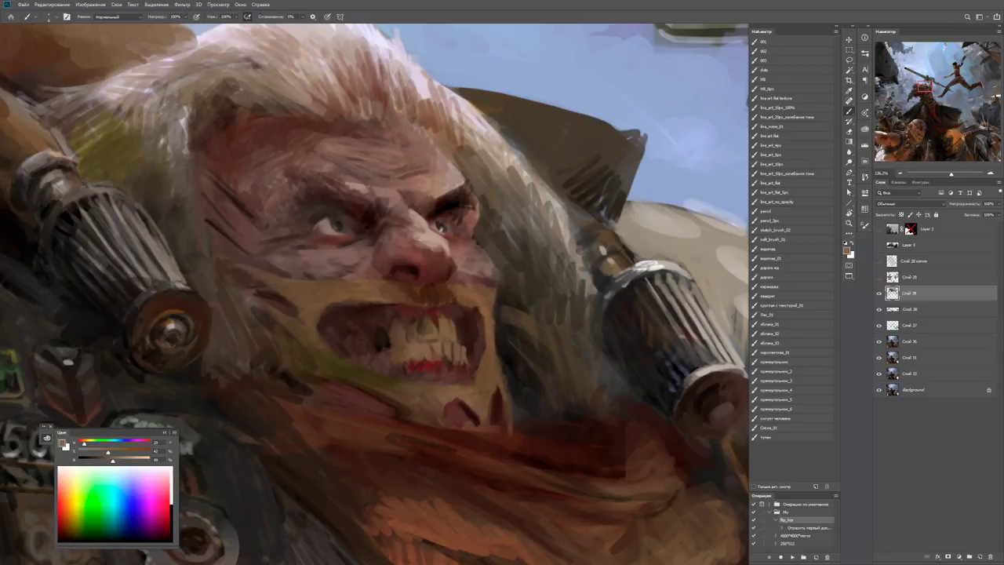
alt+click(436, 316)
alt+click(446, 323)
alt+click(455, 330)
key(z)
drag(440, 282, 329, 282)
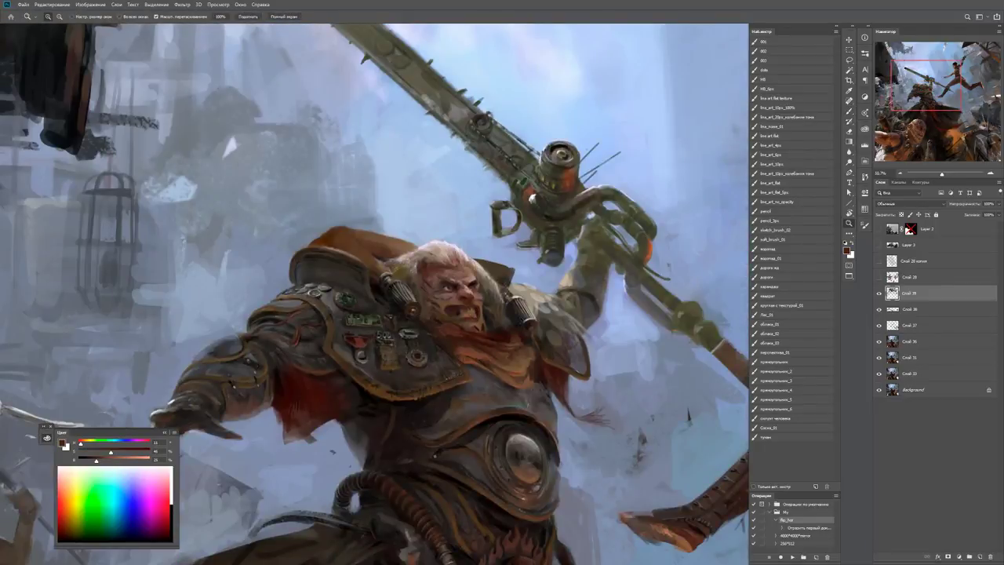
Paint muted yellow highlights on the warrior's upper front teeth.
drag(457, 313, 549, 312)
key(b)
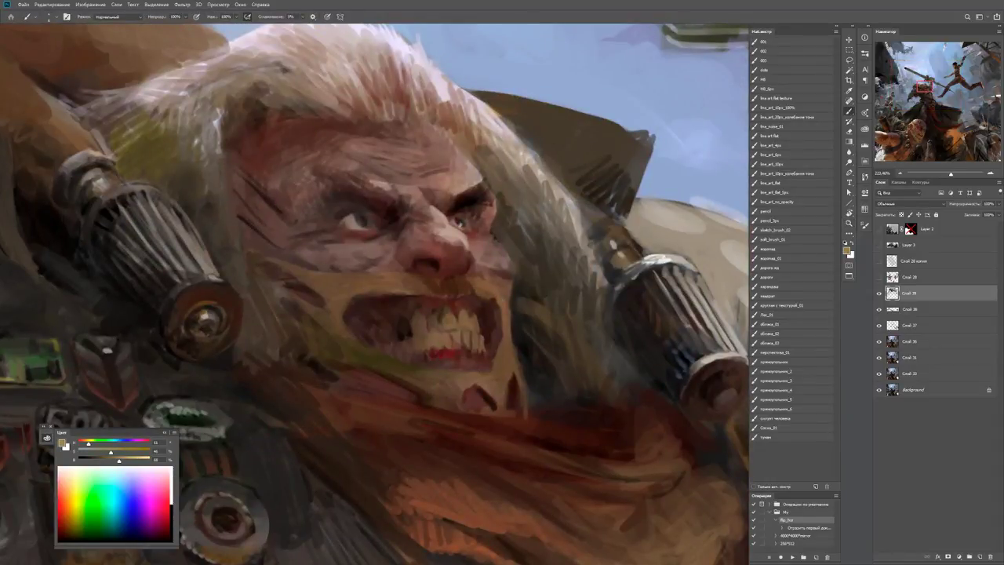
drag(441, 329, 458, 326)
mouse_move(445, 324)
mouse_down()
mouse_move(464, 328)
mouse_move(466, 317)
mouse_up()
drag(469, 314, 469, 328)
key(z)
scroll(375, 293, down, 5)
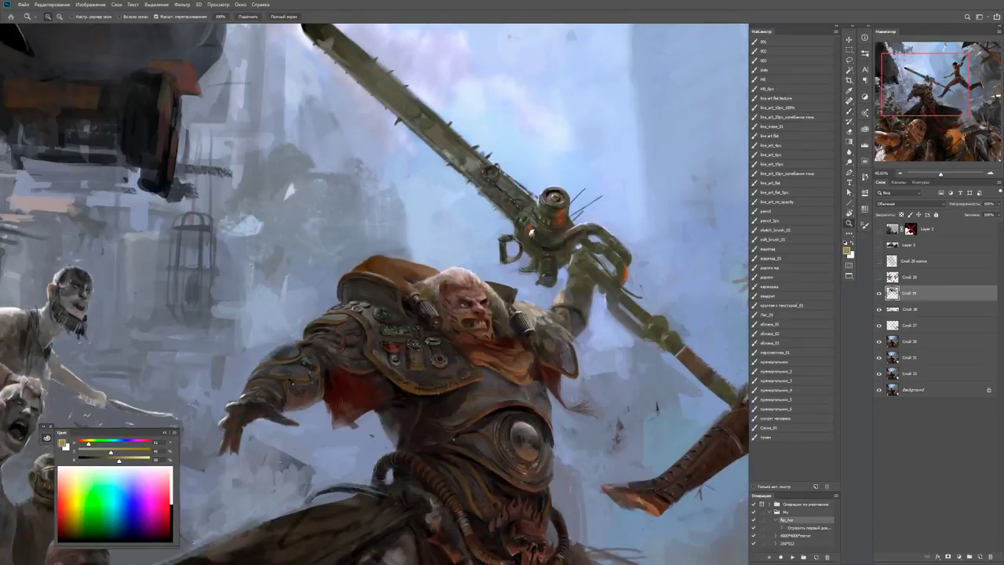
Extend the yellow highlights across the upper and lower teeth, undoing a stroke and repainting the tooth near the mouth corner.
scroll(473, 310, up, 5)
key(b)
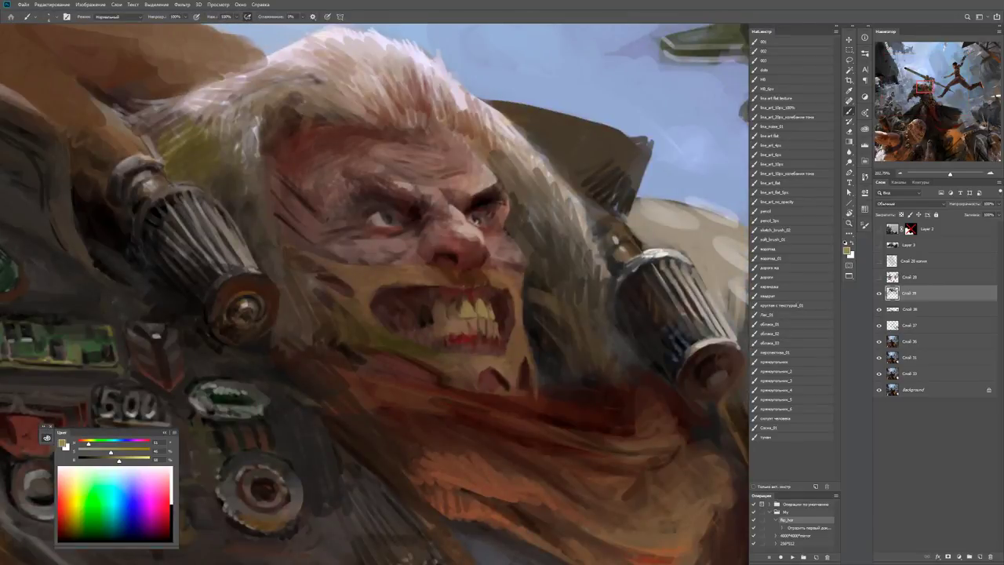
drag(443, 300, 443, 322)
mouse_move(489, 322)
mouse_down()
mouse_move(488, 332)
mouse_move(455, 335)
mouse_up()
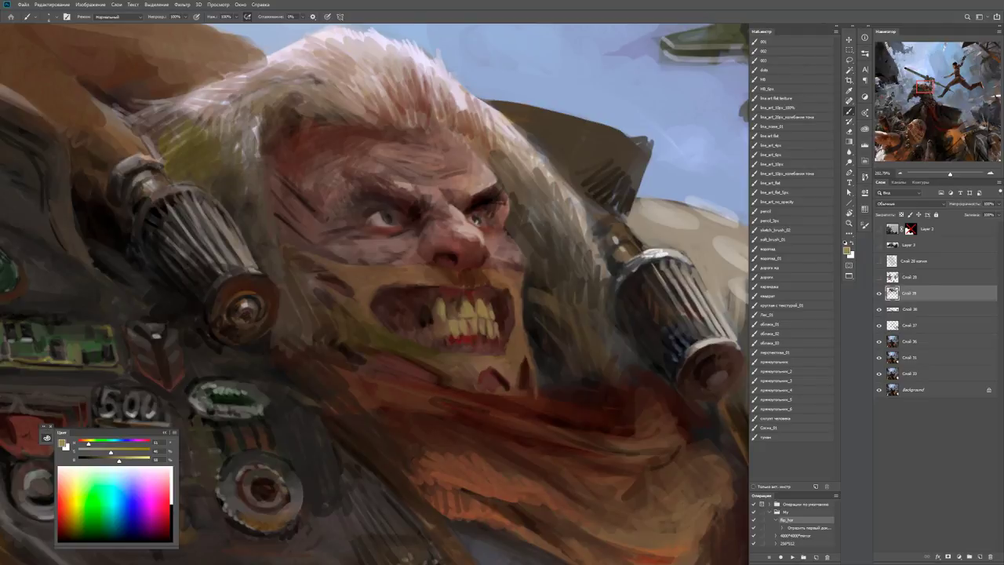
key(ctrl+z)
drag(442, 326, 443, 339)
Darken the gaps between the yellow teeth with deep brown sampled from inside the mouth.
key(d)
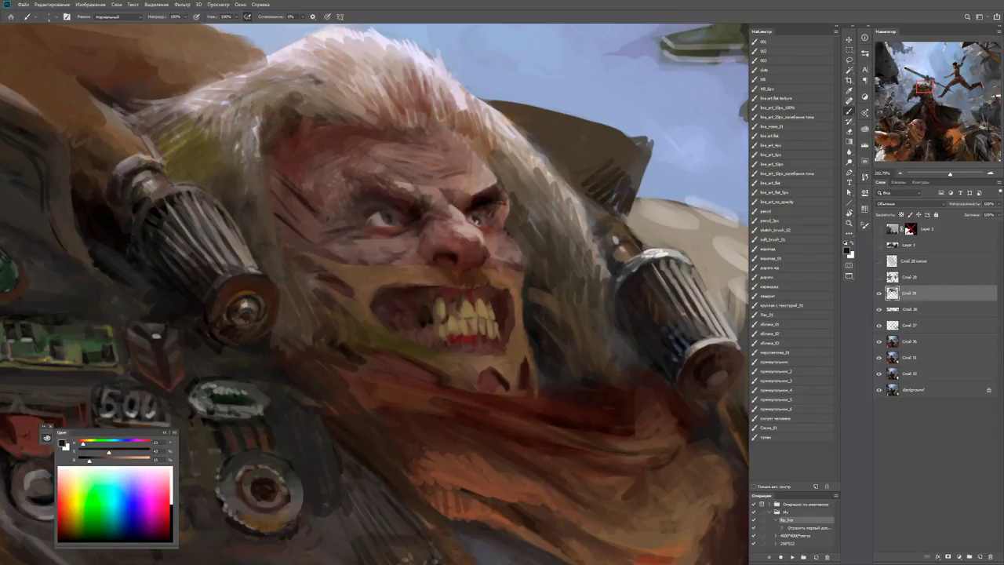
alt+click(435, 321)
drag(450, 315, 456, 320)
key(z)
drag(458, 313, 408, 313)
drag(476, 287, 549, 287)
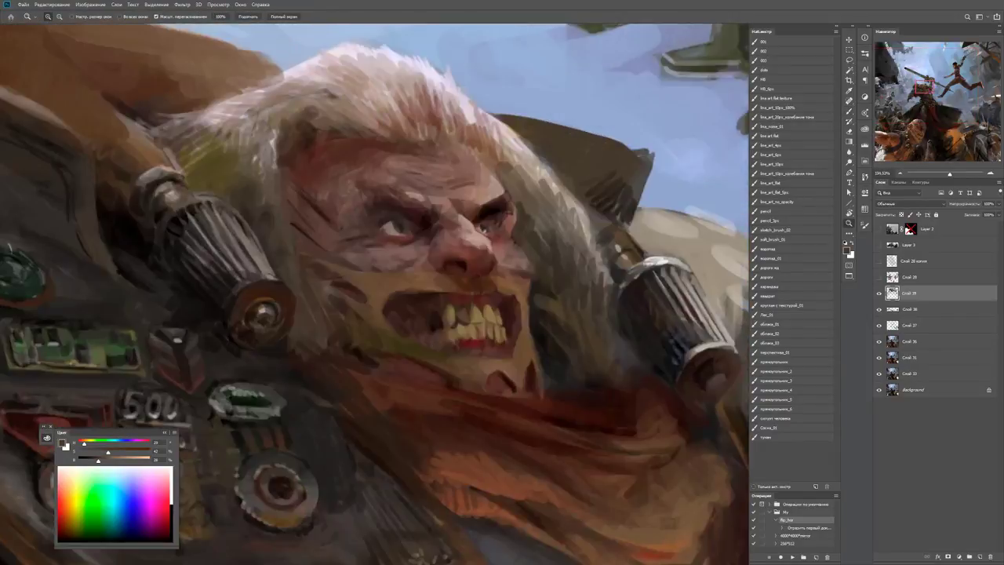
Paint the lips and gums around the yellow teeth with sampled reds, and compare the face with the layer hidden and shown.
key(b)
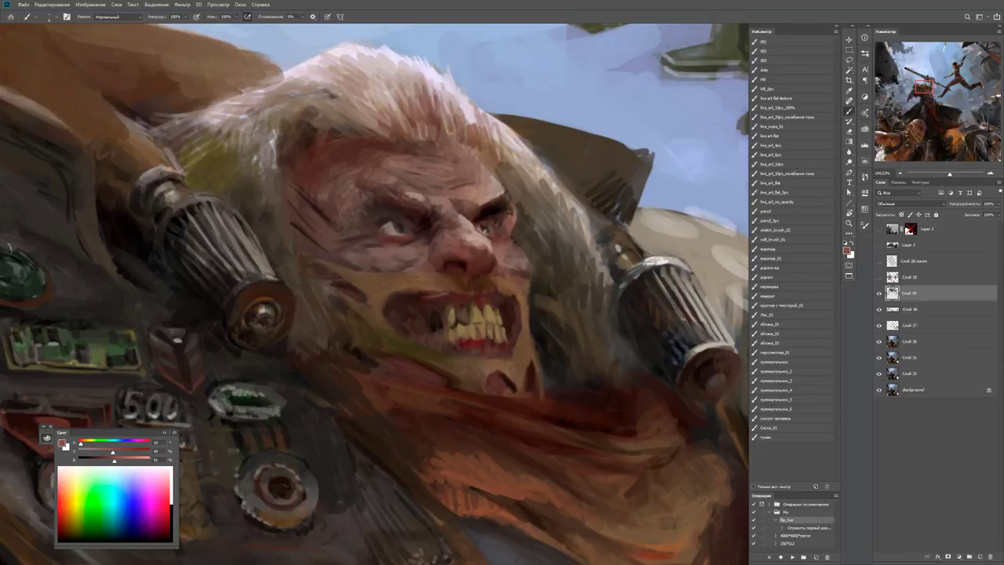
alt+click(403, 291)
key(z)
scroll(375, 294, down, 5)
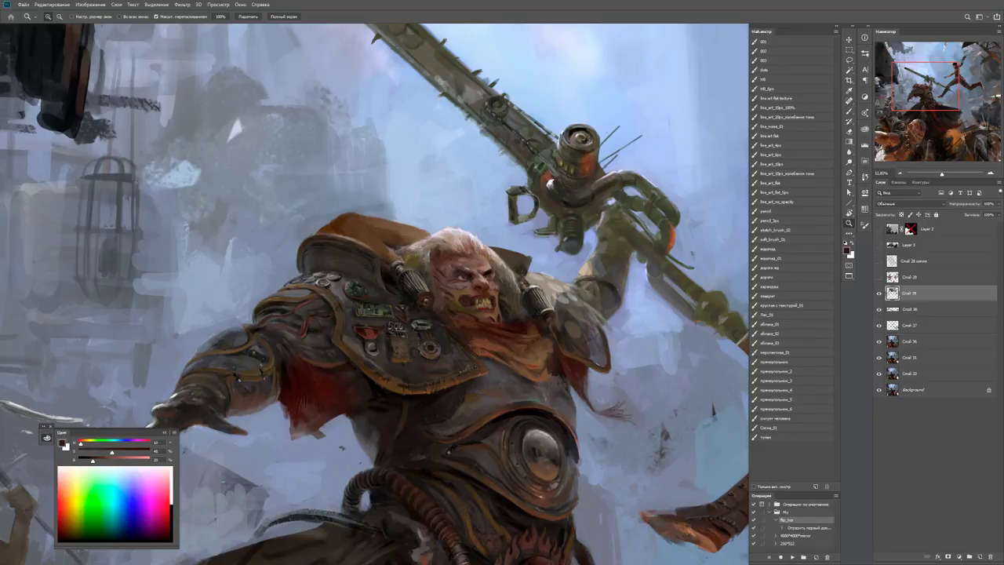
scroll(486, 291, up, 3)
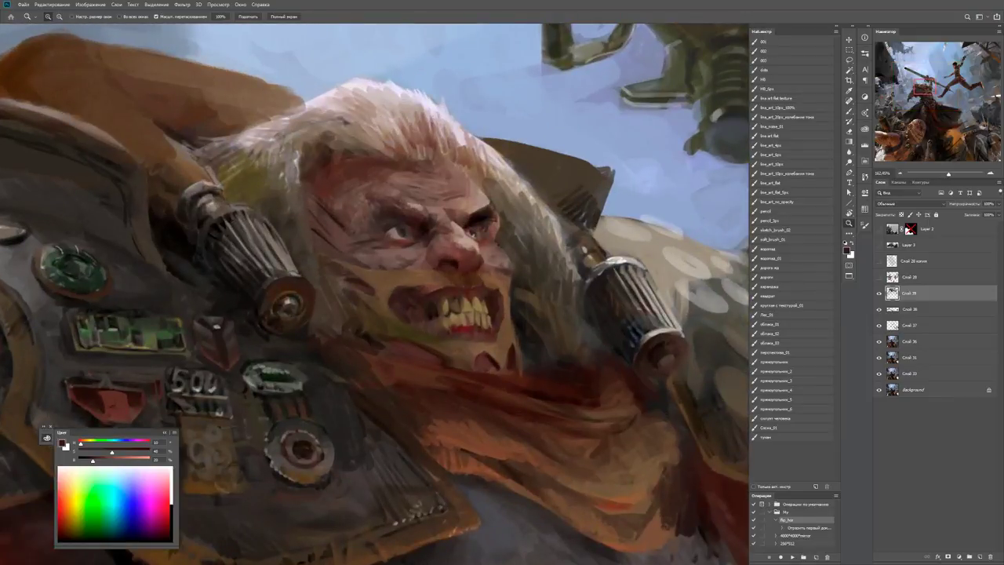
key(ctrl+comma)
key(ctrl+comma)
Paint the far mouth corner and the edge of the upper lip with sampled reddish-brown and tan tones.
key(b)
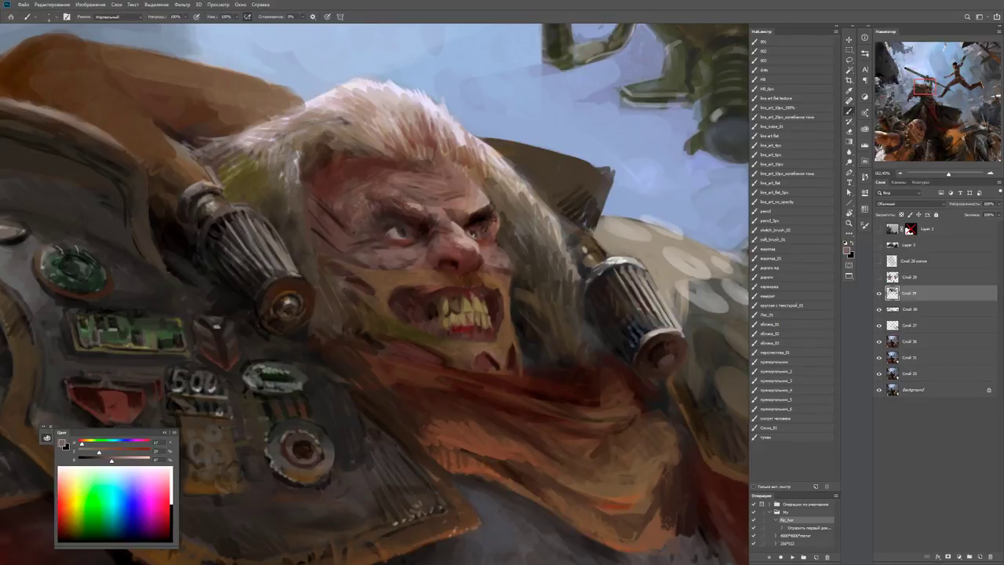
scroll(488, 275, up, 2)
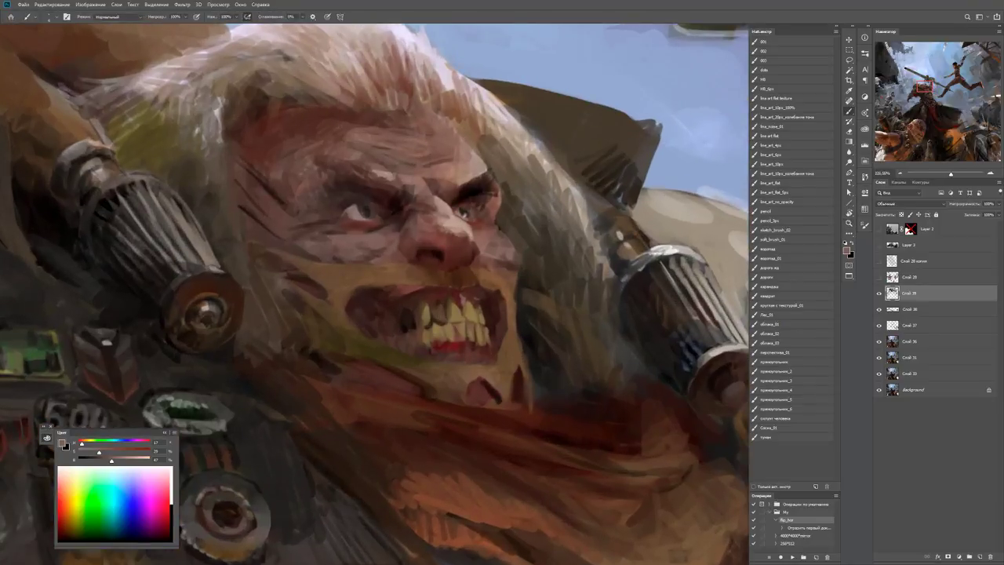
key(d)
alt+click(488, 313)
alt+click(500, 295)
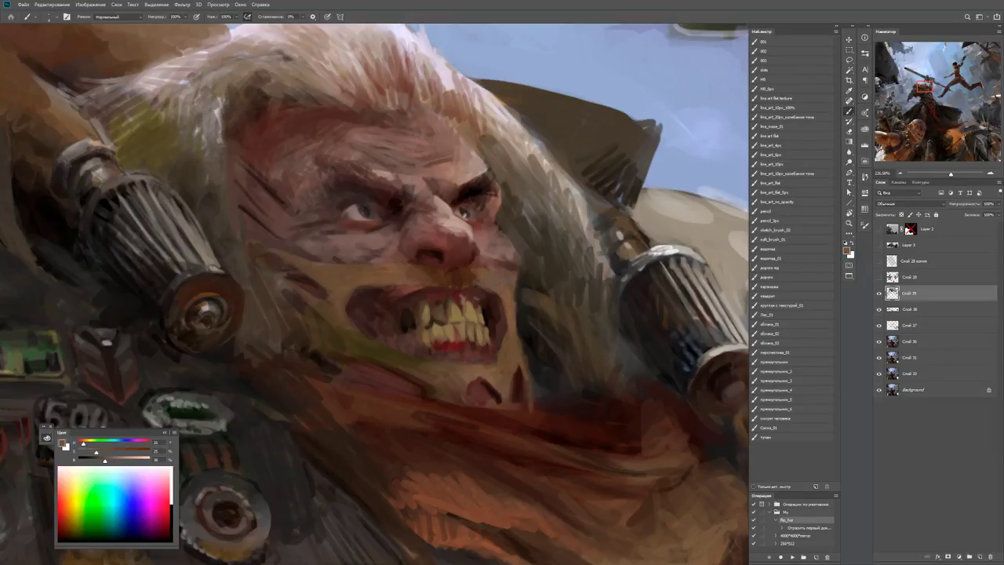
alt+click(389, 270)
key(d)
key(x)
Refine the far cheek between the nose and mouth with sampled dark and reddish skin tones.
key(z)
drag(502, 270, 440, 271)
drag(504, 289, 564, 289)
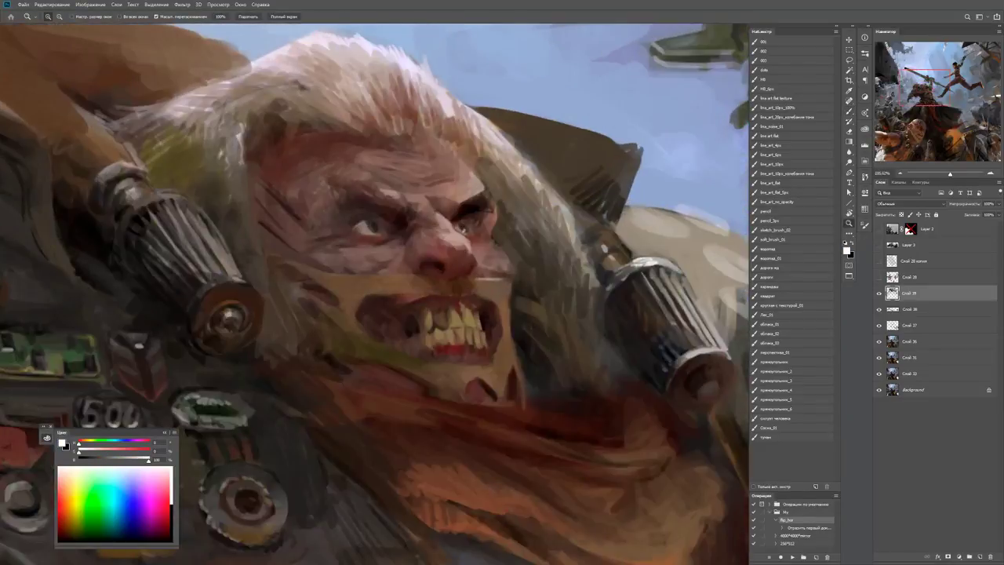
key(b)
alt+click(516, 288)
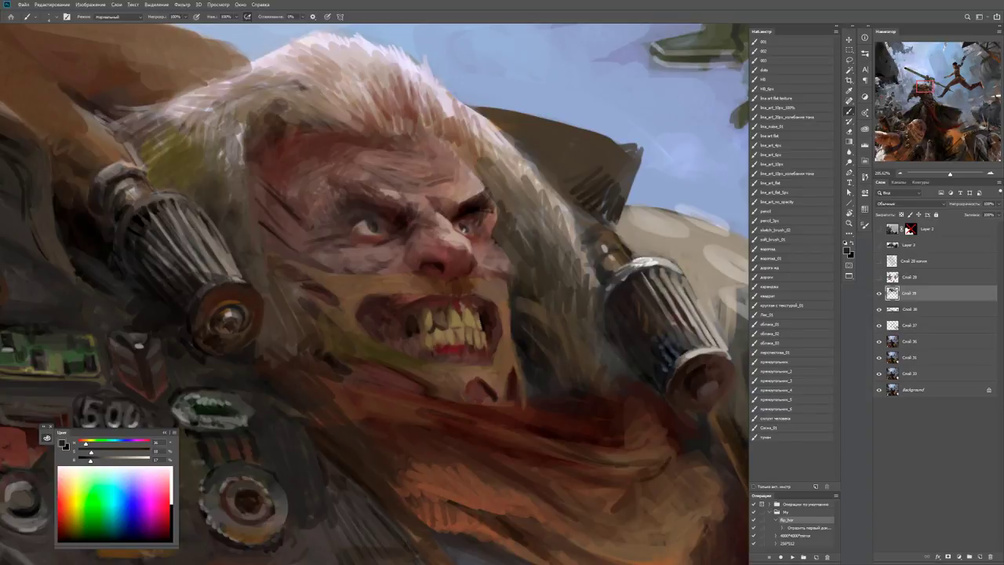
alt+click(504, 259)
scroll(375, 294, up, 3)
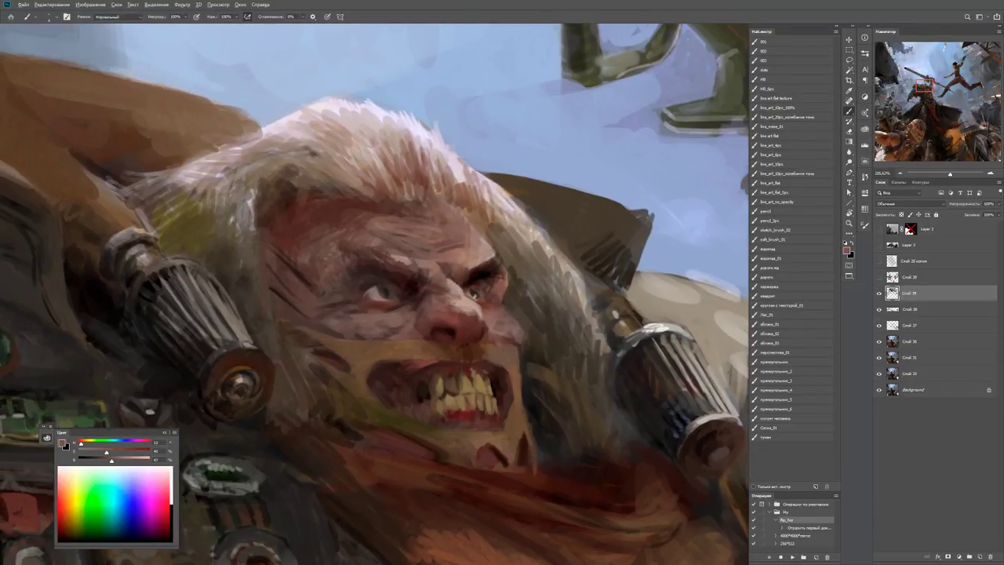
Paint a white highlight on the warrior's near eyeball and rework the eye with sampled dark reds, checking it against the whole figure.
key(d)
drag(367, 295, 379, 293)
key(x)
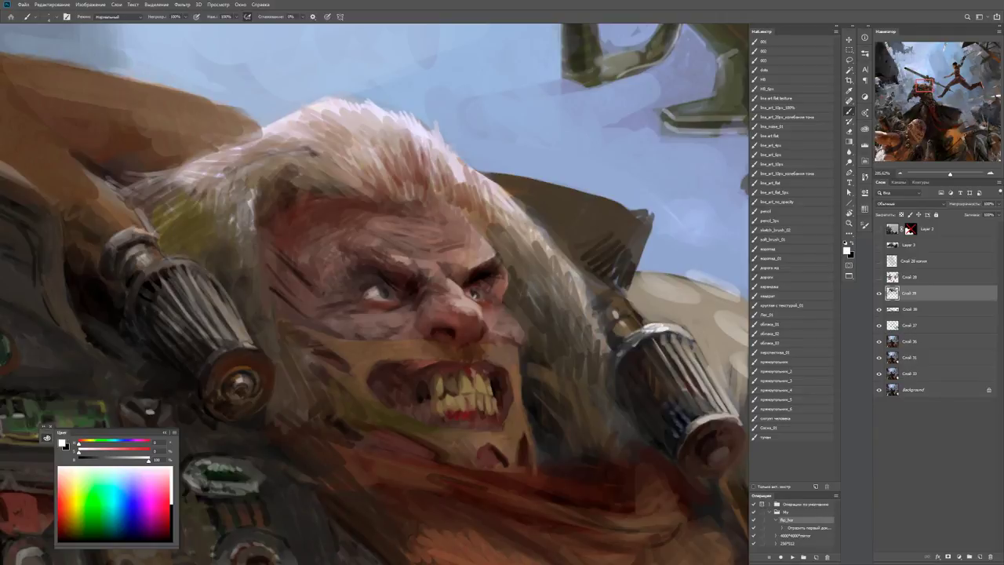
alt+click(373, 293)
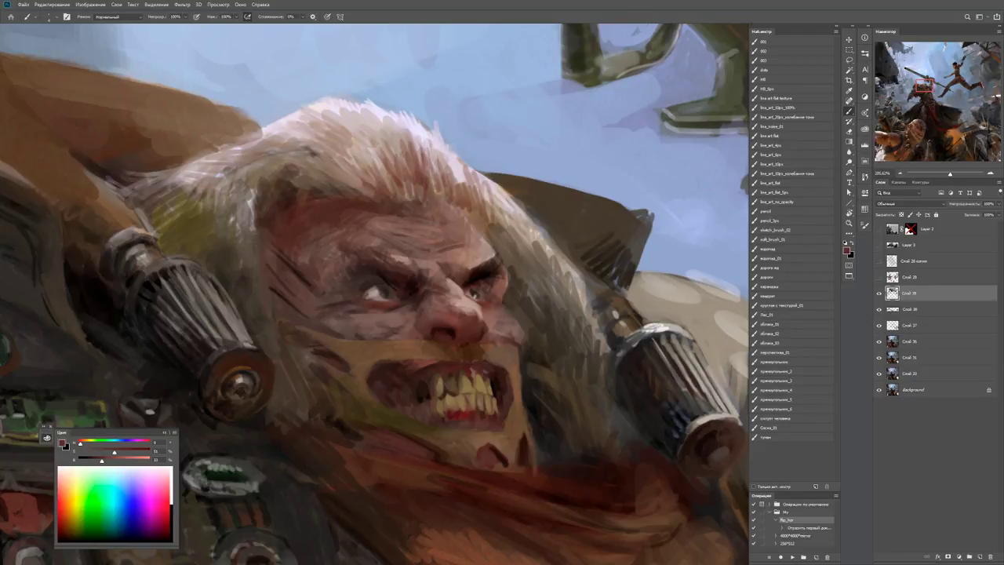
key(d)
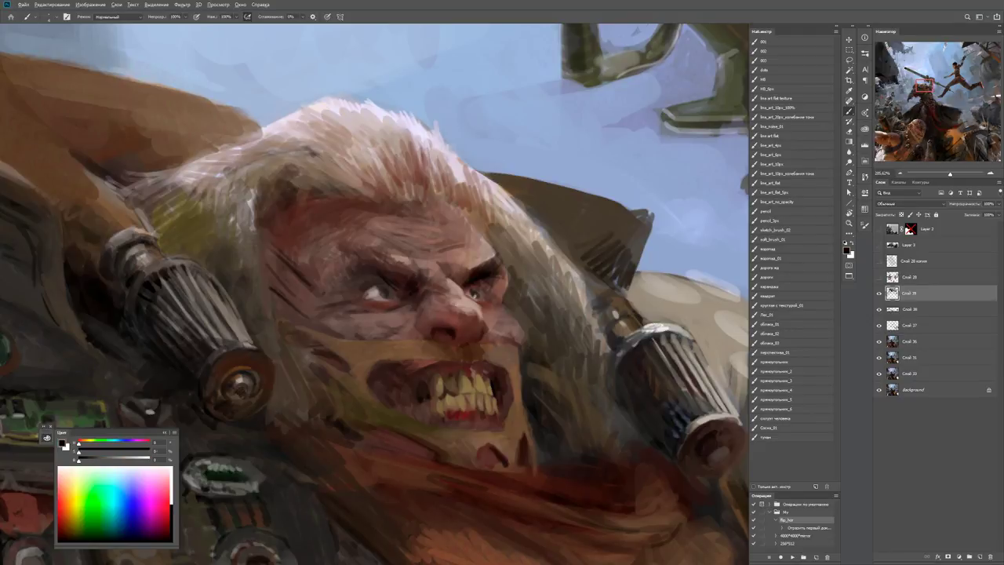
alt+click(374, 294)
scroll(374, 293, up, 1)
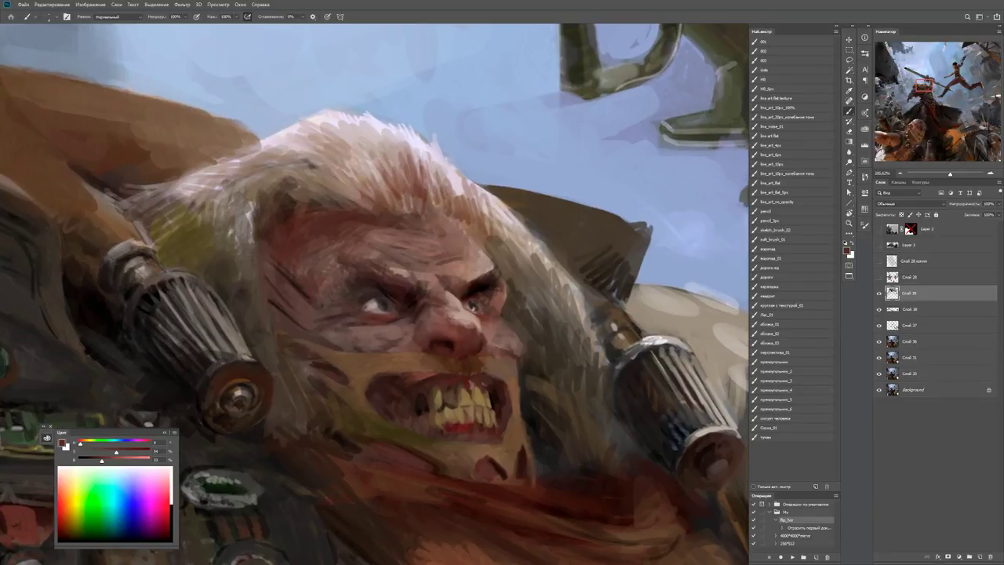
key(z)
scroll(375, 294, down, 4)
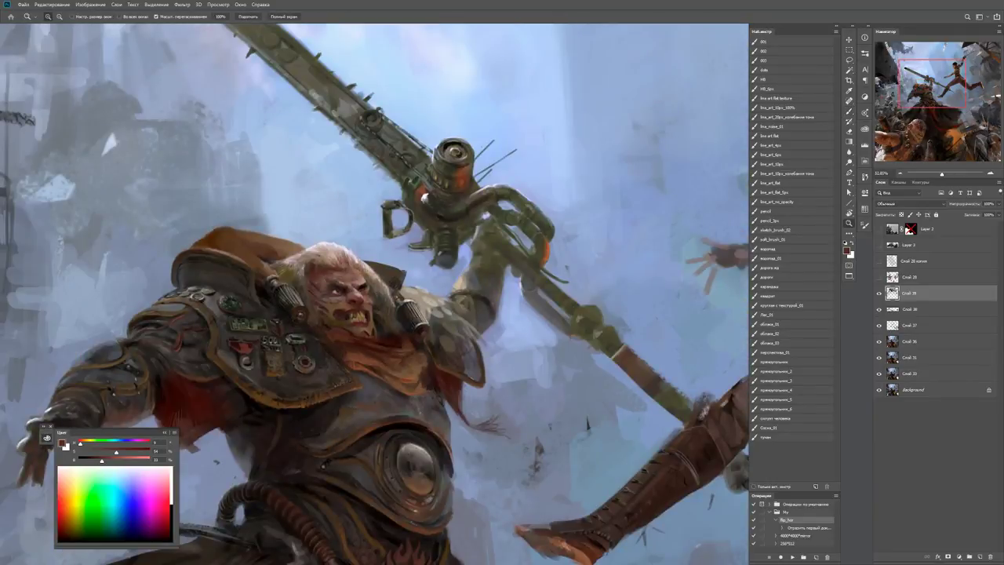
scroll(347, 311, up, 4)
key(b)
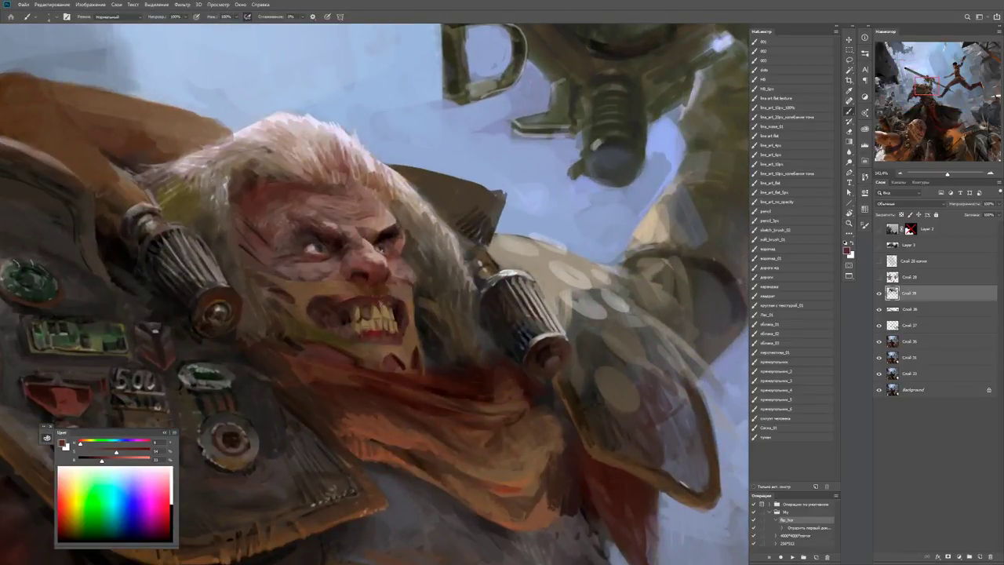
Shape the near corner of the mouth with ochre and brown tones sampled around it, including dark accents.
key(z)
scroll(353, 283, up, 2)
key(b)
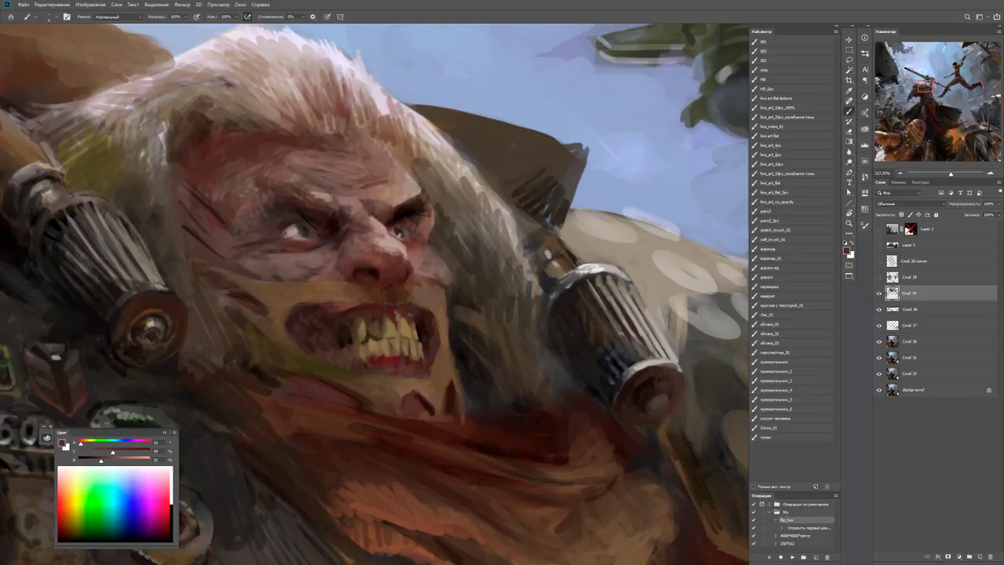
key(d)
alt+click(297, 304)
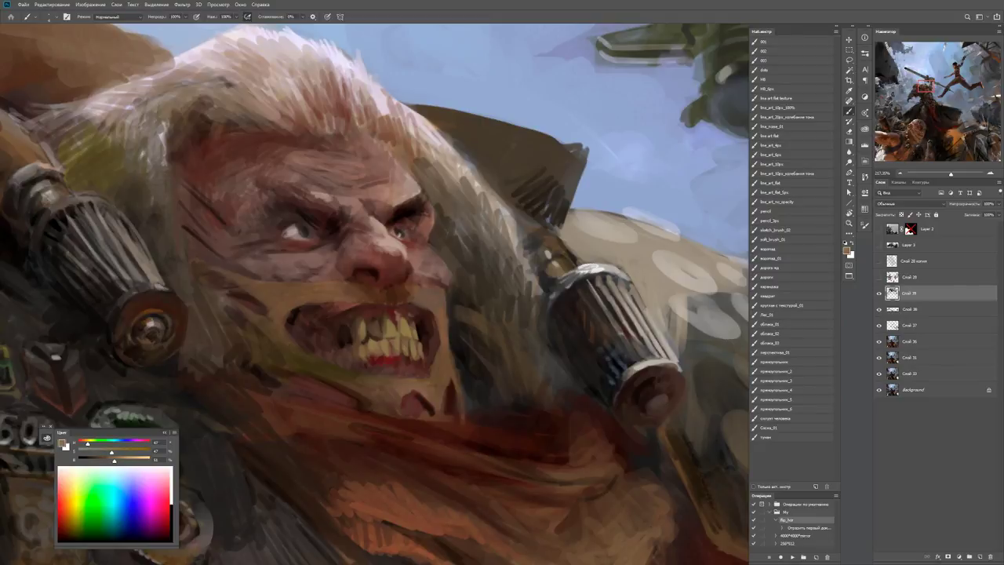
alt+click(290, 305)
alt+click(294, 295)
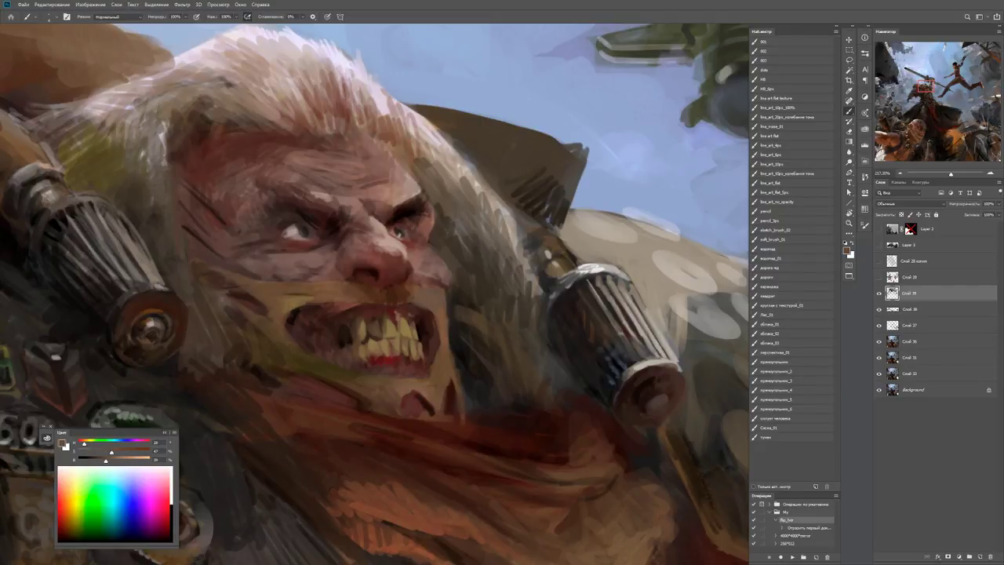
alt+click(296, 298)
key(d)
key(x)
key(x)
key(x)
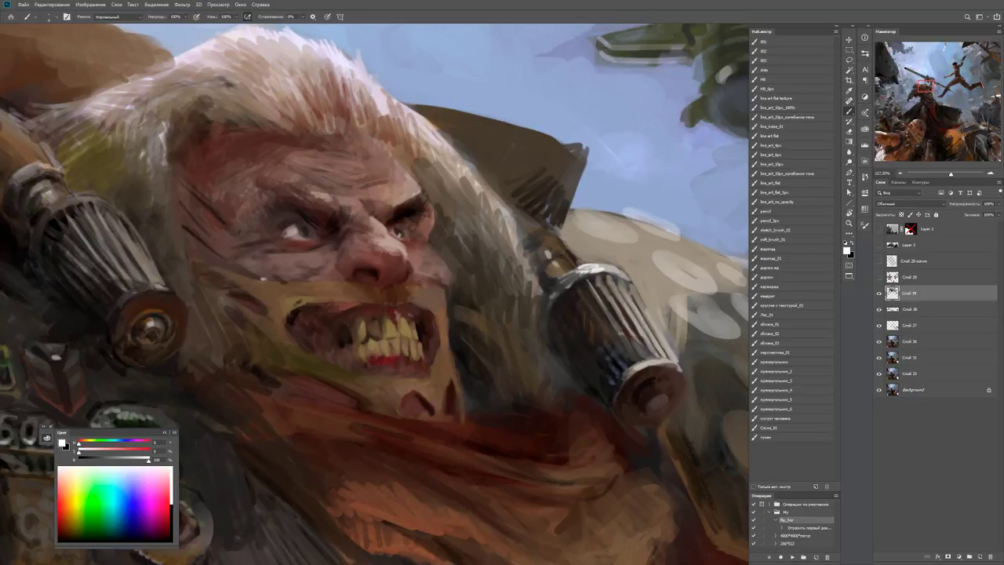
Add pale pinkish touches along the lower edge of the near cheek, comparing the face with the whole figure.
key(z)
scroll(375, 294, down, 5)
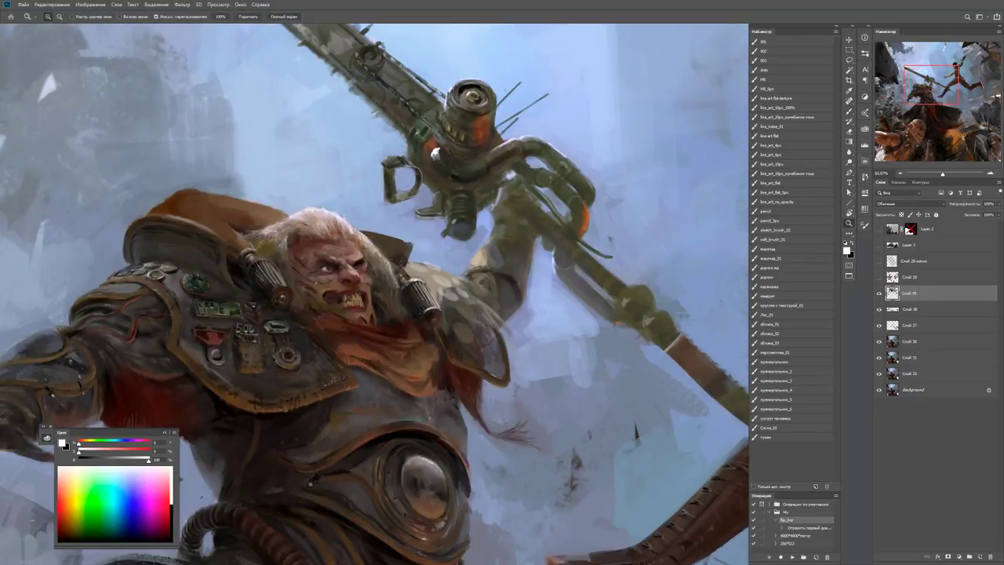
scroll(314, 282, up, 5)
key(b)
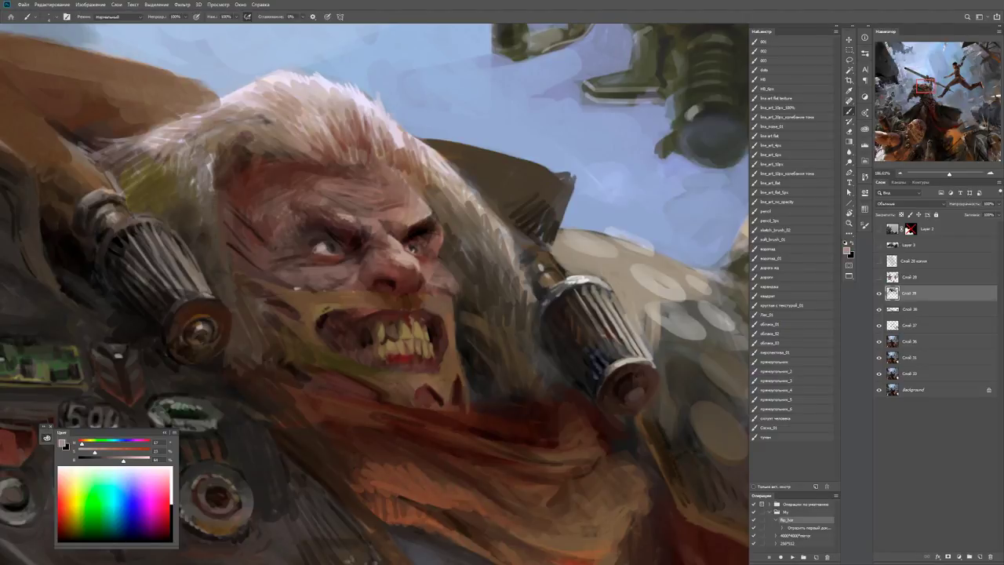
key(z)
scroll(376, 294, down, 5)
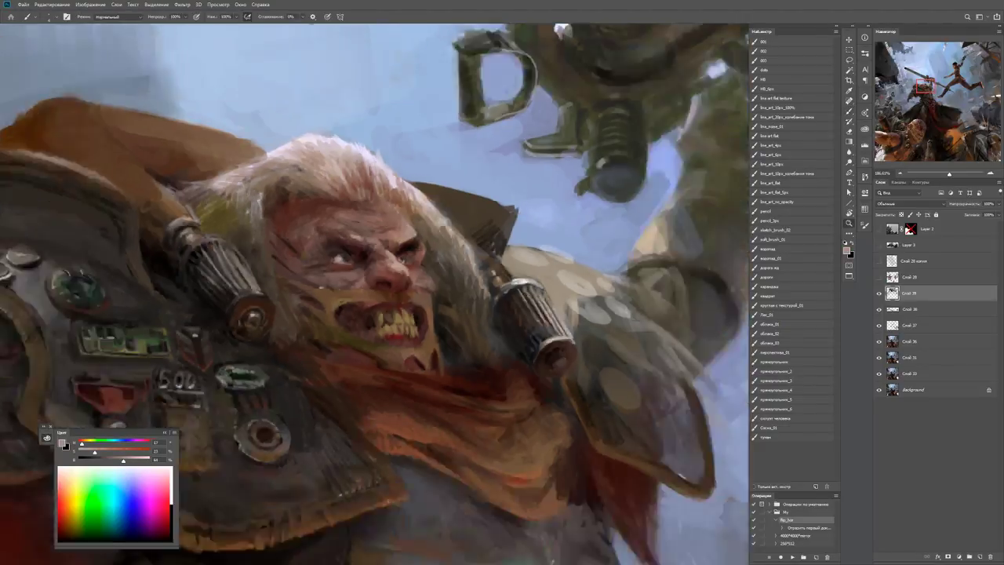
scroll(371, 288, up, 5)
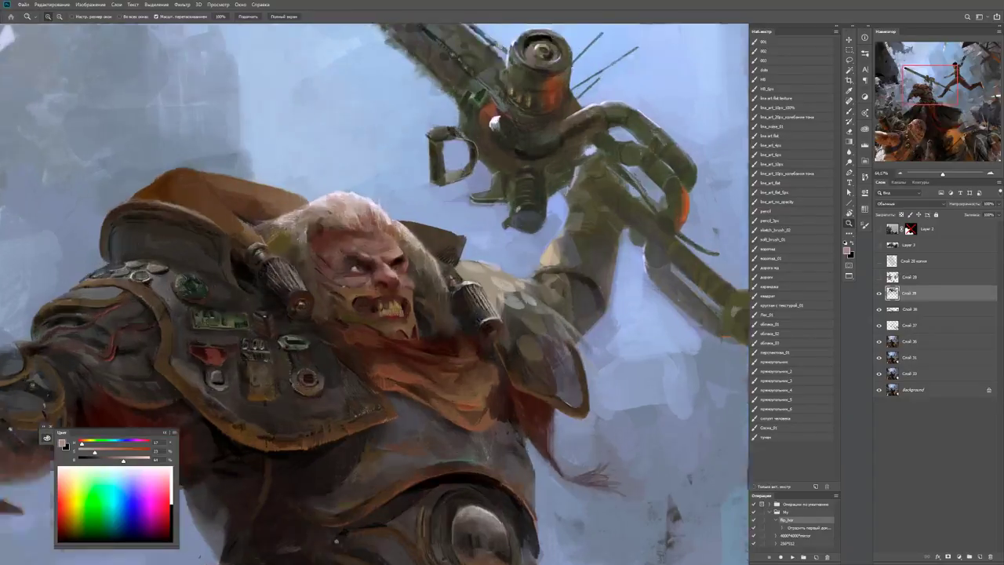
Paint the upper lip and far mouth corner with sampled dark browns and muted reds.
key(b)
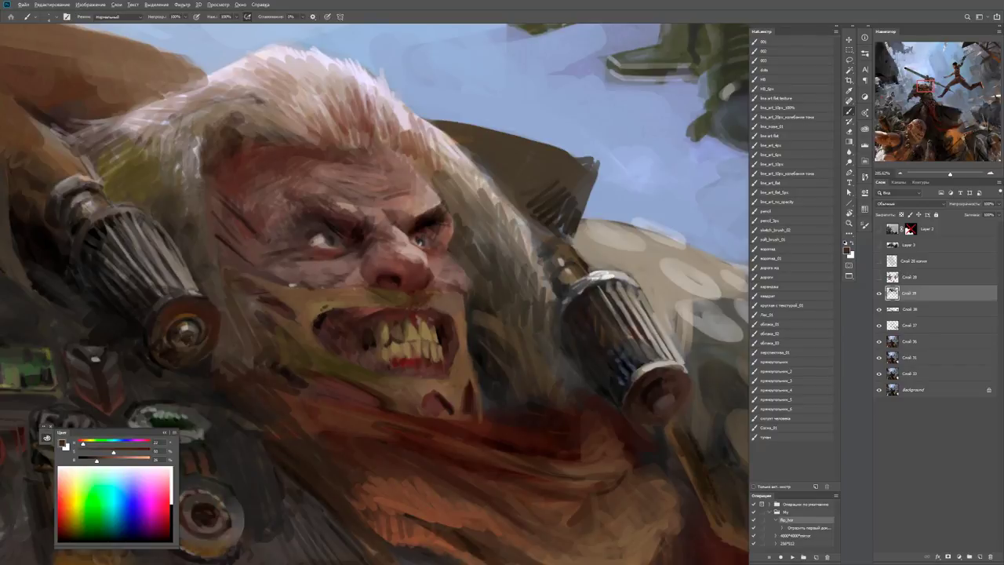
drag(432, 306, 447, 306)
key(d)
alt+click(434, 306)
alt+click(438, 316)
alt+click(442, 328)
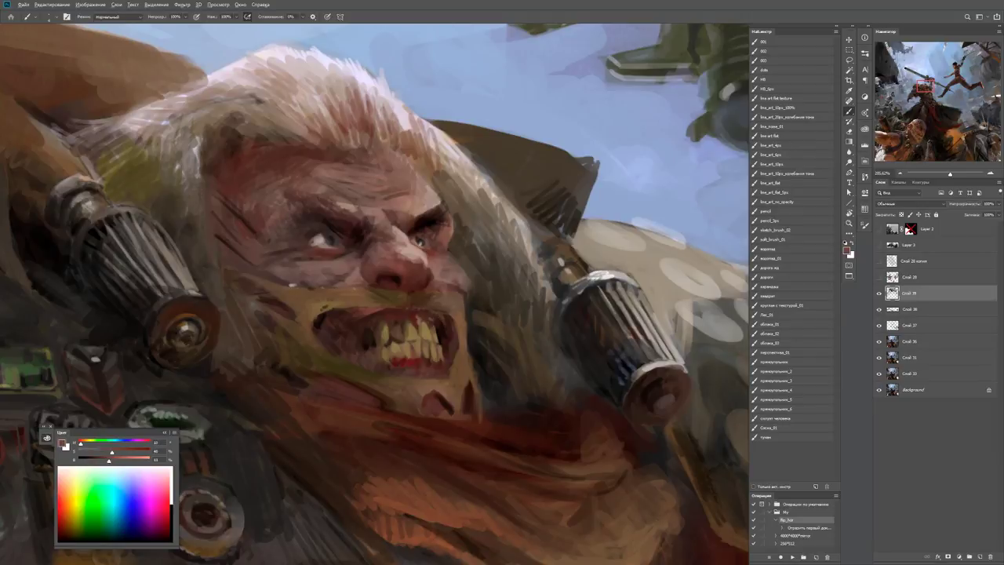
Deepen the shadow around the upper lip and far mouth corner with dark red and near-black brown.
key(z)
drag(439, 322, 361, 322)
mouse_move(479, 305)
mouse_down()
mouse_move(549, 304)
mouse_move(525, 304)
mouse_up()
key(b)
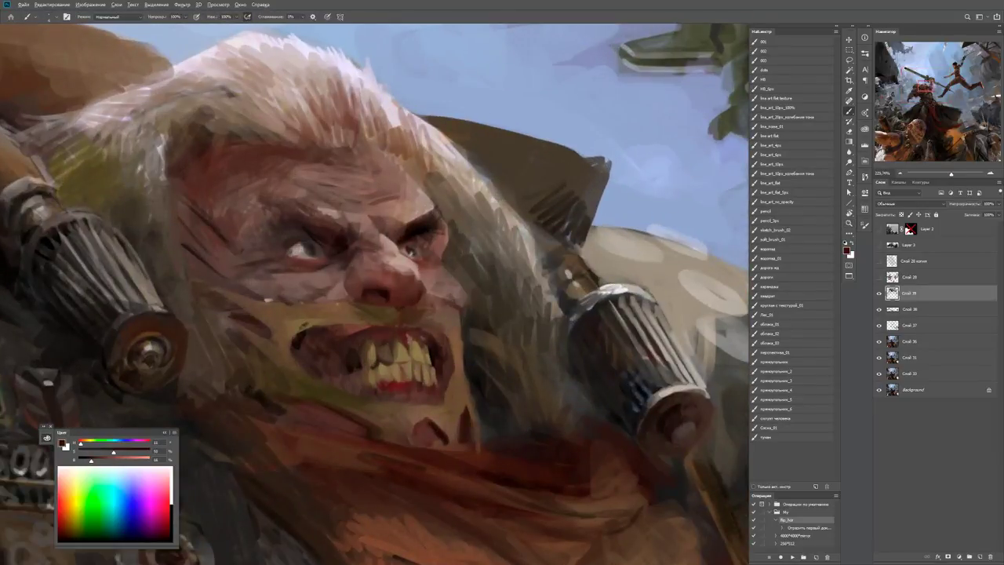
alt+click(440, 324)
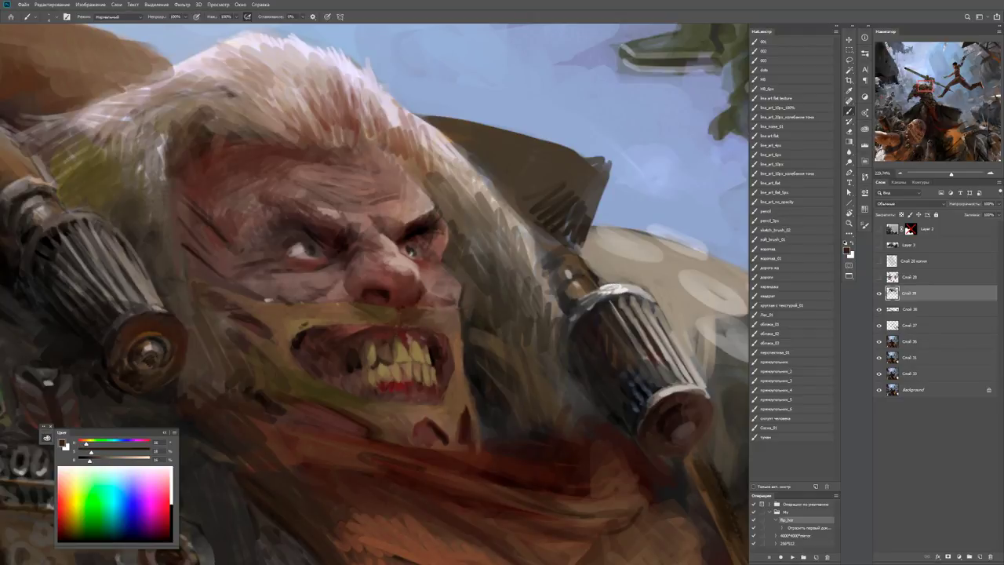
key(z)
drag(469, 306, 424, 306)
drag(509, 297, 588, 296)
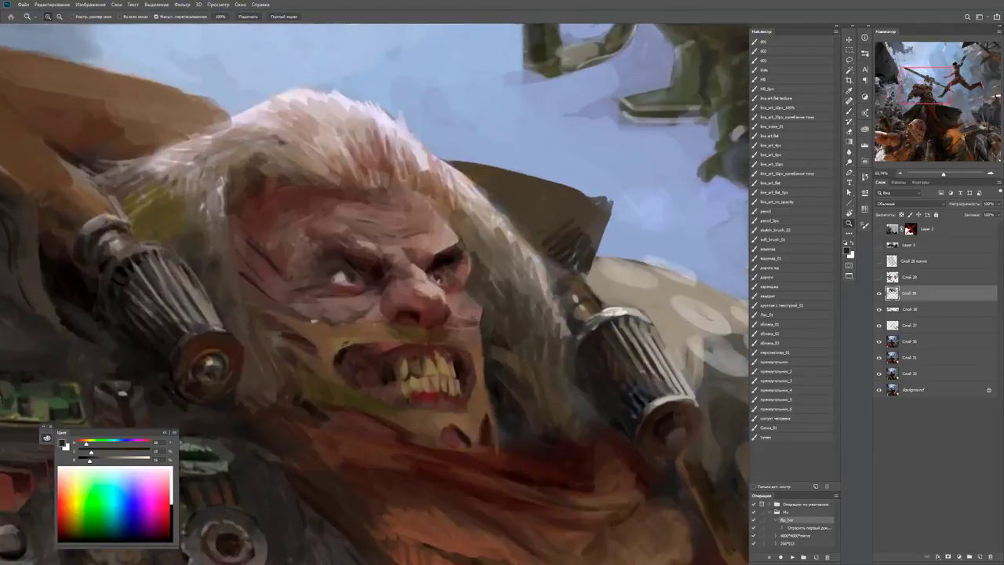
Refine the far side of the face around the eye with pale pink and sampled reddish skin tones.
key(b)
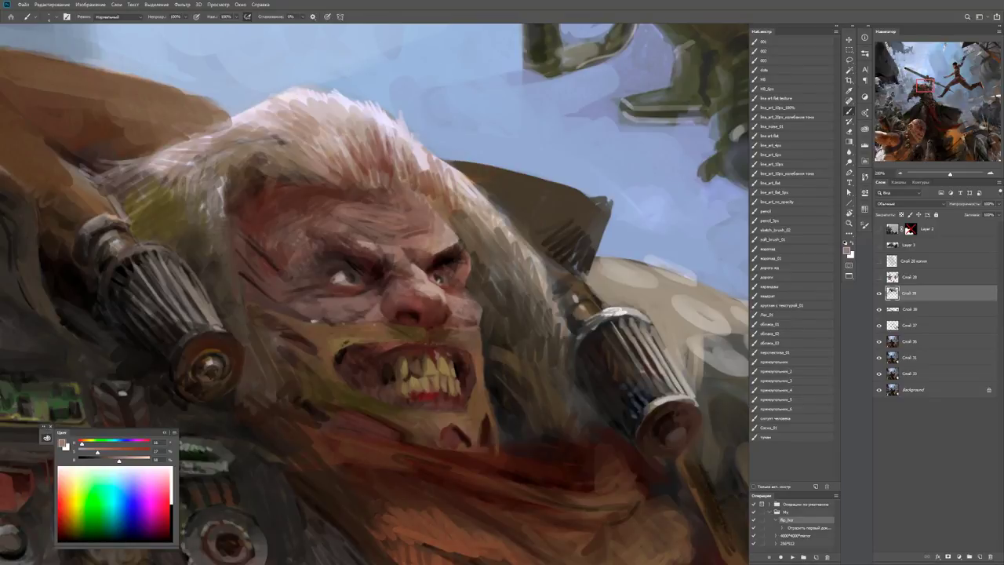
key(z)
key(ctrl+0)
key(ctrl+plus)
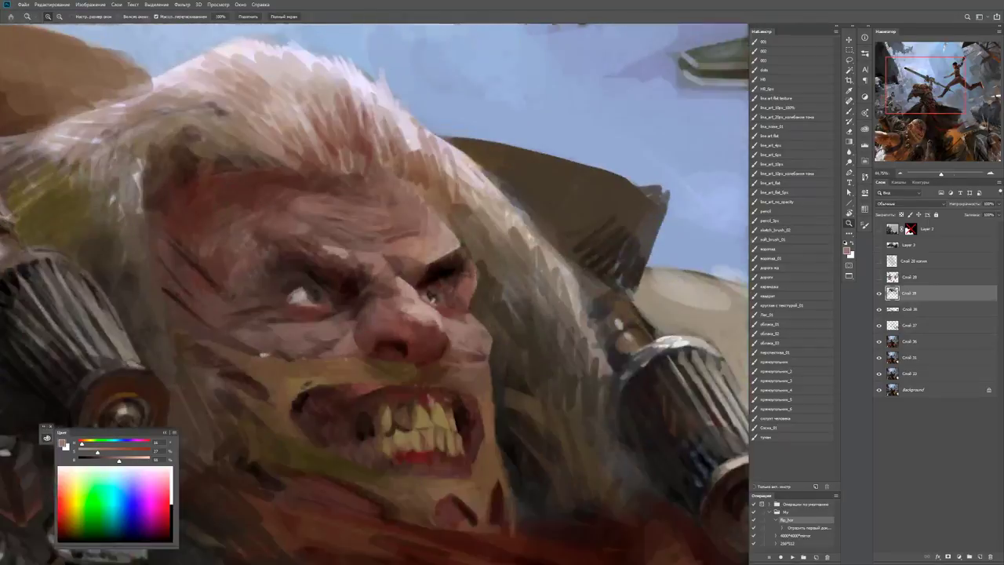
key(b)
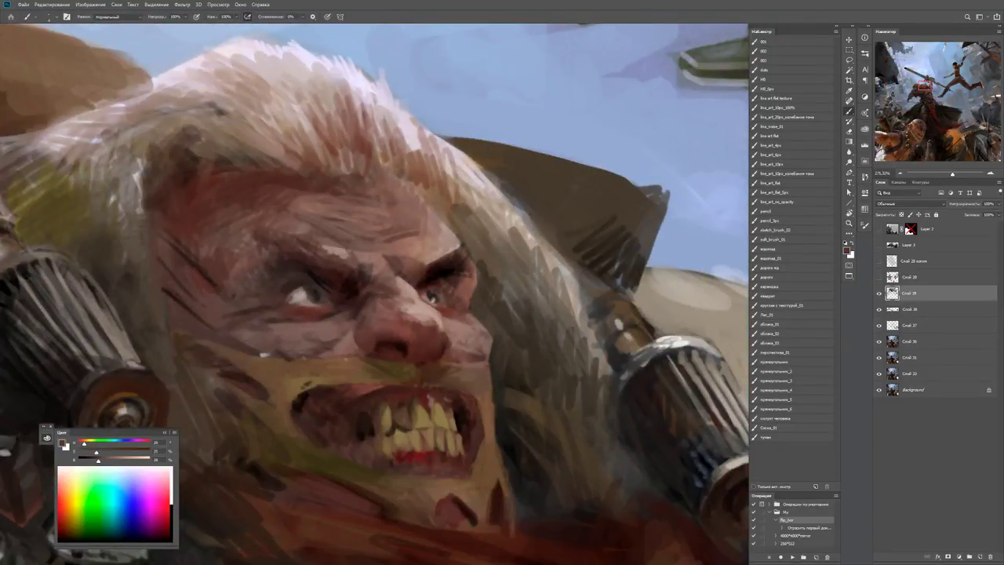
alt+click(466, 287)
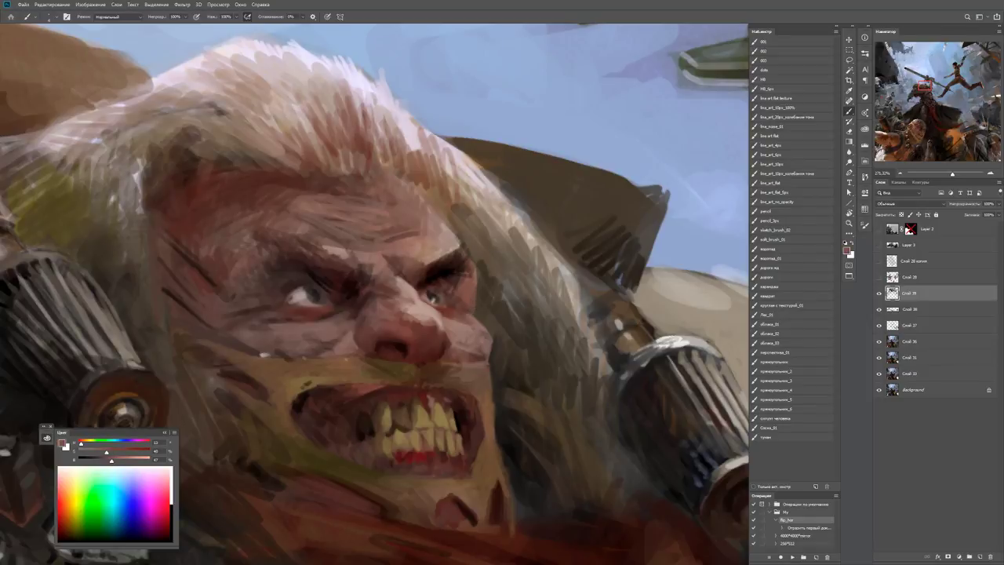
Touch up the mouth with dark brown and saturated red, comparing the face with the whole figure.
key(z)
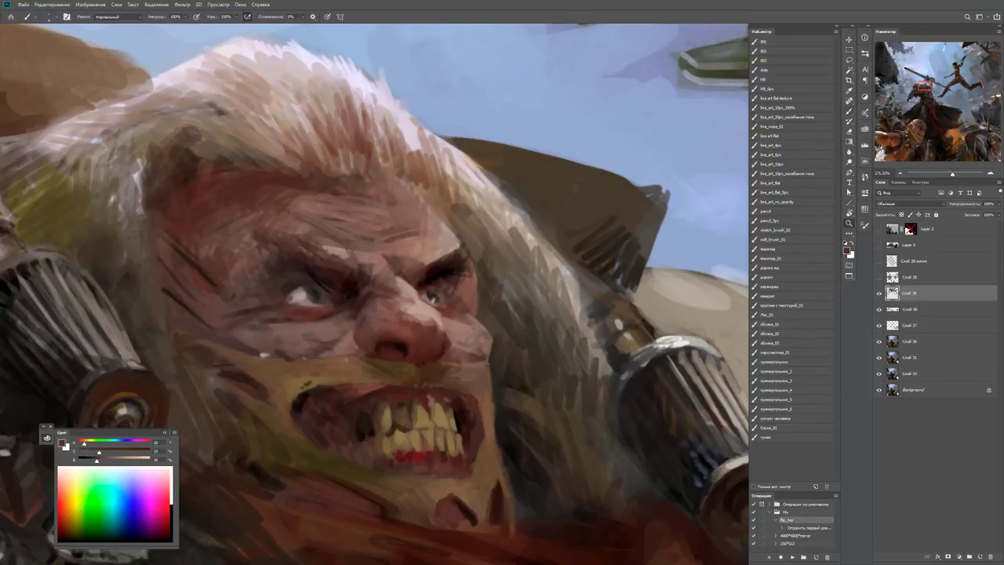
scroll(377, 294, down, 5)
scroll(492, 264, up, 5)
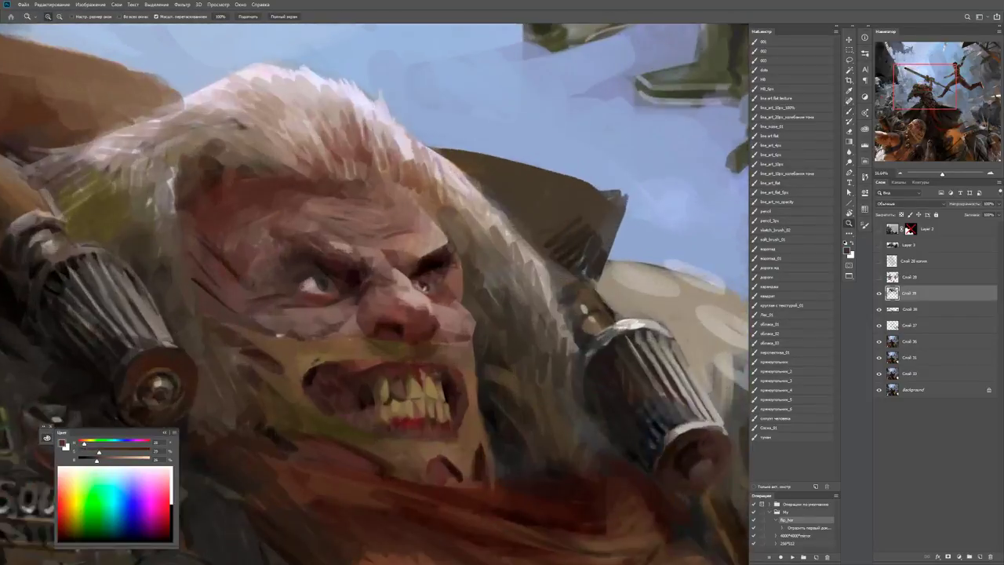
key(b)
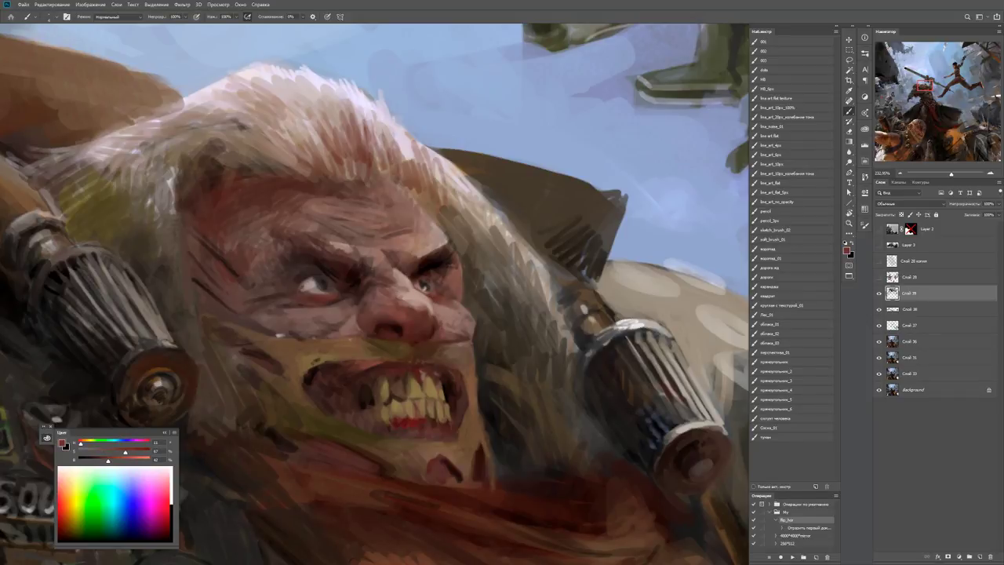
key(z)
key(ctrl+minus)
key(ctrl+minus)
key(ctrl+minus)
key(ctrl+minus)
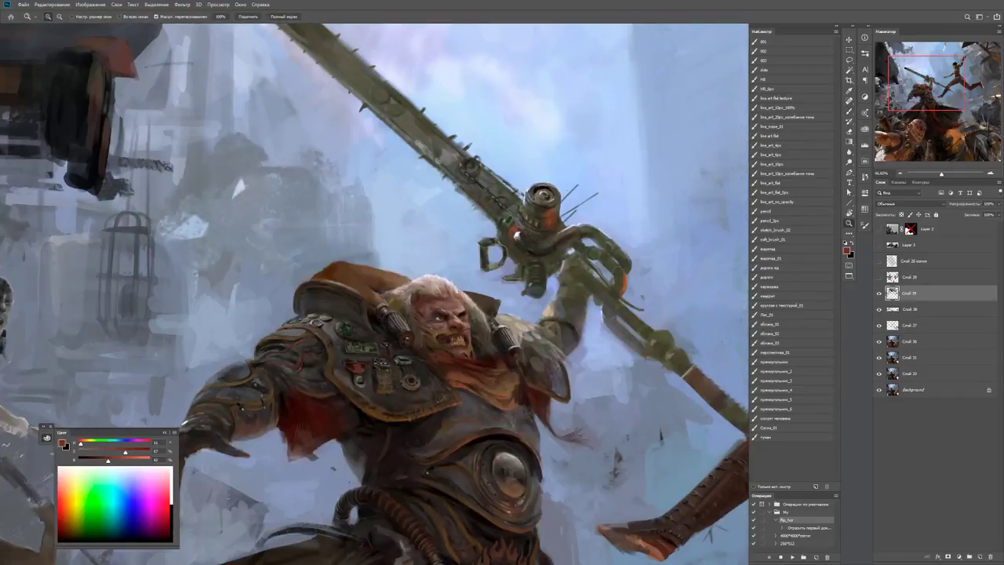
scroll(439, 314, up, 5)
key(b)
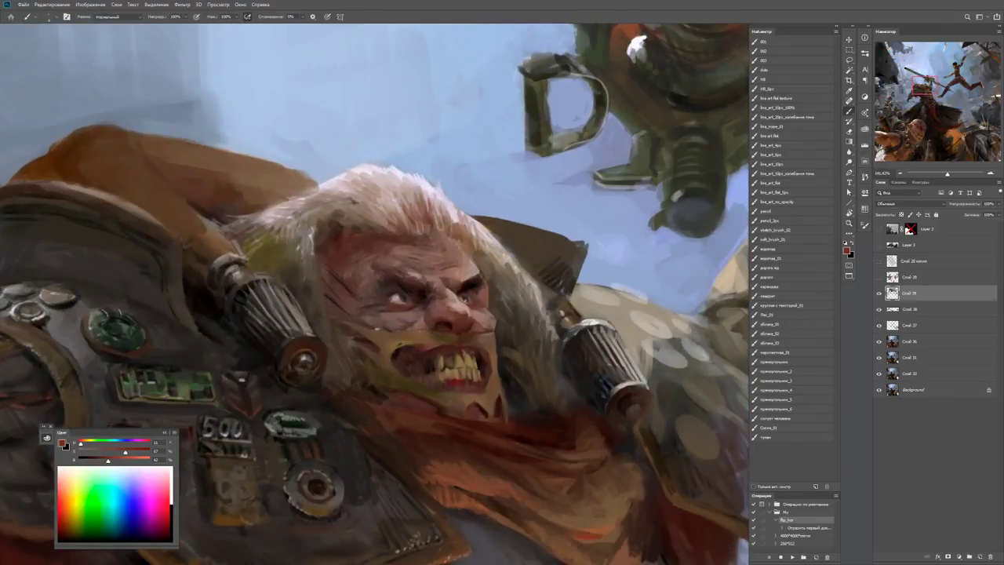
scroll(439, 330, up, 1)
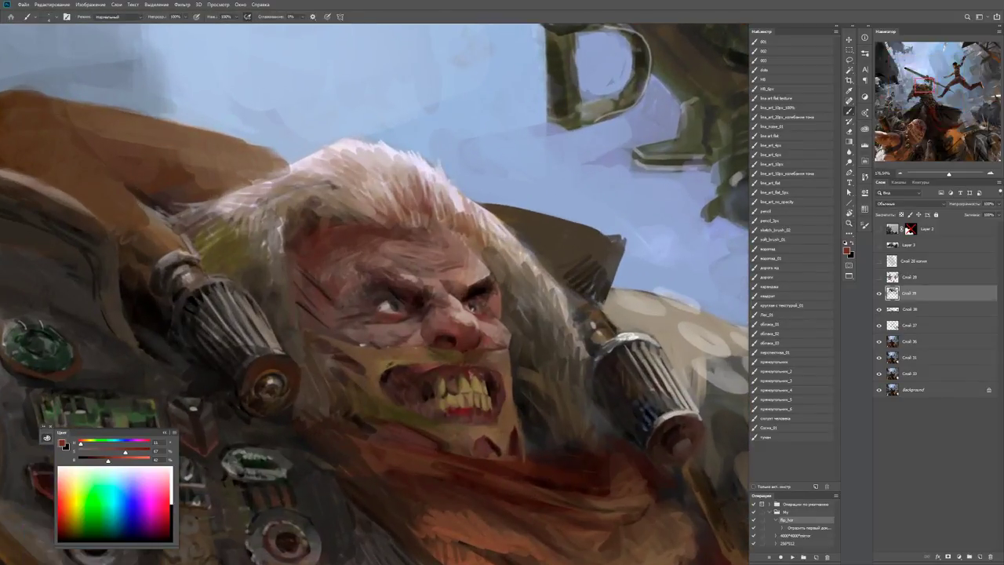
Refine the forehead and brow wrinkles with sampled reddish-brown and muted skin tones, checking them against the whole figure.
alt+click(332, 278)
alt+click(439, 253)
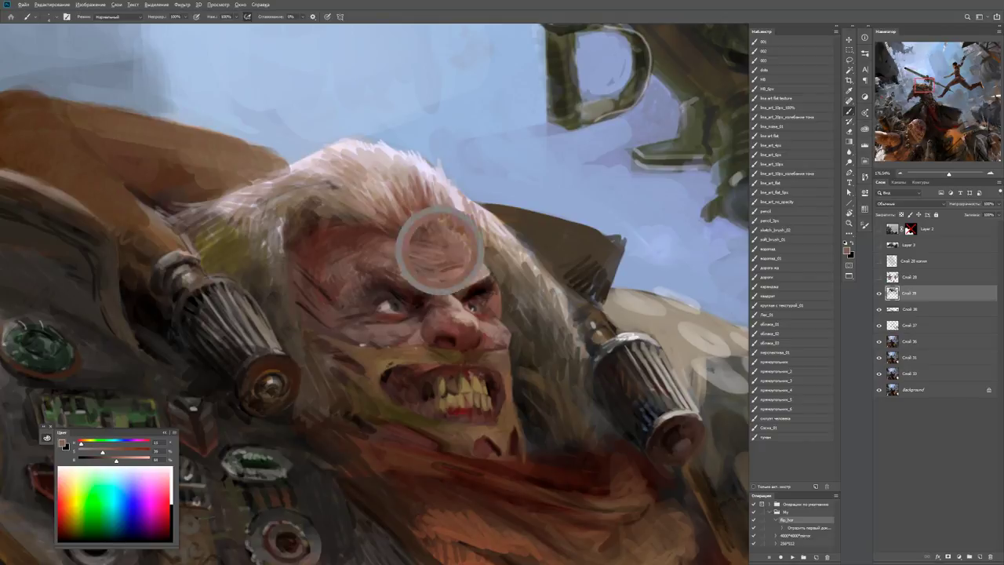
key(d)
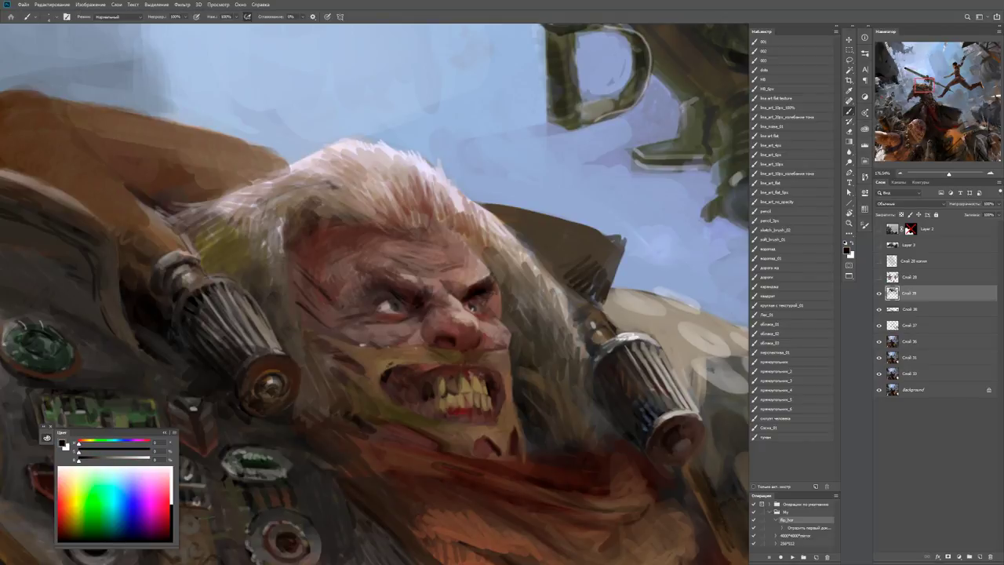
drag(416, 251, 432, 252)
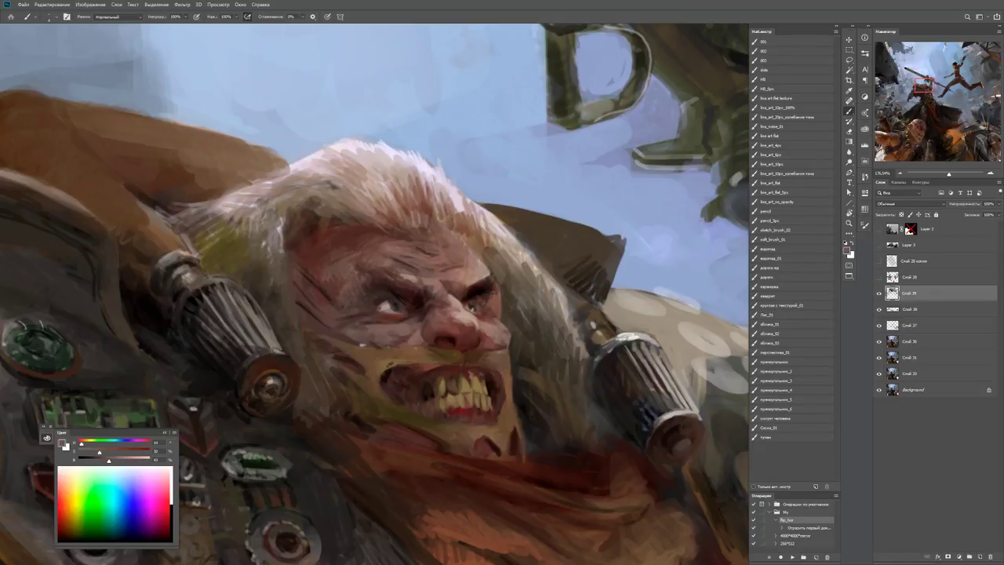
key(z)
alt+click(733, 273)
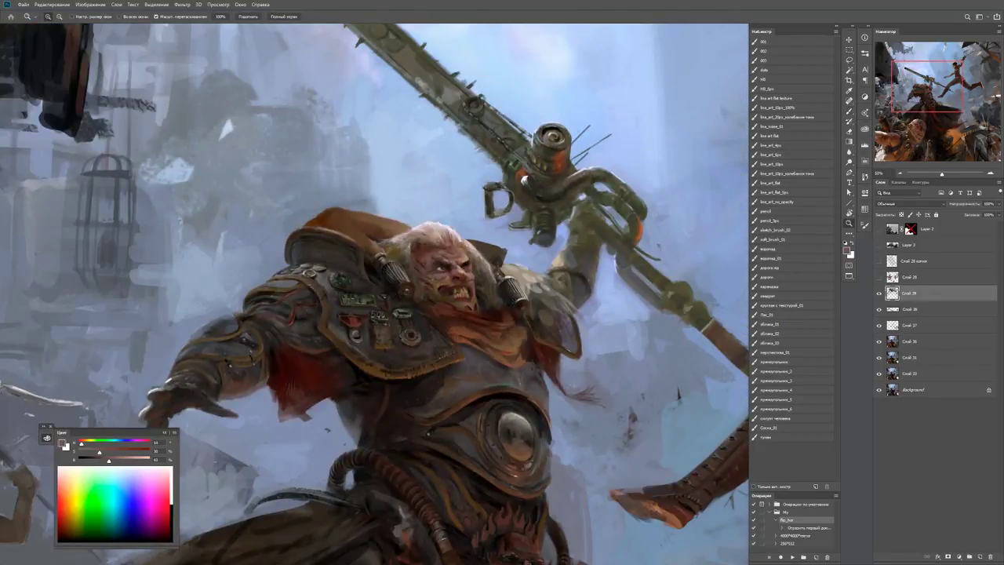
Reshape the upper lip edge and near mouth corner with dark reddish brown and sampled ochre brown.
drag(448, 274, 502, 275)
key(b)
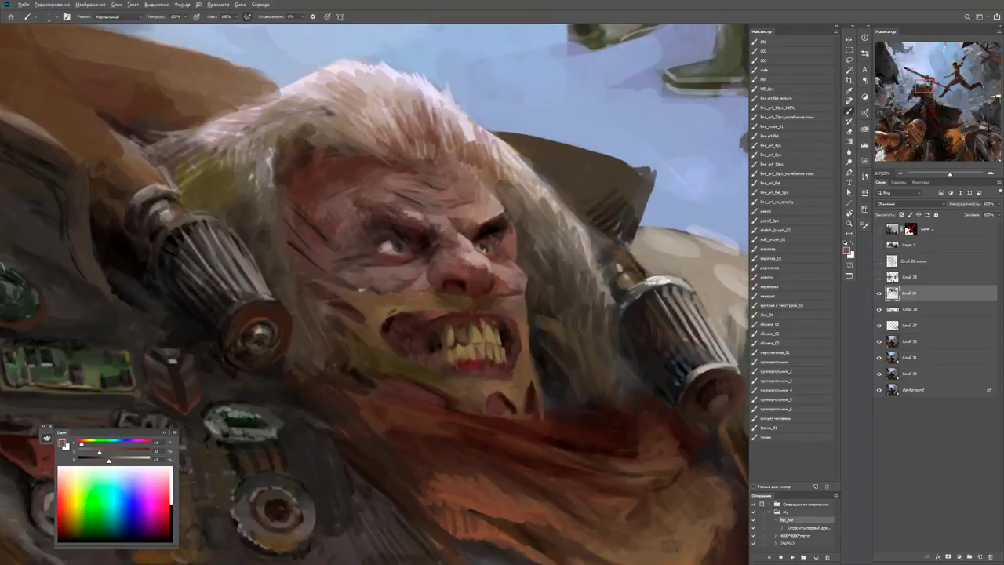
alt+click(435, 314)
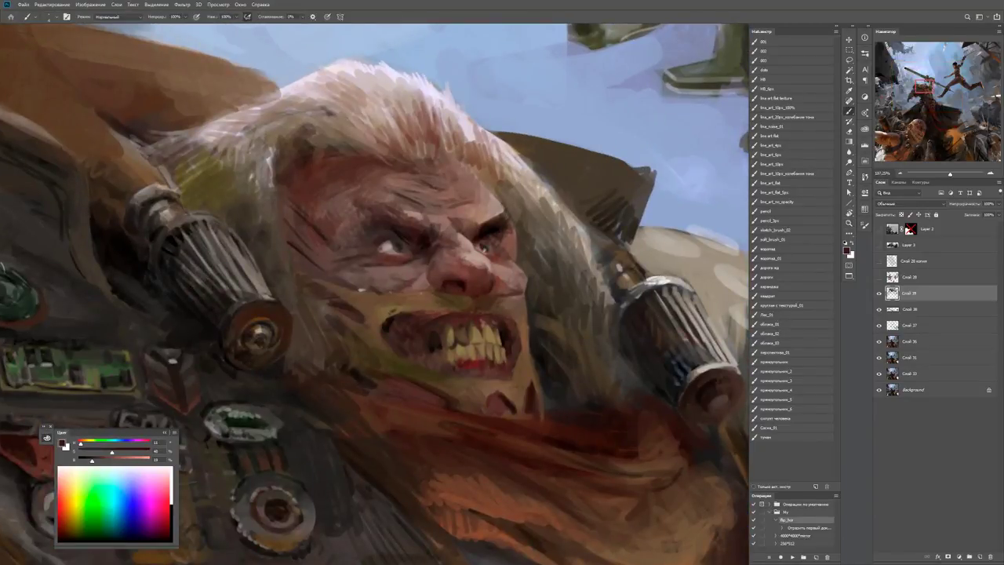
drag(108, 452, 149, 452)
drag(410, 312, 444, 311)
alt+click(382, 328)
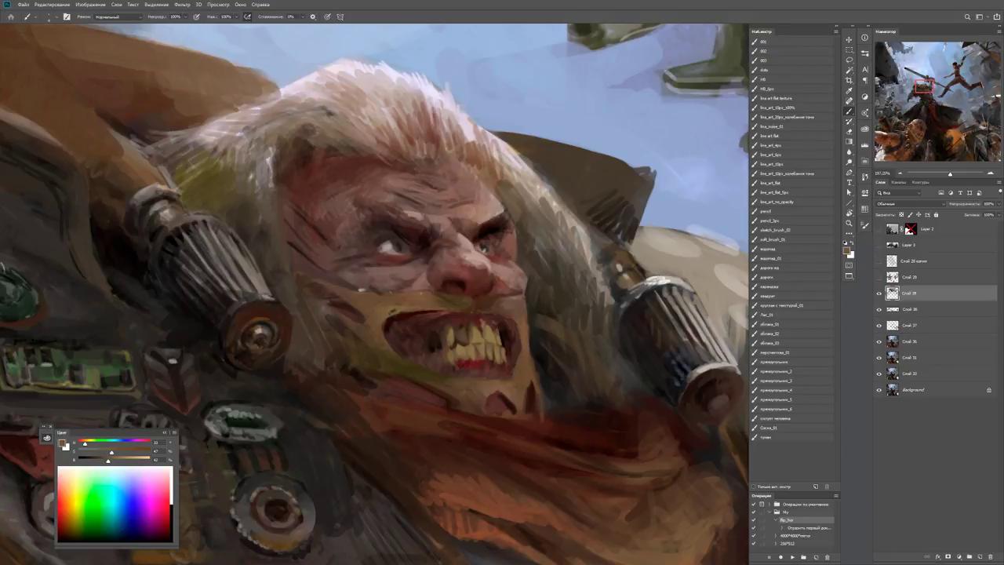
drag(398, 357, 408, 355)
alt+click(403, 356)
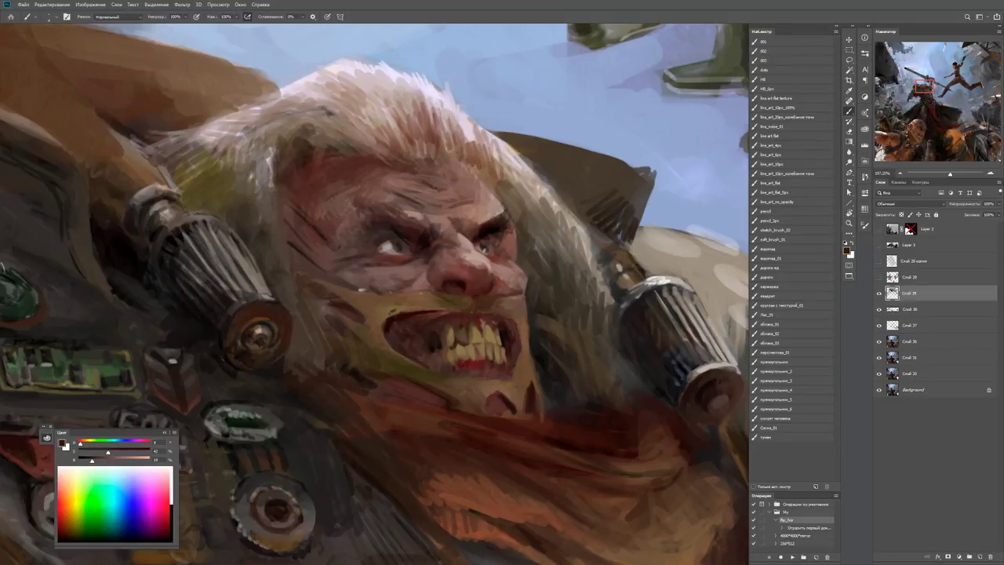
Deepen the mouth interior beside the teeth with sampled dark browns and a saturated dark red.
alt+click(448, 337)
alt+click(437, 353)
alt+click(435, 323)
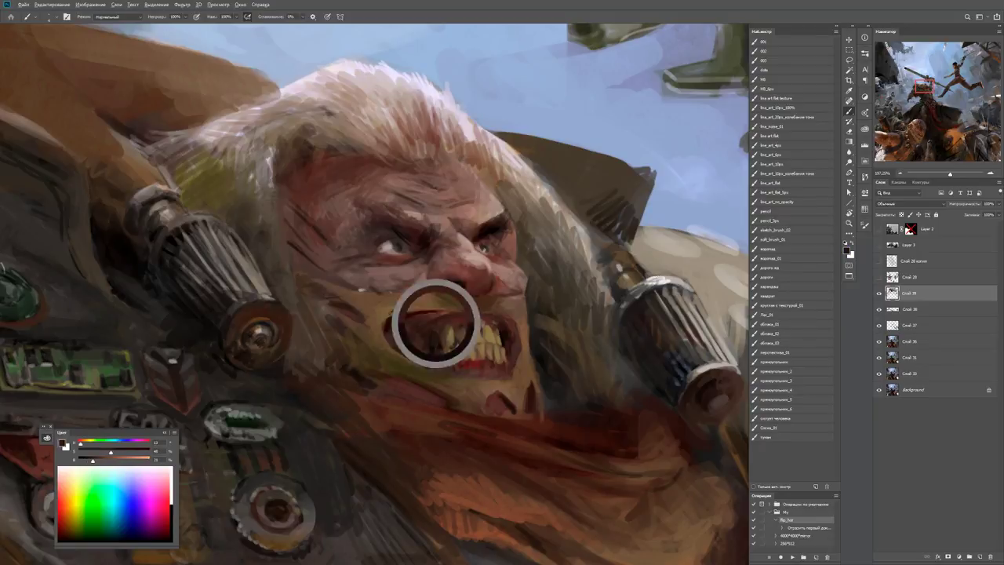
alt+click(408, 314)
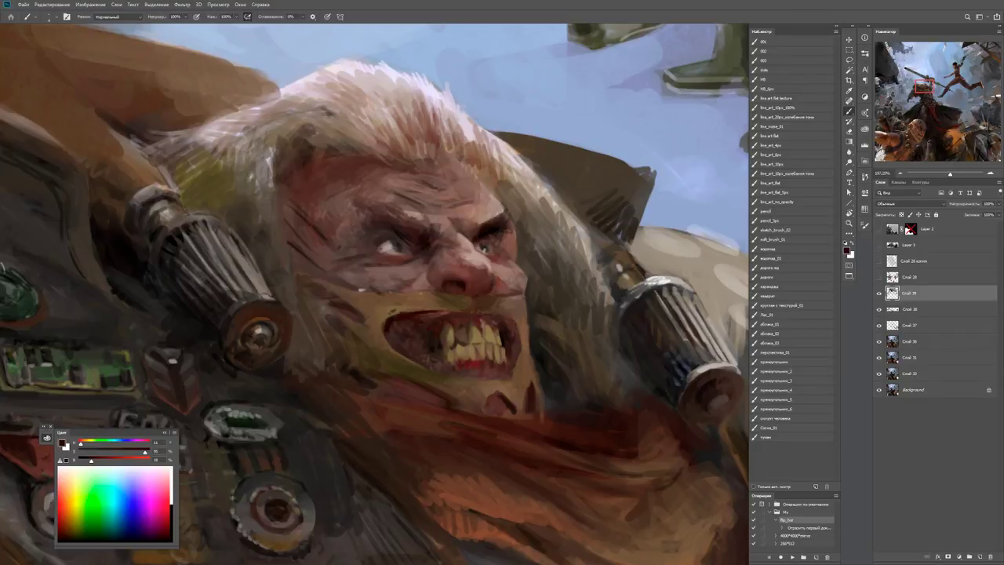
alt+click(444, 339)
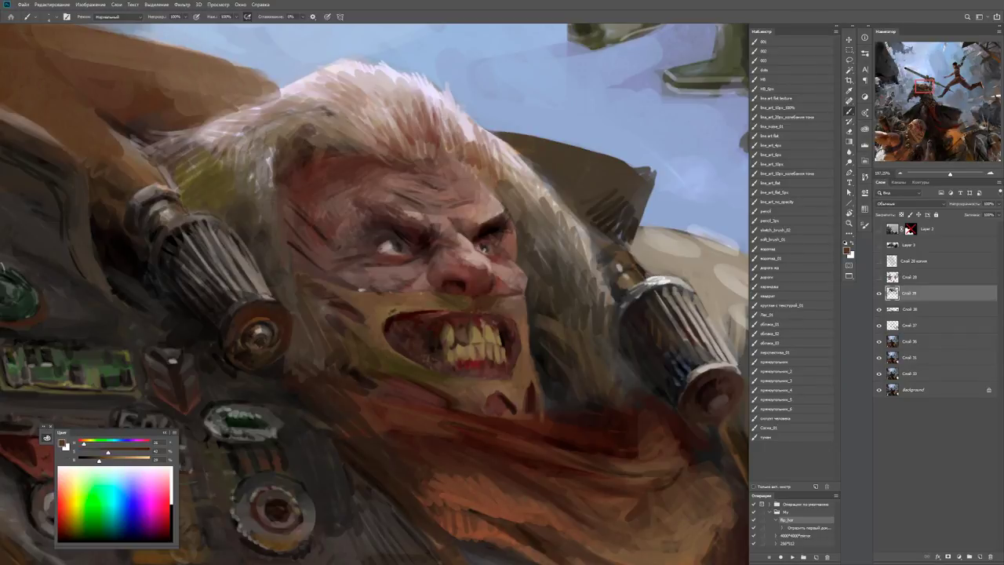
alt+click(463, 338)
Define the upper teeth and the gaps between them with sampled dark brown and yellowish tones.
key(z)
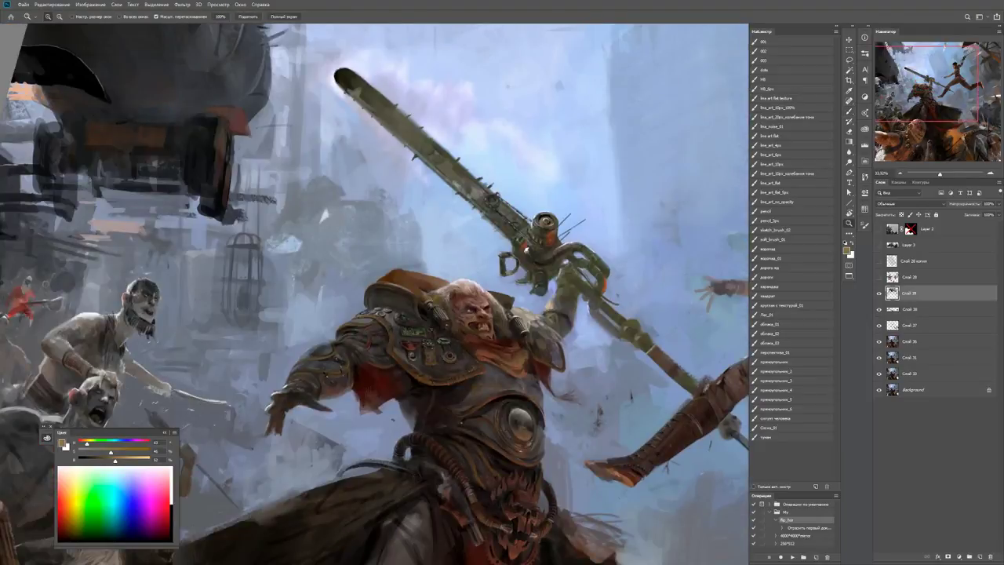
click(476, 315)
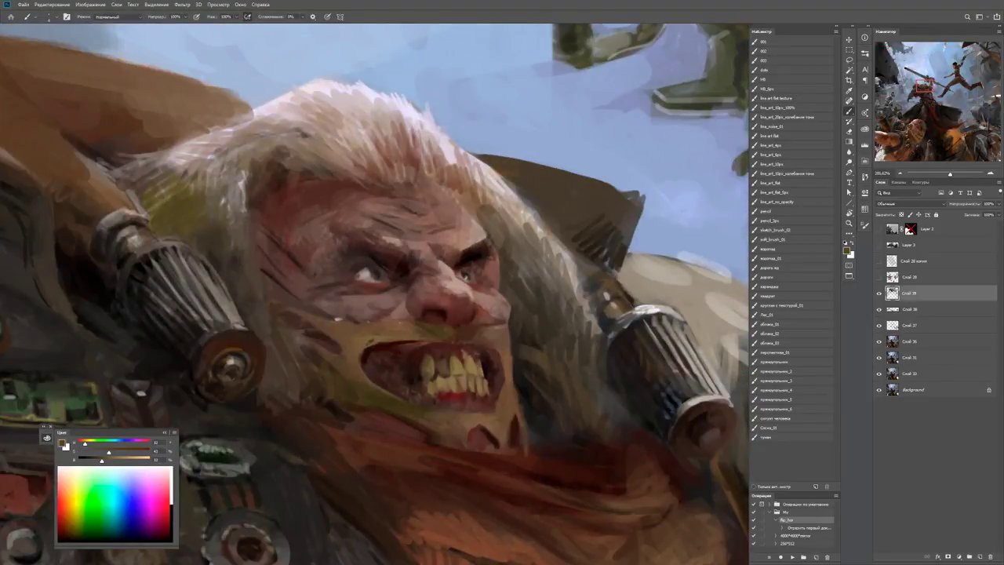
key(e)
key(b)
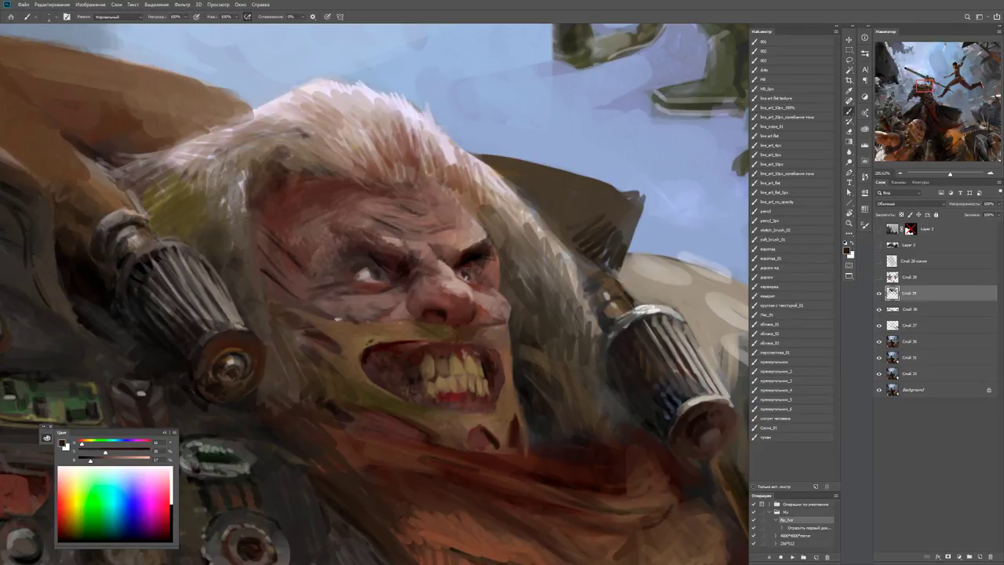
alt+click(449, 378)
drag(448, 378, 436, 350)
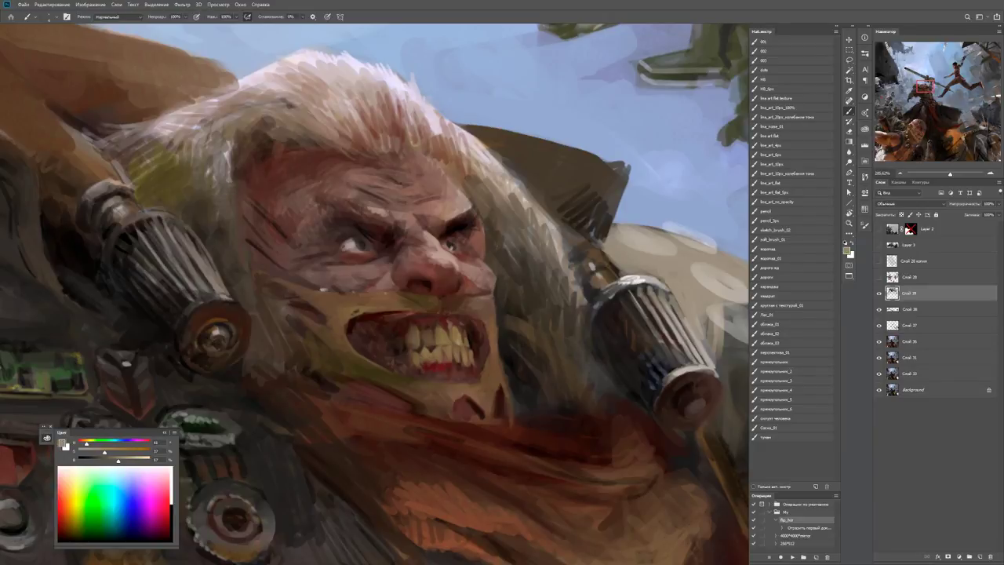
Paint light pink highlights on the red gum below the lower teeth.
key(z)
drag(462, 334, 408, 334)
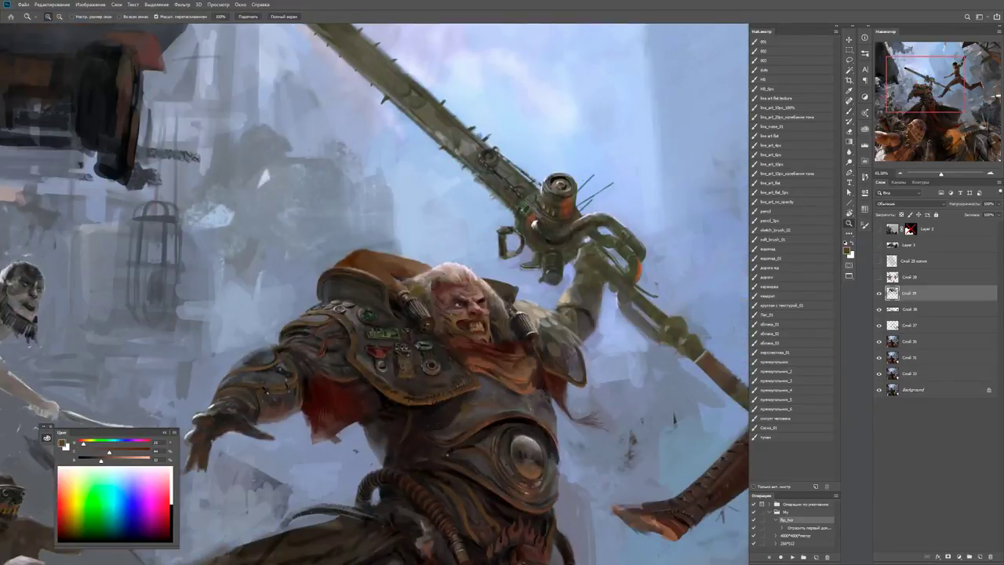
drag(506, 319, 565, 318)
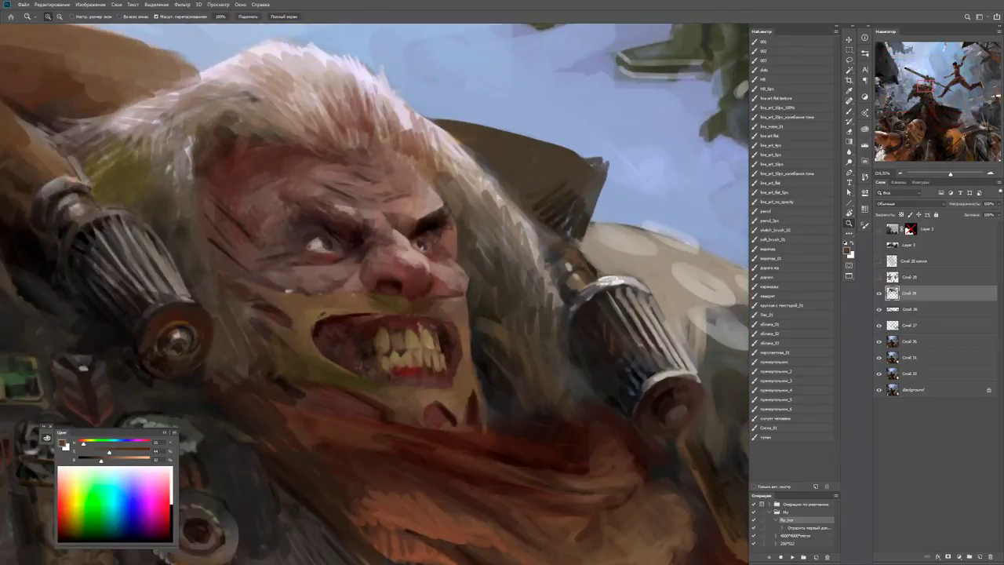
key(b)
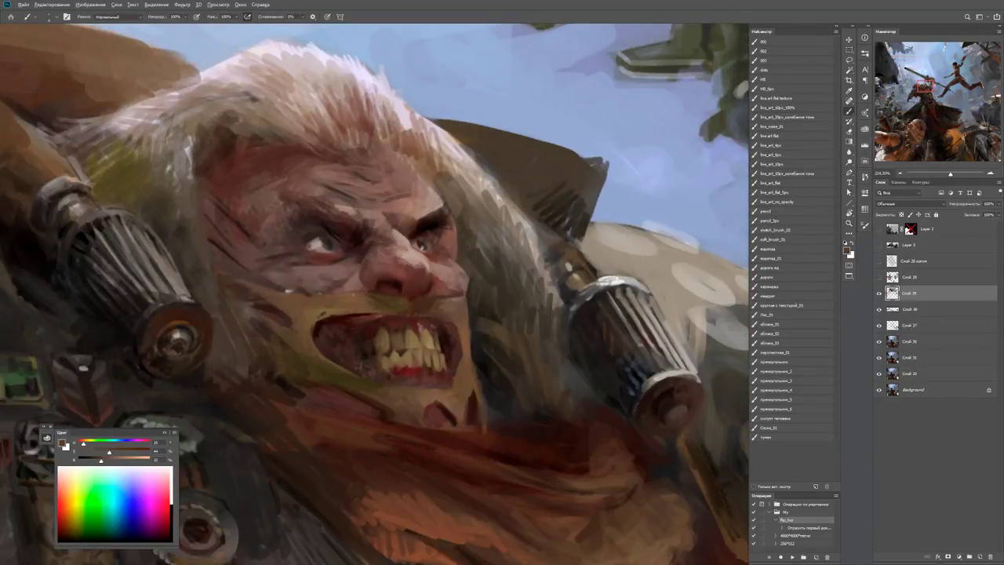
alt+click(411, 371)
click(408, 368)
mouse_move(418, 368)
mouse_down()
mouse_move(433, 369)
mouse_move(399, 374)
mouse_up()
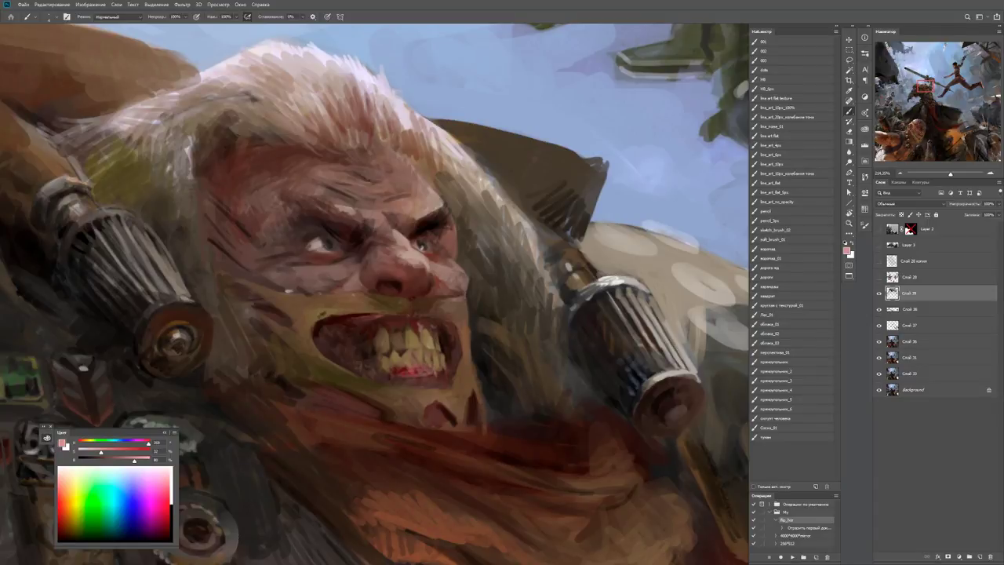
Refine the lower gum and lower lip edge with muted red, near-black and sampled brown tones.
alt+click(400, 373)
key(z)
key(ctrl+minus)
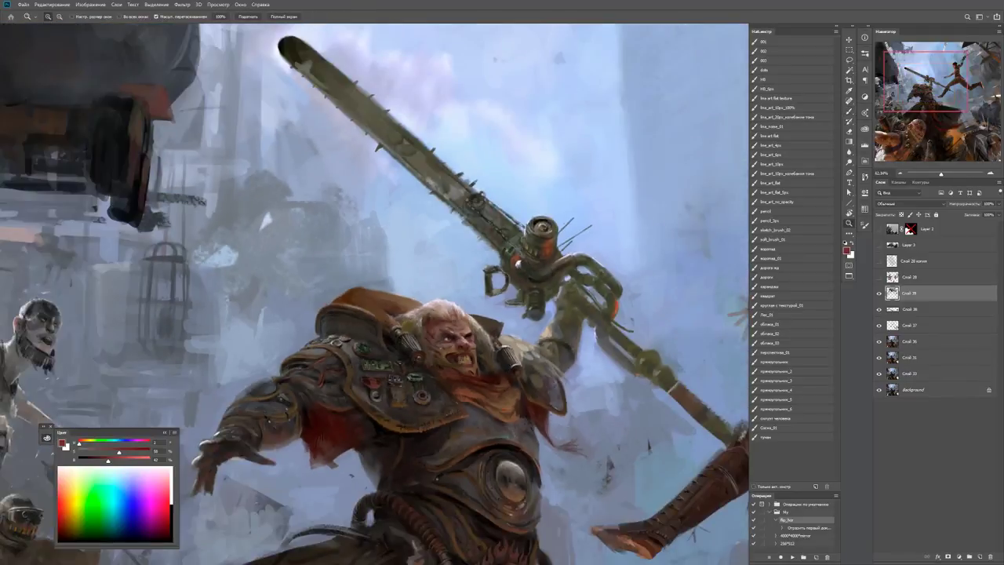
drag(463, 363, 518, 364)
key(b)
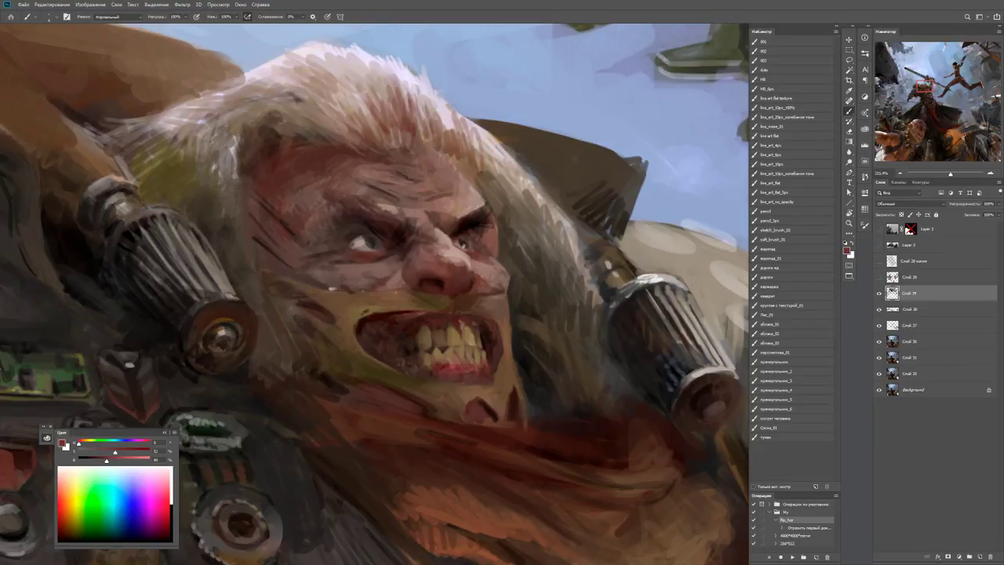
alt+click(443, 384)
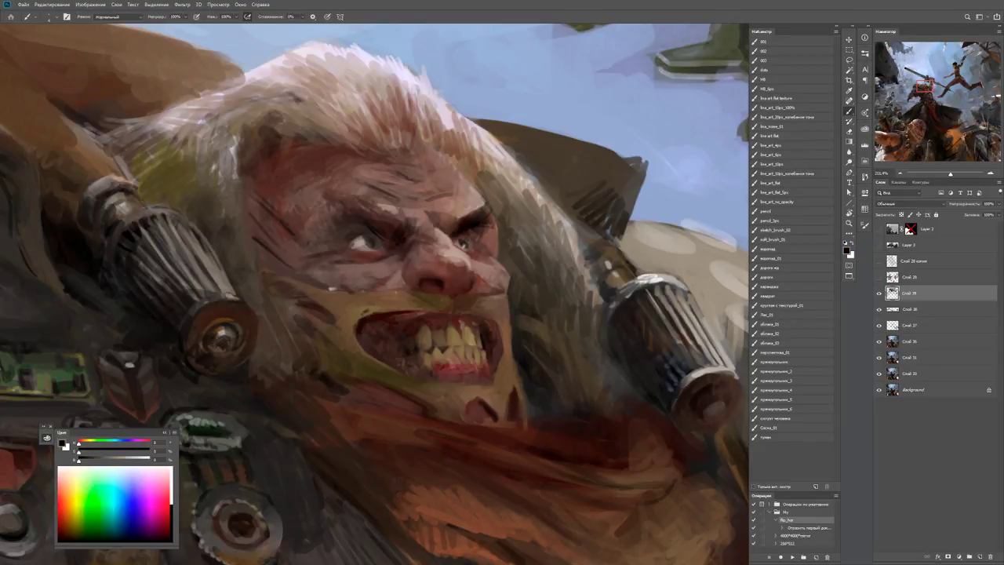
alt+click(447, 385)
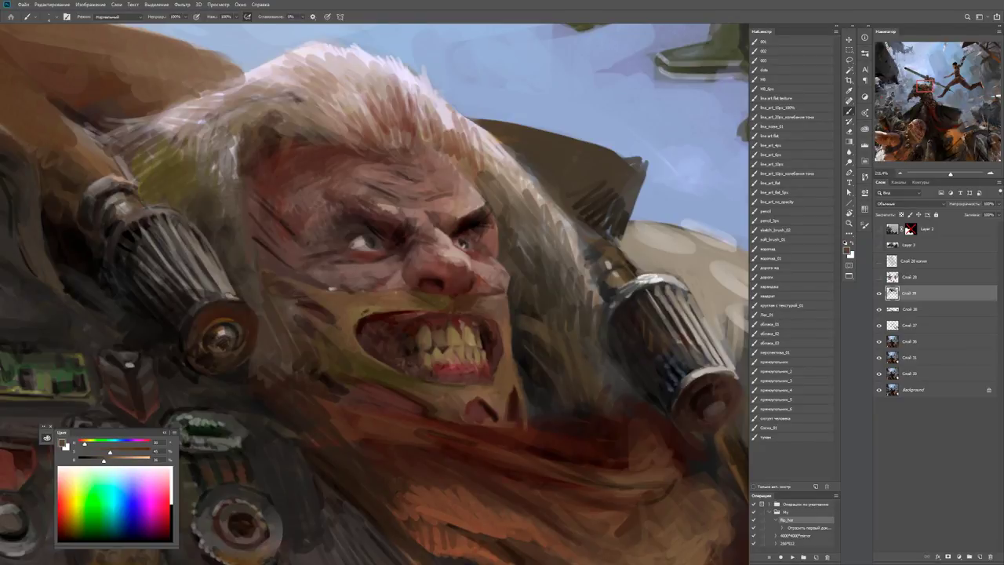
key(d)
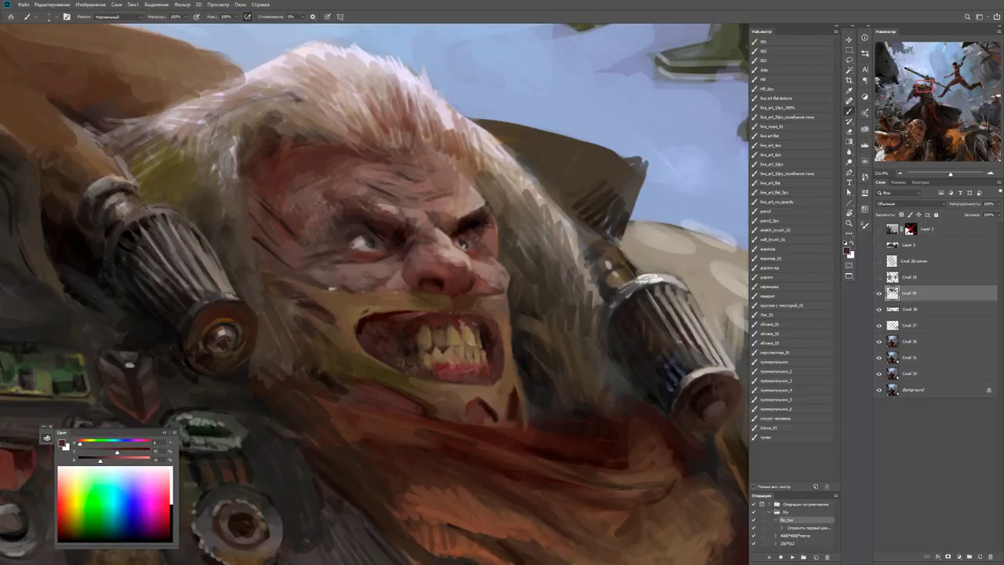
key(d)
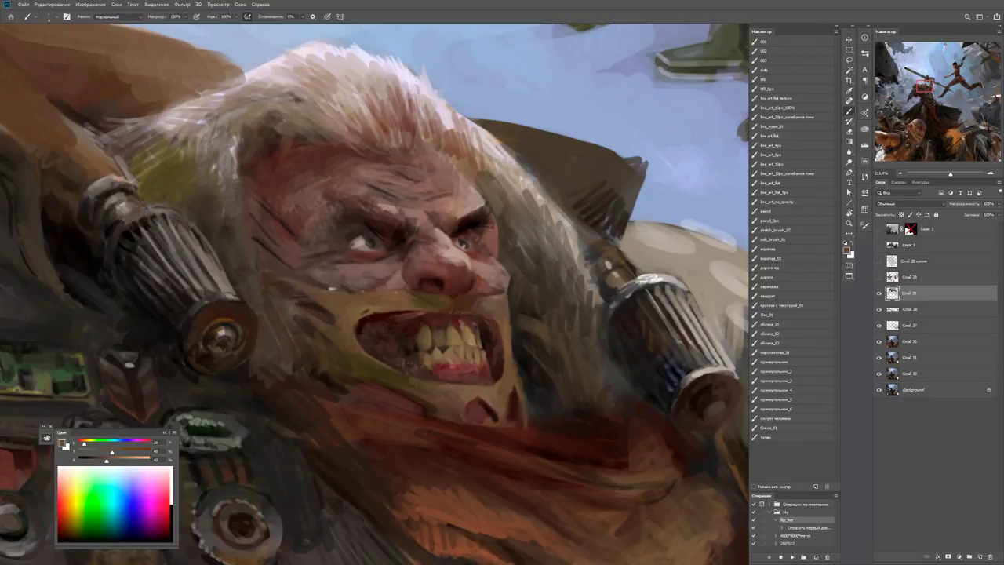
Touch up the far mouth corner with sampled browns, checking the face against the whole figure.
key(z)
scroll(377, 294, down, 5)
scroll(528, 350, up, 5)
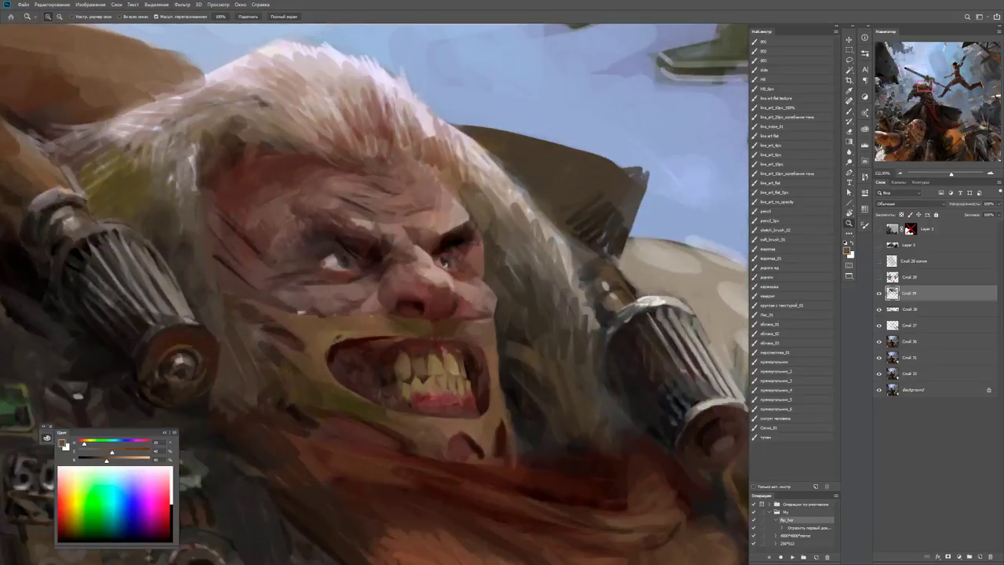
key(b)
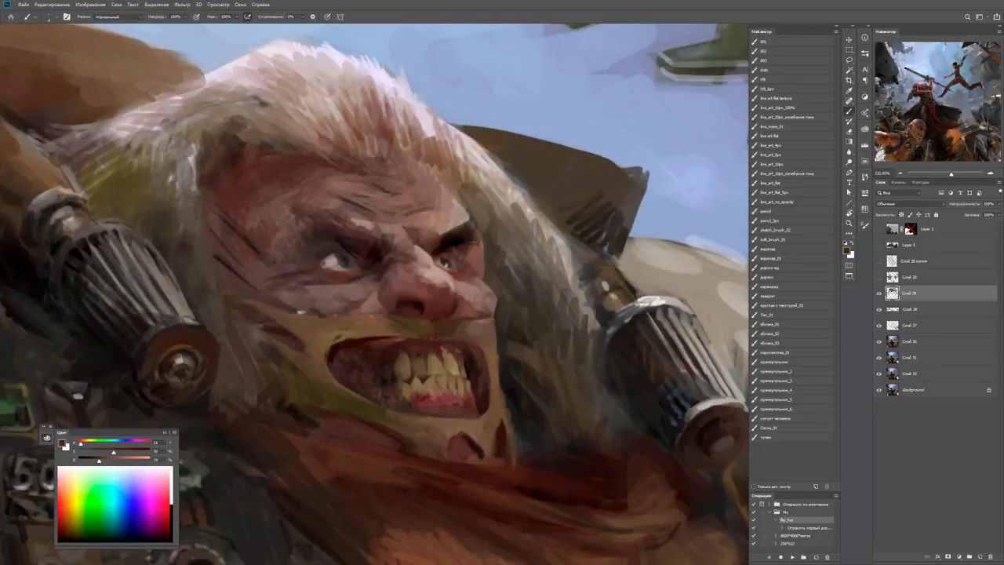
alt+click(480, 347)
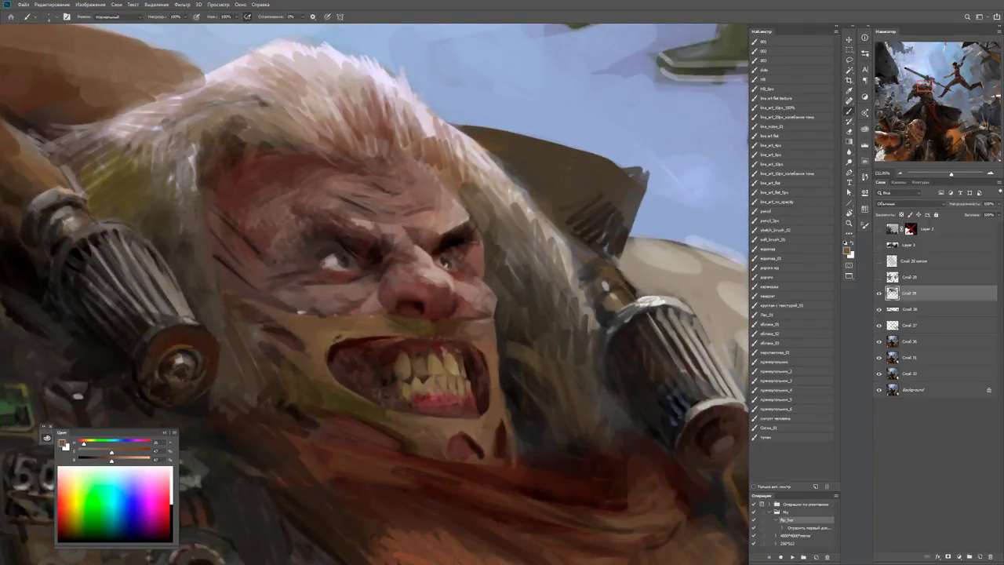
key(z)
scroll(377, 294, down, 5)
scroll(376, 294, up, 5)
key(b)
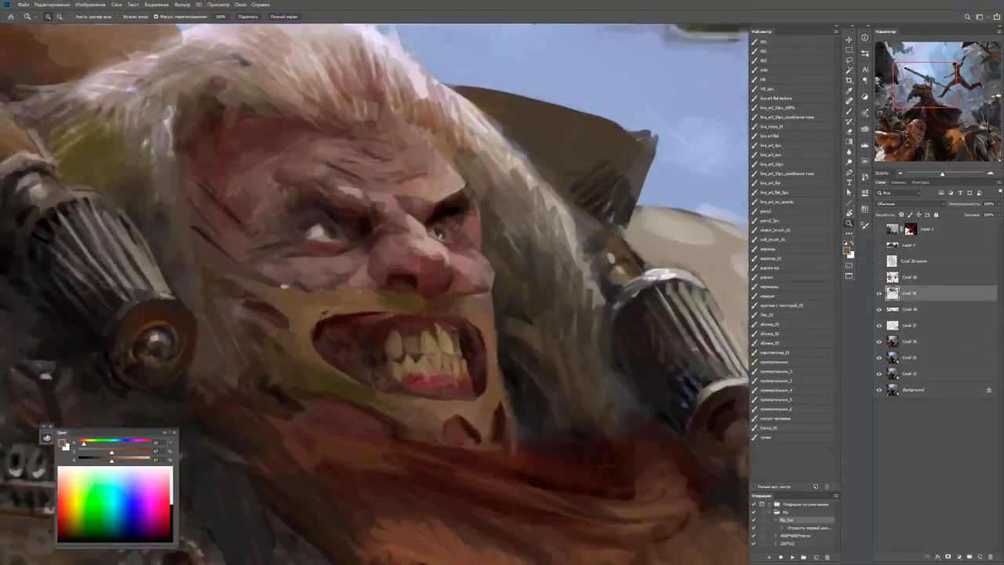
Paint bright red gum accents above the upper teeth.
alt+click(471, 330)
alt+click(436, 330)
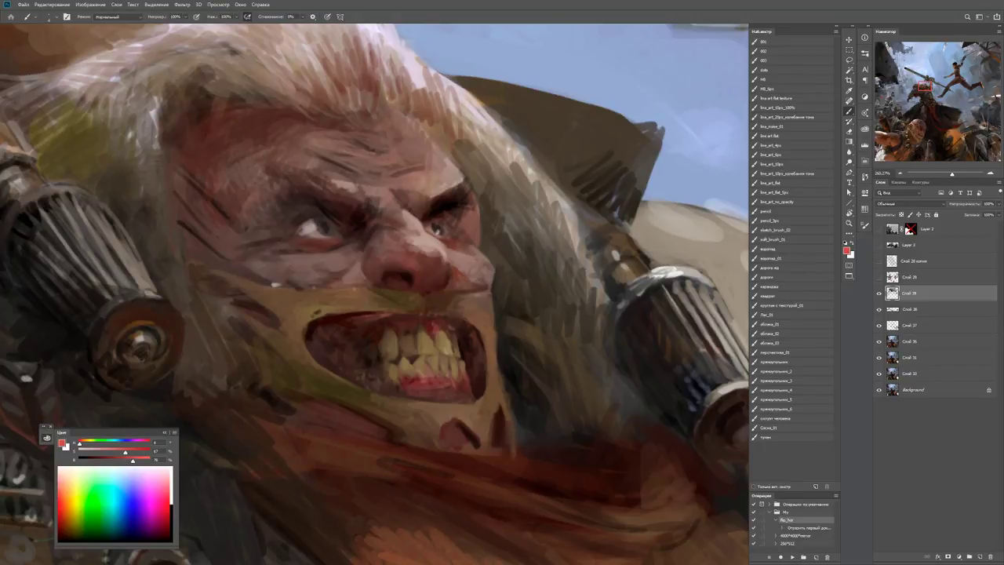
drag(432, 321, 433, 335)
drag(392, 321, 397, 333)
alt+click(398, 333)
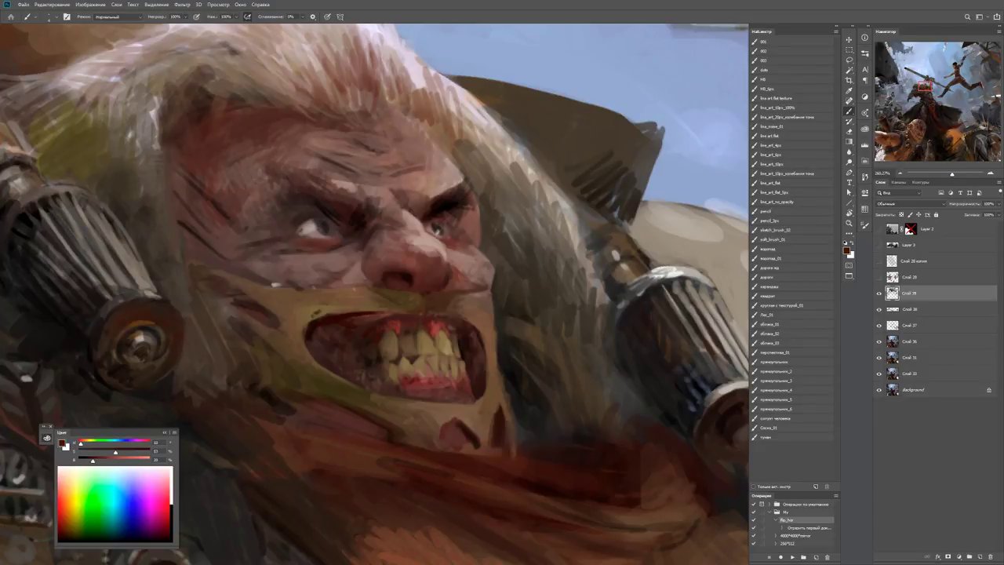
Refine the upper teeth and the gum line above them with sampled dark red, brown and ochre tones.
key(z)
mouse_move(433, 296)
mouse_down()
mouse_move(369, 295)
mouse_move(502, 302)
mouse_up()
key(b)
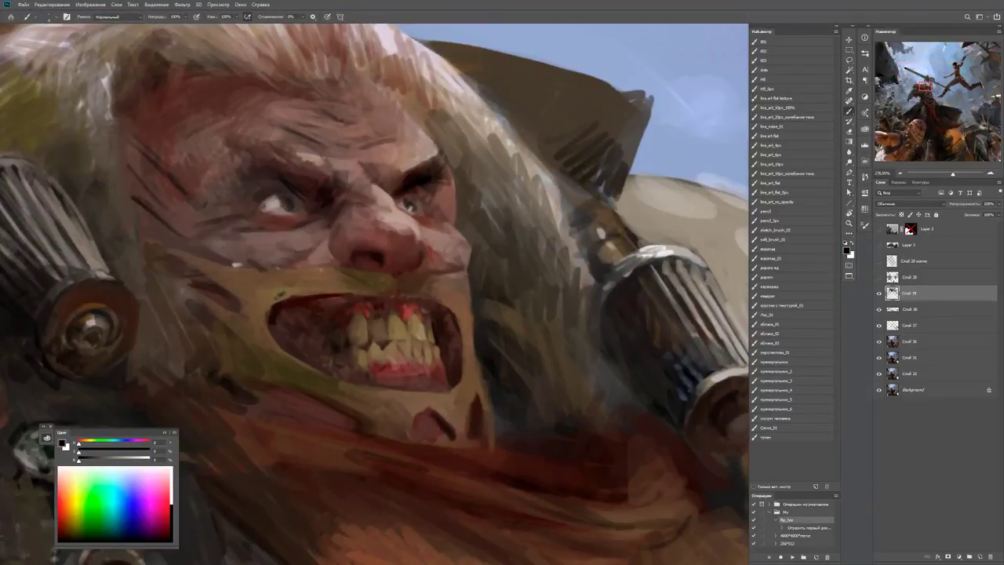
alt+click(235, 264)
alt+click(353, 294)
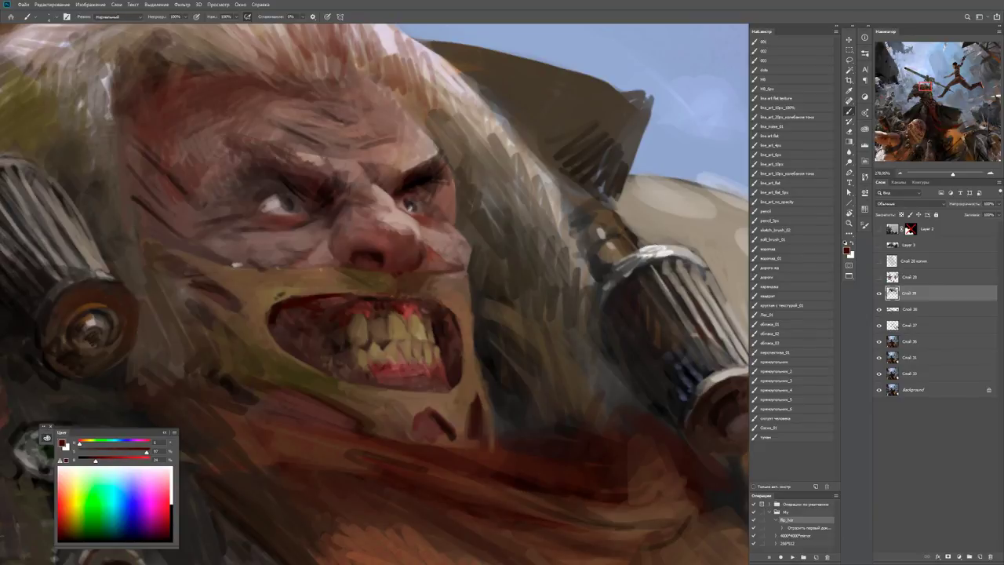
alt+click(395, 313)
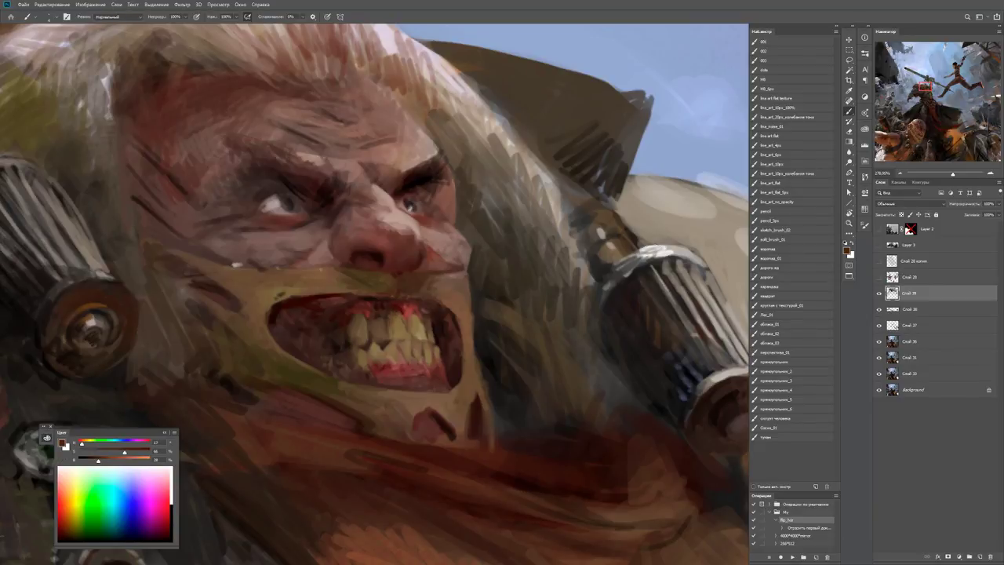
alt+click(392, 317)
alt+click(394, 322)
alt+click(399, 325)
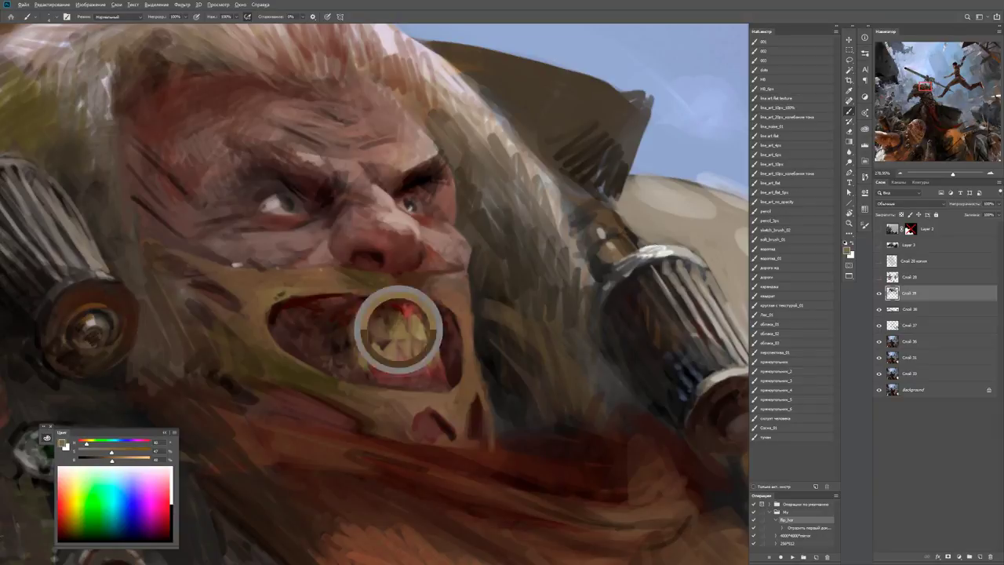
key(z)
mouse_move(429, 304)
mouse_down()
mouse_move(298, 306)
mouse_move(424, 306)
mouse_up()
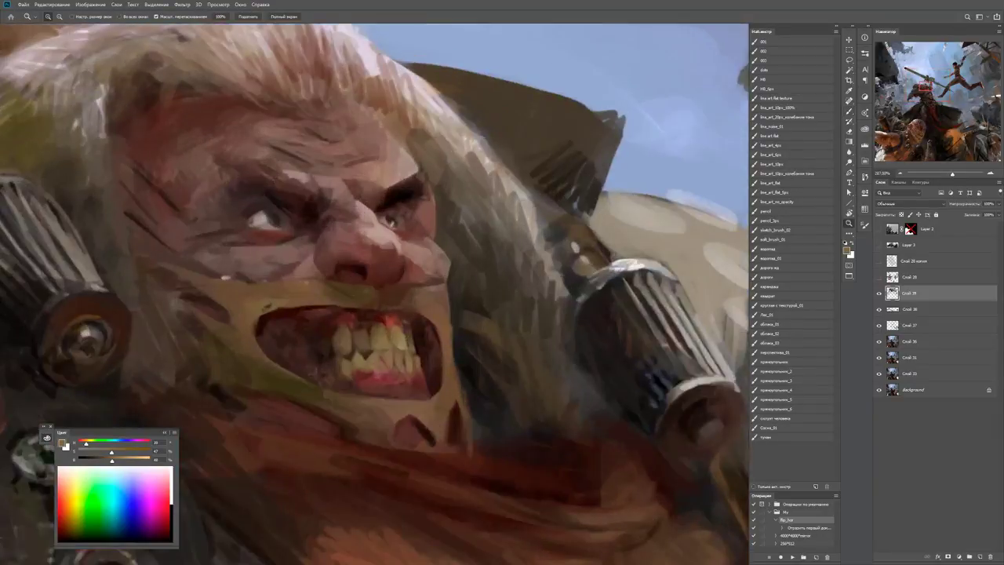
key(b)
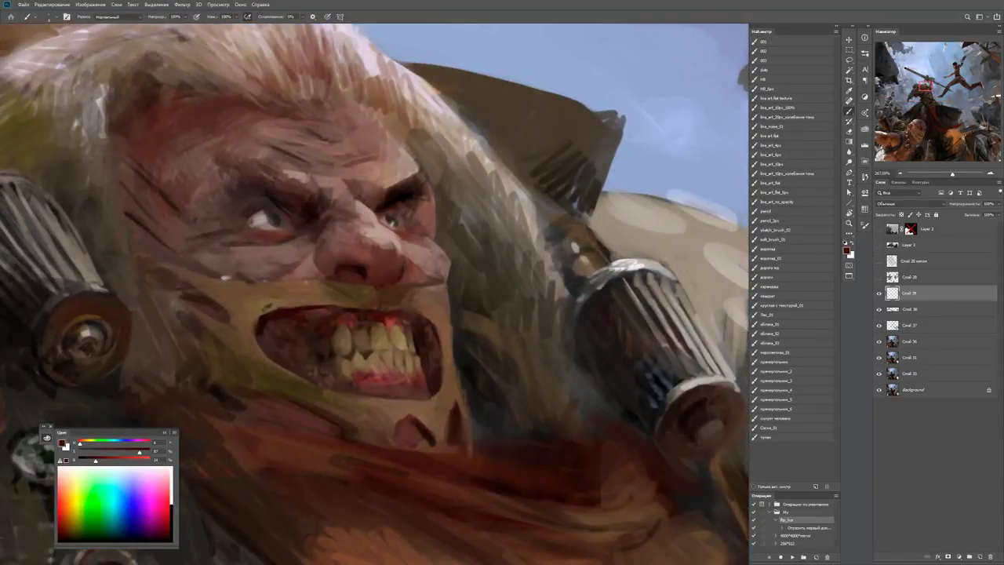
Touch up the far mouth corner and upper lip edge with sampled dark reds and browns, checking the face against the whole figure.
alt+click(421, 307)
key(z)
mouse_move(421, 307)
mouse_down()
mouse_move(329, 307)
mouse_move(377, 298)
mouse_up()
key(b)
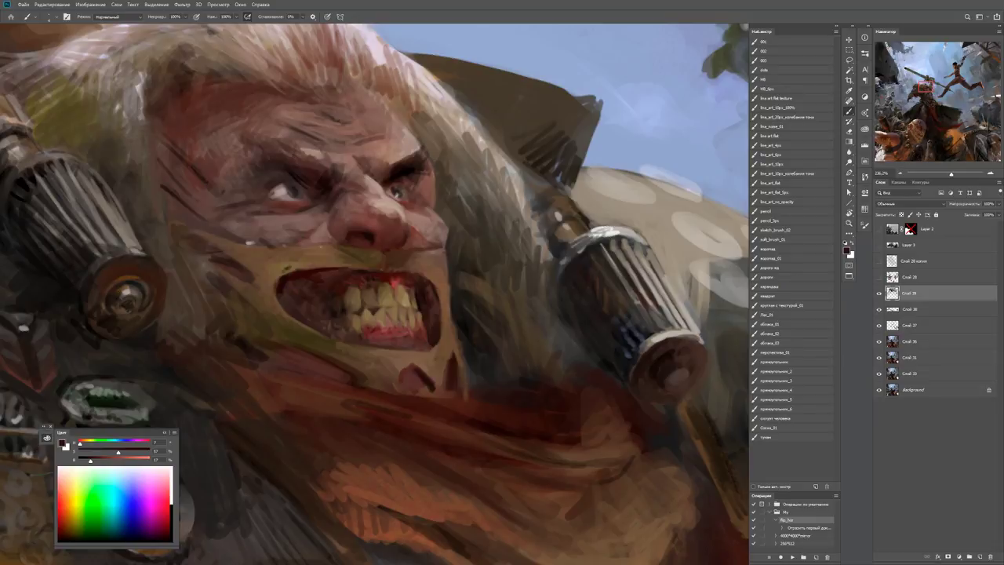
alt+click(355, 265)
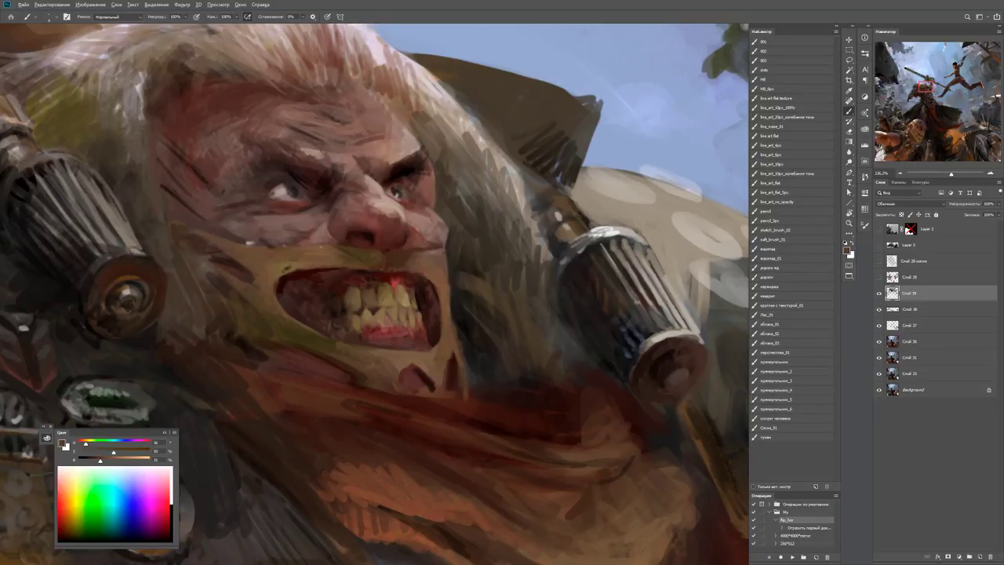
key(z)
drag(348, 251, 269, 252)
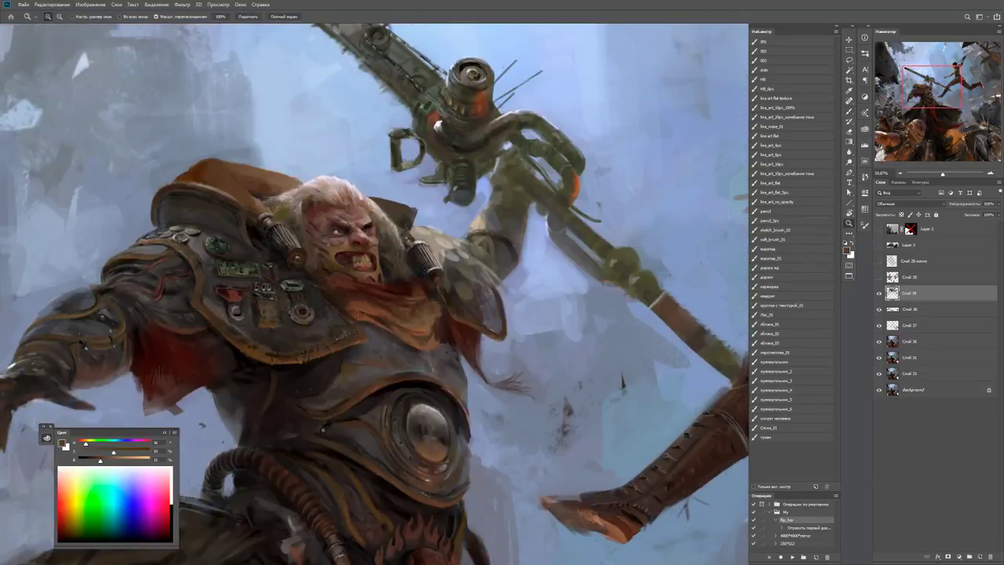
drag(380, 235, 427, 235)
key(b)
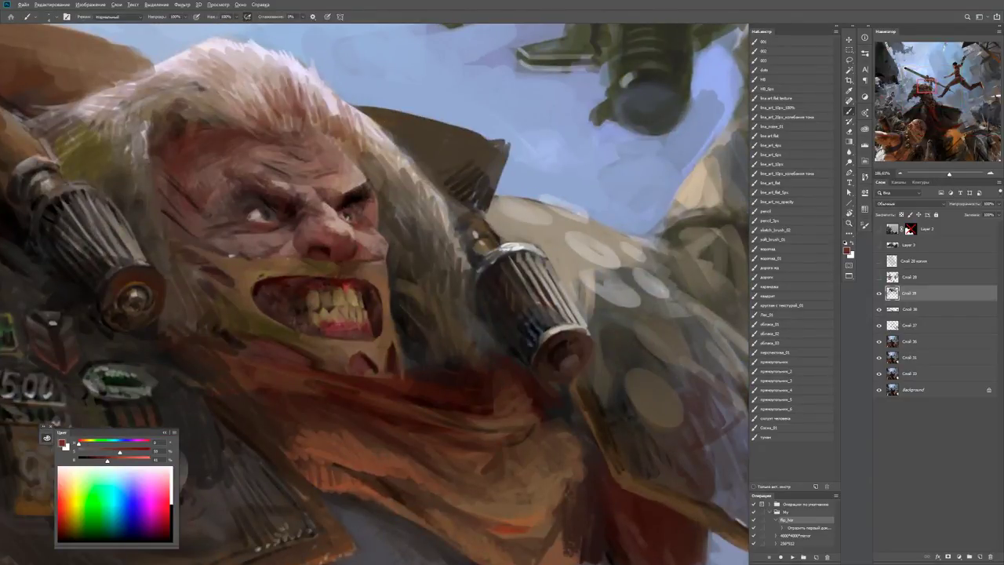
Deepen the lower gum with black and sampled dark red and brown, judging the mouth against the whole figure.
key(d)
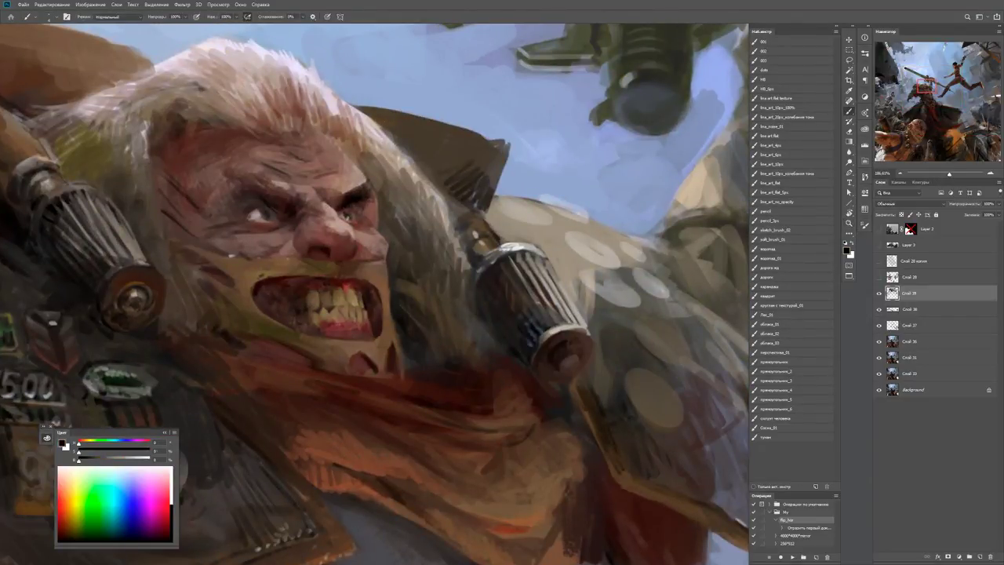
alt+click(338, 333)
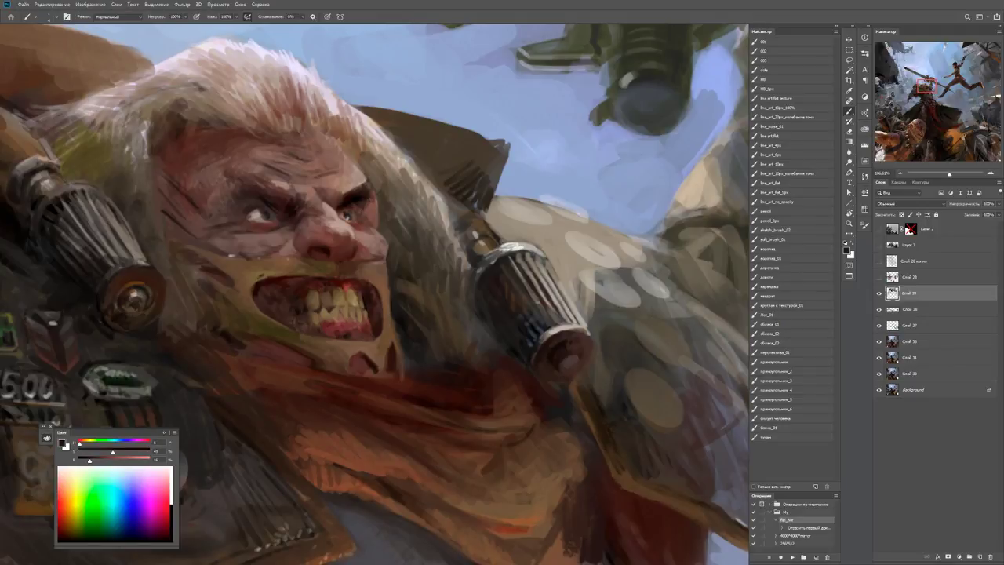
ctrl+click(333, 322)
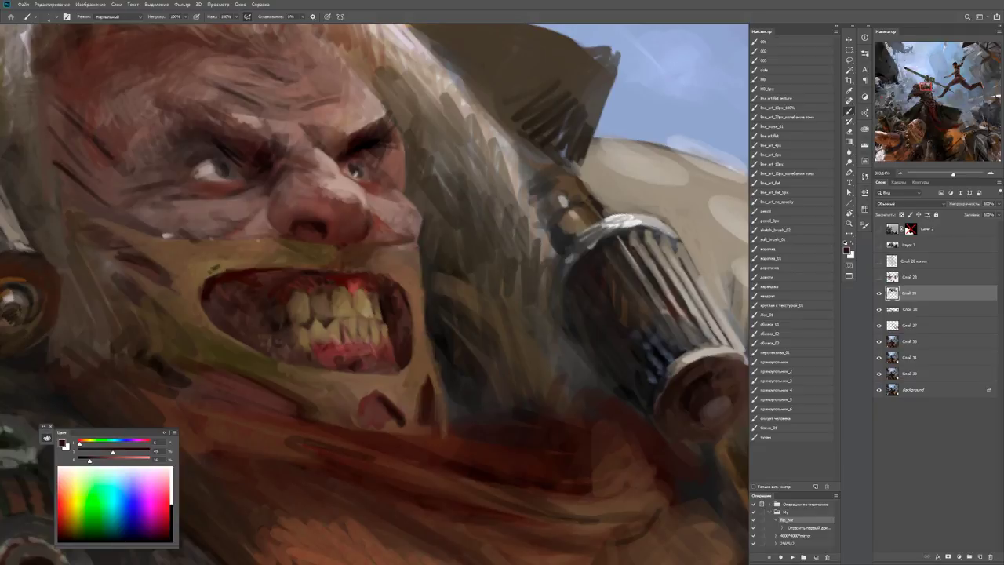
alt+click(341, 332)
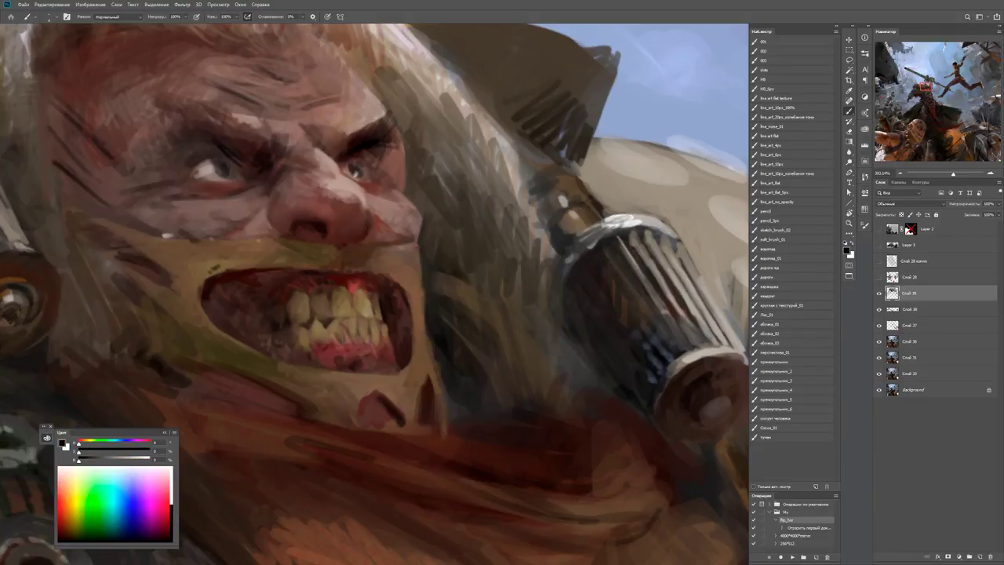
alt+click(343, 331)
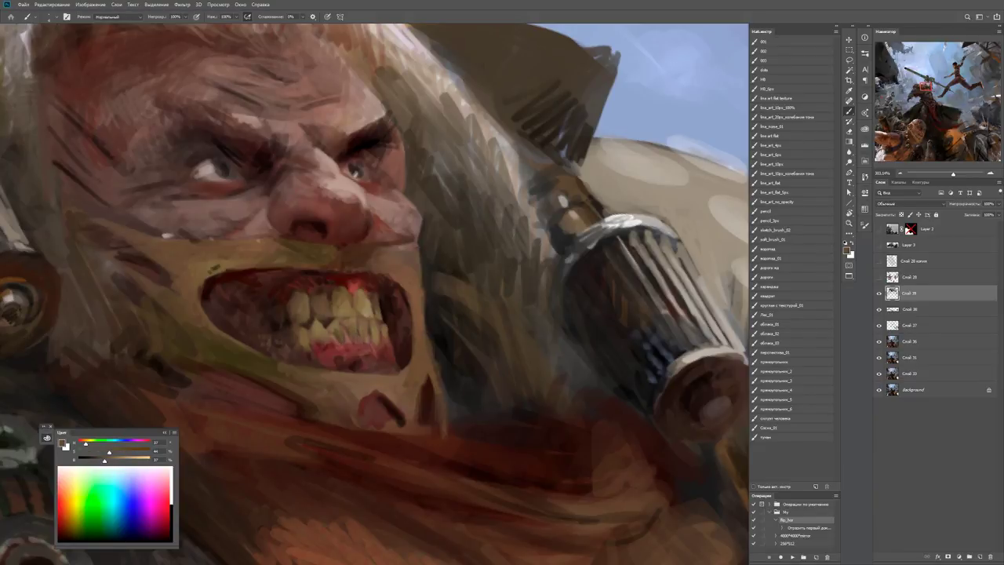
key(z)
drag(363, 332, 314, 332)
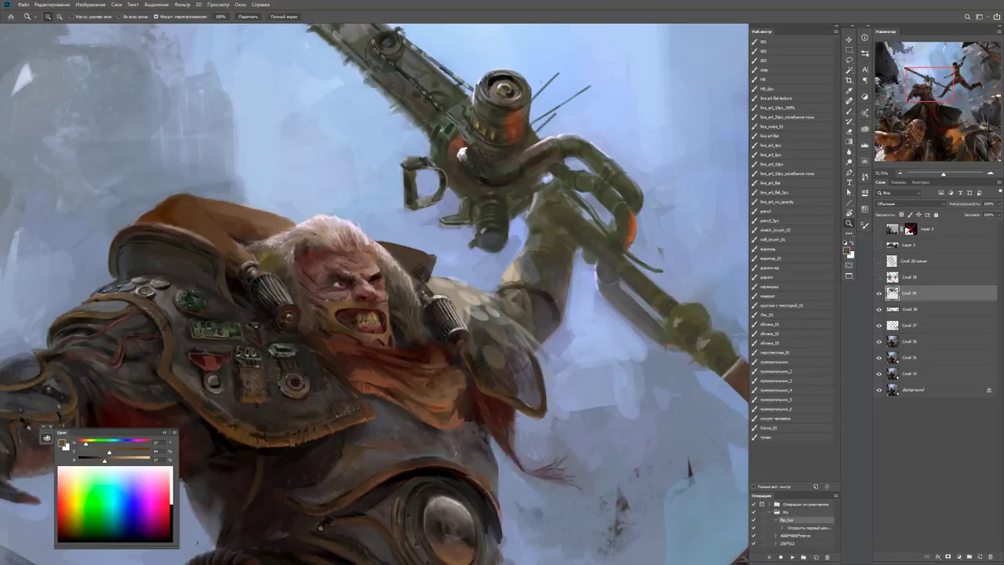
drag(375, 317, 423, 317)
key(b)
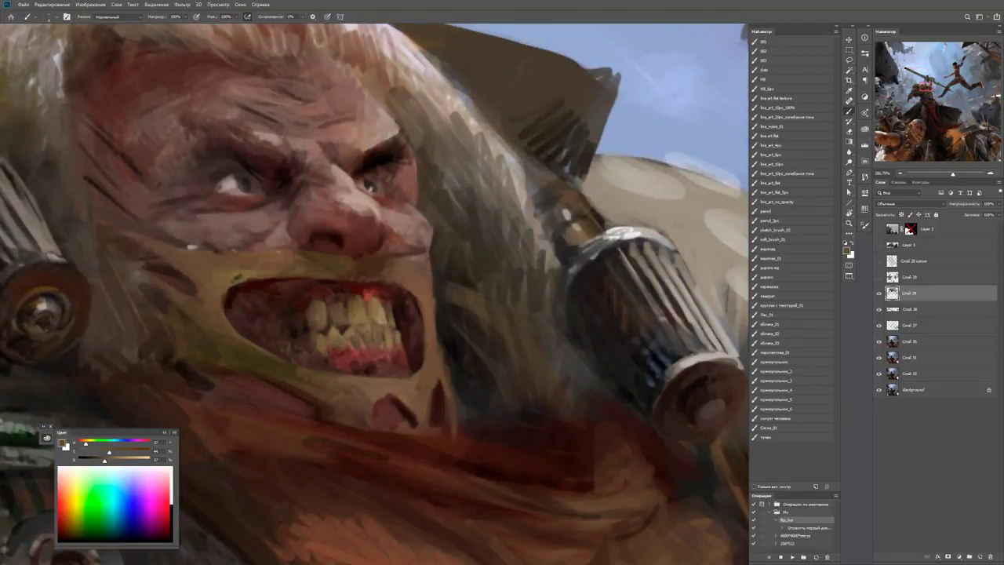
Darken the inner mouth beside the near teeth with sampled deep browns and black.
alt+click(275, 338)
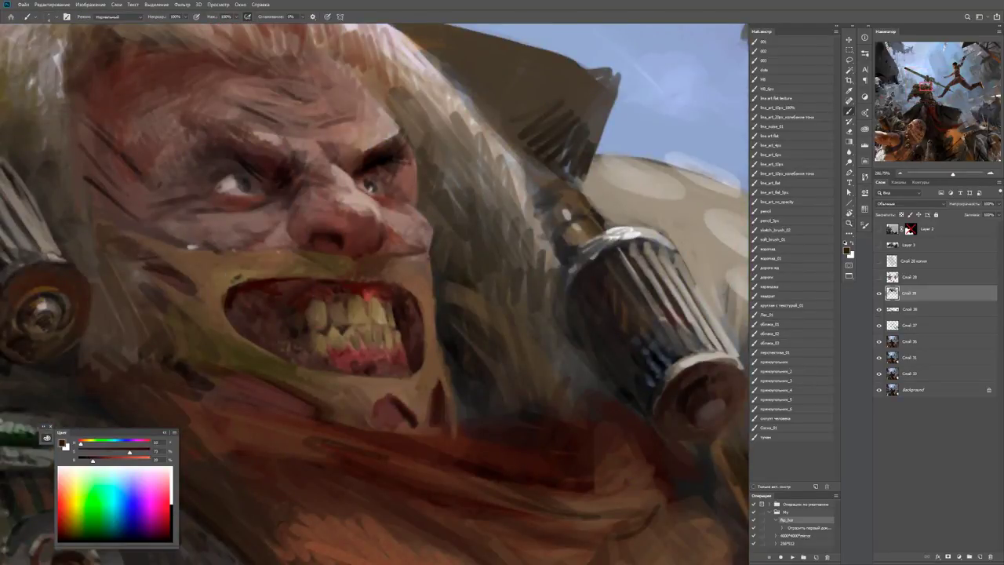
mouse_move(278, 344)
mouse_down()
mouse_move(306, 362)
mouse_move(312, 345)
mouse_move(315, 353)
mouse_move(235, 345)
mouse_move(259, 345)
mouse_up()
alt+click(307, 345)
key(d)
key(z)
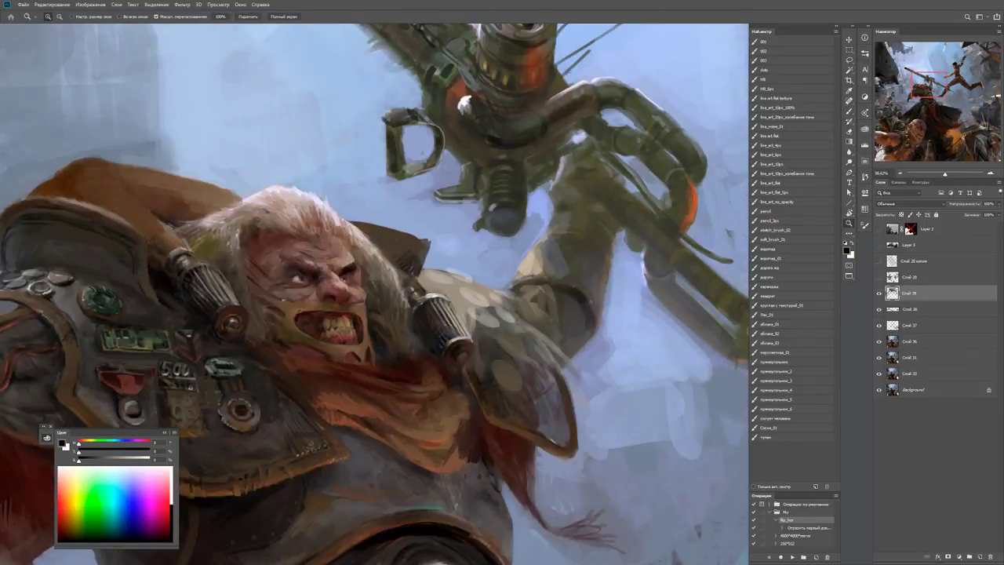
drag(348, 323, 415, 323)
key(b)
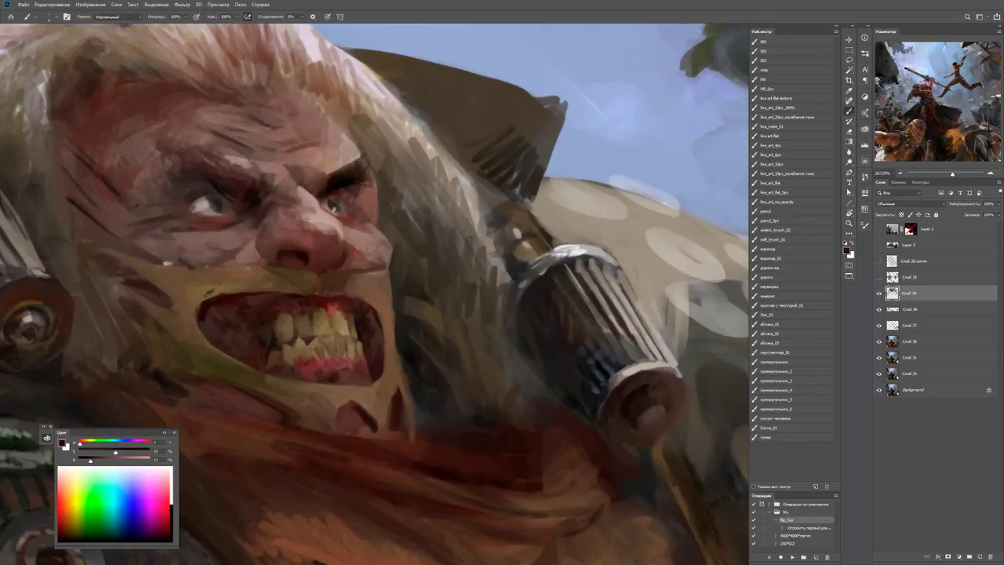
Paint pale yellow highlights along the ochre mask's edge around the chin opening, softening them with sampled ochre tones.
drag(115, 452, 145, 453)
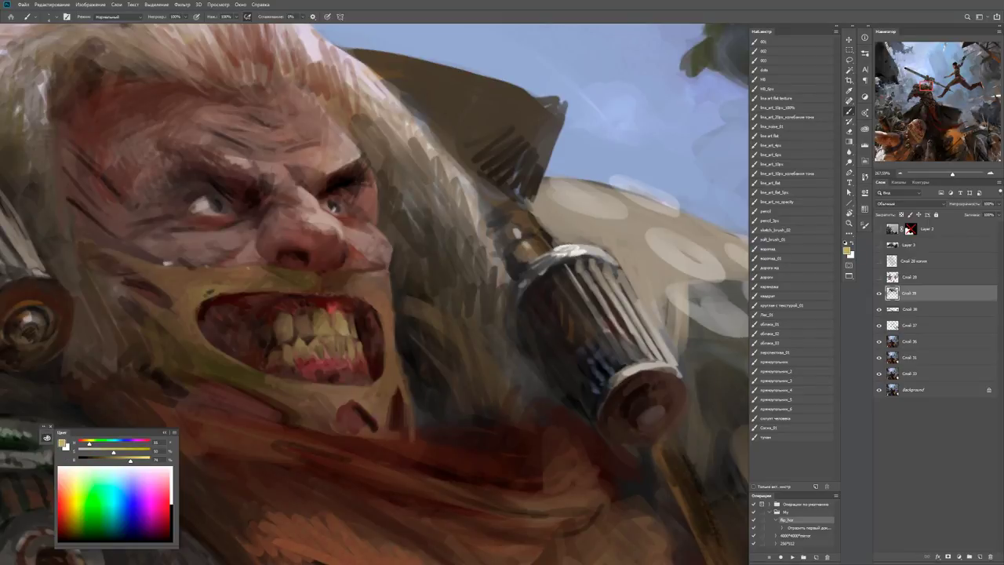
mouse_move(338, 392)
mouse_down()
mouse_move(363, 392)
mouse_move(328, 414)
mouse_move(340, 392)
mouse_up()
alt+click(320, 410)
alt+click(329, 403)
mouse_move(346, 392)
mouse_down()
mouse_move(365, 392)
mouse_move(342, 388)
mouse_up()
mouse_move(347, 389)
mouse_down()
mouse_move(367, 389)
mouse_move(327, 404)
mouse_move(302, 389)
mouse_move(363, 390)
mouse_move(347, 401)
mouse_move(359, 409)
mouse_up()
mouse_move(373, 387)
mouse_down()
mouse_move(362, 398)
mouse_move(382, 384)
mouse_up()
alt+click(381, 381)
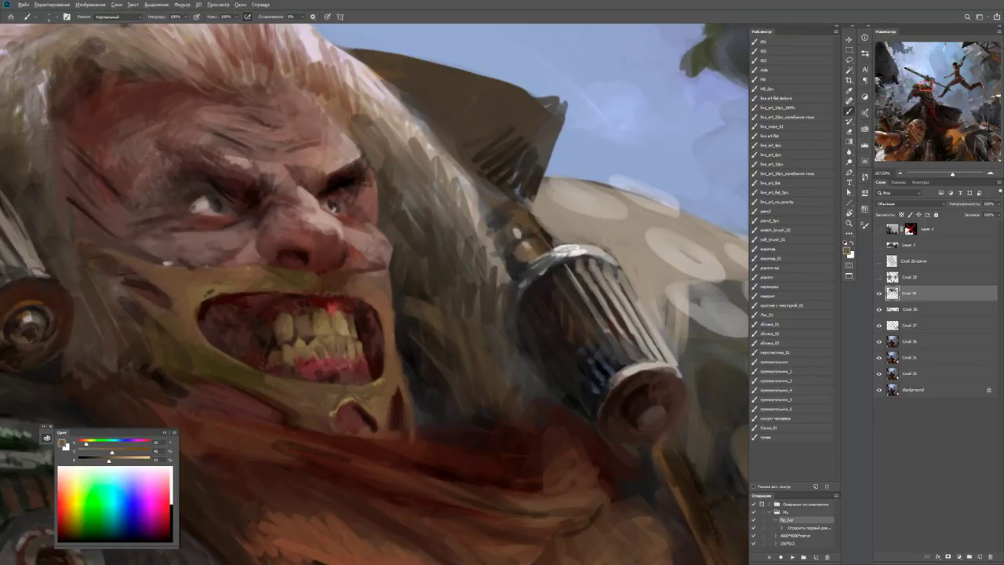
Reshape the chin opening in the ochre mask with sampled brown and reddish tones, checking it against the whole figure.
alt+click(347, 418)
mouse_move(359, 406)
mouse_down()
mouse_move(362, 419)
mouse_move(341, 431)
mouse_up()
alt+click(345, 415)
drag(337, 408, 341, 430)
alt+click(337, 416)
alt+click(345, 415)
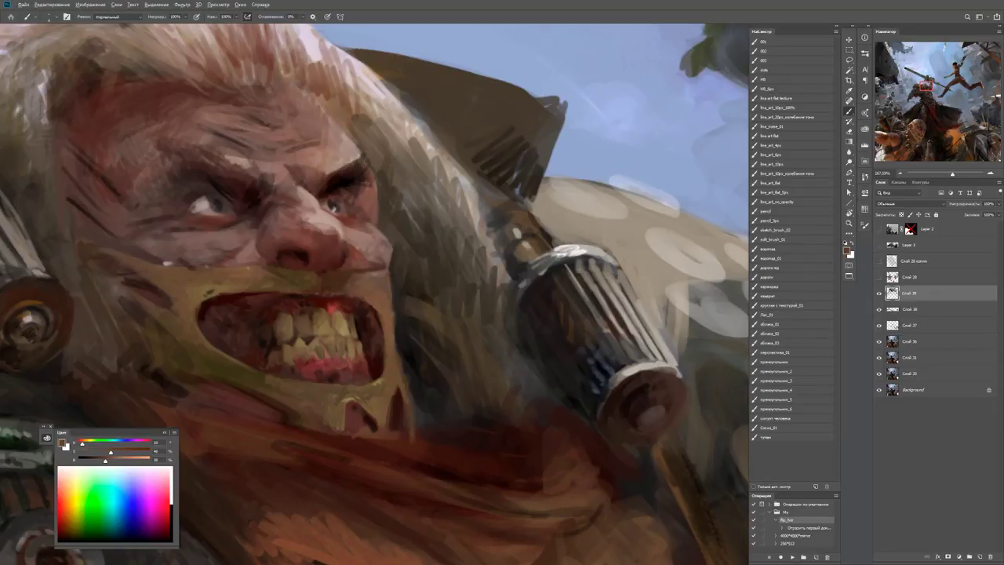
key(z)
drag(371, 396, 305, 396)
drag(373, 399, 438, 398)
key(b)
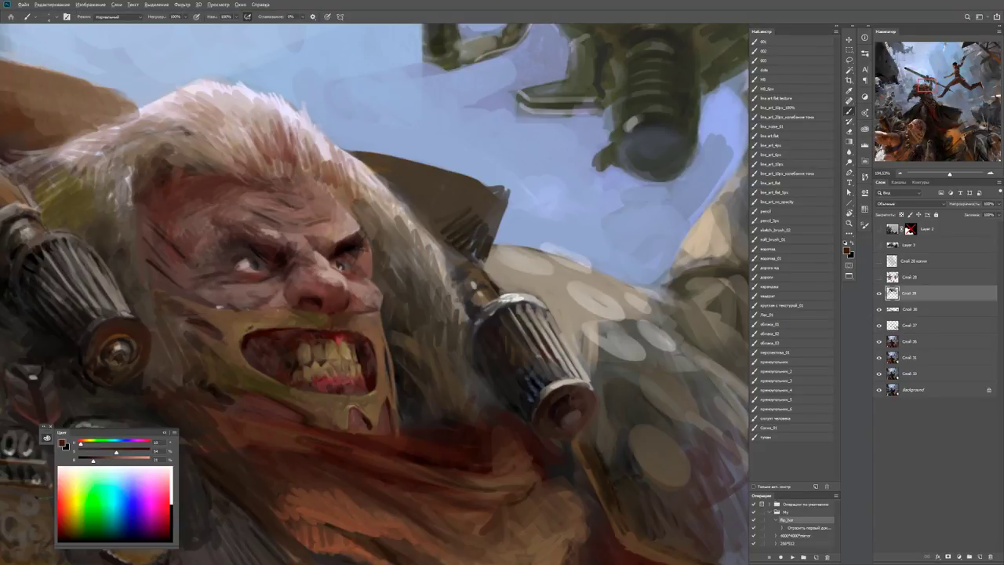
Even out the ochre mask around the mouth and chin with muted ochre strokes, comparing the face with the whole figure.
key(z)
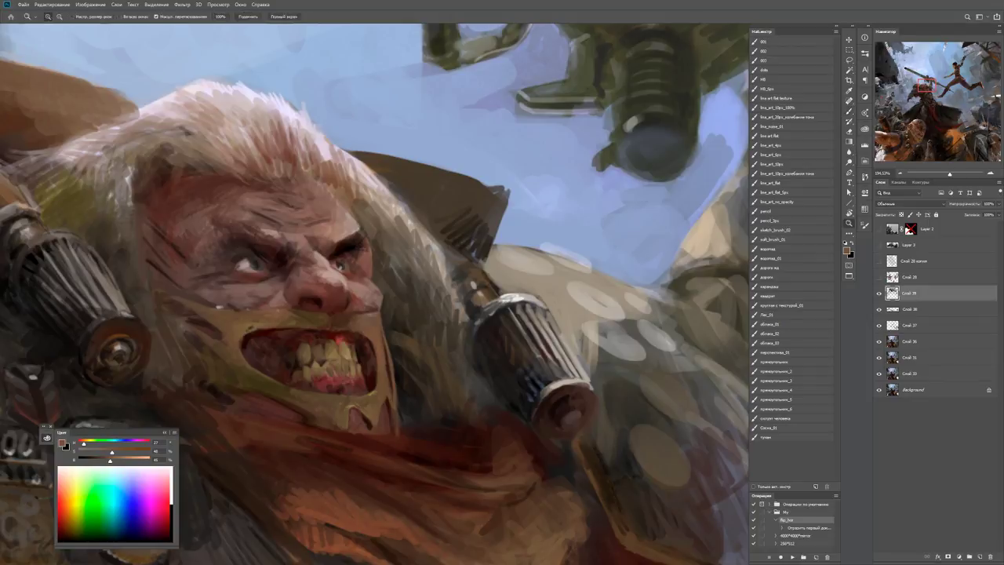
mouse_move(431, 336)
mouse_down()
mouse_move(337, 336)
mouse_move(484, 347)
mouse_up()
key(b)
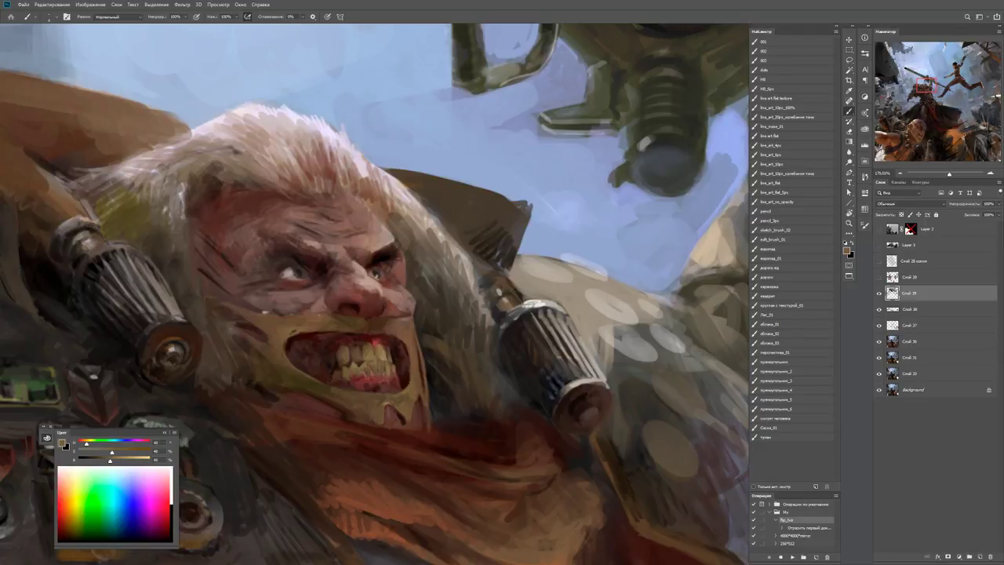
key(z)
drag(357, 295, 263, 296)
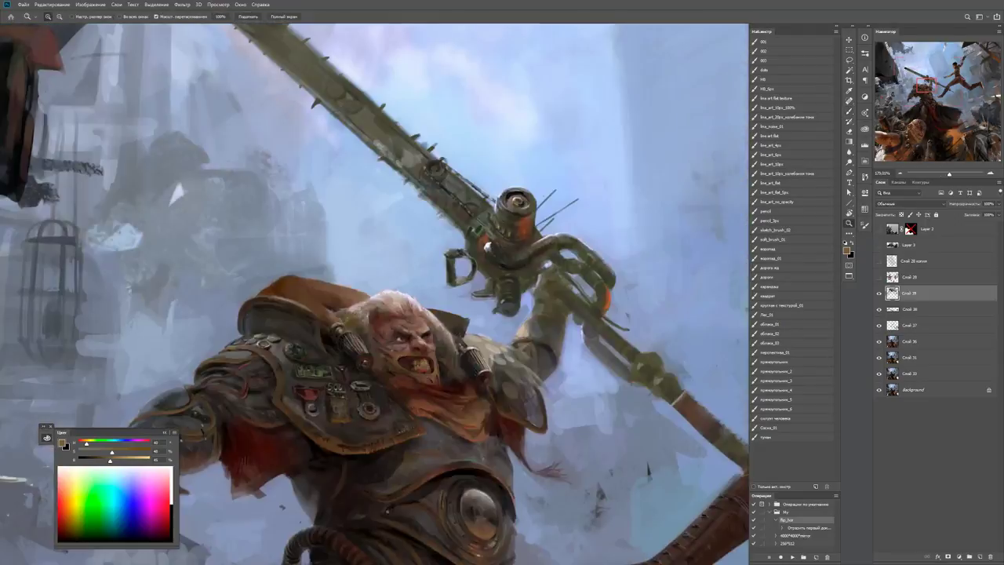
drag(357, 296, 454, 296)
key(b)
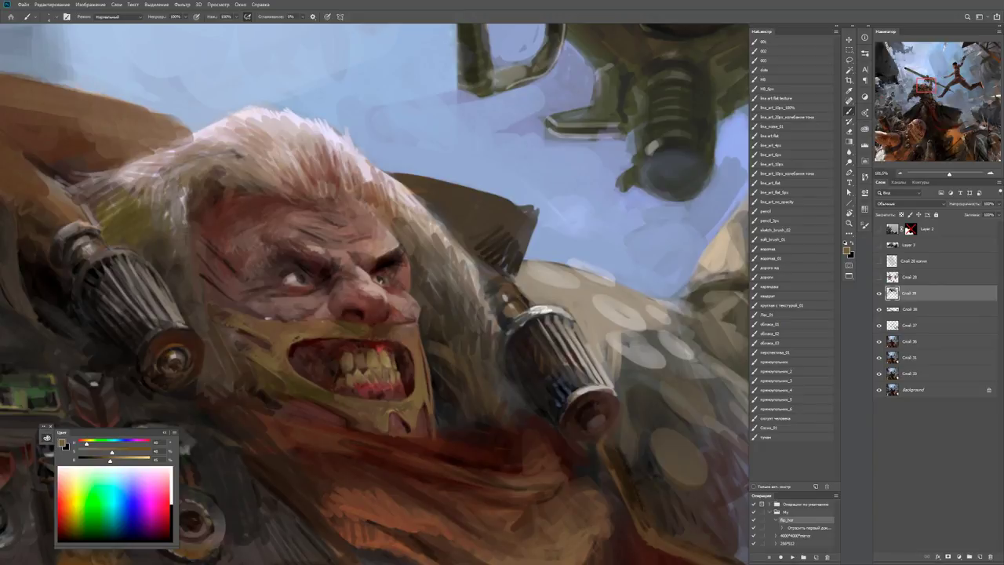
Define the mask's upper edge across the near cheek with a lighter orange-brown and sampled skin shadow tones.
alt+click(229, 320)
drag(110, 453, 125, 453)
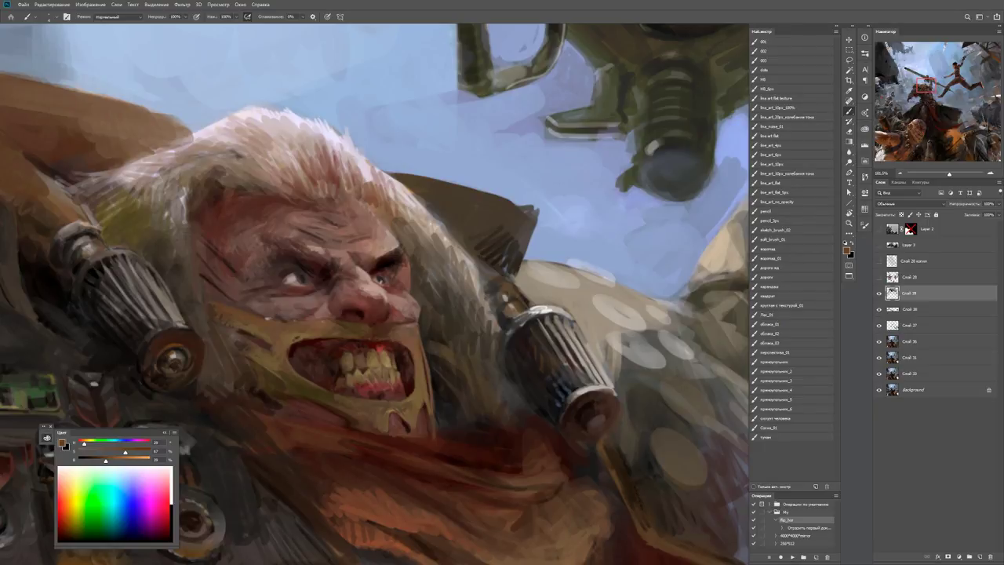
alt+click(208, 223)
alt+click(221, 296)
alt+click(221, 296)
alt+click(222, 296)
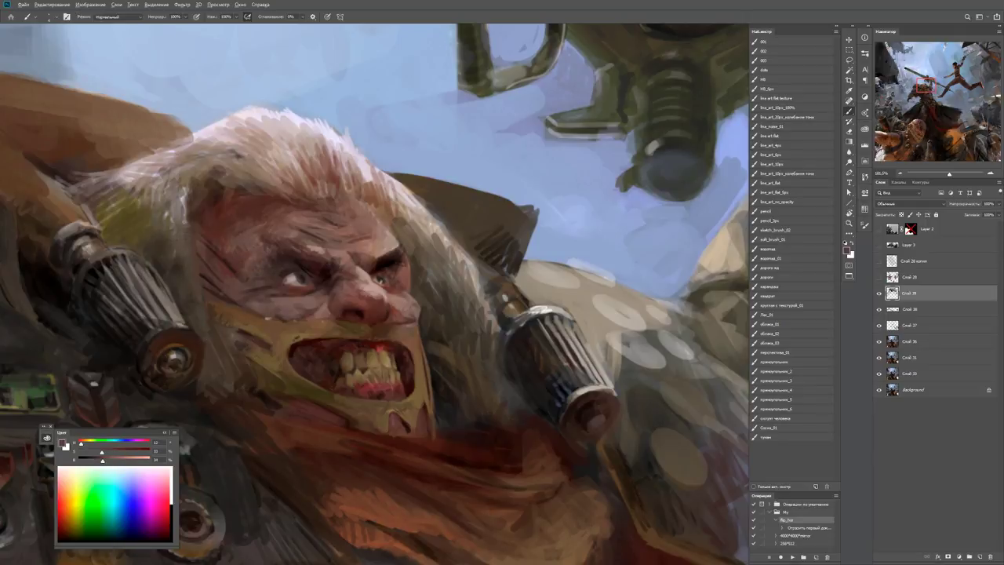
alt+click(230, 303)
key(z)
drag(227, 299, 180, 298)
drag(265, 303, 337, 303)
key(b)
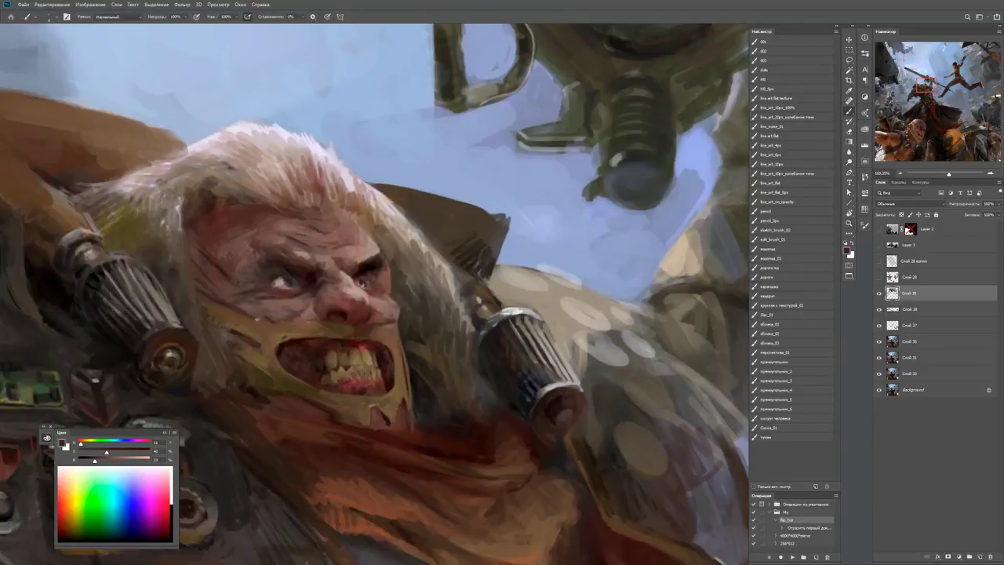
Rework the near cheek skin just above the mask edge with sampled pinkish-brown tones, checking the face against the whole figure.
alt+click(269, 306)
key(z)
drag(269, 307, 302, 307)
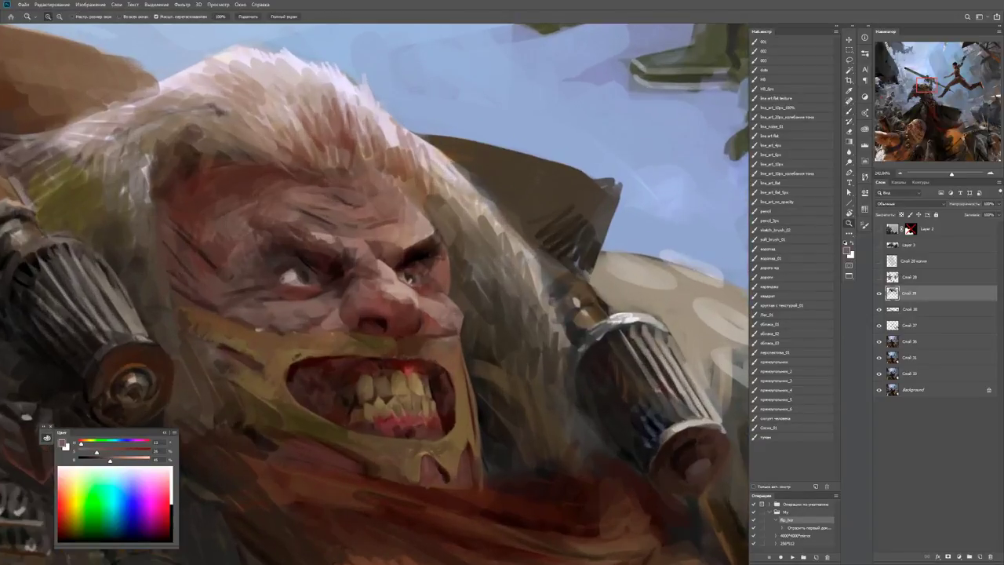
key(b)
mouse_move(232, 306)
mouse_down()
mouse_move(223, 307)
mouse_move(230, 314)
mouse_move(280, 298)
mouse_move(196, 295)
mouse_up()
alt+click(218, 310)
alt+click(269, 303)
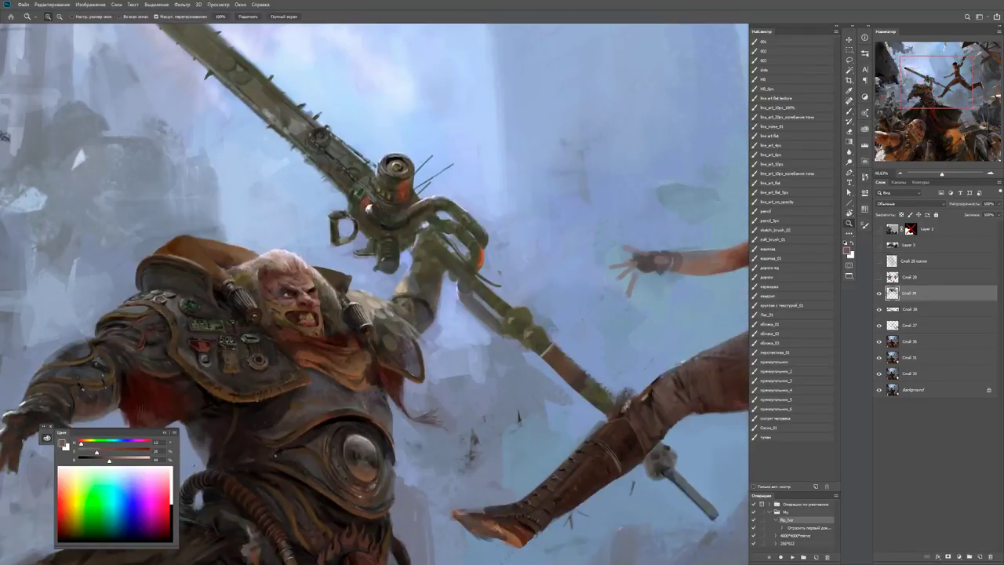
drag(263, 277, 341, 278)
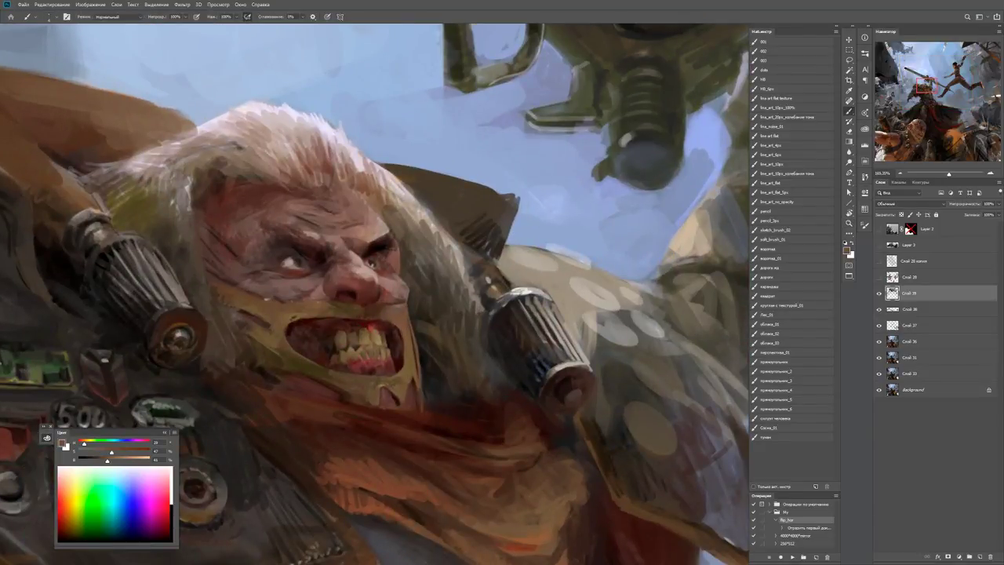
key(d)
key(x)
key(z)
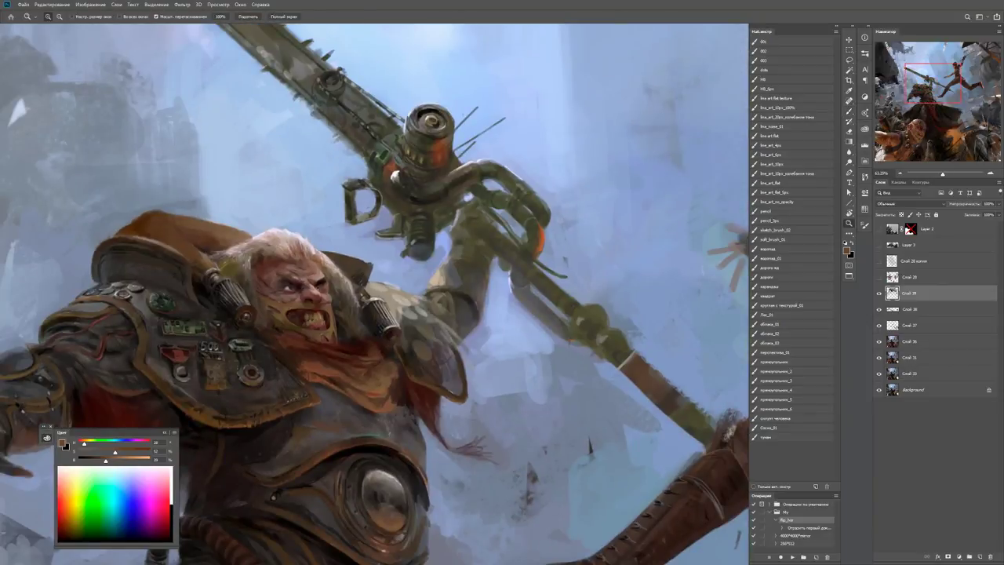
Touch up the ochre mask and the cheek bordering it with dark brown tones, checking the face against the whole figure.
click(298, 306)
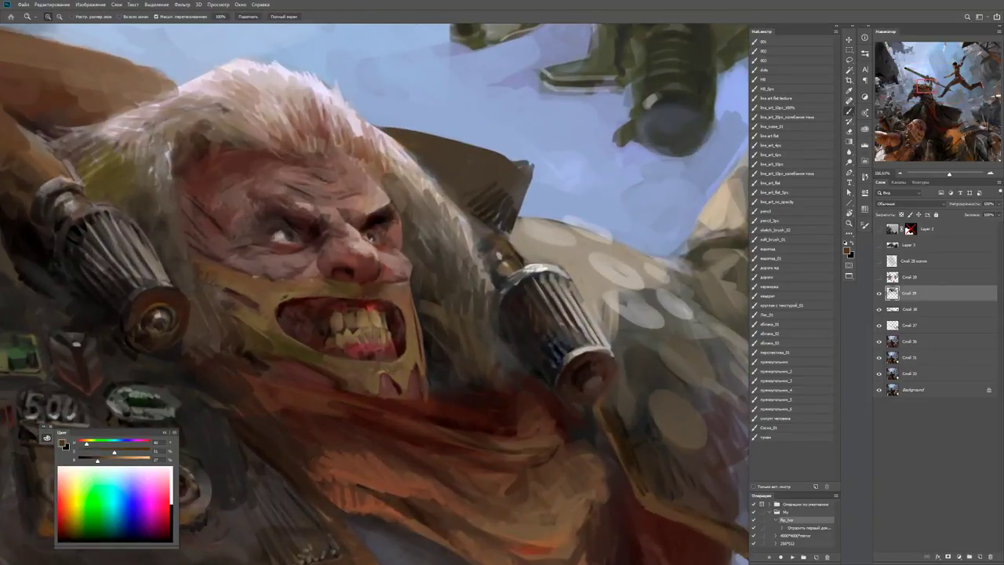
key(b)
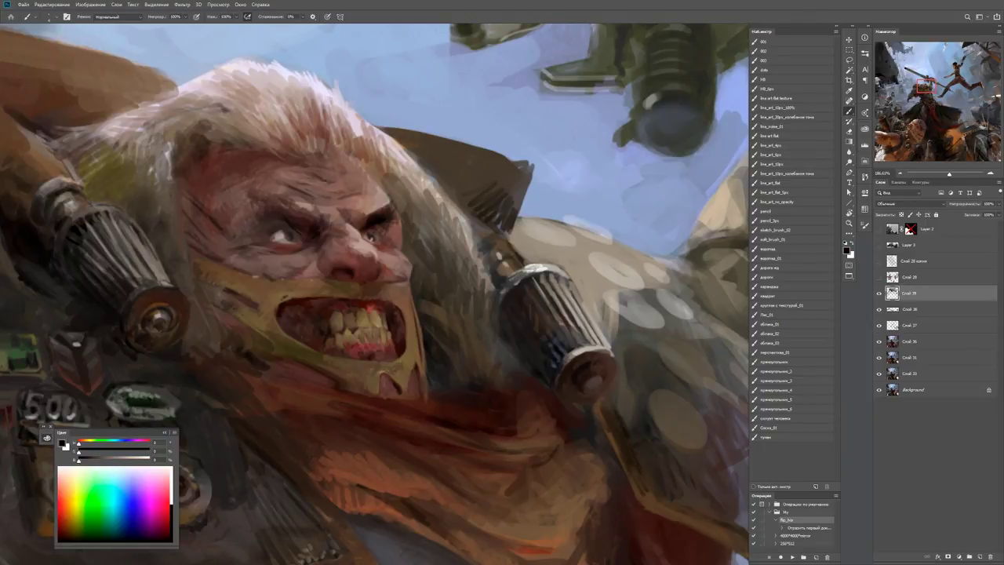
key(z)
drag(227, 317, 157, 318)
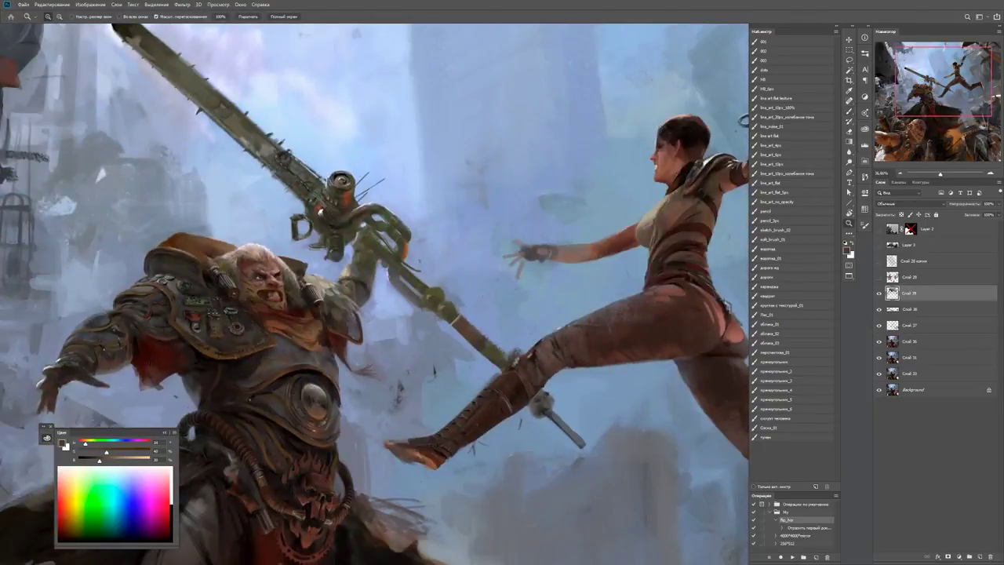
drag(227, 279, 298, 279)
key(b)
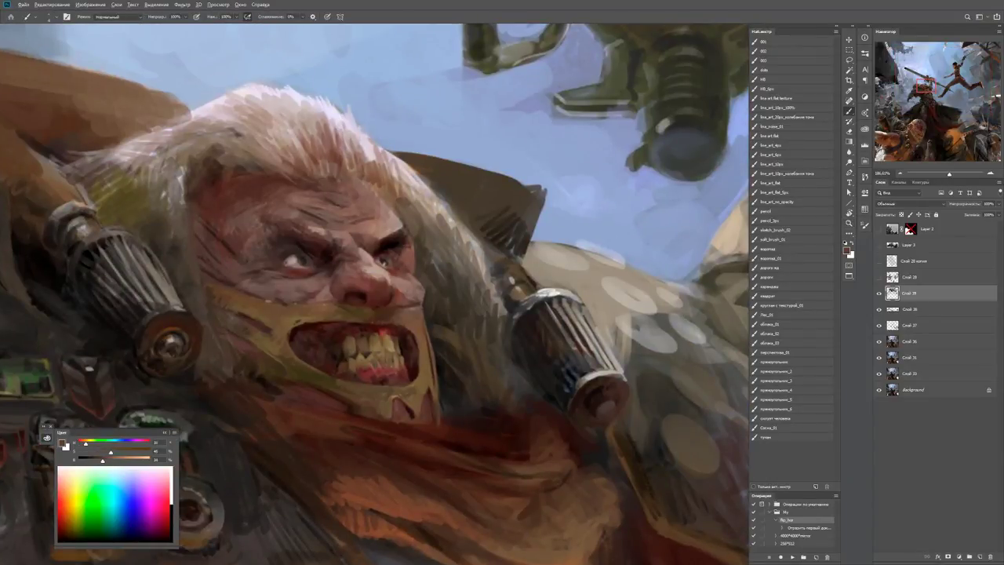
key(z)
drag(243, 337, 180, 337)
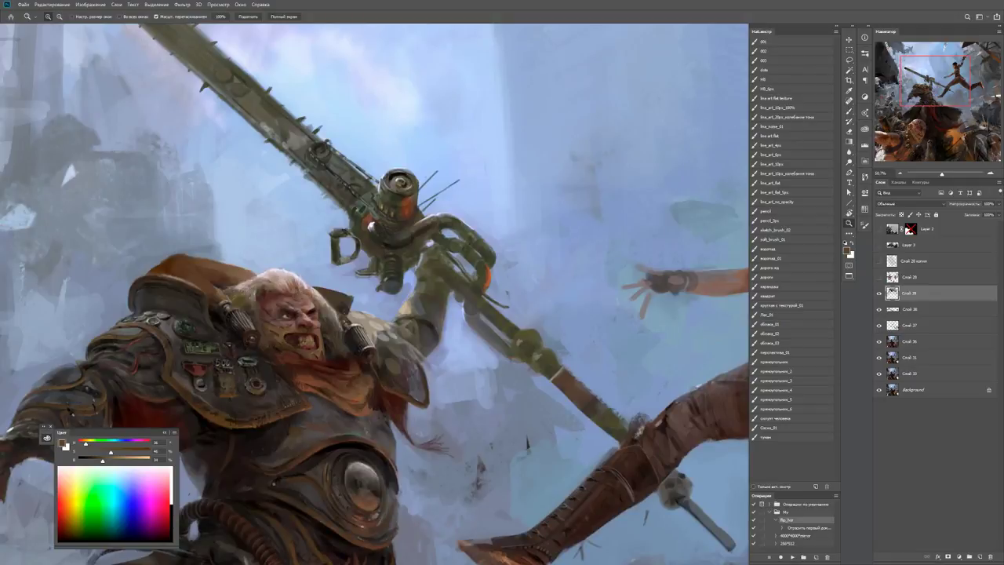
Add small light accents to the near eye and the mask rim at the mouth corner with white and sampled beige.
drag(287, 352, 349, 351)
key(b)
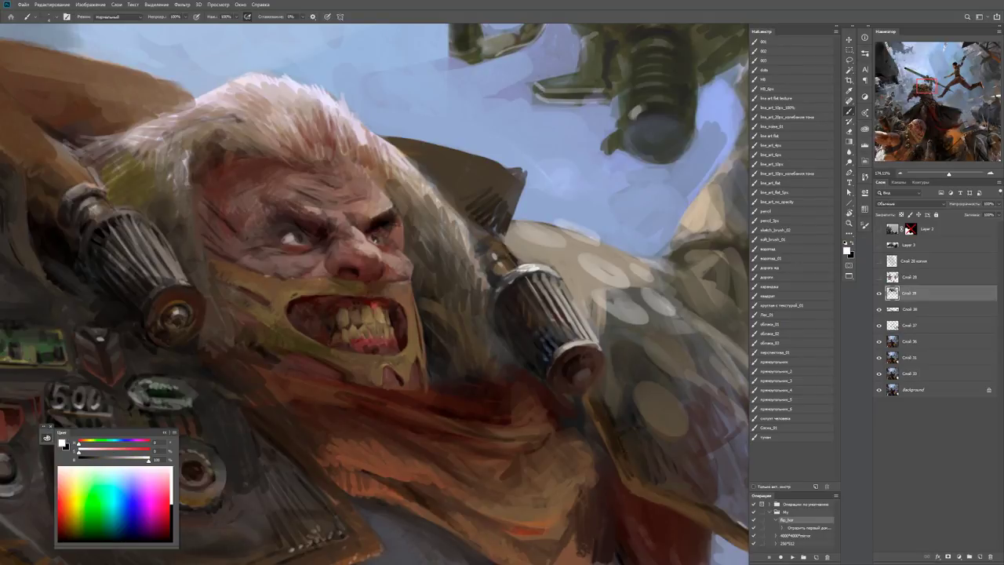
alt+click(286, 294)
drag(284, 294, 196, 293)
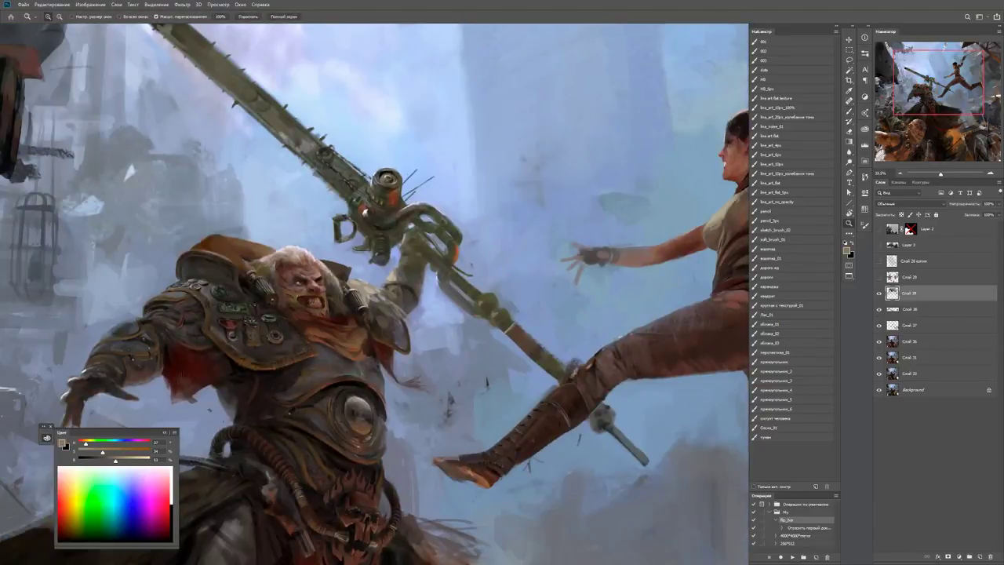
Sharpen the mask opening at the near mouth corner with sampled dark reddish-brown, checking it against the whole figure.
key(ctrl+1)
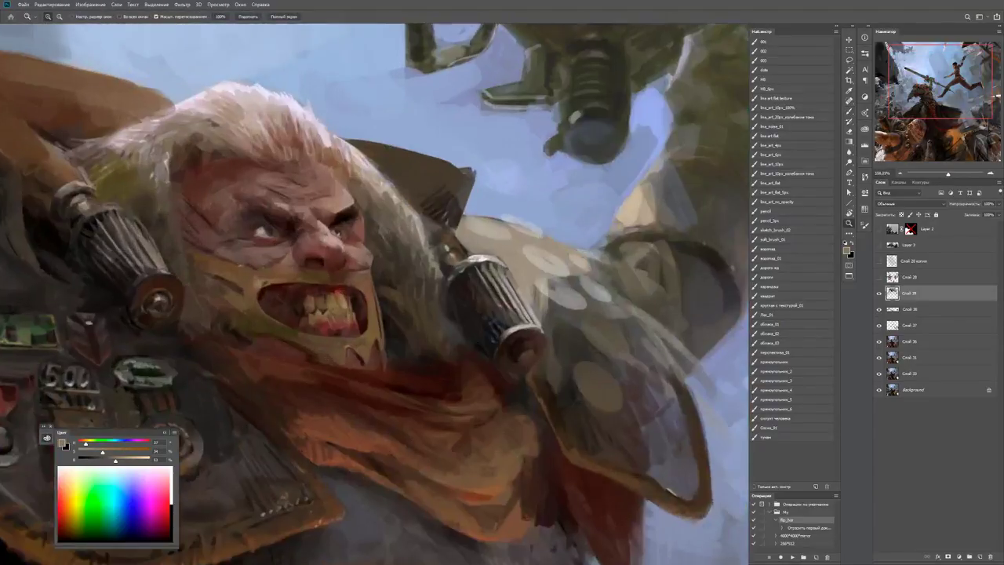
key(b)
key(x)
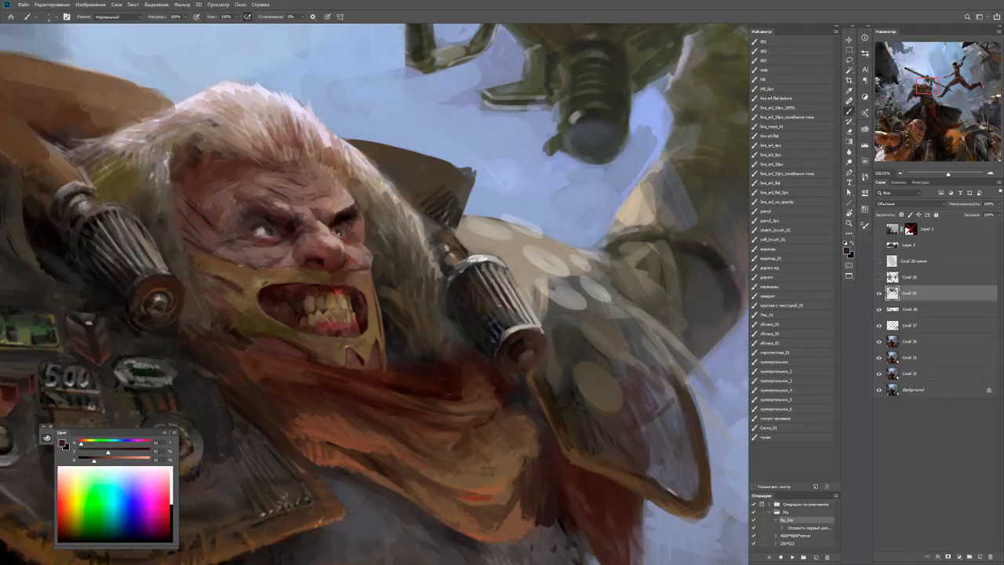
alt+click(262, 293)
key(z)
key(ctrl+minus)
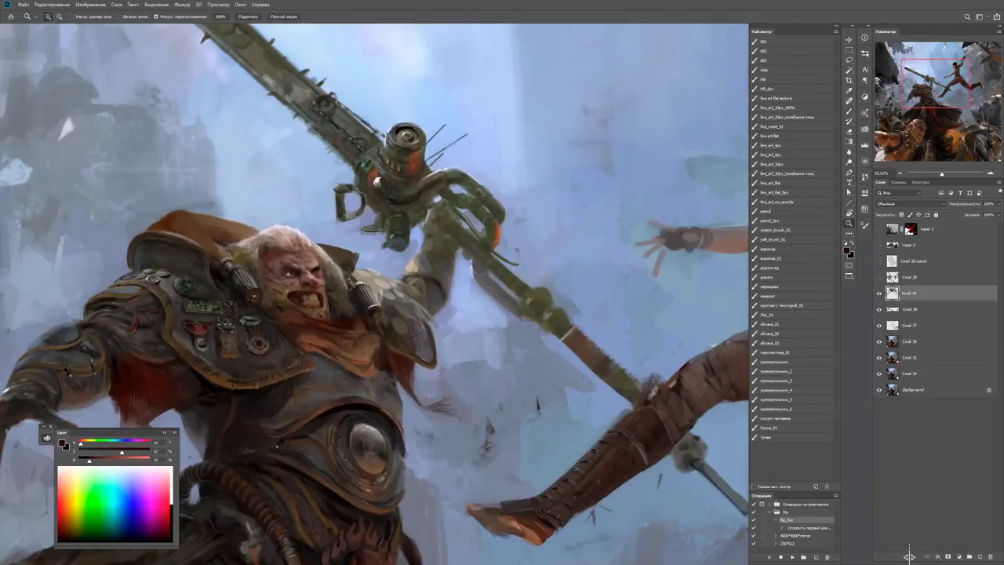
Refine the mask's upper edge beneath the nose with sampled dark olive-brown, comparing the face with the whole figure.
drag(300, 284, 361, 284)
key(b)
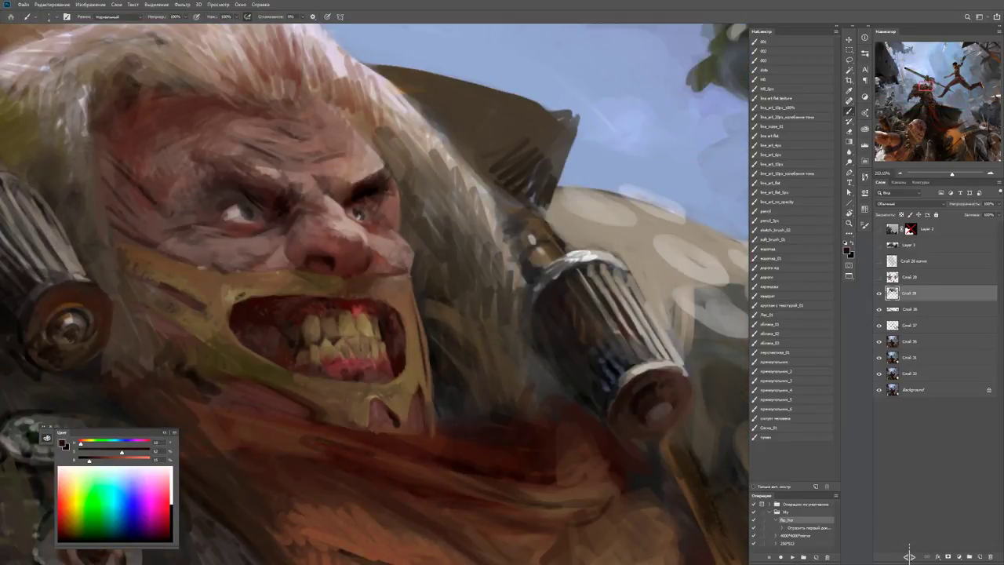
key(d)
alt+click(323, 274)
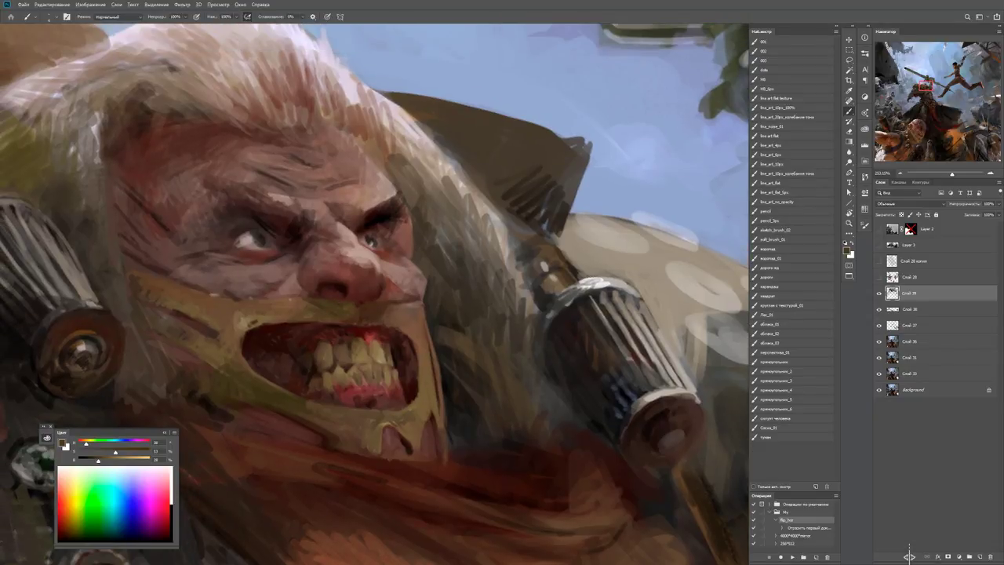
key(z)
key(ctrl+minus)
key(ctrl+minus)
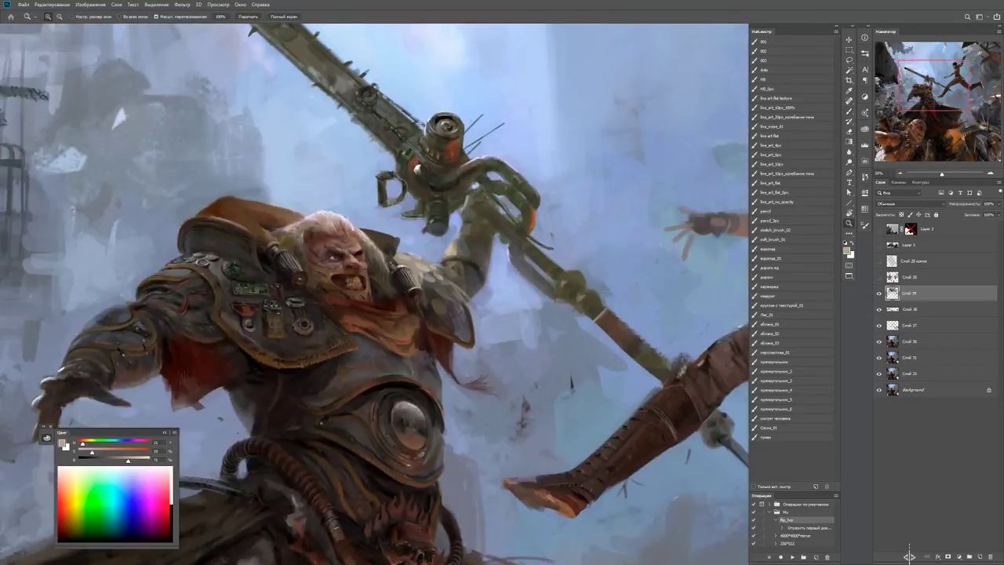
Refine the teeth and gums with muted beige and dark red tones, judging the face at several magnifications.
key(ctrl+plus)
key(ctrl+plus)
key(ctrl+plus)
key(b)
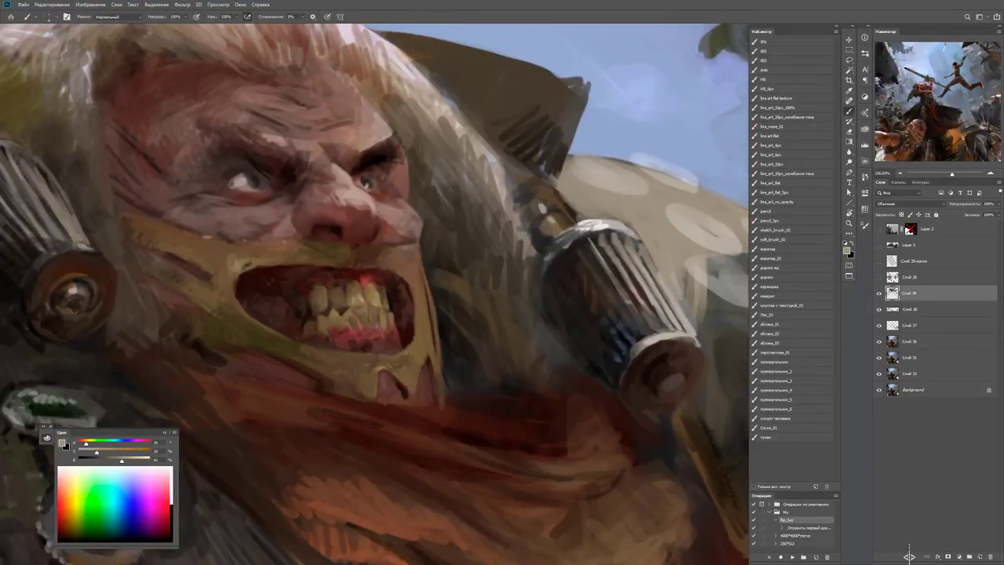
key(x)
key(z)
key(ctrl+minus)
key(ctrl+minus)
key(ctrl+minus)
key(ctrl+minus)
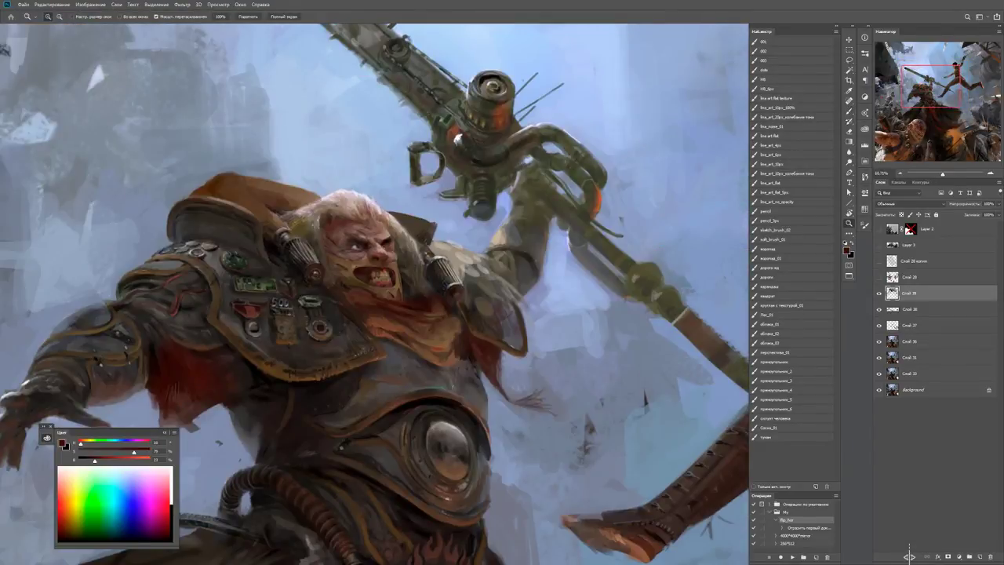
key(ctrl+minus)
key(ctrl+minus)
key(ctrl+plus)
key(ctrl+plus)
key(ctrl+plus)
key(ctrl+plus)
key(ctrl+plus)
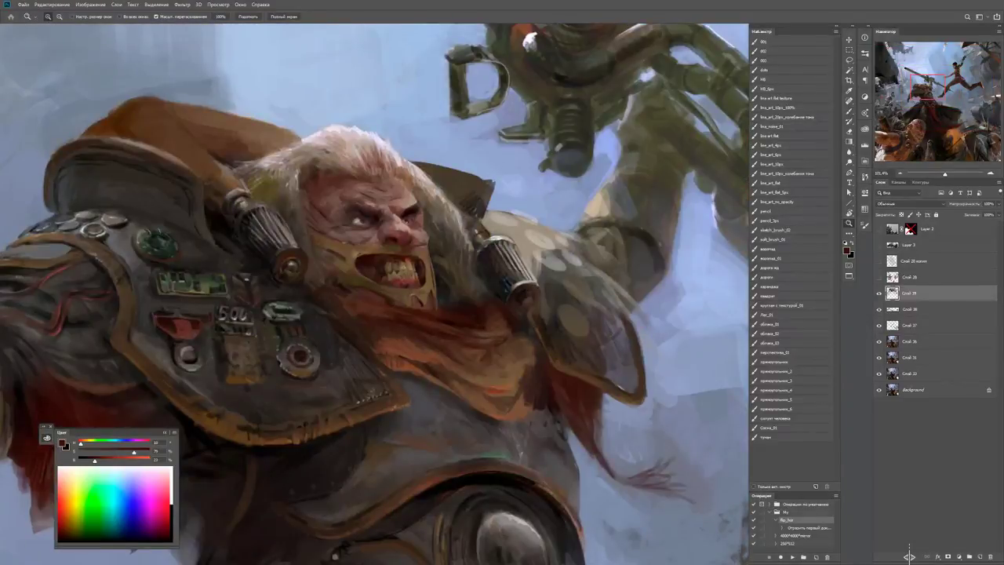
Deepen the mouth interior with near-black brown, touch up the teeth with sampled ochre, and compare the figure with its earlier version.
key(b)
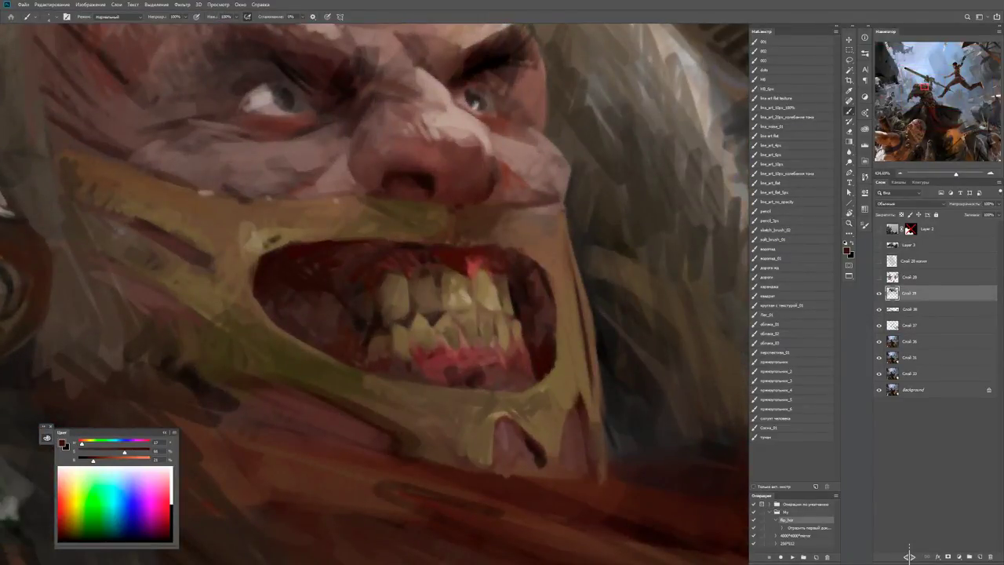
key(x)
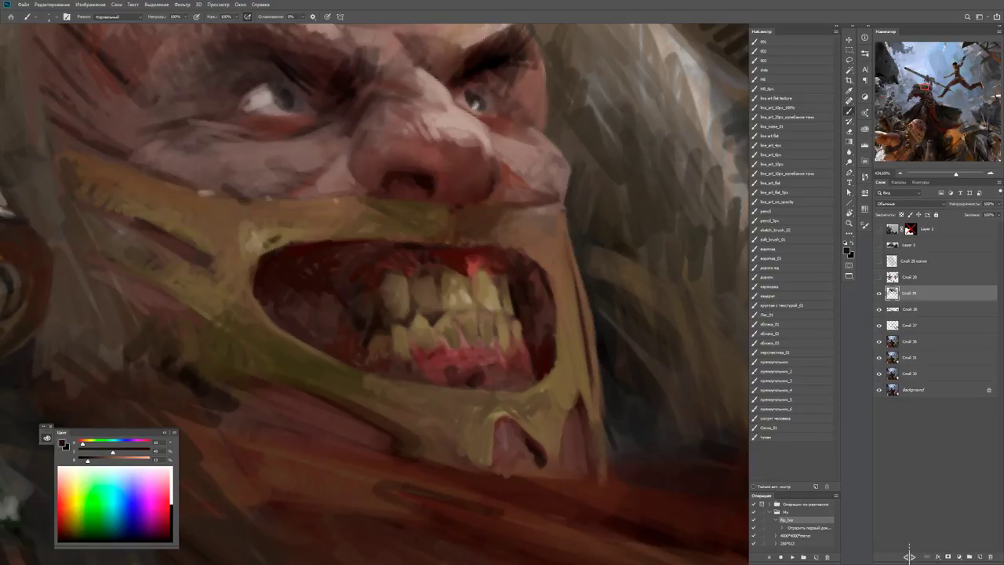
mouse_move(416, 280)
mouse_down()
mouse_move(425, 312)
mouse_move(431, 292)
mouse_move(455, 291)
mouse_move(298, 292)
mouse_up()
alt+click(448, 292)
key(z)
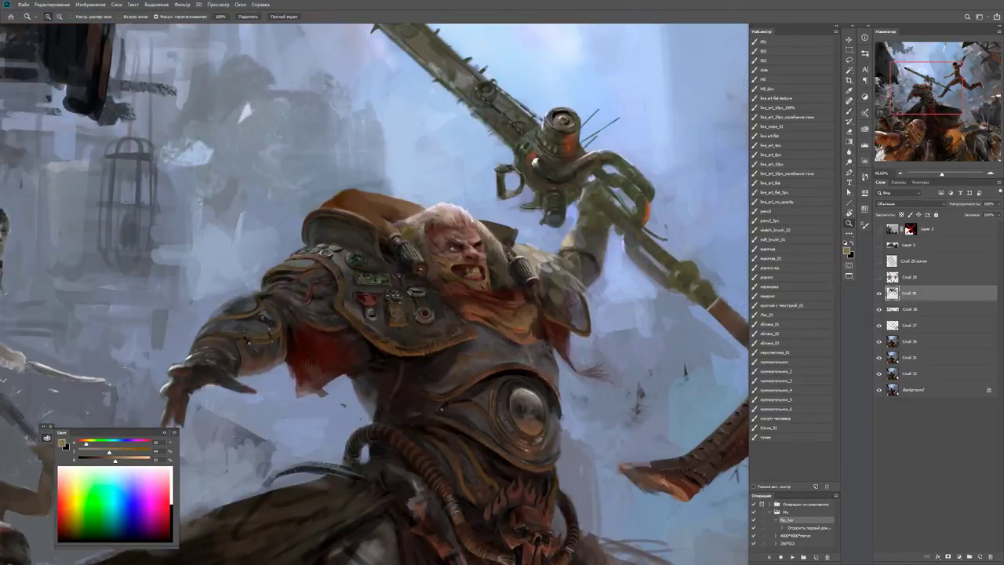
key(ctrl+comma)
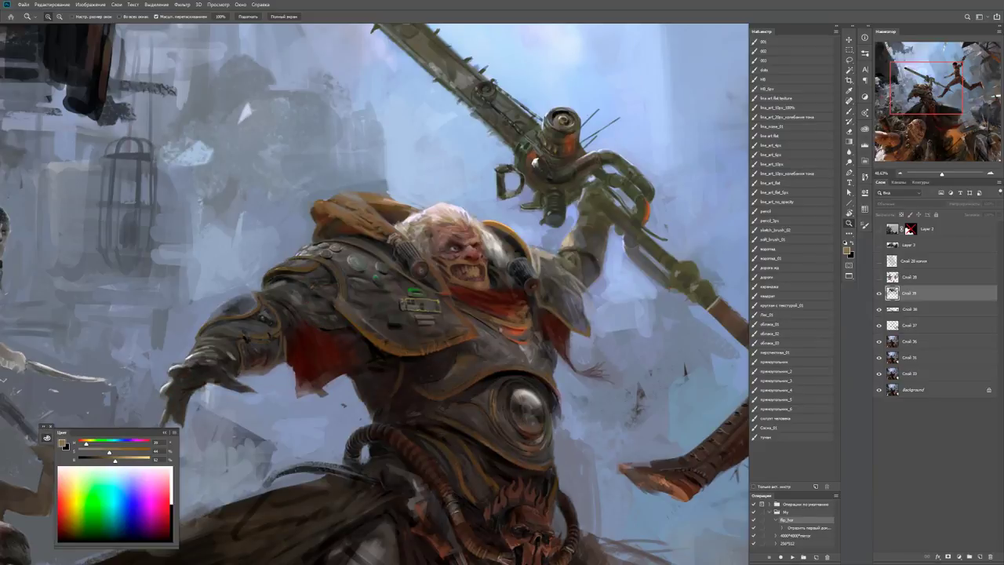
key(ctrl+comma)
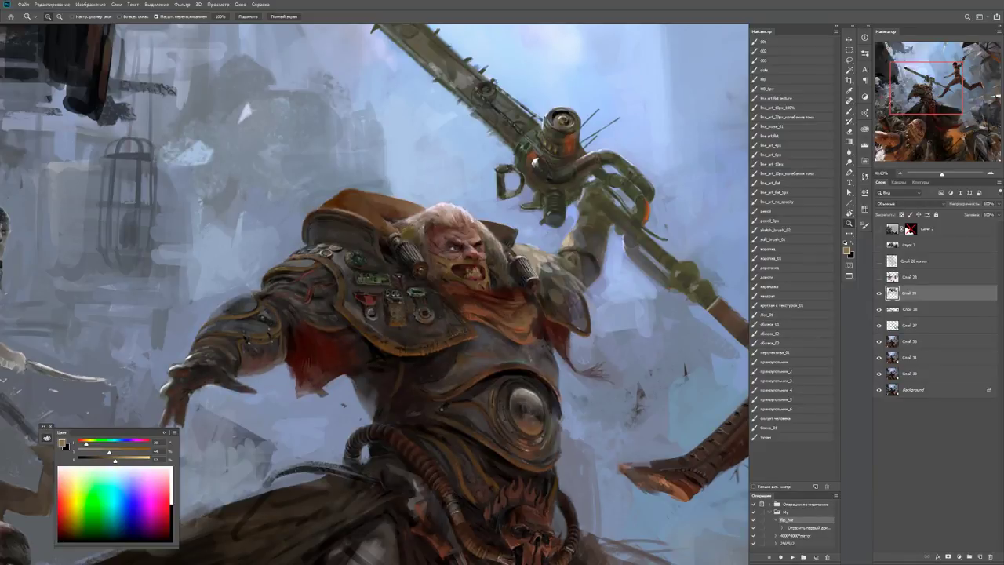
Separate the upper teeth with darker gaps and shade the mouth interior using dark brown and dark red.
key(ctrl+plus)
key(b)
key(x)
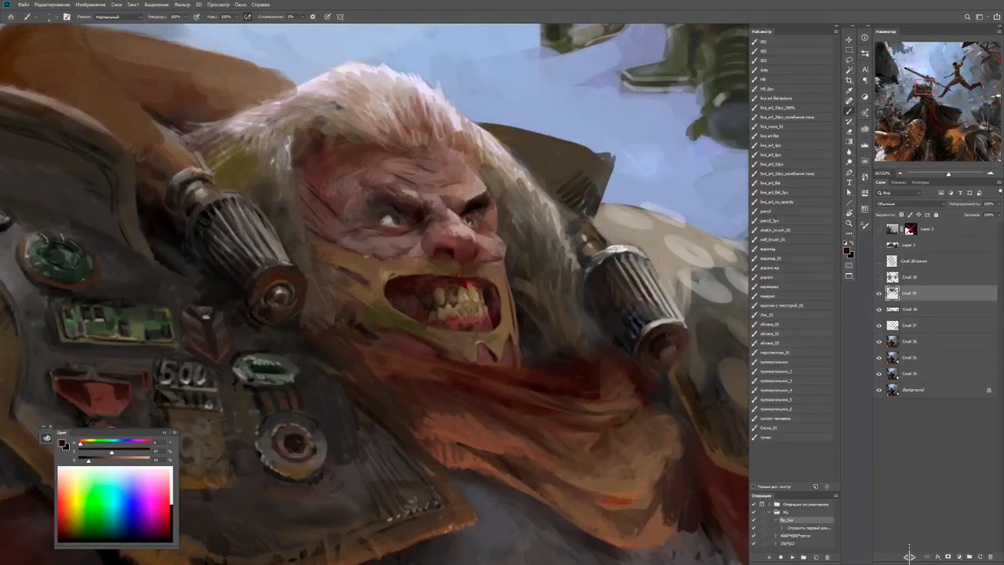
key(x)
key(d)
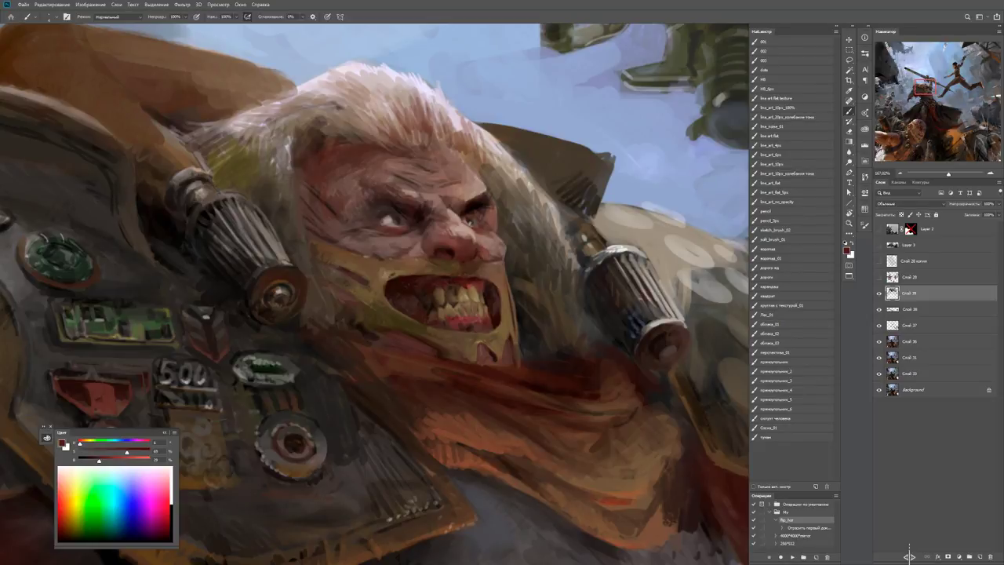
Rework the tip and underside of the nose with sampled reddish-brown and pale pink skin tones.
key(ctrl+plus)
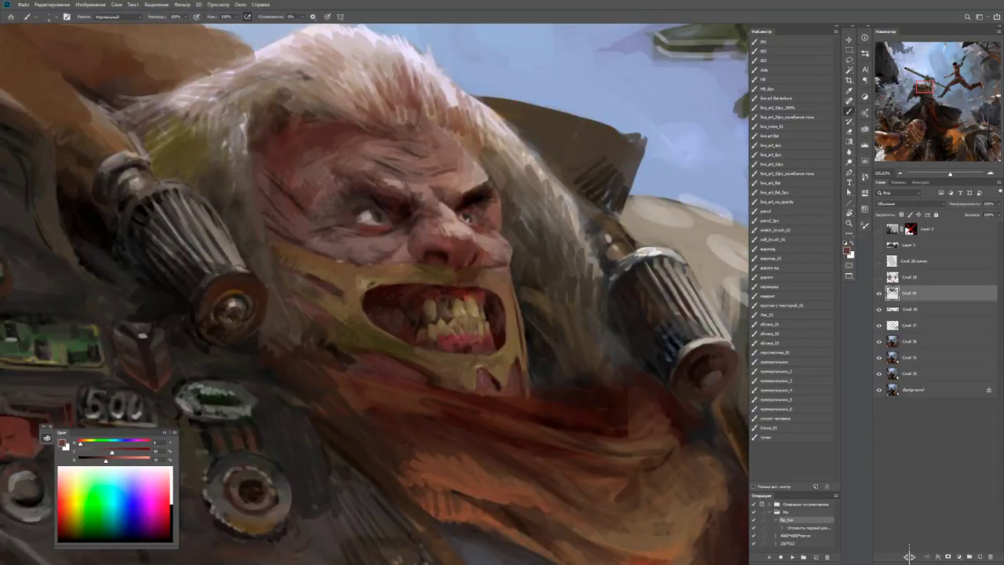
alt+click(476, 257)
alt+click(469, 231)
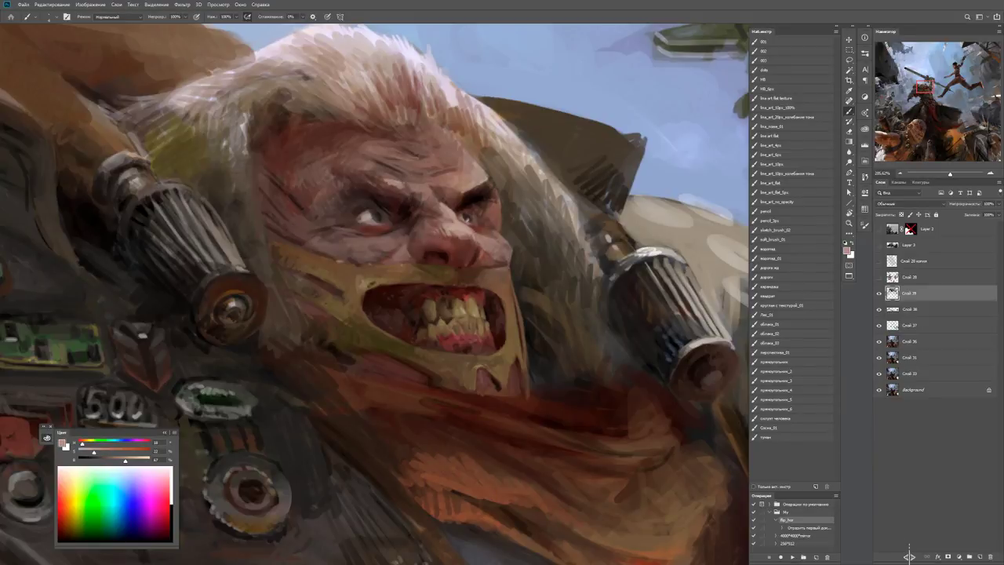
alt+click(459, 253)
mouse_move(436, 231)
mouse_down()
mouse_move(392, 231)
mouse_move(451, 252)
mouse_up()
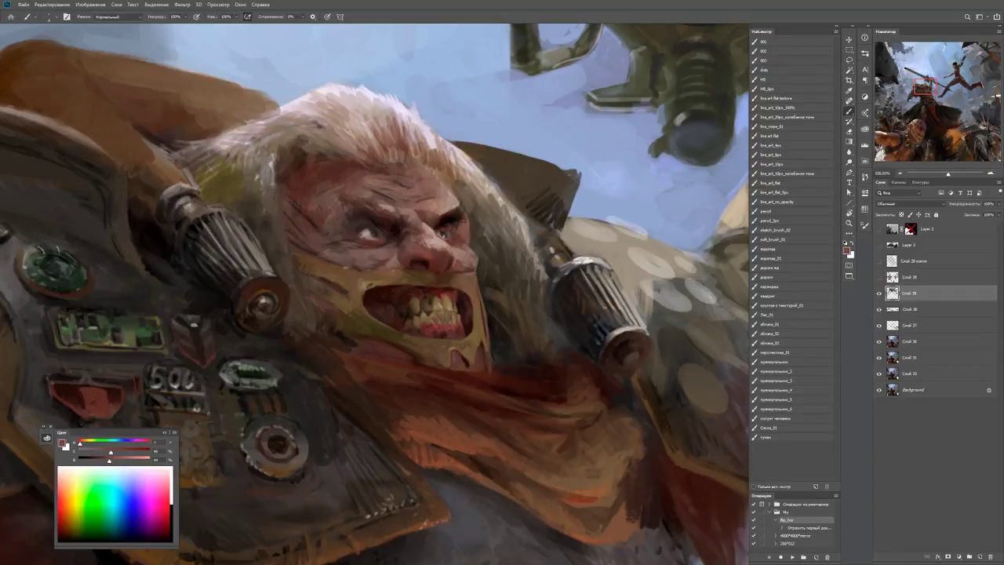
Model the nostrils and nose bridge with alternating sampled dark brown and pale pink tones.
alt+click(443, 242)
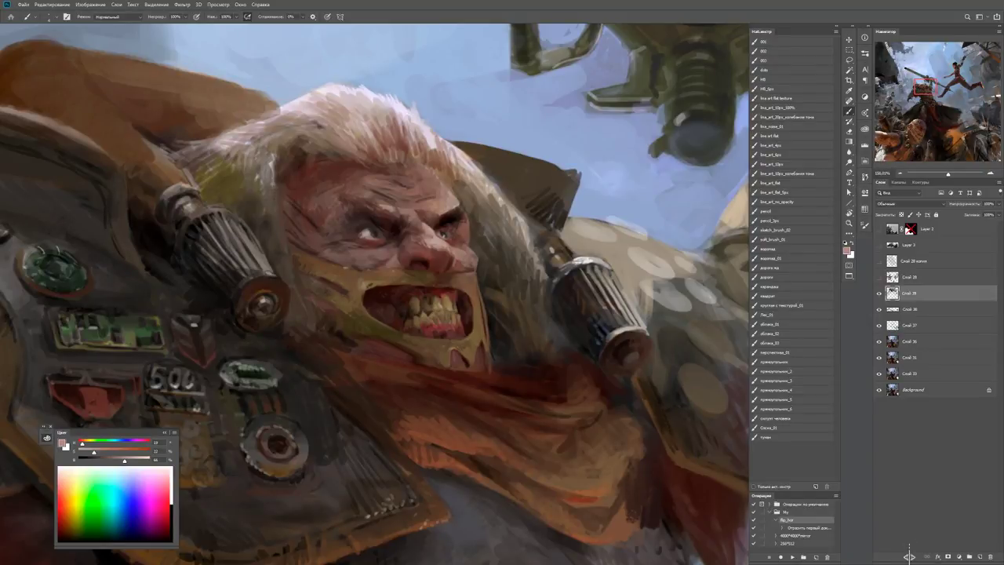
alt+click(420, 267)
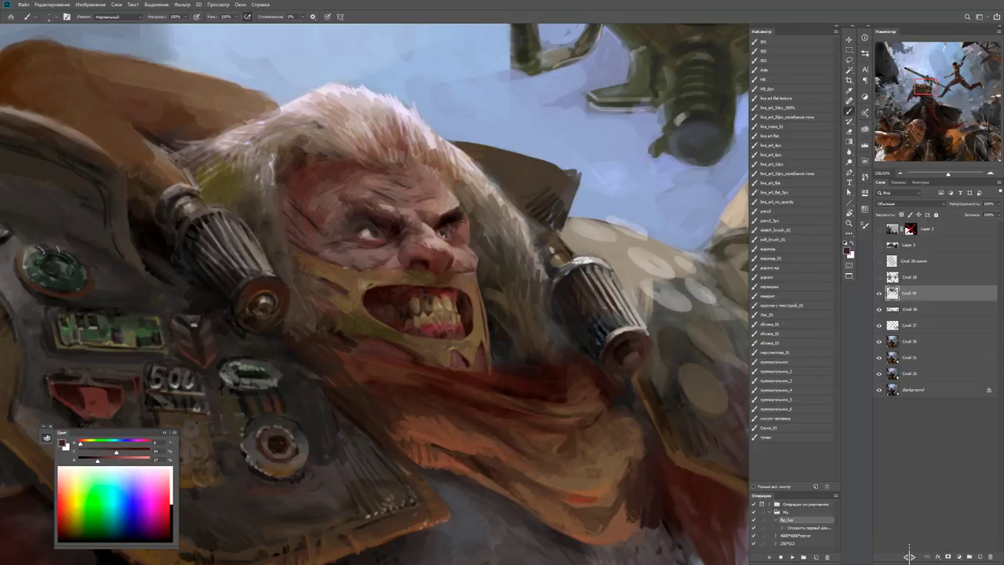
alt+click(443, 244)
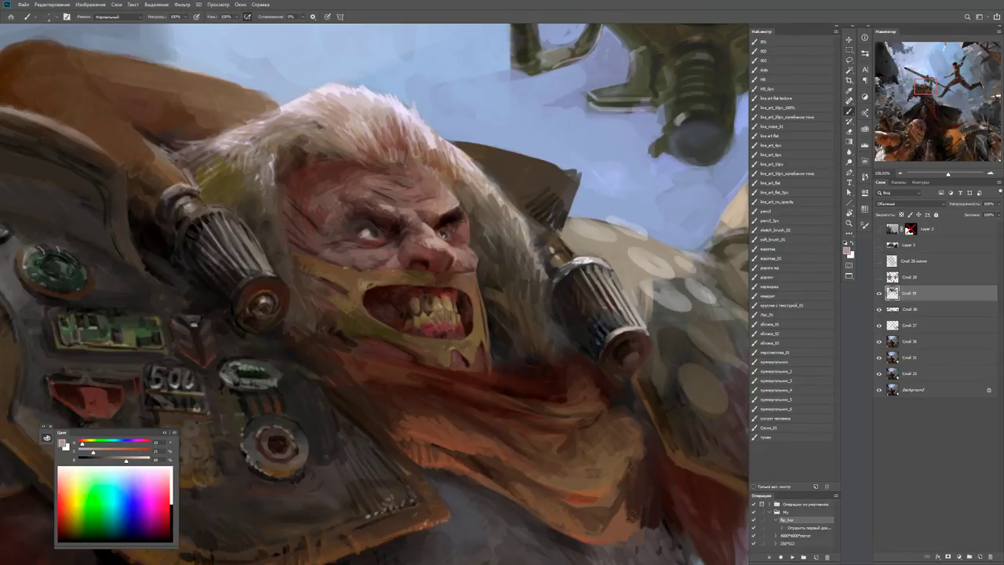
key(z)
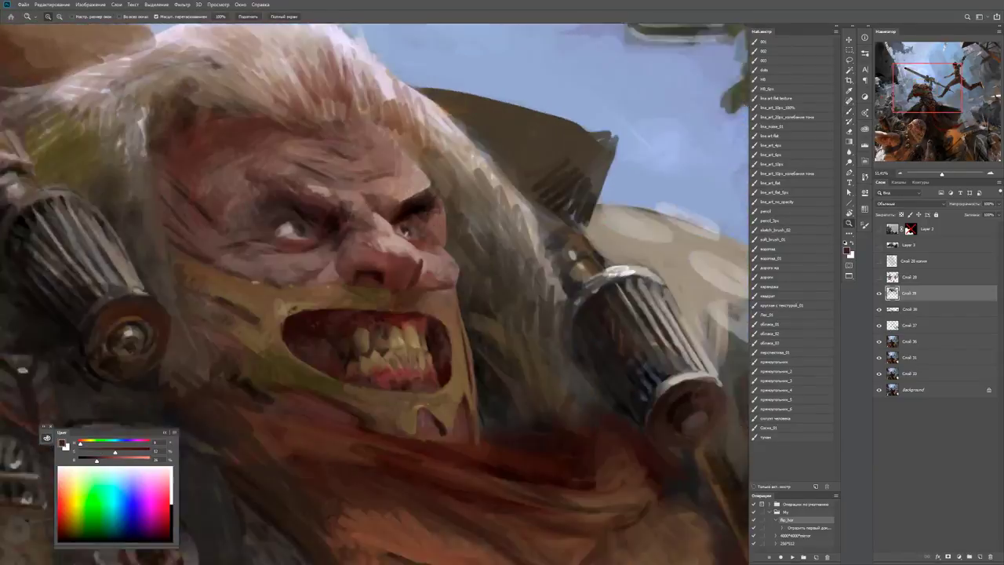
Refine the nose wing and the skin around the eyes with light pink and sampled reddish-brown, checking the whole figure.
key(b)
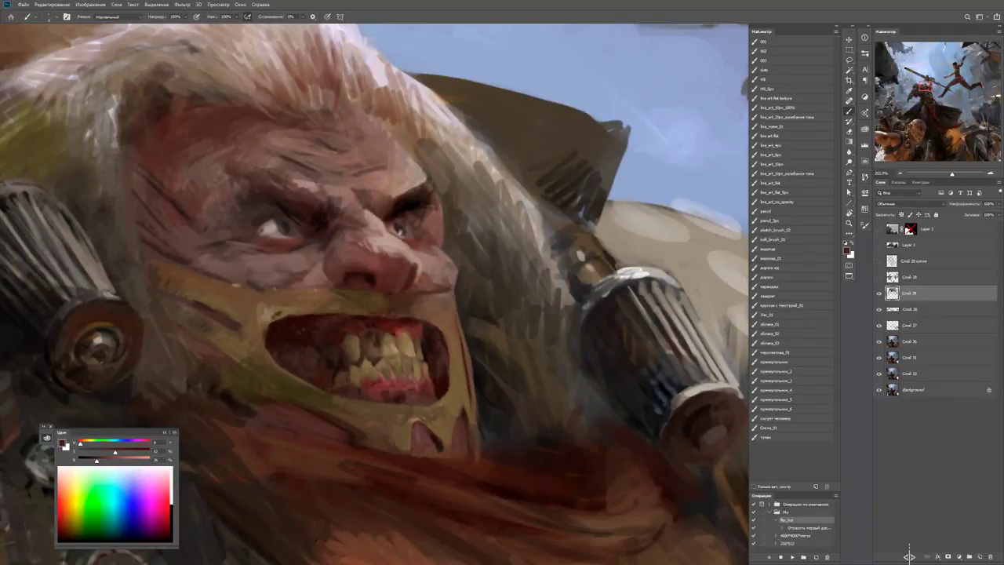
key(x)
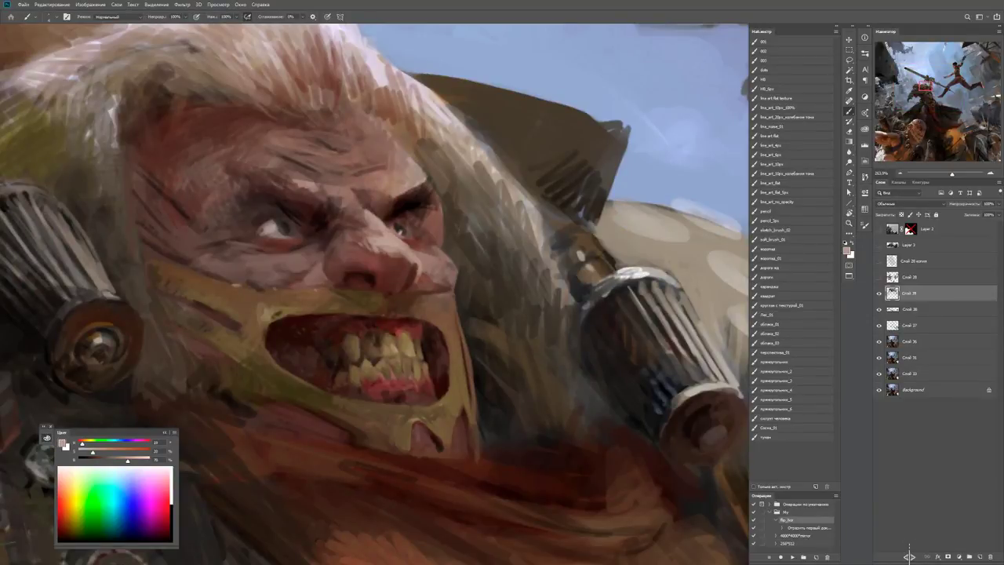
key(x)
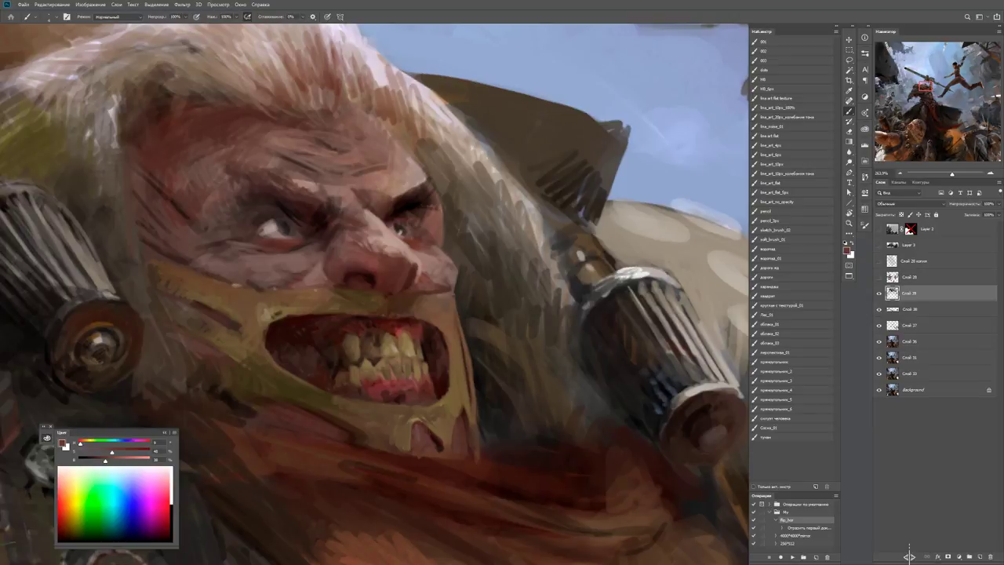
alt+click(269, 243)
key(d)
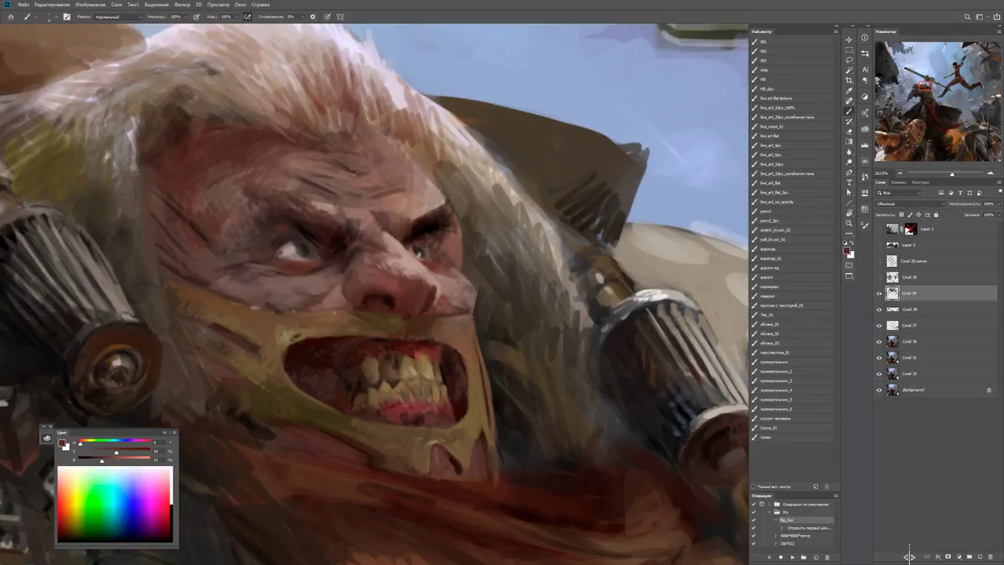
key(z)
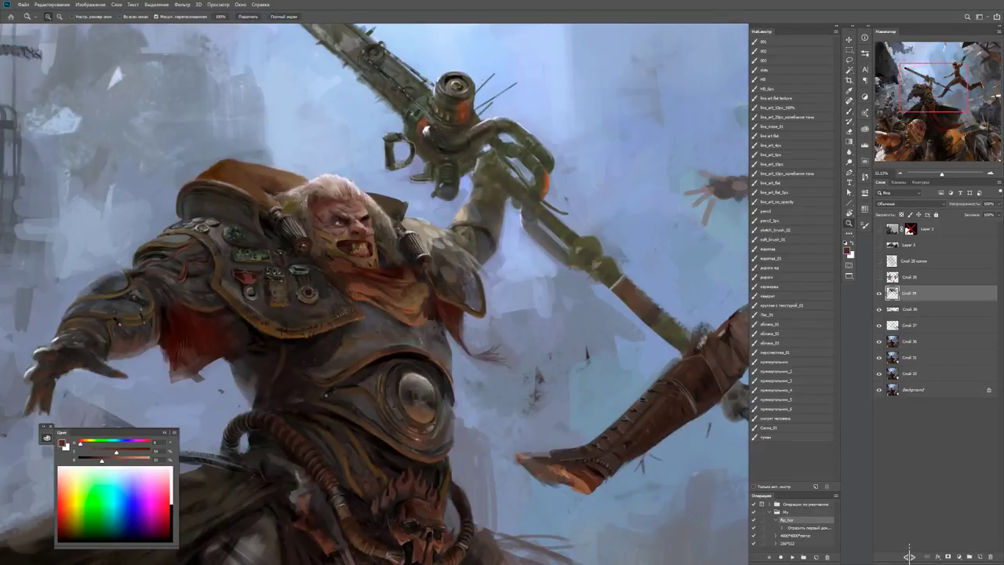
Refine the far nose wing and adjoining cheek with sampled dark red and muted pink skin tones.
drag(351, 221, 408, 220)
key(b)
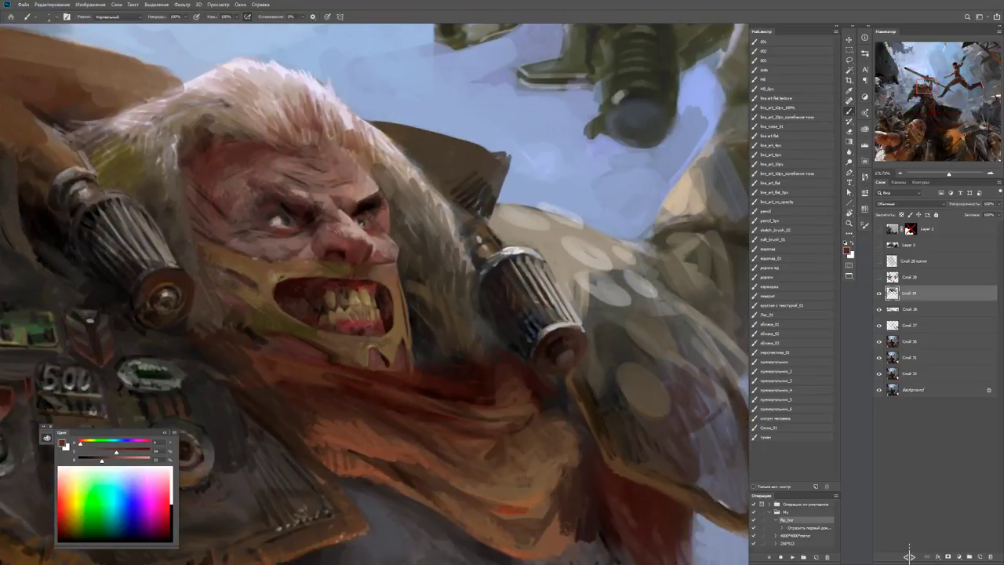
drag(363, 267, 387, 265)
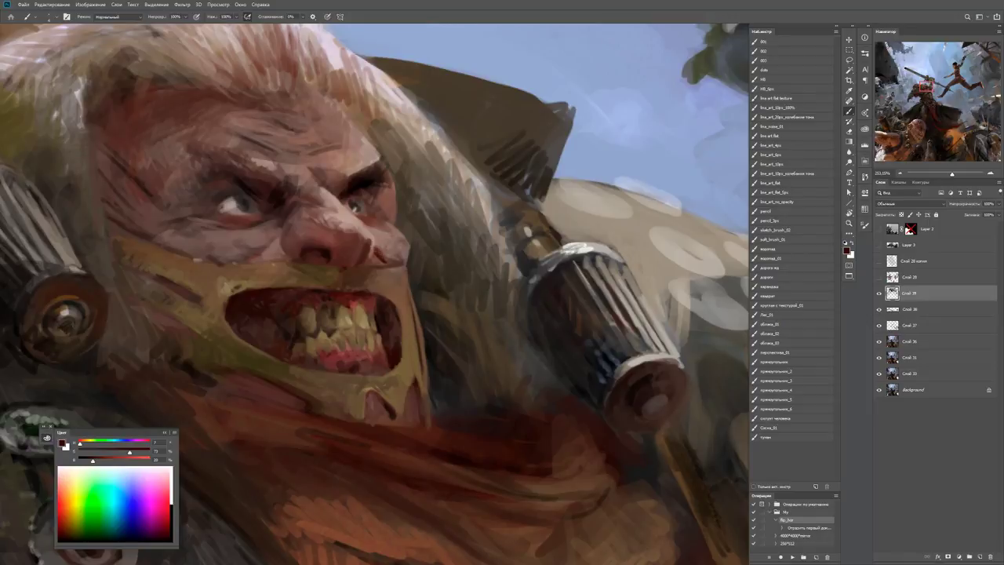
alt+click(373, 241)
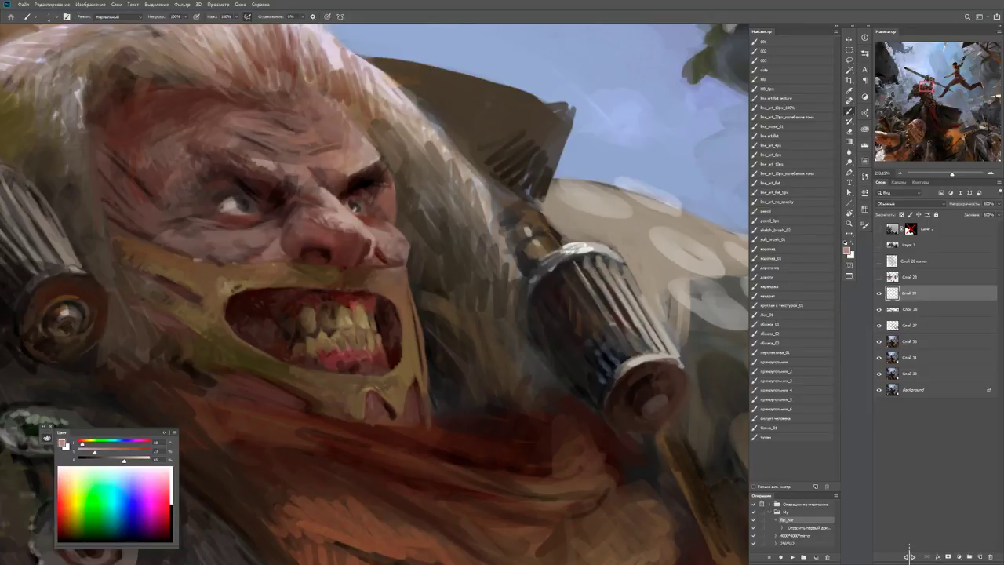
alt+click(367, 242)
alt+click(361, 243)
mouse_move(386, 232)
mouse_down()
mouse_move(306, 232)
mouse_move(439, 229)
mouse_up()
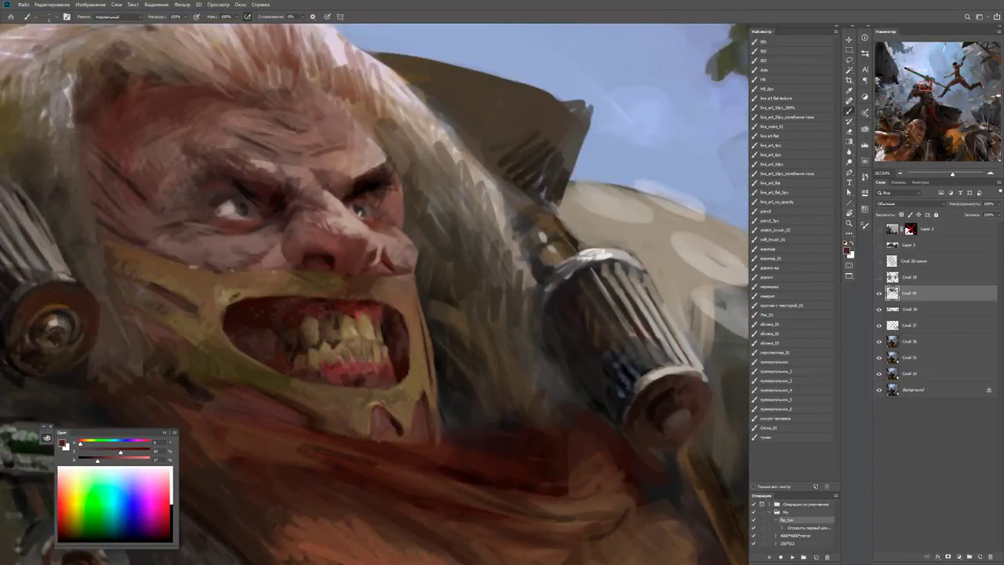
alt+click(392, 248)
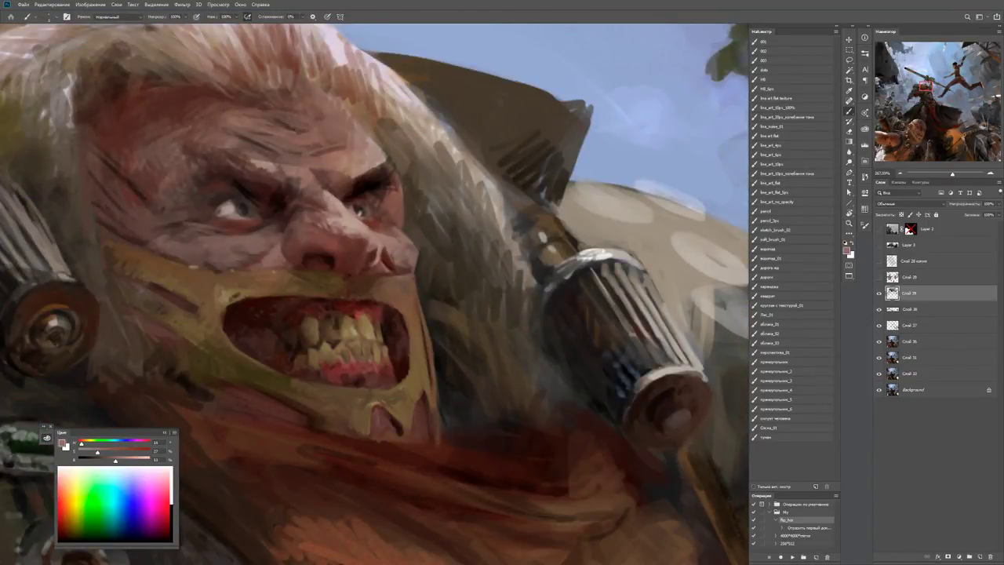
Touch up the far cheek and the skin around the far eye with sampled reddish-brown, checking the whole figure.
drag(374, 272, 259, 272)
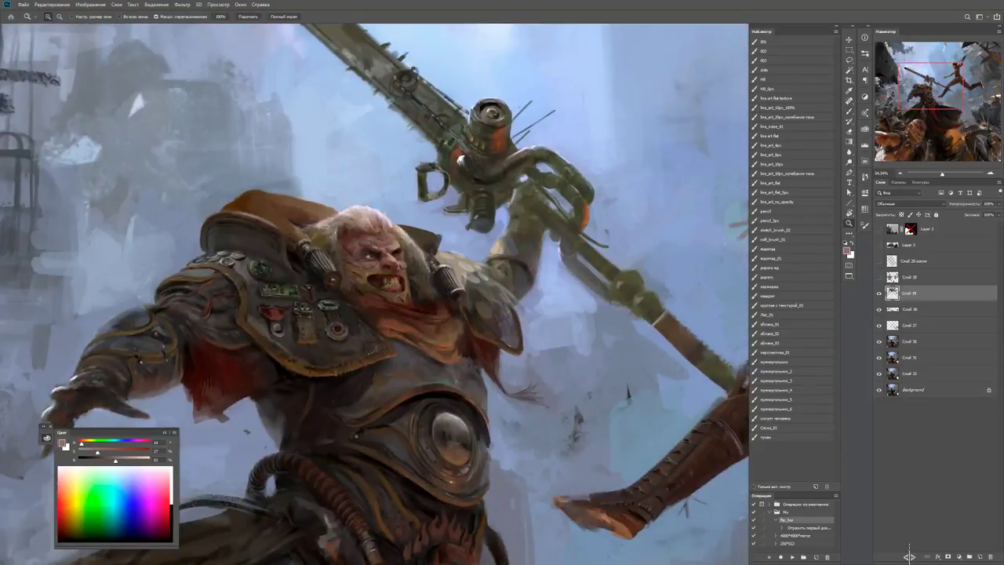
drag(392, 265, 417, 281)
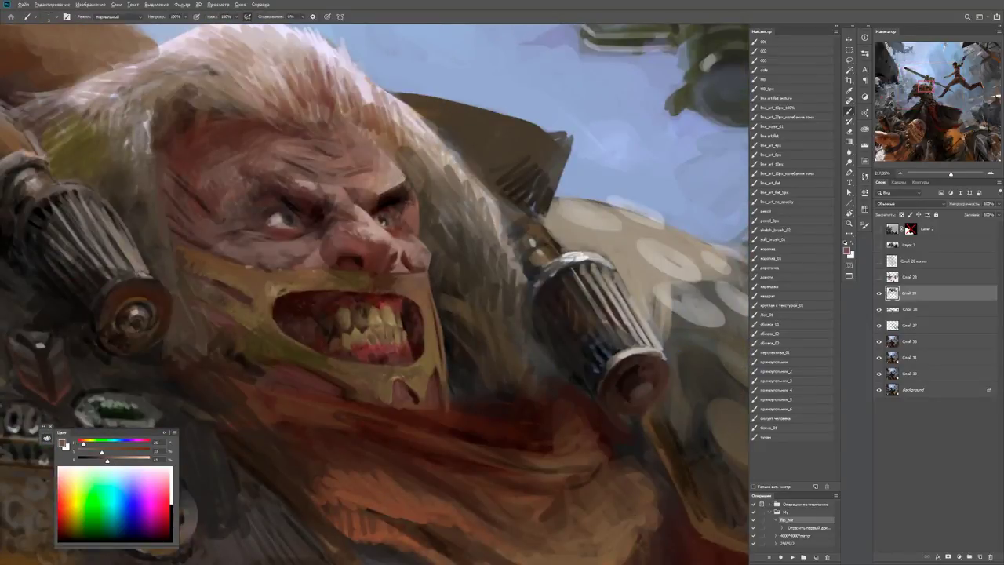
alt+click(403, 258)
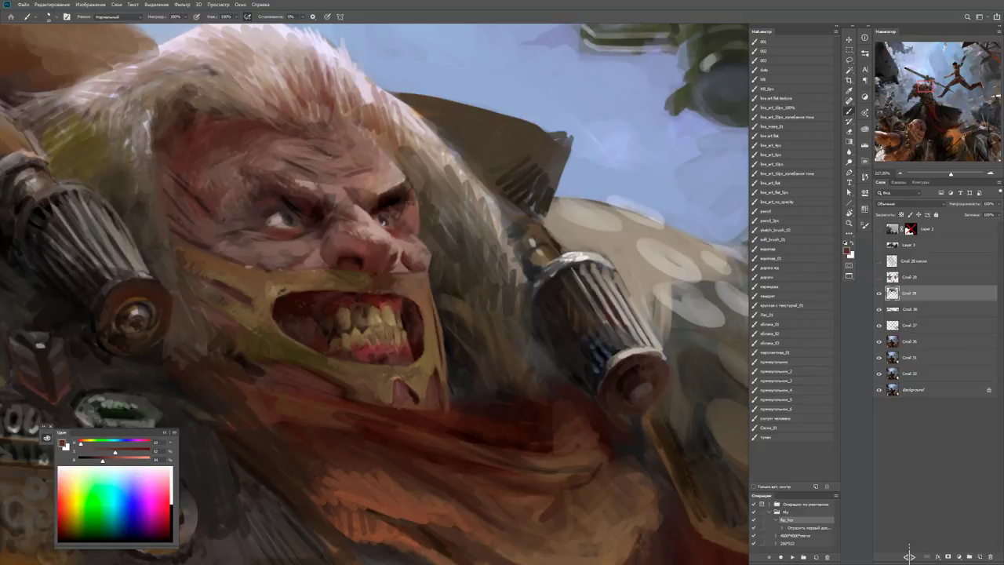
key(z)
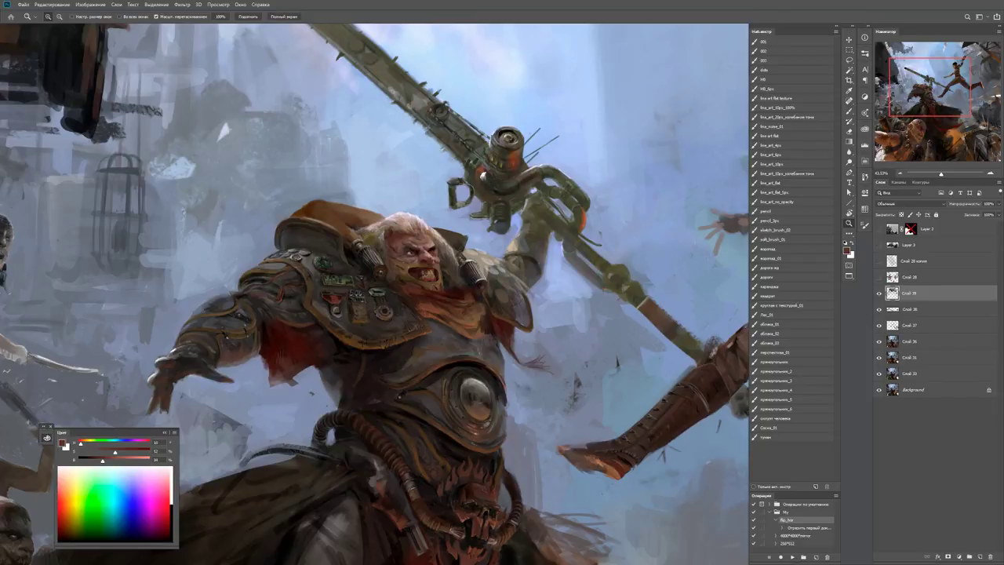
Adjust the near cheek section of the ochre mask with dark olive-brown and check it against the whole figure.
drag(442, 253, 502, 253)
key(b)
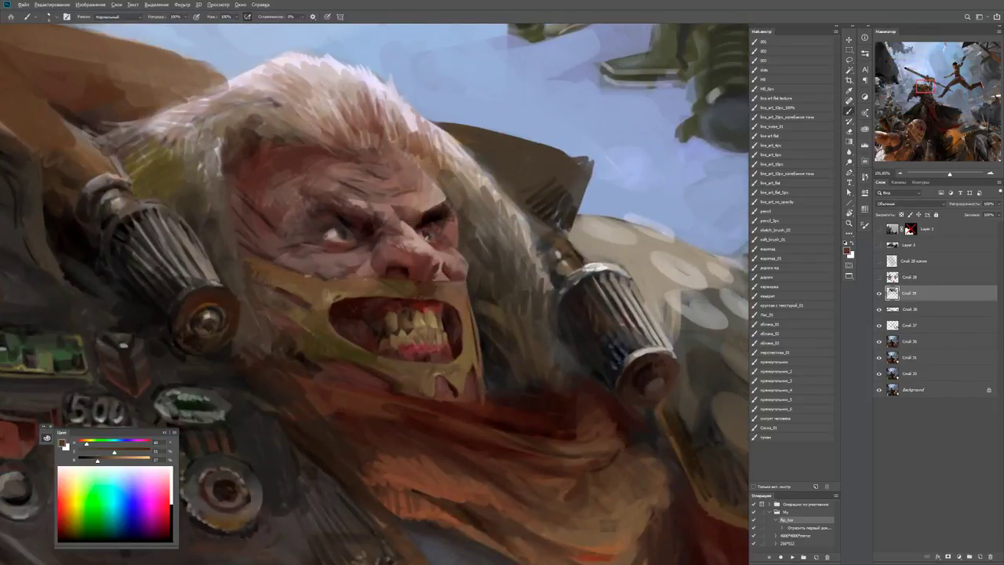
mouse_move(318, 295)
mouse_down()
mouse_move(345, 305)
mouse_move(320, 281)
mouse_move(312, 298)
mouse_move(259, 290)
mouse_up()
key(z)
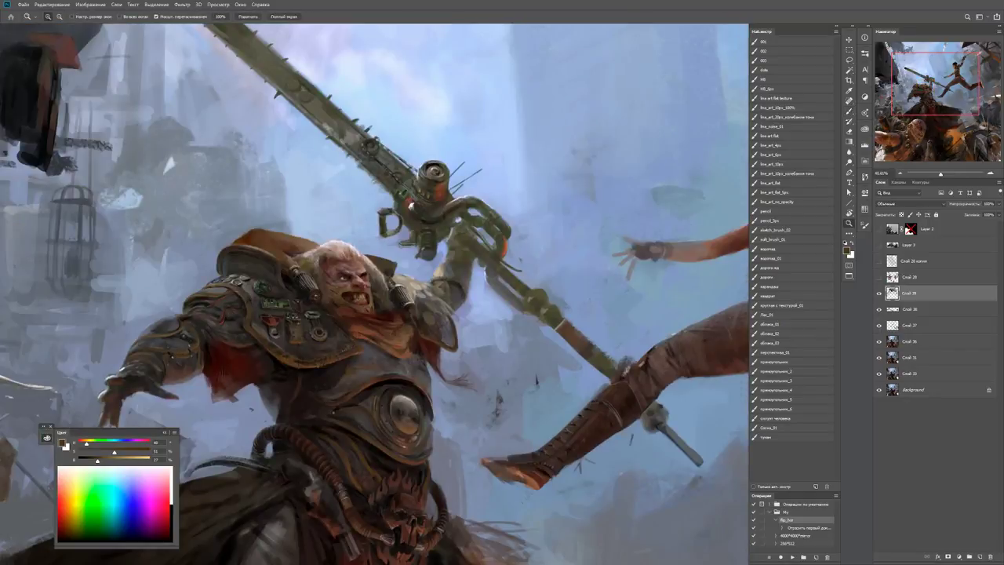
drag(408, 294, 346, 294)
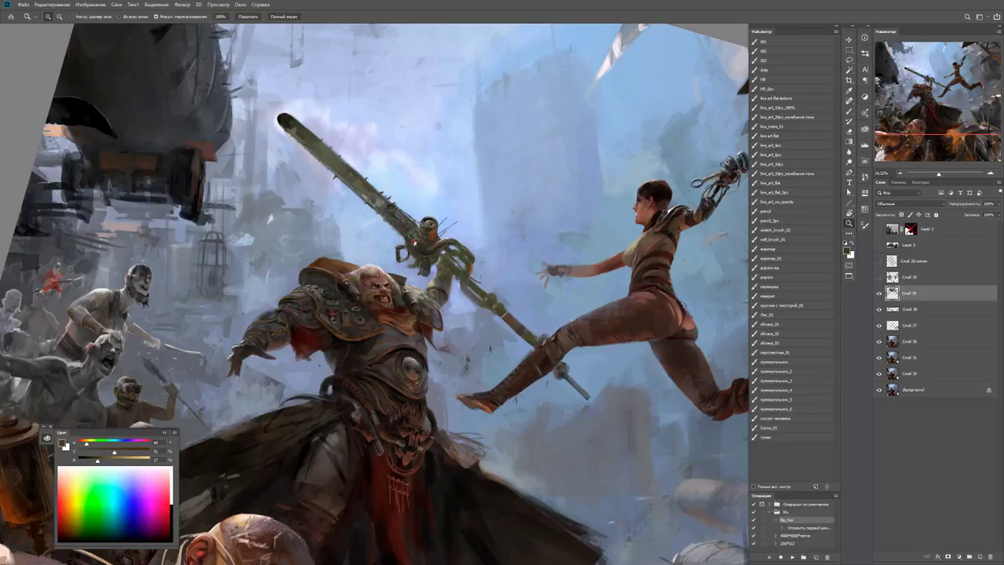
Paint light wrinkles on the brow and temple with a sampled greyish-pink skin tone.
drag(367, 265, 367, 266)
key(b)
alt+click(365, 309)
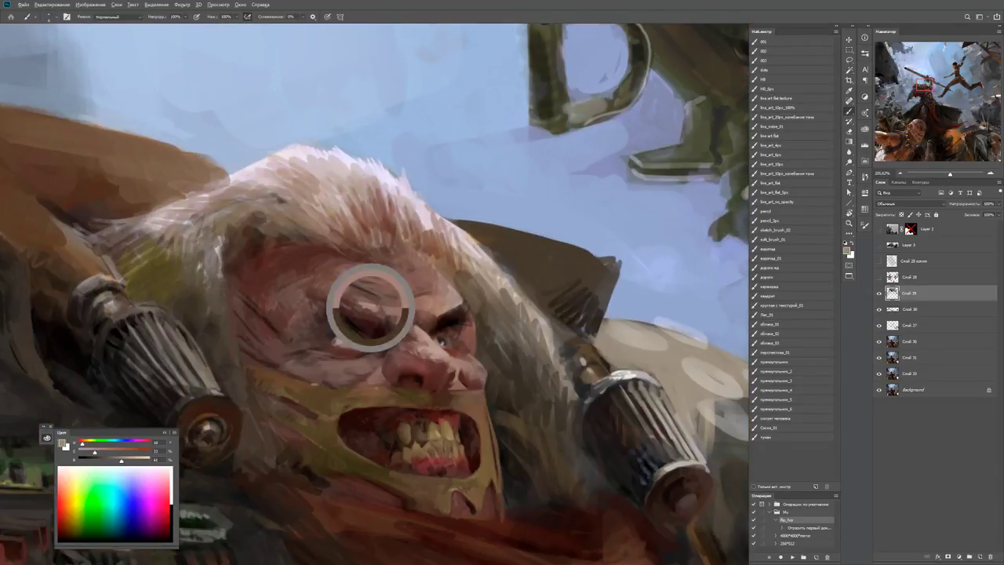
click(308, 287)
drag(308, 285, 332, 273)
key(z)
alt+click(333, 273)
alt+click(423, 288)
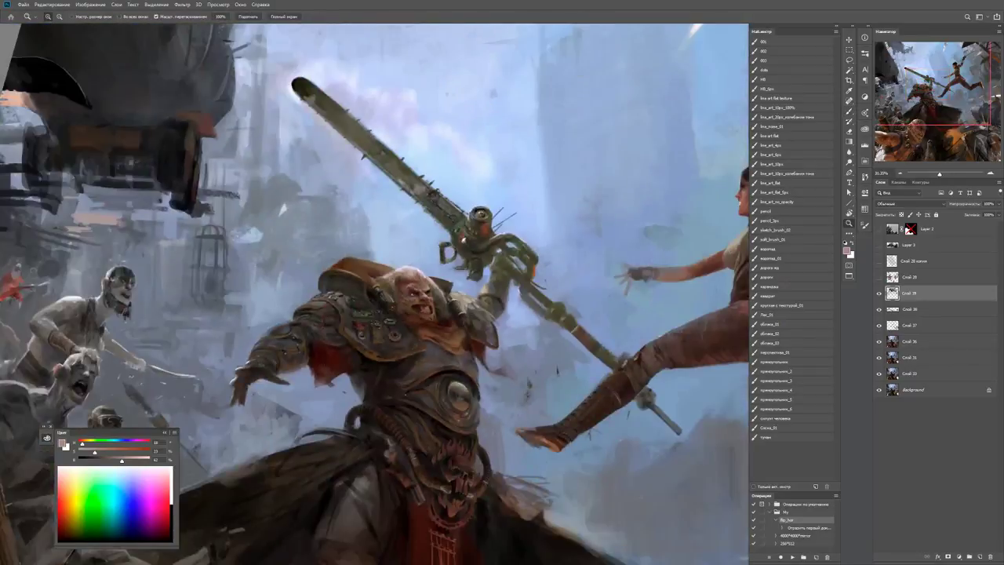
click(430, 289)
key(b)
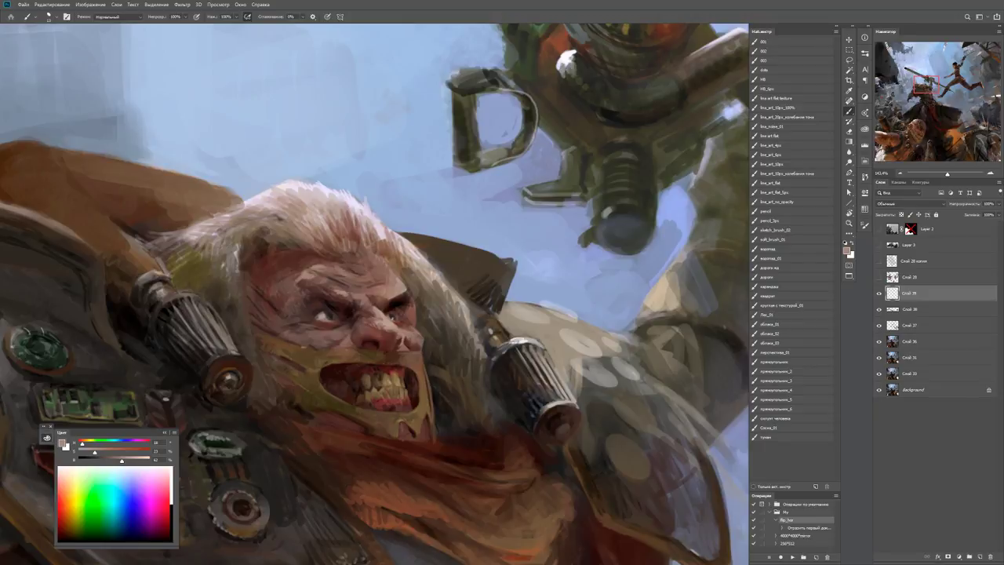
Refine the forehead below the hairline with sampled dark reddish-brown strokes.
key(z)
alt+click(338, 287)
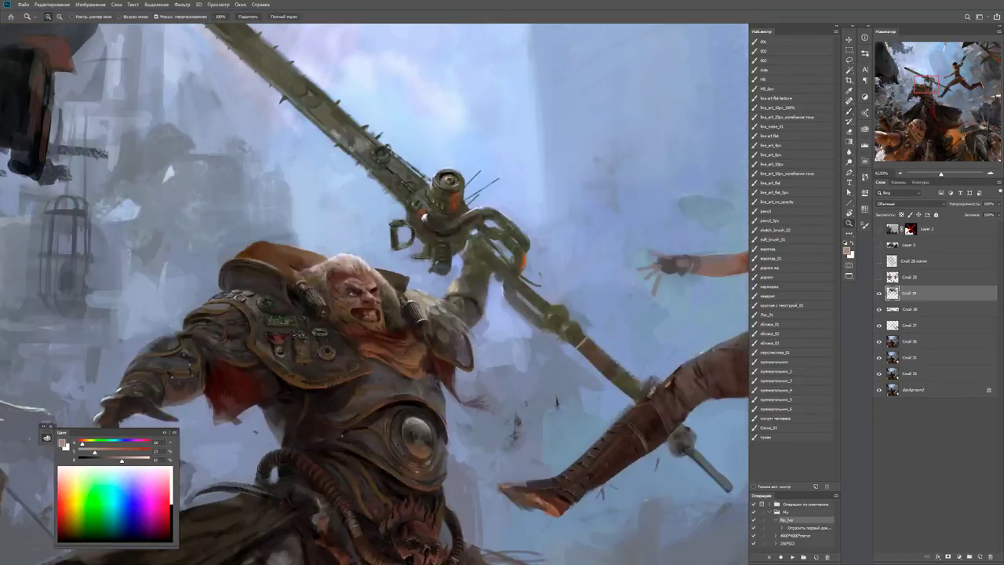
click(341, 285)
key(b)
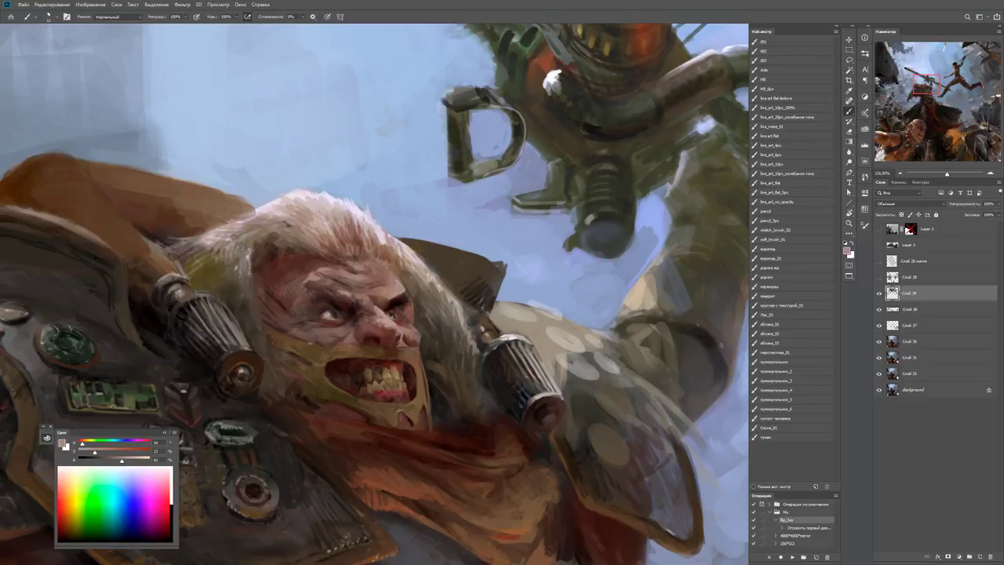
key(z)
alt+click(372, 270)
click(427, 235)
key(b)
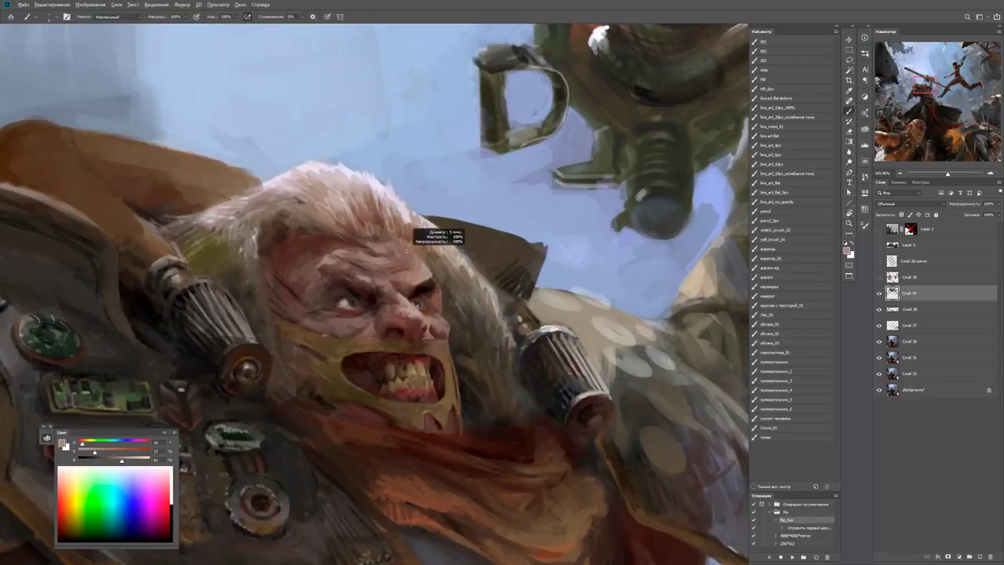
alt+click(353, 242)
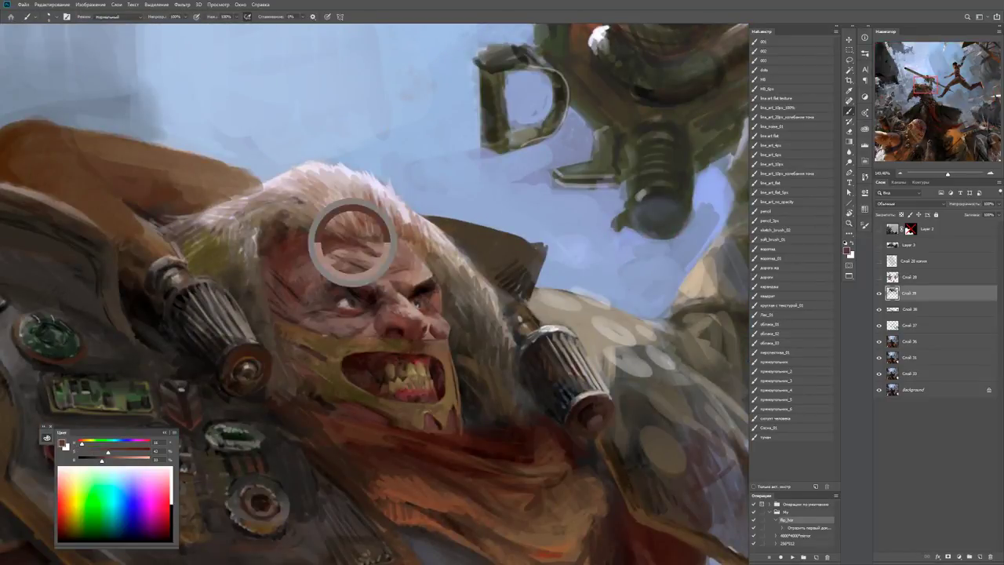
drag(353, 243, 397, 235)
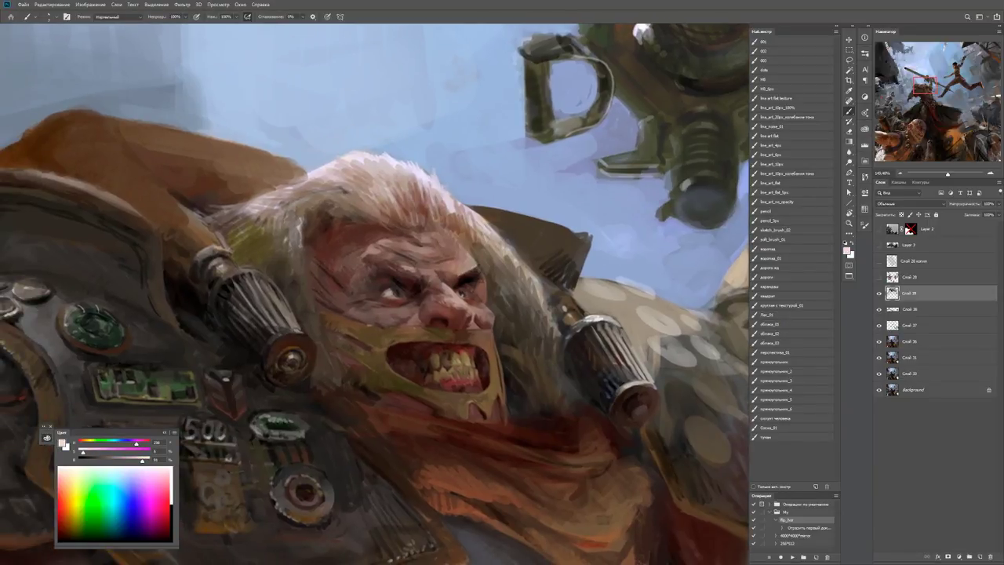
Paint the hair strands beside the temple with sampled pale and grey-beige tones.
mouse_move(274, 193)
mouse_down()
mouse_move(309, 187)
mouse_move(306, 201)
mouse_move(251, 215)
mouse_move(282, 213)
mouse_move(300, 238)
mouse_move(204, 232)
mouse_up()
alt+click(259, 210)
key(z)
key(ctrl+plus)
key(ctrl+plus)
key(ctrl+plus)
key(b)
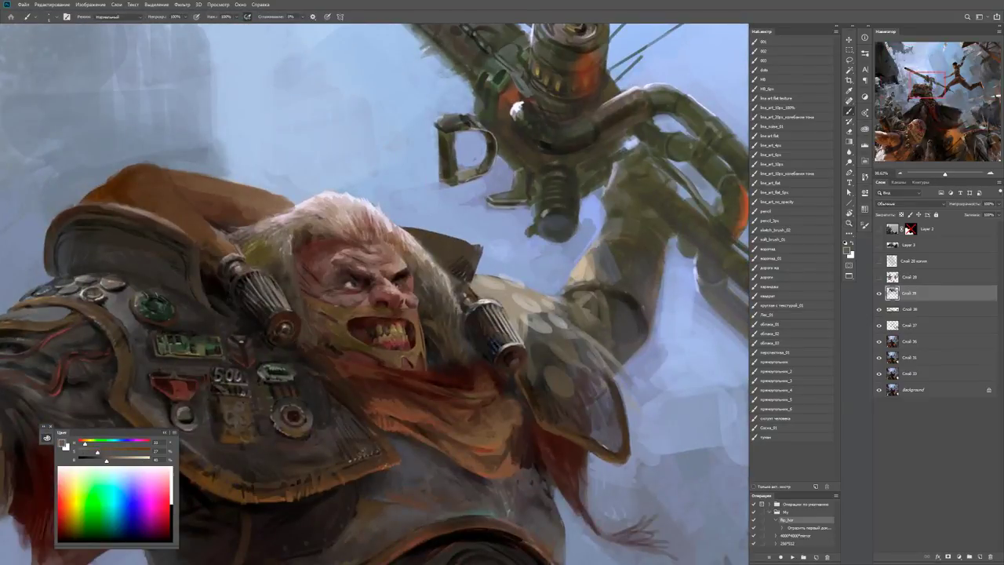
scroll(309, 238, up, 3)
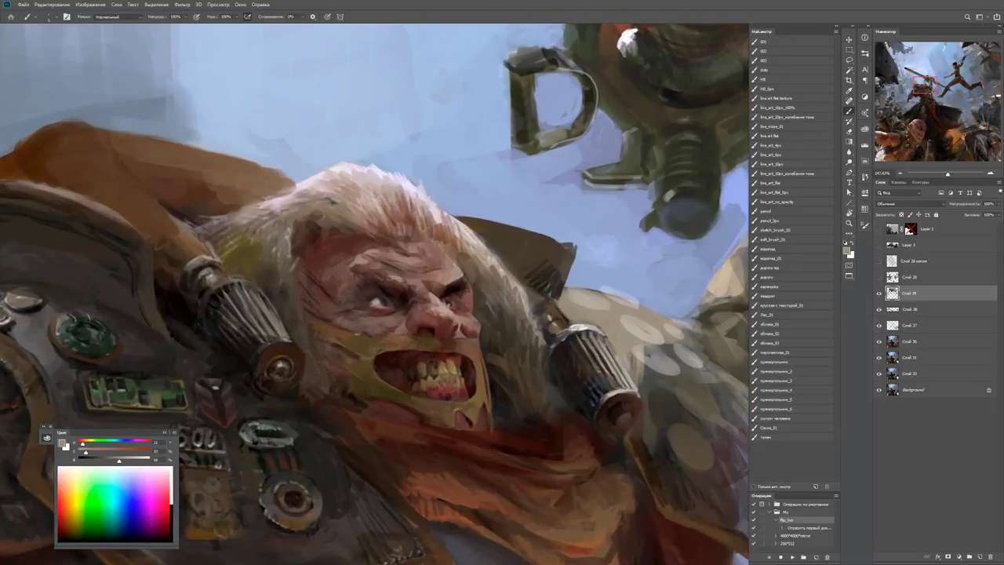
alt+right_click(298, 278)
Darken the upper edge and gaps of the mask strap on the near cheek with dark brown and sampled mid-brown.
key(z)
scroll(375, 294, down, 2)
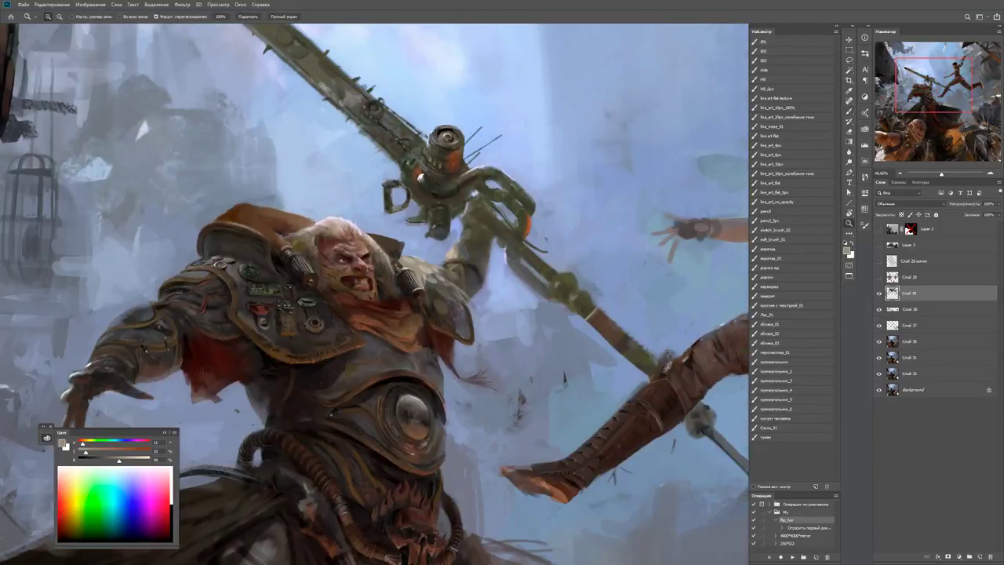
scroll(324, 263, up, 3)
key(b)
key(d)
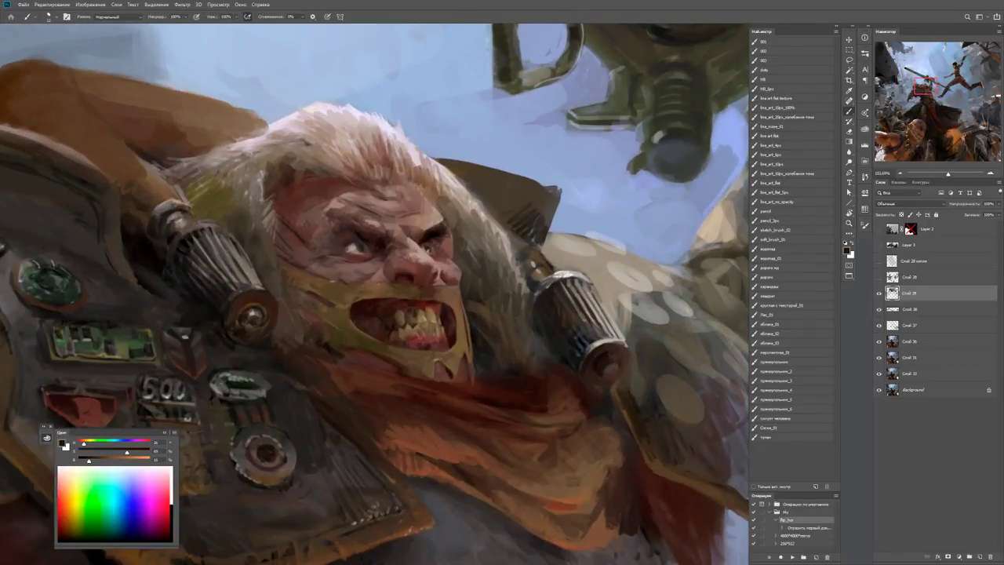
mouse_move(281, 266)
mouse_down()
mouse_move(309, 274)
mouse_move(301, 278)
mouse_up()
alt+click(344, 259)
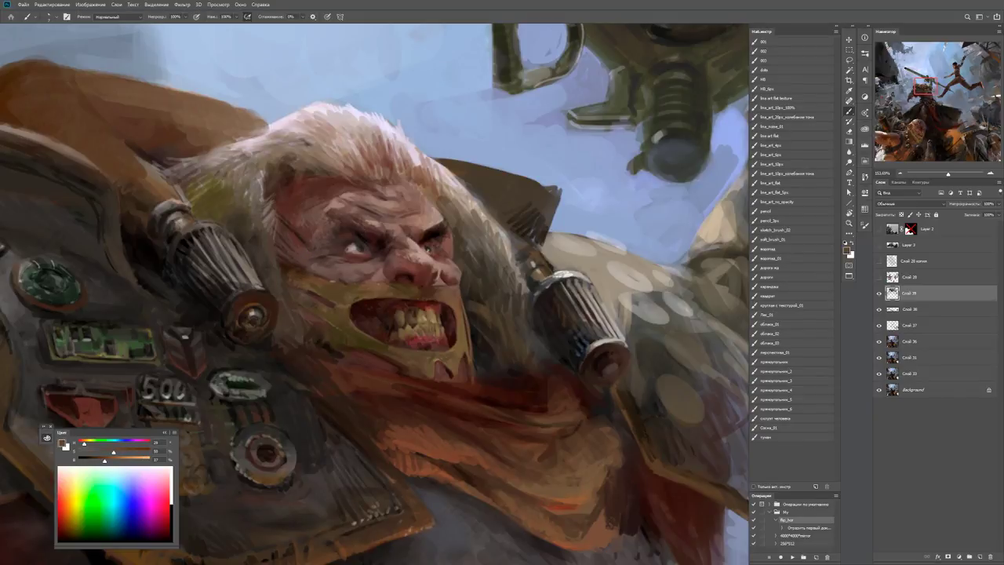
alt+click(331, 255)
alt+click(316, 284)
Blend the skin and mask strap on the near cheek with sampled brown and greyish-beige tones.
key(ctrl+0)
drag(336, 296, 392, 297)
key(b)
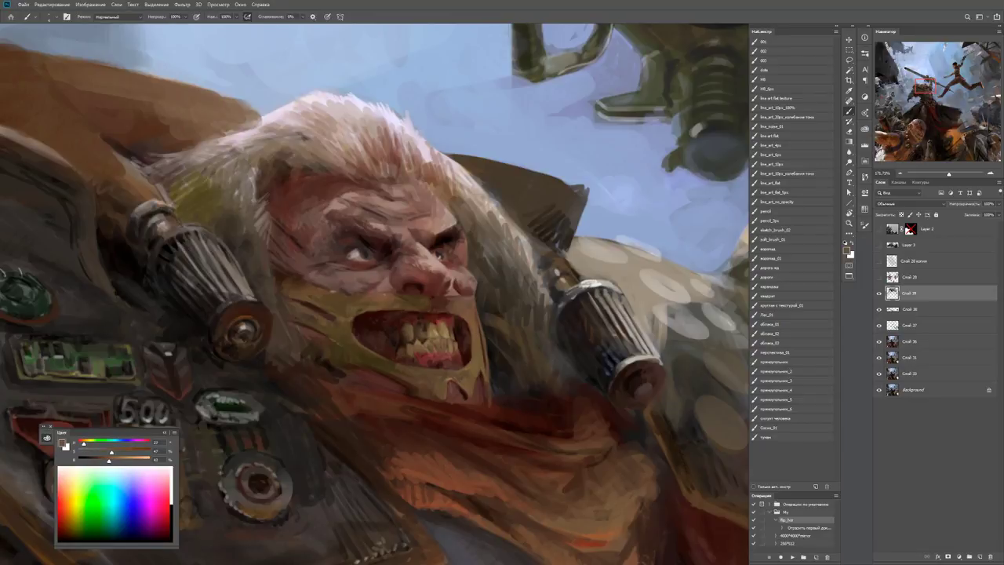
alt+click(370, 300)
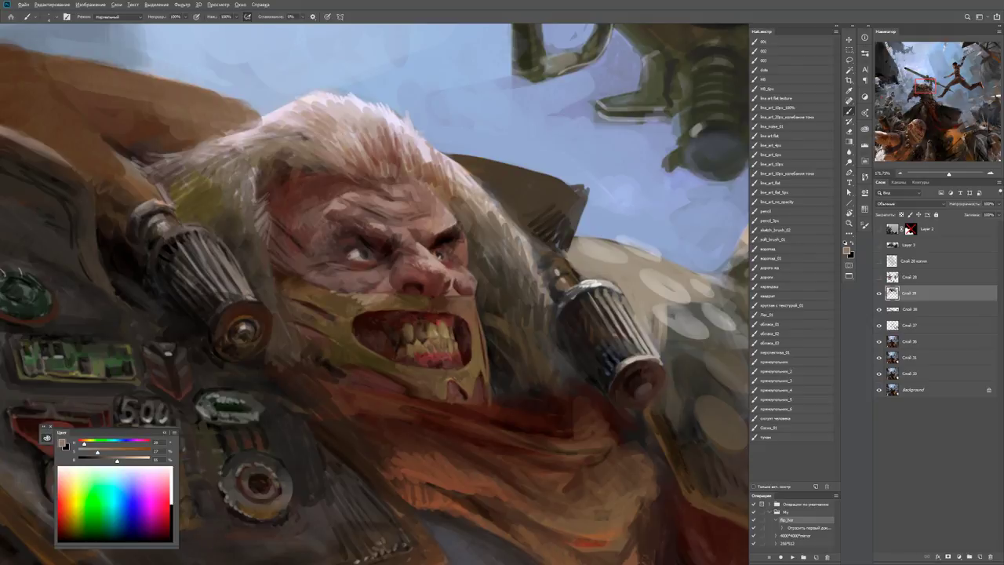
alt+click(350, 298)
key(z)
drag(346, 295, 258, 296)
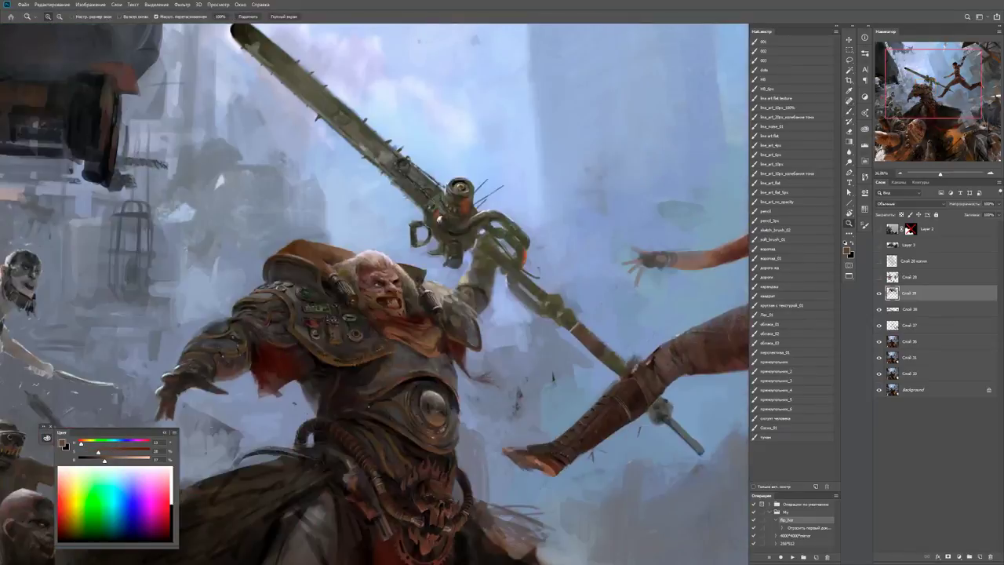
Rework the mask's jaw side with sampled olive-brown and reddish-brown, comparing it with the whole figure.
drag(376, 279, 438, 279)
key(b)
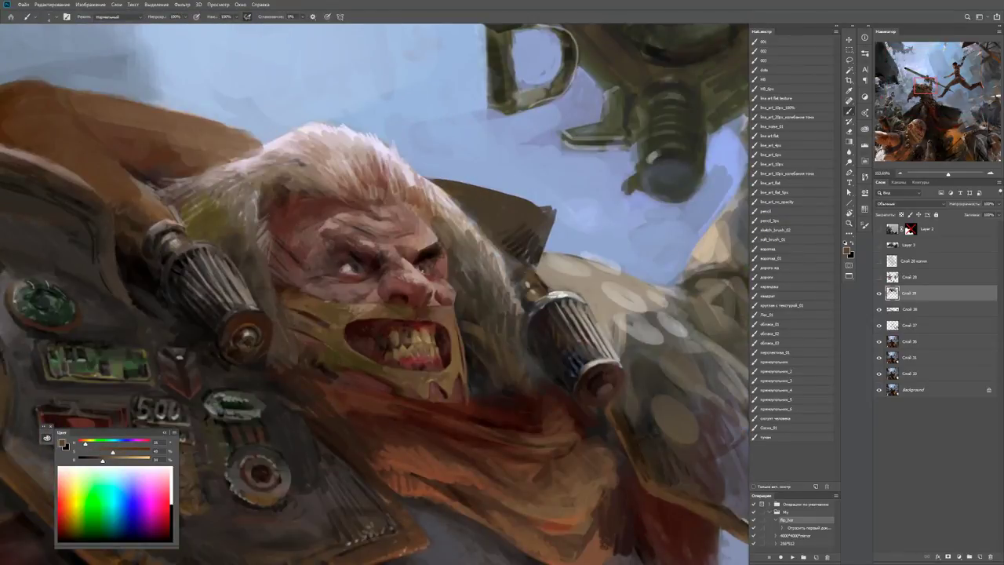
key(ctrl+minus)
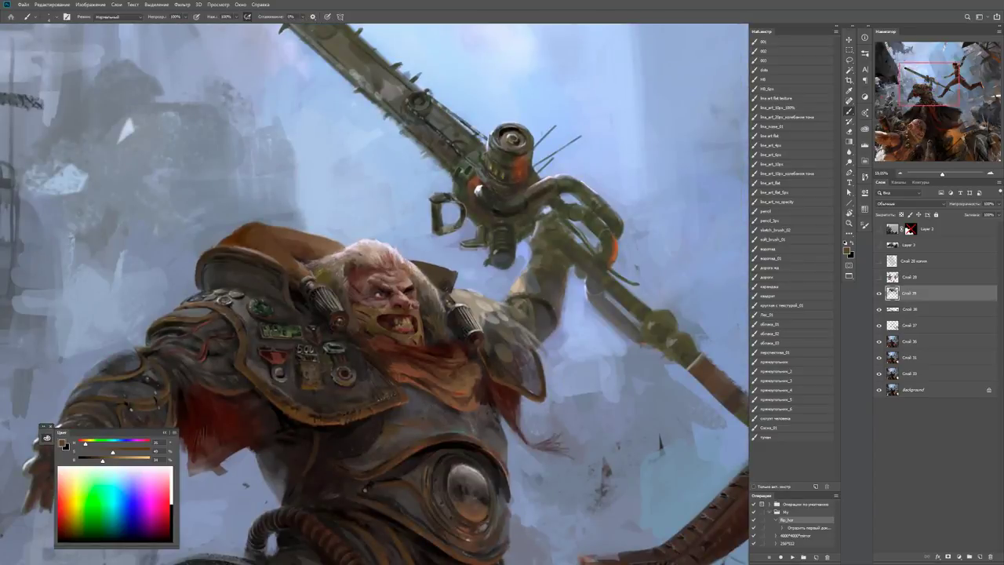
key(z)
drag(421, 345, 482, 345)
key(b)
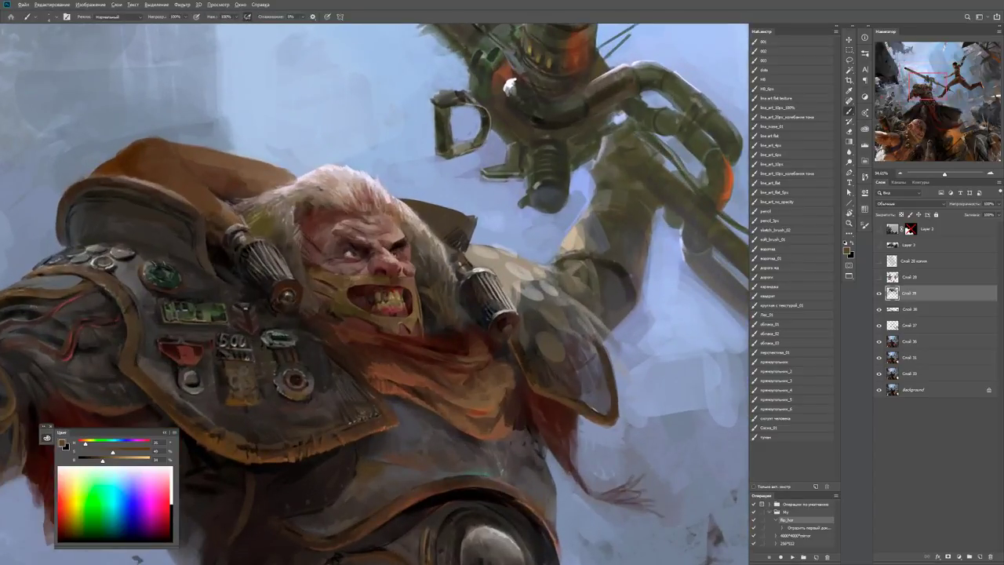
key(z)
drag(375, 327, 357, 224)
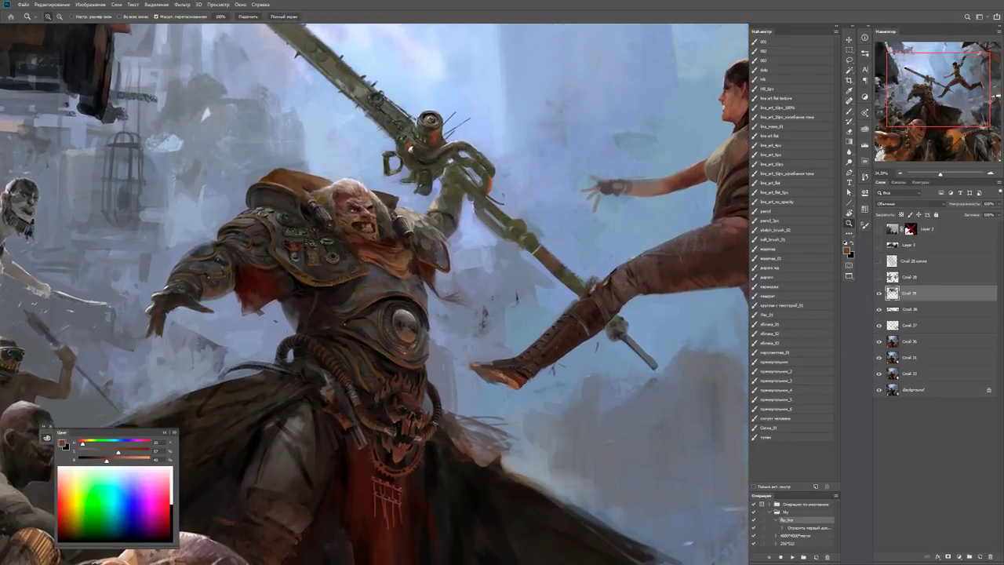
mouse_move(357, 223)
mouse_down()
mouse_move(400, 110)
mouse_move(447, 109)
mouse_up()
Rotate the canvas clockwise and add light grey highlights to the ribbed cylinder beside the warrior's hair.
key(b)
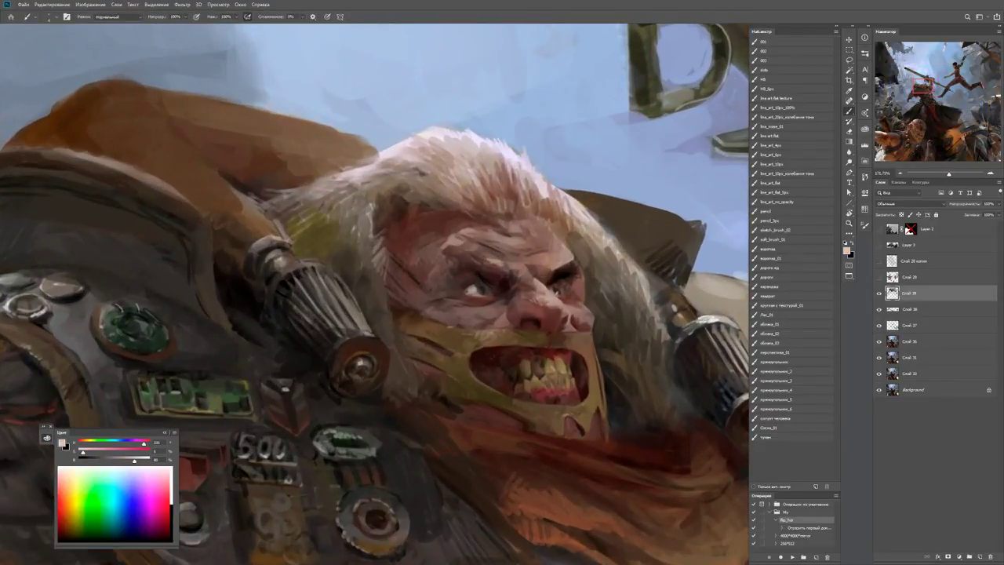
key(r)
mouse_move(439, 259)
mouse_down()
mouse_move(497, 274)
mouse_move(518, 329)
mouse_up()
key(b)
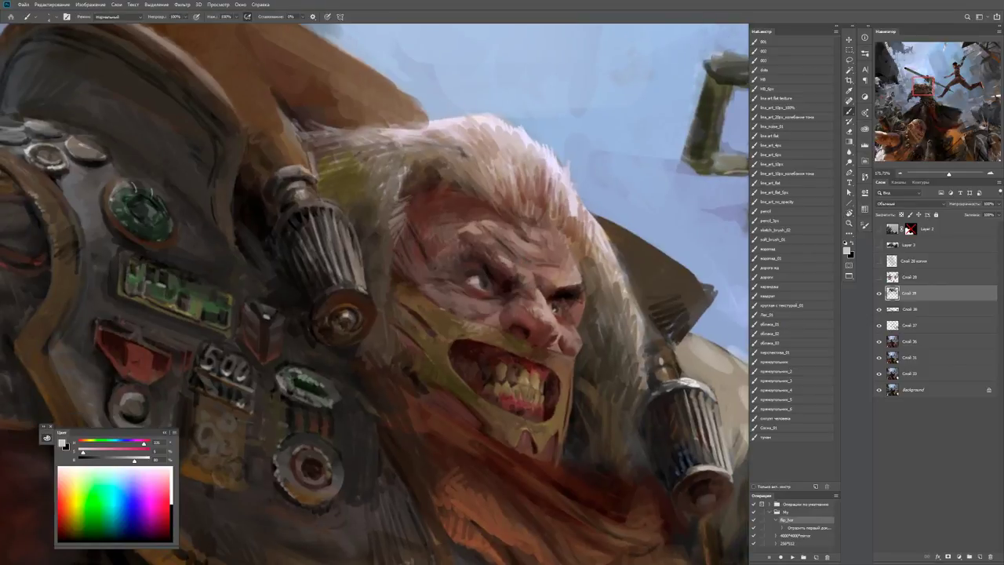
drag(340, 274, 338, 261)
alt+click(337, 271)
Brighten the sampled pink and paint highlights along the lower edge of the ribbed cylinder.
drag(471, 313, 412, 377)
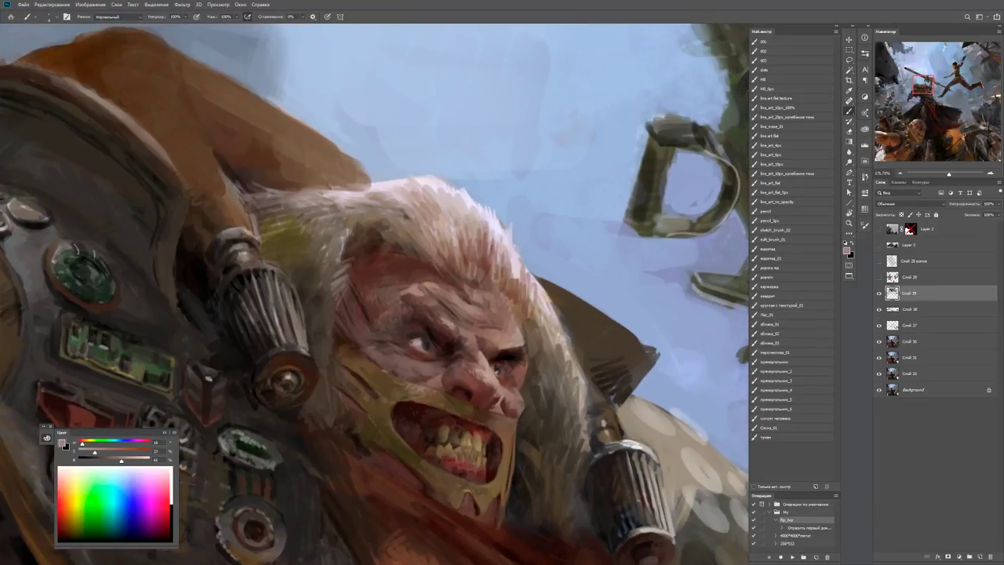
mouse_move(287, 337)
mouse_down()
mouse_move(288, 320)
mouse_move(294, 326)
mouse_up()
drag(122, 460, 141, 460)
drag(296, 344, 291, 303)
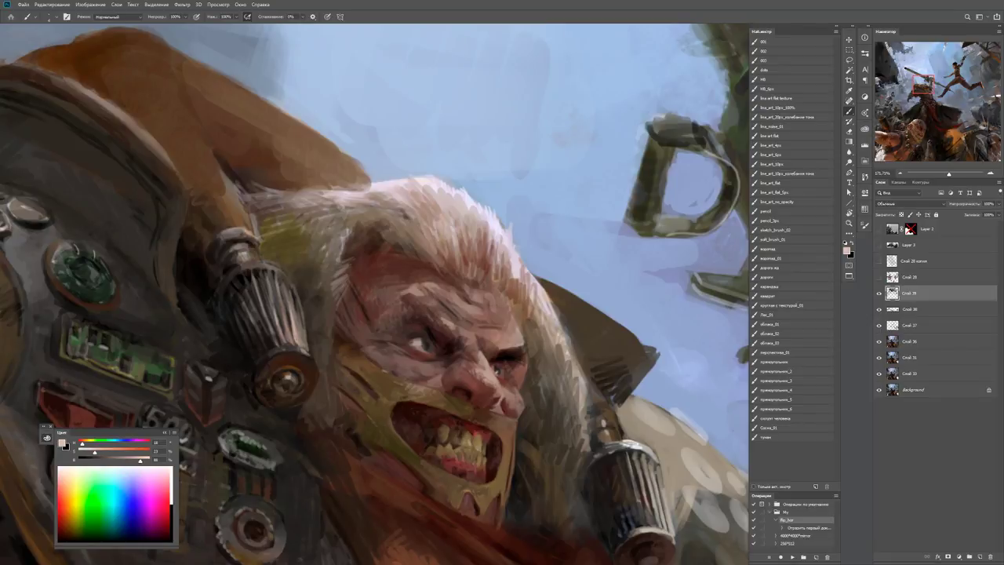
Refine the ribbed metal cylinder beside the warrior's hair with short strokes in dark and pinkish-grey tones sampled from it.
drag(301, 346, 295, 293)
drag(305, 349, 299, 303)
key(ctrl+0)
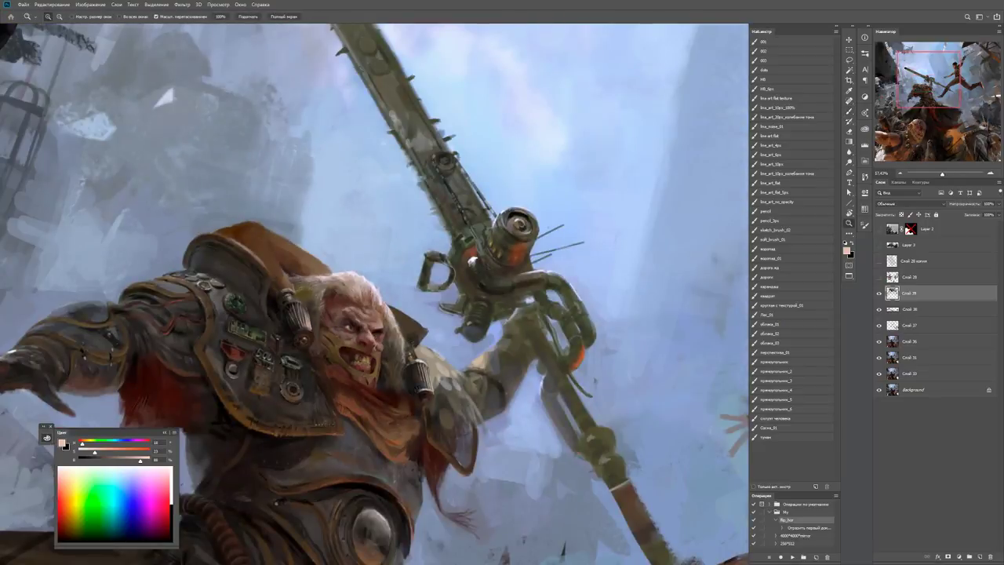
scroll(427, 282, up, 5)
key(x)
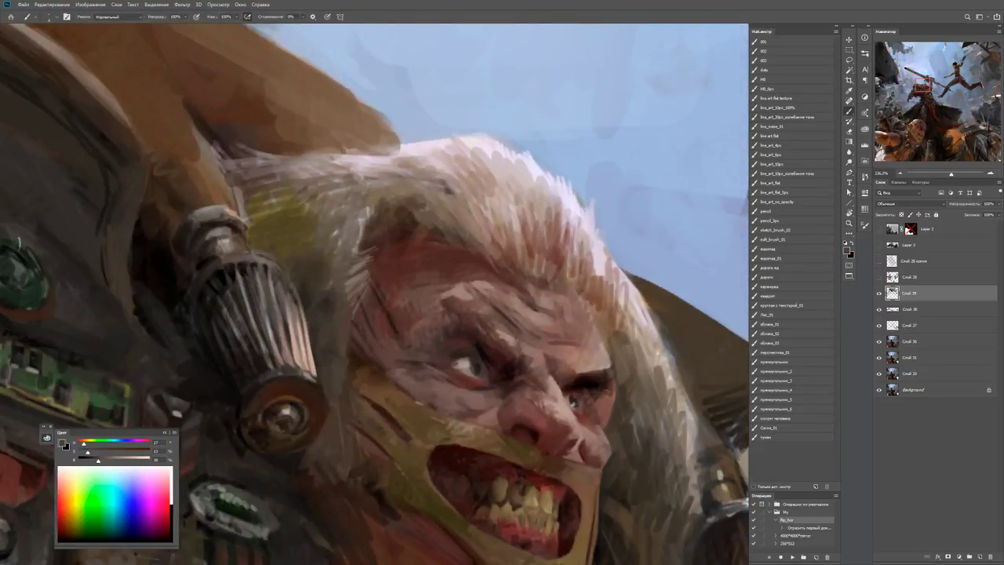
key(d)
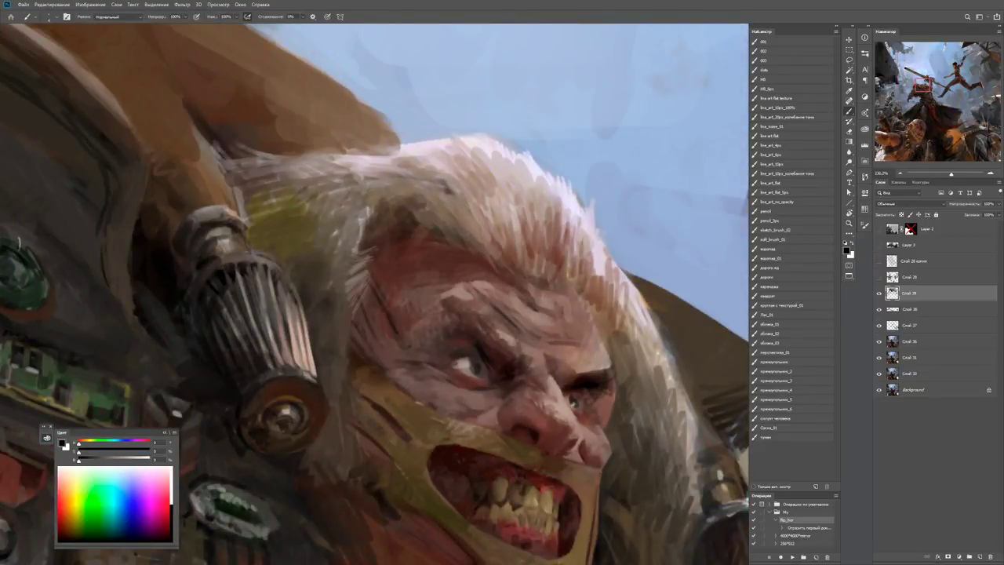
alt+click(289, 317)
alt+click(278, 276)
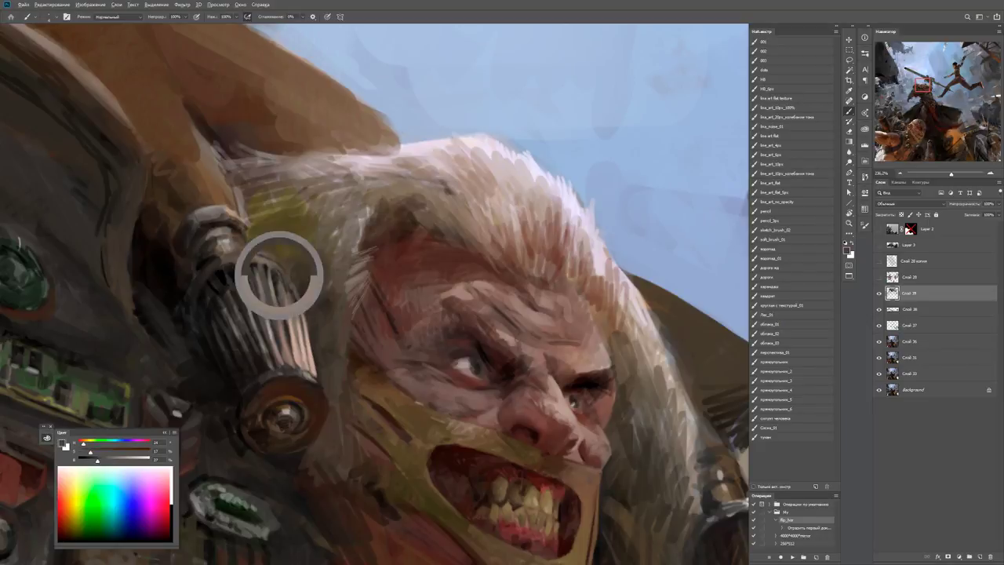
alt+click(298, 329)
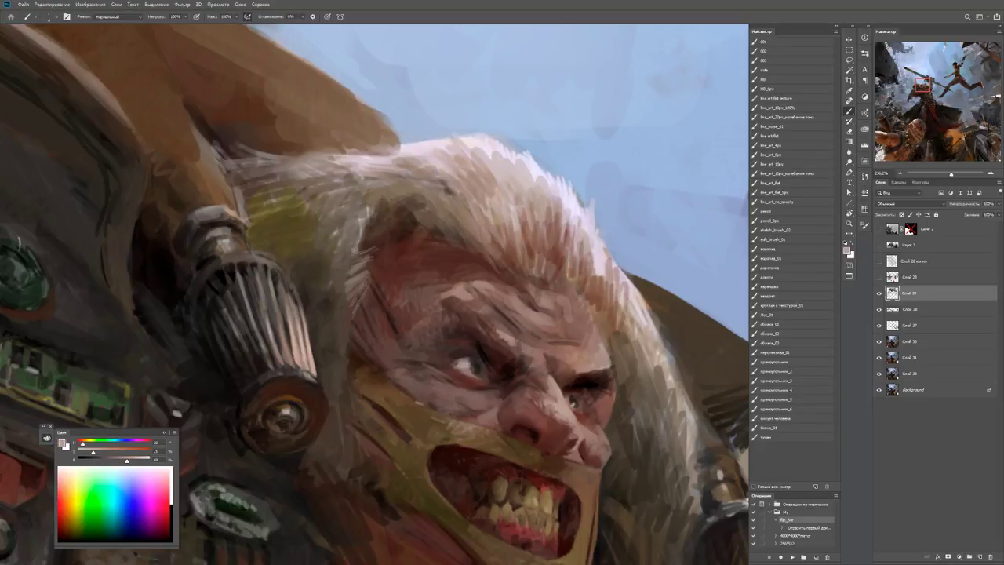
Touch up the cylinder's upper ribs and shaded edge with light pinkish-grey tones sampled from its highlights.
key(d)
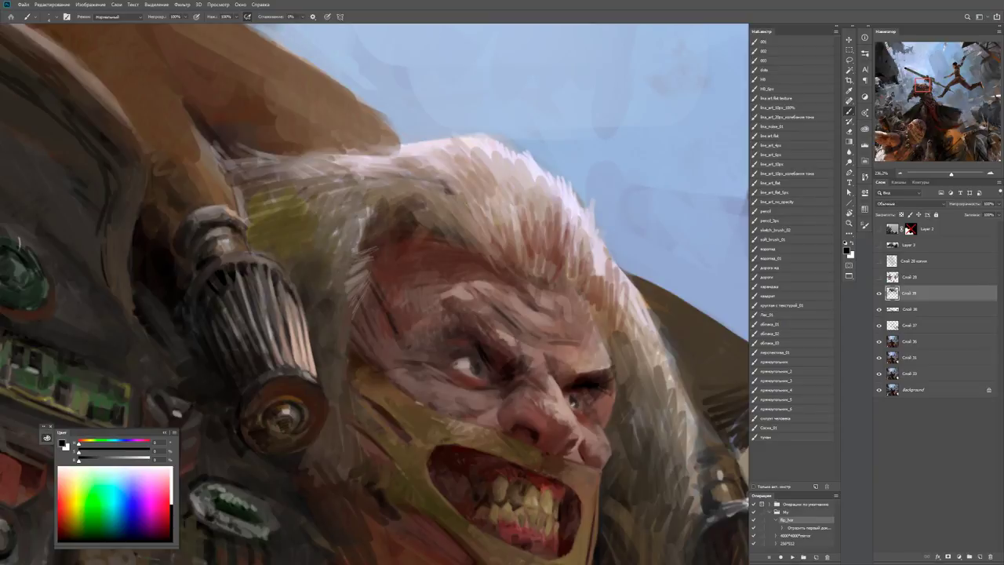
alt+click(292, 297)
alt+click(292, 297)
alt+click(291, 298)
alt+click(291, 298)
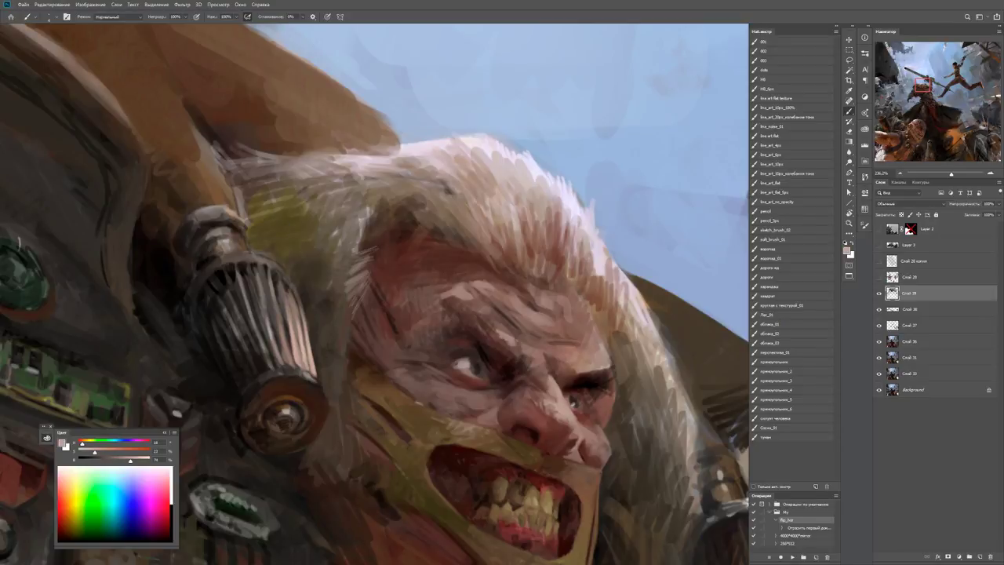
mouse_move(228, 255)
mouse_down()
mouse_move(270, 259)
mouse_move(218, 262)
mouse_move(281, 268)
mouse_move(196, 269)
mouse_up()
Level the rotated canvas view and examine the warrior's head and collar both close up and within the whole composition.
key(d)
key(z)
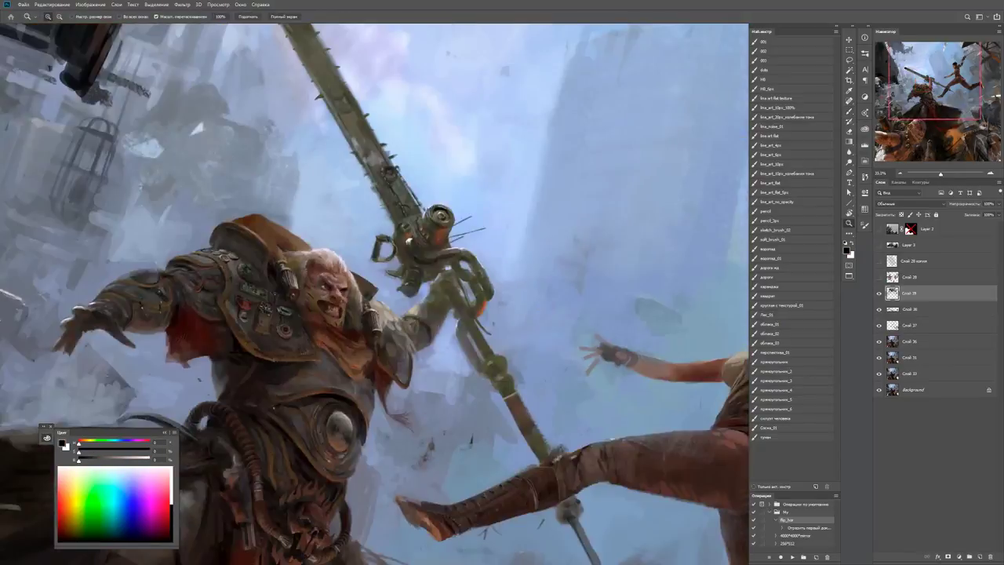
key(r)
drag(487, 259, 514, 307)
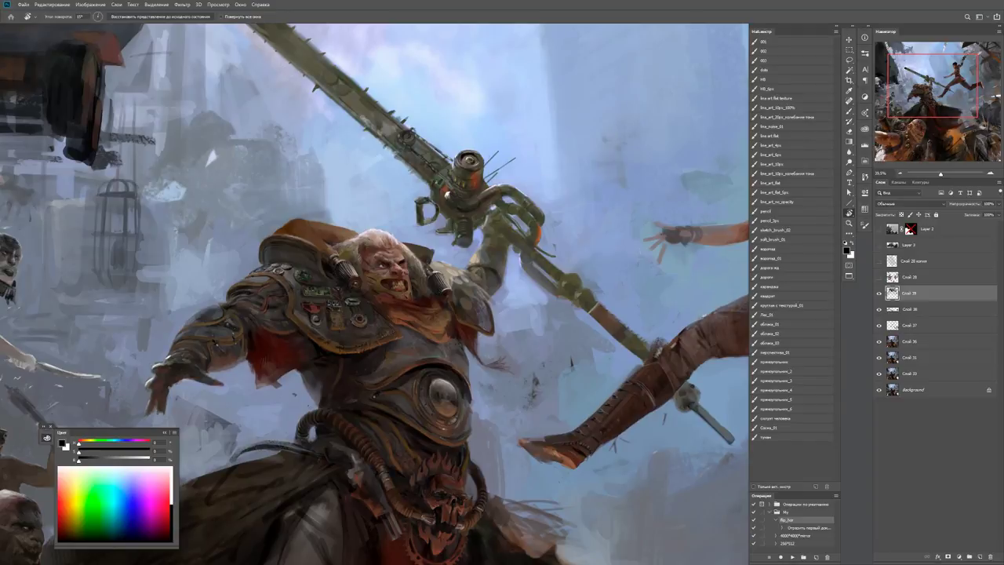
key(z)
drag(380, 247, 455, 247)
key(b)
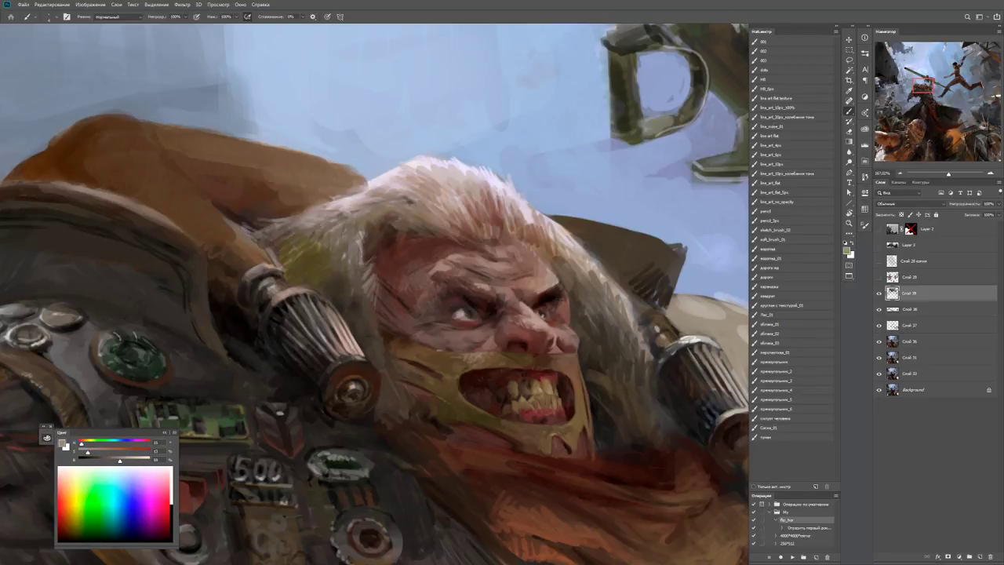
key(h)
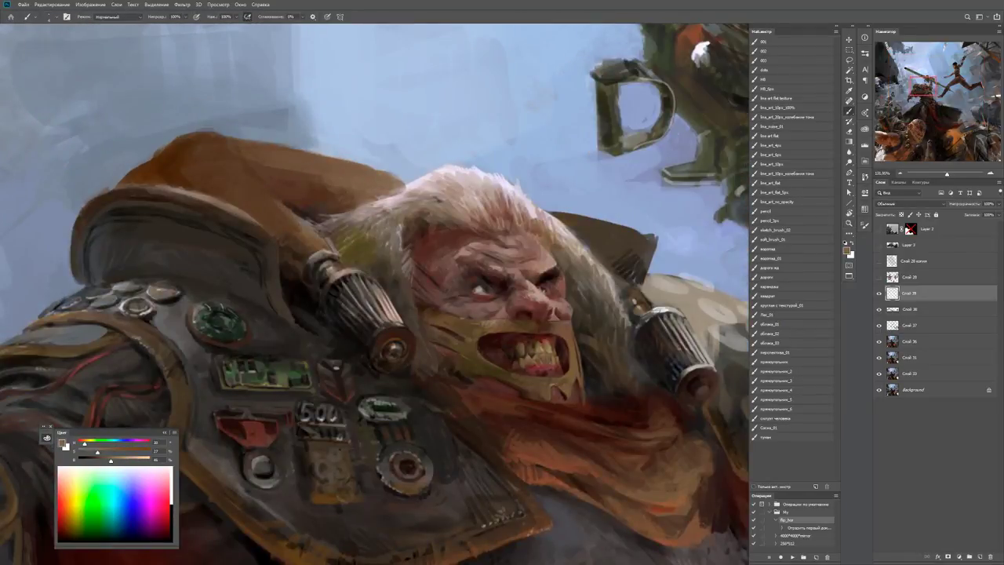
key(ctrl+minus)
key(ctrl+minus)
key(ctrl+minus)
key(ctrl+minus)
key(z)
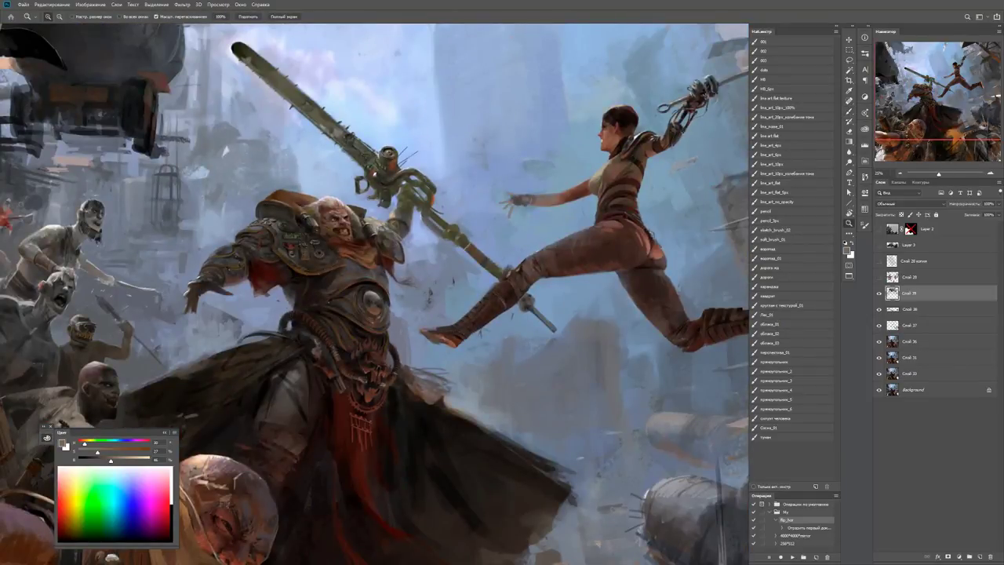
key(ctrl+plus)
key(ctrl+plus)
key(ctrl+plus)
key(ctrl+plus)
Retouch the shoulder's leather folds around the red wires with a dark grey sampled from the painting.
key(b)
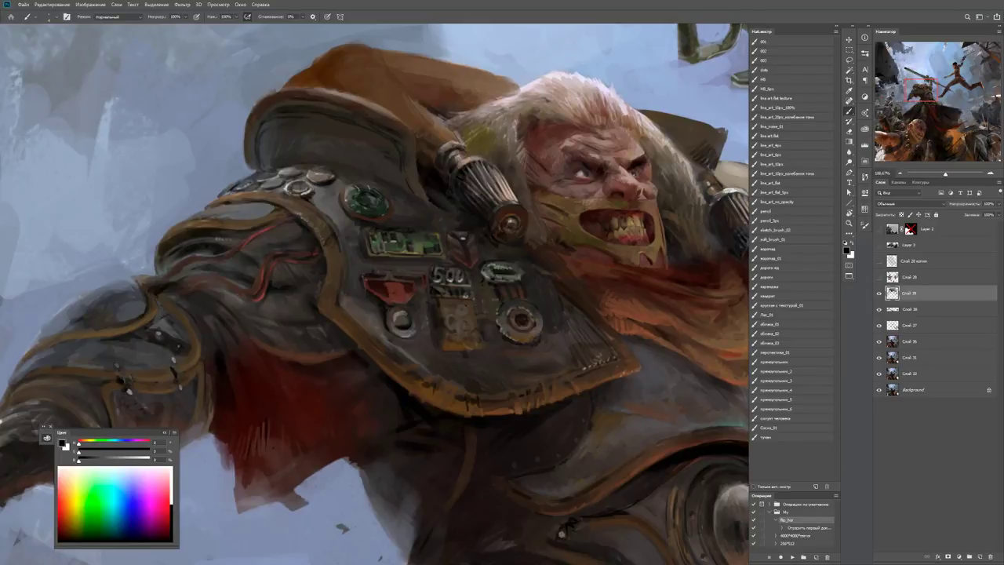
scroll(135, 306, up, 2)
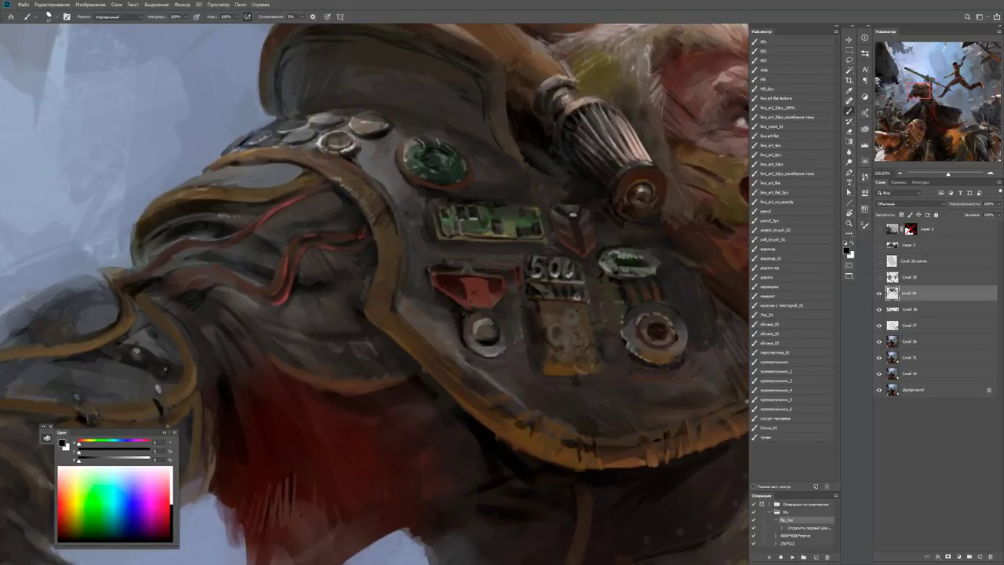
alt+click(193, 305)
Darken the shaded edge where the red scarf meets the collar below the mask, using dark reddish tones sampled nearby.
key(z)
scroll(376, 293, down, 3)
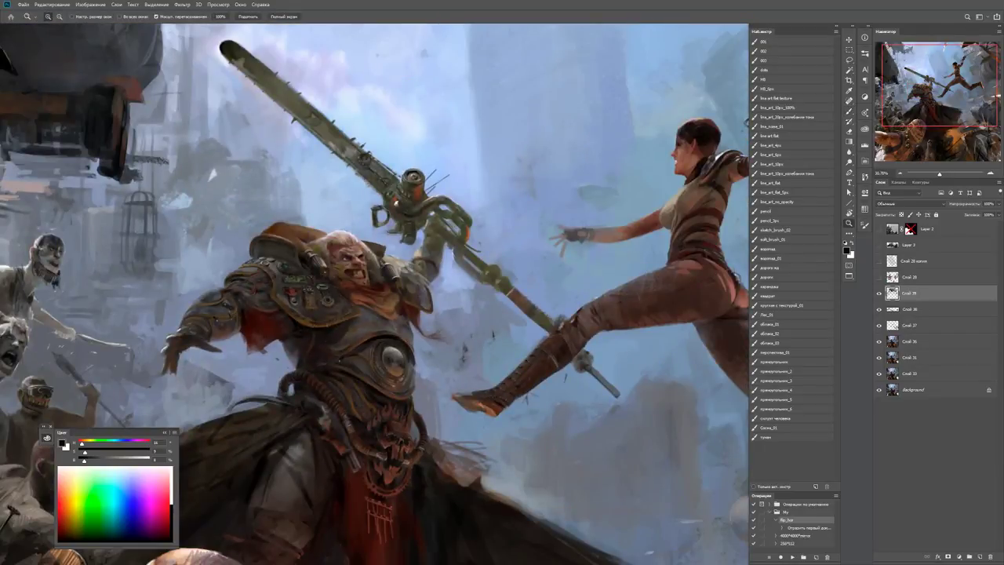
scroll(376, 294, down, 3)
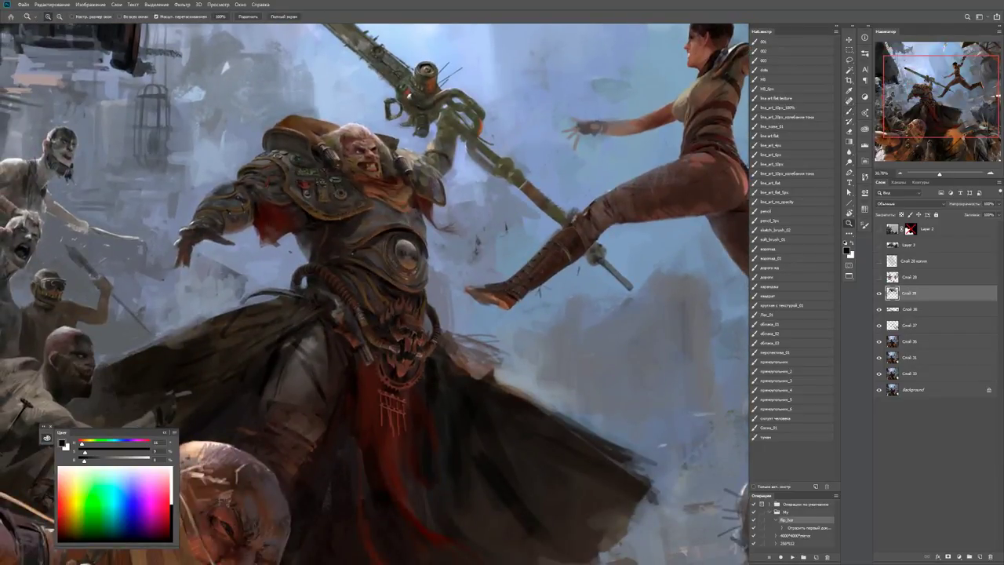
scroll(377, 294, up, 2)
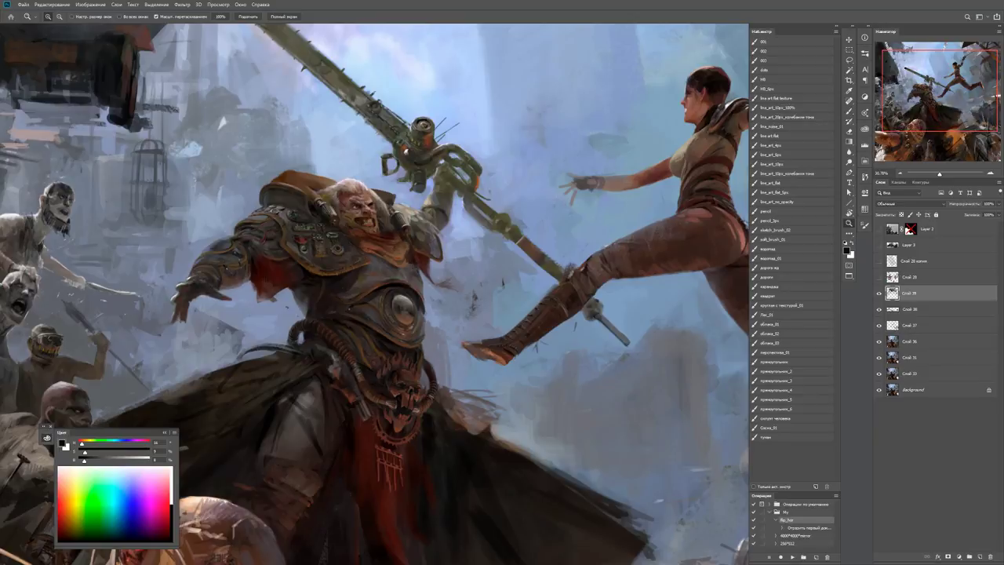
scroll(378, 213, up, 5)
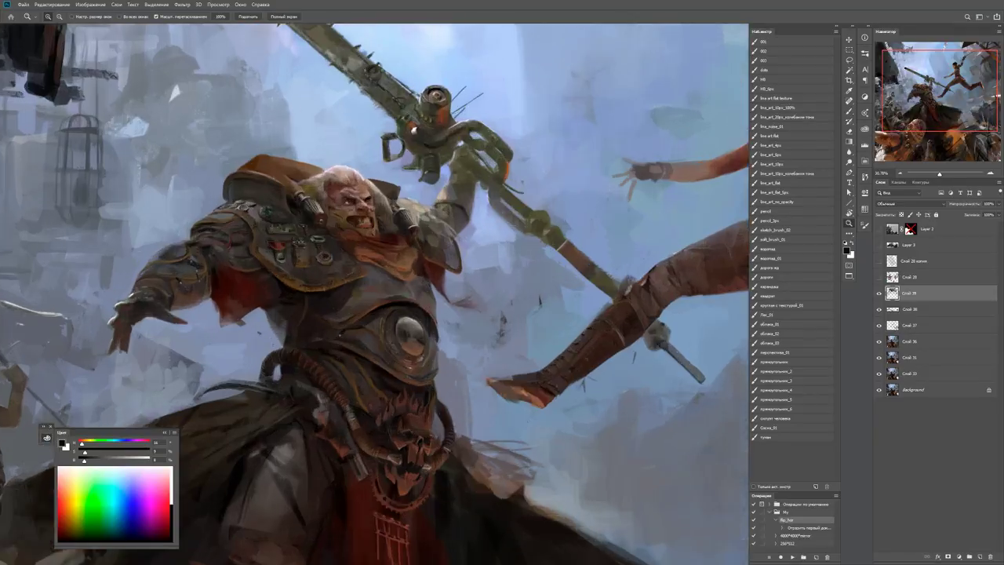
key(b)
alt+click(312, 276)
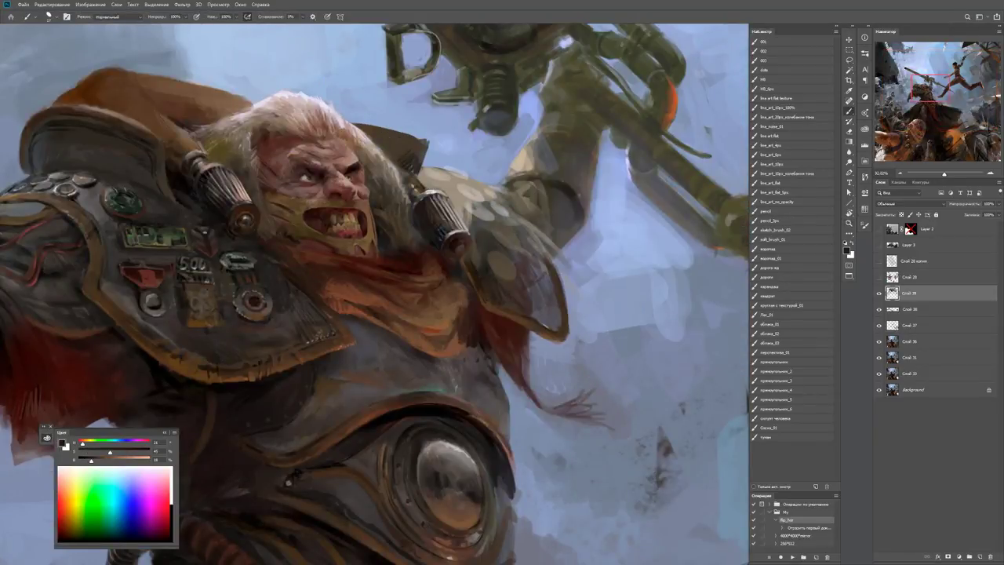
scroll(345, 227, up, 2)
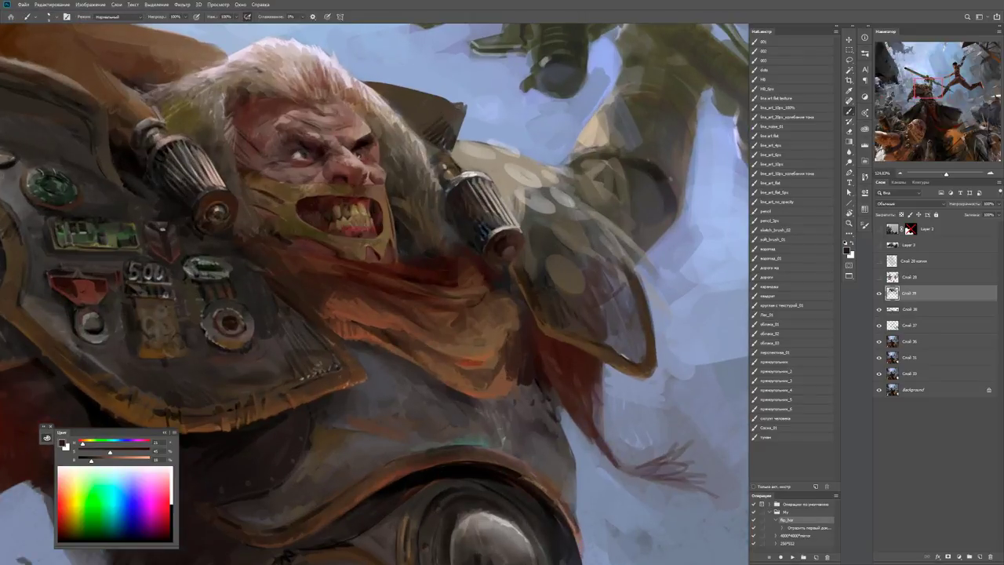
alt+click(346, 228)
drag(286, 248, 316, 253)
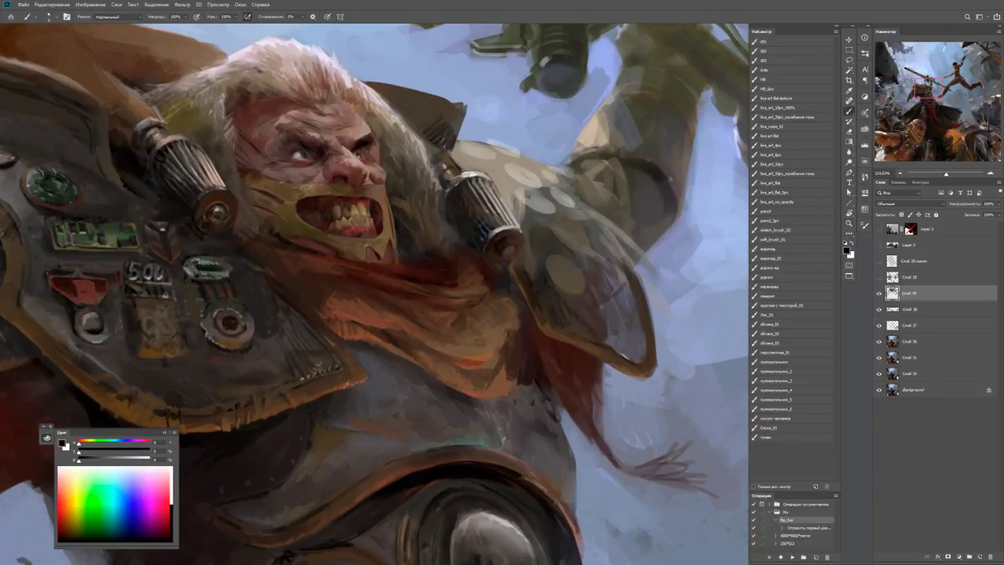
alt+click(302, 247)
alt+click(298, 256)
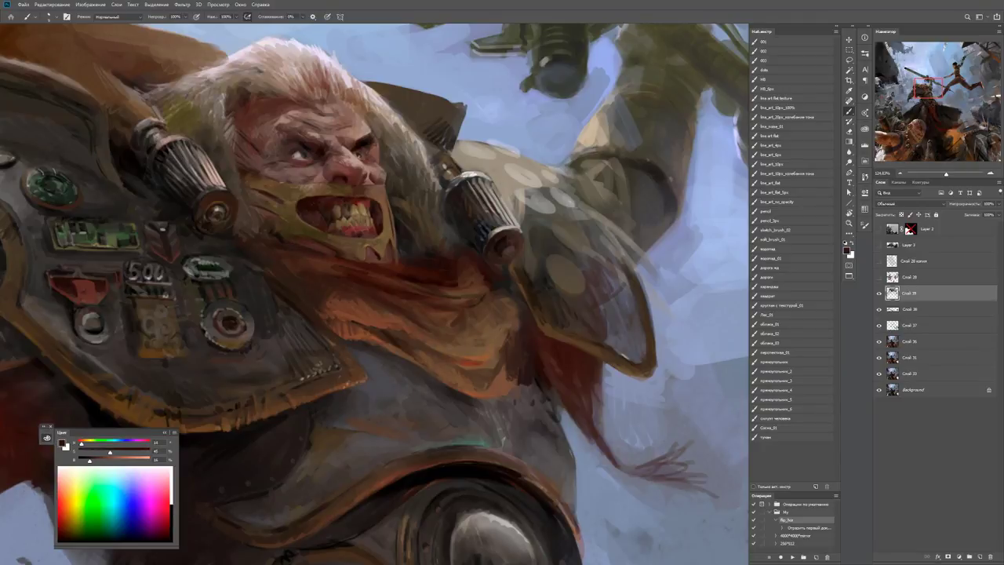
Examine how the warrior's face, scarf and chest armour read from a distance and close up.
key(z)
key(ctrl+minus)
key(ctrl+minus)
key(ctrl+minus)
key(ctrl+minus)
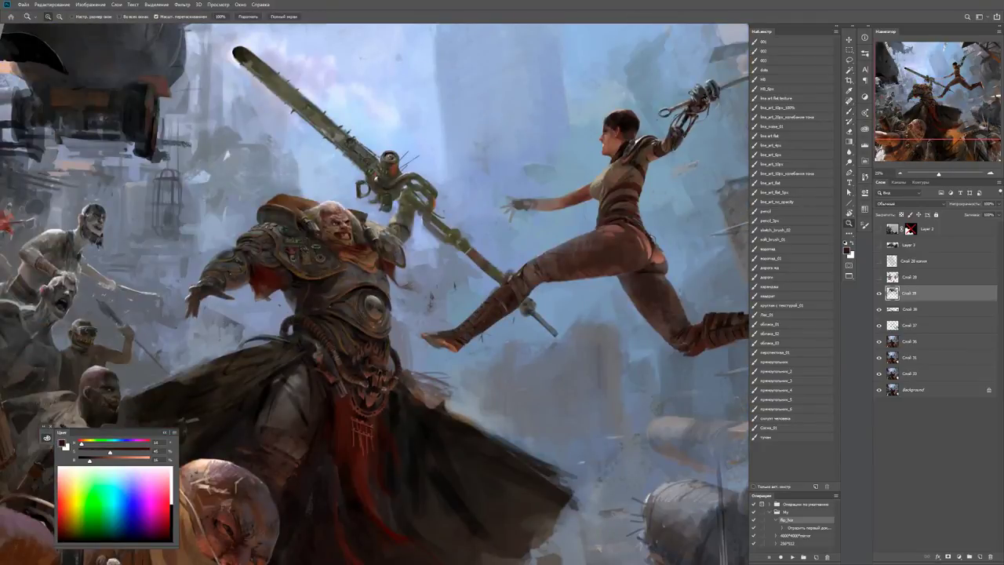
click(341, 224)
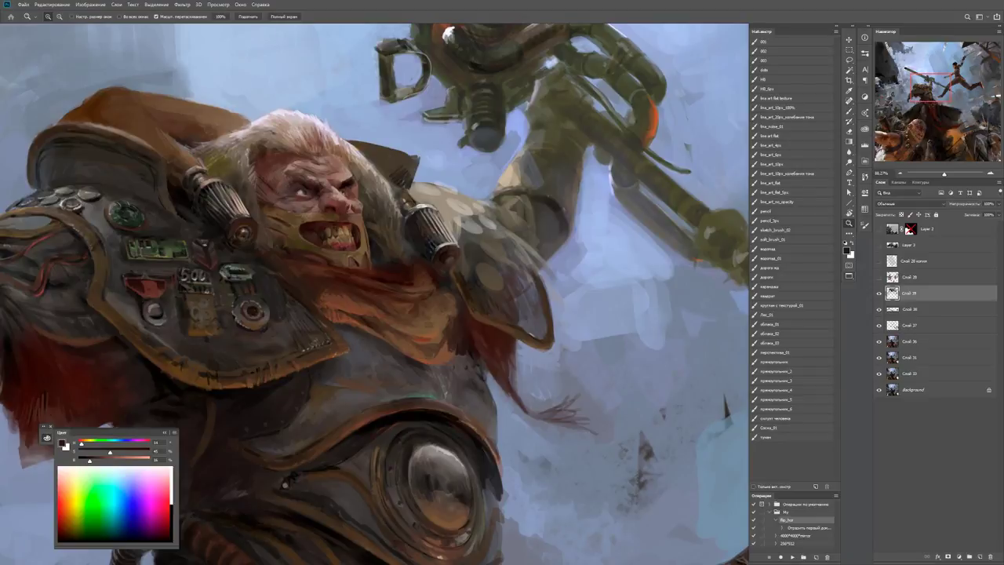
scroll(572, 334, down, 3)
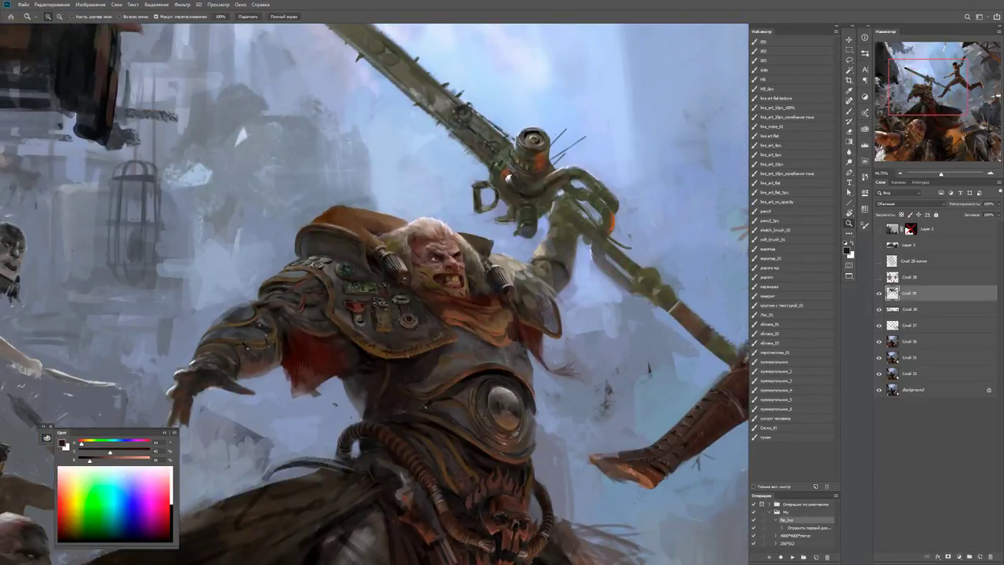
scroll(404, 351, up, 3)
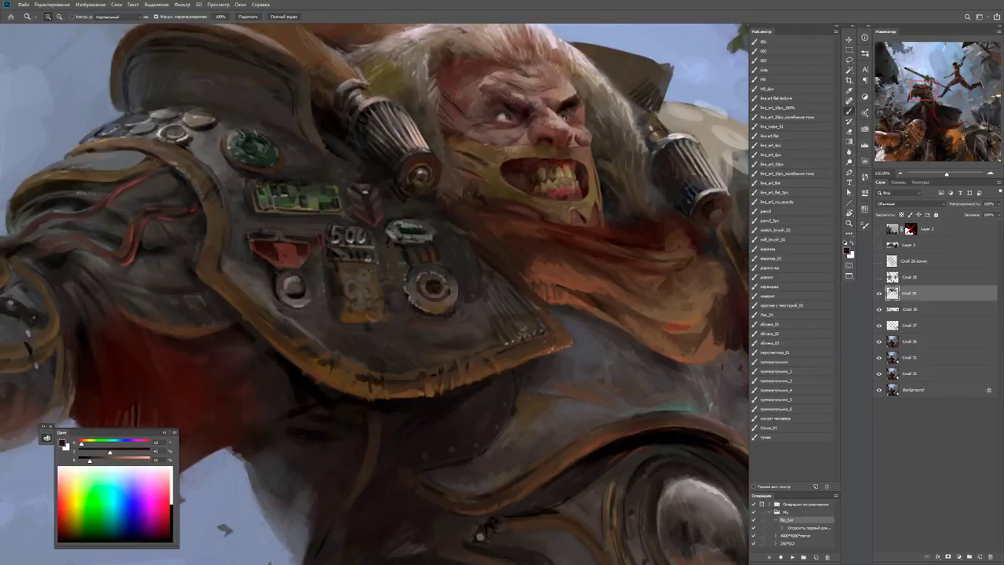
Refine the gold trim along the lower edge of the medal-covered mantle with sampled dark grey and orange-brown tones.
key(b)
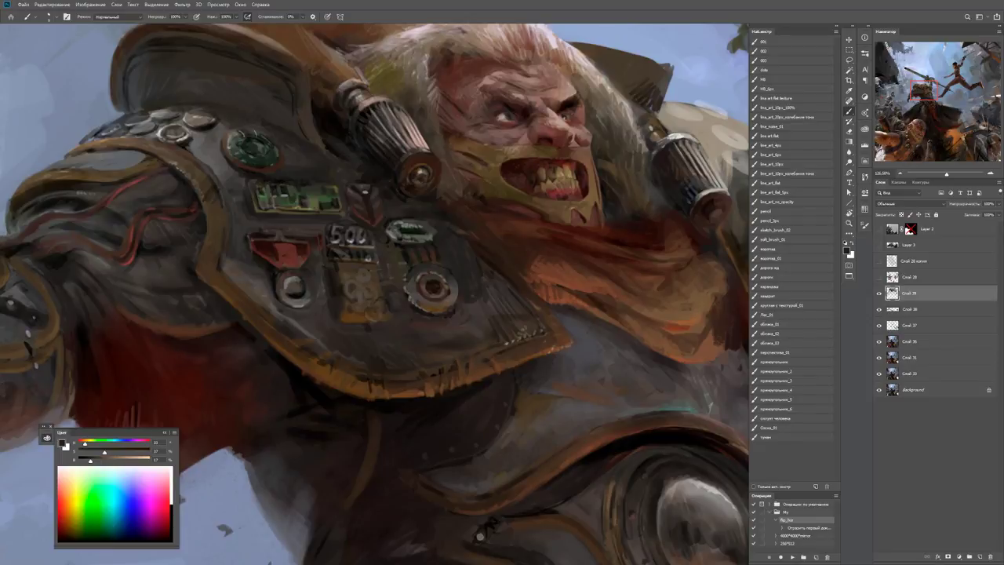
alt+click(328, 370)
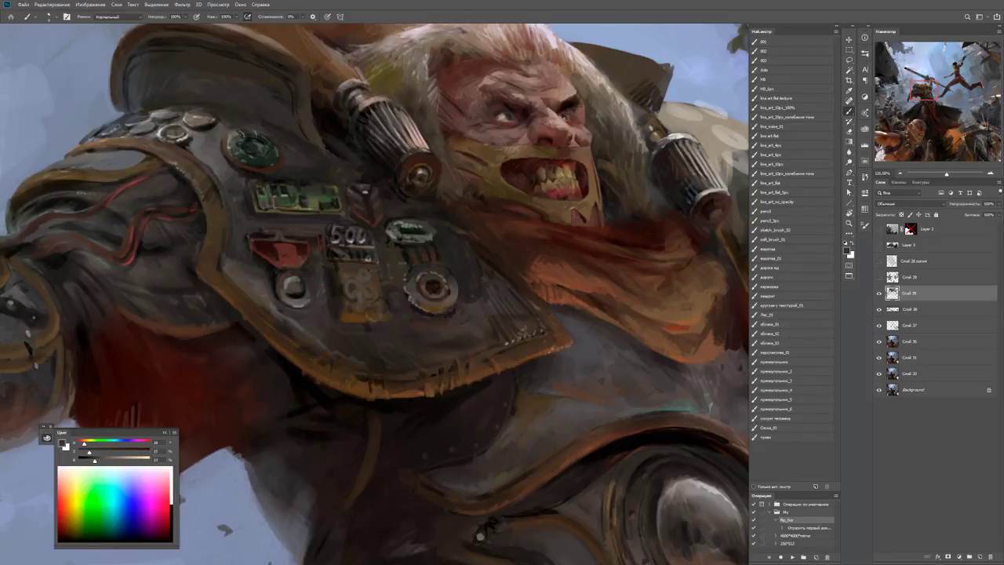
drag(376, 294, 341, 265)
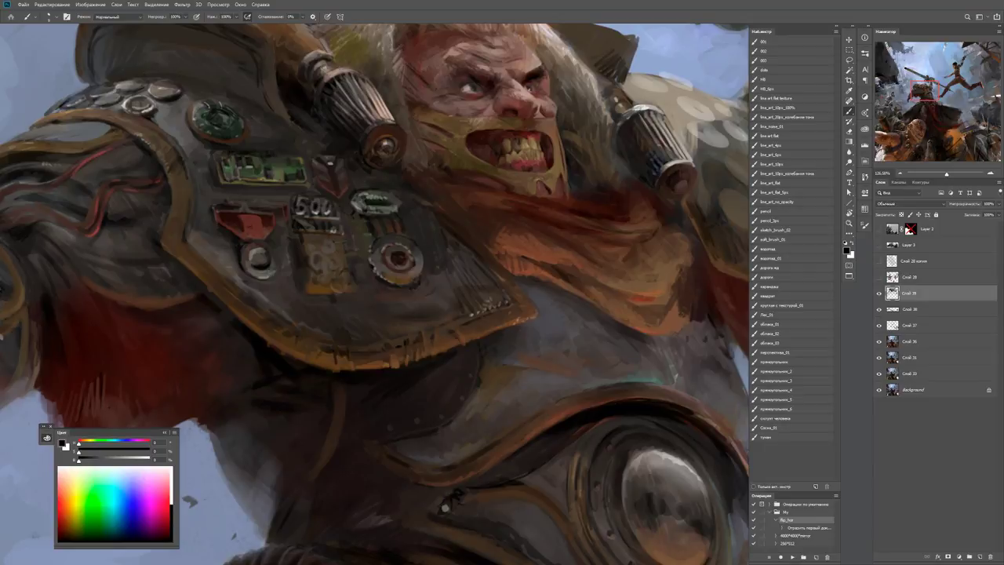
alt+click(383, 351)
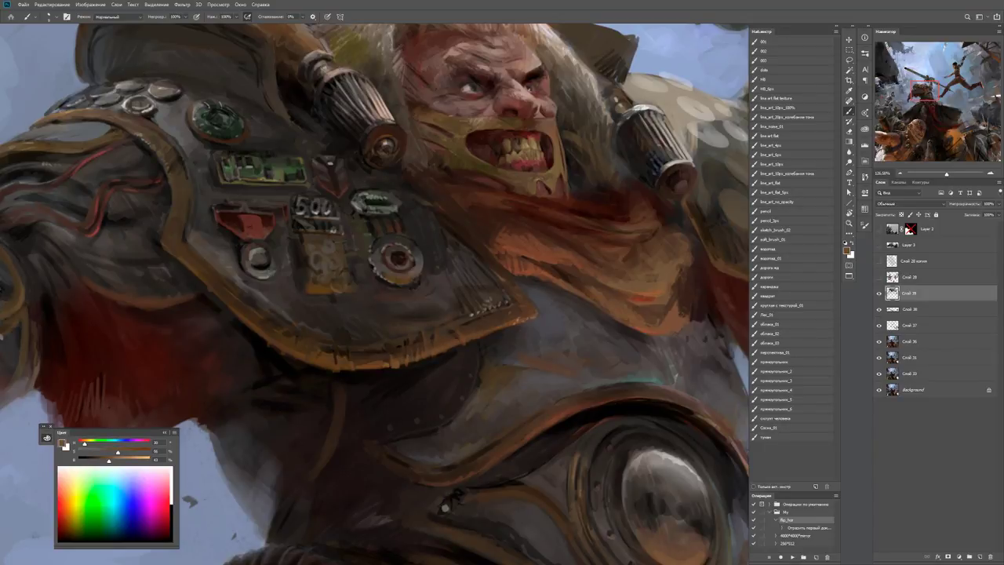
key(d)
alt+click(424, 342)
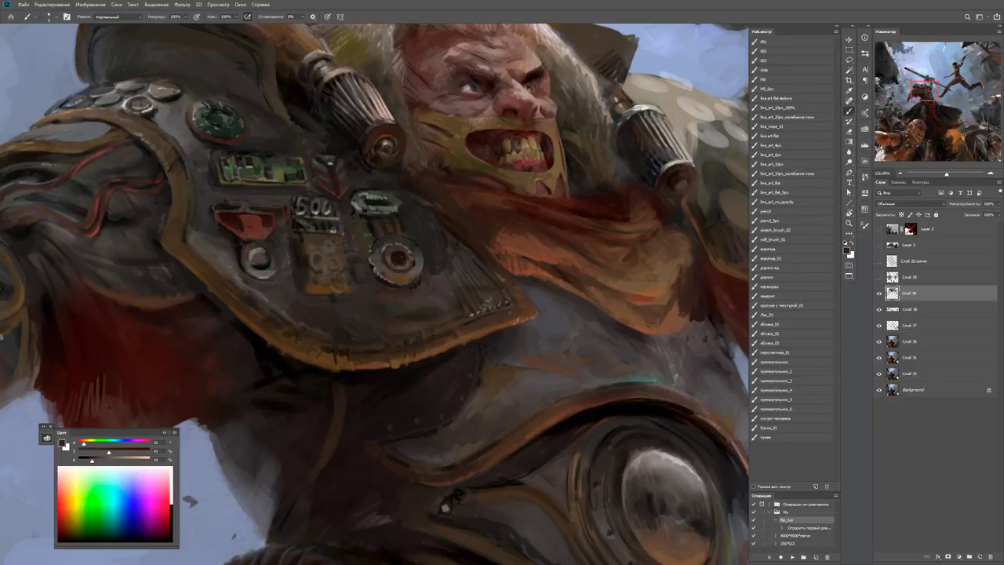
Check the mantle's trim from a distance and bring the shoulder and upper-arm armour into close view for painting.
key(z)
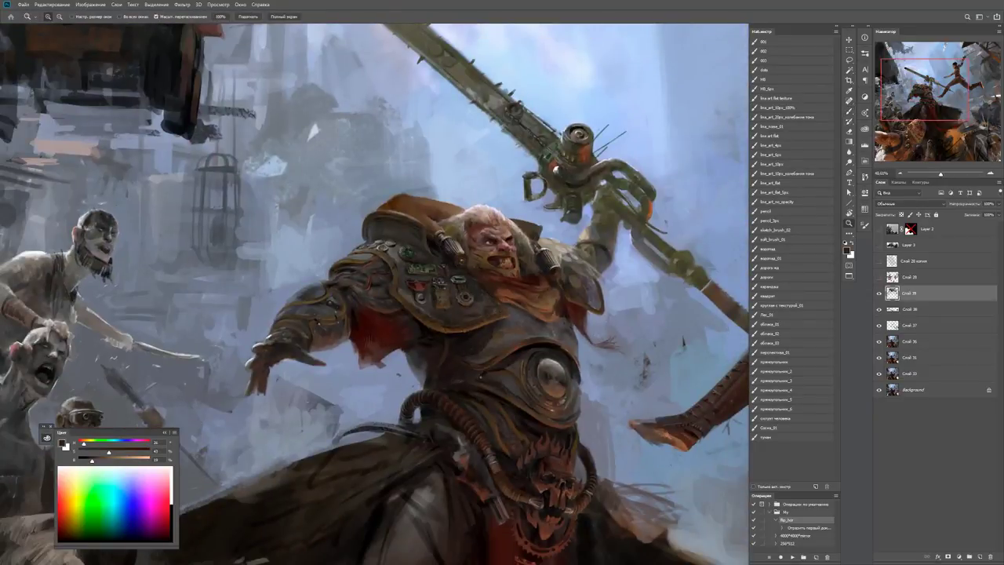
scroll(557, 272, up, 3)
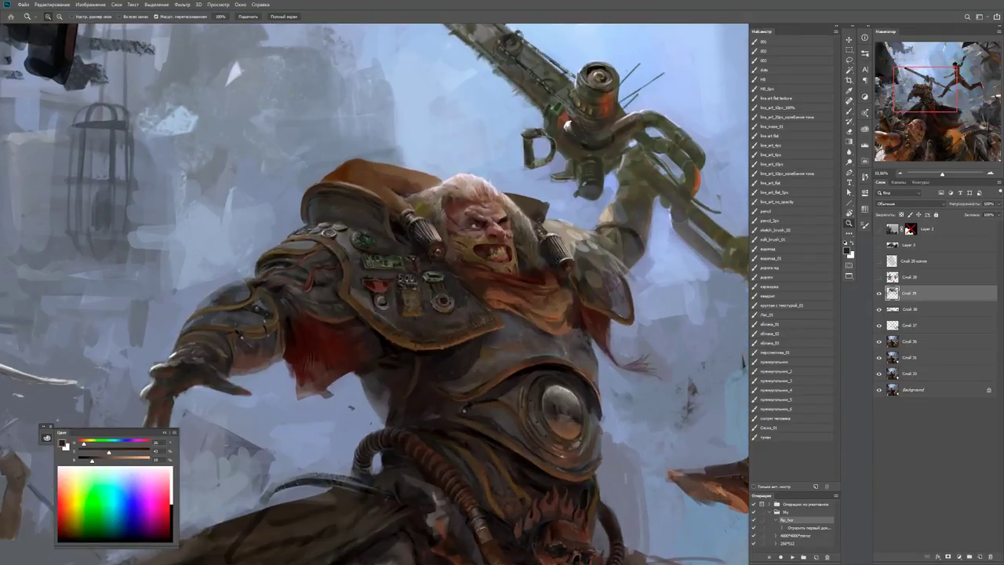
scroll(444, 313, up, 4)
key(b)
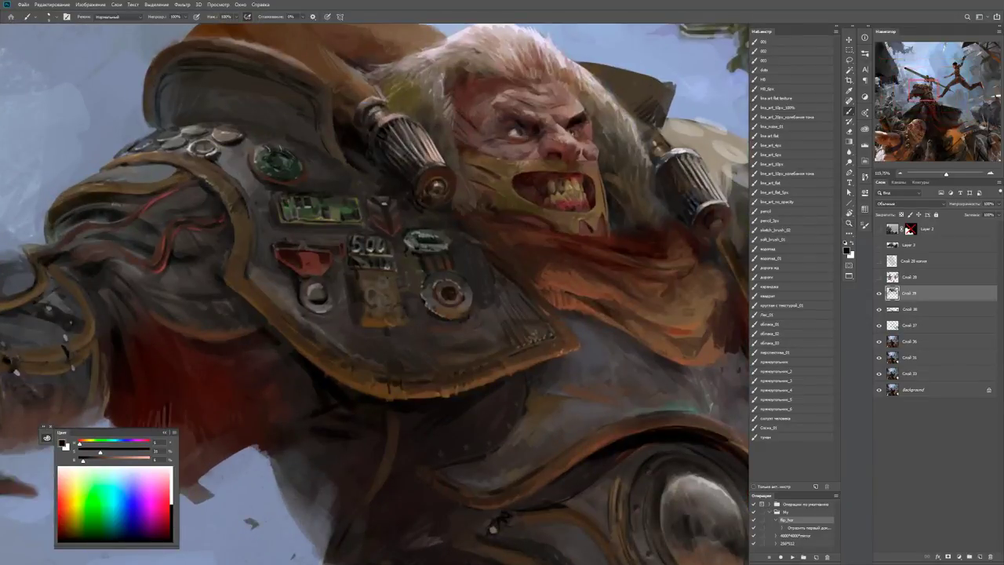
drag(369, 243, 541, 201)
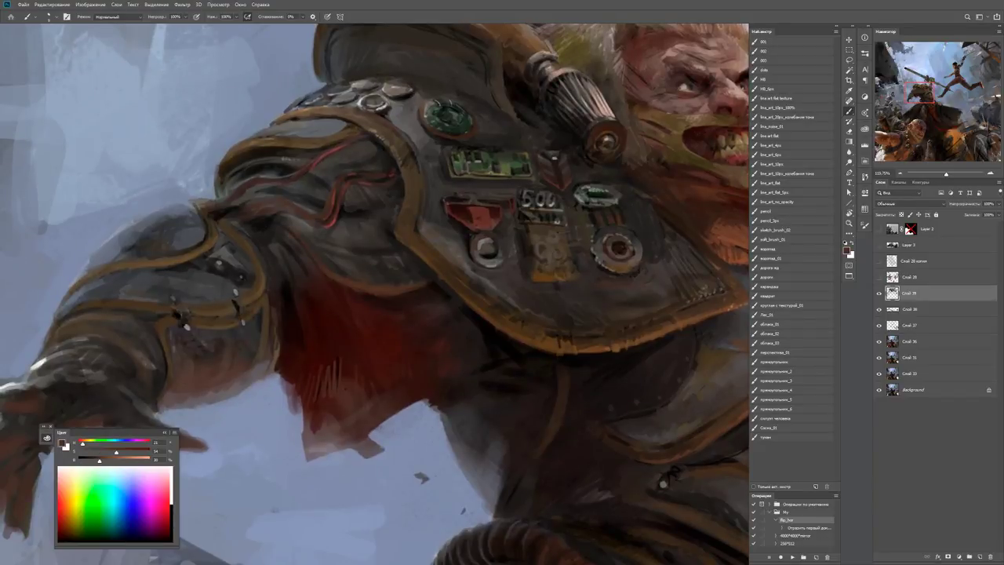
Touch up the dark shoulder cloth beneath the mantle's gold trim with sampled brown and grey tones and check it from a distance.
alt+click(340, 291)
alt+click(405, 295)
mouse_move(393, 235)
mouse_down()
mouse_move(377, 276)
mouse_move(409, 275)
mouse_move(432, 298)
mouse_up()
alt+click(431, 298)
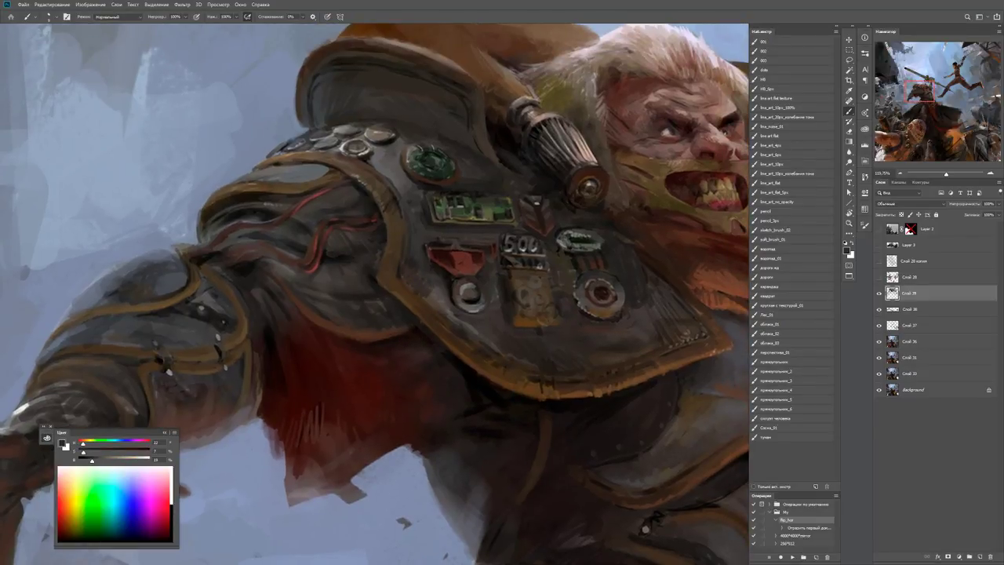
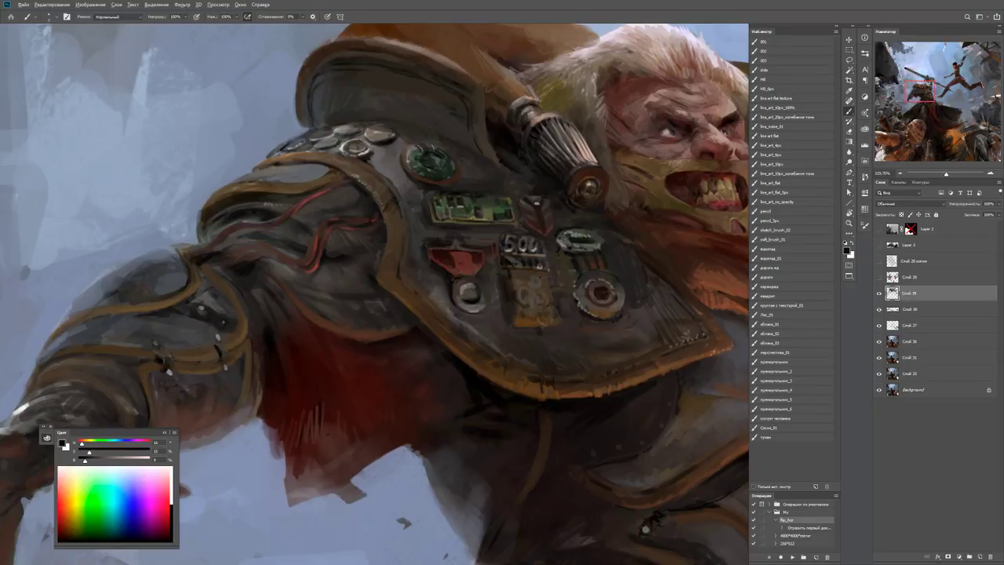
key(ctrl+minus)
key(z)
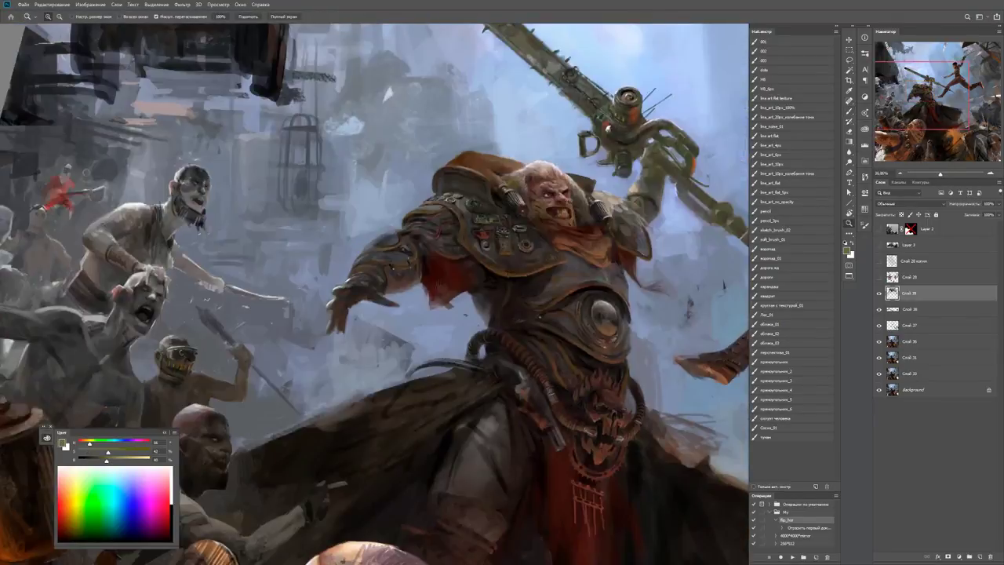
scroll(518, 218, up, 5)
key(b)
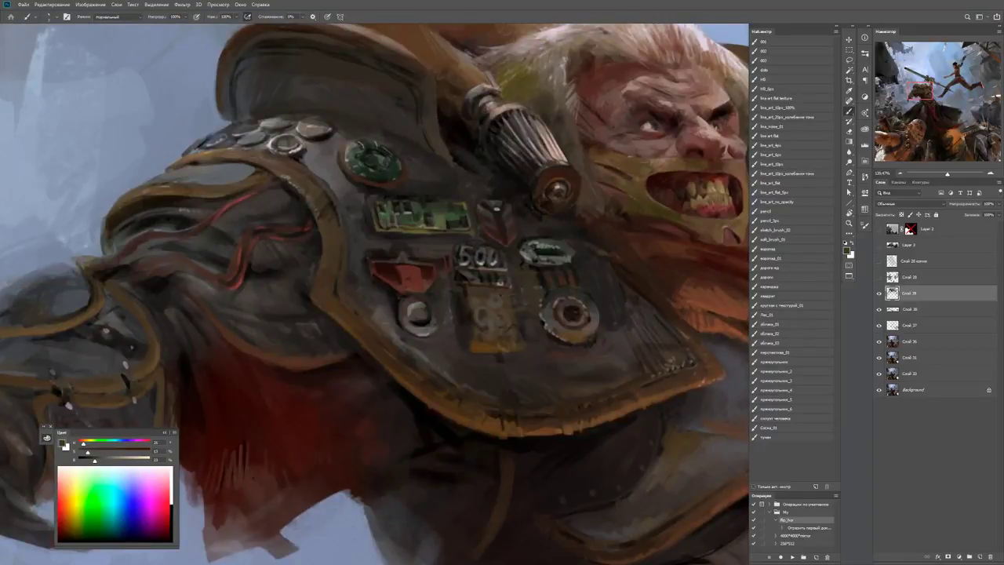
Refine the yellow-green rim and dark surround of the green rectangular badge on the mantle with sampled colours.
alt+click(423, 225)
scroll(423, 225, up, 1)
drag(375, 242, 490, 241)
drag(425, 242, 455, 241)
mouse_move(408, 239)
mouse_down()
mouse_move(455, 240)
mouse_move(424, 237)
mouse_up()
alt+click(439, 248)
mouse_move(453, 241)
mouse_down()
mouse_move(489, 240)
mouse_move(452, 235)
mouse_up()
alt+click(382, 236)
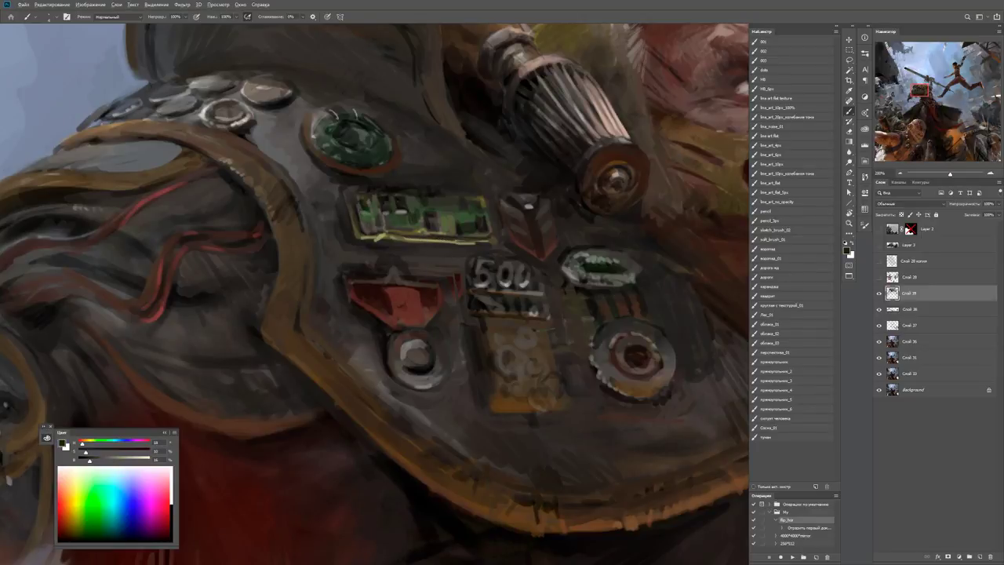
Examine how the medals and badges on the mantle read from a distance and close up.
key(z)
key(ctrl+minus)
key(ctrl+minus)
key(ctrl+minus)
key(ctrl+plus)
key(ctrl+plus)
key(ctrl+plus)
key(ctrl+plus)
key(b)
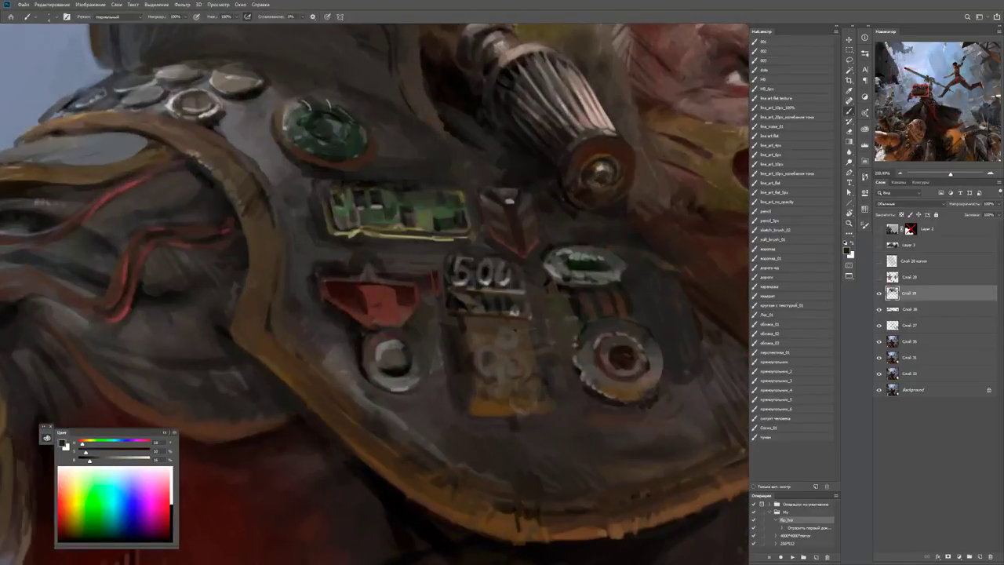
Touch up the central badges on the mantle with a sampled orange-brown and white, and check them at a reduced zoom.
alt+click(443, 240)
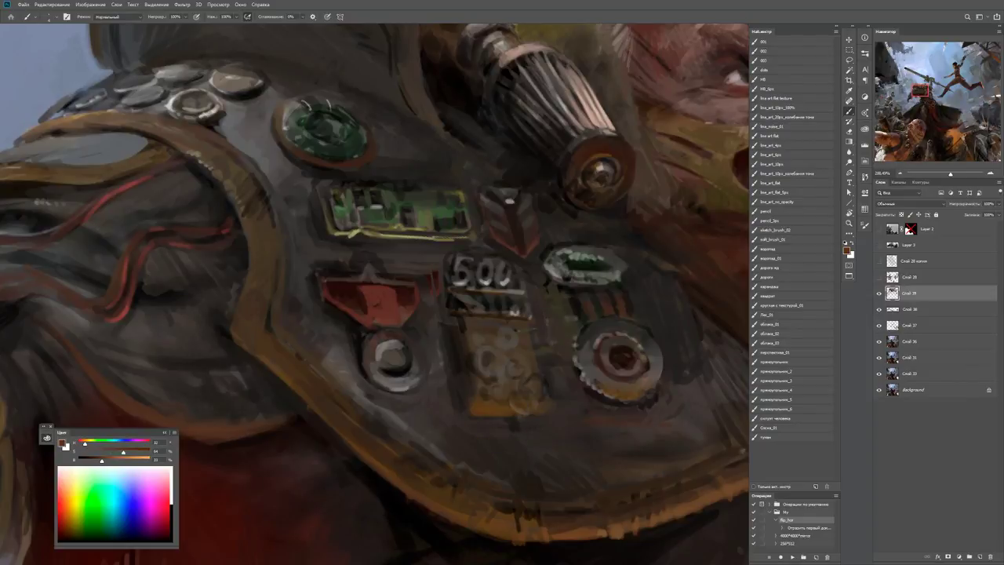
key(d)
key(x)
key(z)
drag(453, 229, 368, 228)
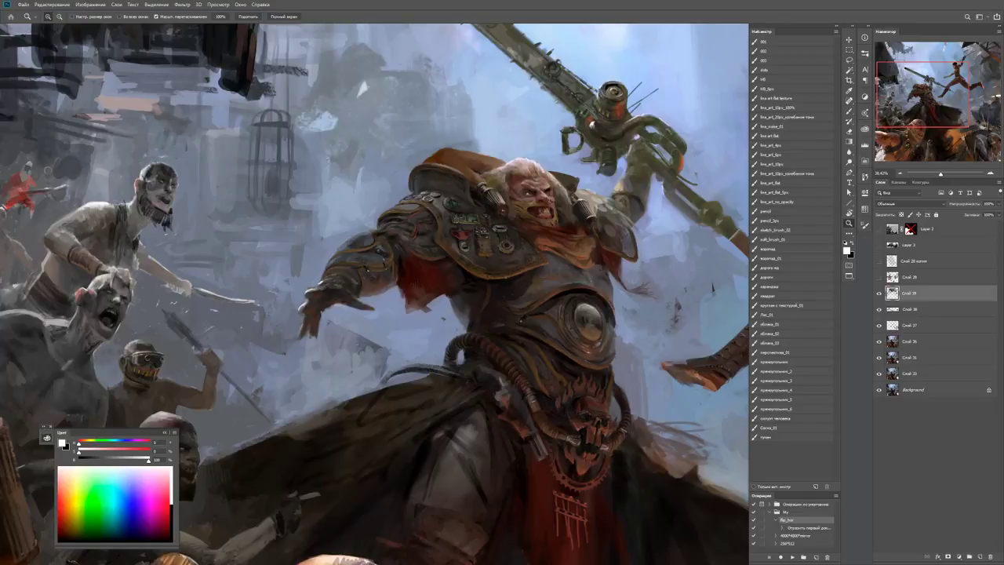
scroll(521, 257, up, 3)
key(b)
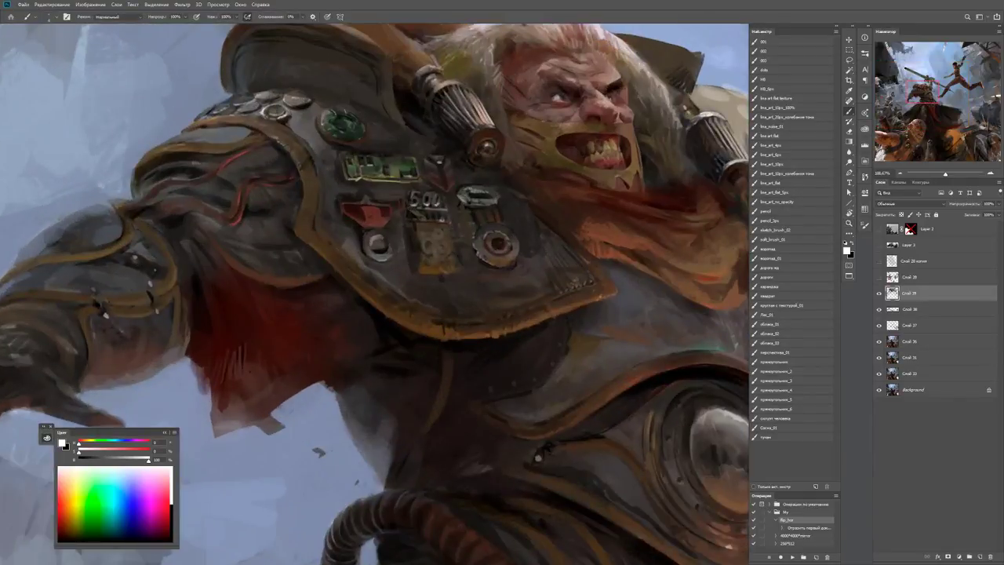
Add black accents along the lower gold trim of the medal-covered mantle.
alt+click(381, 274)
key(d)
drag(442, 318, 481, 319)
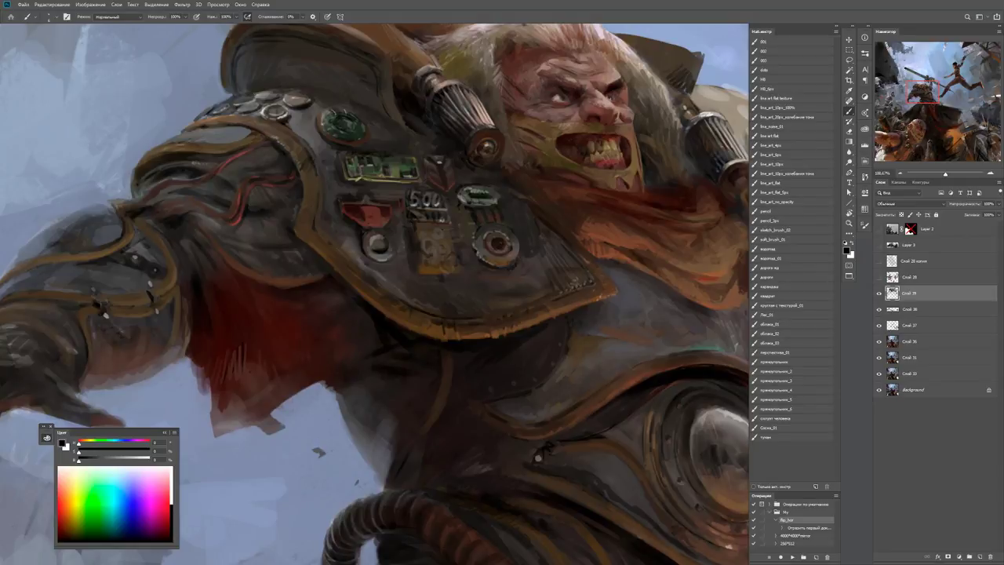
Shade the shoulder cloth beside the mantle with sampled dark grey and brown tones.
key(z)
drag(580, 287, 596, 275)
drag(337, 290, 388, 290)
key(b)
alt+click(288, 311)
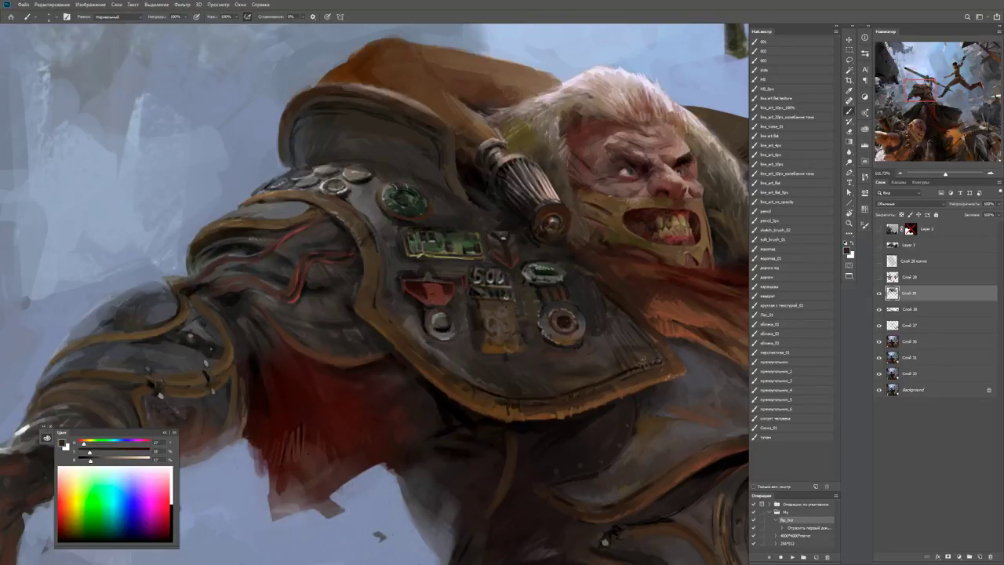
drag(375, 294, 337, 245)
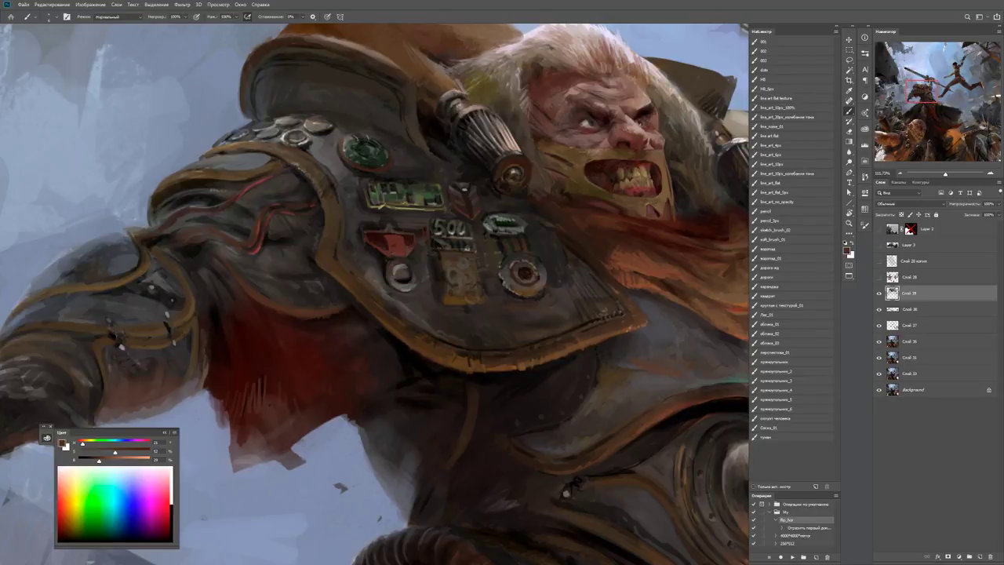
Deepen the shadows where the red cords meet the shoulder armour, using black and sampled dark tones.
key(d)
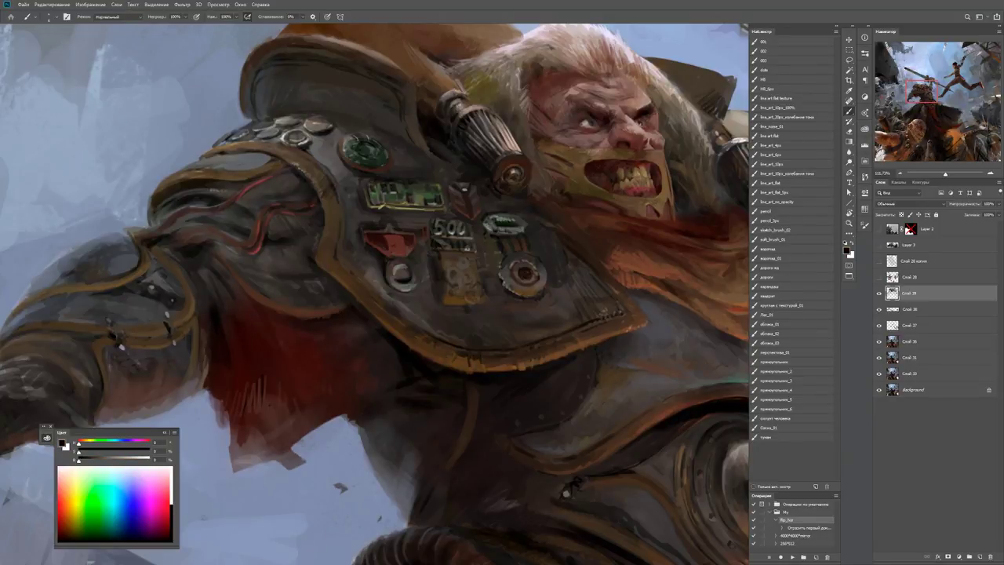
alt+click(218, 250)
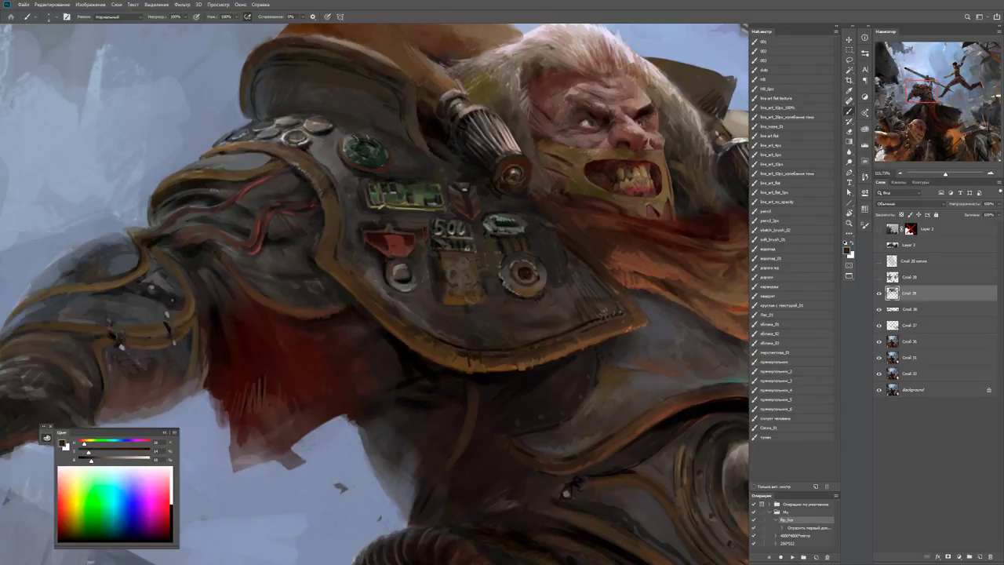
key(d)
alt+click(211, 259)
key(d)
scroll(186, 262, up, 2)
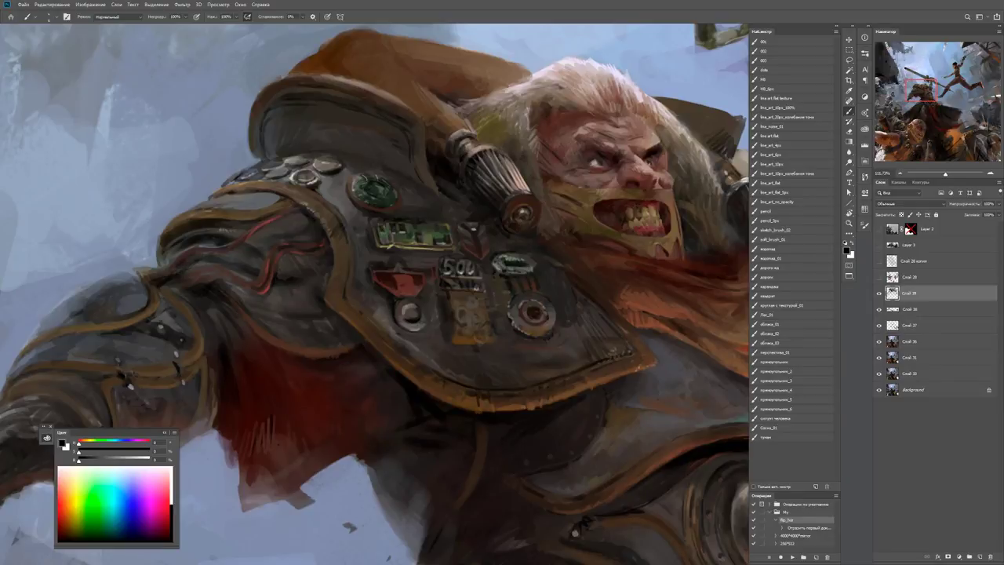
Refine the red cords across the shoulder with sampled muted red tones and black shadow accents.
alt+click(210, 254)
alt+click(259, 227)
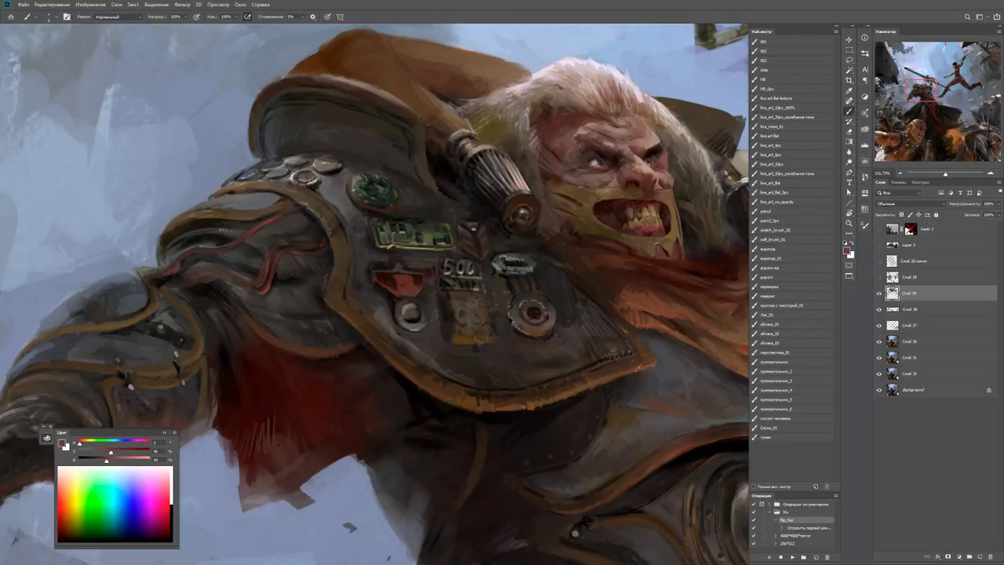
alt+click(197, 265)
key(d)
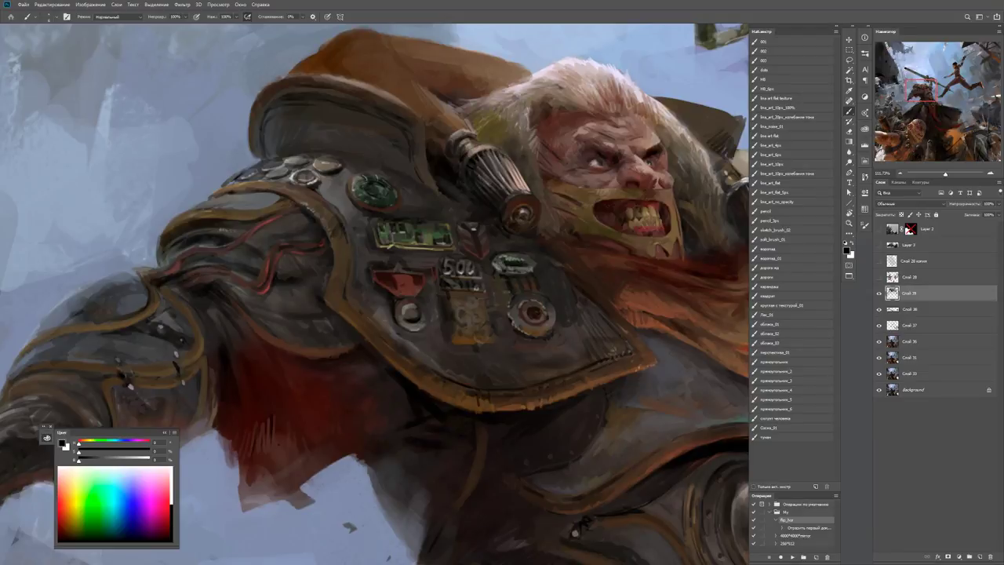
Darken the folds around and between the red shoulder cords with sampled dark grey and black strokes.
key(z)
drag(224, 274, 157, 275)
drag(248, 265, 330, 265)
key(b)
alt+click(237, 302)
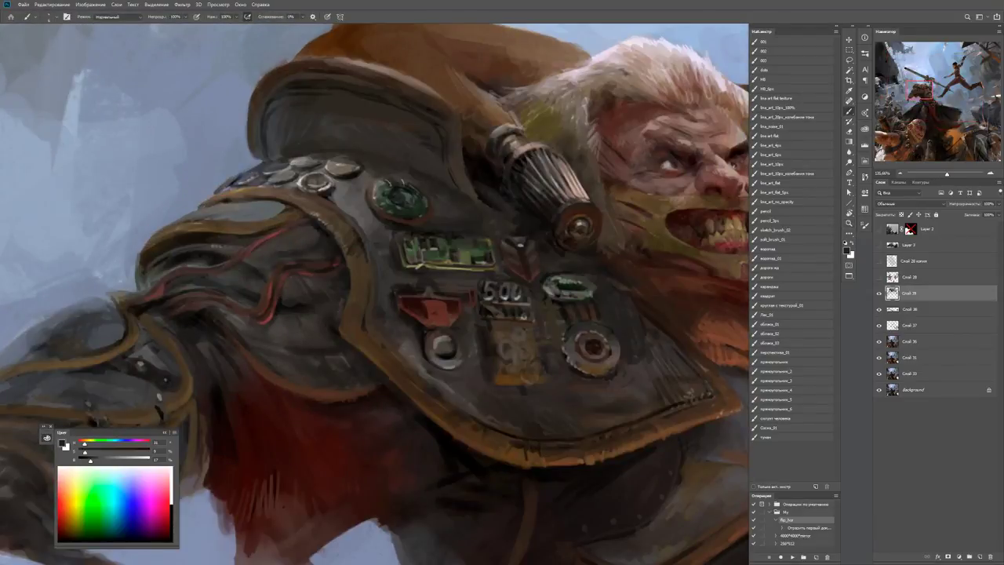
key(d)
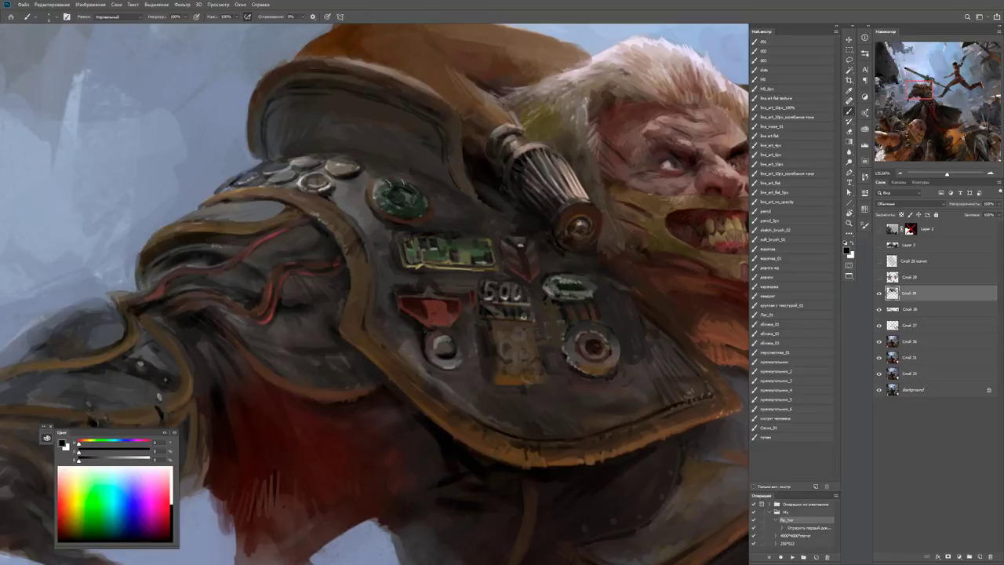
mouse_move(257, 309)
mouse_down()
mouse_move(280, 265)
mouse_move(322, 261)
mouse_up()
drag(270, 231, 229, 267)
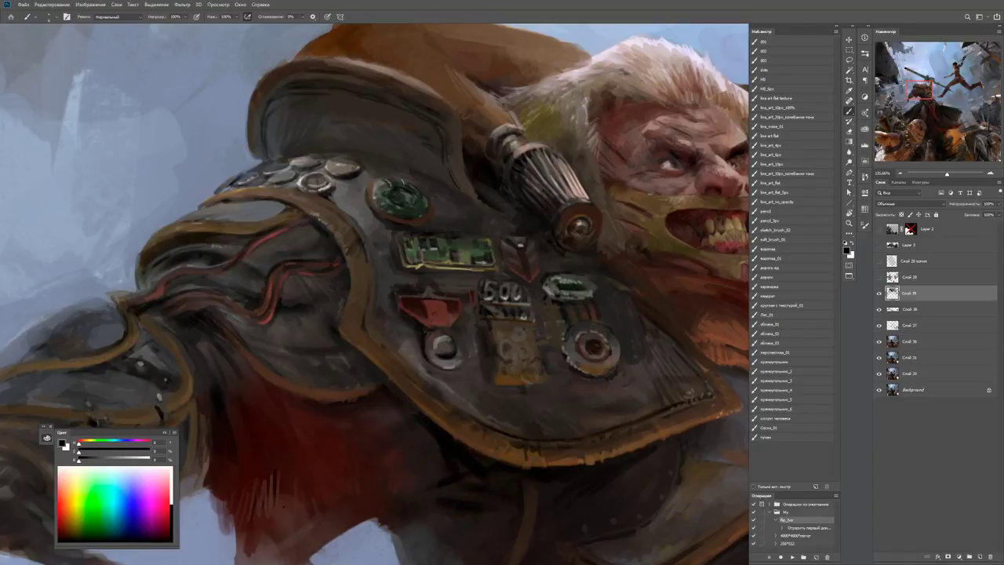
Model the cloth surface between the red cords with sampled grey tones and check the shoulder from a distance.
alt+click(222, 278)
alt+click(249, 263)
key(z)
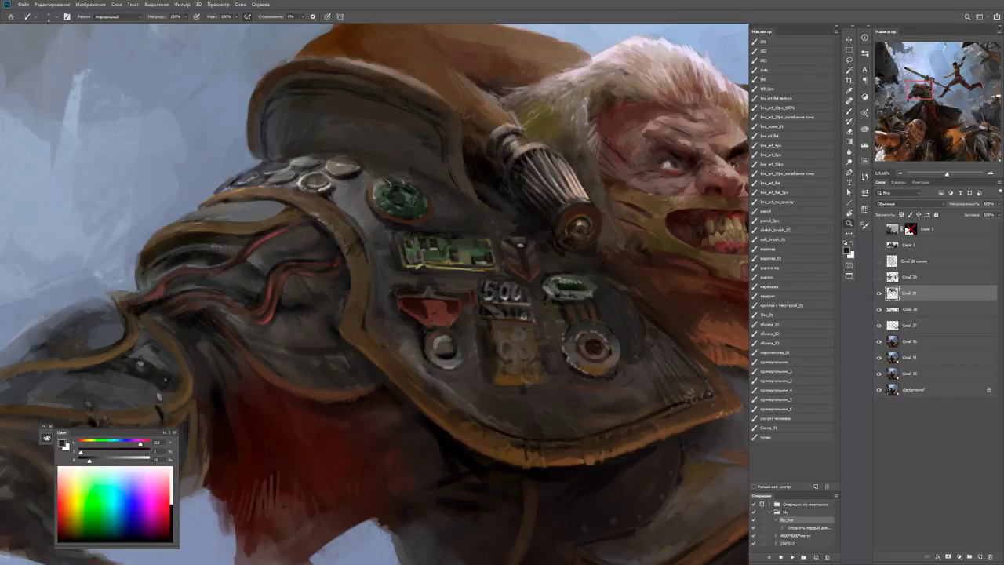
scroll(375, 294, down, 5)
scroll(376, 294, up, 5)
key(b)
alt+click(245, 268)
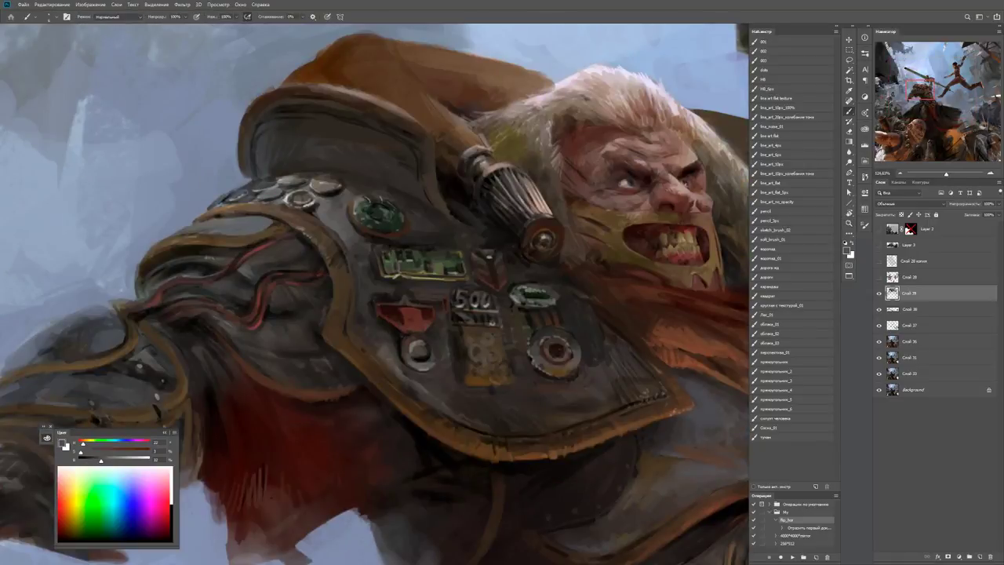
Refine the upper red cord on the shoulder with sampled dark red, brown and black tones.
alt+click(251, 251)
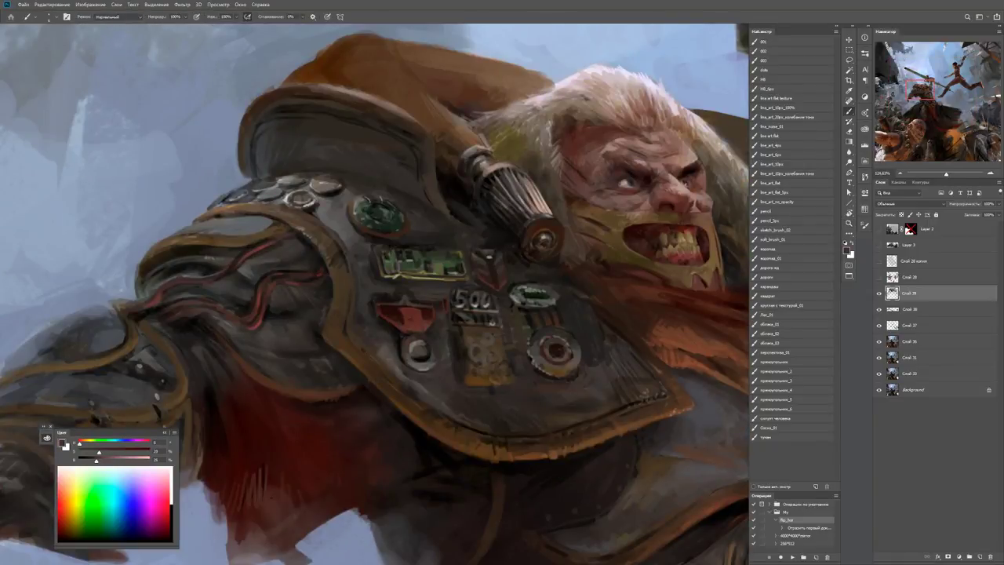
mouse_move(243, 251)
mouse_down()
mouse_move(273, 244)
mouse_move(251, 248)
mouse_up()
alt+click(388, 309)
alt+click(244, 255)
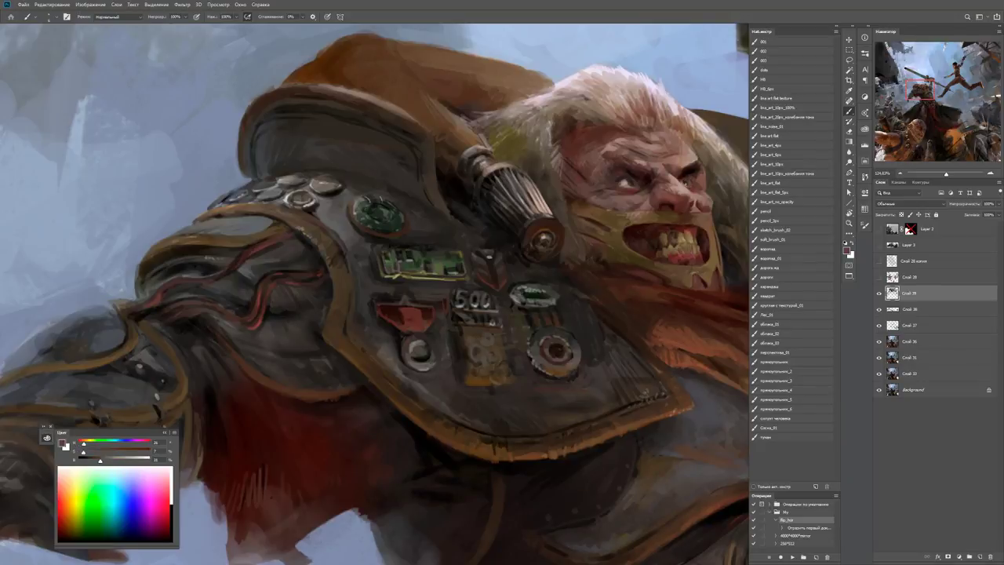
key(d)
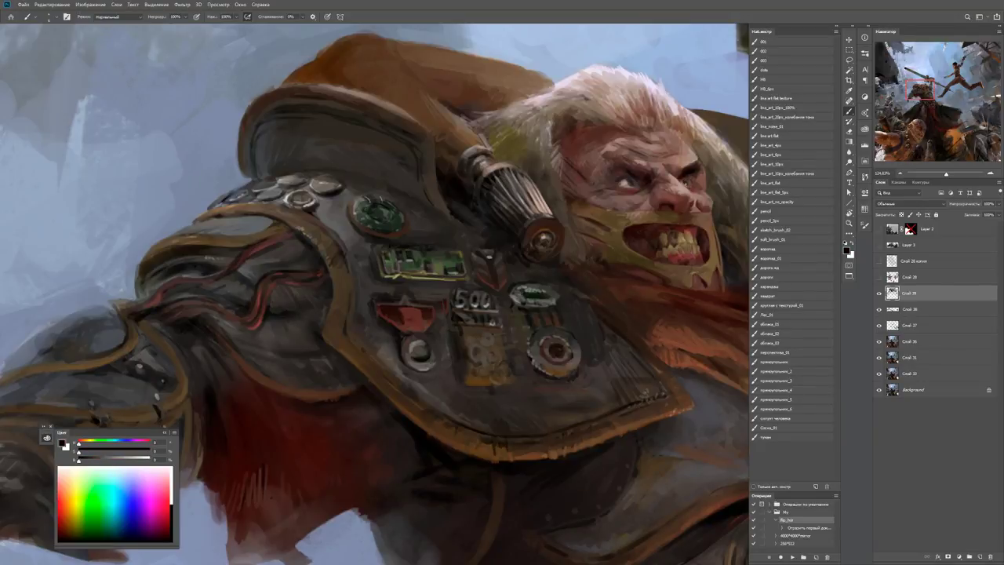
alt+click(242, 261)
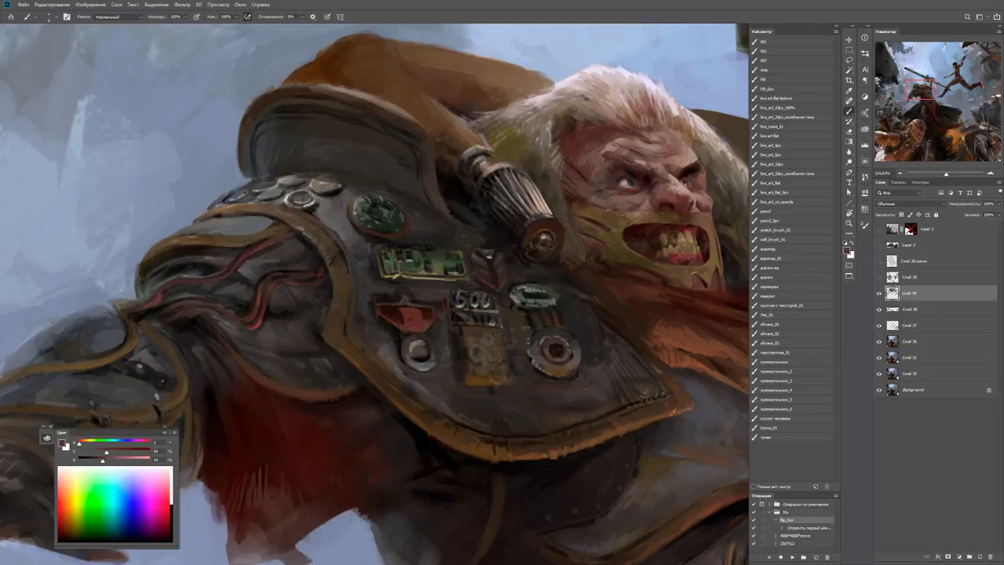
alt+click(216, 275)
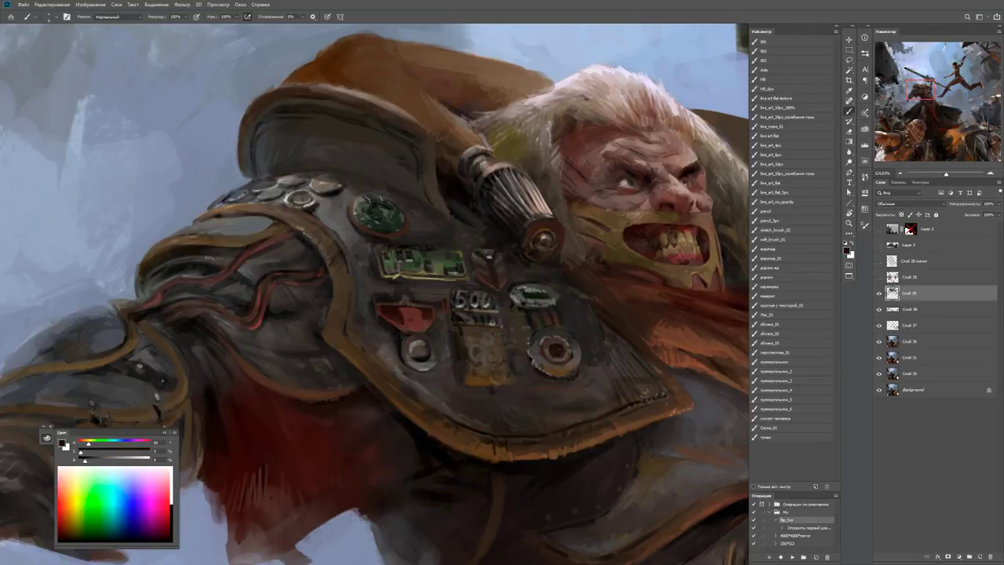
drag(216, 274, 161, 287)
Examine how the warrior's shoulder and mantle read within the whole composition and close up.
key(z)
key(ctrl+minus)
key(ctrl+minus)
key(ctrl+minus)
key(ctrl+minus)
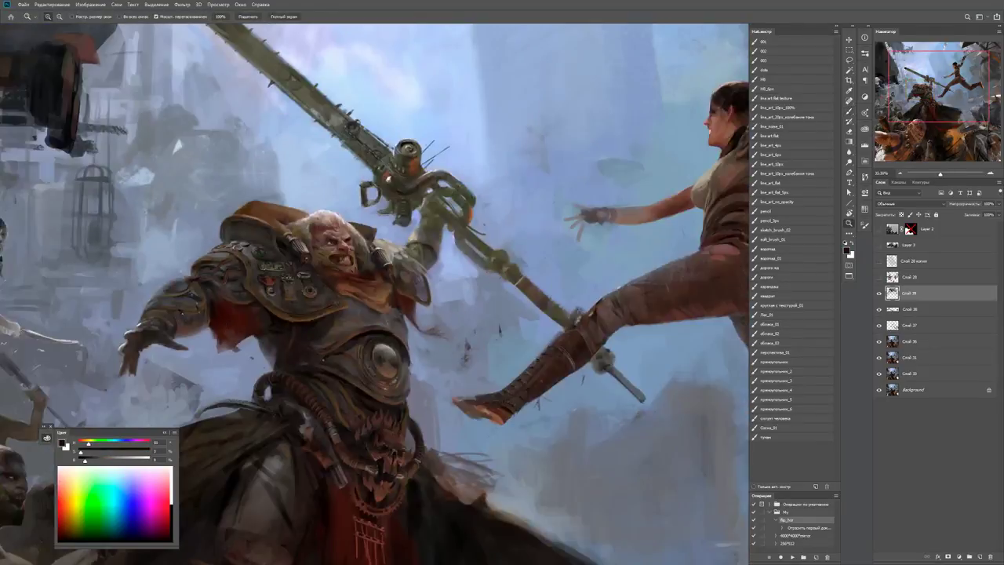
key(ctrl+plus)
key(ctrl+plus)
key(ctrl+plus)
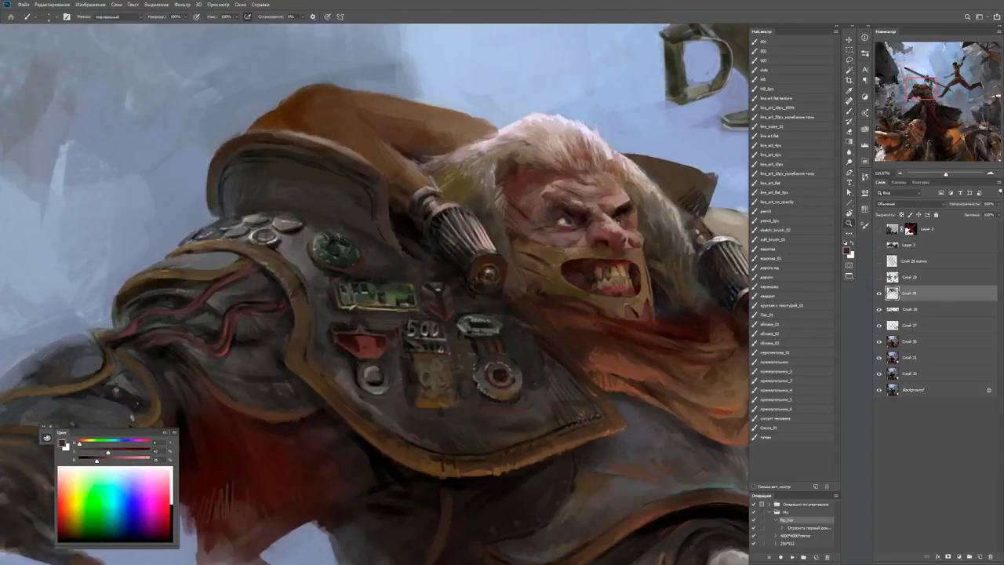
key(ctrl+minus)
key(ctrl+minus)
key(ctrl+minus)
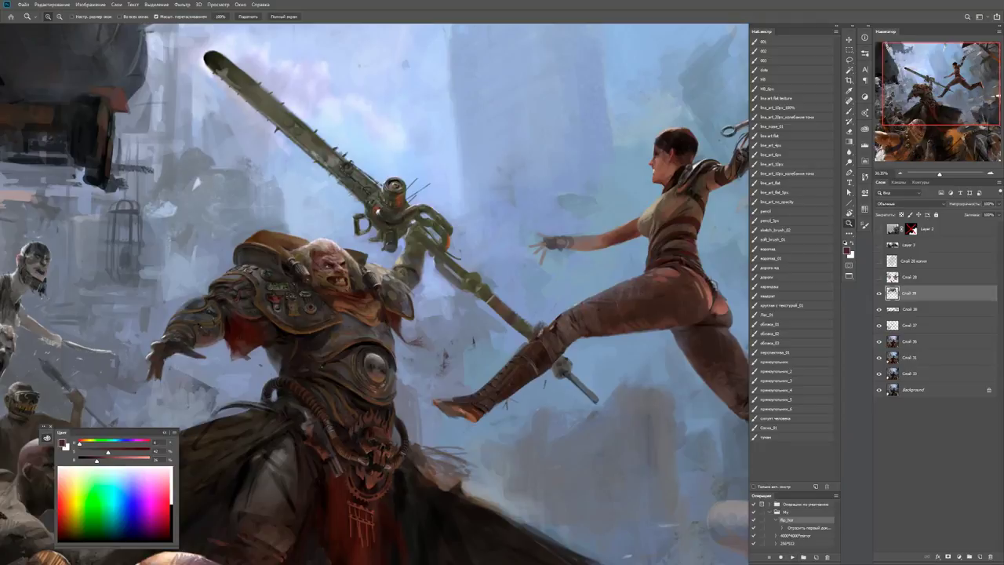
Flip the painting horizontally and check the warrior's mantle and shoulder close up and from a distance.
key(F2)
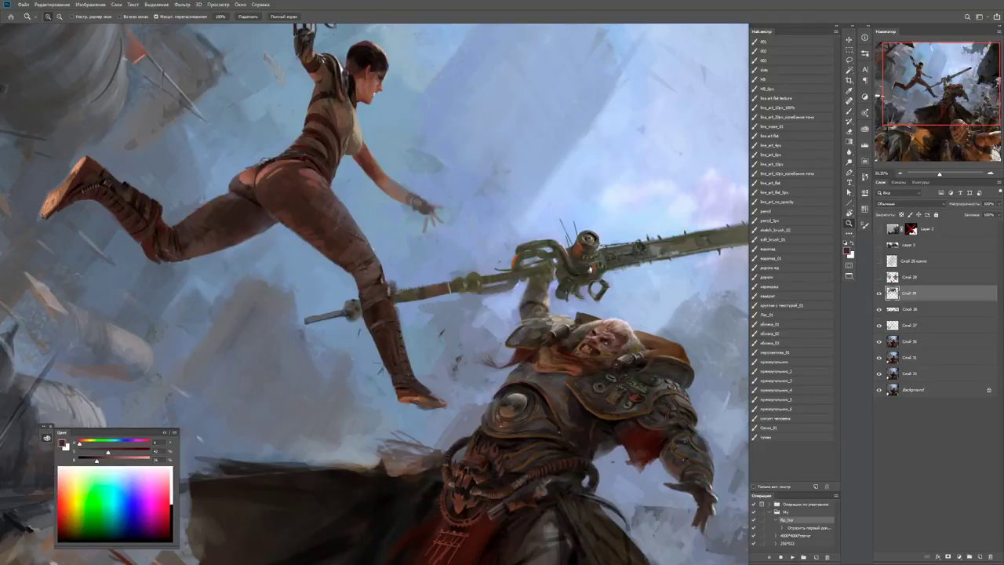
key(b)
key(ctrl+plus)
key(ctrl+plus)
key(ctrl+plus)
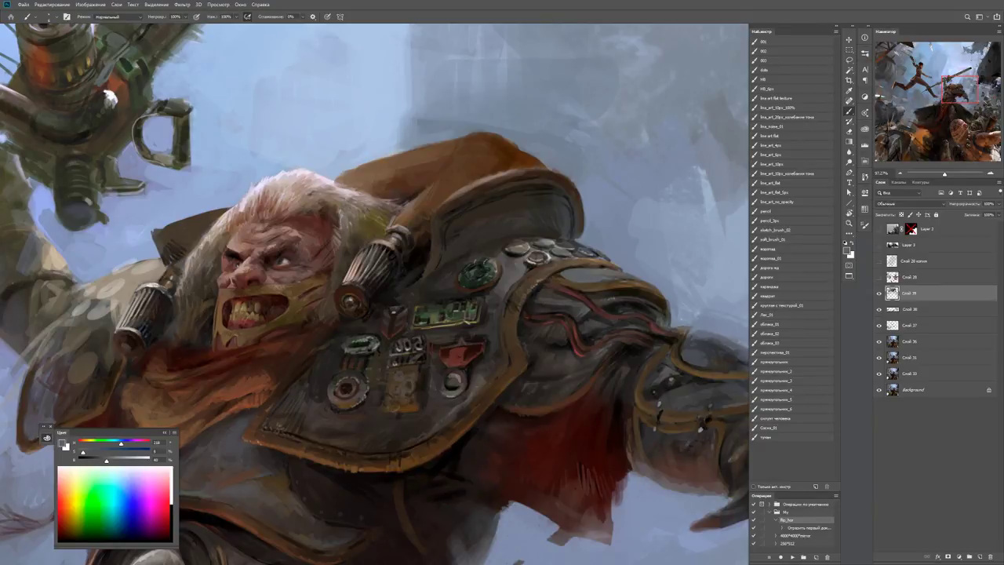
key(z)
key(ctrl+minus)
key(ctrl+minus)
key(ctrl+minus)
key(ctrl+minus)
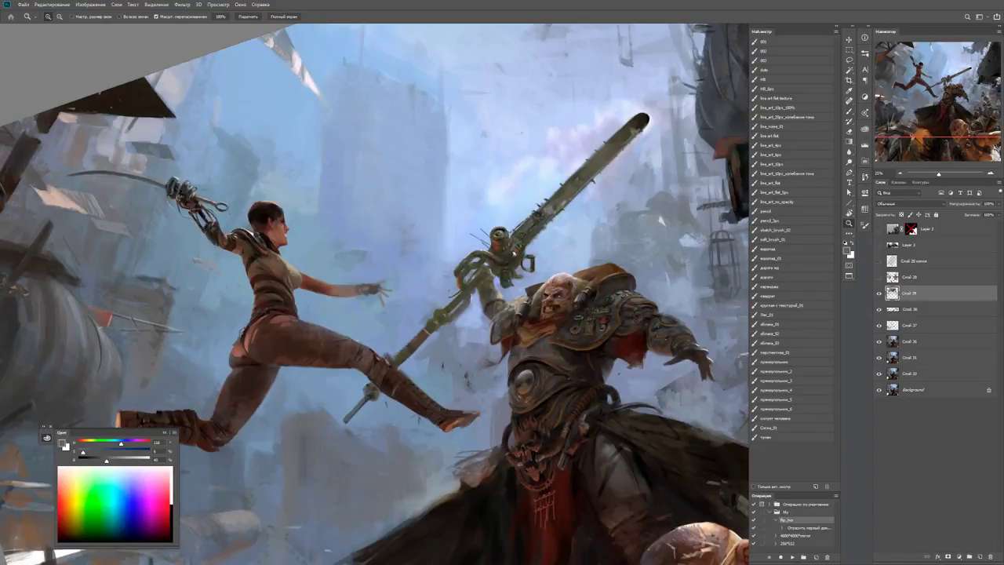
Refine the red cords where they meet at the outer shoulder with sampled dark red and near-black tones.
key(b)
scroll(659, 323, up, 6)
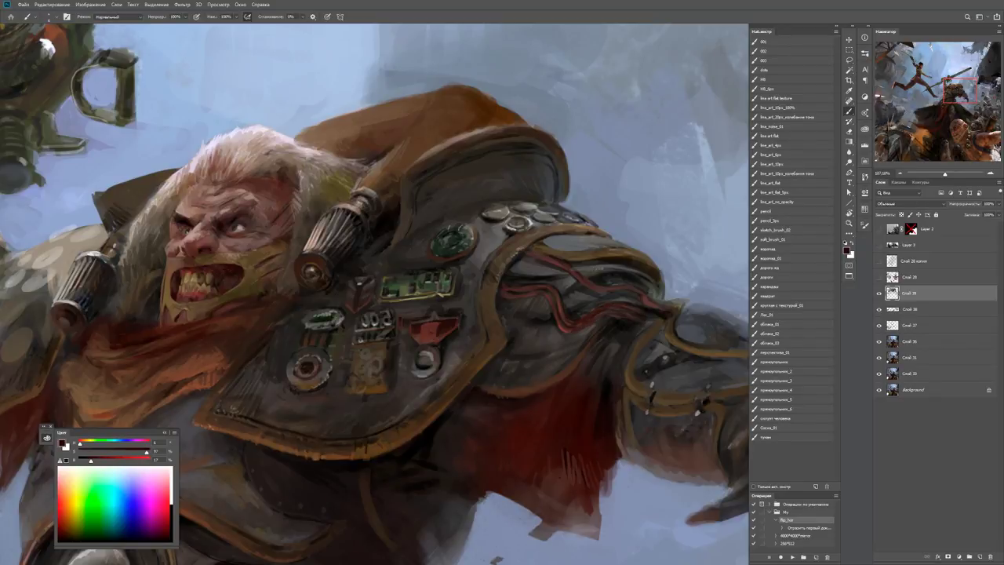
drag(599, 317, 528, 296)
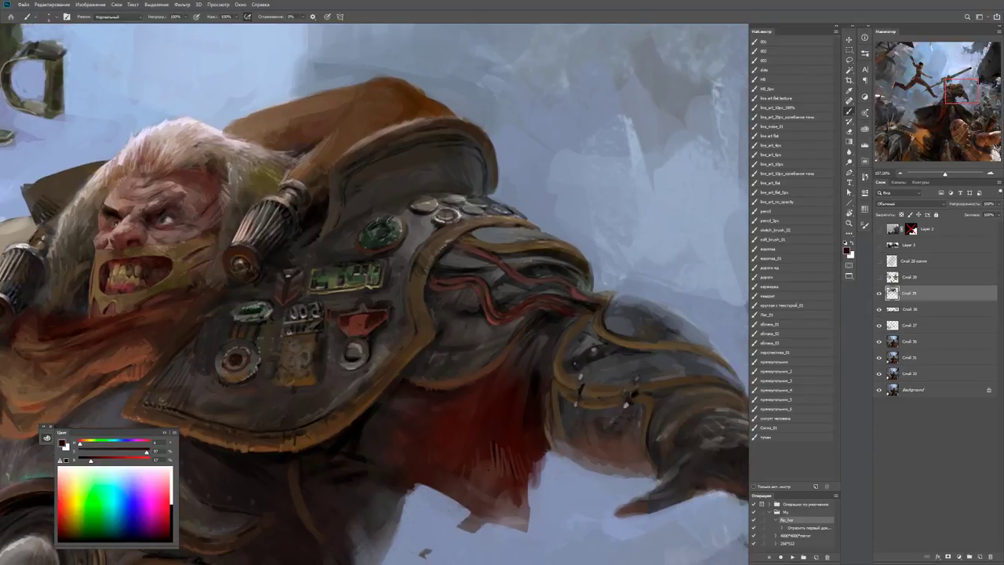
drag(584, 302, 603, 296)
alt+click(572, 294)
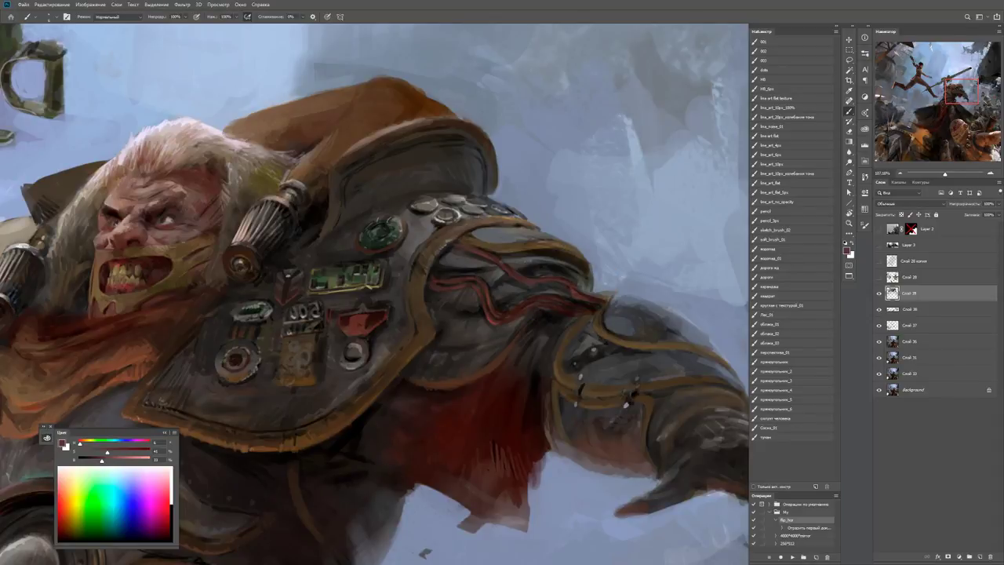
alt+click(558, 285)
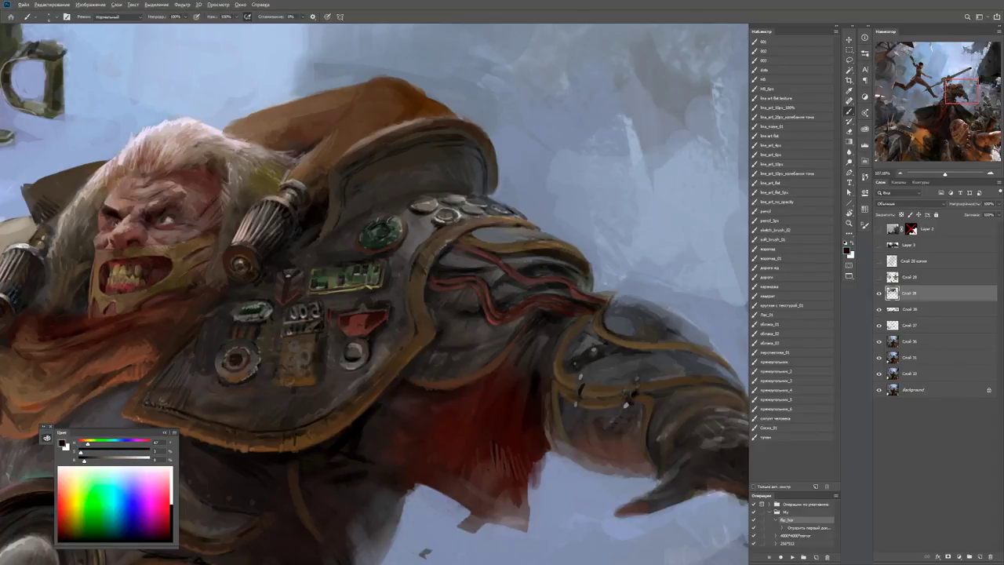
Brighten the middle of the upper red cord with sampled reds and check the shoulder from a distance.
scroll(647, 263, up, 2)
alt+click(513, 287)
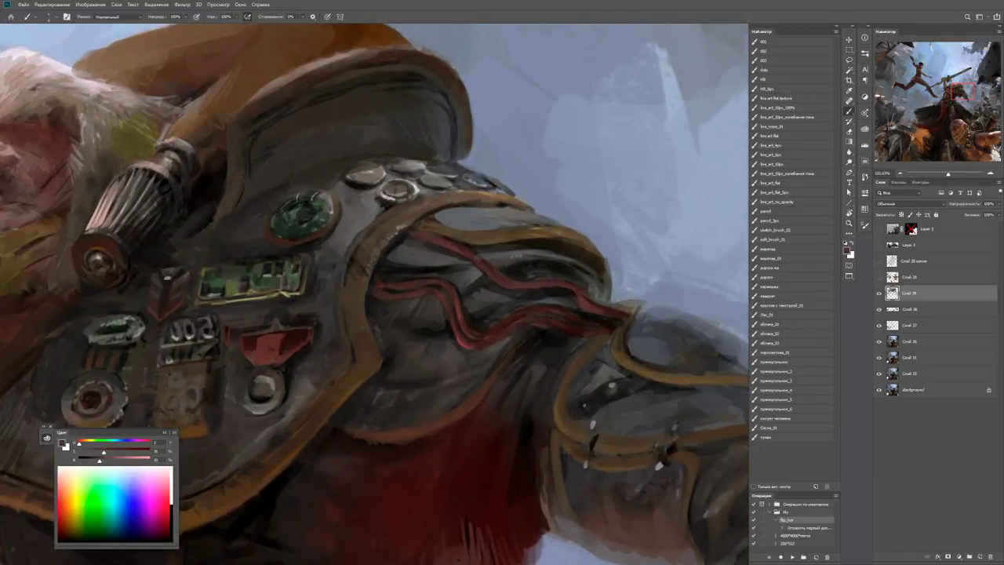
drag(488, 279, 535, 283)
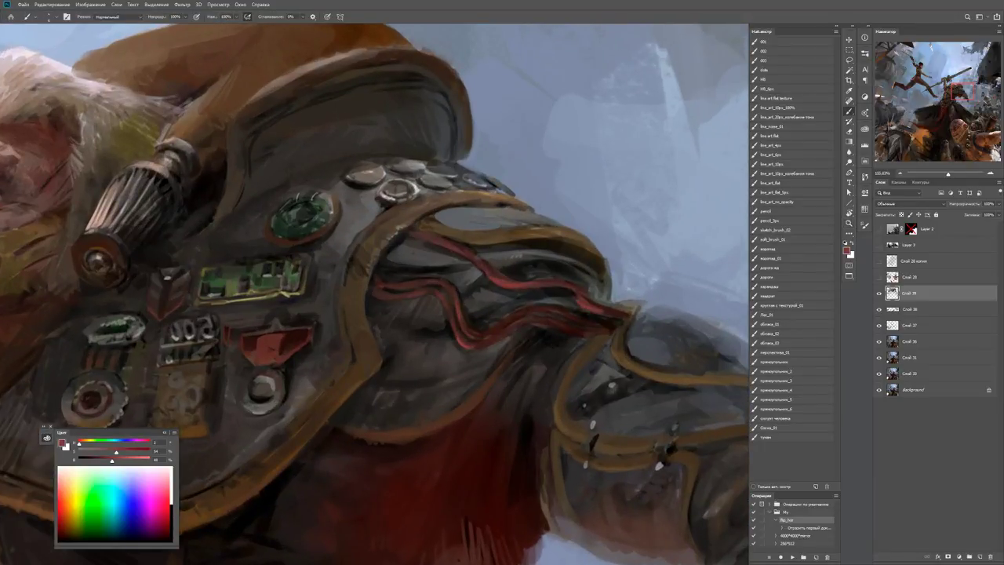
key(z)
key(ctrl+minus)
key(ctrl+minus)
key(ctrl+minus)
key(ctrl+plus)
key(ctrl+plus)
key(ctrl+plus)
key(b)
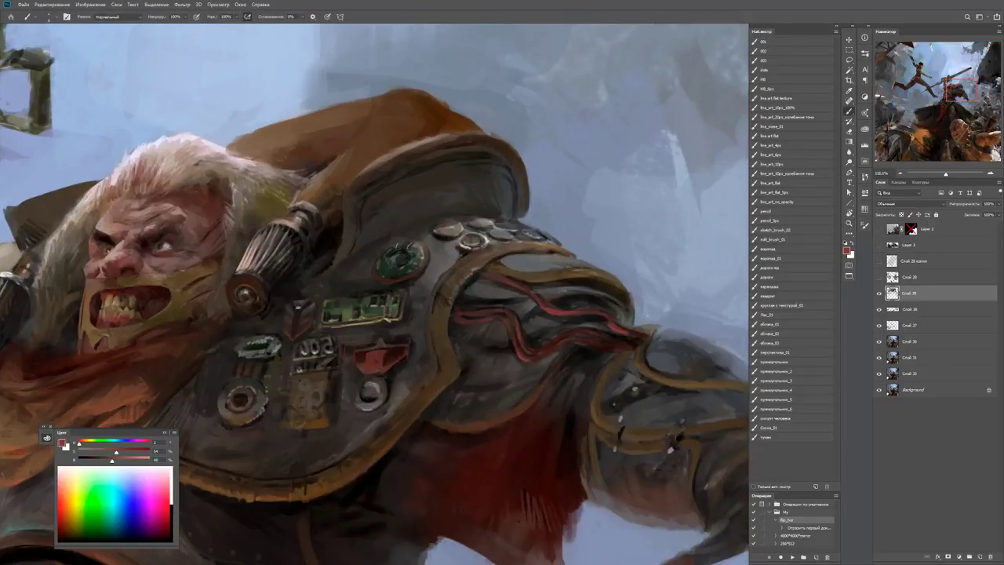
Reshape the upper red cord near the mantle trim and paint the cloth beside it with sampled dark and grey tones.
drag(507, 281, 526, 284)
alt+click(484, 272)
alt+click(505, 272)
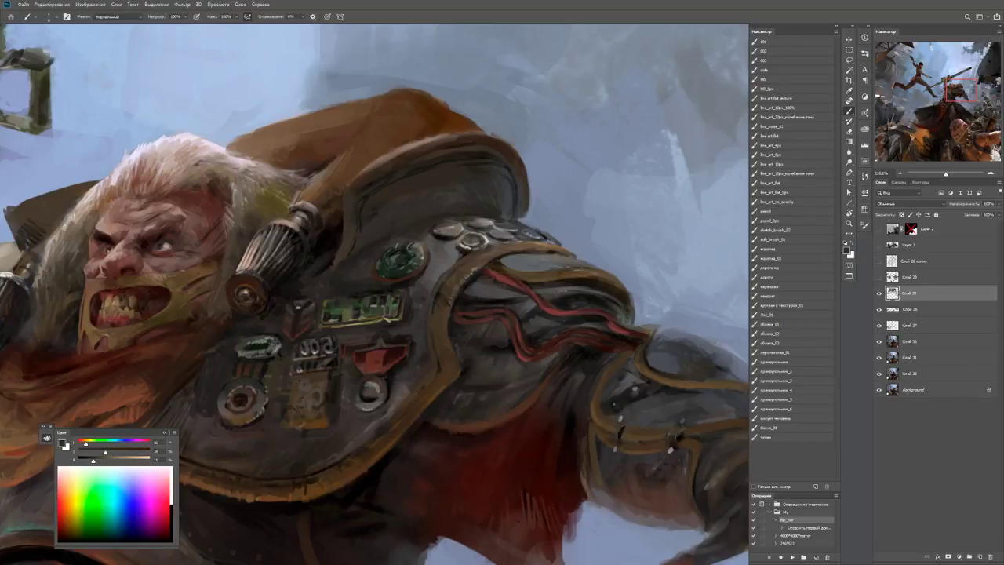
key(h)
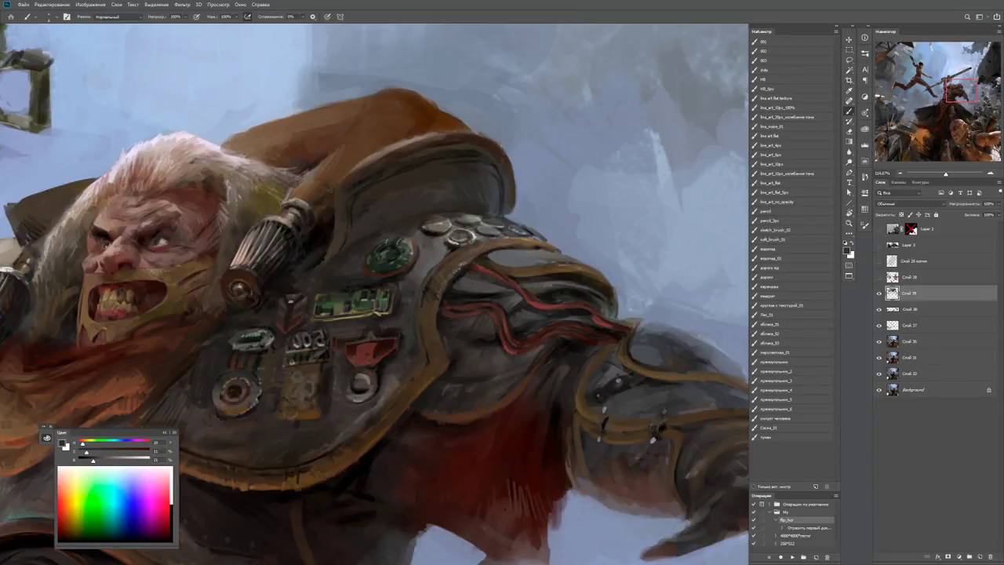
alt+click(492, 275)
drag(496, 282, 480, 279)
key(d)
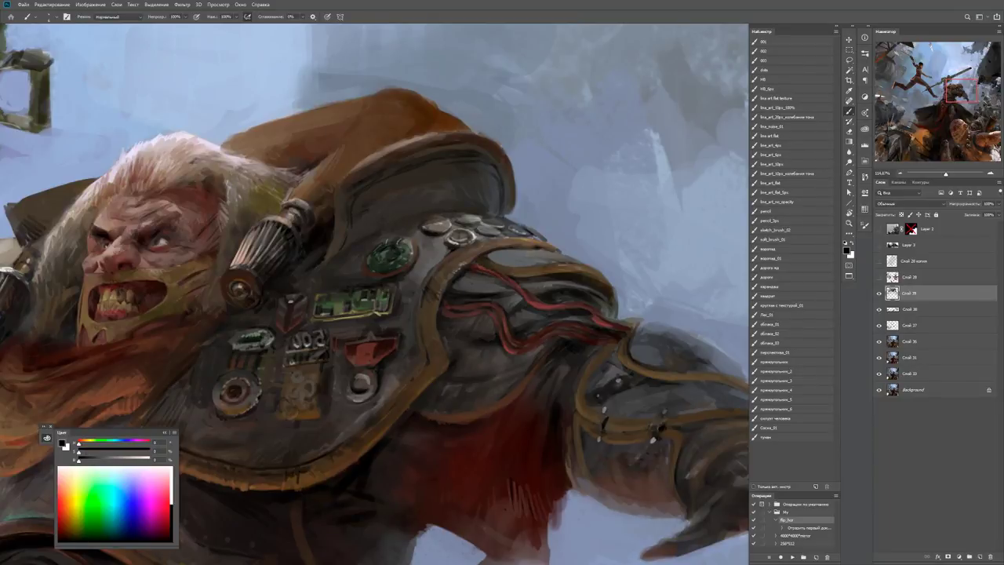
Deepen the shadows along the upper red cord with black and sampled tones, and check the figure within the composition.
key(h)
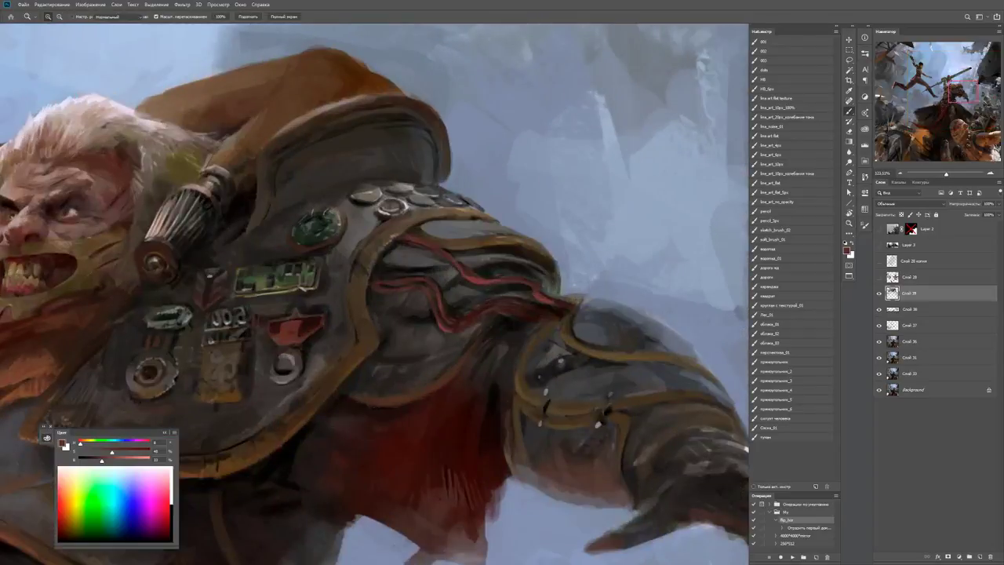
key(d)
drag(472, 280, 531, 276)
alt+click(490, 274)
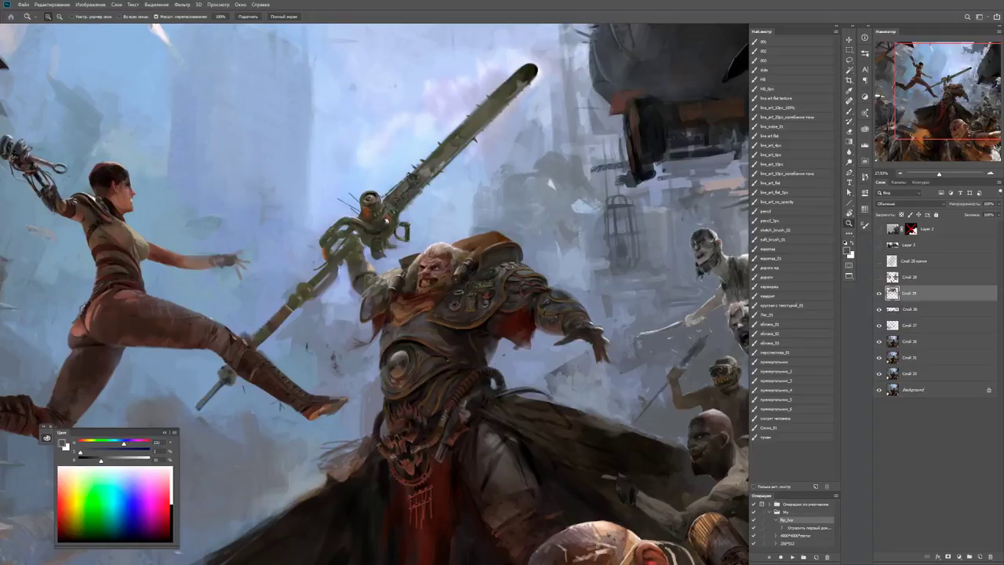
drag(531, 285, 596, 284)
key(b)
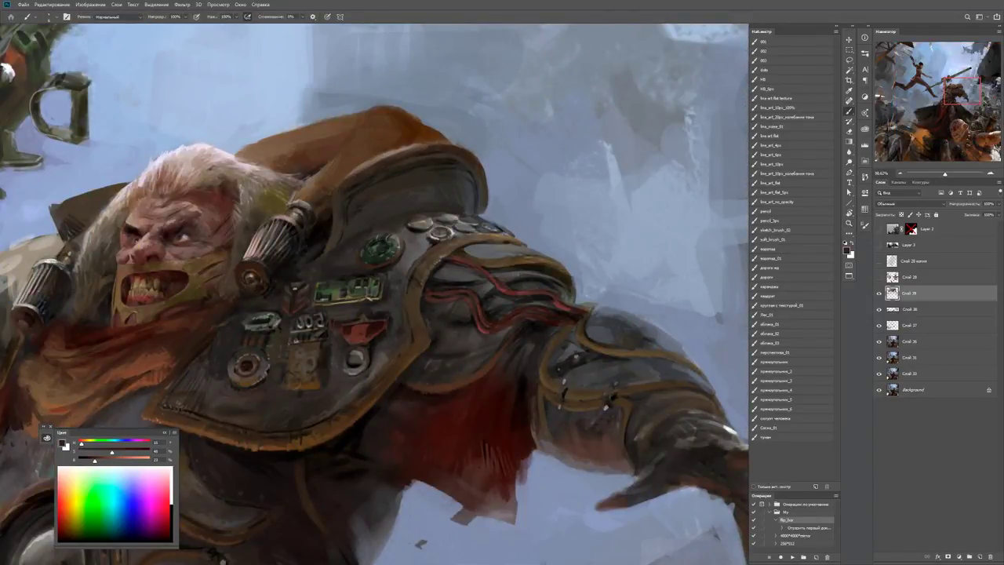
Refine the lower red cord and its shadows on the shoulder with black and sampled dark red.
drag(488, 340, 533, 340)
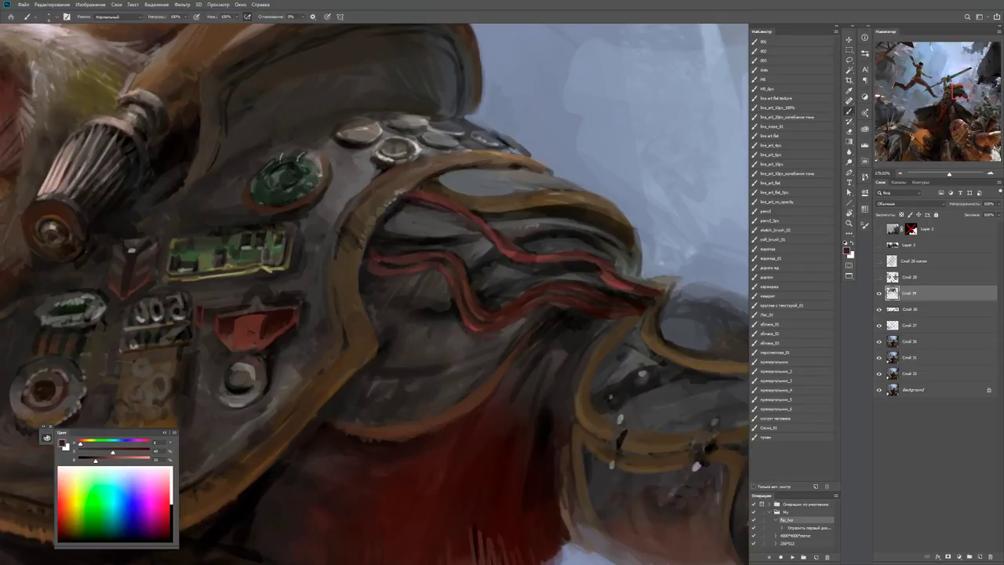
key(d)
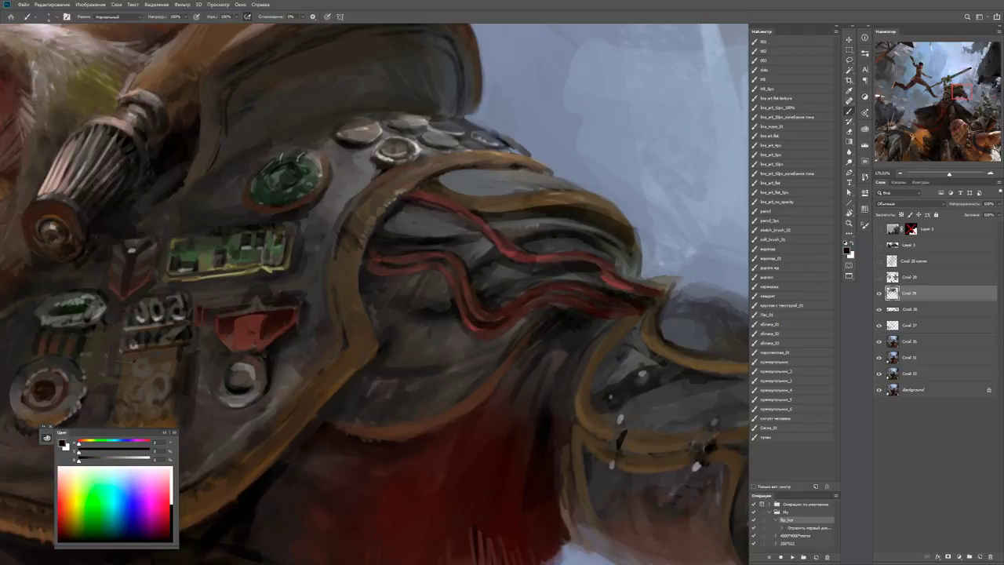
key(z)
mouse_move(518, 325)
mouse_down()
mouse_move(471, 326)
mouse_move(533, 322)
mouse_up()
key(b)
alt+click(477, 341)
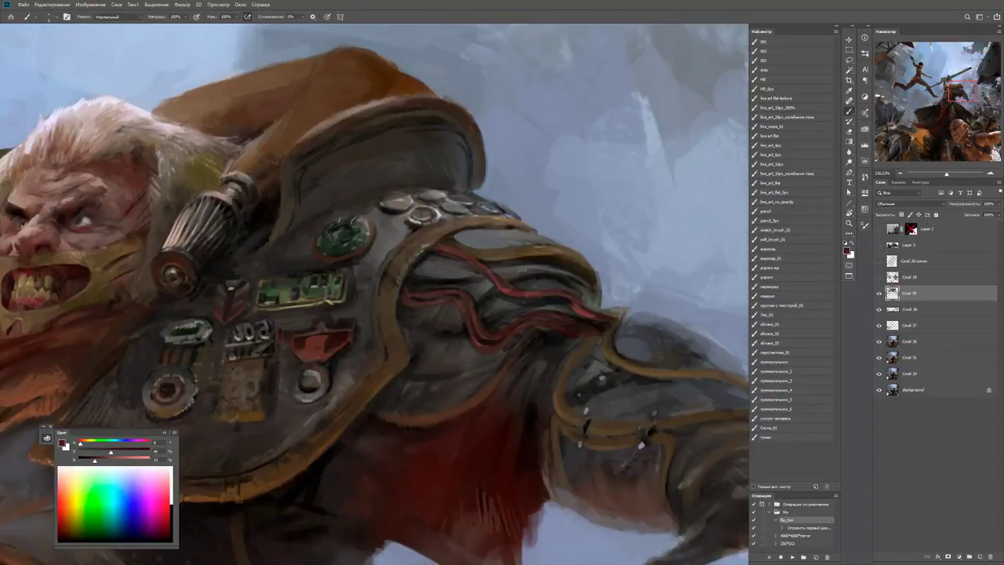
Blend the cloth folds around the lower red cord with sampled dark grey and brown tones.
alt+click(479, 343)
alt+click(588, 313)
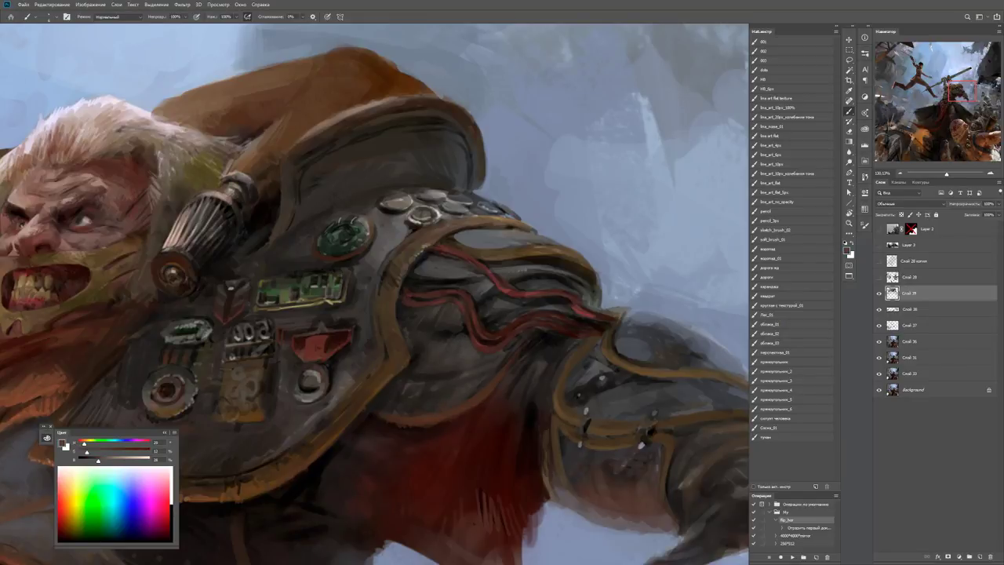
drag(461, 338, 467, 346)
alt+click(467, 346)
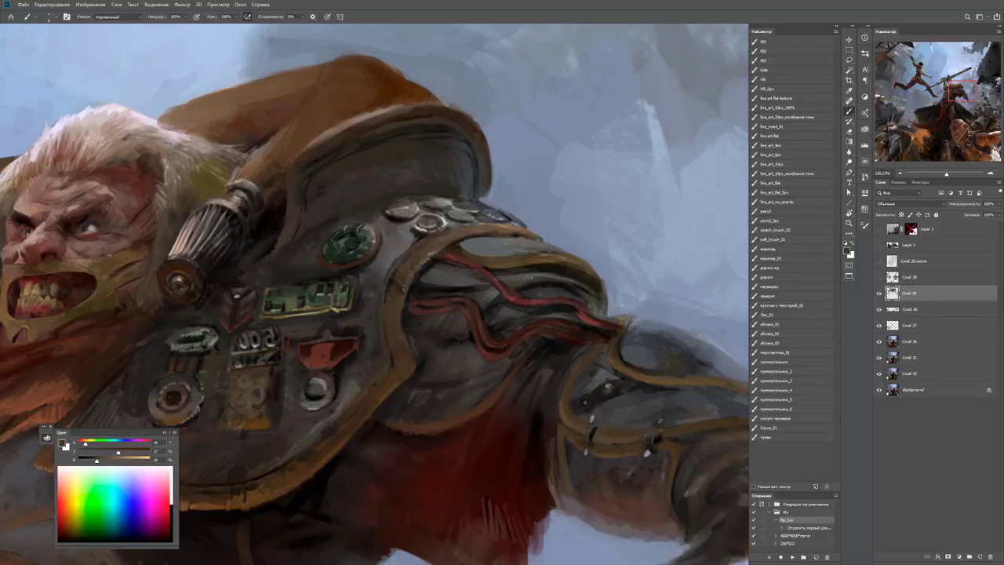
Touch up the ochre trim along the mantle's edge with sampled brown tones and check the warrior from a distance.
scroll(377, 298, down, 5)
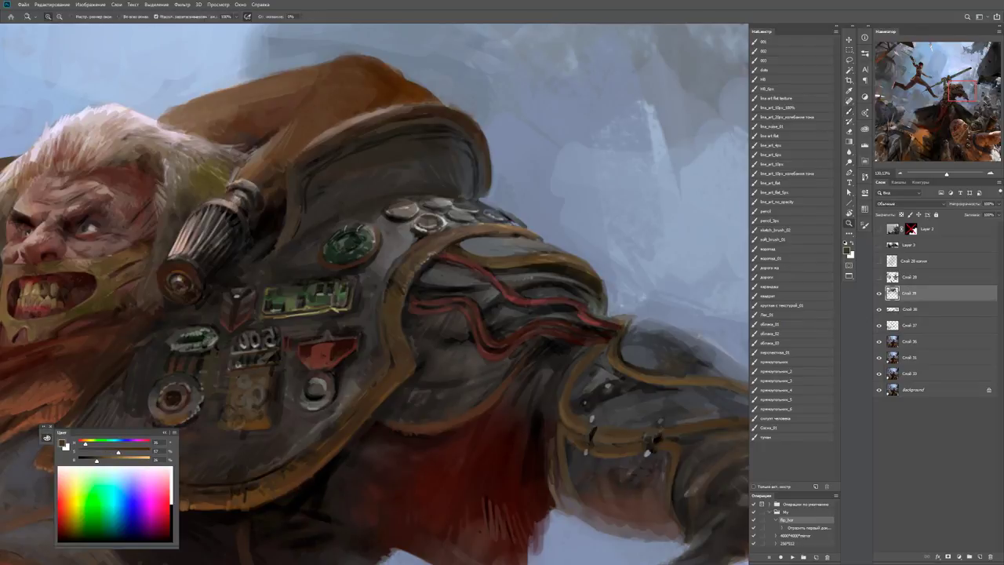
scroll(377, 298, up, 4)
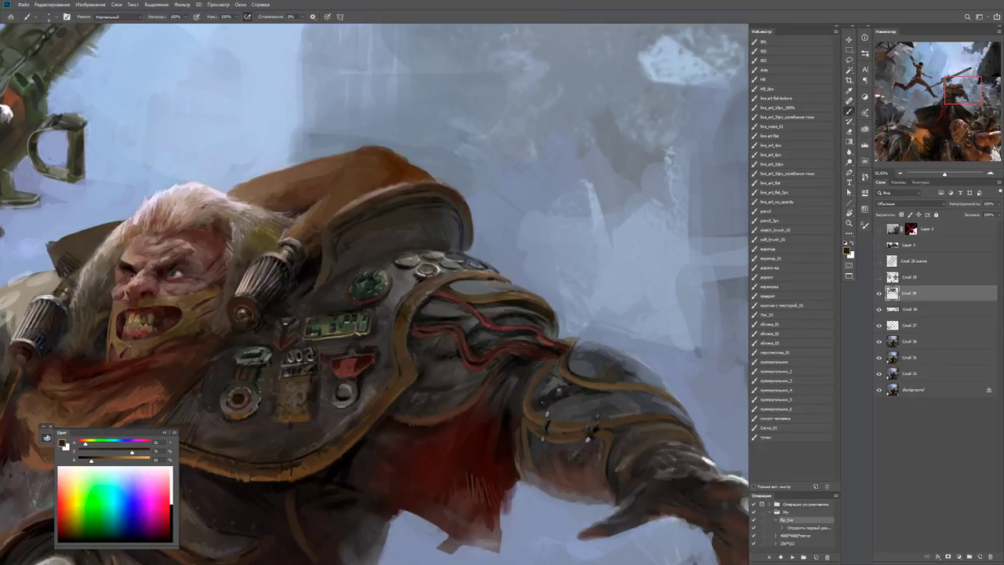
drag(393, 318, 393, 333)
key(z)
scroll(376, 294, down, 2)
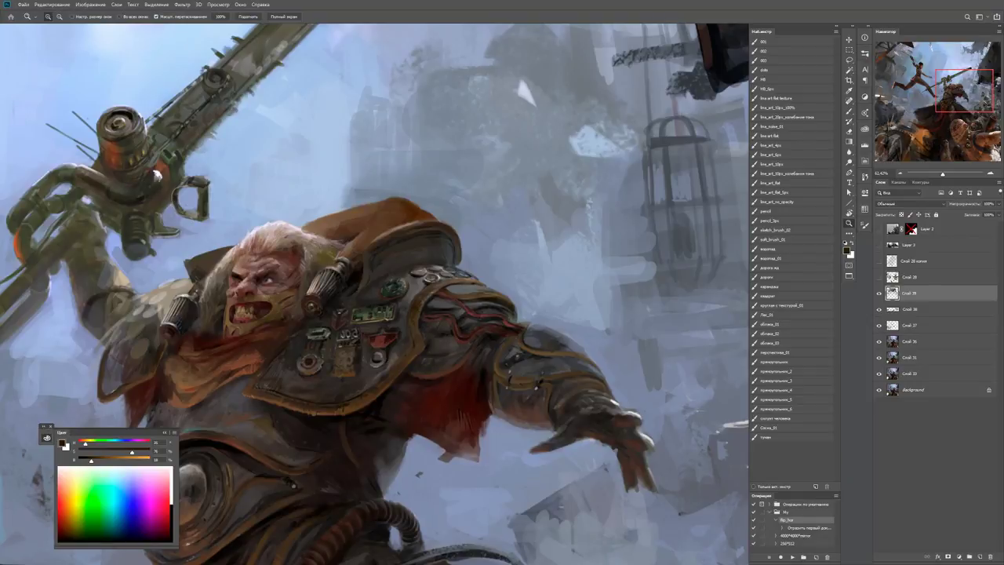
scroll(372, 400, up, 2)
key(b)
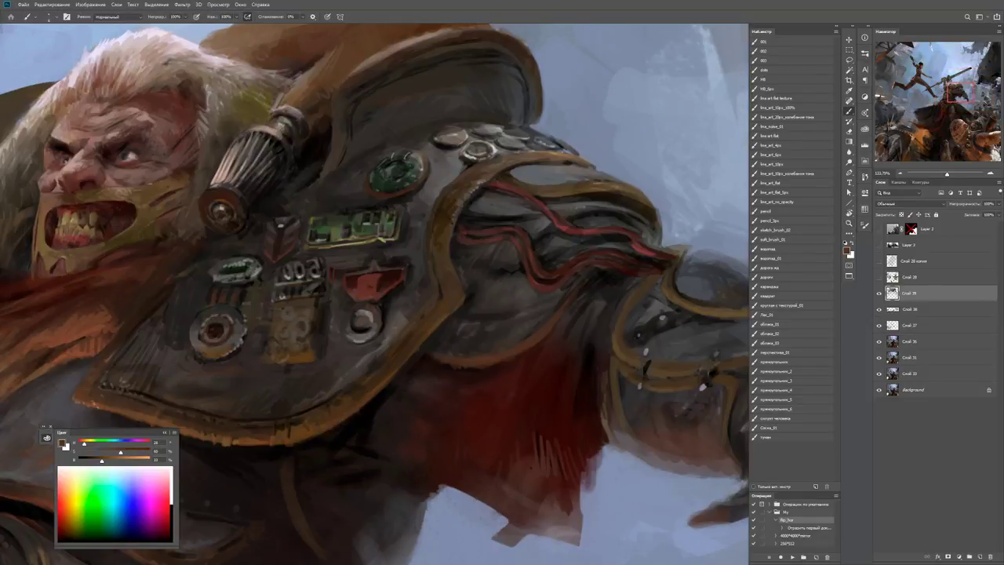
alt+click(297, 436)
key(z)
scroll(376, 294, down, 3)
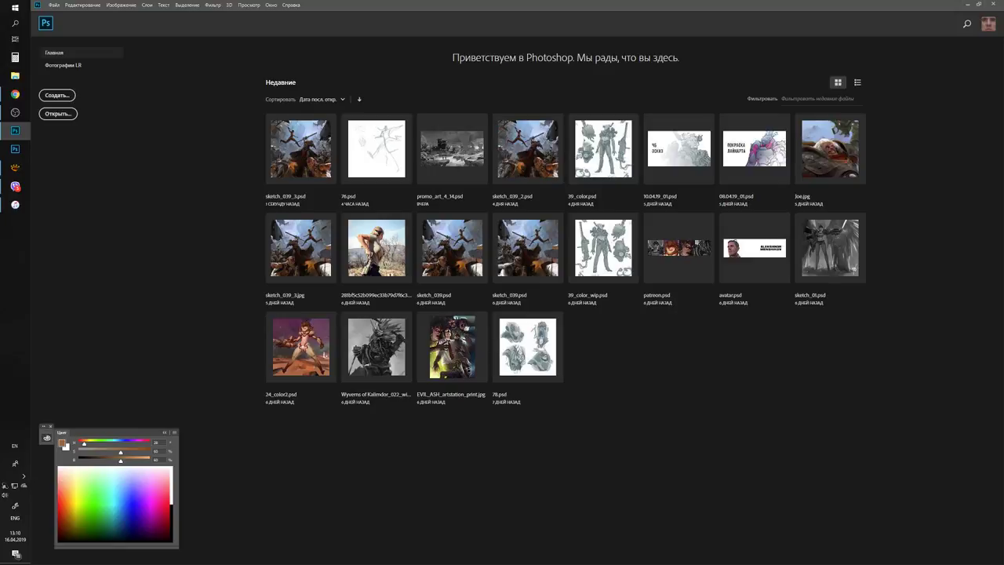
Show the recent files as a list and view sketch_038.jpg in an enlarged XnView window.
click(858, 83)
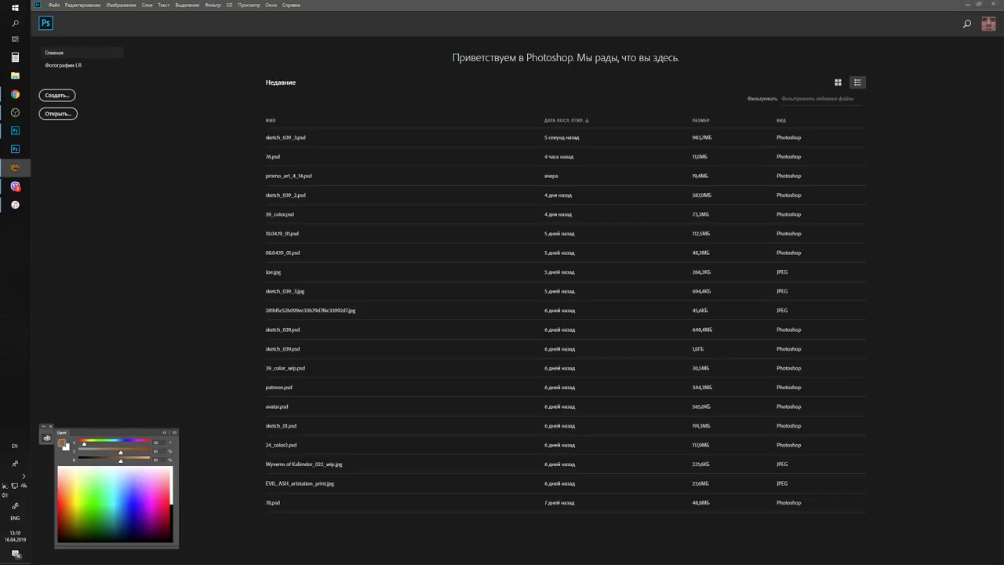
click(15, 167)
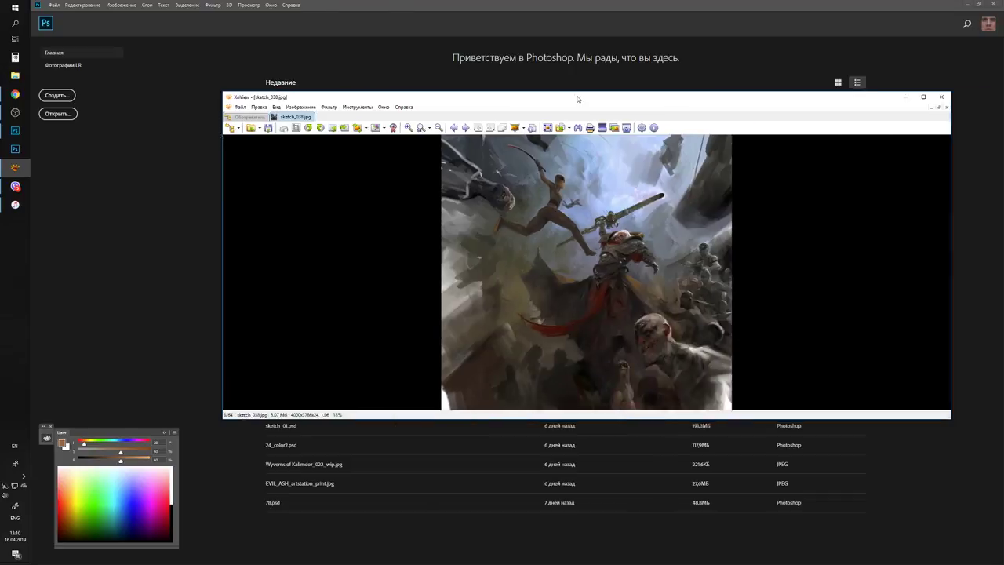
drag(578, 97, 500, 103)
click(845, 102)
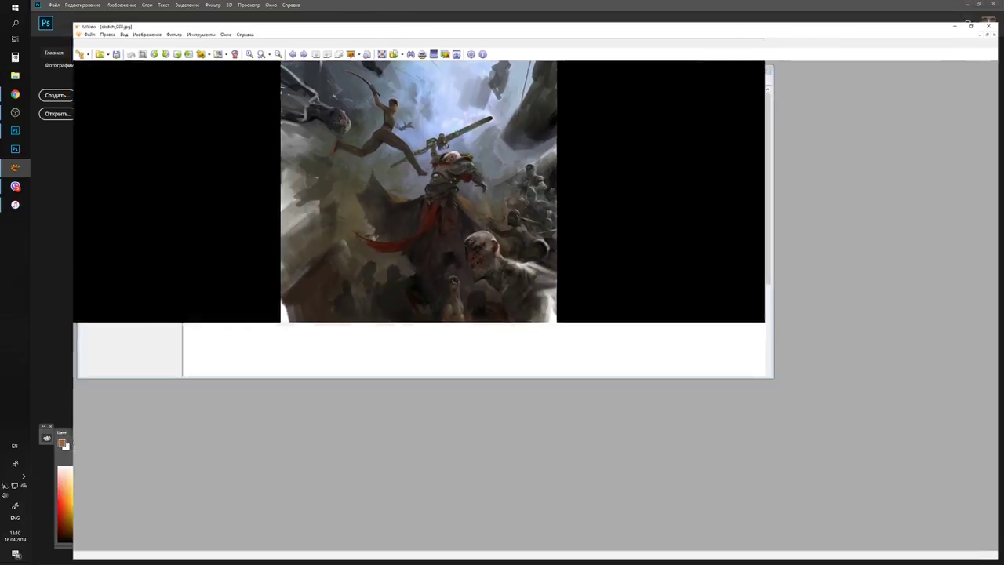
Switch to the second Photoshop installation and open sketch_039_3.psd there.
key(alt+Tab)
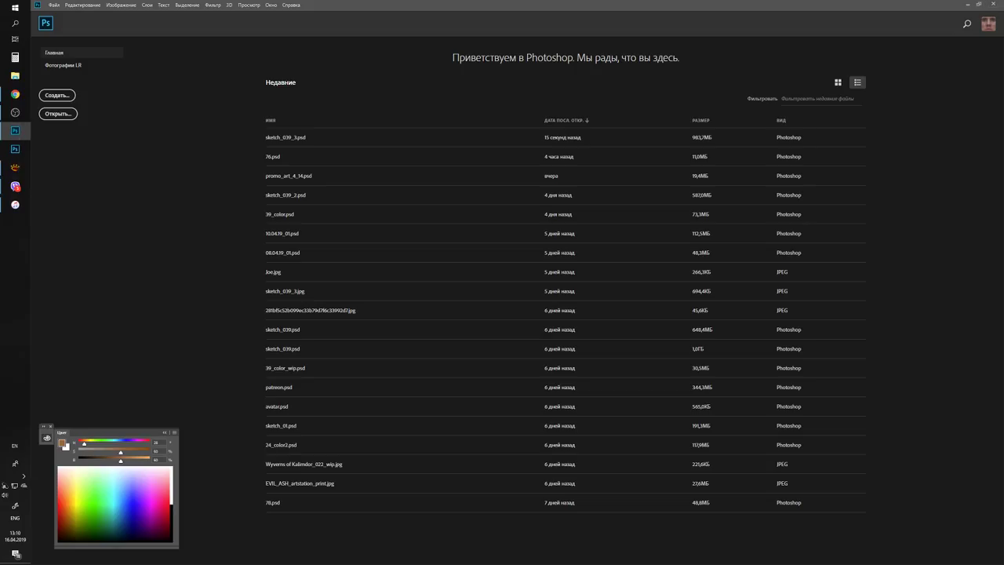
key(alt+Tab)
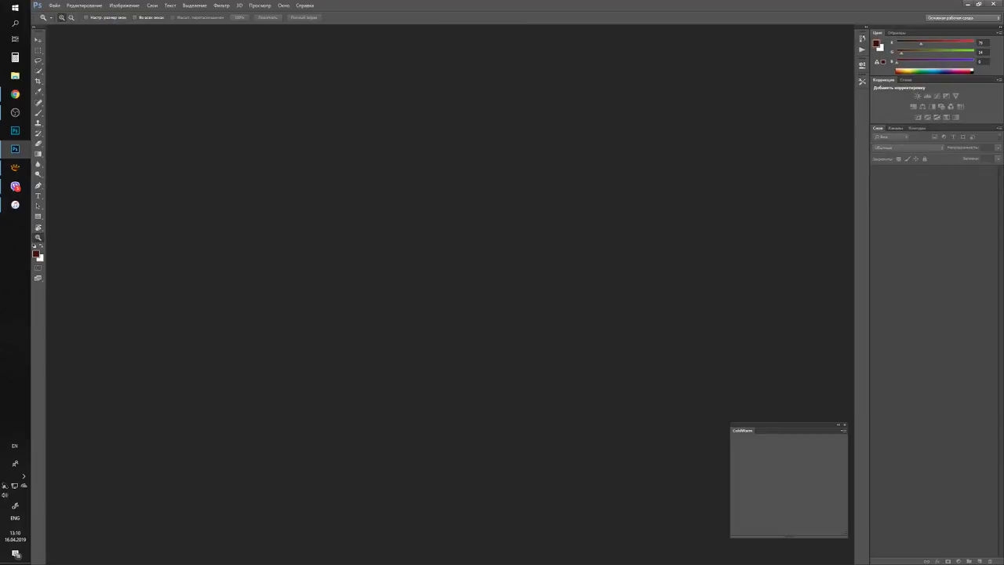
key(alt+Tab)
key(alt+Tab)
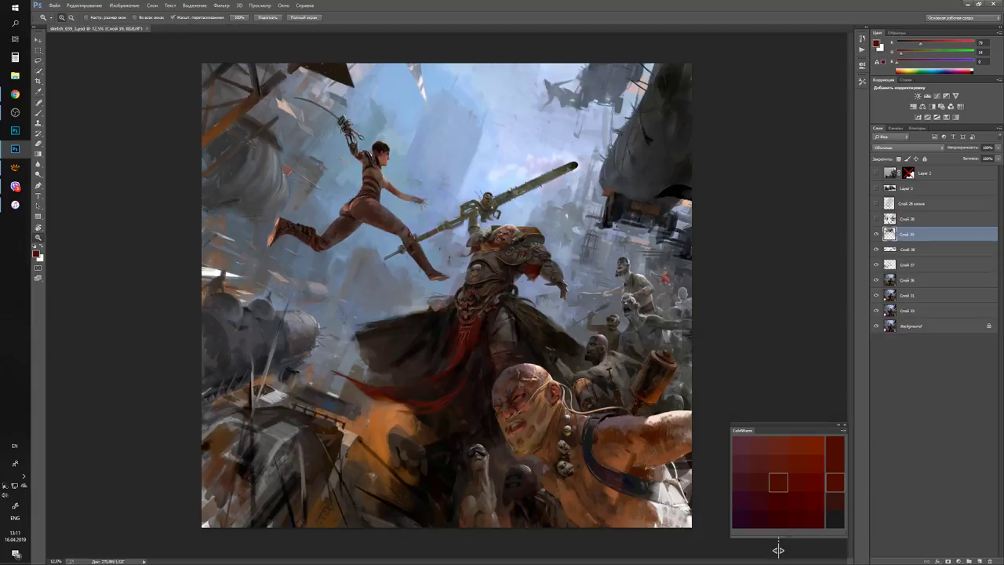
Examine the warrior's head, mantle and corded shoulder close up, with the canvas rotated, and within the wider composition.
key(ctrl+plus)
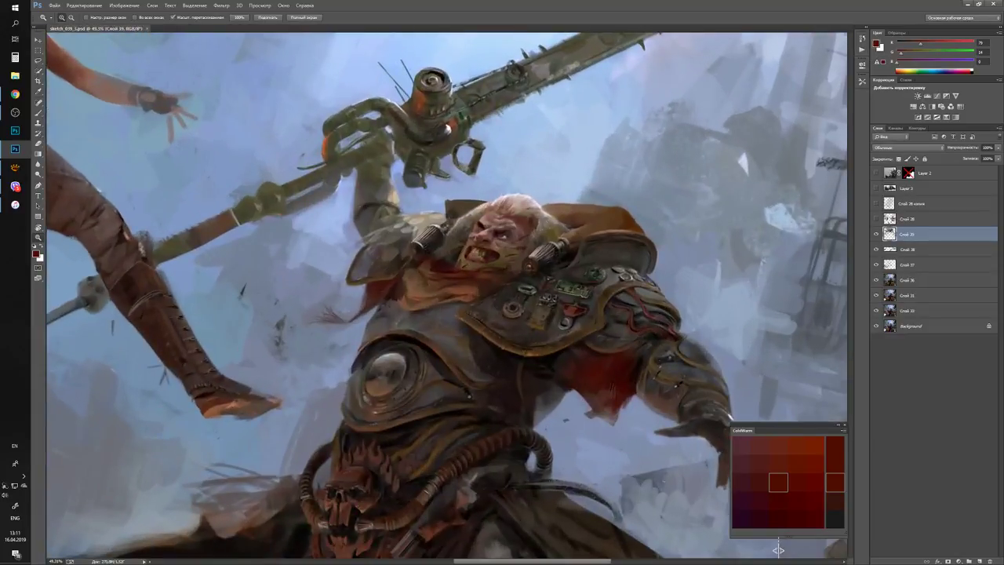
key(r)
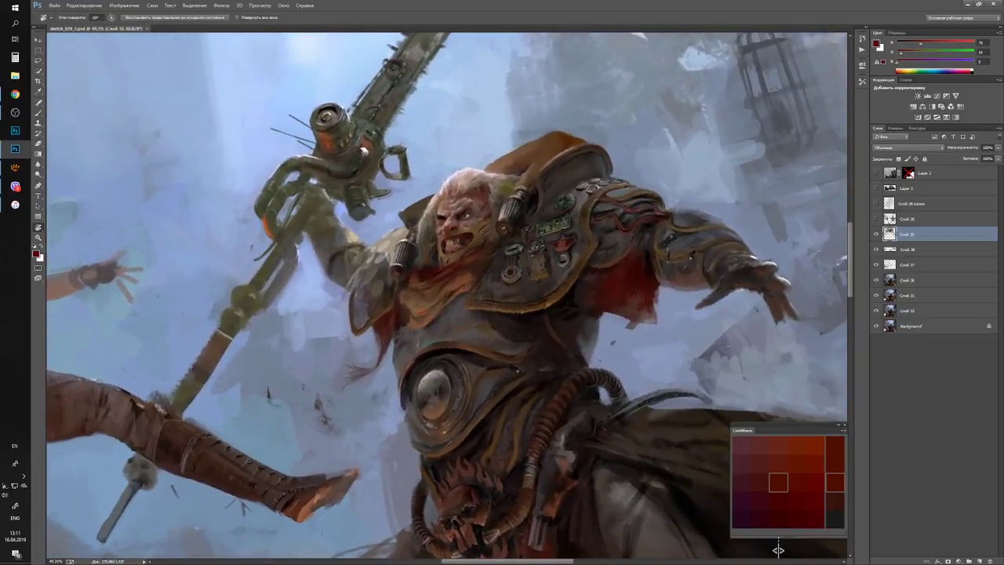
key(b)
key(ctrl+plus)
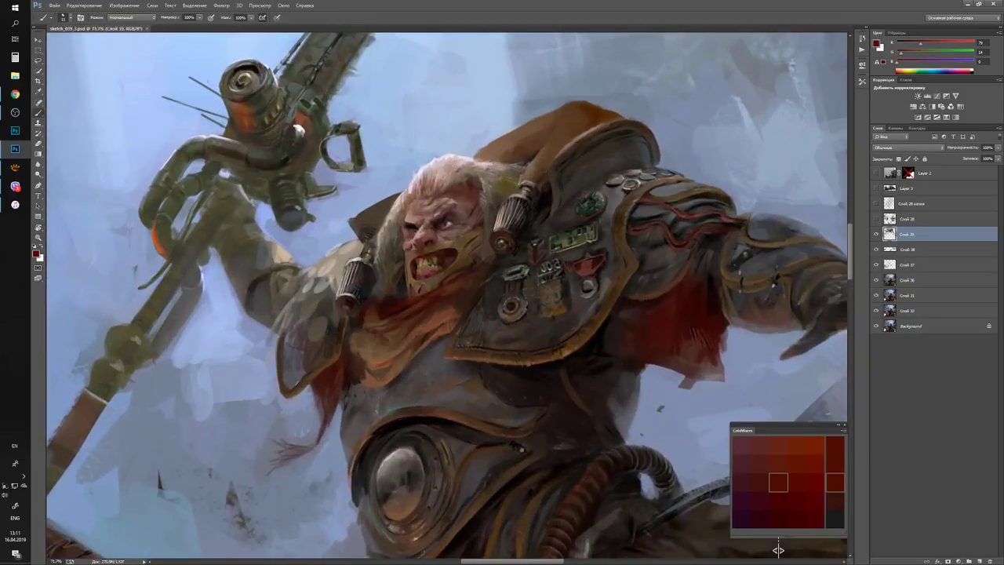
scroll(778, 550, up, 3)
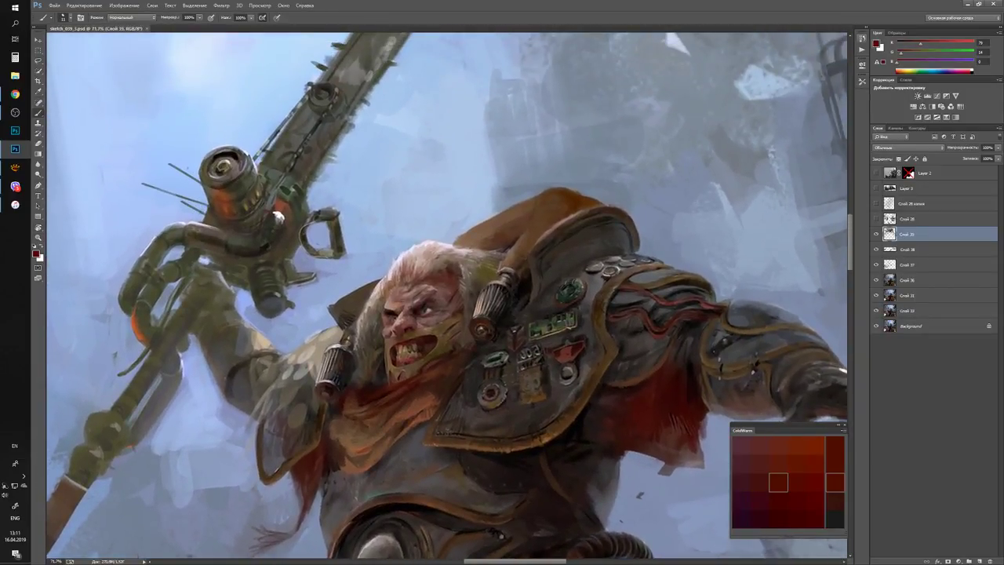
scroll(778, 550, down, 2)
key(r)
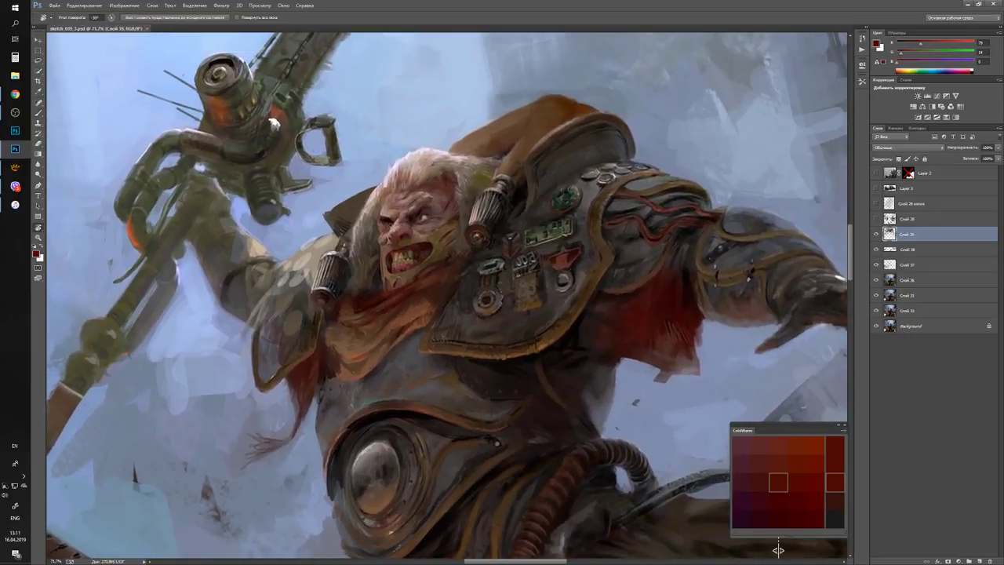
mouse_move(778, 550)
mouse_down()
mouse_move(753, 541)
mouse_move(777, 545)
mouse_up()
key(z)
scroll(777, 545, down, 4)
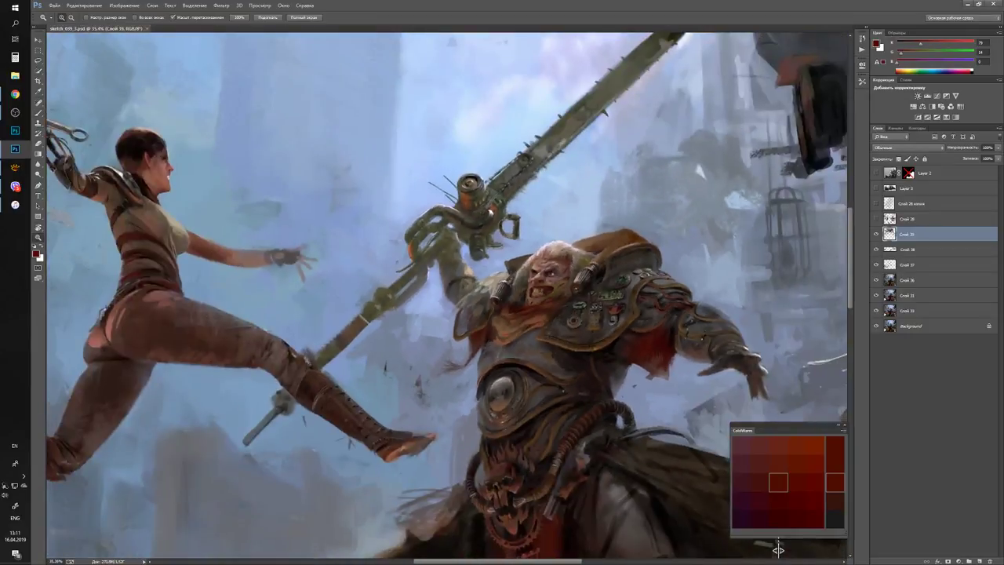
Reshape the ragged lower edge of the red cloth under the warrior's outstretched arm, using dark red and sampled background blue-grey.
scroll(778, 550, up, 4)
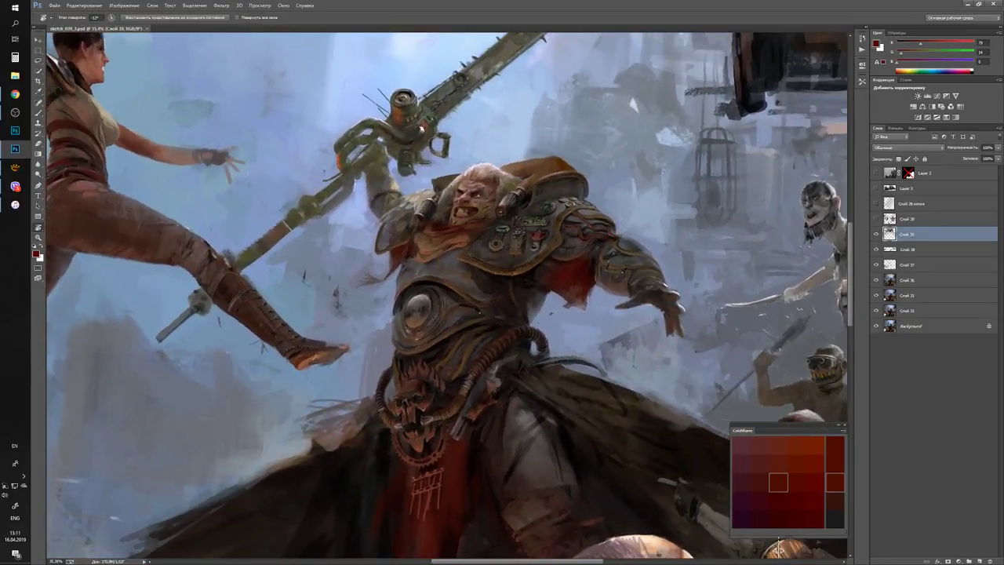
key(b)
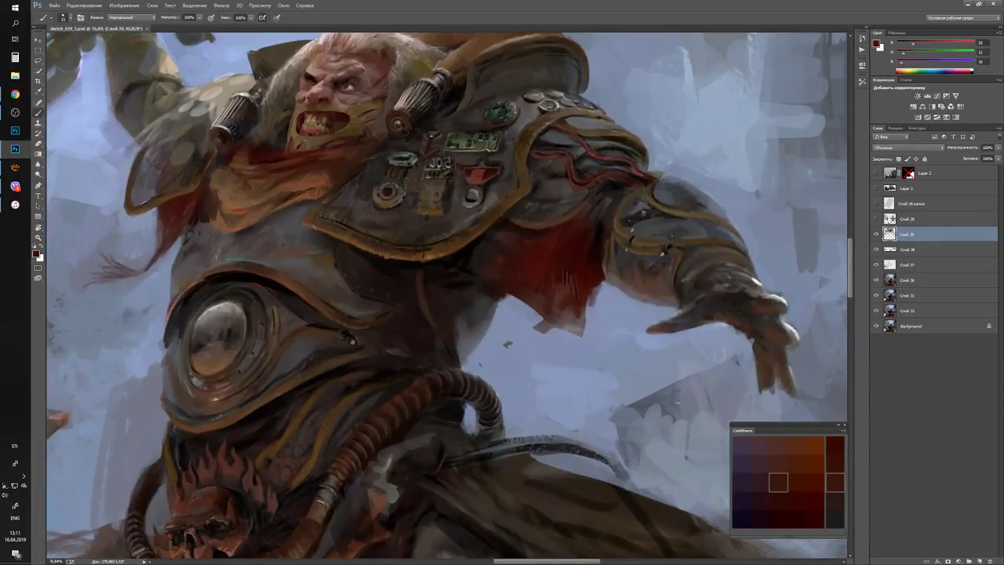
mouse_move(559, 312)
mouse_down()
mouse_move(582, 323)
mouse_move(541, 328)
mouse_up()
alt+click(778, 550)
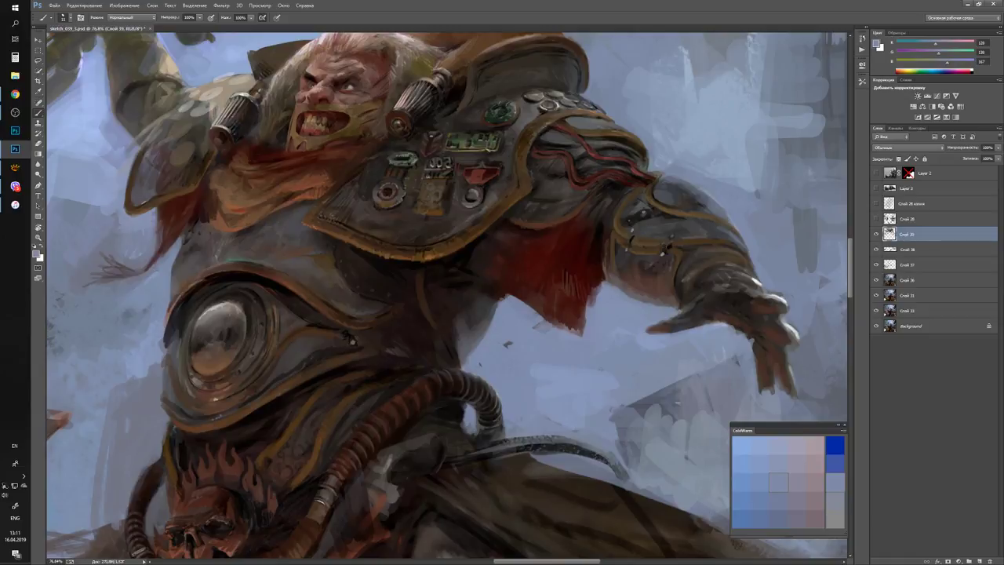
scroll(779, 550, up, 3)
scroll(779, 549, right, 3)
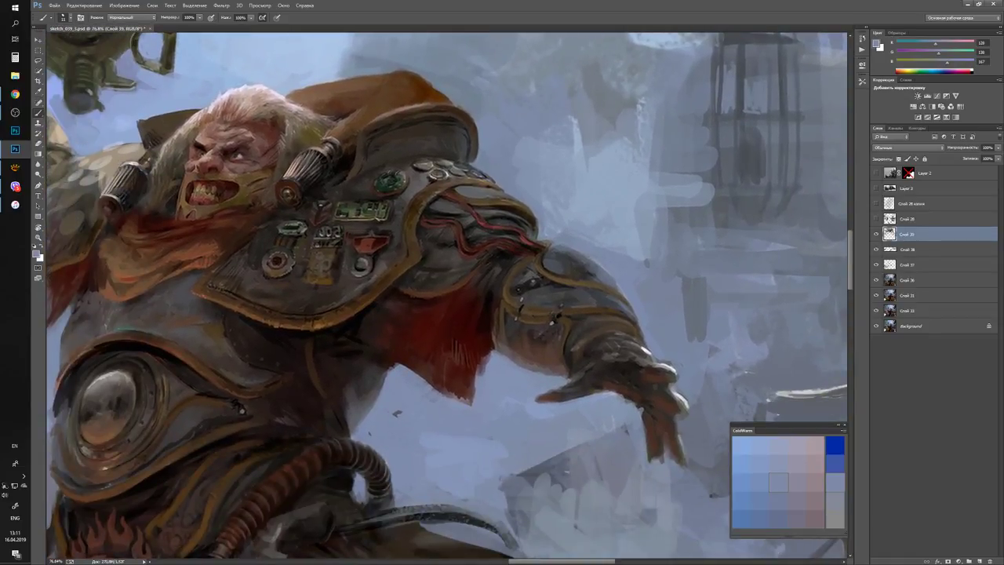
Raise Photoshop's memory allocation to 74% and set the history states to 100 in the performance preferences.
key(ctrl+k)
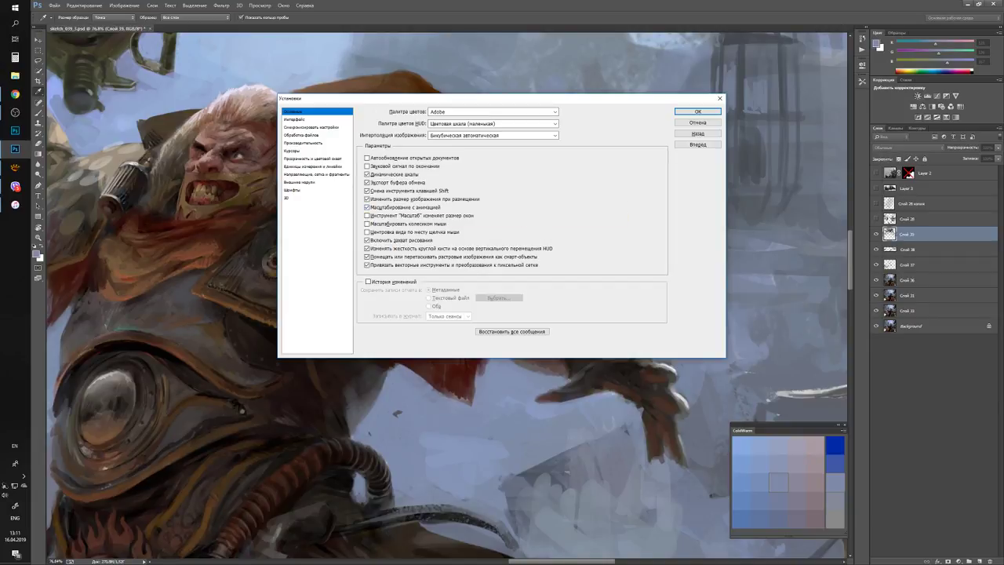
click(295, 119)
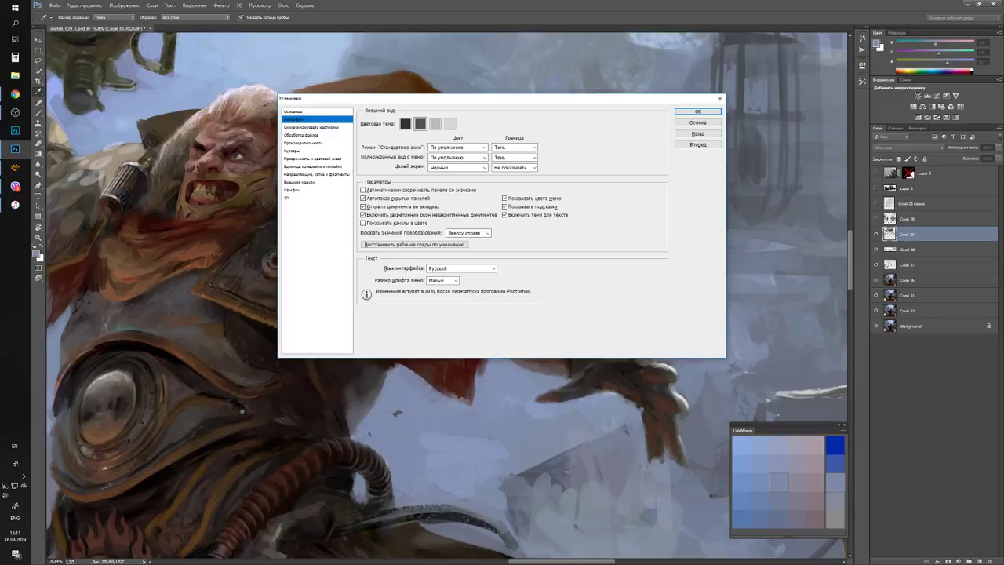
click(311, 127)
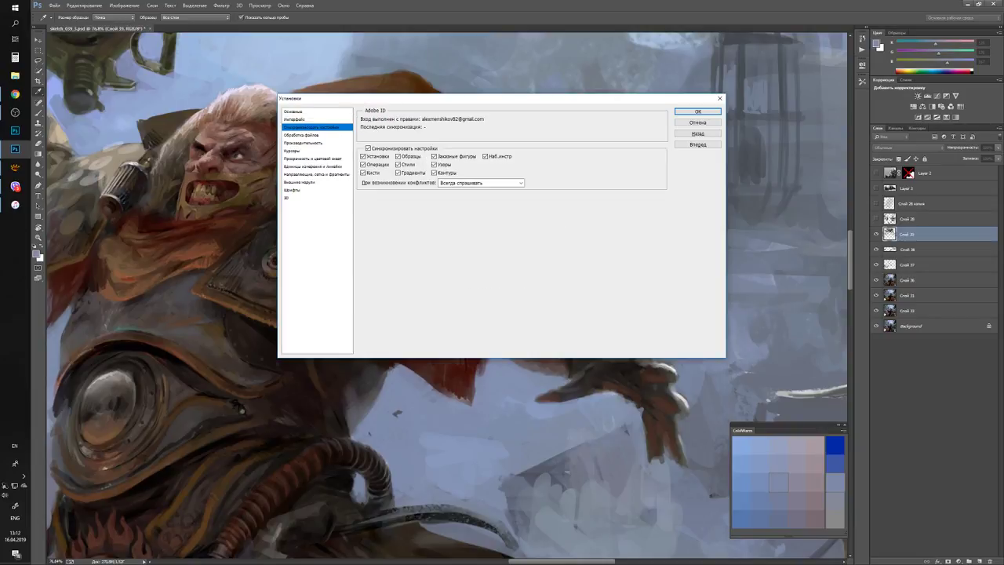
click(301, 135)
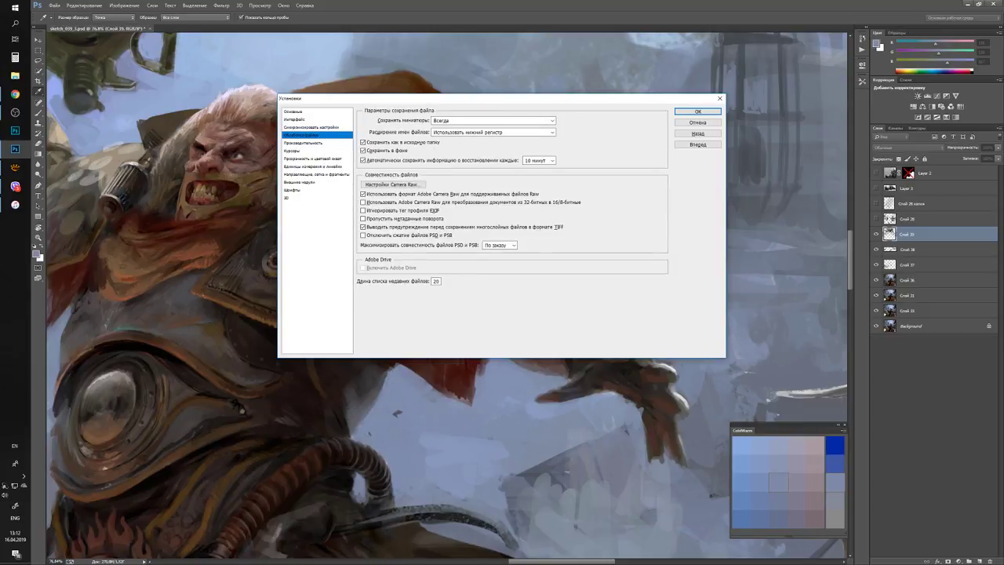
click(303, 143)
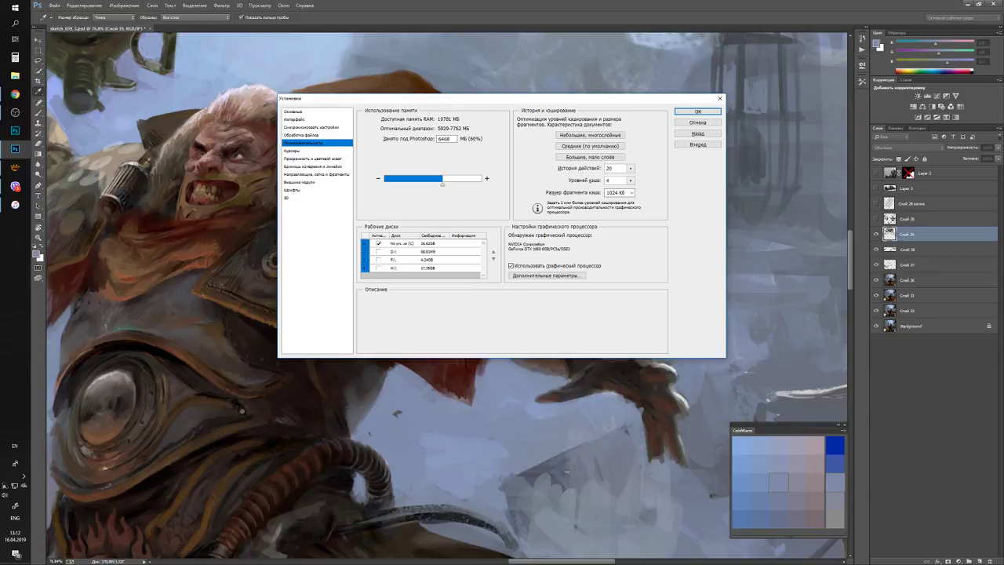
drag(442, 183, 456, 183)
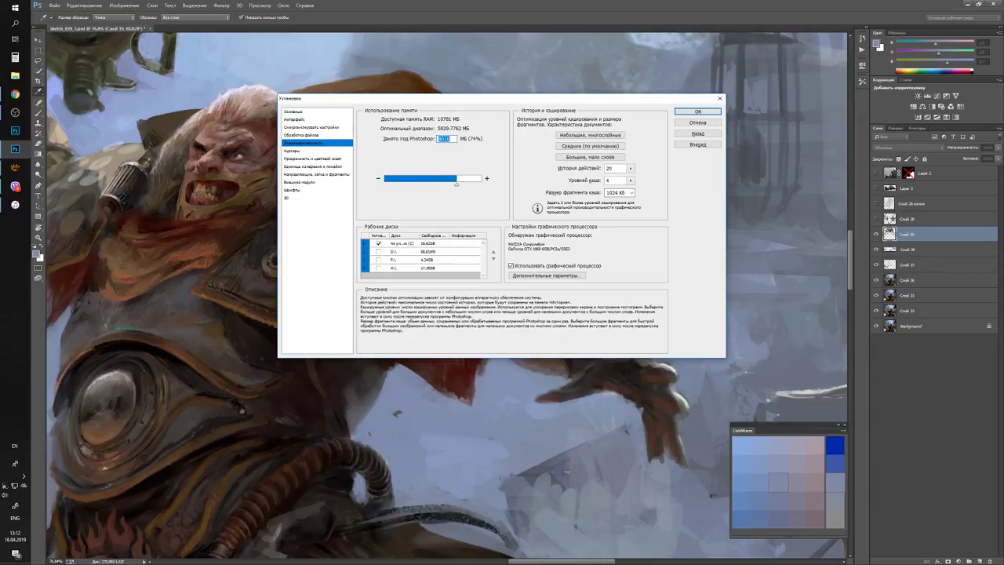
double_click(612, 167)
text(100)
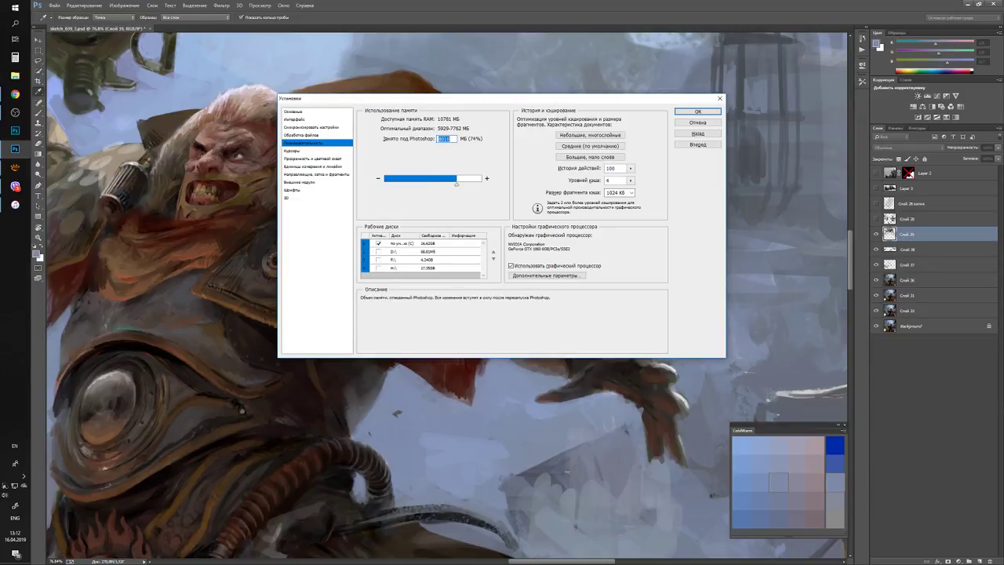
click(293, 112)
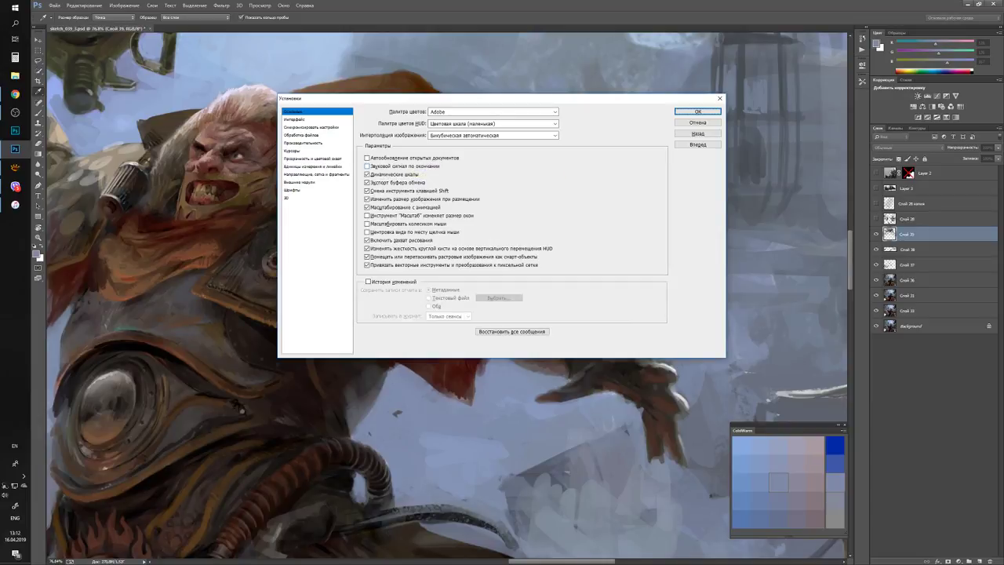
click(697, 111)
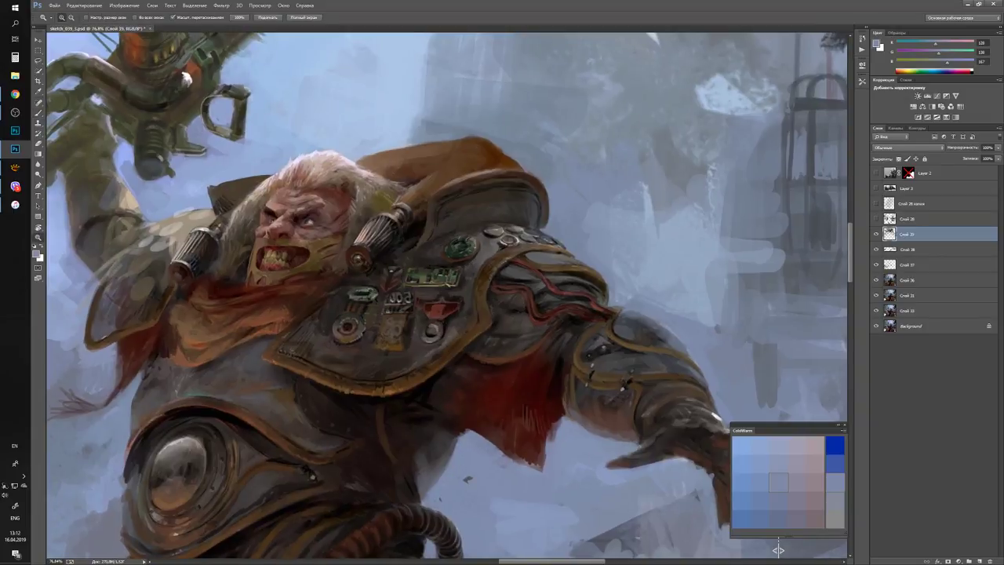
Touch up the ochre trim along the top of the corded shoulder with sampled grey-brown and ochre tones, checking it from a distance.
key(ctrl+plus)
alt+click(778, 550)
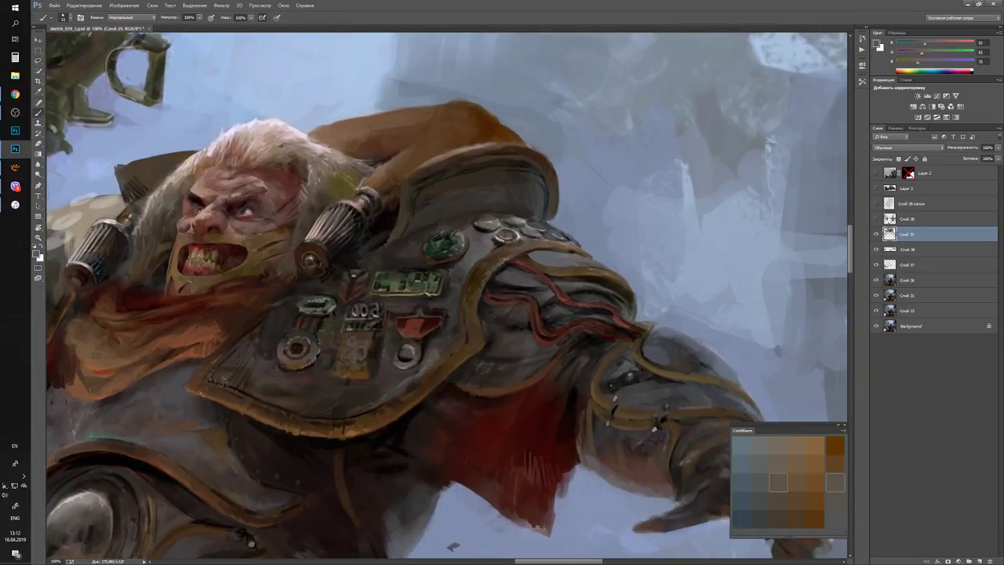
alt+click(560, 238)
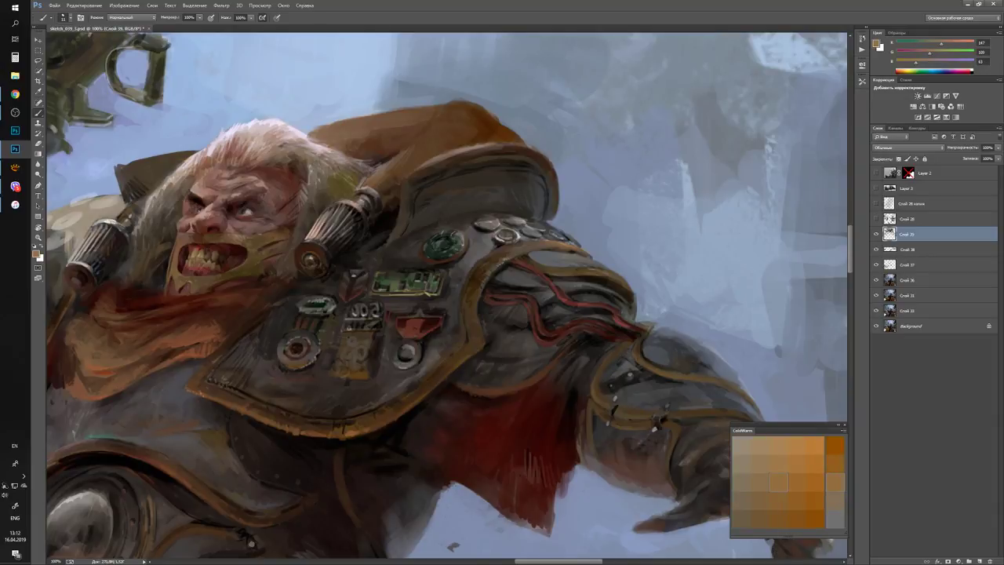
key(z)
scroll(778, 550, down, 5)
scroll(778, 549, up, 4)
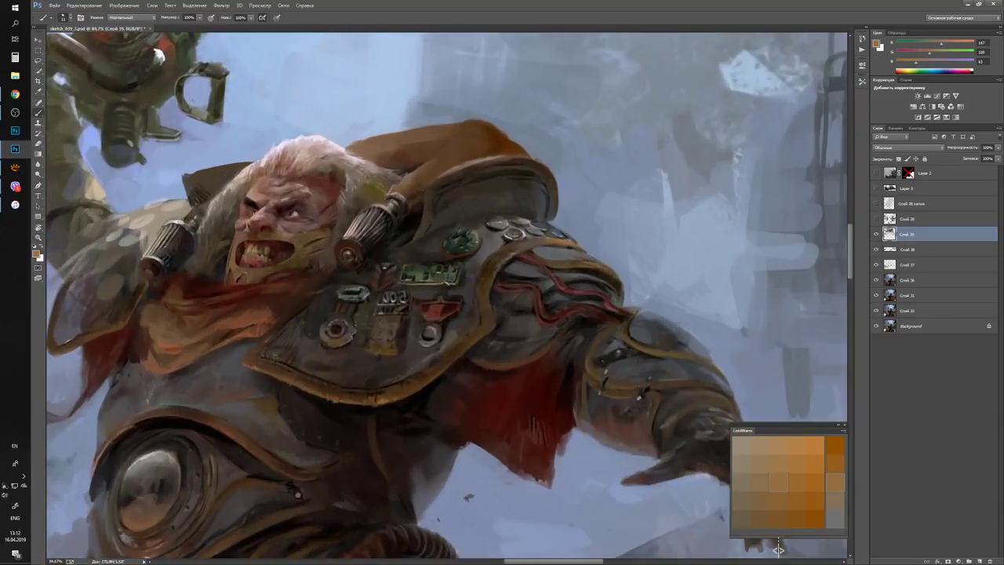
scroll(778, 550, down, 5)
scroll(778, 550, up, 5)
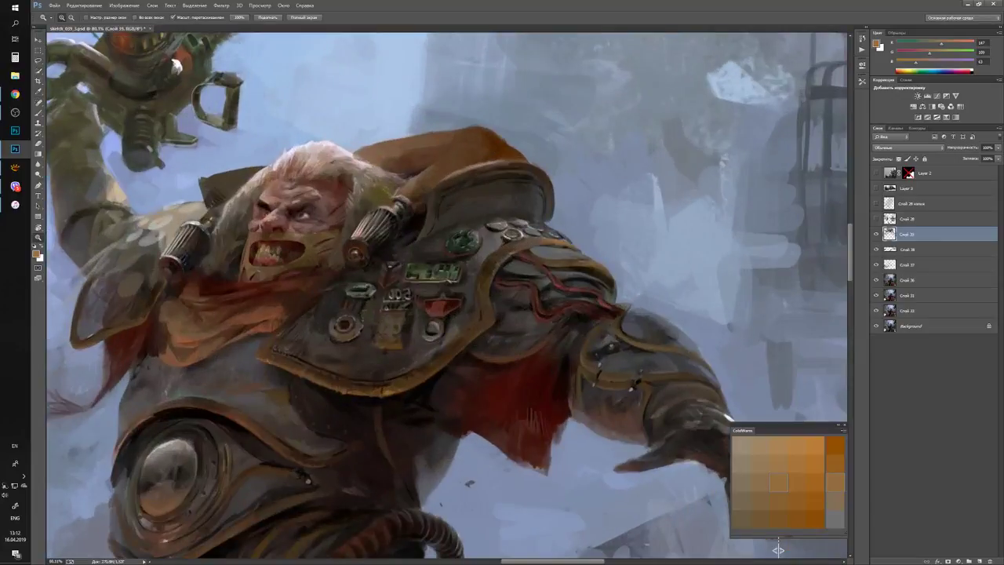
Deepen the shadows around the corded shoulder's trim with sampled dark brown and near-black tones and check them within the composition.
alt+click(503, 253)
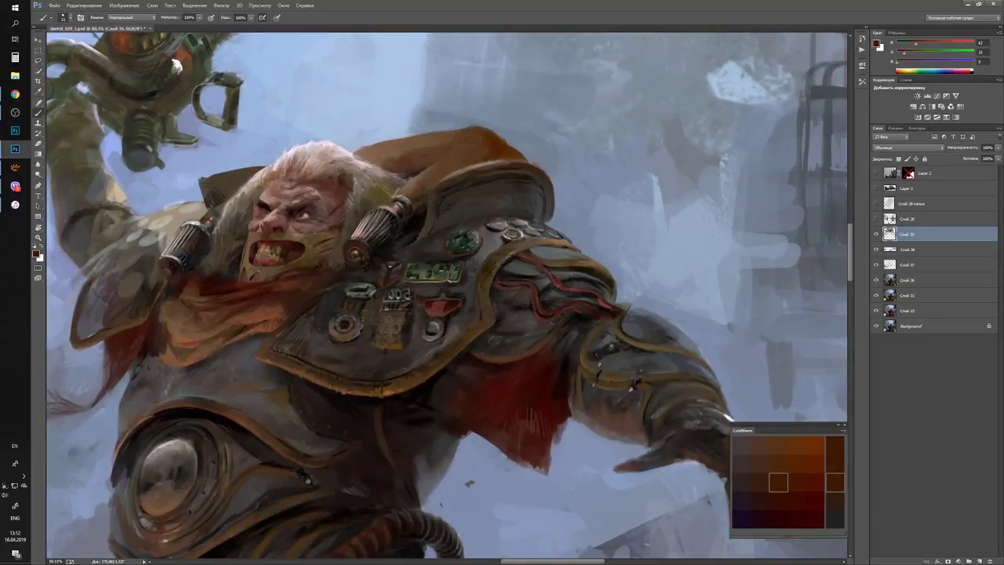
key(z)
scroll(776, 548, down, 5)
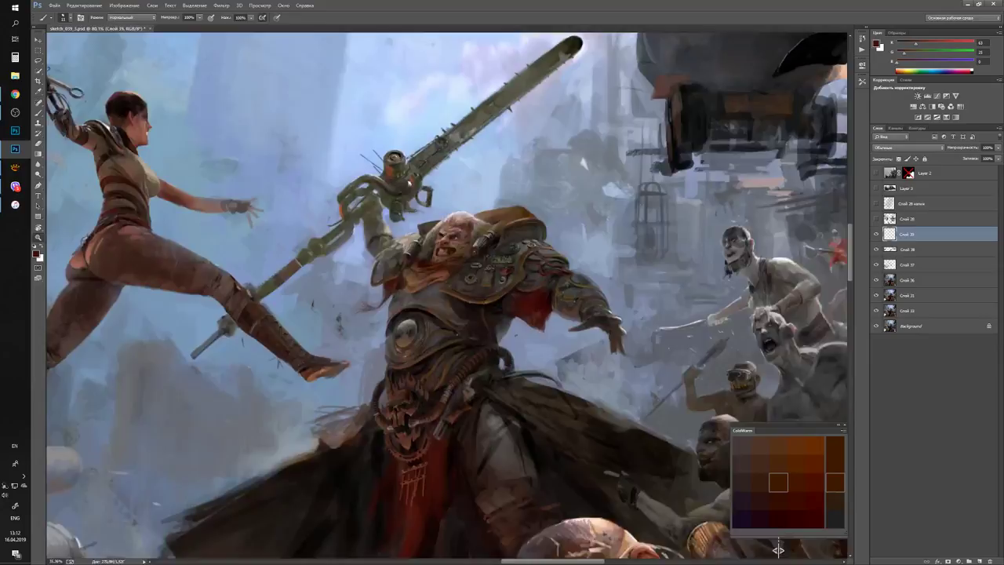
scroll(777, 547, up, 5)
key(b)
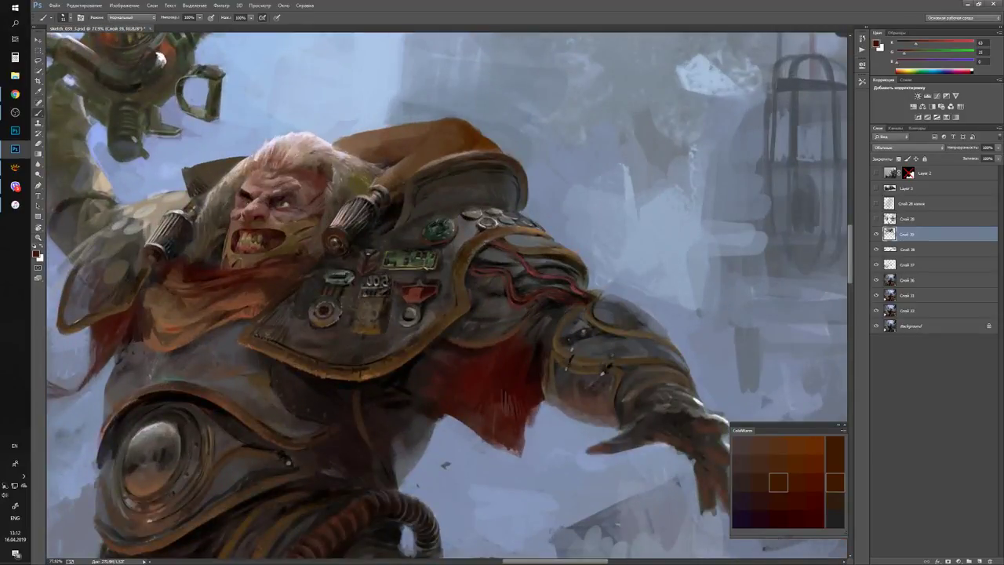
alt+click(778, 550)
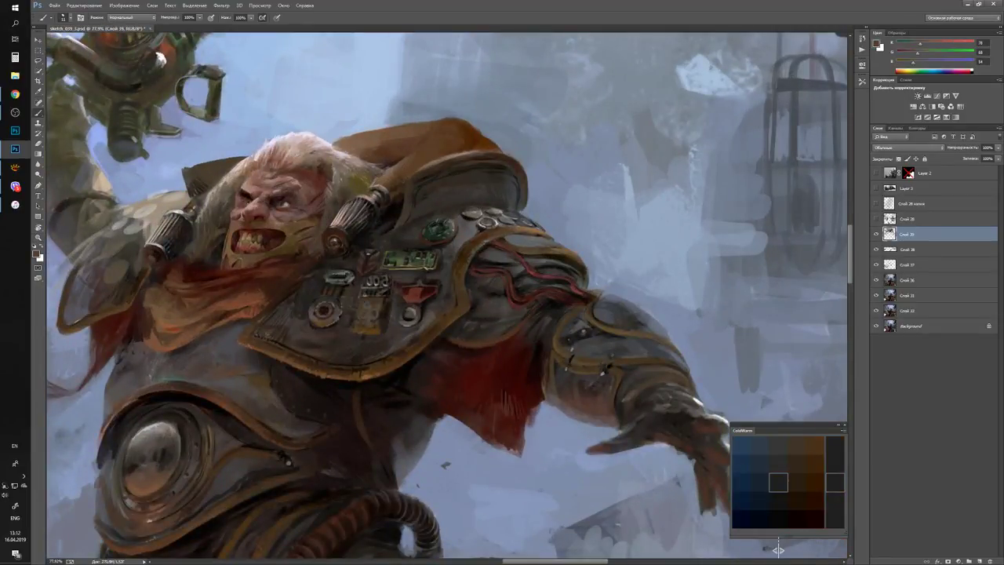
alt+click(778, 549)
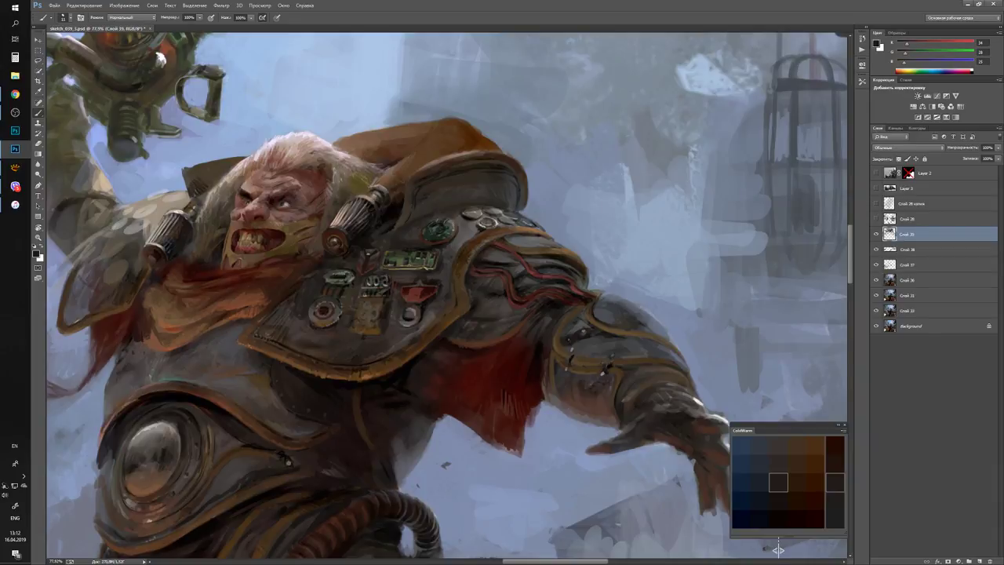
key(z)
scroll(778, 549, down, 4)
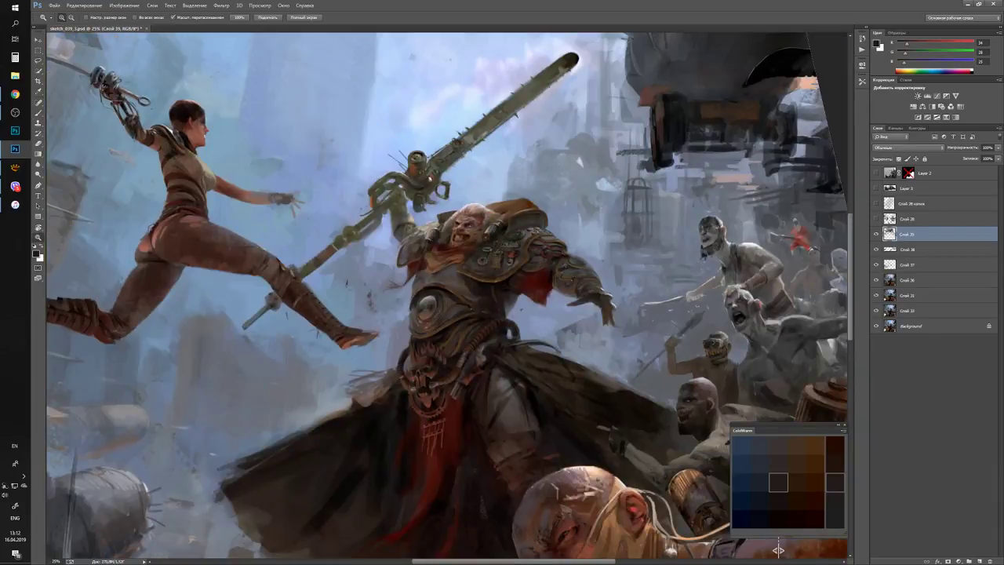
Refine the outline where the corded shoulder meets the upper-arm plate, using sampled dark greys and background blue-grey.
scroll(585, 250, up, 5)
key(b)
alt+click(556, 259)
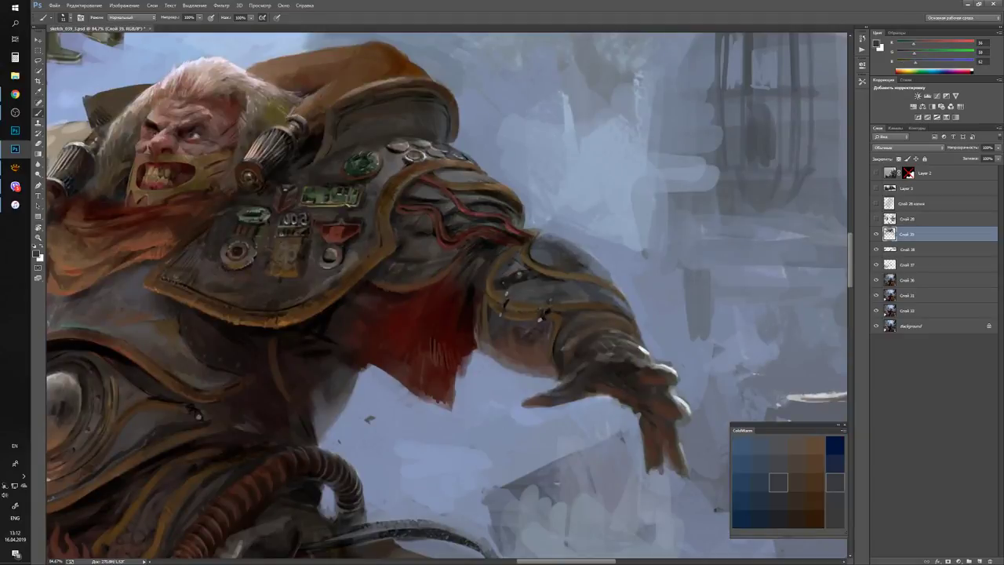
alt+click(535, 224)
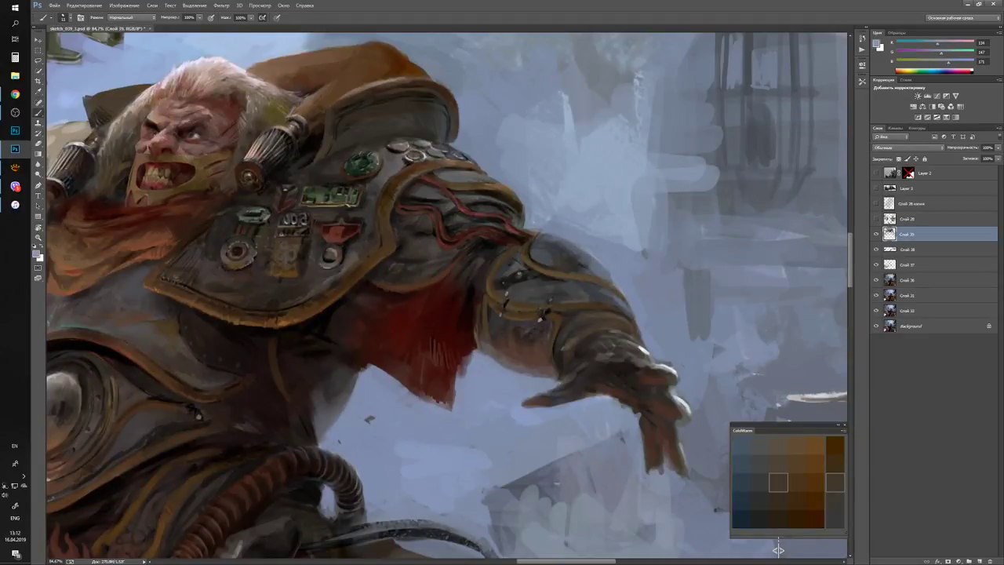
key(x)
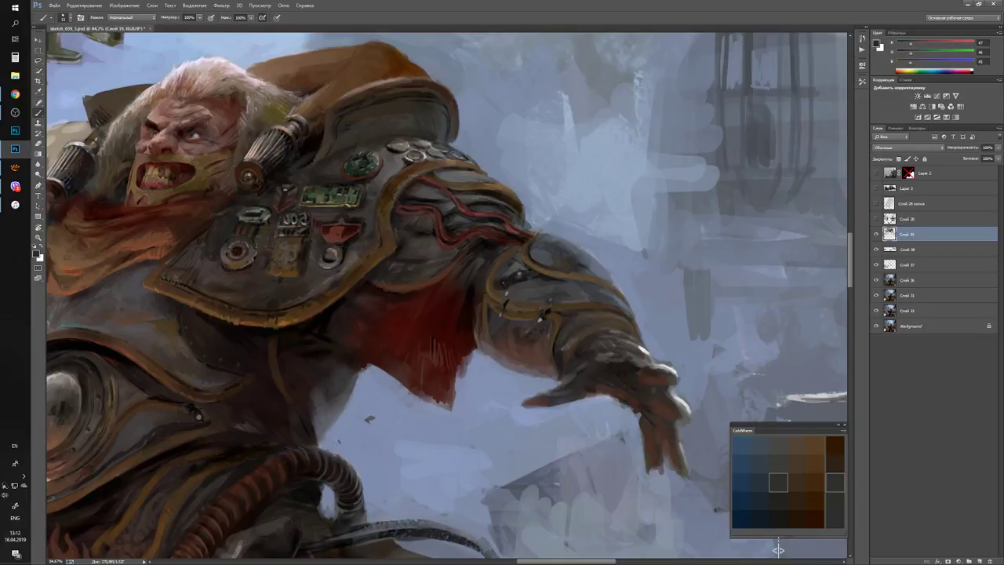
alt+click(504, 215)
alt+click(528, 221)
key(ctrl+0)
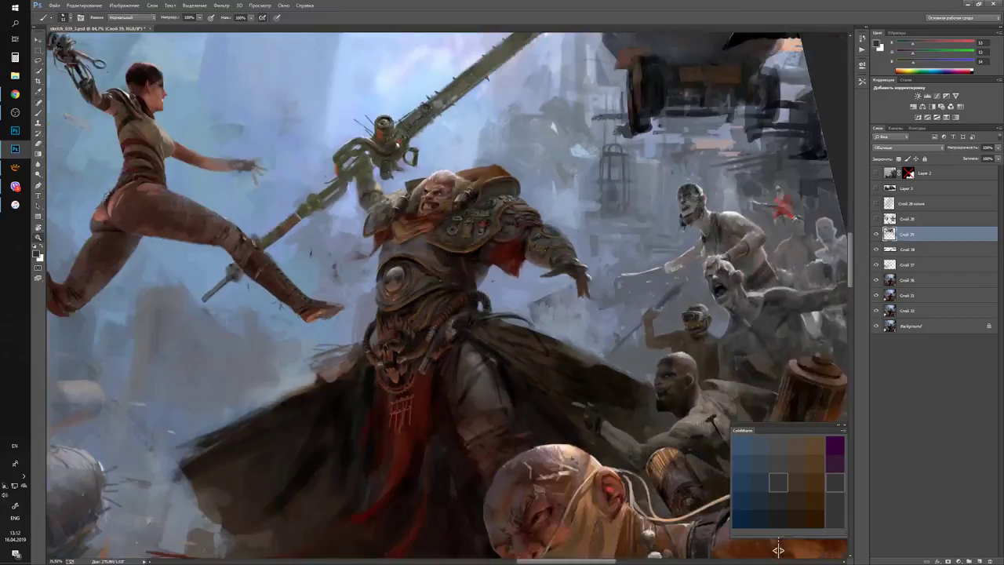
Rework the ochre trim and dark folds beneath the warrior's round belly plate with sampled brown and dark tones.
click(430, 302)
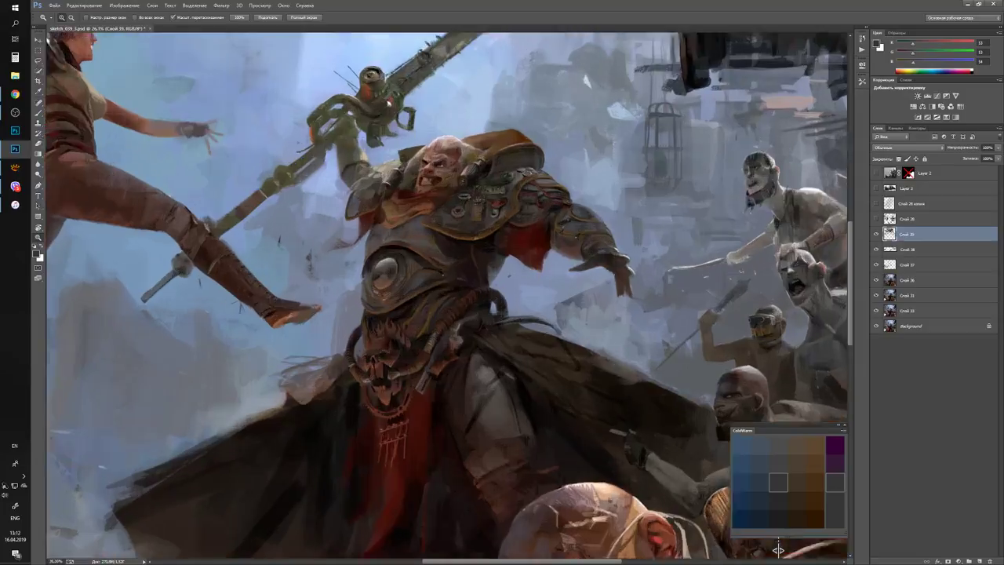
click(778, 550)
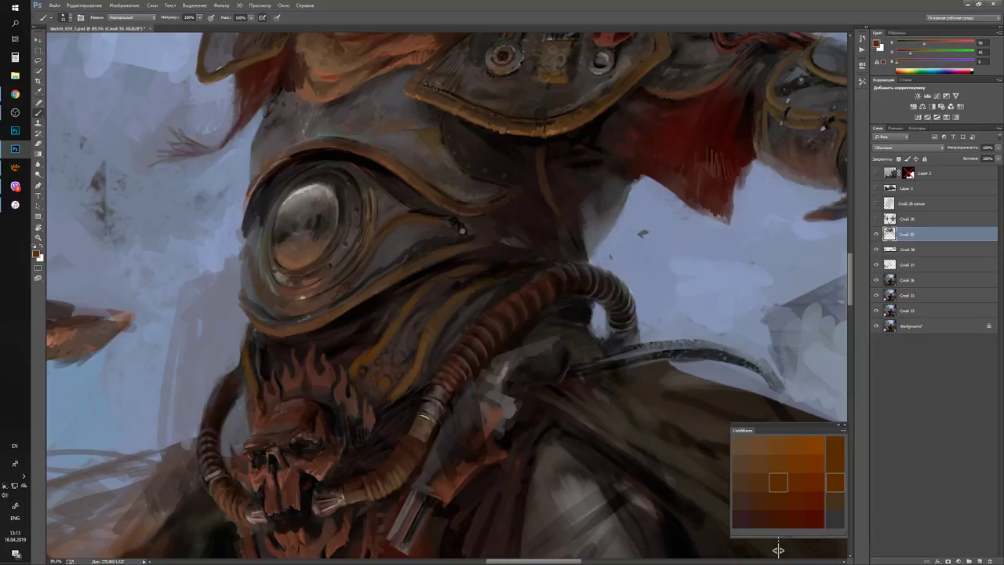
key(d)
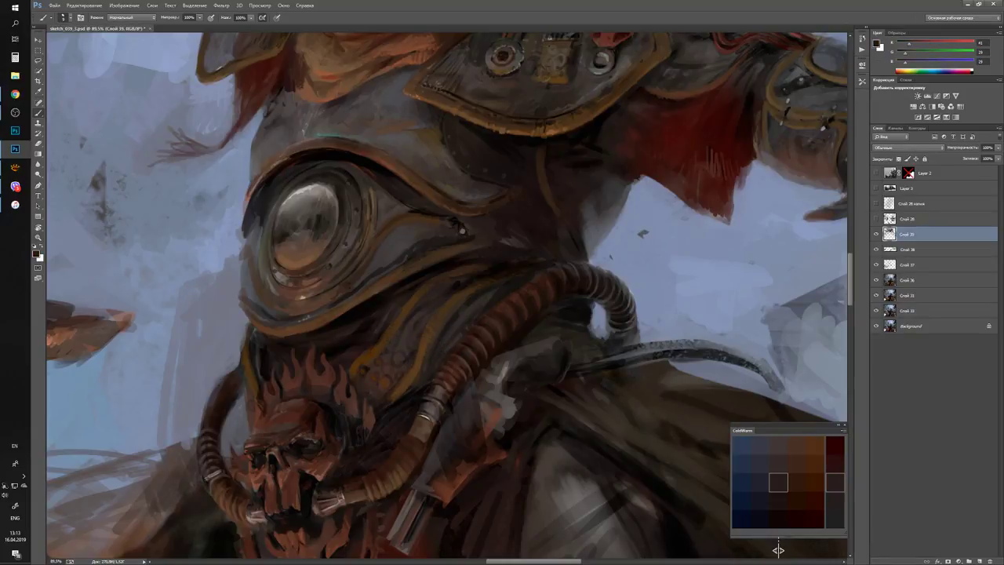
key(ctrl+minus)
key(ctrl+minus)
key(ctrl+plus)
key(ctrl+plus)
key(b)
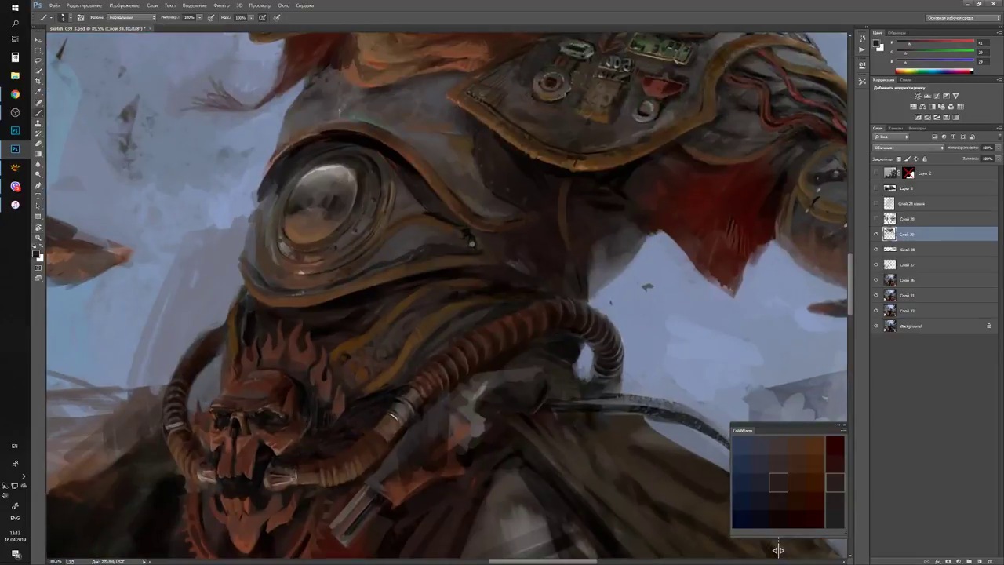
Deepen the shadows between the belly plate and the ribbed hose with dark brown and black tones, checking them from a distance.
key(ctrl+plus)
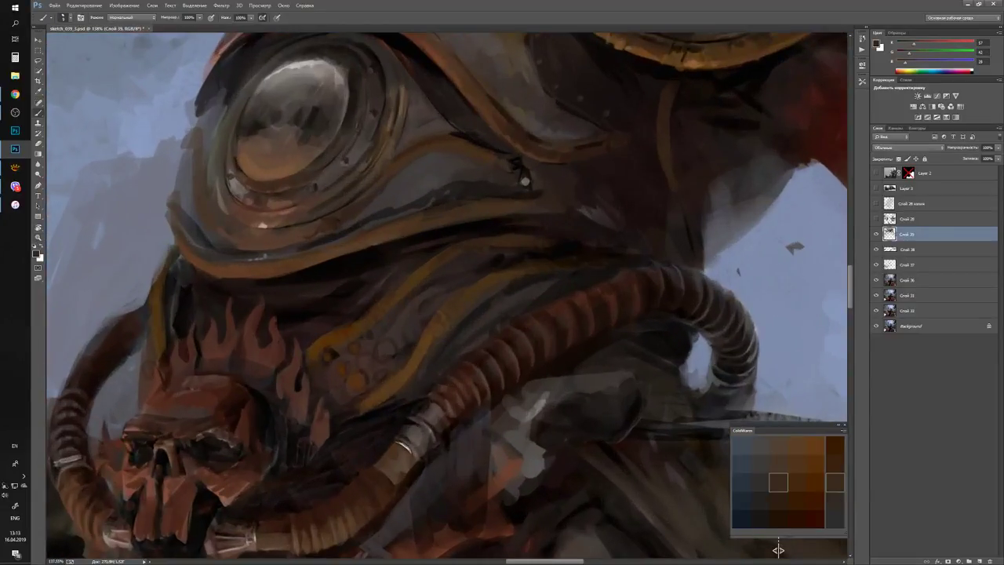
key(d)
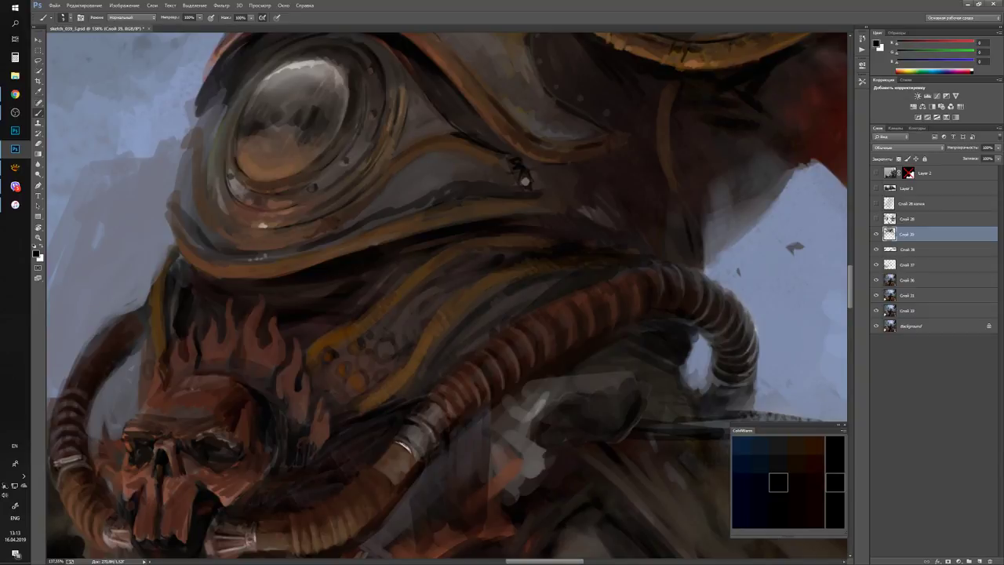
key(z)
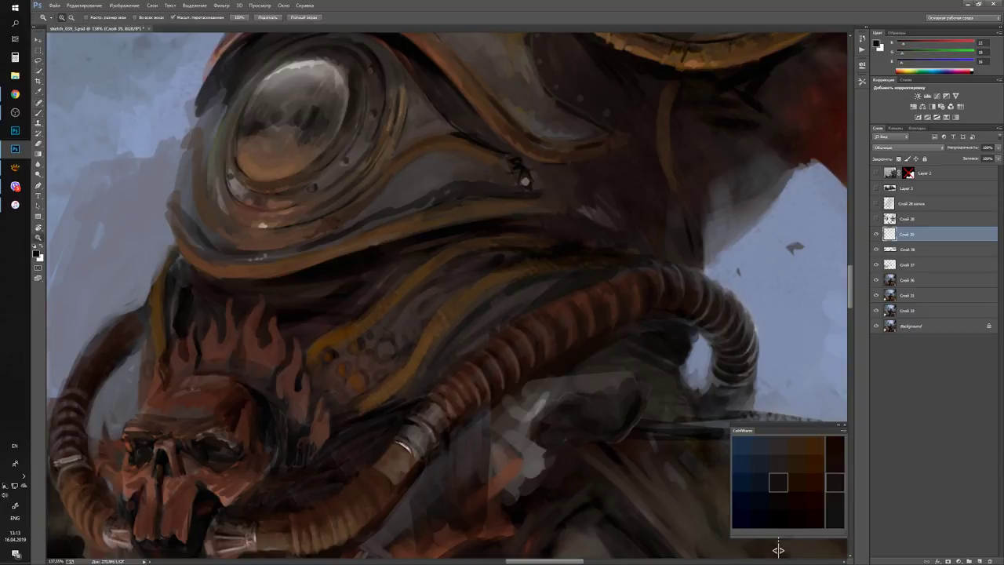
key(ctrl+0)
key(ctrl+plus)
key(b)
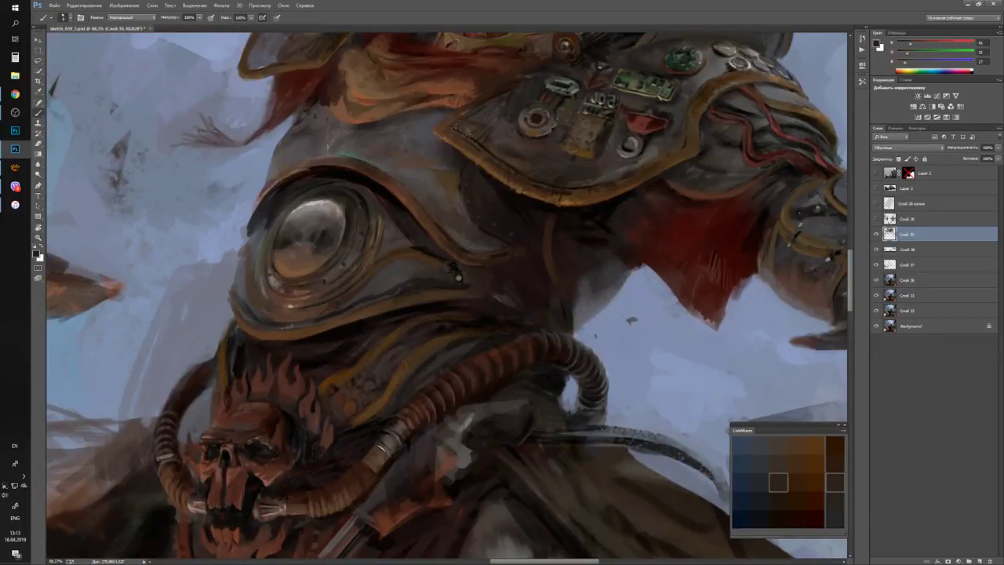
Touch up the dark area beneath the medal-covered mantle with sampled brown and near-black tones.
drag(549, 196, 400, 306)
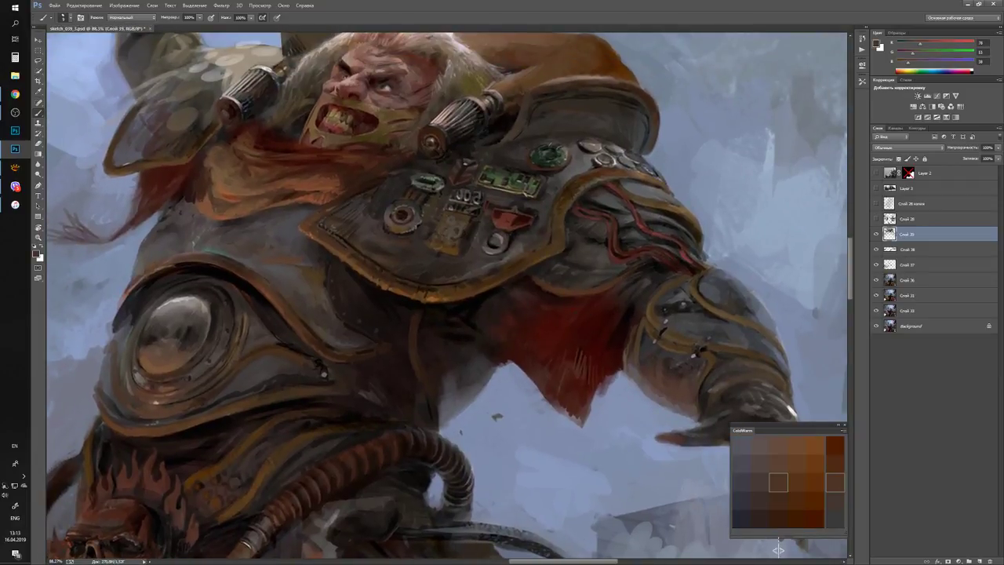
alt+click(534, 287)
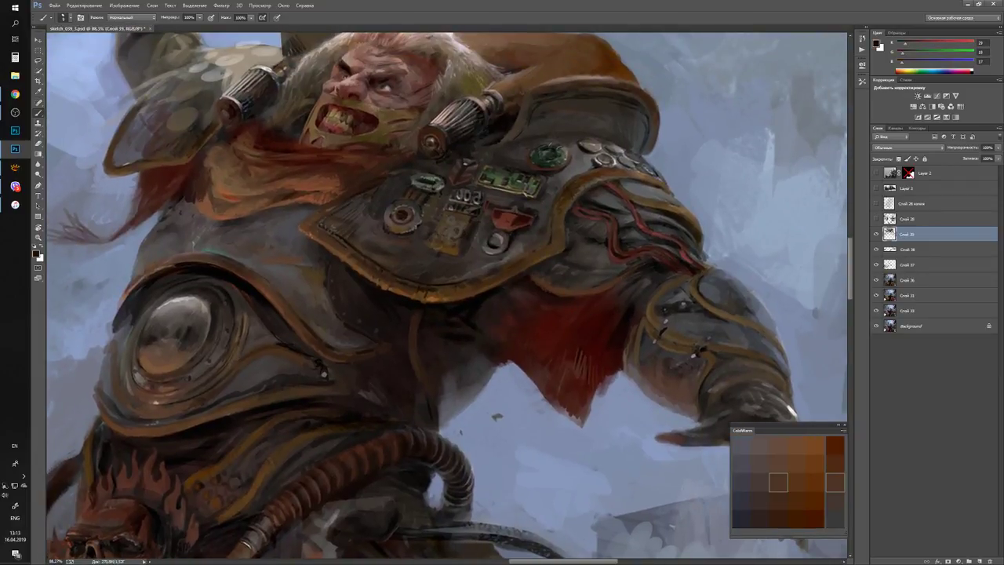
key(alt+Tab)
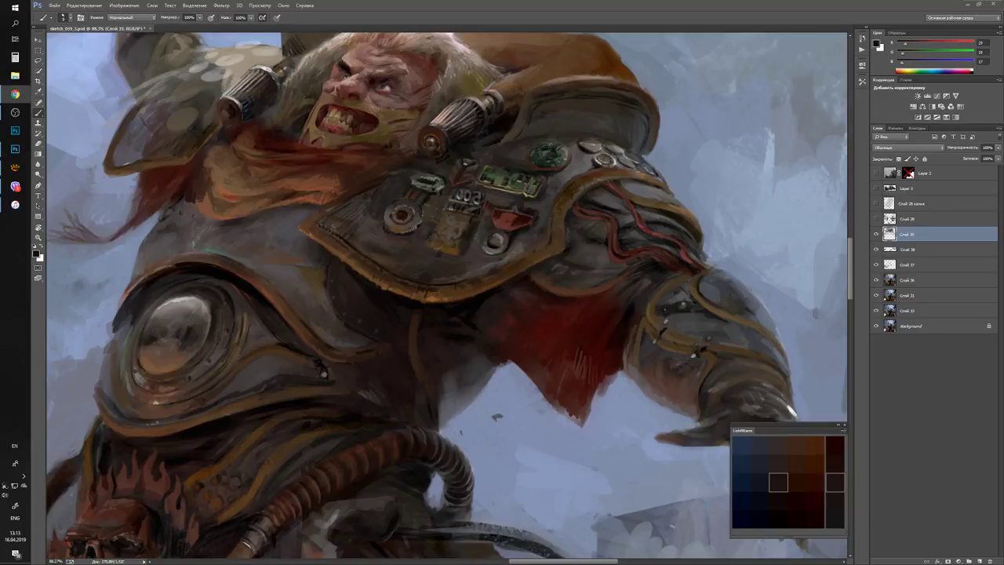
key(alt+shift)
key(alt+shift)
Open the keyboard shortcuts and menus settings, close them, and open the general preferences.
click(53, 5)
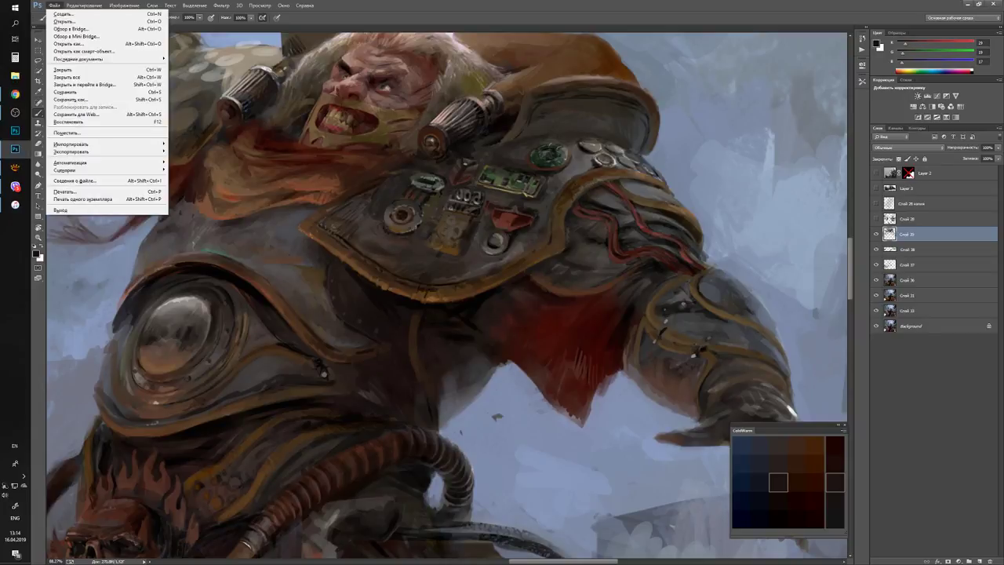
mouse_move(84, 5)
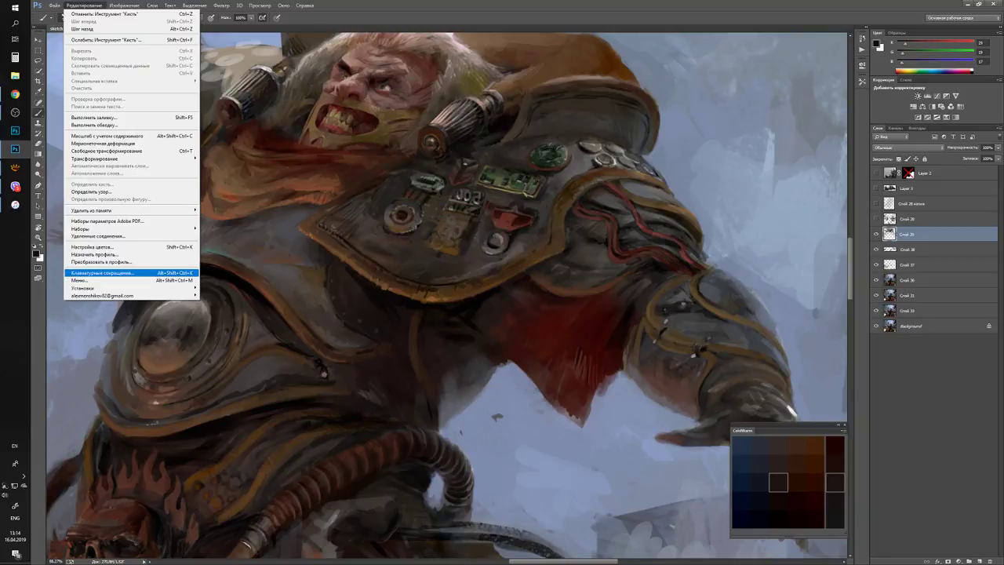
click(98, 272)
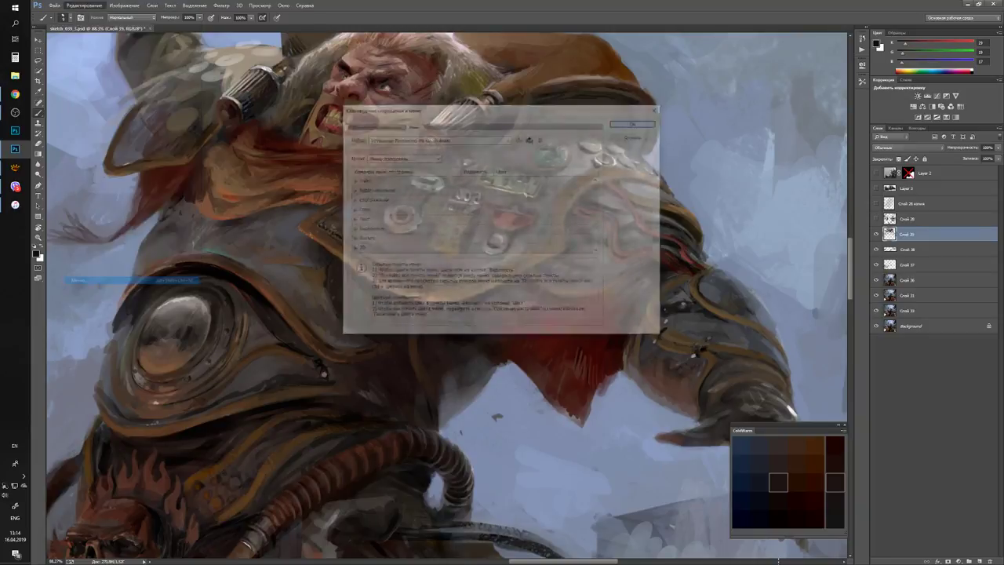
click(636, 121)
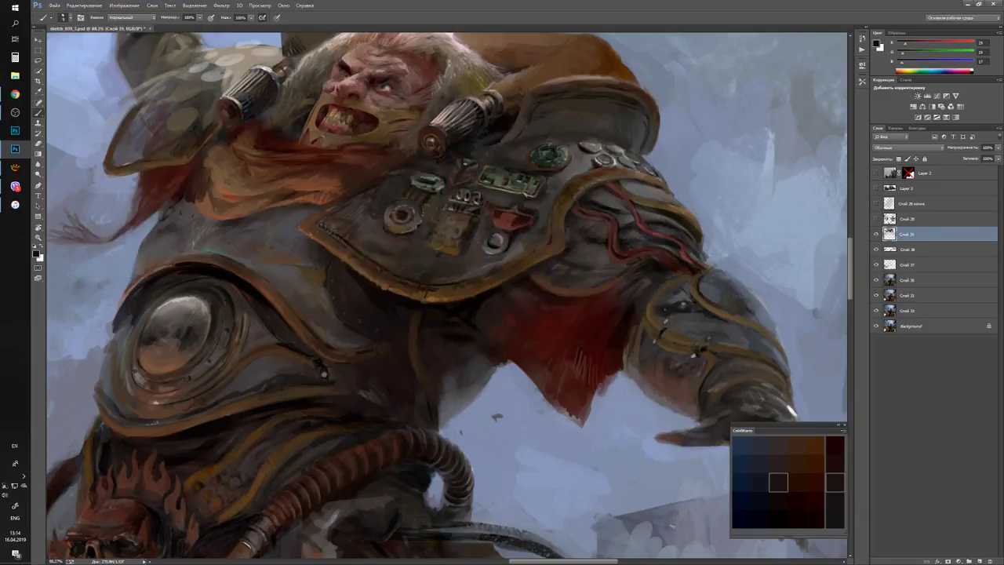
click(83, 6)
mouse_move(94, 288)
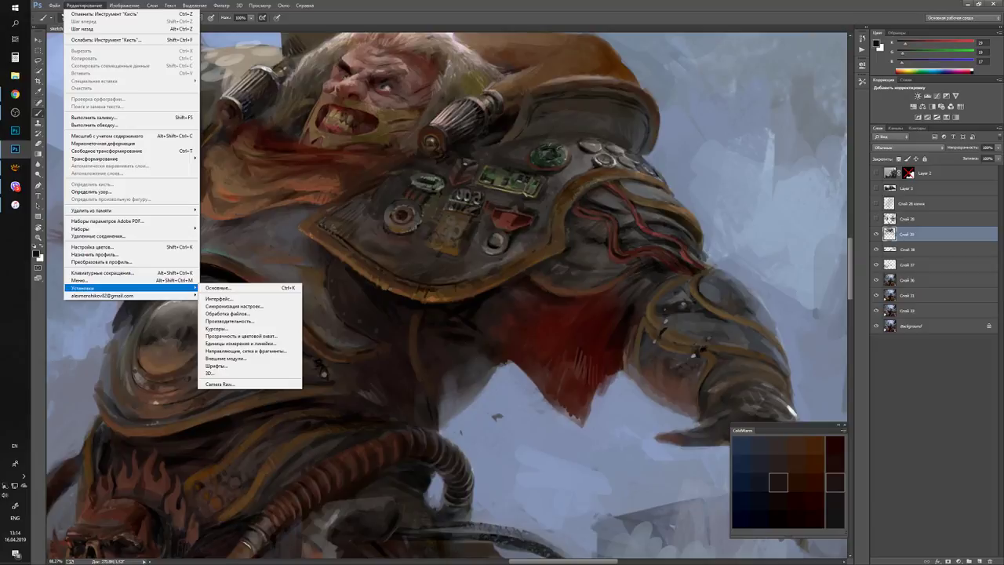
click(220, 288)
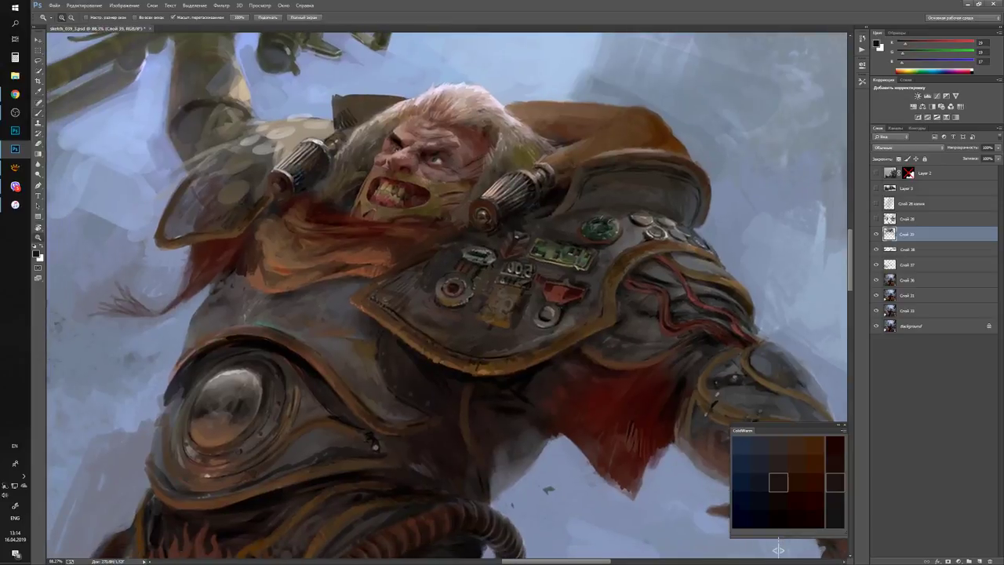
Shade the warrior's scarf and the area around the shoulder canisters with sampled dark brown and near-black tones.
key(r)
scroll(445, 292, down, 3)
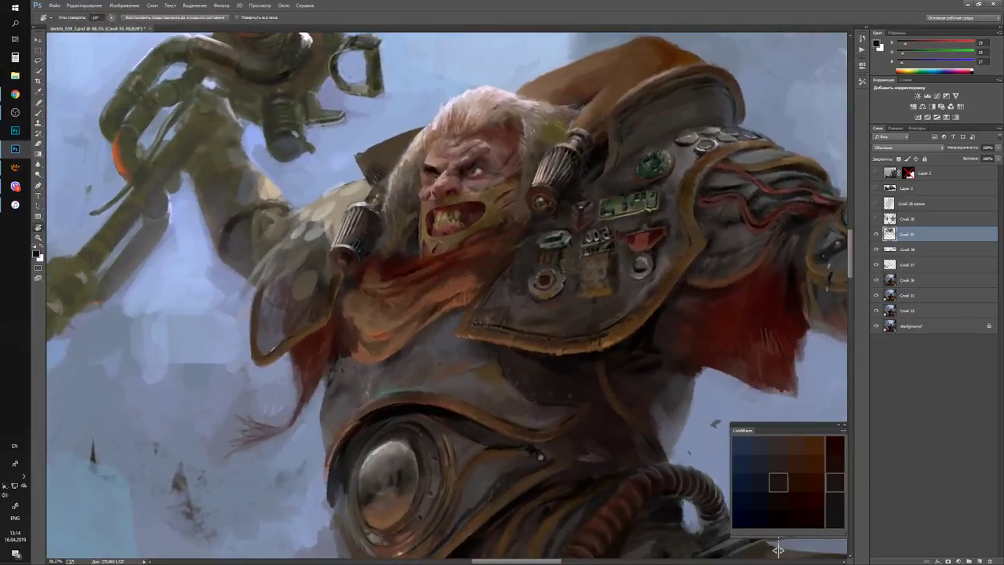
key(b)
scroll(446, 291, up, 4)
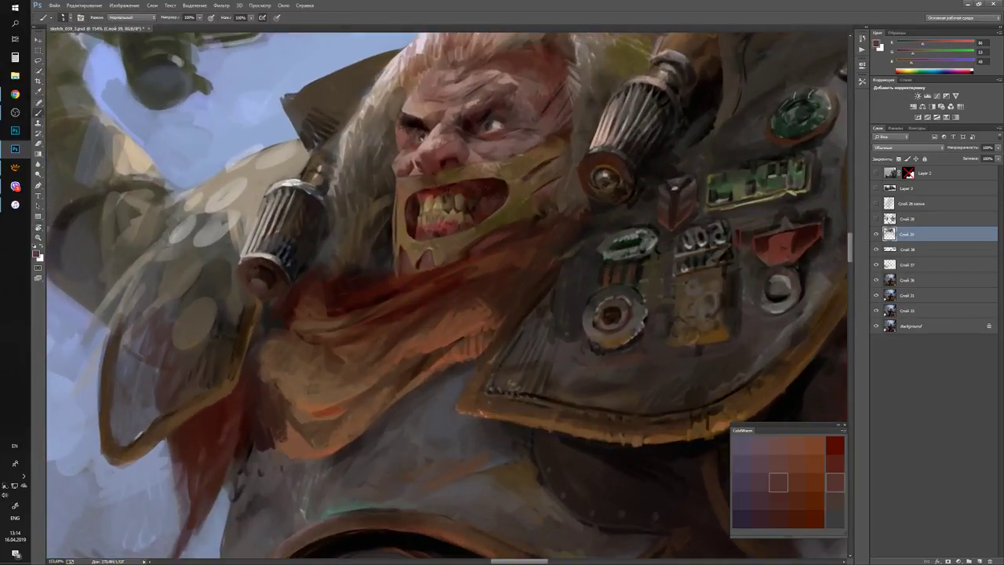
alt+click(460, 230)
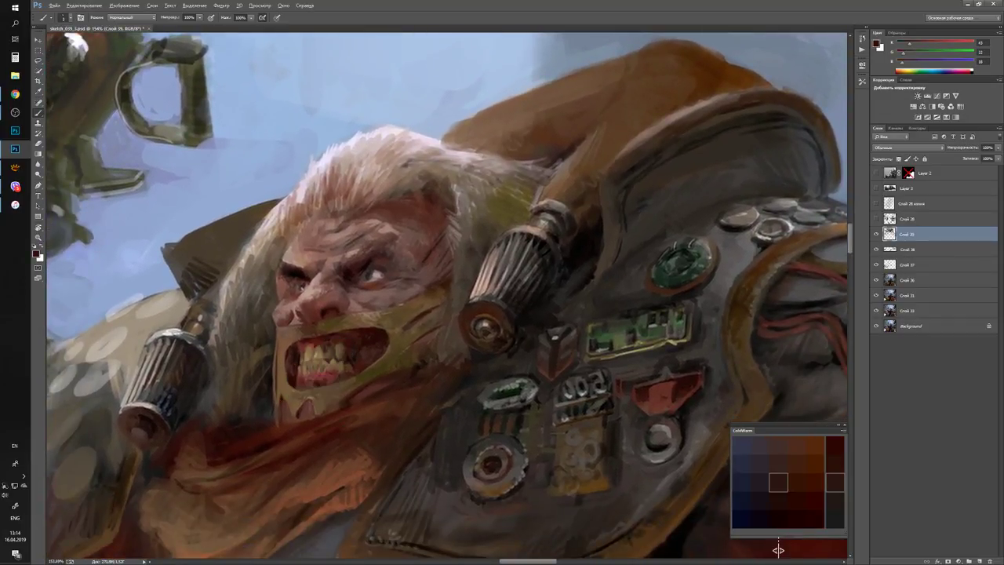
key(d)
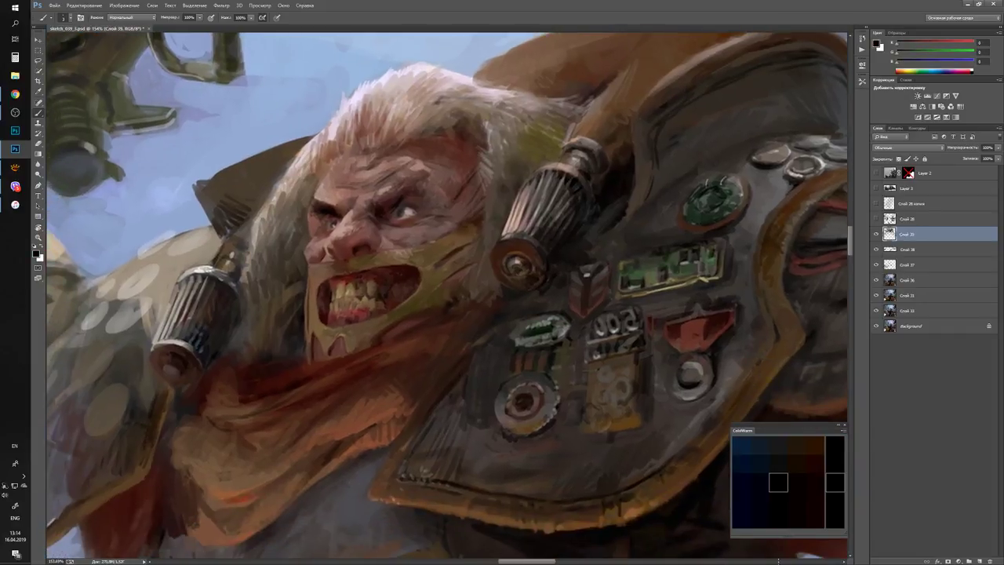
alt+click(363, 323)
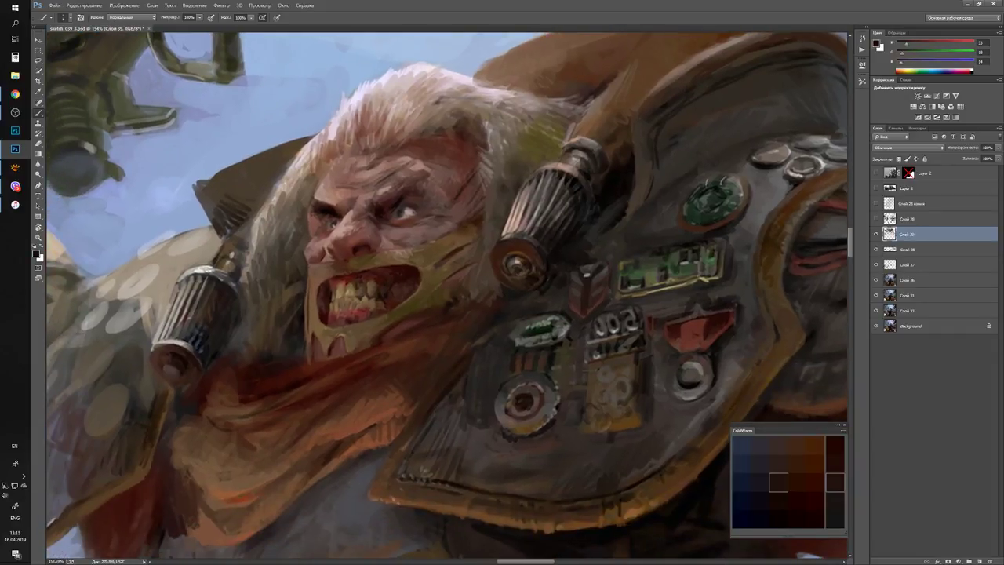
alt+click(338, 333)
alt+click(778, 550)
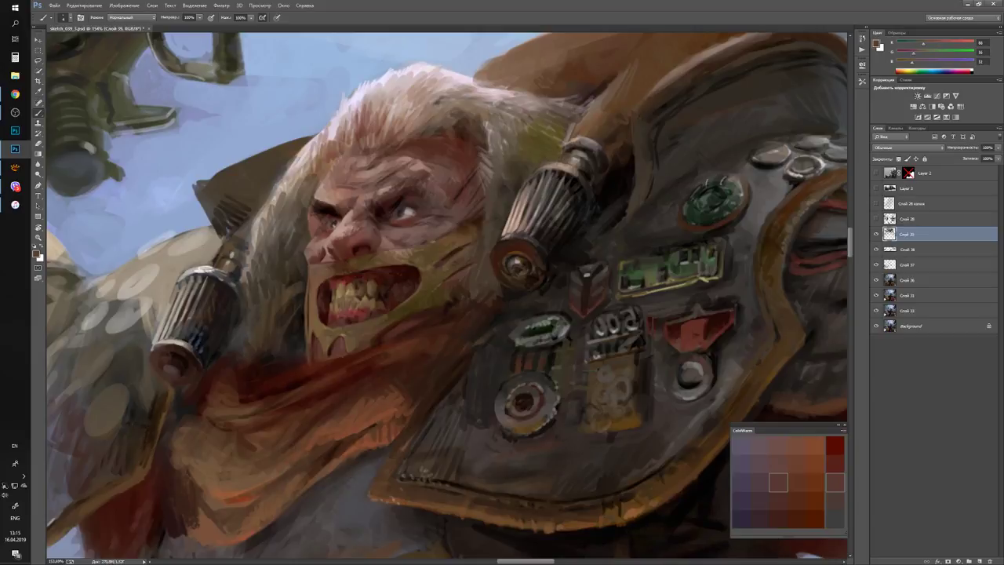
Refine the outline of the brown hump behind the mantle's collar with sampled brown and background blue-grey, checking it within the composition.
key(z)
scroll(778, 549, down, 5)
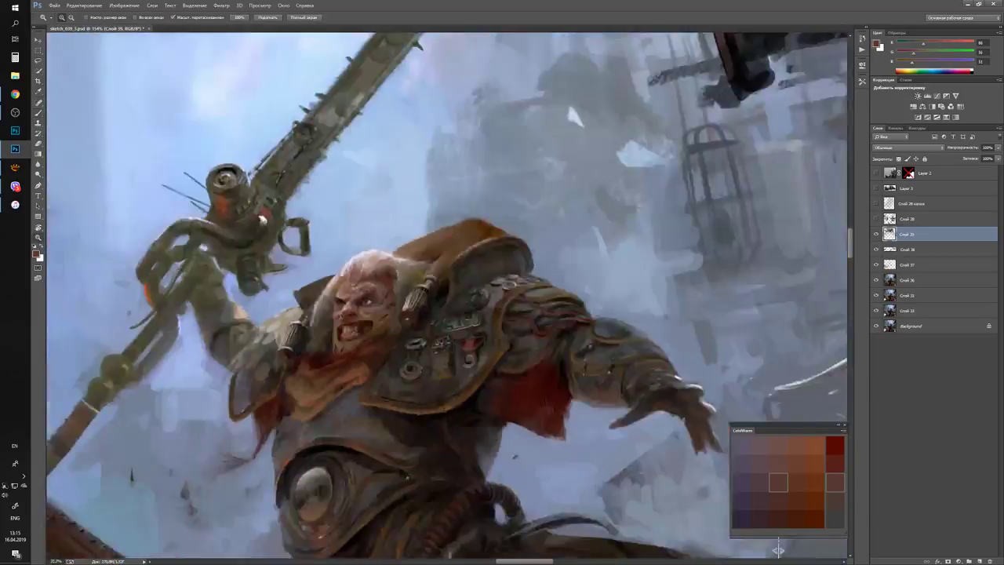
scroll(778, 550, up, 4)
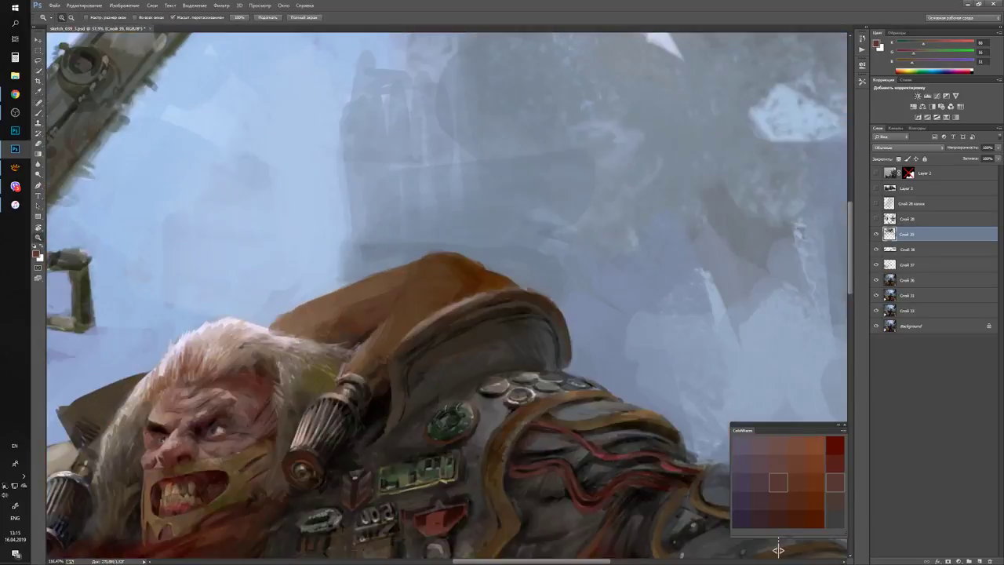
key(b)
alt+click(459, 275)
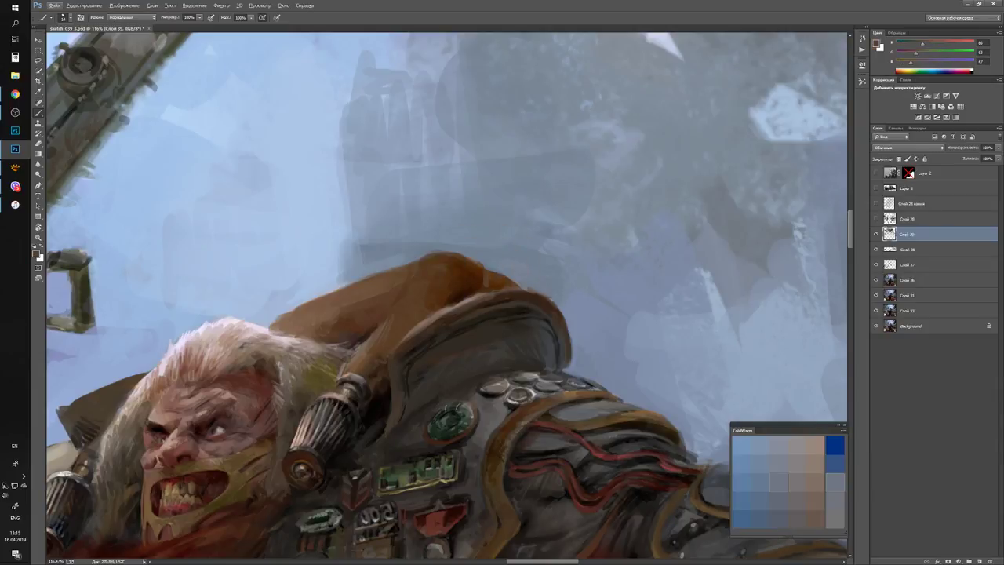
key(z)
key(ctrl+0)
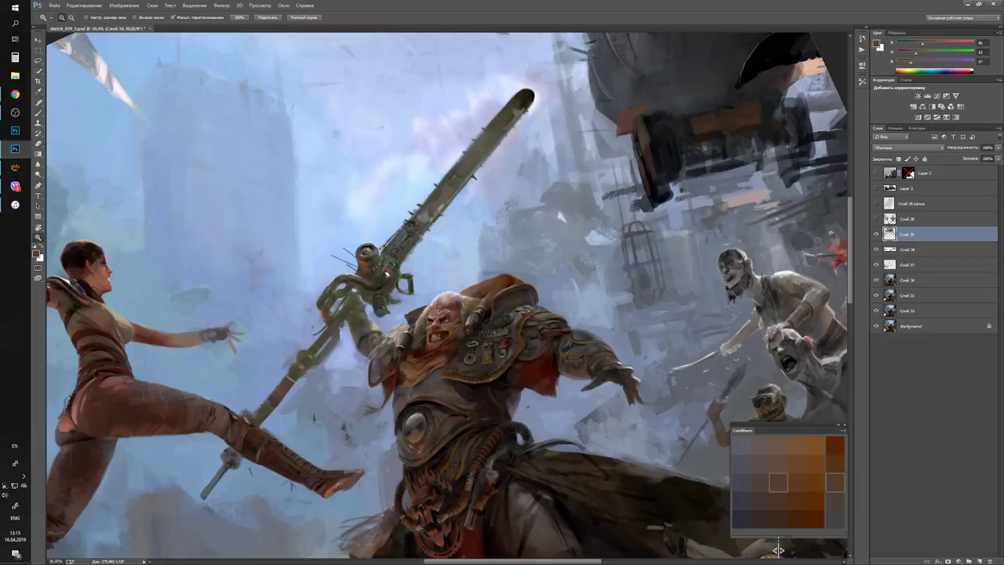
Refine the shadows around the round belly plate and its folds with sampled dark brown and dark grey tones.
key(ctrl+plus)
key(ctrl+plus)
key(ctrl+plus)
key(ctrl+plus)
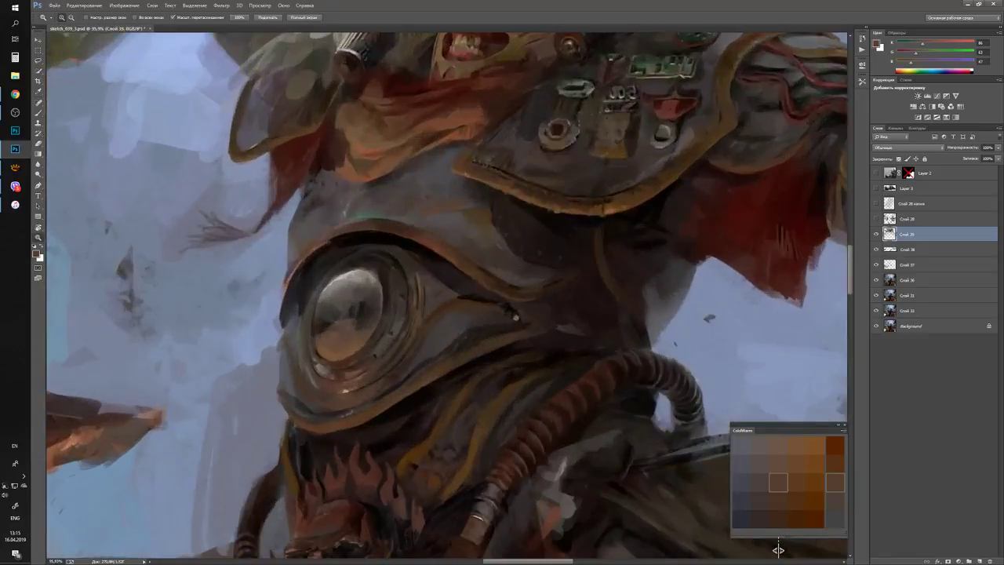
key(b)
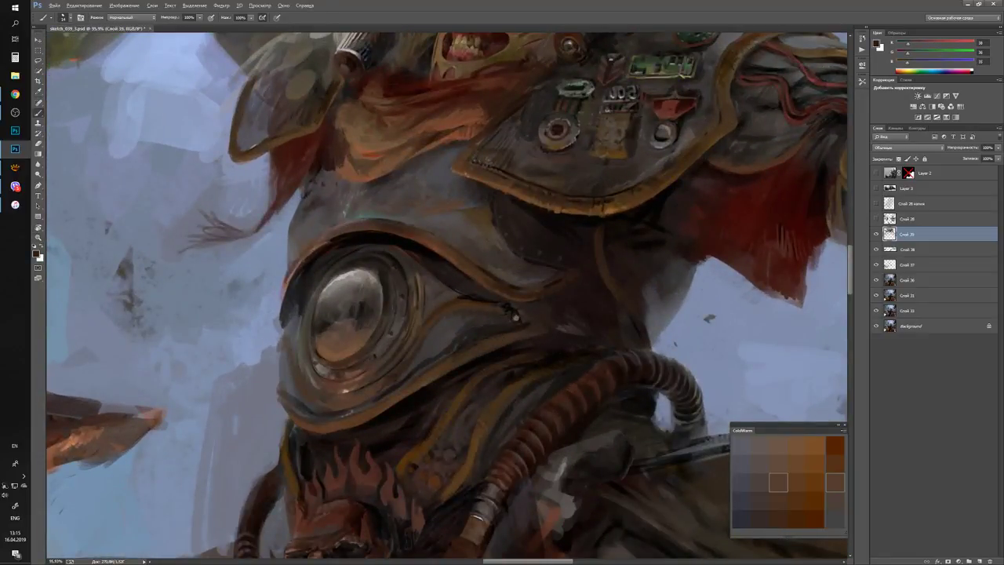
drag(777, 547, 778, 550)
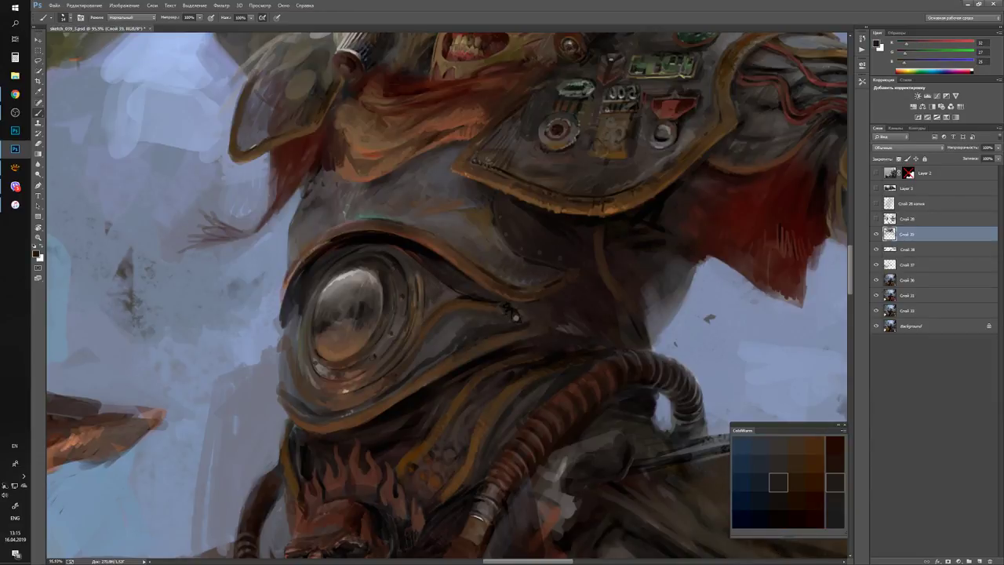
Brighten the lower trim of the round belly plate with saturated orange-brown strokes.
key(z)
key(ctrl+0)
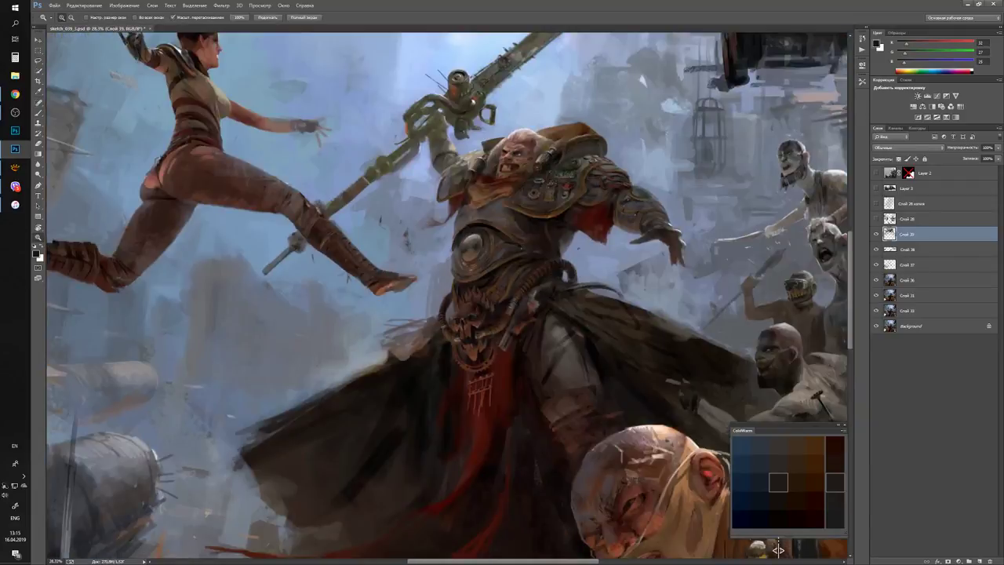
drag(566, 228, 611, 228)
key(b)
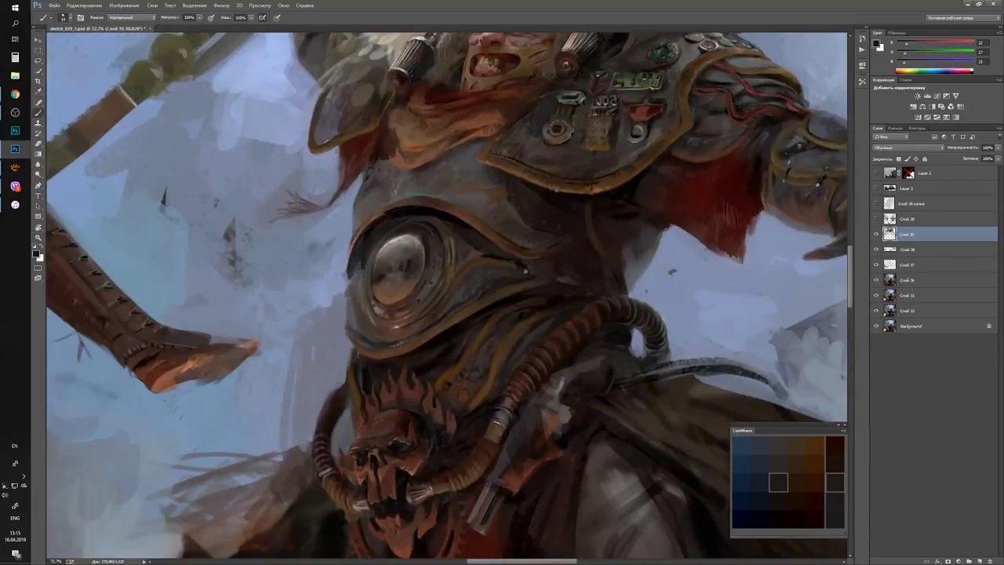
alt+click(423, 320)
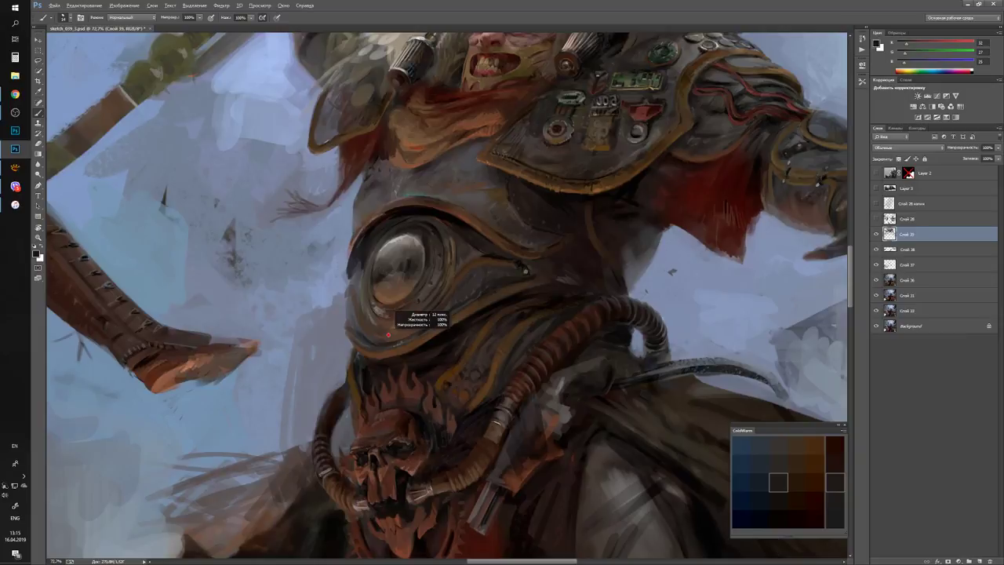
click(835, 445)
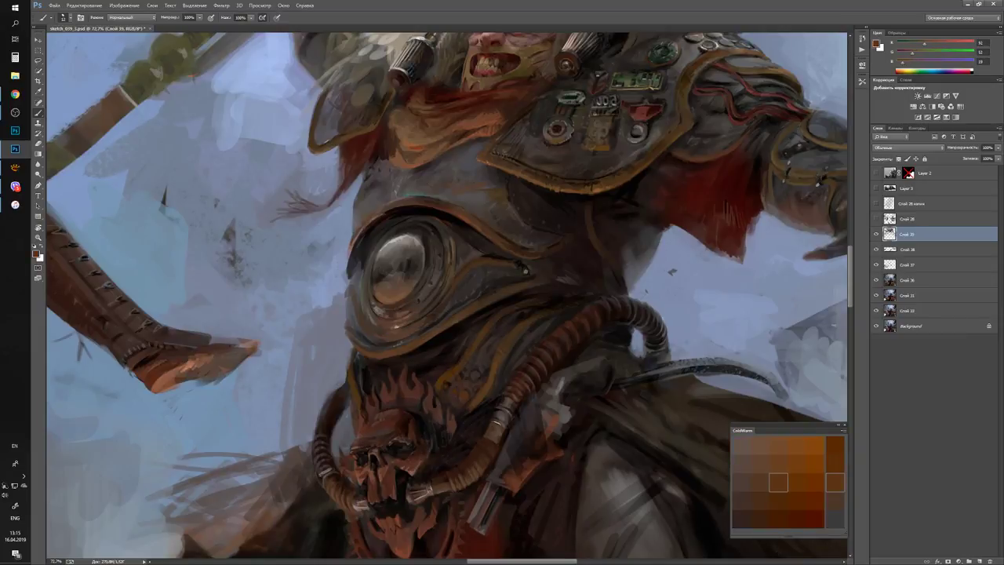
click(835, 446)
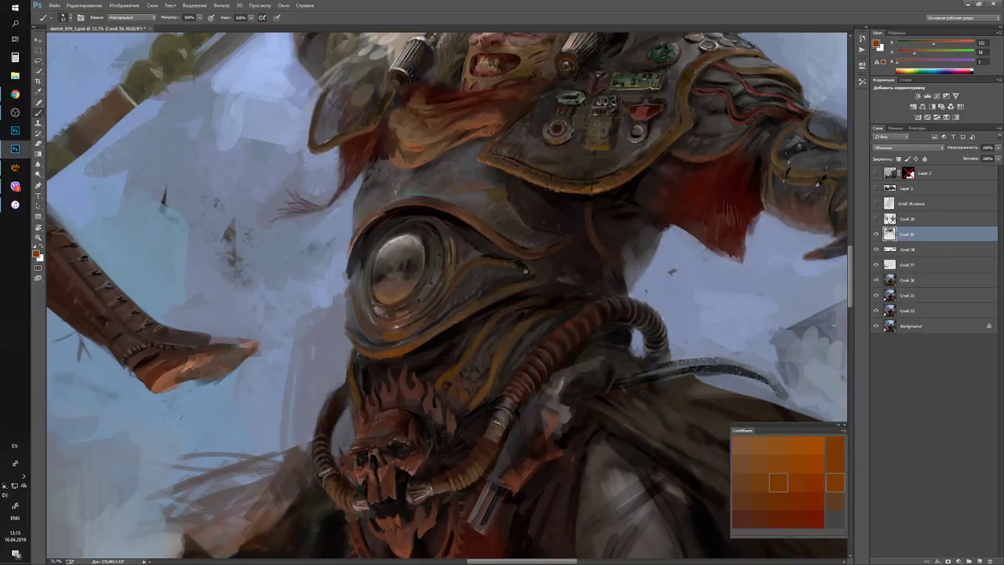
Paint pointed teeth on the belt skull's lower jaw with light and orange-brown tones.
scroll(778, 548, down, 3)
drag(778, 550, 778, 550)
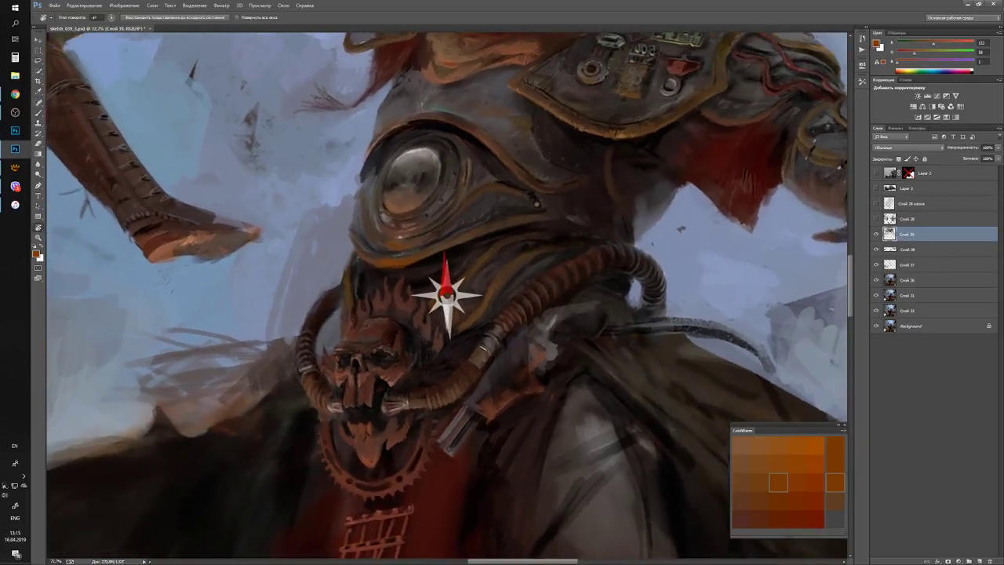
key(z)
key(ctrl+0)
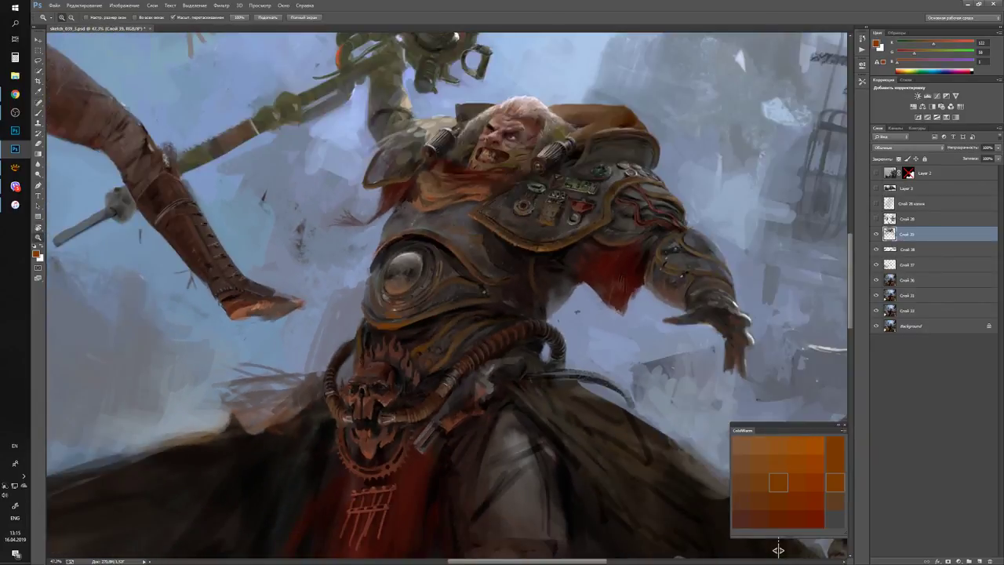
drag(355, 405, 408, 404)
key(b)
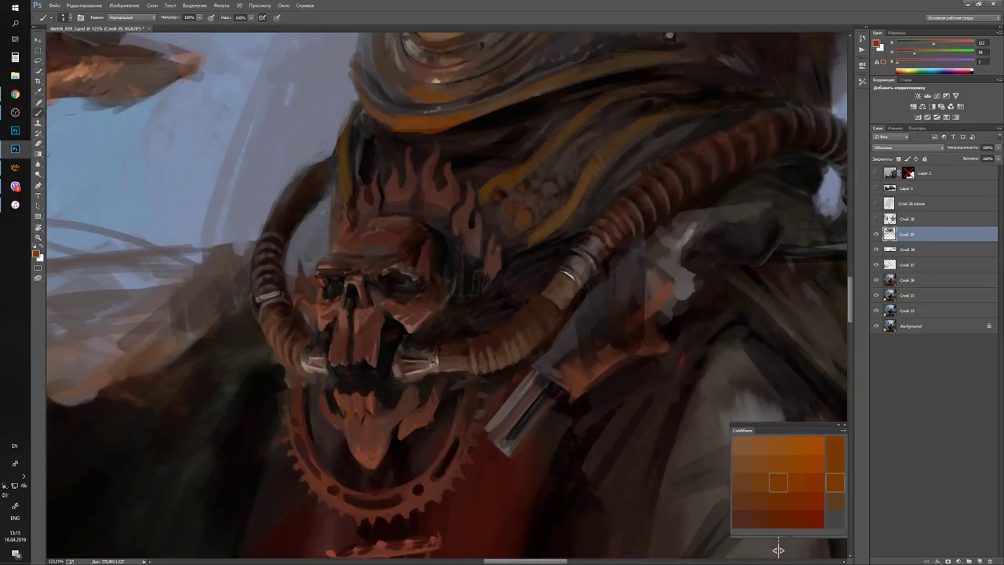
alt+click(364, 462)
key(x)
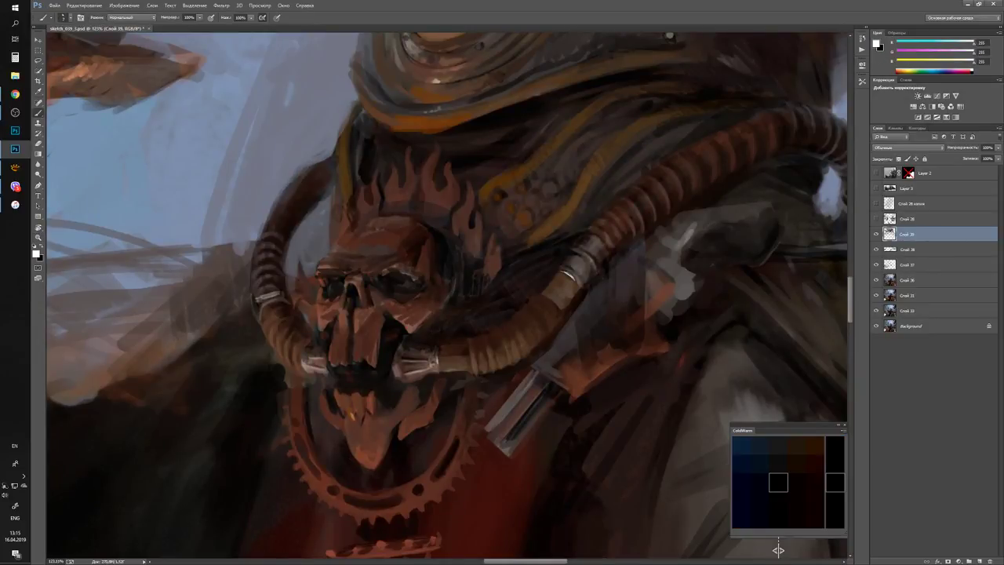
alt+click(778, 550)
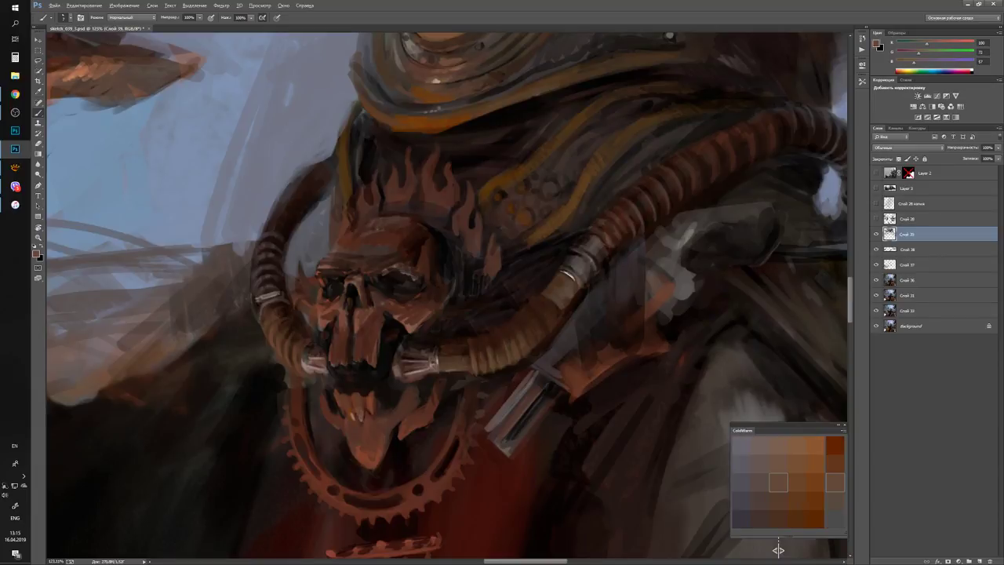
alt+click(347, 410)
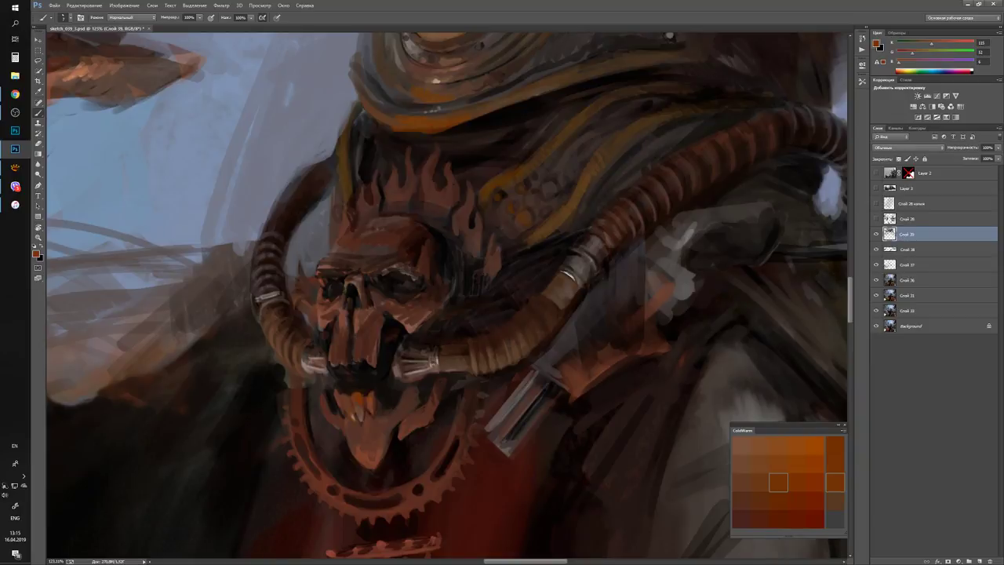
Refine the belt skull's upper teeth with black and sampled dark red-brown, sharpening the gaps and warm planes.
key(z)
scroll(778, 550, down, 5)
scroll(779, 550, up, 5)
key(b)
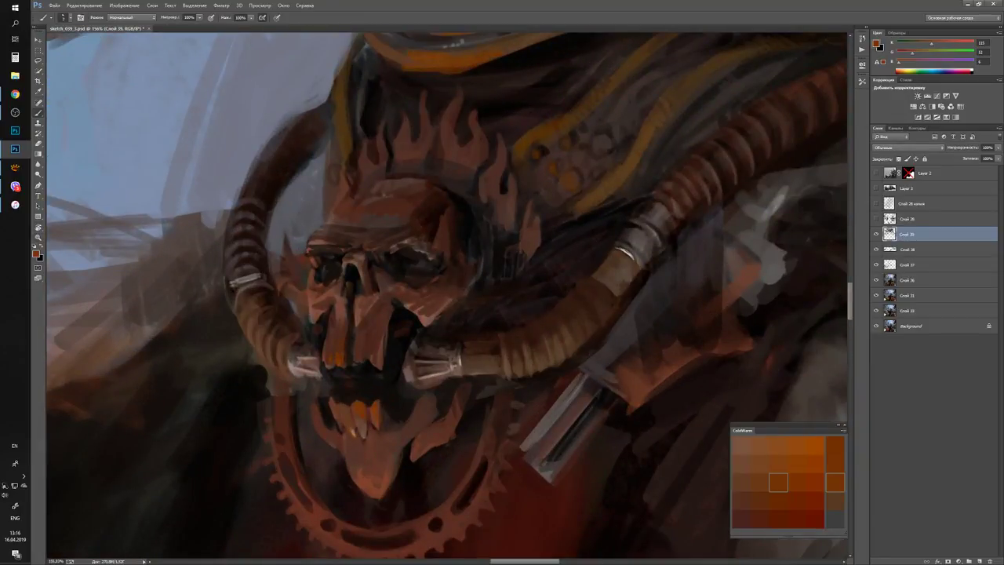
key(d)
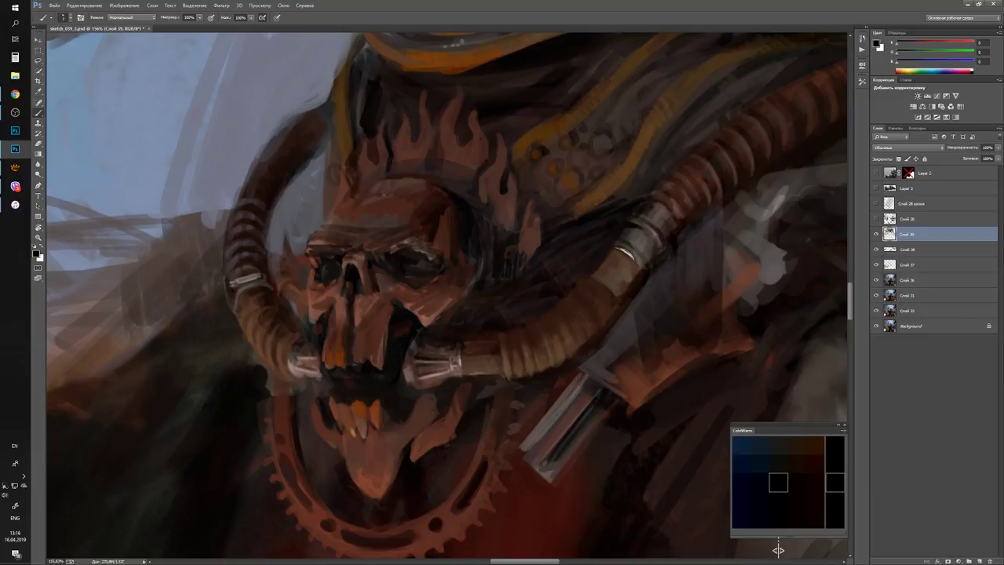
alt+click(777, 544)
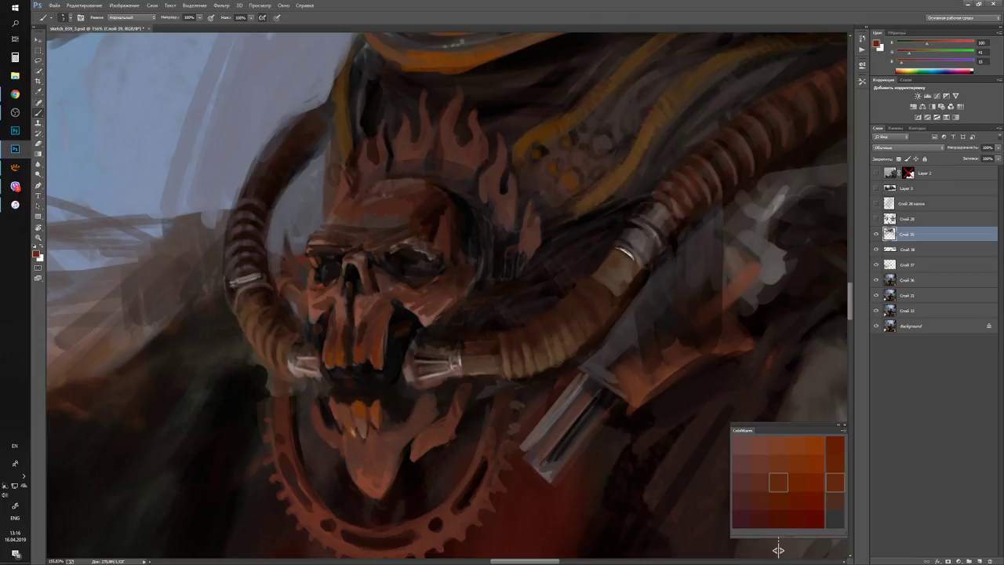
key(d)
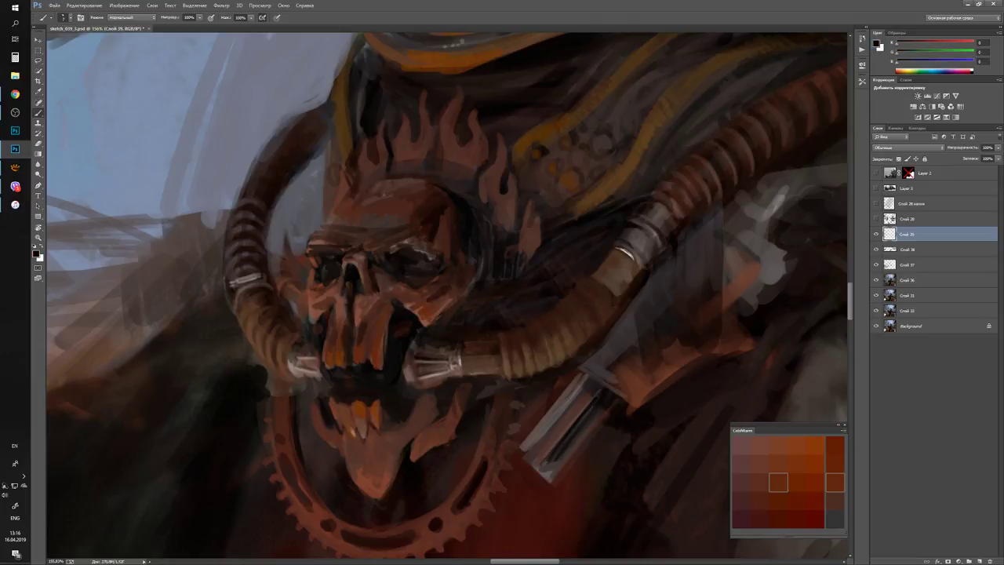
alt+click(778, 545)
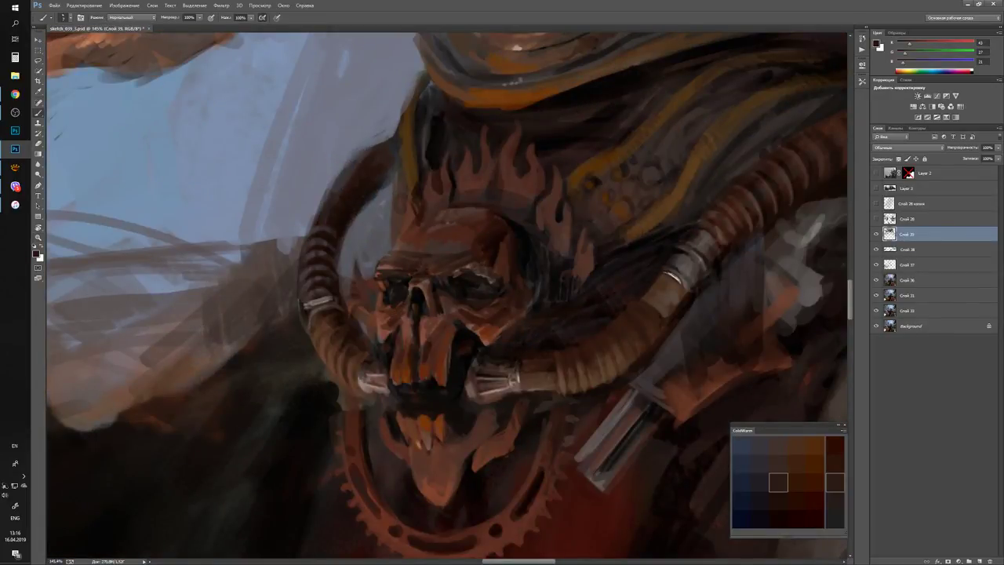
Shade the belt skull's forehead and crown with sampled dark brown and near-black tones to round its form.
drag(392, 261, 406, 243)
click(778, 548)
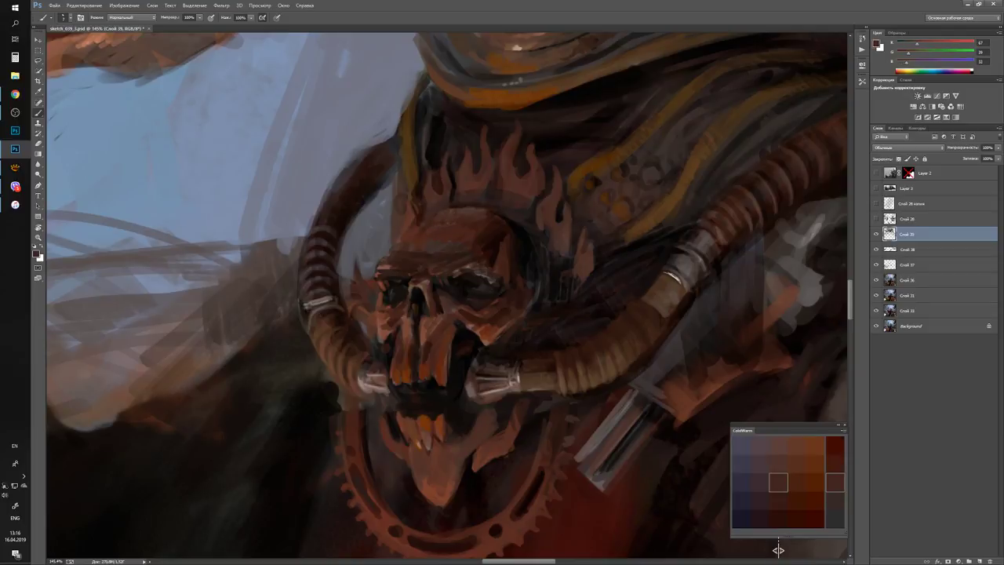
click(777, 547)
click(778, 548)
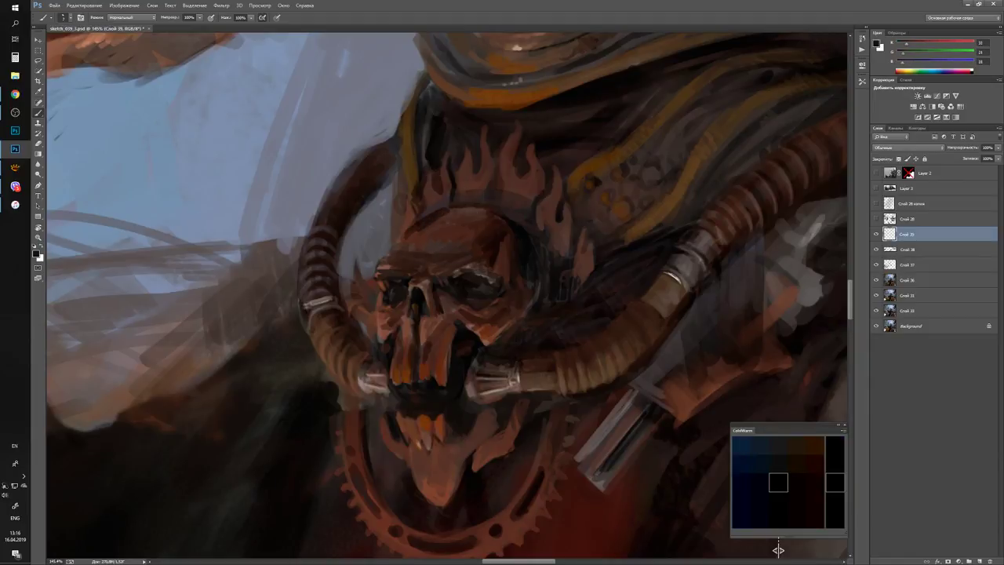
click(778, 549)
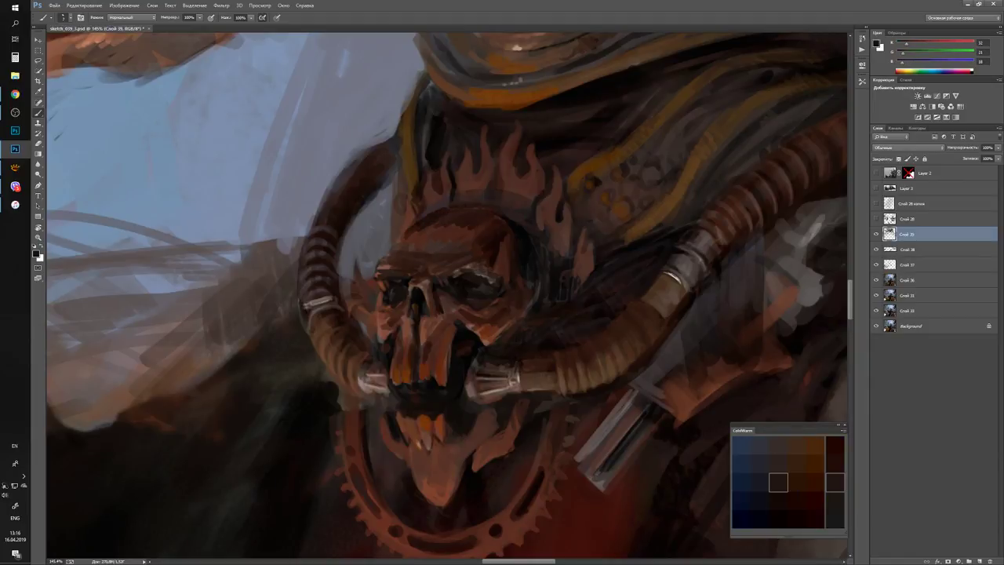
click(778, 547)
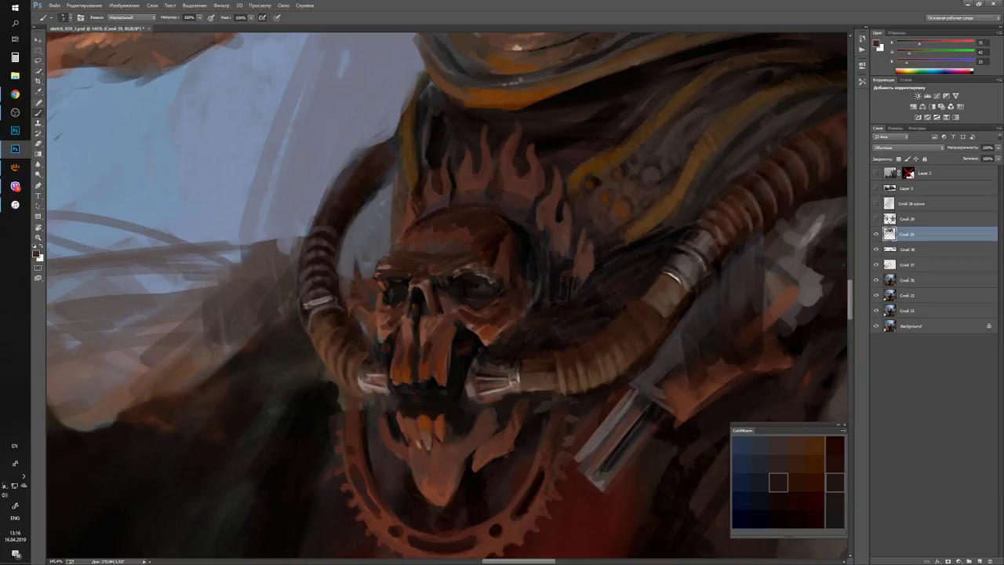
click(778, 549)
click(778, 549)
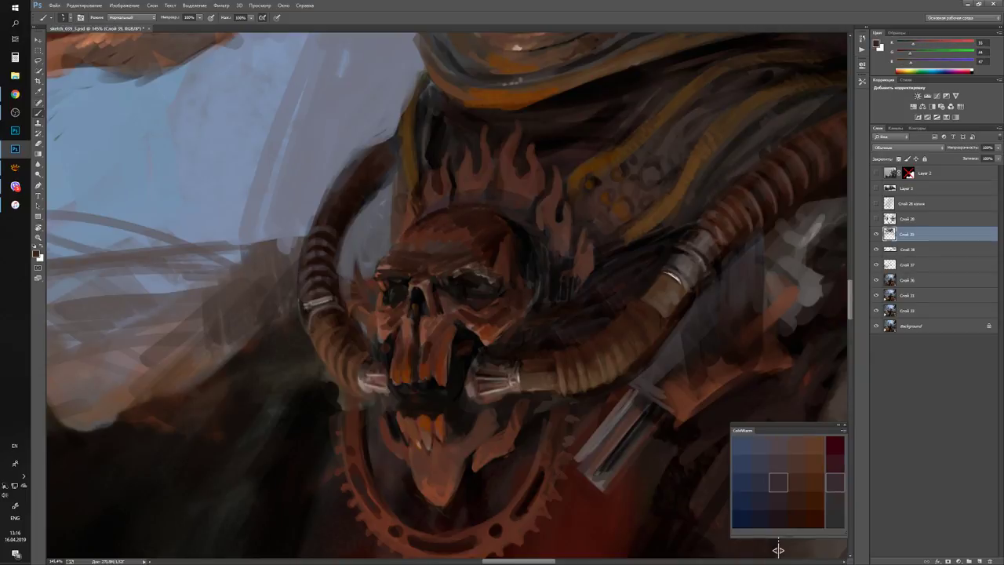
Deepen the shadows behind the belt skull and around the bases of its flames with black and sampled dark tones.
click(779, 548)
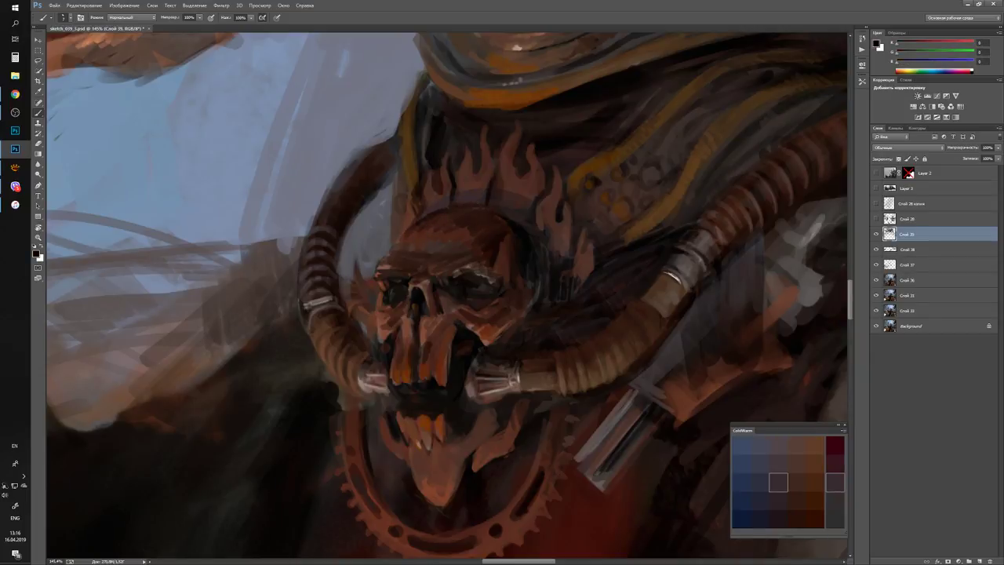
click(778, 547)
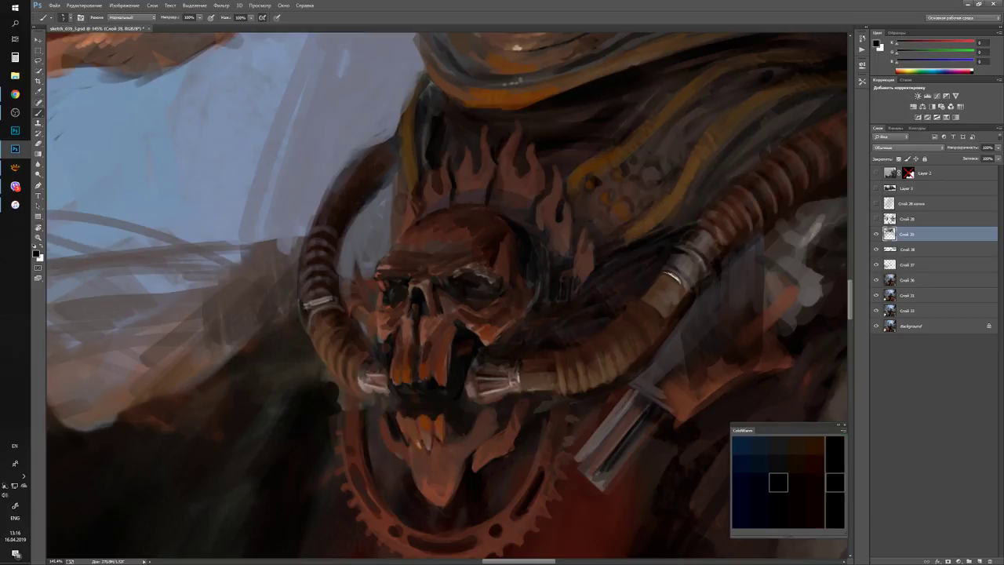
click(778, 547)
click(778, 547)
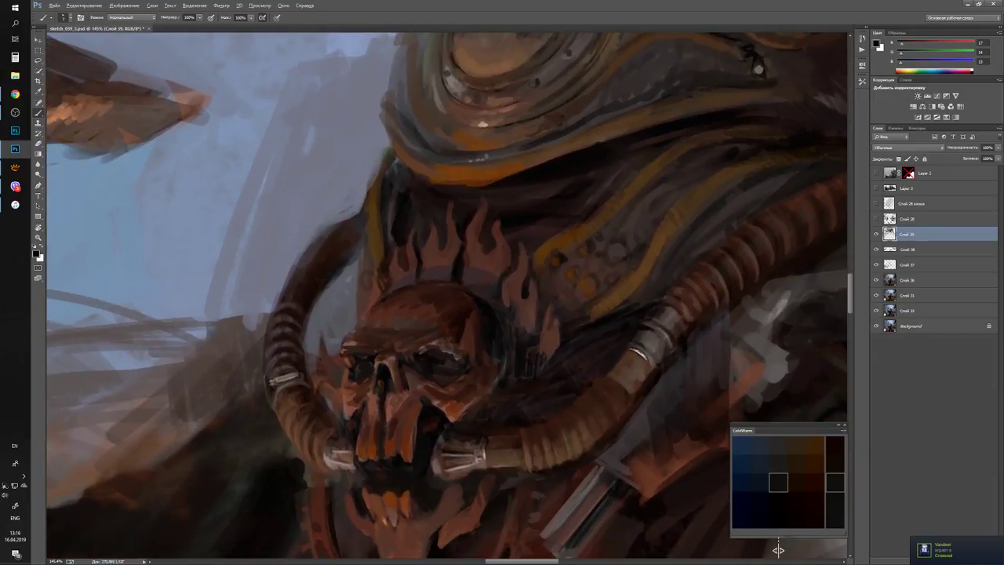
click(778, 549)
click(778, 549)
click(778, 549)
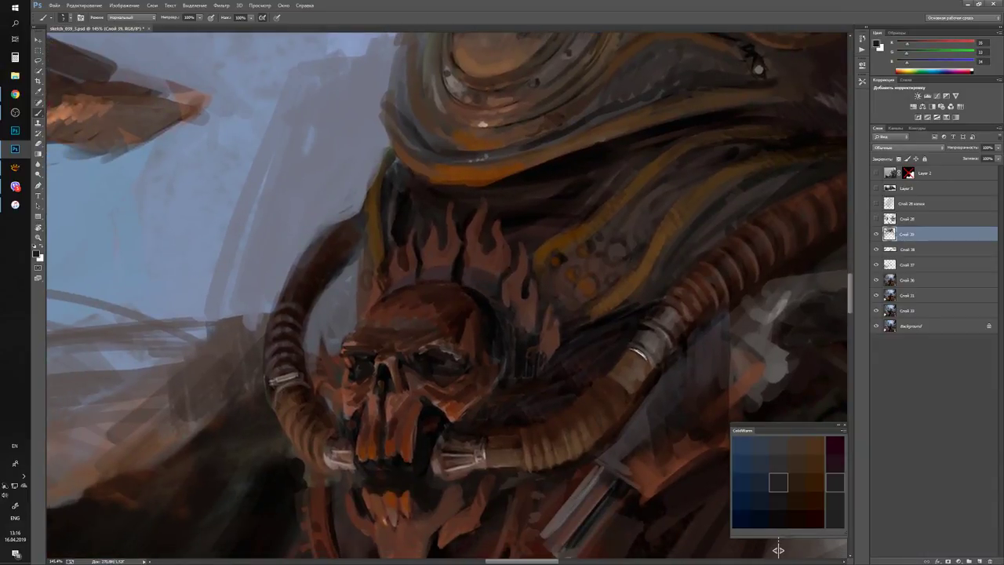
click(778, 549)
Brighten the flames above the belt skull with sampled orange-brown tones, checking them within the whole composition.
key(ctrl+0)
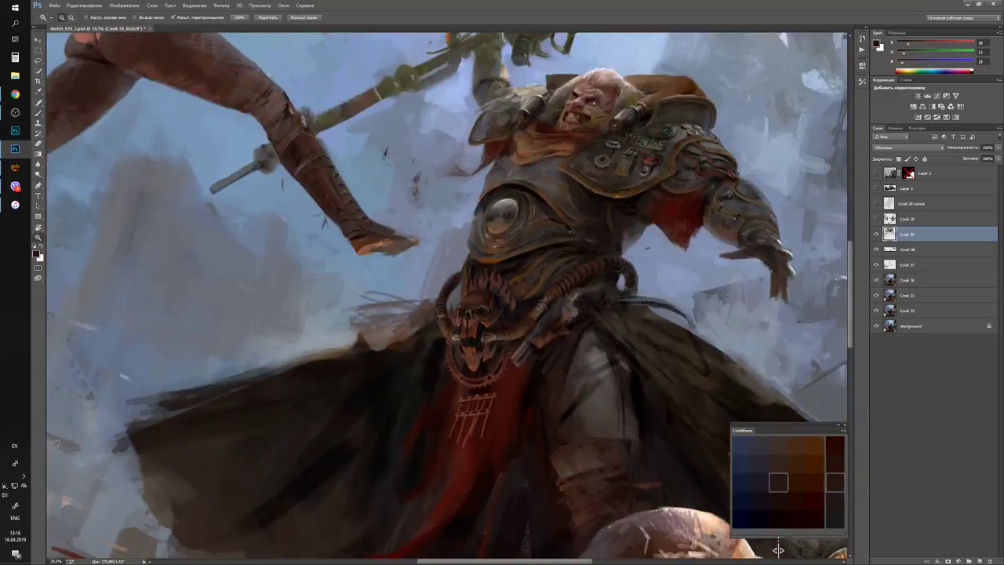
key(ctrl+plus)
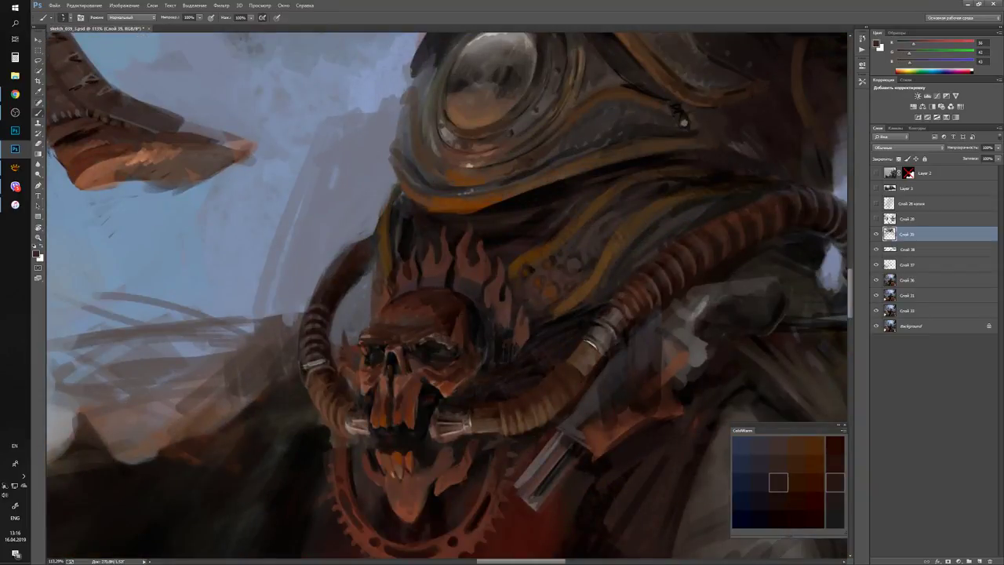
click(778, 549)
click(778, 549)
click(778, 549)
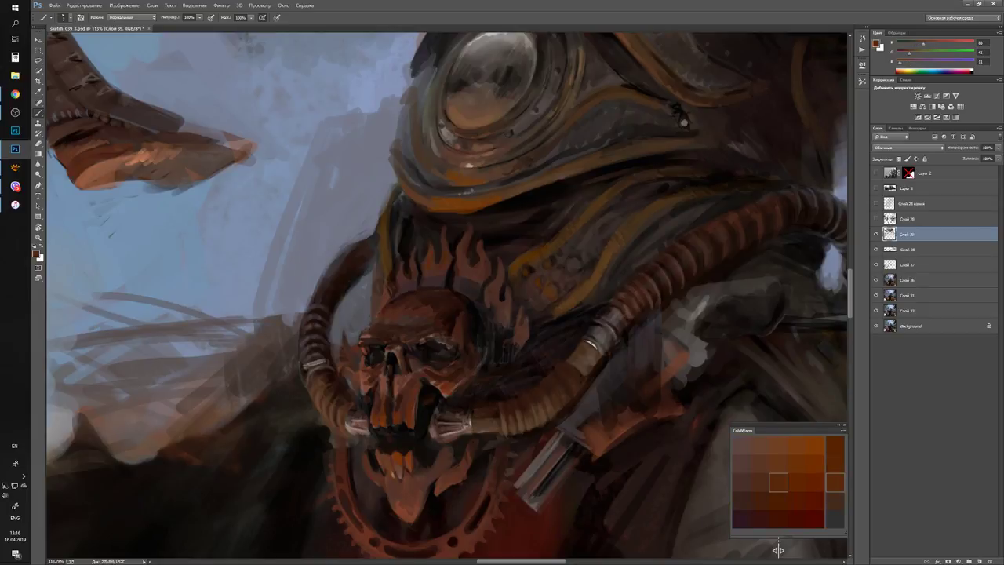
alt+click(455, 269)
drag(457, 261, 456, 277)
alt+click(458, 266)
key(ctrl+0)
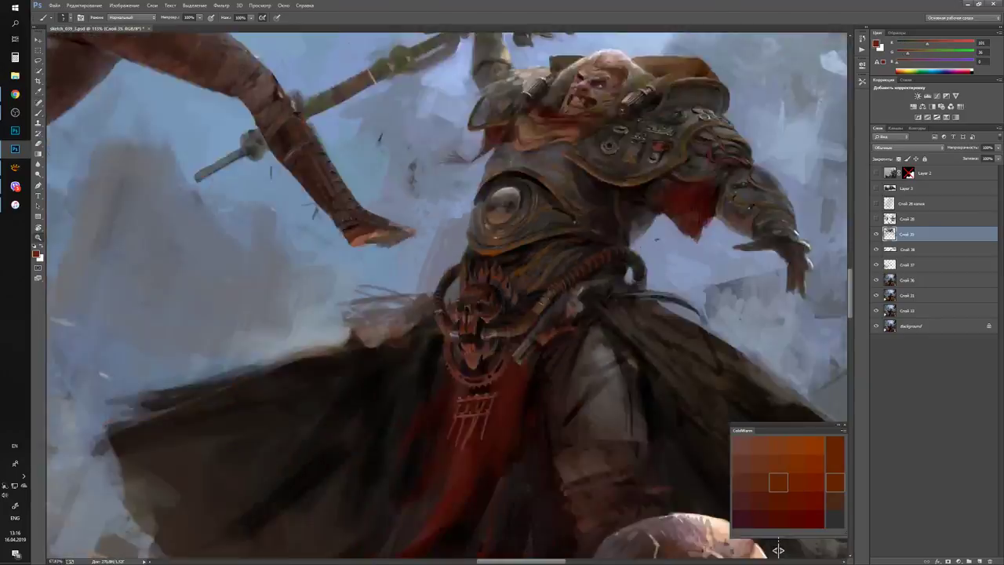
Refine the edges of the skull's forehead and flame crown with sampled dark grey and dark brown tones.
key(ctrl+plus)
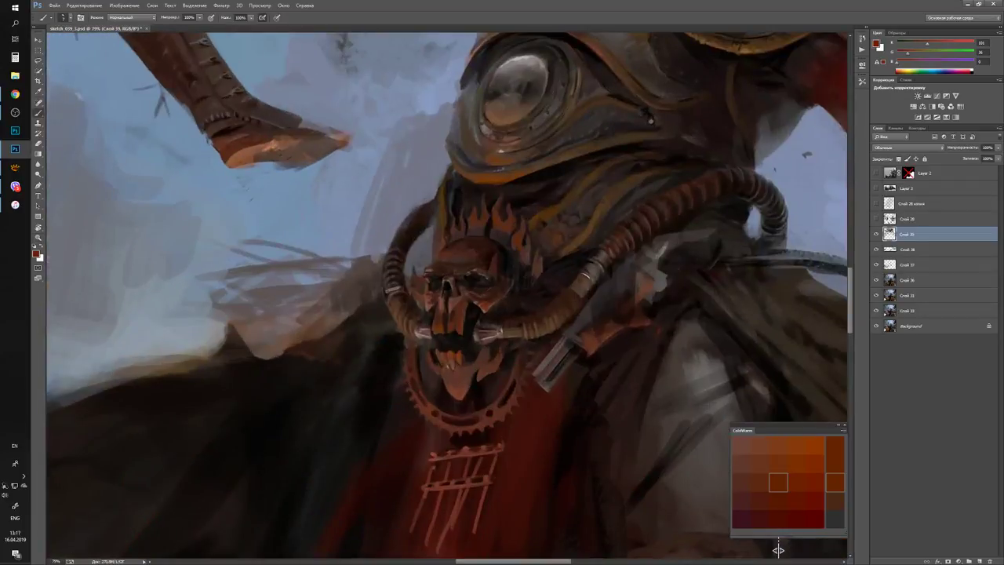
key(ctrl+plus)
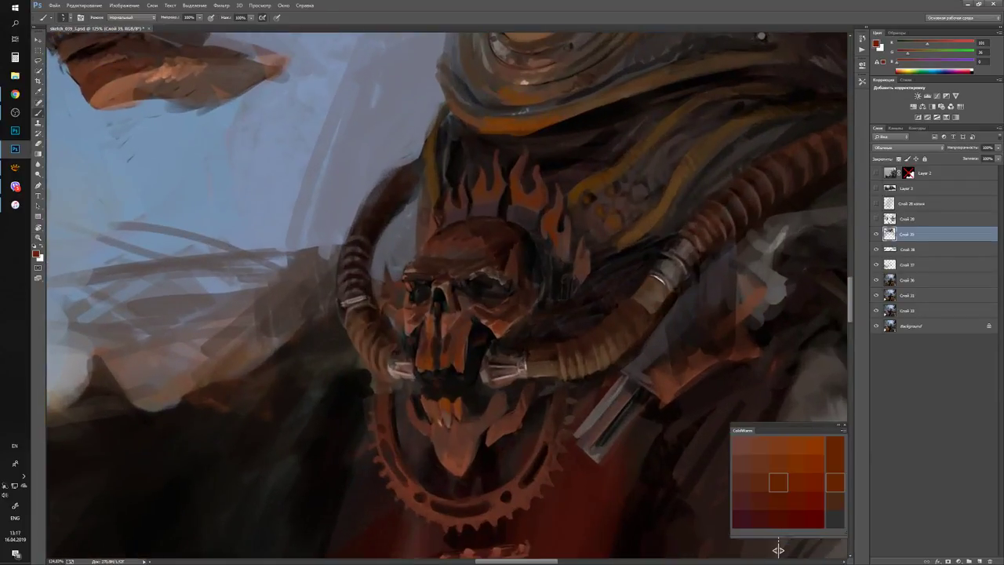
alt+click(778, 550)
alt+click(778, 550)
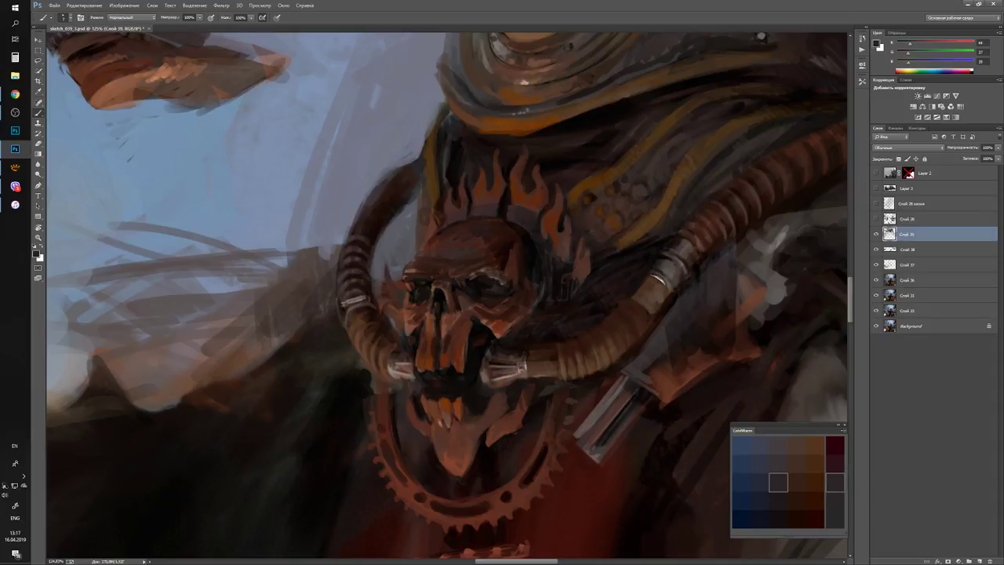
key(ctrl+0)
click(528, 234)
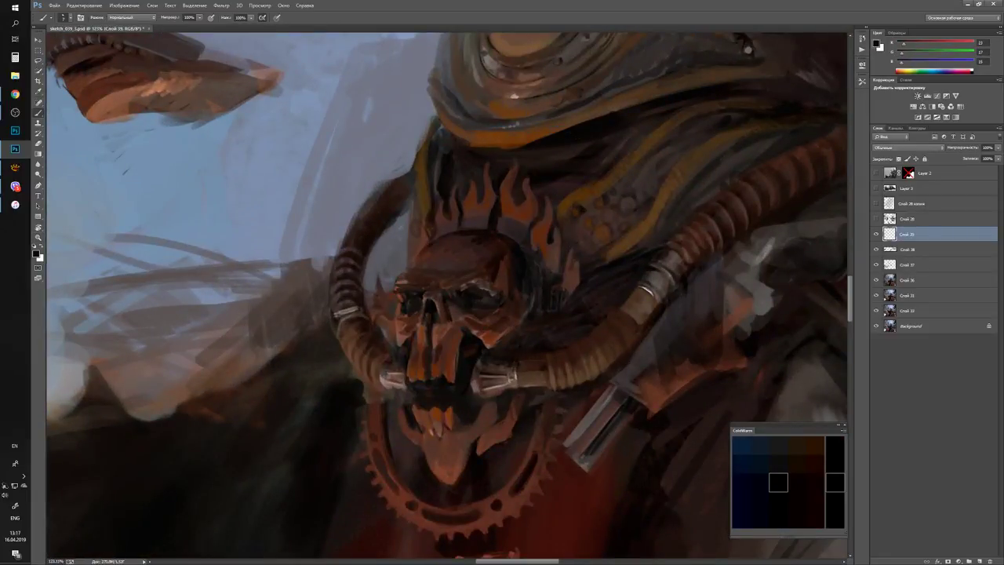
alt+click(777, 547)
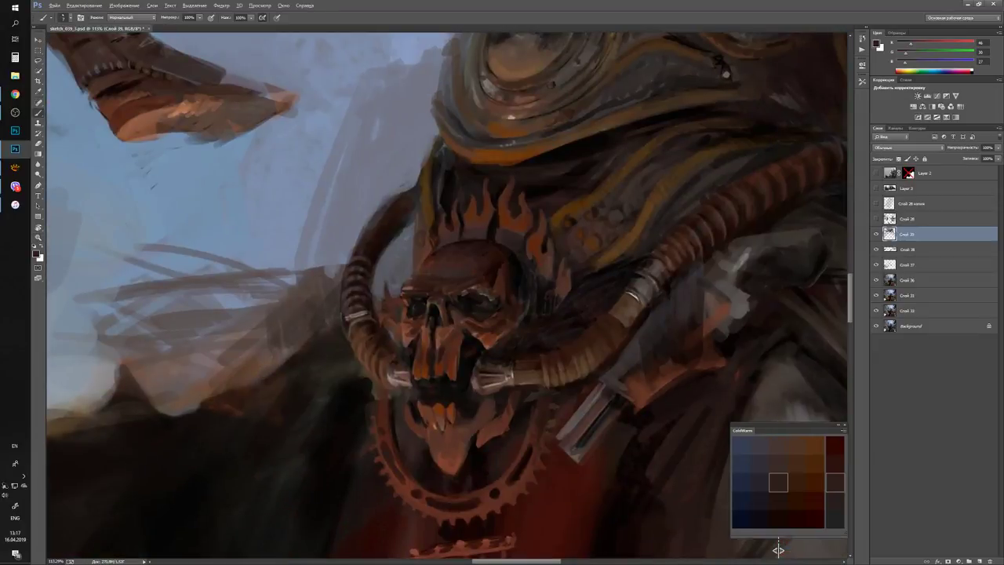
alt+click(778, 550)
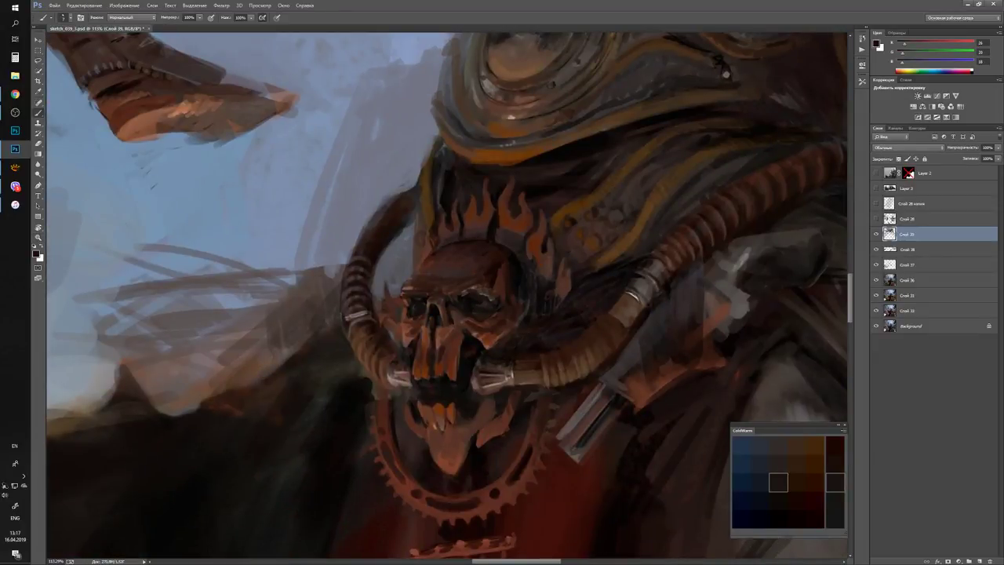
Refine the shading on the skull's forehead and eye sockets with sampled greyish brown and black.
key(z)
alt+click(779, 551)
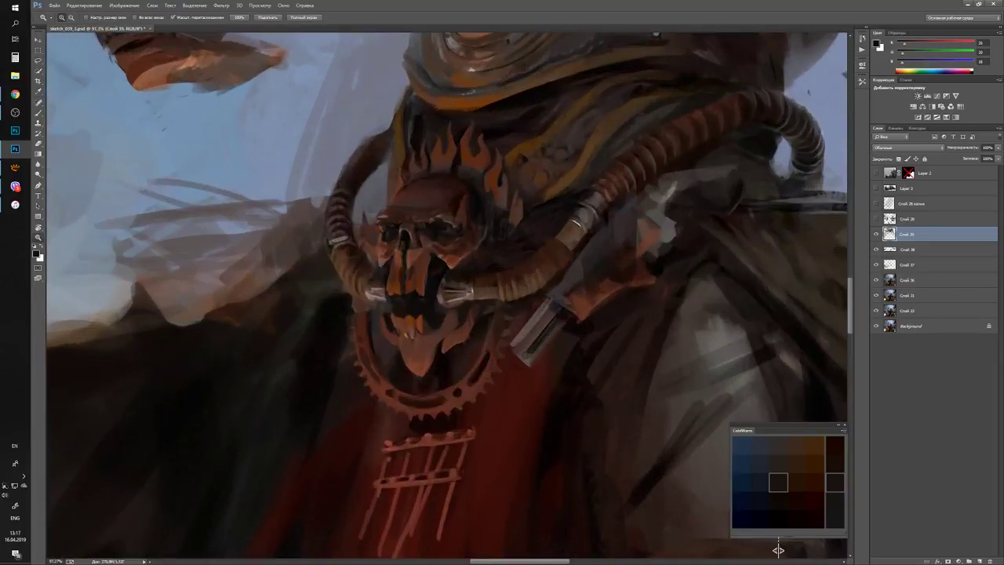
key(b)
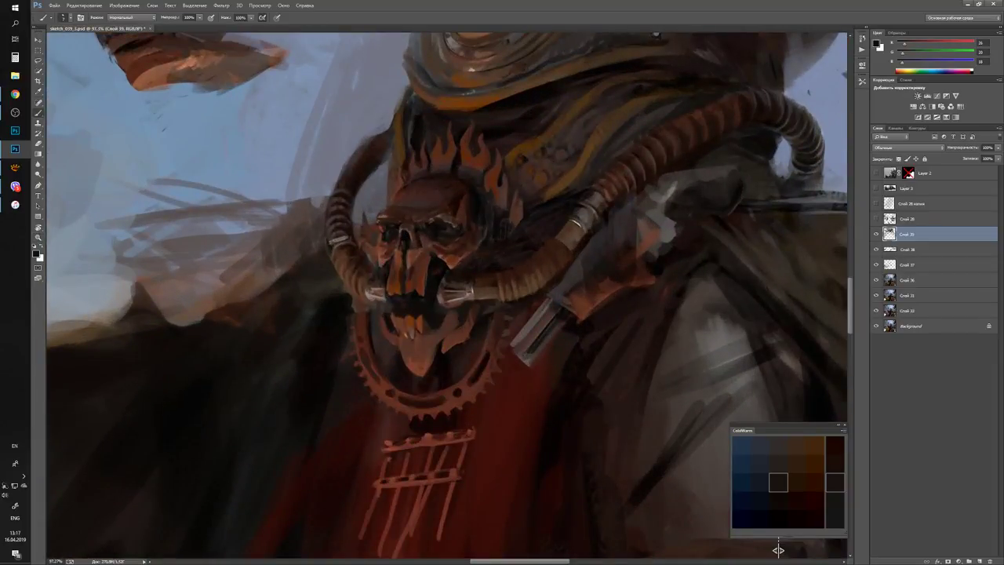
alt+click(778, 549)
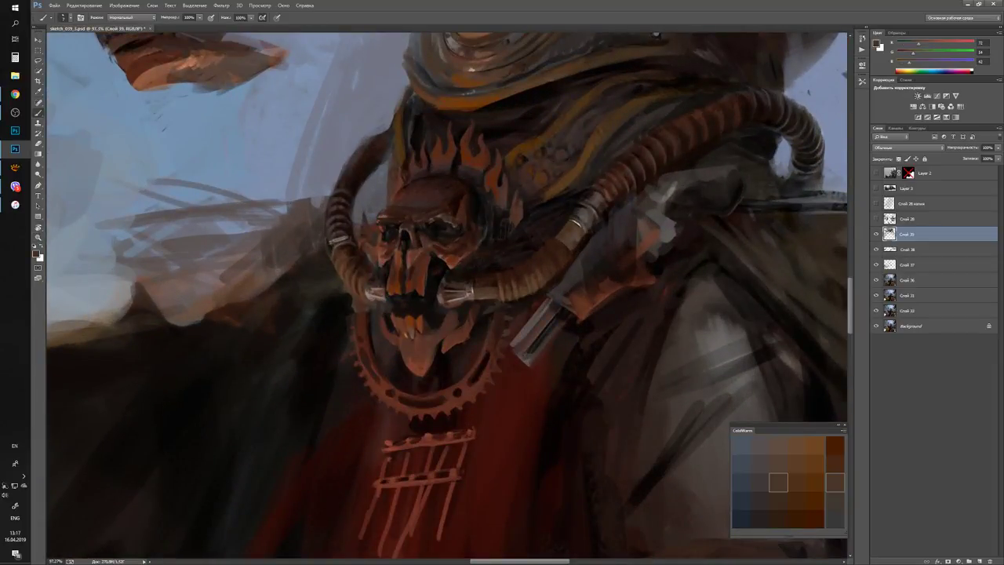
key(d)
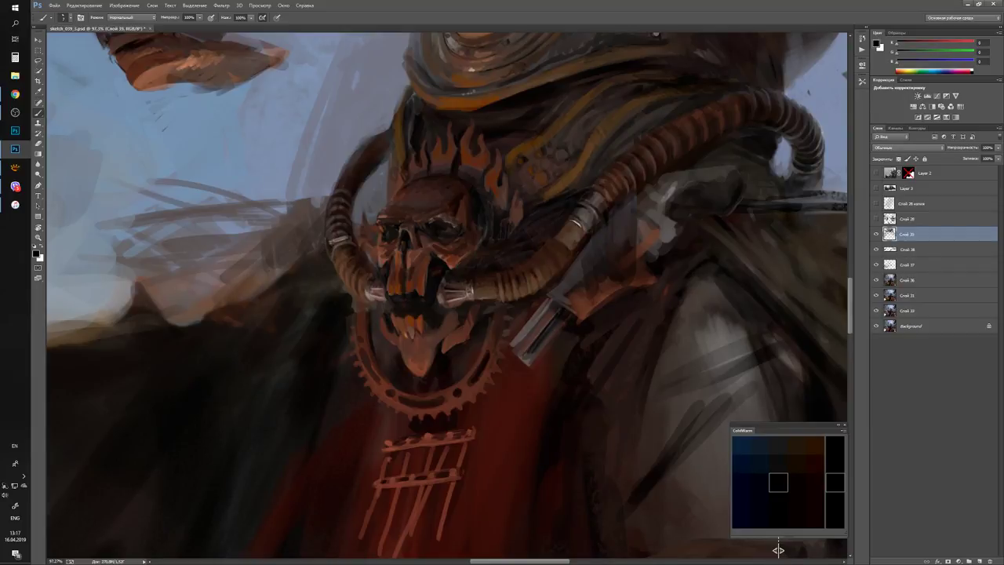
Darken the grooves between the ribs of the hose beside the skull's mouth with black, checking the whole figure.
key(z)
scroll(778, 550, down, 5)
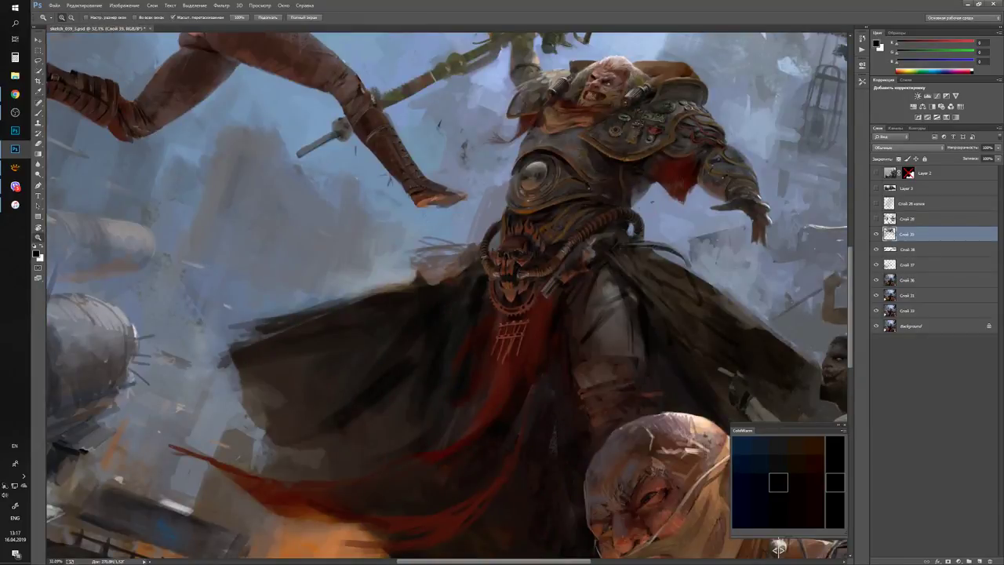
scroll(778, 550, up, 5)
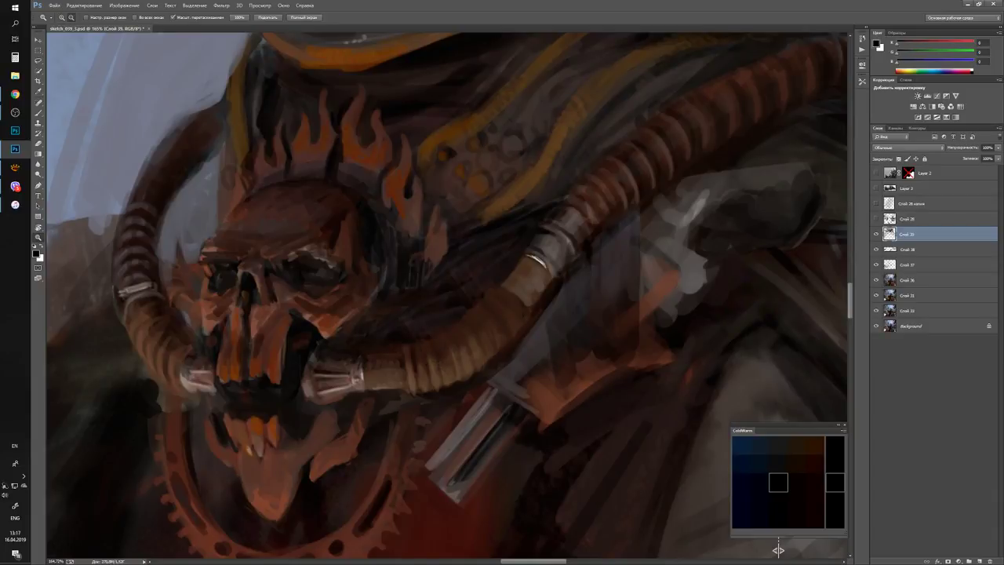
key(b)
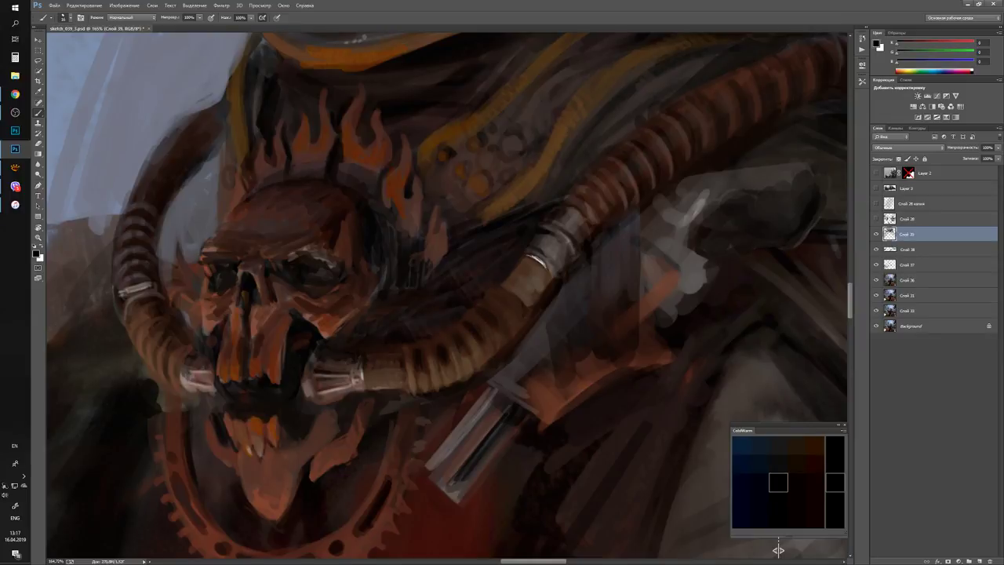
key(z)
key(ctrl+0)
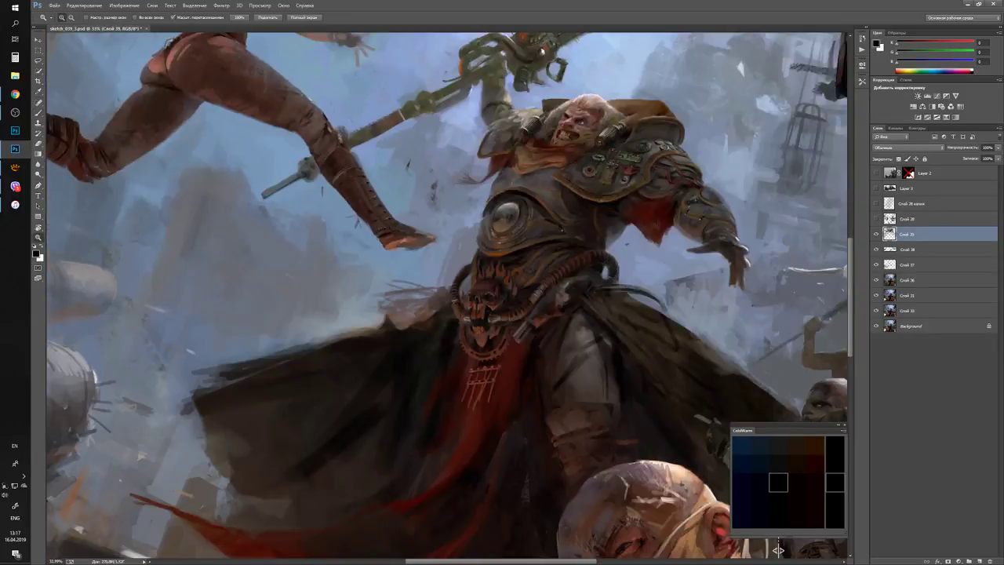
key(alt+Tab)
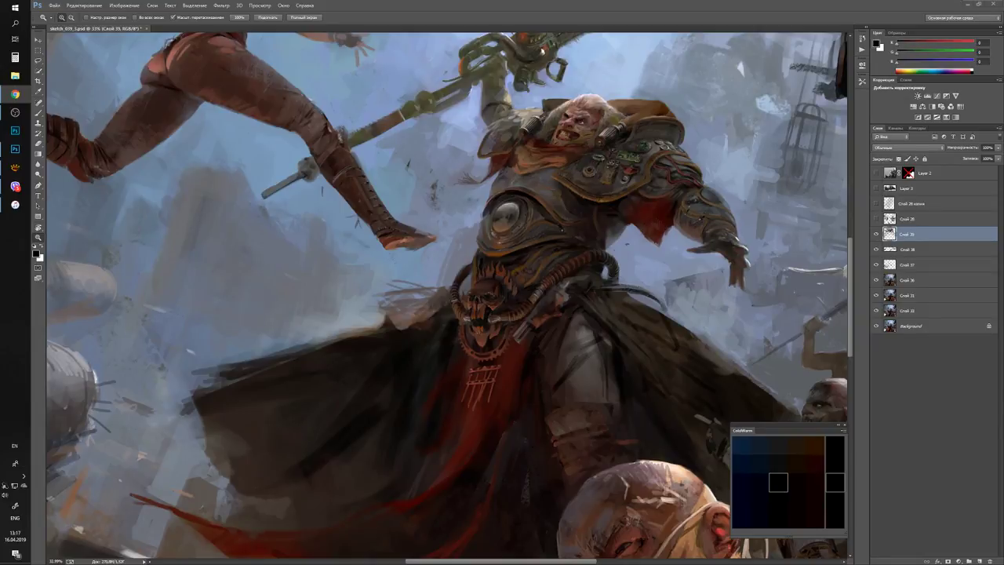
Refine the ribs of the hose beside the skull's mouth with sampled orange-brown and dark brown tones.
click(779, 550)
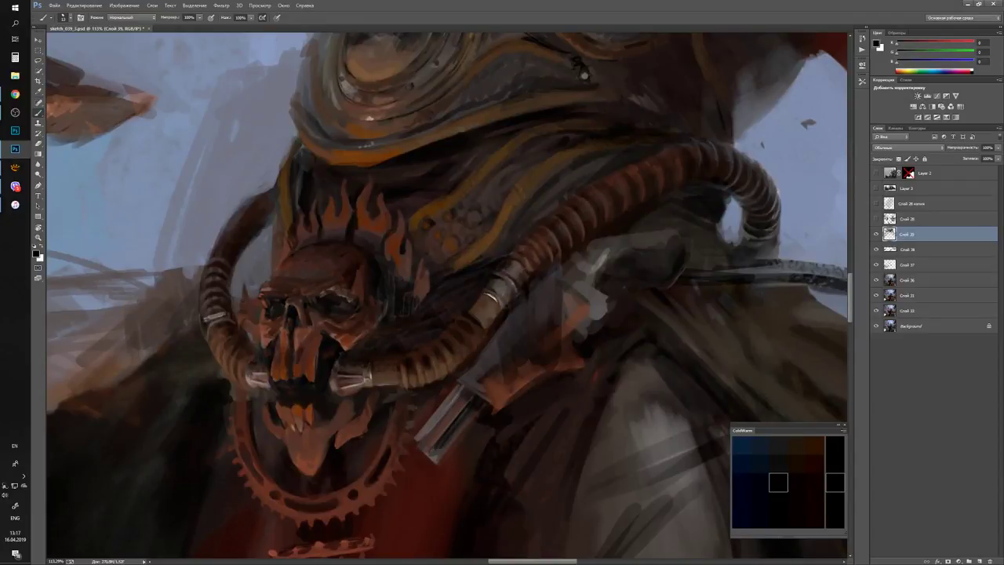
alt+click(778, 548)
alt+click(463, 348)
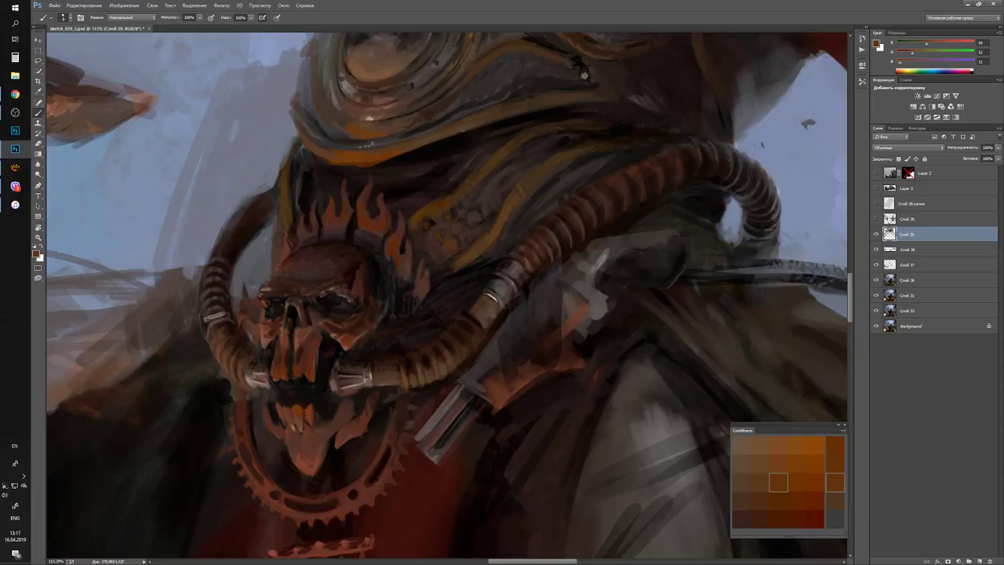
alt+click(778, 547)
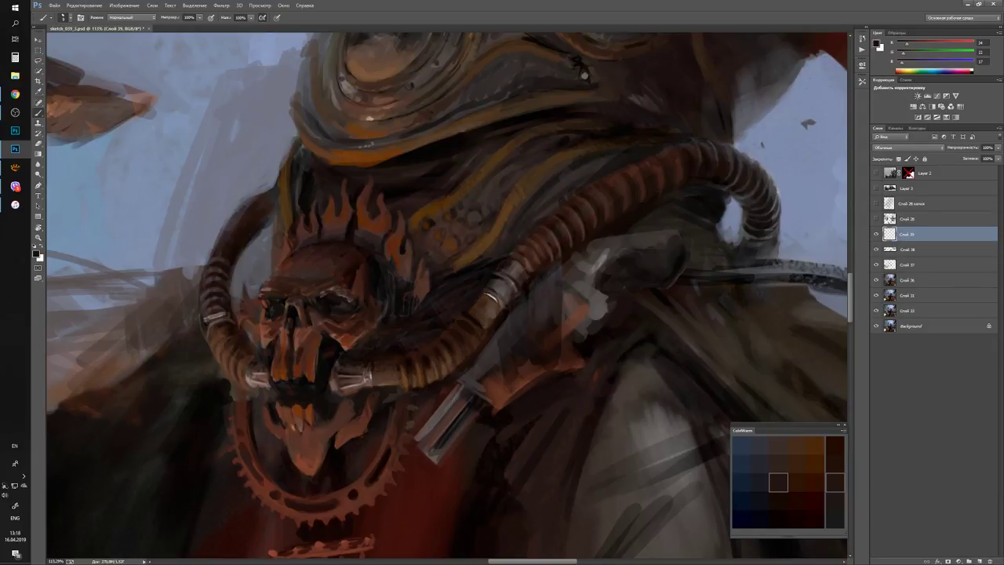
Examine the belt skull, hoses and belly armour up close and within the whole figure.
key(z)
key(ctrl+minus)
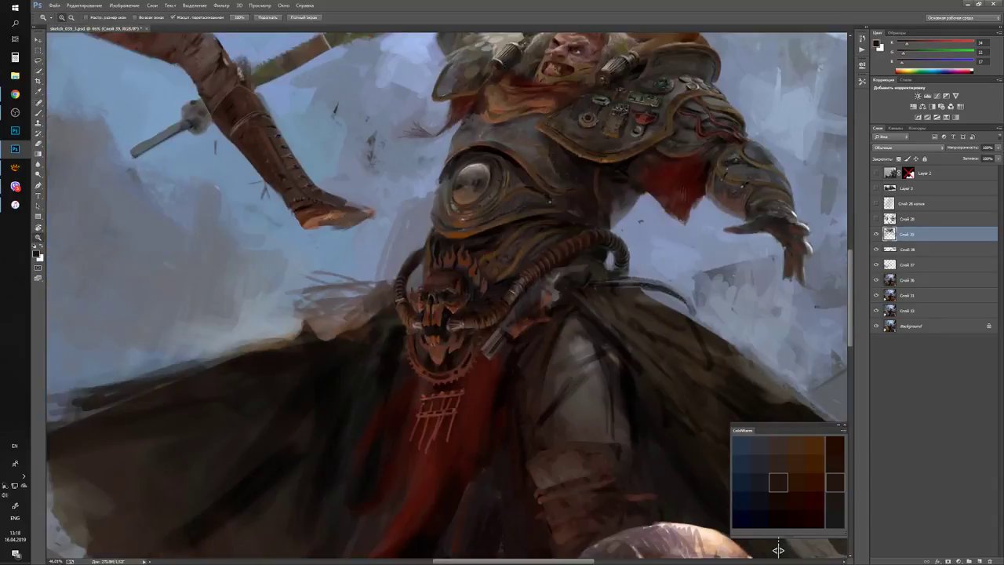
key(ctrl+plus)
key(ctrl+plus)
key(ctrl+plus)
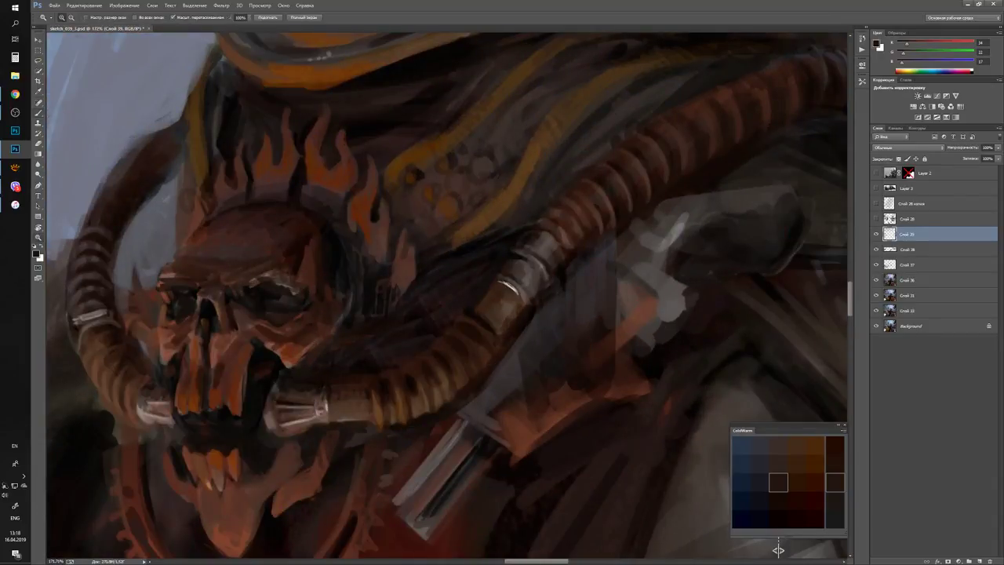
key(ctrl+minus)
key(ctrl+minus)
key(ctrl+minus)
key(ctrl+minus)
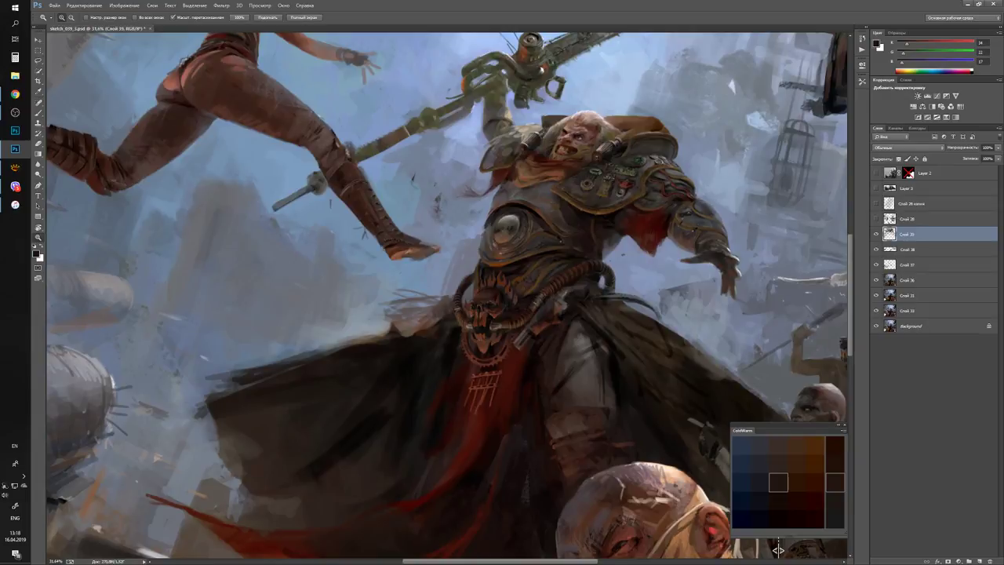
key(ctrl+plus)
key(ctrl+plus)
key(ctrl+plus)
key(b)
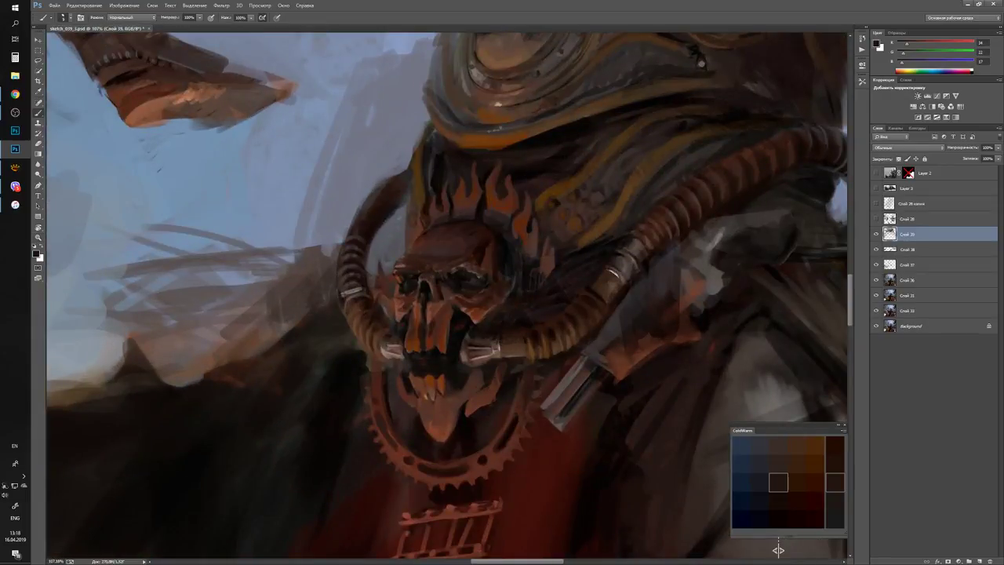
drag(447, 298, 357, 352)
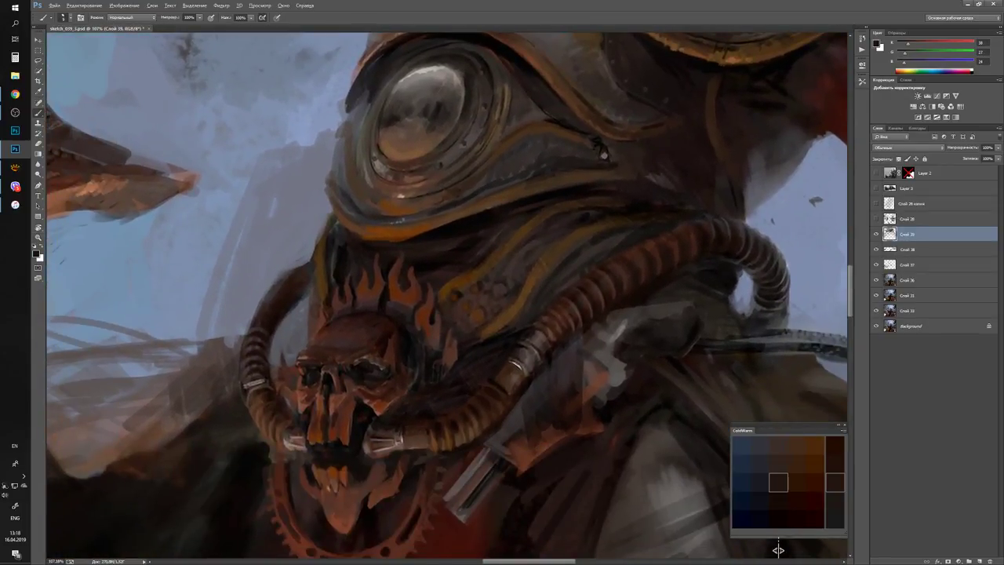
key(i)
click(778, 547)
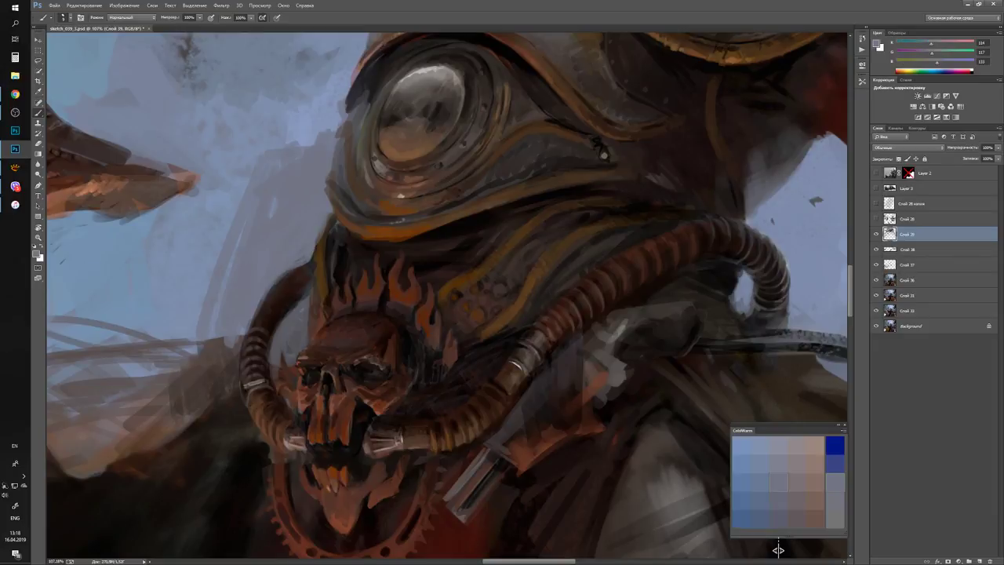
Turn off graphics processor use in the performance preferences.
key(ctrl+k)
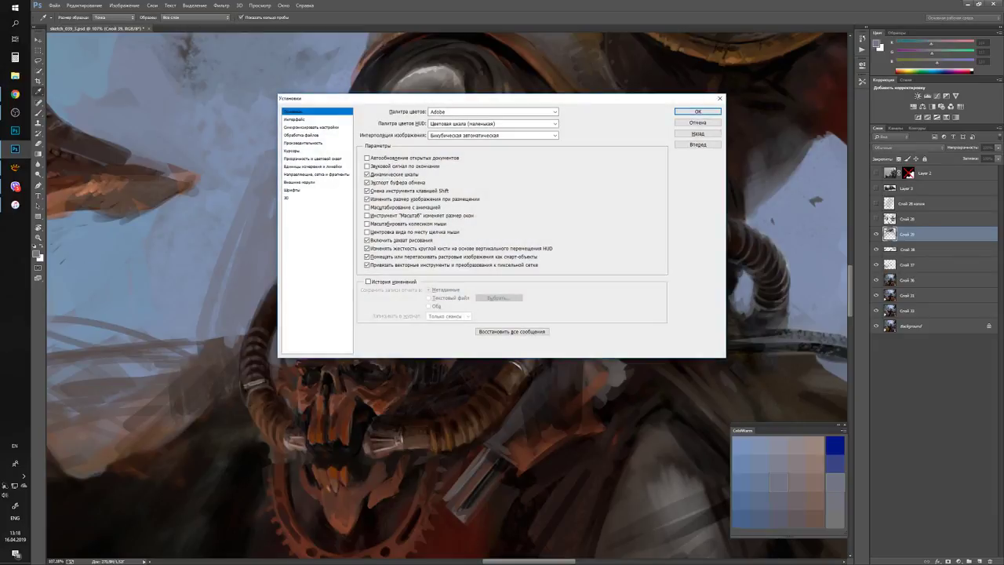
click(295, 119)
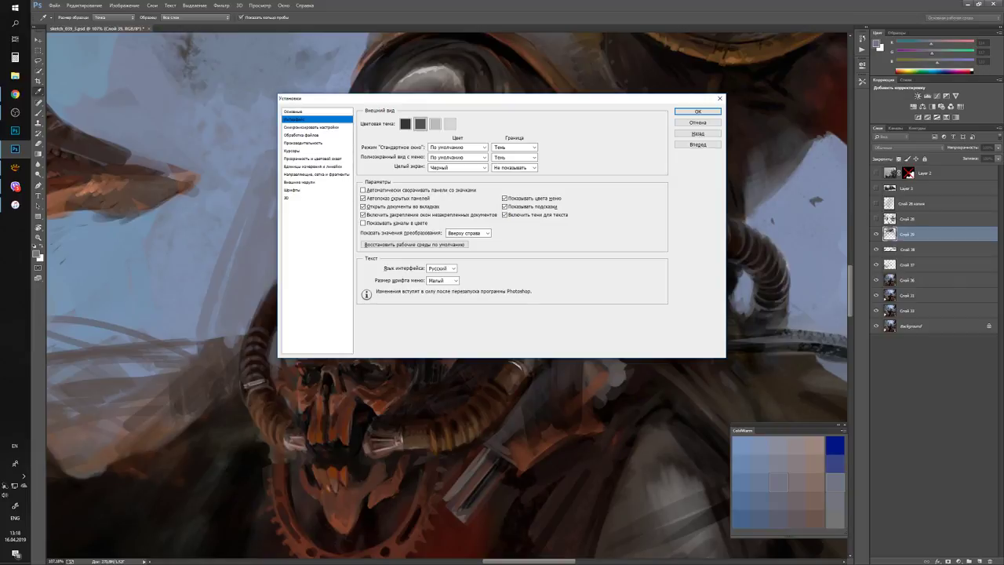
click(311, 126)
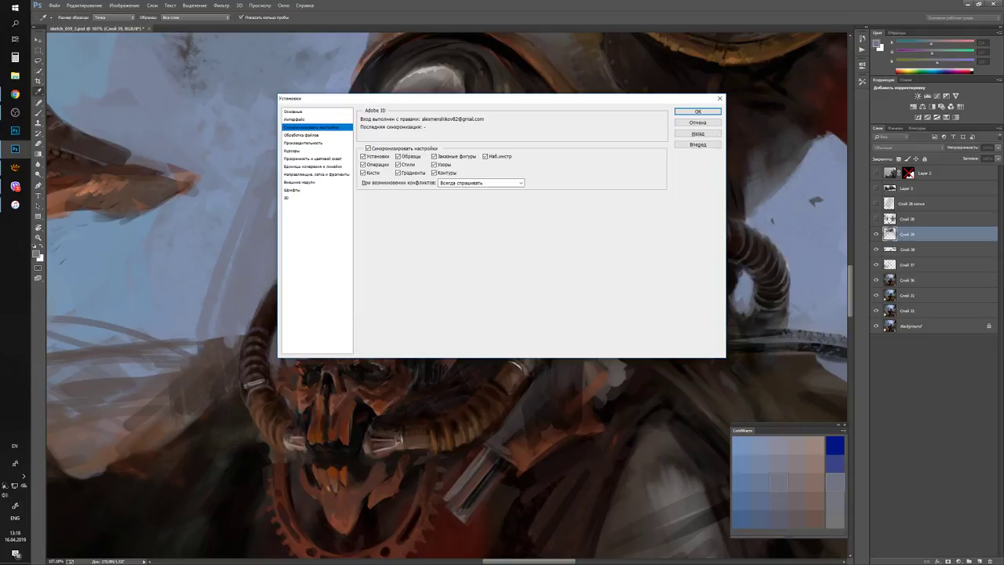
click(301, 135)
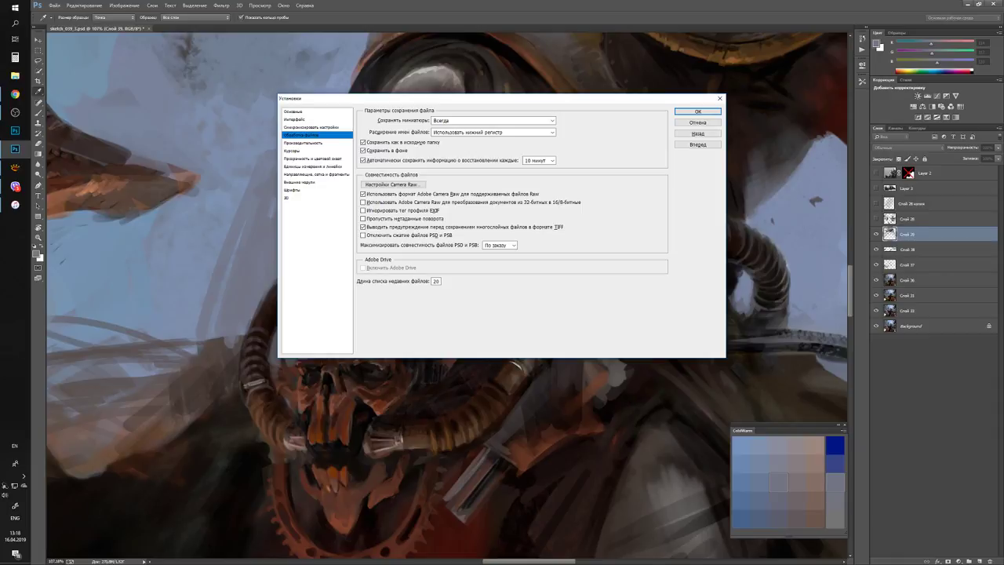
click(303, 143)
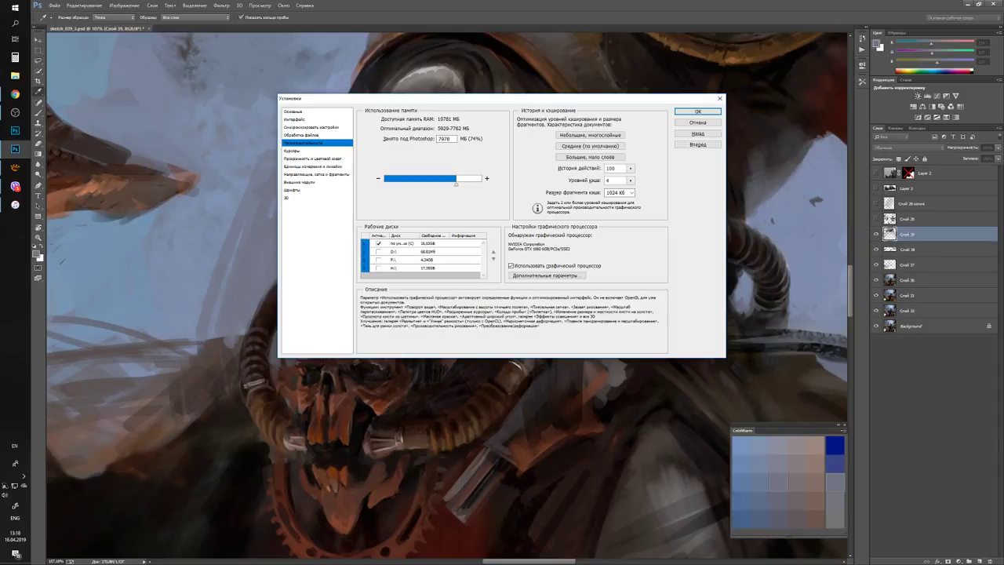
click(511, 265)
key(Return)
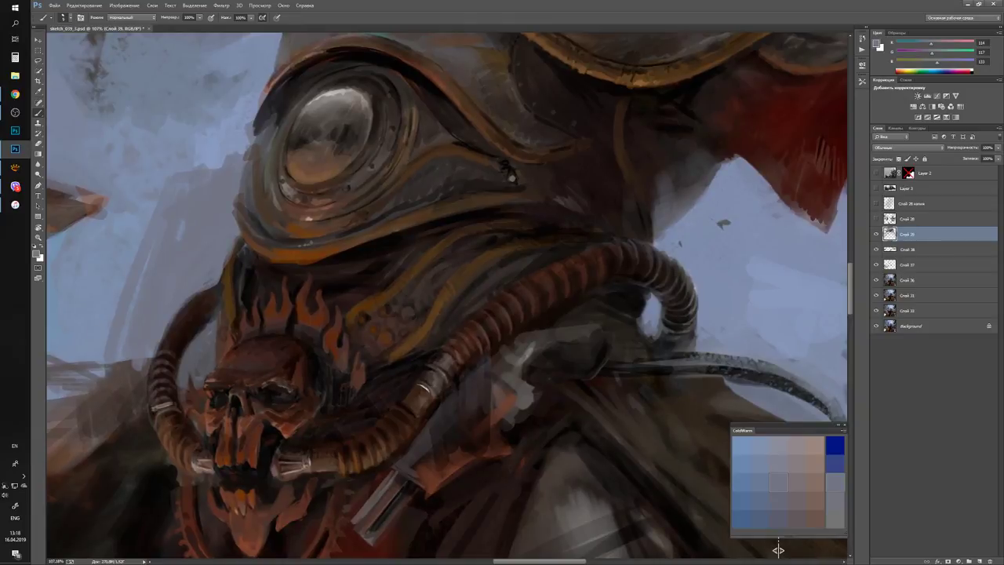
Turn graphics processor use back on in the performance preferences and accept its advanced settings.
key(ctrl+k)
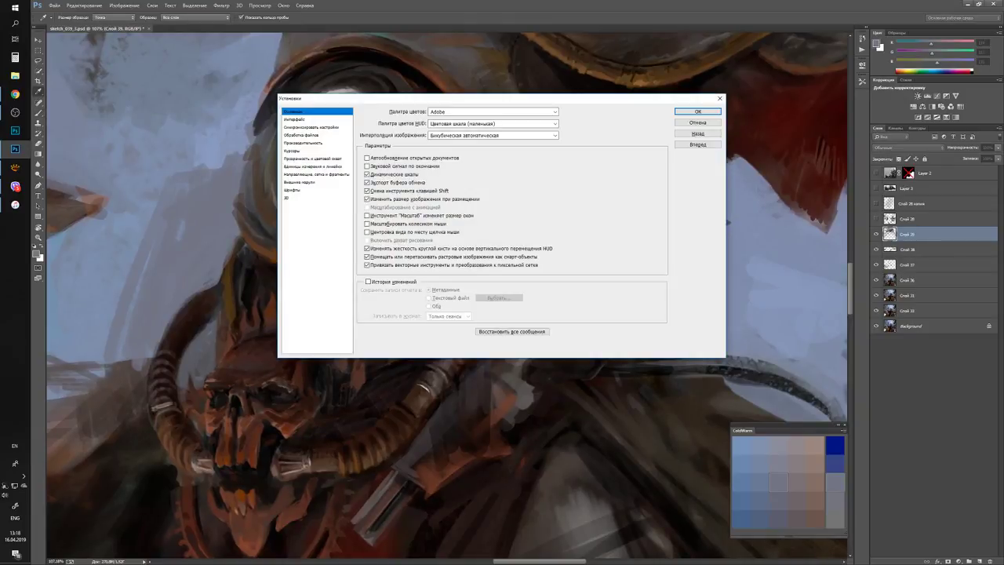
click(302, 141)
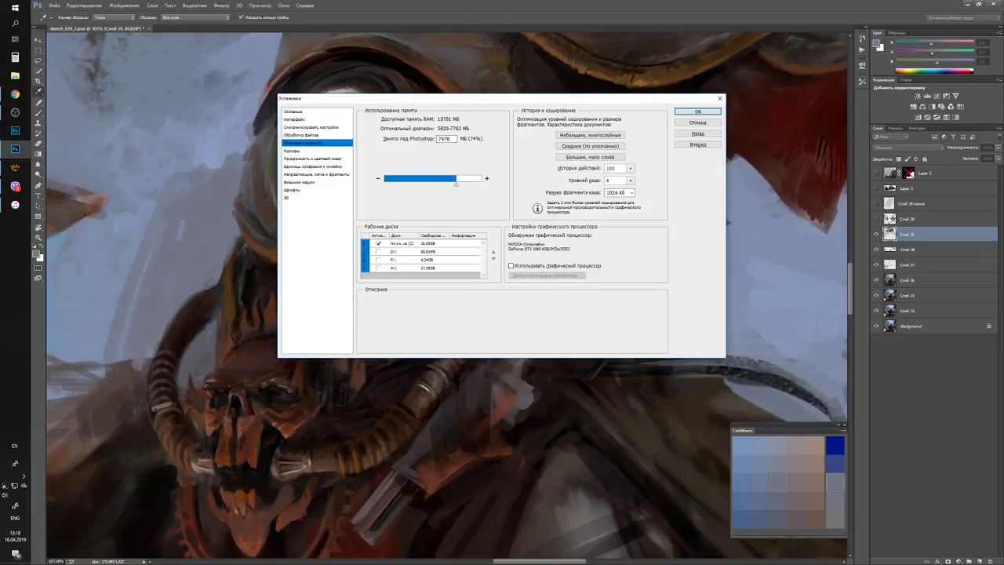
click(511, 265)
click(547, 275)
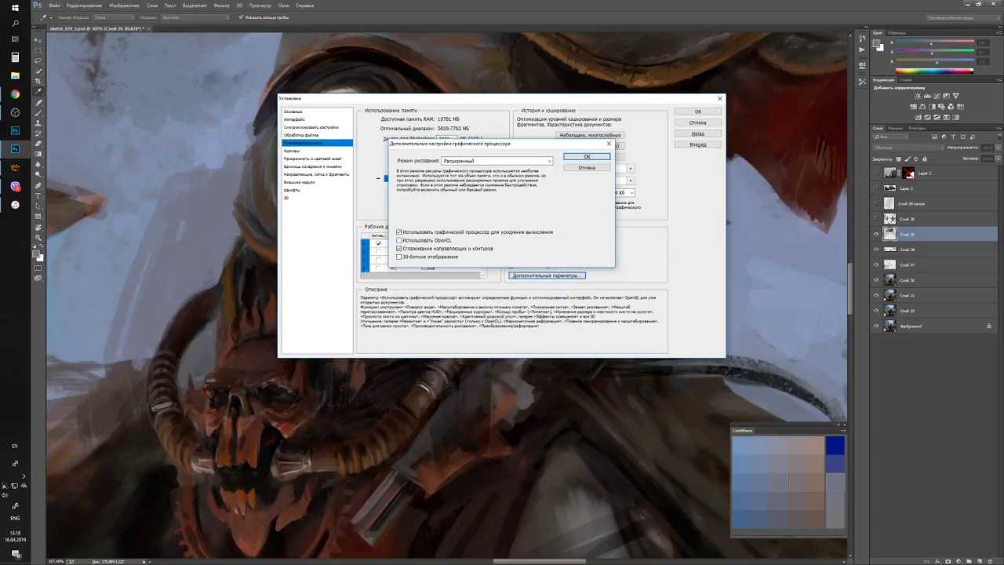
key(Return)
click(697, 112)
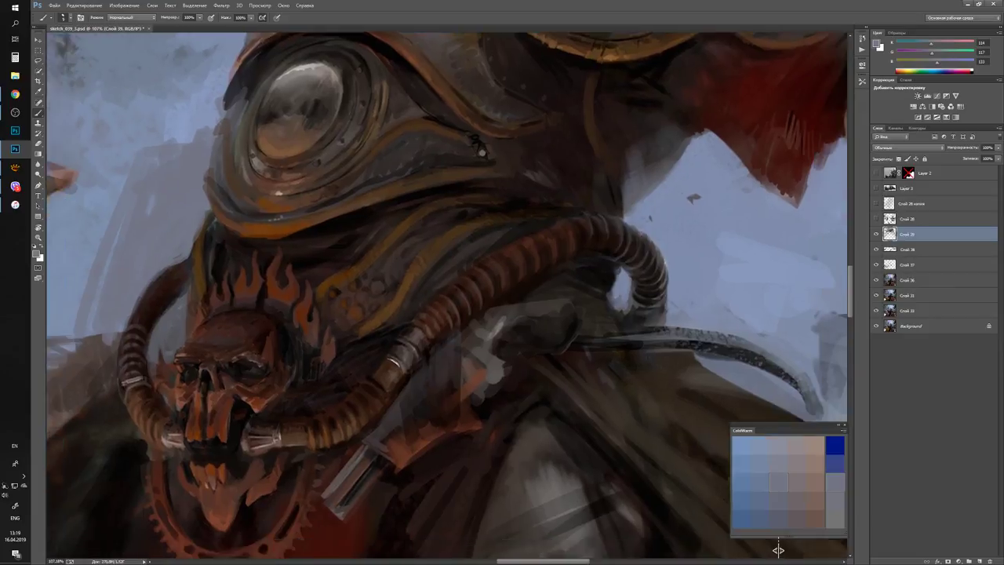
Refine the belt area around the skull and the armour trim above it with sampled dark brown, black and orange-brown.
drag(392, 314, 463, 266)
alt+click(328, 244)
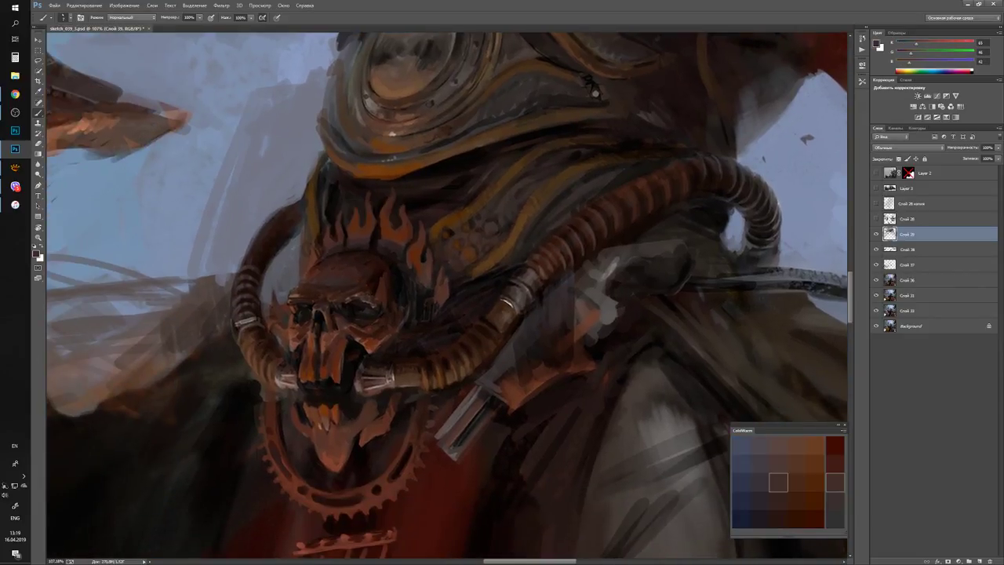
key(d)
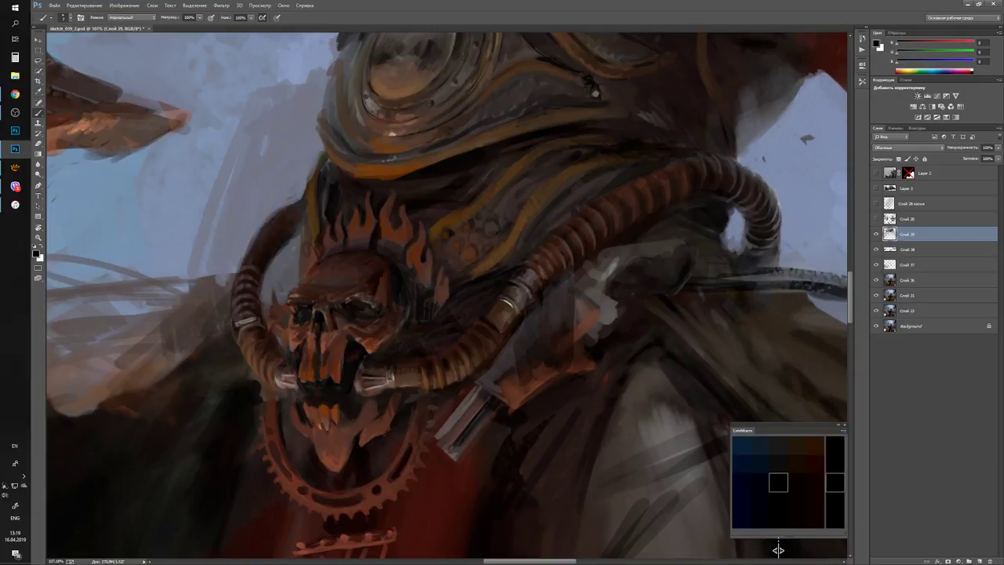
drag(393, 313, 331, 445)
key(x)
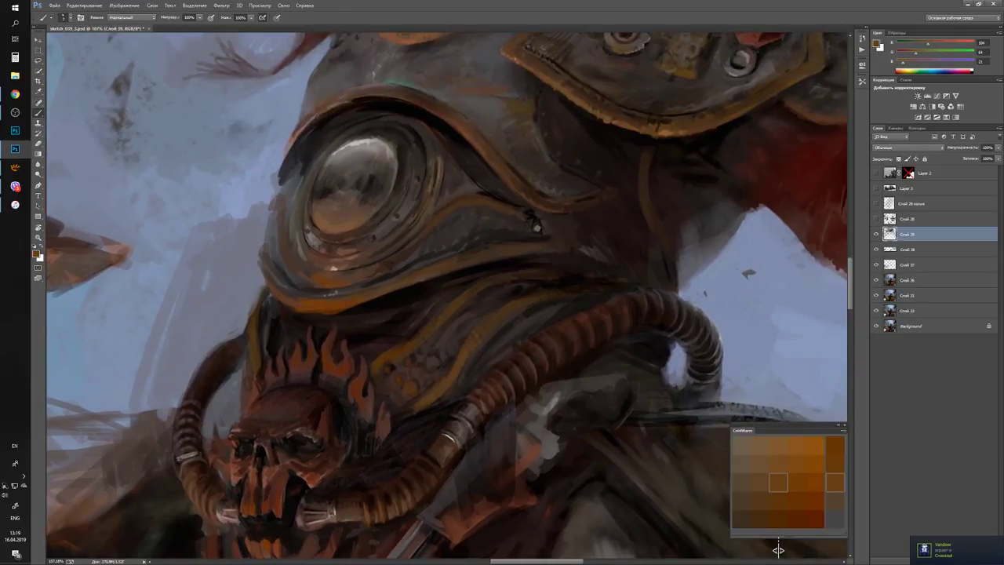
key(x)
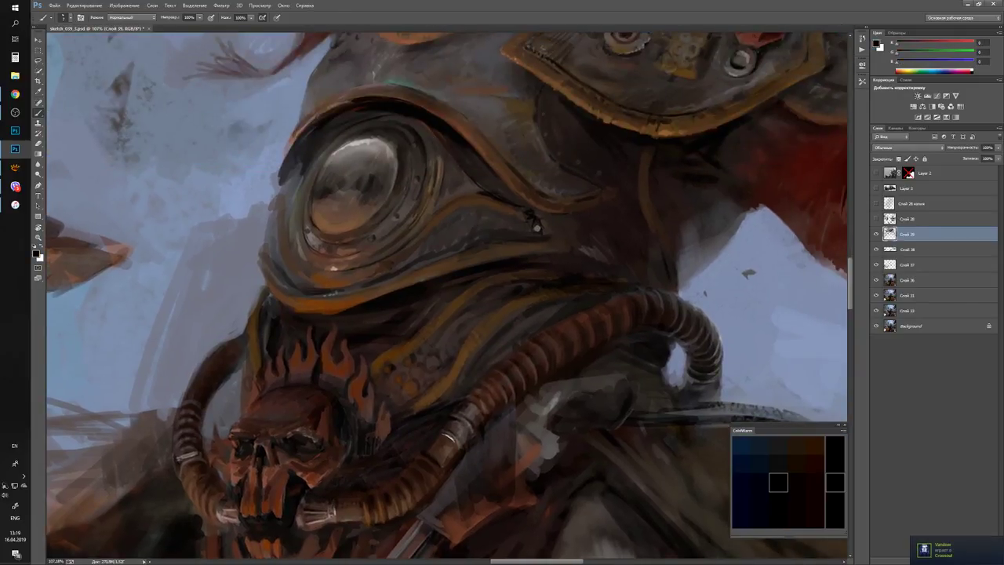
key(x)
alt+click(778, 548)
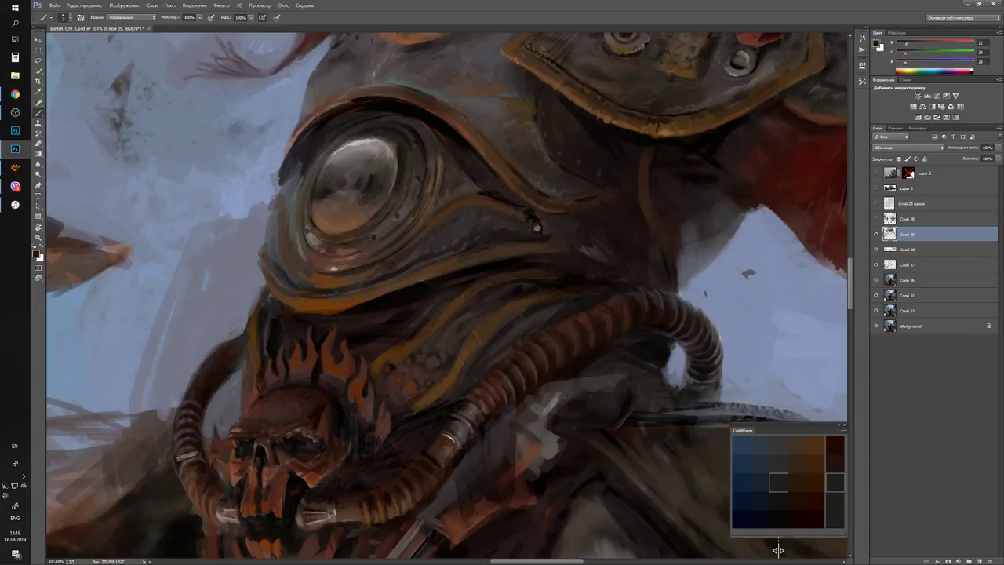
Shade the rings around the belly armour's round metal boss with sampled dark grey, muted blue and near-black tones.
scroll(778, 547, up, 1)
scroll(778, 548, up, 1)
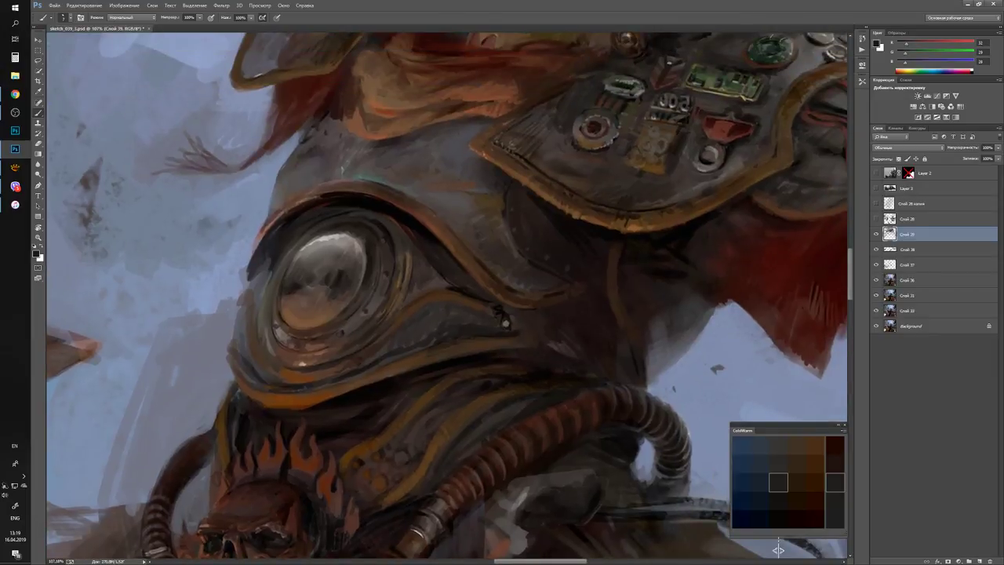
alt+click(778, 547)
alt+click(401, 249)
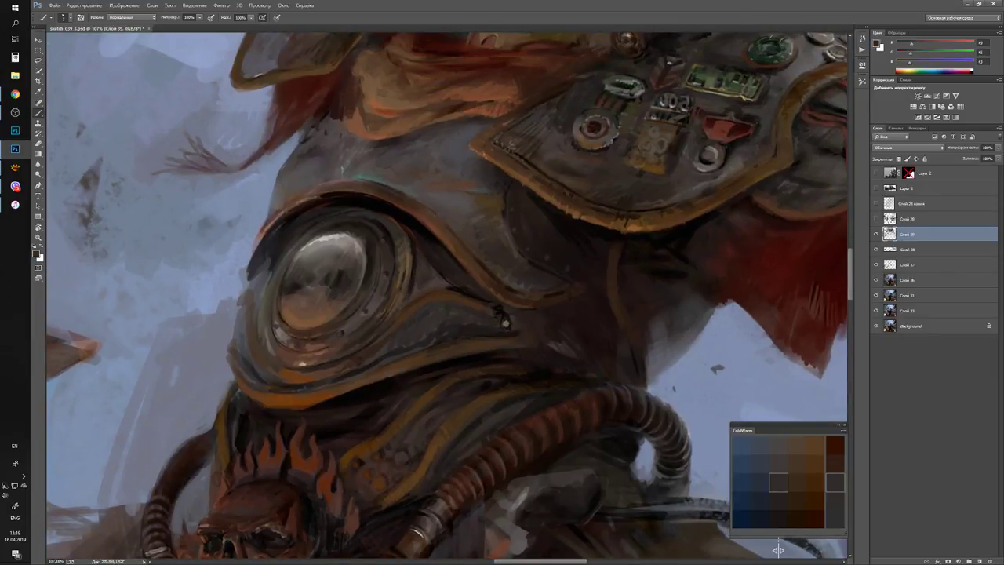
key(x)
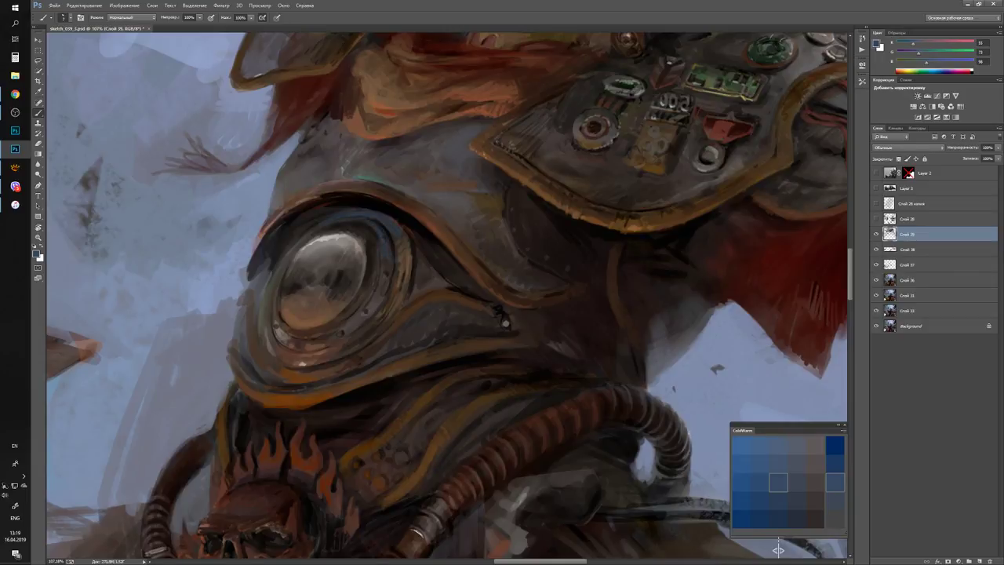
key(x)
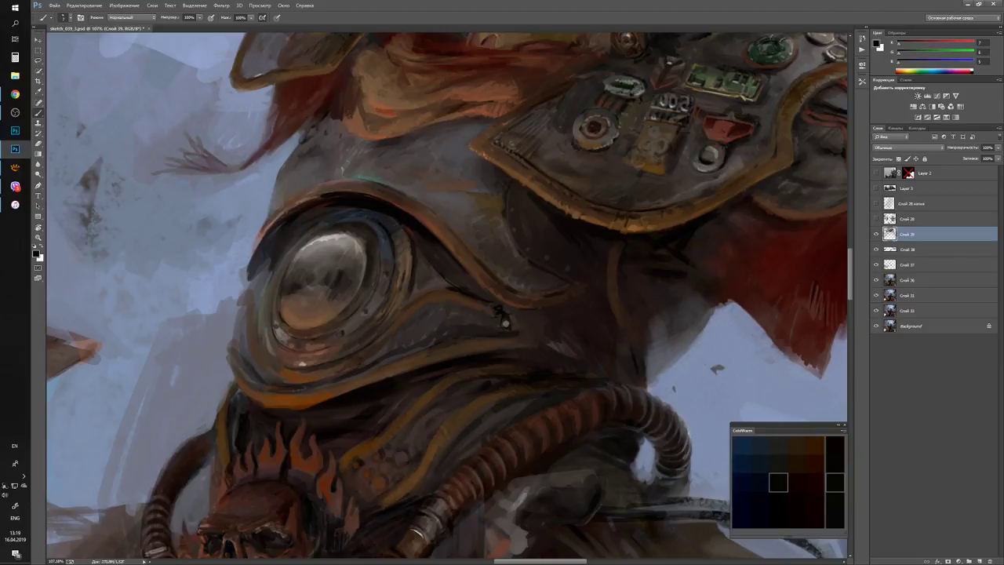
alt+click(404, 252)
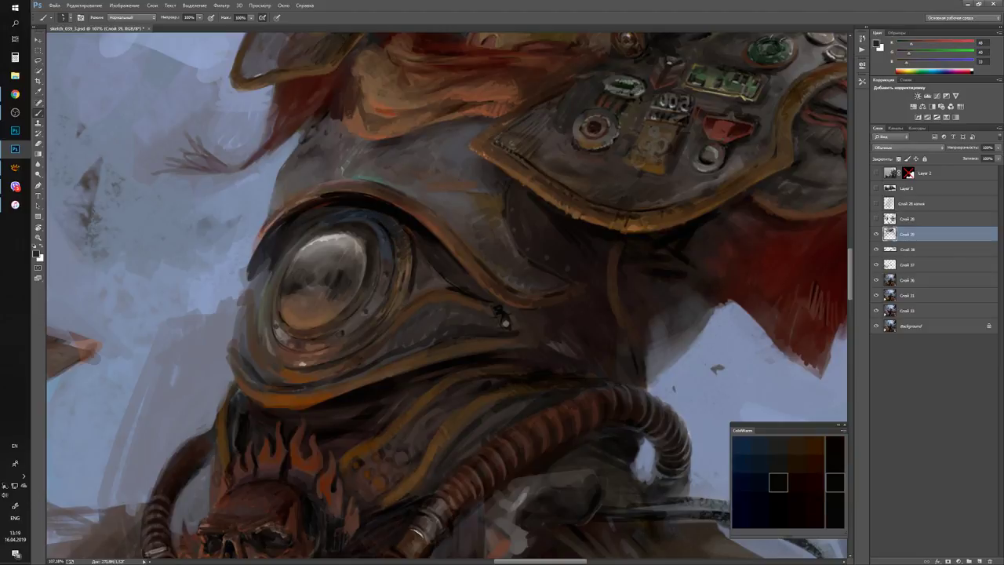
Refine the upper edge and outer rings of the round metal boss with sampled light grey, black and dark grey.
key(z)
scroll(778, 550, down, 5)
scroll(779, 550, up, 5)
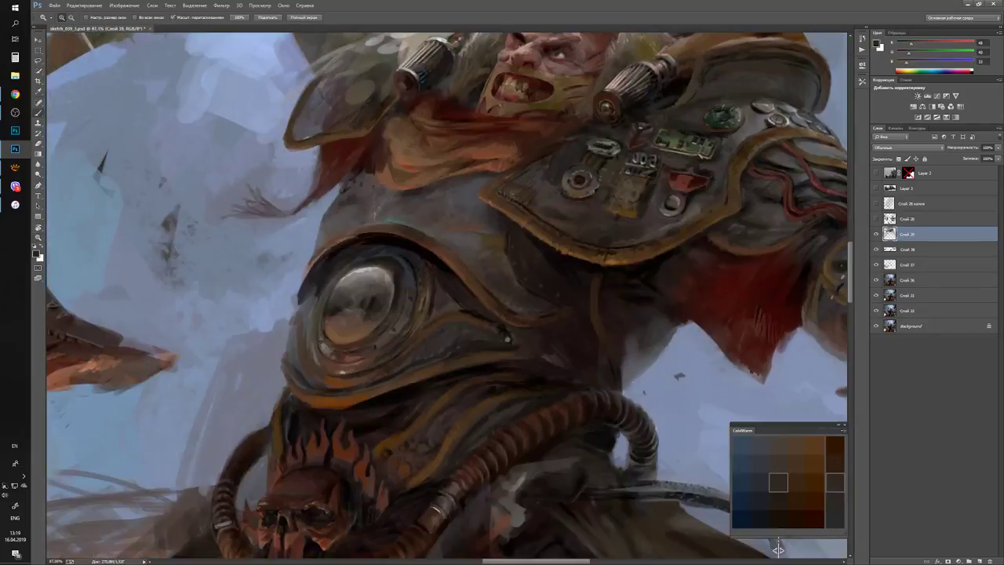
key(b)
alt+click(778, 550)
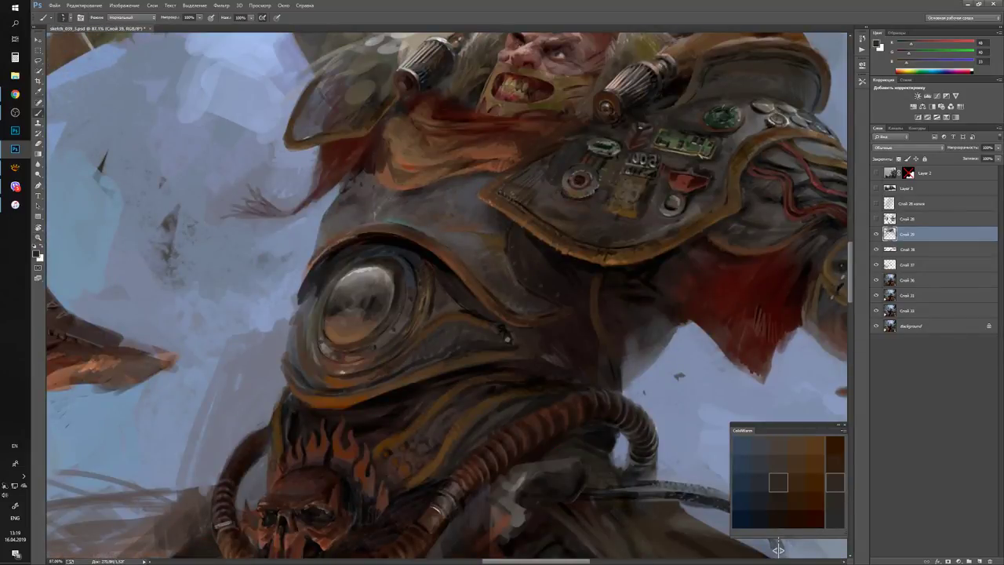
alt+click(363, 273)
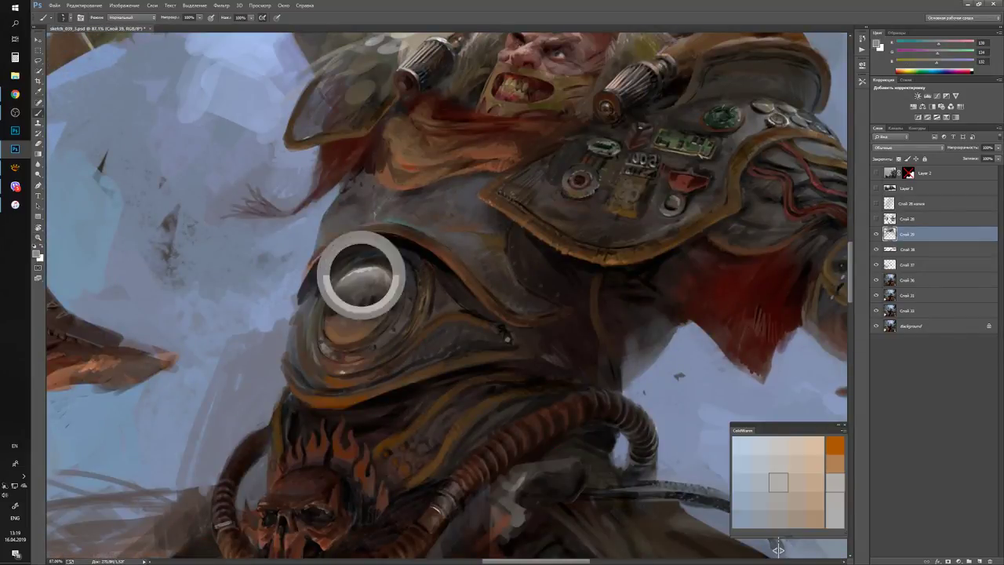
key(d)
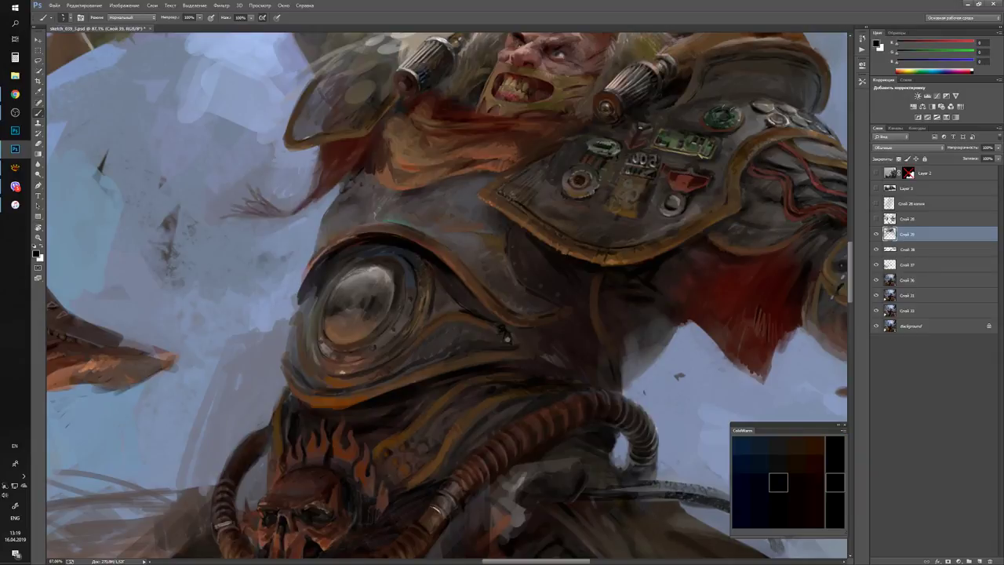
alt+click(778, 549)
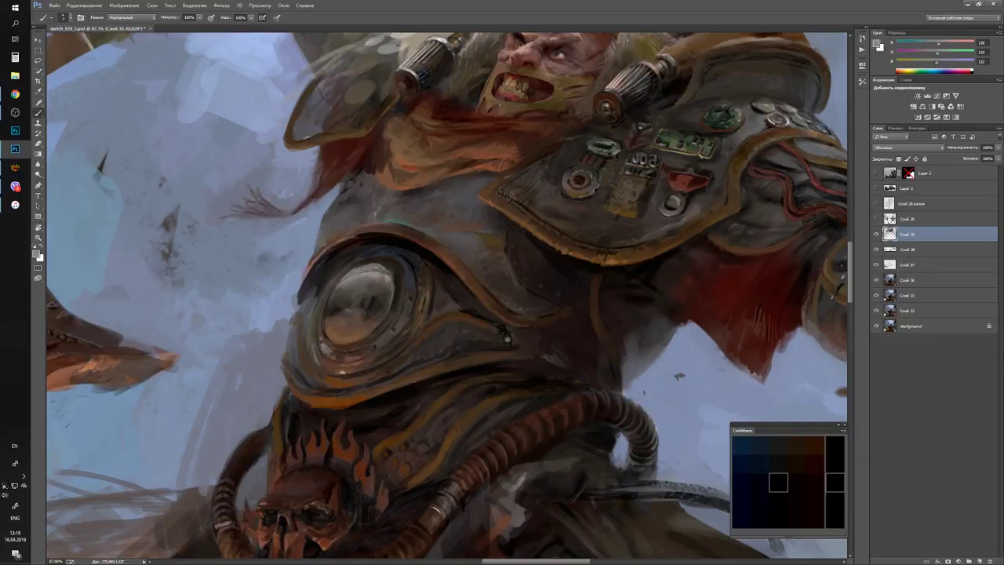
alt+click(778, 549)
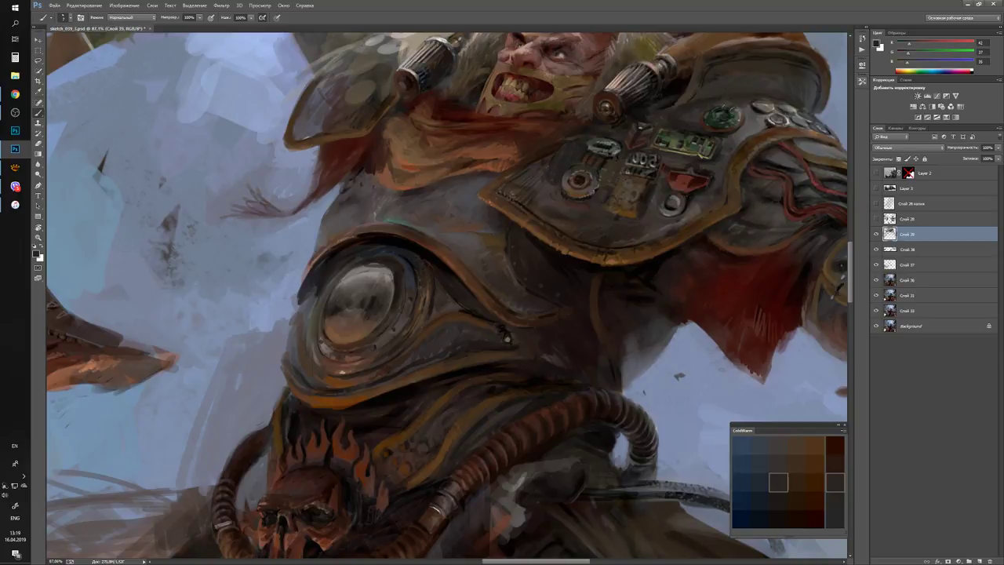
Refine the chest plate above the round metal boss with sampled grey, dark brown and black tones.
key(F5)
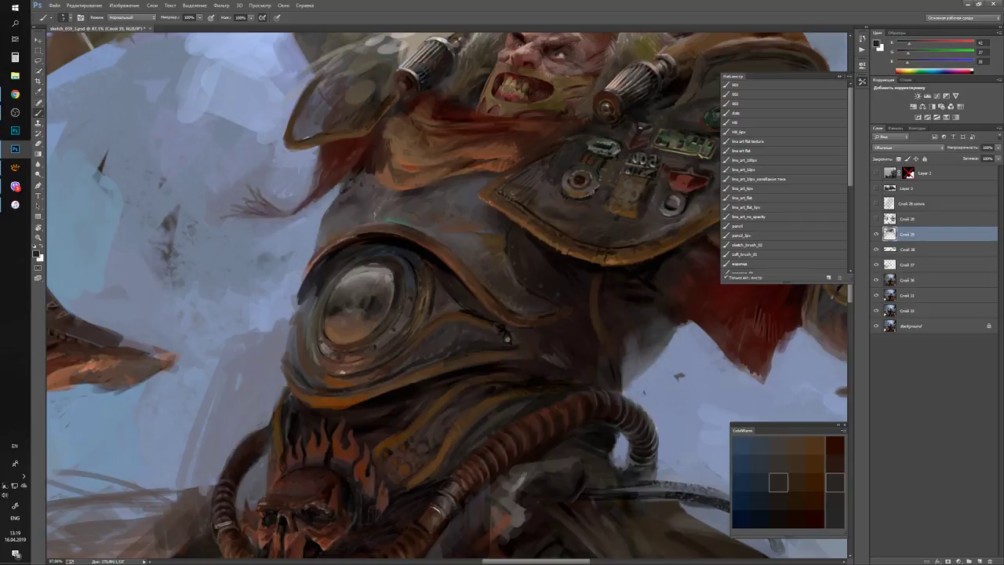
alt+click(778, 549)
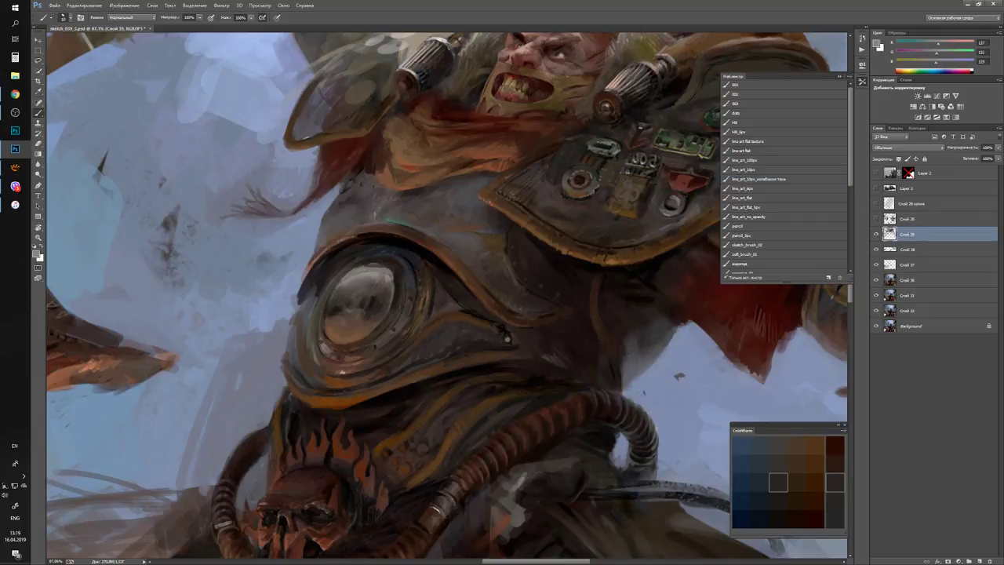
alt+click(778, 549)
alt+click(778, 549)
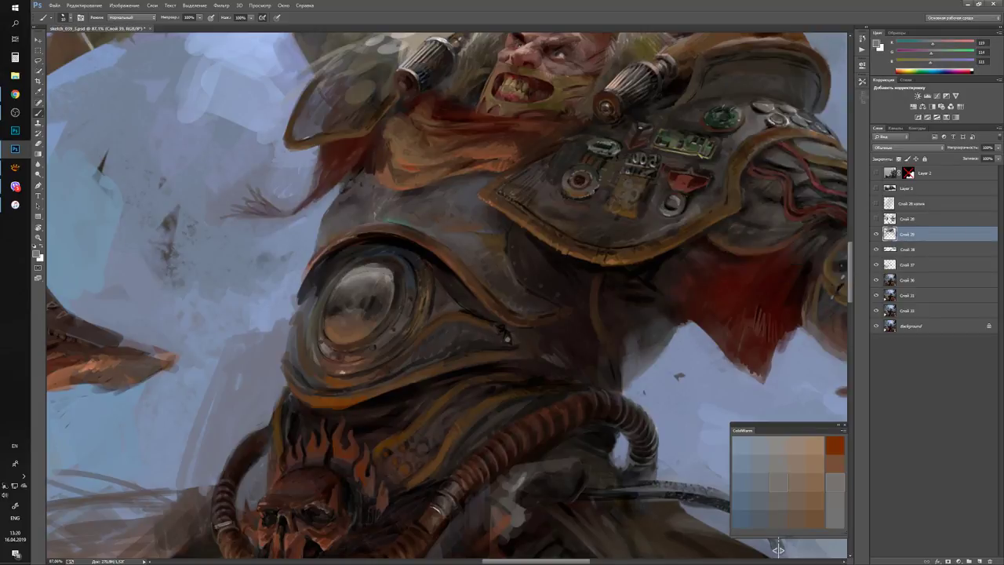
alt+click(778, 549)
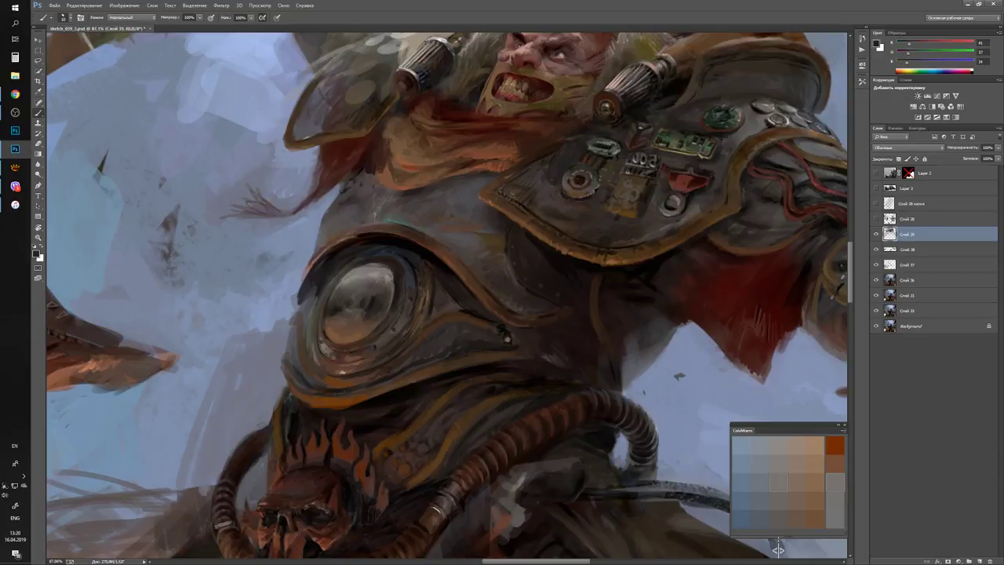
alt+click(778, 549)
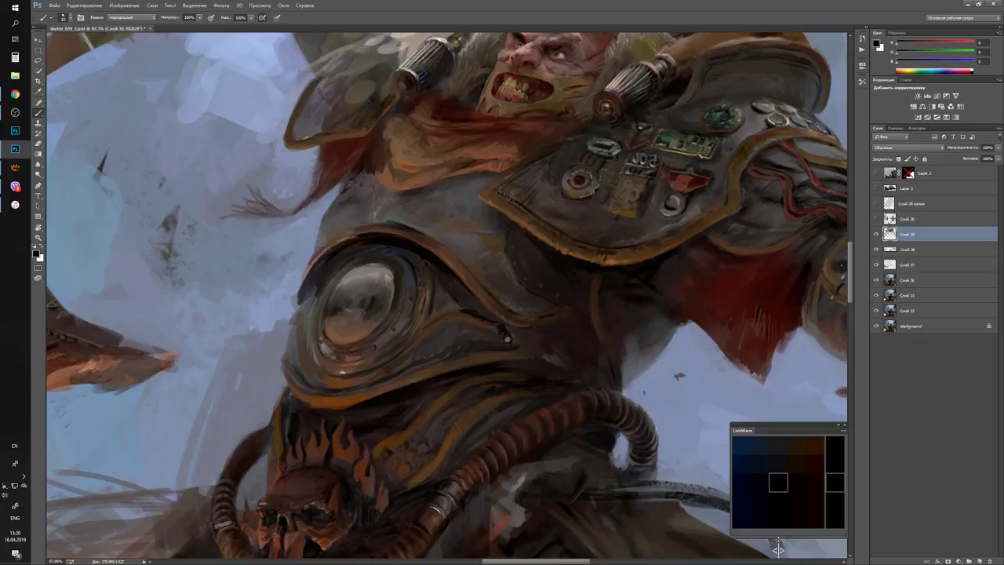
key(x)
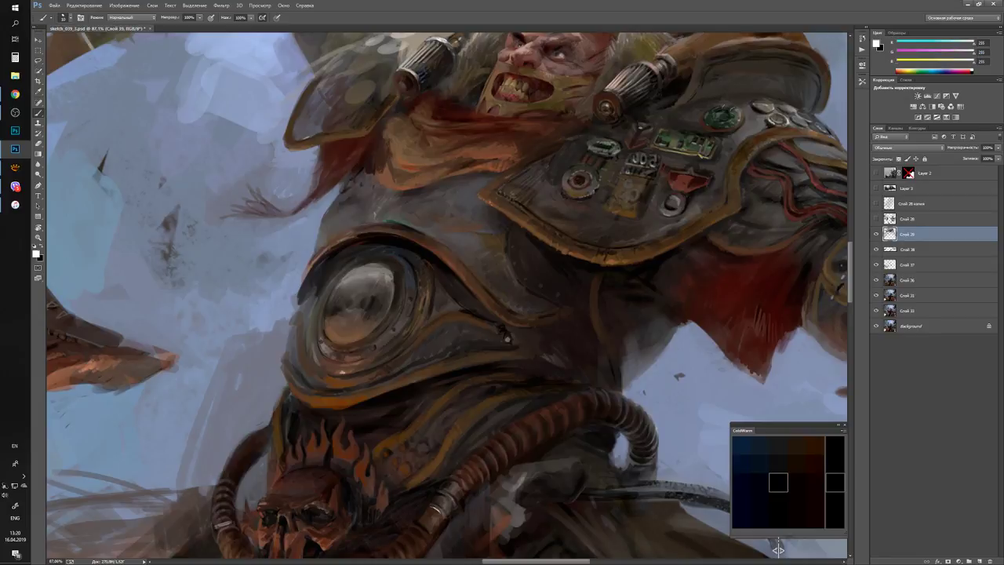
Examine the armoured warrior within the wider battle scene to judge how the belly armour reads.
key(z)
key(ctrl+minus)
key(ctrl+minus)
key(ctrl+minus)
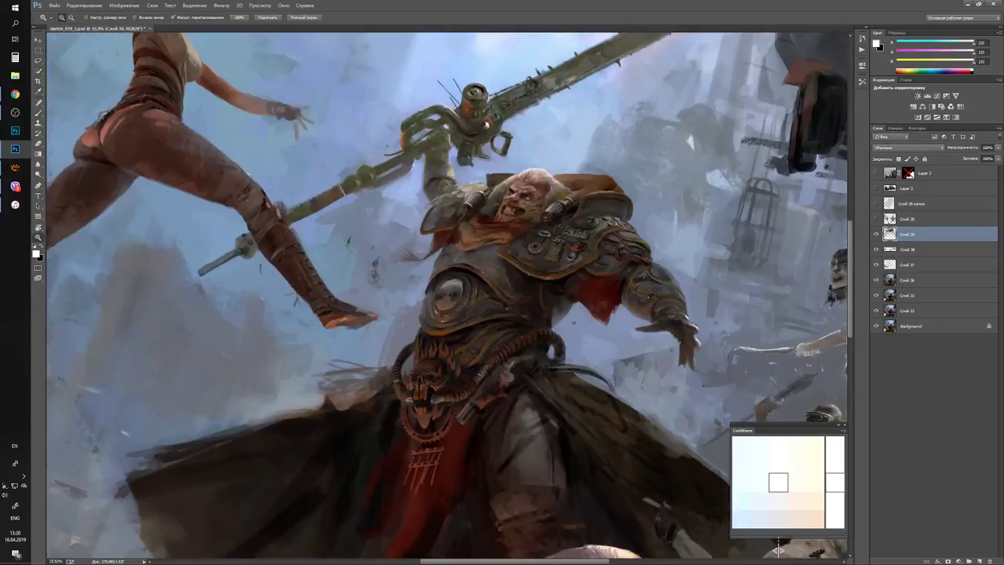
key(ctrl+minus)
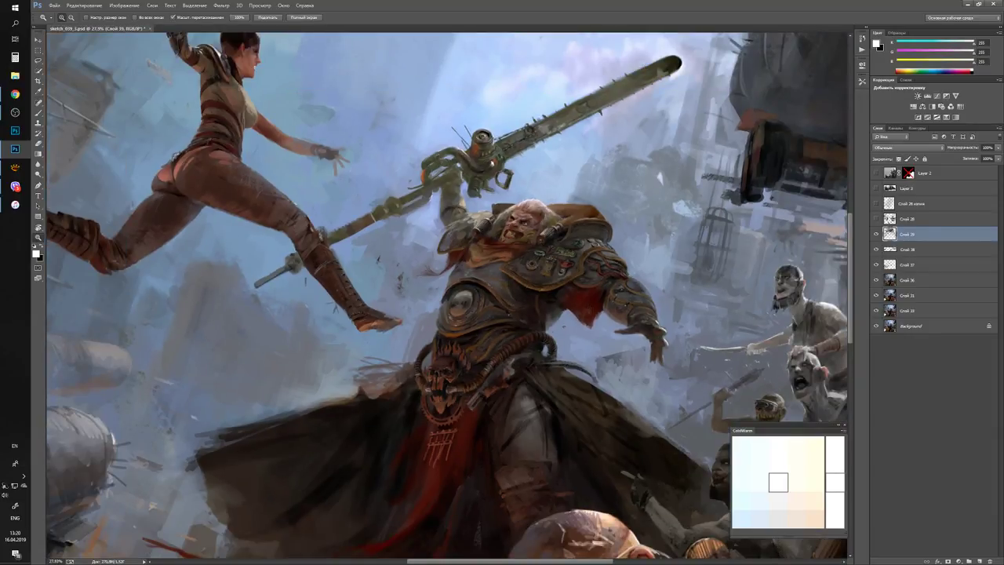
key(alt+Tab)
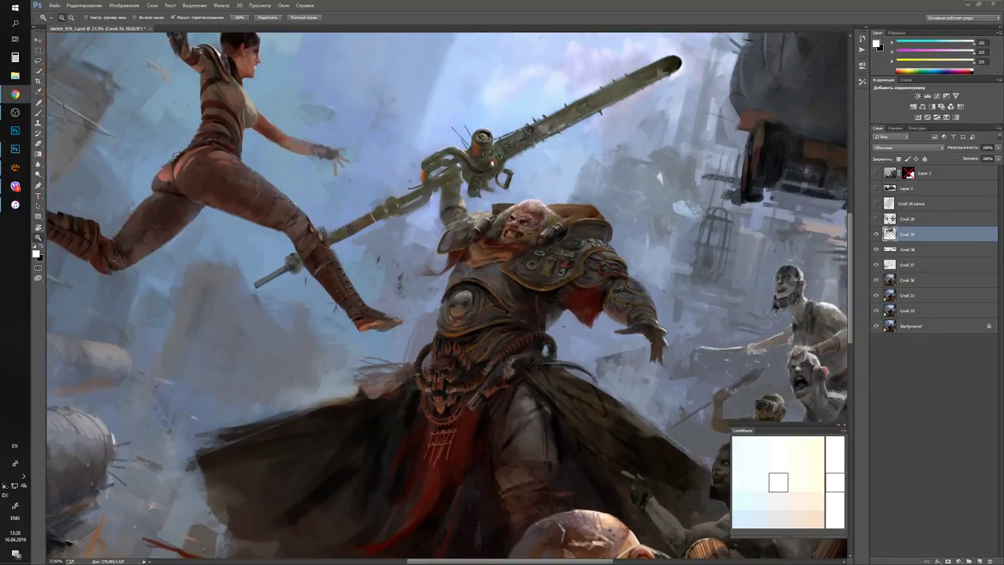
key(alt+Tab)
Paint a bright highlight on the chest plate just below the orange scarf using white, sampled light grey and dark grey.
key(ctrl+plus)
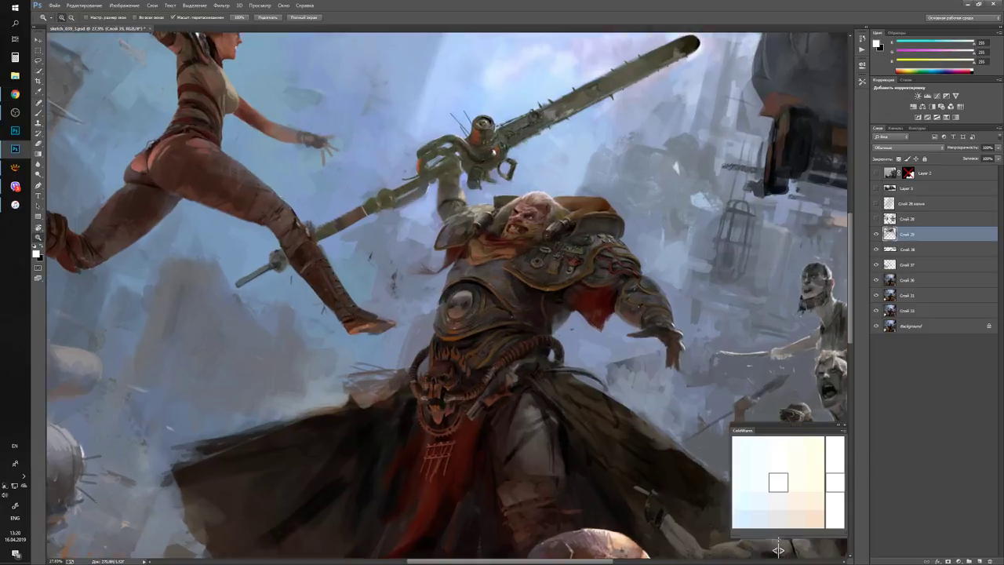
key(ctrl+plus)
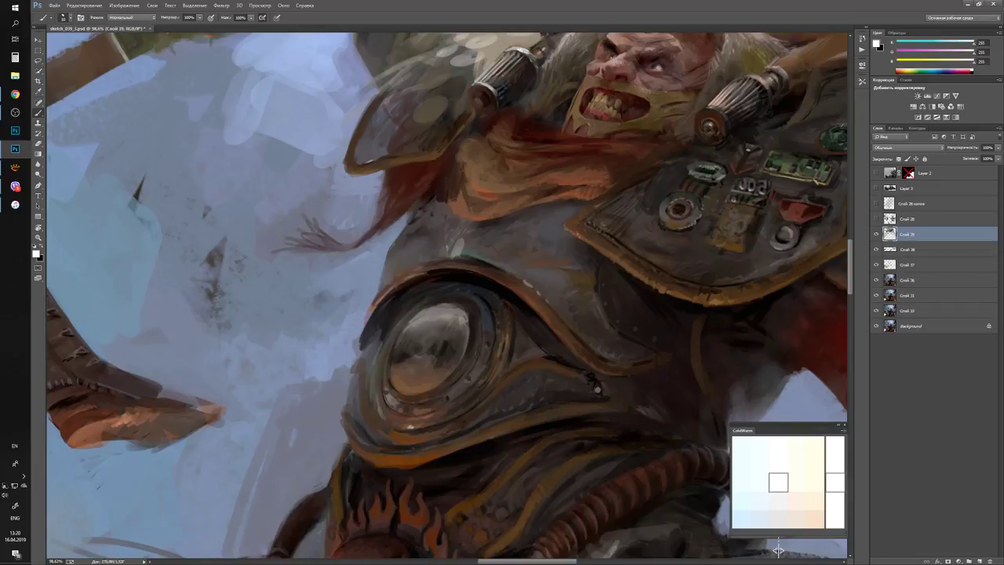
drag(455, 253, 468, 218)
alt+click(462, 228)
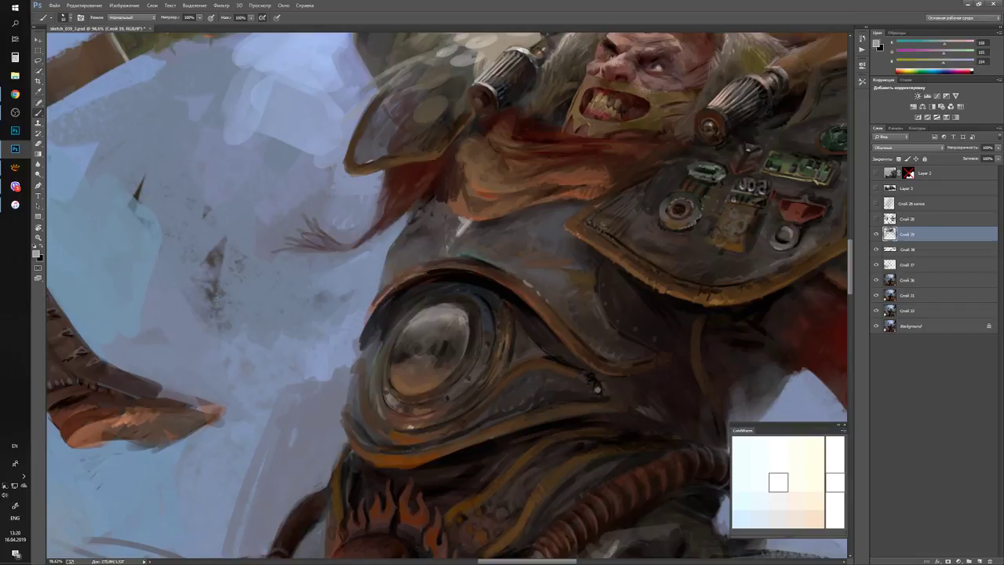
click(778, 549)
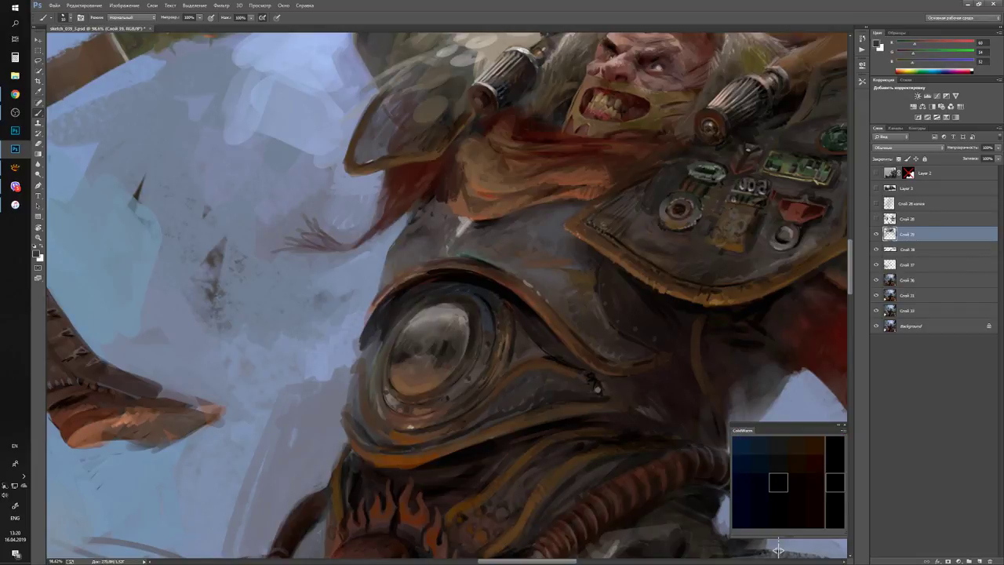
Add a light highlight to the chest plate beside the medal-covered shoulder guard using white and sampled mid-grey.
key(z)
key(ctrl+0)
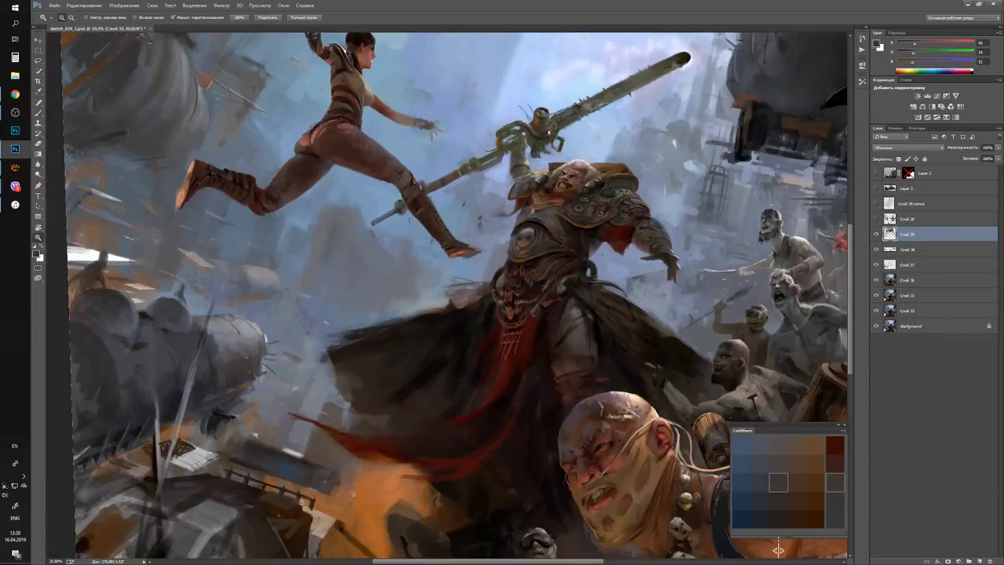
drag(568, 215, 585, 218)
key(b)
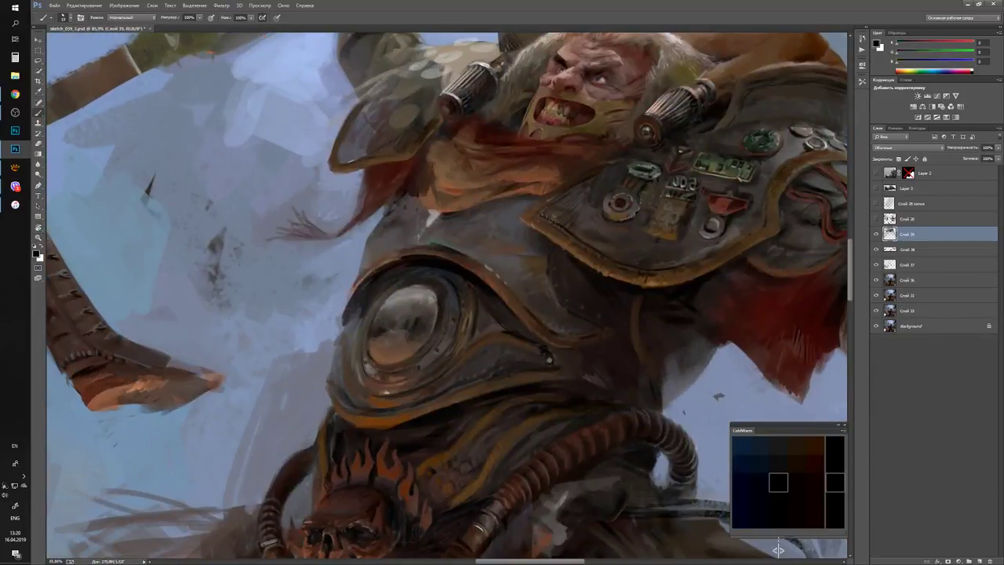
click(778, 549)
click(532, 252)
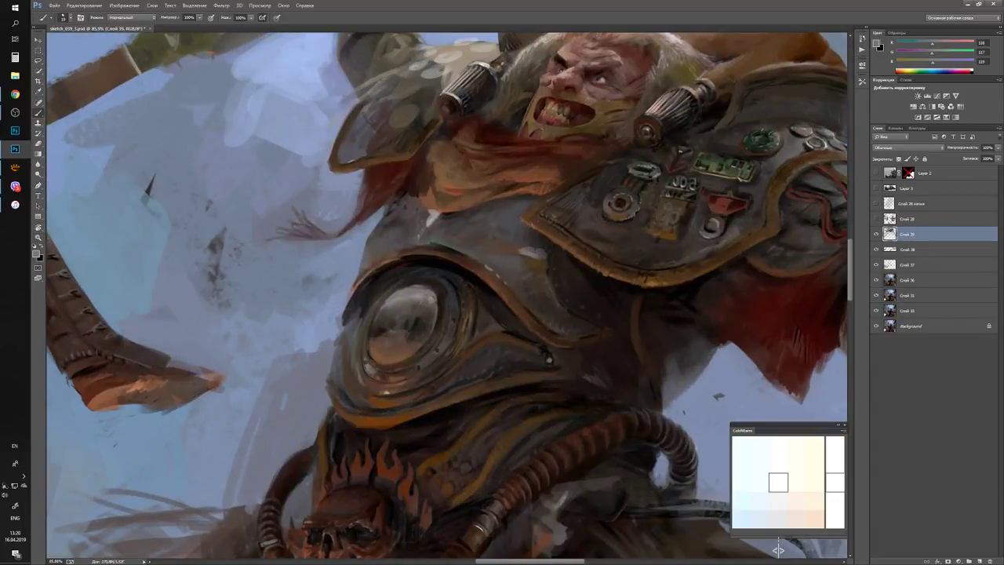
Warm the lower trim of the medal-covered shoulder guard with sampled brown and orange-brown.
key(z)
key(ctrl+0)
drag(497, 235, 517, 235)
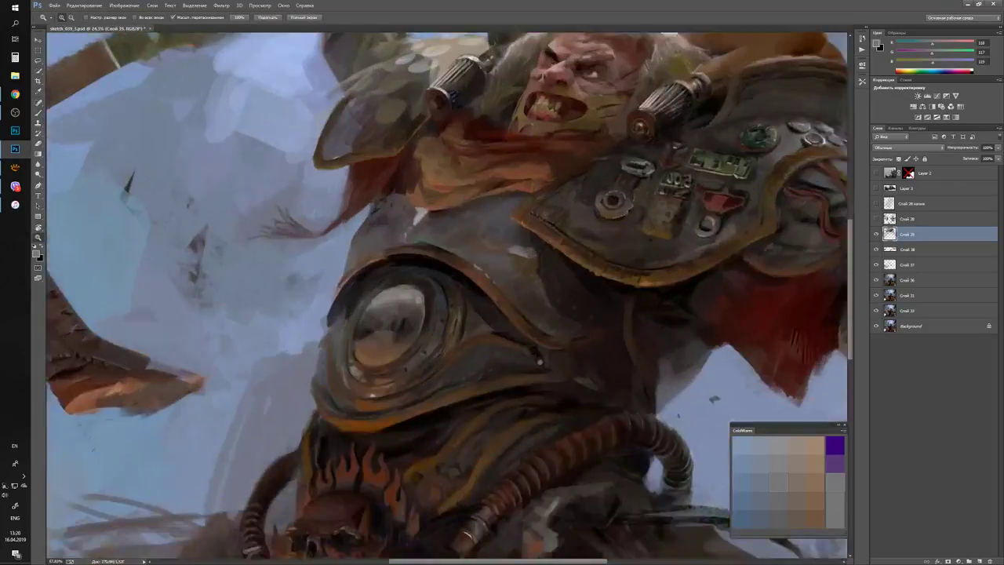
key(b)
click(778, 549)
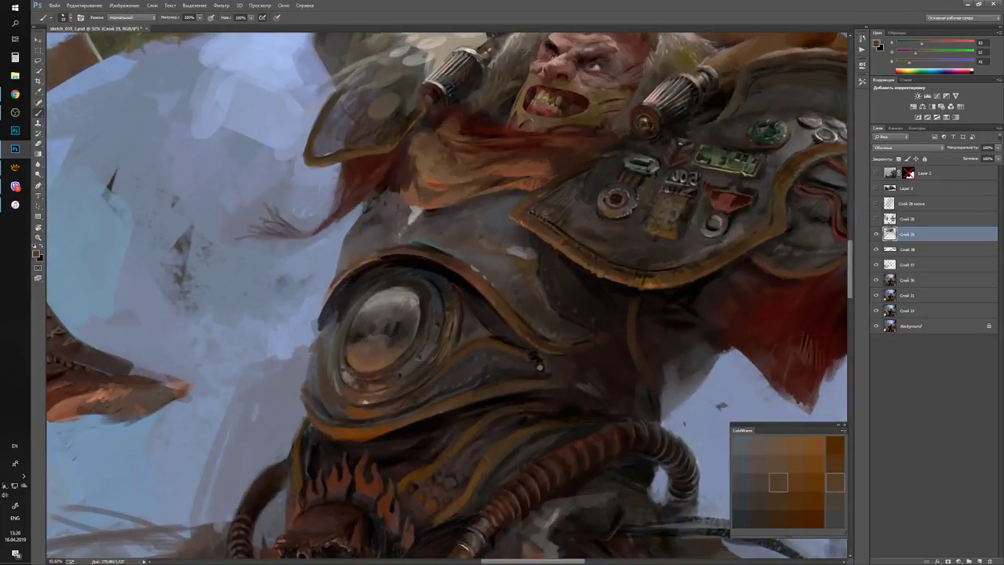
click(778, 549)
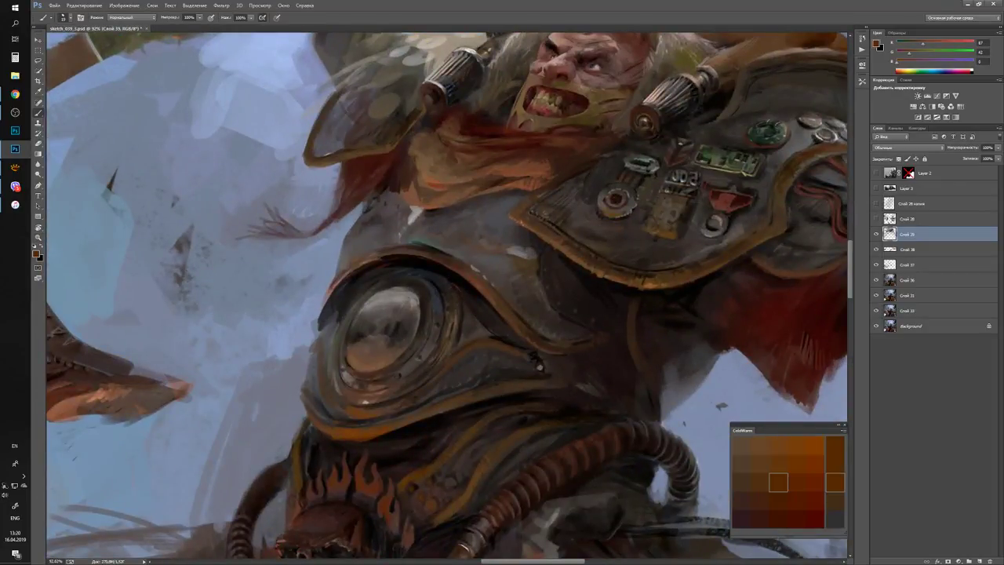
click(778, 549)
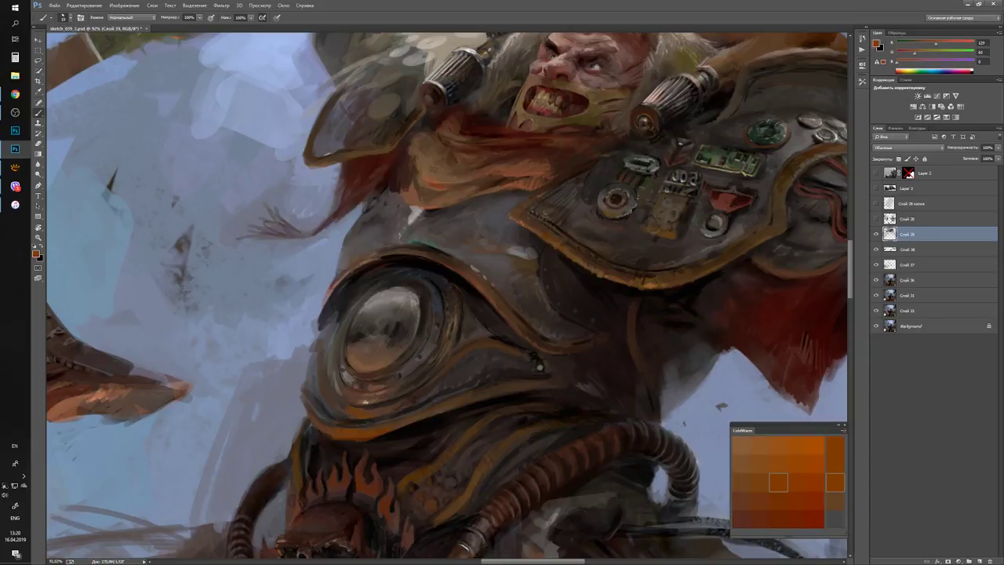
Shade the armour edge and folds around the red underarm cloth with black and sampled dark brown and dark grey.
key(z)
key(ctrl+0)
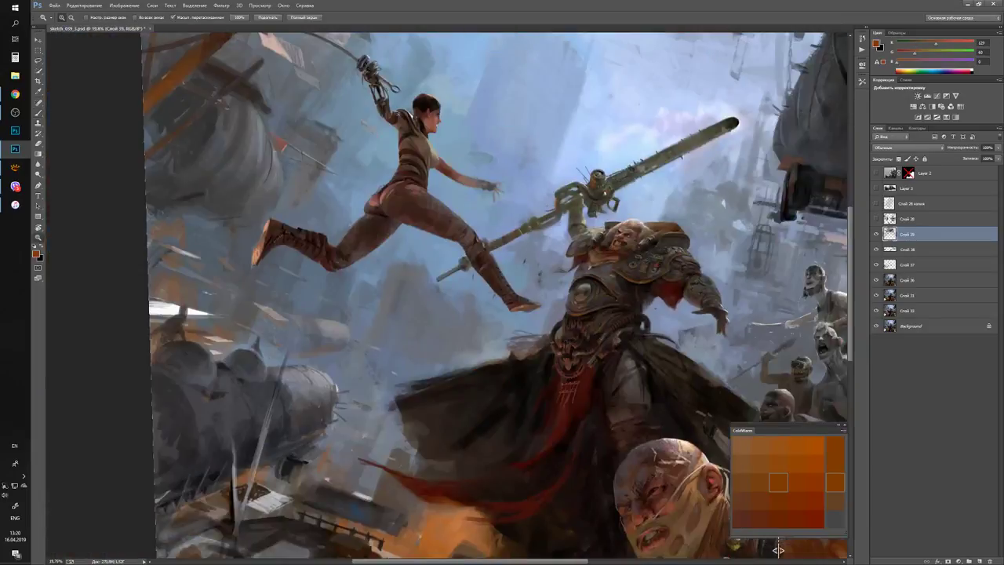
scroll(695, 294, up, 5)
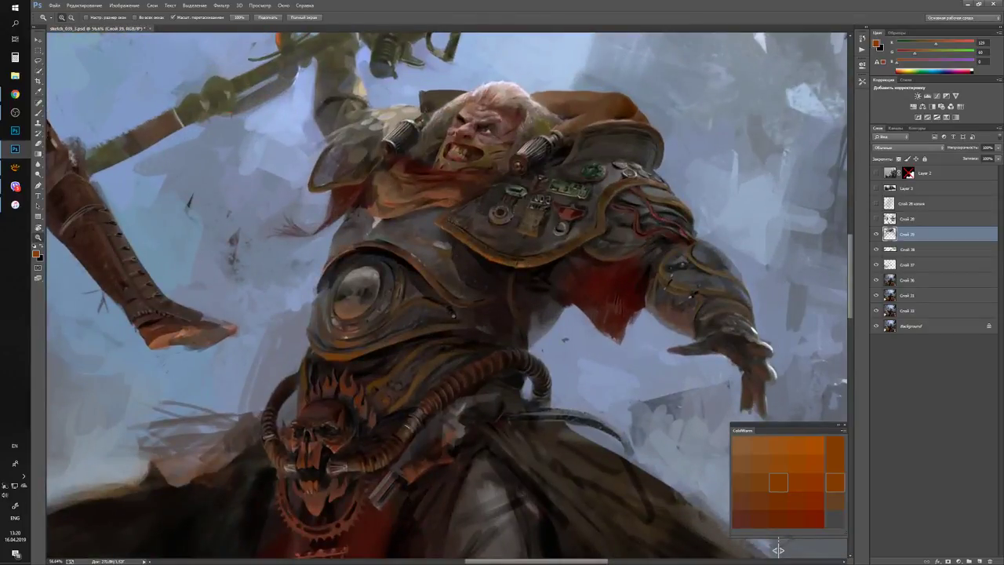
scroll(650, 265, up, 4)
key(b)
key(d)
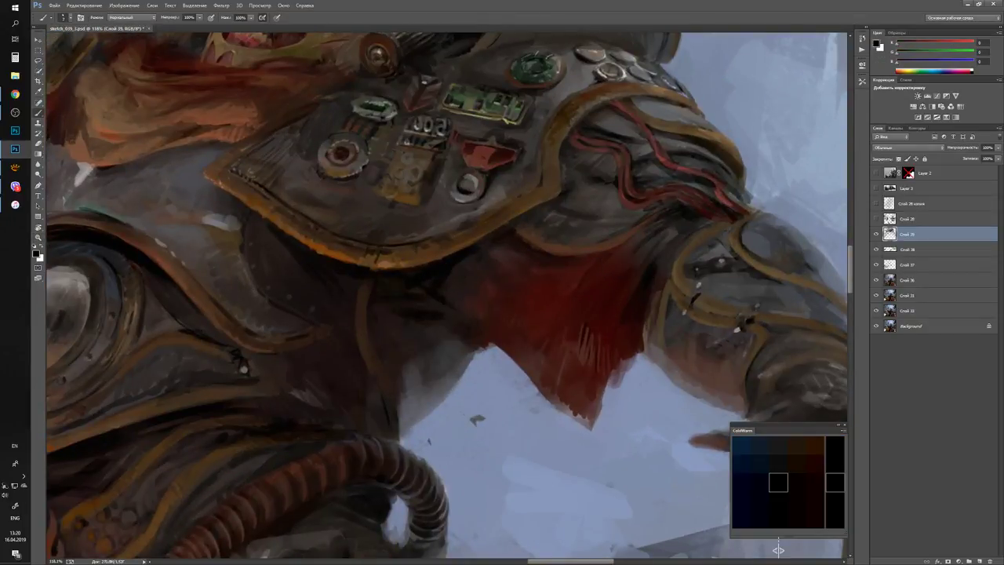
alt+click(626, 270)
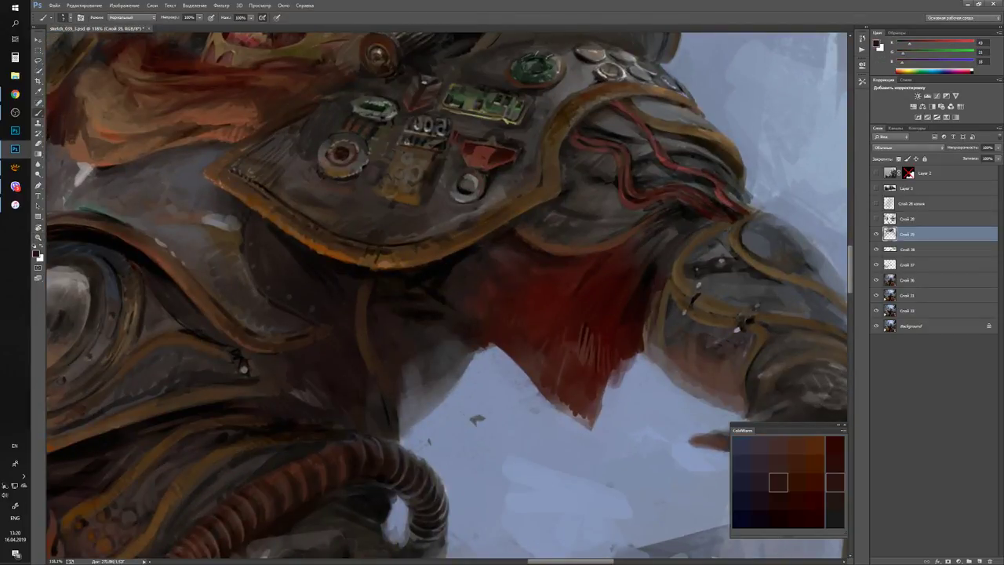
click(778, 549)
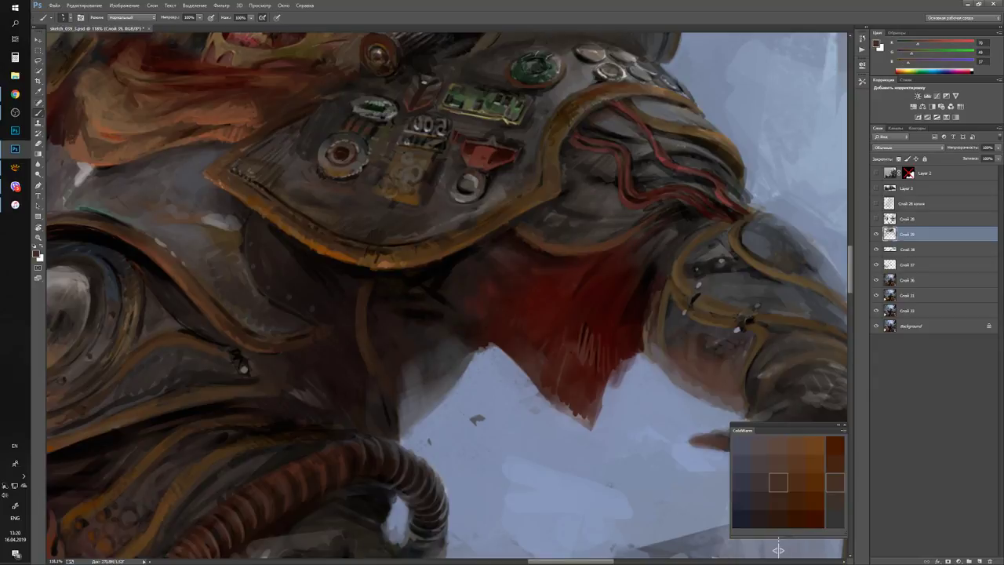
click(779, 549)
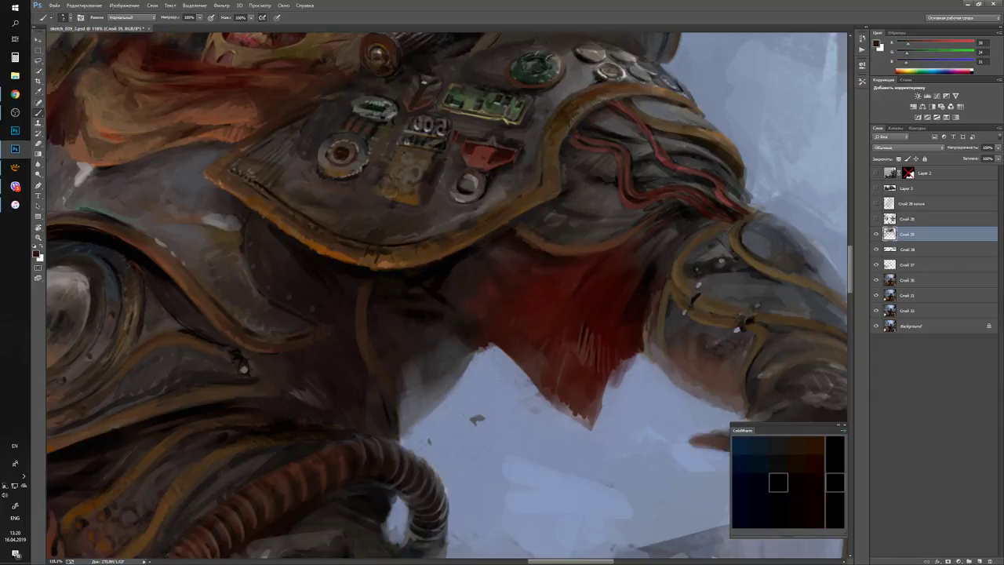
click(778, 549)
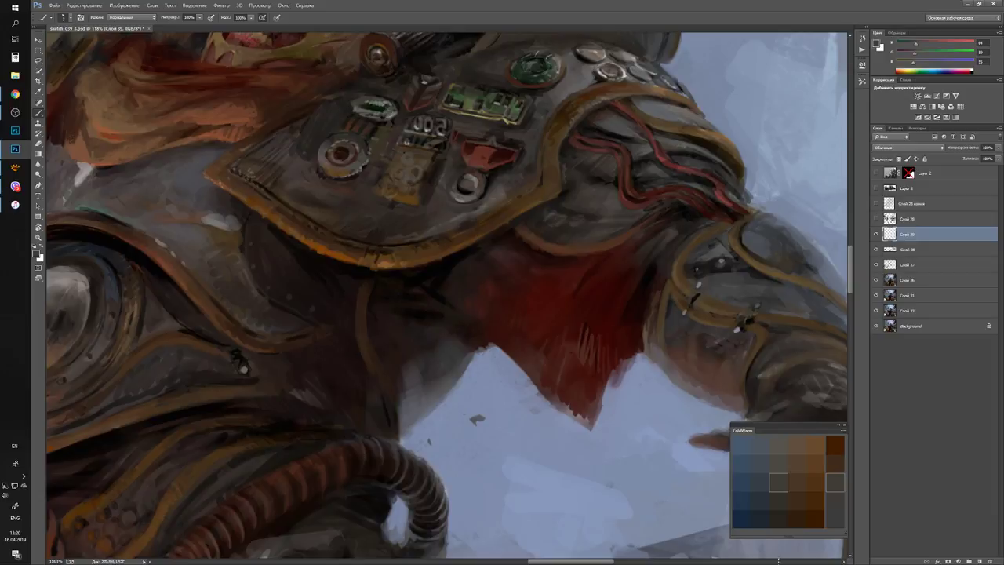
Refine the shoulder guard's medals and the plates under the red cables with sampled black, dark reddish-brown and blue-grey.
scroll(778, 549, up, 3)
scroll(778, 549, right, 3)
click(778, 549)
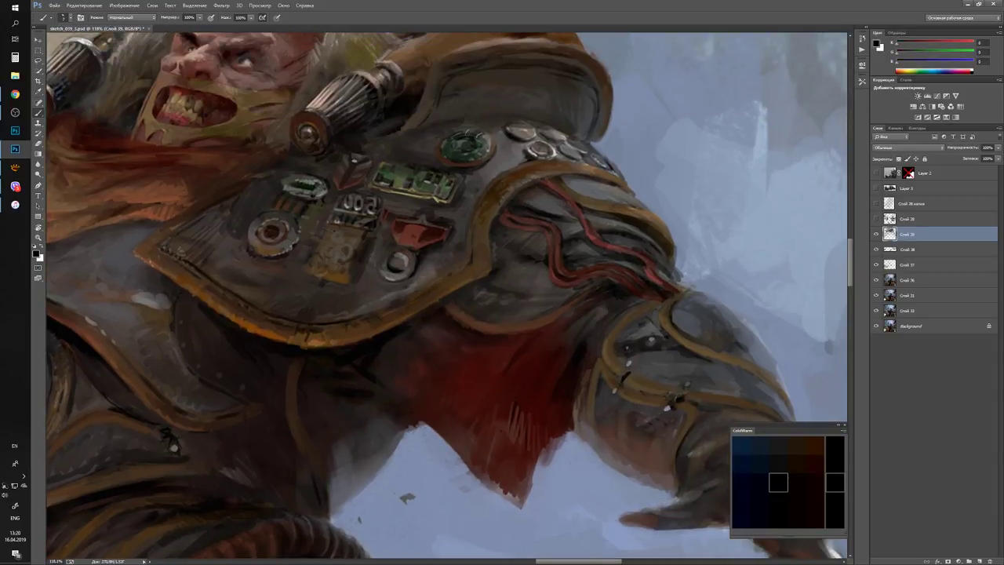
click(778, 549)
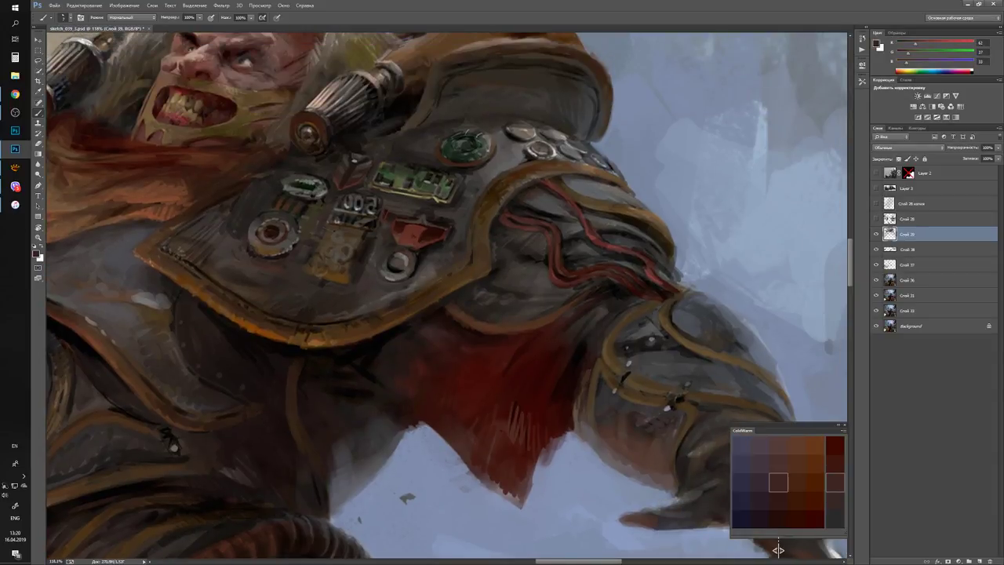
click(778, 549)
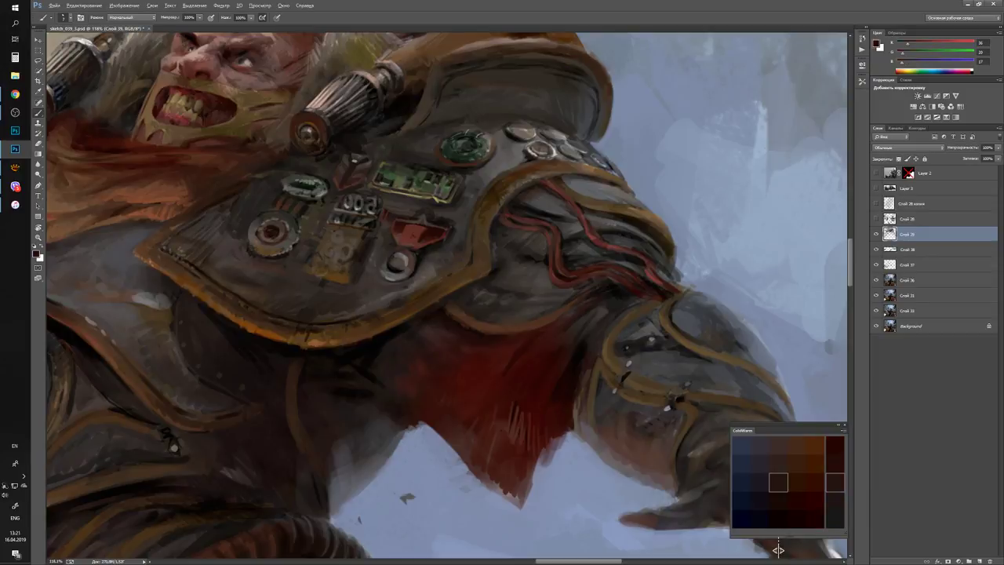
click(778, 549)
click(778, 549)
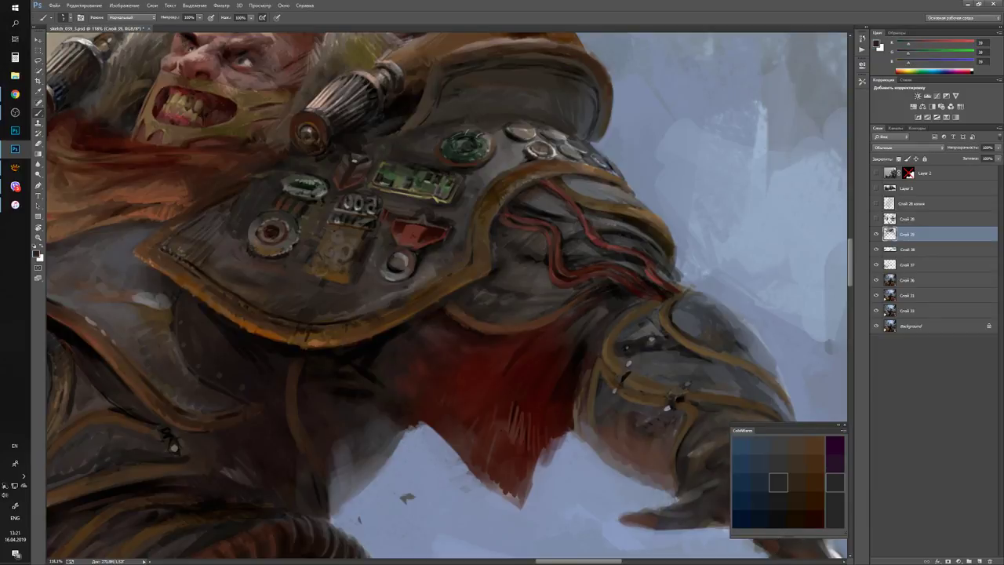
click(778, 548)
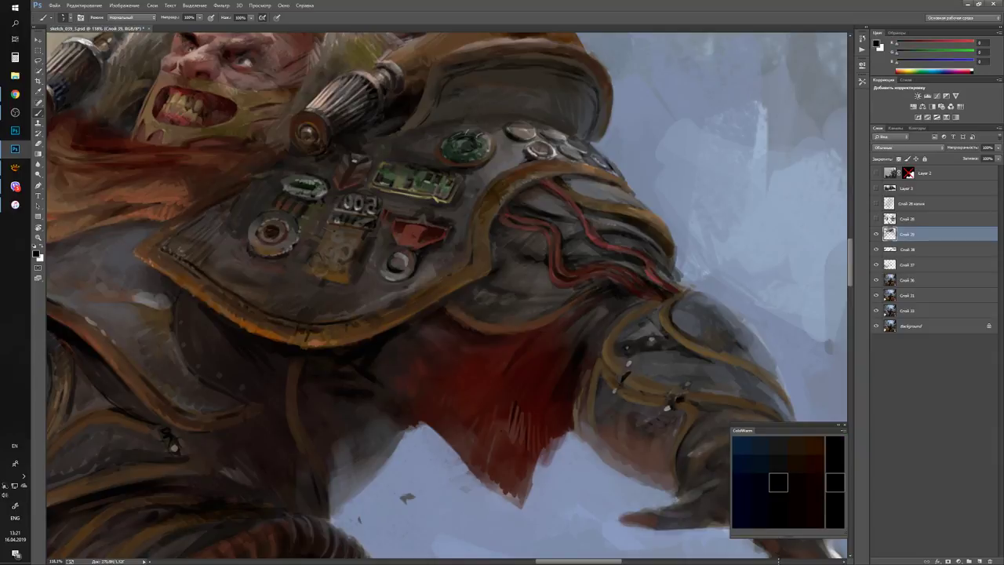
click(778, 549)
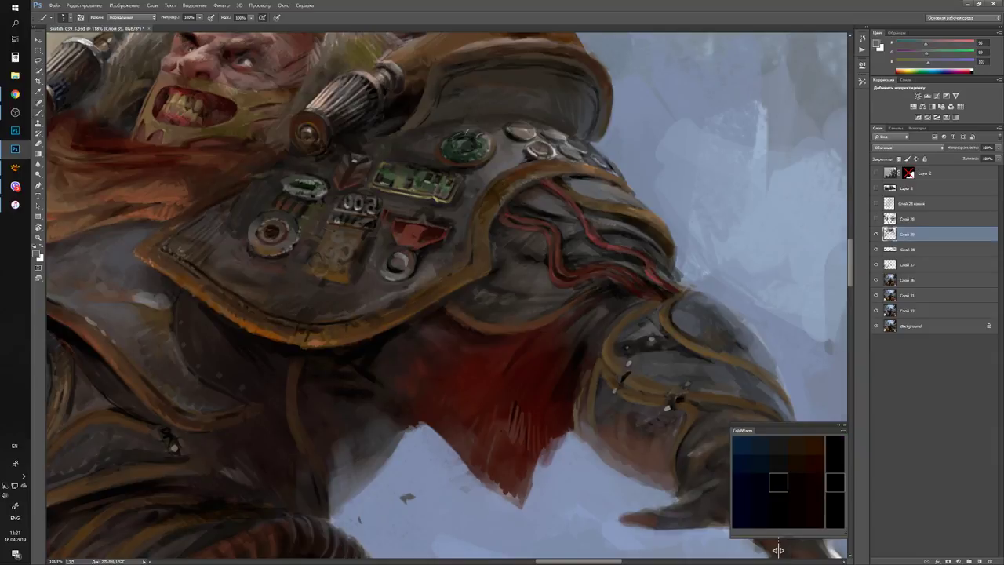
key(ctrl+0)
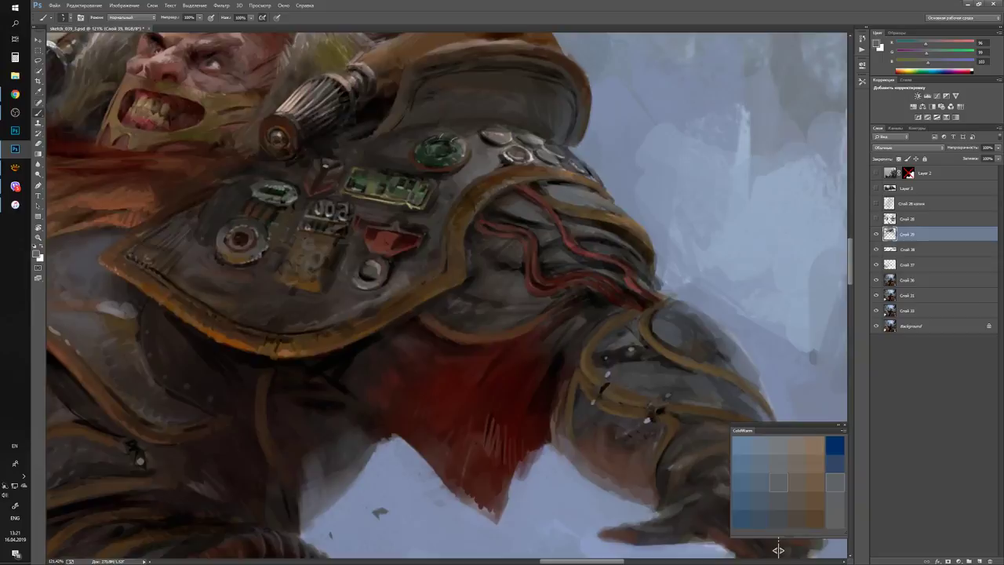
click(779, 549)
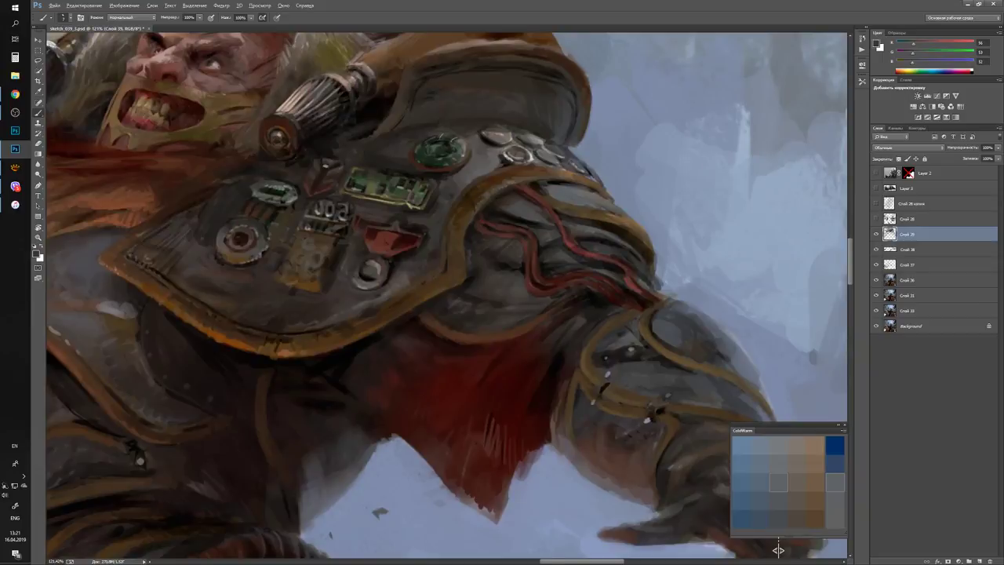
Refine the medal-covered shoulder guard and the plates beneath it with sampled grey, dark brown and mid-brown.
click(778, 549)
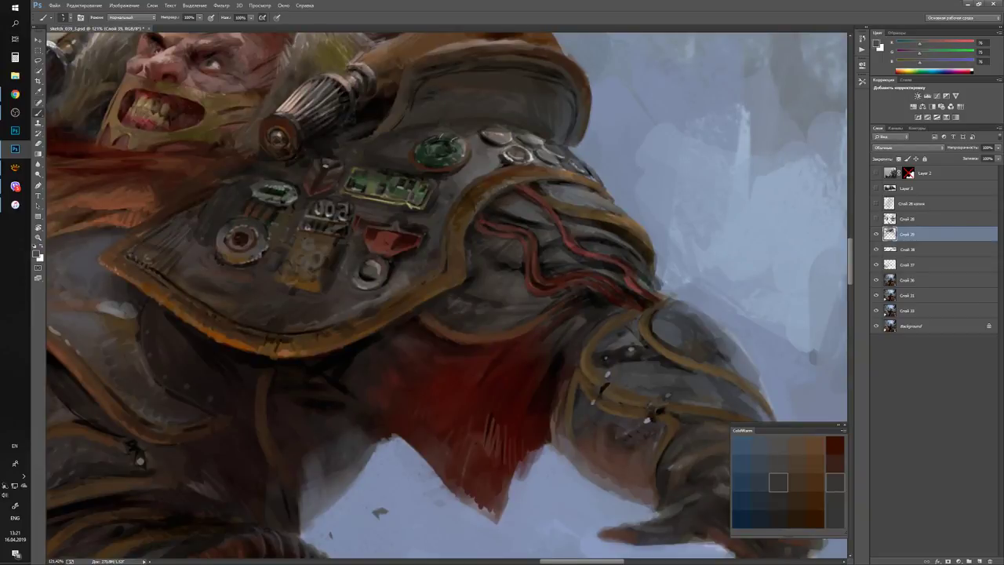
click(778, 549)
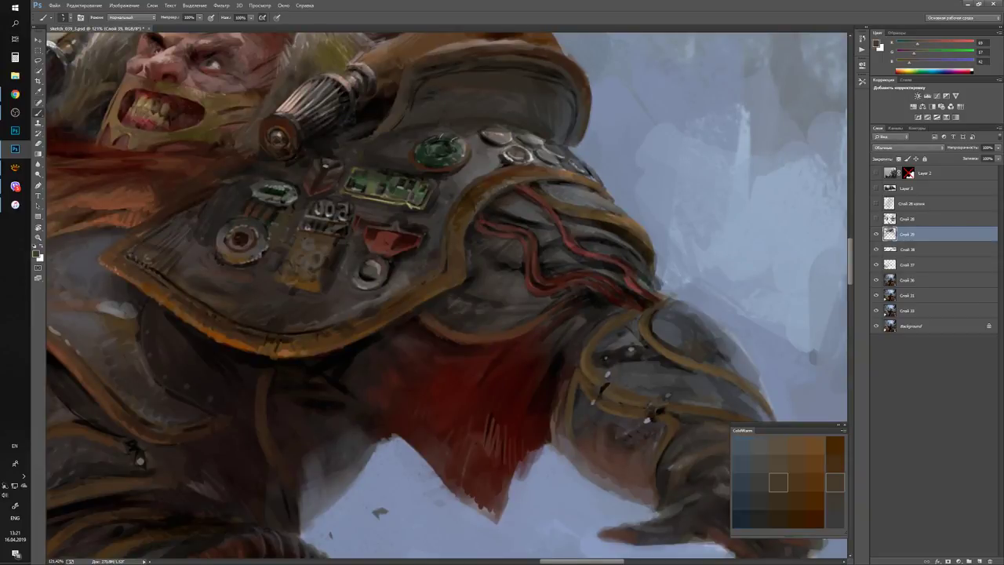
click(778, 549)
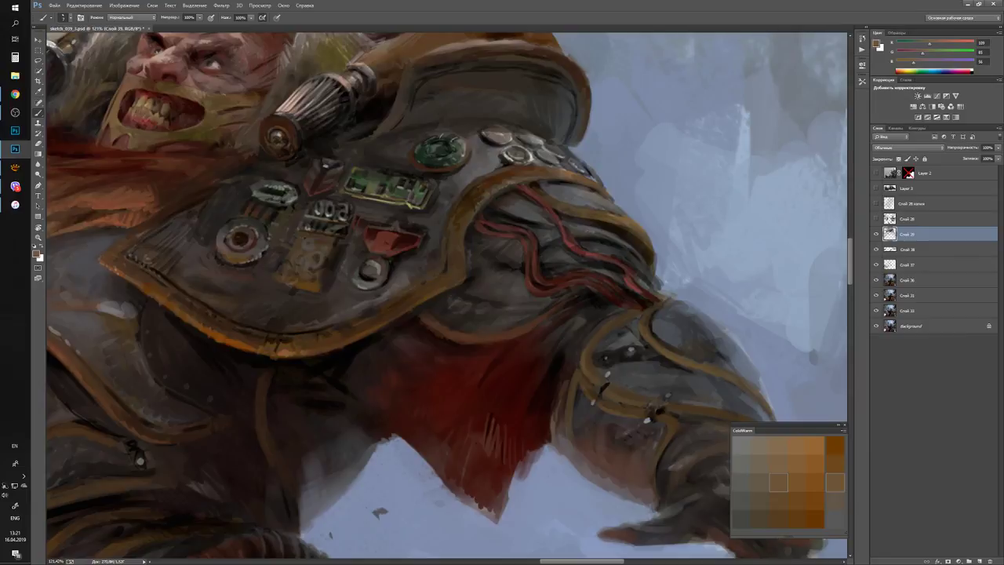
click(778, 549)
key(z)
key(ctrl+0)
key(ctrl+1)
key(b)
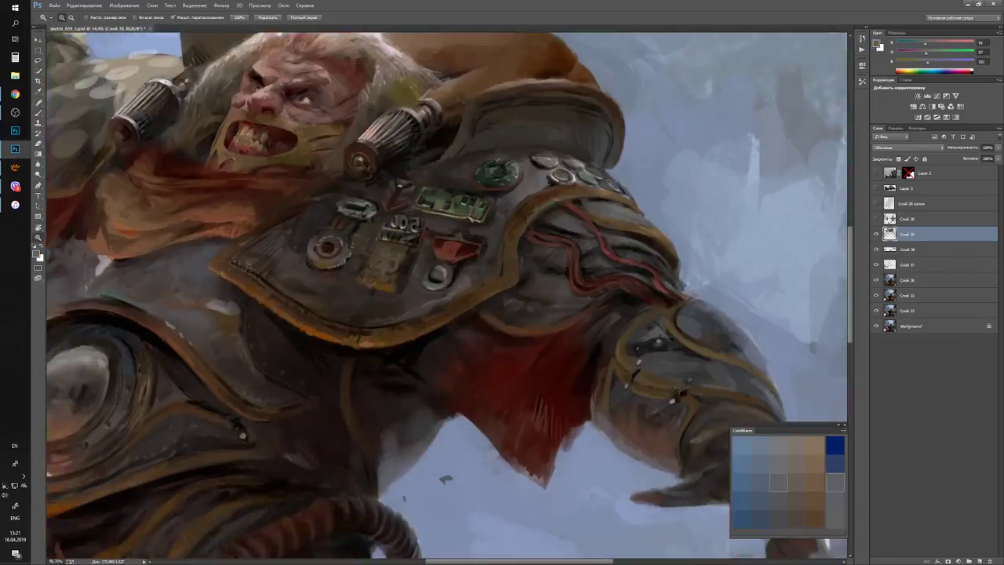
Detail the lower trim of the medal-covered shoulder guard with black and sampled dark brown and mid-grey.
alt+click(777, 547)
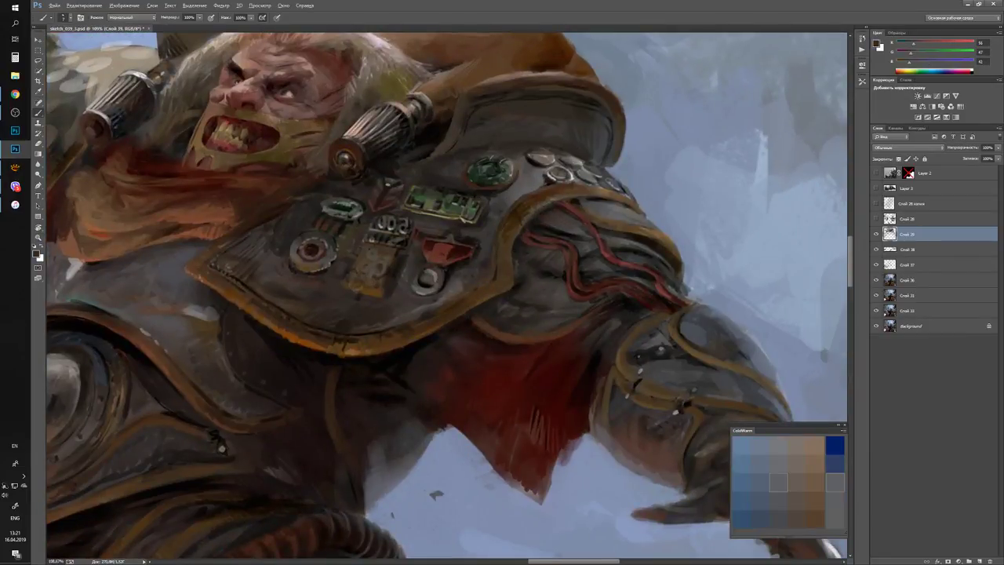
key(d)
click(778, 549)
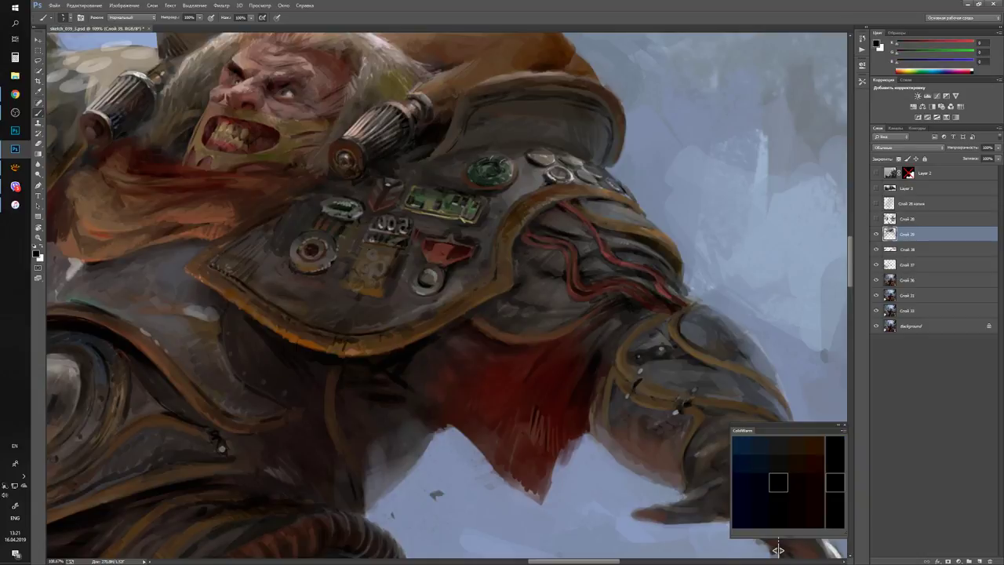
alt+click(778, 549)
click(778, 549)
key(d)
alt+click(778, 549)
key(d)
alt+click(778, 549)
alt+click(778, 549)
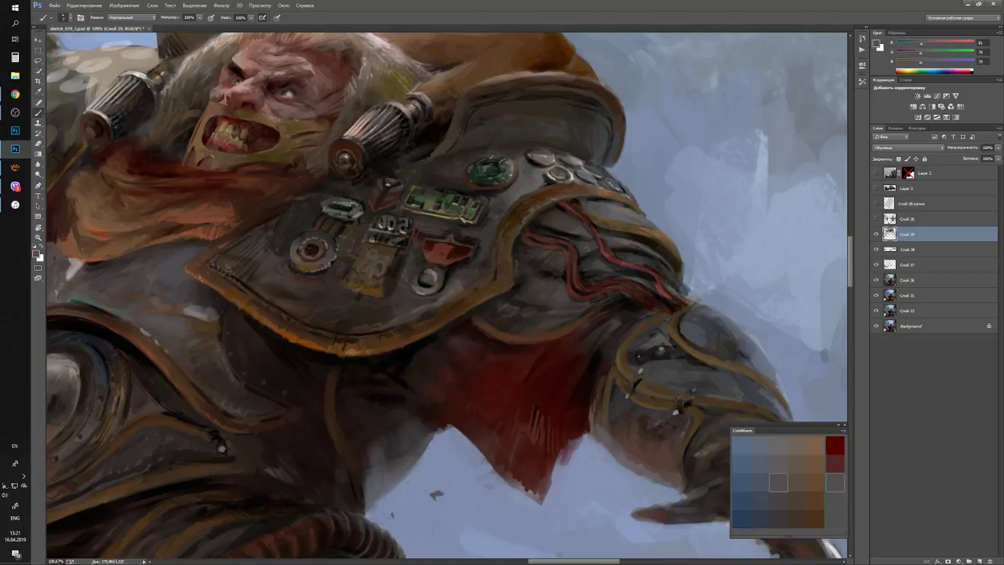
scroll(778, 549, down, 5)
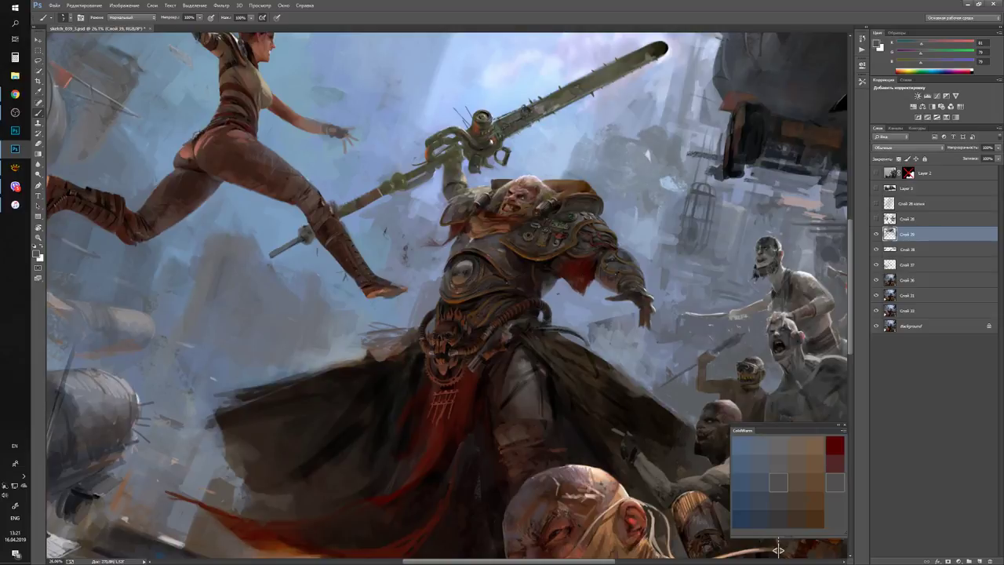
click(15, 94)
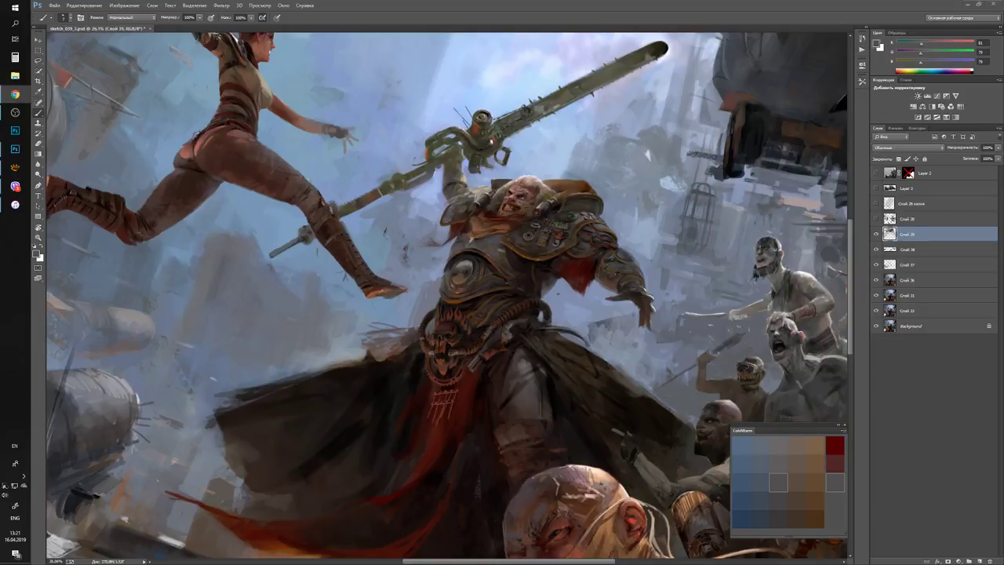
Shade the belly armour around the round medallion's lower trim with sampled brown, dark brown and near-black.
scroll(412, 302, up, 5)
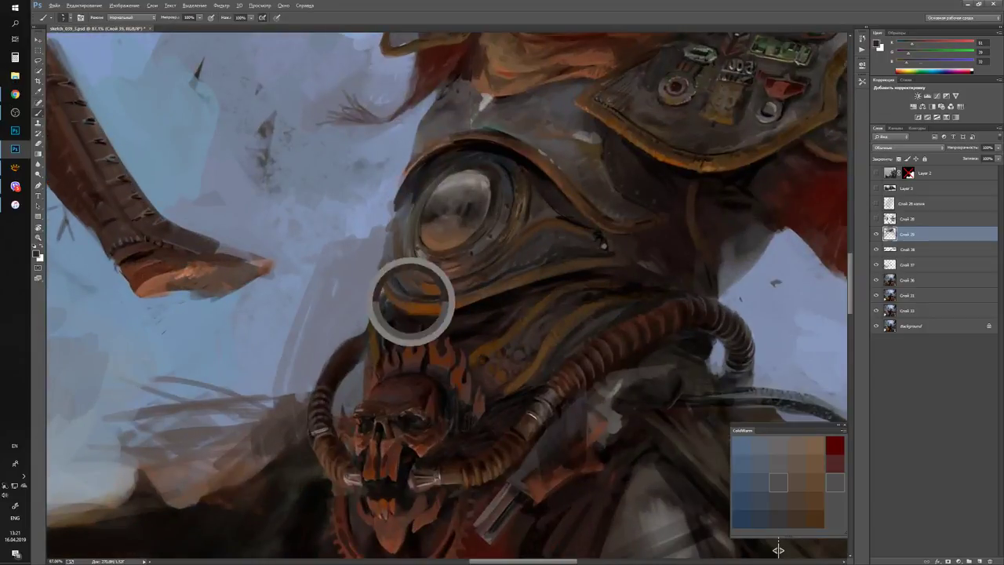
alt+click(486, 293)
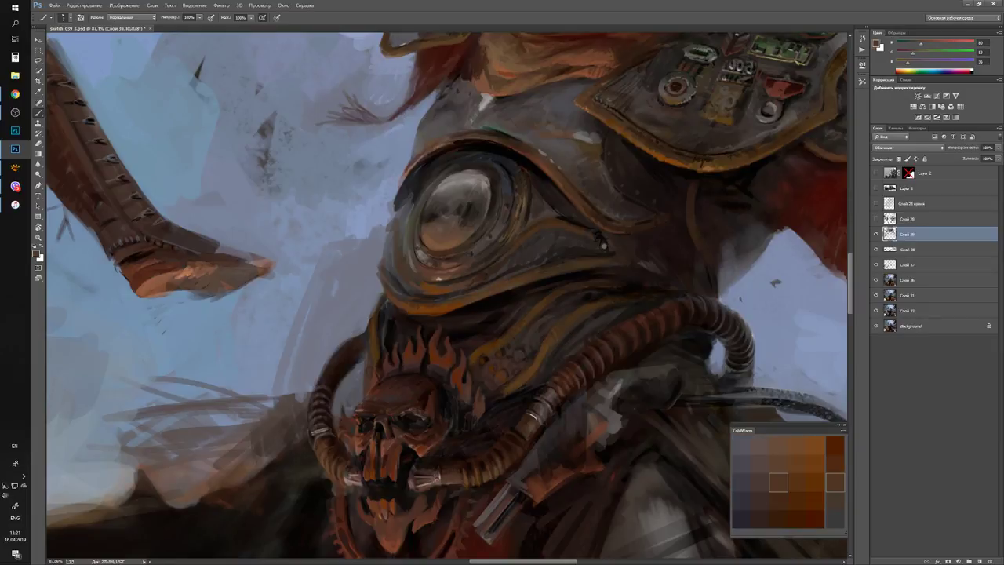
alt+click(598, 255)
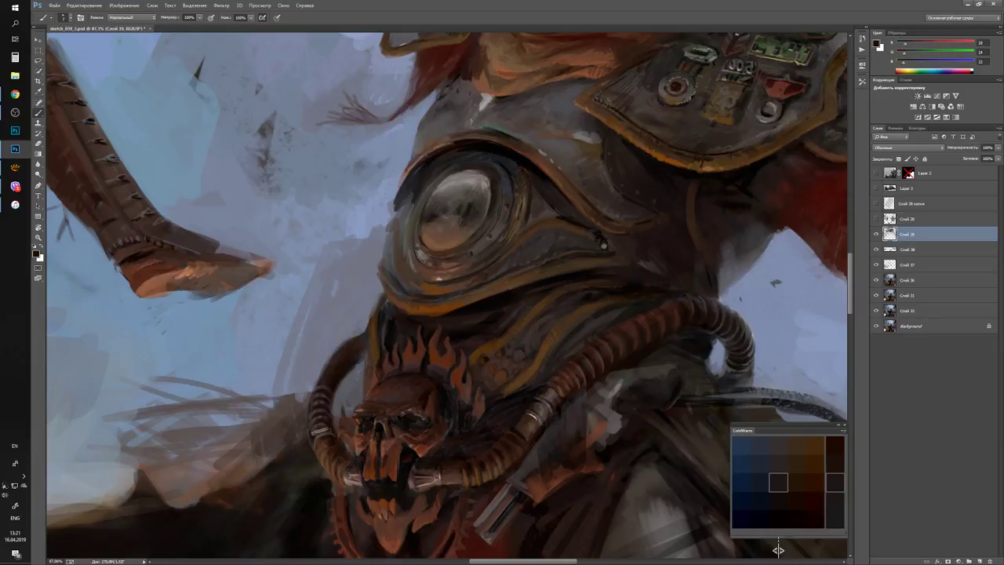
drag(598, 255, 529, 285)
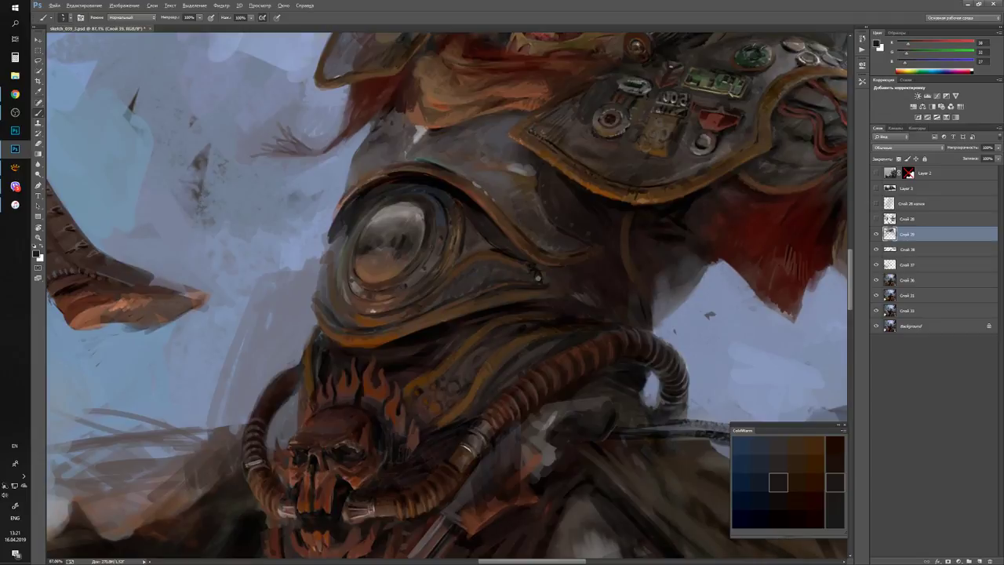
alt+click(777, 545)
alt+click(777, 549)
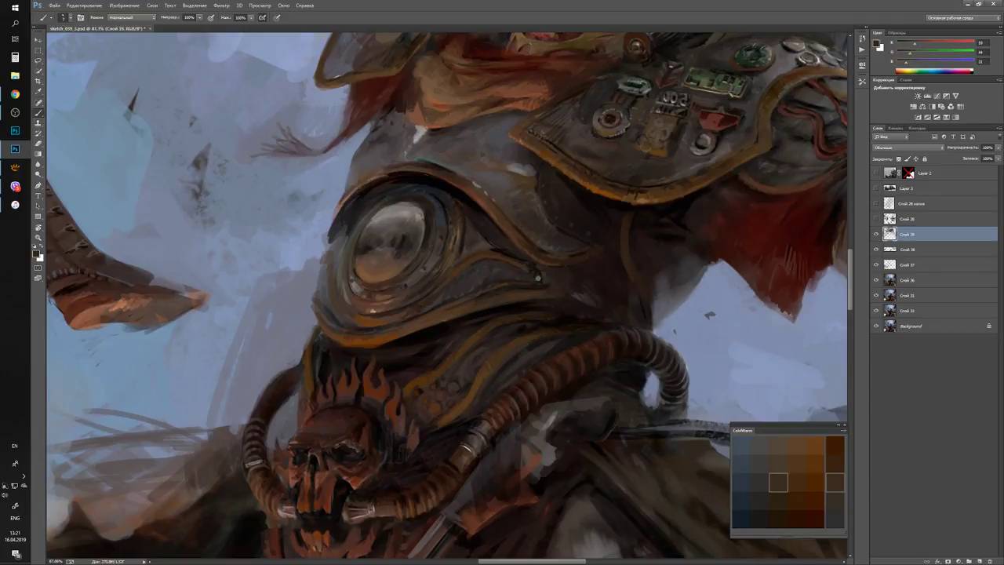
Extend the brown trim of the belly plate into a forked end toward the warrior's side using sampled dark browns.
key(z)
drag(778, 549, 778, 550)
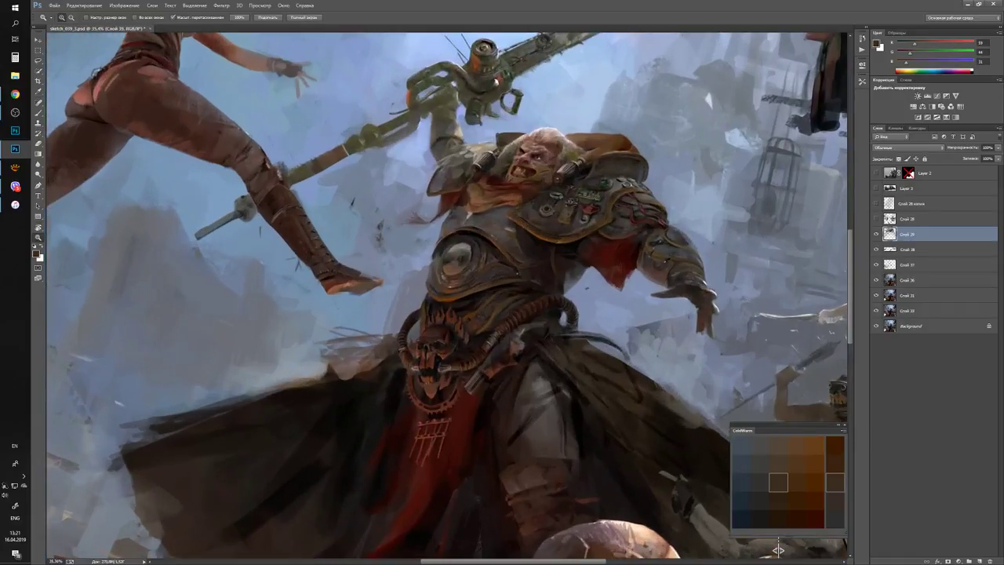
key(ctrl+1)
key(b)
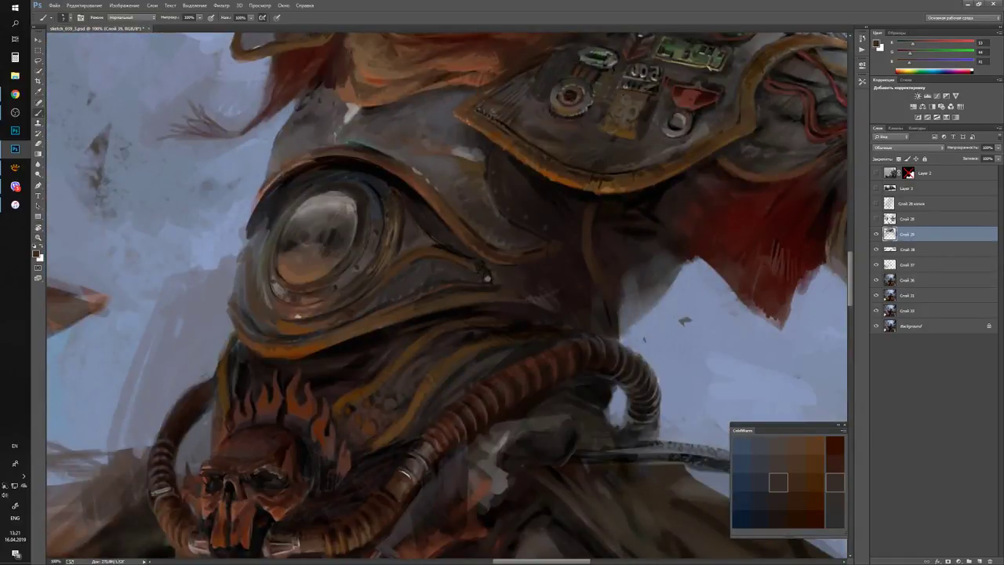
alt+click(777, 549)
alt+click(777, 547)
mouse_move(477, 290)
mouse_down()
mouse_move(536, 287)
mouse_move(553, 273)
mouse_move(538, 289)
mouse_move(558, 275)
mouse_up()
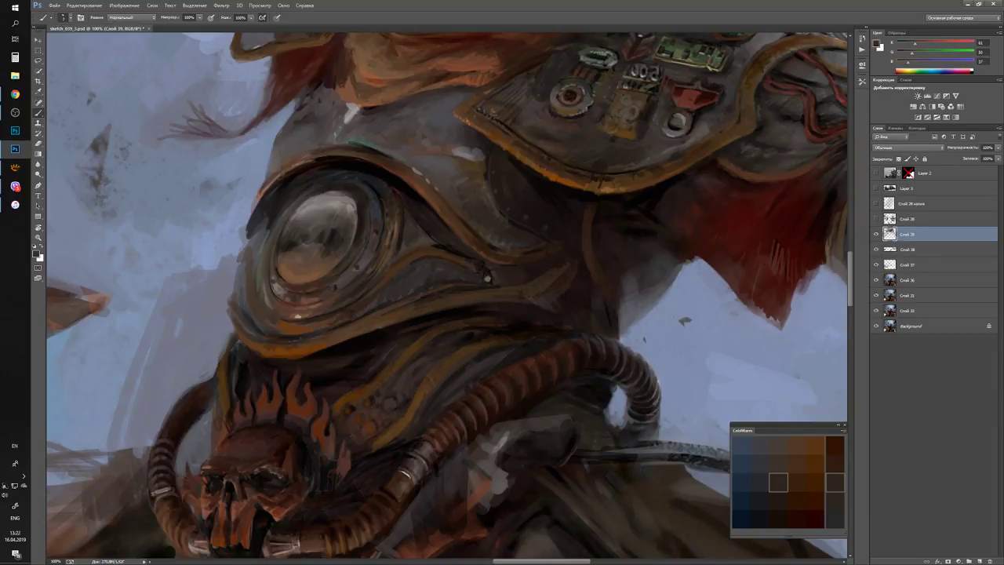
alt+click(778, 550)
alt+click(779, 549)
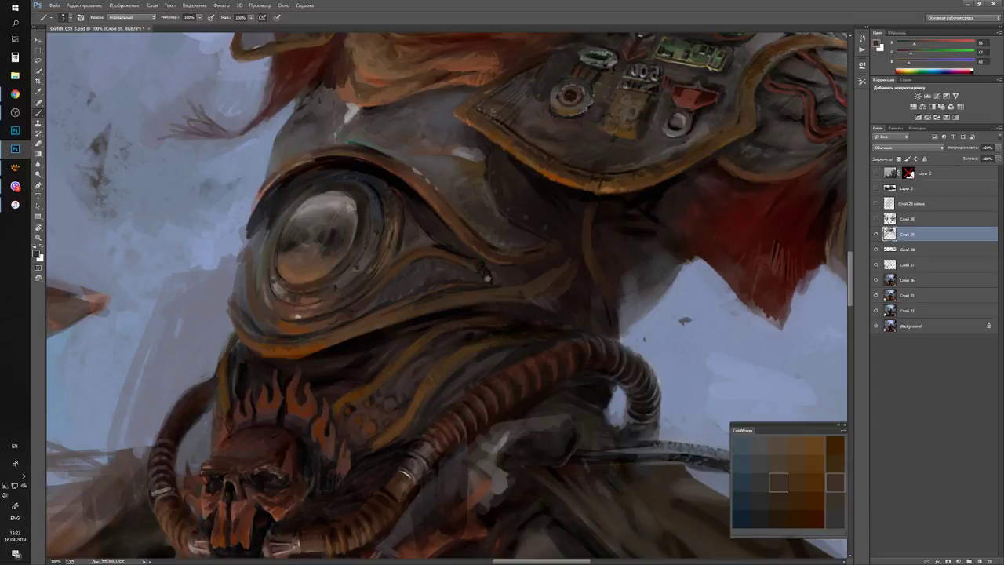
alt+click(778, 550)
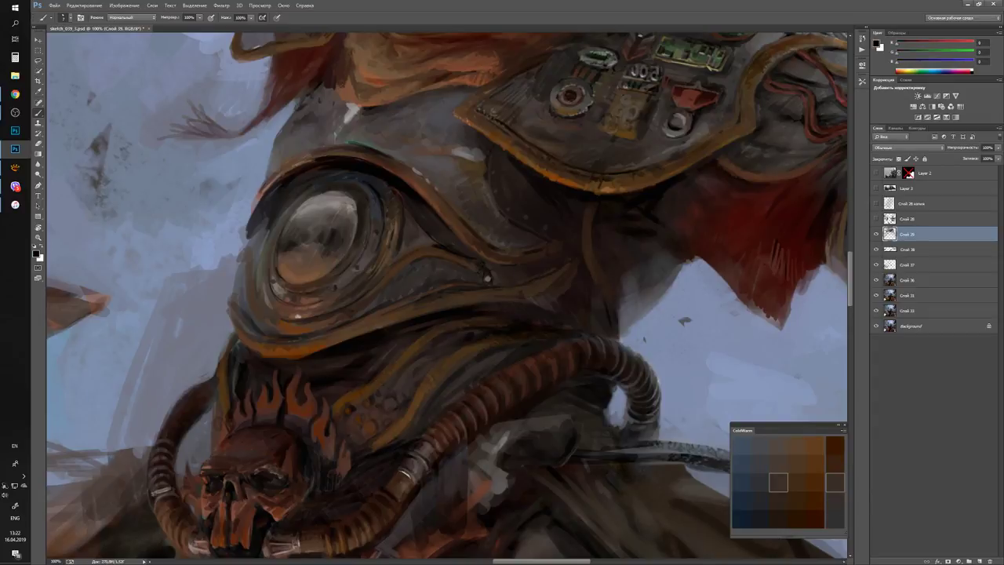
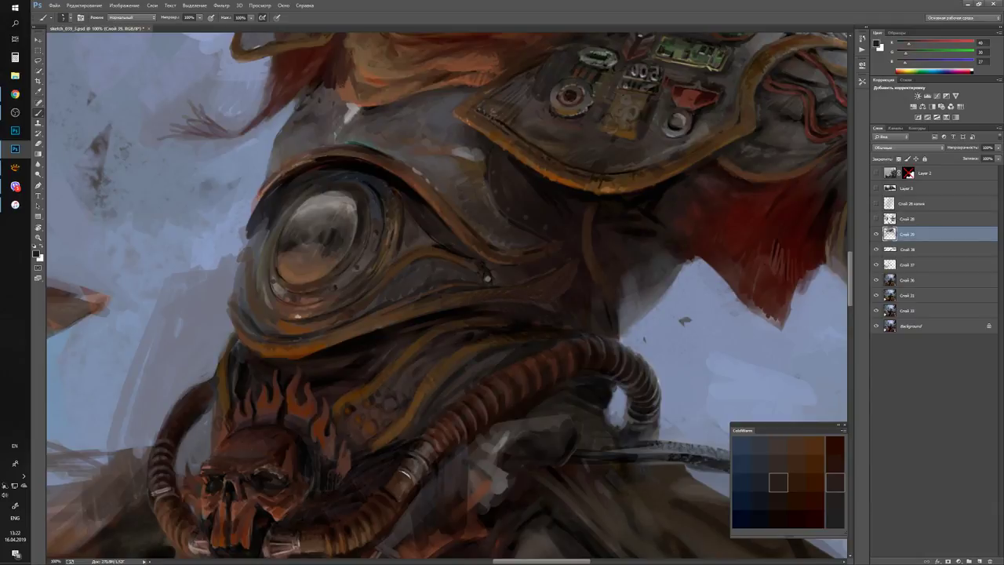
Blend the forked belly trim into the vertical side strip with sampled dark brown and near-black.
click(778, 549)
scroll(778, 549, up, 3)
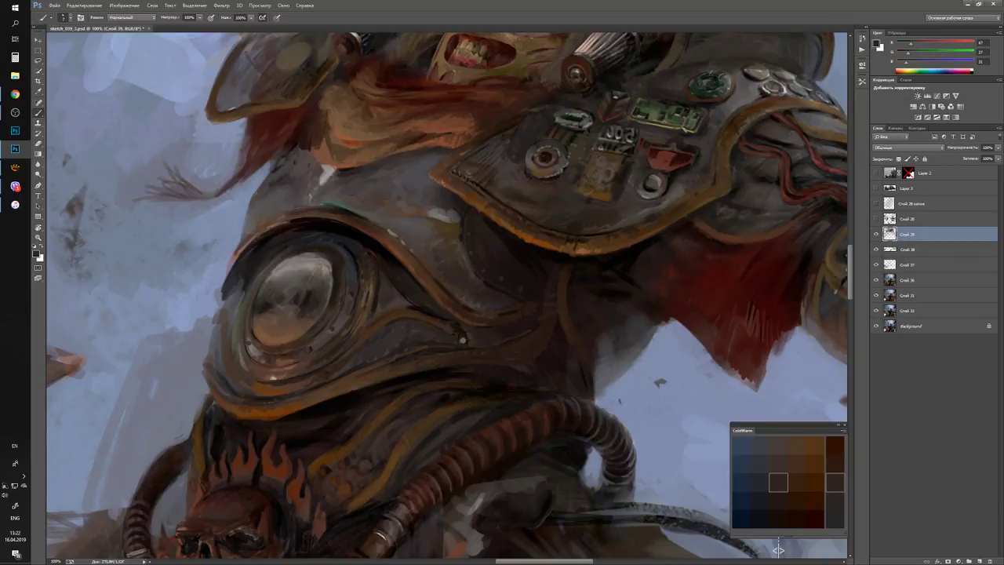
alt+click(565, 265)
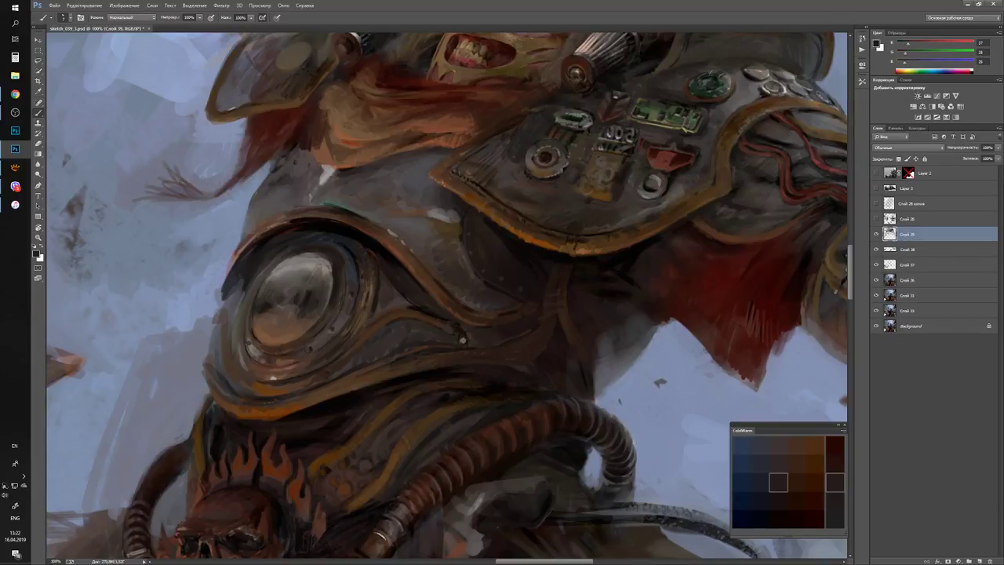
key(z)
scroll(778, 548, down, 5)
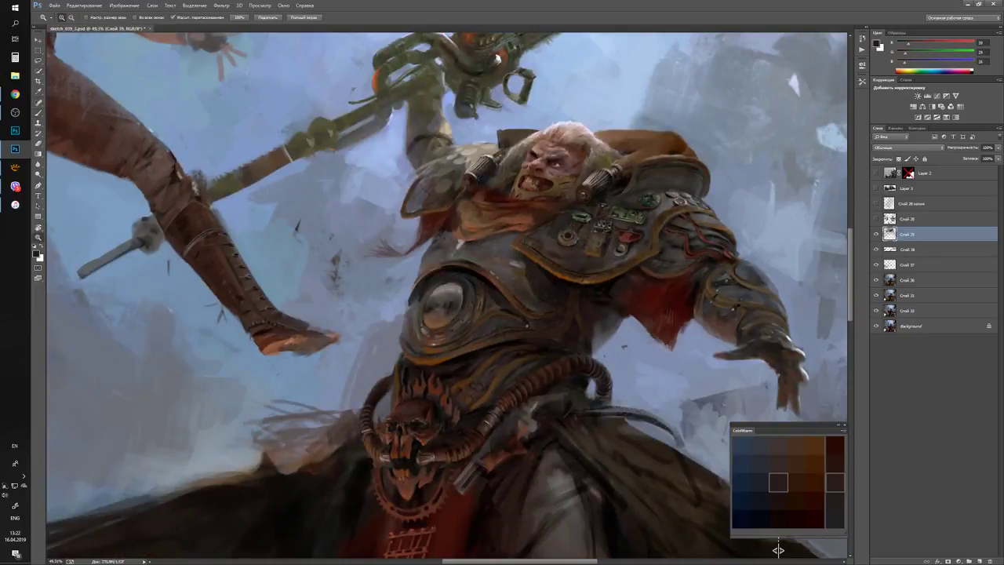
Flip the whole canvas horizontally.
click(124, 5)
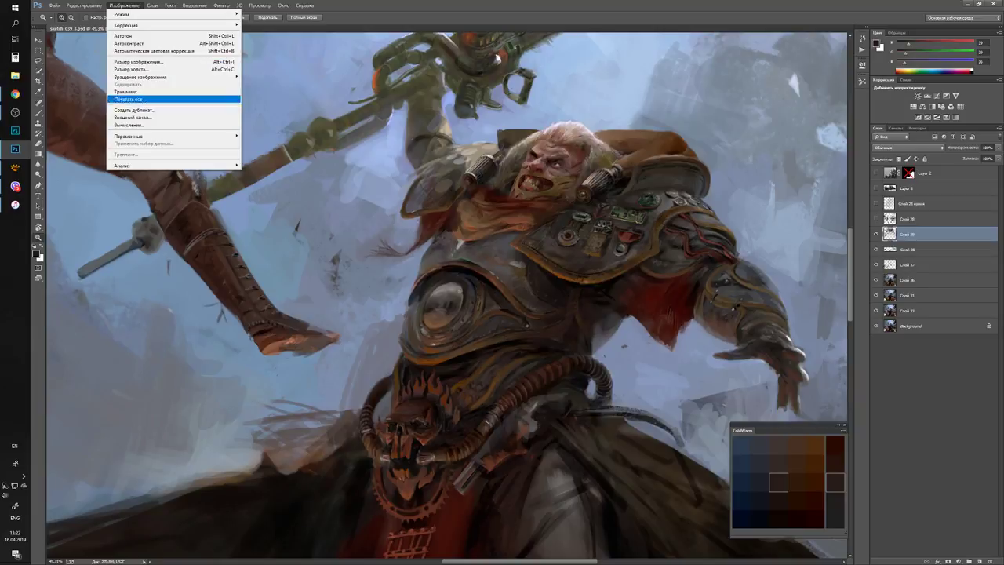
mouse_move(141, 77)
click(282, 110)
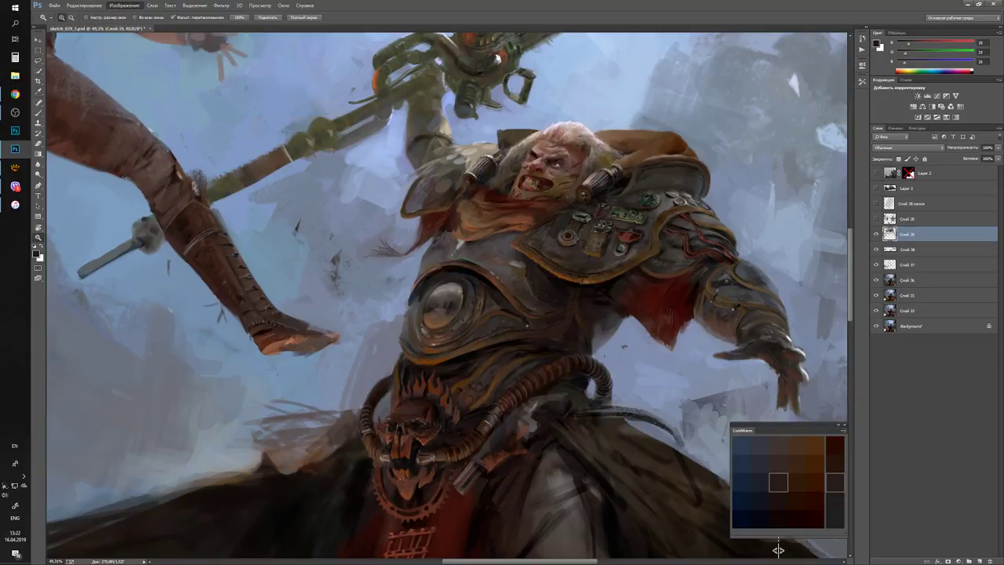
key(ctrl+0)
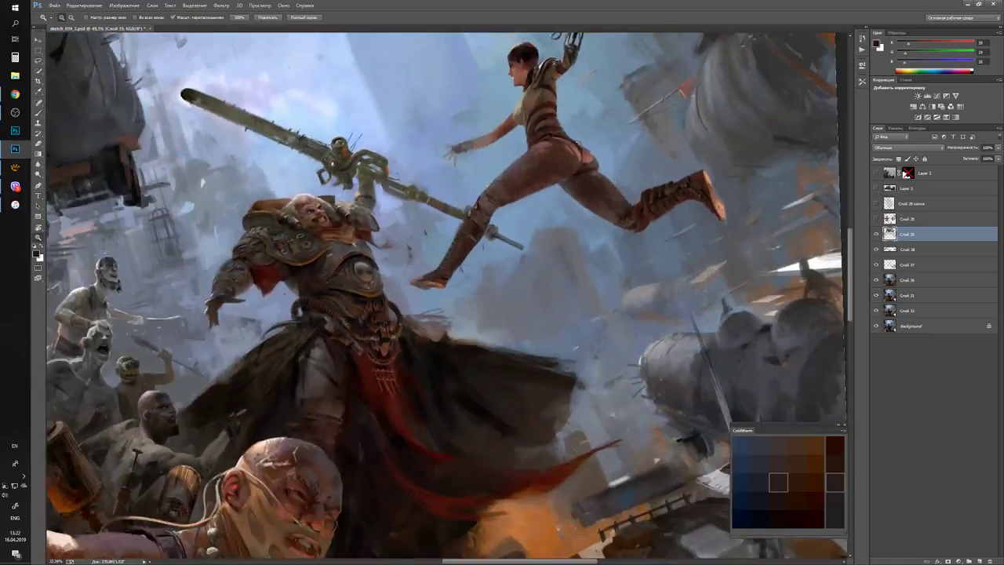
Paint small rivets on the belly plate beside the round medallion with black and white.
key(ctrl+plus)
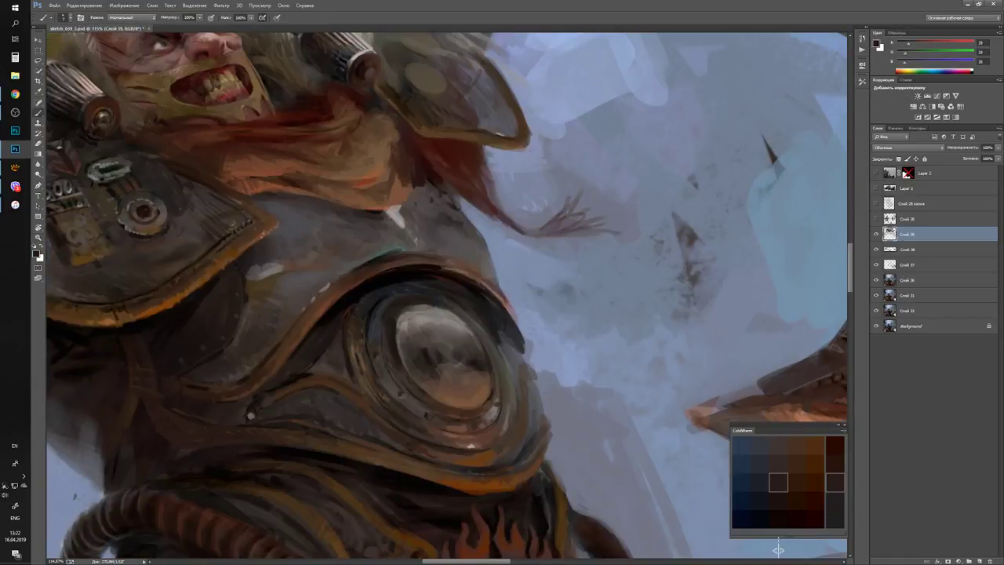
key(d)
key(x)
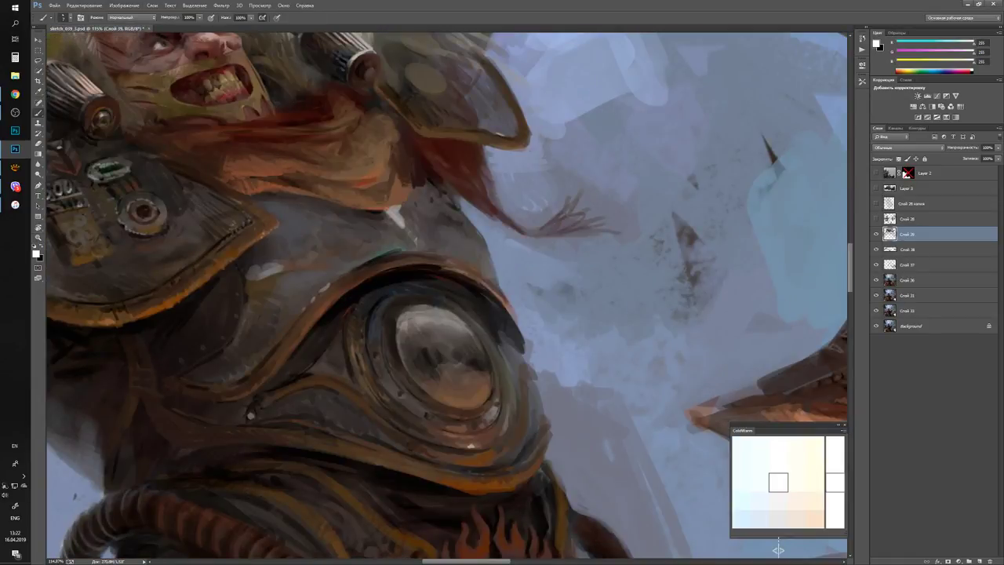
key(x)
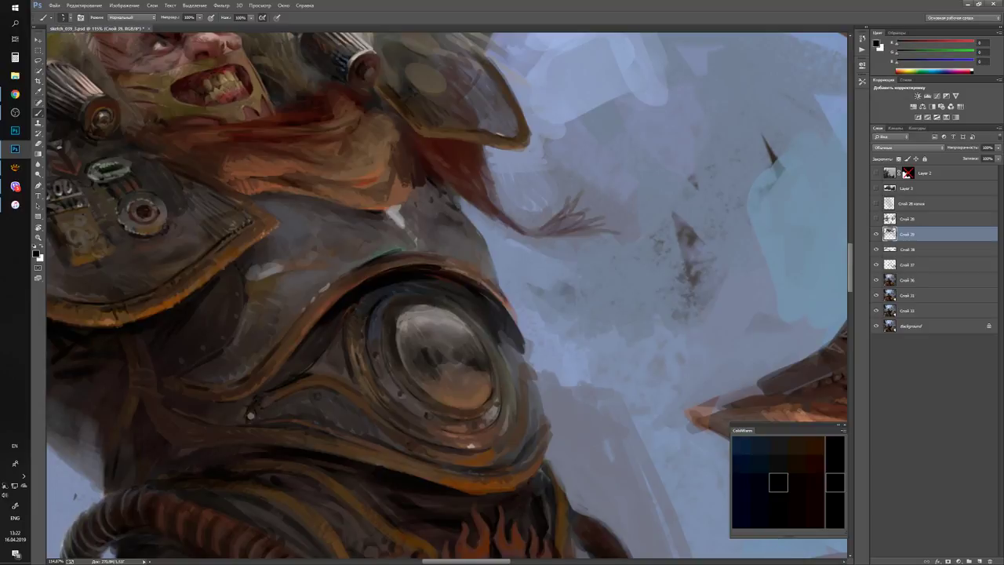
key(ctrl+plus)
alt+click(312, 391)
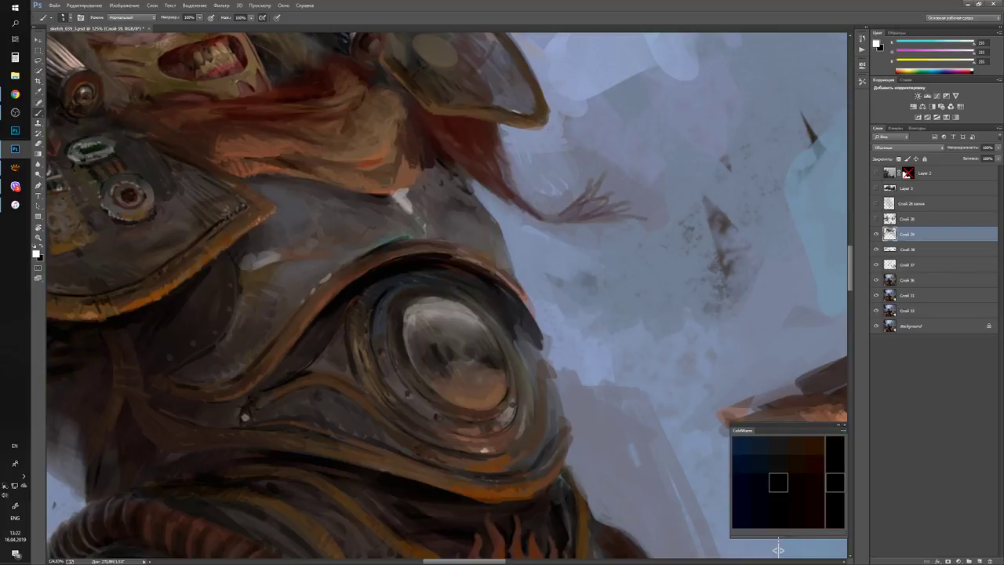
key(x)
scroll(778, 549, down, 3)
key(x)
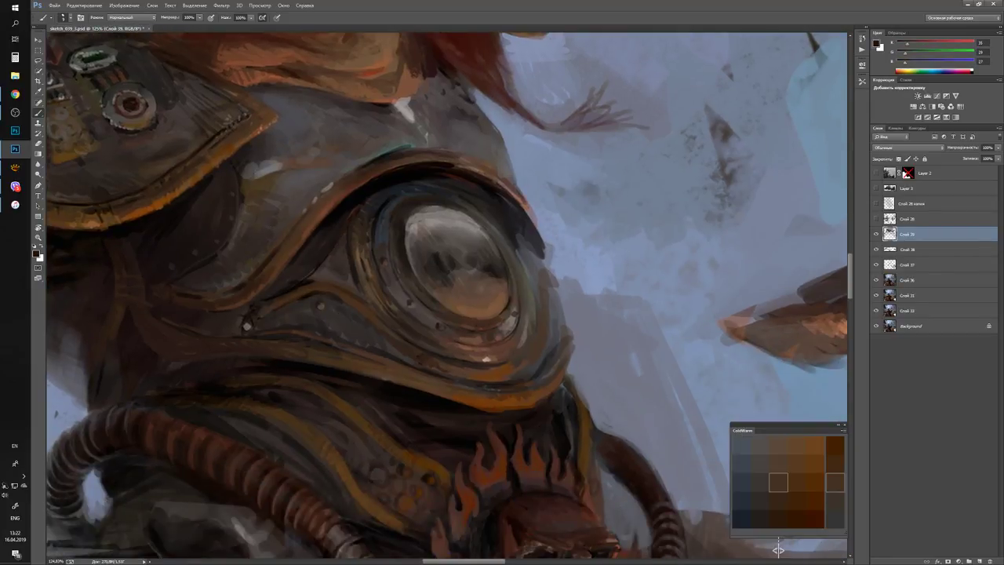
Deepen the shadows along the belly plate's trim with black and sampled near-black.
alt+click(314, 292)
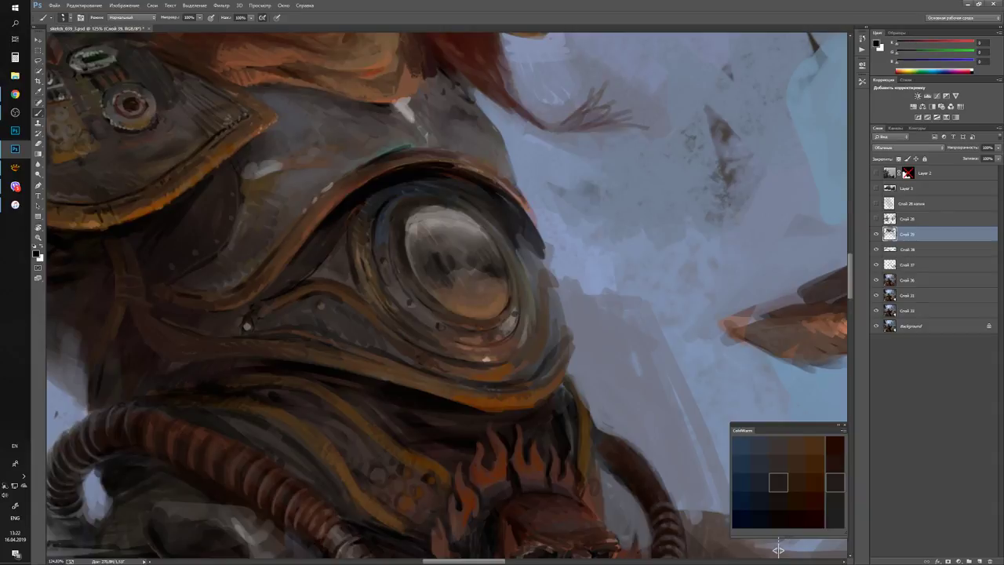
scroll(778, 550, down, 3)
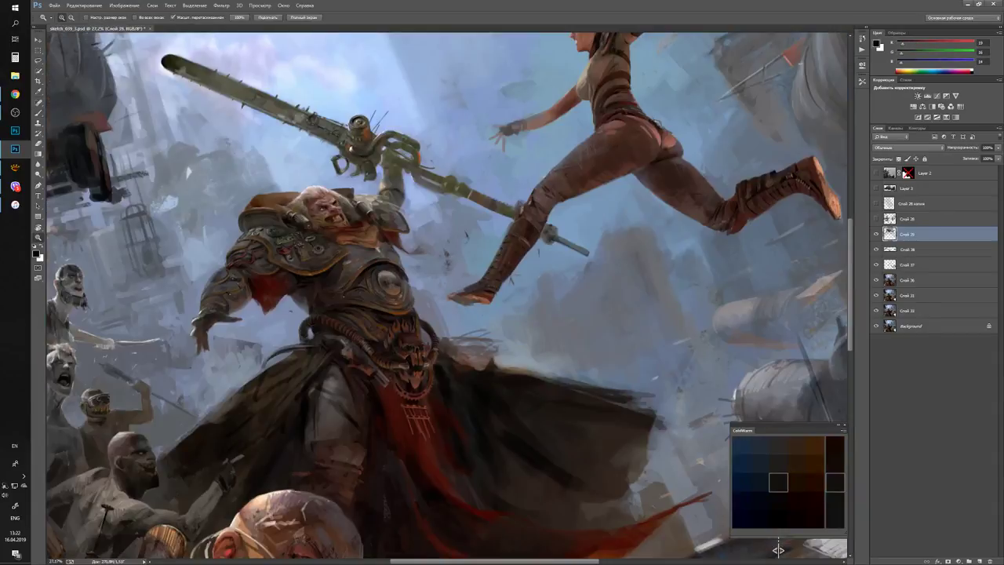
scroll(779, 549, up, 2)
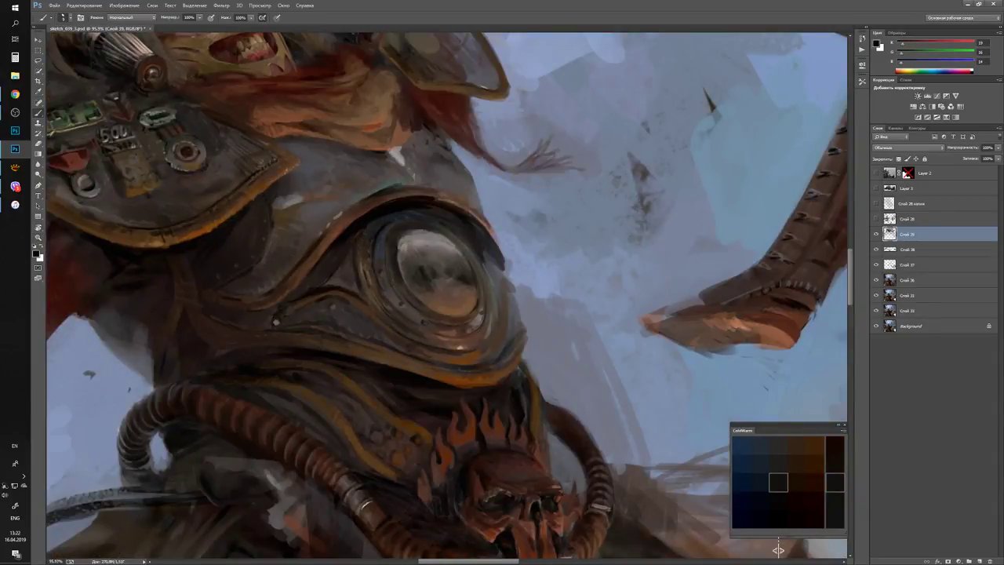
scroll(778, 549, down, 4)
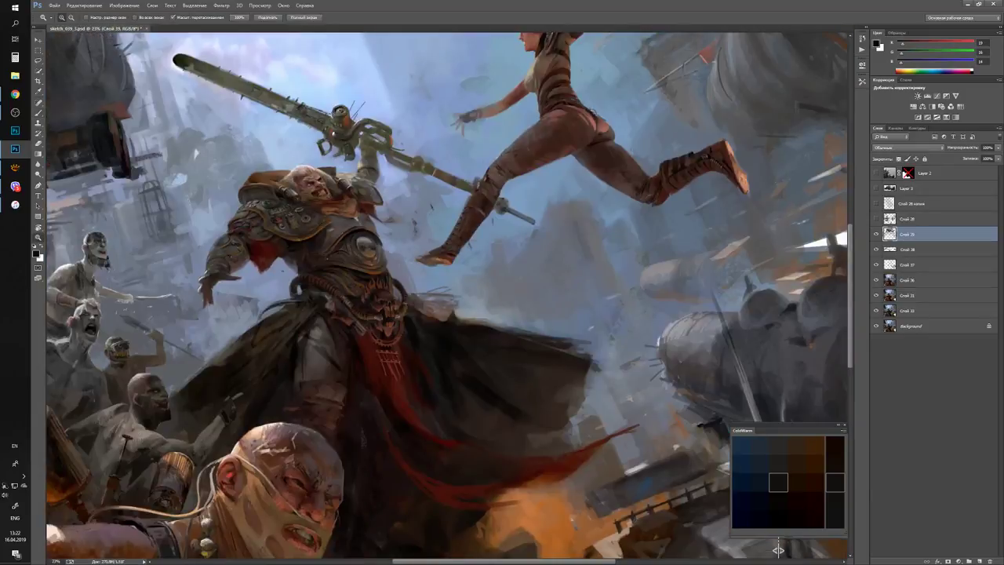
Refine the belly plate's trim beneath the round medallion with sampled dark brown, reddish brown and black.
scroll(778, 549, up, 3)
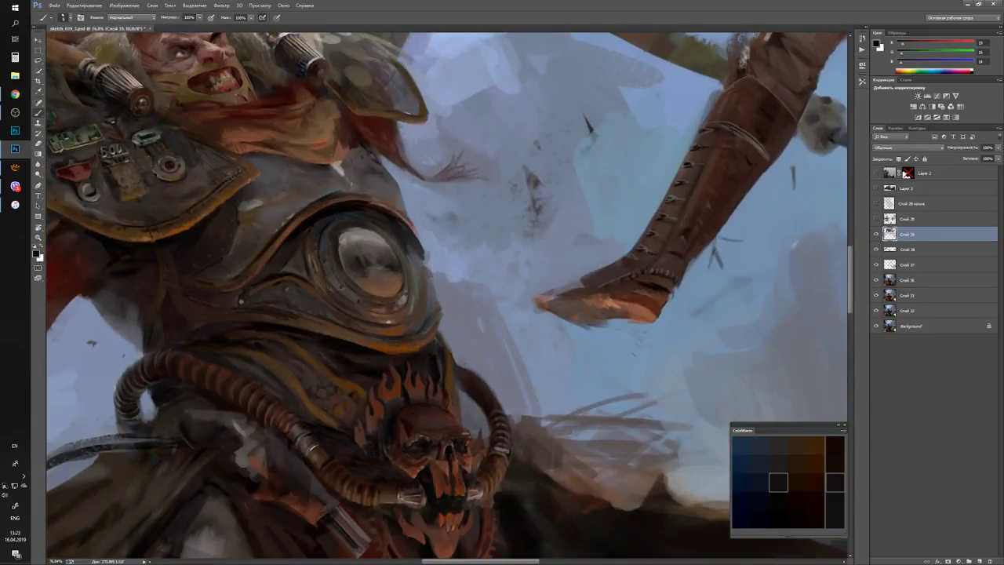
scroll(779, 549, up, 1)
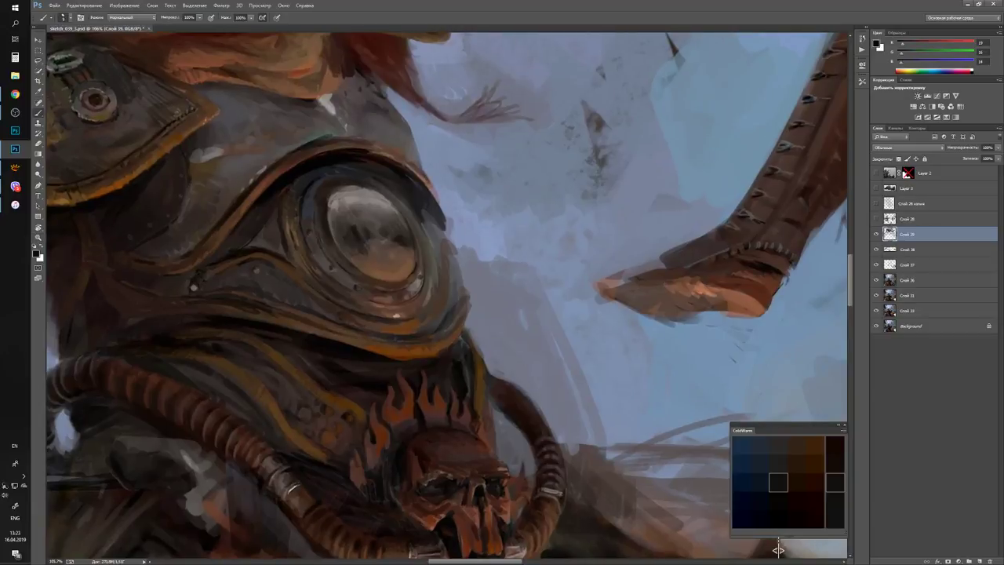
alt+click(778, 549)
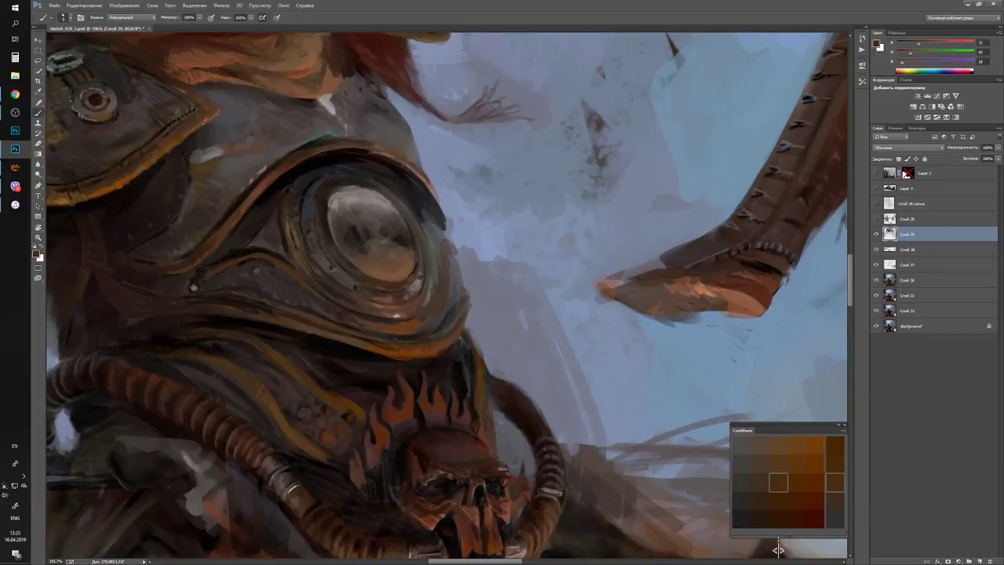
alt+click(778, 549)
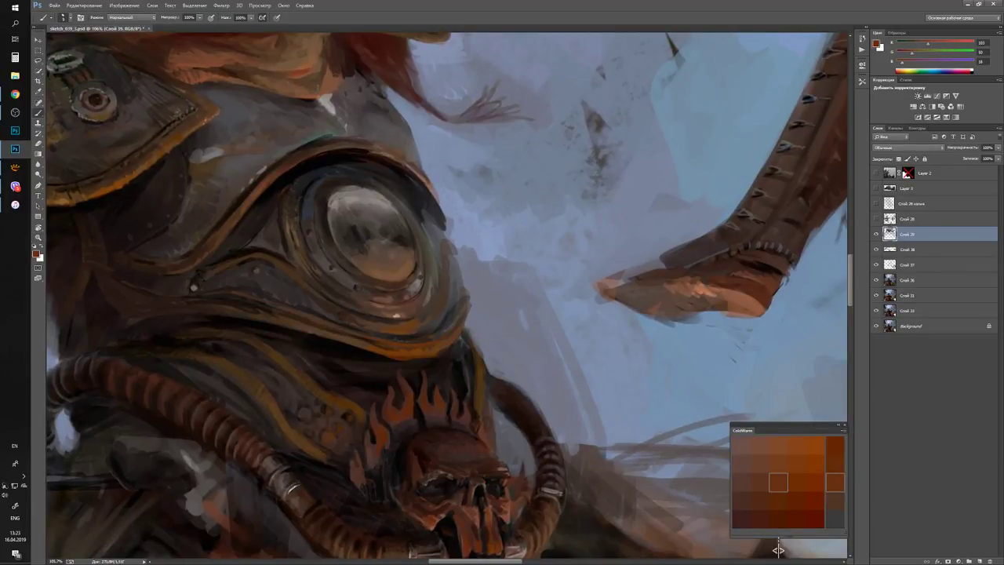
key(d)
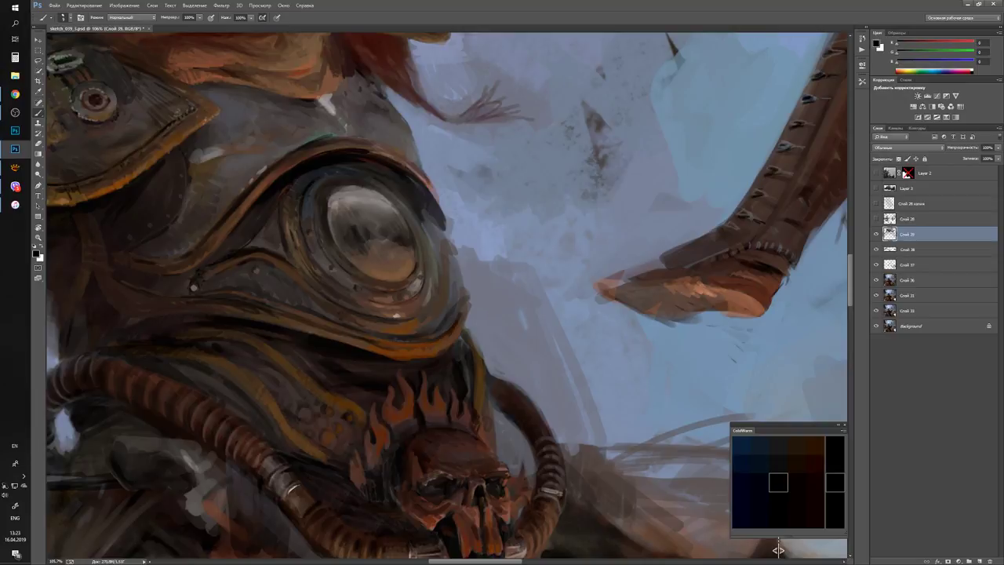
alt+click(778, 549)
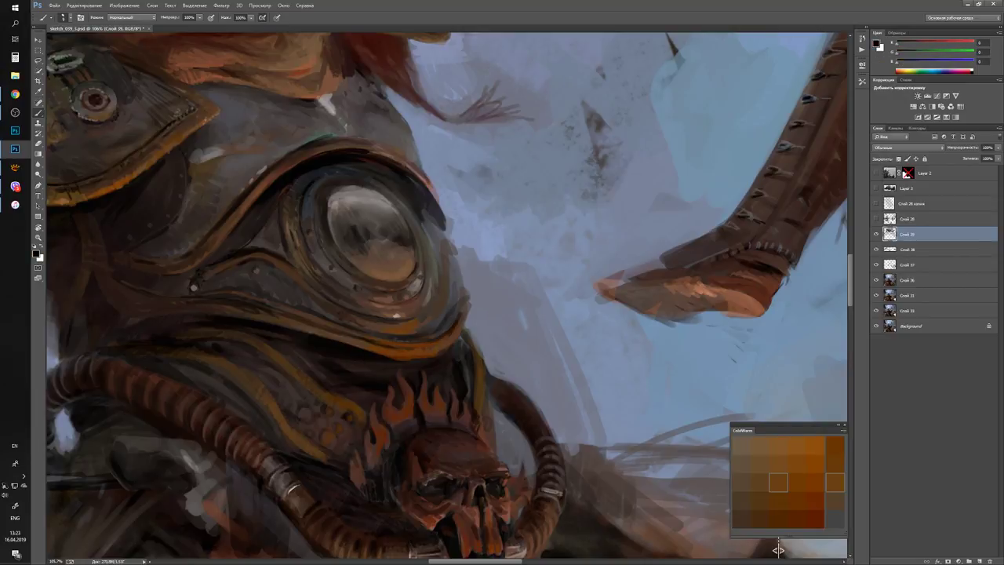
alt+click(425, 353)
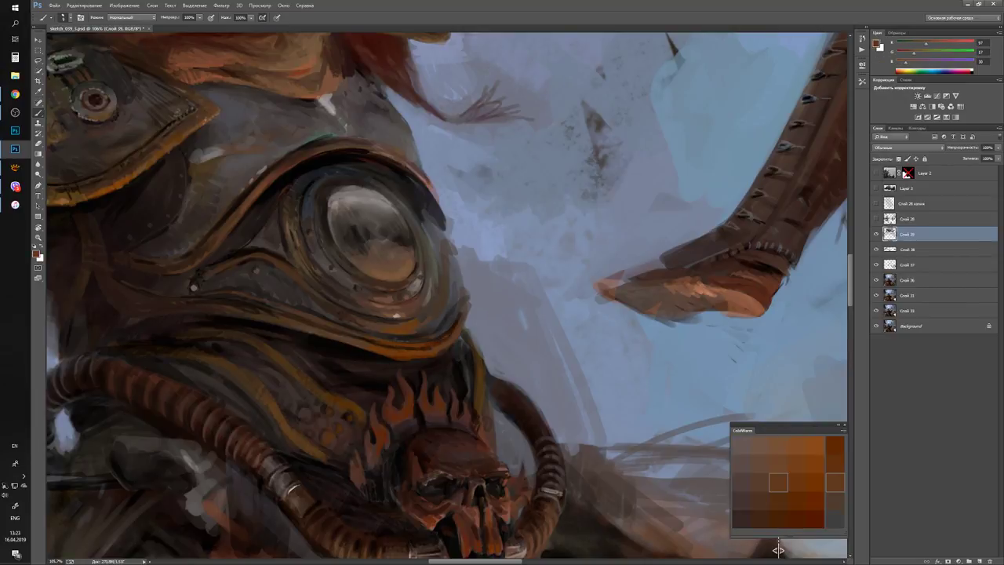
key(ctrl+0)
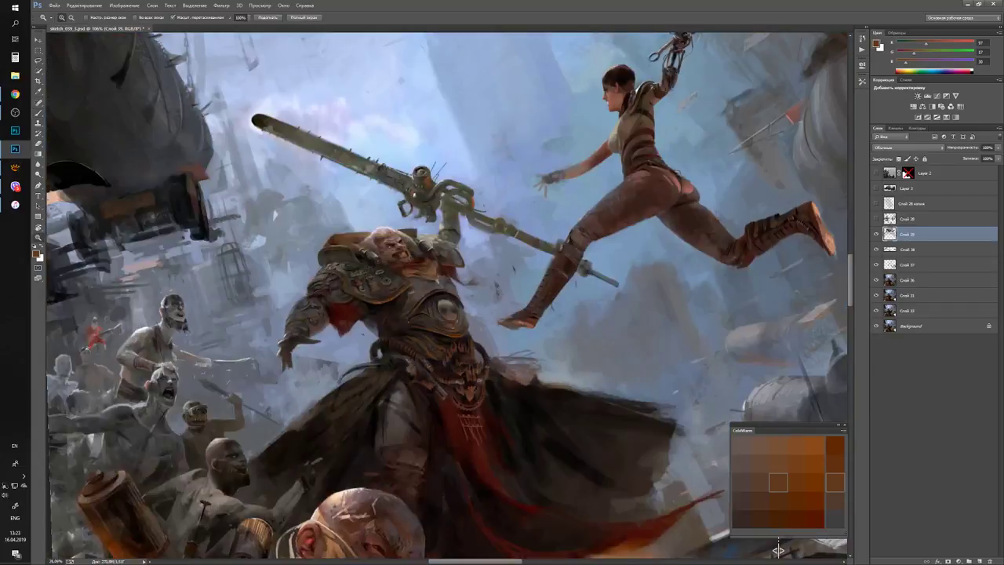
Darken the grooves around the medallion's rim with black and sampled brown and near-black tones.
alt+scroll(778, 549, up, 5)
key(d)
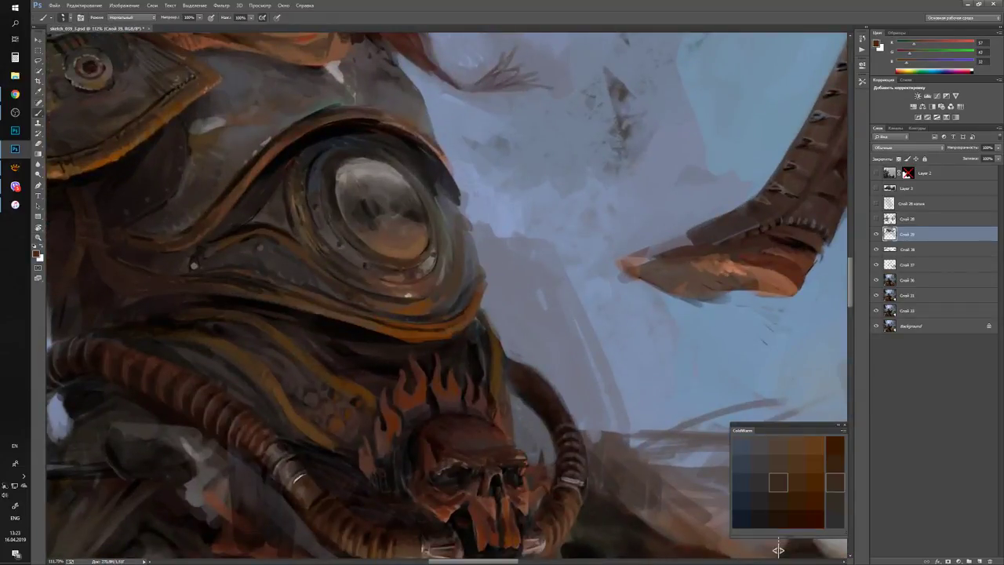
scroll(778, 549, up, 2)
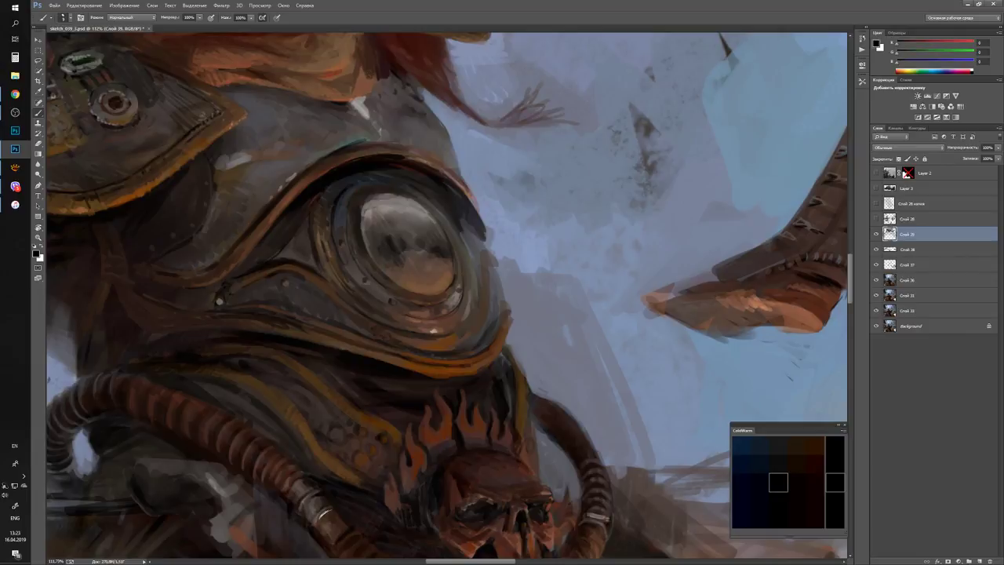
alt+click(778, 546)
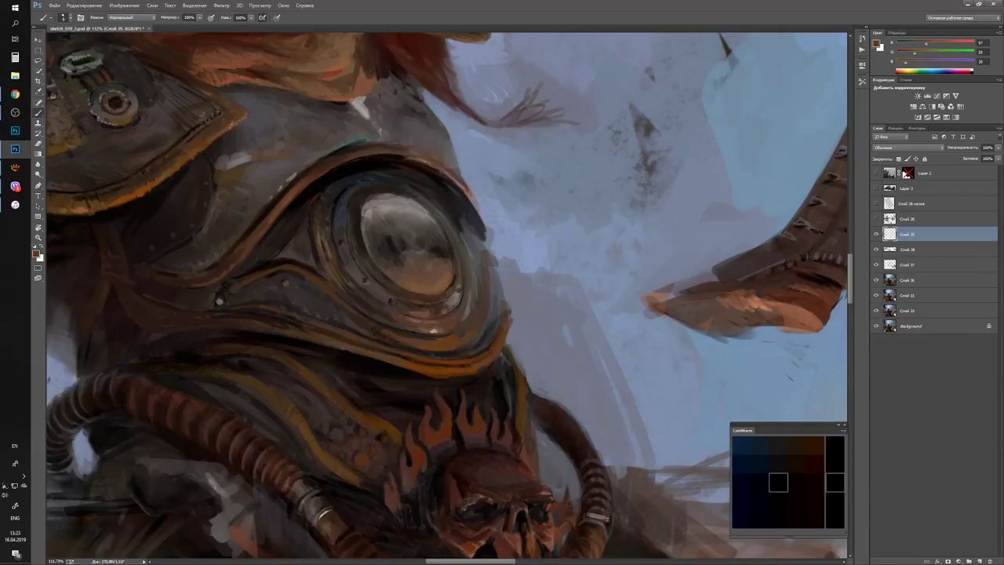
key(d)
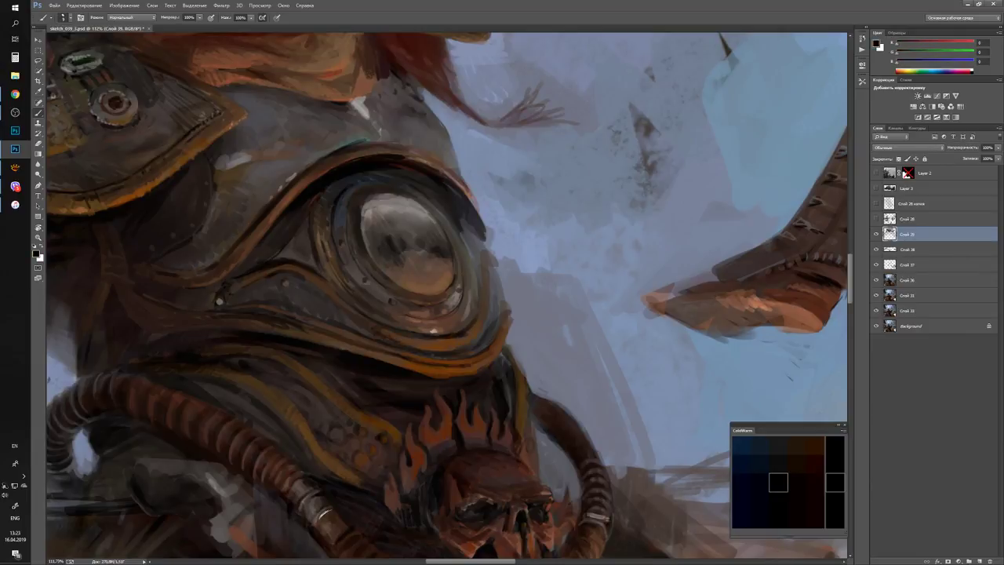
alt+click(412, 333)
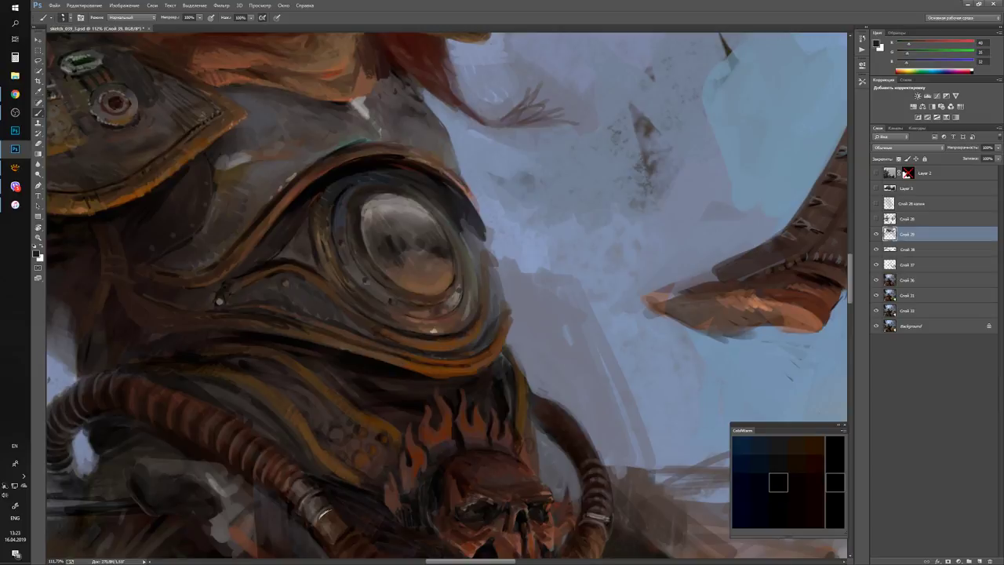
key(z)
scroll(776, 545, down, 5)
scroll(776, 544, up, 5)
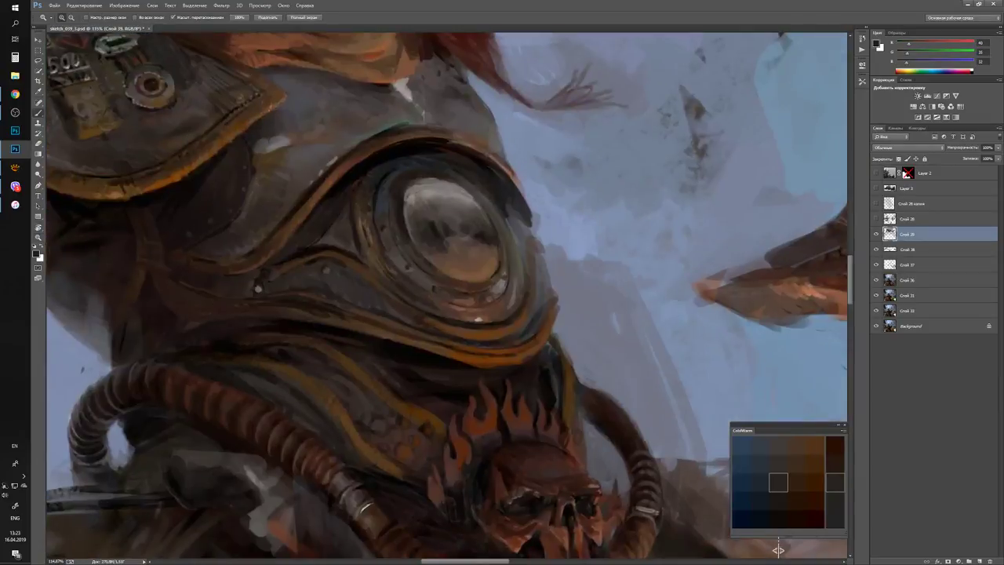
Smooth the medallion's metal rim with sampled greyish brown and dark brown tones.
key(b)
alt+click(778, 550)
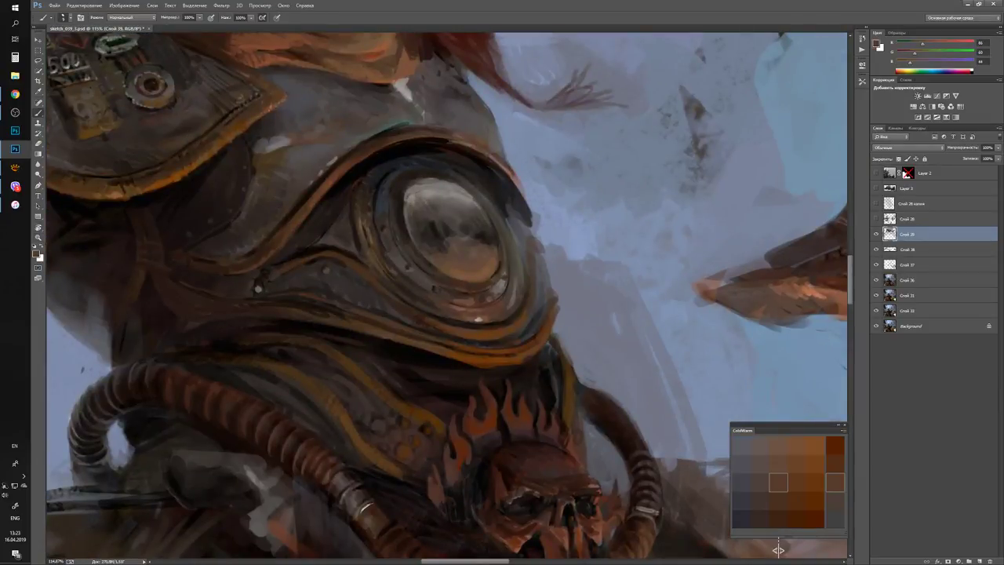
alt+click(778, 549)
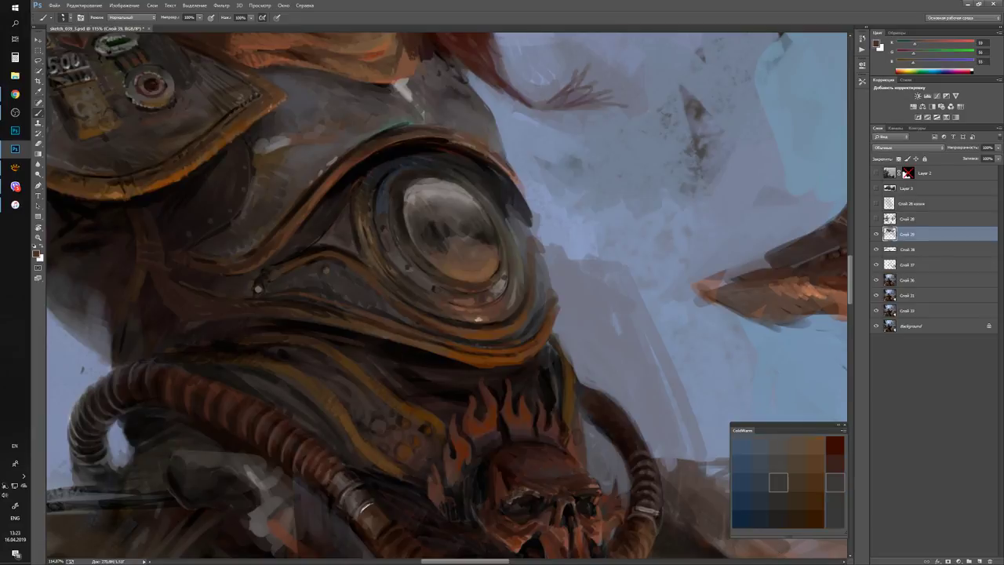
alt+click(778, 549)
scroll(778, 549, down, 5)
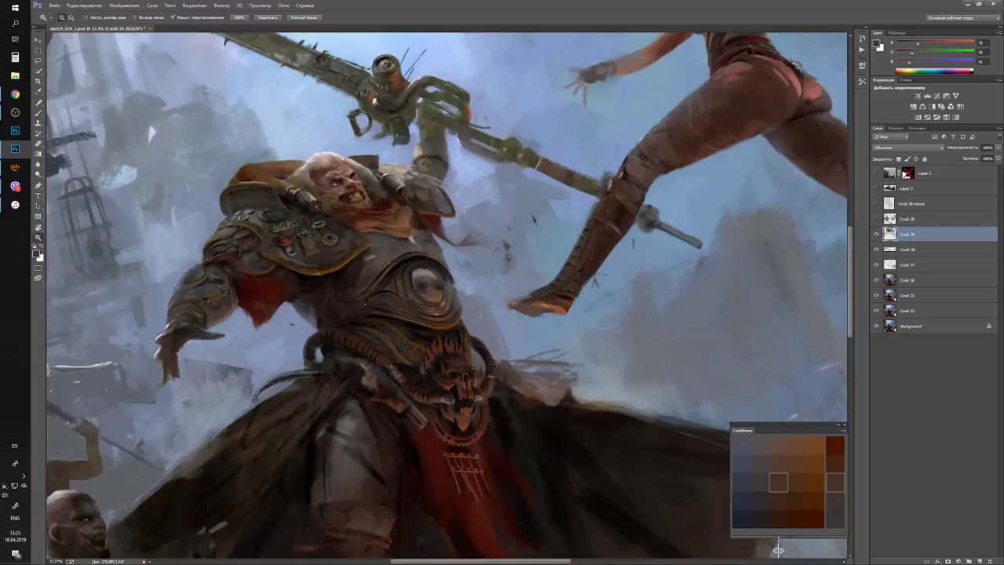
Paint small dark rivets along the lower part of the medallion's rim with black and sampled dark brown.
scroll(779, 549, up, 5)
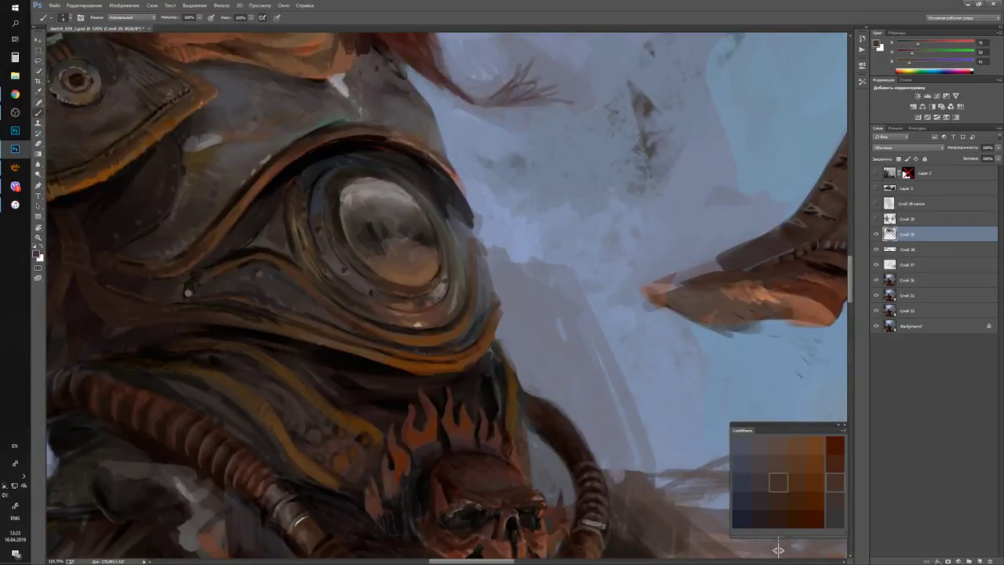
scroll(778, 549, up, 2)
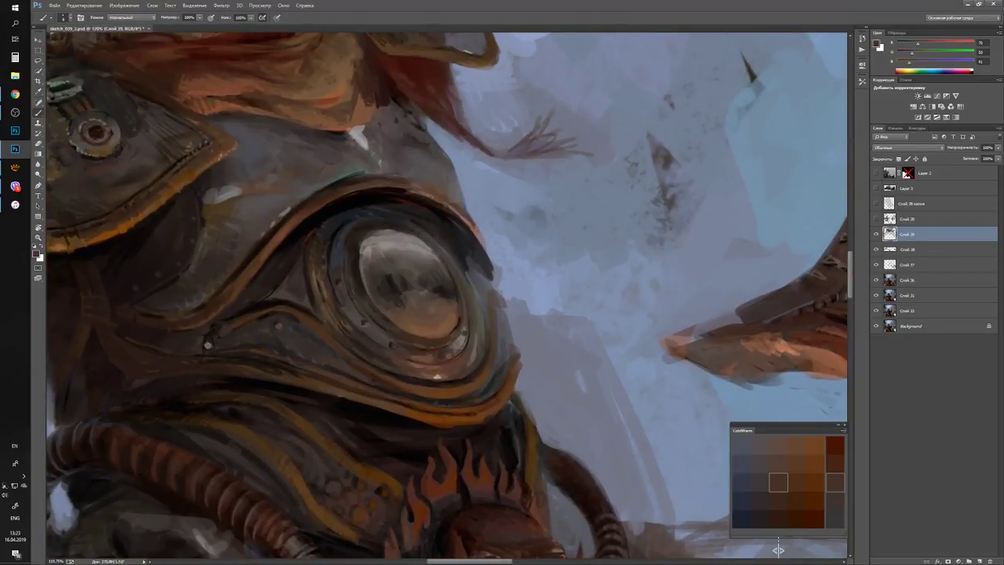
key(d)
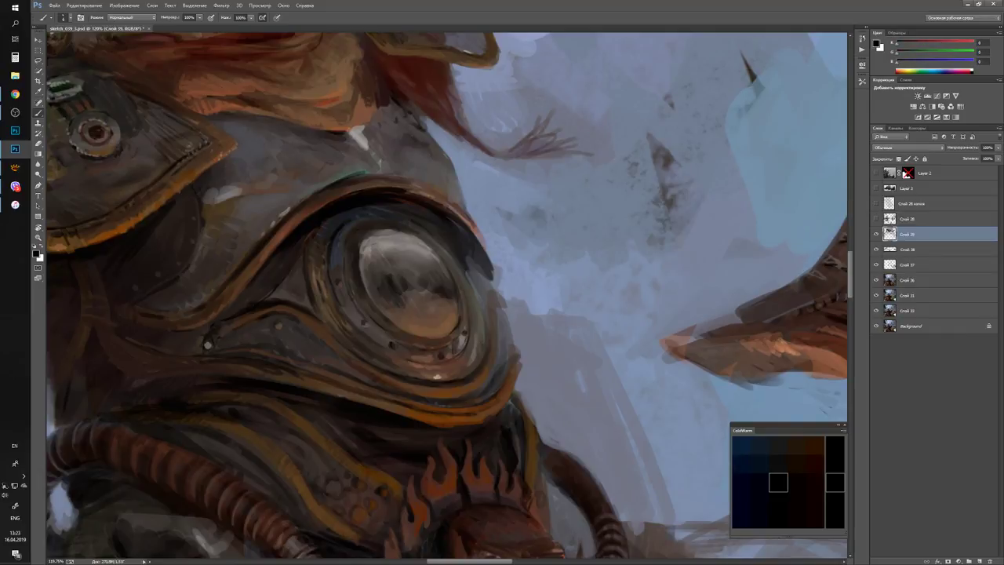
alt+click(778, 550)
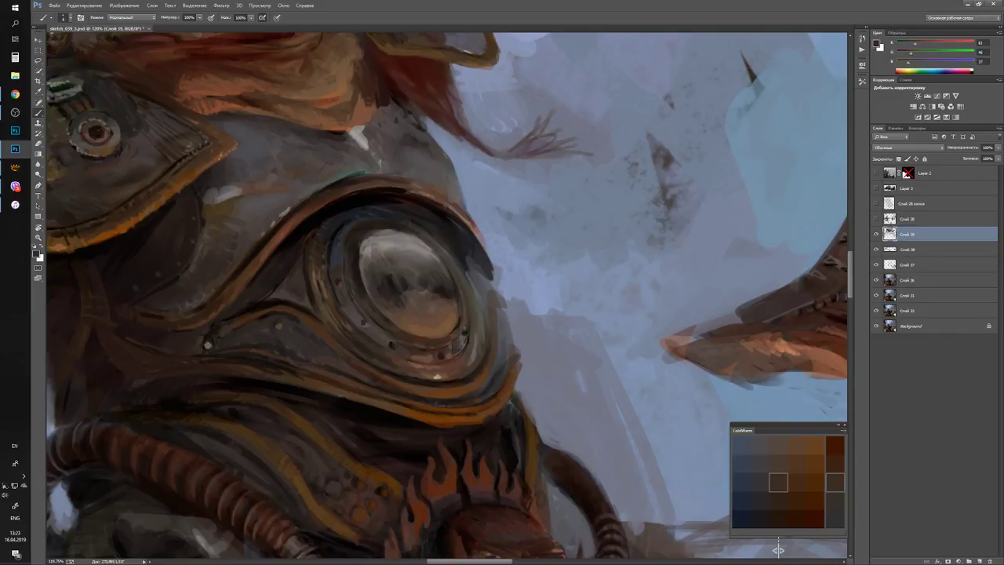
key(d)
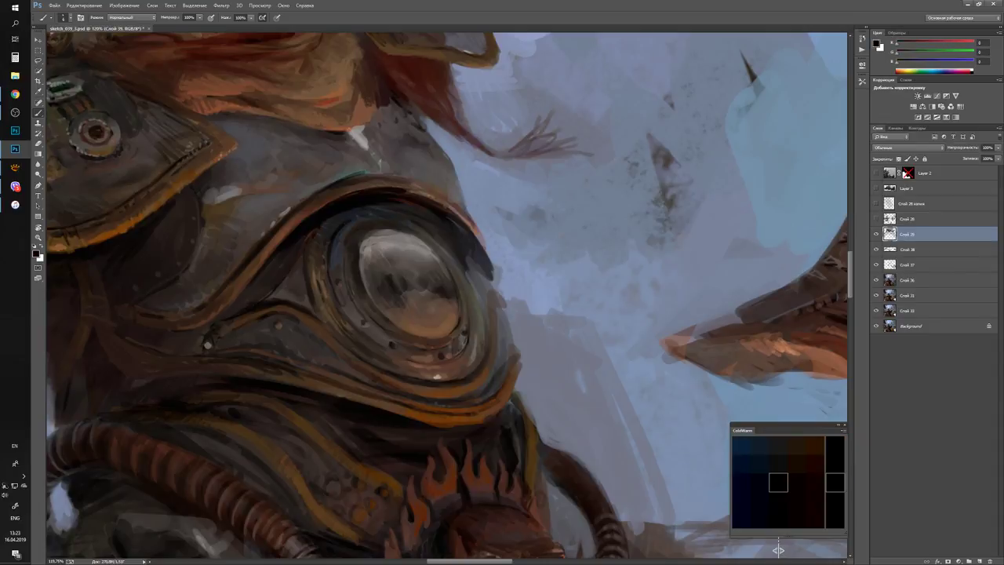
Add small warm tan highlights beside the rivets at the medallion's lower rim.
alt+click(778, 549)
alt+click(778, 550)
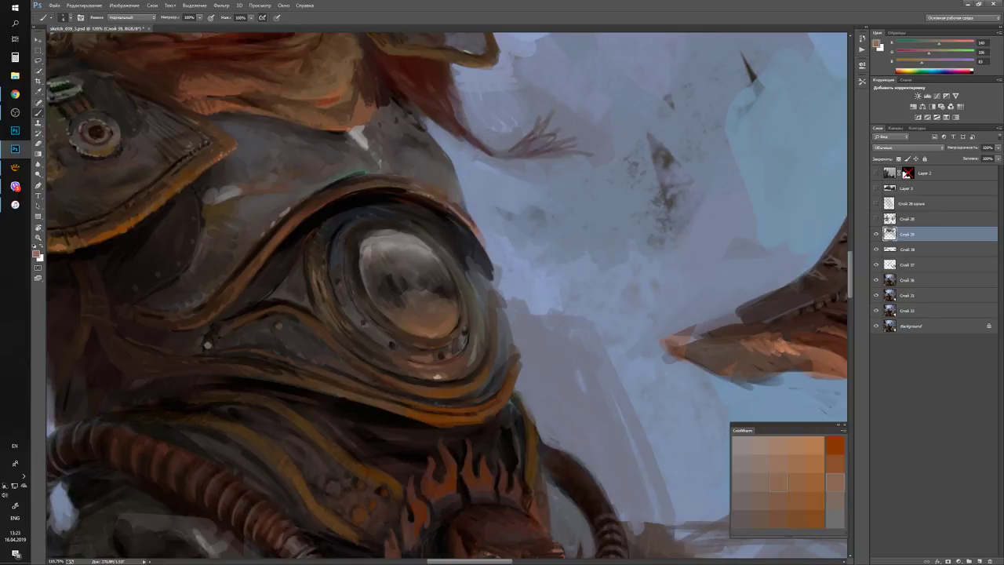
click(441, 335)
click(447, 327)
click(449, 330)
key(ctrl+0)
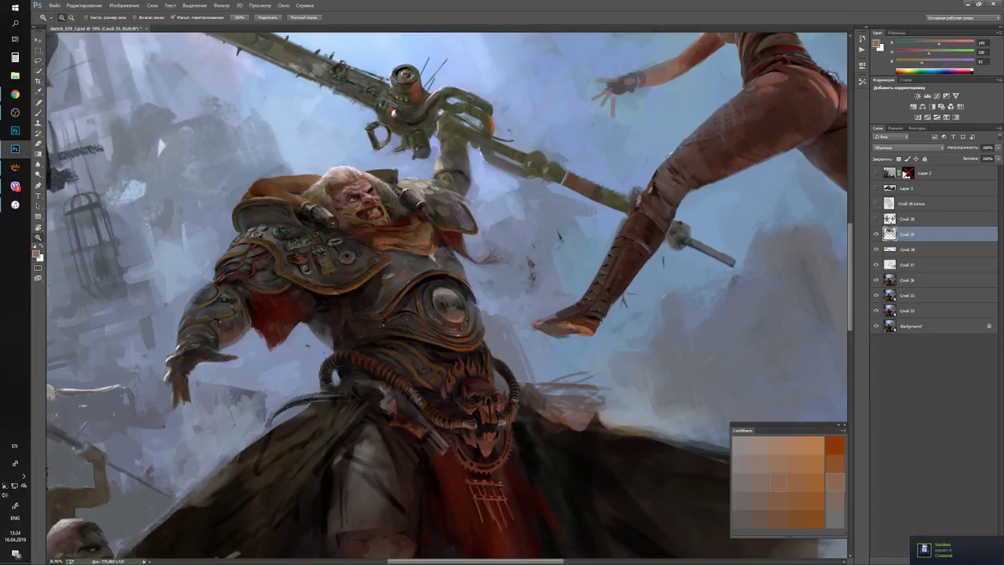
Touch up the rivets and metal of the medallion's lower rim with sampled brown and grey.
key(alt+Tab)
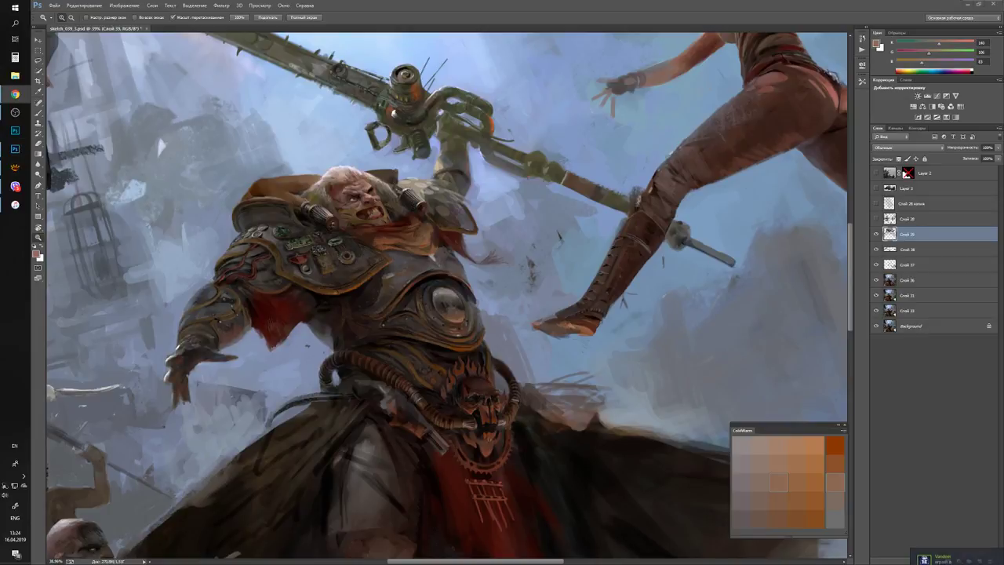
key(alt+Tab)
key(ctrl+plus)
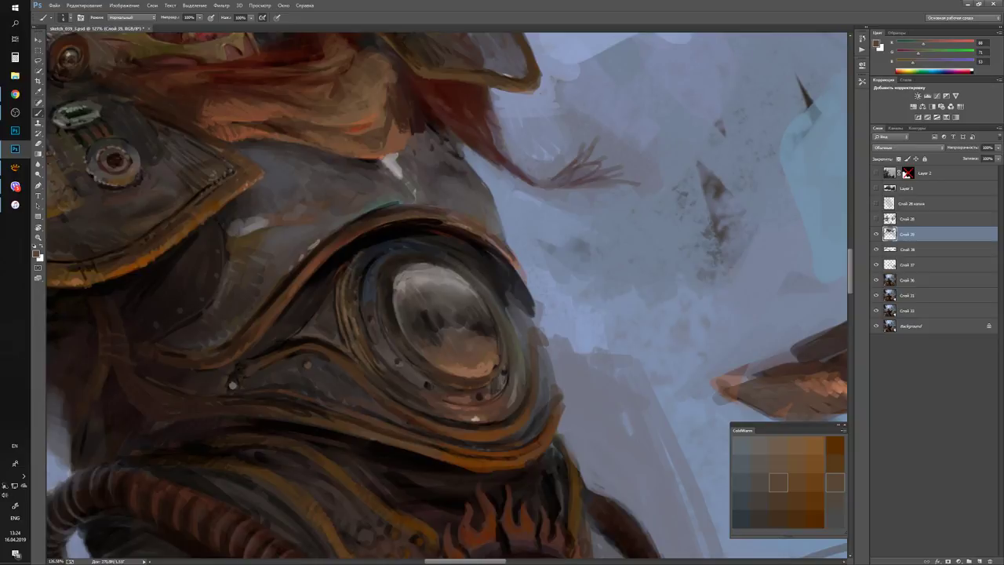
key(ctrl+minus)
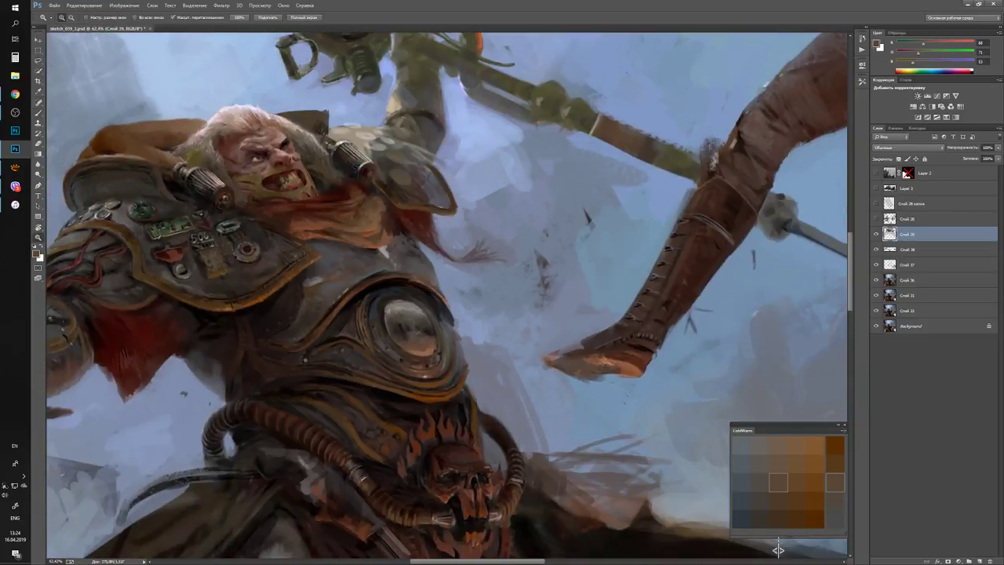
key(ctrl+plus)
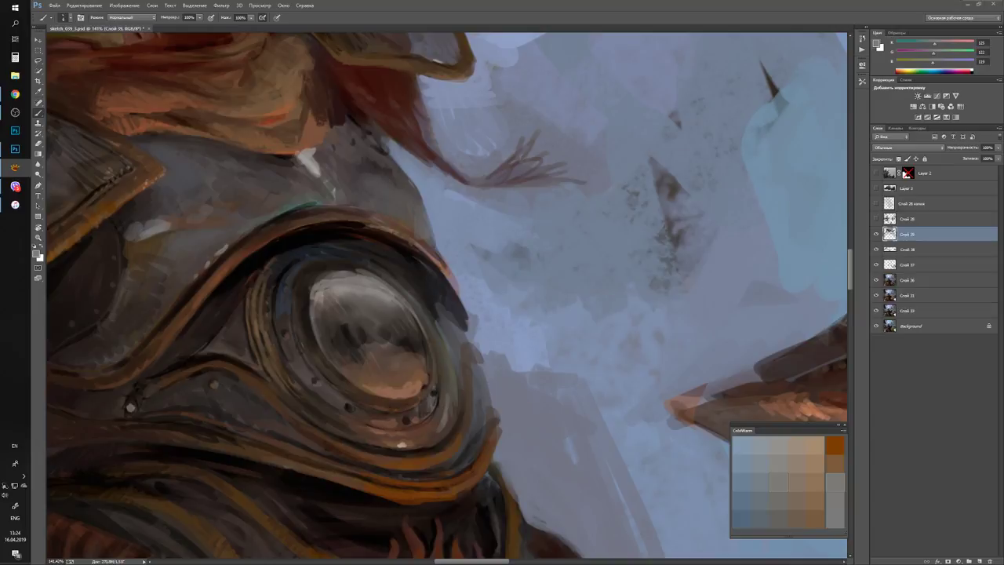
Repaint the two rivets on the belly plate beside the medallion with sampled ochre and light tan highlights.
key(z)
drag(778, 548, 778, 549)
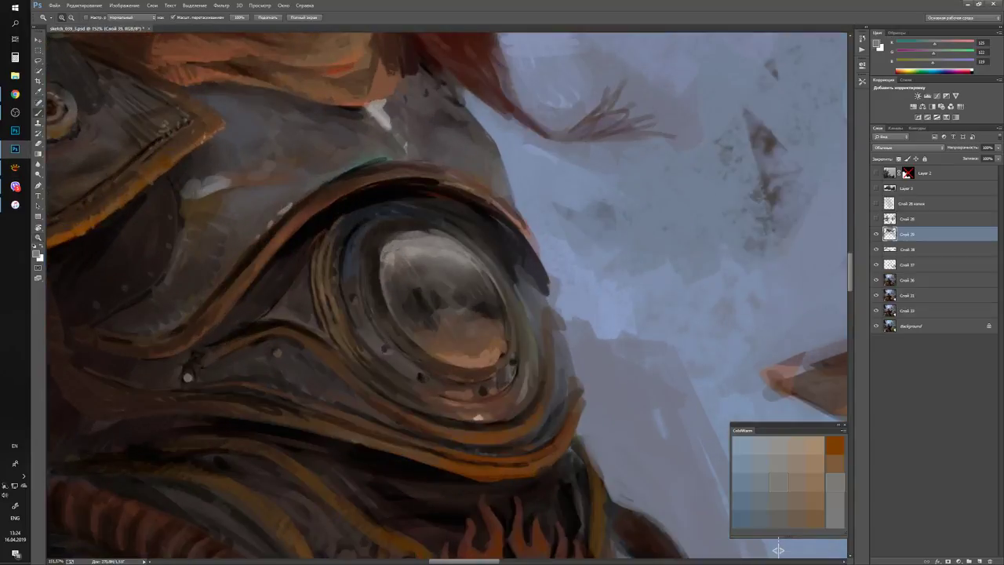
key(b)
alt+click(188, 378)
click(189, 377)
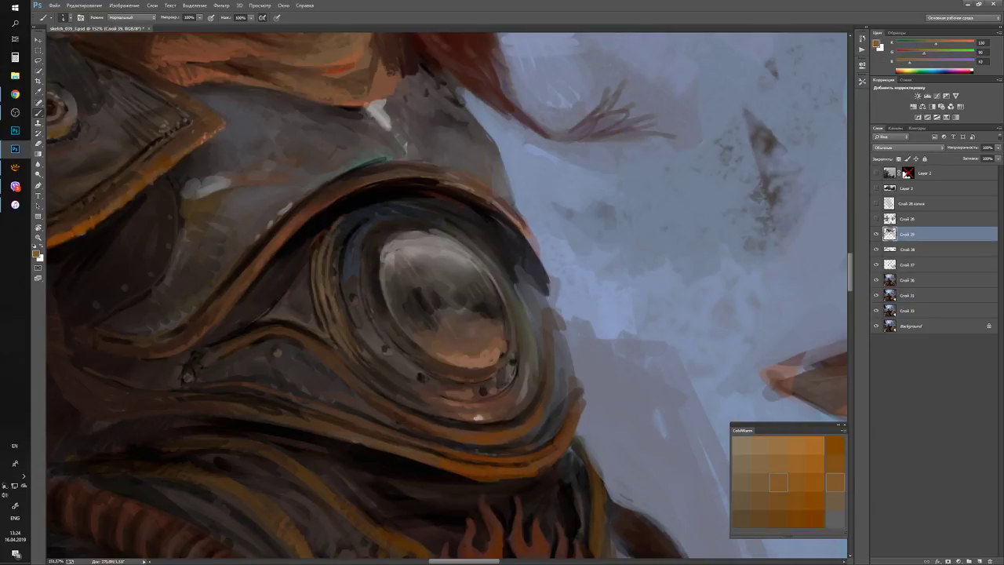
click(278, 354)
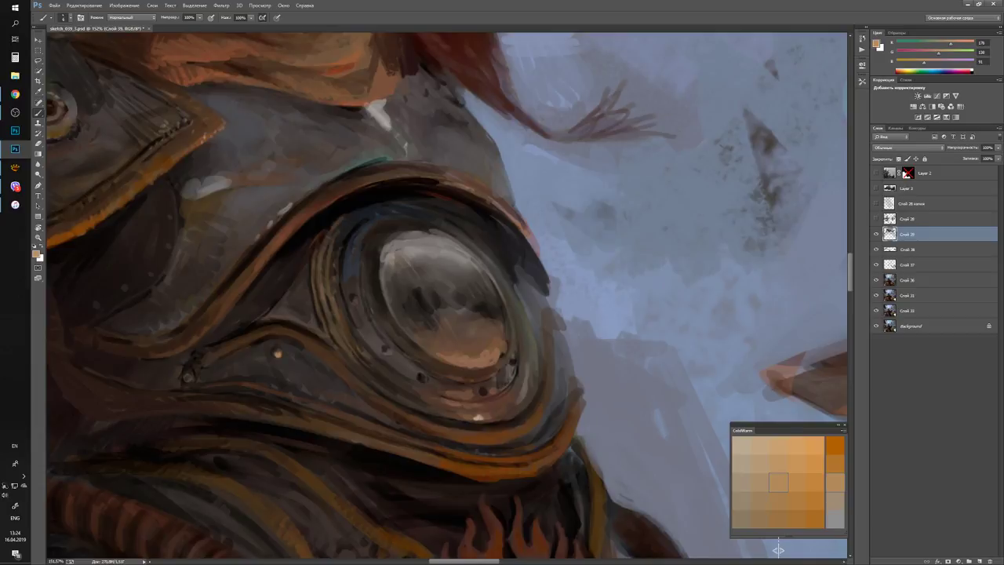
key(ctrl+0)
key(ctrl+plus)
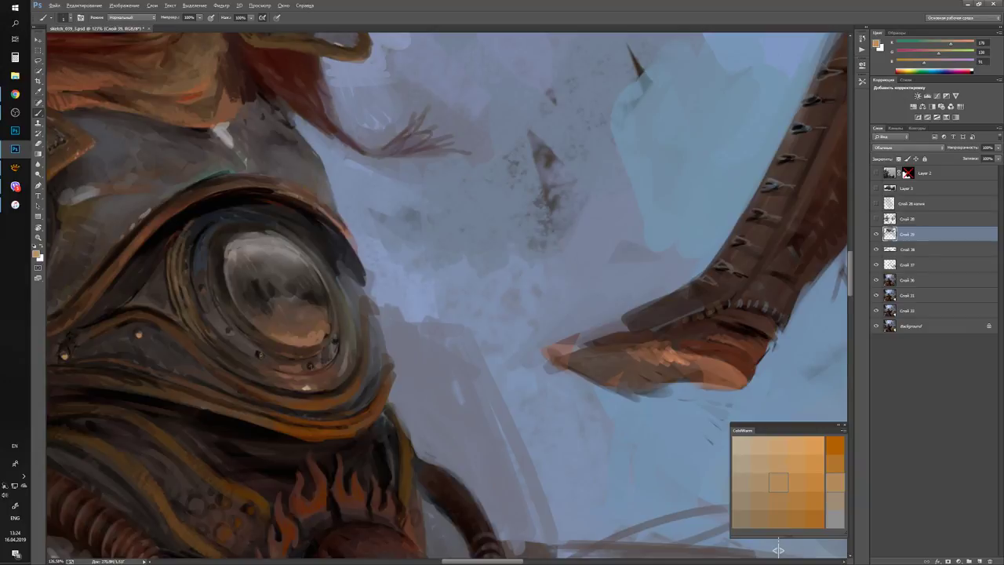
Touch up the medallion's rim and rivets with black and sampled dark grey and brown.
key(x)
scroll(778, 550, left, 2)
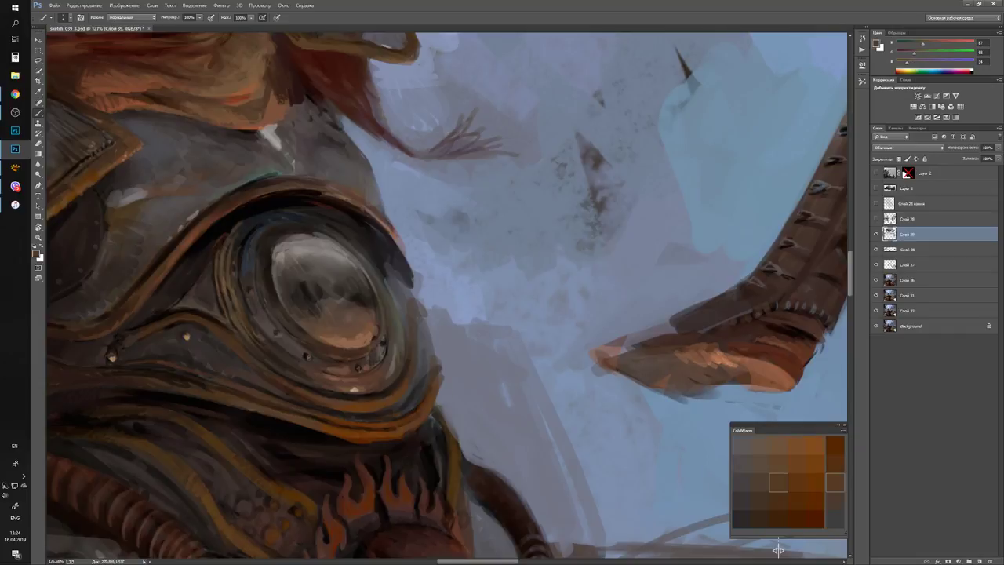
key(d)
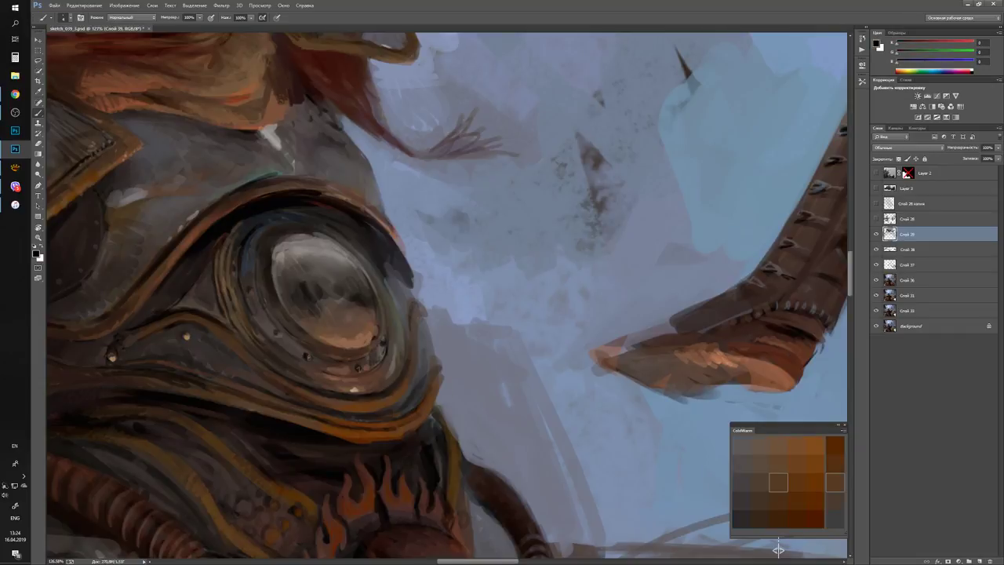
alt+click(778, 550)
scroll(778, 549, up, 2)
scroll(778, 550, left, 2)
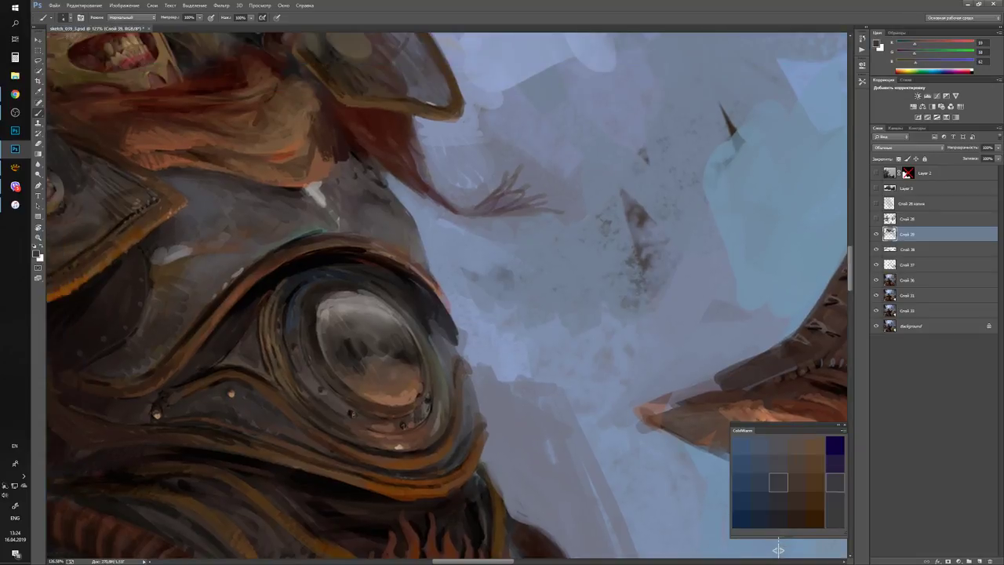
key(d)
alt+click(778, 549)
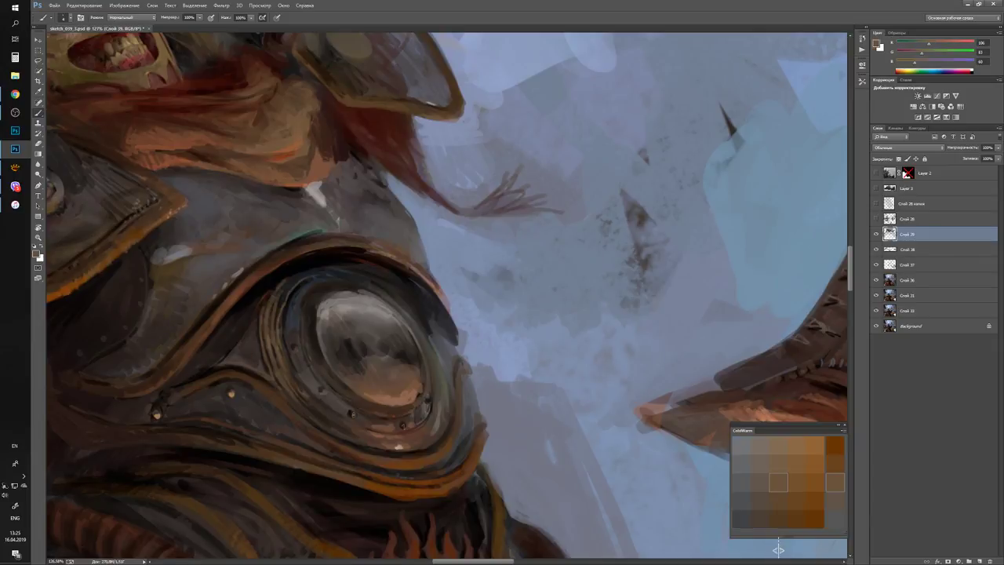
Examine the medallion and belly armour up close and against the whole warrior figure.
key(z)
key(ctrl+0)
drag(305, 282, 345, 282)
key(b)
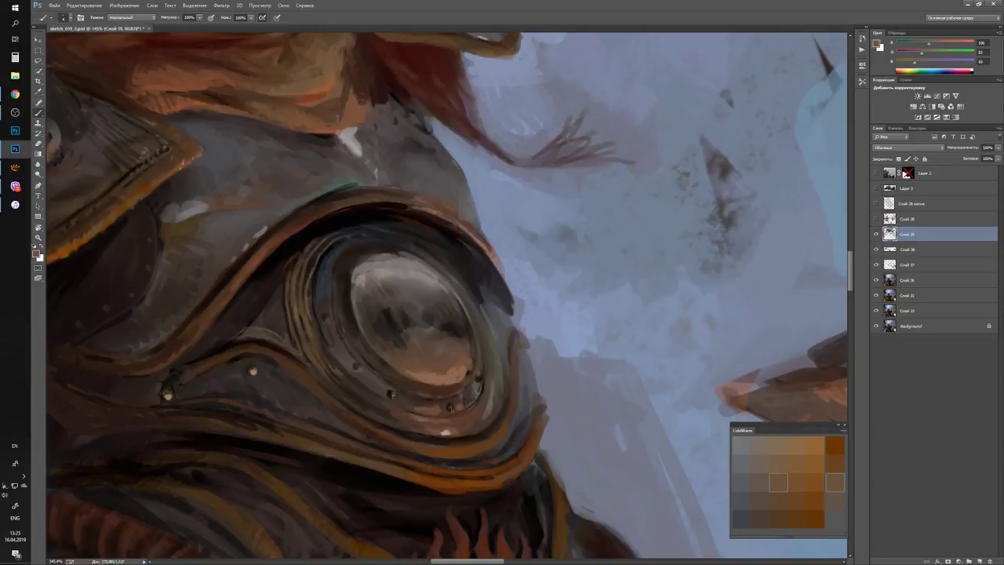
key(d)
key(z)
scroll(779, 549, down, 5)
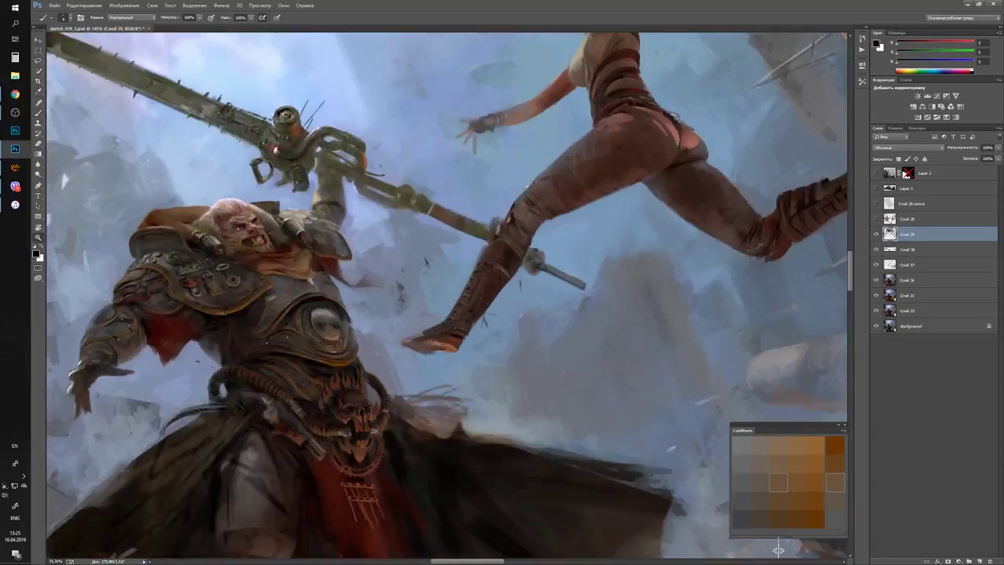
scroll(778, 549, up, 5)
key(b)
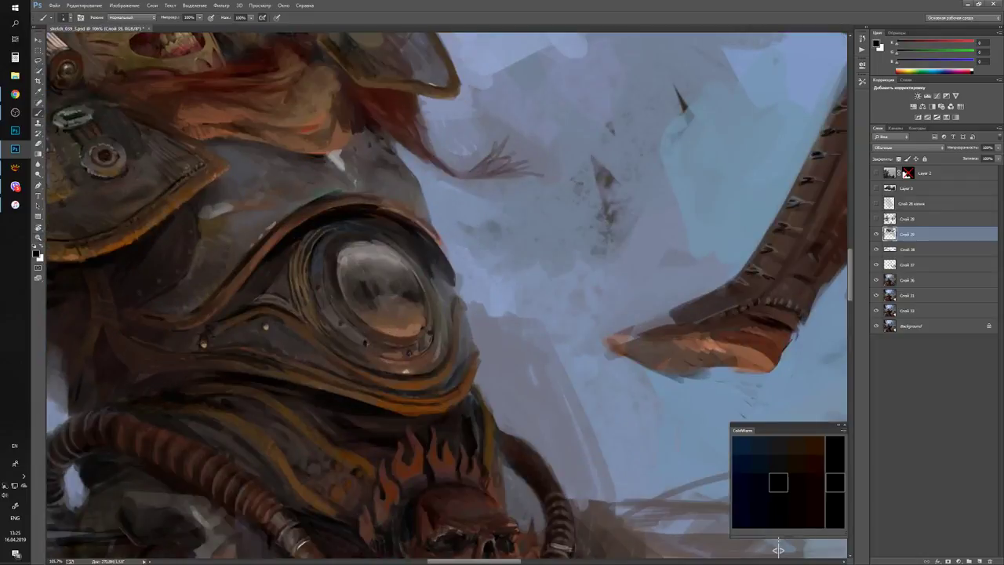
Refine the belly plate and its curved trim beside the medallion with sampled dark and reddish browns.
alt+click(269, 293)
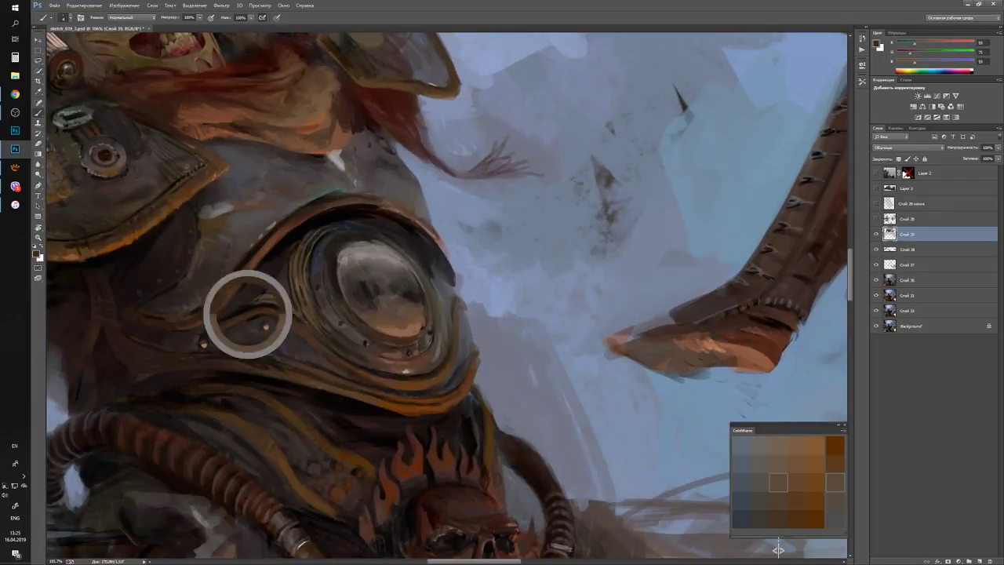
scroll(779, 549, up, 2)
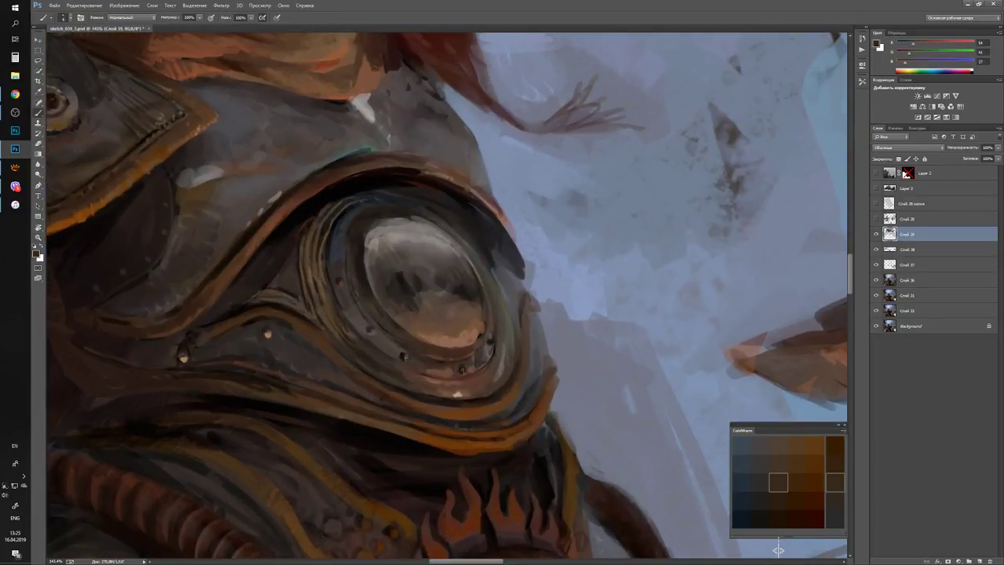
alt+click(243, 331)
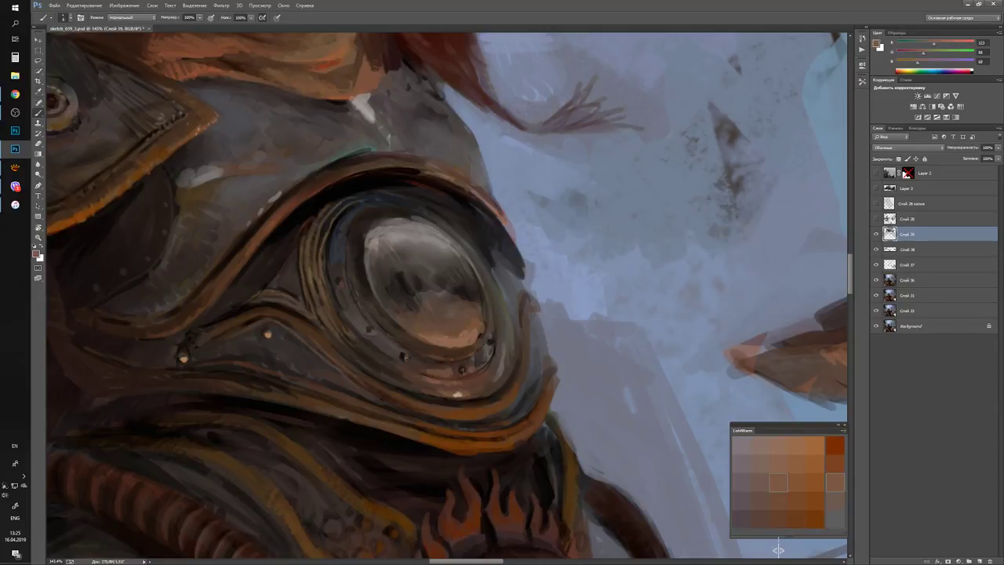
key(x)
key(d)
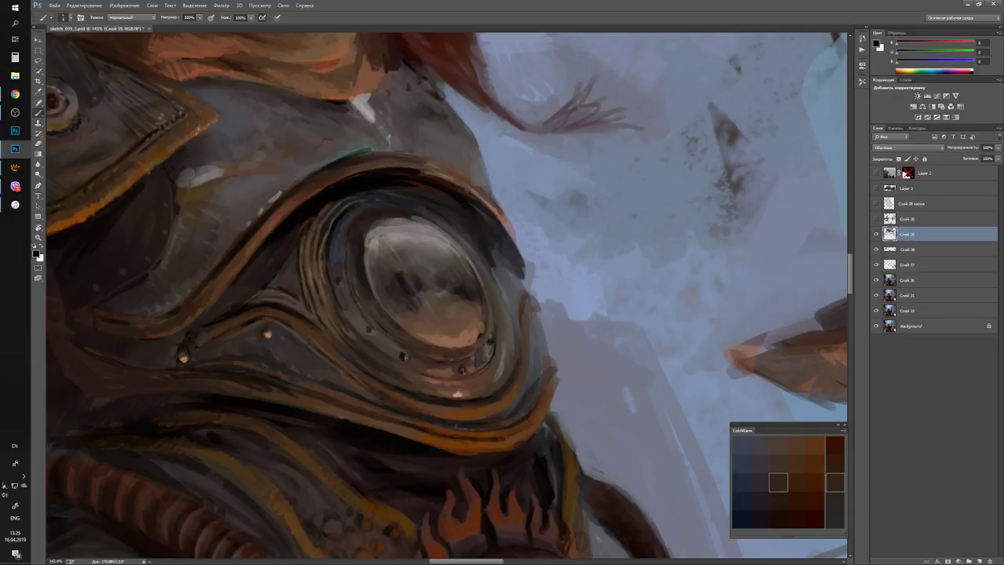
Touch up the area around the two belly plate rivets with black and a sampled warm brown.
key(ctrl+0)
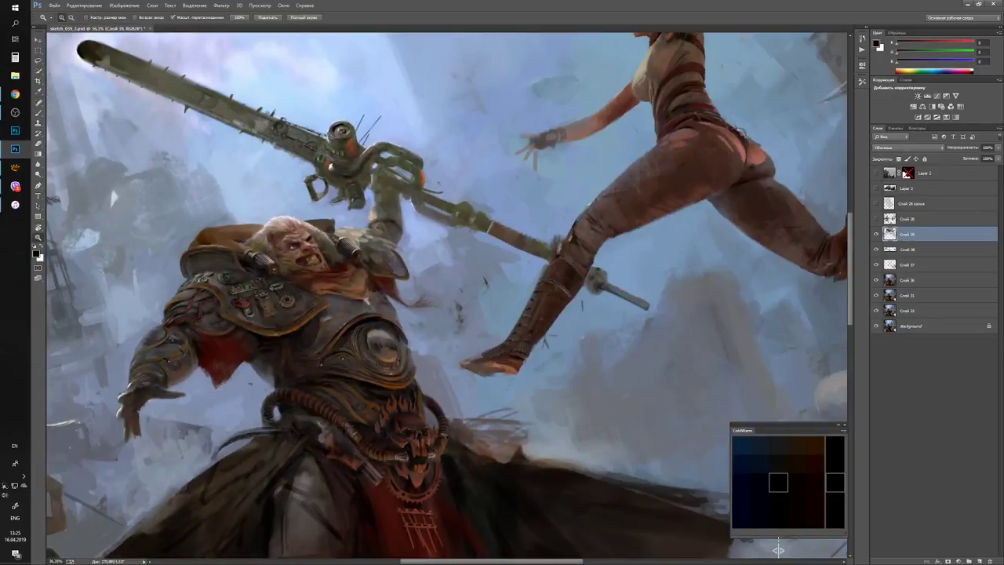
drag(312, 327, 360, 326)
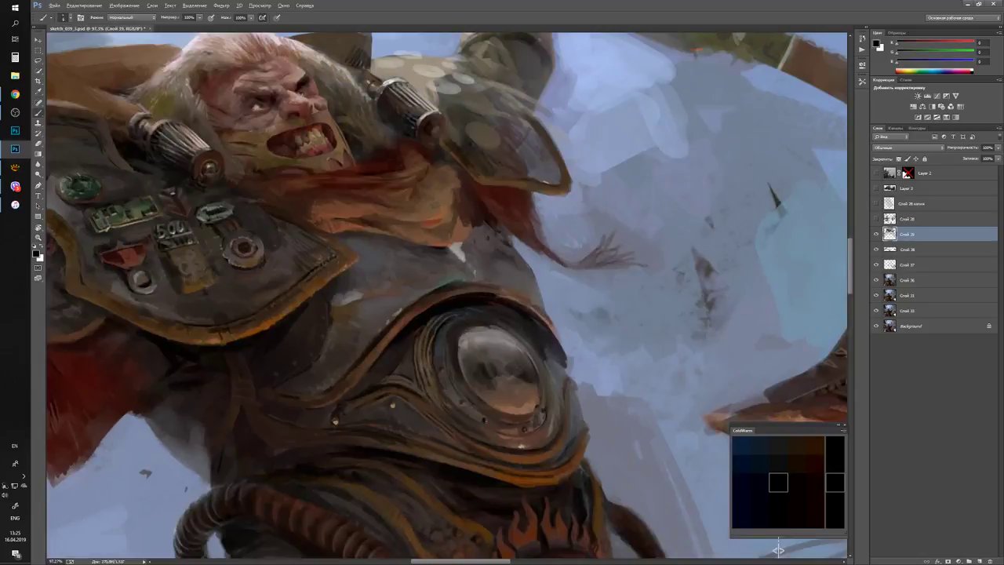
key(x)
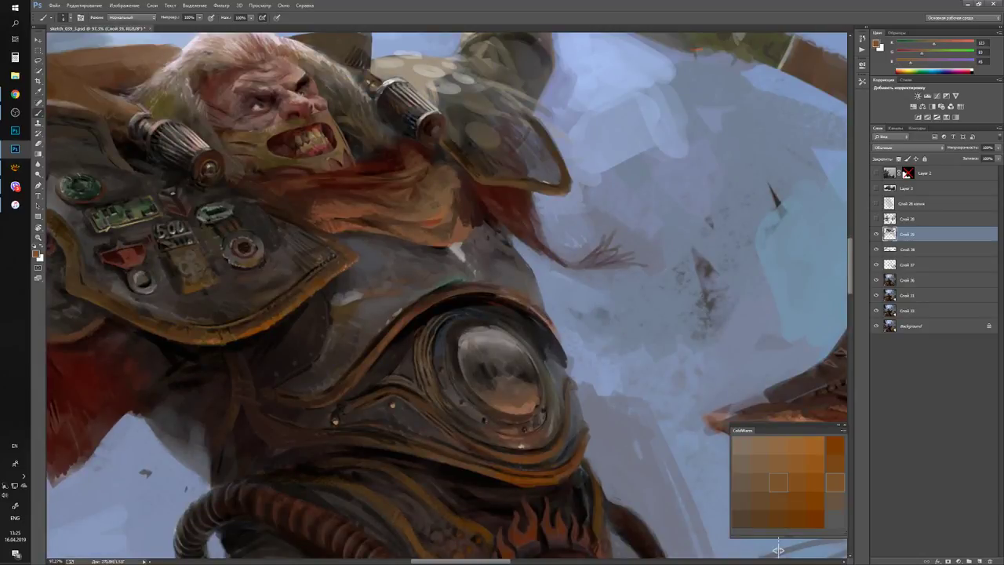
drag(295, 288, 251, 288)
mouse_move(350, 270)
mouse_down()
mouse_move(408, 271)
mouse_move(342, 332)
mouse_up()
key(x)
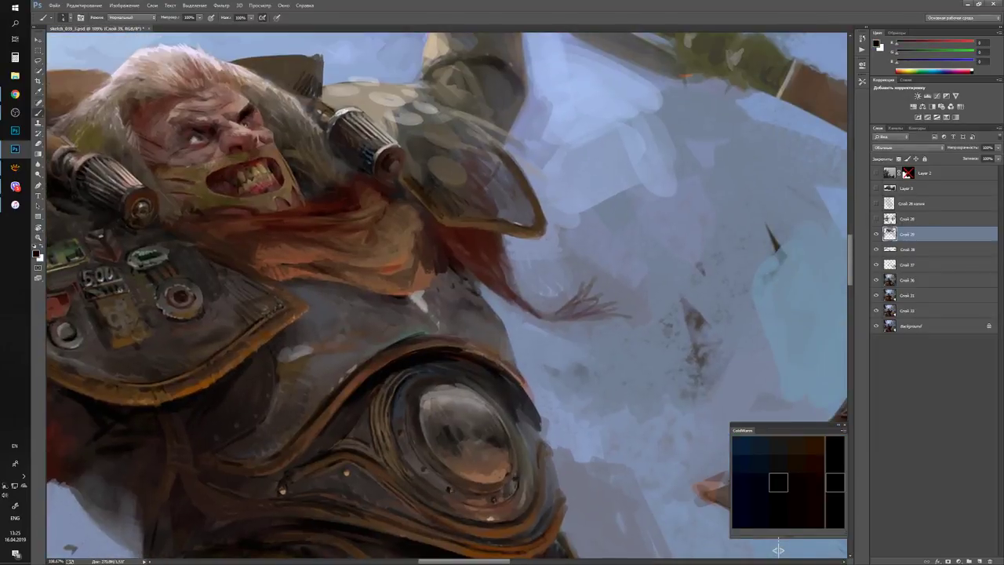
Refine the dark edges of the belly armour trim below the medallion with black and sampled dark brown.
drag(416, 298, 368, 298)
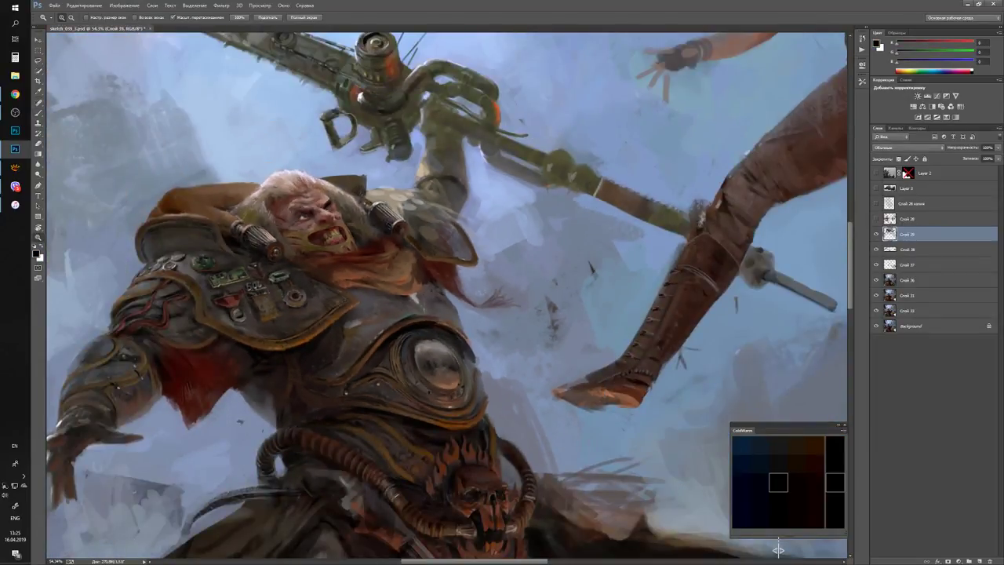
drag(455, 390, 518, 390)
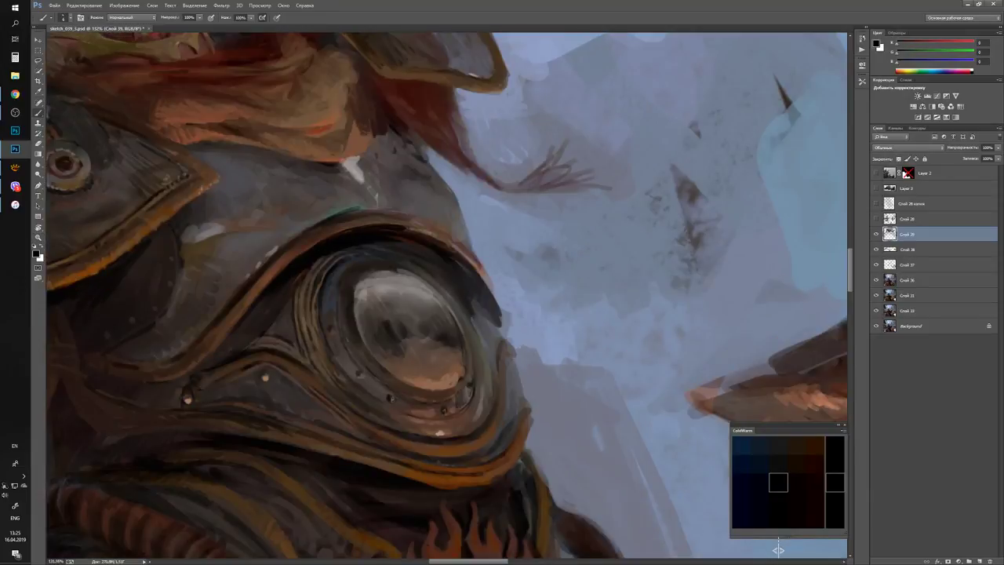
scroll(778, 549, down, 3)
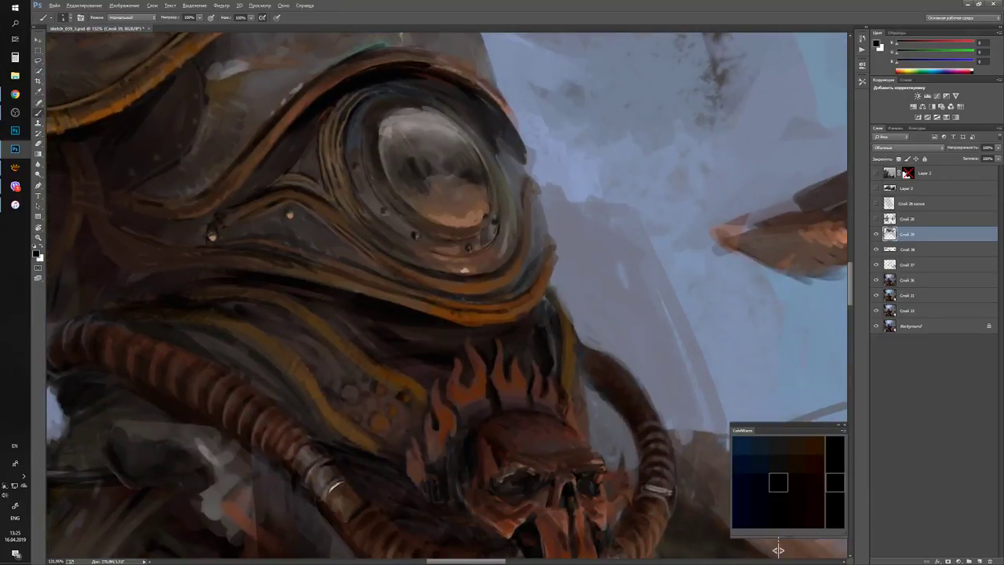
alt+click(778, 549)
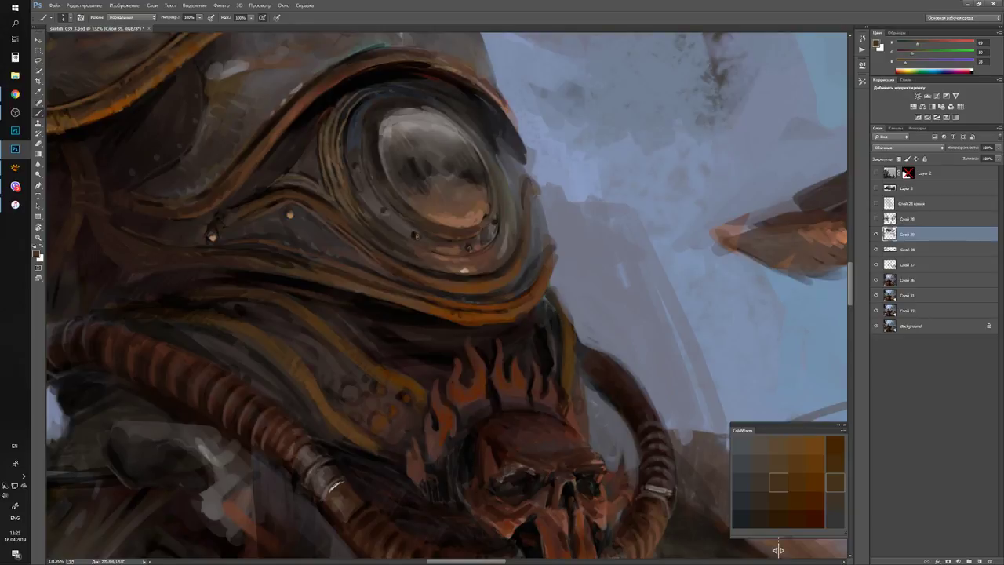
key(d)
key(z)
alt+click(779, 549)
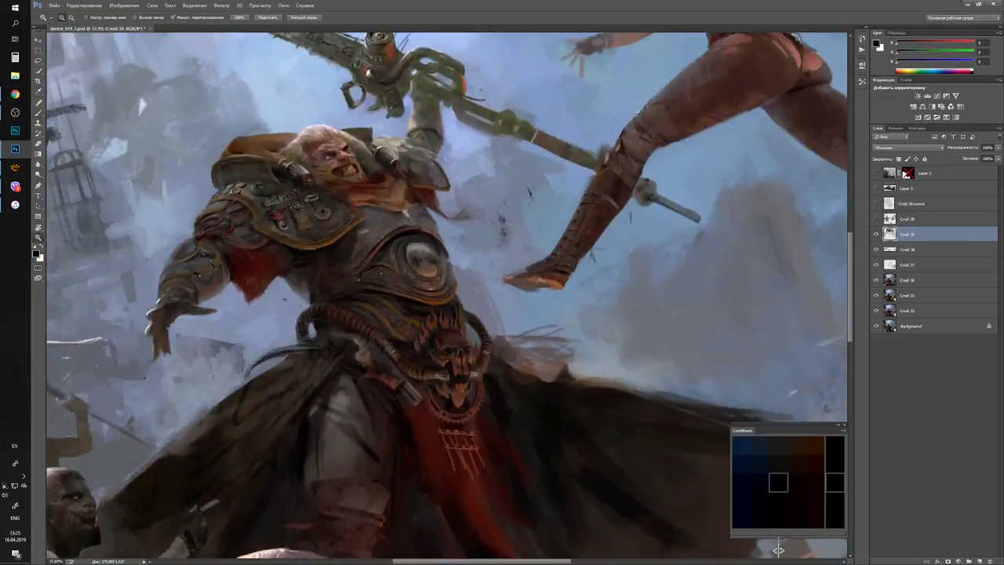
Add small pale highlights to the ochre trim directly beneath the medallion.
key(ctrl+plus)
key(b)
key(x)
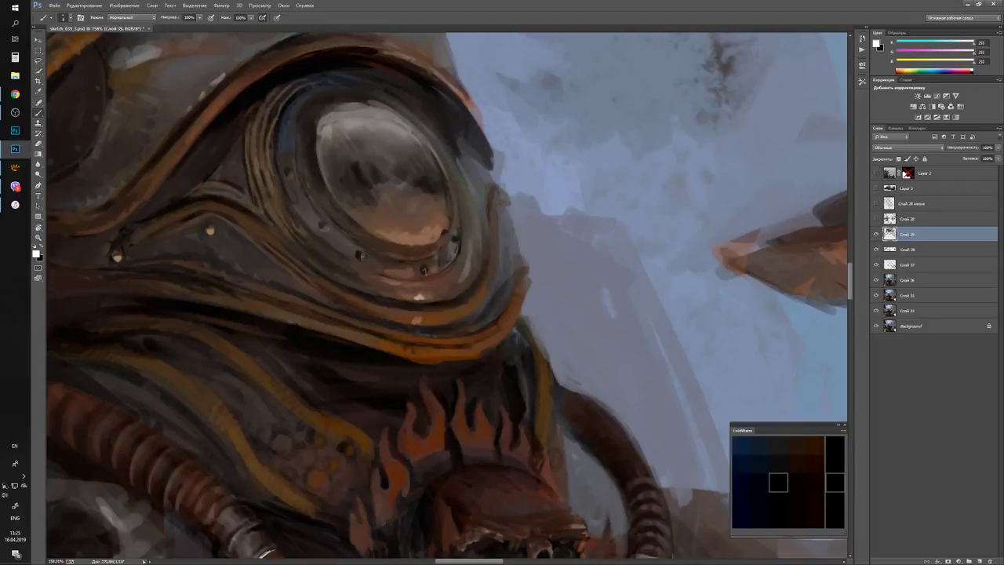
key(z)
alt+click(778, 549)
scroll(452, 294, up, 5)
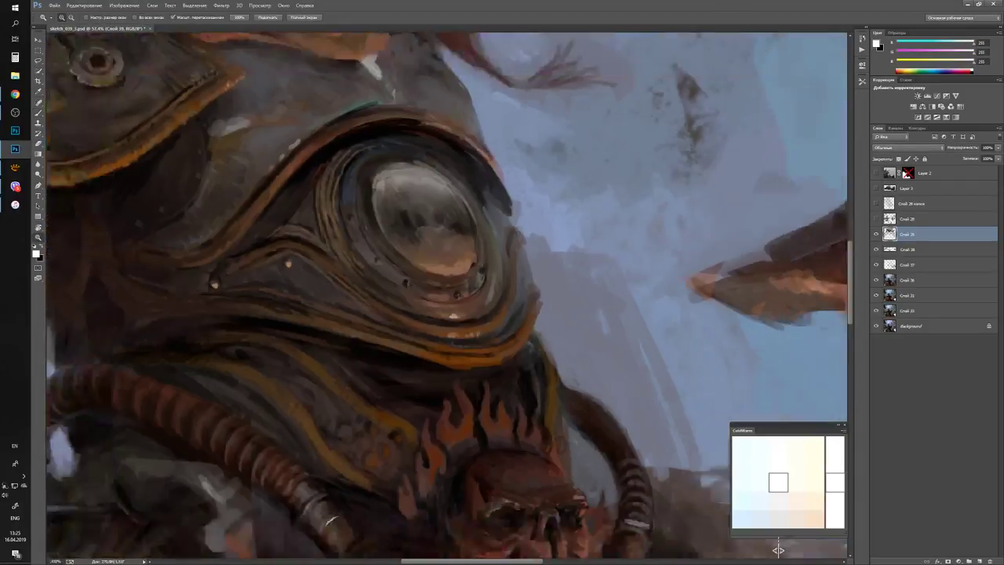
key(x)
key(b)
key(z)
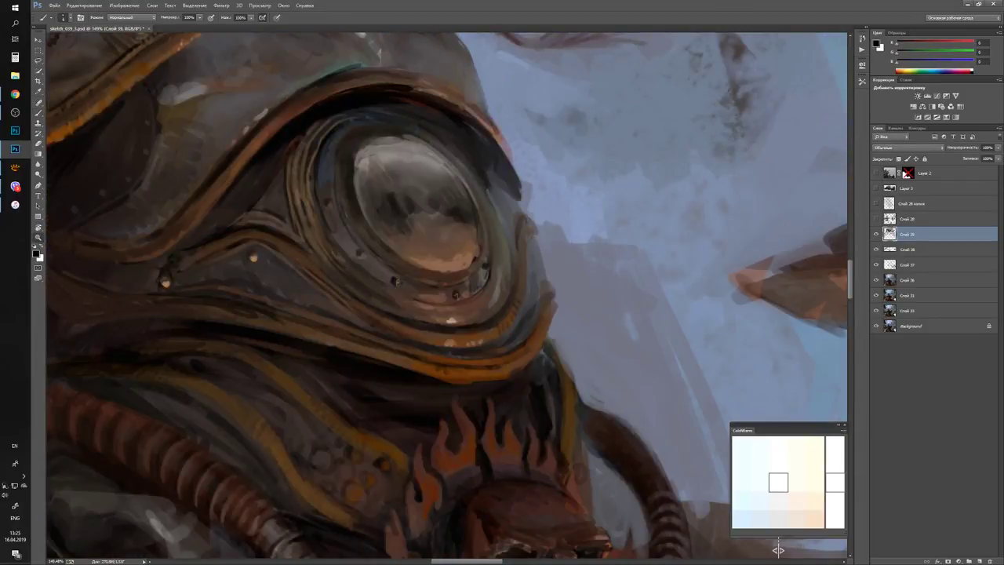
Compare the medallion and trim details in close-up with how they read on the whole figure.
scroll(537, 284, down, 7)
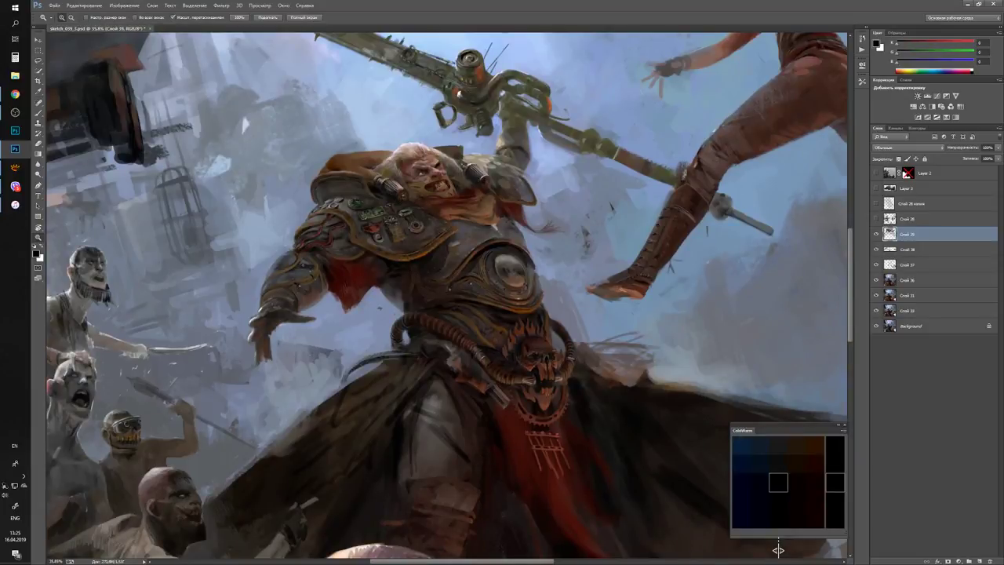
scroll(556, 275, up, 6)
key(b)
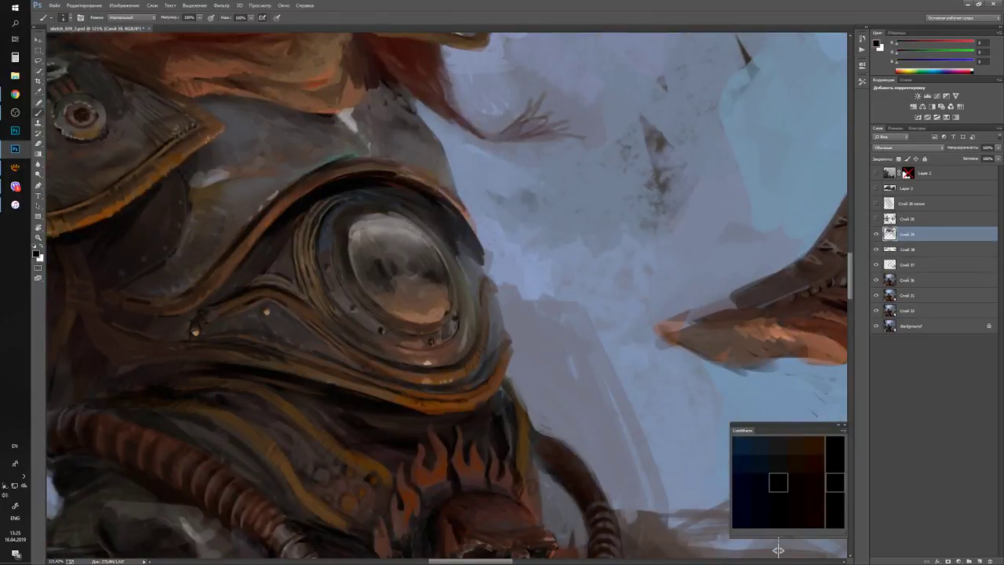
key(x)
key(x)
key(z)
scroll(778, 549, down, 6)
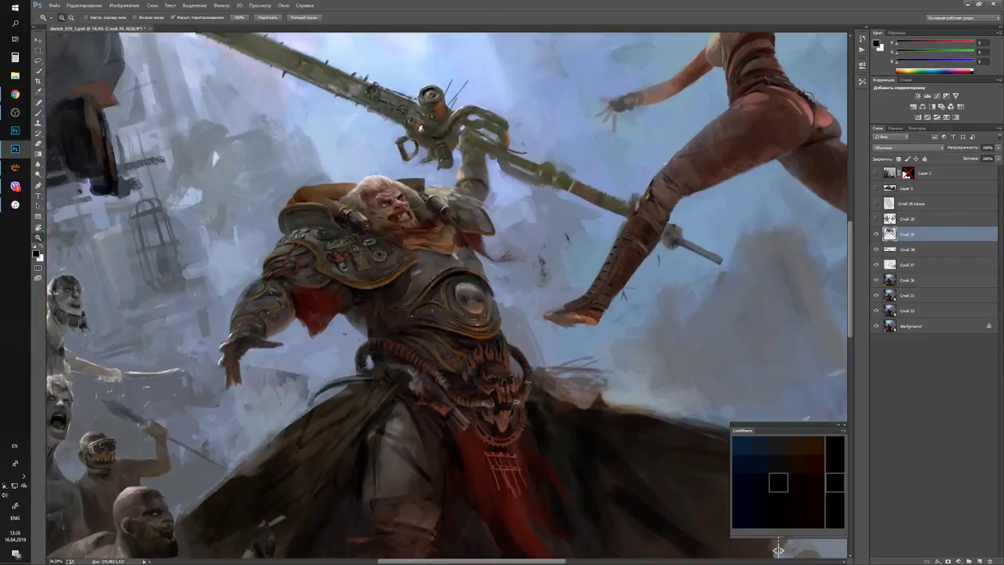
scroll(499, 278, up, 6)
key(b)
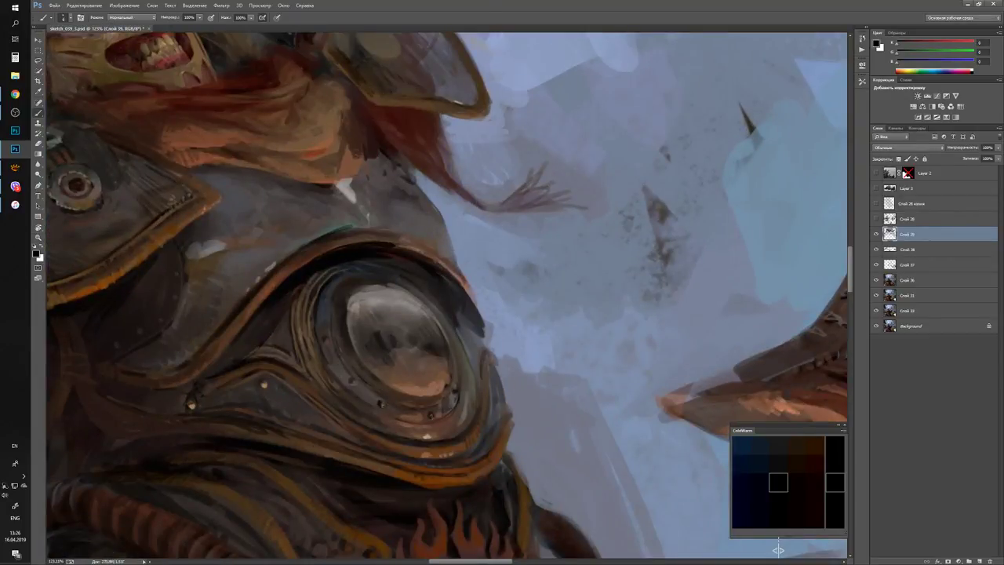
key(z)
scroll(778, 549, down, 6)
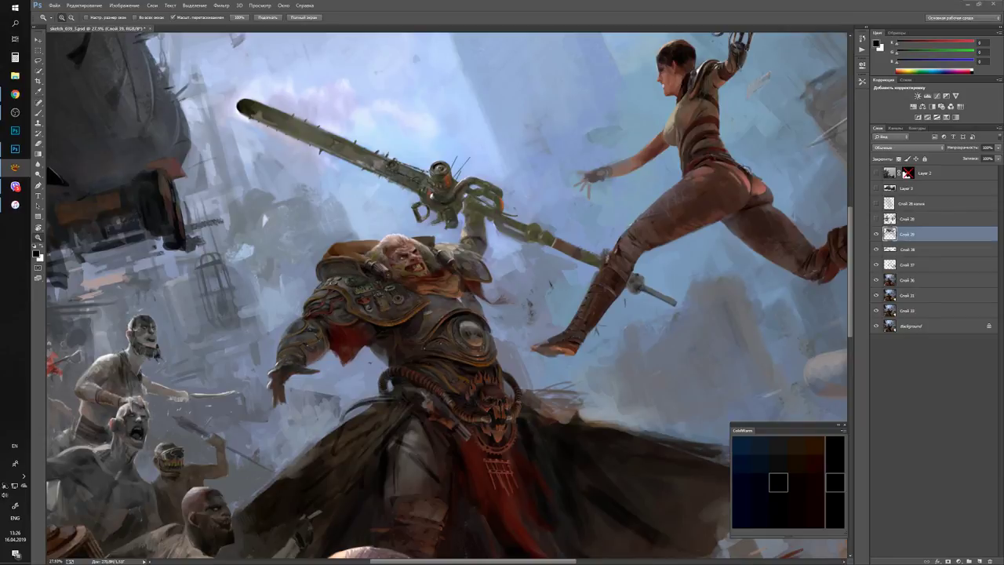
Sample a dark brown for further painting on the warrior's belly armour.
key(ctrl+plus)
key(ctrl+plus)
key(ctrl+plus)
key(ctrl+plus)
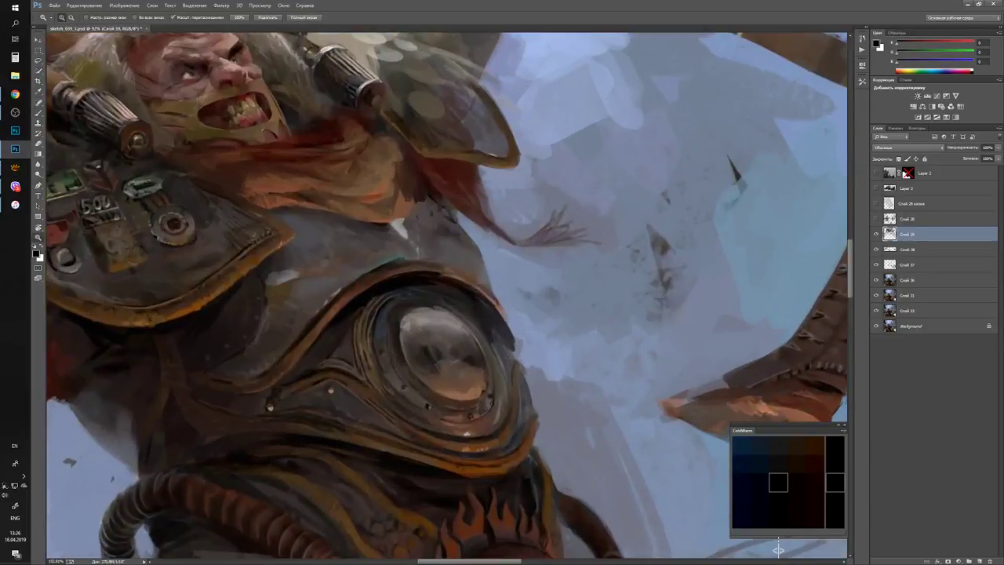
key(b)
alt+click(778, 549)
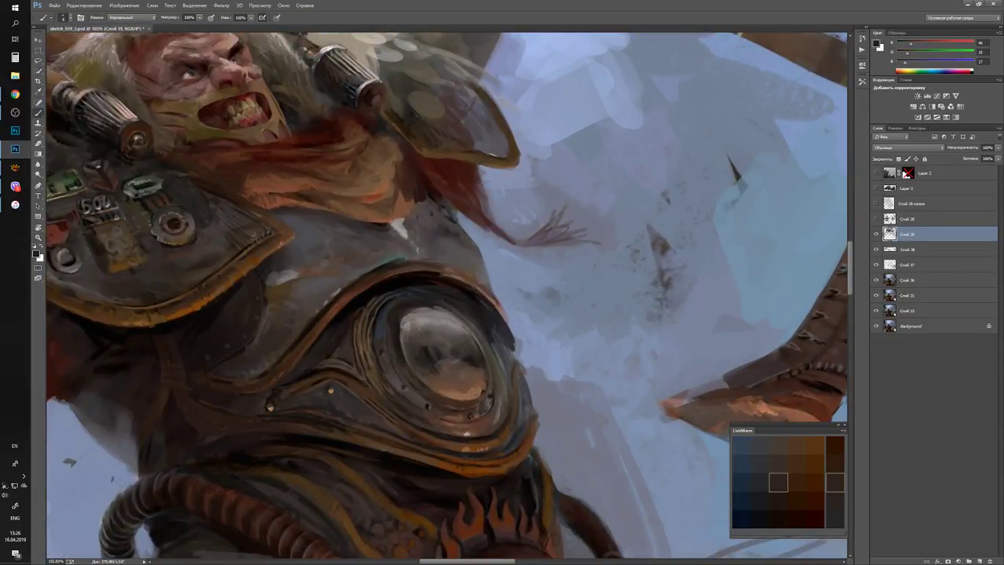
Refine the bronze trim beside the round belly dome with dark and brown tones sampled from the armor.
scroll(779, 549, up, 1)
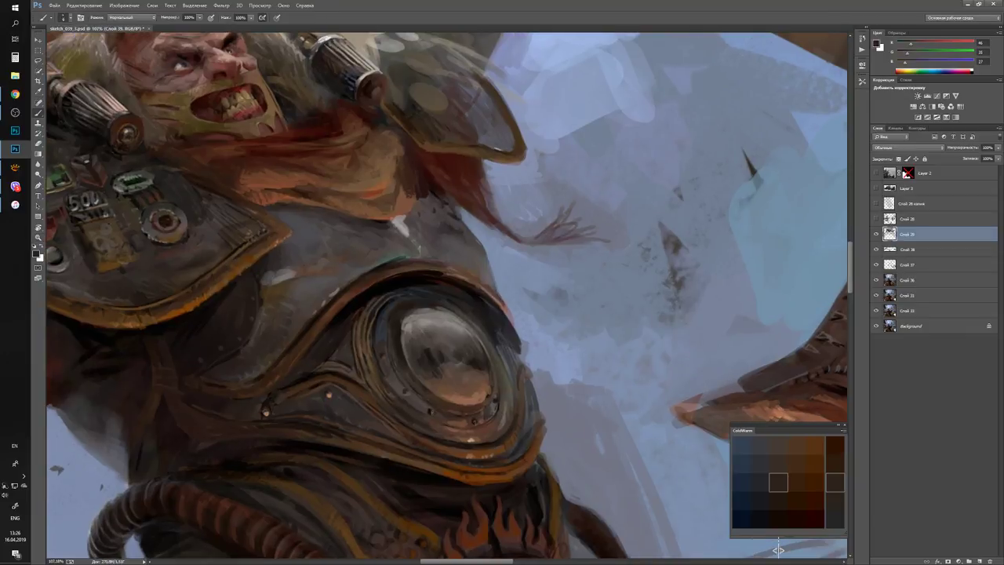
alt+click(778, 550)
alt+click(778, 549)
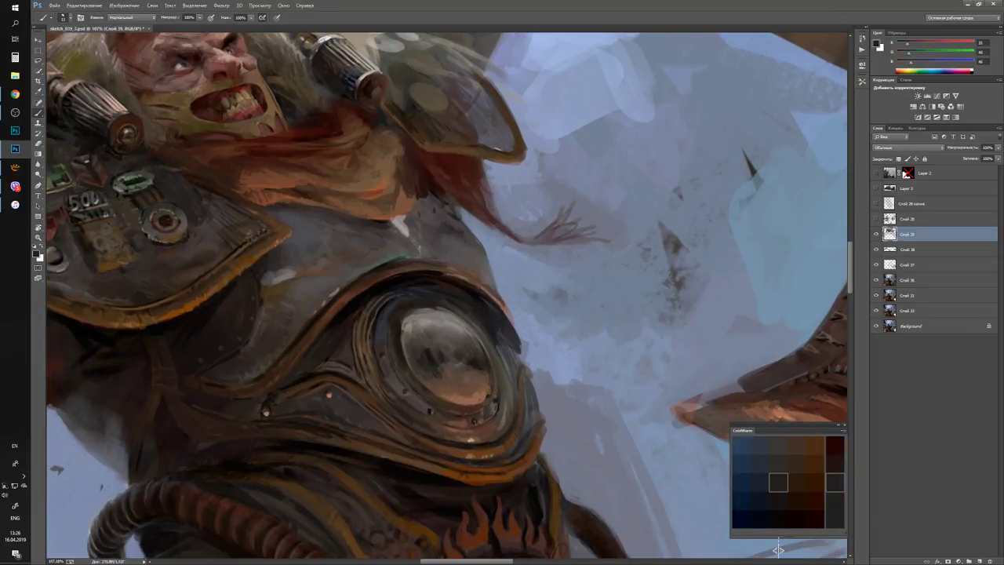
alt+click(350, 333)
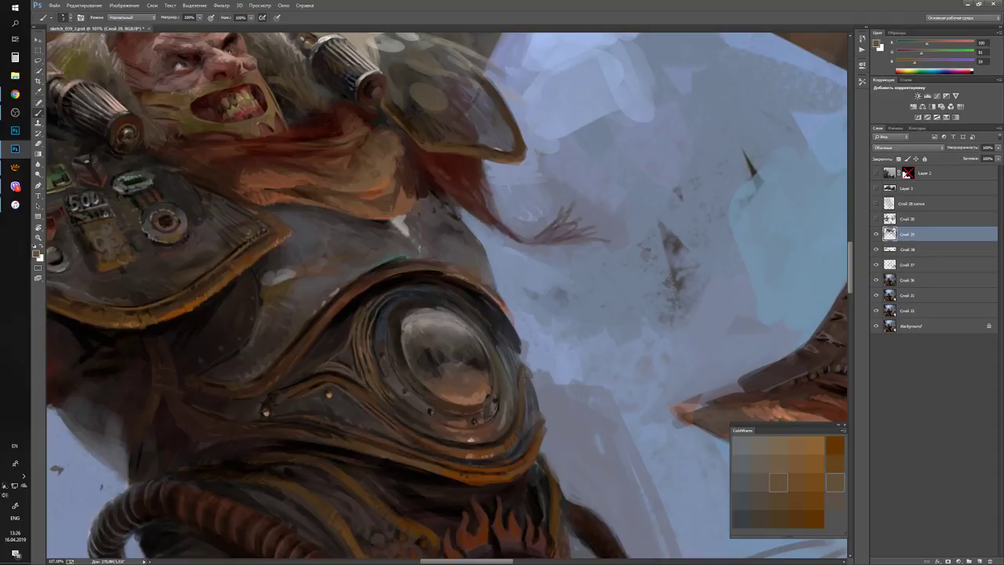
key(d)
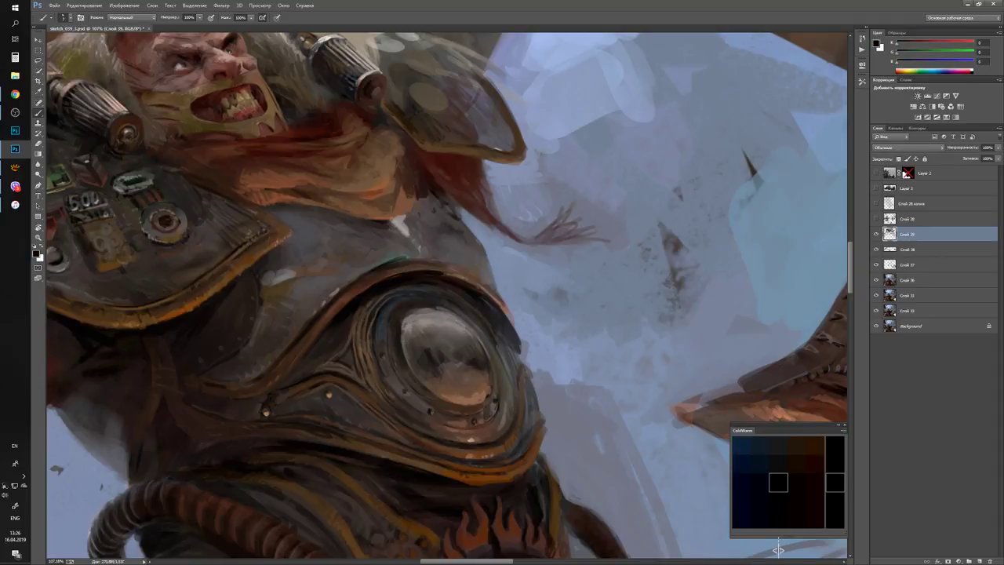
Paint black and sampled grey tones into the narrow recess between the dome's ring and the curved trim.
key(z)
mouse_move(353, 345)
mouse_down()
mouse_move(298, 345)
mouse_move(365, 349)
mouse_up()
key(b)
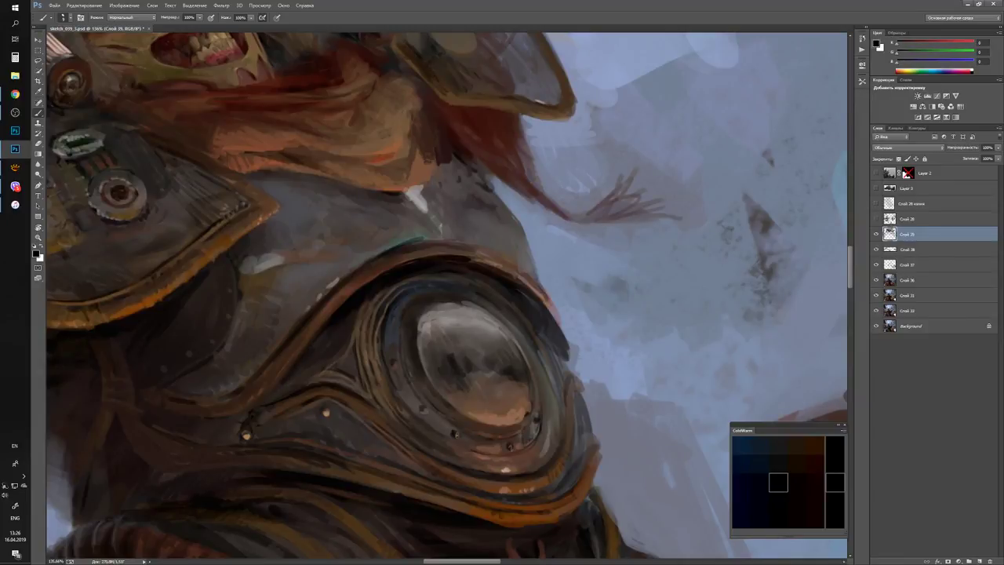
key(x)
alt+click(322, 357)
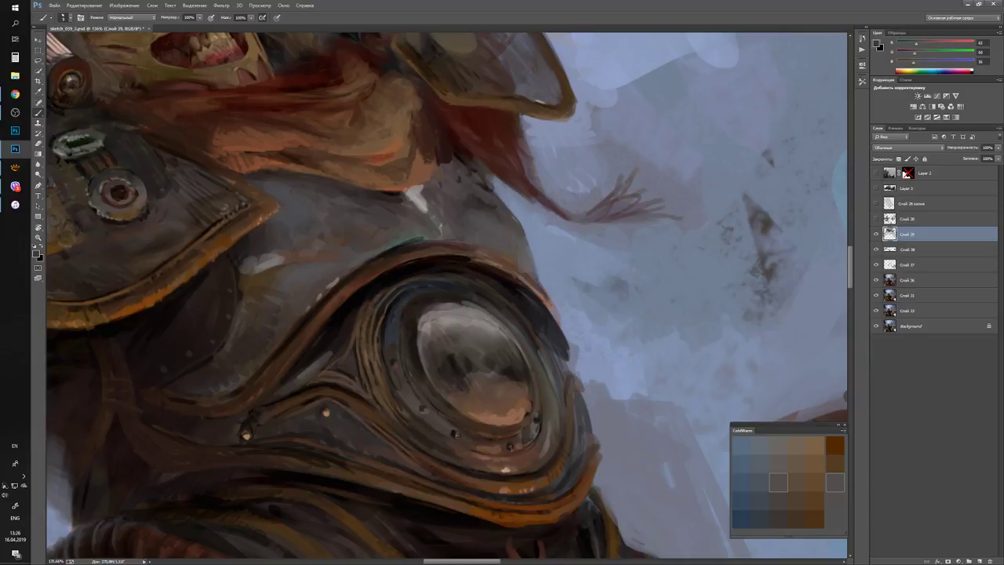
mouse_move(353, 341)
mouse_down()
mouse_move(329, 343)
mouse_move(384, 342)
mouse_up()
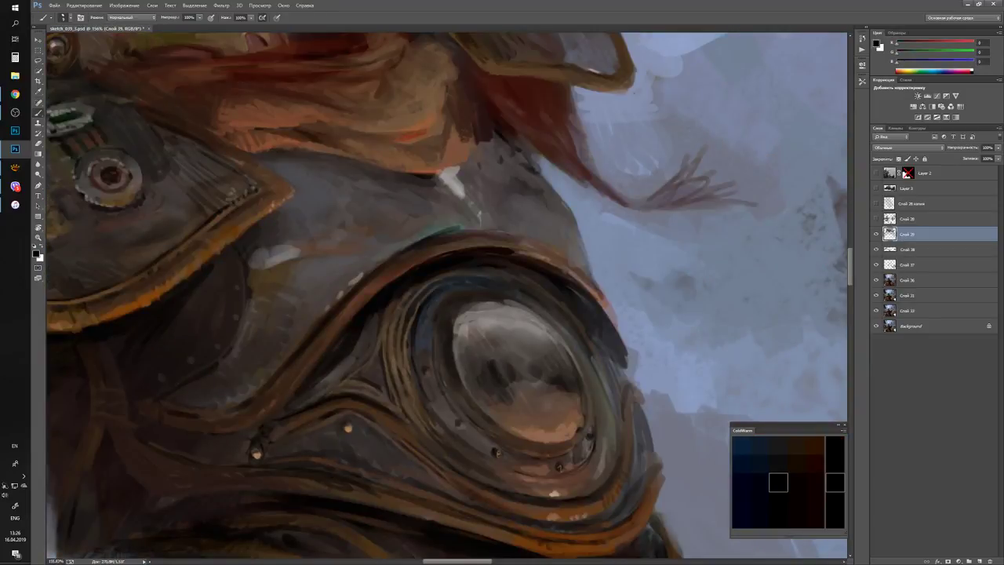
Add dark rivets to the triangular metal panel and the ring beside the belly dome.
alt+click(385, 351)
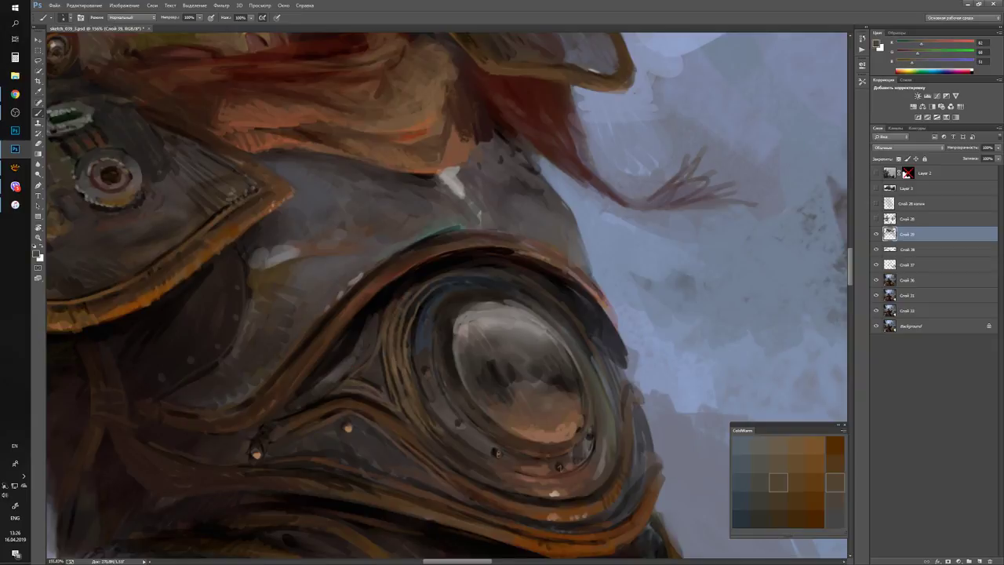
alt+click(365, 372)
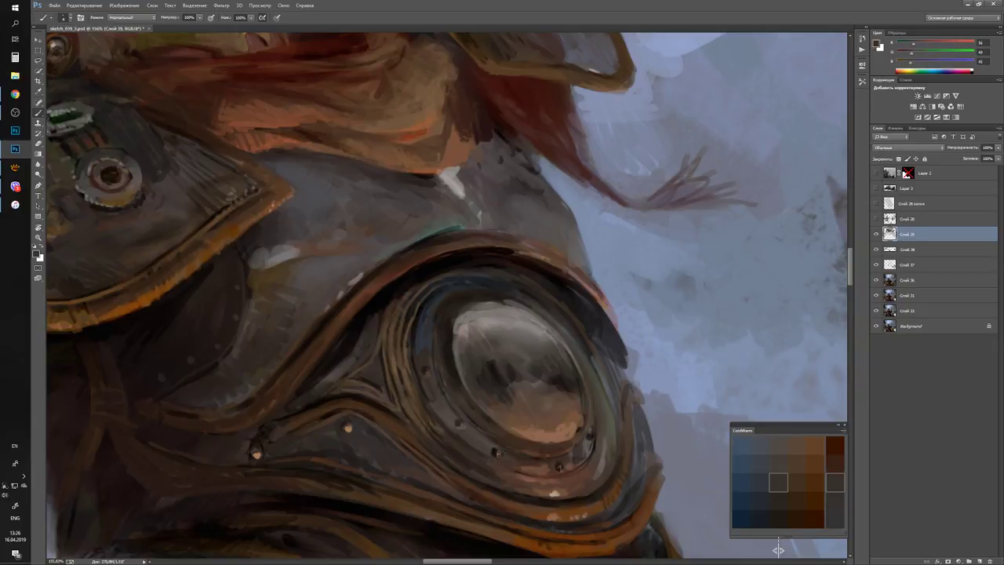
key(d)
alt+click(384, 302)
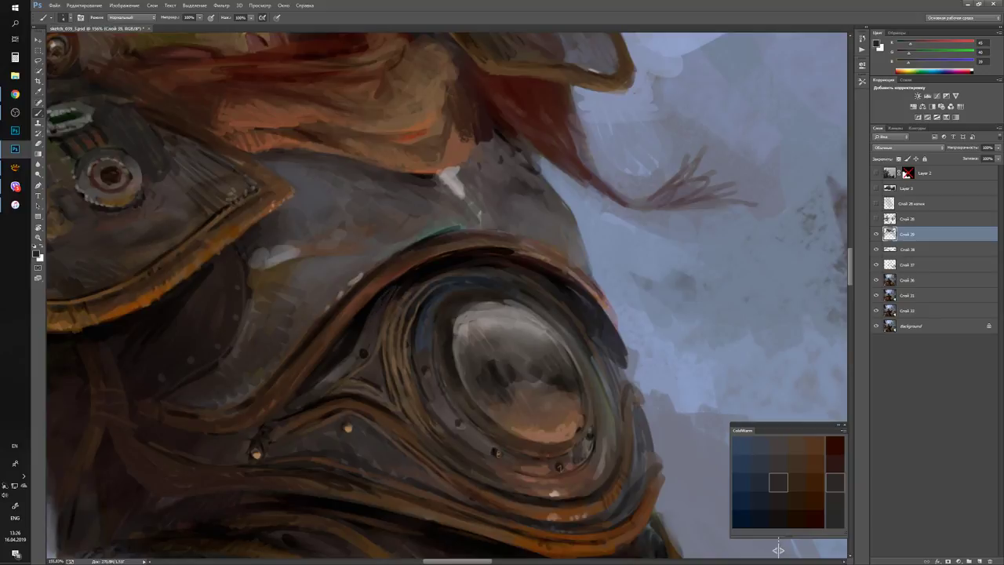
Shade the dark upper rim above the dome with sampled tones and dot small rivets along it.
alt+click(450, 247)
alt+click(440, 255)
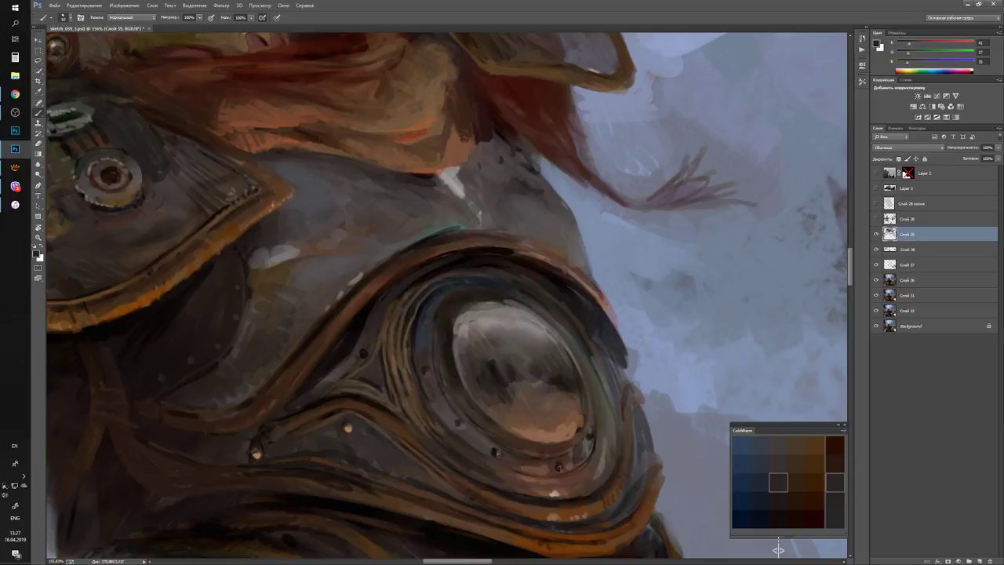
alt+click(486, 262)
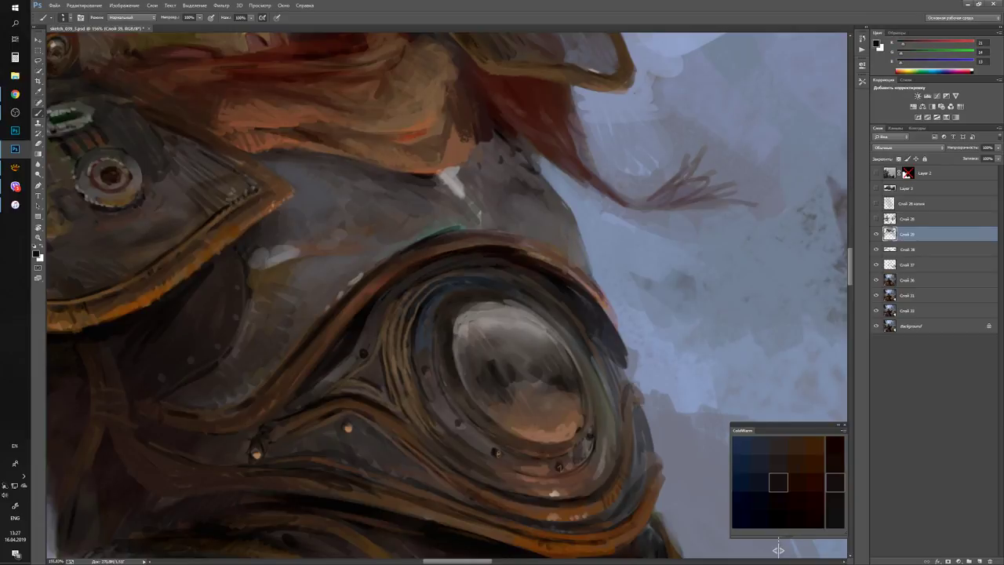
key(d)
key(x)
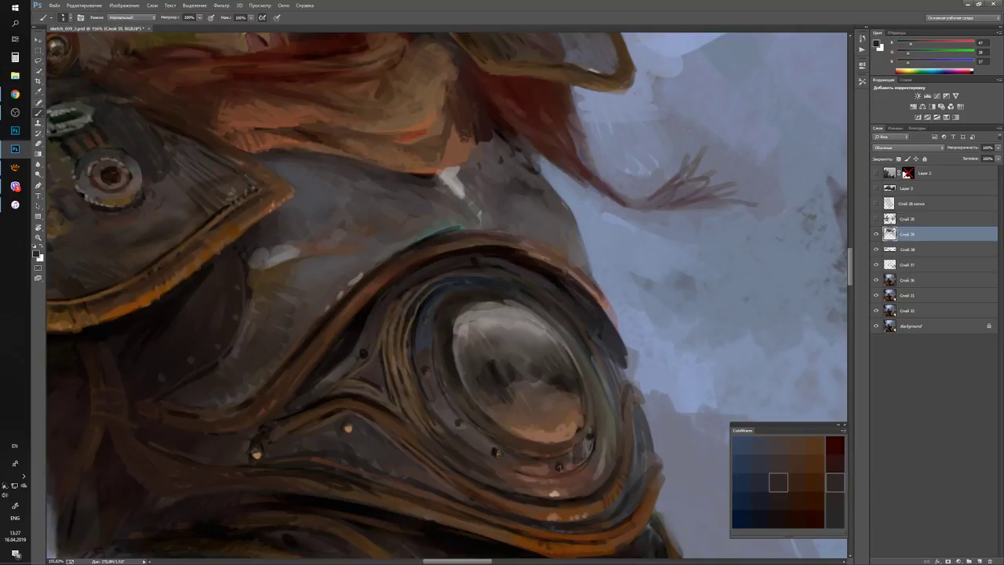
Rework the edges of the curved brown trim around the belly plate with sampled dark and brown tones.
scroll(778, 549, down, 5)
scroll(778, 549, up, 5)
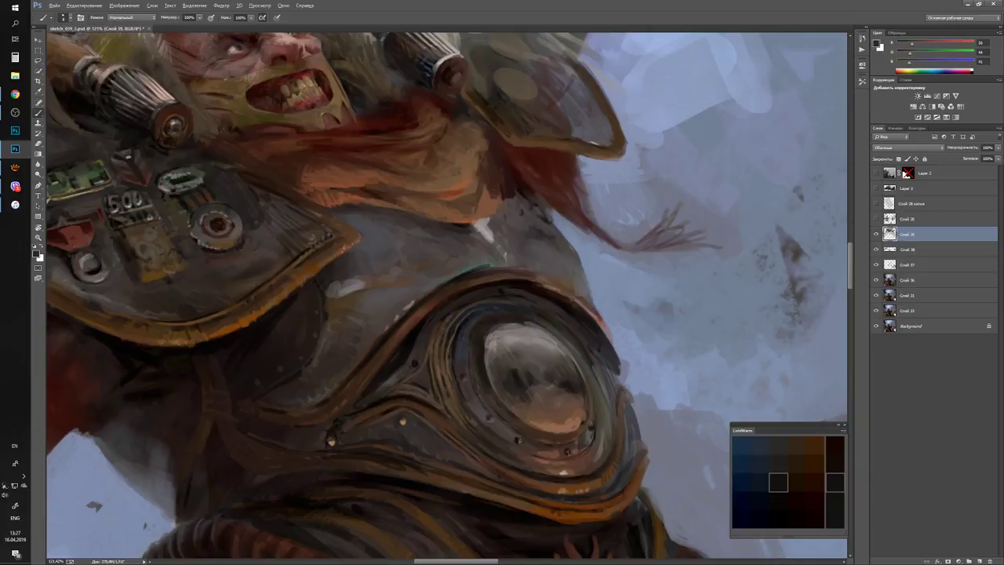
scroll(779, 549, up, 2)
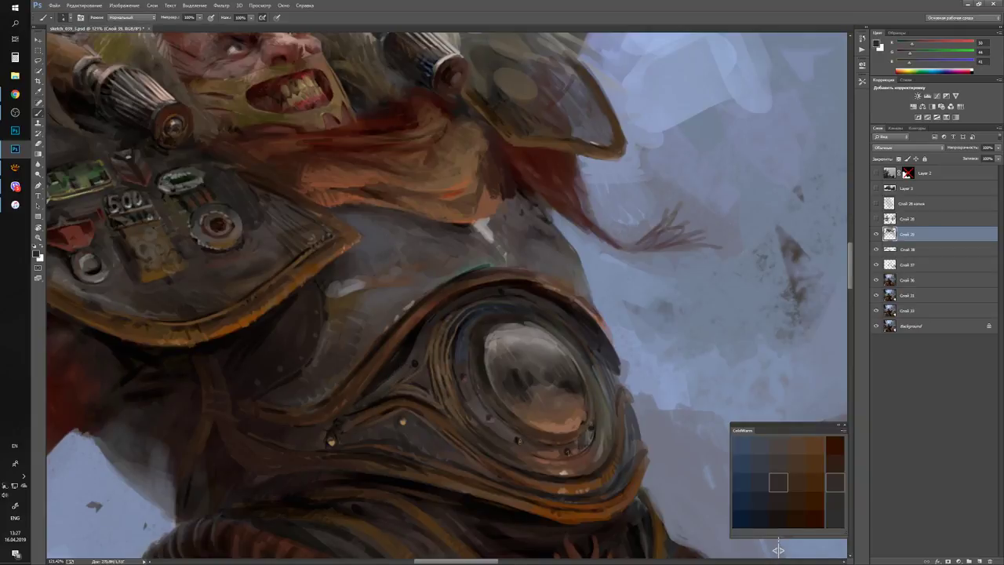
scroll(778, 549, up, 2)
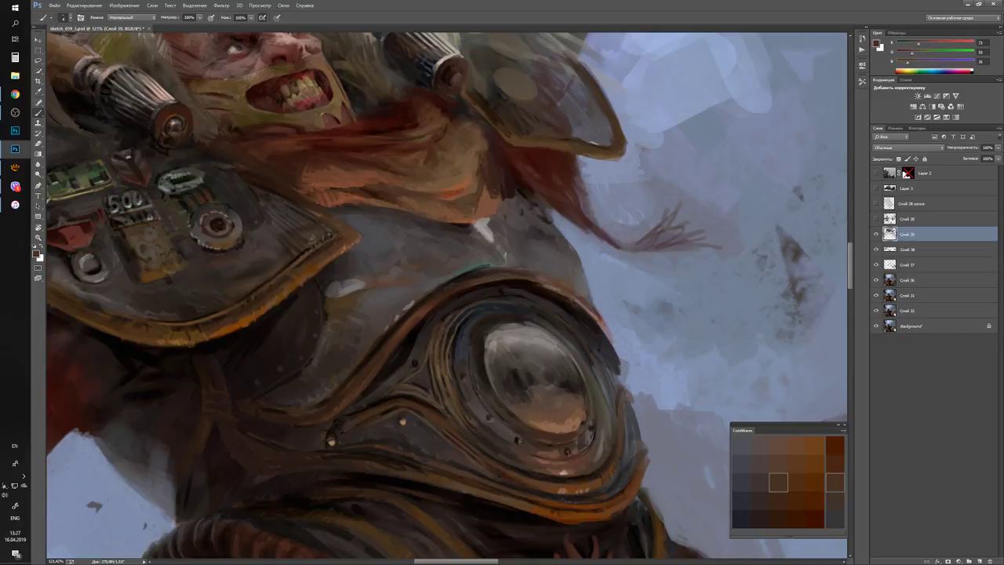
scroll(778, 549, down, 5)
scroll(778, 549, up, 6)
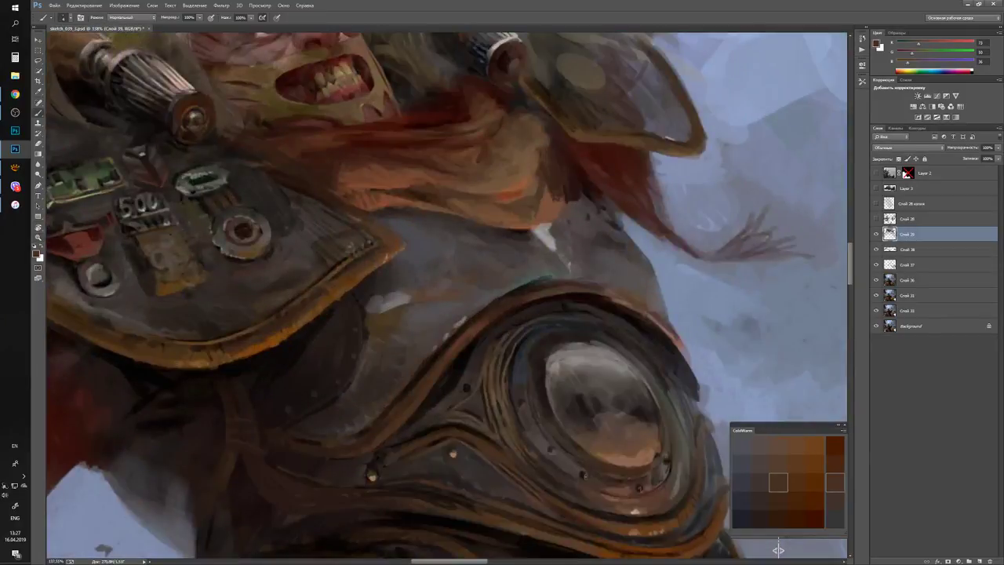
scroll(778, 549, up, 3)
scroll(778, 549, down, 6)
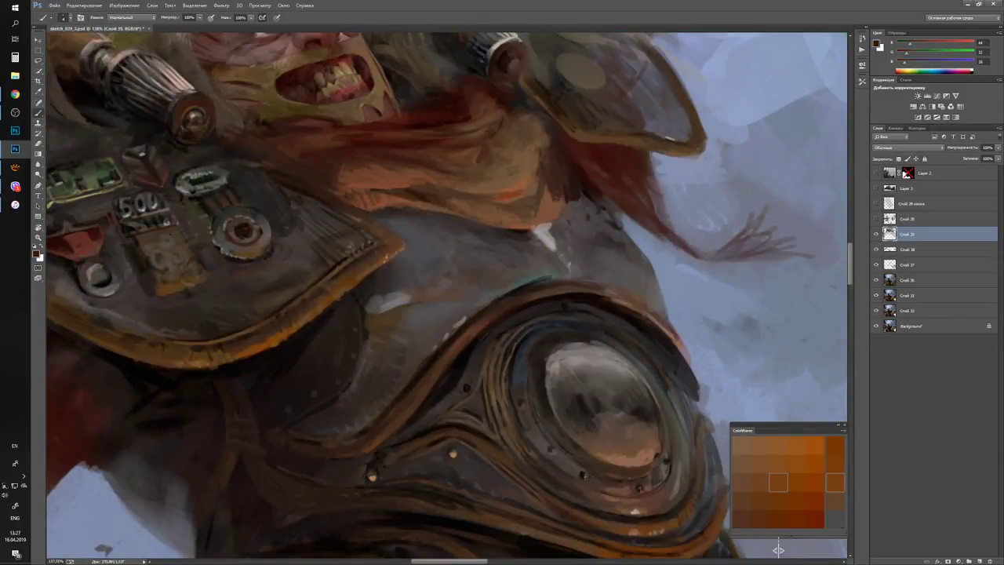
scroll(778, 549, down, 1)
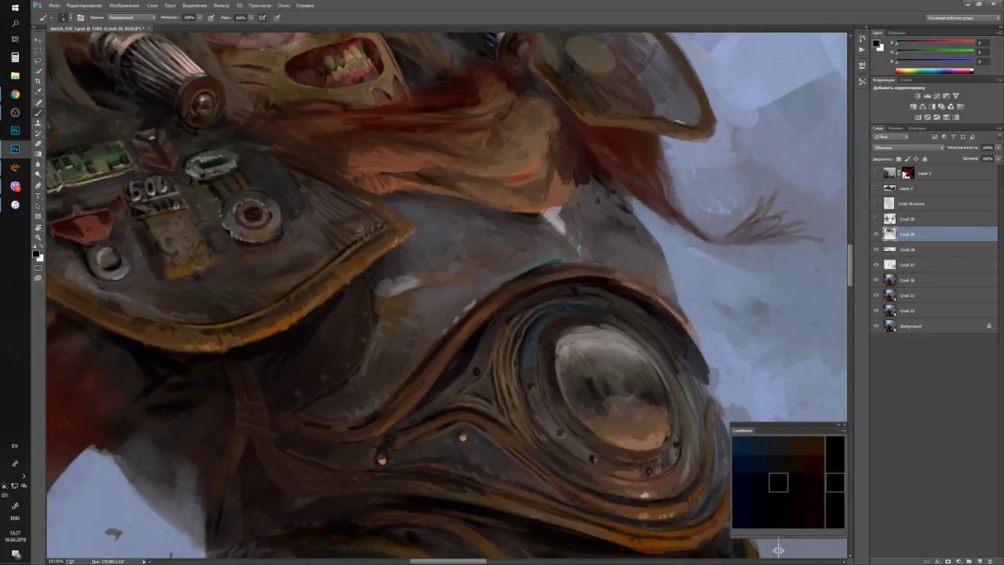
Tone down the light specks along the outer edge of the belly trim using dark grey and brown paint.
scroll(778, 549, up, 1)
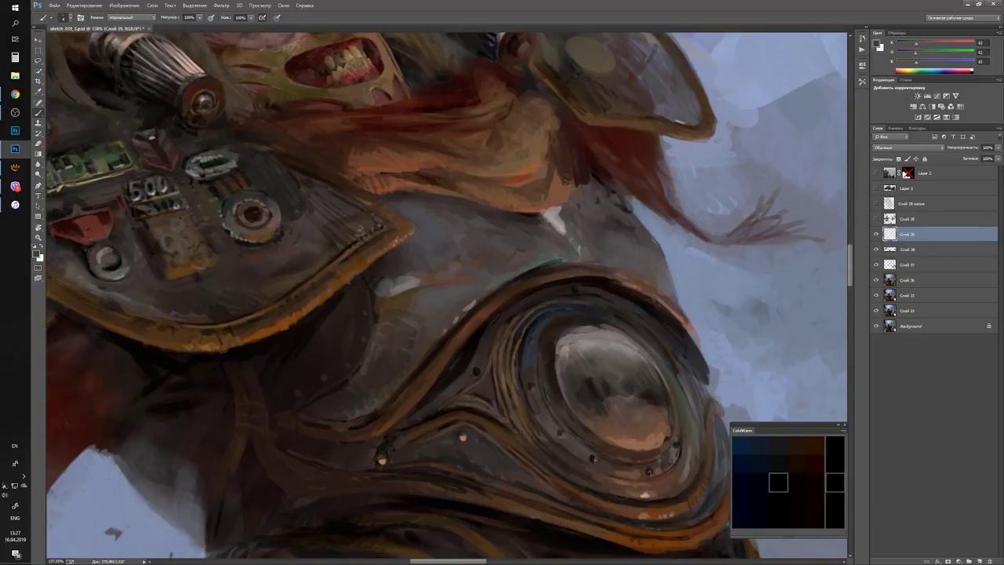
scroll(778, 549, up, 1)
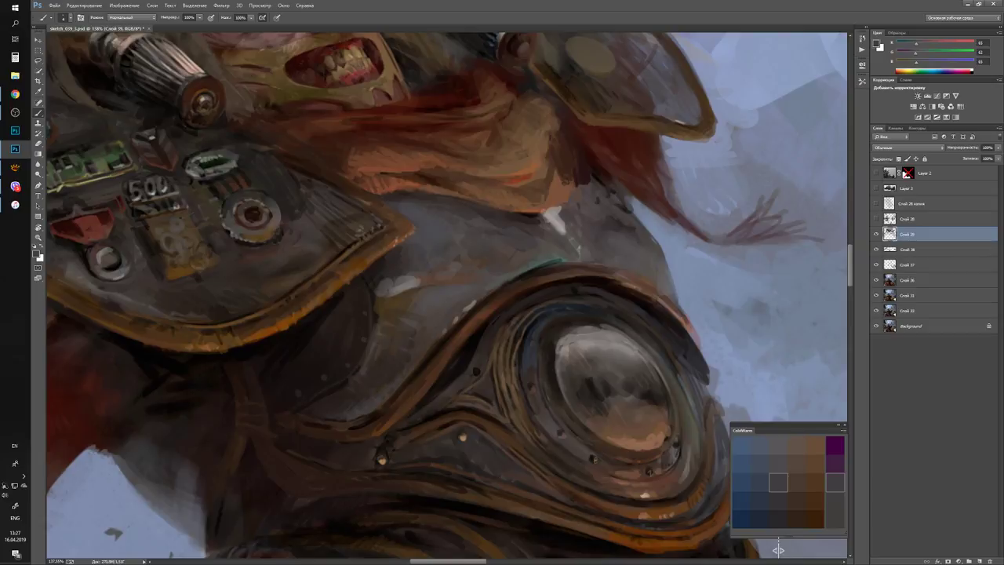
scroll(778, 549, down, 1)
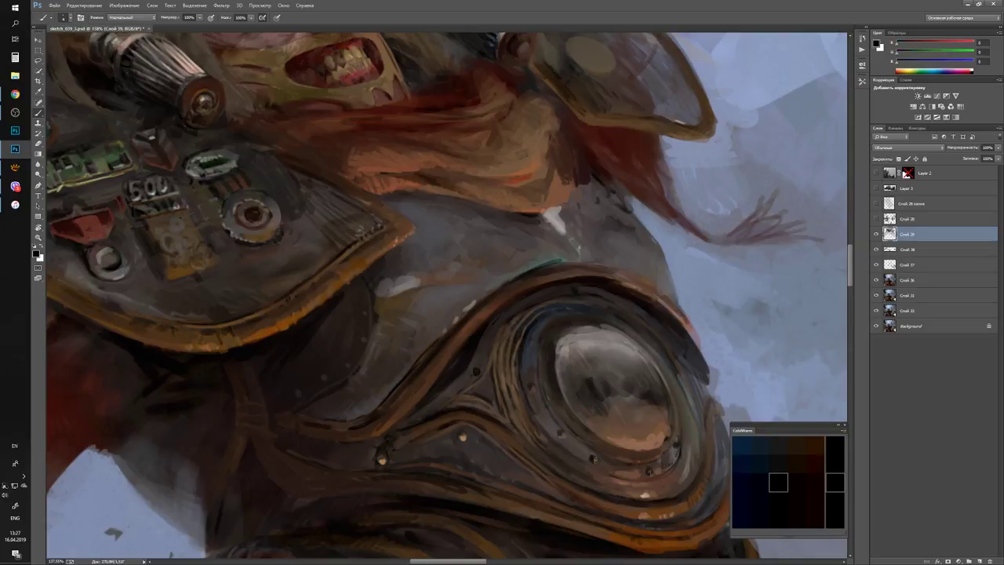
scroll(778, 549, up, 2)
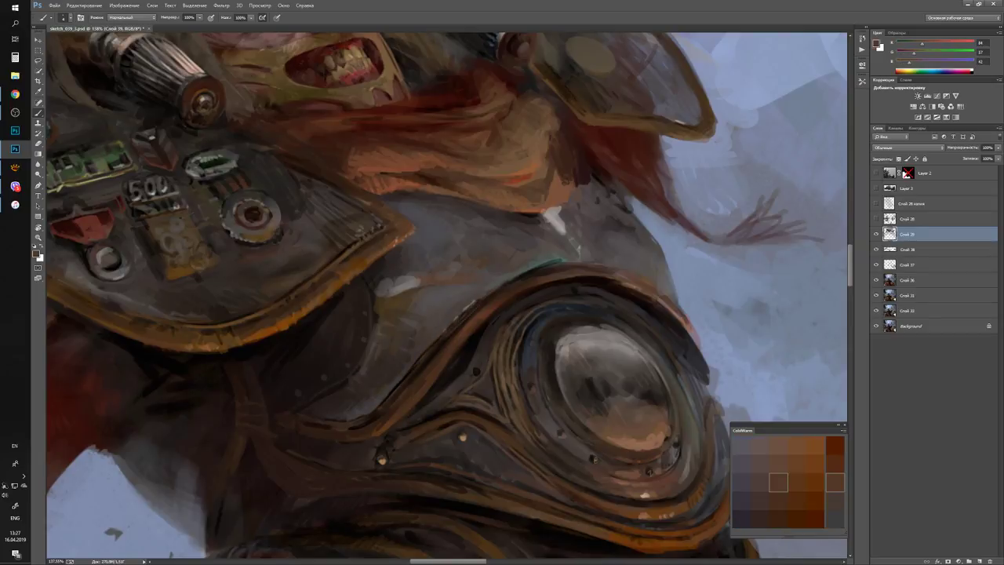
scroll(778, 549, down, 1)
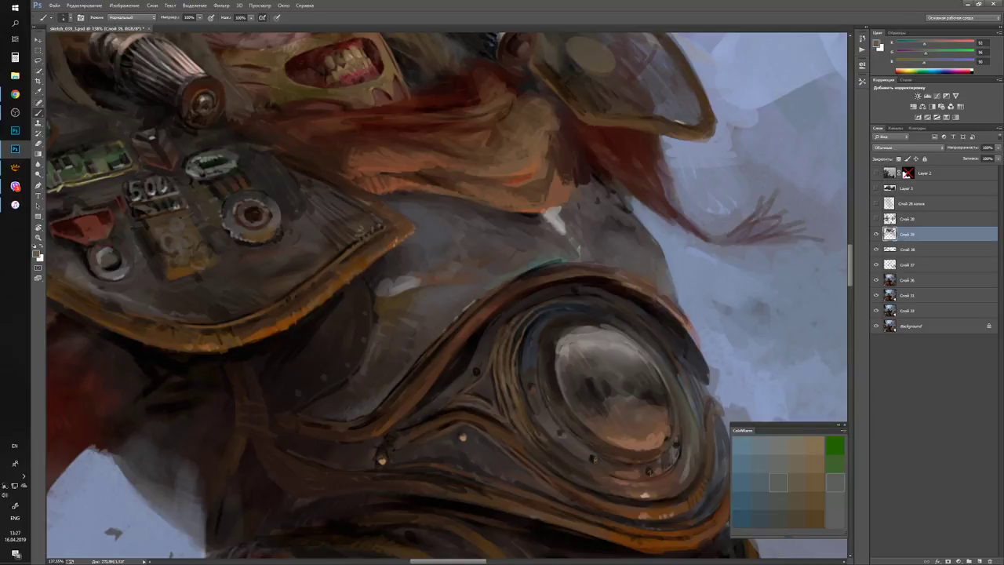
Touch up the belly plate's trim and the grey metal beside it with sampled dark brown tones.
key(h)
click(778, 549)
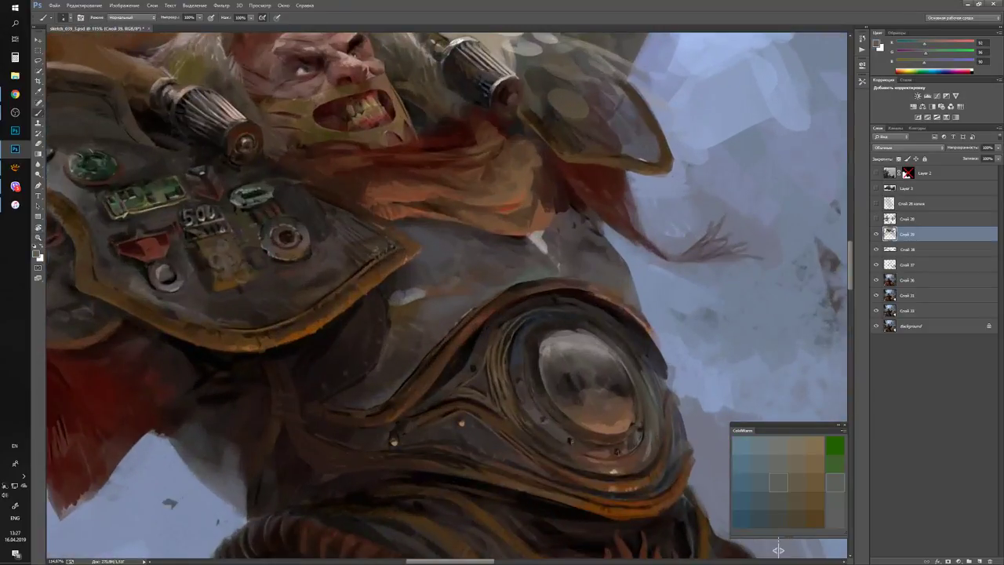
scroll(778, 549, down, 1)
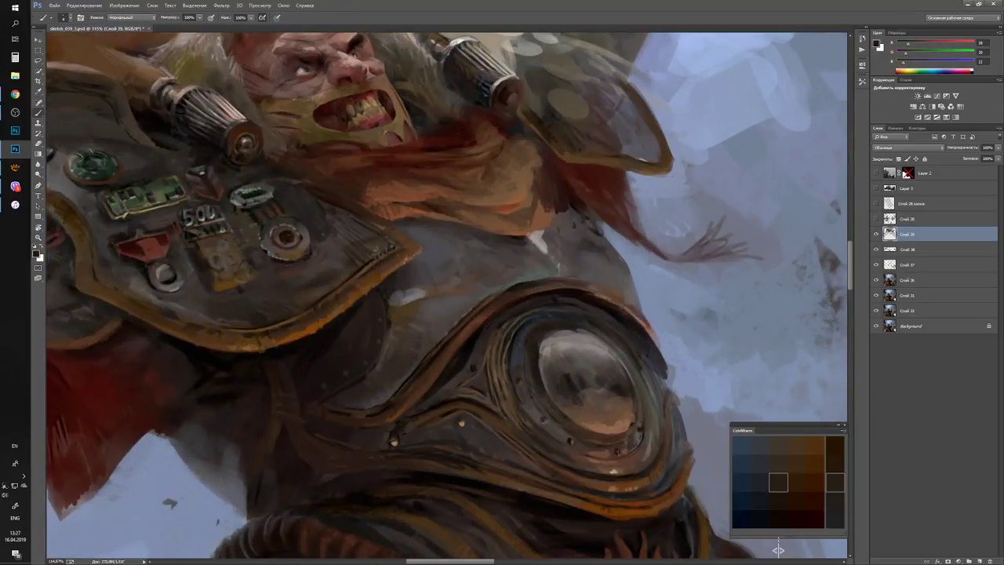
scroll(778, 549, up, 1)
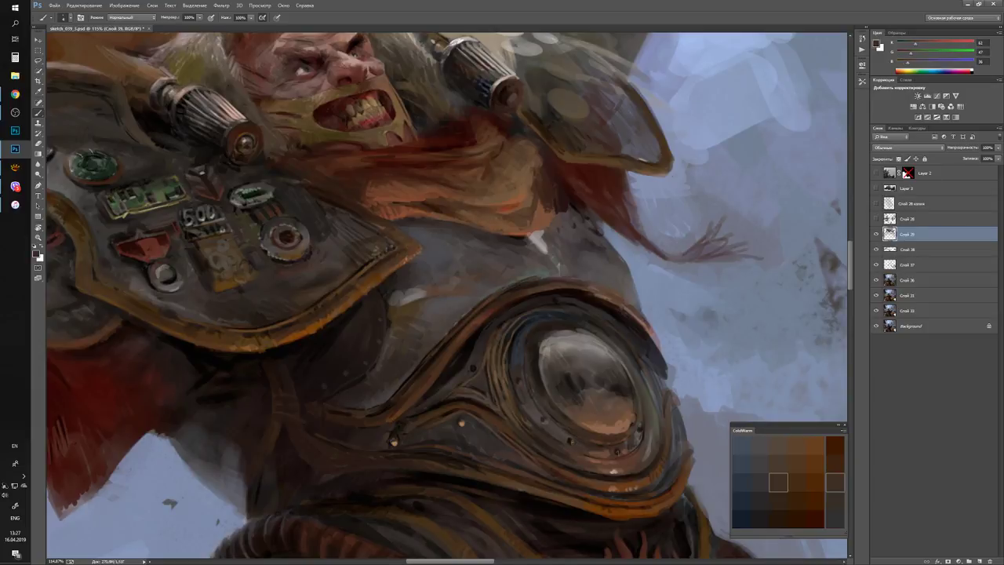
drag(549, 314, 447, 381)
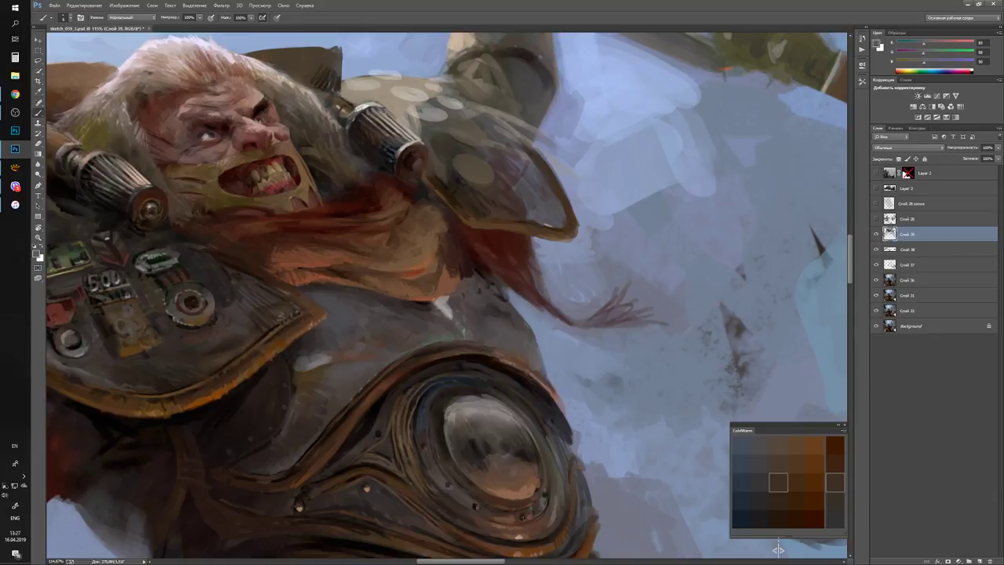
Darken the upper edge of the shoulder pad beneath the scarf with black and sampled armor tones.
scroll(778, 549, up, 2)
scroll(778, 549, down, 2)
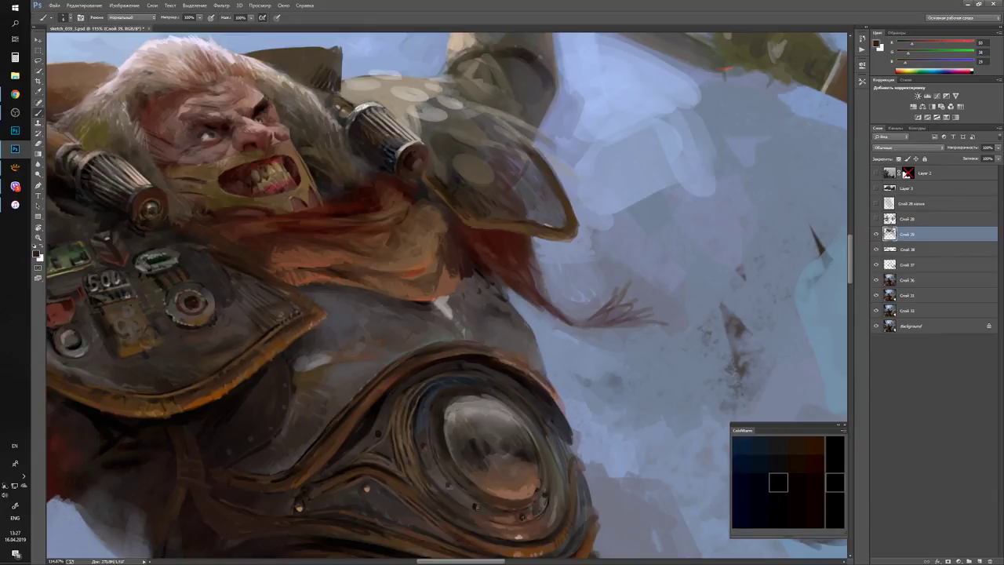
key(d)
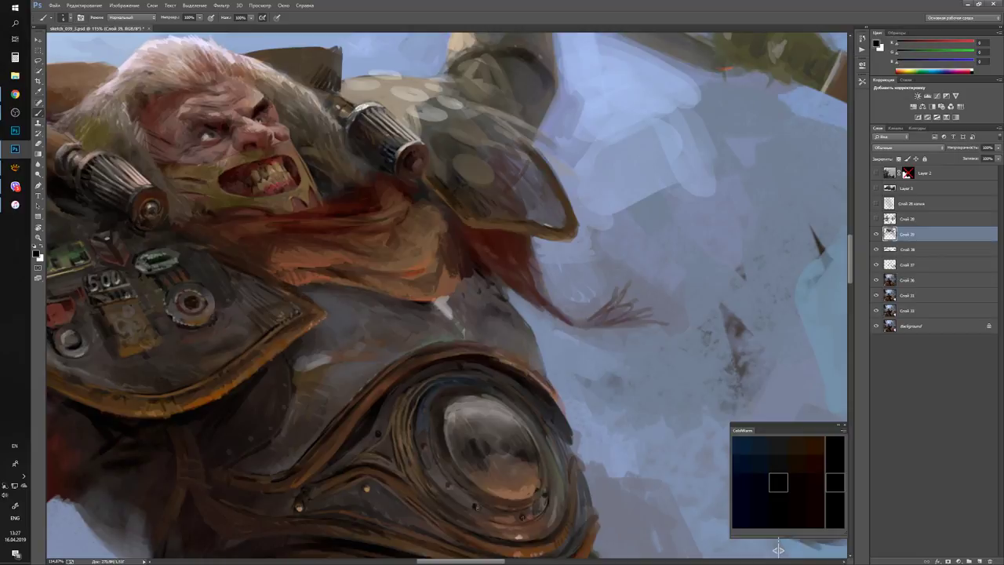
alt+click(291, 292)
alt+click(311, 299)
alt+click(778, 548)
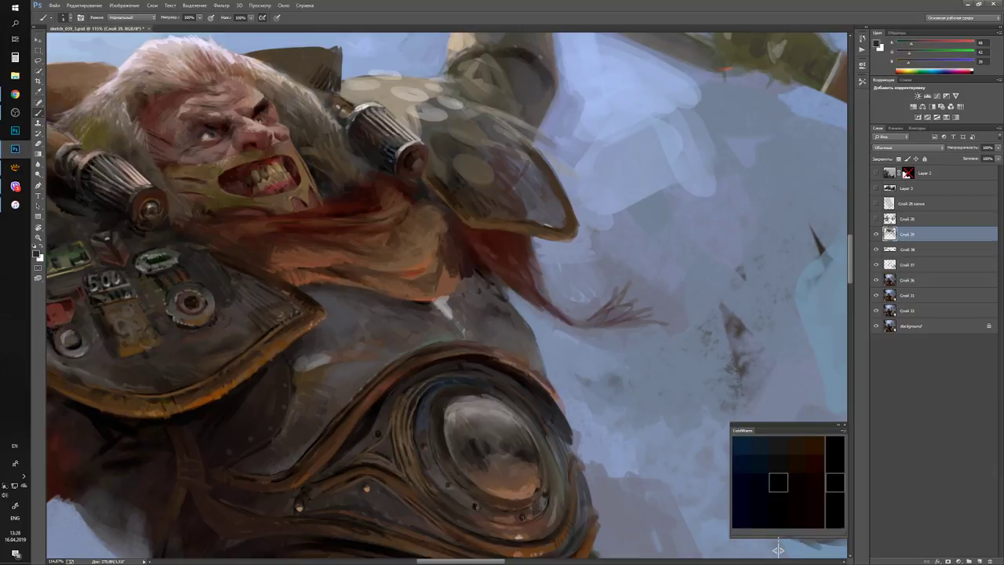
Refine the pointed corner of the shoulder pad's trim with an orange-brown tone, then reset the brush color to black.
key(ctrl+space)
drag(778, 547, 778, 550)
drag(323, 286, 345, 286)
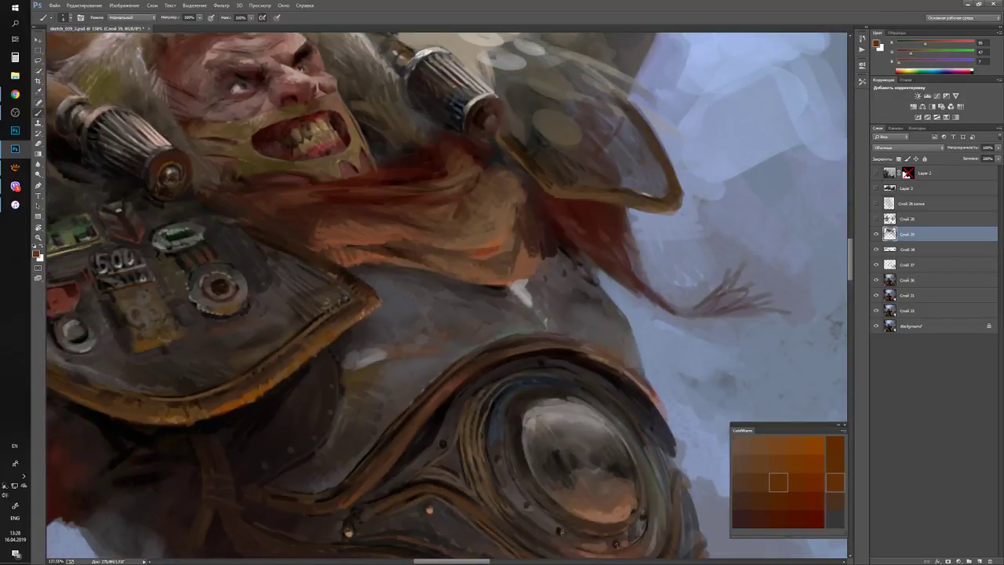
key(d)
Darken the end of the scarf beneath the jaw, beside the shoulder pad, with sampled dark brown tones.
scroll(778, 550, up, 3)
scroll(778, 550, left, 4)
alt+click(778, 550)
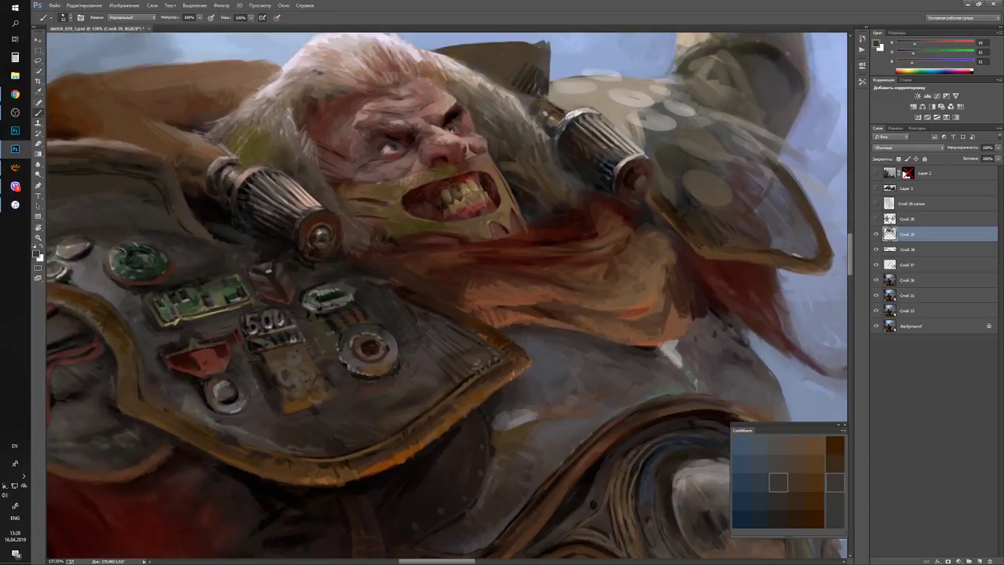
alt+click(776, 548)
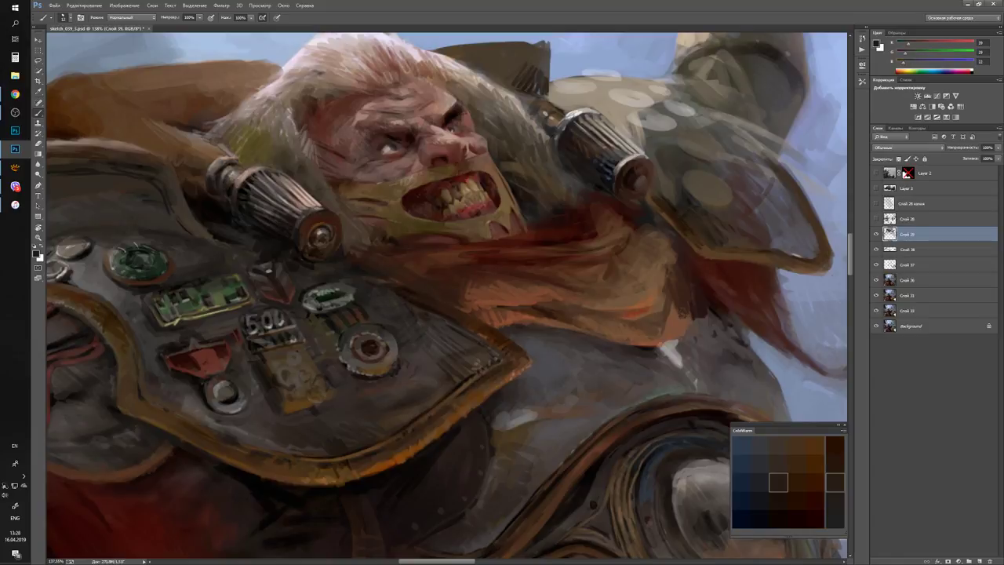
scroll(776, 544, up, 2)
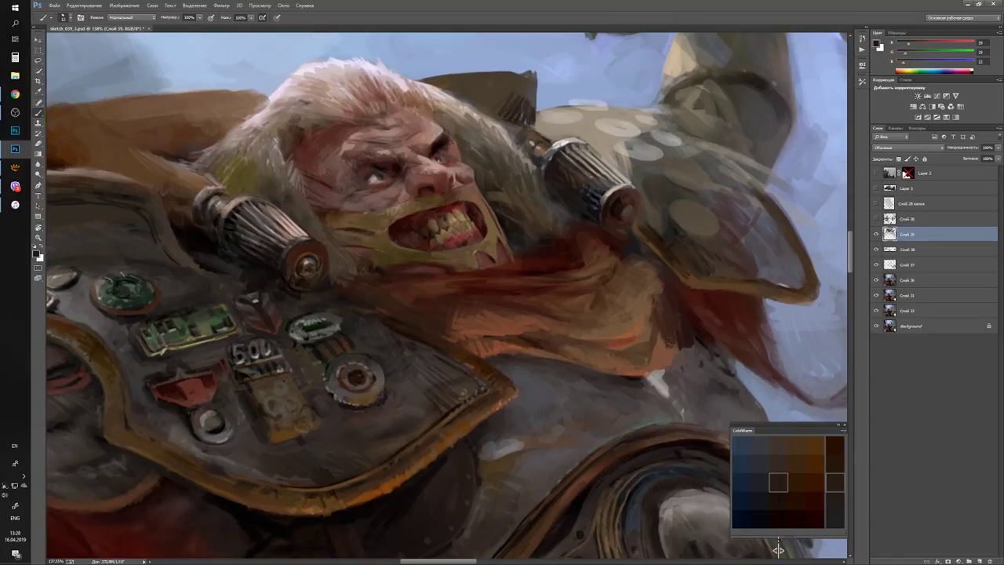
alt+click(375, 274)
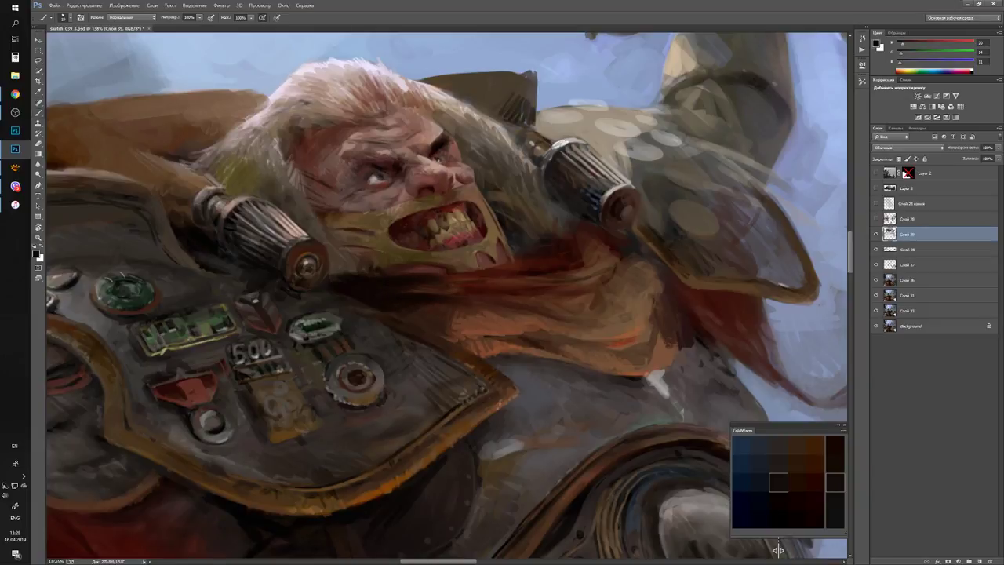
Deepen the shadowed scarf folds below the chin using black and a sampled dark reddish brown.
key(z)
scroll(778, 550, down, 5)
scroll(778, 550, up, 5)
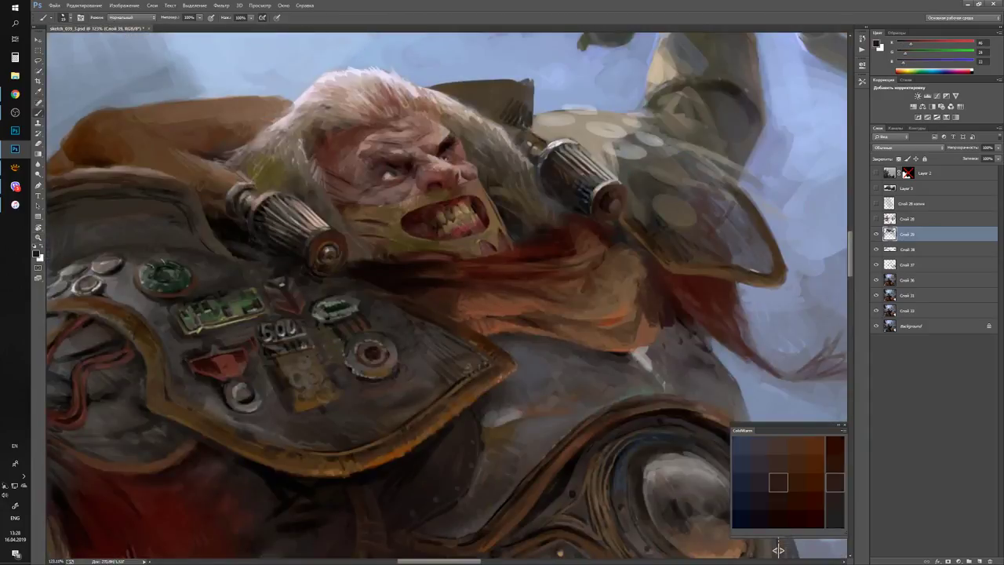
alt+click(778, 550)
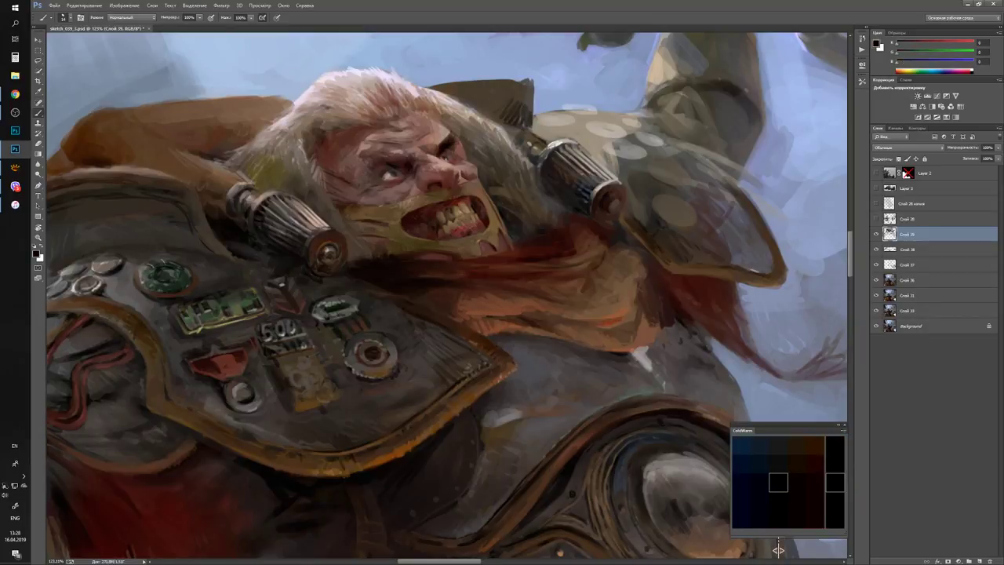
key(d)
scroll(779, 549, down, 5)
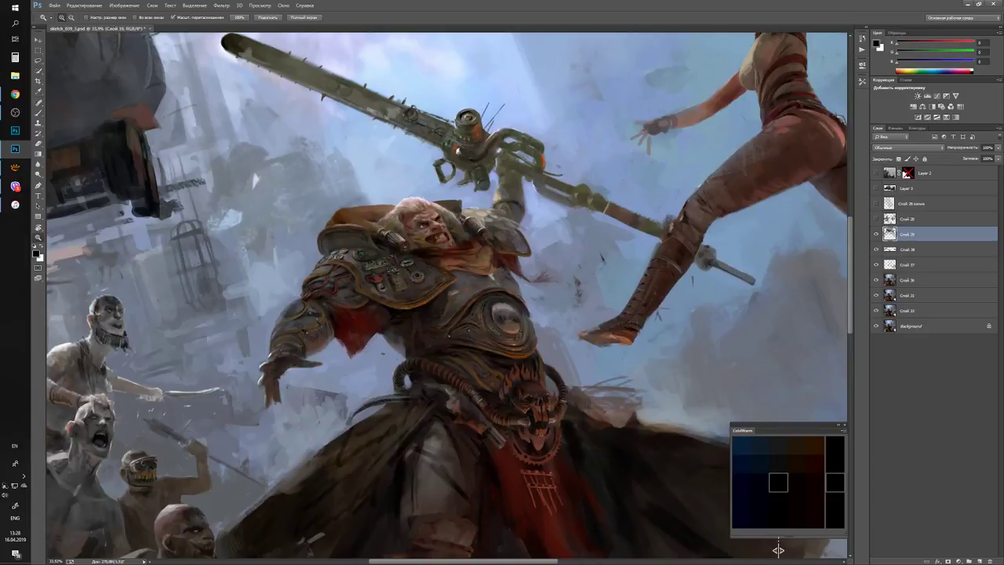
scroll(429, 243, up, 5)
alt+click(421, 280)
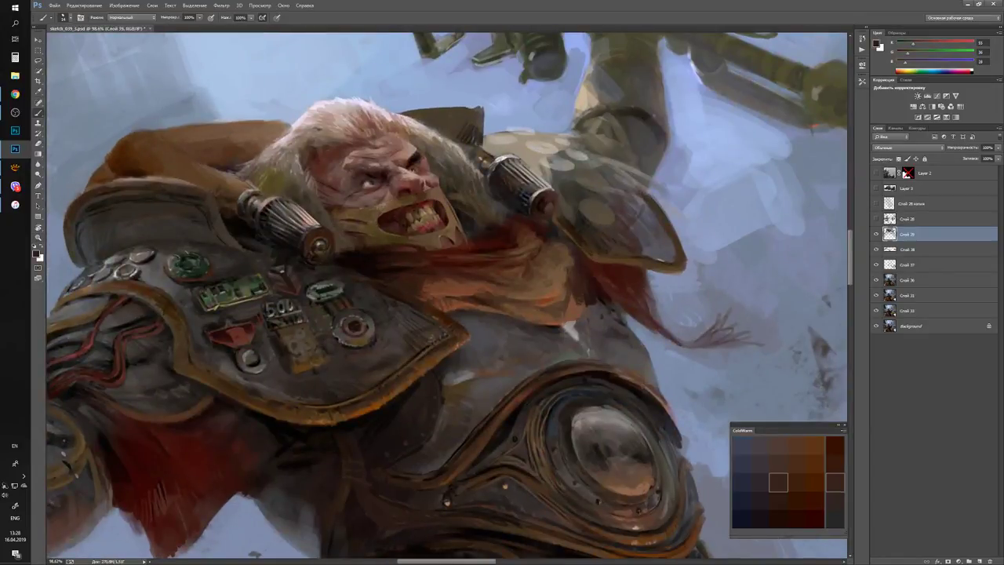
Paint salmon and reddish-brown strokes along the scarf's folds to define the lit cloth.
alt+click(474, 286)
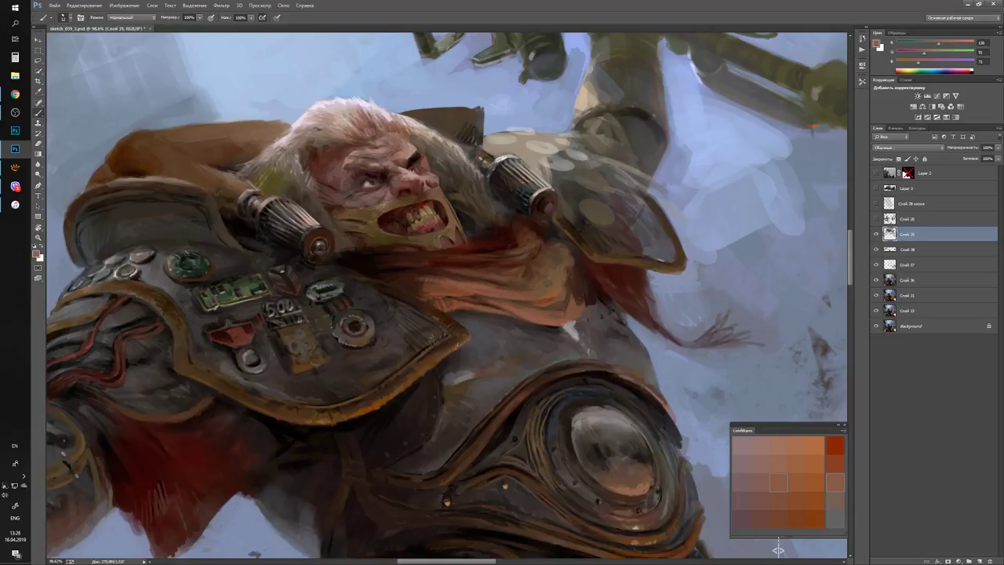
key(z)
key(ctrl+plus)
key(b)
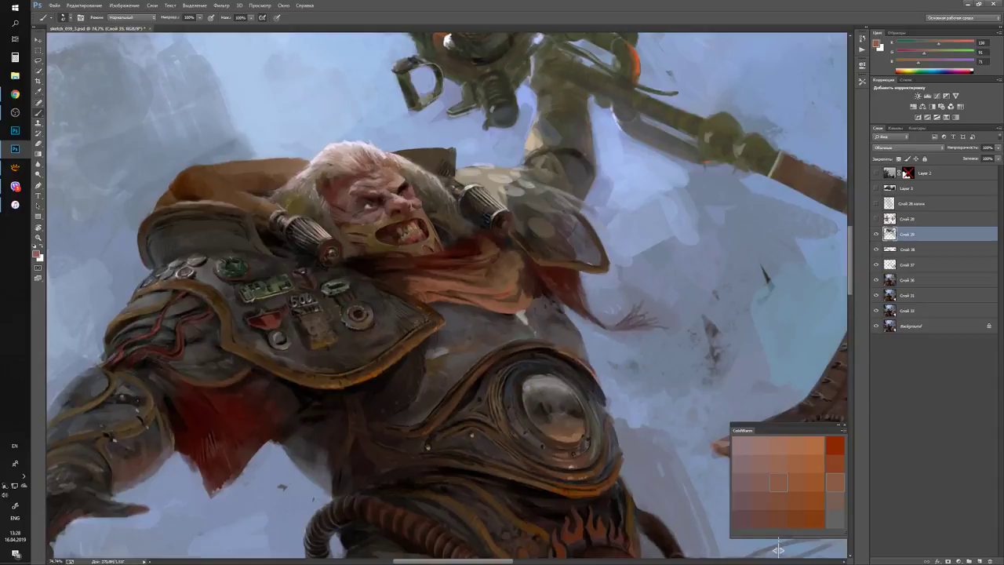
alt+right_click(460, 253)
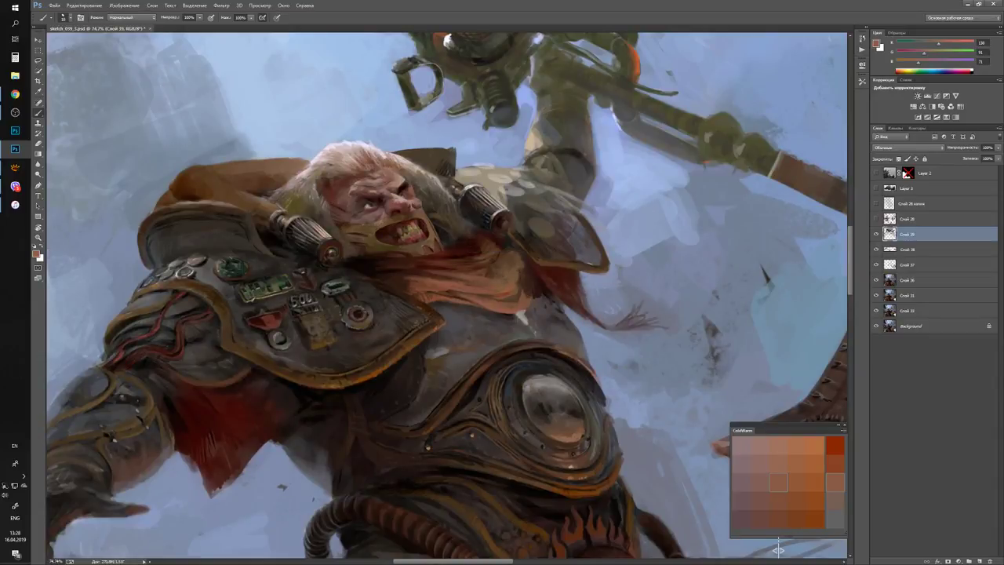
drag(422, 268, 475, 266)
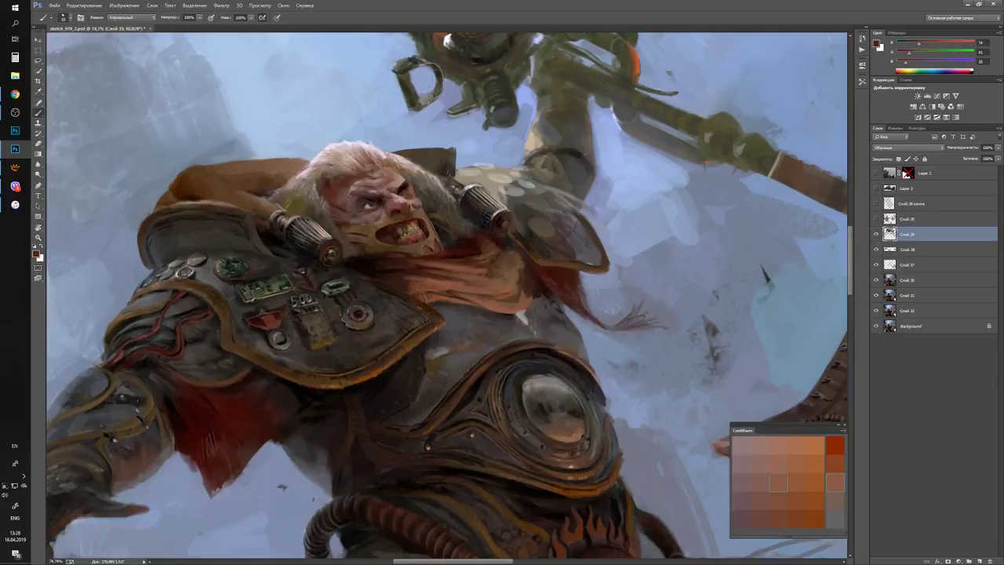
click(779, 549)
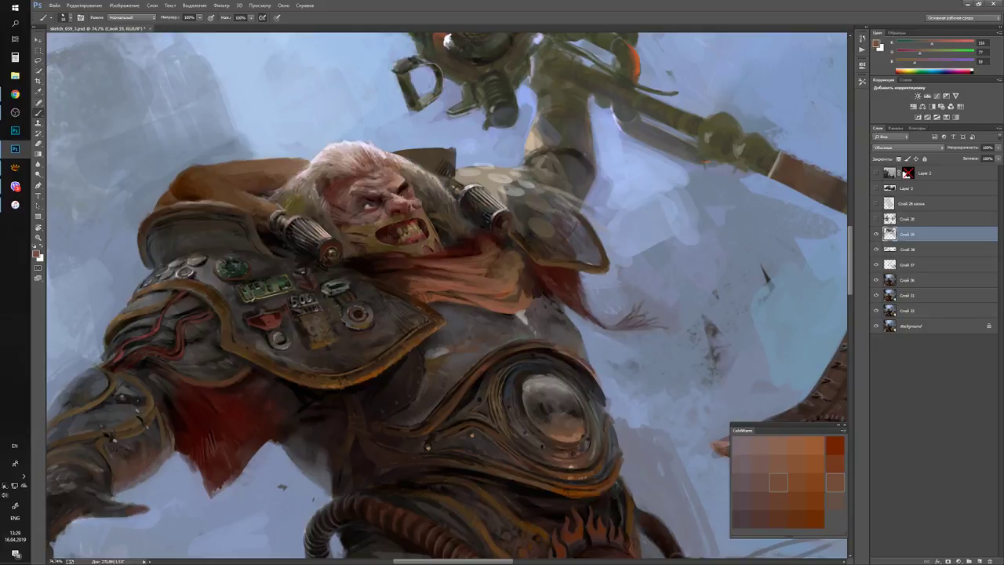
Save the painting and reset the brush color to black.
key(z)
scroll(778, 547, down, 5)
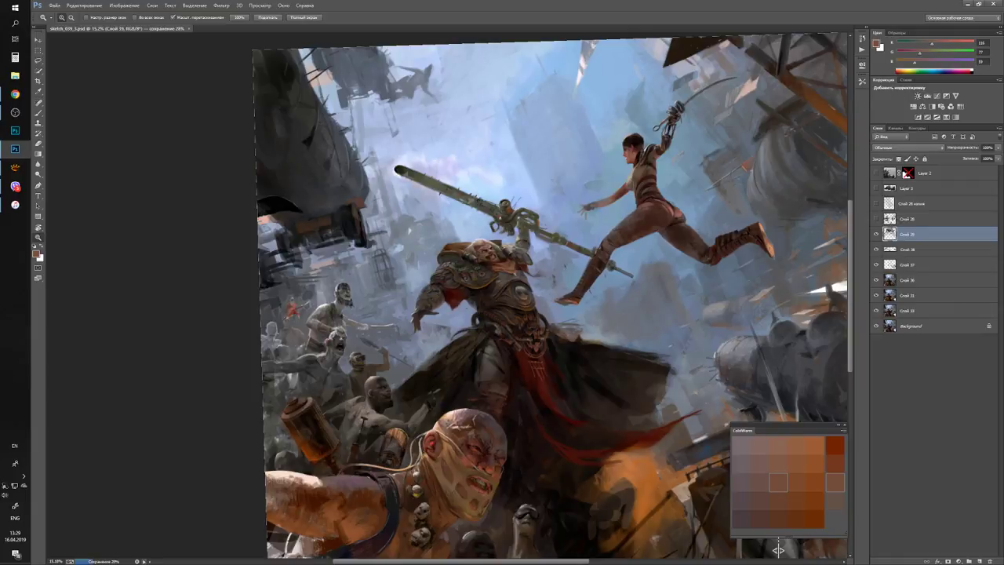
scroll(778, 550, up, 6)
key(b)
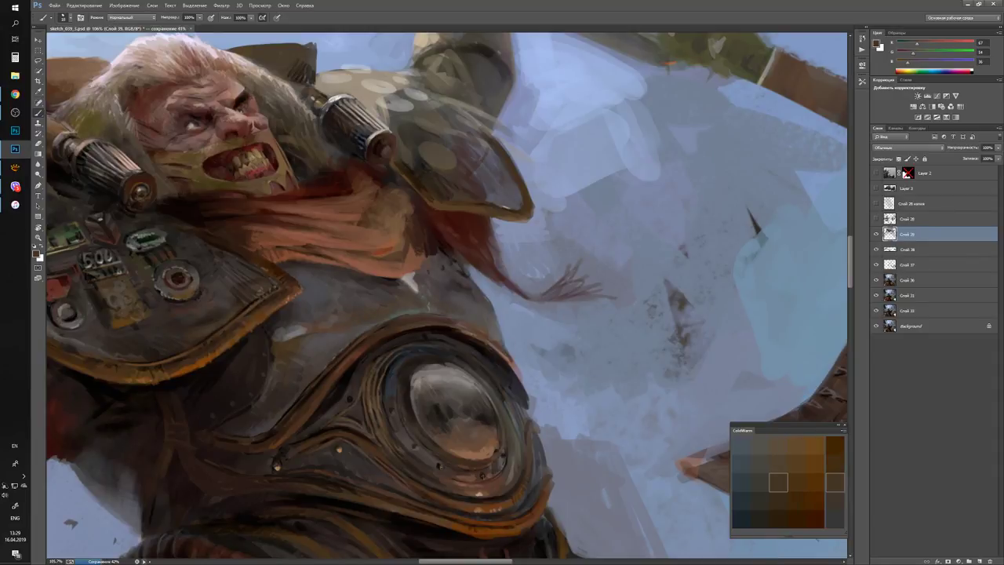
key(z)
mouse_move(486, 306)
mouse_down()
mouse_move(439, 305)
mouse_move(502, 320)
mouse_up()
key(b)
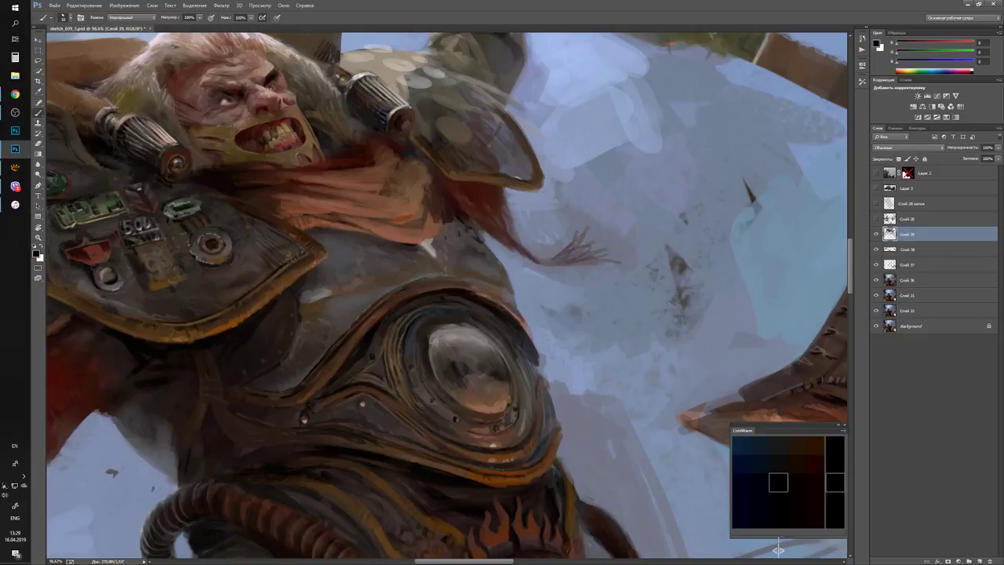
Block in muted grey-brown spots on the waist plate between the yellow trims, beside the skull's flames.
key(x)
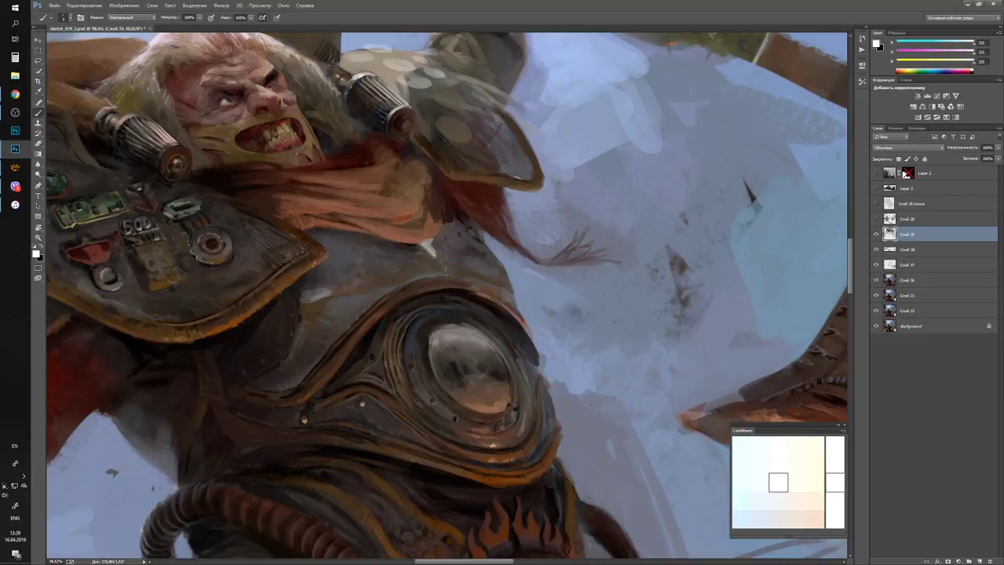
key(x)
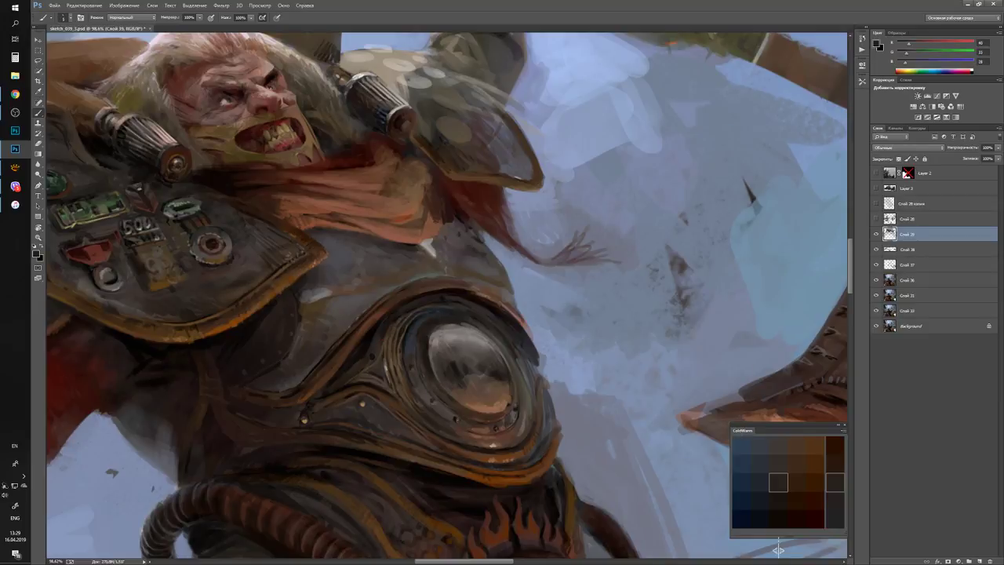
drag(387, 373, 313, 374)
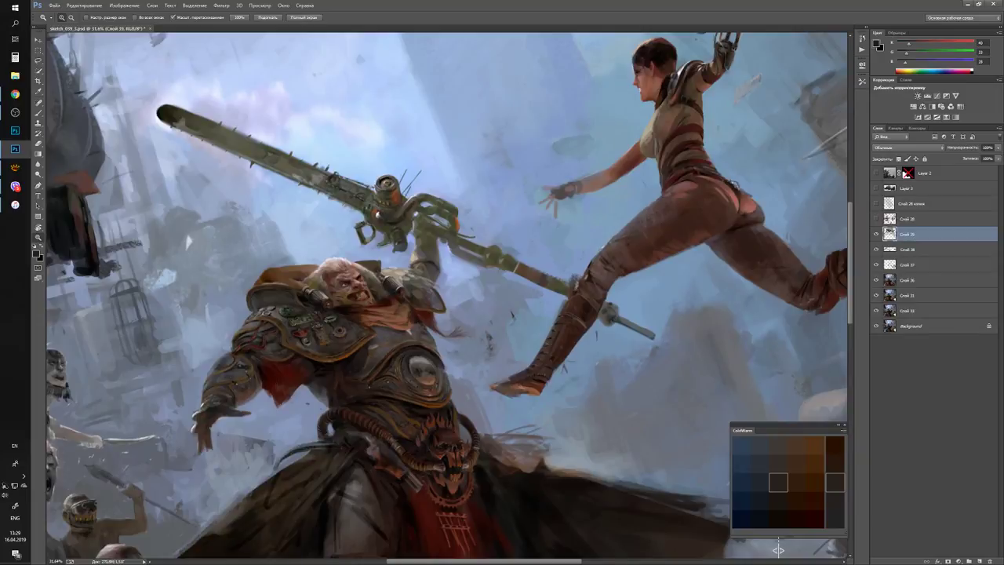
drag(361, 382, 443, 381)
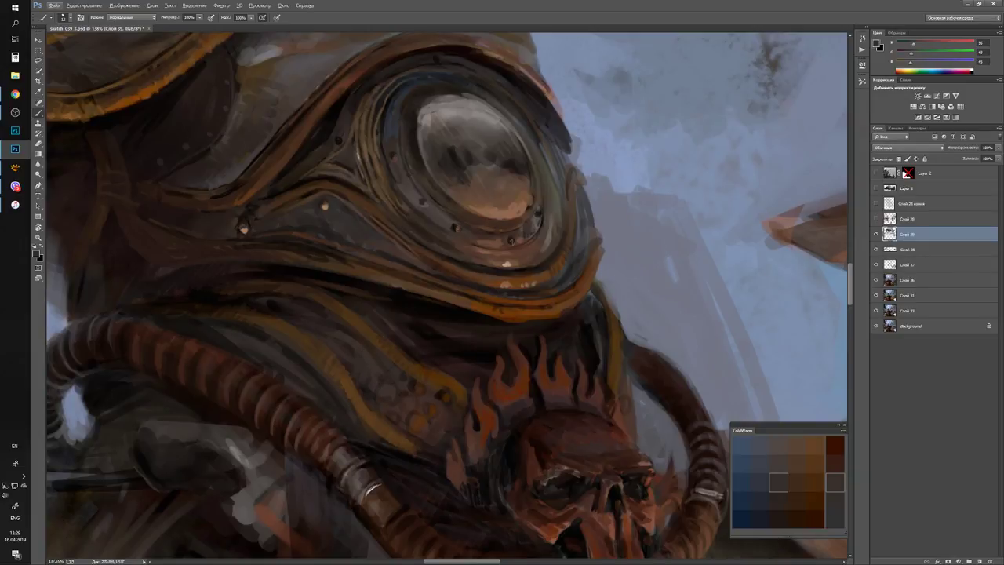
alt+click(778, 550)
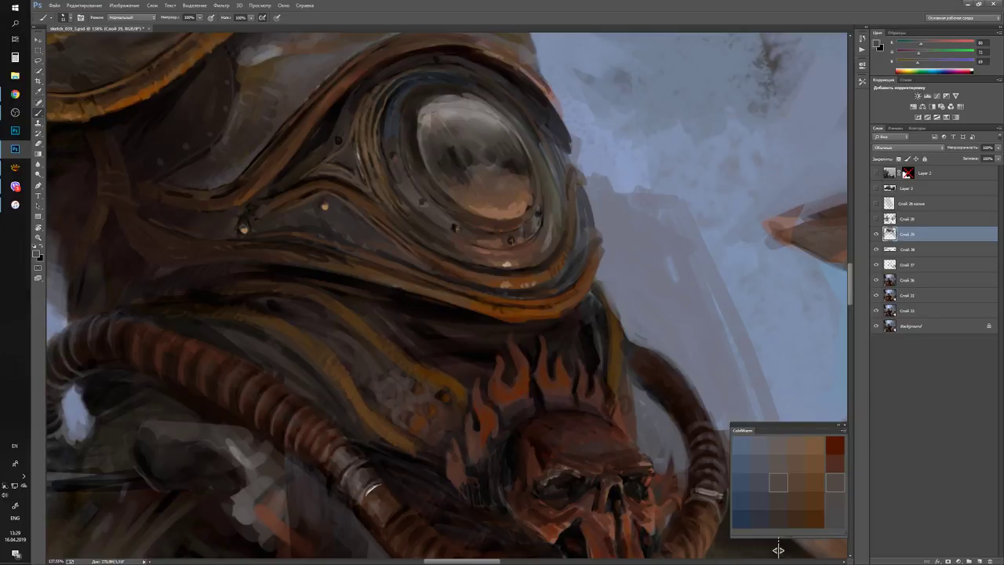
Paint dark round holes with grey-brown rims on the waist plate, alternating black and sampled plate tones.
key(d)
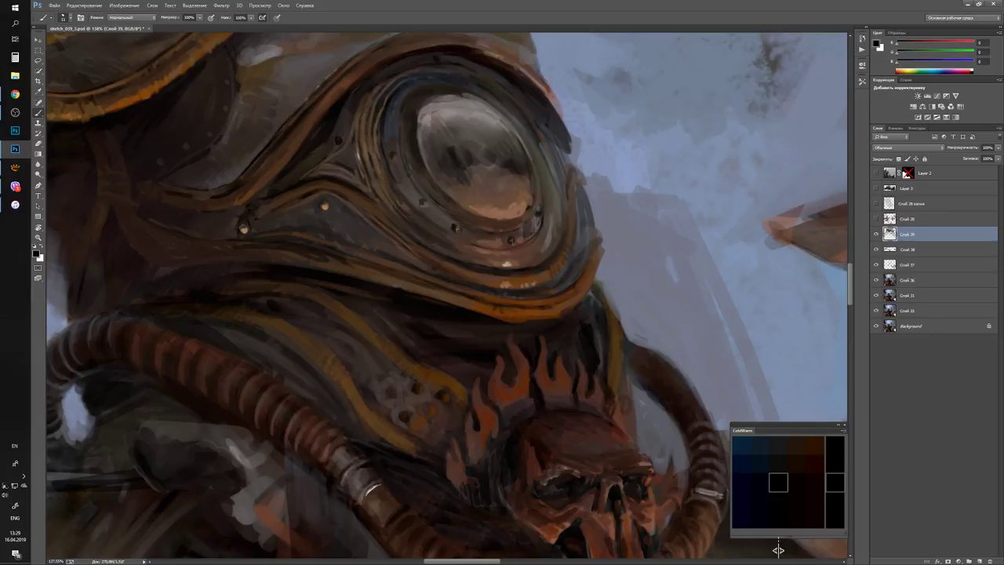
alt+click(420, 428)
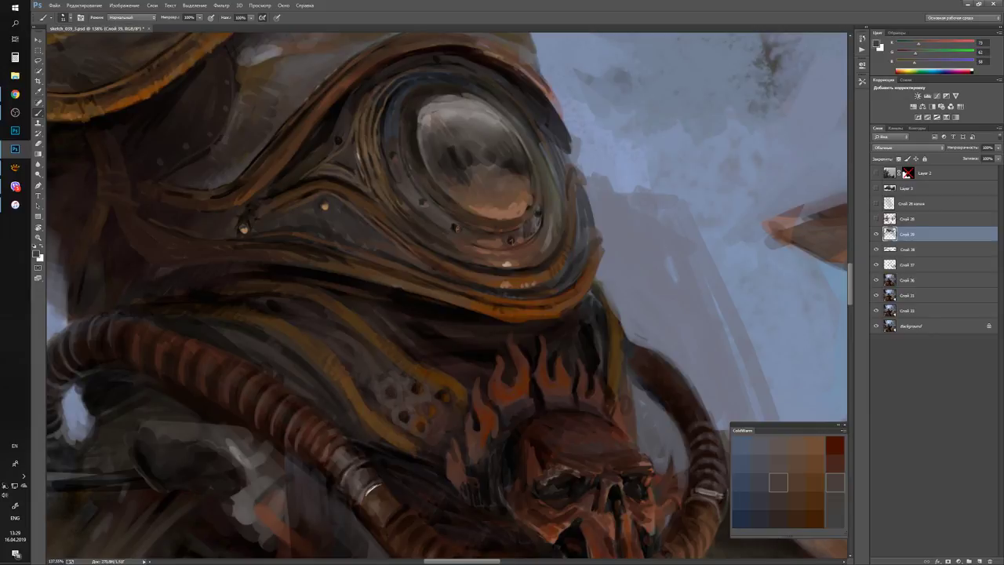
key(d)
alt+click(421, 409)
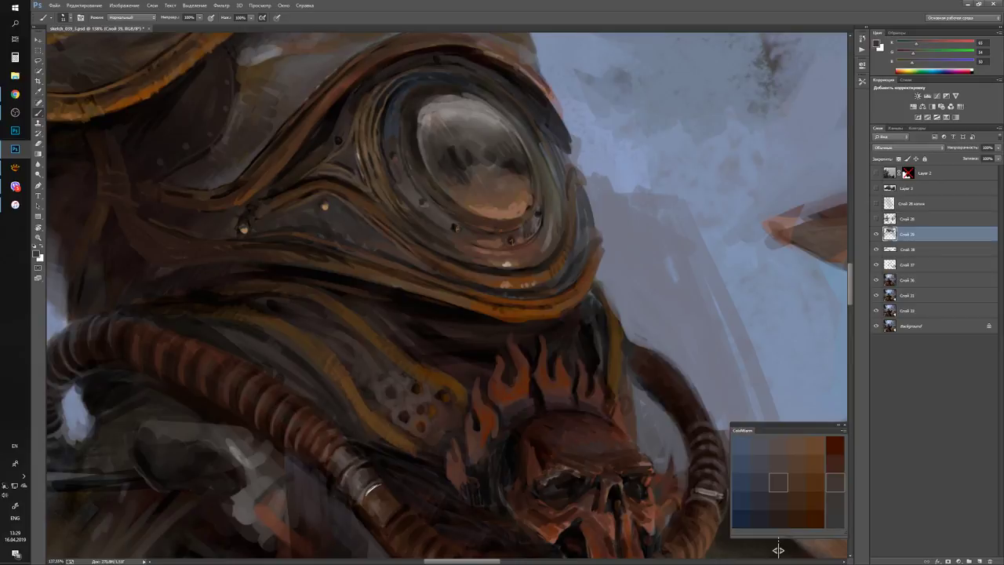
key(d)
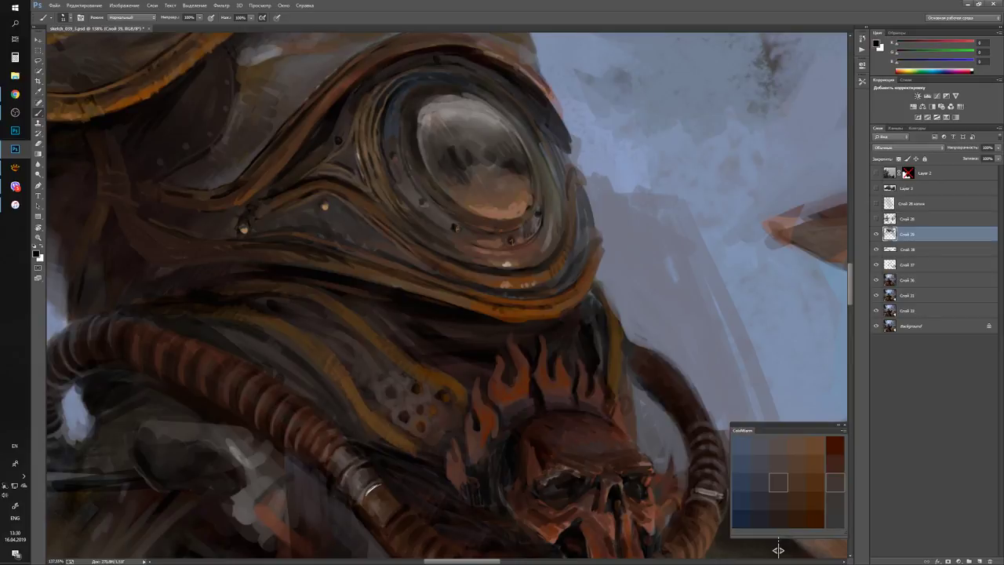
alt+click(421, 392)
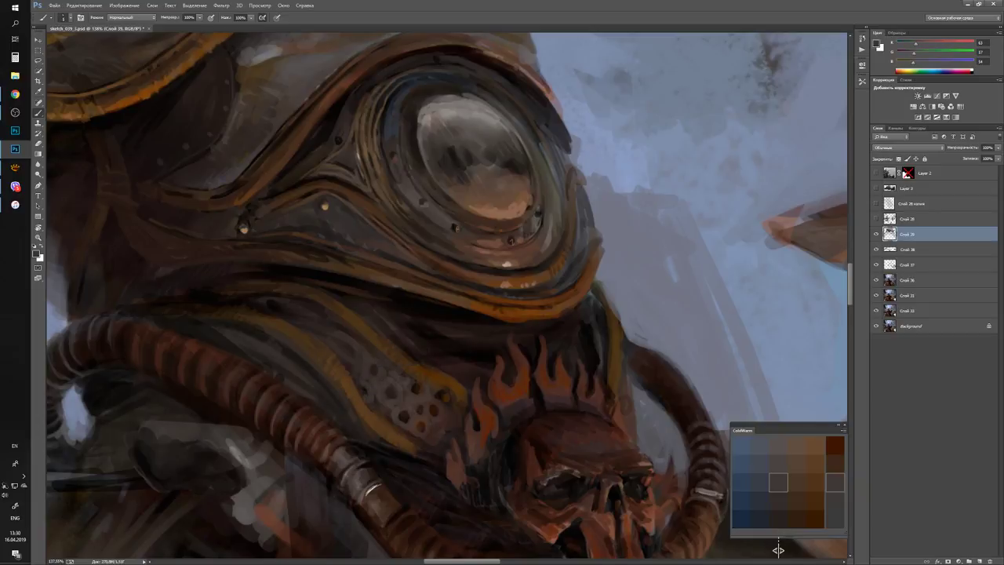
key(d)
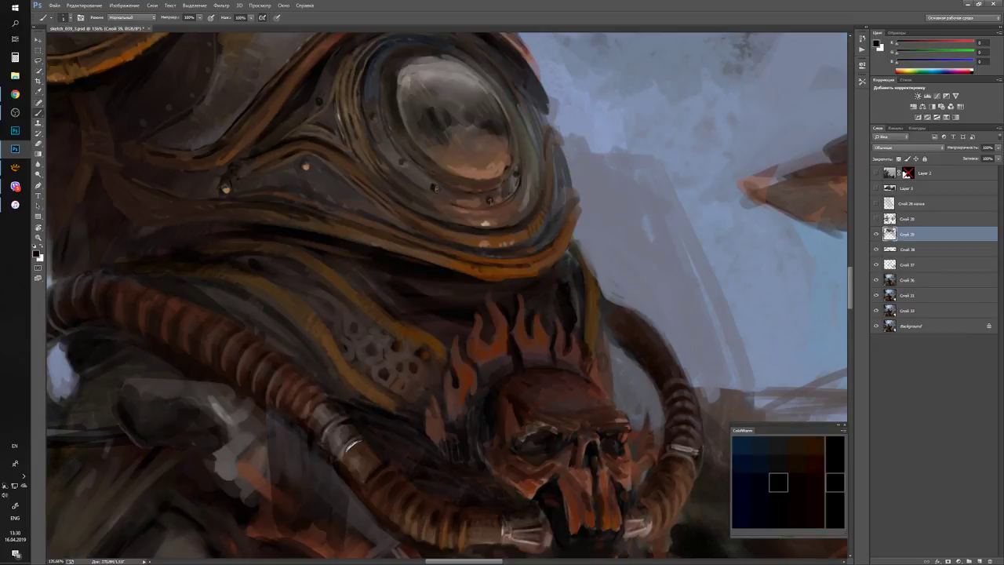
Extend the waist plate's perforations into a honeycomb pattern along the yellow trim with sampled grey-brown rims.
alt+click(779, 550)
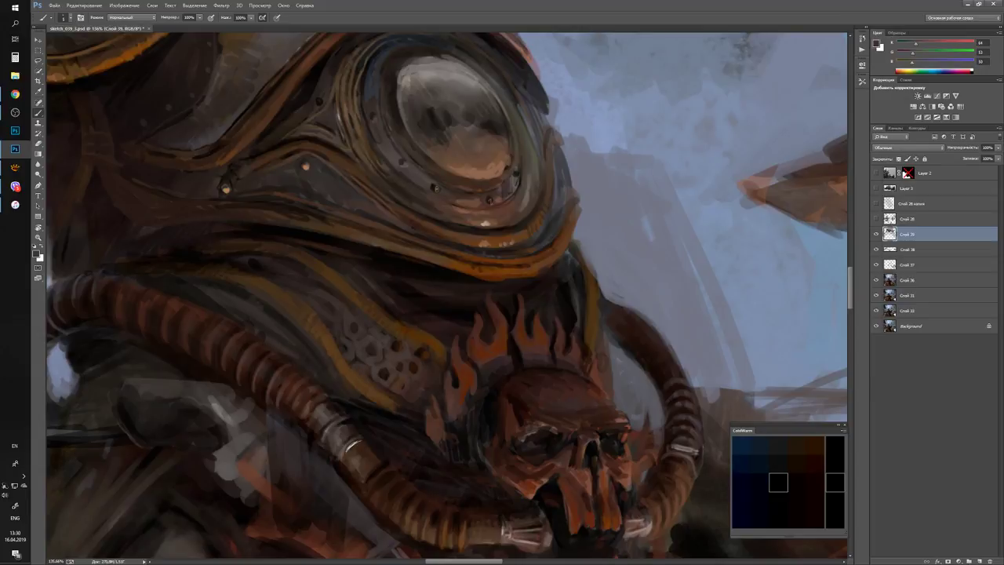
key(d)
key(ctrl+0)
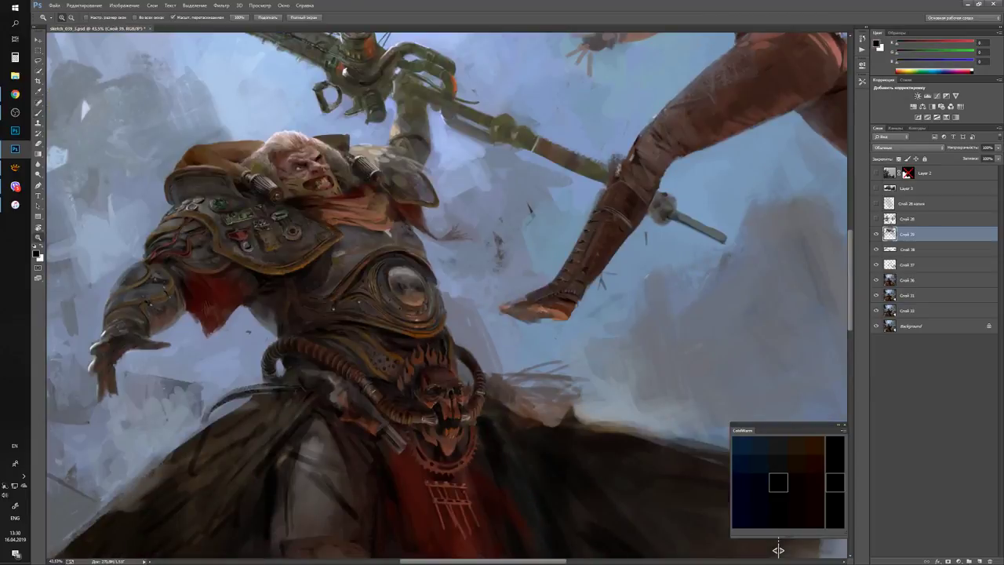
drag(392, 366, 440, 365)
key(b)
alt+click(377, 377)
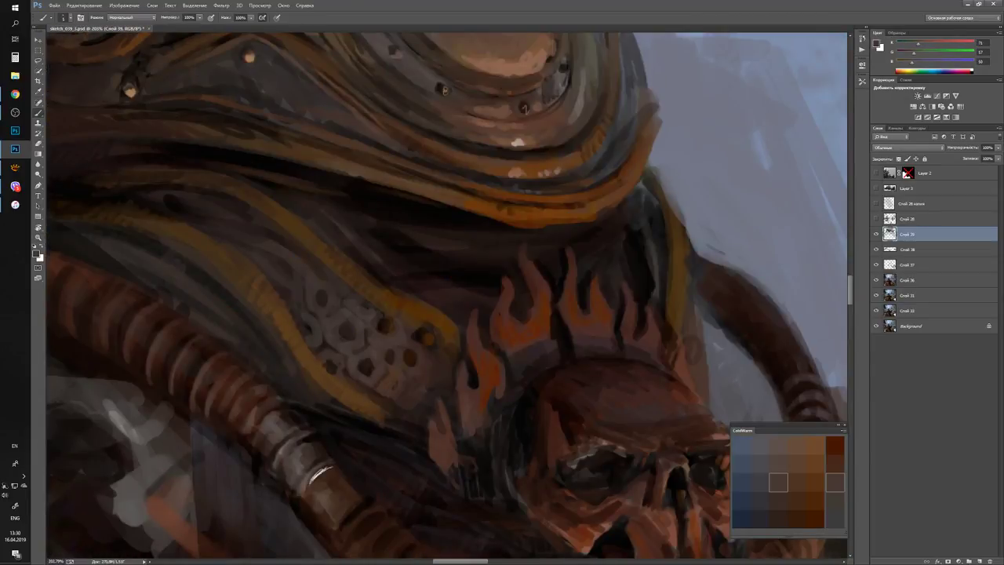
alt+click(778, 547)
alt+click(778, 547)
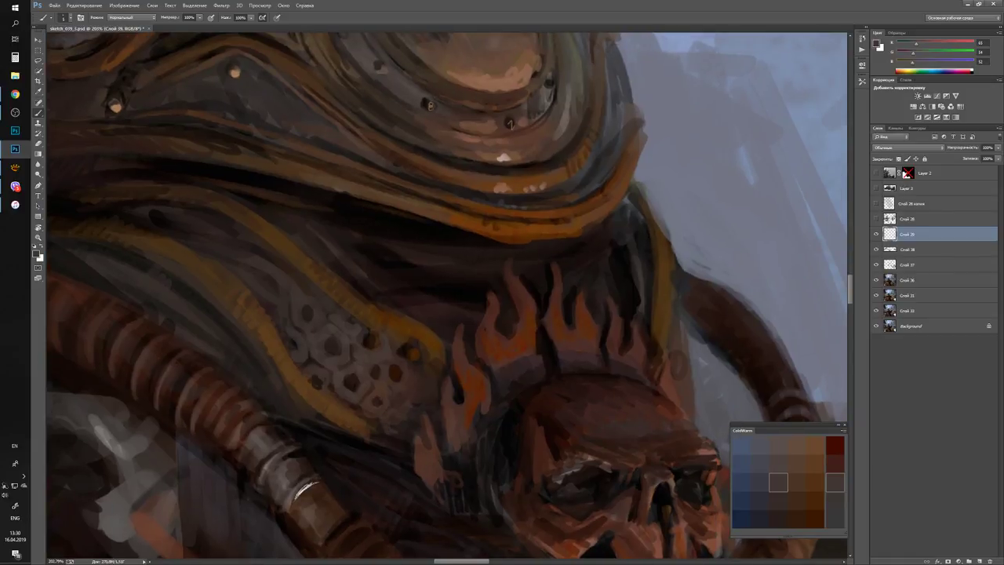
Refine the waist plate's honeycomb cells near the skull's flames, alternating black for the holes and sampled grey-brown for the rims.
drag(690, 262, 709, 267)
key(d)
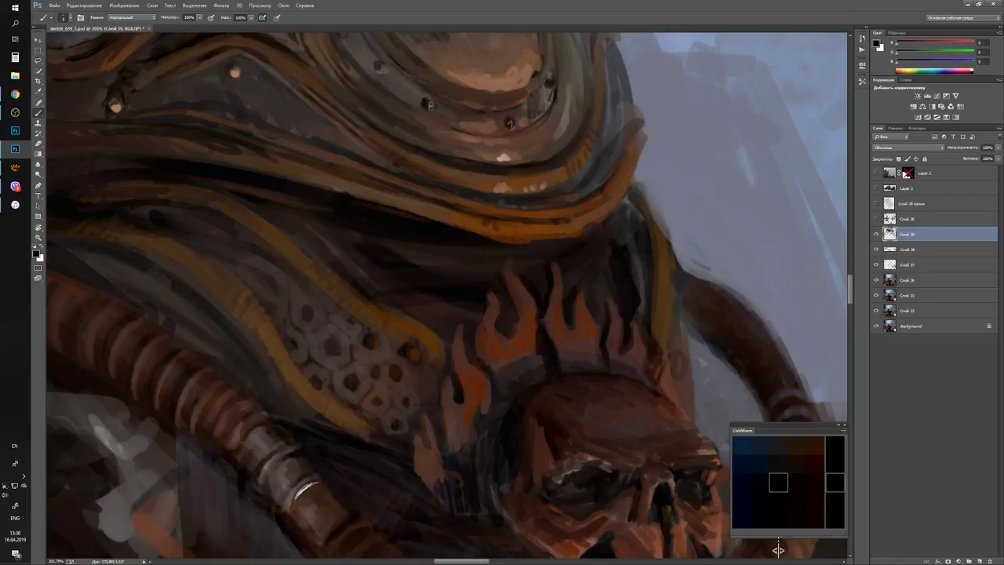
alt+click(382, 364)
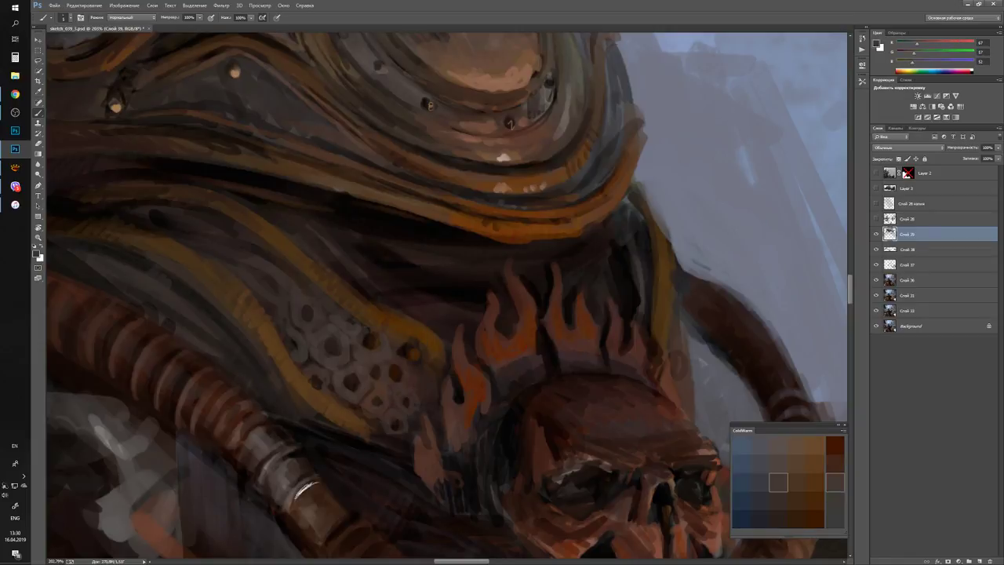
key(d)
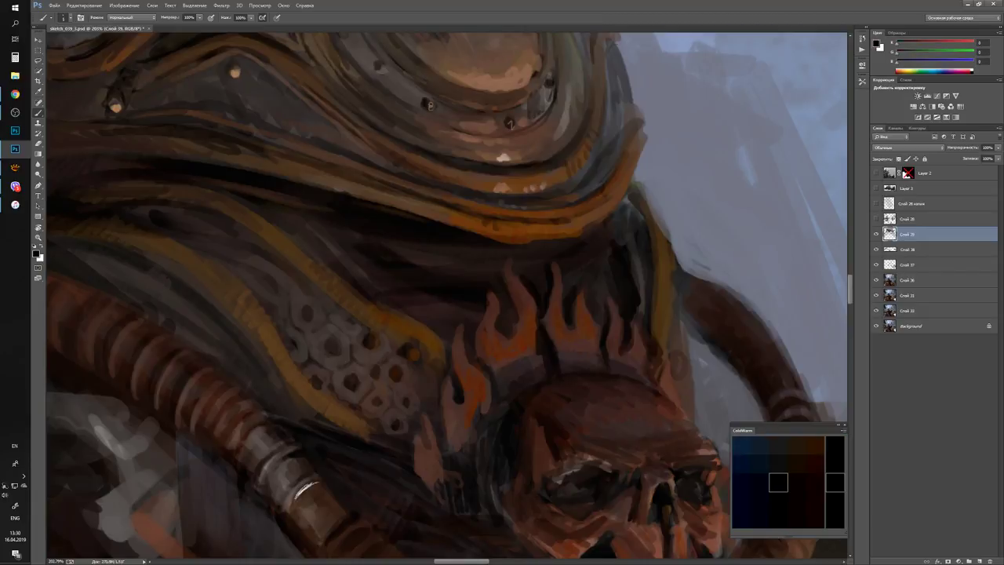
key(x)
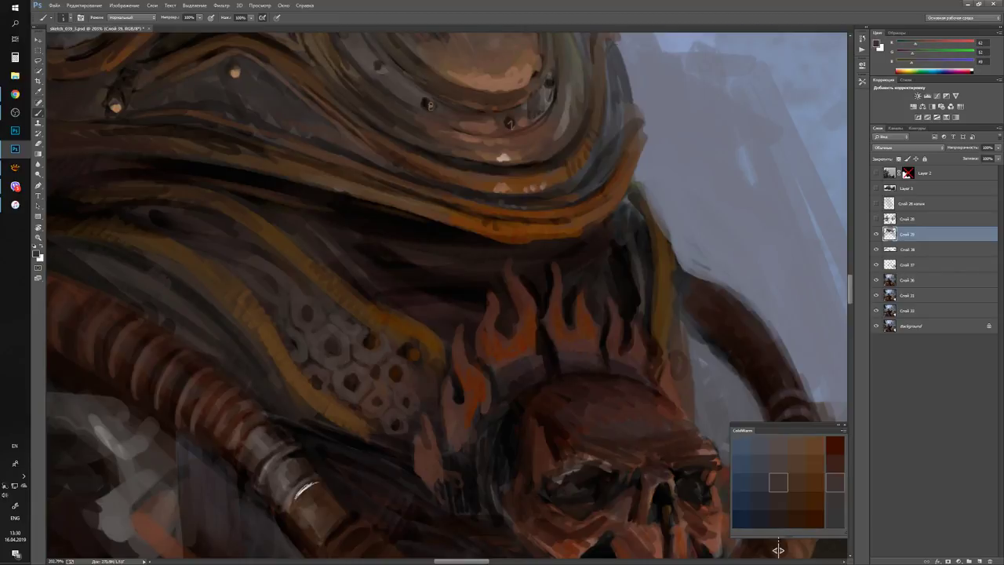
key(x)
alt+click(316, 316)
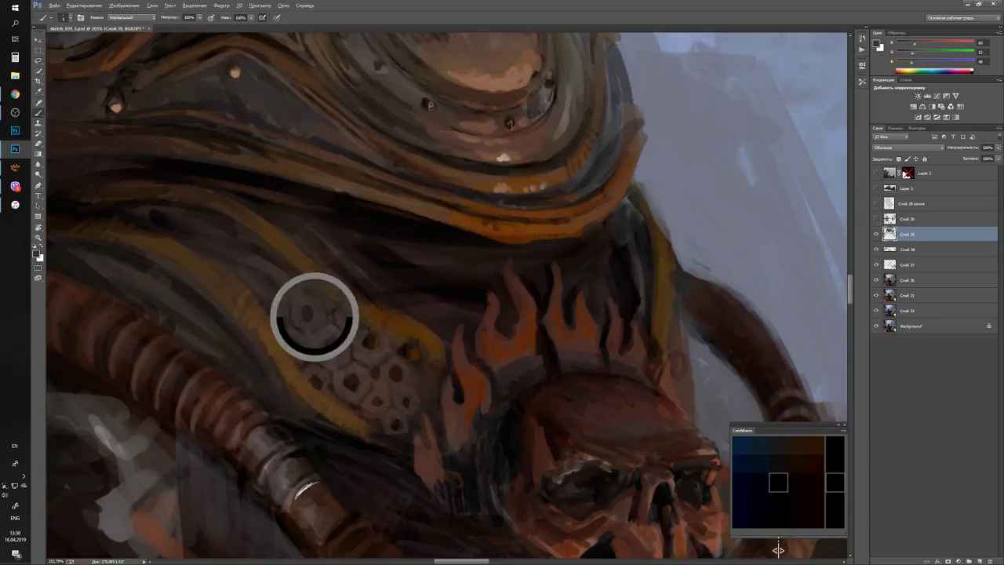
key(d)
Touch up the waist plate and the area around the ribbed hose with sampled dark brown and grey tones.
key(z)
drag(815, 549, 778, 549)
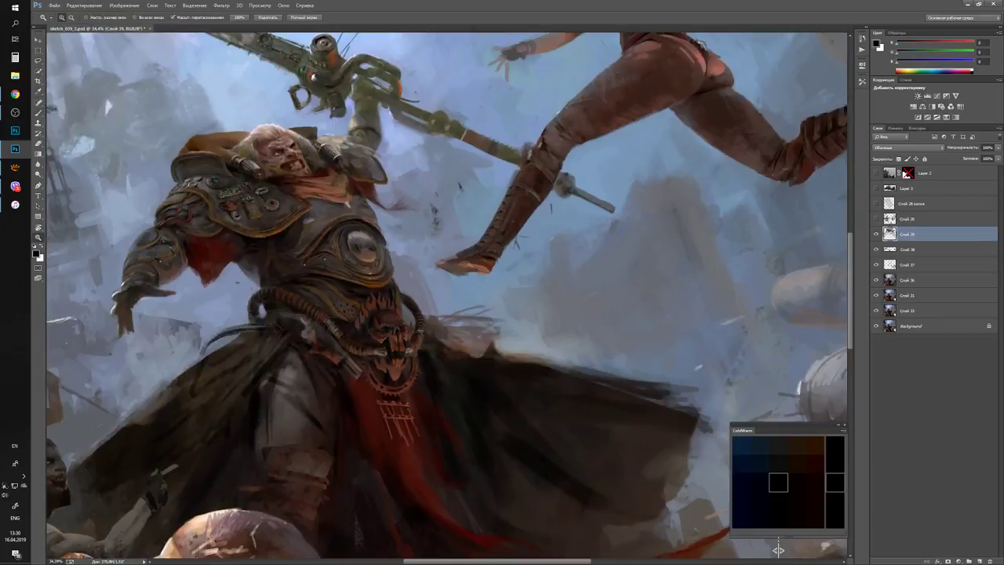
key(ctrl+1)
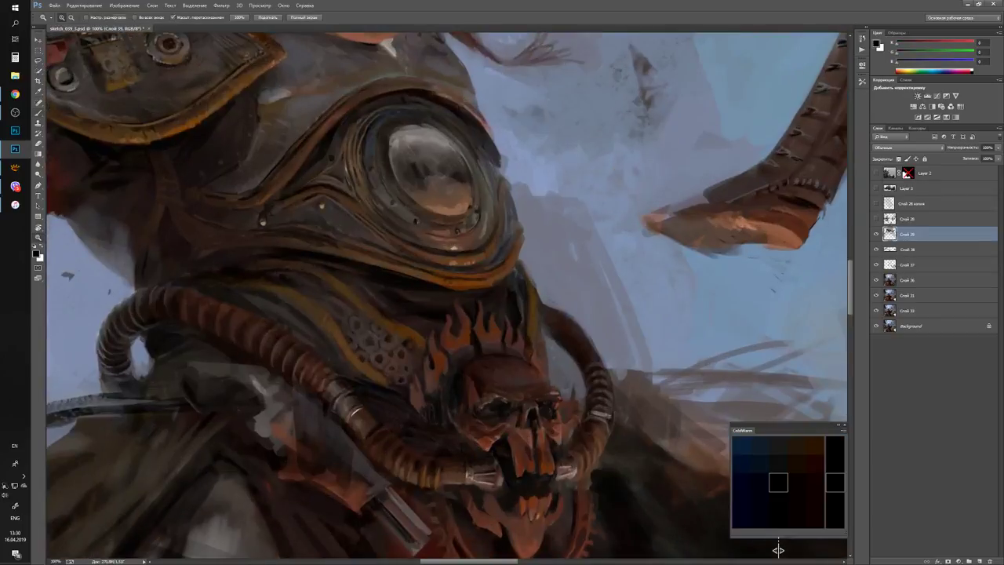
key(b)
alt+click(778, 549)
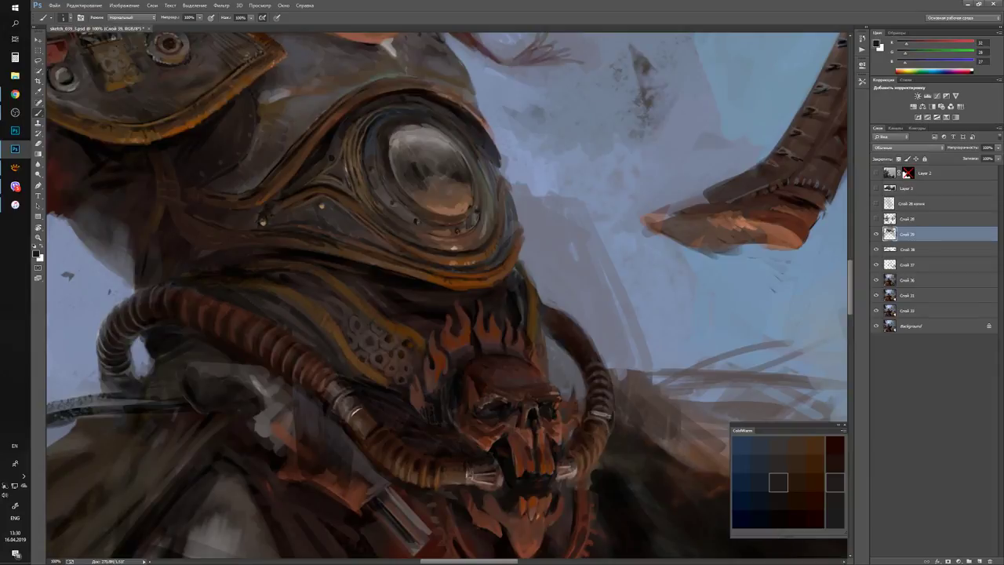
alt+click(778, 547)
alt+click(778, 549)
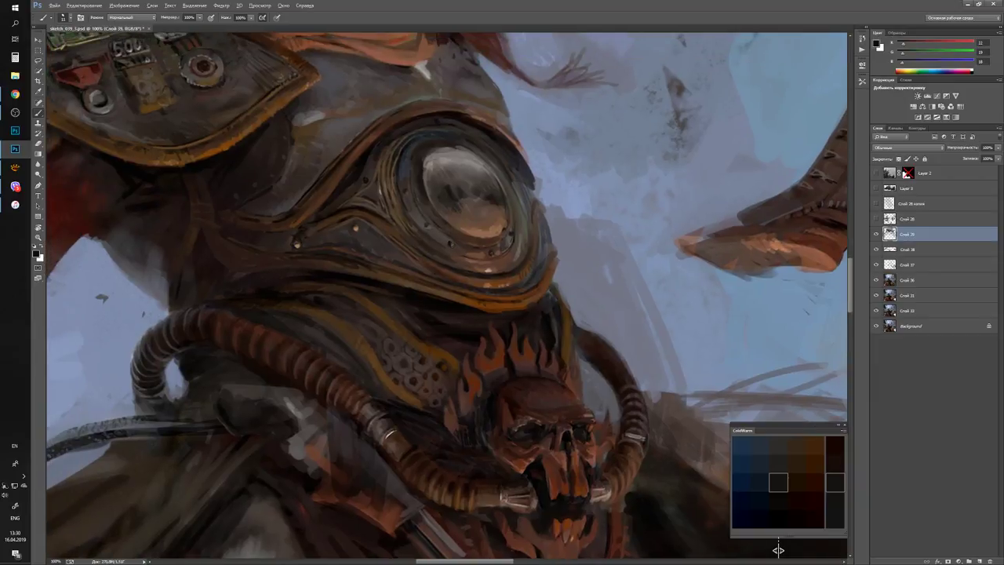
alt+click(778, 549)
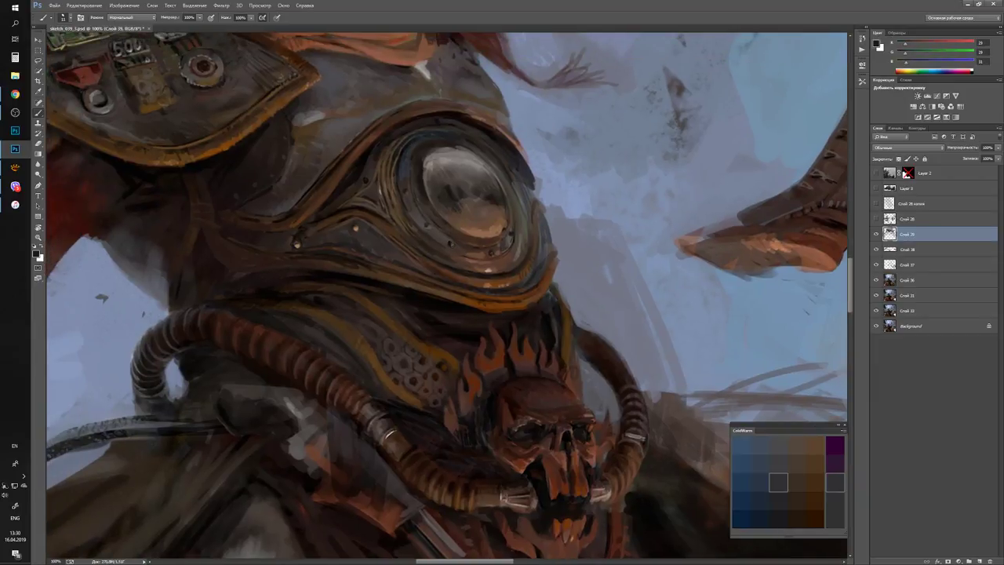
alt+click(778, 549)
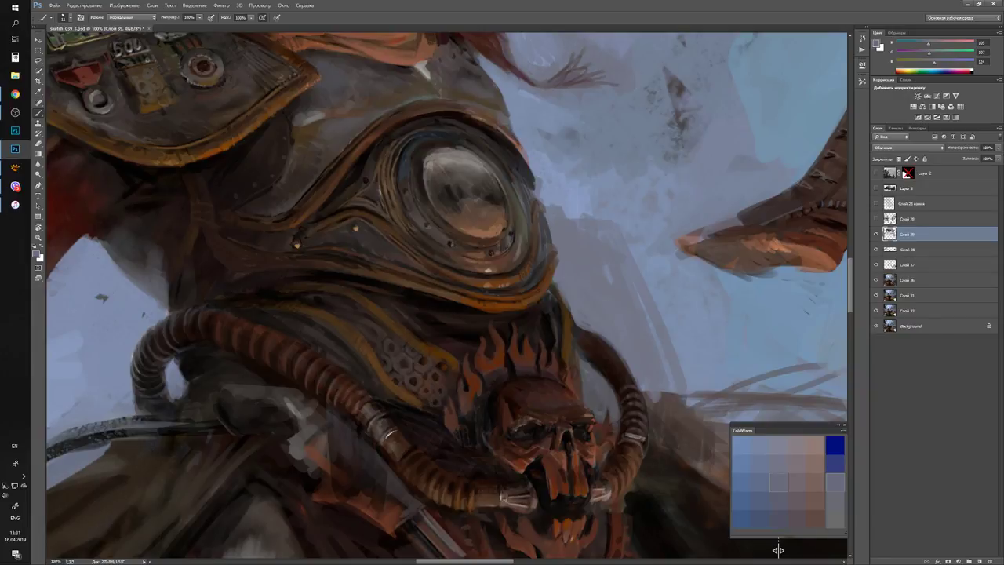
alt+click(277, 329)
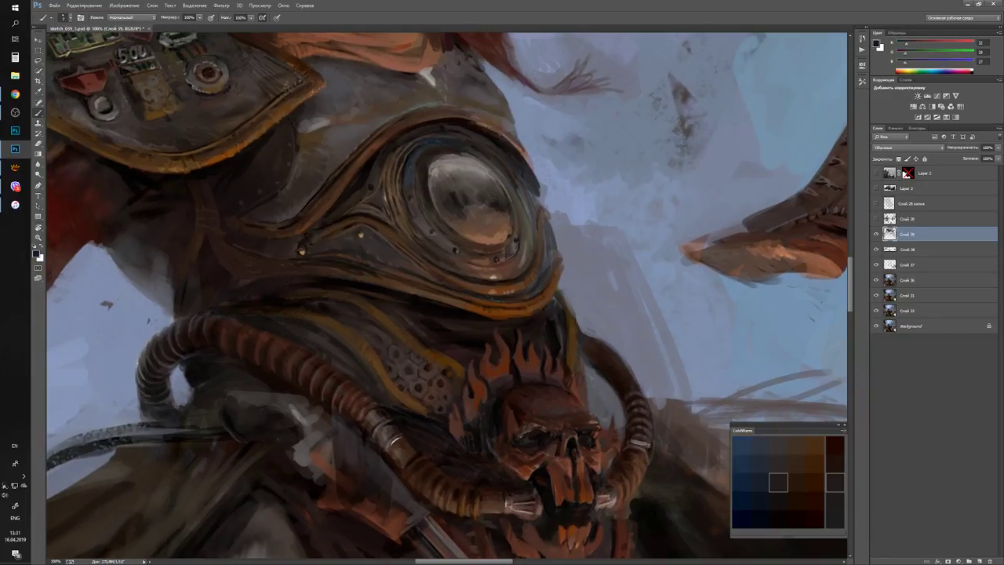
alt+click(778, 549)
click(778, 549)
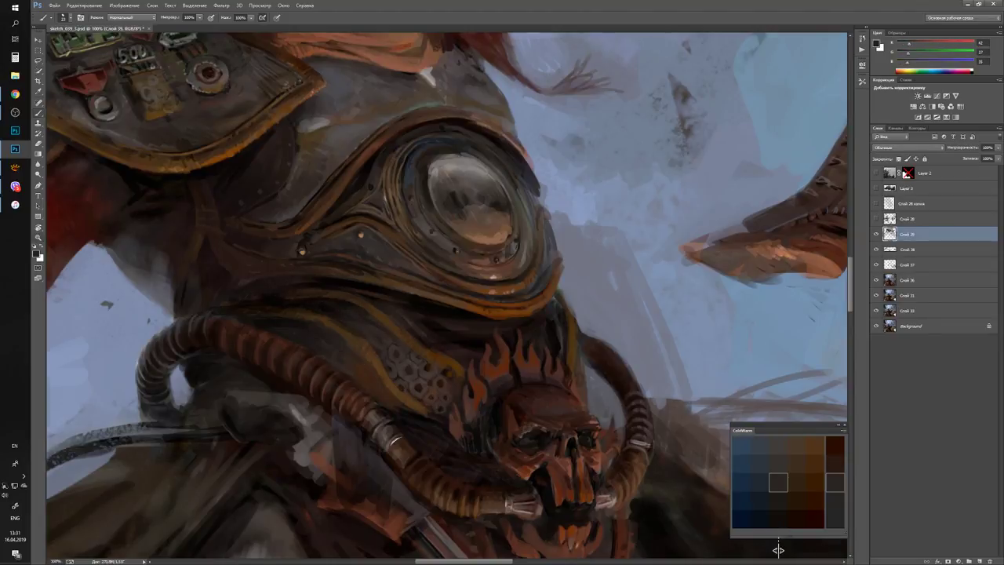
Outline the upper-left honeycomb cells in black where they meet the yellow trims.
key(z)
key(ctrl+0)
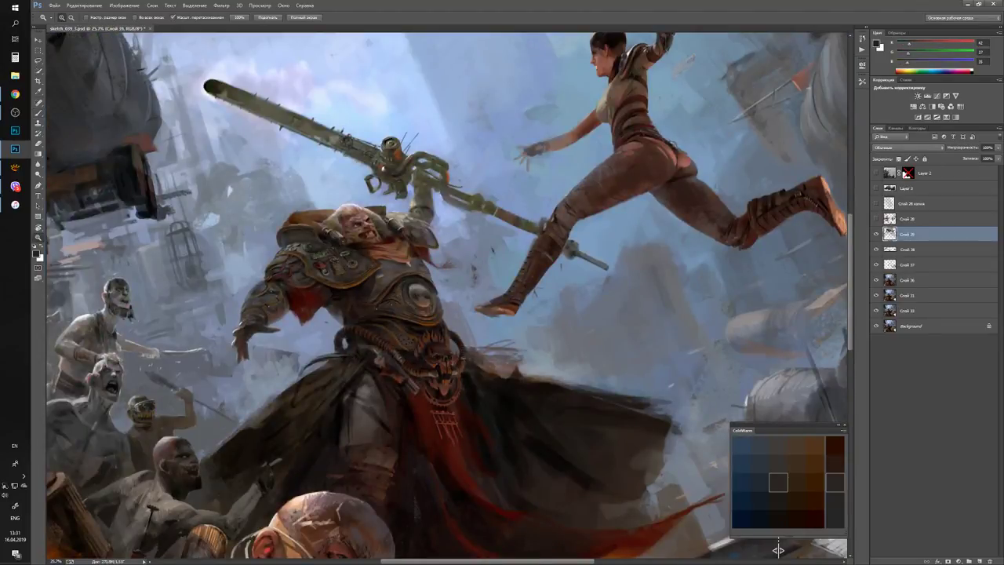
drag(402, 331, 428, 330)
key(b)
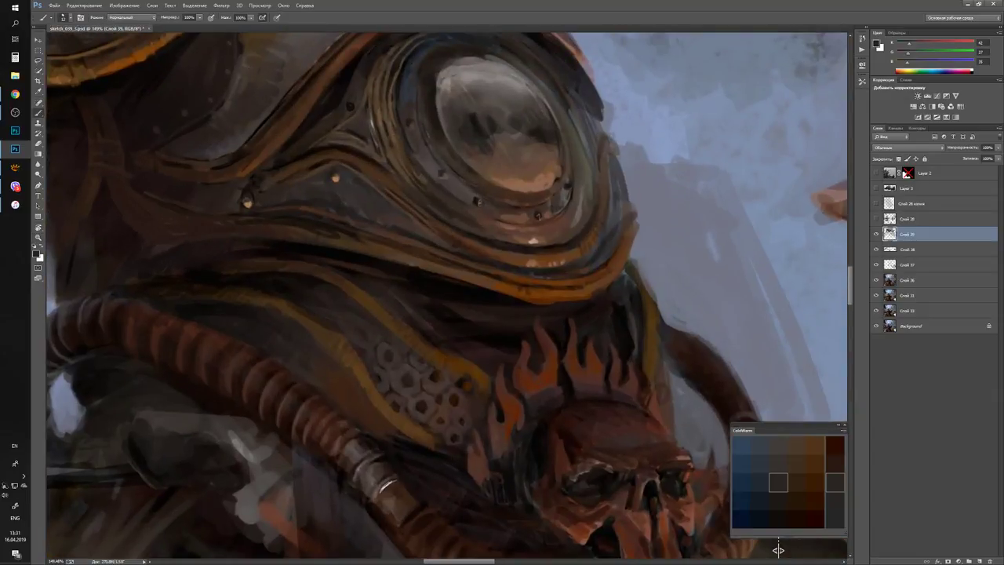
alt+click(381, 348)
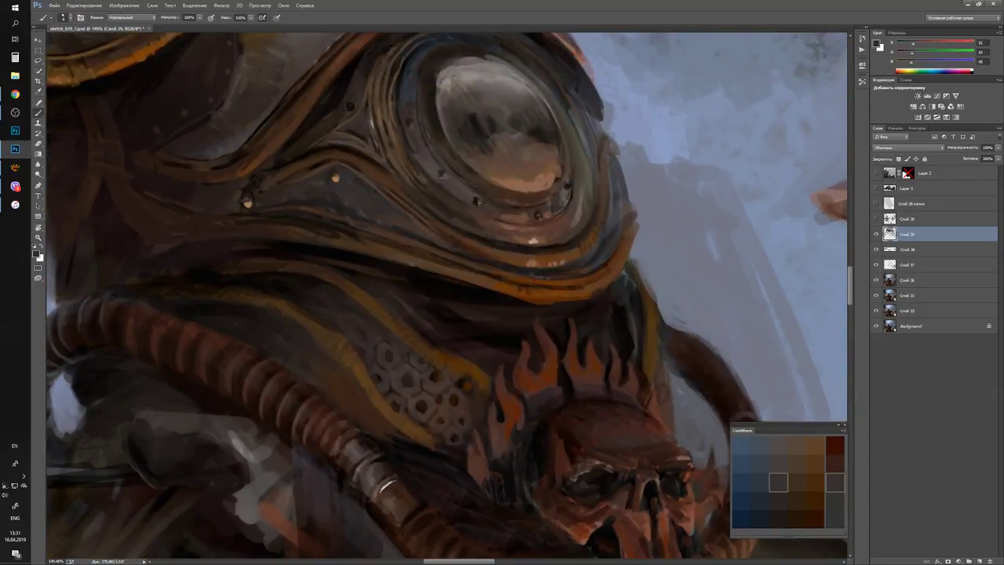
key(d)
mouse_move(364, 386)
mouse_down()
mouse_move(384, 337)
mouse_move(407, 353)
mouse_up()
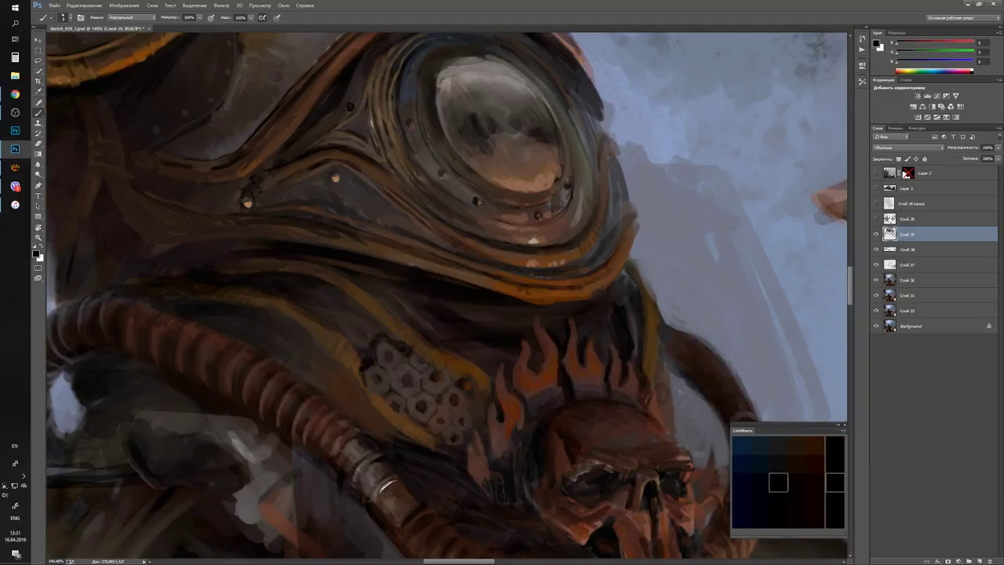
alt+click(777, 546)
alt+click(777, 547)
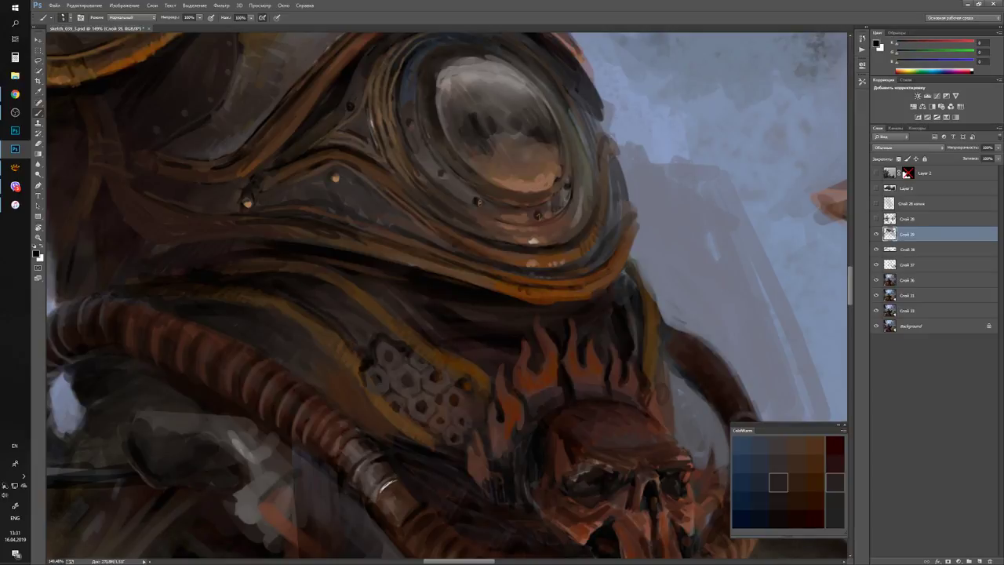
Deepen the upper honeycomb holes with black and repaint their rims in sampled grey-brown tones.
key(z)
key(ctrl+0)
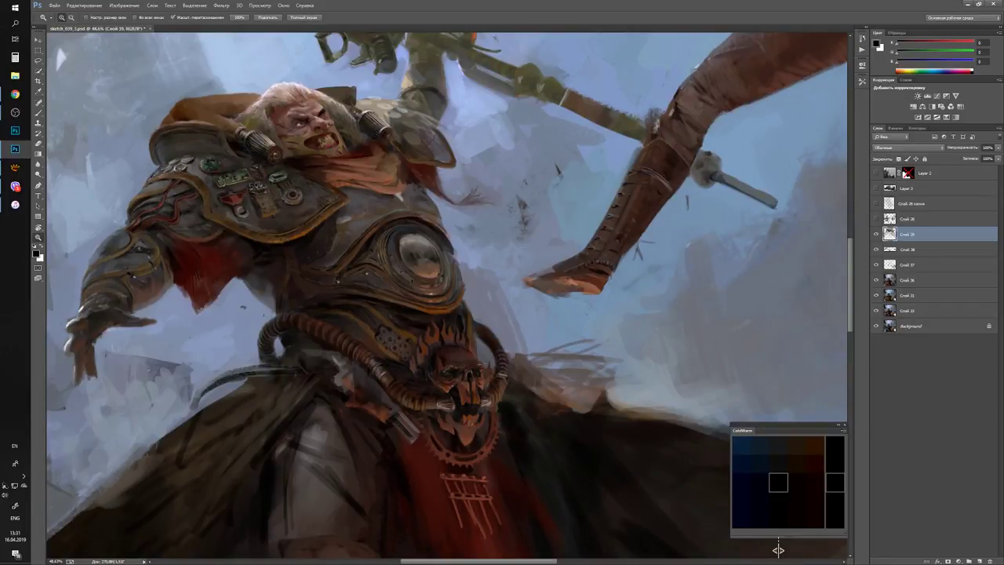
drag(384, 316, 424, 315)
key(b)
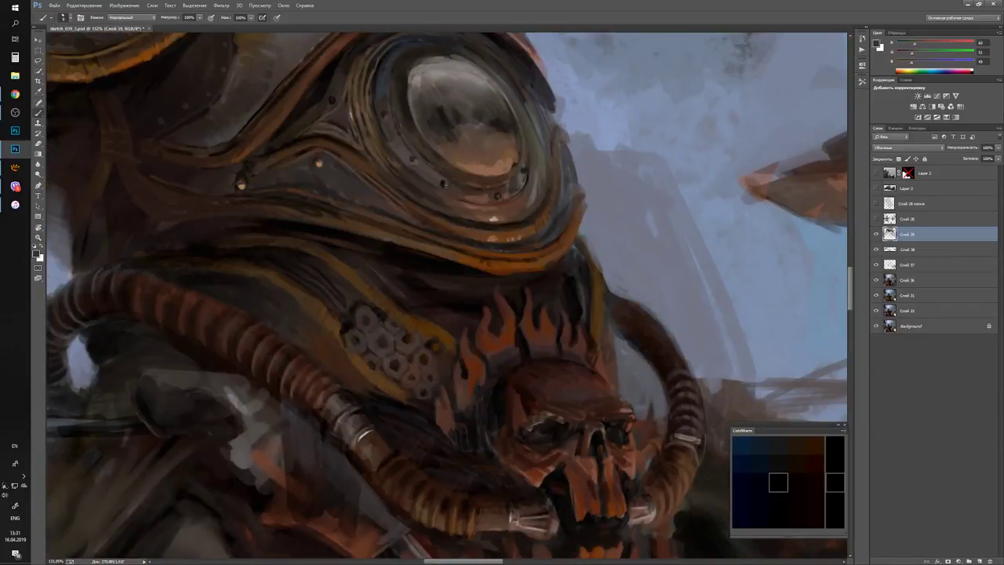
alt+click(778, 547)
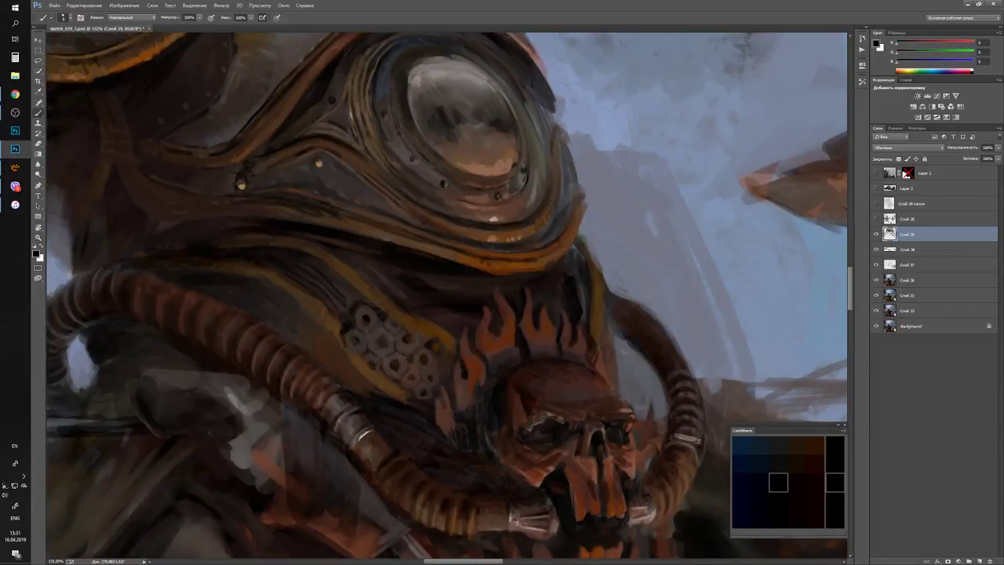
alt+click(777, 550)
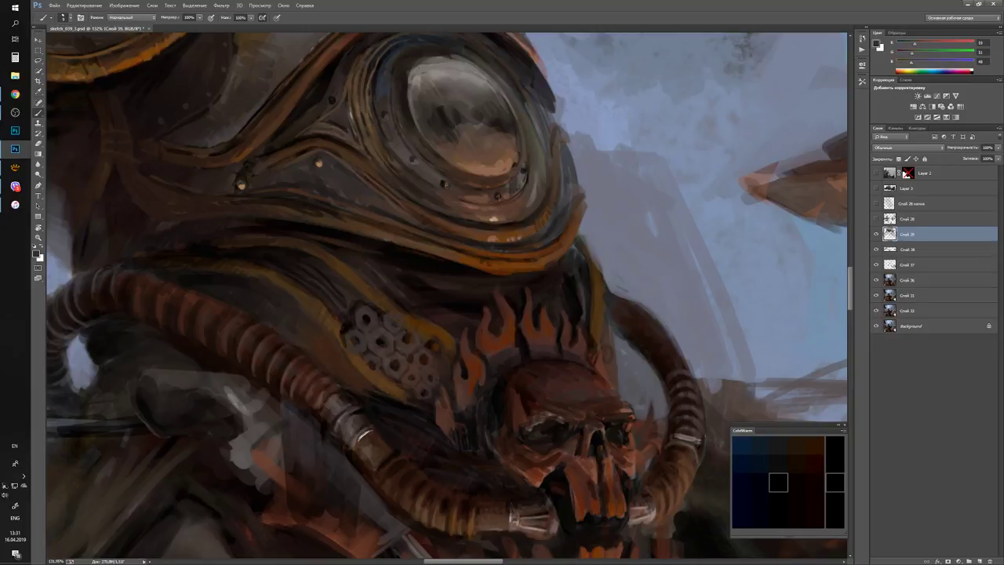
alt+click(778, 548)
drag(777, 546, 778, 550)
alt+click(778, 550)
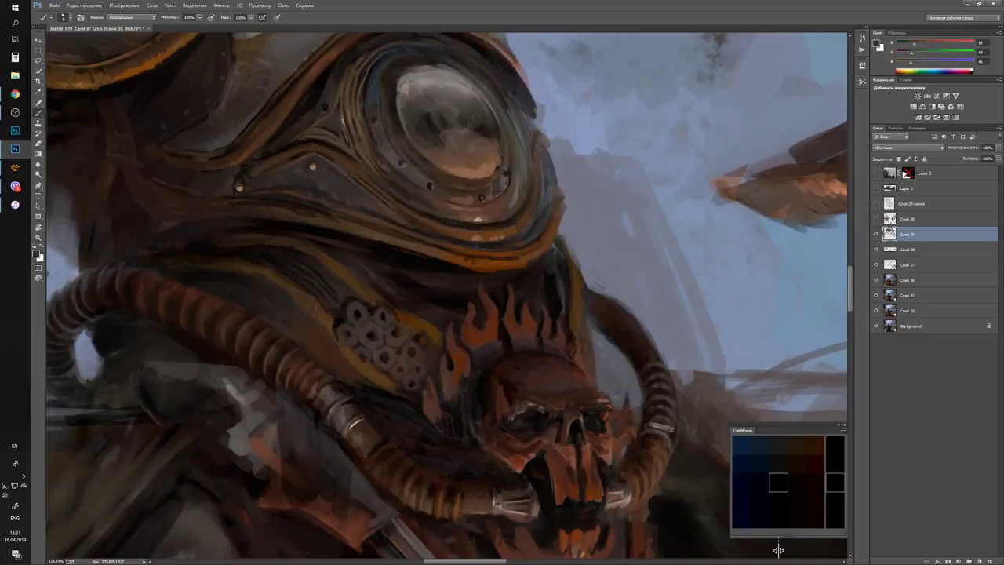
Paint dark notches along the upper yellow trim bordering the honeycomb, switching between black and sampled grey-brown.
alt+click(778, 549)
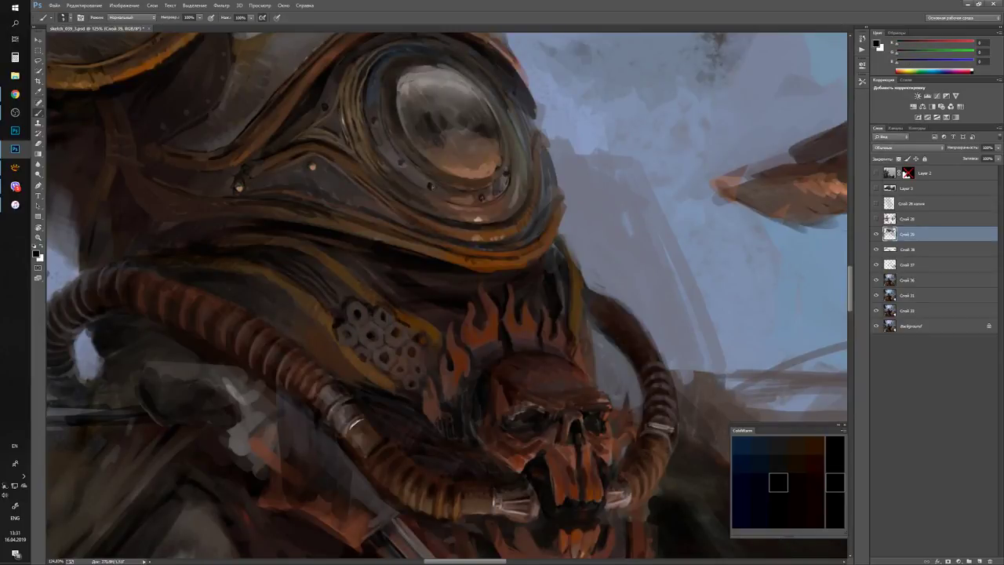
alt+click(778, 550)
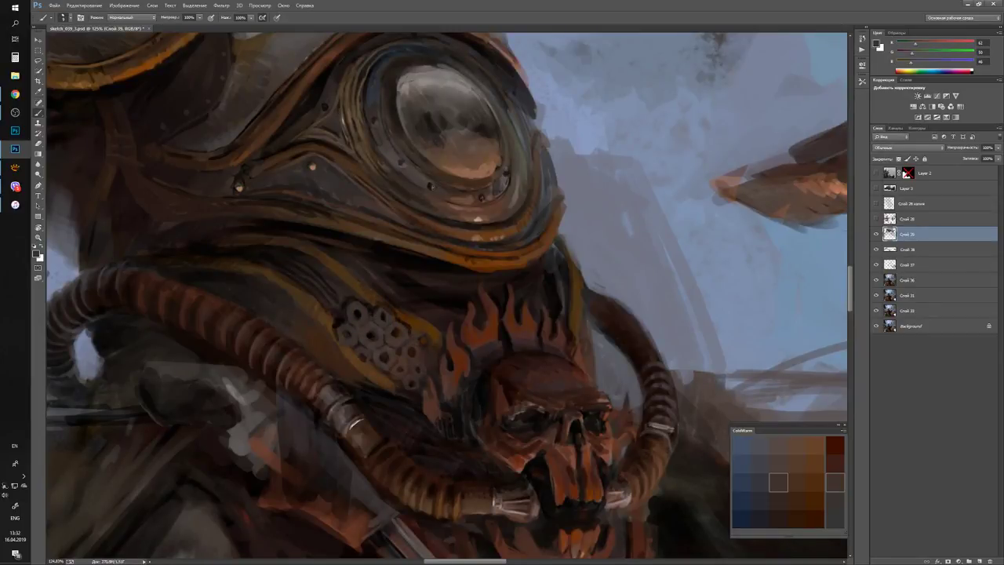
alt+click(778, 550)
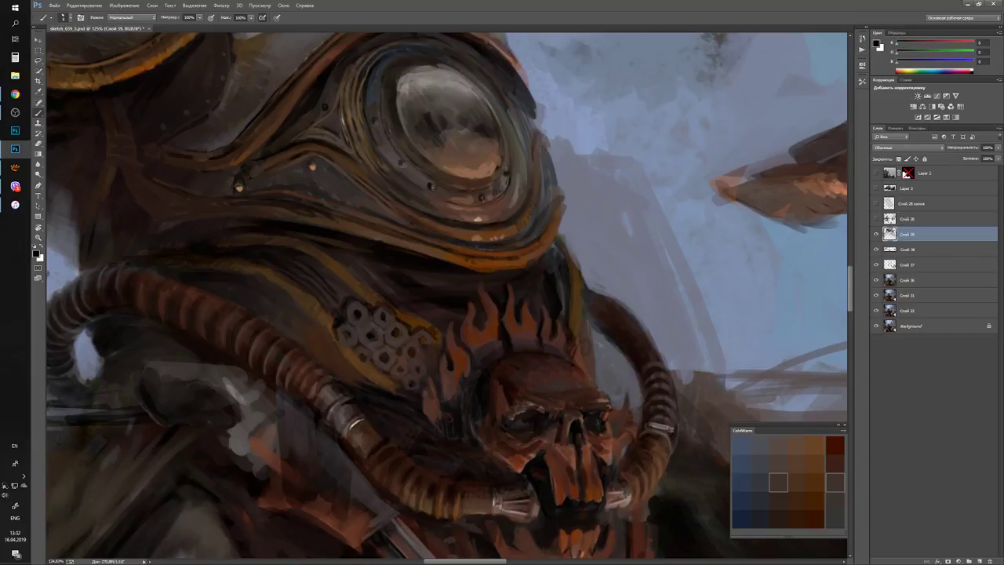
drag(792, 550, 777, 547)
alt+click(777, 547)
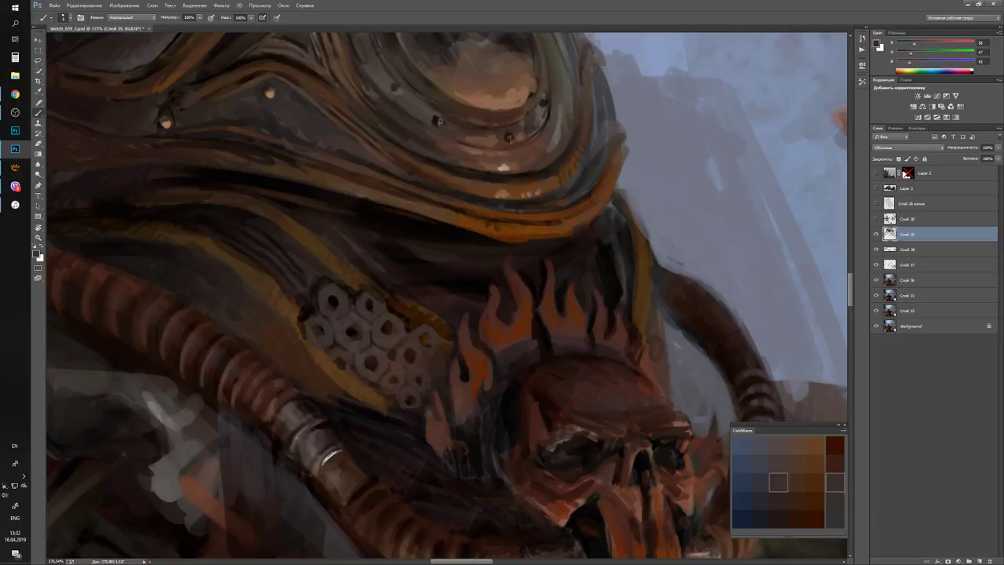
Fill out the honeycomb's right and lower edge with grey-brown rims, dark holes and black outlines.
alt+click(777, 547)
alt+click(777, 547)
alt+click(778, 550)
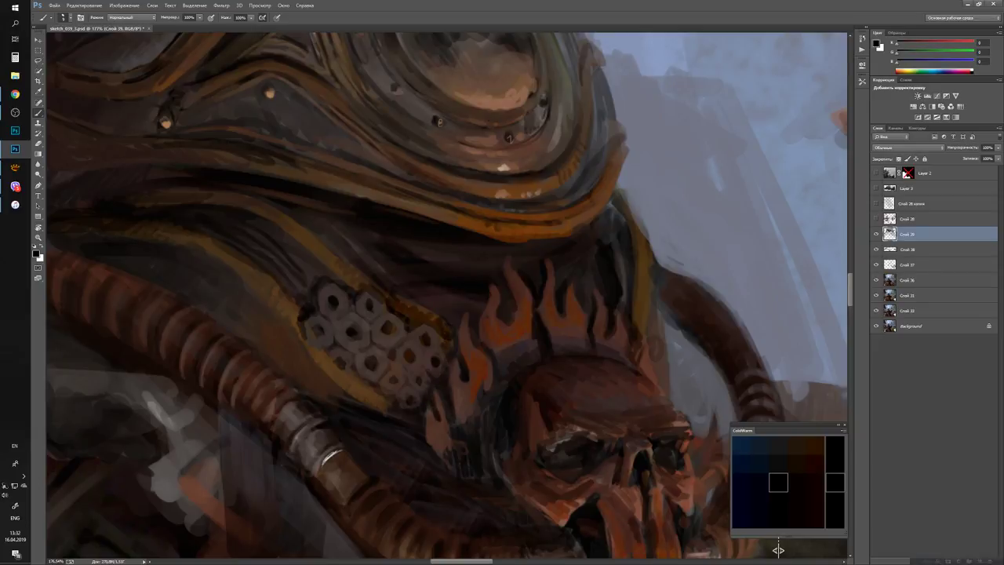
alt+click(375, 400)
key(d)
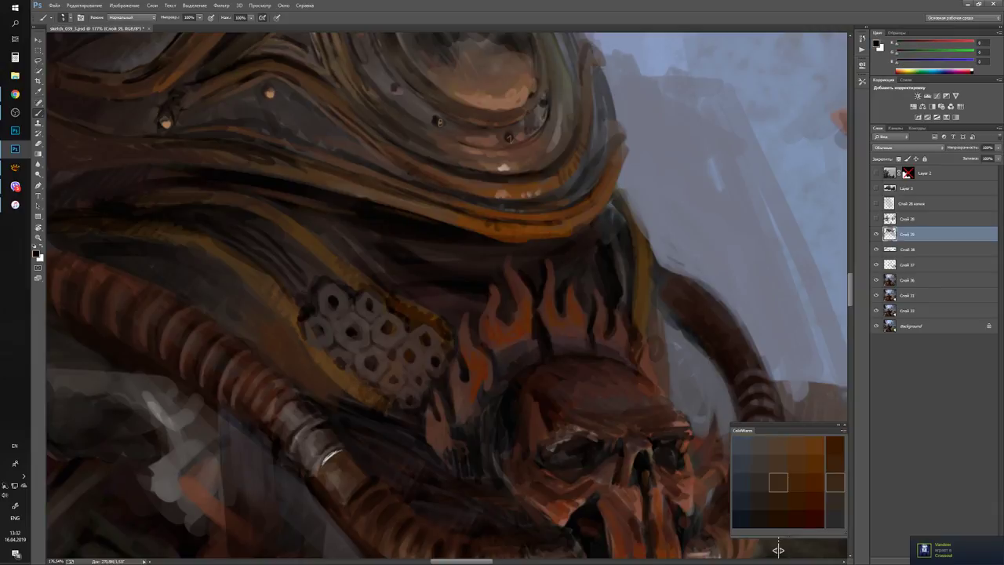
drag(355, 368, 258, 368)
scroll(345, 369, up, 3)
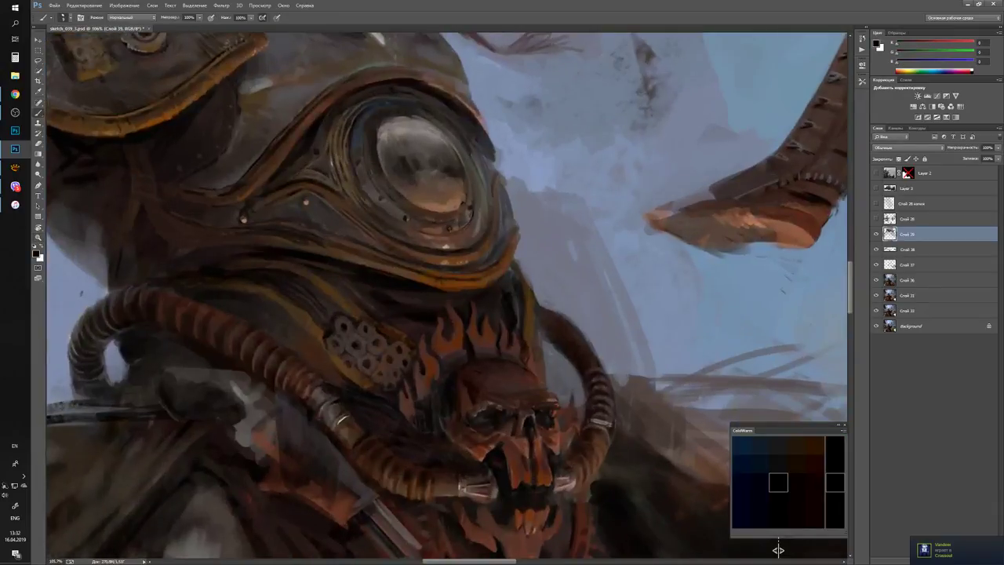
Strengthen the dark contour around the honeycomb's outer cells along the yellow trims, using black and sampled dark tones.
alt+click(342, 366)
alt+click(345, 357)
key(ctrl+plus)
key(b)
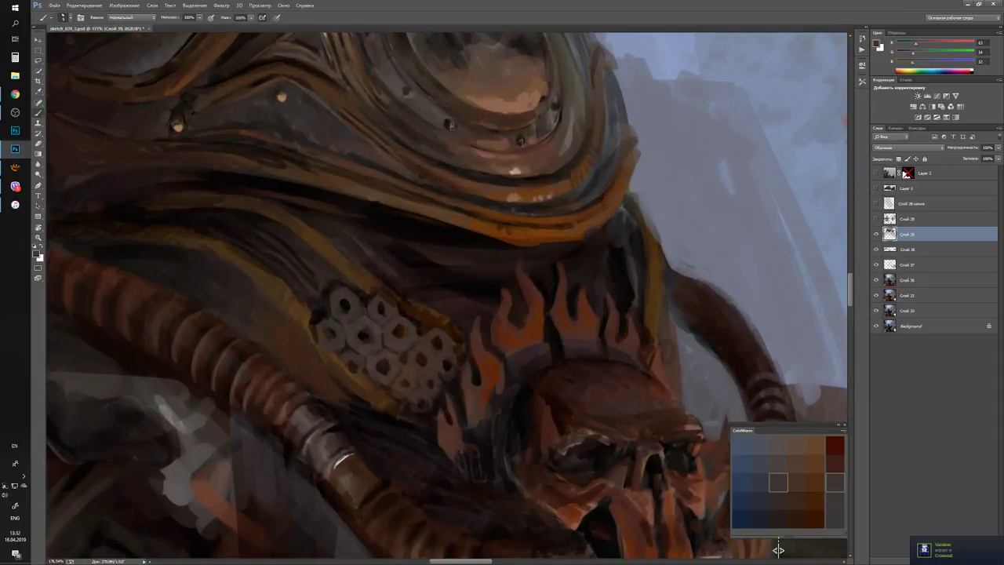
key(d)
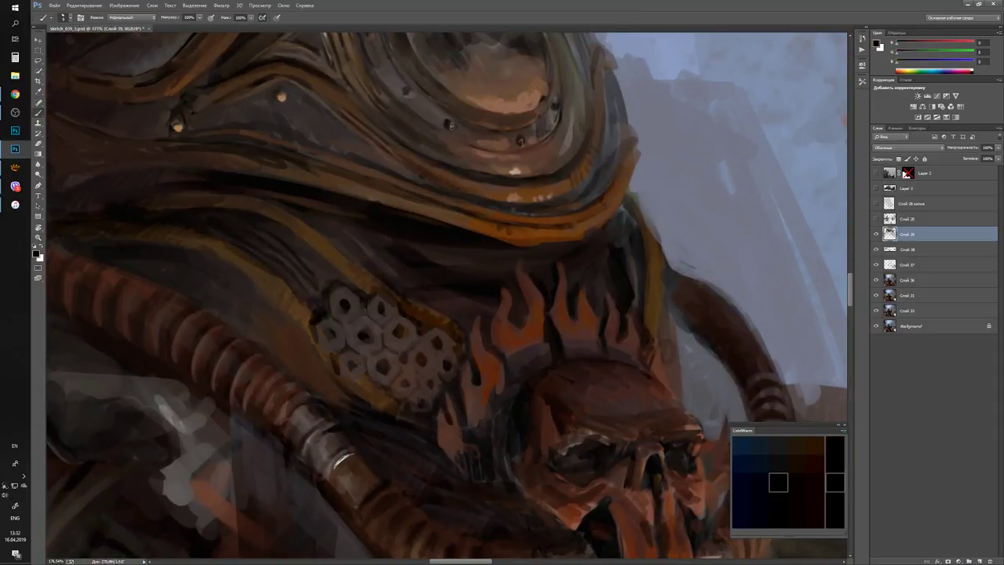
click(778, 547)
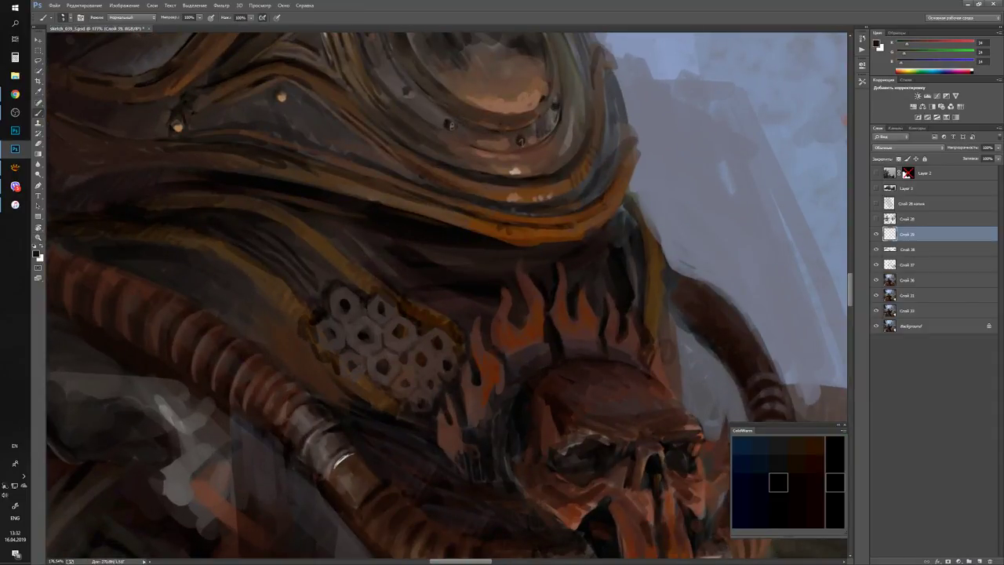
key(z)
key(ctrl+0)
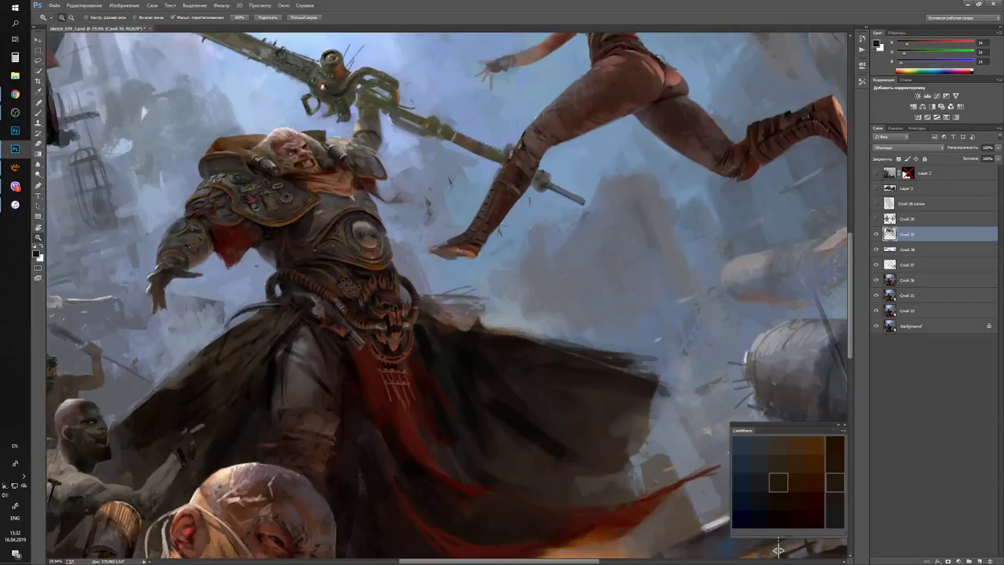
key(ctrl+1)
key(b)
scroll(778, 550, up, 2)
key(b)
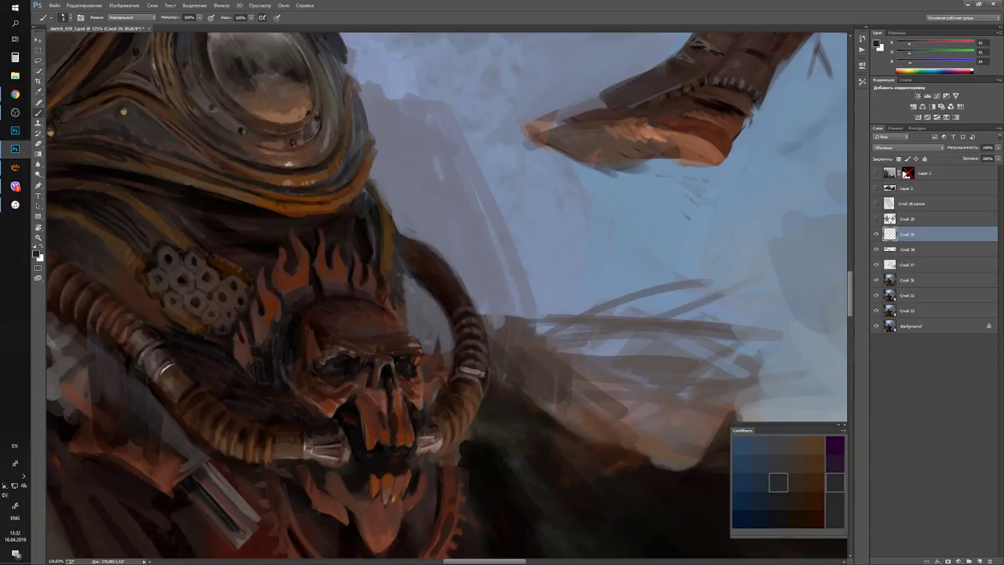
Darken the honeycomb's lower edge and the yellow trim beneath it with black and sampled dark tones.
key(d)
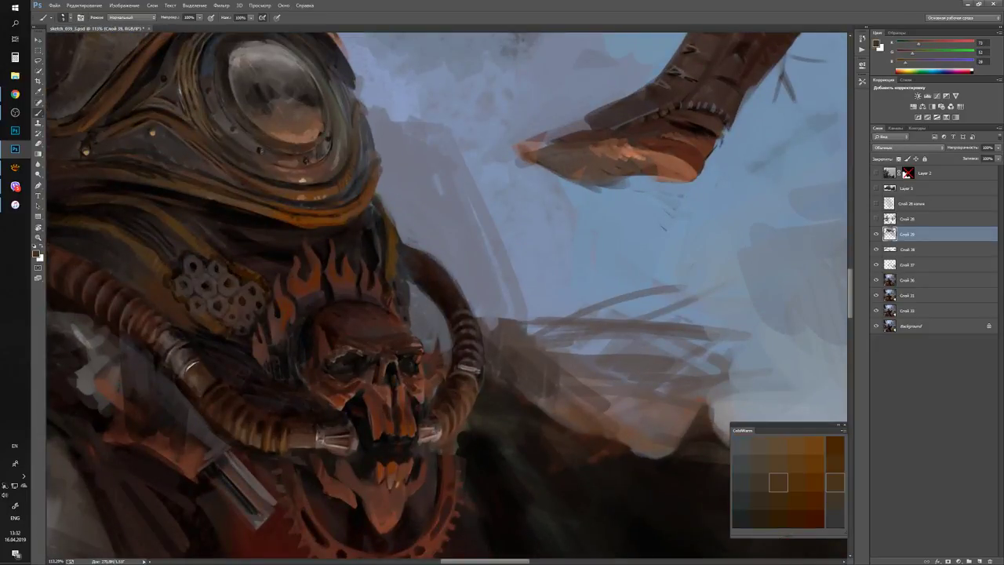
key(d)
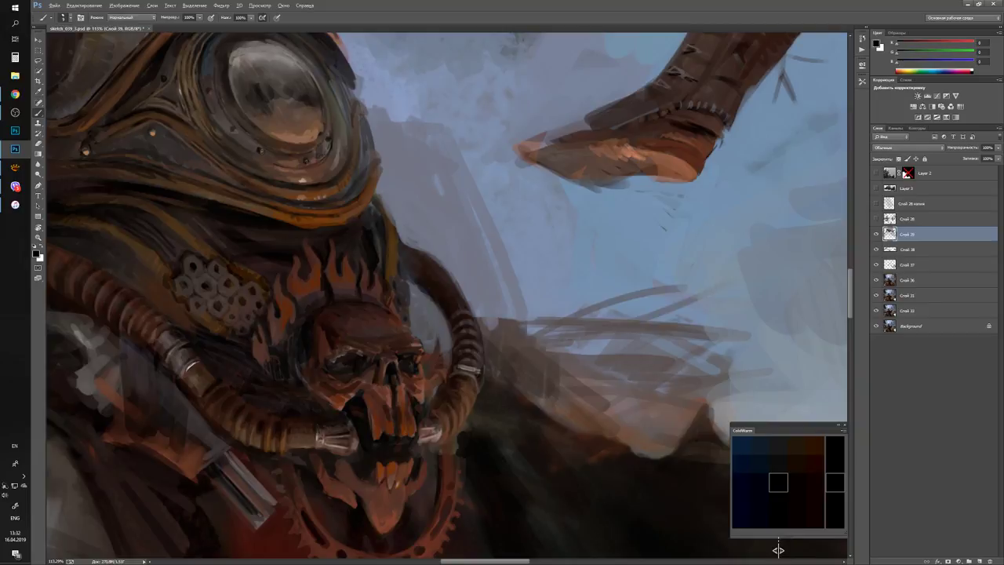
key(ctrl+plus)
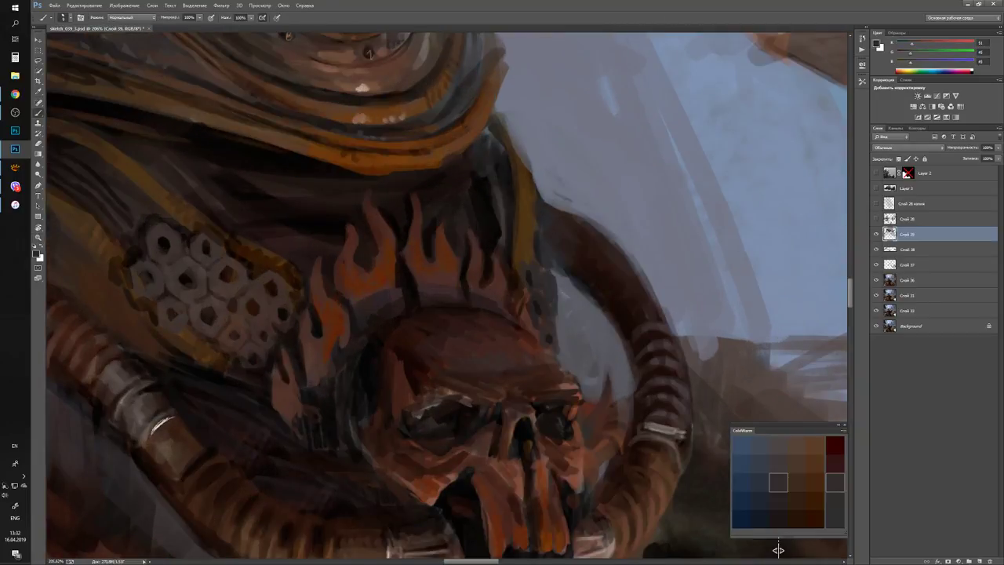
key(d)
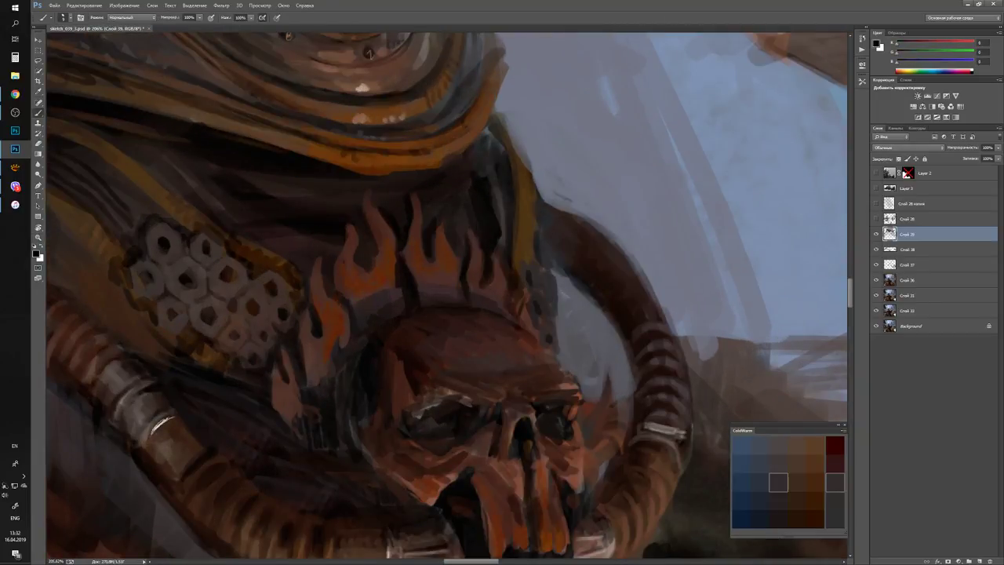
drag(238, 347, 256, 331)
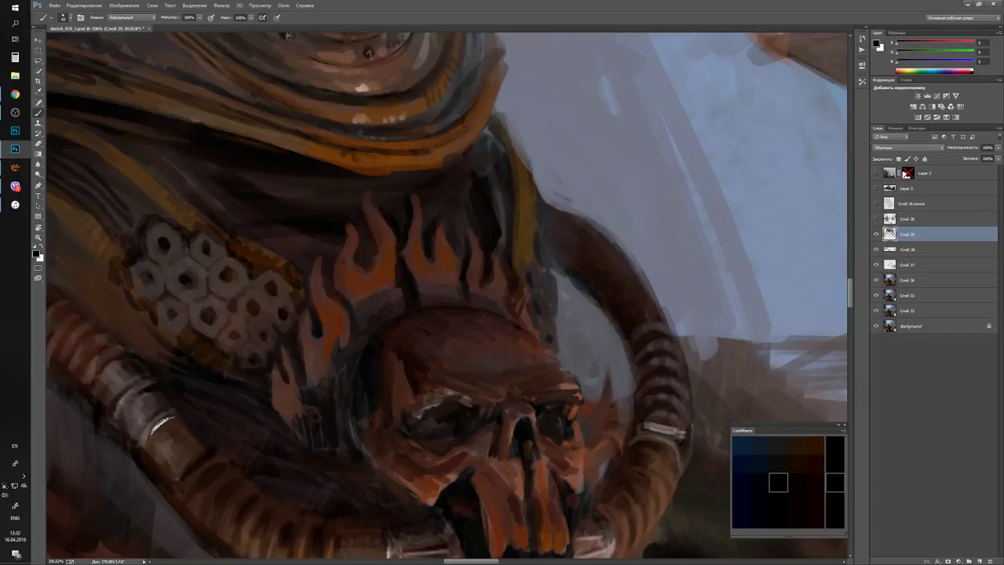
Strengthen the shadows between the honeycomb's outer cells and the surrounding yellow trim with a near-black tone.
alt+click(777, 548)
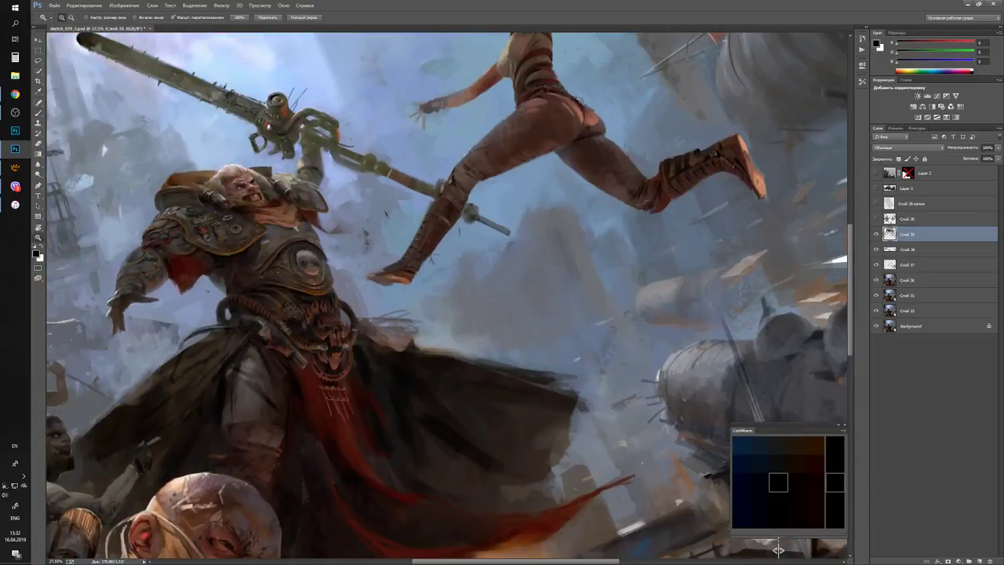
click(300, 305)
click(300, 305)
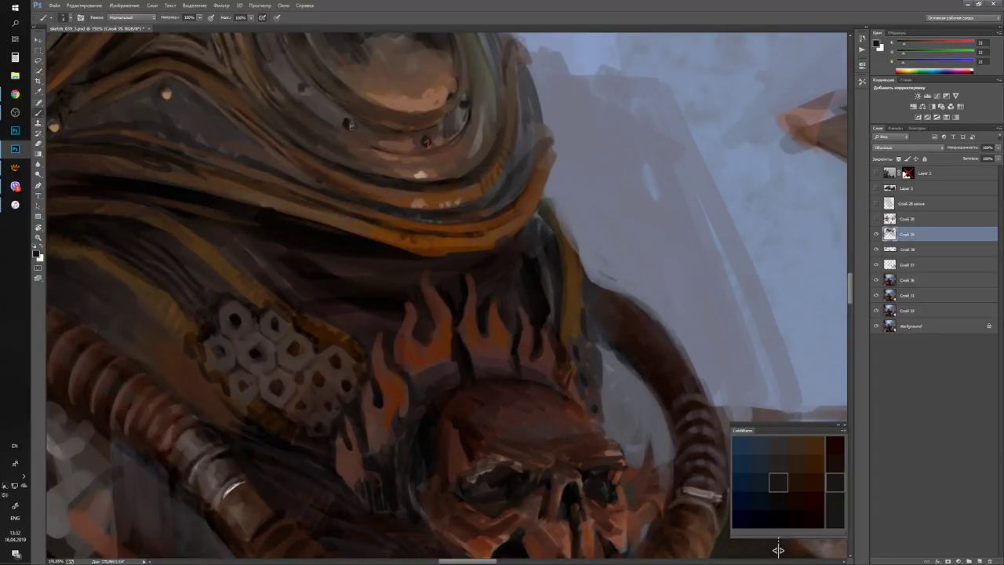
drag(192, 361, 275, 282)
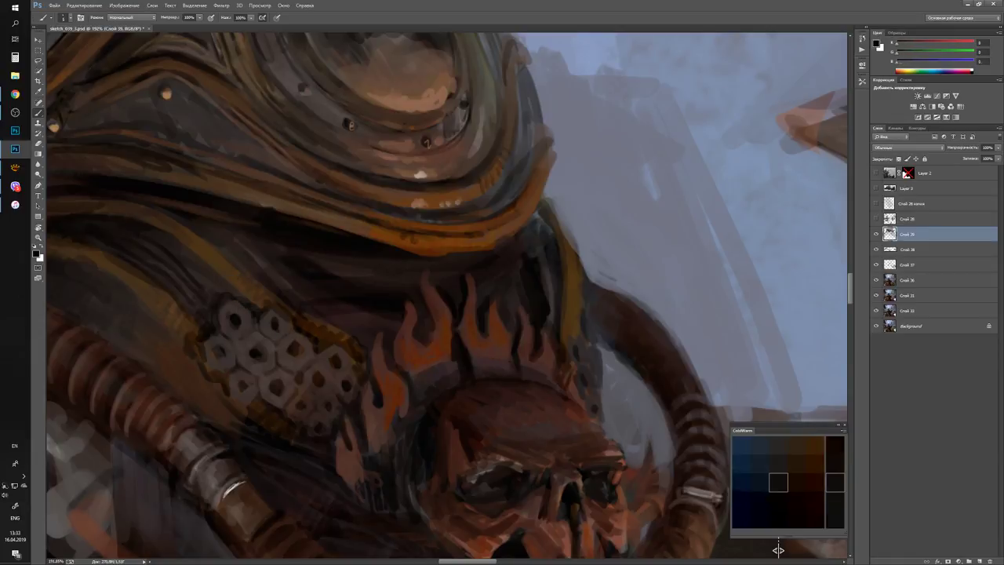
Add thin white highlight strokes on the honeycomb's left edge and across its central cells.
key(x)
drag(210, 333, 219, 347)
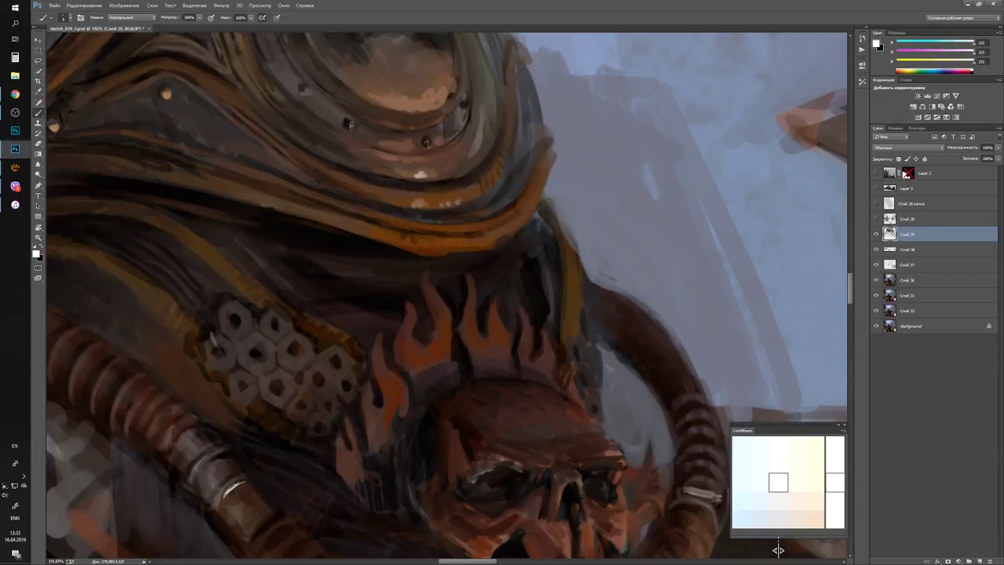
scroll(778, 550, down, 5)
scroll(778, 550, up, 5)
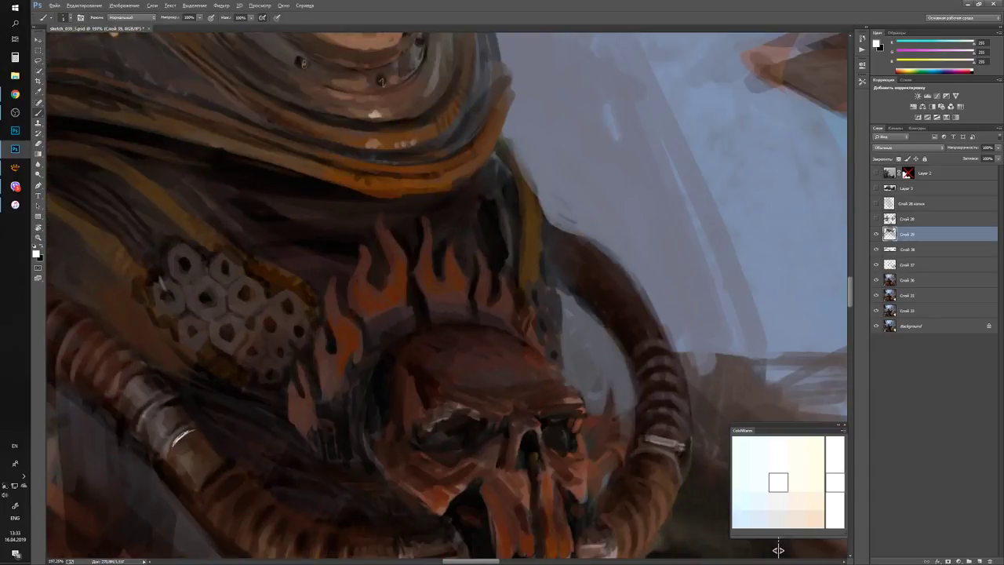
mouse_move(231, 323)
mouse_down()
mouse_move(243, 304)
mouse_move(260, 303)
mouse_move(266, 316)
mouse_up()
key(x)
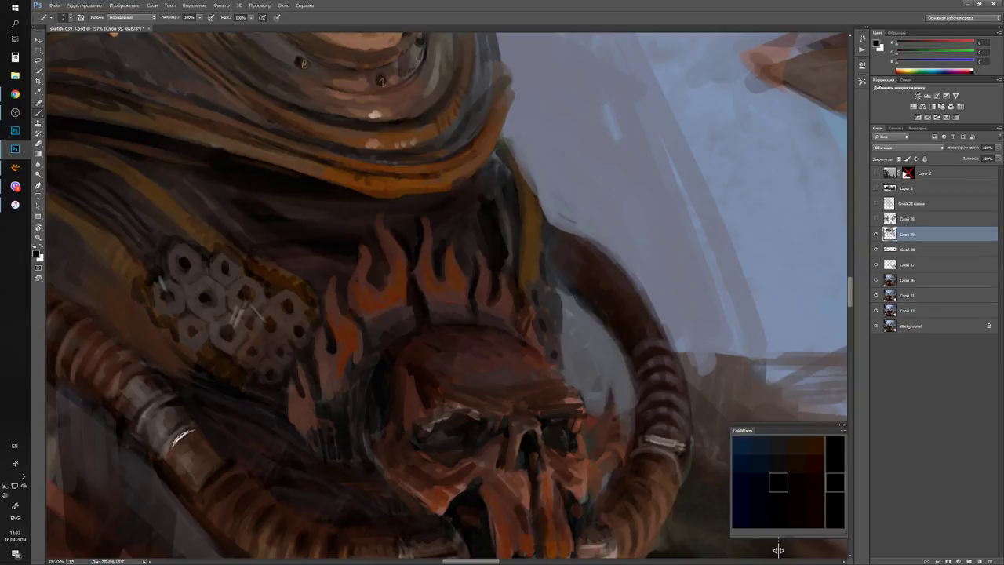
Refine the honeycomb rims and the adjoining trim with sampled grey-brown, dark brown and black tones.
alt+click(244, 304)
alt+click(235, 290)
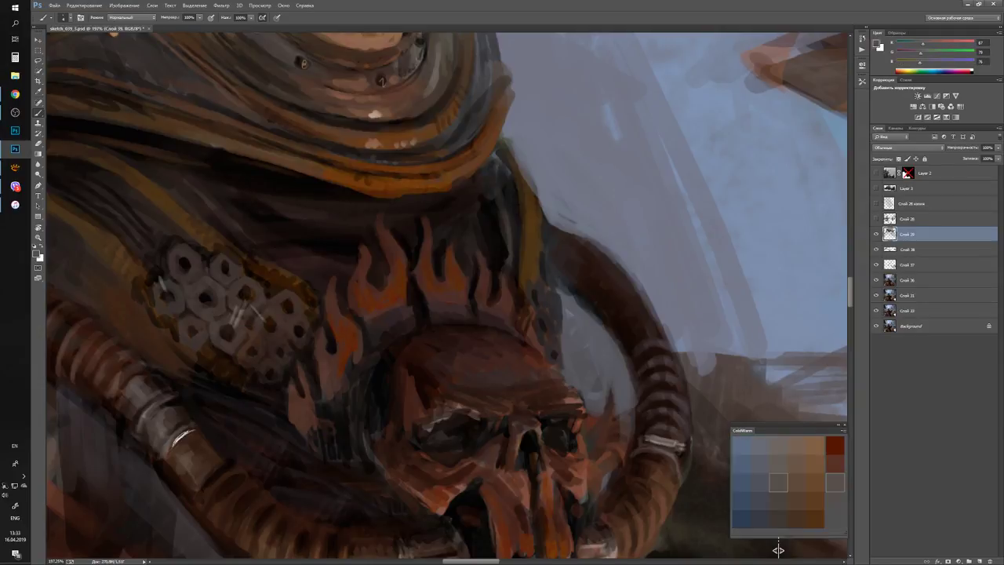
click(233, 278)
alt+click(778, 550)
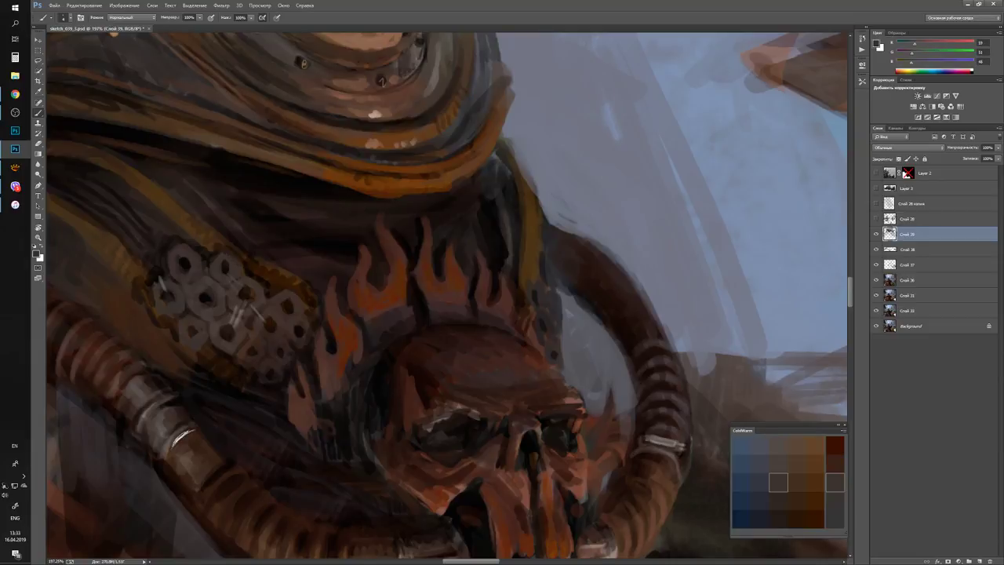
alt+click(778, 549)
click(778, 549)
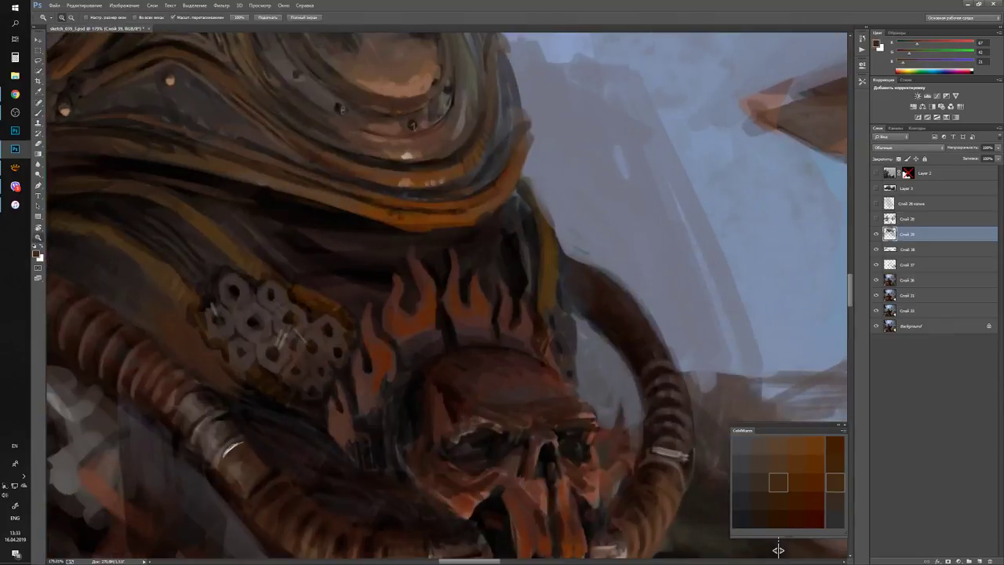
alt+click(778, 550)
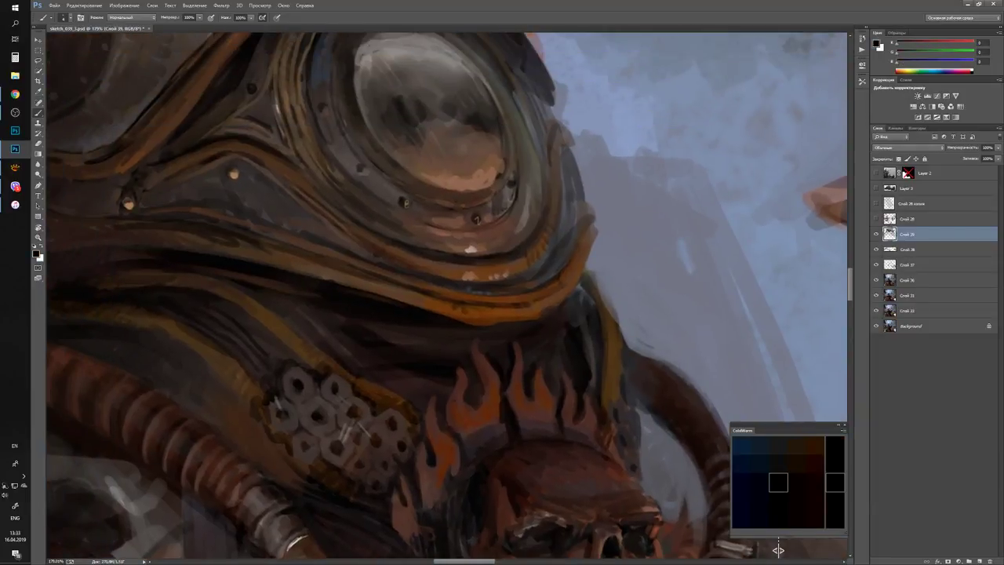
click(778, 550)
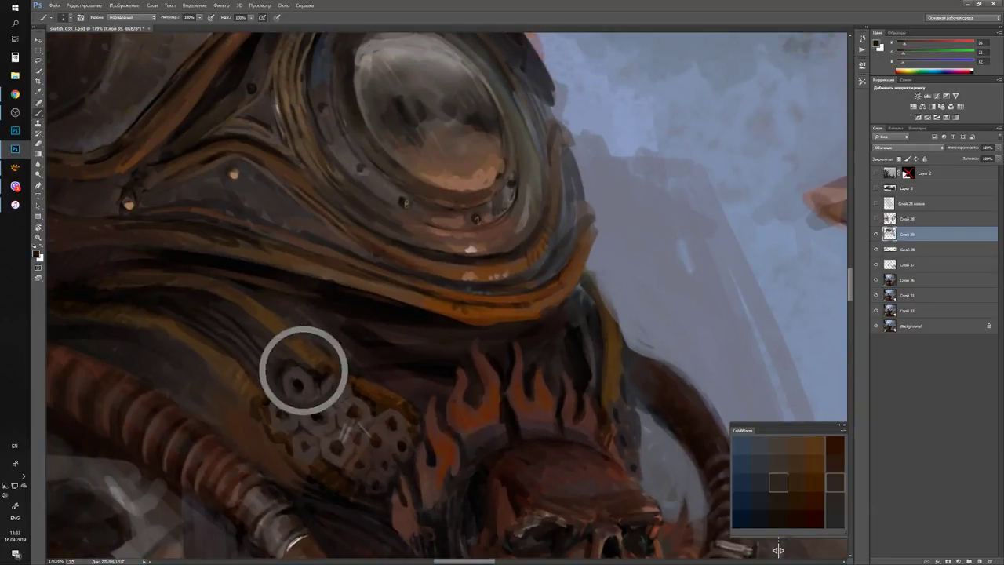
click(778, 550)
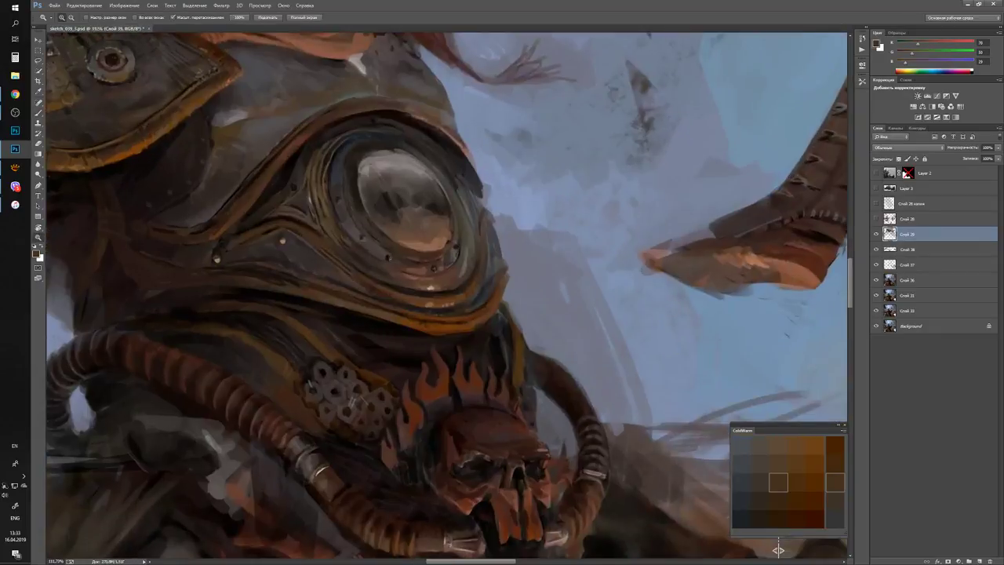
Paint dark shapes beneath the large left hose and refine the waist armor using sampled brown and black tones.
key(b)
alt+click(280, 285)
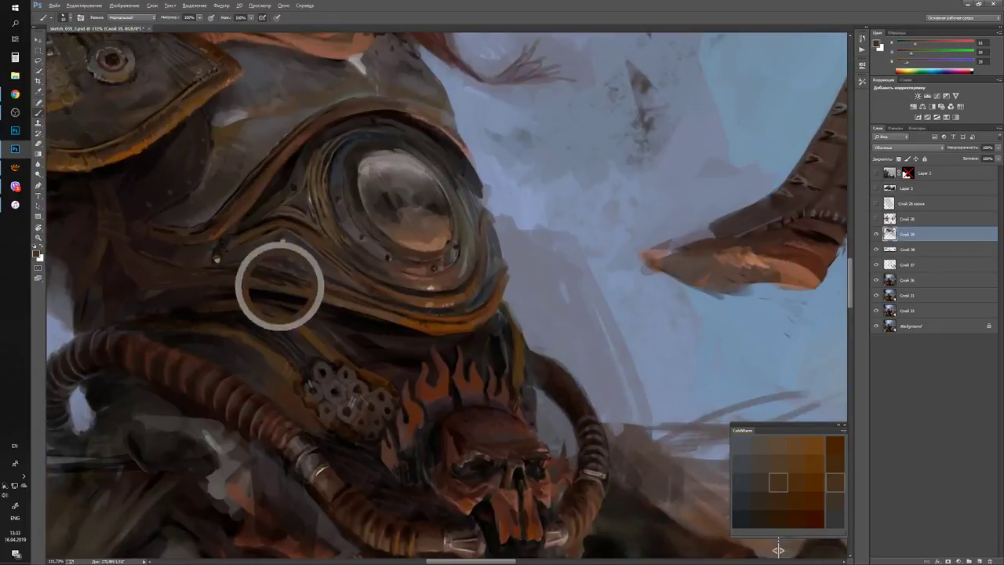
click(778, 550)
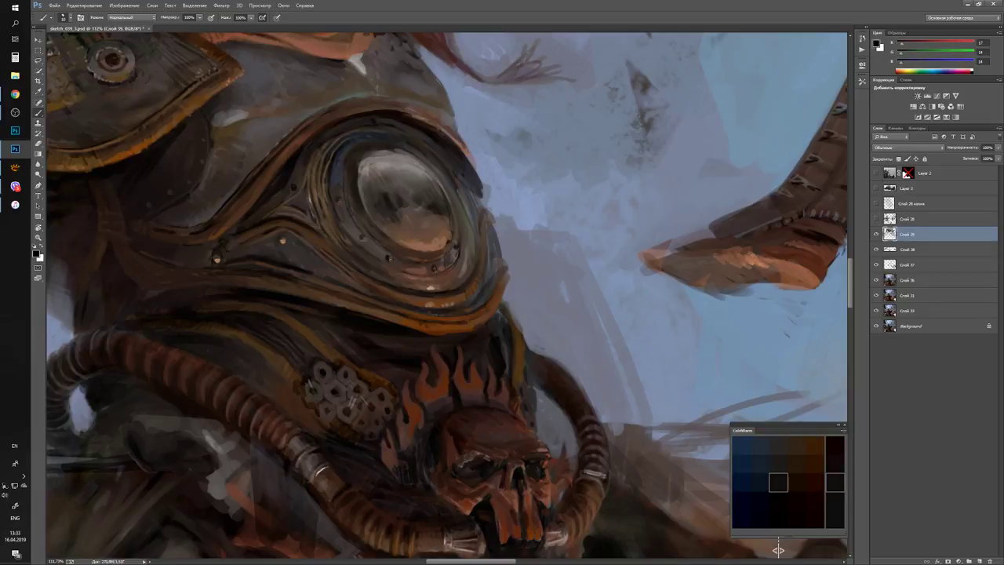
click(778, 550)
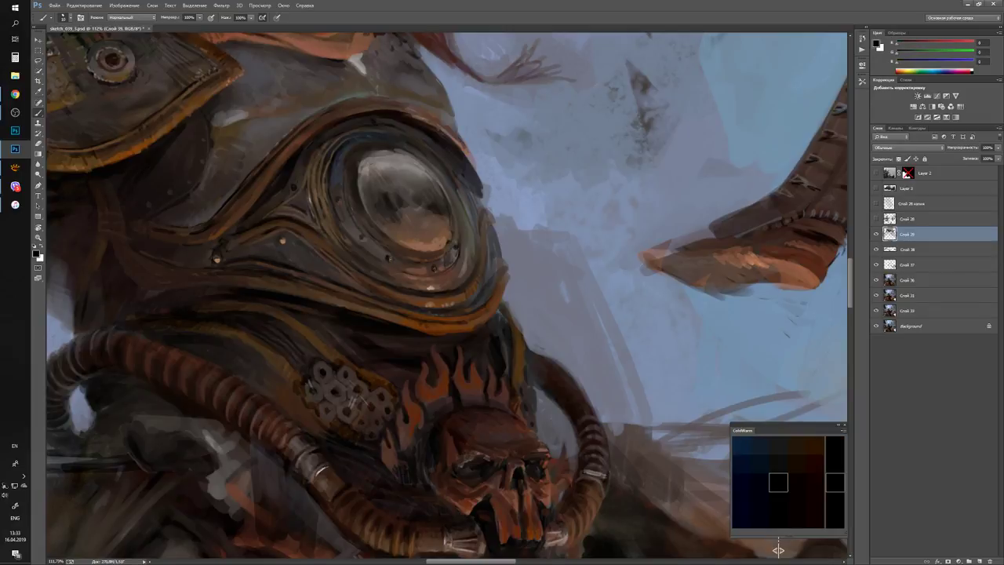
key(ctrl+space)
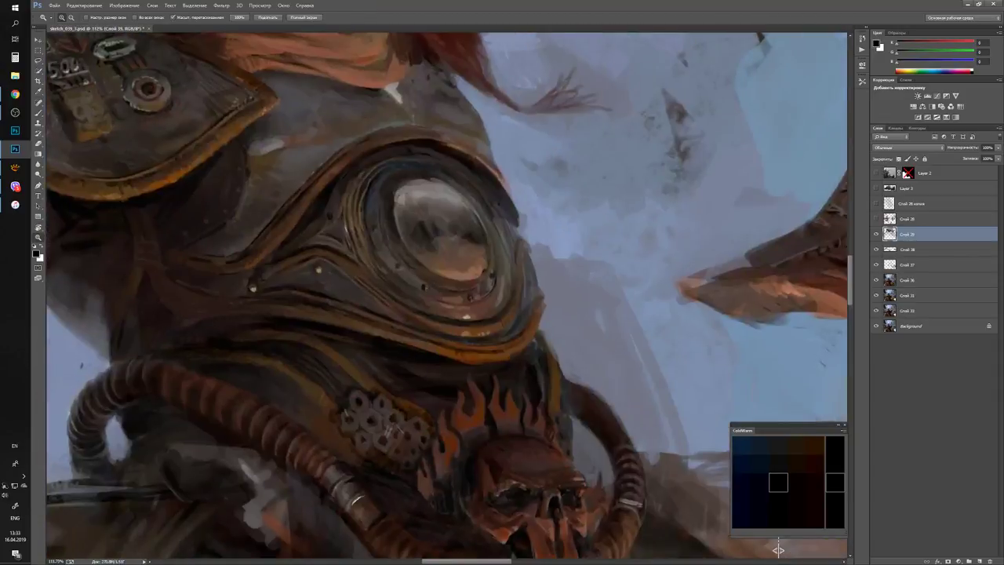
click(778, 550)
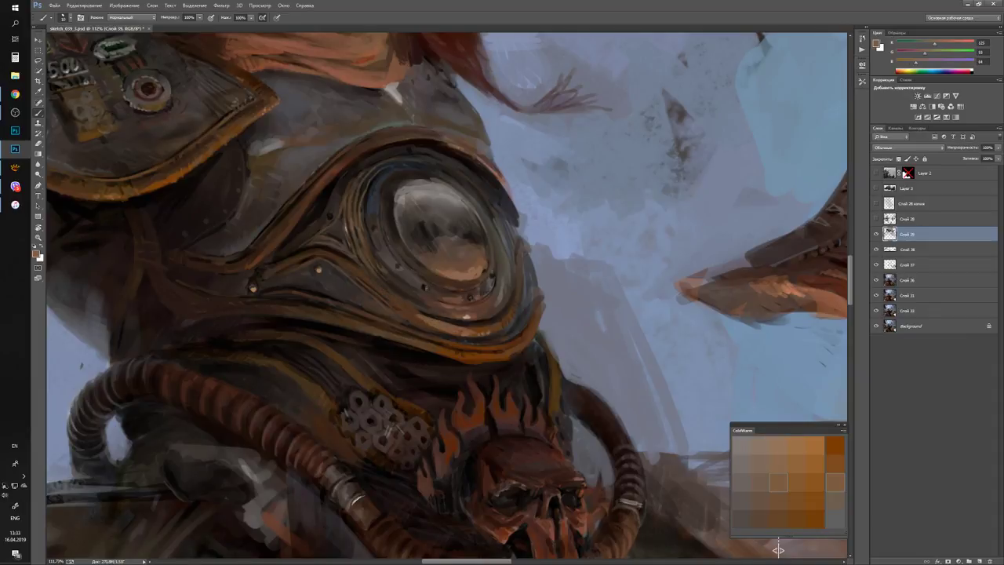
Fit the whole painting in view and save the document.
key(z)
key(ctrl+0)
key(ctrl+s)
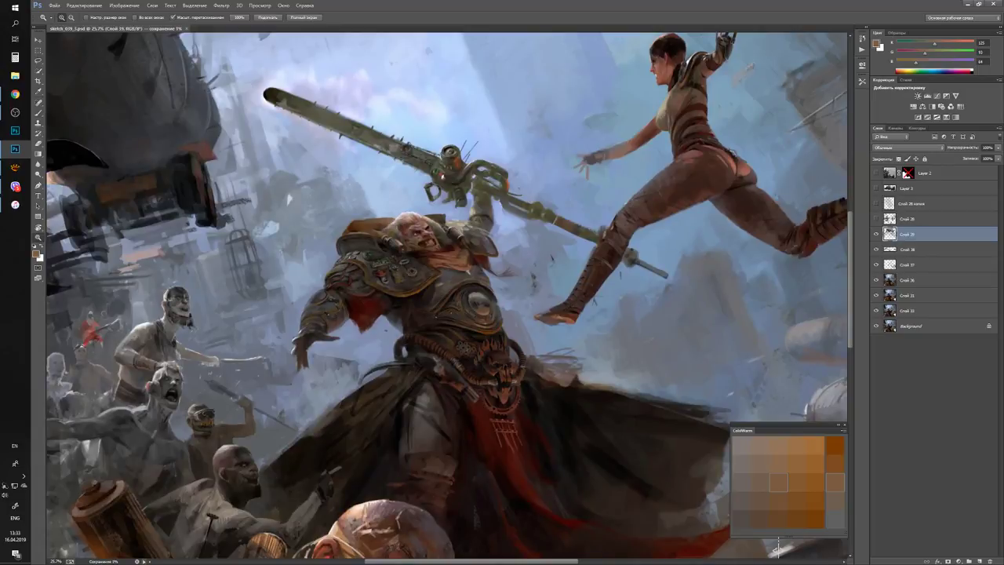
Touch up the spotted shoulder pad and the ribbed canister beside the head with sampled dark and light greys.
key(ctrl+minus)
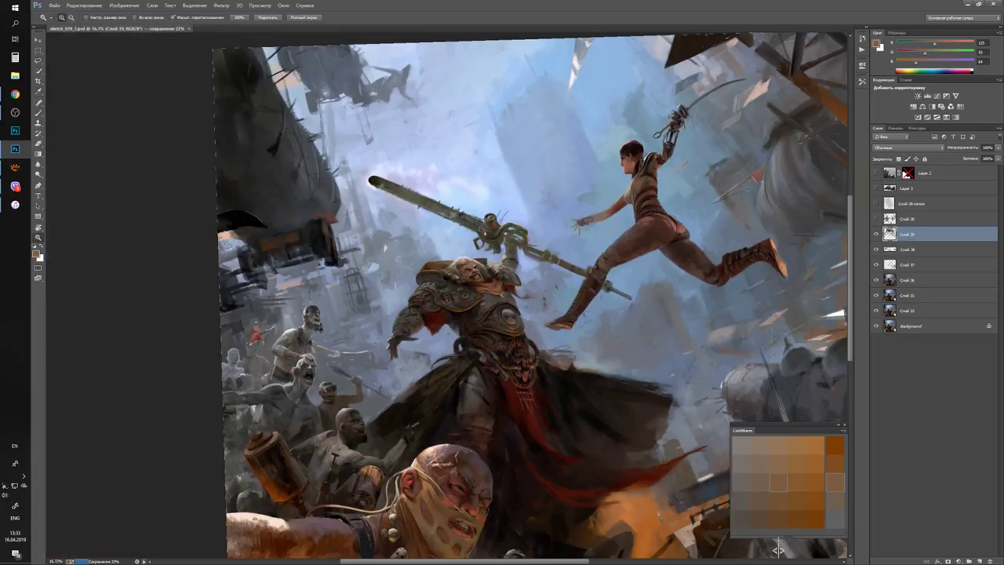
scroll(778, 550, down, 3)
key(ctrl+plus)
key(ctrl+plus)
key(ctrl+plus)
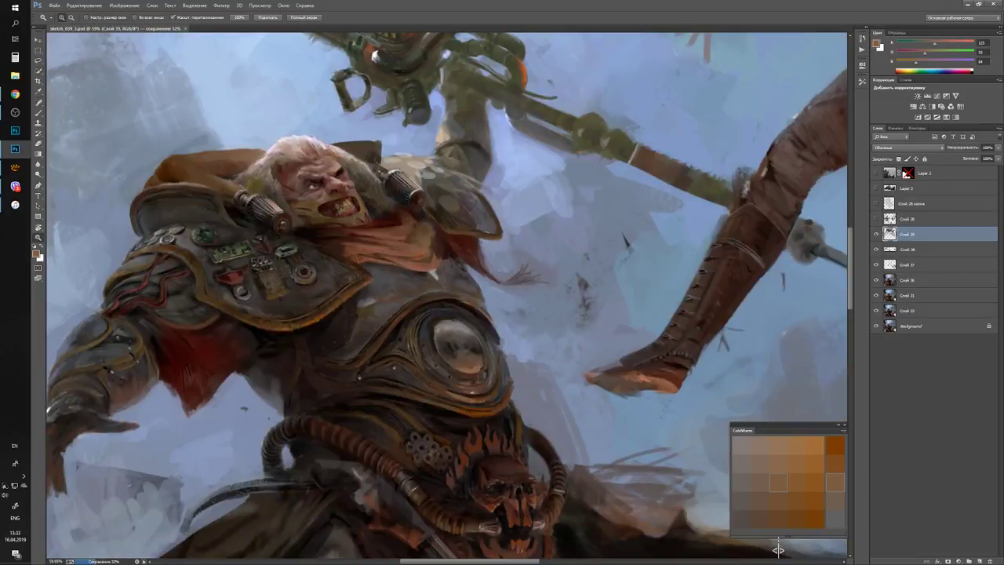
key(ctrl+comma)
key(ctrl+comma)
drag(451, 120, 533, 120)
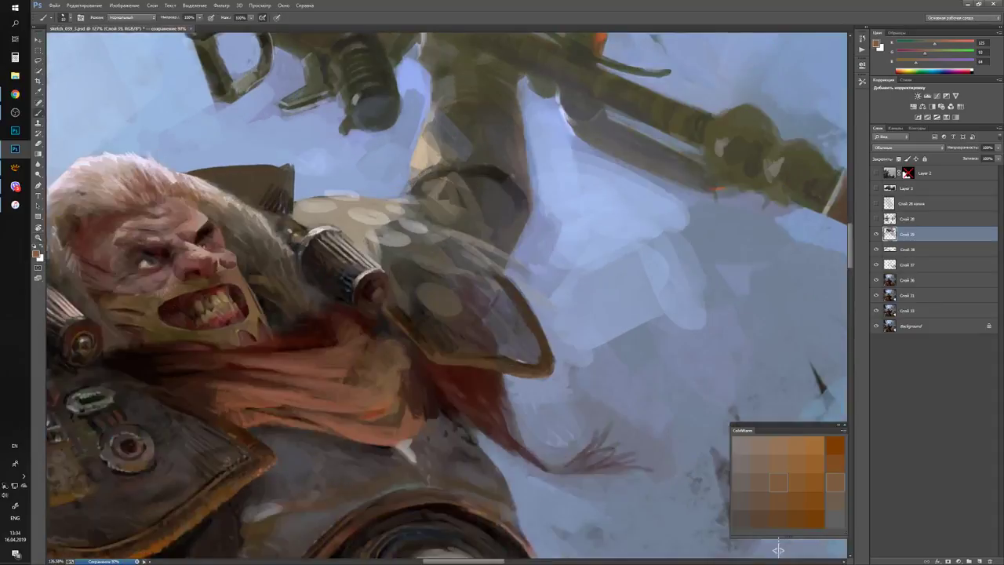
alt+click(392, 247)
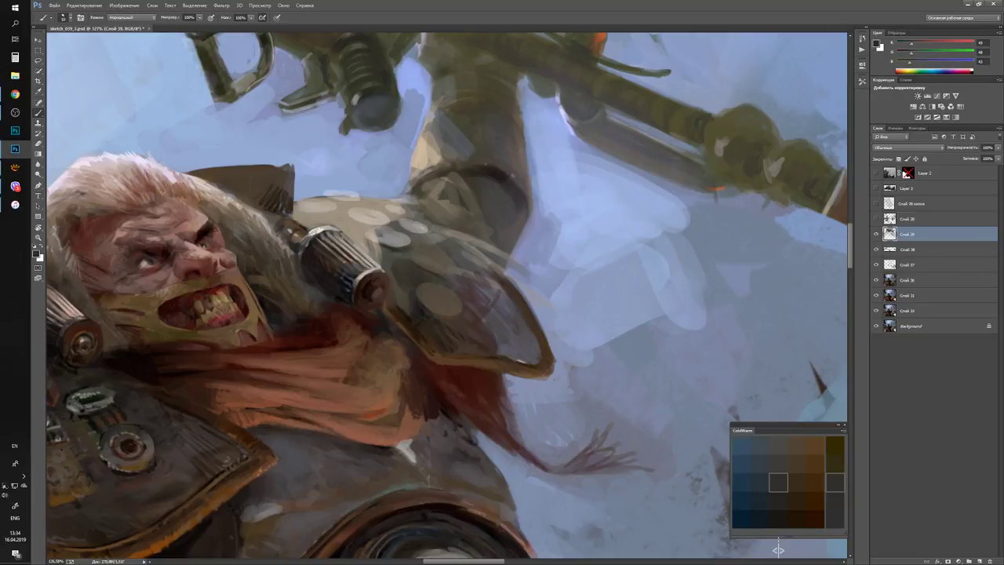
key(x)
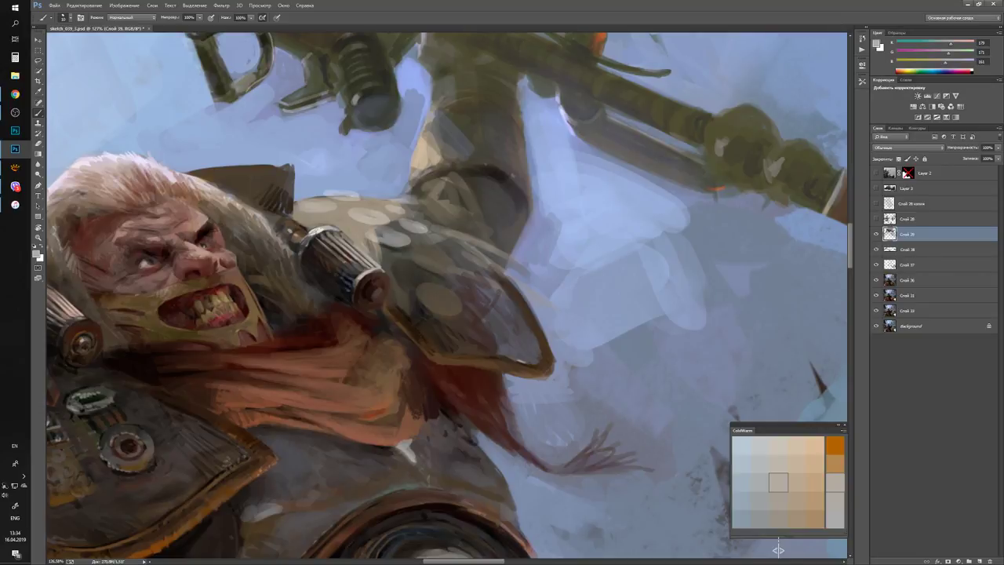
key(x)
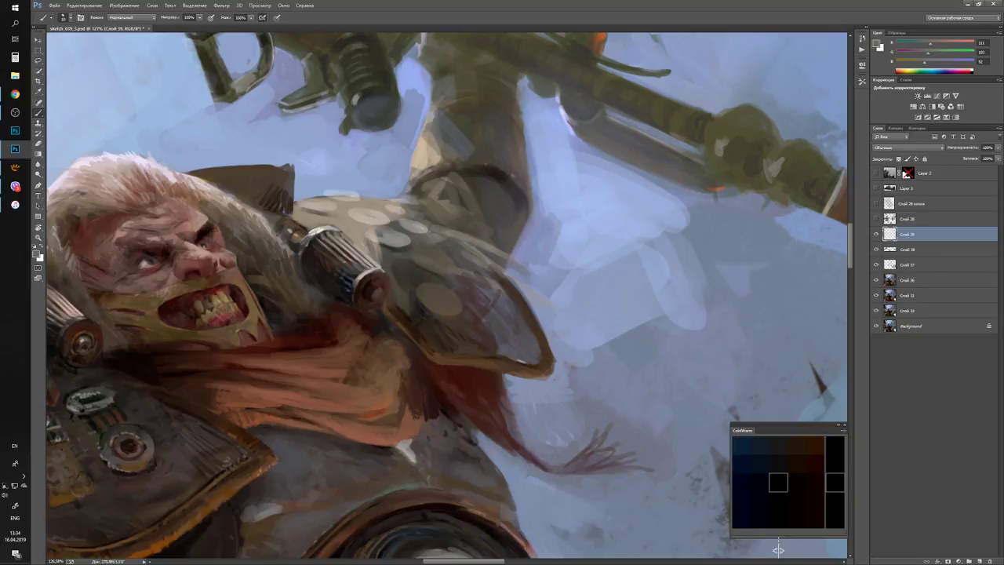
key(d)
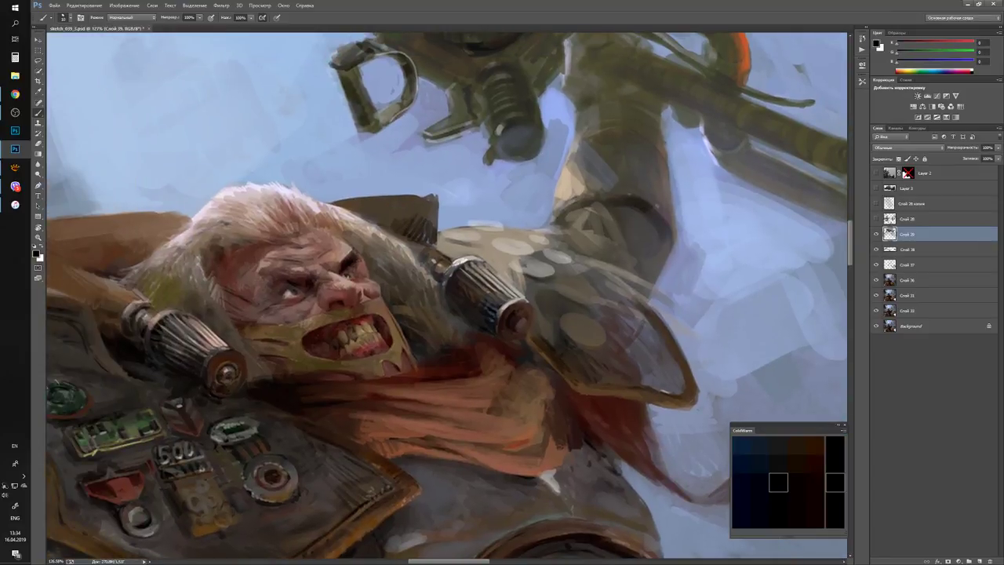
Touch up the canister's upper end beside the hair with black and sampled light grey, and save the painting.
alt+click(431, 258)
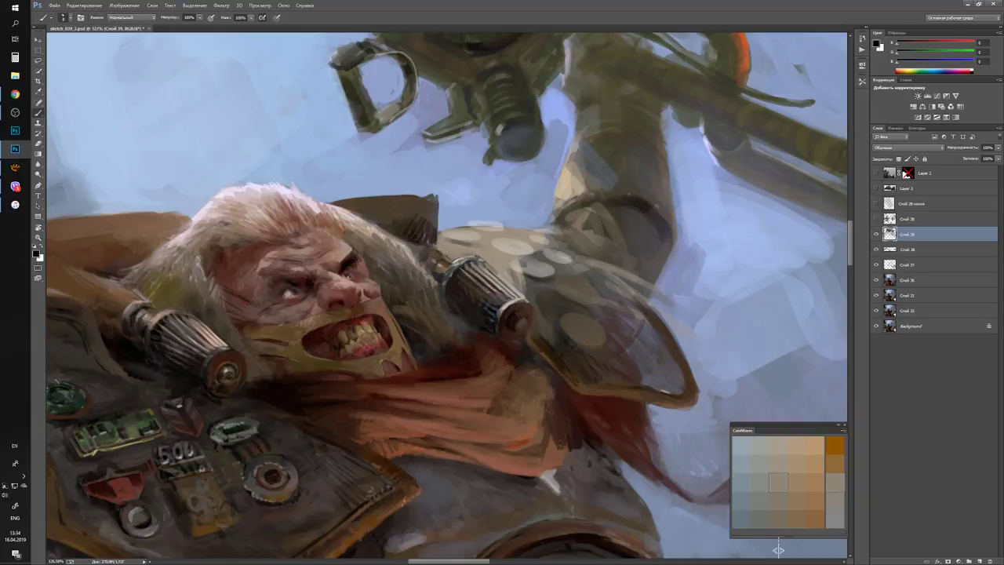
alt+click(465, 261)
alt+click(778, 549)
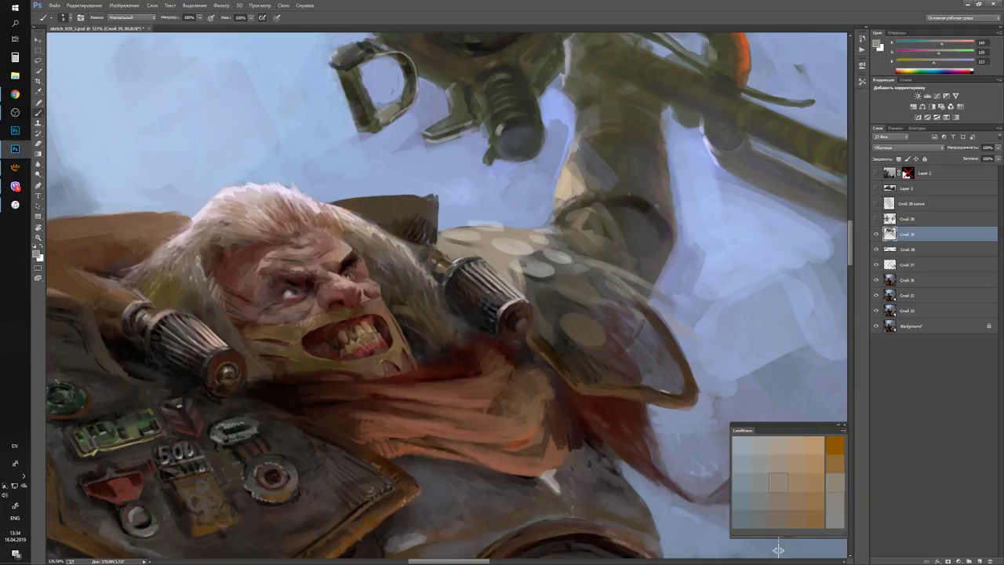
scroll(779, 549, down, 5)
key(ctrl+s)
scroll(778, 549, up, 5)
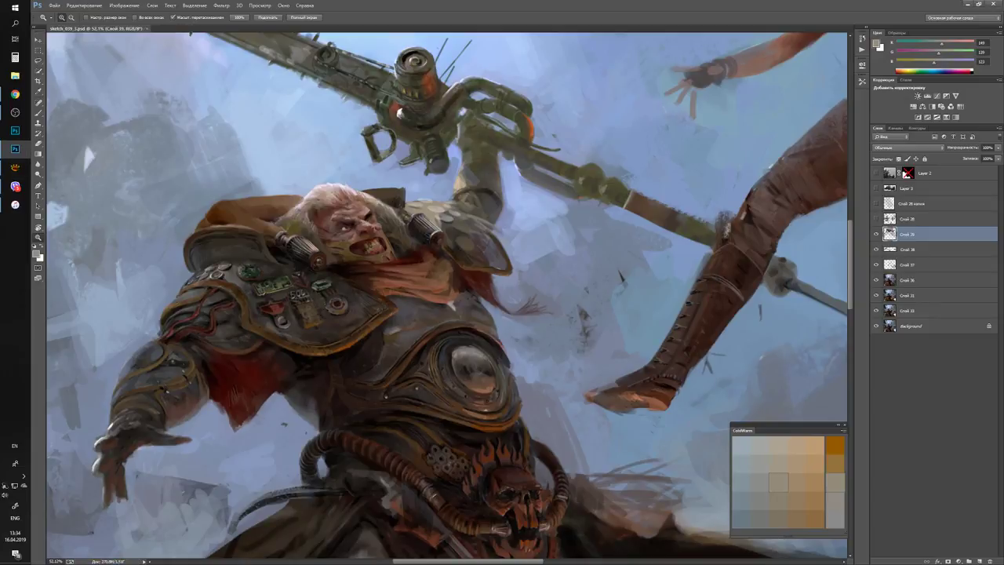
Close the document and view sketch_039_3.jpg full screen in XnView.
key(ctrl+w)
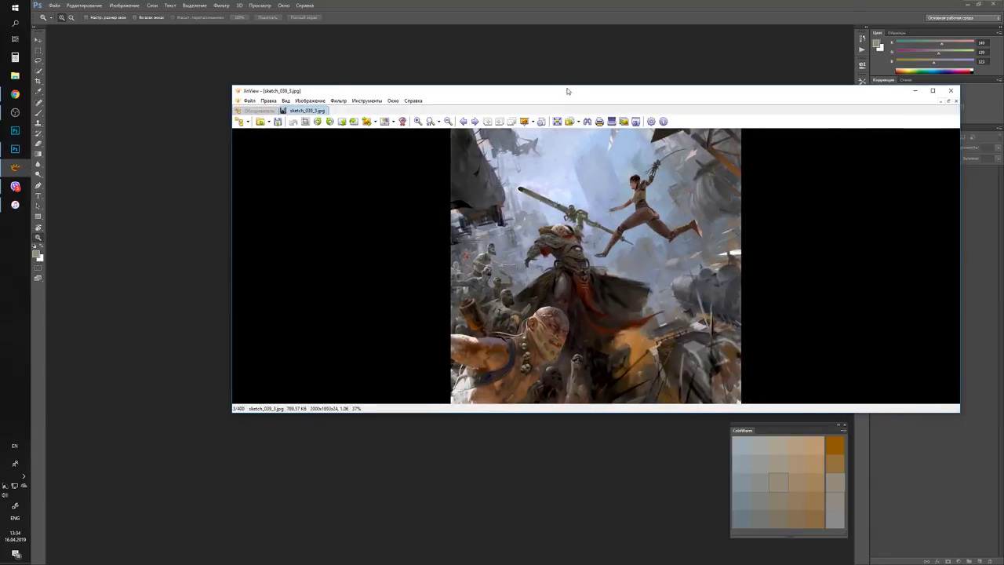
key(Return)
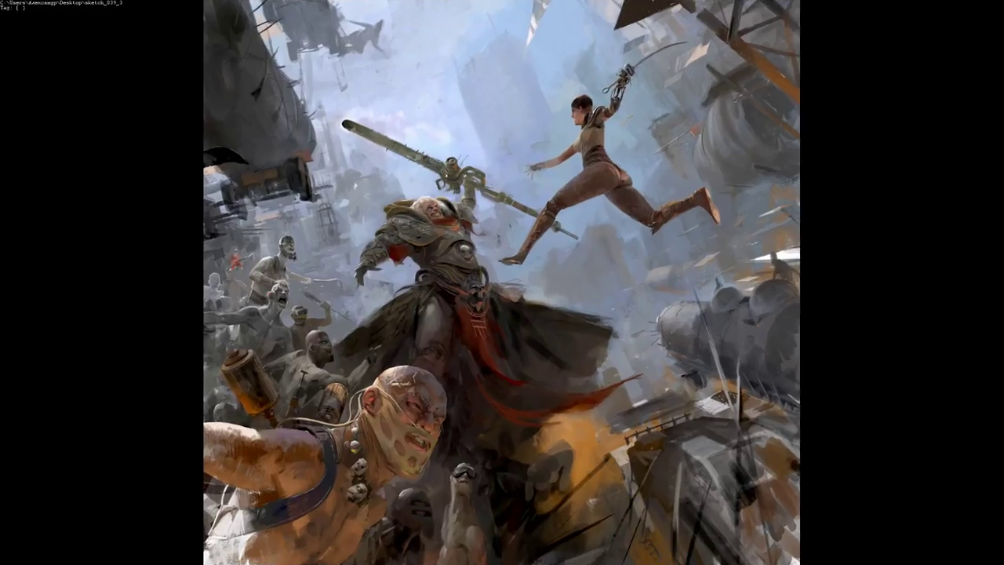
Examine the warrior's face, shoulder pad and breastplate up close in the JPG and close the full-screen viewer.
scroll(499, 204, up, 3)
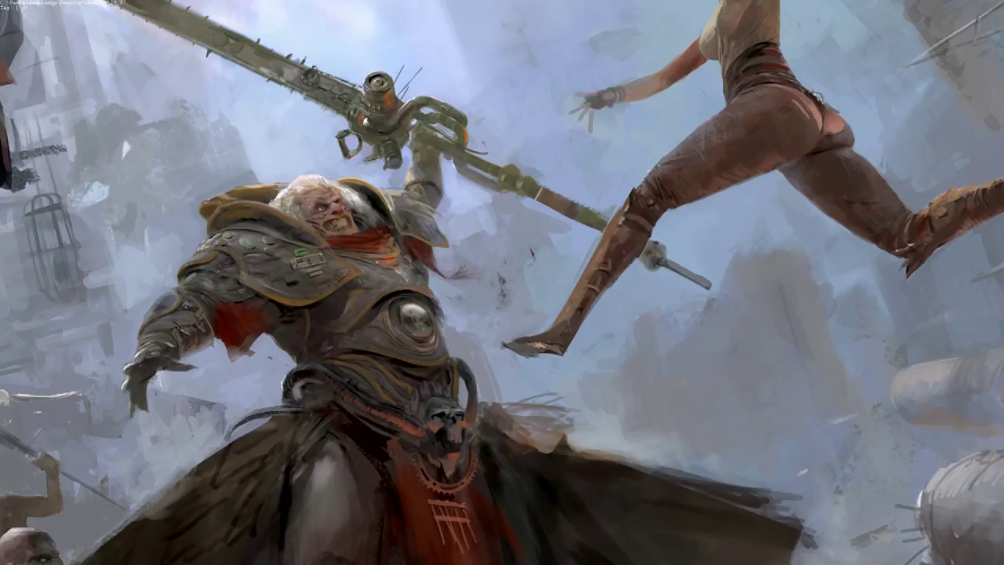
scroll(502, 283, up, 5)
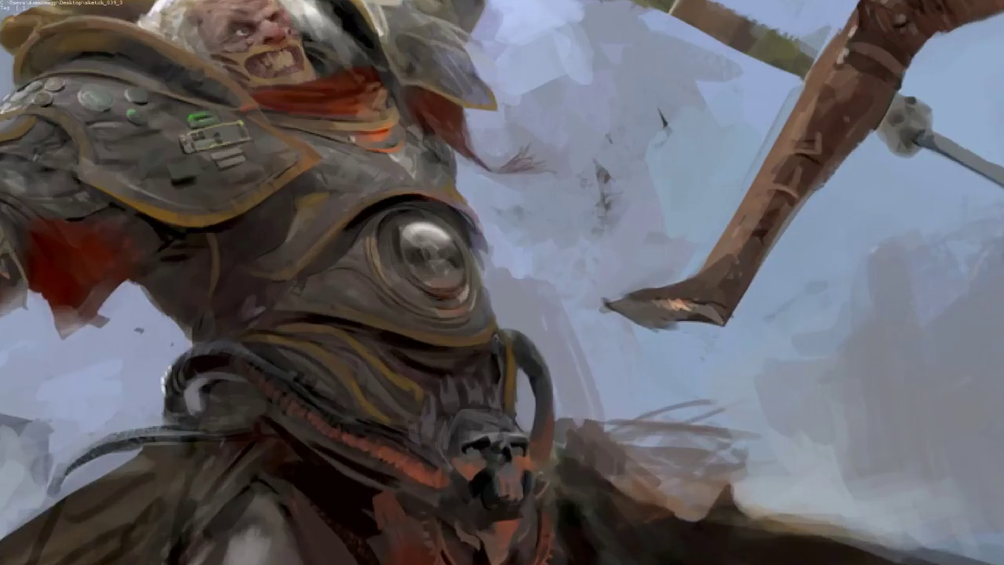
scroll(502, 283, down, 2)
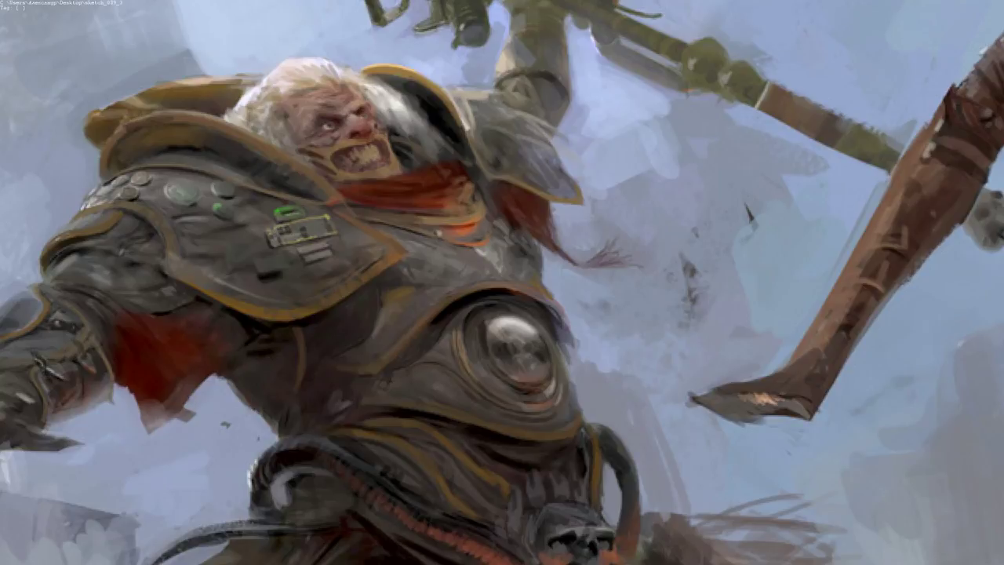
key(Escape)
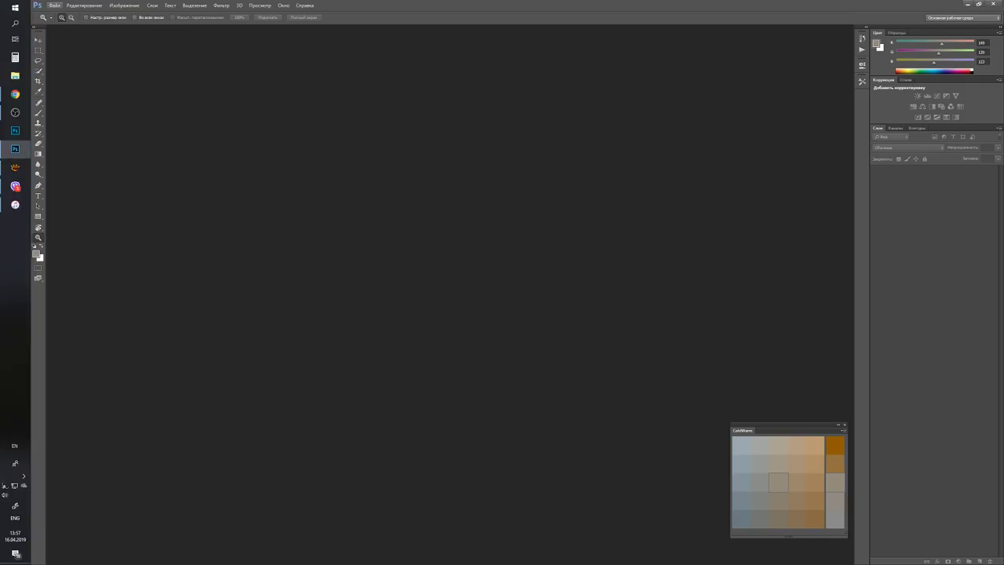
Reopen the recent document sketch_039_3.psd in Photoshop.
click(54, 5)
mouse_move(86, 59)
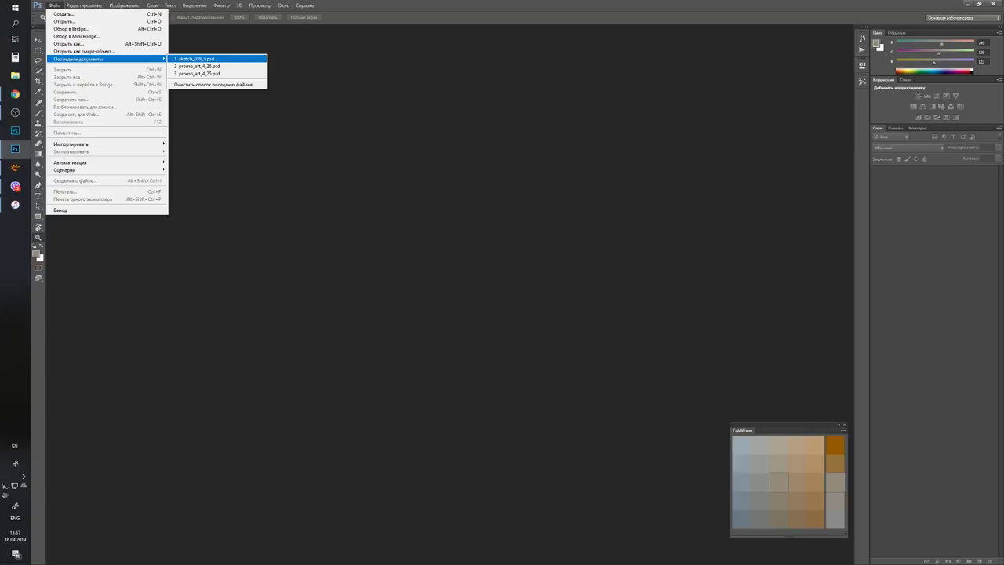
key(Return)
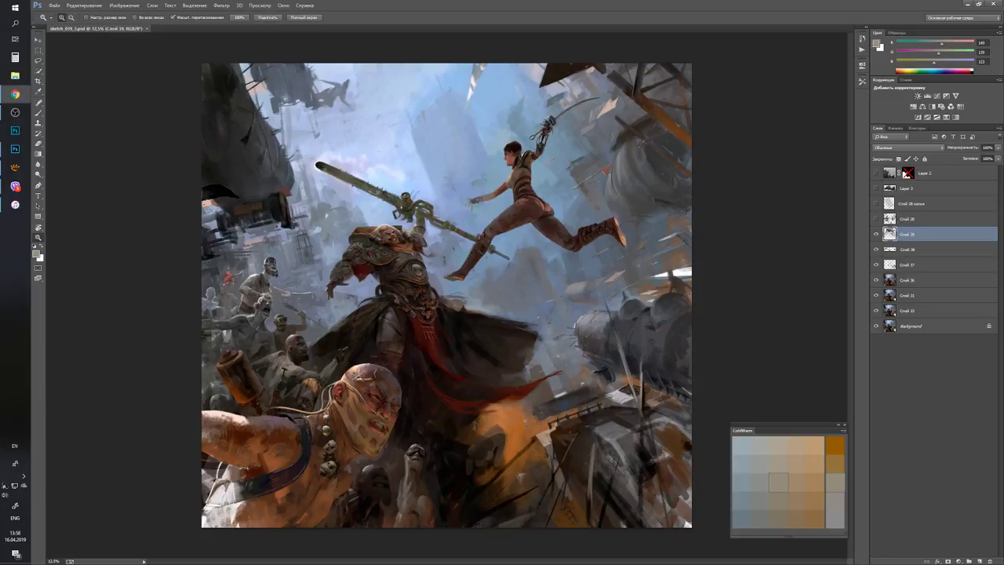
key(alt+Tab)
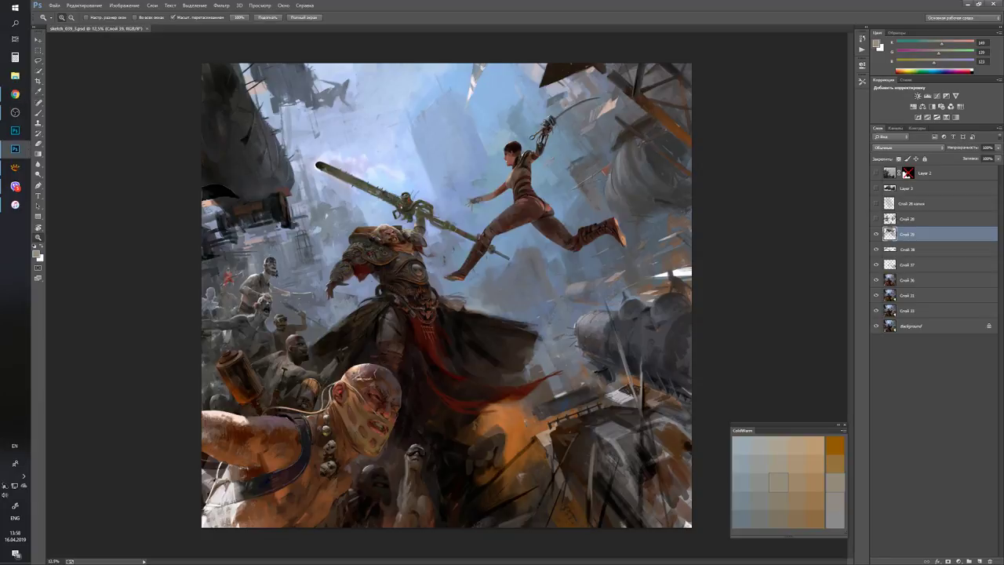
Show the painting in full-screen mode with menus and compare the warrior with and without the selected paint layer.
key(f)
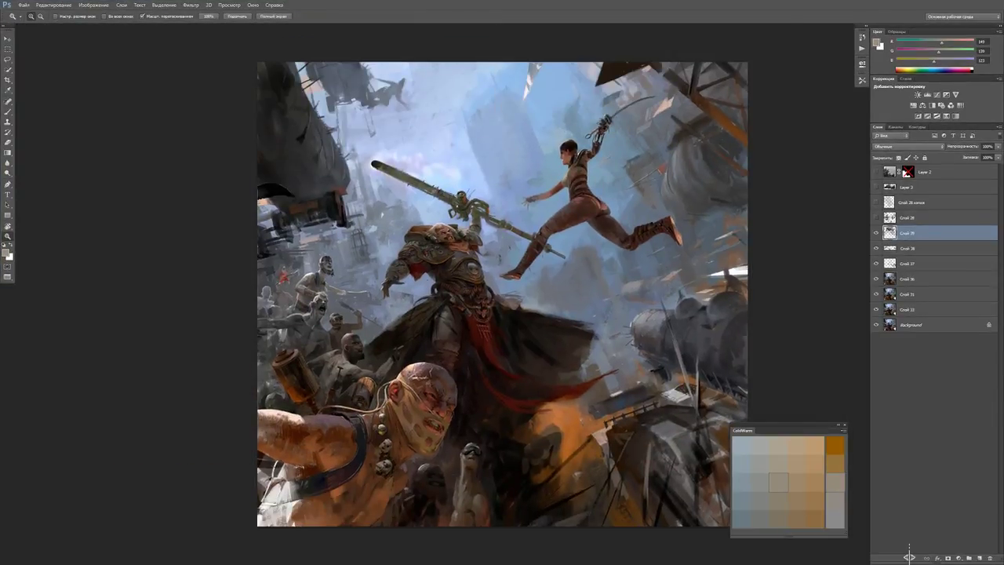
key(ctrl+alt+0)
click(876, 233)
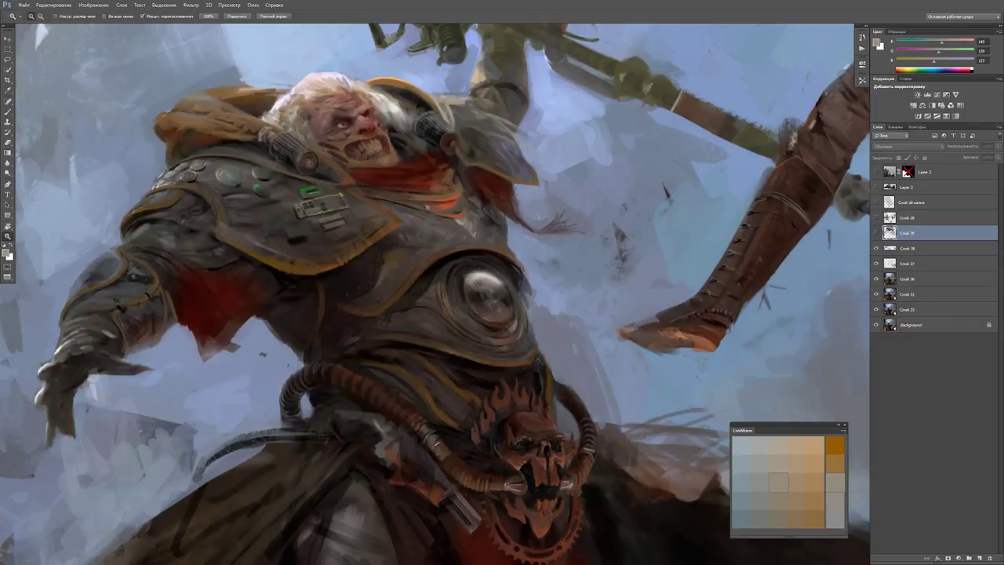
Touch up the chest armor along the rim beside the round belly boss with sampled light and dark greys.
key(b)
key(ctrl+plus)
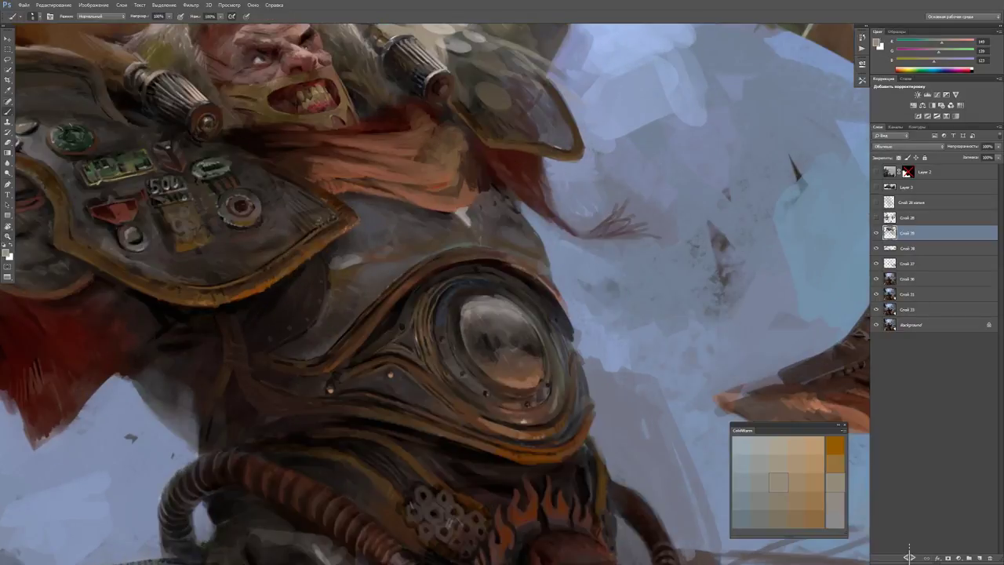
alt+click(396, 281)
drag(370, 305, 317, 357)
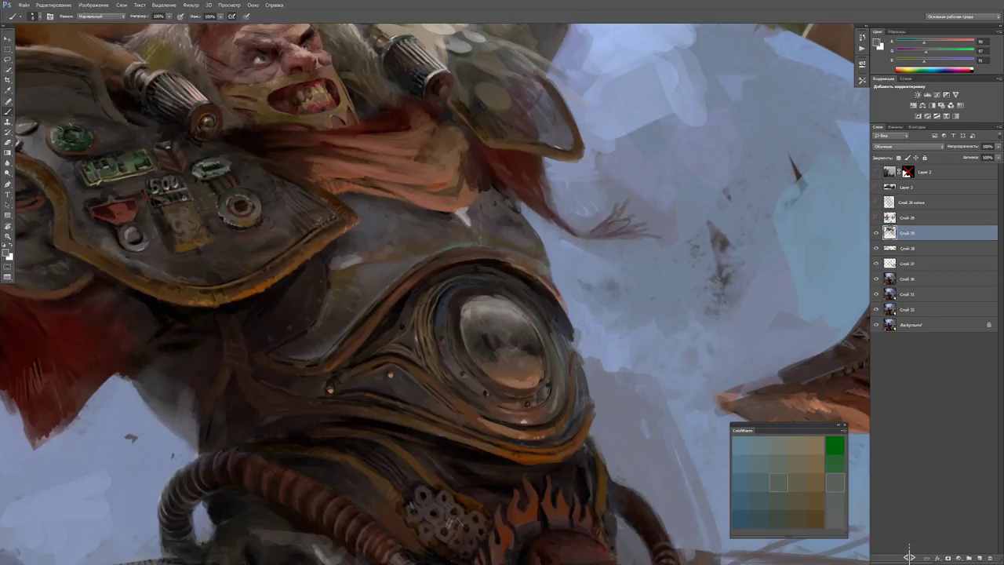
alt+click(298, 353)
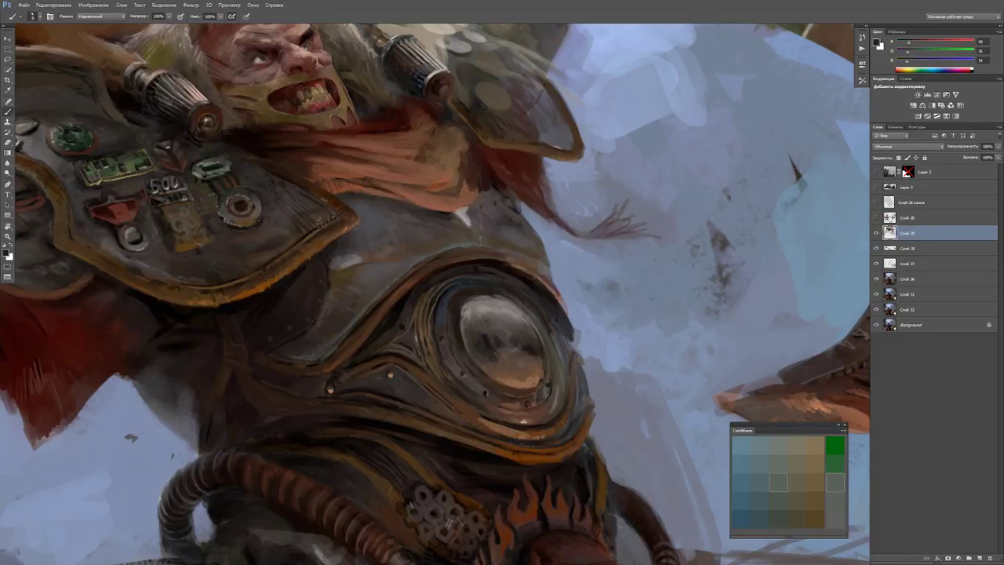
alt+click(391, 275)
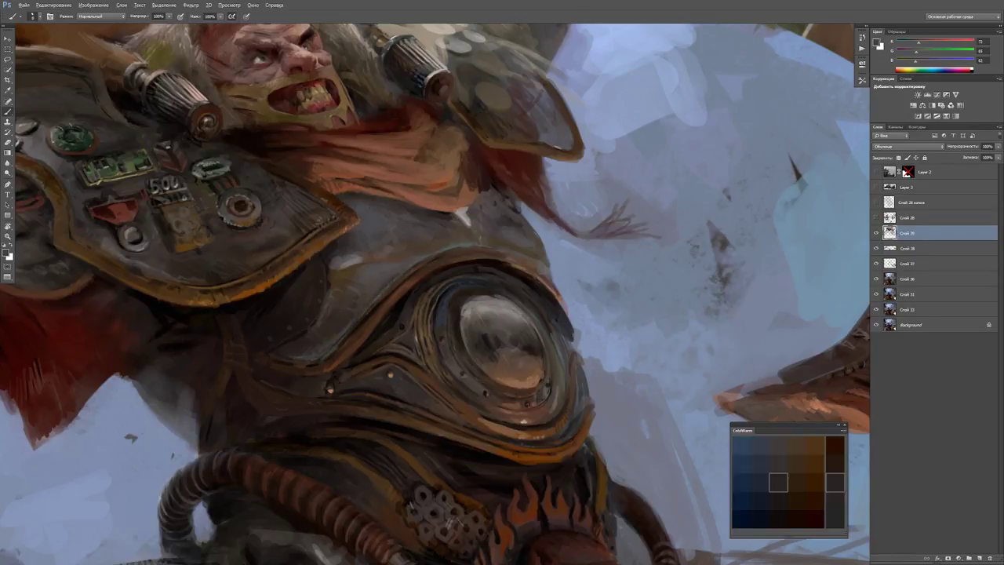
Refine the rim curving above the round belly boss with sampled reddish brown, dark brown and black.
alt+click(411, 283)
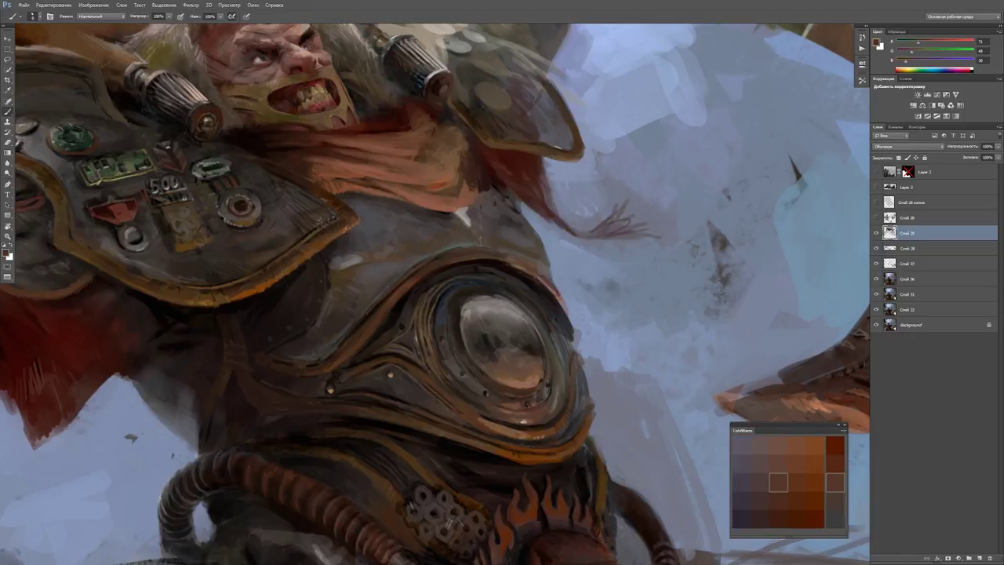
alt+click(405, 295)
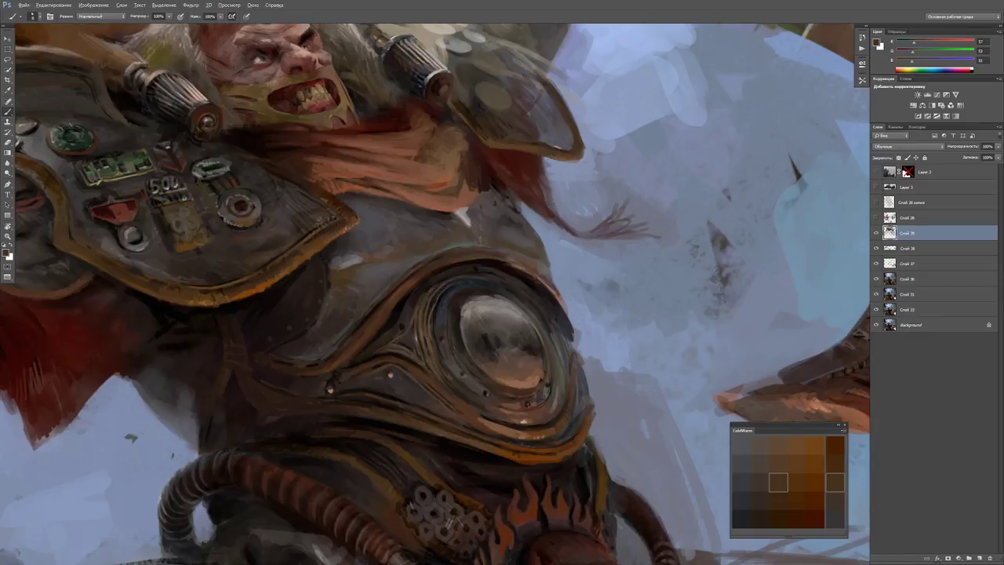
alt+click(369, 314)
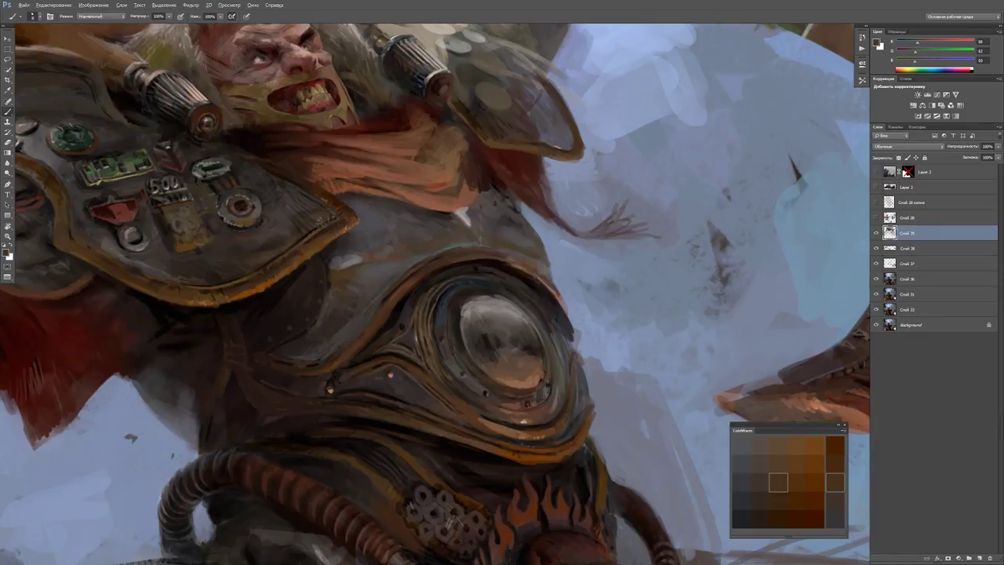
key(d)
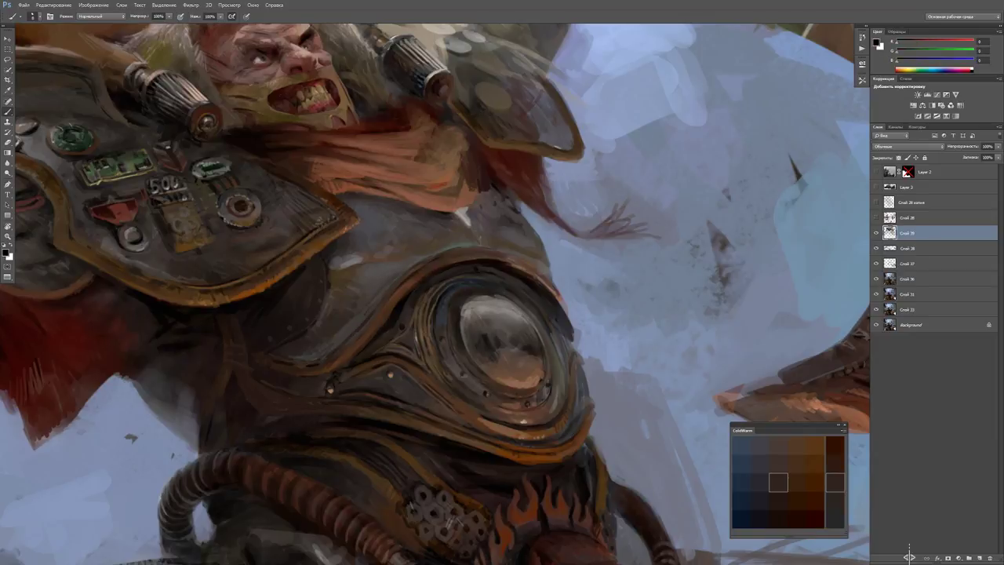
key(z)
key(ctrl+0)
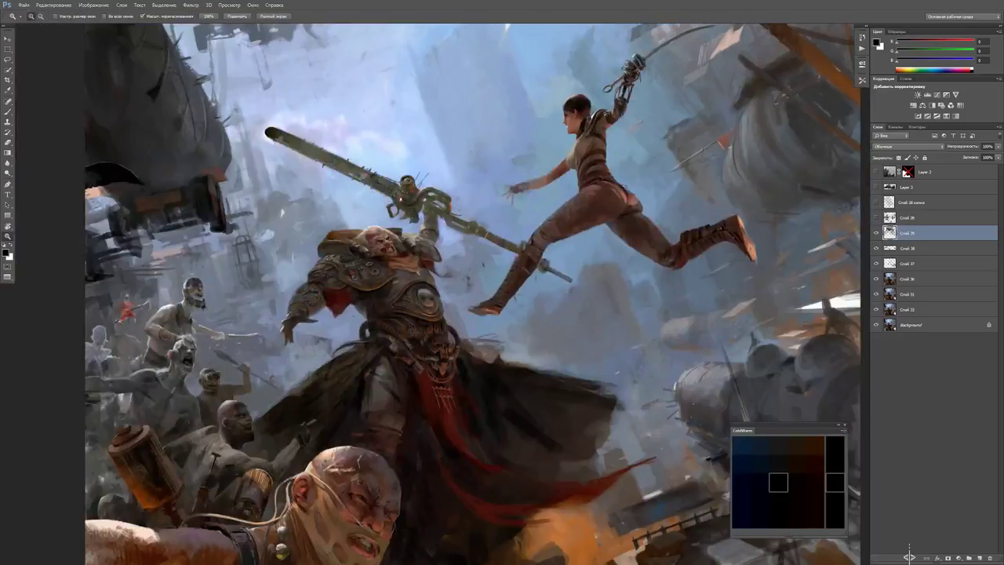
Touch up the dark side of the chest armor next to the belly plate with a sampled dark grey.
key(ctrl+1)
key(b)
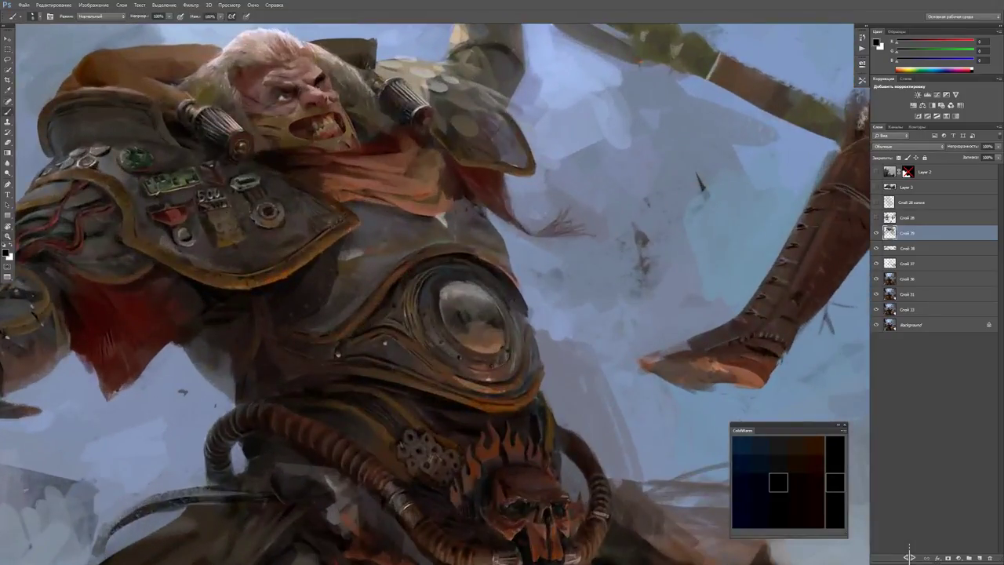
alt+click(325, 318)
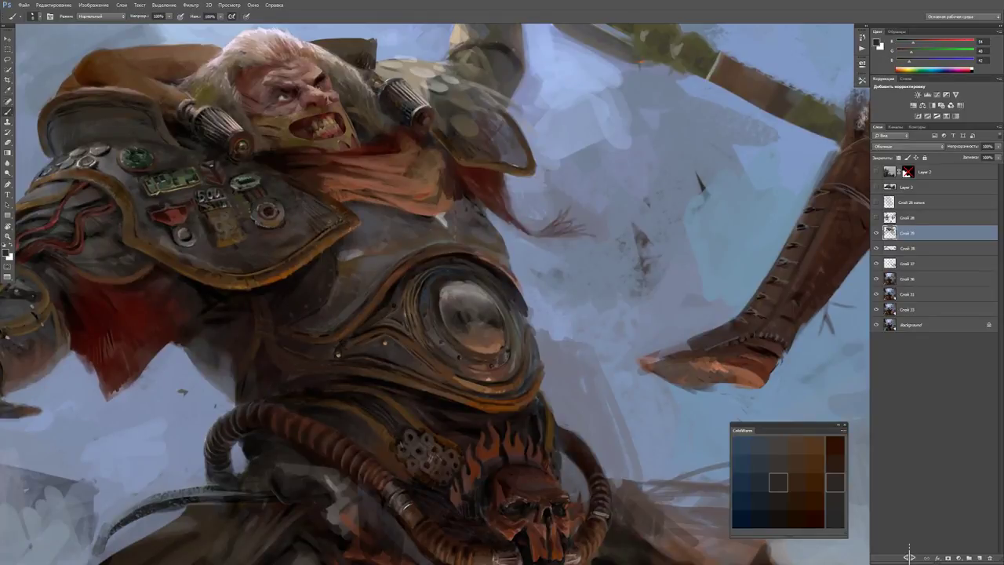
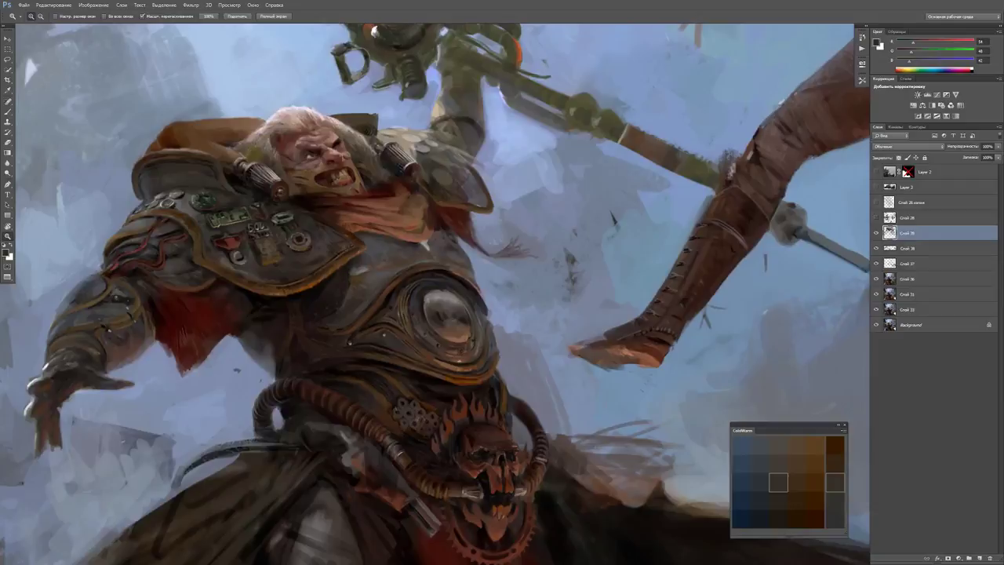
Refine the ribs of the waist hose near its metal coupling with sampled dark brown and black.
scroll(436, 294, up, 5)
key(b)
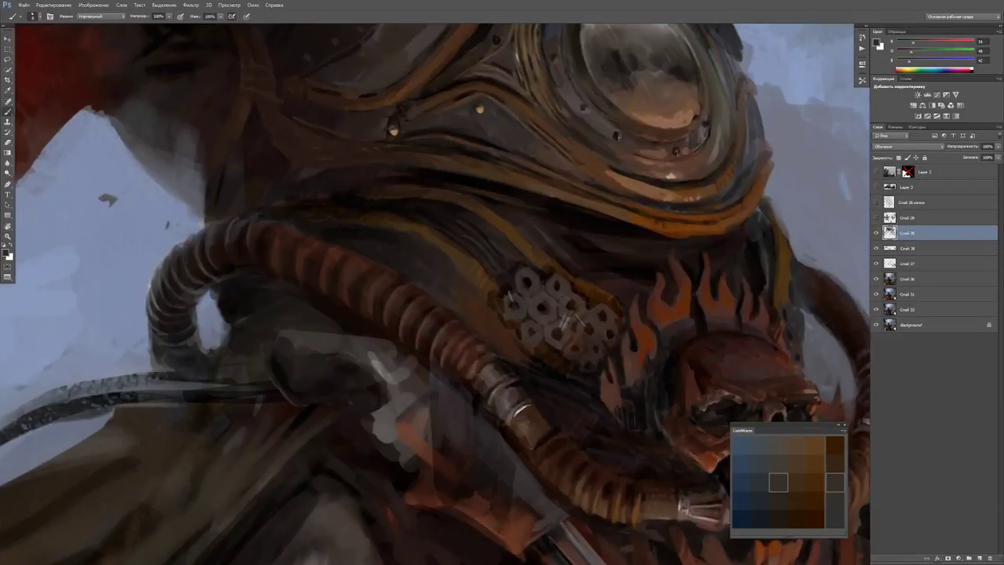
scroll(396, 313, up, 2)
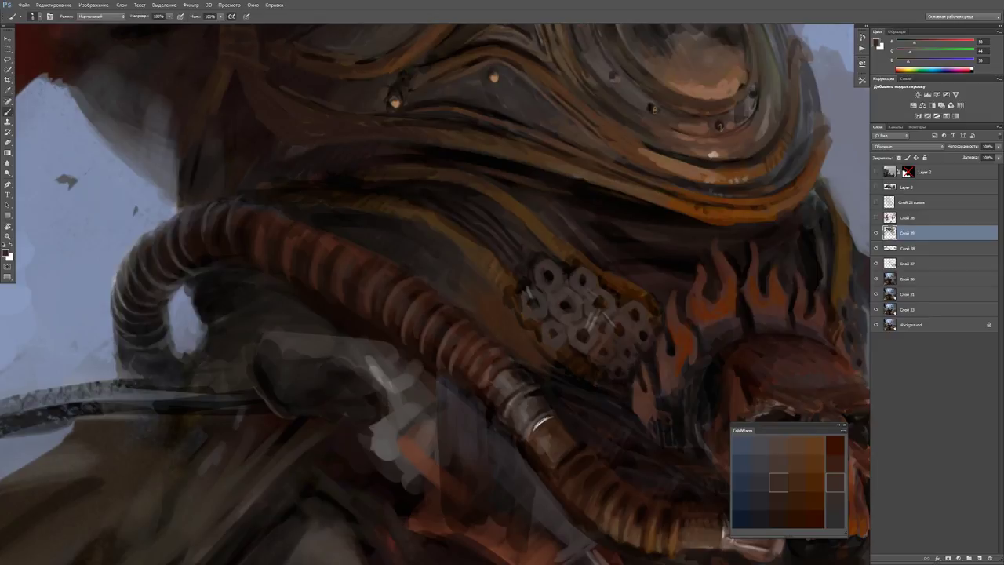
drag(435, 341, 416, 320)
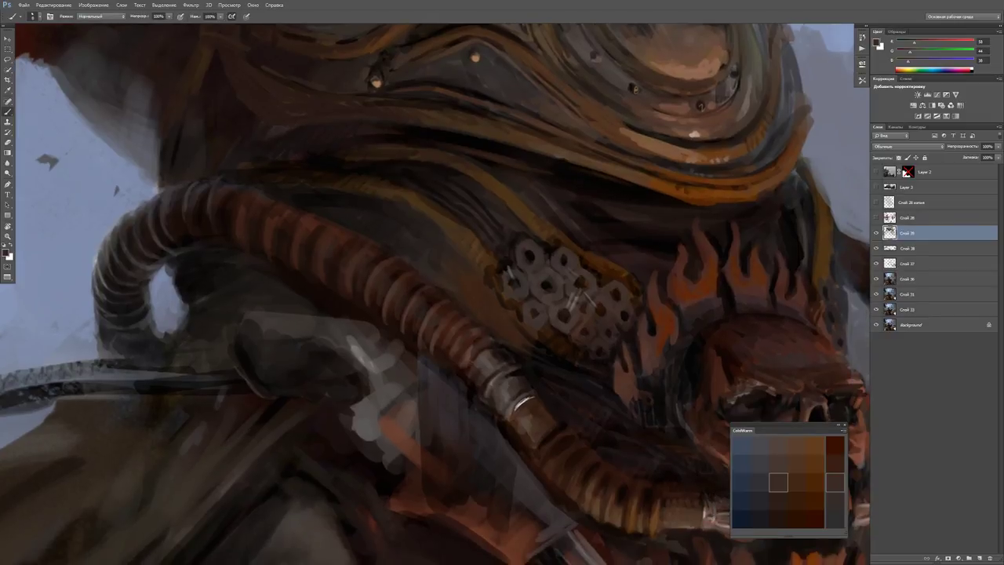
key(d)
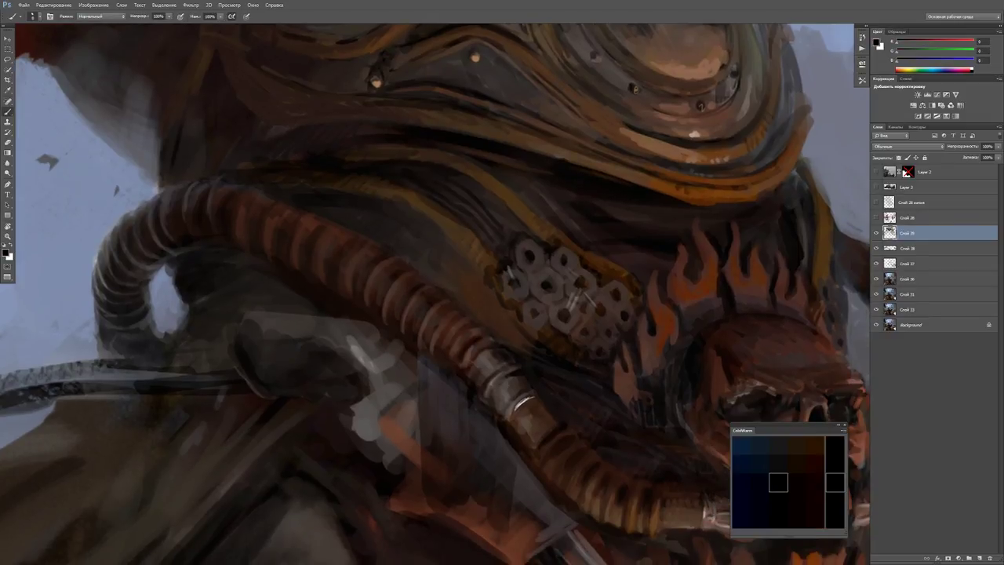
alt+click(456, 321)
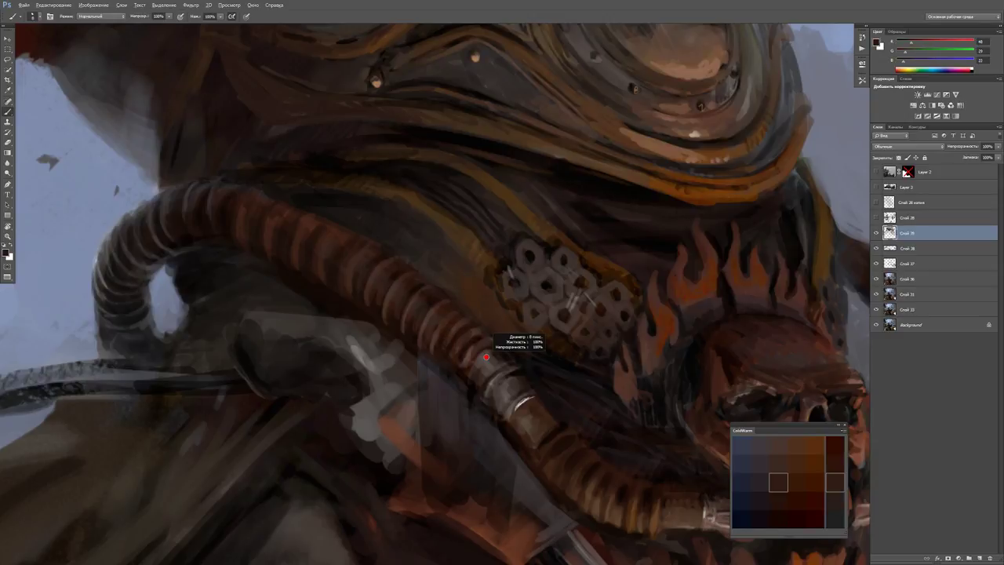
Touch up the end of the hose where it meets the metal coupling with sampled light and dark tones.
key(d)
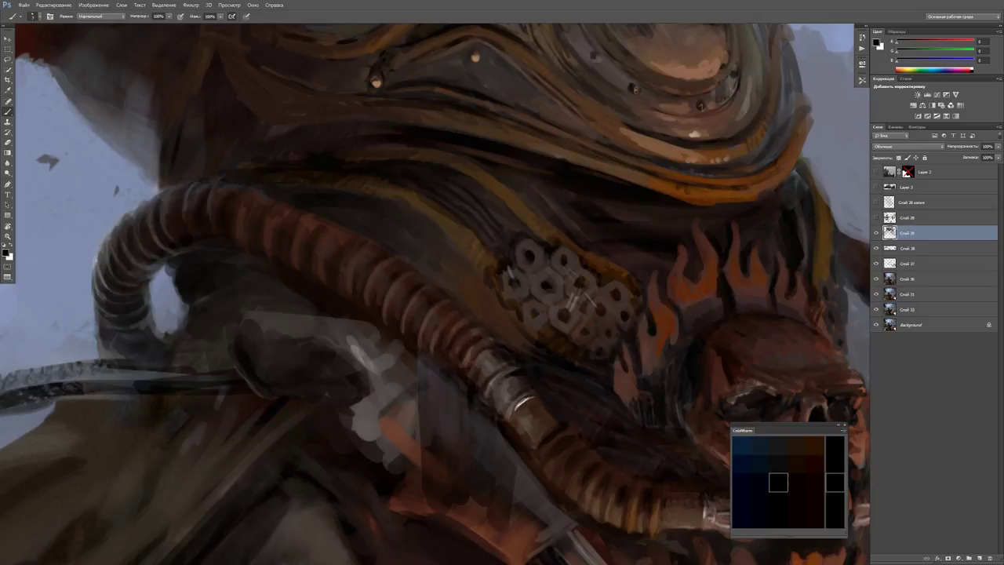
key(x)
alt+click(481, 353)
mouse_move(476, 357)
mouse_down()
mouse_move(475, 373)
mouse_move(491, 350)
mouse_up()
alt+click(475, 359)
key(z)
key(ctrl+0)
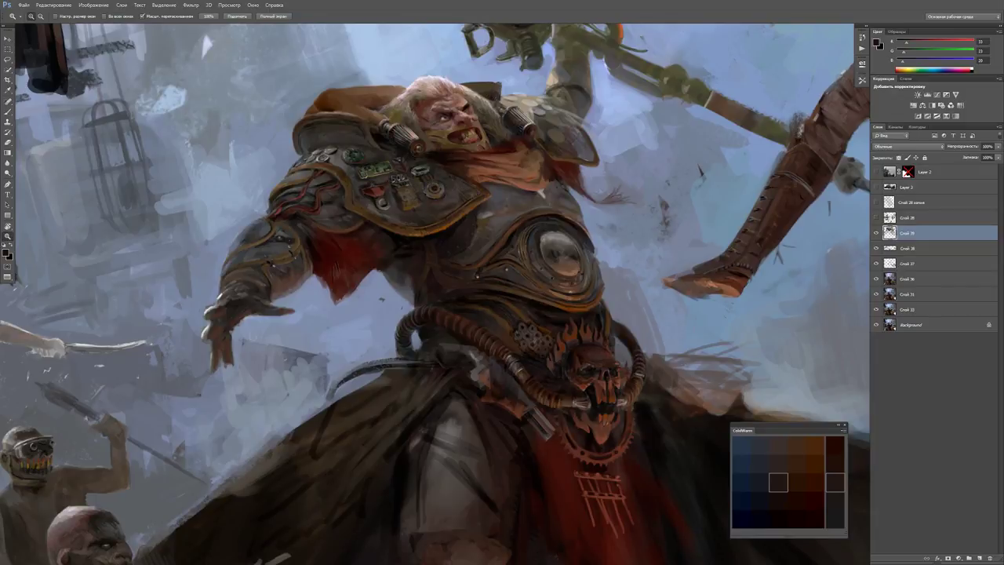
Rotate the canvas so the hose runs nearly upright and touch up its ribs above the coupling with sampled brown.
click(592, 420)
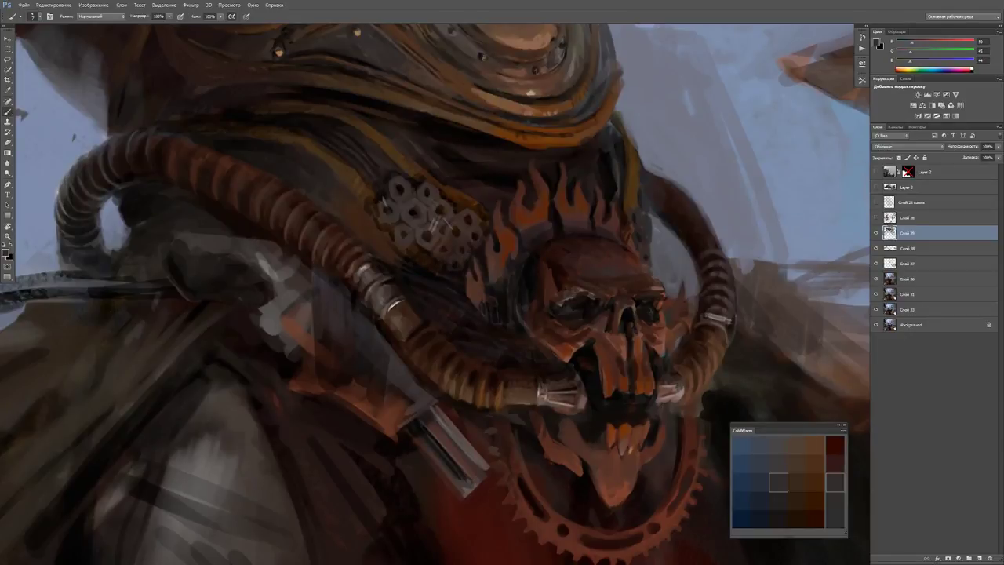
drag(596, 235, 549, 329)
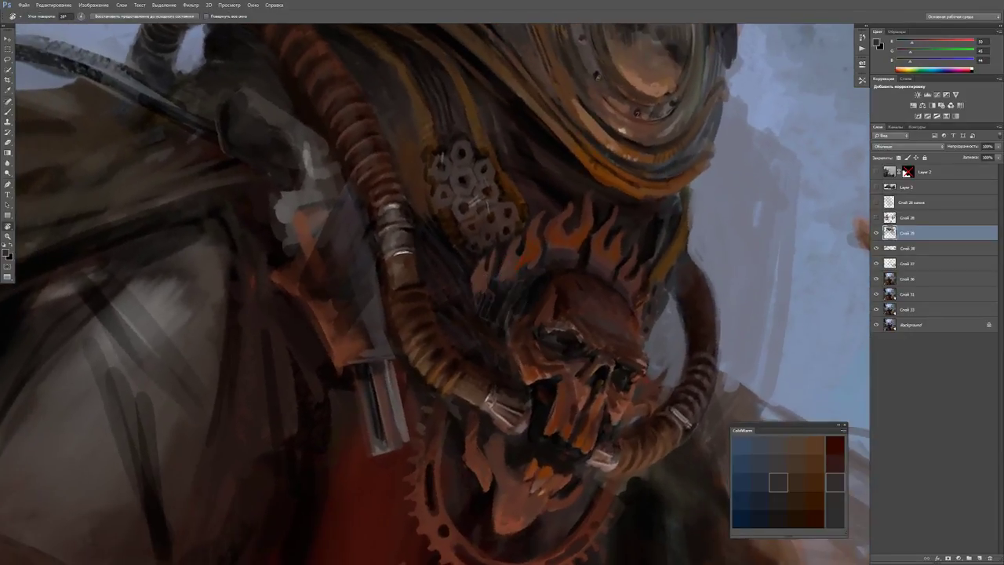
click(368, 130)
key(b)
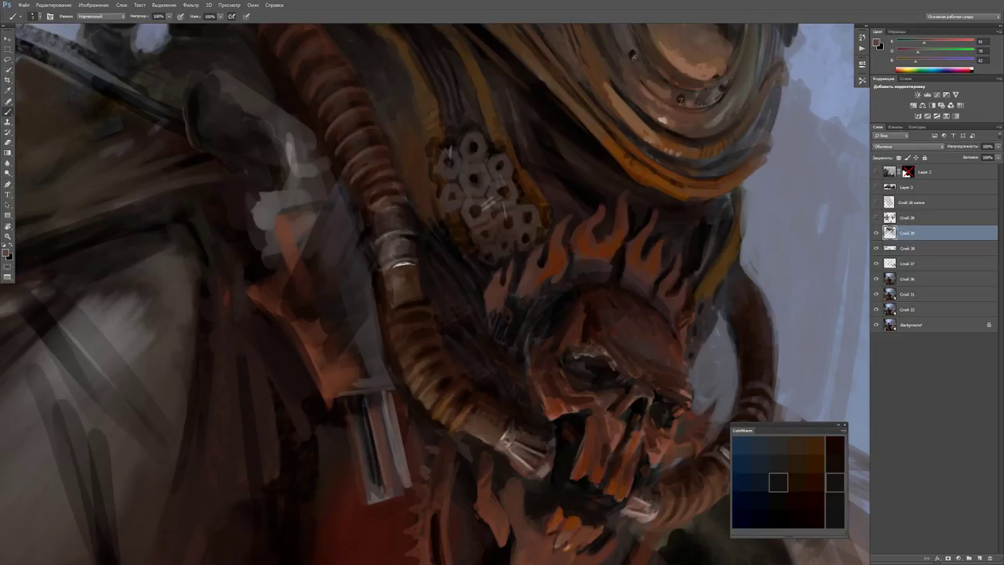
key(z)
mouse_move(389, 218)
mouse_down()
mouse_move(306, 218)
mouse_move(376, 218)
mouse_move(391, 289)
mouse_up()
key(b)
alt+click(371, 222)
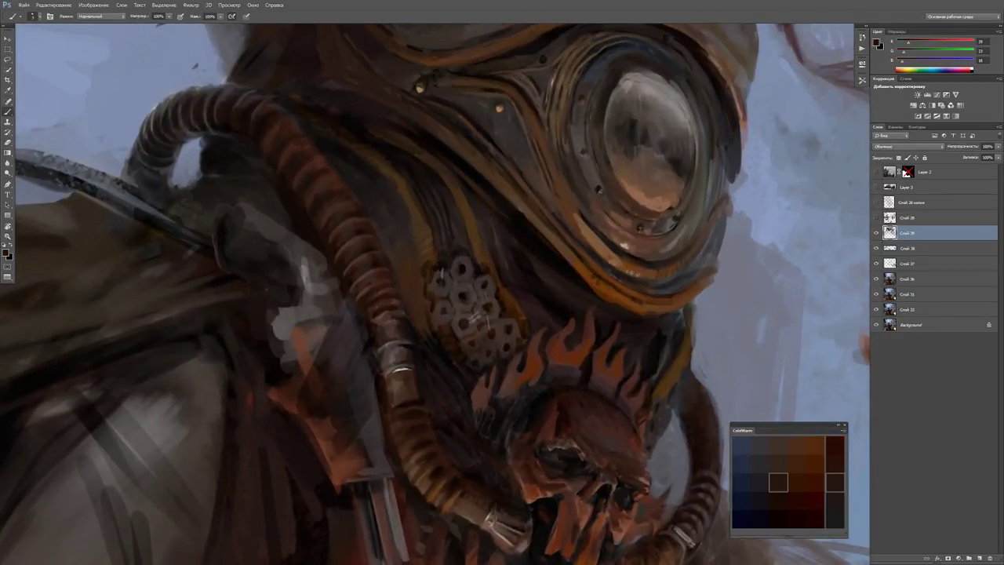
Touch up the hose ribs just above the metal coupling with sampled browns.
alt+click(377, 308)
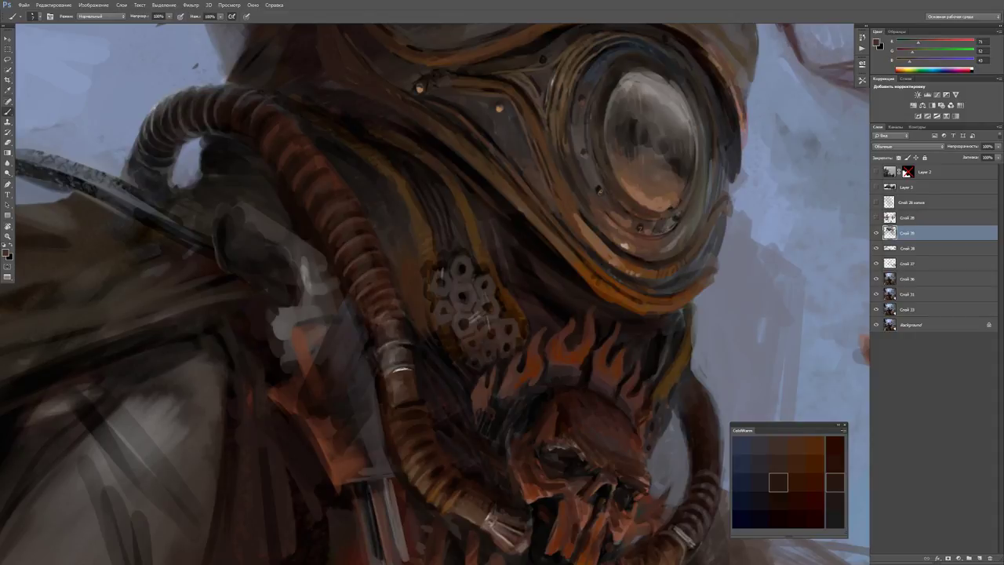
key(d)
alt+click(387, 294)
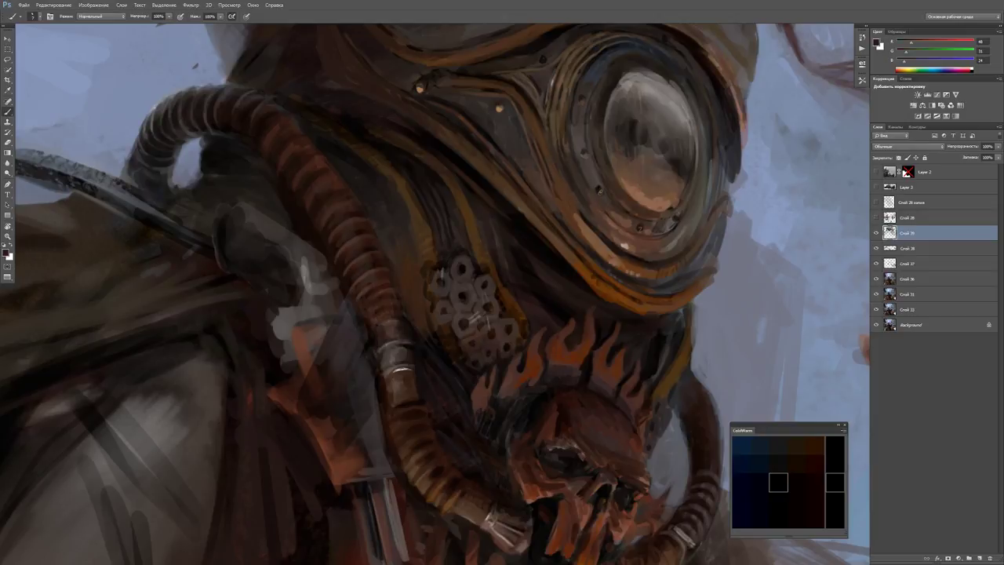
Rotate the canvas so the hose lies nearly horizontal and refine the dark grooves between its ribs with dark brown.
key(r)
drag(628, 236, 502, 149)
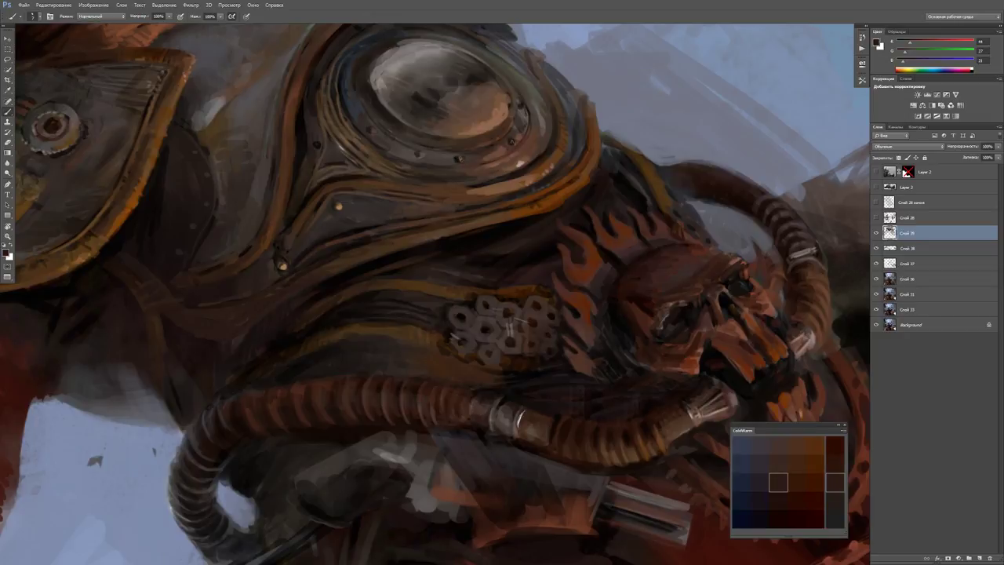
key(ctrl+plus)
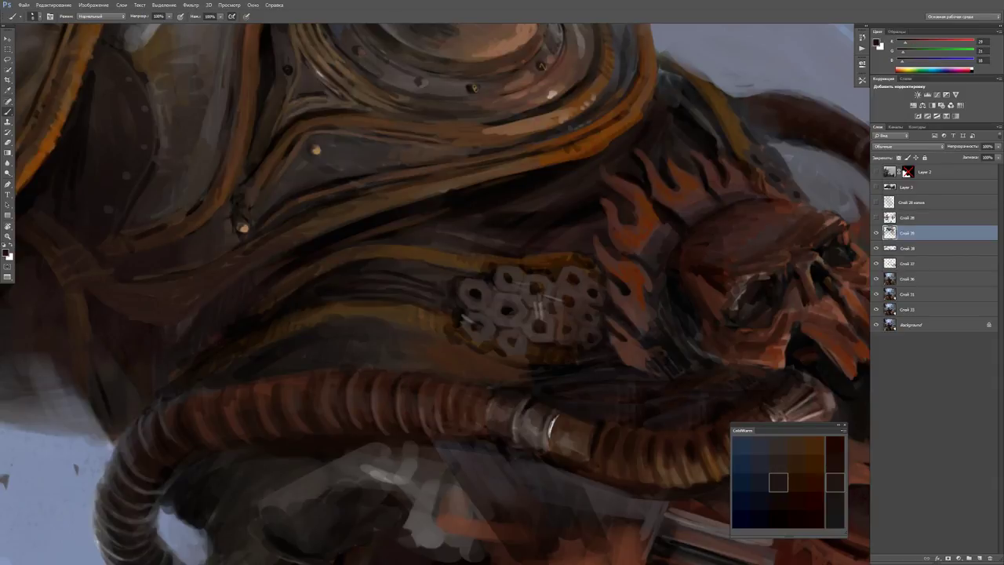
drag(436, 384, 435, 423)
drag(439, 298, 499, 256)
drag(406, 342, 406, 363)
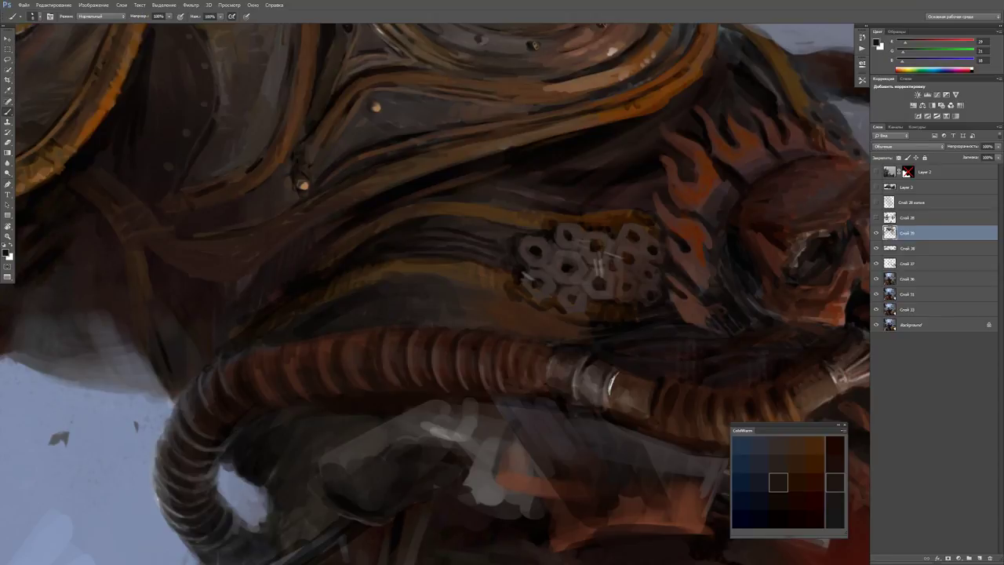
Rotate the canvas back towards upright and touch up the dark cloth above the hose with black.
key(z)
drag(330, 343, 361, 343)
key(r)
mouse_move(549, 196)
mouse_down()
mouse_move(588, 243)
mouse_move(526, 267)
mouse_up()
key(ctrl+plus)
key(b)
key(d)
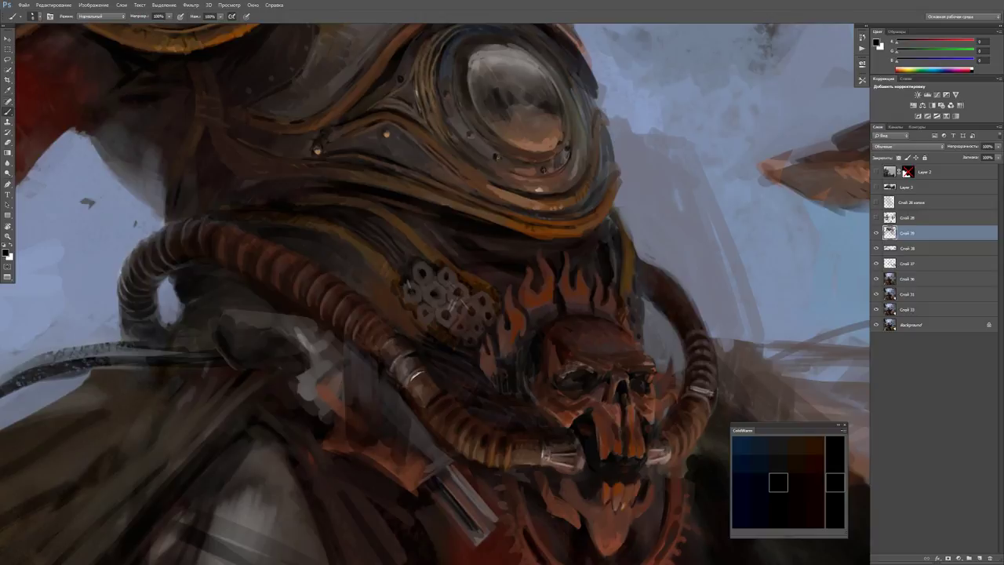
drag(370, 278, 389, 302)
key(ctrl+0)
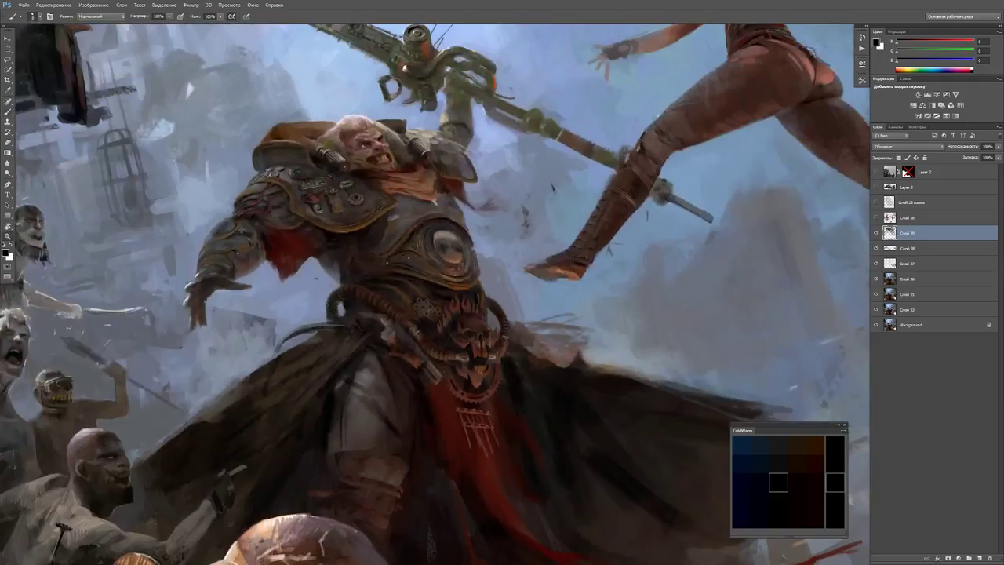
Touch up the yellow trim and cloth just above the ring mesh patch with sampled reddish and greyish browns.
key(z)
drag(437, 224, 486, 224)
key(b)
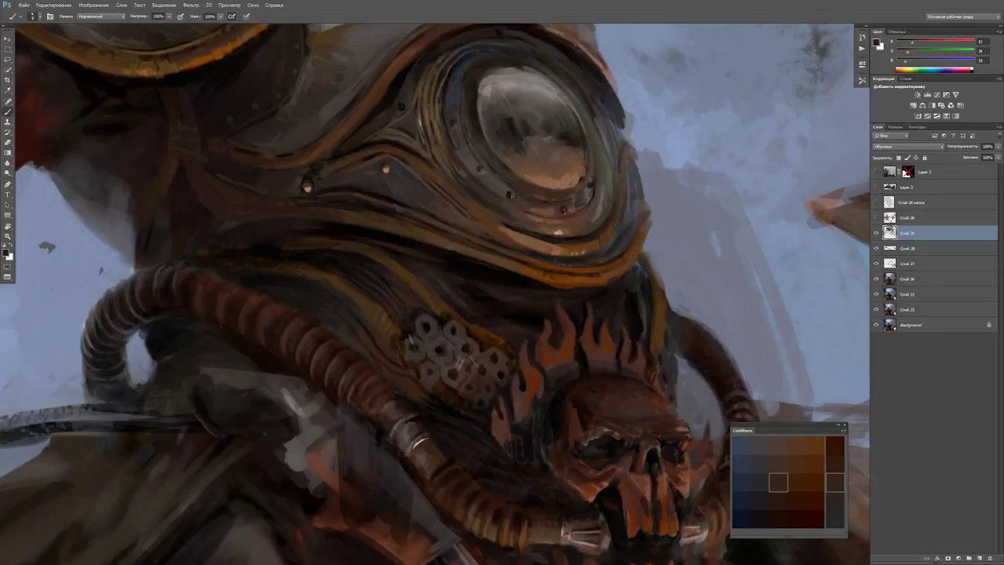
drag(436, 295, 419, 308)
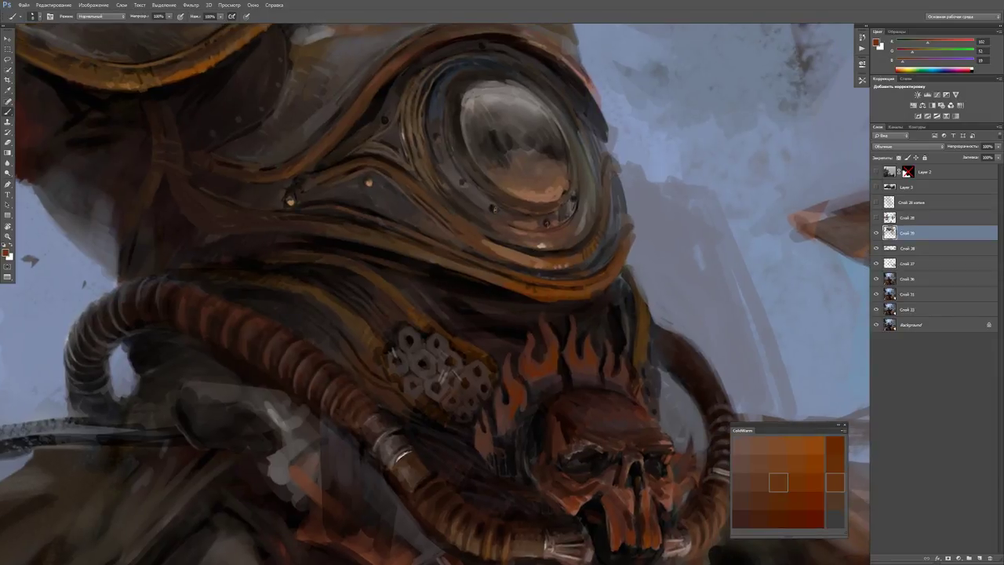
alt+click(410, 314)
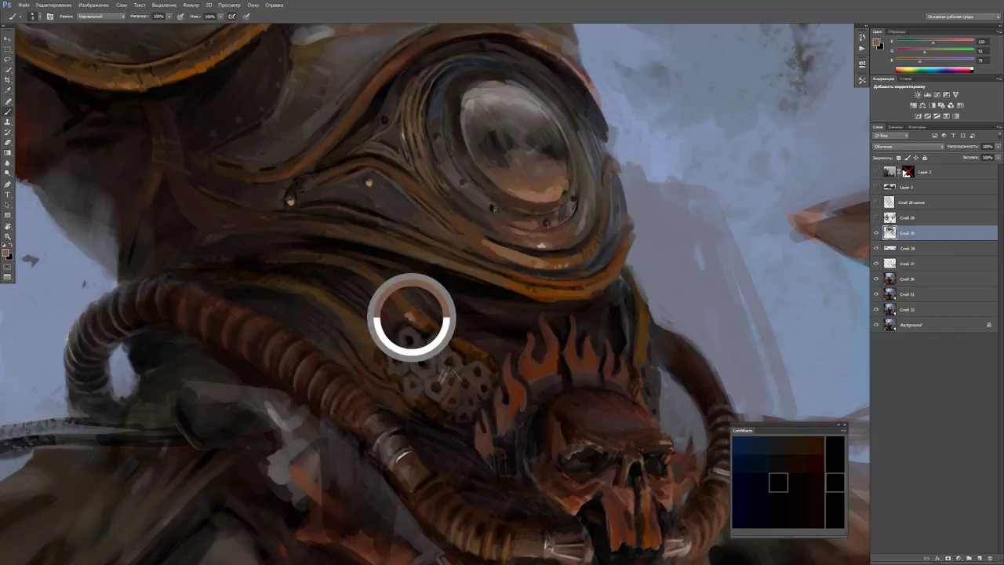
alt+click(404, 308)
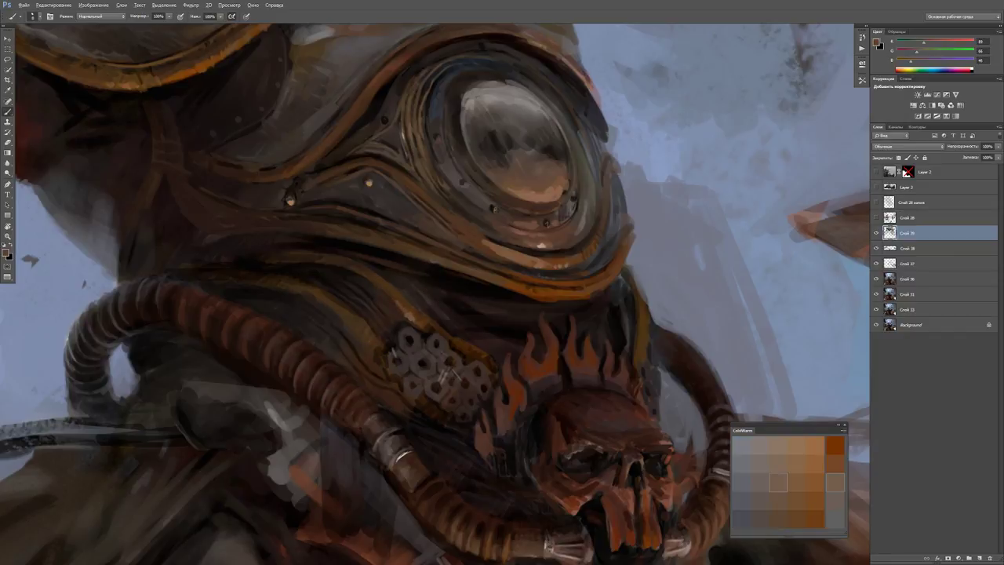
key(h)
drag(423, 302, 432, 297)
Refine the cloth folds between the belly plate and the ring mesh patch with sampled dark browns.
alt+click(434, 282)
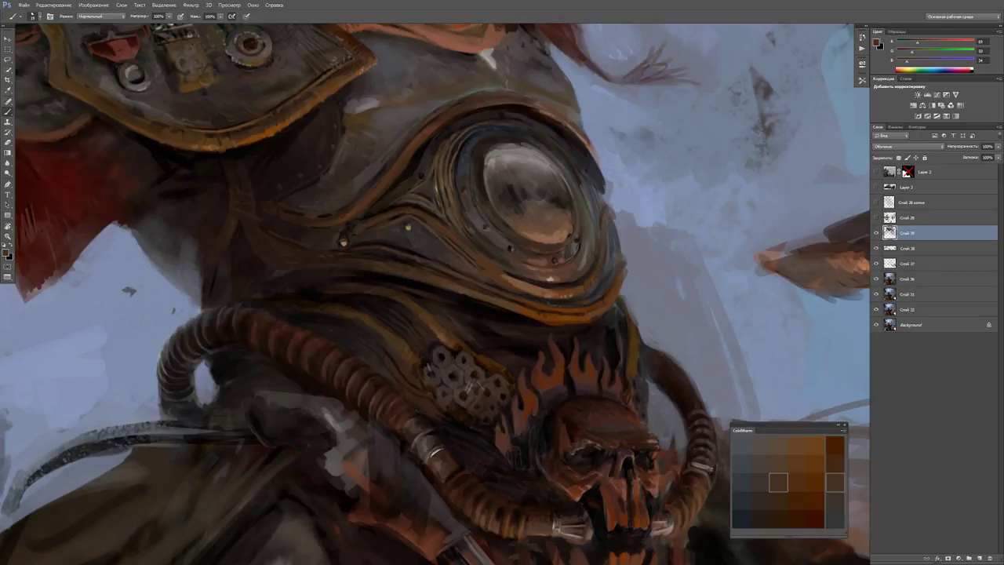
alt+click(468, 322)
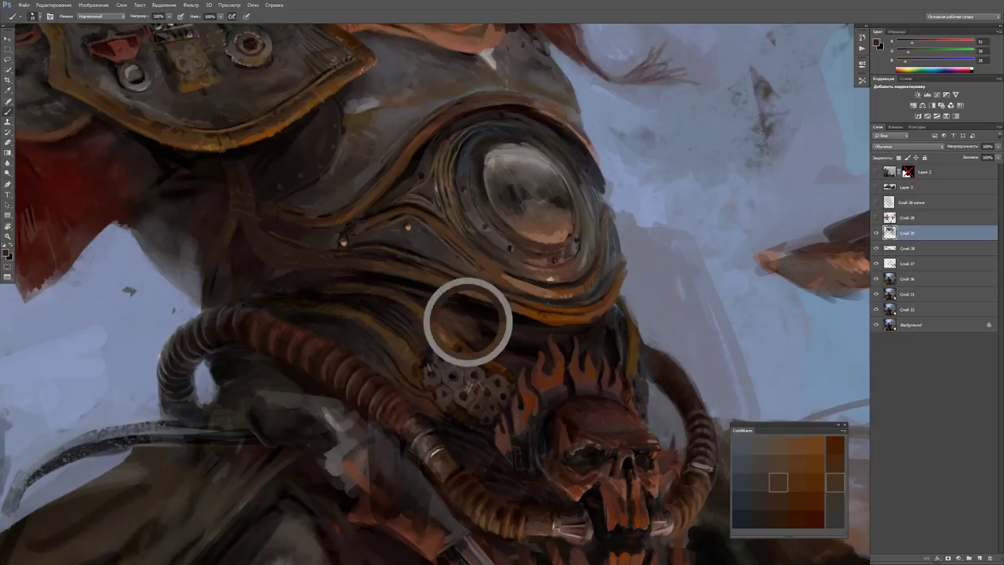
alt+click(420, 295)
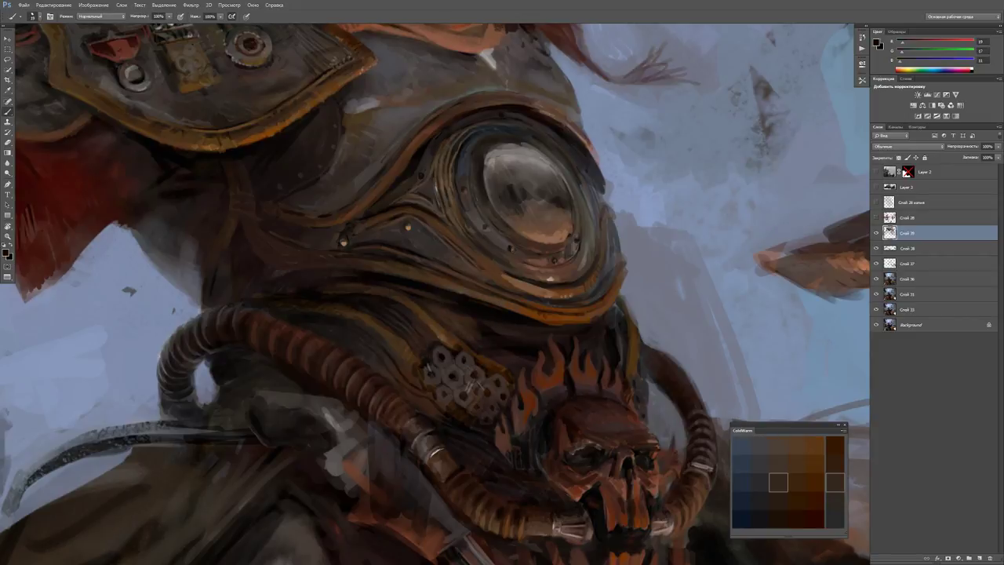
alt+click(422, 317)
alt+click(449, 316)
key(z)
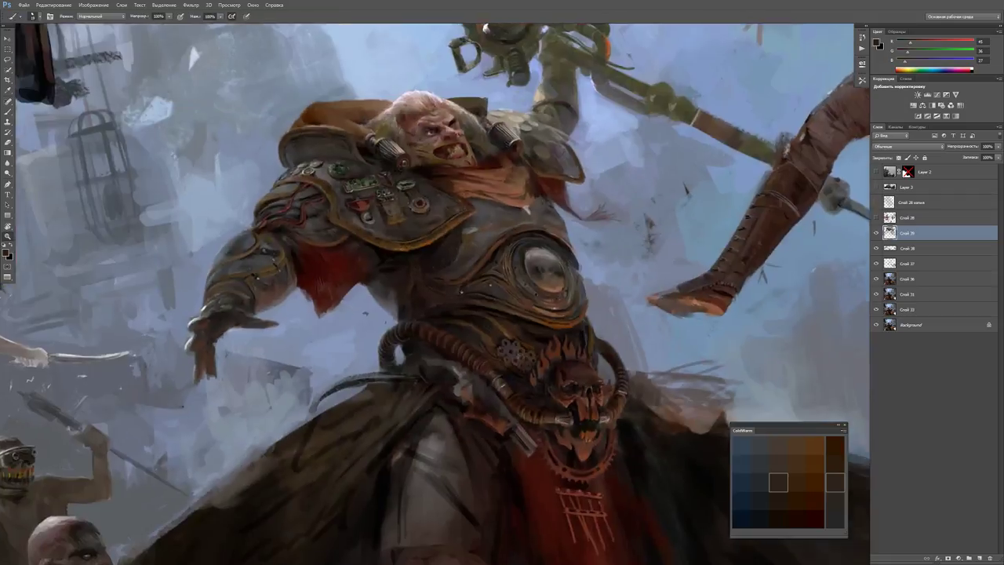
click(512, 330)
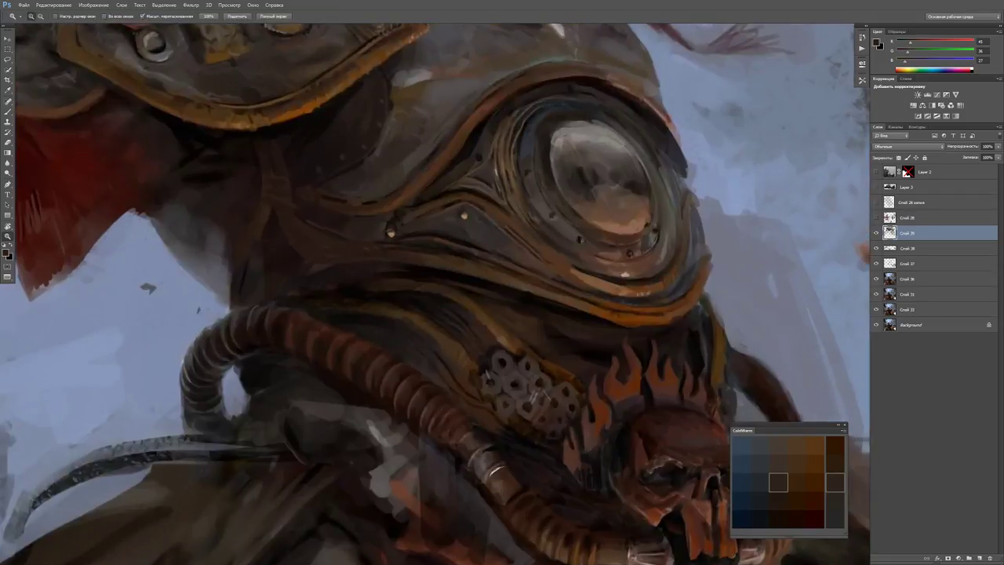
key(b)
alt+click(465, 404)
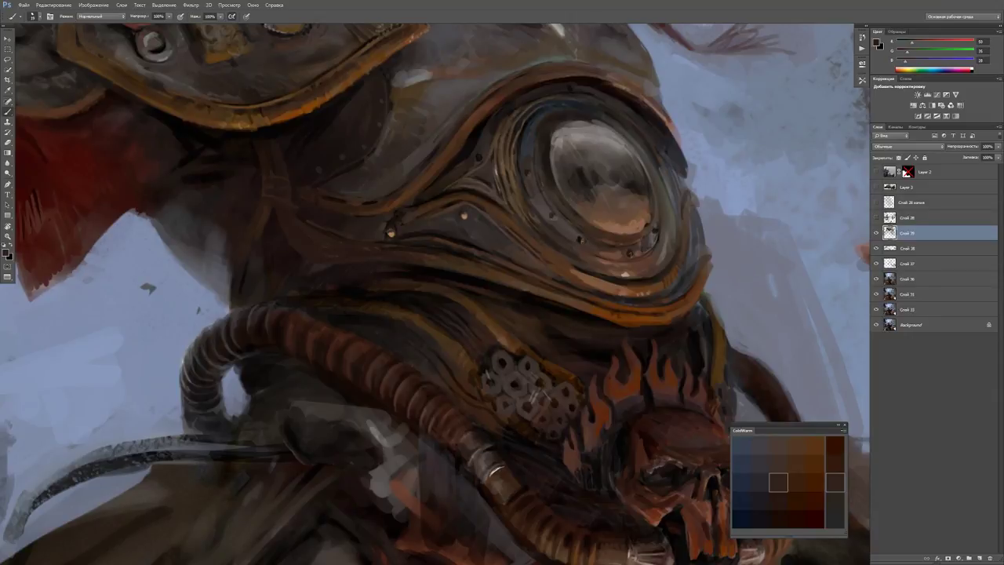
Float the colour sliders directly above the ColdWarm palette and switch them to the HSB model.
key(F6)
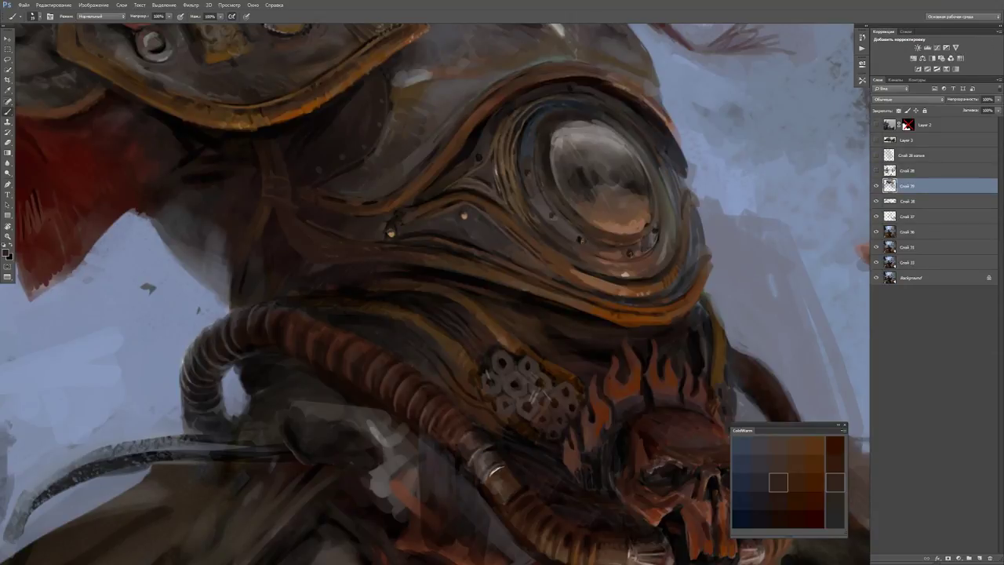
key(F6)
drag(878, 31, 789, 361)
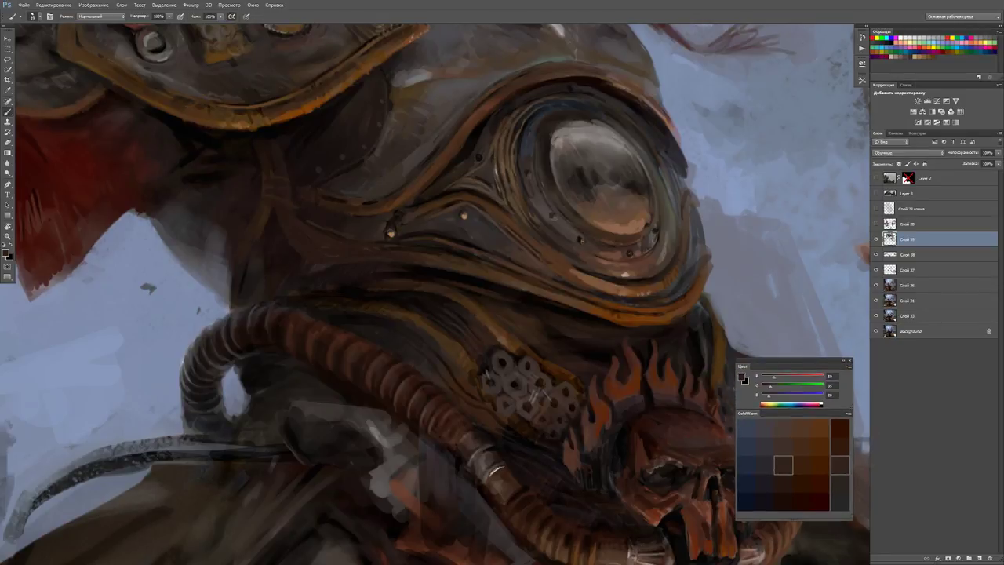
click(848, 366)
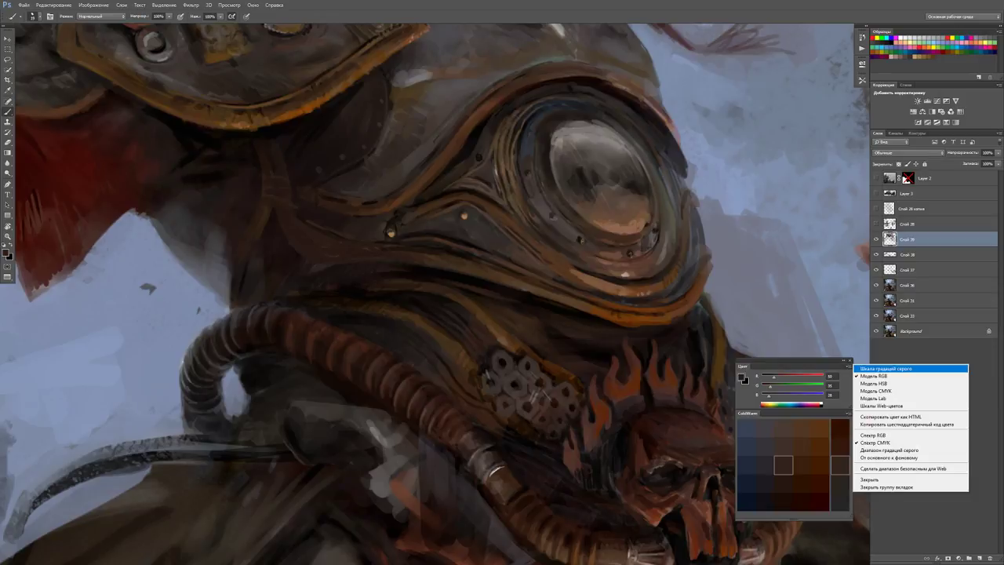
click(874, 383)
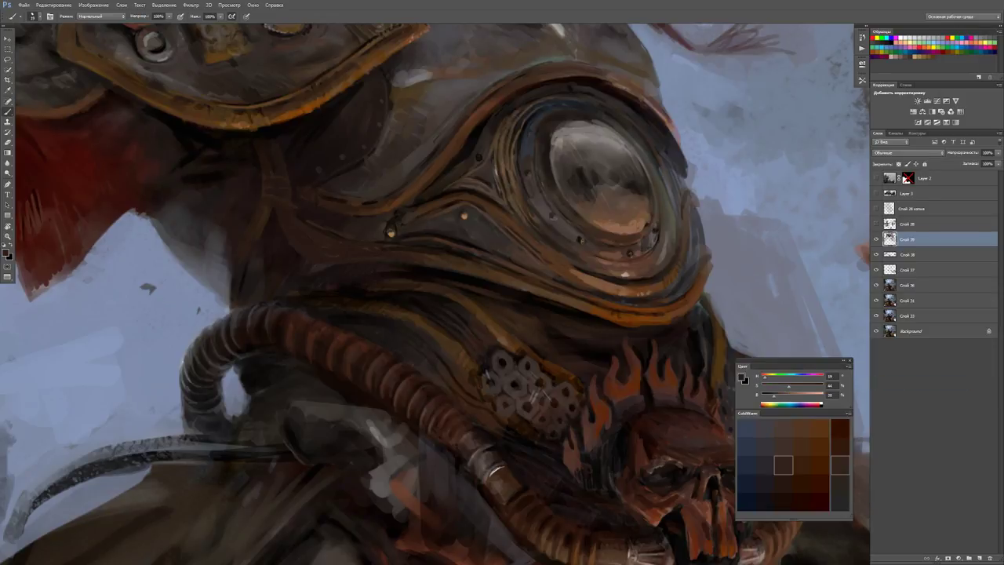
Separate the ColdWarm palette from the colour sliders, narrow the sliders to match its width, and reattach the palette below them.
drag(747, 412, 701, 455)
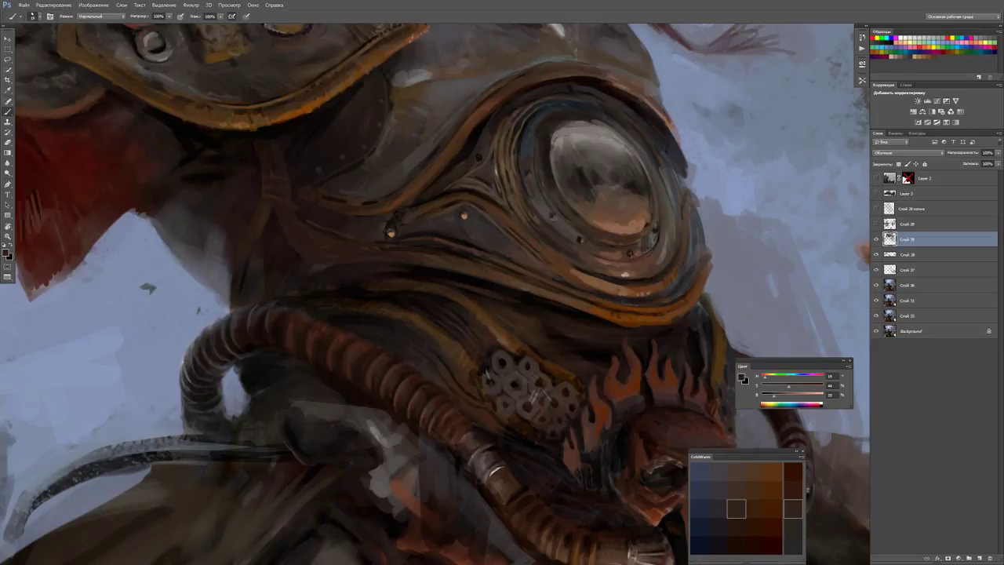
drag(853, 385, 848, 384)
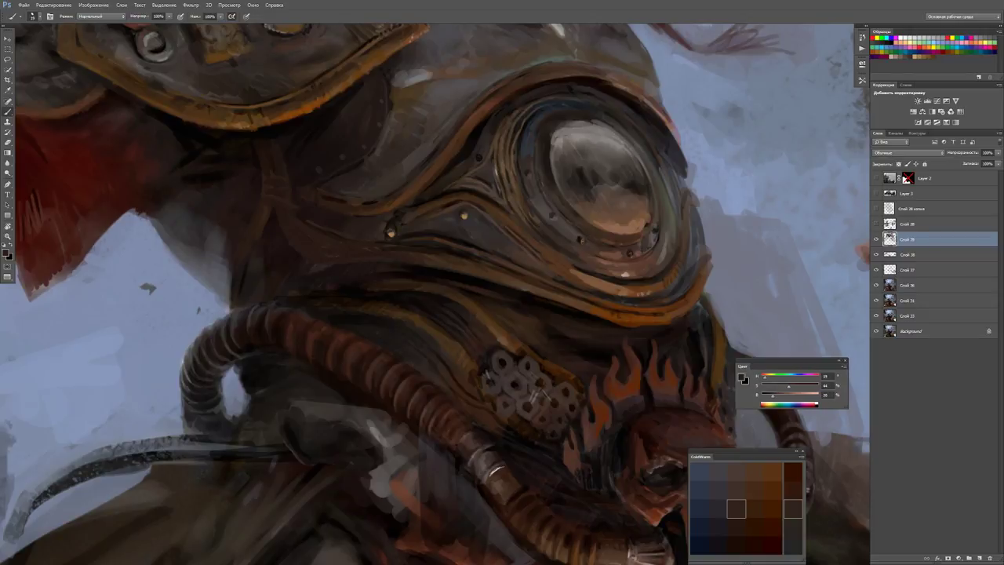
drag(700, 456, 747, 413)
drag(784, 360, 786, 384)
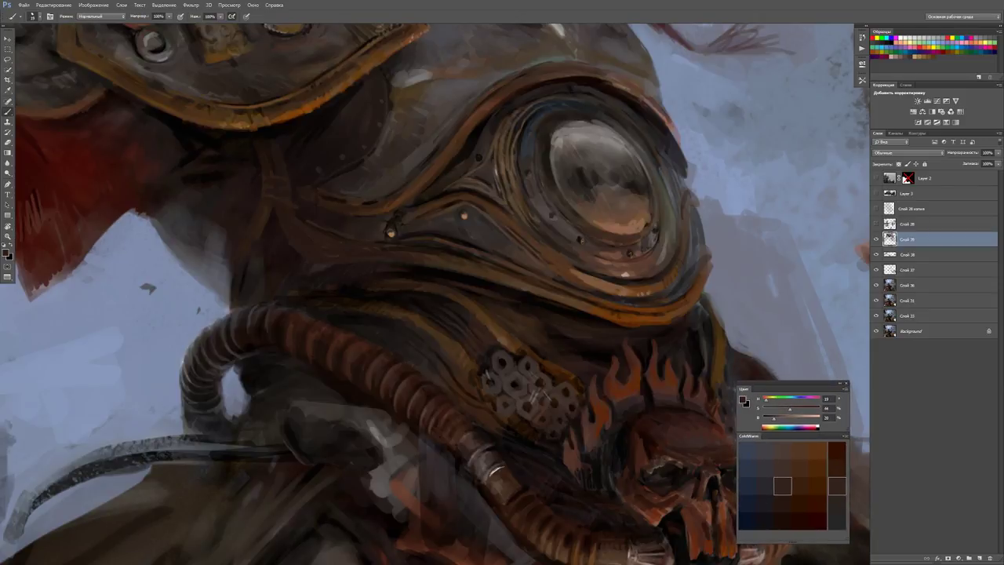
Raise the brightness of the brown foreground colour and adjust the brush size over the cloth below the belly plate.
drag(767, 418, 787, 418)
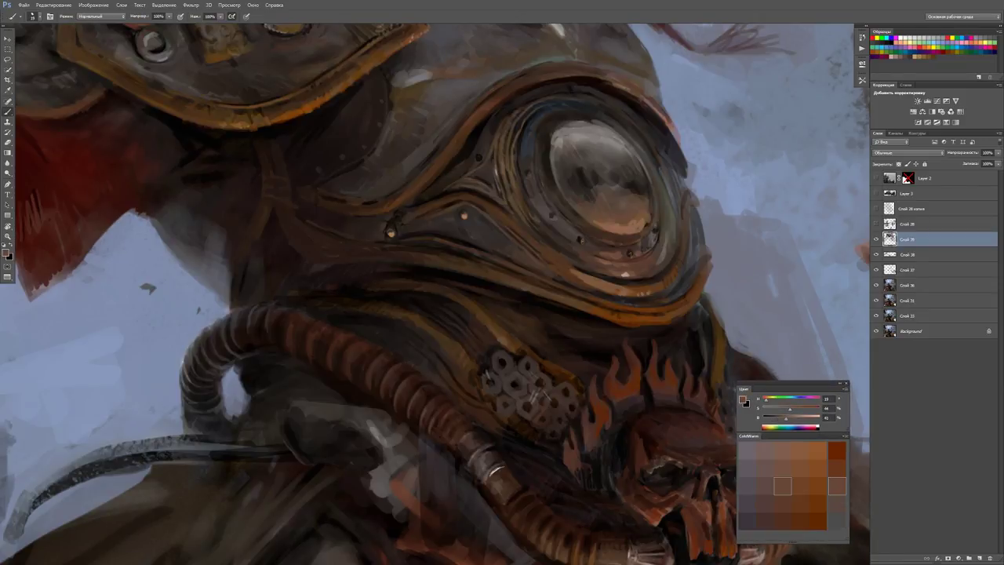
key(z)
scroll(569, 306, down, 6)
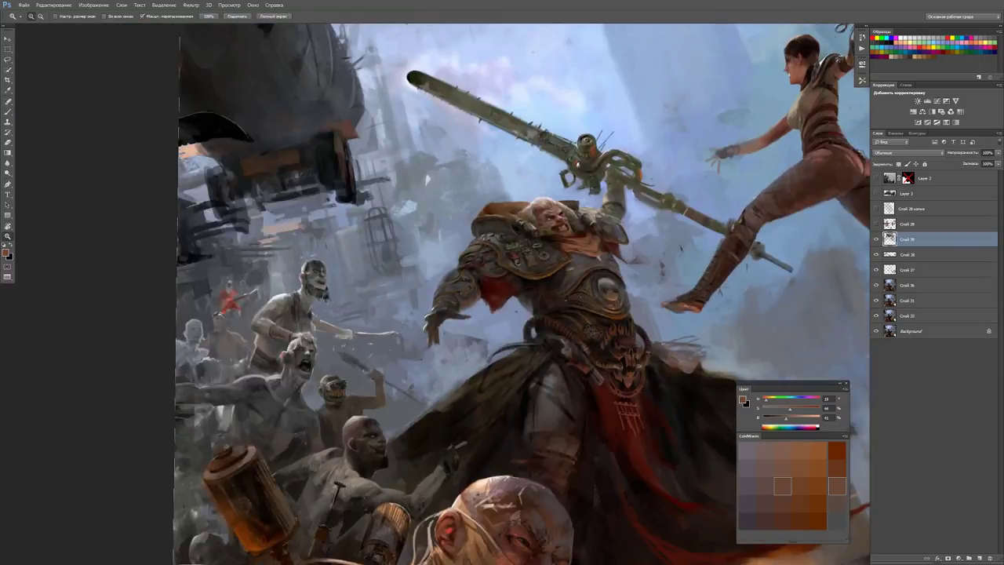
scroll(612, 319, up, 6)
key(b)
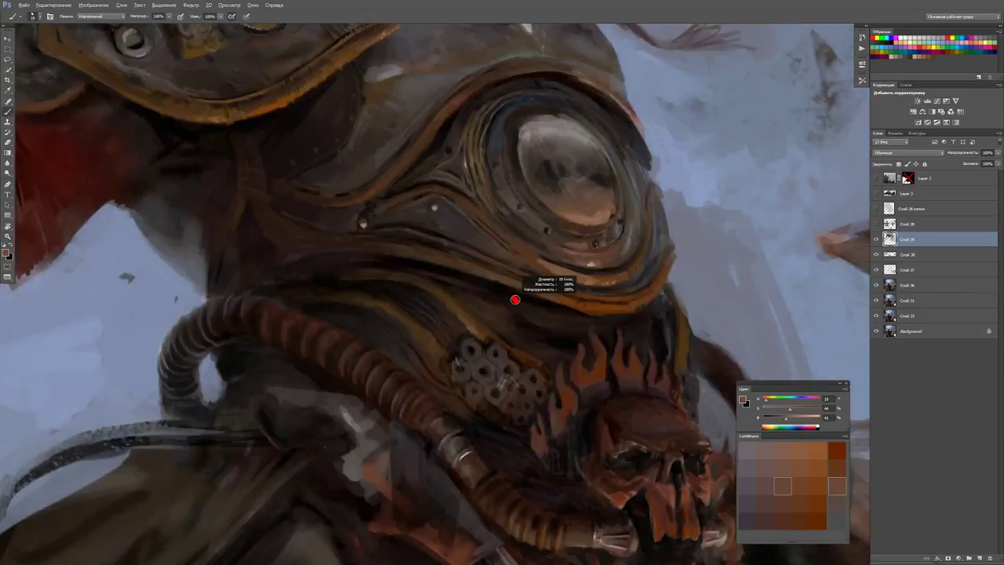
Refine the shadowed cloth beneath the belly plate's orange rim with black and sampled dark brown.
key(d)
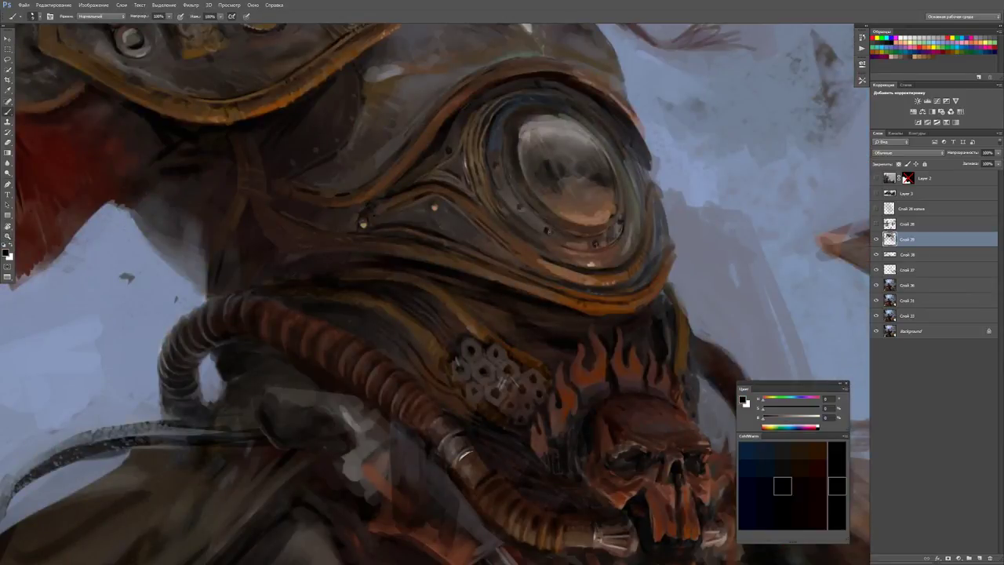
alt+click(557, 320)
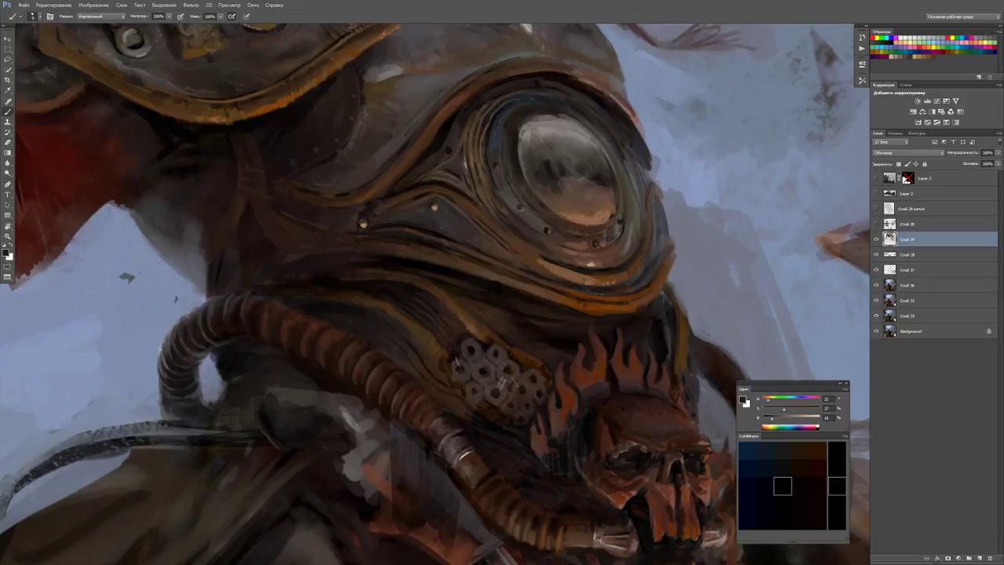
scroll(627, 313, down, 6)
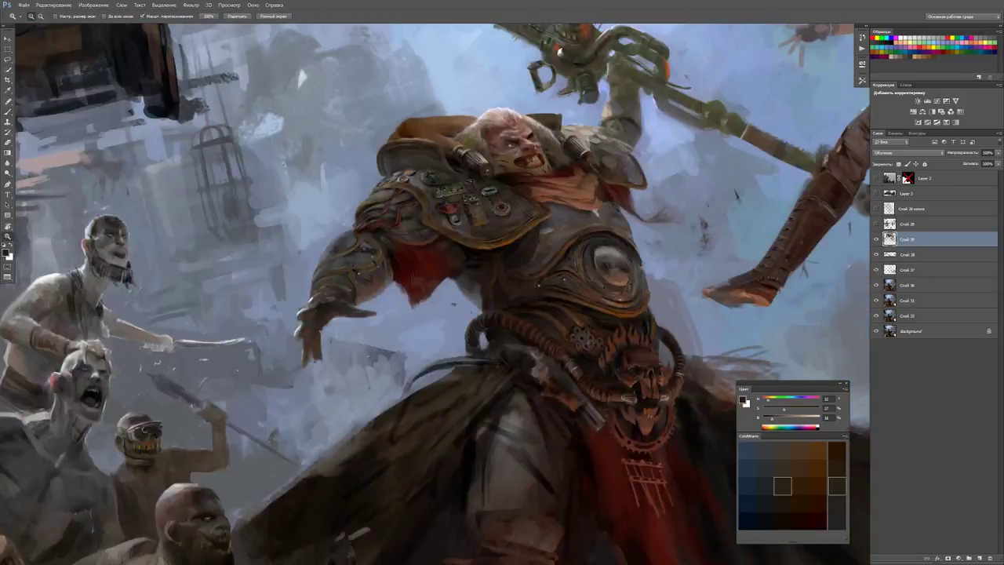
scroll(659, 330, up, 6)
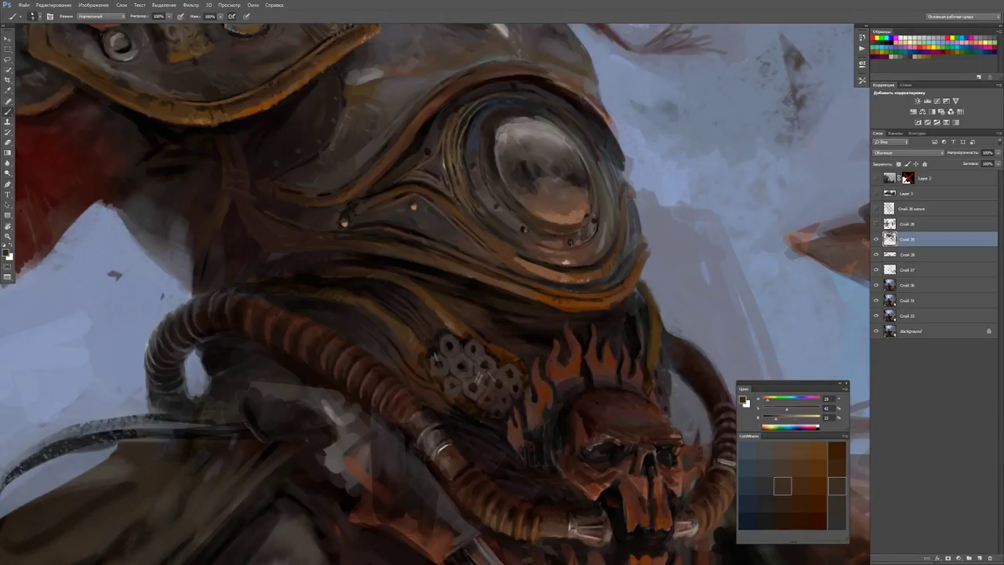
Refine the chest armor above the belly plate's upper rim with black brushwork, checking it against the whole figure.
drag(439, 290, 377, 376)
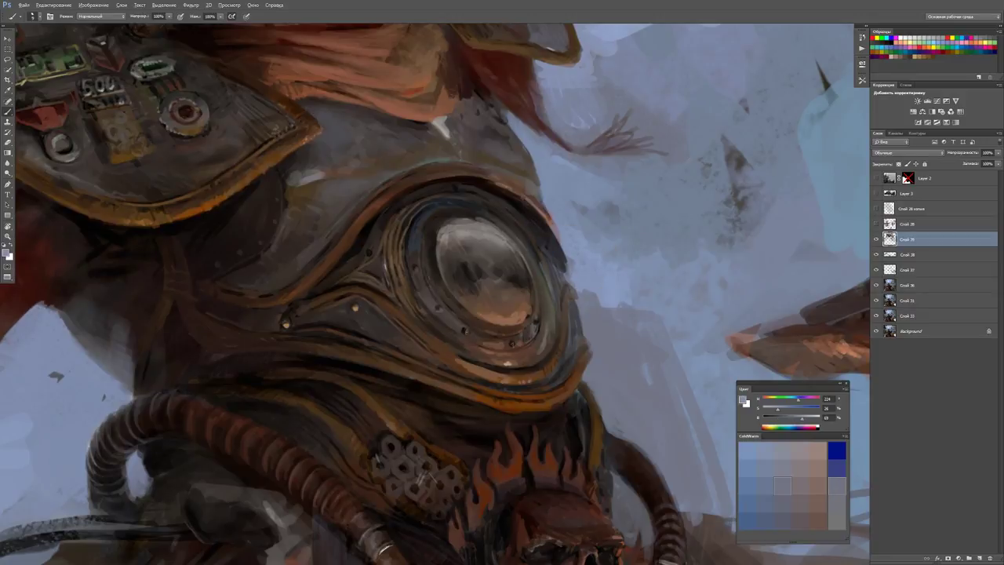
key(z)
key(ctrl+minus)
key(ctrl+minus)
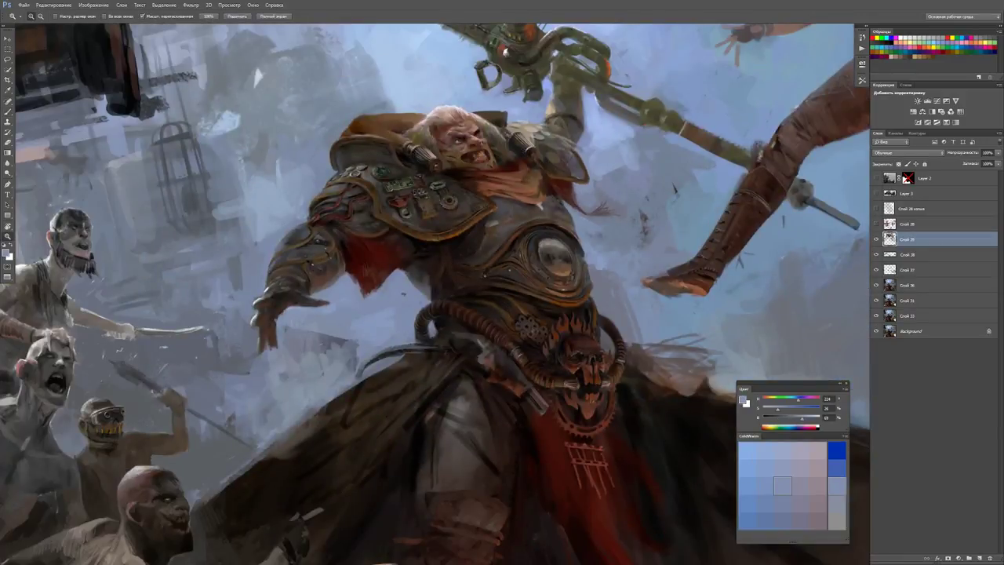
key(ctrl+plus)
key(ctrl+plus)
key(b)
key(d)
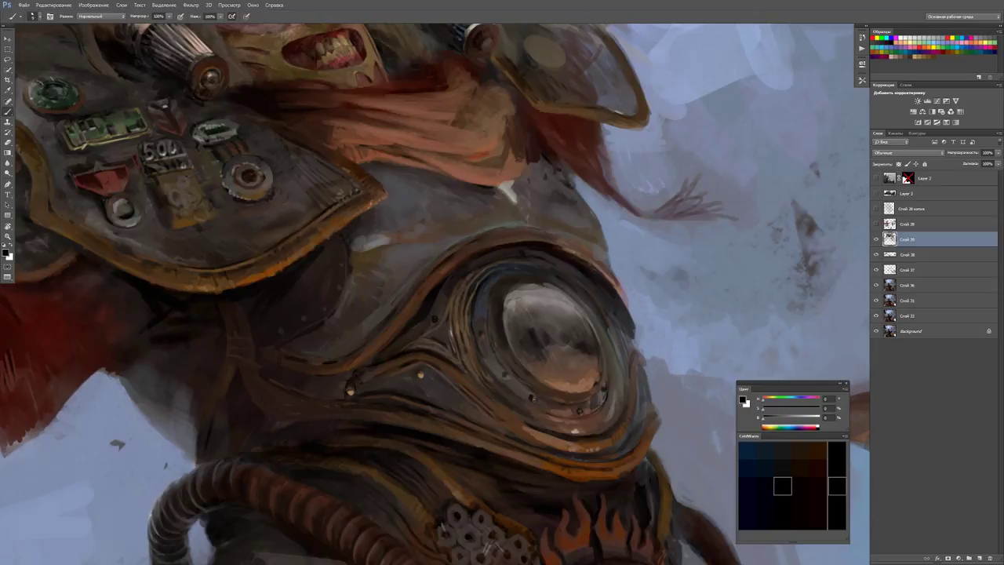
drag(435, 294, 393, 317)
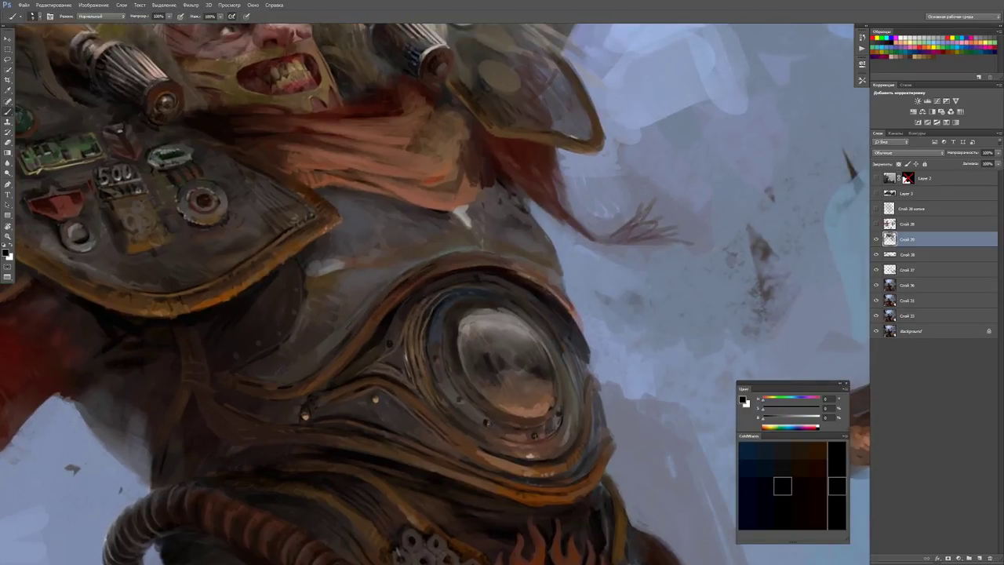
mouse_move(311, 273)
mouse_down()
mouse_move(398, 269)
mouse_move(450, 249)
mouse_move(506, 254)
mouse_move(539, 273)
mouse_move(557, 263)
mouse_up()
scroll(557, 263, down, 1)
drag(575, 251, 631, 251)
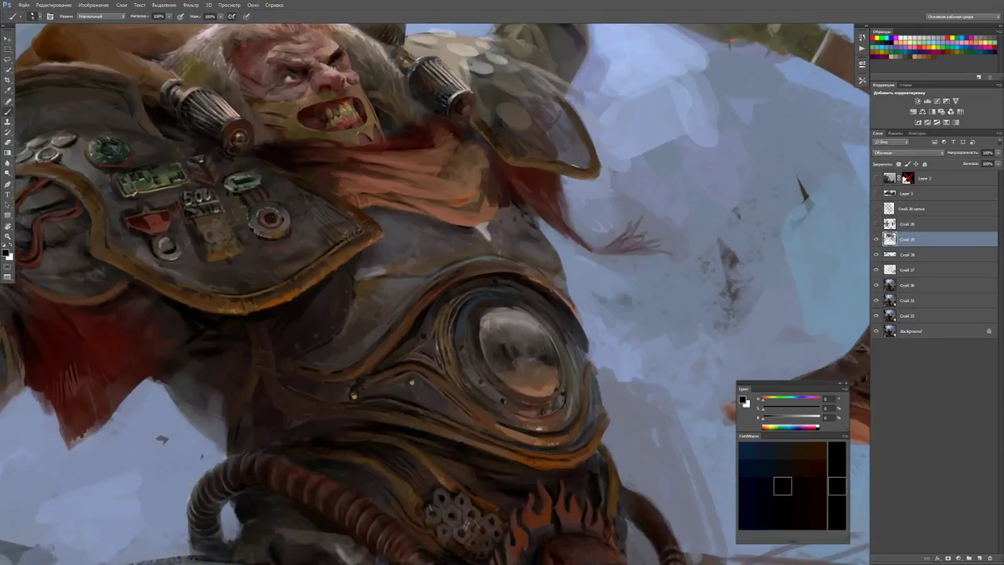
Paint the crease across the chest armor between the large shoulder plate and the belly plate with sampled browns and black.
alt+click(556, 270)
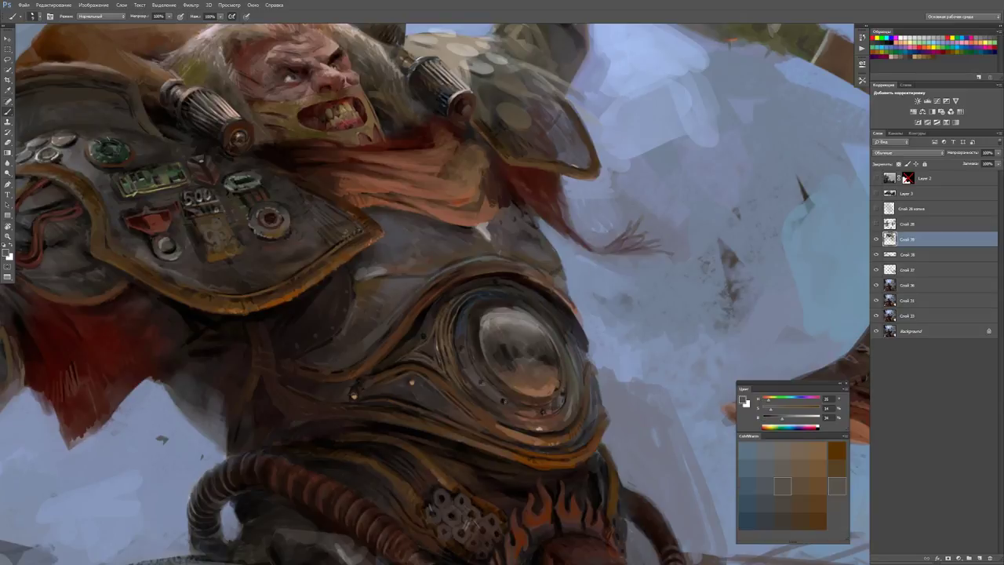
key(d)
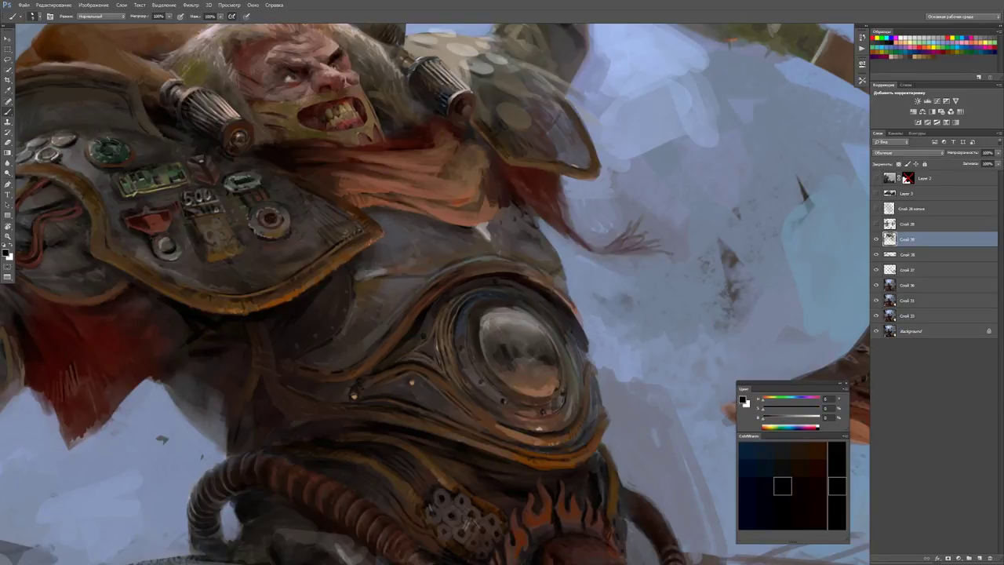
drag(380, 267, 446, 263)
key(z)
key(ctrl+0)
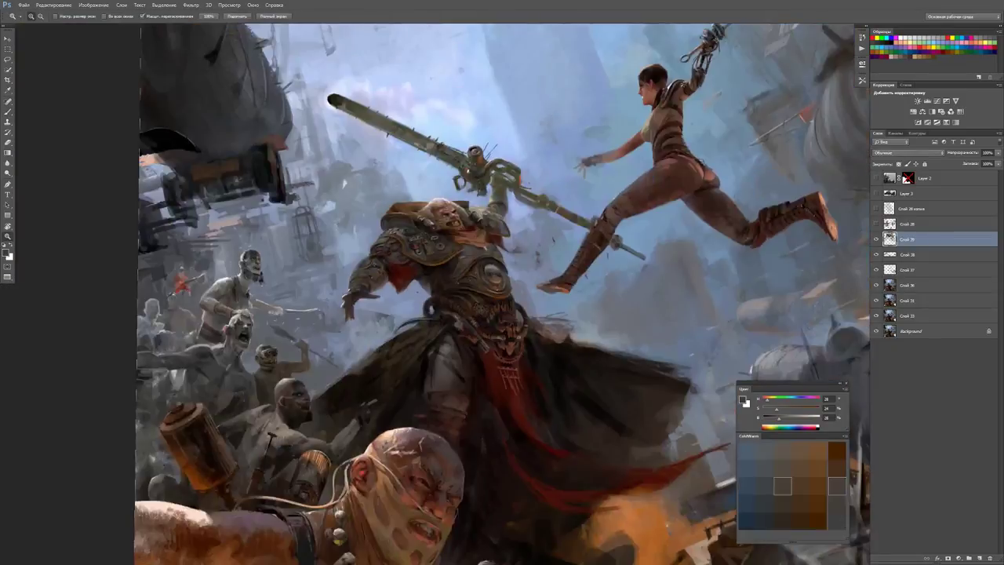
key(ctrl+plus)
key(ctrl+plus)
key(b)
key(d)
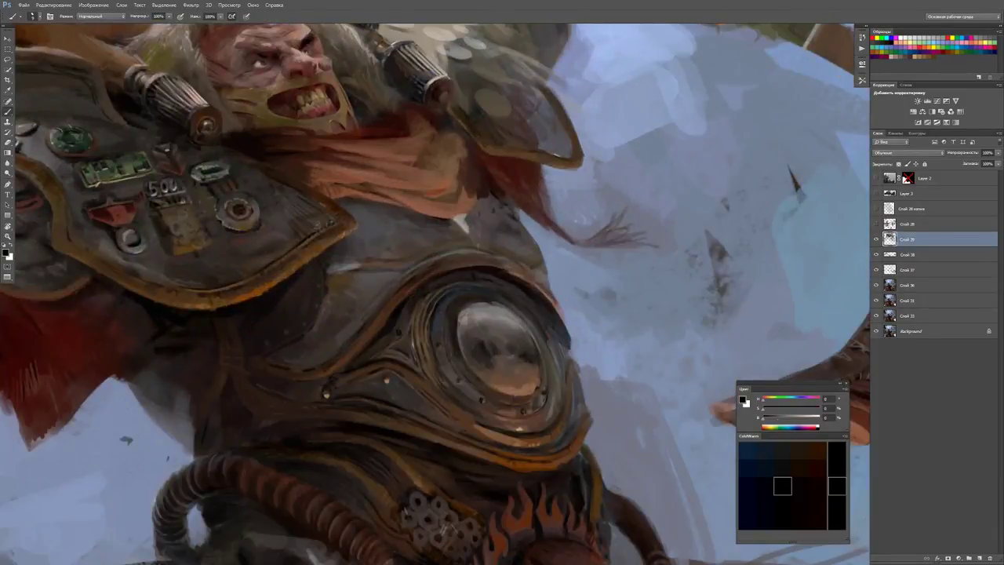
alt+click(416, 324)
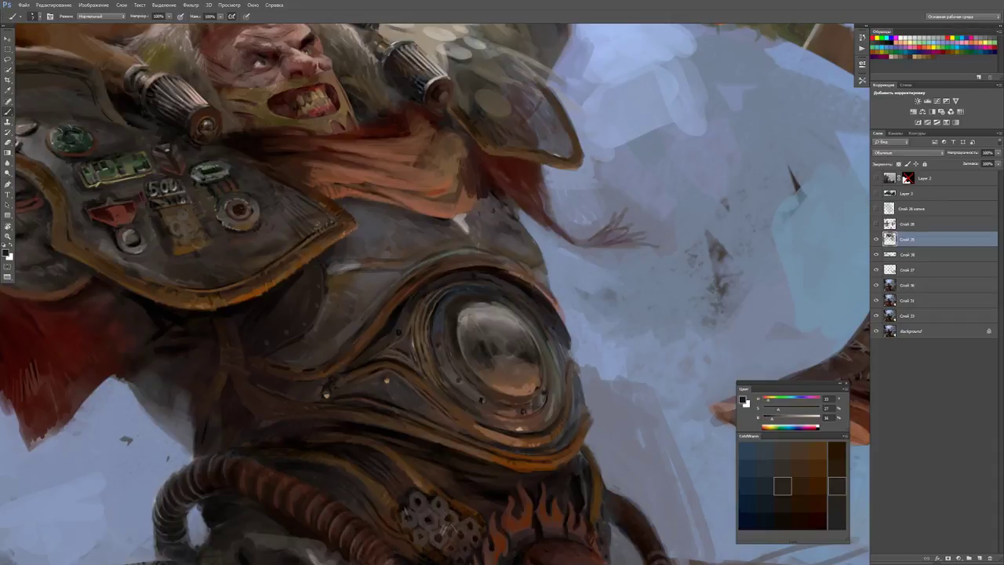
key(d)
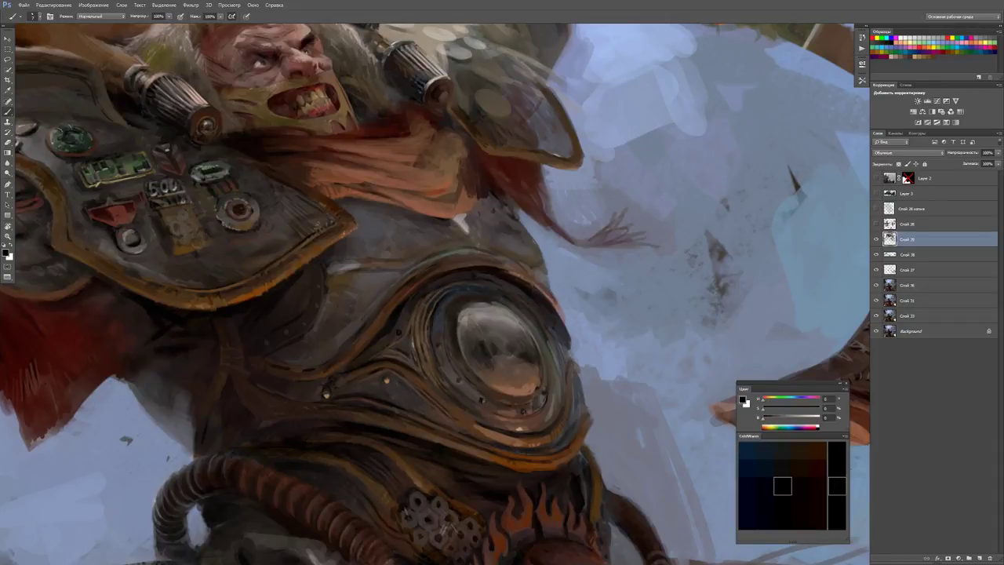
Blend the chest armor surface below the scarf with a sampled reddish brown and black.
key(z)
key(ctrl+minus)
key(ctrl+minus)
key(ctrl+plus)
key(ctrl+plus)
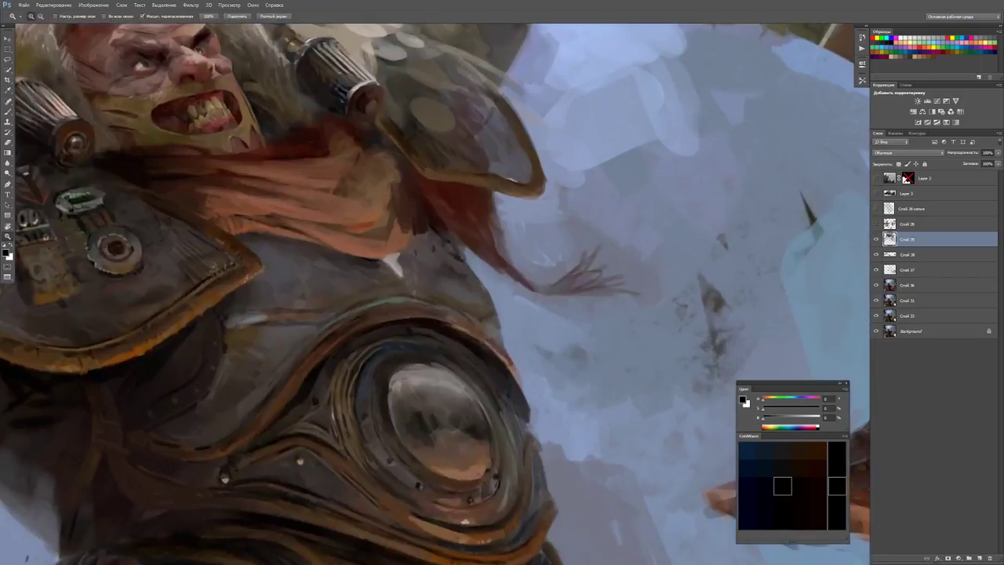
key(b)
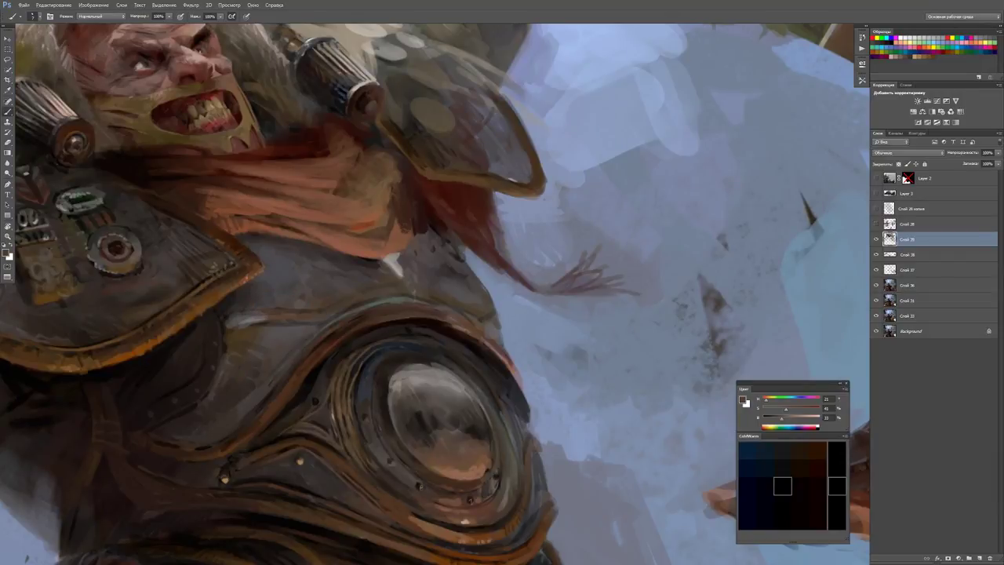
key(d)
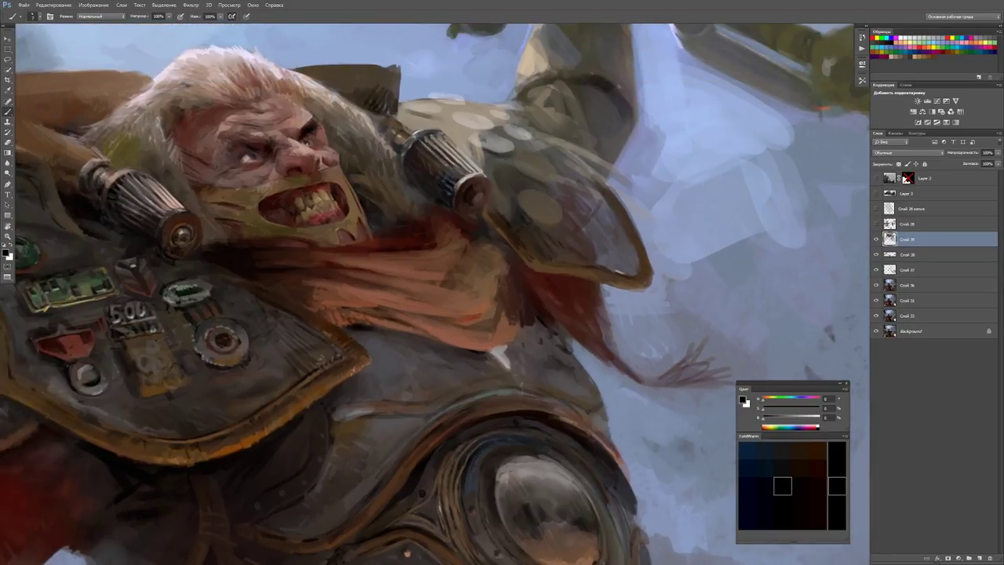
Refine the scarf and the dark red cloth hanging beneath the far shoulder plate with sampled reds and black.
alt+click(342, 290)
key(z)
key(ctrl+minus)
key(ctrl+minus)
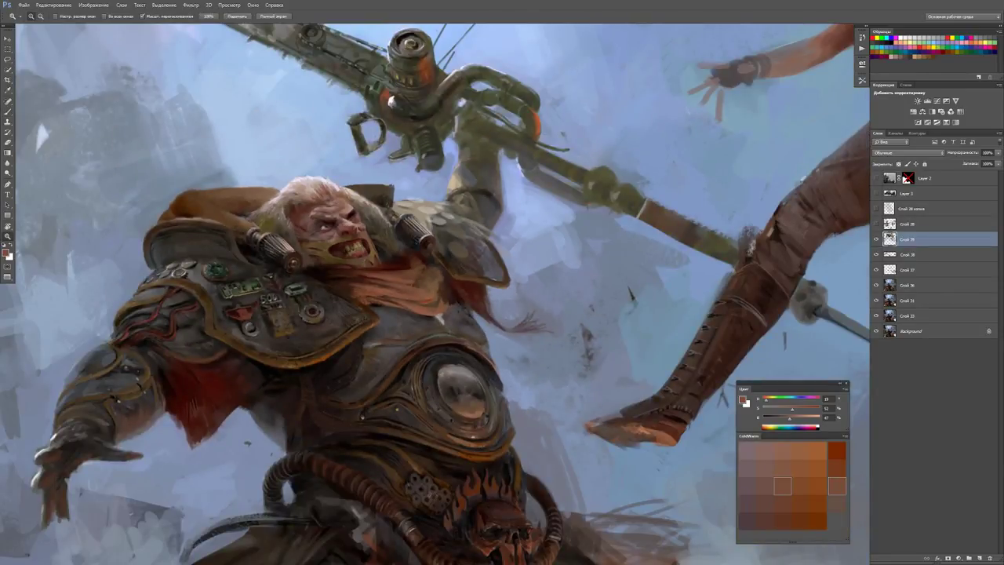
key(ctrl+plus)
key(b)
key(d)
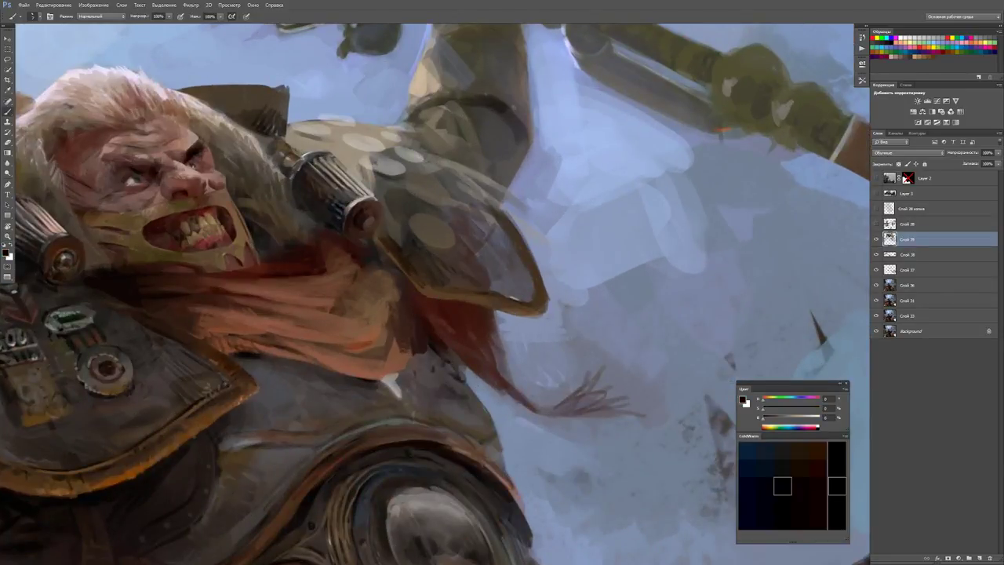
alt+click(426, 306)
alt+click(462, 318)
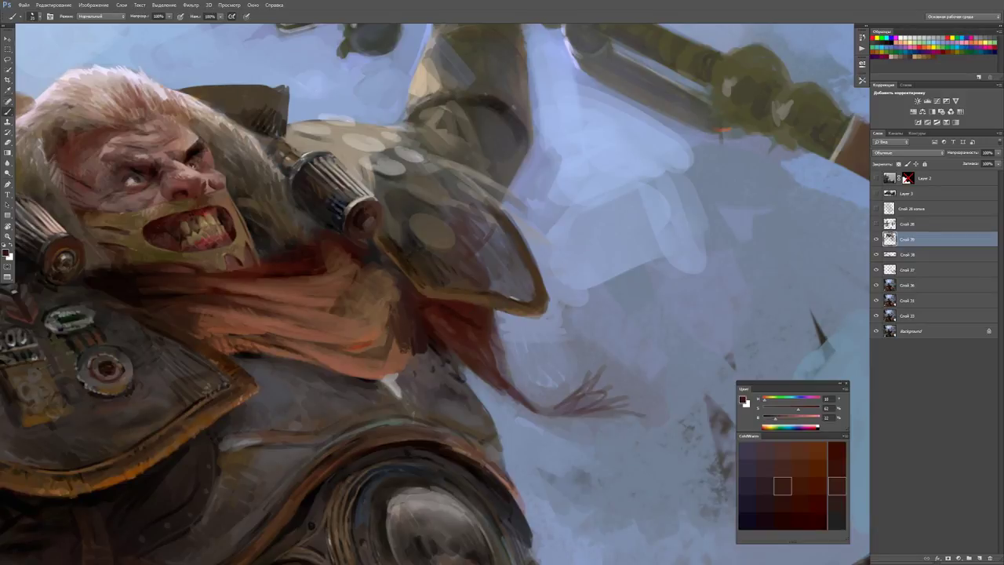
alt+click(470, 320)
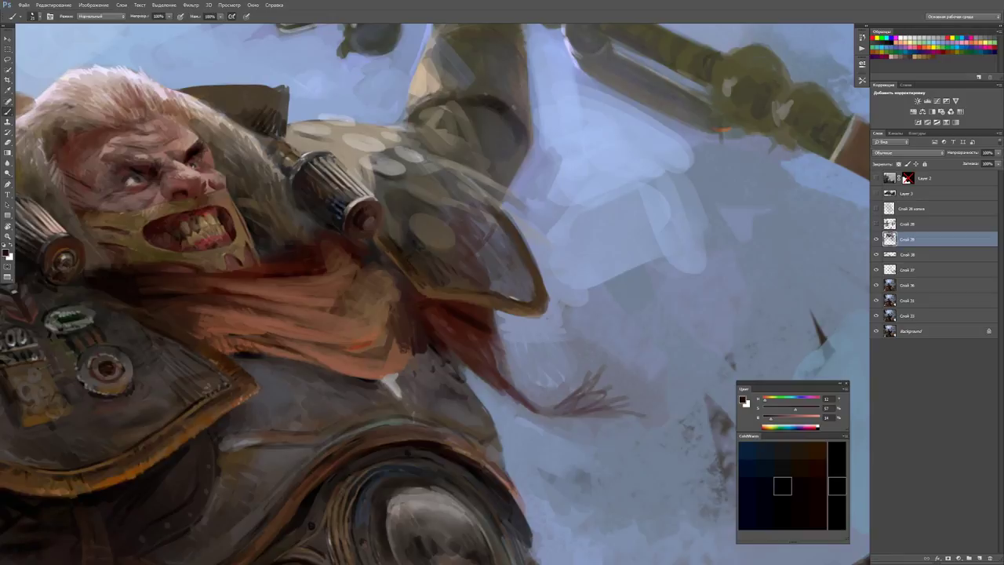
alt+click(481, 312)
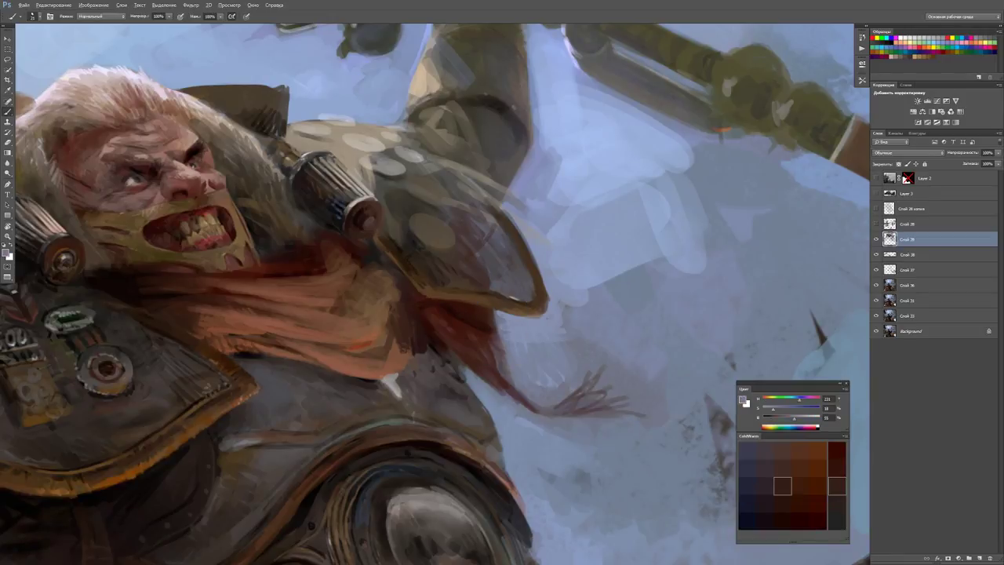
Touch up the lower corner of the far shoulder plate with sampled background blue and grey tones, adjusting the brush size.
alt+click(510, 318)
alt+right_click(530, 300)
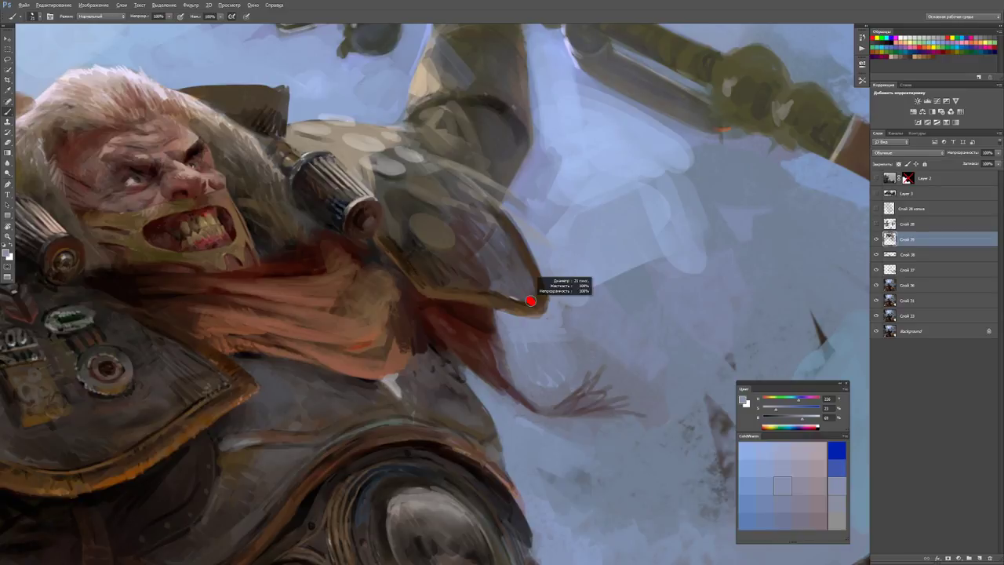
alt+right_click(515, 298)
alt+click(513, 300)
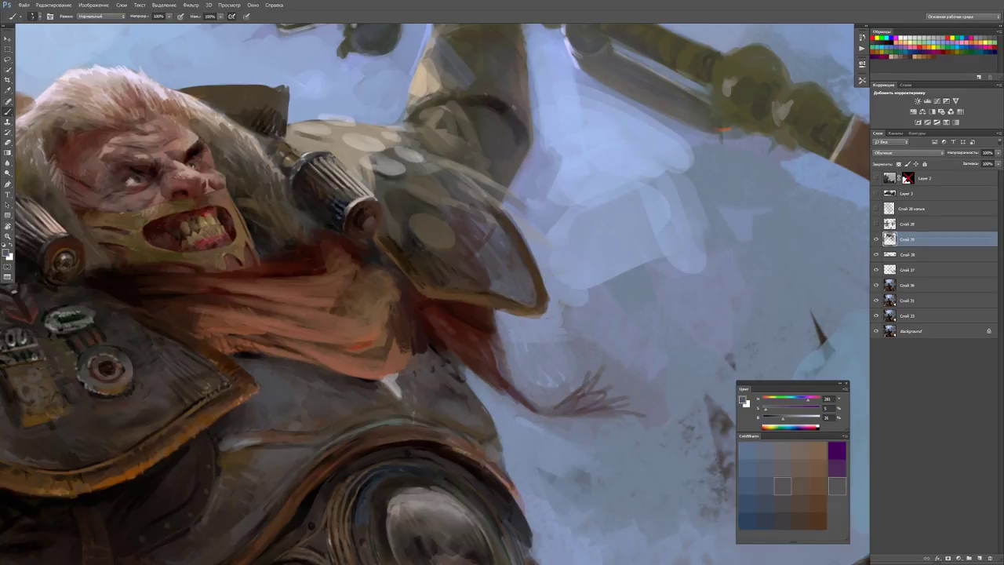
alt+click(523, 302)
alt+click(519, 297)
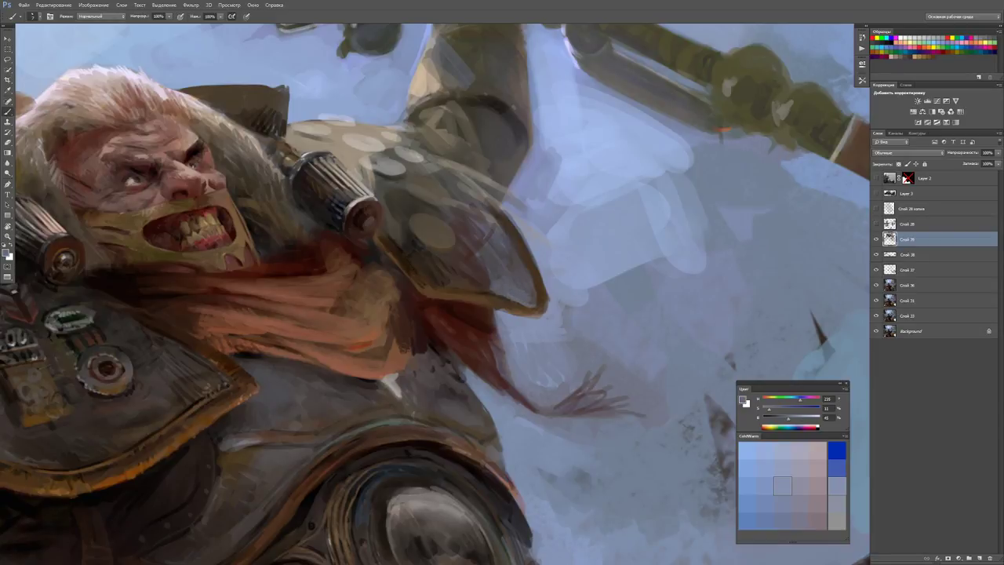
Soften the far shoulder plate's outer edge with sampled brown, dark grey and light blue-grey.
alt+click(513, 300)
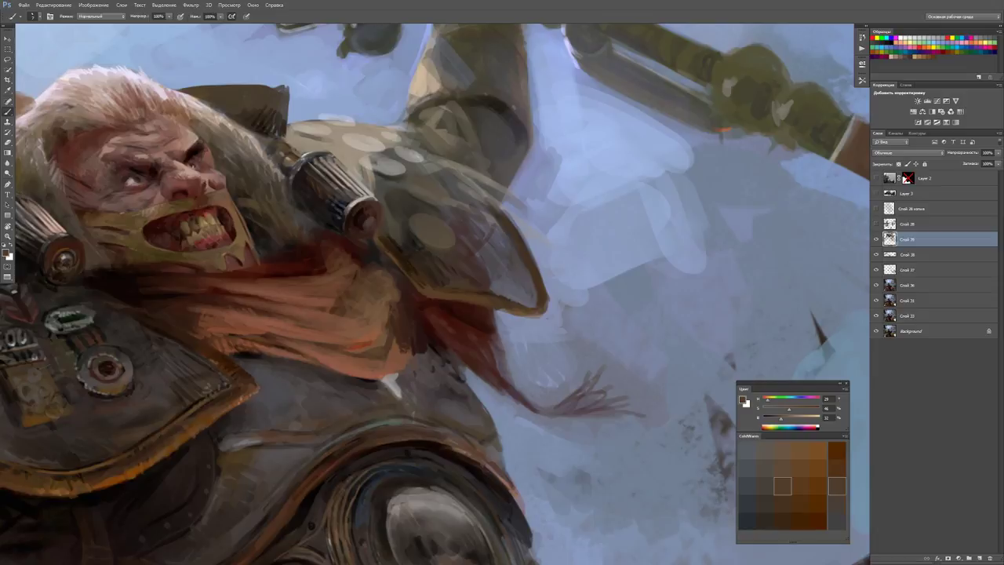
alt+click(528, 277)
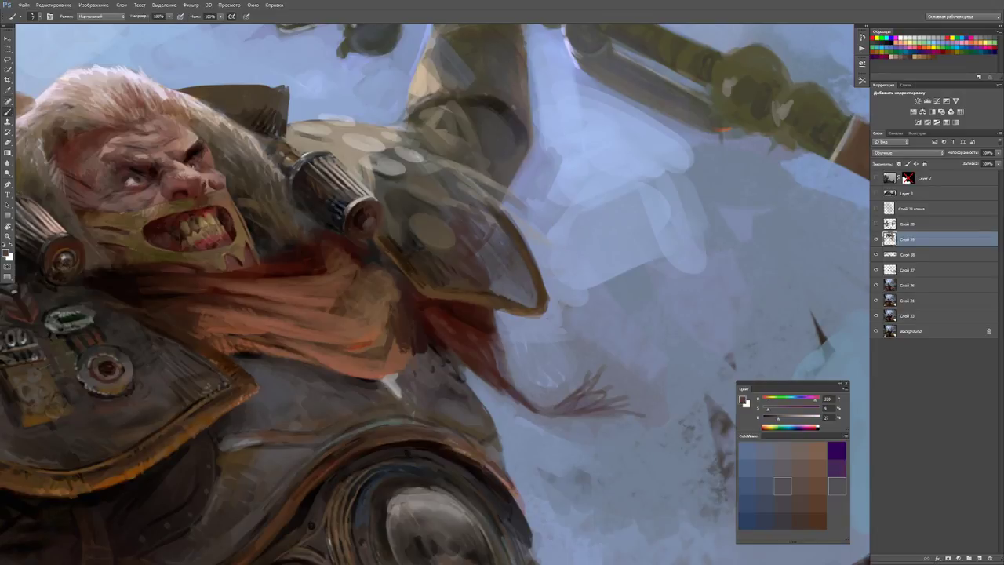
alt+click(529, 238)
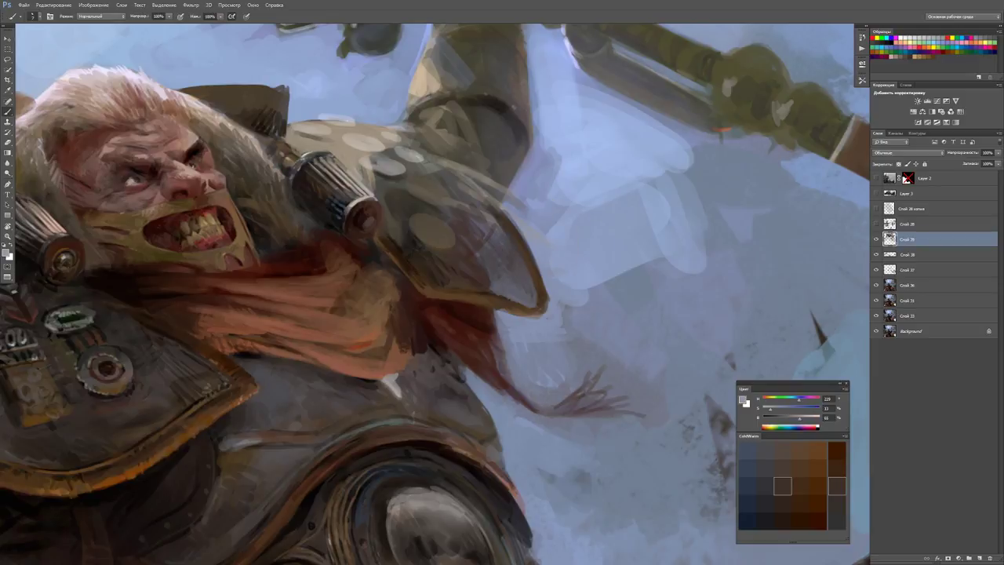
drag(529, 239, 516, 288)
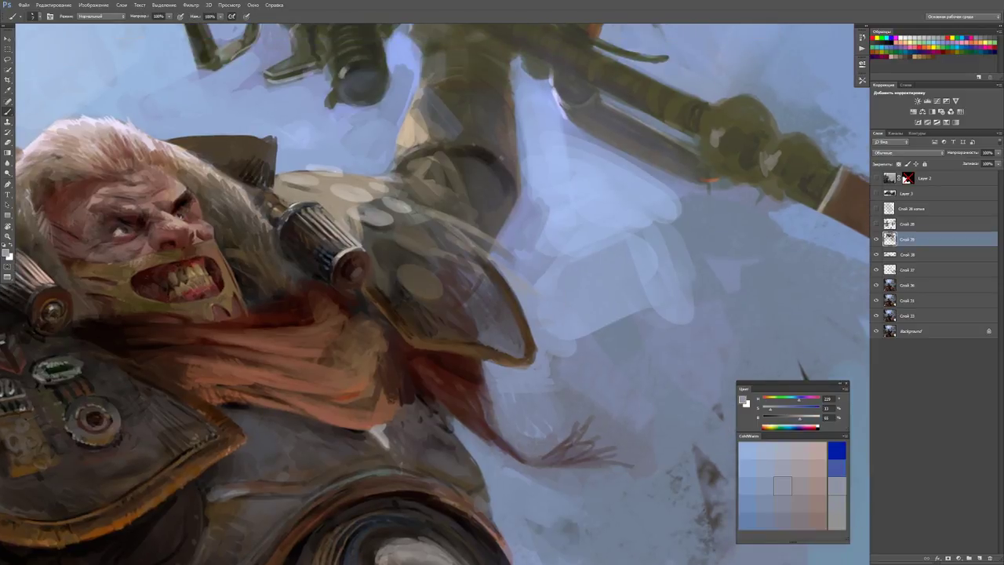
key(d)
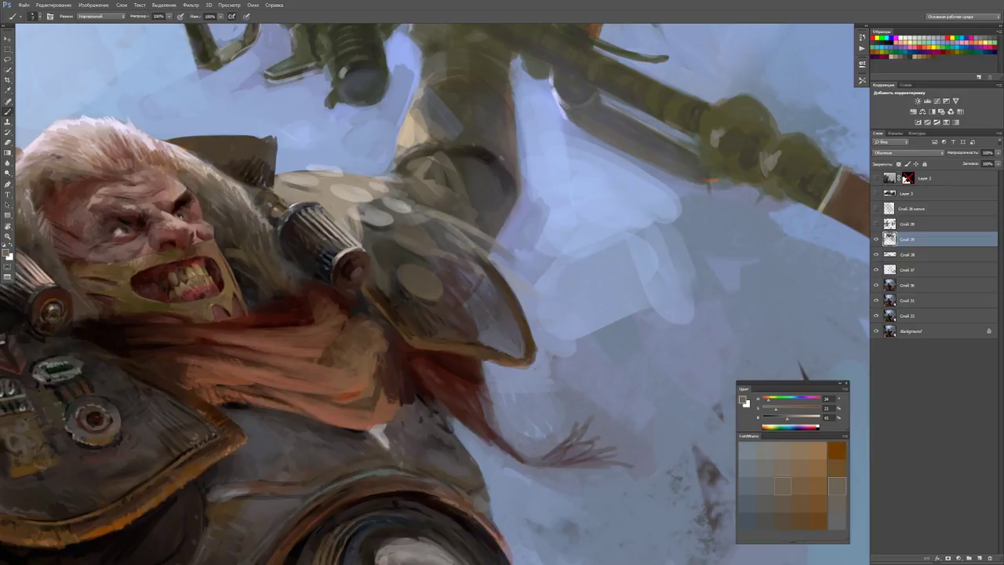
Rotate the canvas until the raised weapon stands upright and clean up the background beside its side pipe with sampled sky blue.
key(ctrl+0)
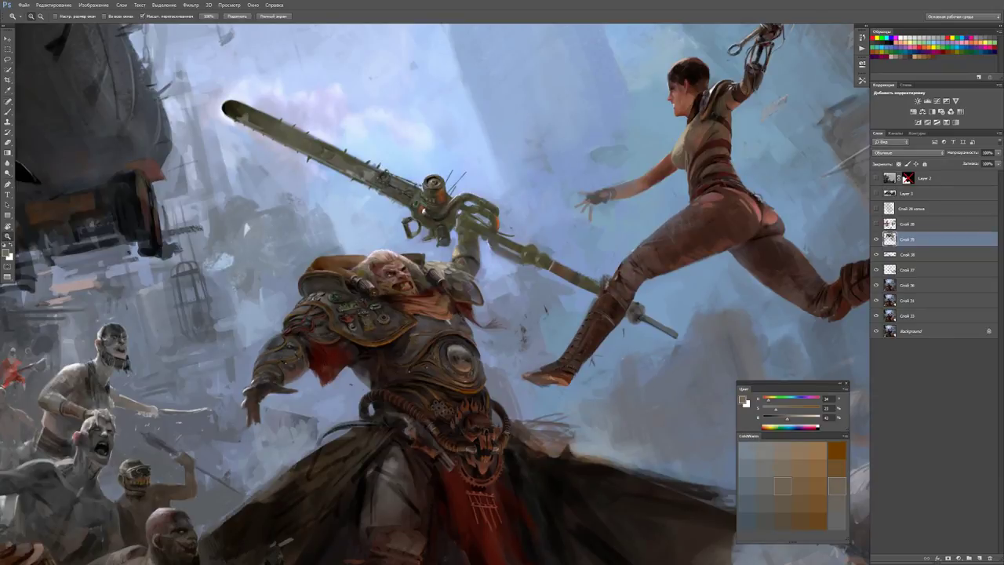
click(548, 265)
key(r)
drag(549, 235, 565, 329)
key(b)
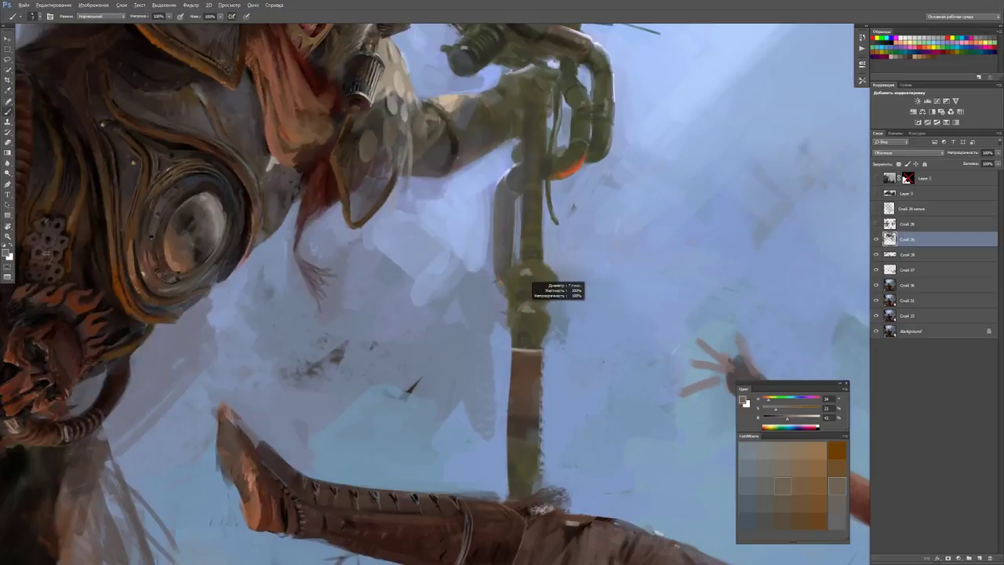
alt+click(506, 215)
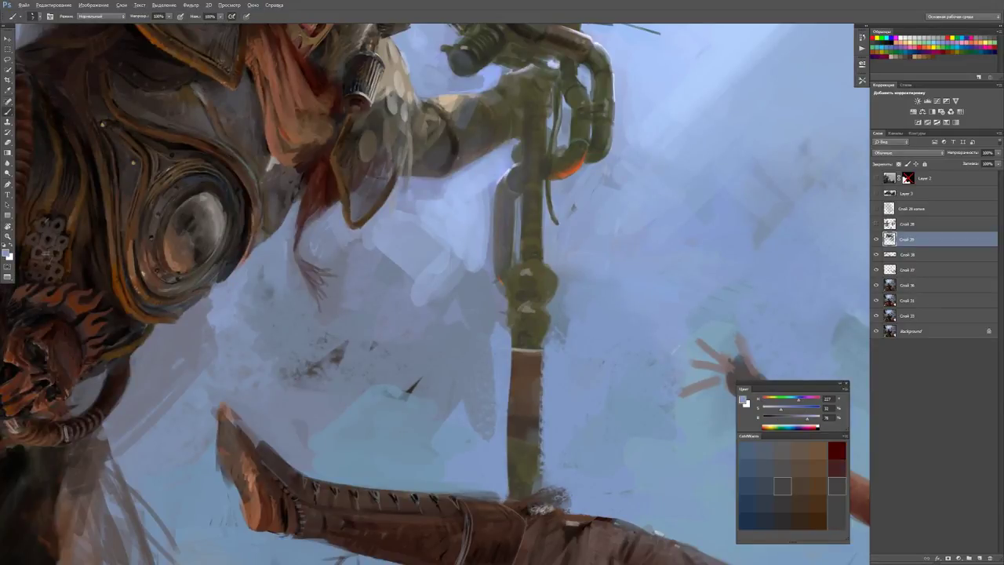
alt+click(485, 182)
drag(485, 182, 423, 450)
Paint the weapon's curved pipes below the round drum and add highlights with sampled beige and sky tones.
key(d)
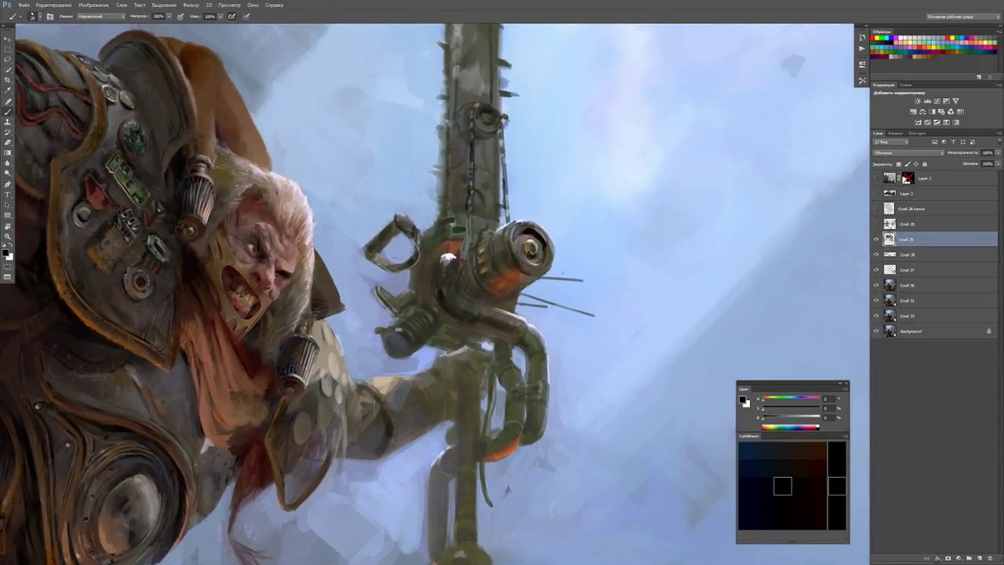
alt+click(499, 266)
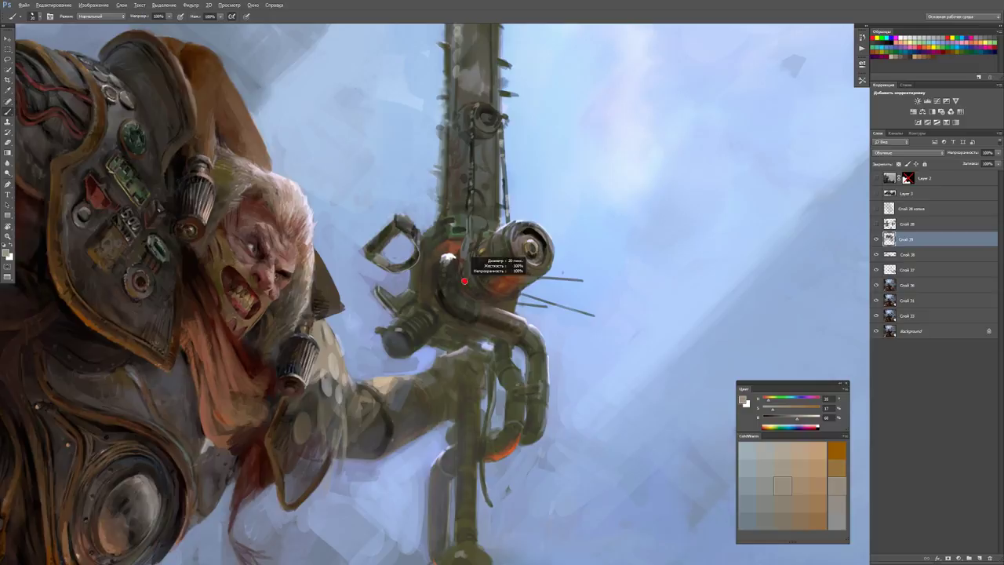
alt+click(500, 267)
mouse_move(466, 294)
mouse_down()
mouse_move(452, 303)
mouse_move(452, 265)
mouse_move(455, 300)
mouse_up()
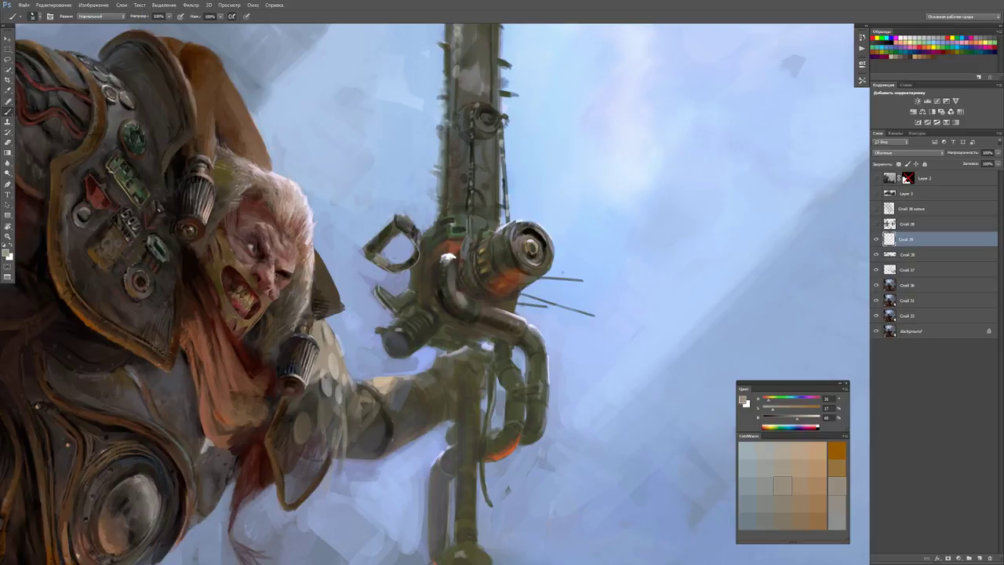
drag(523, 317, 546, 358)
alt+click(561, 361)
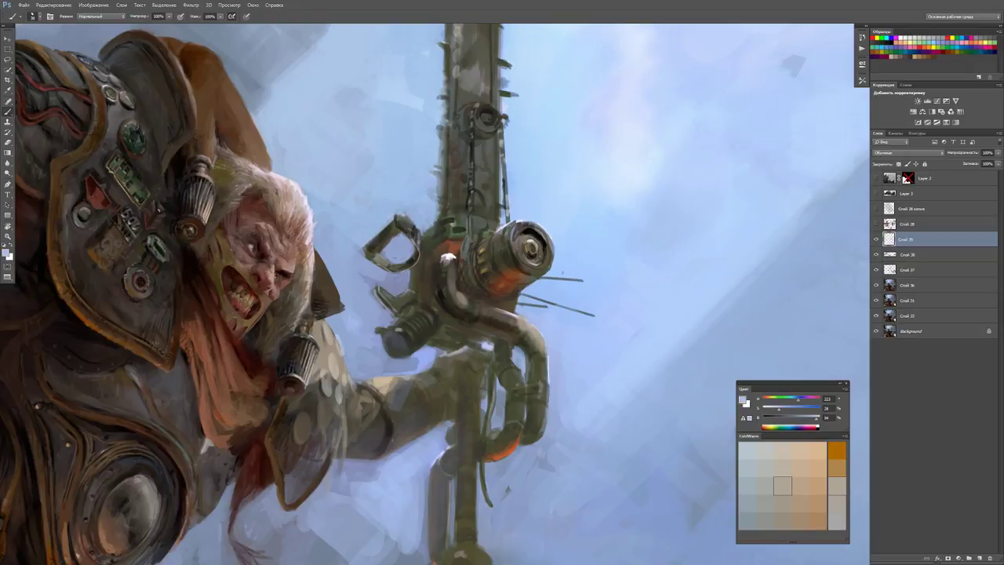
alt+click(534, 332)
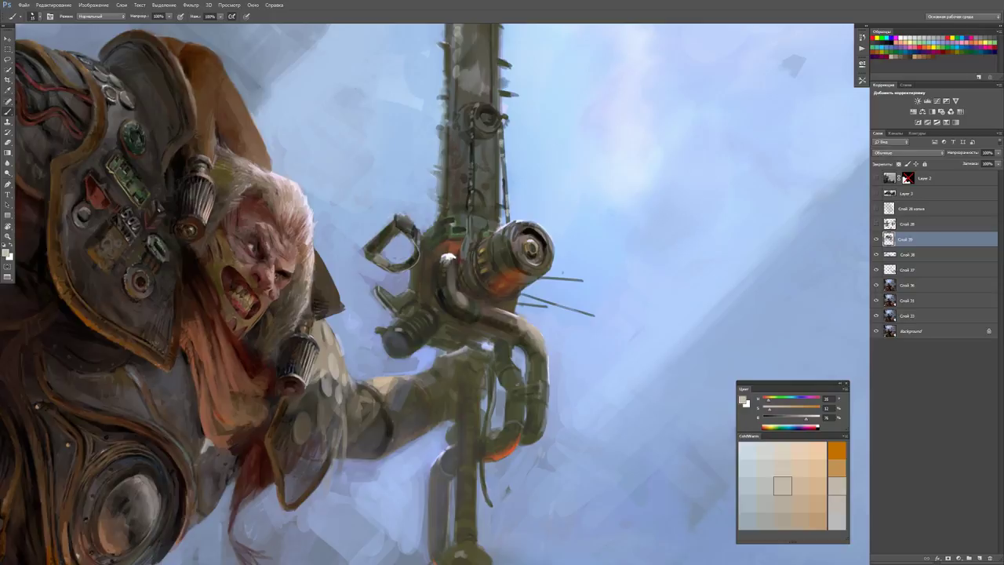
Paint thin white and dark spikes fanning out beside the round drum of the raised weapon.
mouse_move(541, 339)
mouse_down()
mouse_move(545, 352)
mouse_move(521, 316)
mouse_move(539, 333)
mouse_up()
key(d)
key(x)
alt+click(526, 313)
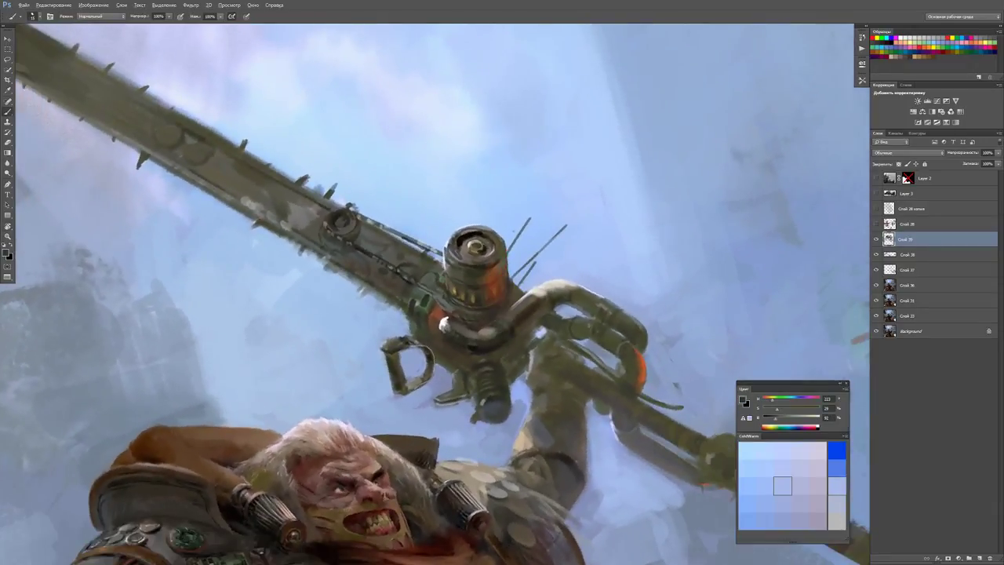
key(x)
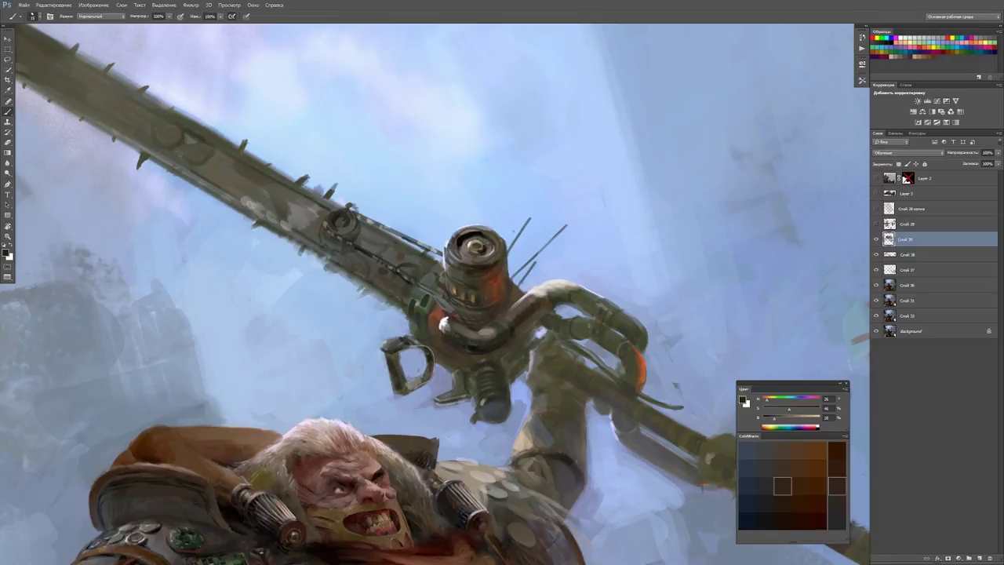
alt+right_click(534, 216)
key(x)
drag(537, 210, 517, 240)
mouse_move(571, 221)
mouse_down()
mouse_move(533, 255)
mouse_move(521, 287)
mouse_up()
key(x)
mouse_move(502, 215)
mouse_down()
mouse_move(495, 236)
mouse_move(508, 276)
mouse_up()
drag(532, 240, 507, 275)
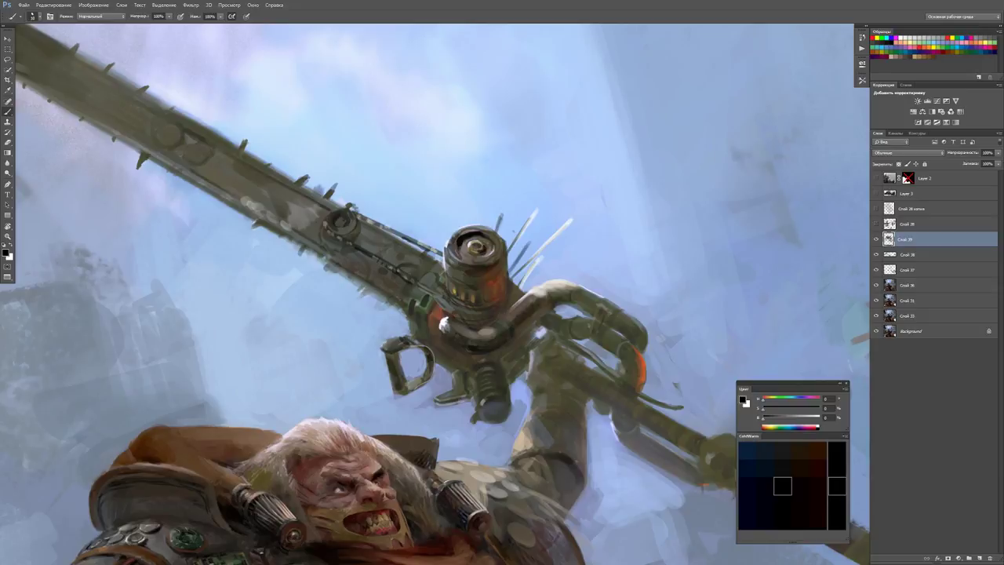
Rotate the canvas until the weapon stands upright and extend the grey side pipe down along the shaft below the arm.
alt+click(556, 291)
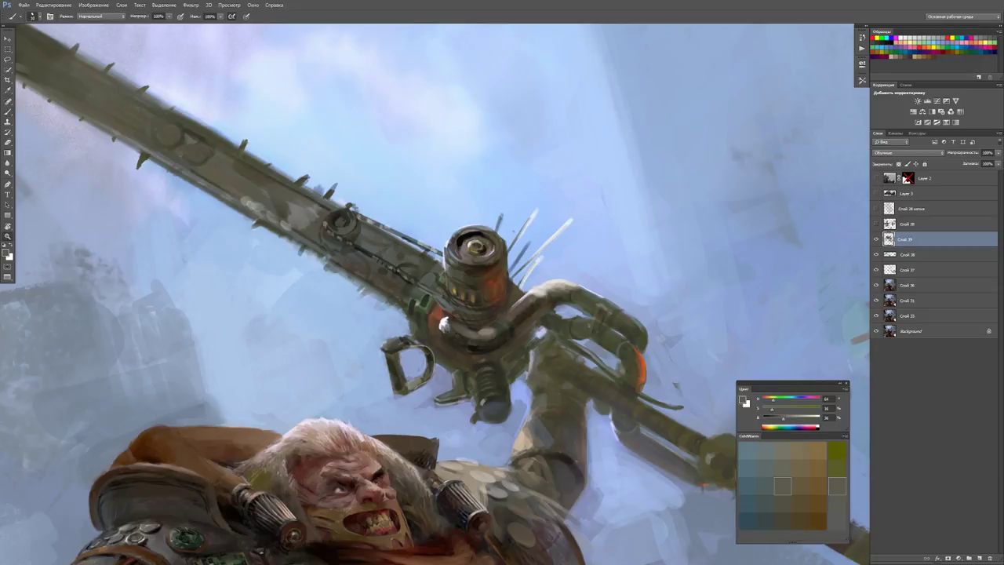
key(z)
alt+click(604, 302)
alt+click(639, 306)
key(r)
mouse_move(639, 306)
mouse_down()
mouse_move(614, 372)
mouse_move(549, 424)
mouse_up()
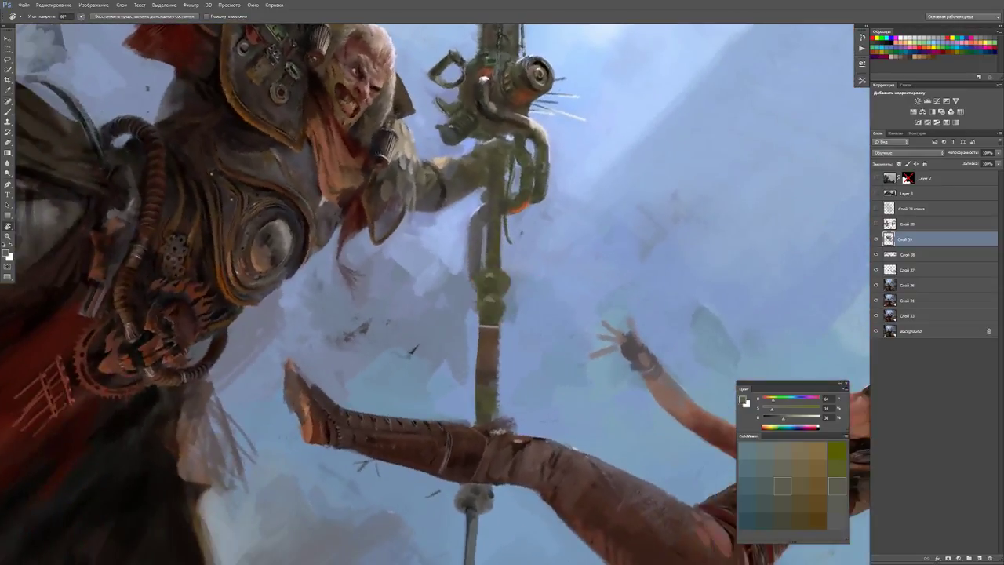
key(z)
click(363, 196)
key(b)
drag(455, 237, 455, 295)
drag(453, 259, 451, 314)
mouse_move(450, 279)
mouse_down()
mouse_move(447, 323)
mouse_move(461, 342)
mouse_up()
drag(455, 303, 462, 337)
drag(478, 243, 478, 281)
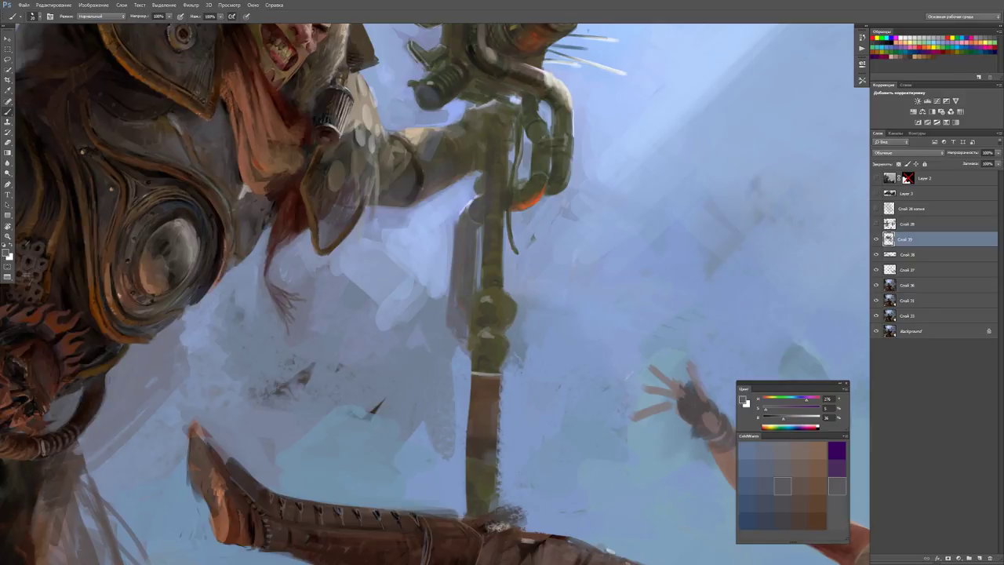
Warm the outer curved pipe's lower end with sampled orange-brown and trim the side pipe's lower end with sampled background blue.
scroll(423, 291, up, 2)
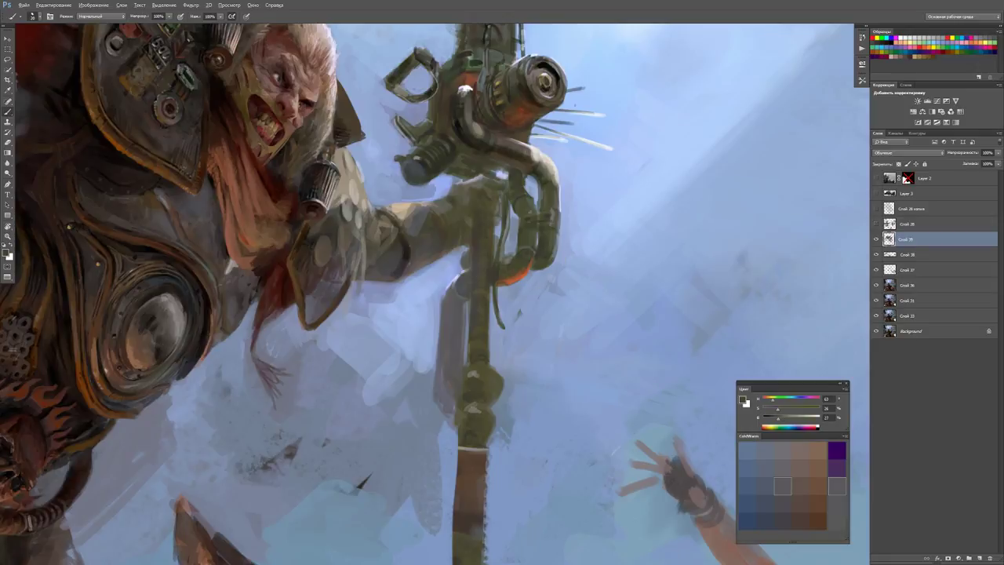
alt+click(515, 280)
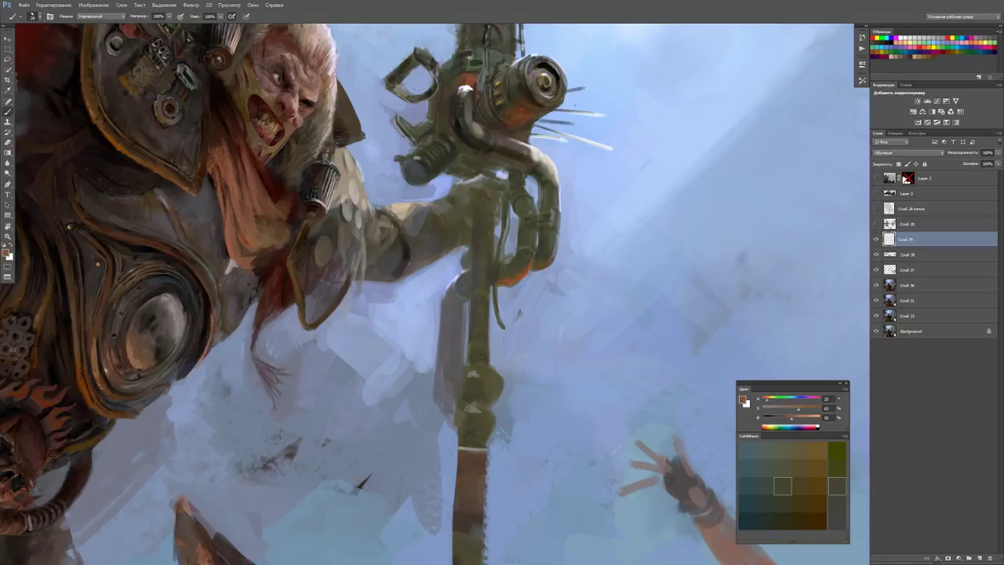
alt+click(541, 218)
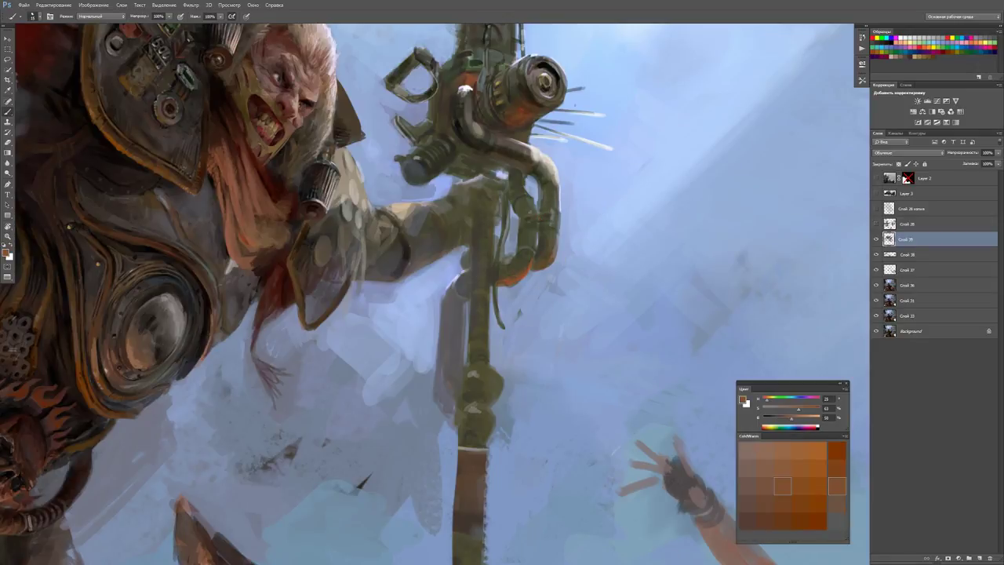
alt+click(549, 216)
drag(539, 229, 538, 249)
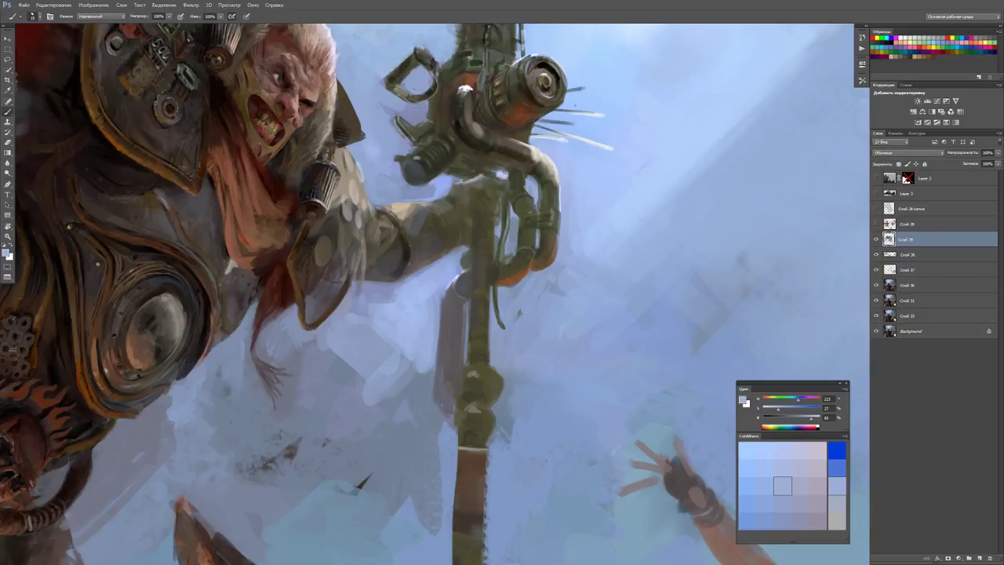
alt+click(429, 416)
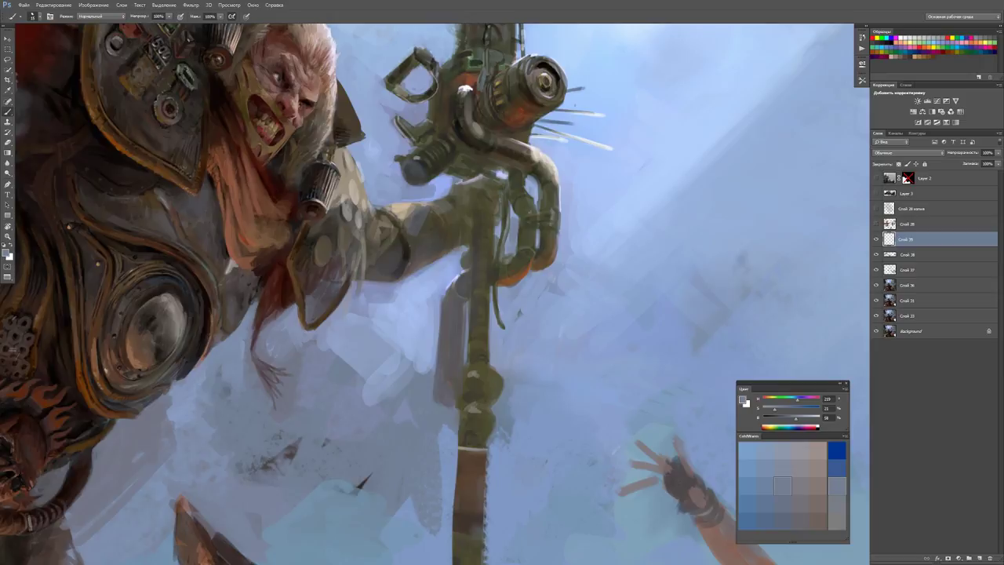
alt+click(457, 441)
Paint over the bulging knobs on the weapon's shaft with sampled sky blue to slim its outline.
key(ctrl+minus)
key(ctrl+minus)
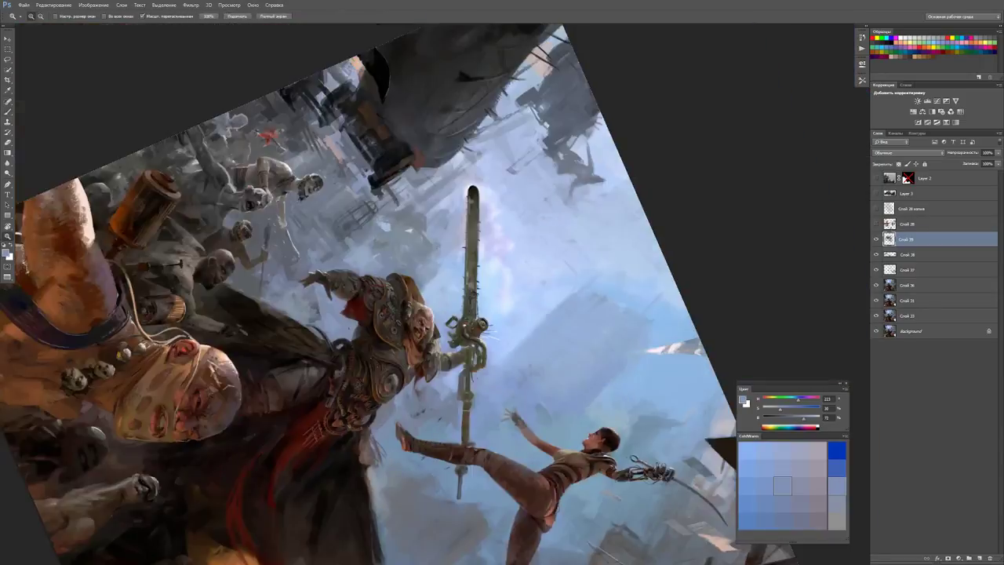
key(r)
drag(549, 156, 612, 259)
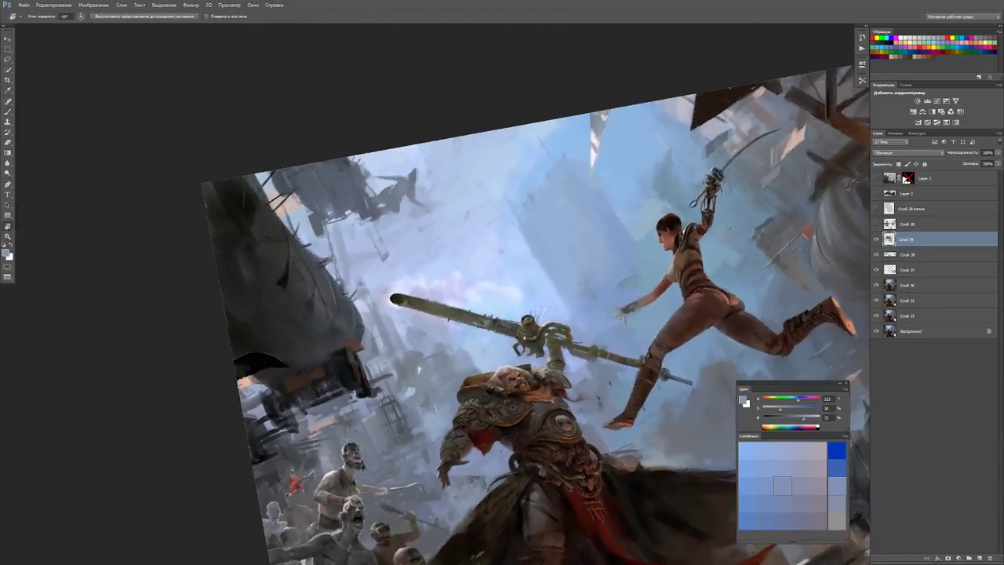
key(ctrl+plus)
key(ctrl+plus)
key(ctrl+plus)
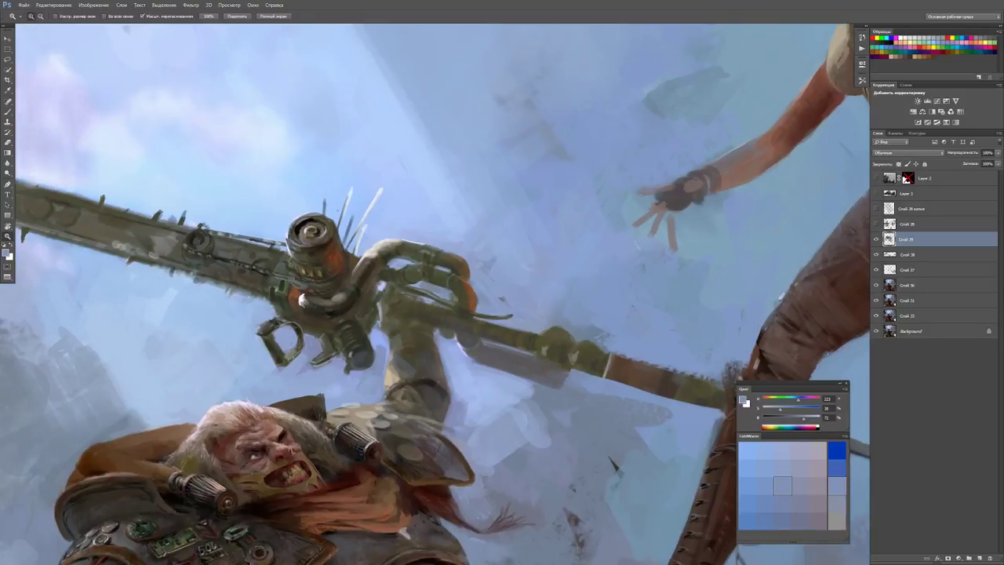
key(b)
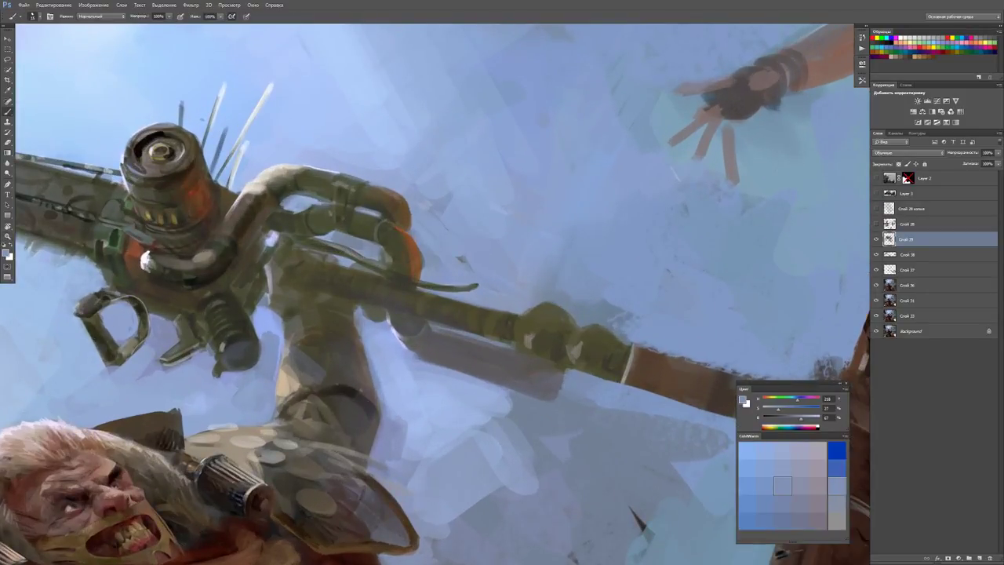
mouse_move(549, 236)
mouse_down()
mouse_move(596, 330)
mouse_move(509, 369)
mouse_move(465, 349)
mouse_move(473, 396)
mouse_up()
alt+click(465, 349)
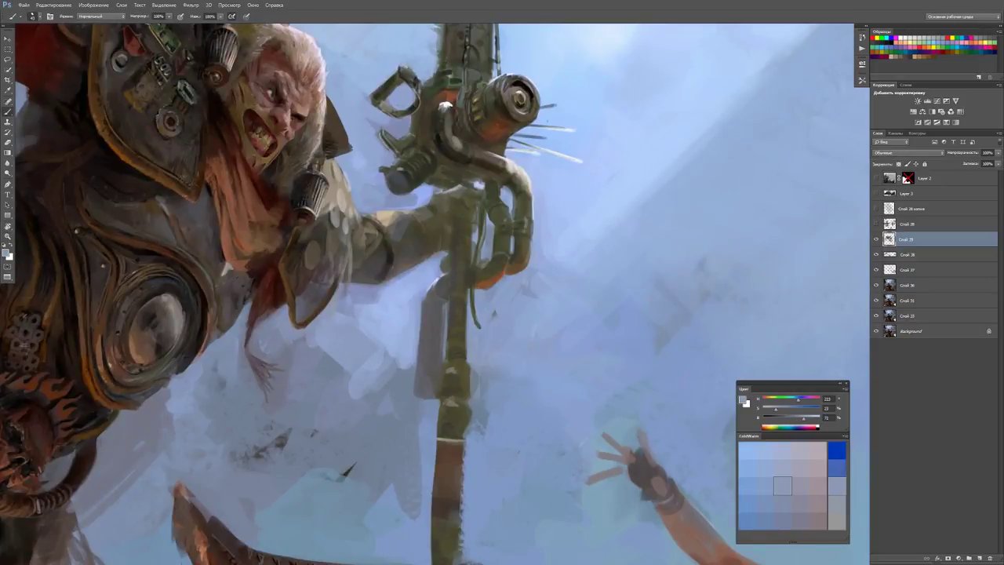
drag(470, 348, 468, 435)
mouse_move(467, 389)
mouse_down()
mouse_move(467, 438)
mouse_move(484, 430)
mouse_up()
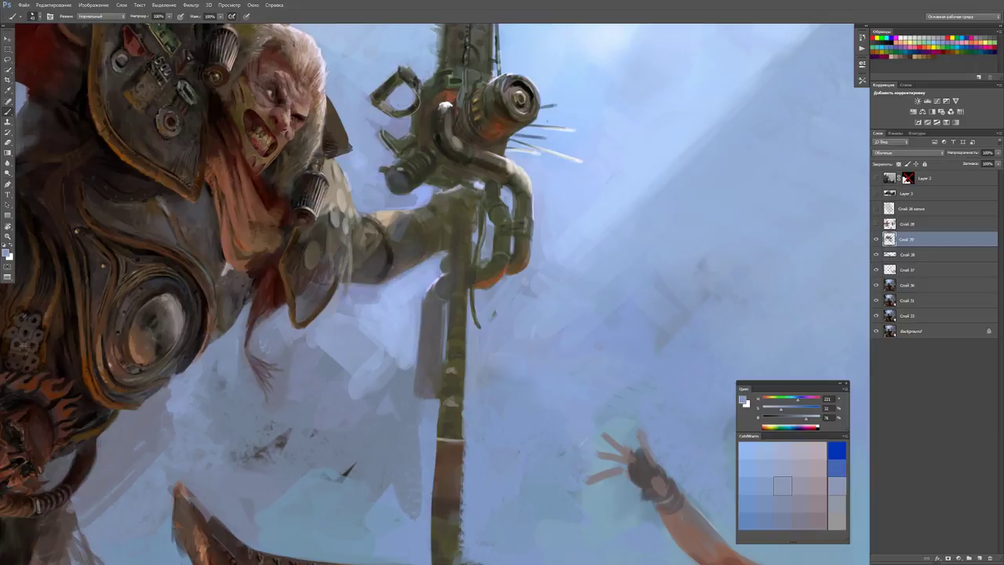
alt+click(438, 392)
drag(438, 396, 440, 438)
Refine the shaft's edges below the arm and the gap beside the inner pipe with sampled grey-blue tones.
key(ctrl+0)
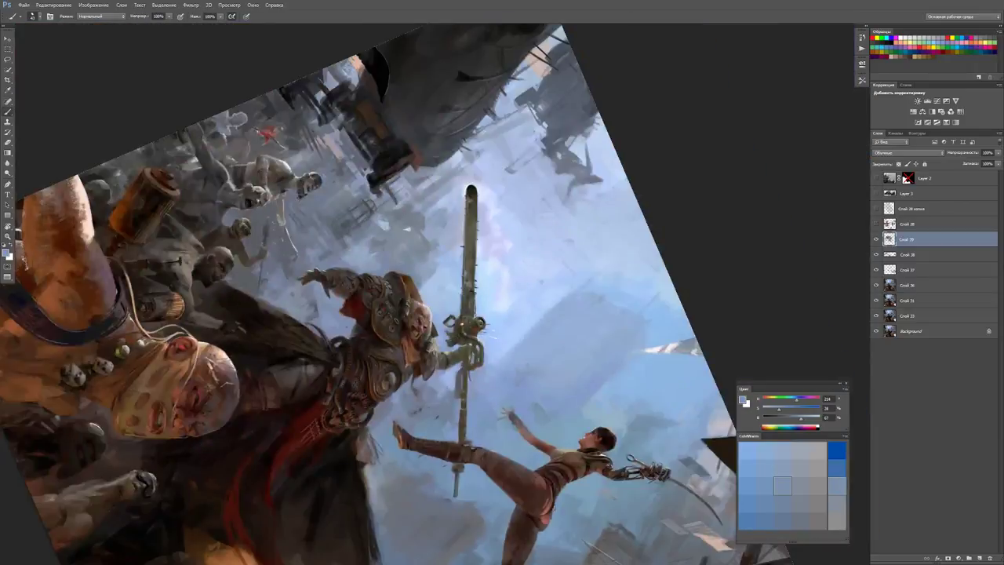
scroll(406, 294, down, 2)
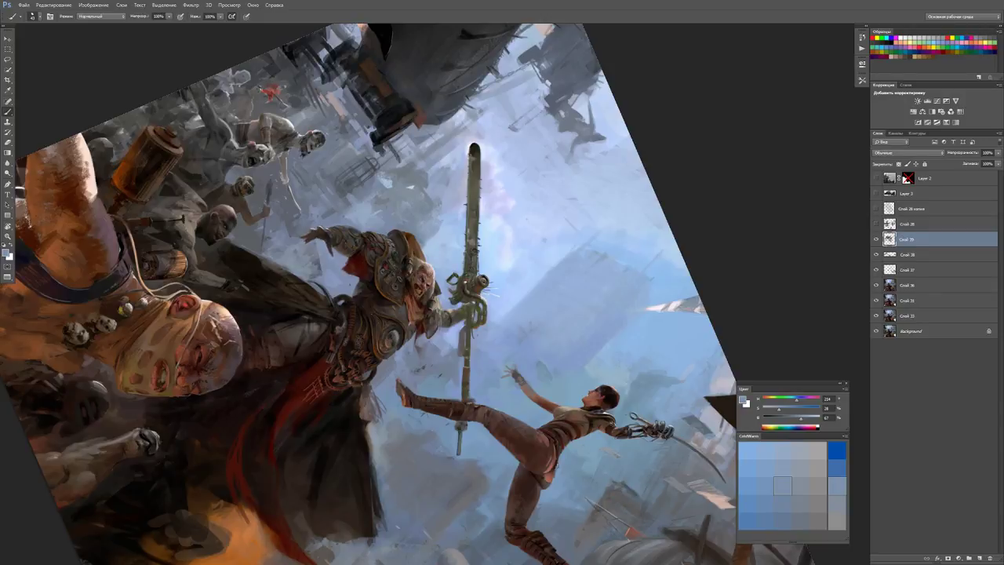
key(ctrl+plus)
key(ctrl+plus)
key(ctrl+plus)
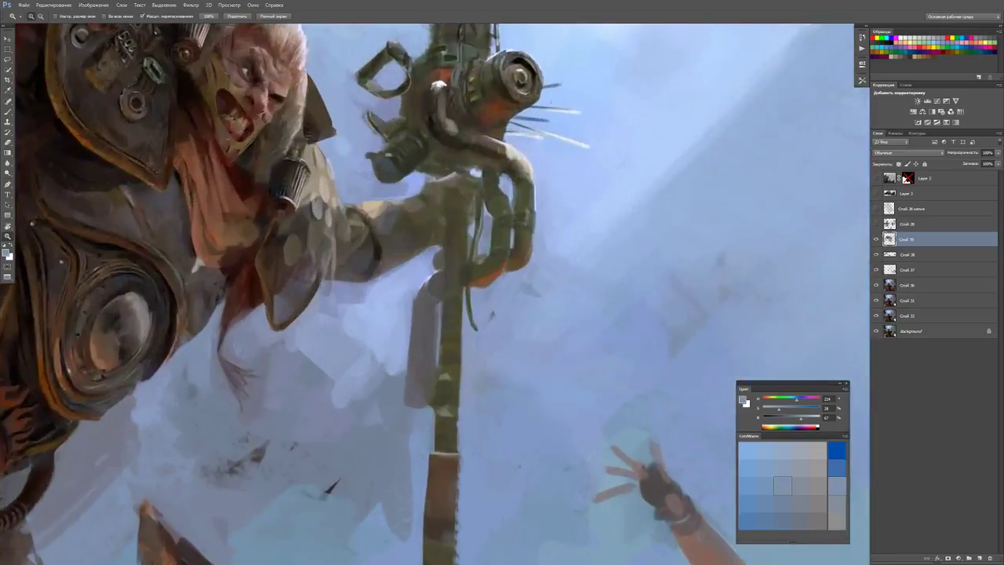
alt+click(470, 338)
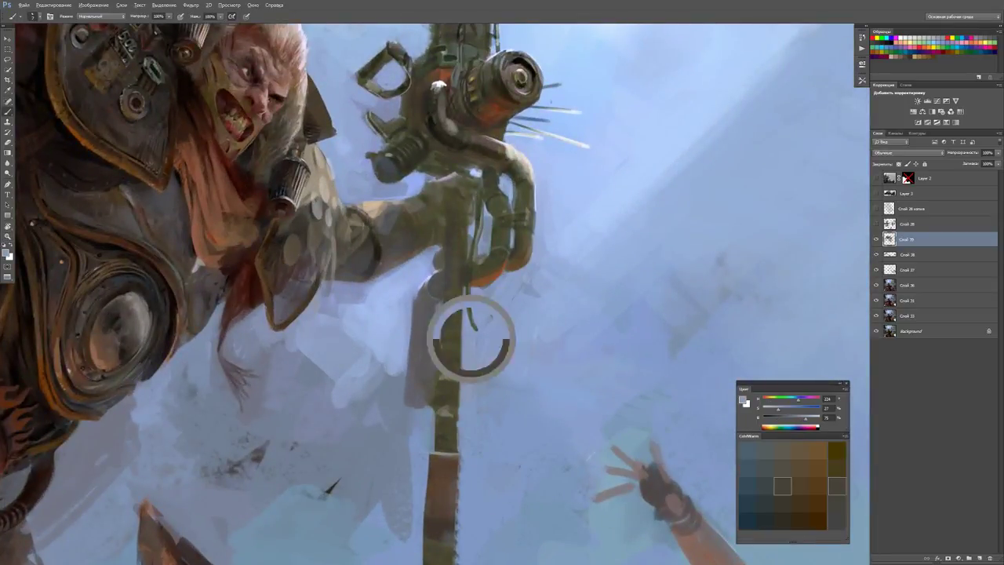
drag(438, 306, 438, 365)
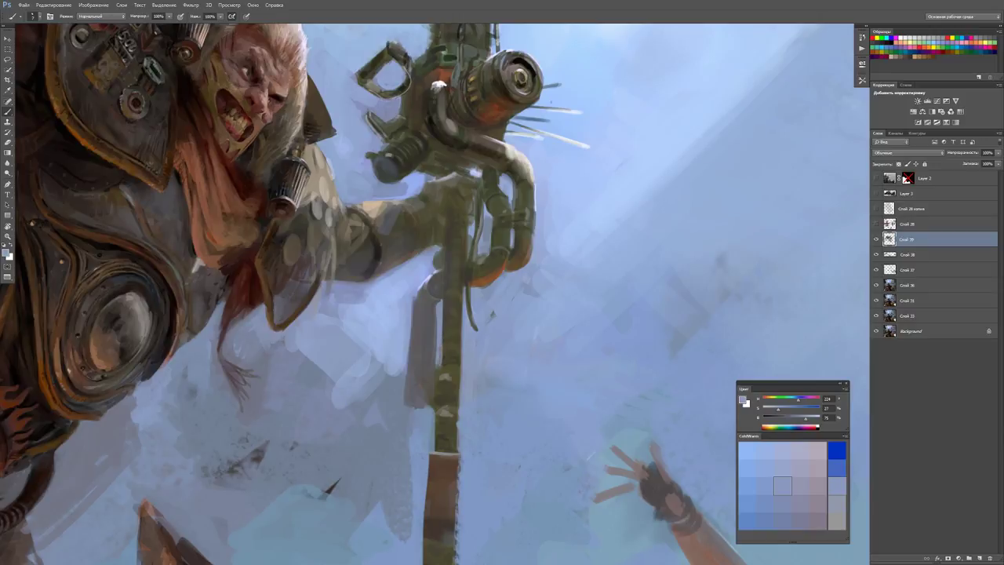
scroll(428, 294, up, 3)
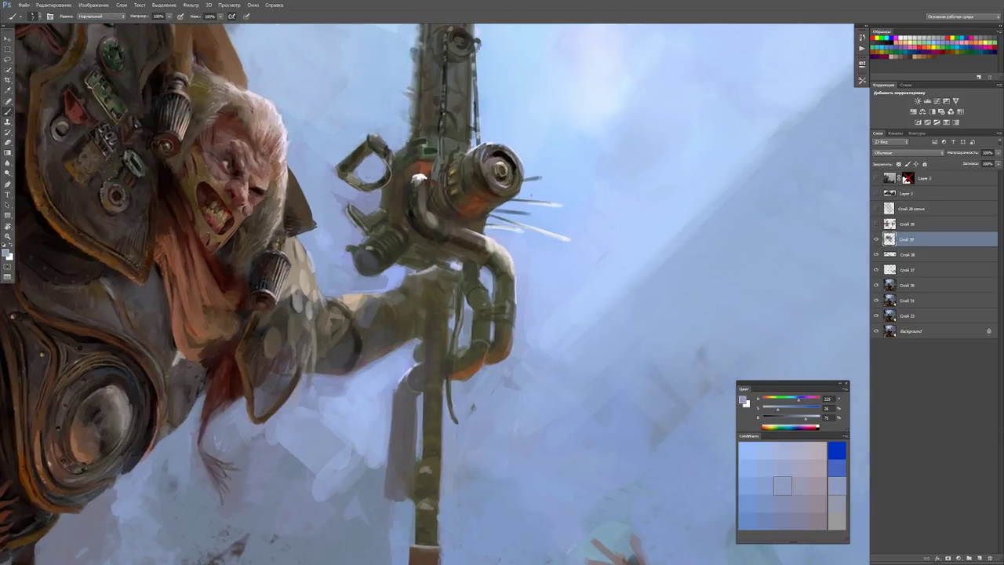
drag(462, 306, 463, 319)
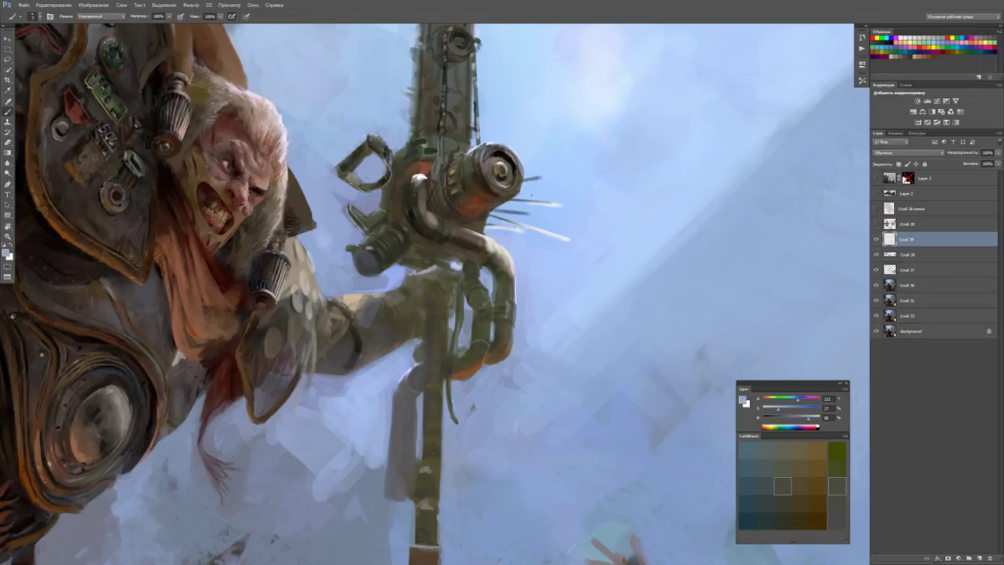
Lighten the inner curved pipe's bend and clean up the gaps around it with sampled grey, dark olive and sky blue.
scroll(483, 262, up, 2)
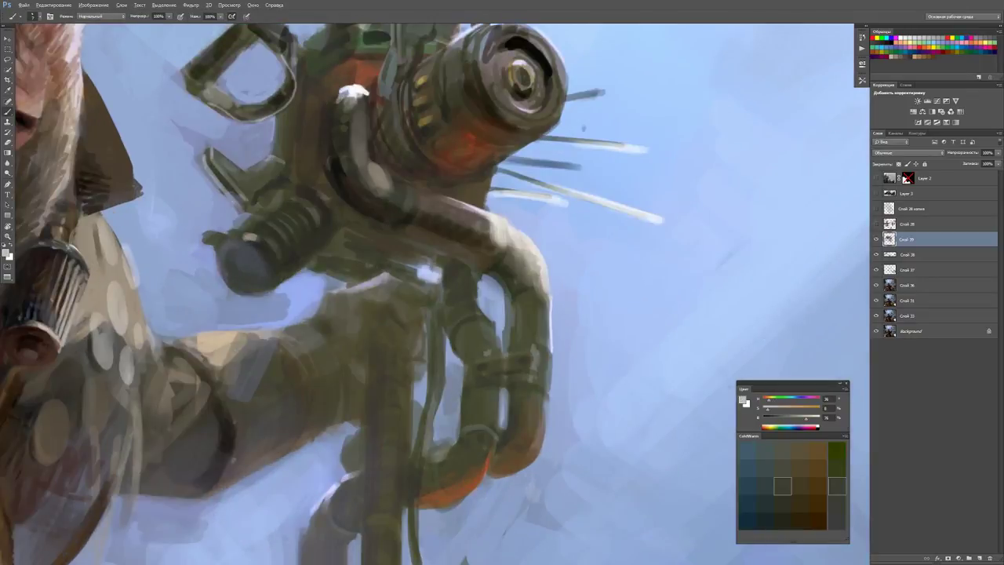
drag(486, 311, 471, 309)
alt+click(471, 309)
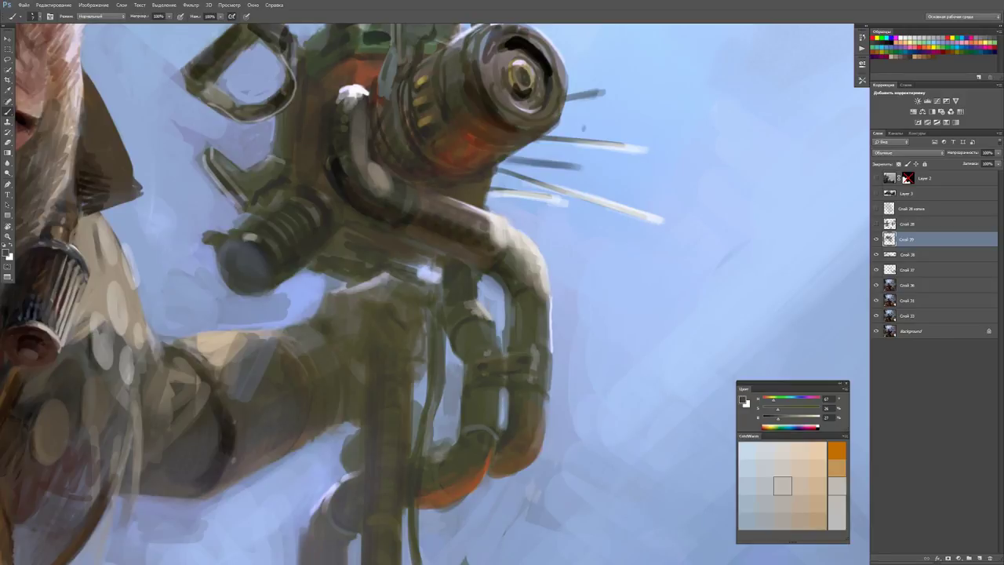
alt+click(474, 311)
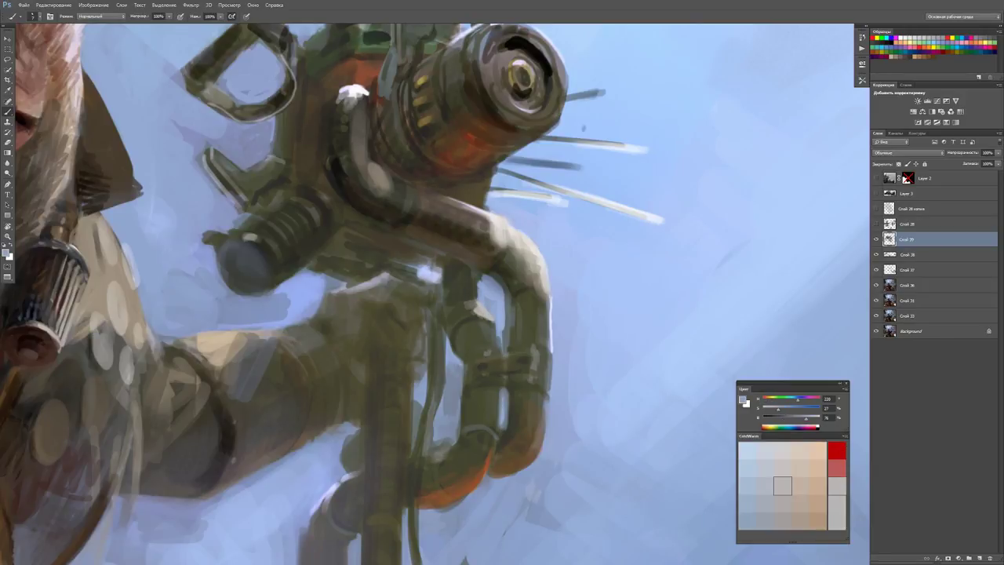
mouse_move(477, 274)
mouse_down()
mouse_move(504, 291)
mouse_move(455, 266)
mouse_up()
alt+click(506, 337)
key(h)
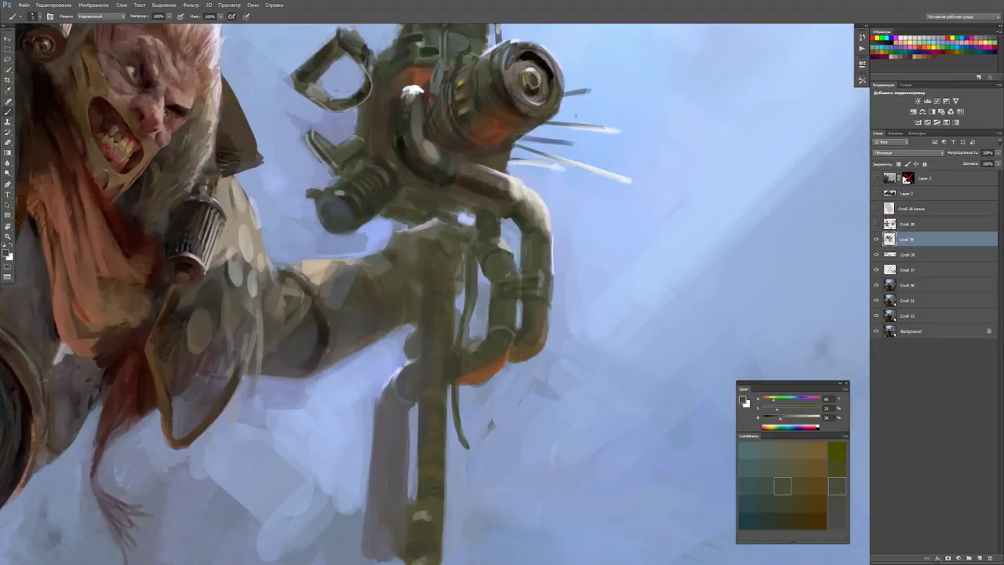
Refine the large curved pipe below the drum with sampled tones and a light rim at its joint.
alt+click(541, 215)
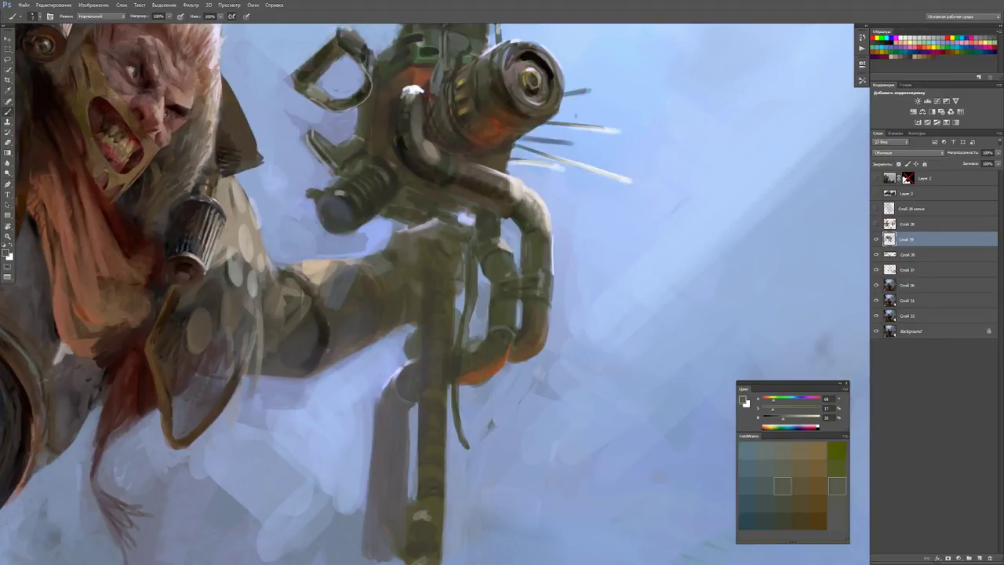
alt+click(511, 184)
drag(510, 188, 494, 267)
alt+click(495, 266)
key(d)
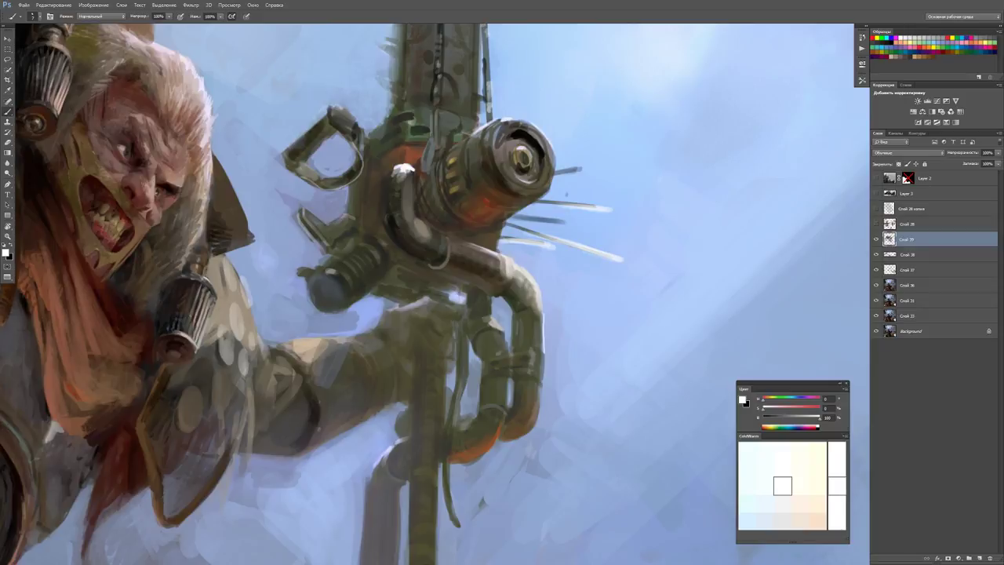
drag(446, 235, 442, 288)
Darken and sharpen the curved pipe's bend beside the drum with sampled dark grey and olive tones and black.
alt+click(418, 284)
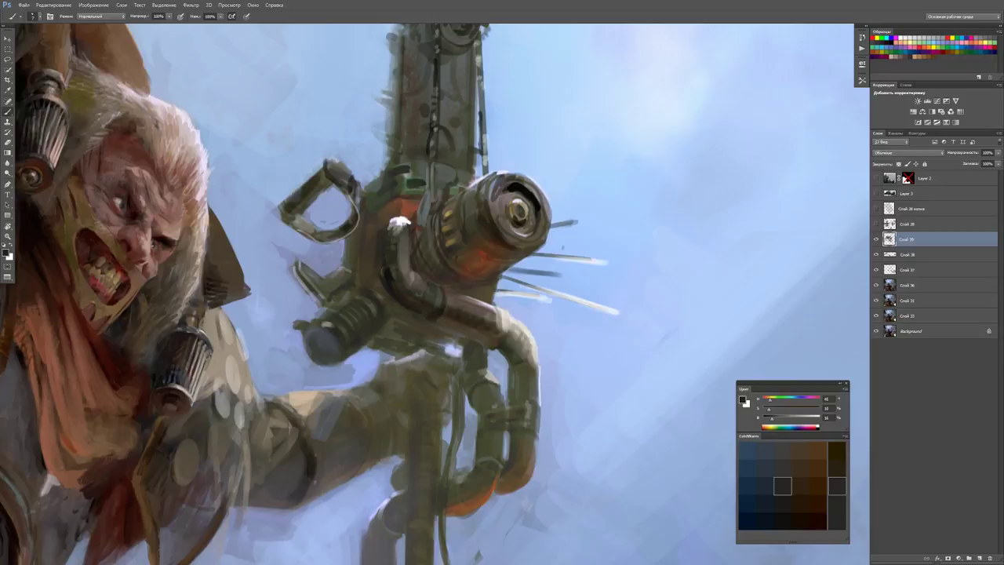
alt+click(389, 274)
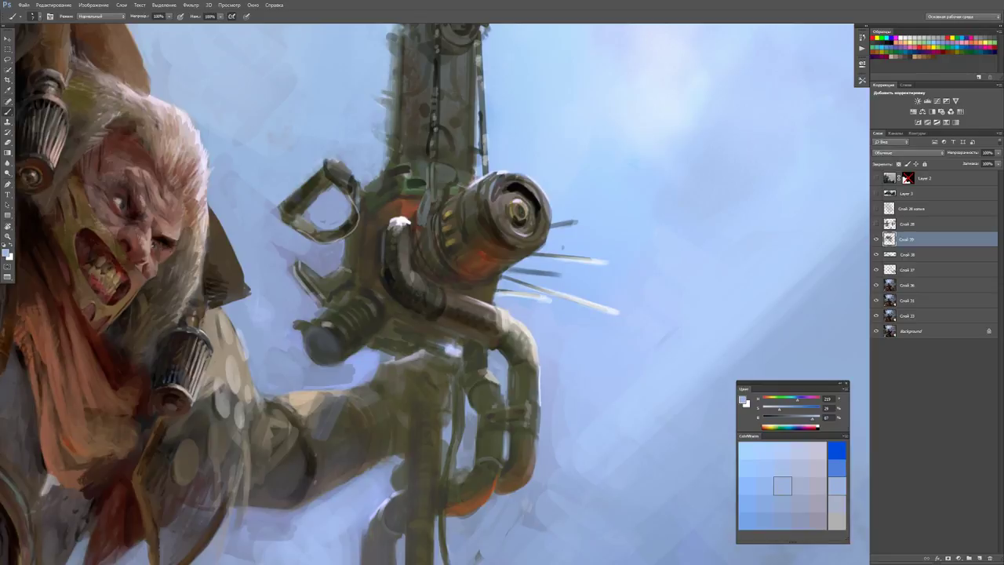
alt+click(395, 296)
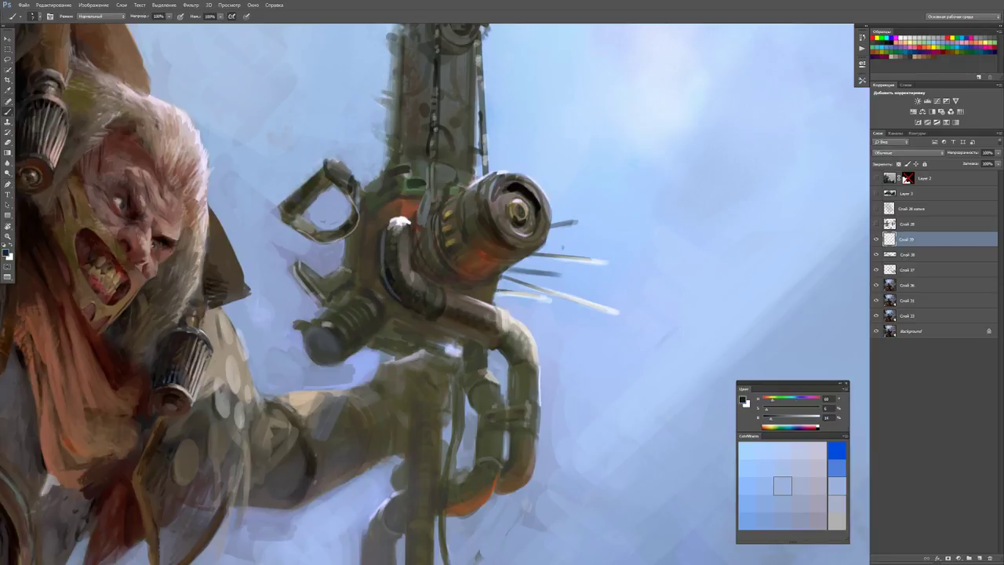
alt+click(405, 302)
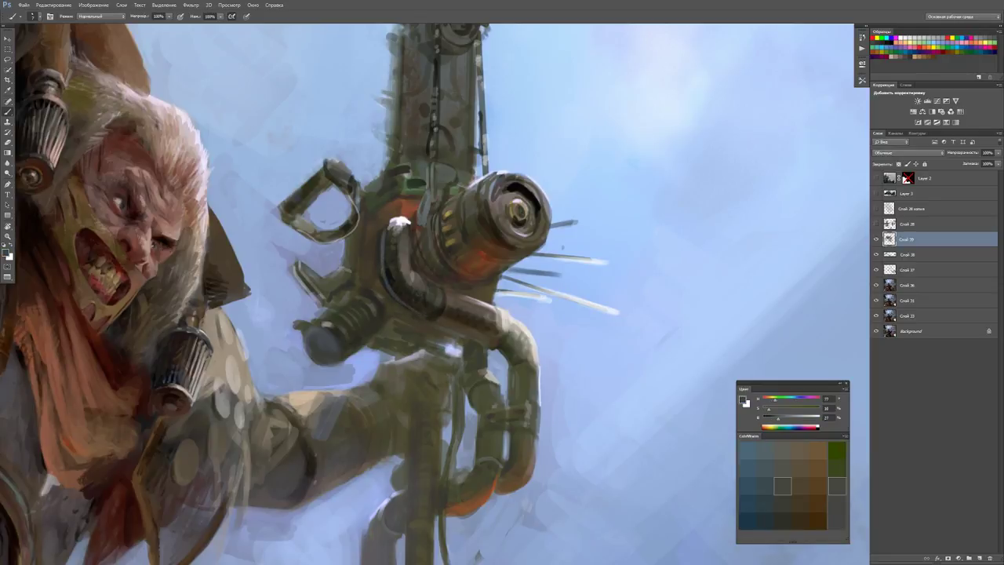
key(d)
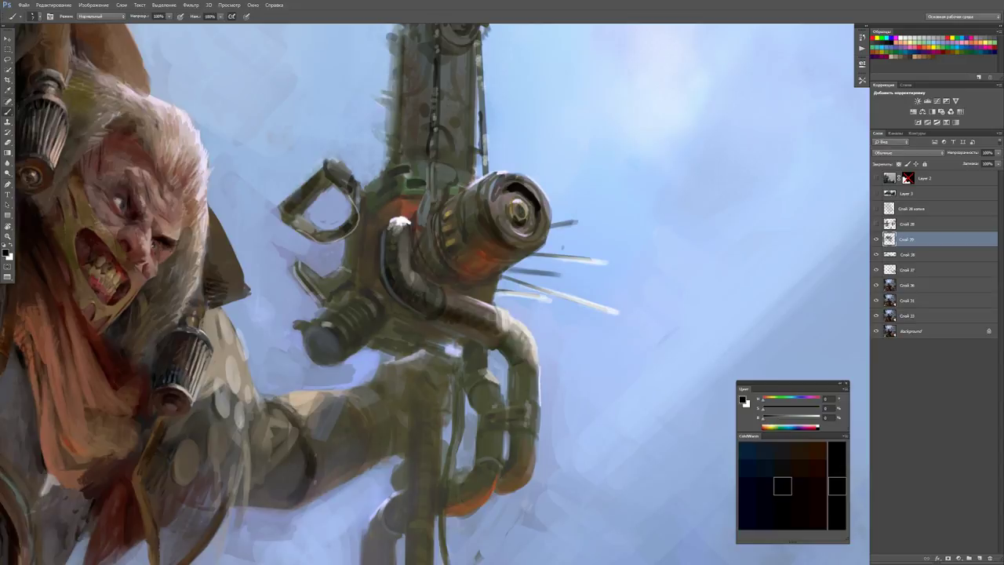
Refine the edge and shading of the curved pipe's straight section on the rotated canvas with sampled grey-blue and dark brown.
key(r)
drag(384, 259, 448, 229)
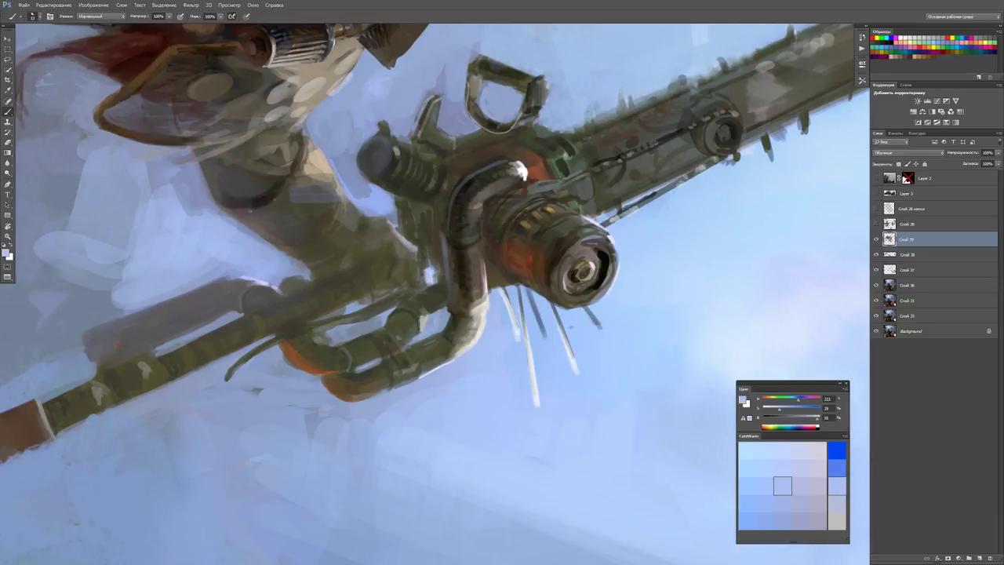
alt+click(448, 269)
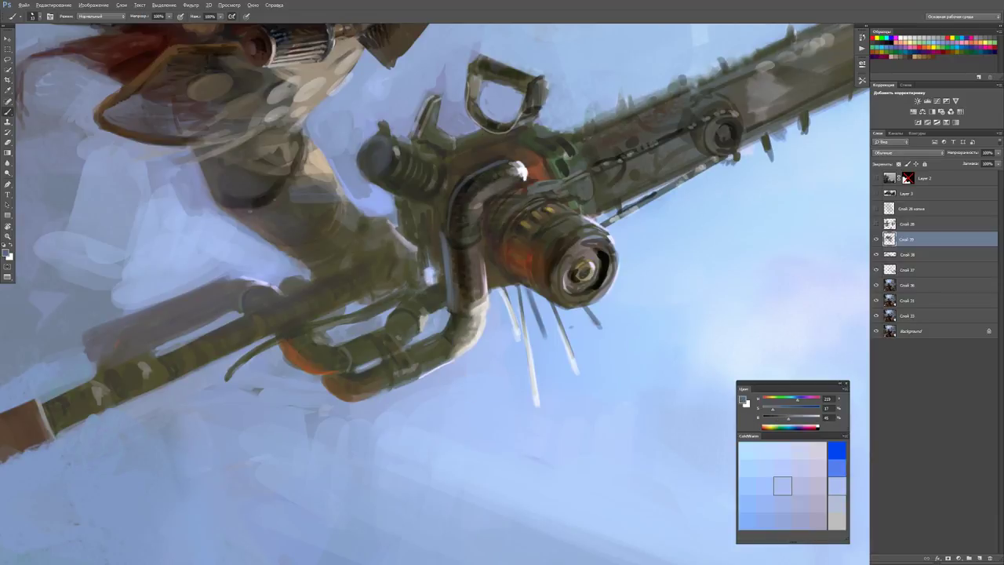
alt+click(440, 231)
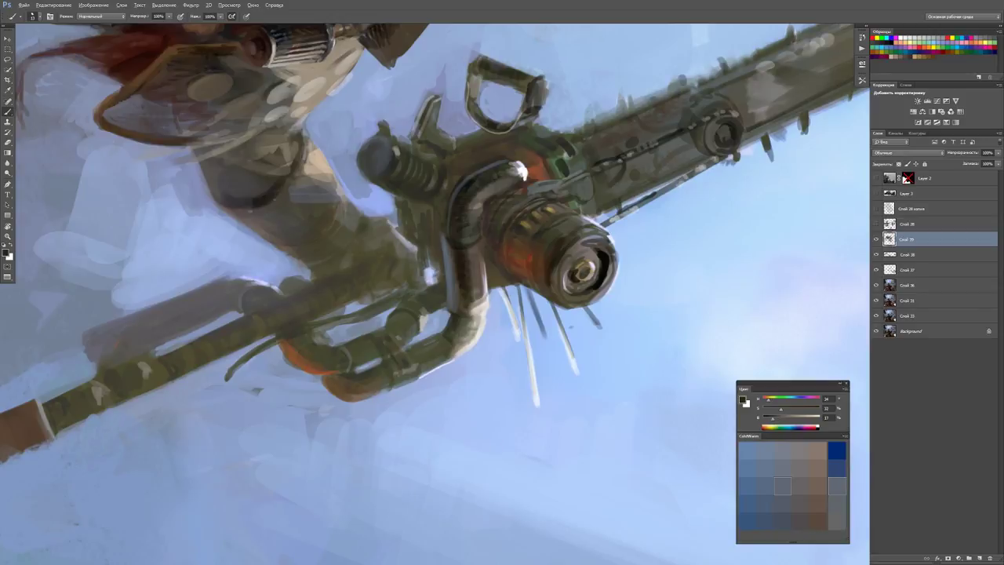
drag(450, 246, 451, 265)
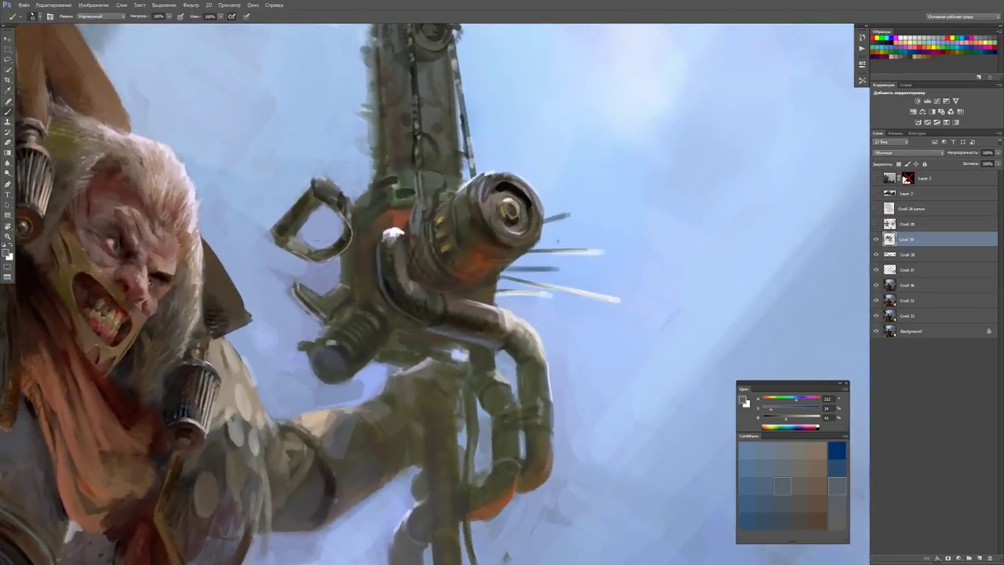
Clean up the inner and outer edges of the outer pipe below its elbow with sampled grey-blue tones.
click(513, 349)
alt+click(505, 350)
drag(505, 351, 513, 365)
alt+click(513, 362)
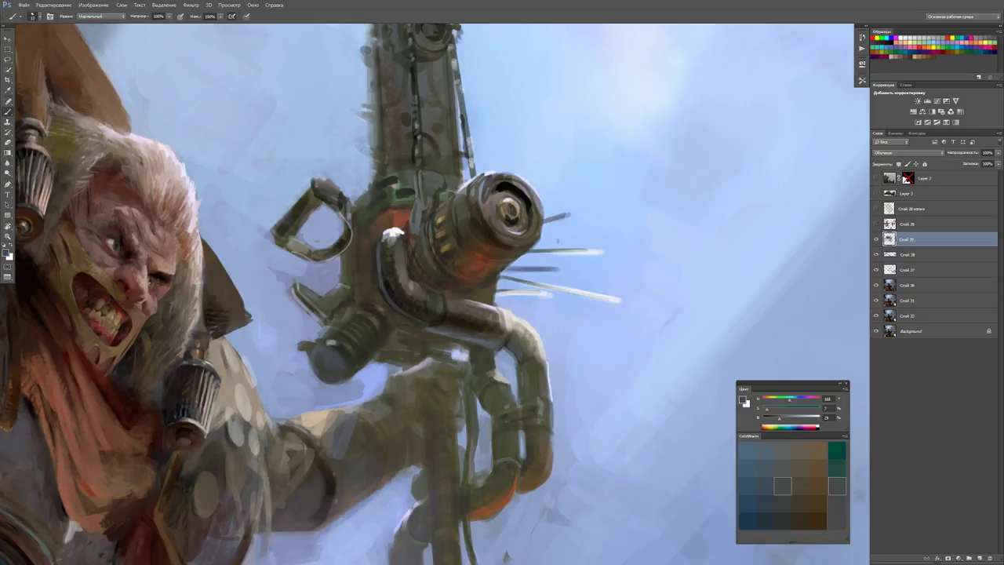
alt+click(542, 371)
drag(544, 359, 551, 393)
alt+click(554, 380)
alt+click(547, 373)
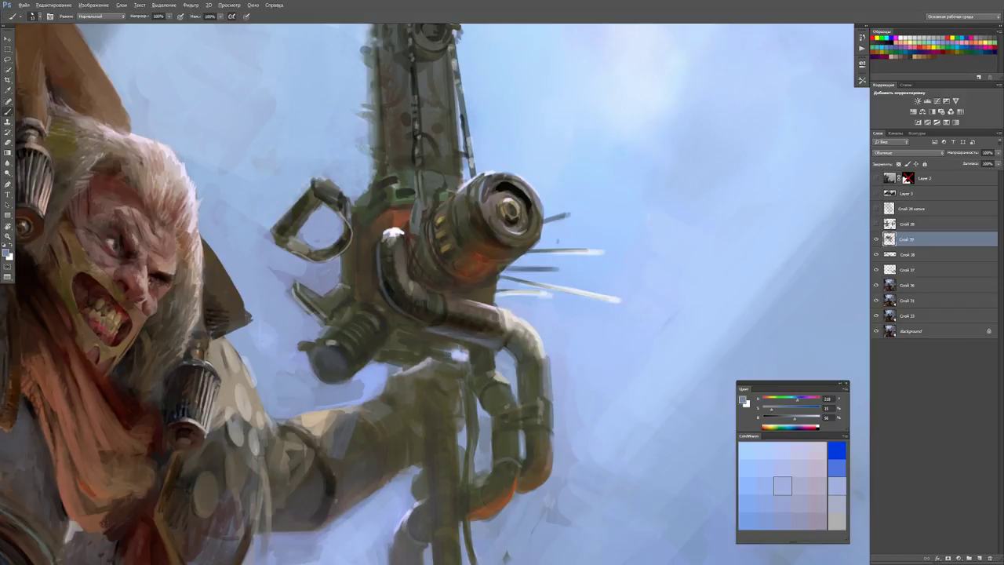
Touch up the outer pipe's elbow and its shaded side with black and sampled dark green-grey.
key(z)
alt+click(549, 377)
click(541, 380)
key(b)
key(d)
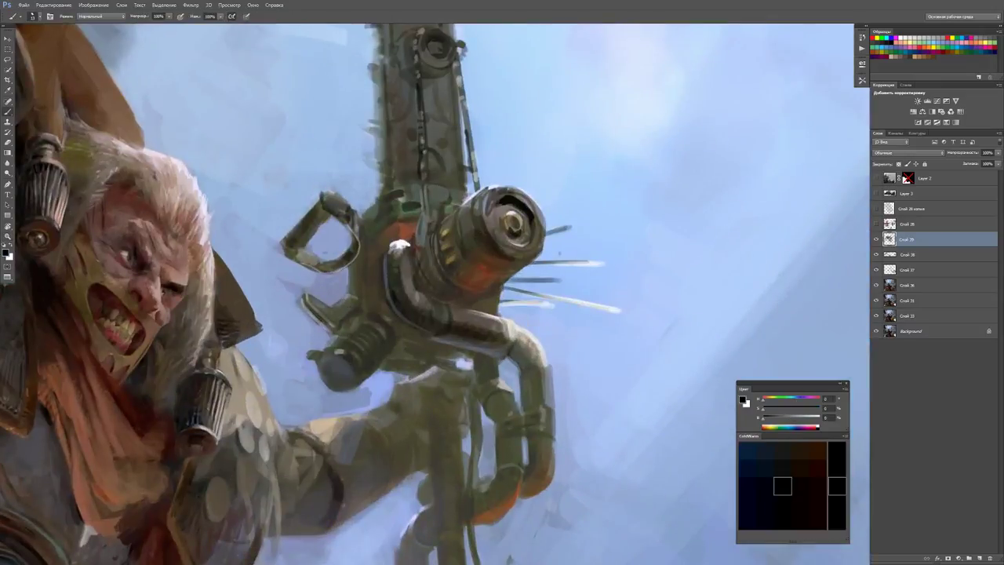
alt+click(531, 376)
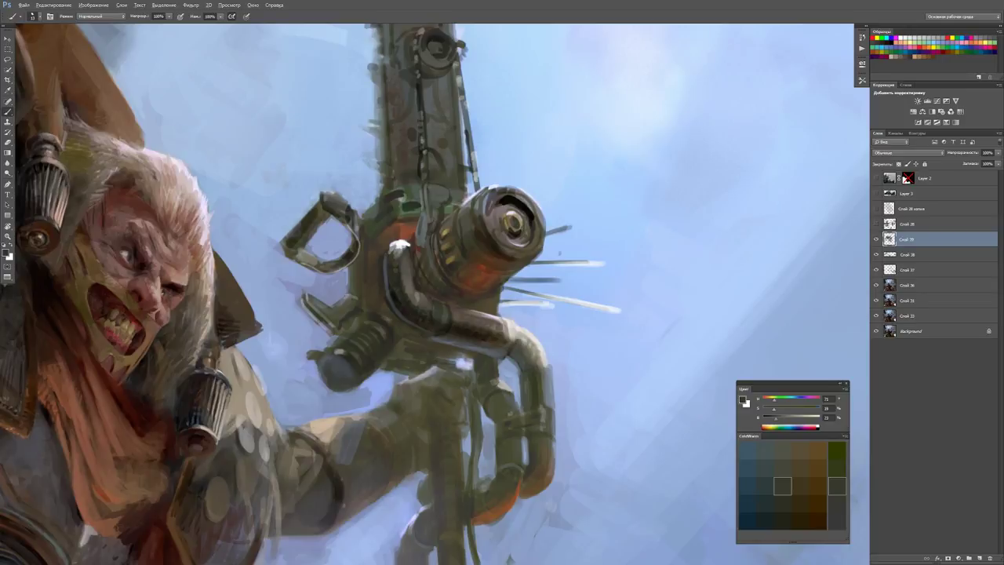
alt+click(512, 364)
Smooth the curved pipe beside the drum with sampled cool blue-grey and deepen its lower bend and joint with black.
alt+click(424, 252)
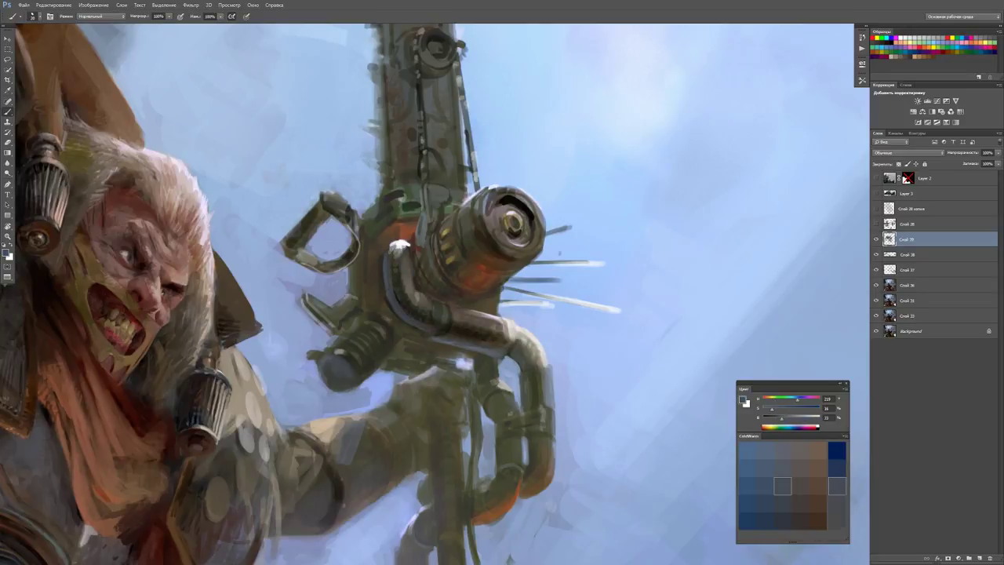
click(414, 309)
key(d)
alt+click(426, 308)
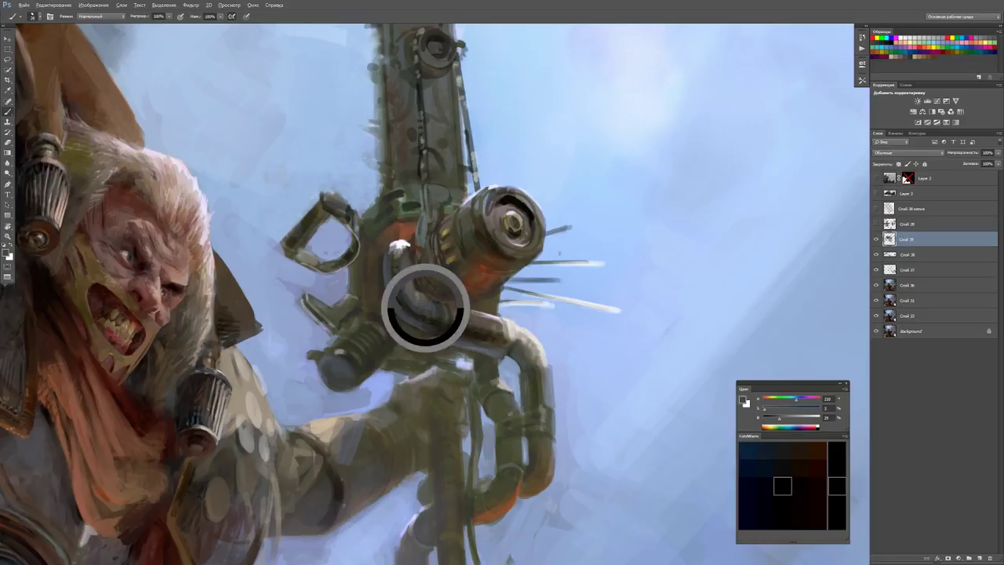
alt+click(395, 279)
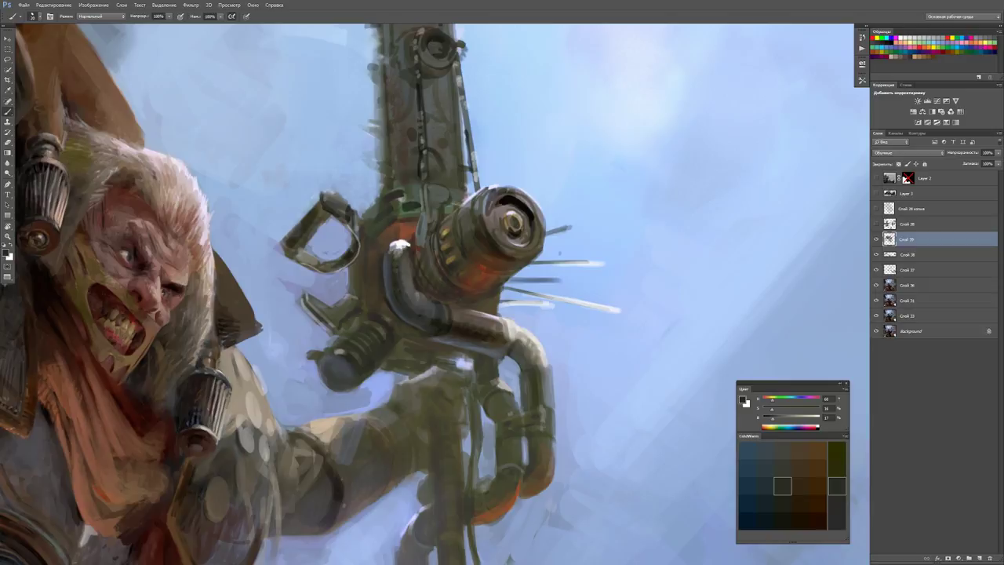
key(d)
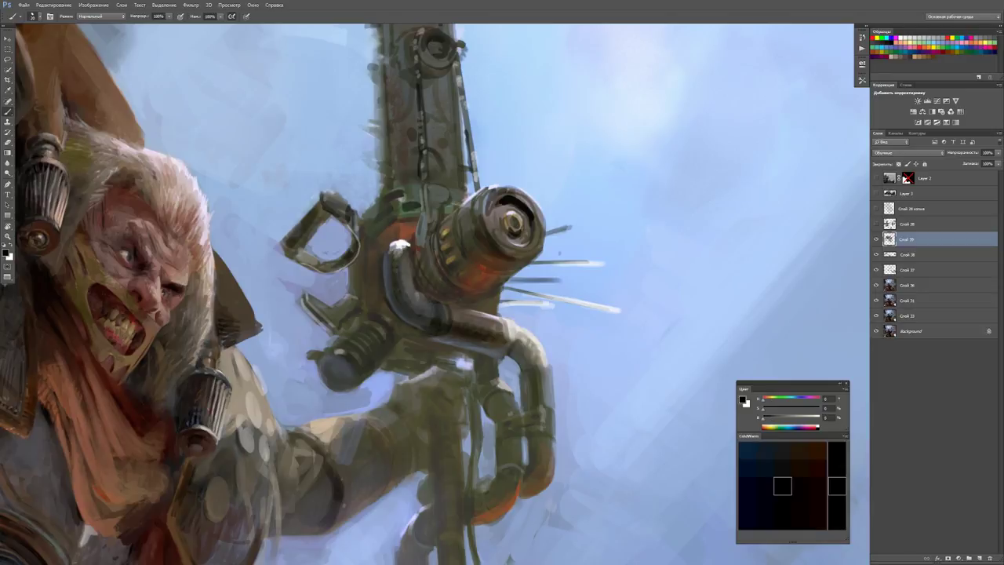
mouse_move(437, 304)
mouse_down()
mouse_move(447, 323)
mouse_move(462, 317)
mouse_move(463, 345)
mouse_up()
Define the drum's rim and ribbed side with sampled dark tones and black.
key(z)
alt+click(474, 321)
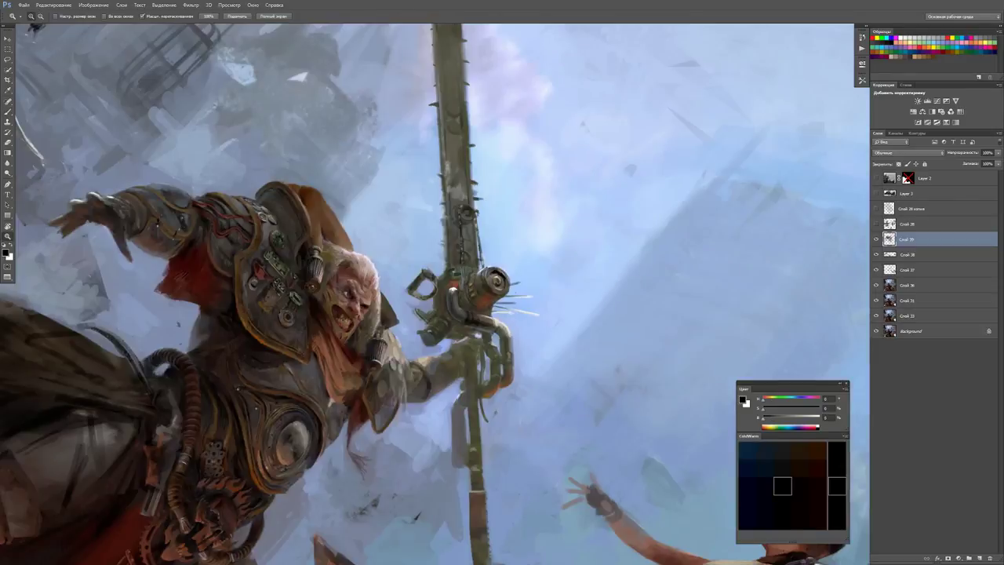
click(503, 307)
key(b)
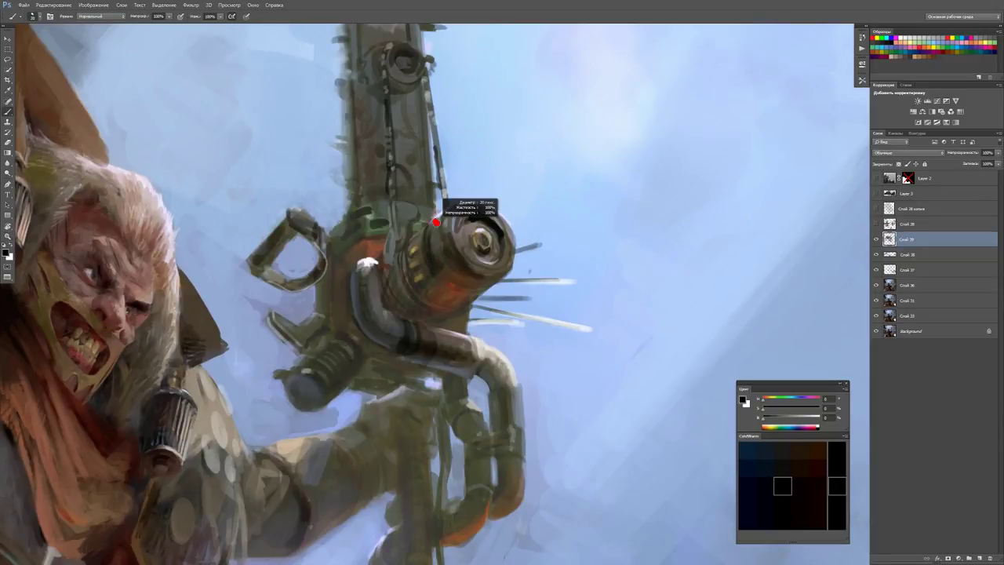
alt+click(433, 222)
mouse_move(428, 225)
mouse_down()
mouse_move(428, 262)
mouse_move(446, 275)
mouse_up()
alt+click(470, 218)
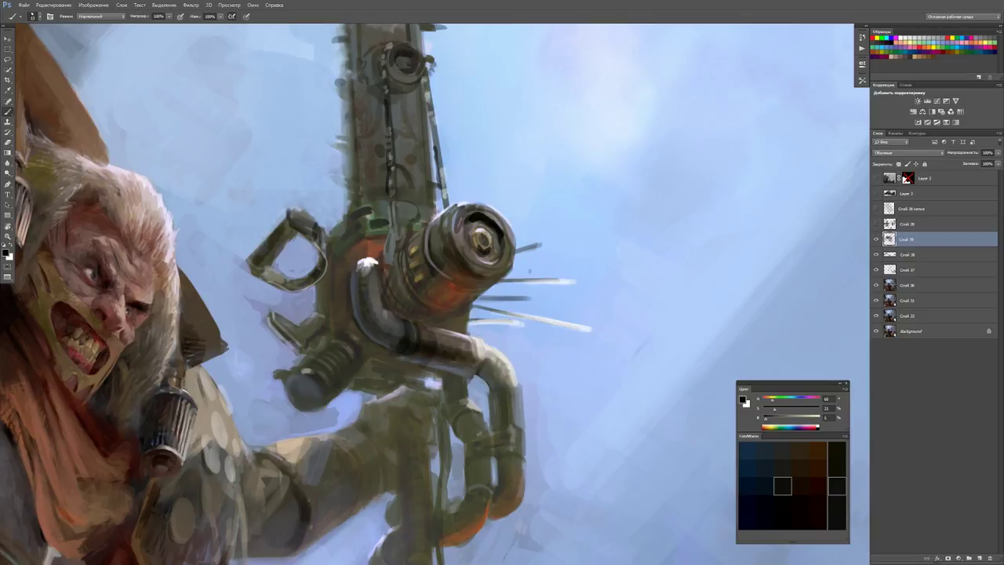
scroll(435, 293, up, 2)
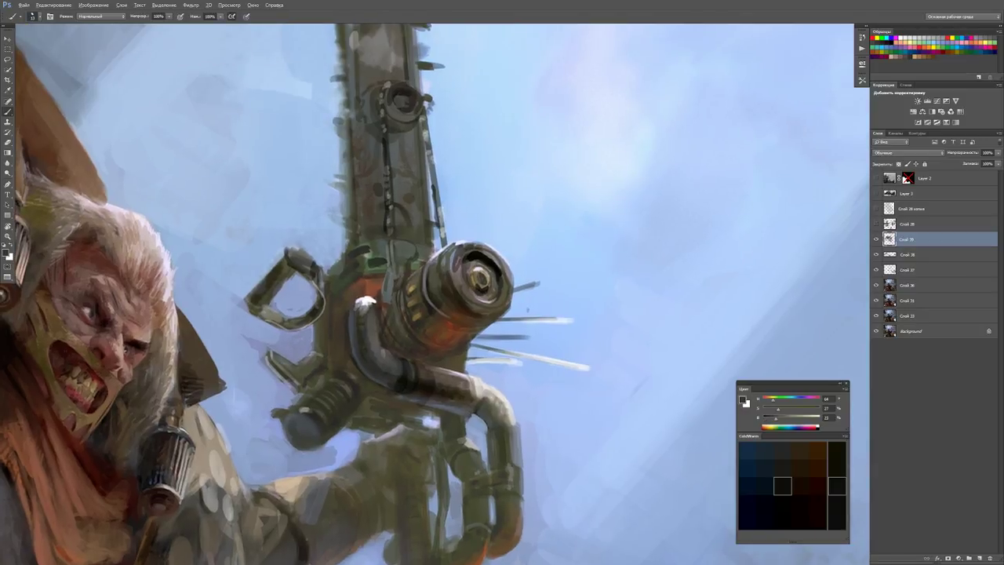
key(d)
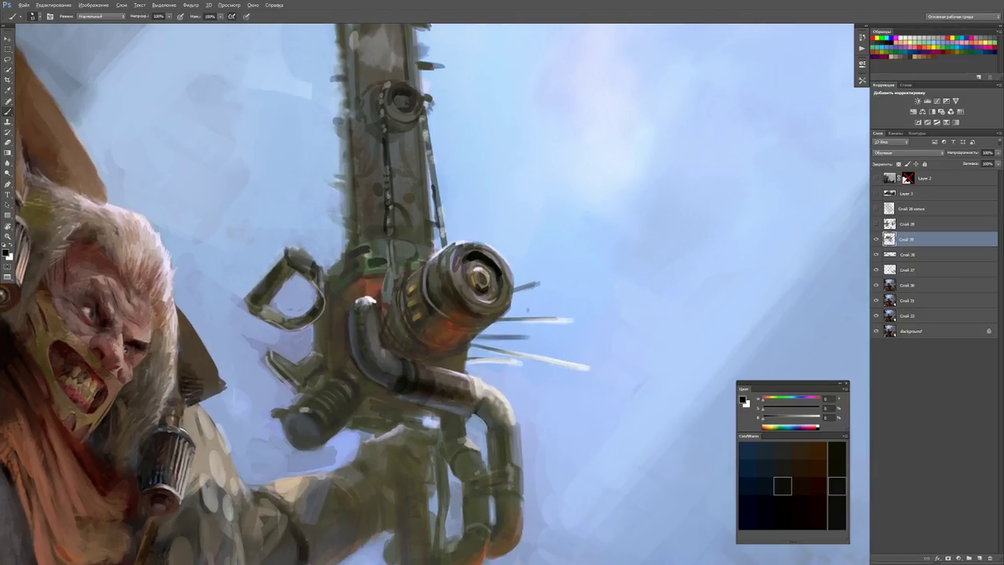
drag(435, 294, 472, 302)
Reshape the D-shaped handle's top bar, corner and side on the rotated canvas with black and sampled dark tones.
key(r)
drag(549, 235, 580, 314)
mouse_move(307, 188)
mouse_down()
mouse_move(319, 207)
mouse_move(363, 187)
mouse_up()
alt+right_click(364, 169)
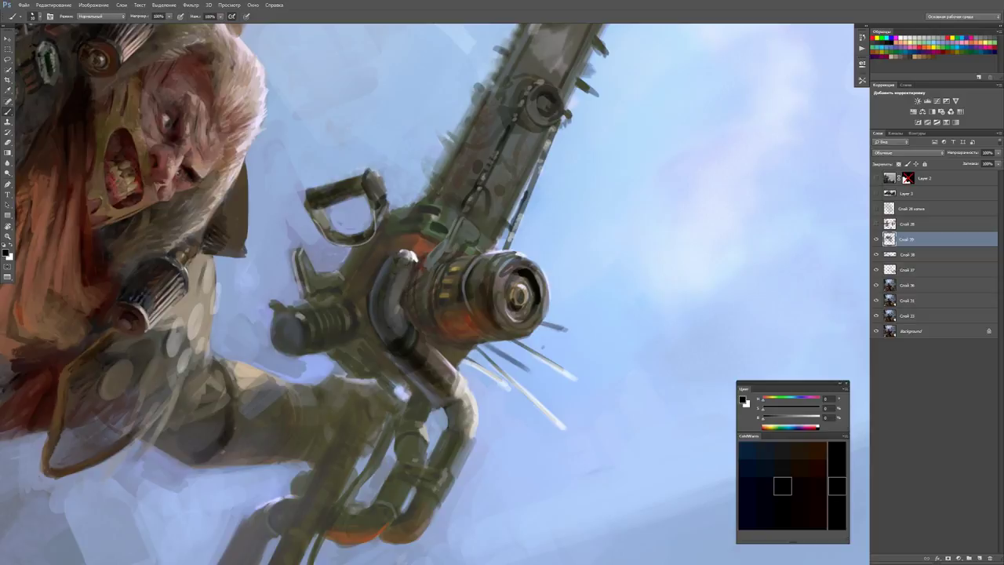
mouse_move(306, 205)
mouse_down()
mouse_move(323, 231)
mouse_move(358, 131)
mouse_move(358, 168)
mouse_up()
key(r)
alt+click(357, 137)
drag(357, 127, 355, 138)
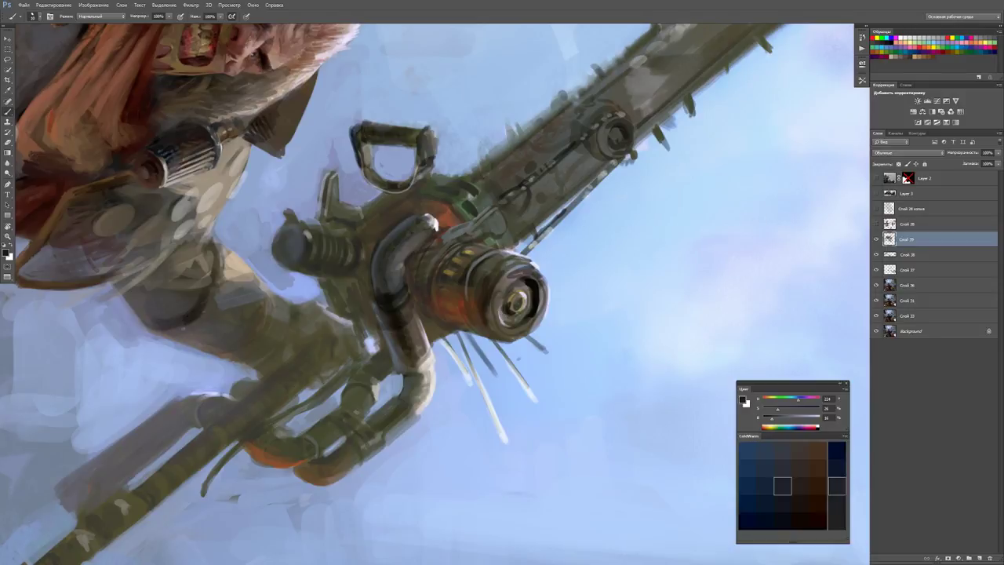
drag(424, 155, 412, 185)
alt+click(435, 135)
drag(431, 132, 433, 160)
Add light grey and beige edge highlights to the D-shaped handle's side and top bar, and darken the bar's underside.
drag(431, 235, 425, 328)
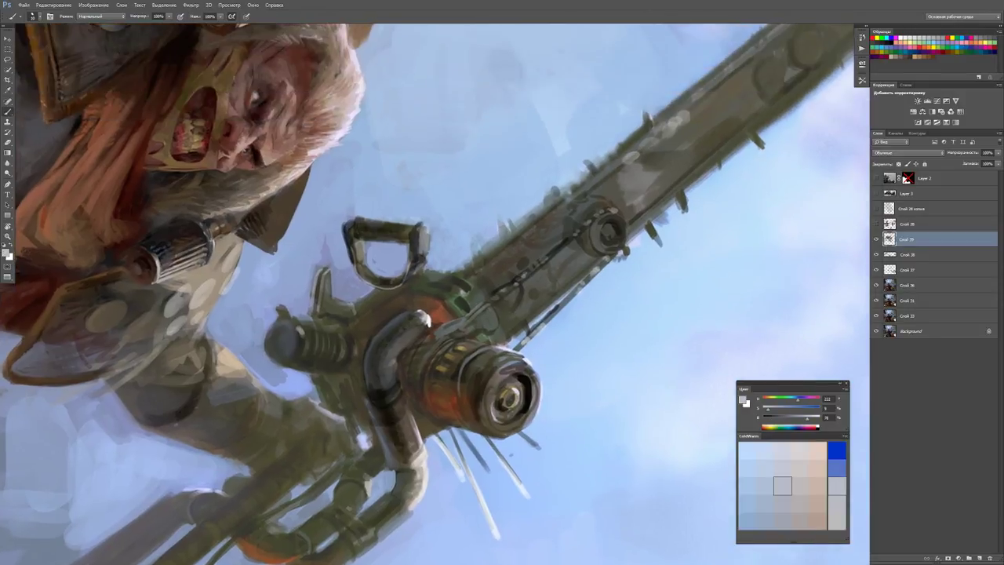
alt+click(422, 233)
drag(422, 228, 426, 258)
drag(420, 256, 416, 270)
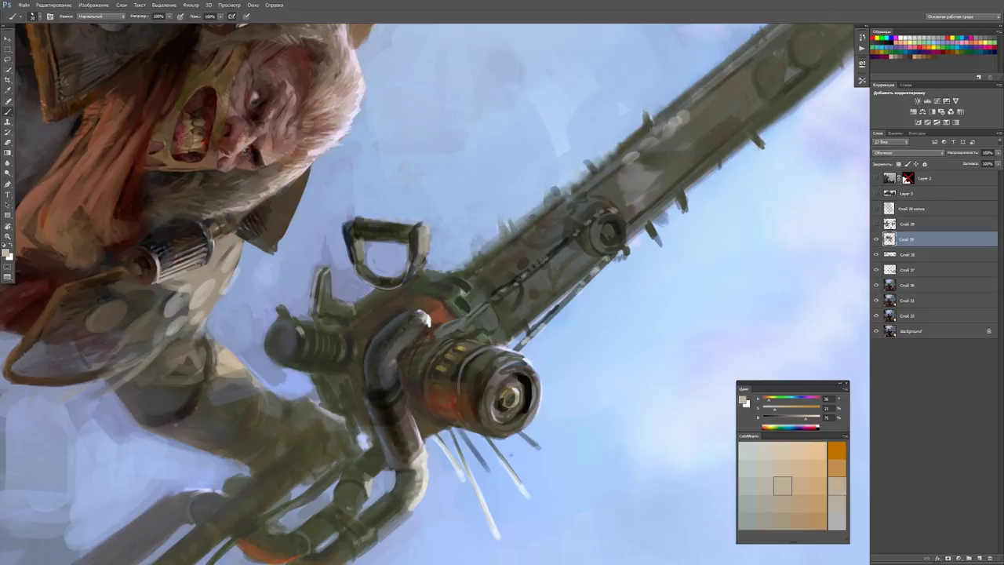
mouse_move(356, 222)
mouse_down()
mouse_move(411, 223)
mouse_move(400, 227)
mouse_move(403, 243)
mouse_up()
alt+click(368, 248)
drag(382, 244, 409, 244)
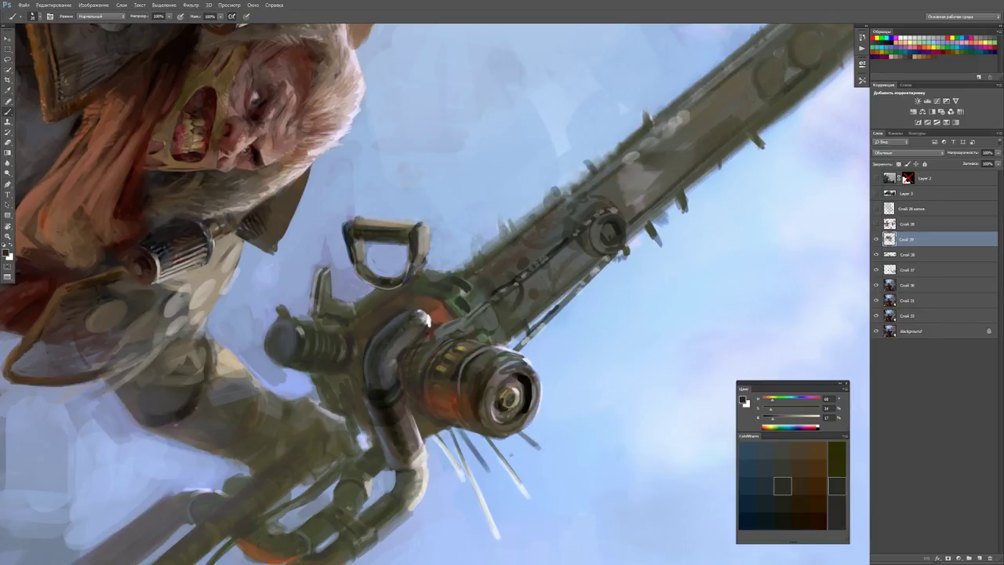
Paint the tip of the weapon's long blade with rusty brown and orange inside its dark rim.
alt+click(502, 94)
key(z)
key(ctrl+minus)
key(ctrl+minus)
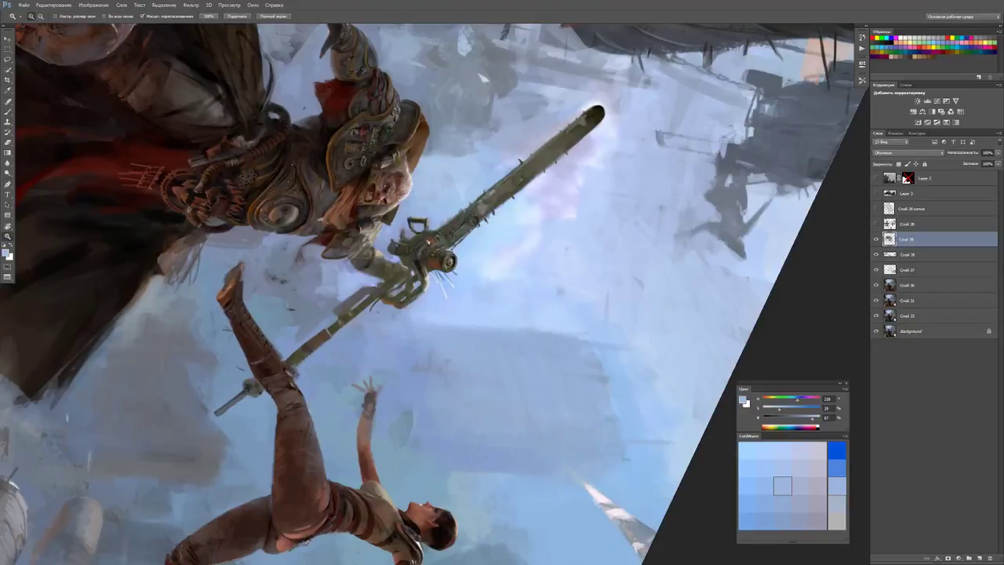
key(r)
mouse_move(596, 196)
mouse_down()
mouse_move(580, 169)
mouse_move(445, 100)
mouse_up()
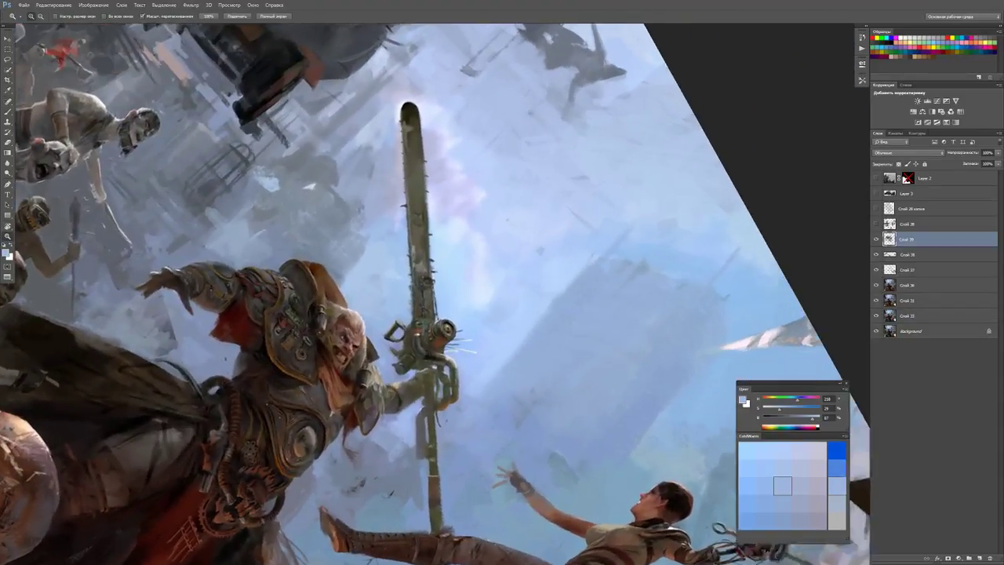
key(ctrl+plus)
key(b)
alt+click(407, 131)
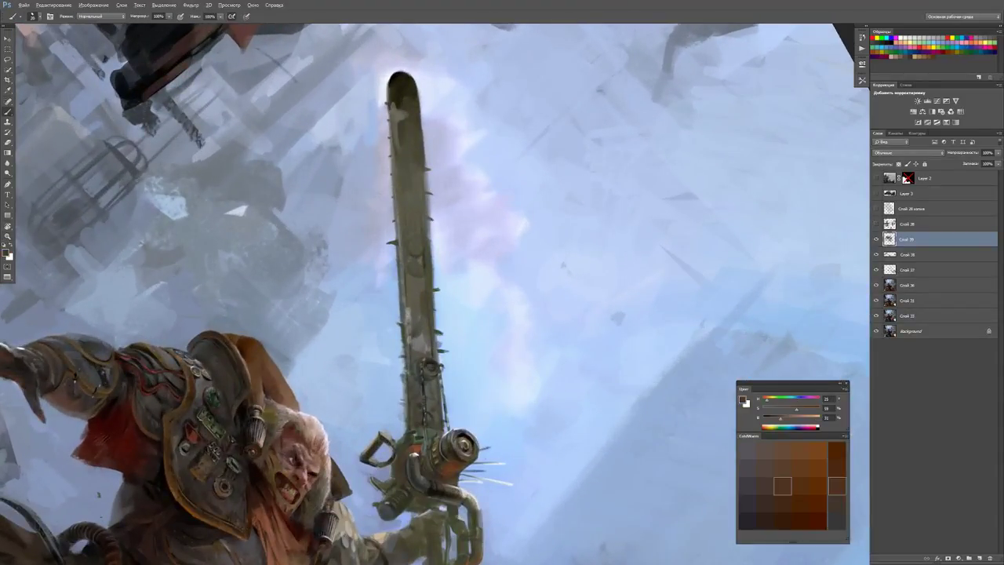
drag(400, 82, 396, 133)
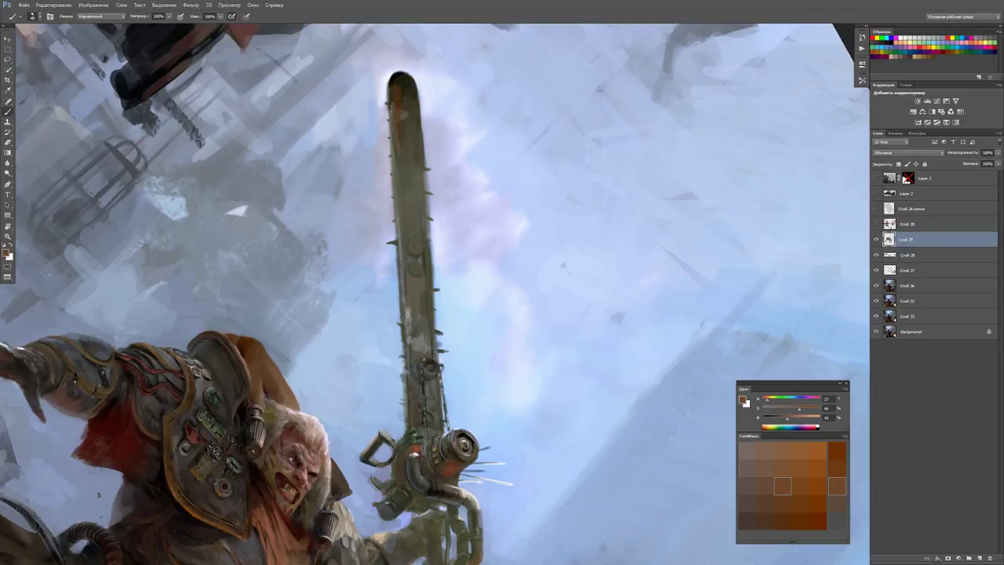
mouse_move(400, 80)
mouse_down()
mouse_move(400, 153)
mouse_move(405, 80)
mouse_move(408, 121)
mouse_up()
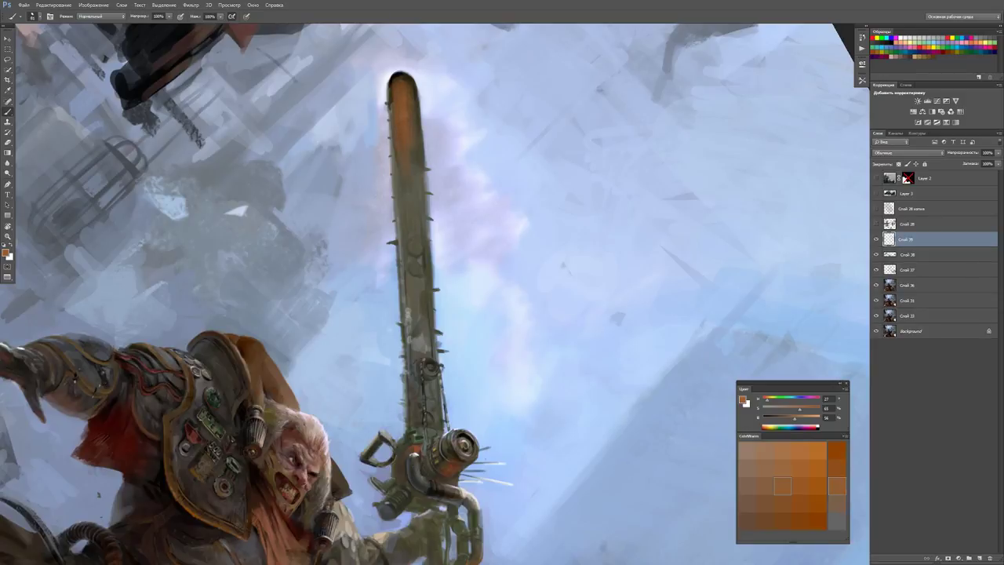
Extend the rusty orange-brown down the upper part of the weapon's blade with a sampled brown.
alt+click(411, 140)
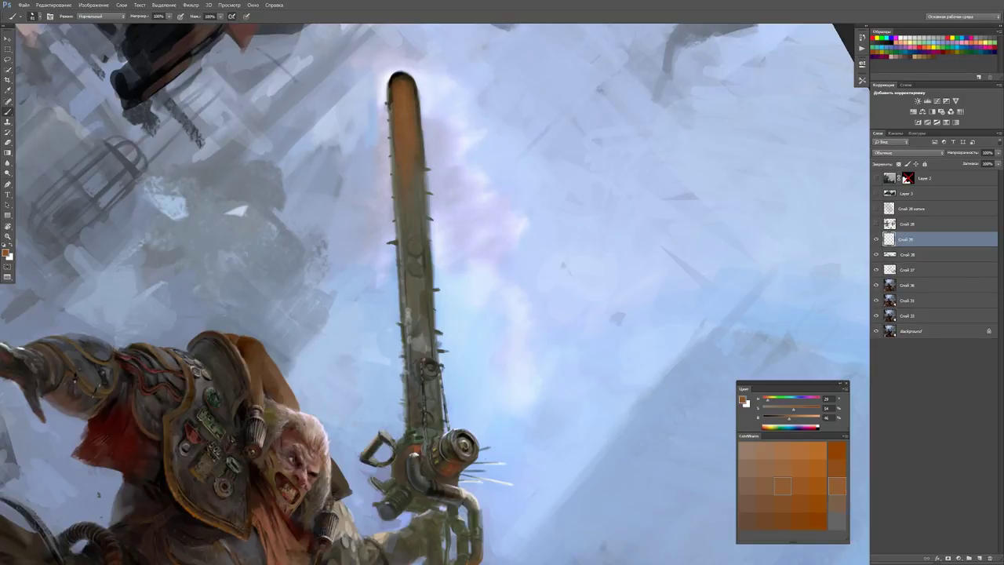
key(ctrl+0)
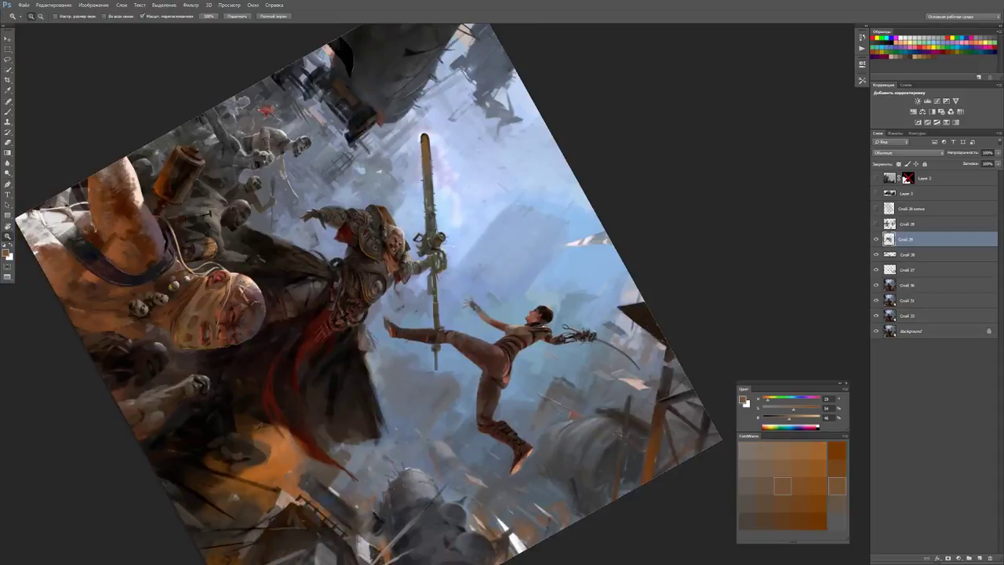
click(449, 143)
key(b)
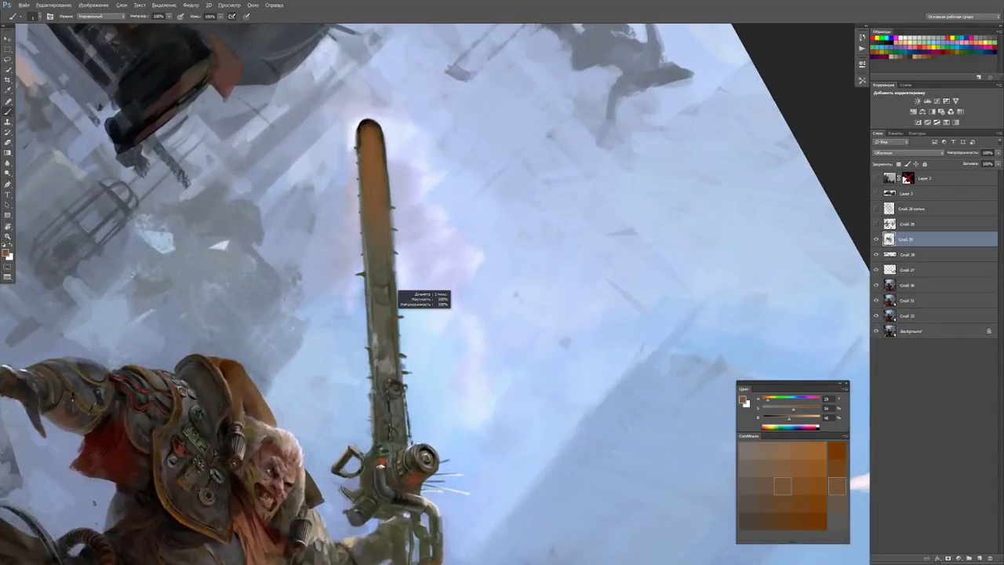
Reshape the round bolt near the blade's base into a protruding dark knob with black and sampled grey tones.
ctrl+click(402, 415)
key(d)
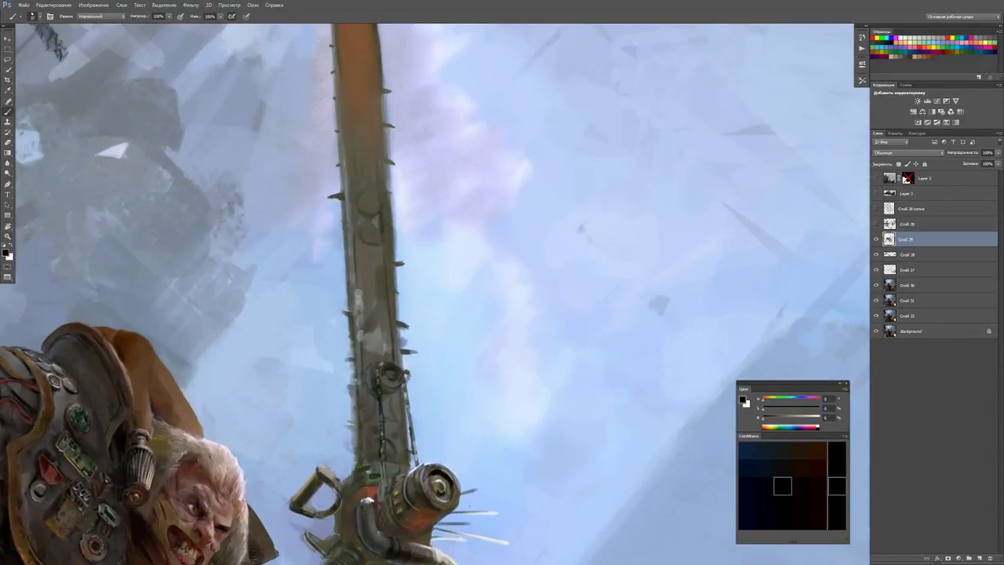
drag(395, 375, 396, 375)
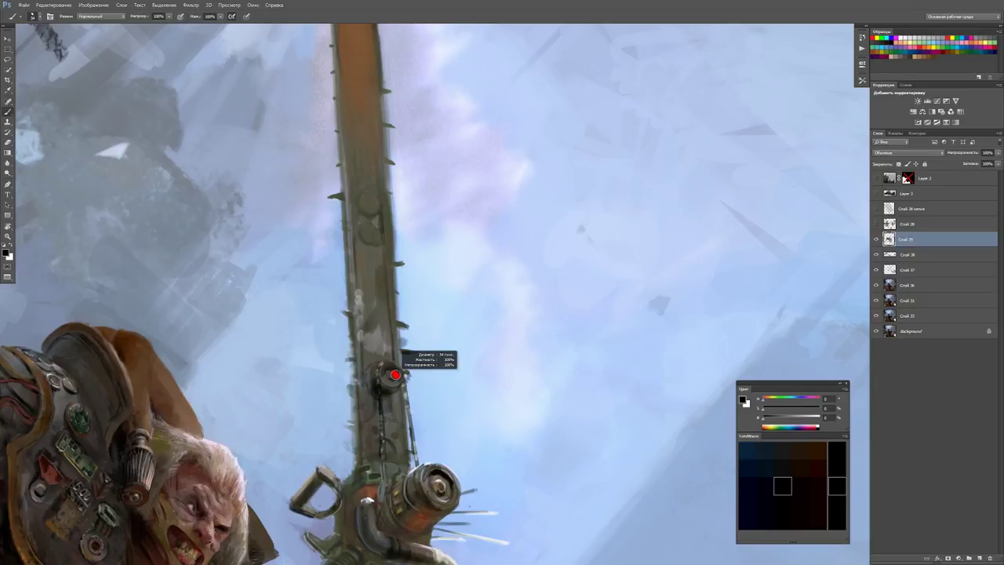
alt+click(394, 376)
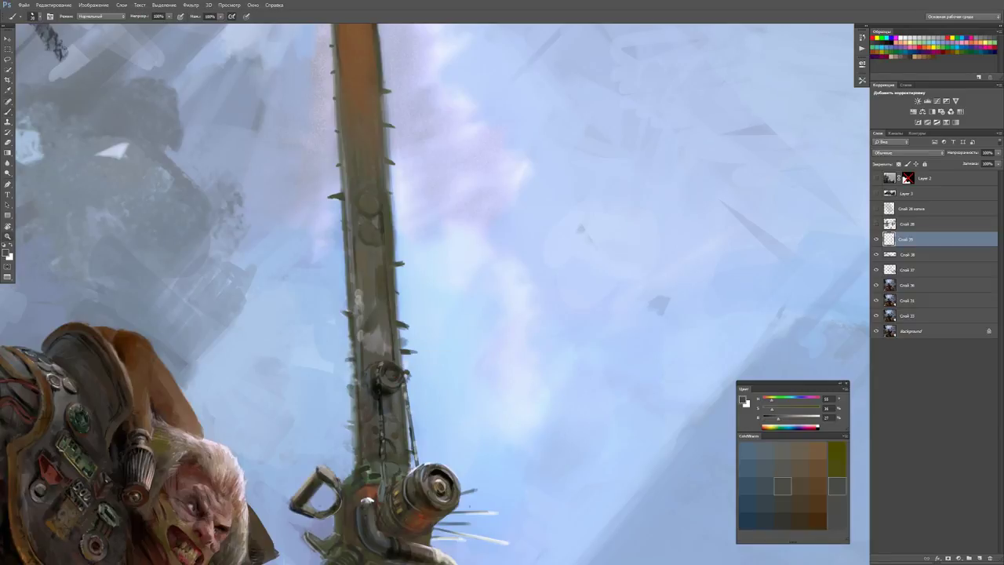
ctrl+click(385, 375)
alt+click(378, 370)
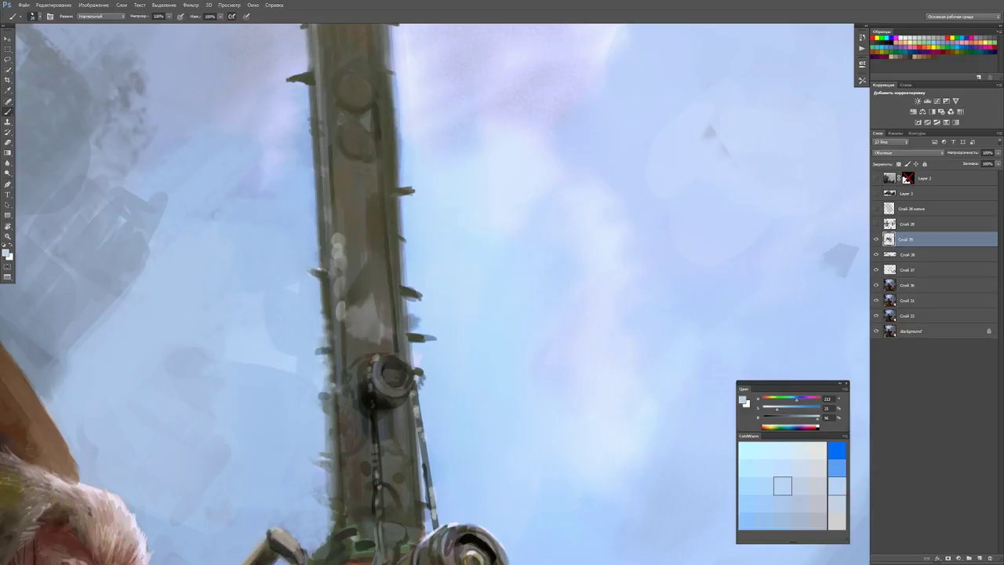
alt+click(385, 373)
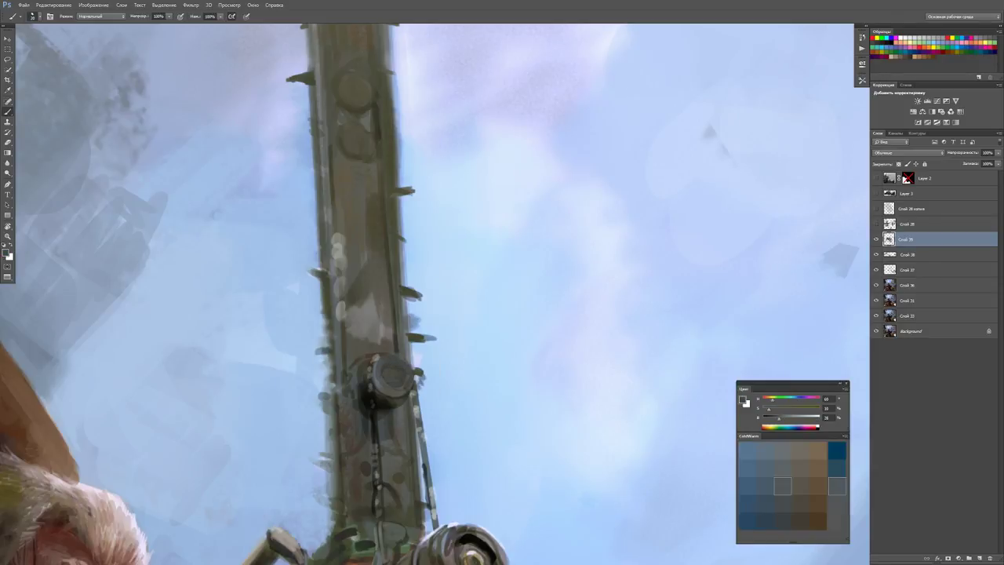
key(d)
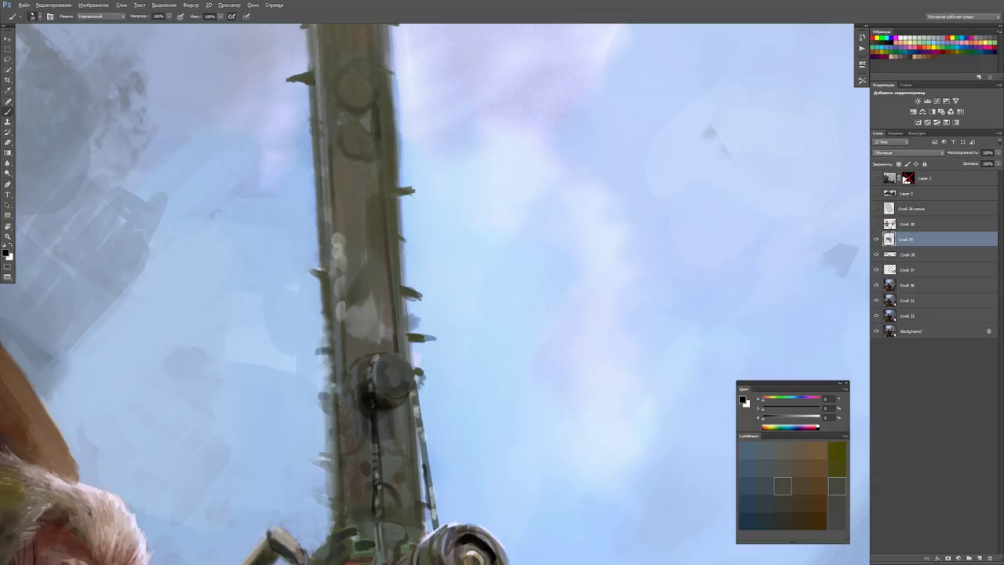
Darken both edges of the blade's lower half with long black strokes, continuing up the left edge to mid-blade.
key(z)
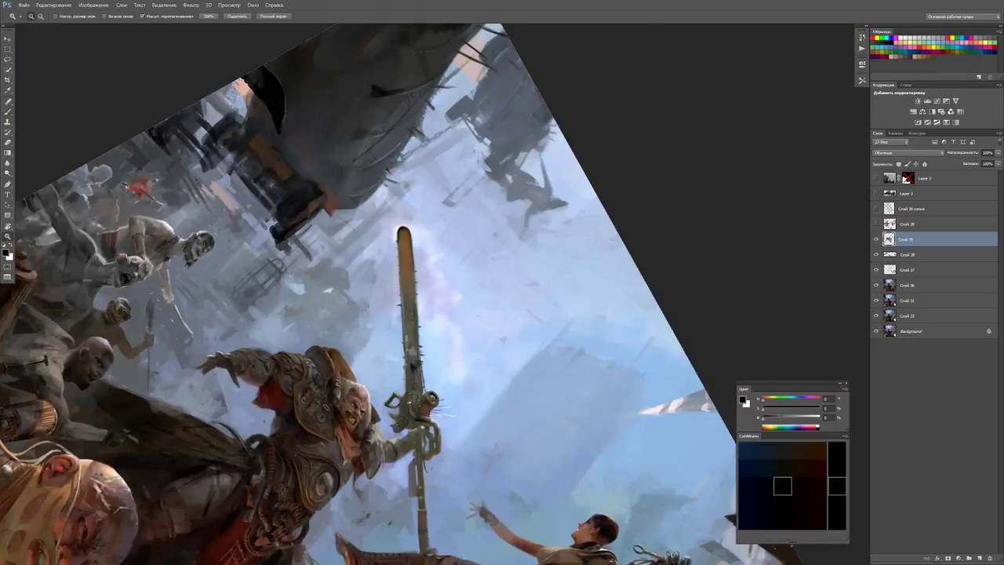
key(b)
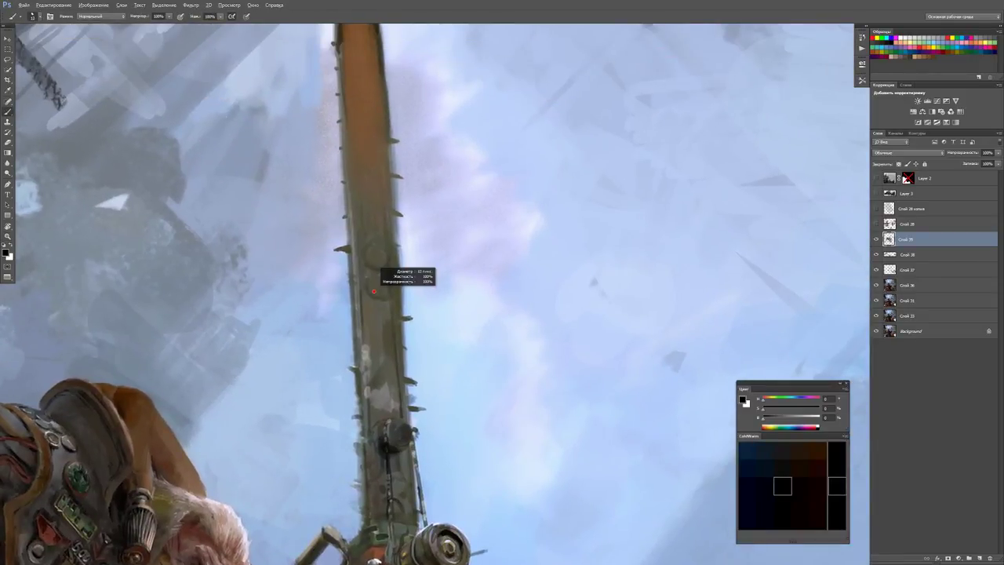
alt+right_click(350, 185)
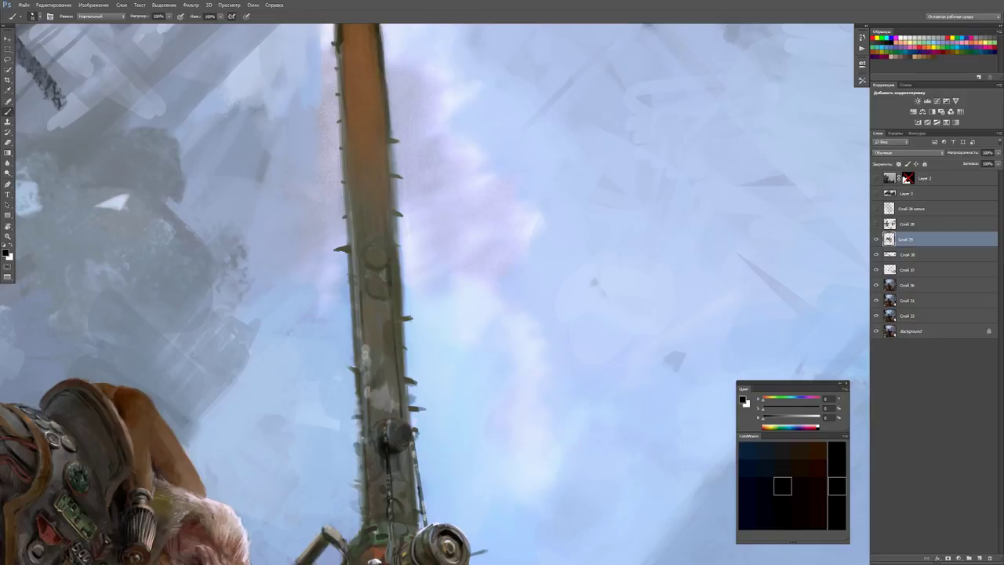
drag(364, 370, 369, 502)
drag(367, 460, 369, 526)
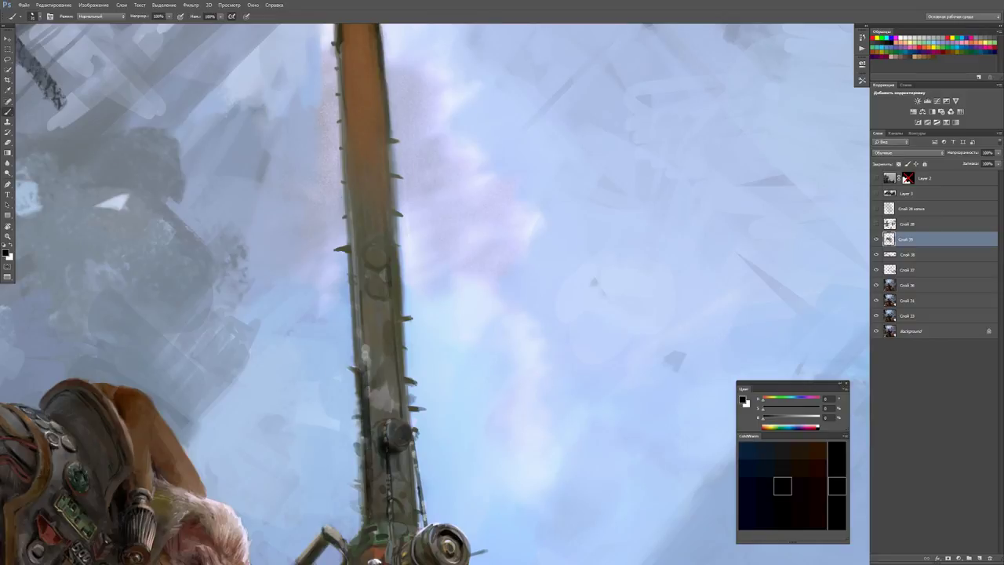
drag(412, 443, 416, 530)
scroll(436, 294, up, 3)
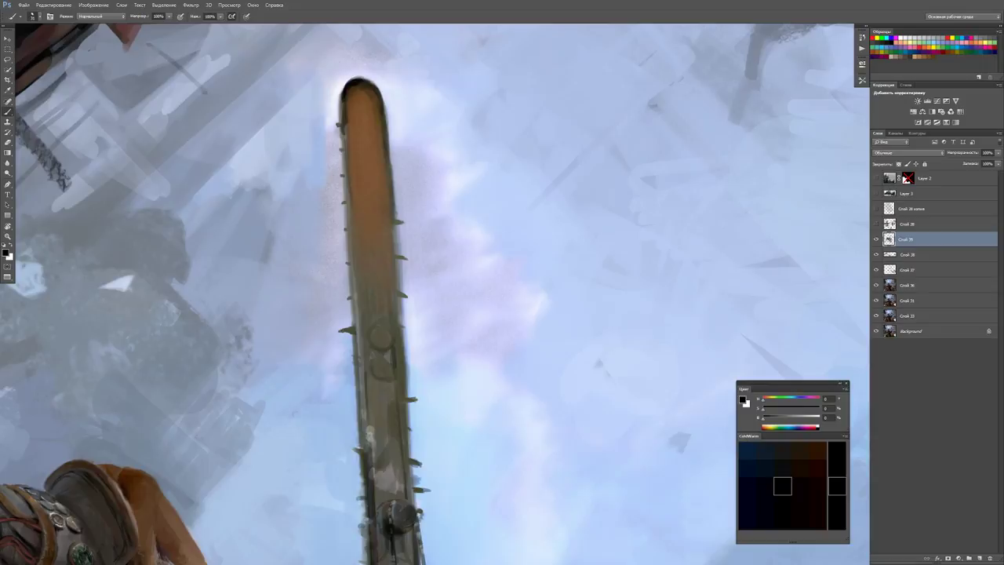
drag(366, 376, 367, 468)
drag(363, 353, 364, 383)
drag(362, 331, 363, 391)
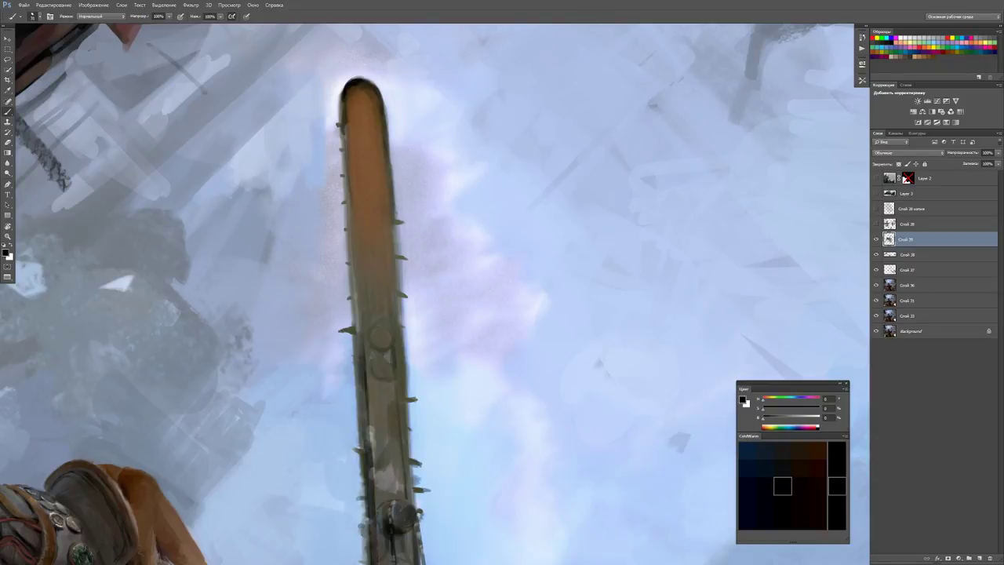
Darken the left edge of the blade's upper half and the right edge around mid-blade with black.
drag(344, 108, 345, 194)
drag(345, 144, 353, 306)
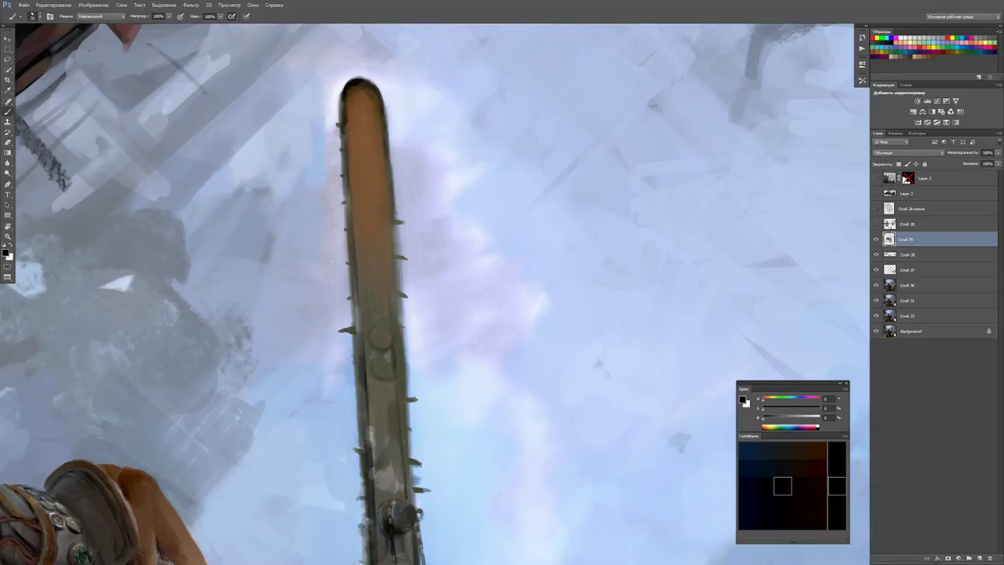
drag(356, 262, 357, 339)
drag(401, 261, 401, 324)
drag(404, 325, 405, 375)
drag(399, 300, 400, 362)
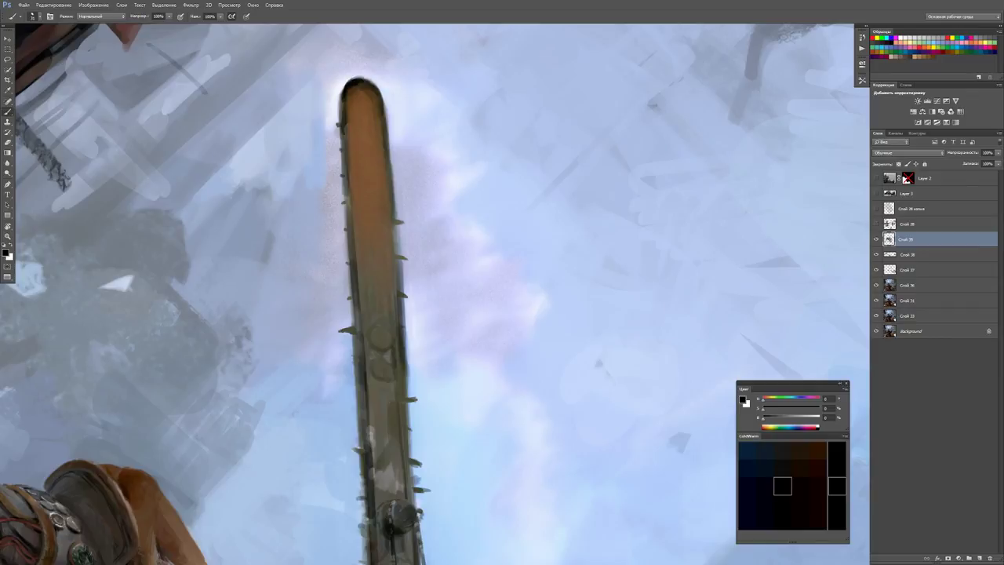
Clean up the blade's upper right edge by painting over its small teeth with sampled pale sky colours.
alt+click(428, 369)
mouse_move(408, 324)
mouse_down()
mouse_move(409, 383)
mouse_move(401, 201)
mouse_up()
drag(400, 290, 400, 195)
drag(402, 313, 402, 251)
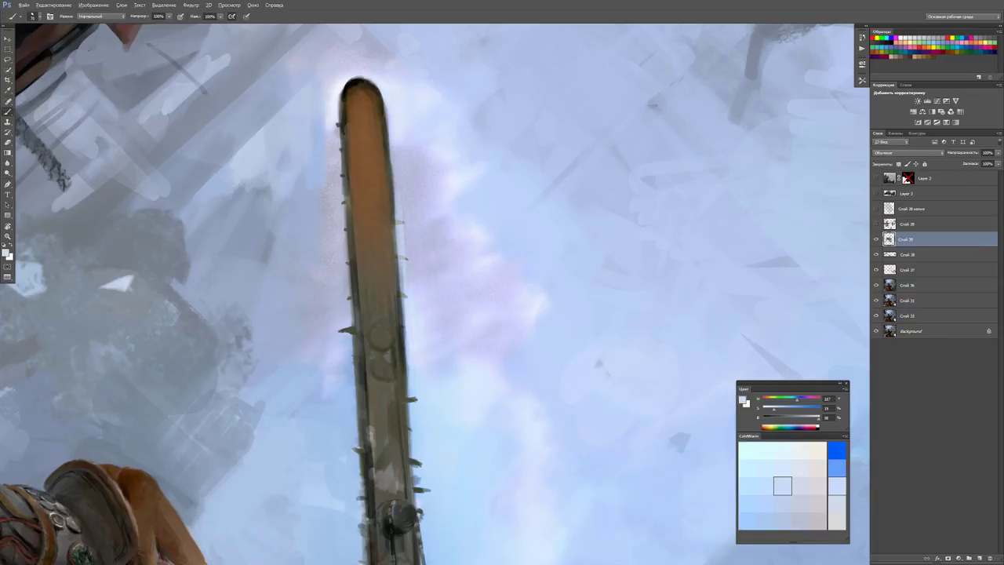
key(d)
alt+click(412, 242)
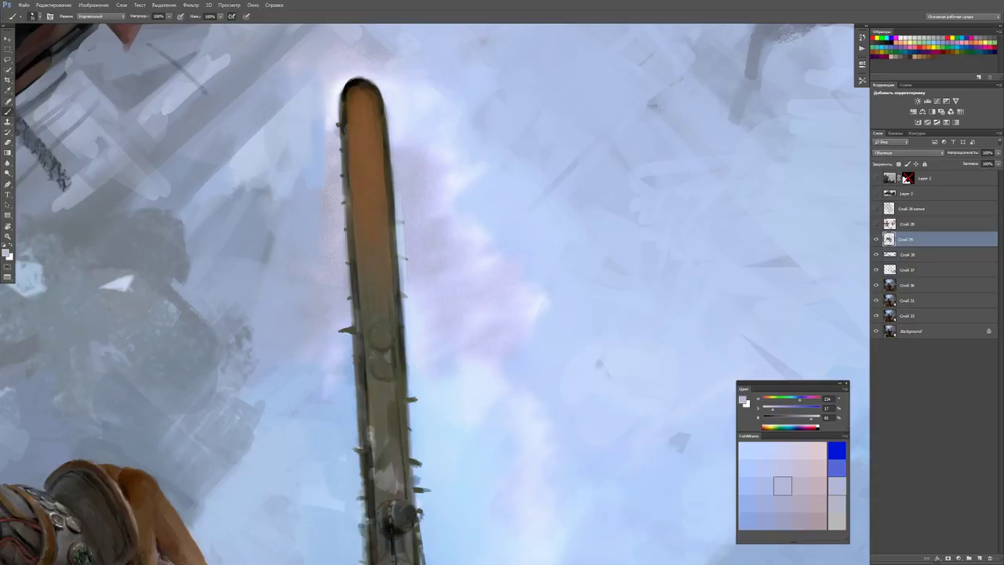
Shade the left side of the weapon's shaft below the hand with black and sampled dark olive tones.
key(z)
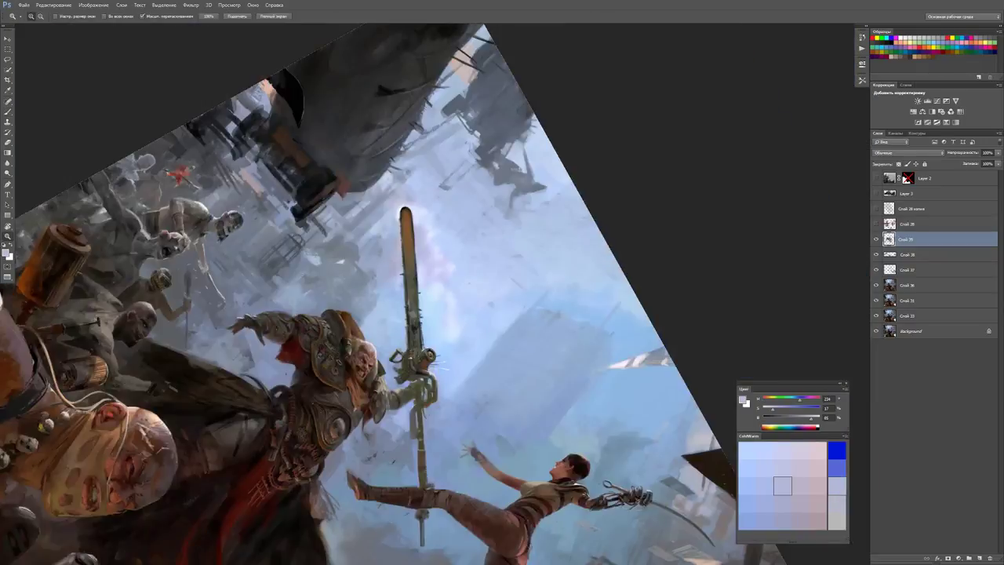
click(417, 457)
key(b)
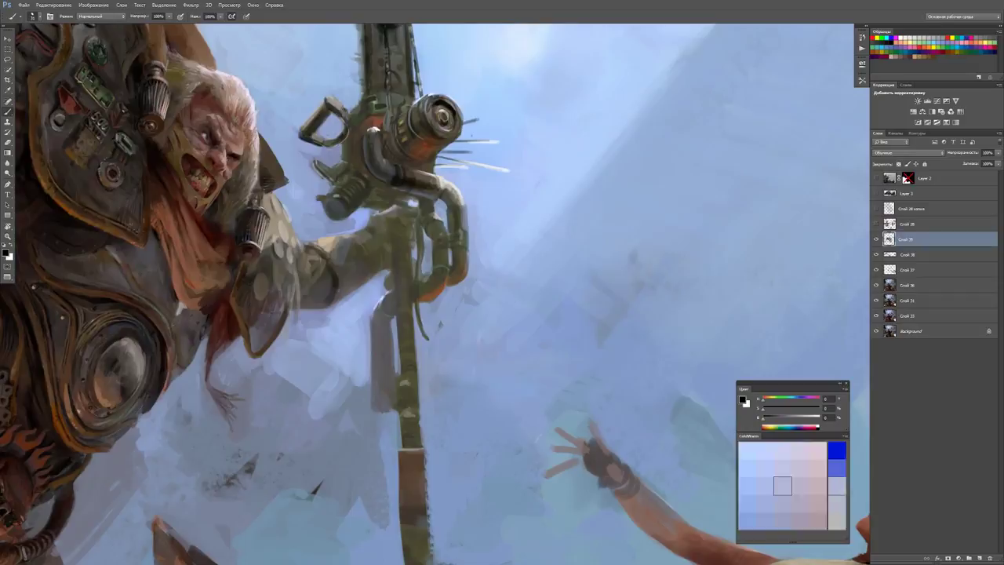
key(d)
drag(395, 256, 402, 406)
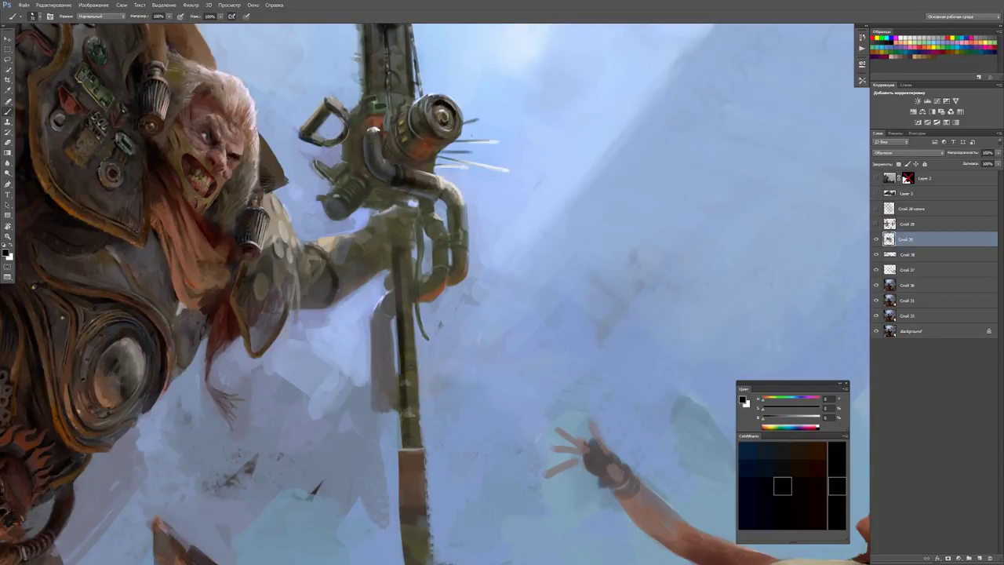
alt+click(404, 386)
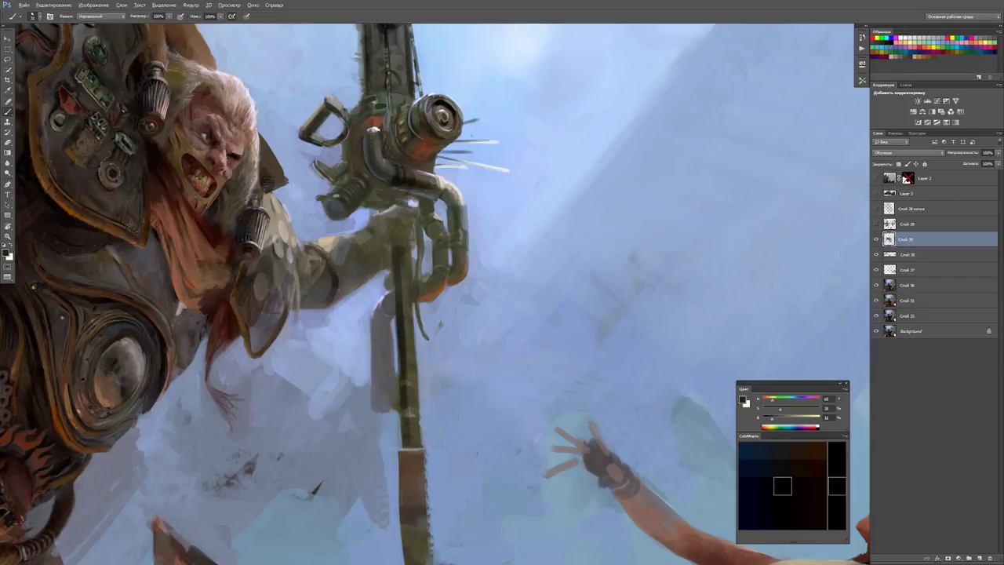
alt+click(404, 312)
alt+click(404, 339)
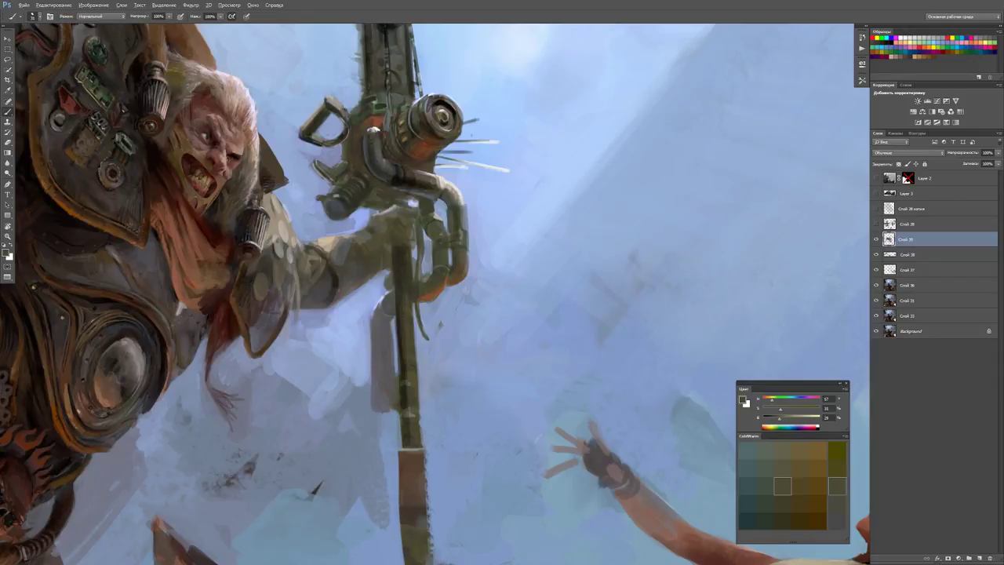
key(z)
alt+click(402, 388)
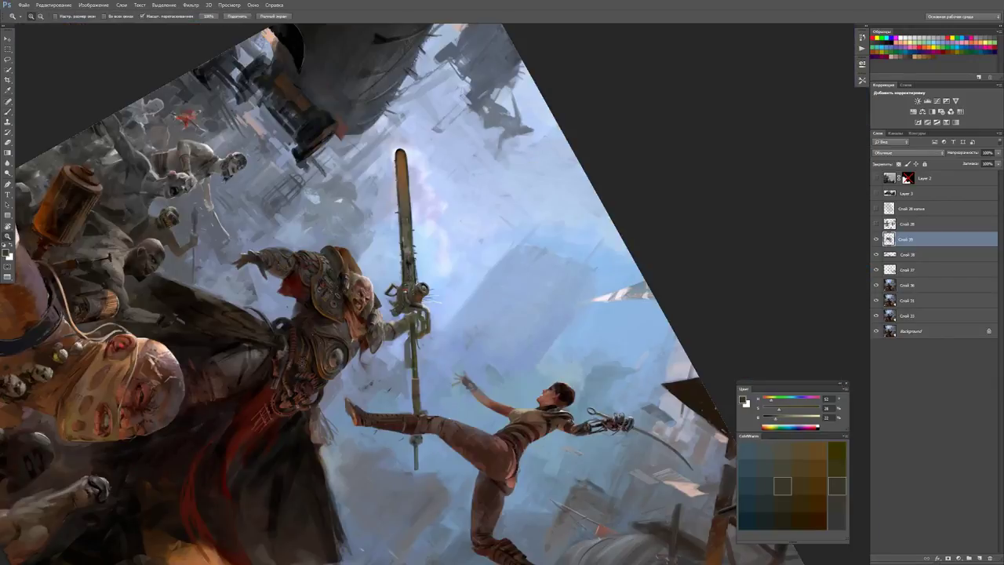
Paint the end of the small cylinder beneath the weapon's body dark blue and deepen its shadow.
click(400, 318)
key(b)
key(d)
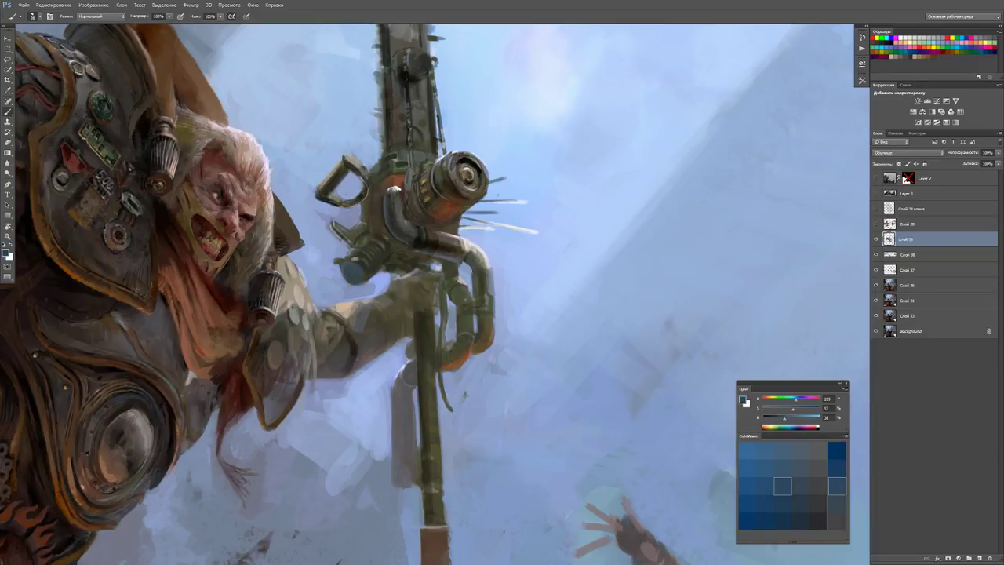
key(d)
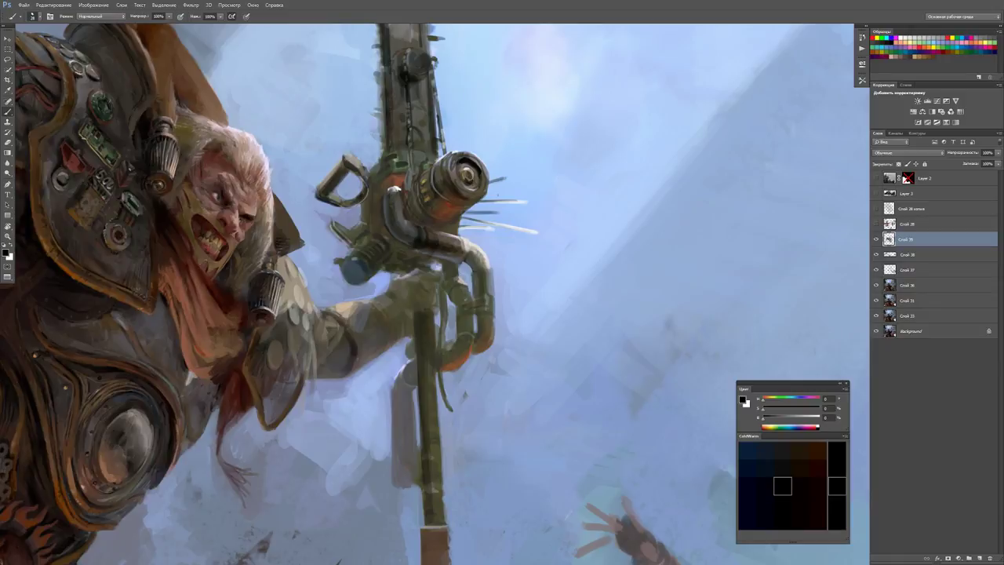
Deepen the curved pipe below the drum with black and refine its bend with sampled tones.
mouse_move(394, 223)
mouse_down()
mouse_move(407, 237)
mouse_move(459, 245)
mouse_up()
key(z)
key(ctrl+minus)
click(471, 245)
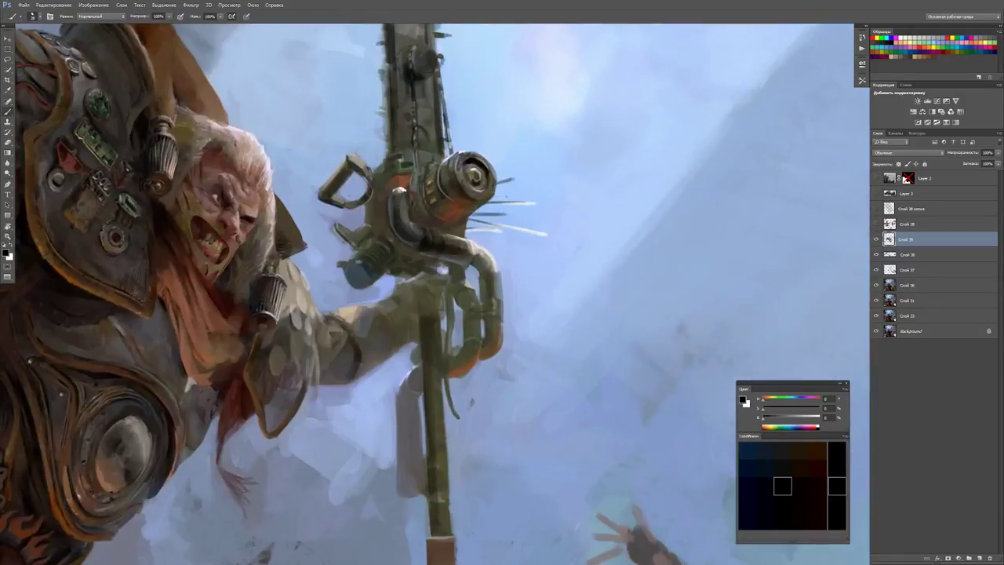
key(b)
alt+click(453, 238)
alt+click(468, 235)
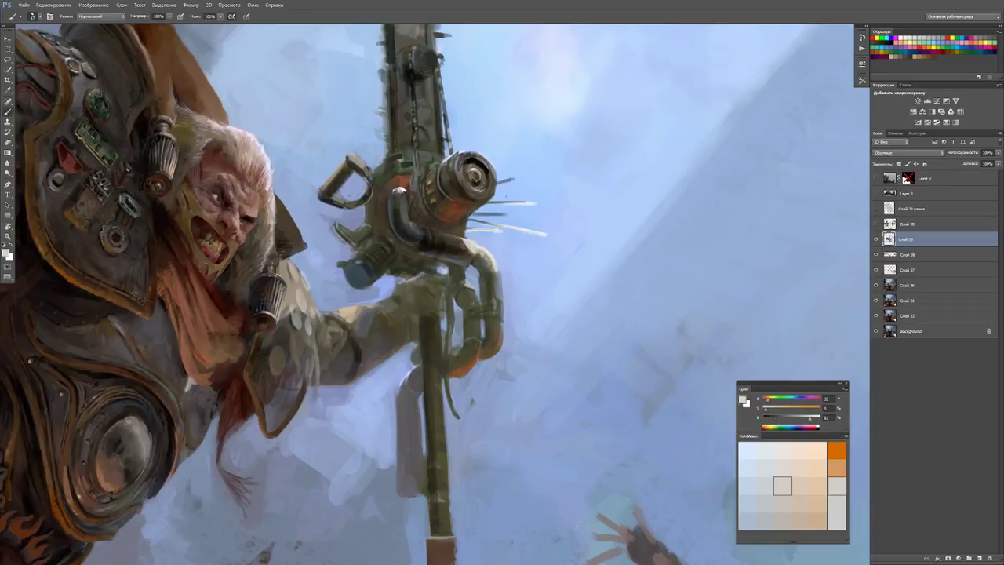
Rotate the canvas closer to upright to examine the whole composition and the weapon's mechanism.
key(z)
key(ctrl+minus)
key(r)
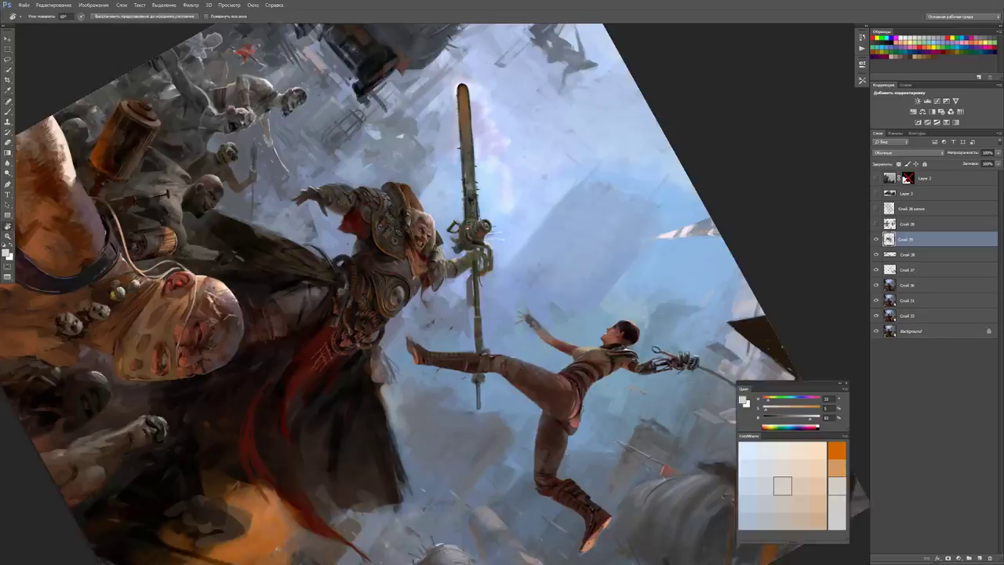
drag(502, 134, 376, 196)
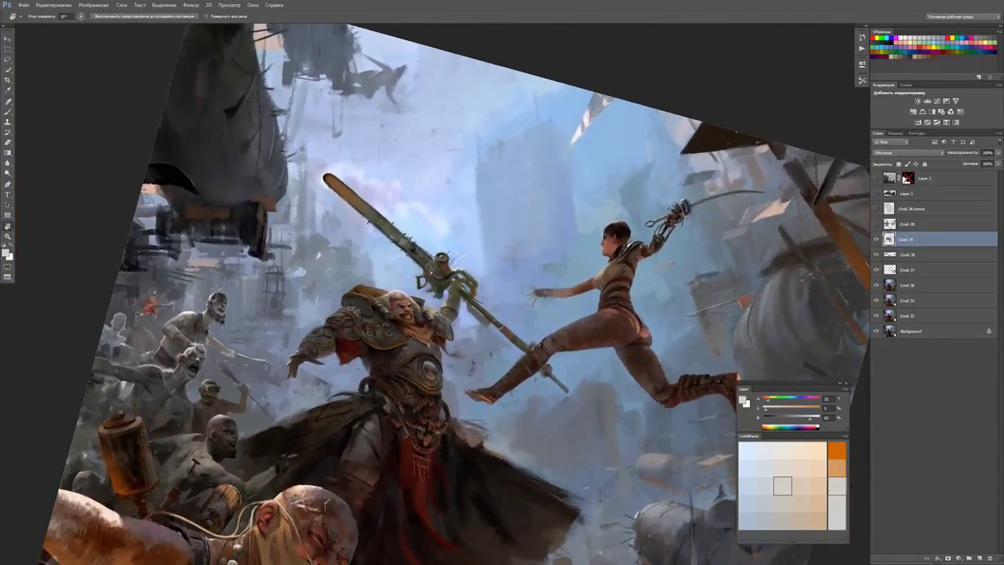
key(Escape)
key(ctrl+plus)
key(ctrl+plus)
key(ctrl+plus)
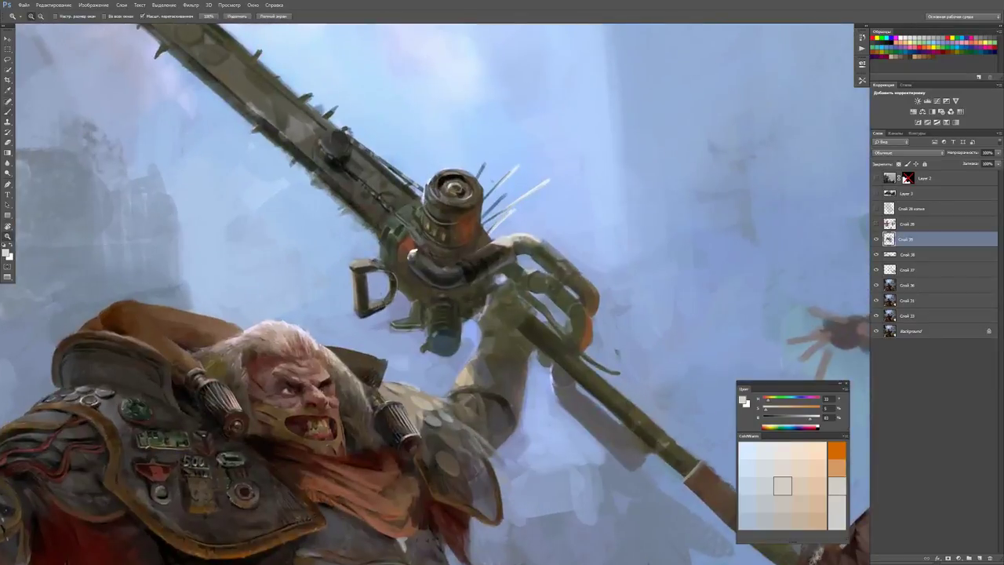
Shade the drum's lower body and the base above the curved pipe with black and sampled olive and orange-brown tones.
key(b)
key(d)
mouse_move(434, 244)
mouse_down()
mouse_move(452, 260)
mouse_move(477, 248)
mouse_up()
alt+click(458, 258)
alt+click(473, 251)
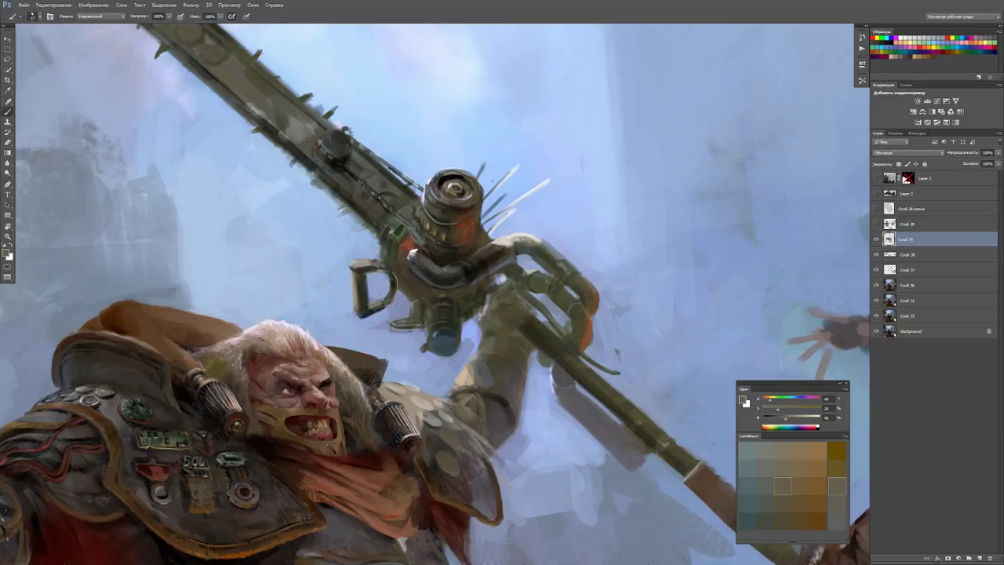
scroll(435, 294, up, 2)
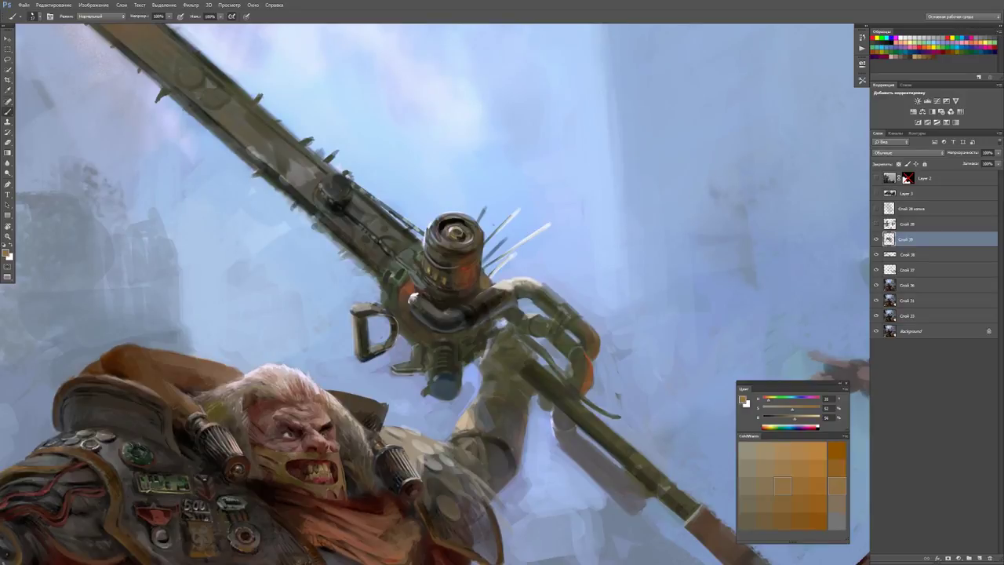
key(ctrl+minus)
key(ctrl+minus)
key(ctrl+minus)
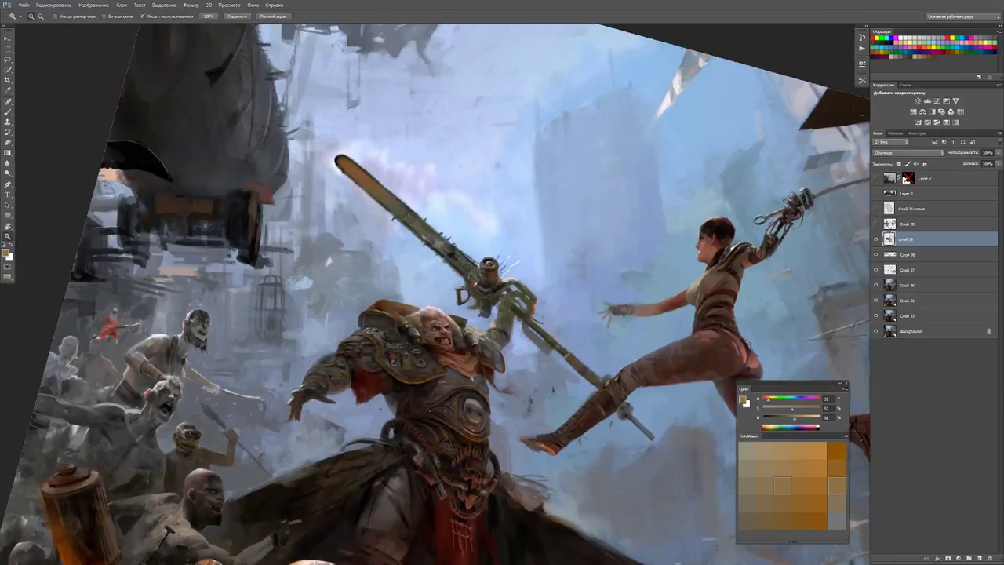
Trim and smooth the edges of the weapon's lower shaft above the boot with sampled sky-blue and dark tones.
key(ctrl+plus)
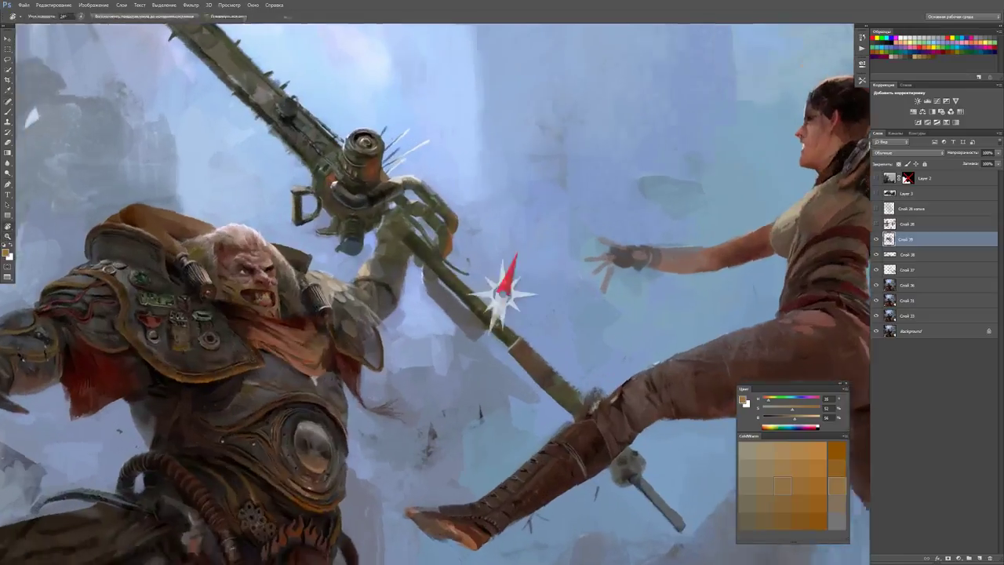
key(ctrl+plus)
key(b)
alt+click(466, 318)
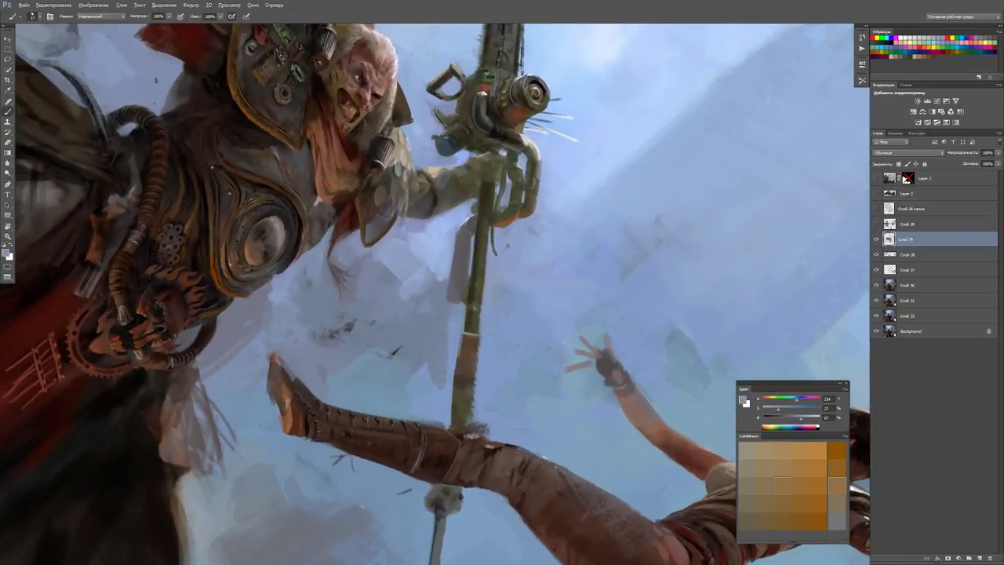
alt+click(461, 353)
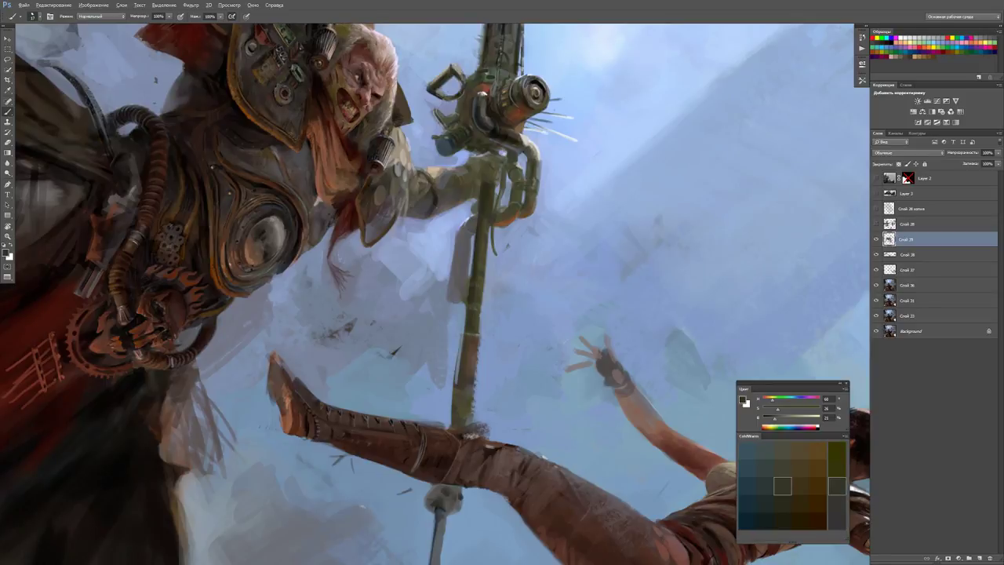
alt+click(480, 264)
alt+click(482, 314)
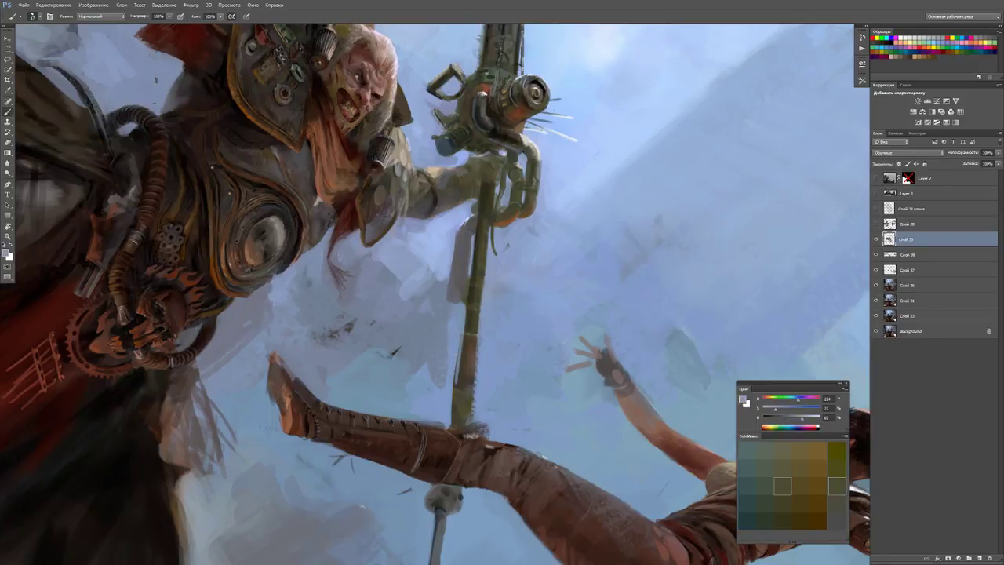
drag(458, 335, 453, 411)
mouse_move(462, 336)
mouse_down()
mouse_move(456, 409)
mouse_move(472, 385)
mouse_move(475, 341)
mouse_move(469, 416)
mouse_up()
alt+click(471, 368)
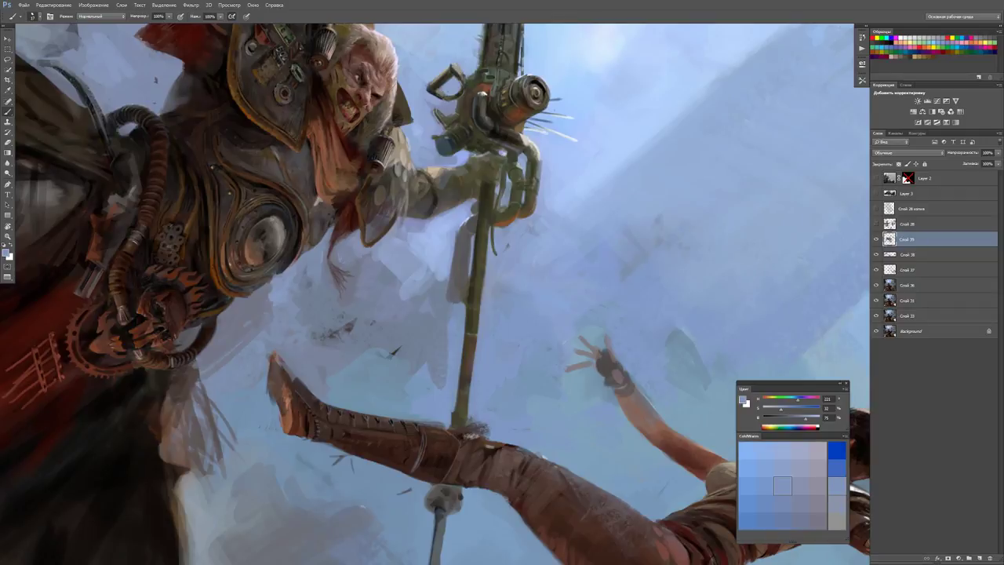
Touch up the grey cylinder hanging beside the shaft and clean the gap around it with sampled sky tones.
scroll(478, 337, up, 2)
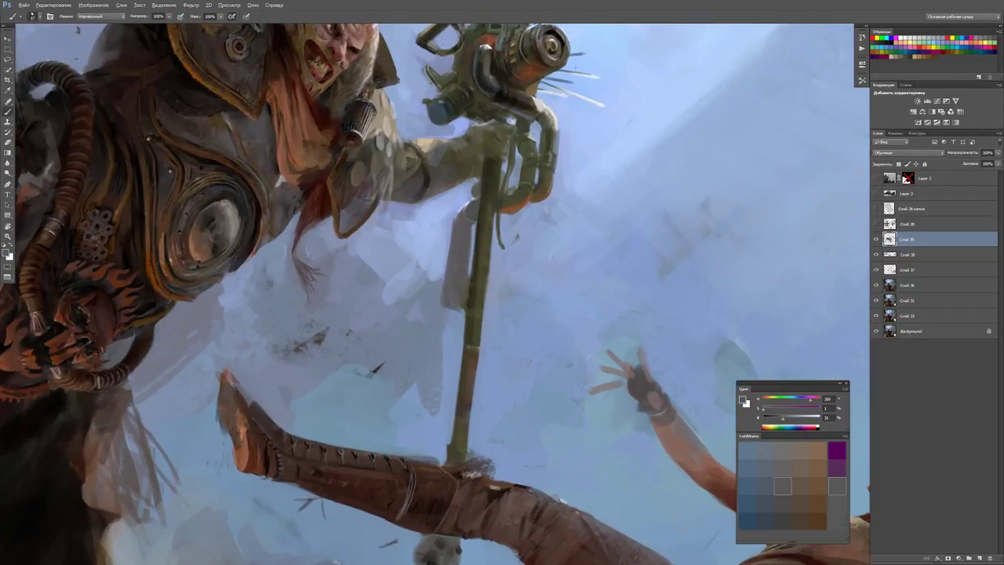
alt+click(63, 486)
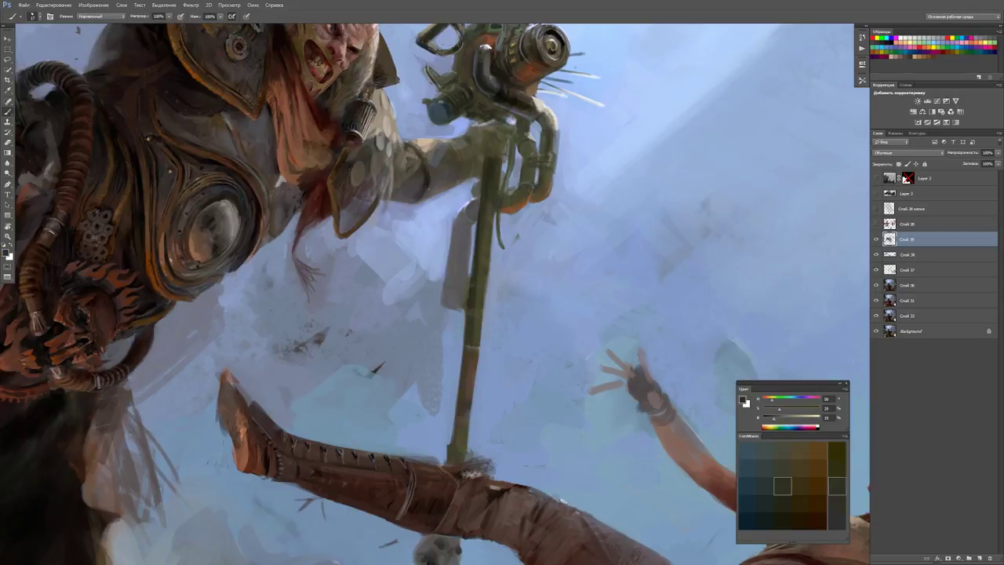
drag(462, 300, 450, 291)
key(ctrl+0)
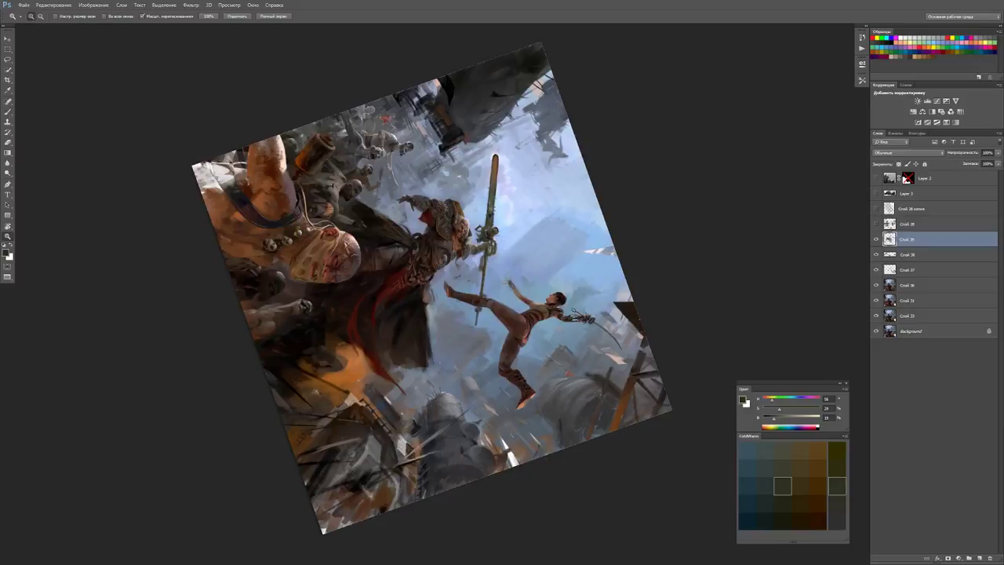
key(z)
key(b)
alt+click(481, 310)
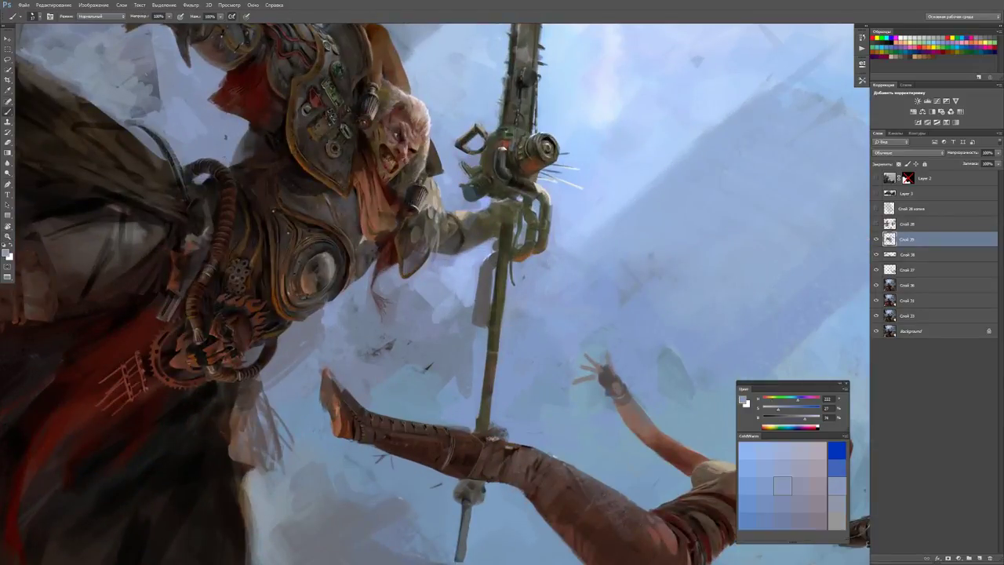
drag(489, 270, 489, 331)
alt+click(476, 282)
drag(477, 273, 472, 315)
Refine the grey cylinder's rounded lower end, upper joint and outer edge with sampled grey and pale blue tones.
scroll(477, 299, up, 3)
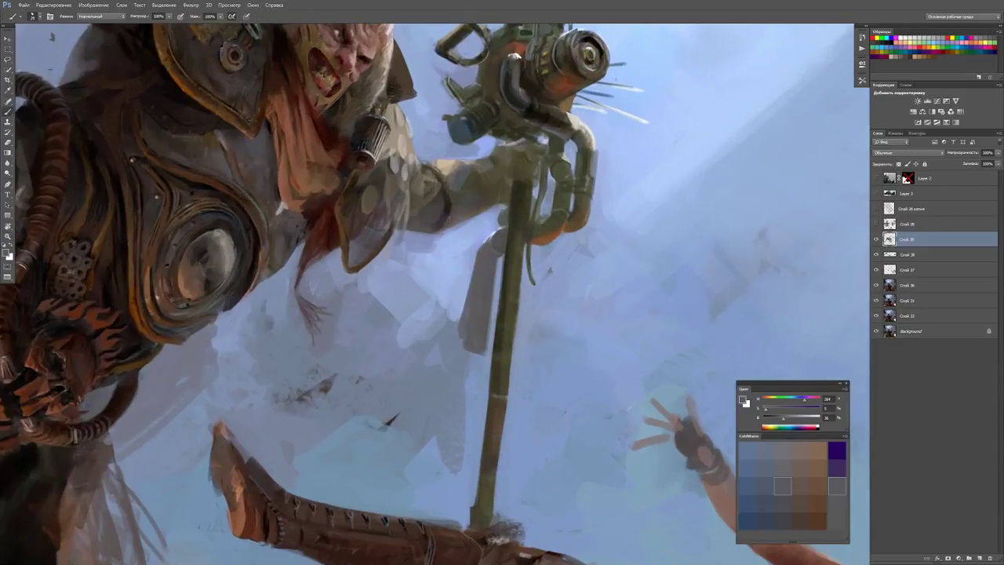
drag(459, 334, 459, 346)
alt+click(460, 346)
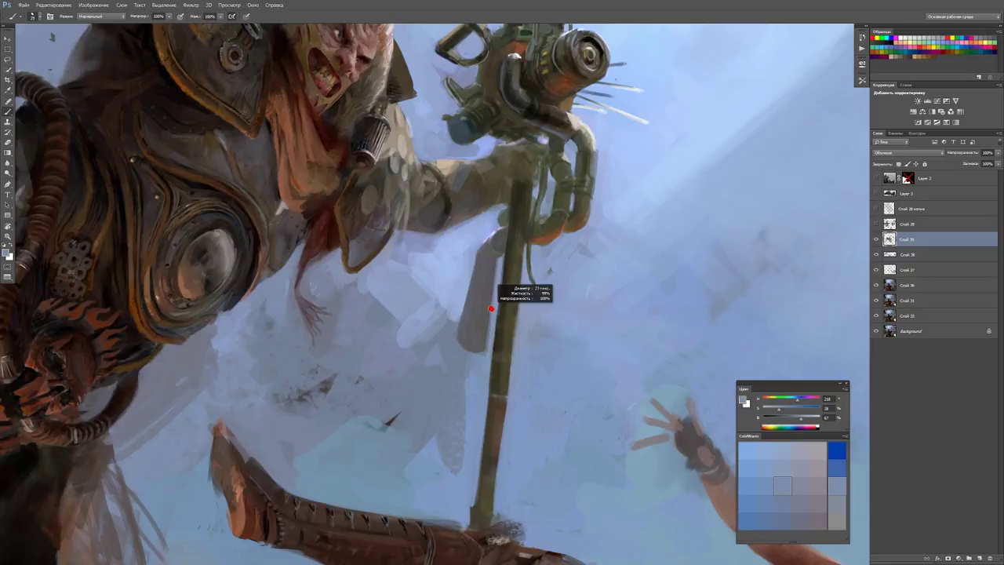
alt+click(485, 296)
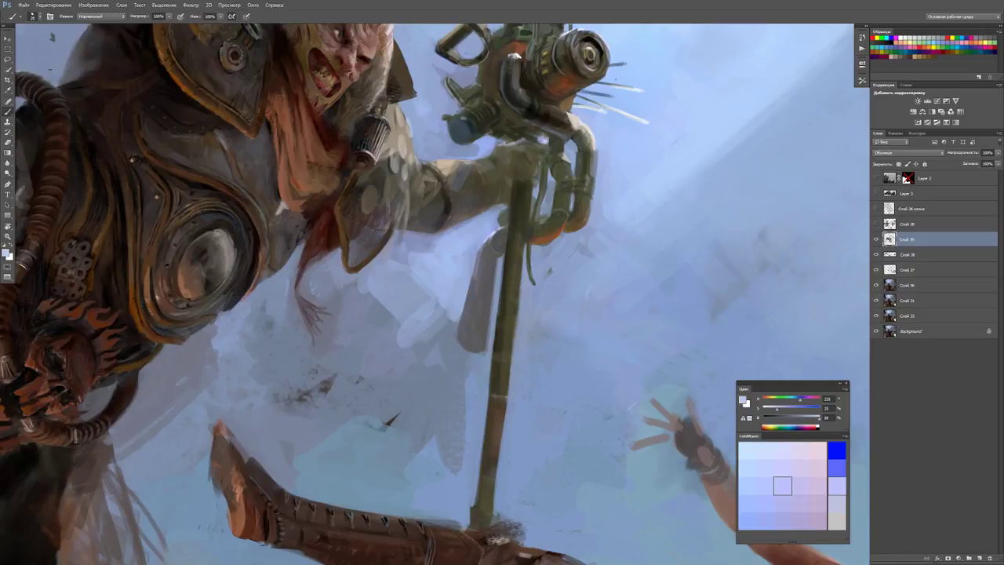
alt+click(474, 274)
alt+click(471, 240)
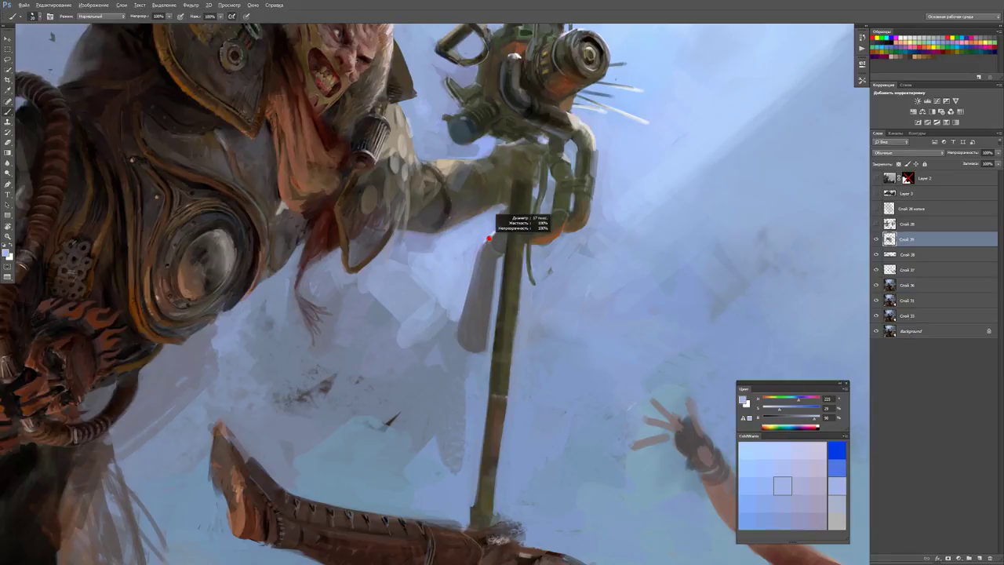
alt+click(481, 243)
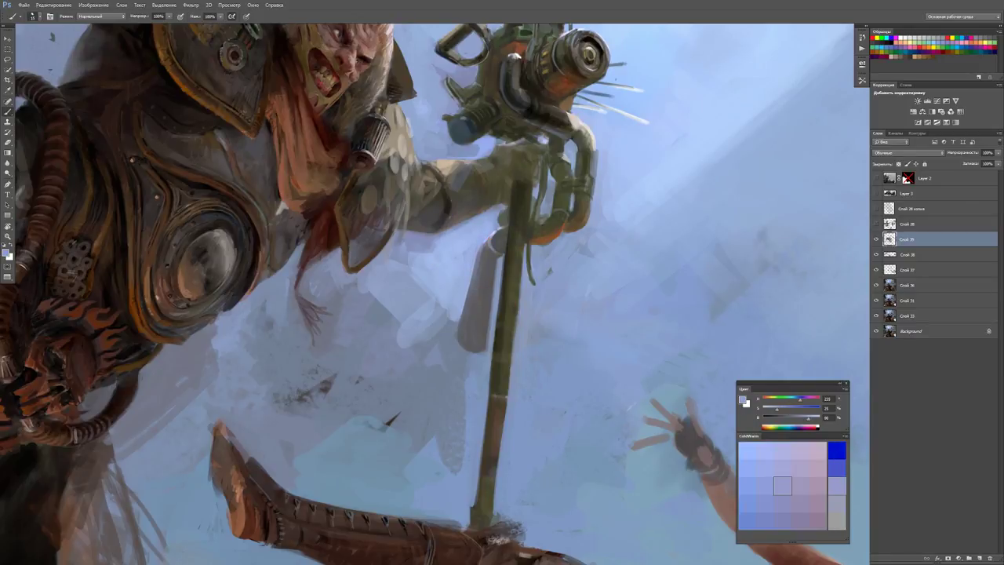
alt+click(493, 242)
drag(491, 243, 456, 338)
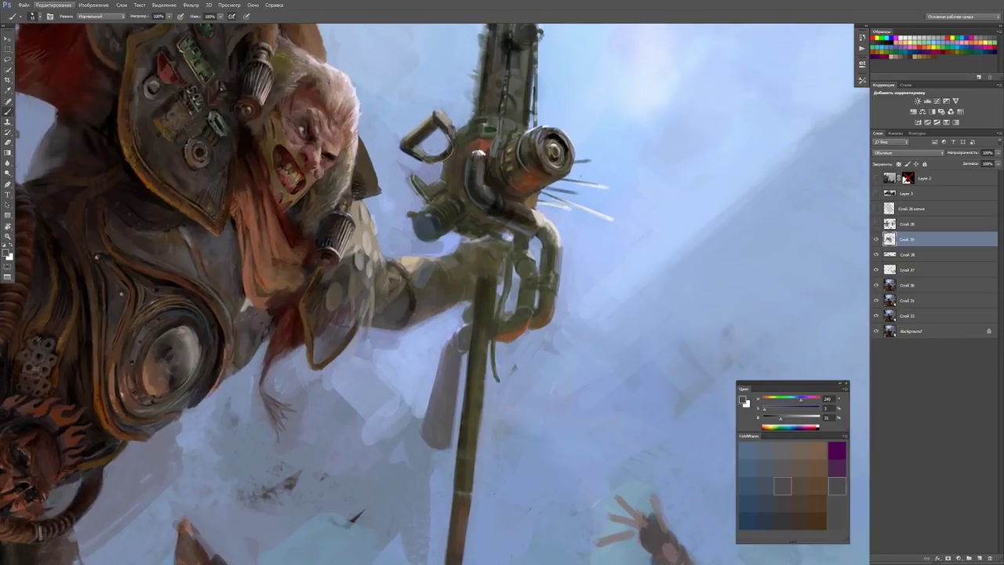
Purge the cached editing data from memory twice, accepting that the clearing cannot be undone.
click(55, 6)
mouse_move(118, 210)
click(196, 232)
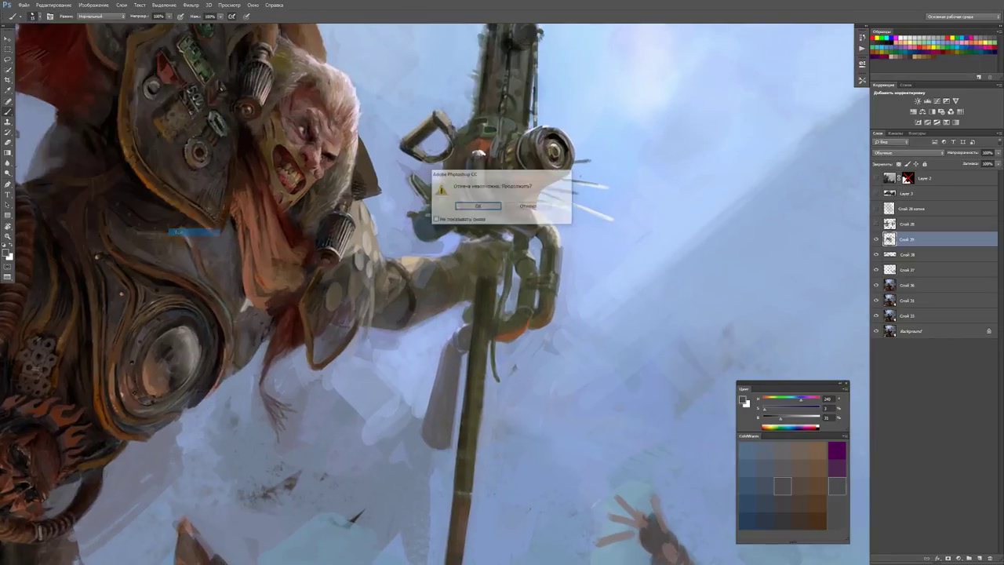
click(478, 206)
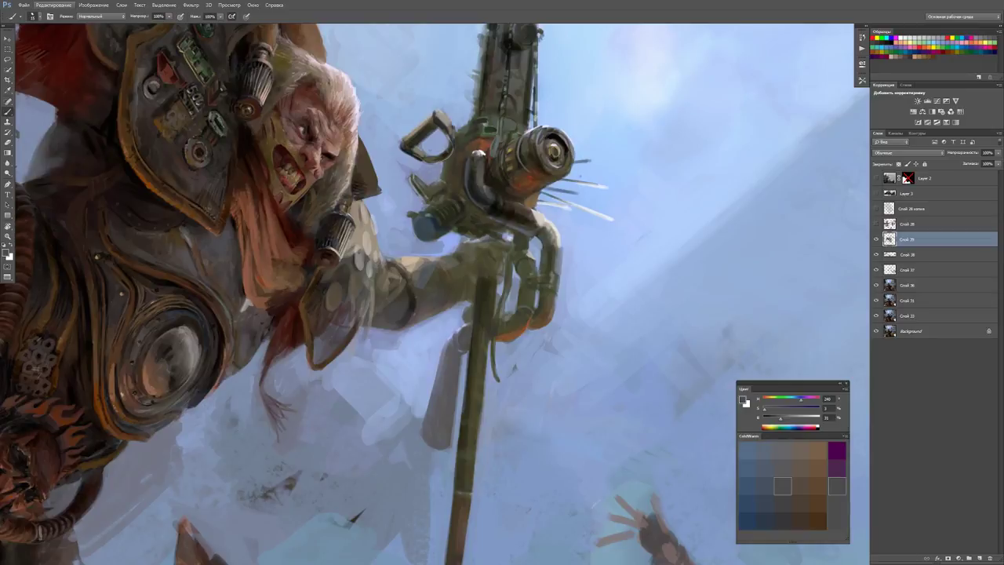
click(55, 5)
mouse_move(118, 210)
click(194, 243)
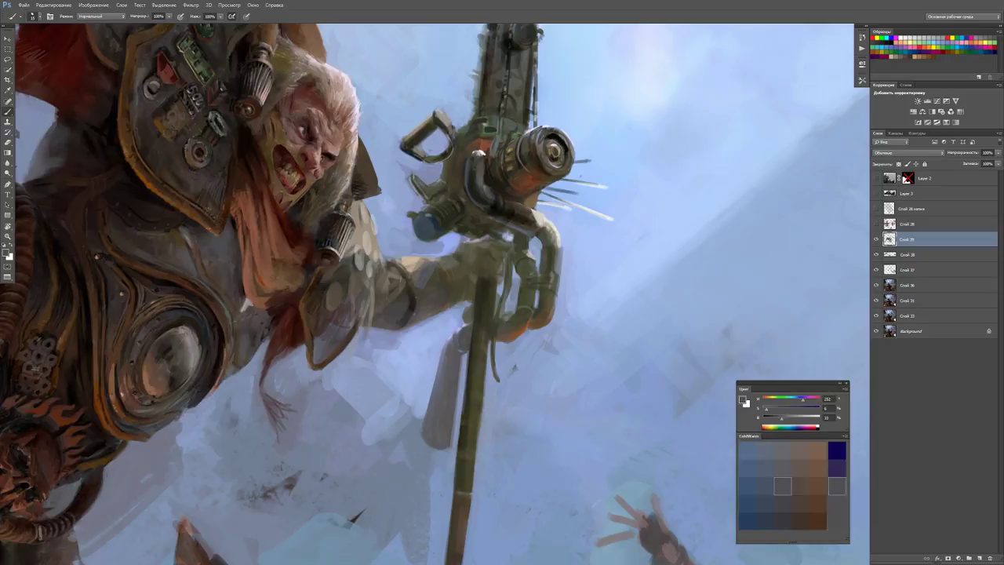
Refine the curved pipe beside the gripping hand with black and sampled greys, cleaning its outer edge with sky blue.
key(d)
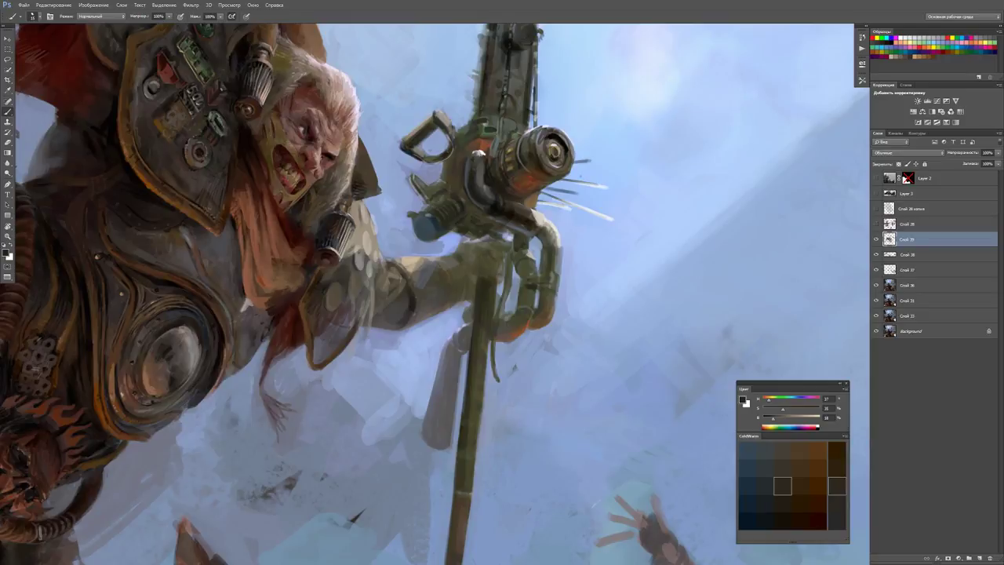
key(d)
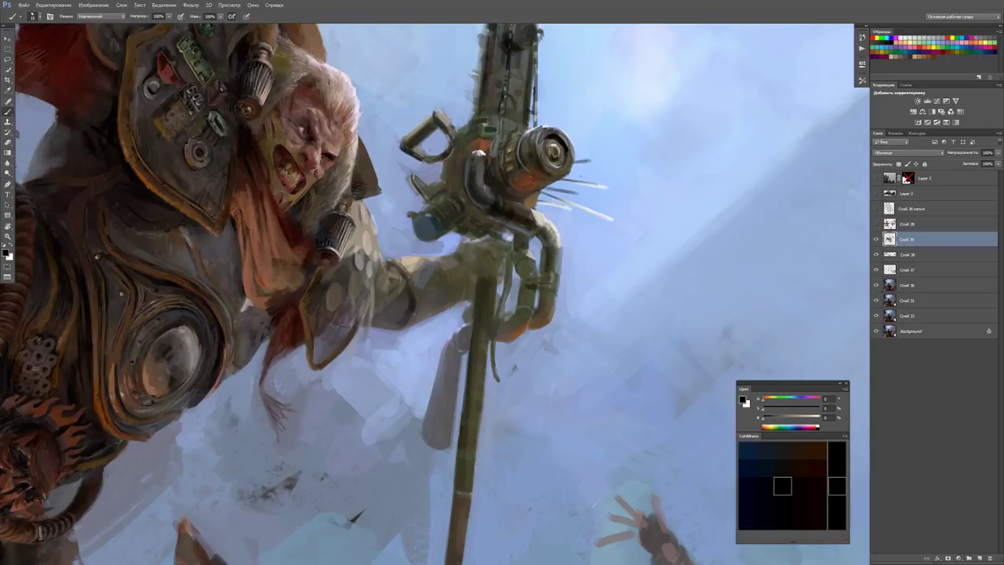
alt+click(541, 259)
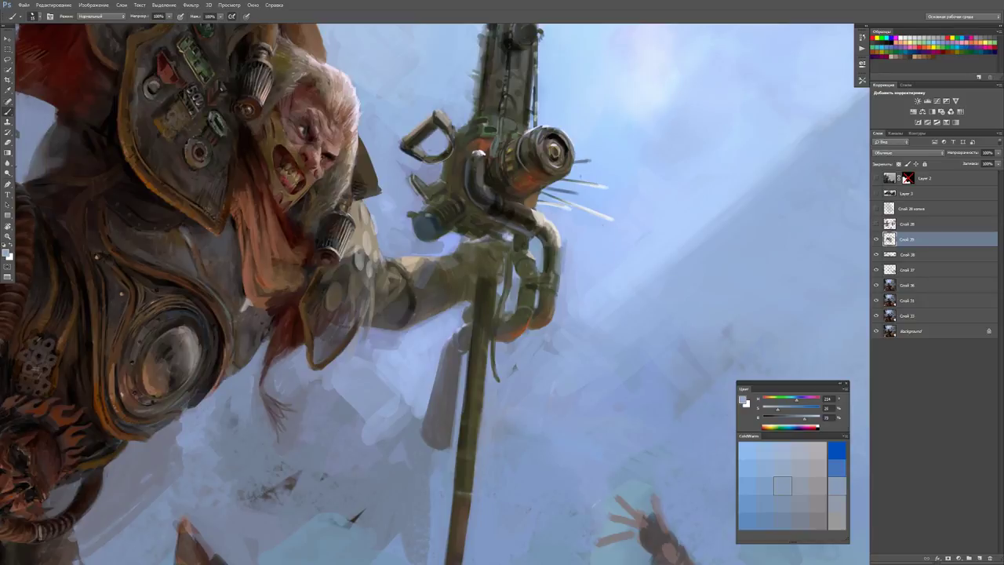
alt+click(563, 259)
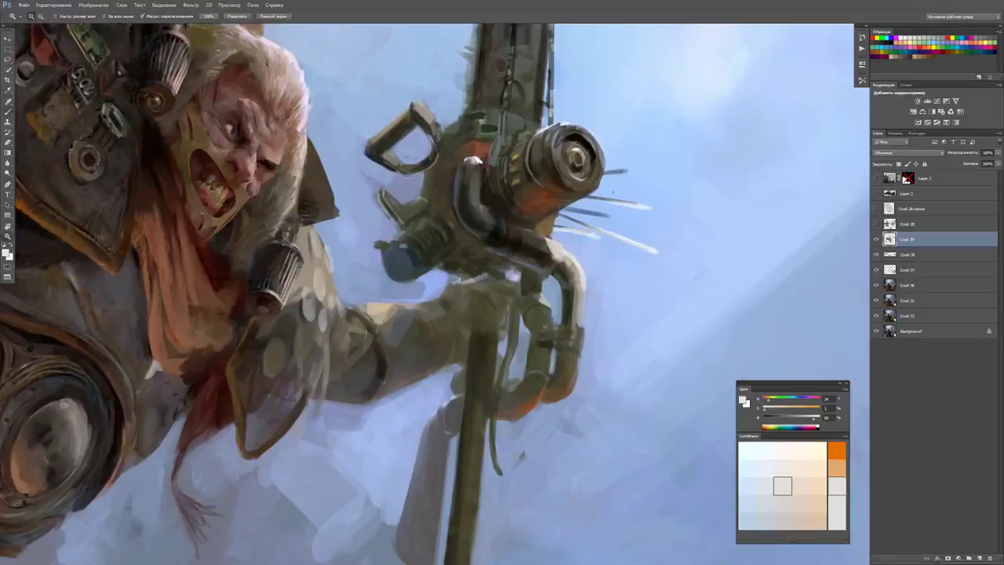
alt+click(554, 303)
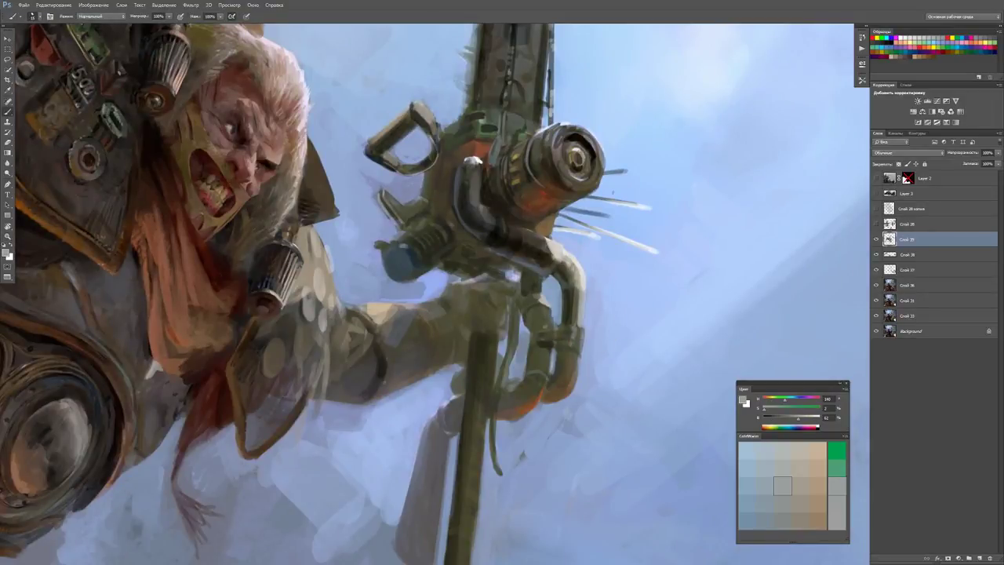
alt+click(570, 372)
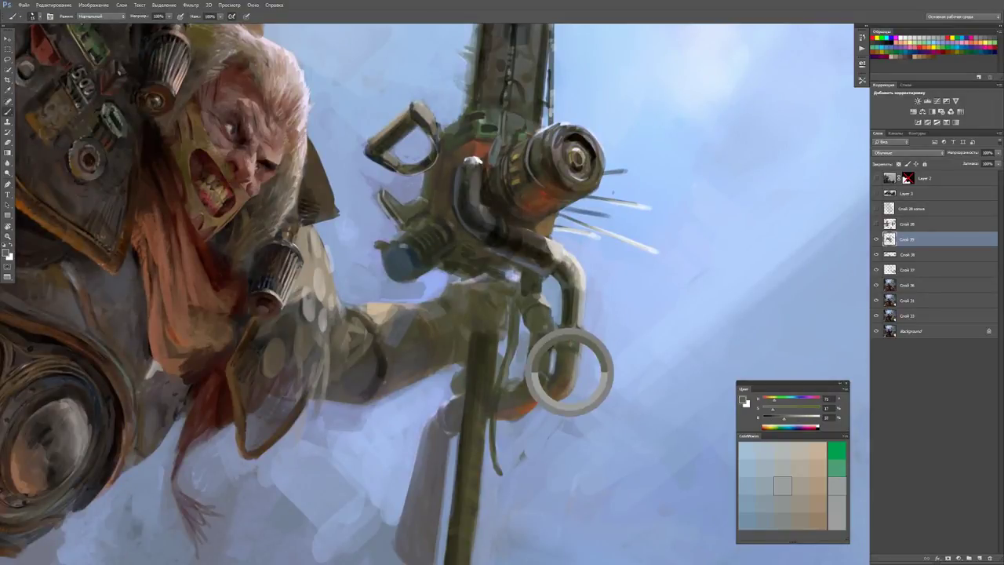
drag(573, 374, 573, 393)
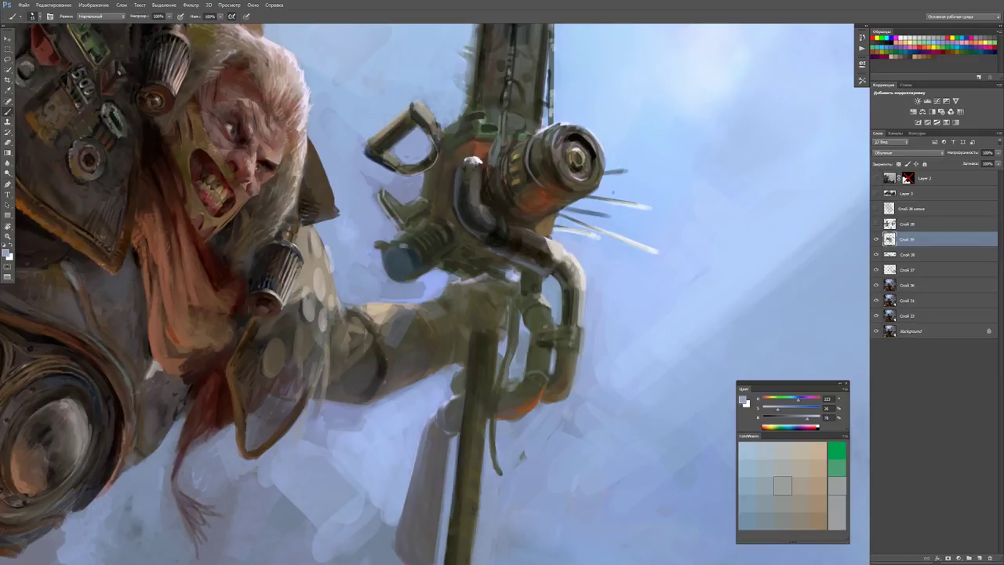
Touch up the blade's surface and serrated edge above the round knob with sampled grey and olive-grey tones.
key(ctrl+minus)
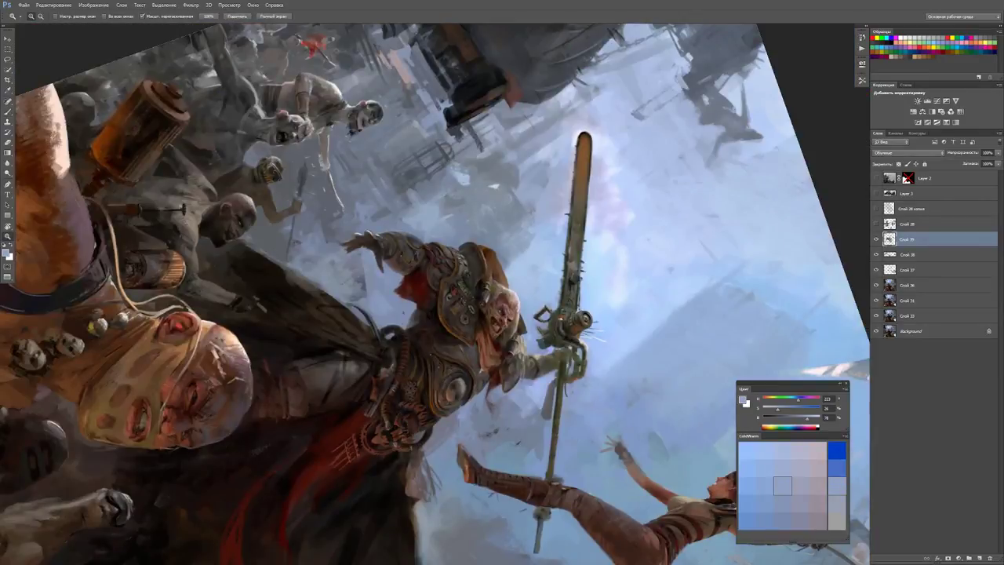
key(ctrl+plus)
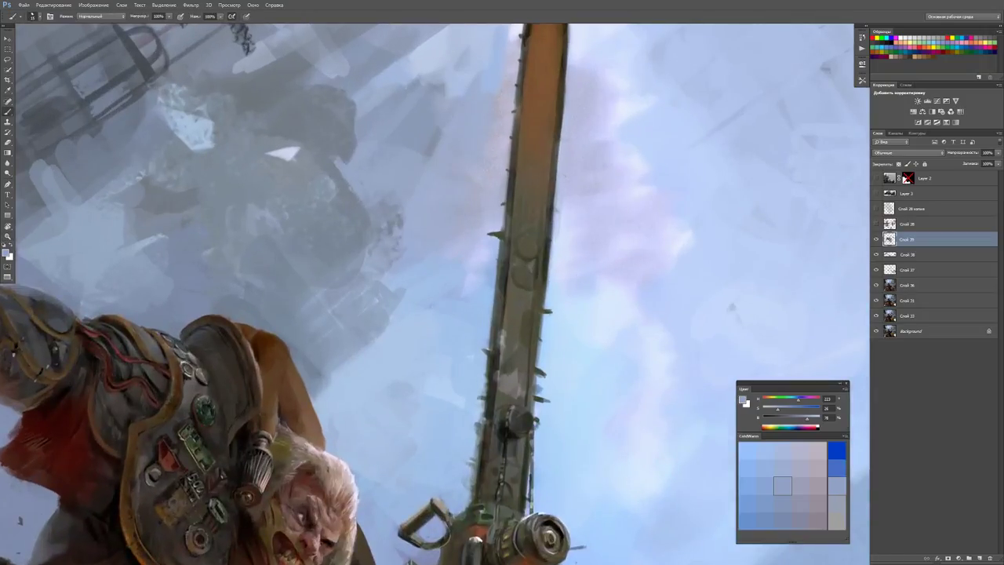
key(ctrl+minus)
key(ctrl+minus)
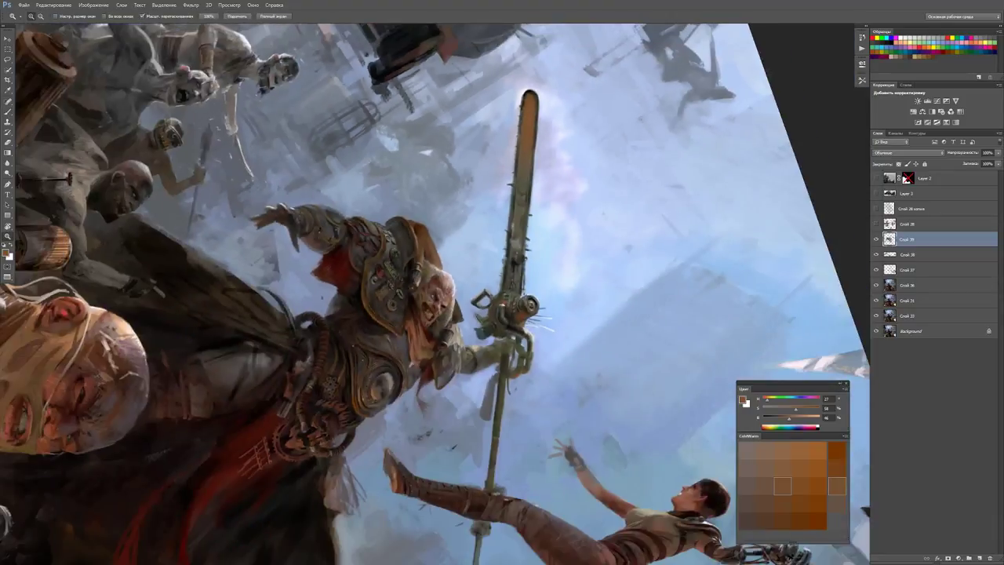
key(ctrl+plus)
key(d)
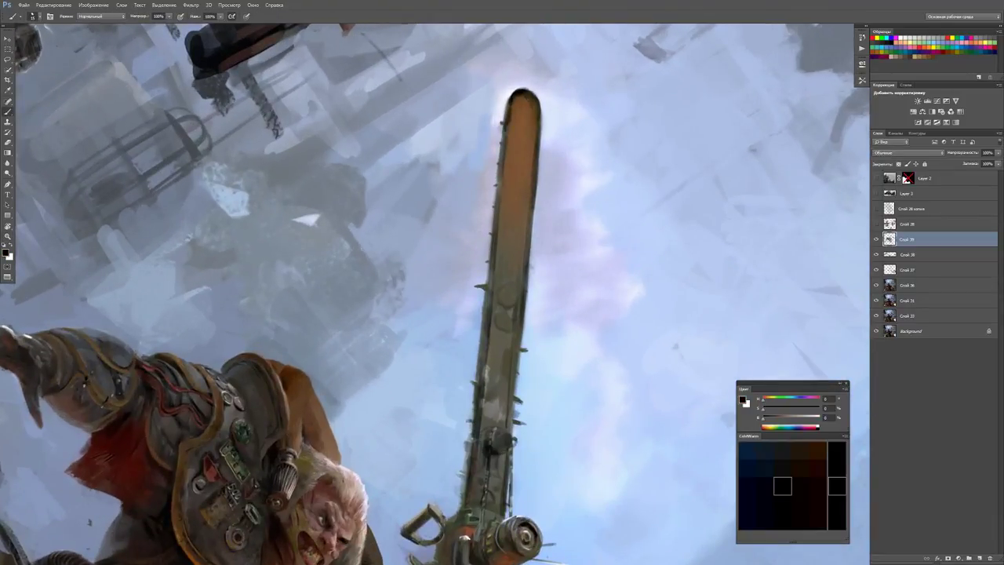
key(ctrl+plus)
key(ctrl+plus)
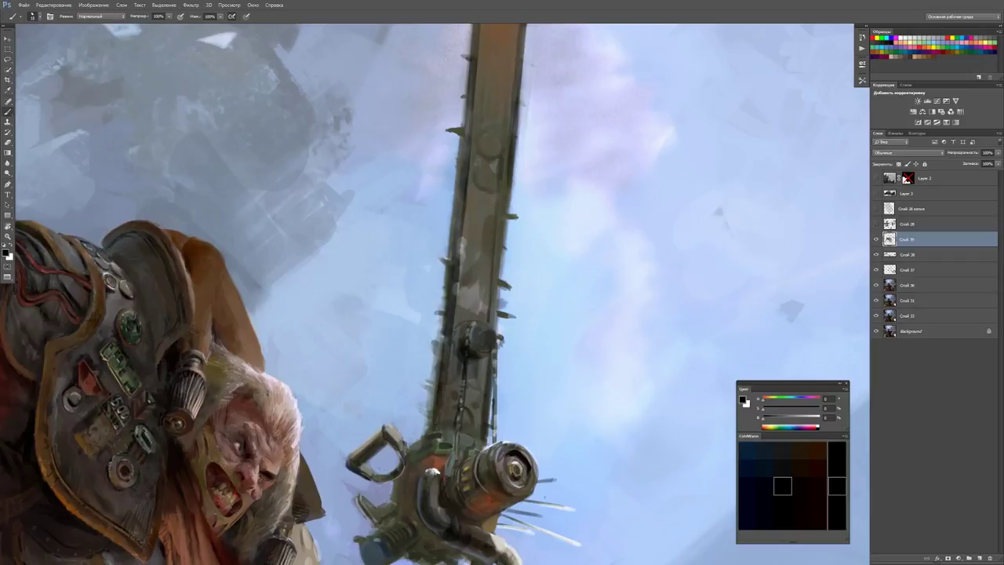
alt+click(474, 321)
alt+click(474, 322)
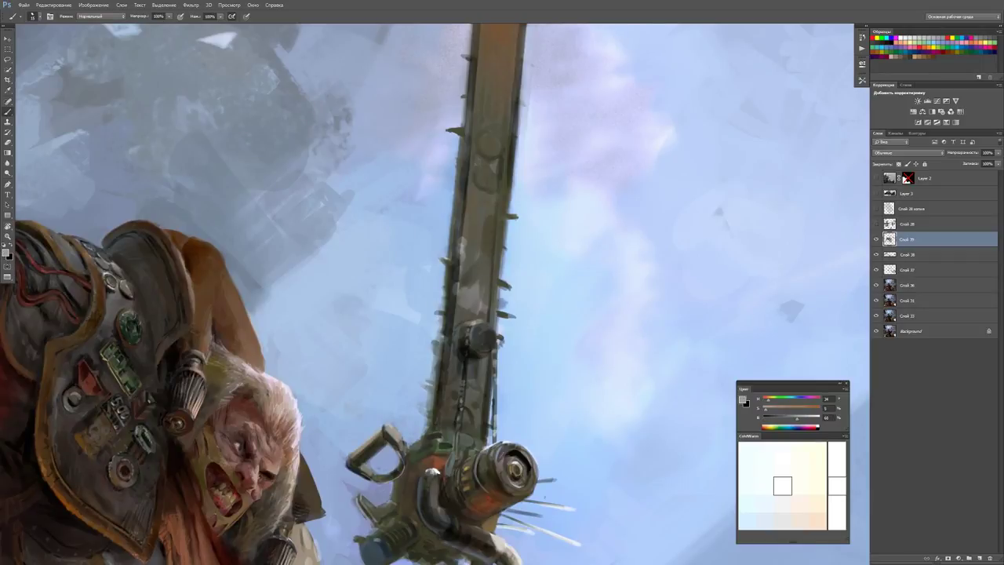
alt+click(469, 303)
alt+click(468, 303)
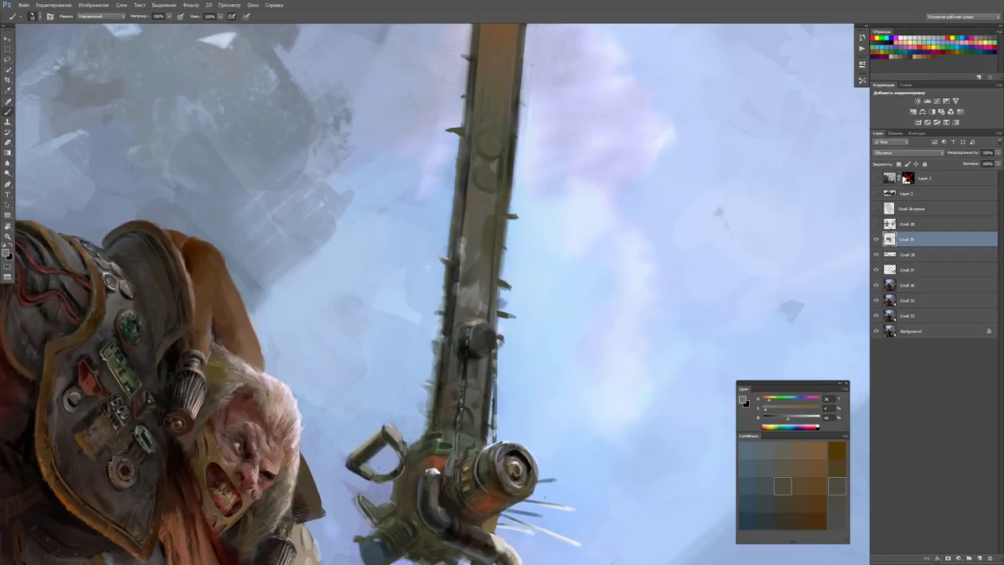
alt+click(471, 235)
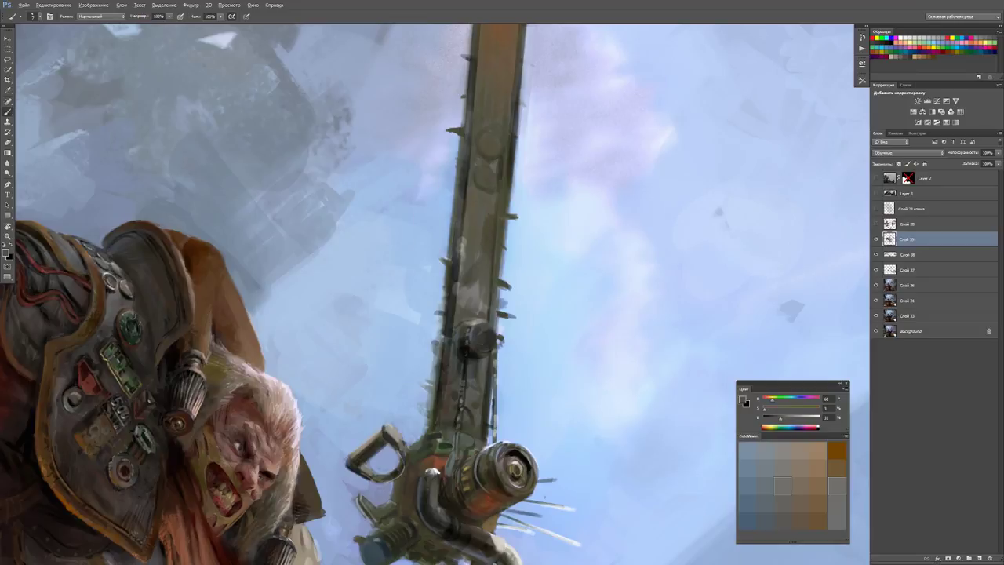
drag(460, 245, 451, 284)
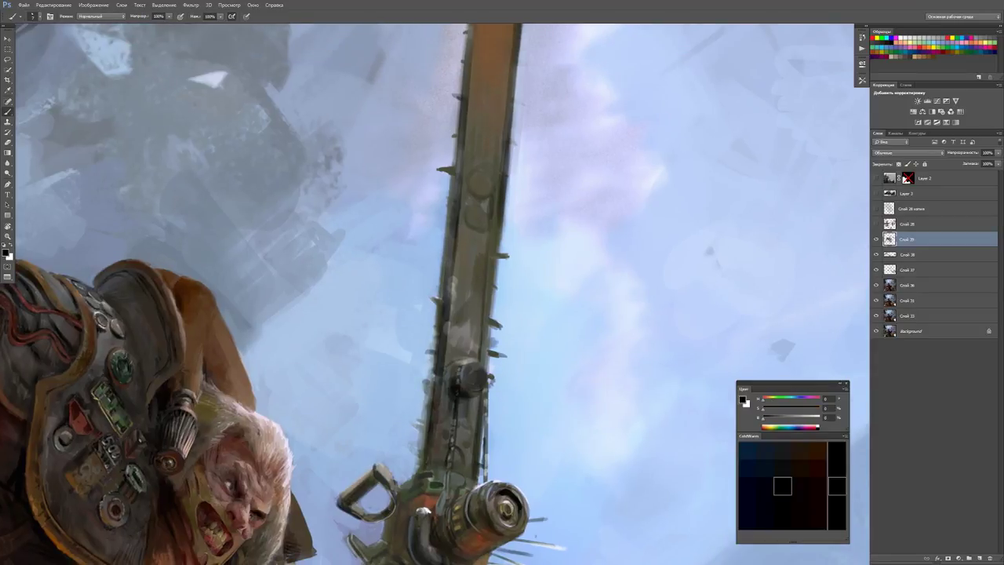
Paint the two round bolts on the middle of the blade with black and sampled olive-brown tones.
key(d)
key(x)
key(x)
alt+click(483, 202)
alt+click(489, 148)
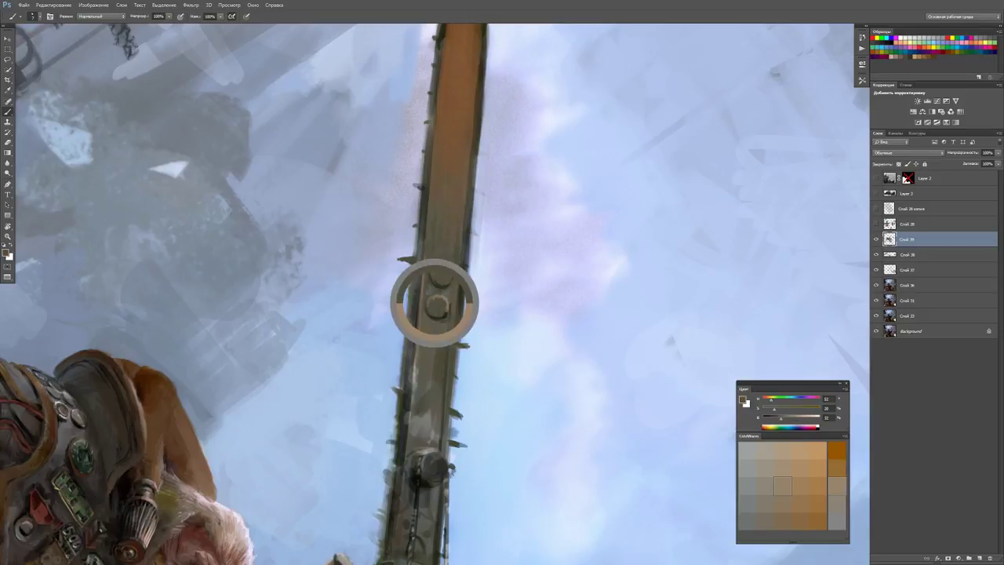
key(z)
key(ctrl+minus)
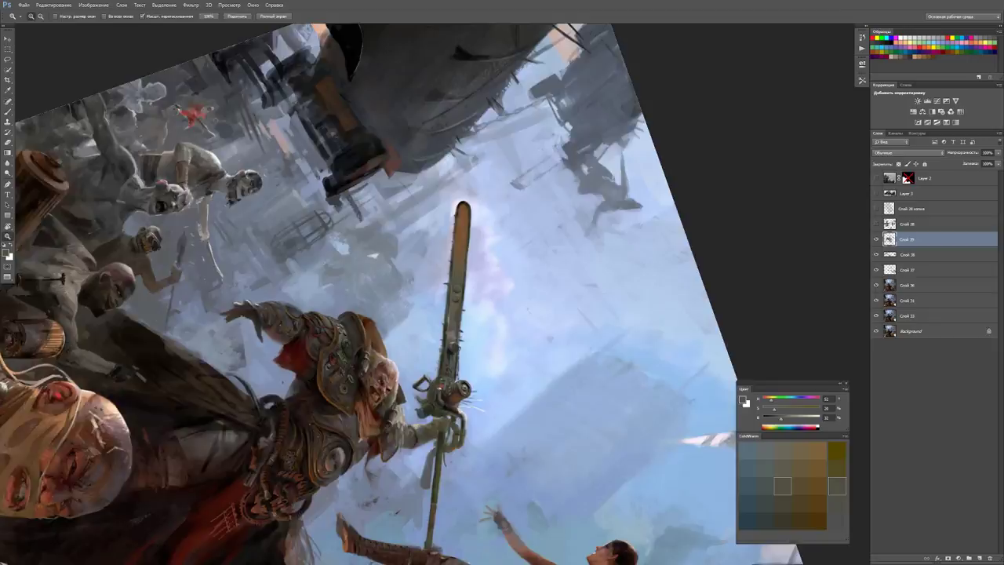
Sharpen the rims and shadows of the blade's two round bolts with sampled grey-brown and black.
key(ctrl+plus)
key(ctrl+plus)
key(b)
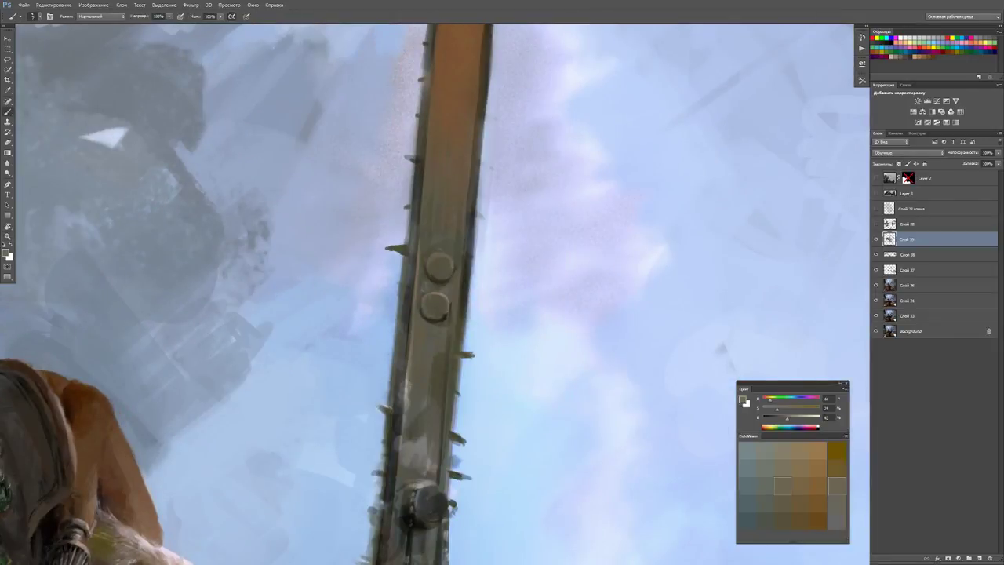
alt+click(434, 305)
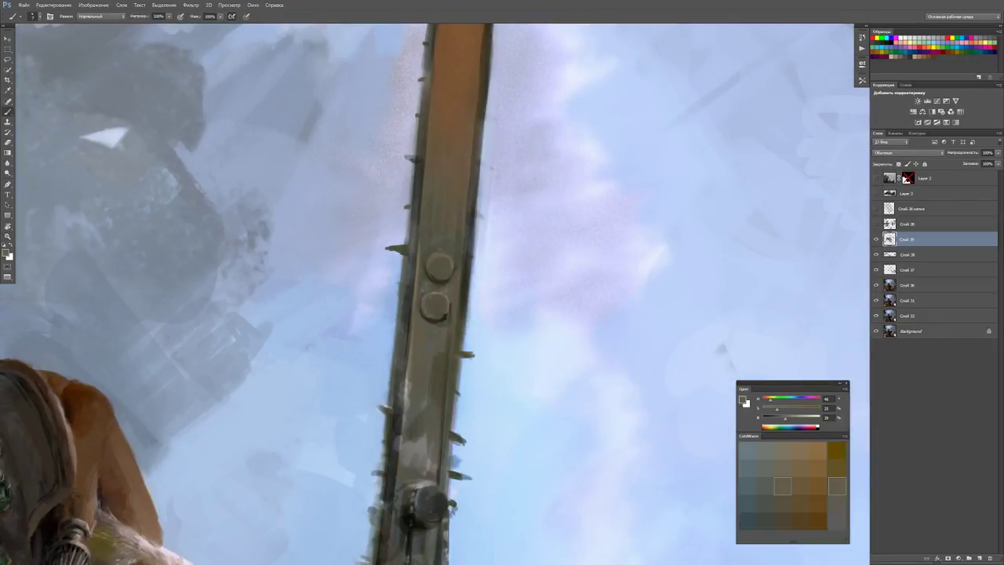
key(d)
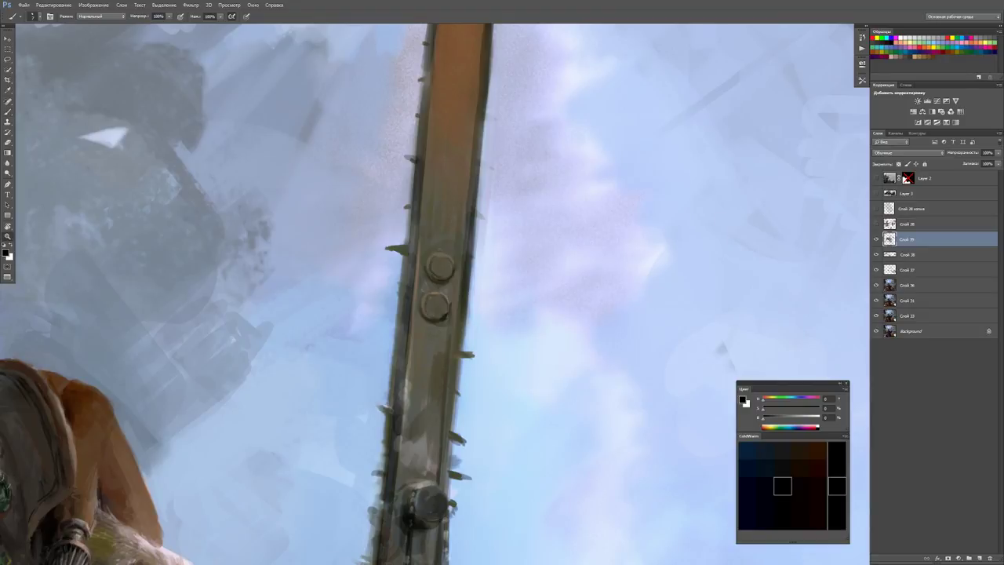
Refine the blade's dark outline near the tip and its edge below the two bolts with black and sampled grey.
key(r)
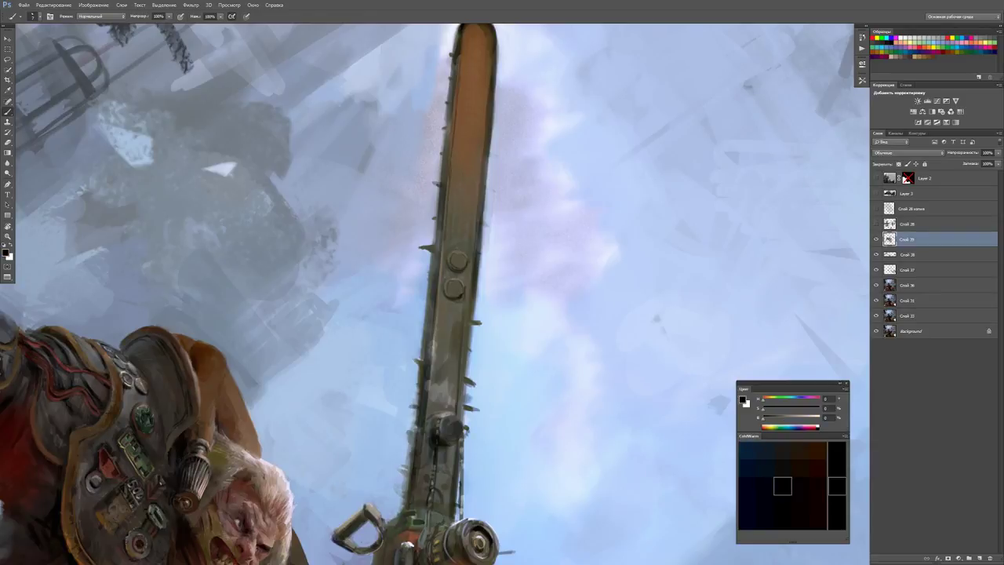
scroll(353, 291, up, 3)
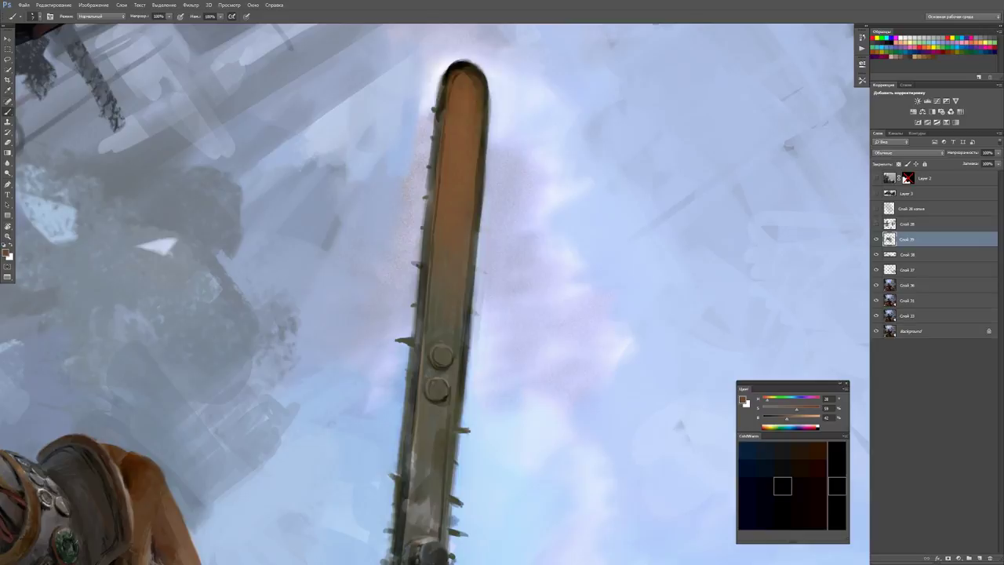
key(d)
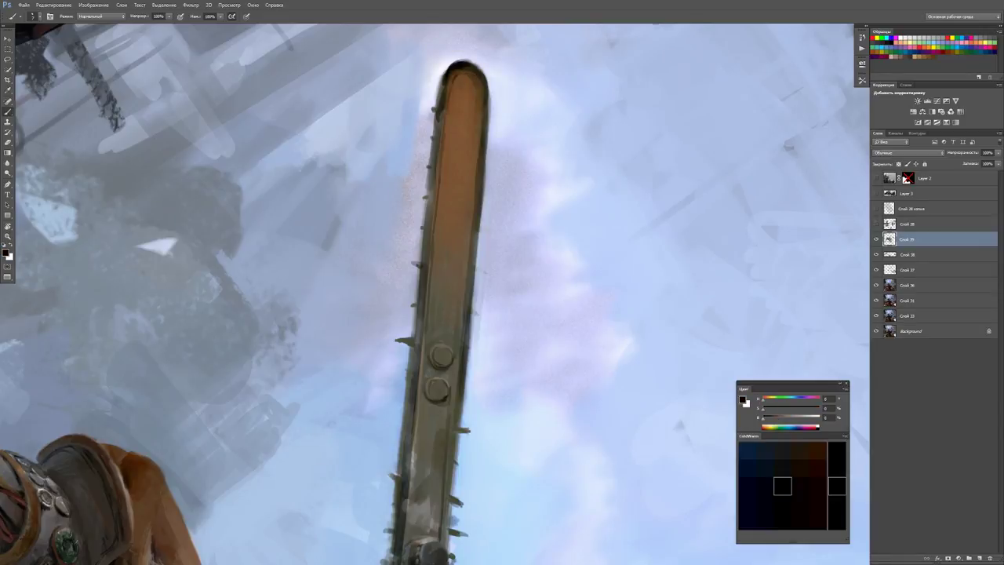
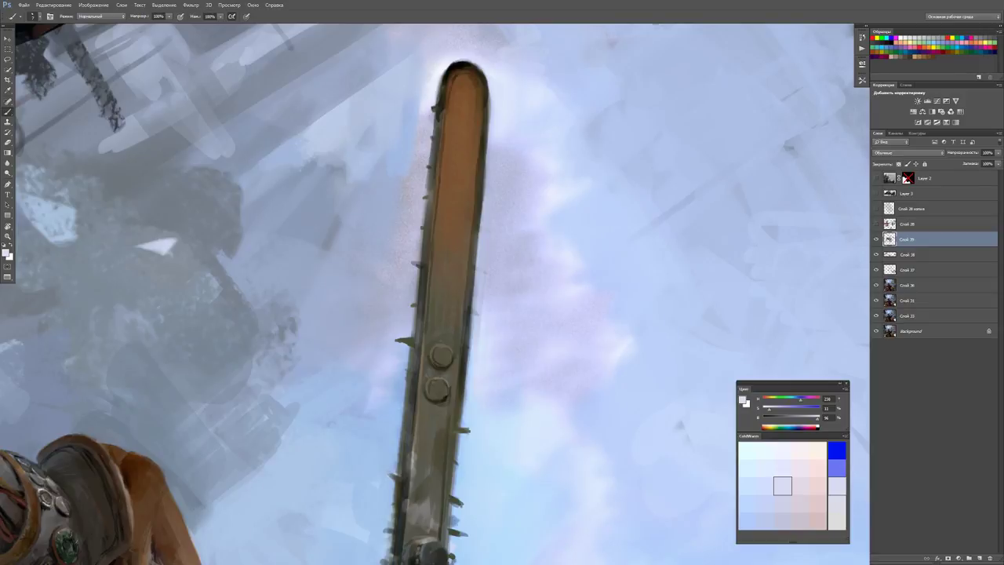
key(d)
drag(419, 398, 414, 473)
drag(416, 516, 423, 408)
alt+click(423, 408)
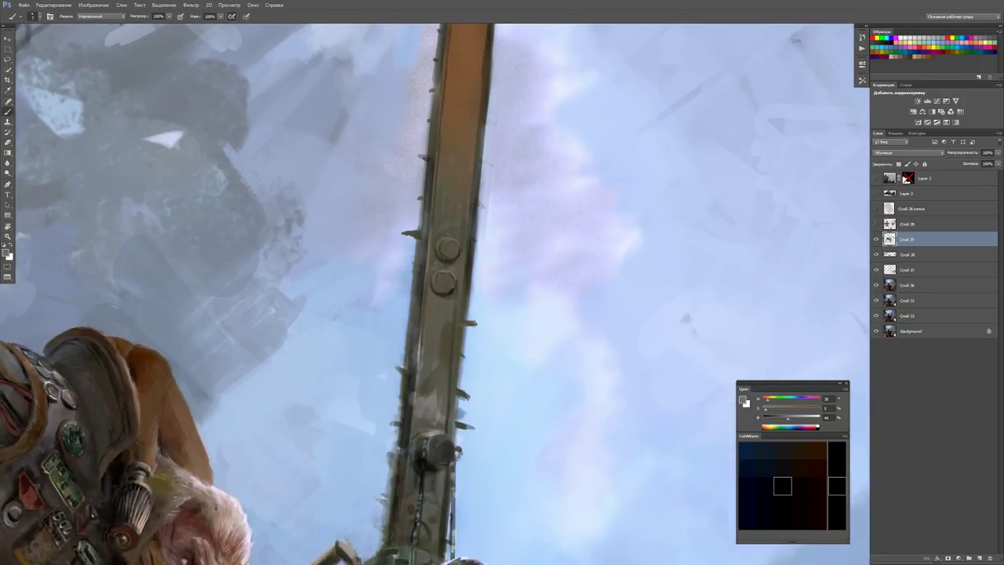
Paint white highlights and dark gaps on the chain links between the blade's round knob and the engine.
key(d)
key(h)
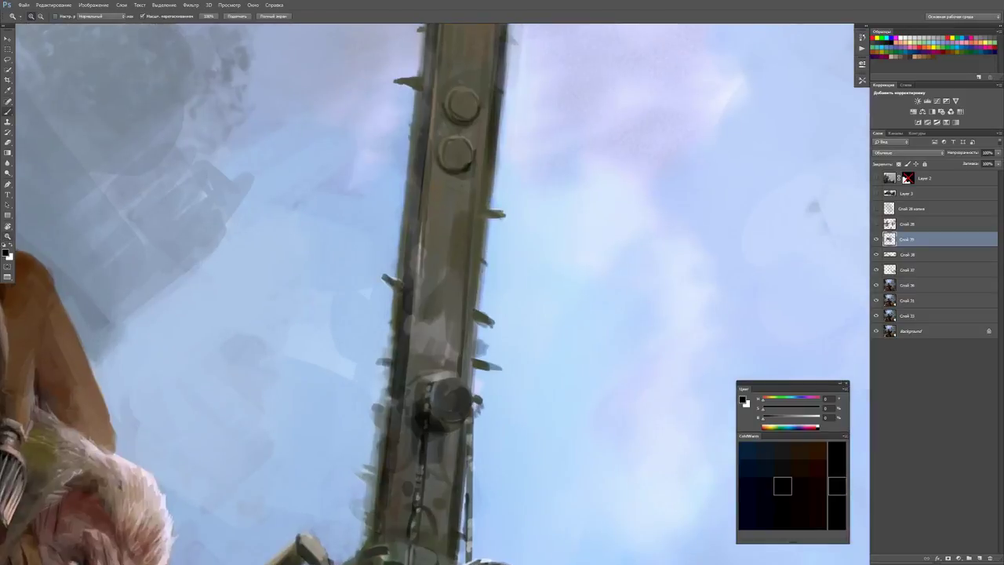
key(x)
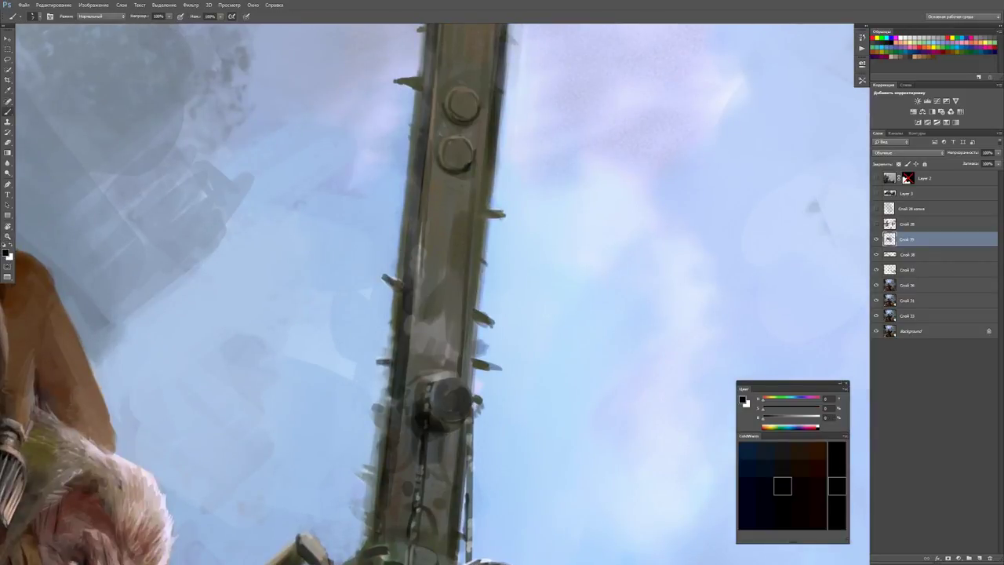
key(x)
key(z)
key(ctrl+minus)
key(x)
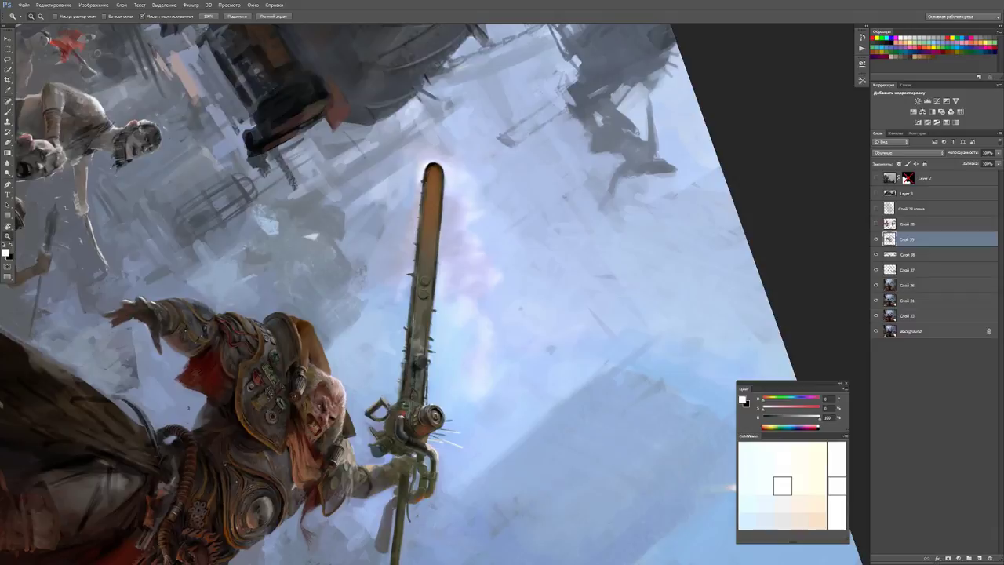
key(ctrl+plus)
key(b)
key(x)
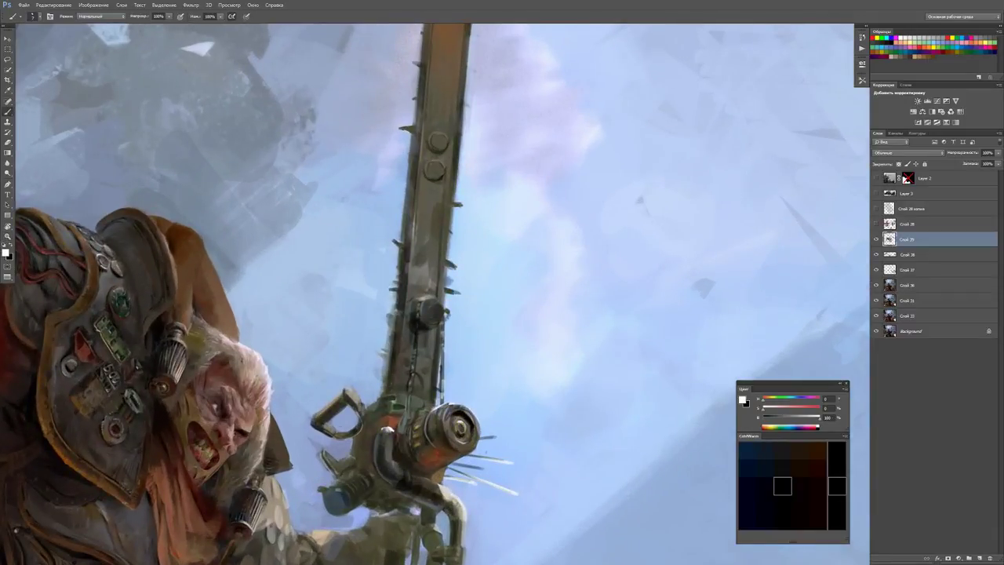
drag(416, 319, 407, 419)
key(x)
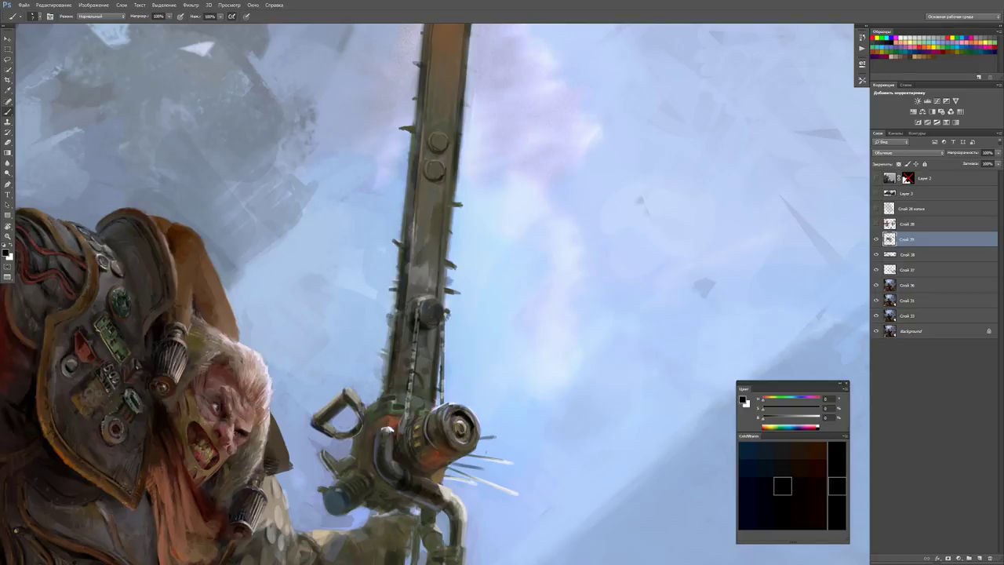
Paint dark detail and small highlights on the face of the round knob on the chainsaw blade.
key(h)
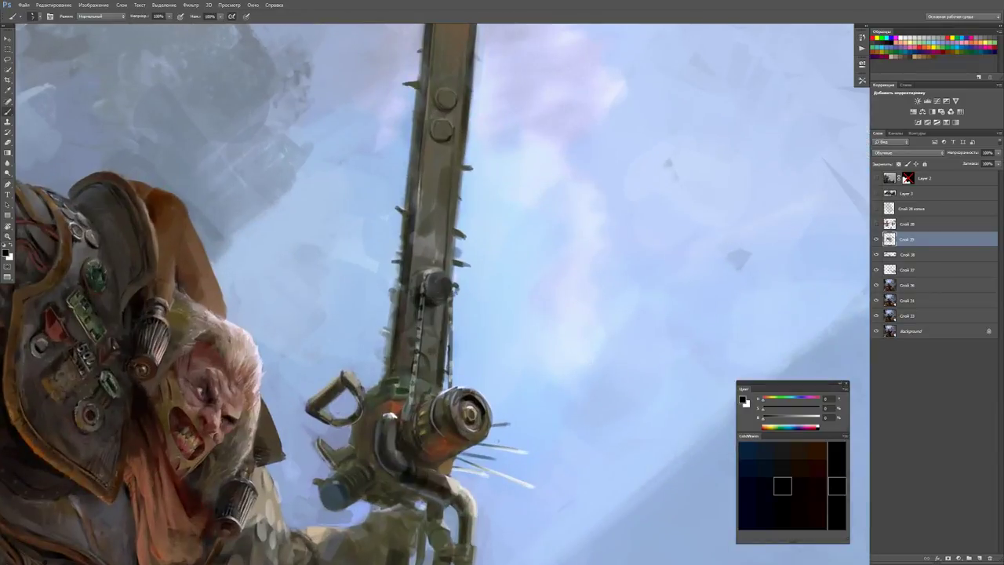
drag(510, 158, 631, 235)
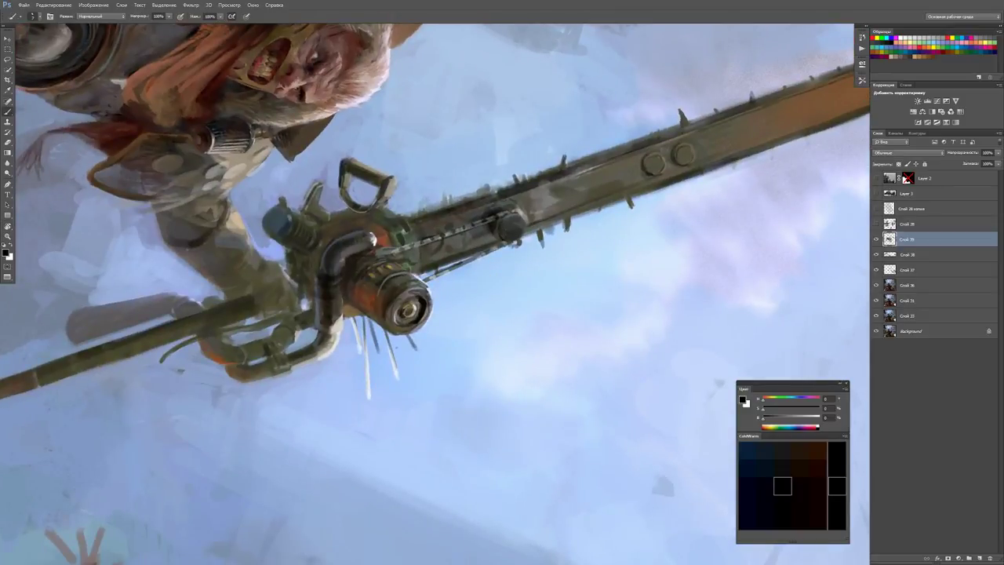
key(x)
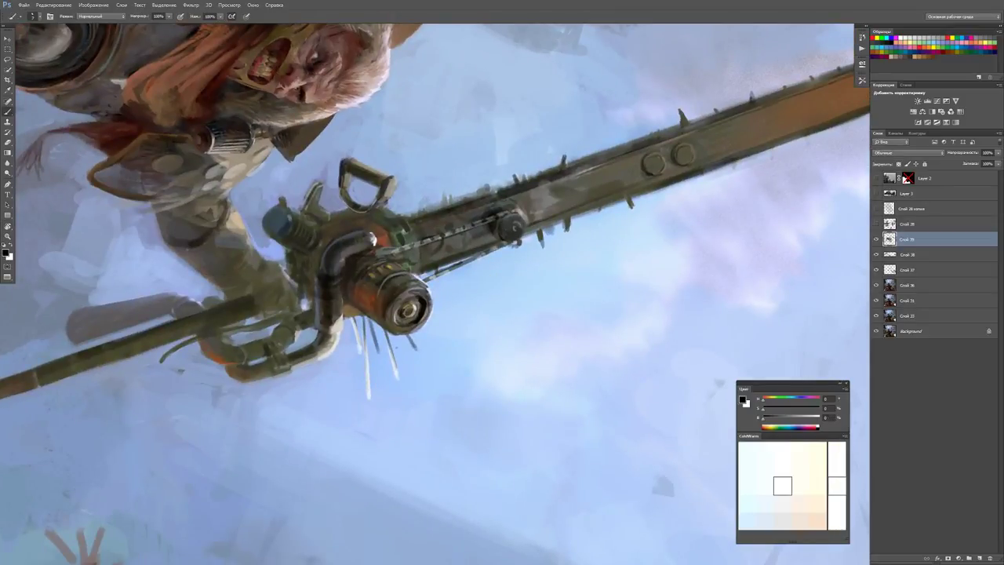
key(x)
key(r)
mouse_move(628, 236)
mouse_down()
mouse_move(580, 247)
mouse_move(541, 275)
mouse_move(547, 286)
mouse_up()
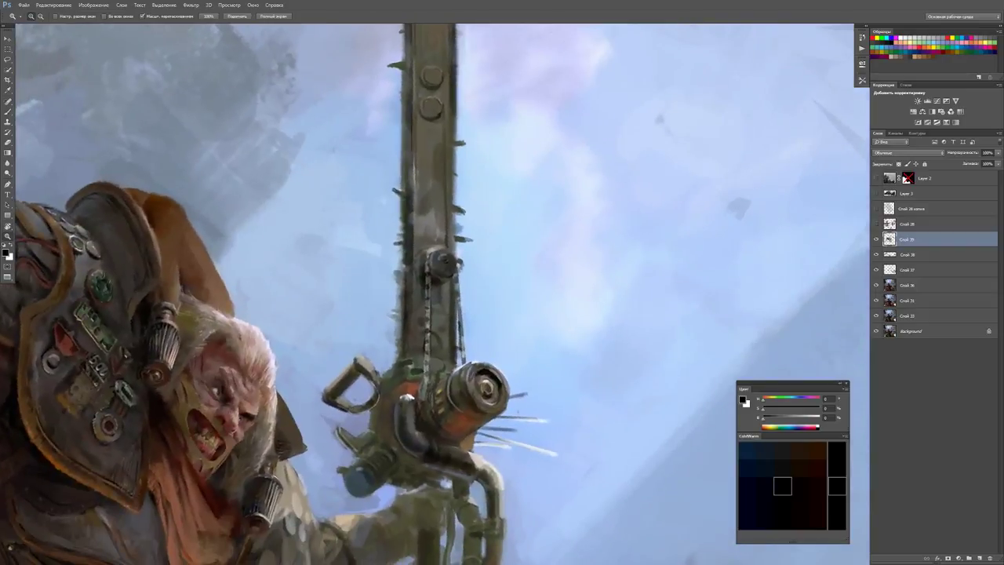
Paint a dark curved tooth with a white highlight on the blade's edge near the engine, sampling the edge colour.
alt+click(400, 341)
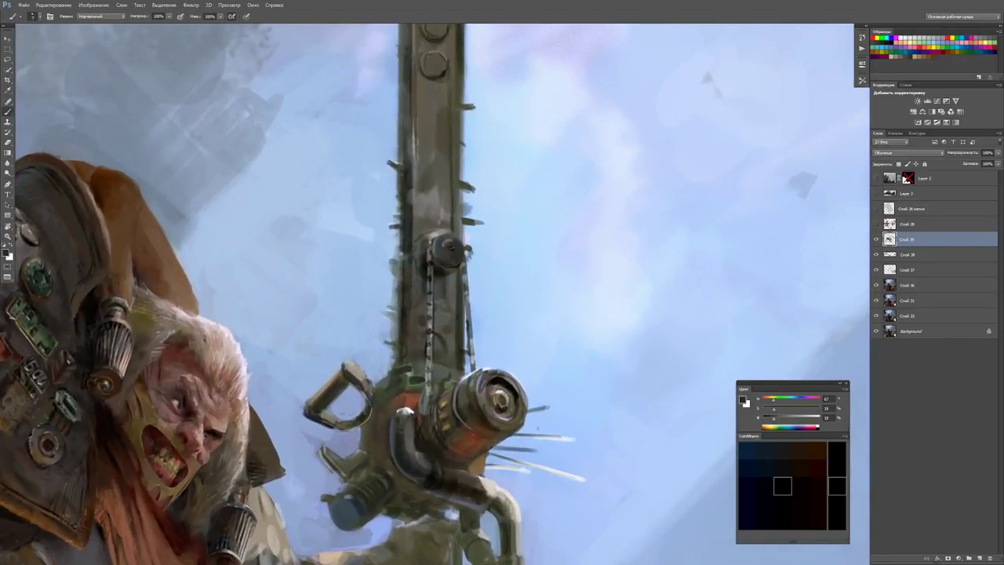
drag(395, 347, 383, 339)
key(d)
key(x)
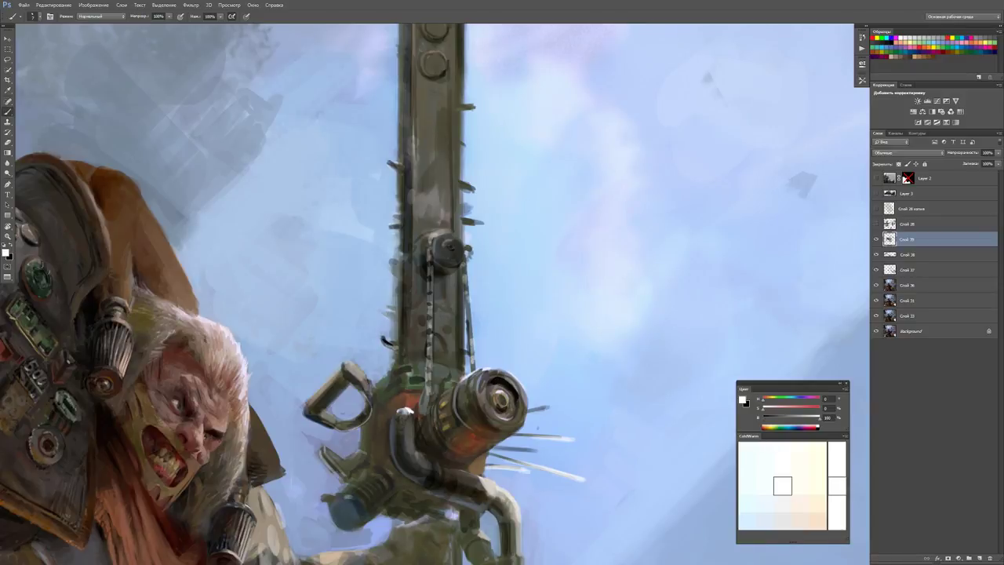
key(x)
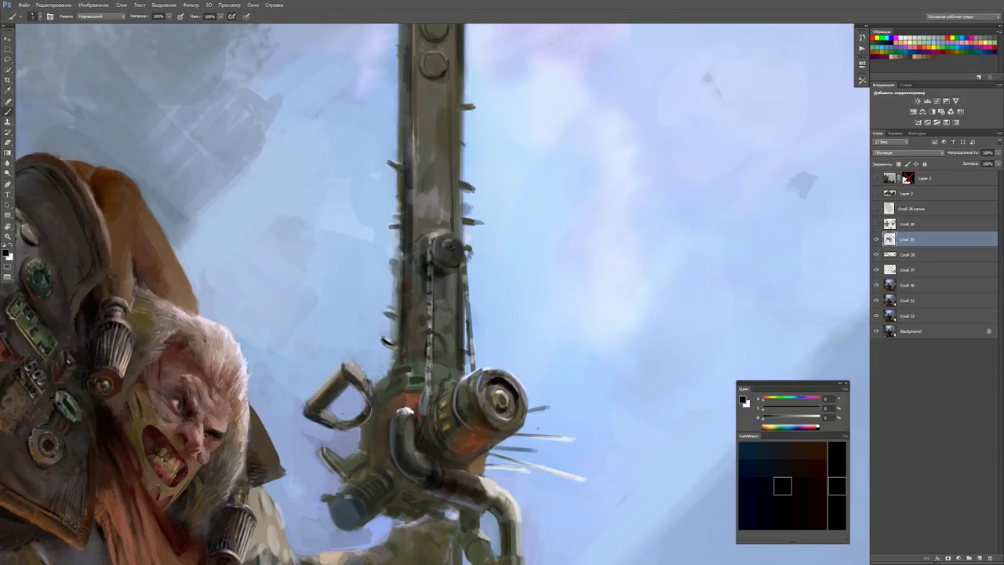
Sharpen the teeth along the blade's upper edge with black strokes and small white highlights.
mouse_move(504, 158)
mouse_down()
mouse_move(571, 175)
mouse_move(614, 214)
mouse_up()
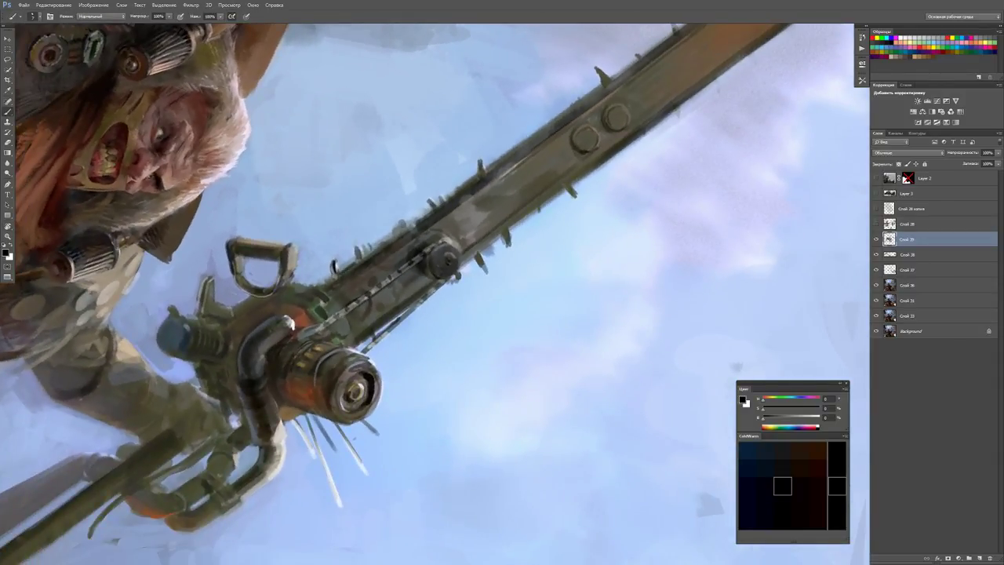
key(x)
key(x)
drag(427, 207, 430, 198)
drag(431, 275, 318, 437)
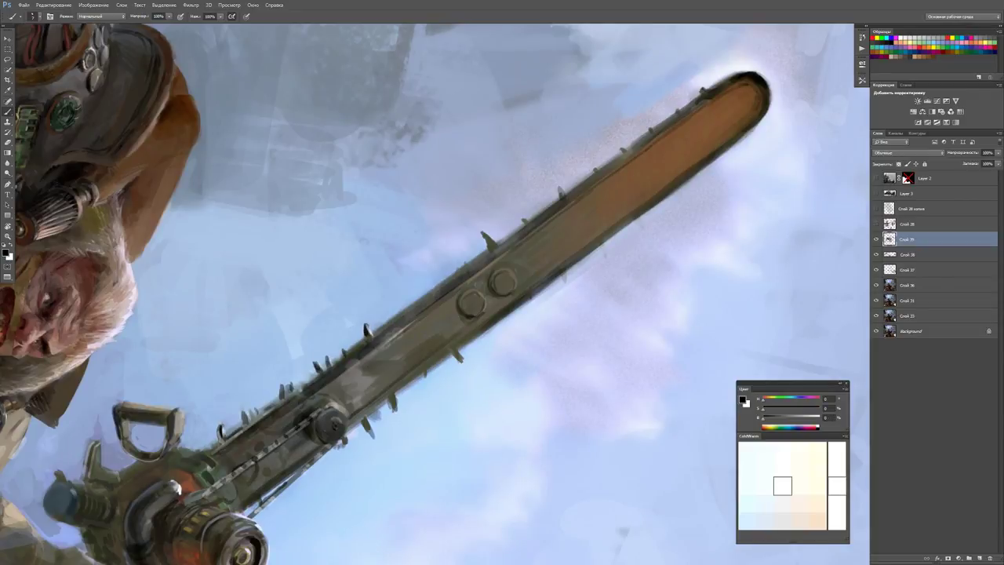
key(x)
drag(486, 239, 390, 340)
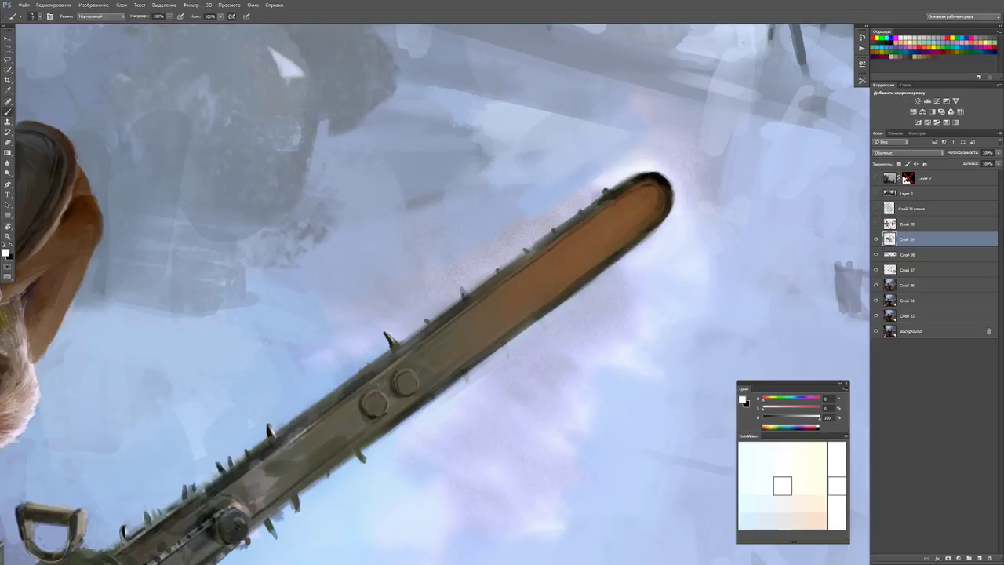
Paint ribs and highlights on the blue-capped cylinder below the chainsaw's engine.
key(r)
drag(596, 235, 491, 181)
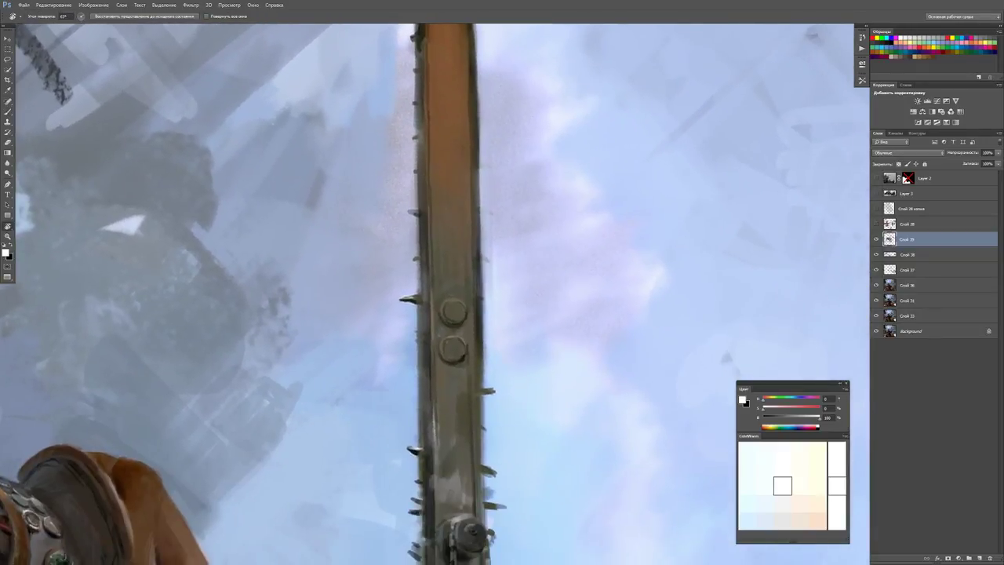
key(z)
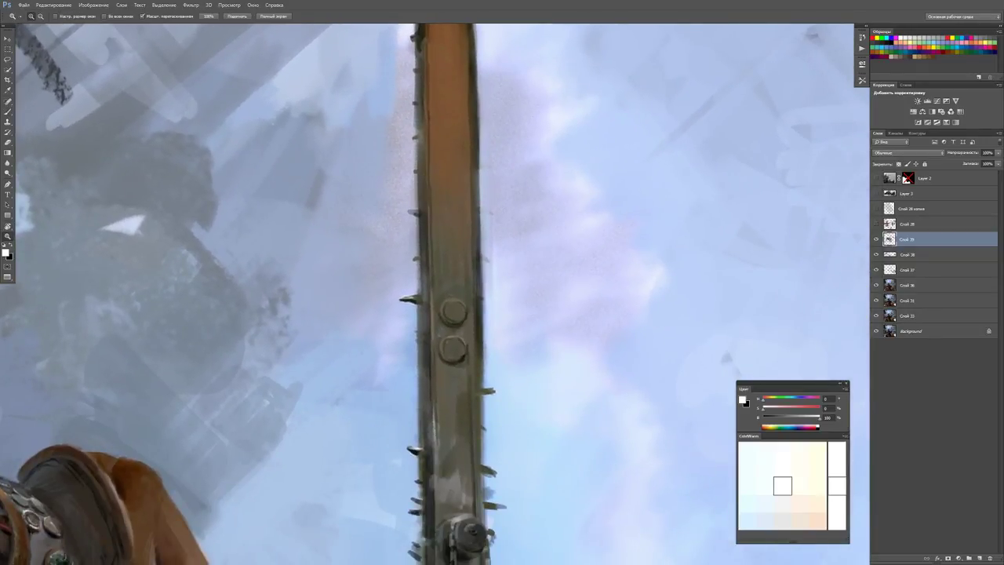
drag(493, 331, 424, 332)
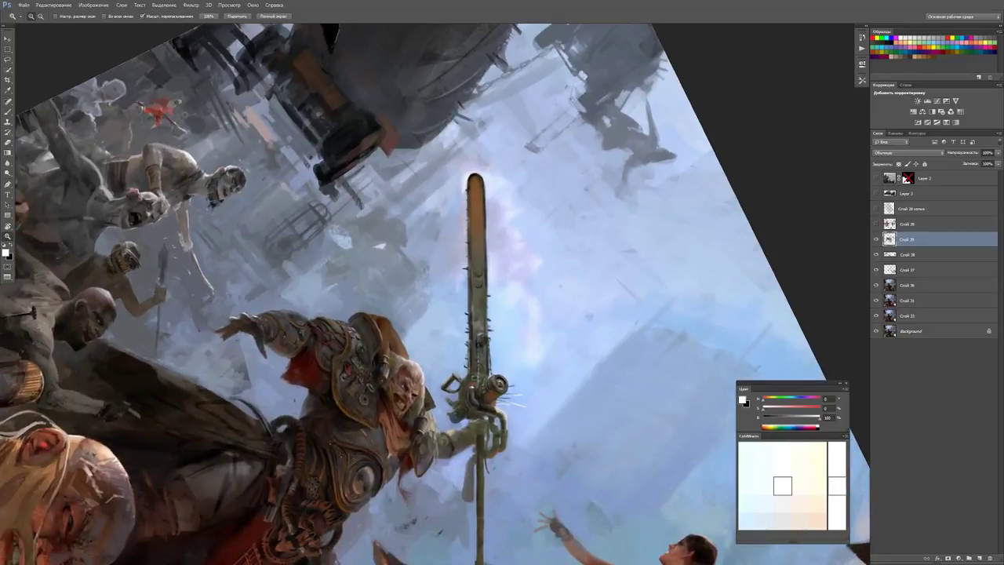
click(492, 390)
key(r)
mouse_move(549, 236)
mouse_down()
mouse_move(539, 228)
mouse_move(554, 274)
mouse_up()
key(b)
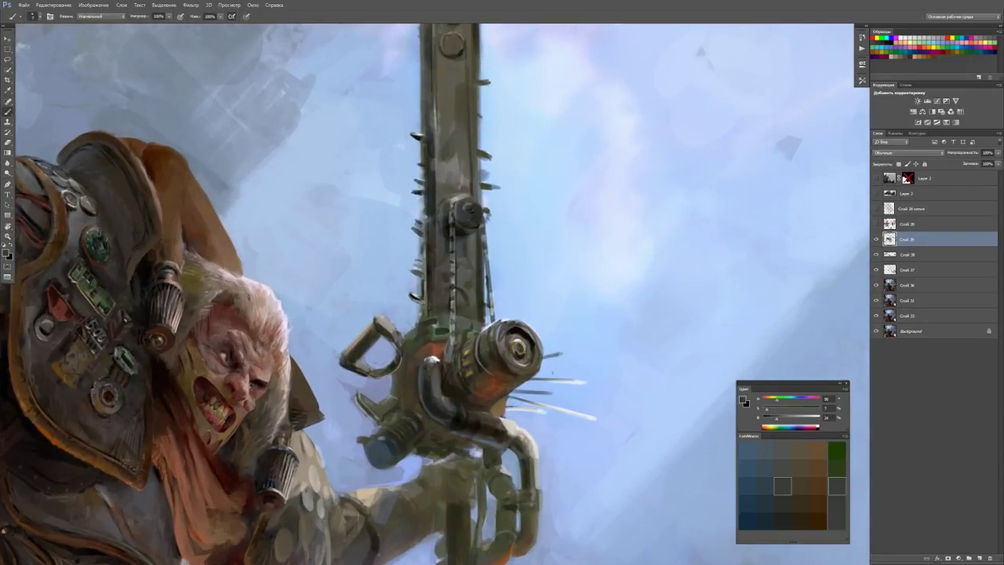
key(r)
drag(549, 235, 560, 323)
key(b)
mouse_move(325, 303)
mouse_down()
mouse_move(315, 358)
mouse_move(312, 346)
mouse_move(328, 361)
mouse_move(334, 353)
mouse_move(369, 369)
mouse_move(439, 408)
mouse_move(428, 411)
mouse_up()
key(x)
key(r)
key(b)
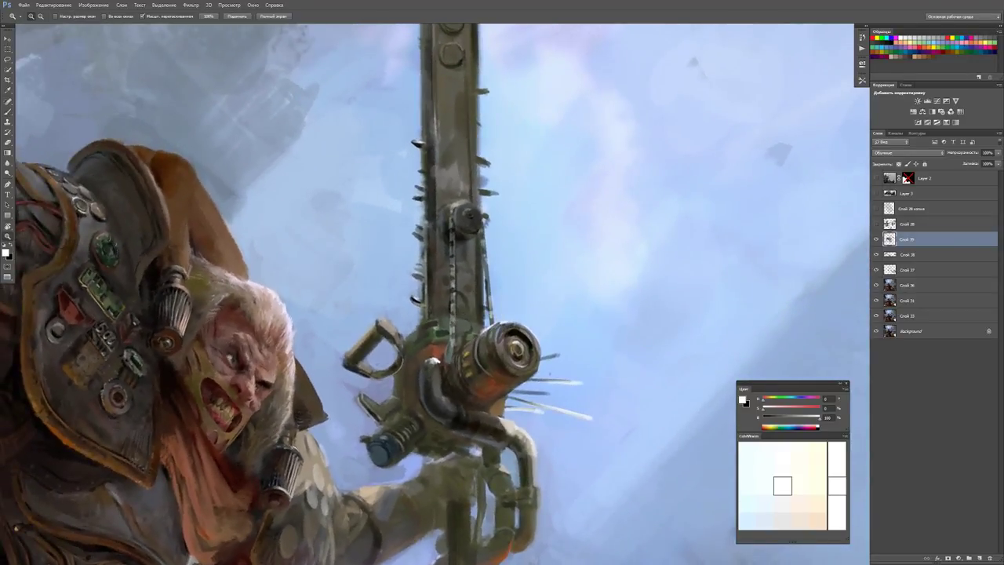
Refine the rim and body of the large engine cylinder using black, white and colours sampled from it.
key(x)
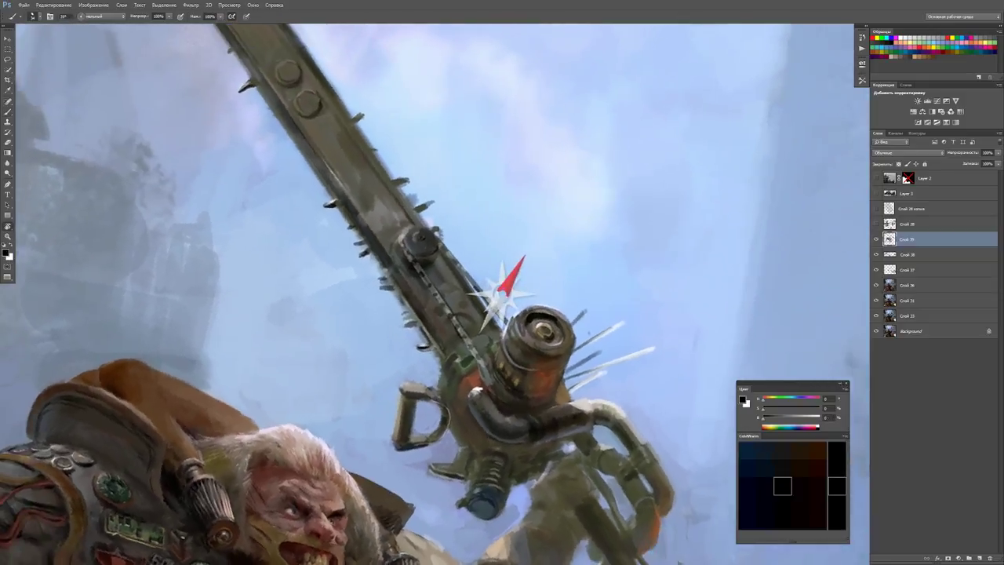
alt+right_click(549, 328)
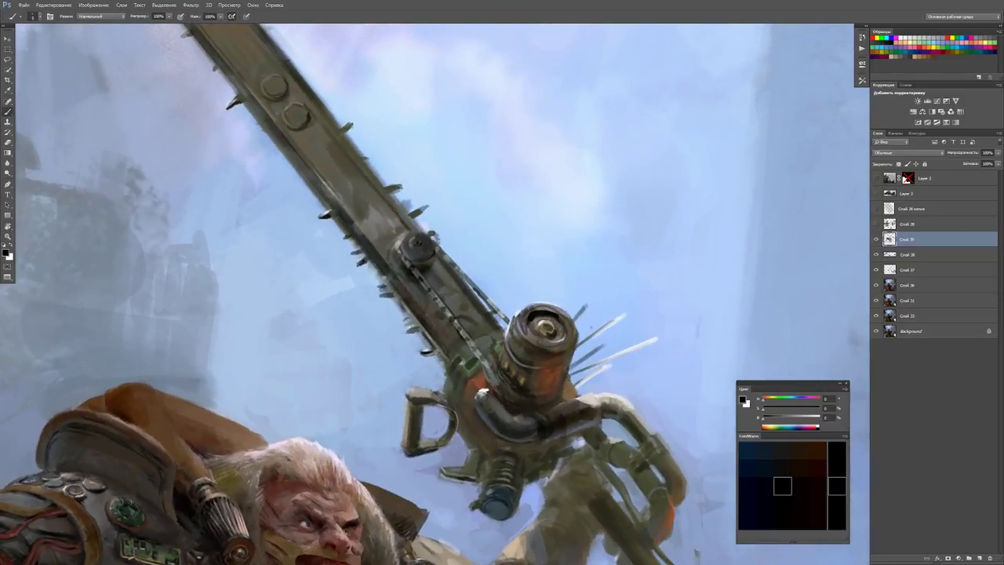
key(x)
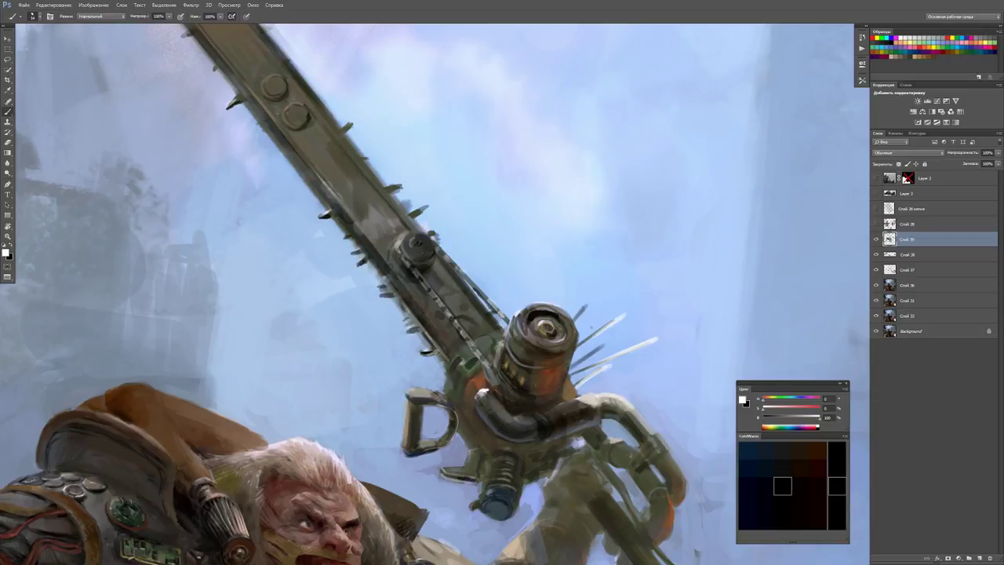
key(x)
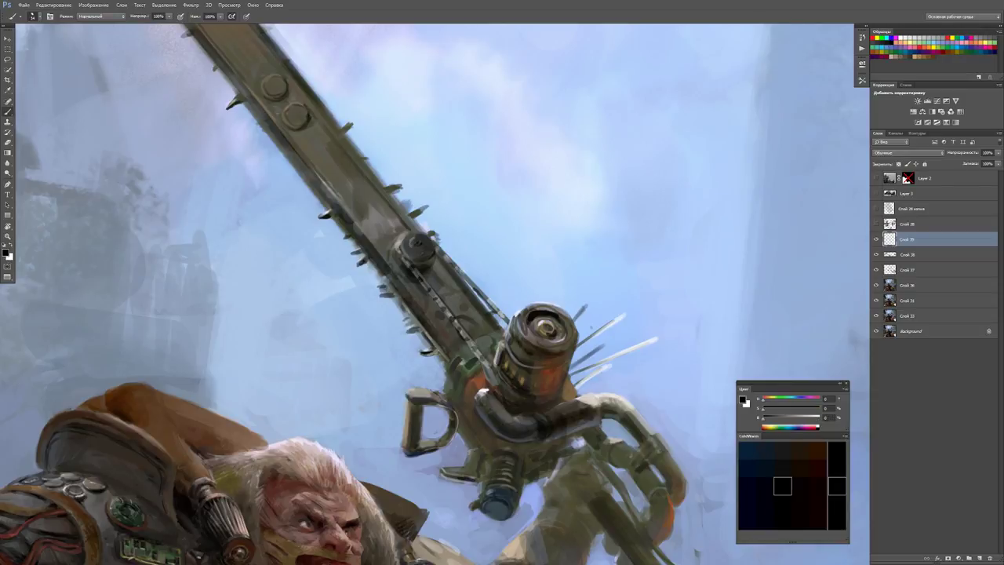
alt+click(539, 350)
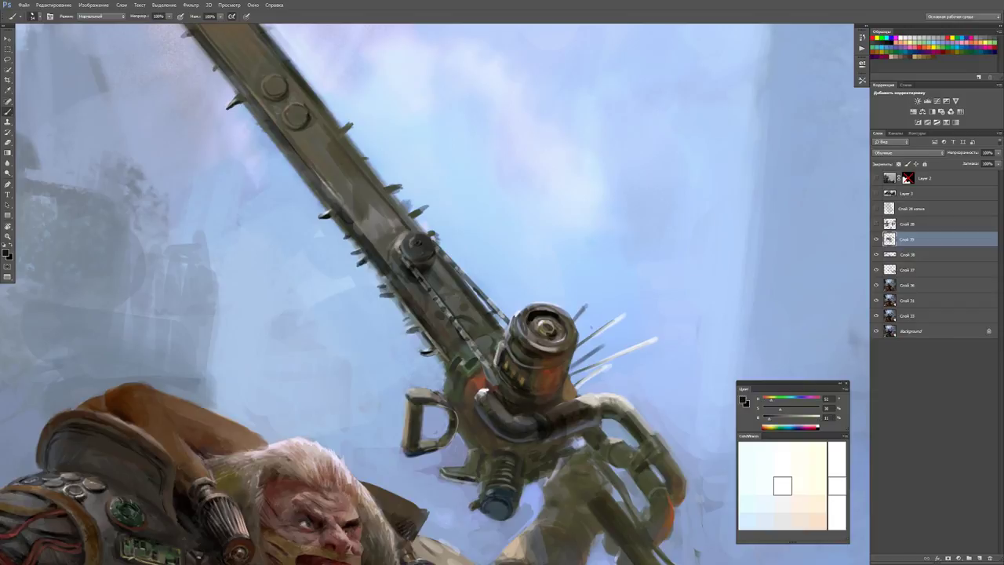
mouse_move(544, 338)
mouse_down()
mouse_move(561, 326)
mouse_move(532, 309)
mouse_move(524, 317)
mouse_up()
alt+click(536, 323)
mouse_move(527, 306)
mouse_down()
mouse_move(521, 332)
mouse_move(549, 324)
mouse_move(464, 225)
mouse_up()
Paint muted red accents along the dark curved pipe beneath the engine cylinder.
key(z)
key(ctrl+minus)
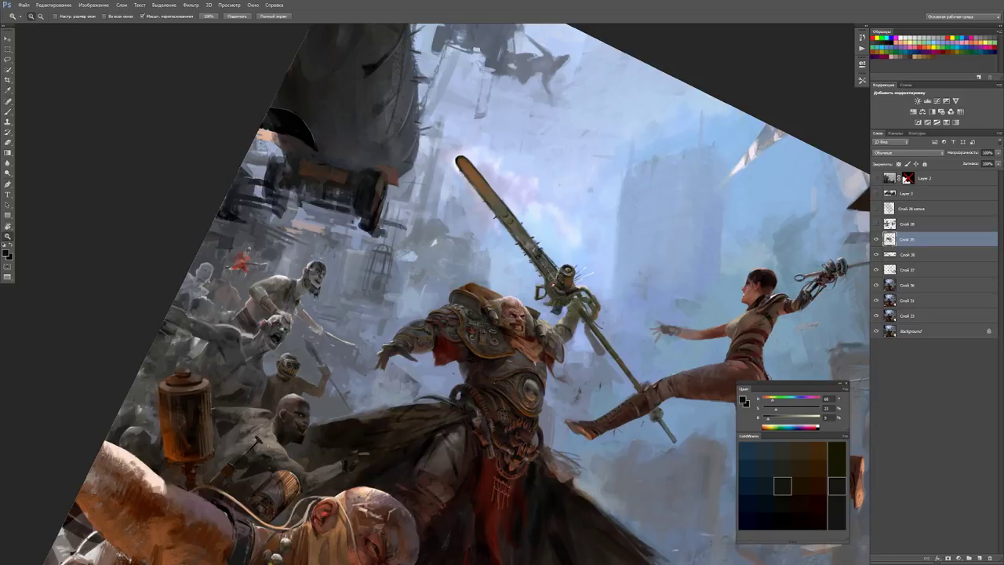
key(ctrl+plus)
key(ctrl+plus)
key(ctrl+plus)
key(b)
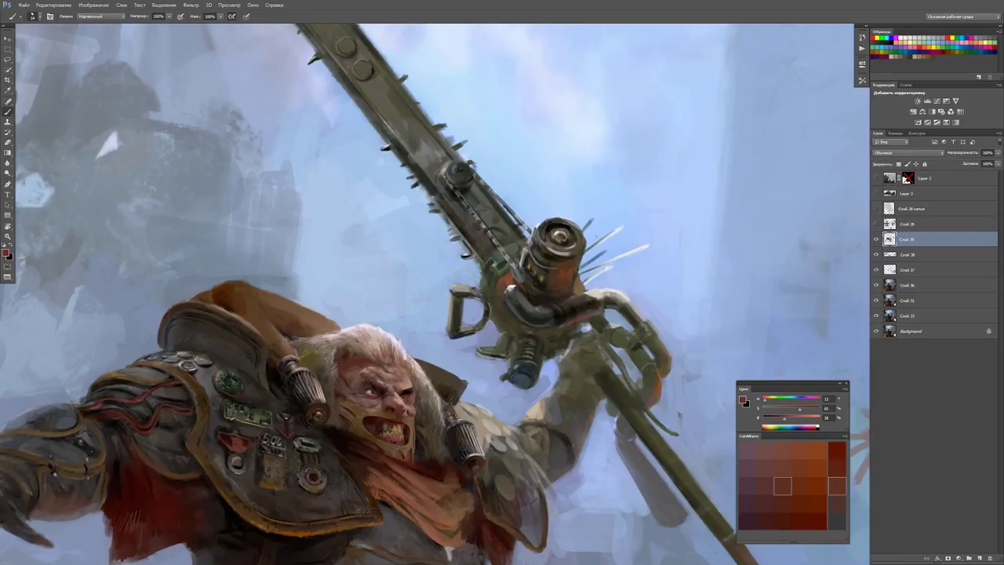
key(z)
key(ctrl+minus)
key(ctrl+minus)
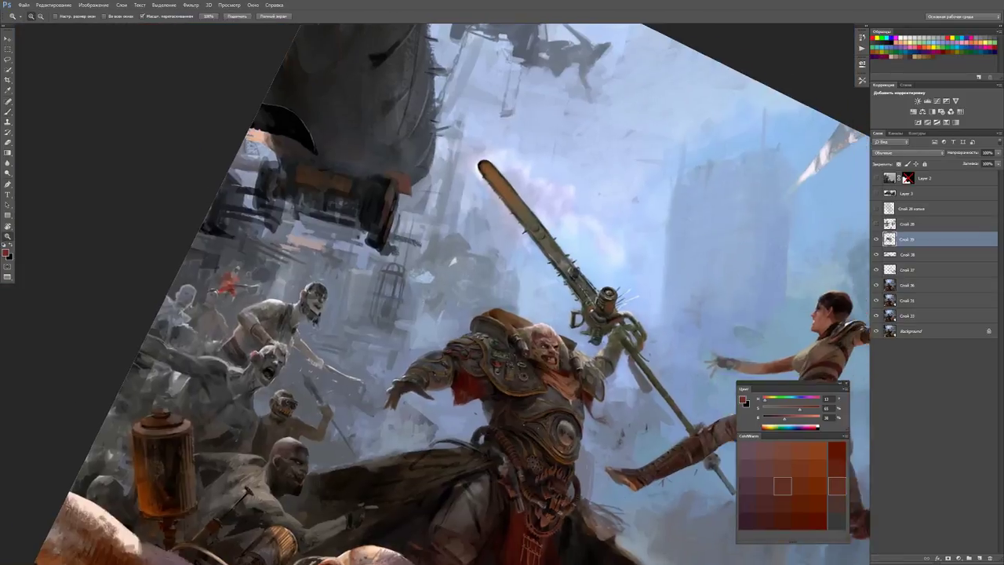
key(ctrl+plus)
key(b)
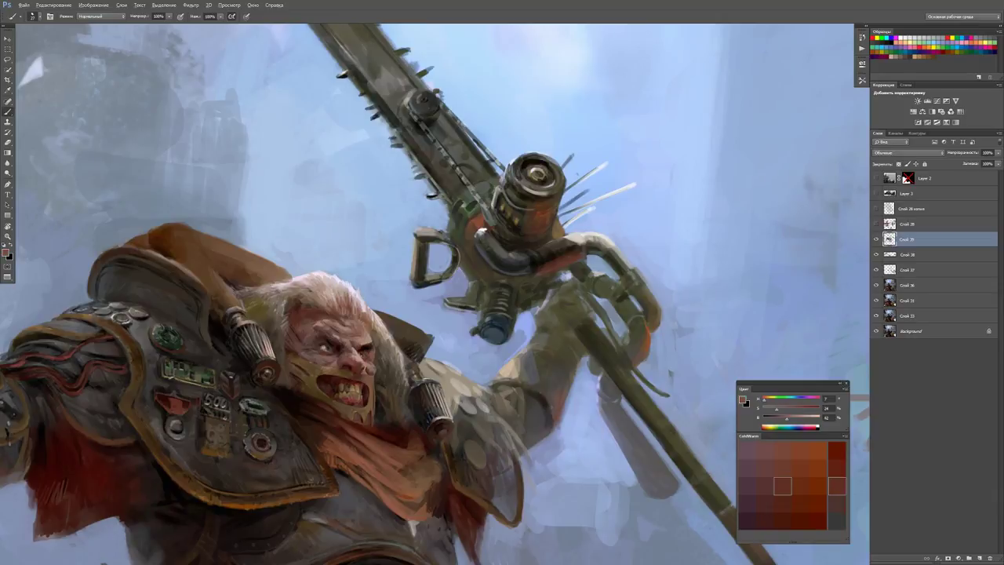
drag(337, 345, 288, 289)
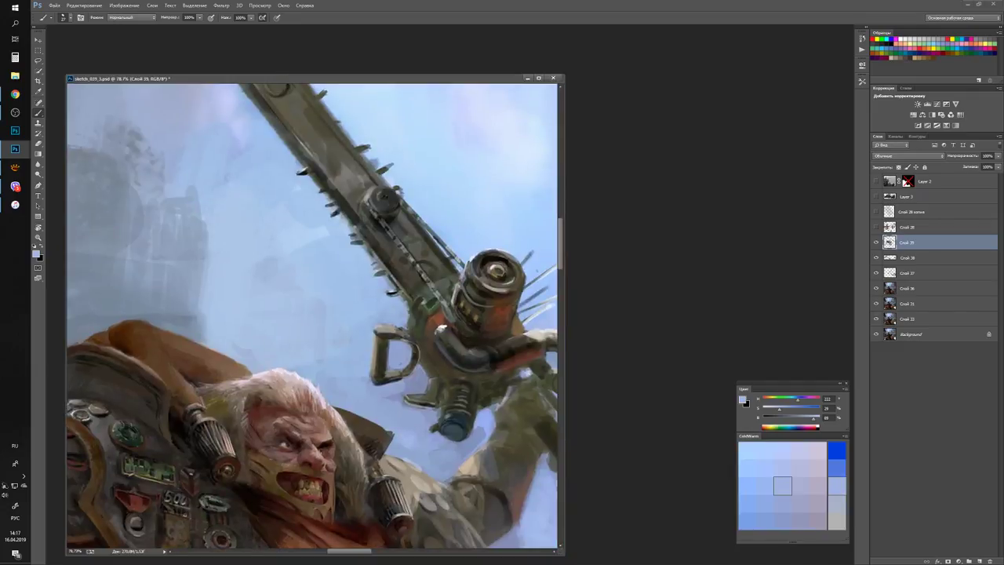
Save the painting, and view the earlier sketch image full screen in XnView.
key(ctrl+s)
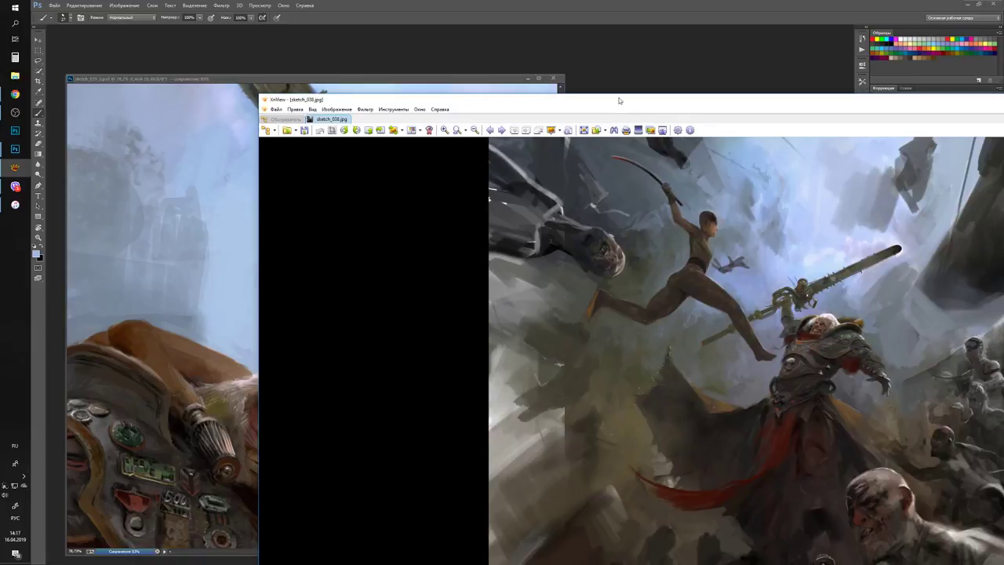
key(Return)
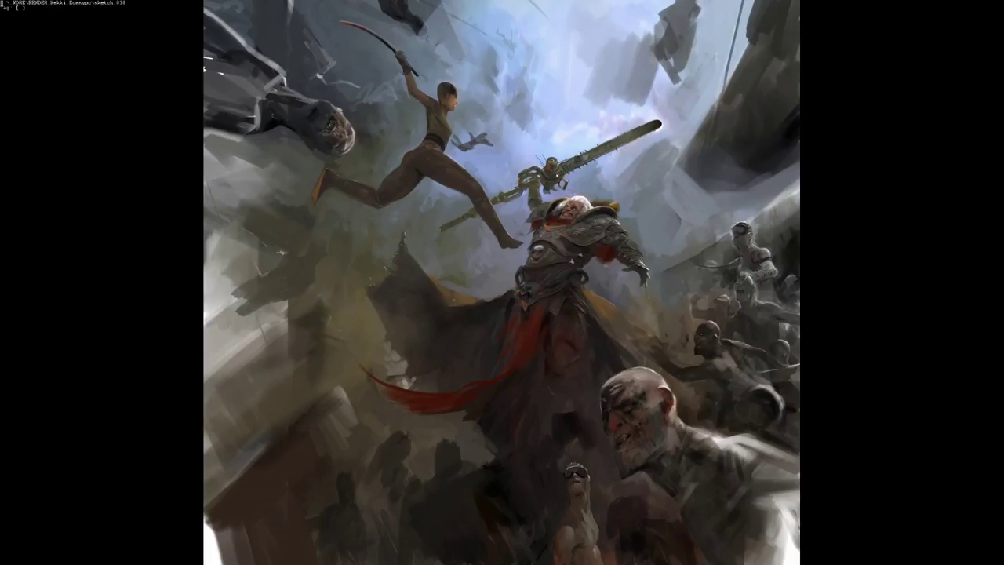
key(alt+Tab)
key(alt+Tab)
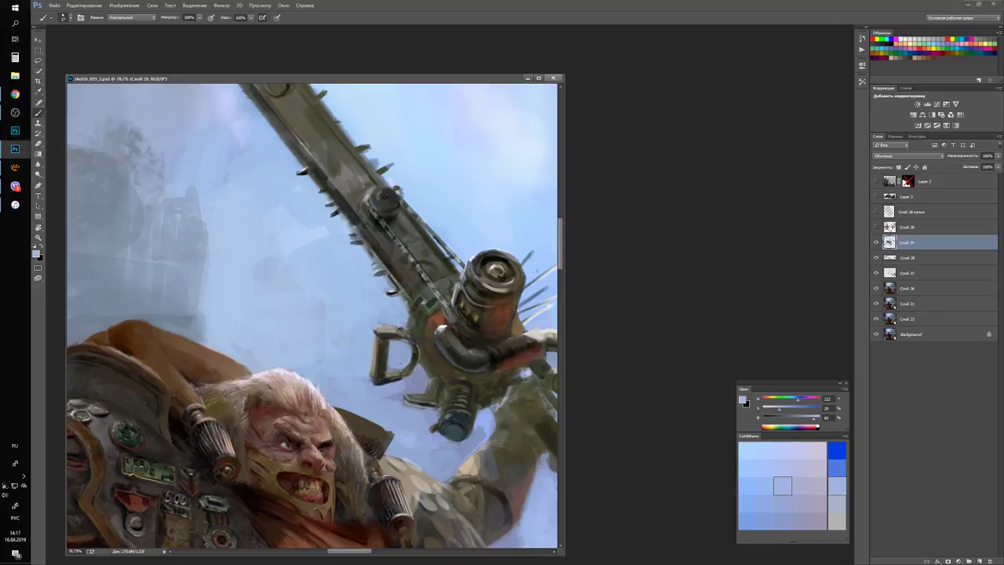
Close the saved painting's document and exit the full-screen view of the earlier sketch.
click(553, 78)
key(alt+Tab)
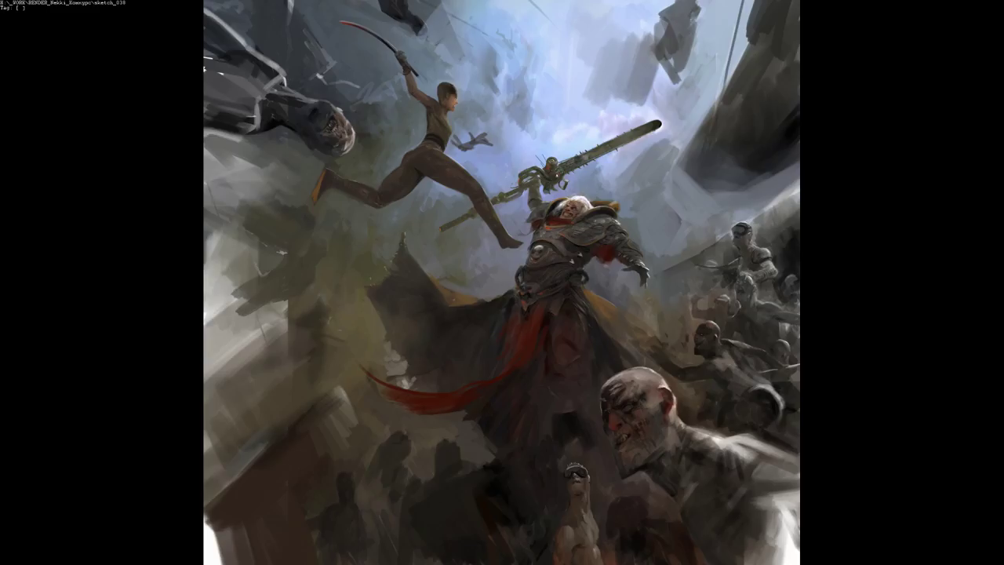
key(Escape)
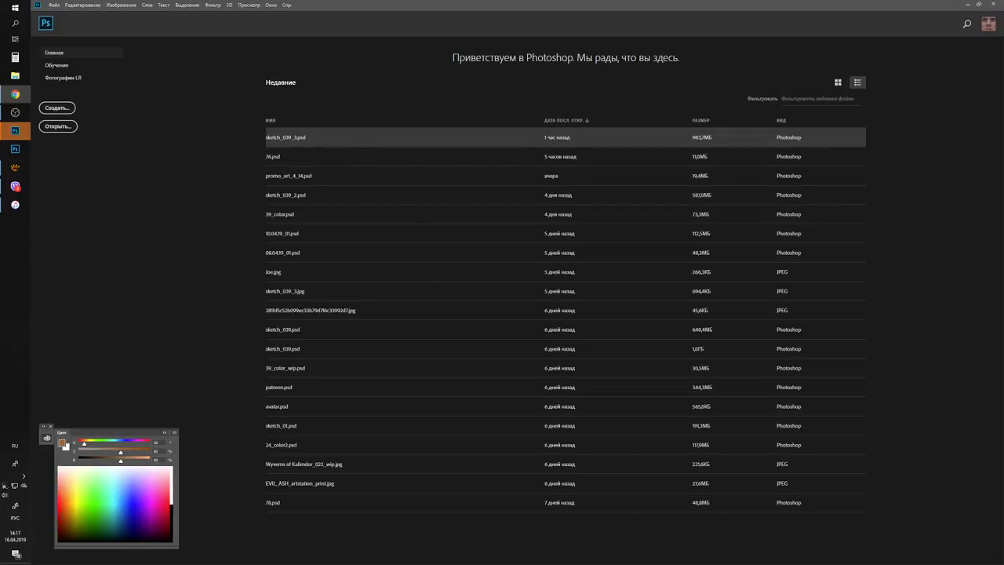
Reopen sketch_039_3.psd and show the painting full screen, enlarged around the armoured warrior.
click(284, 138)
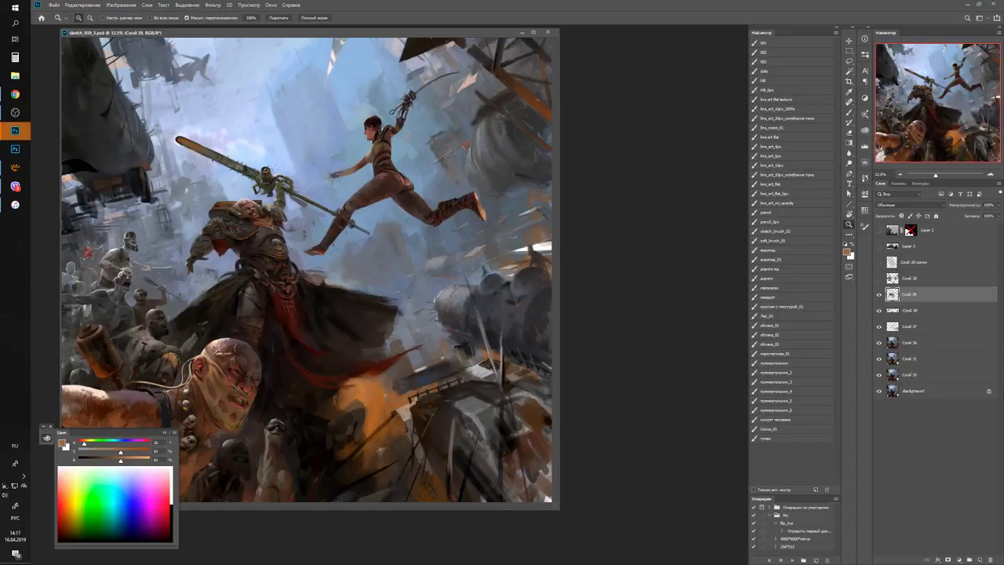
key(ctrl+plus)
key(f)
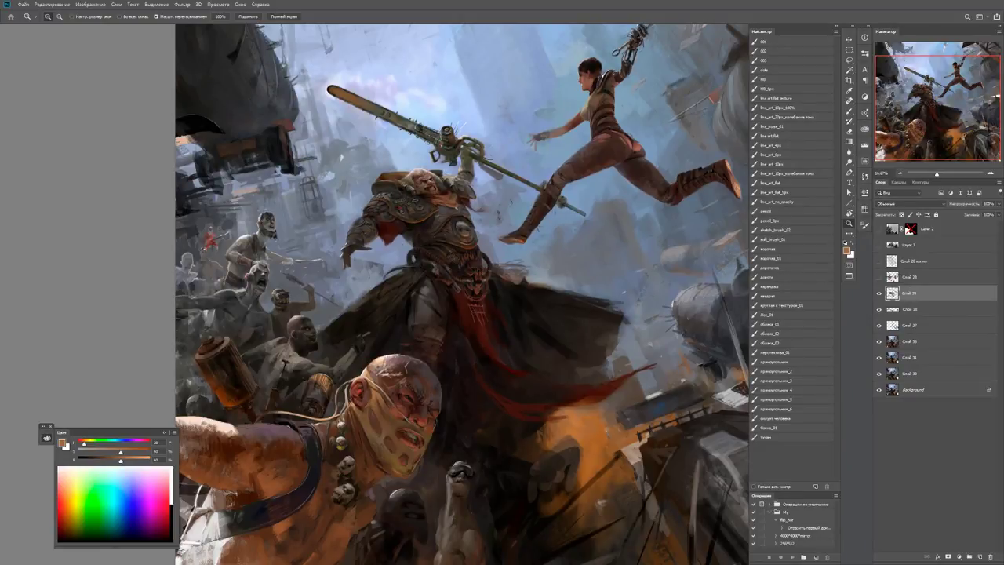
key(ctrl+plus)
key(ctrl+plus)
key(ctrl+plus)
key(ctrl+minus)
key(ctrl+minus)
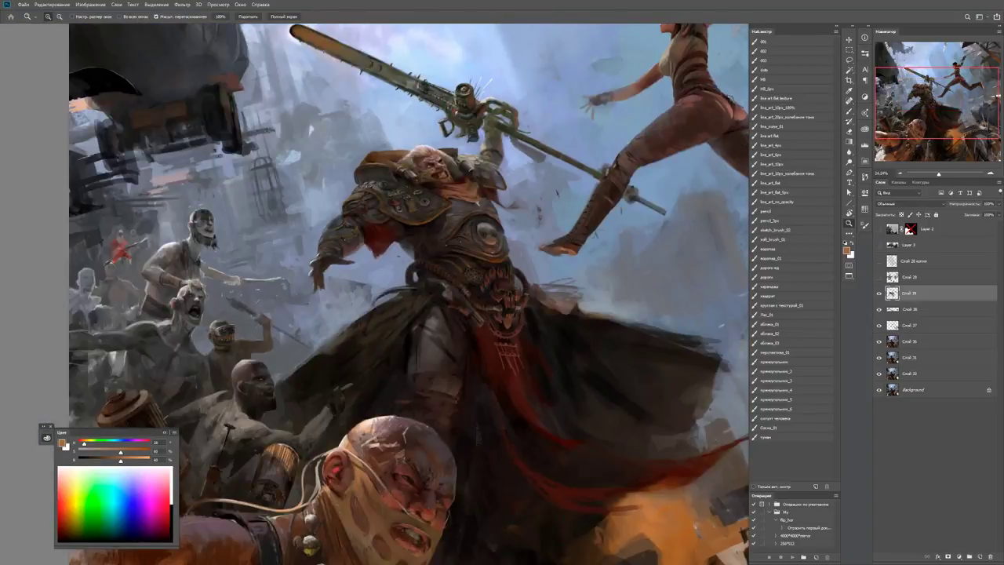
Refine the shadow where the warrior's chin meets the red scarf, using black and colours sampled there.
drag(460, 163, 510, 163)
key(b)
alt+click(390, 207)
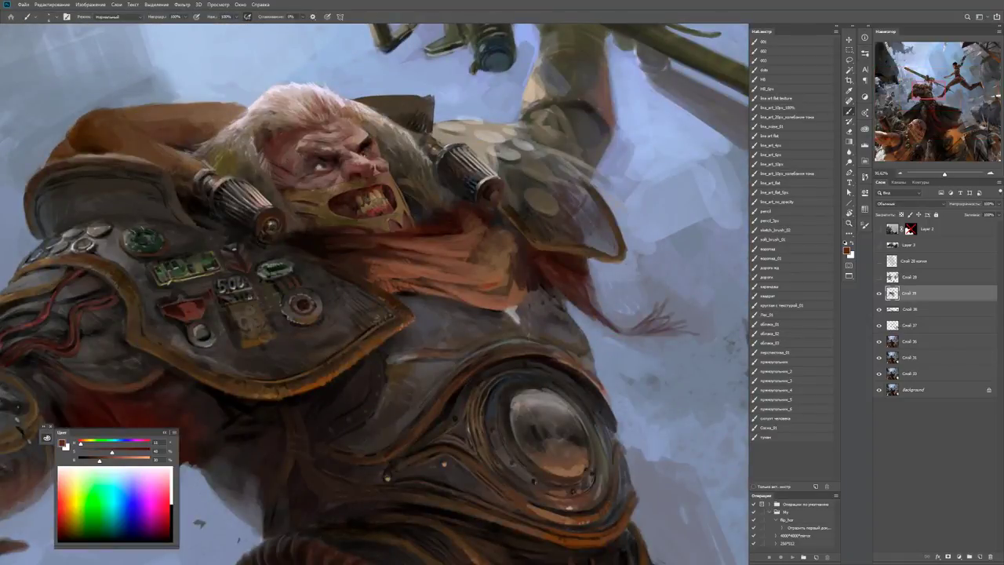
scroll(375, 294, down, 5)
scroll(375, 293, up, 7)
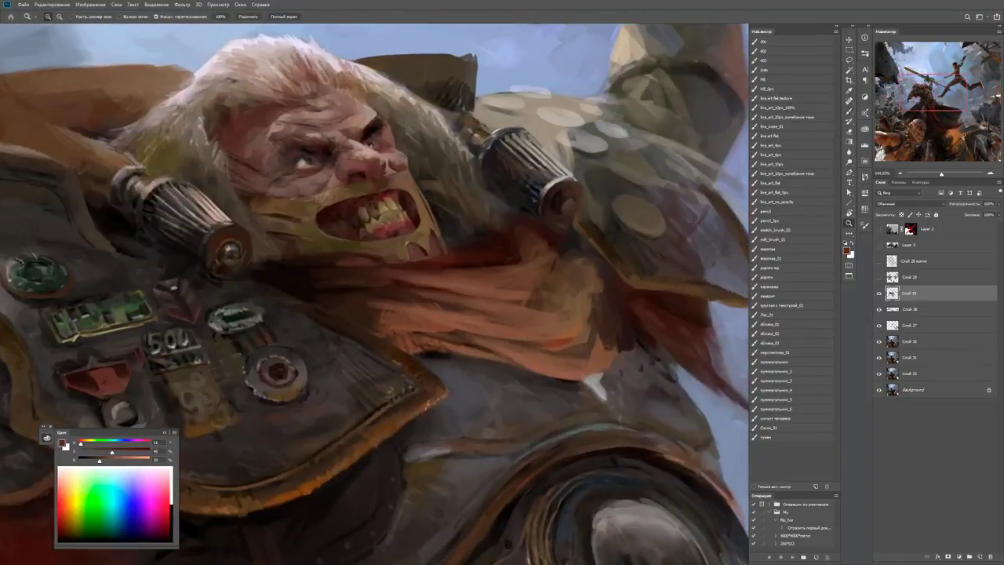
alt+click(417, 258)
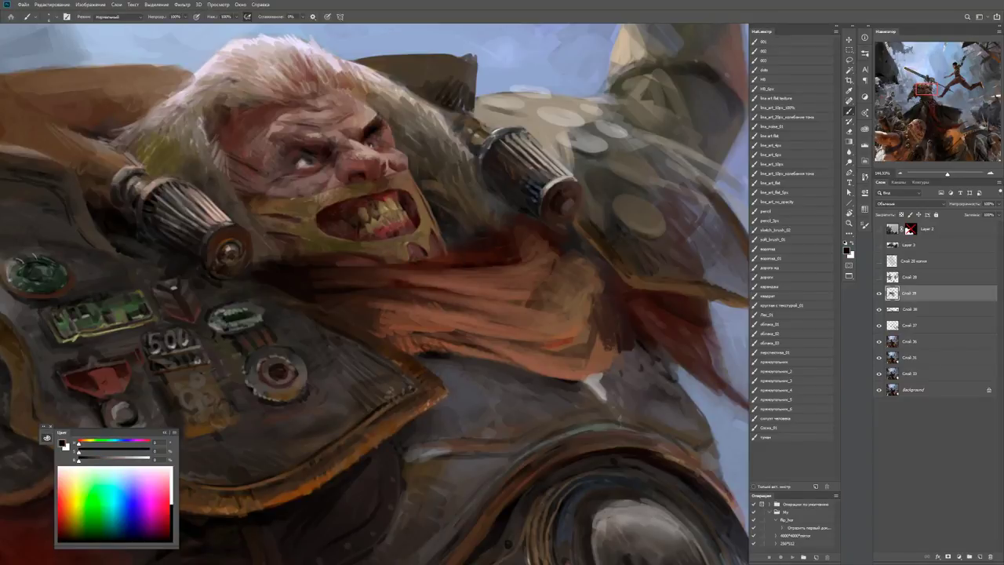
key(z)
scroll(375, 293, down, 6)
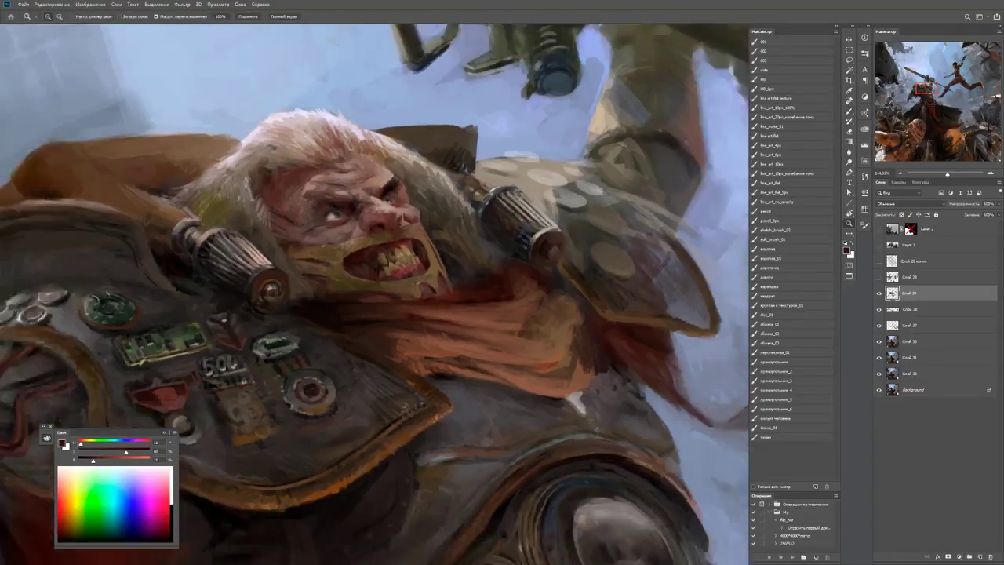
Paint dark tones along the thin curved cable that extends from the warrior's hip over the cape.
scroll(417, 443, down, 3)
scroll(417, 443, up, 6)
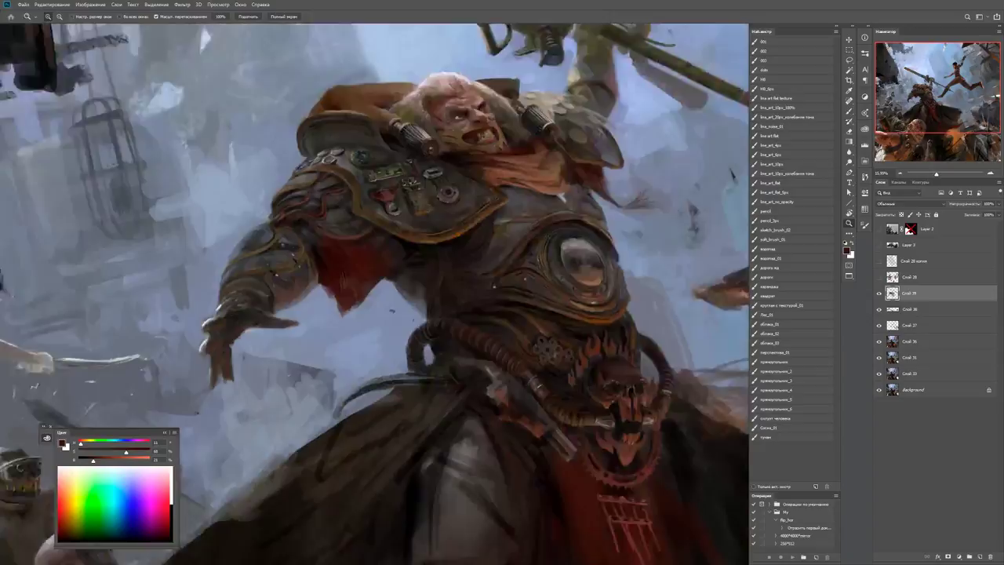
key(b)
mouse_move(335, 379)
mouse_down()
mouse_move(299, 412)
mouse_move(328, 381)
mouse_move(400, 367)
mouse_up()
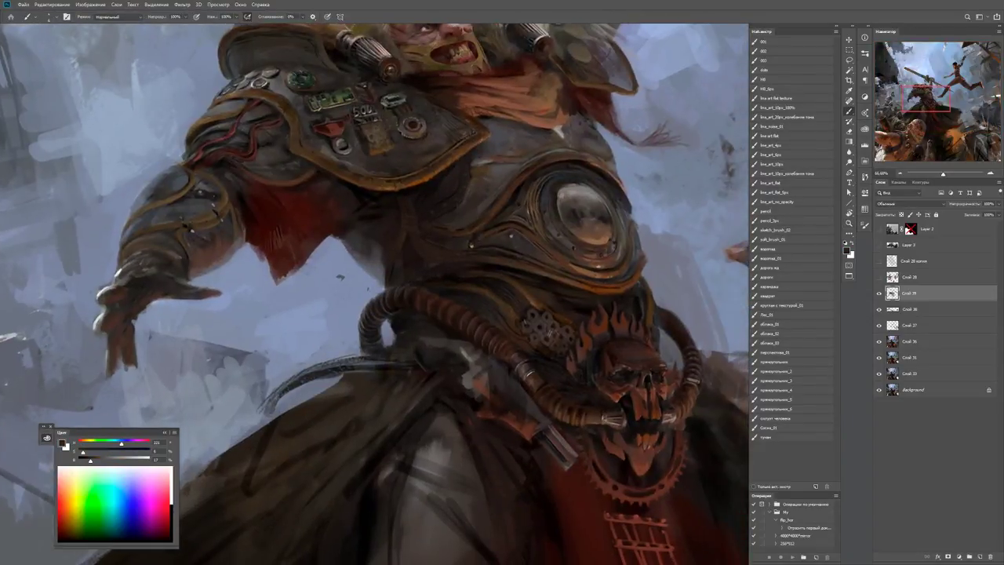
drag(377, 313, 339, 312)
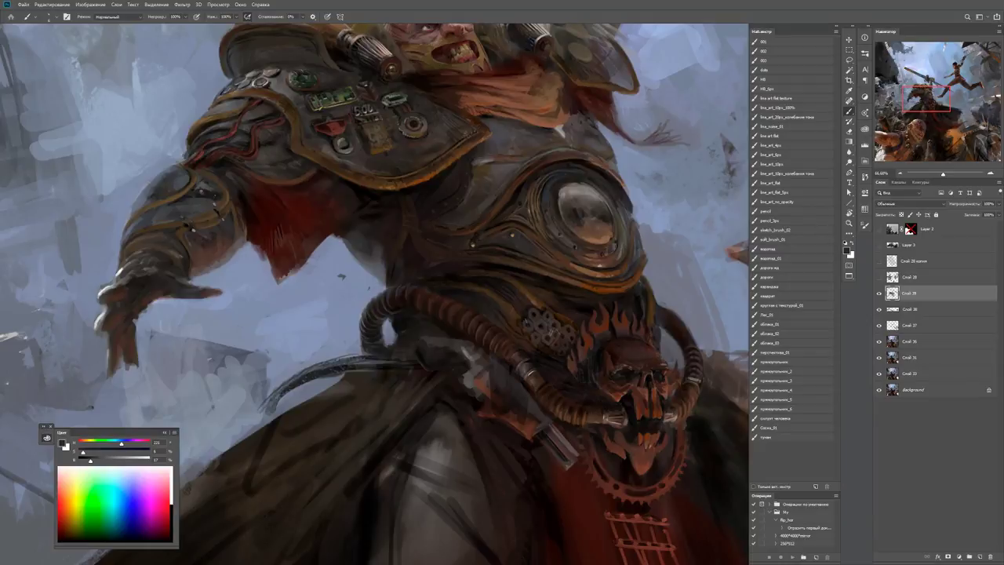
Retouch the lowered arm's glove and armour with colours sampled from the arm and the background beside it.
scroll(375, 294, up, 3)
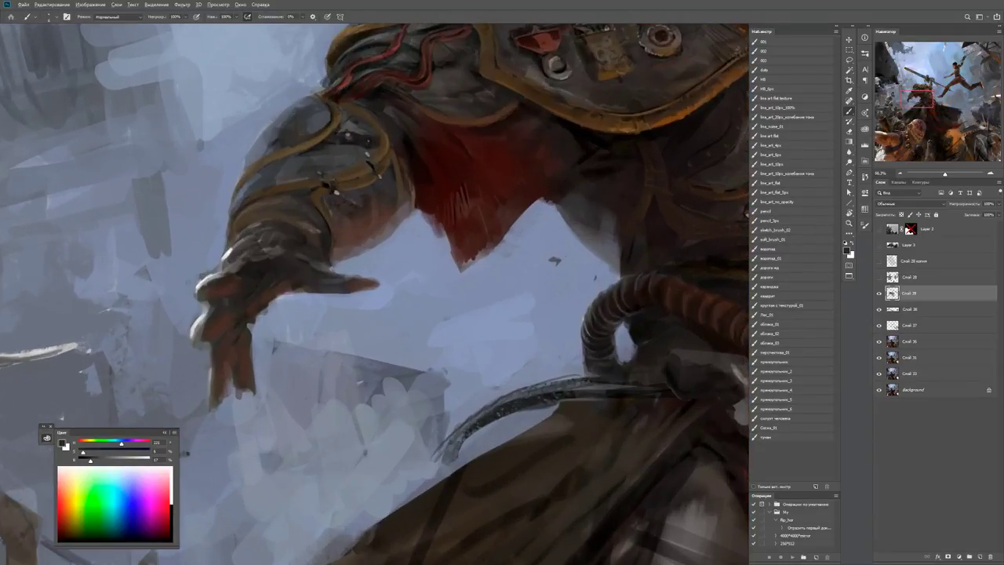
alt+click(187, 452)
alt+click(237, 253)
drag(237, 253, 174, 384)
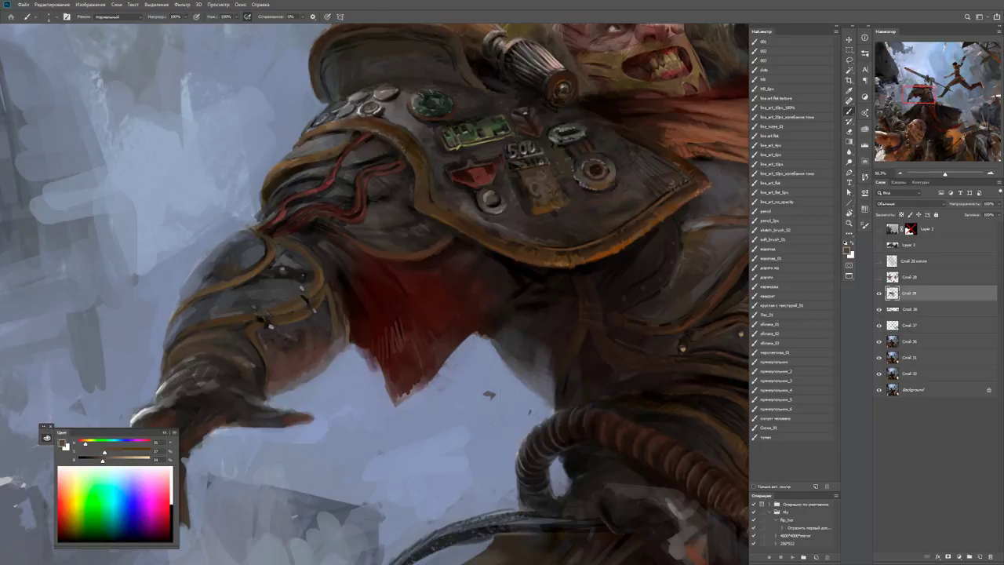
alt+click(241, 278)
key(d)
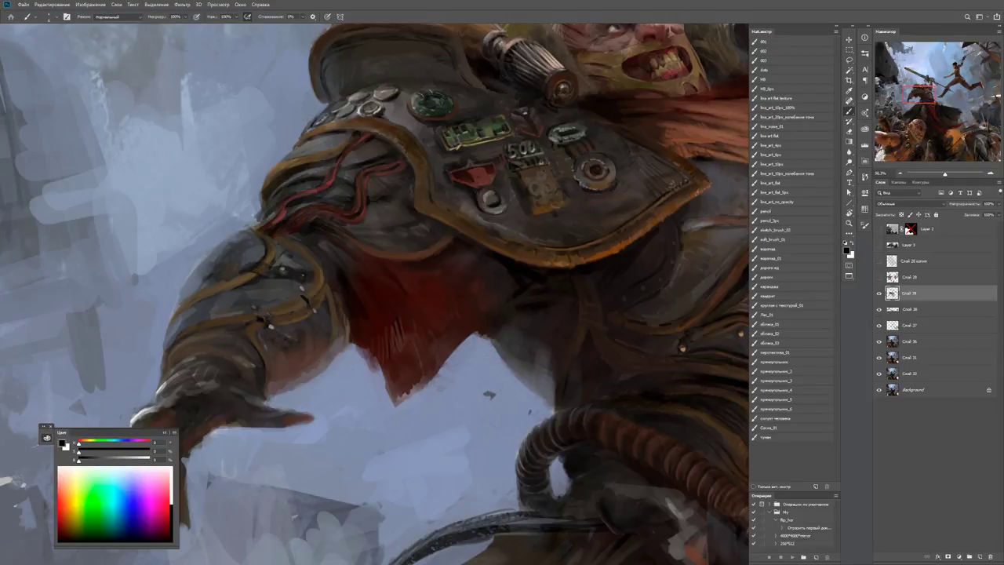
Darken the break in the gold trim on the upper-arm armour, using black and tones sampled beside it.
alt+click(259, 269)
key(d)
alt+click(259, 269)
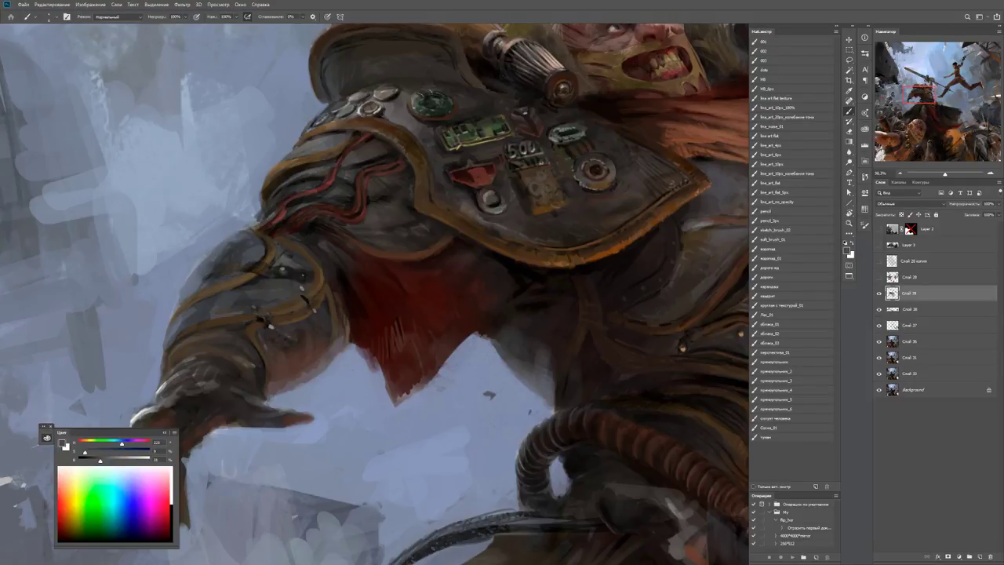
alt+click(241, 276)
alt+click(237, 279)
alt+click(228, 278)
key(d)
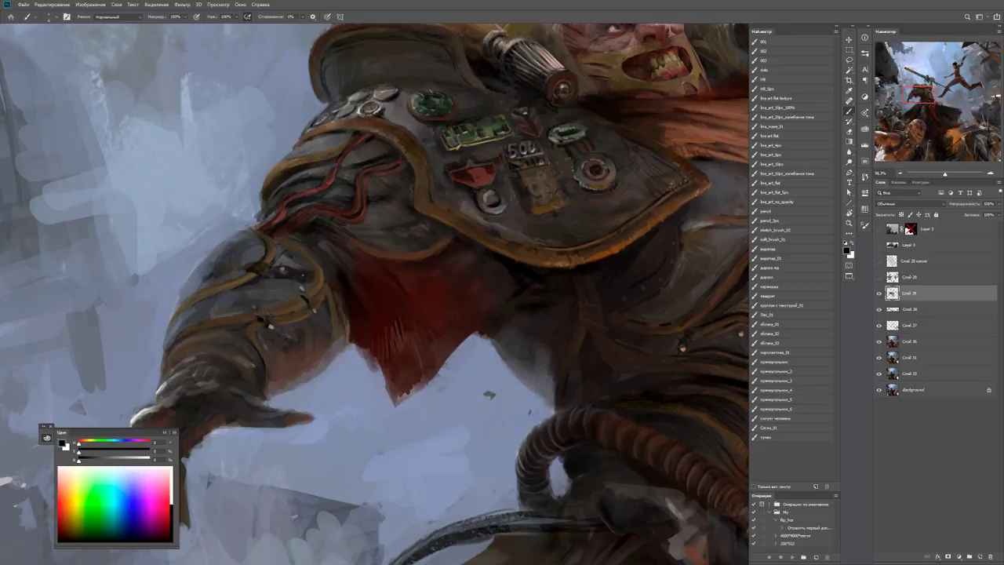
Paint a dark strap shape across the upper-arm plate beside the rivets, using dark tones sampled from the armour.
key(x)
key(z)
drag(298, 284, 337, 284)
key(b)
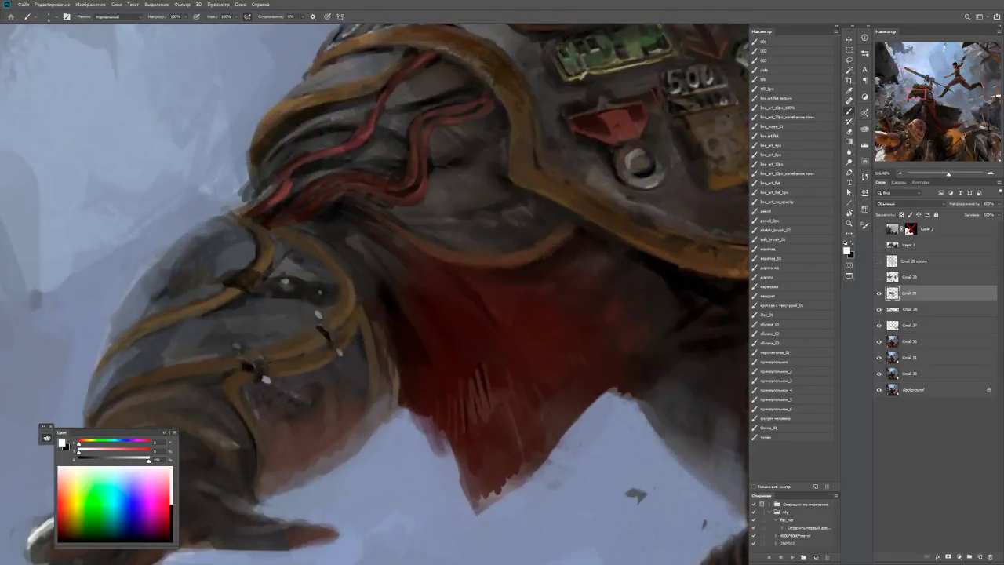
alt+click(284, 288)
alt+click(224, 282)
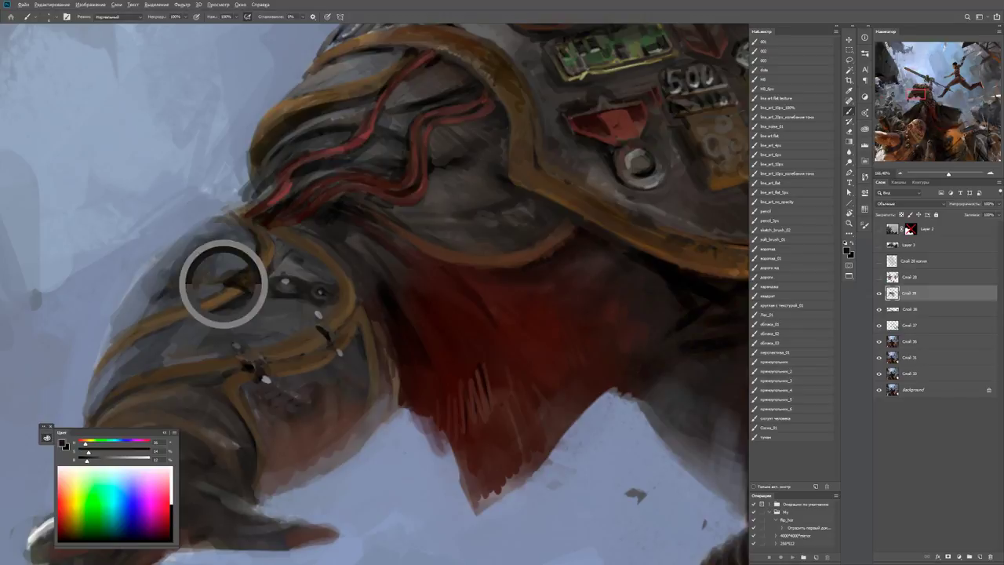
mouse_move(205, 284)
mouse_down()
mouse_move(225, 283)
mouse_move(188, 279)
mouse_up()
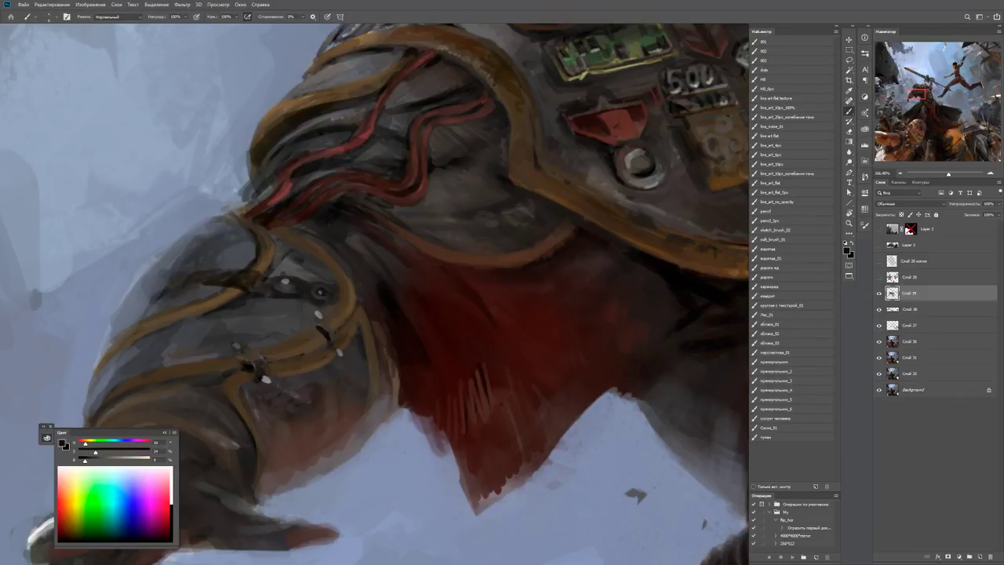
key(d)
key(x)
Touch up the layered shoulder plates between the gold trims with a grey sampled from them.
key(z)
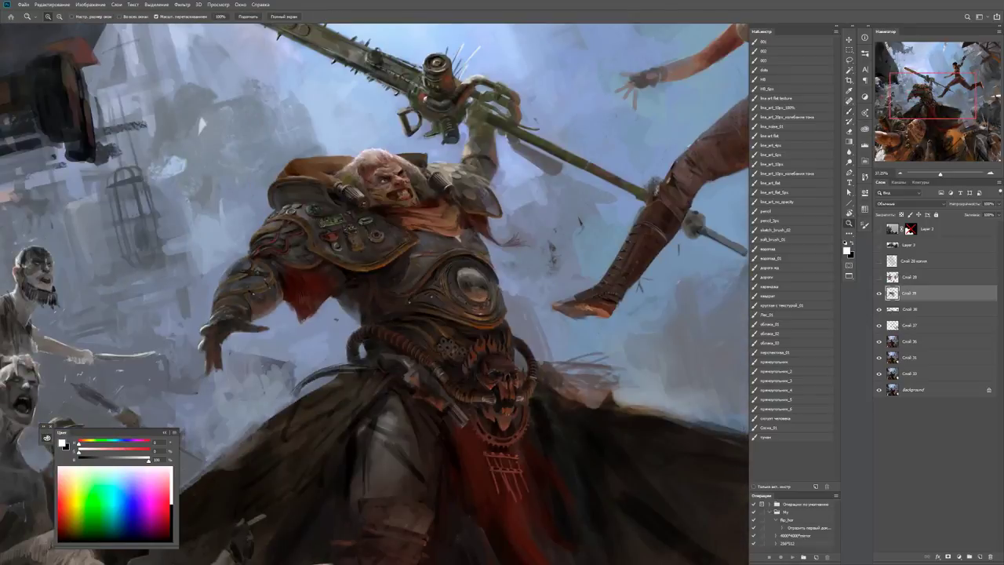
drag(351, 226, 408, 225)
key(b)
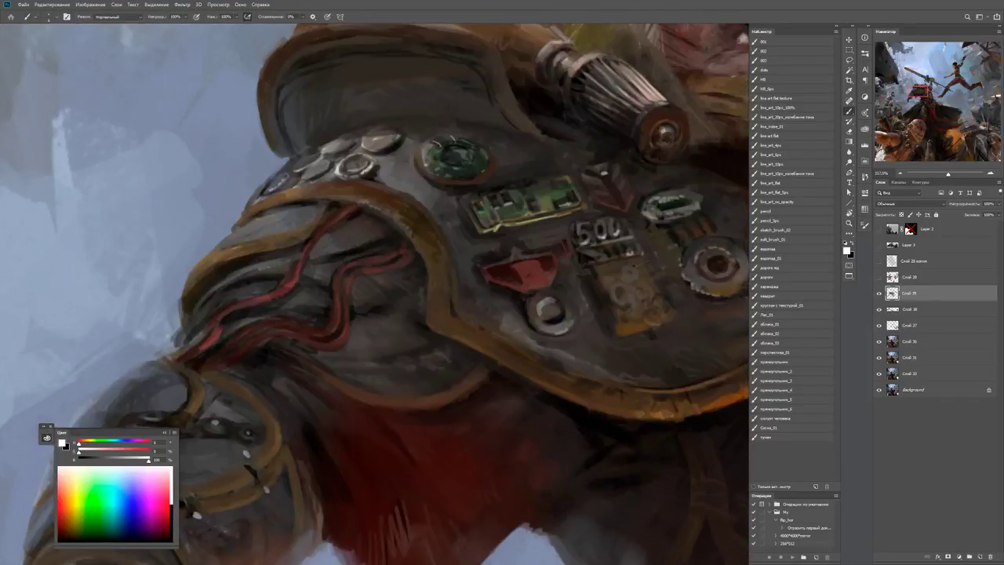
alt+click(274, 256)
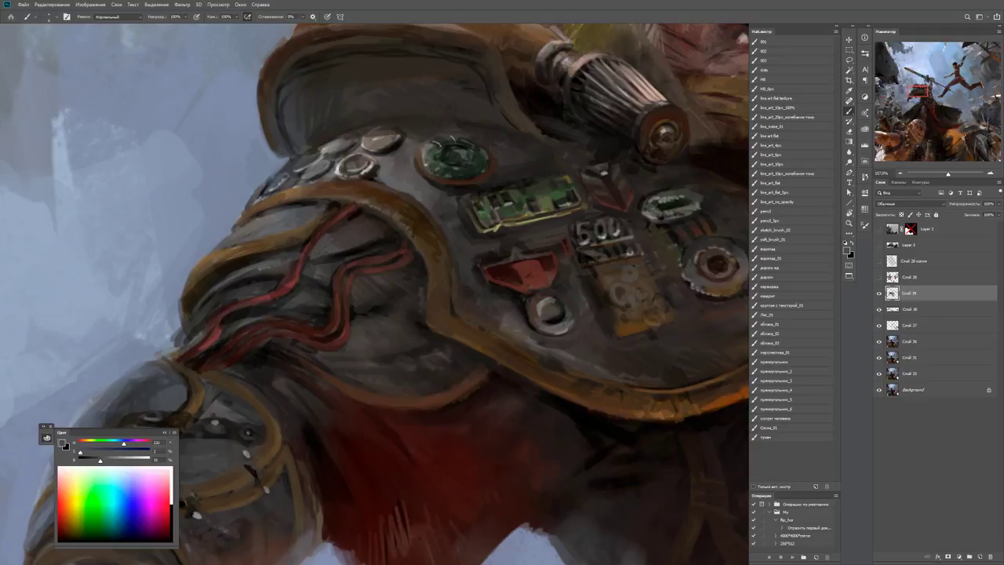
key(d)
key(ctrl+minus)
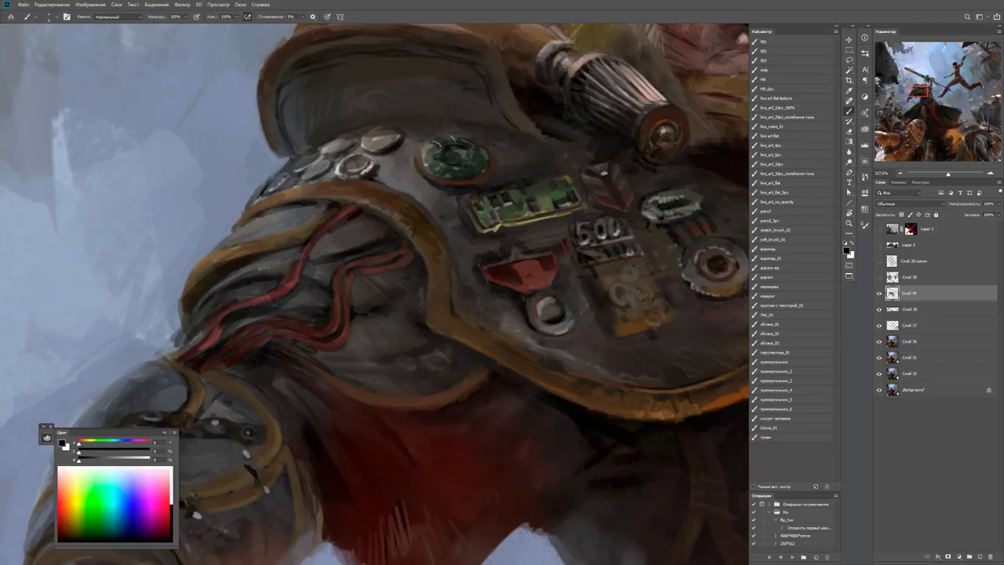
Retouch the thick brown collar behind the warrior's head with a brown sampled from it.
key(z)
key(ctrl+minus)
key(ctrl+minus)
key(ctrl+minus)
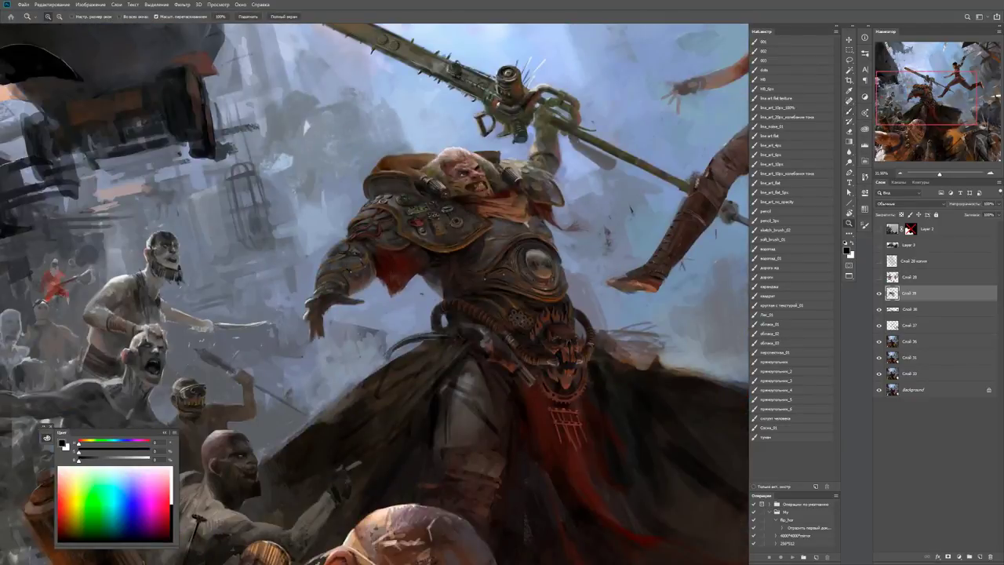
key(ctrl+plus)
key(ctrl+plus)
key(ctrl+plus)
key(b)
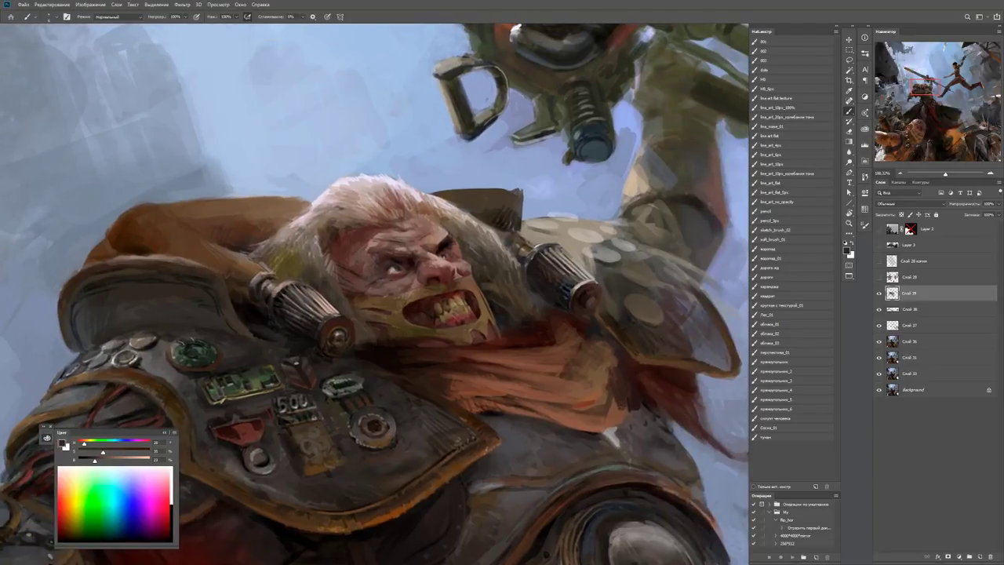
alt+click(162, 246)
Refine the upper edge of the pale shoulder pad beneath the raised arm with light greys sampled from it.
key(z)
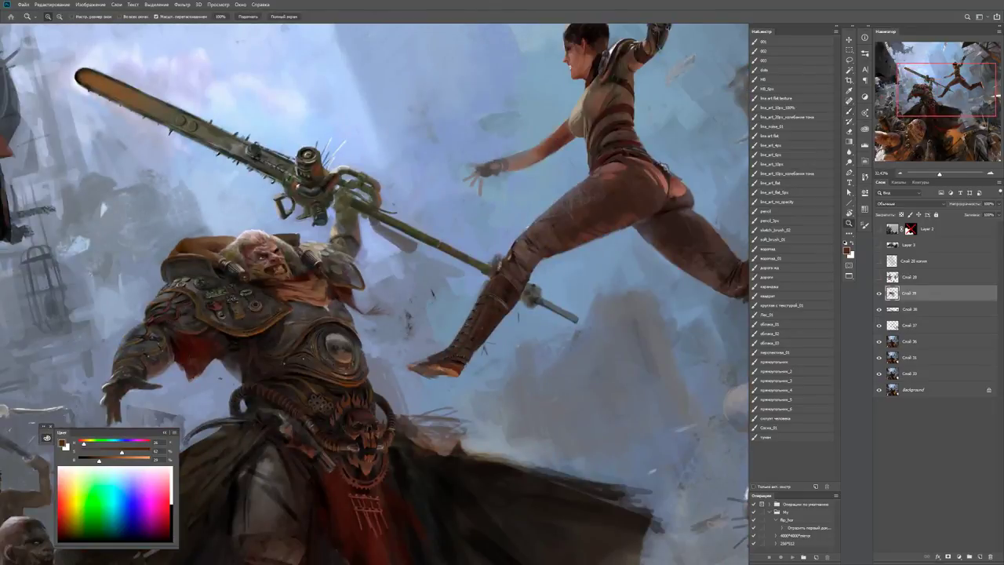
drag(319, 241, 345, 241)
key(b)
key(x)
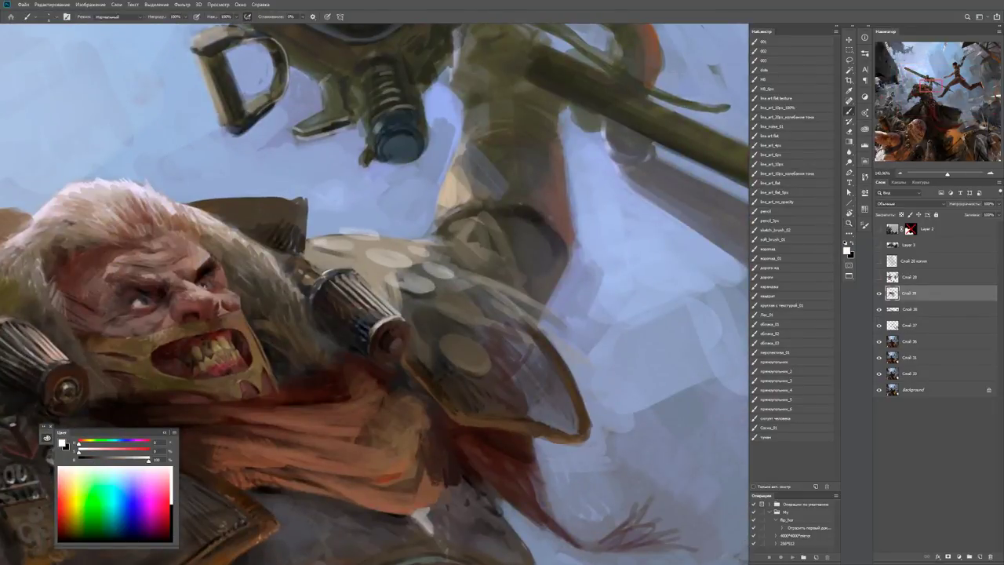
alt+click(334, 243)
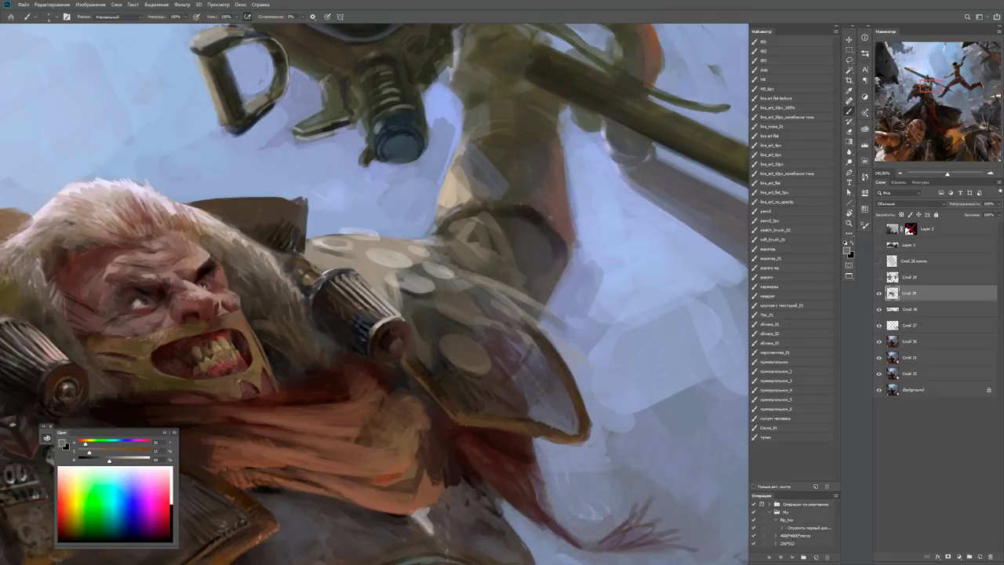
alt+click(334, 243)
alt+click(347, 251)
alt+click(334, 252)
alt+click(334, 252)
alt+click(337, 251)
alt+click(337, 252)
Shade the scarf folds directly beneath the warrior's chin with dark red and brown sampled from the cloth.
key(z)
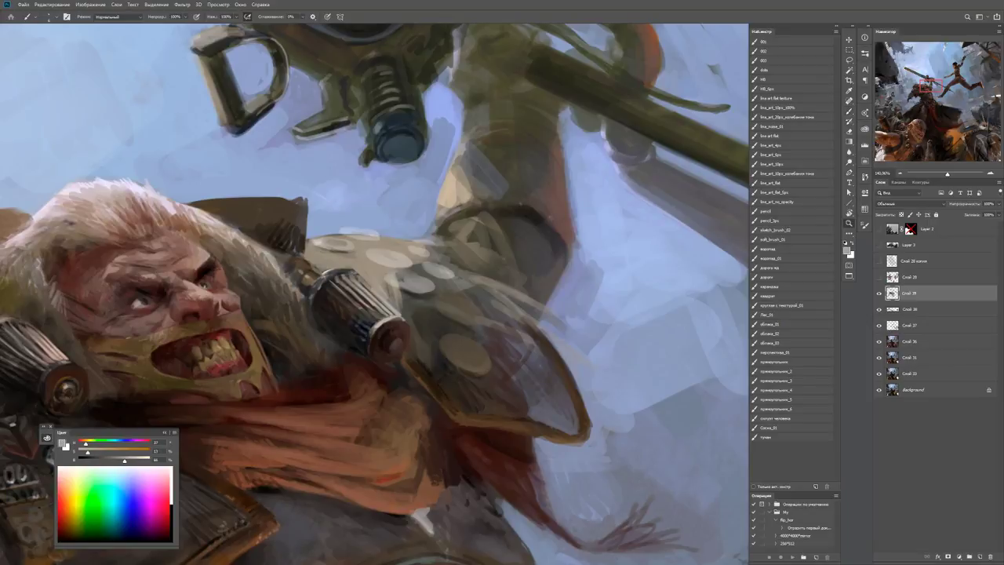
drag(338, 252, 282, 251)
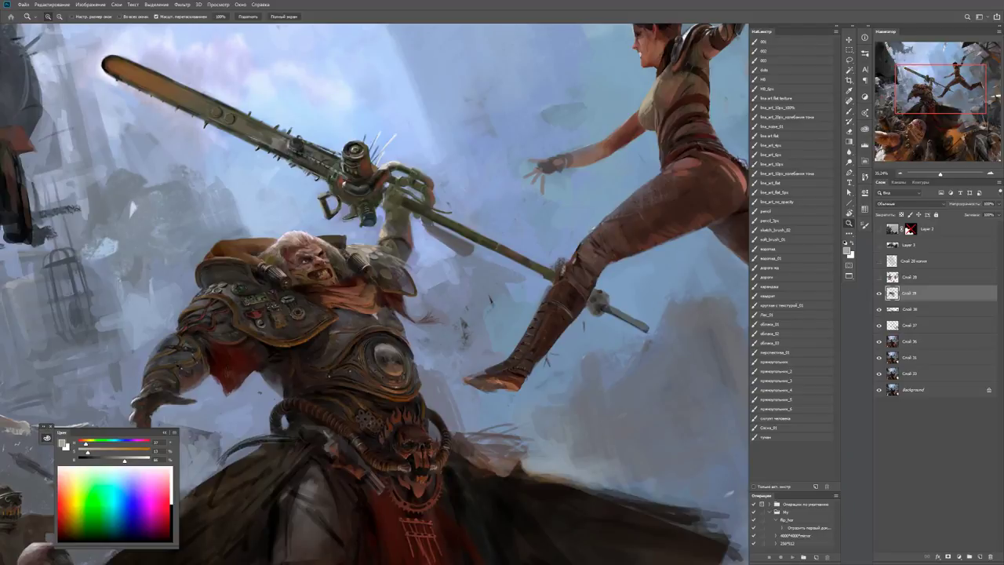
scroll(298, 267, up, 2)
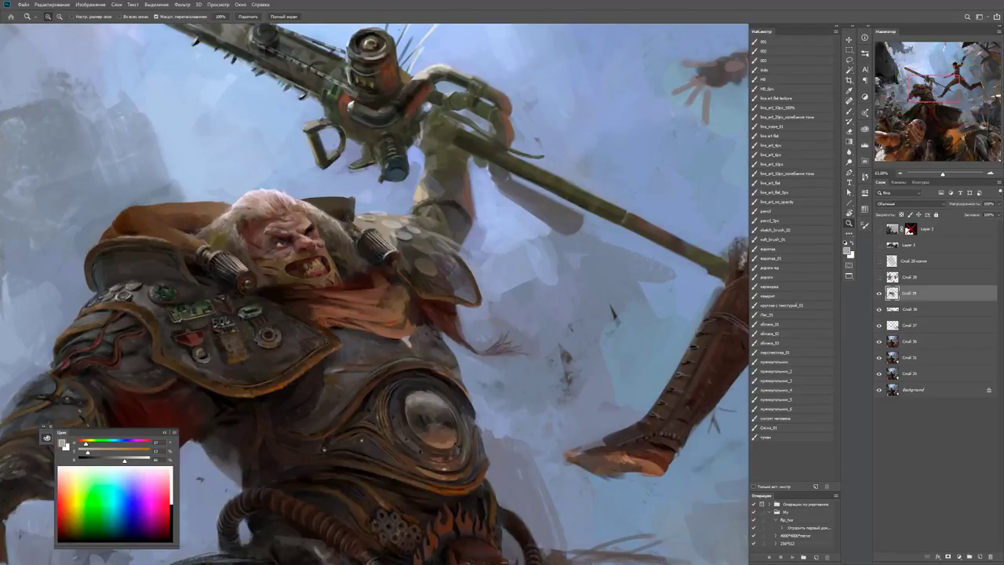
scroll(306, 298, up, 3)
key(b)
alt+click(314, 290)
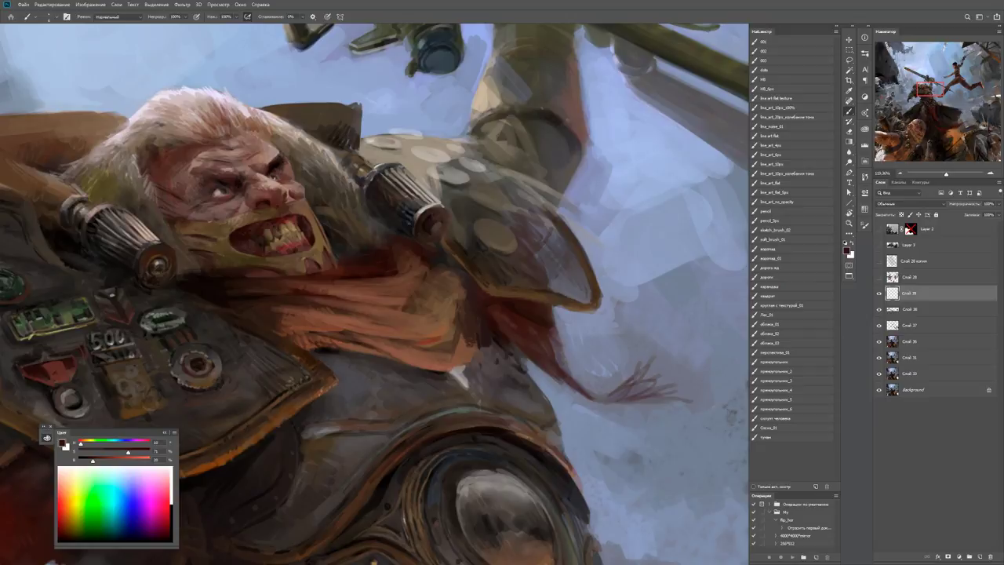
alt+click(314, 290)
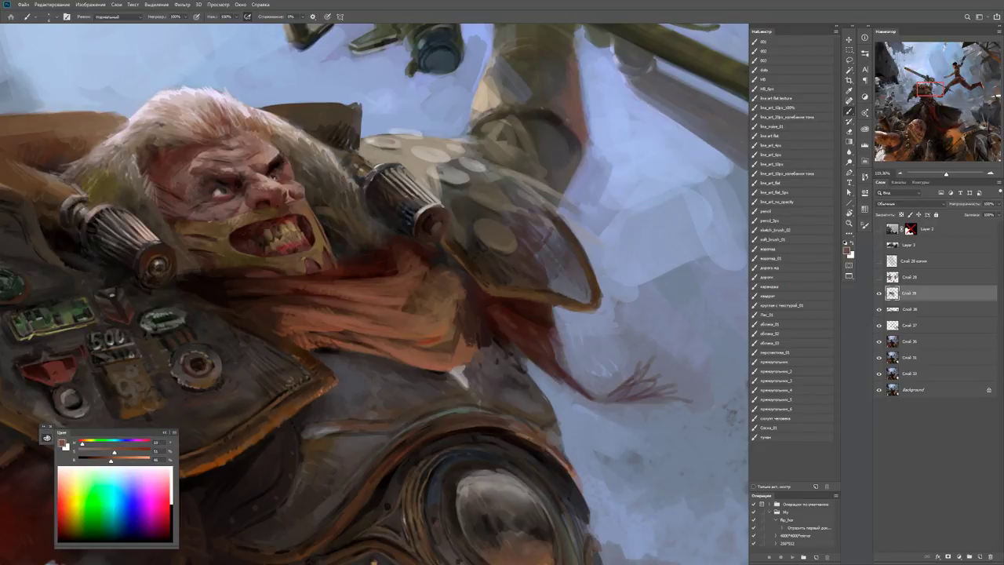
key(d)
Touch up the scarf's loose folds and the dark armour beside them with reds and greys sampled from the painting.
alt+click(376, 298)
alt+click(461, 329)
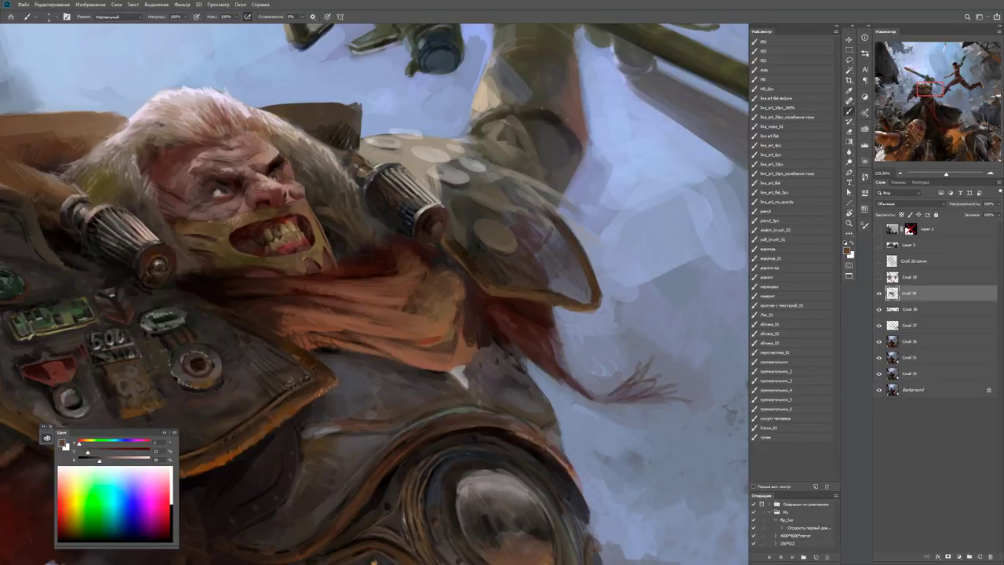
alt+click(494, 348)
key(d)
key(z)
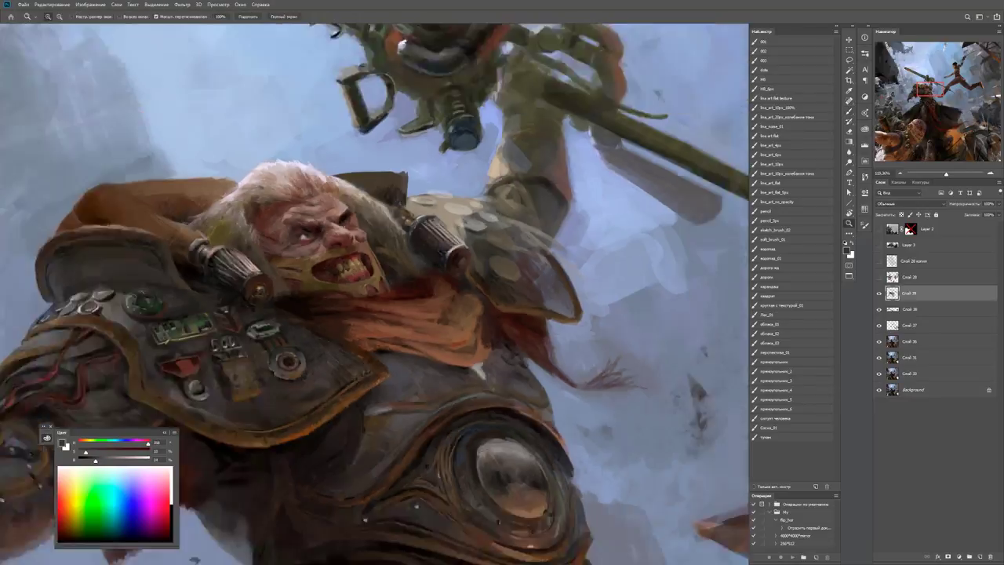
Sharpen the brown badge beneath the 500 emblem on the chest plate with small black strokes.
drag(311, 391, 345, 391)
key(b)
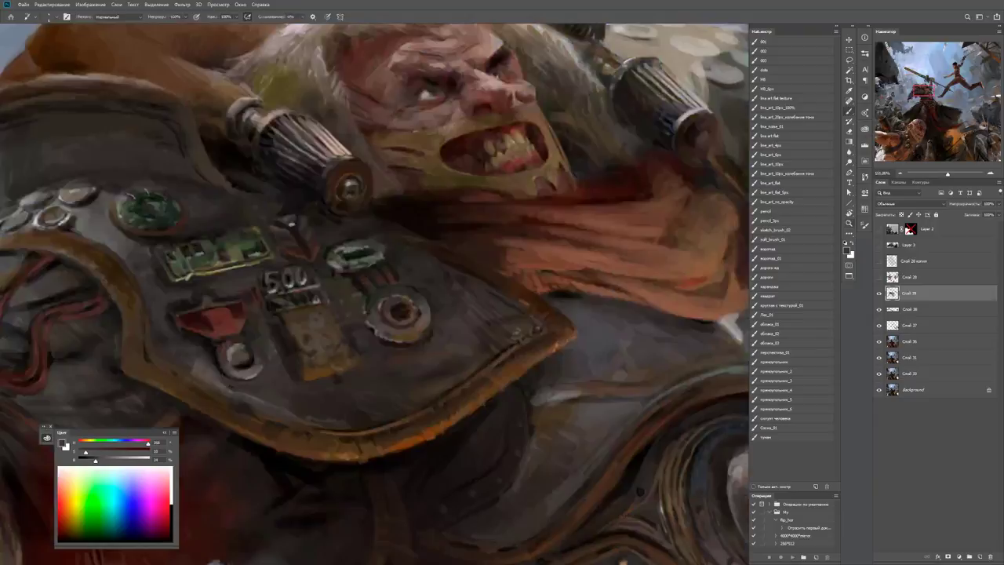
key(d)
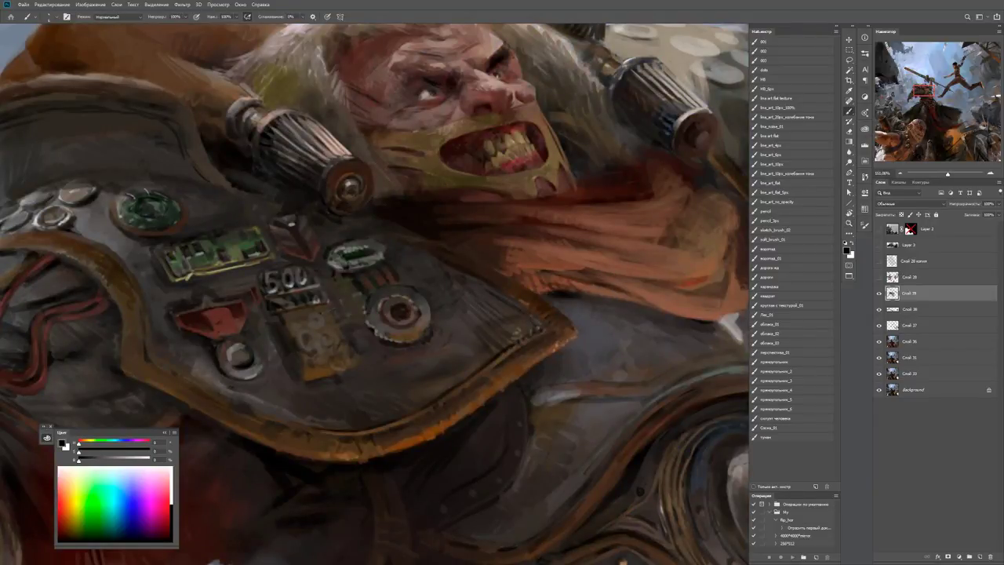
click(292, 326)
click(309, 342)
key(z)
key(ctrl+minus)
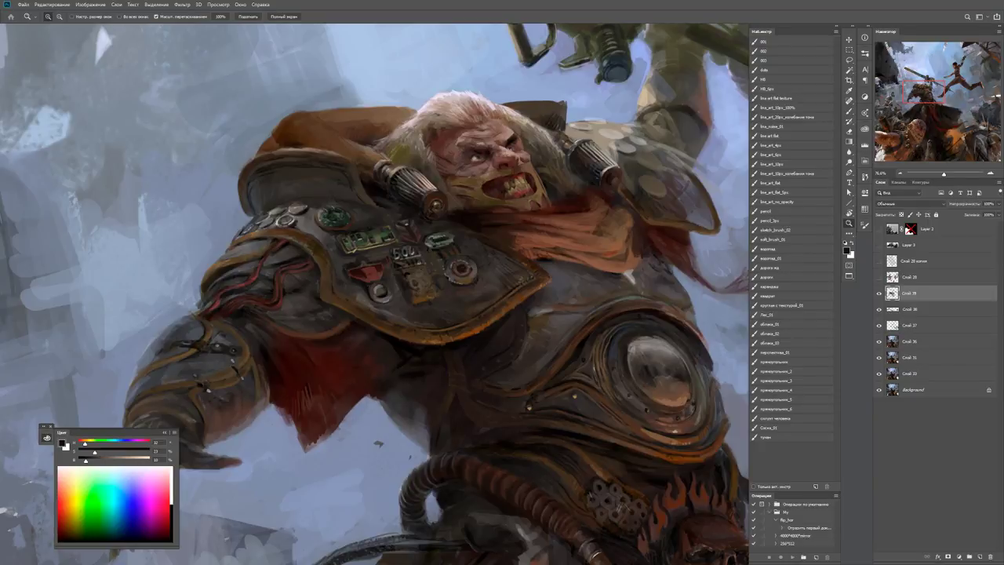
Rotate the canvas slightly and examine the warrior's collar, badges and scarf up close and within the whole composition.
click(285, 104)
key(Return)
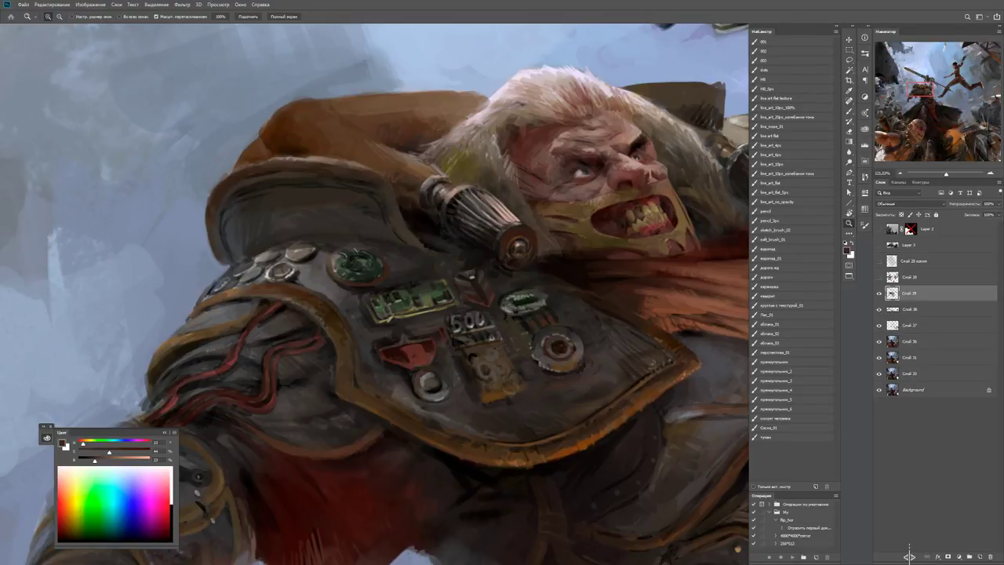
key(ctrl+minus)
key(ctrl+minus)
key(ctrl+minus)
key(r)
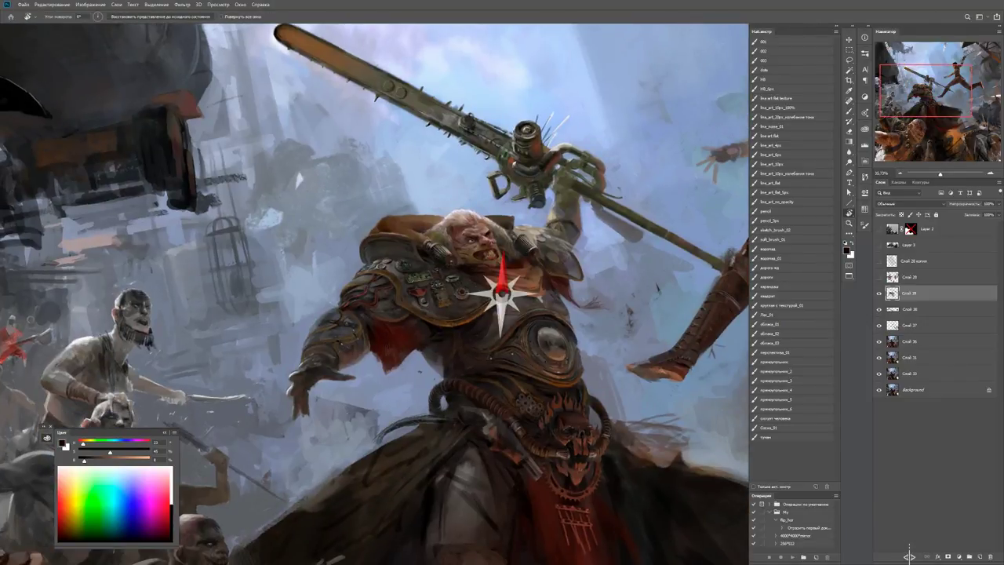
key(ctrl+plus)
key(ctrl+plus)
key(ctrl+plus)
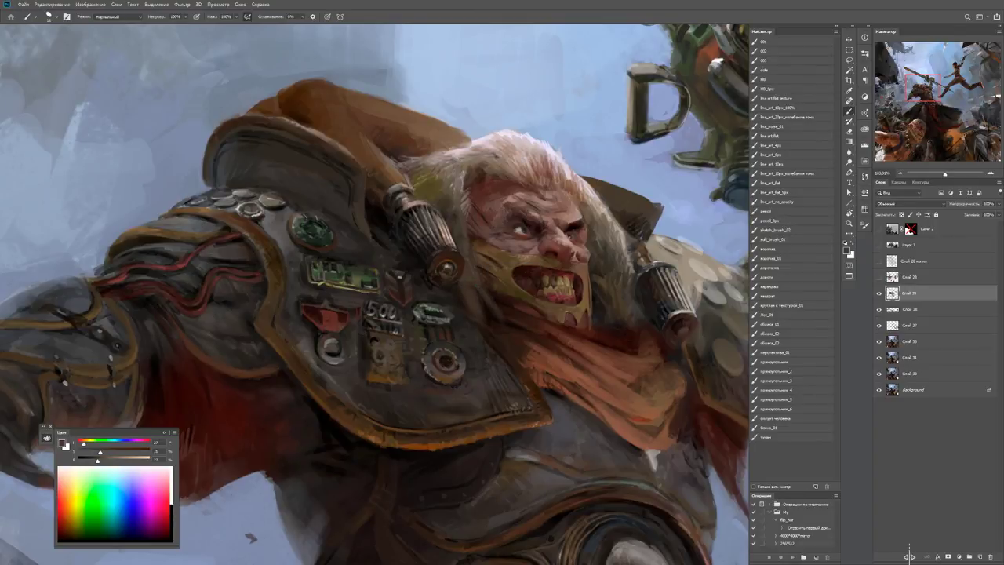
key(z)
key(ctrl+minus)
key(ctrl+minus)
key(ctrl+minus)
key(ctrl+minus)
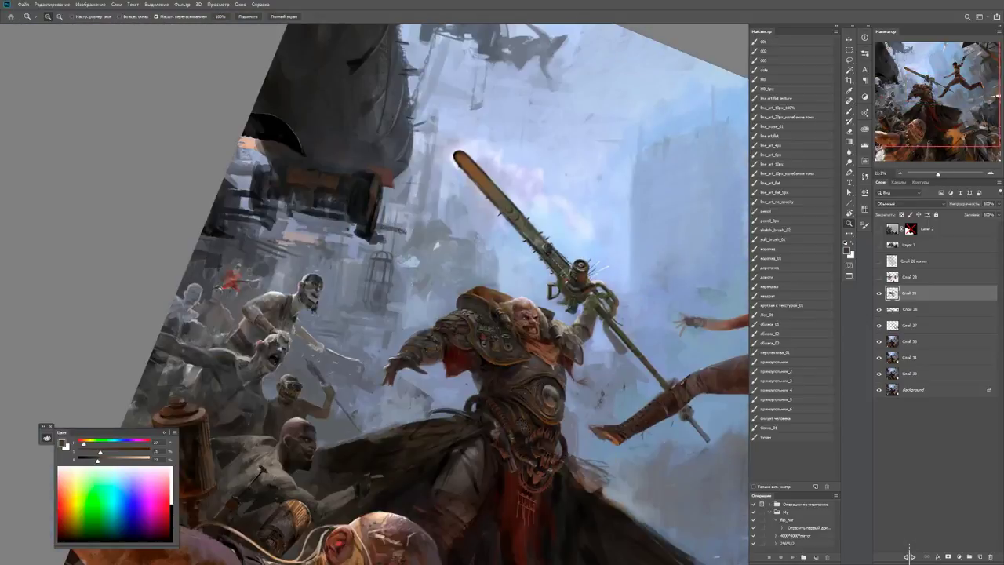
key(ctrl+plus)
Save the painting as a Photoshop file under a name beginning with sketch_039_, with maximum compatibility.
key(ctrl+s)
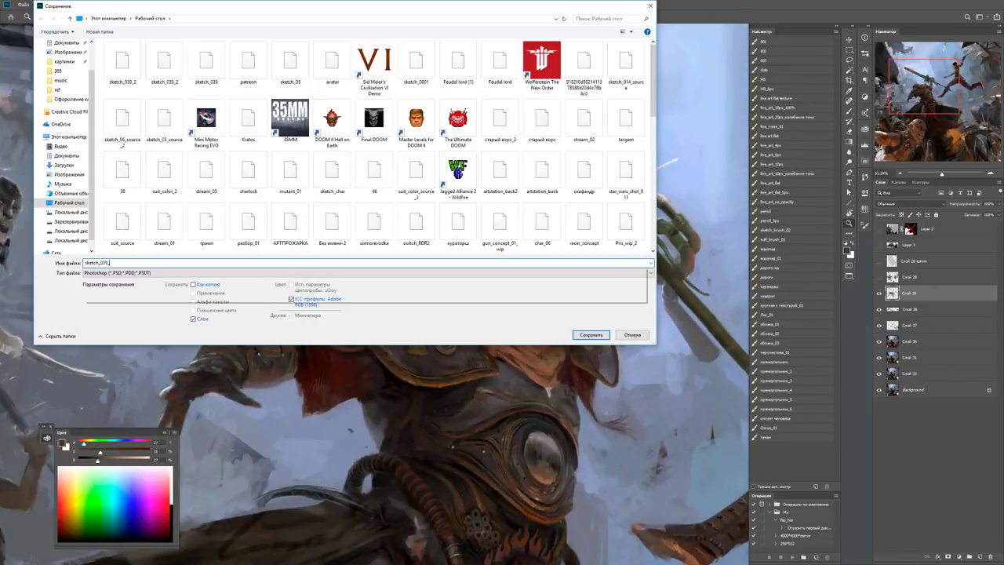
key(Return)
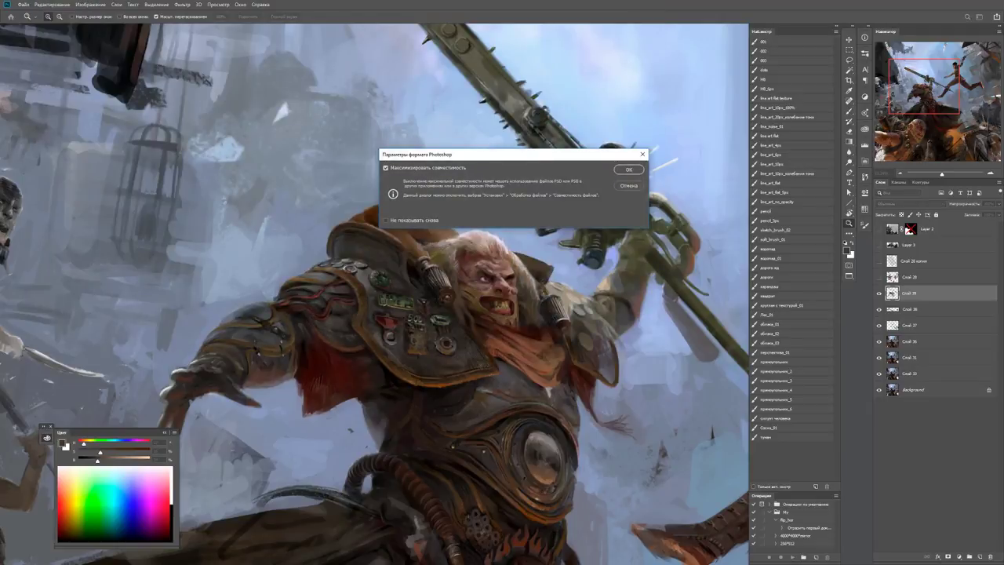
key(Return)
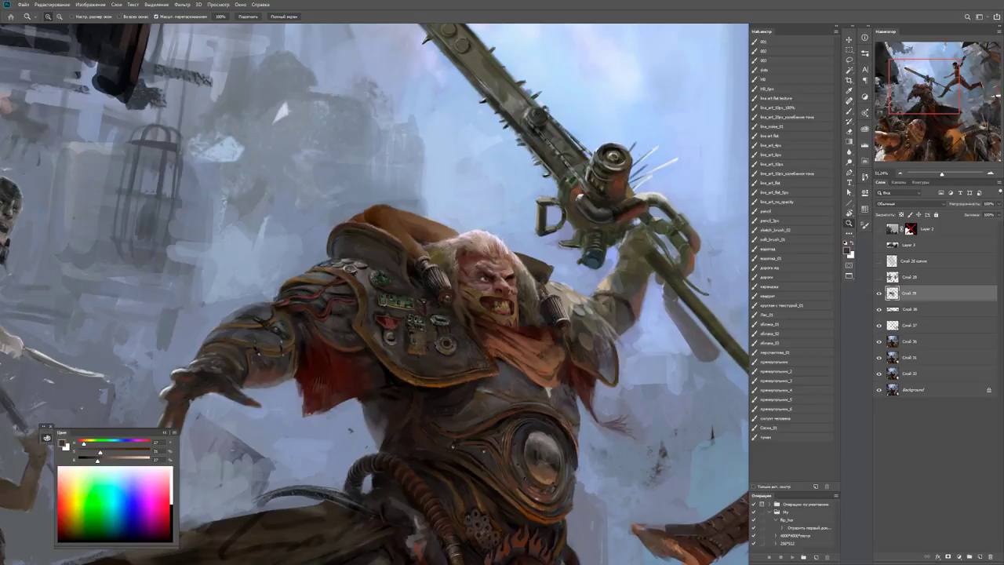
Merge the painted detail layers into one and add an empty layer above it for the sword hilt.
drag(879, 292, 879, 325)
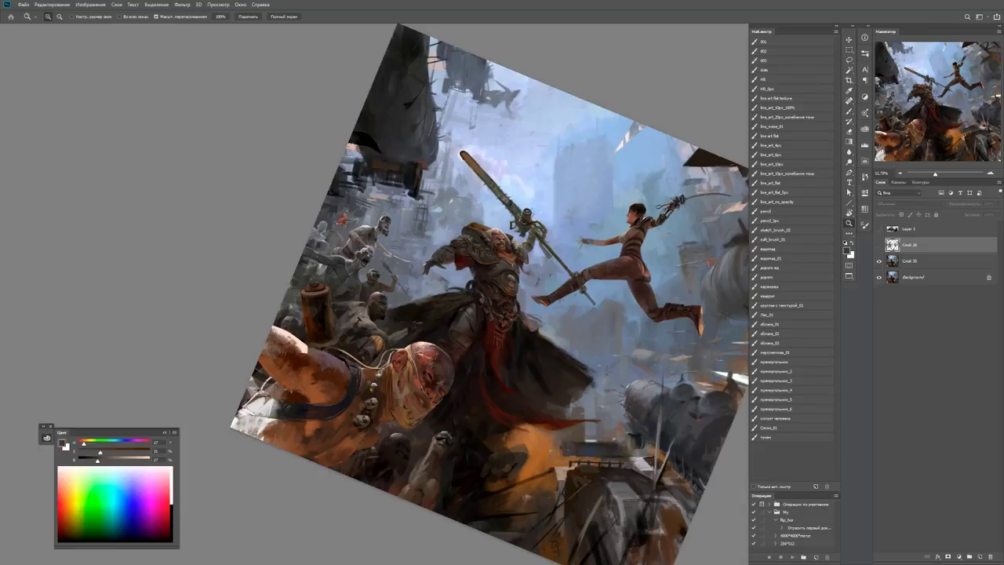
click(514, 174)
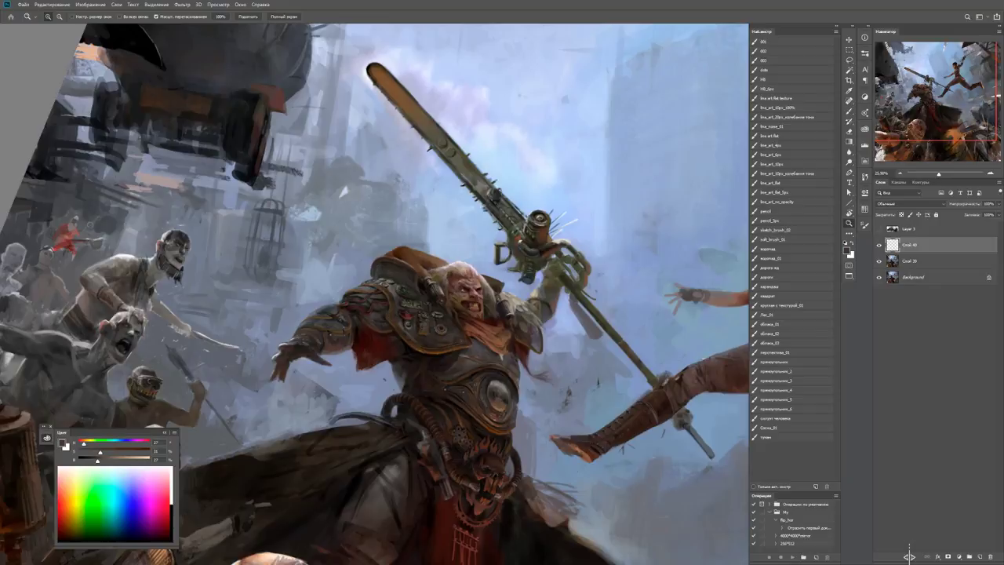
click(543, 228)
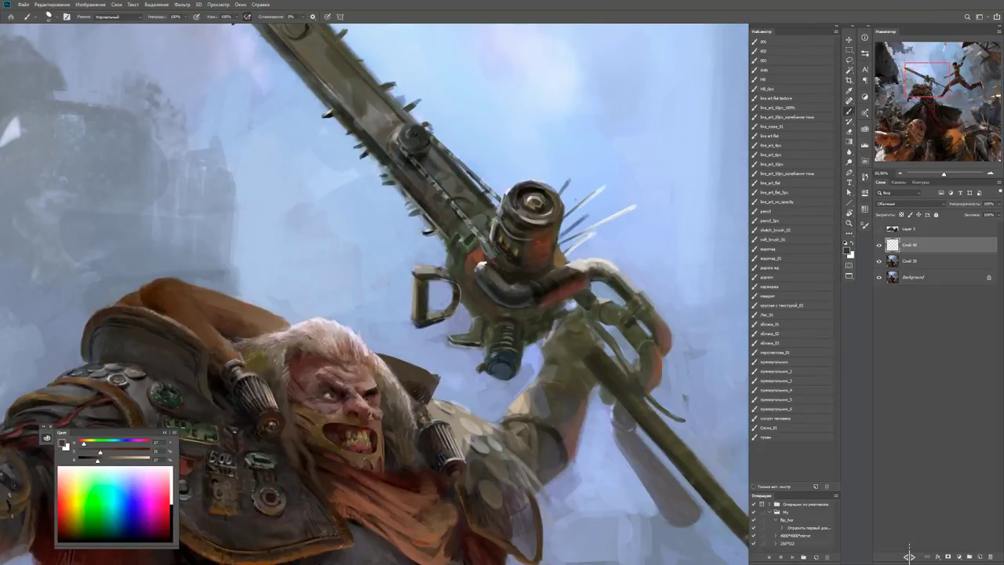
Refine the cylinder on the chainsaw sword's hilt with dark olive and red sampled from it.
alt+click(511, 237)
drag(506, 230, 518, 253)
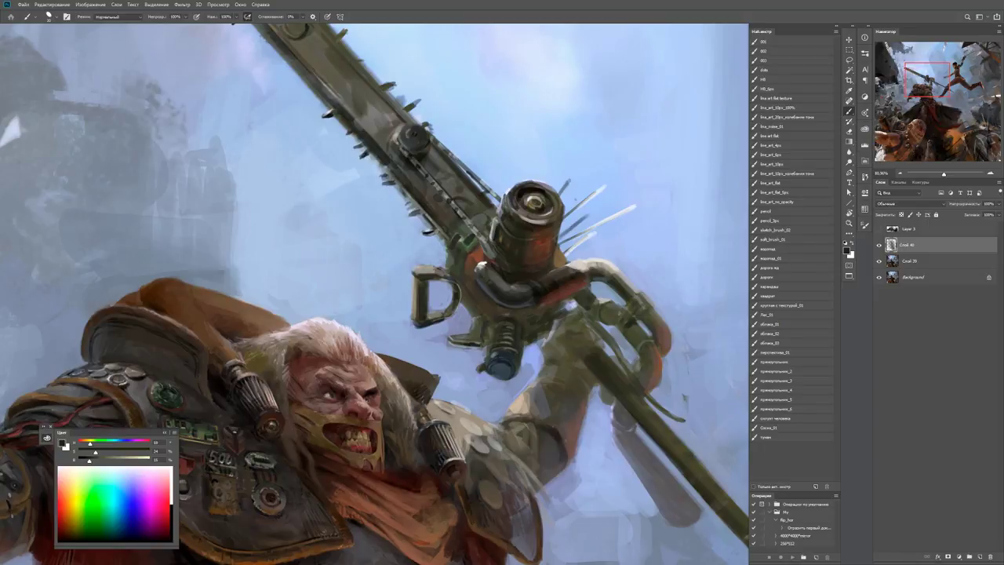
alt+click(538, 226)
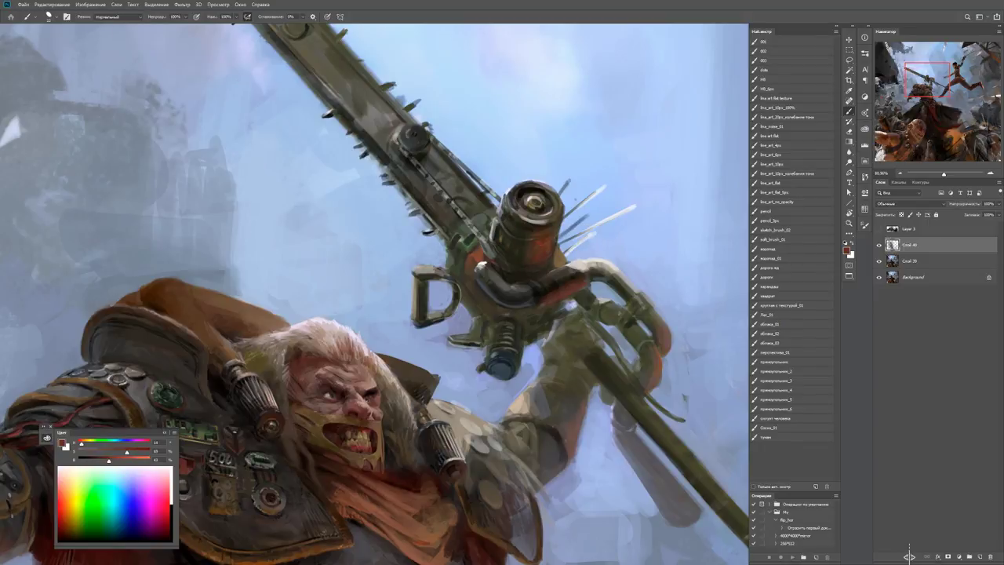
key(x)
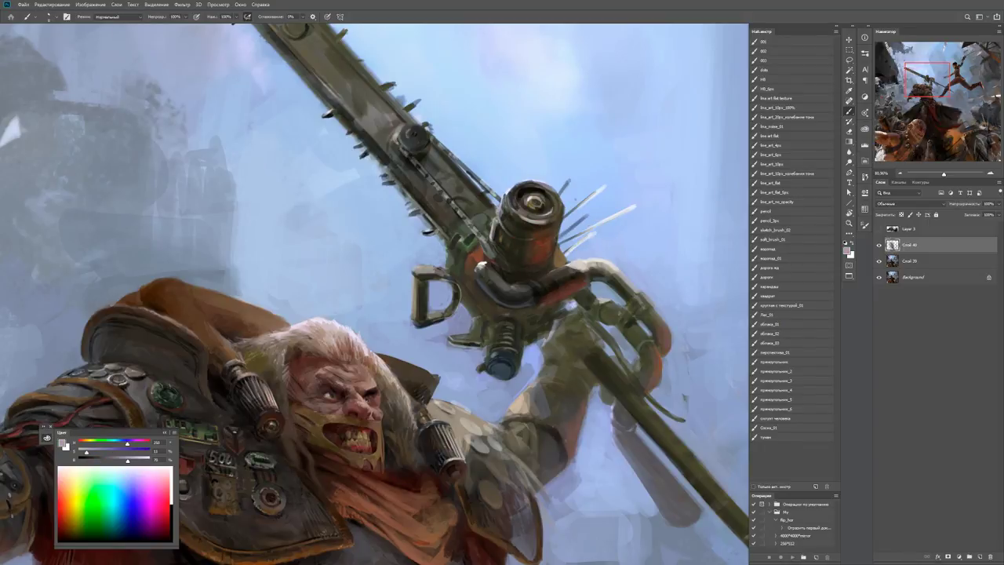
Define the lower end of the chain beside the hilt's cylinder with black shading and white highlights.
scroll(514, 235, up, 2)
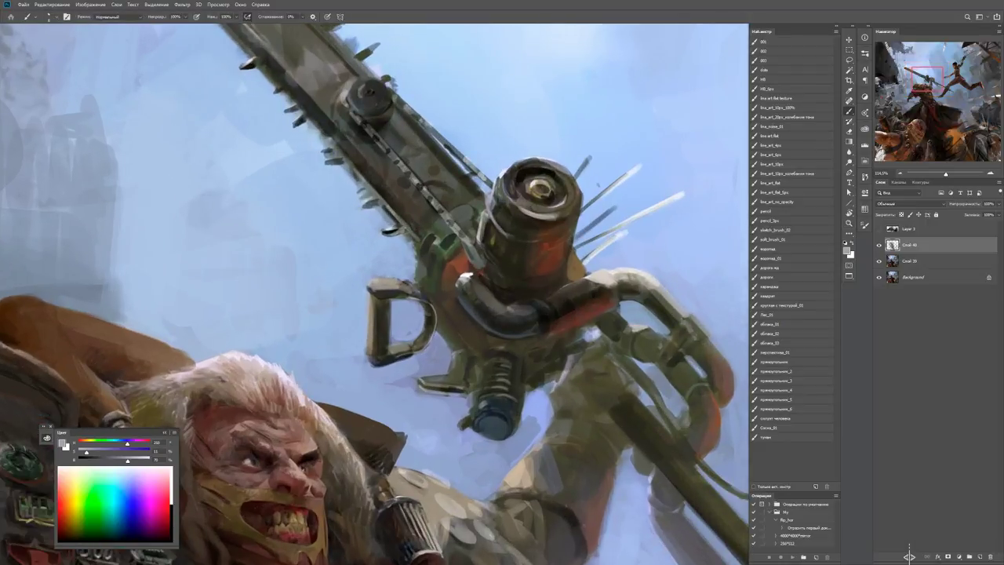
key(d)
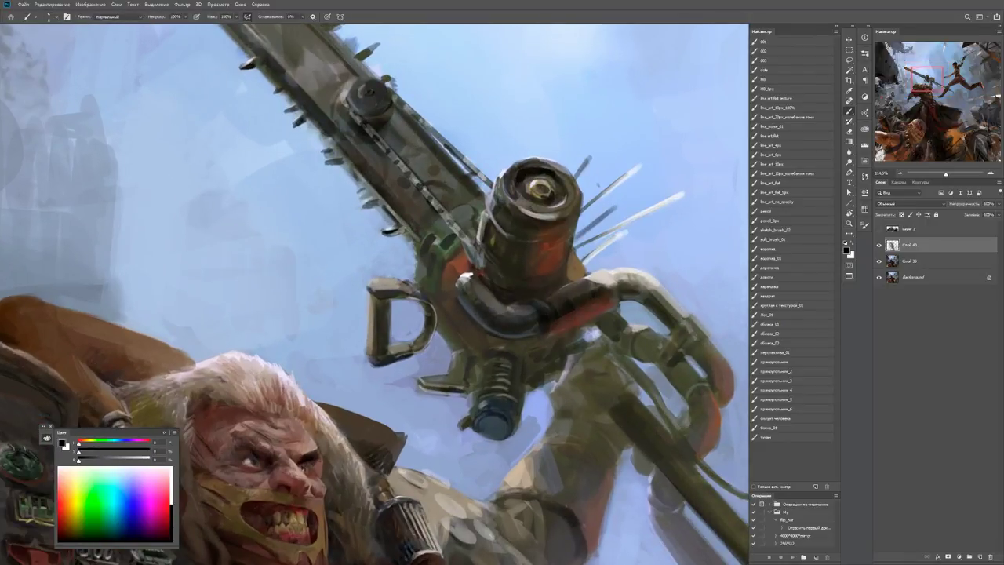
key(x)
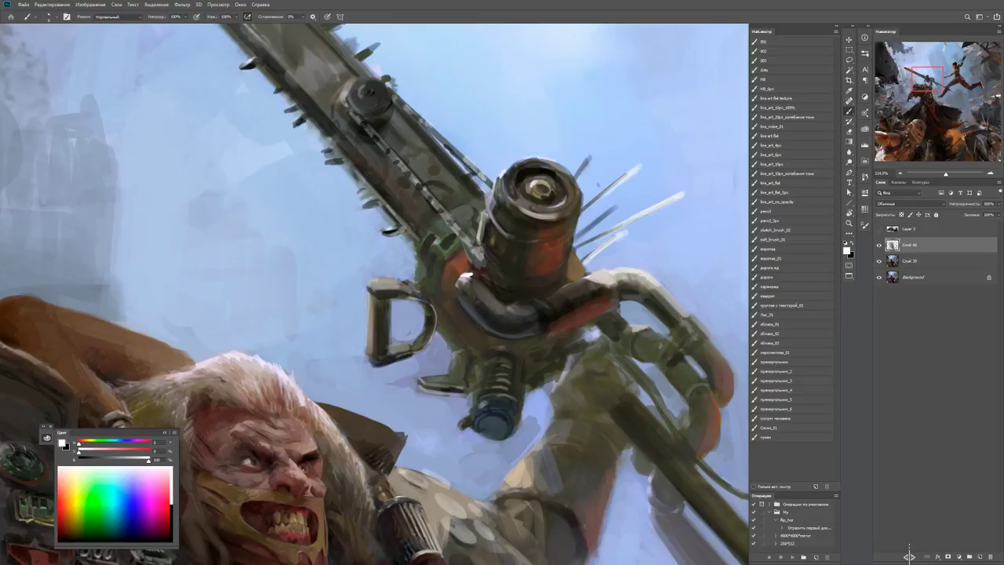
key(x)
key(z)
key(ctrl+0)
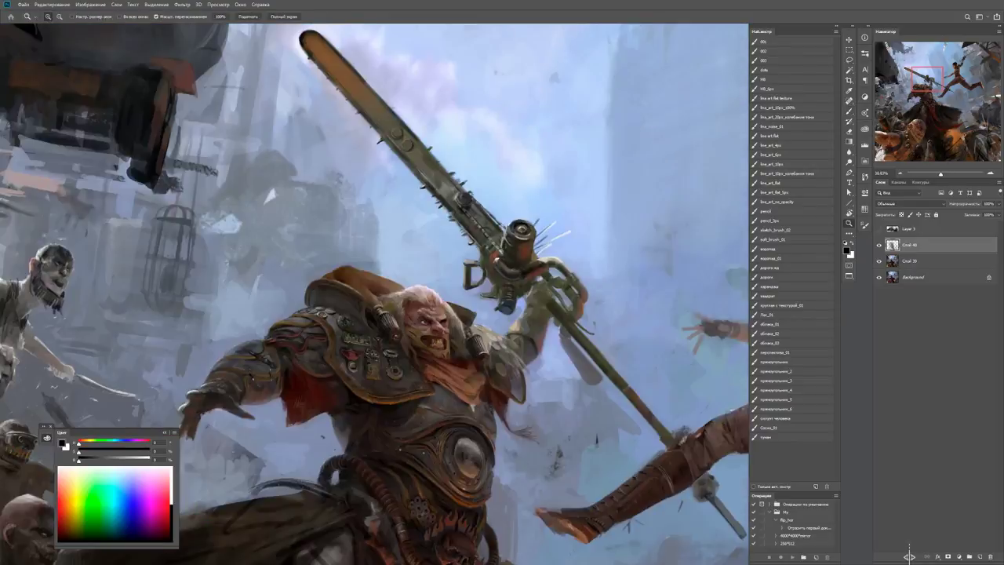
Shade the curved pipe beneath the hilt's cylinder with dark and mid greys sampled from it.
scroll(484, 254, up, 5)
key(b)
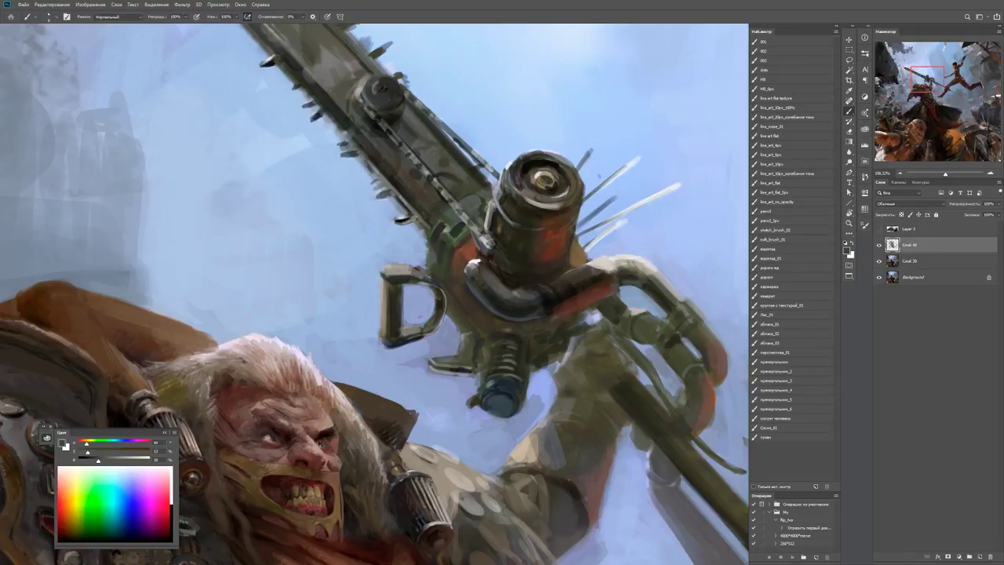
key(x)
alt+click(517, 259)
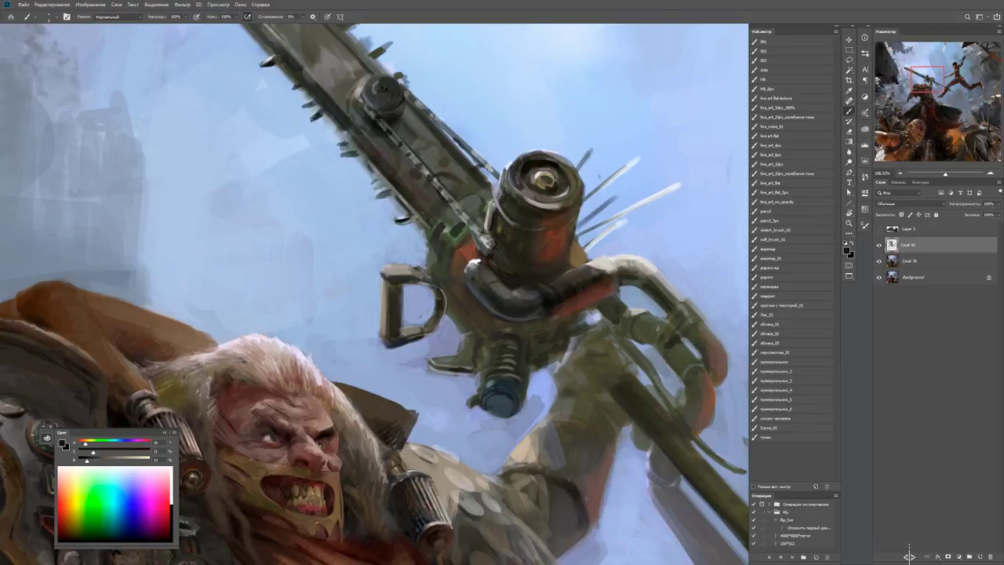
alt+click(488, 277)
alt+click(481, 281)
alt+click(481, 281)
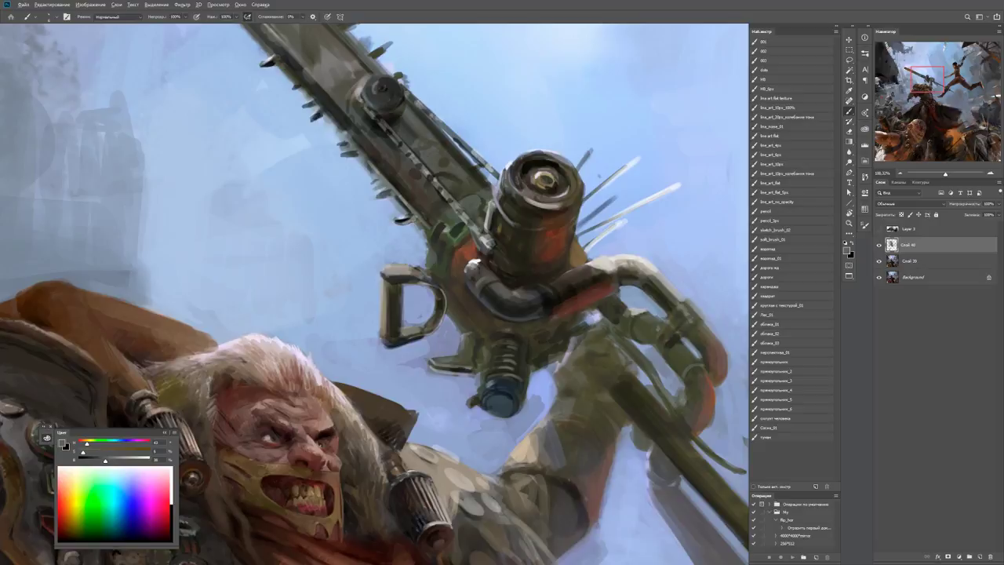
key(d)
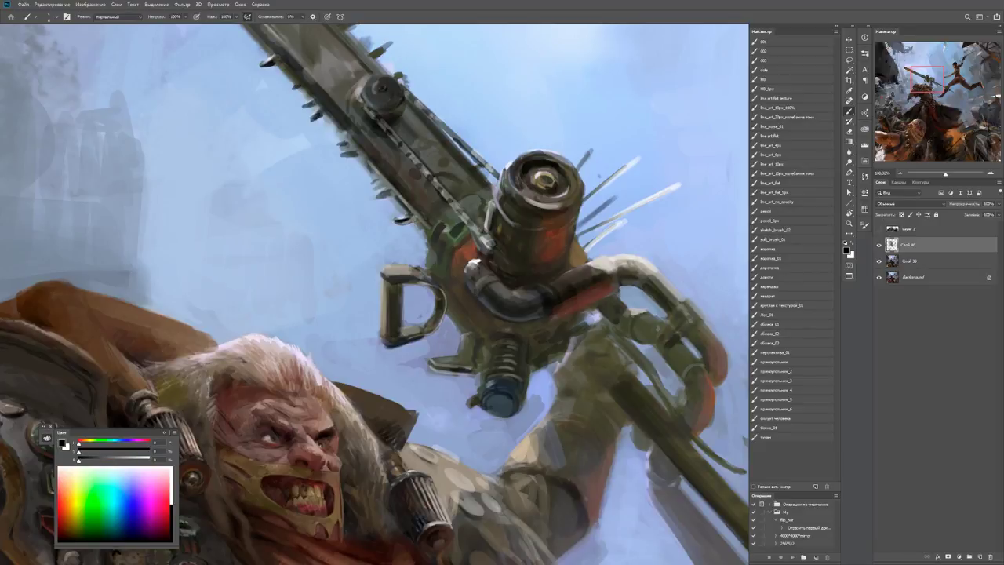
Add a thin light-grey seam across the reddish pipe section between the hilt and the gripping hand.
key(z)
drag(493, 279, 439, 279)
drag(549, 275, 620, 275)
alt+click(509, 287)
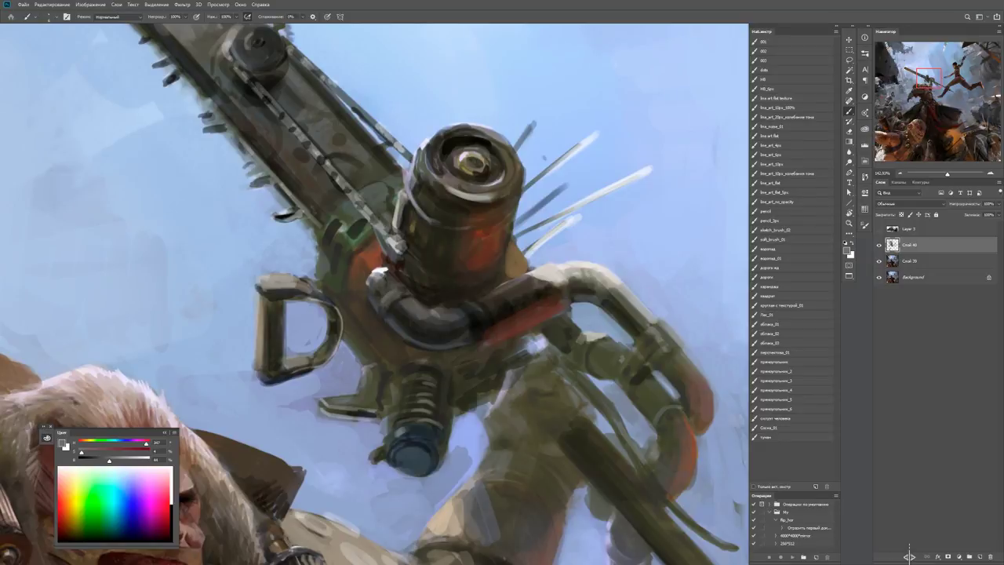
key(z)
drag(541, 304, 470, 304)
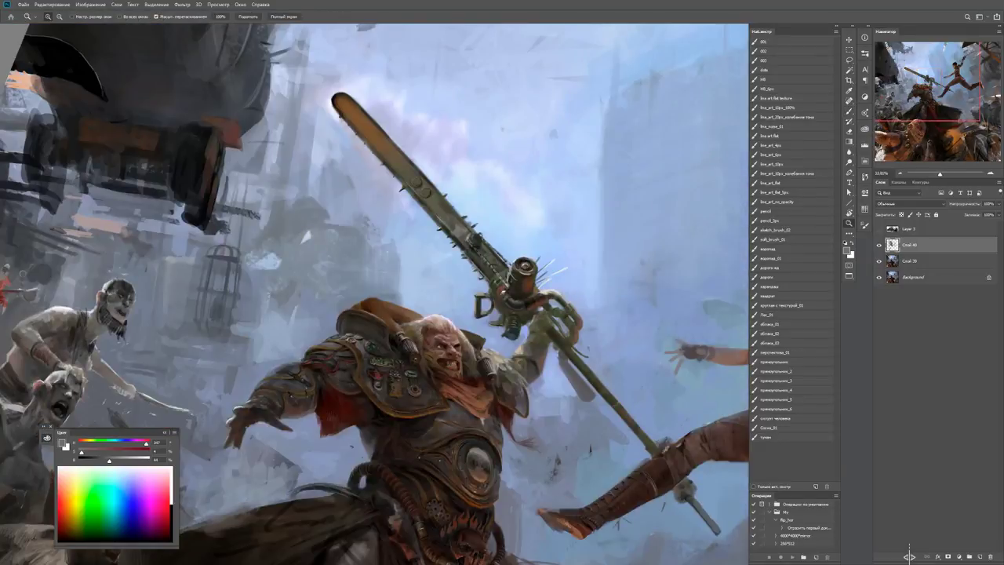
drag(563, 317, 612, 318)
Detail the clamp joint on the metal fingers with black and white, and sample the blue-grey between the fingers.
key(b)
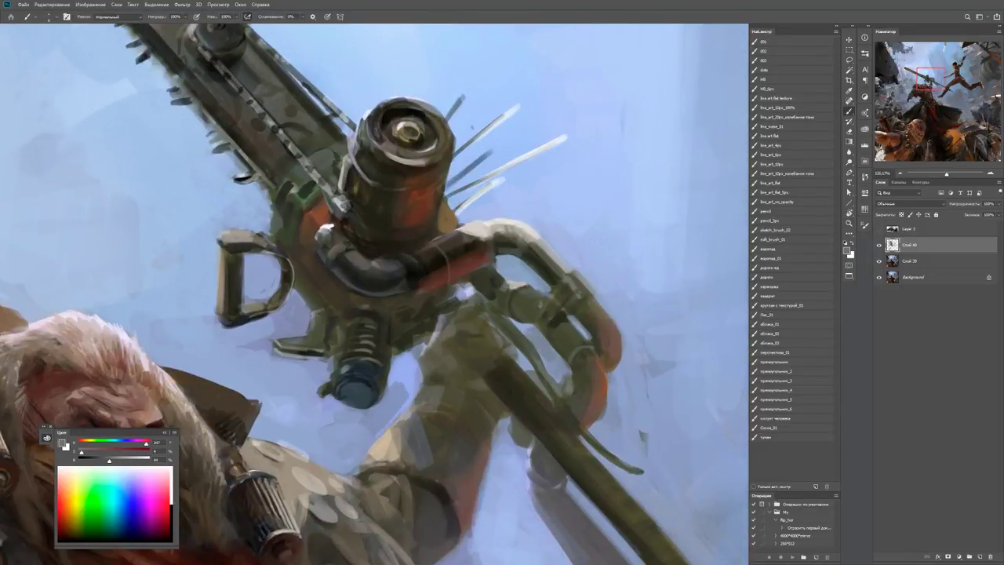
key(d)
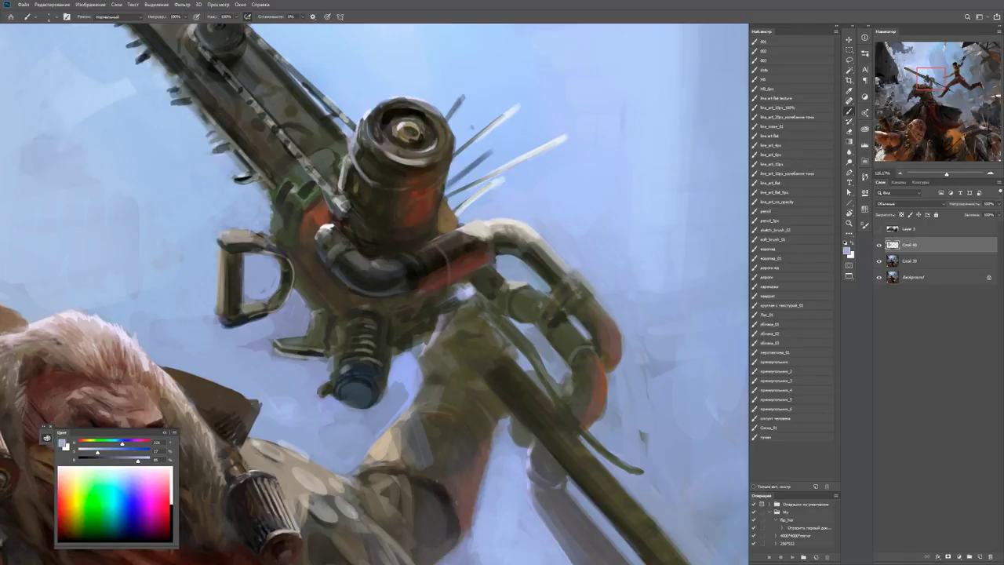
key(x)
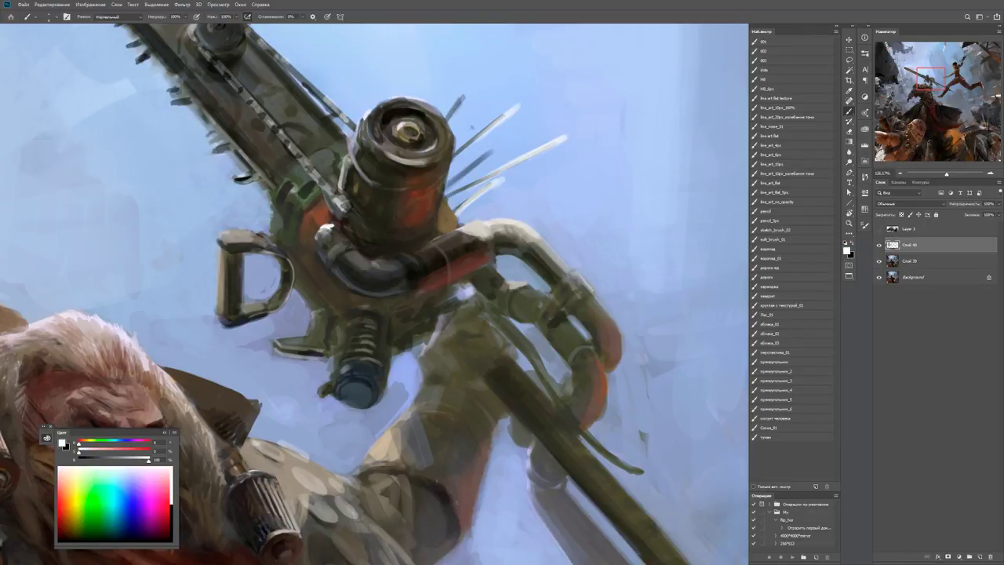
key(x)
key(x)
key(x)
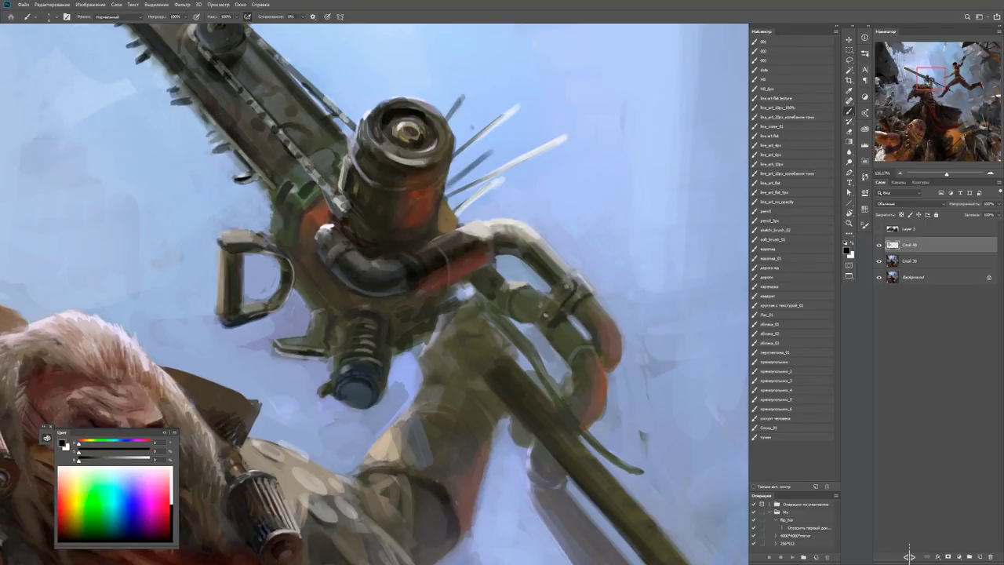
alt+click(549, 368)
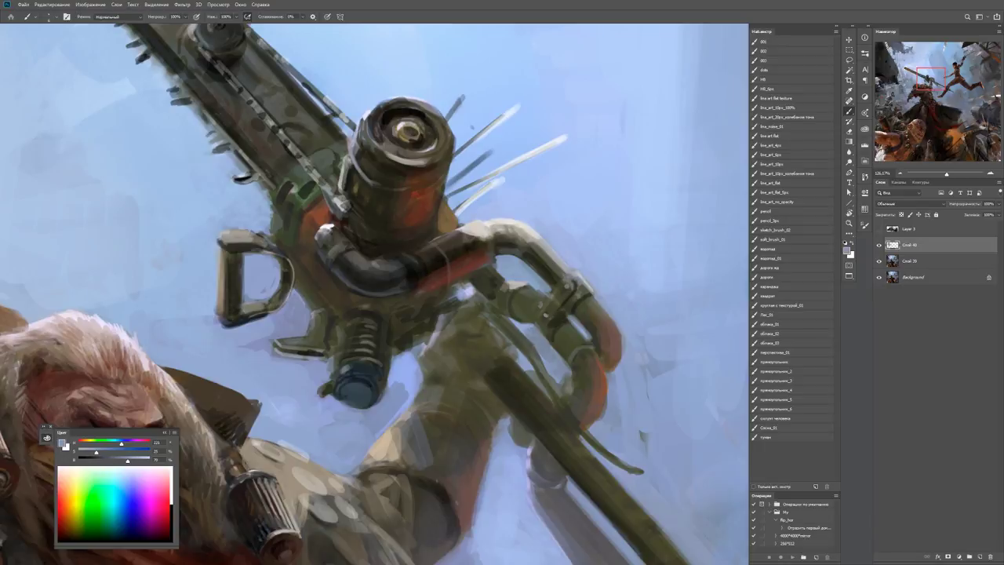
Rotate the canvas until the sword stands nearly upright and retouch the raised wrist and sword shaft with sampled olive tones.
key(r)
drag(408, 329, 909, 556)
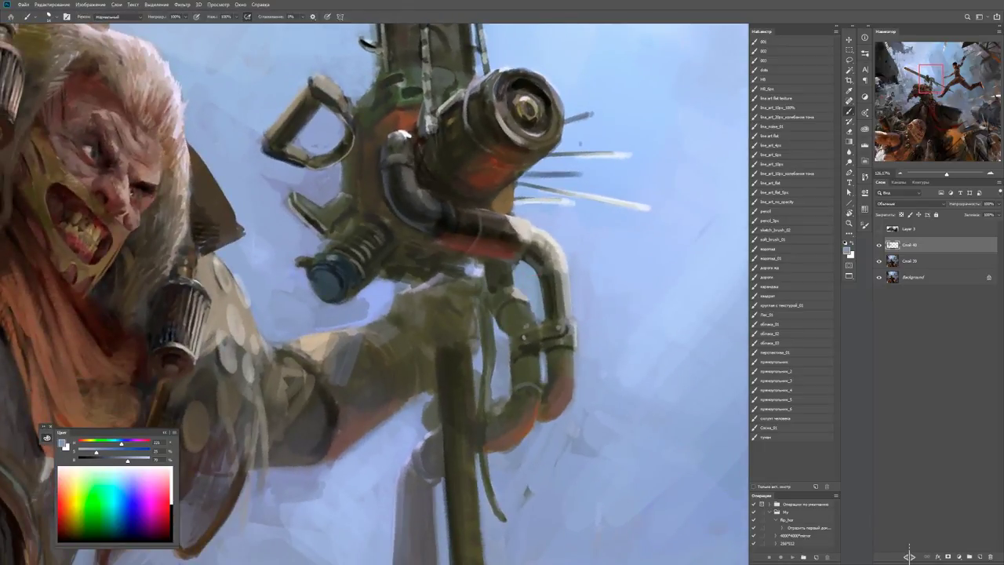
alt+click(451, 279)
mouse_move(427, 282)
mouse_down()
mouse_move(469, 328)
mouse_move(450, 375)
mouse_move(480, 351)
mouse_move(368, 353)
mouse_up()
alt+click(440, 287)
alt+click(441, 342)
key(z)
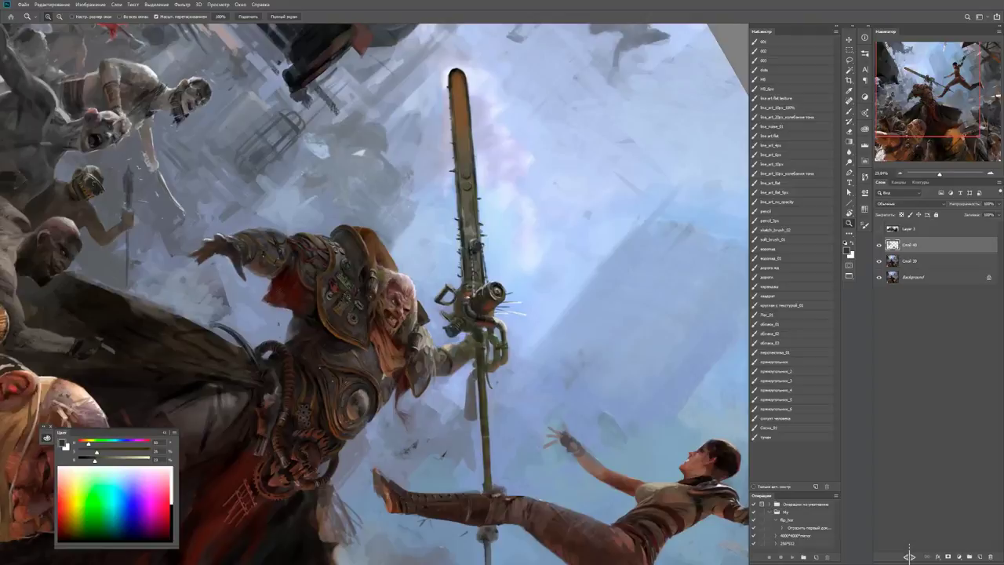
Sample olive tones from the raised forearm and check the earlier sketch_038.jpg in XnView for reference.
drag(461, 367, 549, 368)
key(b)
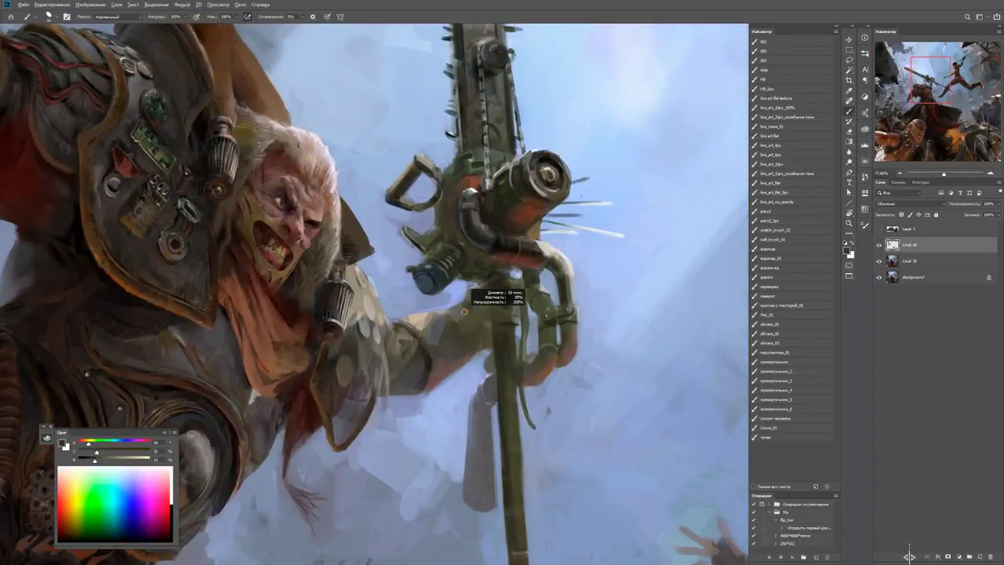
alt+click(455, 314)
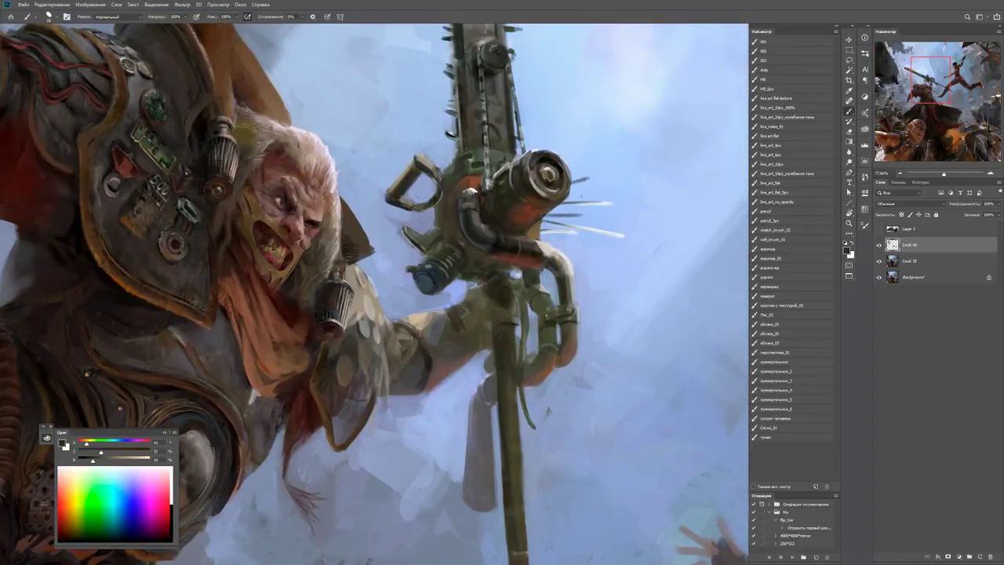
alt+click(428, 318)
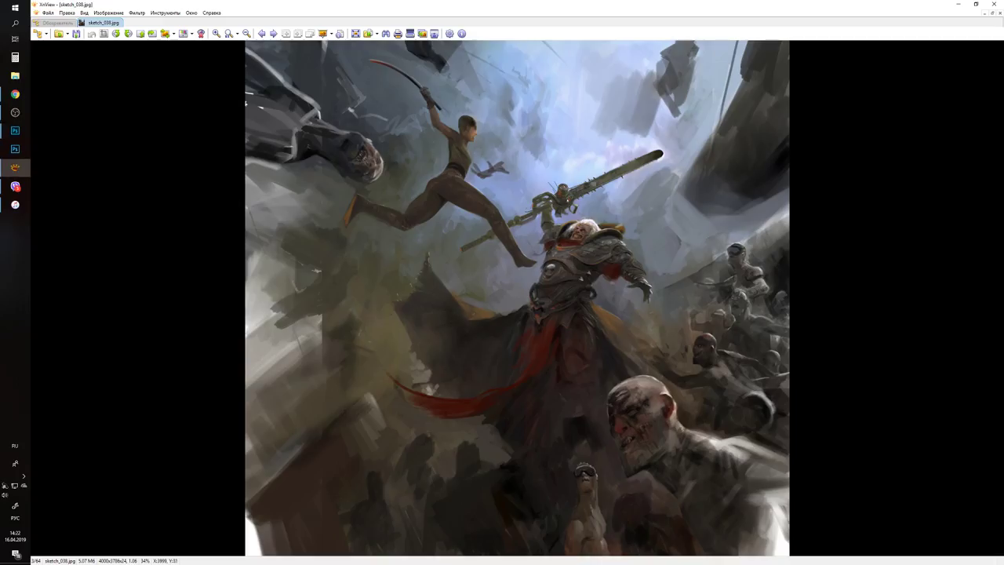
click(958, 4)
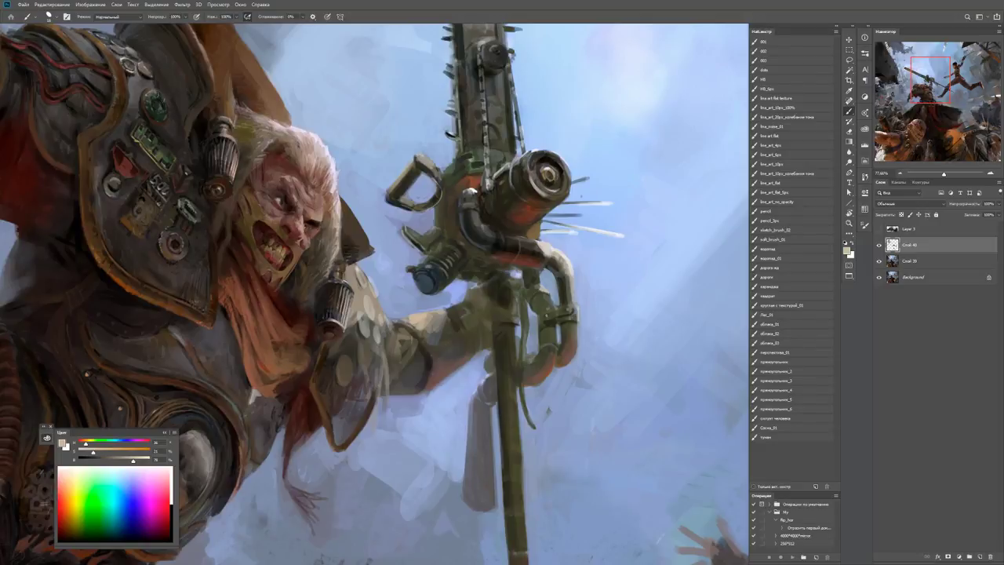
Retouch the raised sleeve between the shoulder armour and the cuff with tones sampled from the forearm.
scroll(451, 306, up, 2)
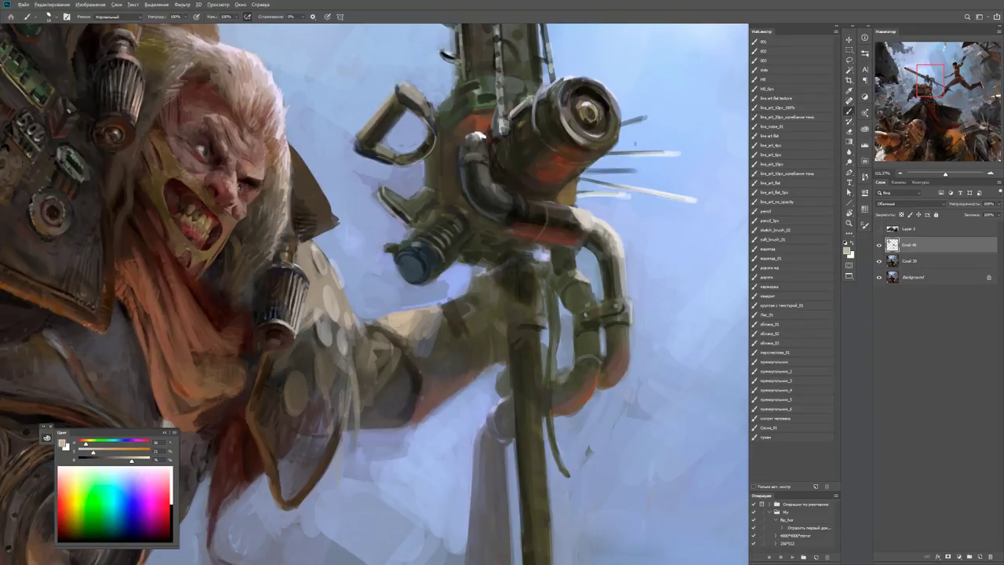
alt+click(396, 345)
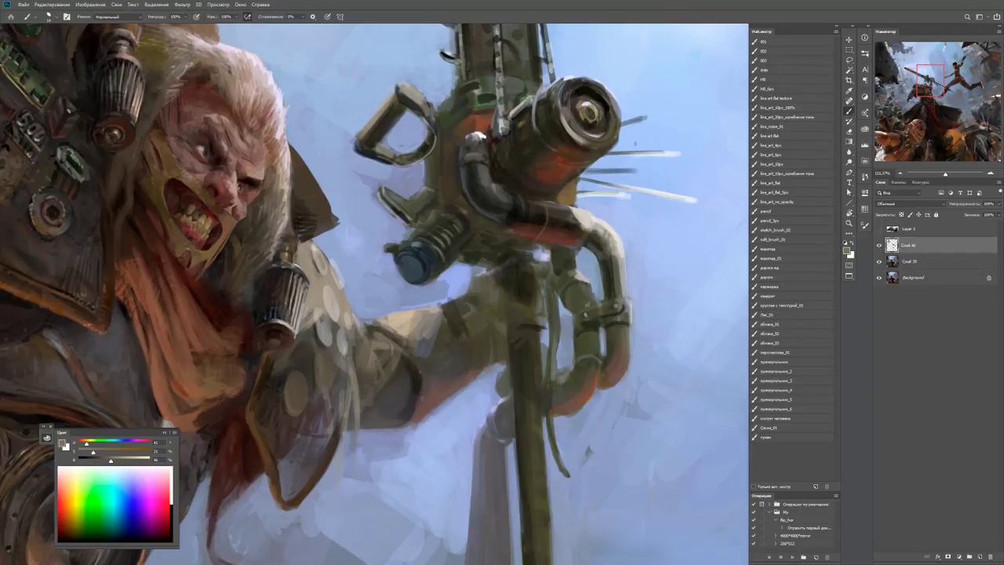
alt+click(381, 369)
mouse_move(370, 335)
mouse_down()
mouse_move(363, 381)
mouse_move(358, 349)
mouse_up()
scroll(361, 353, down, 3)
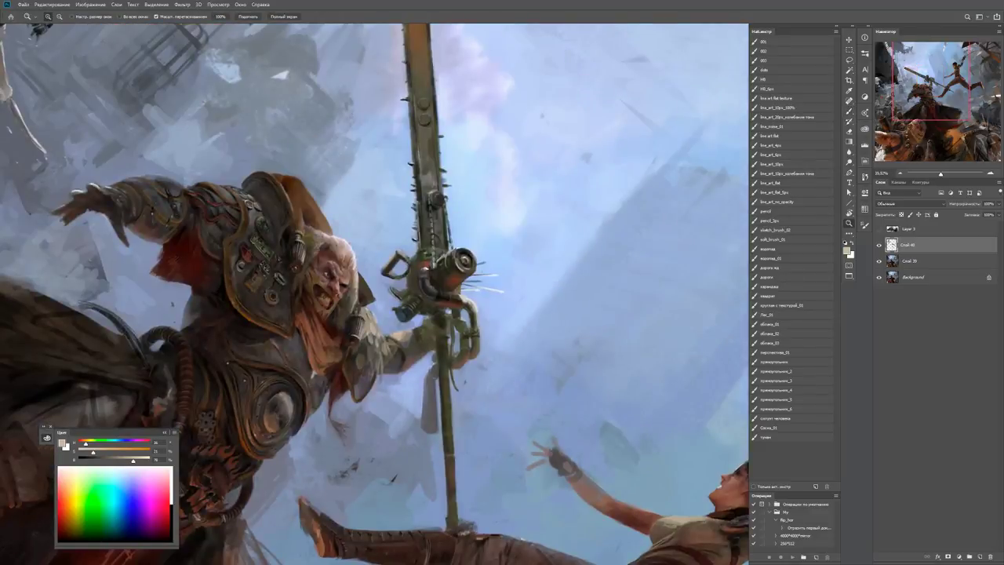
Add a thin orange-brown trim along the sleeve's cuff and forearm, and touch up the sleeve's upper edge with sampled beige.
scroll(361, 353, up, 3)
alt+click(361, 353)
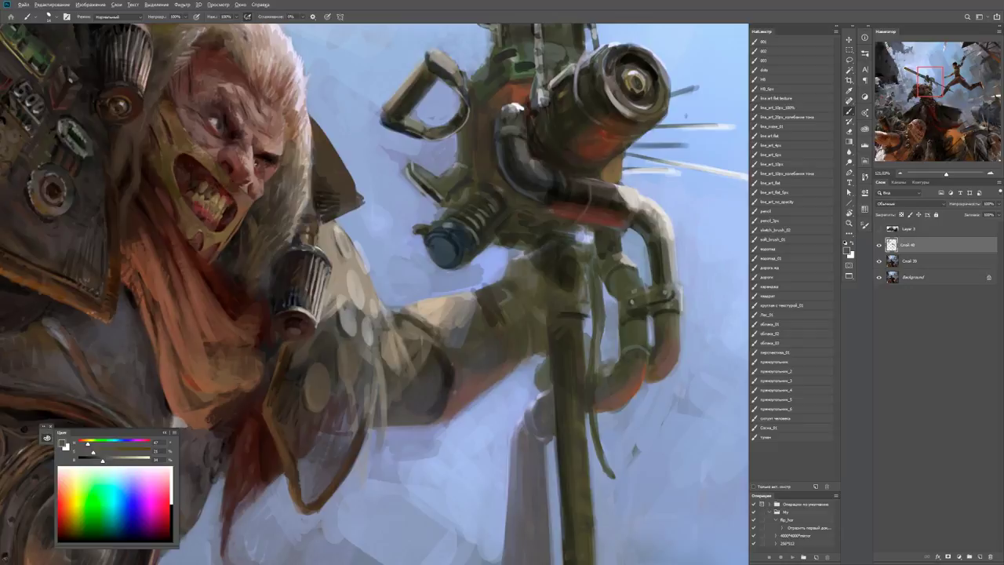
alt+click(206, 303)
alt+click(206, 304)
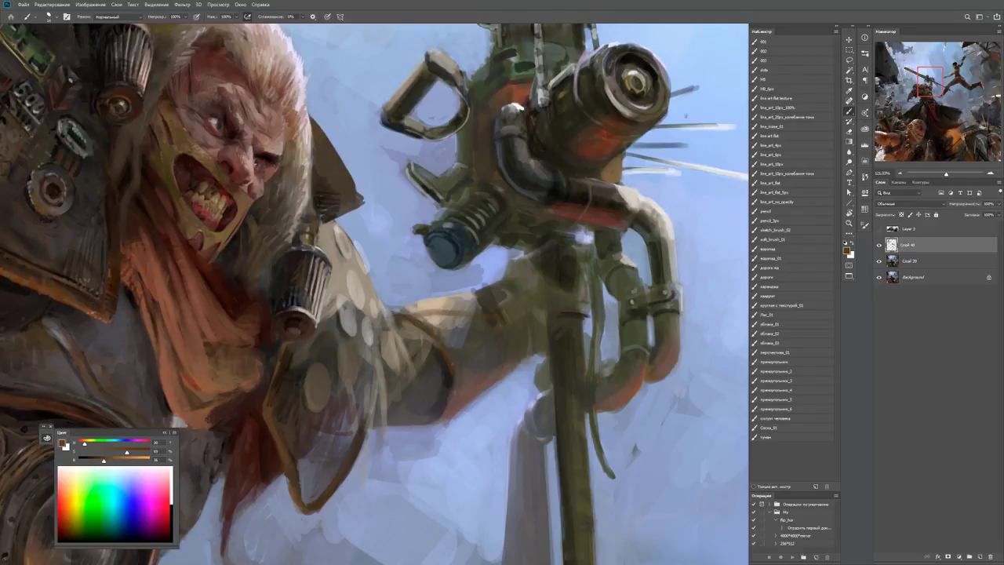
alt+click(424, 315)
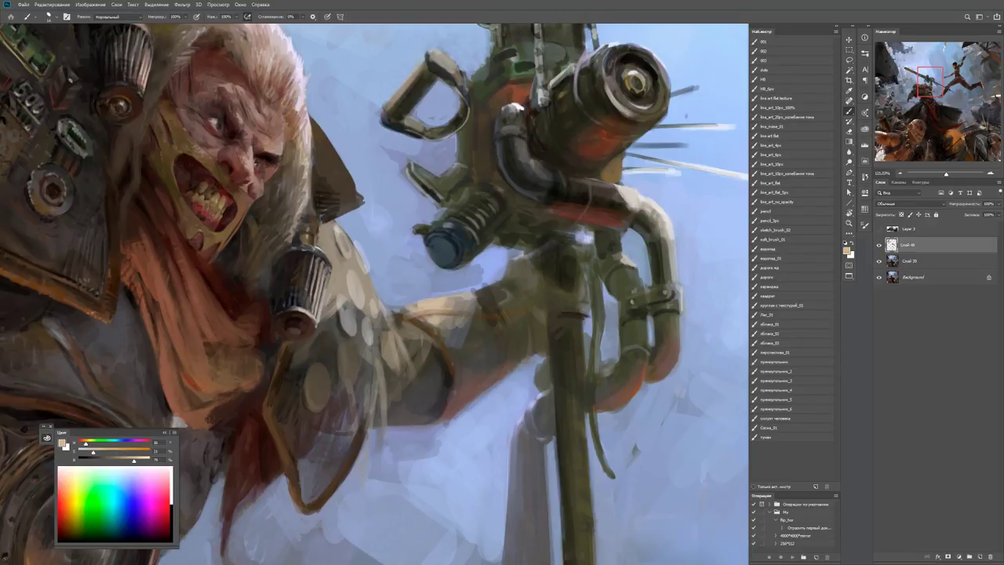
mouse_move(417, 320)
mouse_down()
mouse_move(527, 317)
mouse_move(422, 319)
mouse_up()
alt+click(508, 320)
alt+click(424, 319)
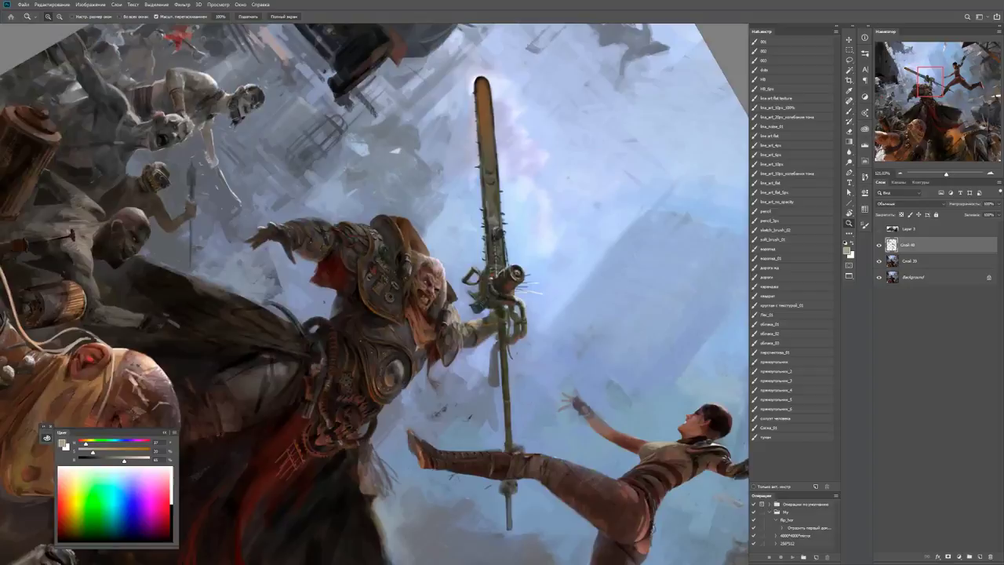
Paint light beige cloth folds with darker gaps on the raised sleeve between the scaled shoulder piece and the cuff.
key(z)
drag(448, 331, 353, 331)
drag(475, 306, 549, 306)
key(b)
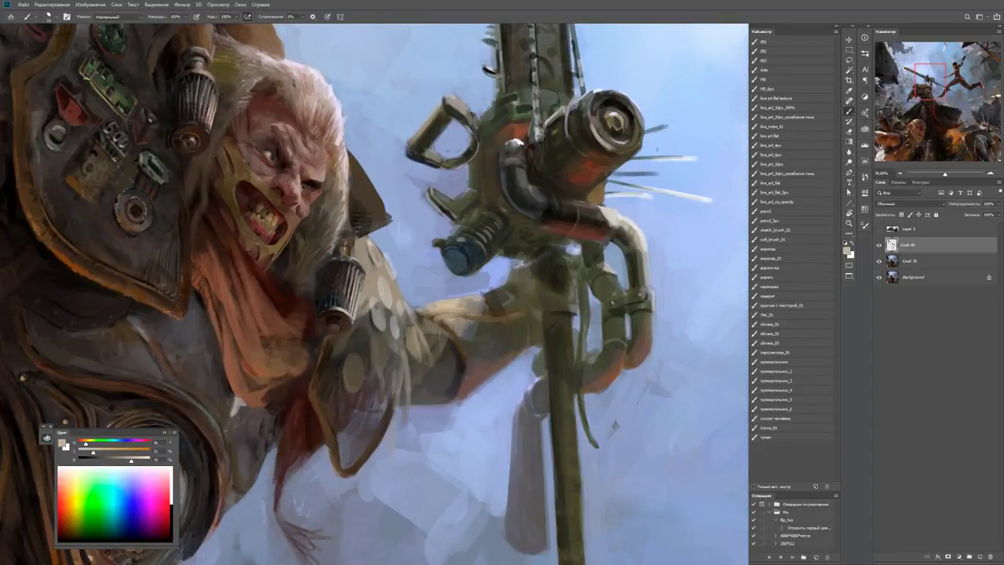
key(d)
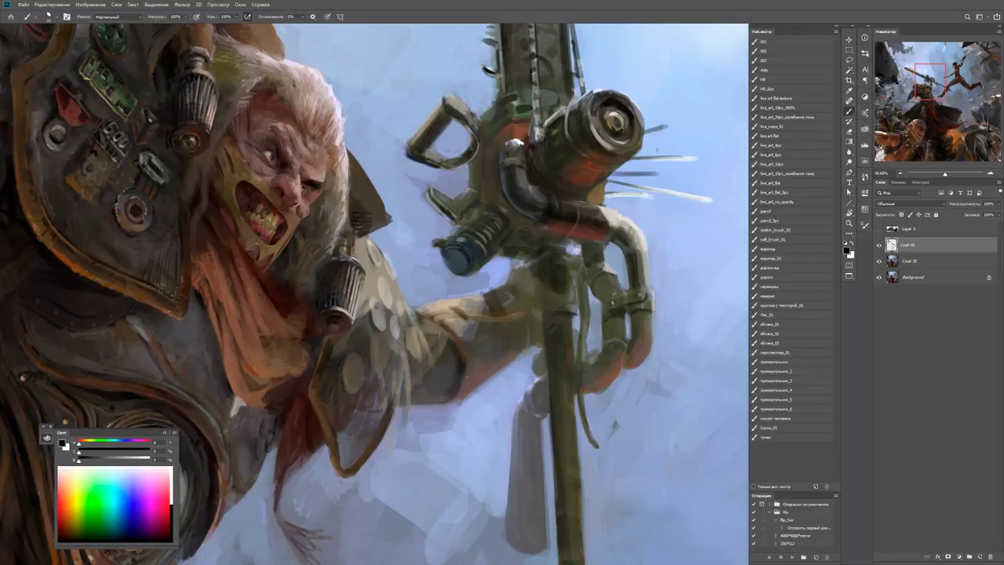
alt+click(431, 302)
alt+right_click(435, 325)
mouse_move(428, 349)
mouse_down()
mouse_move(438, 322)
mouse_move(410, 318)
mouse_move(407, 332)
mouse_up()
drag(411, 339, 411, 320)
drag(412, 364, 411, 345)
mouse_move(414, 376)
mouse_down()
mouse_move(413, 351)
mouse_move(433, 379)
mouse_move(430, 315)
mouse_move(454, 323)
mouse_move(452, 339)
mouse_up()
alt+click(427, 402)
alt+click(432, 353)
alt+click(423, 330)
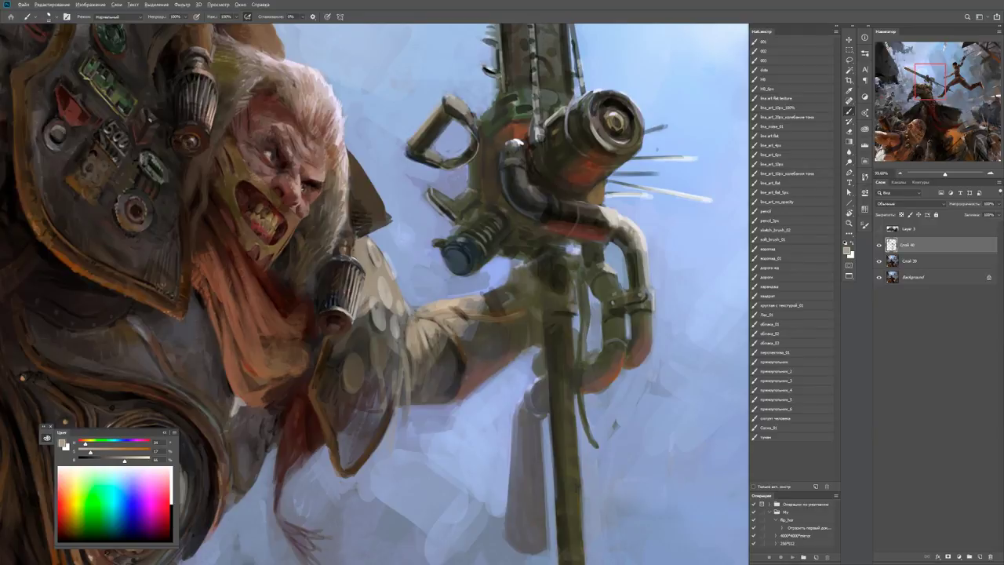
Refine the sleeve folds and the dark cuff with beige, grey and dark olive tones sampled from the arm.
key(ctrl+0)
key(z)
key(ctrl+plus)
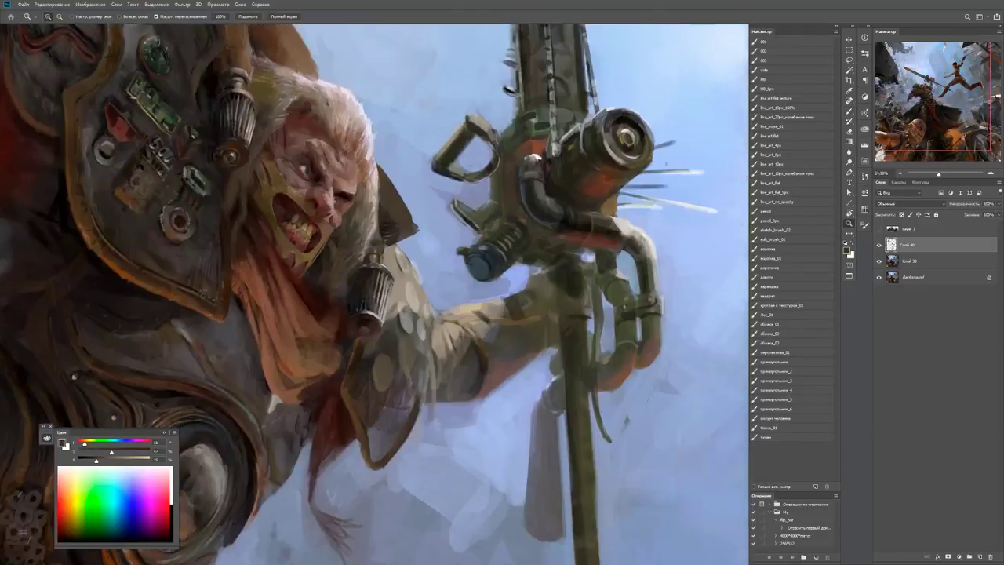
key(b)
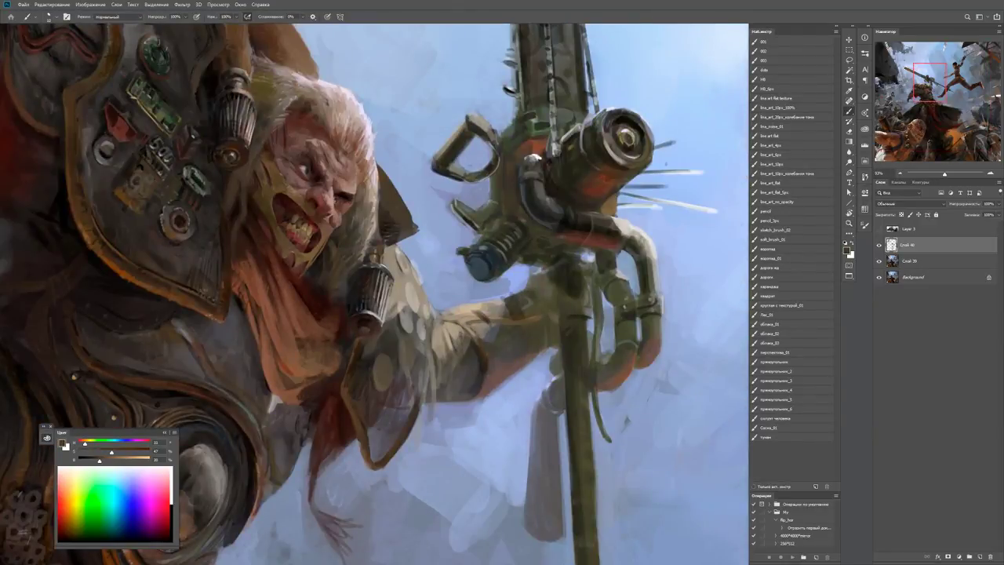
alt+click(475, 323)
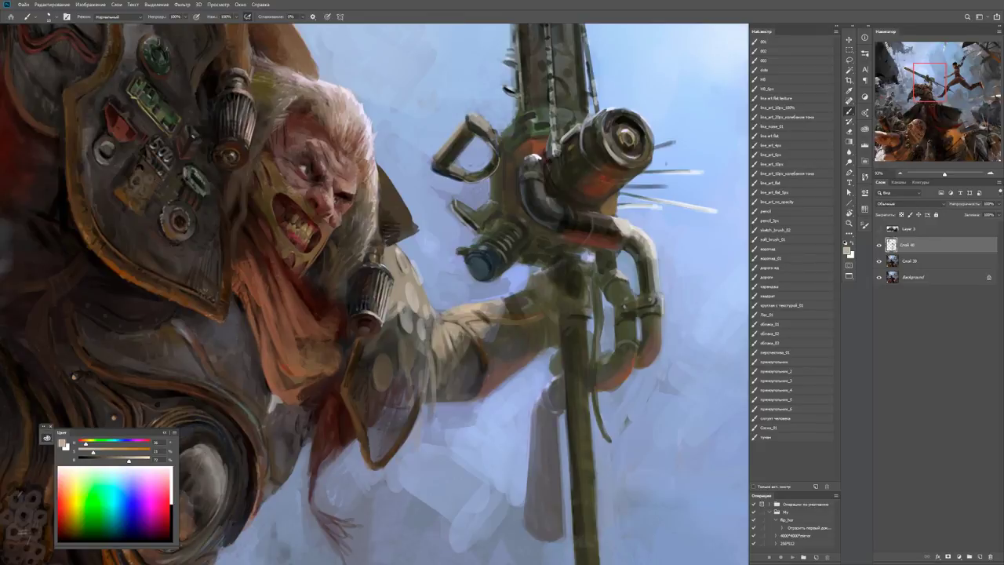
alt+click(484, 331)
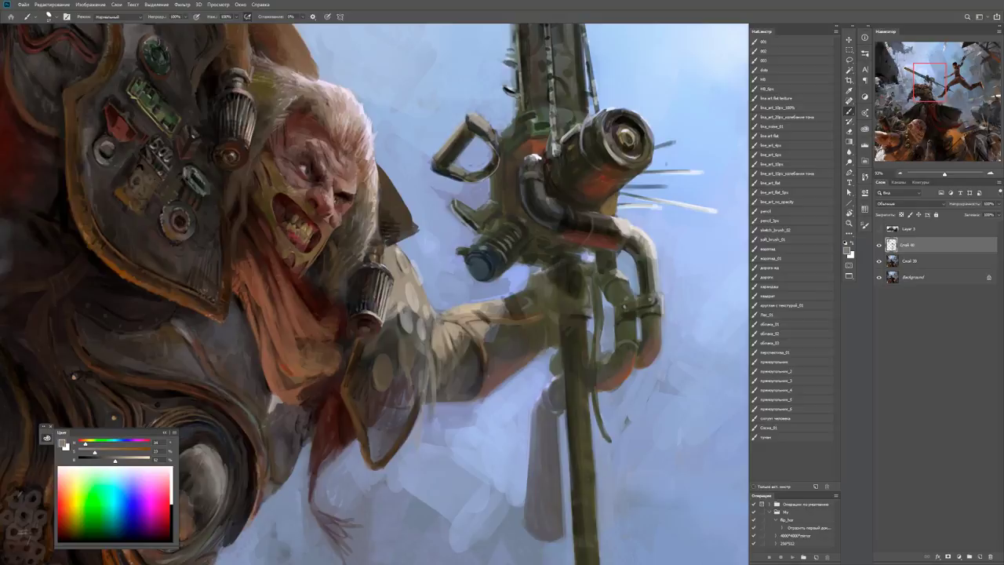
alt+click(487, 388)
alt+click(487, 388)
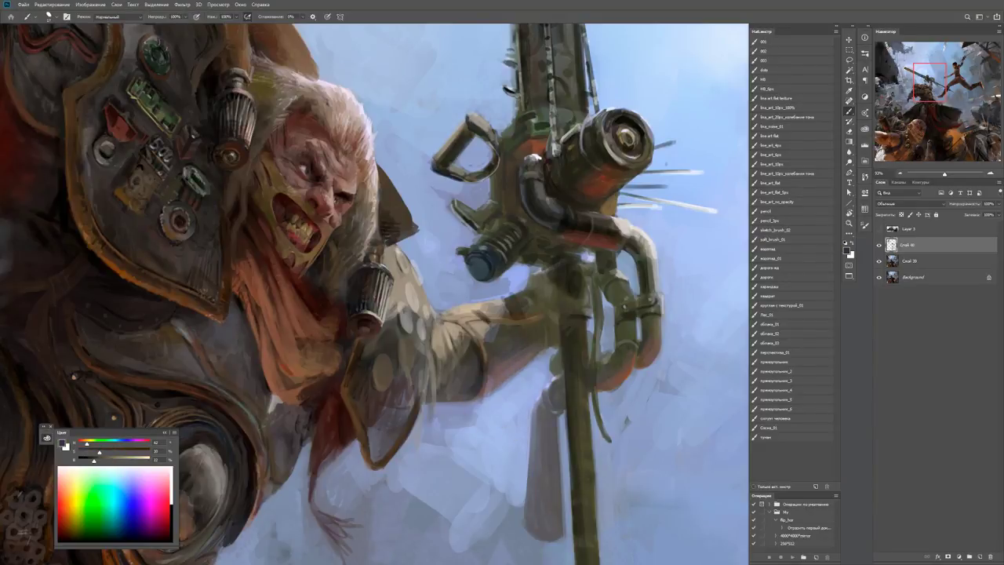
alt+click(526, 298)
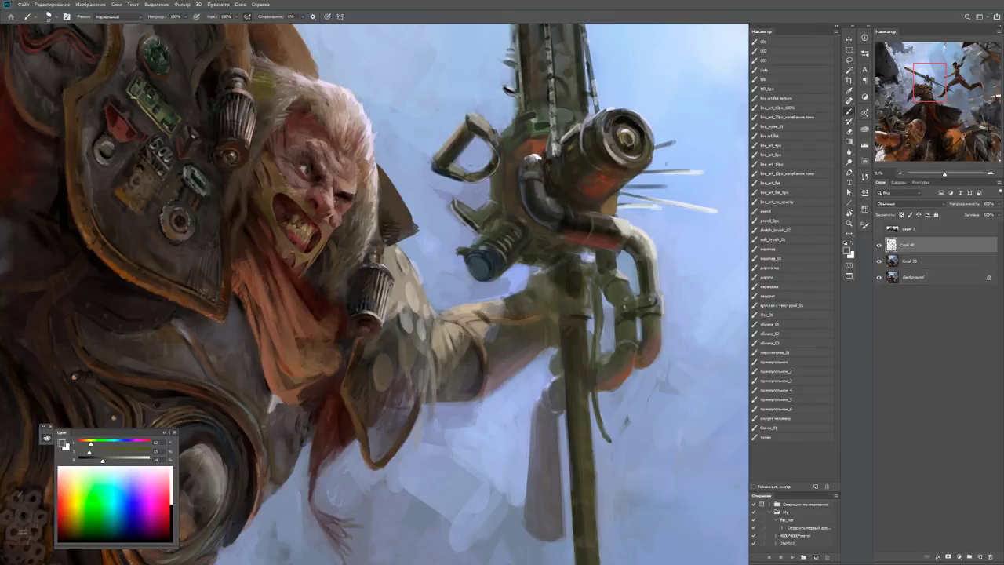
Block in the gripping hand and wrist around the sword shaft with a dark reddish brown.
key(d)
key(z)
key(ctrl+0)
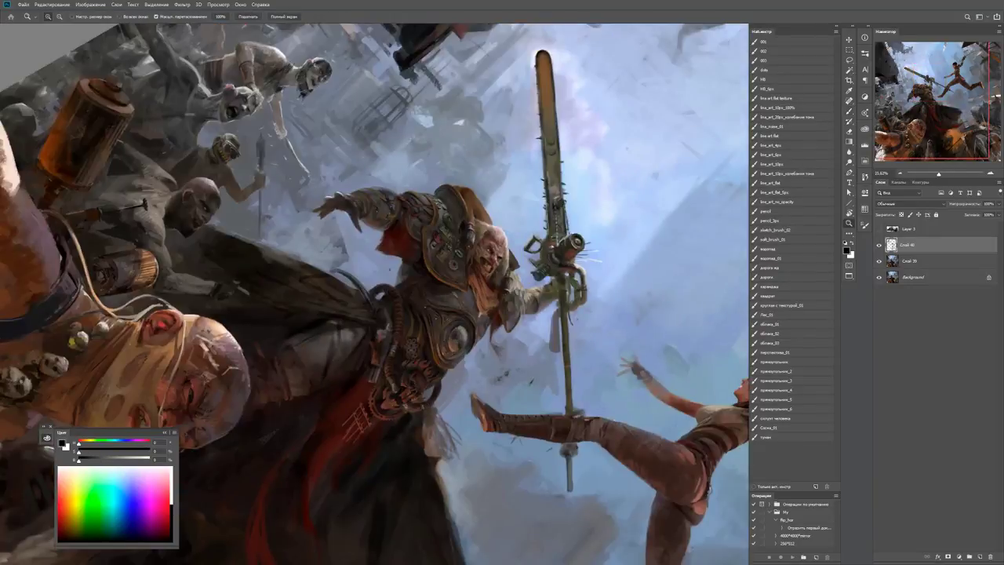
drag(541, 290, 589, 290)
key(b)
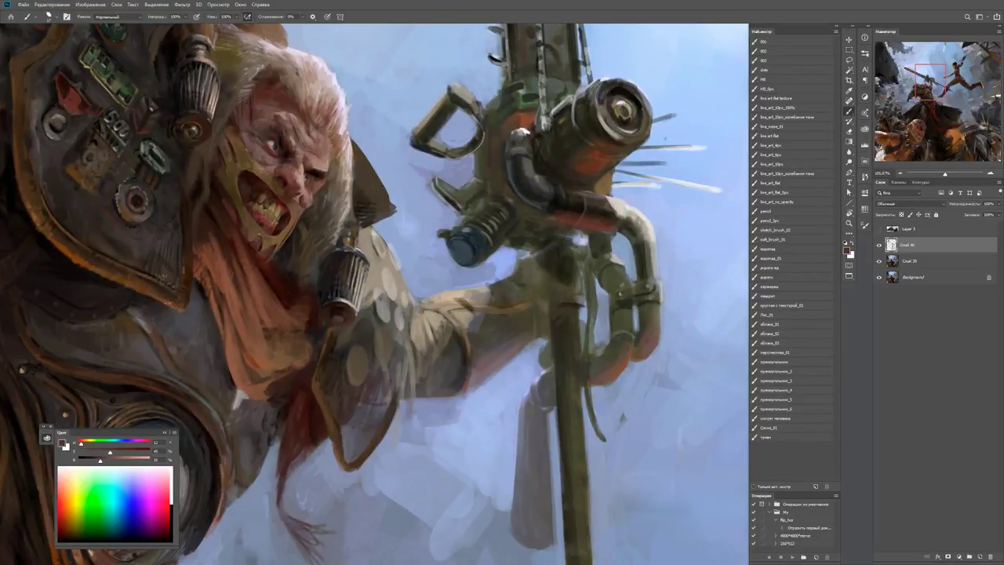
drag(516, 260, 535, 258)
drag(522, 257, 530, 253)
drag(578, 284, 585, 298)
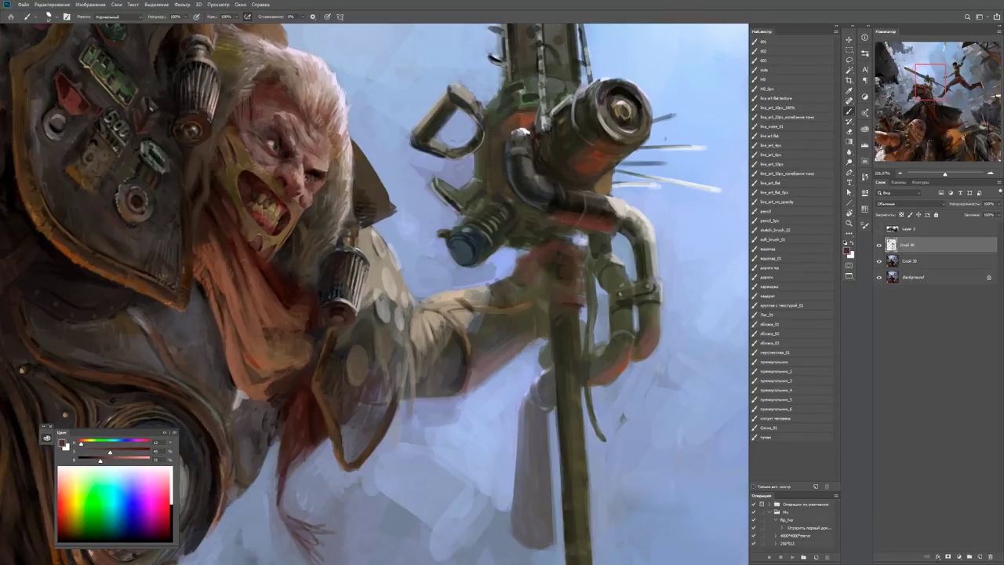
Shade the back of the gripping hand with a sampled tone and trim the forearm's lower edge with the sky's blue-grey.
alt+click(537, 271)
drag(536, 271, 541, 278)
alt+click(540, 308)
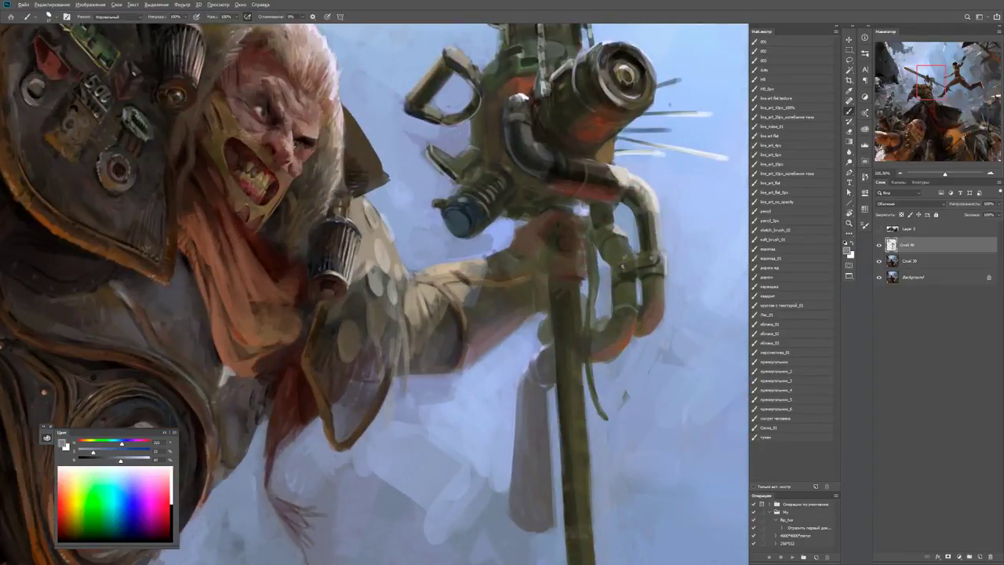
drag(540, 312, 548, 300)
mouse_move(538, 311)
mouse_down()
mouse_move(528, 306)
mouse_move(517, 333)
mouse_move(521, 304)
mouse_up()
alt+click(524, 314)
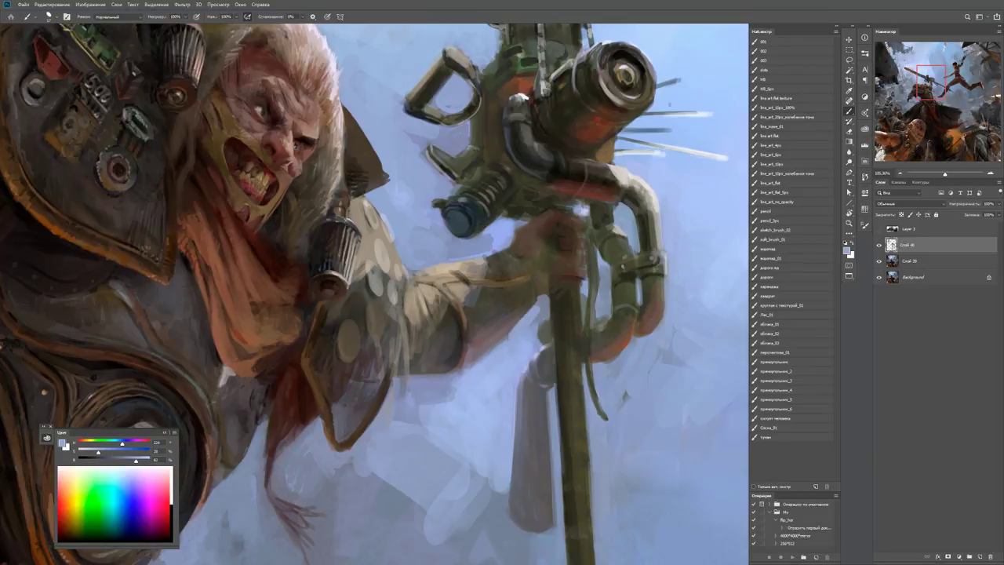
Rotate the canvas until the warrior stands nearly upright and rework the gripping hand's shape with brown tones sampled from it.
key(r)
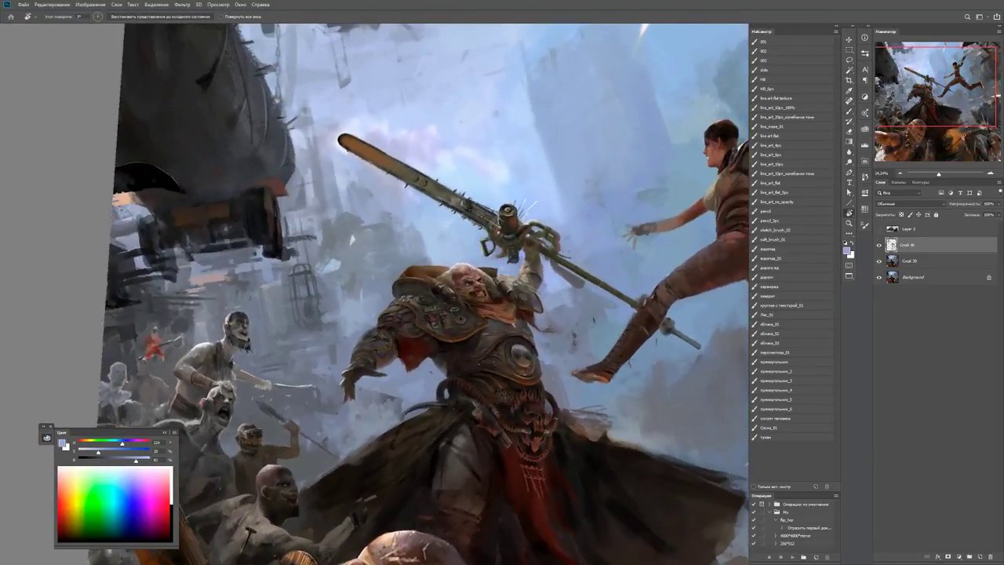
key(b)
scroll(541, 259, up, 5)
alt+click(485, 253)
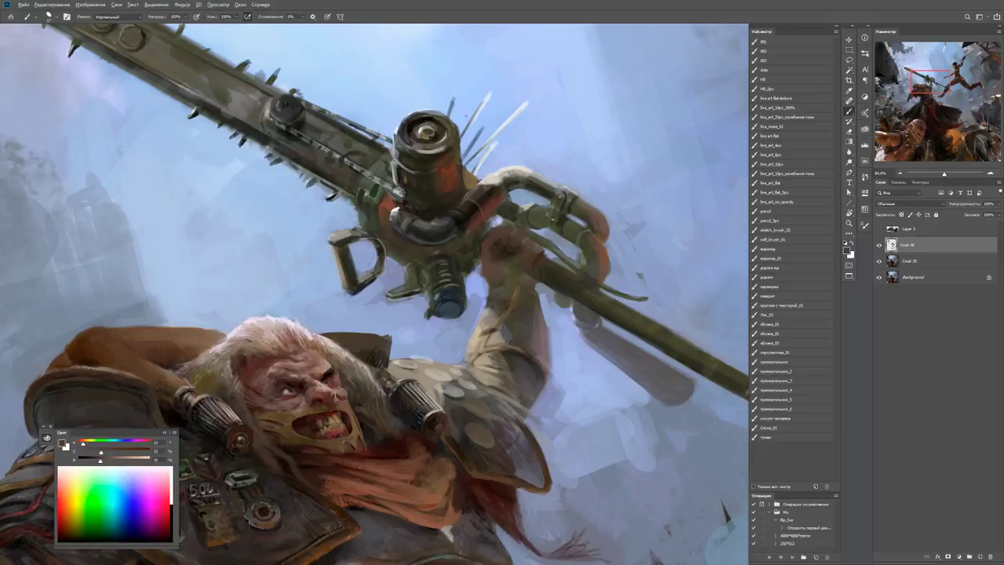
alt+click(484, 252)
alt+click(516, 242)
Define the fingers wrapped around the sword shaft with dark and reddish-brown tones sampled from the hand.
key(z)
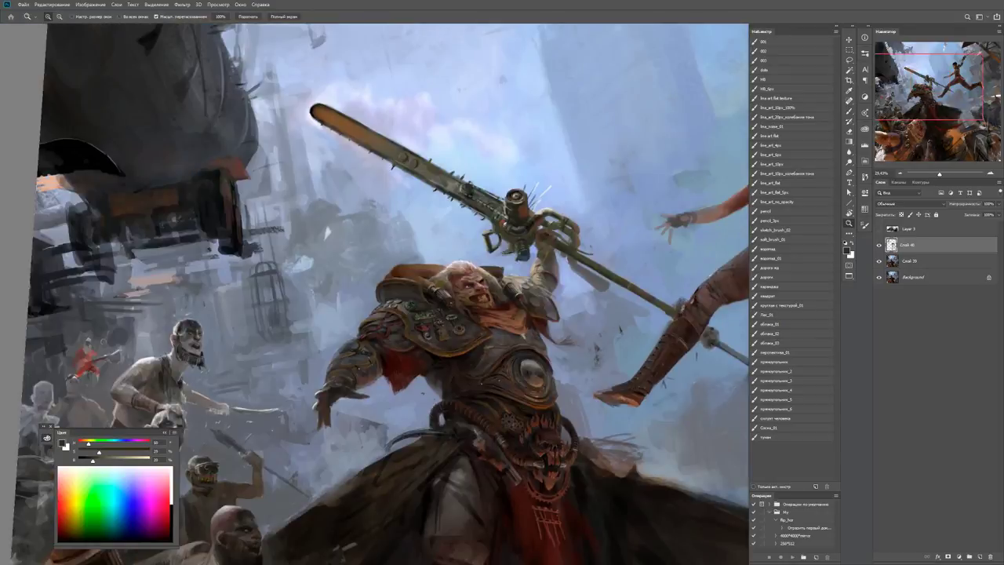
scroll(550, 234, up, 3)
key(b)
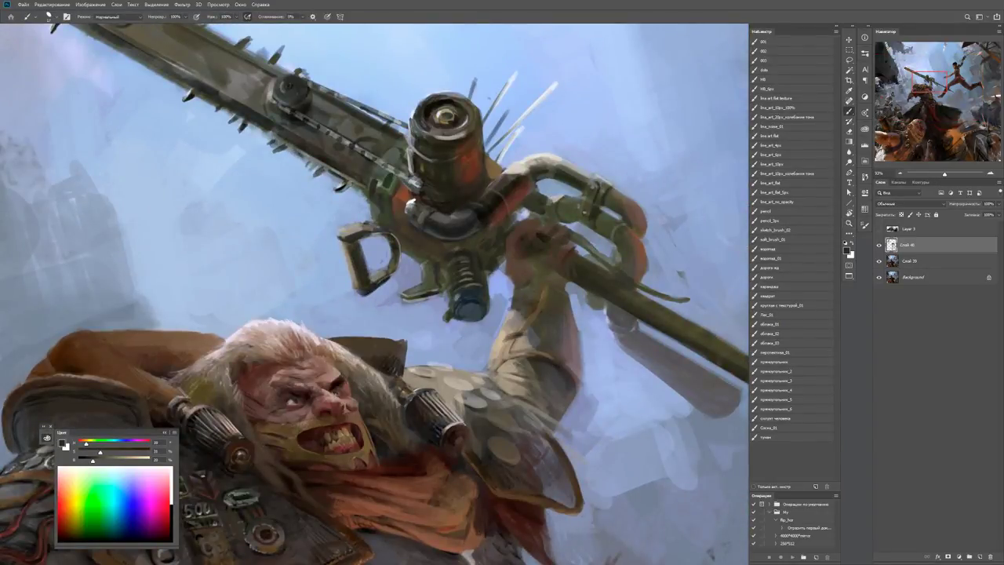
alt+click(562, 255)
key(z)
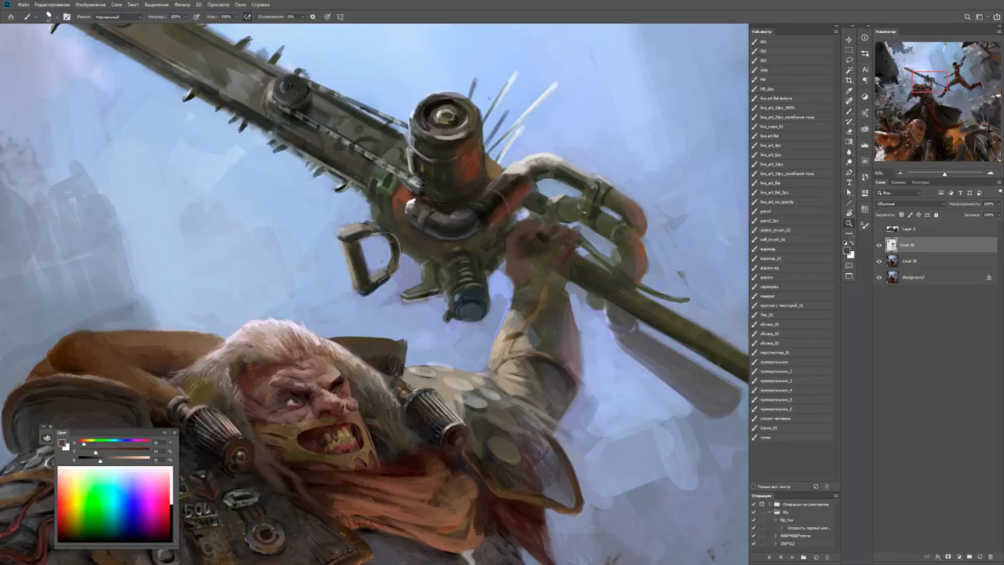
Tilt the canvas until the sword points steeply upward and retouch the underside of the gripping hand with black and sampled dark olive.
scroll(576, 229, down, 3)
key(r)
drag(549, 196, 589, 376)
key(z)
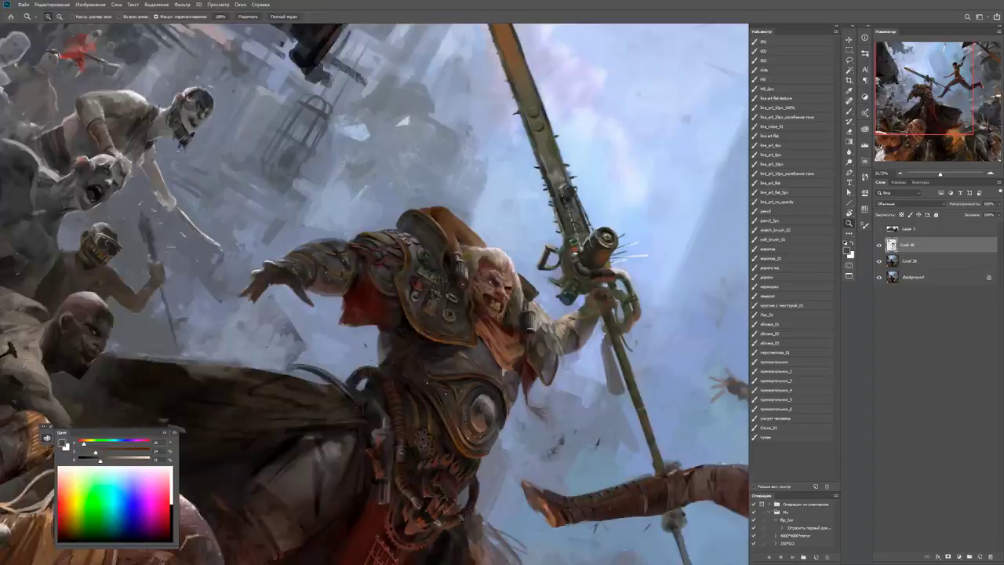
scroll(549, 235, up, 3)
key(b)
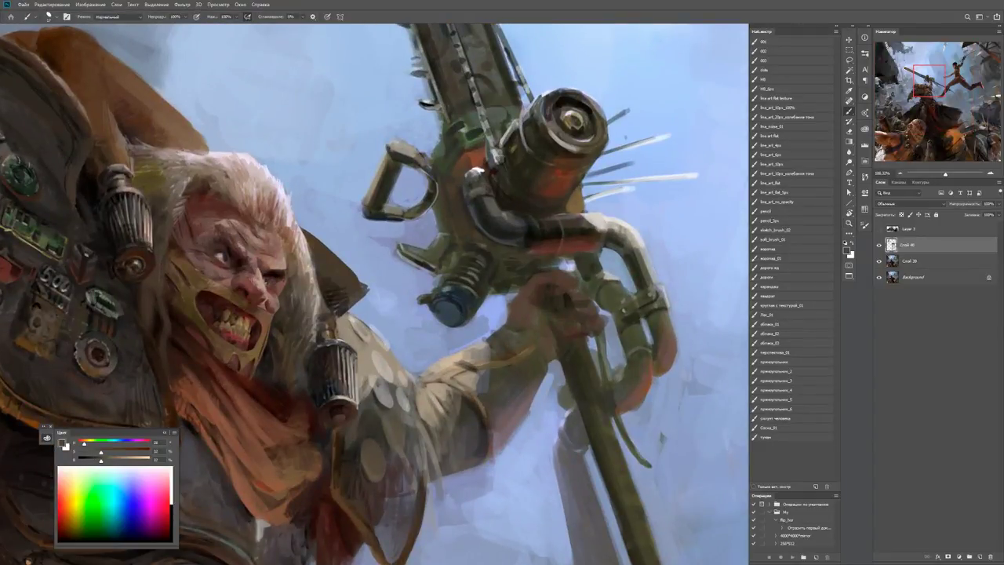
key(d)
alt+click(554, 345)
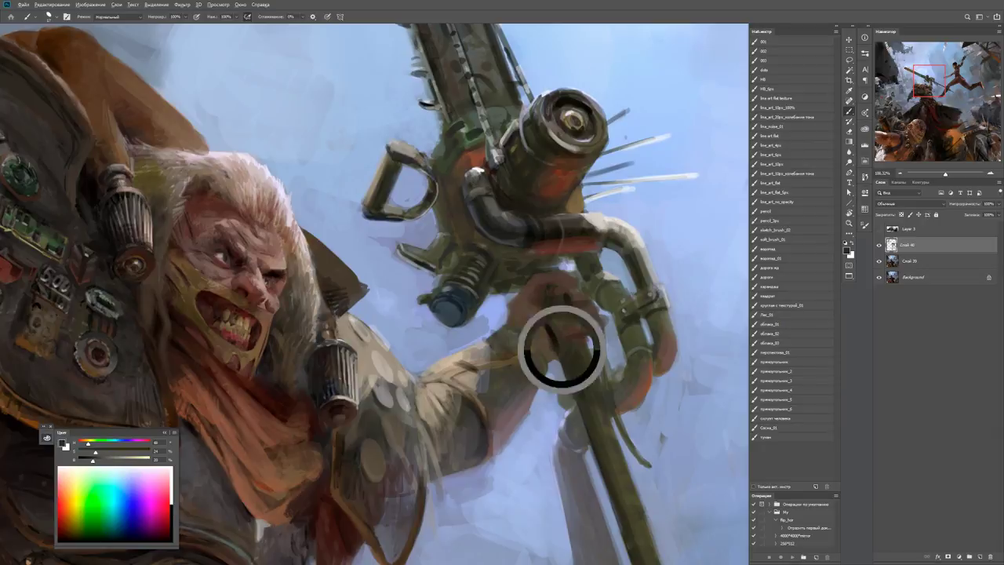
alt+click(547, 351)
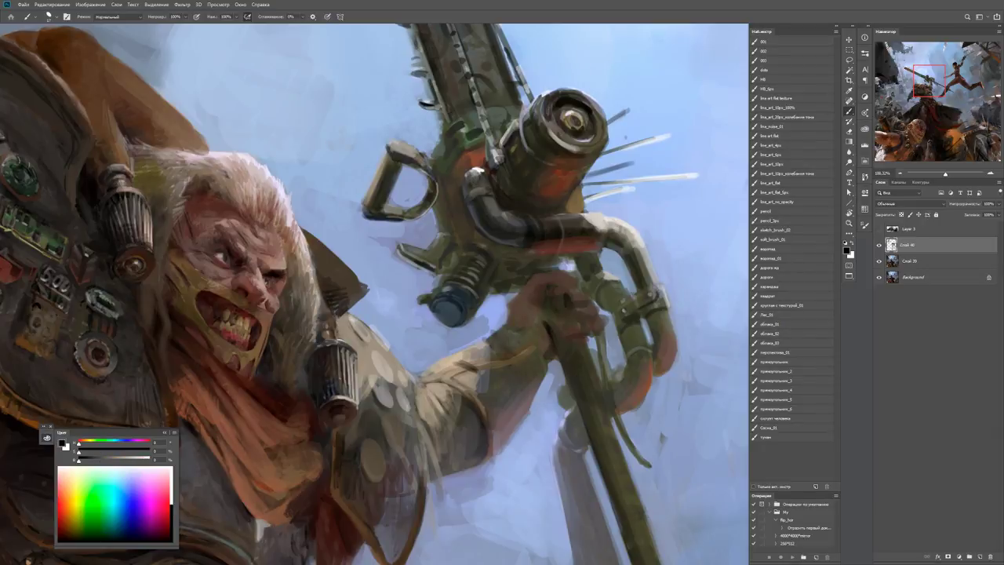
key(ctrl+0)
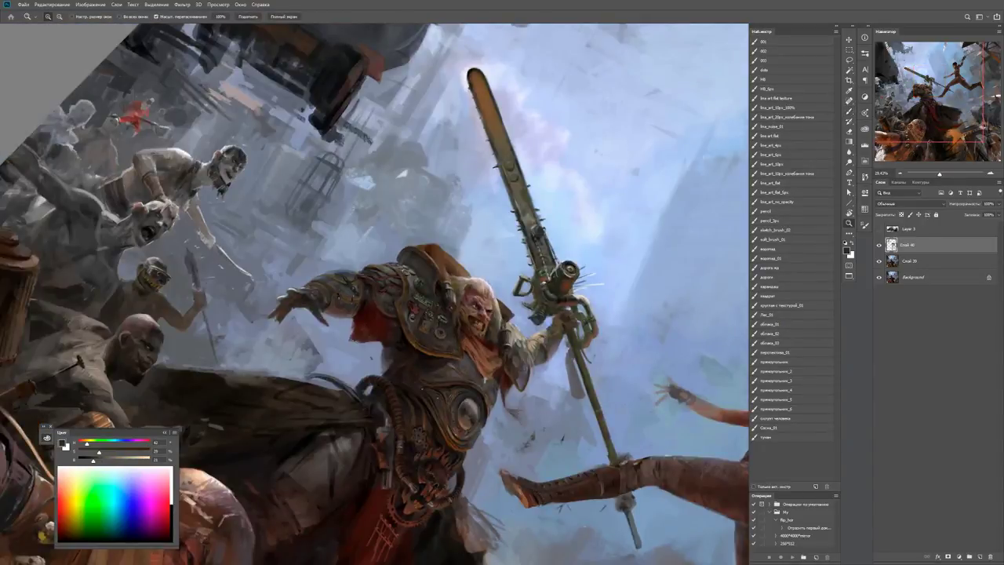
Retouch the back of the hand gripping the sword with dark and brown tones sampled from it.
click(549, 322)
alt+click(546, 323)
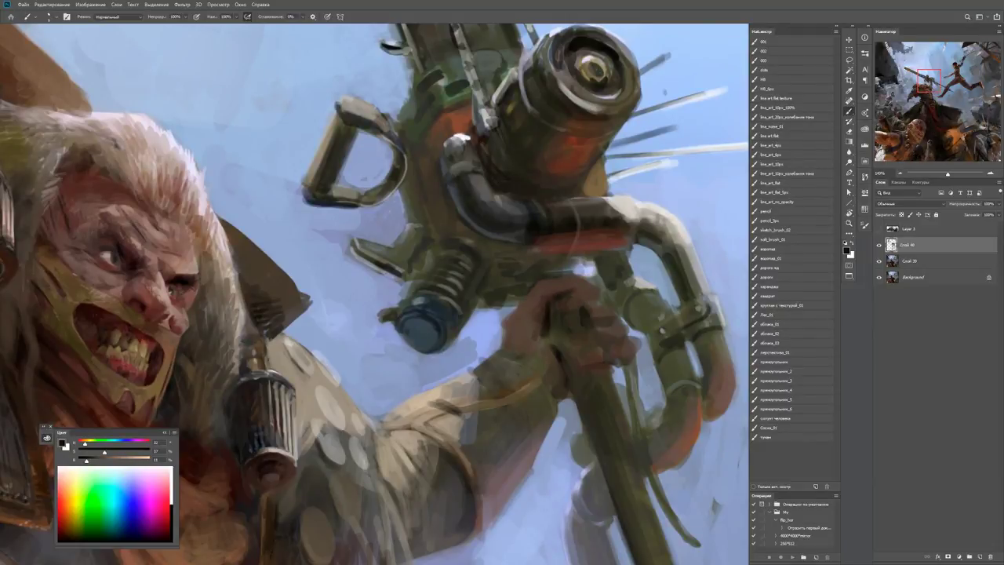
mouse_move(577, 293)
mouse_down()
mouse_move(594, 292)
mouse_move(549, 273)
mouse_move(567, 302)
mouse_move(582, 279)
mouse_move(553, 306)
mouse_up()
key(z)
key(ctrl+plus)
key(ctrl+plus)
key(b)
alt+click(567, 302)
alt+click(563, 319)
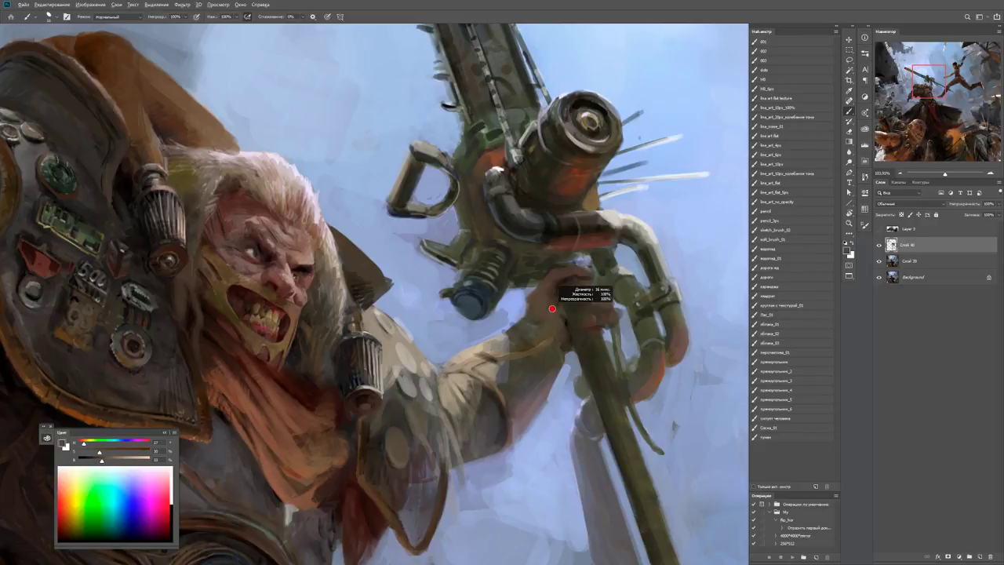
Clean up the outline of the hand and wrist with sampled sky blue and dark olive tones.
alt+click(535, 322)
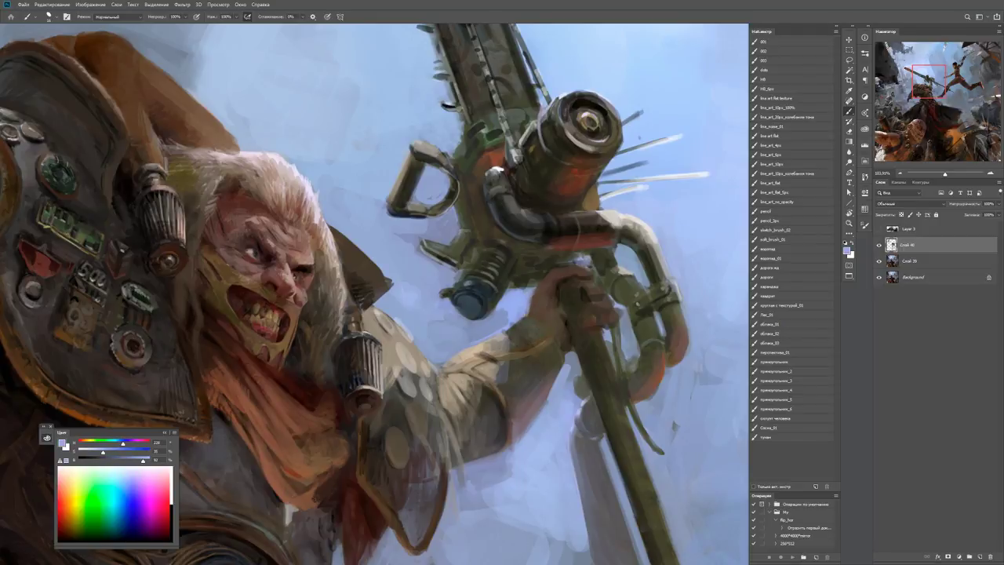
alt+click(566, 280)
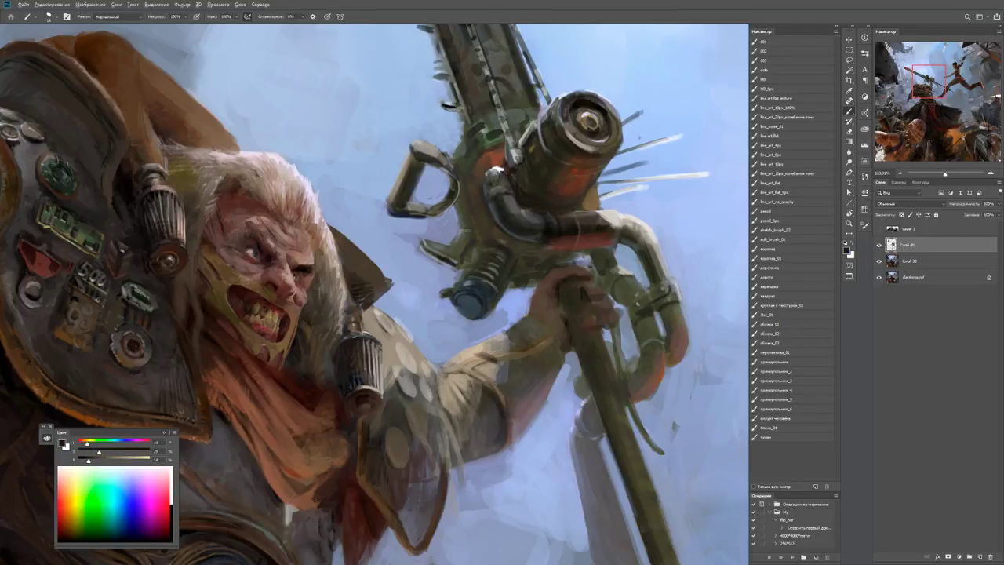
alt+click(556, 264)
alt+click(555, 263)
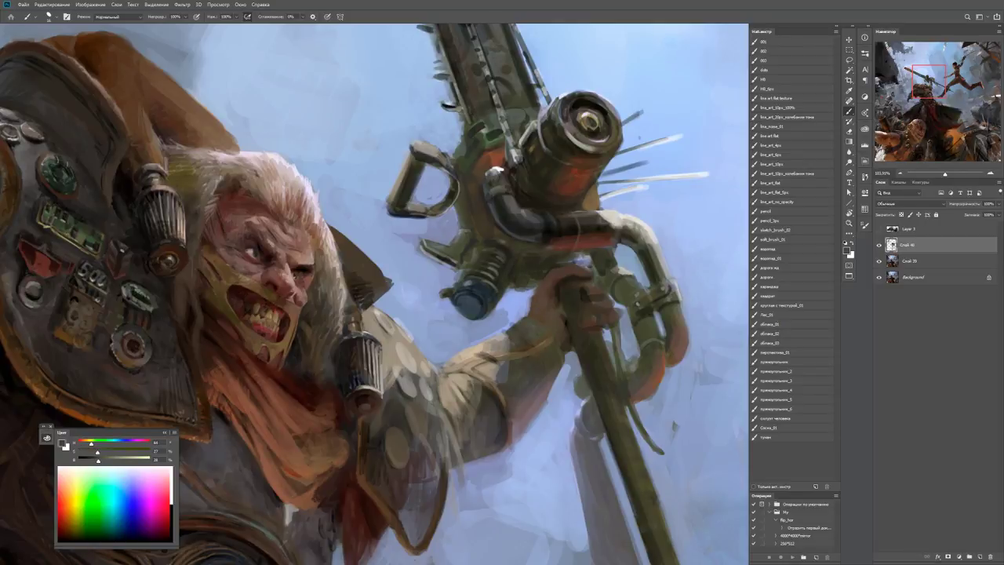
mouse_move(525, 287)
mouse_down()
mouse_move(478, 318)
mouse_move(509, 304)
mouse_up()
scroll(508, 304, down, 5)
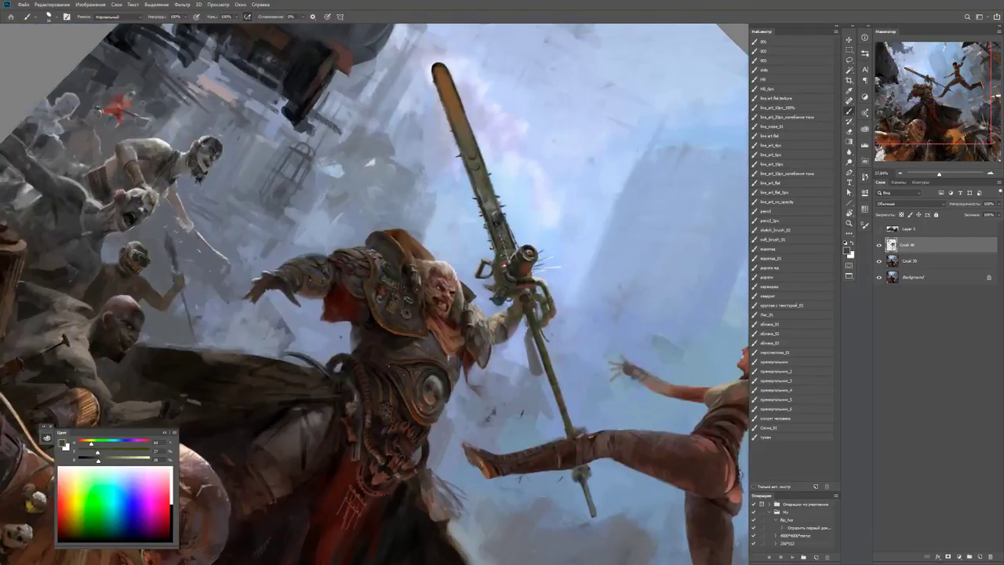
Rotate the canvas until the sword stands vertical and darken the thin lever beside its shaft with black.
key(e)
scroll(518, 297, up, 5)
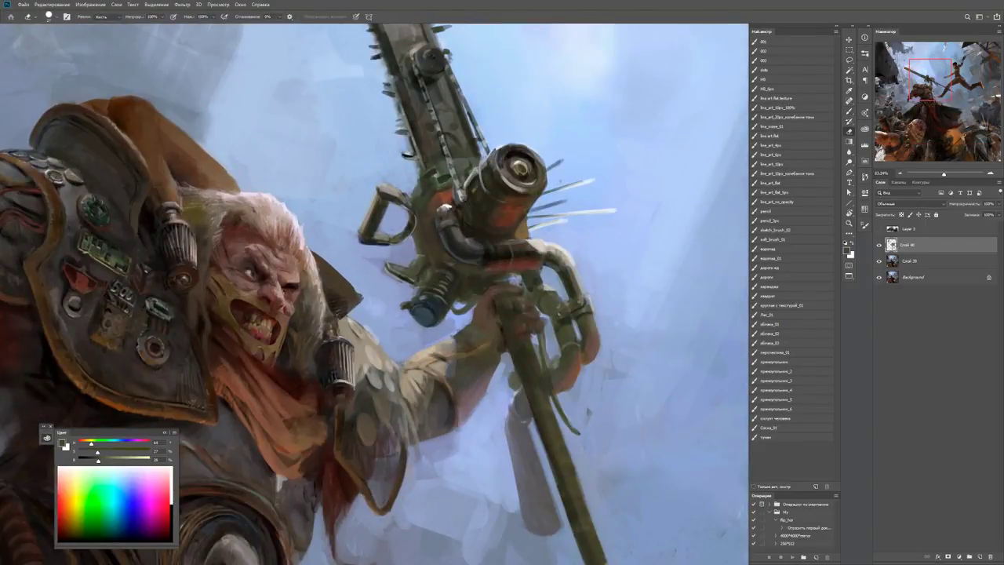
key(b)
alt+click(512, 276)
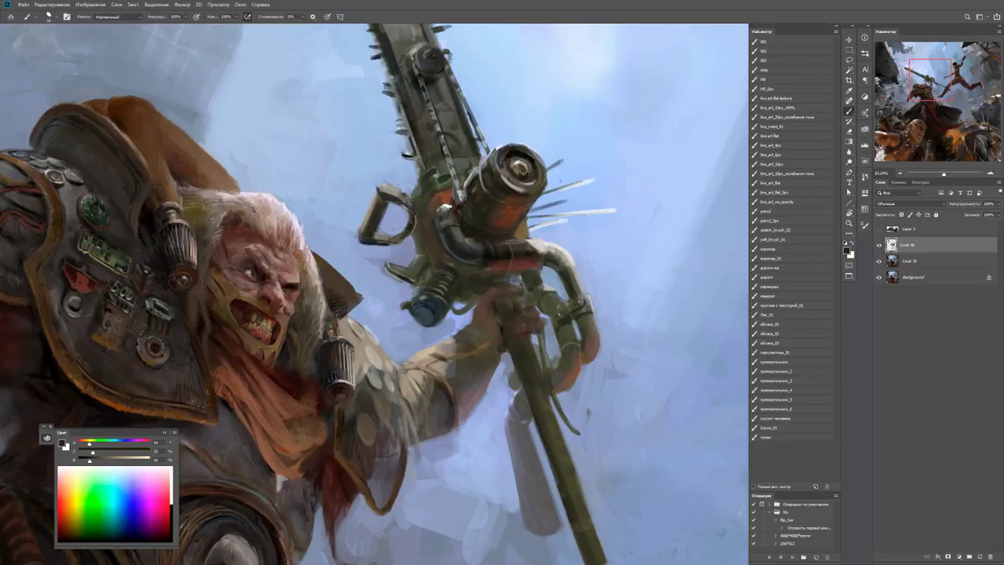
key(r)
drag(471, 197, 504, 284)
key(d)
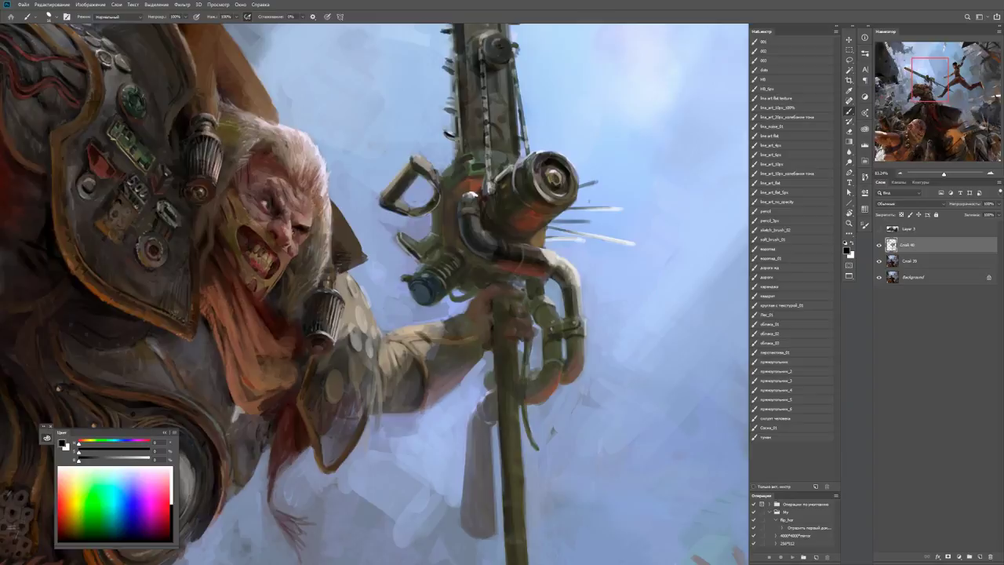
drag(528, 345, 524, 420)
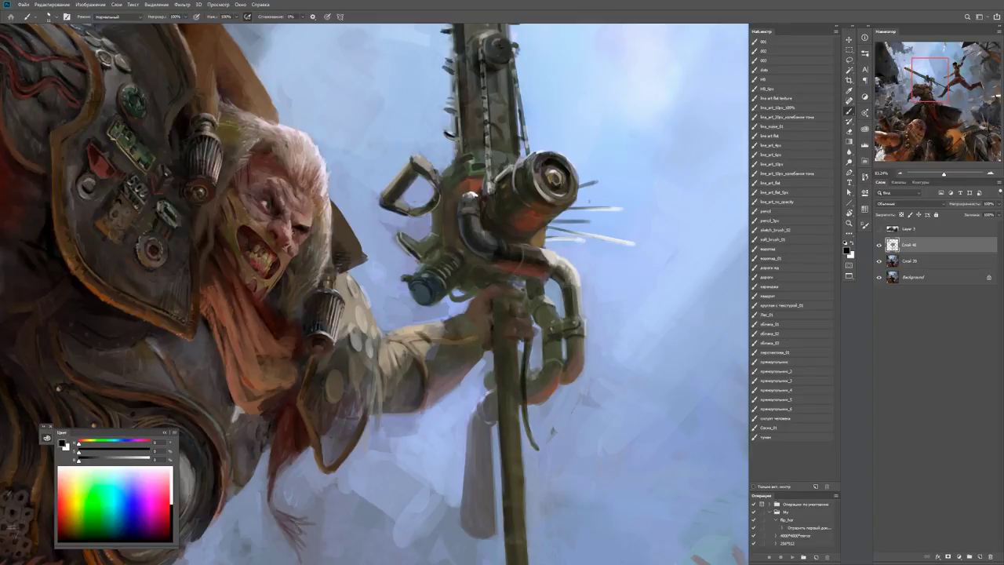
Shade the upper part of the lever below the fingers with sampled blue-grey and black.
alt+click(525, 388)
drag(524, 388, 523, 359)
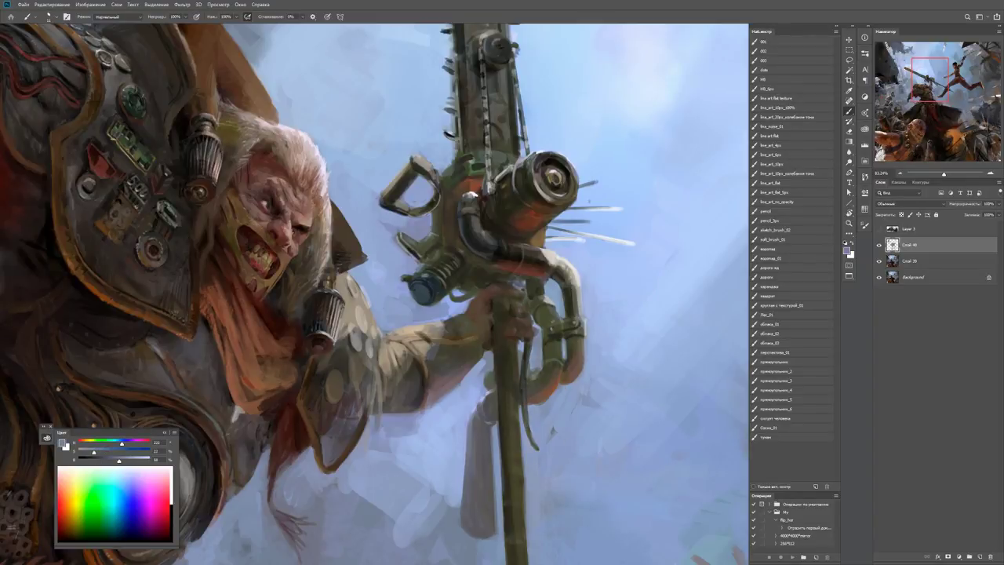
key(d)
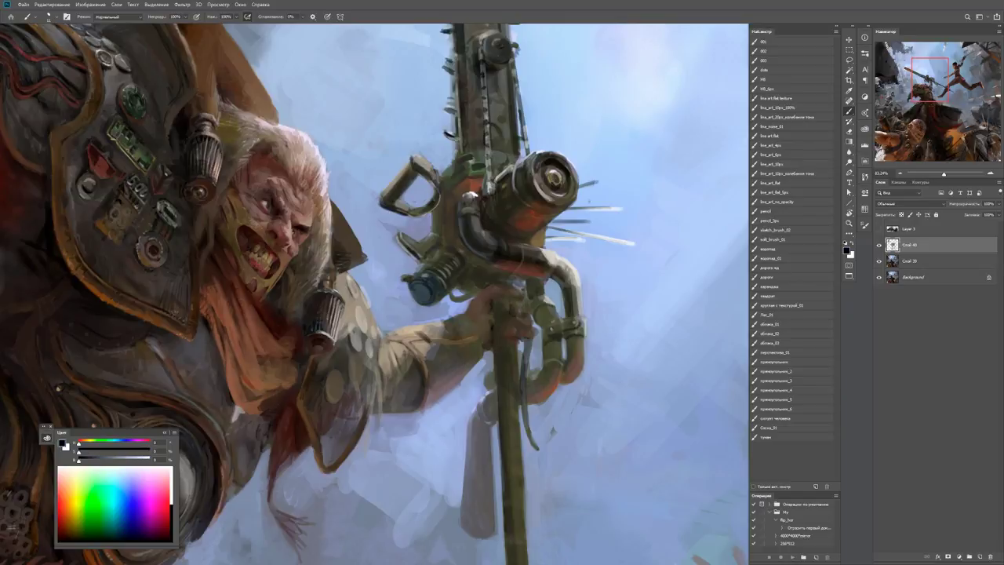
drag(523, 368, 523, 354)
alt+click(503, 343)
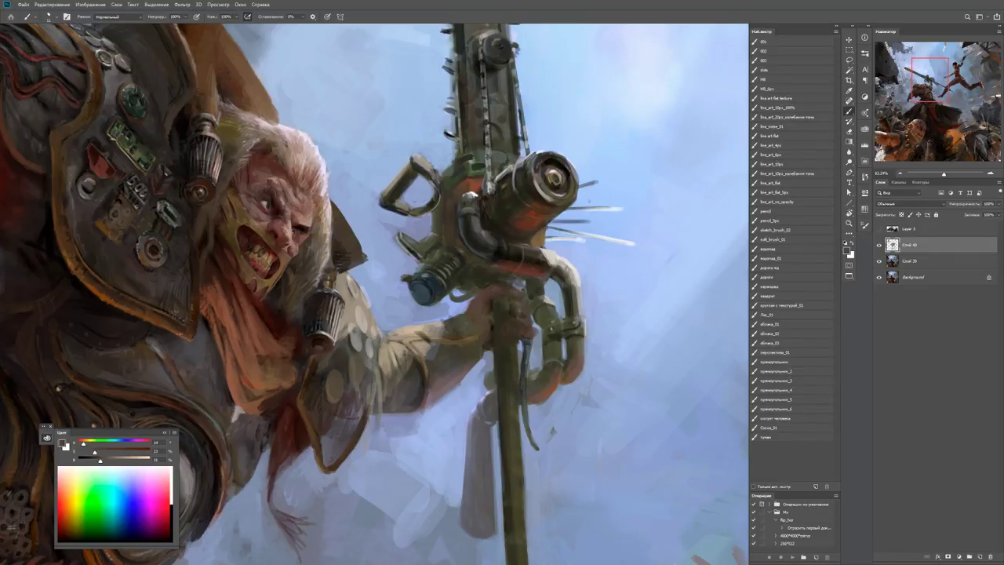
key(d)
key(z)
scroll(374, 294, down, 3)
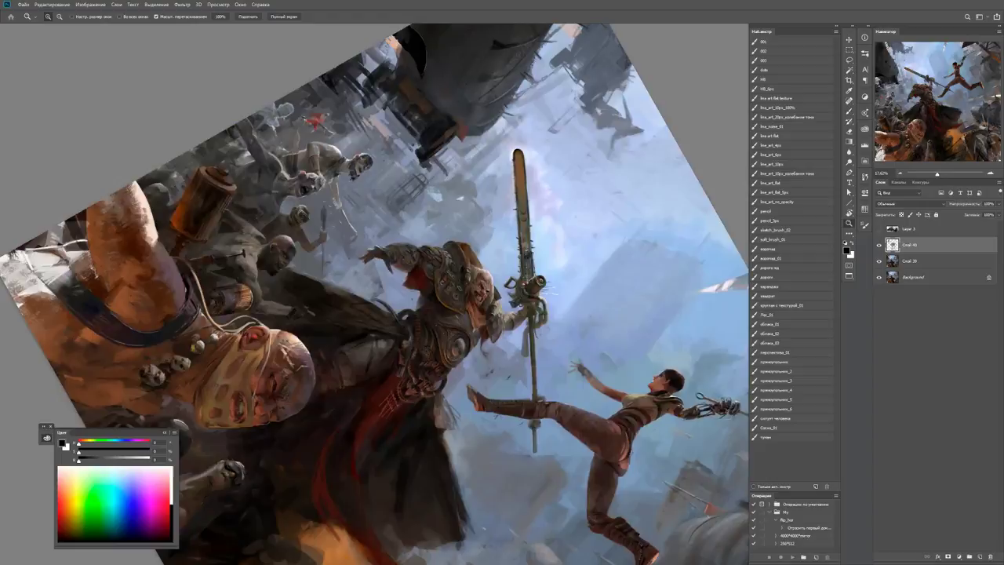
Refine the lever and the gap between it and the curved pipes with sampled grey and blue-grey tones.
scroll(549, 353, up, 3)
key(b)
alt+click(524, 278)
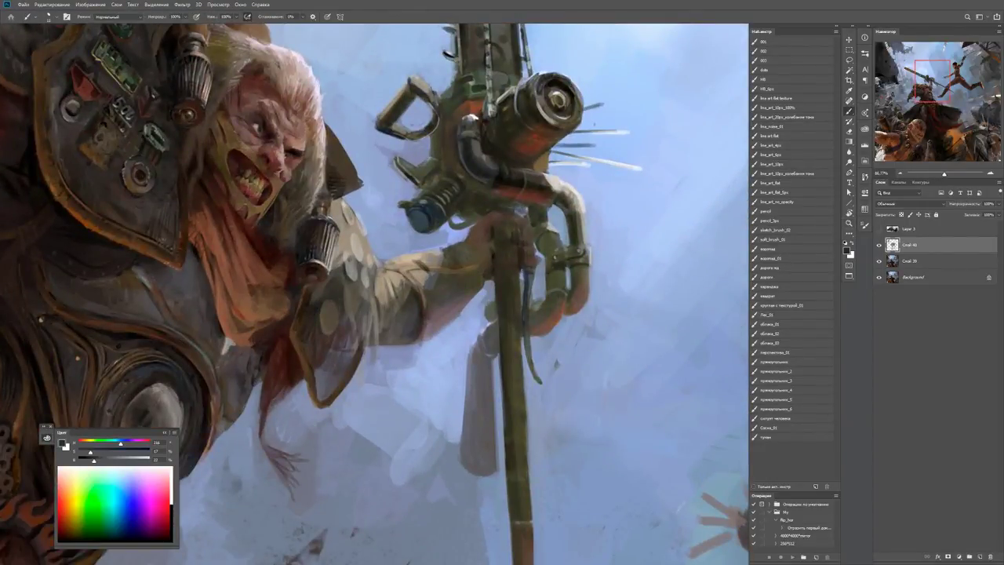
alt+click(524, 357)
alt+click(482, 295)
drag(527, 336, 527, 352)
alt+click(540, 304)
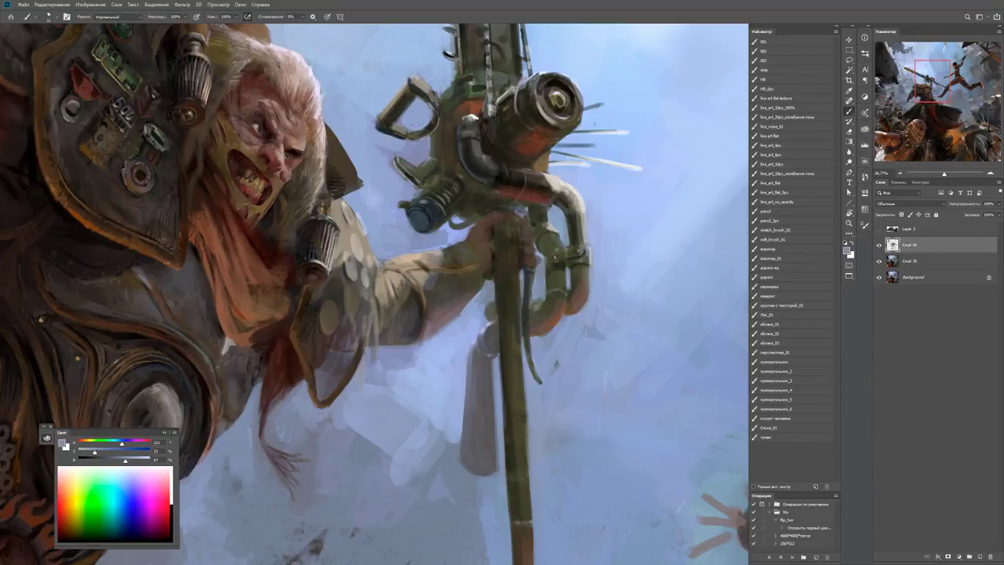
mouse_move(530, 298)
mouse_down()
mouse_move(540, 304)
mouse_move(532, 311)
mouse_up()
alt+click(538, 302)
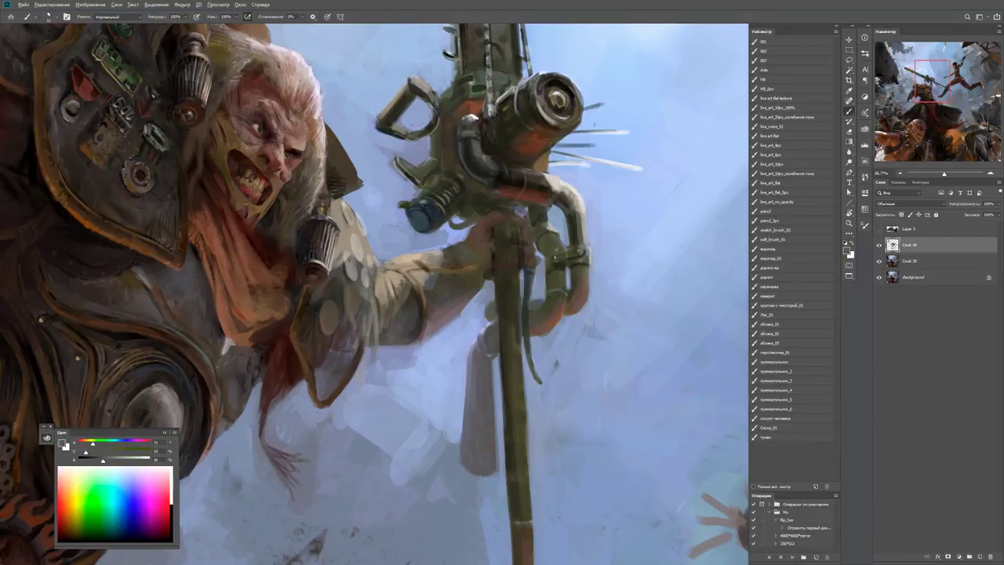
alt+click(537, 305)
mouse_move(530, 298)
mouse_down()
mouse_move(546, 304)
mouse_move(534, 314)
mouse_move(551, 307)
mouse_move(536, 325)
mouse_up()
Paint over the fingers along the shaft's edge with dark tones sampled around the hand.
scroll(545, 304, down, 5)
key(z)
scroll(544, 304, up, 5)
alt+click(539, 306)
alt+click(532, 315)
mouse_move(520, 236)
mouse_down()
mouse_move(504, 298)
mouse_move(513, 314)
mouse_up()
alt+click(504, 298)
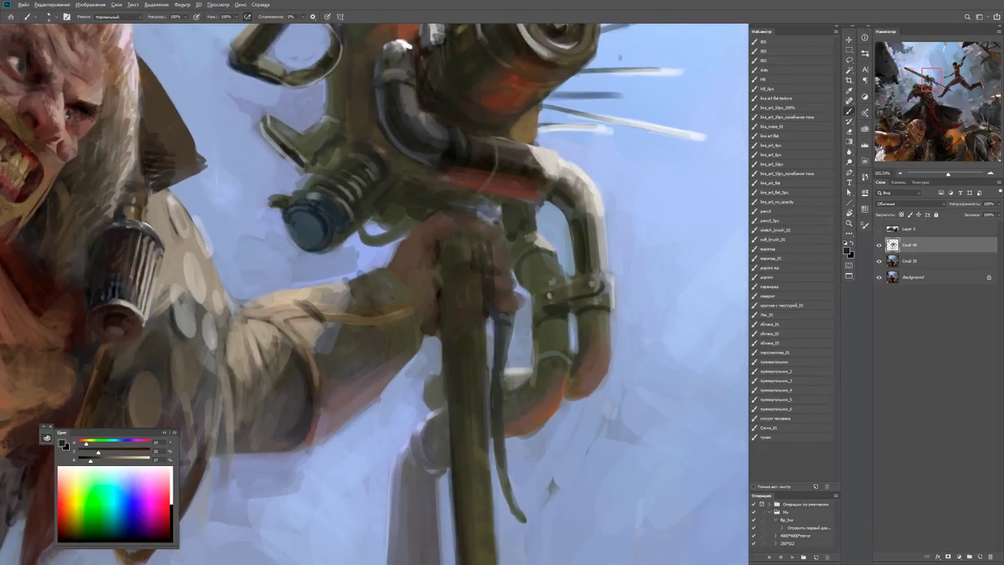
Define the fingertips over the top of the lever with black and a tone sampled from the hand.
key(d)
drag(497, 274, 496, 292)
drag(491, 273, 499, 307)
drag(499, 306, 506, 312)
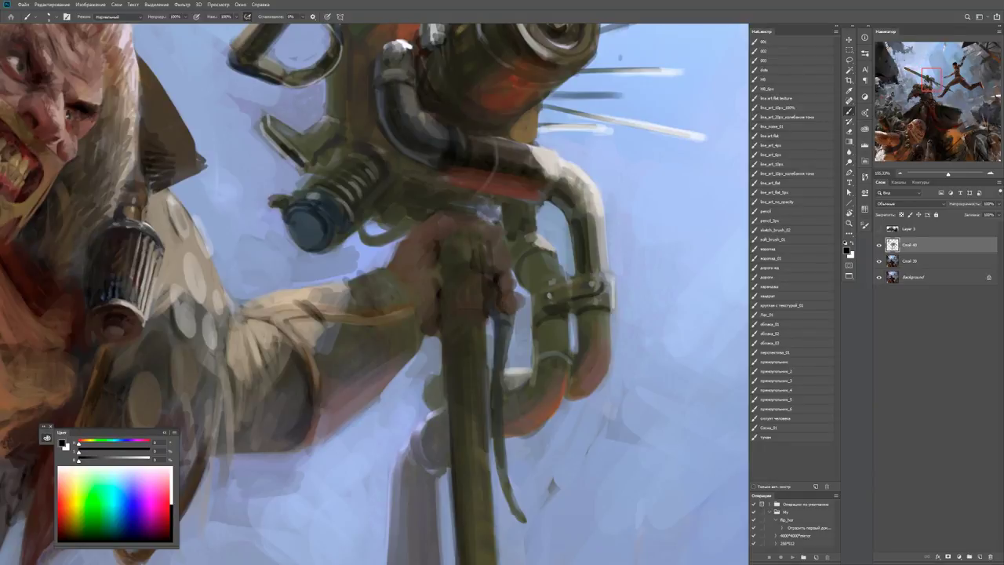
alt+click(488, 306)
drag(510, 304, 513, 310)
key(z)
key(ctrl+minus)
key(ctrl+minus)
key(ctrl+minus)
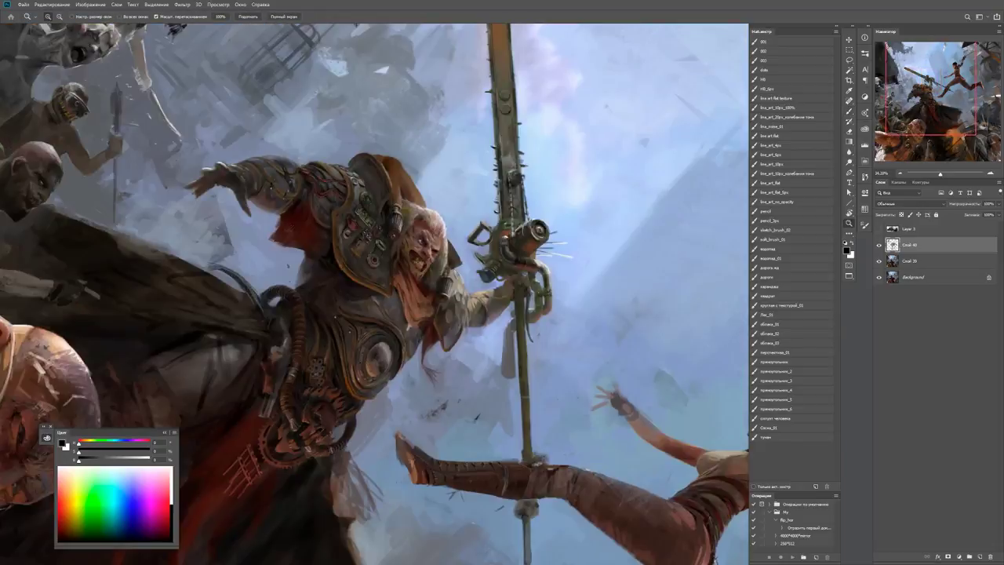
Paint a small round bolt on the shaft beside the gripping hand using tones sampled nearby.
drag(531, 292, 596, 291)
key(b)
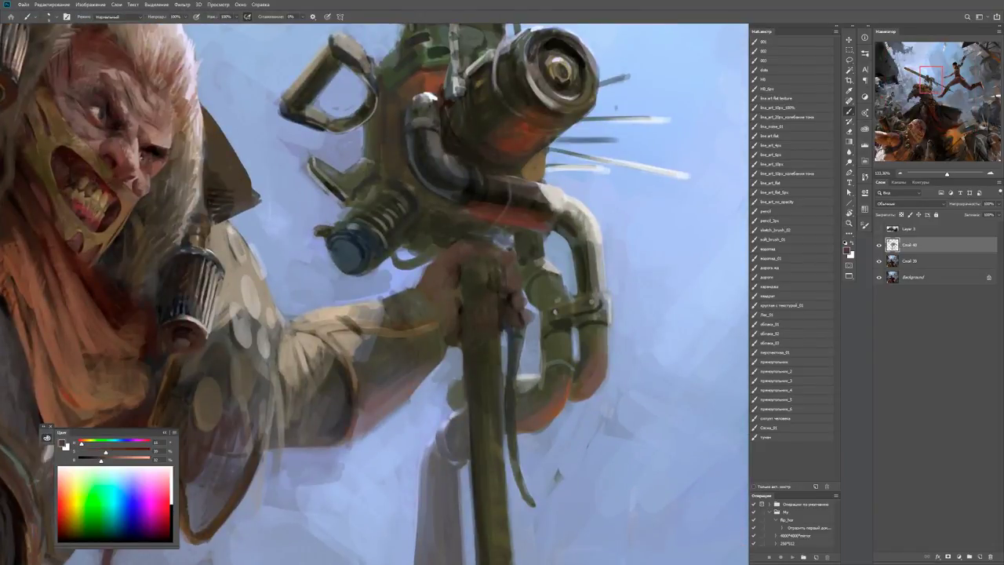
alt+click(488, 287)
drag(475, 273, 489, 313)
alt+click(506, 254)
alt+click(482, 276)
alt+click(481, 275)
click(482, 275)
Rotate the canvas until the sword lies horizontal and shape a notched tip on the lever with sampled tones.
key(r)
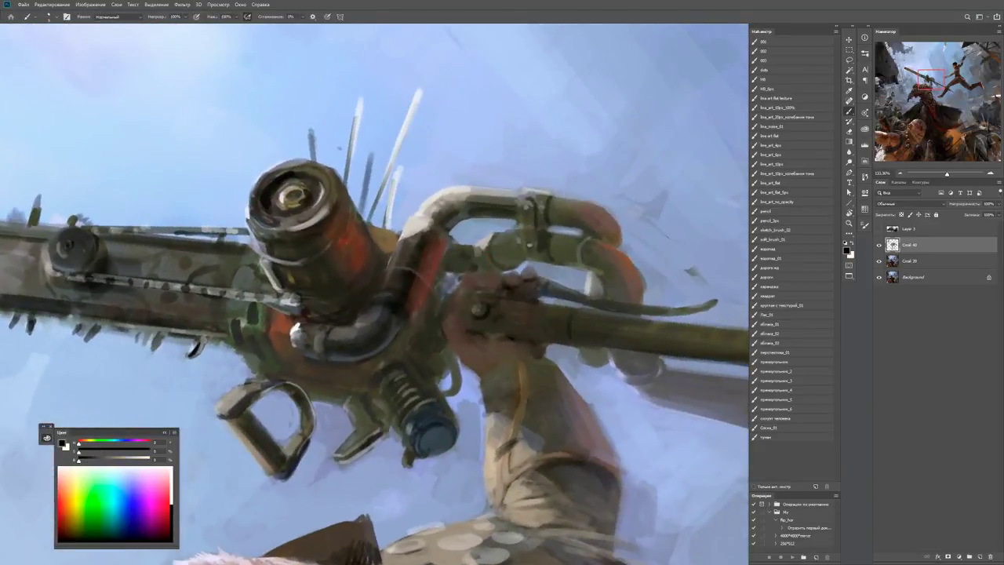
alt+click(567, 321)
drag(567, 320, 487, 359)
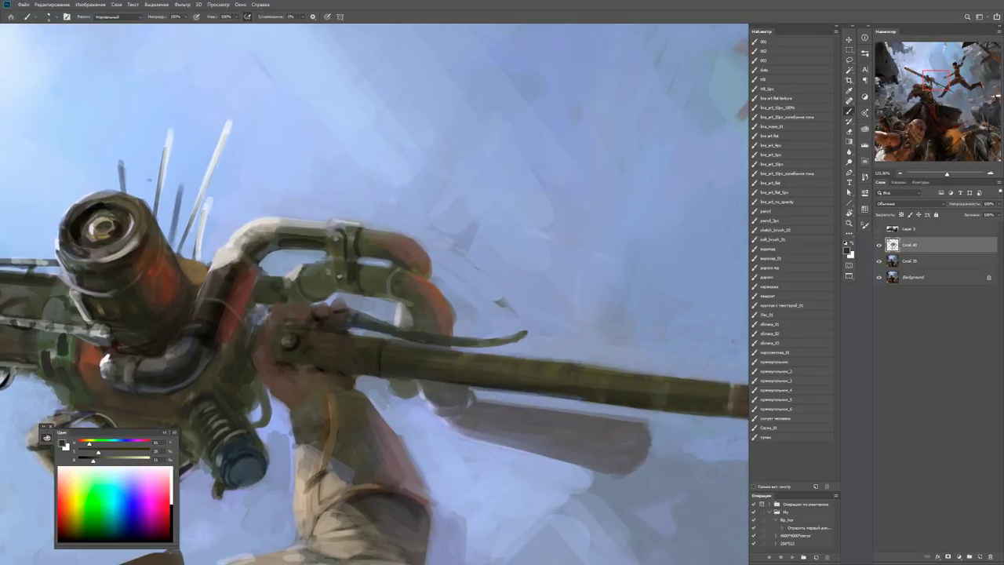
drag(471, 339, 511, 336)
drag(508, 337, 518, 331)
scroll(375, 294, down, 3)
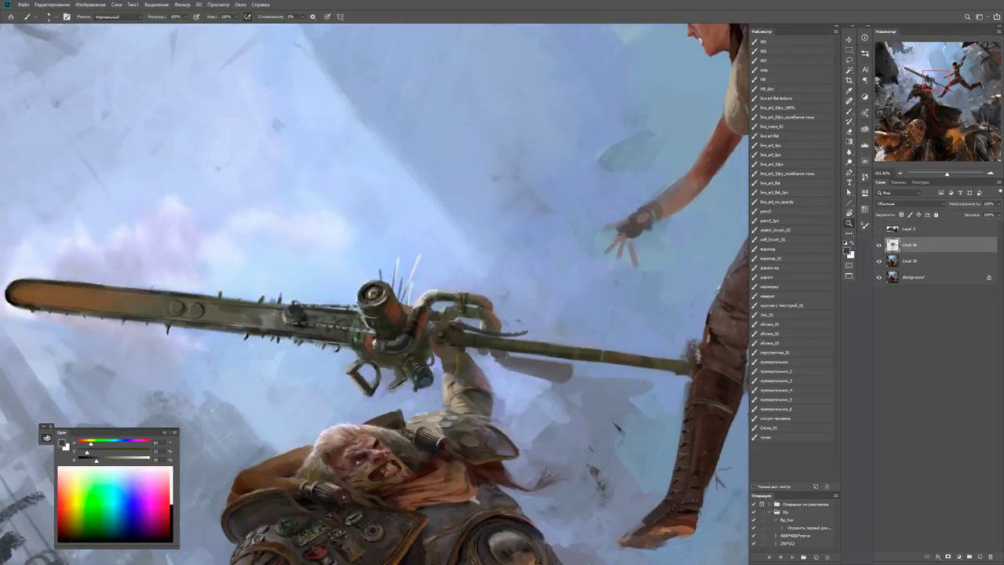
scroll(375, 294, up, 3)
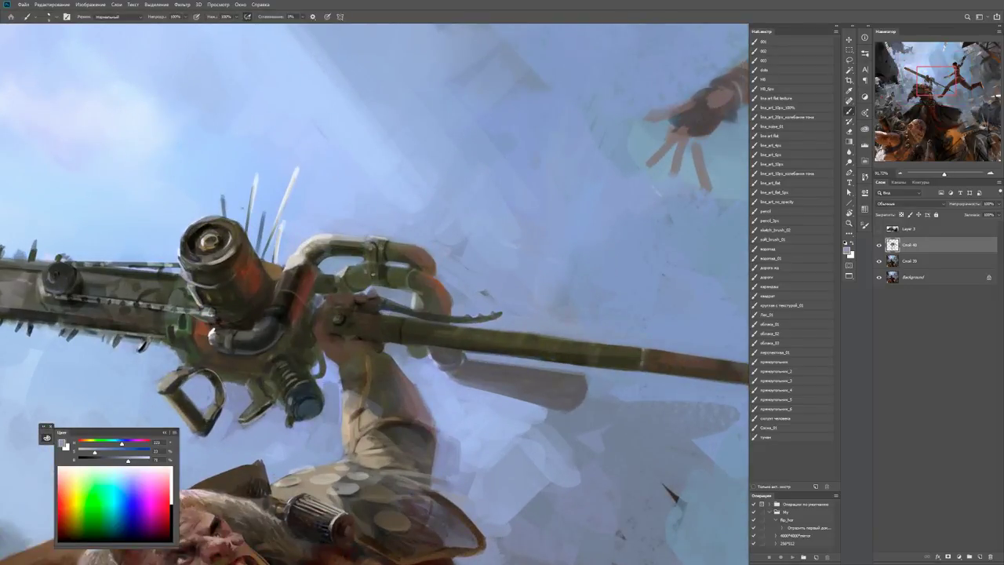
drag(375, 294, 285, 298)
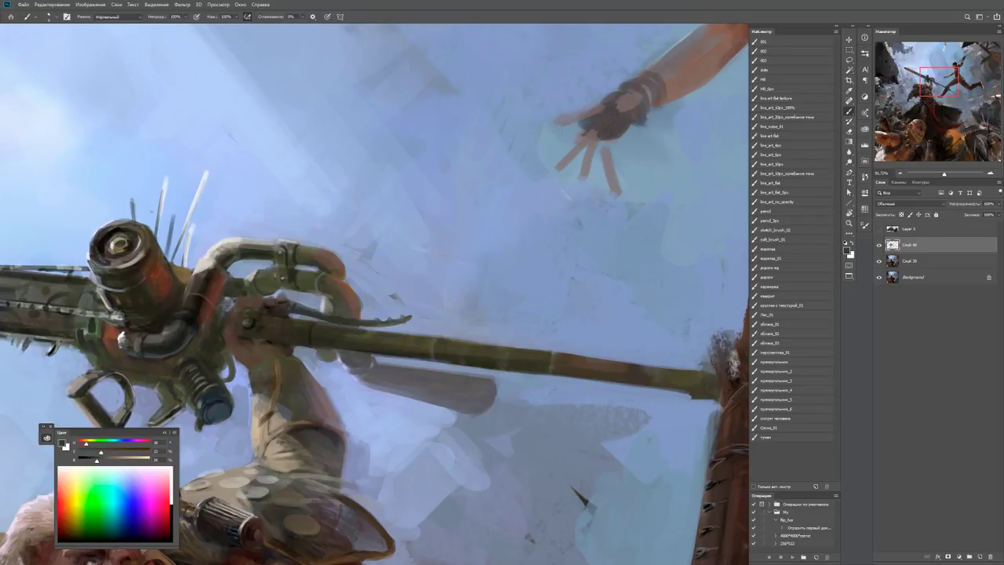
Rotate the canvas until the sword stands vertical again and try a black hole on the hanging grey plate.
drag(549, 156, 548, 434)
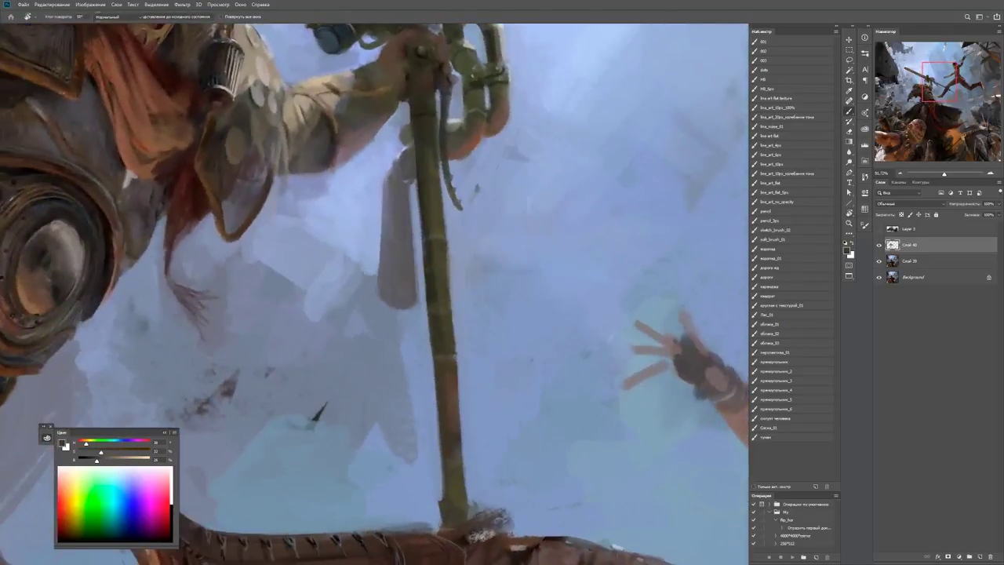
key(d)
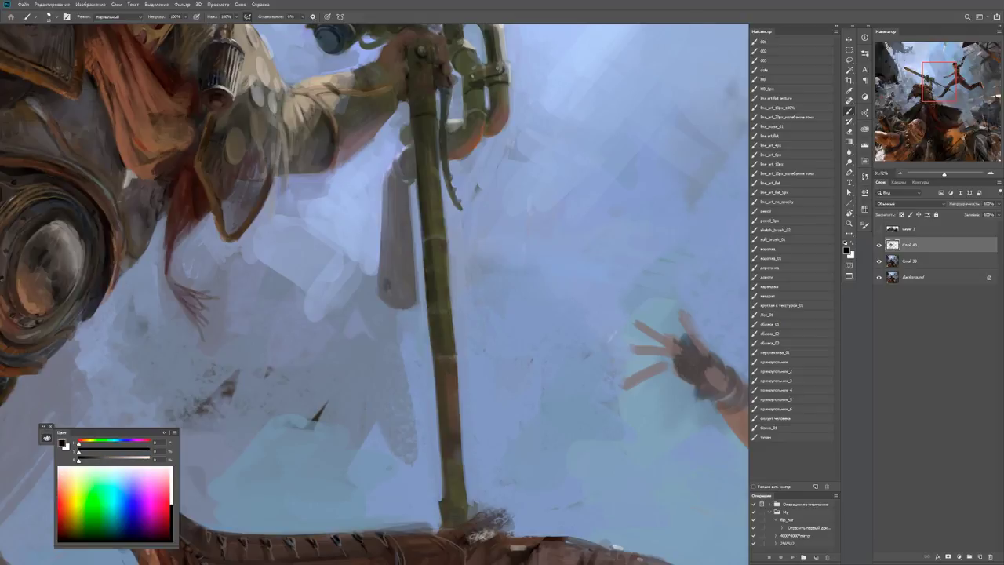
click(398, 270)
key(ctrl+z)
key(ctrl+z)
drag(377, 258, 400, 259)
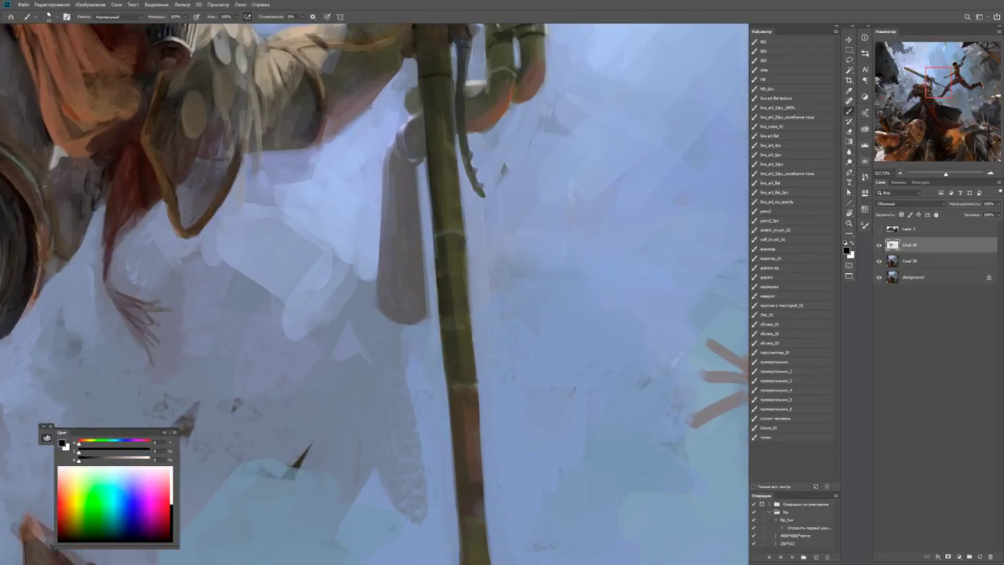
Dot a cluster of small dark holes into the lower end of the grey plate hanging beside the shaft.
click(387, 295)
click(396, 280)
click(401, 299)
click(411, 282)
click(397, 279)
click(413, 302)
click(388, 269)
click(394, 253)
click(383, 279)
alt+click(399, 288)
drag(411, 284, 369, 284)
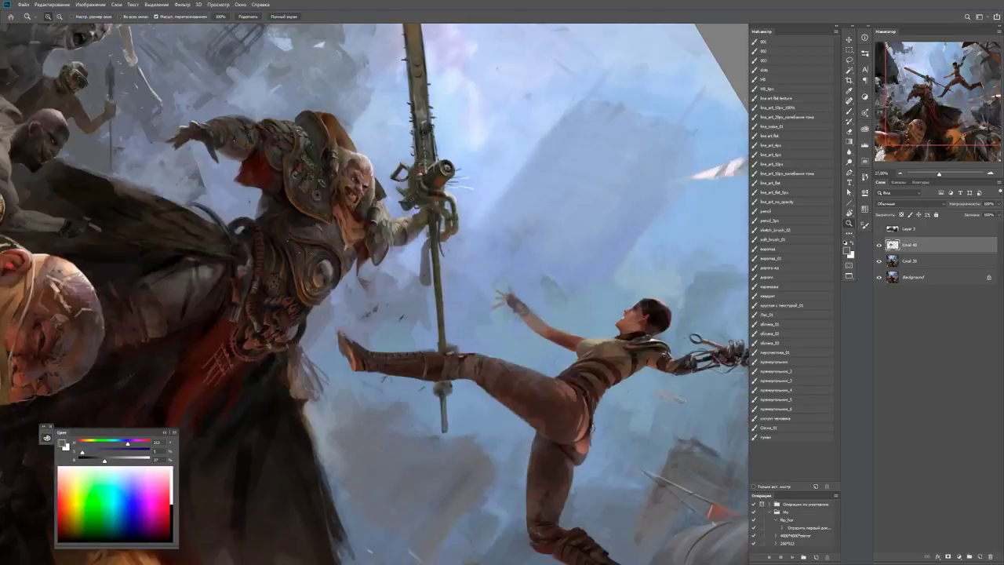
Paint a white highlight along the upper outer edge of the perforated grey plate.
drag(422, 219, 478, 220)
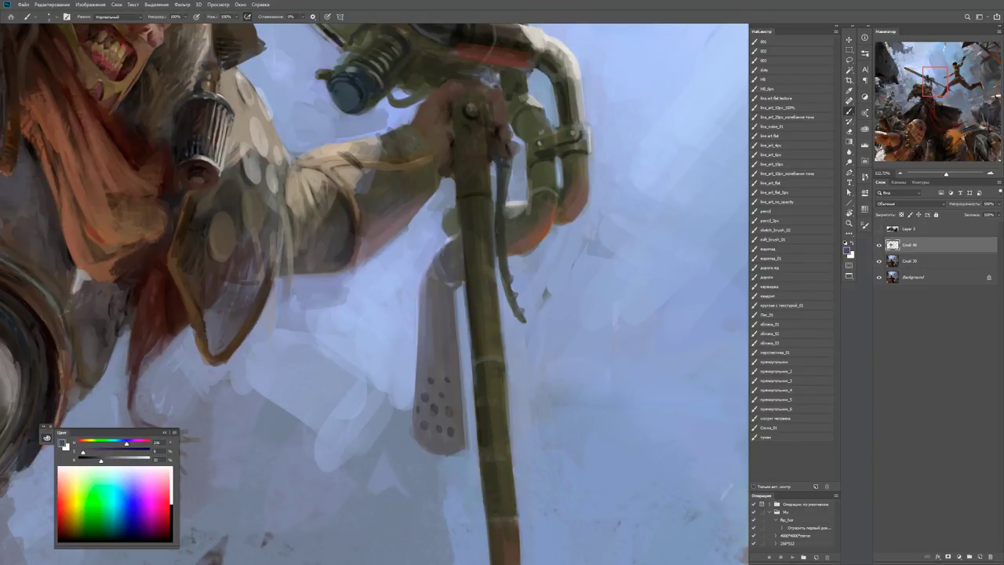
key(d)
key(x)
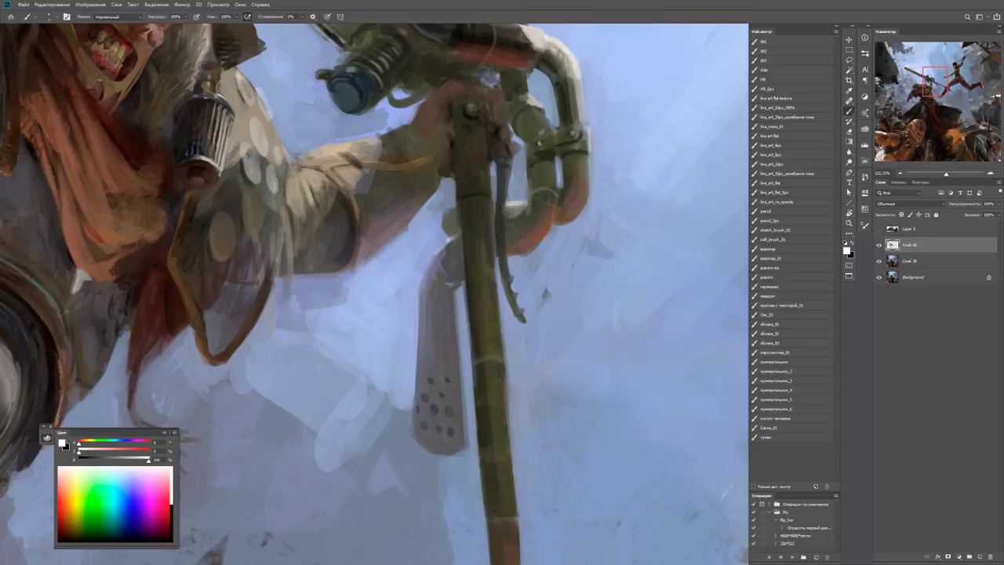
drag(439, 249, 424, 302)
key(z)
scroll(375, 294, down, 5)
scroll(375, 294, up, 4)
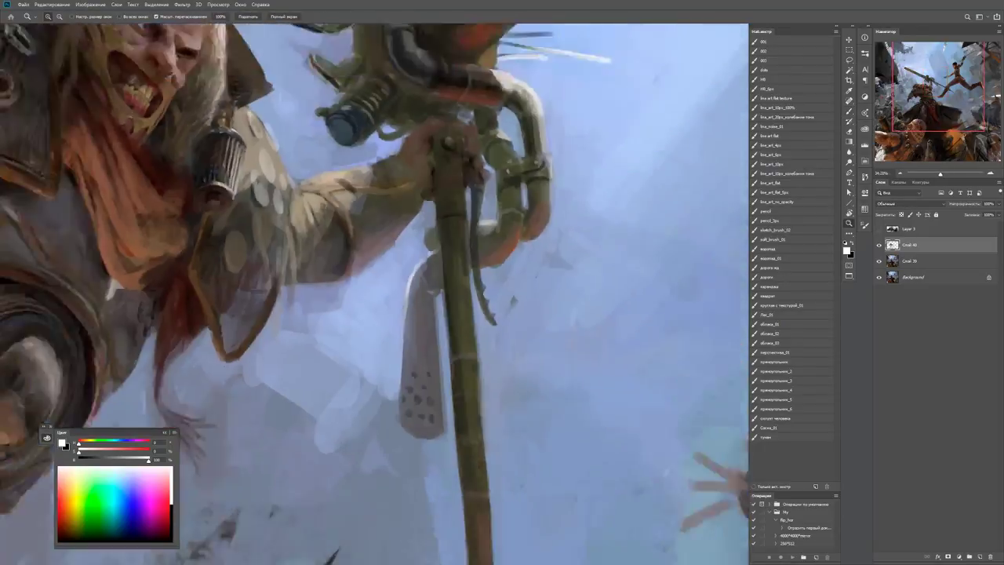
Soften the highlight on the grey plate's edge with grey and blue-grey tones sampled from it.
key(z)
key(b)
drag(420, 271, 421, 292)
alt+click(422, 292)
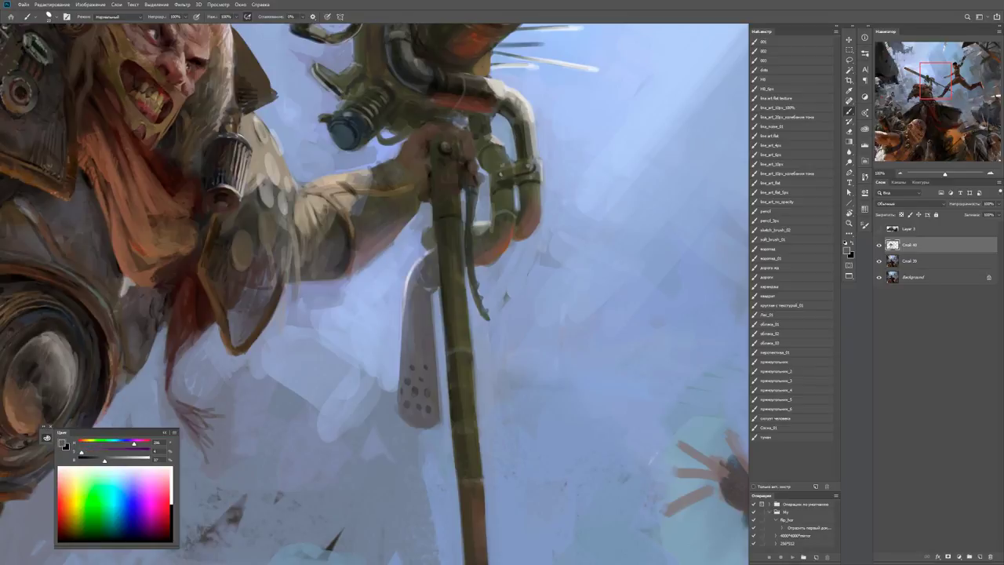
drag(404, 284, 404, 315)
alt+click(407, 298)
drag(416, 263, 403, 312)
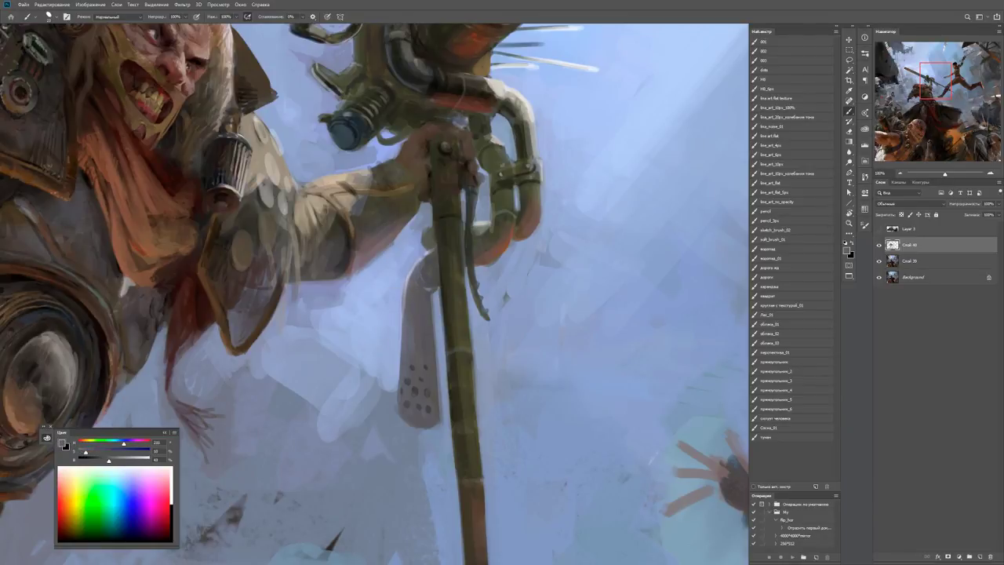
Touch up the upper end of the perforated grey plate with tones sampled around it.
alt+click(435, 291)
drag(392, 283, 366, 317)
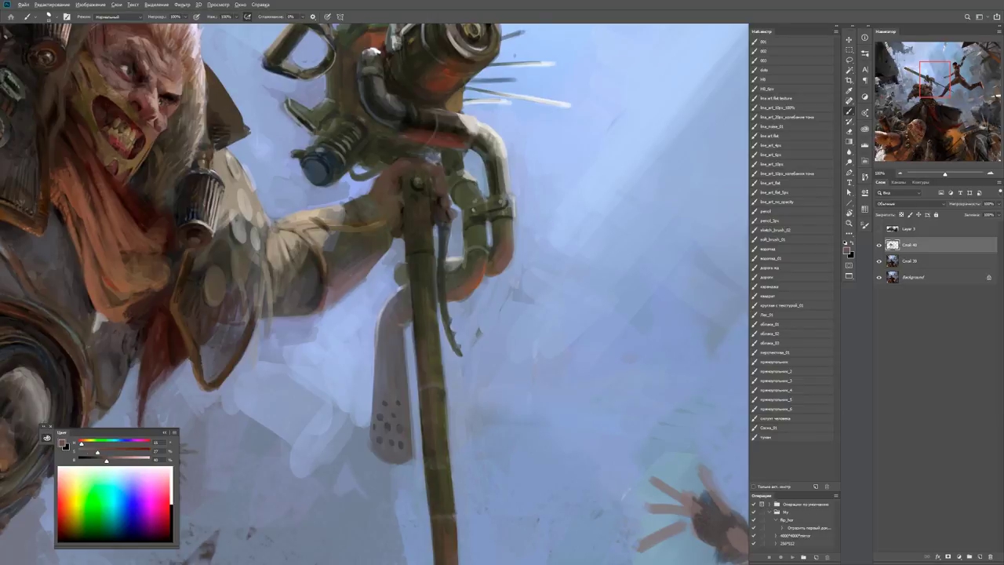
alt+click(379, 325)
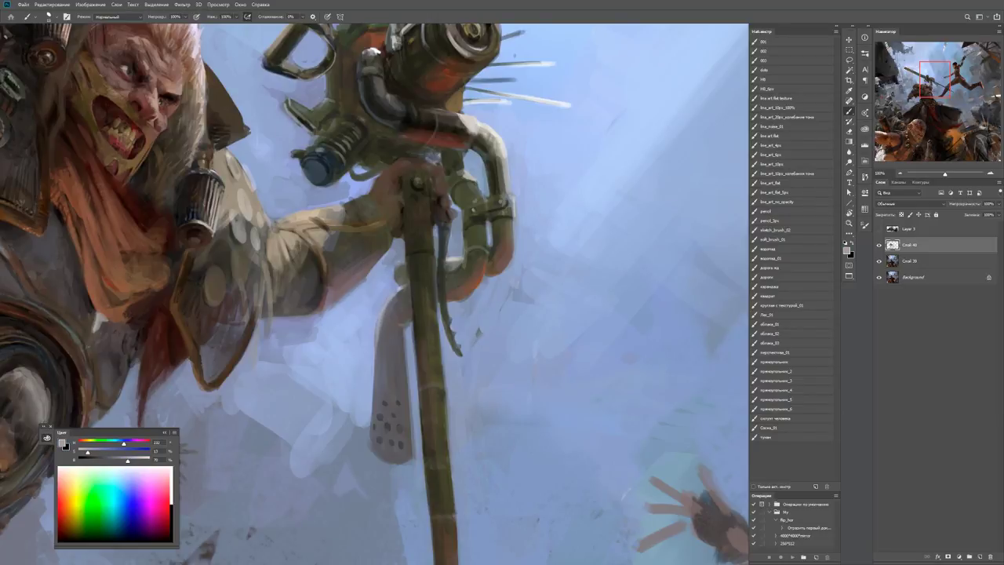
Tilt the canvas clockwise around the sword's motor and dot small dark notches along the grip of the D-shaped handle.
key(x)
key(z)
drag(402, 265, 338, 266)
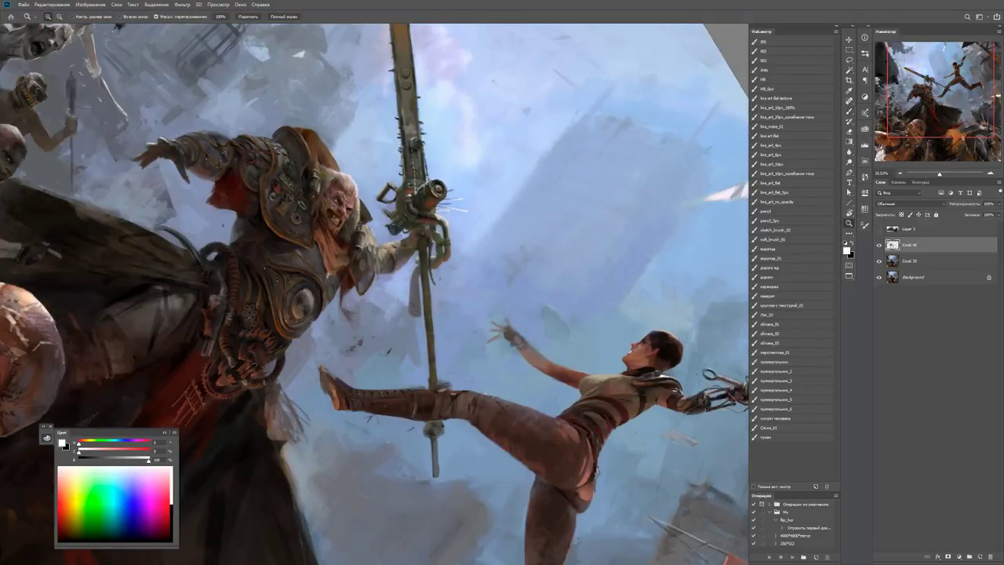
drag(397, 126, 455, 125)
key(b)
key(x)
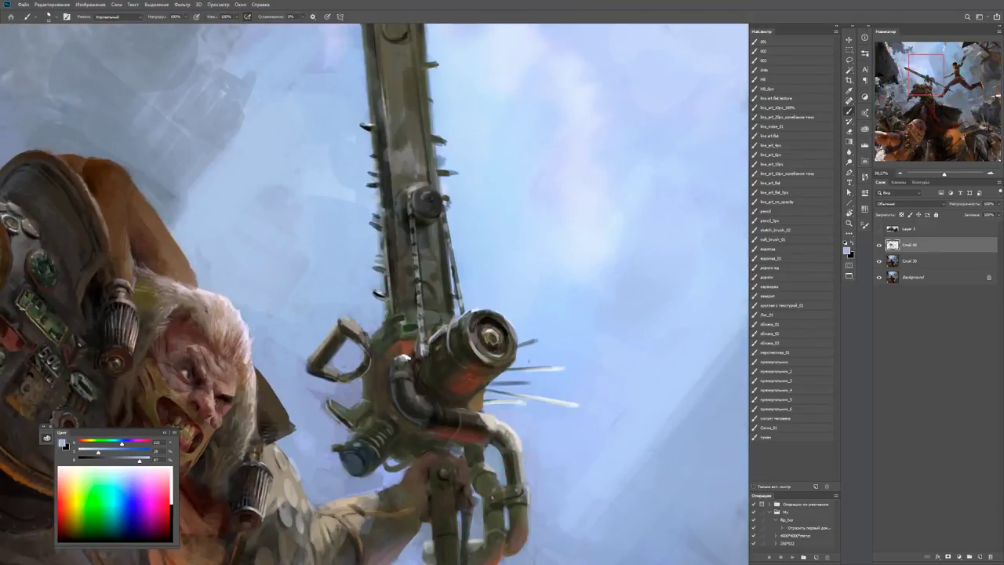
drag(382, 293, 383, 278)
key(d)
key(r)
drag(321, 349, 377, 318)
key(z)
drag(321, 243, 346, 243)
key(b)
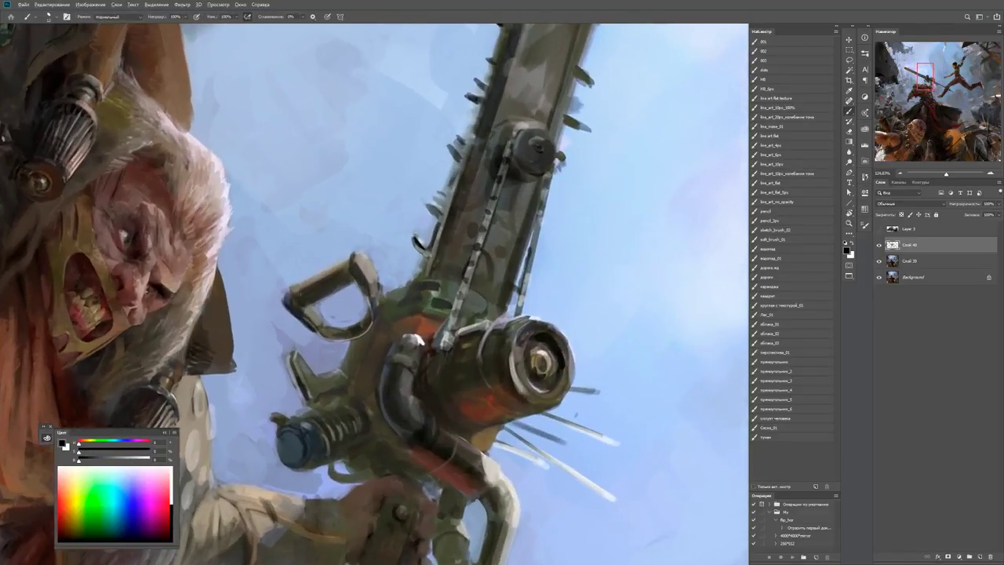
Dot two rows of small white studs along the grip of the D-shaped handle.
key(x)
click(317, 287)
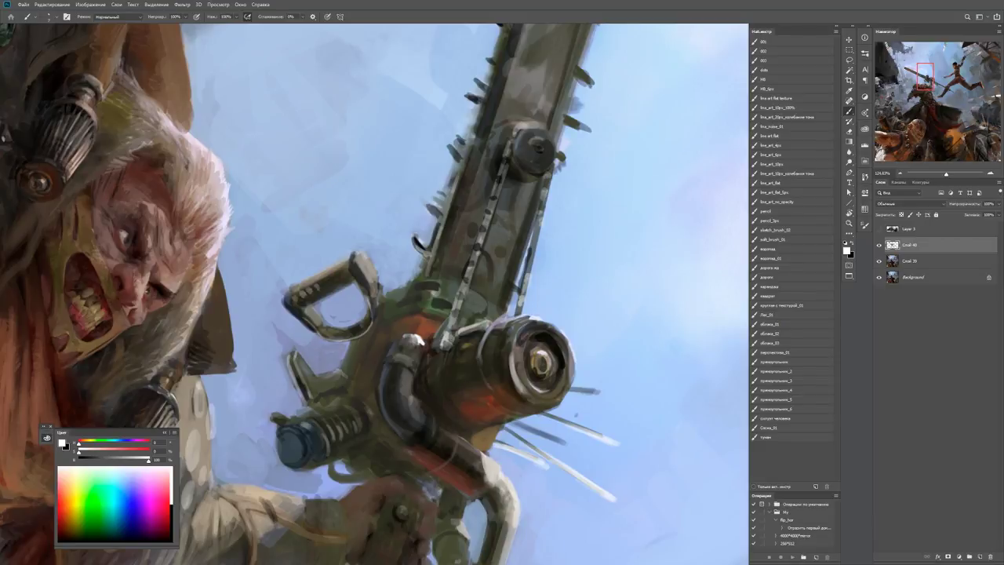
click(332, 278)
click(342, 274)
click(304, 303)
click(310, 299)
click(333, 287)
click(341, 282)
click(297, 289)
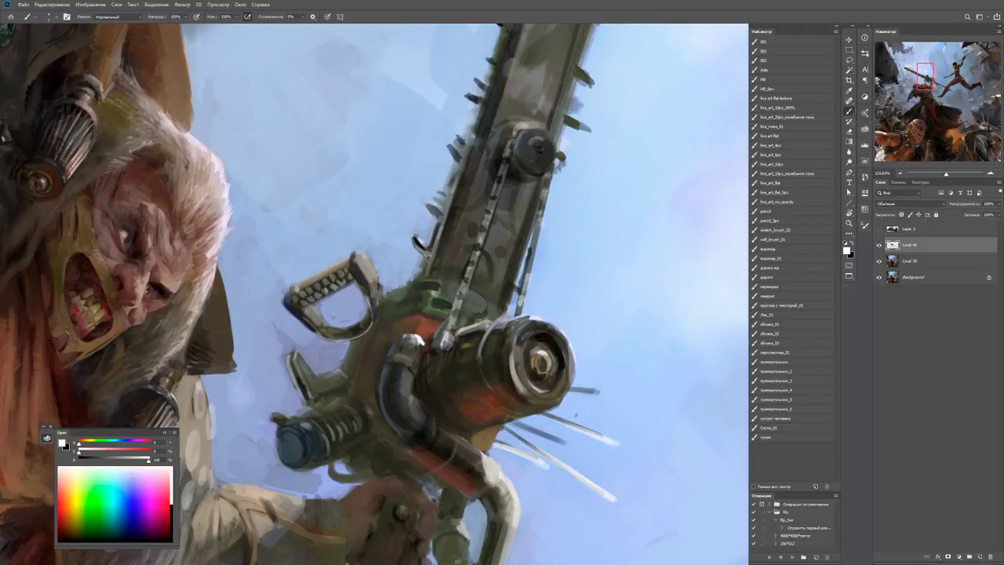
click(311, 281)
Turn the canvas until the sword stands upright and paint reddish-brown and blue-grey tones on the blade below the pulley.
key(r)
key(ctrl+minus)
key(ctrl+minus)
key(ctrl+minus)
key(Escape)
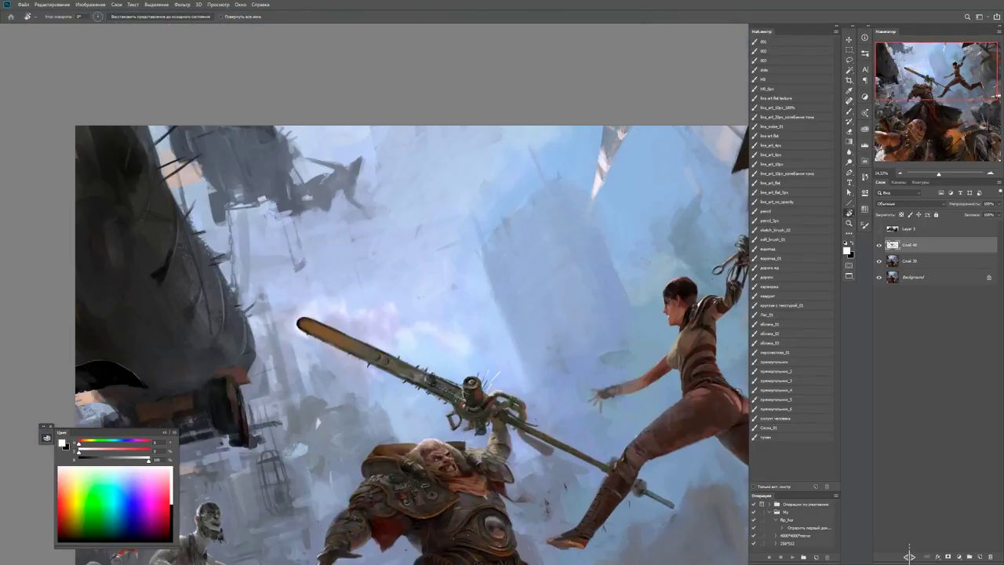
key(z)
key(ctrl+plus)
key(ctrl+plus)
key(ctrl+plus)
key(ctrl+plus)
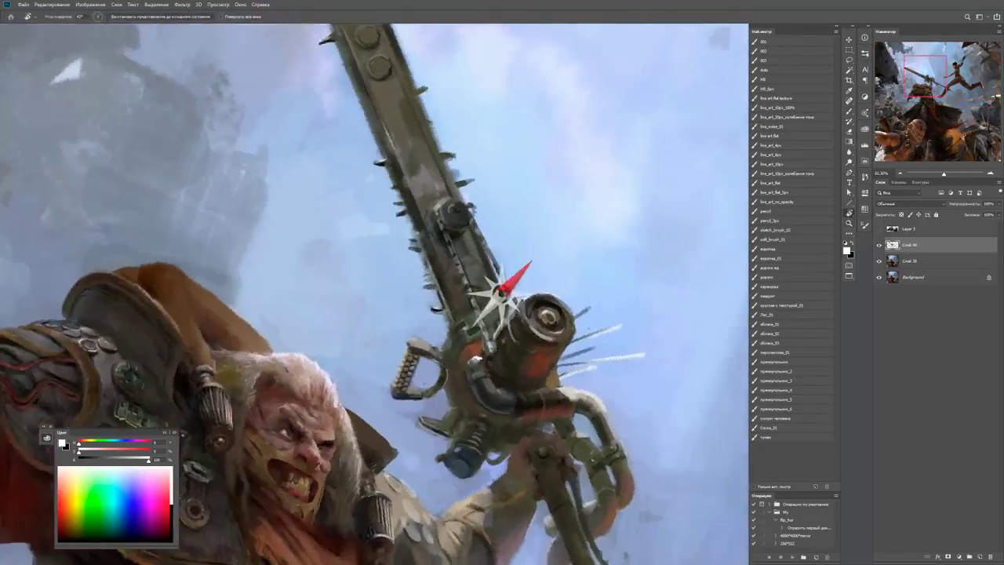
key(b)
alt+click(478, 238)
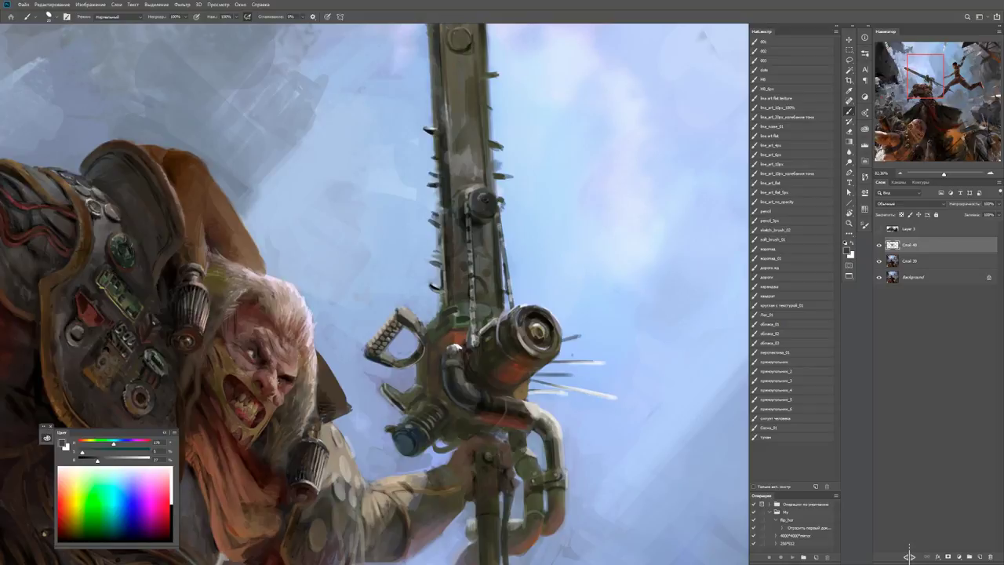
drag(464, 227, 464, 235)
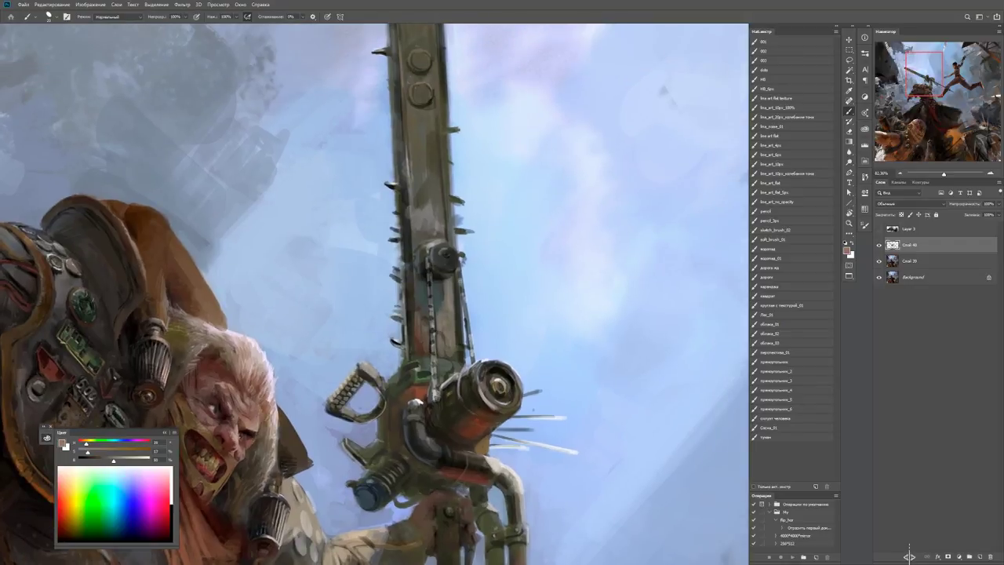
Add light warm-grey strokes to the blade's face around and above the pulley.
mouse_move(418, 265)
mouse_down()
mouse_move(418, 285)
mouse_move(412, 247)
mouse_move(433, 228)
mouse_move(440, 240)
mouse_move(442, 215)
mouse_up()
alt+click(433, 233)
drag(471, 235, 416, 335)
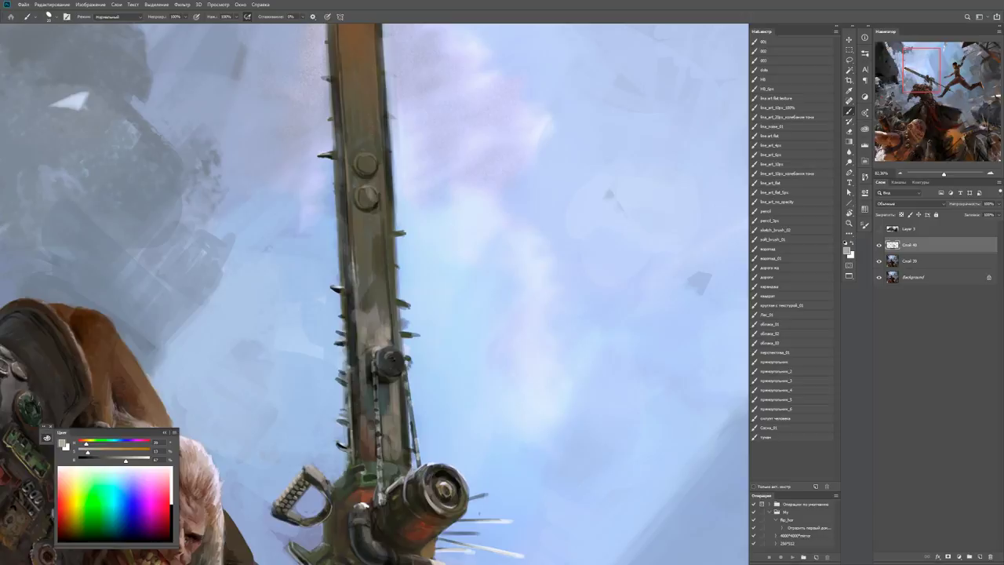
drag(369, 290, 365, 283)
Repaint the two round bolts on the blade as flat discs with olive-grey tones sampled from the metal.
alt+click(358, 219)
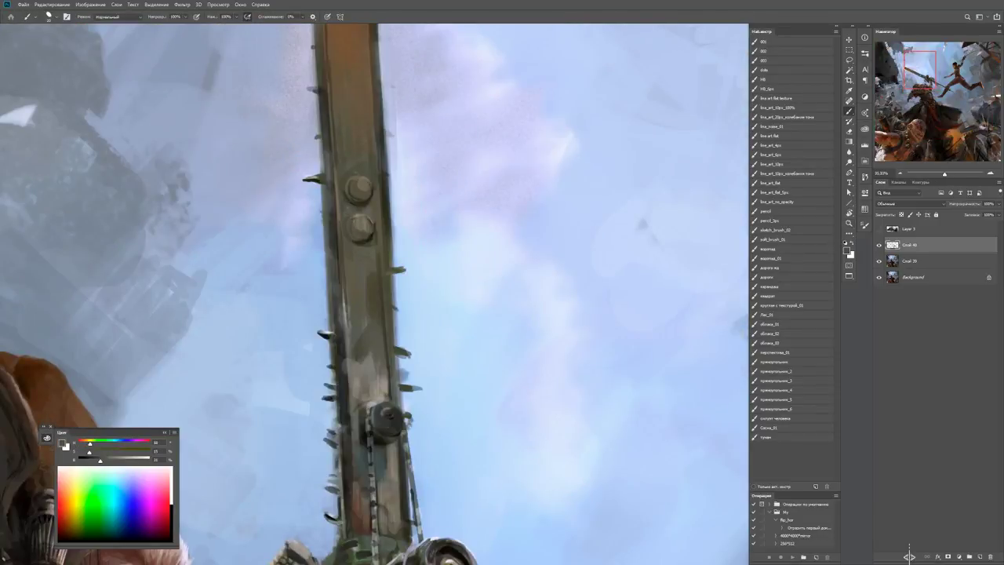
alt+right_click(359, 219)
alt+click(359, 219)
alt+right_click(359, 224)
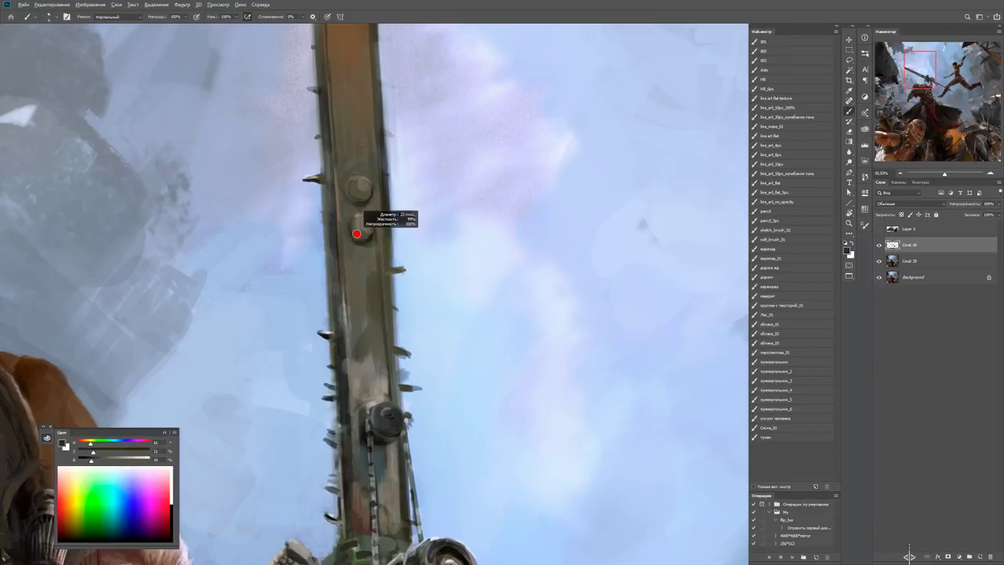
alt+click(353, 248)
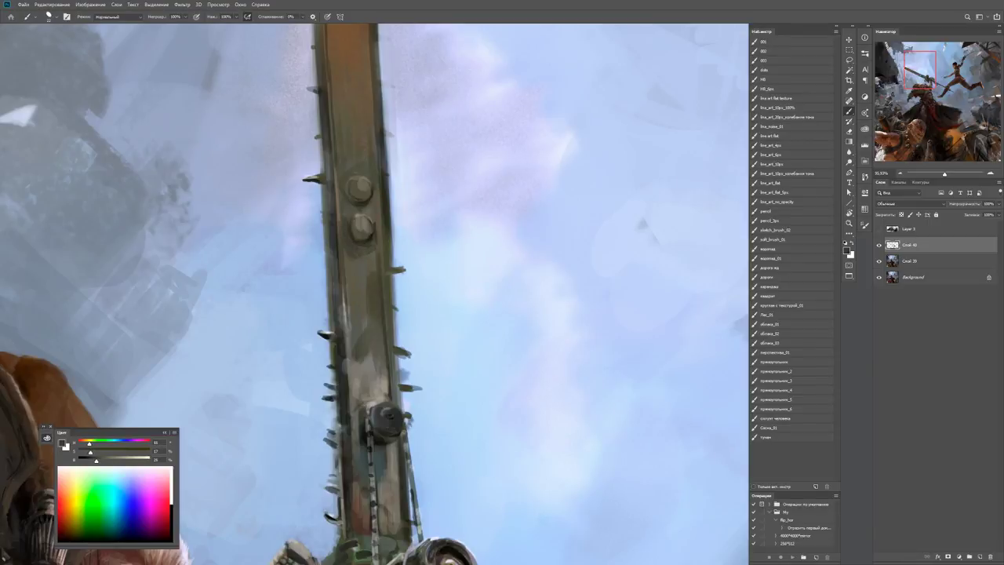
alt+click(361, 225)
alt+click(361, 225)
alt+click(360, 191)
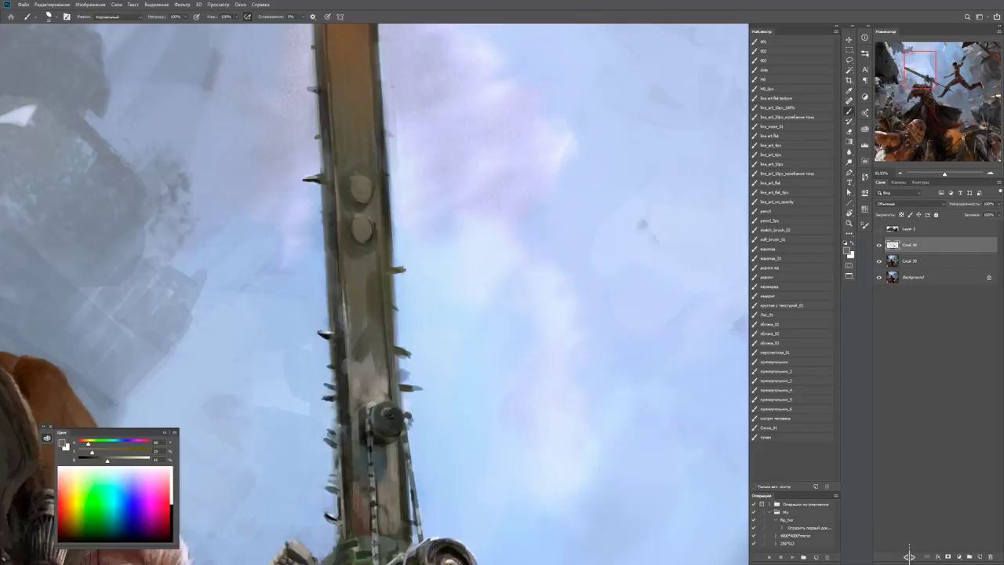
Blend the two bolts into the blade with darker and mid olive-grey tones sampled beside them.
key(z)
key(ctrl+minus)
key(ctrl+minus)
key(ctrl+minus)
key(ctrl+plus)
key(ctrl+plus)
key(b)
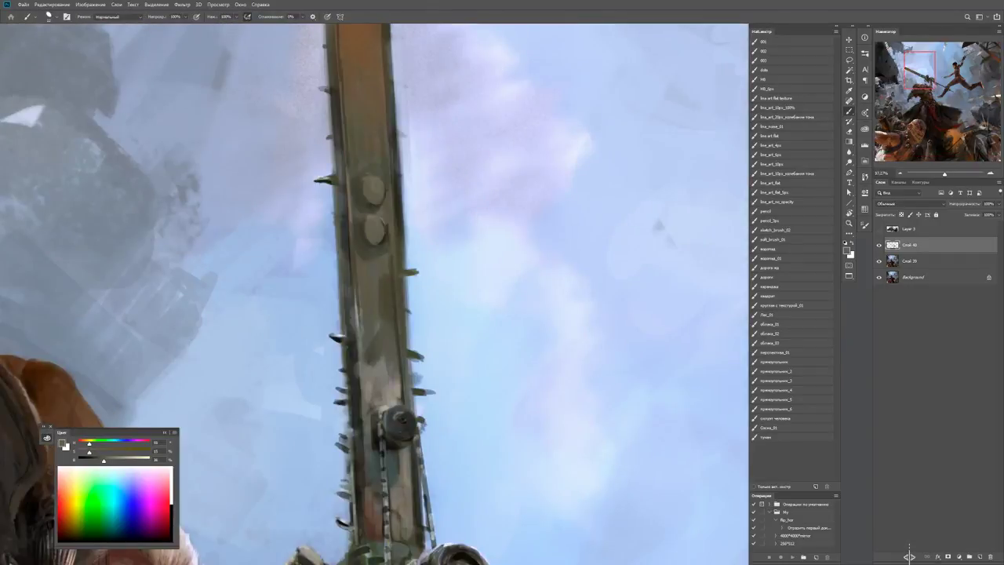
alt+click(368, 233)
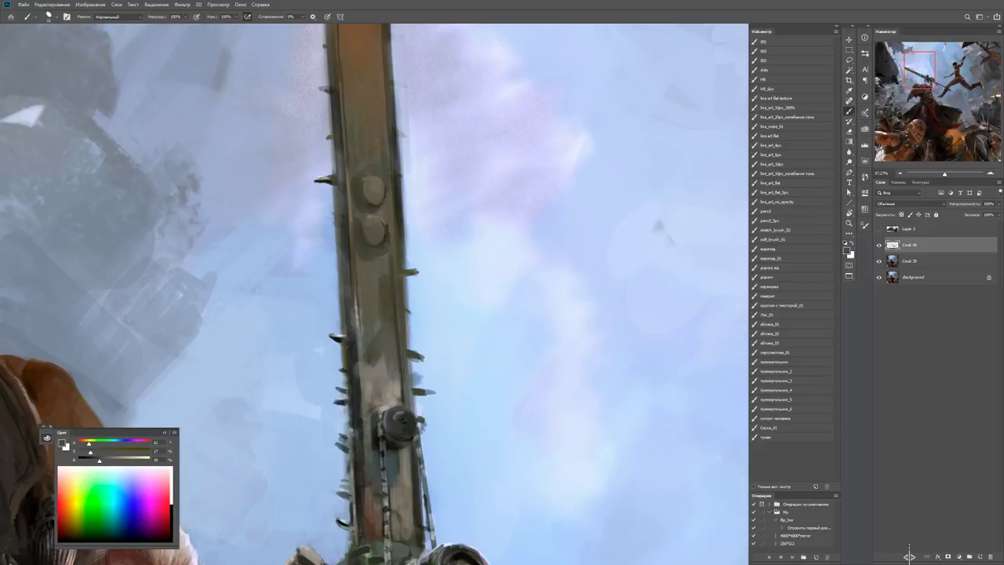
alt+click(356, 206)
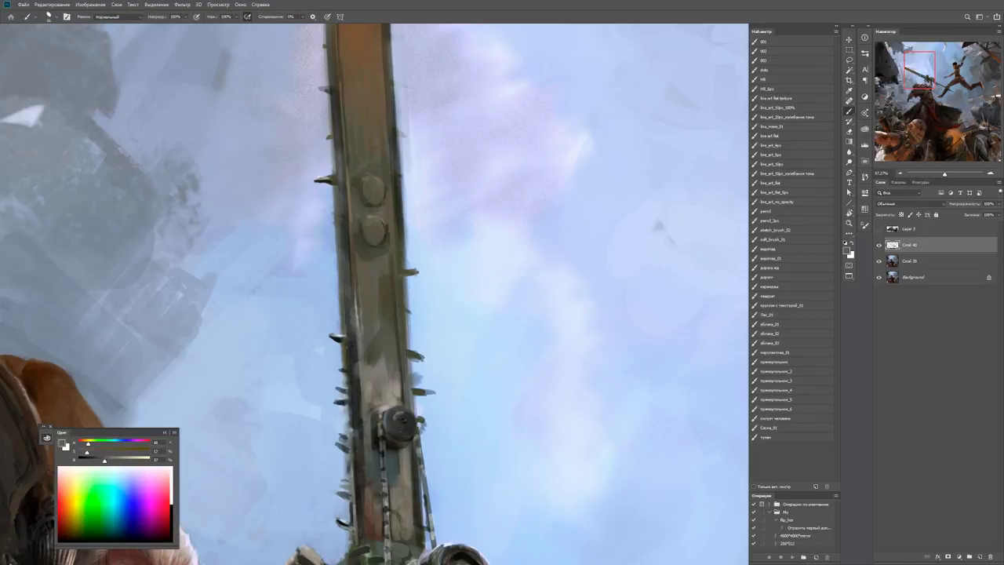
Define the shadowed edges of the two blade bolts with dark olive and black.
drag(391, 188, 377, 306)
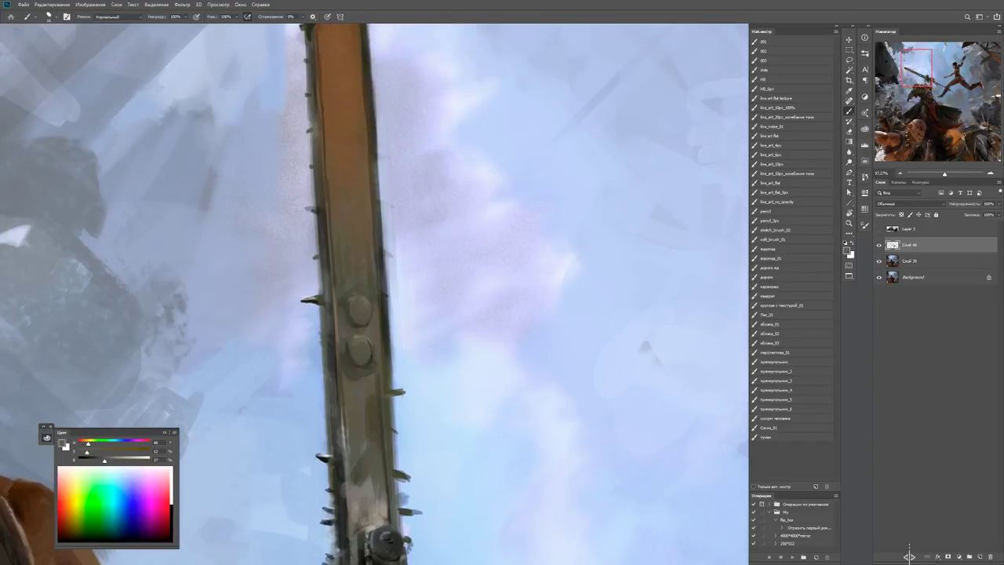
alt+click(378, 306)
alt+right_click(340, 300)
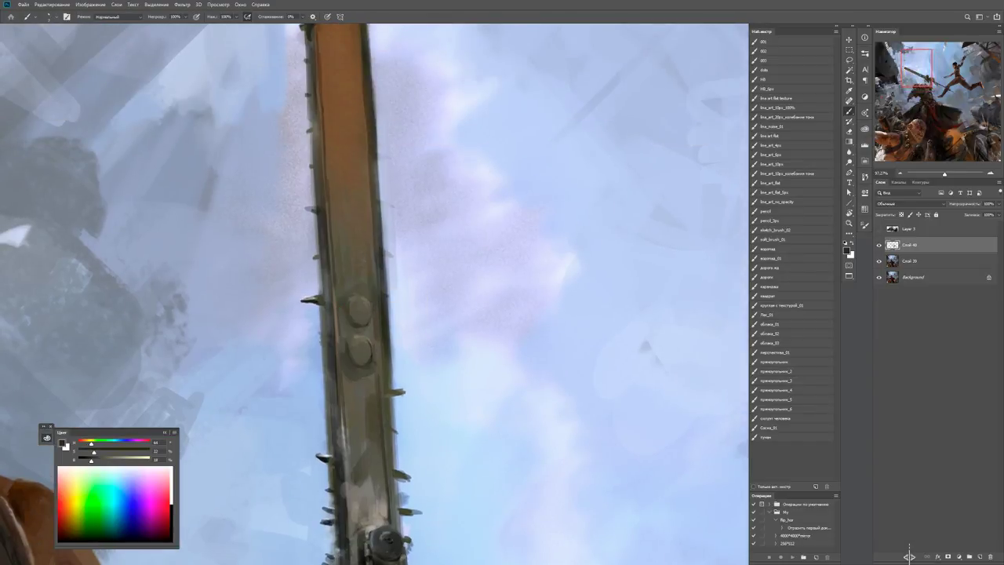
key(d)
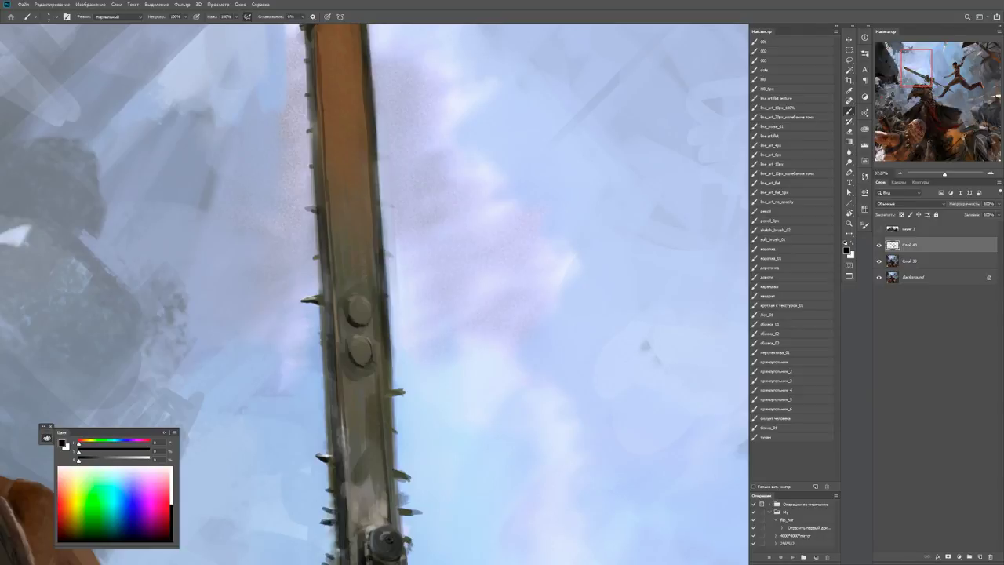
Darken the lower part of the chain hanging from the pulley with black strokes.
key(z)
key(ctrl+minus)
key(ctrl+minus)
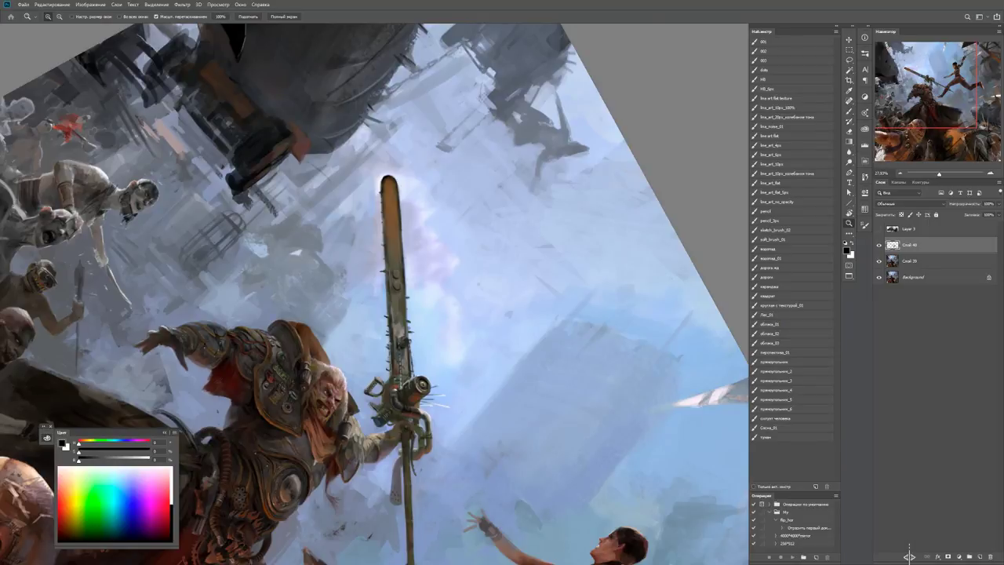
scroll(385, 394, up, 5)
key(b)
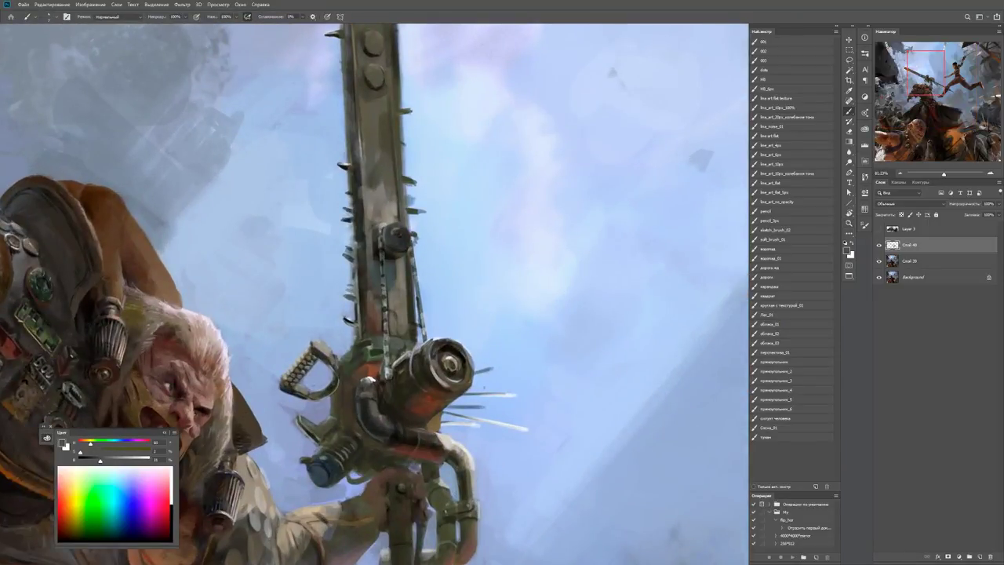
key(d)
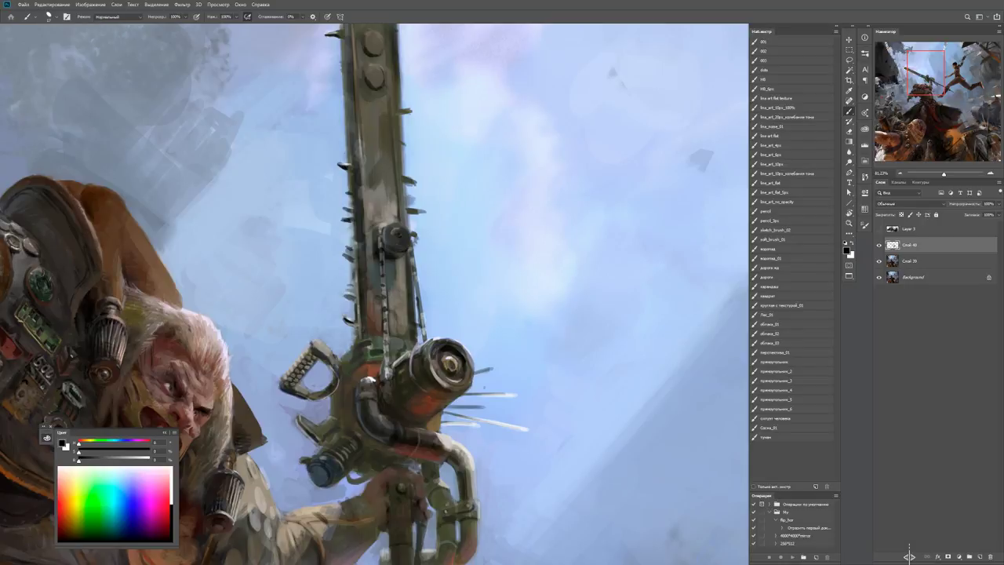
drag(384, 335, 384, 370)
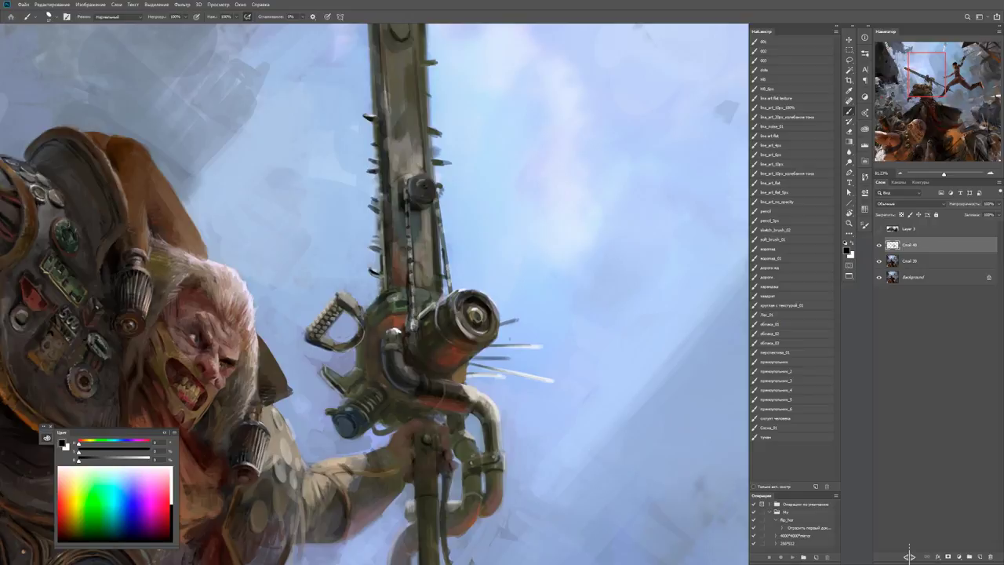
Repaint the collar at the base of the blade in muted light green with darker green shading.
alt+click(392, 290)
drag(396, 262, 400, 333)
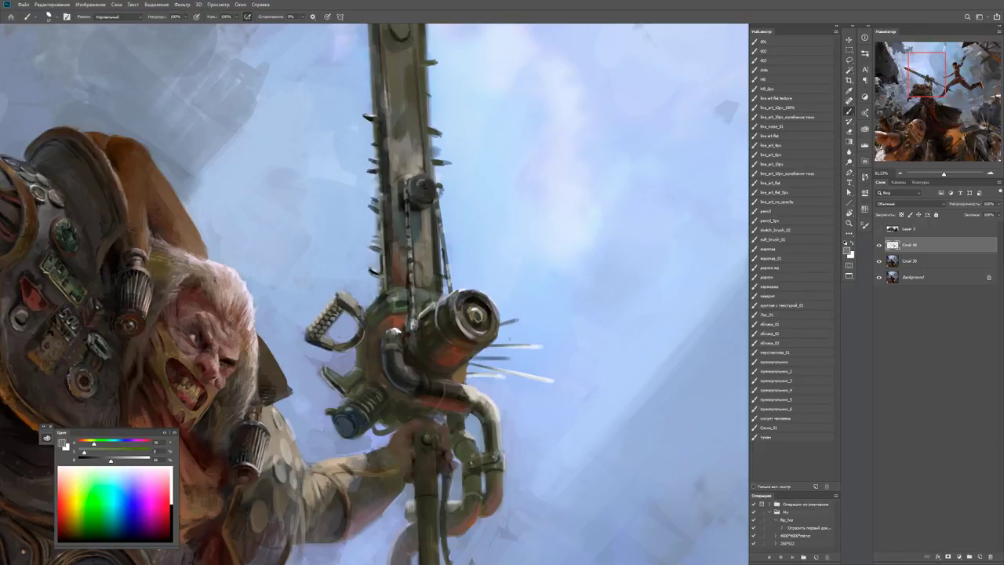
alt+click(427, 281)
key(x)
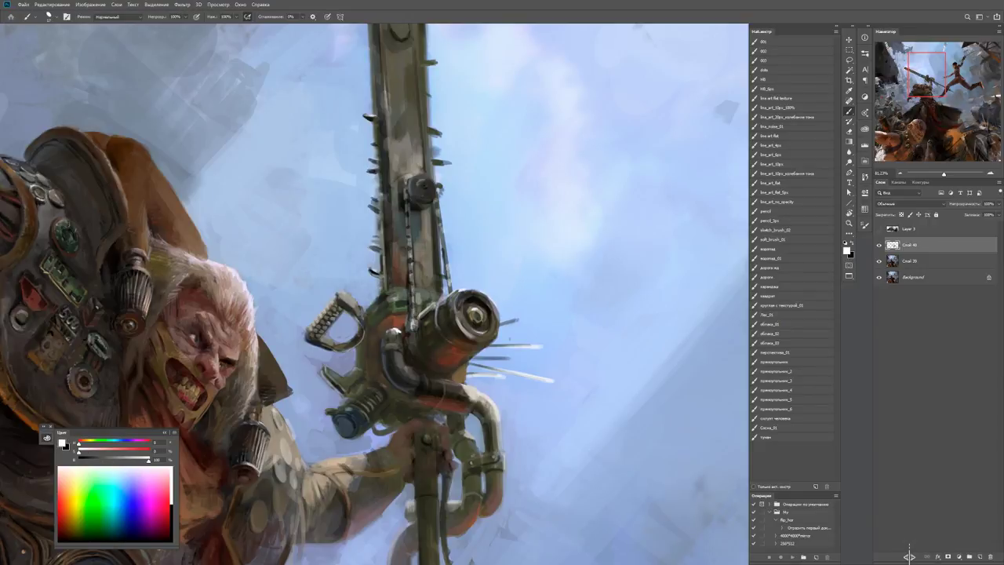
alt+click(397, 310)
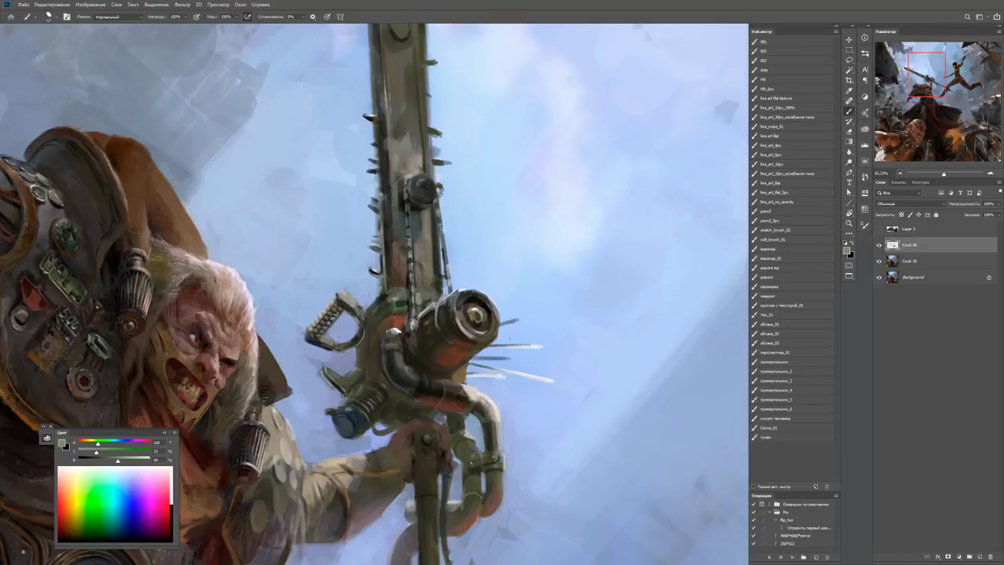
mouse_move(397, 307)
mouse_down()
mouse_move(404, 290)
mouse_move(398, 300)
mouse_move(435, 295)
mouse_move(428, 304)
mouse_move(405, 291)
mouse_up()
mouse_move(401, 311)
mouse_down()
mouse_move(405, 296)
mouse_move(389, 292)
mouse_up()
mouse_move(384, 309)
mouse_down()
mouse_move(381, 299)
mouse_move(403, 290)
mouse_up()
alt+click(391, 311)
mouse_move(406, 310)
mouse_down()
mouse_move(406, 295)
mouse_move(418, 293)
mouse_up()
drag(423, 306, 424, 297)
Redraw the chain across the blade's face with light and black strokes from the pulley down to the motor.
alt+right_click(403, 203)
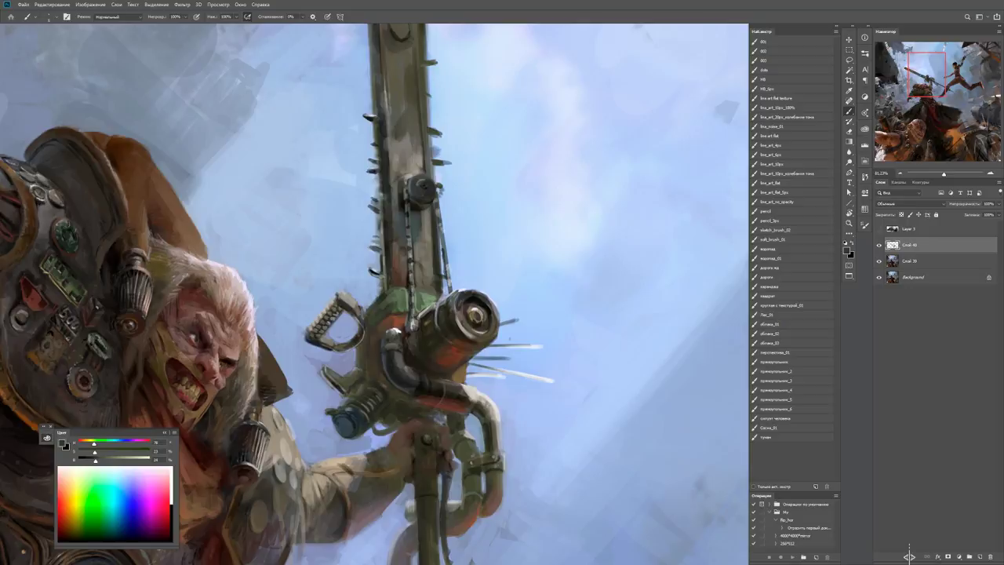
key(x)
drag(405, 198, 405, 267)
key(x)
drag(407, 288, 409, 298)
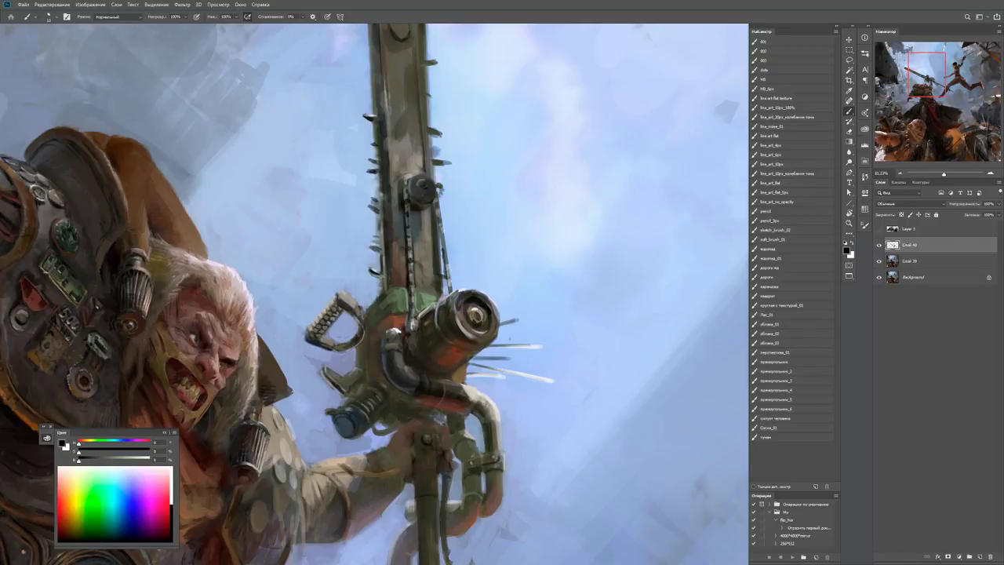
Darken the second chain along the blade's edge with black strokes between the pulley and the motor.
drag(436, 205, 446, 274)
drag(439, 240, 448, 291)
drag(436, 203, 443, 248)
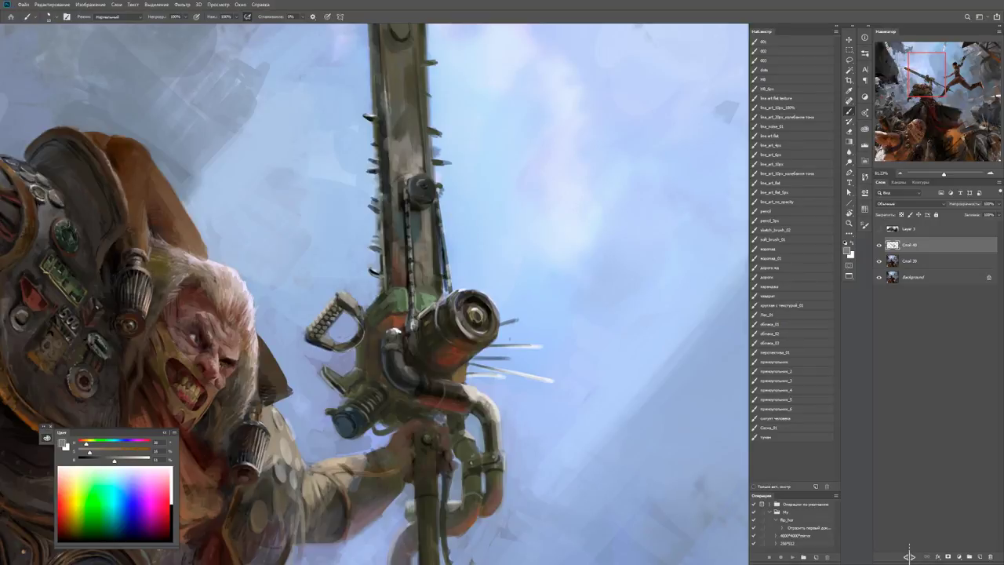
Cover the round faces of the pulley and the motor's end cap with a flat warm grey.
drag(396, 218, 416, 218)
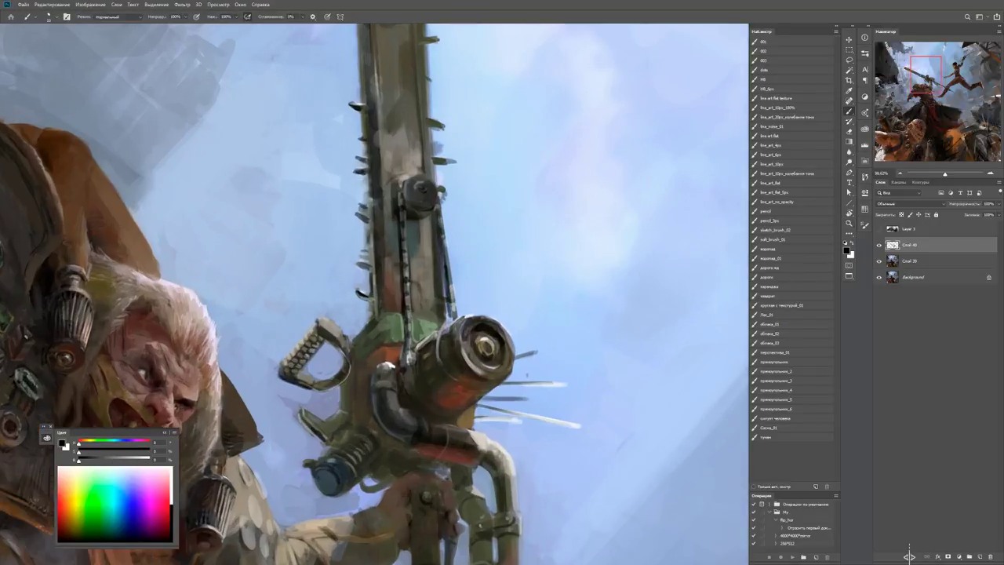
mouse_move(471, 157)
mouse_down()
mouse_move(416, 185)
mouse_move(423, 211)
mouse_up()
mouse_move(478, 338)
mouse_down()
mouse_move(494, 323)
mouse_move(499, 369)
mouse_up()
drag(502, 325, 502, 374)
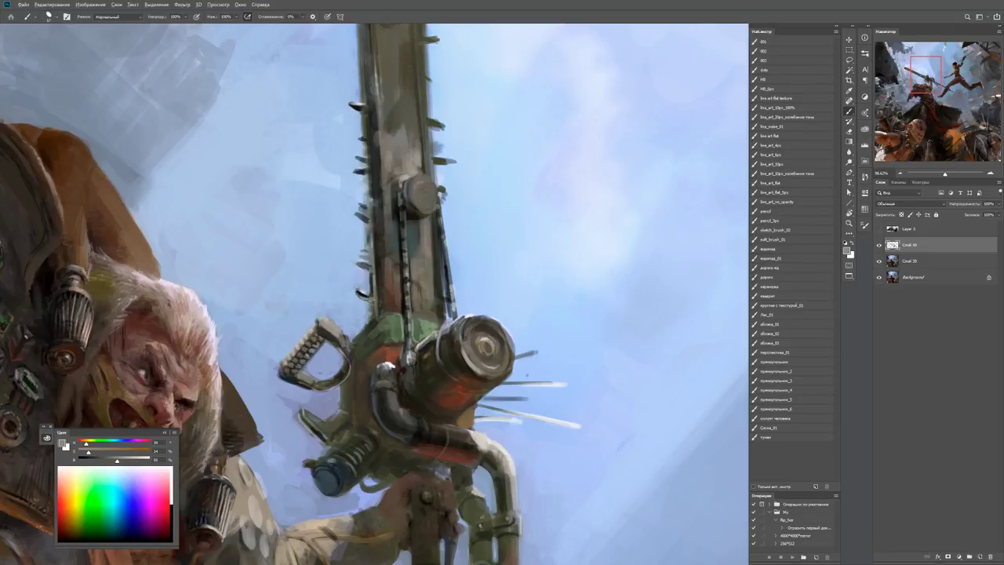
key(d)
key(z)
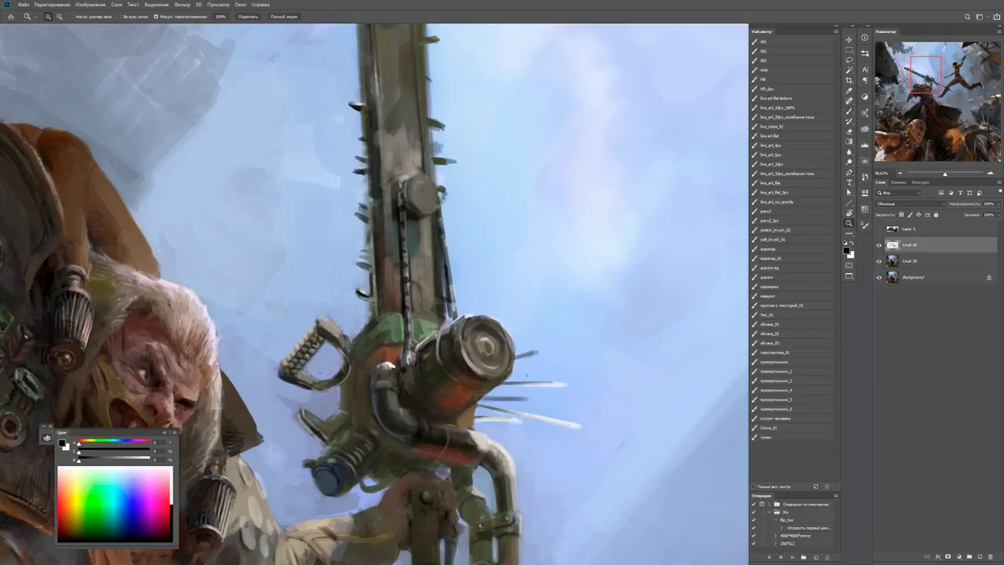
Paint dark notches around the rim of the motor's round end cap.
click(486, 341)
key(b)
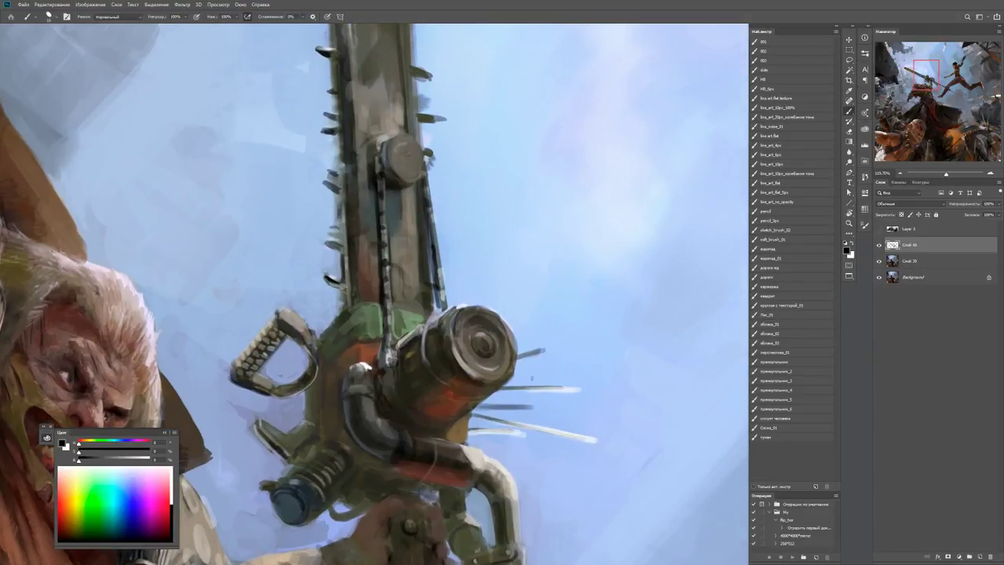
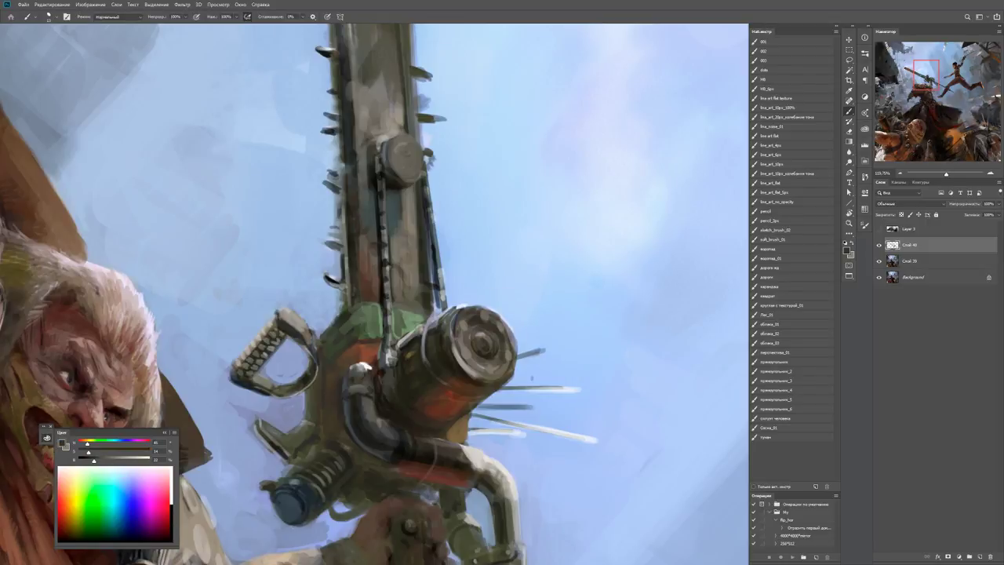
key(z)
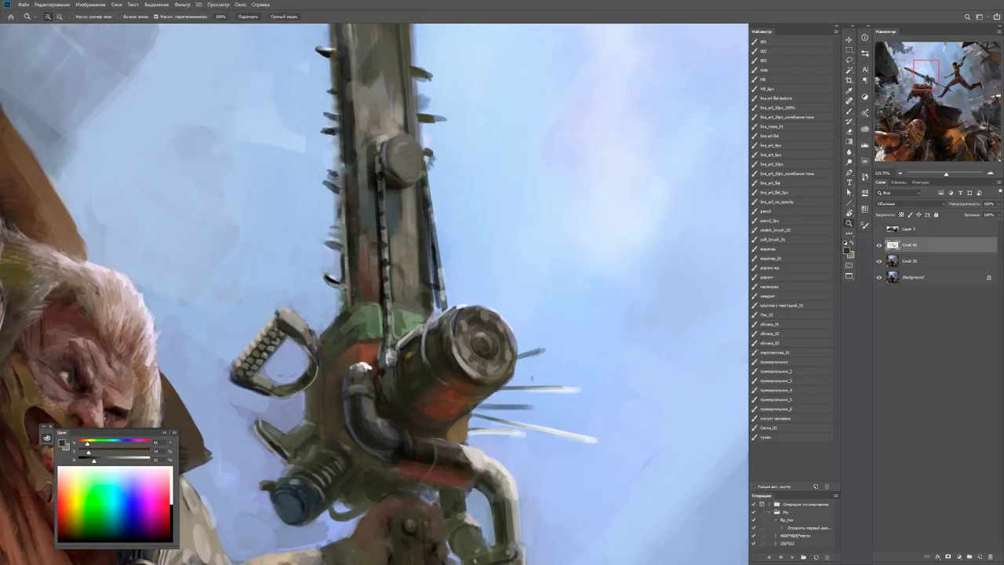
key(ctrl+minus)
key(ctrl+minus)
key(ctrl+minus)
click(486, 272)
key(b)
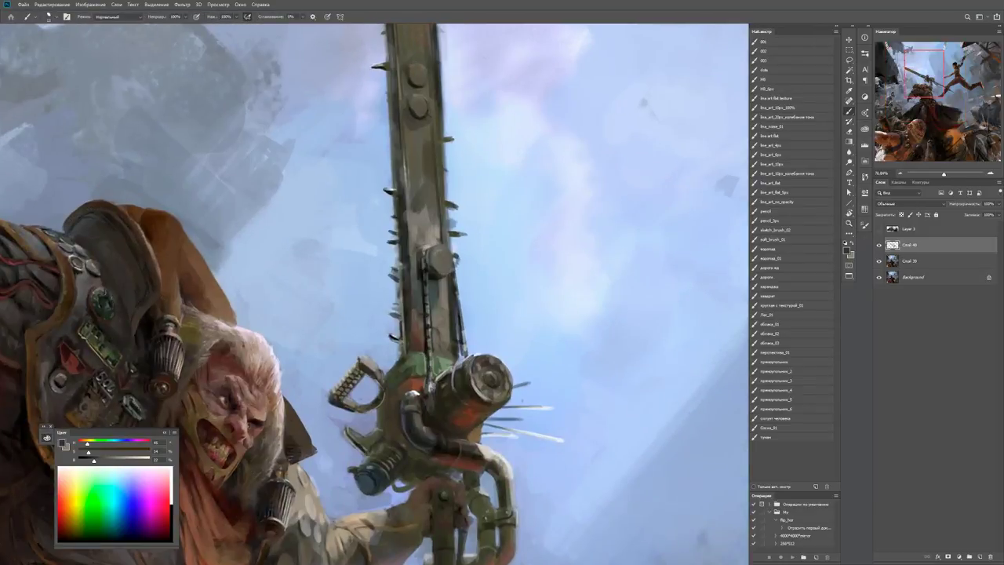
Paint a row of short black slots into the green collar at the base of the blade.
alt+right_click(424, 295)
alt+right_click(485, 347)
alt+click(428, 239)
drag(428, 287, 428, 306)
mouse_move(431, 350)
mouse_down()
mouse_move(423, 314)
mouse_move(470, 345)
mouse_up()
key(z)
key(b)
key(d)
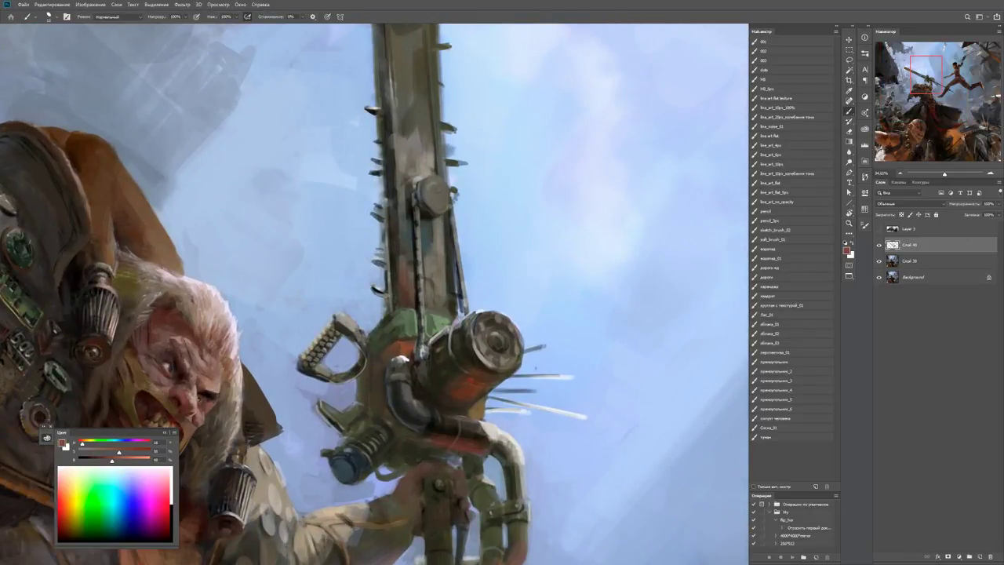
key(d)
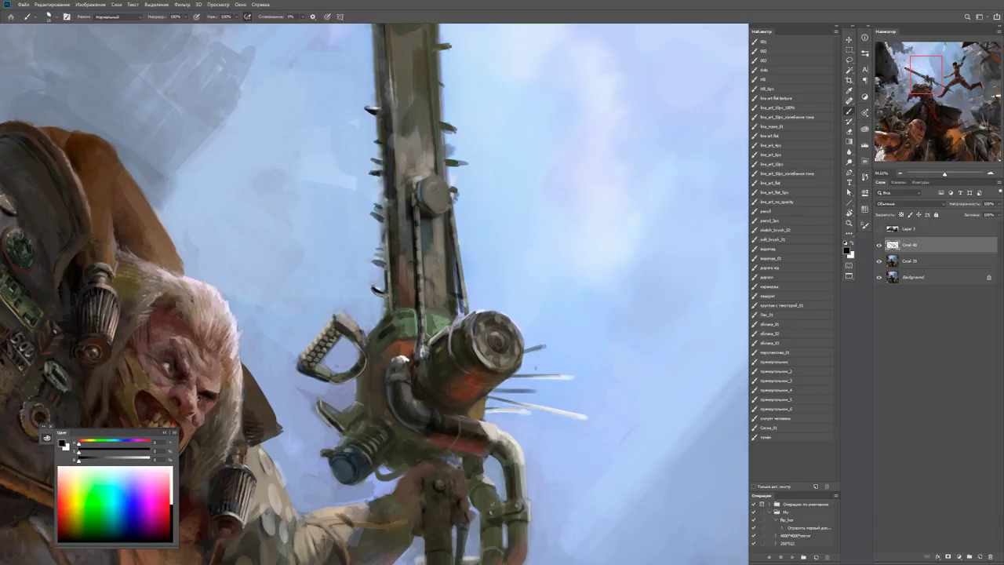
key(z)
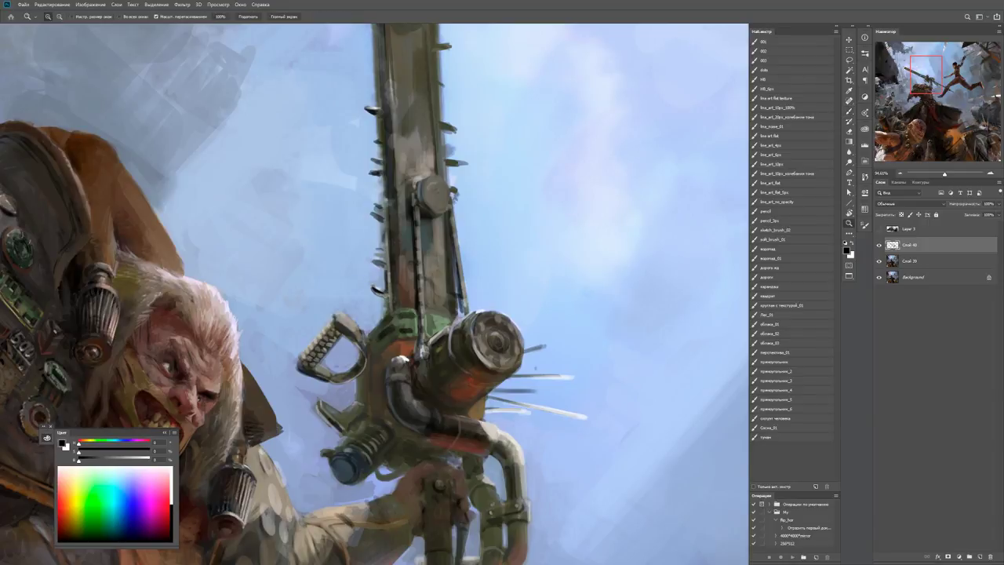
key(b)
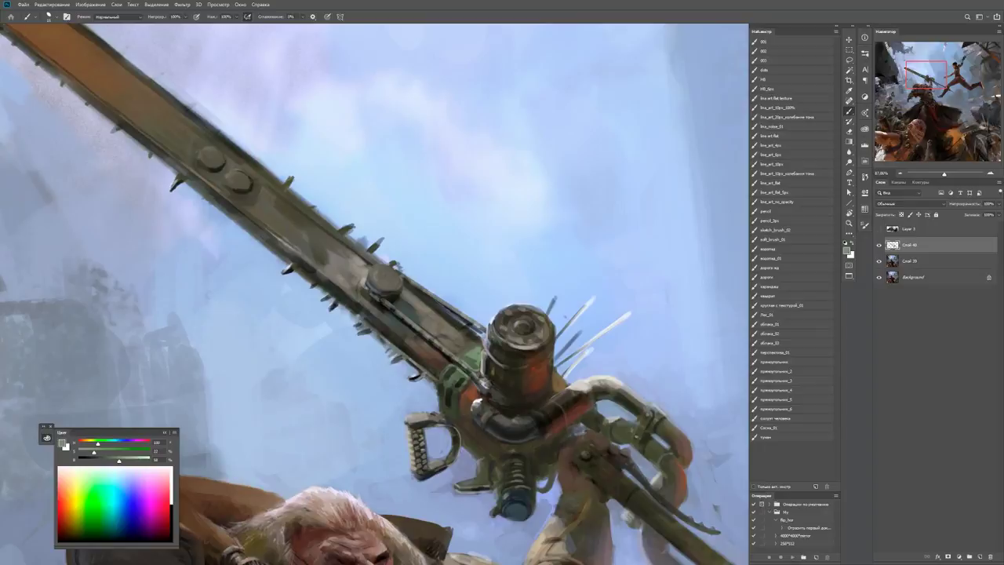
Touch up the lower blade face between the two chains with sampled dark and grey tones.
alt+click(469, 348)
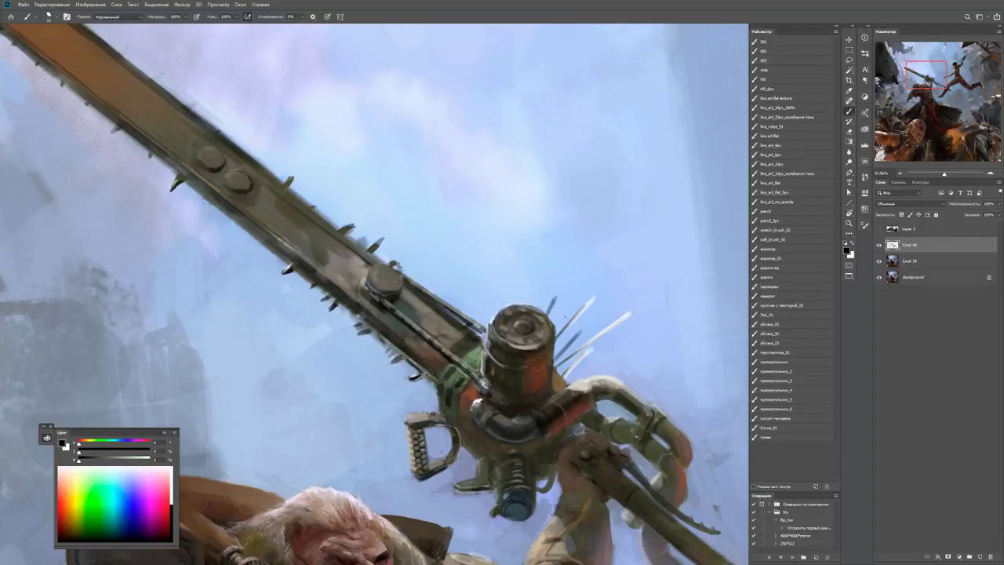
alt+click(451, 343)
alt+click(444, 329)
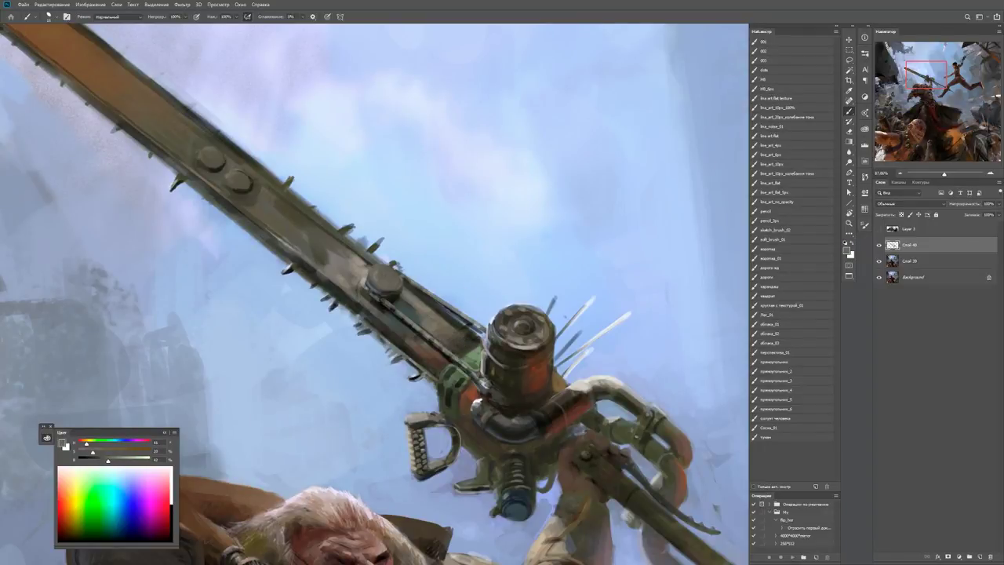
alt+click(463, 349)
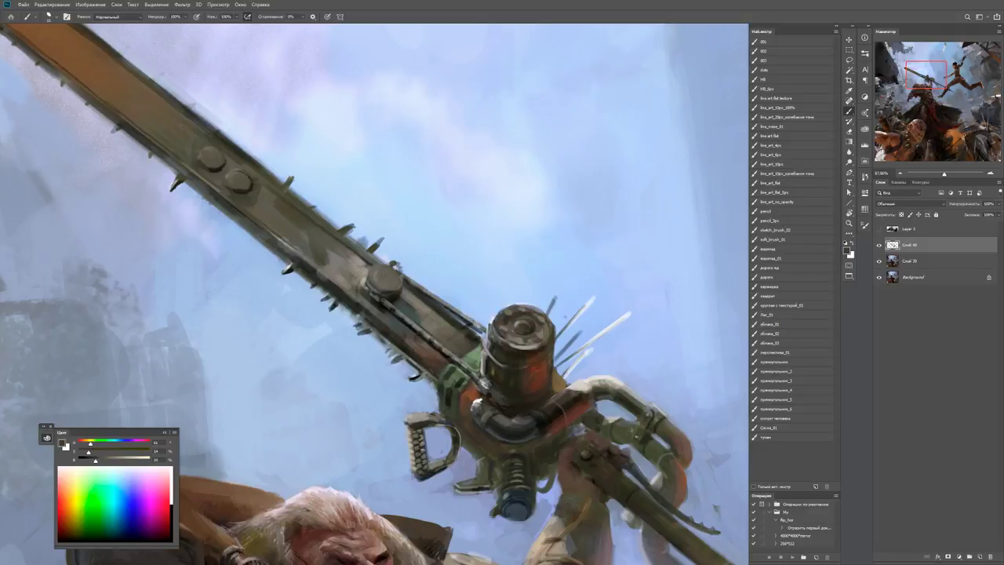
key(z)
drag(431, 352, 306, 352)
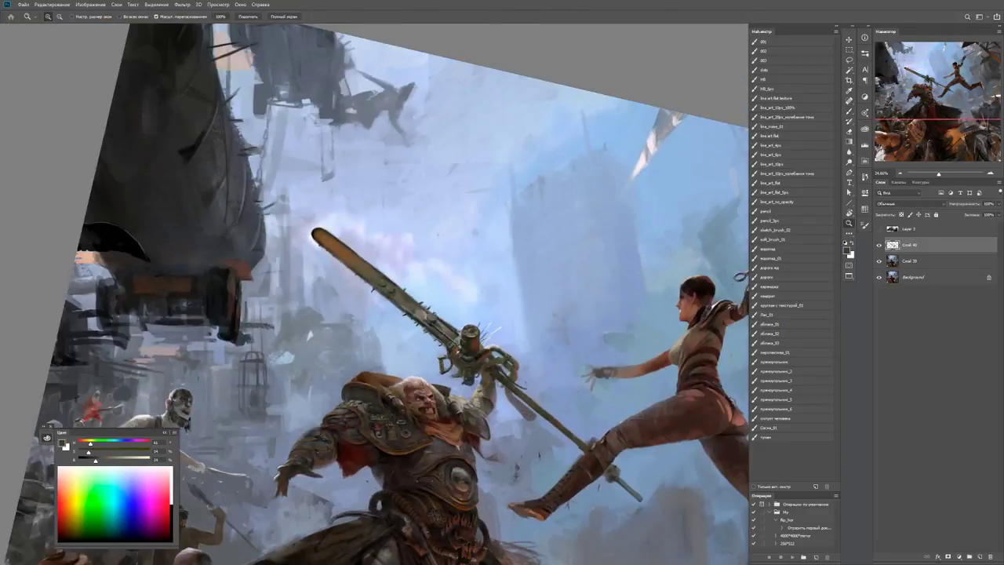
drag(421, 321, 478, 321)
alt+click(406, 325)
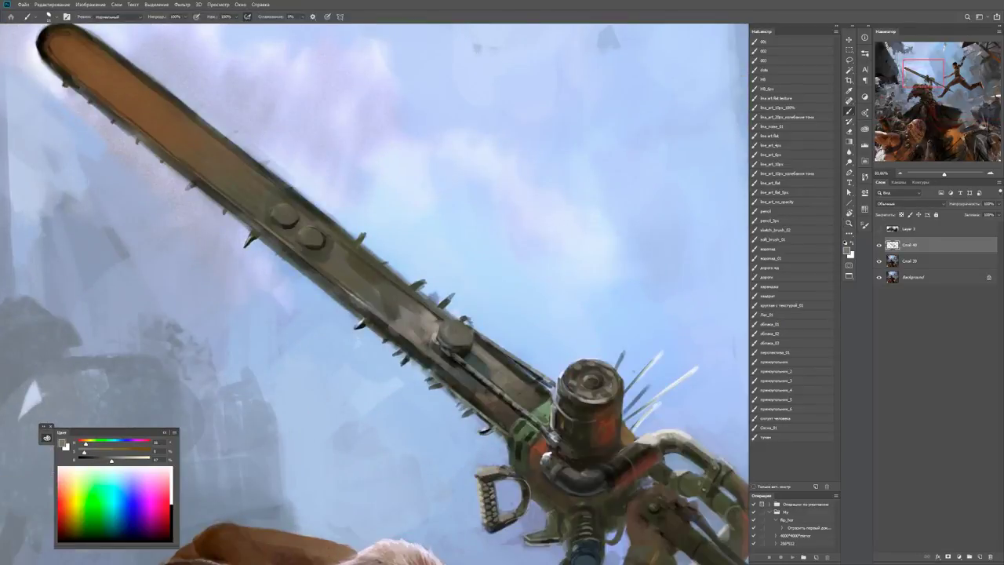
Brighten the collar between the blade and the motor with light green.
key(z)
key(ctrl+minus)
key(ctrl+minus)
key(ctrl+minus)
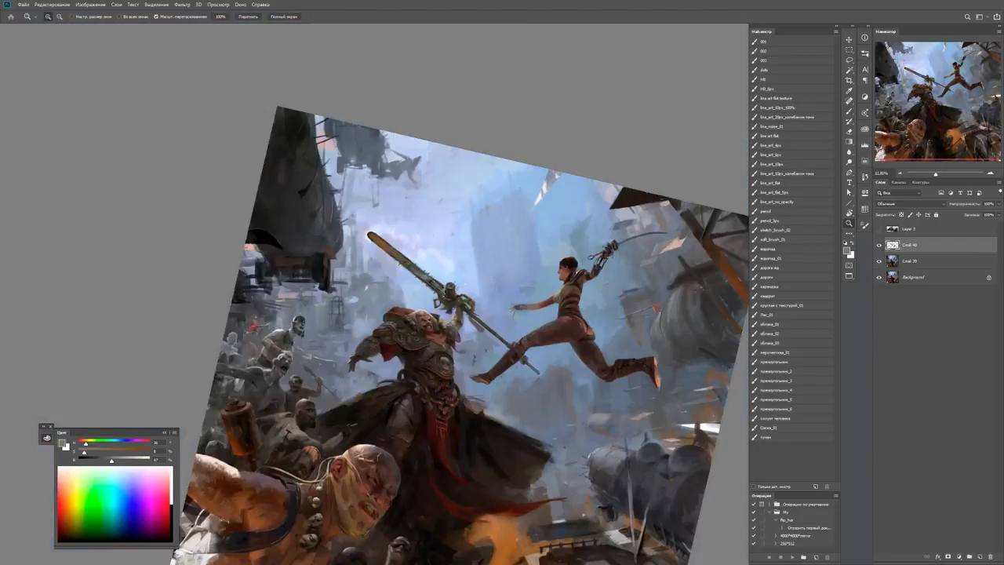
drag(453, 295, 549, 295)
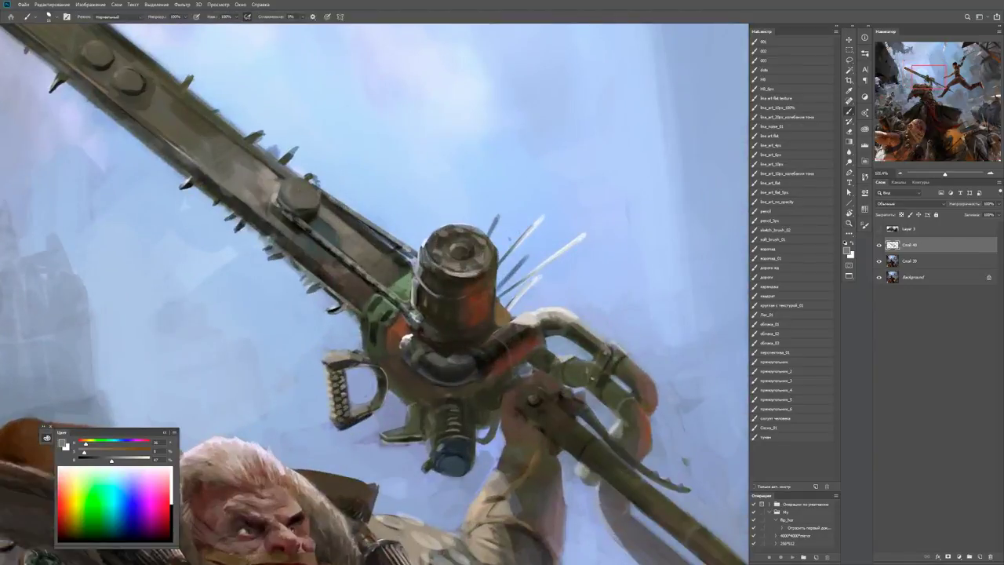
alt+click(549, 295)
alt+shift+right_click(432, 333)
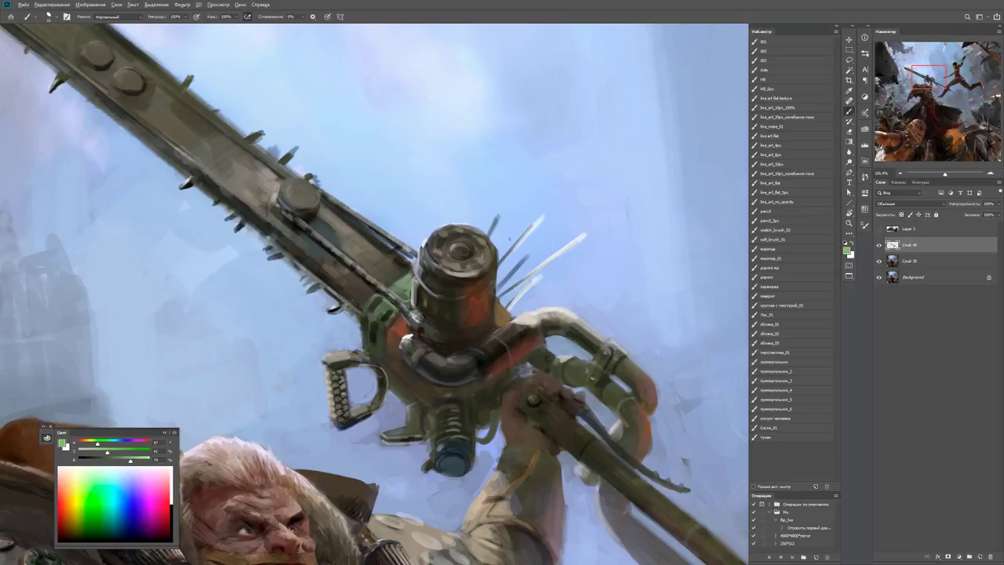
mouse_move(387, 287)
mouse_down()
mouse_move(404, 278)
mouse_move(411, 289)
mouse_move(345, 288)
mouse_up()
Flip the image horizontally and rotate the view so the sword's motor is easy to paint.
key(z)
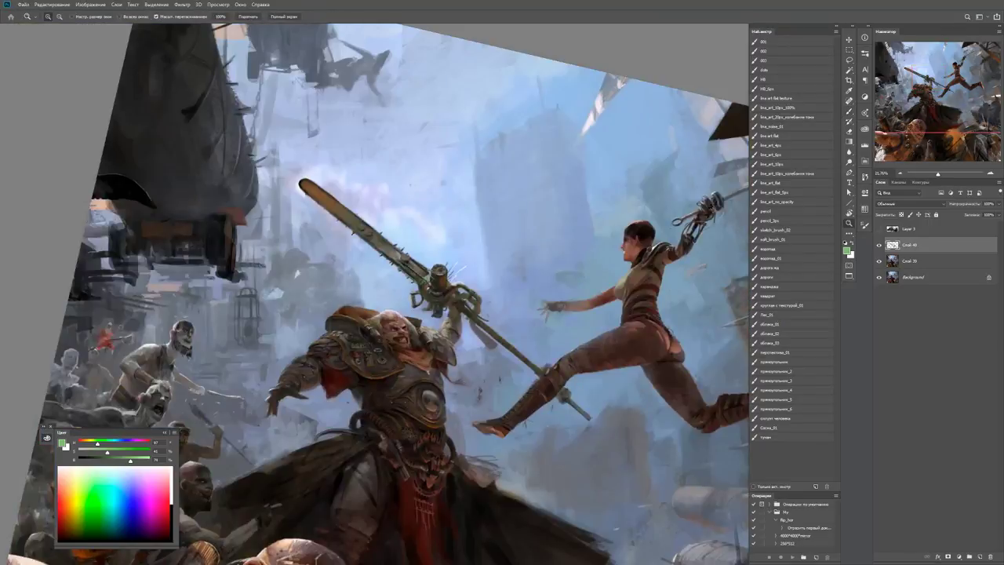
click(787, 519)
key(F2)
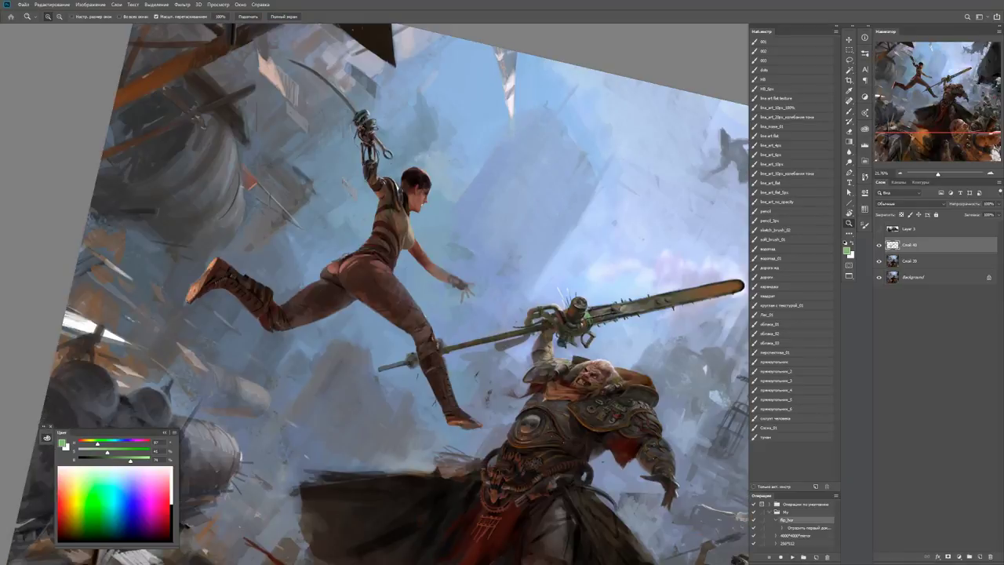
key(r)
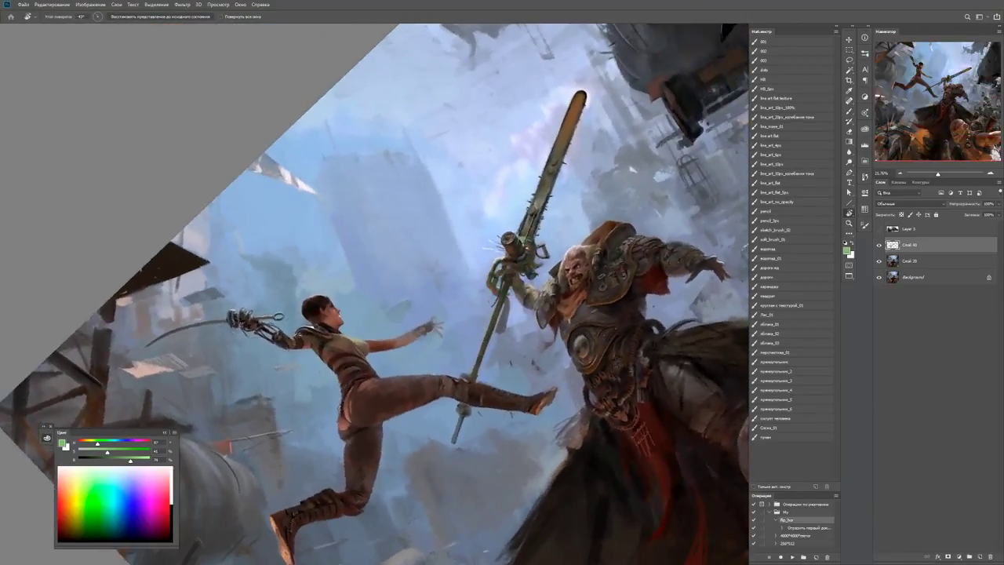
scroll(438, 258, up, 5)
key(b)
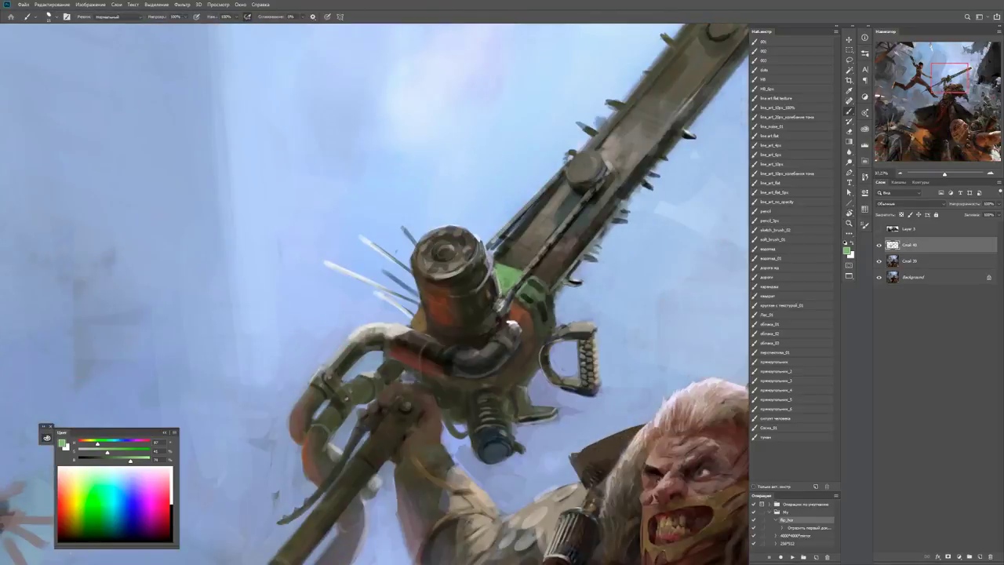
Paint a cream hub with a dark centre and a ring of small cream bolts on the motor's end cap.
alt+click(425, 237)
alt+shift+right_click(437, 240)
drag(438, 239, 429, 202)
scroll(440, 257, up, 3)
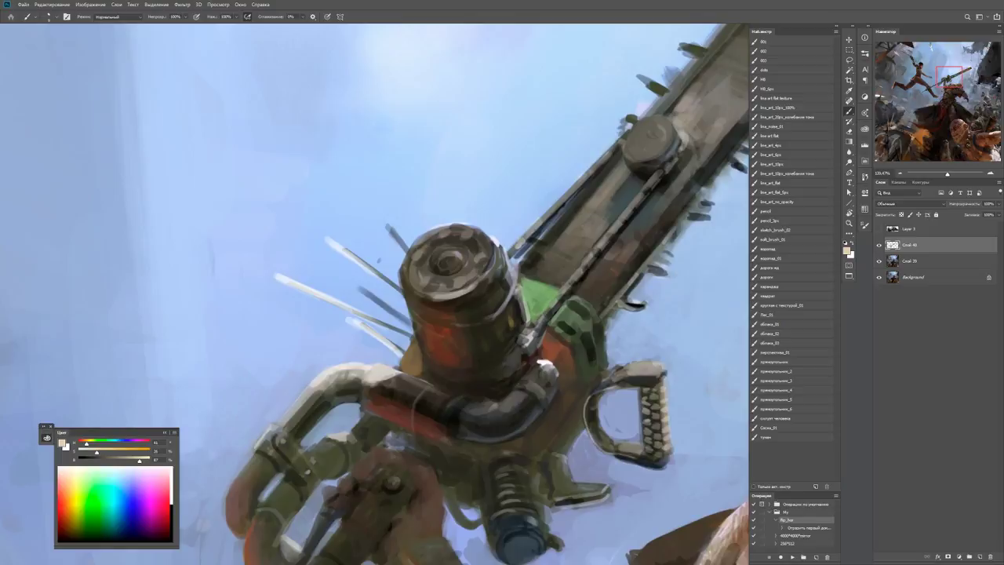
mouse_move(439, 261)
mouse_down()
mouse_move(455, 257)
mouse_move(444, 251)
mouse_move(438, 264)
mouse_move(449, 267)
mouse_move(447, 229)
mouse_up()
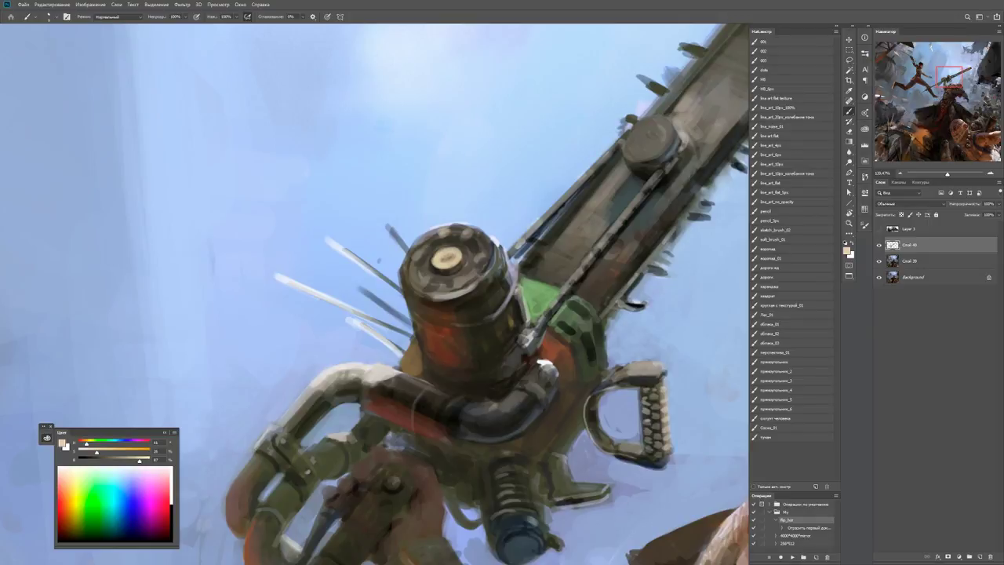
right_click(479, 202)
click(416, 253)
key(x)
key(x)
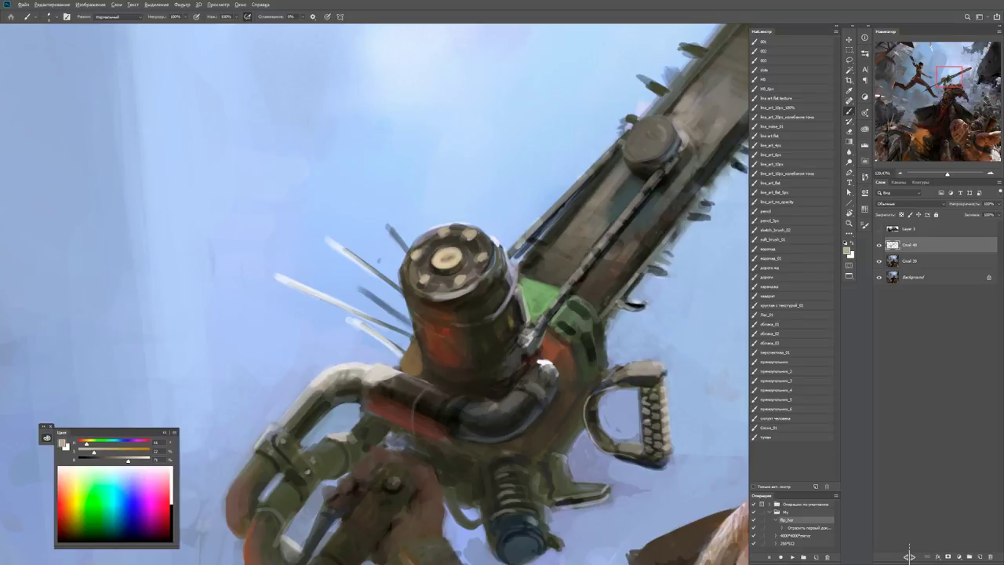
key(x)
key(z)
key(ctrl+minus)
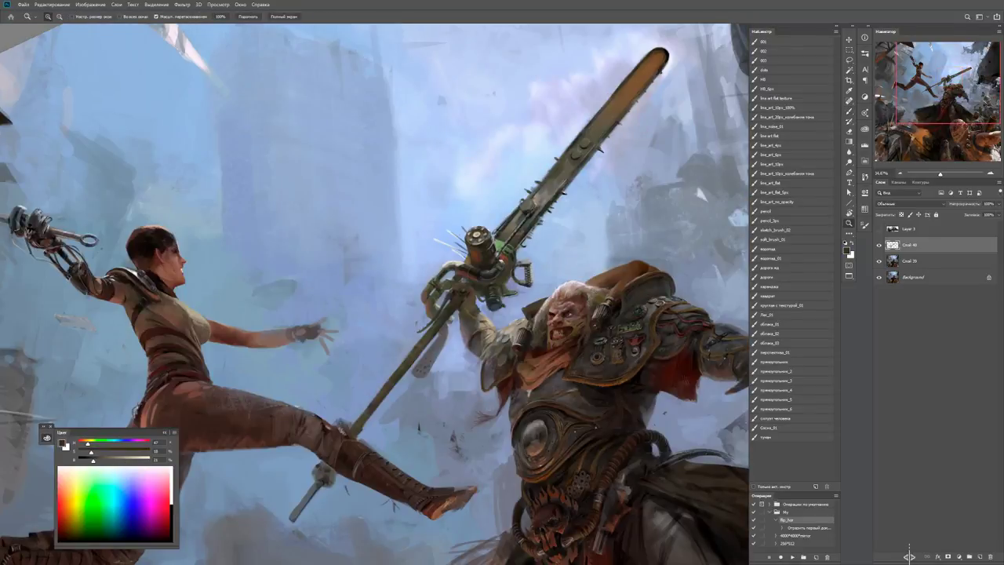
Detail the clamp on the curved green pipe beside the hand with black slots and light grey highlights.
key(ctrl+plus)
key(b)
key(x)
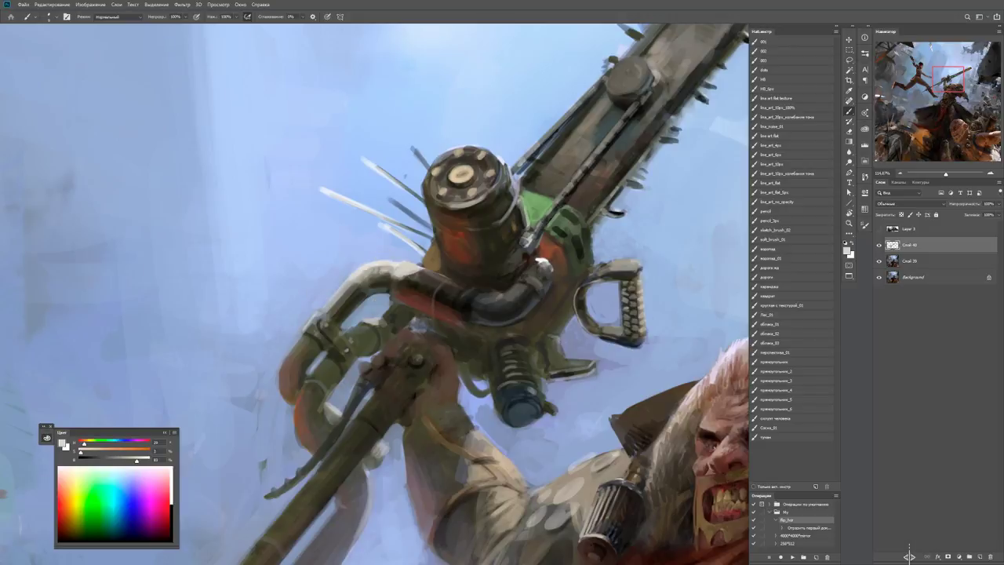
key(d)
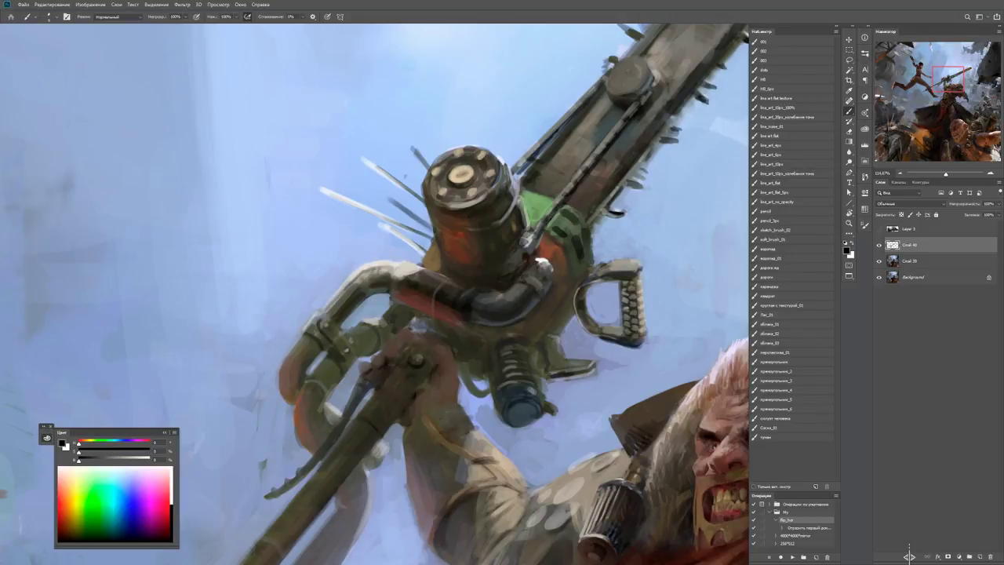
mouse_move(309, 370)
mouse_down()
mouse_move(330, 439)
mouse_move(314, 375)
mouse_move(297, 368)
mouse_up()
alt+right_click(297, 369)
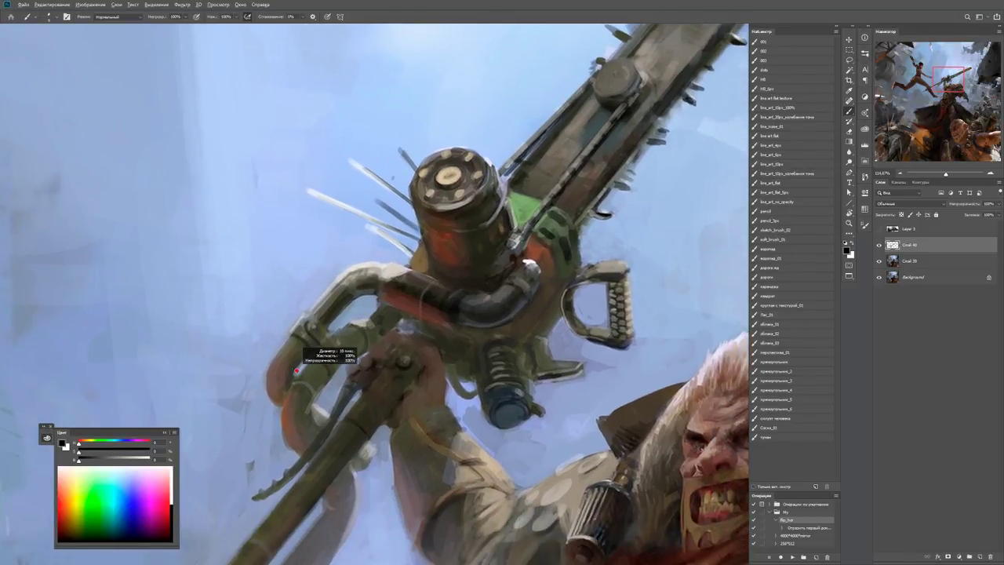
key(x)
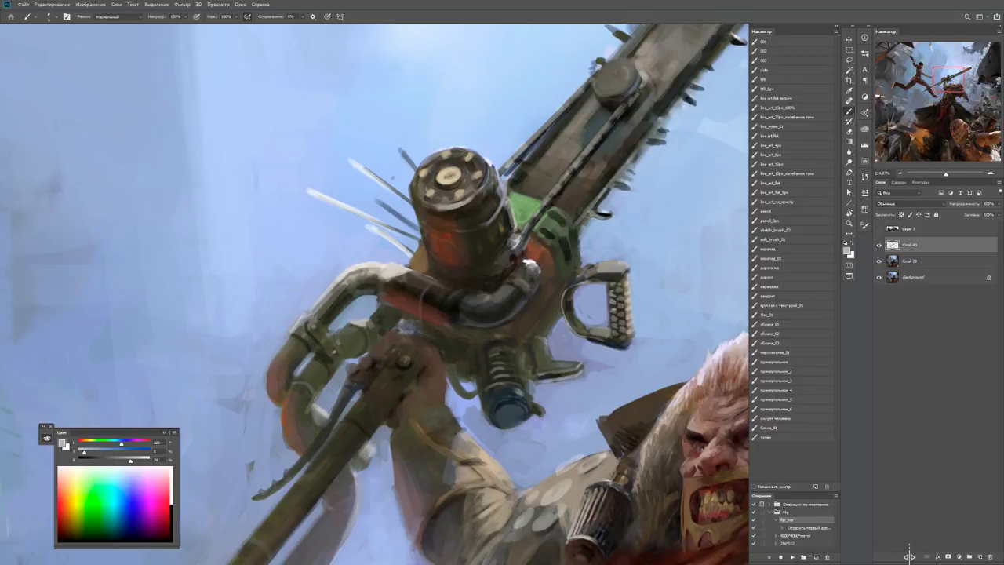
key(x)
key(x)
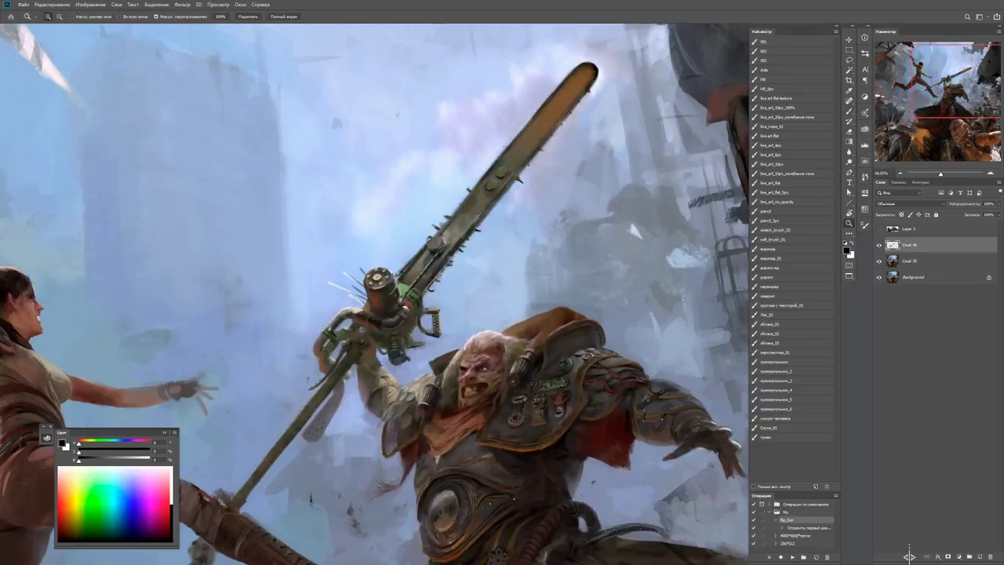
click(369, 280)
alt+click(319, 340)
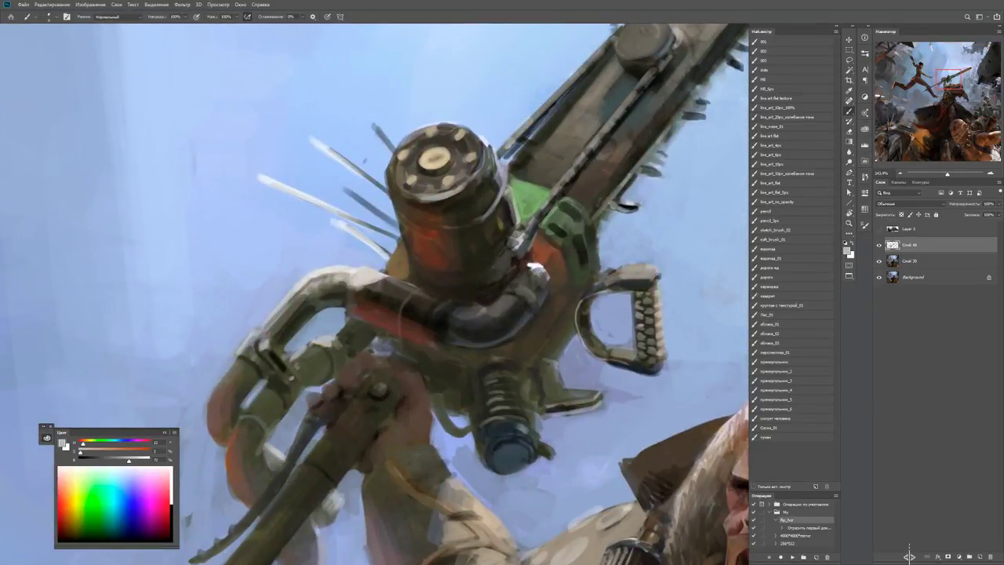
key(d)
Add small dark and grey strokes beneath the horizontal pipe just above the gripping hand.
key(ctrl+minus)
key(r)
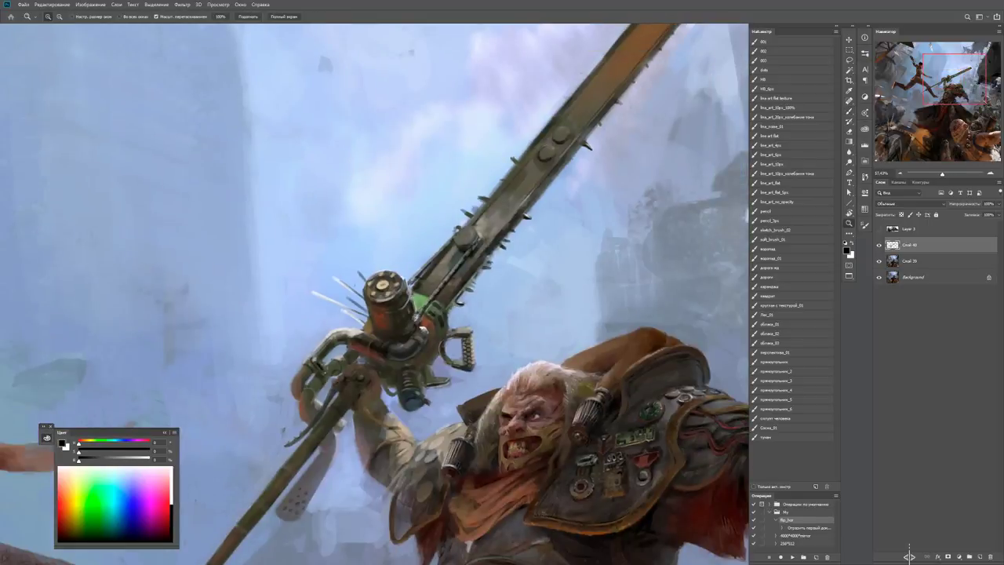
scroll(458, 353, up, 5)
key(b)
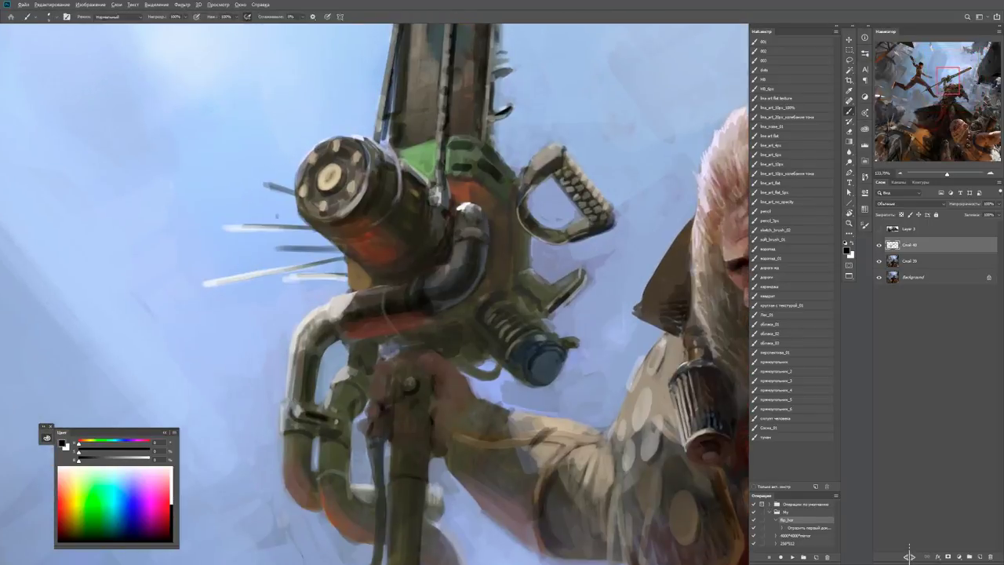
alt+click(373, 351)
key(d)
alt+right_click(387, 294)
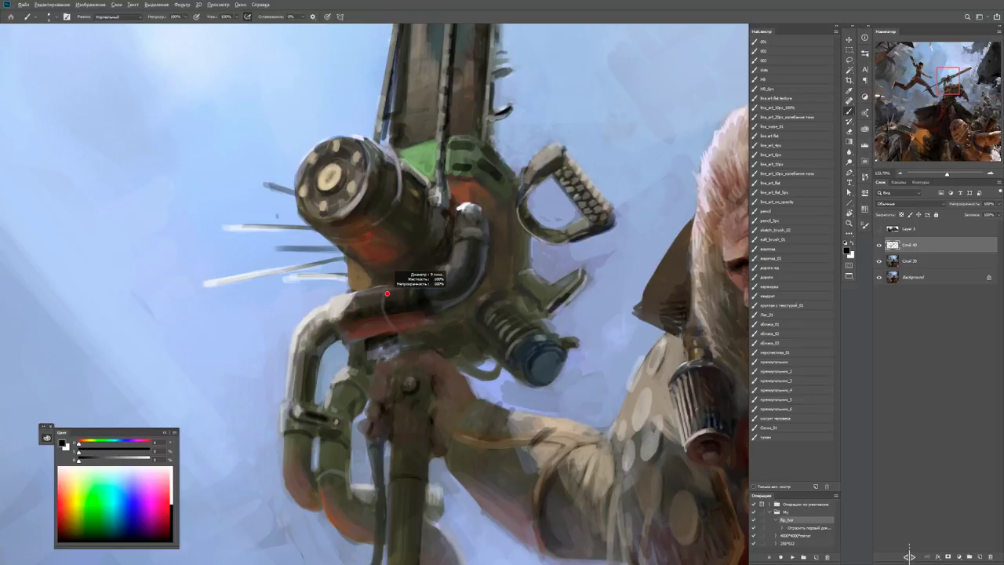
Paint a dark ring joint around the horizontal pipe beneath the motor and soften the pipe surface around it.
key(z)
key(ctrl+minus)
key(ctrl+minus)
key(ctrl+minus)
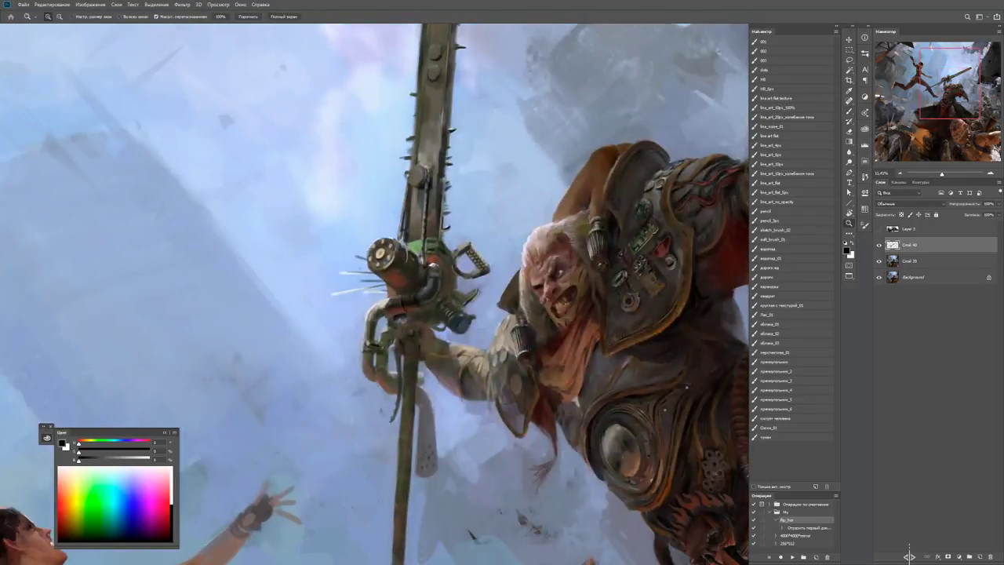
key(ctrl+plus)
key(ctrl+plus)
key(ctrl+plus)
key(b)
mouse_move(457, 287)
mouse_down()
mouse_move(459, 306)
mouse_move(384, 323)
mouse_up()
alt+click(387, 340)
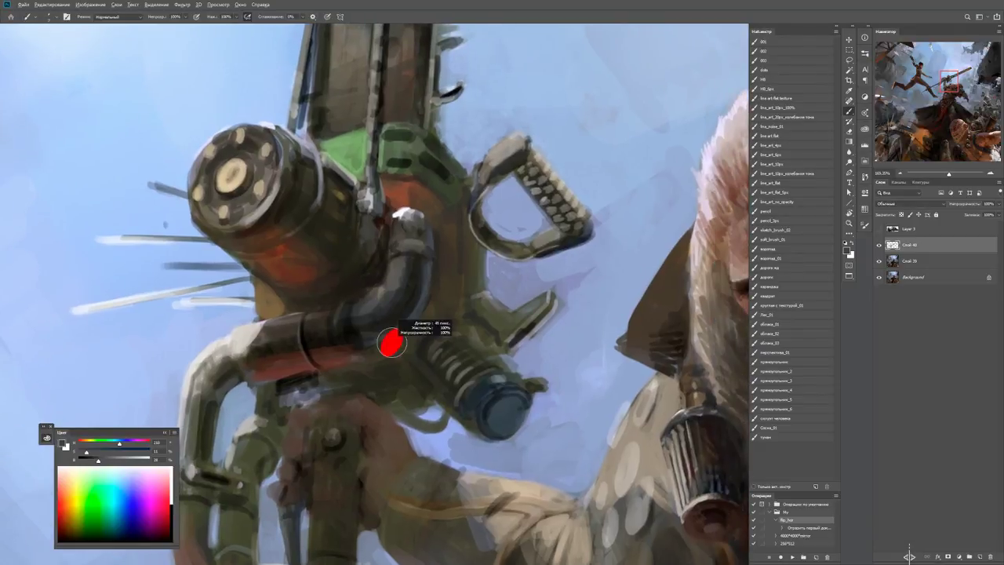
mouse_move(369, 365)
mouse_down()
mouse_move(436, 306)
mouse_move(345, 322)
mouse_move(392, 322)
mouse_up()
key(z)
key(b)
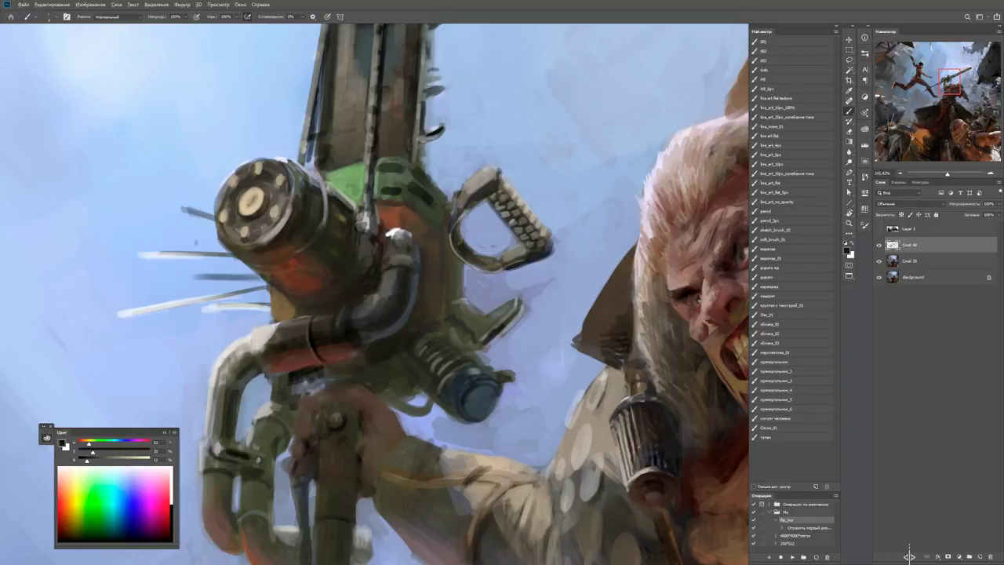
Repaint the fin-shaped bracket beside the blue-capped cylinder in dark brown and trim its outline with sky blue.
alt+click(440, 218)
key(r)
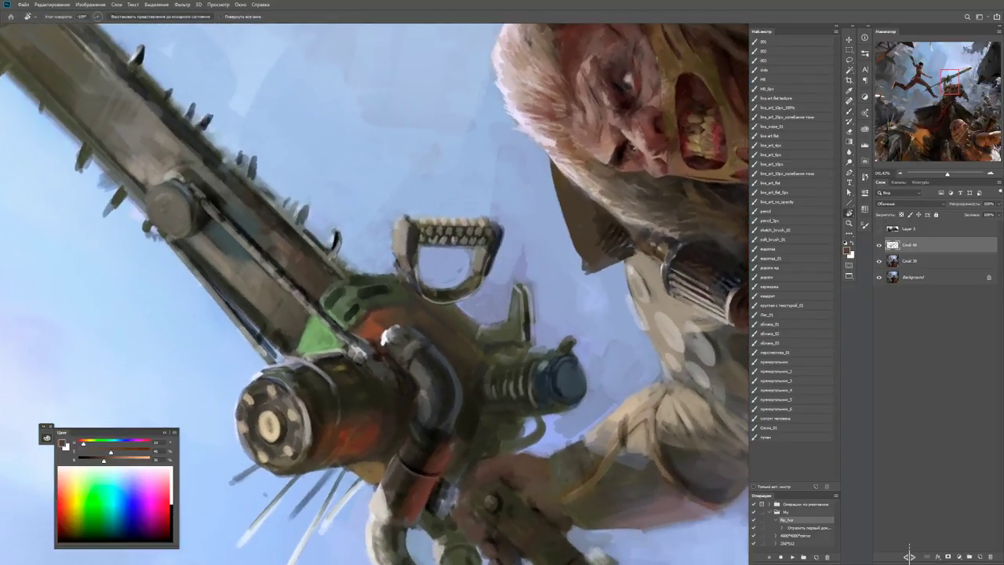
key(d)
mouse_move(477, 350)
mouse_down()
mouse_move(475, 334)
mouse_move(512, 328)
mouse_up()
alt+click(502, 329)
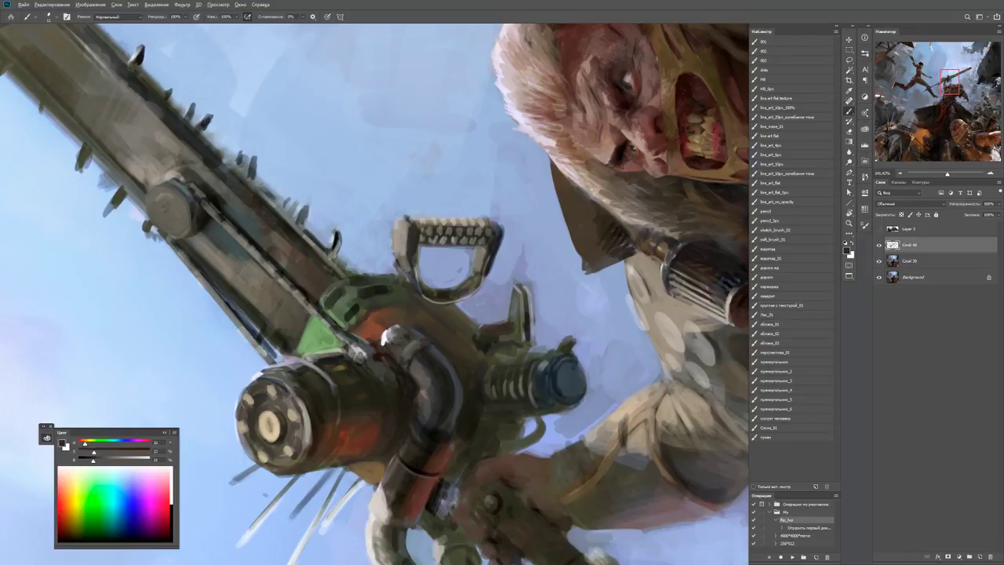
mouse_move(514, 290)
mouse_down()
mouse_move(518, 329)
mouse_move(520, 298)
mouse_up()
alt+click(541, 258)
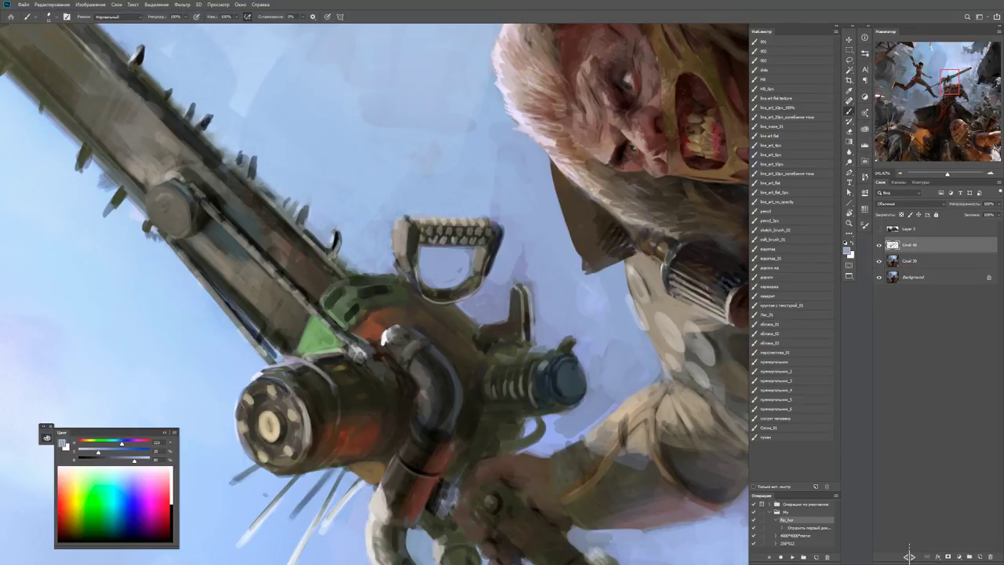
drag(522, 253, 518, 280)
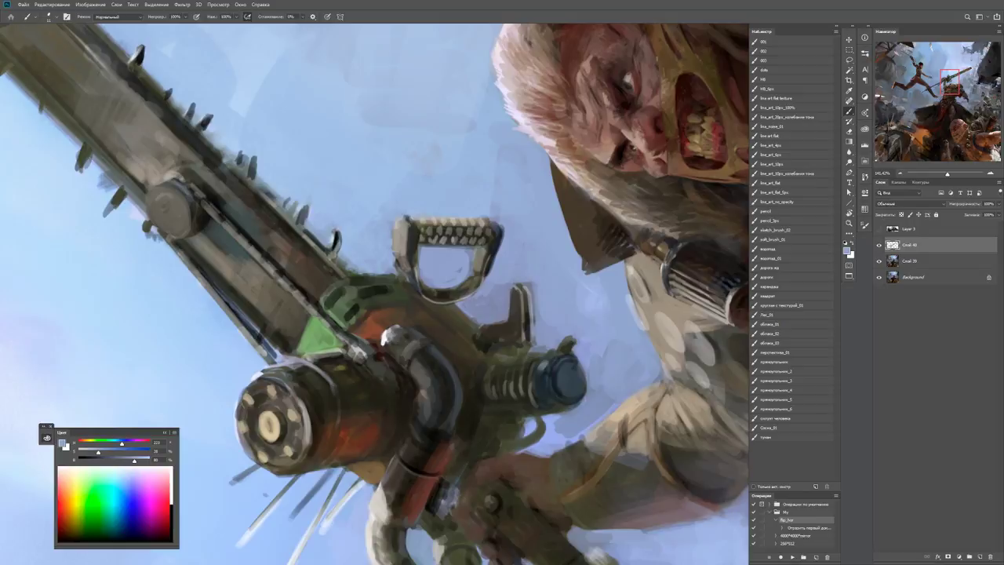
Detail the curved lower loop of the D-shaped handle with dark accents, grey tones and light highlights.
key(d)
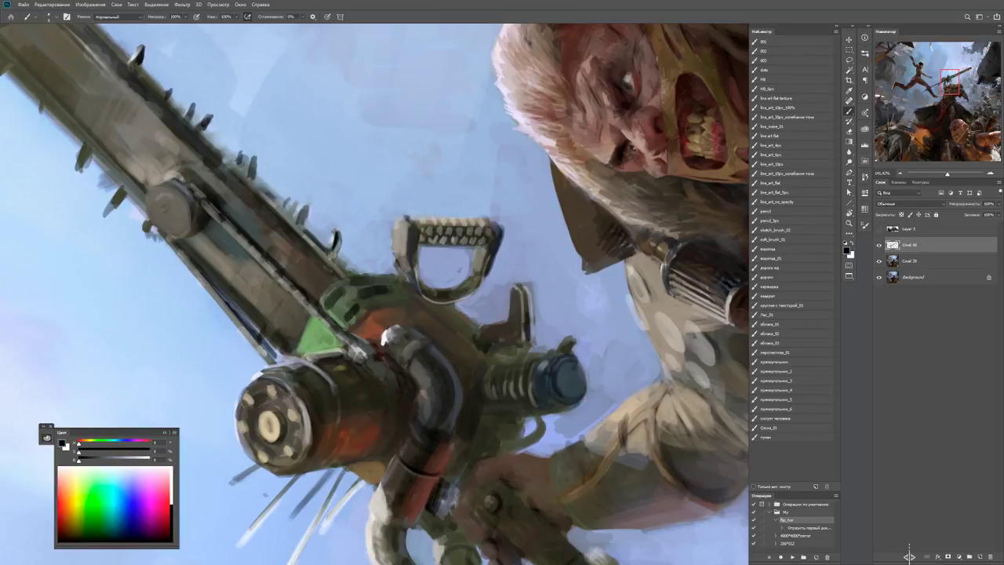
key(x)
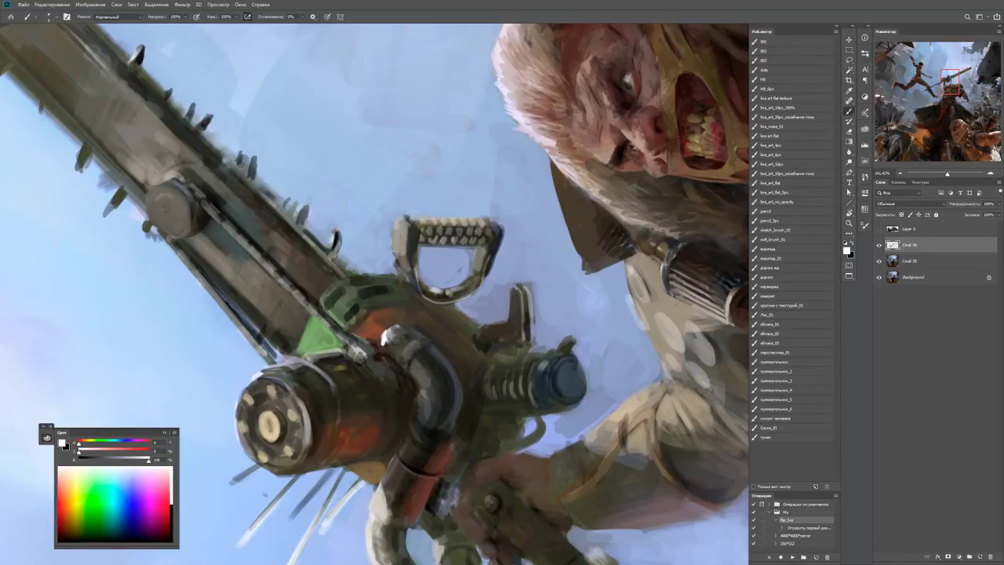
alt+click(455, 292)
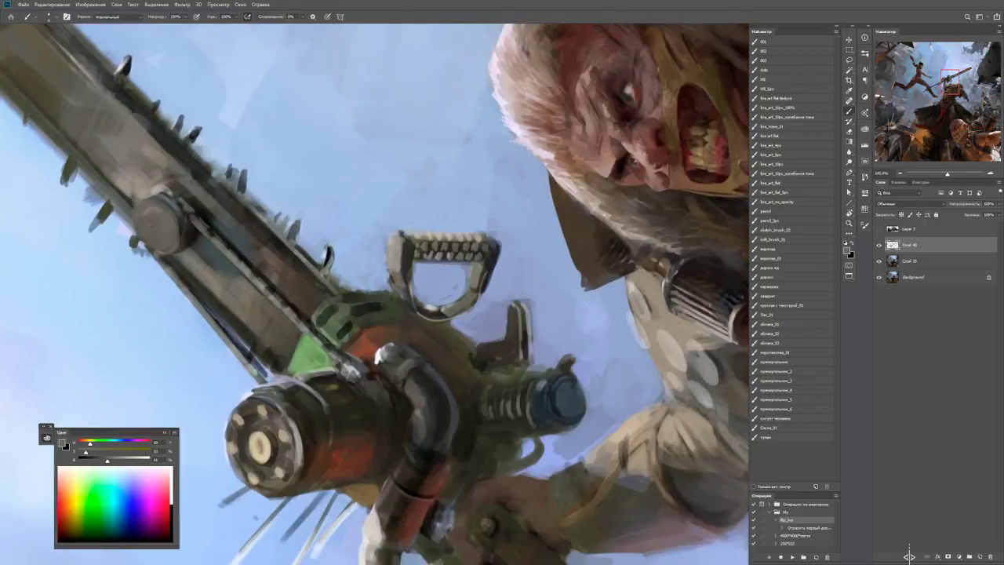
key(d)
key(x)
drag(446, 314, 471, 300)
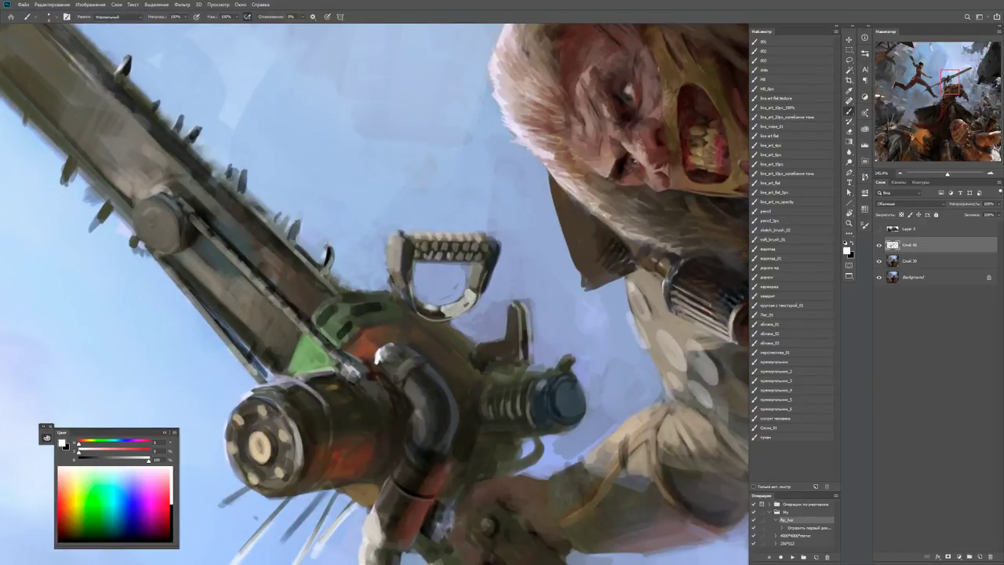
key(x)
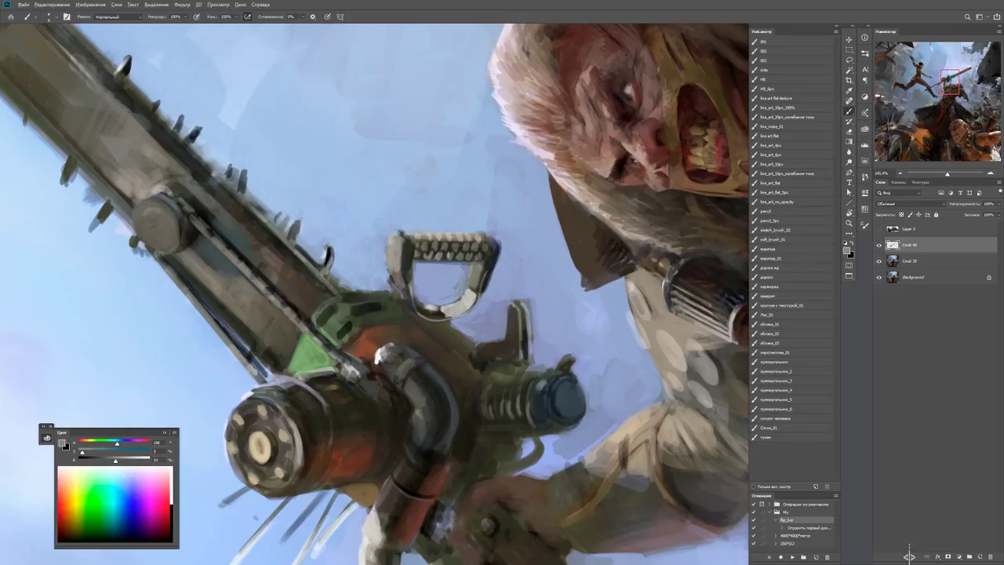
alt+click(484, 265)
key(z)
alt+click(480, 276)
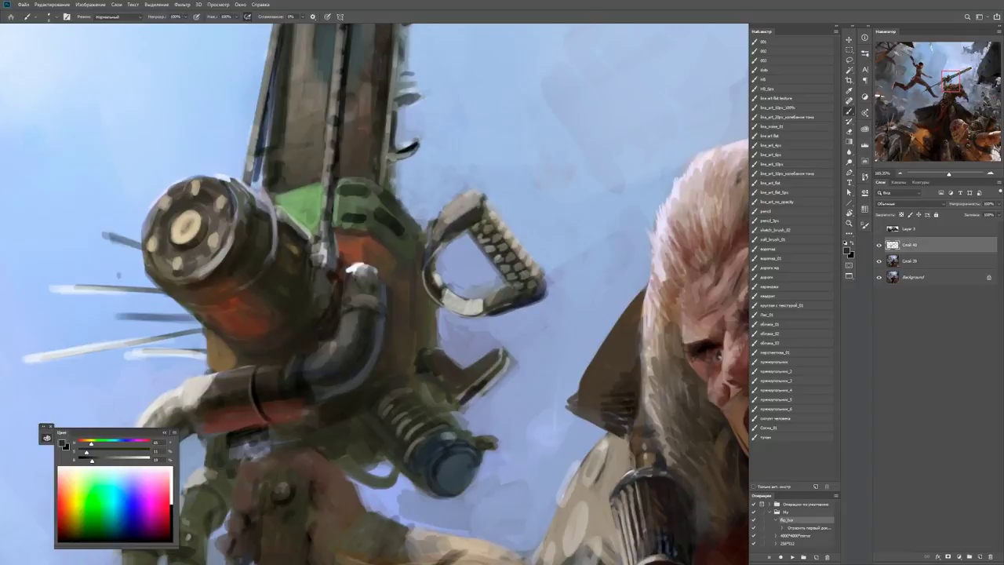
drag(440, 286, 482, 312)
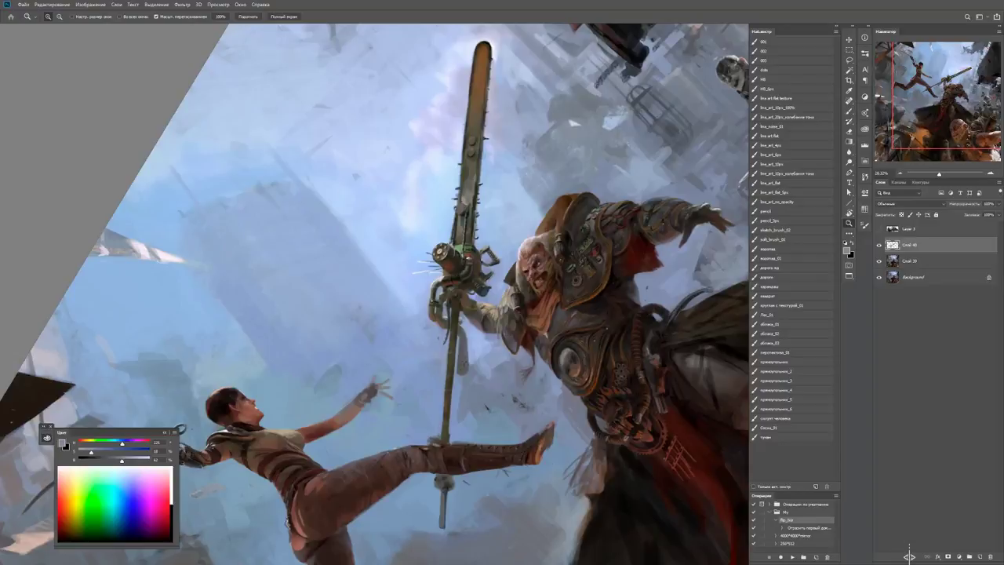
Clean up the opening and edges of the D-shaped handle with sky blue sampled from the background.
key(ctrl+plus)
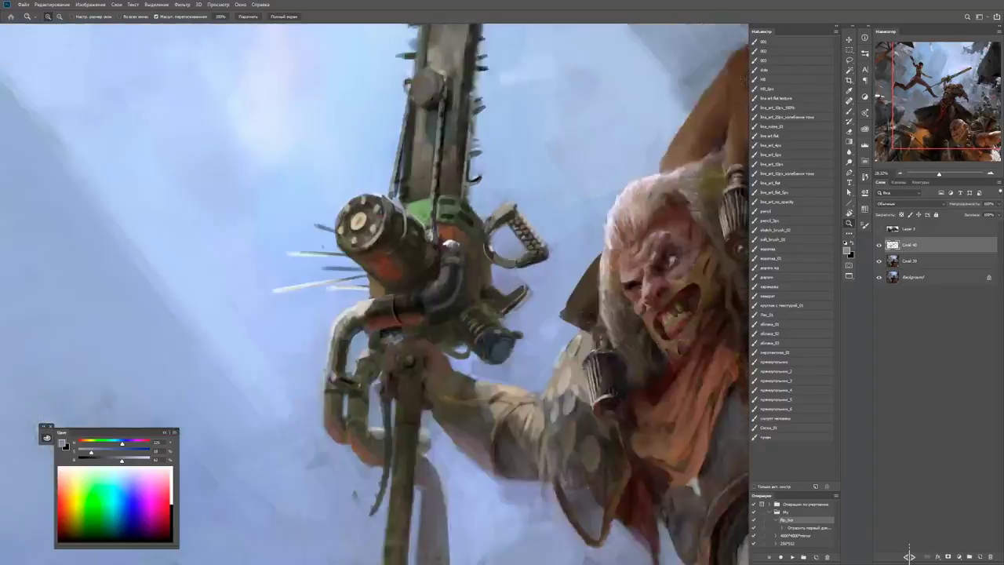
key(b)
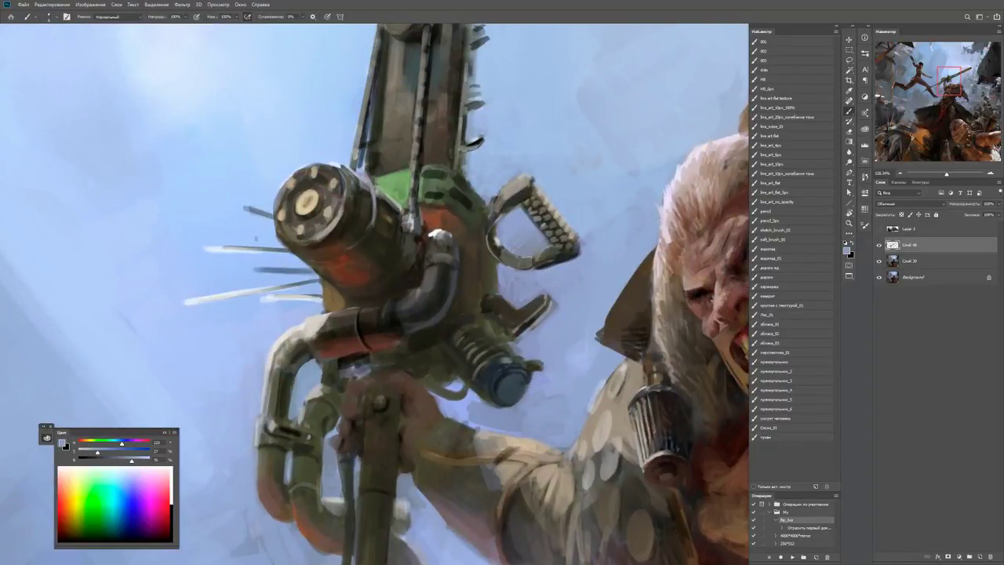
key(z)
key(ctrl+minus)
key(ctrl+minus)
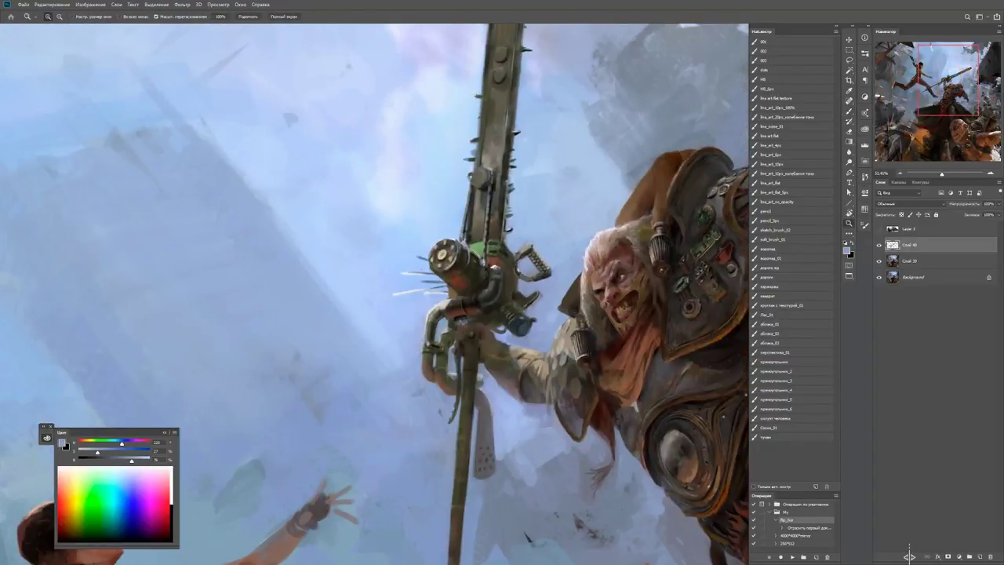
key(ctrl+plus)
key(b)
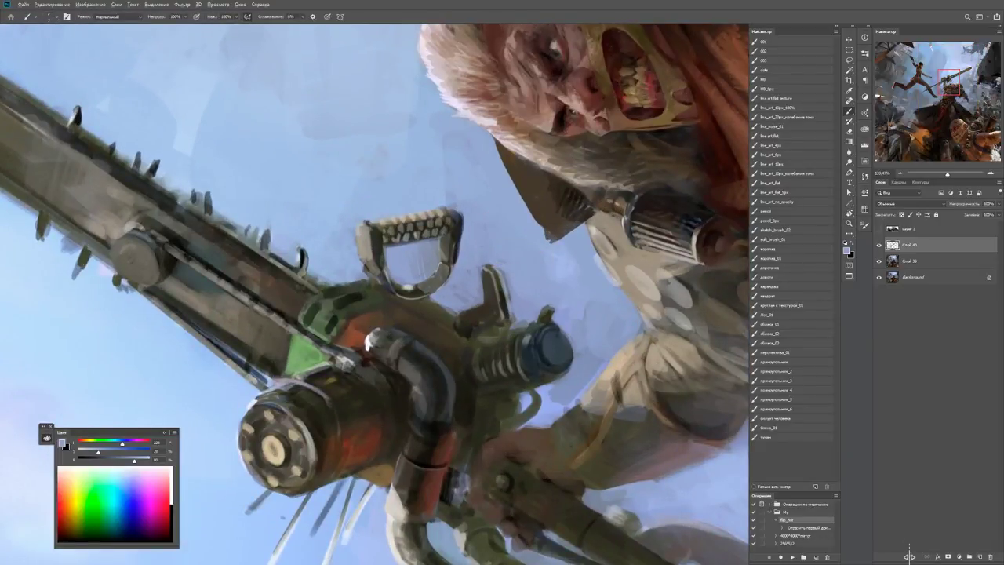
Define the ridged grip of the D-shaped handle with black gaps and small white highlights.
key(d)
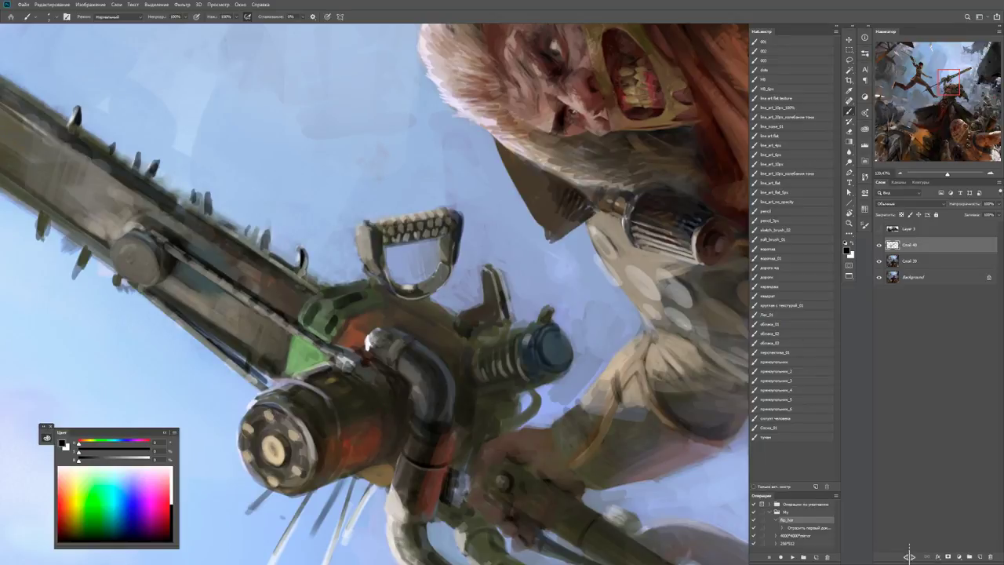
key(ctrl+minus)
key(ctrl+minus)
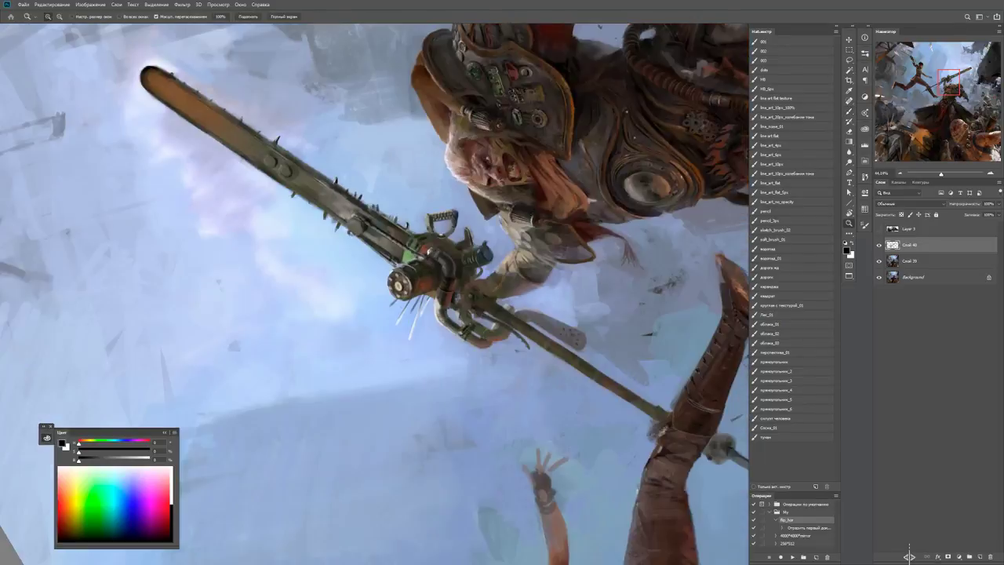
key(ctrl+plus)
key(ctrl+plus)
key(ctrl+plus)
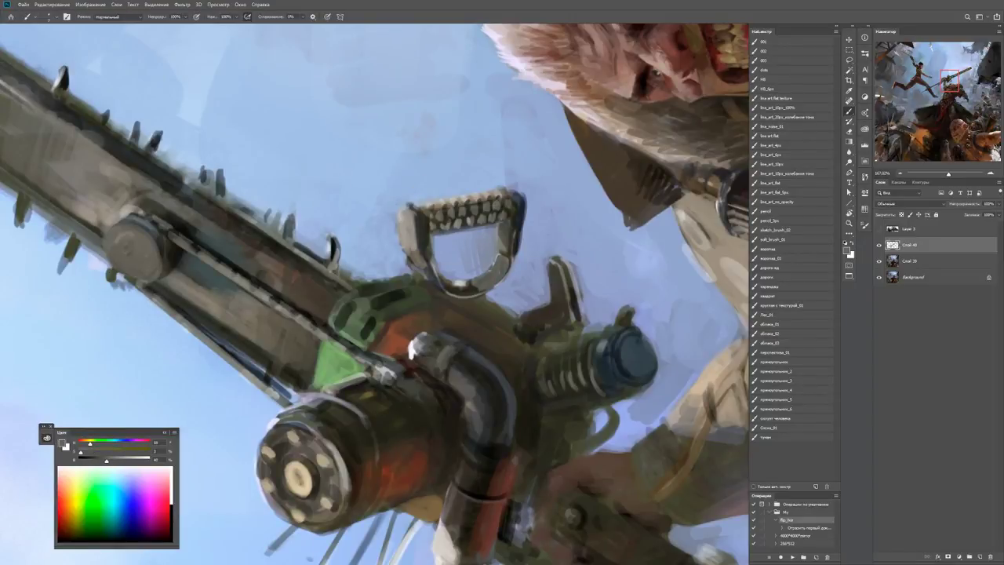
key(d)
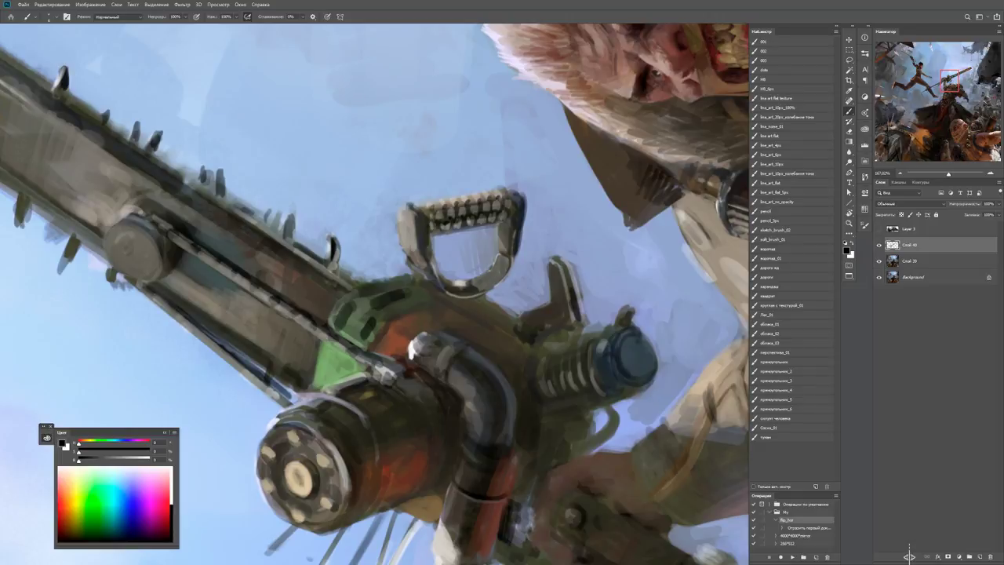
key(x)
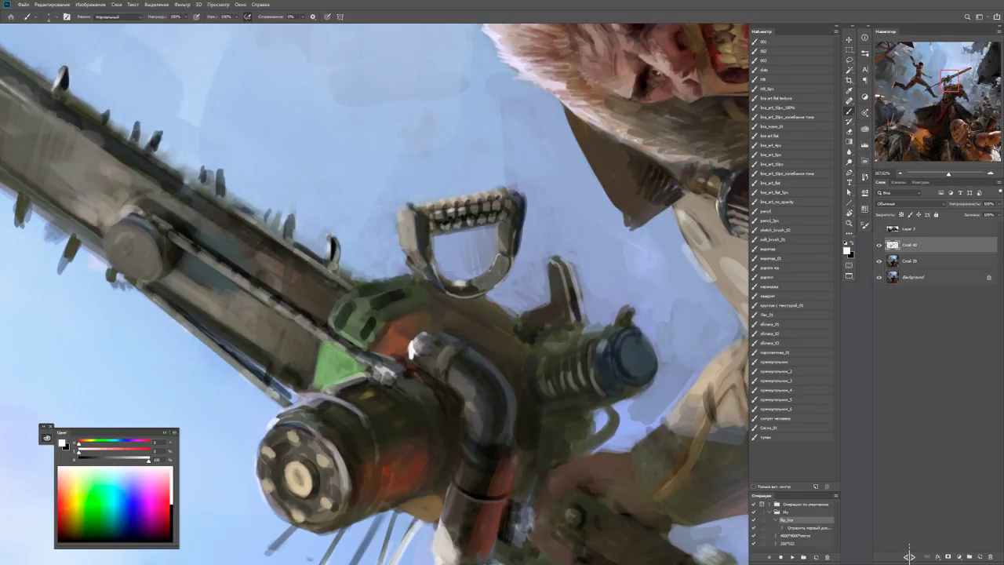
Paint a small raised nut with a light highlight and dark shadow on the upper round bolt of the blade.
key(z)
key(ctrl+minus)
key(ctrl+minus)
key(ctrl+minus)
key(ctrl+minus)
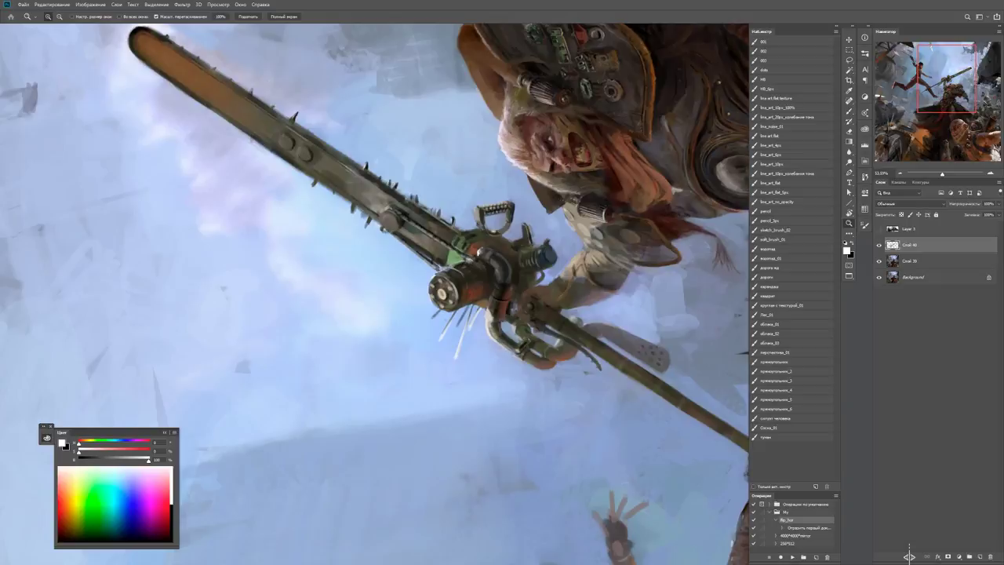
key(r)
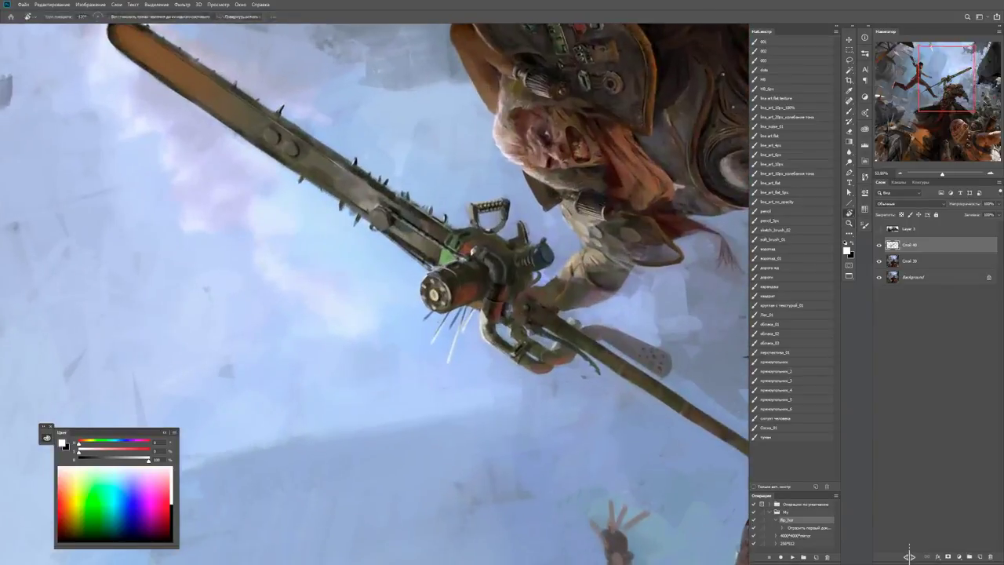
scroll(375, 293, up, 5)
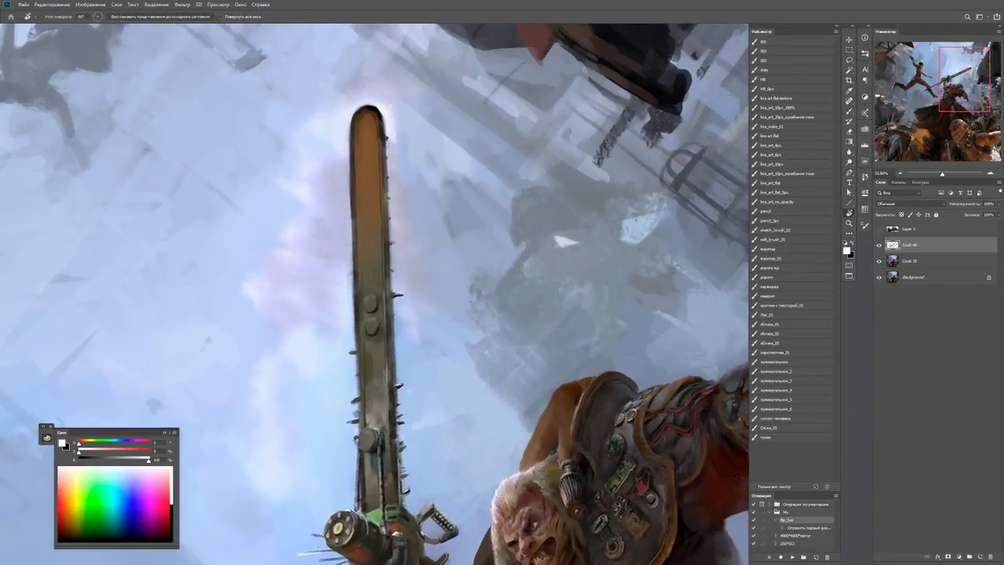
key(z)
key(ctrl+plus)
key(ctrl+plus)
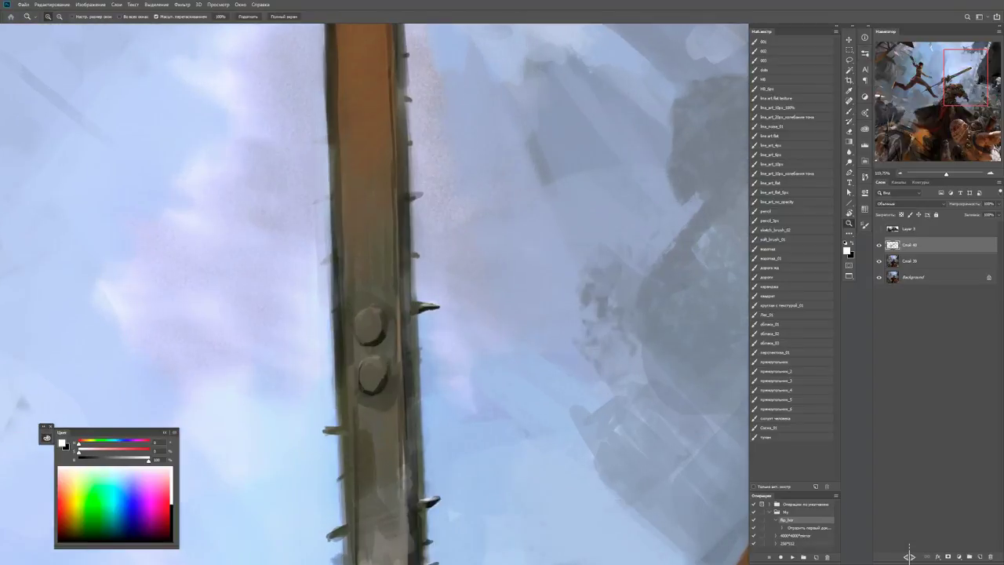
key(b)
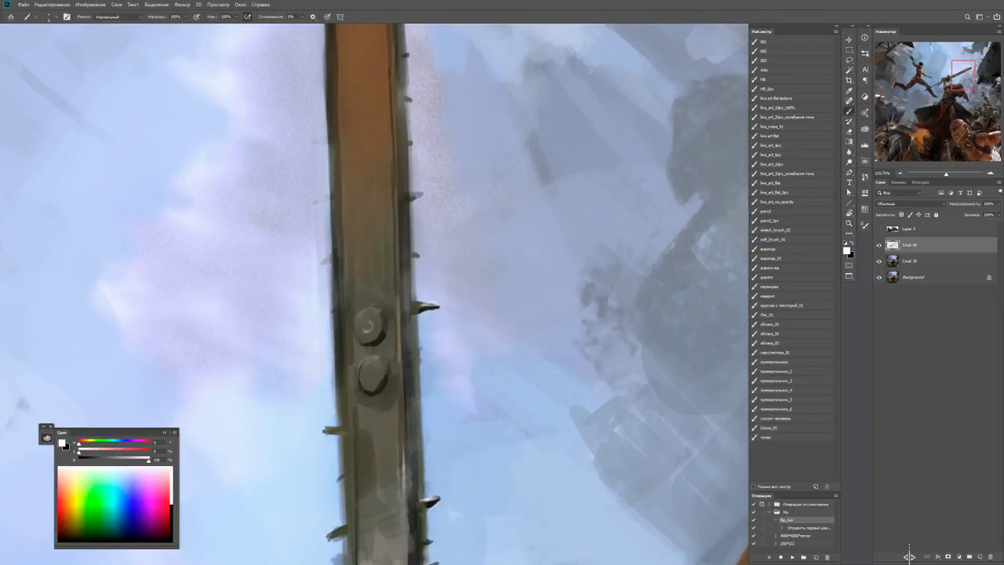
key(x)
key(x)
Add a matching raised centre with light and dark accents to the lower round bolt of the blade.
drag(368, 379, 360, 309)
key(x)
key(x)
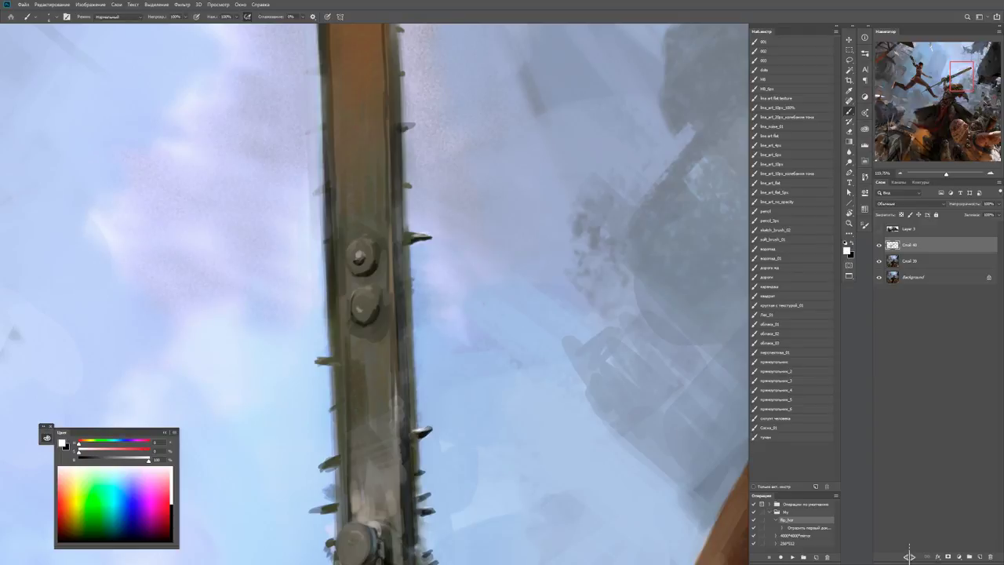
key(x)
Paint an inner disc with a grey highlight and dark rim on the large round hub above the motor.
drag(360, 309, 344, 81)
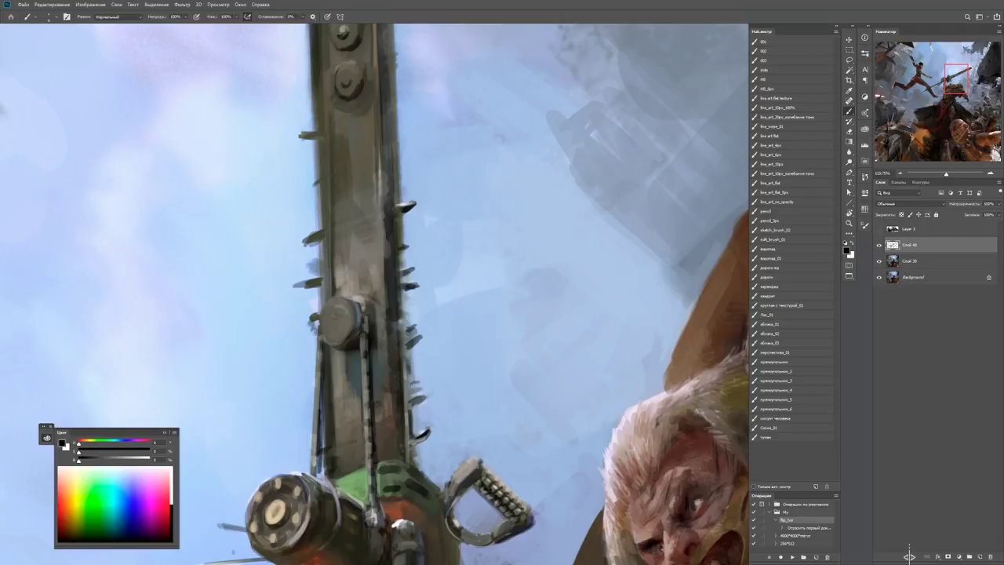
key(x)
alt+click(350, 312)
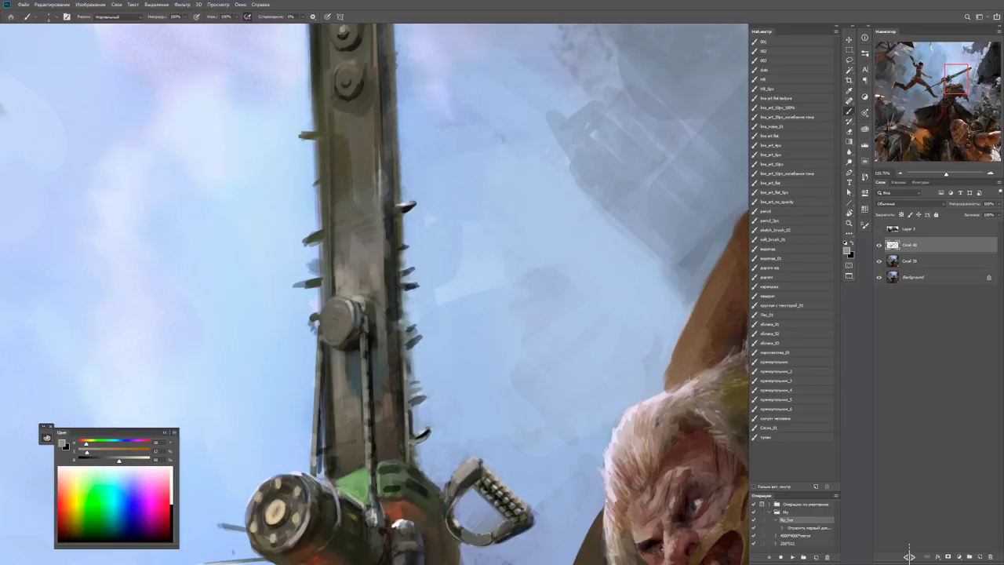
key(d)
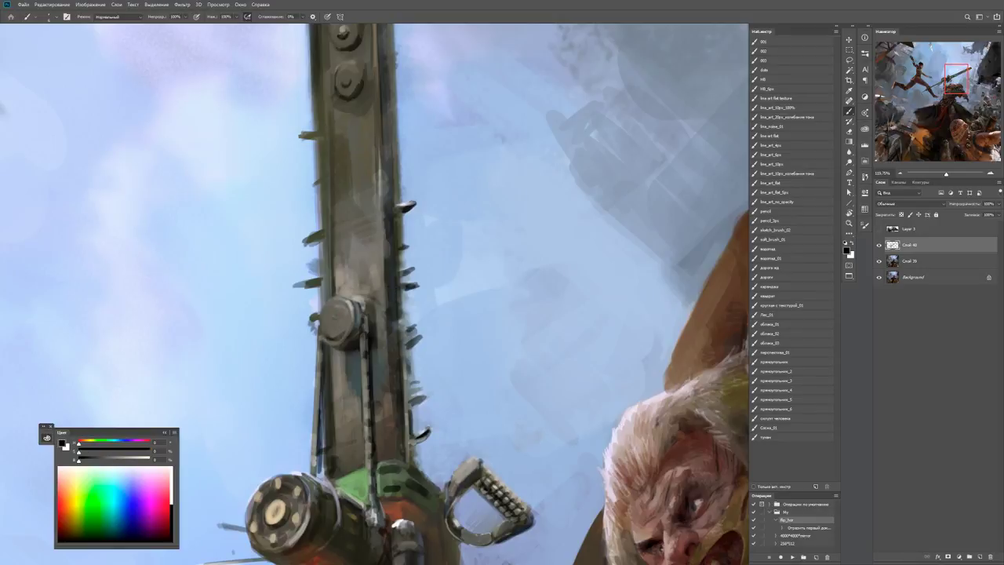
alt+click(345, 321)
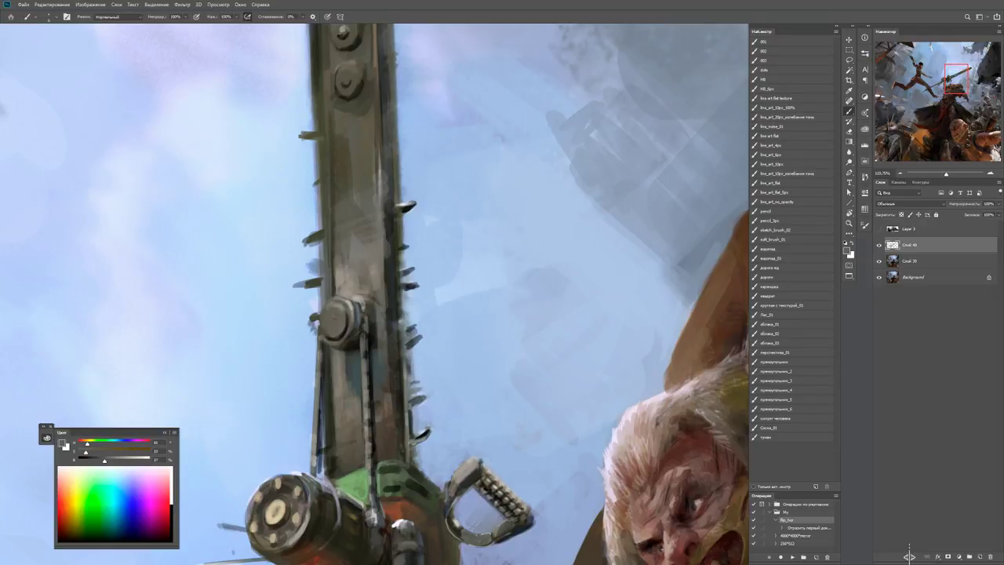
Brighten the bare metal of the blade just above the large round hub with pale grey strokes.
alt+click(337, 280)
alt+click(335, 280)
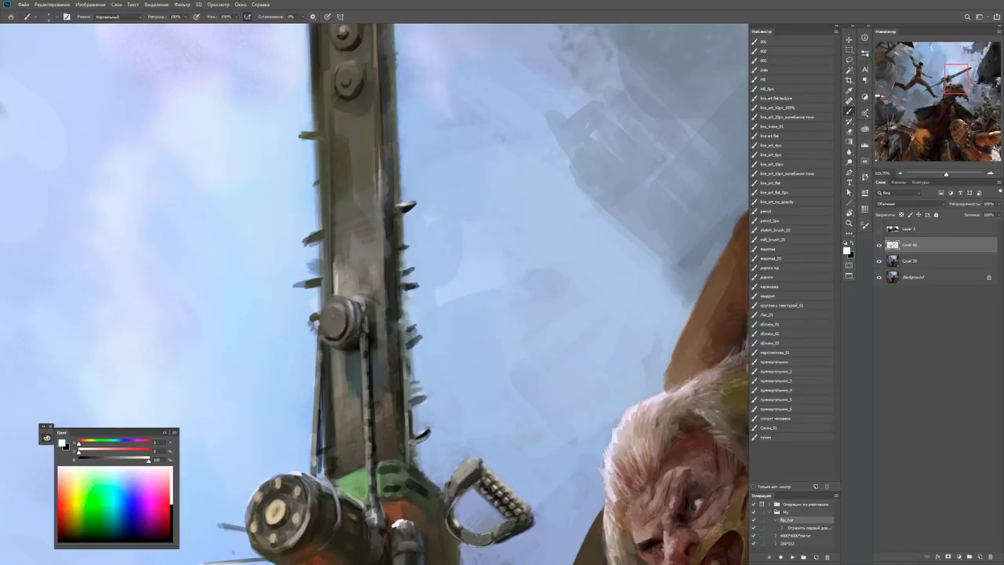
alt+click(331, 258)
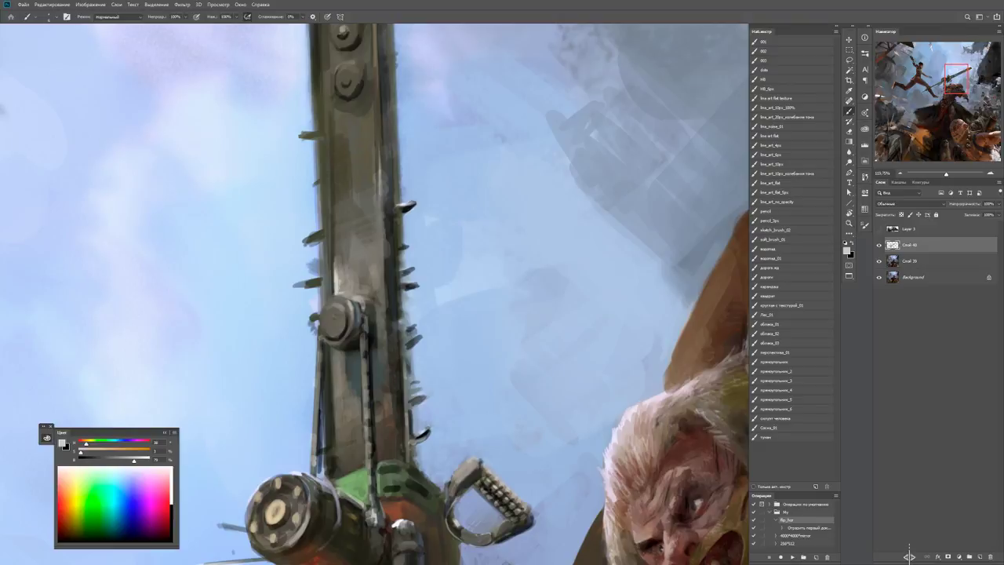
key(ctrl+minus)
key(ctrl+minus)
key(ctrl+minus)
key(ctrl+minus)
key(z)
click(350, 276)
key(b)
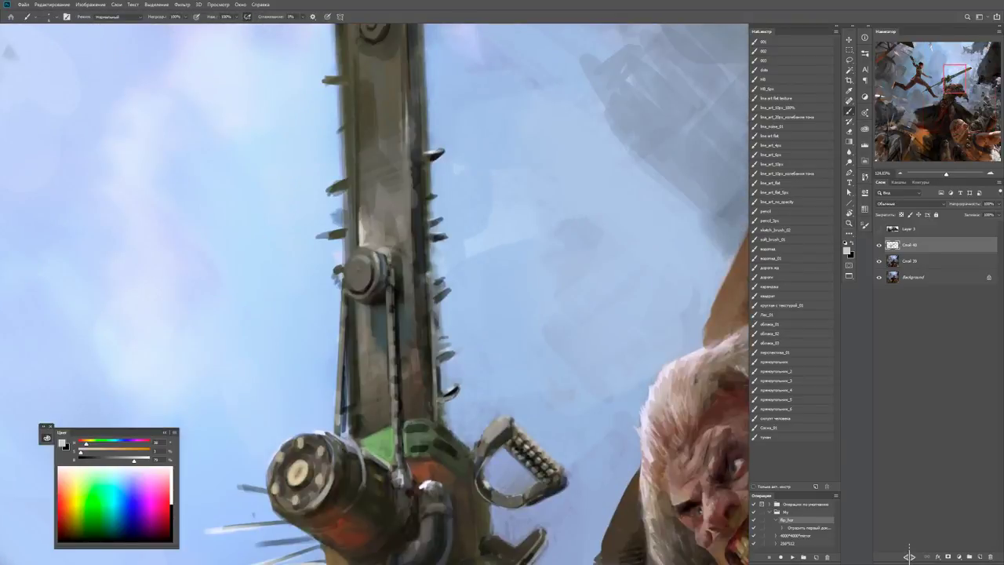
Paint black accent marks along the thin rear cable at the blade's edge below the large hub.
key(d)
drag(360, 320, 361, 408)
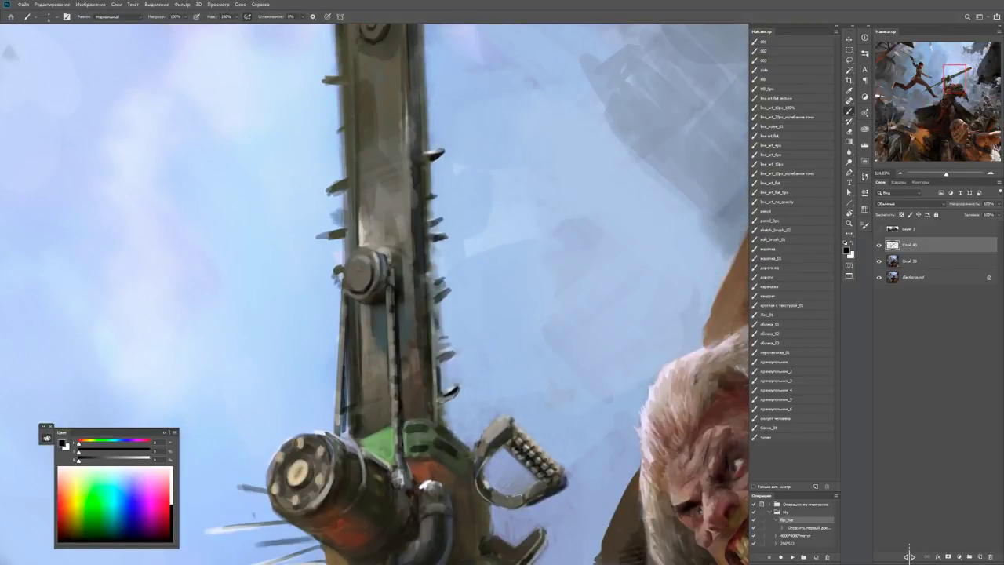
drag(345, 298, 345, 312)
key(x)
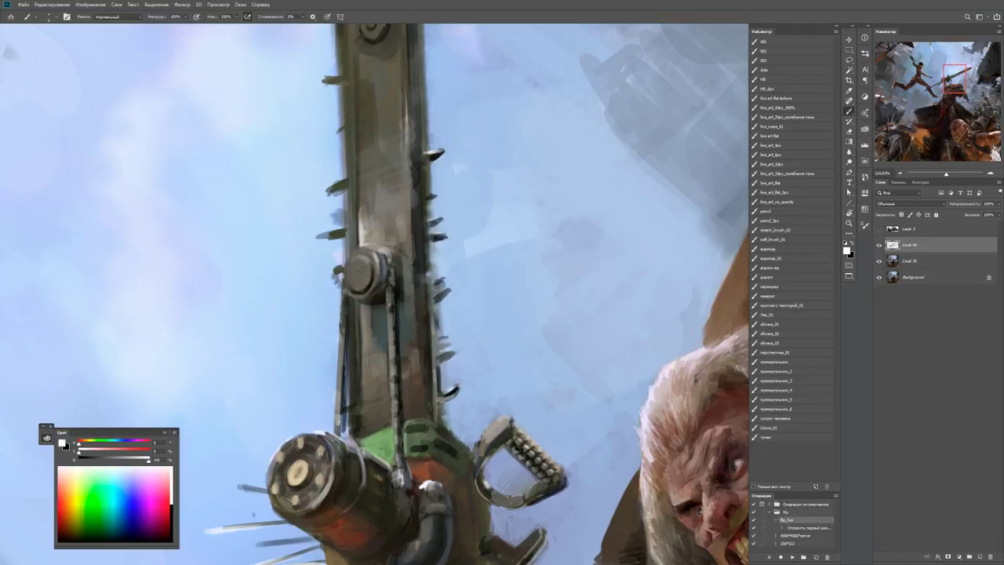
Define the face of the large round hub with concentric dark and grey rings around its centre.
key(z)
key(ctrl+minus)
key(ctrl+minus)
key(ctrl+minus)
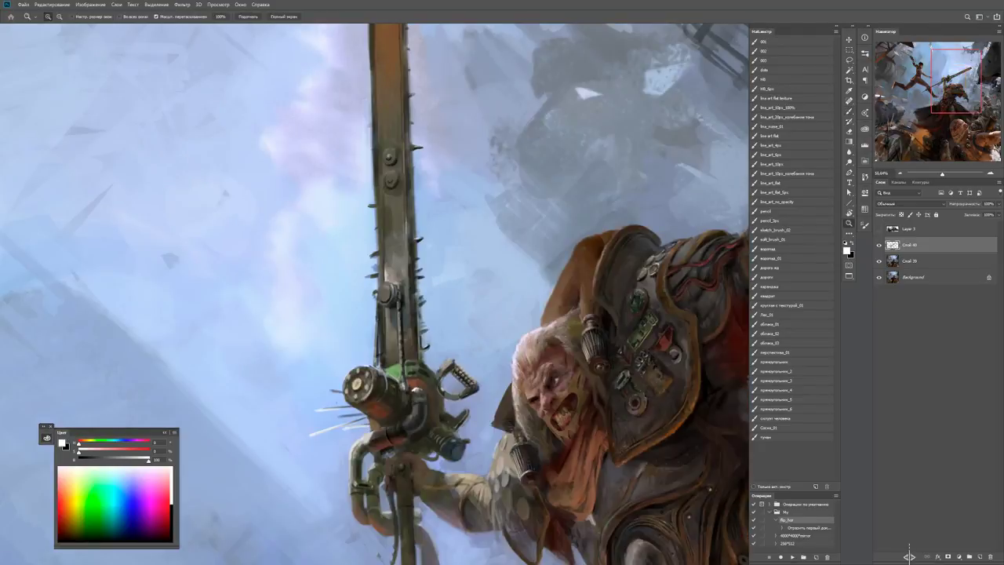
key(ctrl+plus)
key(ctrl+plus)
key(b)
key(x)
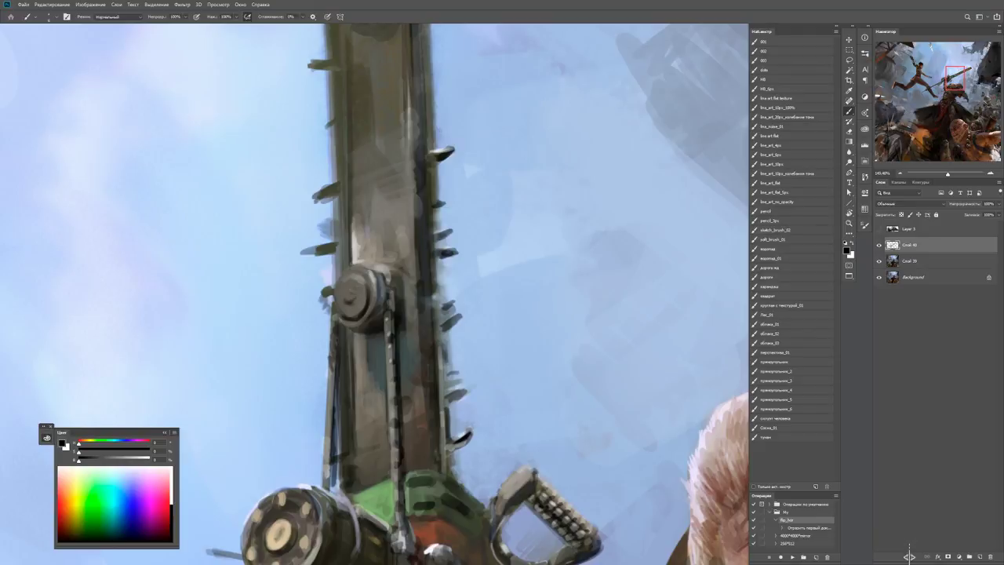
alt+click(432, 549)
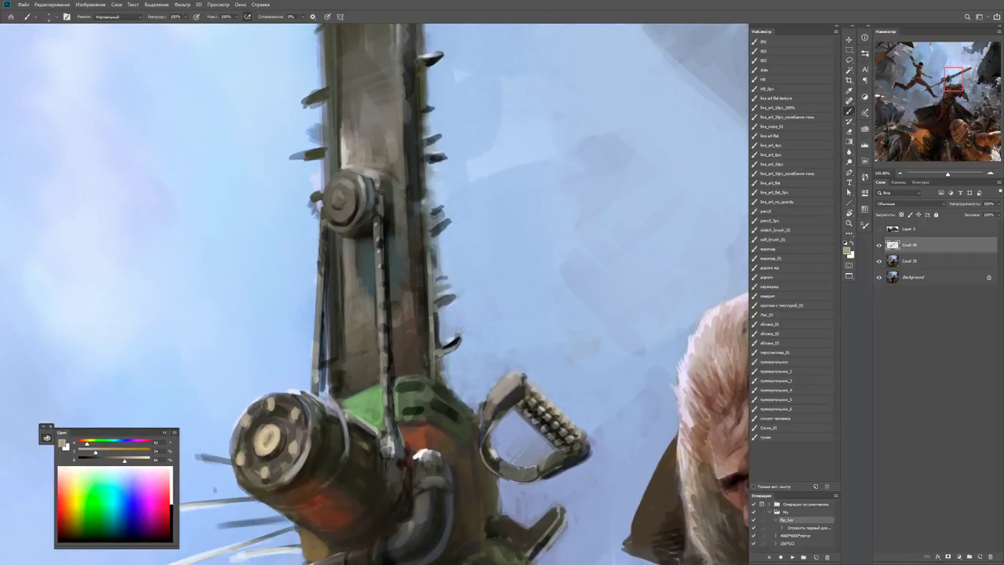
Paint a small raised bolt in the centre of the large hub with a light top and rusty brown shadow.
key(z)
key(ctrl+minus)
key(ctrl+minus)
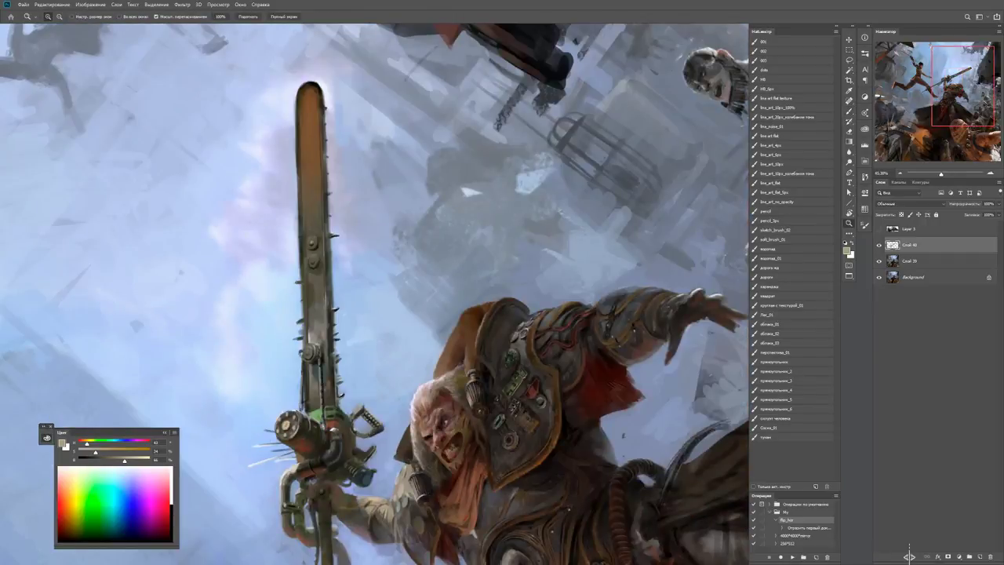
key(ctrl+plus)
key(ctrl+plus)
key(b)
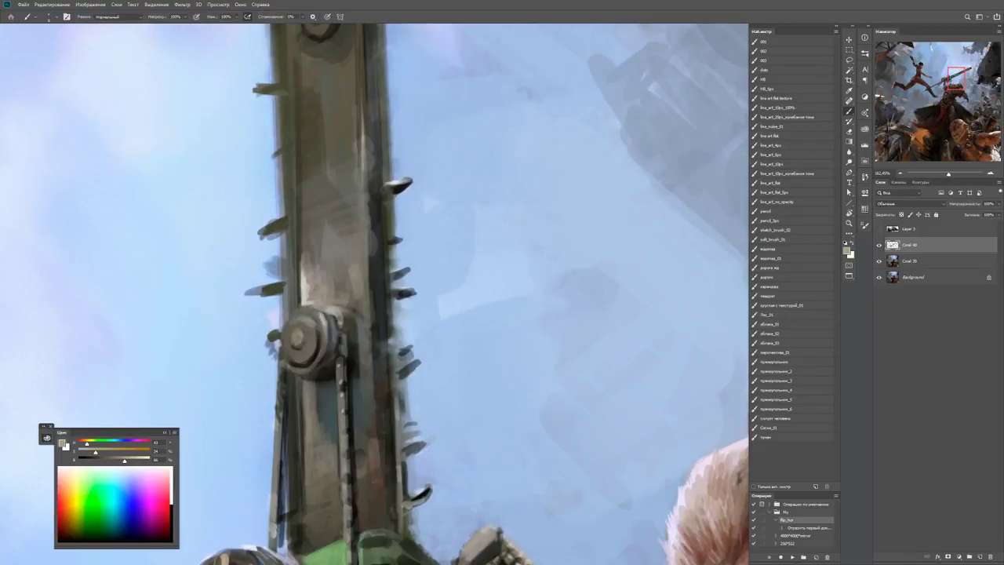
key(d)
key(x)
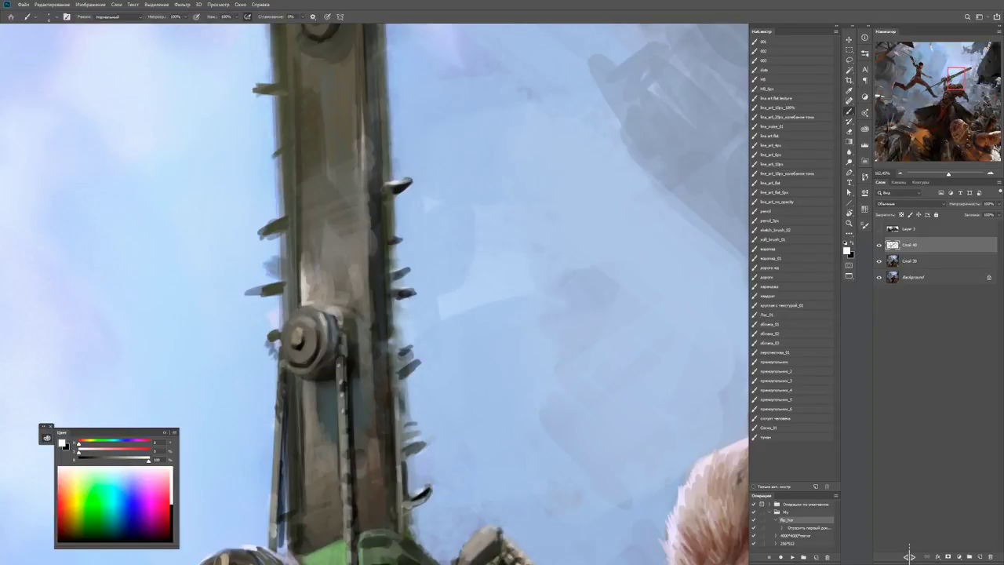
alt+click(302, 339)
key(d)
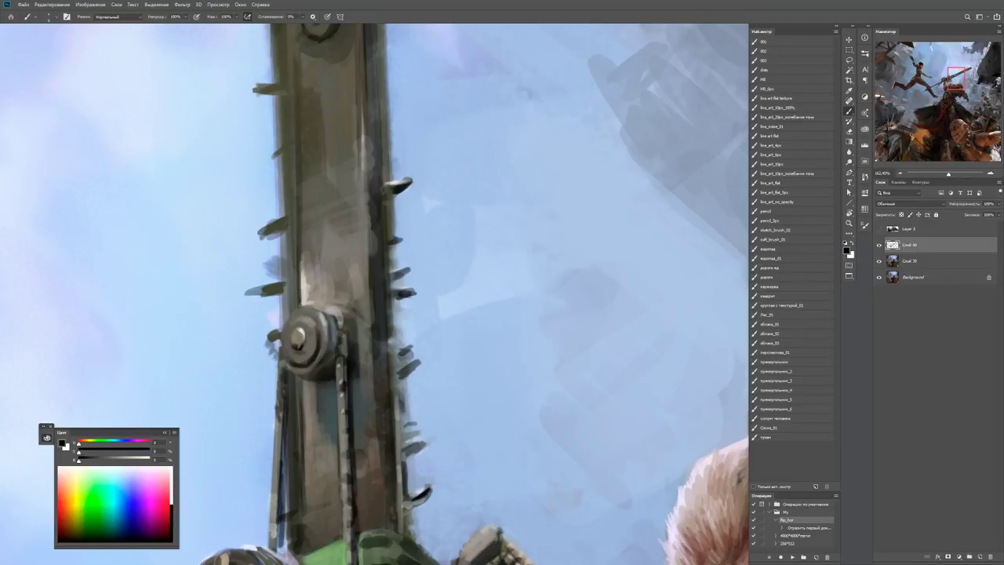
alt+click(306, 345)
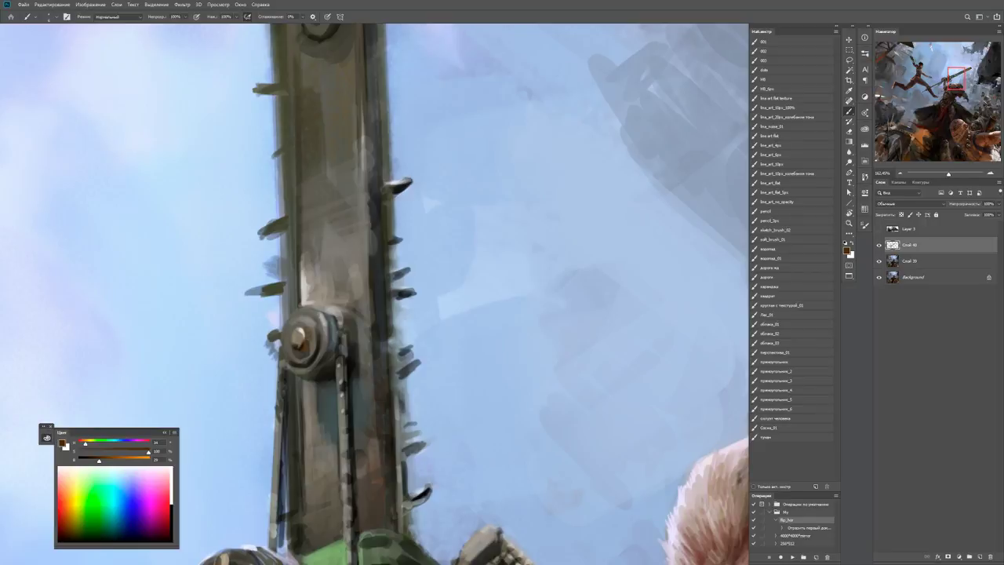
Rotate the canvas back to its original angle and mark dark links along the rear chain between motor and hub.
key(d)
key(x)
key(z)
drag(306, 322, 267, 322)
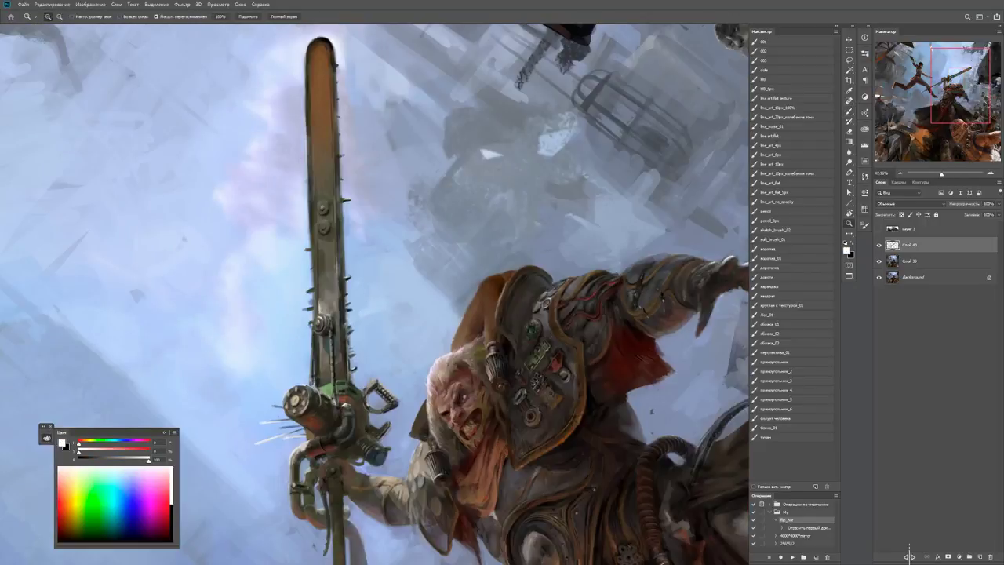
key(r)
mouse_move(487, 298)
mouse_down()
mouse_move(493, 280)
mouse_move(500, 290)
mouse_up()
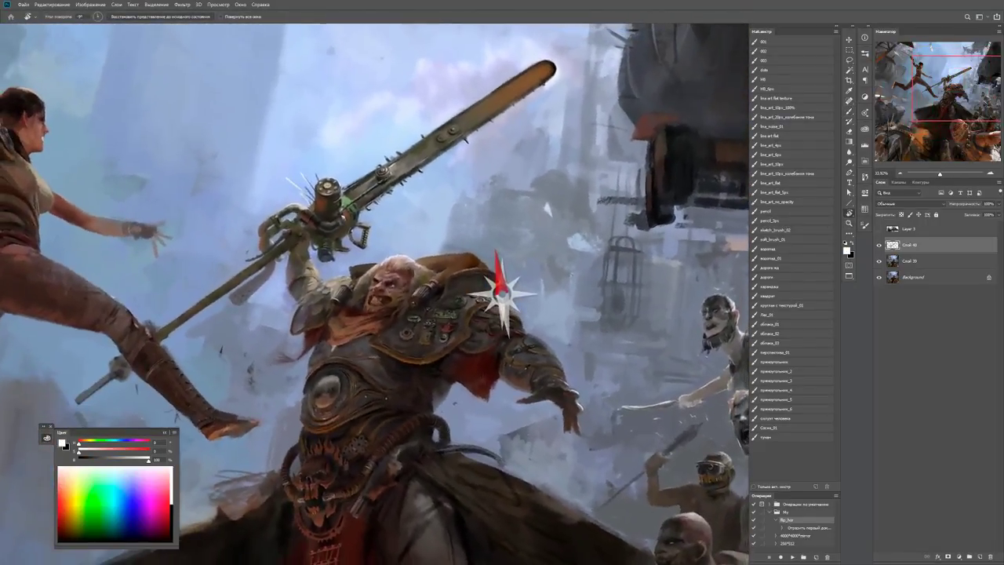
key(b)
scroll(390, 166, up, 3)
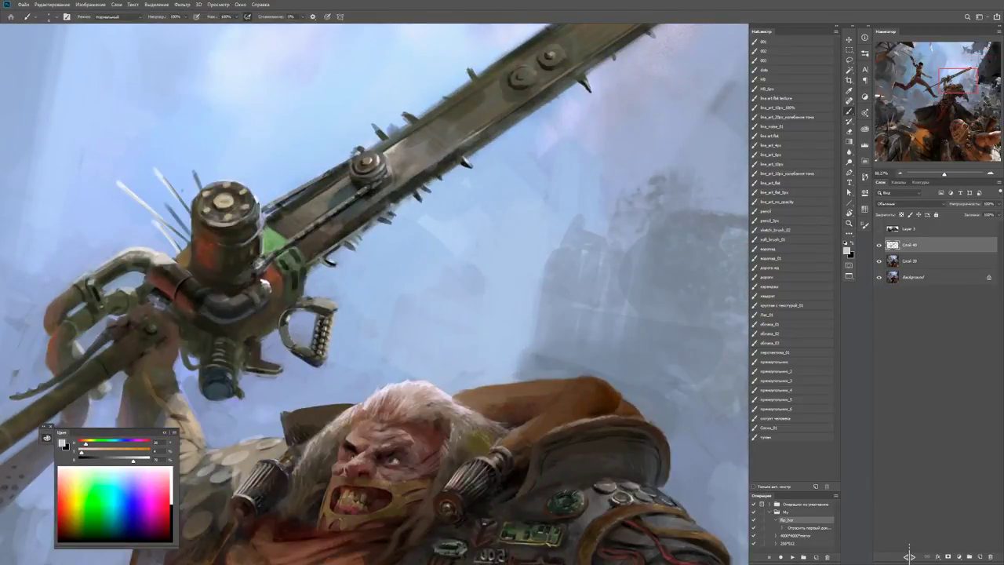
scroll(391, 166, up, 2)
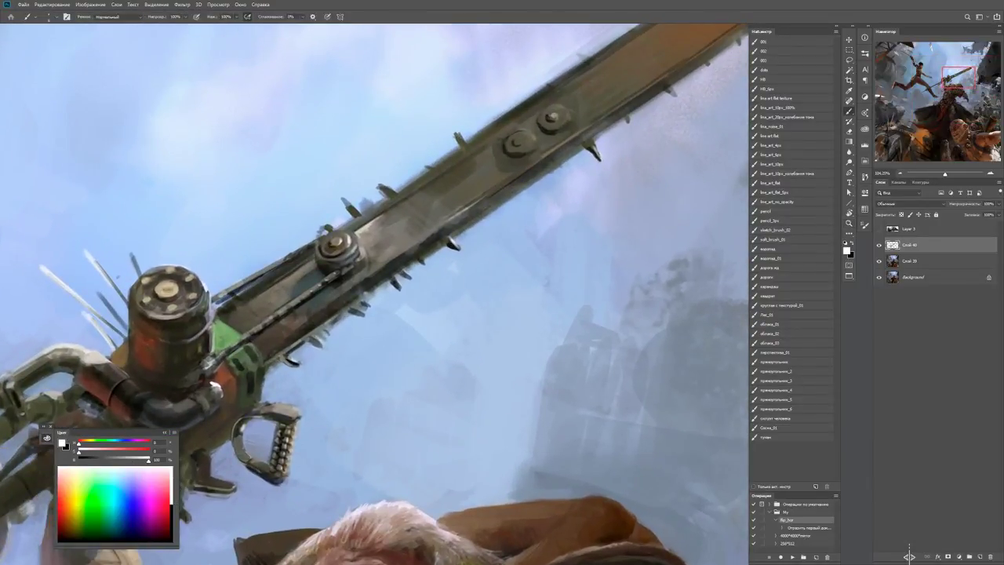
key(x)
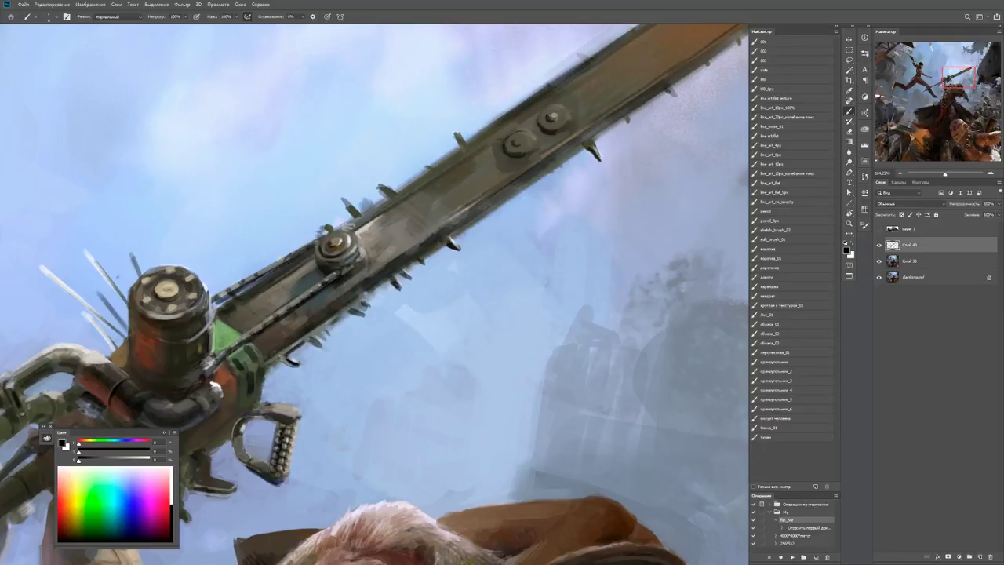
scroll(376, 294, down, 5)
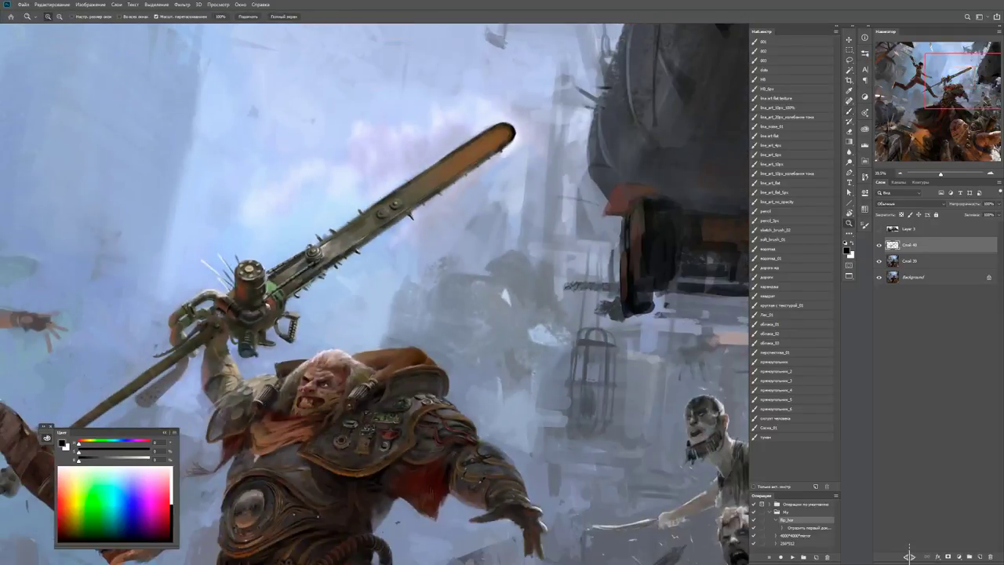
scroll(377, 295, up, 6)
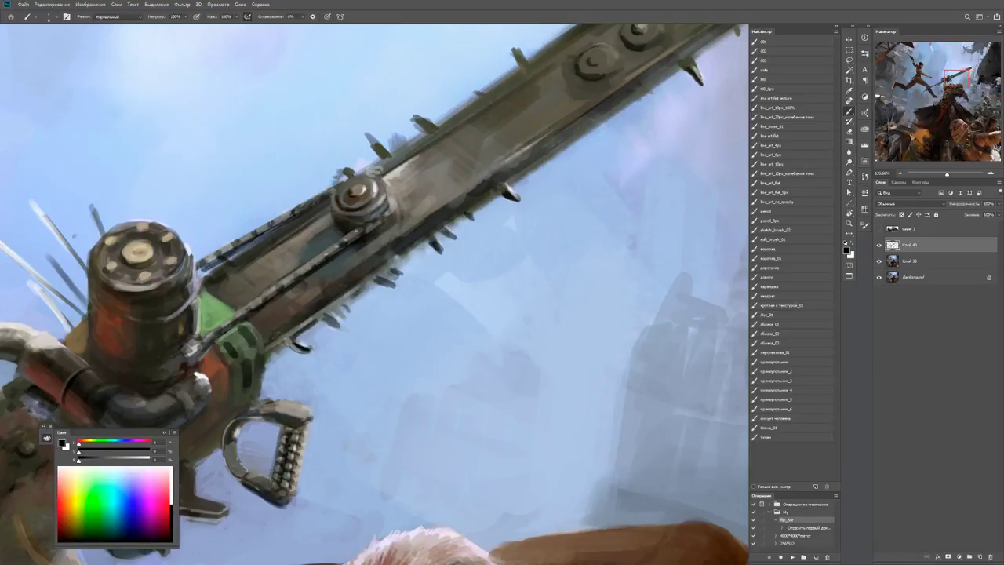
Paint a block at the motor end of the front chain with a tan top, dark red side and orange face.
drag(376, 294, 425, 276)
alt+click(241, 335)
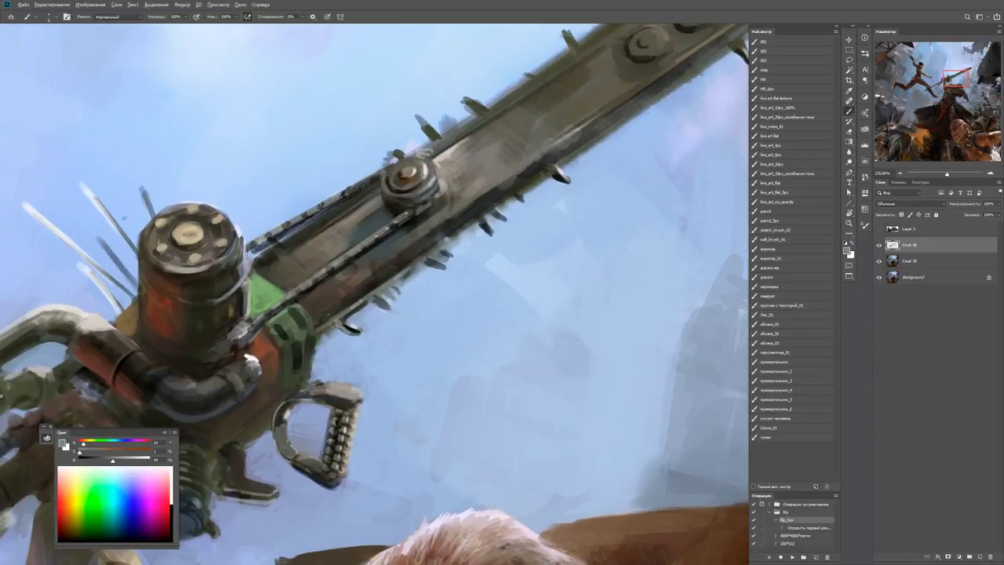
drag(377, 294, 510, 157)
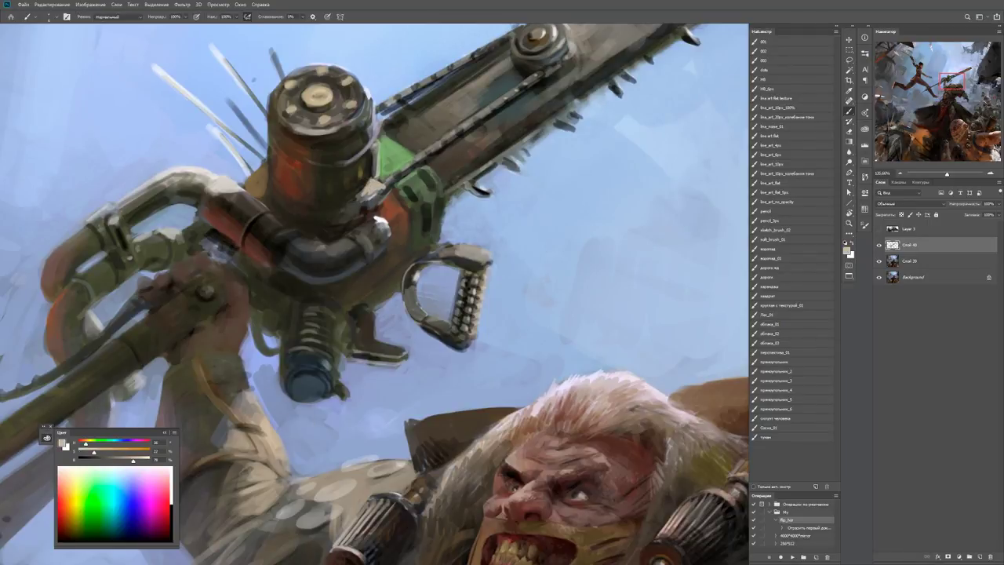
alt+click(376, 201)
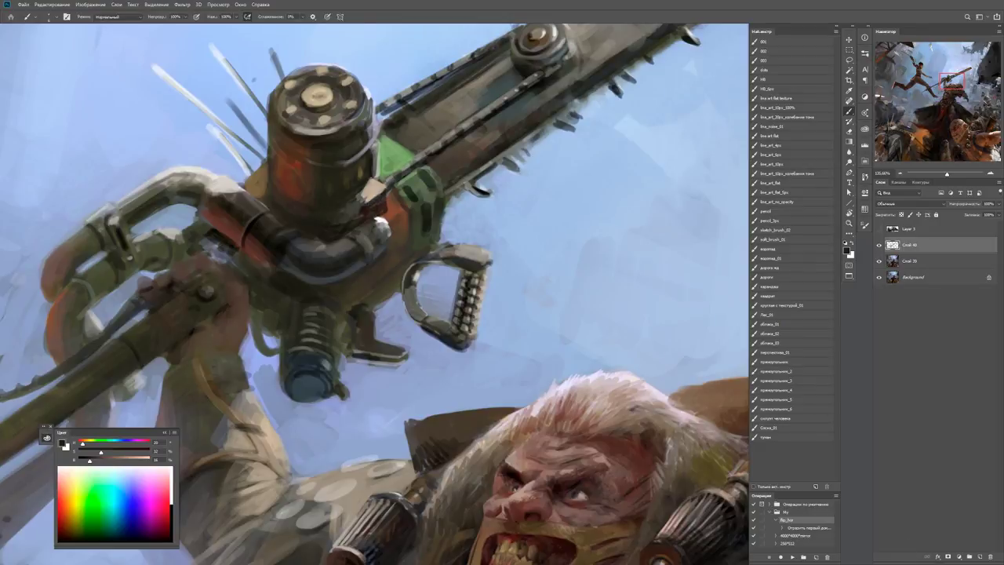
alt+click(245, 250)
alt+click(386, 207)
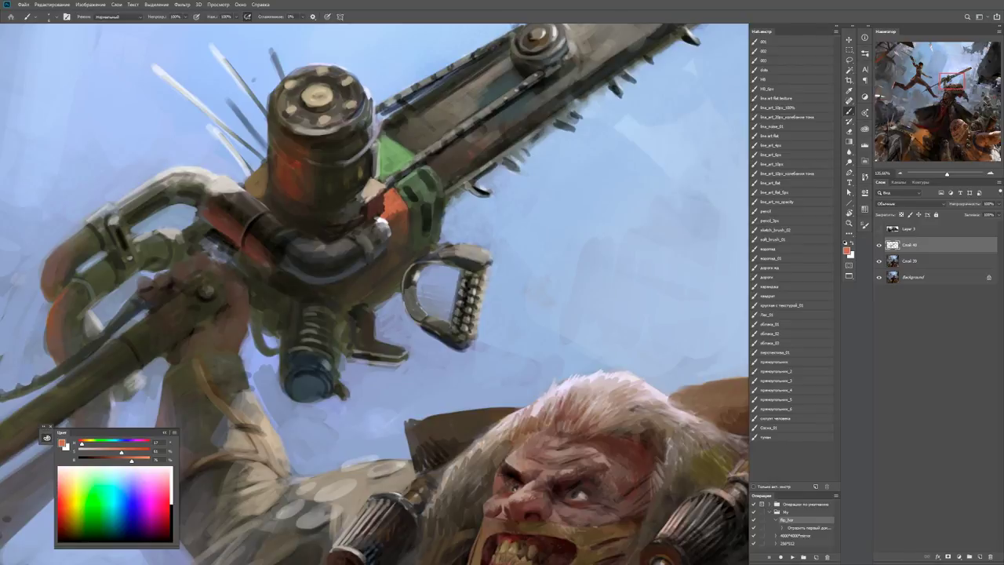
Paint the casing behind the motor cylinder orange-red and add a thin red reflection along the cylinder's edge.
key(z)
mouse_move(404, 205)
mouse_down()
mouse_move(330, 206)
mouse_move(376, 205)
mouse_up()
key(b)
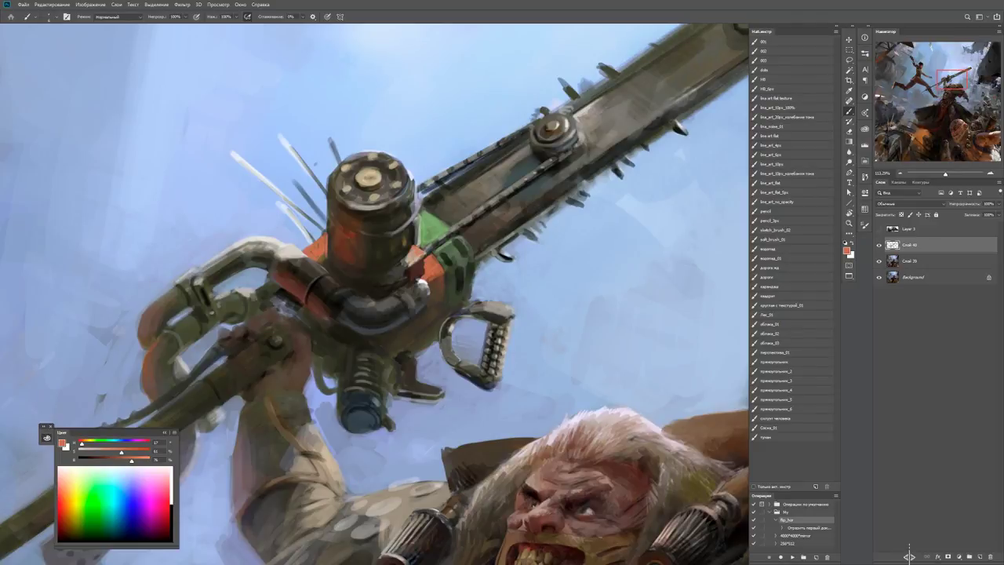
key(d)
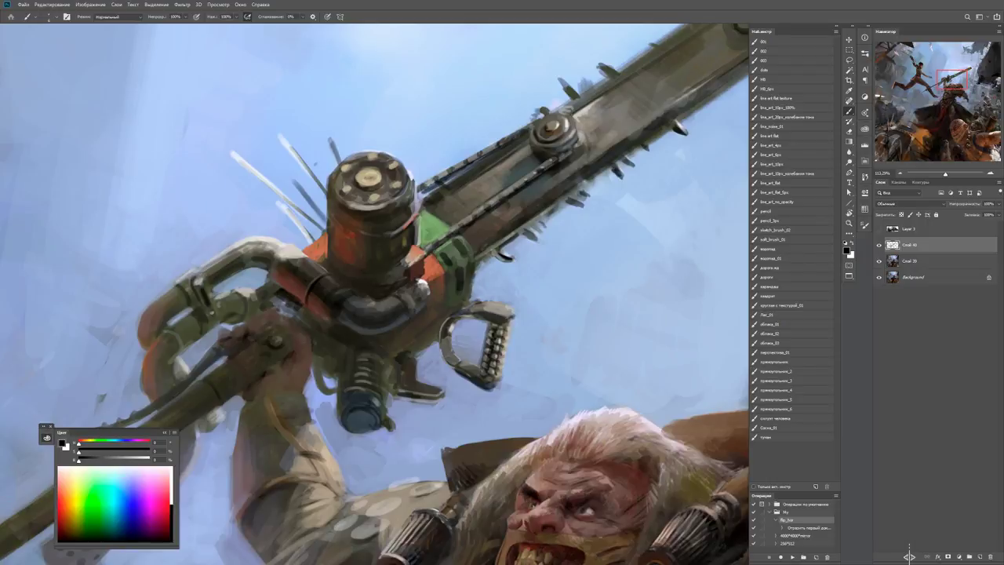
Paint a dark slot on the bright green plate between the motor and the blade.
key(d)
alt+click(444, 242)
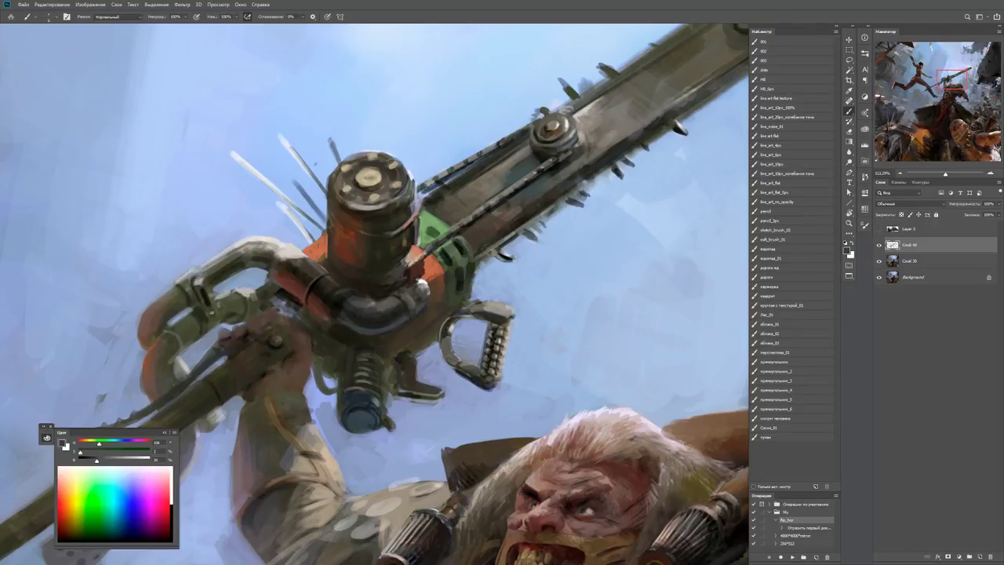
drag(514, 189, 471, 243)
drag(388, 240, 457, 203)
Paint alternating dark and light links on the front chain where it crosses the green plate towards the hub.
key(d)
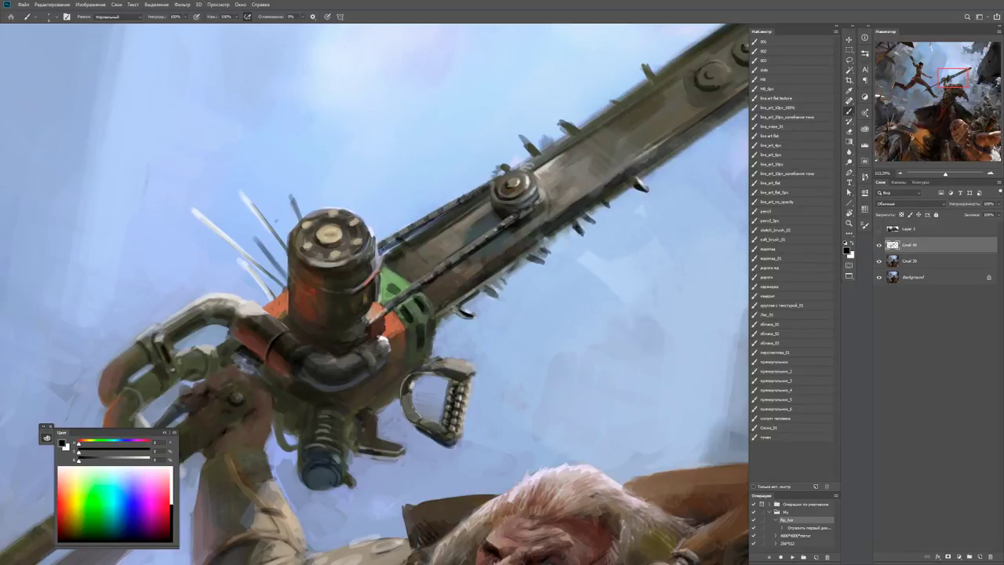
drag(384, 250, 424, 249)
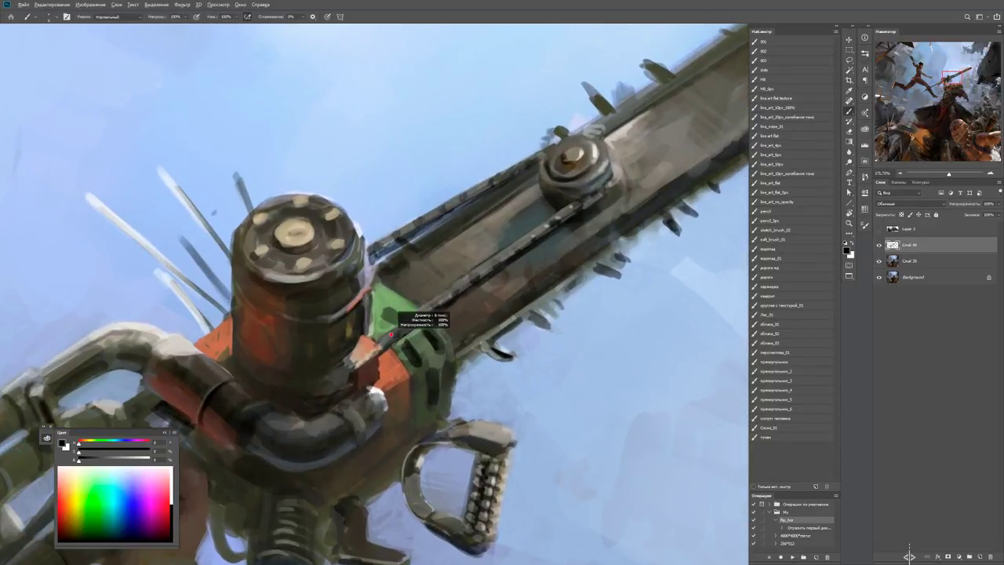
key(x)
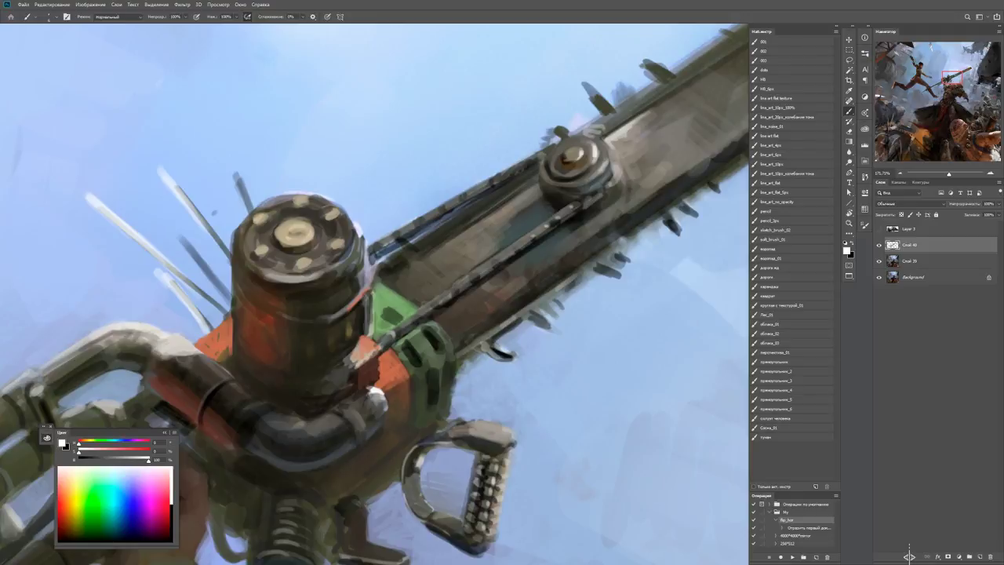
key(x)
key(d)
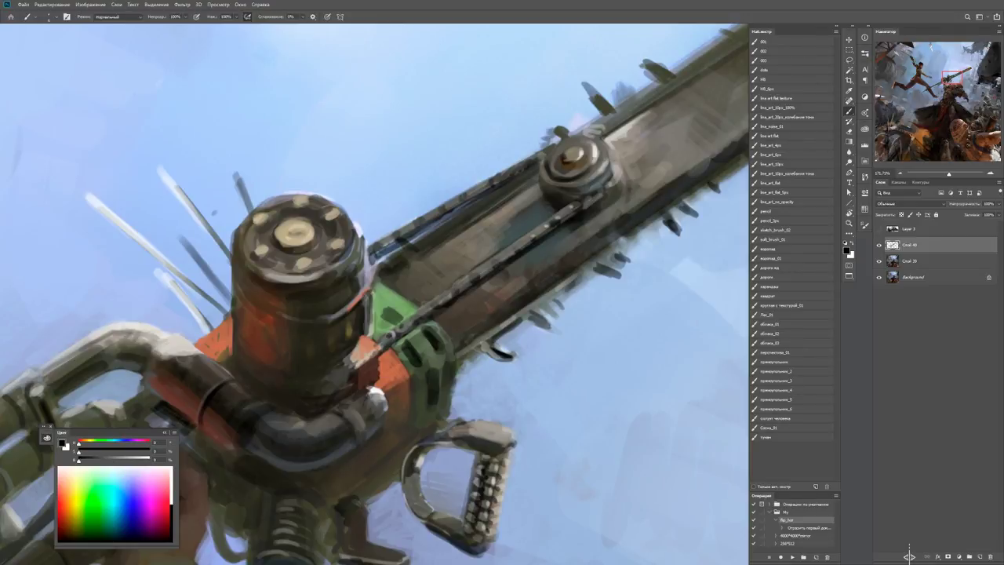
alt+click(403, 321)
alt+click(427, 309)
key(d)
key(x)
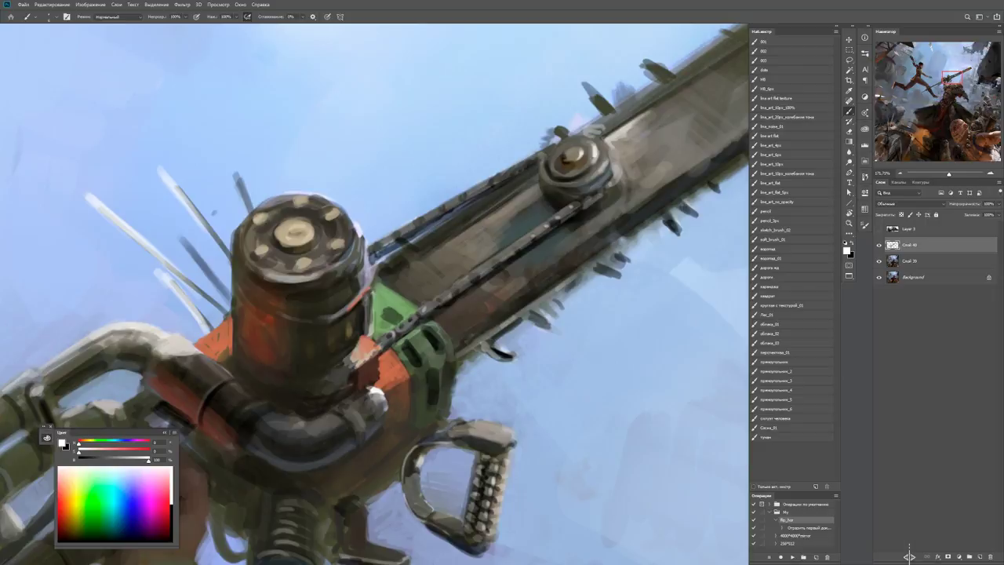
Paint alternating light grey and black links along the middle stretch of the front chain between the green plate and the hub.
scroll(376, 294, down, 5)
scroll(377, 294, up, 7)
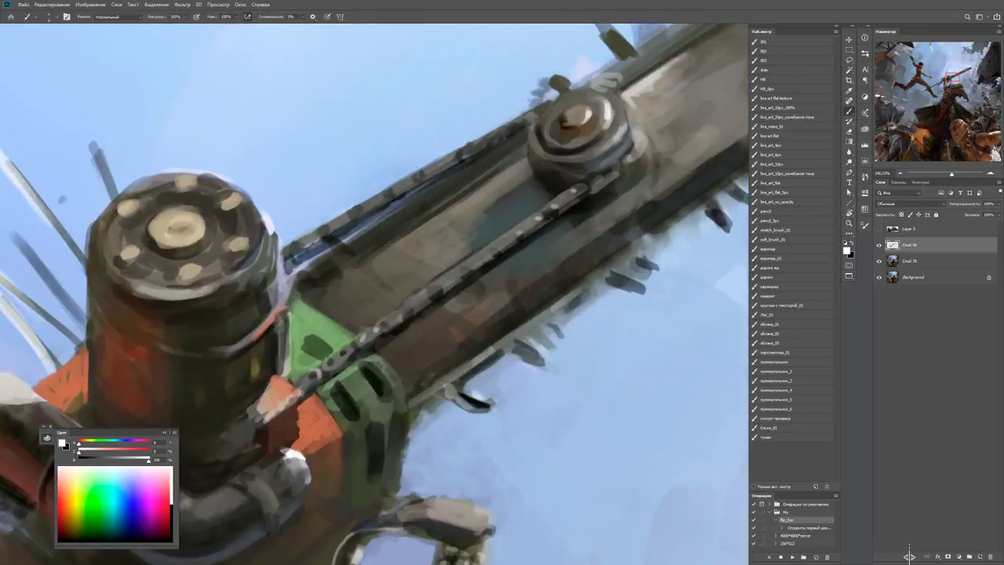
key(x)
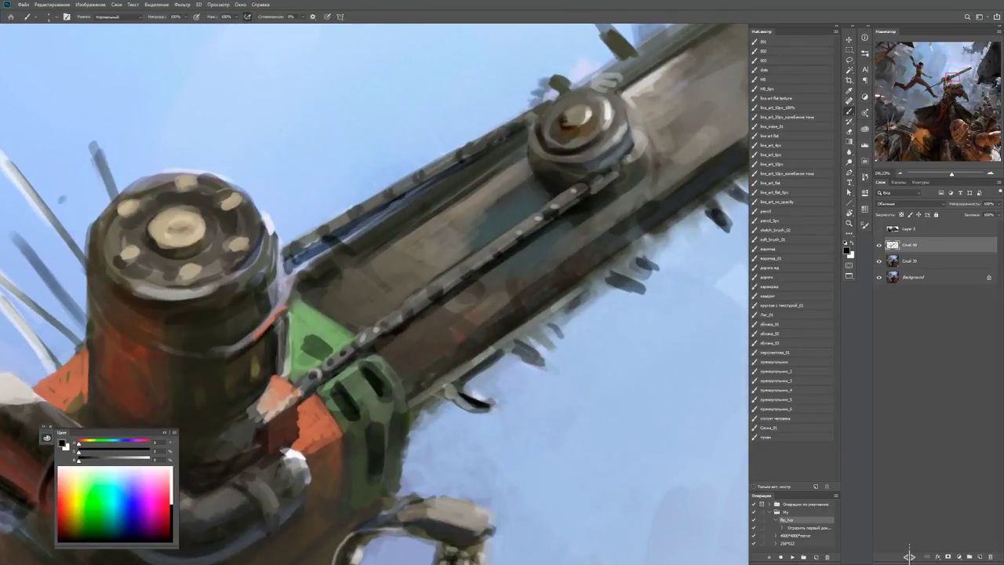
key(x)
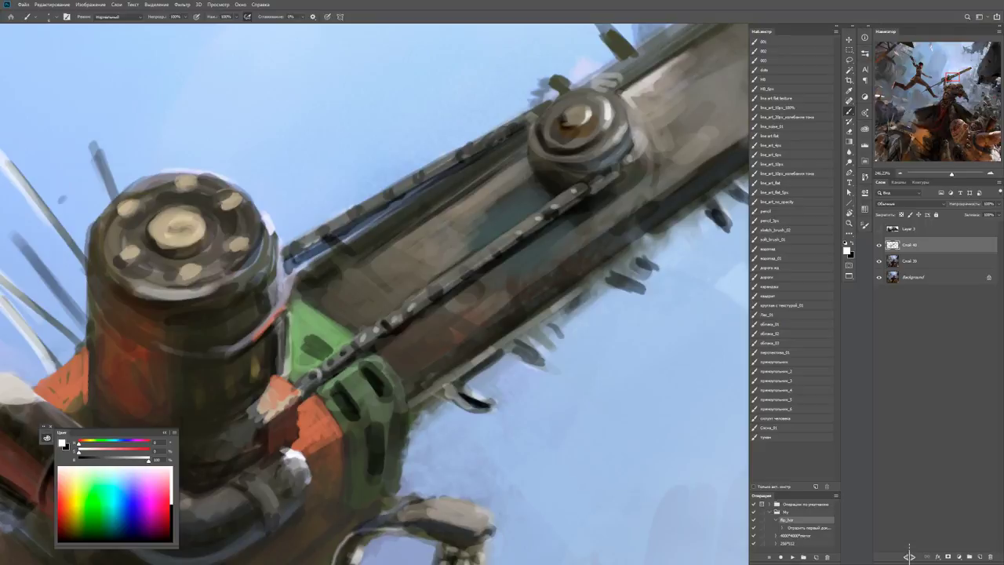
key(x)
key(x)
key(x)
key(x)
alt+click(430, 294)
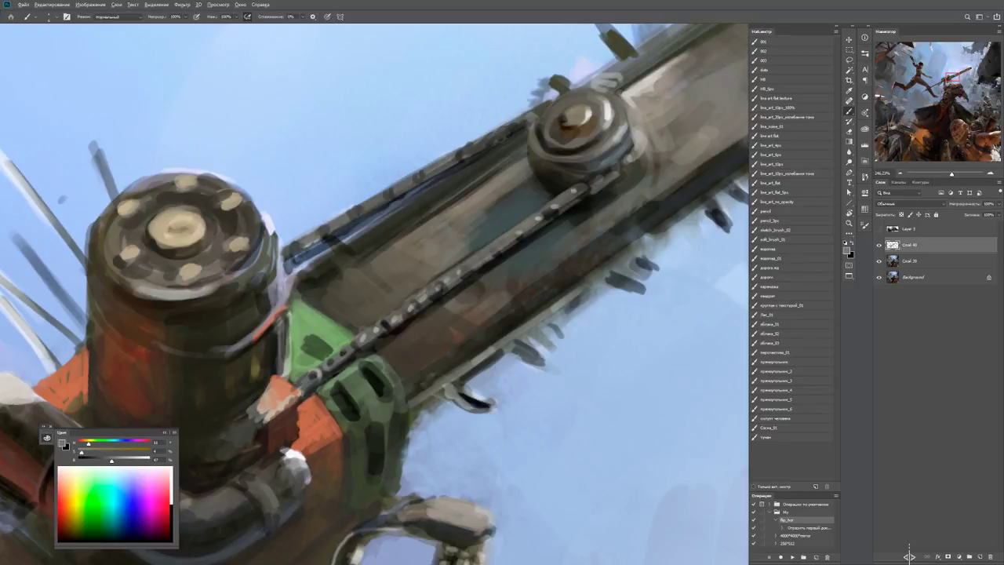
Touch up the front chain's links near its motor end with black and colours sampled from the surrounding casing.
key(ctrl+0)
key(r)
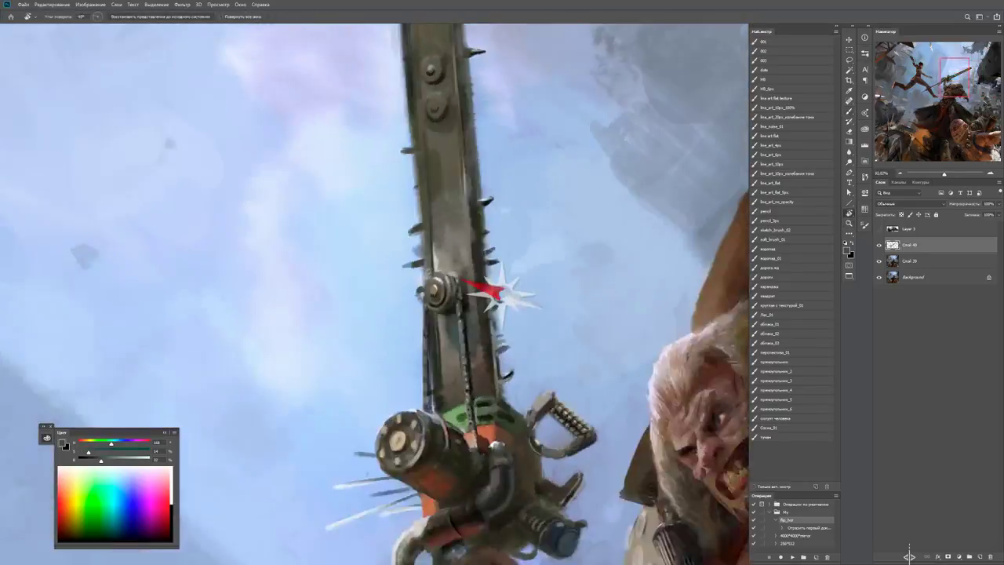
key(ctrl+plus)
key(ctrl+plus)
key(b)
key(d)
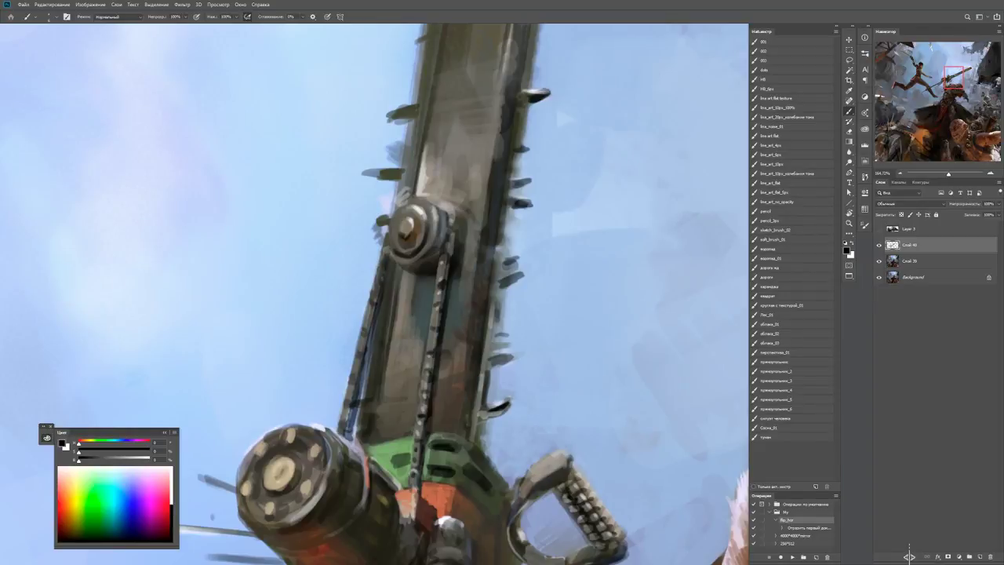
key(r)
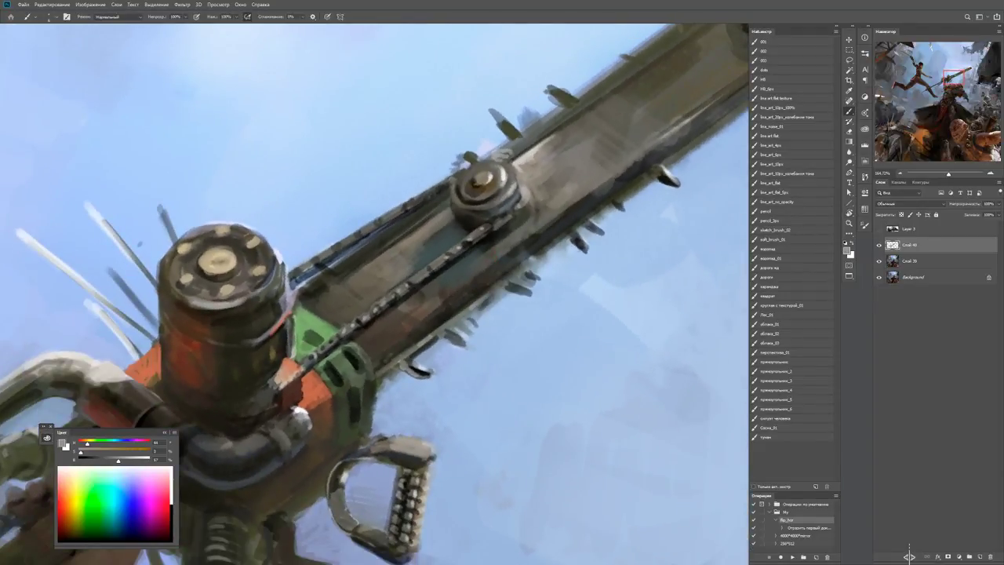
key(d)
alt+click(302, 366)
alt+click(309, 349)
key(d)
Paint dark gaps between the links along the rear chain from the motor to the hub, using black and sampled greys.
key(z)
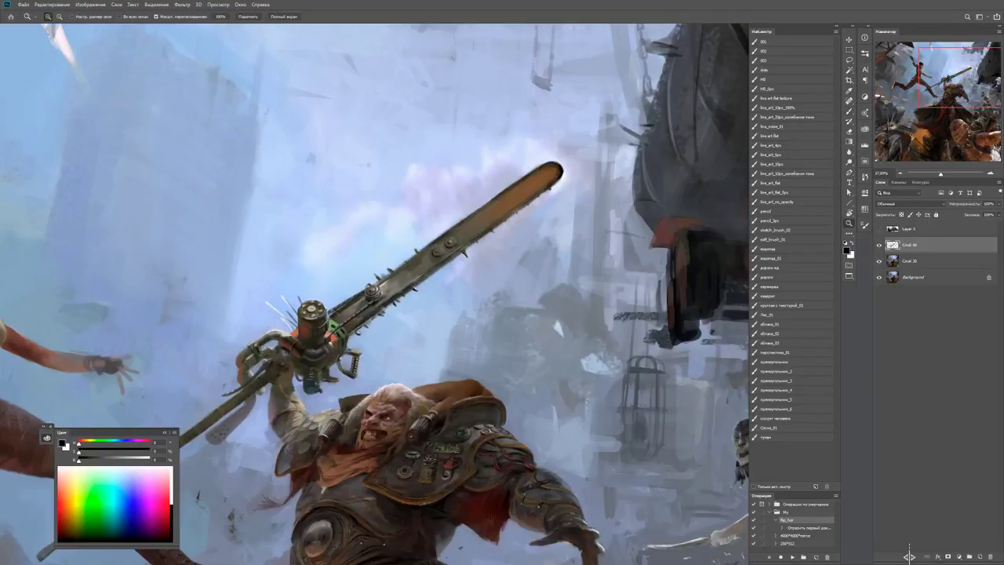
key(ctrl+plus)
key(ctrl+plus)
key(ctrl+plus)
key(ctrl+plus)
key(b)
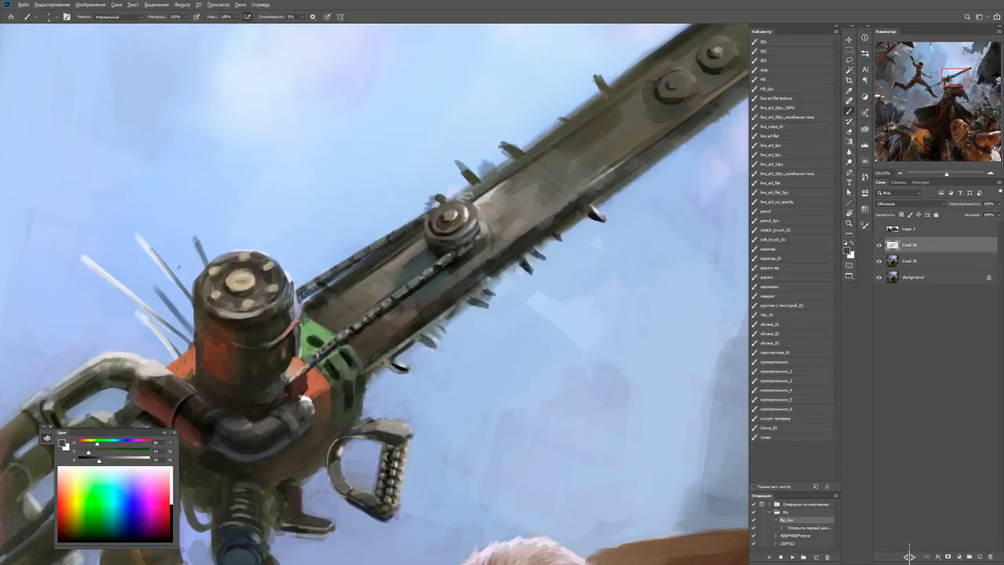
key(d)
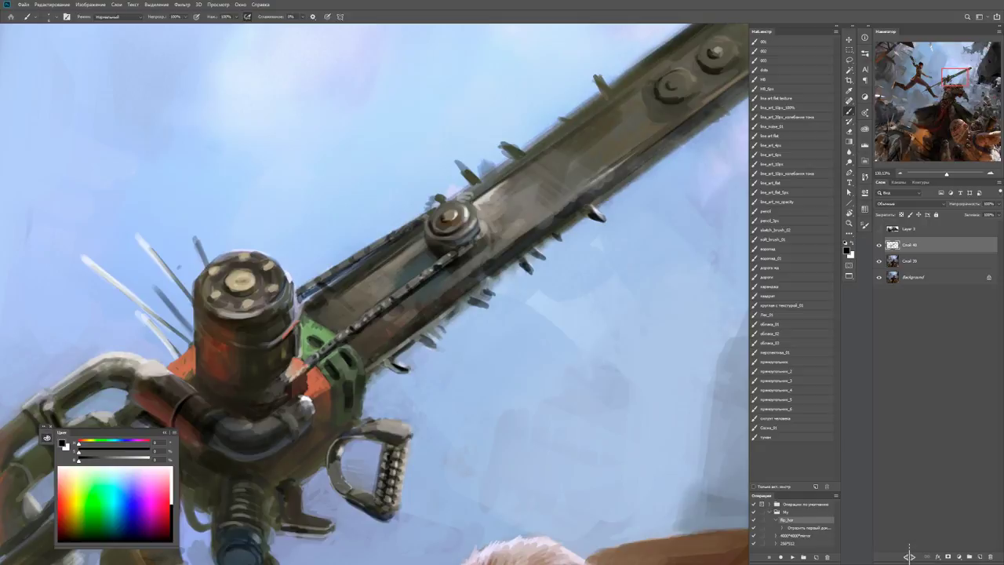
alt+click(309, 287)
key(d)
click(337, 269)
click(353, 259)
click(366, 248)
drag(330, 279, 415, 226)
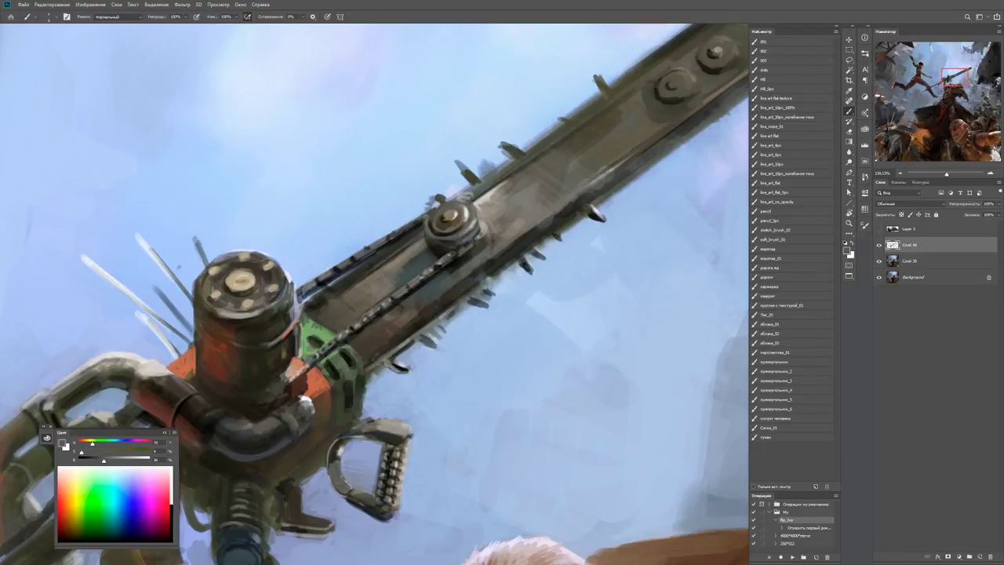
alt+click(388, 237)
key(d)
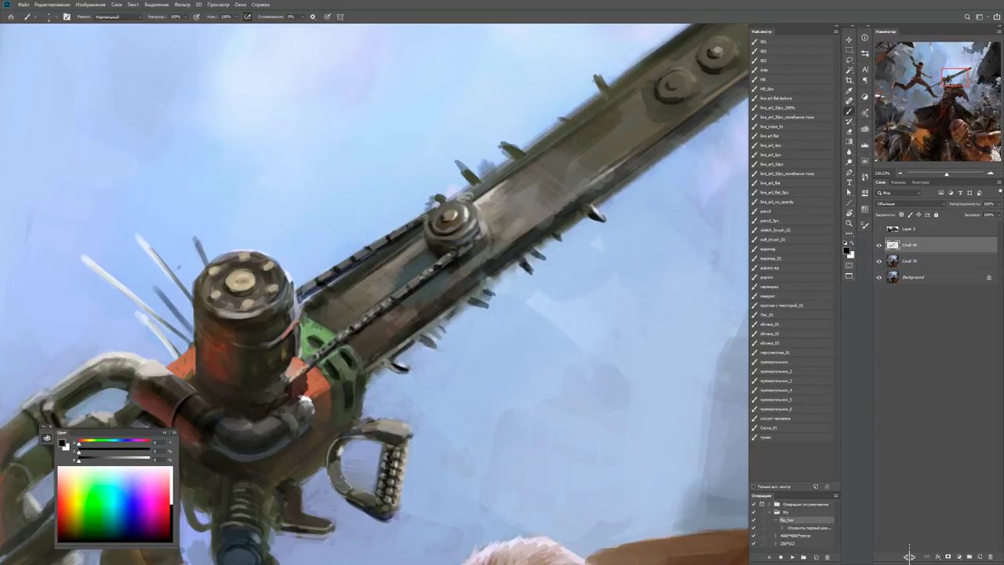
Clean the outline beside the hub with sky blue and darken the two nearest teeth on the blade's upper edge with black.
key(z)
alt+click(473, 203)
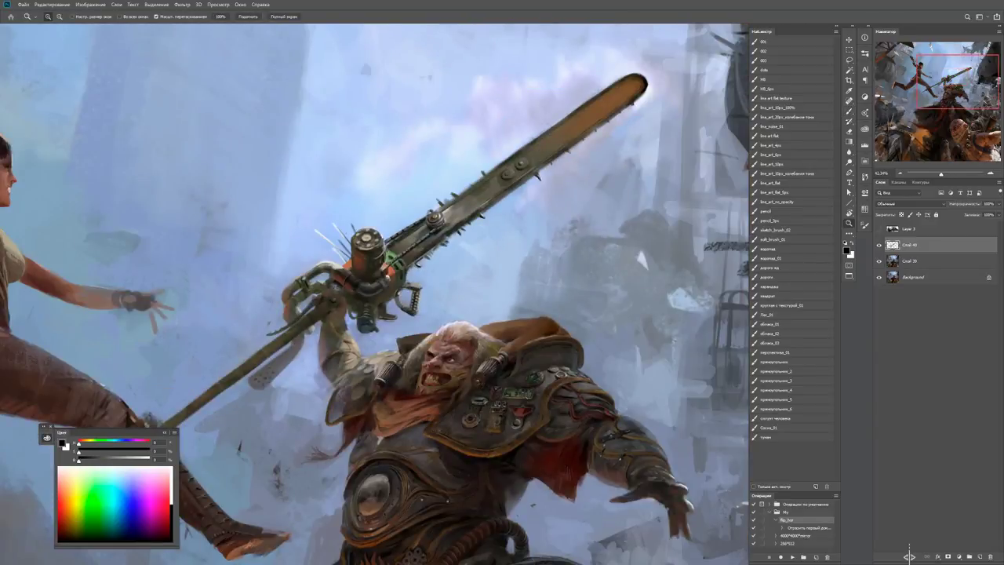
click(432, 206)
key(b)
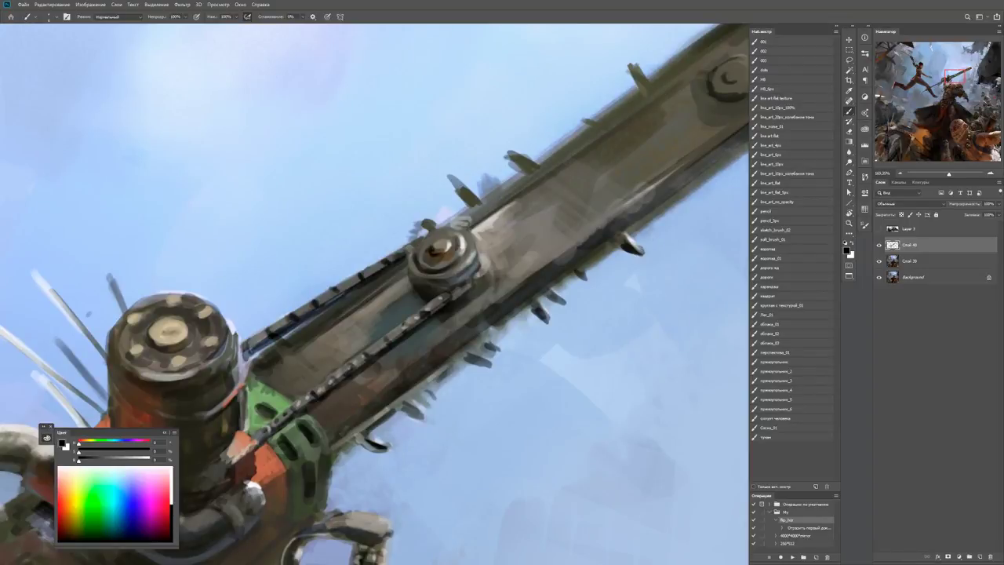
alt+click(441, 249)
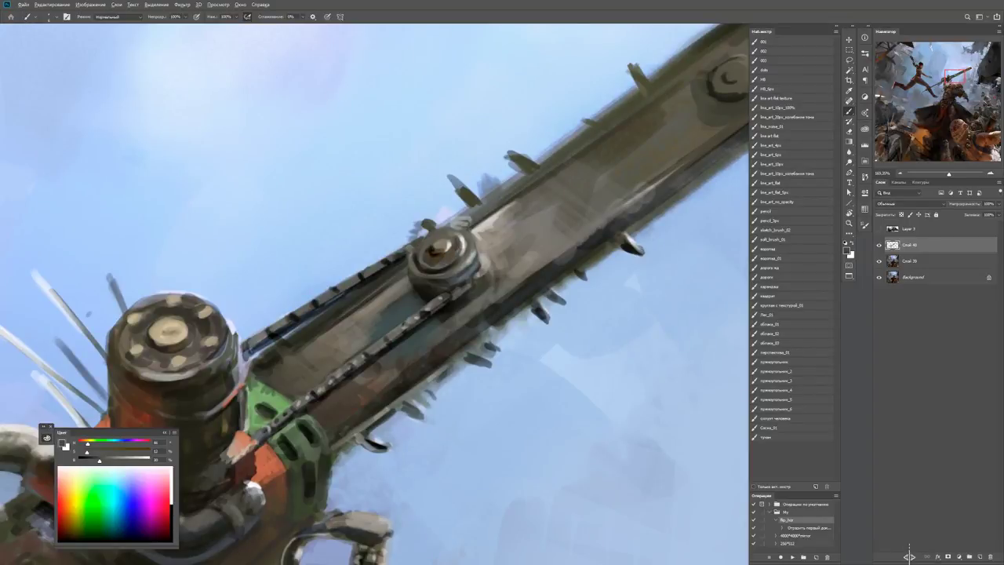
alt+click(470, 205)
drag(416, 232, 376, 302)
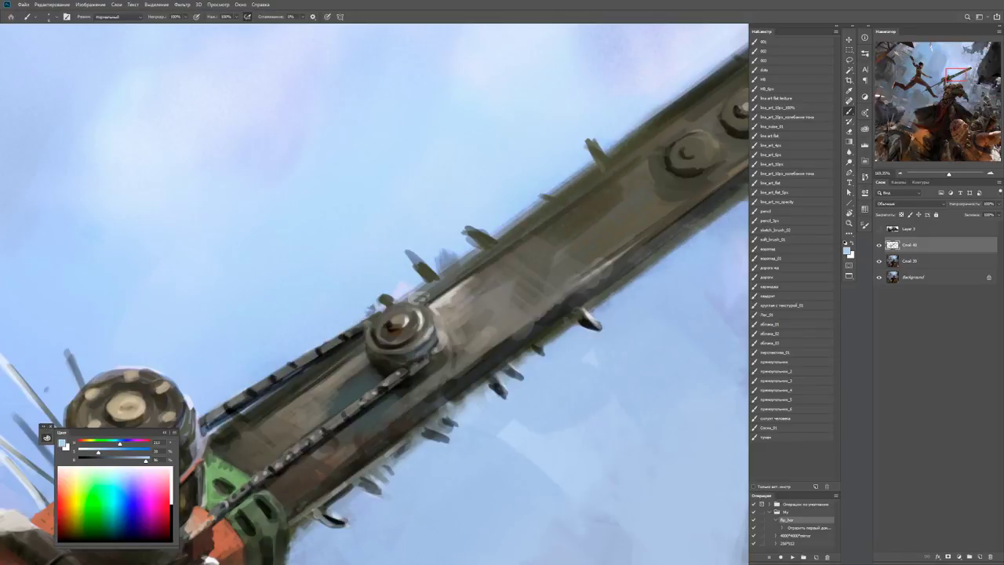
key(d)
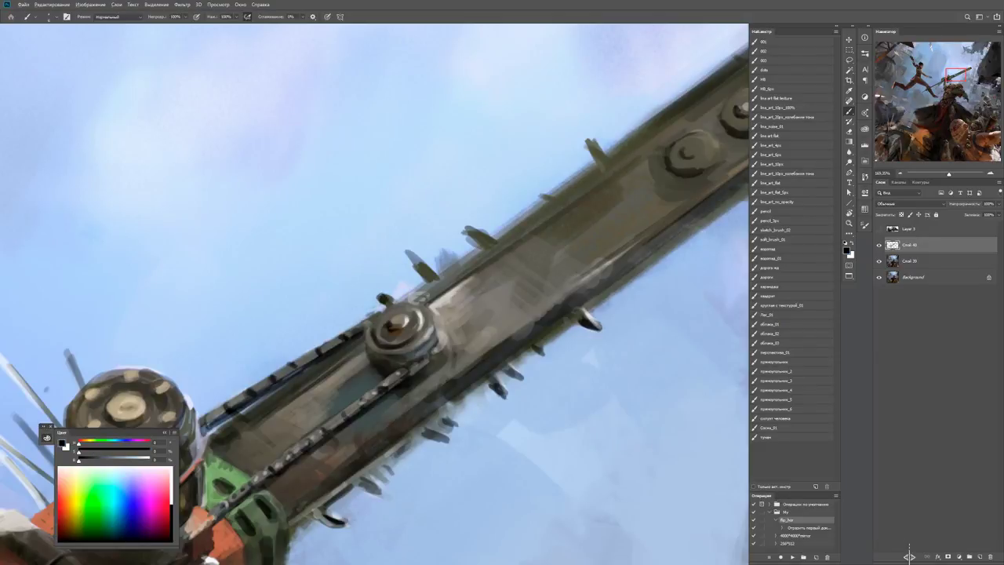
key(z)
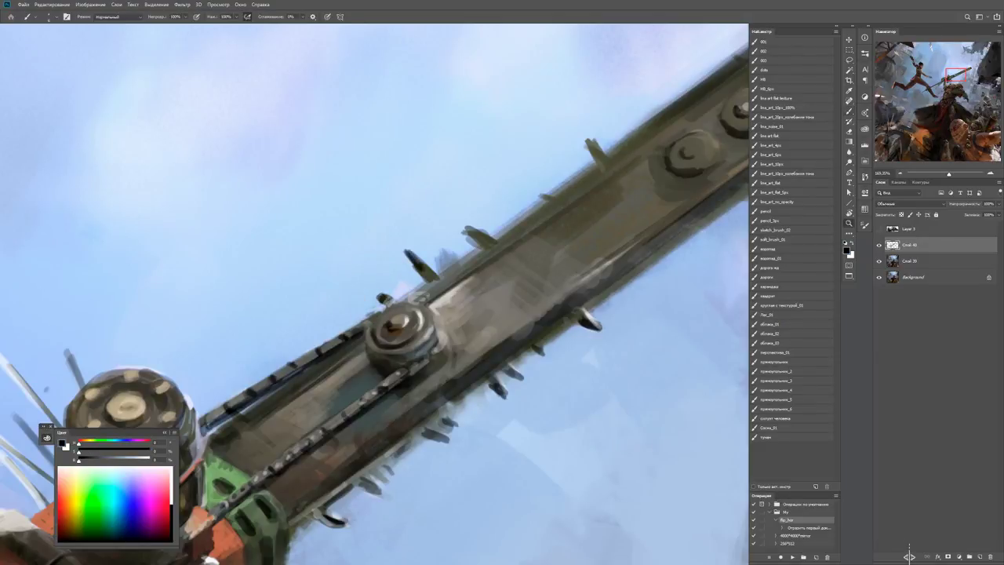
Sharpen more teeth along the blade's edges with black, using sampled sky blue and grey-brown to clean around them.
drag(377, 290, 382, 286)
key(b)
alt+click(382, 285)
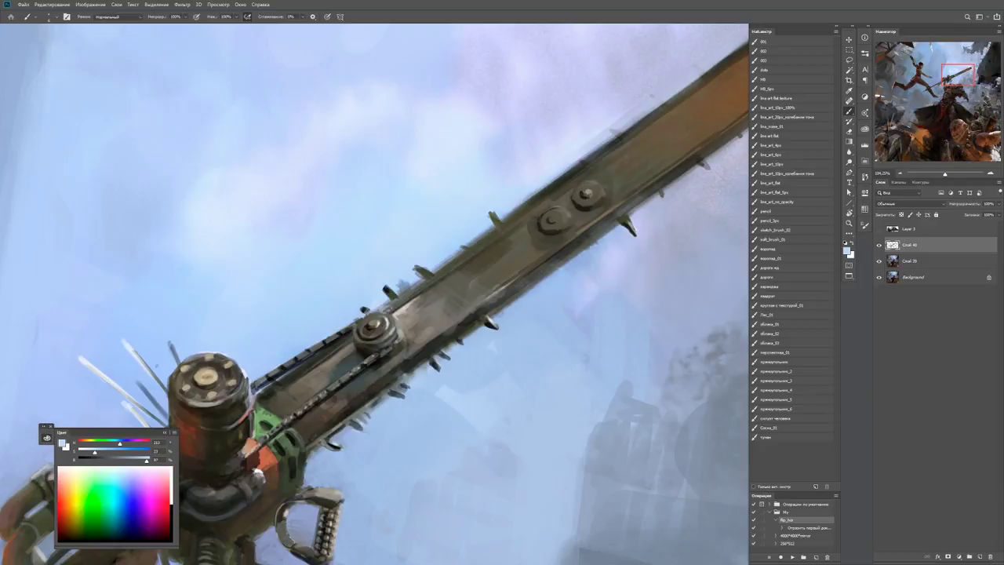
key(d)
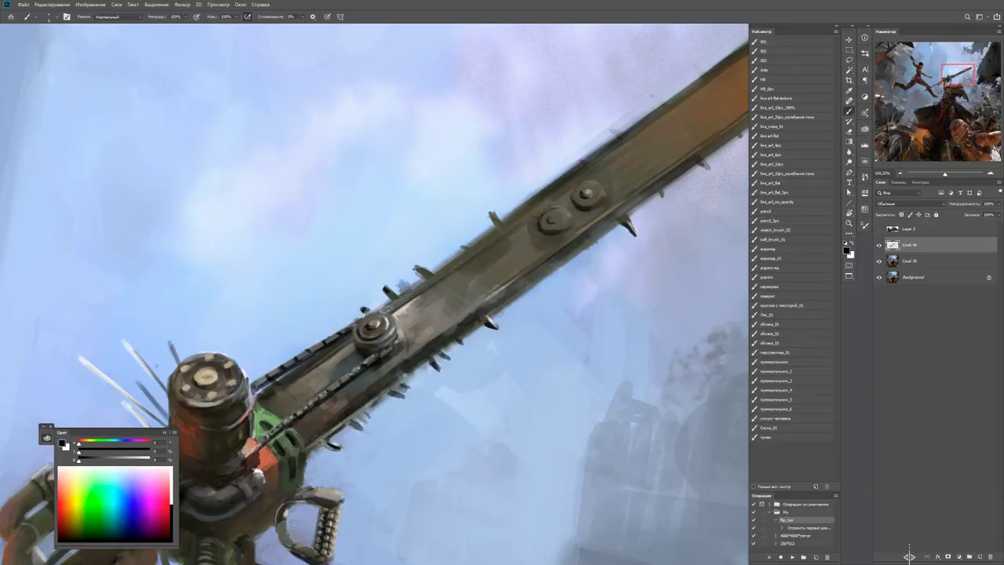
alt+click(412, 301)
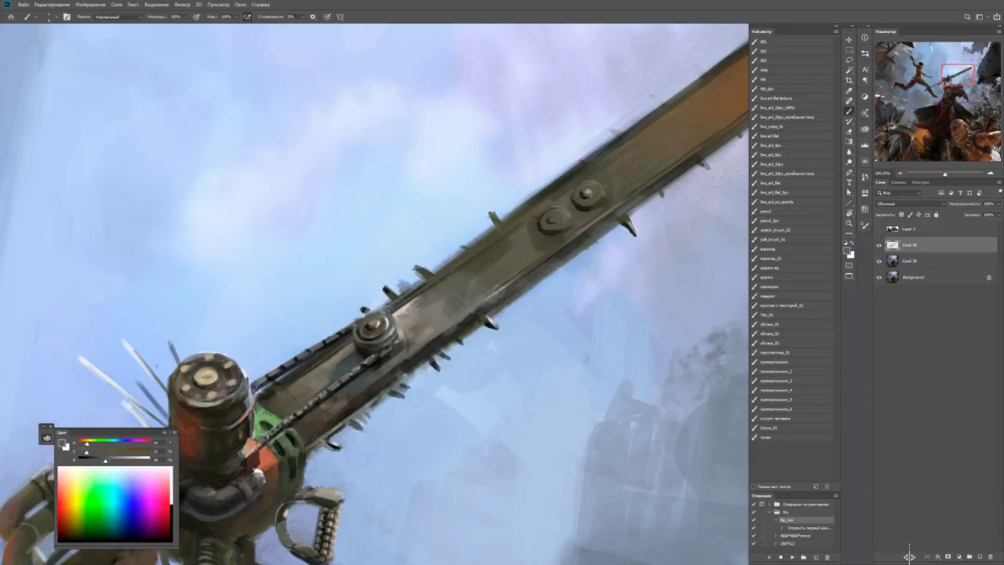
key(x)
key(z)
drag(399, 306, 356, 262)
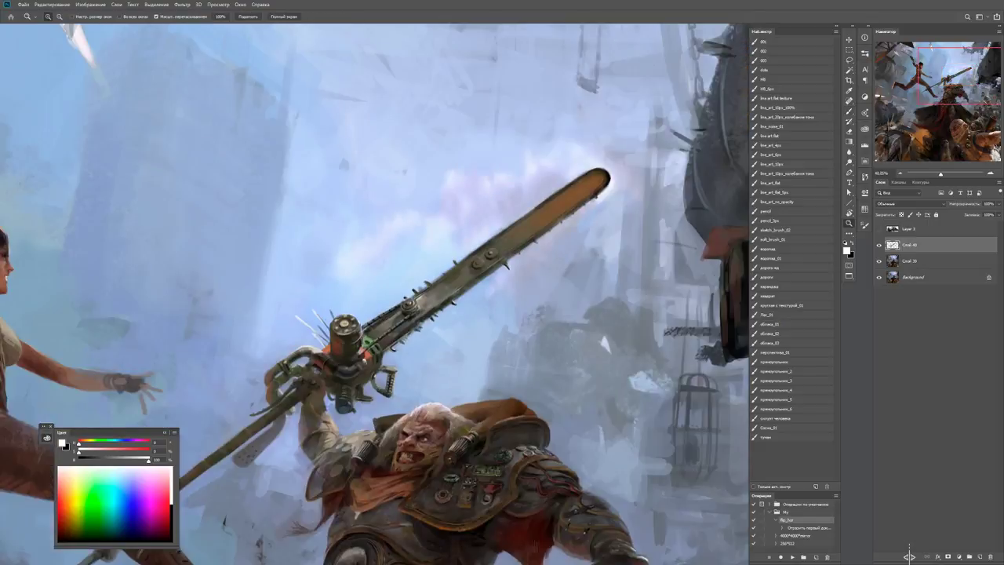
Paint light highlights along the blade's raised rim below the hub, beside the rear chain, with white and sampled greys.
mouse_move(439, 236)
mouse_down()
mouse_move(482, 280)
mouse_move(502, 259)
mouse_up()
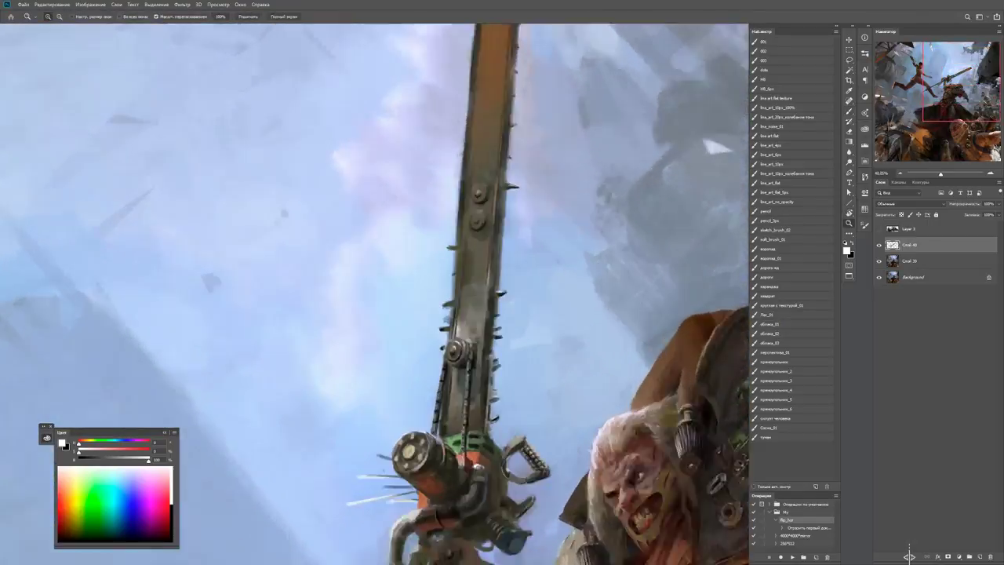
key(b)
key(x)
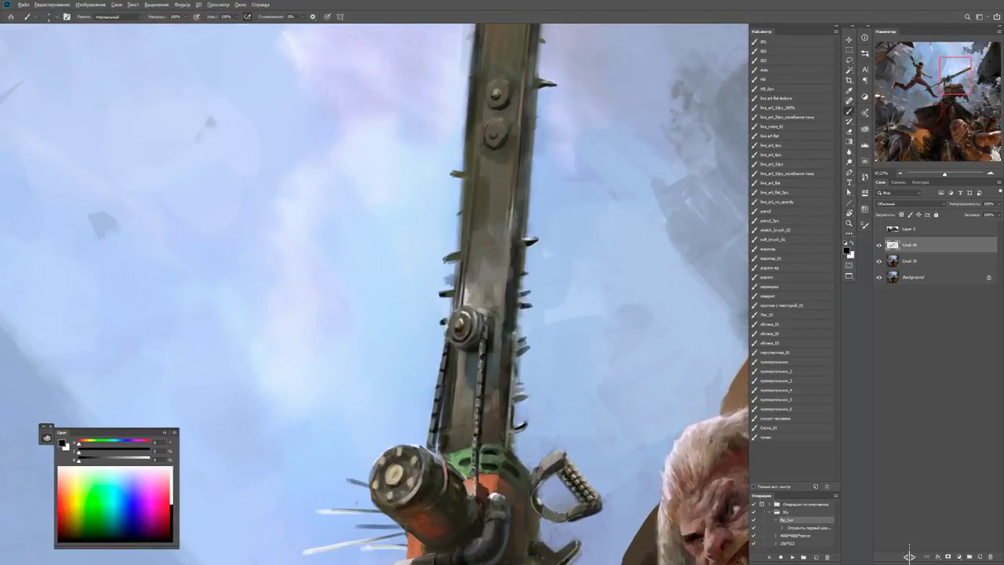
alt+click(454, 367)
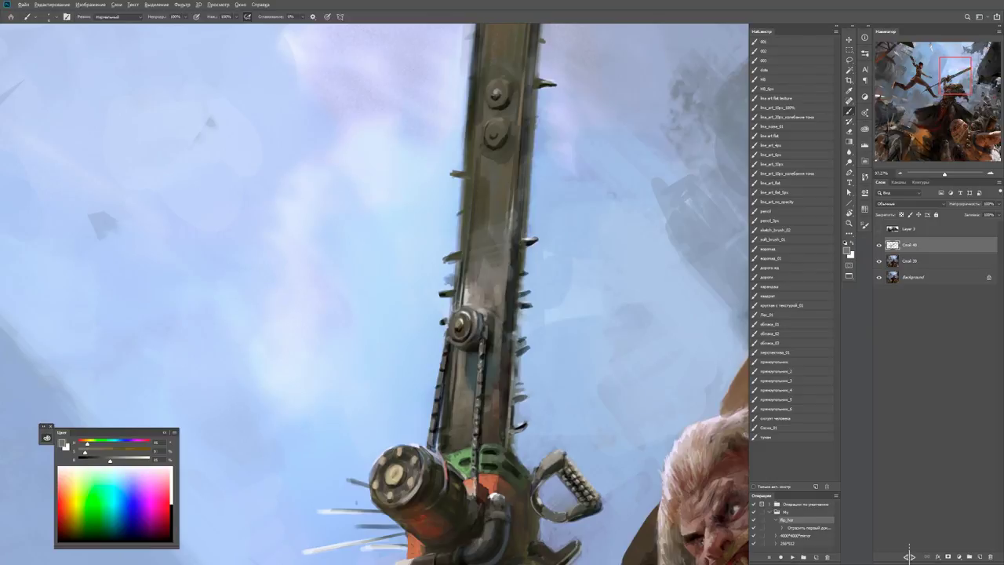
alt+click(451, 372)
key(x)
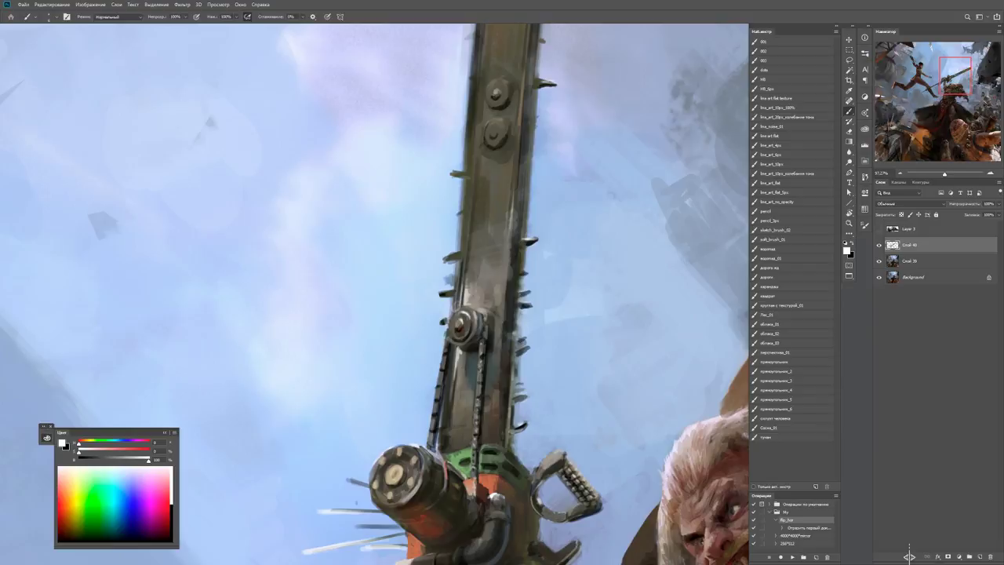
alt+click(455, 383)
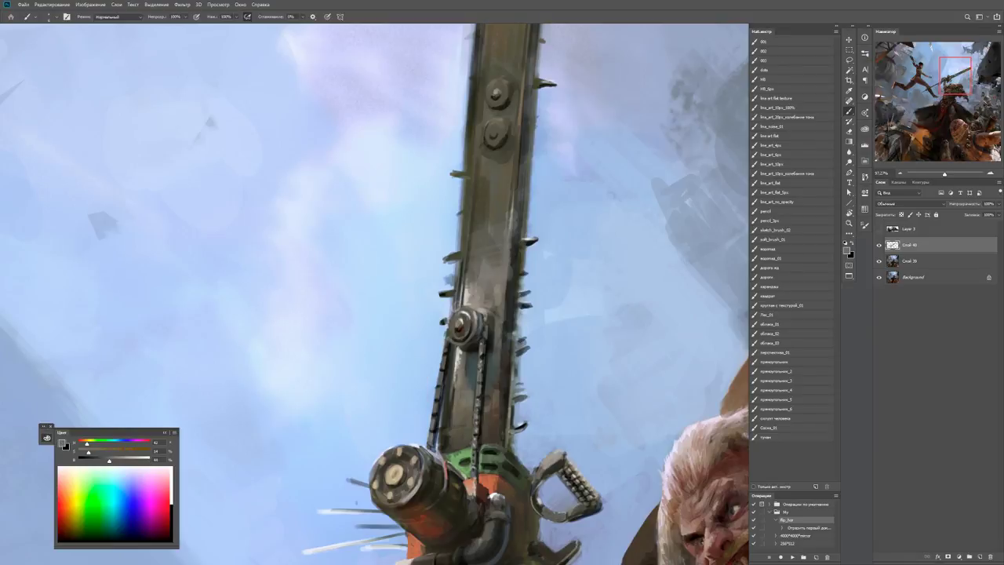
alt+click(459, 357)
alt+click(509, 350)
Add short white highlights to the links along the rear chain between the hub and the motor.
click(502, 388)
key(b)
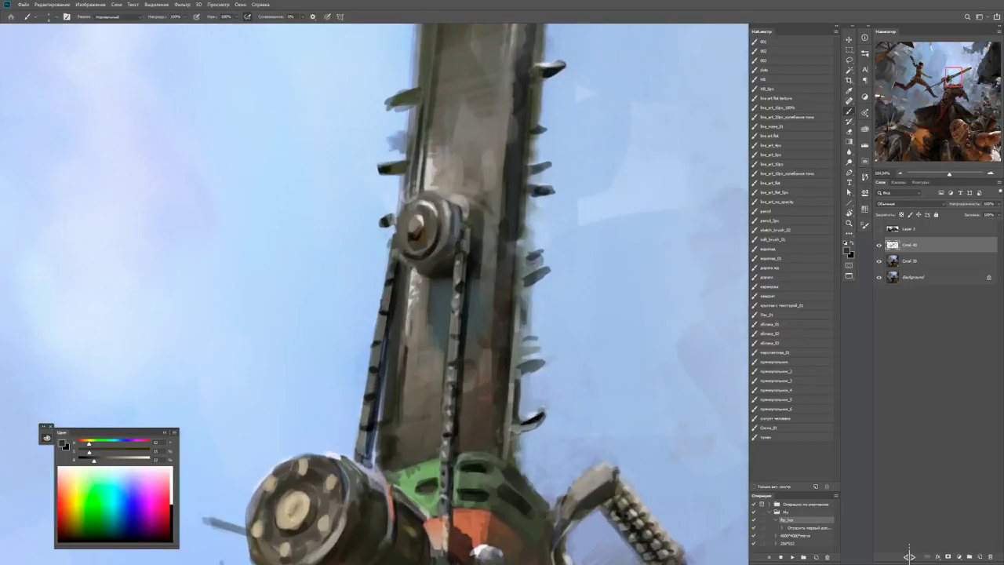
key(x)
drag(375, 351, 369, 393)
mouse_move(379, 328)
mouse_down()
mouse_move(379, 339)
mouse_move(387, 285)
mouse_up()
drag(367, 402, 360, 463)
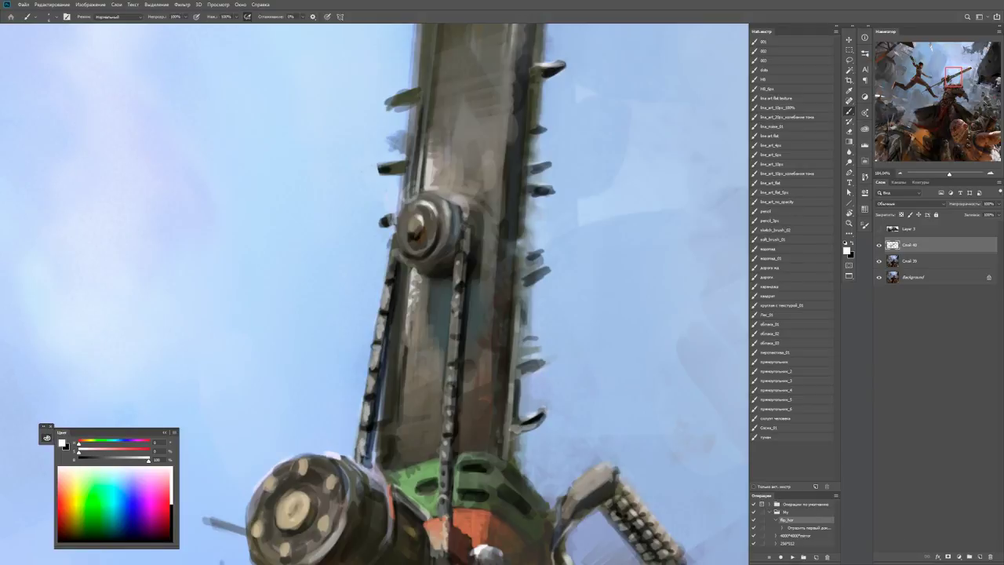
Dot small black holes into the links along the rear chain between the motor and the hub.
key(r)
key(ctrl+0)
drag(634, 117, 908, 555)
scroll(347, 235, up, 3)
key(b)
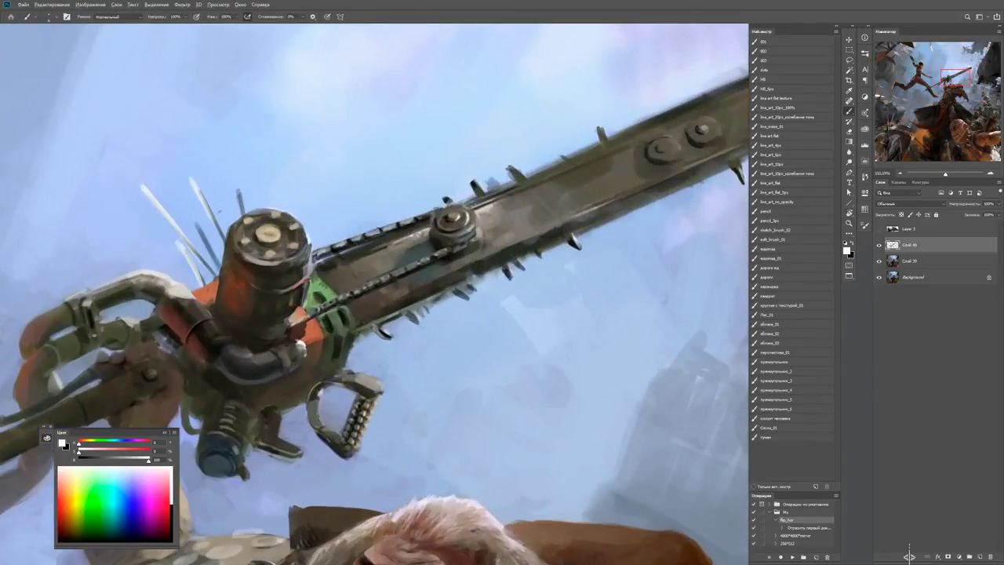
drag(107, 460, 146, 459)
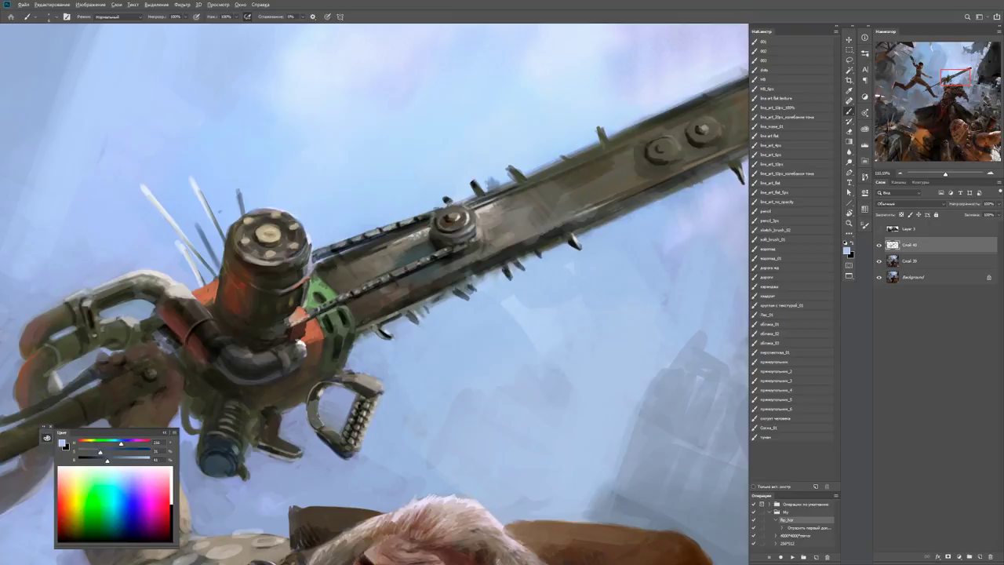
key(d)
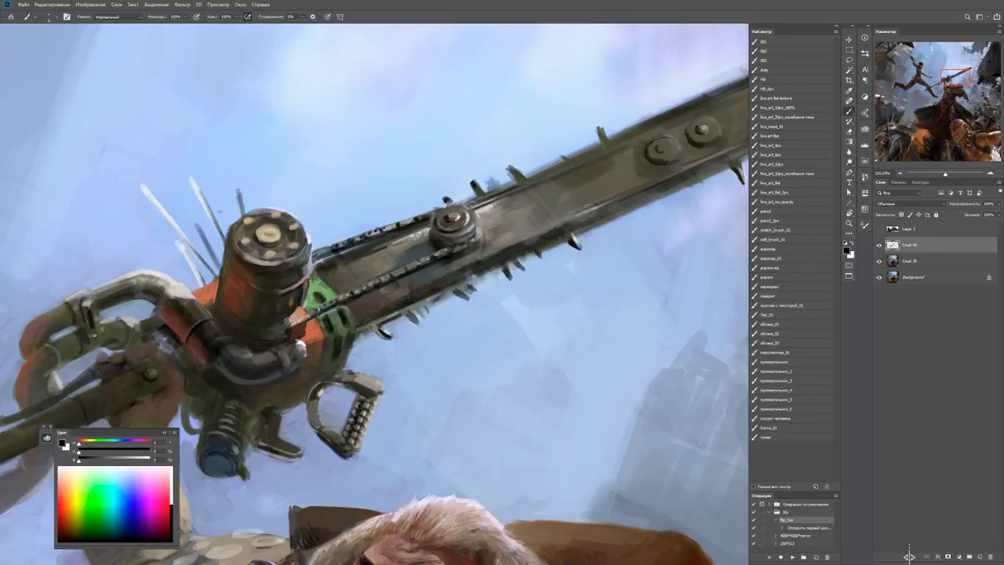
Cover the blue underside of the rear chain near the motor with dark links in black and a sampled dark tone.
key(z)
key(ctrl+minus)
key(ctrl+minus)
key(ctrl+minus)
key(ctrl+minus)
key(ctrl+plus)
key(ctrl+plus)
key(ctrl+plus)
key(ctrl+plus)
key(b)
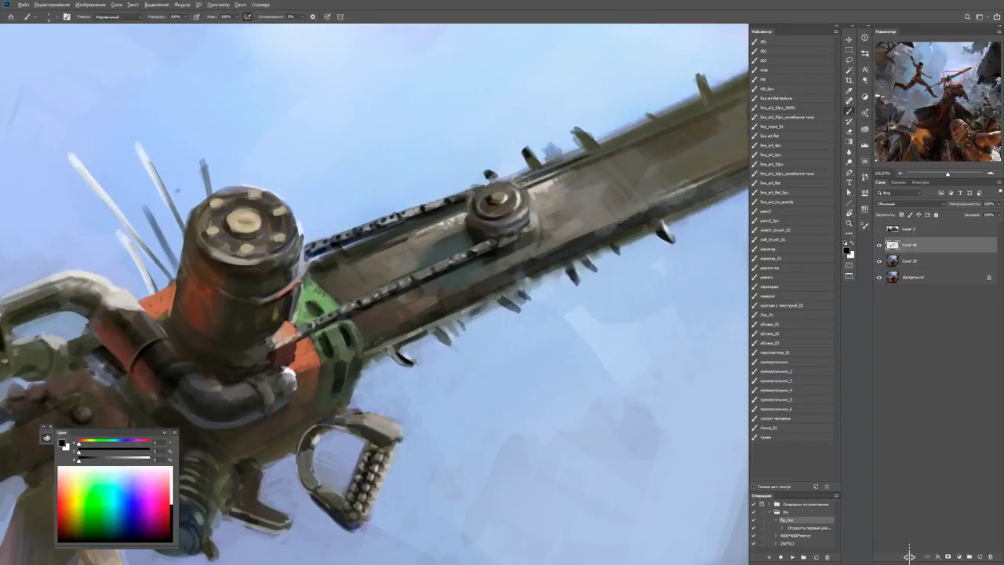
alt+click(318, 251)
drag(315, 254, 356, 242)
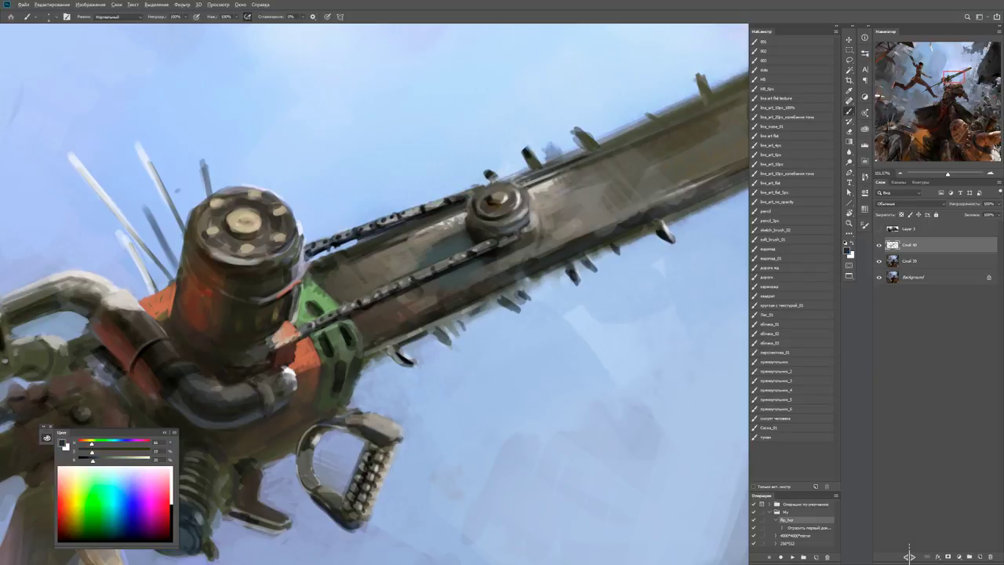
key(d)
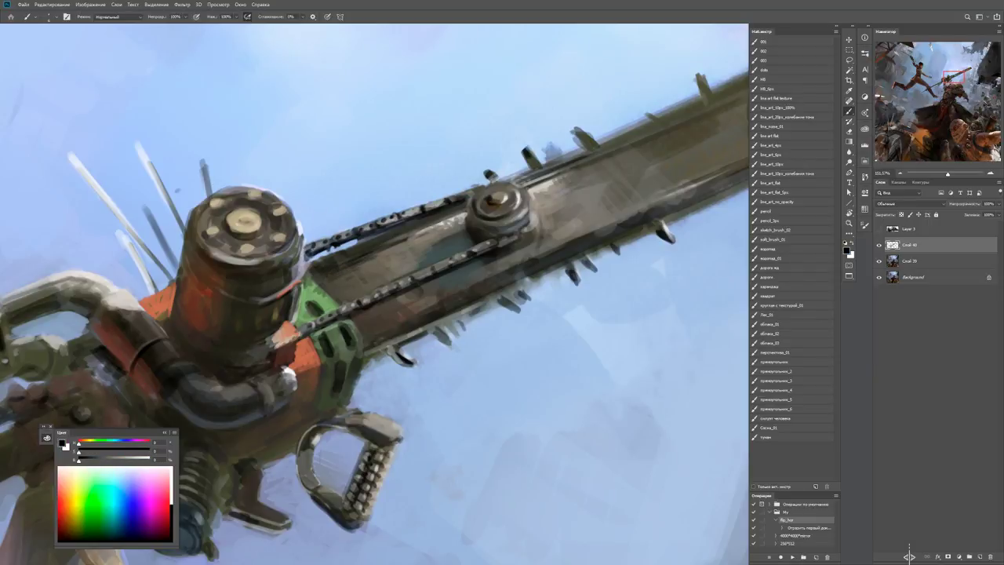
Add fine scratches and small tonal touches to the blade surface between the two drive chains, alternating black, white and sampled grey.
key(x)
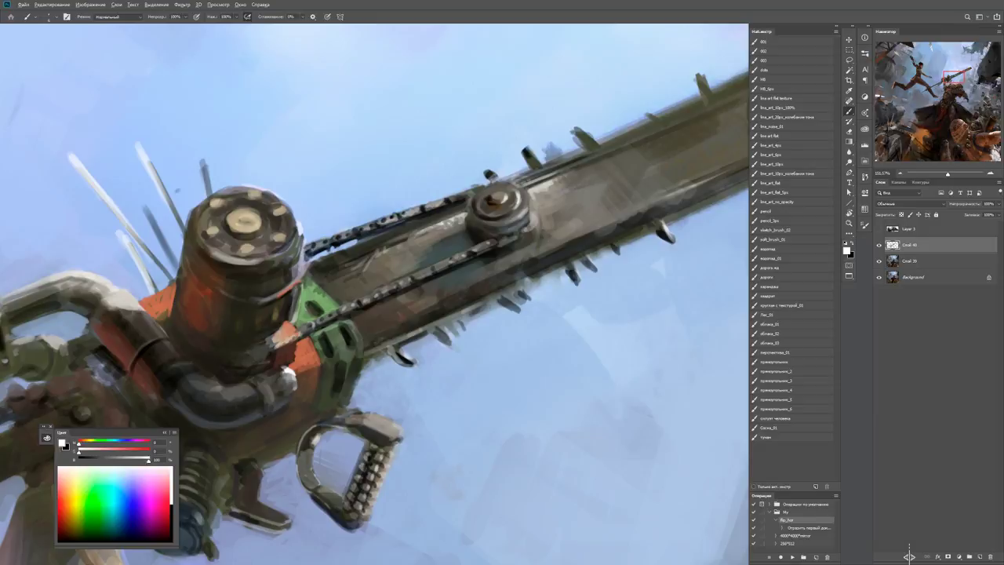
scroll(377, 295, down, 5)
scroll(377, 294, up, 4)
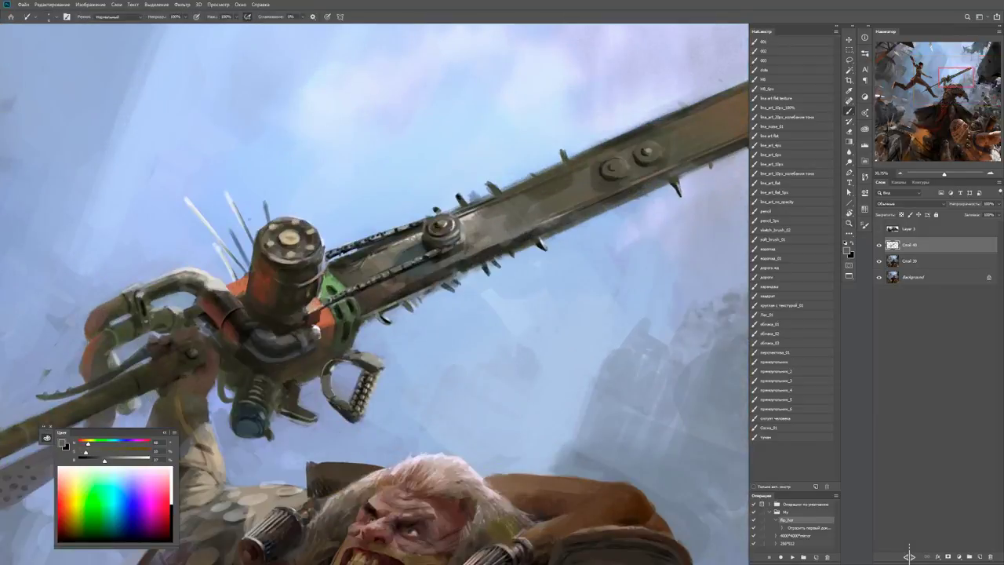
key(d)
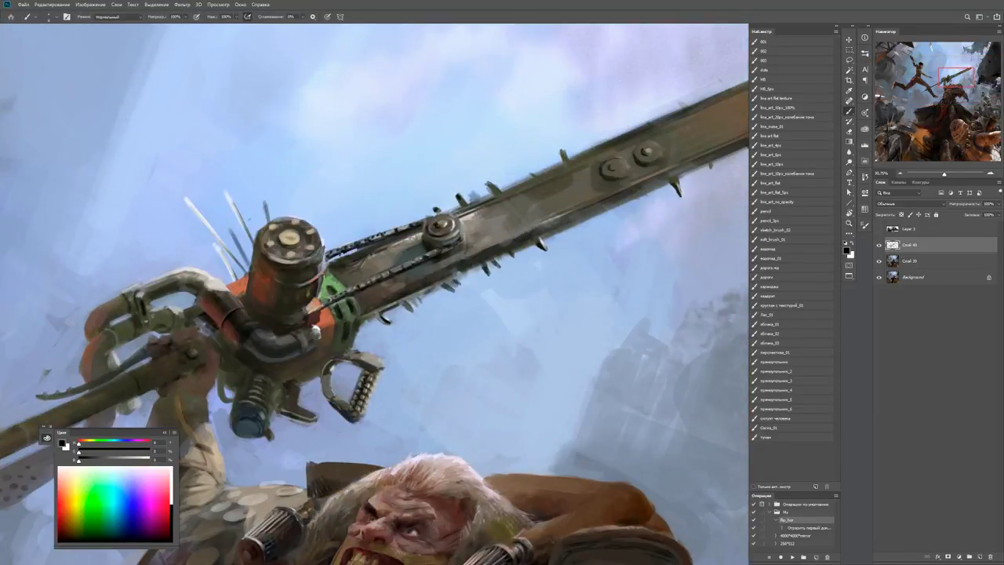
key(x)
key(x)
Outline an angular green guard frame at the blade's base, beside the slotted green plate, using sampled greens.
key(z)
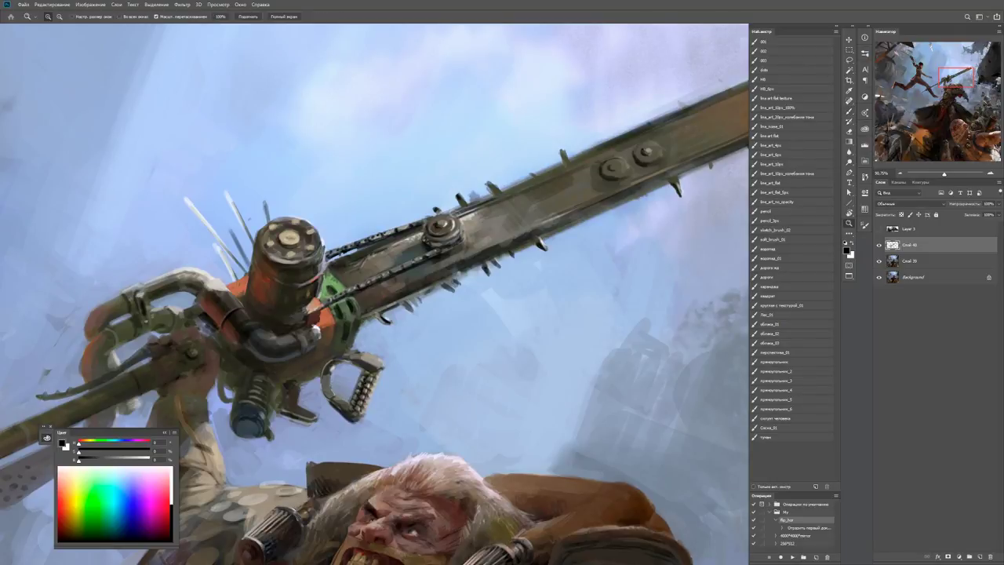
alt+click(468, 302)
key(r)
drag(468, 302, 494, 284)
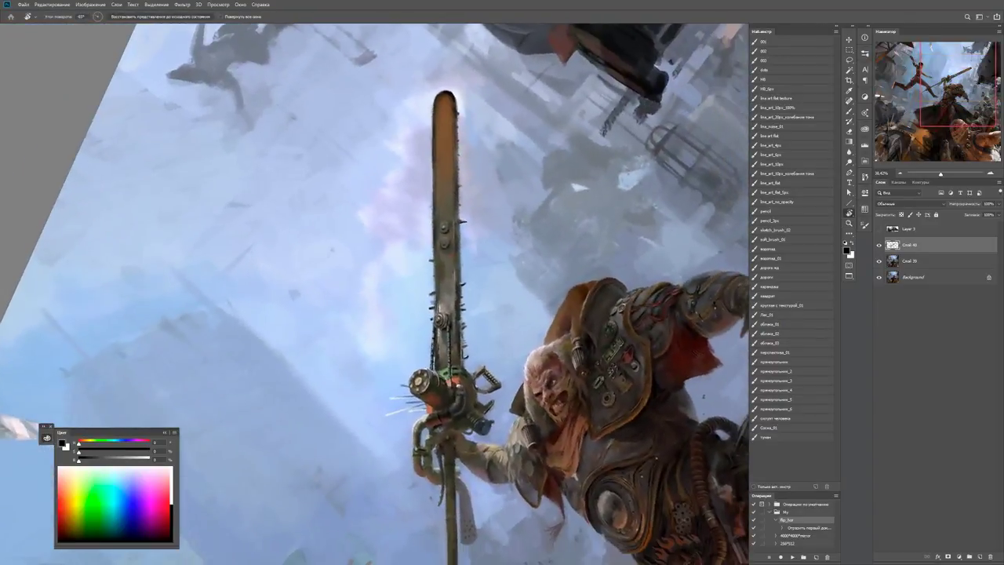
key(b)
scroll(438, 361, up, 5)
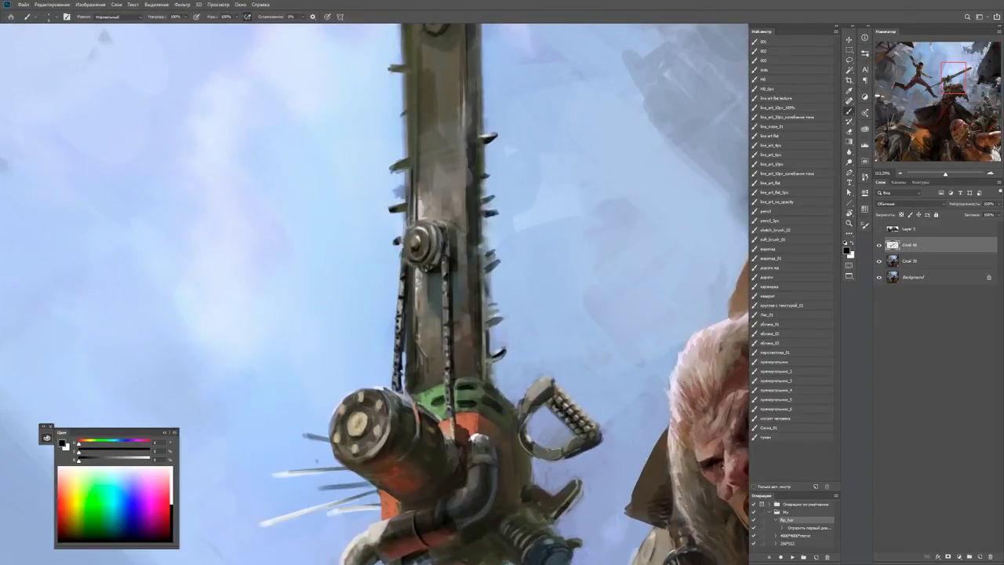
alt+click(430, 389)
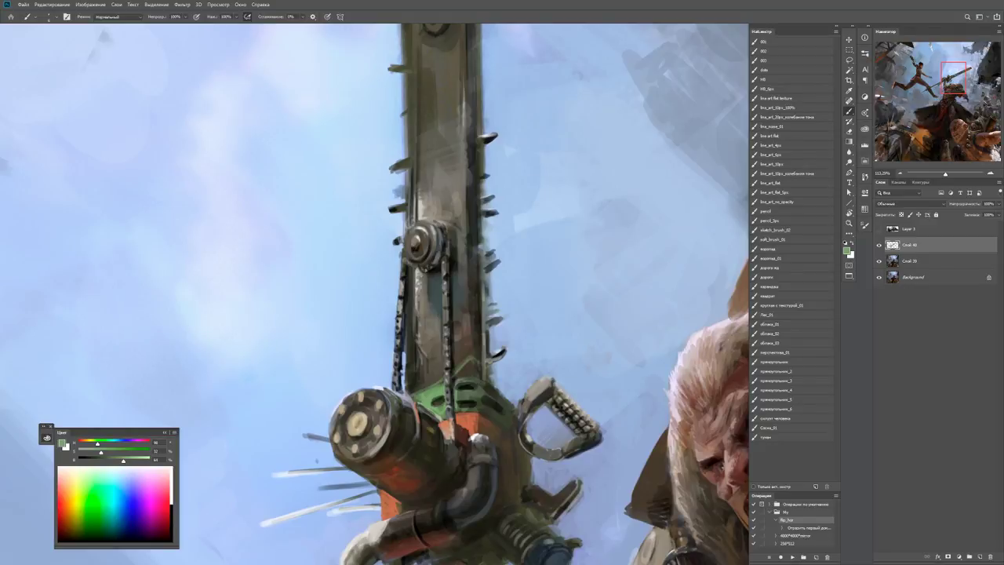
mouse_move(475, 367)
mouse_down()
mouse_move(487, 360)
mouse_move(518, 394)
mouse_up()
alt+click(462, 369)
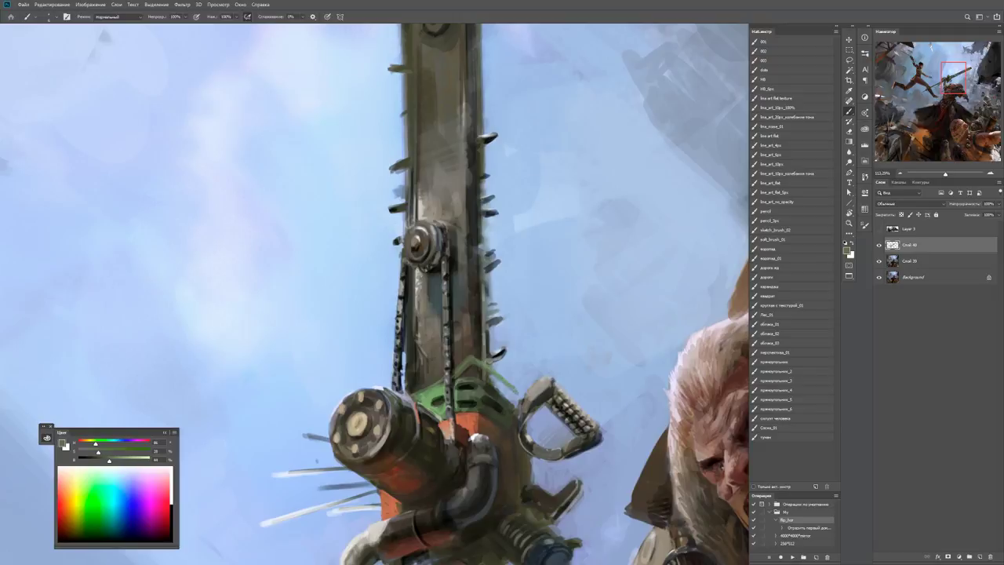
key(d)
key(x)
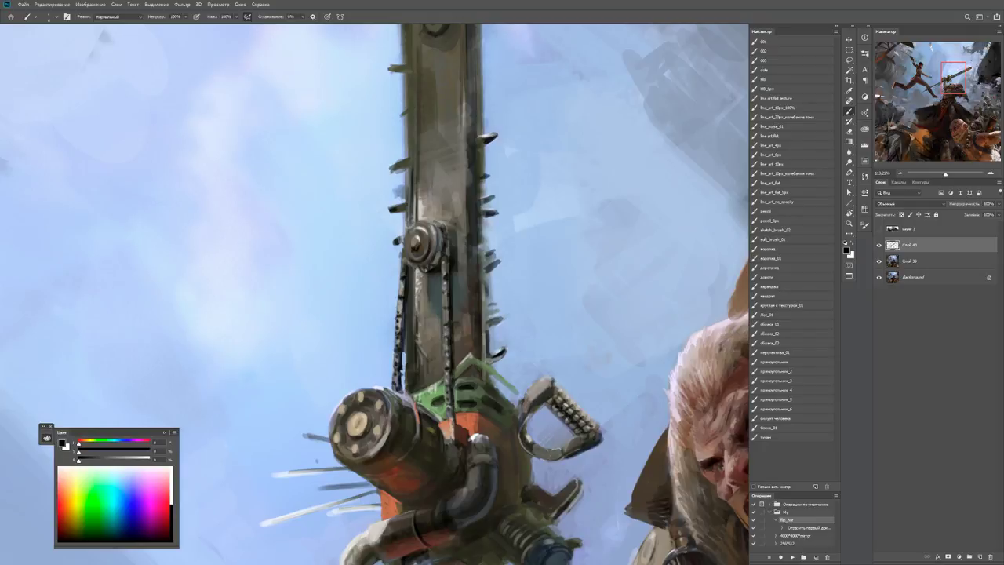
Thicken and shade the green guard frame at the blade's base with sampled dark greens and black.
key(z)
click(480, 383)
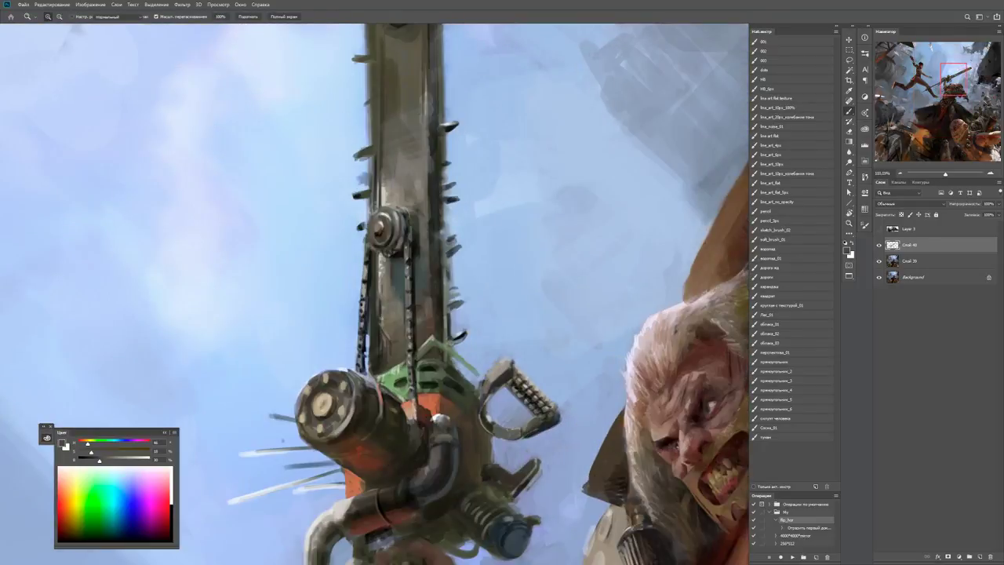
key(b)
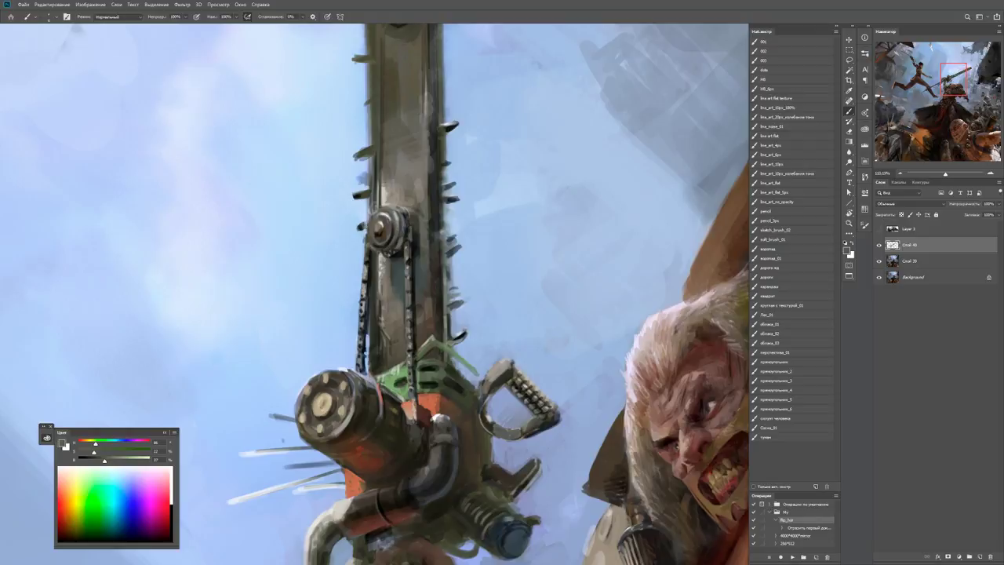
mouse_move(430, 334)
mouse_down()
mouse_move(482, 375)
mouse_move(565, 340)
mouse_move(502, 335)
mouse_up()
key(r)
key(b)
key(d)
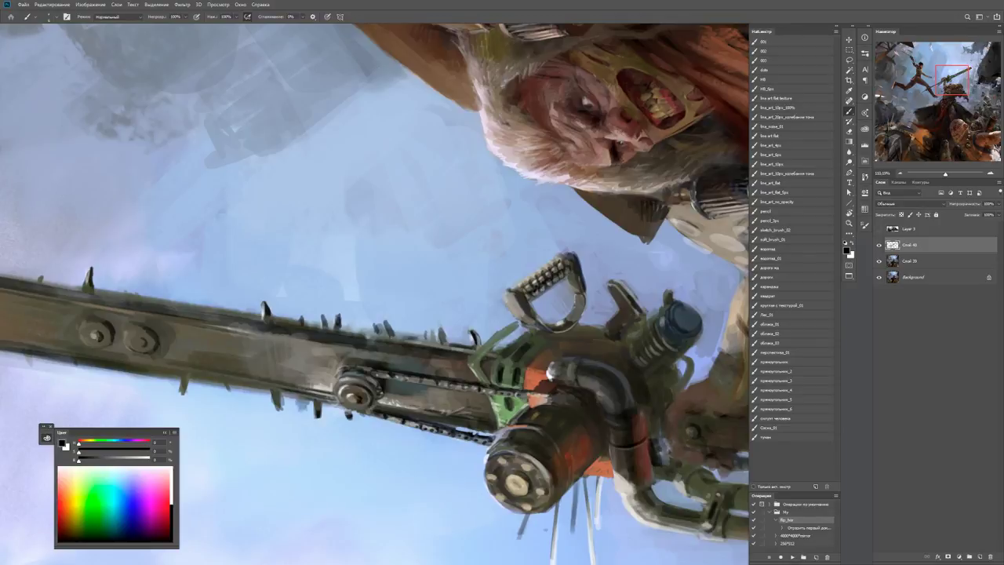
alt+click(502, 337)
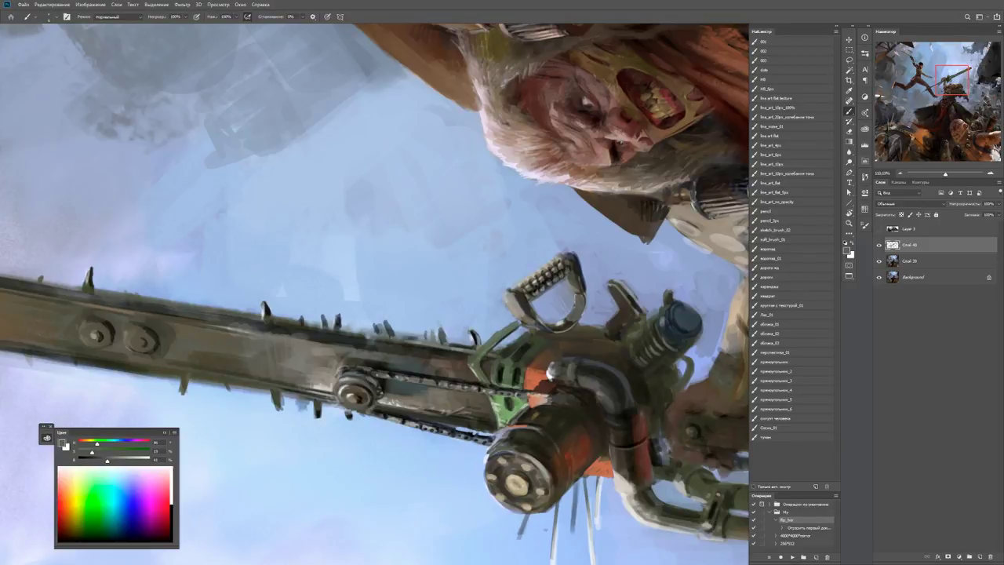
drag(547, 320, 509, 312)
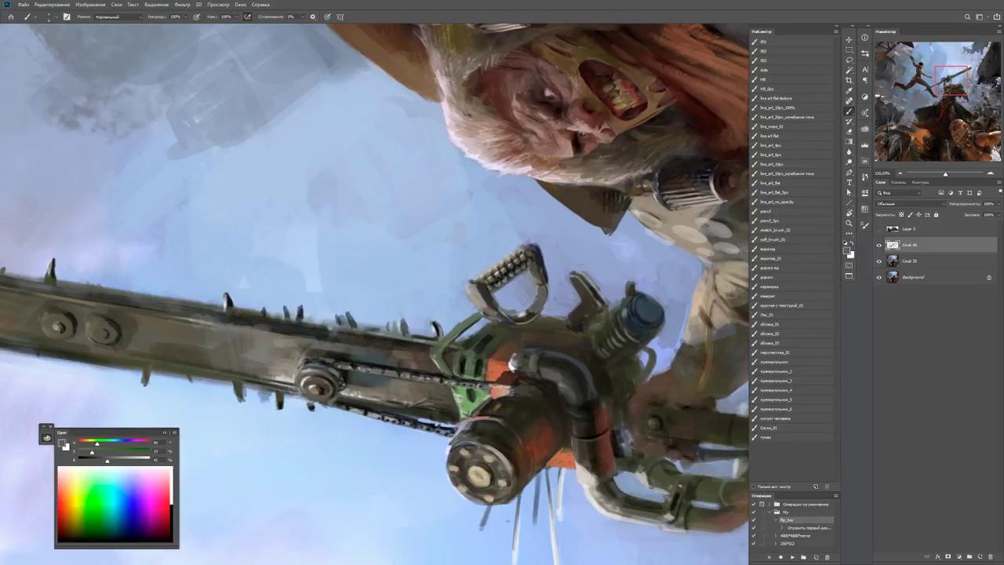
key(d)
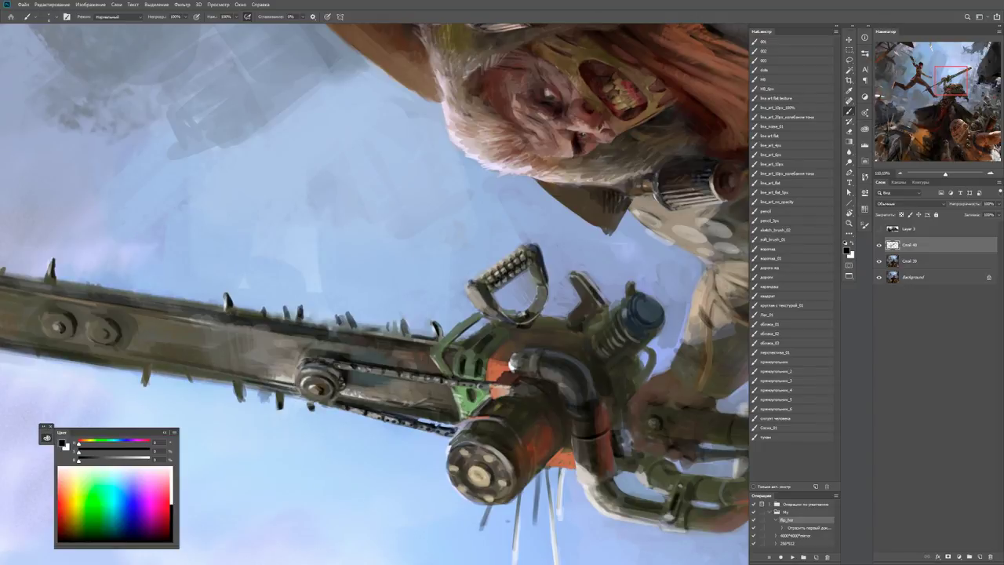
Touch up the red housing panel beside the slotted green guard with a sampled red.
key(x)
key(x)
key(z)
scroll(376, 294, down, 4)
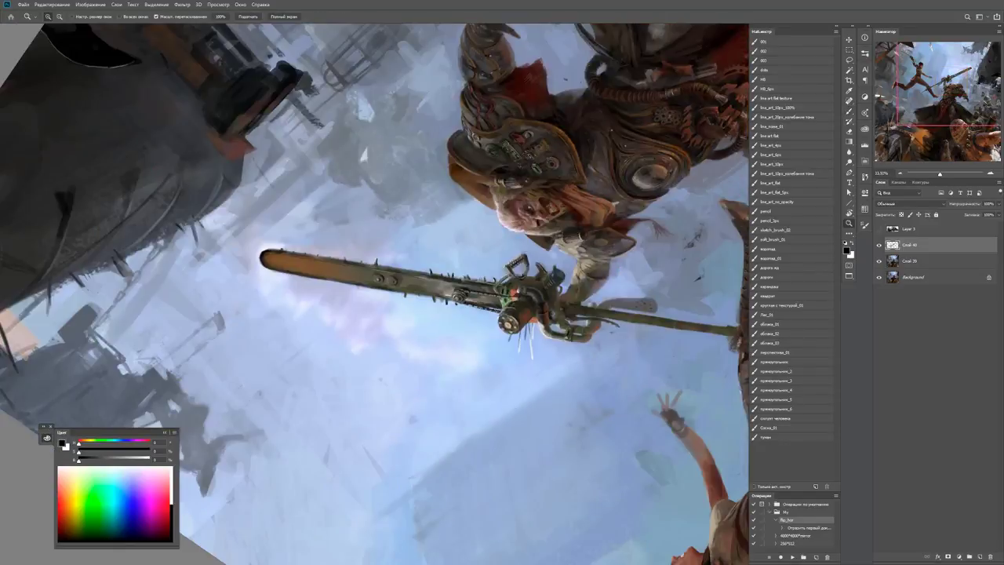
scroll(536, 267, up, 4)
key(b)
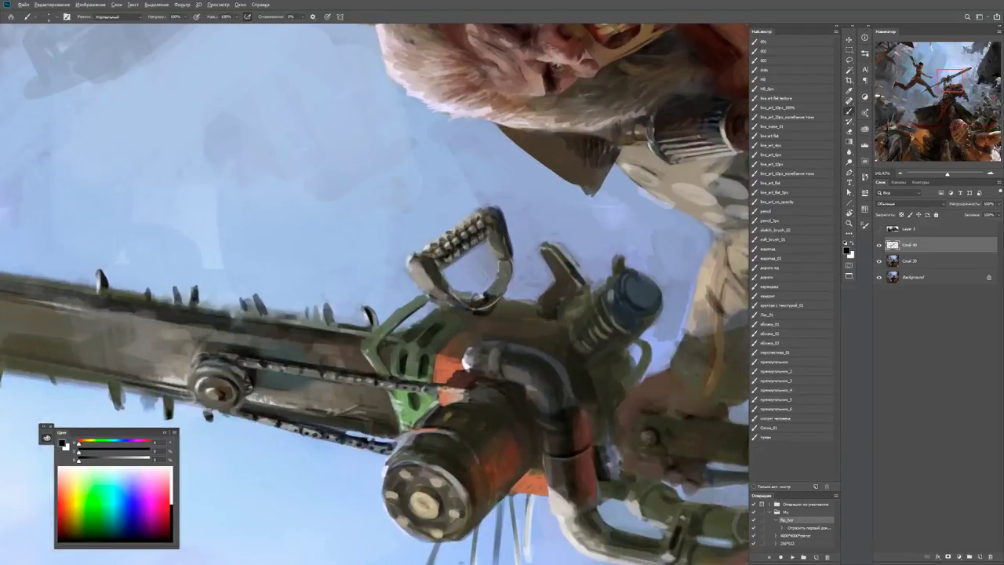
alt+click(444, 350)
drag(376, 294, 364, 278)
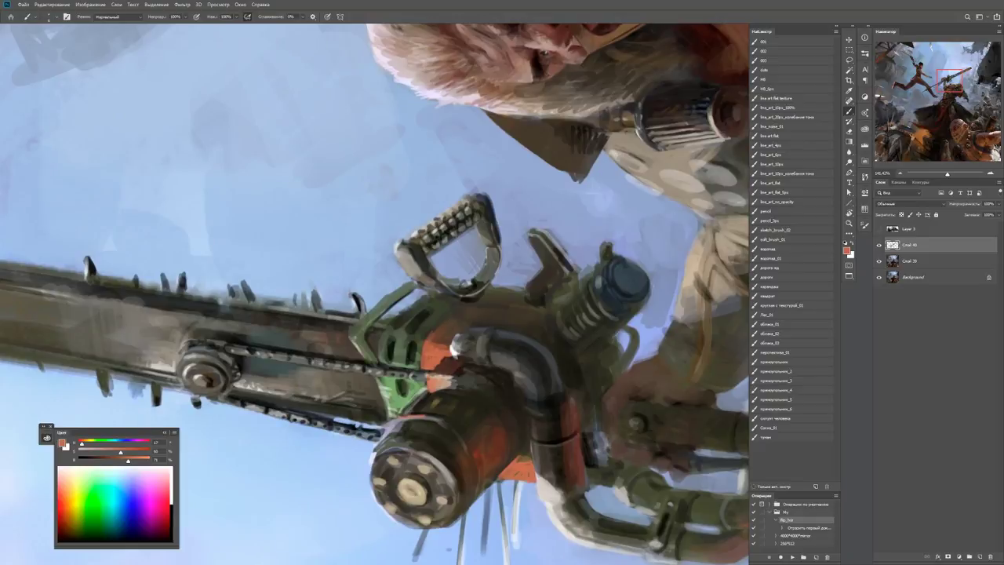
Sharpen the edges of the curved bracket next to the D-shaped handle with black and sampled sky blue.
key(d)
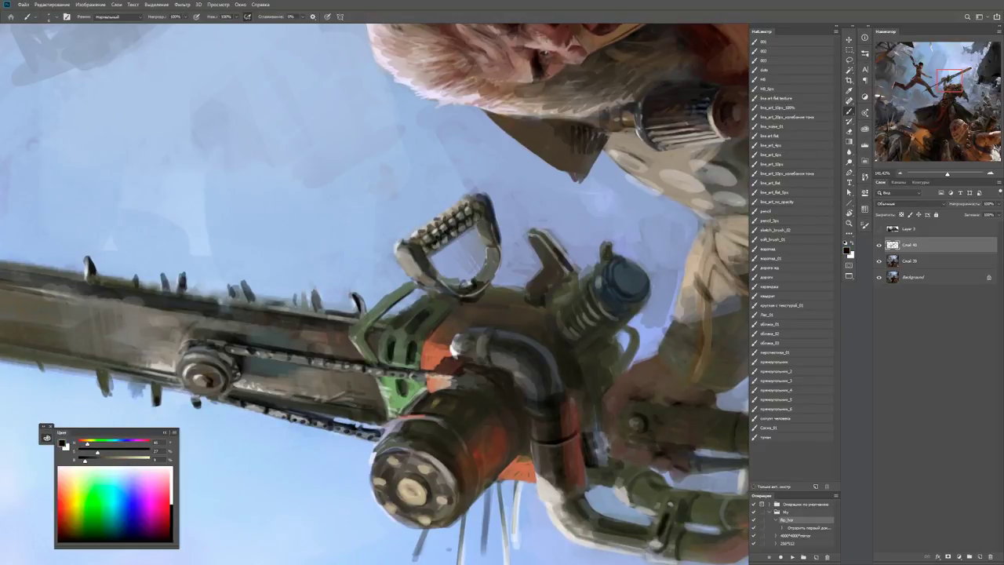
drag(463, 307, 476, 306)
alt+click(532, 239)
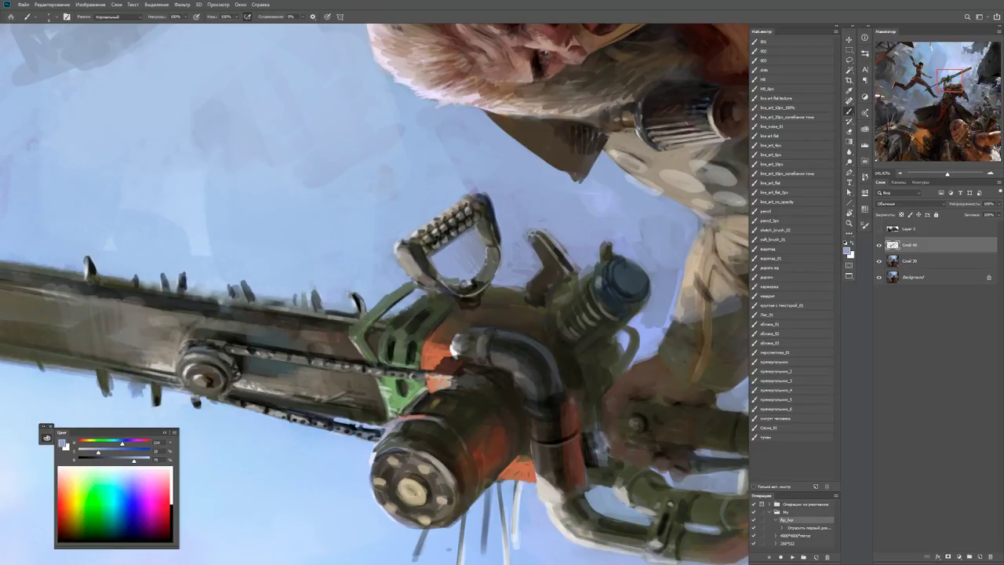
key(d)
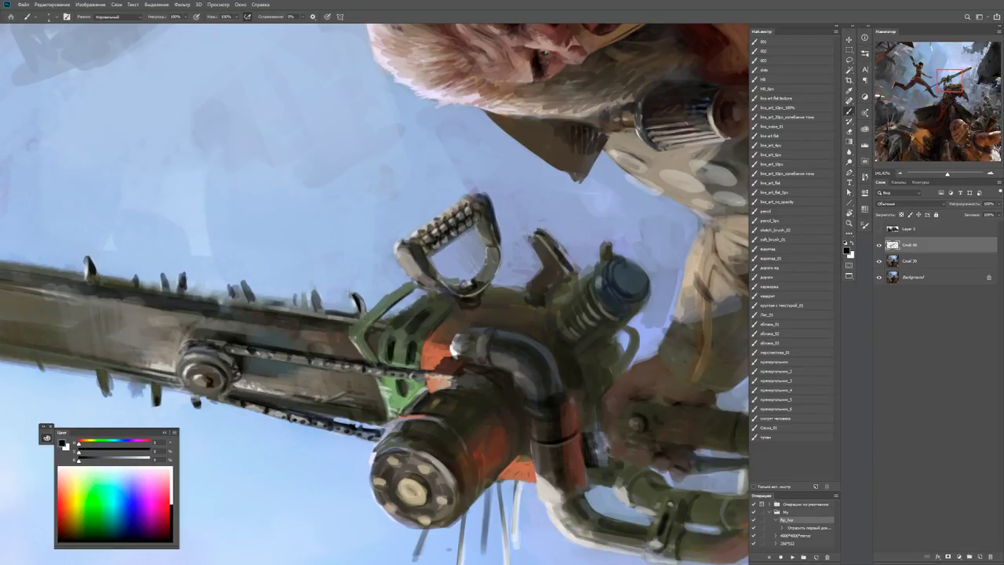
key(z)
drag(568, 251, 445, 370)
key(r)
key(z)
drag(397, 271, 440, 270)
key(b)
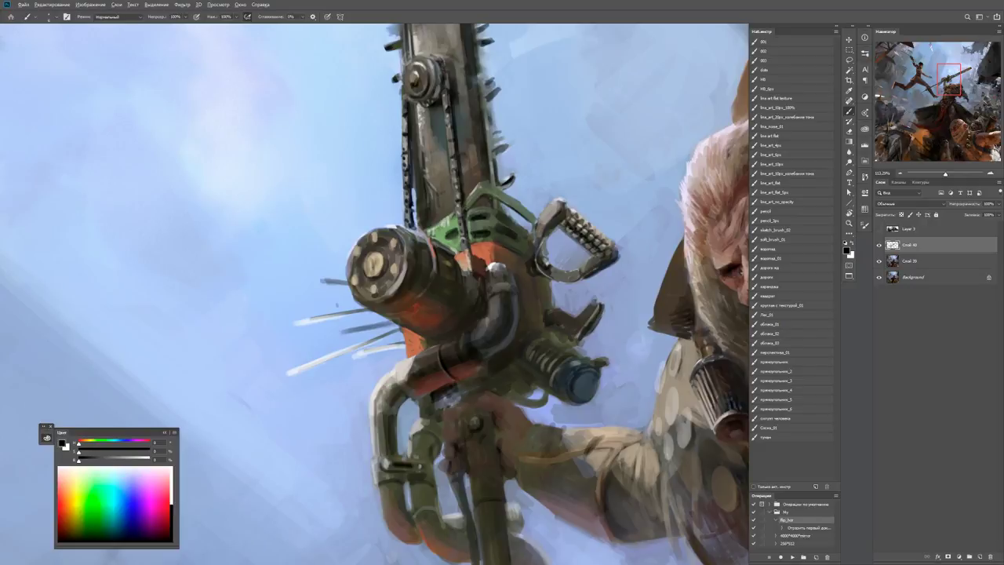
Paint red patches and dark accents around the lower part of the motor cylinder with sampled reds and black.
alt+click(373, 257)
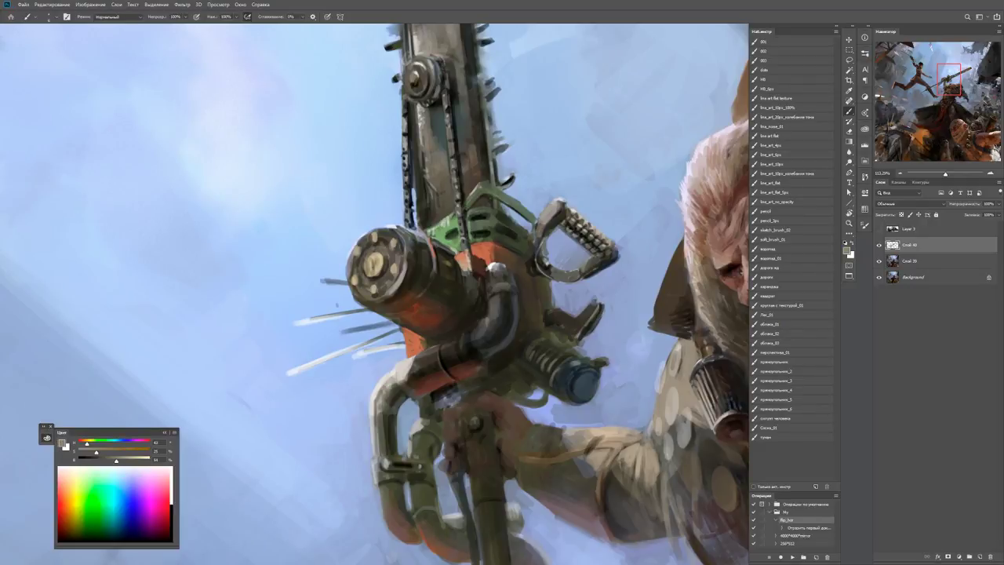
key(r)
drag(391, 255, 470, 298)
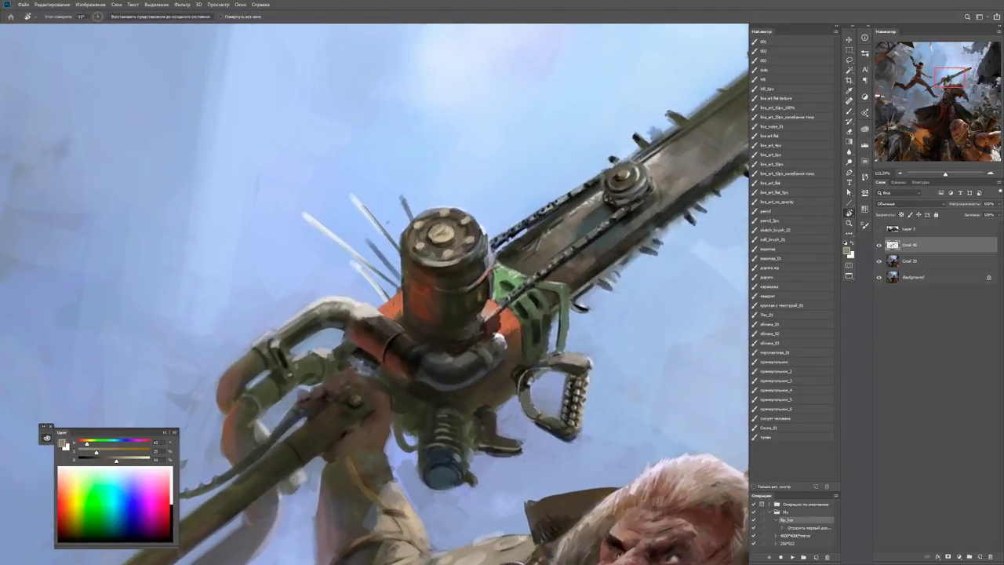
key(b)
alt+click(463, 265)
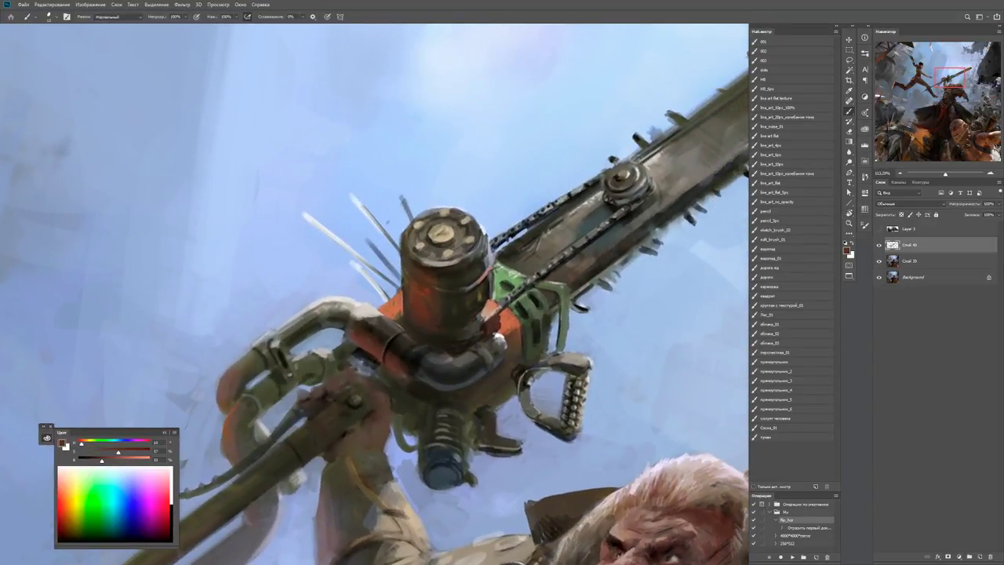
key(d)
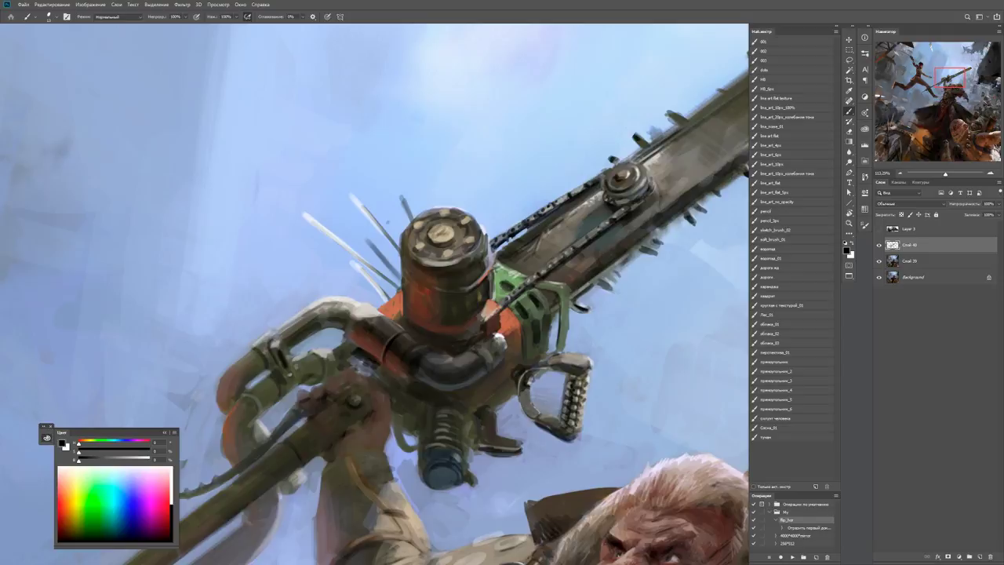
alt+click(405, 316)
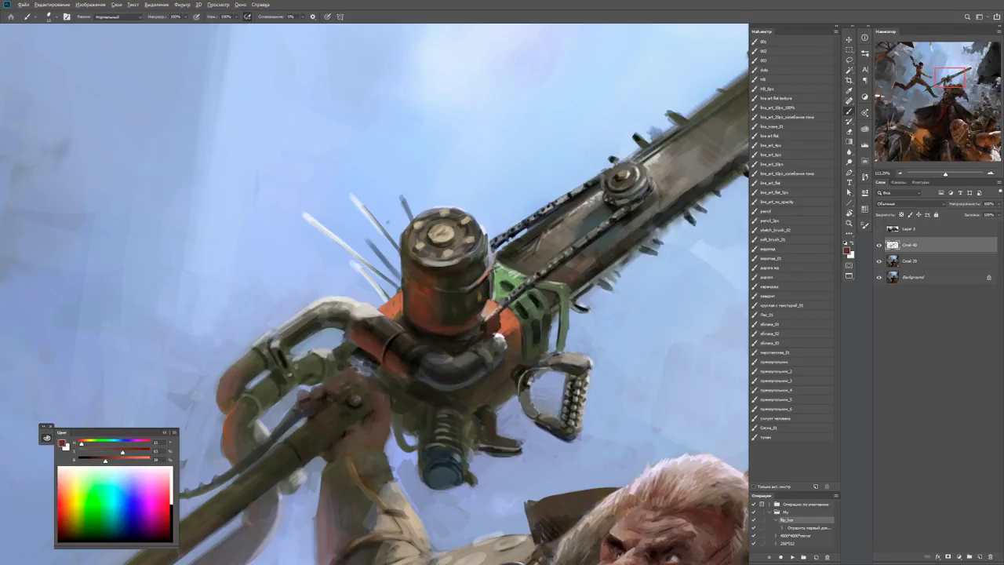
alt+click(433, 287)
drag(422, 322, 433, 322)
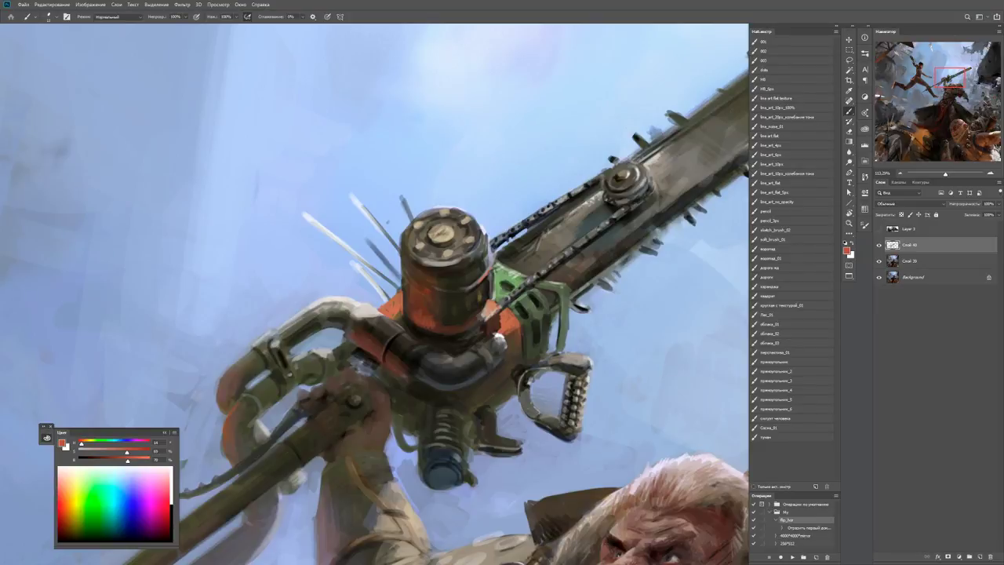
Paint a pale highlight where the front chain meets the red housing, and add dark touches at the motor cylinder's base.
alt+click(484, 304)
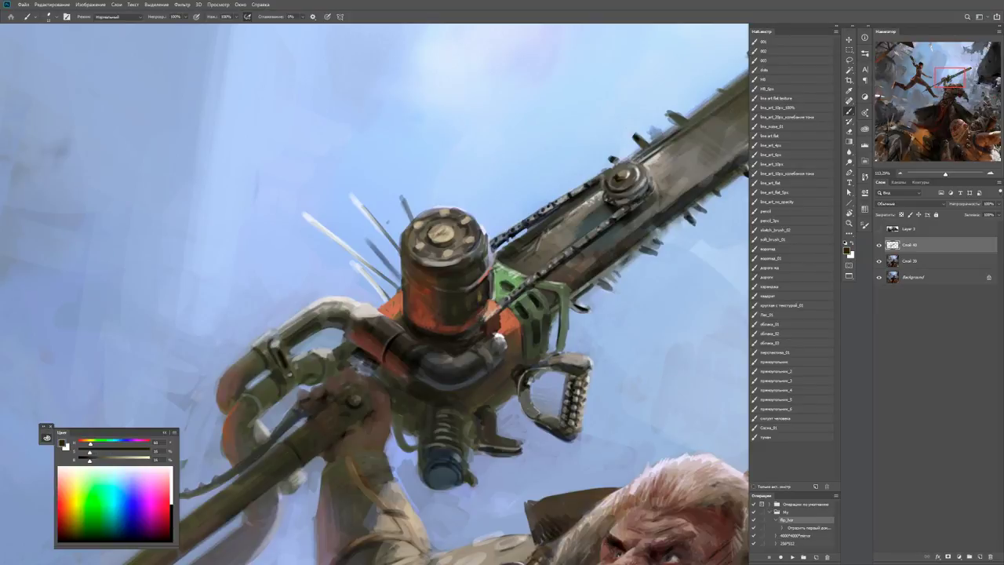
alt+click(487, 312)
key(z)
mouse_move(493, 308)
mouse_down()
mouse_move(467, 307)
mouse_move(509, 308)
mouse_up()
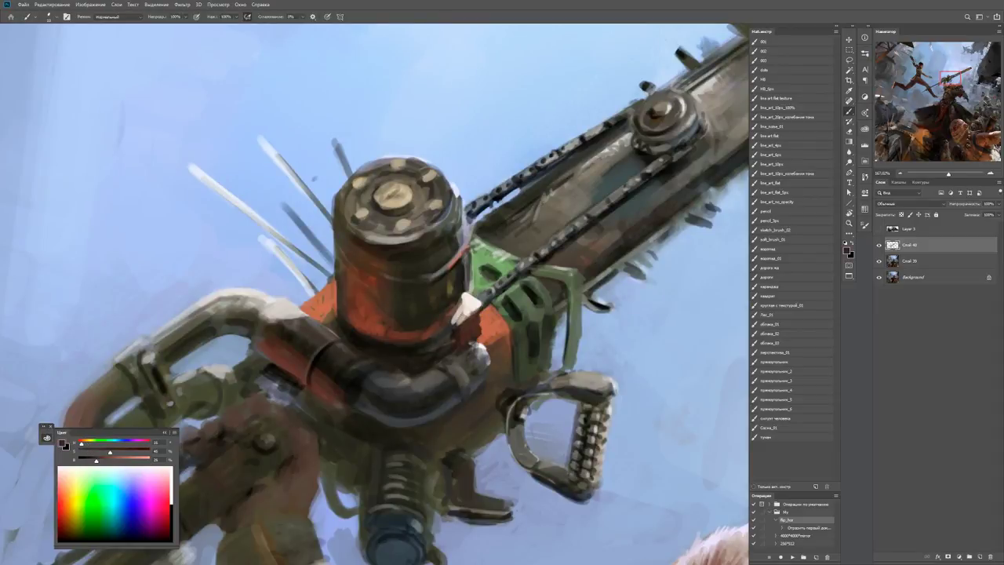
key(d)
drag(377, 322, 396, 328)
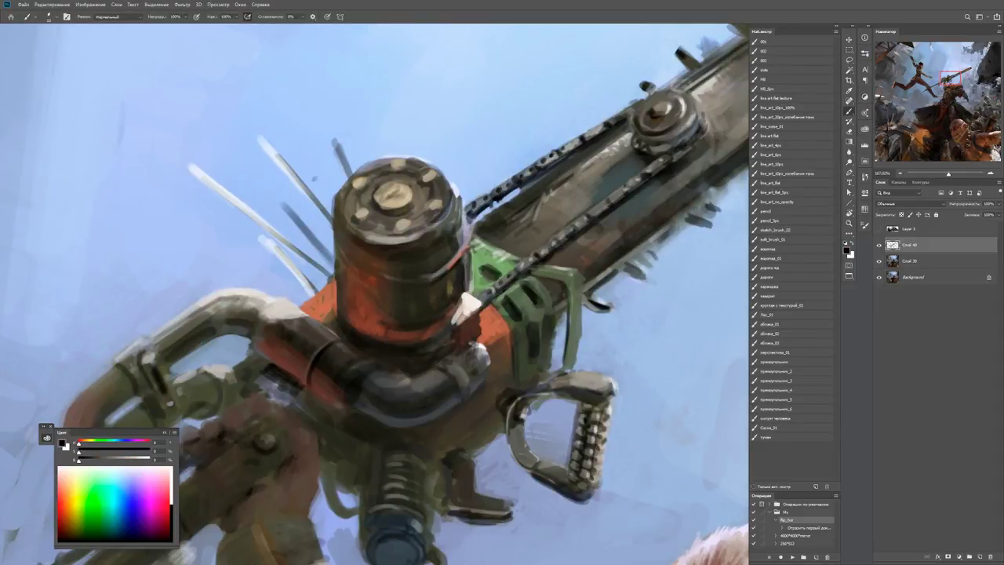
Shade the lower band and red side of the chainsaw's engine cylinder with black and sampled dark red.
mouse_move(342, 294)
mouse_down()
mouse_move(366, 318)
mouse_move(419, 330)
mouse_up()
alt+click(369, 332)
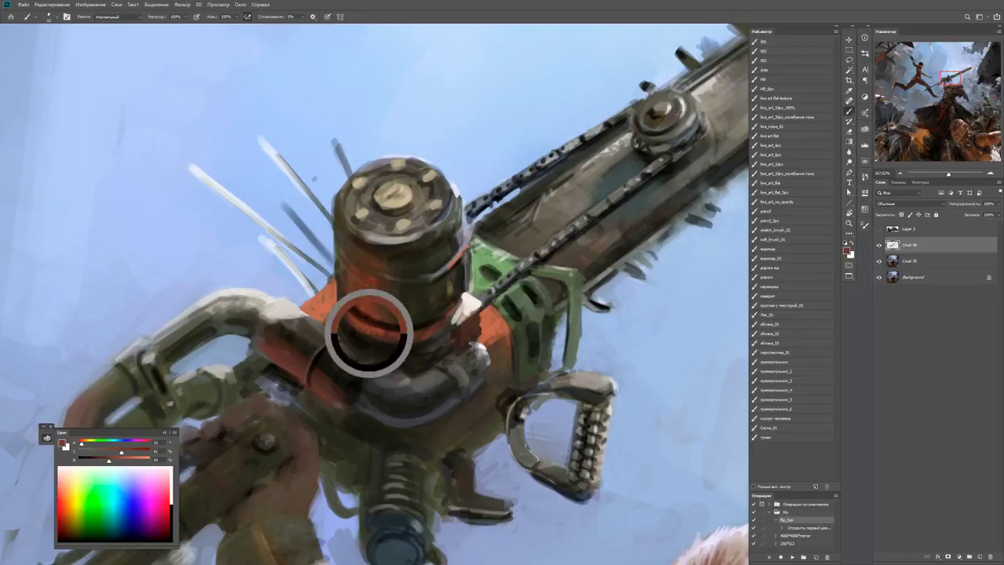
drag(345, 251, 344, 271)
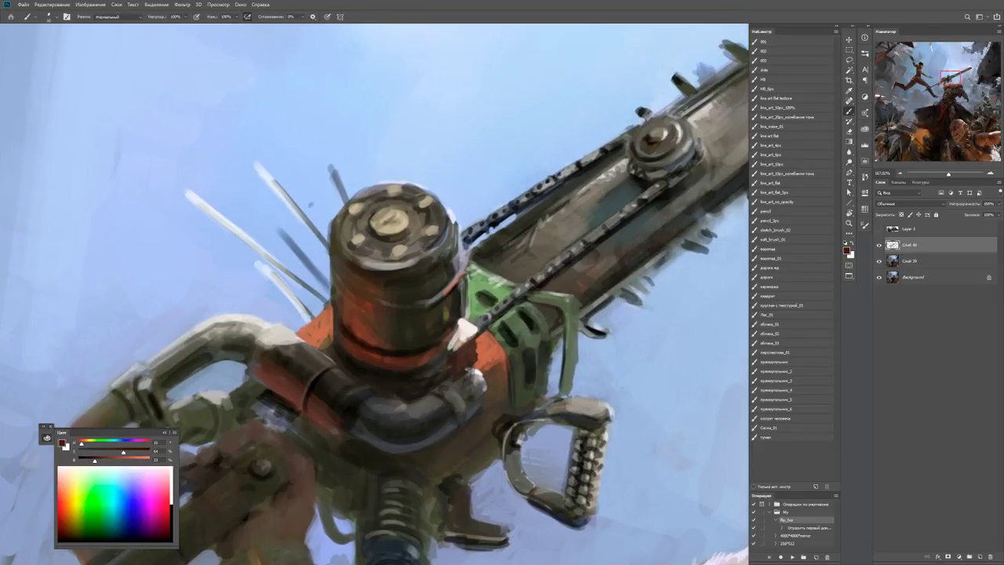
Paint a black shadow beneath the cylinder cap's rim and darken the cap's side edges.
key(d)
mouse_move(329, 227)
mouse_down()
mouse_move(350, 263)
mouse_move(427, 275)
mouse_move(449, 249)
mouse_up()
alt+click(391, 261)
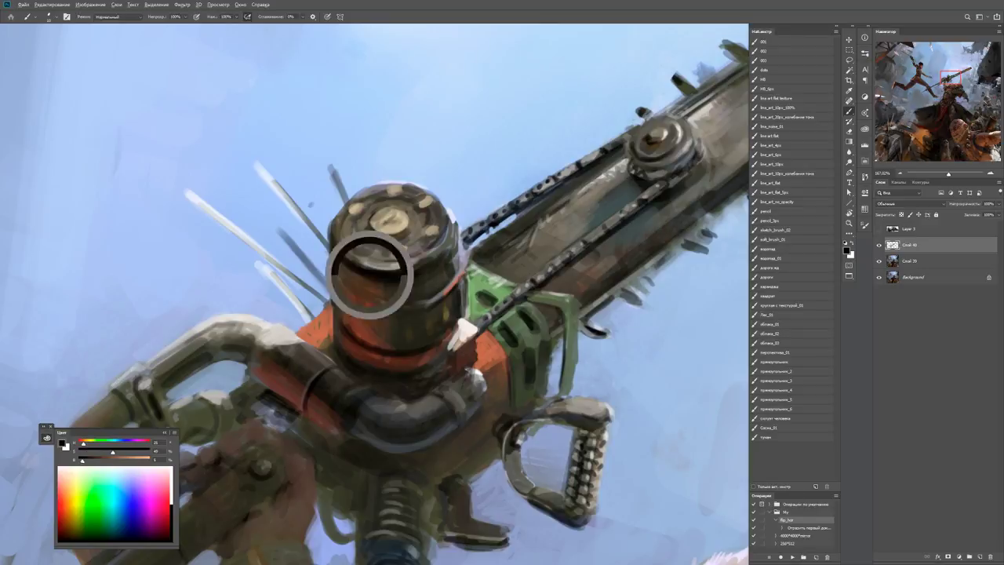
mouse_move(375, 268)
mouse_down()
mouse_move(453, 240)
mouse_move(454, 254)
mouse_move(433, 268)
mouse_up()
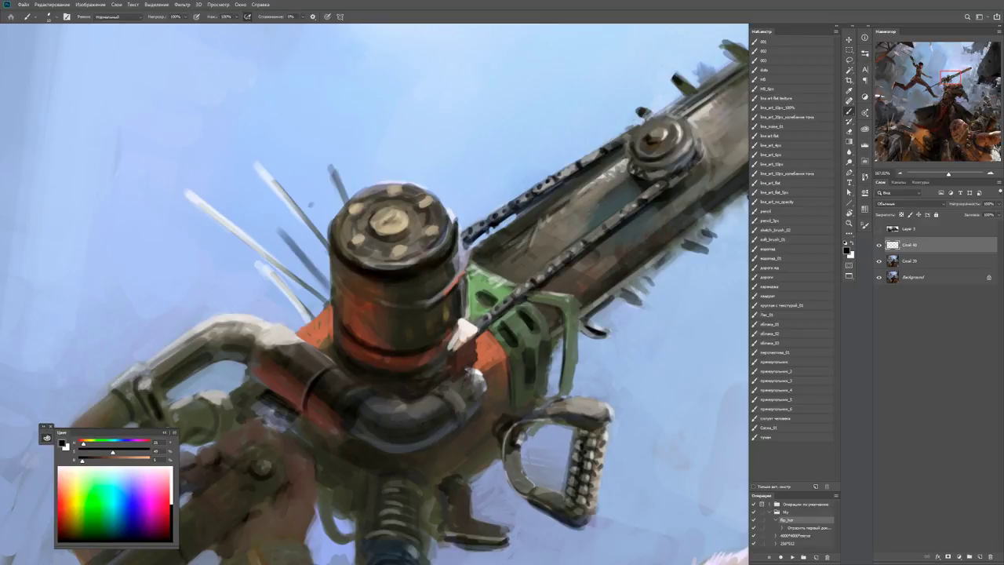
drag(453, 212, 458, 249)
alt+click(340, 219)
drag(339, 205, 357, 246)
Add dark shadows beside the cap's bolts and brush a sampled beige-grey highlight along the cap's outer rim.
click(396, 256)
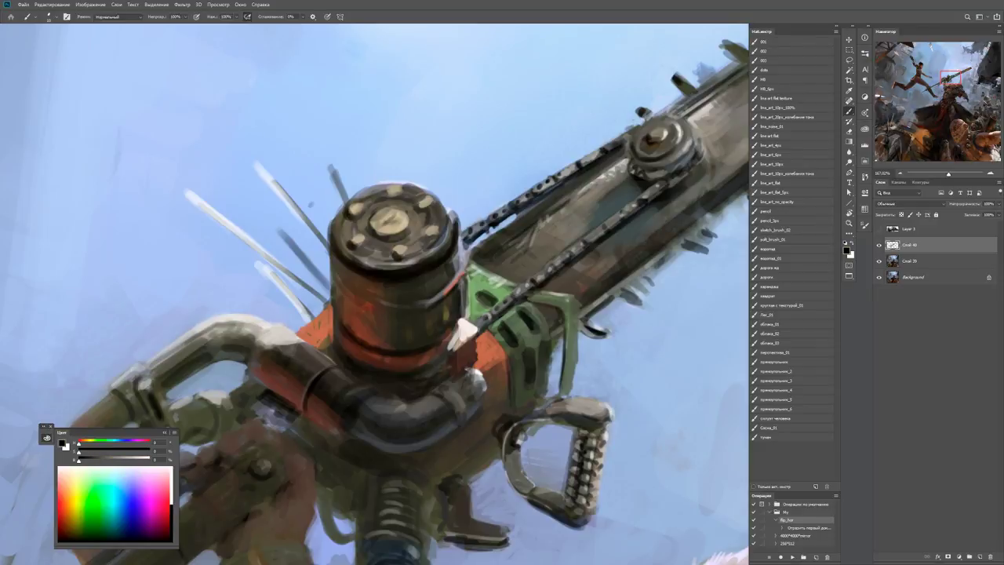
click(432, 236)
click(431, 203)
alt+click(433, 202)
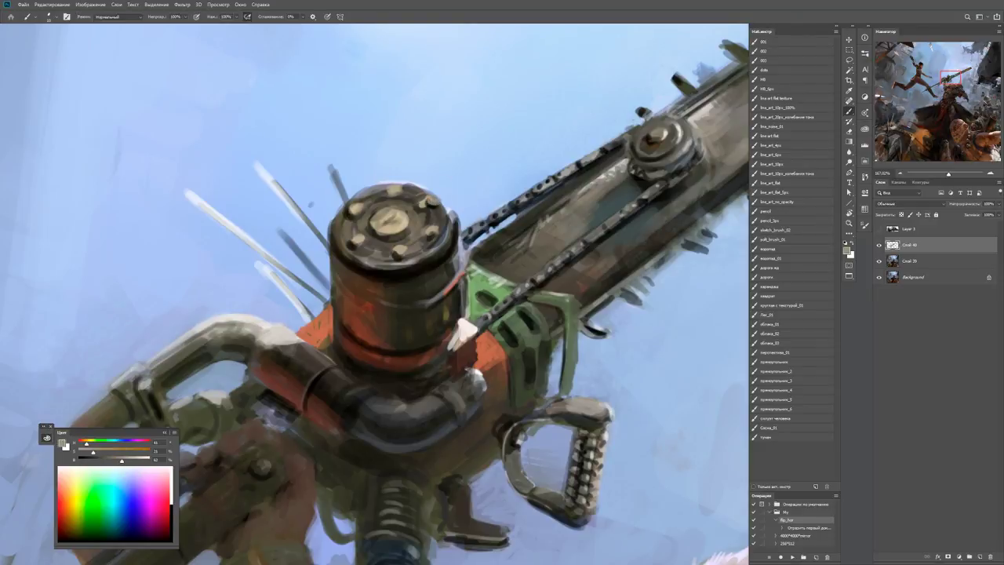
drag(337, 217, 340, 231)
mouse_move(353, 198)
mouse_down()
mouse_move(366, 200)
mouse_move(339, 243)
mouse_up()
drag(376, 185, 443, 190)
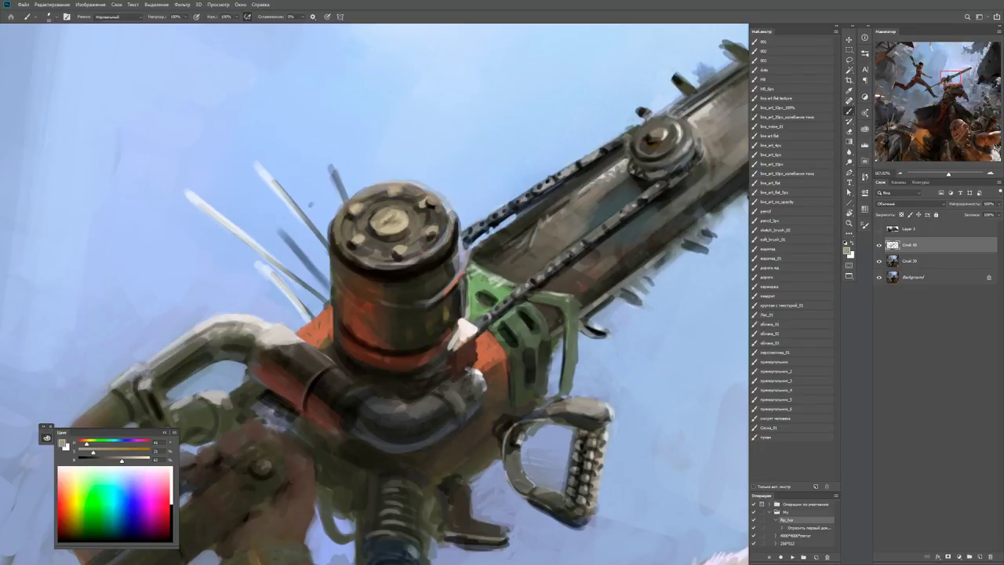
Redefine the D-shaped handle's corner joint with black accents, light grey highlights and sampled sky blue along its edge.
key(z)
drag(451, 243, 369, 244)
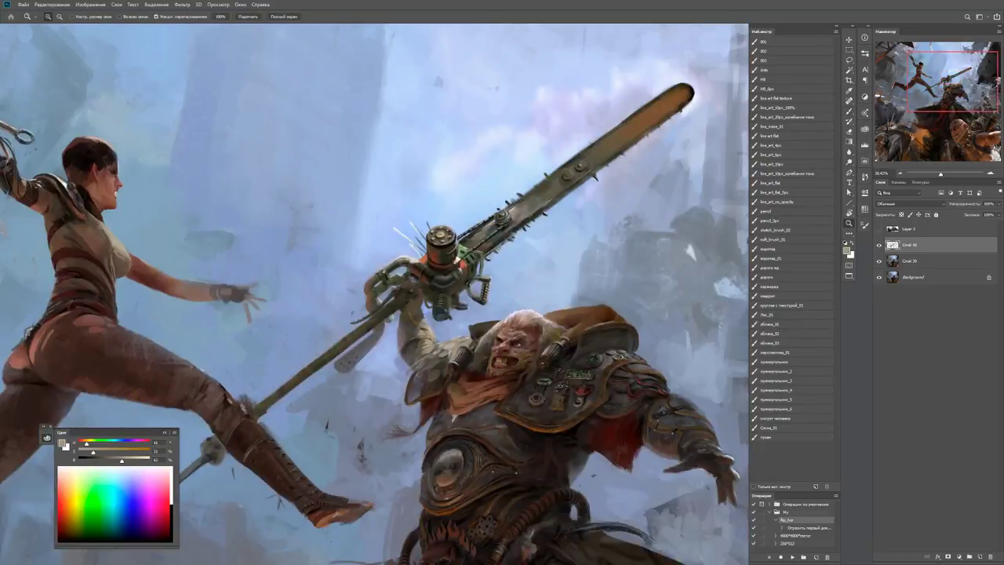
click(484, 226)
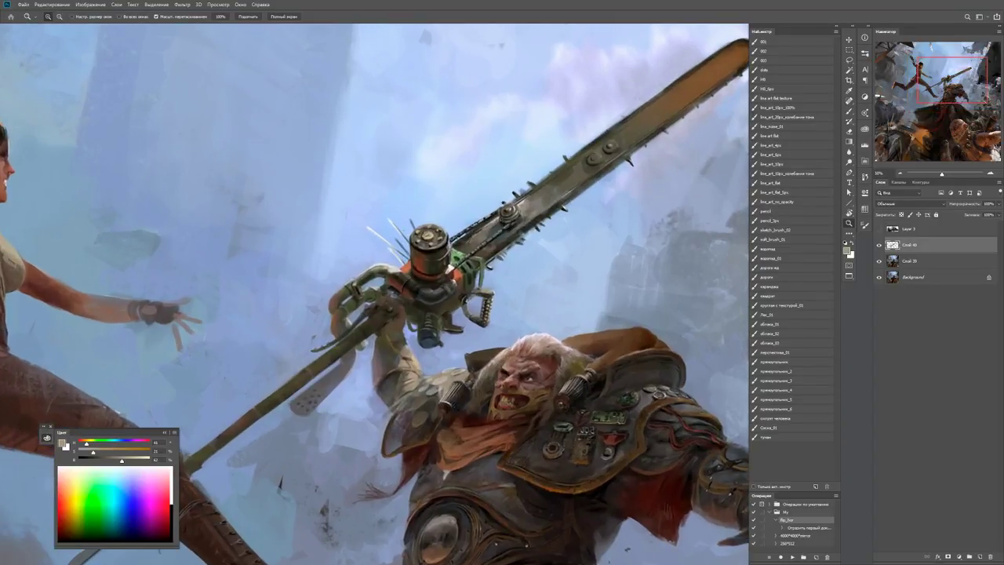
click(488, 298)
key(b)
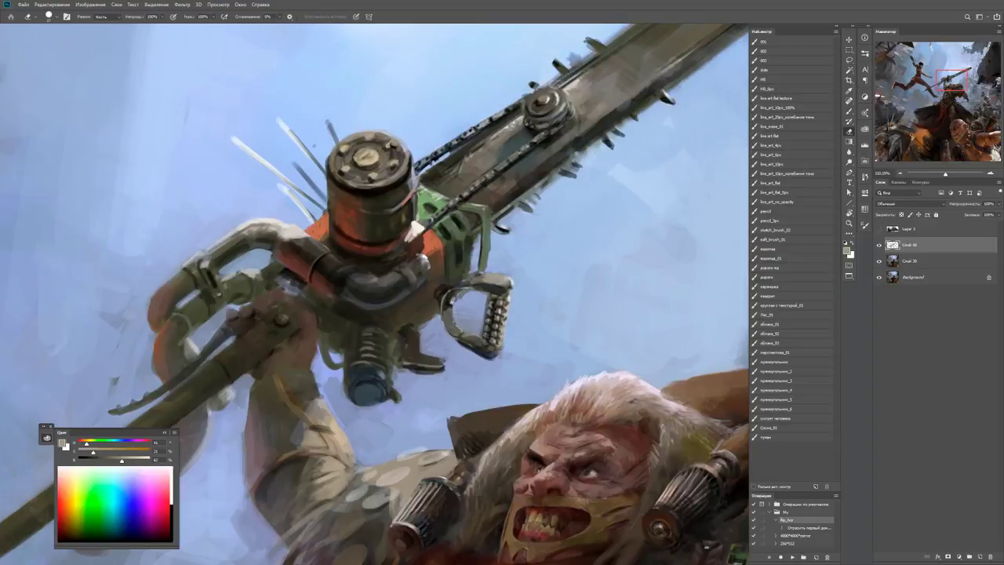
key(d)
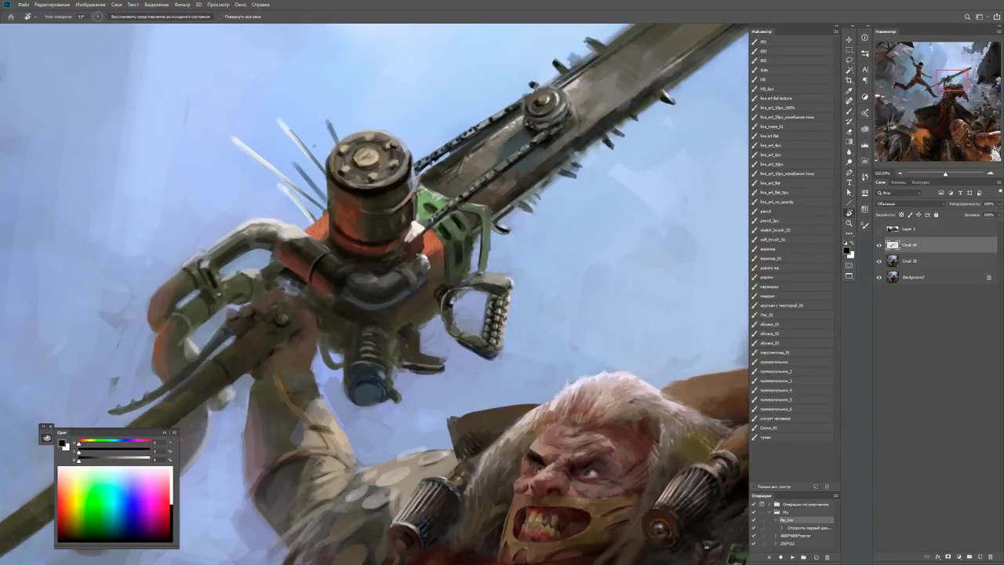
drag(448, 316, 395, 220)
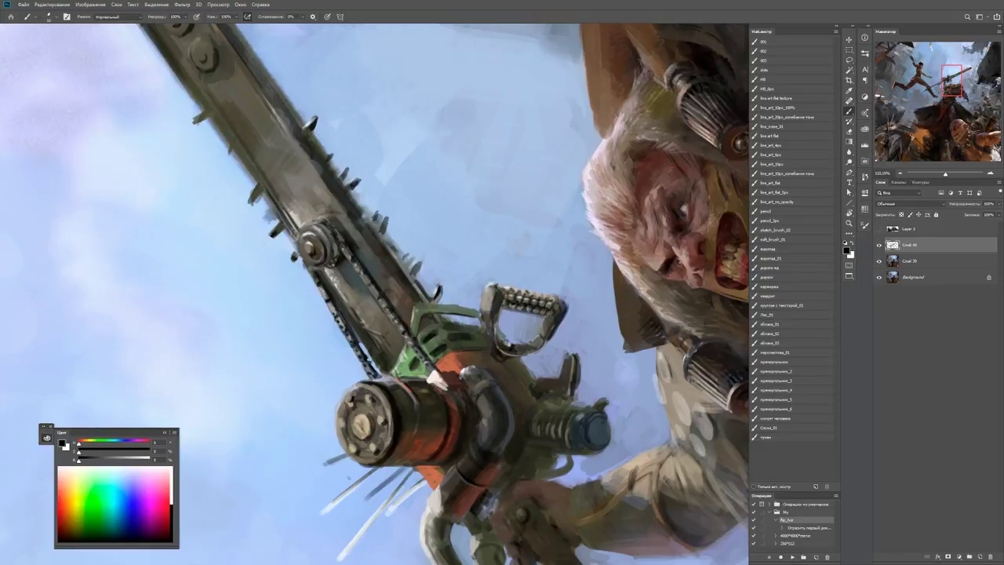
drag(502, 295, 488, 308)
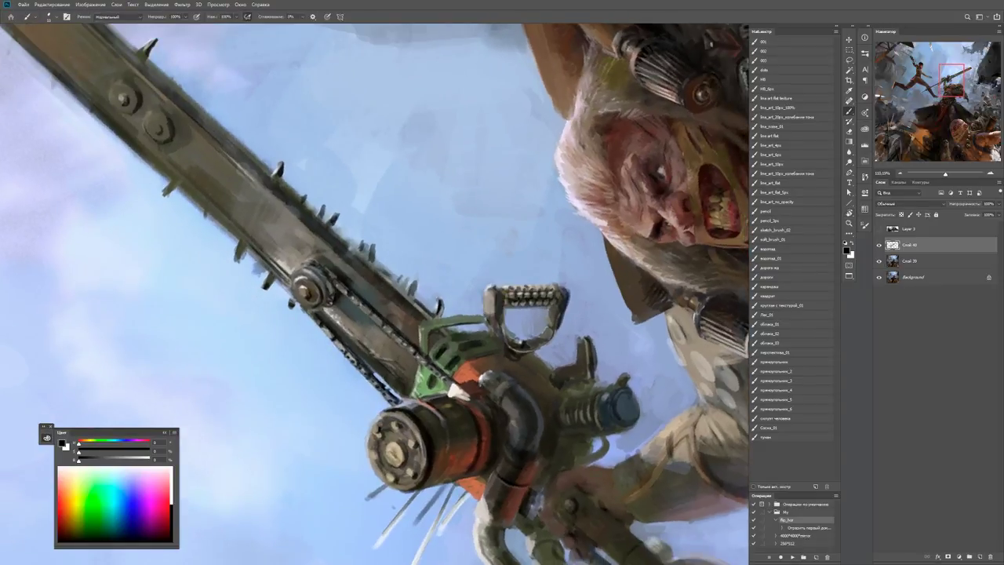
alt+click(488, 298)
key(d)
scroll(505, 278, up, 3)
alt+click(483, 288)
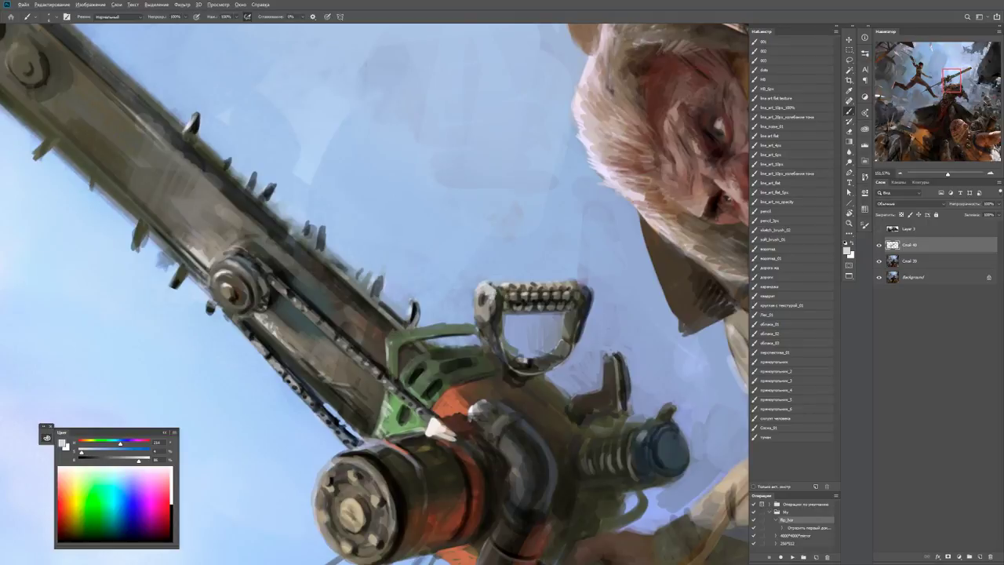
alt+click(480, 303)
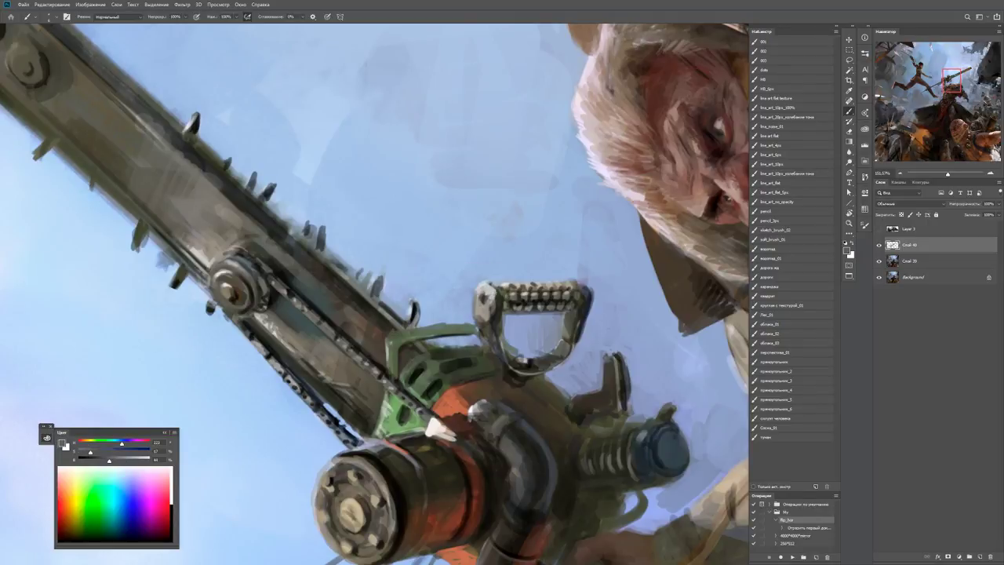
alt+click(477, 278)
Mirror the whole painting horizontally and turn the chainsaw blade upright for working.
key(z)
drag(477, 278, 408, 279)
key(r)
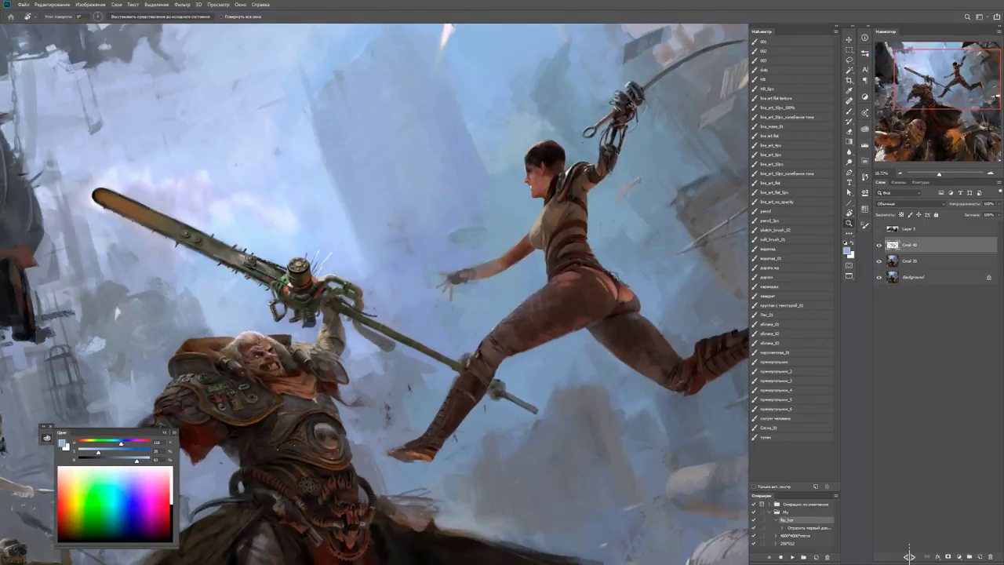
key(ctrl+plus)
key(ctrl+plus)
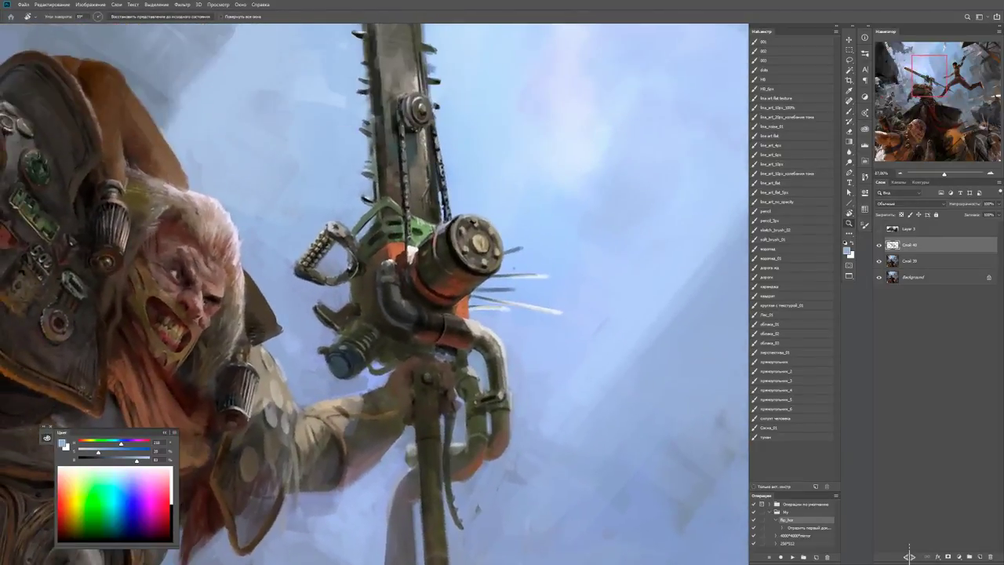
Touch up the handle's frame and corner joint with black, white and sampled grey-green strokes.
key(b)
key(d)
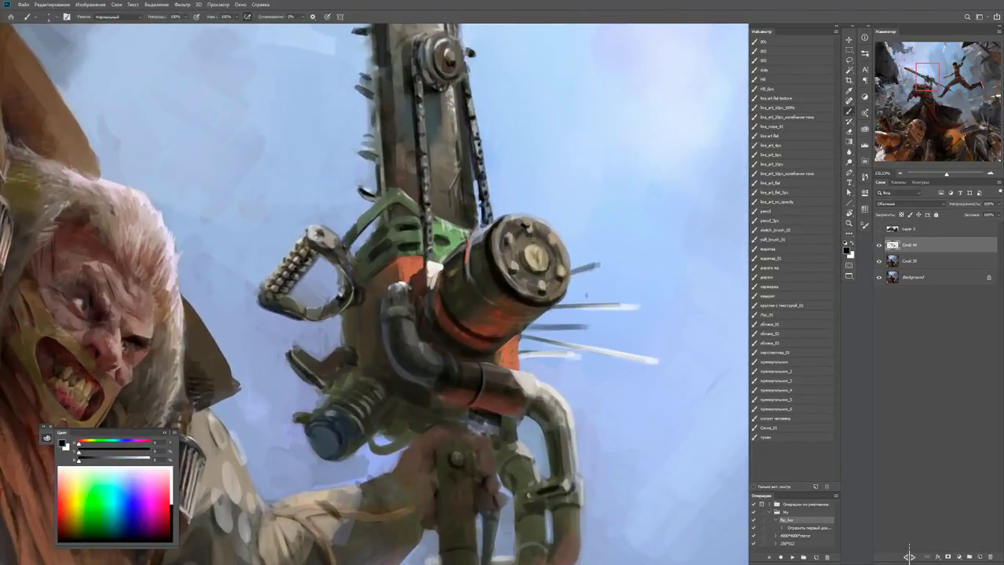
alt+click(356, 229)
key(x)
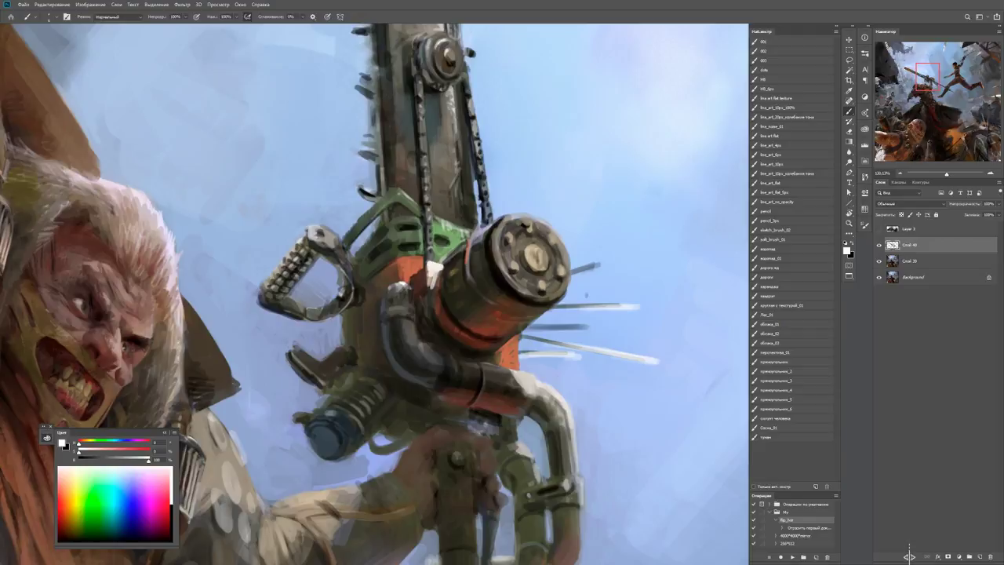
key(x)
key(z)
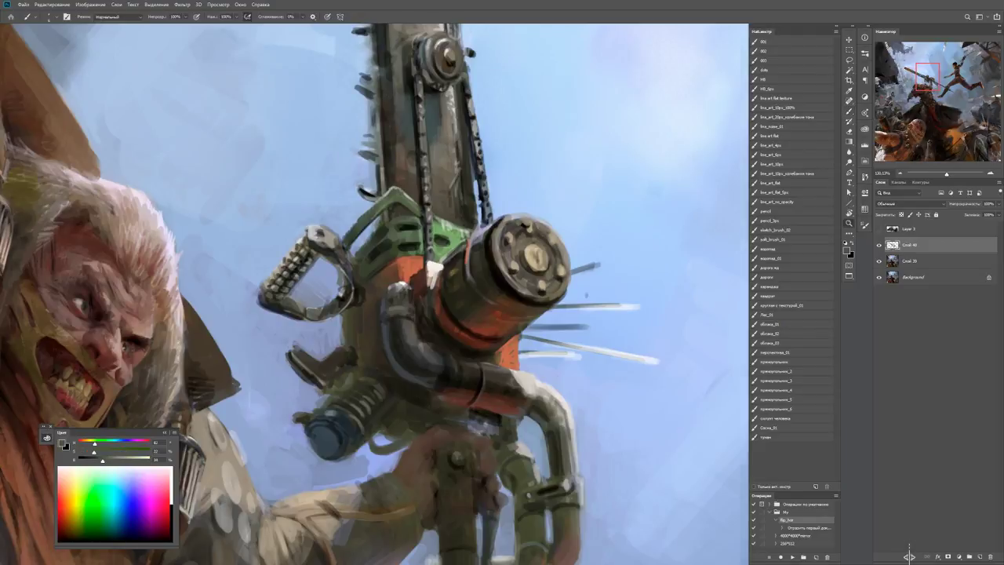
key(ctrl+minus)
key(ctrl+minus)
key(ctrl+minus)
drag(408, 192, 455, 192)
key(b)
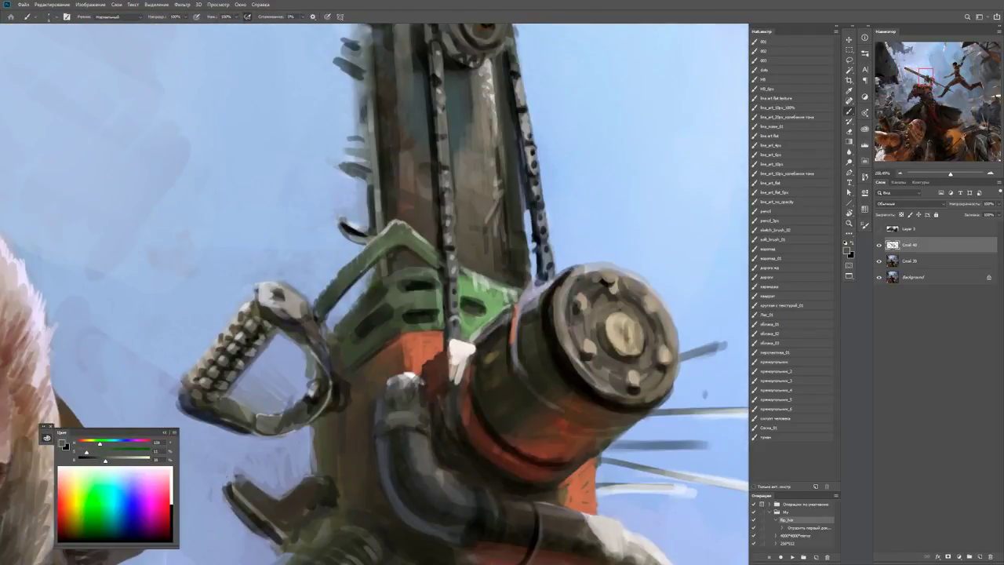
key(x)
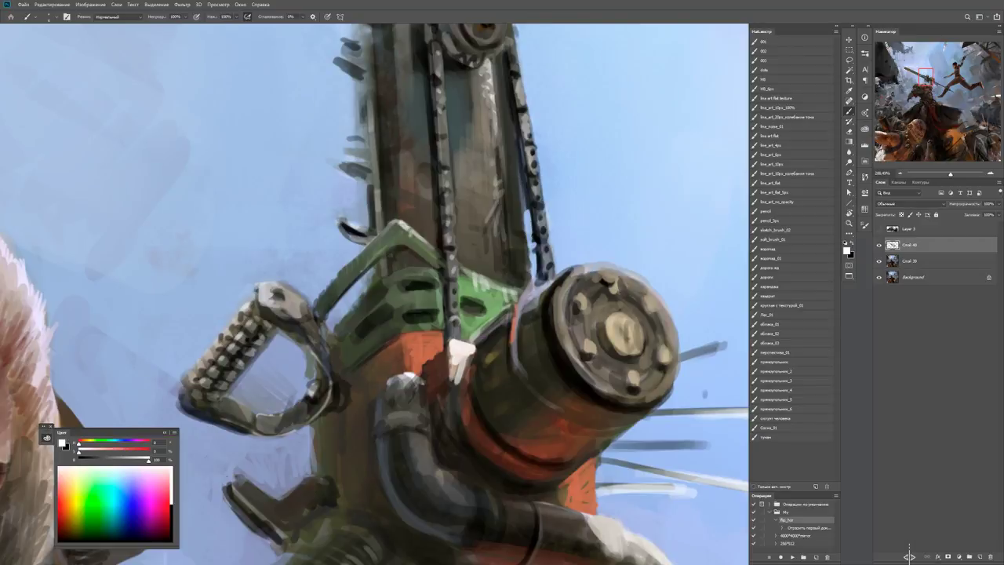
Rework the inner frame of the D-shaped handle below its knobbed grip with black and sampled grey.
key(z)
drag(419, 239, 368, 239)
drag(462, 206, 514, 207)
key(b)
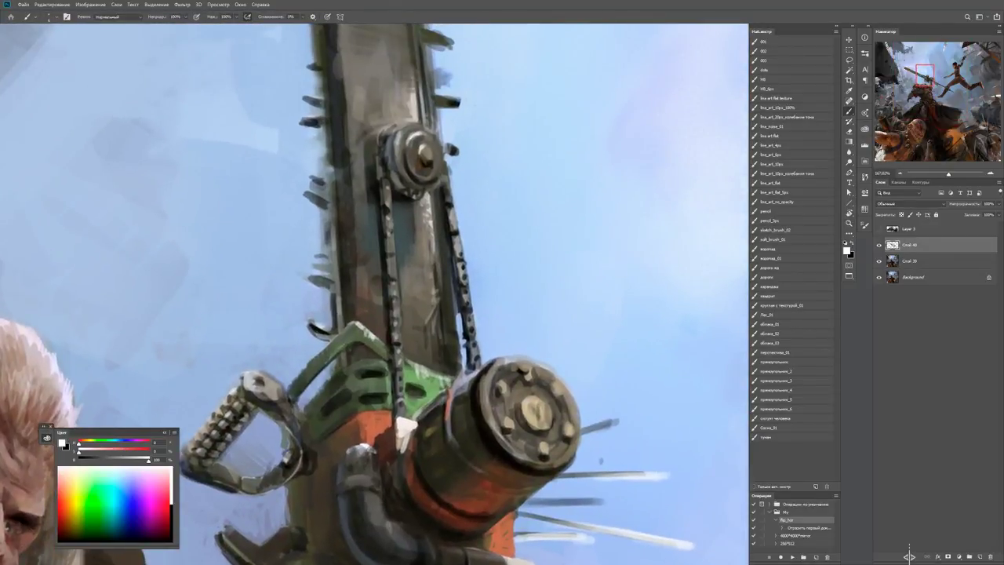
key(x)
scroll(375, 294, left, 3)
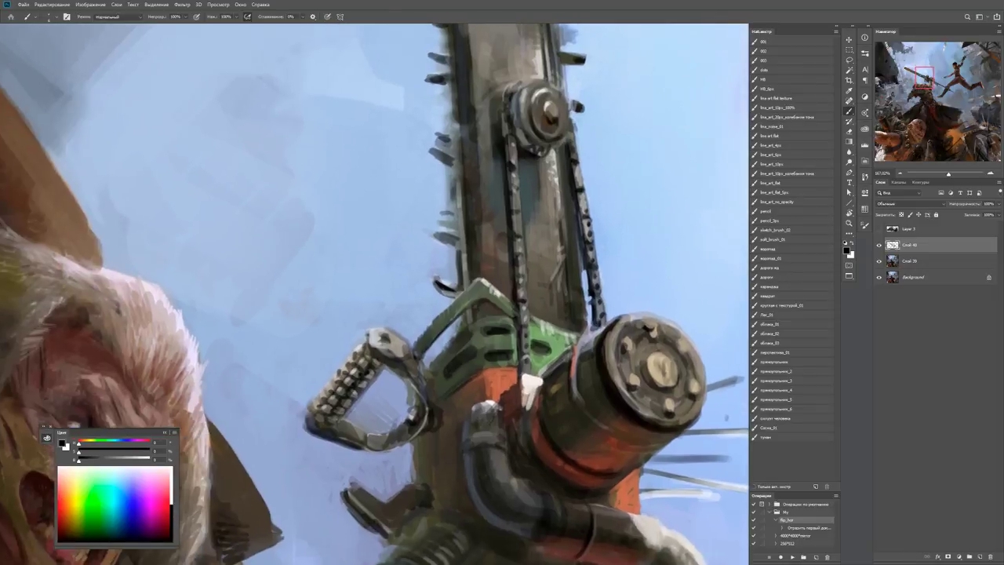
drag(471, 236, 557, 361)
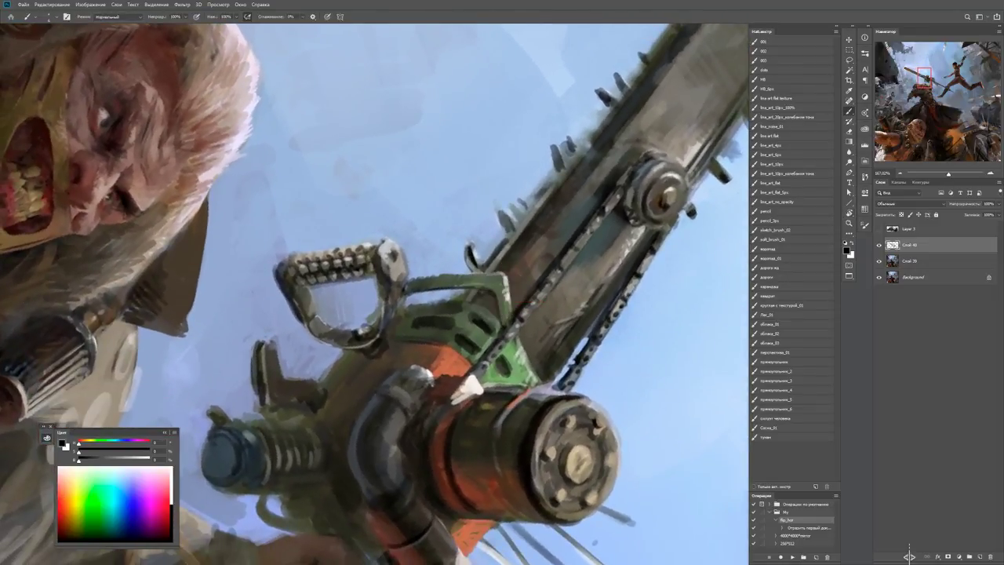
alt+click(373, 314)
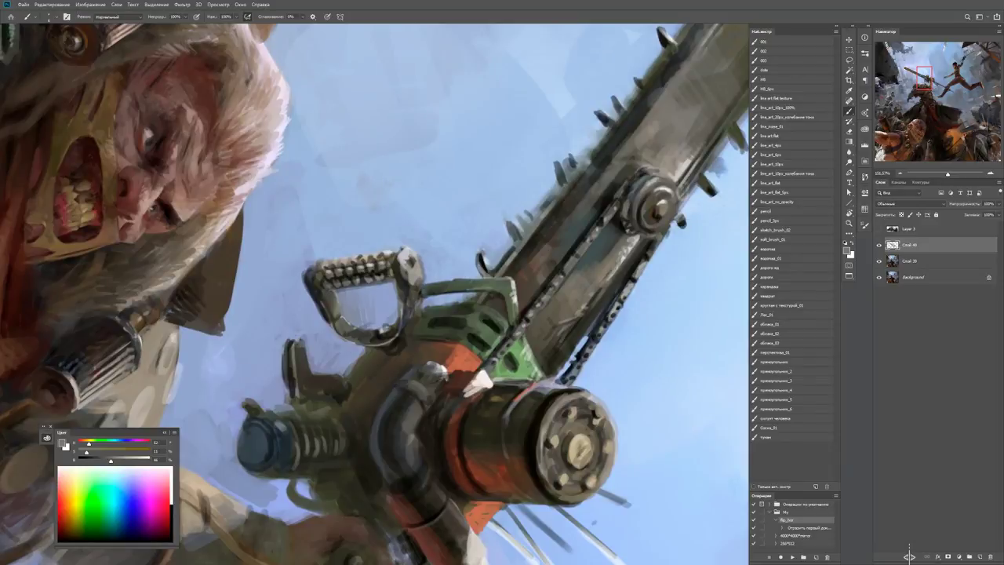
Clean the handle's contour with sampled sky blue and darken the gaps between the grip's knobs.
alt+click(309, 275)
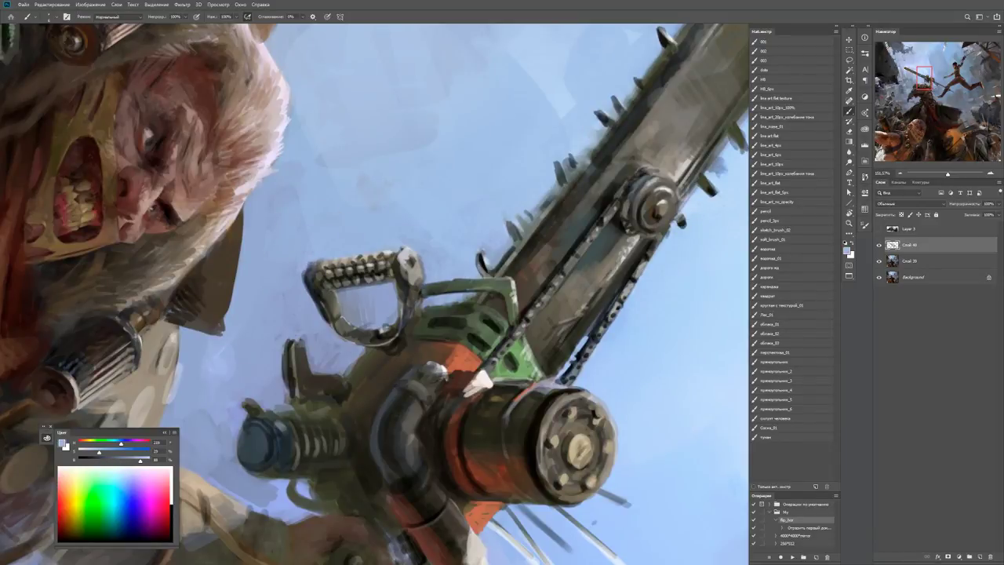
alt+click(309, 273)
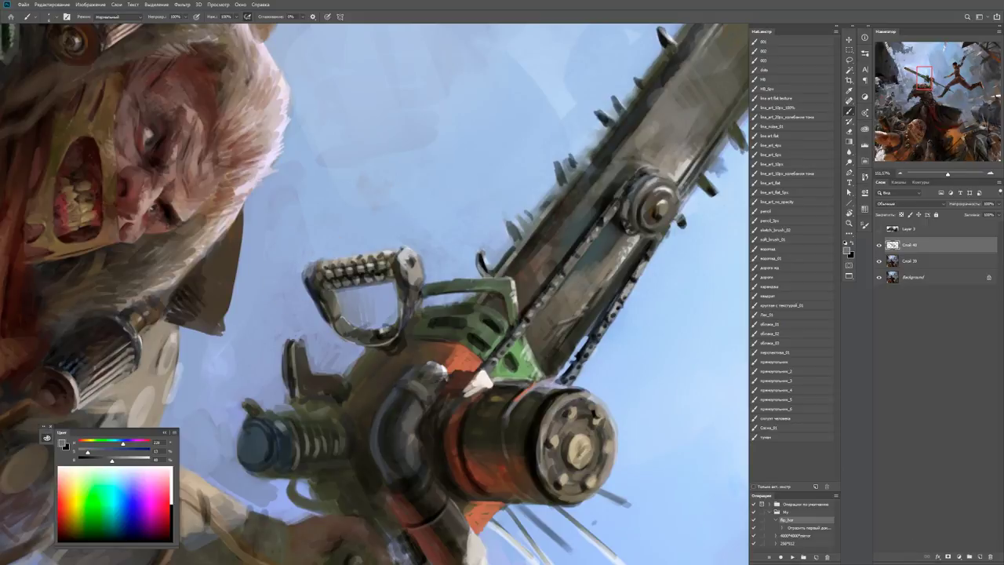
key(d)
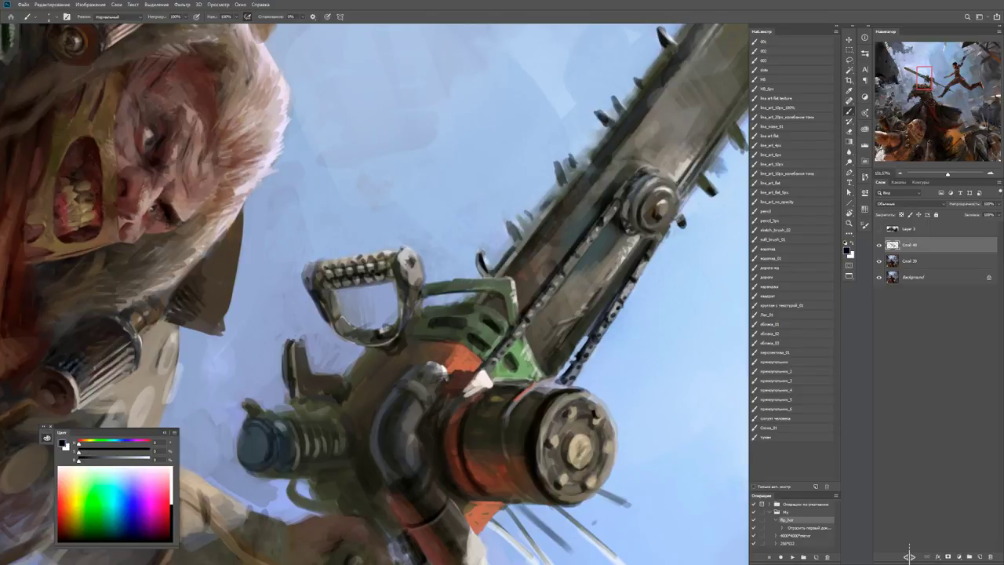
alt+click(327, 283)
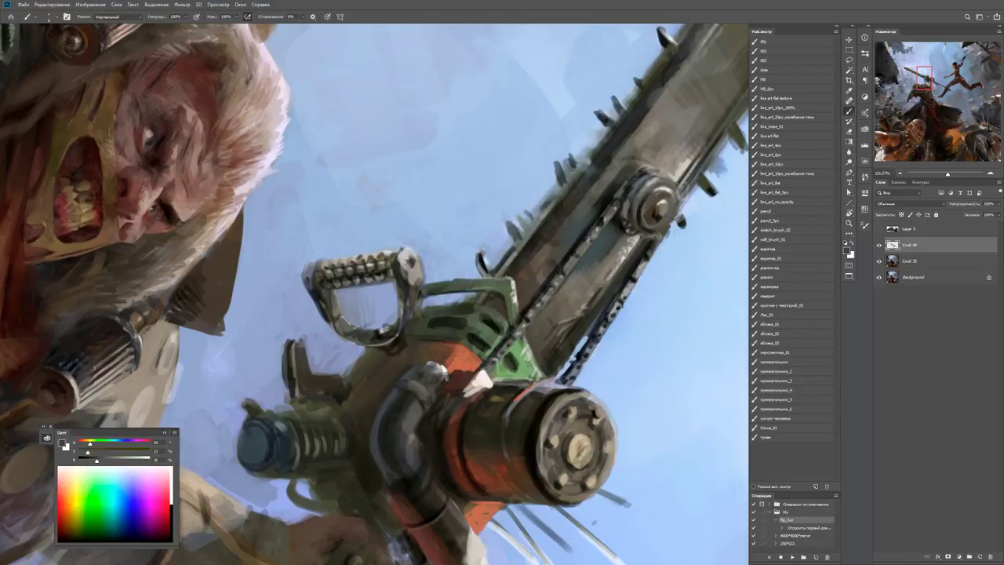
alt+click(357, 286)
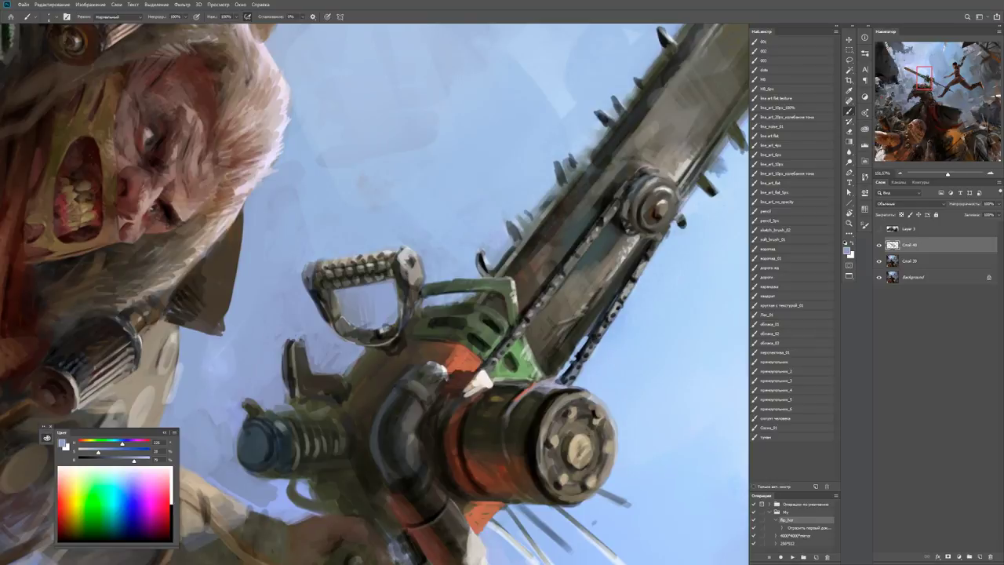
alt+click(383, 295)
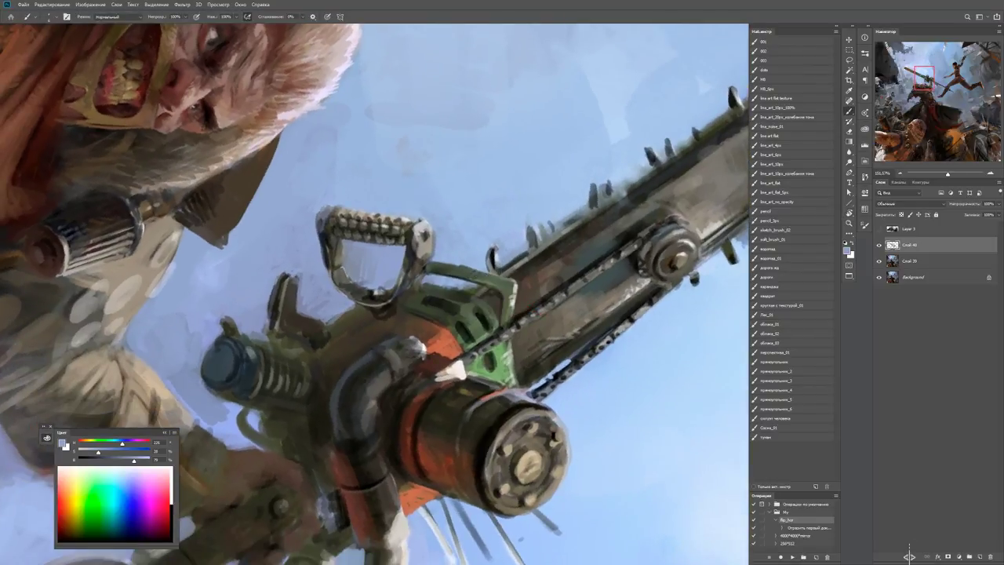
Refine the handle's lower curve and right arm with sampled sky and dark blue-grey tones.
mouse_move(394, 257)
mouse_down()
mouse_move(405, 287)
mouse_move(400, 270)
mouse_up()
alt+click(377, 292)
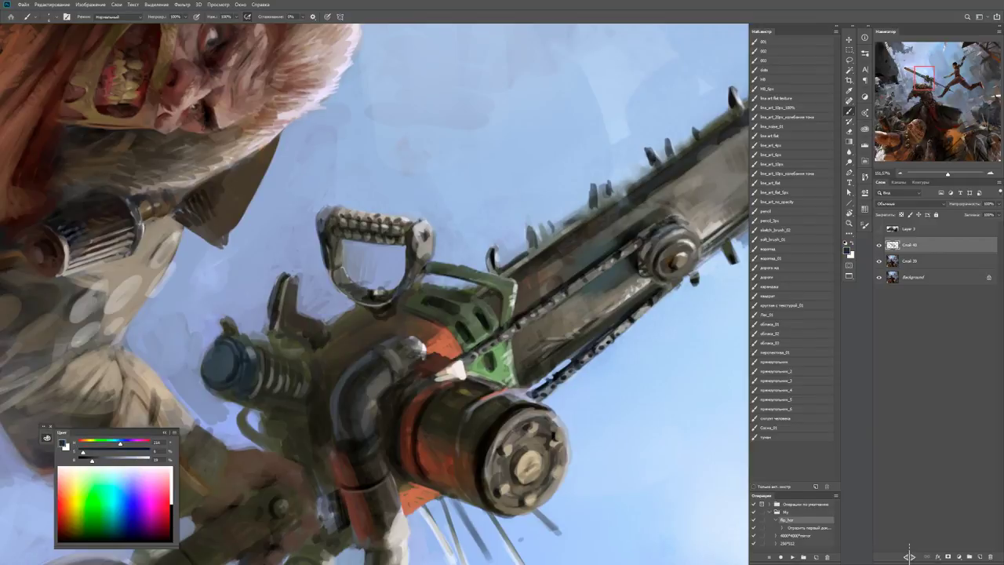
drag(401, 281, 337, 280)
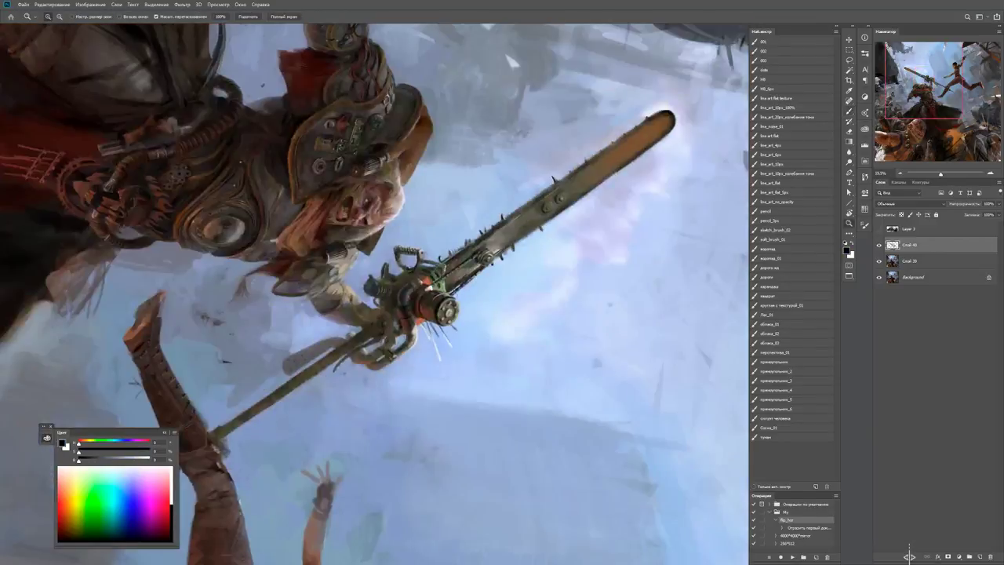
key(b)
key(ctrl+plus)
key(ctrl+plus)
key(ctrl+plus)
key(ctrl+plus)
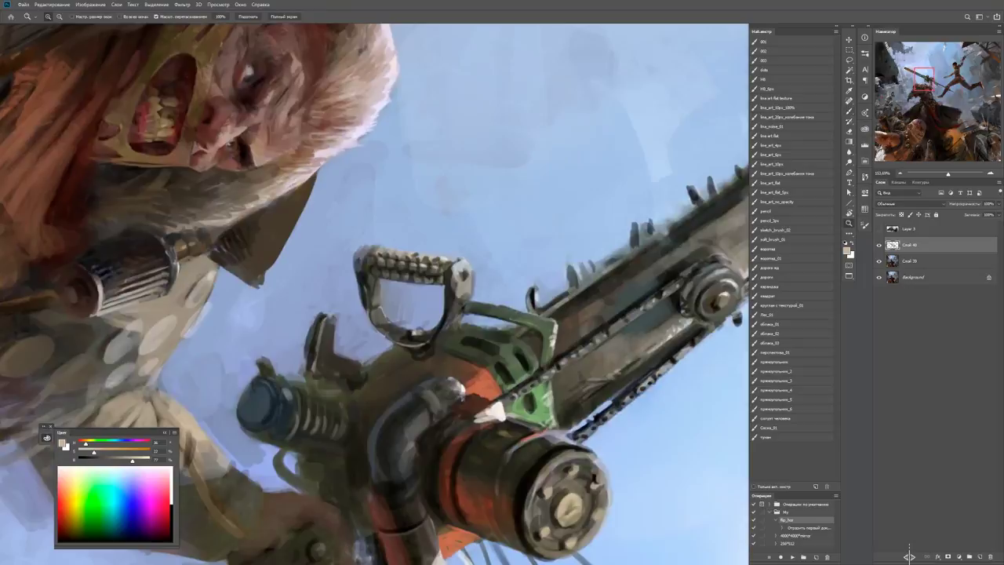
Darken the inside of the D-shaped handle's lower curve with black and clean its opening with sampled sky blue.
drag(362, 283, 366, 322)
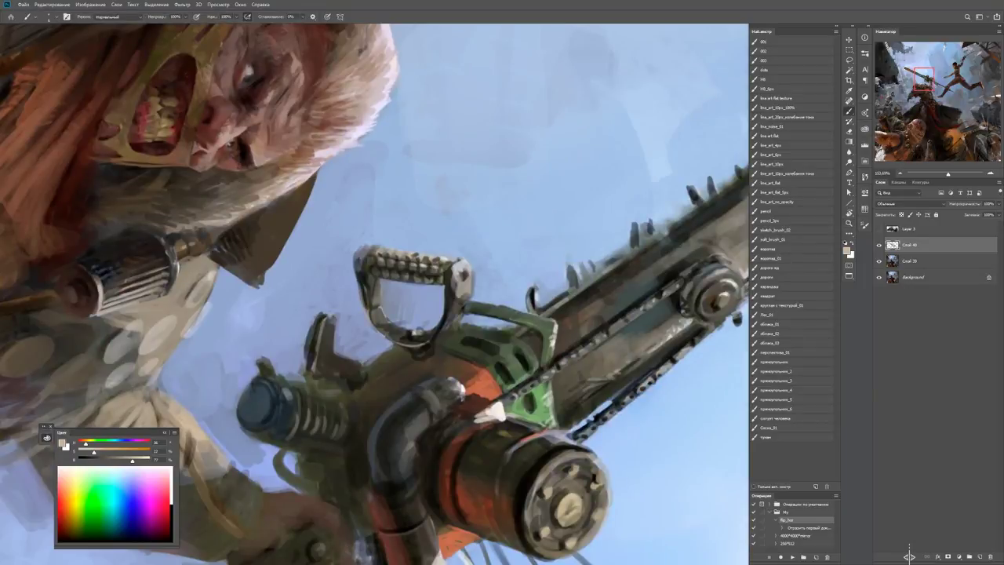
alt+click(410, 336)
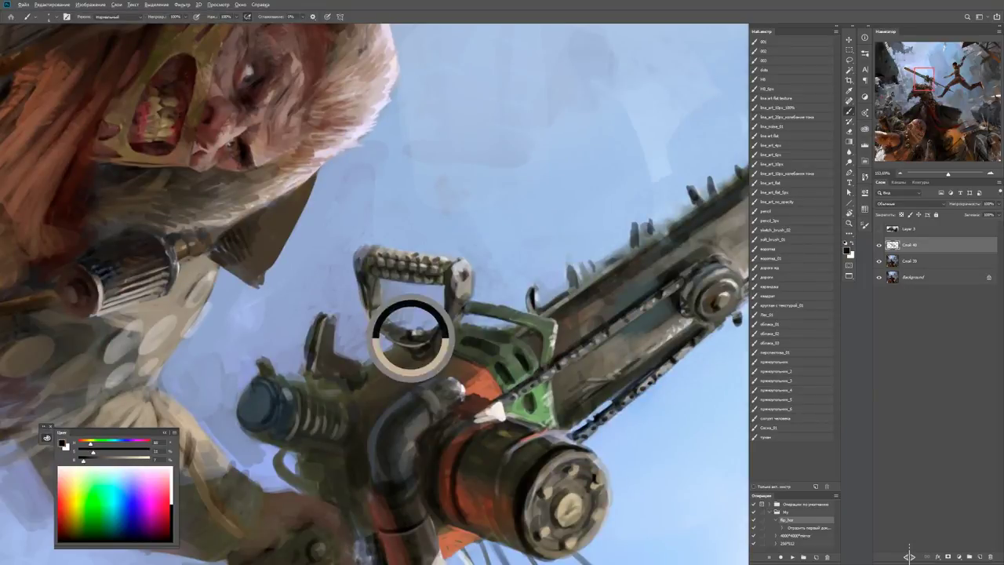
mouse_move(417, 328)
mouse_down()
mouse_move(386, 320)
mouse_move(381, 306)
mouse_up()
alt+click(403, 322)
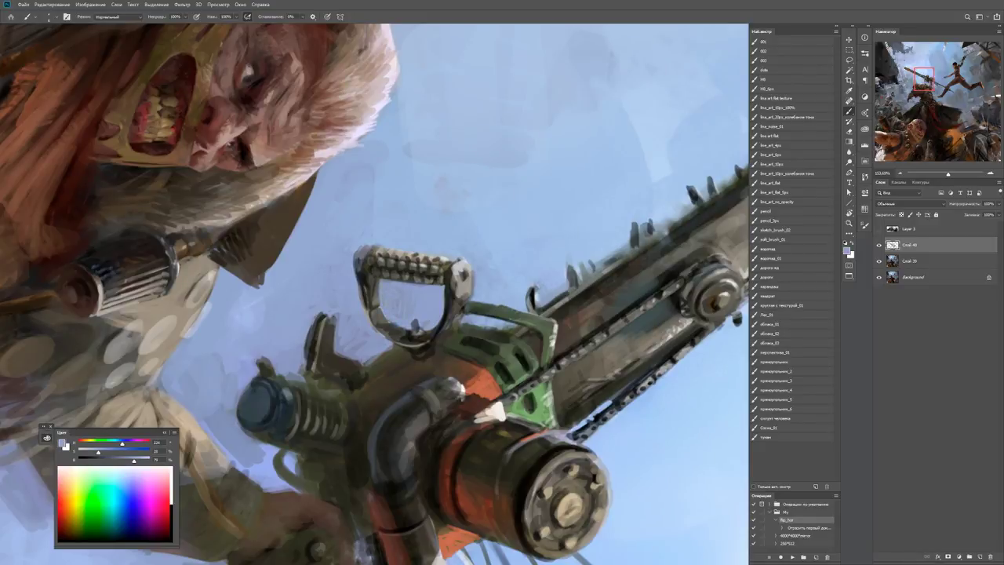
Tint the handle's right arm with sampled dark grey and reddish brown, adding black and white accents at its corner joint.
key(z)
key(ctrl+0)
key(ctrl+plus)
key(b)
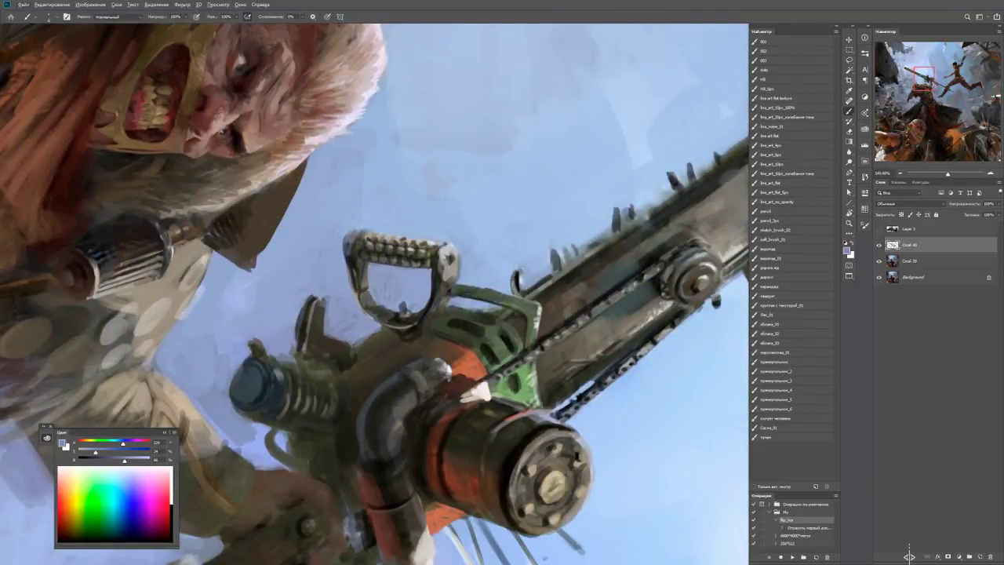
alt+click(470, 368)
alt+click(422, 322)
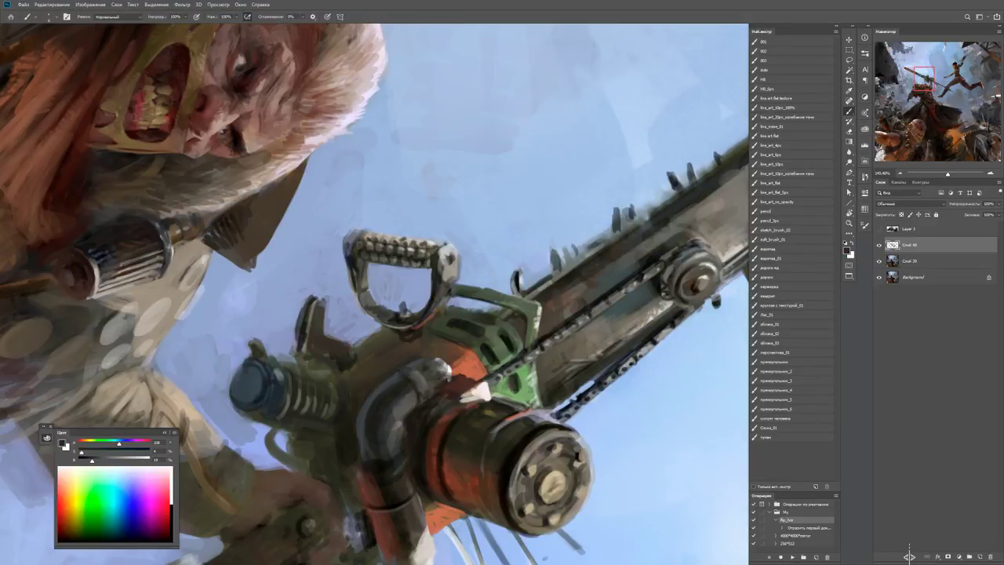
alt+click(338, 502)
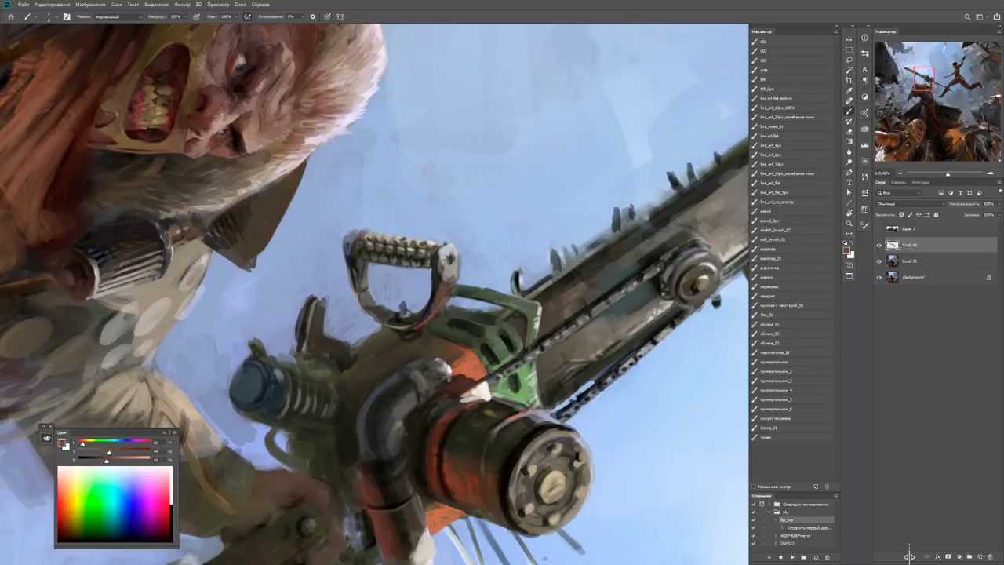
key(d)
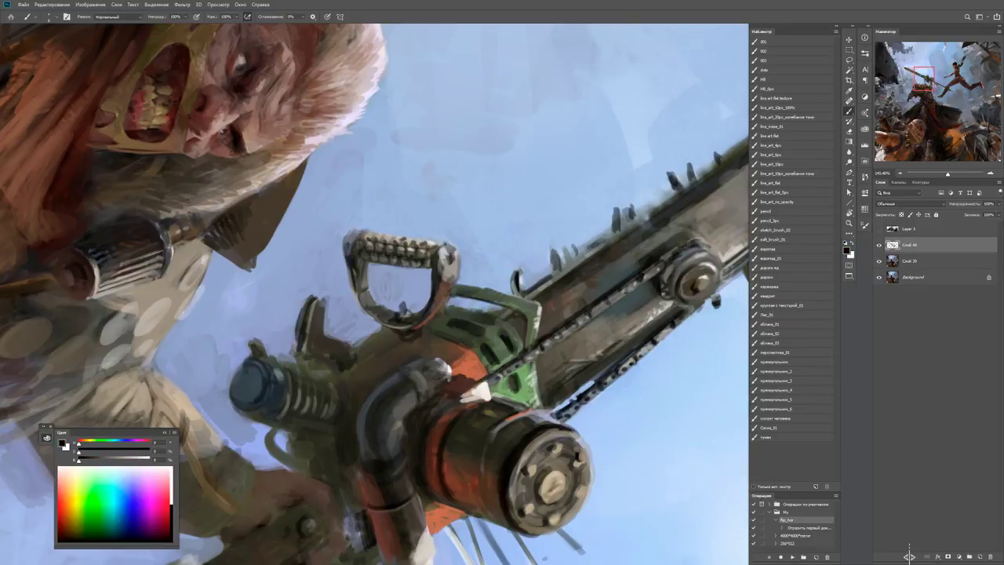
key(x)
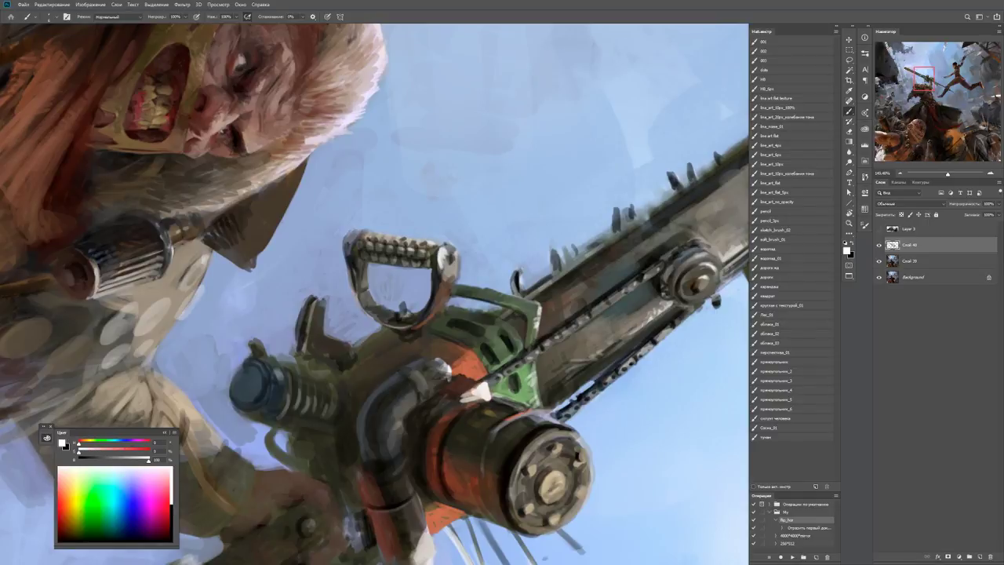
Paint a black bolt hole in the handle's corner joint and darken the inner frame with sampled tones.
key(z)
key(ctrl+minus)
key(ctrl+minus)
key(ctrl+minus)
key(ctrl+minus)
key(ctrl+plus)
key(ctrl+plus)
key(ctrl+plus)
key(ctrl+plus)
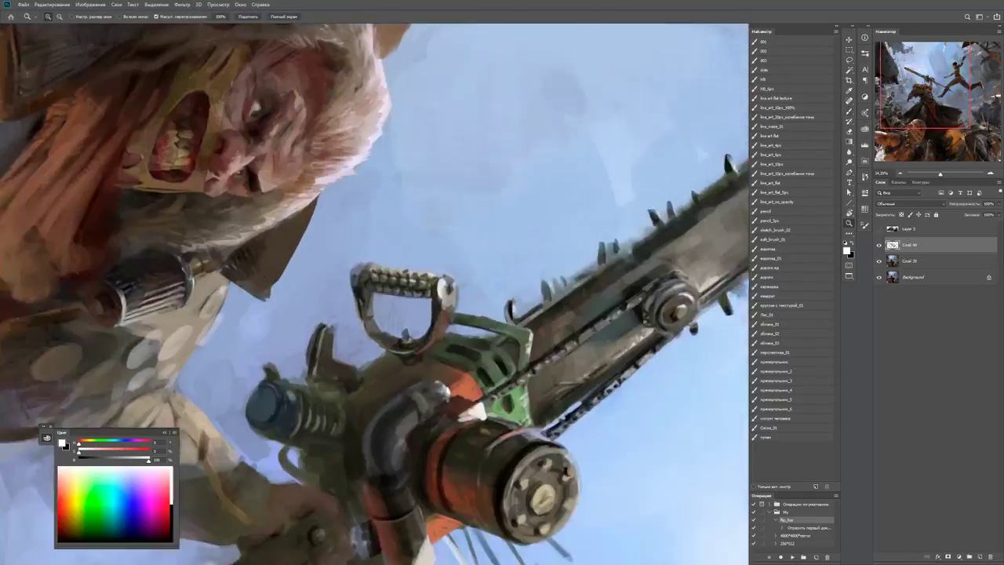
key(b)
alt+click(446, 294)
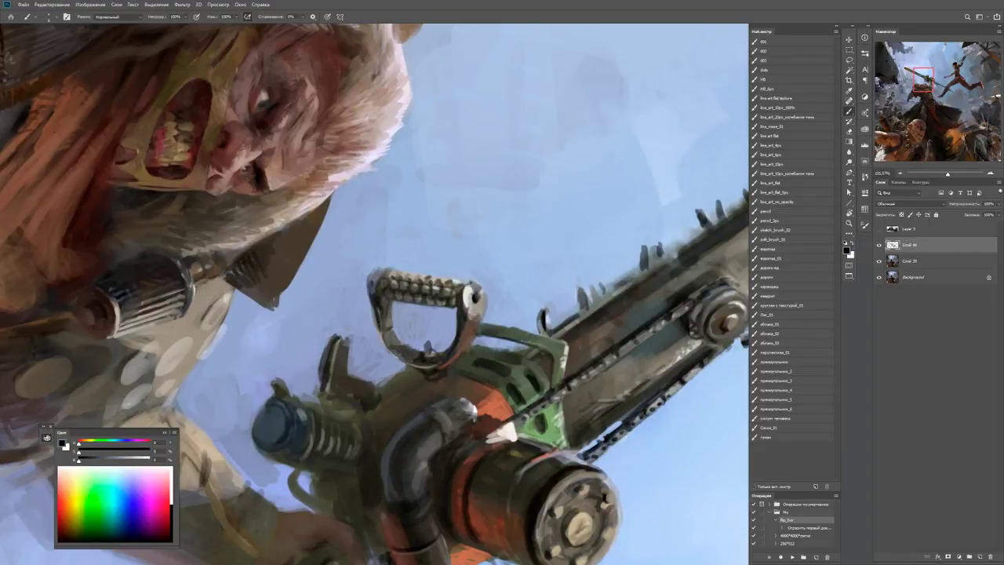
alt+click(453, 302)
mouse_move(449, 302)
mouse_down()
mouse_move(428, 303)
mouse_move(452, 309)
mouse_up()
drag(471, 353, 463, 304)
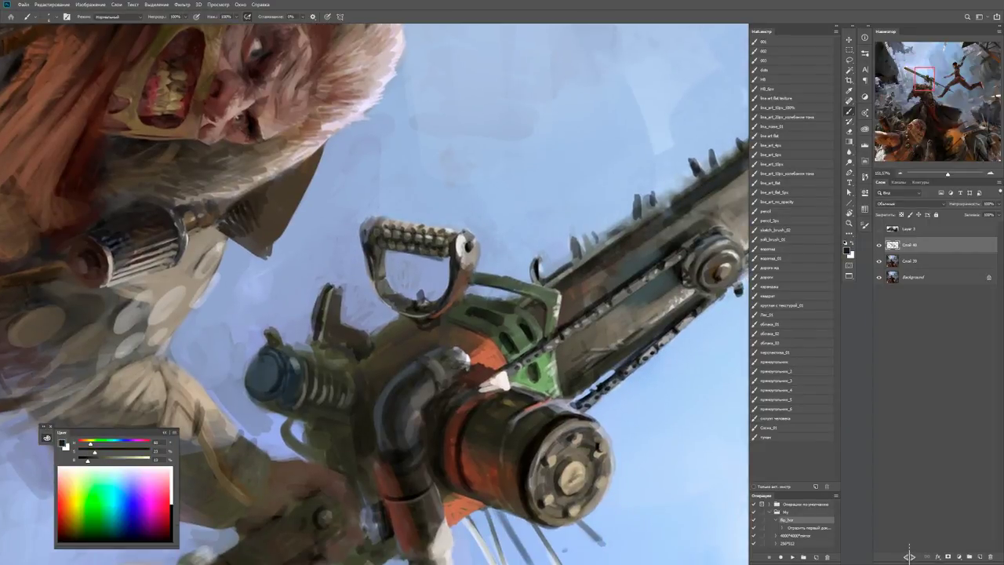
Paint a small bolt with white highlights and black accents inside the handle's lower curve.
key(d)
key(x)
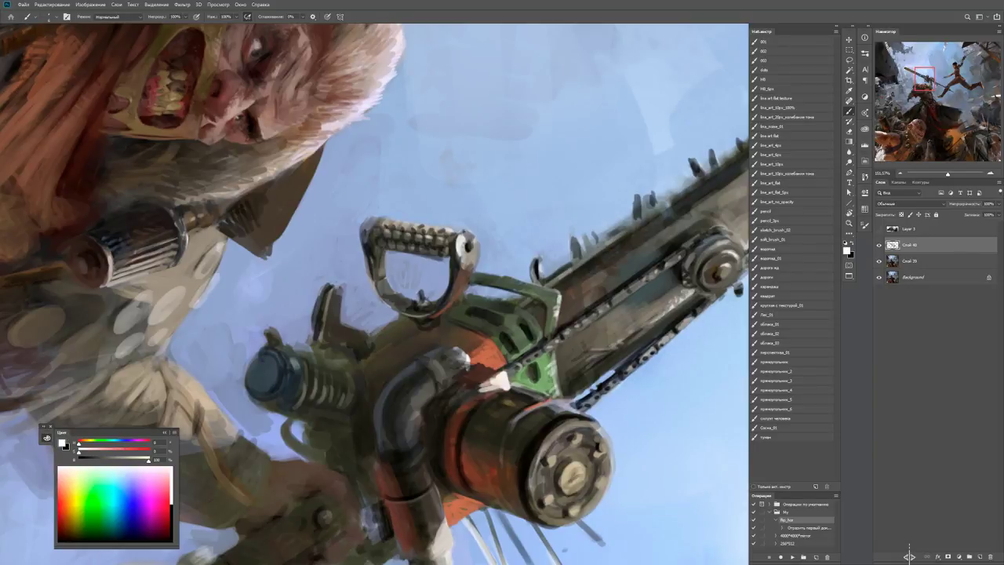
key(x)
key(z)
key(ctrl+minus)
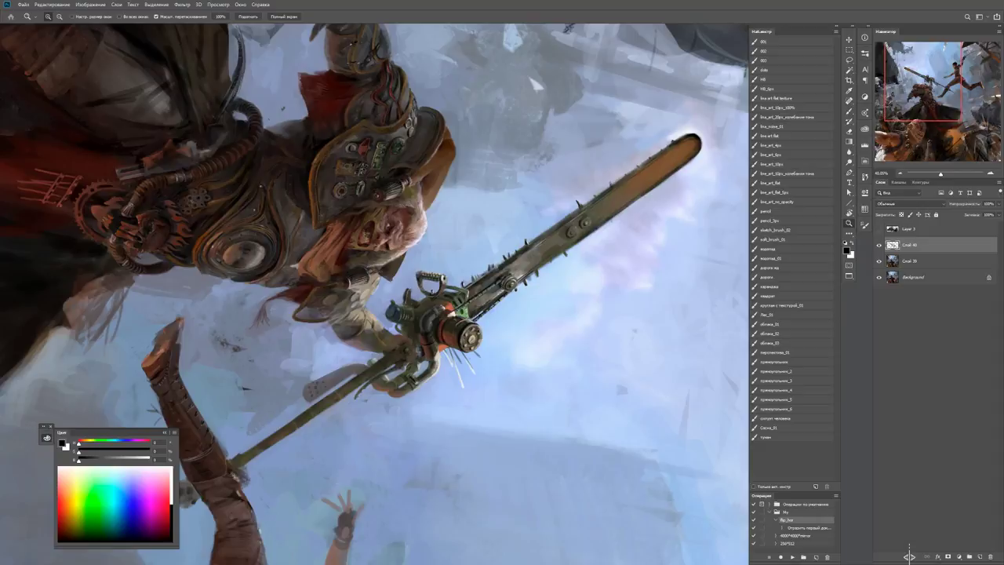
key(ctrl+plus)
key(b)
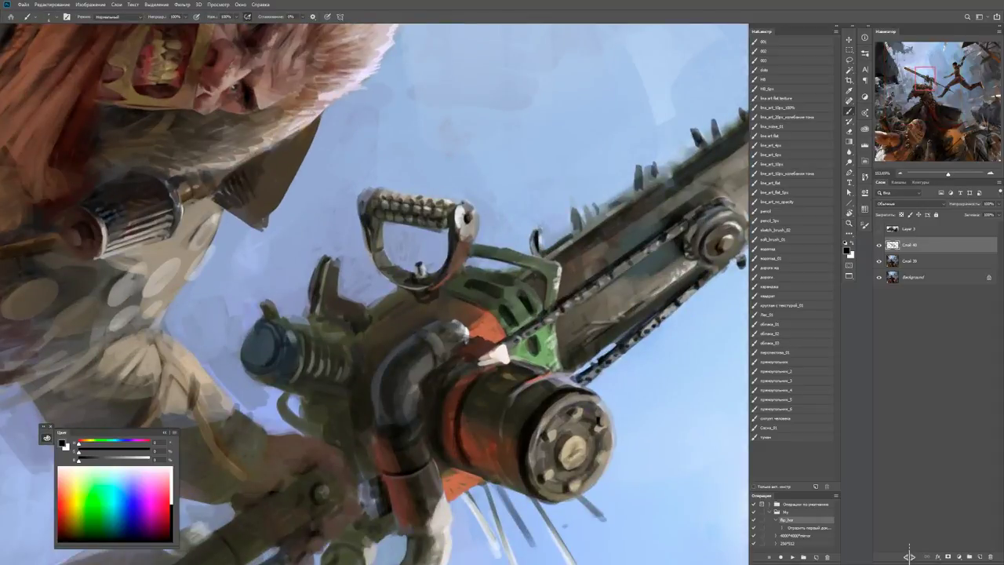
Define the flat plate on the engine body below the handle with black and sampled brown-grey strokes.
key(x)
key(x)
key(r)
drag(549, 330, 486, 196)
key(b)
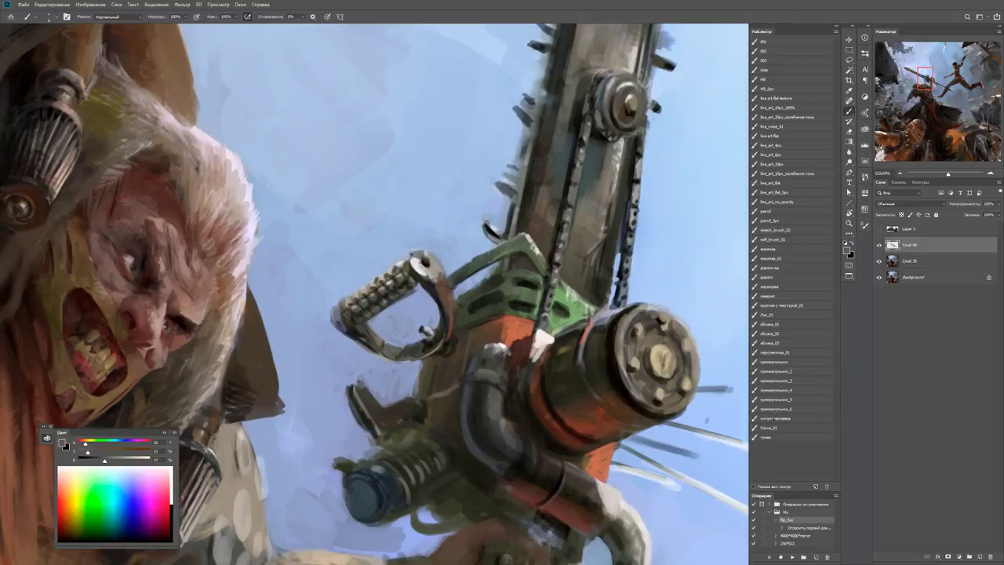
key(d)
drag(470, 333, 471, 373)
alt+click(434, 379)
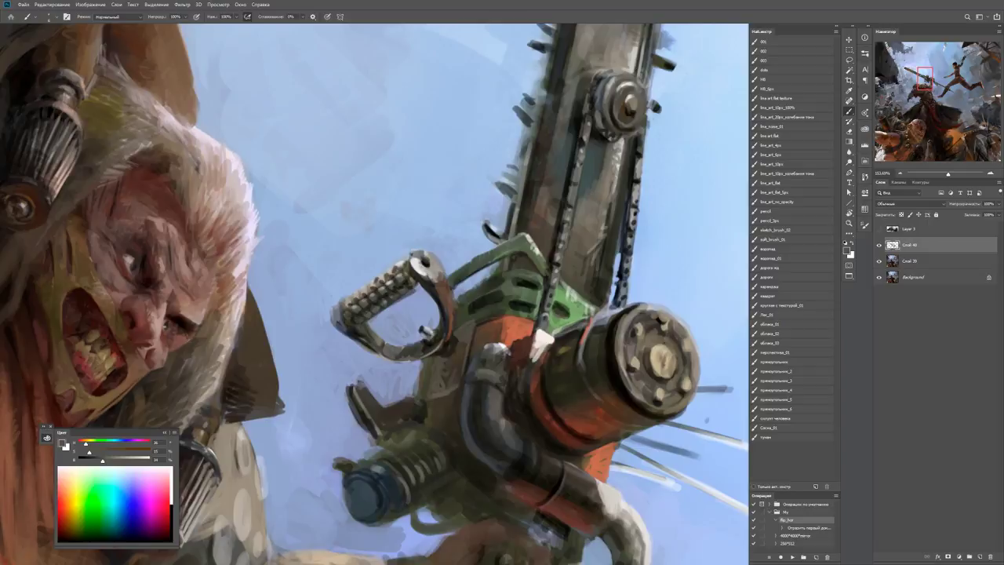
Refine the handle's base and body plate with black, blue-grey and dark brown, and clean the contour with sky blue.
key(r)
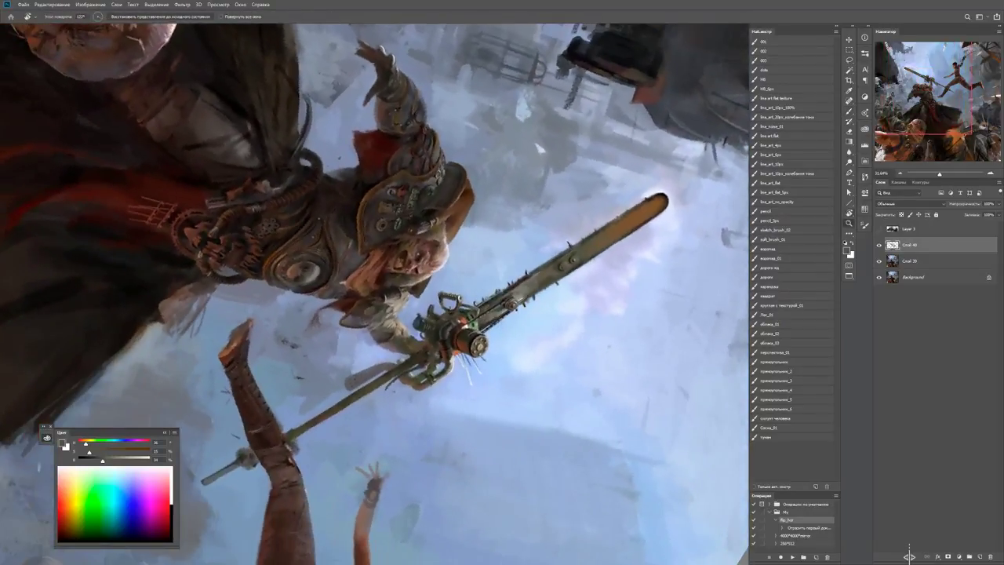
key(b)
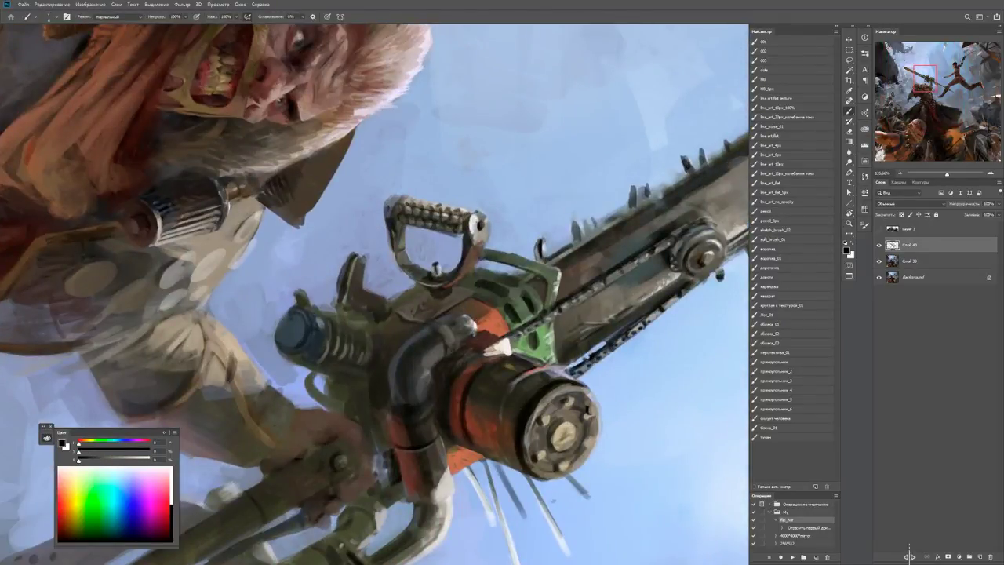
alt+click(455, 292)
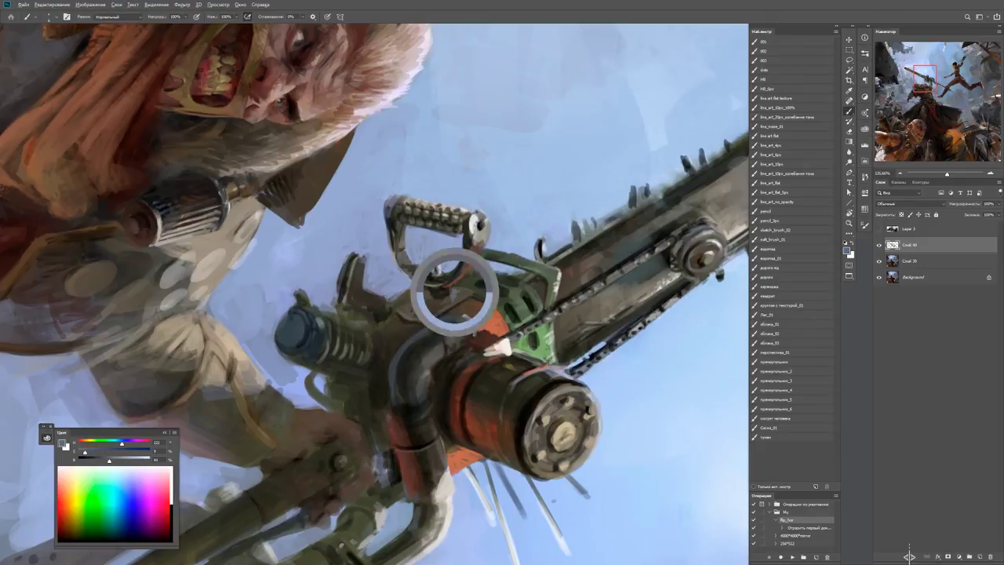
key(r)
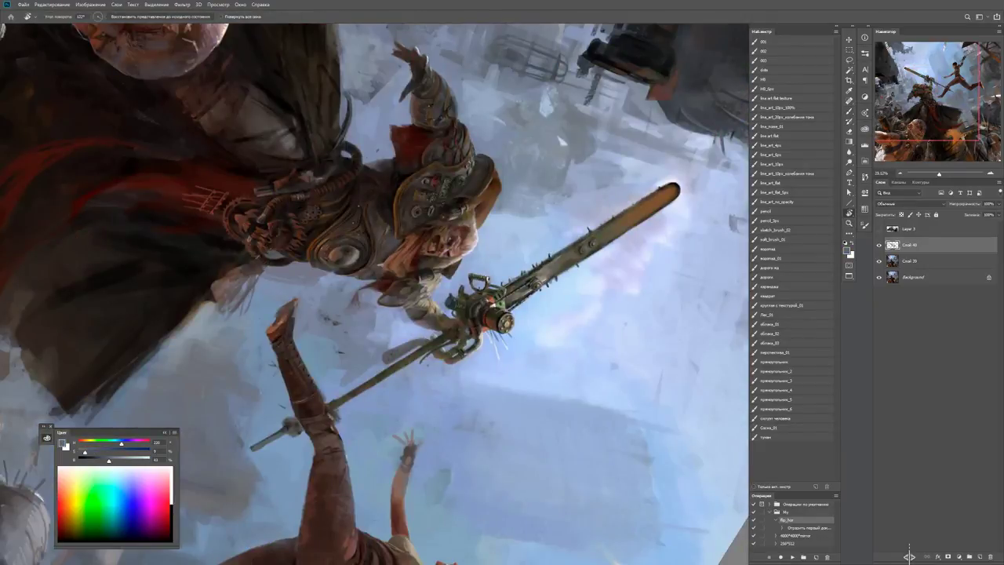
key(b)
alt+scroll(518, 290, up, 6)
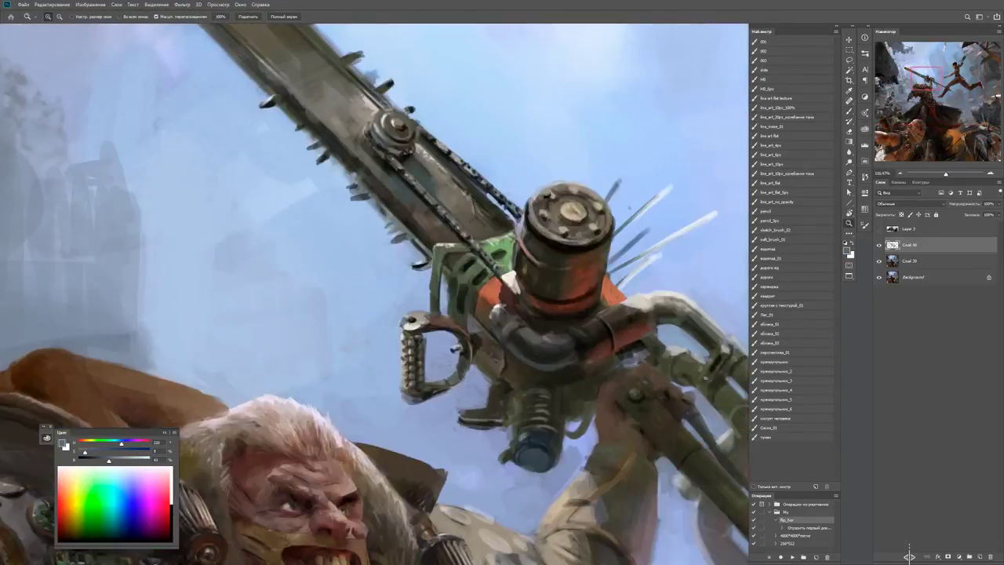
key(x)
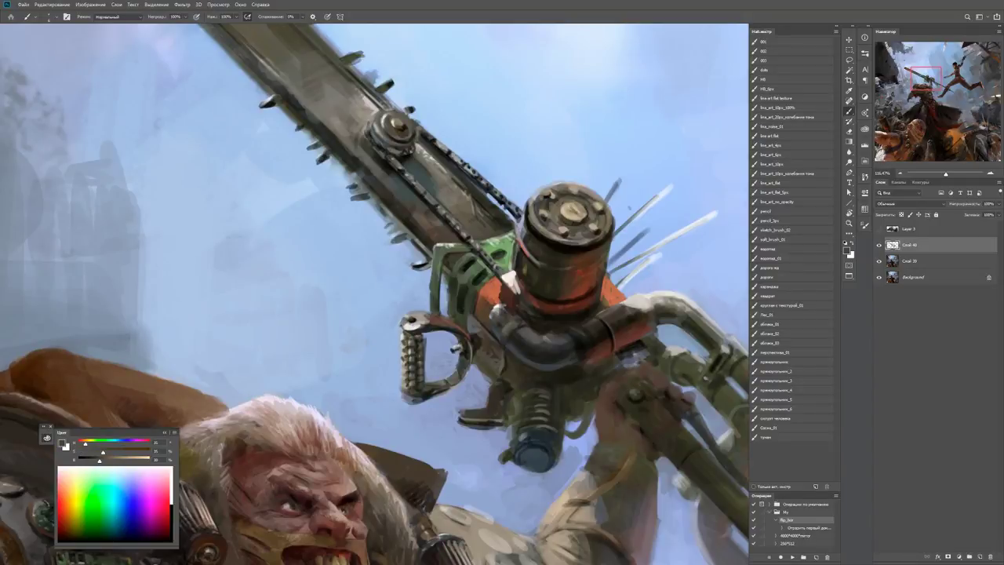
key(r)
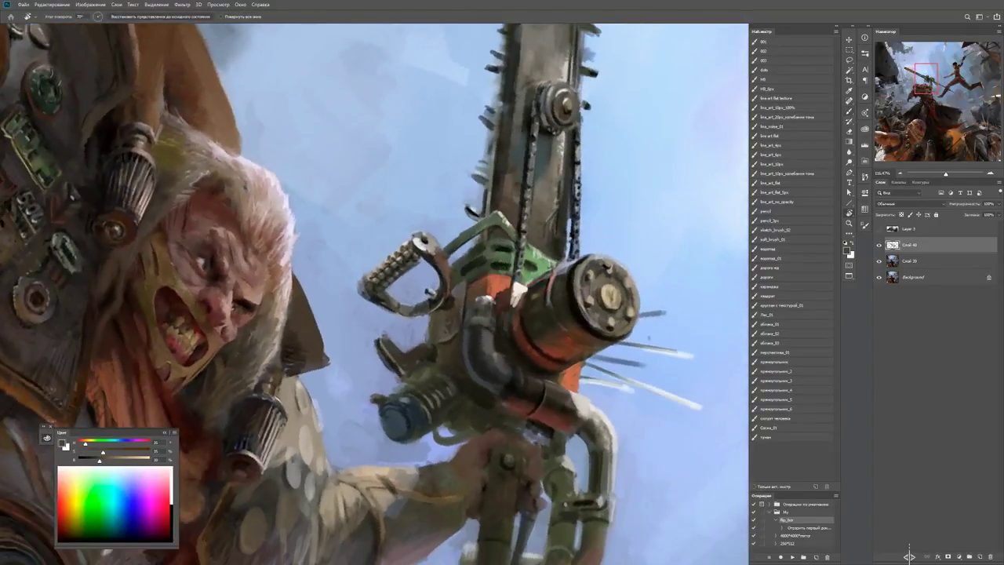
key(x)
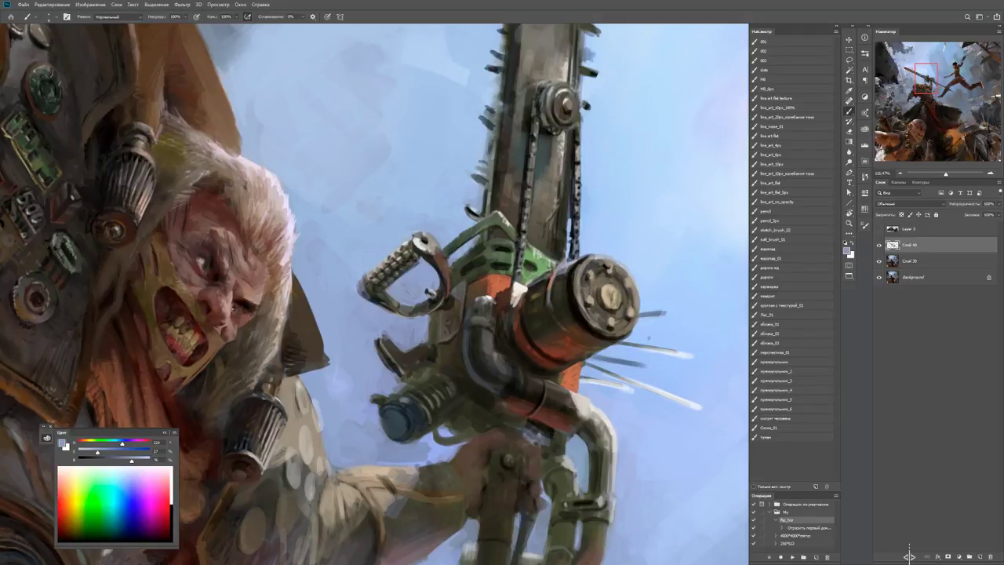
Paint a dark mounting block under the handle and a grey fastener detail on the adjacent body plate.
key(r)
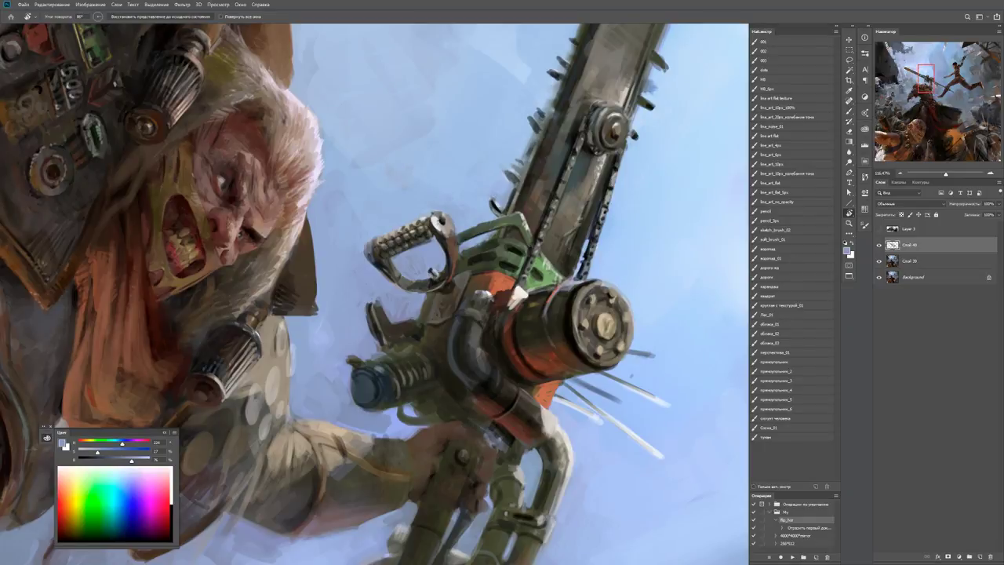
drag(376, 298, 439, 259)
key(ctrl+plus)
key(b)
key(d)
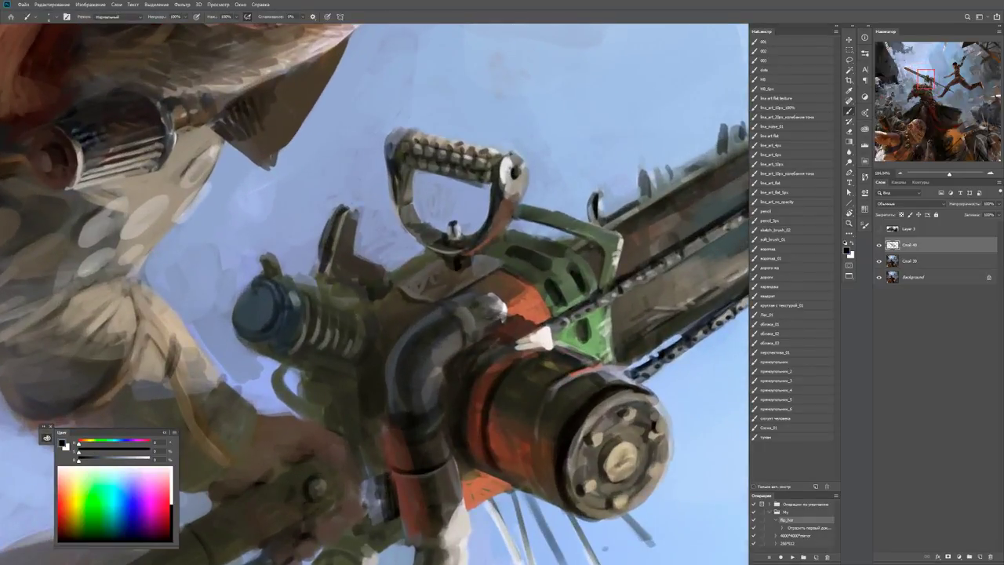
key(x)
key(x)
alt+click(433, 279)
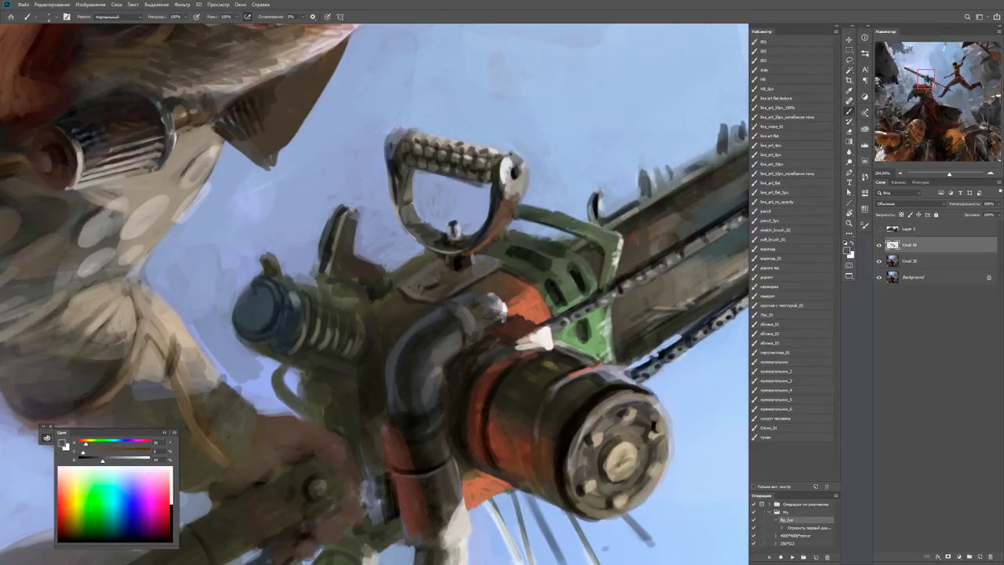
alt+click(433, 279)
alt+click(427, 280)
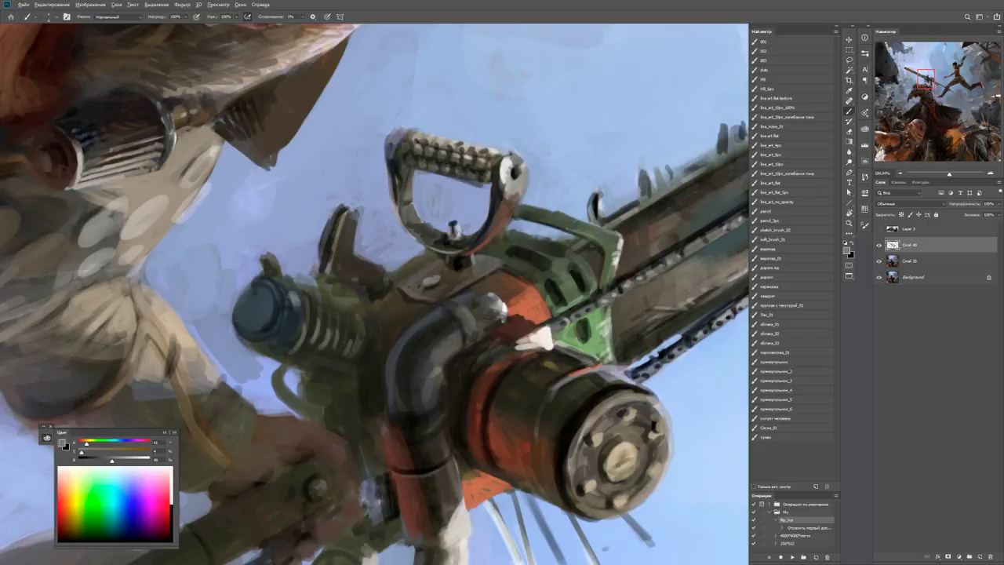
Examine the chainsaw and its handle within the whole figure at different zoom levels and rotations.
key(z)
drag(433, 279, 376, 279)
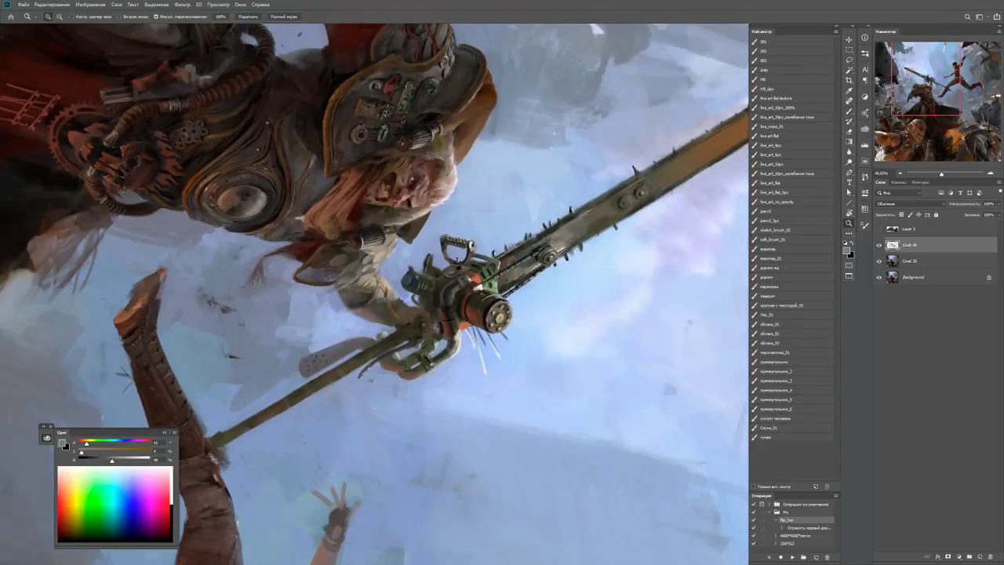
drag(424, 257, 502, 257)
key(b)
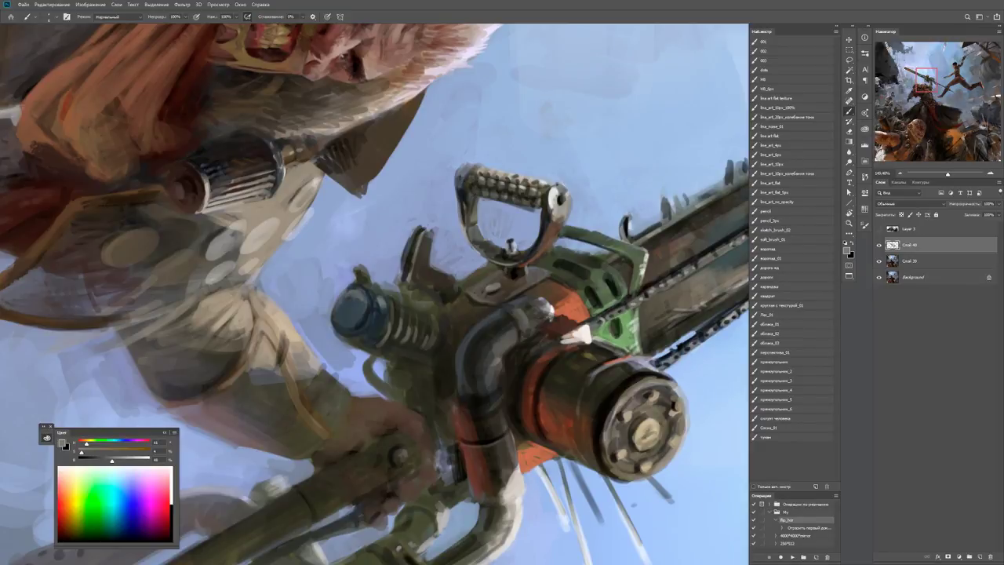
key(z)
drag(349, 314, 255, 314)
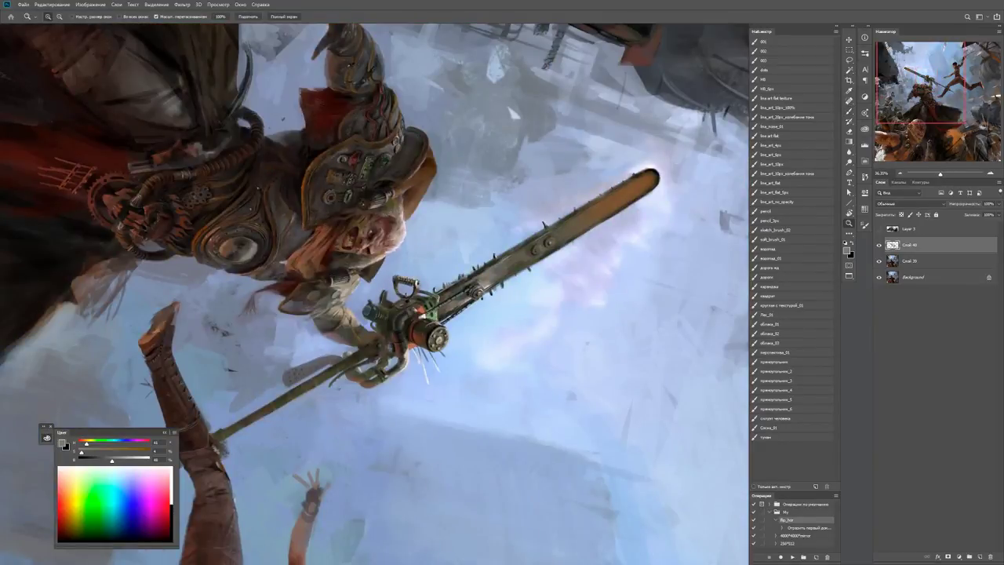
key(r)
drag(549, 196, 290, 149)
key(z)
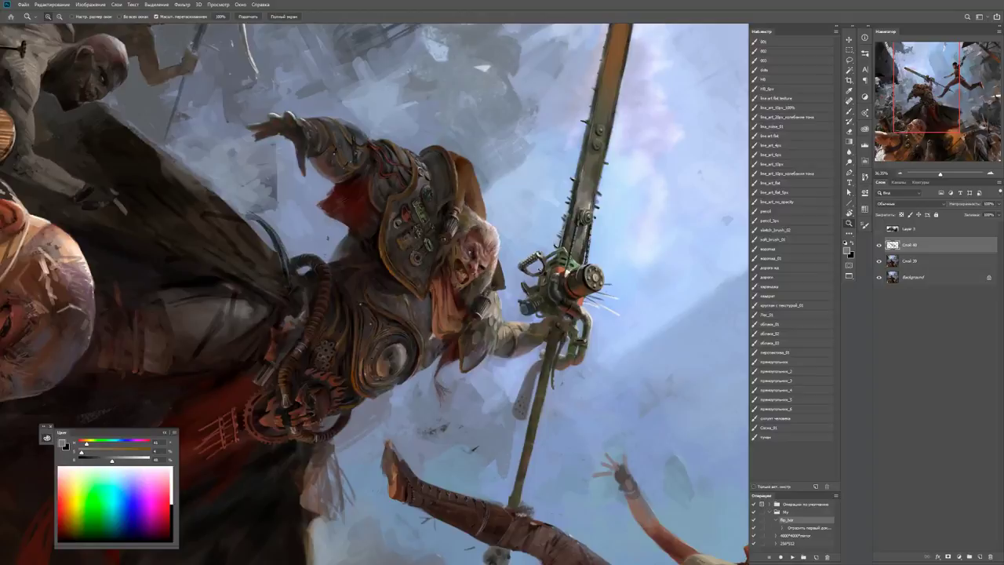
Darken the lower side of the engine cylinder with black strokes and pick up sky blue for its contour.
click(588, 274)
click(604, 268)
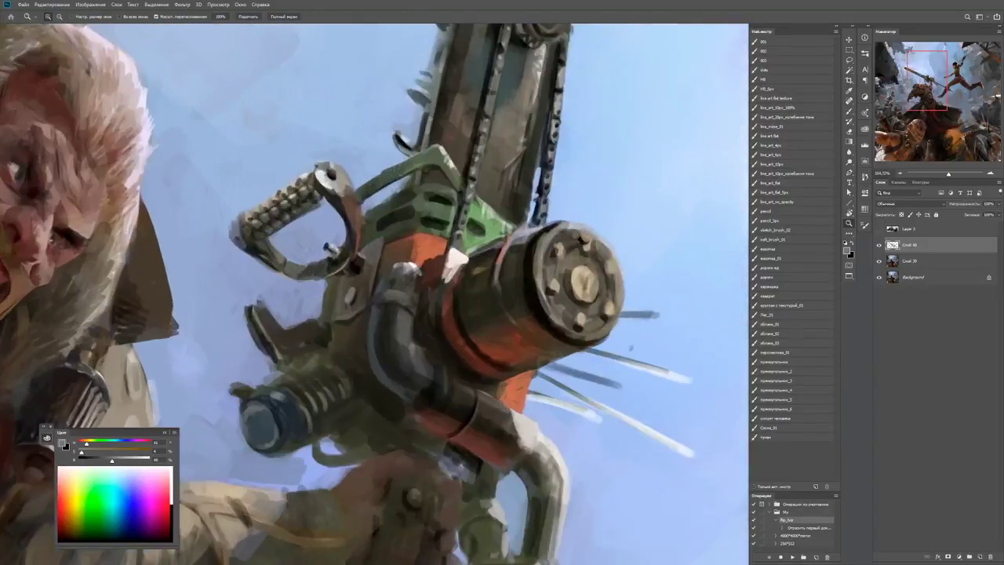
key(r)
drag(505, 284, 541, 235)
key(b)
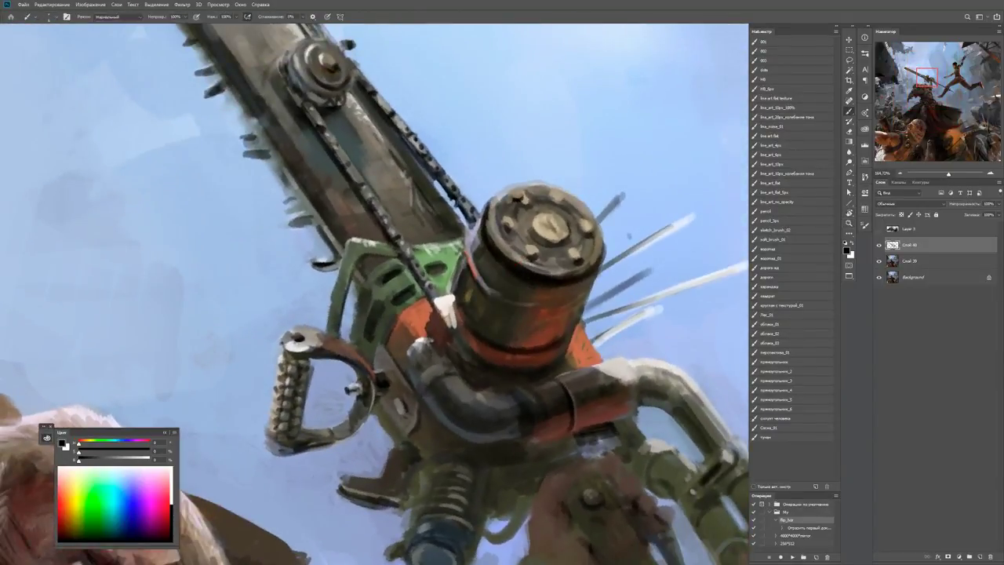
drag(468, 337, 500, 359)
alt+click(620, 345)
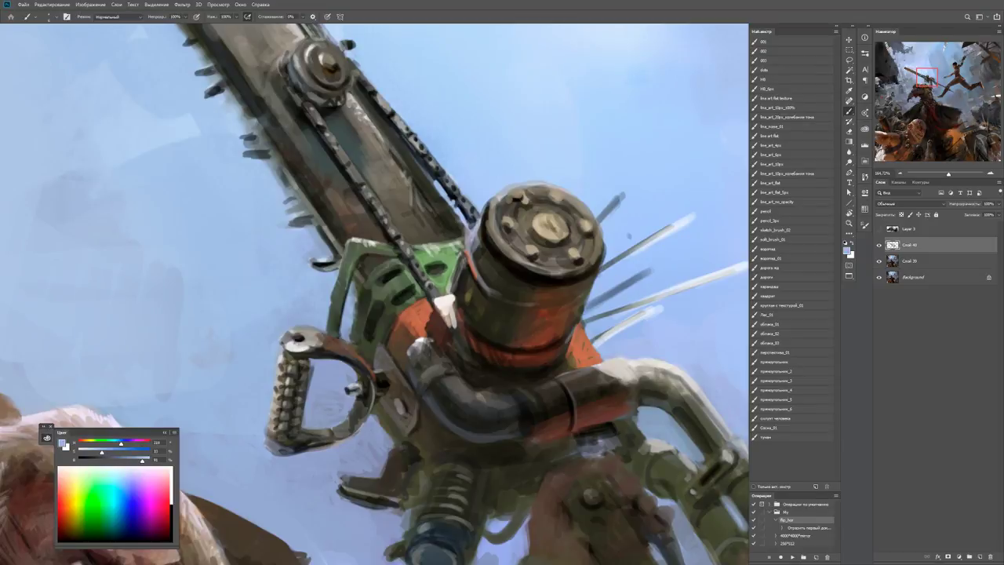
Refine the engine cylinder's side wall with sampled dark grey strokes and black accents.
key(r)
drag(560, 345, 569, 282)
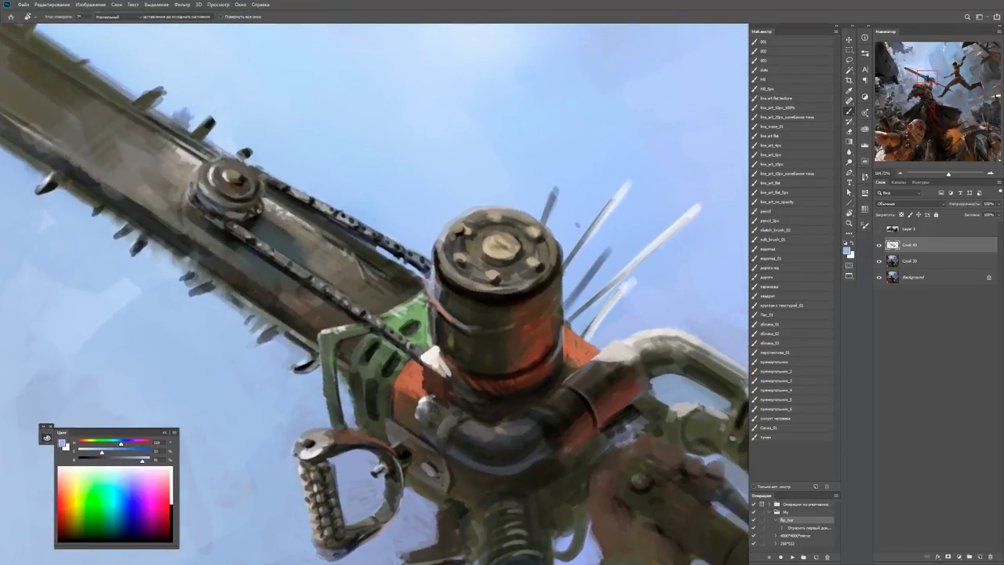
key(b)
alt+click(484, 342)
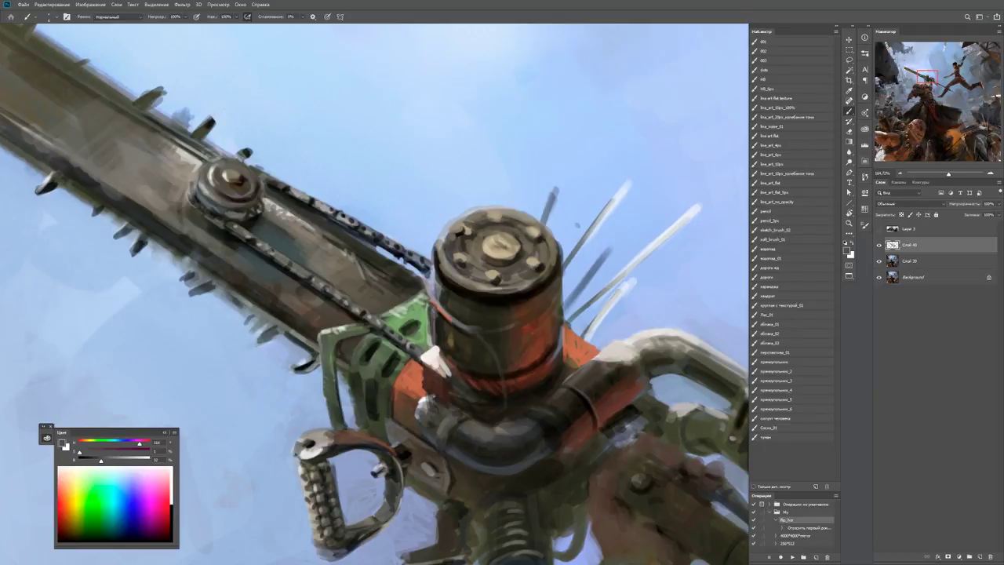
alt+click(491, 318)
key(d)
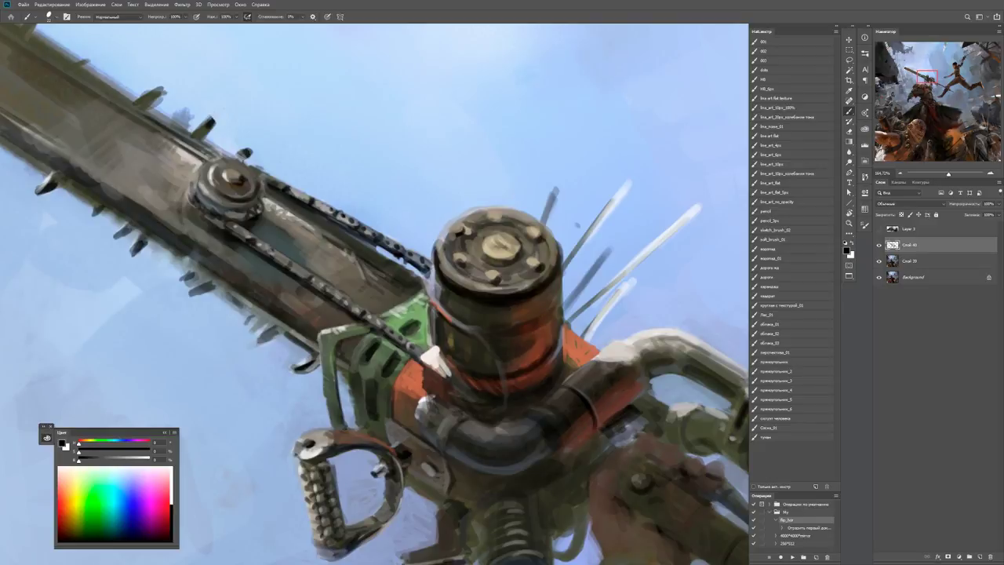
Shade the red lower bands of the engine cylinder with black, sampled dark brown and dark red.
key(z)
drag(549, 334, 439, 336)
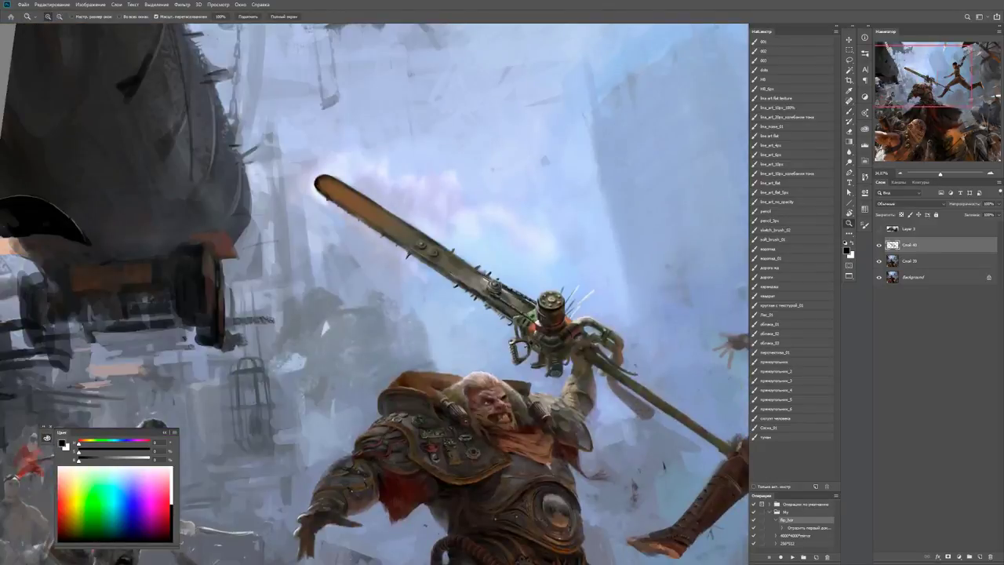
drag(571, 322, 674, 321)
key(b)
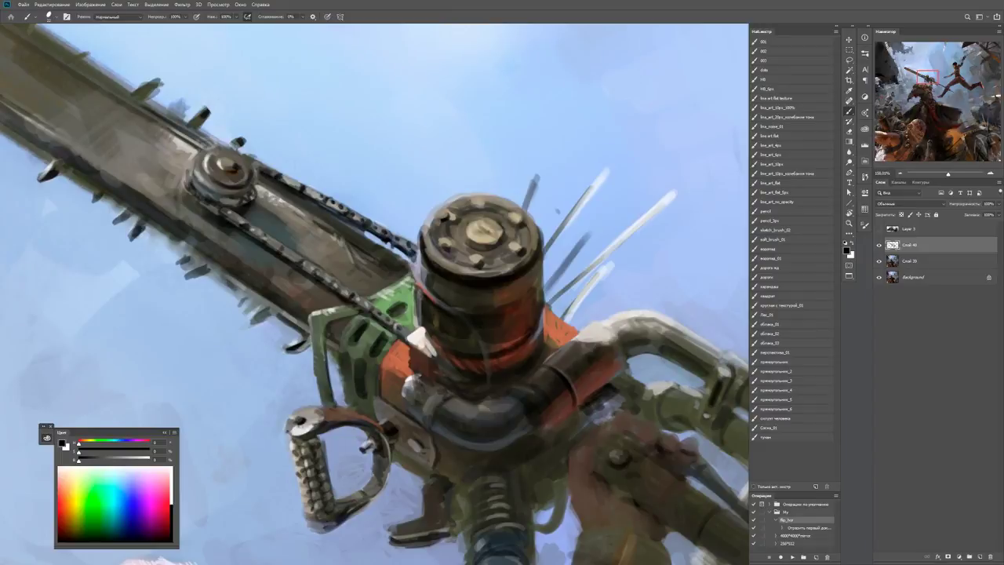
drag(480, 332, 444, 344)
alt+click(511, 301)
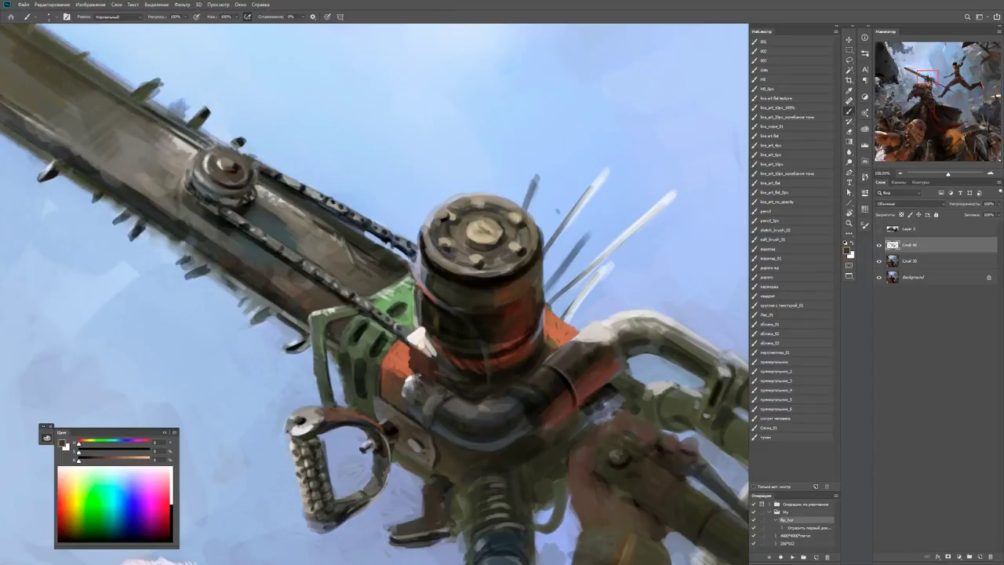
alt+click(510, 337)
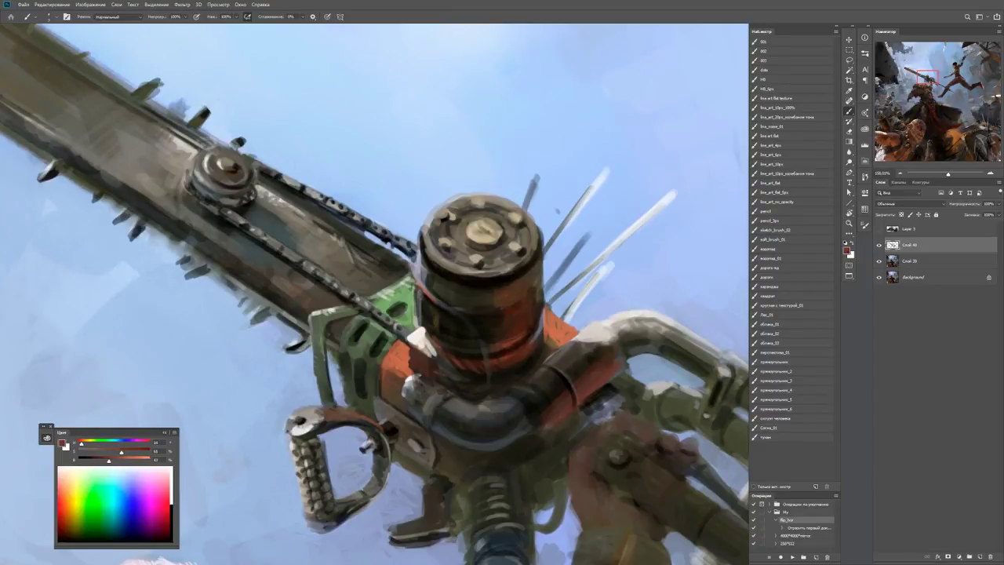
key(d)
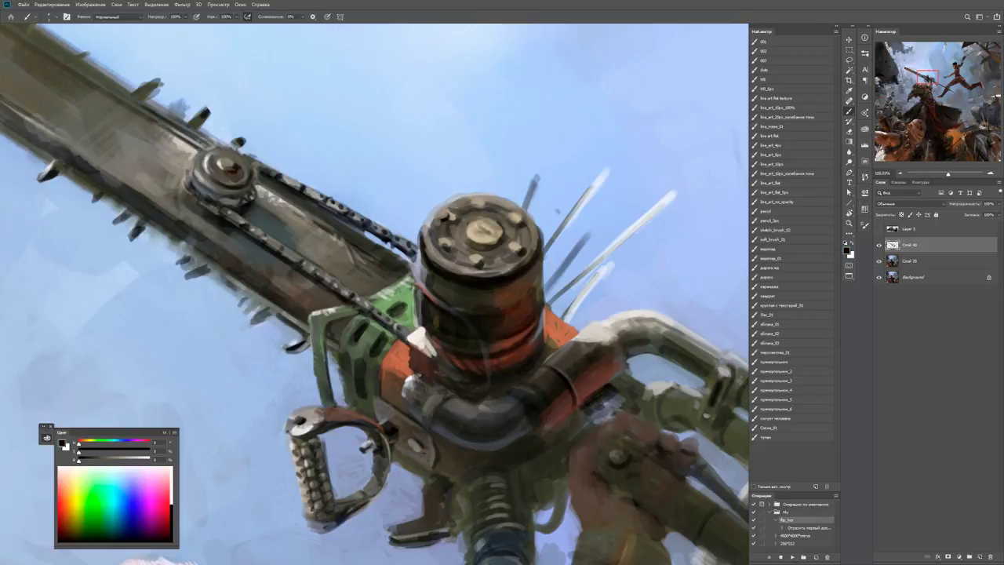
Define the ridges around the engine cylinder with black grooves and sampled reddish-brown strokes.
drag(536, 277, 537, 296)
alt+click(532, 280)
alt+click(507, 294)
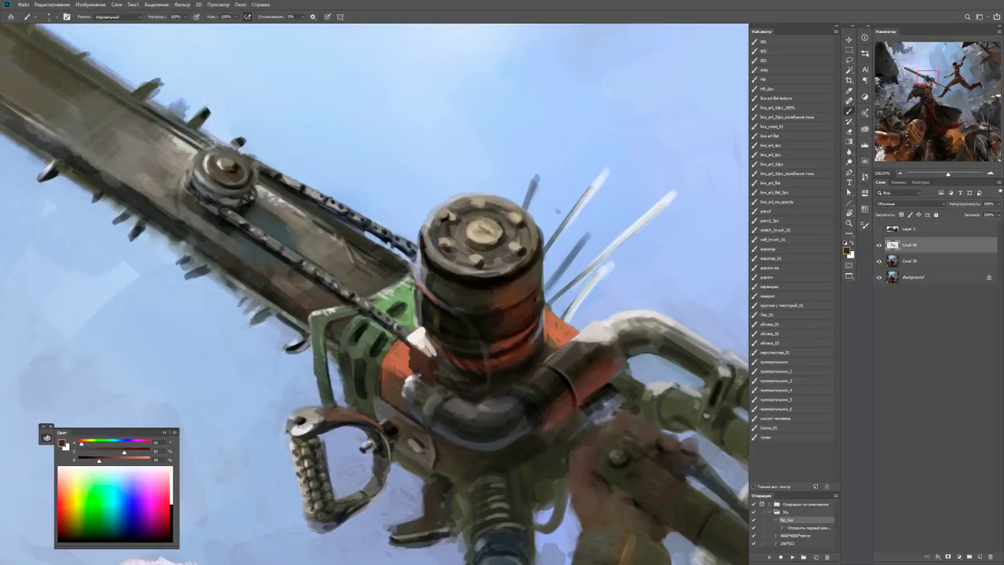
key(d)
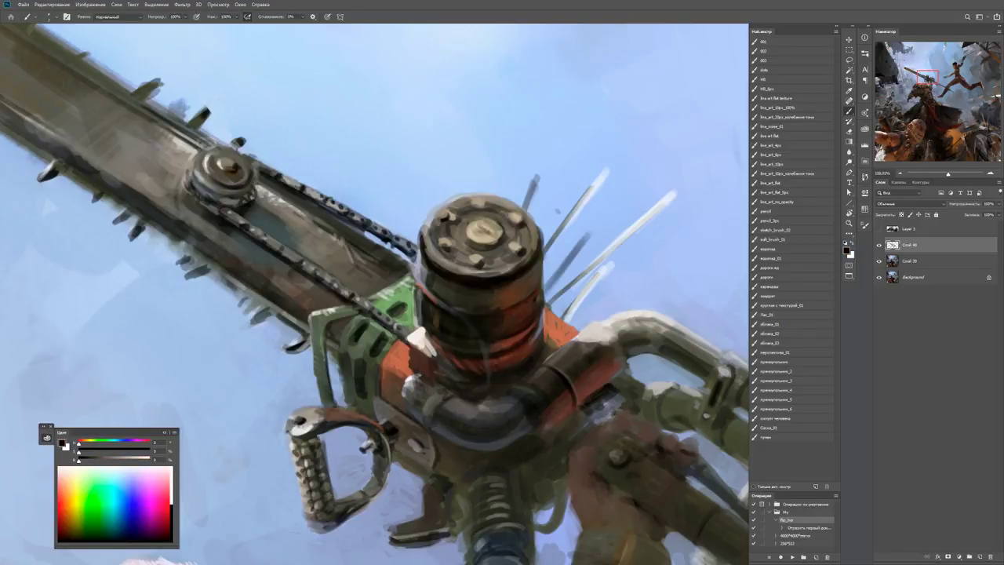
drag(502, 309, 460, 346)
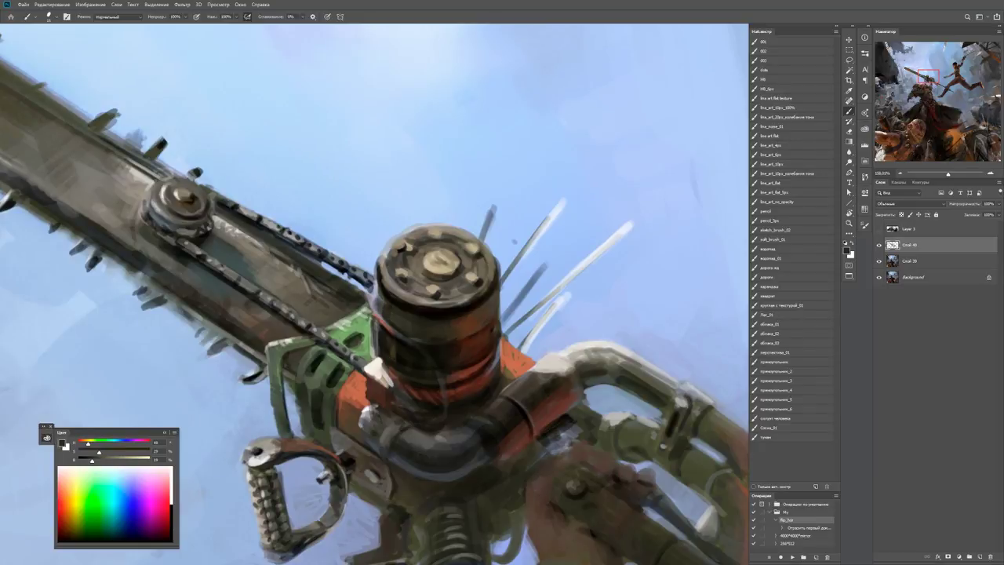
Colour the bolts and central hub on the engine cylinder's cap orange.
key(d)
alt+click(424, 267)
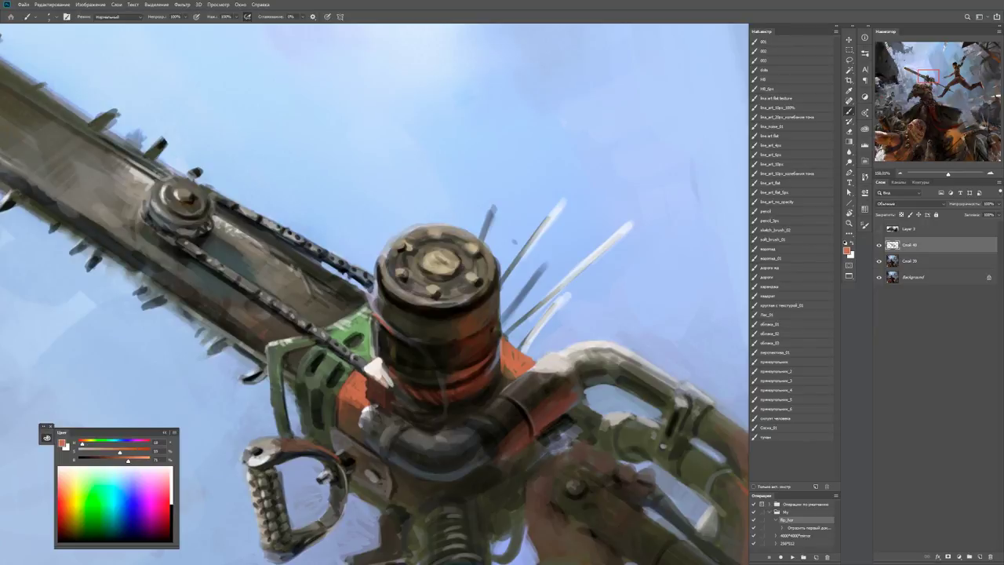
click(431, 259)
click(432, 253)
click(433, 268)
click(436, 291)
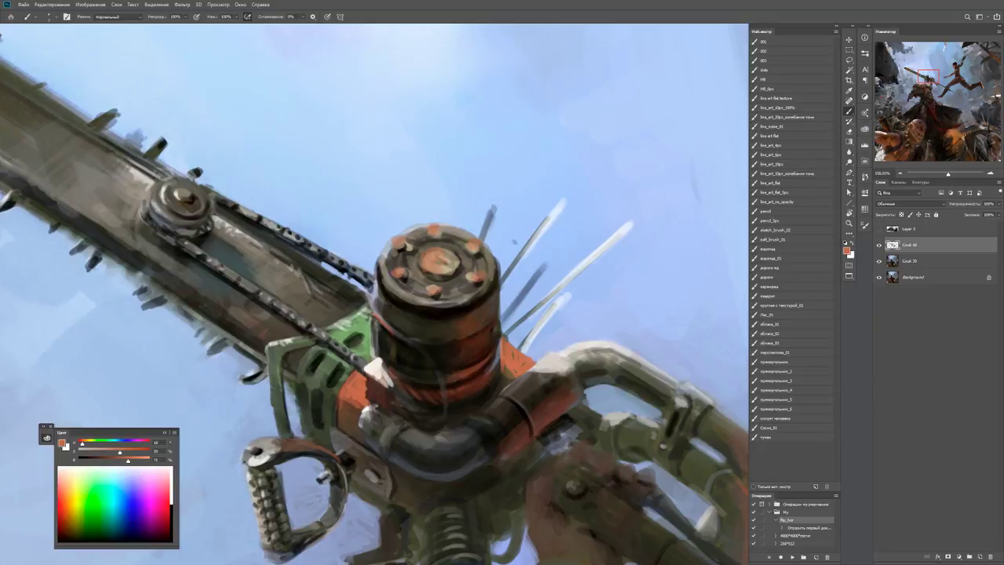
Refine the cylinder cap's rim with sampled grey-brown and clean its outline with light sky blue.
key(d)
key(z)
drag(404, 244, 369, 243)
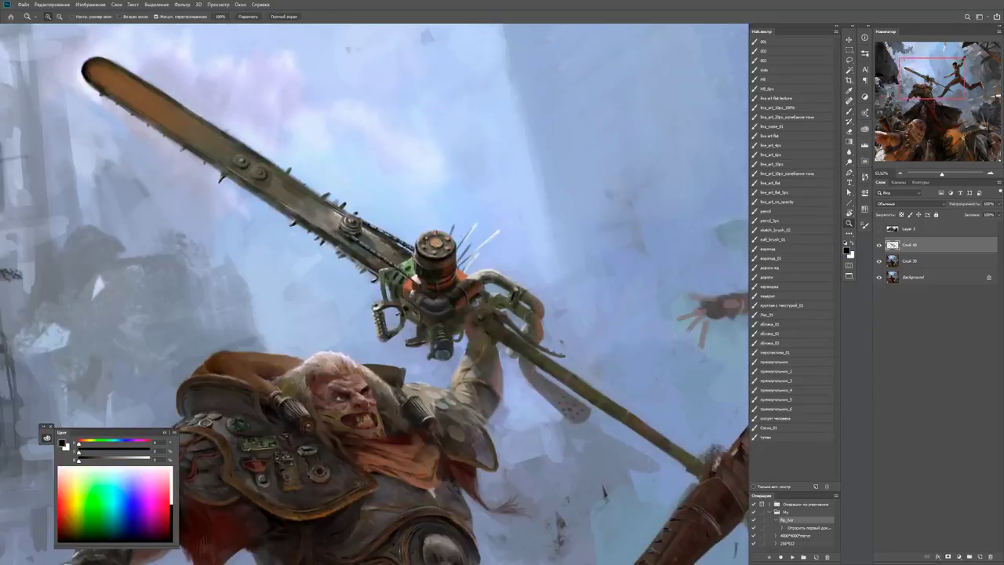
drag(433, 245, 478, 245)
key(b)
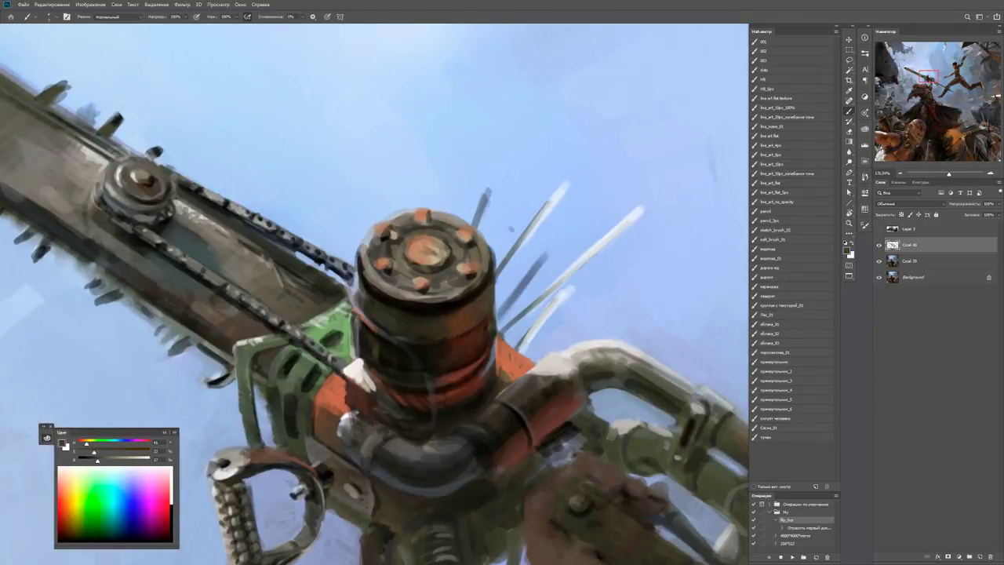
alt+click(463, 241)
alt+click(367, 249)
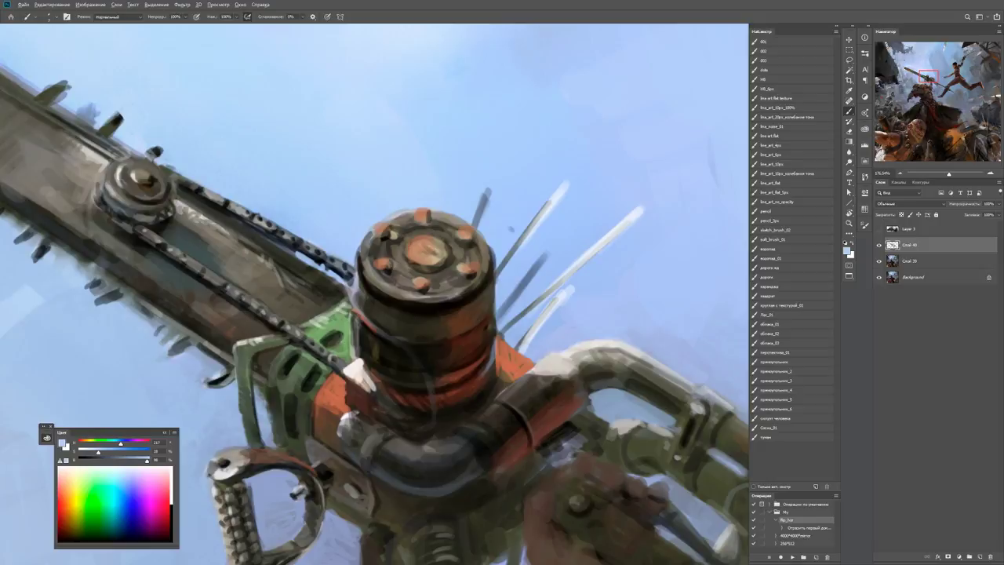
Shade around the orange bolts on the cylinder cap with black and sampled dark brown.
key(d)
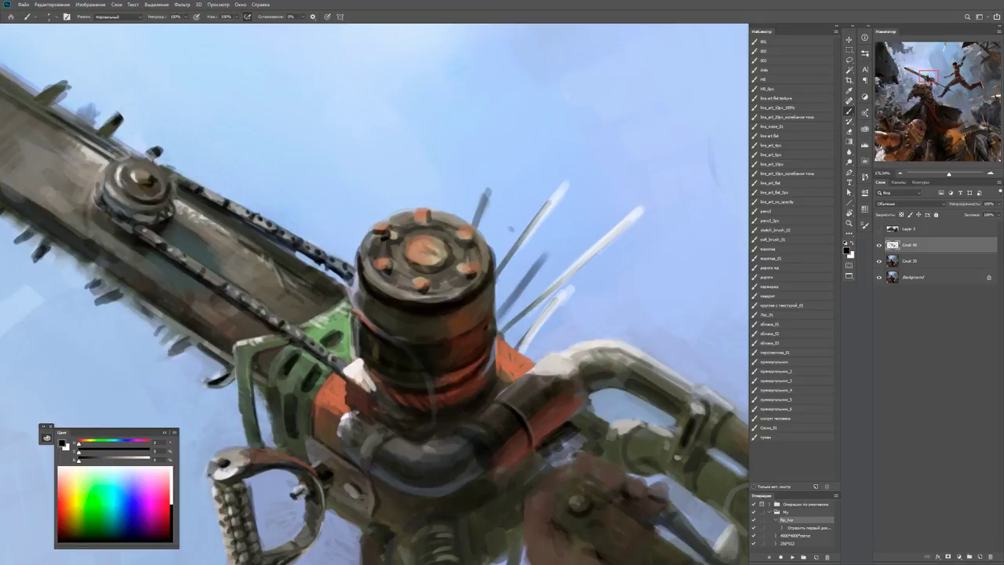
scroll(392, 274, down, 5)
scroll(392, 275, up, 5)
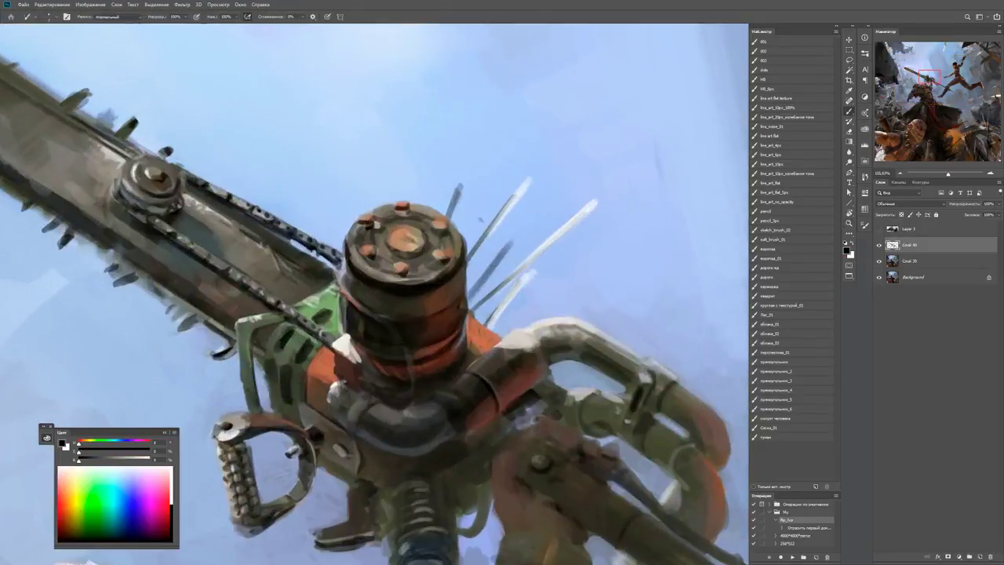
alt+click(364, 253)
alt+click(370, 236)
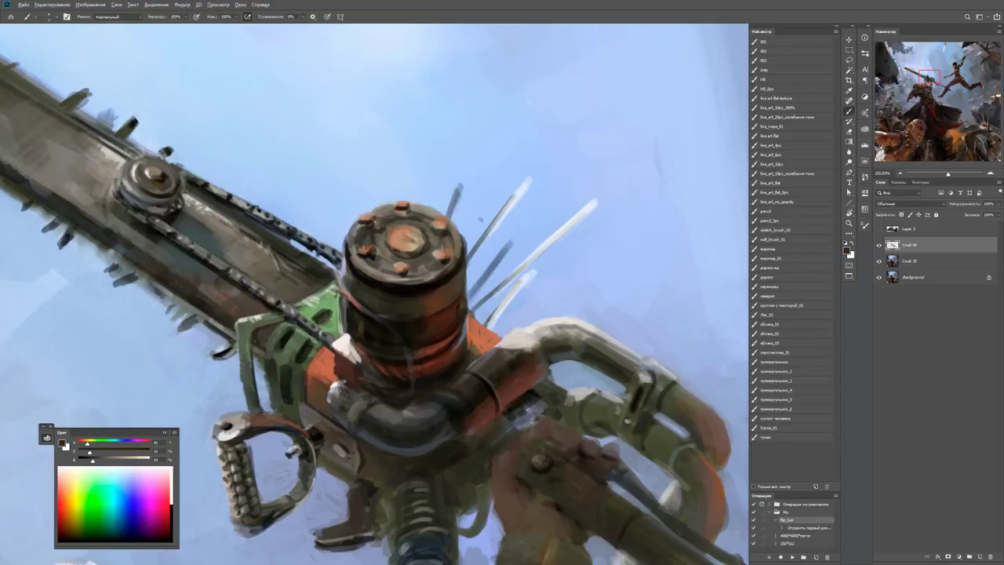
key(d)
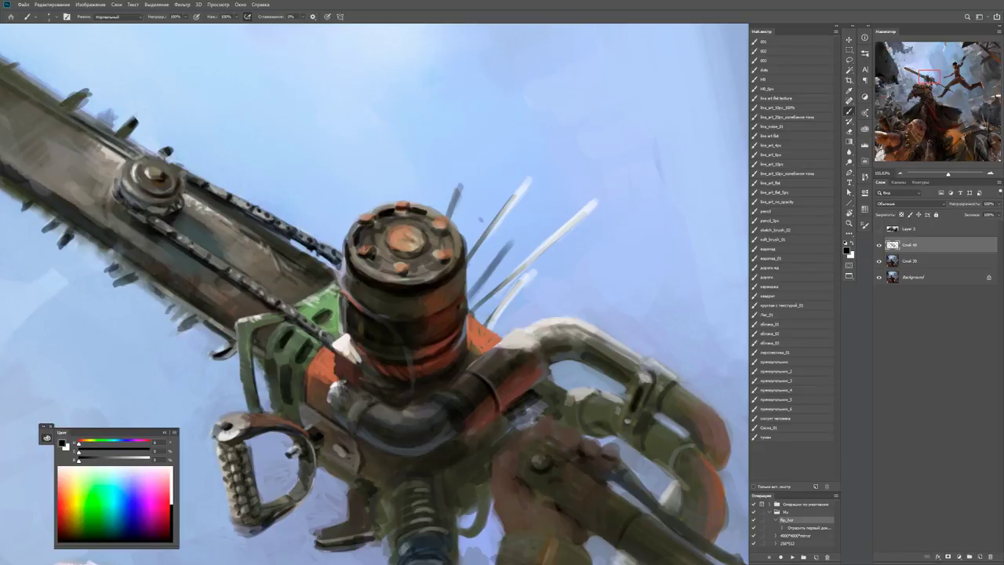
Define the far rim of the cylinder cap between the bolts with sampled dark grey and lighter grey-brown strokes.
alt+click(400, 212)
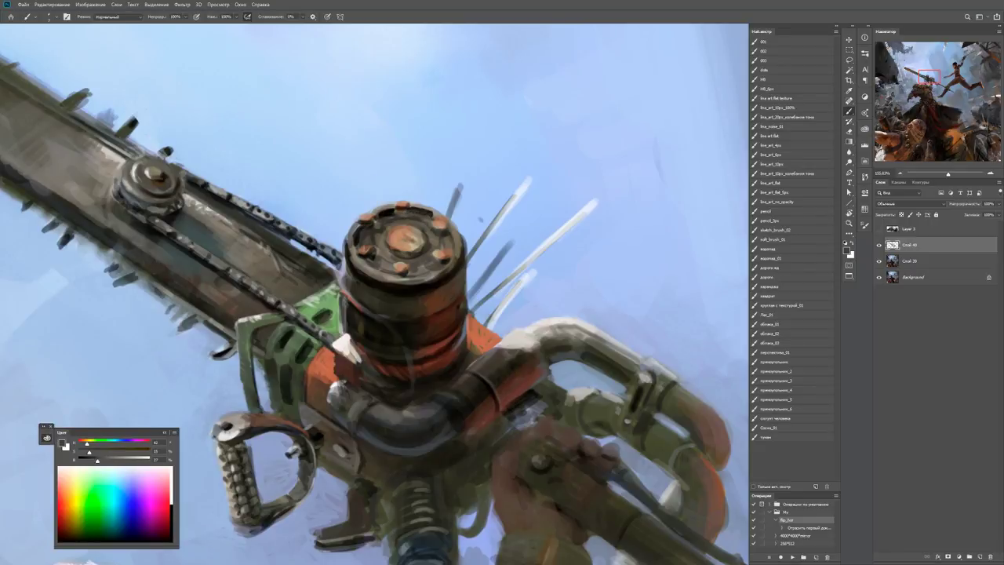
alt+click(450, 232)
alt+click(456, 227)
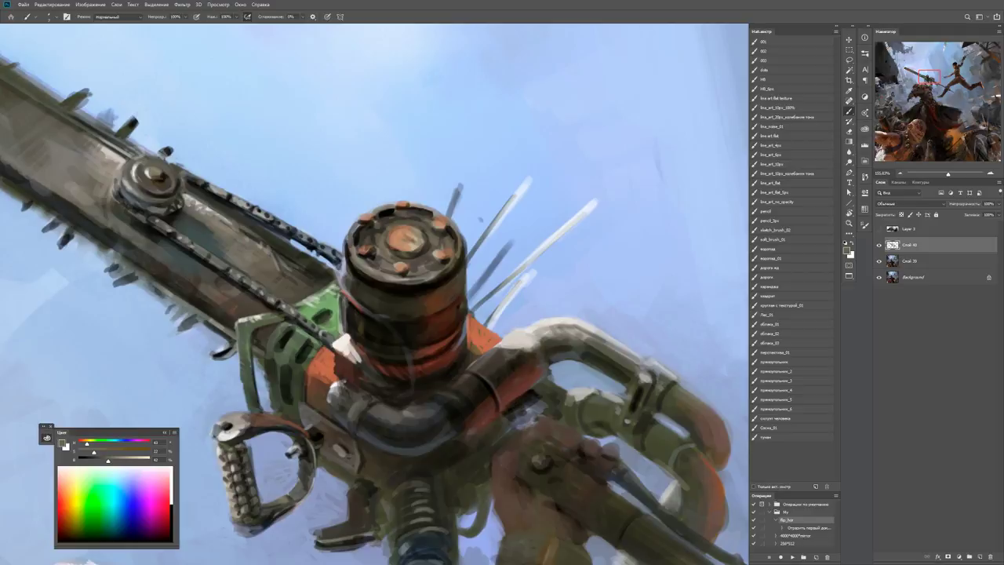
drag(458, 227, 463, 225)
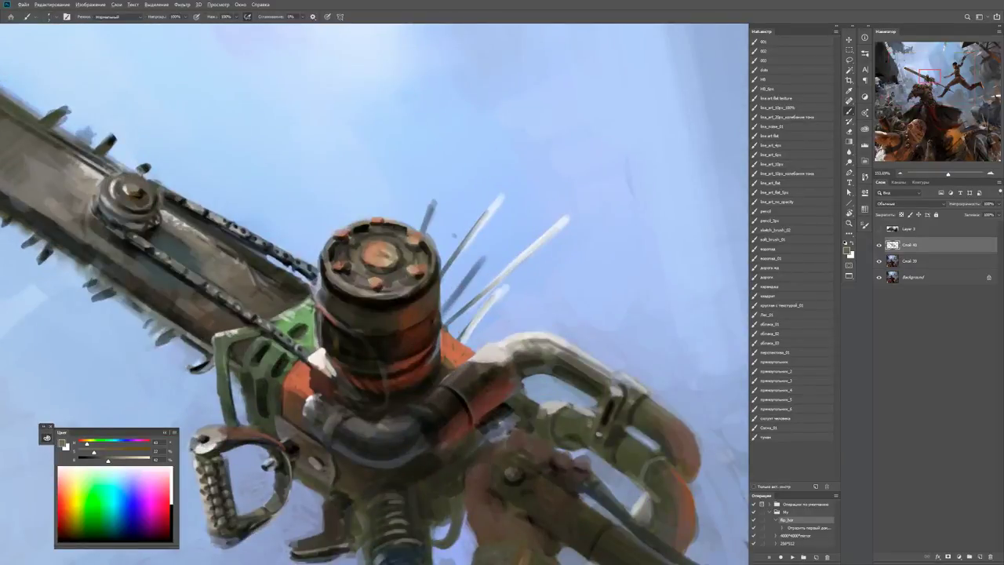
alt+click(463, 224)
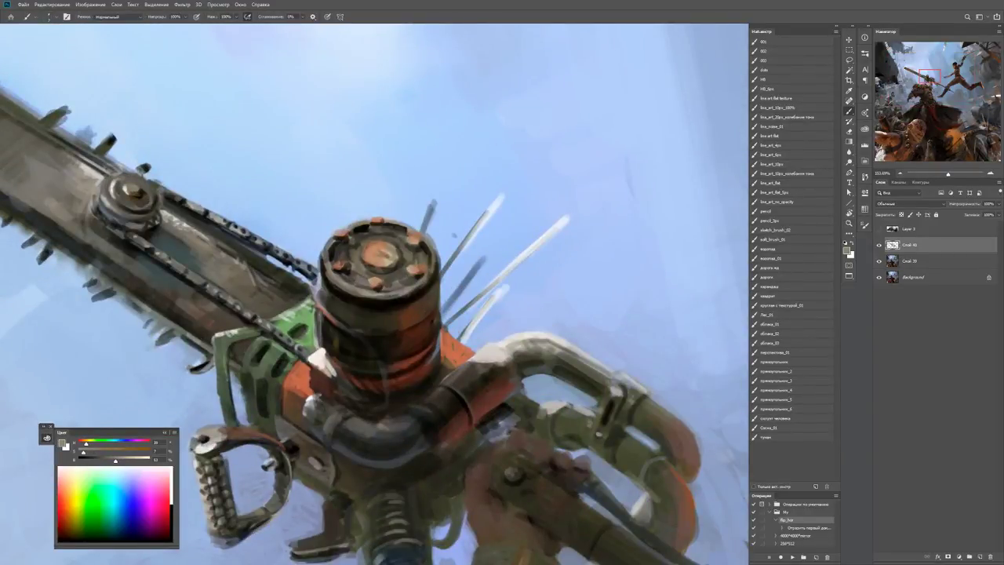
key(d)
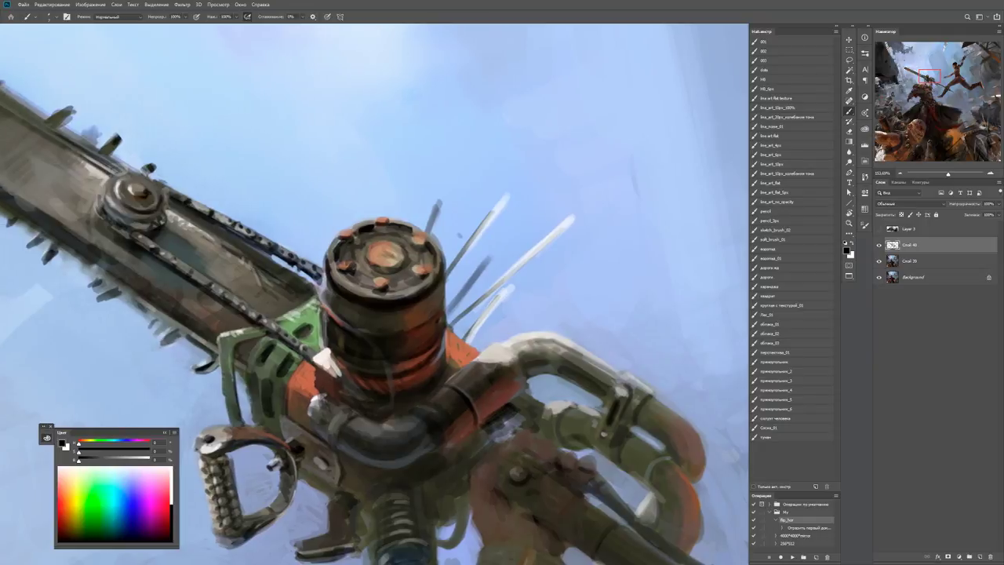
Refine the near edge and central hub of the cylinder cap with sampled grey-brown, light blue and blue-grey.
scroll(374, 294, left, 2)
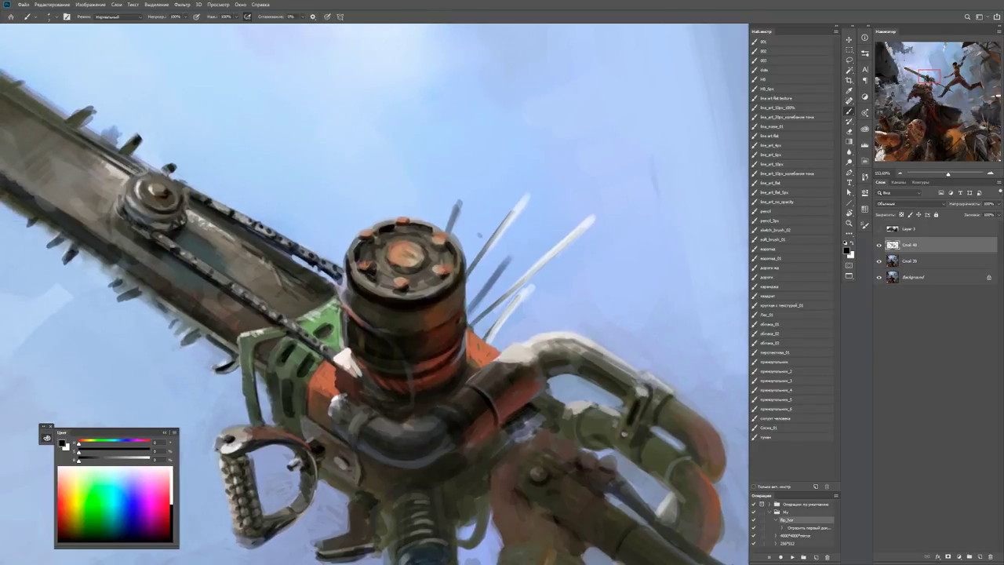
alt+click(419, 290)
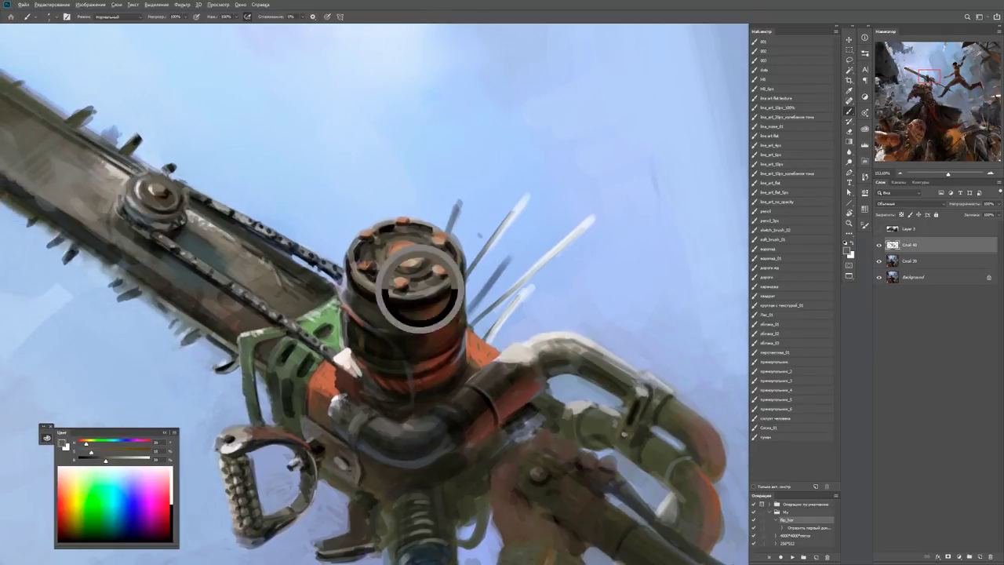
alt+click(417, 272)
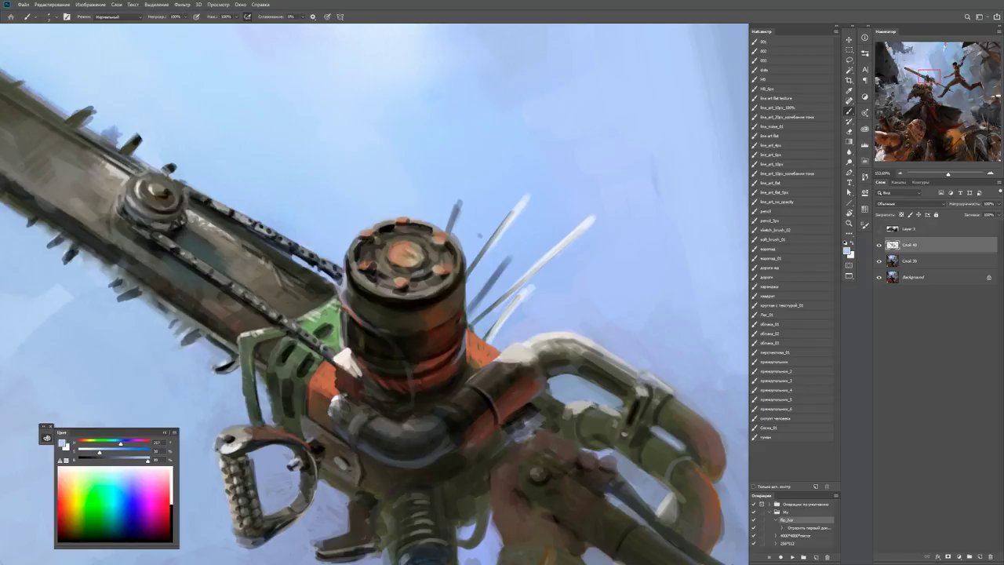
alt+click(404, 274)
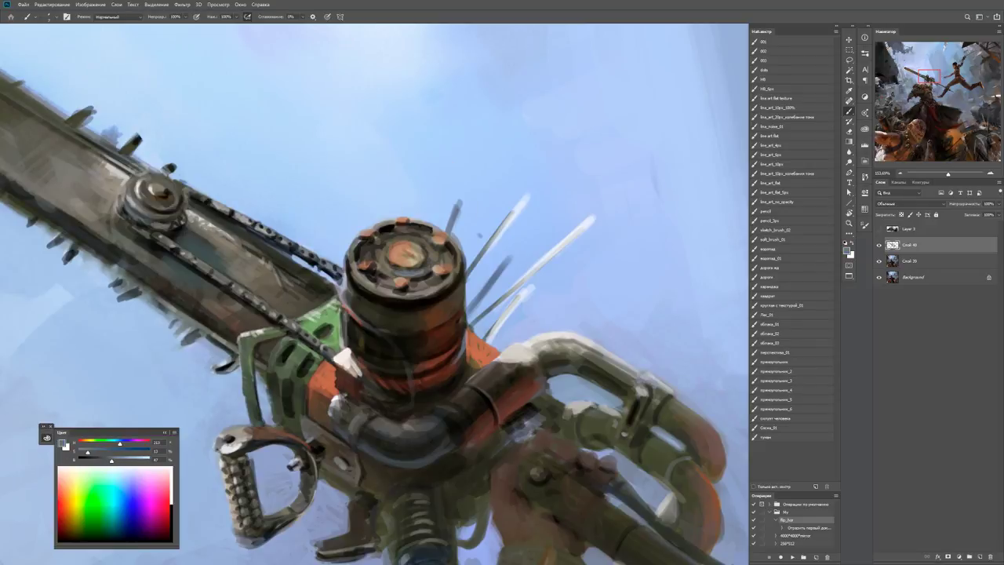
key(d)
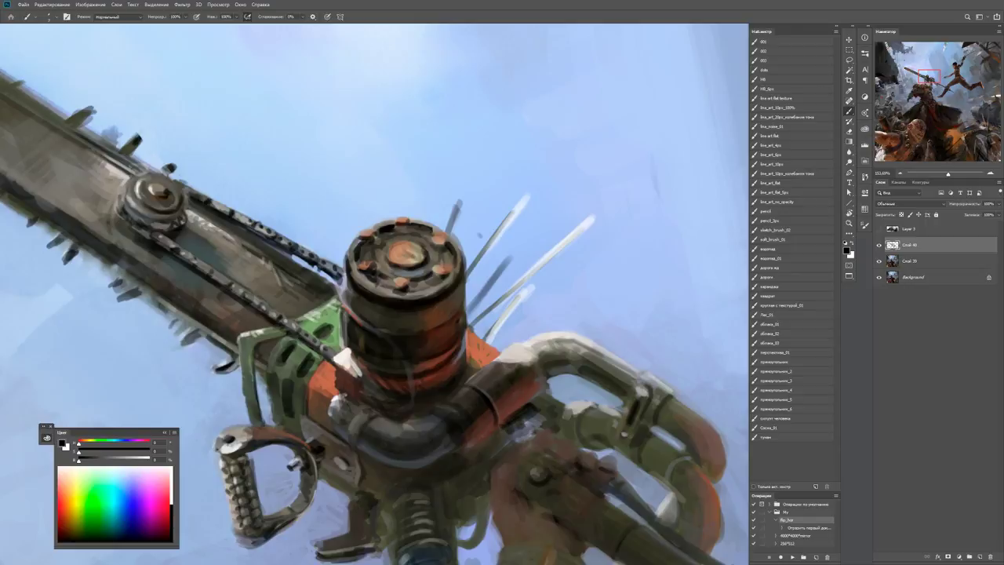
Deepen the recess around the cylinder cap's central hub with black and sampled dark grey-brown, checking it at different zoom levels.
alt+click(426, 257)
alt+click(409, 232)
alt+click(422, 232)
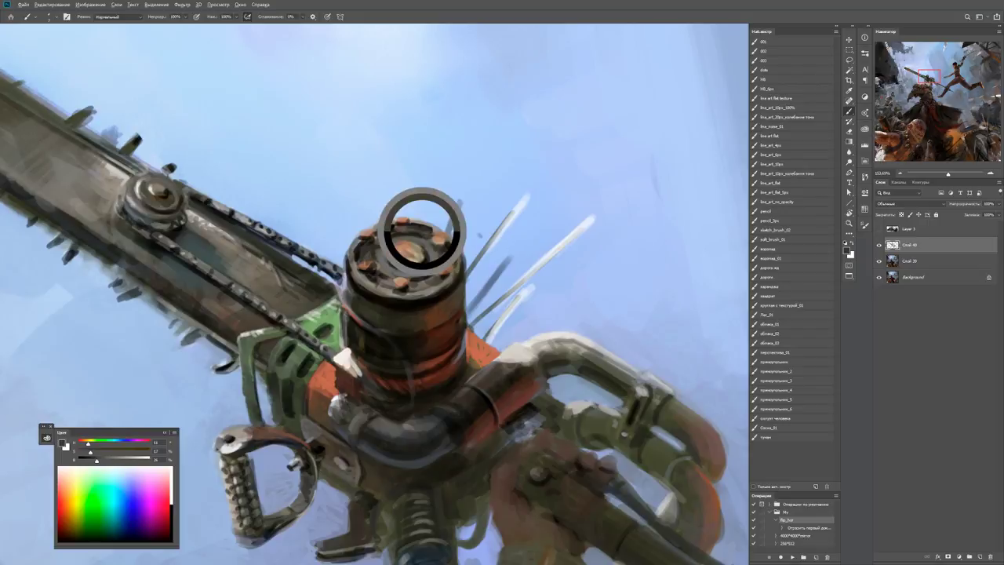
key(z)
drag(449, 226, 369, 225)
drag(431, 235, 518, 236)
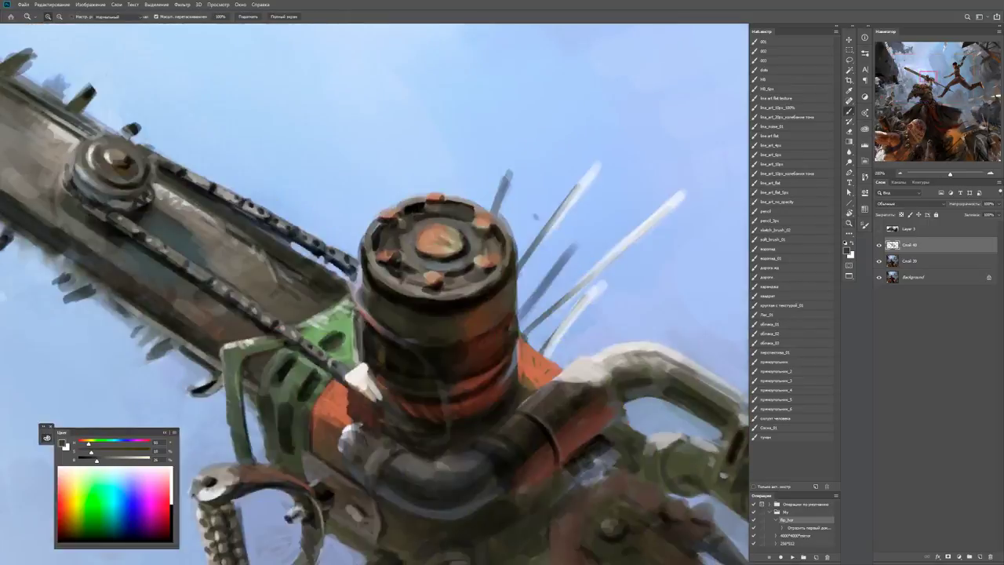
Touch up the cylinder cap's central hub and rim with sampled orange-brown and near-black, sampling light blue for the sky beside it.
key(b)
alt+click(436, 256)
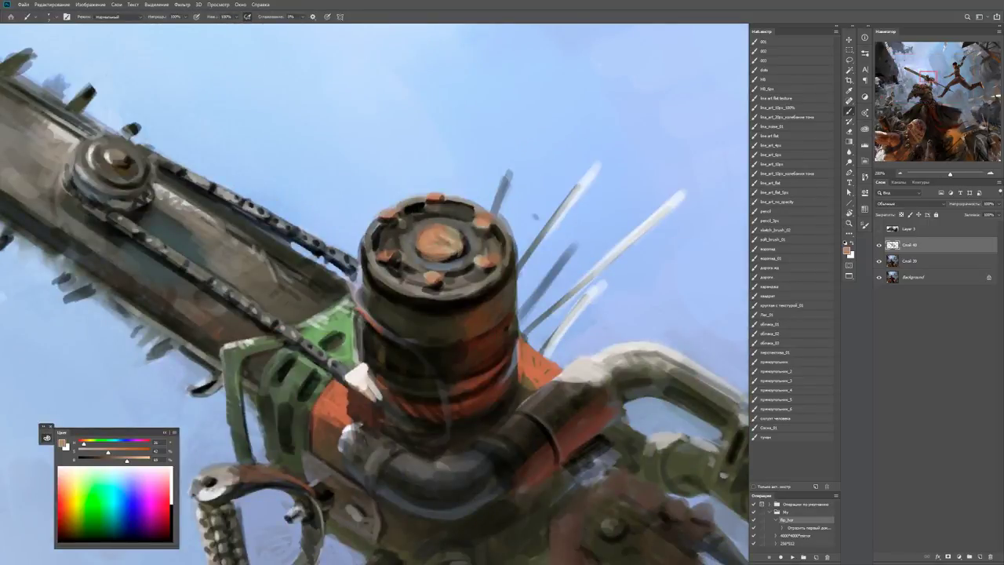
alt+click(447, 261)
mouse_move(444, 279)
mouse_down()
mouse_move(471, 276)
mouse_move(475, 224)
mouse_move(499, 218)
mouse_up()
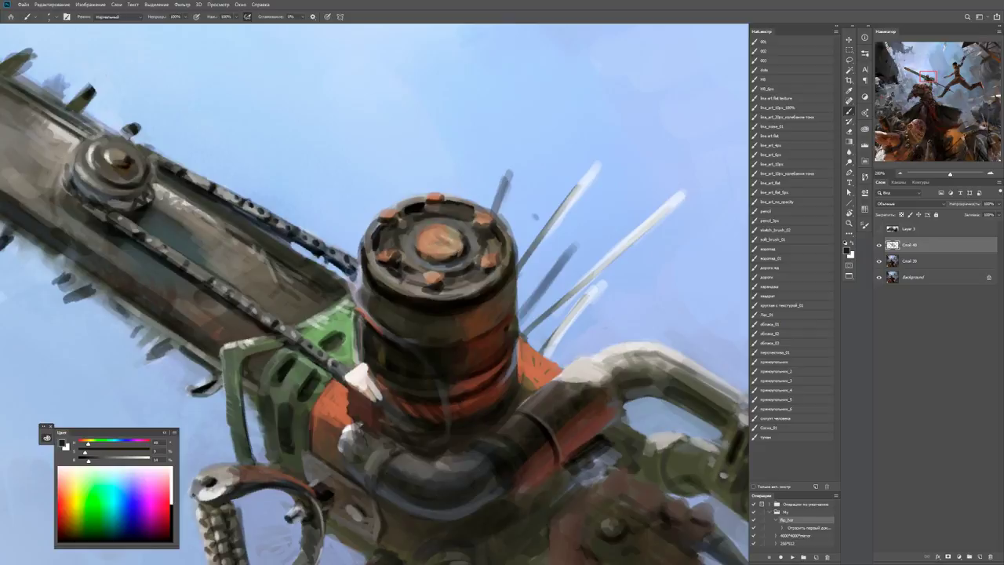
alt+click(523, 220)
key(z)
drag(586, 248, 506, 248)
drag(584, 244, 643, 244)
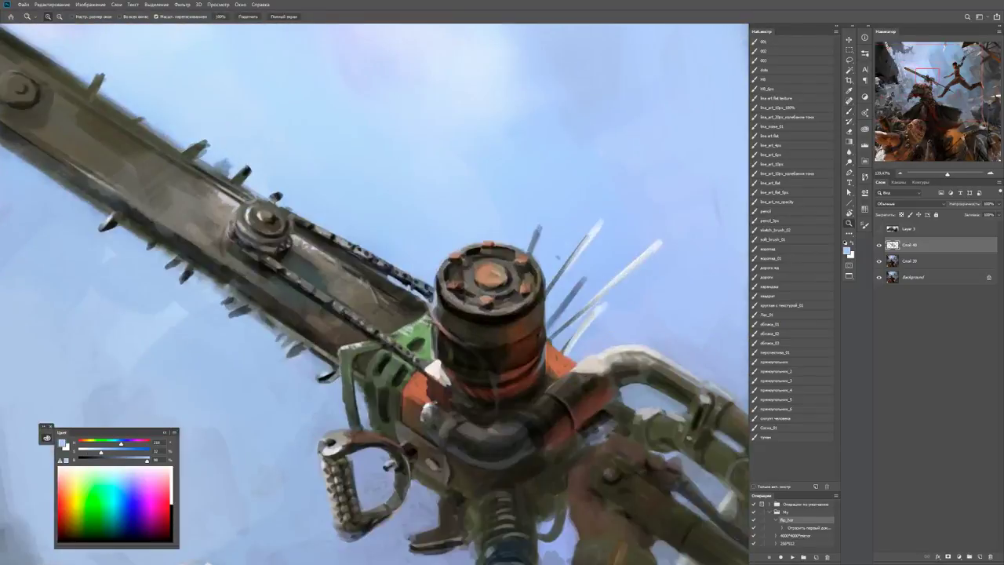
Reshape the spike nearest the cylinder cap into a curved dark blade using black, sampled sky blue and blue-grey.
key(b)
key(d)
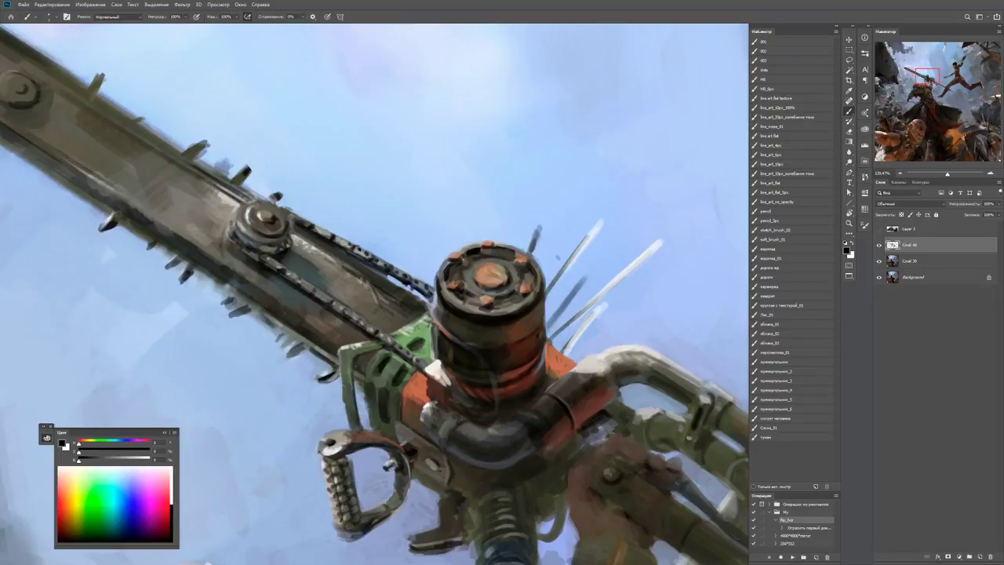
mouse_move(534, 250)
mouse_down()
mouse_move(536, 225)
mouse_move(552, 209)
mouse_move(530, 237)
mouse_move(549, 215)
mouse_move(533, 257)
mouse_up()
alt+click(549, 217)
alt+click(583, 240)
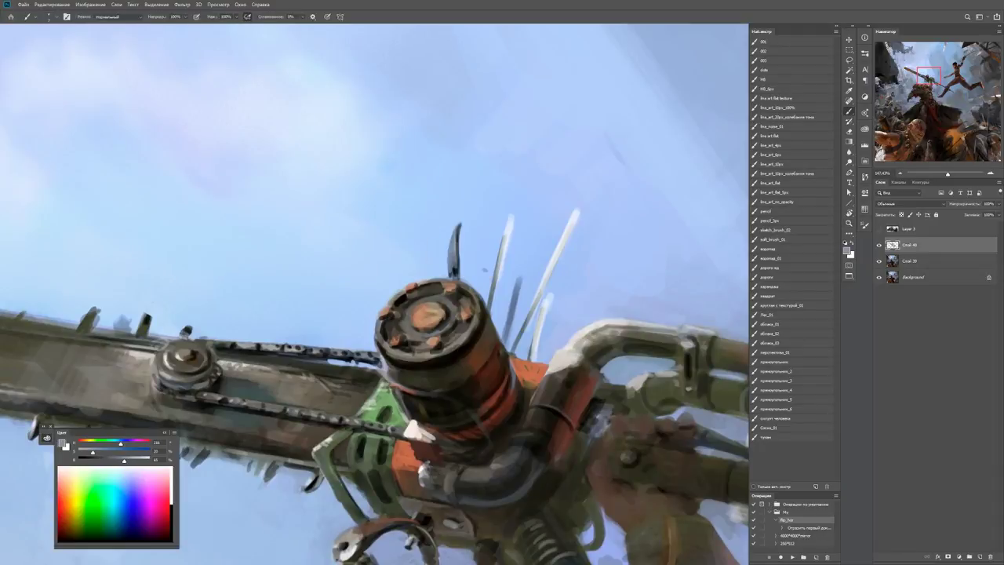
mouse_move(458, 227)
mouse_down()
mouse_move(452, 274)
mouse_move(485, 298)
mouse_move(484, 312)
mouse_up()
Turn the second spike behind the cylinder into a curved blade with a blue-grey shaded base and a sampled light grey tip.
alt+click(486, 298)
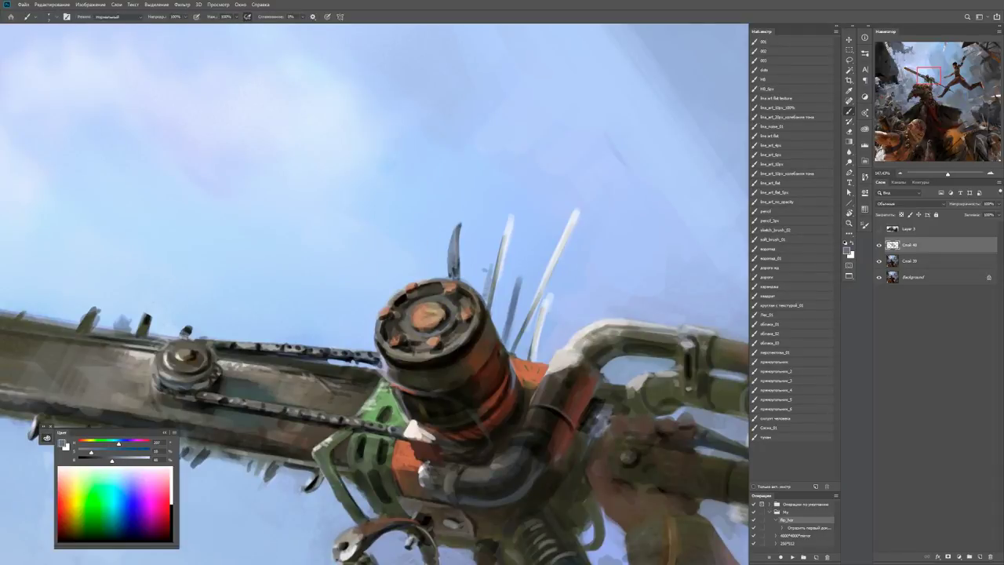
mouse_move(491, 262)
mouse_down()
mouse_move(487, 306)
mouse_move(510, 214)
mouse_move(499, 259)
mouse_up()
key(d)
alt+click(509, 224)
drag(507, 223, 504, 262)
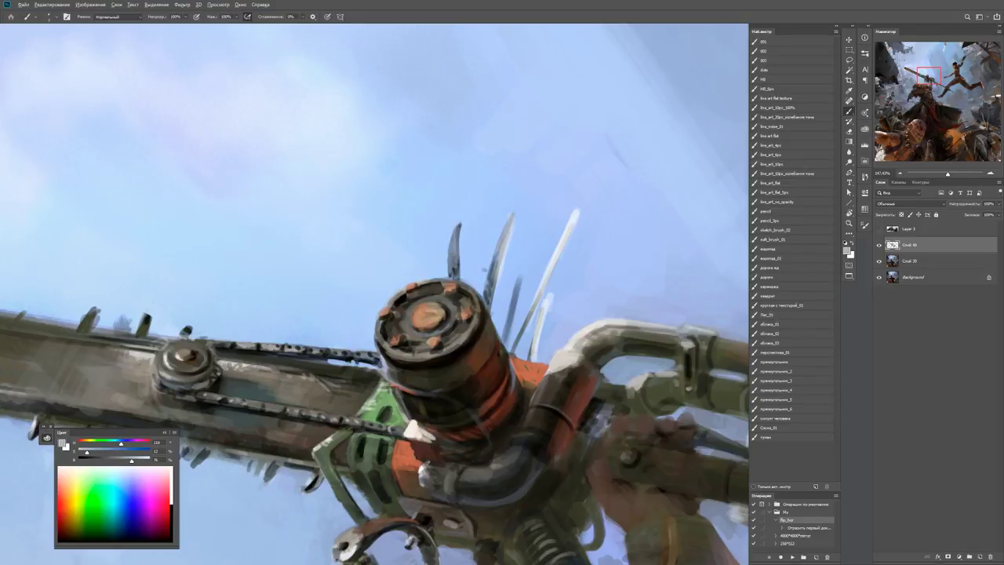
alt+click(505, 214)
mouse_move(513, 214)
mouse_down()
mouse_move(502, 242)
mouse_move(451, 233)
mouse_move(439, 188)
mouse_move(484, 234)
mouse_up()
Examine the chainsaw's engine, handle and spikes against the whole figure at several zoom levels and canvas rotations.
key(z)
key(r)
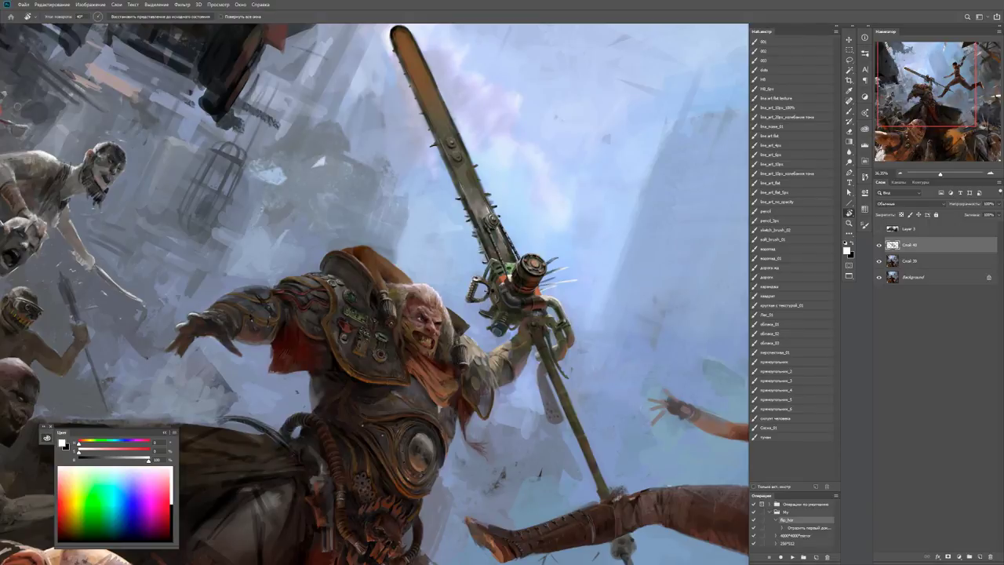
key(z)
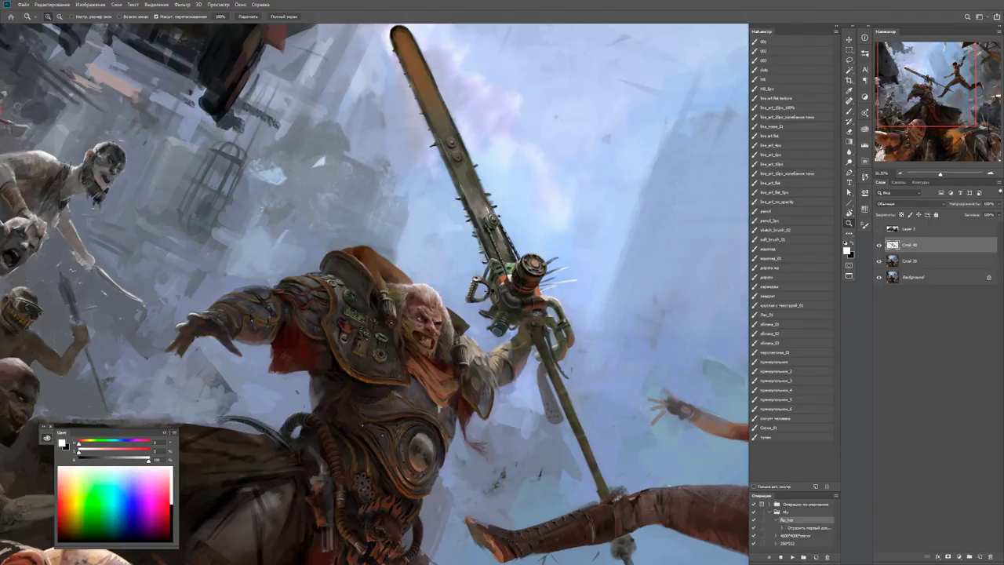
key(r)
mouse_move(549, 259)
mouse_down()
mouse_move(502, 294)
mouse_move(517, 330)
mouse_up()
scroll(502, 294, up, 3)
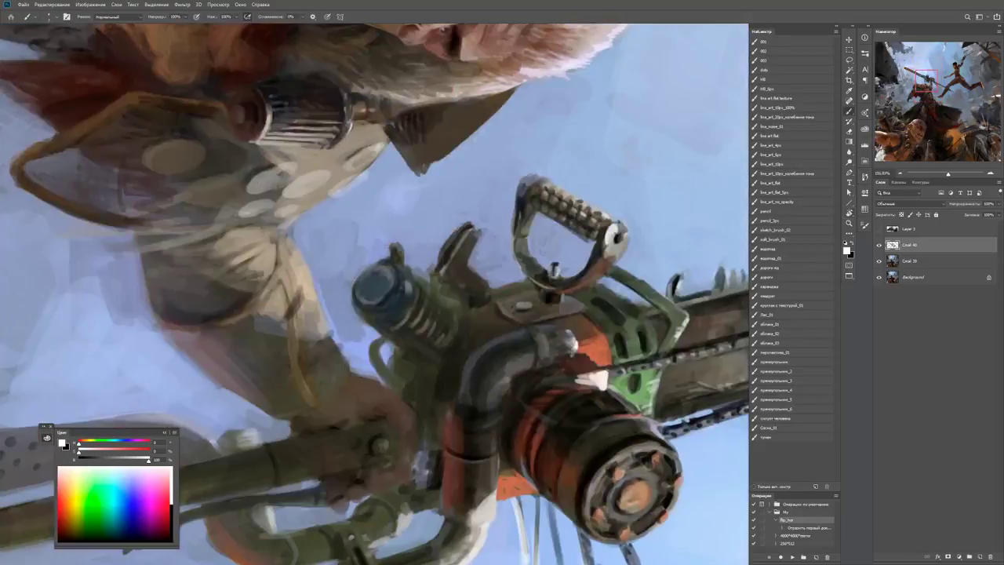
key(x)
key(r)
scroll(470, 329, down, 3)
drag(502, 294, 439, 345)
key(x)
key(b)
scroll(482, 251, up, 3)
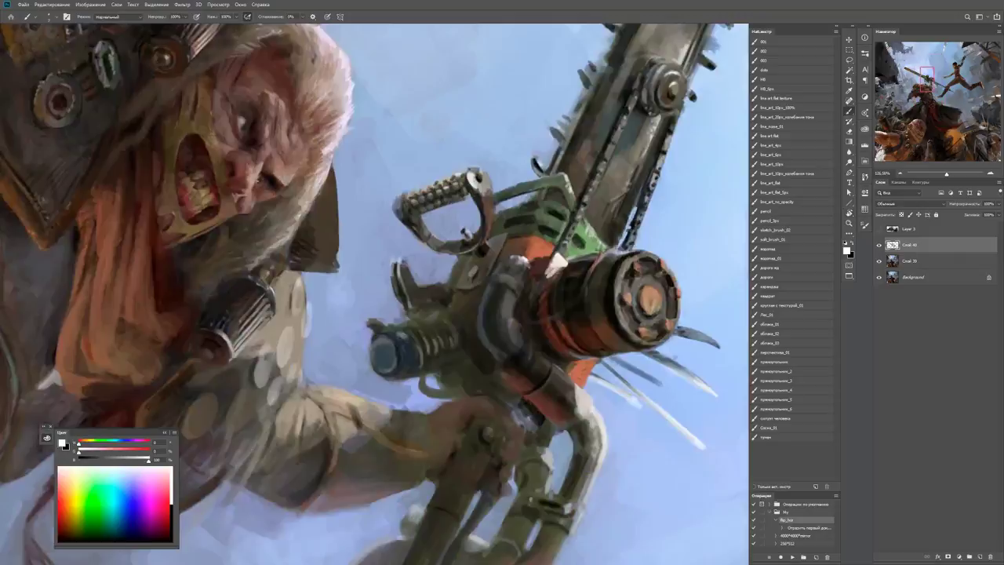
Darken the bracket between the handle and the blue nozzle with sampled dark olive.
key(x)
key(x)
alt+click(432, 294)
alt+click(432, 293)
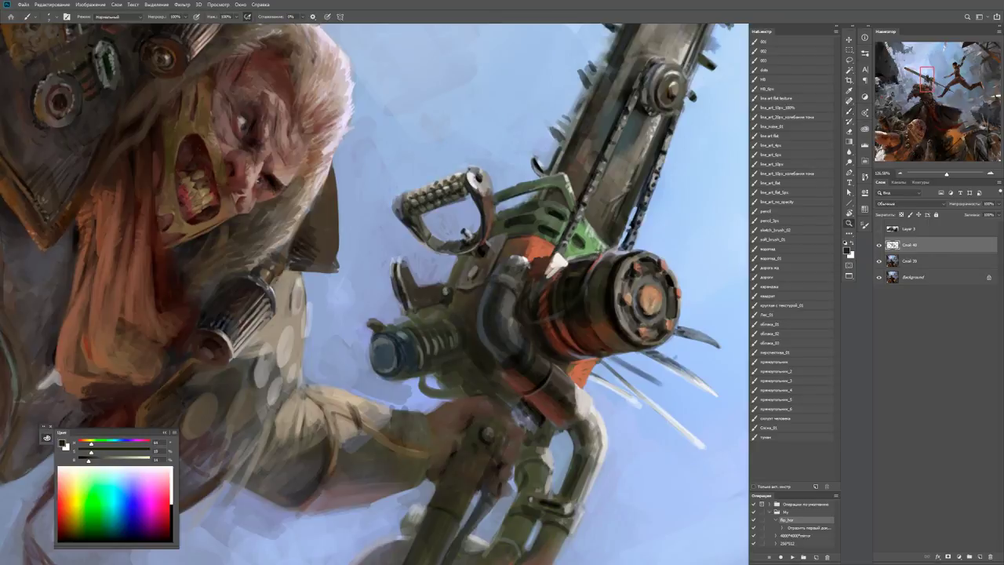
Define the handle's base and the gap around it with black and sampled grey-blue sky tones.
key(r)
drag(502, 196, 408, 267)
drag(521, 318, 527, 311)
key(b)
alt+click(466, 275)
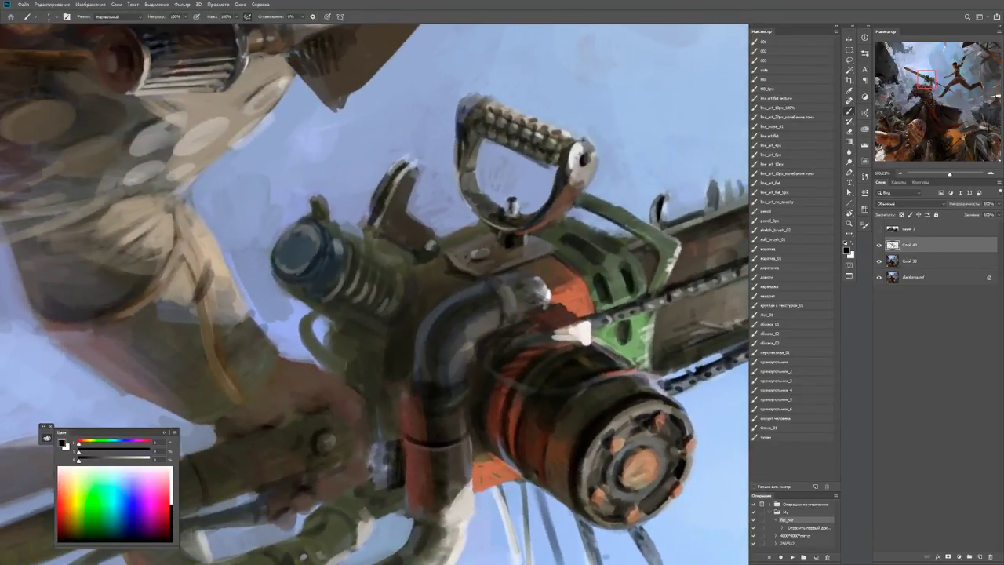
alt+click(444, 264)
drag(458, 228, 481, 223)
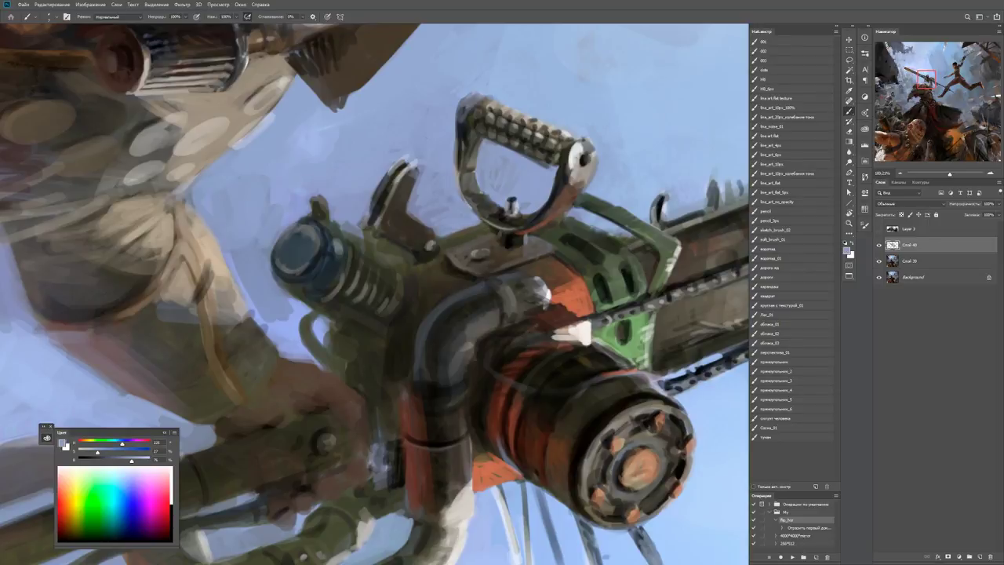
alt+click(512, 213)
key(d)
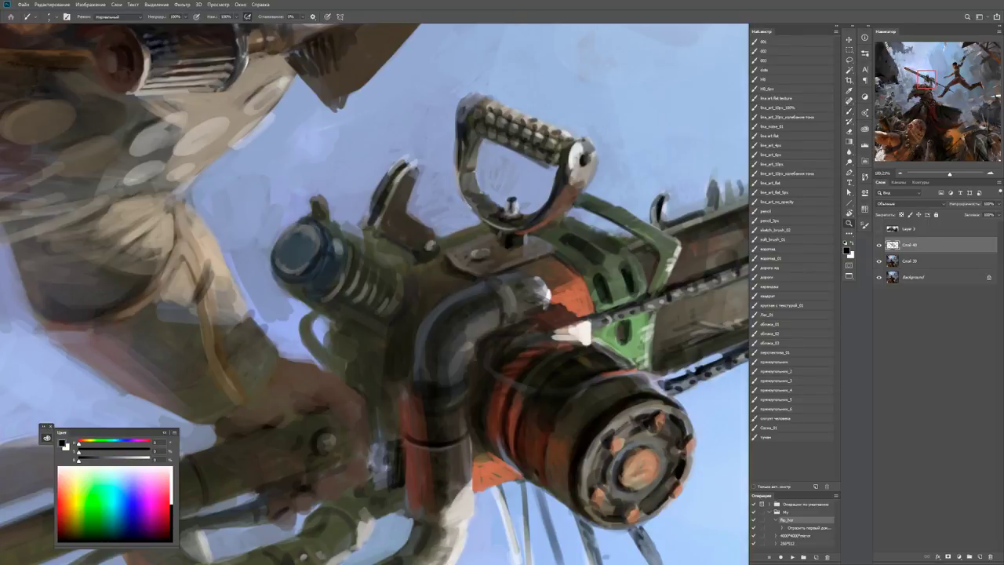
key(h)
drag(376, 294, 361, 302)
alt+click(549, 102)
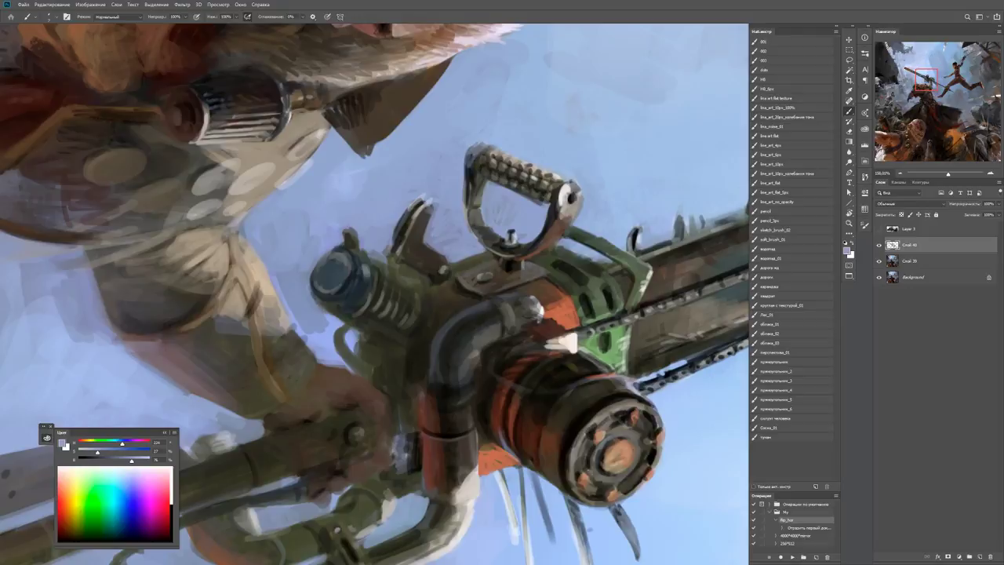
Add white highlights to the studs on the handle's textured grip.
alt+click(548, 169)
key(d)
key(x)
click(502, 164)
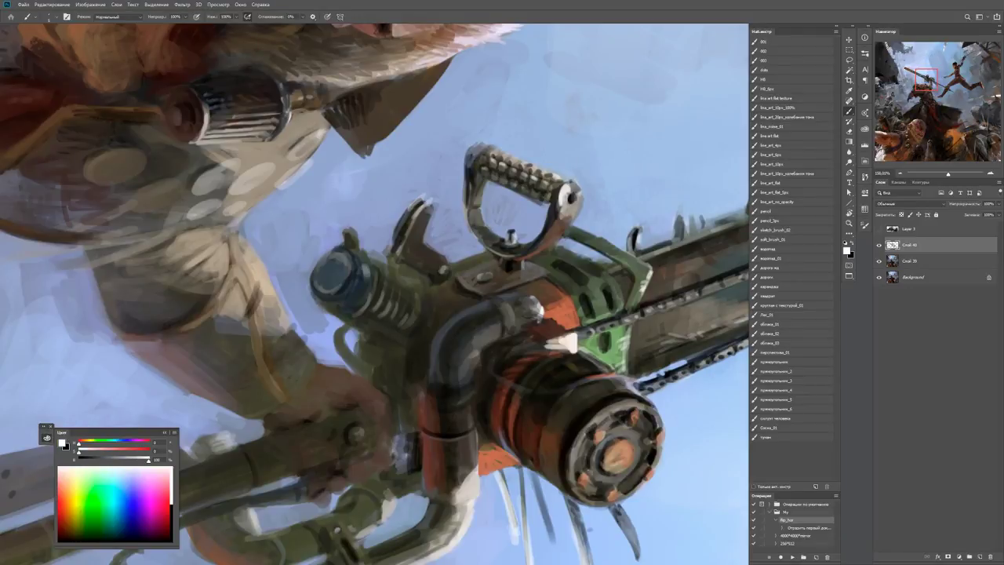
click(498, 150)
click(515, 159)
Touch up the engine body and pipes below the cylinder with sampled dark olive and grey-brown, and their sky edges with light blue.
key(z)
drag(559, 191, 502, 190)
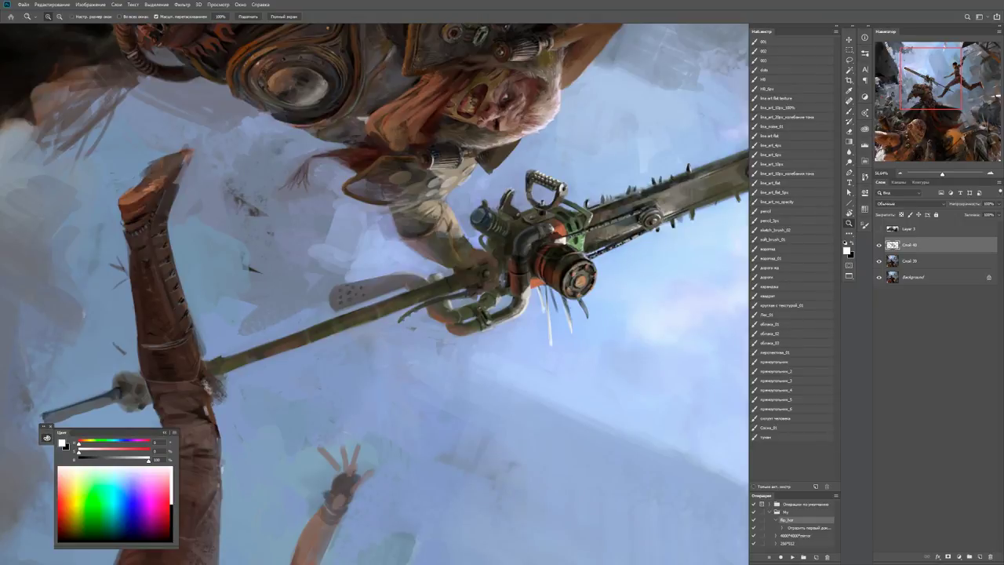
key(r)
drag(502, 197, 439, 408)
drag(542, 369, 596, 368)
key(b)
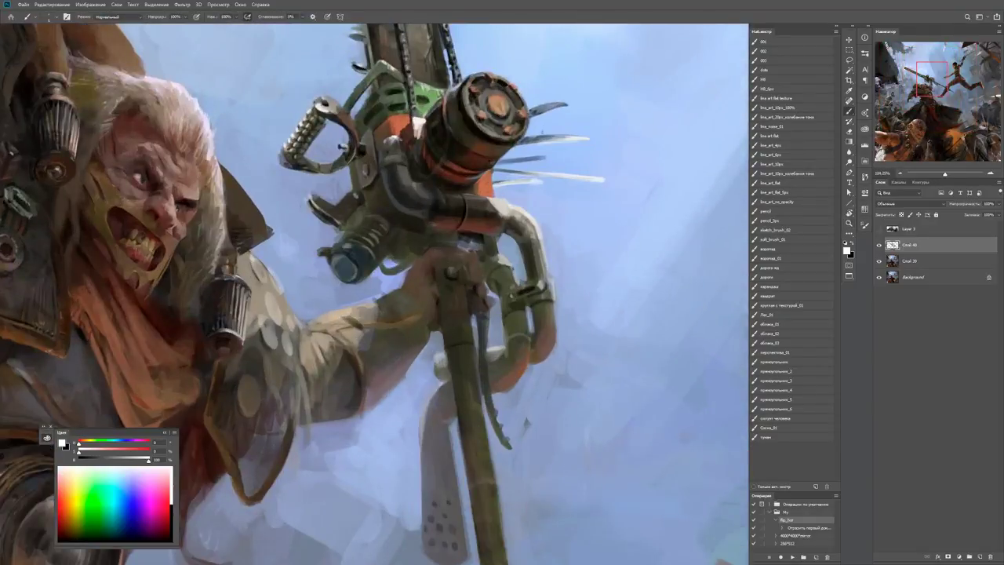
key(x)
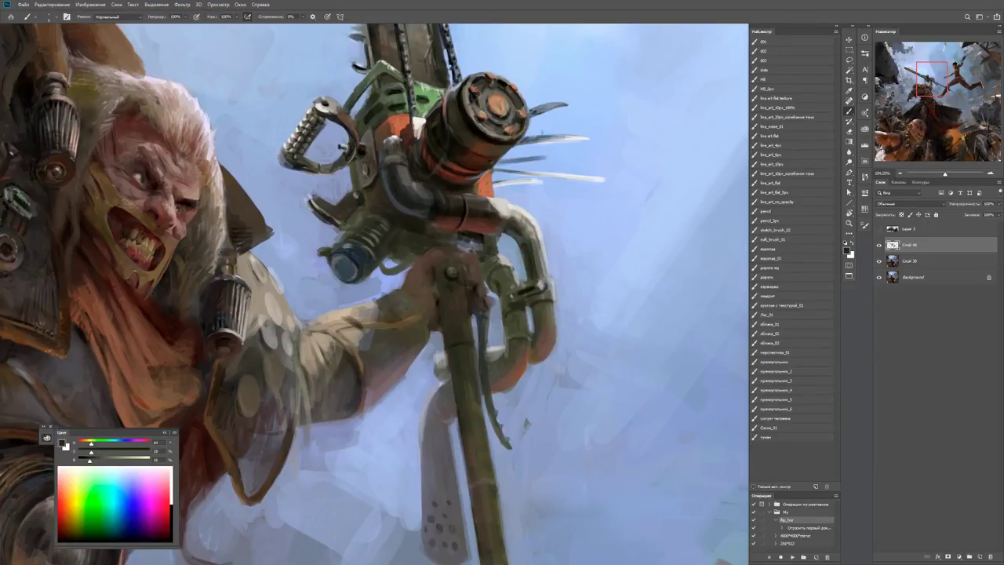
key(z)
mouse_move(494, 205)
mouse_down()
mouse_move(447, 206)
mouse_move(549, 206)
mouse_up()
key(b)
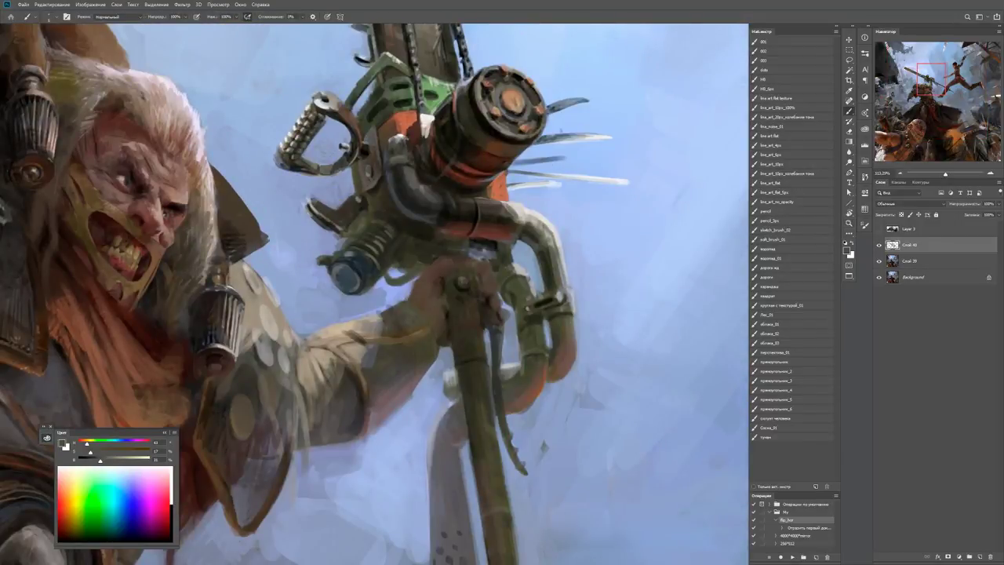
key(x)
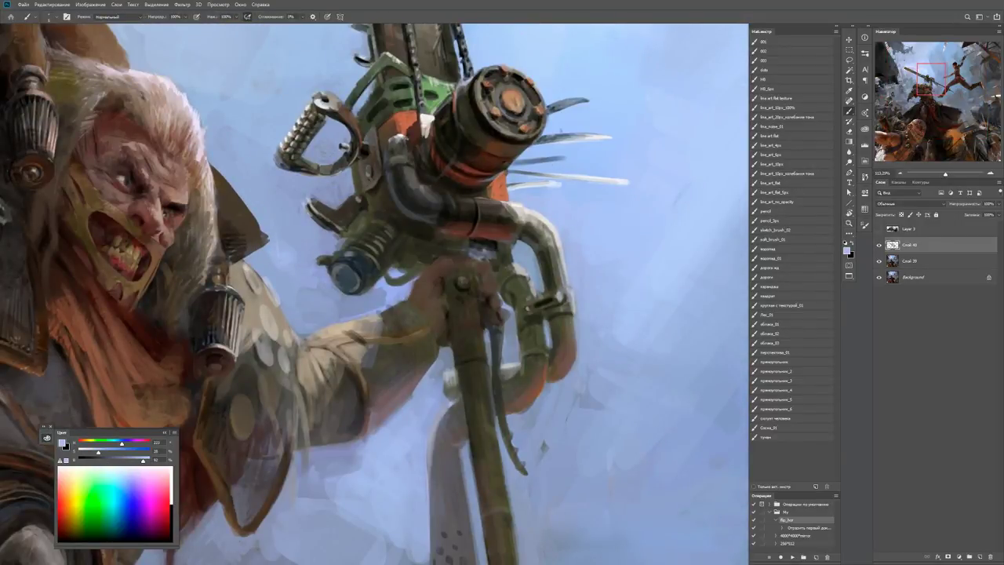
scroll(375, 294, up, 3)
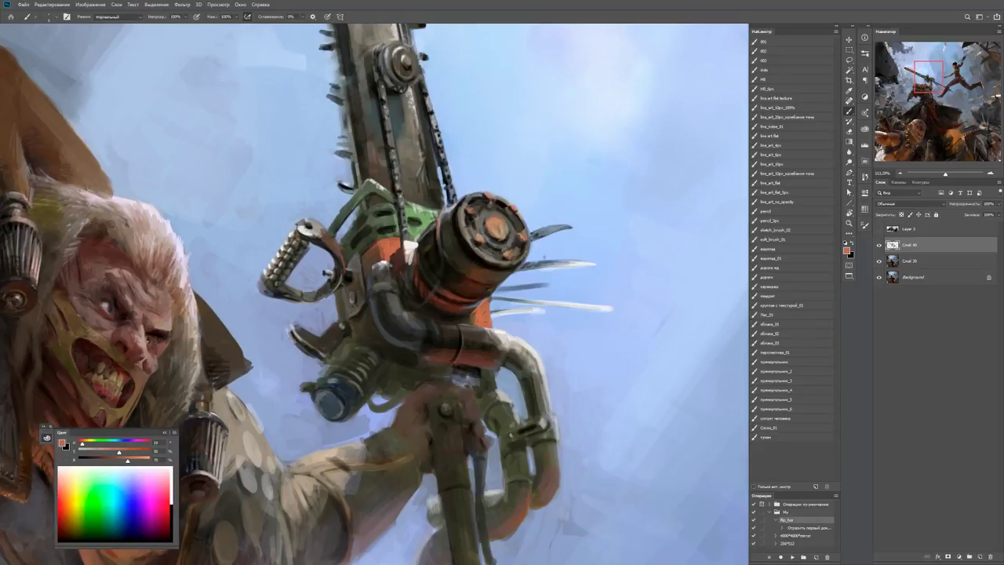
Shade the second spike and shape the third into a pointed blade with sampled blue-grey and dark tones.
mouse_move(481, 298)
mouse_down()
mouse_move(488, 309)
mouse_move(471, 235)
mouse_move(329, 235)
mouse_up()
alt+click(496, 305)
alt+click(465, 219)
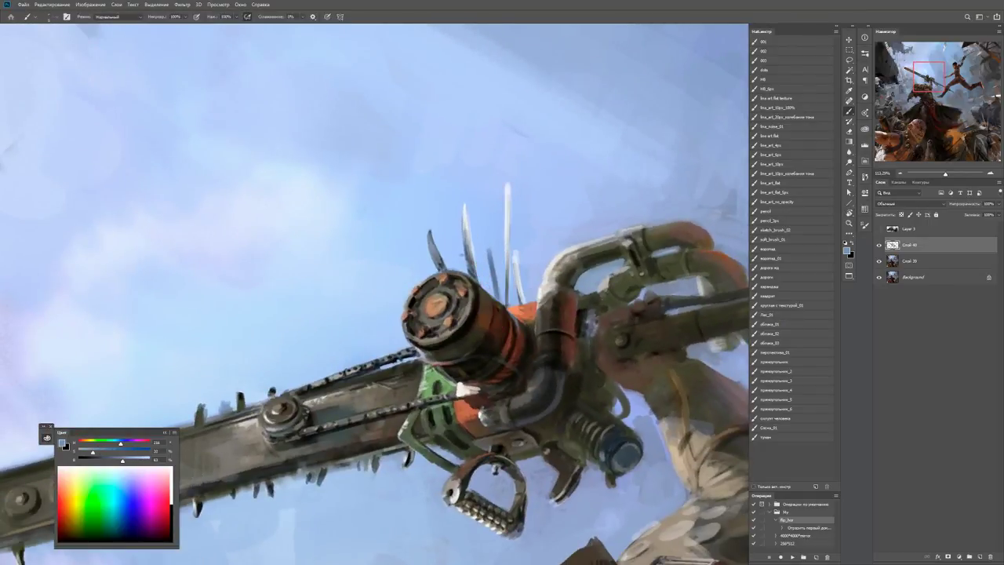
mouse_move(463, 203)
mouse_down()
mouse_move(465, 237)
mouse_move(495, 292)
mouse_up()
mouse_move(494, 247)
mouse_down()
mouse_move(493, 270)
mouse_move(463, 305)
mouse_up()
alt+click(494, 270)
alt+click(463, 305)
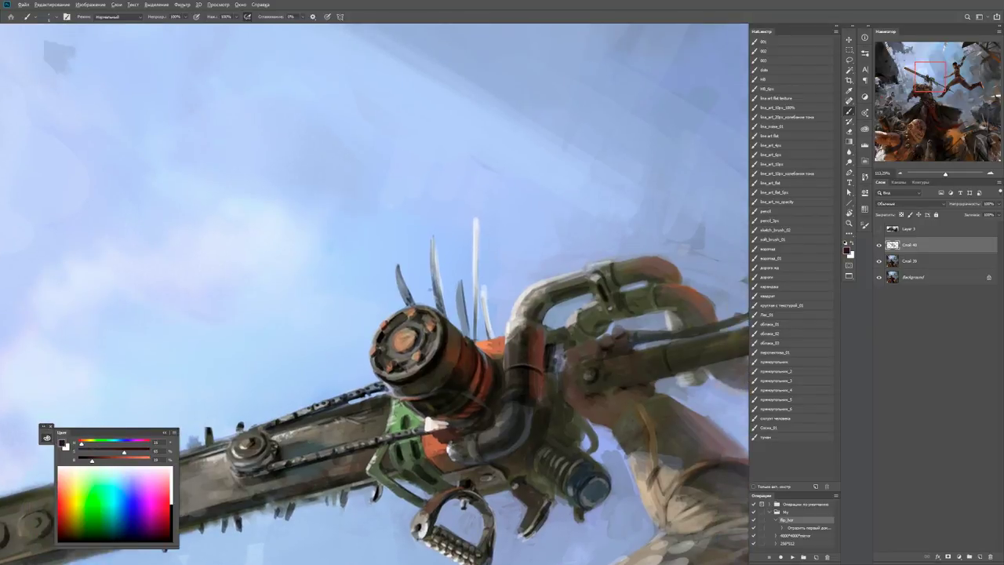
Taper the tall white spike behind the cylinder into a thin curved blade with sampled light grey and sky blue.
alt+click(475, 252)
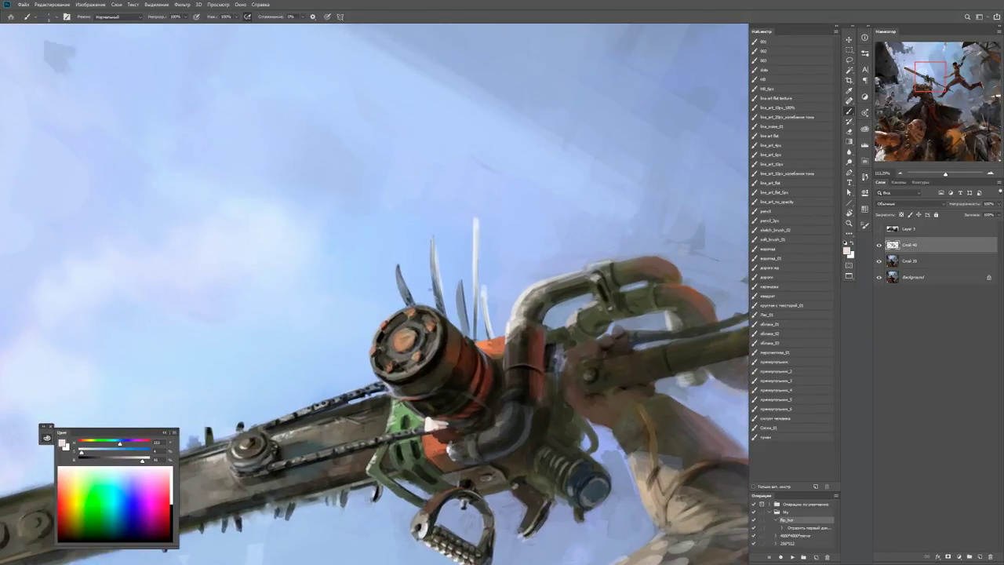
alt+click(474, 231)
key(r)
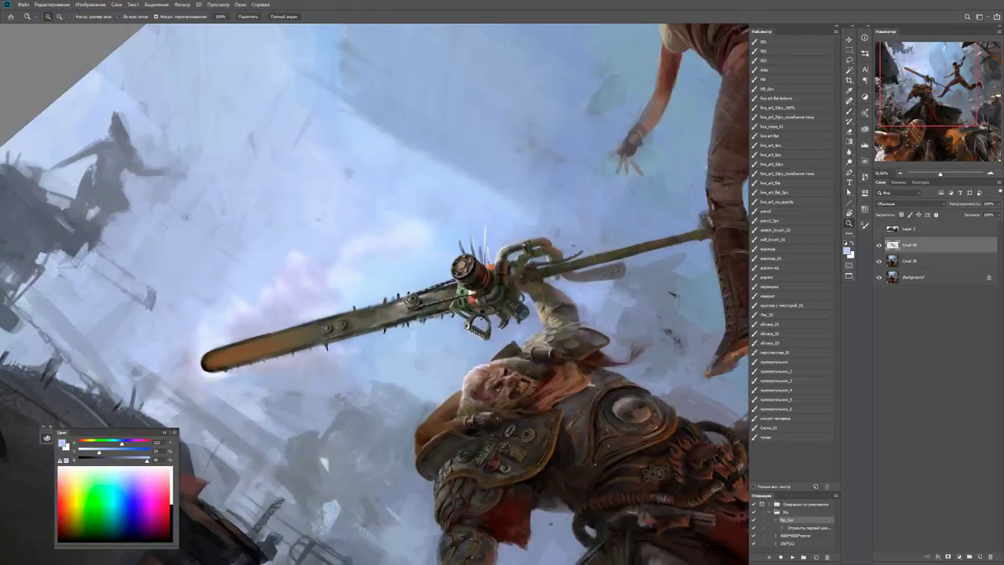
drag(475, 231, 408, 188)
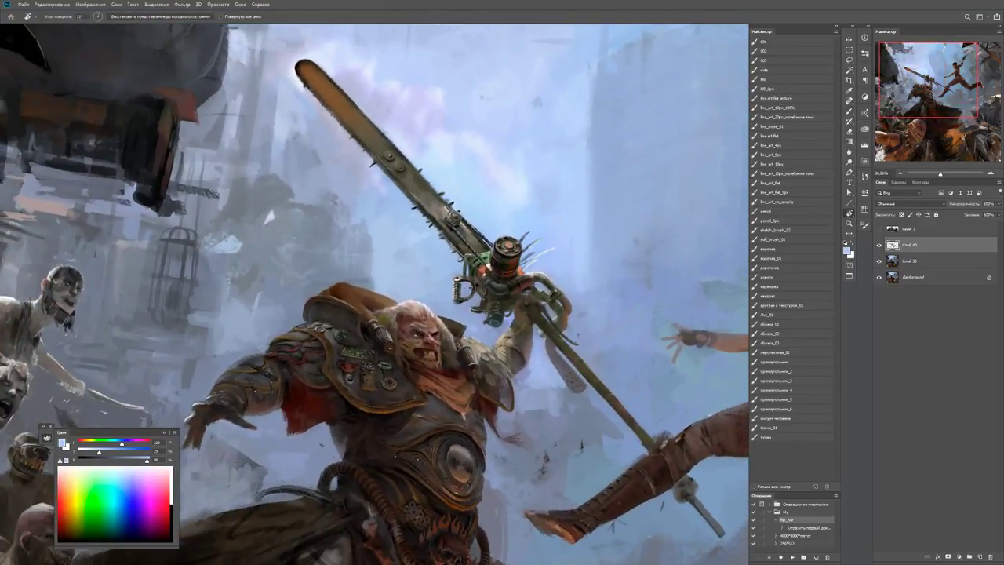
key(z)
click(533, 275)
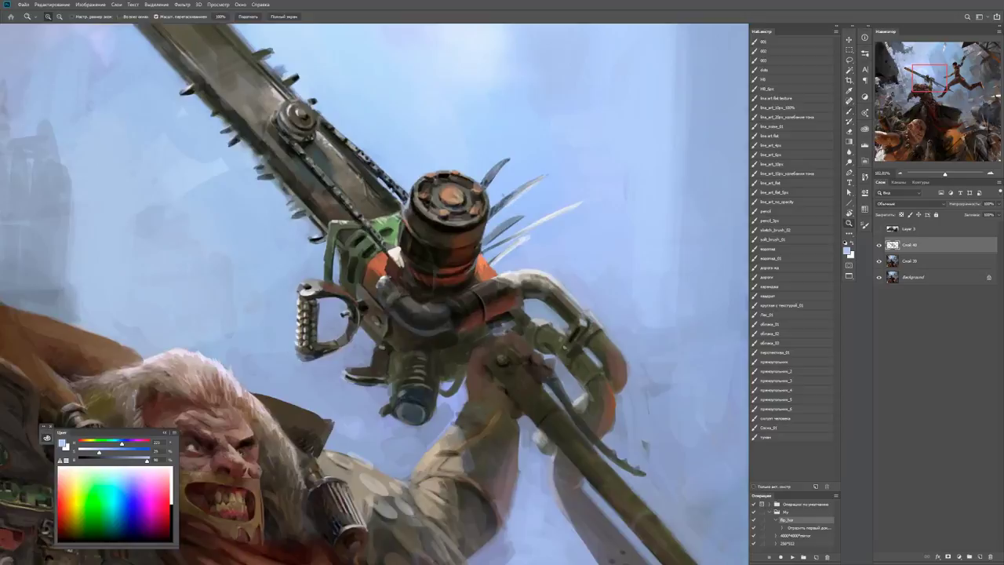
Reset the colours to black and white and paint a white patch where the lower drive chain meets the engine cylinder's base.
key(b)
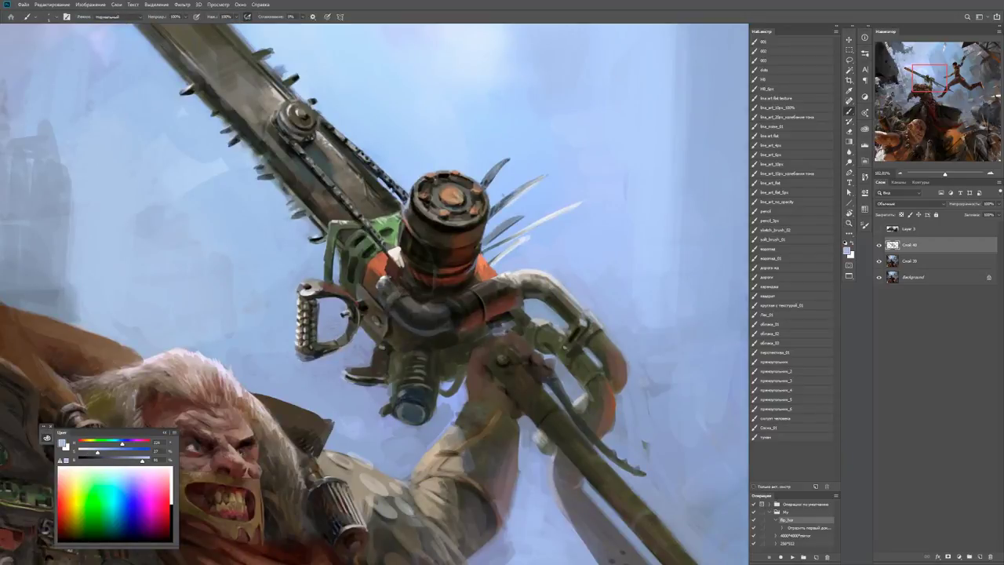
key(d)
key(x)
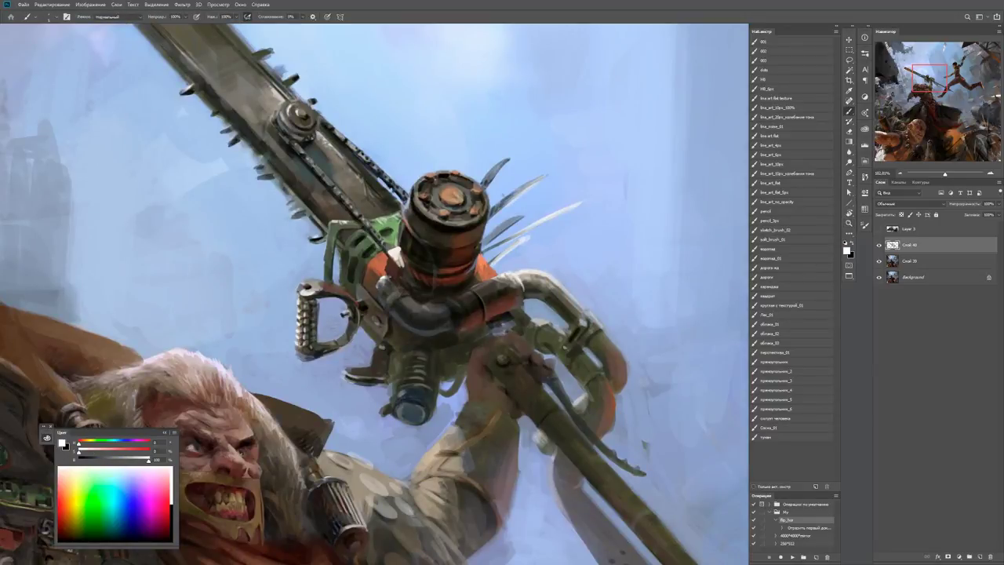
key(z)
key(ctrl+minus)
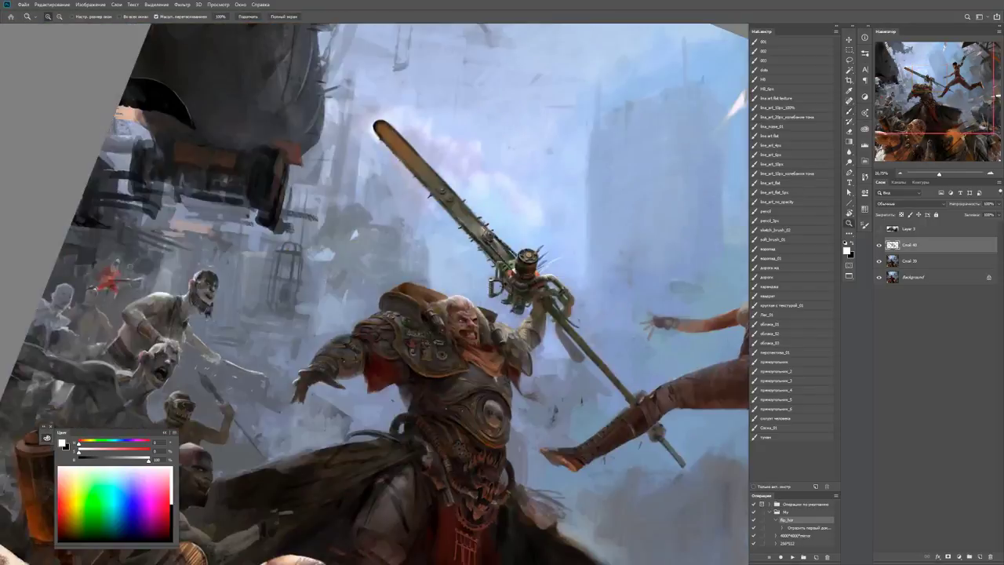
click(549, 265)
key(b)
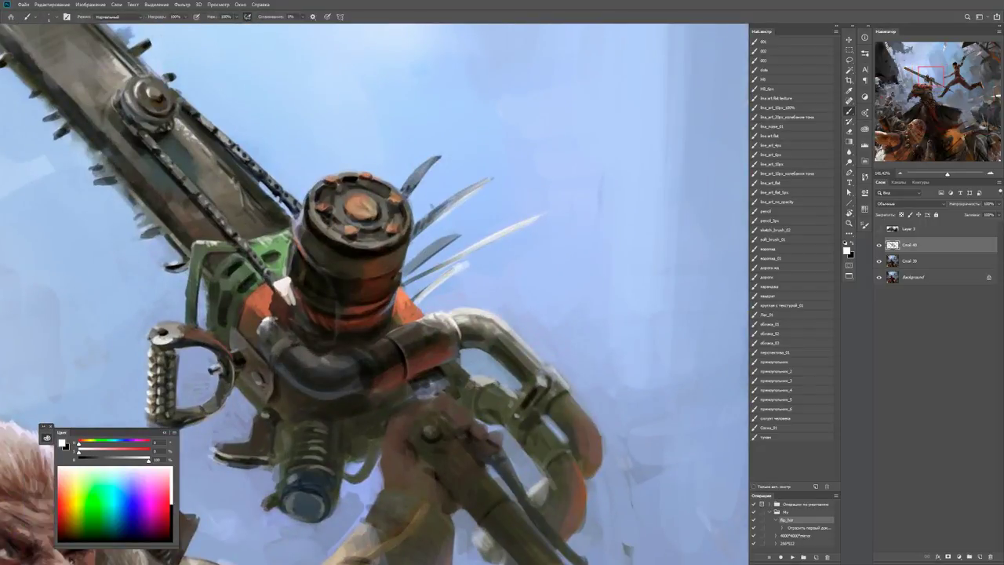
key(x)
Tint the second spike behind the cylinder with sampled orange-brown and trim its tip with sampled sky blue.
alt+click(492, 306)
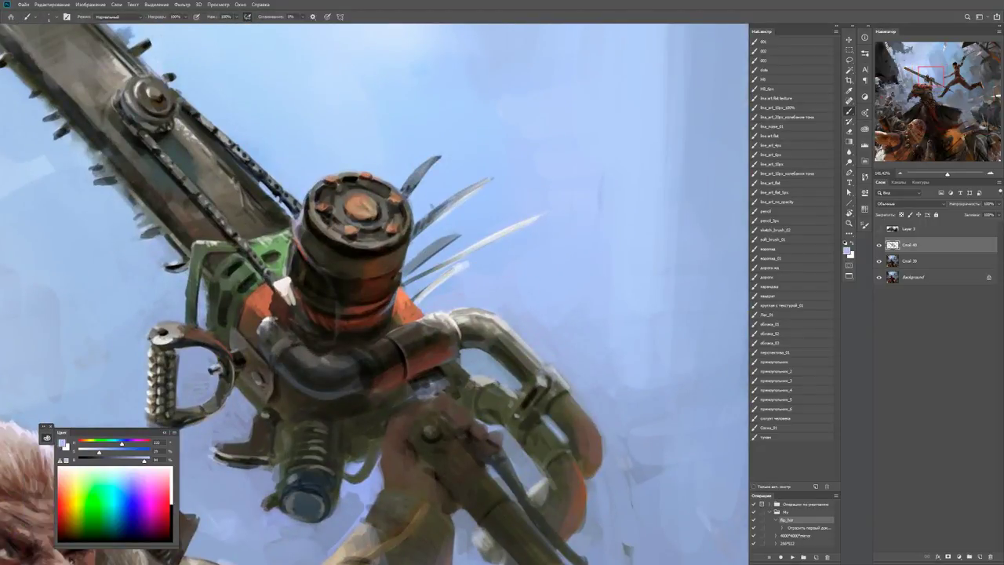
key(z)
key(ctrl+minus)
key(ctrl+minus)
key(ctrl+plus)
key(b)
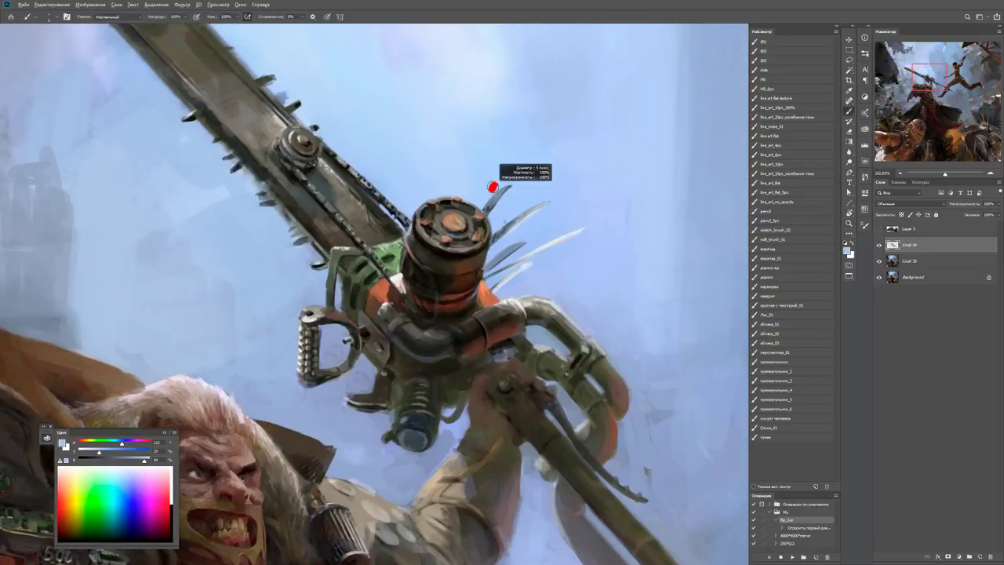
alt+click(494, 186)
alt+click(483, 210)
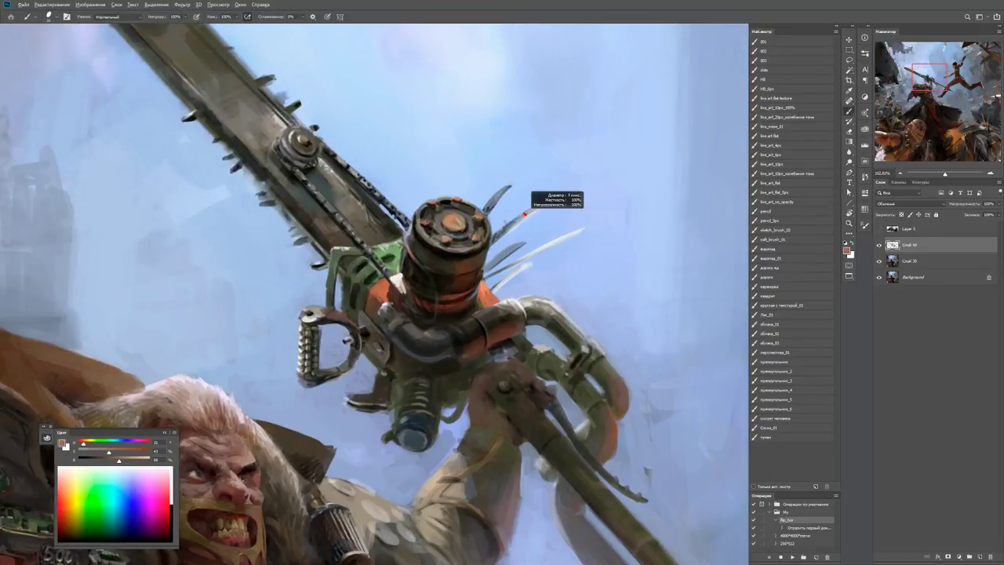
alt+click(520, 222)
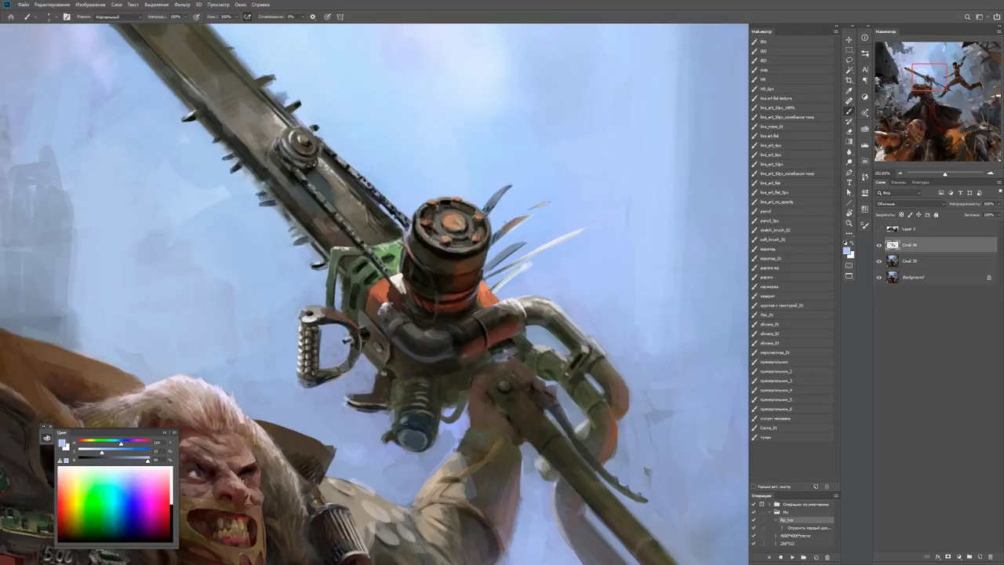
alt+click(510, 218)
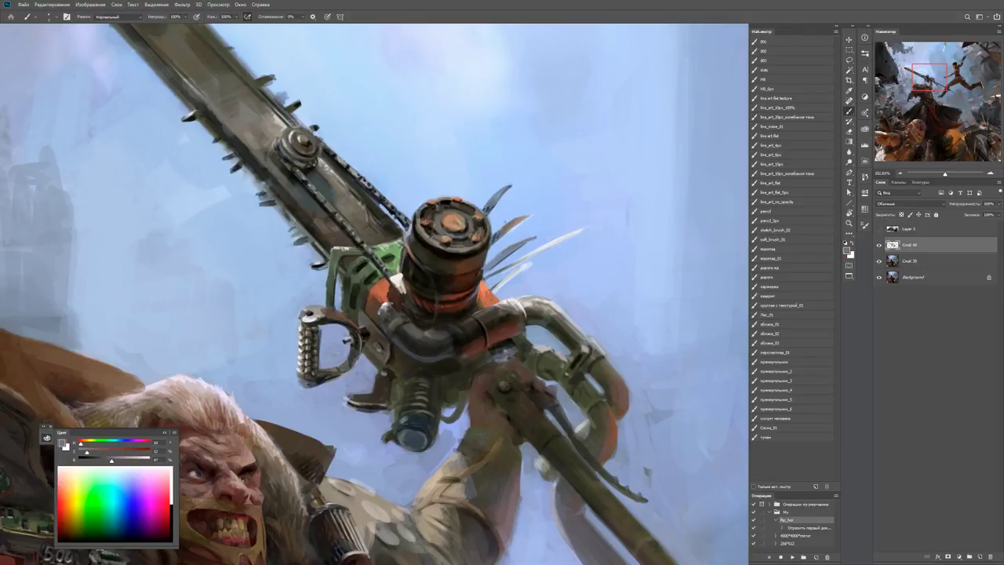
Darken the long white spike and the short one below it with grey-brown, trimming their edges with sampled sky blue.
drag(508, 266, 585, 226)
drag(535, 250, 585, 226)
alt+click(568, 228)
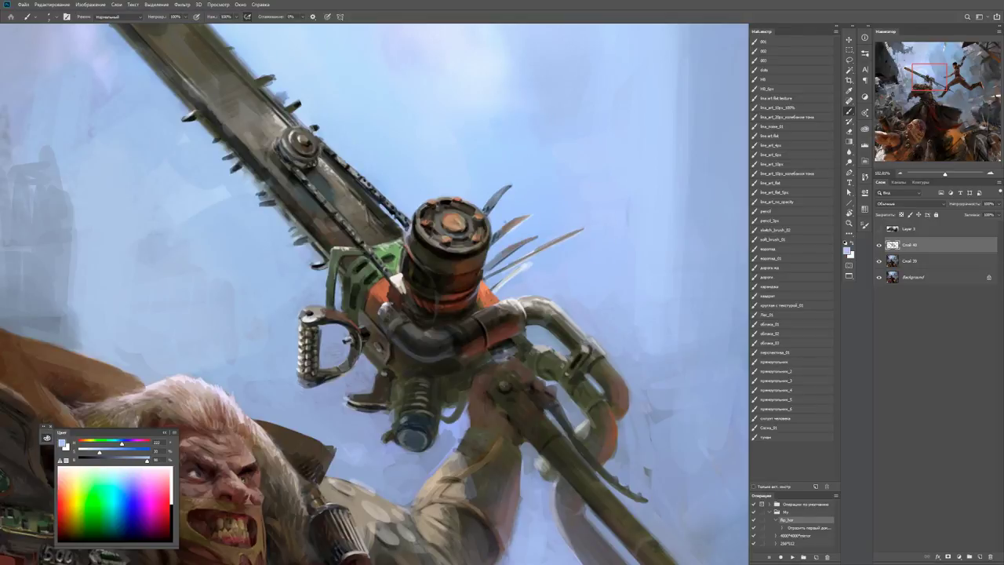
alt+click(497, 286)
drag(497, 285, 546, 254)
alt+click(541, 254)
mouse_move(515, 274)
mouse_down()
mouse_move(504, 282)
mouse_move(559, 284)
mouse_move(502, 298)
mouse_up()
Flip the canvas horizontally and rotate the view until the chainsaw bar lies nearly level.
key(z)
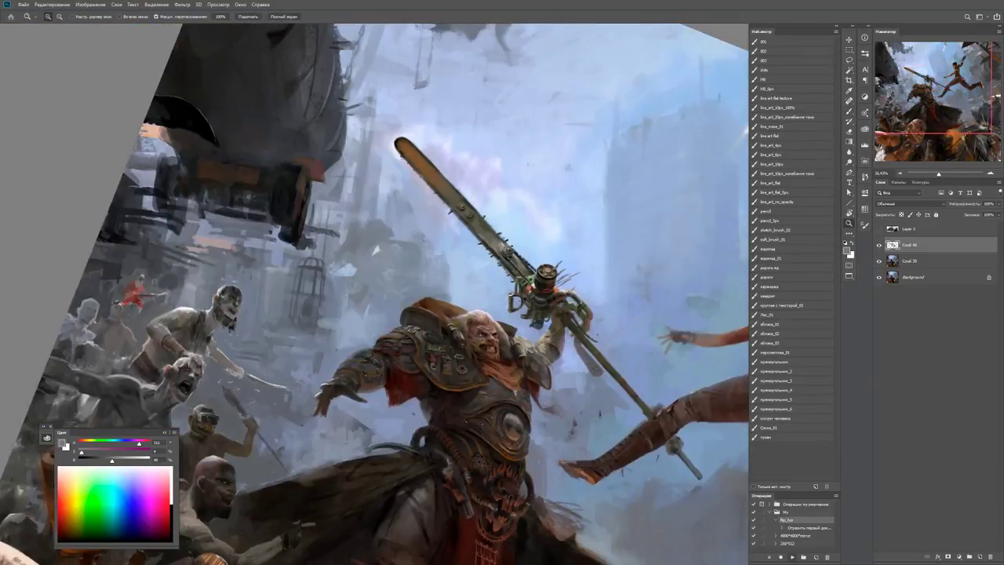
key(F2)
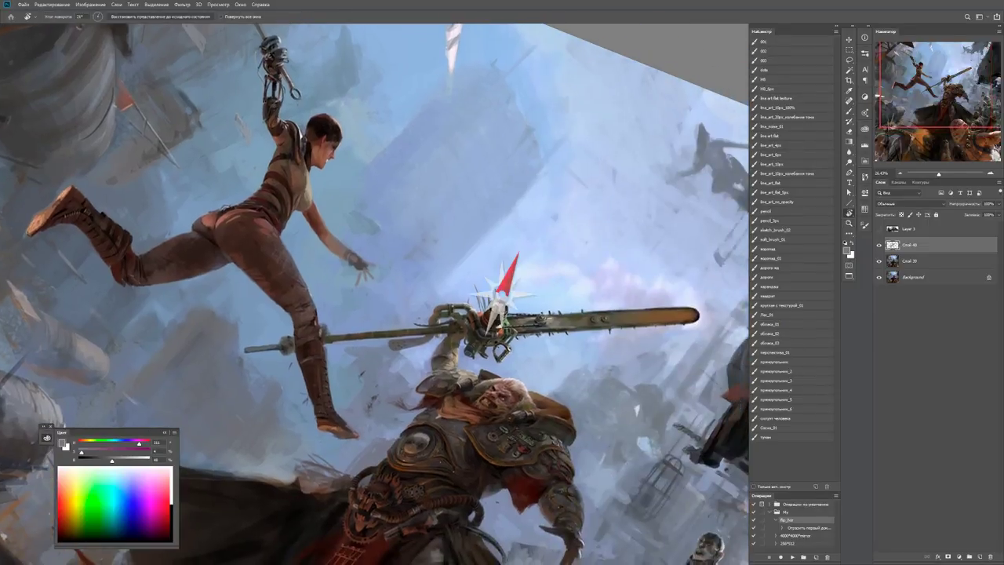
drag(504, 269, 513, 265)
key(b)
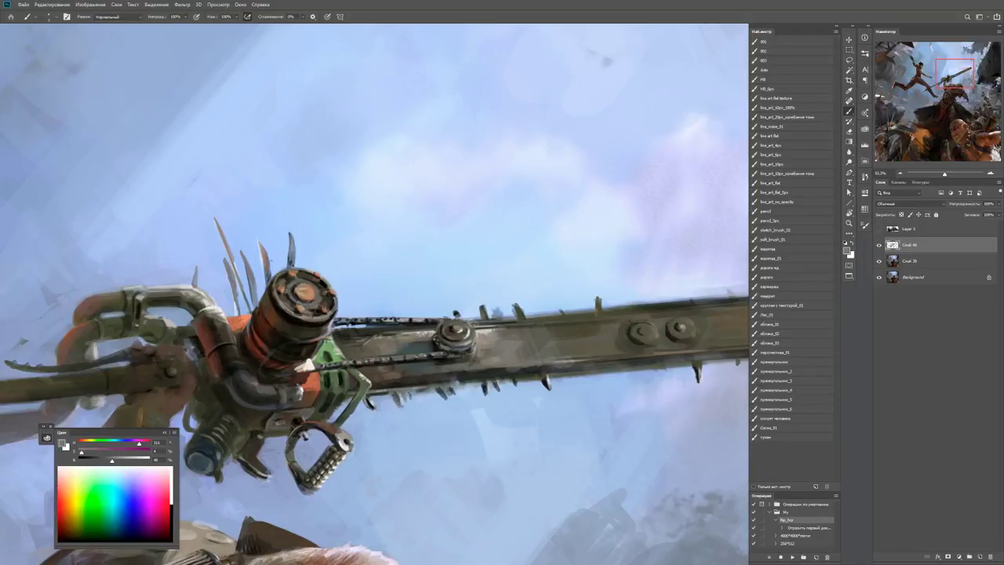
Reshape the teeth along the bar's edges between the pulley and the bolts with sampled sky blue and dark olive.
alt+click(481, 311)
alt+click(482, 313)
click(851, 248)
drag(393, 314, 251, 325)
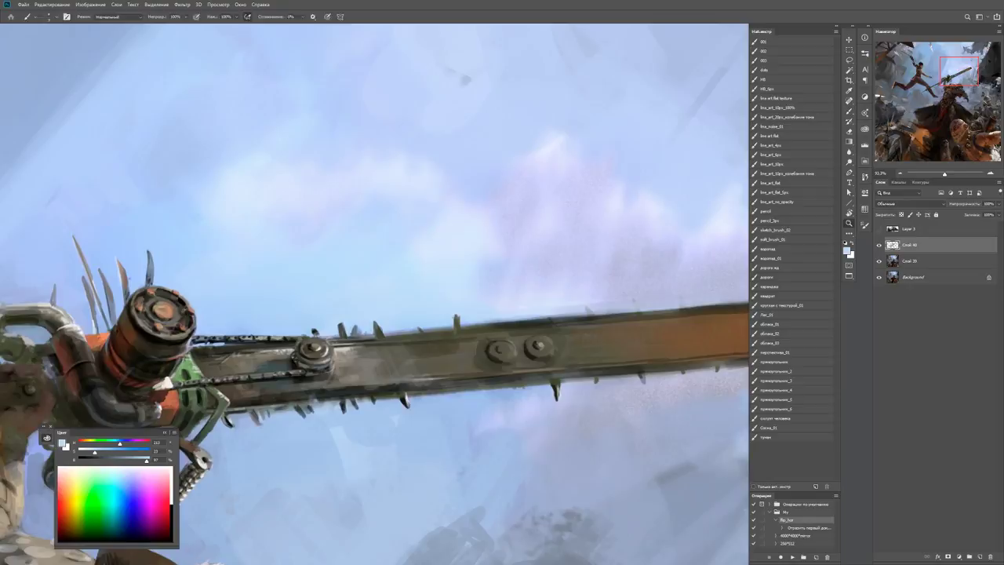
scroll(430, 384, up, 1)
key(x)
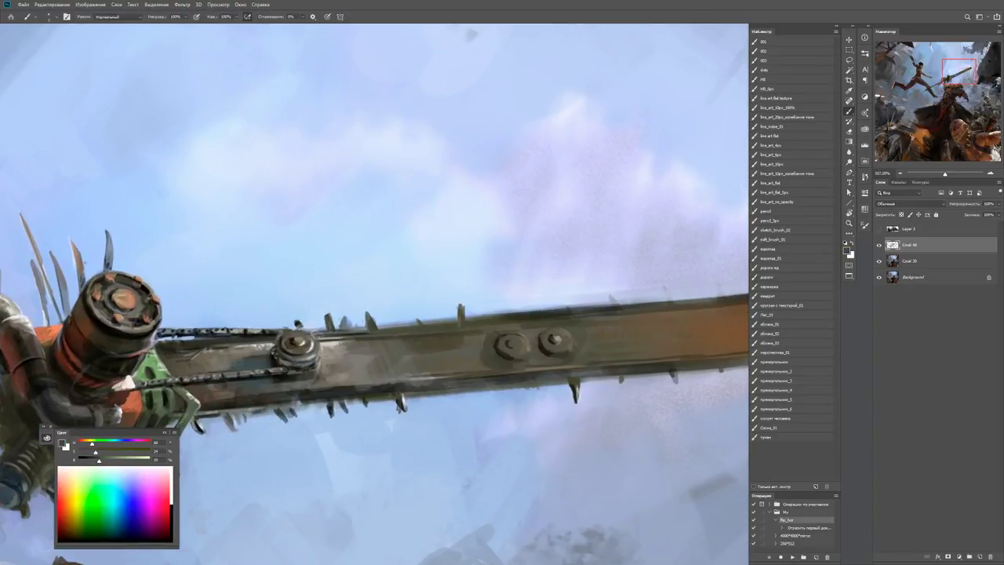
alt+click(401, 409)
alt+click(402, 404)
alt+click(463, 318)
alt+click(424, 313)
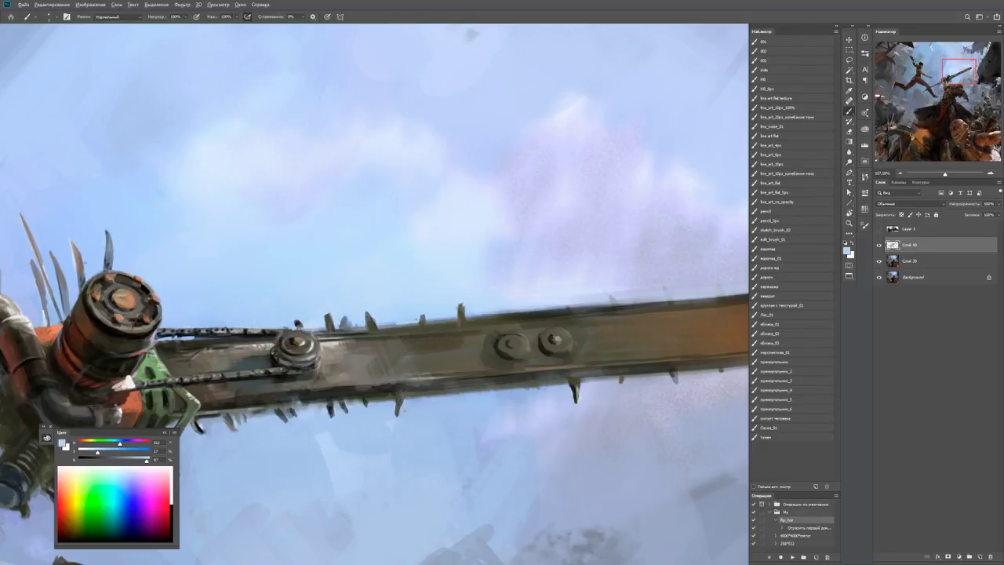
Add small dark teeth along the upper and lower edges of the bar's orange front section using a sampled dark tone.
key(z)
drag(399, 409, 338, 409)
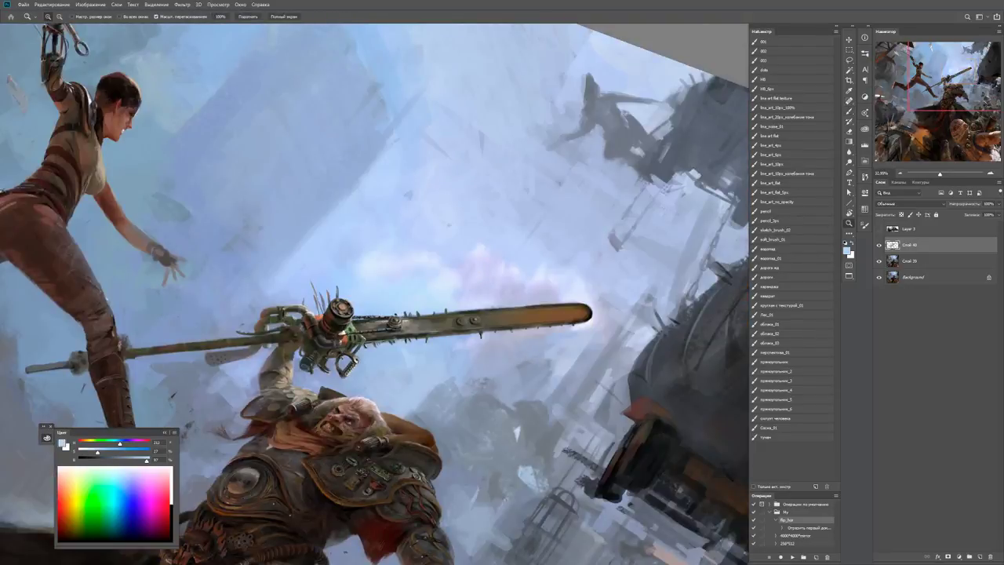
drag(522, 311, 585, 311)
alt+click(428, 308)
drag(428, 307, 536, 292)
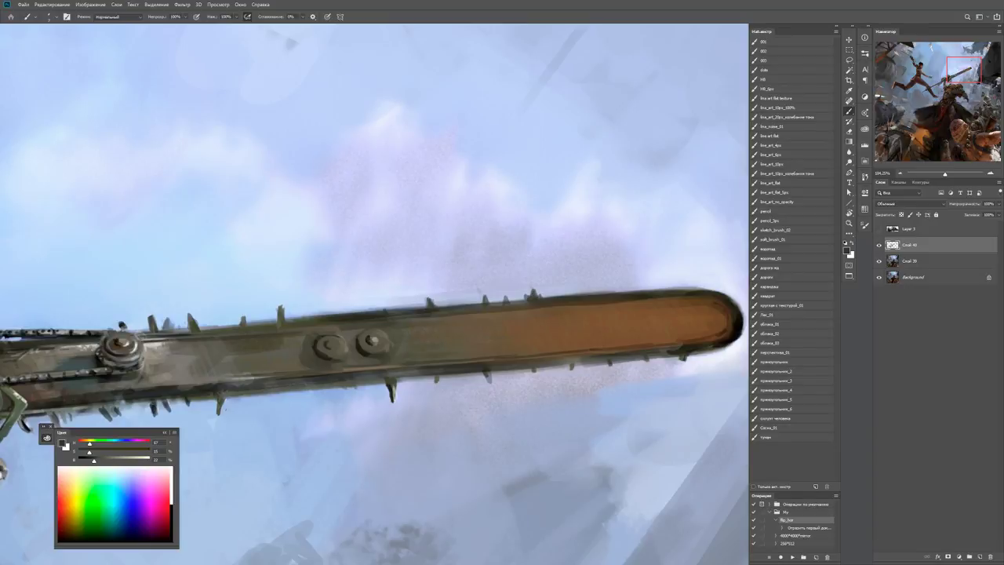
mouse_move(609, 293)
mouse_down()
mouse_move(611, 285)
mouse_move(542, 287)
mouse_up()
key(z)
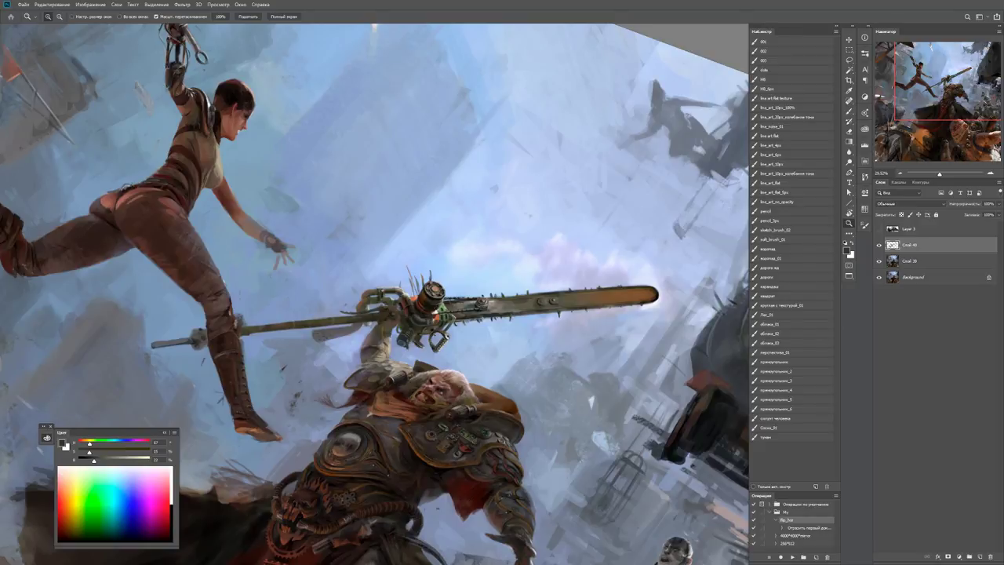
Paint sampled grey-blue highlights on the links of the drive chains between the engine cylinder and the pulley.
drag(456, 314, 533, 314)
key(b)
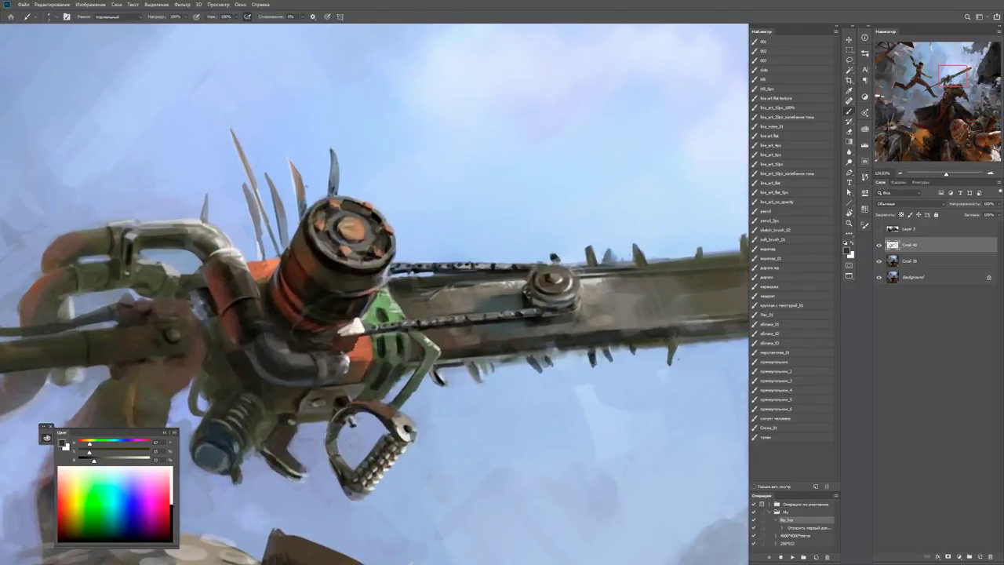
key(d)
alt+click(398, 281)
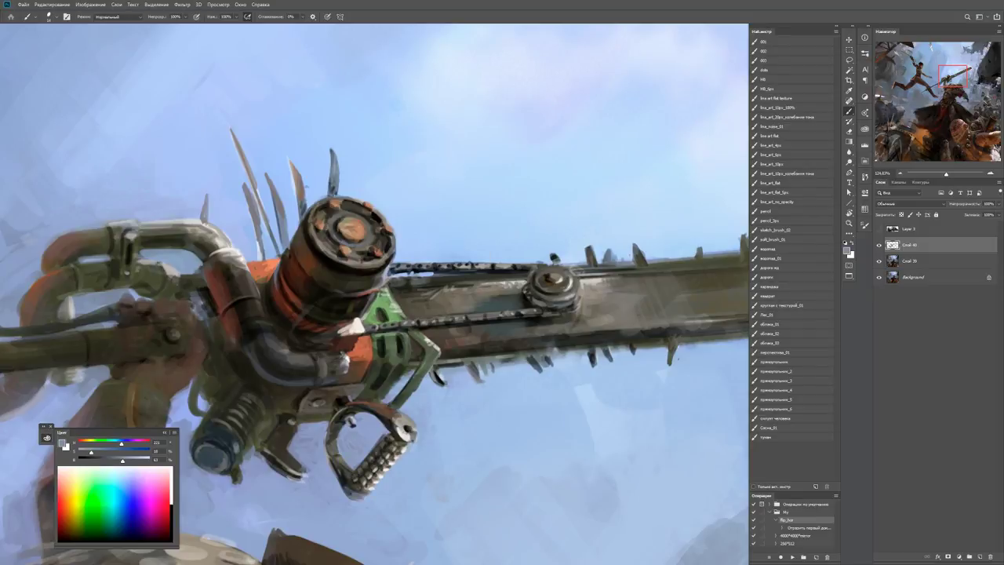
drag(469, 277, 311, 277)
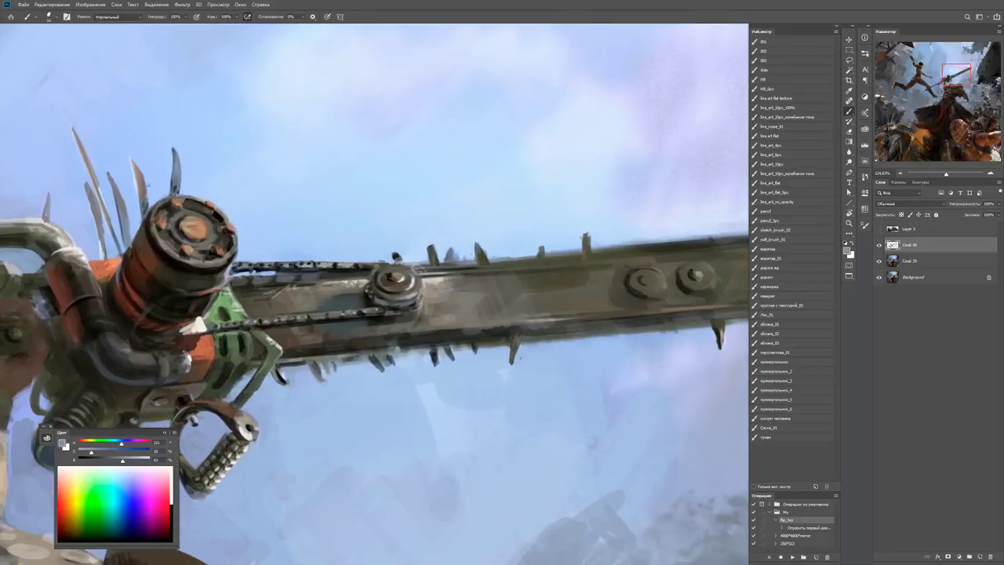
drag(429, 269, 354, 287)
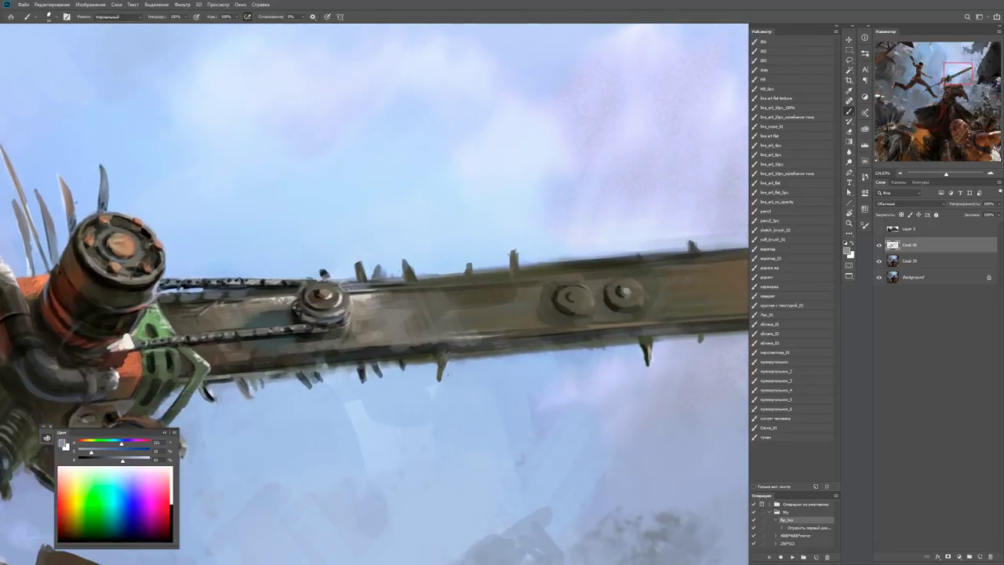
Reset the colour to black and paint spaced dark link marks along the bar's upper rim from the pulley towards the tip.
key(d)
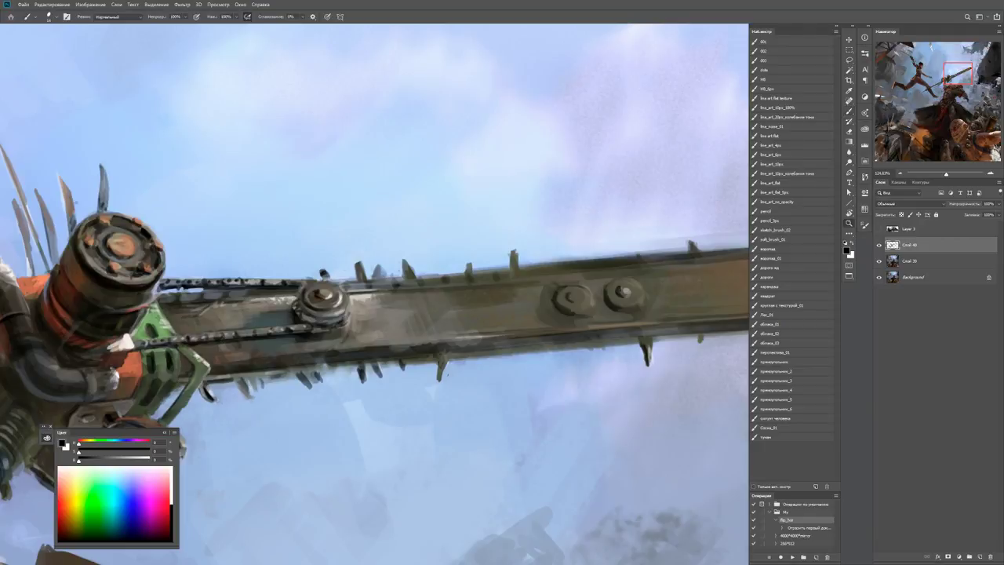
scroll(496, 276, down, 5)
scroll(497, 277, up, 4)
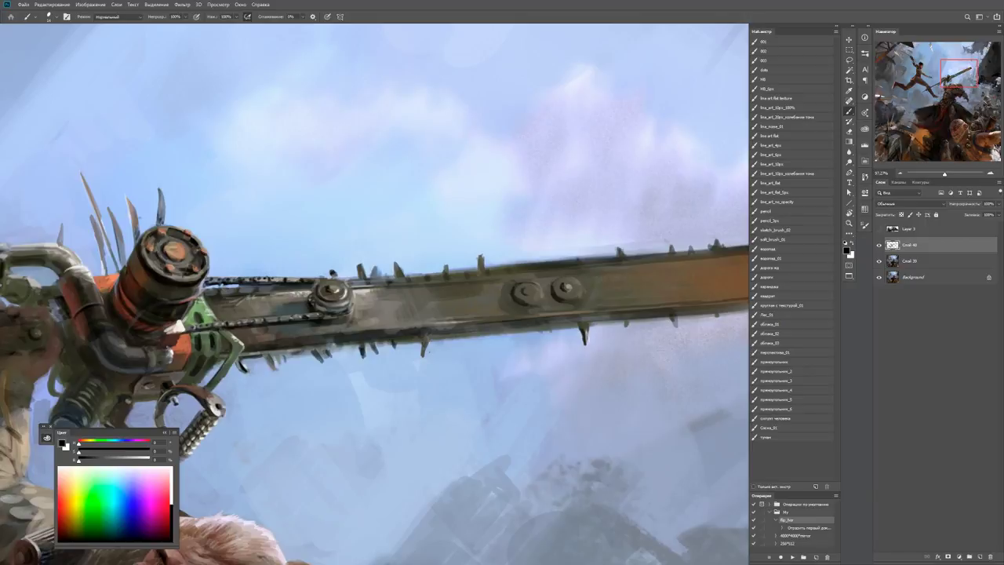
drag(574, 261, 424, 285)
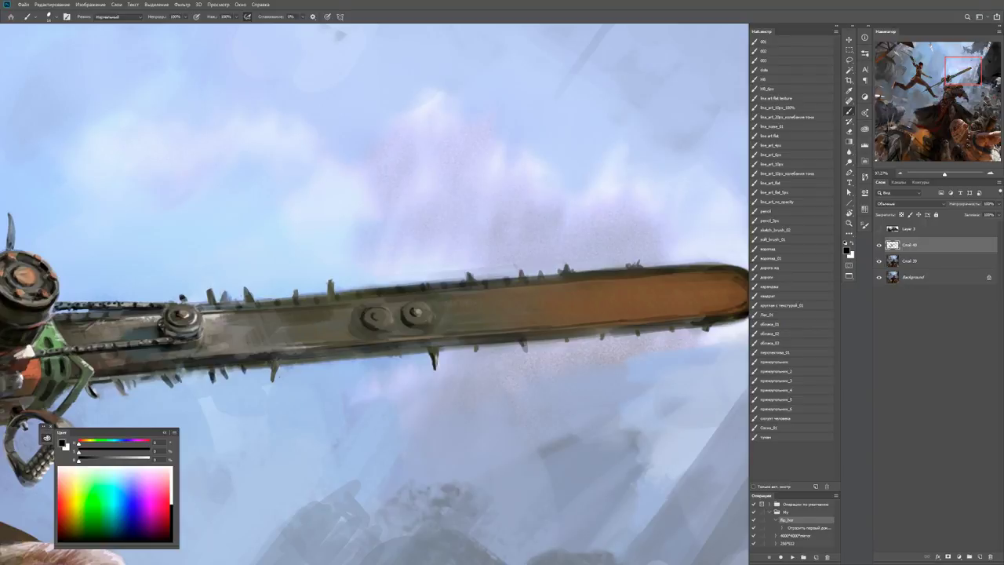
drag(549, 276, 444, 295)
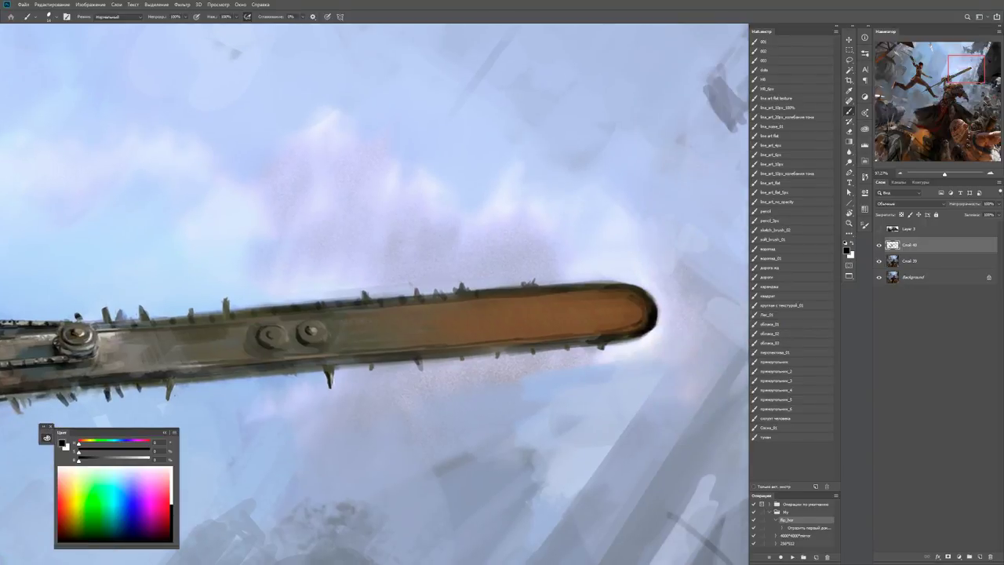
Alternate sampled dark grey and near-black dabs to form chain links on the upper rim above the orange section.
alt+click(459, 294)
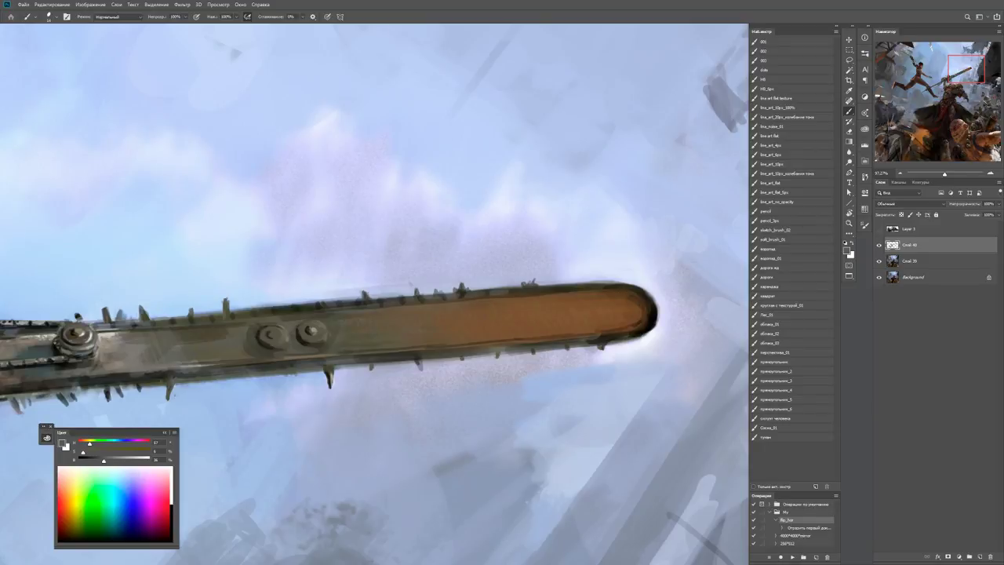
alt+click(544, 290)
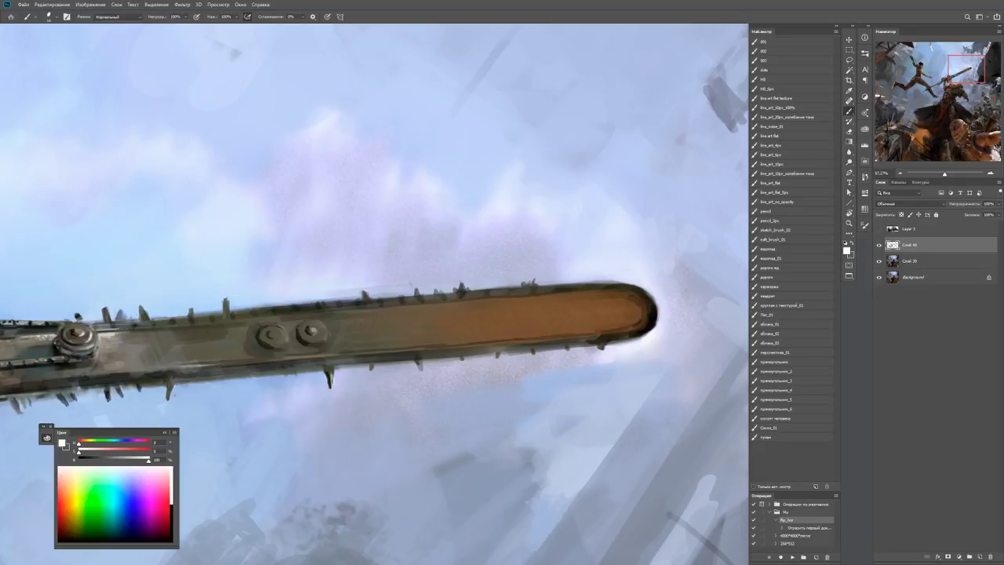
alt+click(545, 289)
alt+click(56, 355)
click(506, 291)
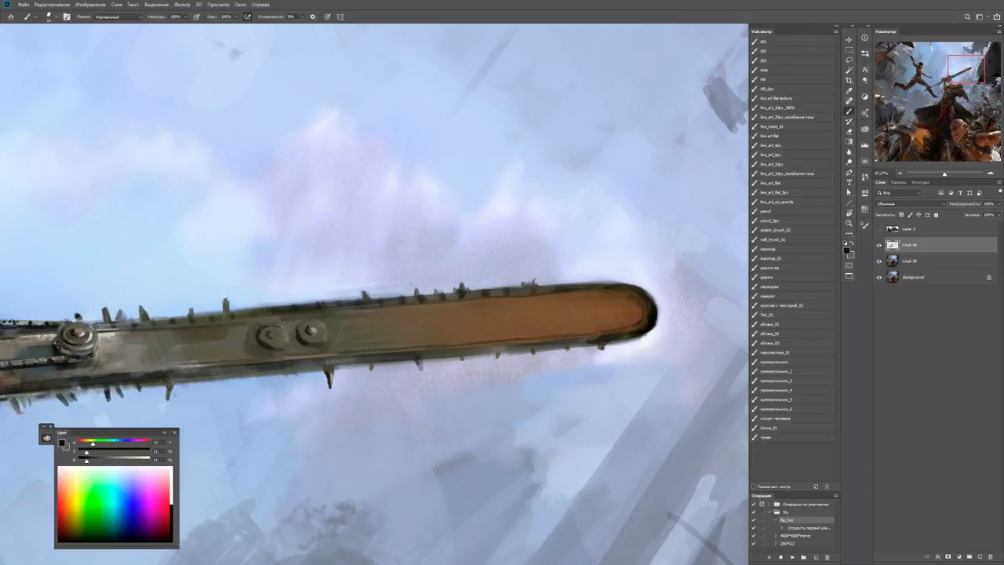
drag(547, 292, 552, 286)
alt+click(559, 288)
click(560, 288)
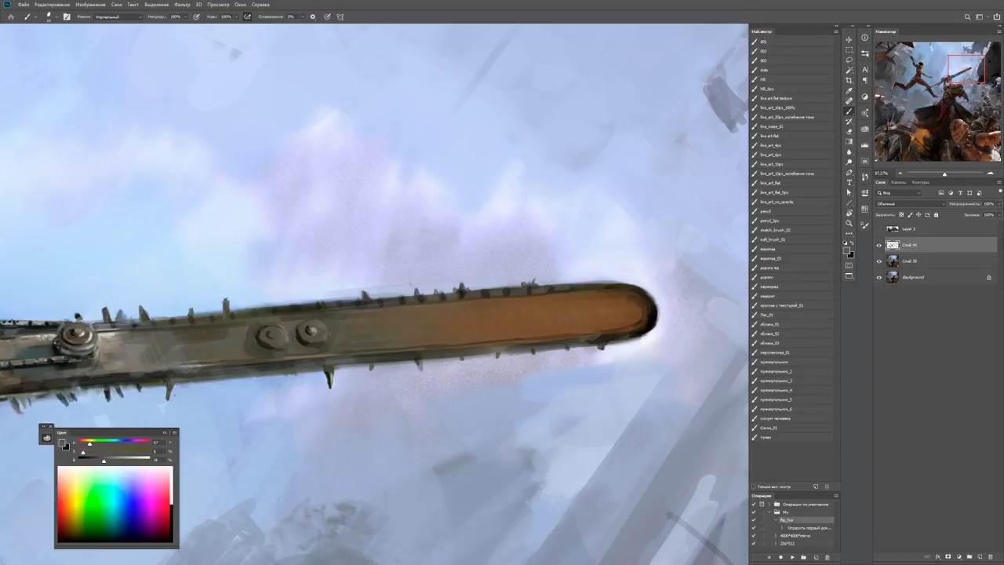
Continue the alternating grey and near-black chain links along the upper rim to the start of the rounded tip.
alt+click(573, 284)
click(574, 285)
alt+click(559, 289)
alt+click(595, 286)
click(596, 285)
alt+click(604, 287)
click(612, 284)
click(631, 286)
click(649, 300)
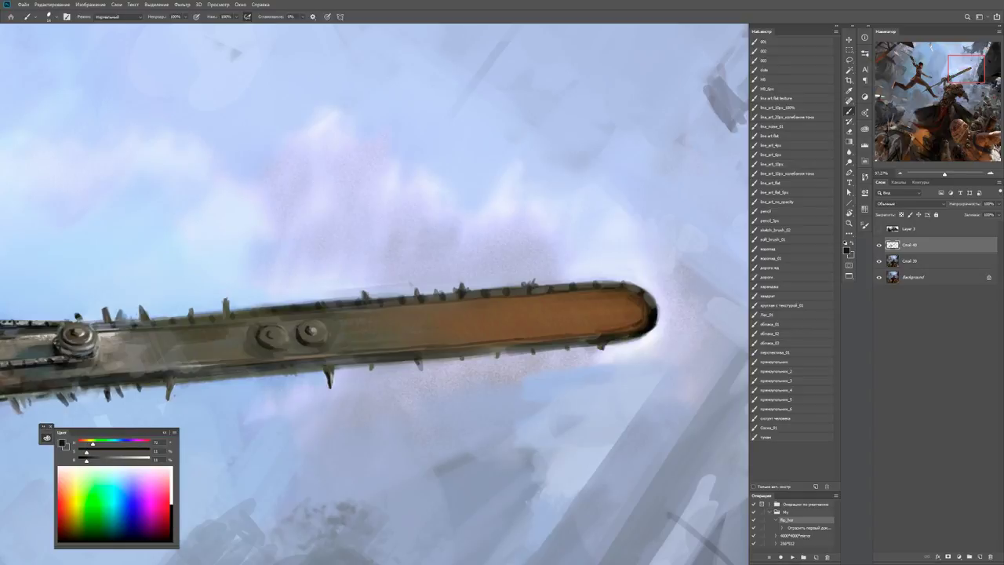
Extend the grey and near-black chain links around the bar's rounded tip onto the lower rim.
click(653, 318)
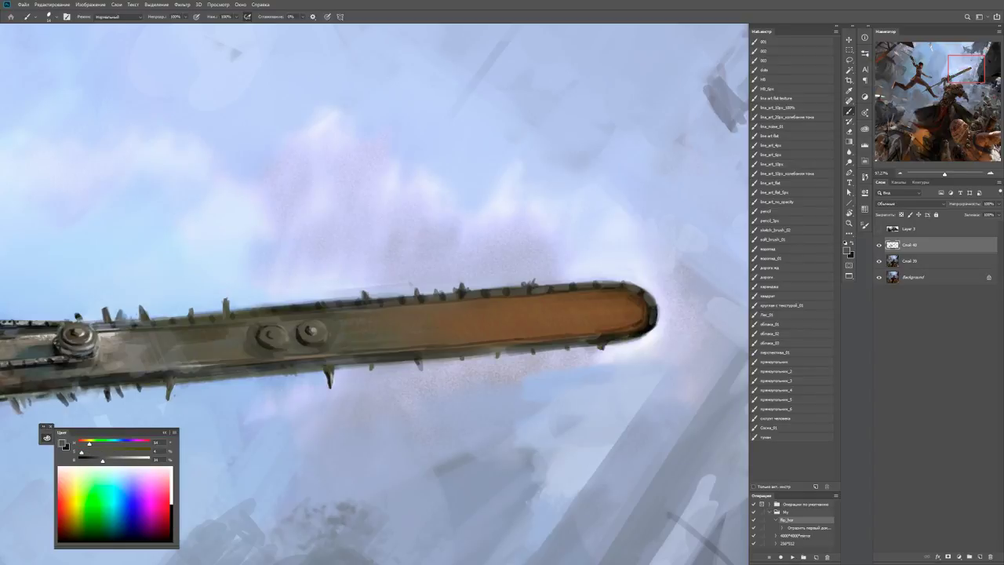
click(640, 332)
click(636, 333)
alt+click(648, 329)
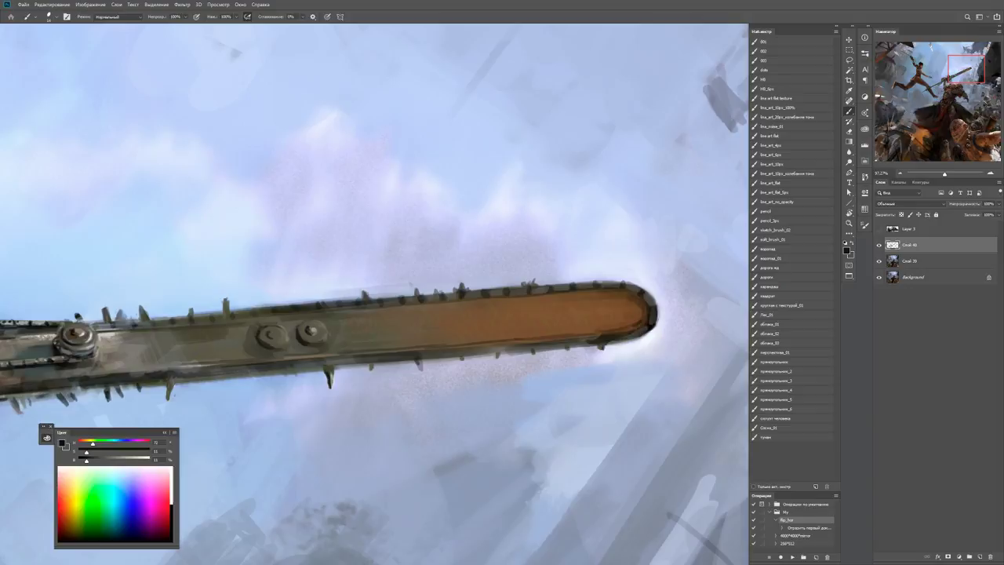
click(632, 336)
alt+click(627, 333)
click(616, 338)
click(592, 341)
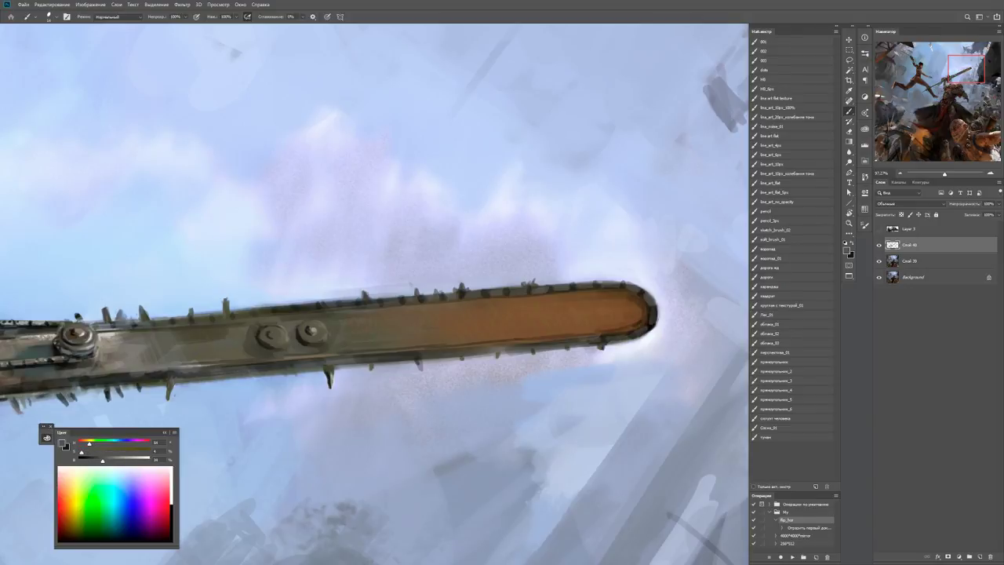
Sample near-black from the chain and paint dark link marks along the bar's lower rim beside the orange section.
alt+click(600, 345)
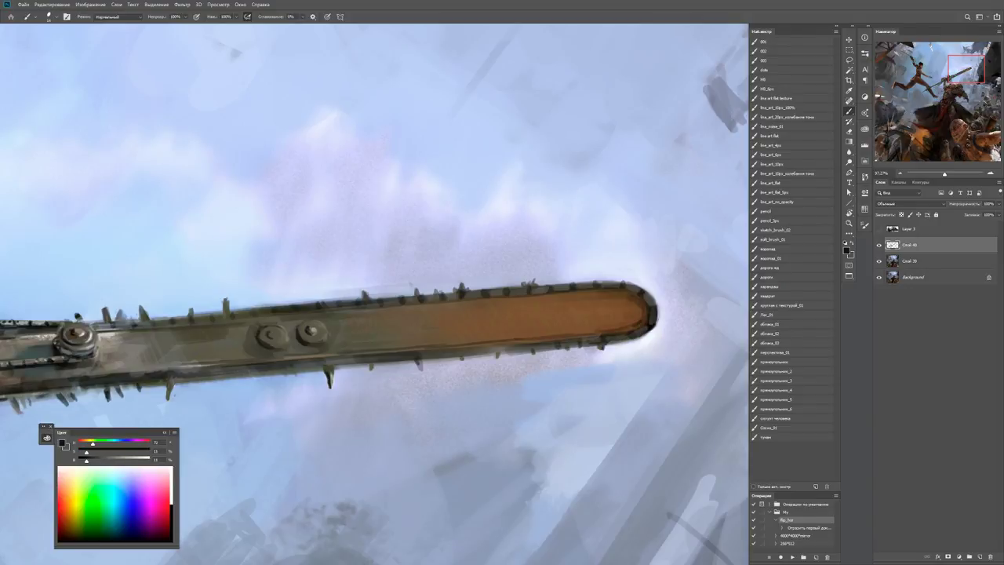
drag(565, 341, 400, 205)
drag(440, 236, 549, 236)
key(b)
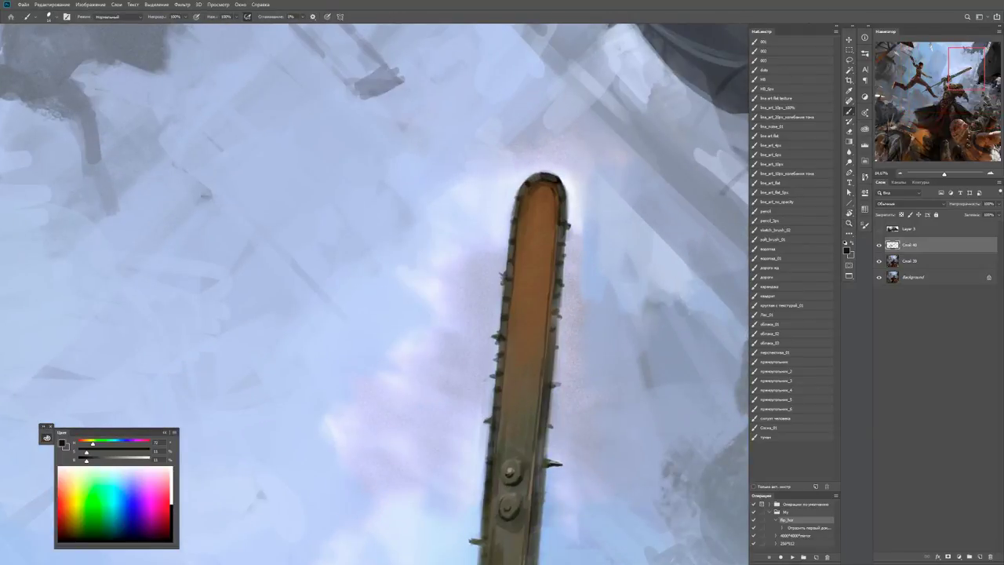
drag(549, 329, 561, 329)
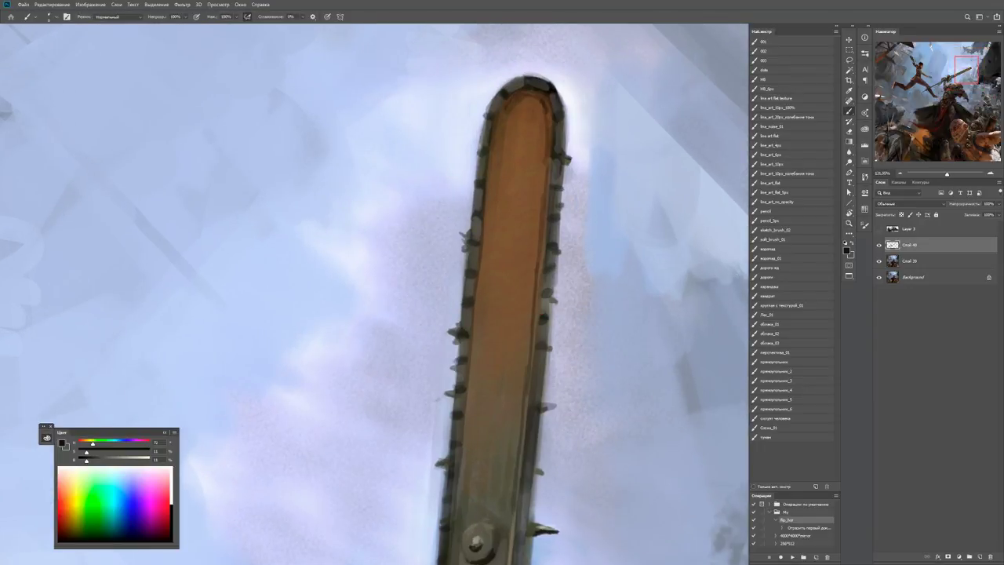
drag(554, 275, 542, 229)
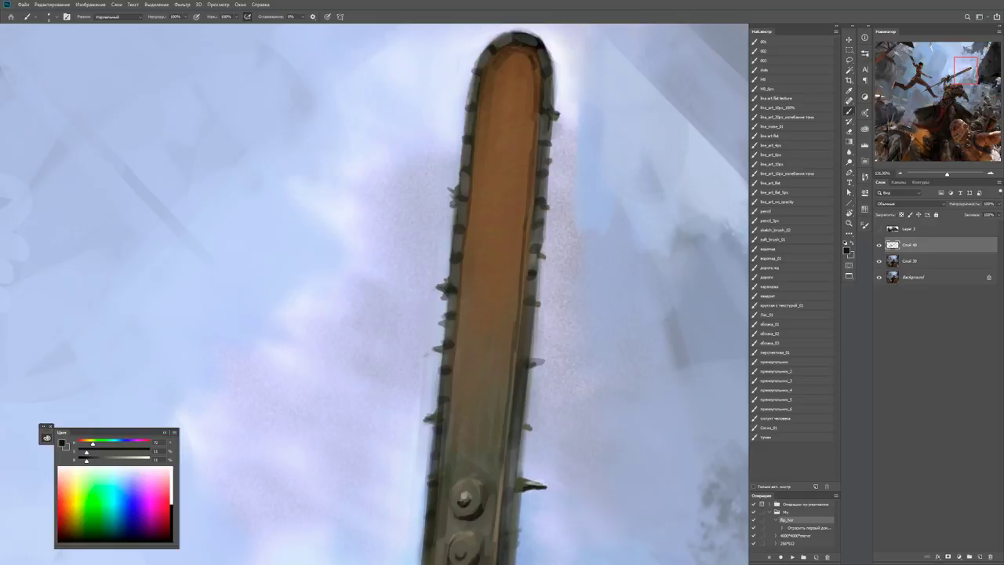
mouse_move(534, 308)
mouse_down()
mouse_move(495, 211)
mouse_move(476, 220)
mouse_move(467, 262)
mouse_move(471, 251)
mouse_move(441, 235)
mouse_move(510, 236)
mouse_move(541, 188)
mouse_move(369, 98)
mouse_up()
Refine the chain around the bar's rounded tip with sampled sky blue and dark tones, adding small pointed teeth.
key(z)
key(r)
scroll(455, 236, up, 2)
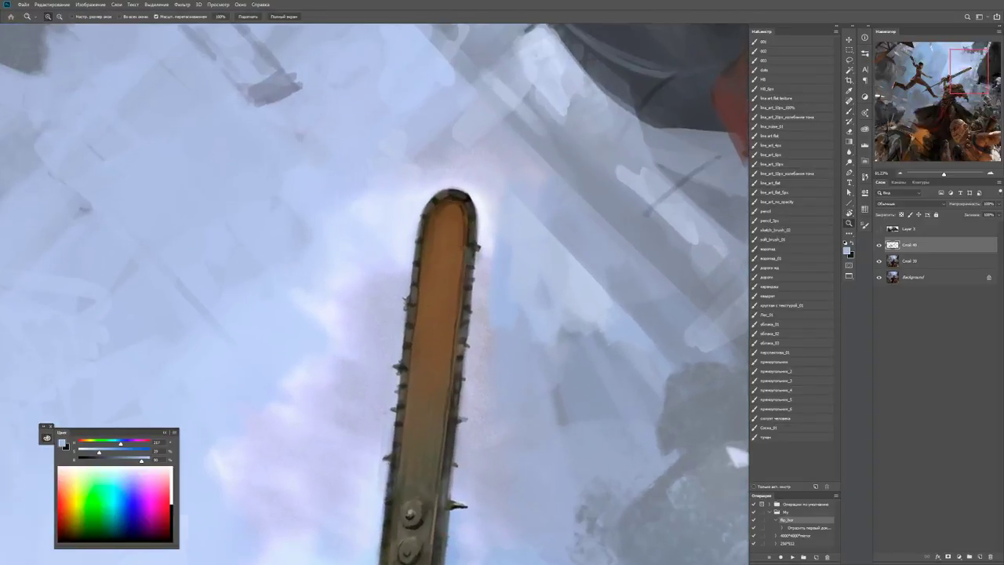
key(b)
mouse_move(431, 209)
mouse_down()
mouse_move(425, 196)
mouse_move(451, 185)
mouse_move(470, 193)
mouse_up()
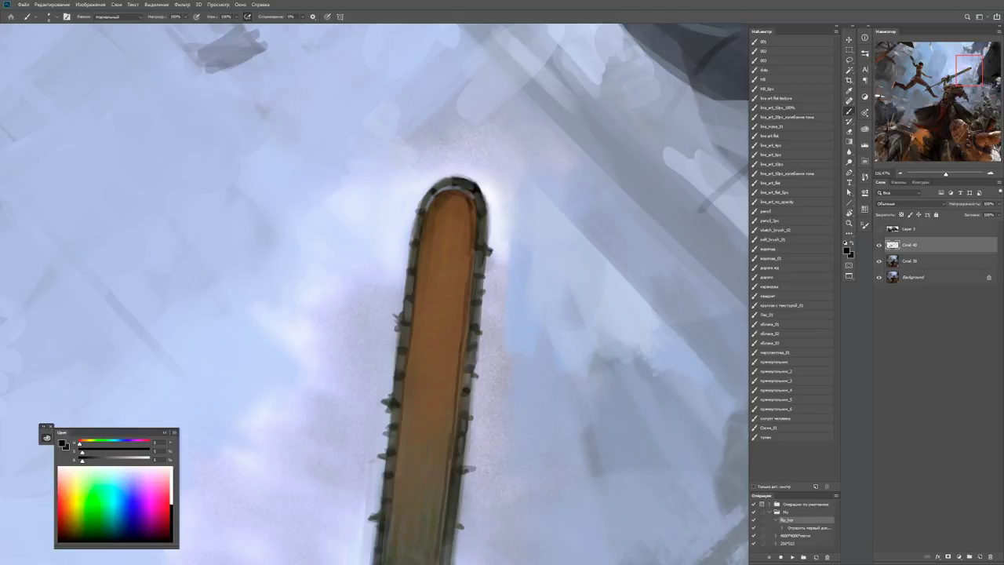
alt+click(463, 174)
alt+click(437, 193)
mouse_move(438, 183)
mouse_down()
mouse_move(451, 186)
mouse_move(440, 173)
mouse_move(469, 170)
mouse_up()
key(d)
key(x)
key(z)
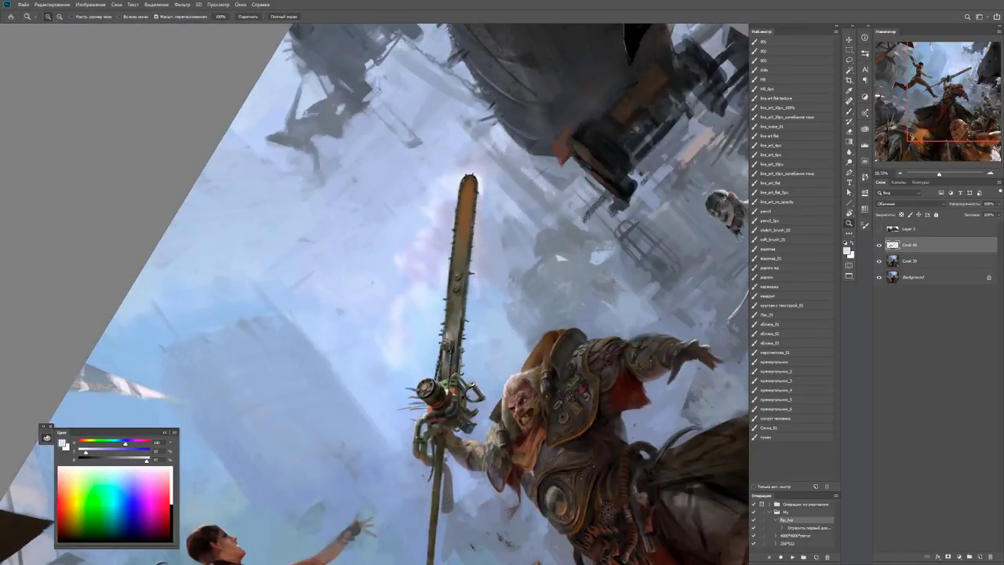
Sample the sky blue and trim the outer edge of the upper rim between the bolts and the pulley.
drag(471, 314, 502, 314)
key(b)
alt+click(470, 314)
drag(357, 370, 351, 452)
mouse_move(359, 364)
mouse_down()
mouse_move(361, 333)
mouse_move(358, 375)
mouse_move(360, 320)
mouse_up()
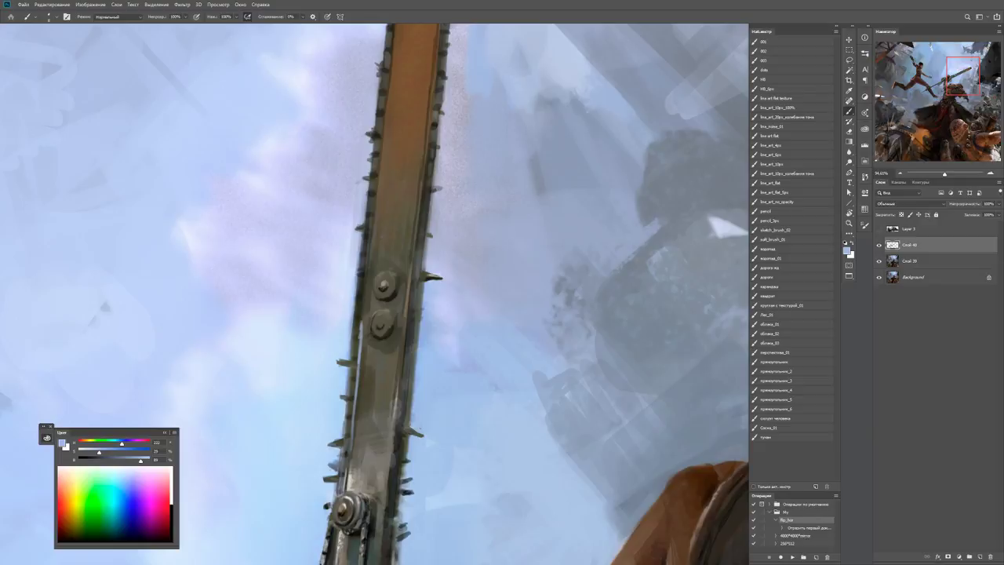
scroll(365, 235, down, 5)
scroll(365, 235, up, 6)
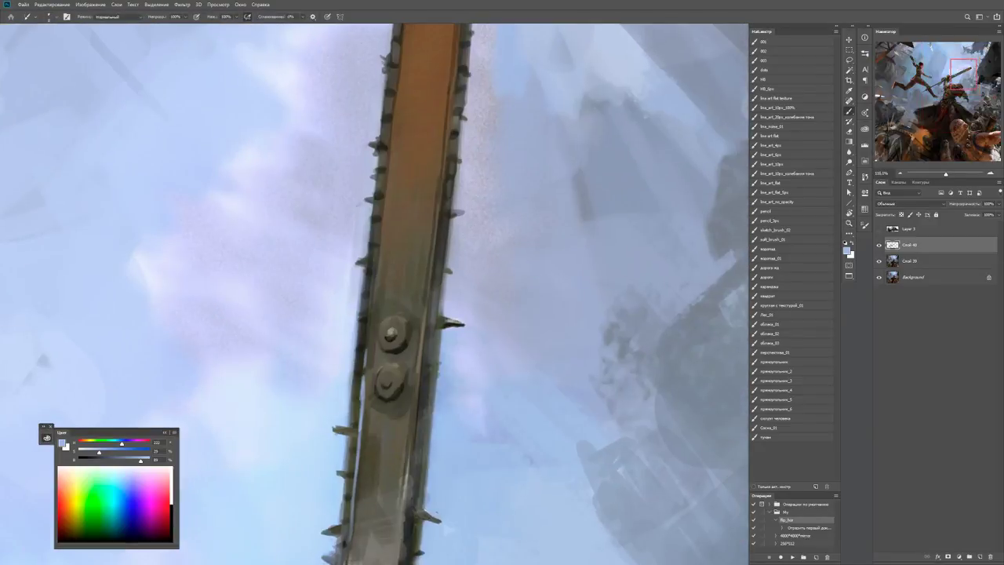
Touch up the upper rim beside the two bolts with sampled dark grey and pale sky blue.
key(d)
alt+click(363, 413)
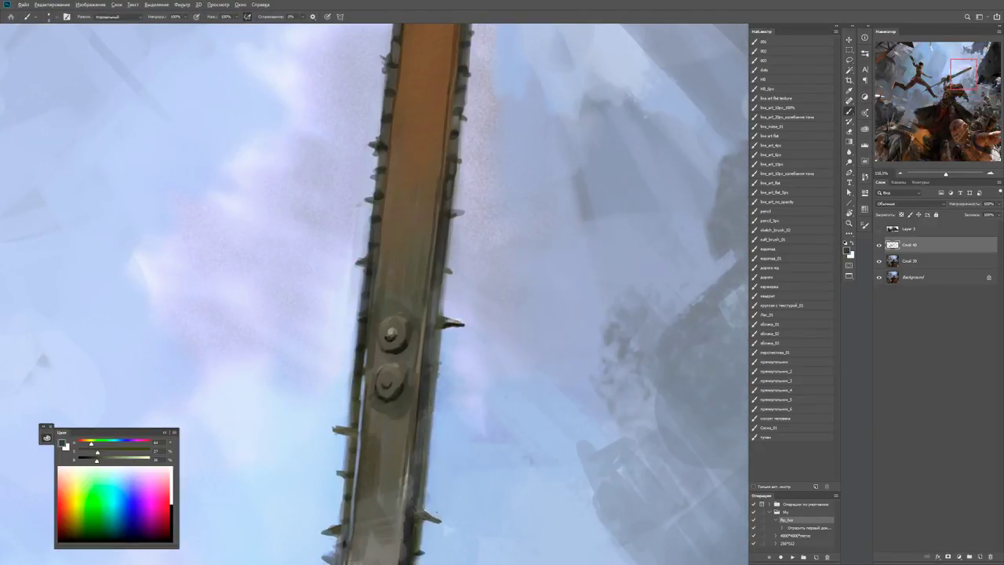
alt+click(351, 384)
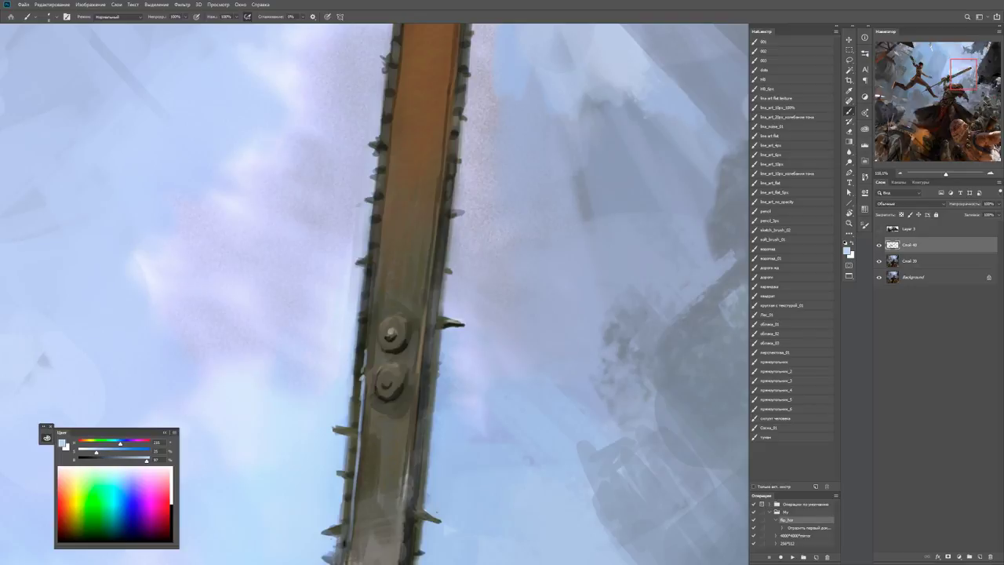
alt+click(378, 263)
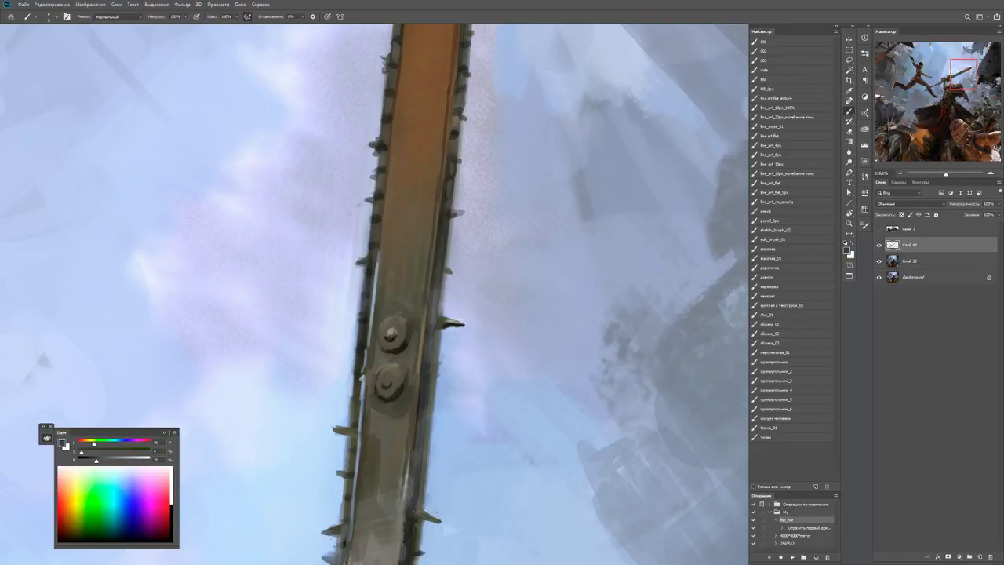
key(h)
key(d)
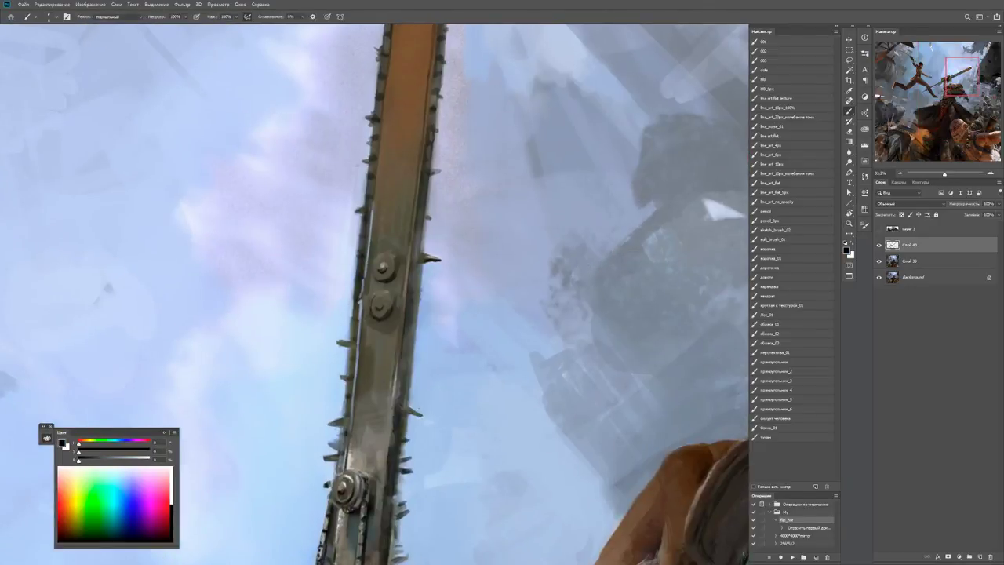
Clean the lower rim's edge beside the two bolts with sampled sky colour and paint black link marks along it.
alt+click(78, 318)
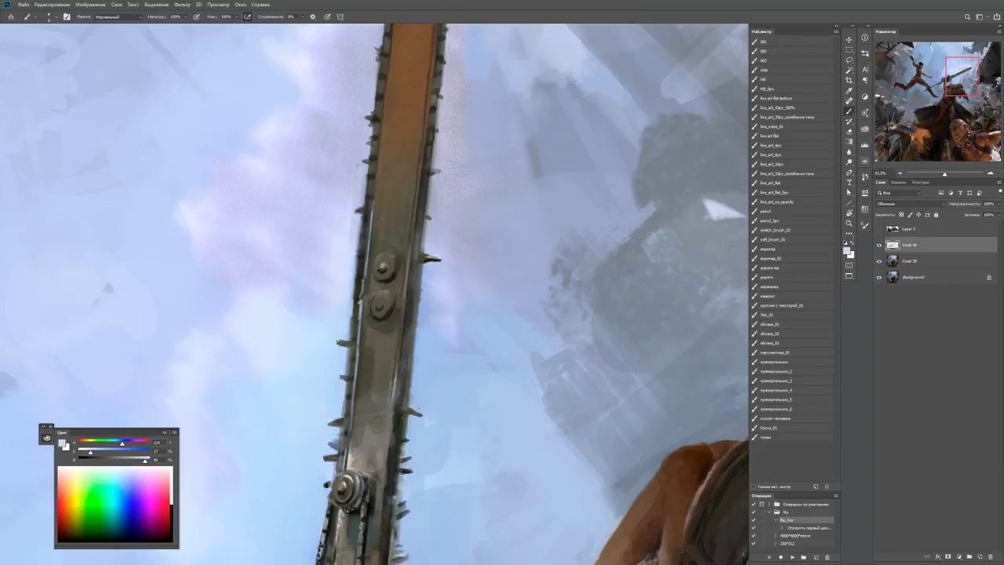
alt+click(419, 227)
drag(414, 227, 402, 381)
key(d)
drag(407, 297, 402, 334)
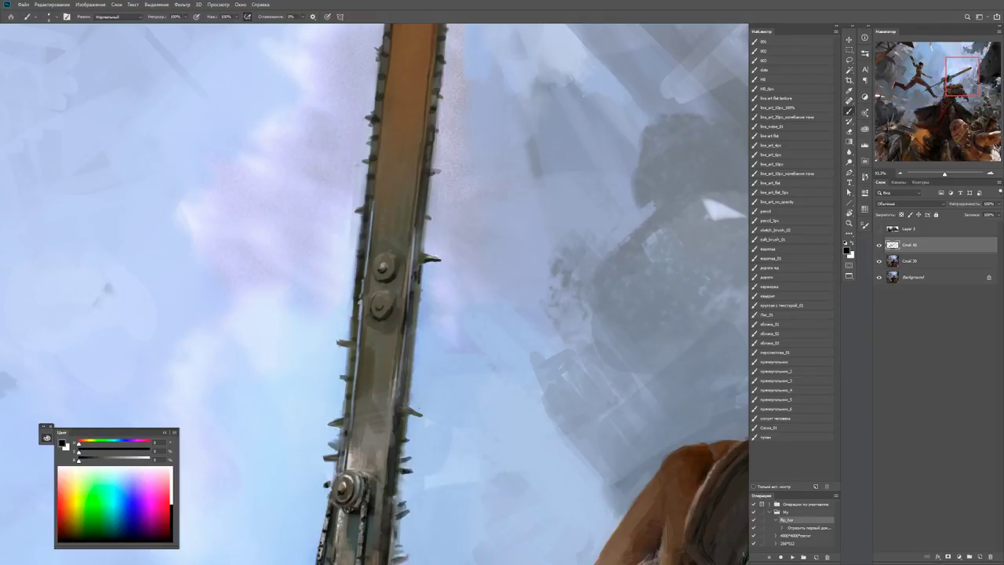
alt+click(420, 273)
drag(421, 290, 418, 300)
key(d)
Strengthen the lower rim with black strokes between the engine and the two bolts.
scroll(417, 298, up, 3)
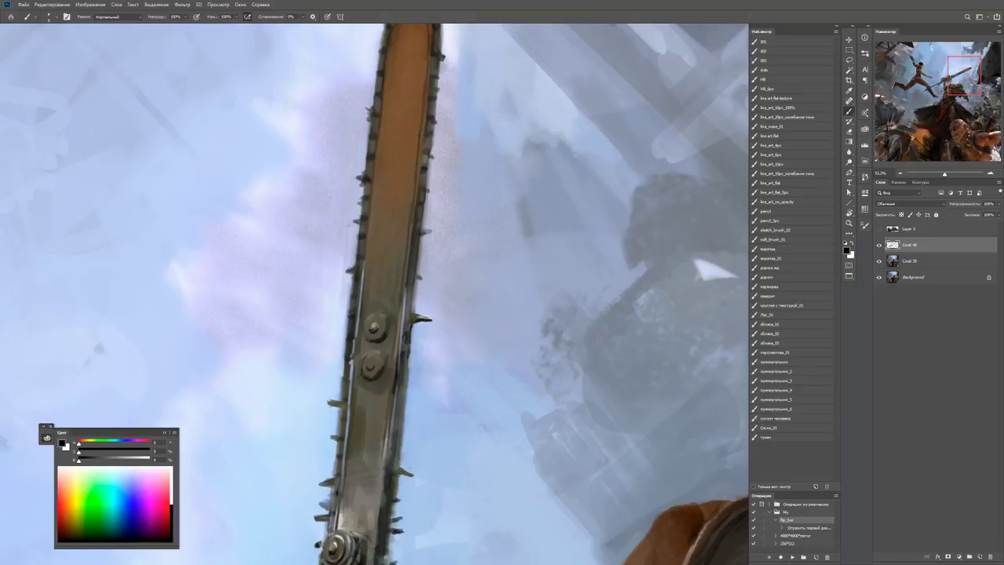
scroll(418, 251, up, 4)
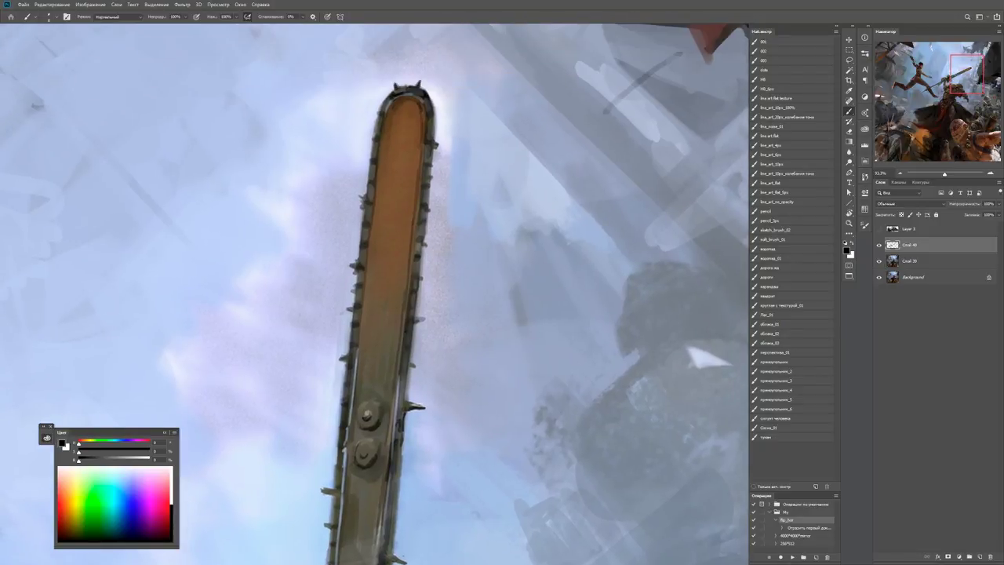
mouse_move(424, 170)
mouse_down()
mouse_move(422, 254)
mouse_move(510, 298)
mouse_up()
key(r)
key(z)
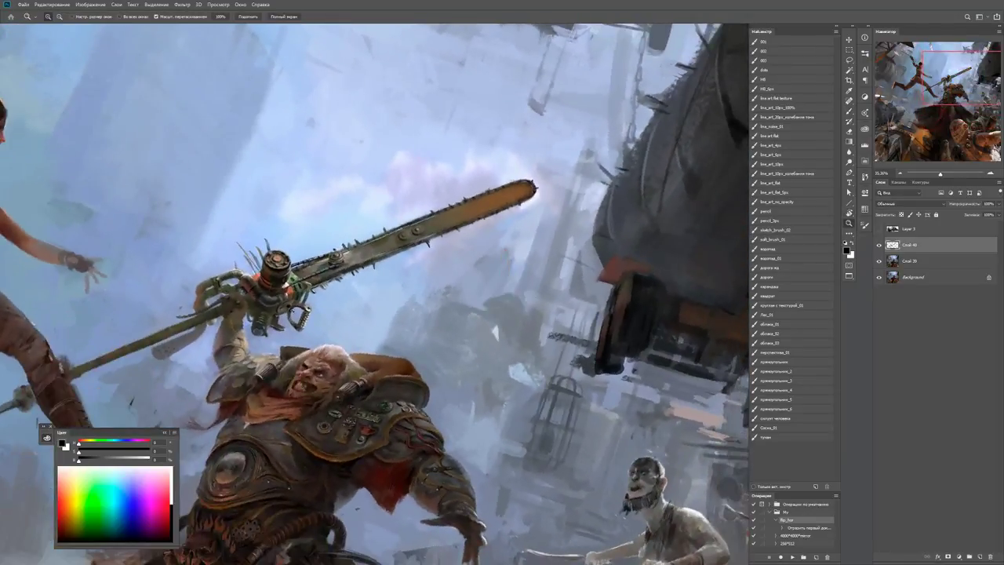
drag(336, 291, 369, 290)
key(b)
drag(287, 283, 454, 214)
key(d)
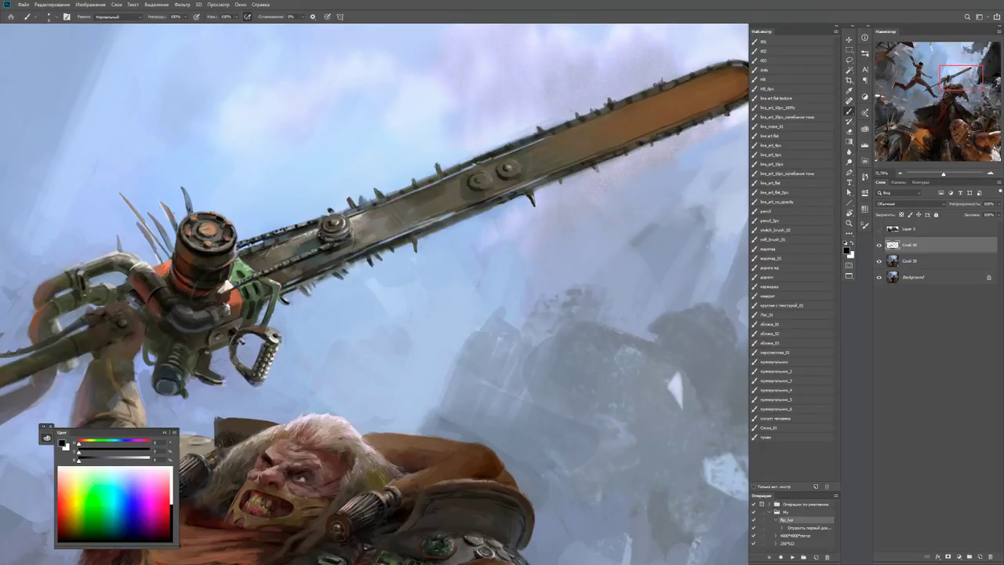
Trim the lower rim's outer edge with sampled sky blue and reinforce its dark line from the pulley towards the bolts.
alt+click(433, 229)
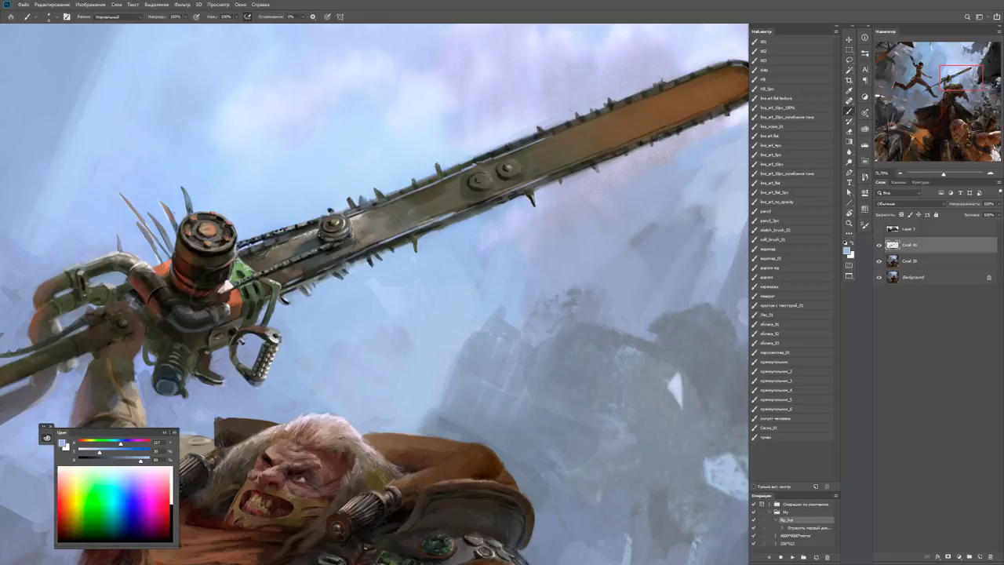
alt+click(455, 209)
key(d)
key(z)
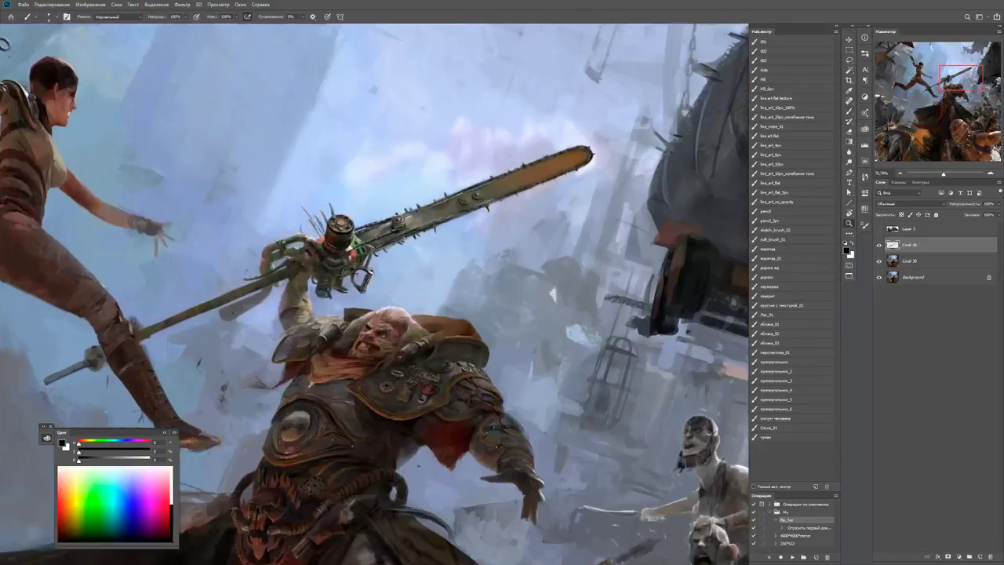
mouse_move(423, 226)
mouse_down()
mouse_move(369, 228)
mouse_move(502, 222)
mouse_up()
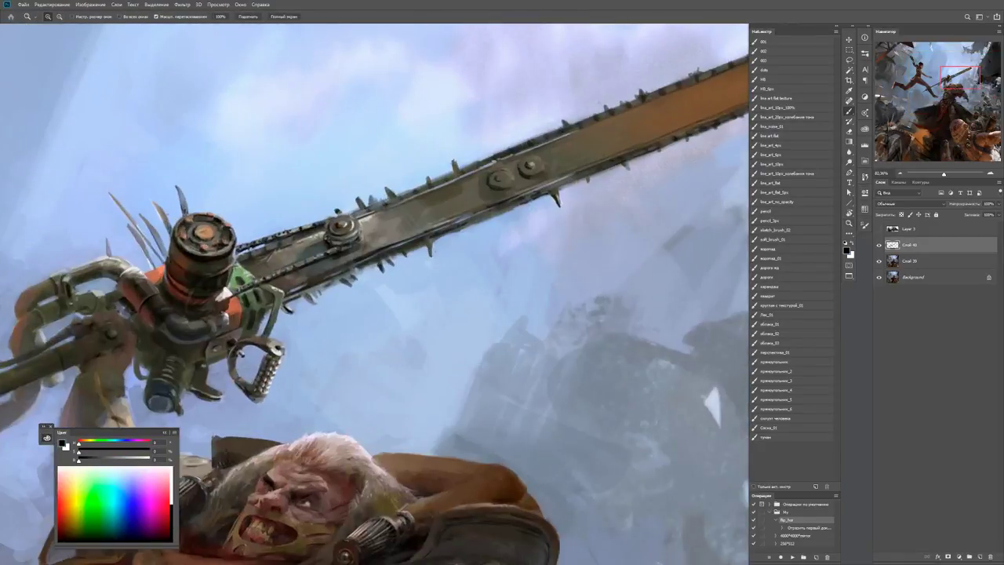
key(b)
drag(356, 262, 472, 215)
Sample metal greys around the pulley and touch up the neighbouring bar surface and lower rim.
scroll(549, 169, up, 2)
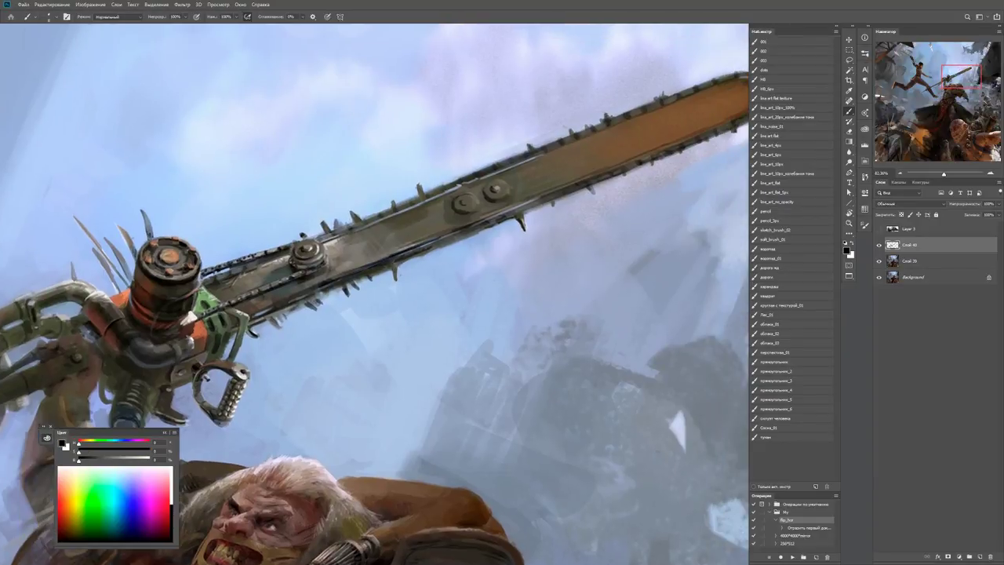
key(x)
alt+click(292, 302)
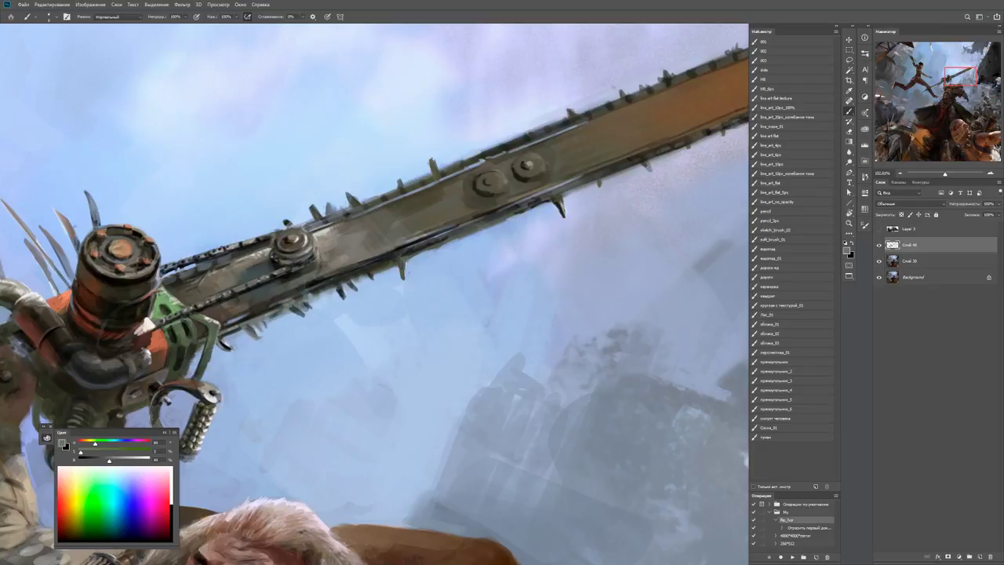
alt+click(292, 300)
alt+click(325, 243)
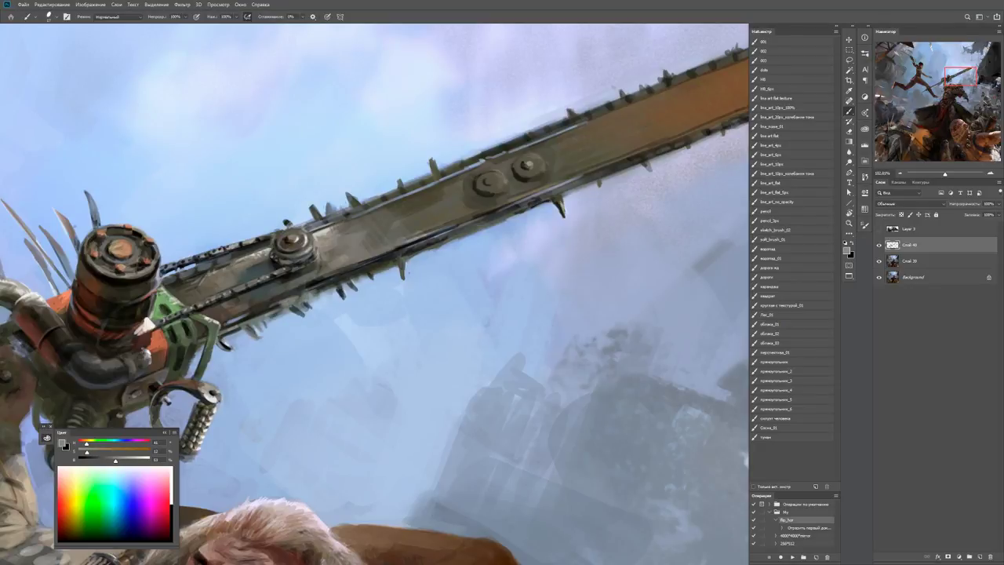
key(z)
drag(355, 278, 349, 278)
drag(391, 250, 416, 249)
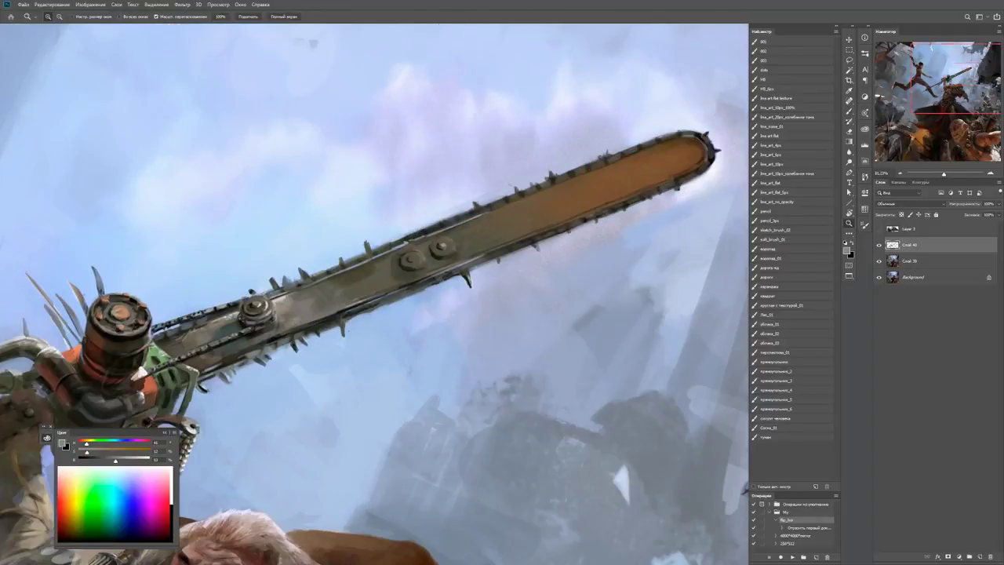
key(b)
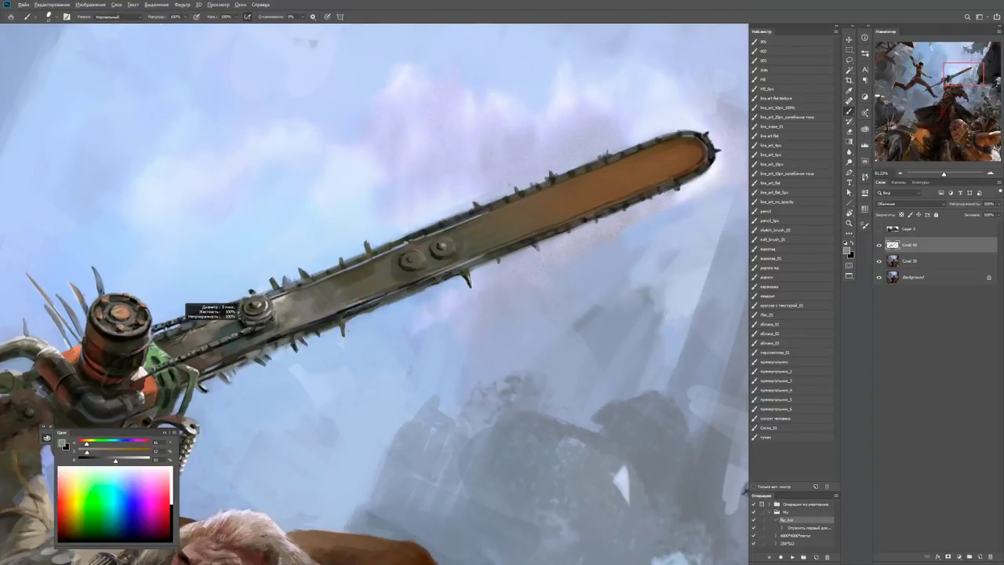
Alternate black and white dabs to add rivet details to the upper rim's chain links beside the orange section.
key(d)
key(z)
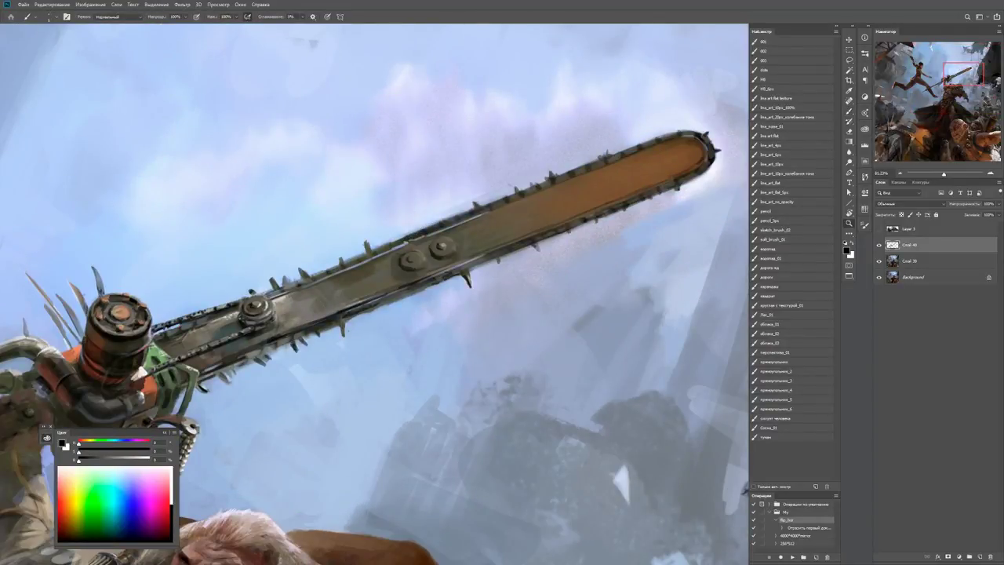
drag(196, 309, 169, 309)
drag(505, 199, 541, 200)
key(b)
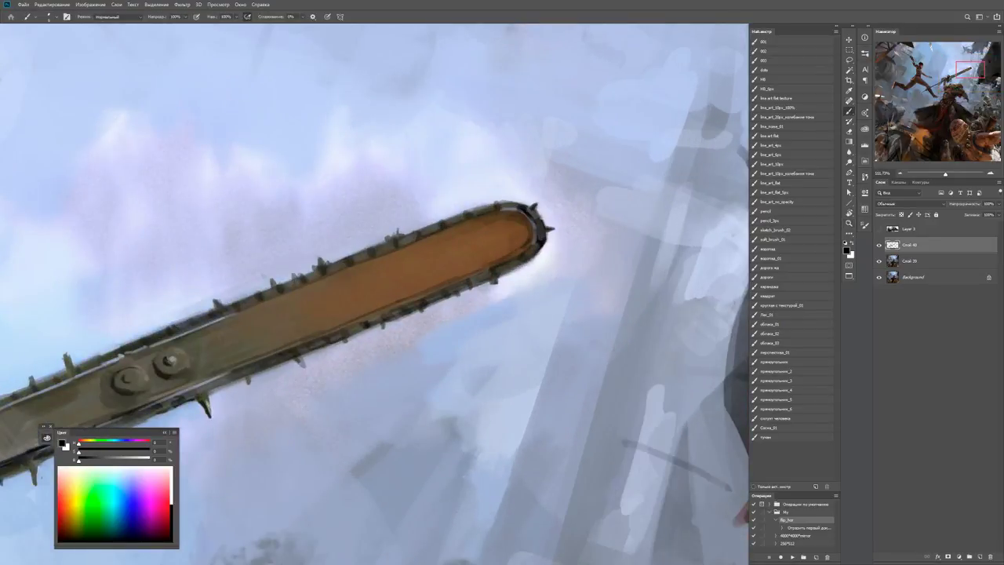
key(x)
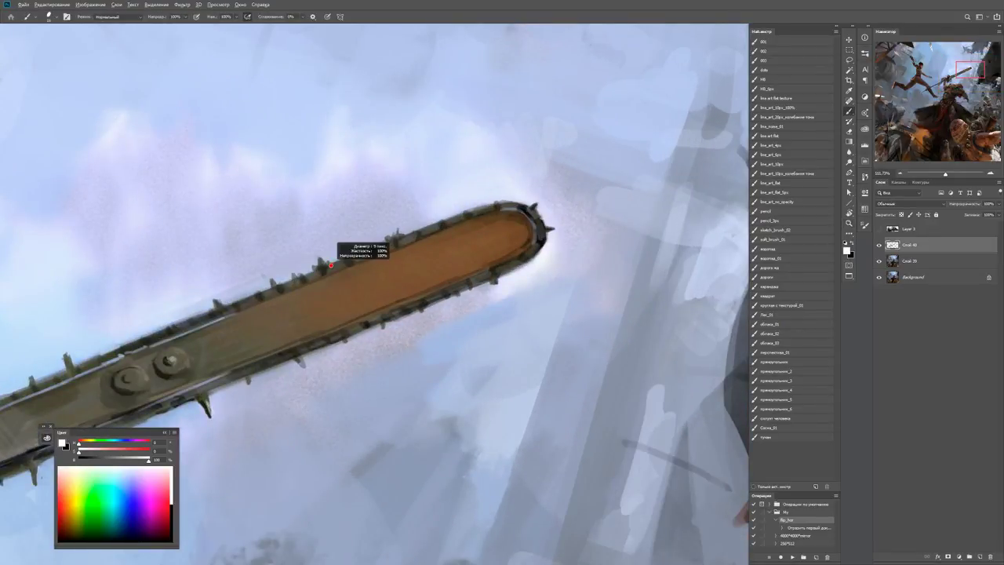
key(x)
key(x)
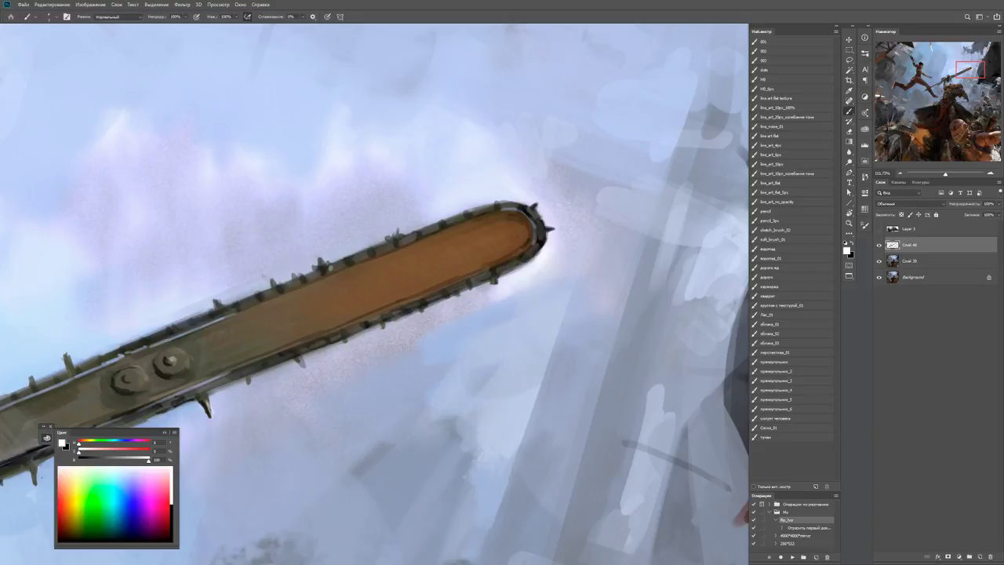
key(x)
key(x)
key(x)
key(x)
Sample the pale sky colour and clean the upper rim's outer edge around the riveted links.
key(z)
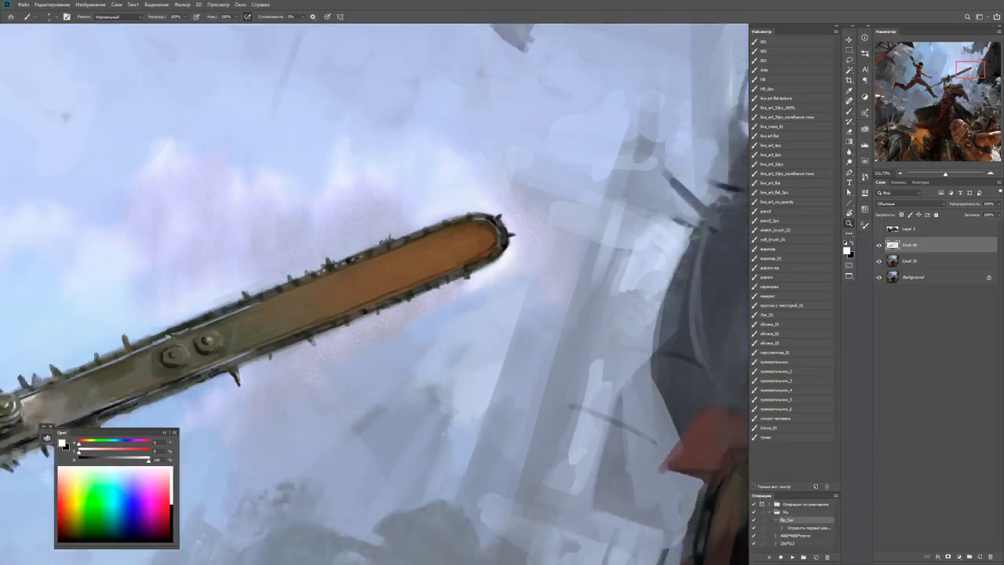
key(b)
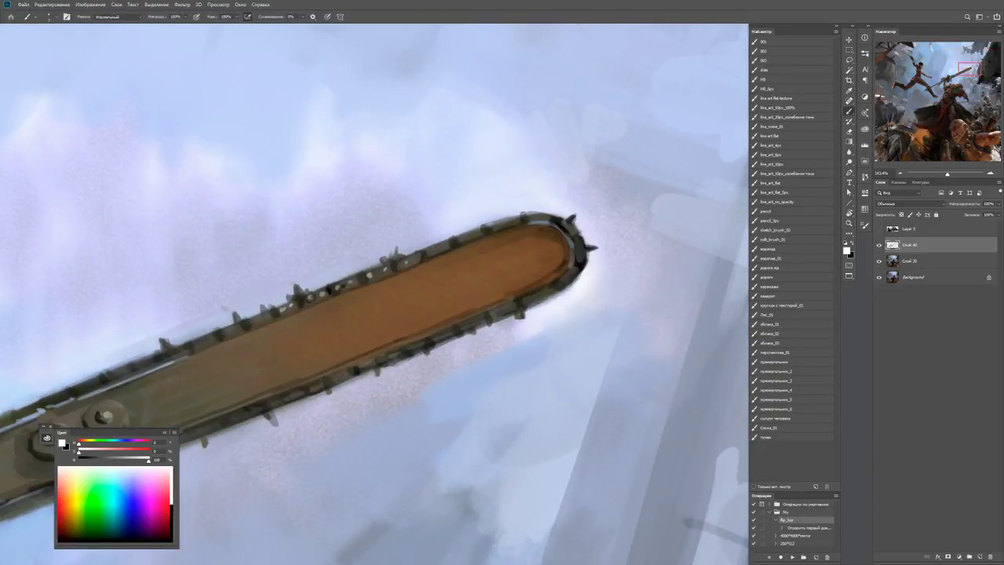
alt+click(384, 262)
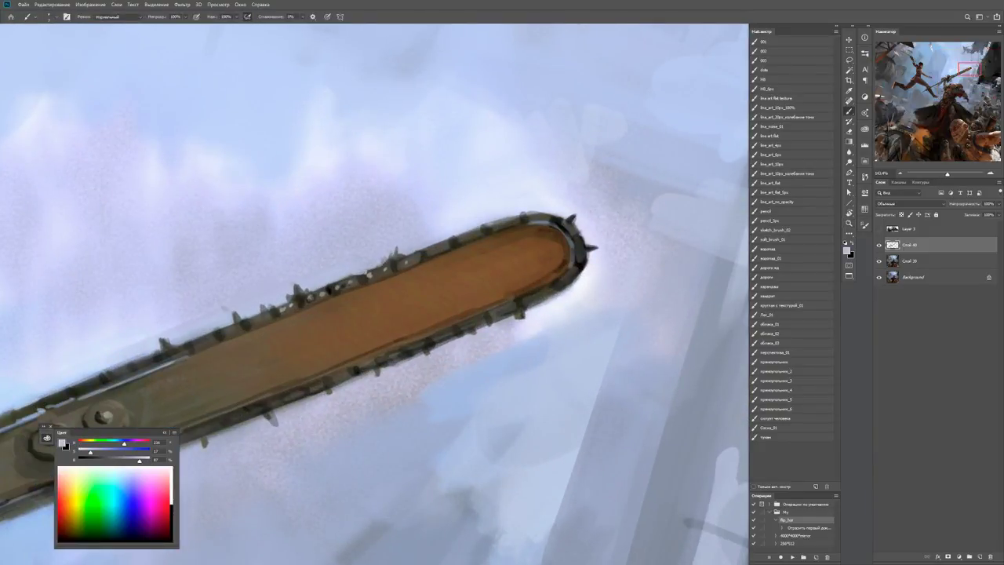
Add small white rivet dots to the lower rim's chain links beside the orange section.
key(z)
key(ctrl+minus)
key(ctrl+minus)
key(ctrl+minus)
key(ctrl+minus)
drag(379, 263, 423, 263)
key(b)
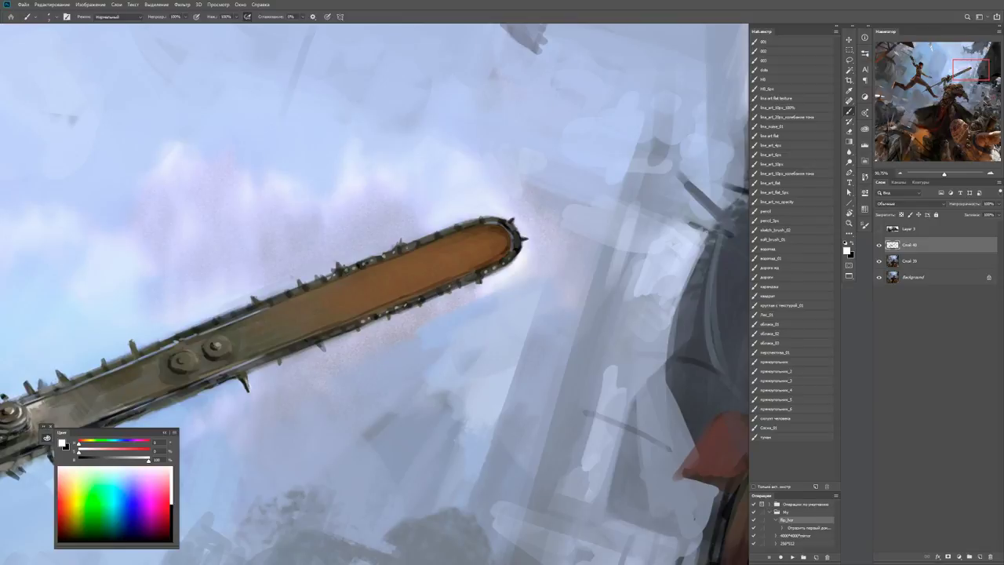
Sample the dark rim colour and add small spikes to the chain around the chainsaw bar's tip.
alt+click(497, 264)
key(d)
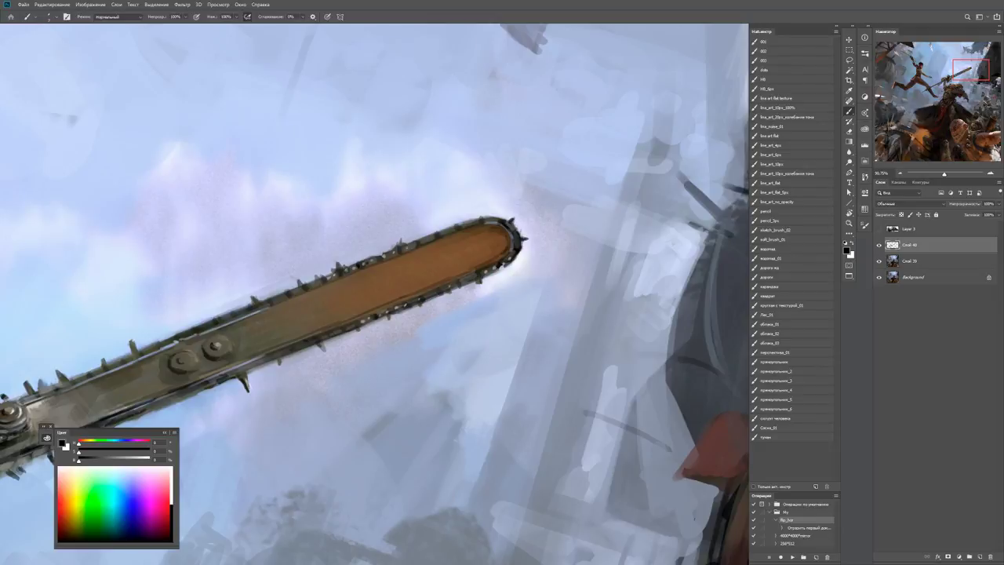
alt+click(513, 229)
drag(473, 220, 471, 211)
drag(376, 313, 369, 330)
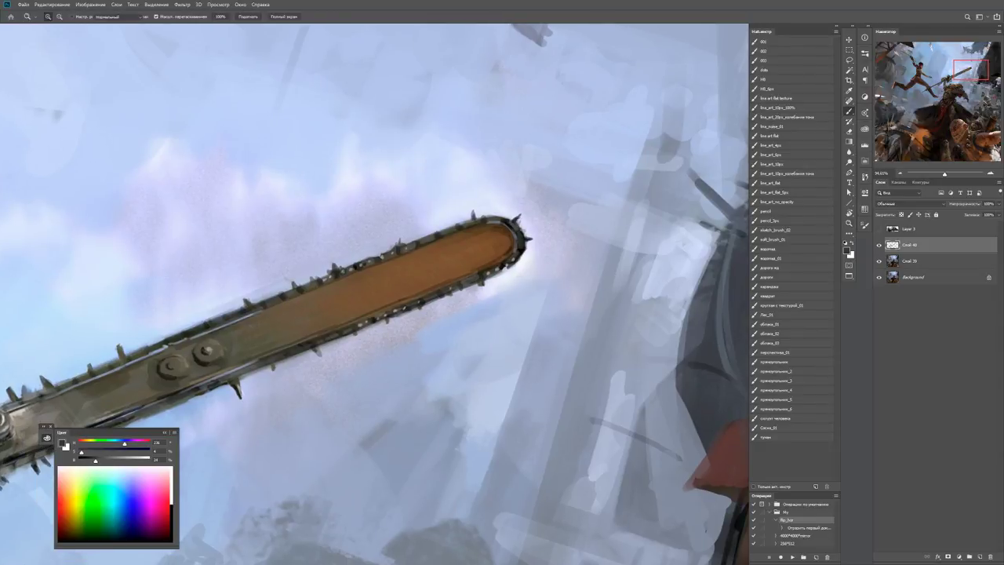
Alternate white and black dabs to detail the chain links along the rim near the bar's tip.
key(x)
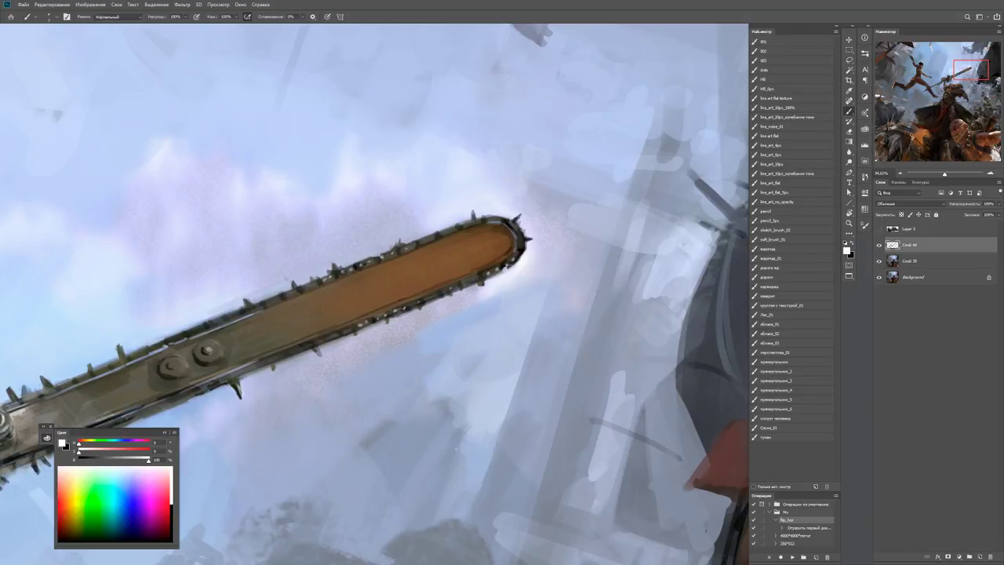
drag(377, 314, 361, 310)
key(x)
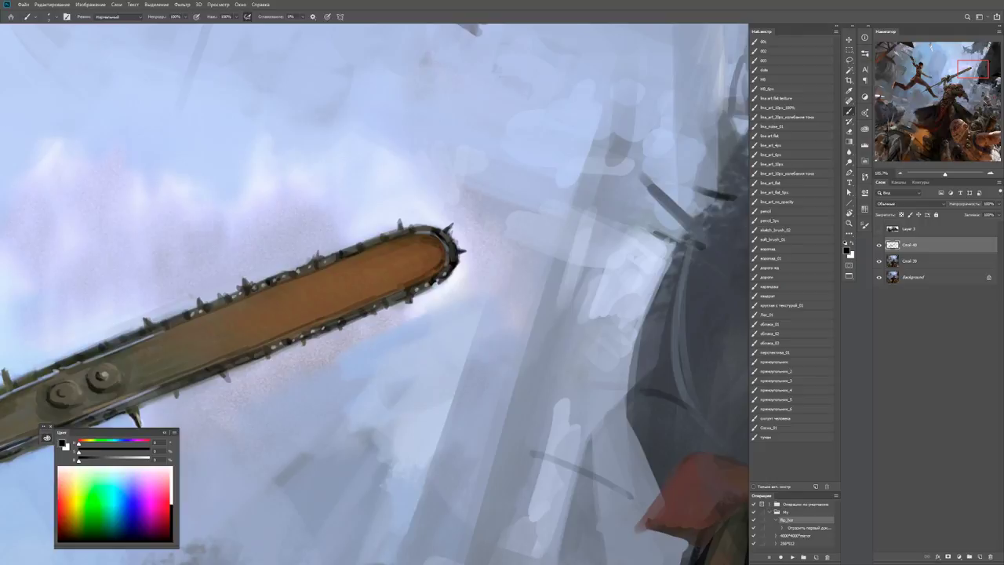
key(x)
key(x)
key(x)
Dab black and white chain-link details onto the bar's lower rim beneath the pulley.
mouse_move(376, 314)
mouse_down()
mouse_move(345, 314)
mouse_move(349, 322)
mouse_up()
key(b)
key(x)
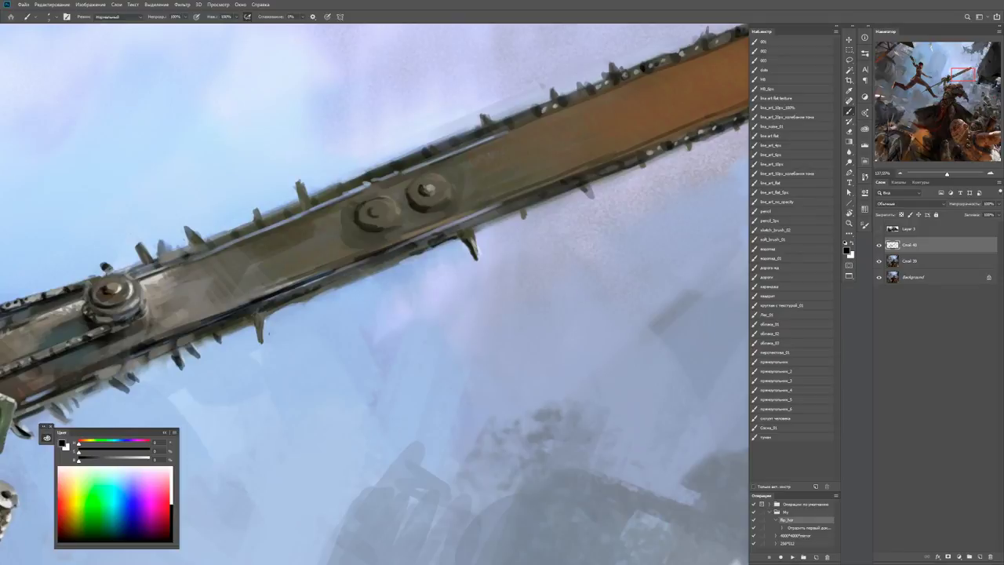
key(x)
click(175, 343)
mouse_move(153, 353)
mouse_down()
mouse_move(295, 313)
mouse_move(277, 327)
mouse_up()
click(249, 331)
click(228, 342)
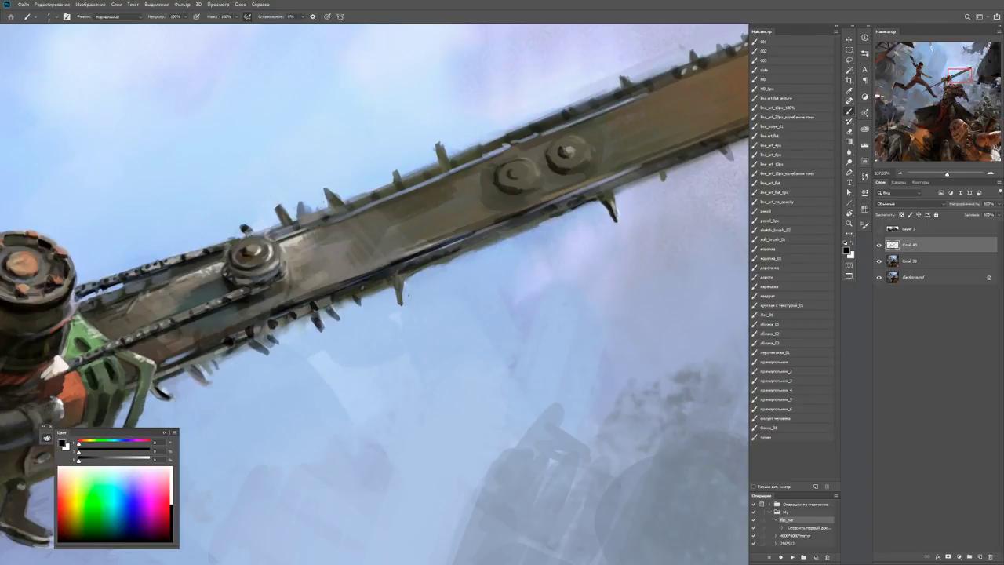
Continue the light and dark chain-link dabs along the lower rim from the pulley towards the large tooth.
key(x)
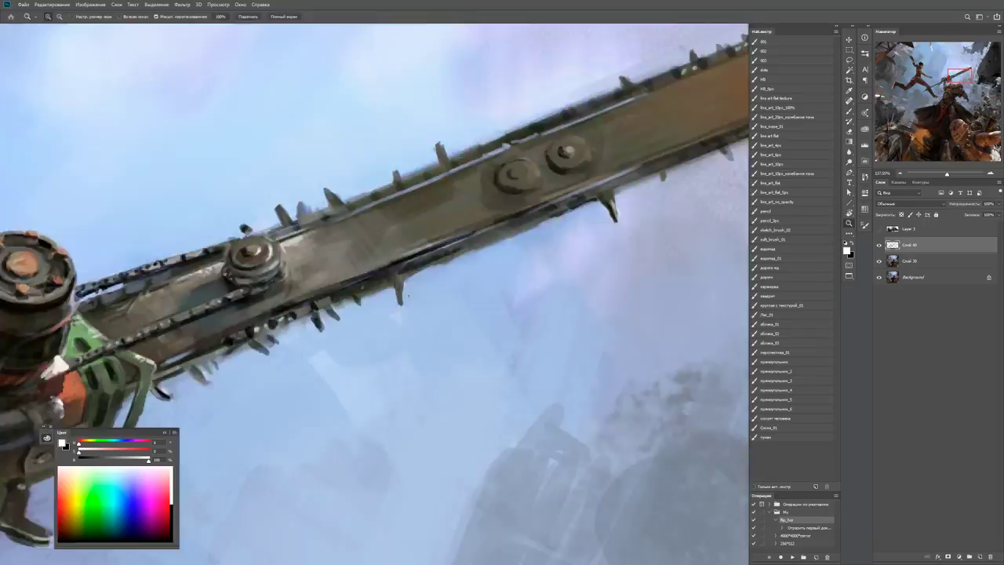
key(ctrl+minus)
key(ctrl+minus)
key(ctrl+plus)
key(x)
drag(281, 328, 370, 294)
key(x)
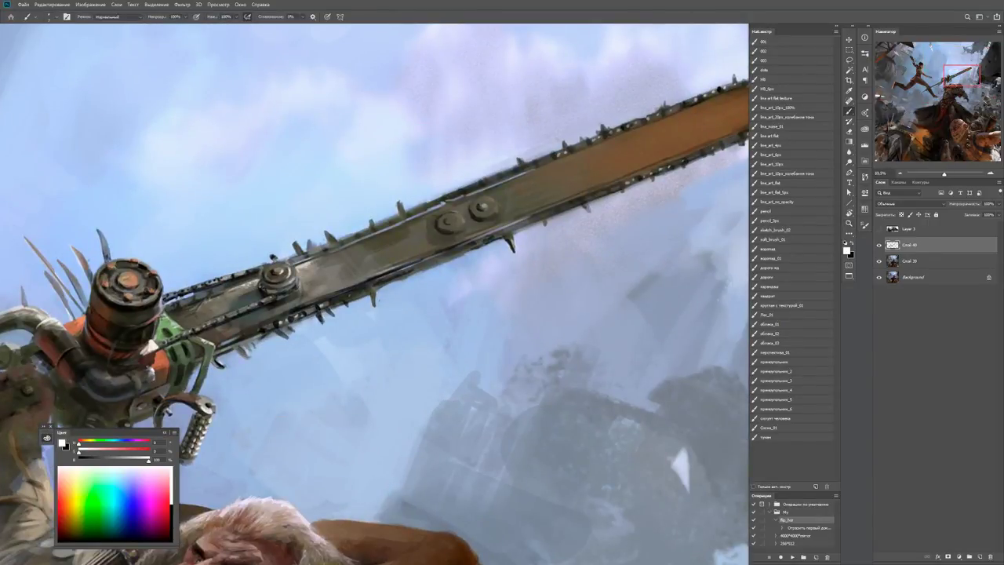
Sample the sky blue to clean the edges around the lower teeth beside the green guard, accenting the rim in black.
key(ctrl+minus)
key(ctrl+minus)
key(ctrl+minus)
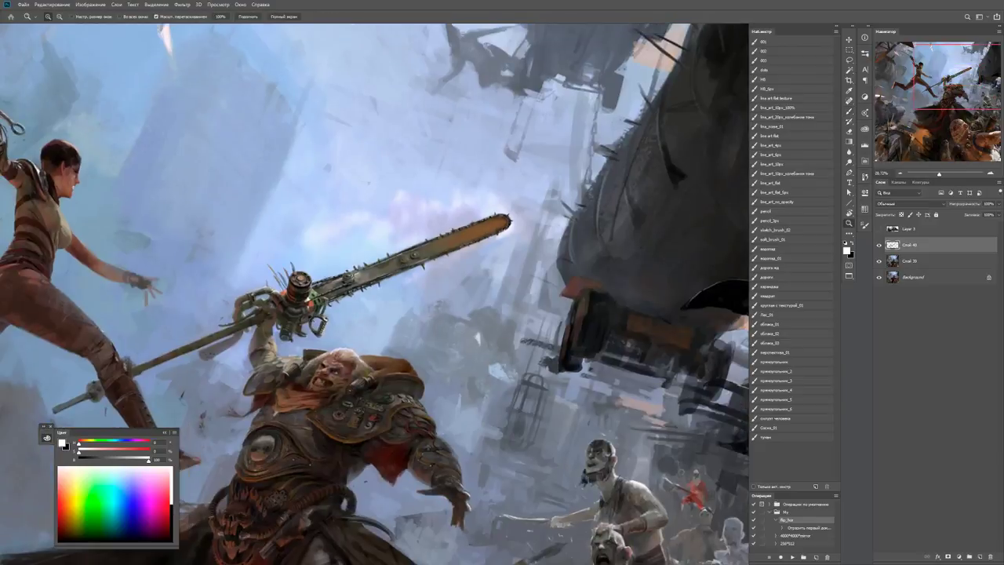
drag(312, 293, 369, 293)
alt+click(287, 320)
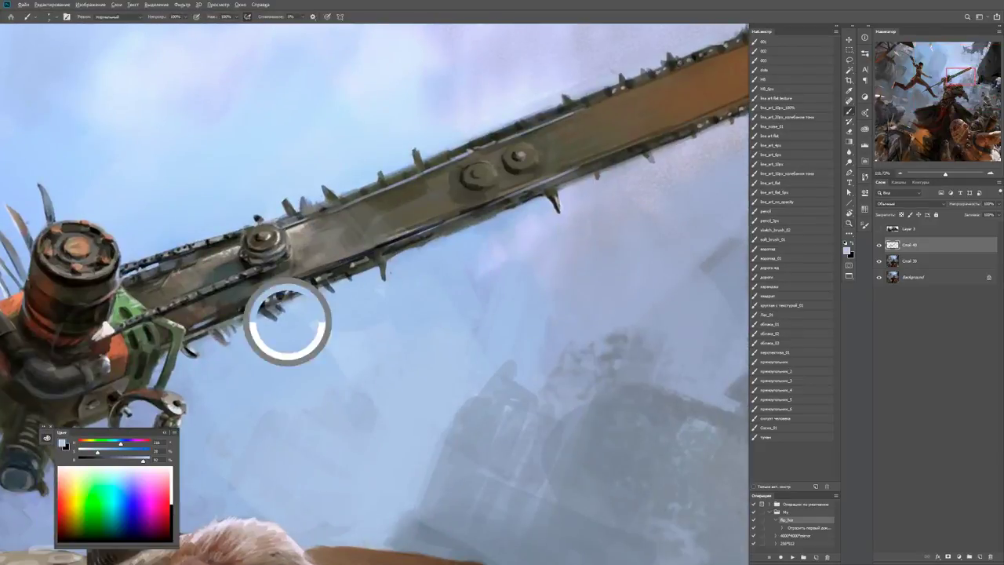
alt+click(217, 352)
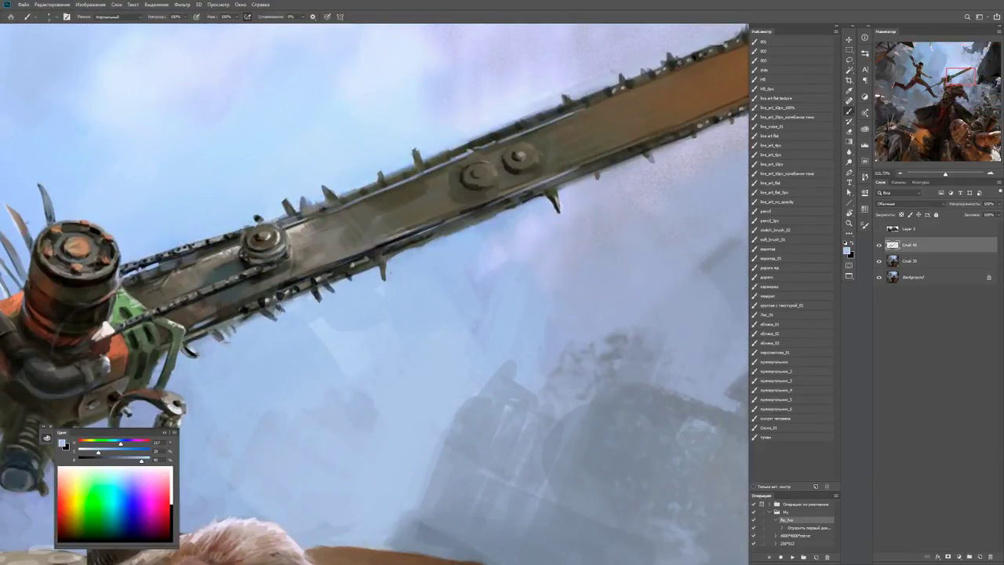
click(195, 355)
key(d)
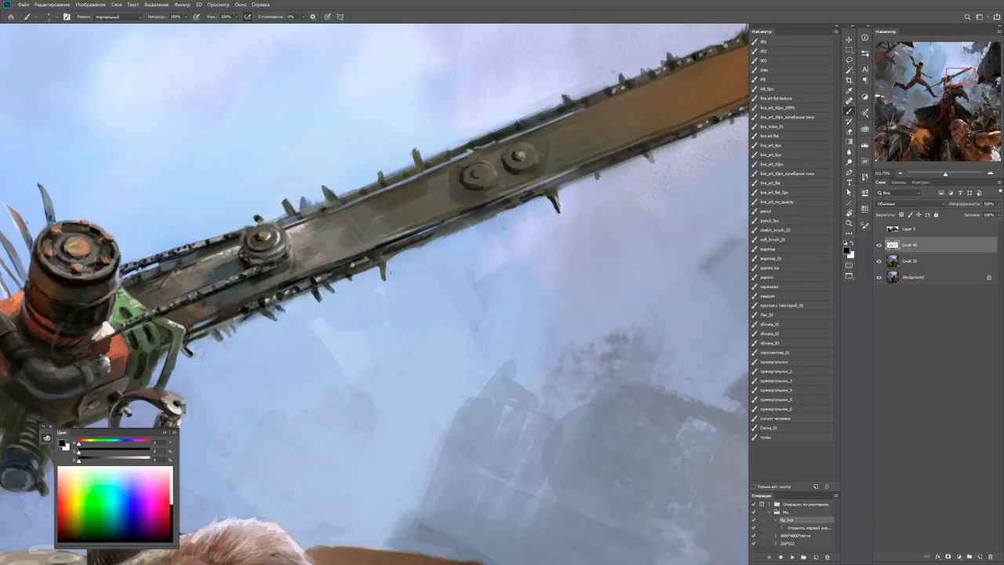
click(170, 343)
drag(377, 298, 510, 236)
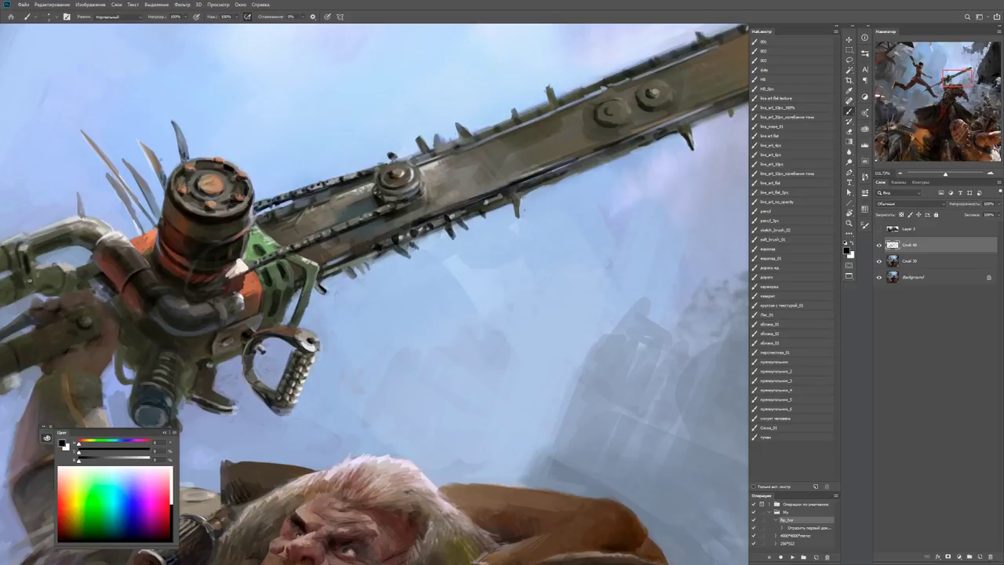
alt+click(510, 236)
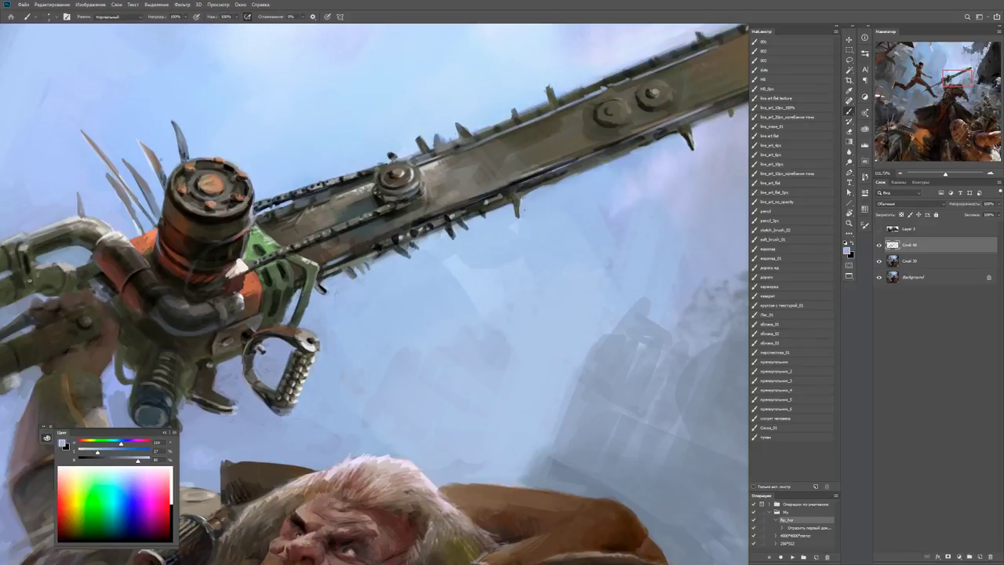
Sample olive and green tones around the green guard and touch up the area where the bar joins it.
key(z)
drag(326, 291, 298, 290)
key(r)
drag(440, 329, 517, 267)
key(z)
drag(376, 259, 454, 259)
key(b)
key(d)
alt+click(404, 393)
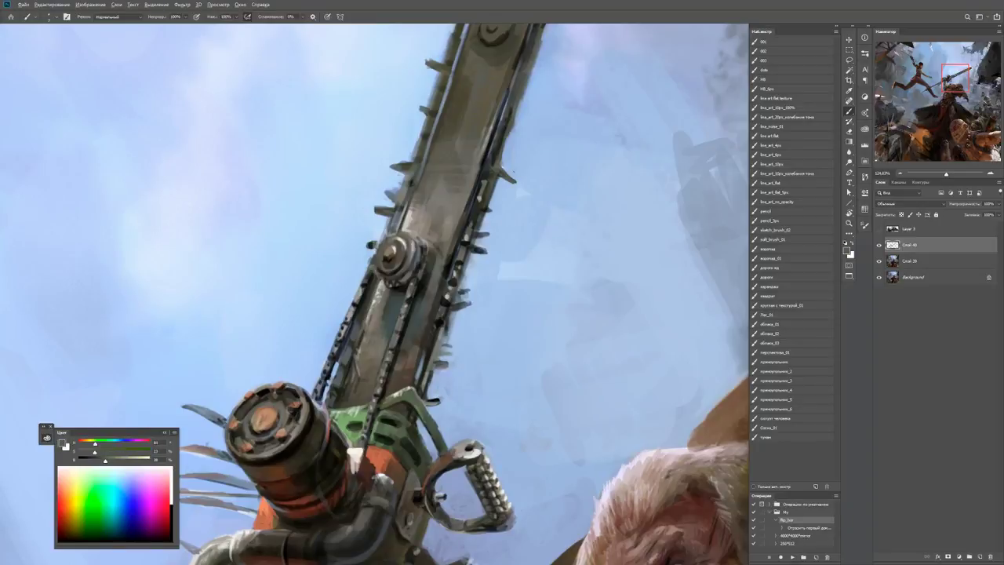
drag(405, 394, 472, 299)
alt+click(411, 323)
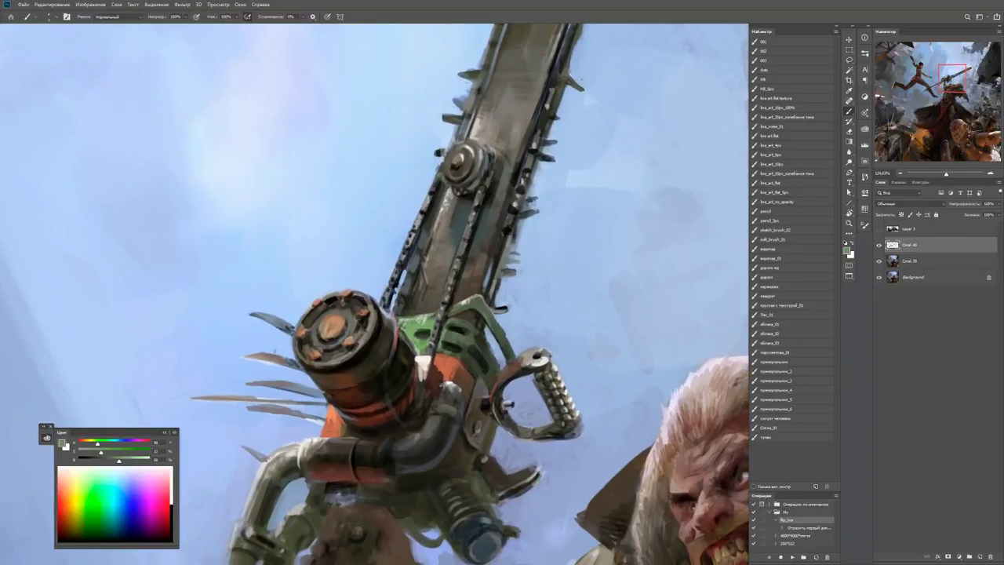
Add dark and white accents to the central bolt on the engine cylinder's cap.
key(r)
drag(411, 322, 502, 290)
key(b)
key(d)
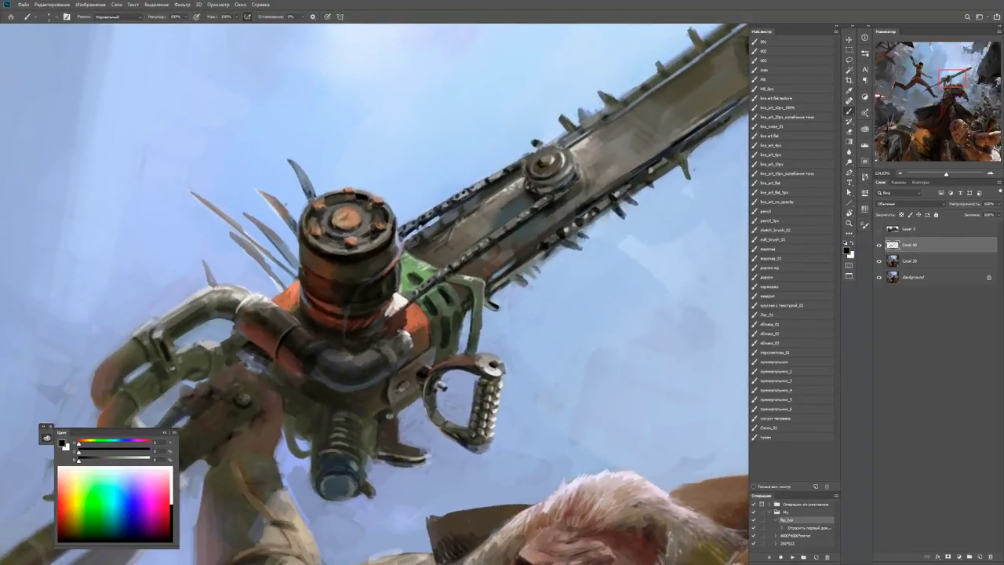
key(x)
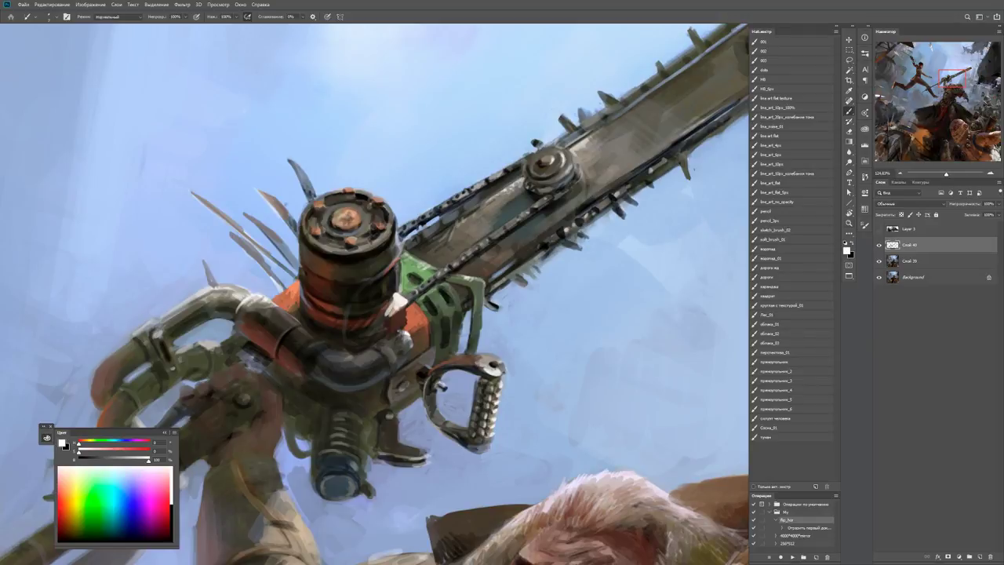
key(z)
key(ctrl+0)
drag(368, 200, 423, 201)
key(b)
key(x)
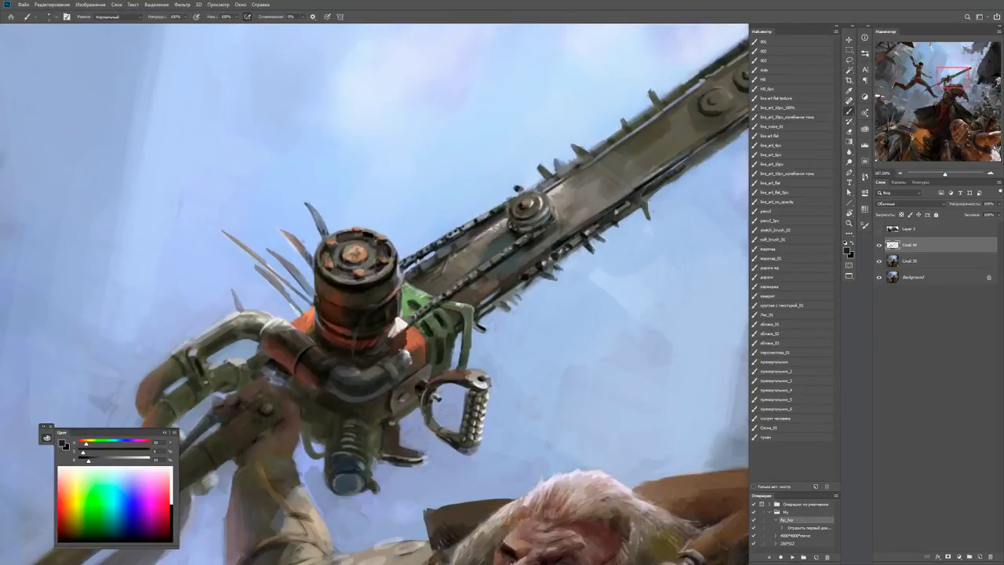
alt+right_click(362, 234)
key(x)
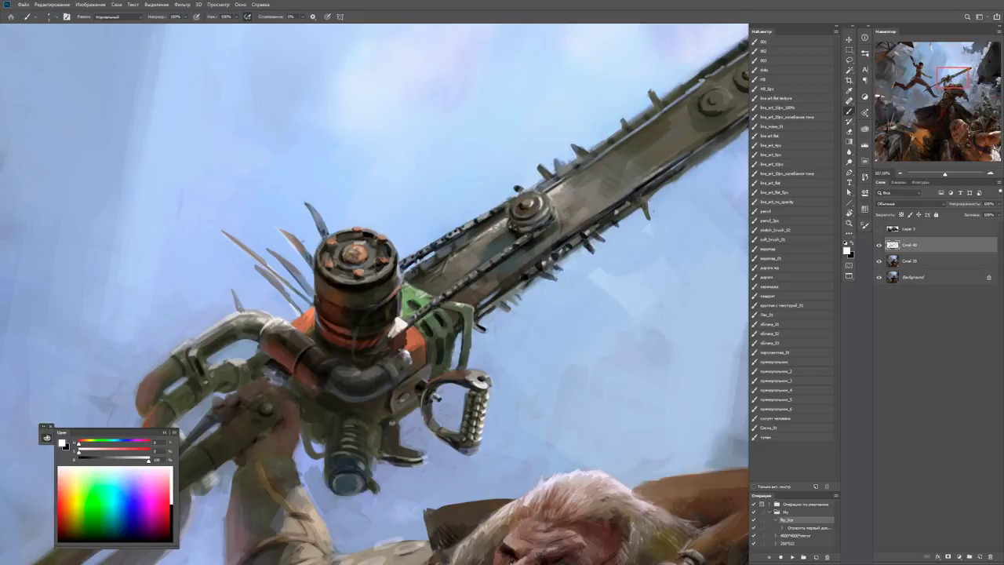
Define the edge of the cap's central bolt with black dabs and a white highlight.
scroll(356, 251, down, 5)
scroll(412, 245, up, 7)
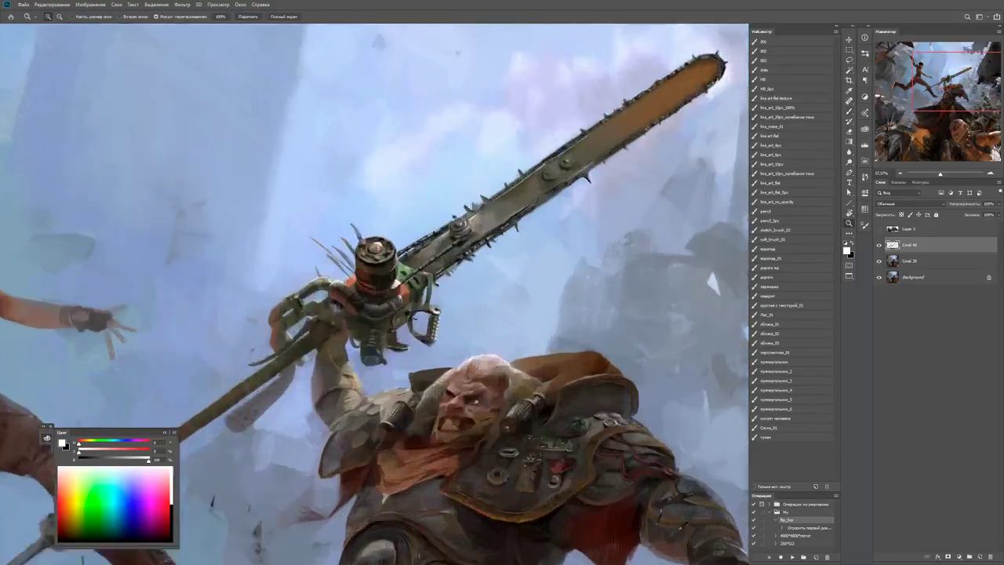
key(x)
click(381, 265)
click(382, 269)
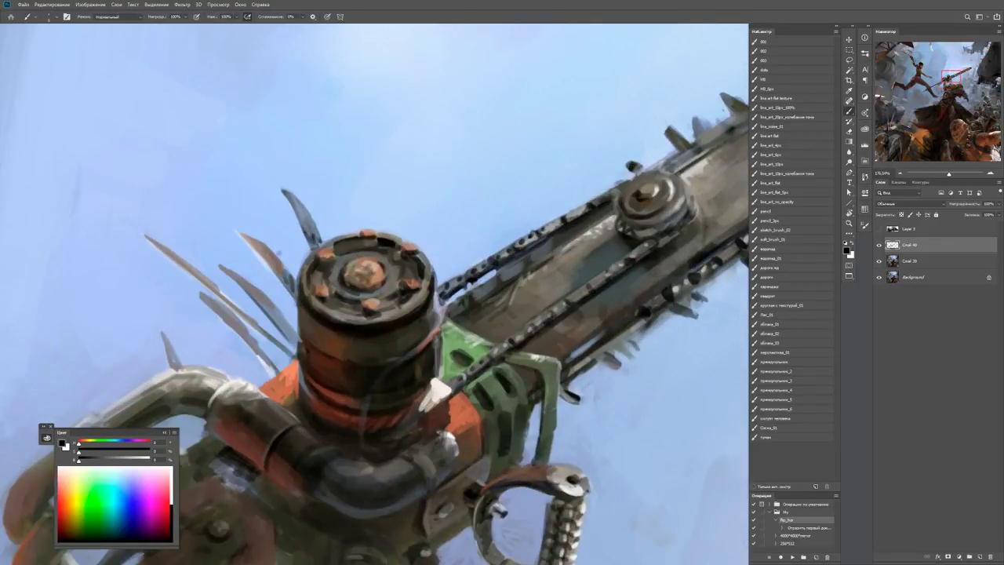
key(x)
click(380, 266)
click(383, 268)
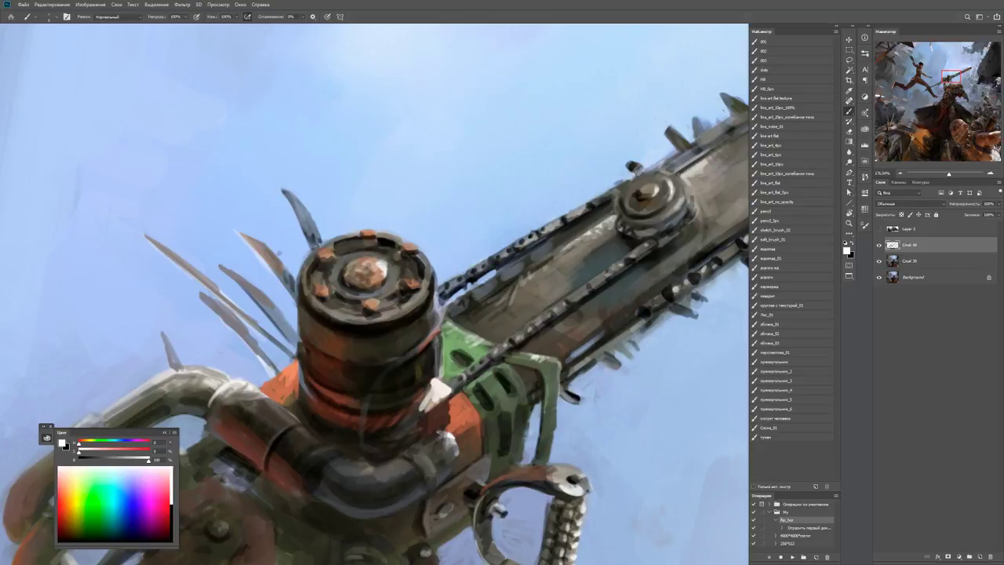
Sample rust and grey tones from the cap and blend the shading around its central bolt.
alt+click(367, 259)
click(387, 265)
alt+click(384, 263)
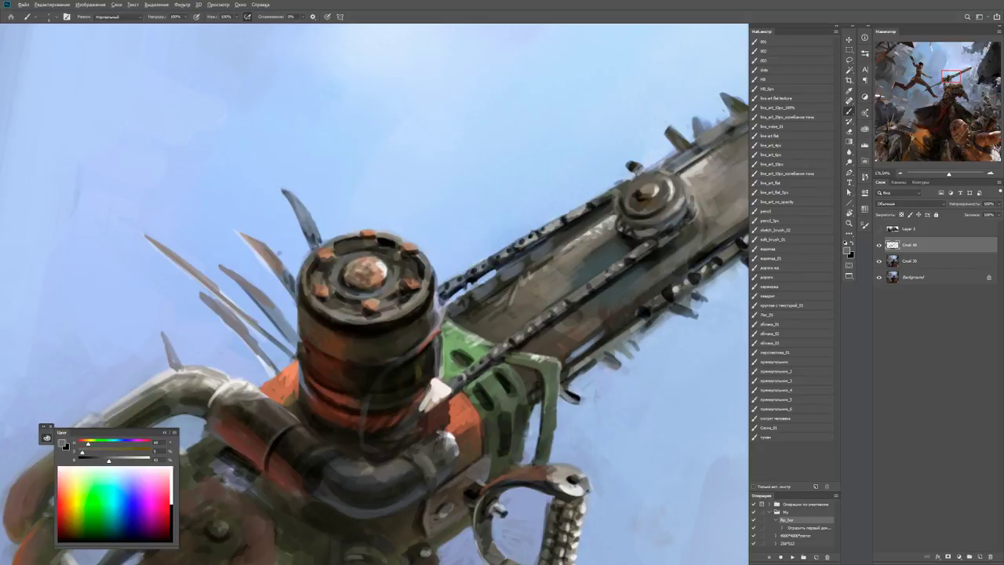
click(388, 267)
click(379, 256)
alt+click(355, 293)
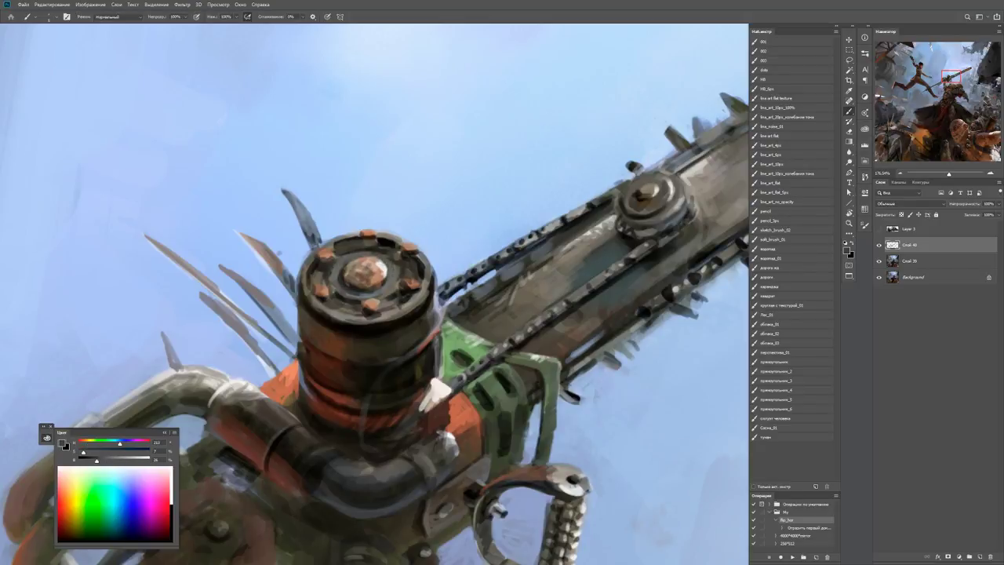
key(d)
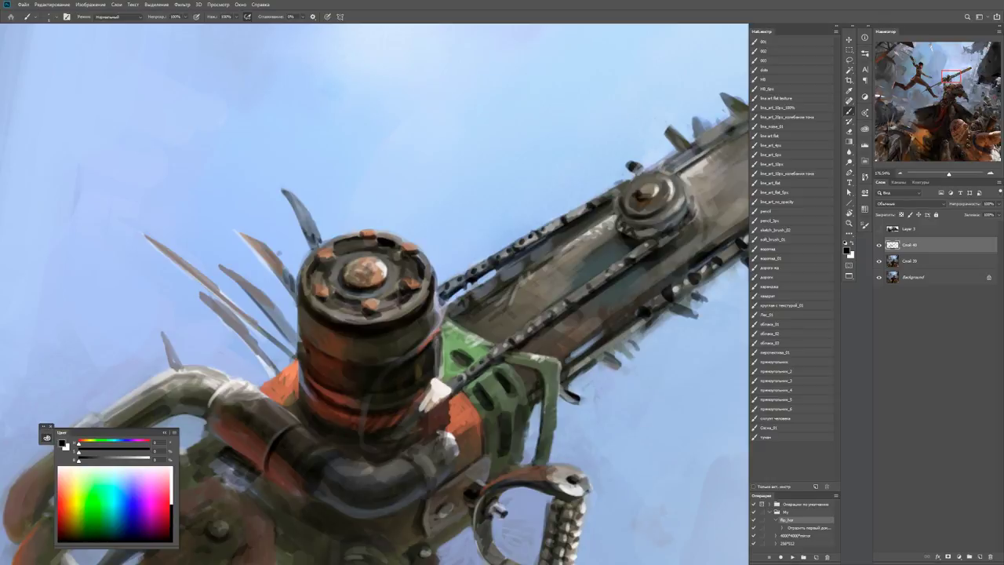
alt+click(378, 275)
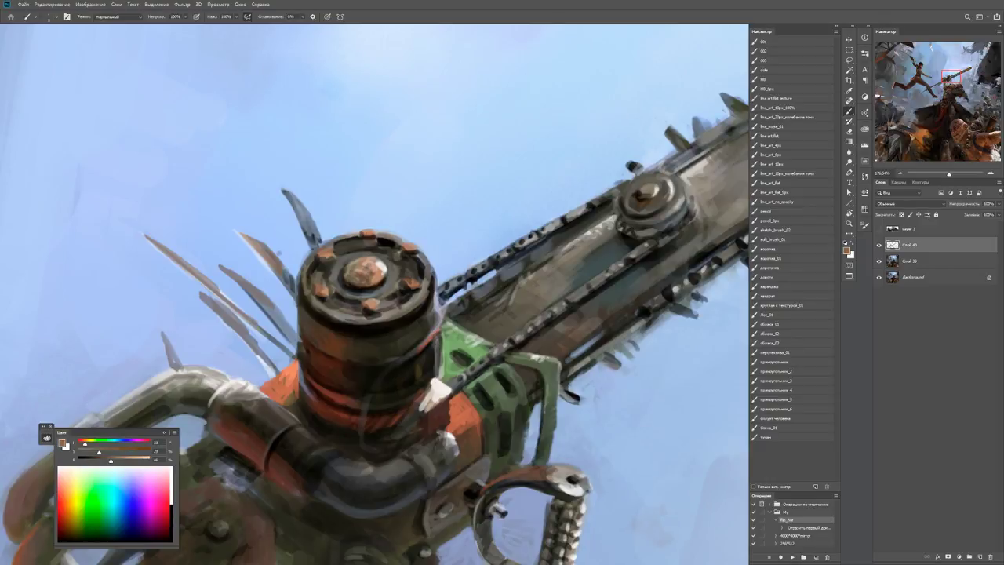
Refine the cylinder cap's rim and small rust-coloured bolts with white and black accents.
key(z)
drag(369, 265, 314, 265)
drag(383, 260, 439, 260)
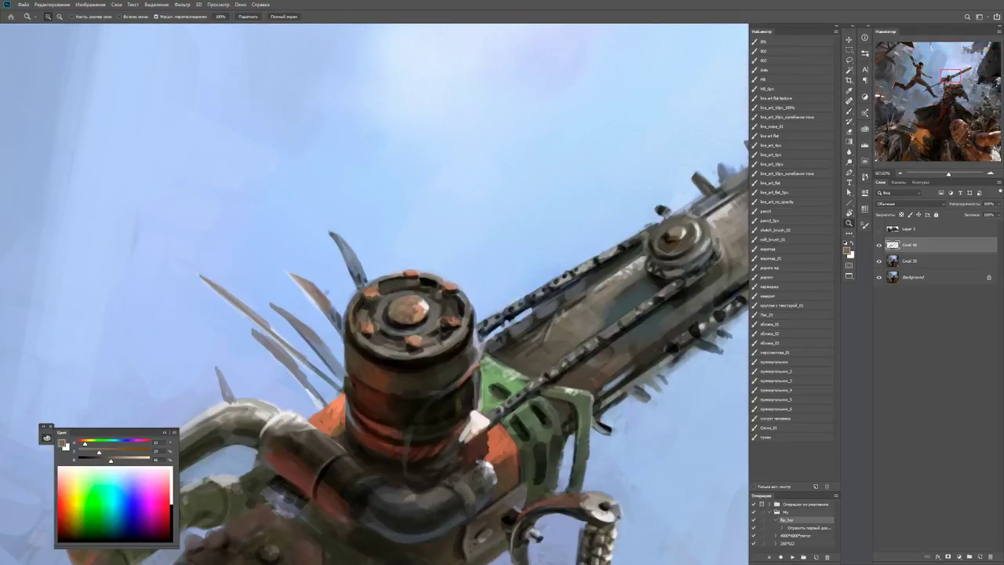
key(b)
key(d)
key(x)
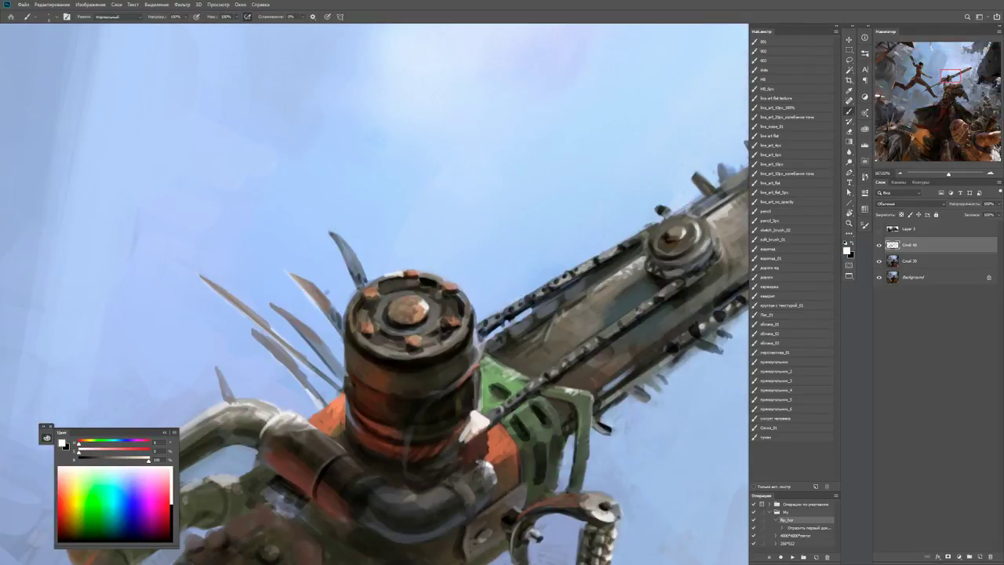
key(z)
mouse_move(424, 274)
mouse_down()
mouse_move(369, 274)
mouse_move(416, 274)
mouse_up()
key(b)
key(x)
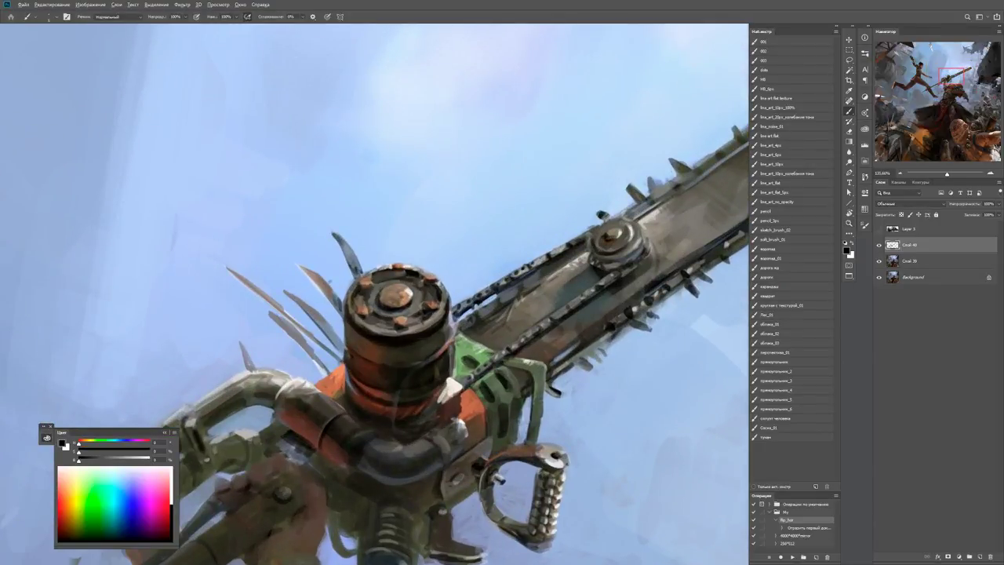
Reshape the metal spikes behind the engine cylinder with sampled dark, sky-blue and blue-grey colours.
alt+click(337, 240)
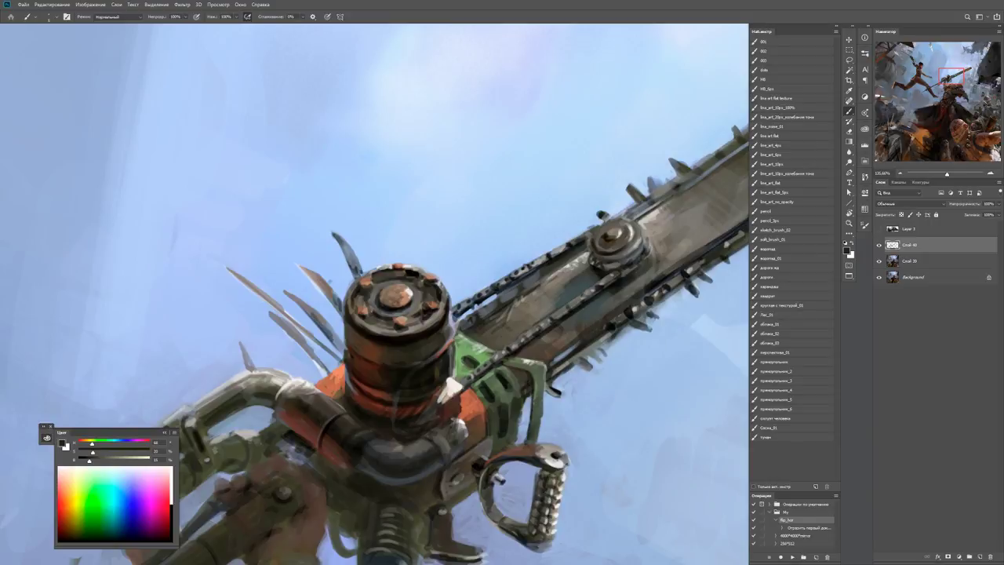
alt+click(277, 319)
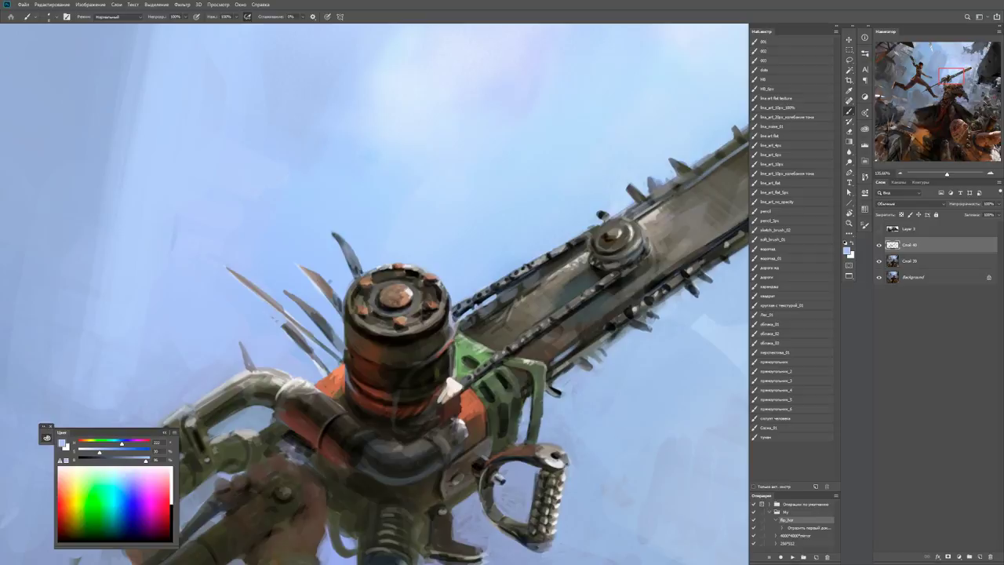
key(z)
mouse_move(294, 334)
mouse_down()
mouse_move(235, 334)
mouse_move(314, 333)
mouse_up()
key(b)
alt+click(302, 368)
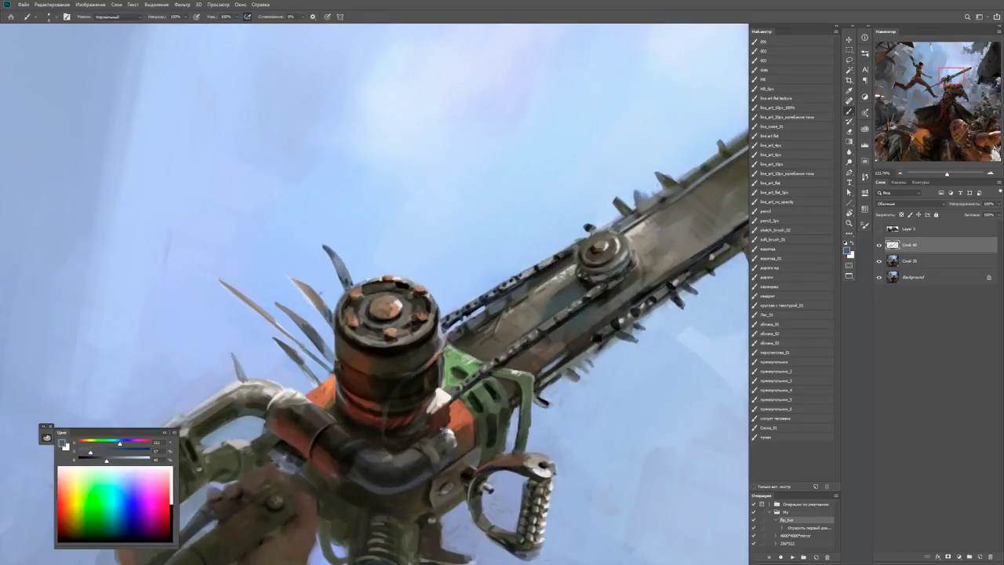
Examine the chainsaw from the engine to the bar's tip, and within the whole battle composition, at several zooms and rotations.
drag(302, 369, 406, 282)
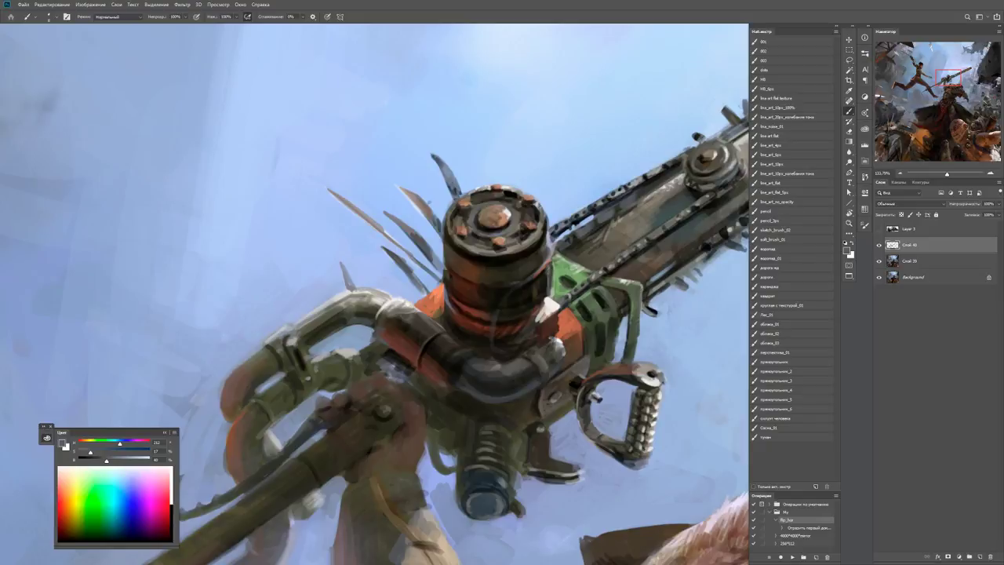
mouse_move(314, 312)
mouse_down()
mouse_move(302, 300)
mouse_move(312, 310)
mouse_up()
key(d)
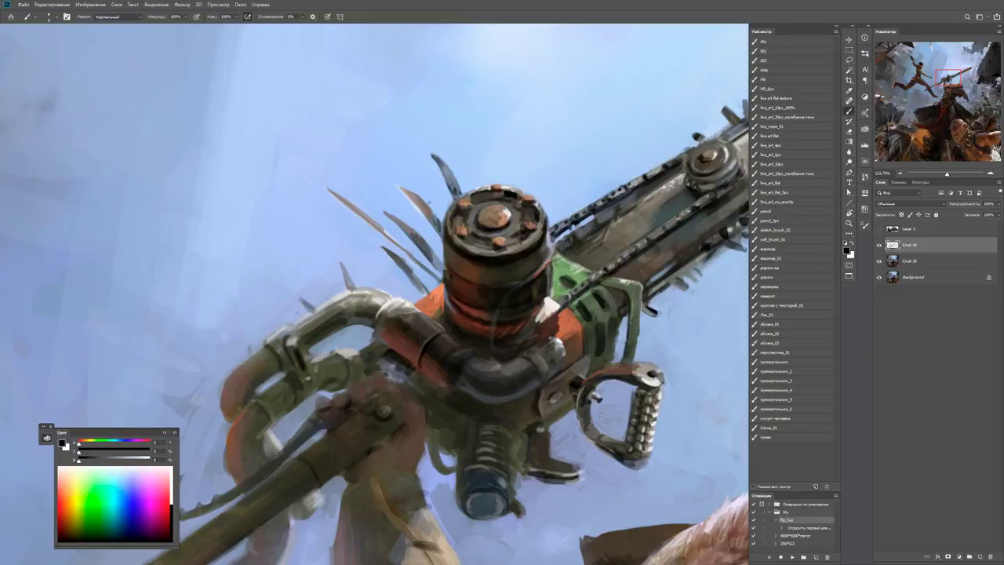
key(z)
drag(276, 336, 235, 336)
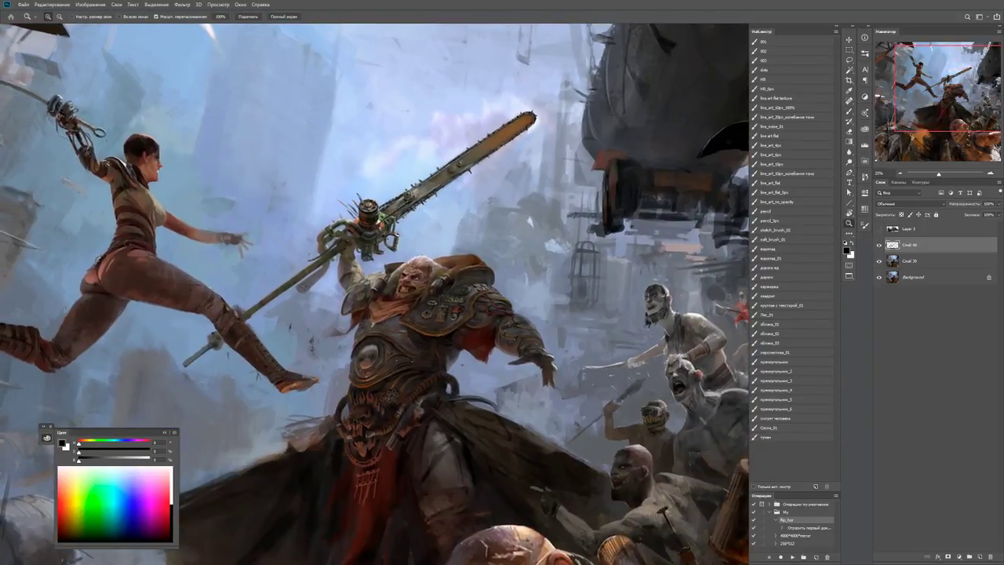
drag(329, 291, 358, 291)
key(b)
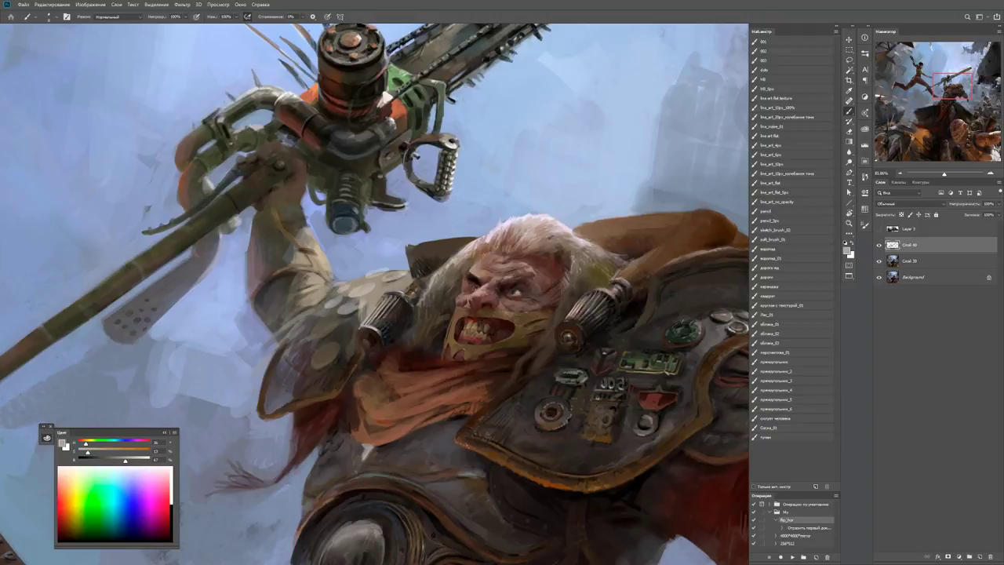
key(z)
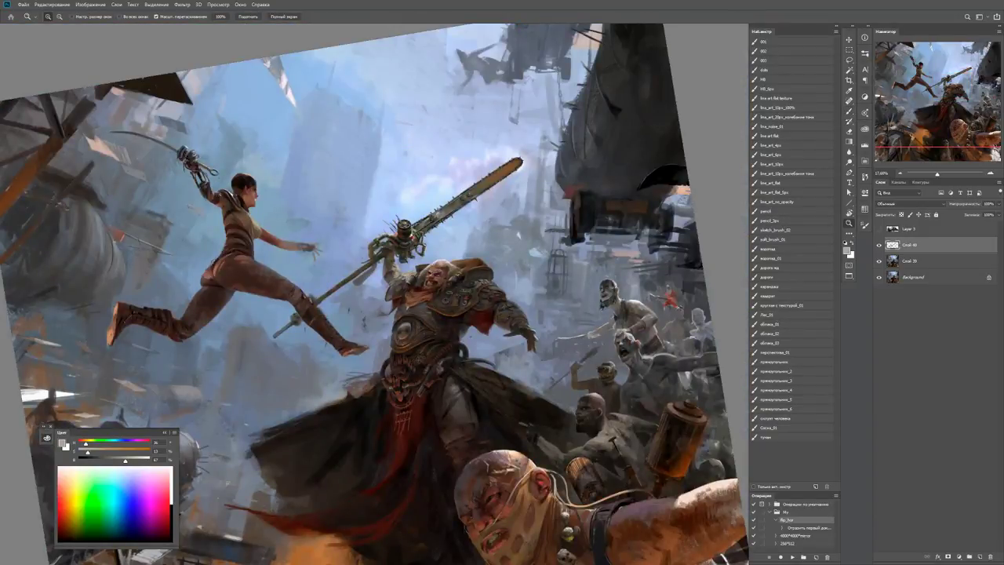
key(r)
mouse_move(502, 196)
mouse_down()
mouse_move(455, 126)
mouse_move(533, 151)
mouse_up()
key(z)
key(b)
mouse_move(377, 235)
mouse_down()
mouse_move(403, 223)
mouse_move(533, 68)
mouse_up()
key(d)
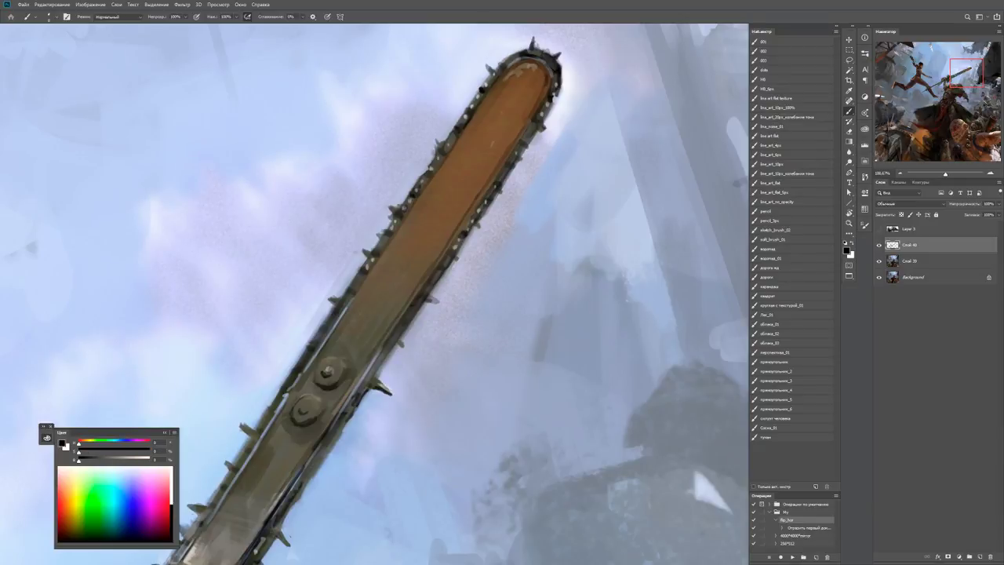
key(x)
drag(330, 370, 517, 314)
key(x)
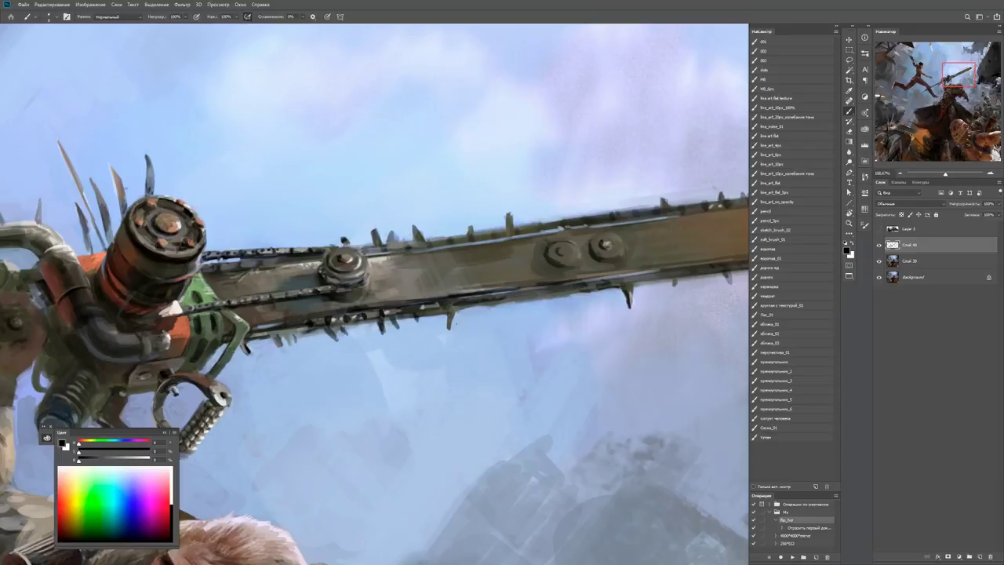
key(z)
key(ctrl+0)
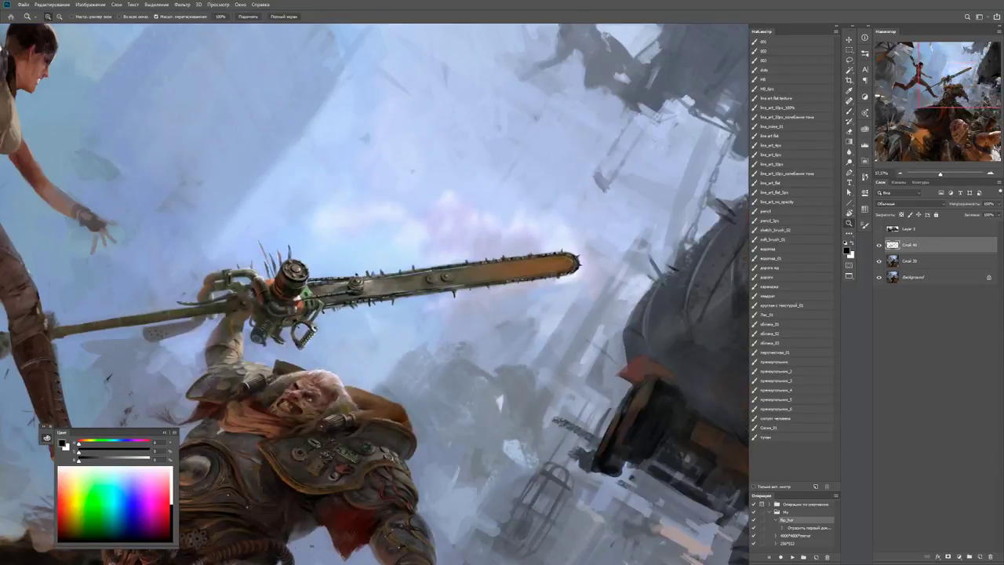
click(439, 274)
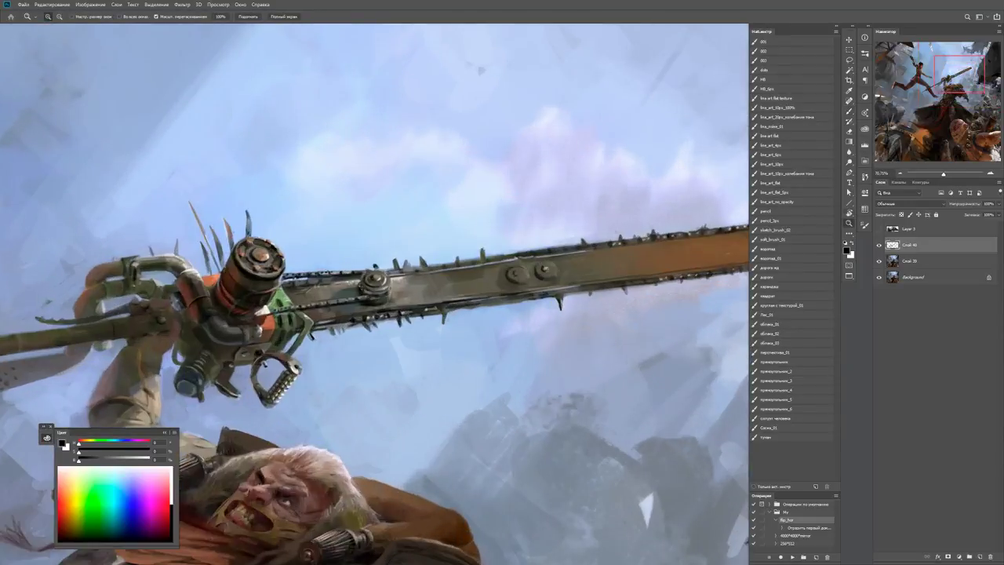
Refine the bar plate around the two drive chains beside the round roller with dark and light strokes.
key(r)
mouse_move(549, 235)
mouse_down()
mouse_move(482, 285)
mouse_move(470, 330)
mouse_move(436, 369)
mouse_move(436, 425)
mouse_up()
key(b)
drag(439, 347, 439, 417)
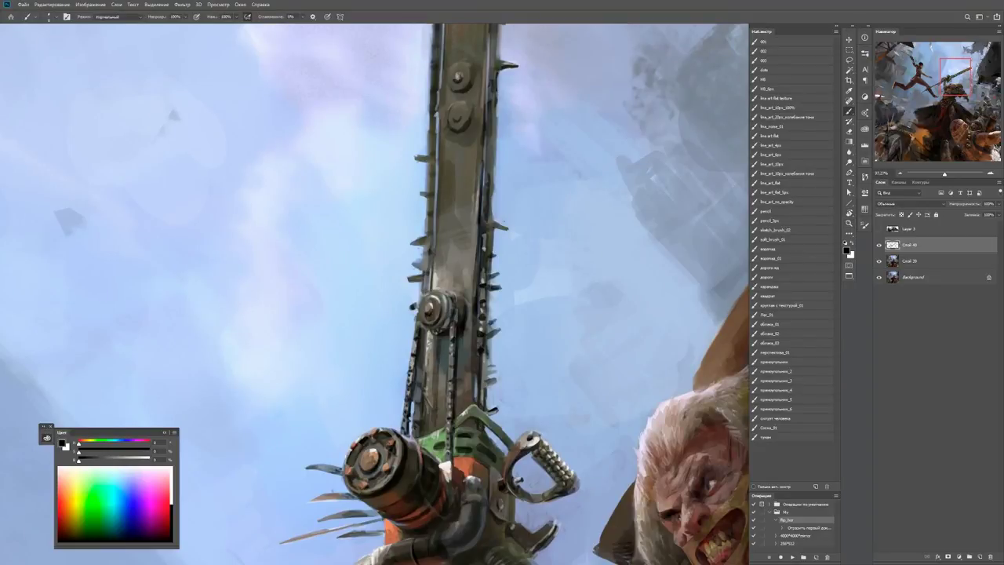
drag(437, 334, 435, 383)
key(x)
key(x)
drag(462, 335, 467, 376)
scroll(413, 256, down, 5)
scroll(413, 256, up, 7)
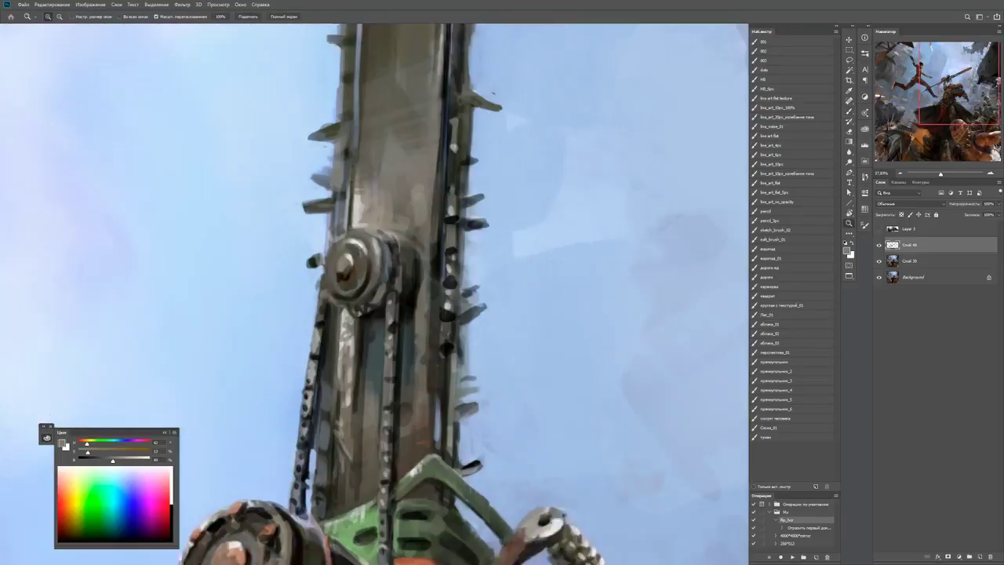
Sample a dark tone beside the bar's round roller and paint black and white chain links wrapping around its rim.
alt+click(413, 256)
drag(416, 268, 416, 292)
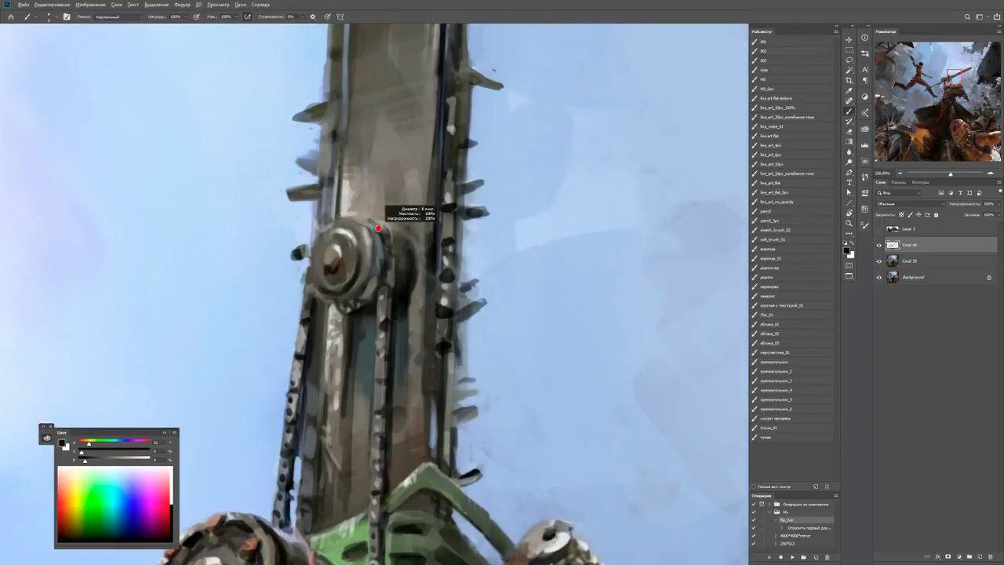
key(x)
mouse_move(370, 218)
mouse_down()
mouse_move(385, 232)
mouse_move(368, 229)
mouse_up()
key(x)
key(z)
key(r)
drag(416, 178, 510, 298)
click(544, 160)
key(b)
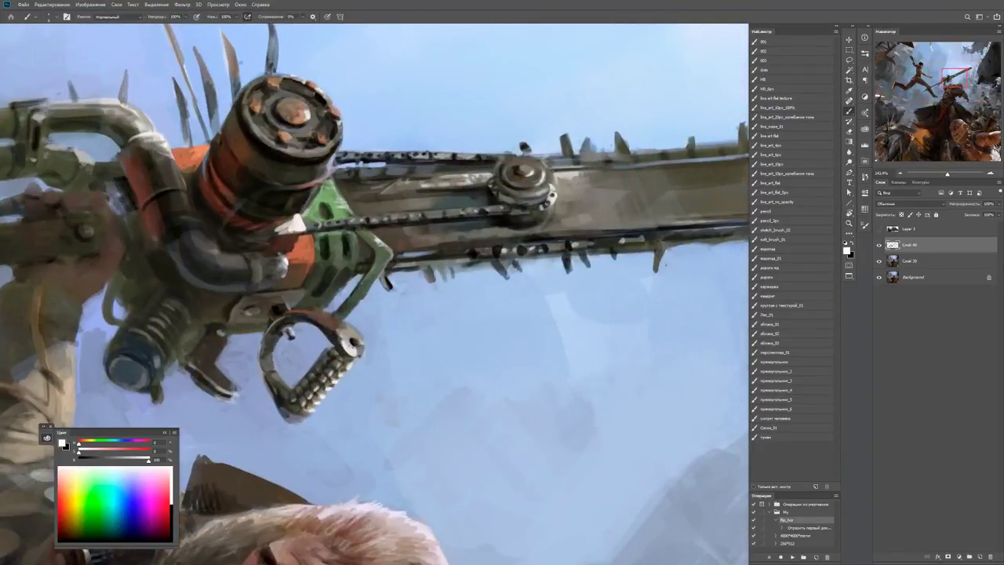
key(x)
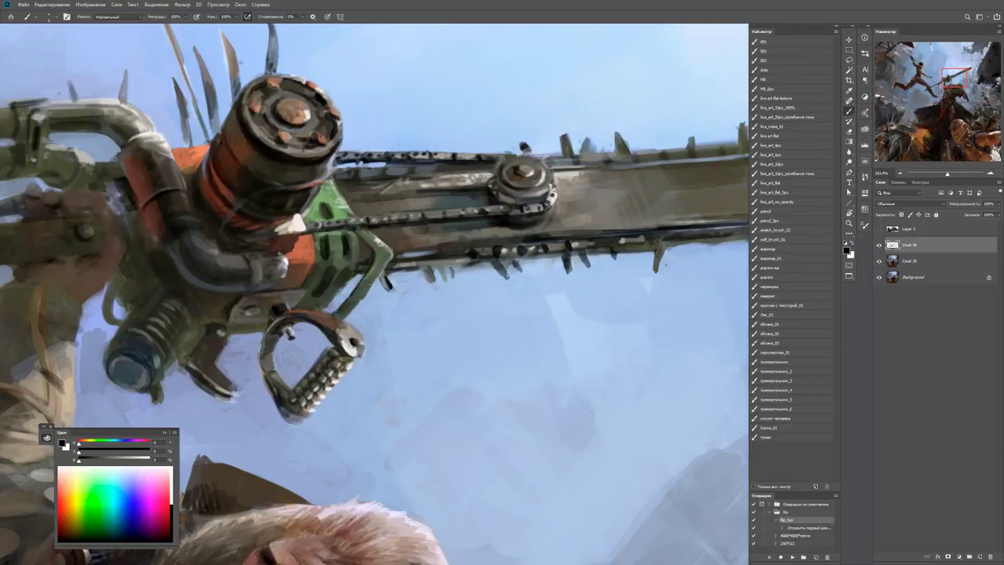
key(x)
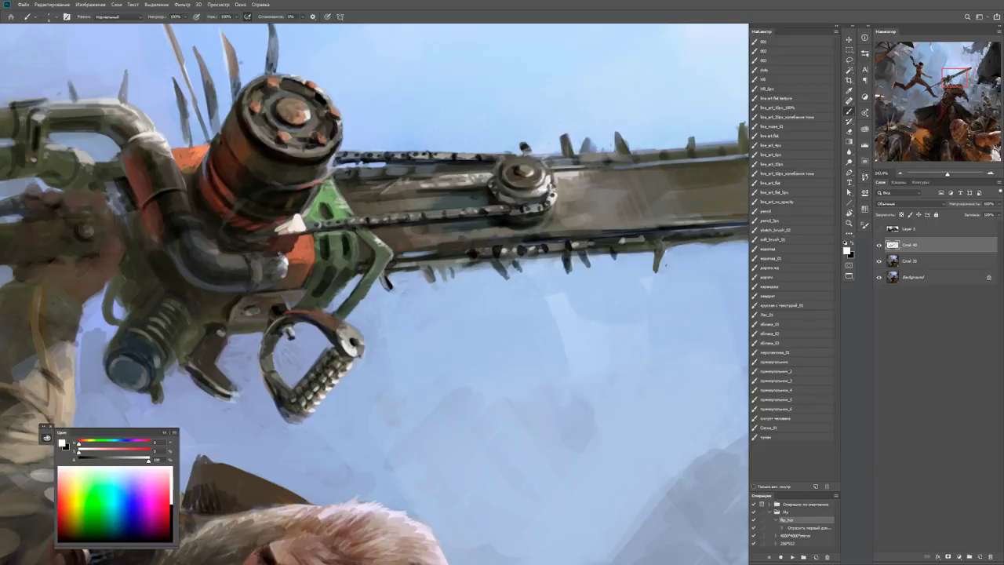
Start a row of black and white chain links along the bar's upper edge, between the first teeth past the roller.
key(z)
alt+click(536, 193)
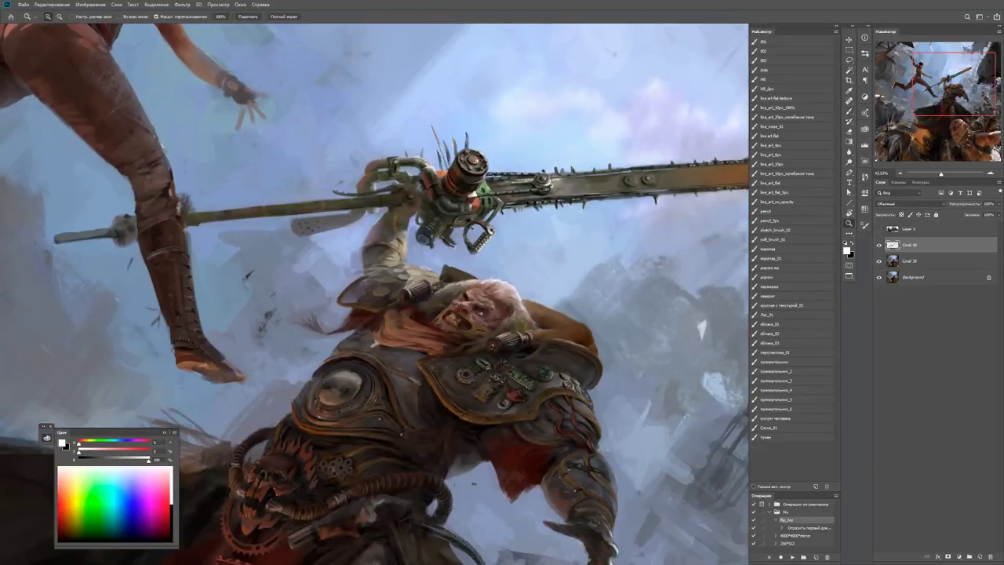
drag(536, 193, 572, 193)
key(b)
key(x)
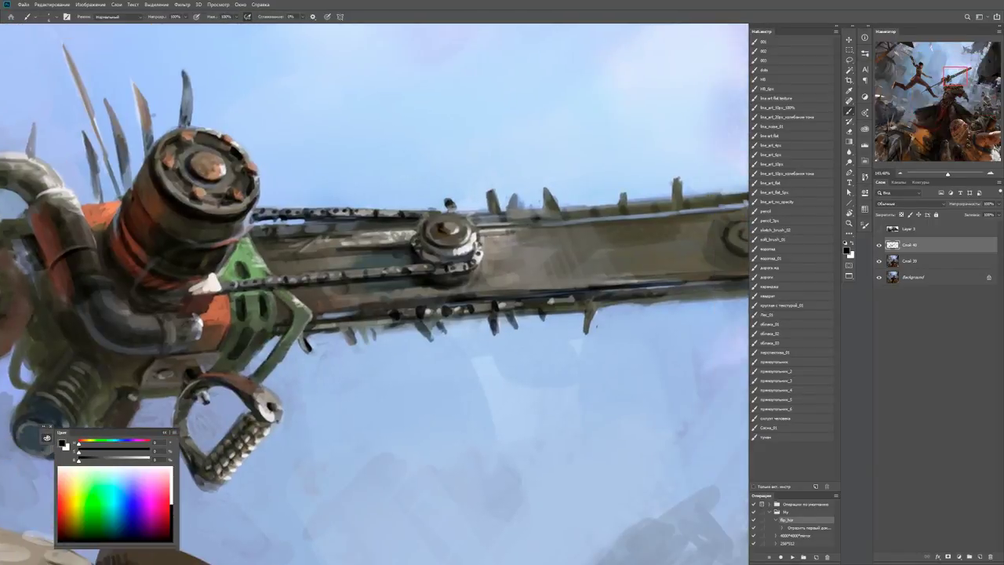
mouse_move(253, 228)
mouse_down()
mouse_move(504, 205)
mouse_move(456, 247)
mouse_up()
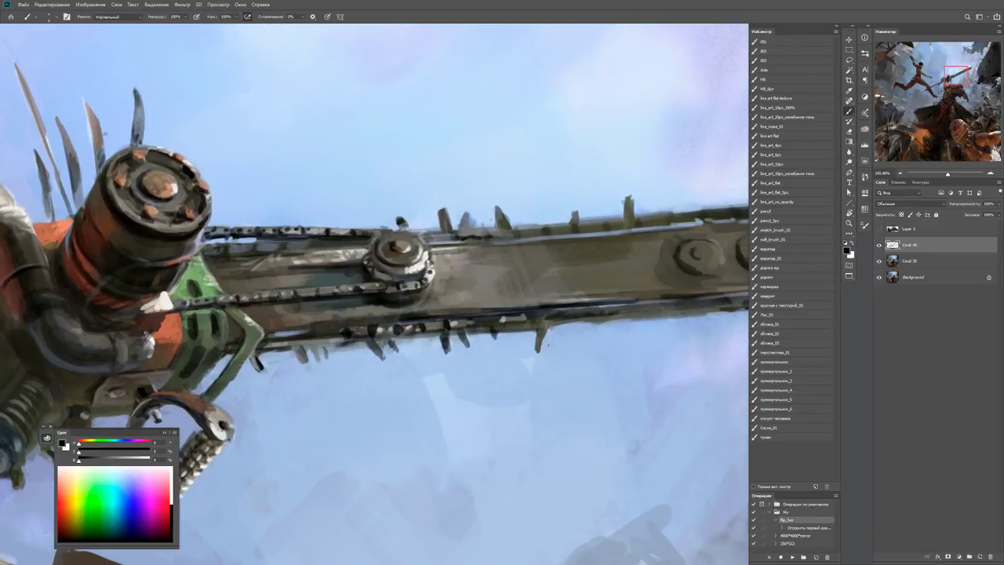
alt+click(505, 235)
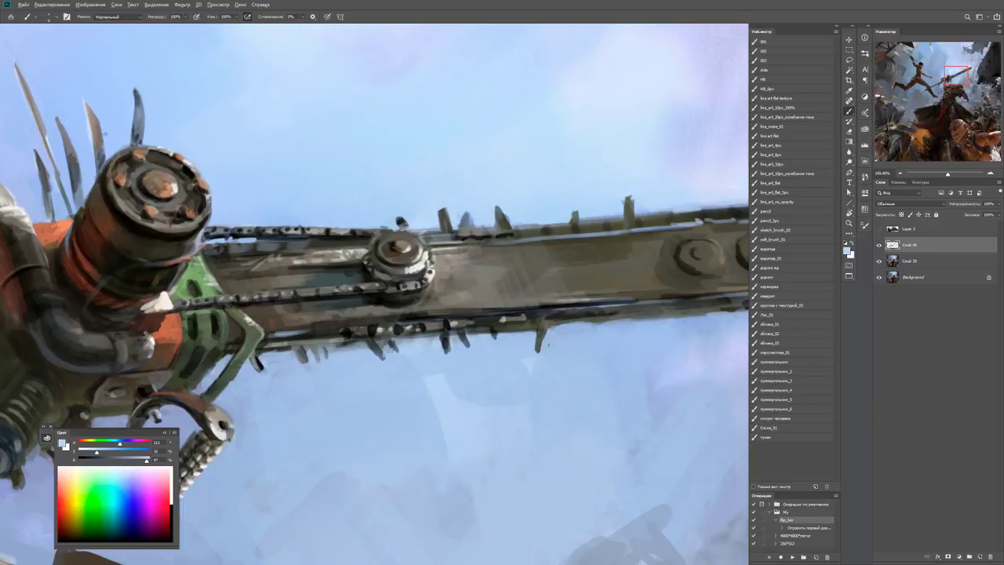
key(d)
key(x)
drag(502, 235, 512, 227)
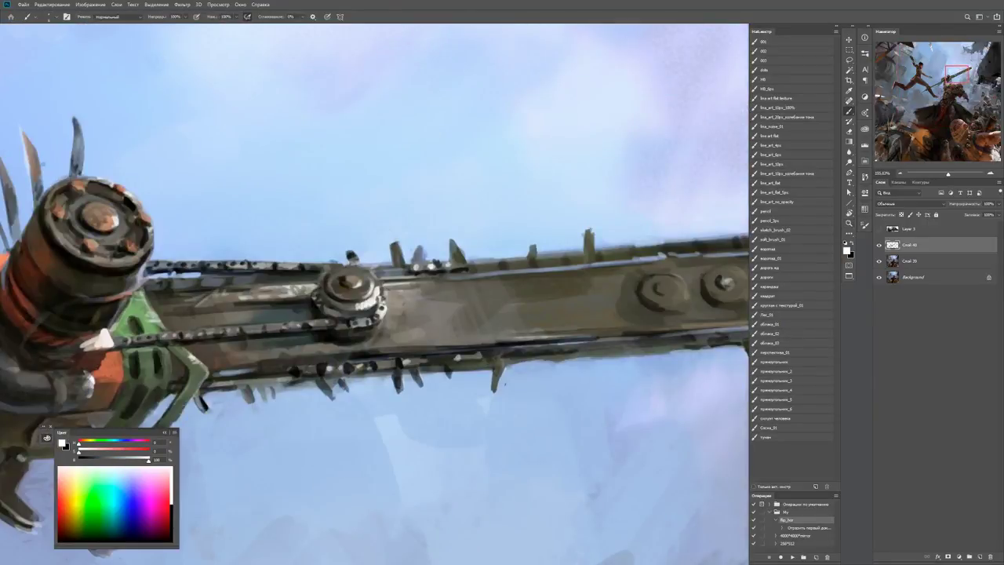
Sample the colour between the upper teeth and extend the black and white chain links past the pointed tooth.
alt+click(442, 257)
key(x)
key(x)
key(x)
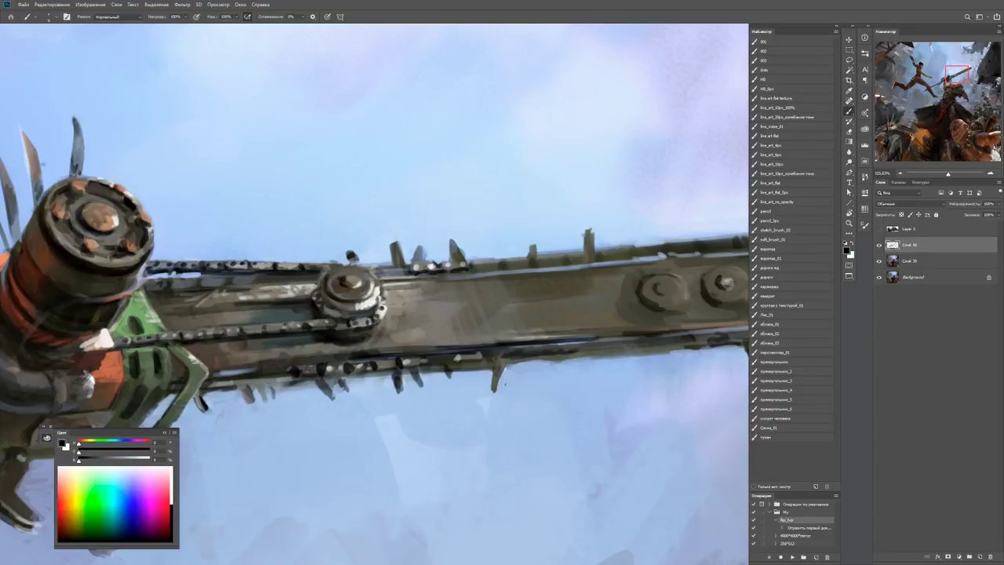
key(x)
key(x)
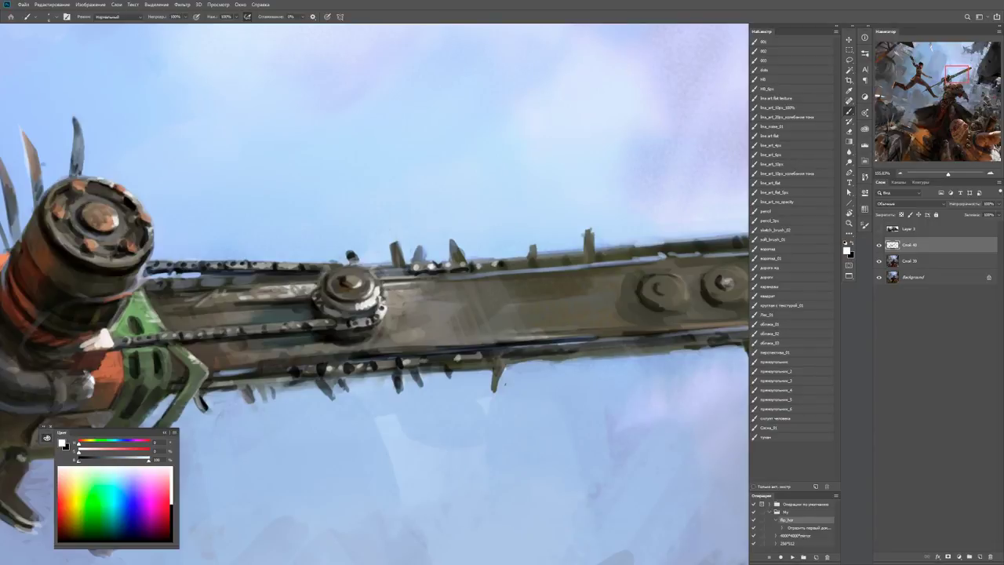
Paint chain links along the bar's lower edge past the roller with sampled grey and olive tones plus black and white.
key(ctrl+0)
key(r)
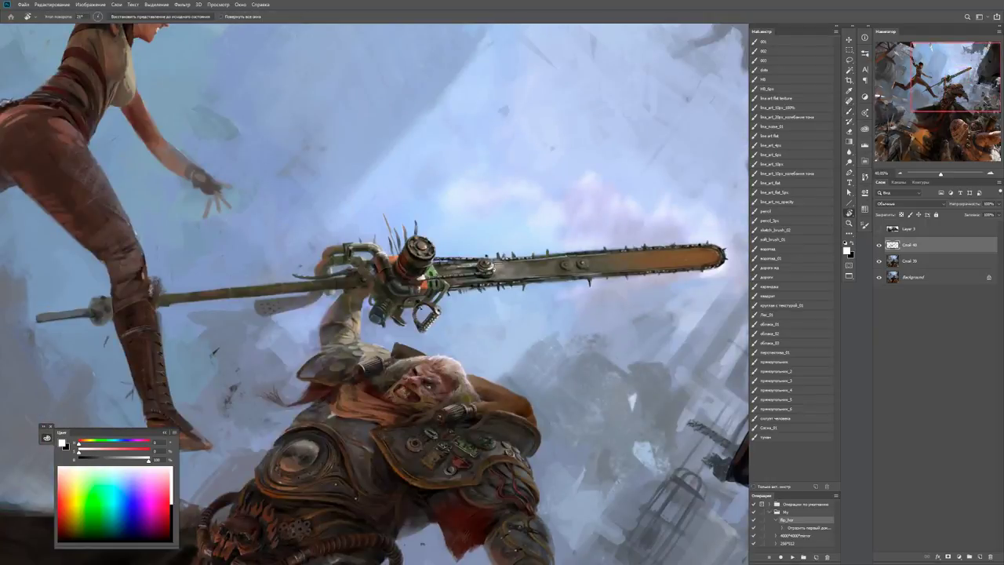
scroll(541, 286, up, 5)
key(b)
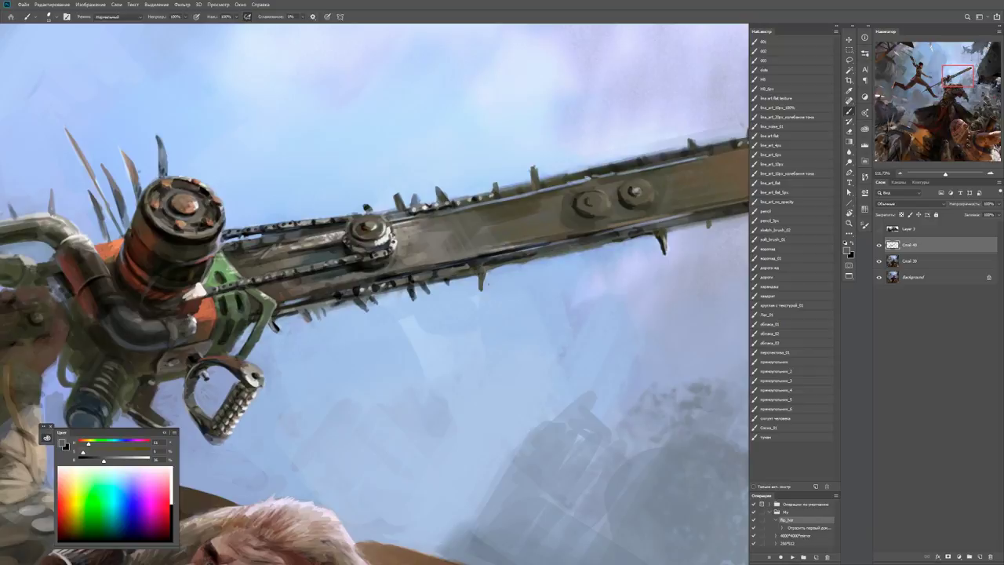
key(d)
alt+click(461, 270)
key(d)
key(x)
key(x)
key(x)
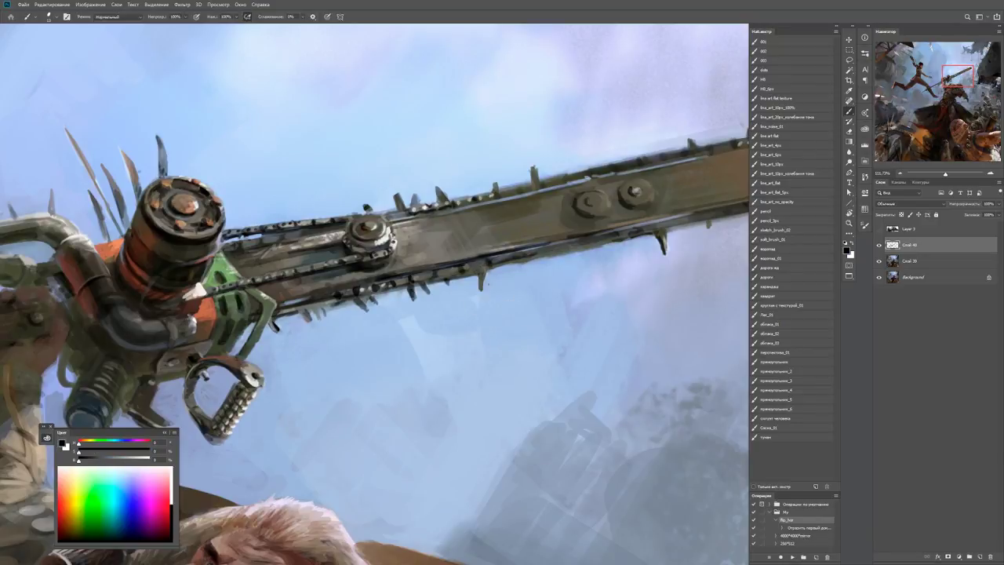
key(x)
alt+click(540, 249)
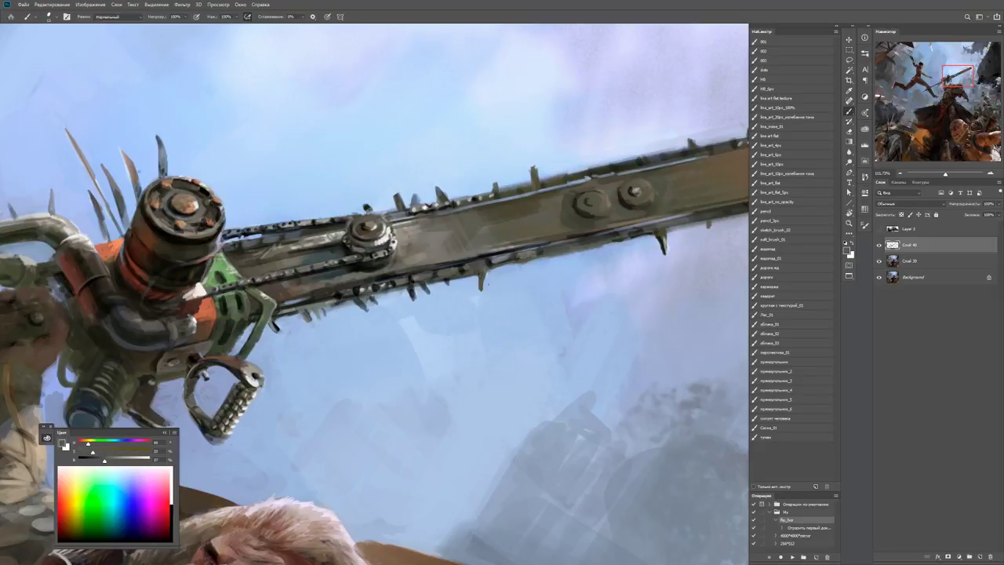
Continue the upper-edge chain links toward the tall tooth with black gaps and white highlights.
drag(471, 274, 391, 298)
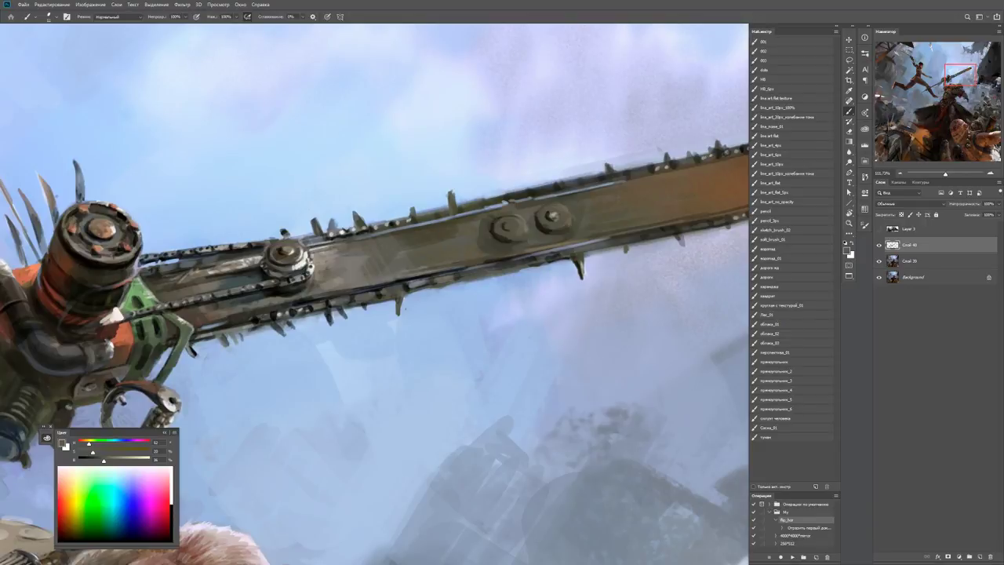
key(d)
key(x)
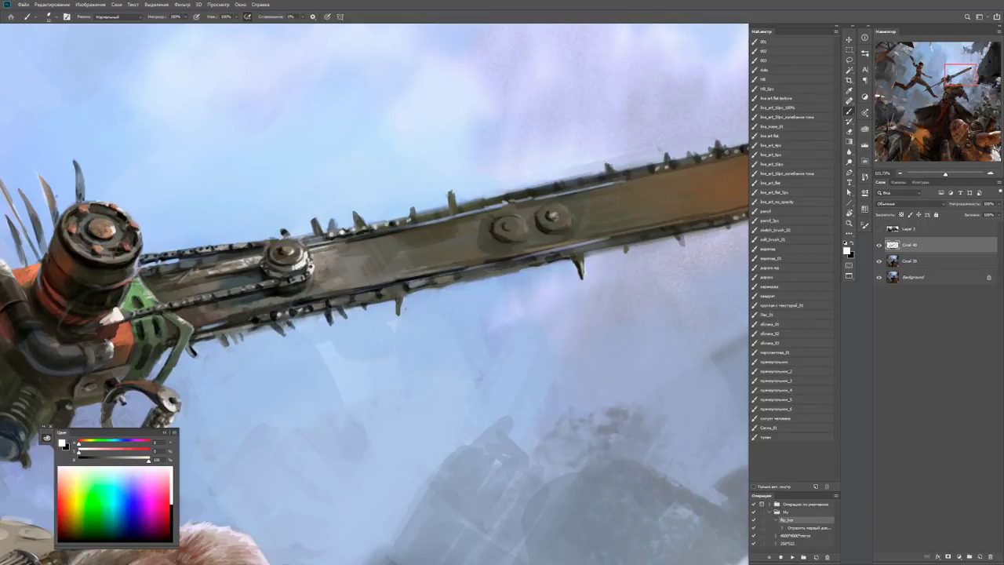
key(x)
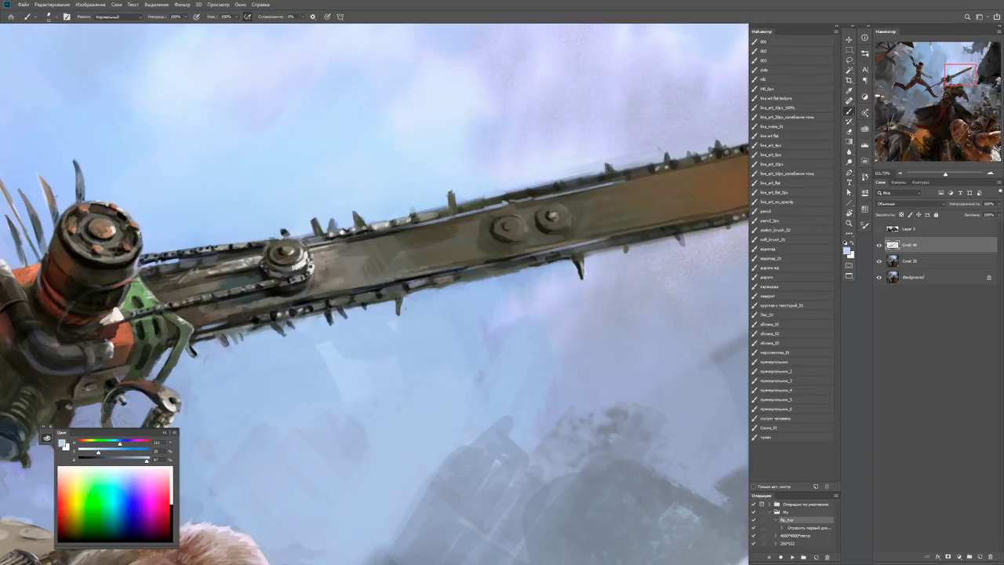
key(z)
drag(402, 213, 345, 213)
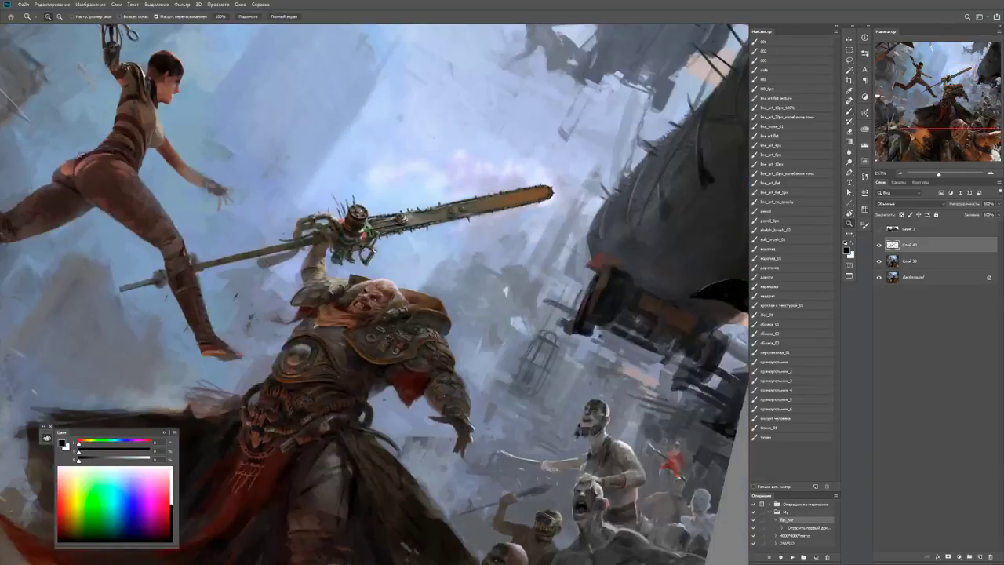
drag(419, 205, 502, 206)
key(b)
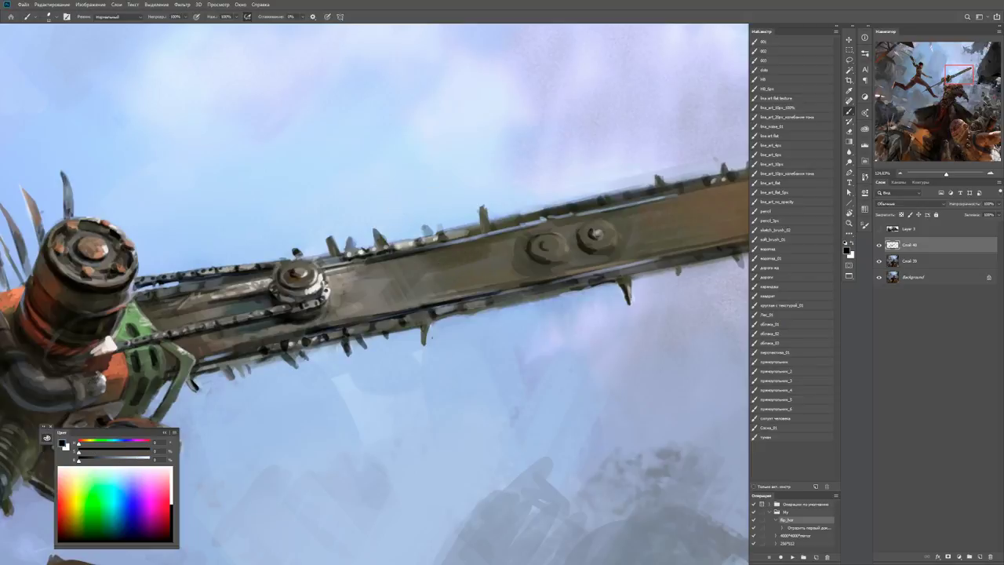
Sample the sky blue above the bar and define the upper-edge links before the tall tooth with black and white dabs.
alt+click(428, 229)
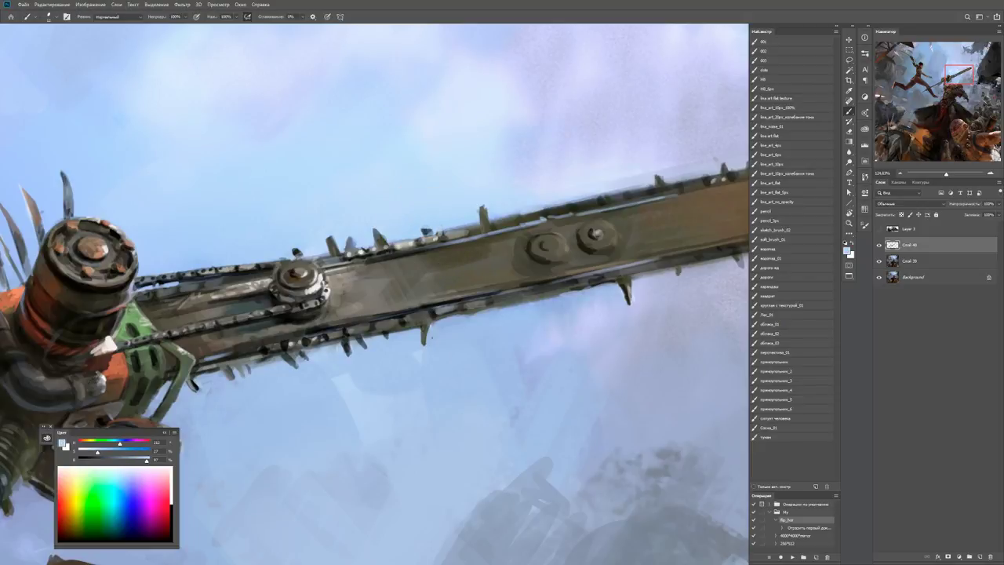
key(d)
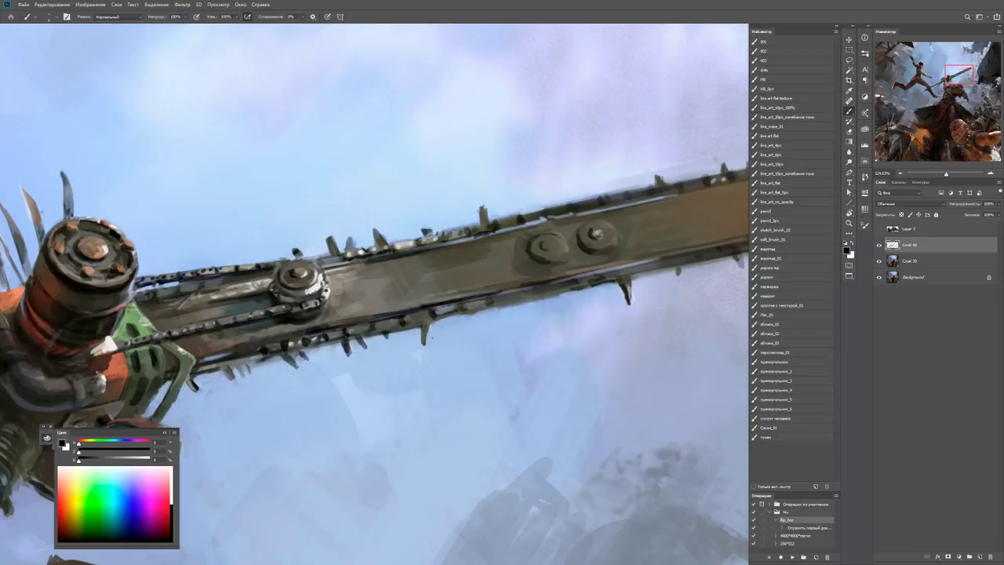
key(x)
key(x)
key(x)
Refine the upper-edge chain links between the roller and the two bolts with sampled pale lavender and grey tones.
key(z)
scroll(375, 294, down, 5)
scroll(375, 293, up, 5)
key(b)
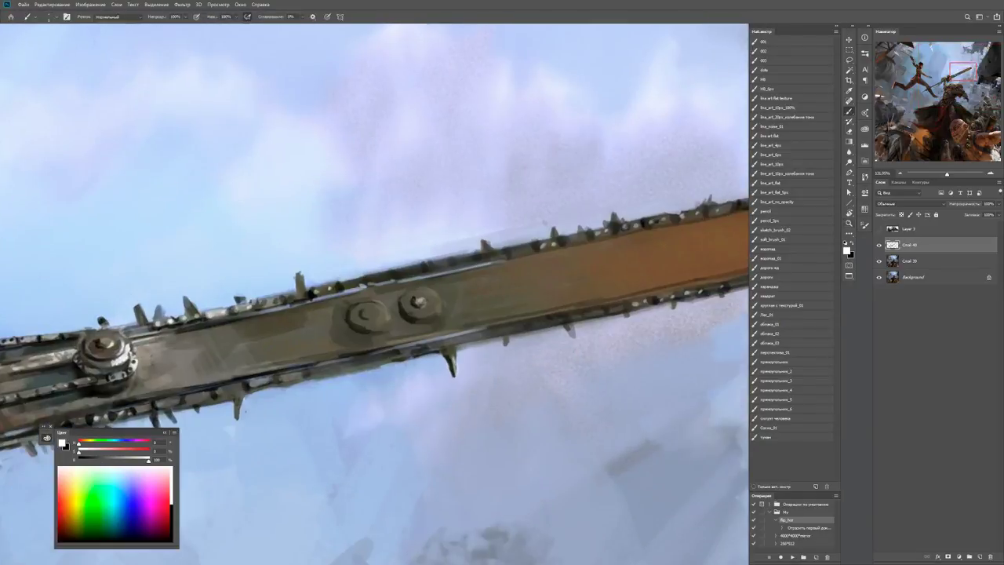
alt+click(394, 270)
drag(375, 293, 392, 262)
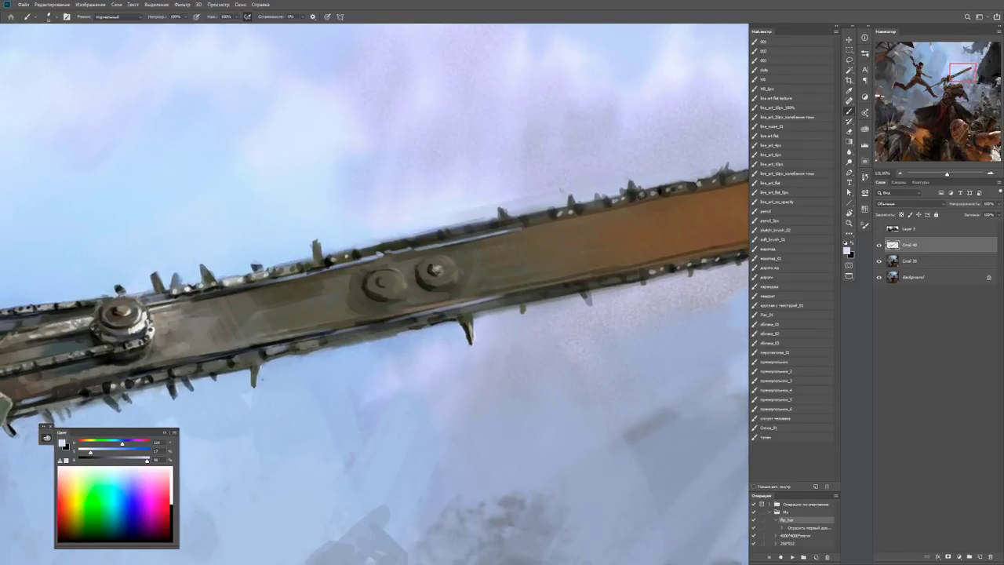
key(d)
alt+click(235, 280)
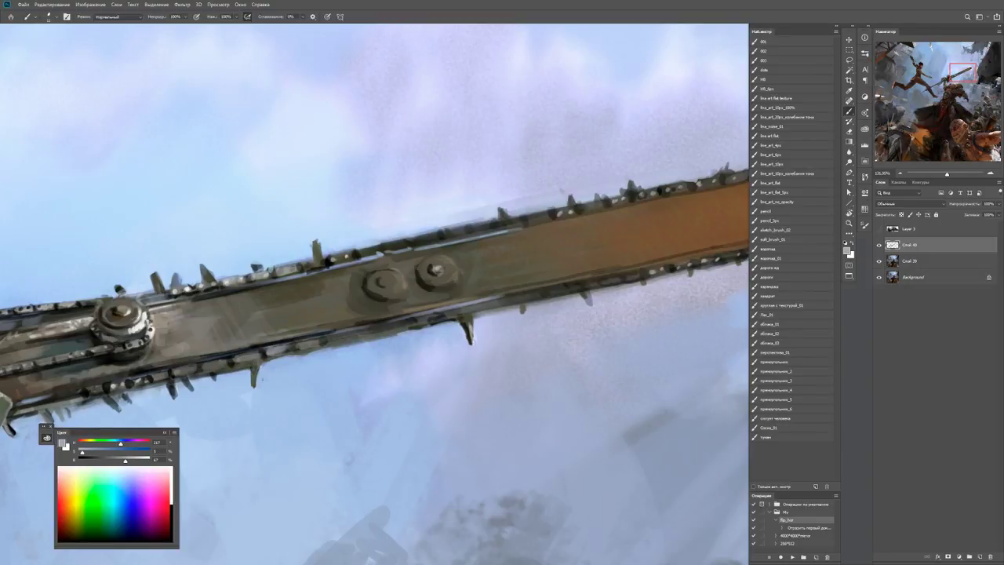
key(d)
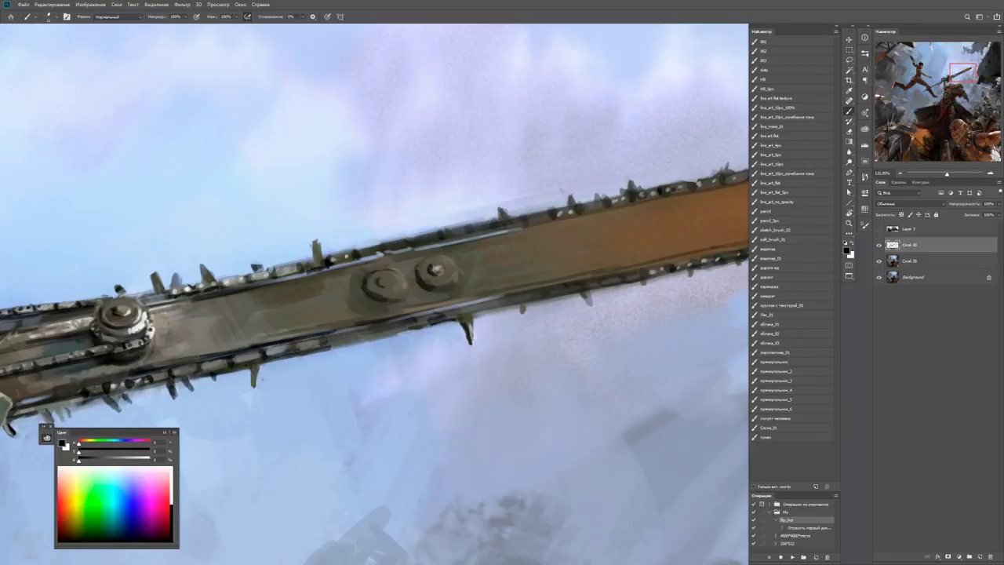
Paint a white highlight along the bar's lower-edge chain below the two bolts.
key(z)
mouse_move(423, 338)
mouse_down()
mouse_move(361, 337)
mouse_move(502, 341)
mouse_up()
key(b)
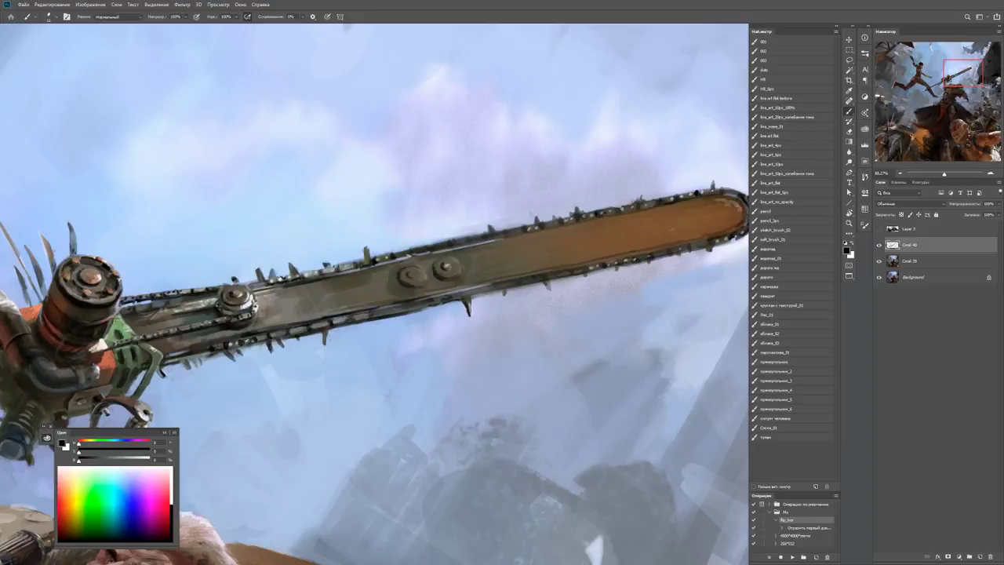
alt+click(427, 311)
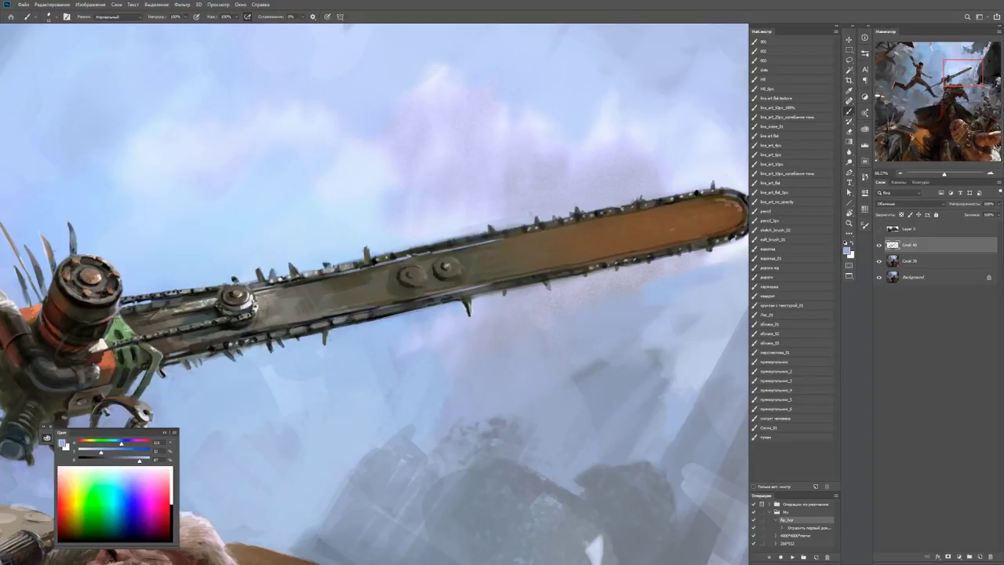
key(e)
key(b)
key(d)
key(x)
mouse_move(378, 313)
mouse_down()
mouse_move(499, 287)
mouse_move(424, 301)
mouse_up()
key(x)
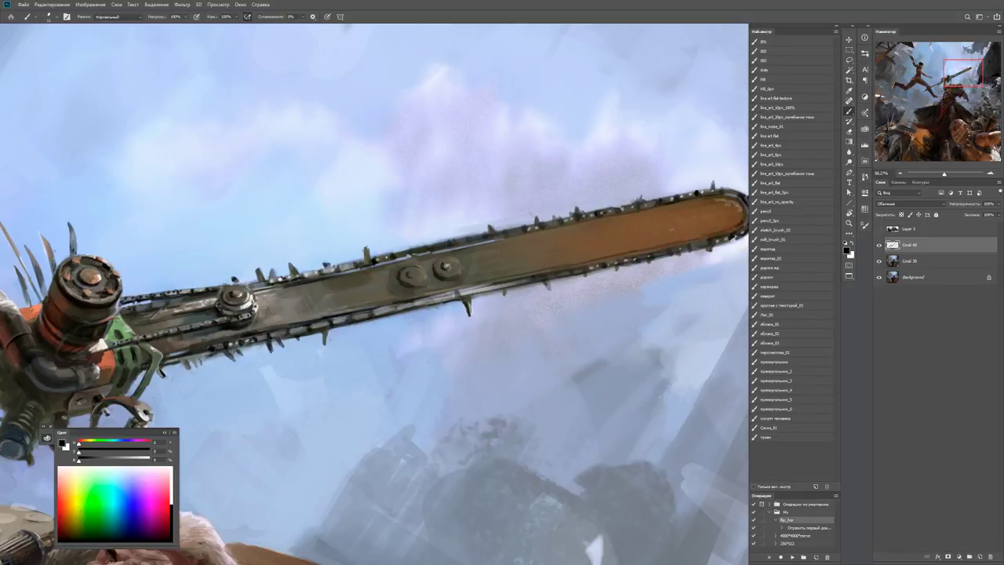
Break up the lower-edge highlight below the two bolts with black gaps between the chain links.
click(411, 305)
key(ctrl+minus)
drag(549, 196, 392, 125)
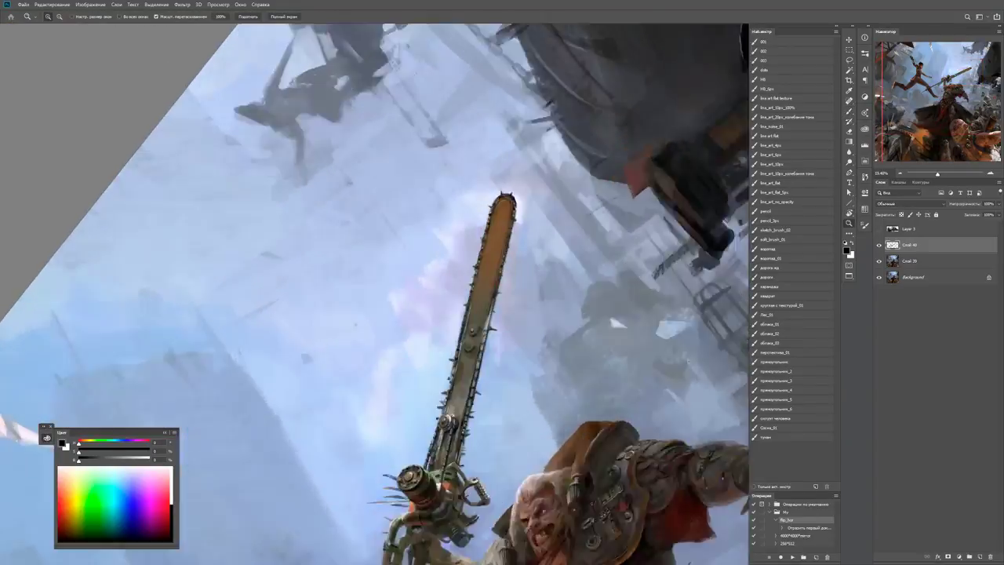
key(b)
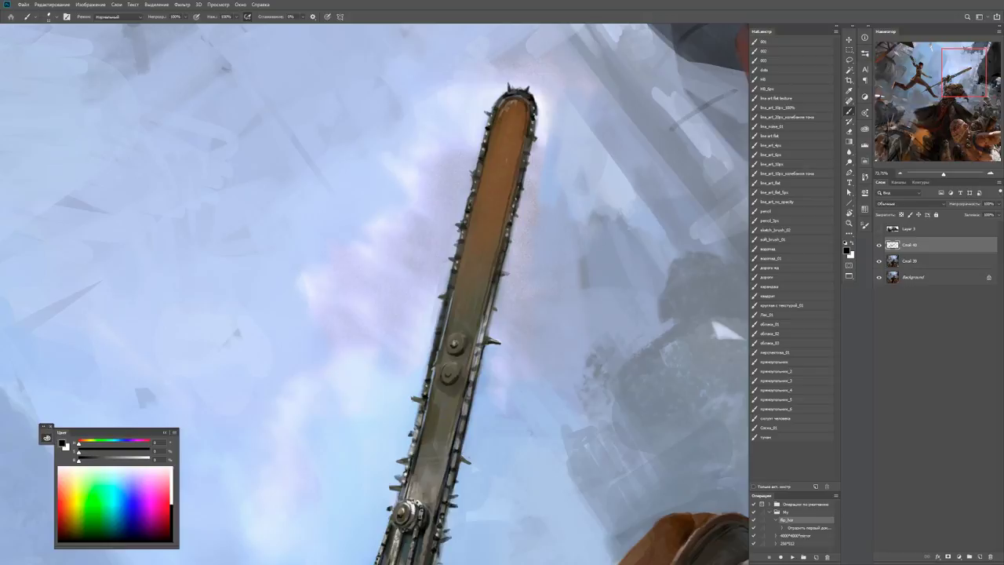
key(x)
key(x)
key(x)
key(x)
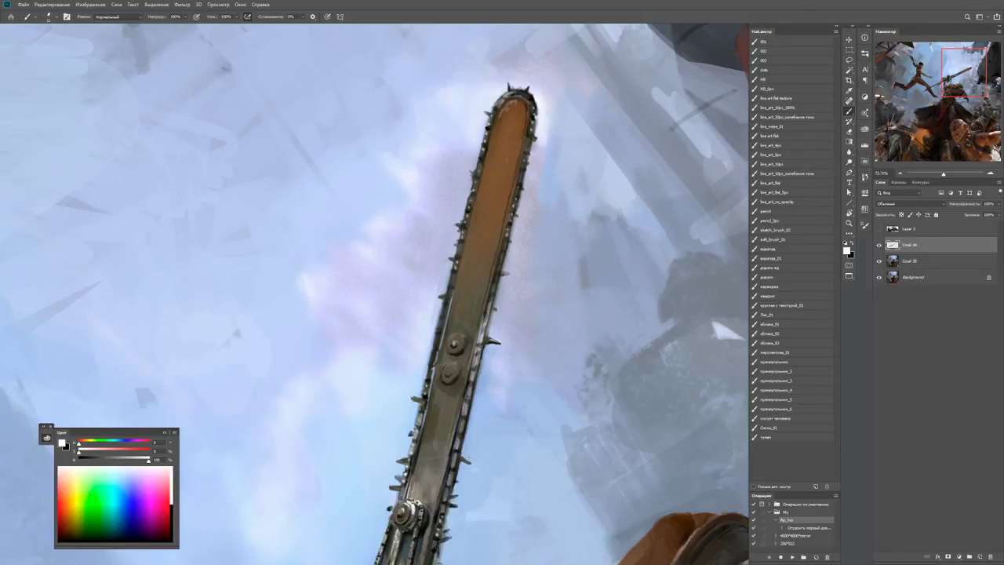
Turn the canvas back toward a level bar and add black gaps to the lower-edge links around the large hooked tooth.
scroll(375, 294, down, 5)
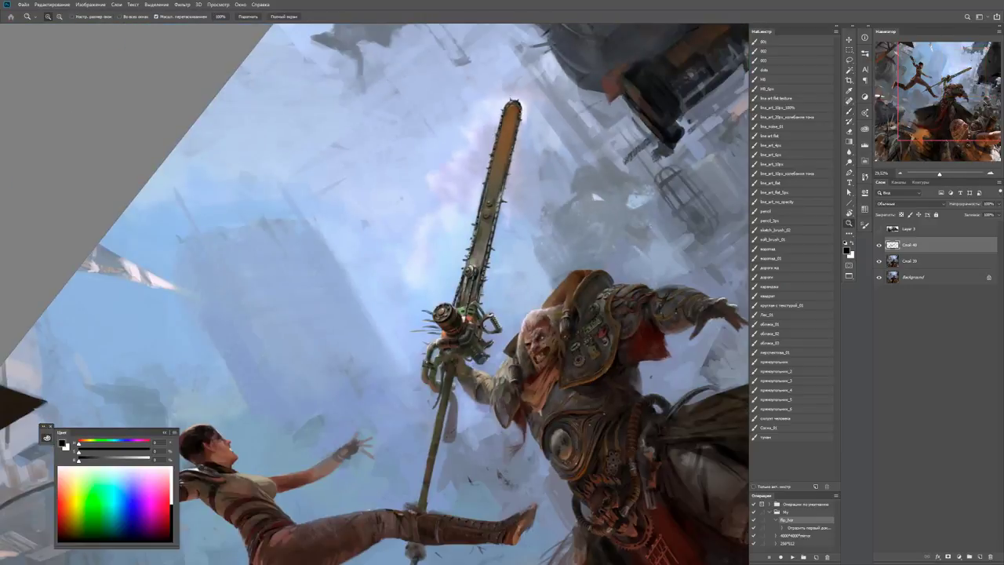
key(r)
drag(549, 196, 620, 299)
key(b)
scroll(556, 246, up, 5)
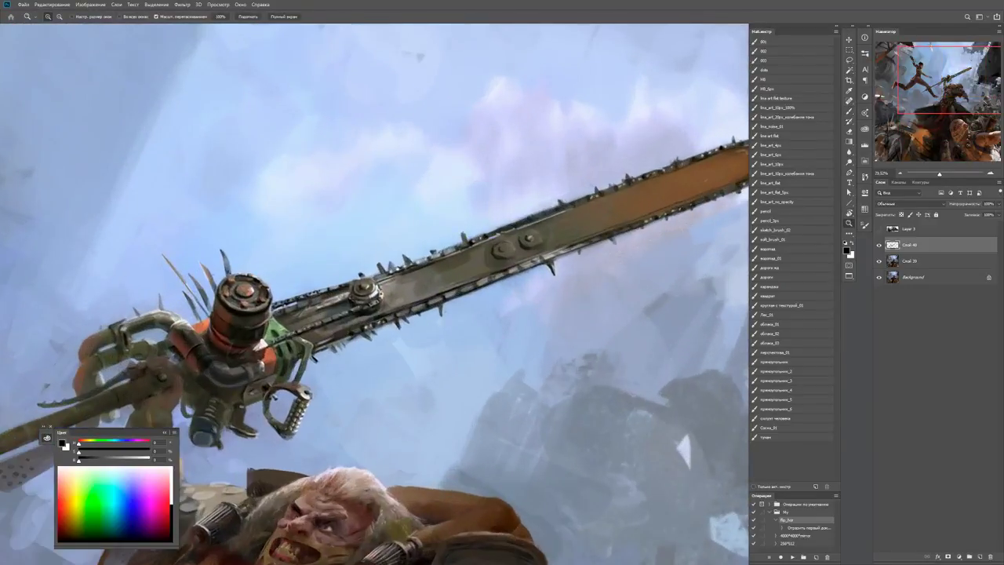
key(x)
scroll(566, 258, up, 4)
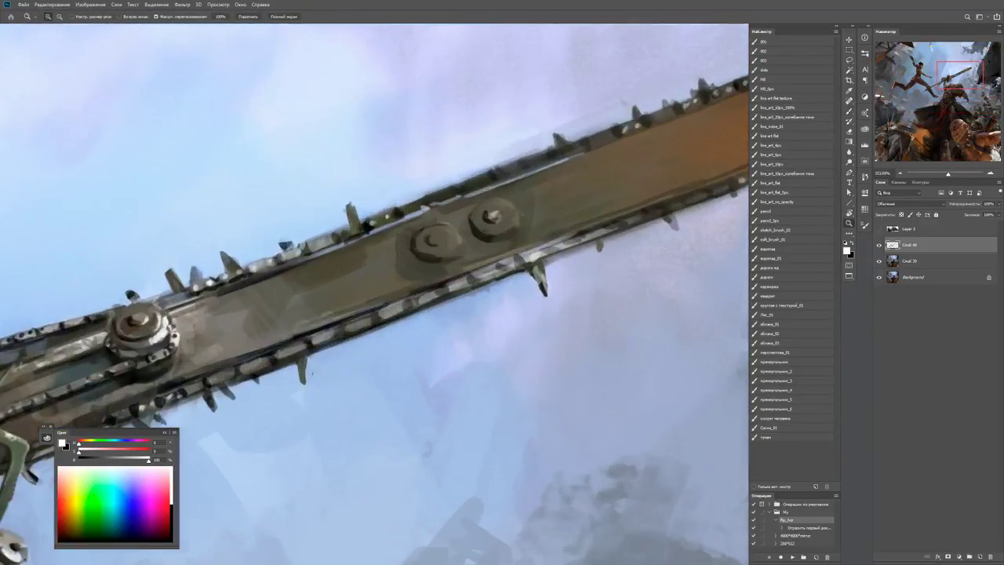
key(x)
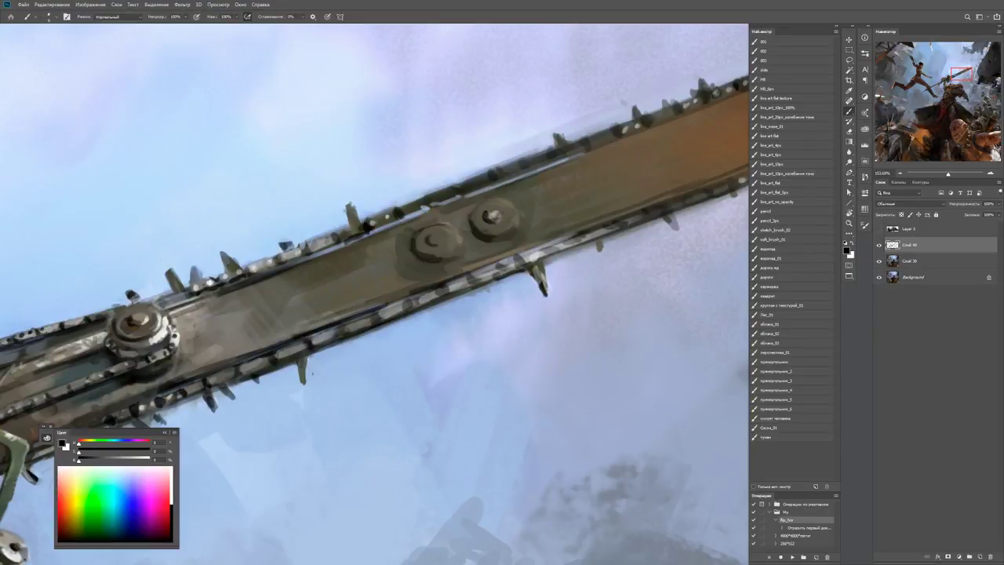
mouse_move(499, 275)
mouse_down()
mouse_move(547, 257)
mouse_move(476, 296)
mouse_move(478, 286)
mouse_move(505, 279)
mouse_up()
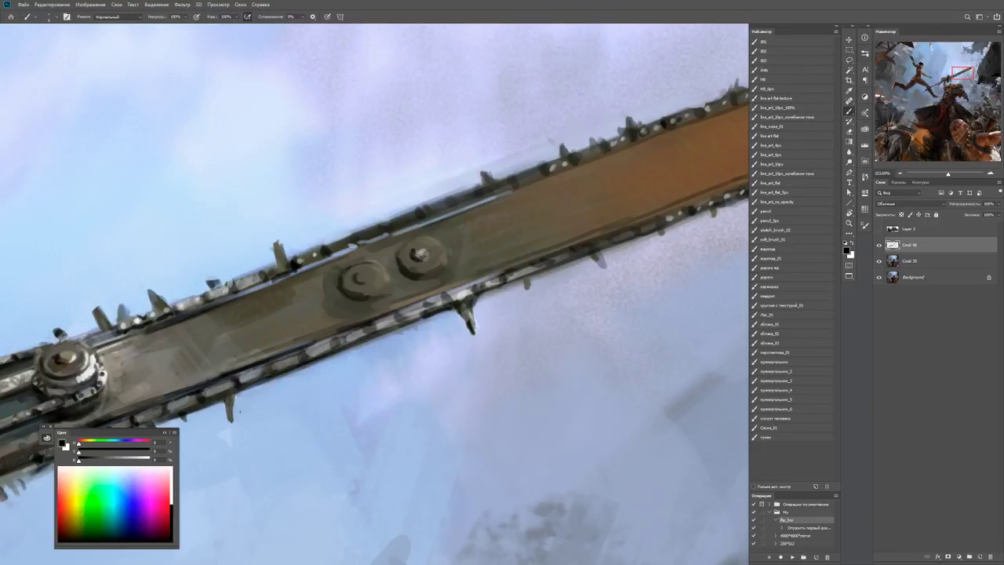
drag(471, 284, 389, 302)
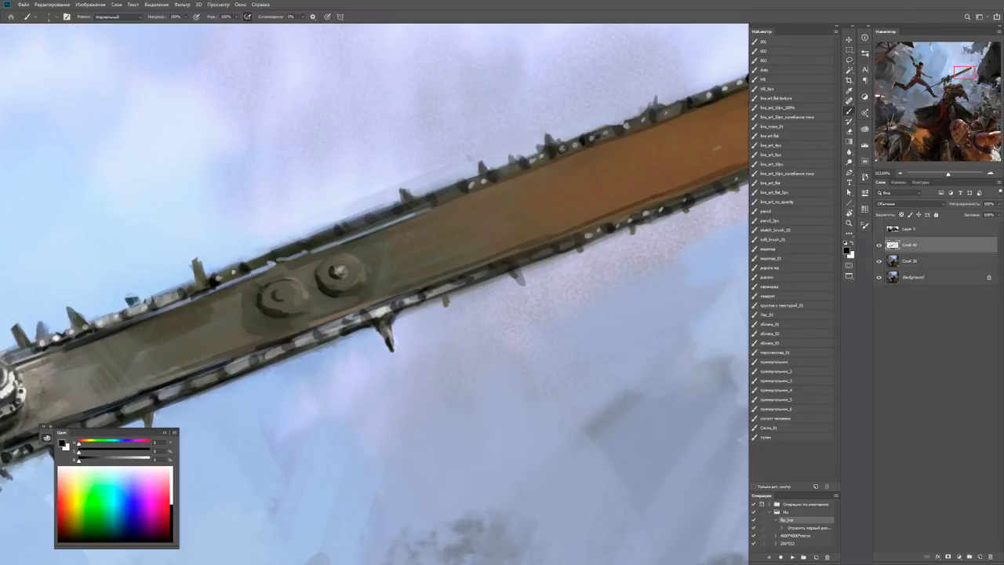
Sample a tone beside the green guard and refine the lower-edge chain from the housing past the roller with dark and white strokes.
scroll(375, 294, down, 3)
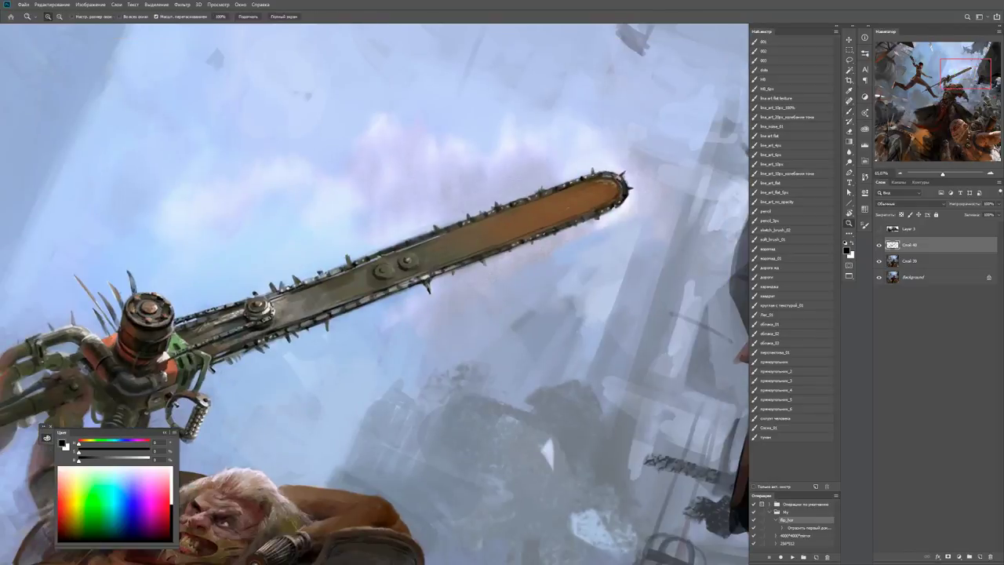
scroll(375, 294, up, 2)
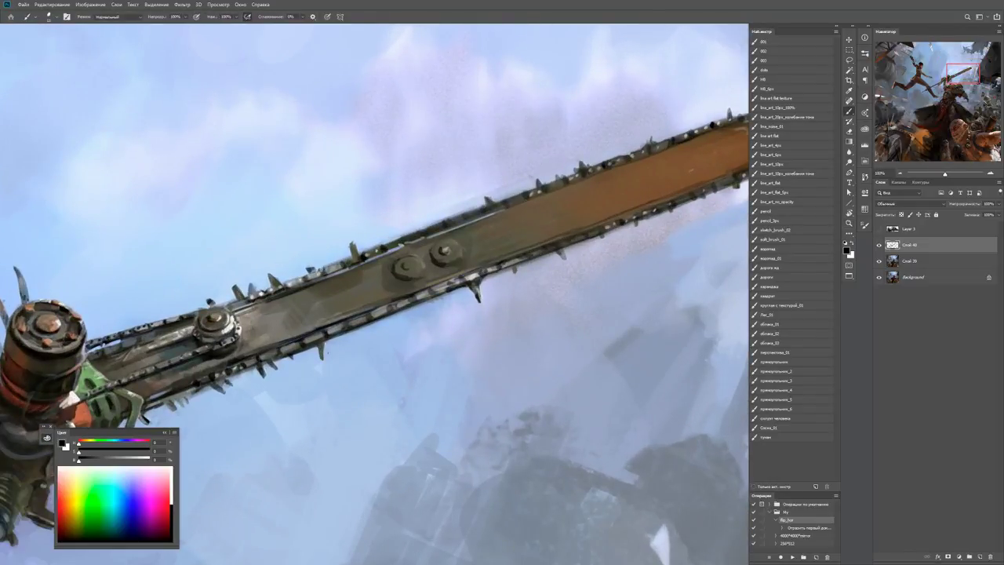
alt+click(154, 401)
drag(154, 403, 300, 342)
key(x)
mouse_move(221, 362)
mouse_down()
mouse_move(284, 340)
mouse_move(204, 349)
mouse_up()
key(x)
key(x)
Sample the tone above the bolts and clean up the bar's upper edge there, adding sampled grey and black along the links.
key(z)
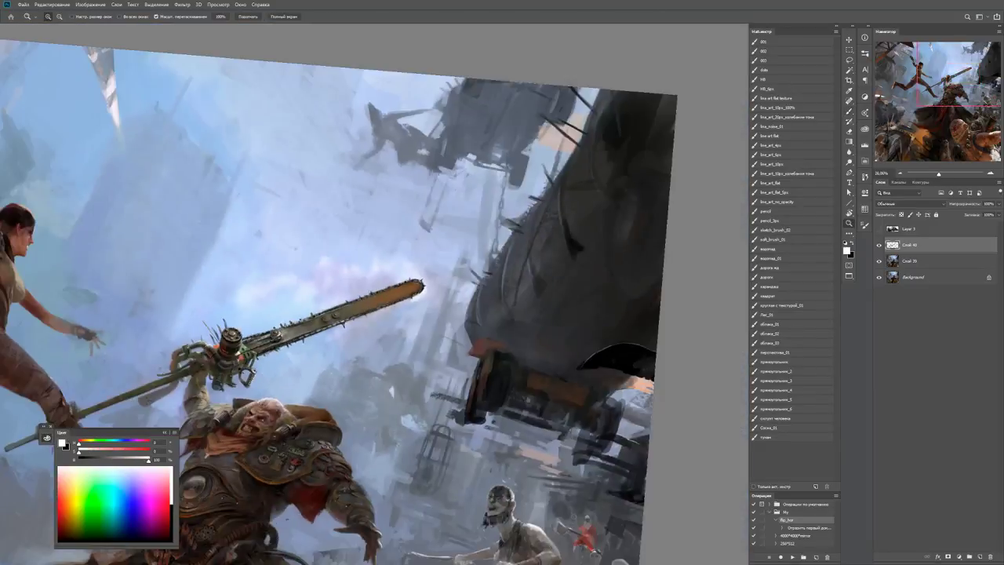
drag(353, 324, 408, 324)
key(b)
key(x)
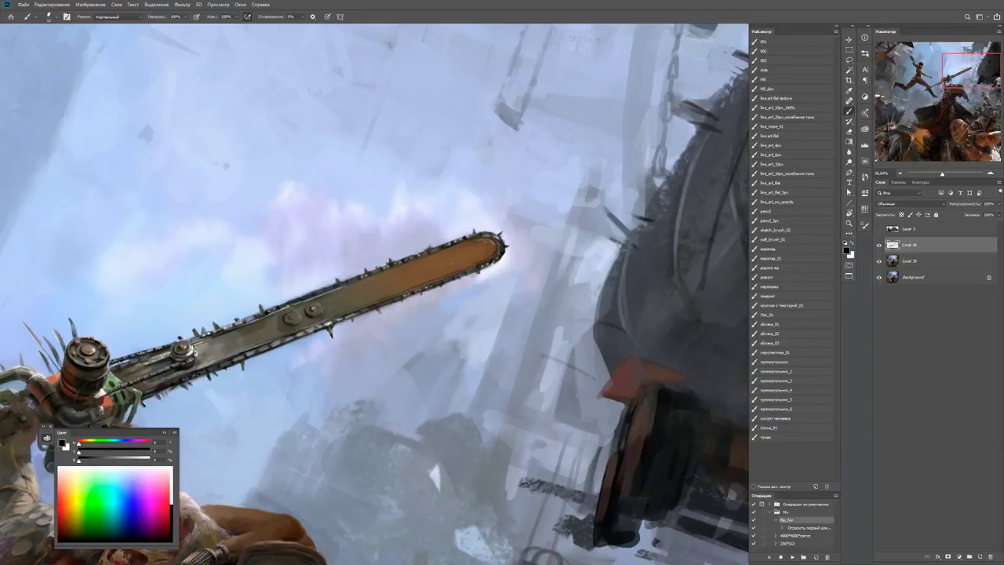
alt+click(302, 283)
drag(302, 286, 361, 286)
alt+click(226, 336)
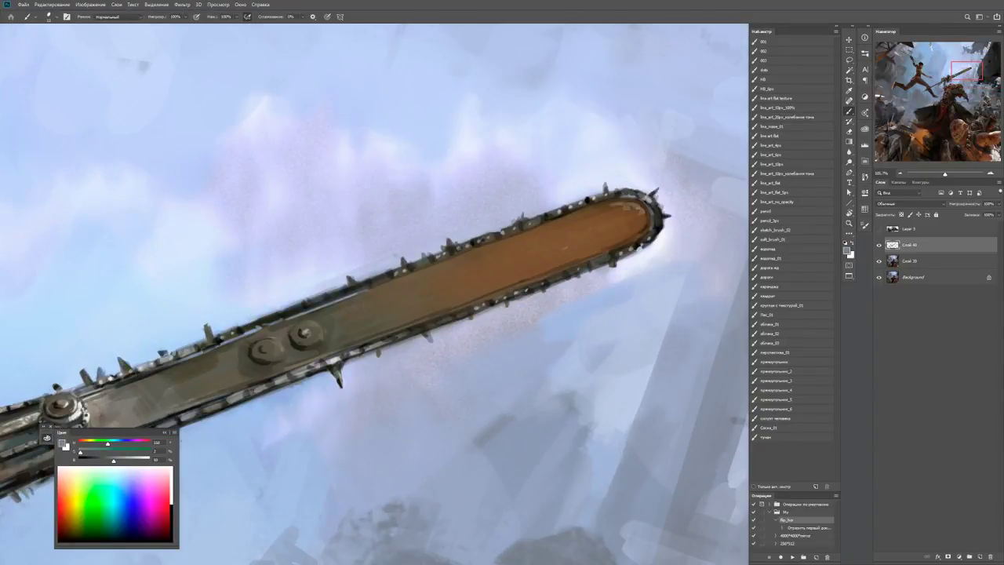
key(d)
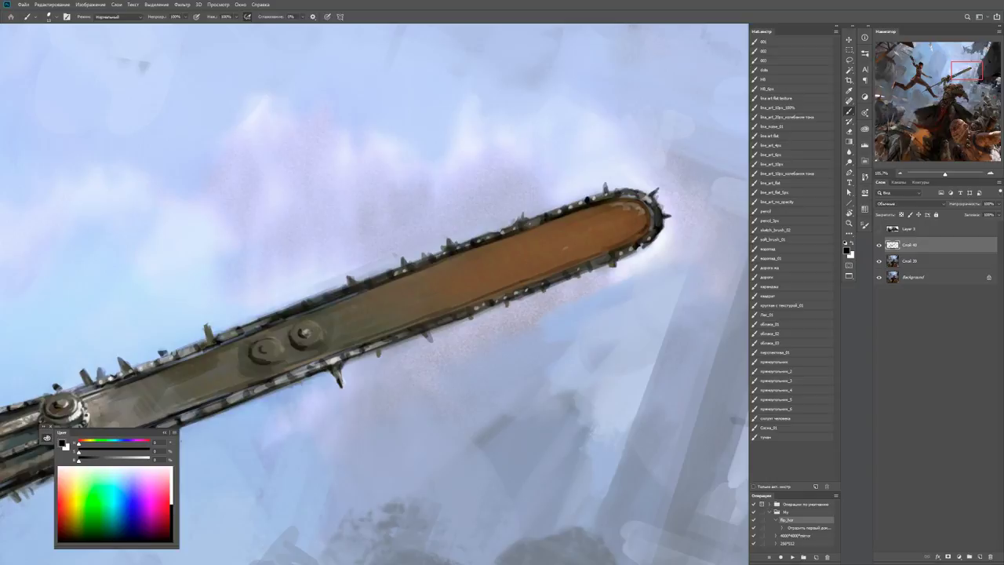
Sample the light grey at the bar's tip and brush it over the chain around the rounded end.
alt+click(645, 197)
mouse_move(612, 194)
mouse_down()
mouse_move(580, 200)
mouse_move(657, 203)
mouse_move(658, 229)
mouse_move(565, 275)
mouse_up()
scroll(375, 294, down, 5)
scroll(375, 294, up, 5)
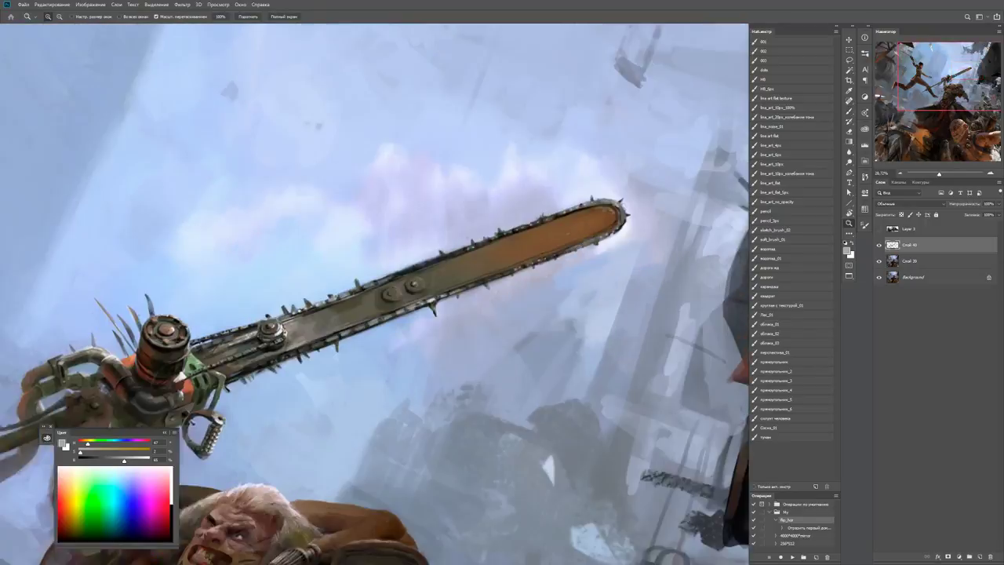
Extend the grey tone along the lower-edge chain from the orange section to the large hooked tooth.
drag(494, 273, 565, 249)
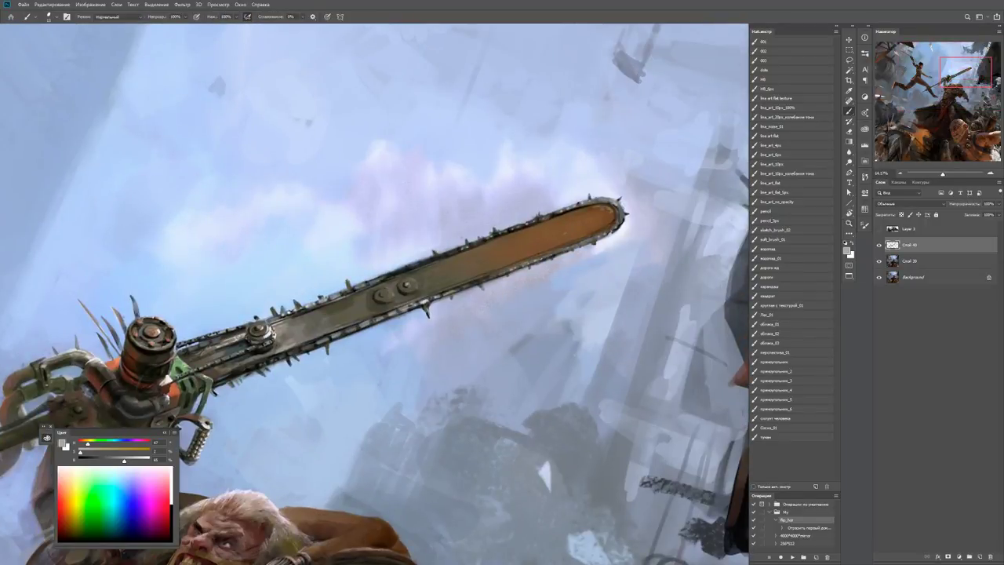
drag(431, 296, 502, 273)
scroll(471, 287, up, 2)
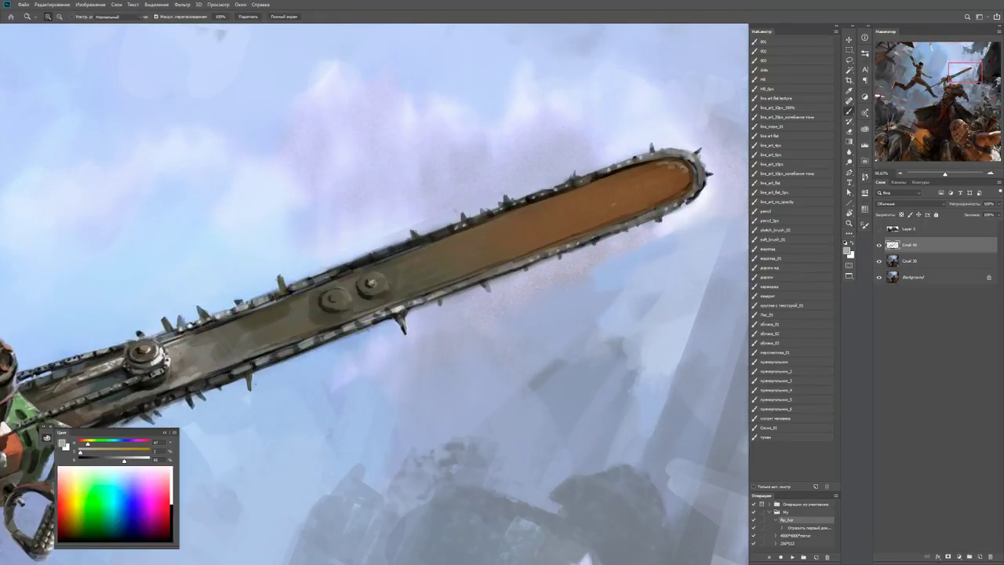
drag(355, 325, 413, 303)
Shade the lower-edge chain back toward the roller and housing with sampled darker grey and brown tones.
alt+click(408, 306)
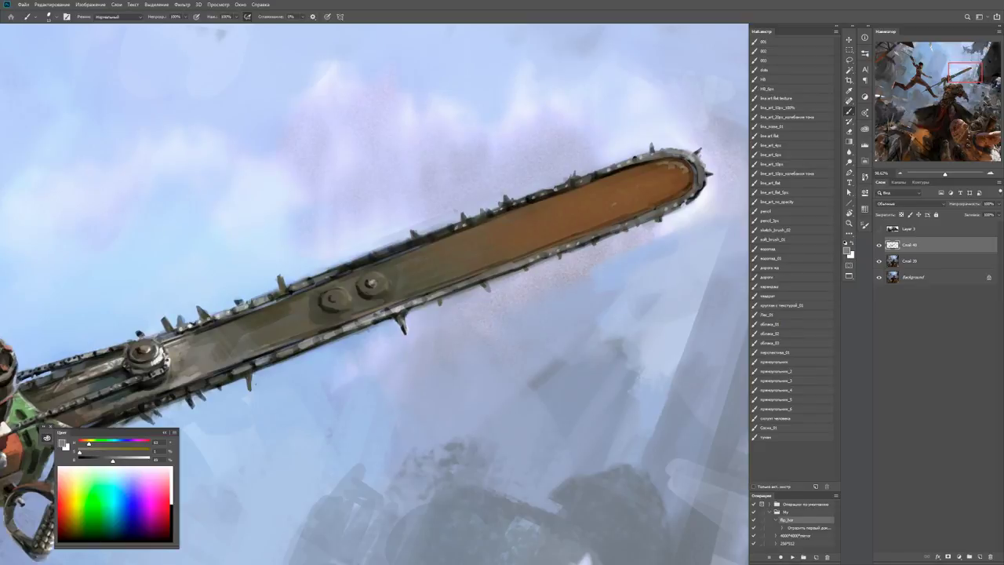
mouse_move(239, 367)
mouse_down()
mouse_move(345, 320)
mouse_move(218, 367)
mouse_up()
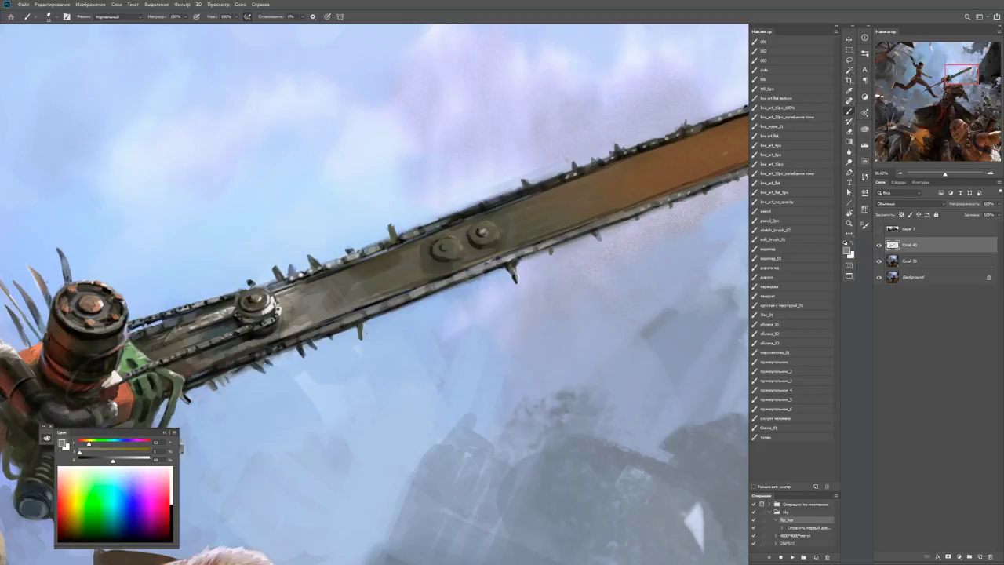
mouse_move(306, 334)
mouse_down()
mouse_move(189, 383)
mouse_move(255, 354)
mouse_up()
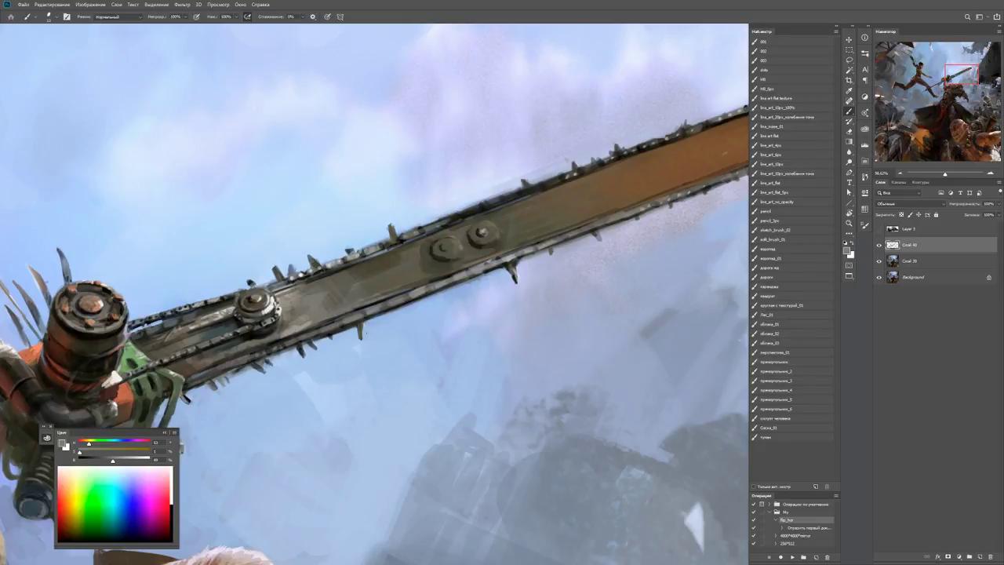
alt+click(185, 367)
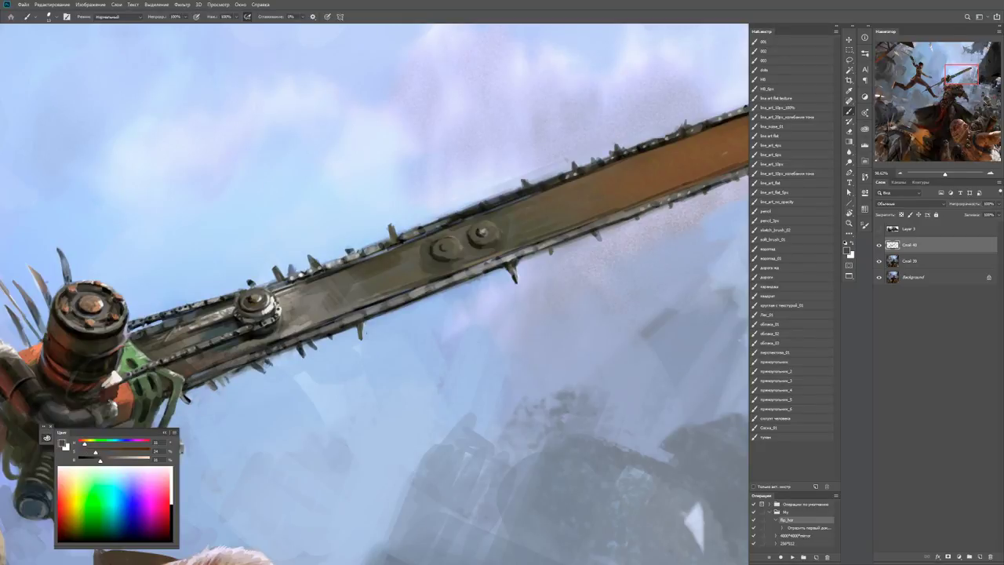
alt+click(243, 349)
mouse_move(231, 352)
mouse_down()
mouse_move(261, 345)
mouse_move(157, 349)
mouse_up()
Sample dark browns below the roller and deepen the lower-edge chain from the green guard toward the middle of the bar.
key(z)
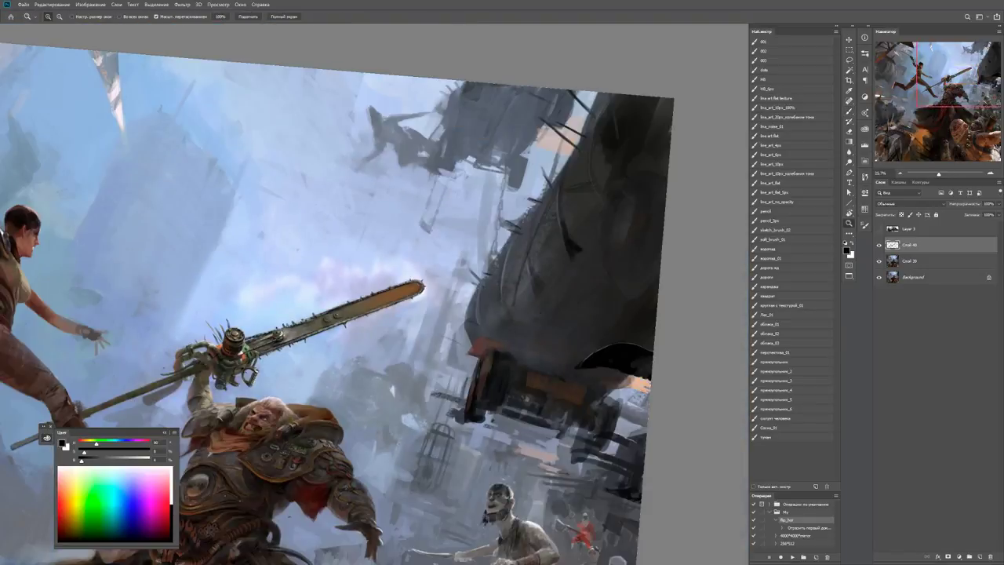
drag(283, 351, 345, 351)
key(b)
alt+click(260, 338)
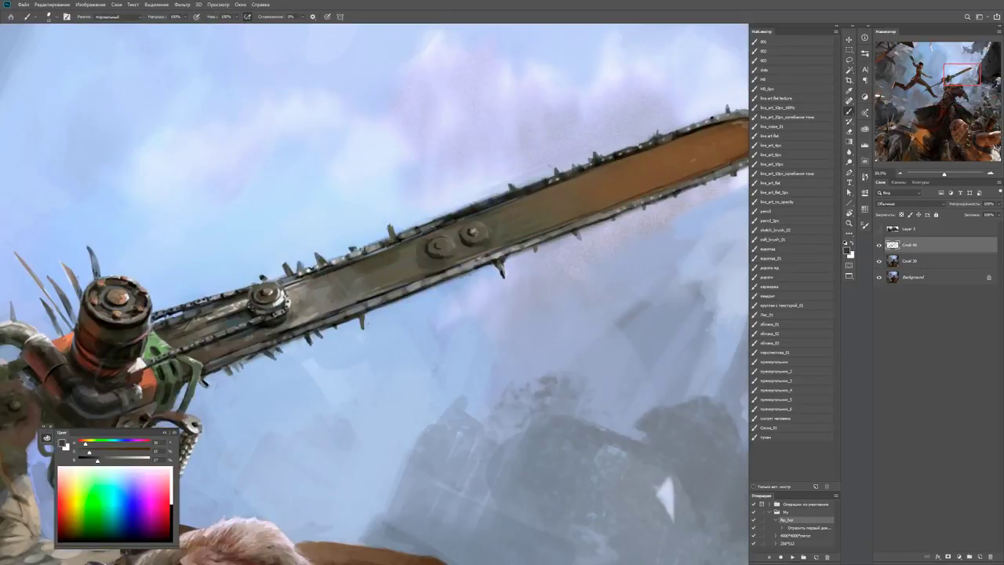
alt+click(260, 343)
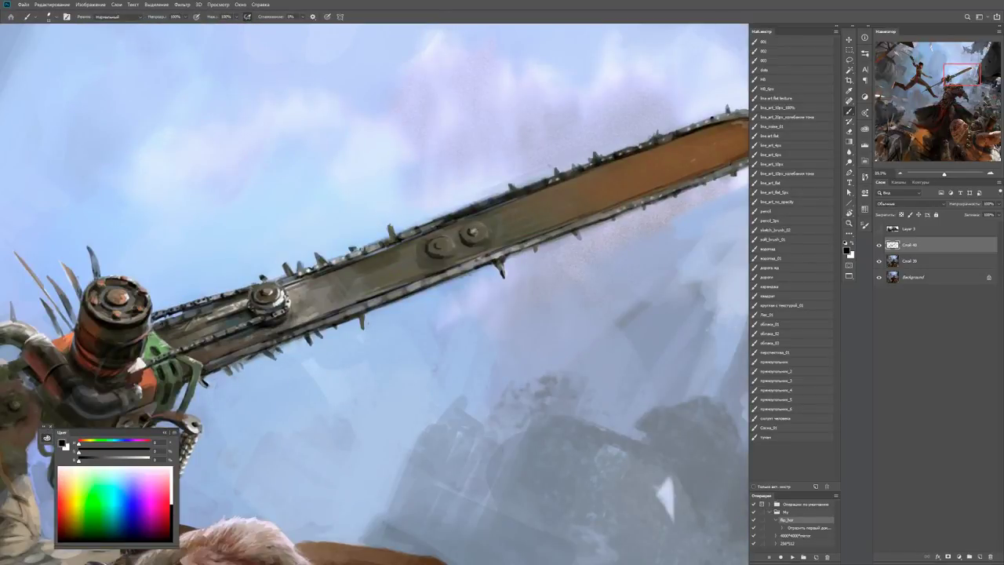
drag(212, 366, 376, 307)
alt+click(218, 361)
Reset the colours to black and white, mirror the canvas horizontally, and straighten its rotation to examine the whole composition.
key(d)
key(r)
key(ctrl+minus)
key(ctrl+minus)
drag(501, 197, 565, 283)
drag(313, 353, 483, 200)
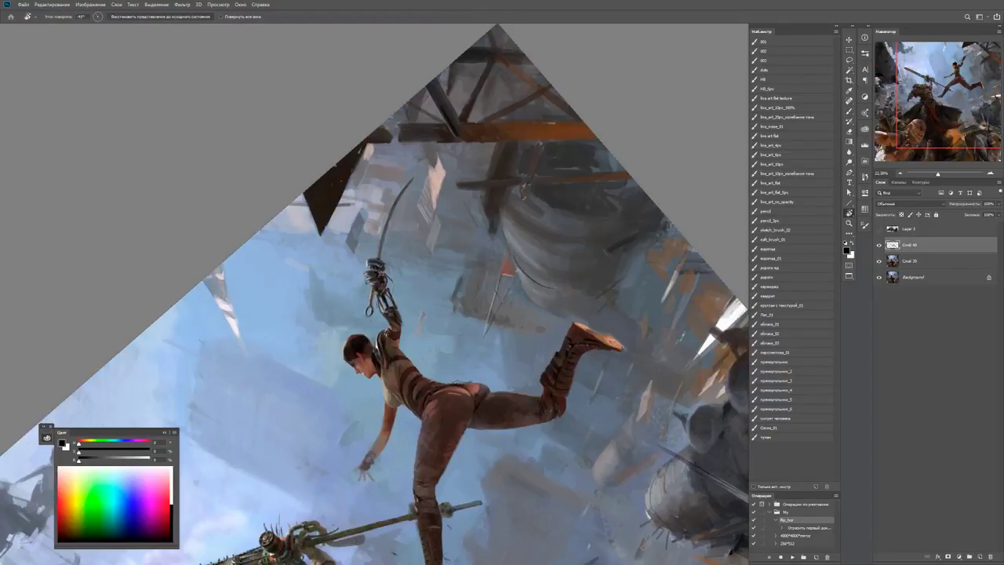
key(Escape)
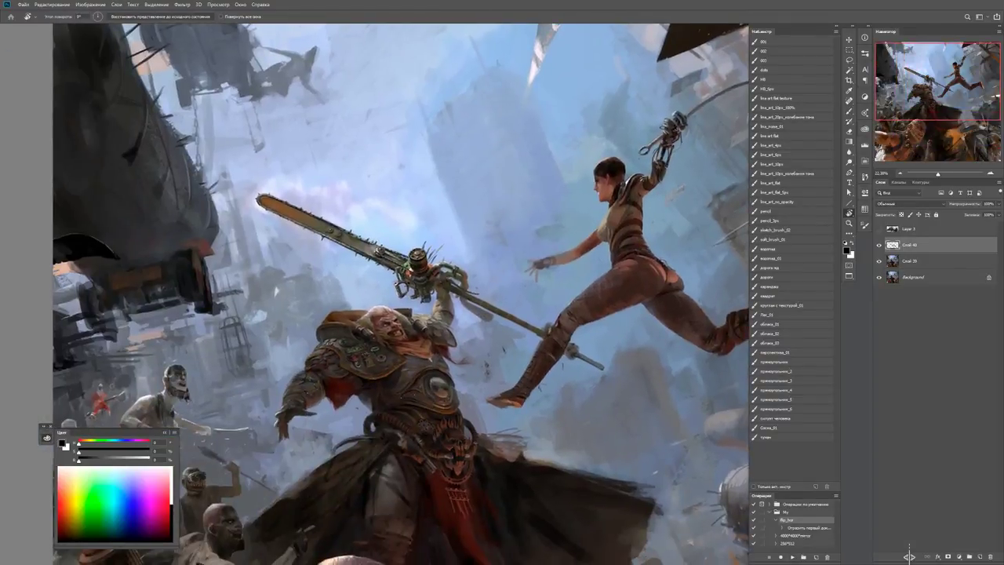
key(z)
key(ctrl+minus)
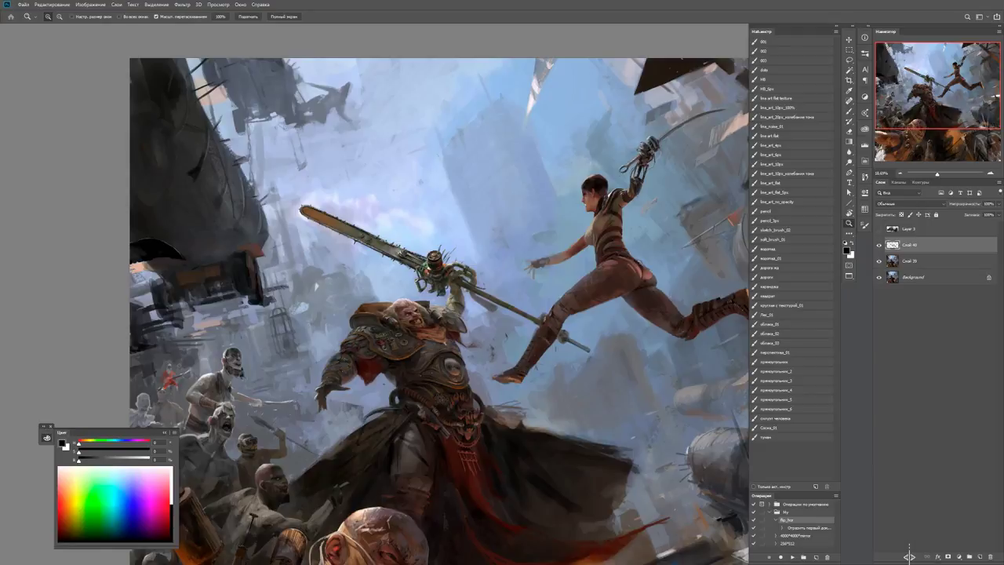
Define dark gaps between the chain links around the bar's rounded tip and along the lower edge beside the orange section.
key(ctrl+plus)
key(b)
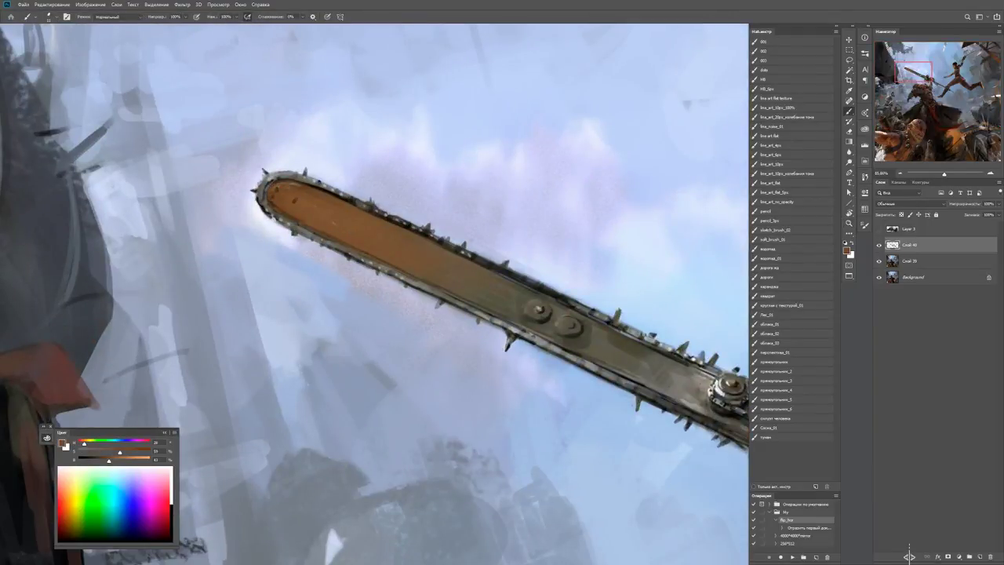
drag(271, 184, 306, 184)
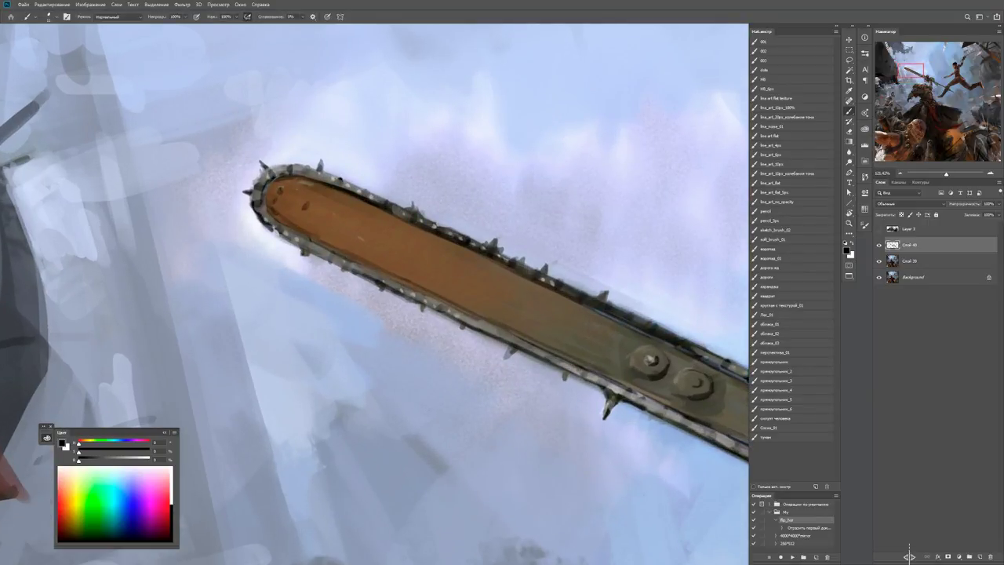
key(z)
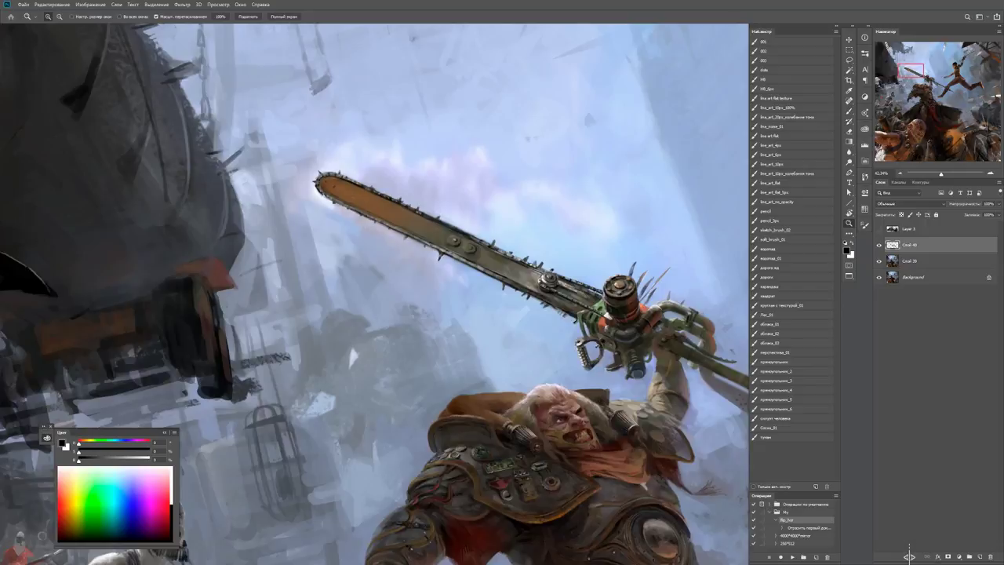
drag(327, 179, 282, 180)
drag(370, 191, 415, 191)
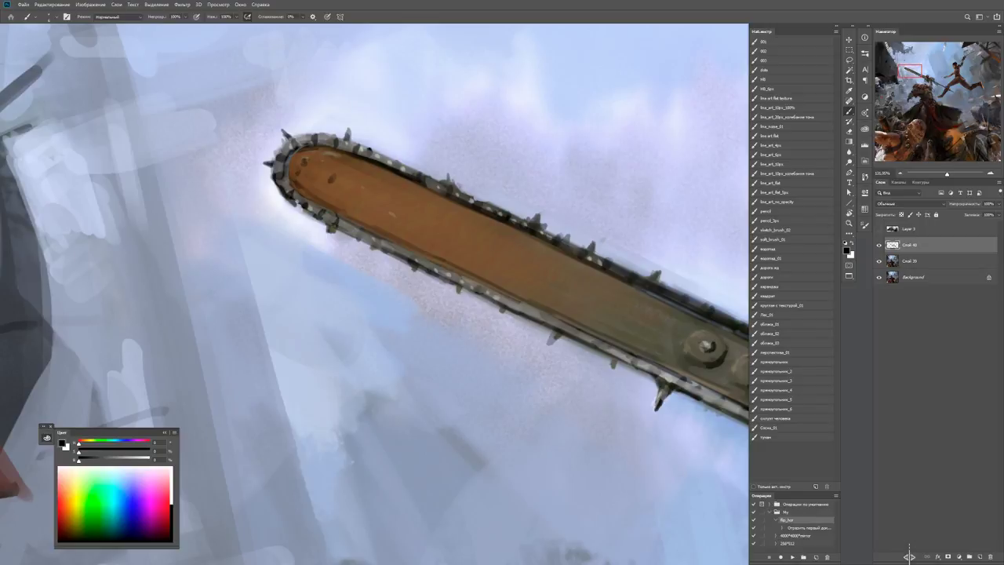
key(z)
mouse_move(336, 222)
mouse_down()
mouse_move(282, 222)
mouse_move(345, 222)
mouse_up()
key(b)
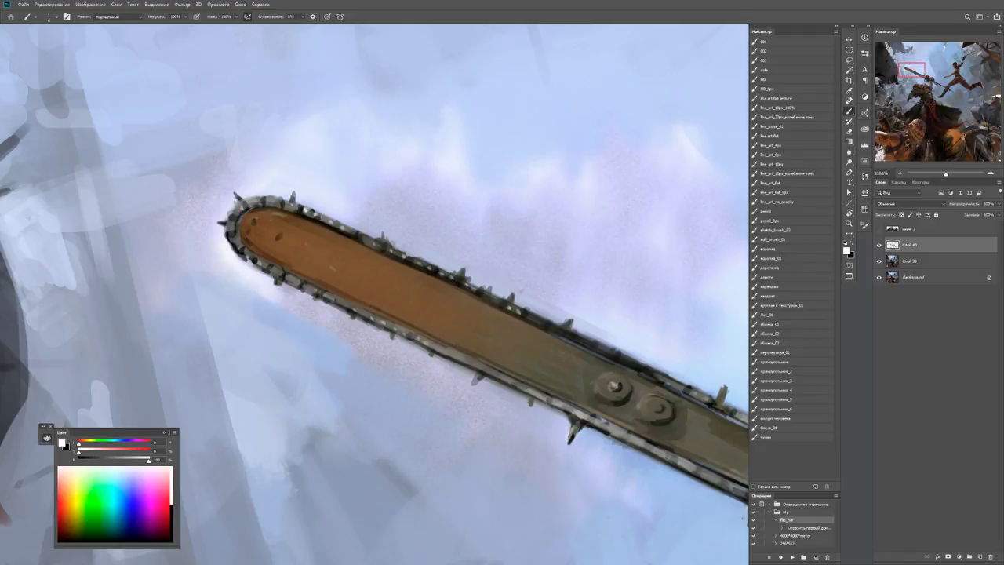
Separate more chain links along the lower edge of the orange section with black and a sampled mid grey.
key(z)
drag(336, 202, 377, 202)
key(b)
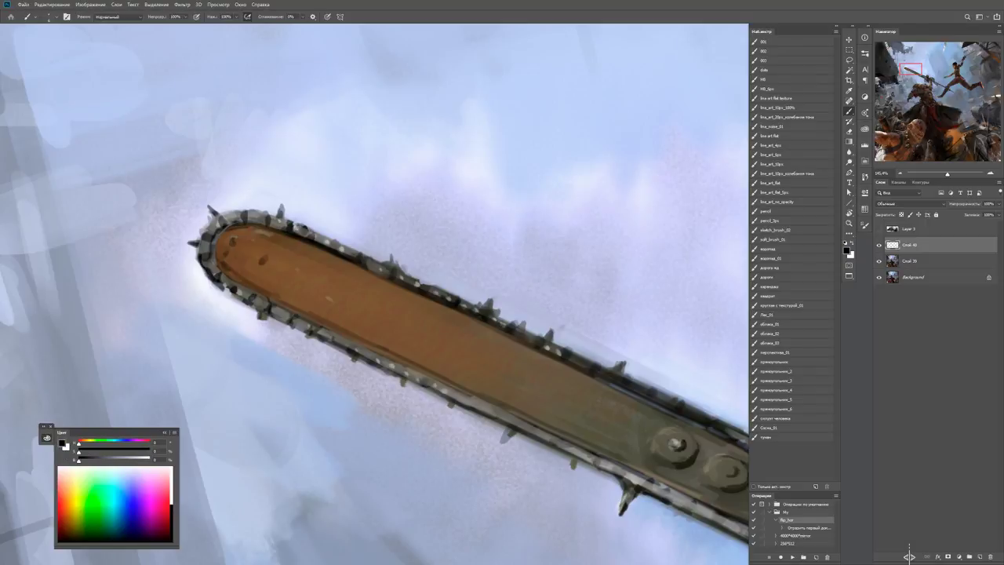
key(d)
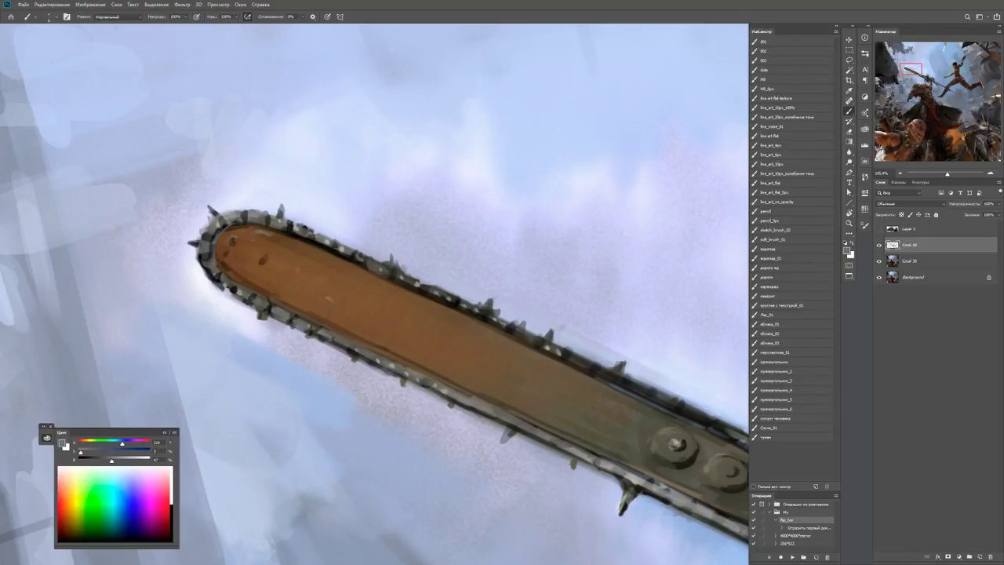
key(z)
key(ctrl+minus)
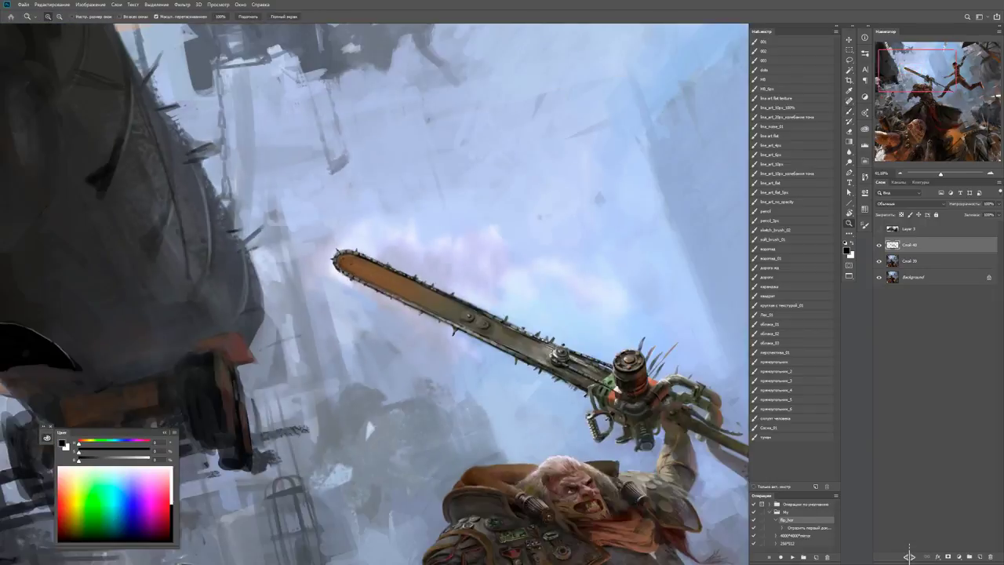
scroll(691, 427, up, 3)
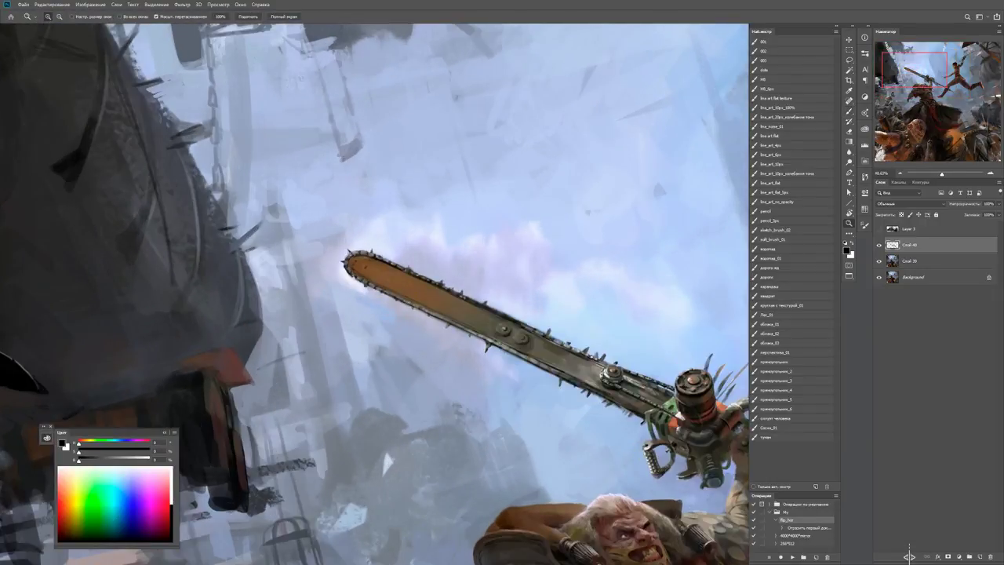
scroll(442, 338, up, 5)
key(b)
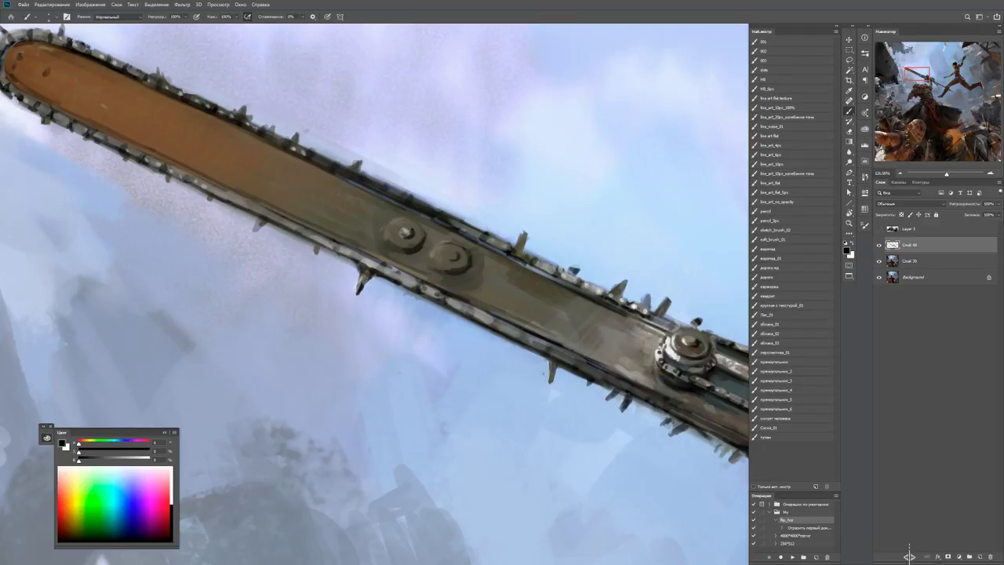
Paint a highlighted chain link on the lower edge below the round bolts with white, sampled sky blue and dark grey.
key(x)
key(ctrl+minus)
key(ctrl+plus)
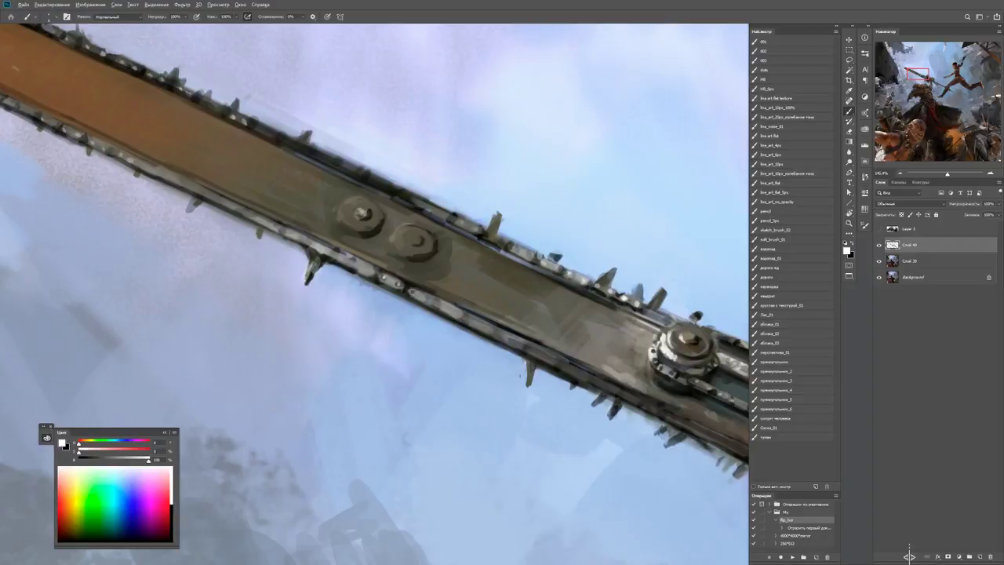
alt+click(470, 142)
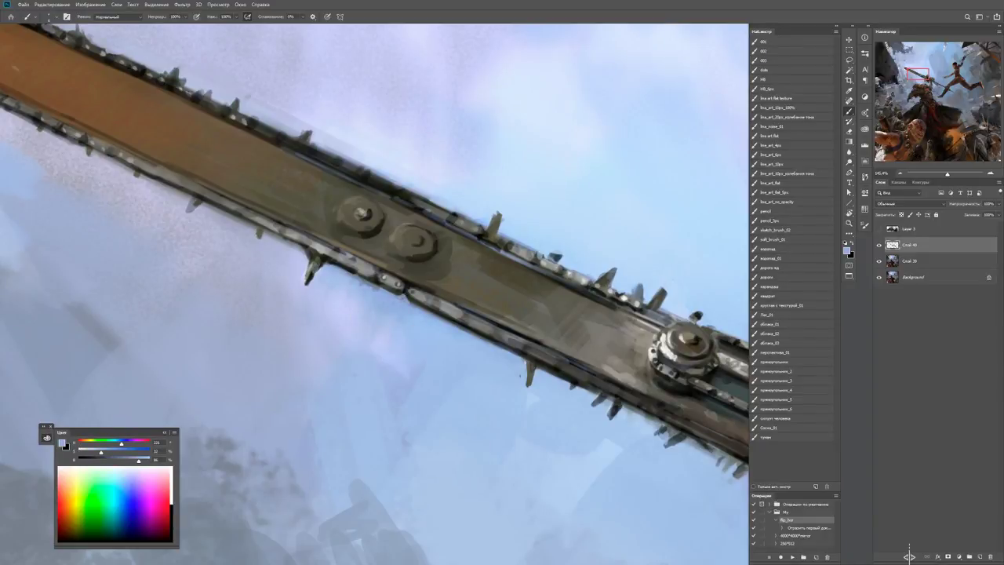
alt+click(384, 292)
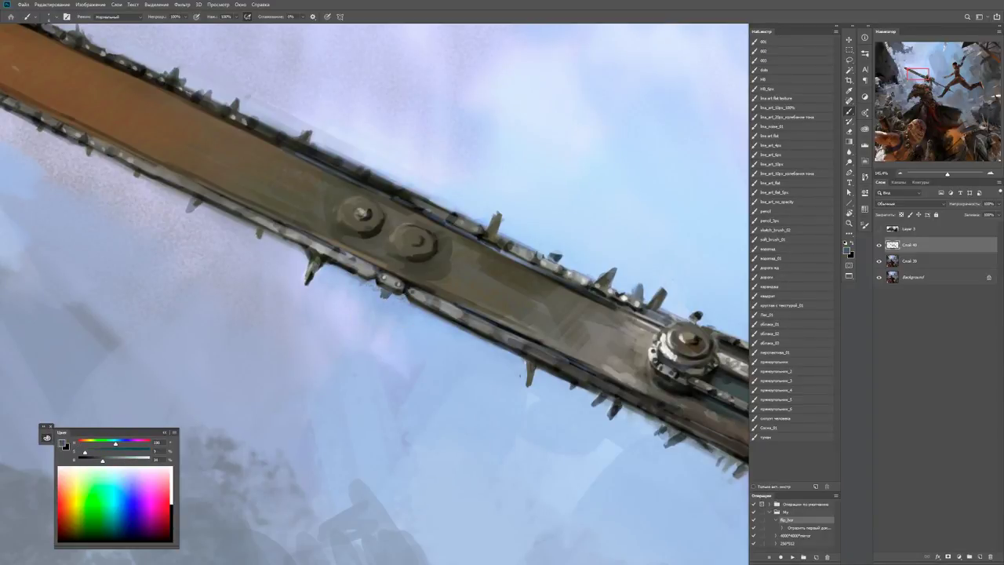
key(d)
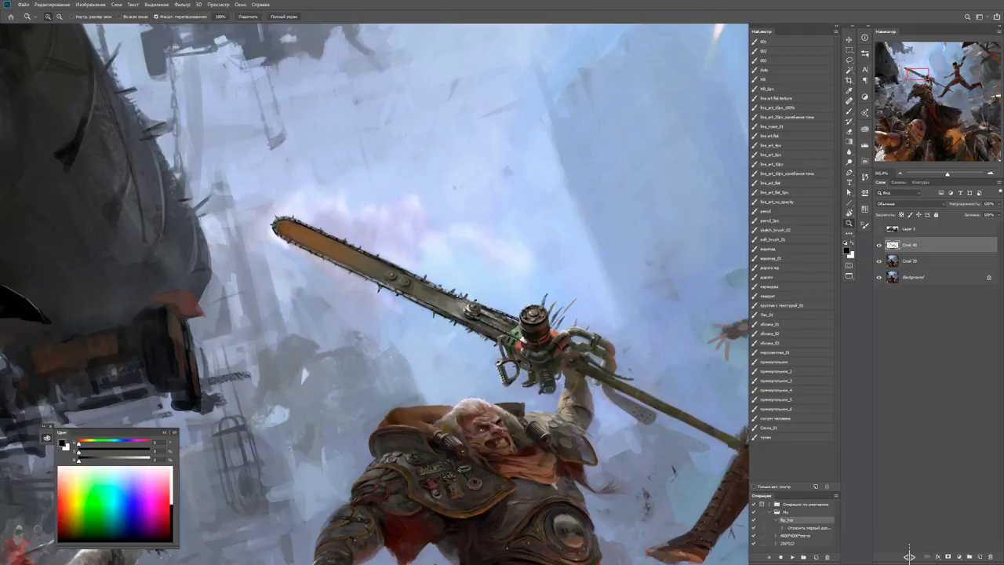
Add a small dark tooth below the bolts and refine the neighbouring chain with sampled dark grey and sky blue.
key(z)
drag(384, 292, 314, 291)
drag(445, 306, 534, 306)
key(b)
alt+click(303, 280)
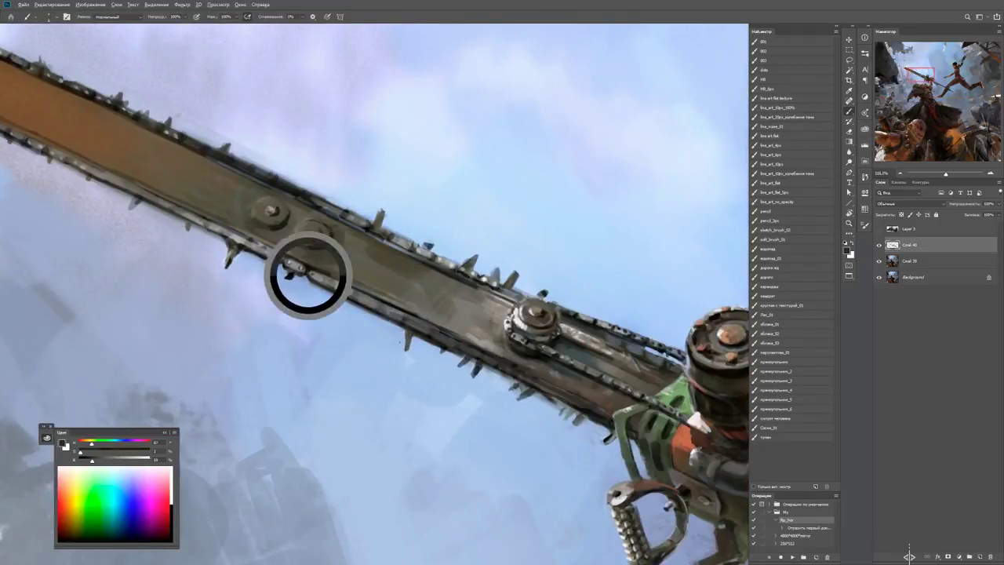
alt+click(317, 285)
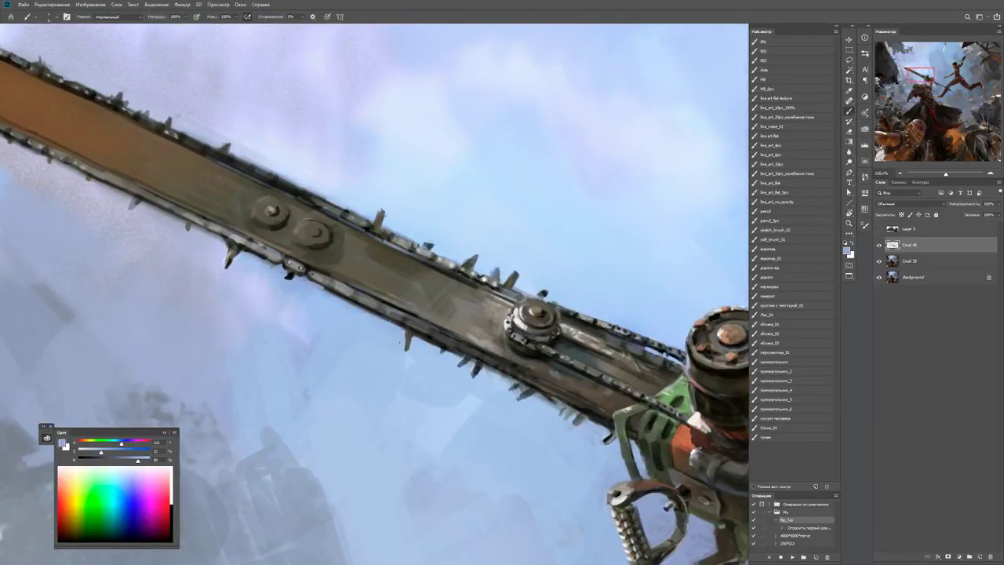
key(d)
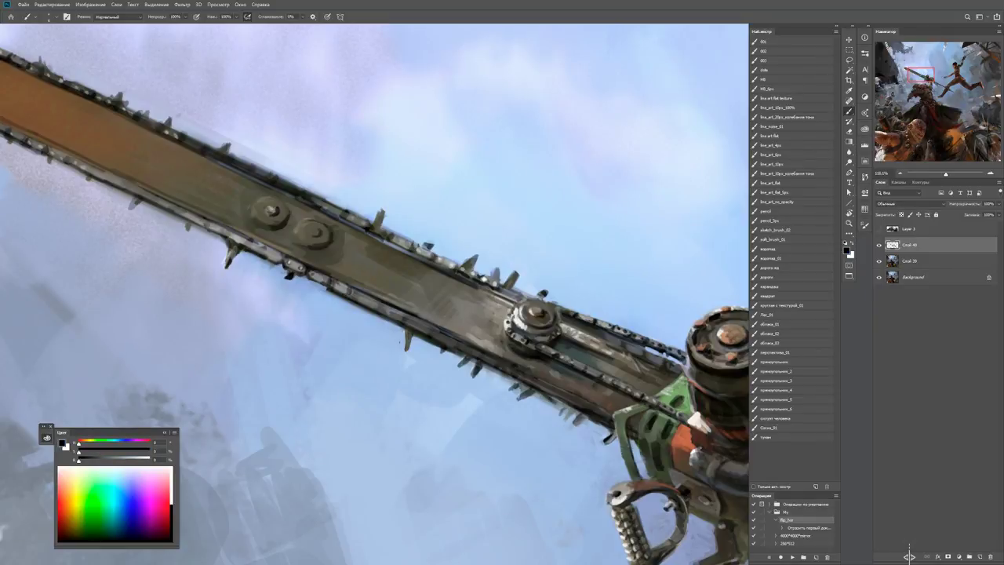
alt+click(330, 295)
key(d)
Continue the dark chain links from the bolts toward the roller and trim their lower contour with sampled sky blue.
key(z)
key(ctrl+minus)
drag(400, 301, 440, 300)
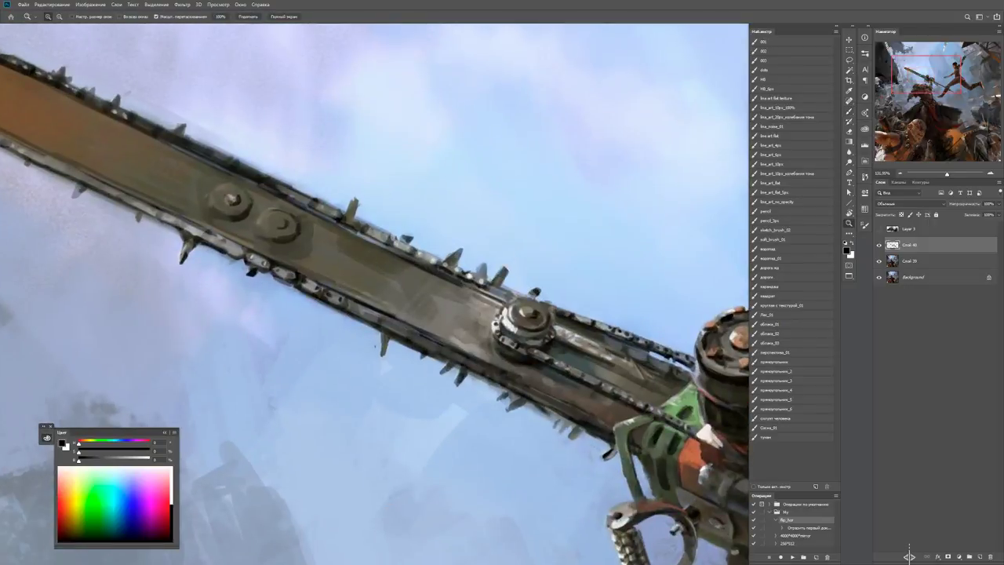
key(b)
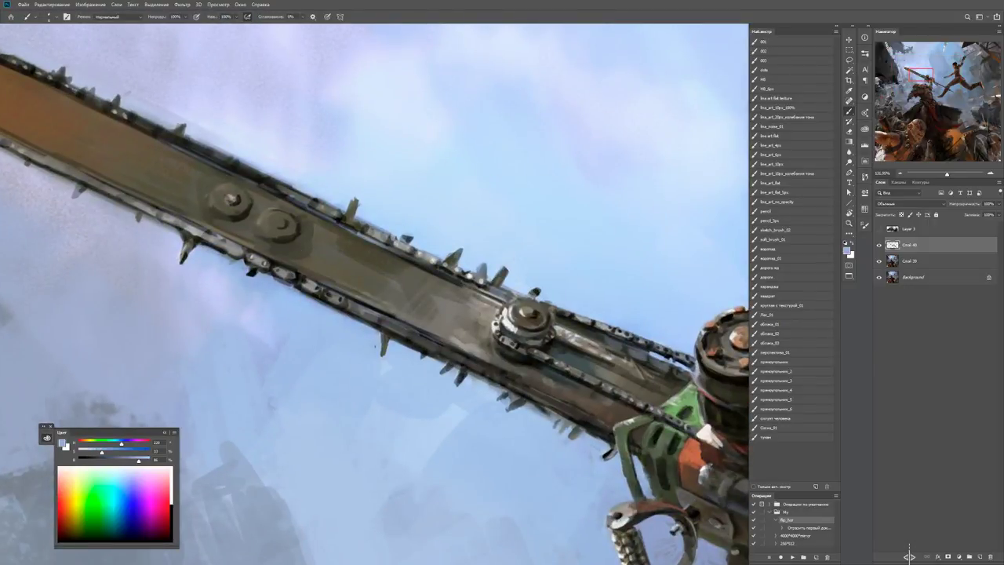
key(d)
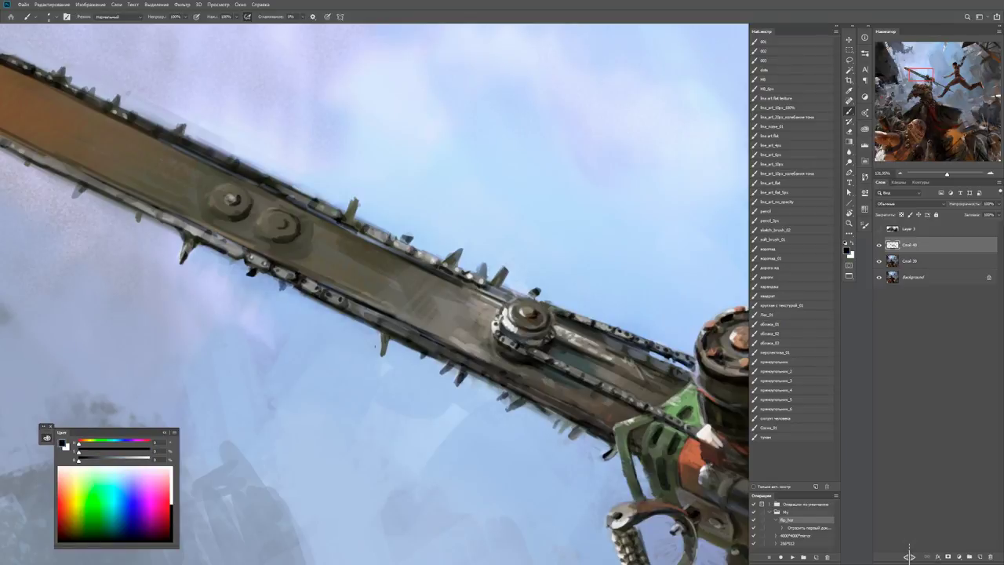
key(x)
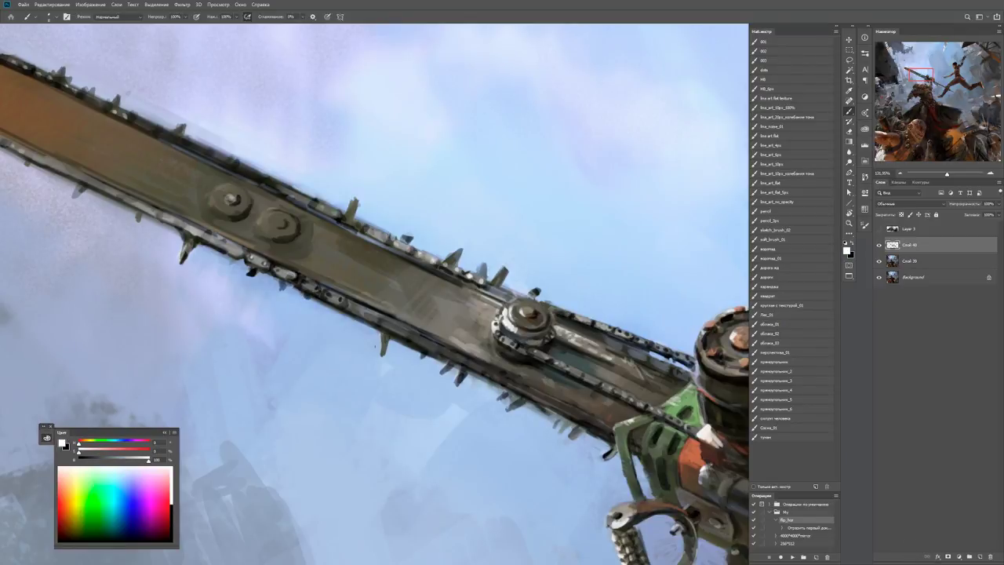
Add light and dark accents to the lower-edge chain links midway between the bolts and the roller.
key(z)
key(ctrl+minus)
key(ctrl+minus)
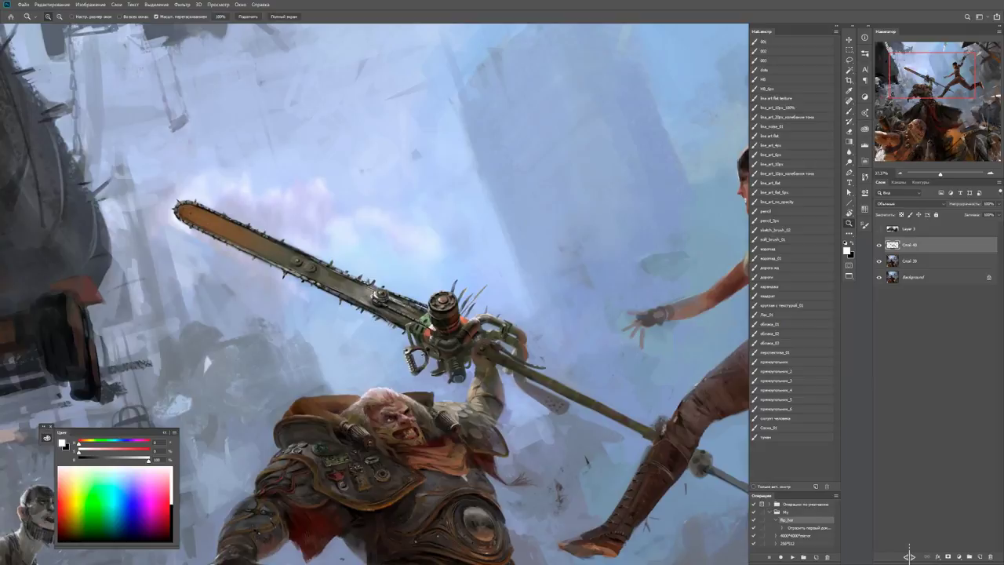
scroll(314, 287, up, 5)
key(b)
key(x)
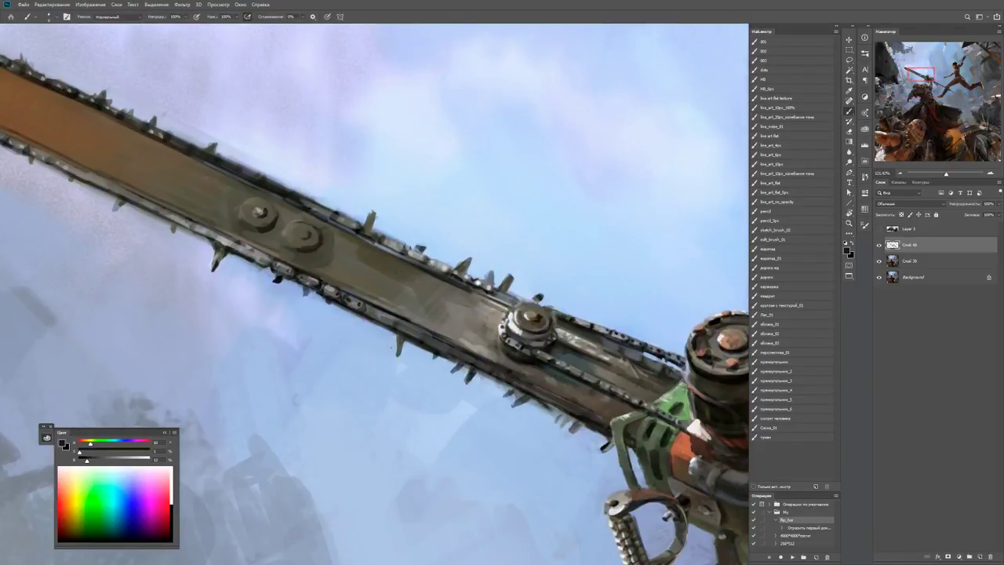
Mirror the canvas horizontally and examine the chainsaw within the whole composition.
key(z)
key(ctrl+minus)
key(ctrl+minus)
key(ctrl+minus)
key(ctrl+minus)
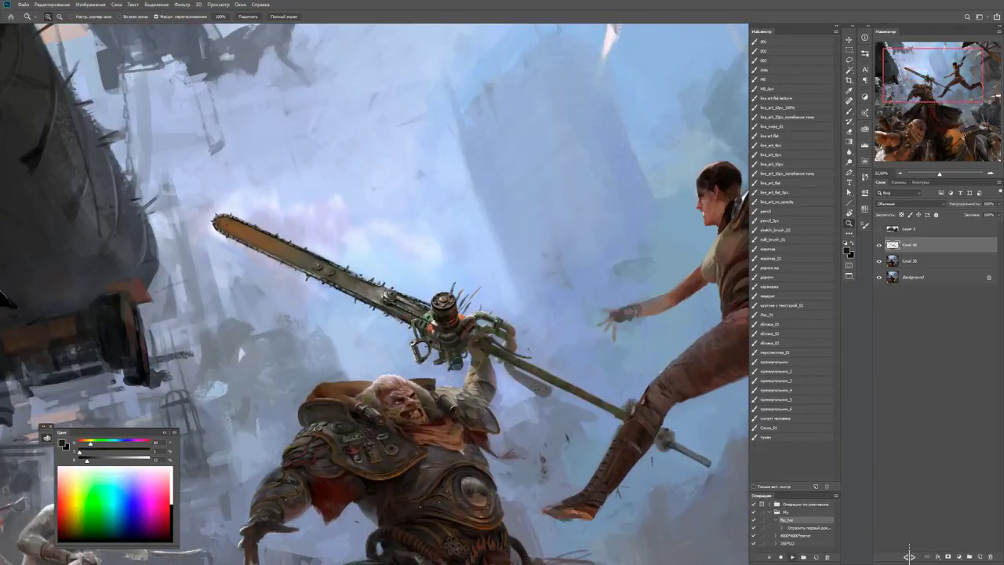
key(F2)
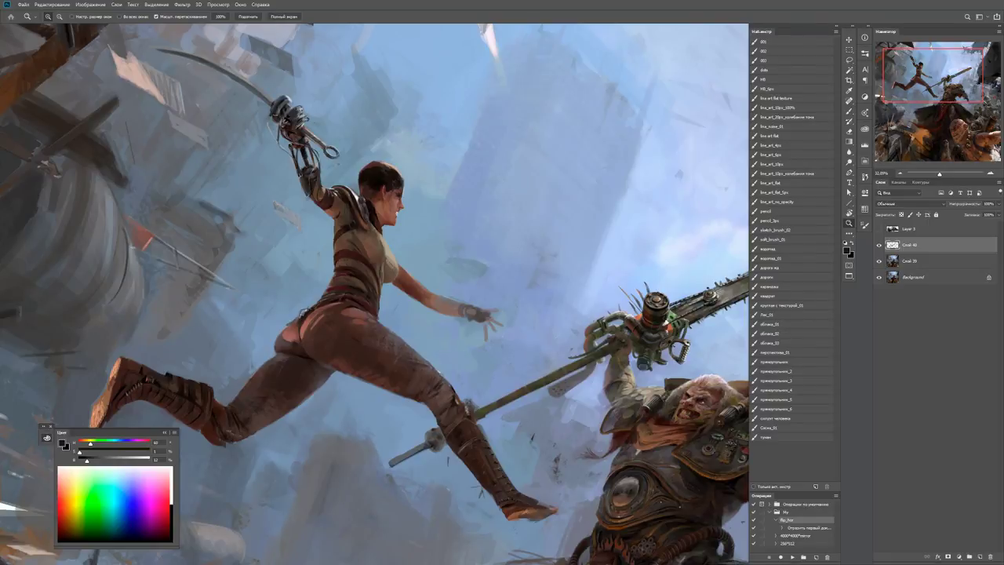
drag(377, 294, 157, 346)
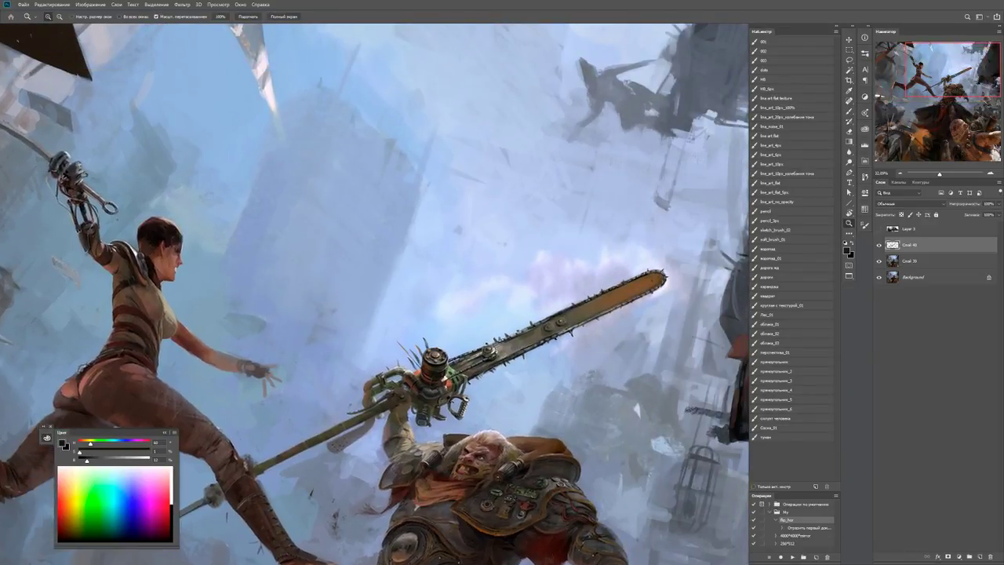
drag(157, 345, 125, 349)
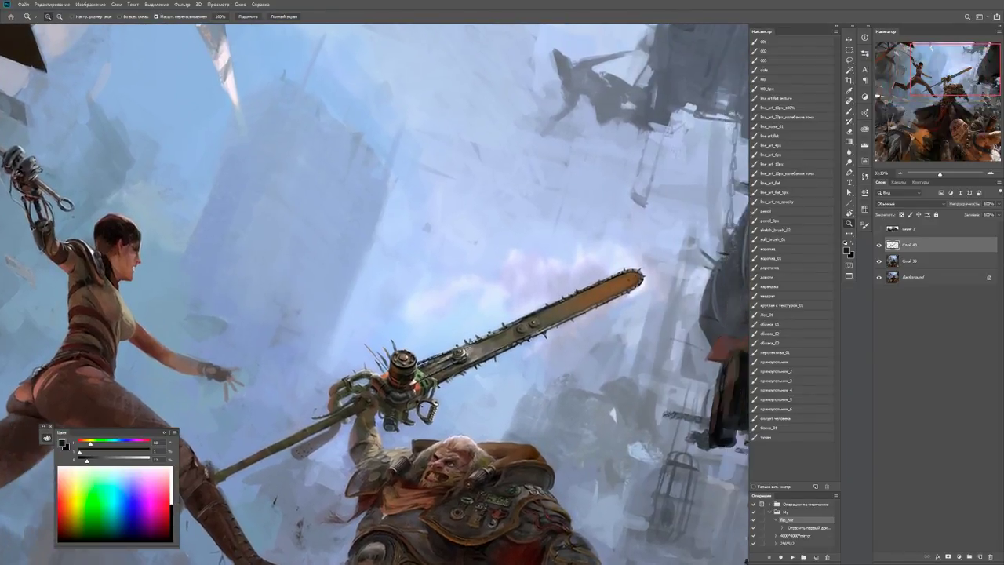
Rotate the canvas to bring the bar near upright and brighten the chain links at its tip with a sampled pale lavender.
drag(659, 290, 706, 290)
key(r)
drag(549, 235, 502, 294)
scroll(517, 228, up, 2)
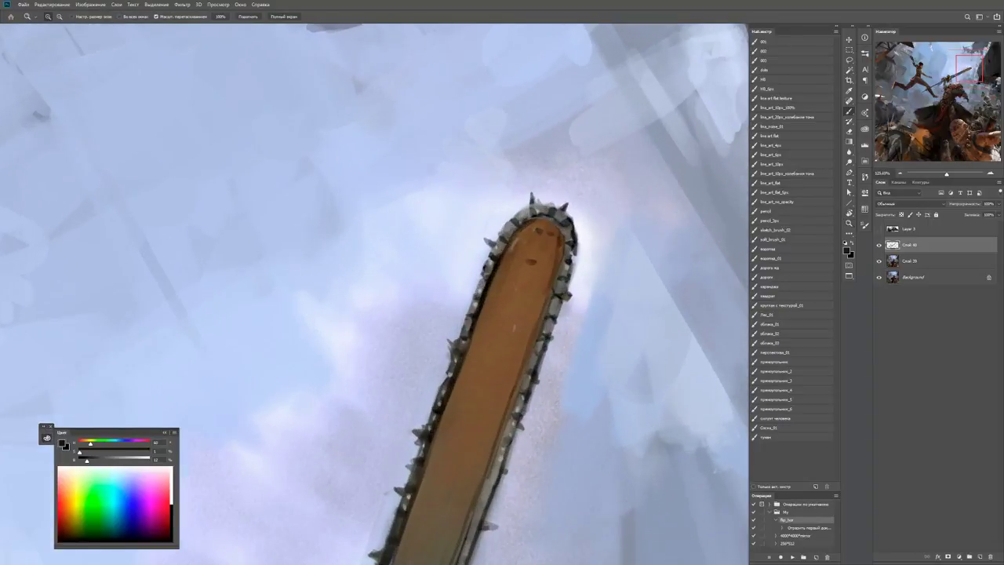
key(b)
alt+click(518, 226)
click(534, 214)
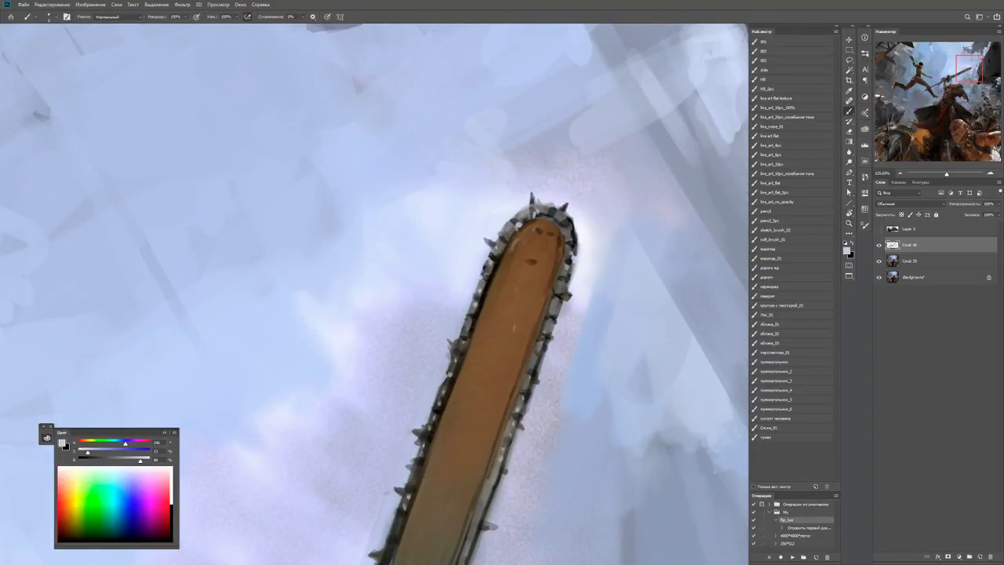
click(552, 214)
scroll(564, 226, down, 3)
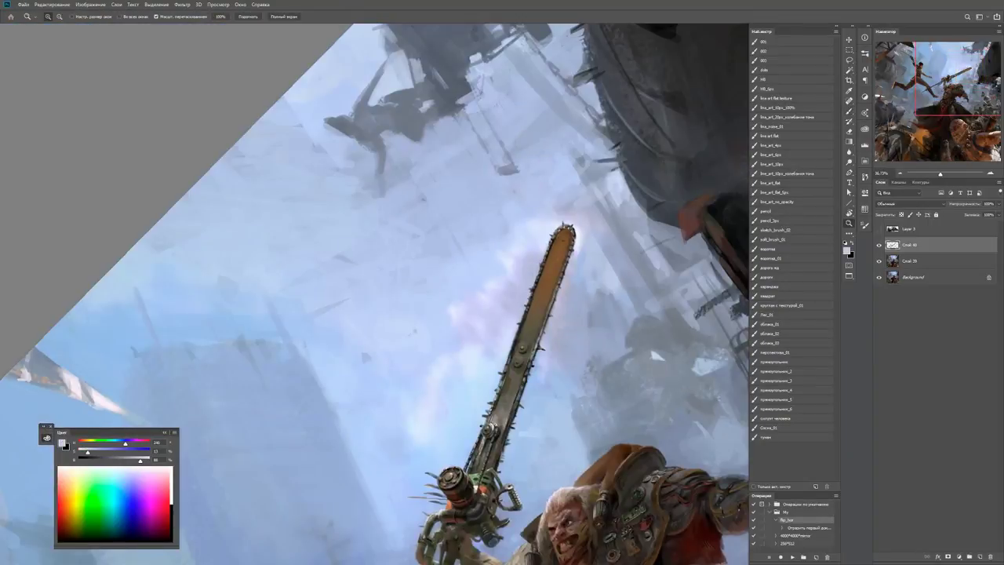
scroll(551, 222, up, 3)
Paint a dark curved outline for a round disc at the orange tip, with a pale stroke on one side beneath it.
key(d)
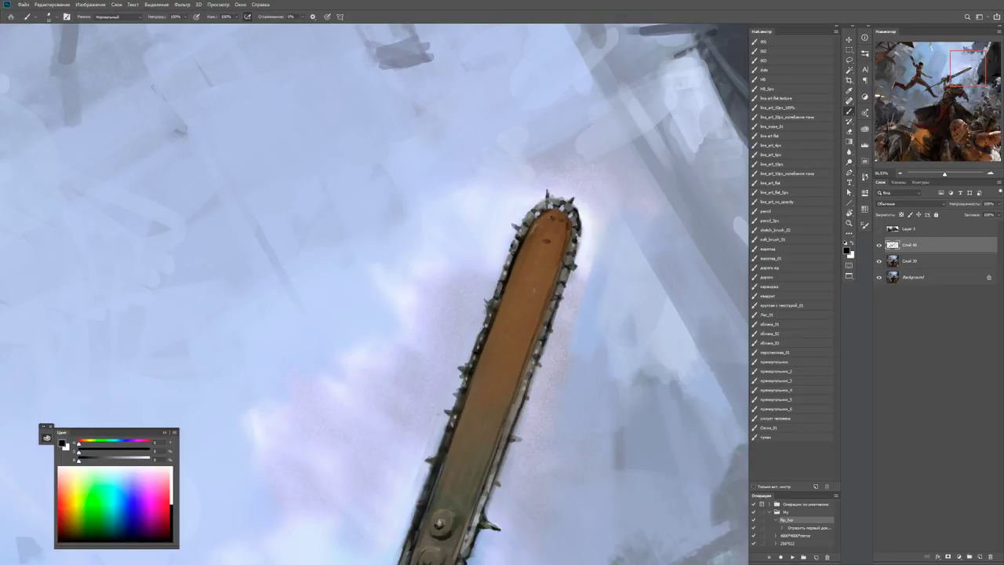
key(z)
click(551, 223)
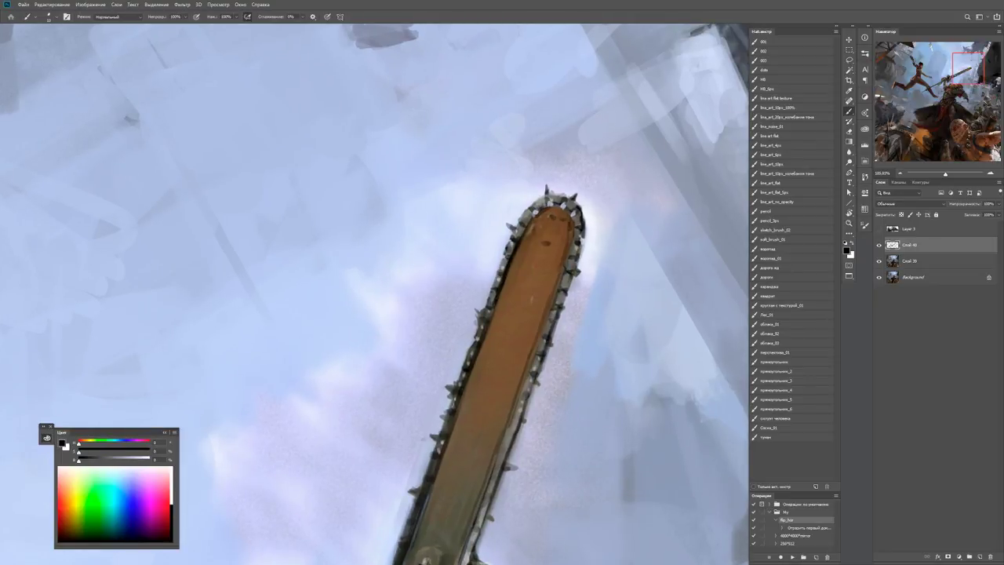
mouse_move(534, 227)
mouse_down()
mouse_move(539, 241)
mouse_move(548, 237)
mouse_up()
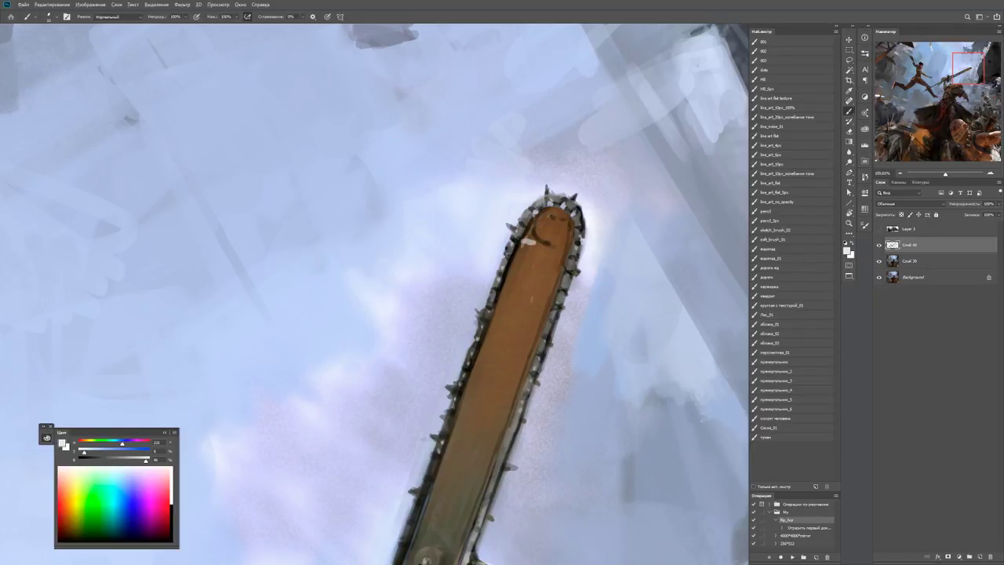
alt+click(531, 243)
Add a matching pale stroke on the disc's opposite side and shade the disc with black and sampled dark brown.
alt+click(573, 235)
drag(556, 248, 563, 246)
key(d)
alt+click(584, 226)
alt+click(451, 502)
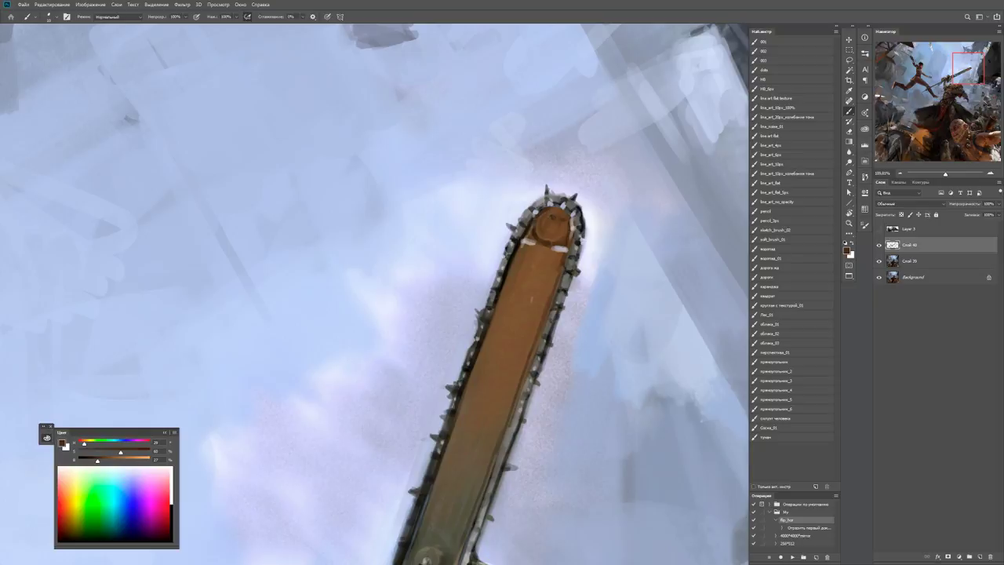
key(d)
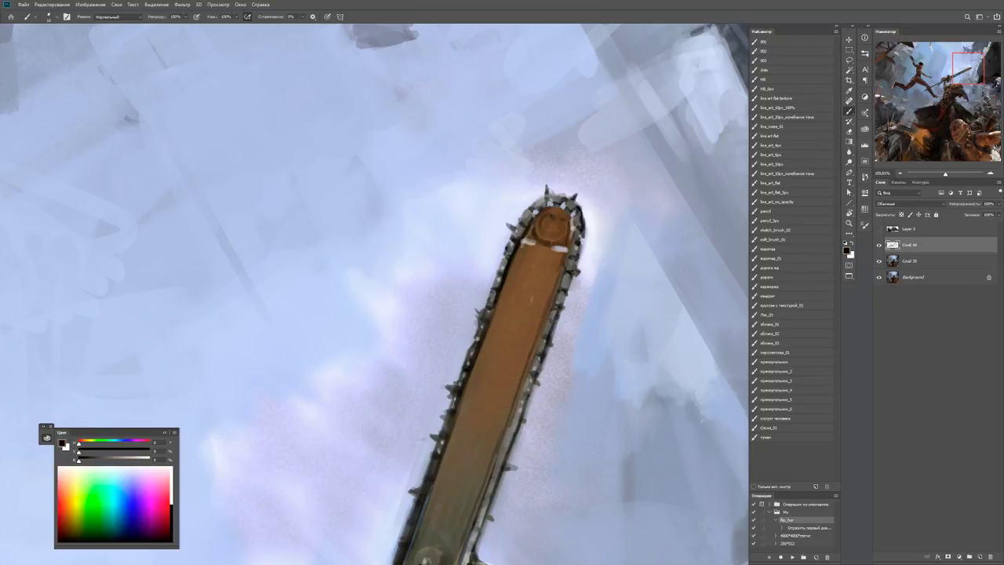
Thin the pale strokes beneath the tip disc and deepen the shading under the disc with sampled dark brown.
scroll(375, 294, down, 5)
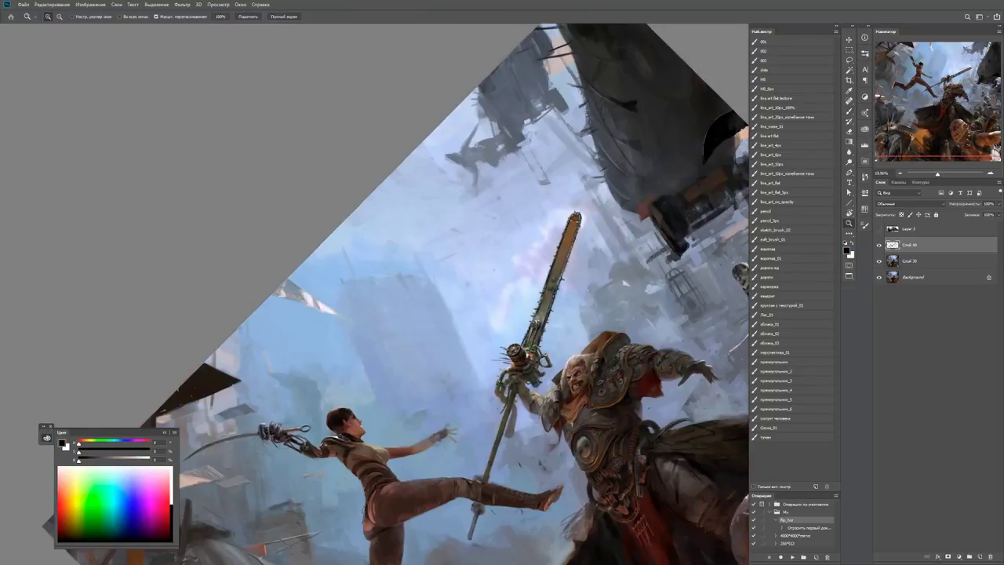
scroll(375, 293, up, 4)
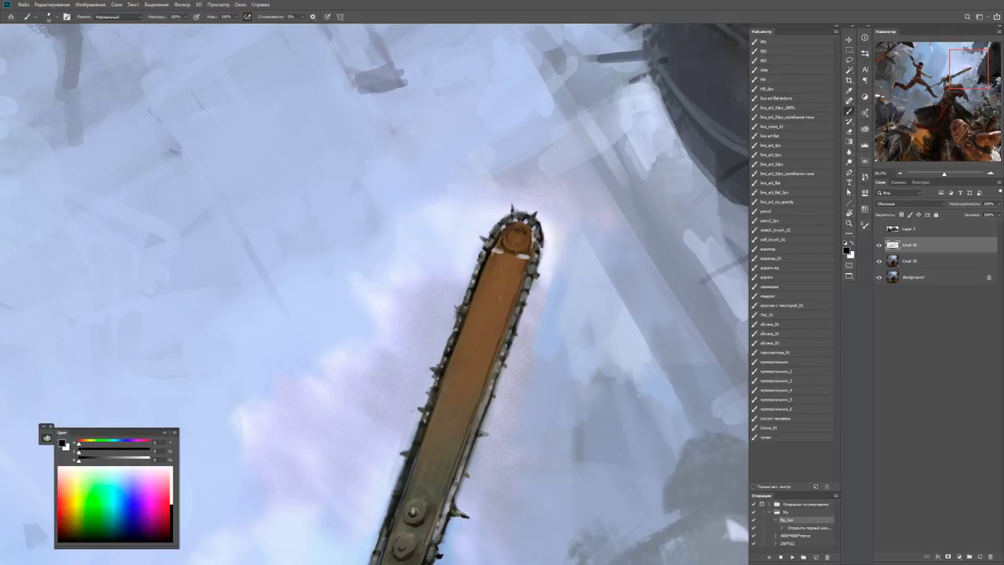
scroll(536, 228, down, 5)
scroll(536, 228, up, 6)
alt+right_click(493, 205)
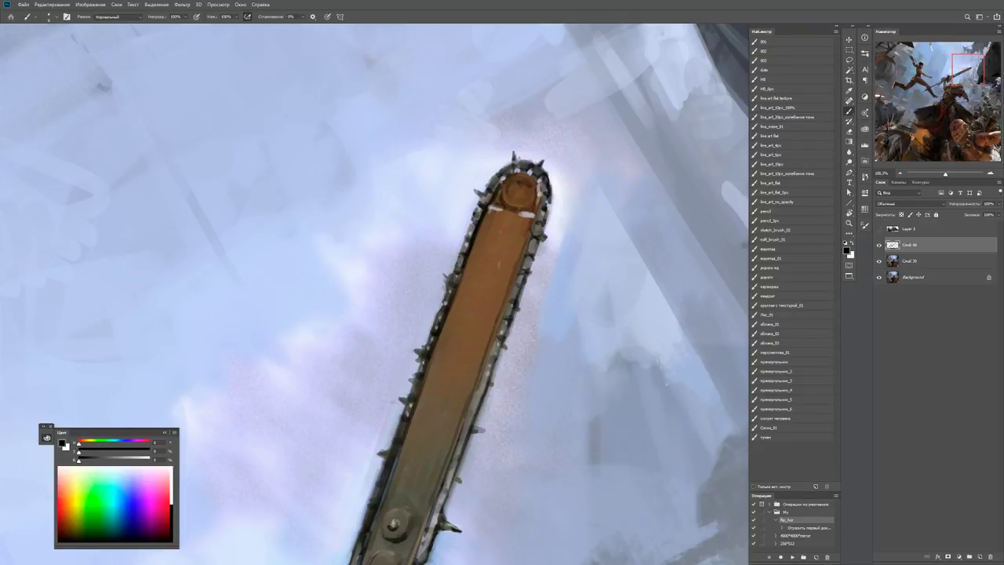
drag(499, 209, 530, 213)
alt+click(530, 213)
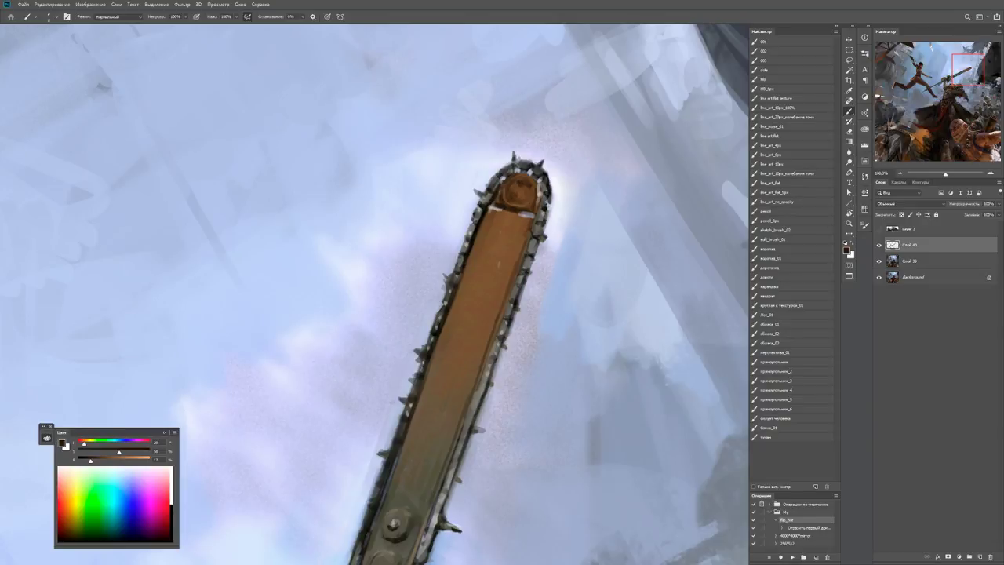
alt+click(530, 214)
alt+click(530, 213)
Reinforce the seam beneath the disc with black and touch up its ends with sampled pale and dark brown tones.
key(d)
scroll(541, 194, up, 2)
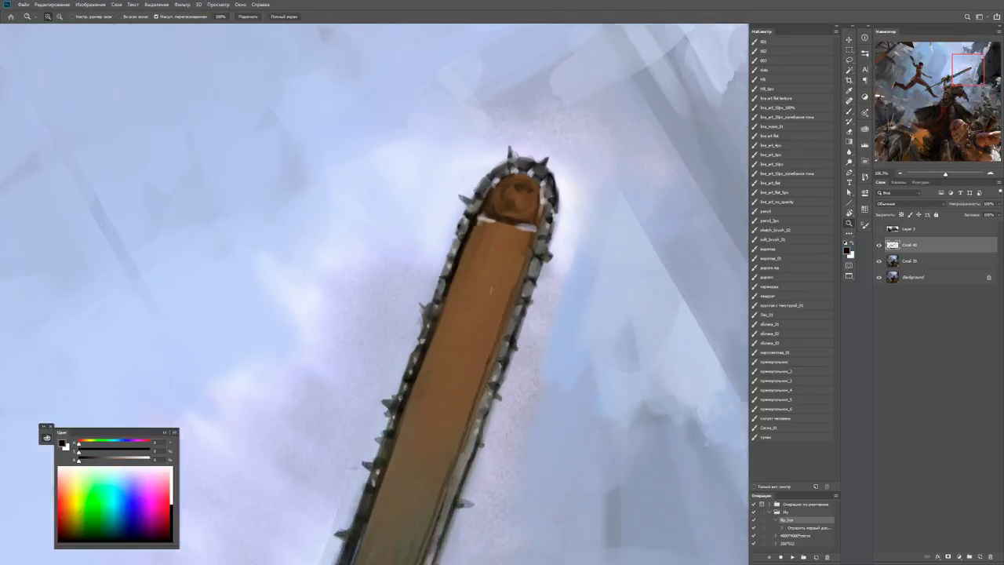
mouse_move(485, 201)
mouse_down()
mouse_move(493, 230)
mouse_move(527, 233)
mouse_move(536, 210)
mouse_up()
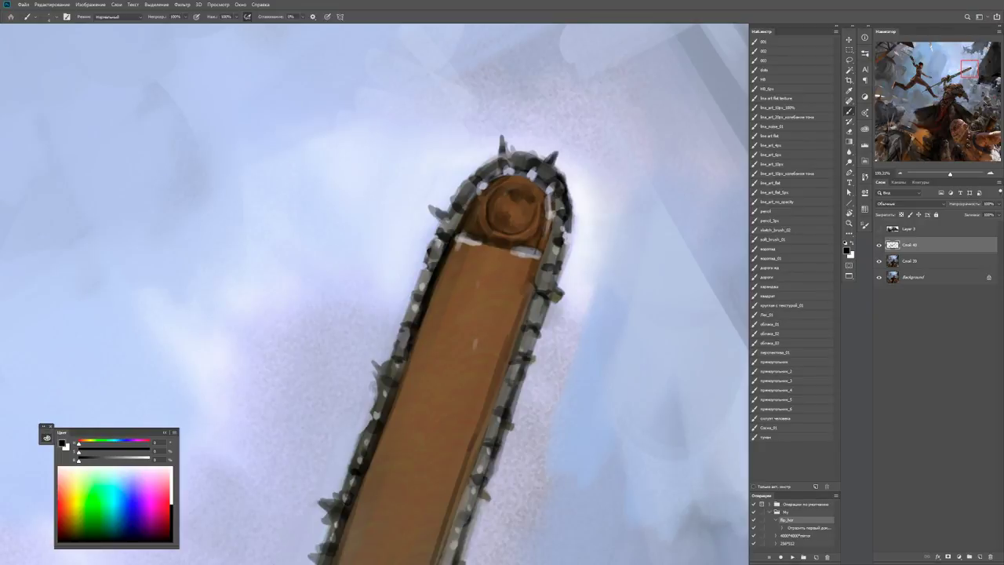
alt+click(566, 181)
key(z)
mouse_move(594, 190)
mouse_down()
mouse_move(549, 190)
mouse_move(627, 202)
mouse_up()
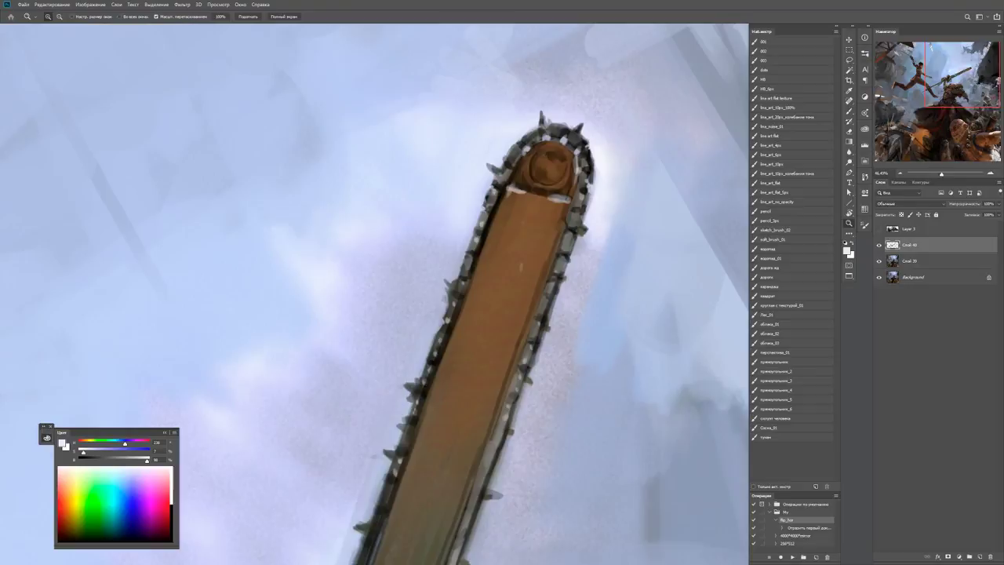
key(b)
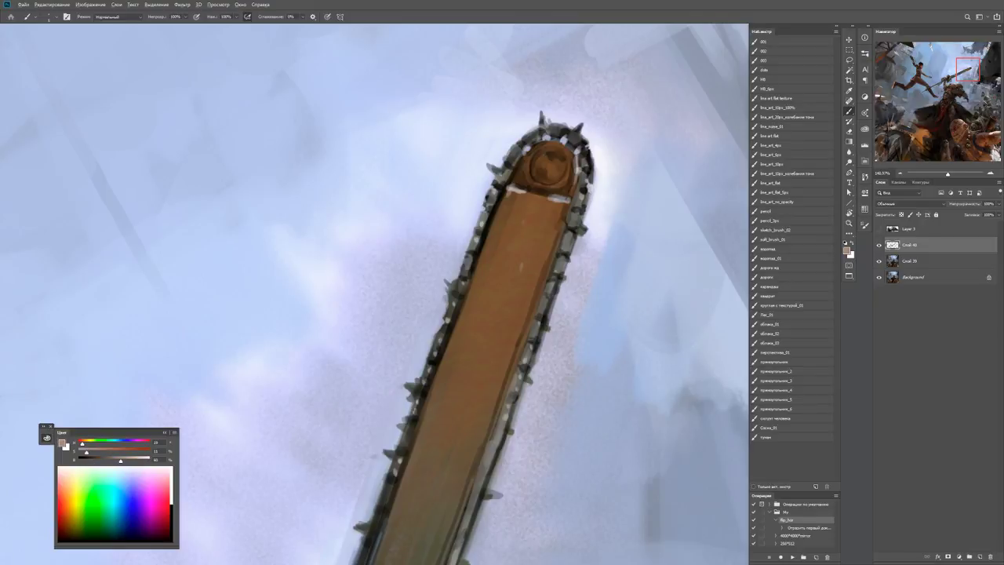
drag(504, 193, 505, 196)
key(d)
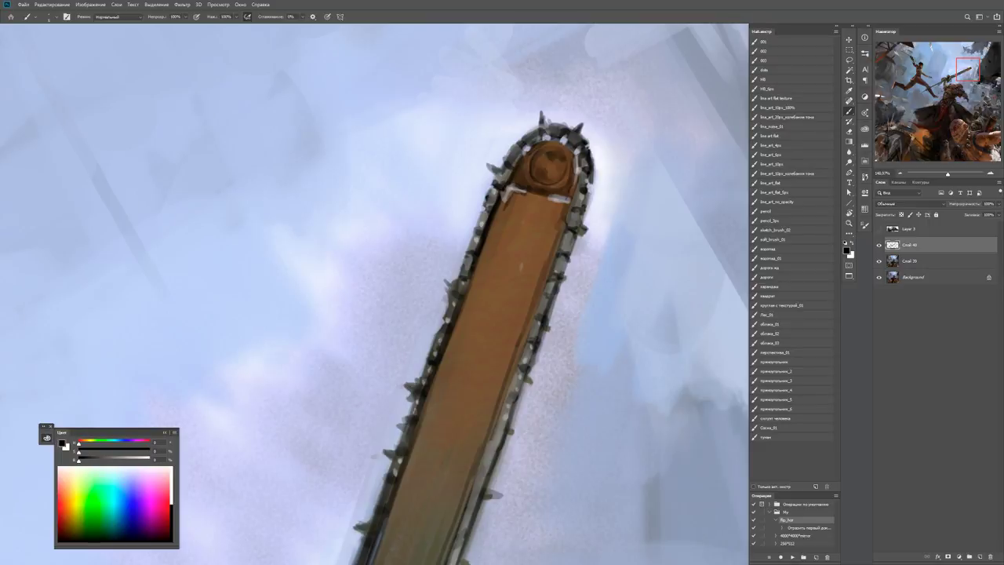
alt+click(537, 192)
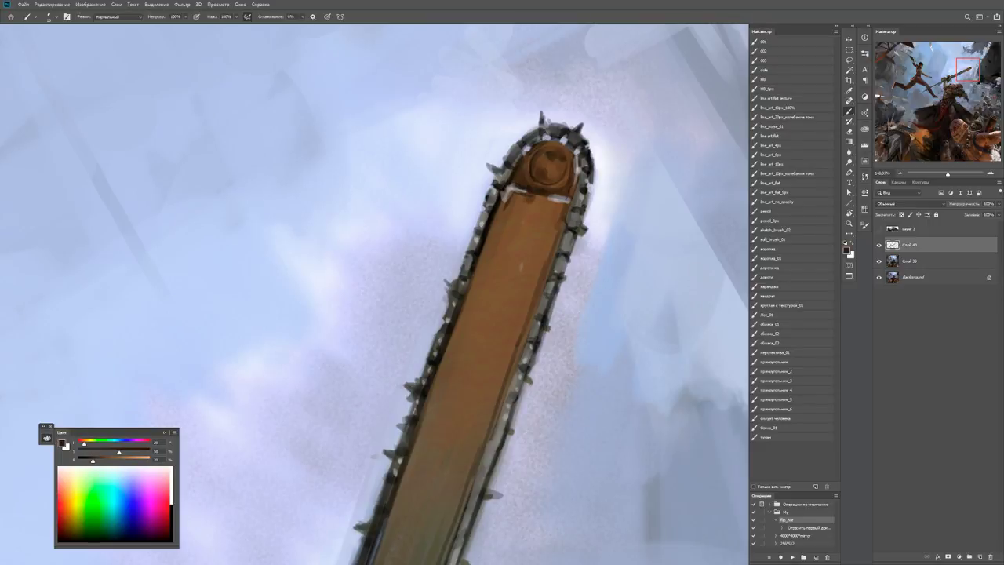
mouse_move(533, 196)
mouse_down()
mouse_move(564, 206)
mouse_move(527, 208)
mouse_move(510, 201)
mouse_move(549, 215)
mouse_move(376, 126)
mouse_up()
Examine the chainsaw within the wider composition and rotate the canvas to bring the bar near upright.
key(ctrl+minus)
key(ctrl+minus)
key(ctrl+minus)
key(r)
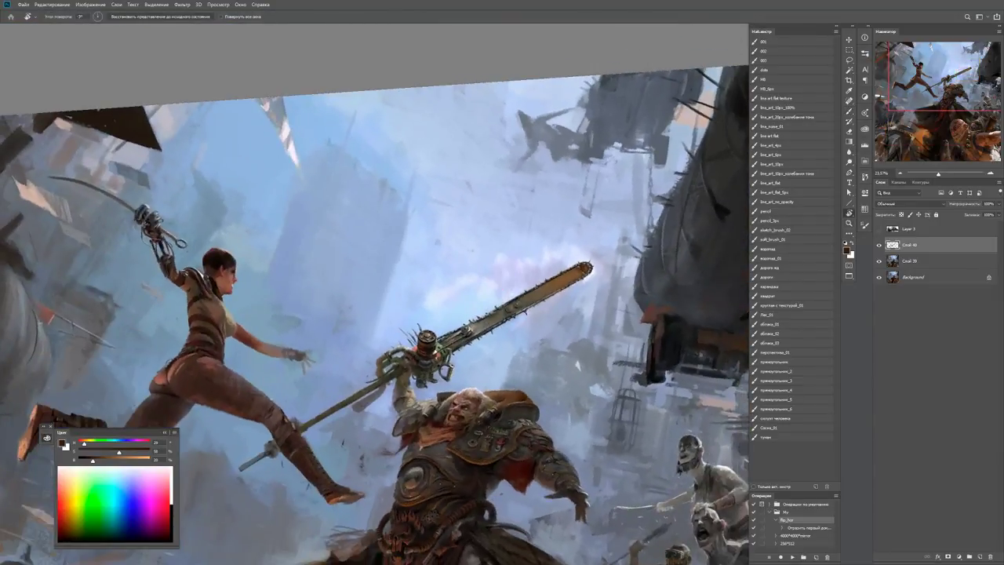
key(z)
click(571, 320)
key(r)
drag(596, 236, 527, 186)
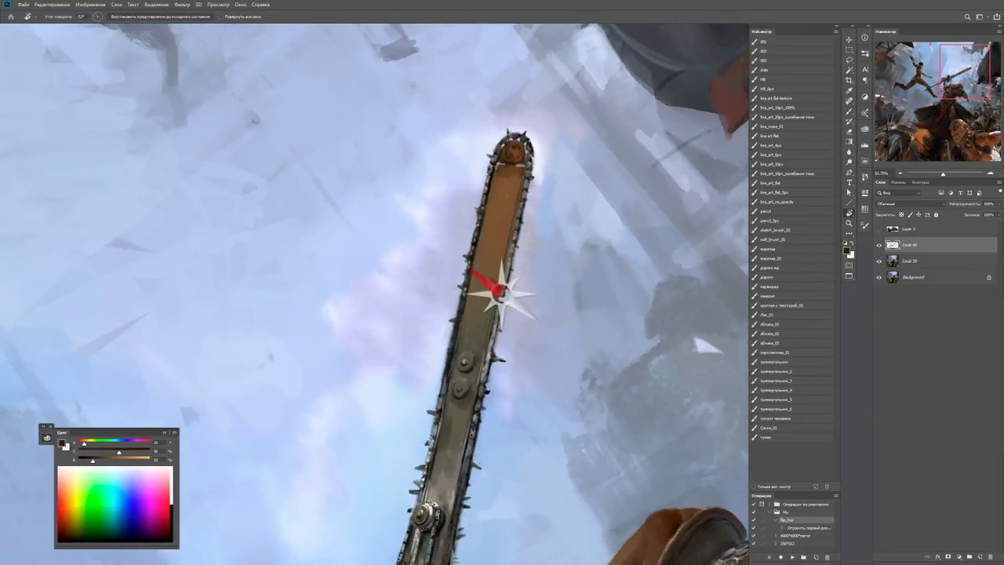
key(b)
key(x)
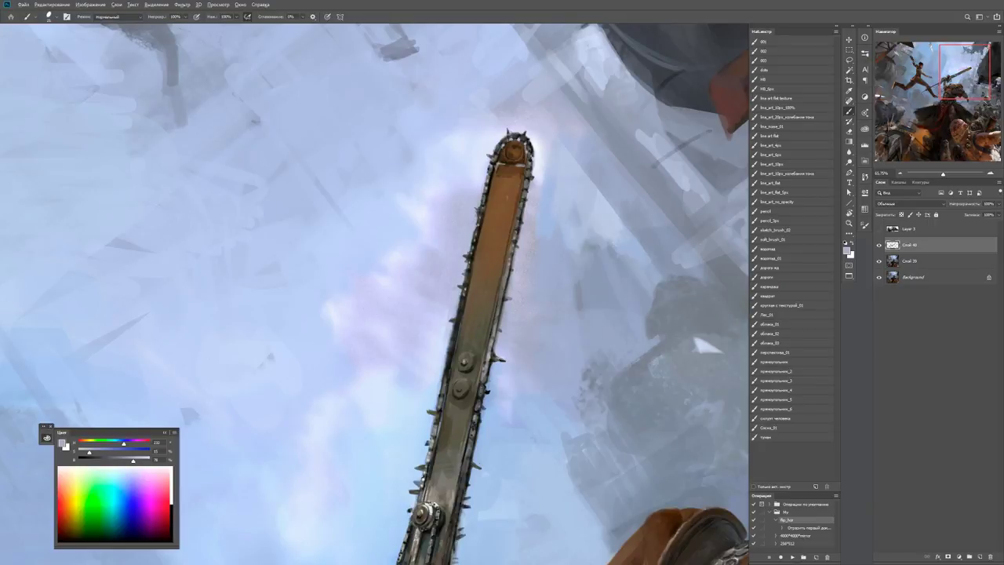
key(z)
drag(518, 198, 560, 196)
key(b)
mouse_move(444, 295)
mouse_down()
mouse_move(436, 348)
mouse_move(446, 348)
mouse_move(436, 353)
mouse_up()
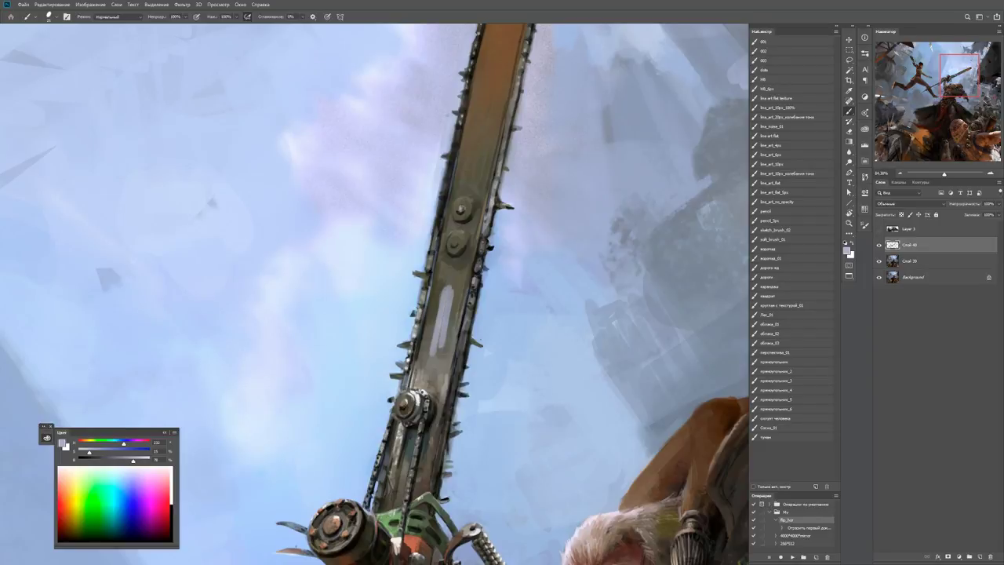
key(ctrl+z)
key(ctrl+z)
key(ctrl+z)
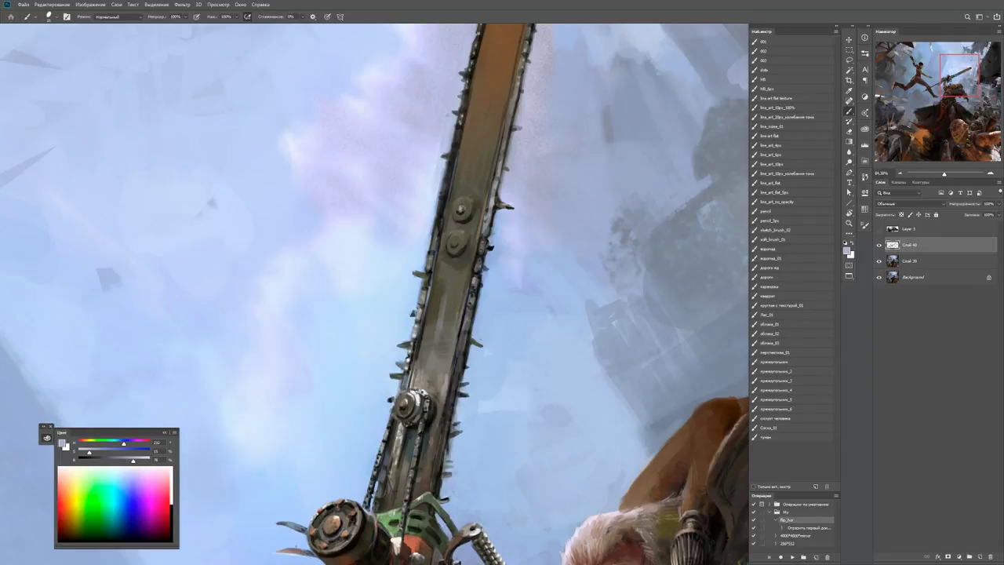
On a new layer, paint a rounded elongated slot between the bar's bolts and pulley, refining it with sampled pale blue and lavender.
key(ctrl+shift+alt+n)
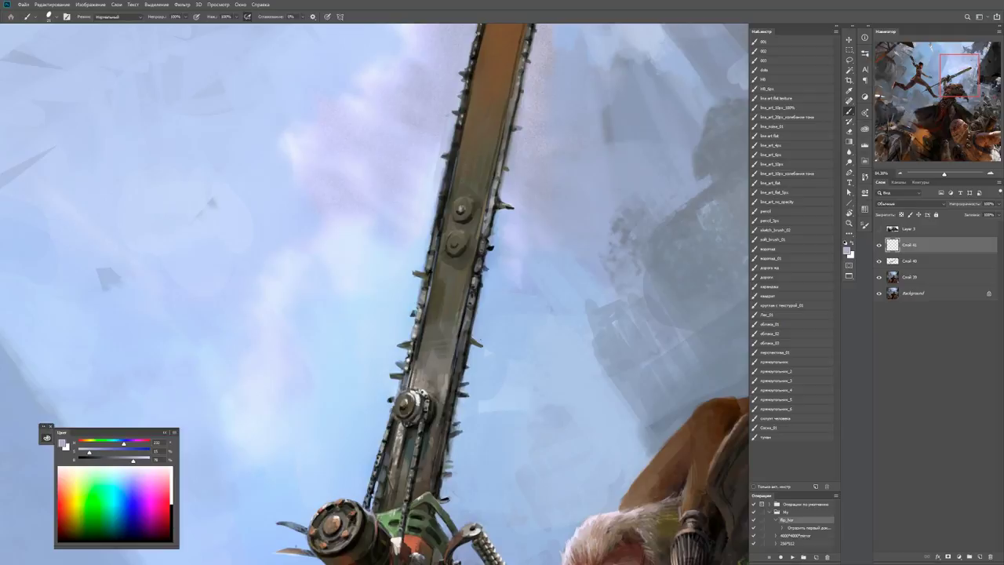
mouse_move(447, 298)
mouse_down()
mouse_move(431, 362)
mouse_move(444, 300)
mouse_move(438, 362)
mouse_move(444, 323)
mouse_move(463, 317)
mouse_move(433, 337)
mouse_move(428, 369)
mouse_up()
key(d)
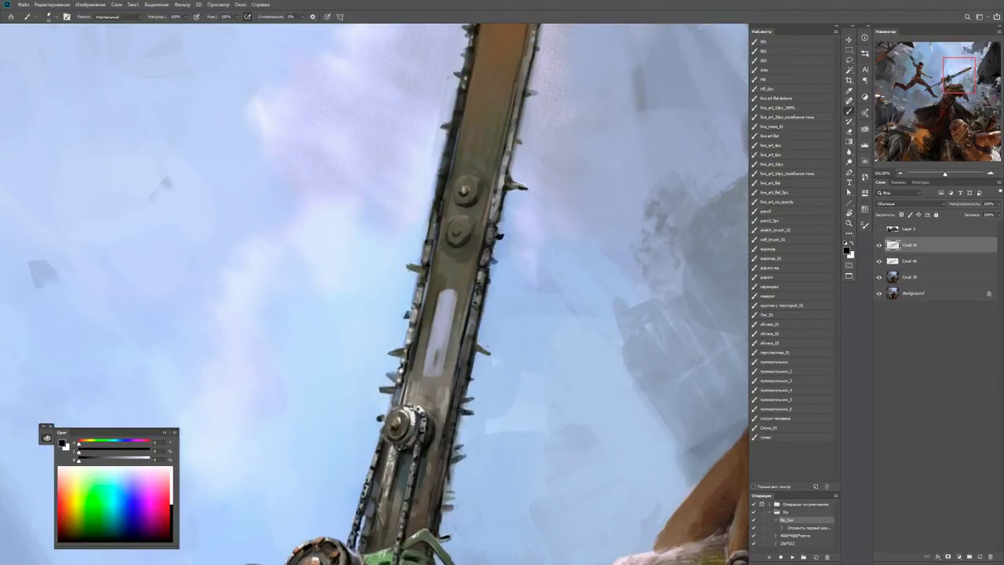
key(ctrl+z)
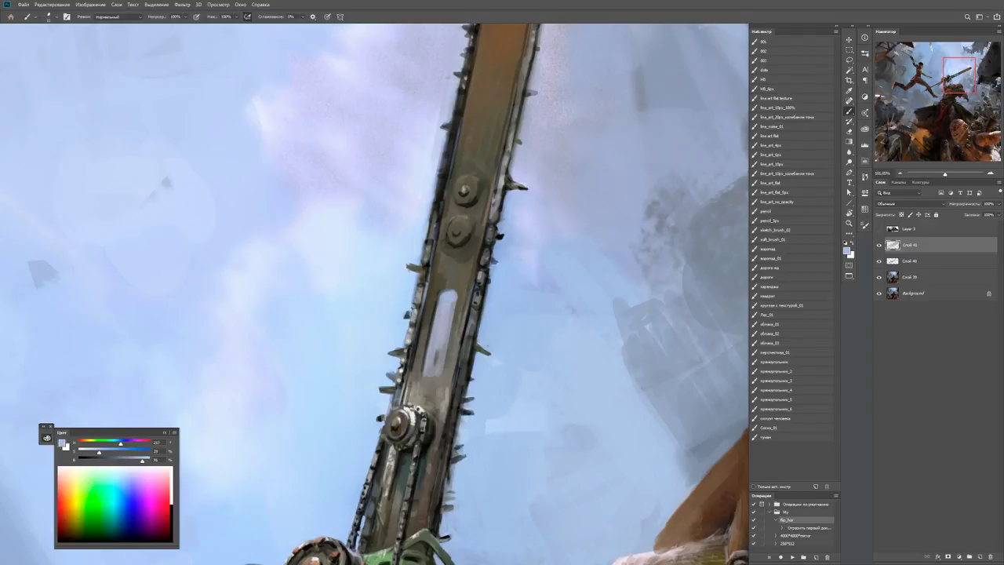
mouse_move(440, 300)
mouse_down()
mouse_move(432, 332)
mouse_move(445, 352)
mouse_up()
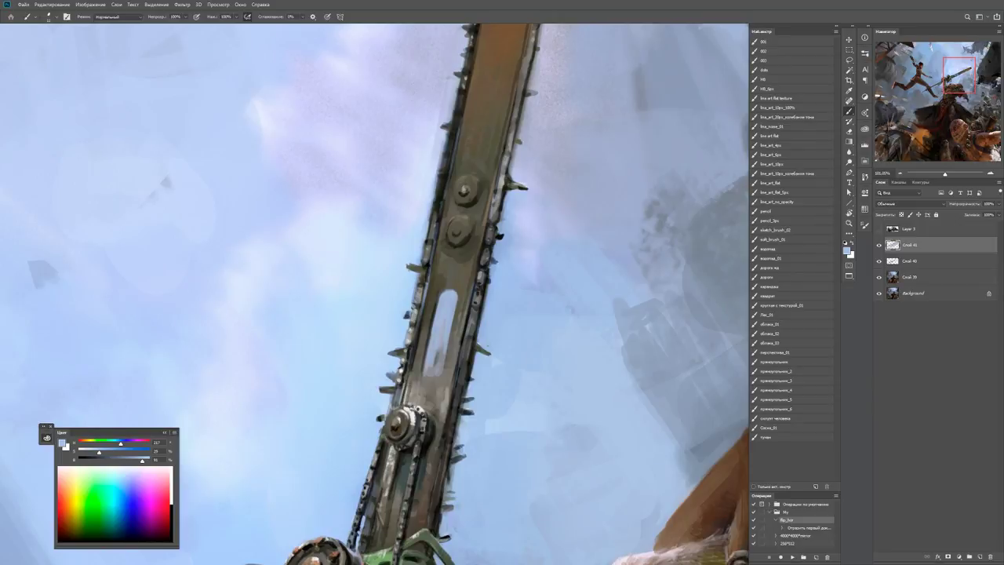
drag(431, 366, 426, 377)
drag(441, 340, 429, 382)
alt+click(430, 369)
drag(444, 314, 425, 384)
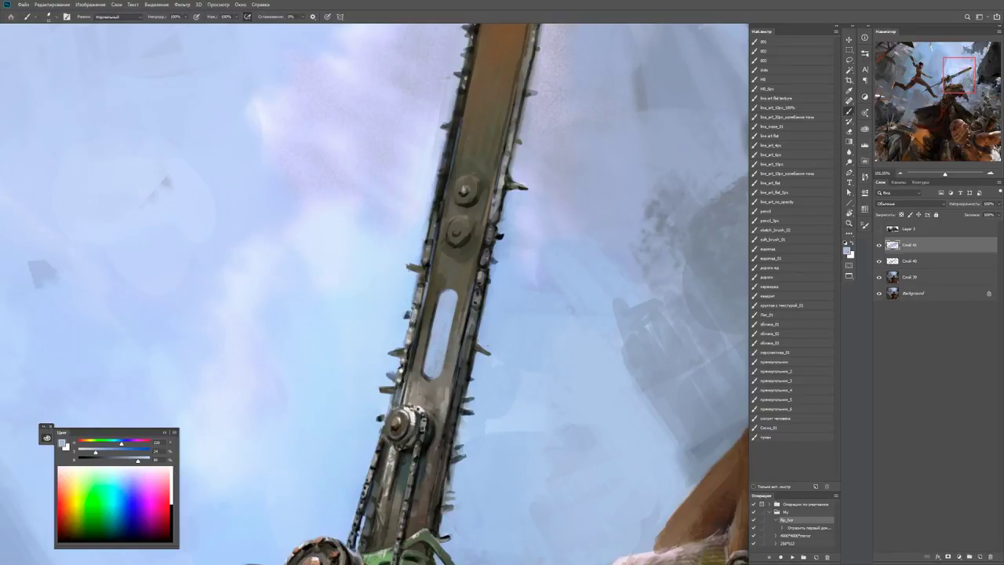
Duplicate the painted slot twice along the bar's outer half, between the bolts and the orange tip.
key(r)
drag(470, 314, 439, 259)
key(z)
click(443, 361)
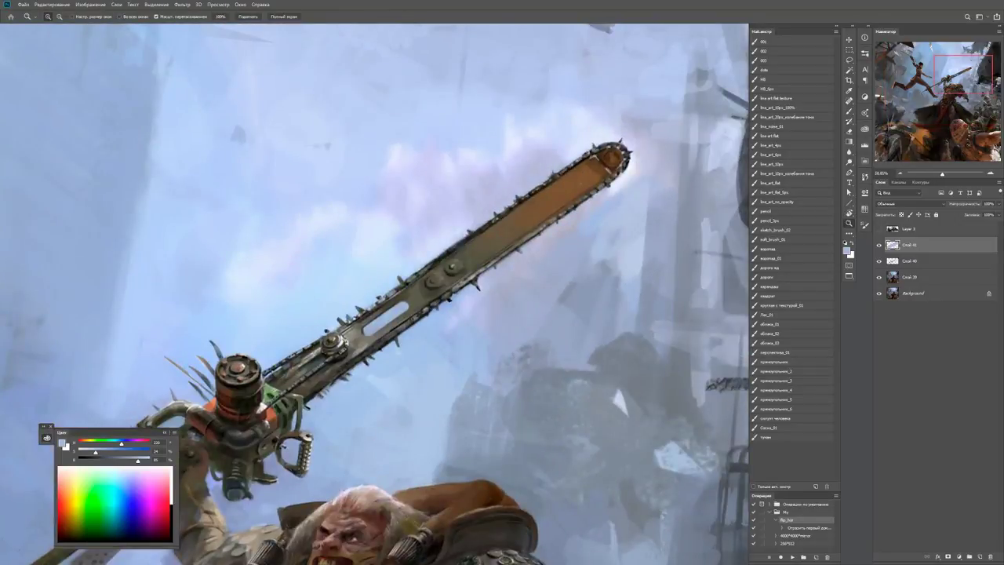
key(b)
alt+click(419, 305)
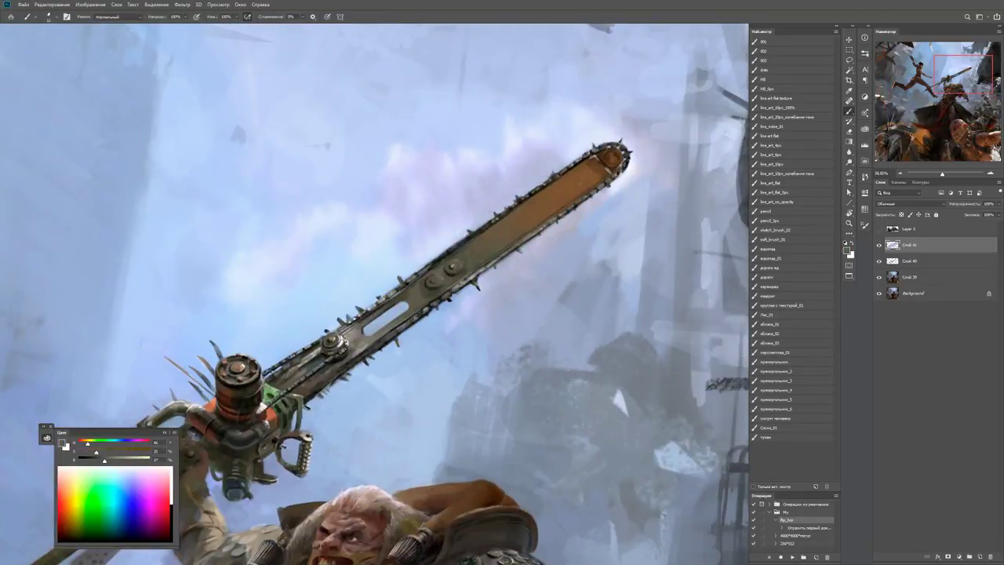
key(v)
mouse_move(404, 308)
mouse_down()
mouse_move(514, 237)
mouse_move(512, 226)
mouse_move(582, 174)
mouse_move(565, 190)
mouse_up()
Turn the canvas so the tip points down and shift the outermost slot into line with the bar.
key(z)
alt+click(585, 232)
key(r)
drag(408, 368, 315, 238)
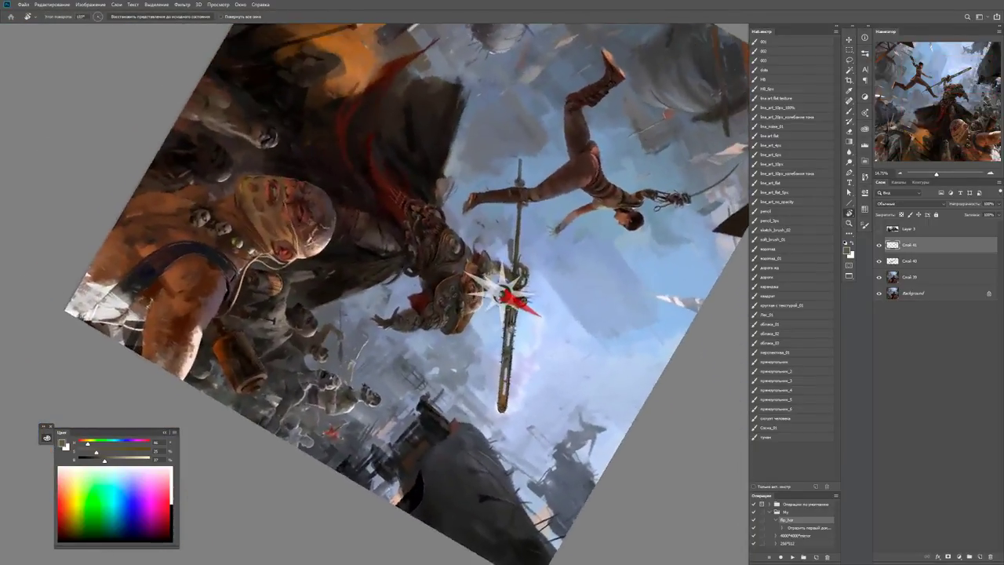
key(z)
click(548, 418)
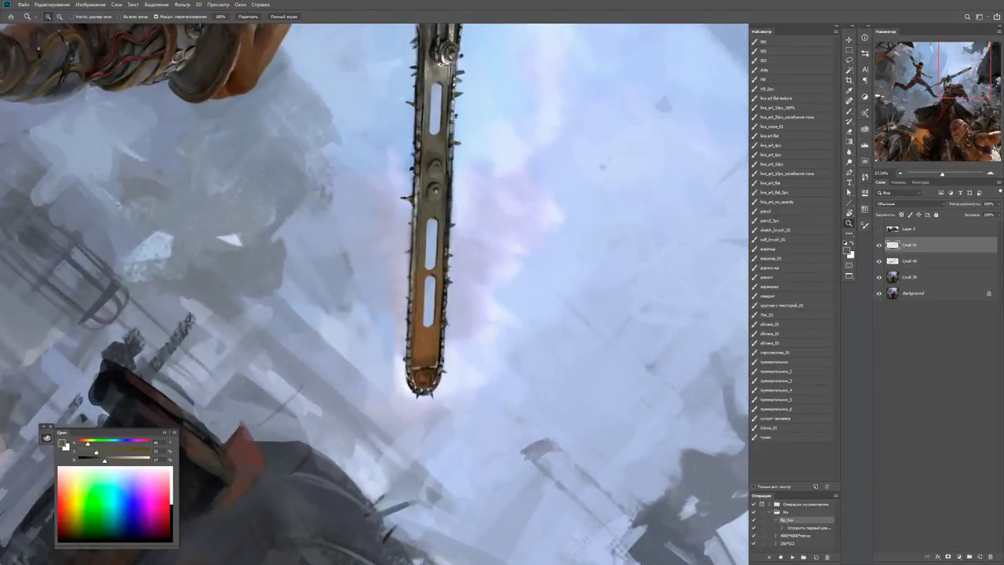
click(431, 251)
key(v)
mouse_move(431, 306)
mouse_down()
mouse_move(436, 233)
mouse_move(435, 320)
mouse_move(425, 308)
mouse_up()
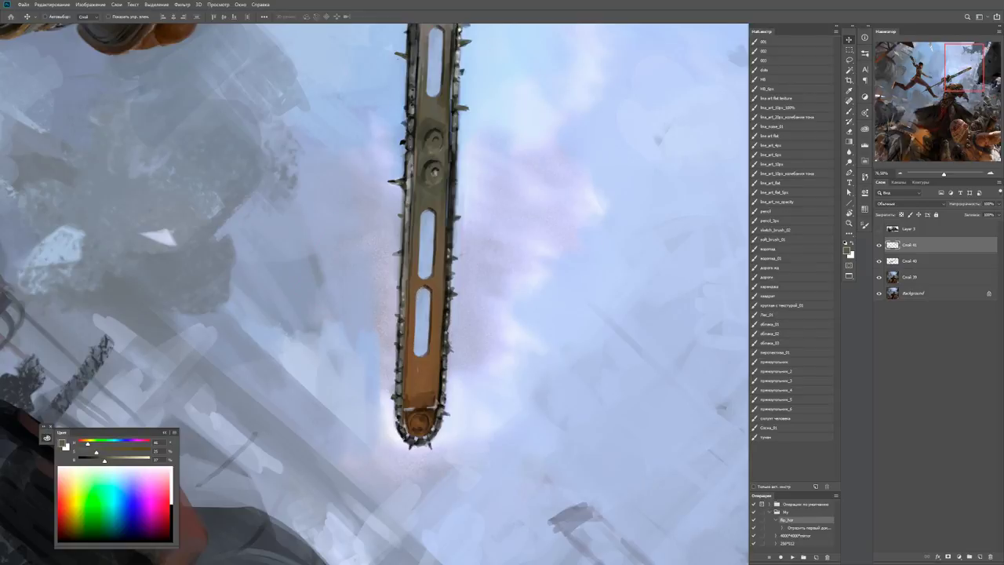
Reset the canvas rotation, check the slots in the composition, and touch up the outer slots' edges with black and sampled pale blue.
key(r)
key(Escape)
key(z)
key(ctrl+minus)
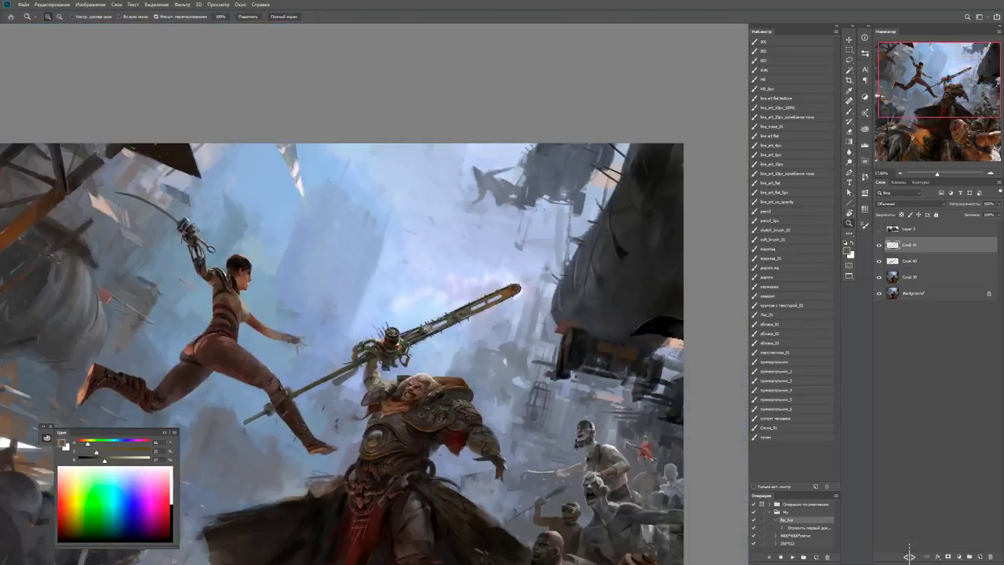
click(463, 335)
key(b)
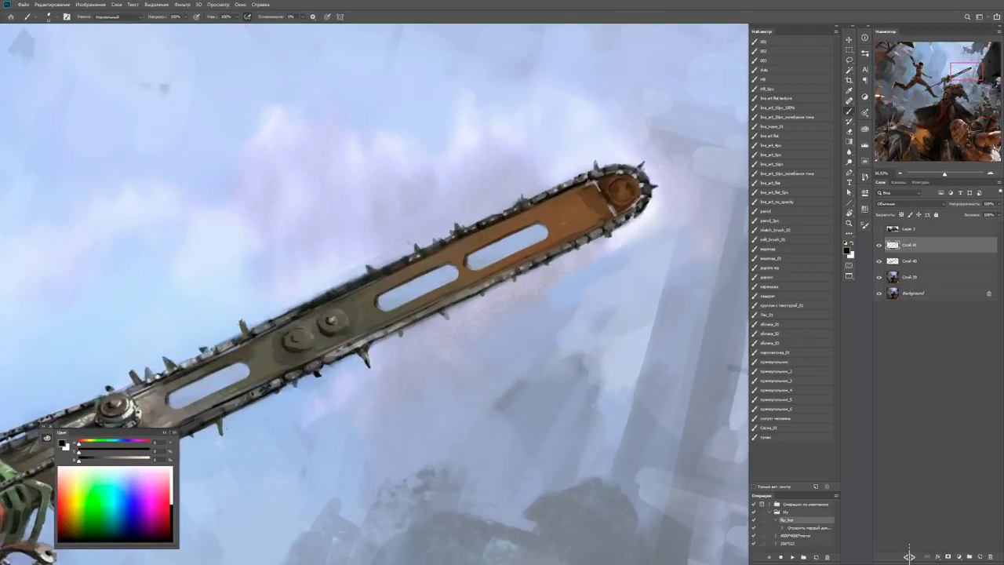
alt+click(502, 250)
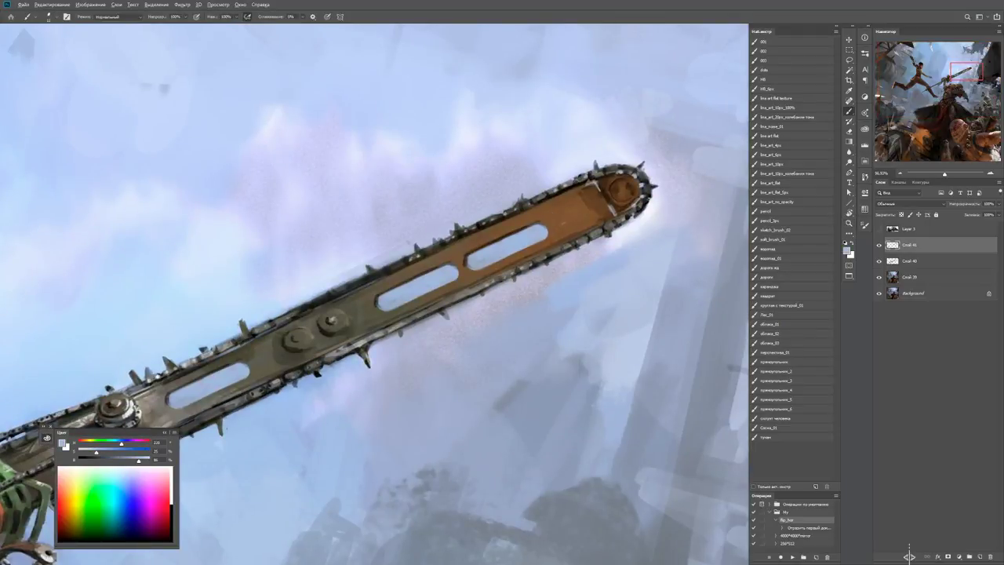
key(e)
drag(472, 262, 522, 236)
key(ctrl+z)
key(b)
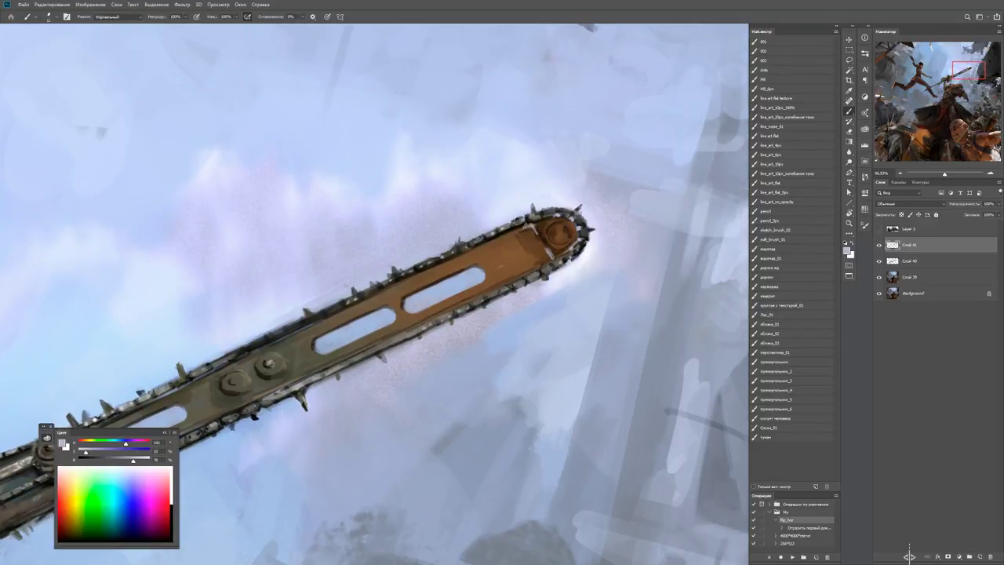
Paint a small pale hole between the outermost slot and the tip seam, and start dark brown shading below the seam.
click(502, 259)
key(r)
drag(549, 314, 502, 181)
alt+click(500, 210)
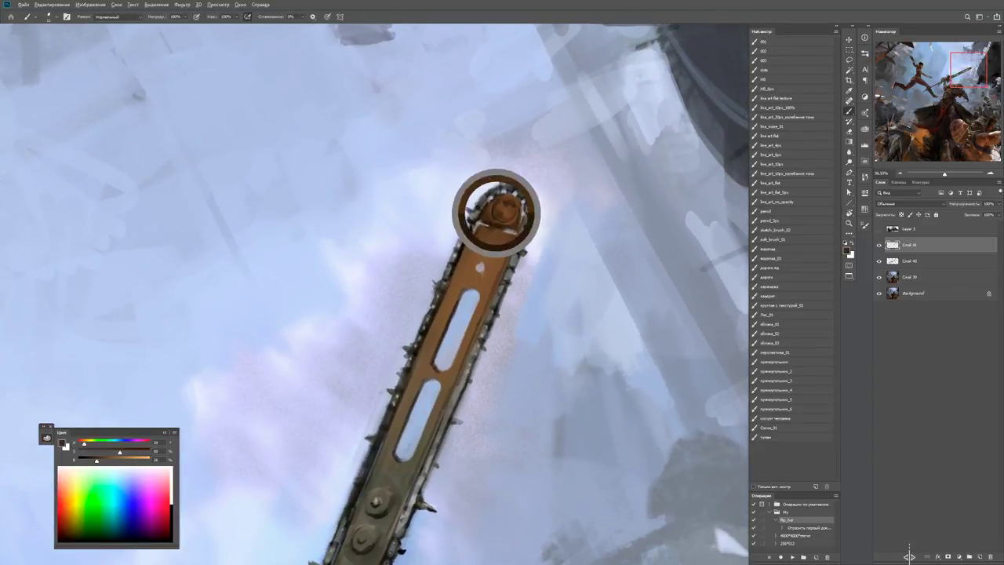
alt+click(488, 232)
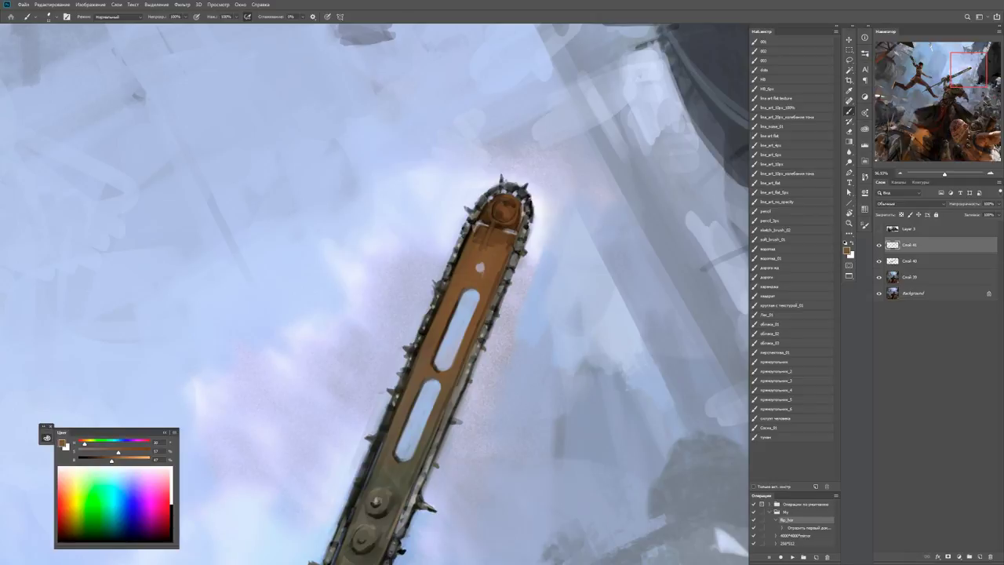
Shape a short rounded bracket tab beneath the tip seam and shade it with black and sampled browns.
drag(498, 232, 496, 253)
alt+click(497, 255)
key(d)
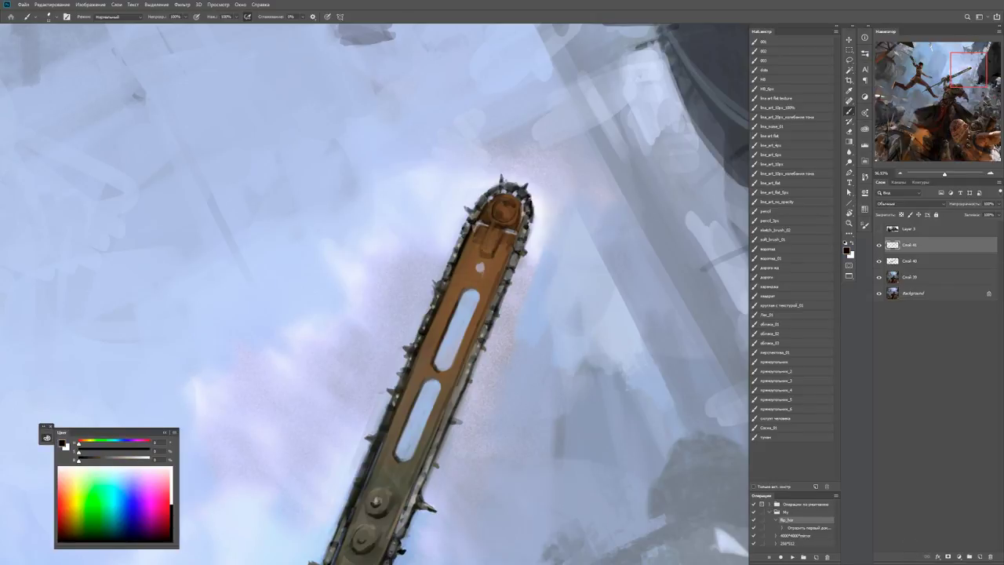
alt+click(486, 256)
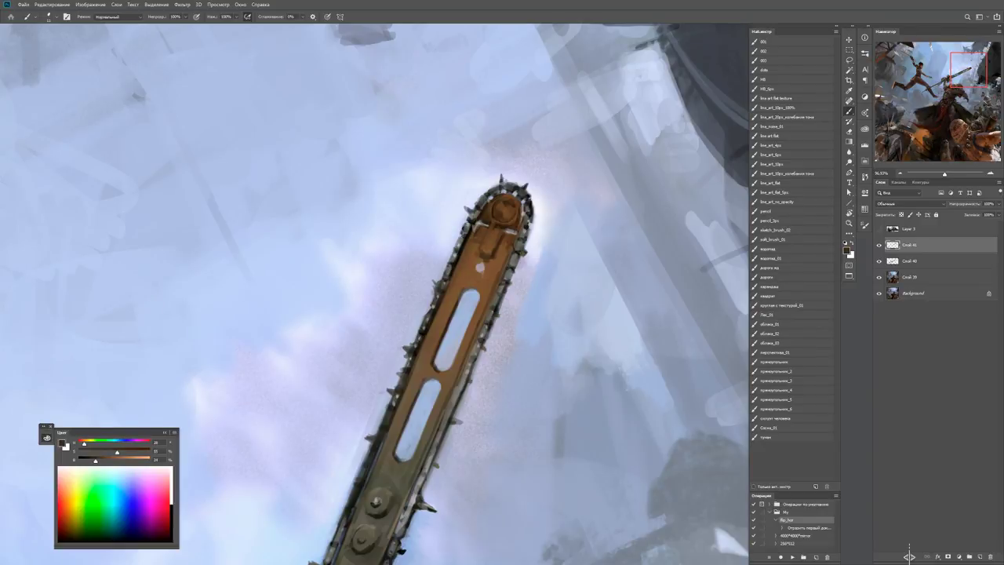
alt+click(487, 264)
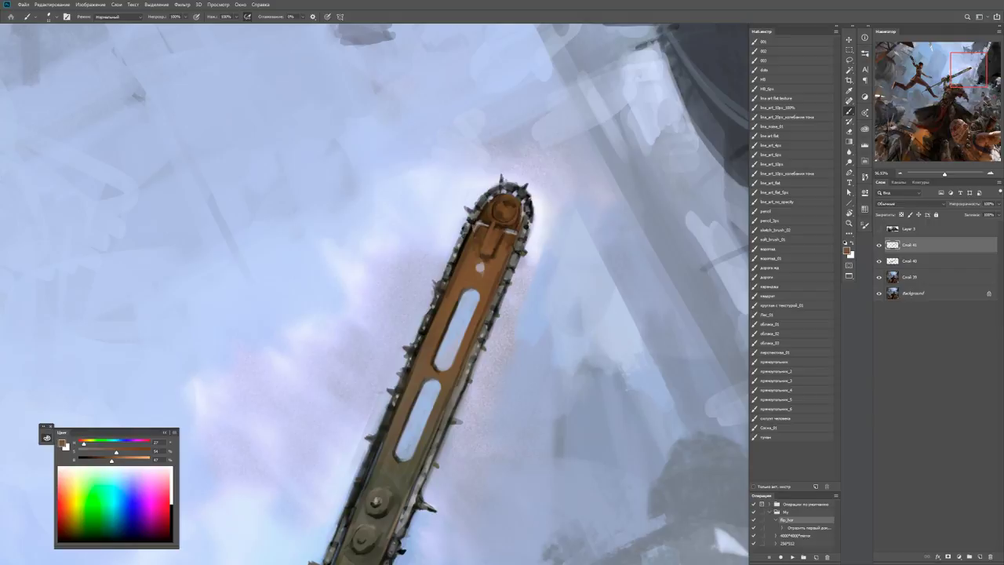
Paint over the small round hole near the chainsaw bar's tip with brown sampled from the bar.
scroll(501, 239, up, 3)
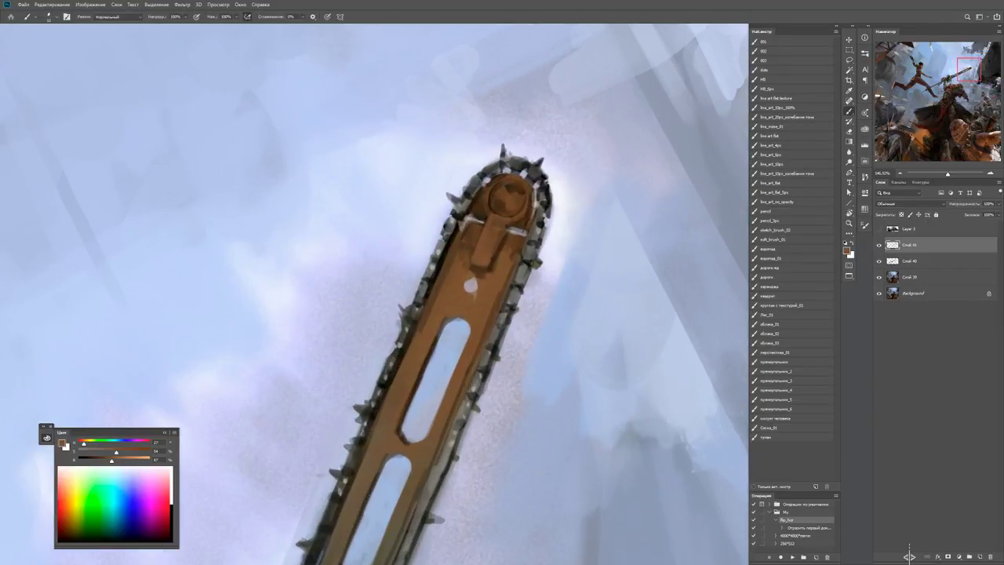
key(d)
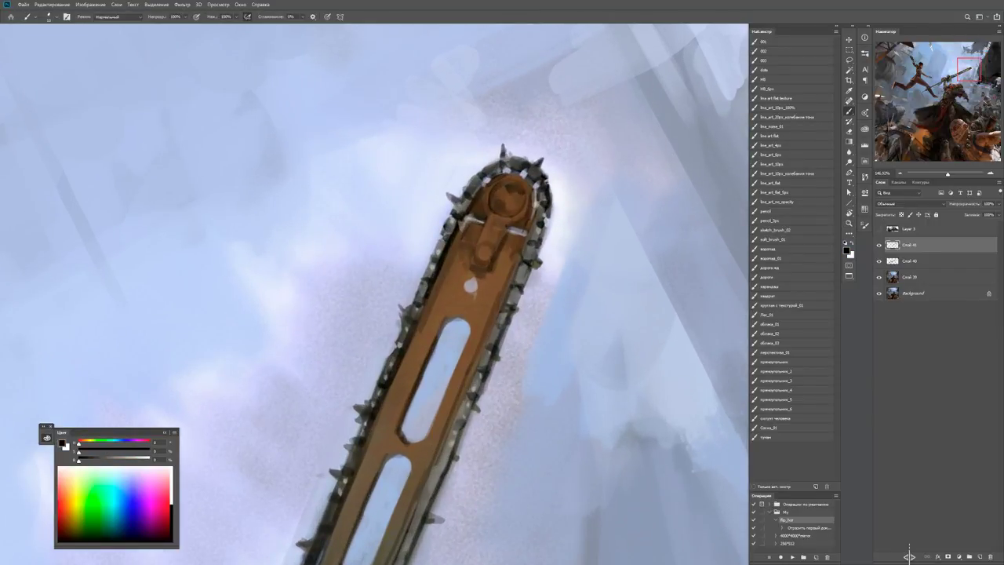
alt+click(486, 293)
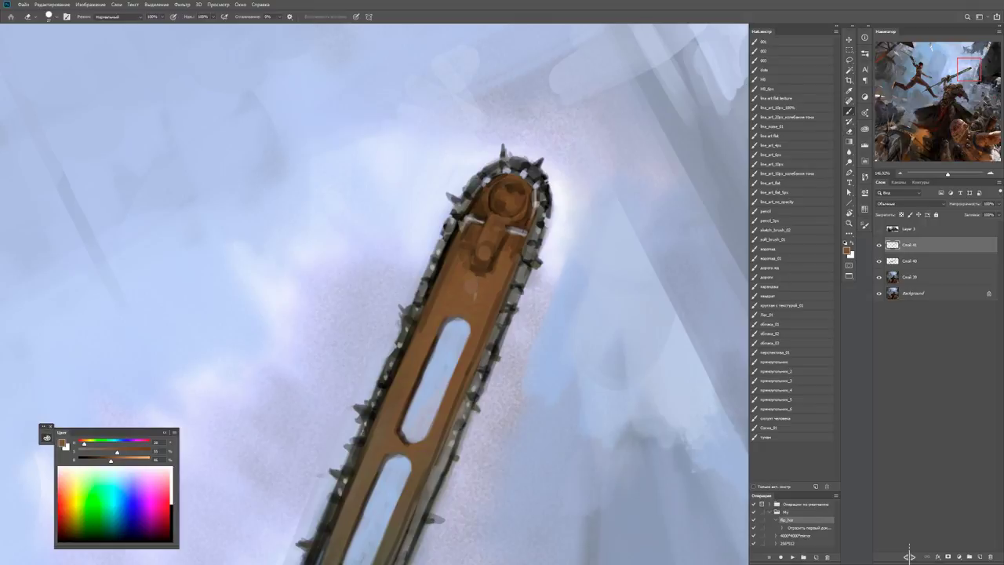
Paint four short parallel light slots below the tip mechanism and refine their edges with sampled brown and pale blue-grey.
drag(463, 277, 463, 297)
drag(479, 280, 475, 305)
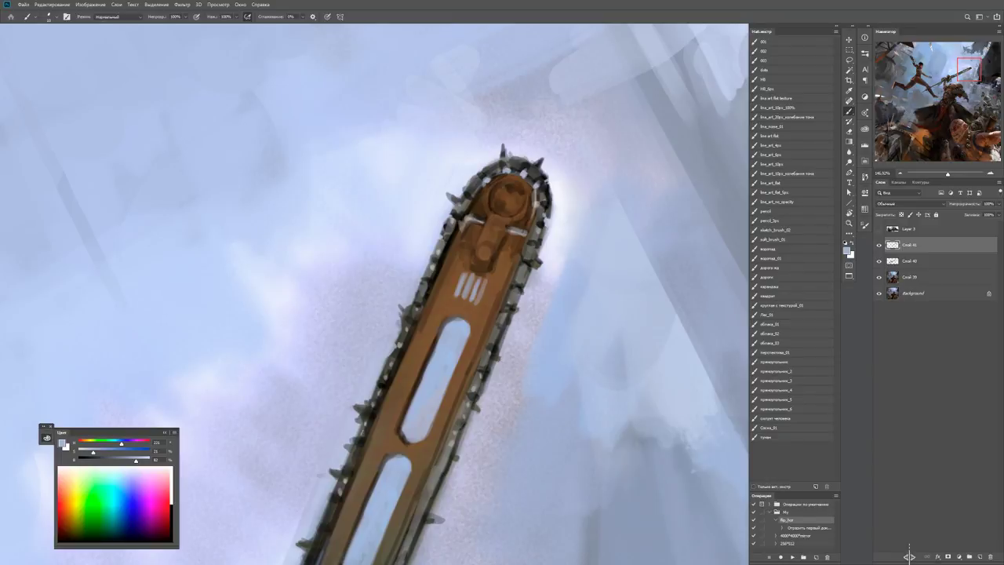
key(d)
alt+click(469, 270)
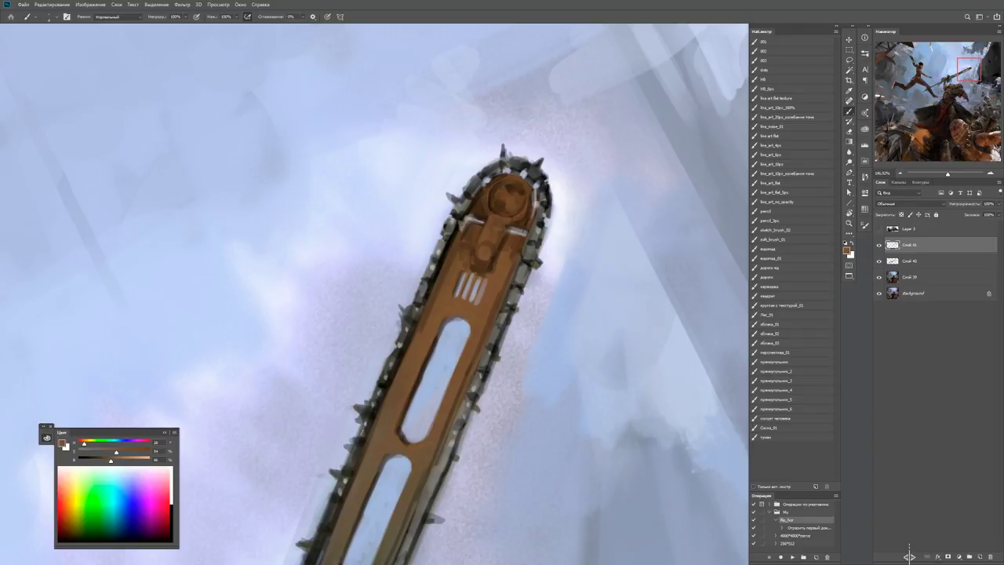
key(d)
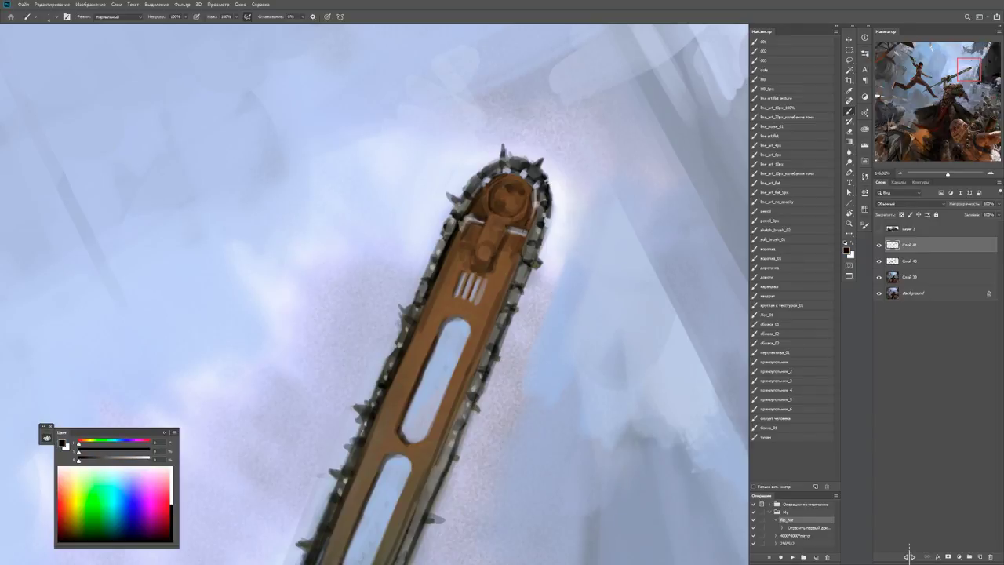
alt+click(473, 289)
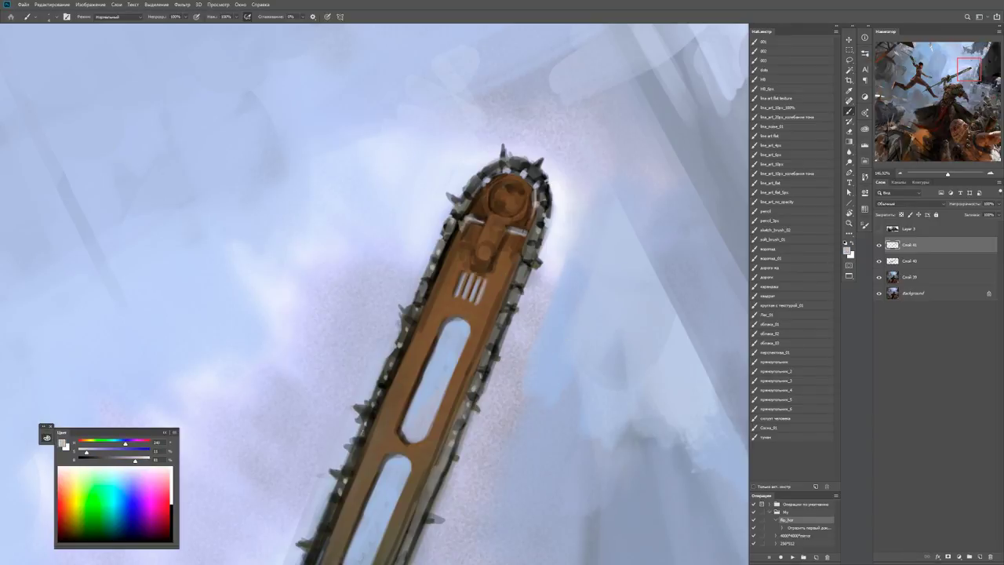
key(e)
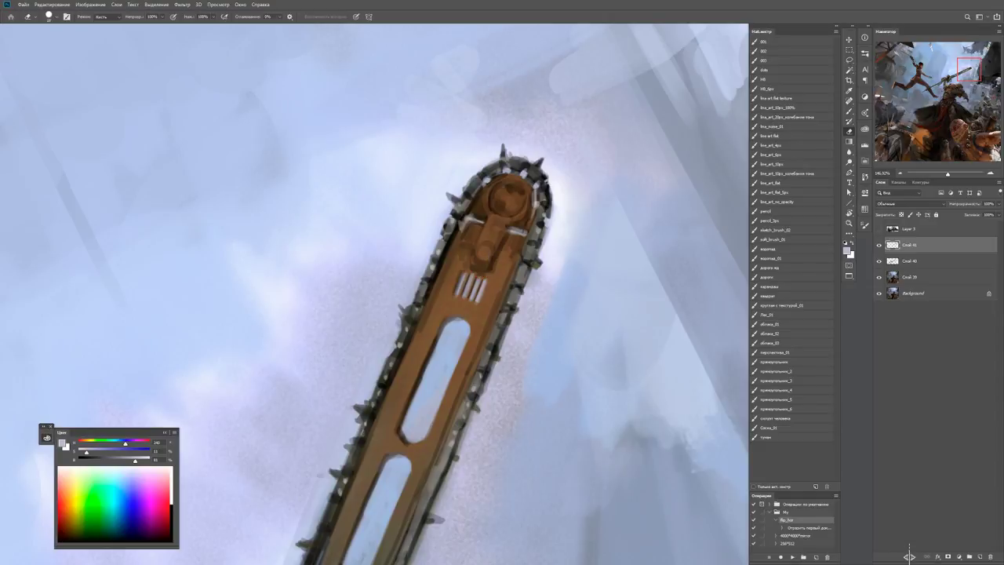
key(z)
key(x)
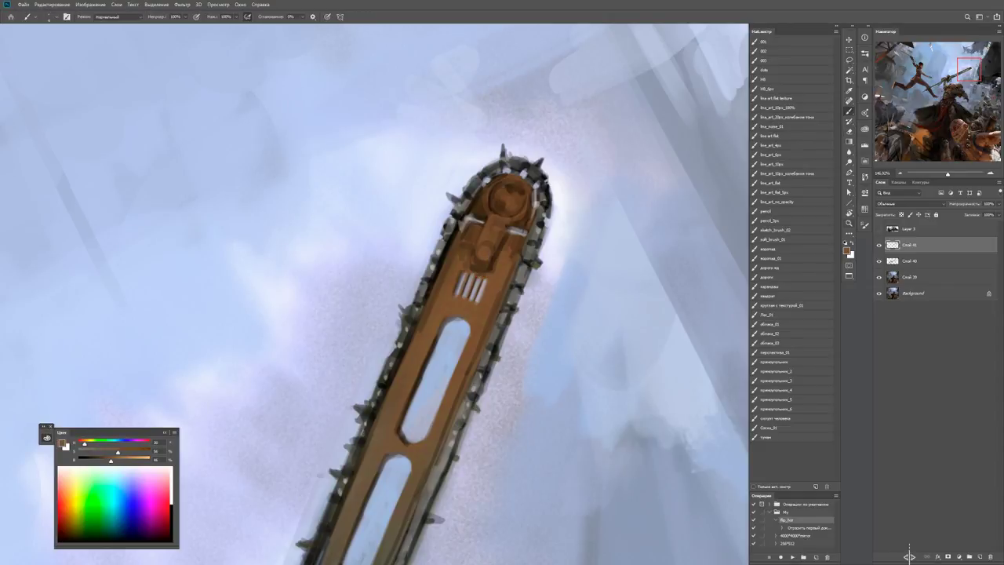
Clean up the slot nearest the sprocket on the chainsaw bar with sampled sky blue.
key(ctrl+minus)
key(ctrl+minus)
key(r)
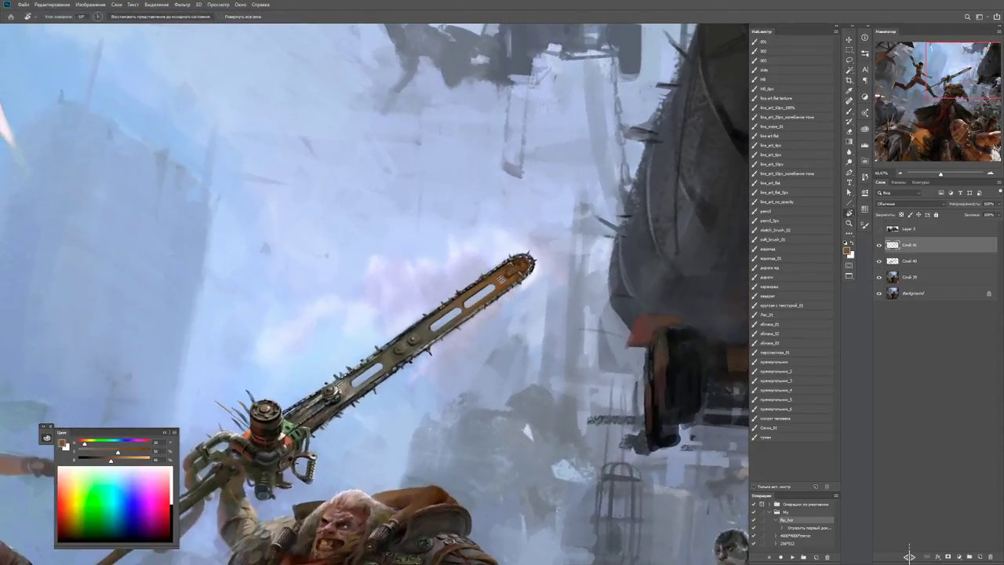
key(z)
key(ctrl+plus)
key(b)
alt+click(362, 371)
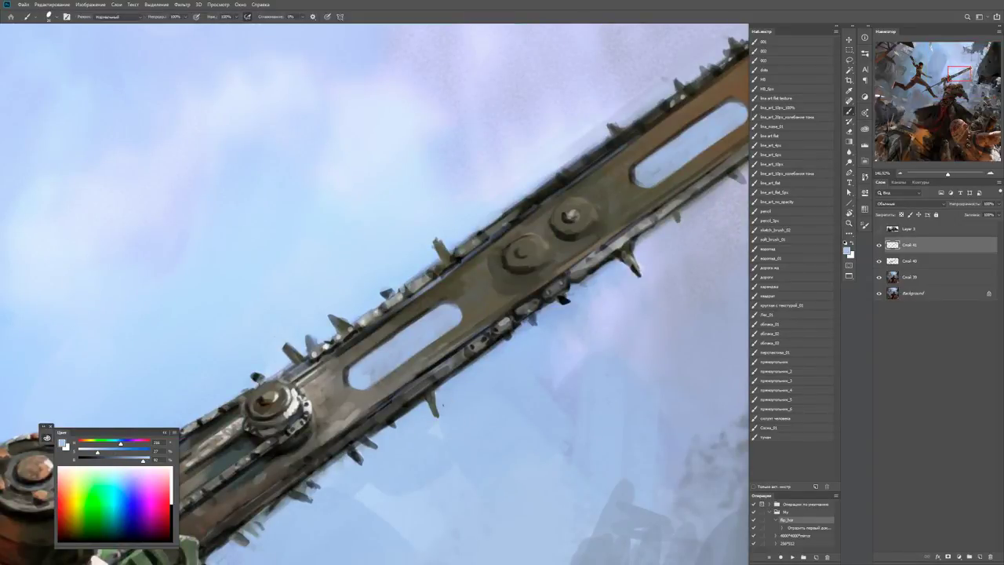
Touch up the edges of the slot nearest the sprocket and the chain teeth below it with sampled sky colours.
key(z)
key(ctrl+minus)
key(ctrl+minus)
key(ctrl+minus)
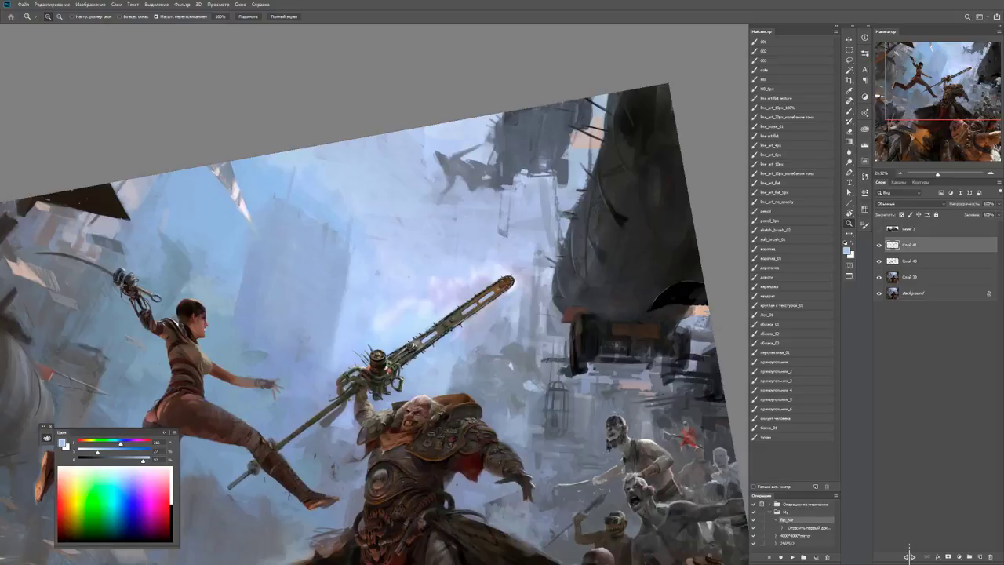
key(ctrl+plus)
key(ctrl+plus)
key(ctrl+plus)
key(ctrl+plus)
key(b)
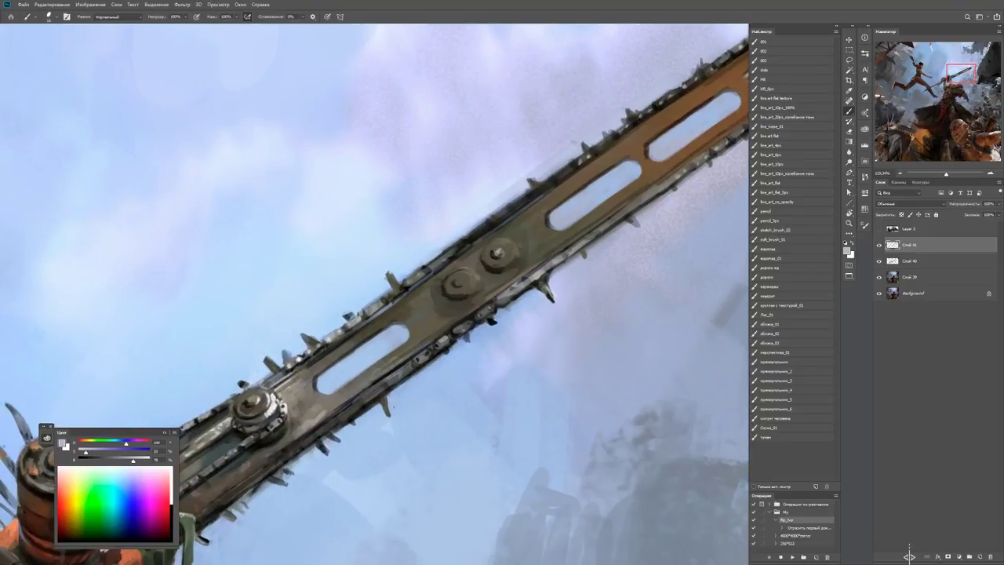
alt+right_click(311, 387)
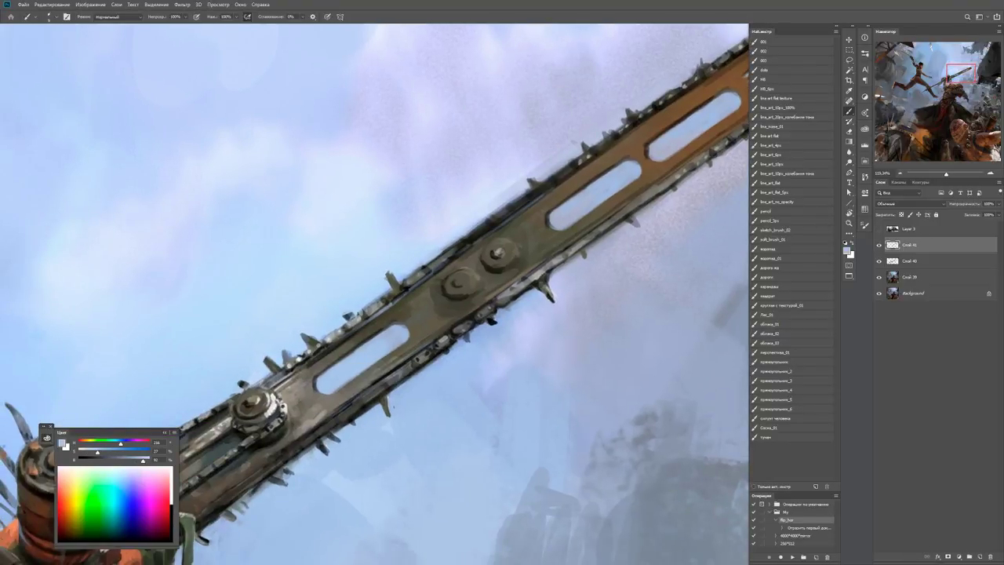
key(d)
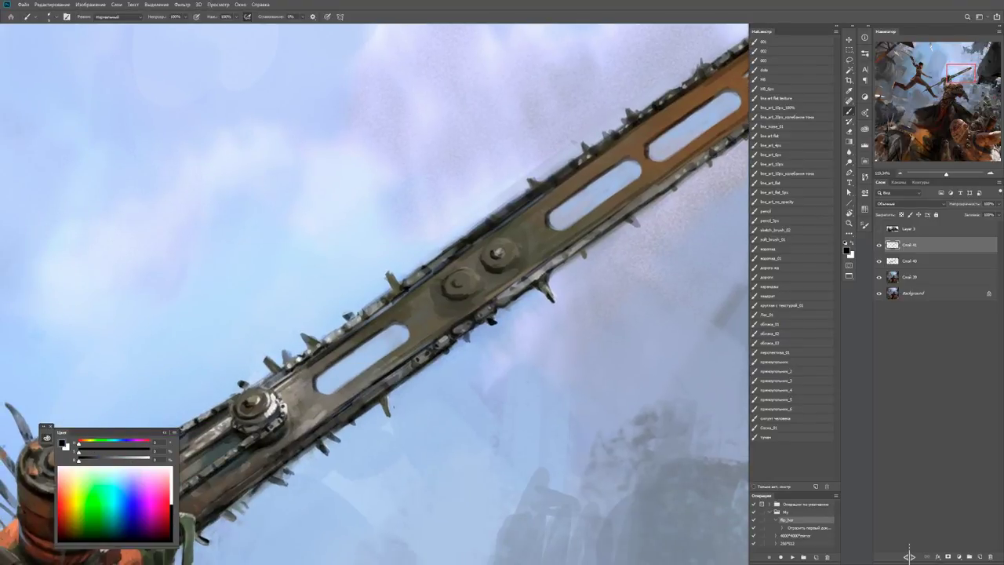
alt+click(344, 378)
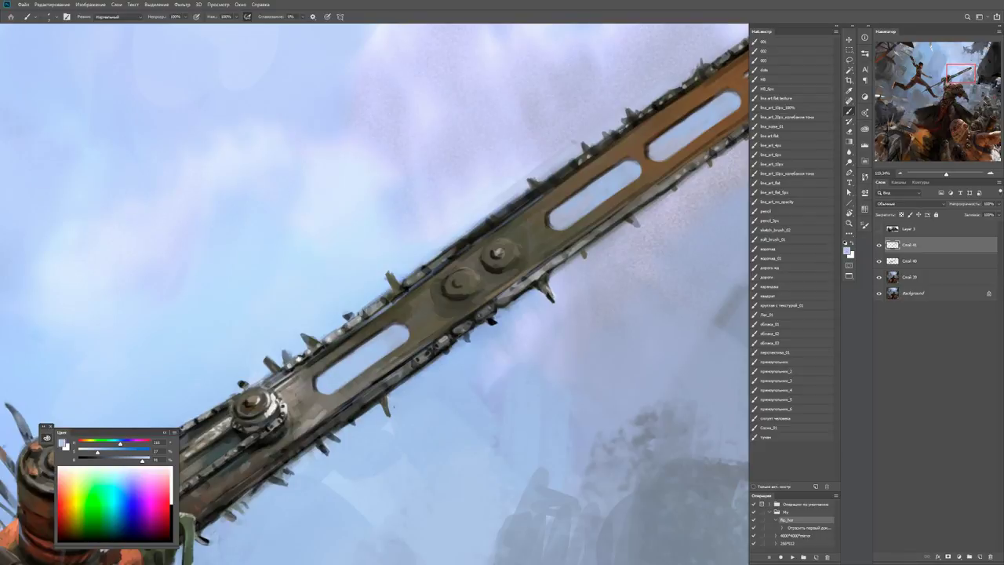
click(406, 330)
Refine the base of the bar beside the drive chain with sampled sky blue and dark grey strokes.
key(ctrl+minus)
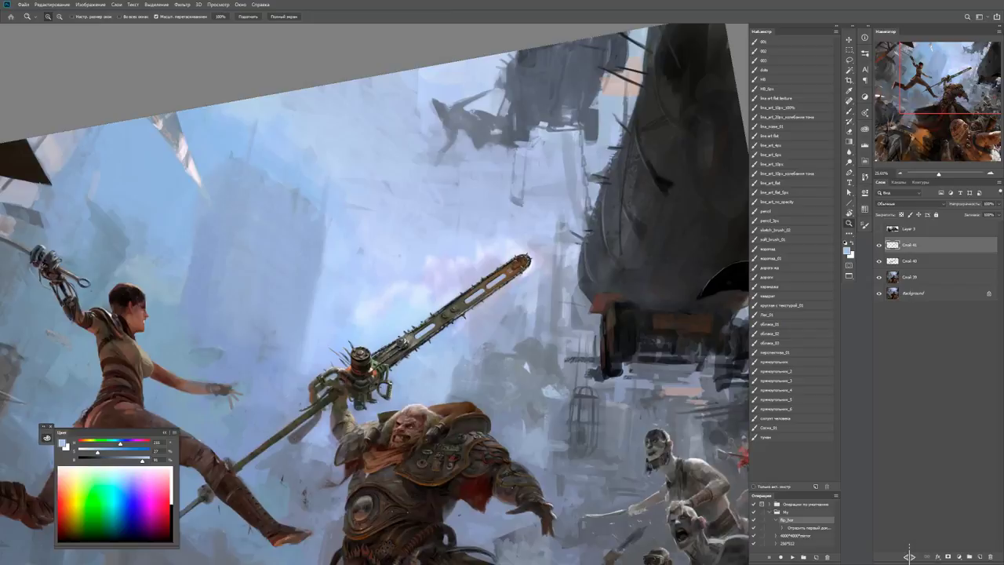
key(ctrl+minus)
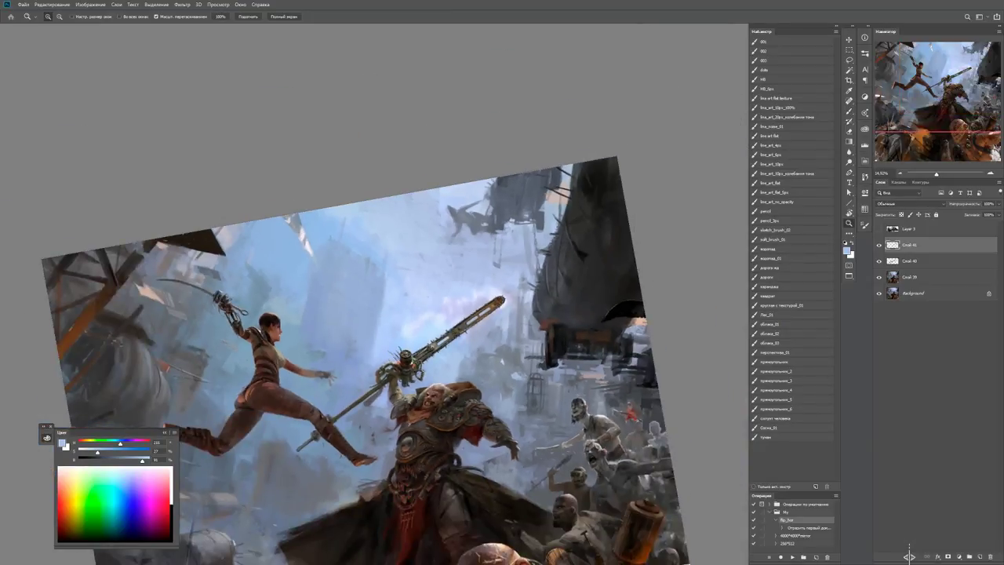
scroll(387, 329, down, 3)
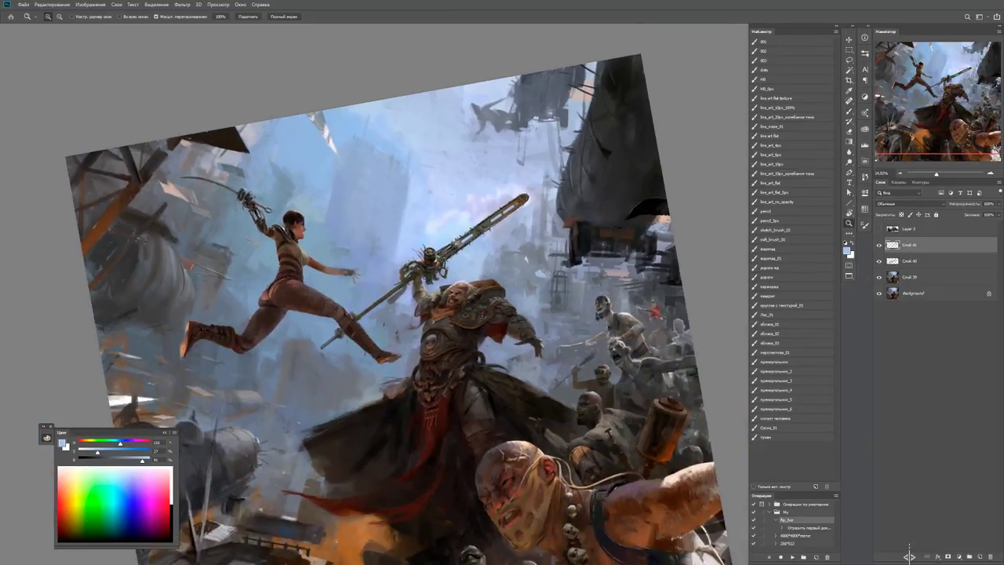
scroll(453, 248, up, 3)
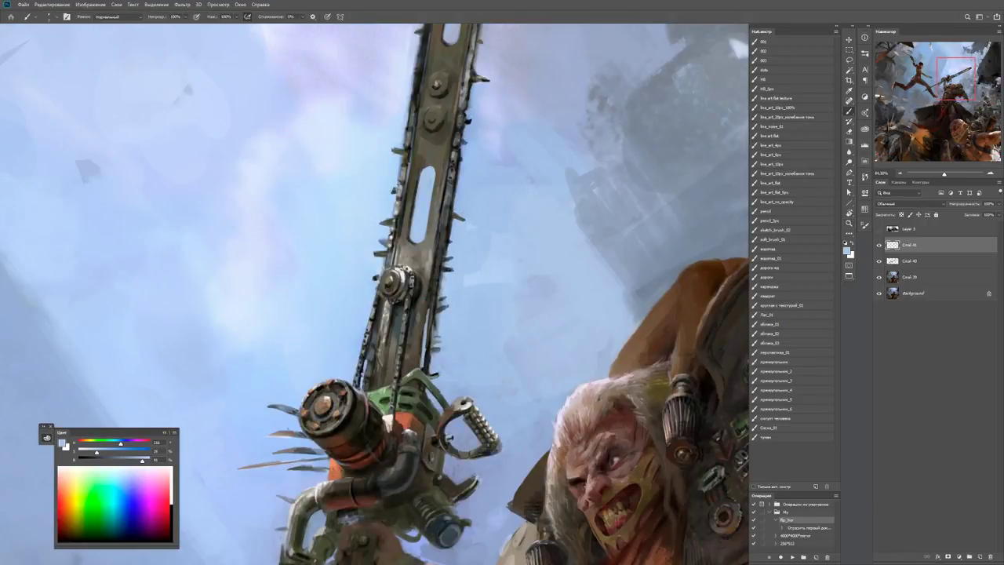
alt+click(431, 327)
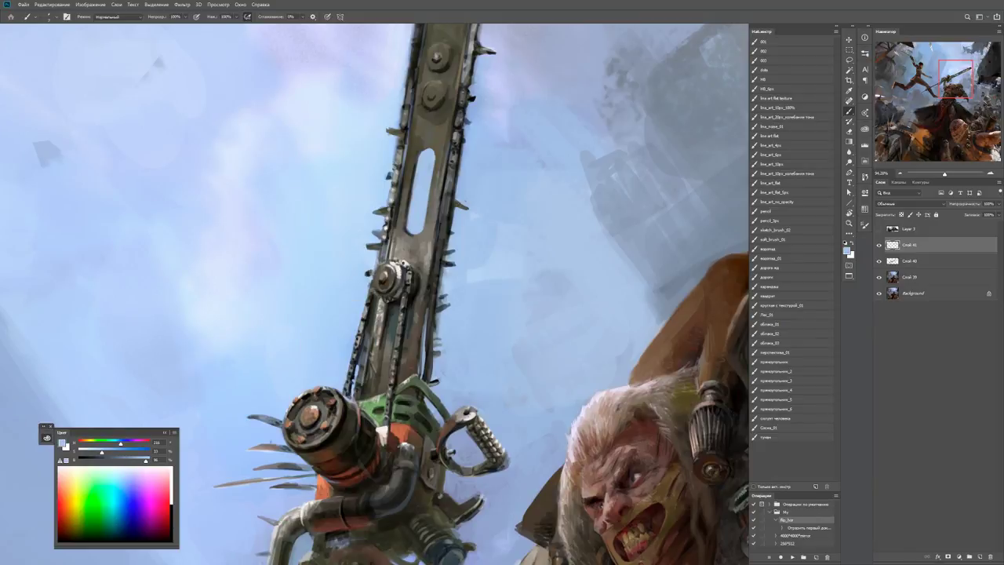
alt+click(363, 369)
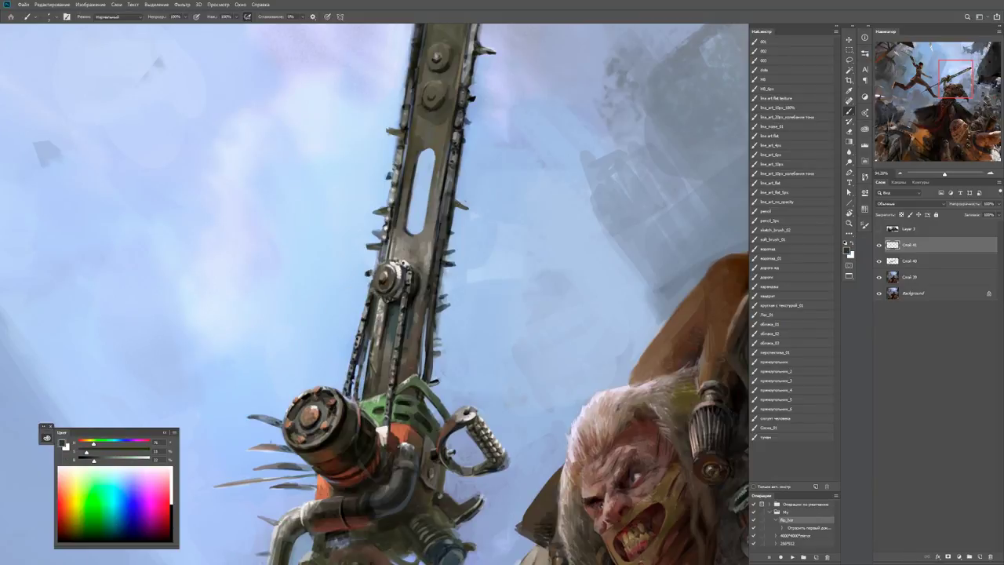
click(353, 396)
drag(362, 389, 370, 338)
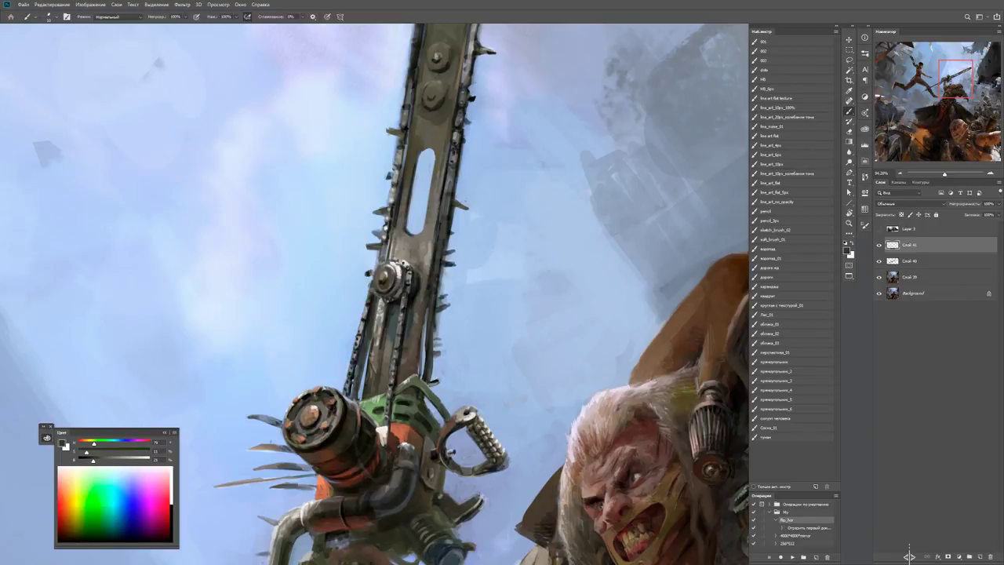
Paint a red accent band on the chainsaw's motor housing beside the round cylinder, starting from the sampled orange.
scroll(374, 294, down, 2)
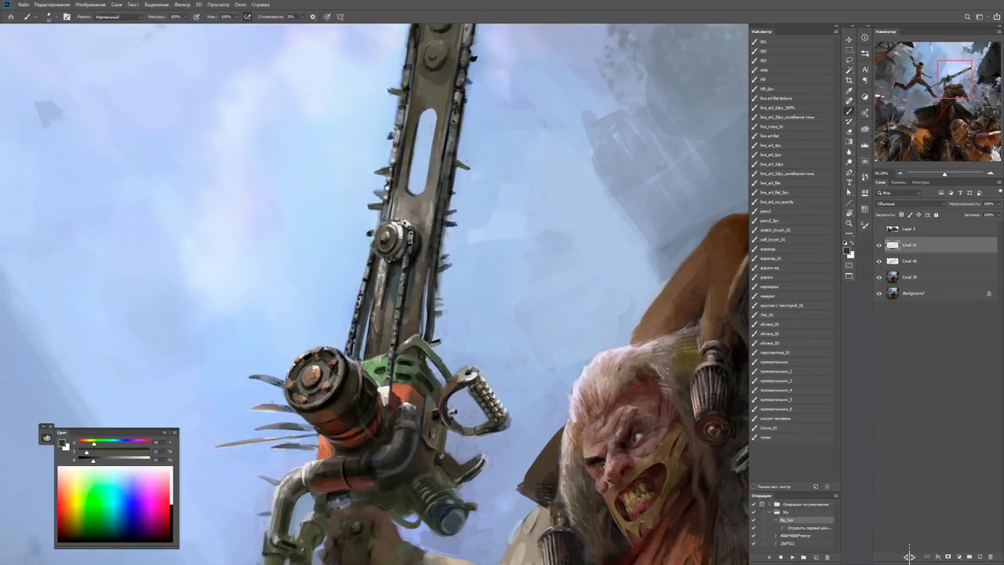
alt+click(395, 392)
scroll(375, 294, down, 3)
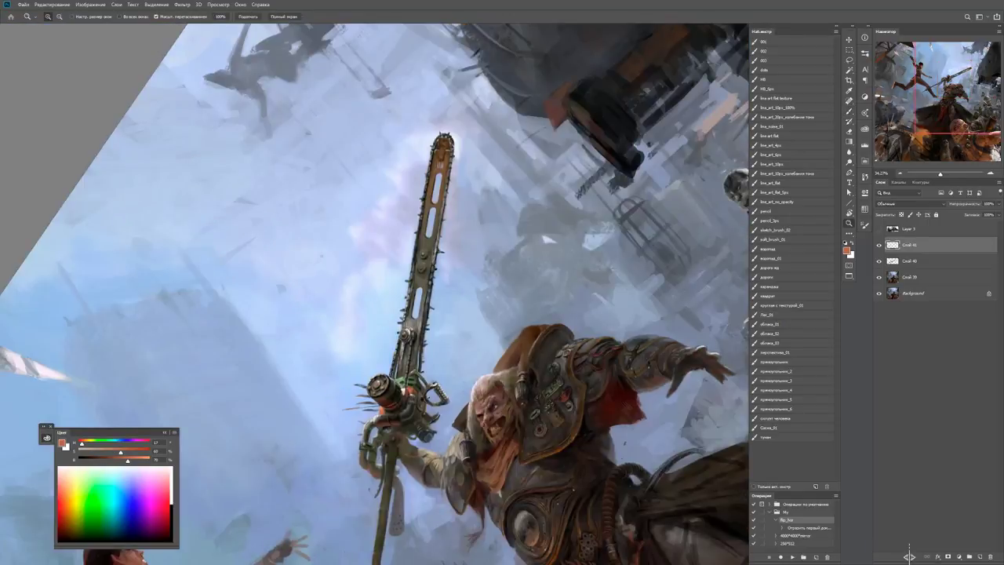
scroll(374, 294, up, 3)
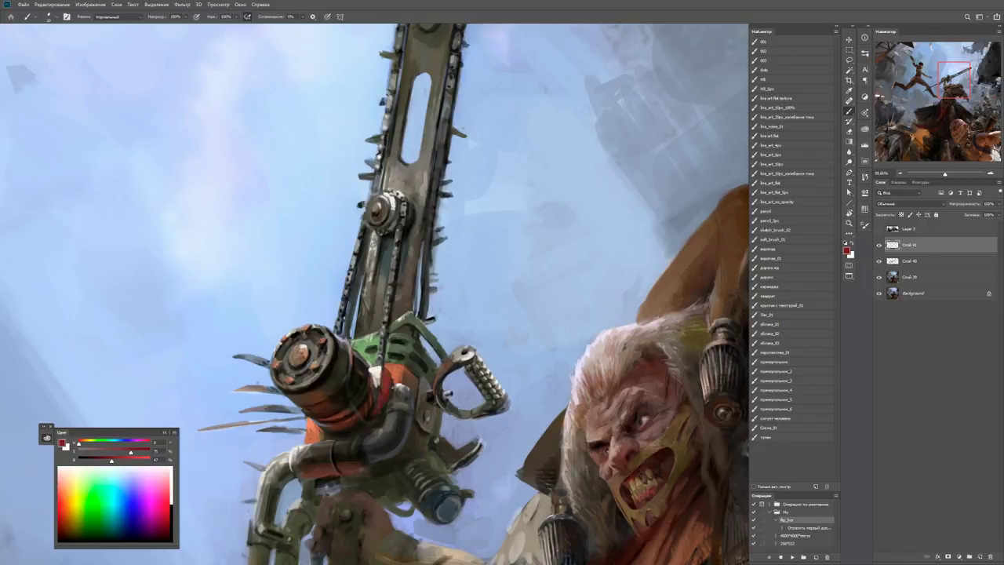
Shade the red band and the adjoining pipe on the motor housing with sampled dark tones.
alt+click(375, 393)
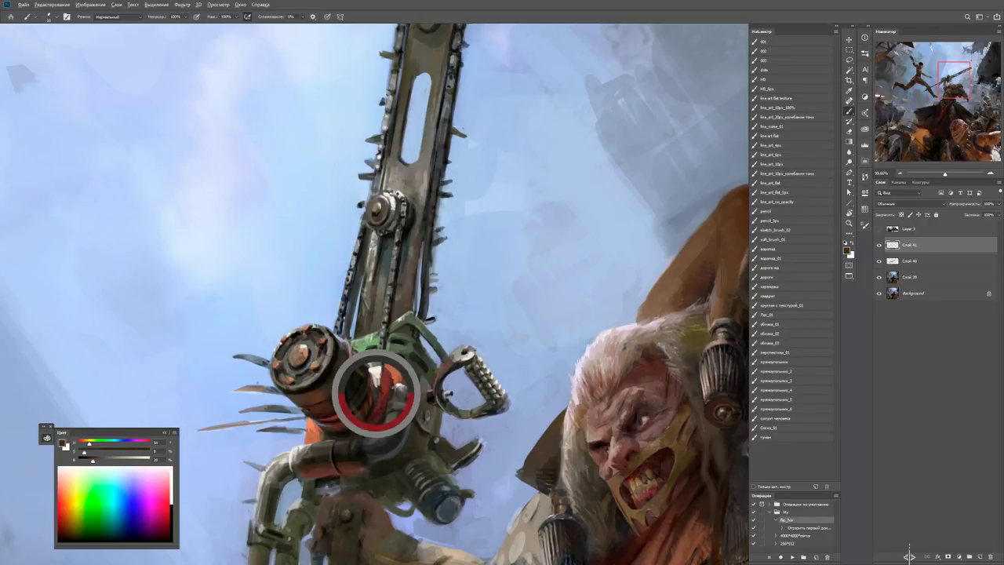
alt+click(440, 314)
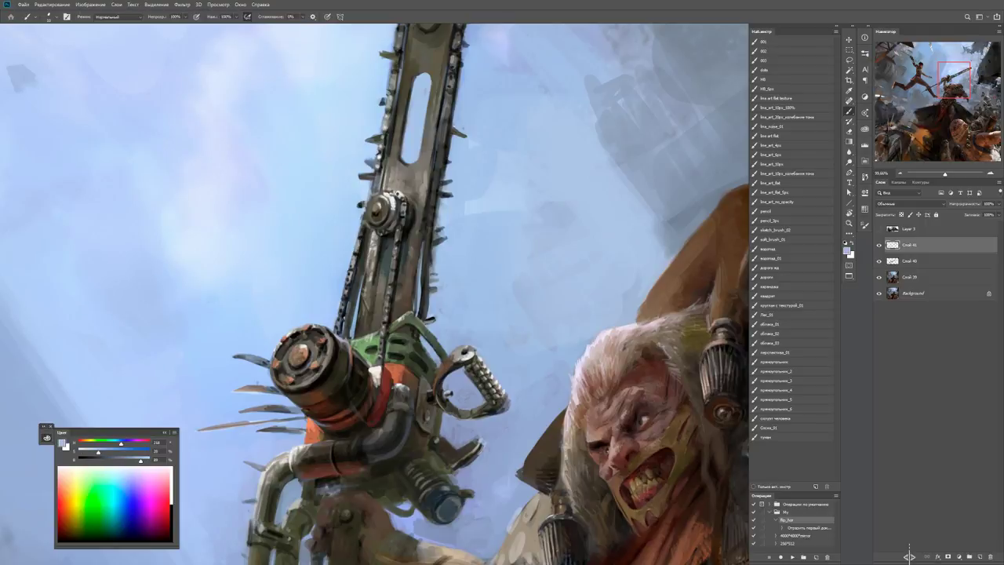
alt+click(365, 404)
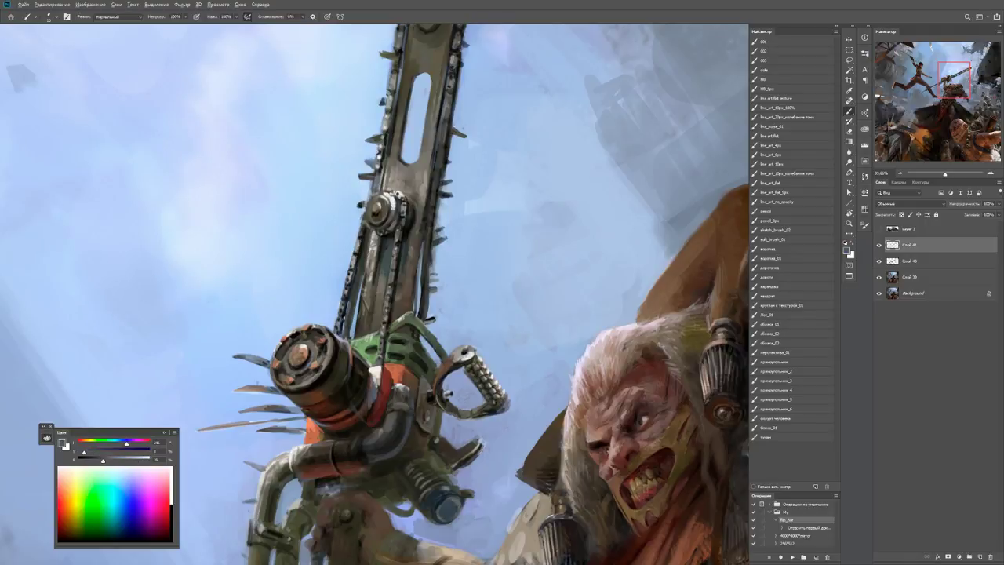
alt+click(380, 396)
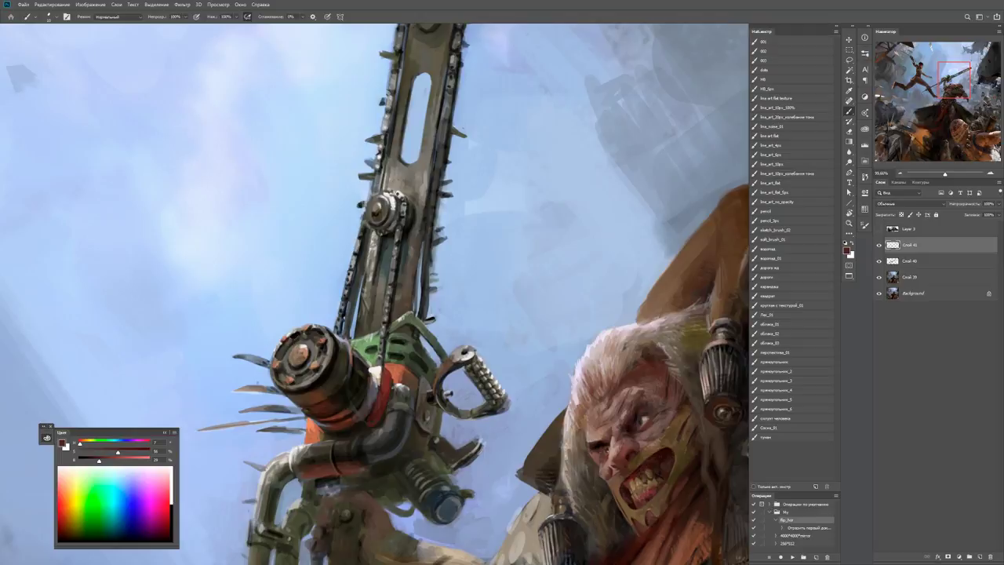
Rotate the canvas to about 27° and refine the white and red collar of the motor housing with dark strokes.
drag(470, 259, 494, 287)
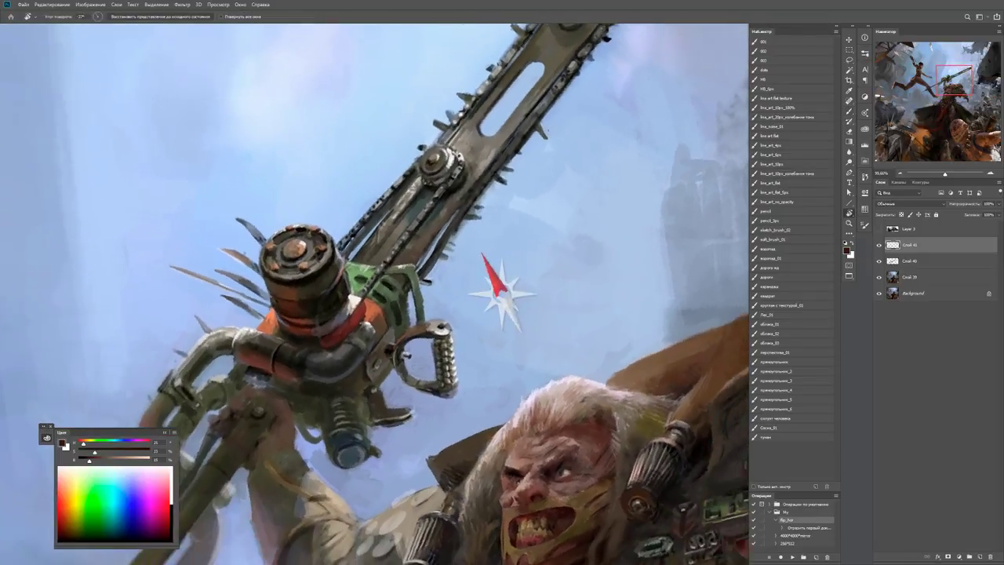
key(x)
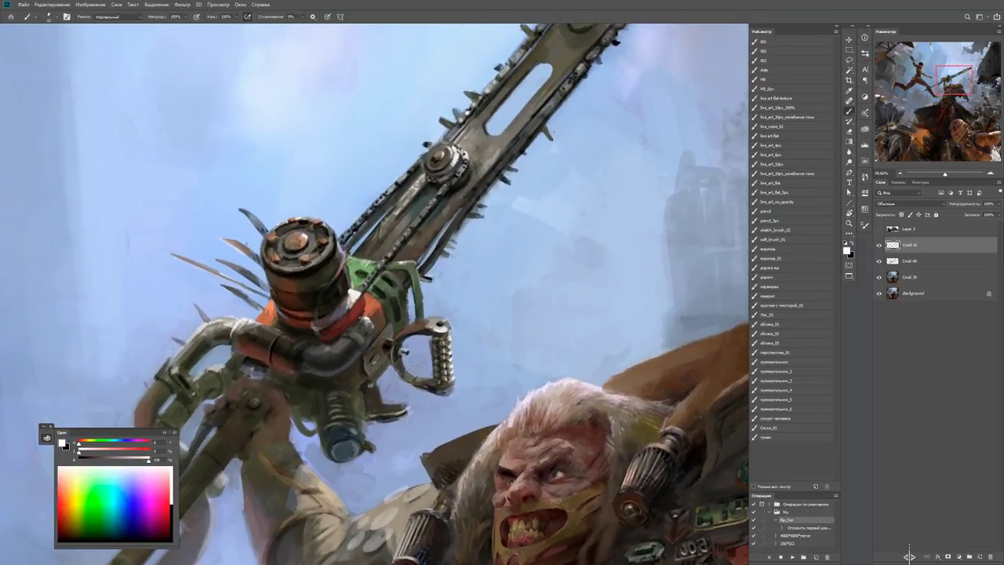
key(x)
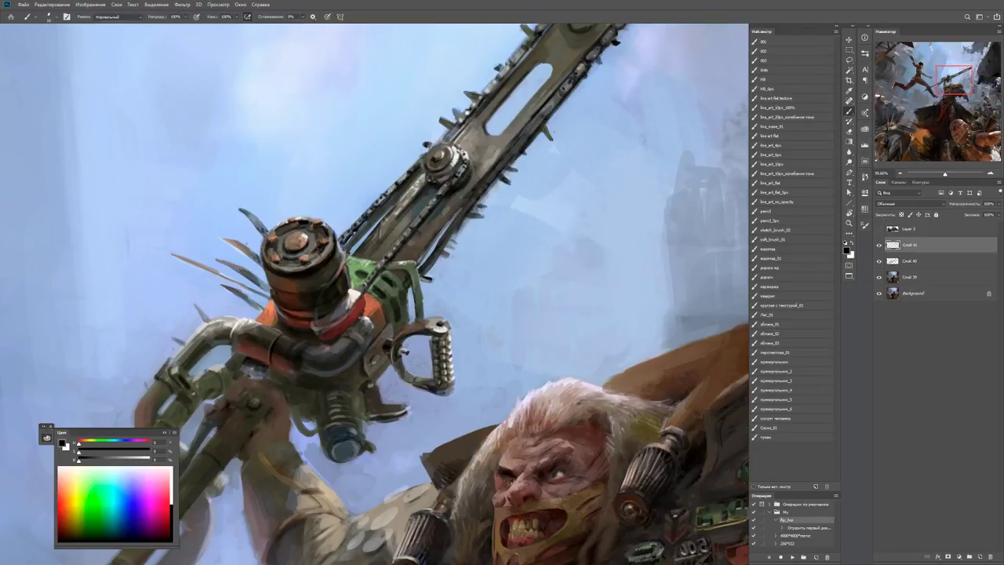
key(ctrl+minus)
key(ctrl+plus)
key(b)
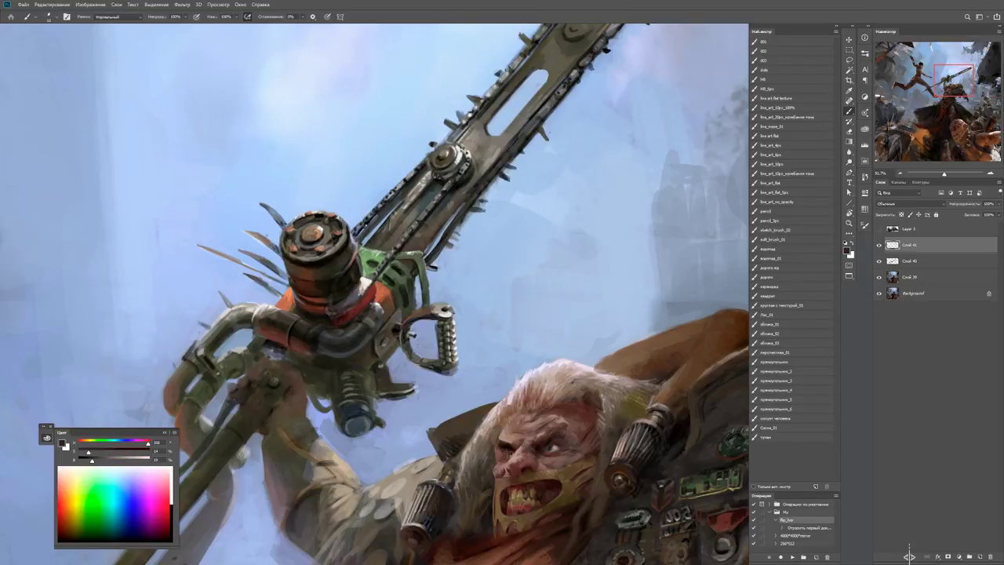
key(d)
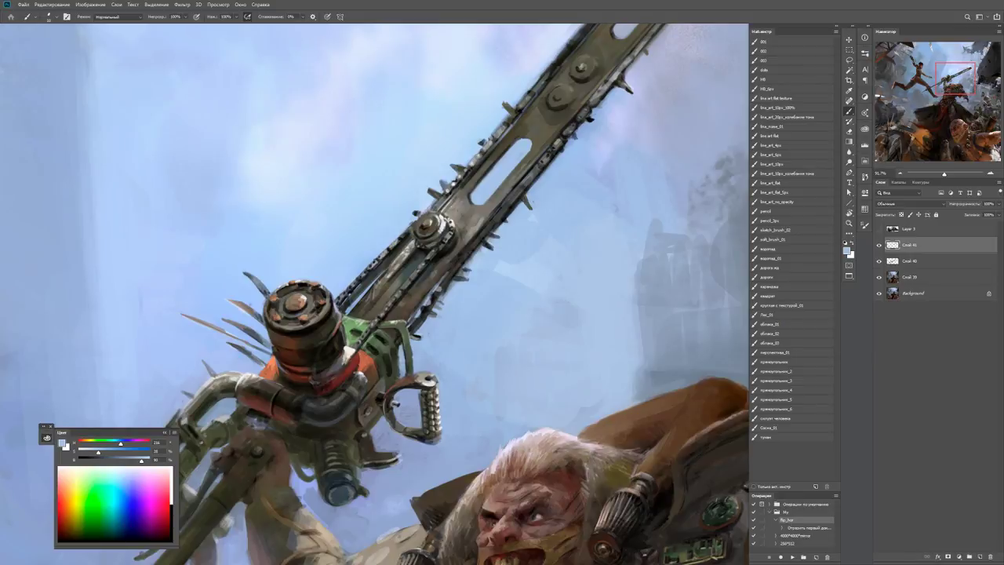
Flip the whole painting horizontally and turn the canvas so the chainsaw bar runs diagonally for detailing.
key(d)
key(z)
key(ctrl+minus)
key(ctrl+minus)
key(ctrl+minus)
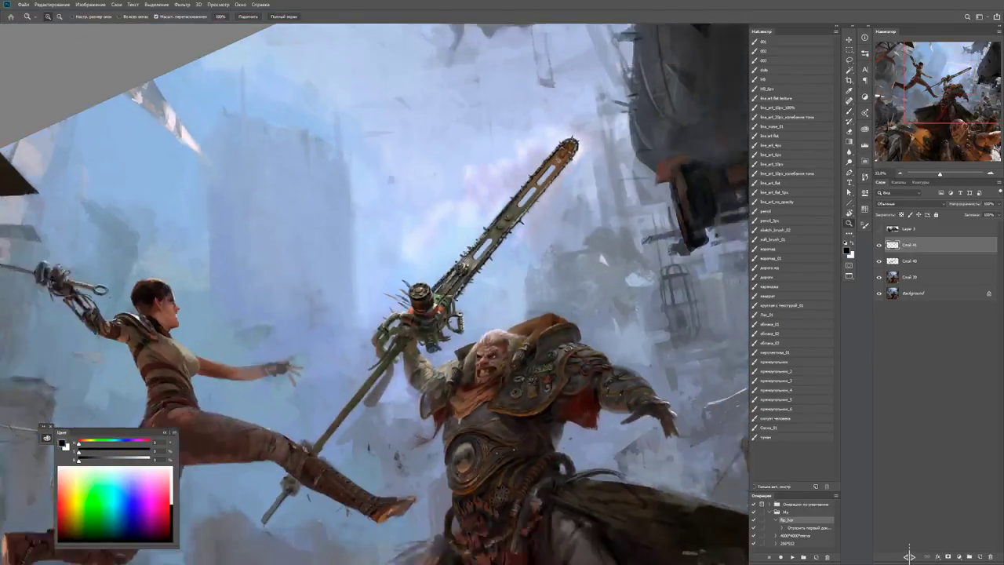
key(F2)
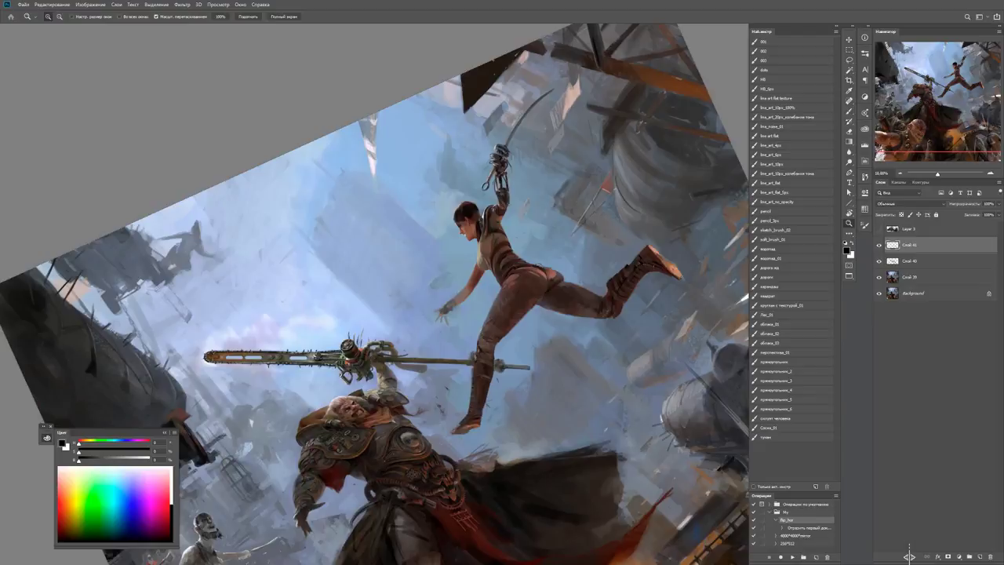
key(r)
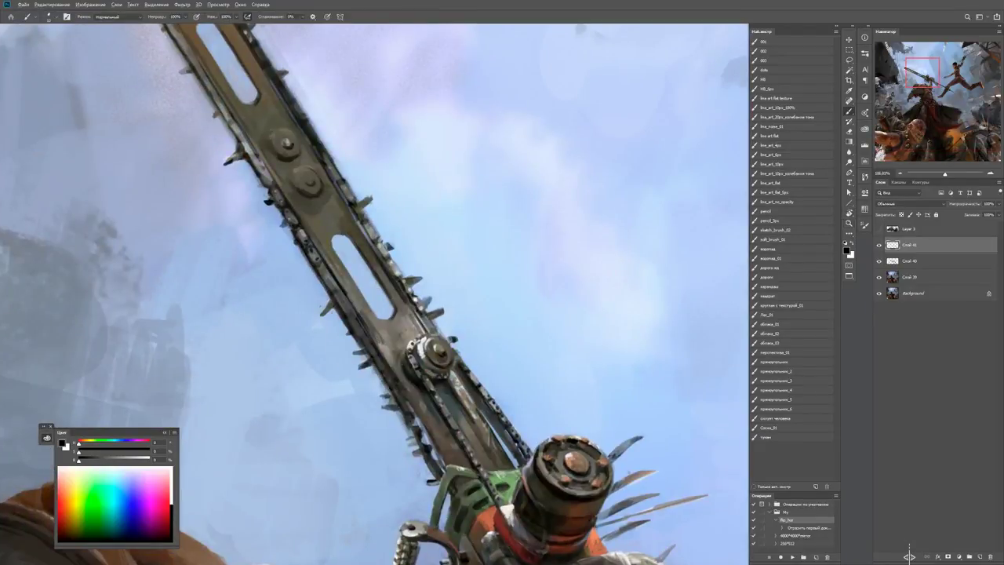
key(z)
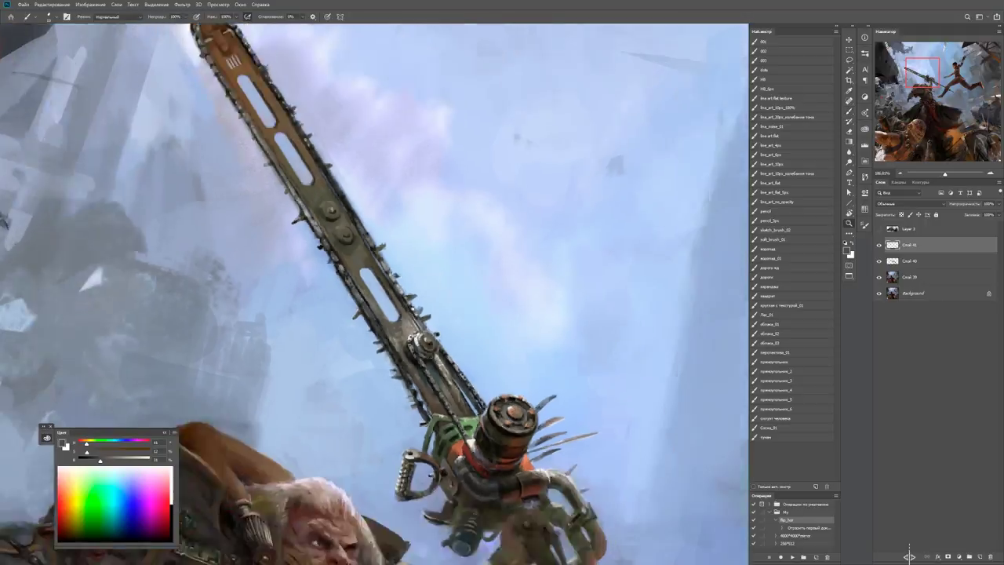
key(ctrl+1)
key(b)
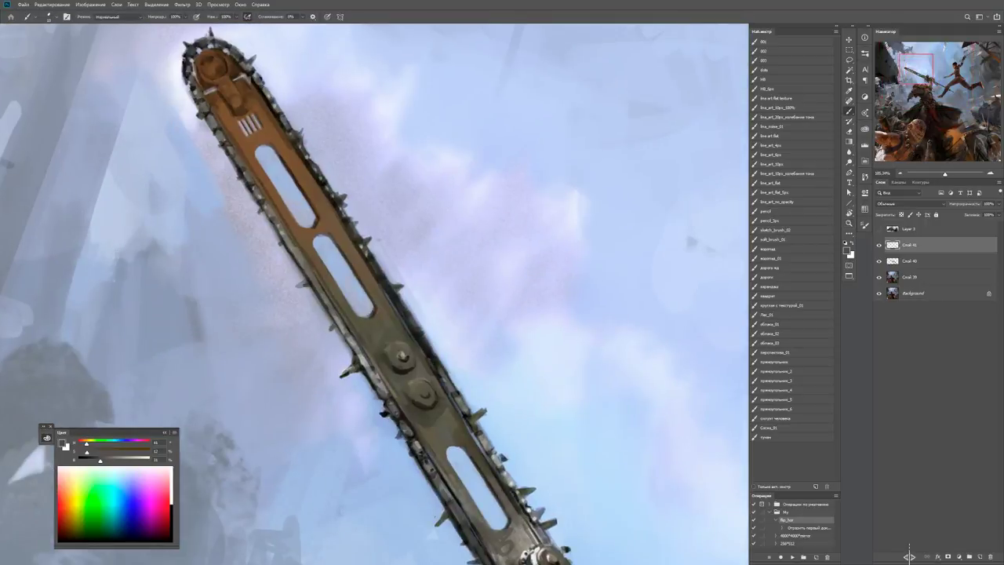
Refine the fittings at the orange tip of the chainsaw bar with sampled orange-brown and black strokes.
key(d)
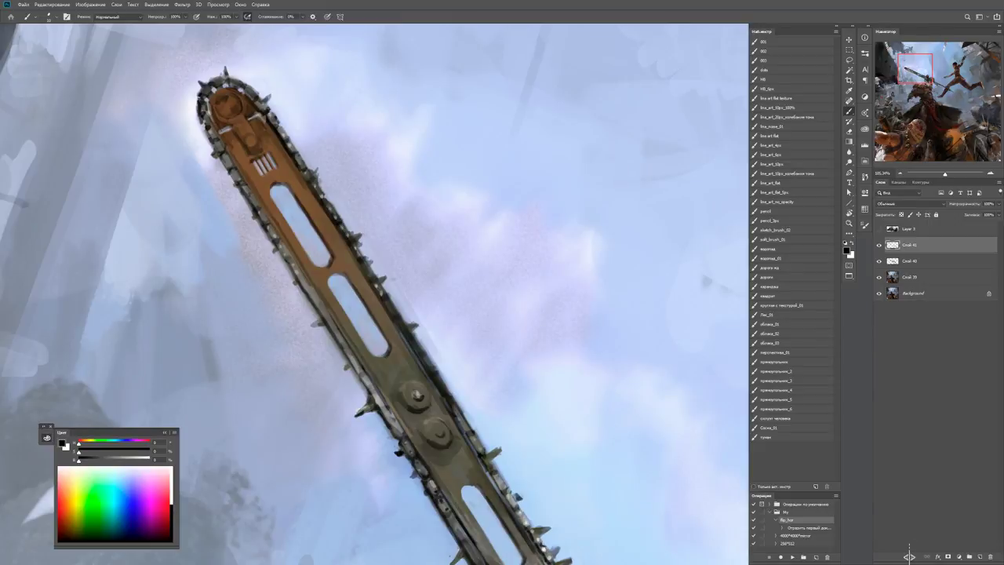
alt+click(271, 150)
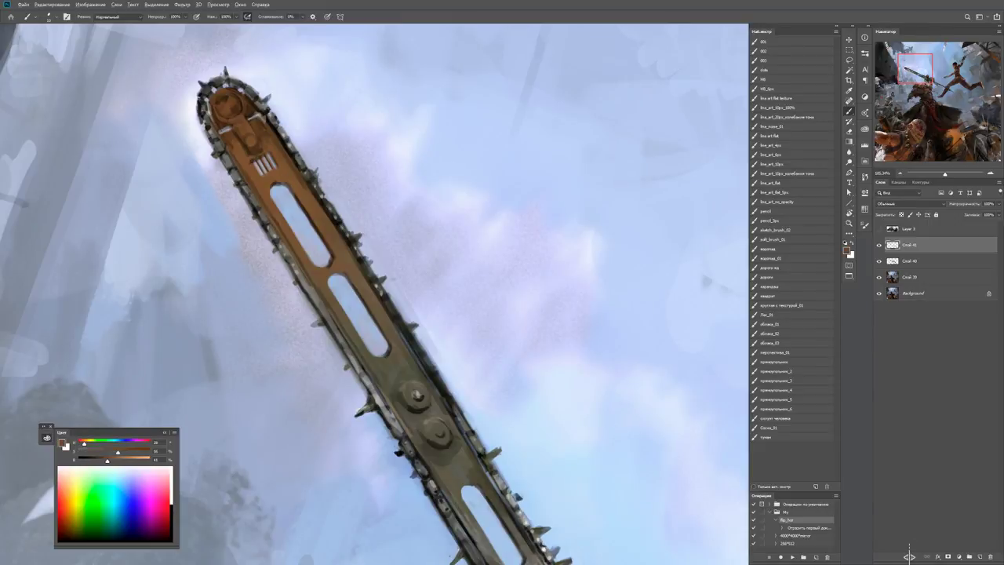
key(d)
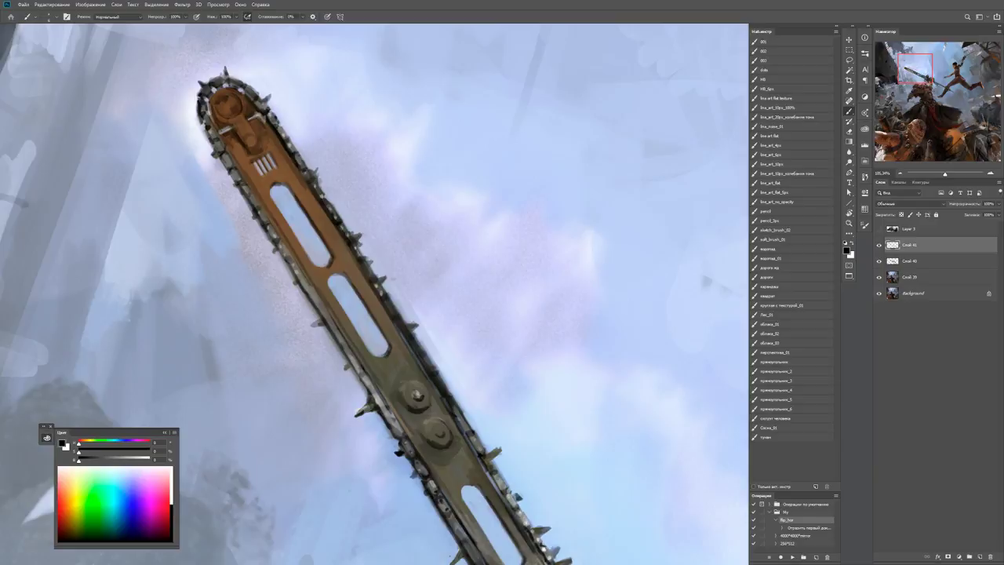
drag(392, 314, 419, 387)
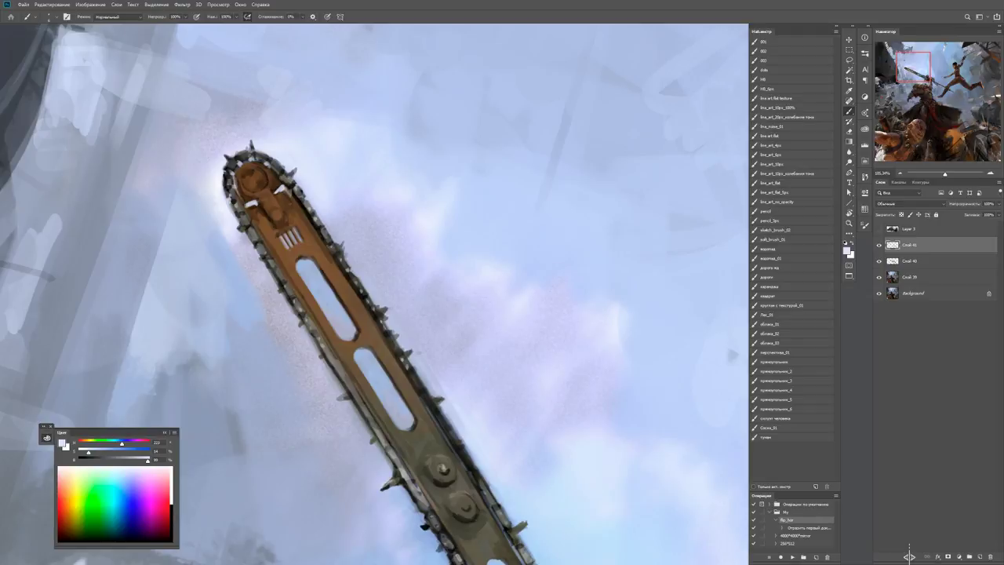
Define the ring and dark recesses of the round pivot at the bar's tip using orange-brown, black and white.
key(d)
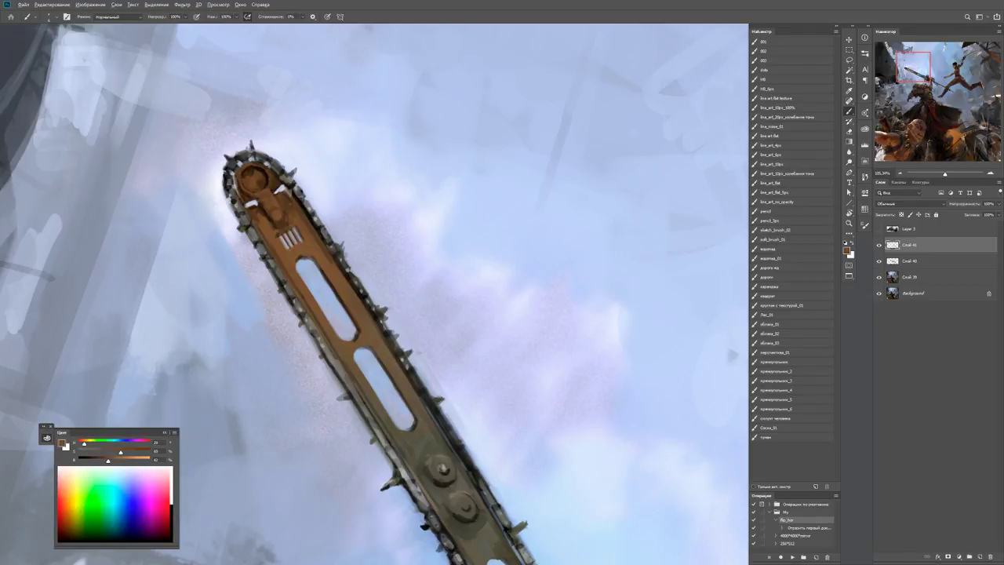
key(x)
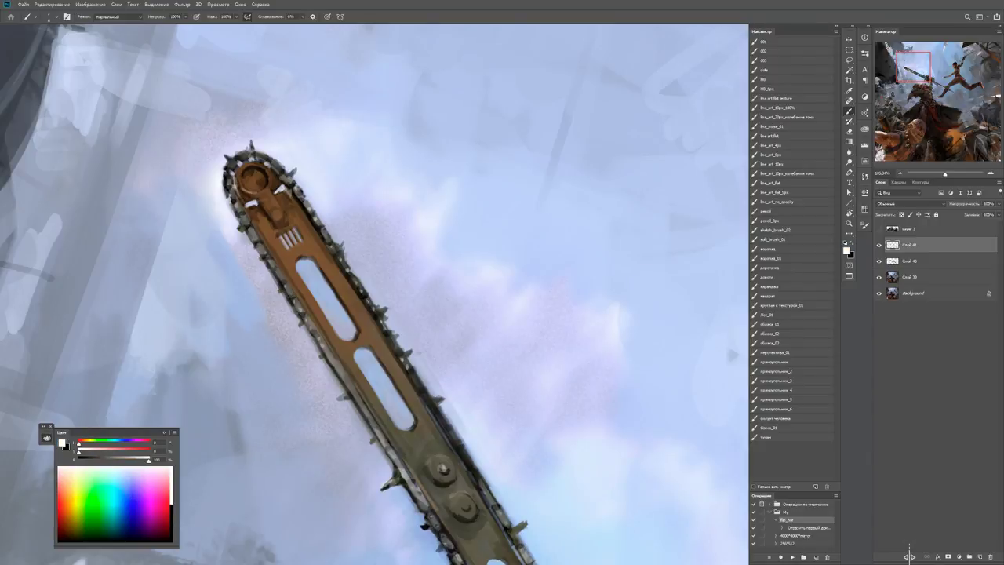
key(x)
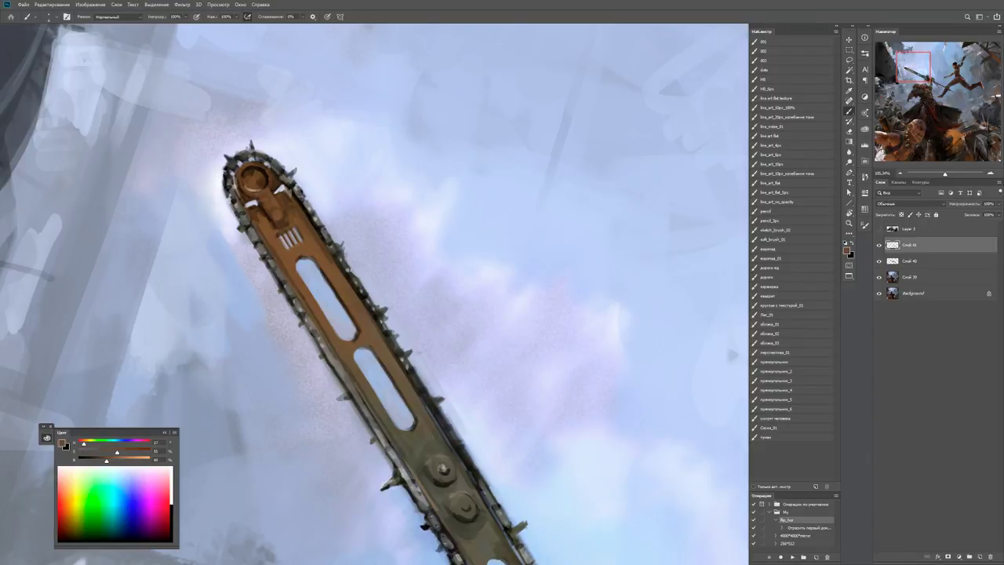
key(x)
key(x)
key(x)
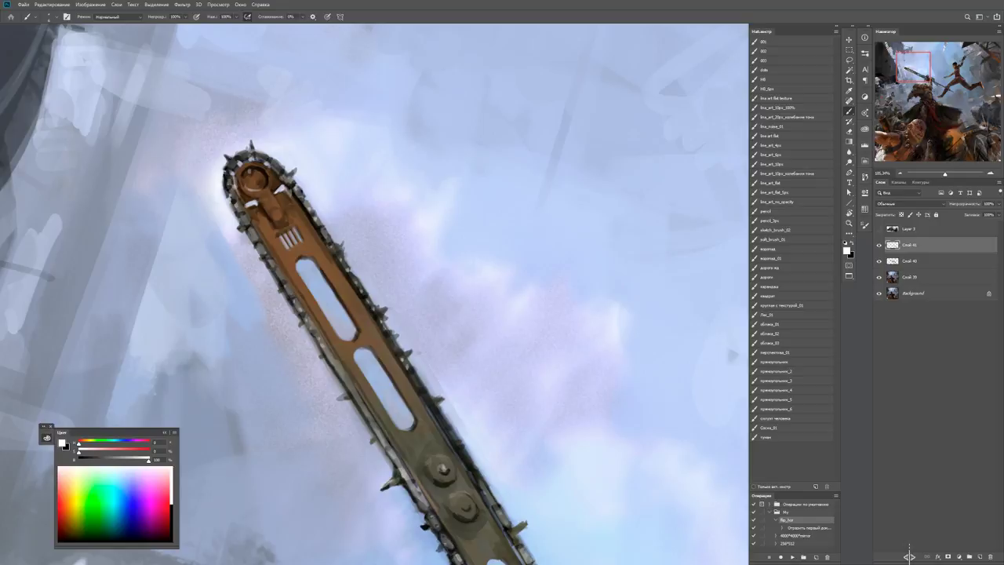
key(x)
Shade the round pivot and the small fitting beneath it at the bar's tip with sampled brown and black.
key(z)
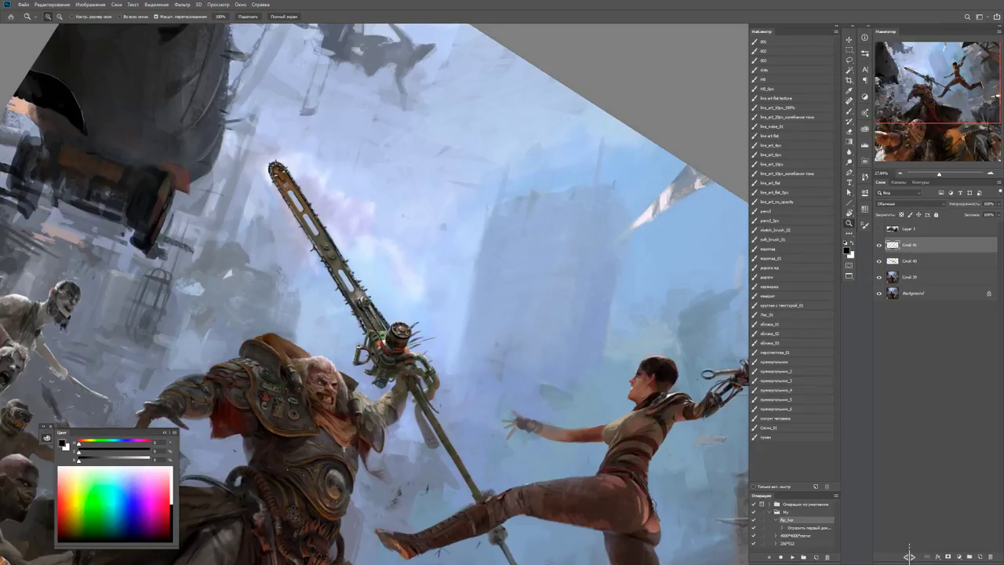
key(r)
key(b)
scroll(267, 162, up, 5)
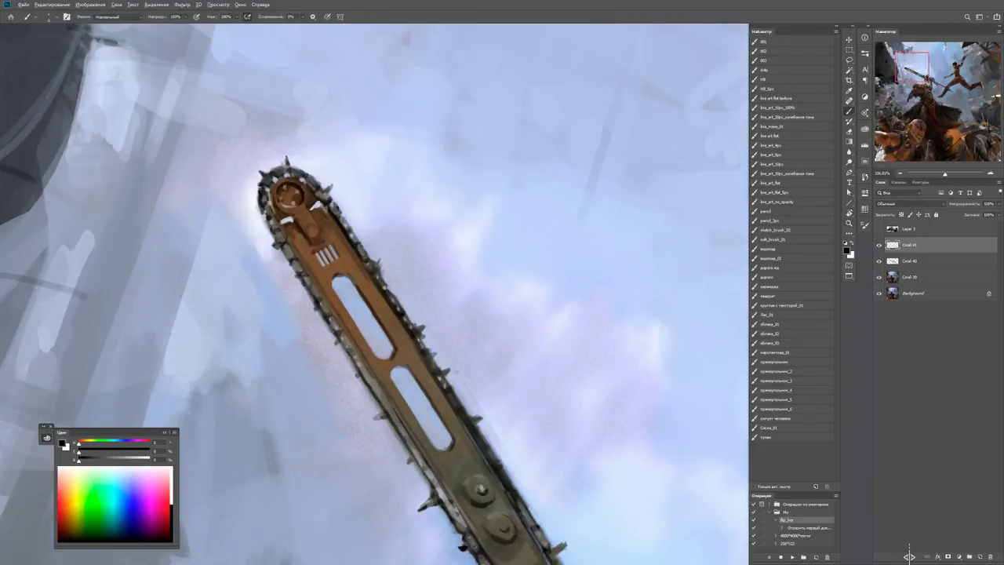
alt+click(280, 188)
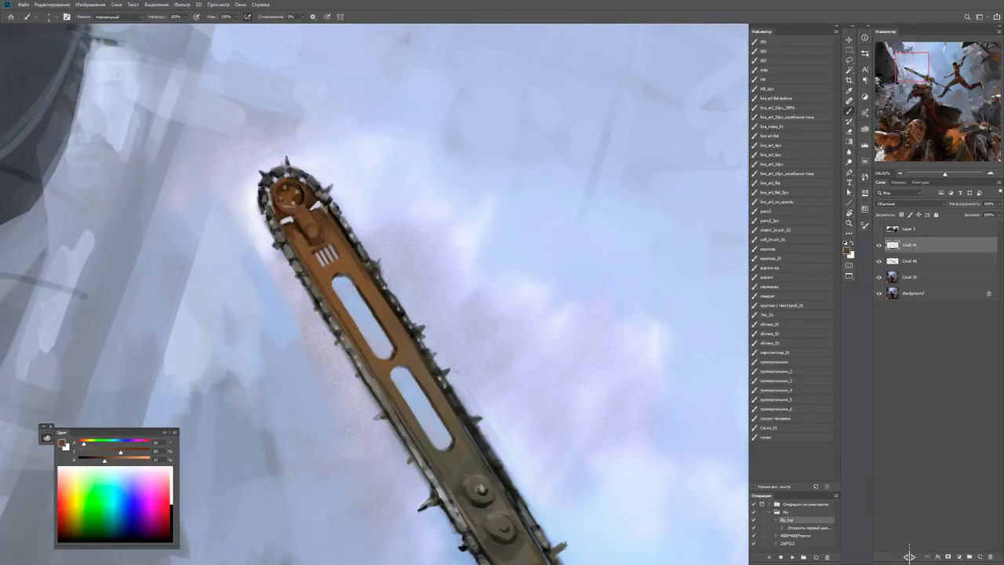
key(d)
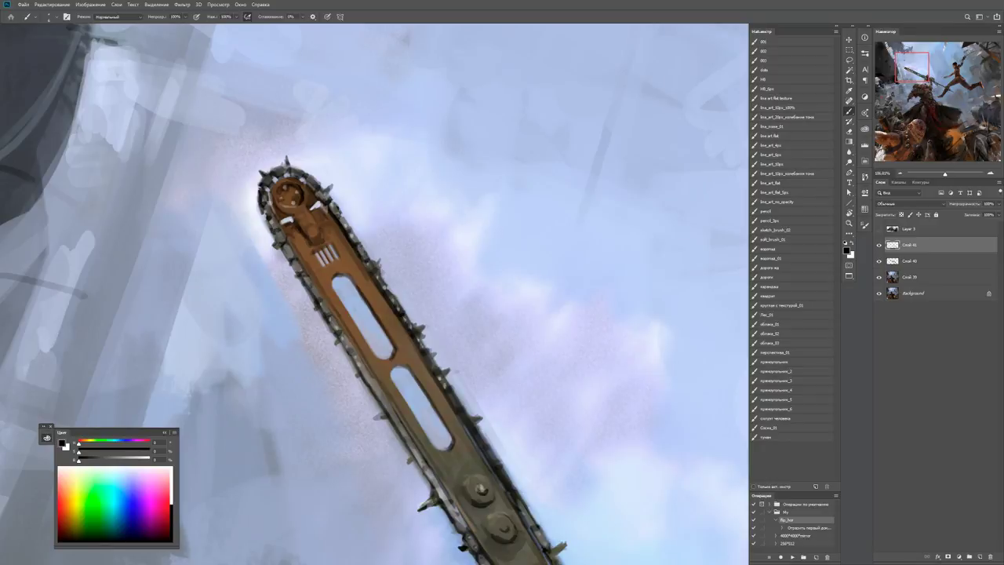
Darken the chain along the outer edge of the bar's tip with black strokes.
alt+right_click(303, 240)
drag(275, 226, 309, 283)
drag(259, 191, 305, 278)
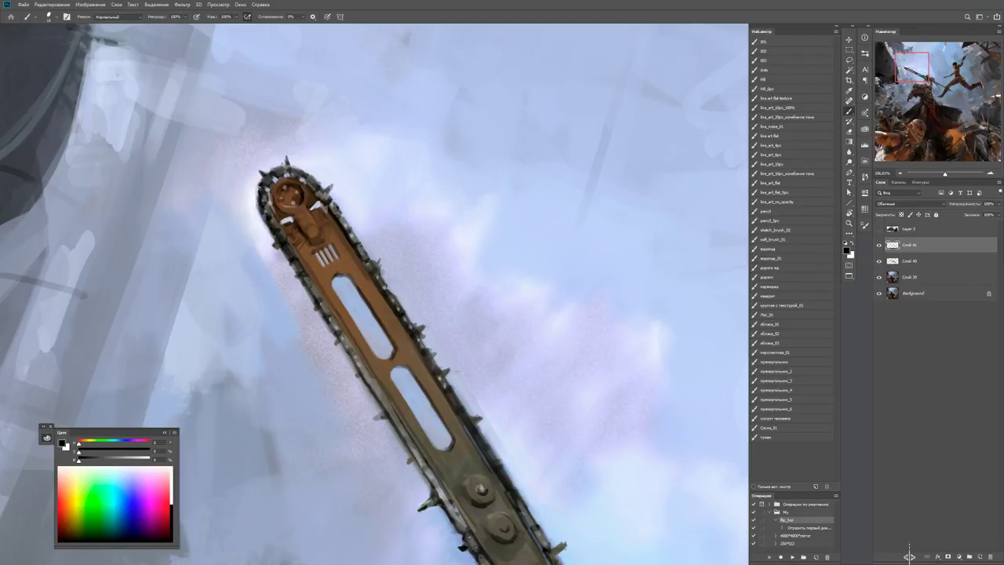
mouse_move(263, 224)
mouse_down()
mouse_move(273, 232)
mouse_move(262, 210)
mouse_up()
key(z)
scroll(374, 295, down, 5)
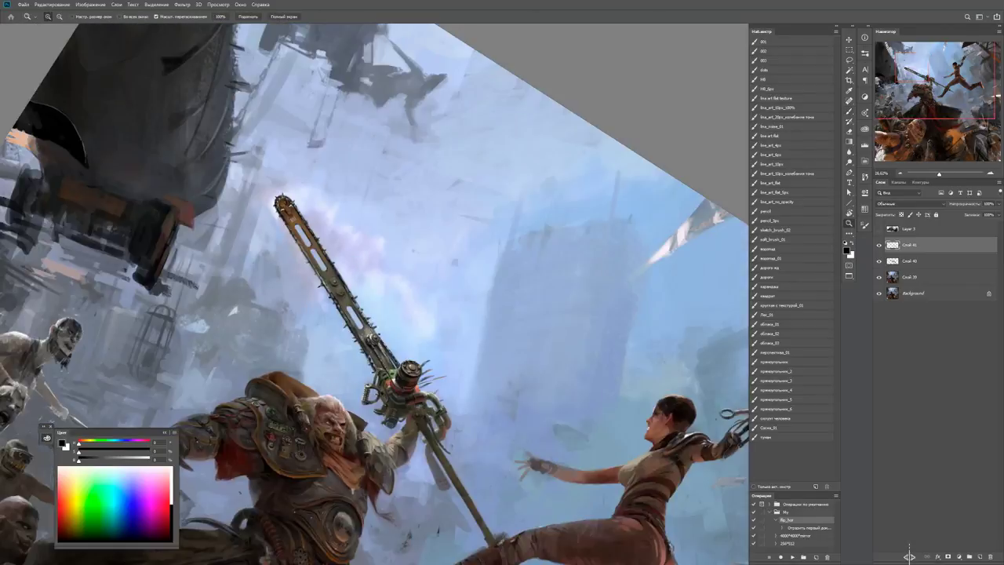
Rotate the canvas so the bar lies nearly horizontal and darken the chain along its lower edge.
scroll(374, 294, up, 5)
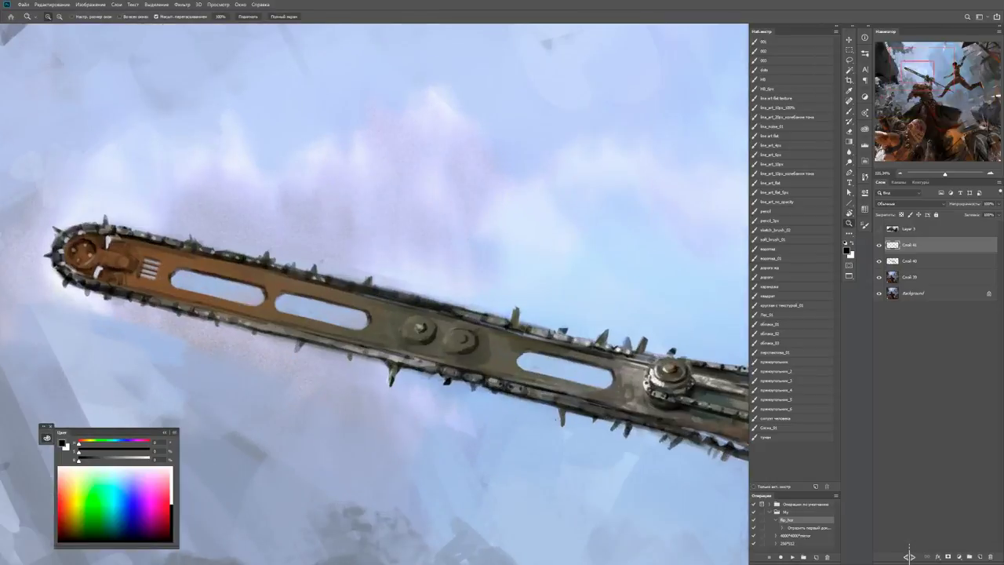
key(b)
alt+click(307, 353)
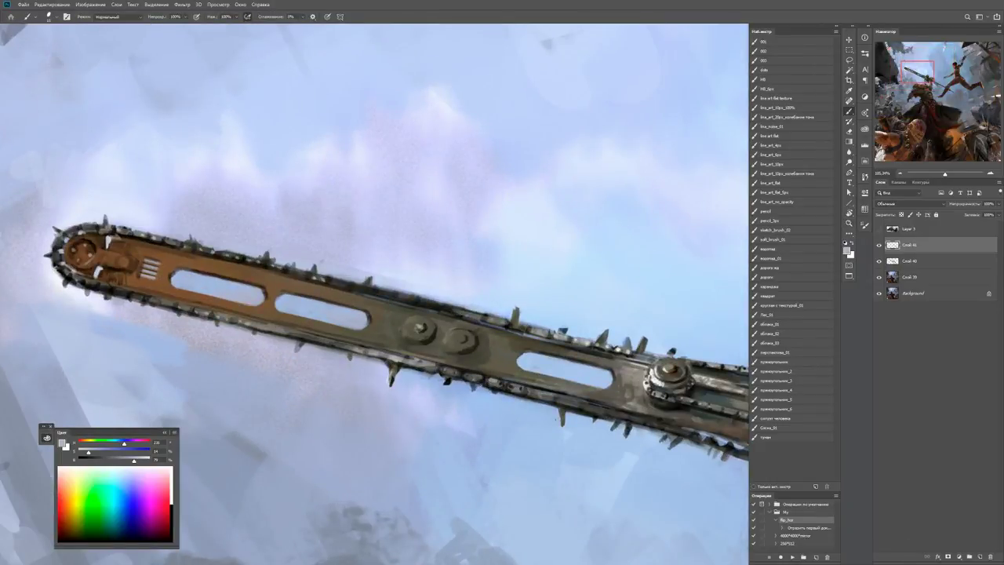
key(d)
drag(311, 339, 411, 326)
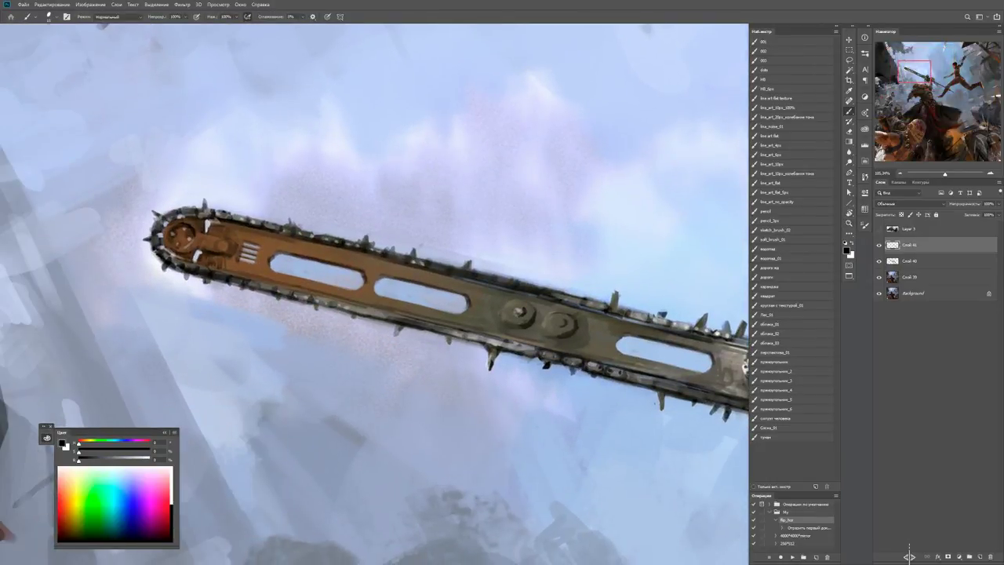
mouse_move(231, 280)
mouse_down()
mouse_move(394, 320)
mouse_move(285, 277)
mouse_up()
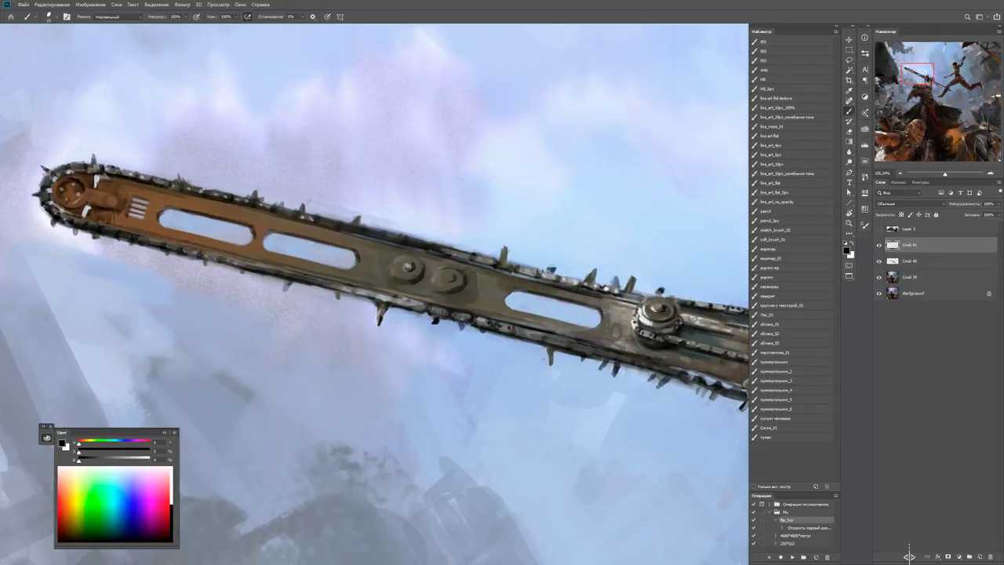
drag(373, 299, 579, 349)
mouse_move(579, 350)
mouse_down()
mouse_move(461, 296)
mouse_move(491, 309)
mouse_up()
Clean up the lower chain edge with sampled sky blue and dark grey, turning the canvas until the bar stands nearly upright.
alt+click(475, 316)
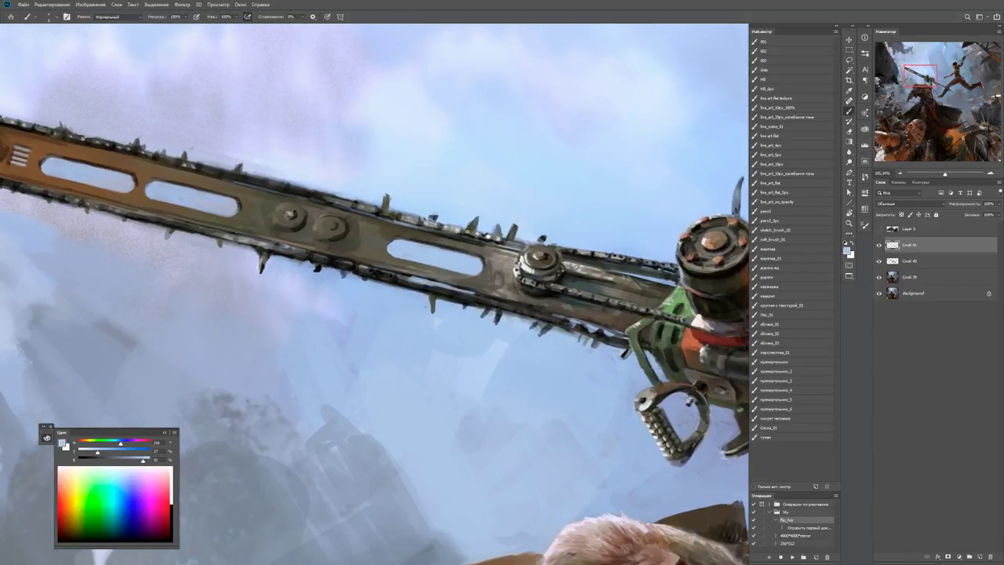
alt+click(444, 287)
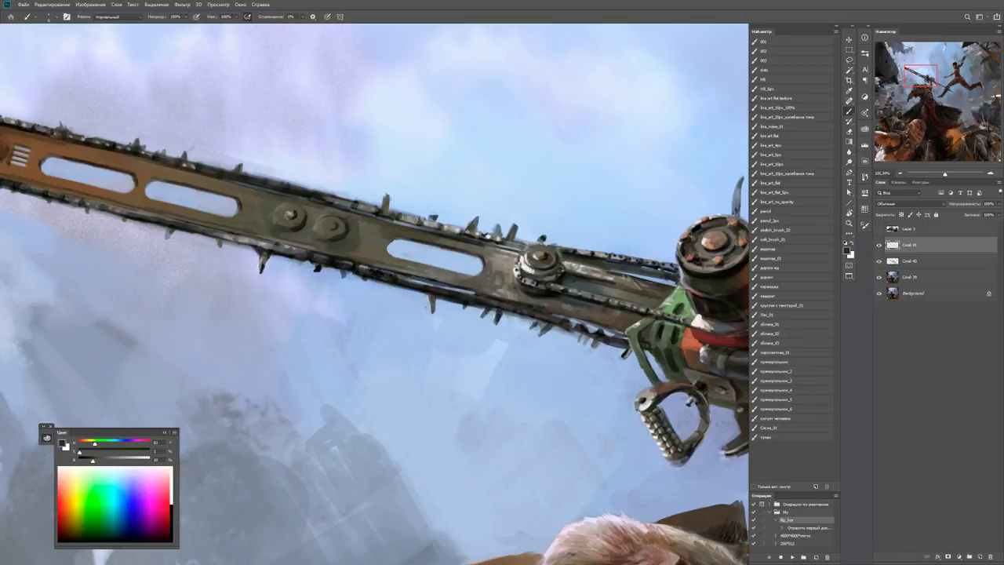
scroll(443, 287, down, 3)
key(r)
mouse_move(443, 287)
mouse_down()
mouse_move(502, 282)
mouse_move(453, 238)
mouse_move(460, 249)
mouse_up()
key(Escape)
key(b)
scroll(451, 298, up, 3)
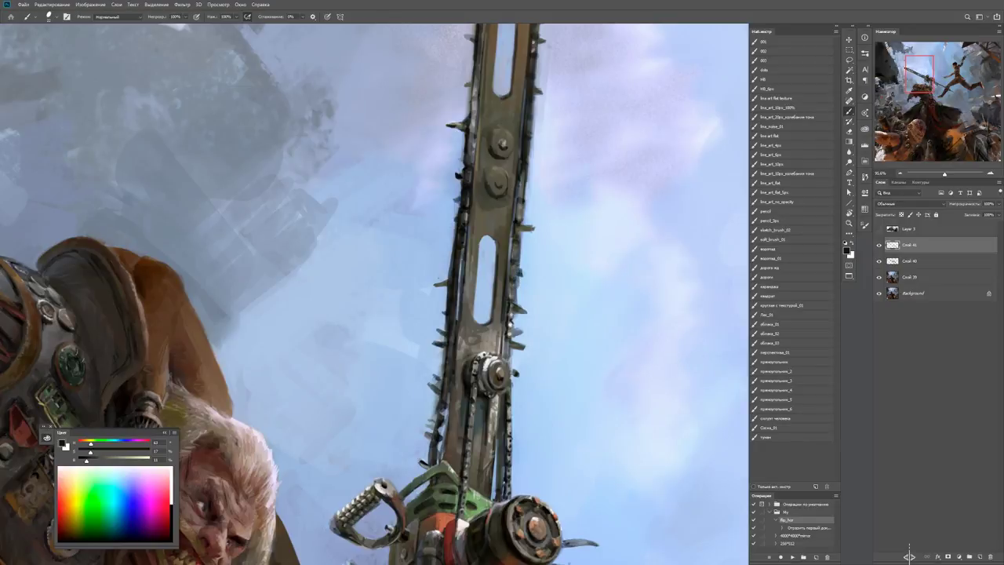
Return the canvas to its unrotated orientation and paint small light gaps and dark links in the lower chain below the sprocket.
key(r)
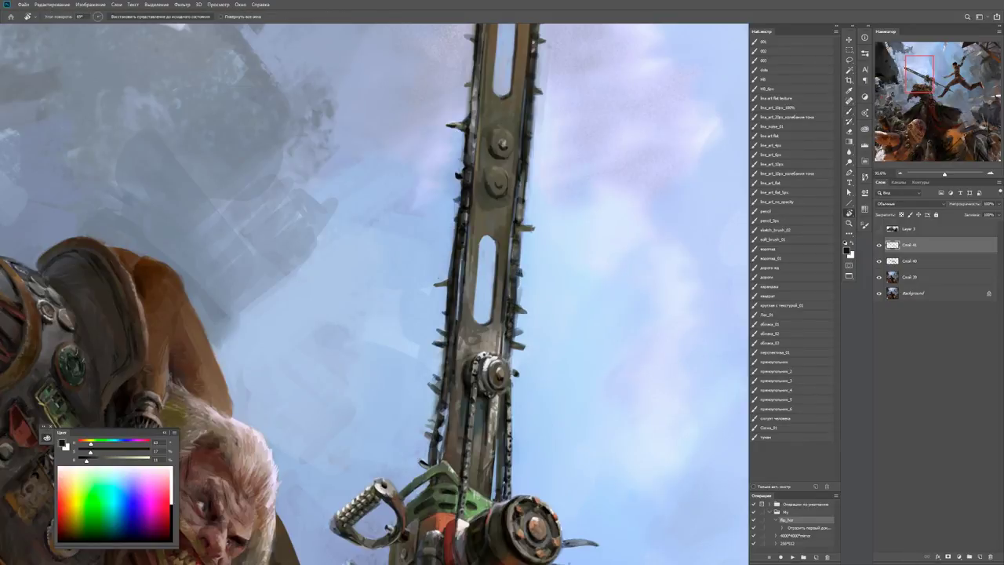
key(Escape)
key(z)
key(ctrl+minus)
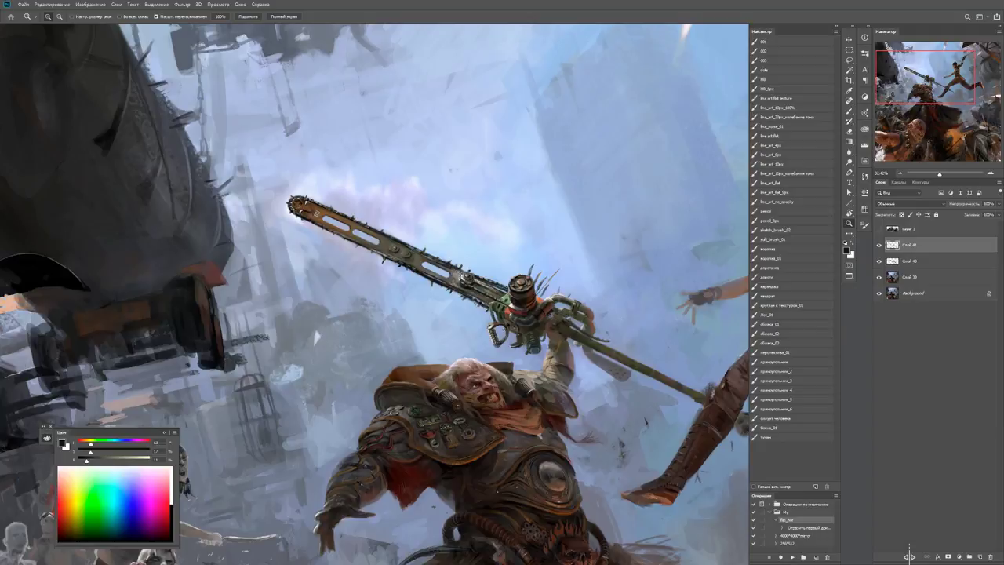
key(ctrl+minus)
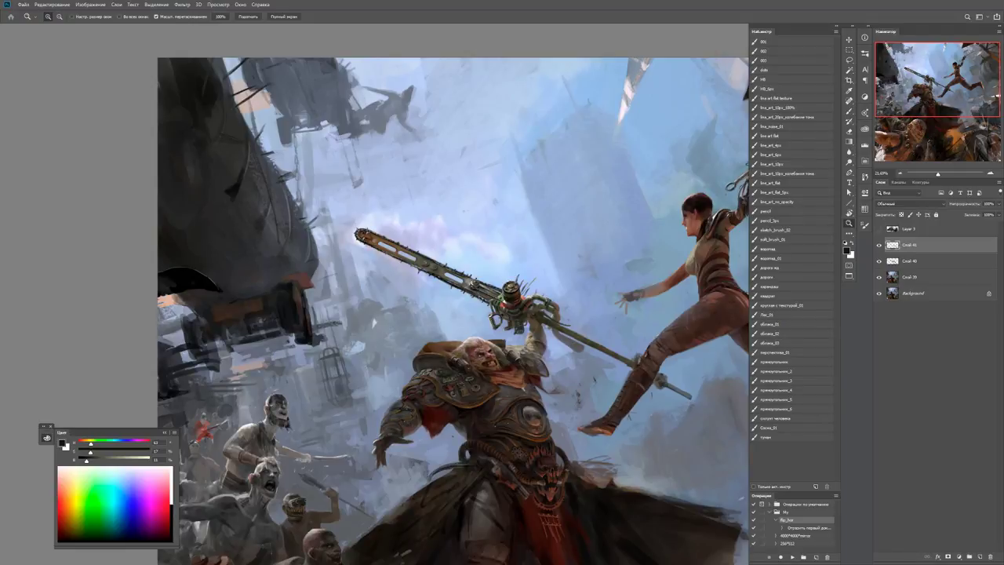
drag(471, 282, 502, 283)
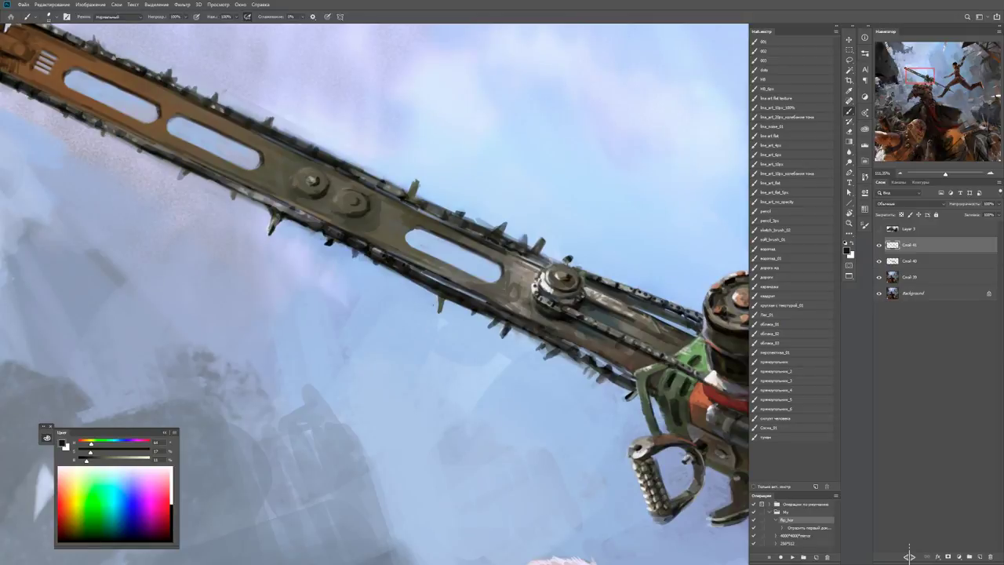
key(ctrl+plus)
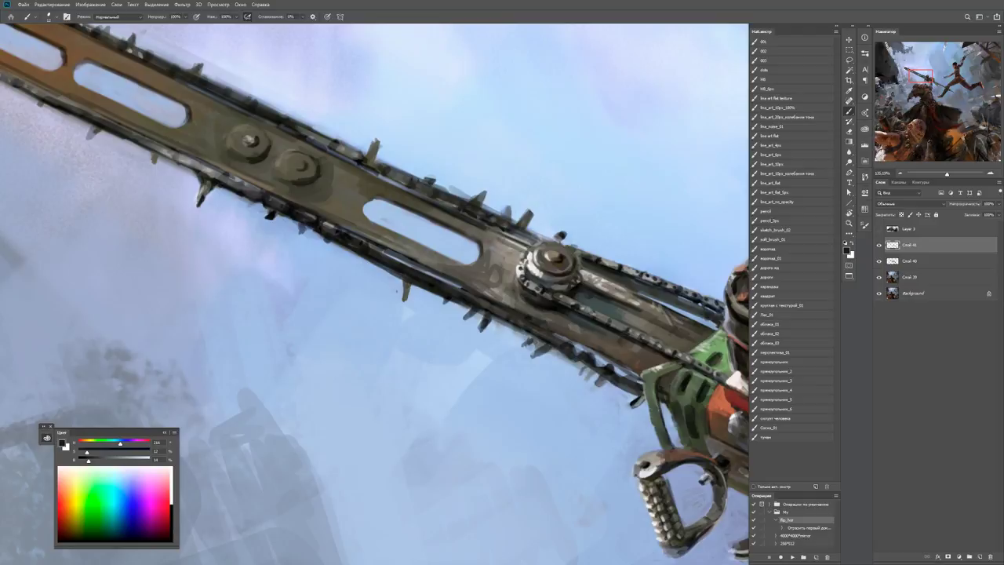
alt+click(558, 339)
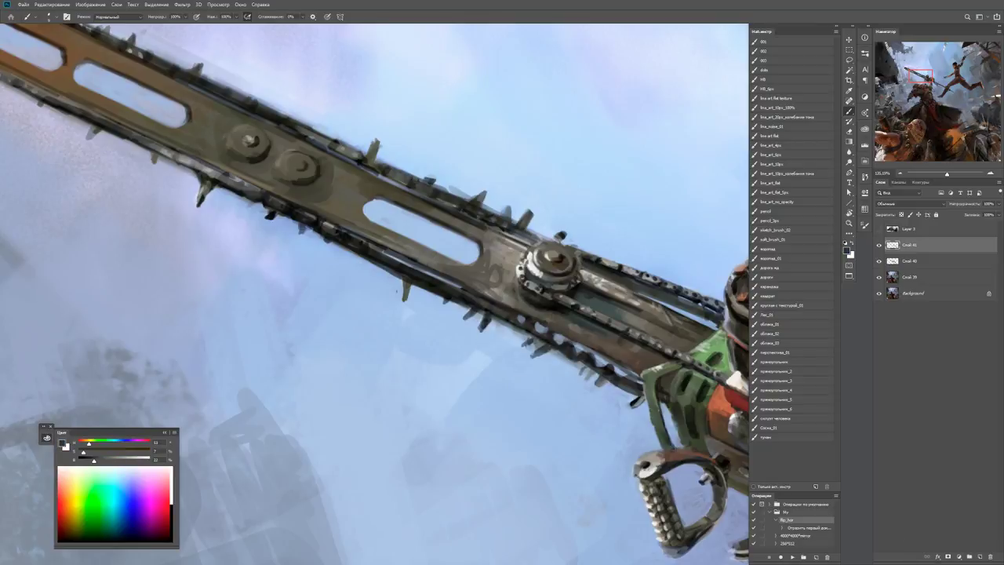
alt+click(536, 304)
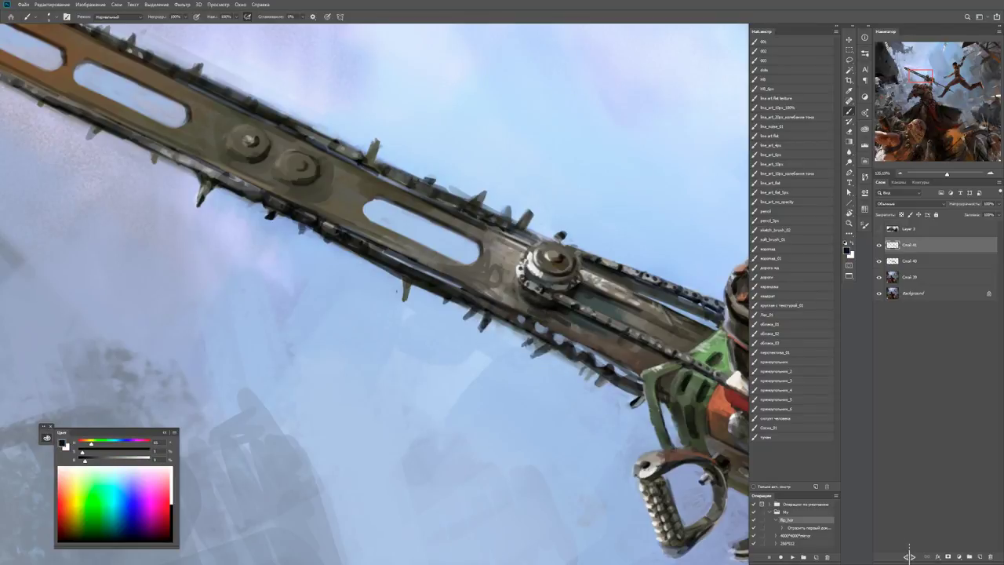
scroll(375, 294, right, 2)
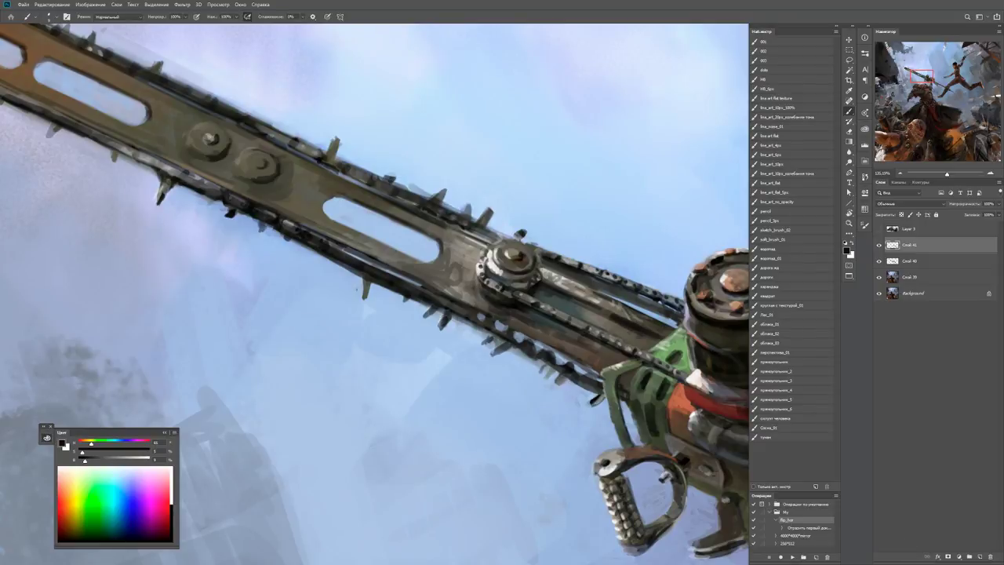
key(z)
scroll(690, 329, down, 1)
scroll(651, 347, up, 3)
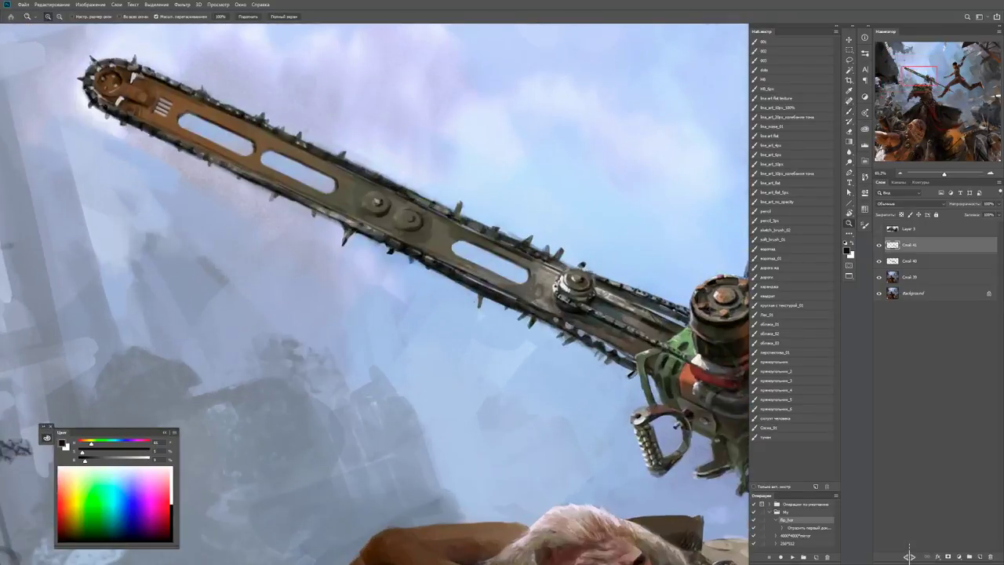
Touch up the lower chain below the sprocket with sampled sky tones and short black strokes.
key(b)
alt+click(581, 354)
click(593, 356)
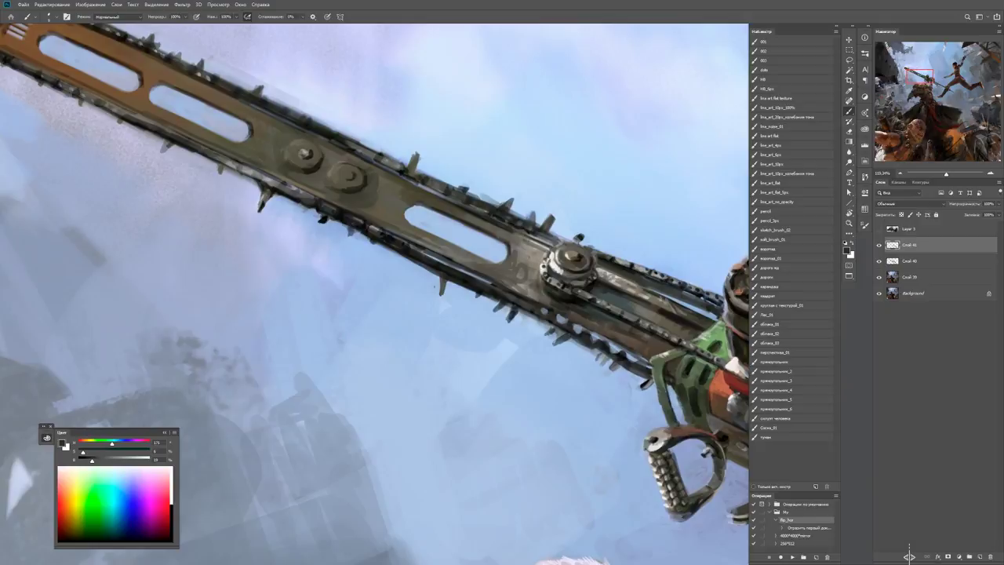
key(x)
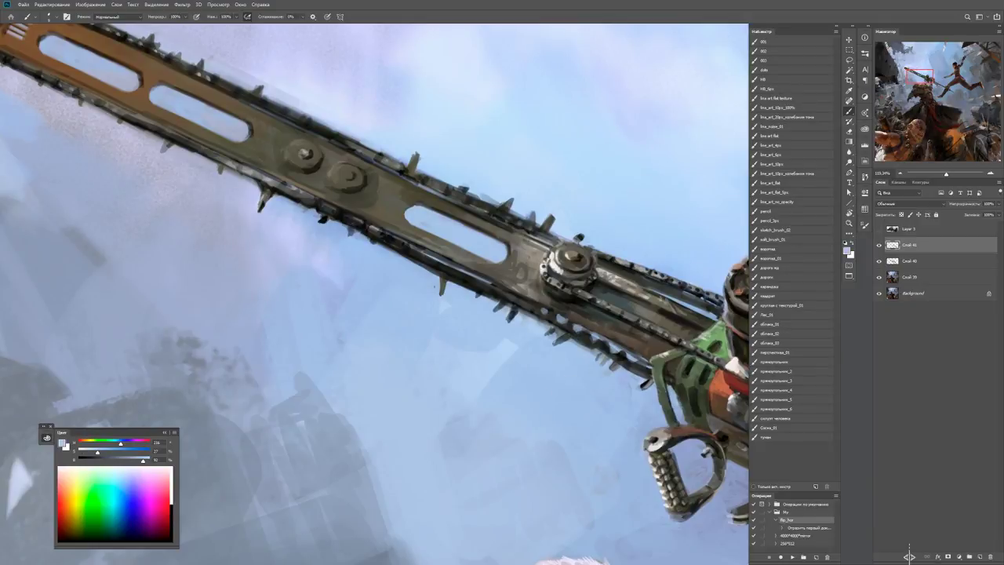
key(d)
drag(604, 339, 580, 326)
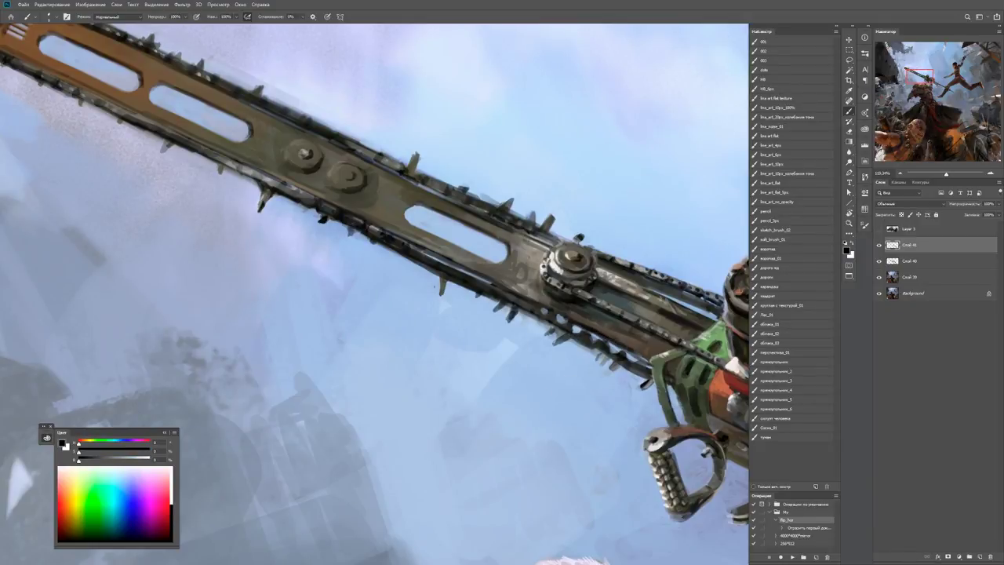
drag(630, 352, 646, 359)
mouse_move(565, 318)
mouse_down()
mouse_move(537, 307)
mouse_move(569, 323)
mouse_up()
Refine the lower chain beneath the bar slot nearest the sprocket, alternating sampled sky blue and near-black.
alt+click(457, 293)
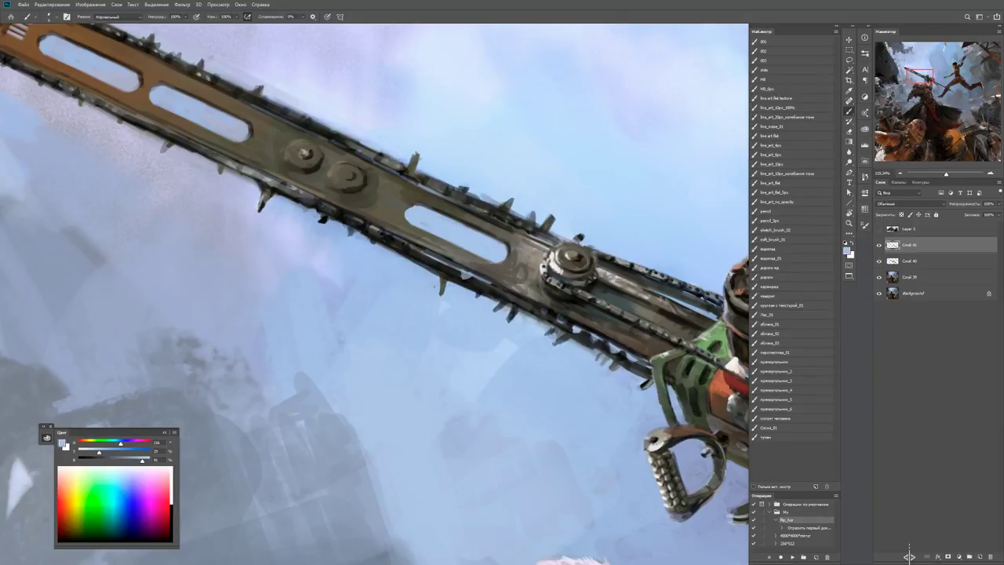
alt+click(486, 286)
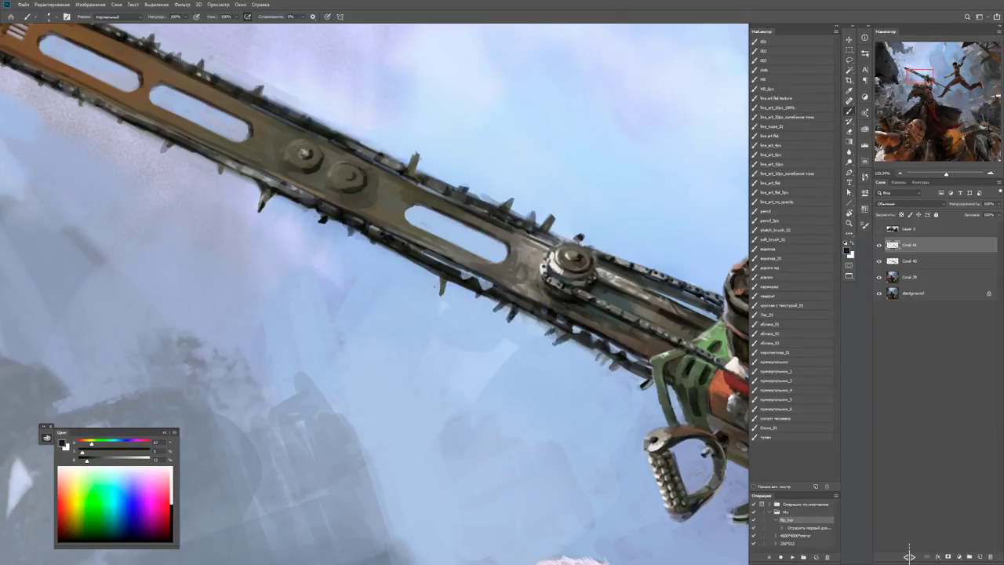
alt+click(485, 284)
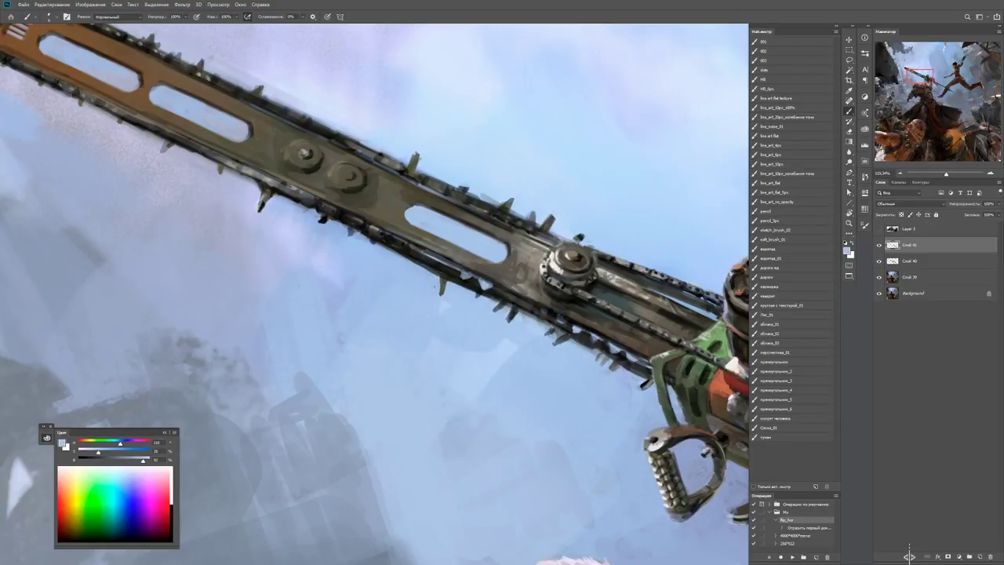
key(z)
mouse_move(503, 295)
mouse_down()
mouse_move(439, 295)
mouse_move(521, 295)
mouse_up()
key(b)
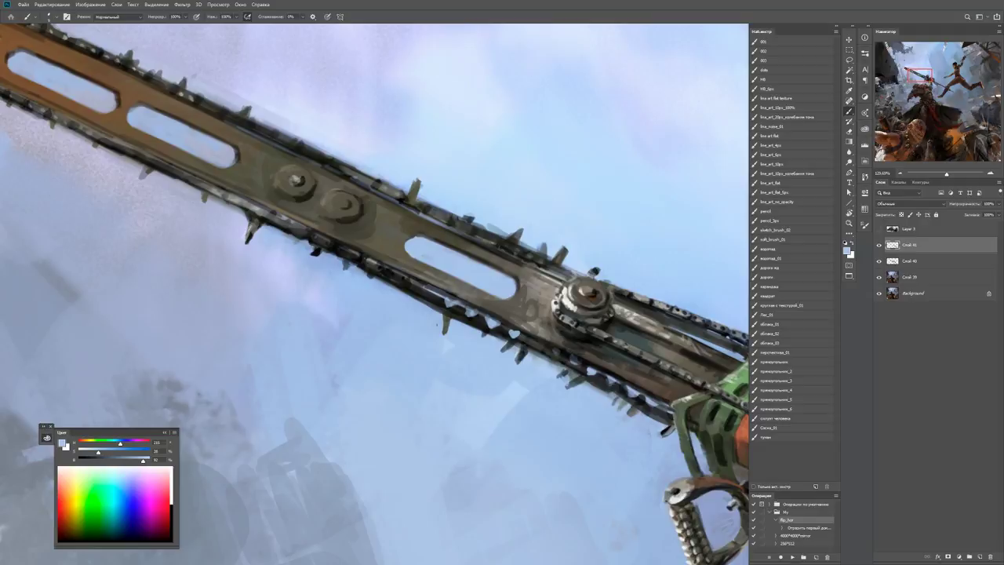
key(d)
alt+click(421, 313)
Mirror the painting horizontally and repaint the collar at the motor cylinder's base with sampled dark grey and red-orange.
key(z)
drag(409, 282, 337, 283)
key(r)
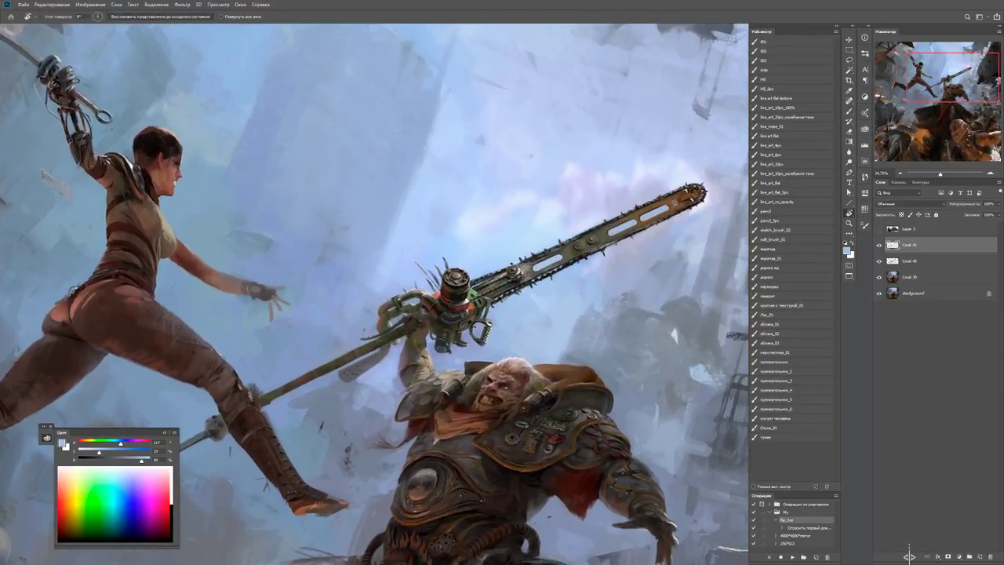
key(z)
key(b)
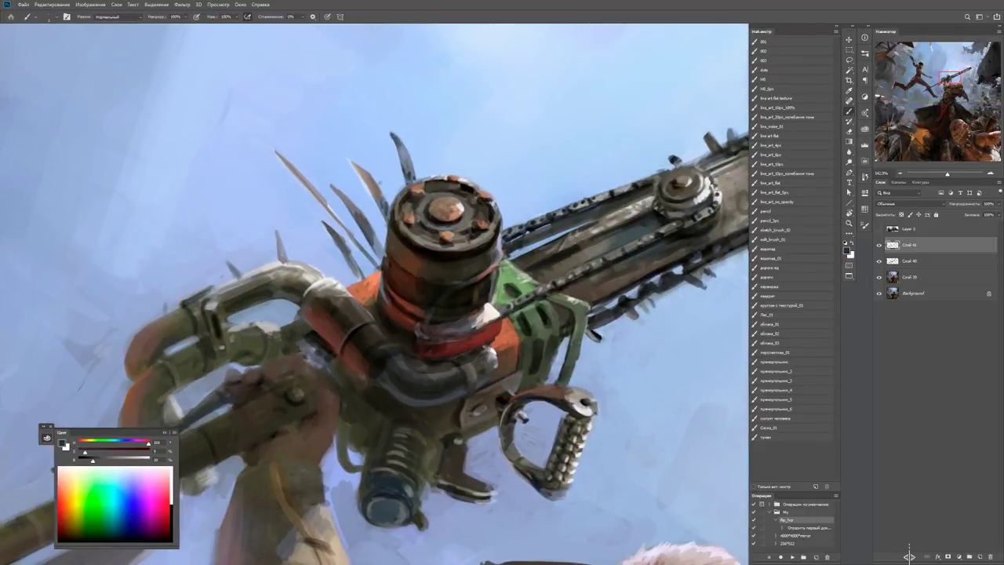
alt+click(375, 279)
key(d)
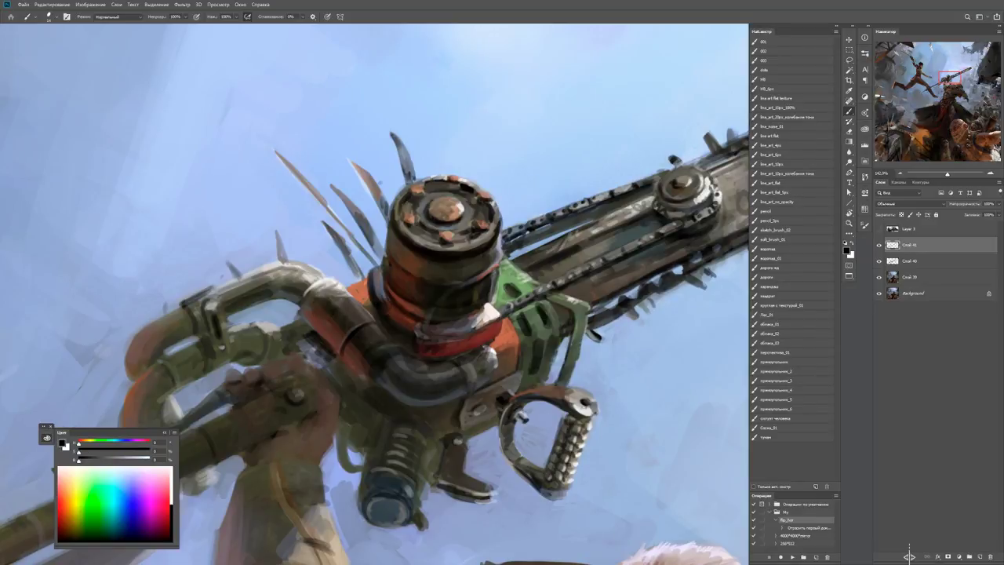
alt+click(373, 302)
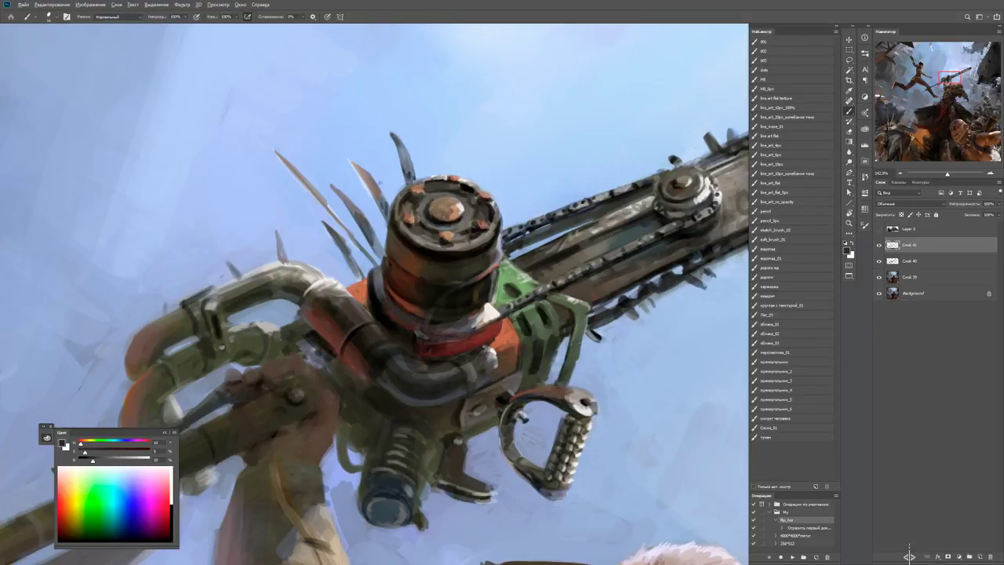
alt+click(376, 310)
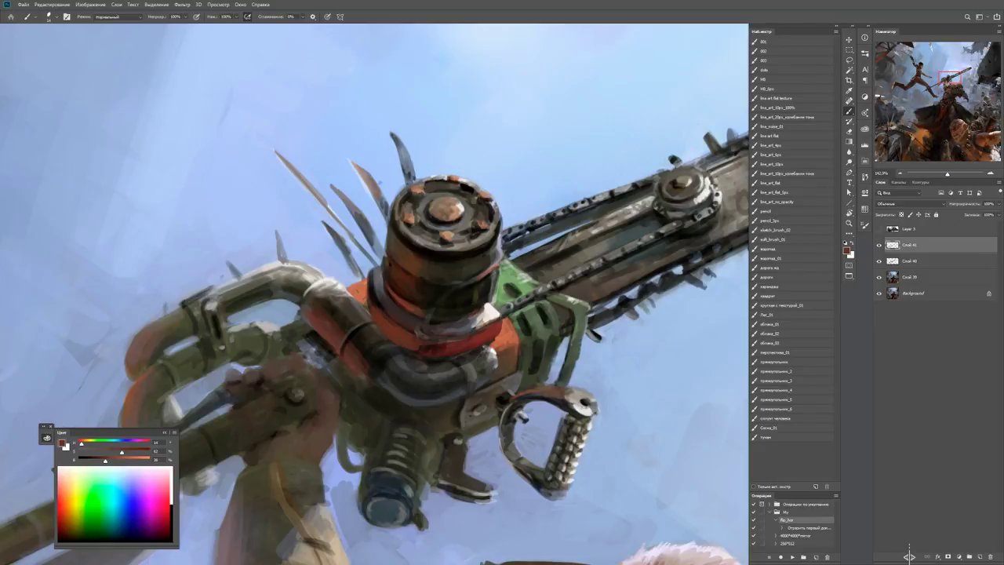
key(d)
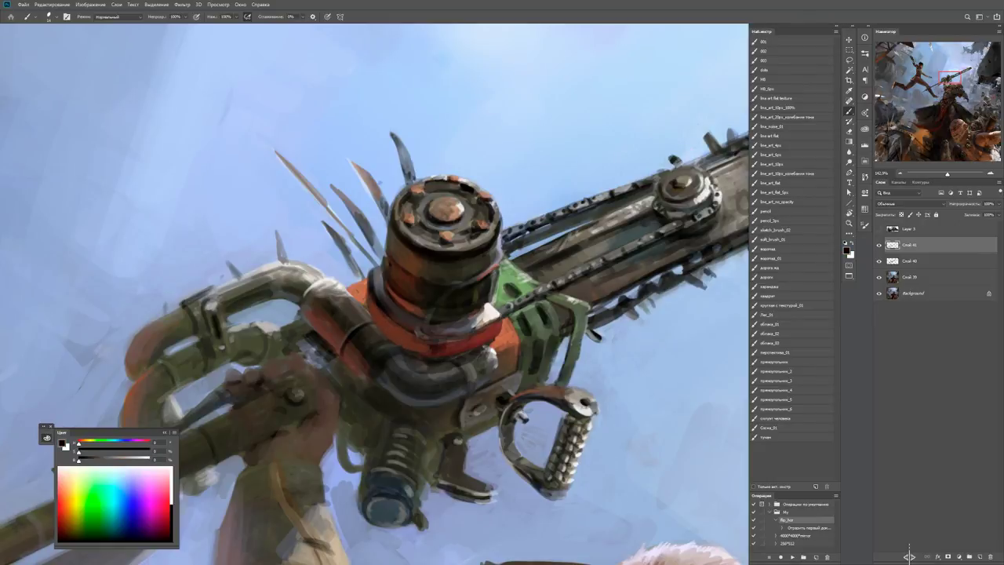
Paint a thin bent grey pipe across the lower front of the motor cylinder.
key(z)
alt+click(435, 325)
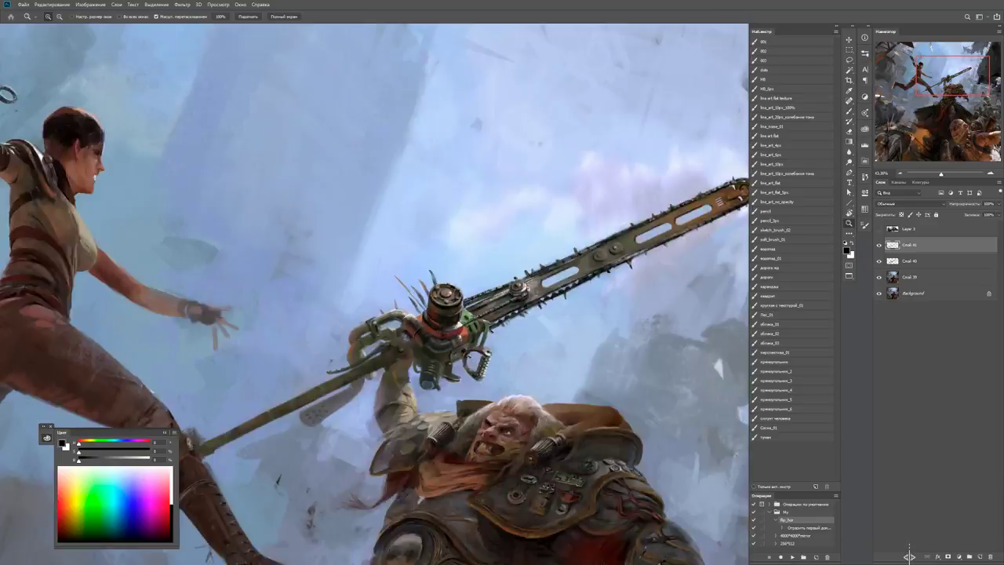
click(435, 326)
key(b)
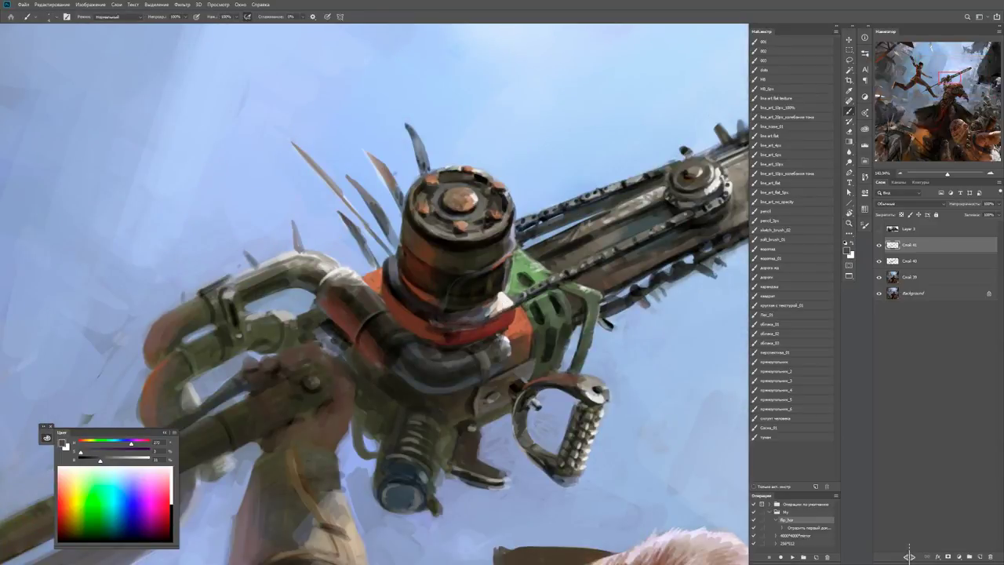
drag(455, 267, 502, 255)
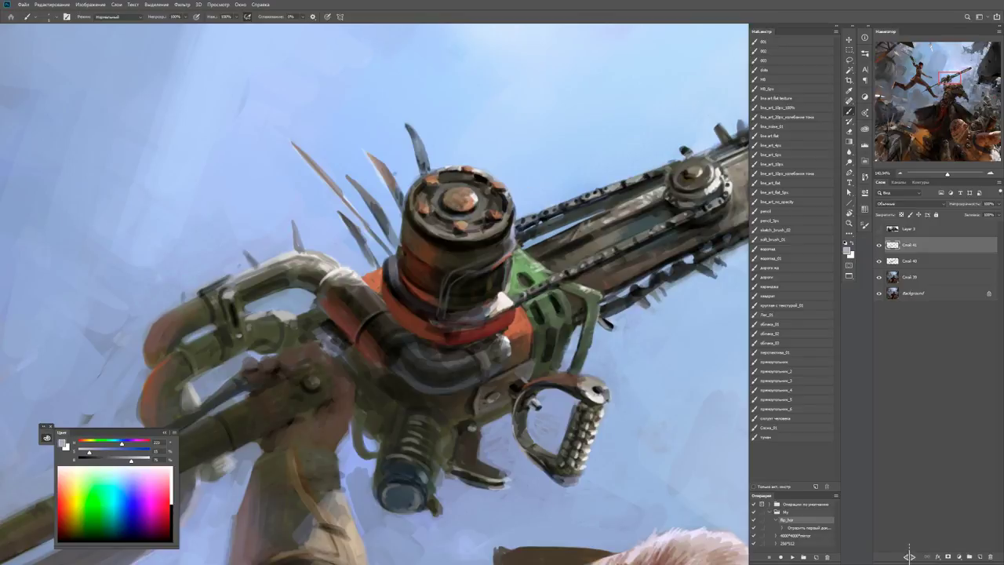
mouse_move(513, 243)
mouse_down()
mouse_move(453, 273)
mouse_move(508, 244)
mouse_up()
key(d)
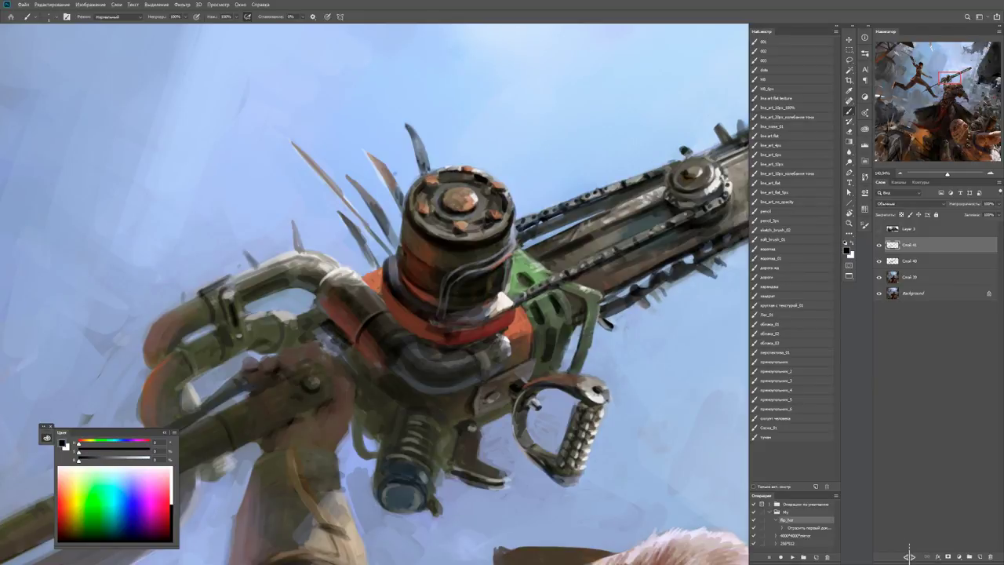
Shade around the bent pipe on the motor cylinder with sampled dark tones and black.
key(x)
key(z)
key(ctrl+minus)
key(ctrl+minus)
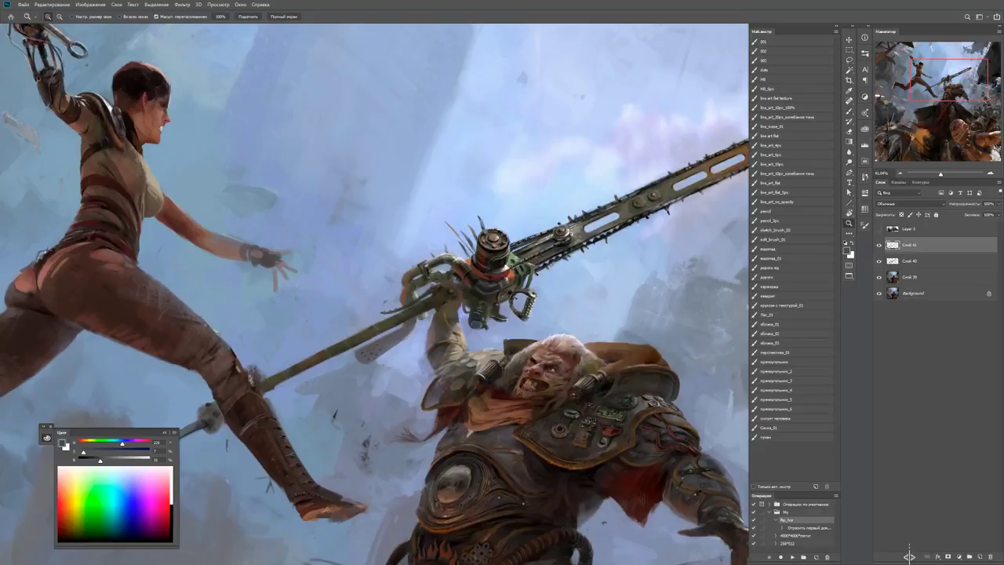
key(ctrl+plus)
key(ctrl+plus)
key(b)
mouse_move(440, 296)
mouse_down()
mouse_move(493, 270)
mouse_move(506, 251)
mouse_move(427, 291)
mouse_up()
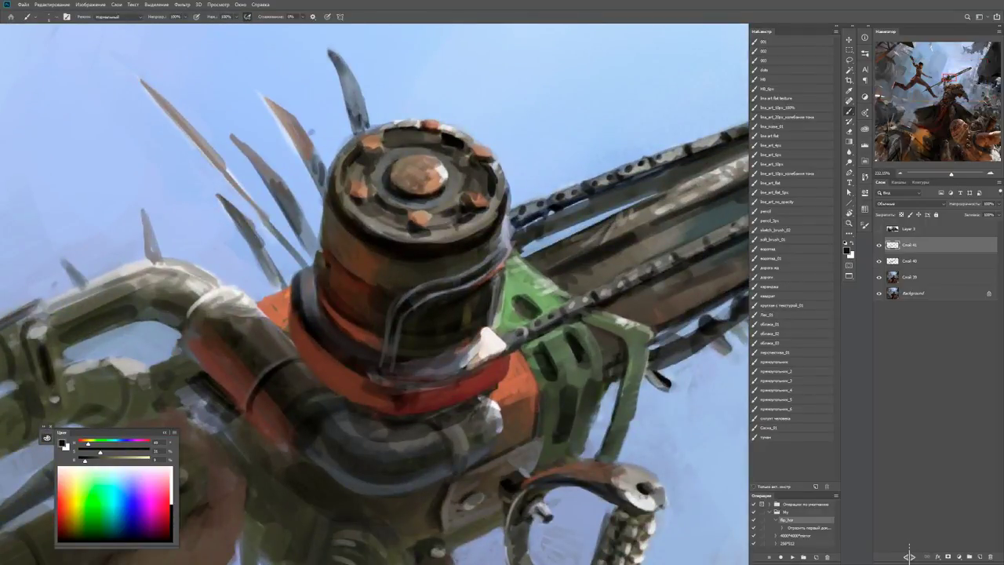
alt+click(910, 557)
key(d)
drag(433, 290, 395, 306)
Add white highlights along the bent pipe and the cylinder's edge facing the saw bar.
key(x)
mouse_move(510, 220)
mouse_down()
mouse_move(502, 267)
mouse_move(439, 259)
mouse_move(580, 235)
mouse_up()
key(z)
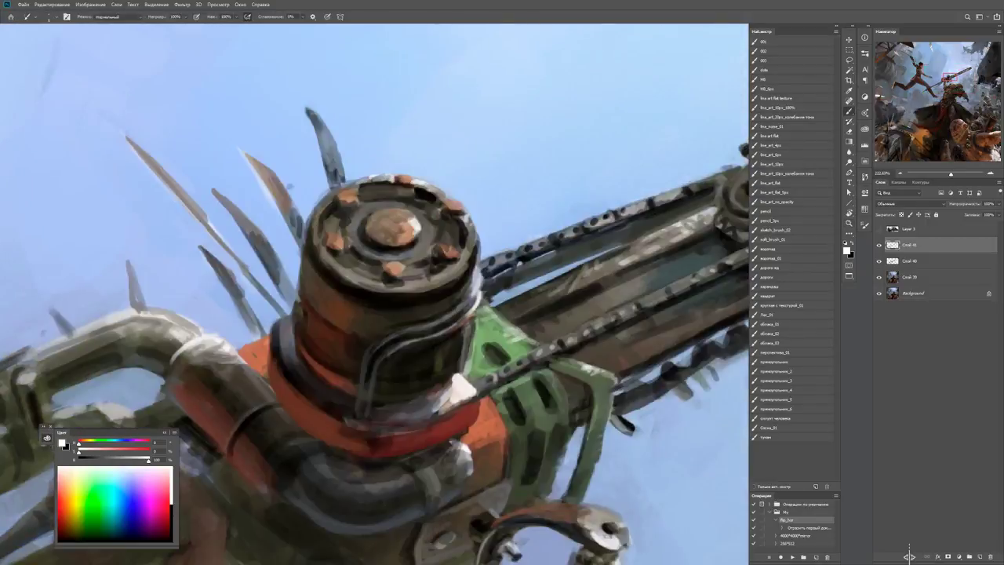
key(b)
key(x)
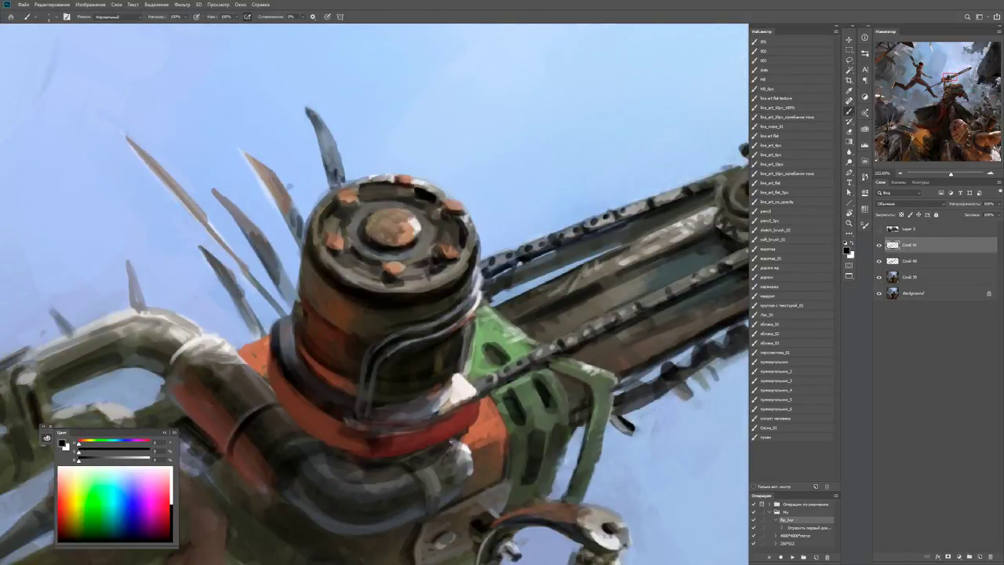
key(x)
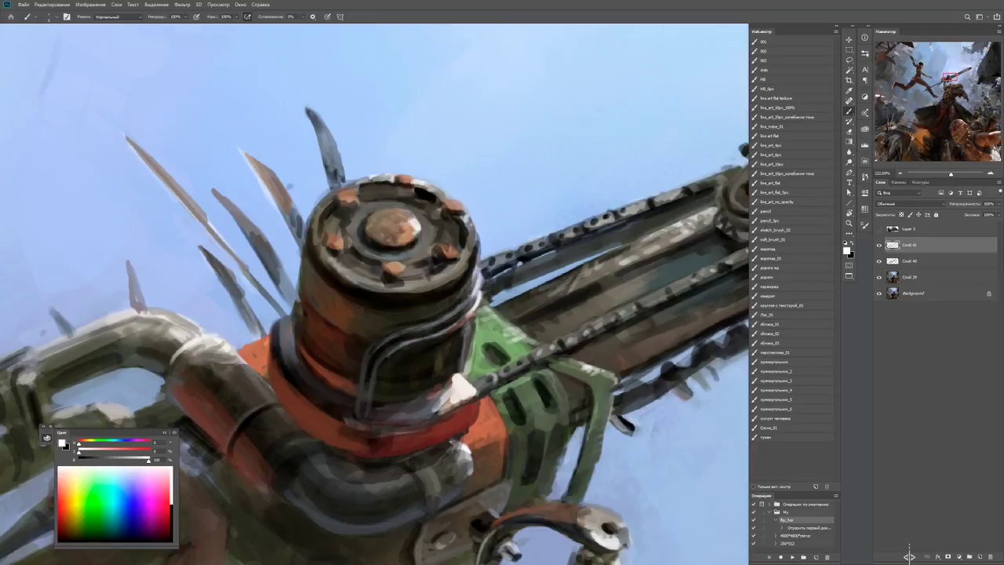
Refine the bolts on the motor cylinder's cap with sampled rusty orange and black shadows.
key(z)
drag(318, 216, 259, 216)
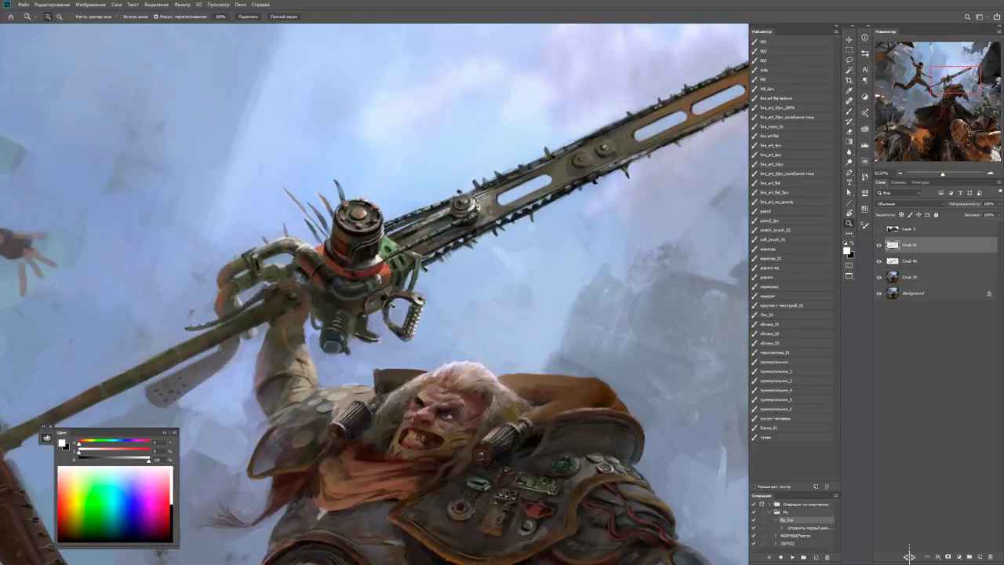
drag(354, 202, 416, 202)
key(b)
key(x)
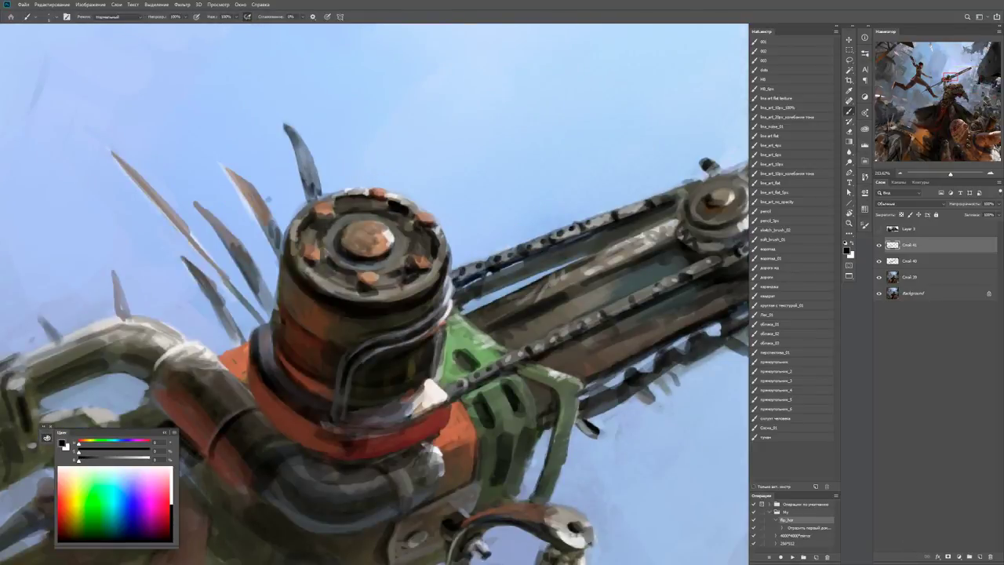
alt+click(361, 201)
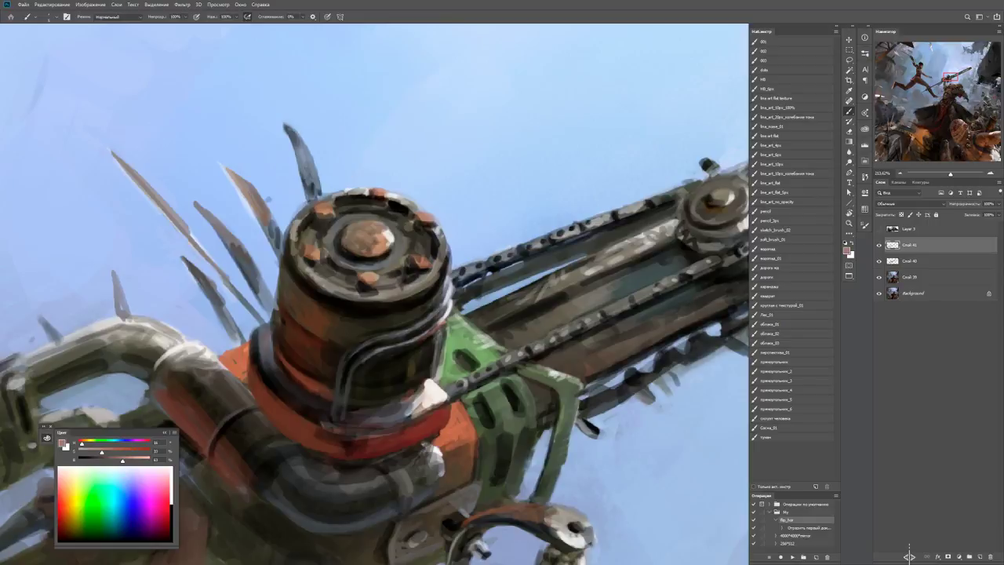
key(d)
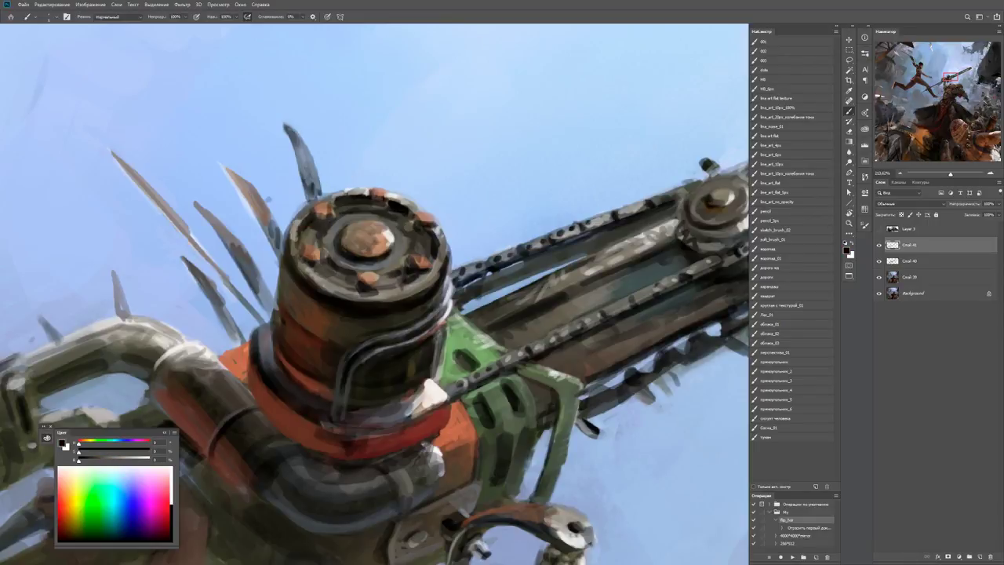
alt+click(366, 279)
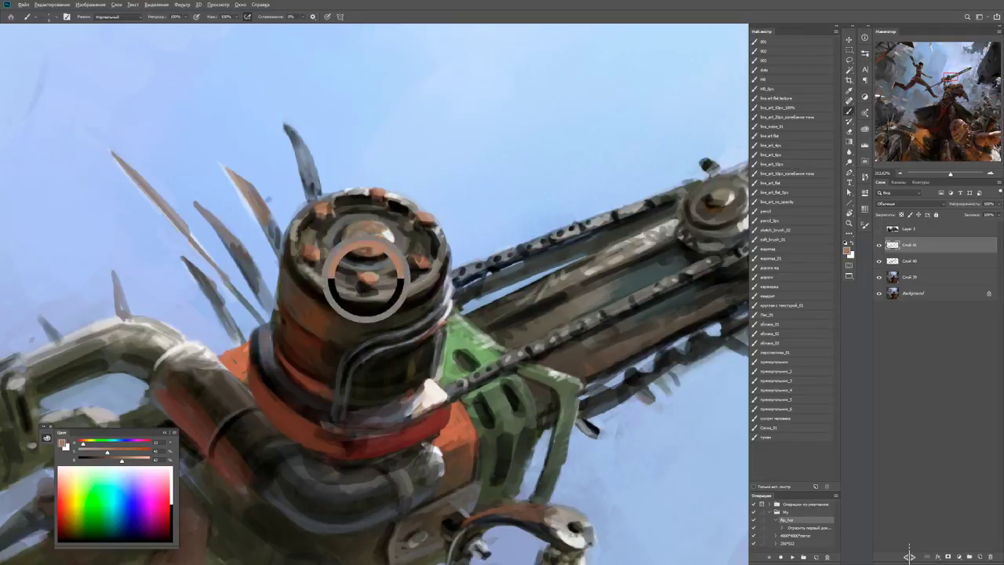
alt+click(367, 280)
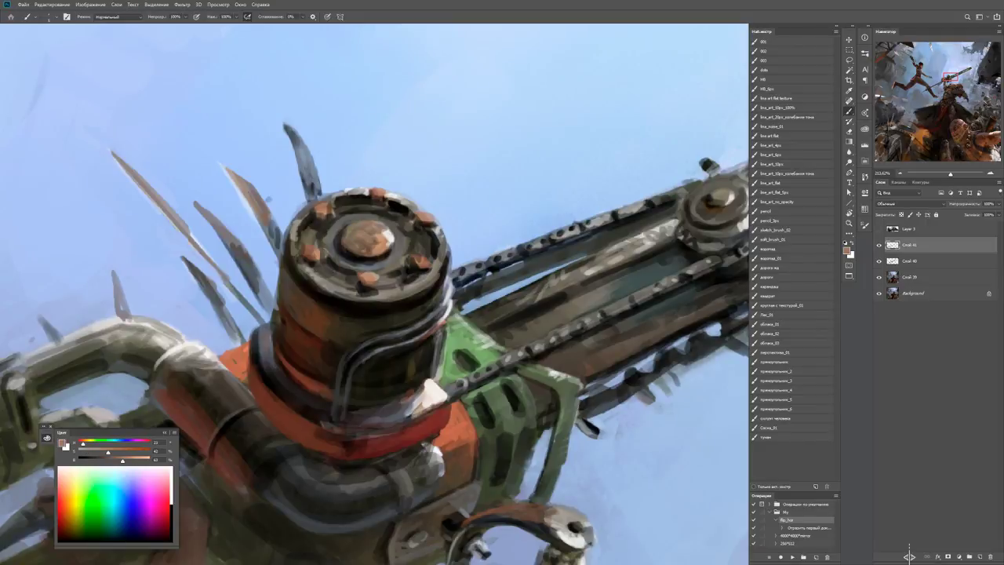
alt+click(368, 283)
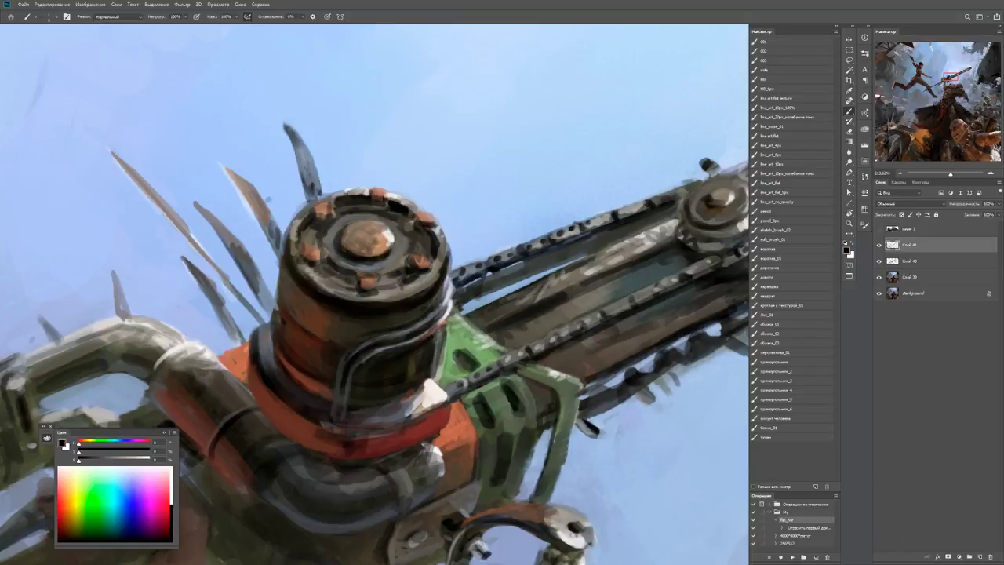
Paint wispy fur strokes over the edge of the brute's shoulder armour below the raised arm, using sampled dark and greyish-beige tones.
key(z)
key(ctrl+0)
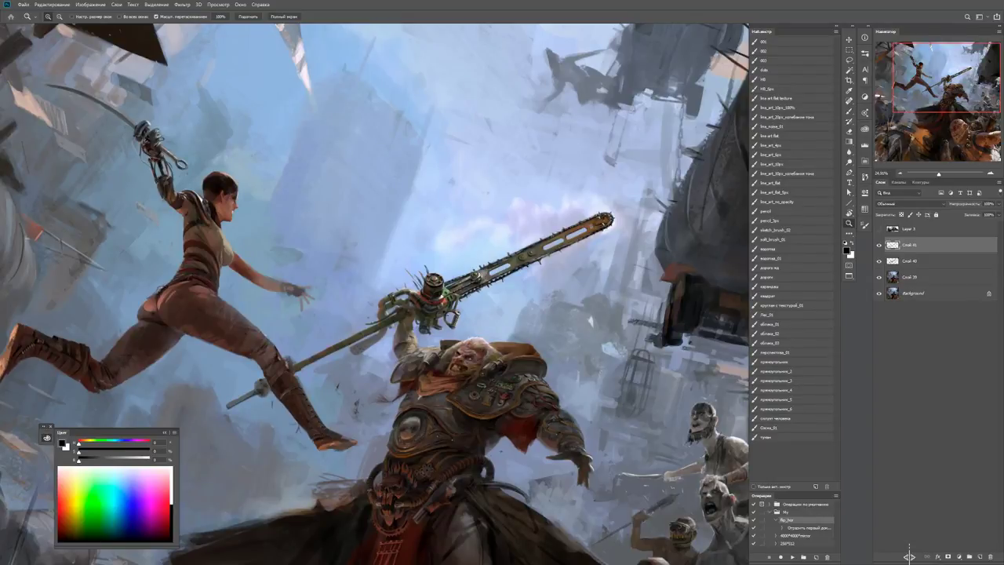
key(ctrl+1)
key(b)
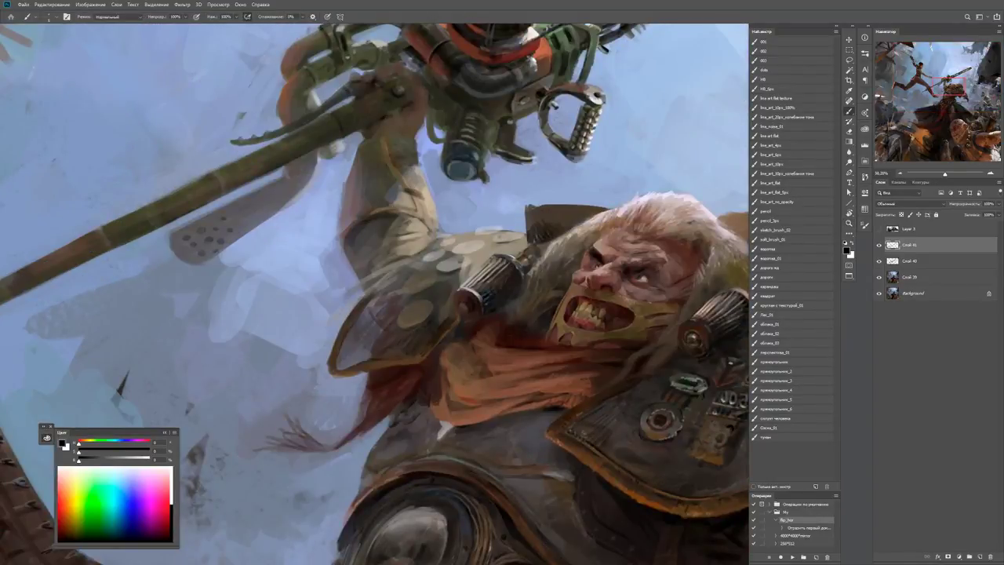
alt+click(359, 311)
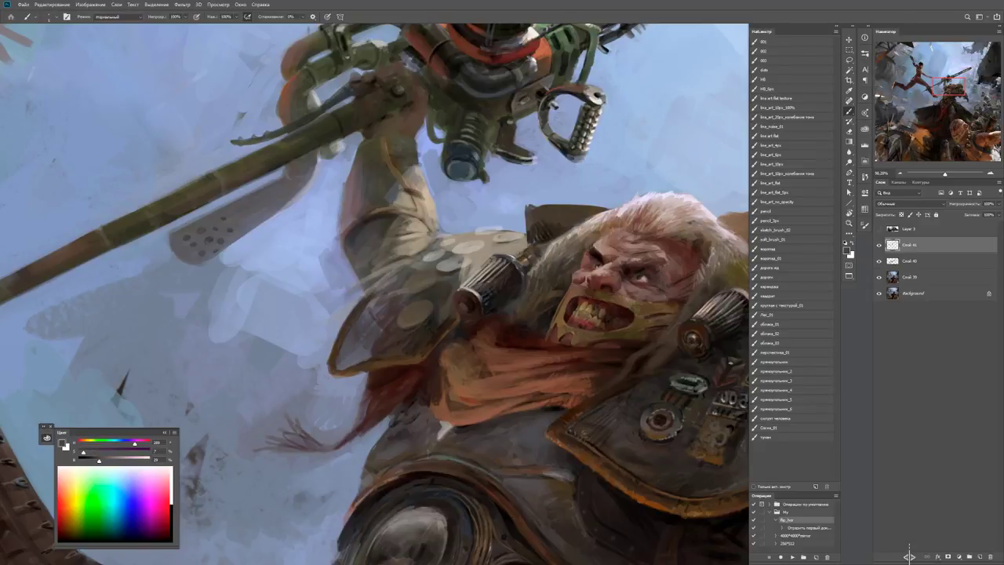
alt+click(358, 311)
drag(348, 305, 325, 328)
drag(375, 298, 342, 336)
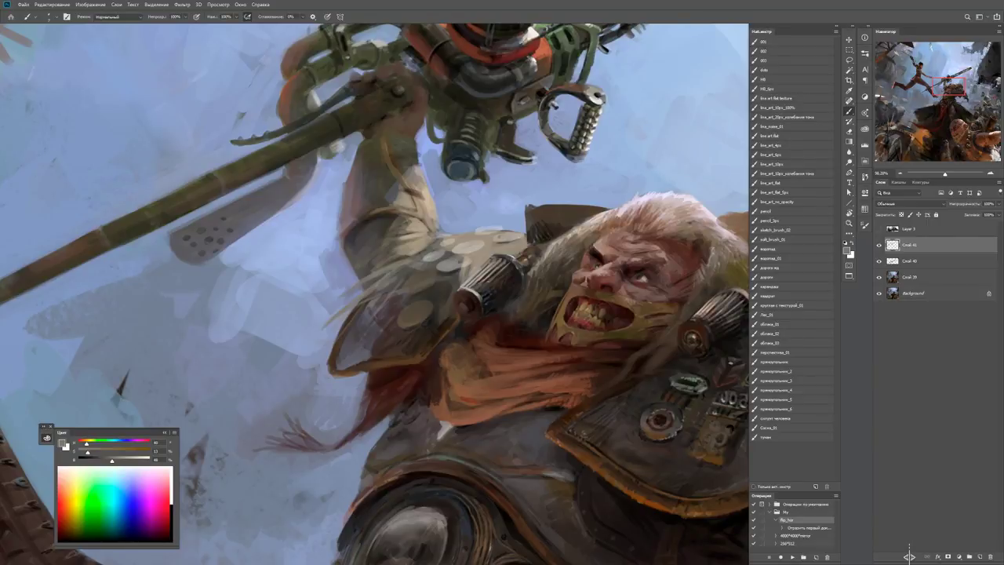
Shade the clamp at the top of the pole, right below the gripping fist, with black and sampled dark tones.
key(r)
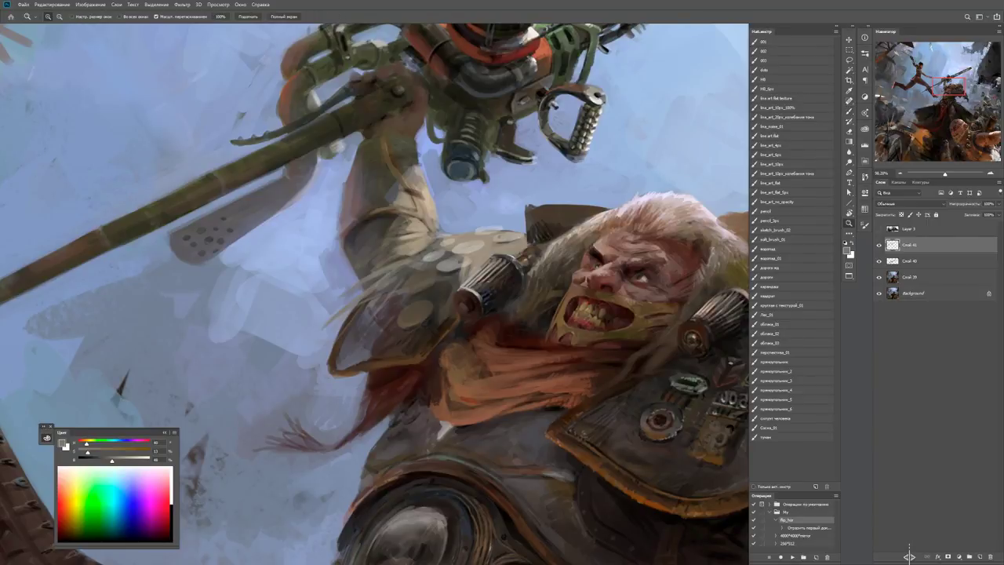
scroll(502, 292, down, 5)
click(502, 291)
drag(502, 292, 440, 259)
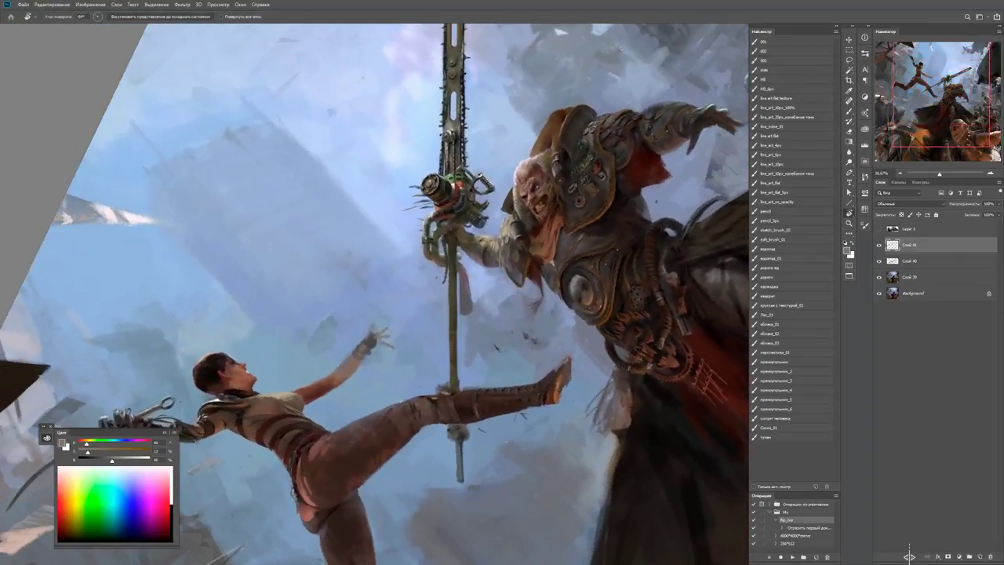
key(b)
scroll(462, 235, up, 3)
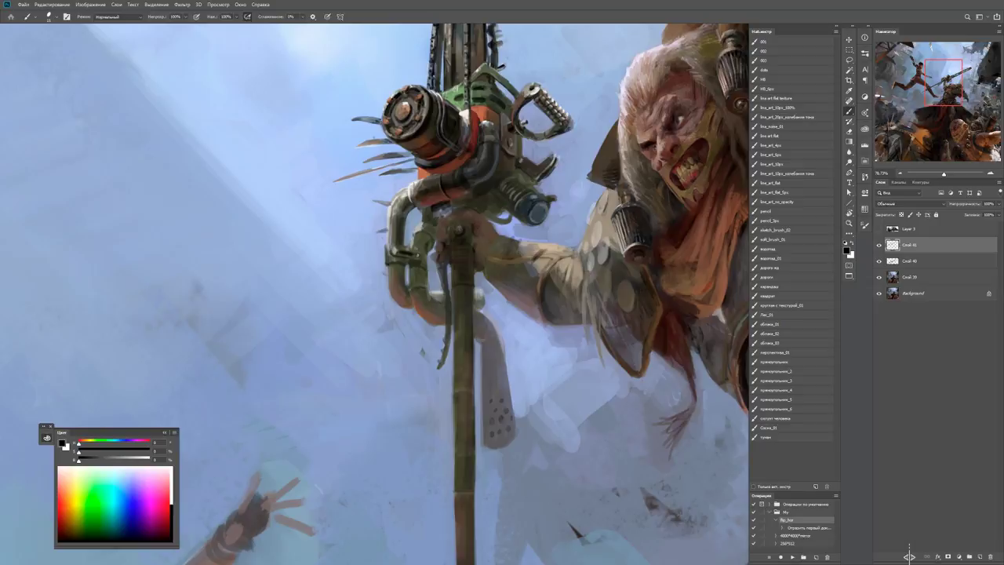
alt+click(506, 251)
scroll(506, 251, up, 3)
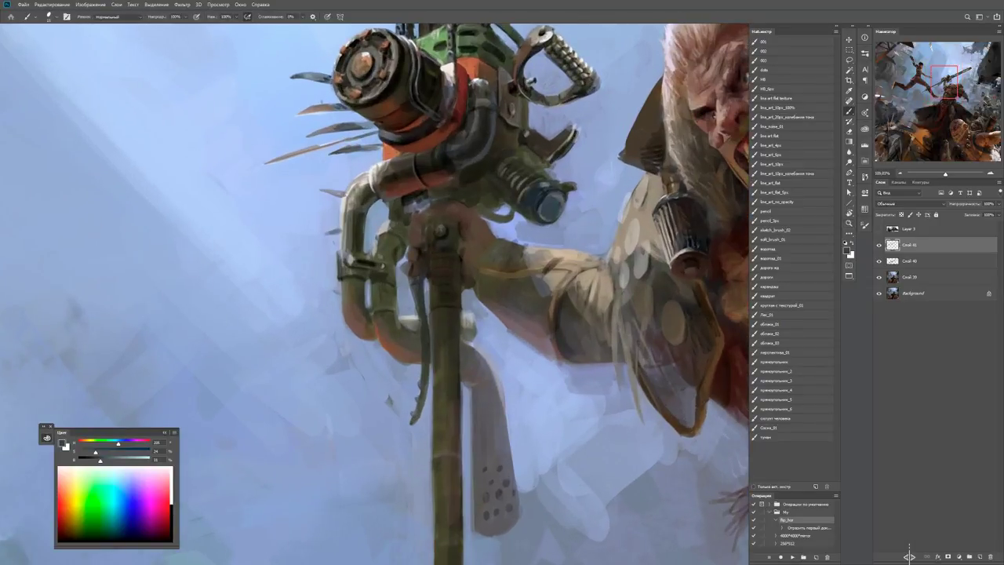
key(d)
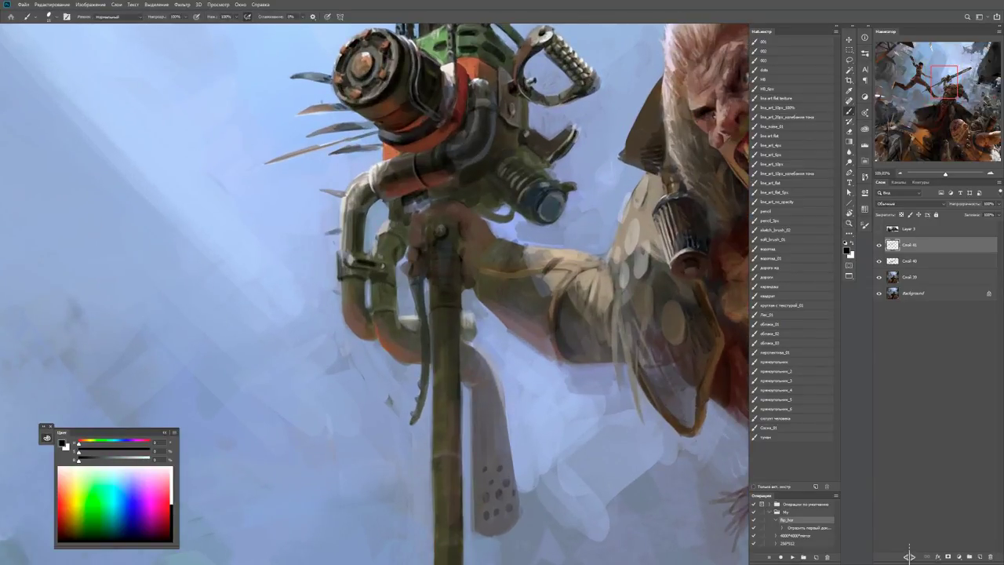
drag(506, 251, 482, 271)
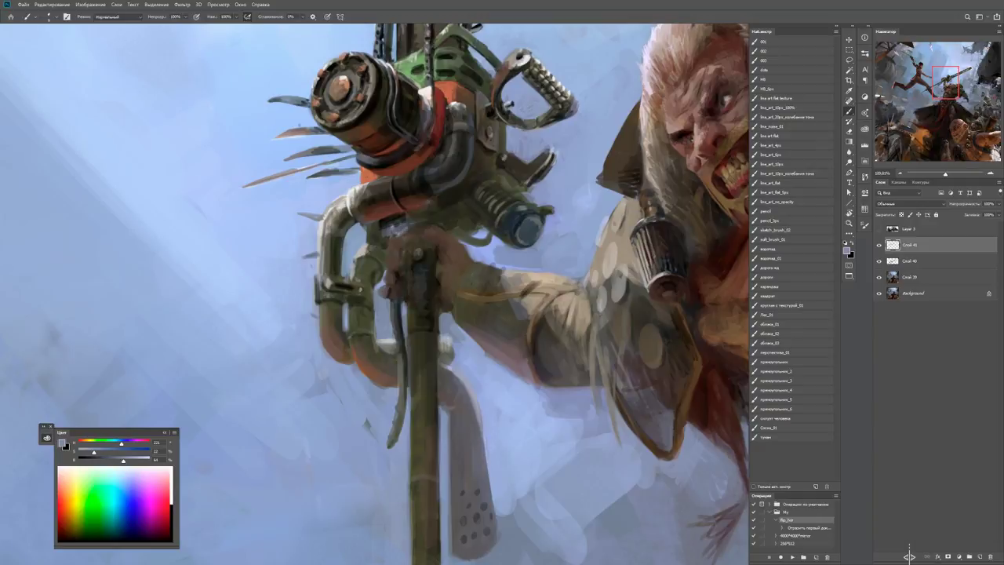
Darken the lower bent exhaust pipes beside the fist using black and dark tones sampled from the pipes.
key(d)
alt+right_click(354, 320)
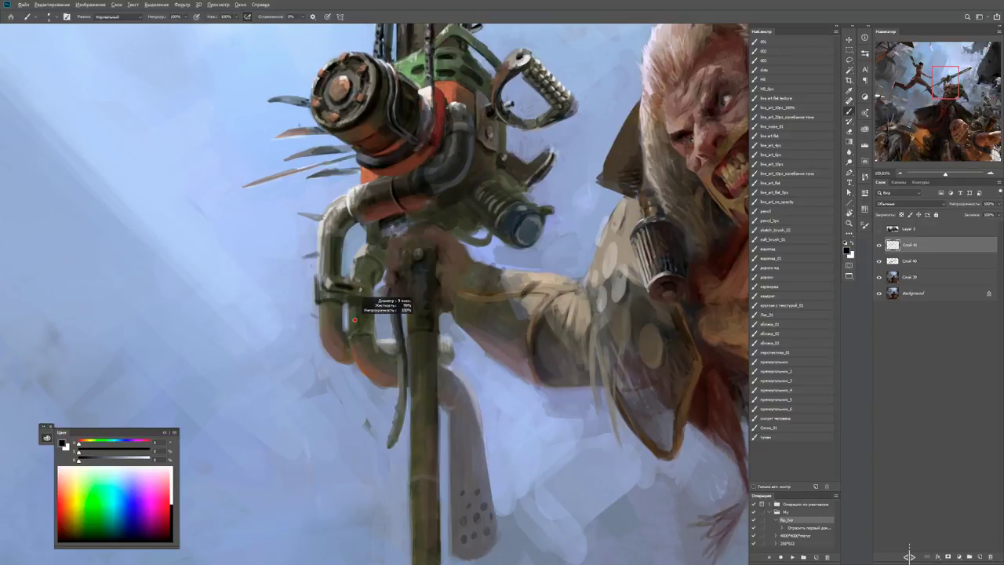
drag(361, 318, 371, 364)
alt+click(369, 361)
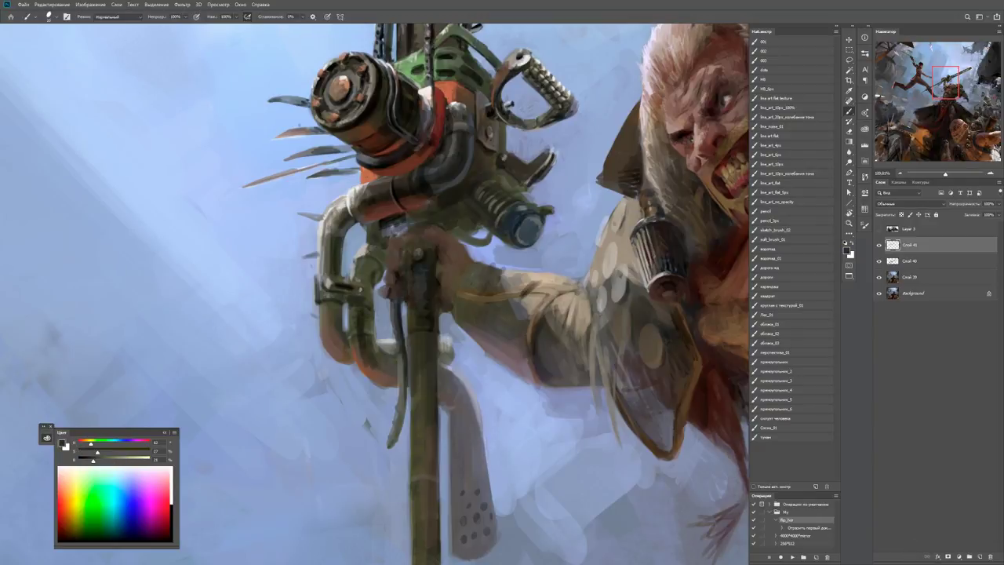
alt+click(384, 368)
alt+click(388, 361)
alt+right_click(395, 342)
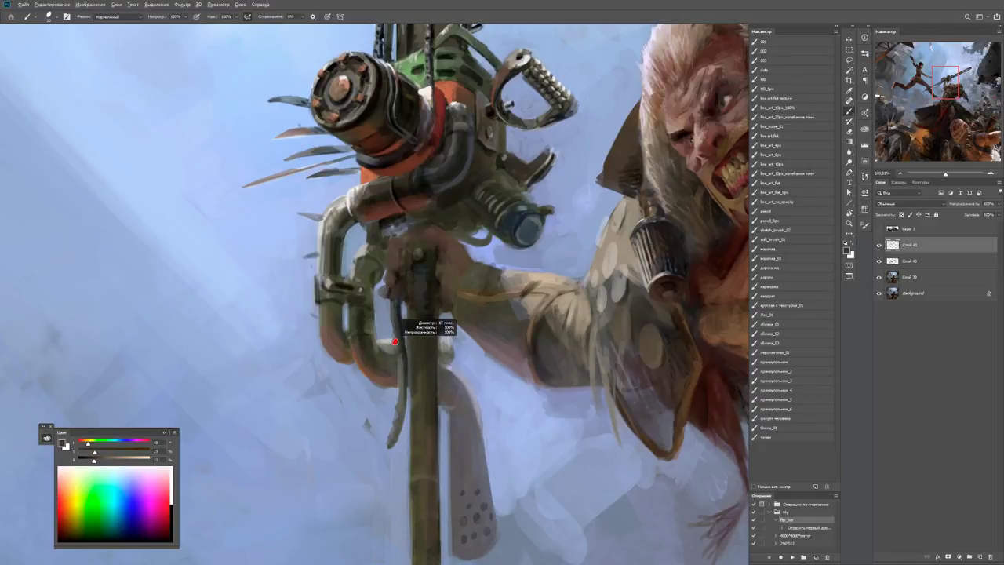
Add white and sampled grey highlights along the lower pipe's bend next to the hanging lever.
key(x)
key(x)
key(x)
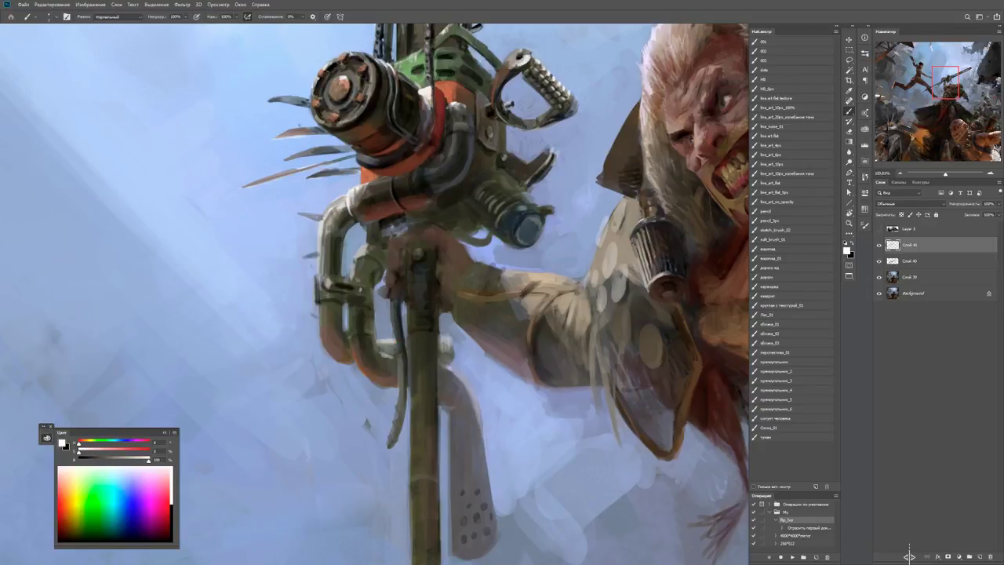
alt+click(377, 346)
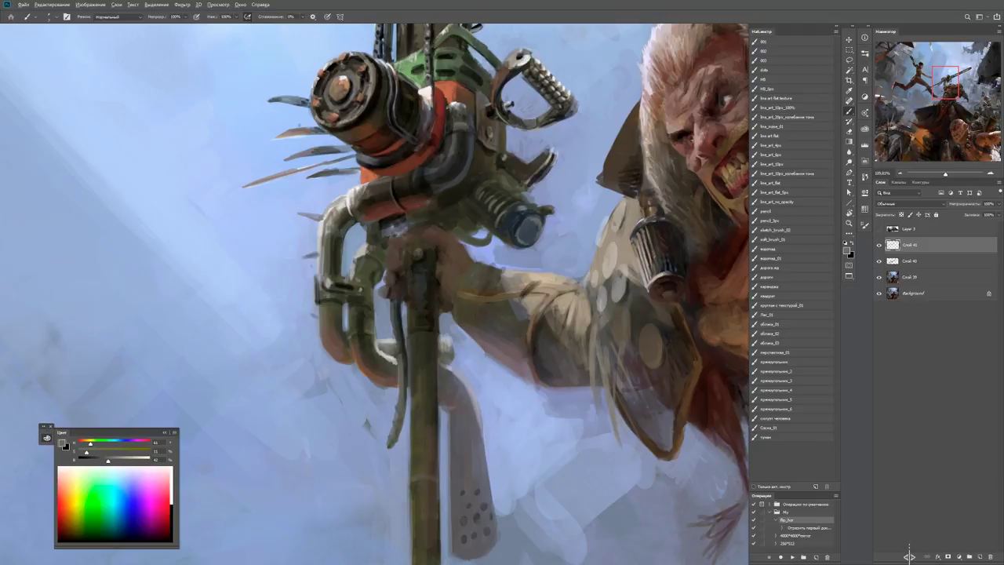
alt+click(379, 350)
key(z)
drag(380, 342, 439, 343)
key(b)
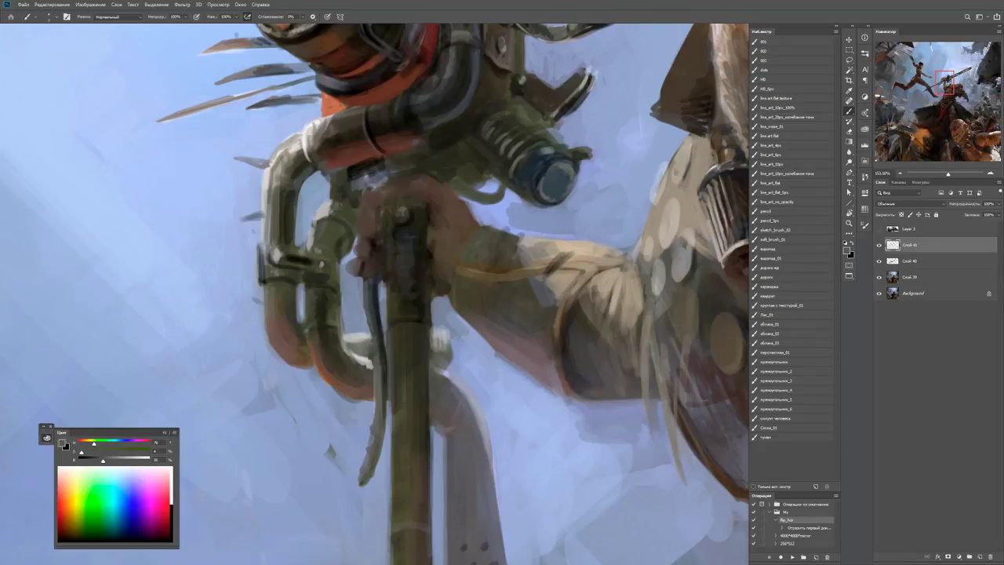
key(d)
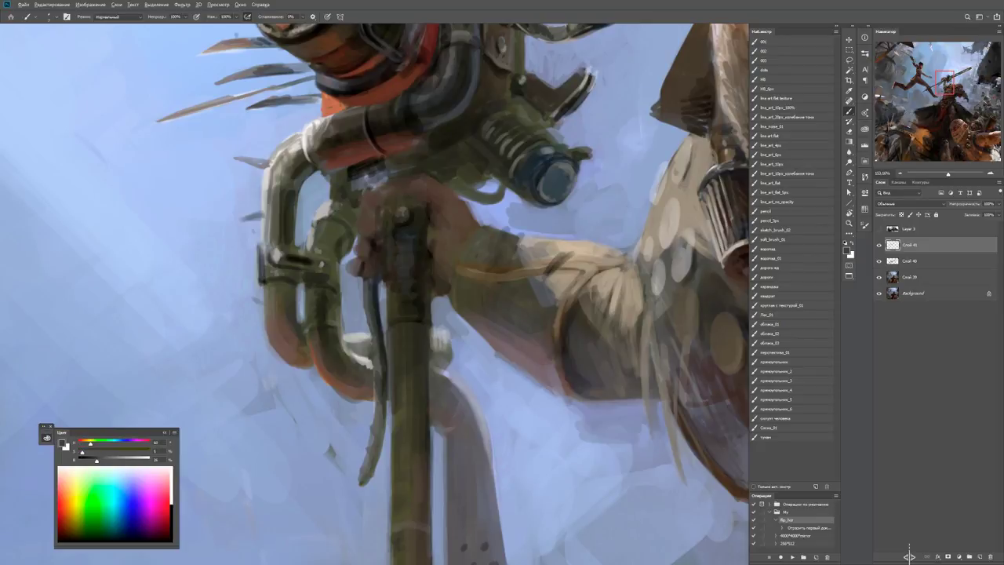
Refine the pipes and lever around the gripping fist and choose a bright cyan painting colour.
key(r)
drag(439, 314, 498, 290)
key(z)
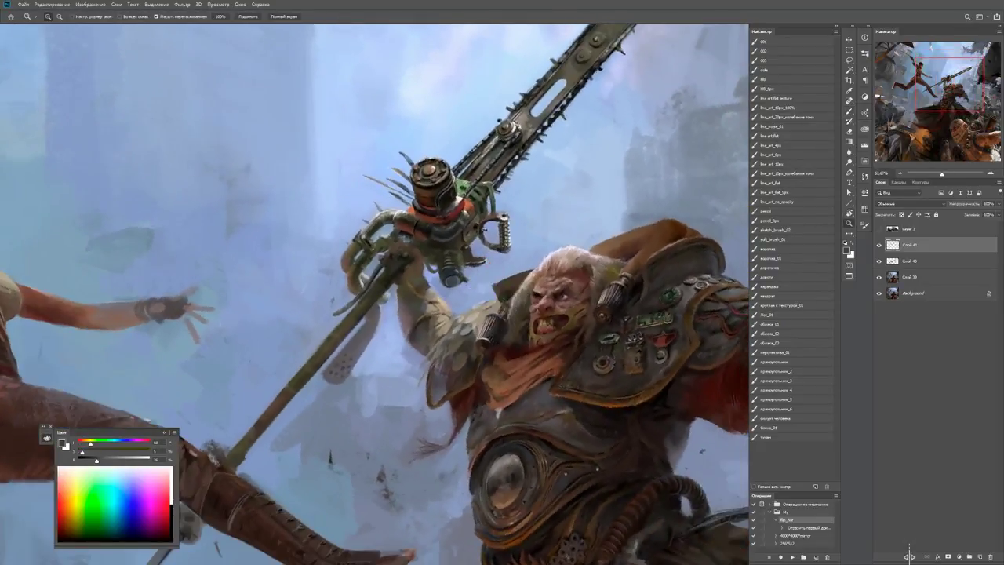
click(363, 280)
key(b)
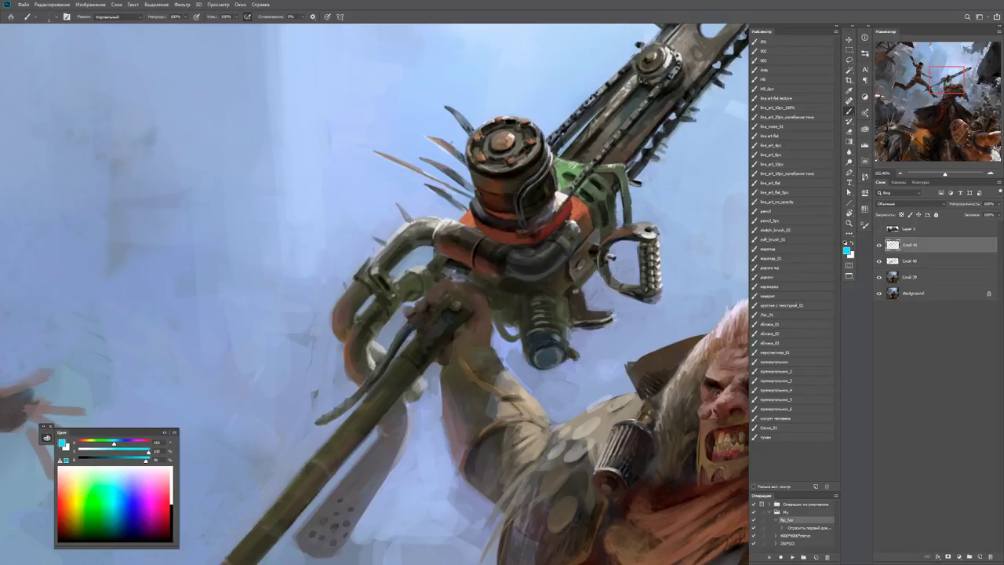
key(z)
key(ctrl+minus)
key(ctrl+minus)
key(ctrl+minus)
key(ctrl+minus)
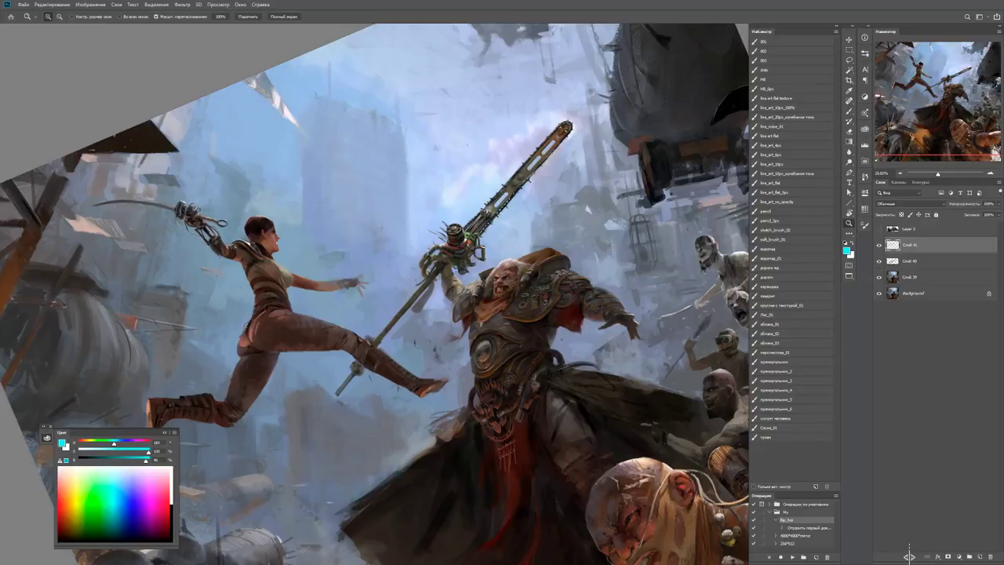
Brighten the pipe end protruding behind the pole below the fist with white strokes.
key(ctrl+plus)
key(ctrl+plus)
key(ctrl+plus)
key(ctrl+plus)
key(r)
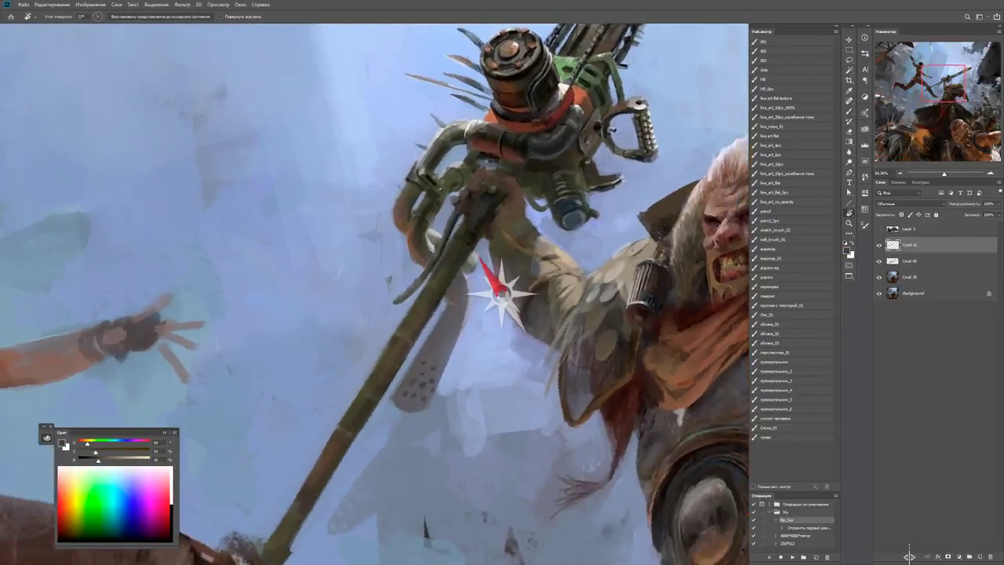
drag(500, 293, 494, 248)
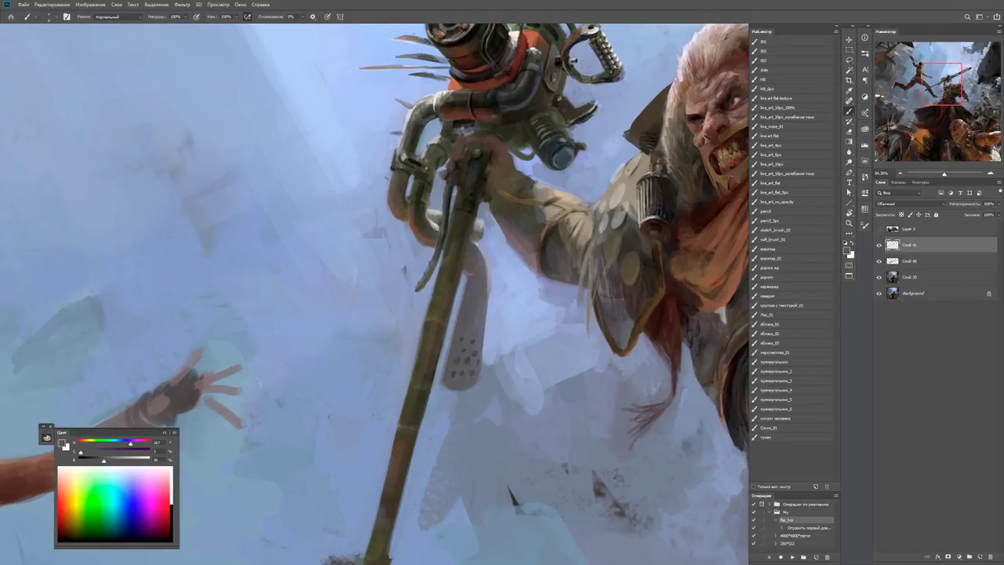
key(d)
key(x)
key(x)
key(x)
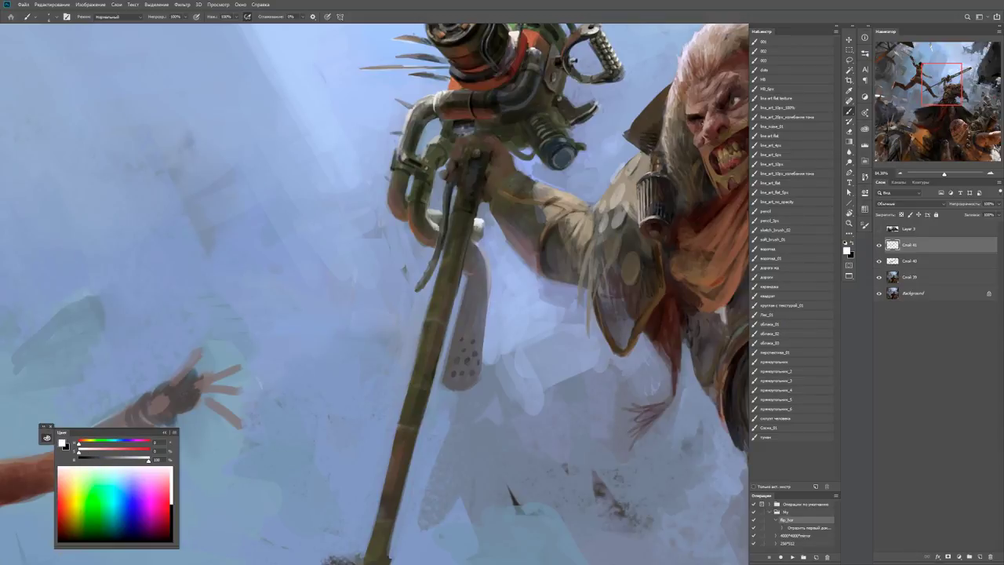
Accent the raised arm's sleeve fold with black and the upper edge of the scaled shoulder armour with off-white.
key(ctrl+0)
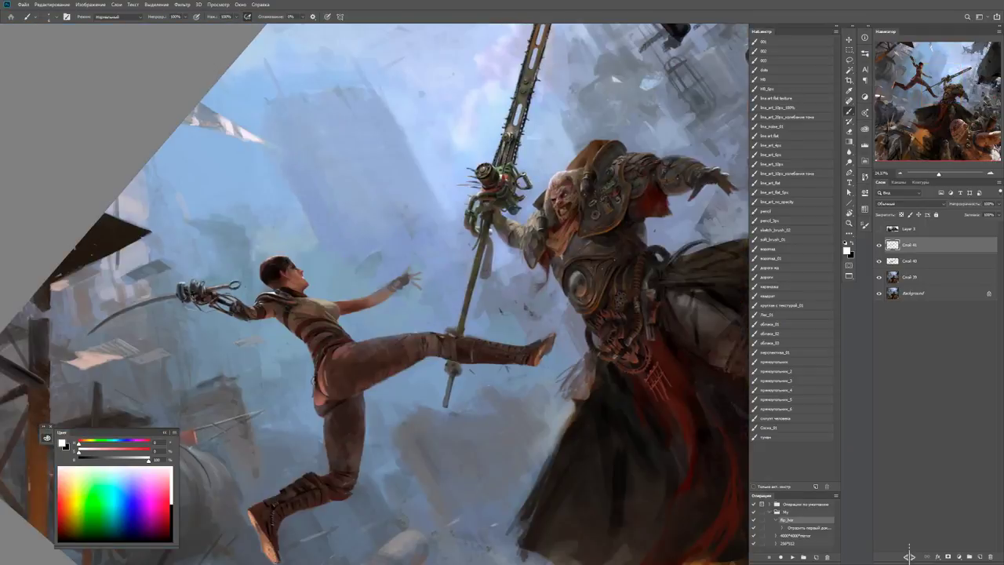
key(r)
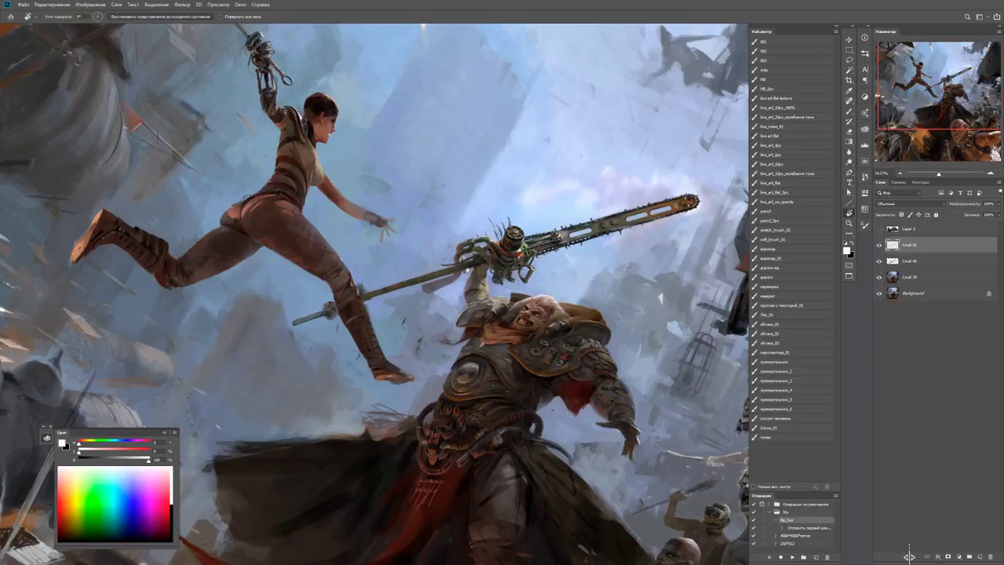
key(b)
scroll(502, 282, up, 6)
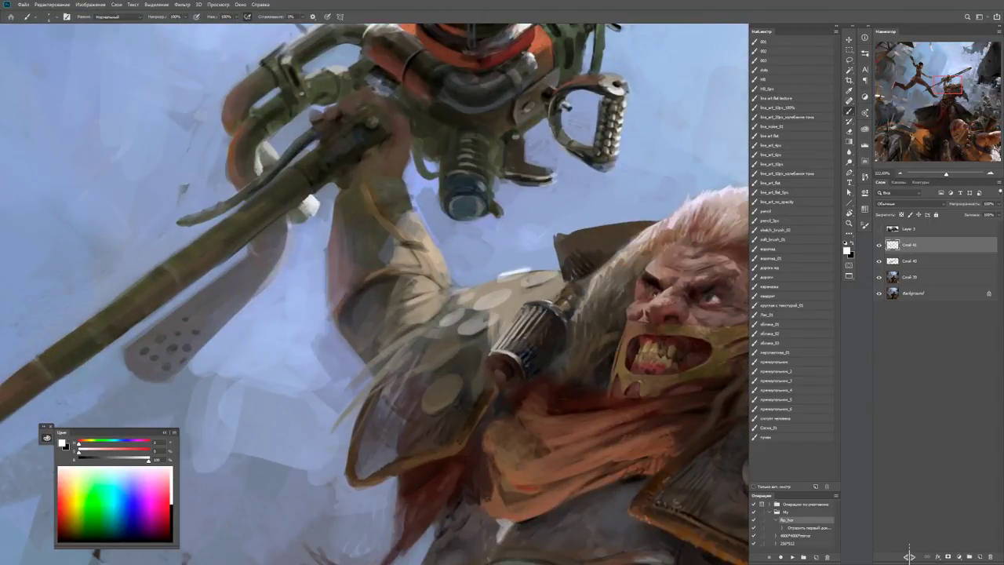
key(x)
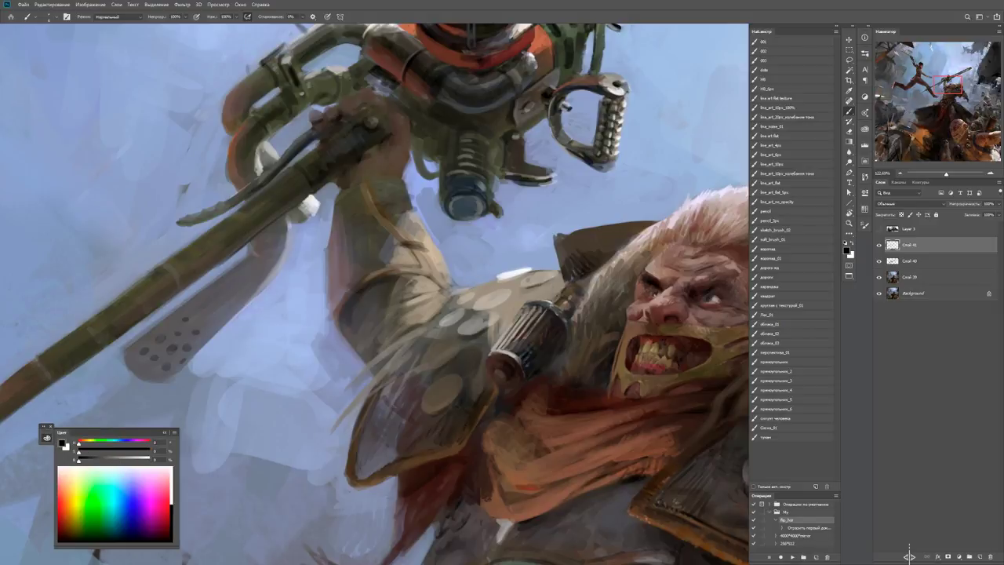
key(x)
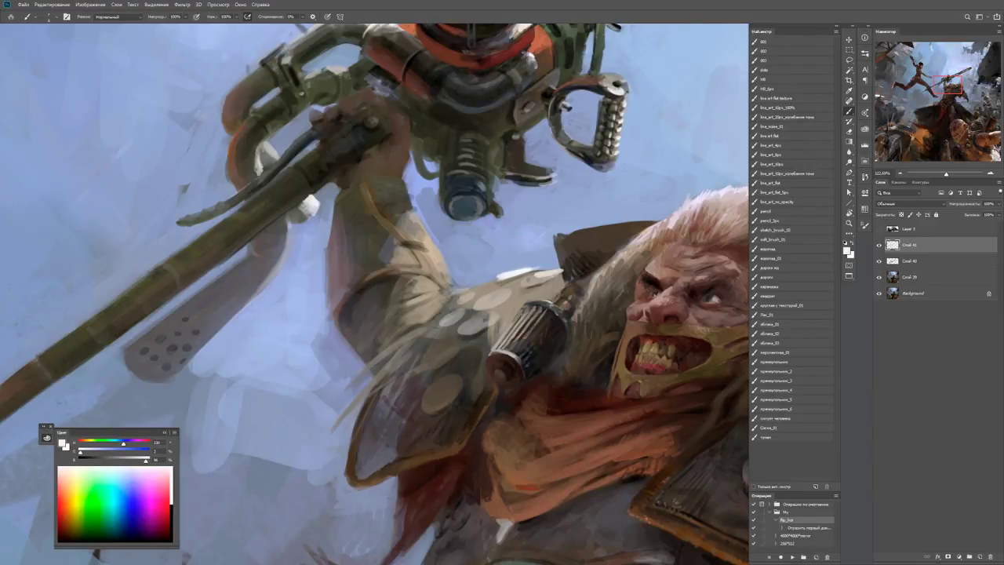
key(z)
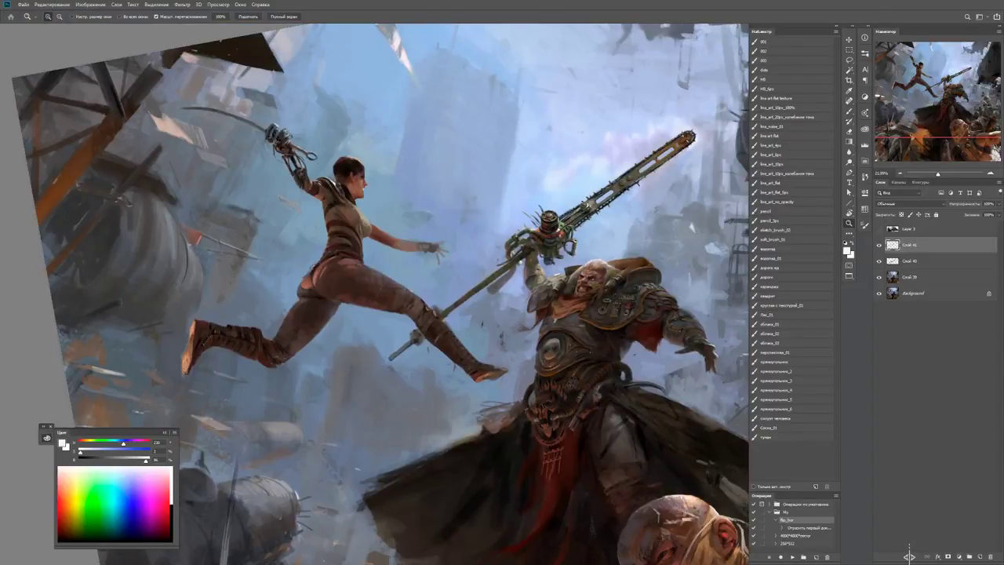
click(580, 287)
key(b)
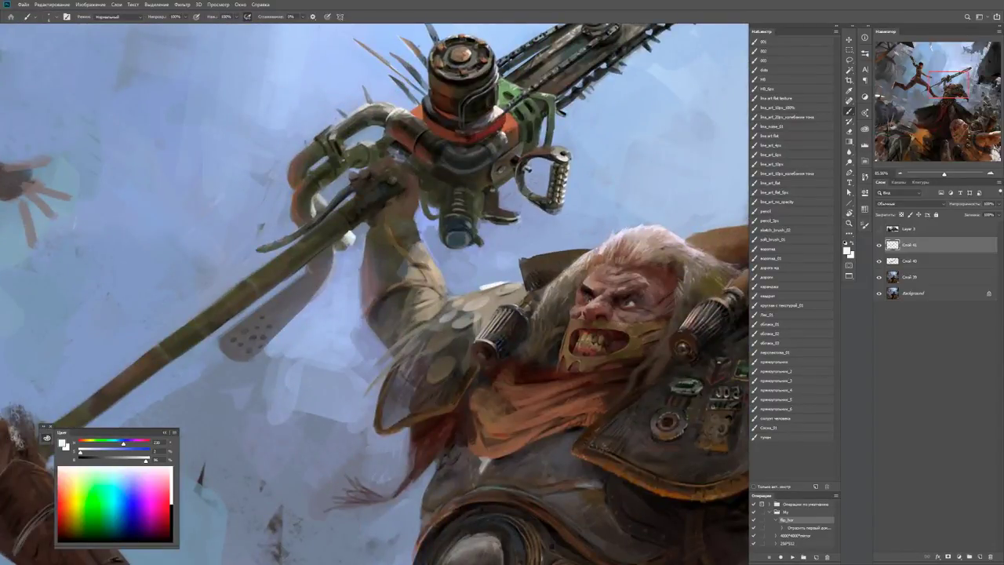
alt+click(486, 287)
key(d)
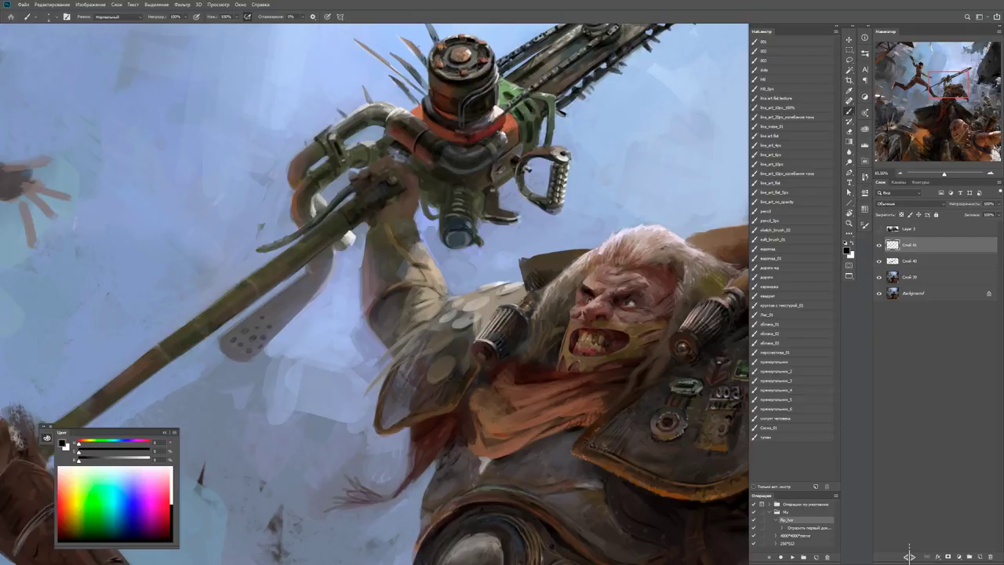
Clean up the chain along the middle of the saw bar, painting sampled sky-blue gaps between its dark links.
key(z)
key(ctrl+0)
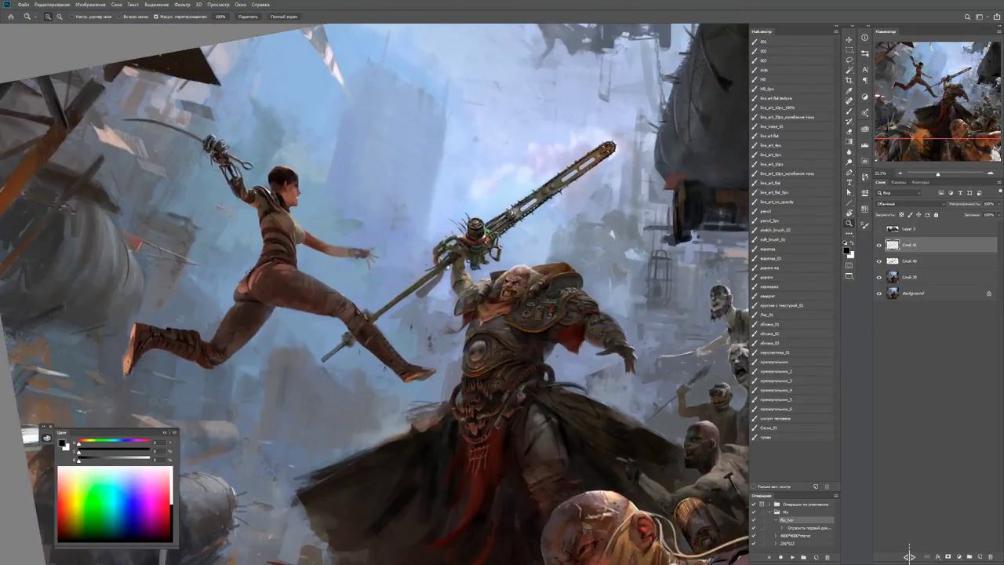
click(589, 168)
click(497, 280)
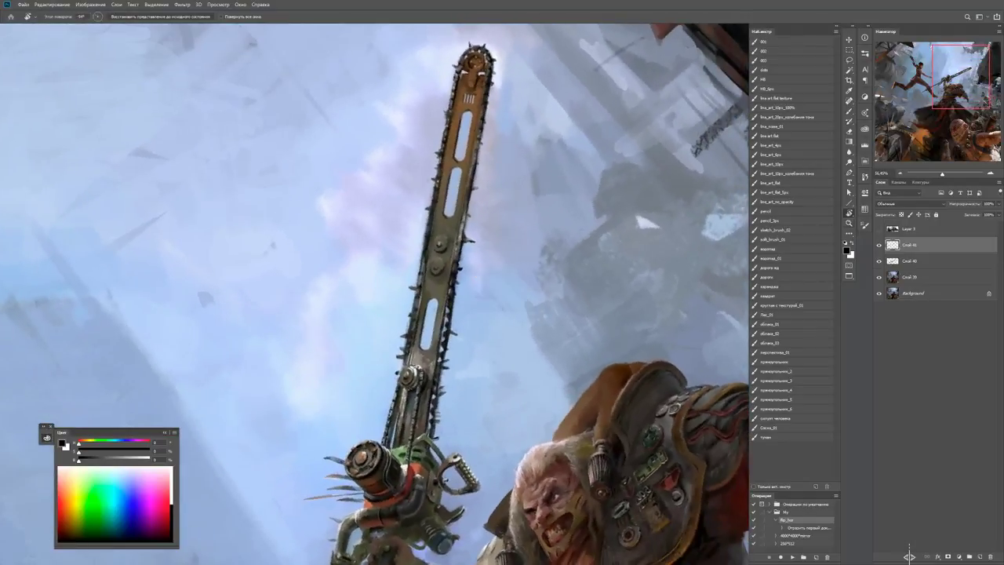
key(b)
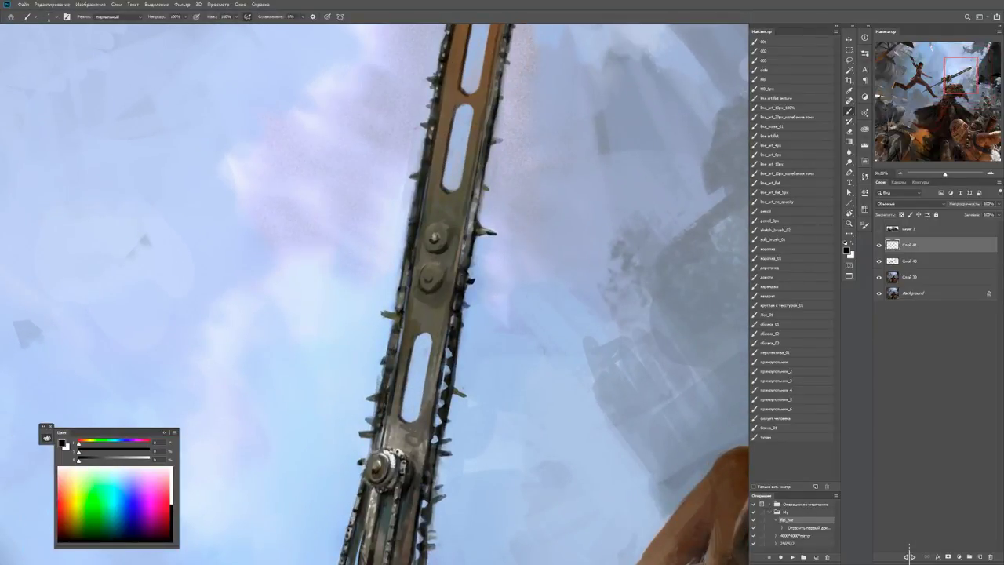
alt+click(403, 353)
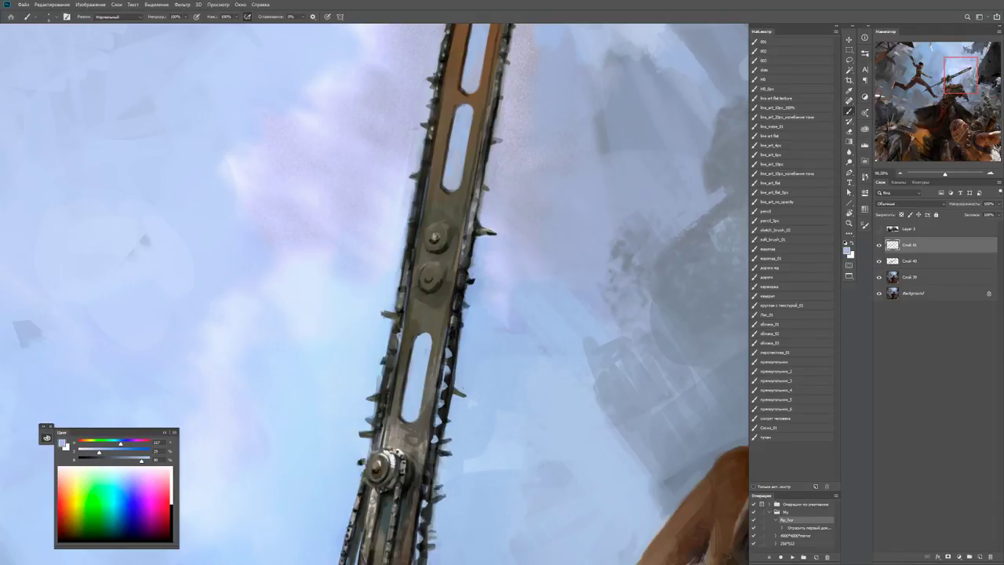
key(d)
key(x)
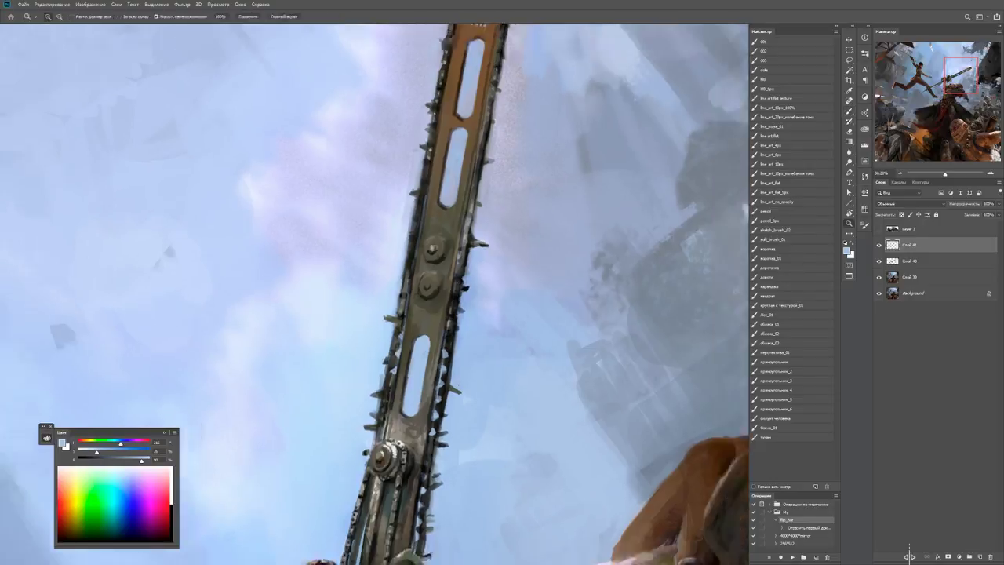
Touch up the chain beside the bar's slots with black and a sampled grey-lilac sky colour.
key(z)
key(ctrl+plus)
key(b)
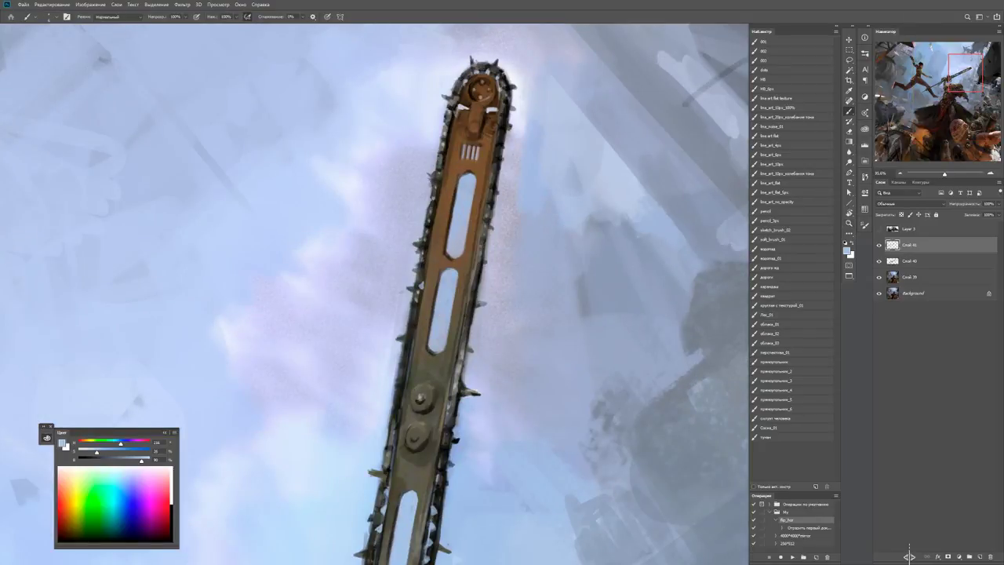
key(d)
key(ctrl+minus)
key(r)
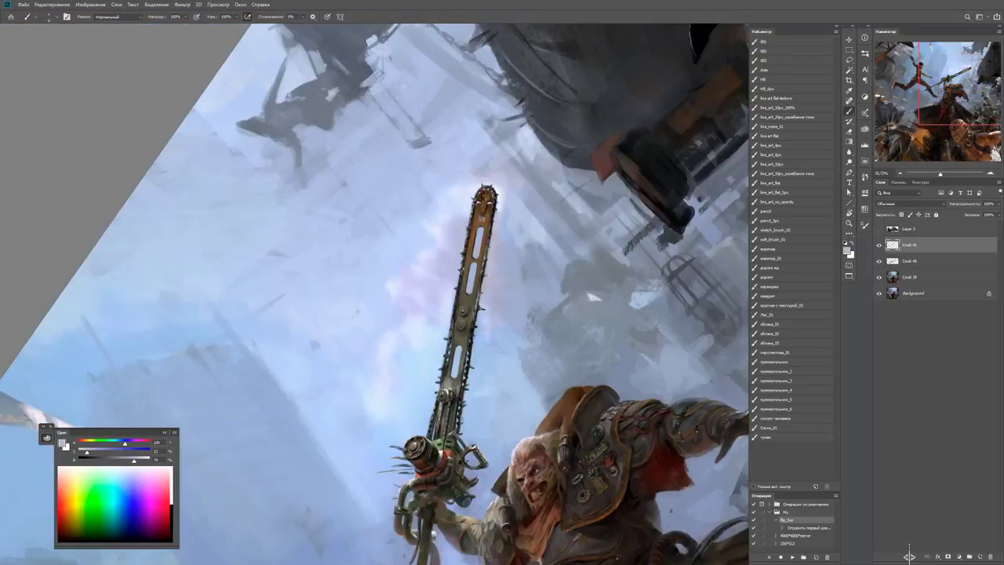
key(ctrl+plus)
key(ctrl+plus)
key(ctrl+plus)
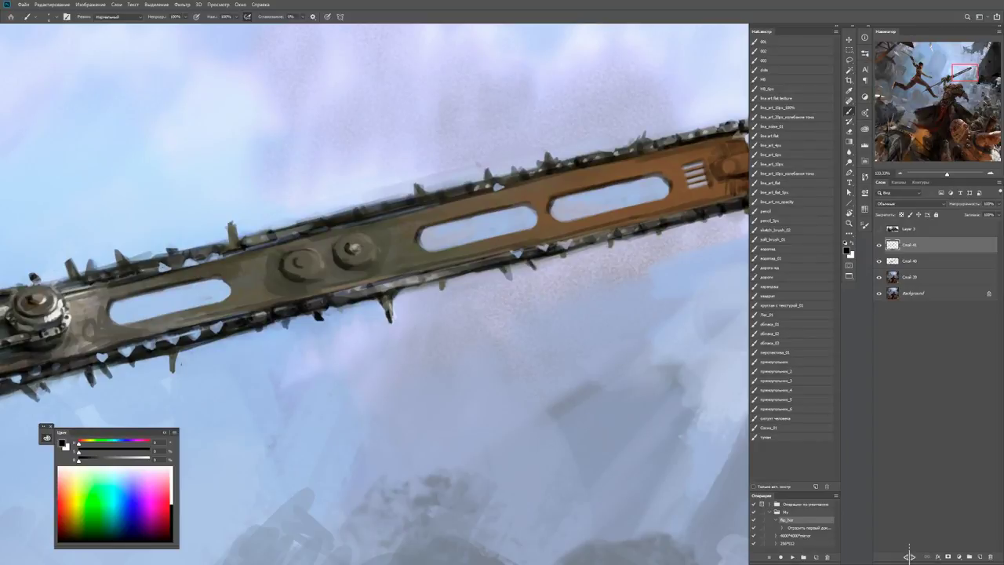
alt+click(471, 353)
drag(376, 236, 263, 286)
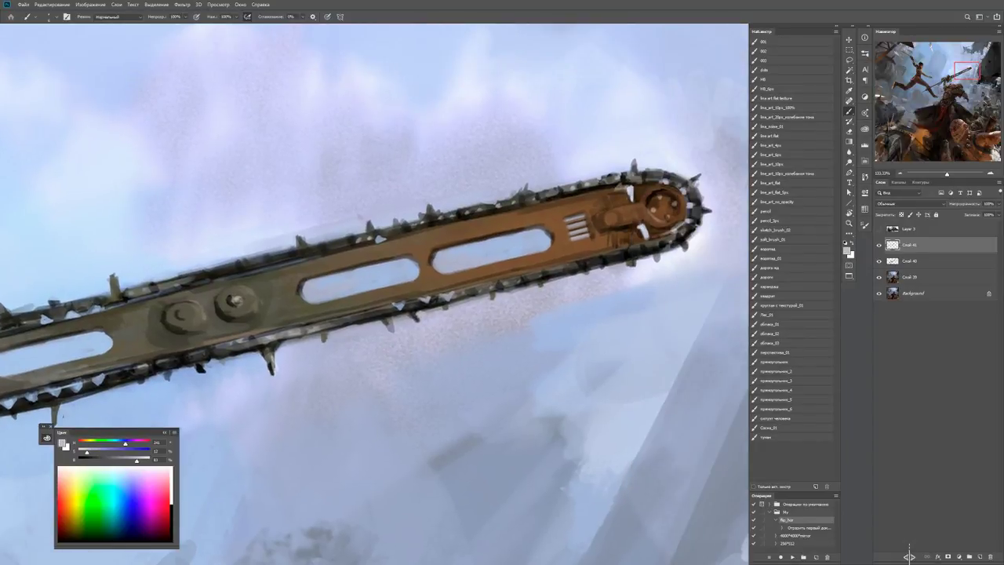
Open small pale gaps in the lower chain below the orange slots, correcting the links with black and sampled brown.
key(d)
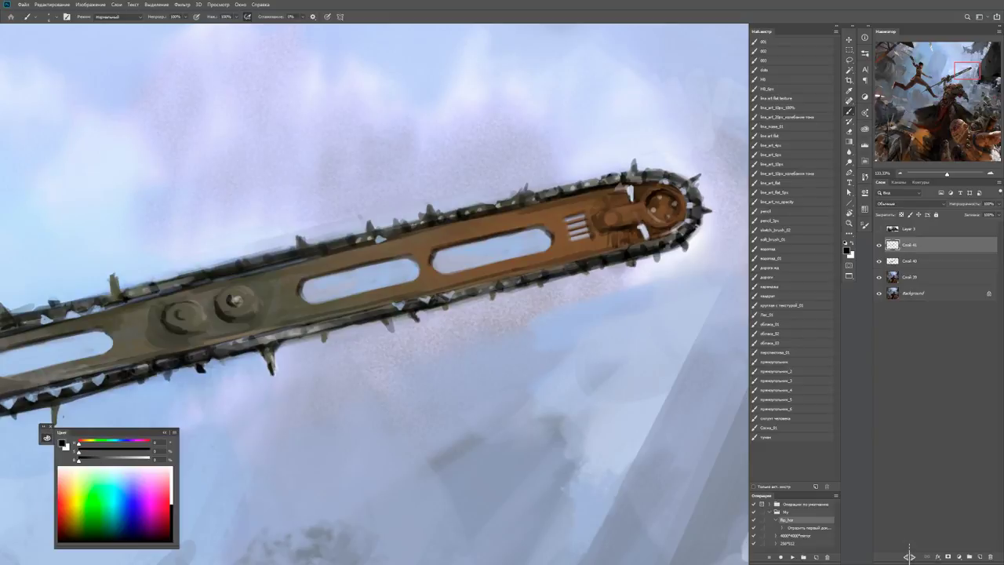
alt+click(471, 290)
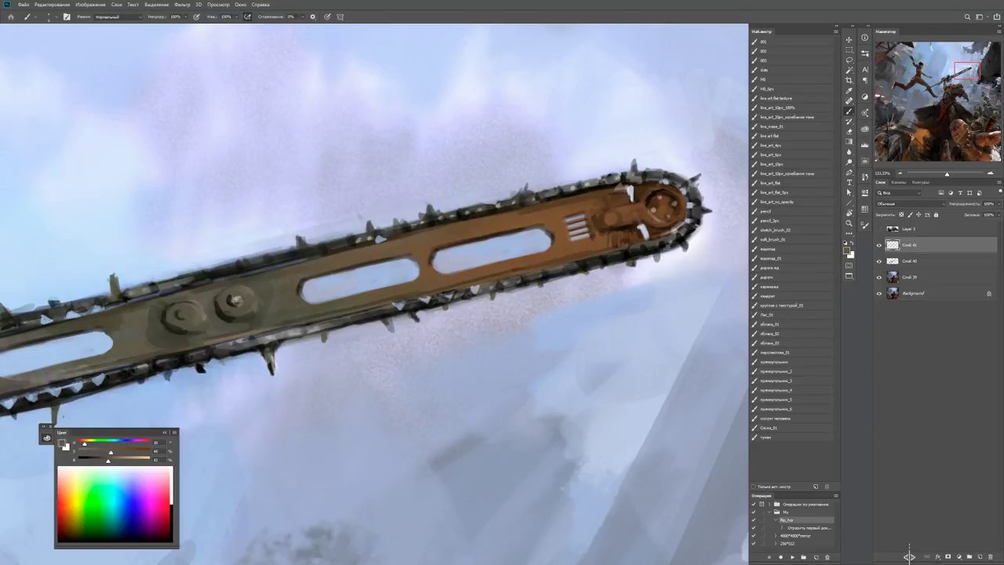
alt+click(596, 224)
key(d)
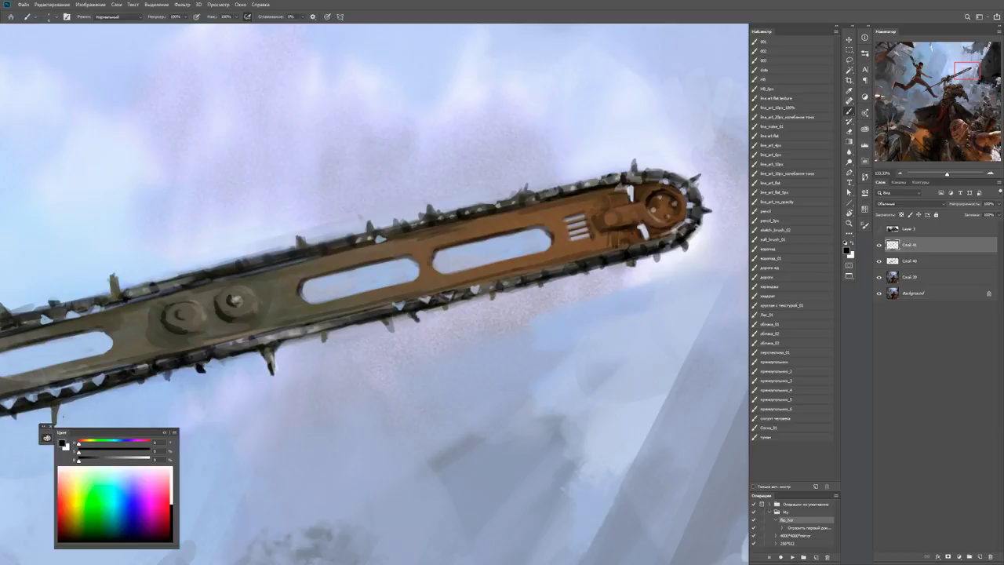
drag(423, 243, 415, 262)
alt+click(415, 262)
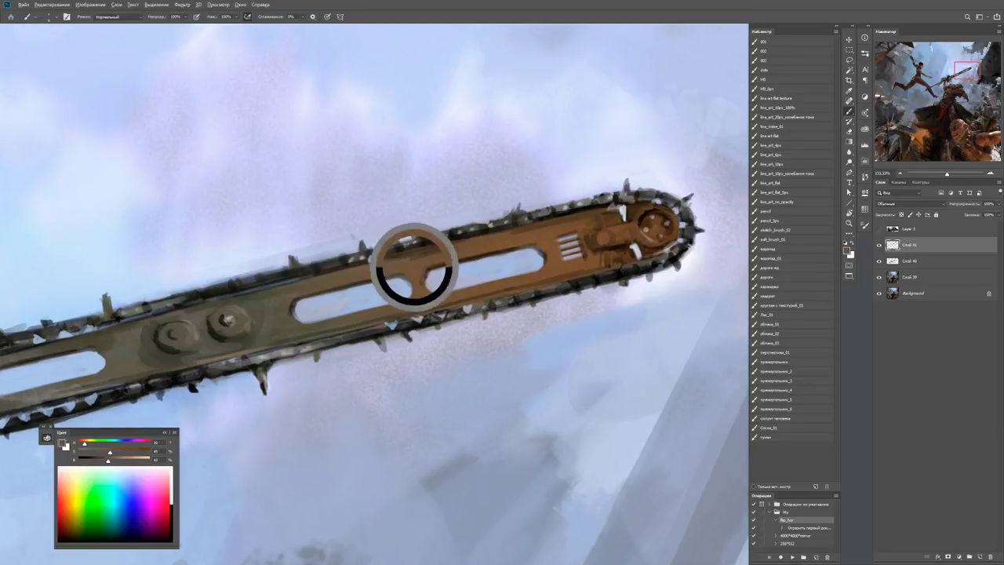
Paint sampled lilac gaps between the links of the upper chain above the slot nearest the tip.
alt+click(453, 235)
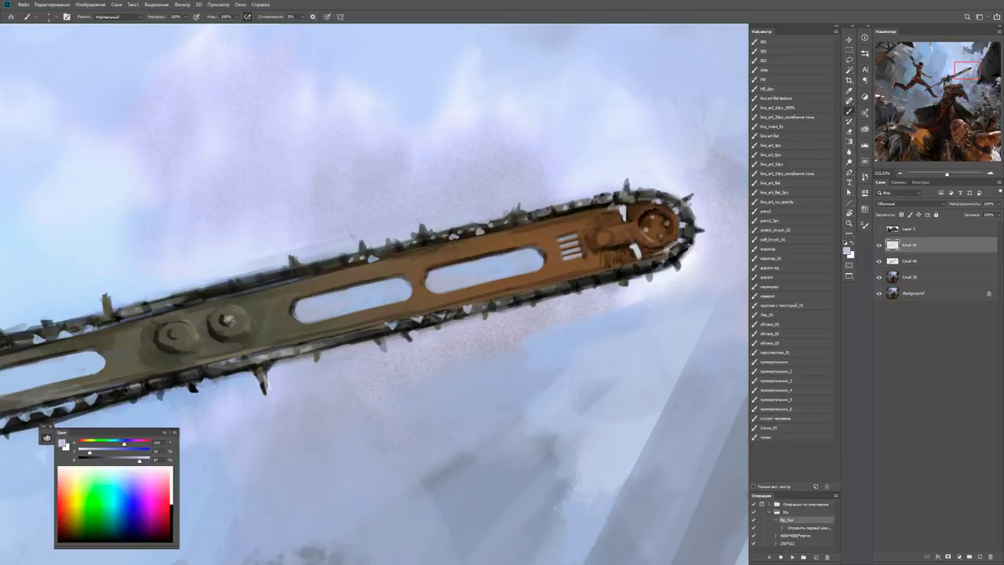
alt+click(480, 231)
click(502, 213)
key(b)
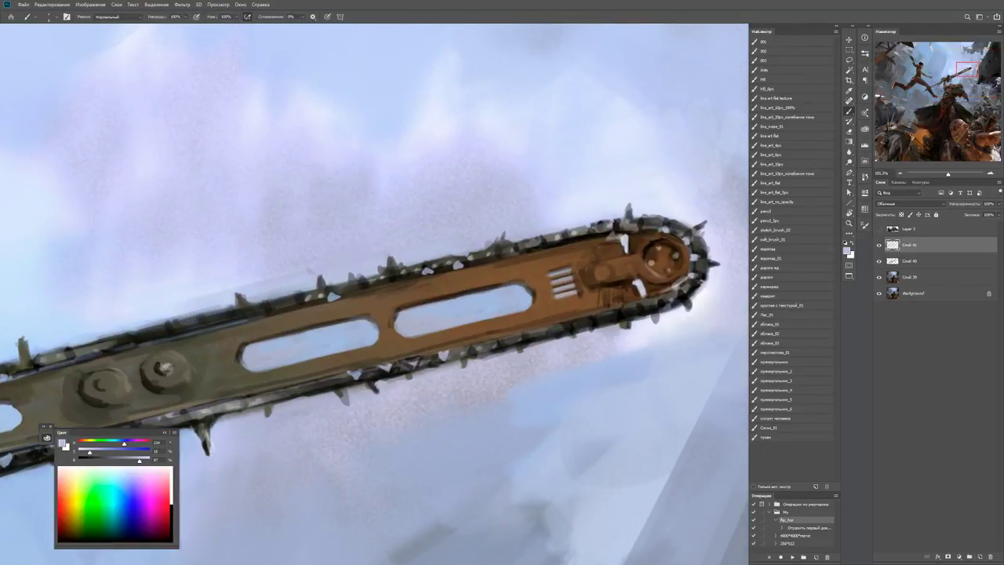
Define the upper chain along the olive middle of the bar with black and sampled sky-blue gaps.
mouse_move(489, 259)
mouse_down()
mouse_move(560, 242)
mouse_move(502, 275)
mouse_move(413, 300)
mouse_up()
key(h)
key(d)
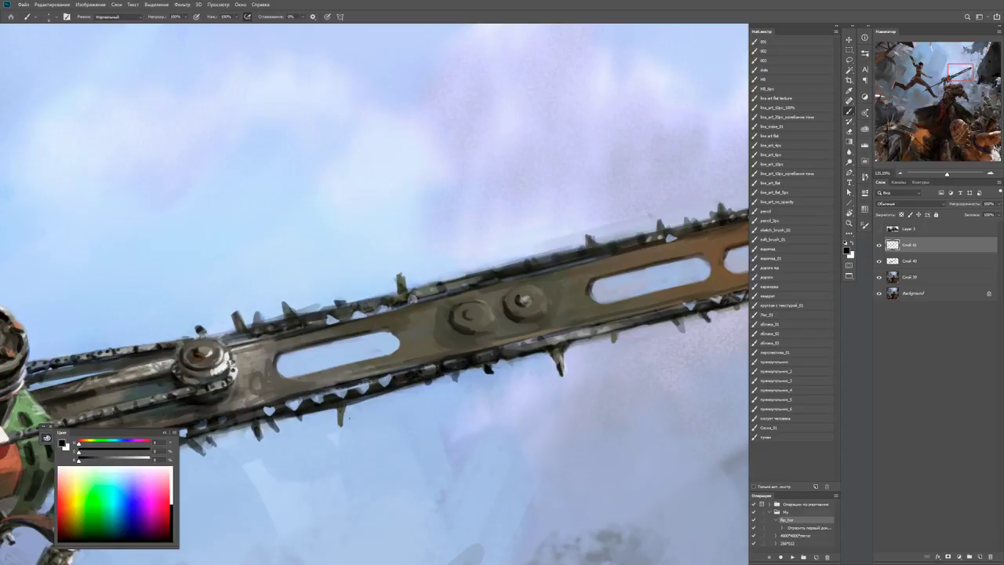
alt+click(411, 298)
mouse_move(436, 292)
mouse_down()
mouse_move(447, 284)
mouse_move(396, 284)
mouse_up()
key(z)
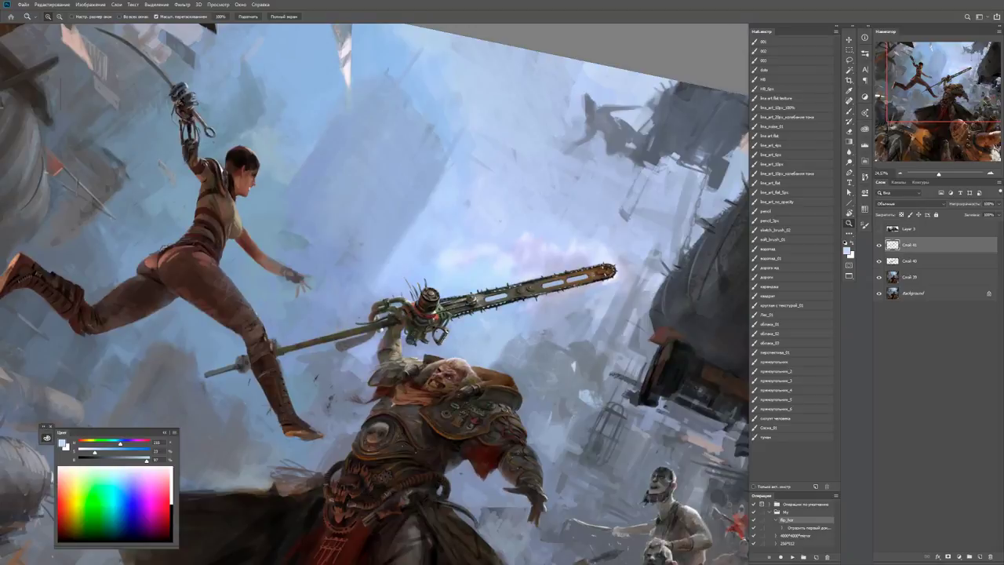
drag(568, 286, 628, 286)
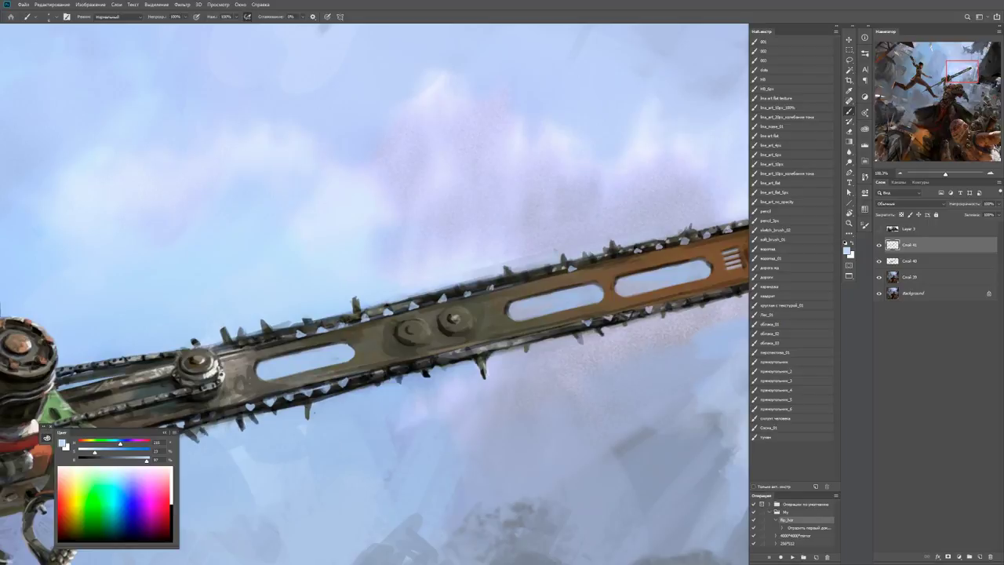
Refine the lower chain near the engine and roller with black links and sampled colours between them.
key(z)
drag(510, 285, 463, 284)
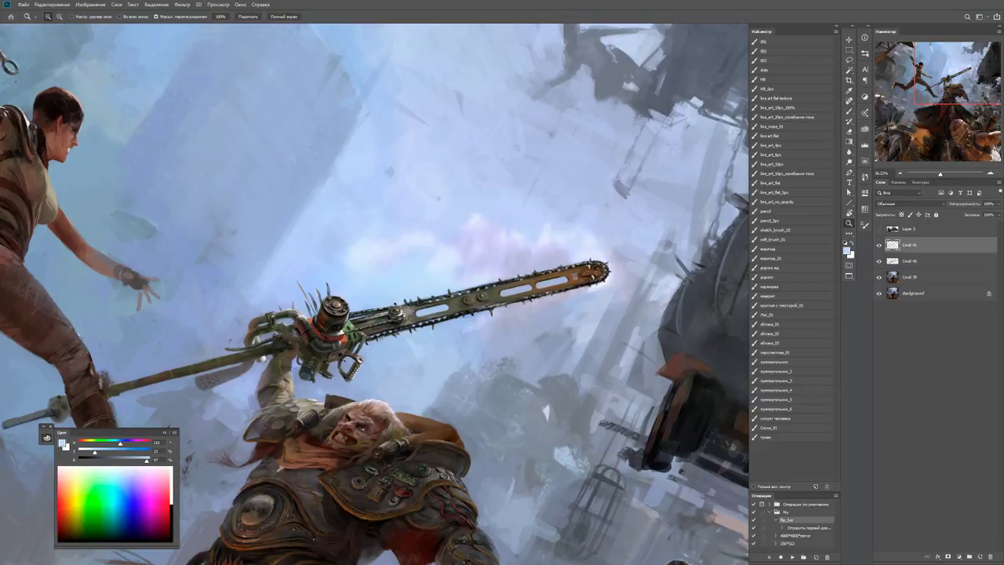
drag(400, 324, 455, 324)
key(b)
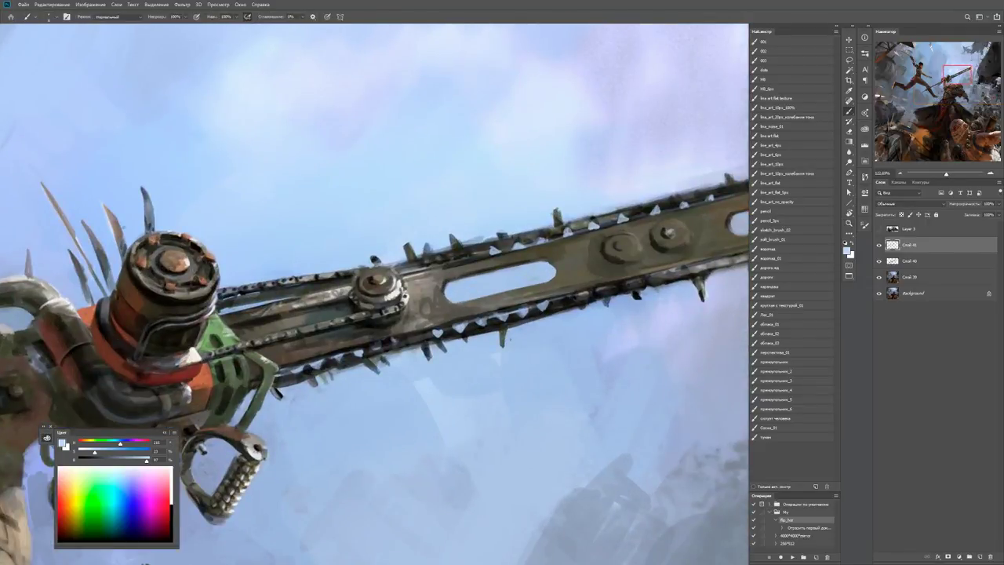
key(d)
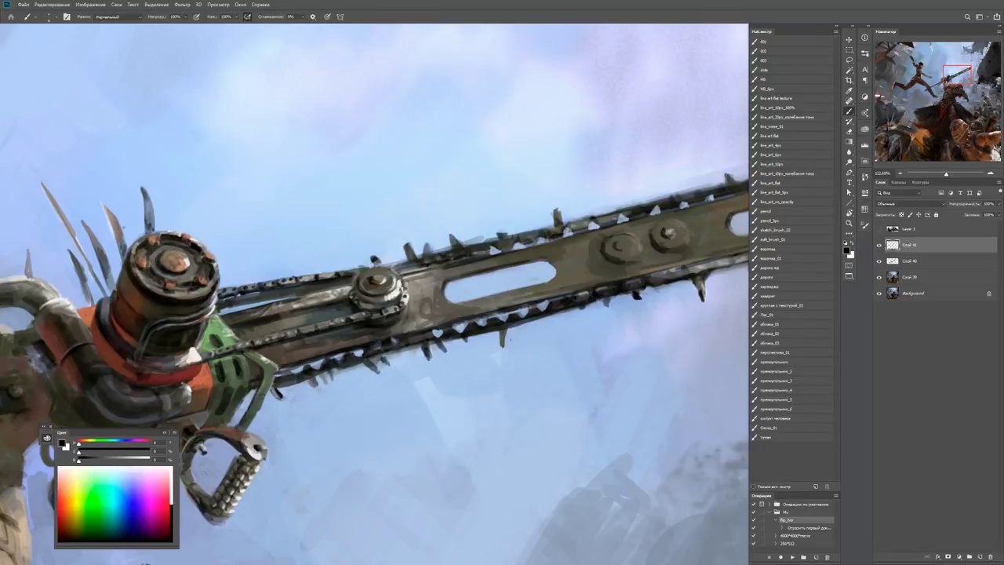
alt+click(296, 374)
alt+click(309, 354)
key(x)
key(z)
drag(351, 344, 259, 344)
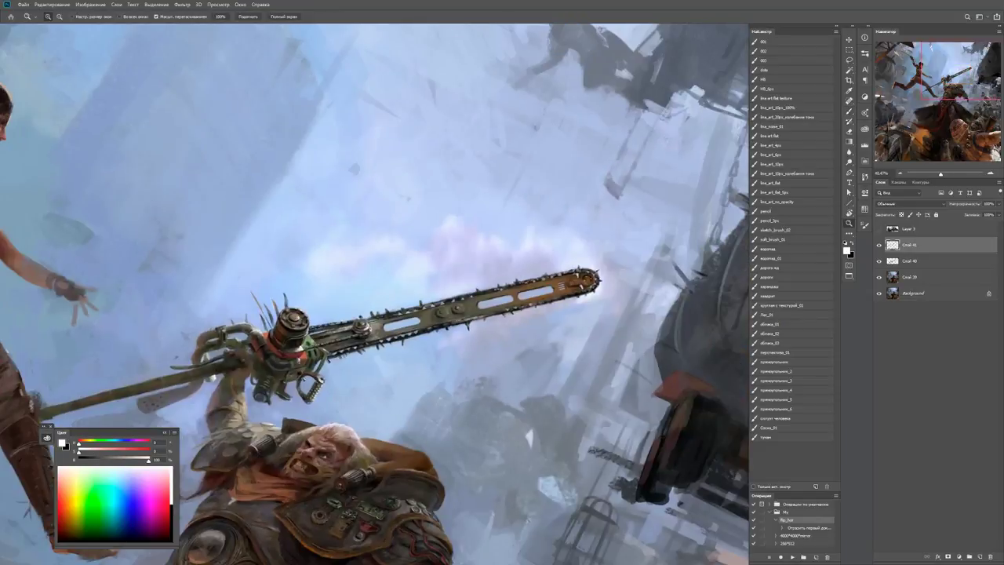
Paint sampled pale lilac gaps into the lower chain below the vents near the saw's tip.
drag(581, 297, 667, 297)
key(b)
alt+click(538, 315)
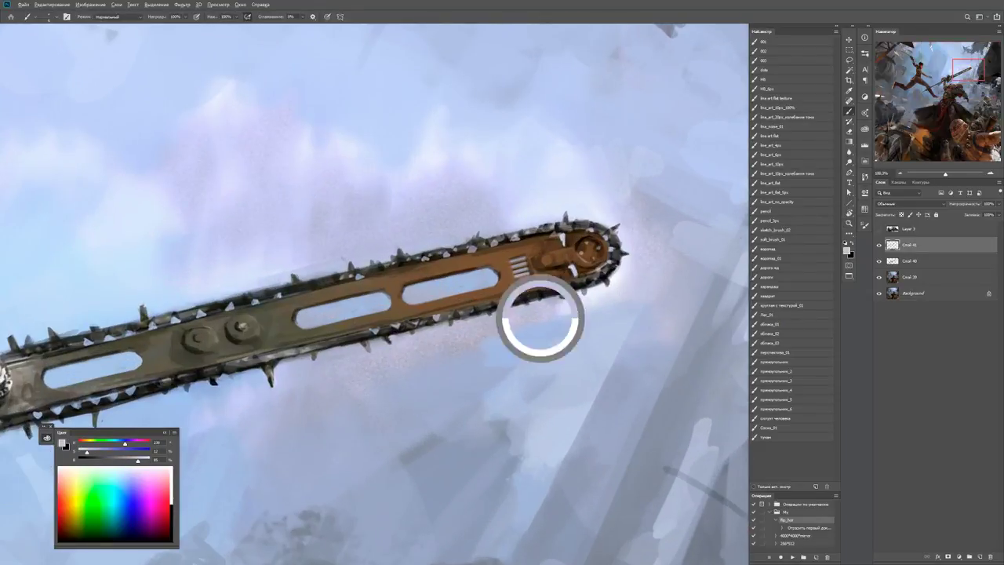
click(523, 294)
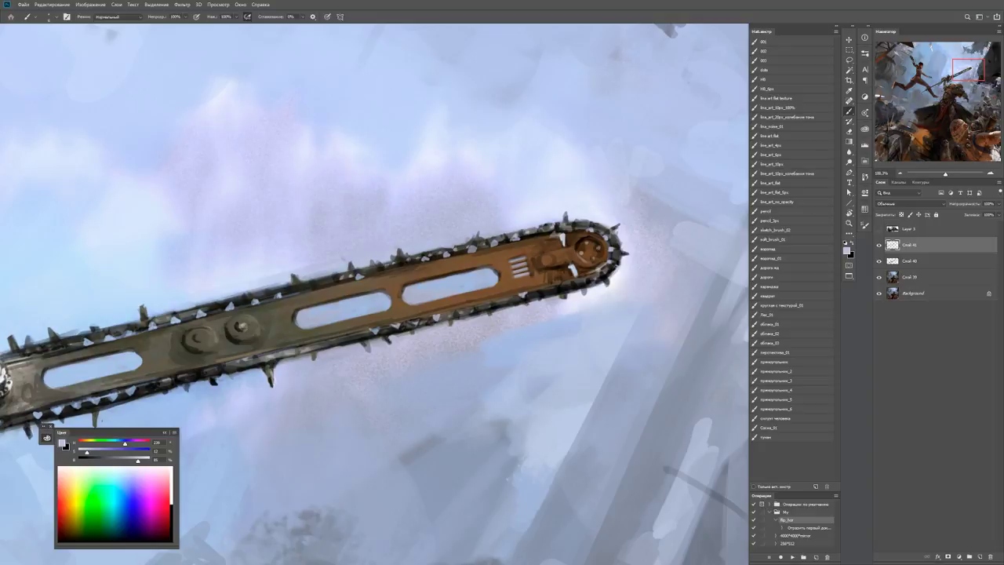
click(541, 291)
key(d)
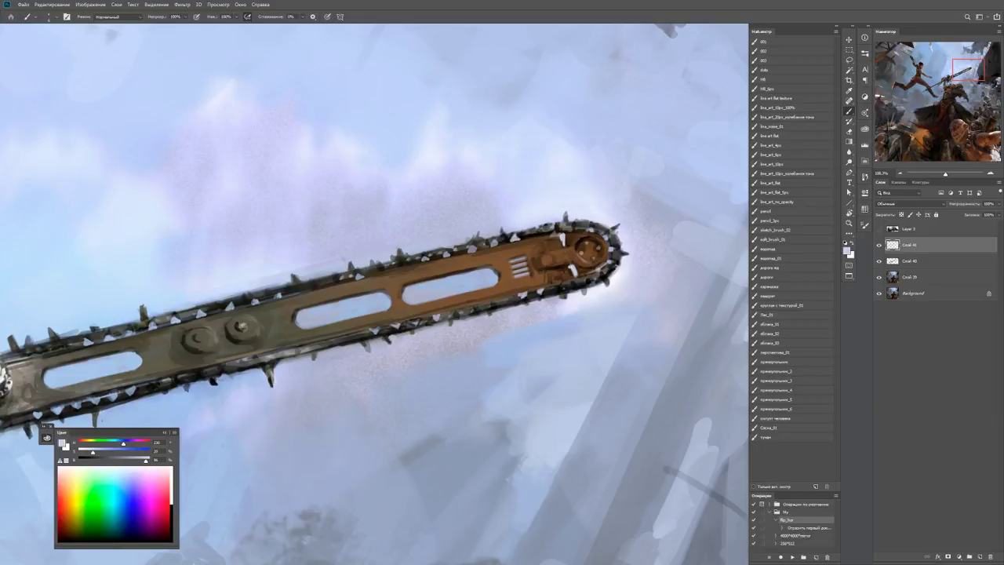
Sharpen the upper chain just before the tip wheel with dark strokes and a larger sampled pale gap.
alt+click(530, 231)
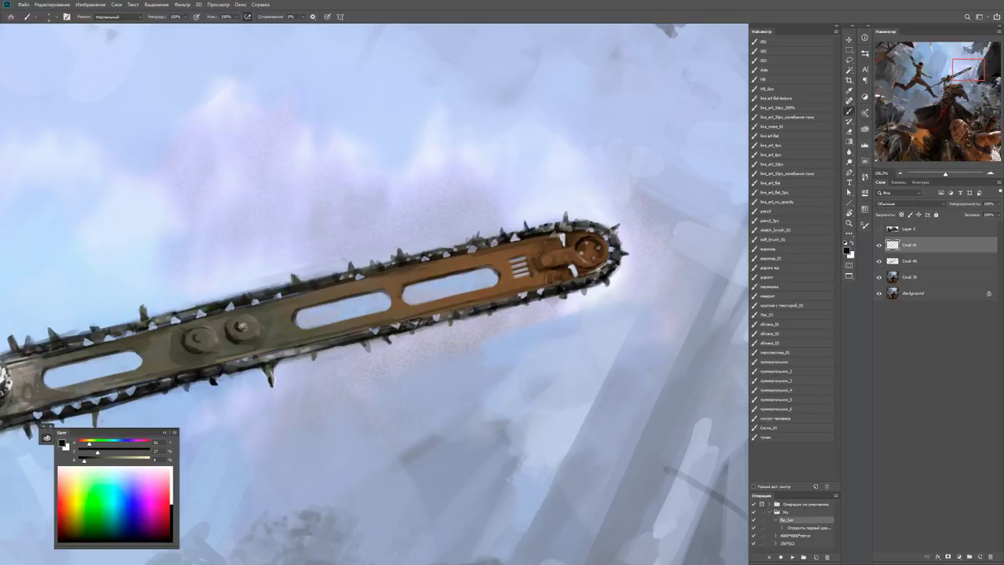
alt+click(541, 220)
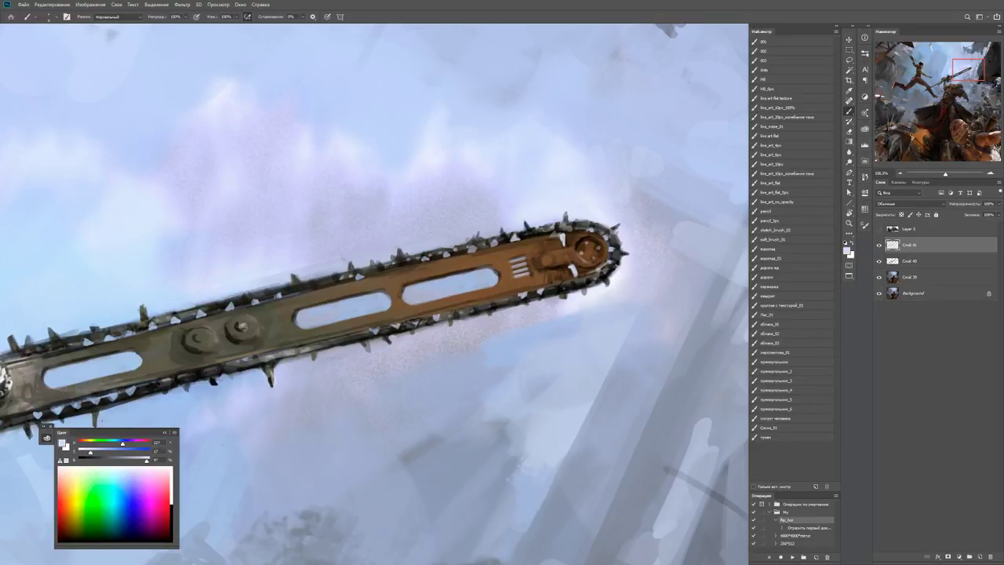
drag(557, 229, 559, 230)
key(d)
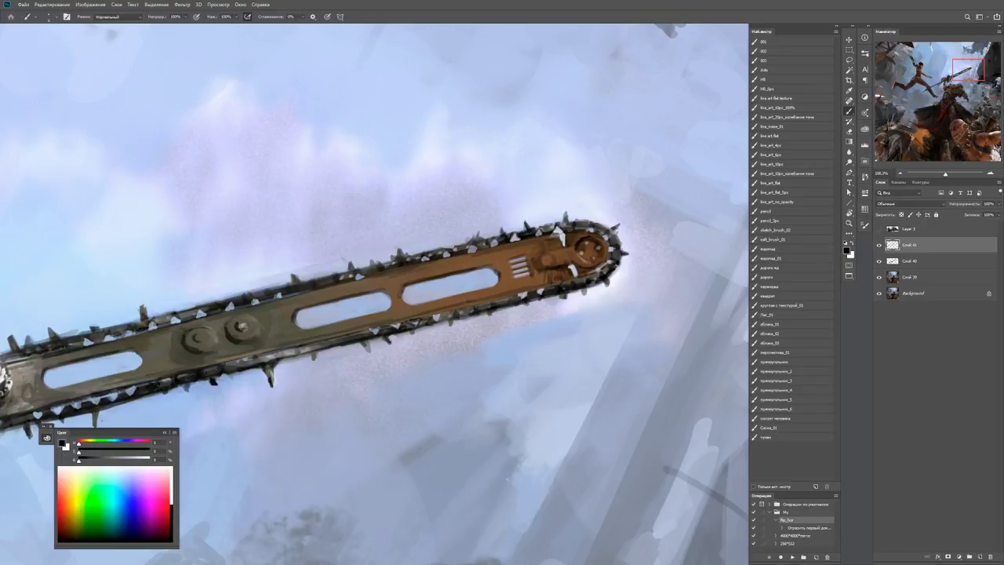
alt+click(558, 230)
Clean up the lower chain curving around the tip wheel with darkened grey, black and sampled near-white gaps.
drag(555, 287, 599, 272)
drag(147, 459, 105, 460)
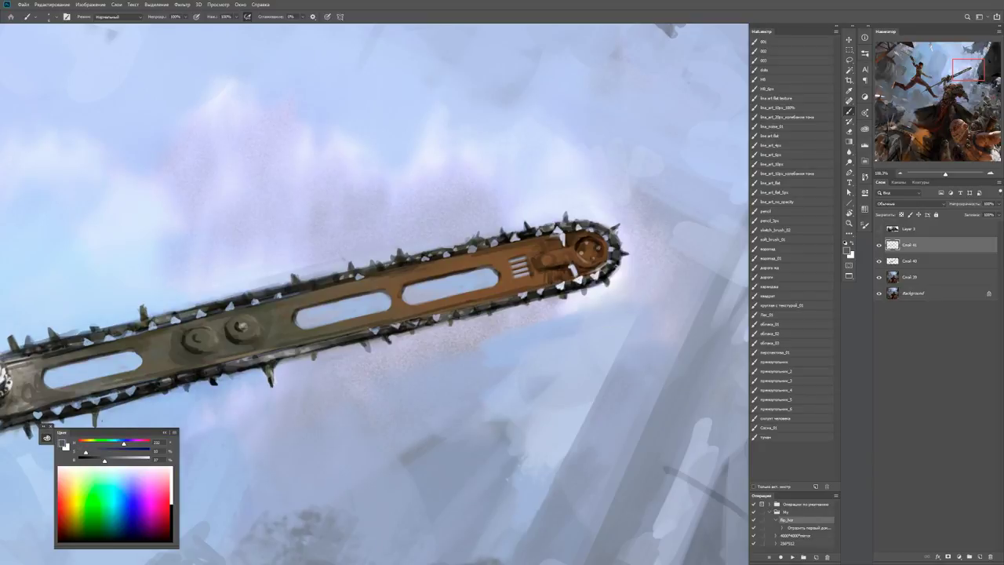
alt+click(584, 280)
drag(582, 281, 594, 278)
key(x)
key(d)
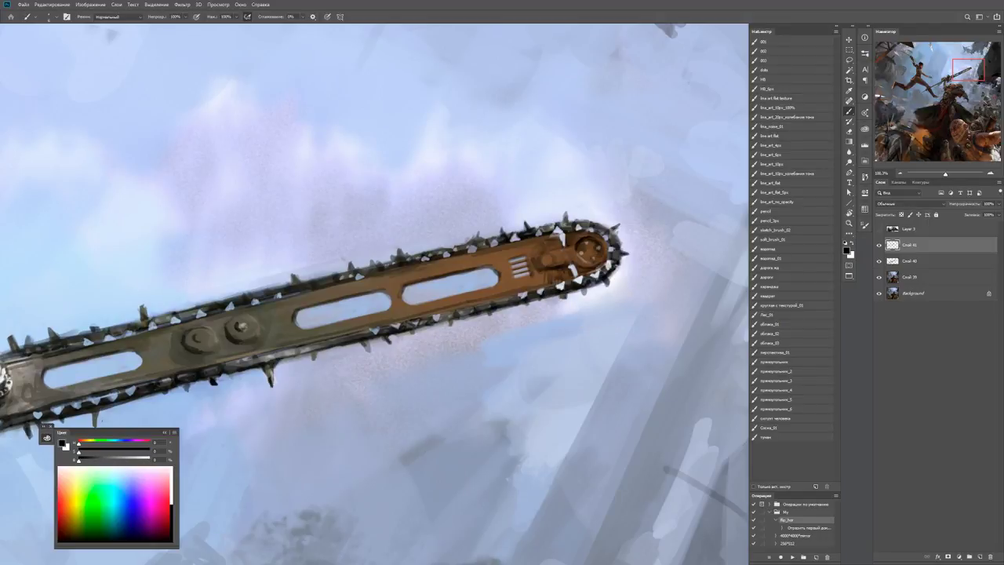
alt+click(578, 270)
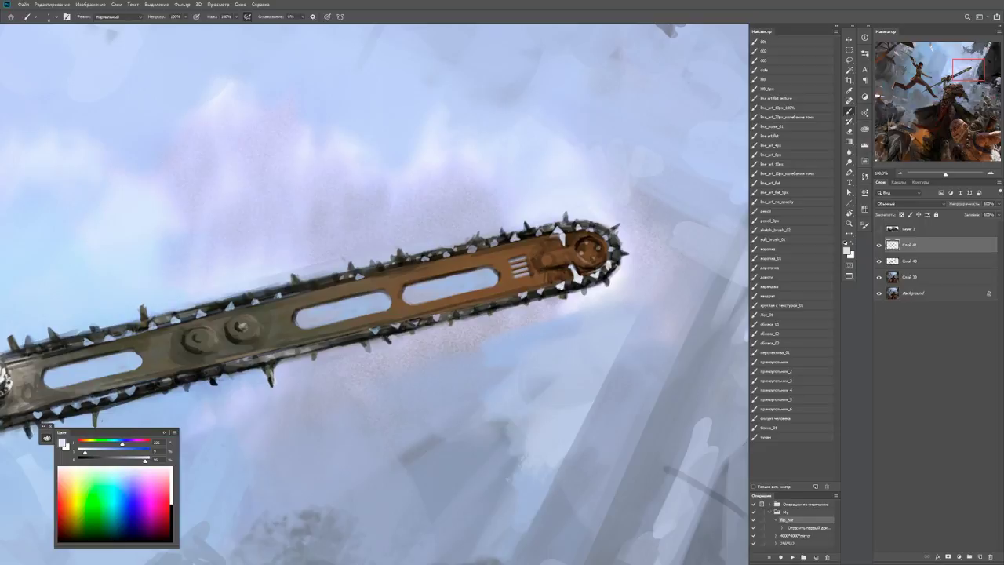
Define the rusty bracket beside the tip wheel with black shadows and a sampled light brown.
key(d)
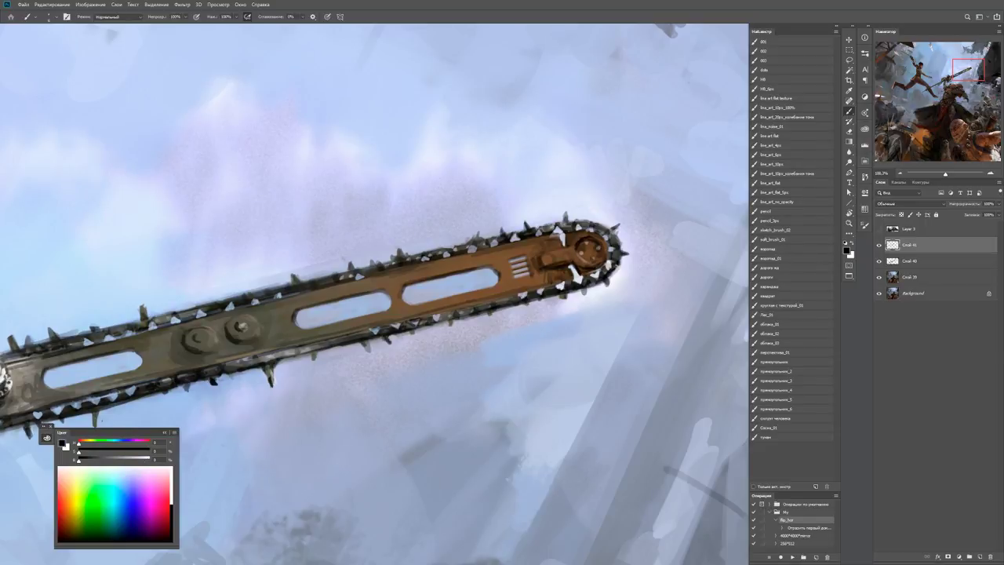
alt+click(549, 260)
key(z)
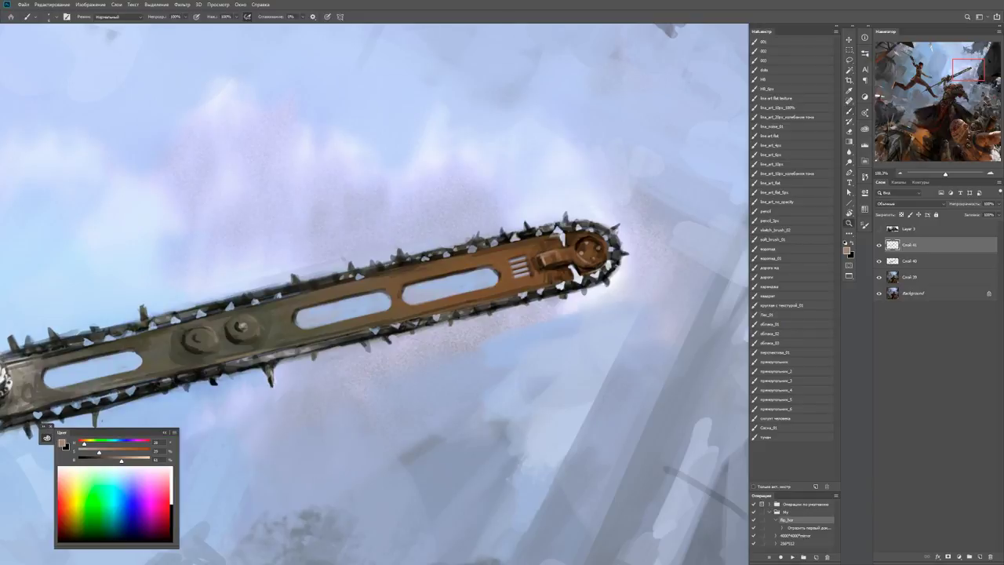
mouse_move(554, 264)
mouse_down()
mouse_move(518, 263)
mouse_move(541, 249)
mouse_up()
key(b)
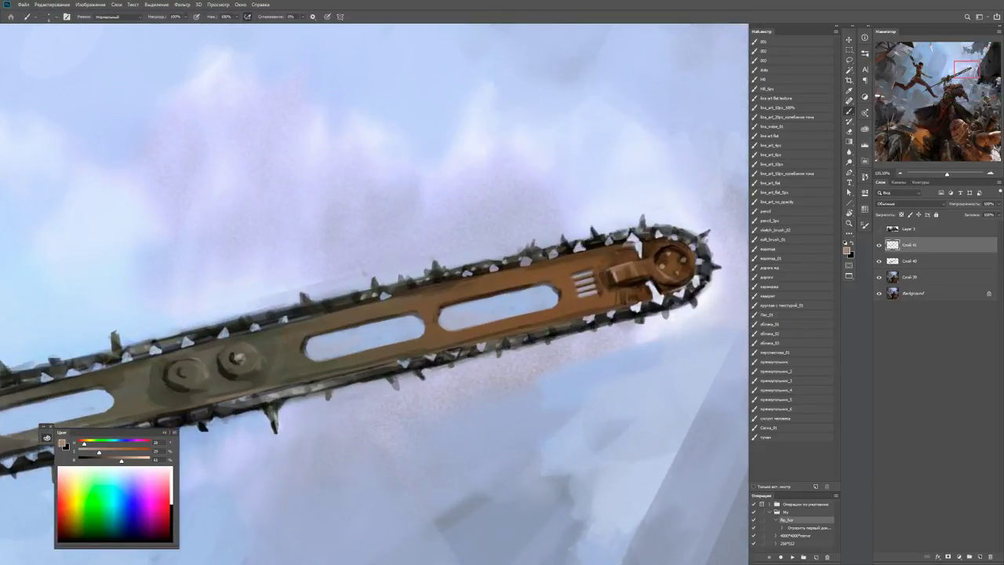
Add sampled lilac gaps and black accents to the upper chain along the middle of the bar.
key(d)
alt+click(410, 287)
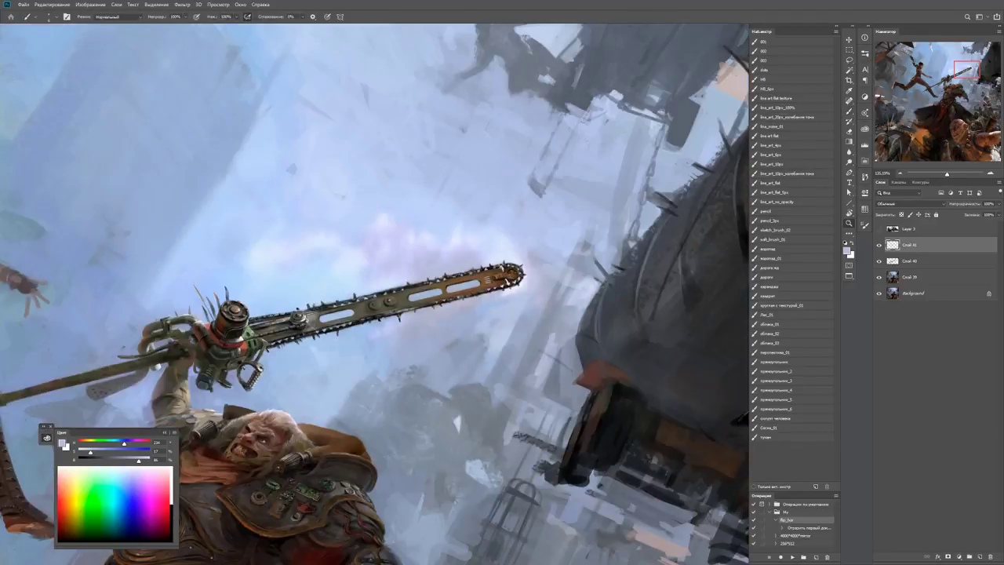
key(z)
drag(433, 283, 369, 282)
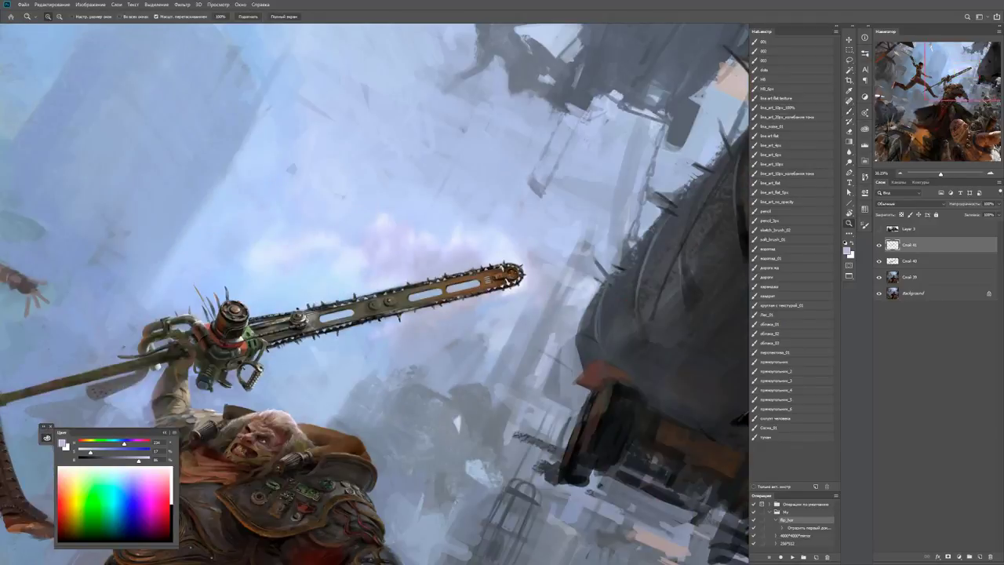
drag(298, 302, 369, 304)
key(b)
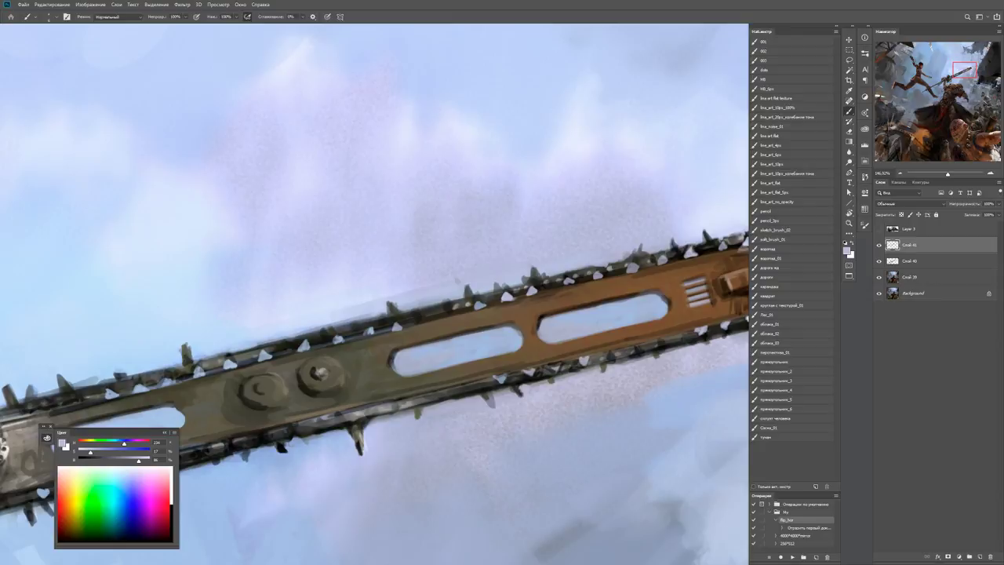
Refine the chain edges around the bar's central slot with repeatedly sampled metal and sky colours.
alt+click(370, 334)
alt+click(391, 357)
alt+click(392, 361)
alt+click(458, 280)
alt+click(392, 306)
mouse_move(394, 304)
mouse_down()
mouse_move(415, 313)
mouse_move(374, 317)
mouse_move(322, 236)
mouse_up()
alt+click(379, 309)
alt+click(380, 302)
Resize the brush and touch up the saw bar with the sampled pale lilac-blue.
key(z)
drag(278, 339, 353, 323)
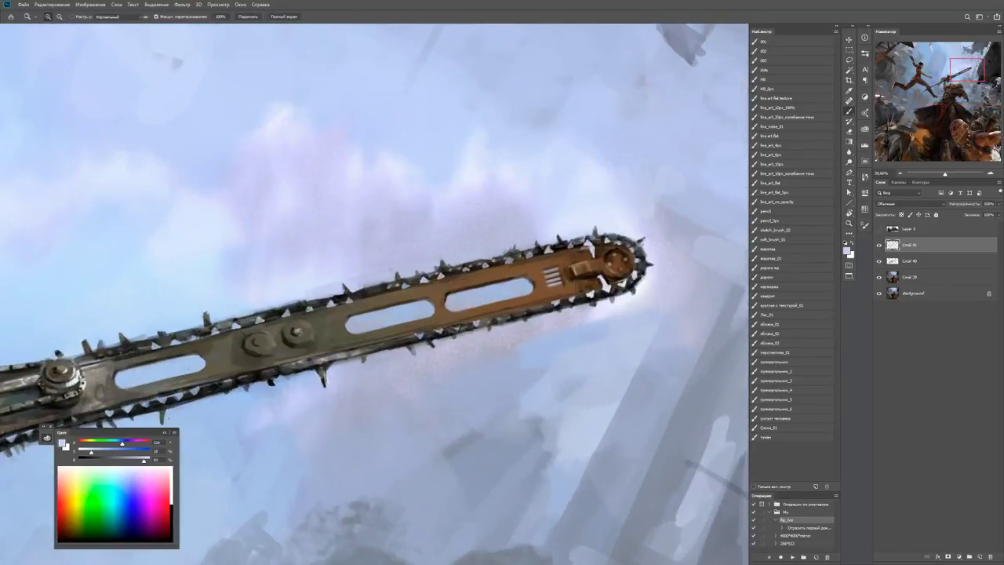
key(b)
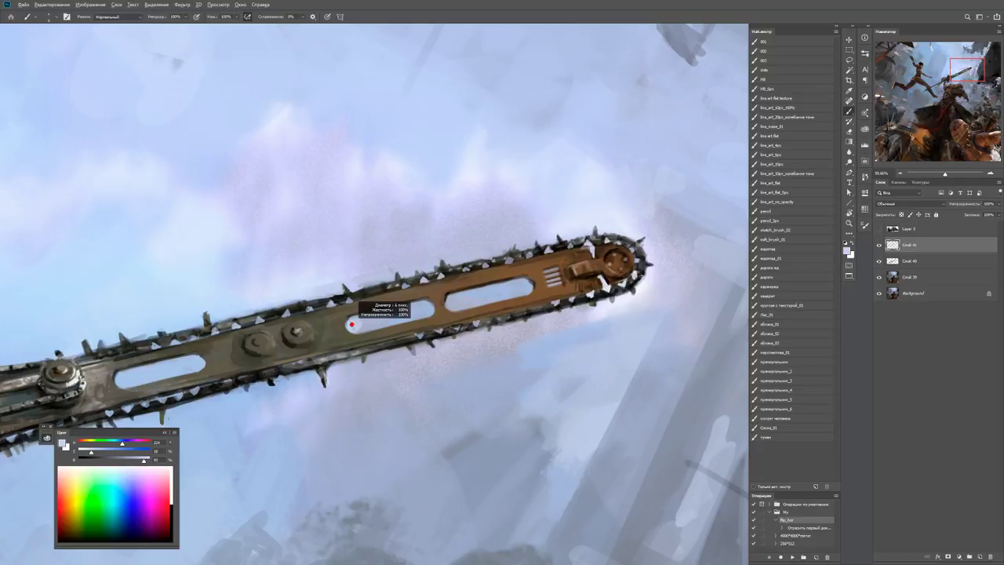
mouse_move(345, 330)
mouse_down()
mouse_move(353, 317)
mouse_move(364, 325)
mouse_move(357, 314)
mouse_move(389, 322)
mouse_move(329, 314)
mouse_move(345, 339)
mouse_up()
key(z)
key(r)
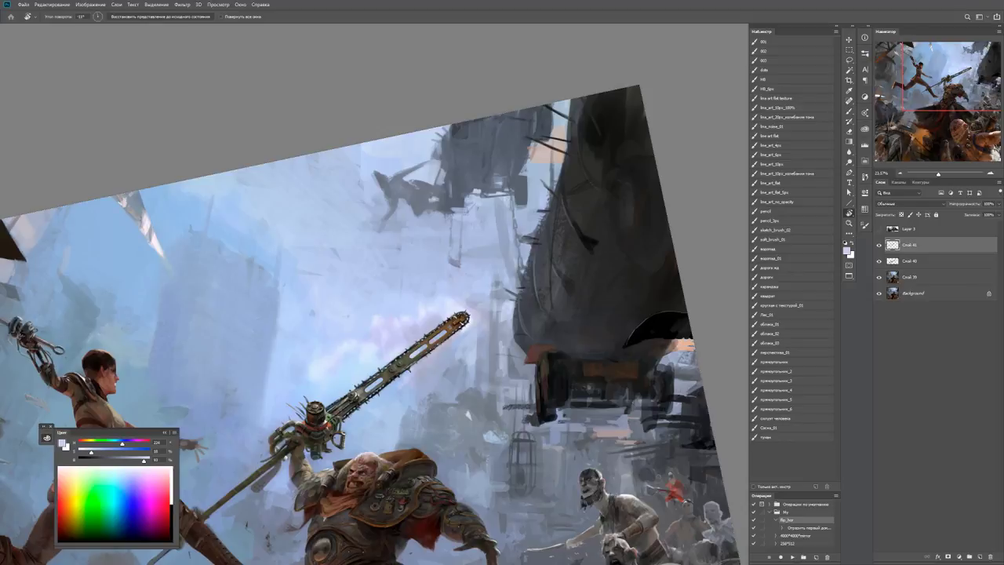
Sharpen the rusty bracket beside the saw's tip wheel with white highlights, black shadow lines and a sampled brown.
key(z)
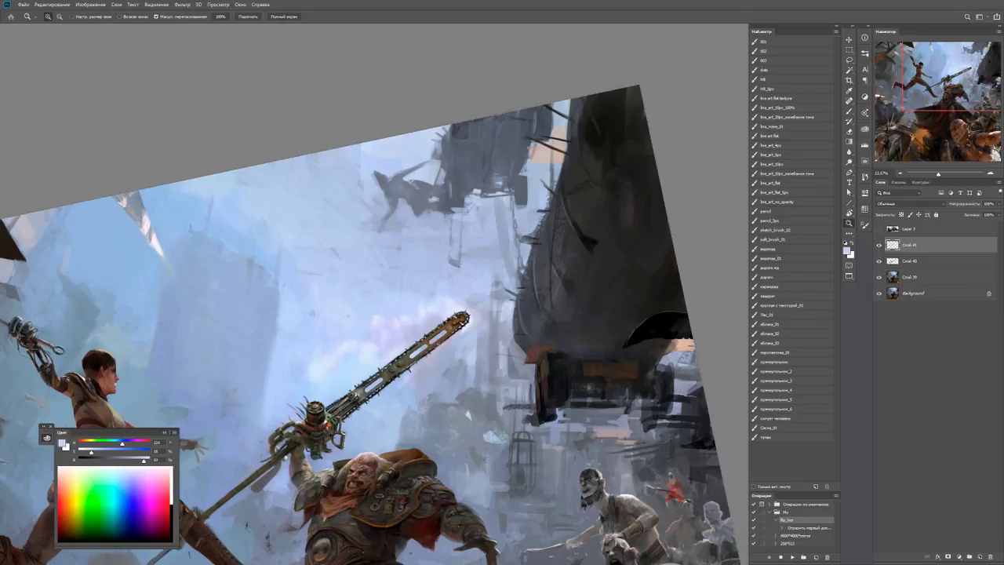
drag(449, 317, 518, 317)
key(b)
key(d)
key(x)
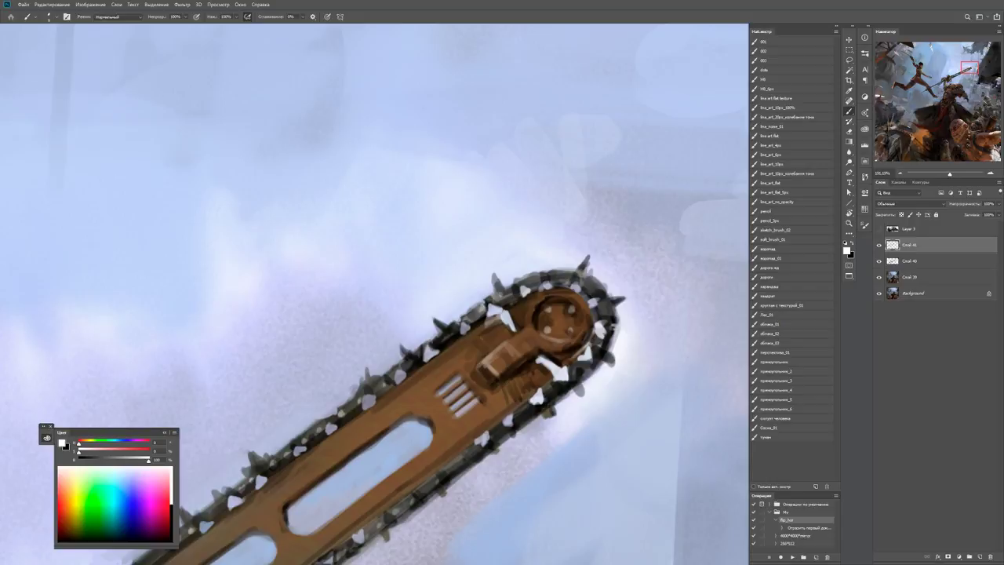
mouse_move(483, 355)
mouse_down()
mouse_move(497, 368)
mouse_move(531, 338)
mouse_up()
key(x)
mouse_move(494, 372)
mouse_down()
mouse_move(530, 344)
mouse_move(508, 363)
mouse_up()
key(x)
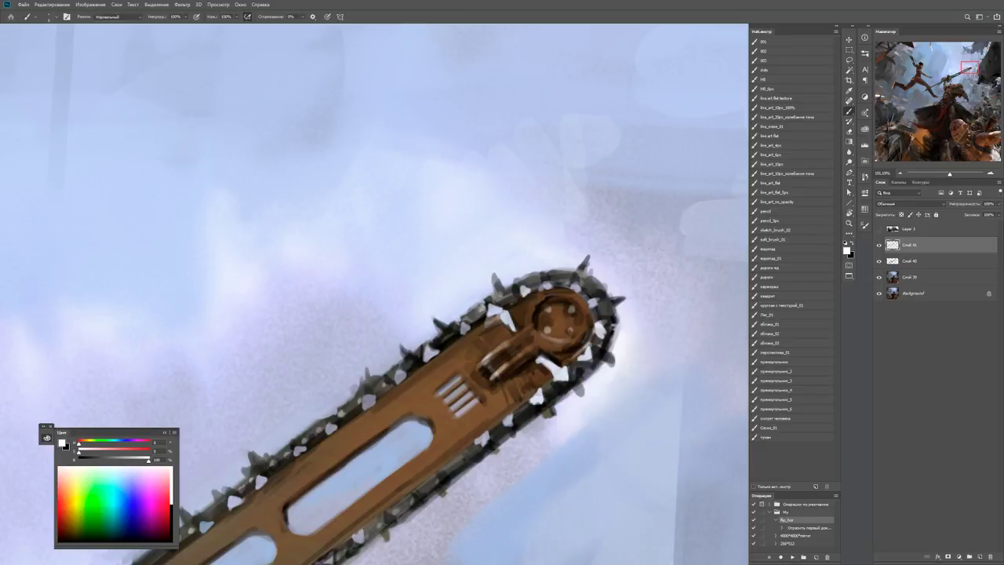
alt+click(502, 365)
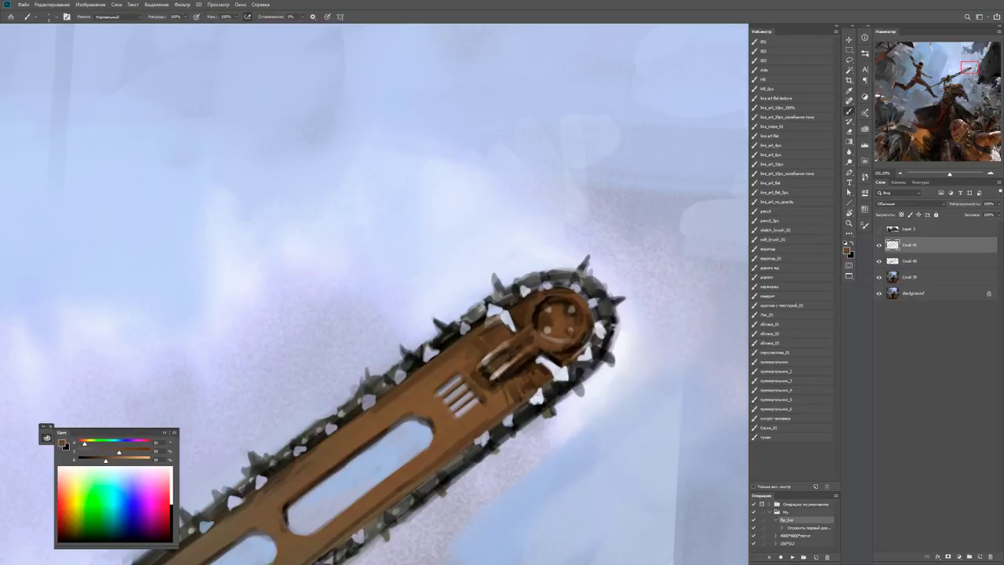
key(d)
mouse_move(496, 355)
mouse_down()
mouse_move(526, 333)
mouse_move(536, 337)
mouse_move(392, 351)
mouse_up()
Clean up the background around the shaft just above the woman's outstretched leg with a sampled muted sky blue.
key(z)
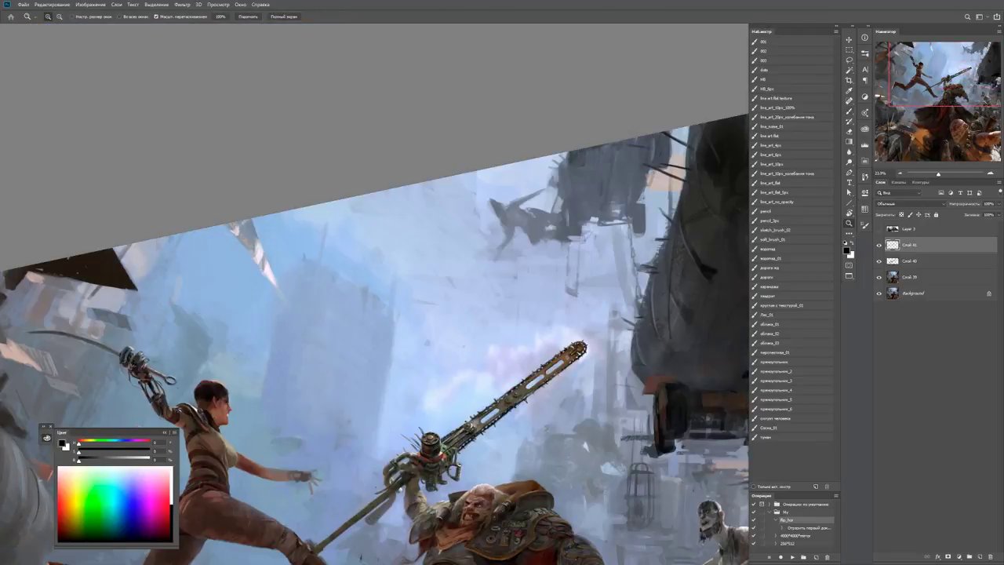
scroll(375, 294, down, 5)
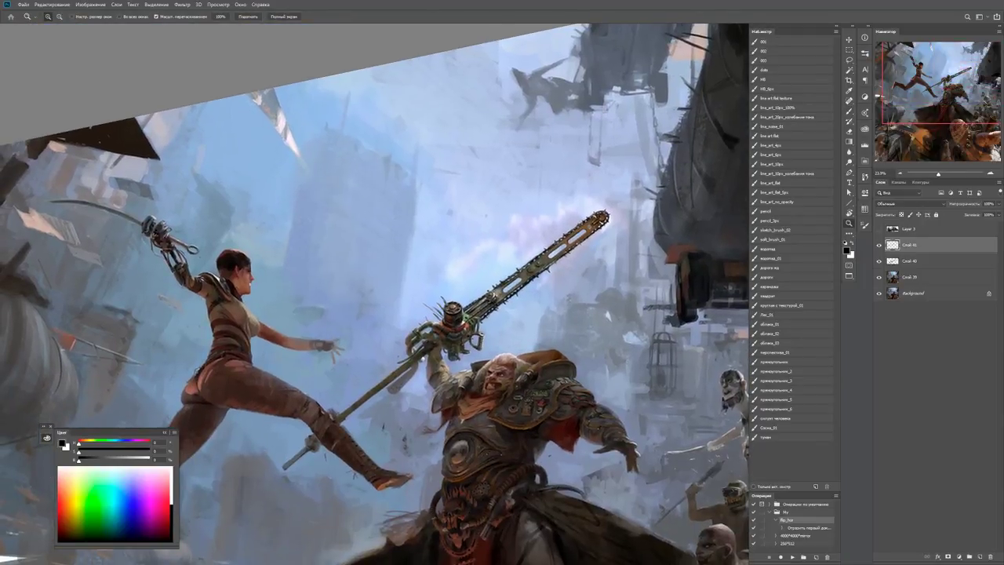
drag(375, 294, 298, 204)
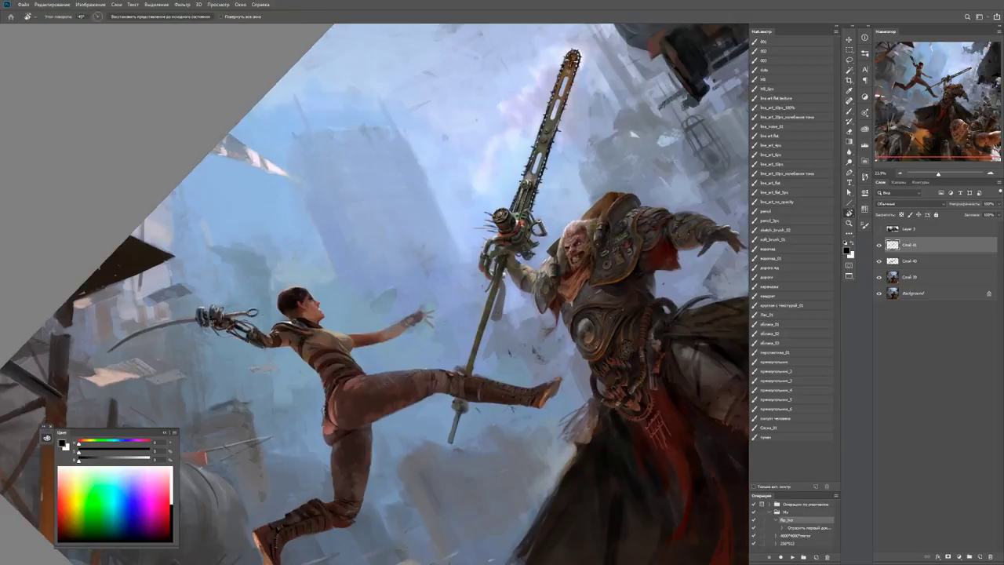
scroll(375, 294, up, 5)
key(b)
alt+click(463, 361)
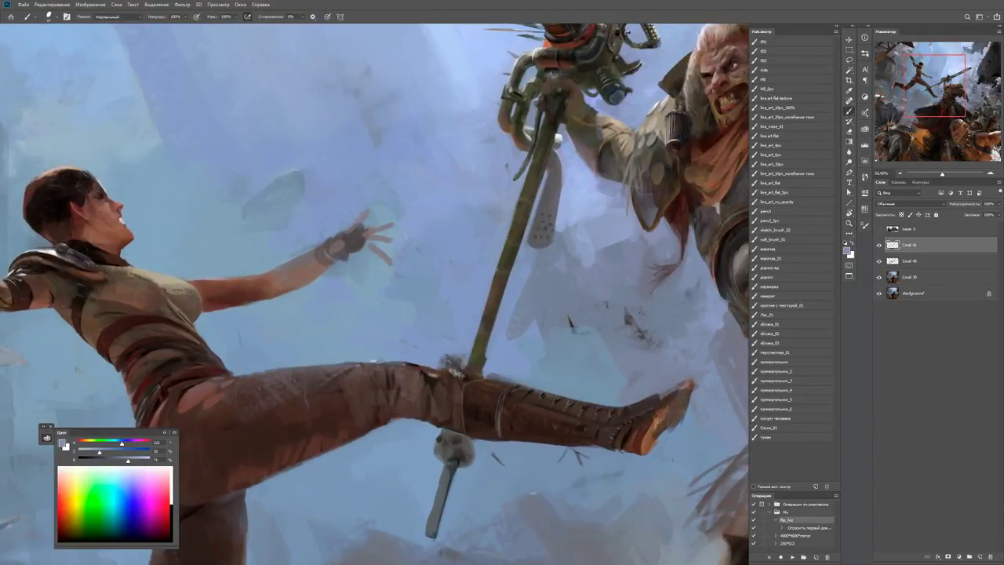
drag(444, 362, 485, 369)
drag(375, 314, 395, 262)
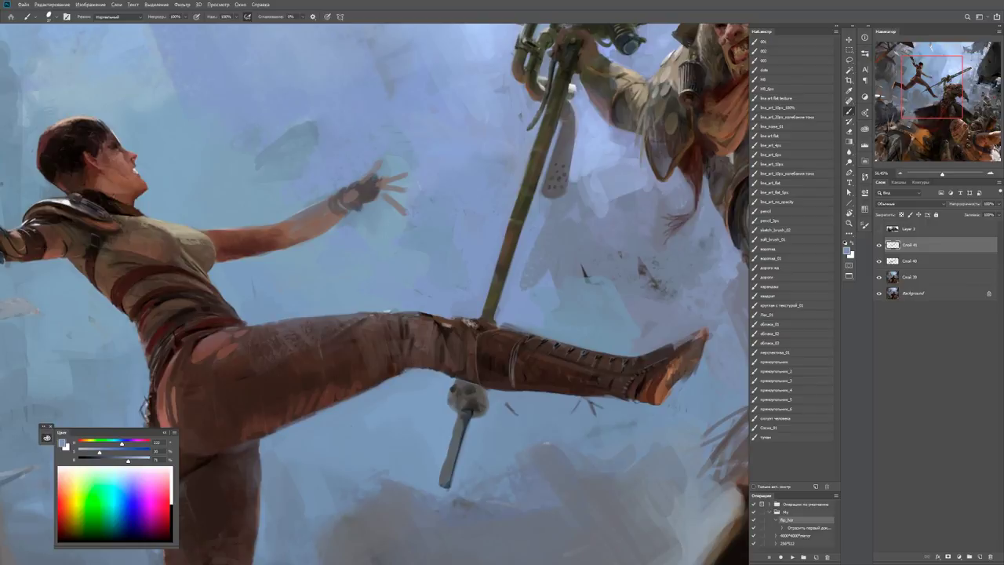
Reshape the shaft's lower end beneath the leg into a slim two-pronged spike using sampled dark grey and sky colours.
alt+click(466, 415)
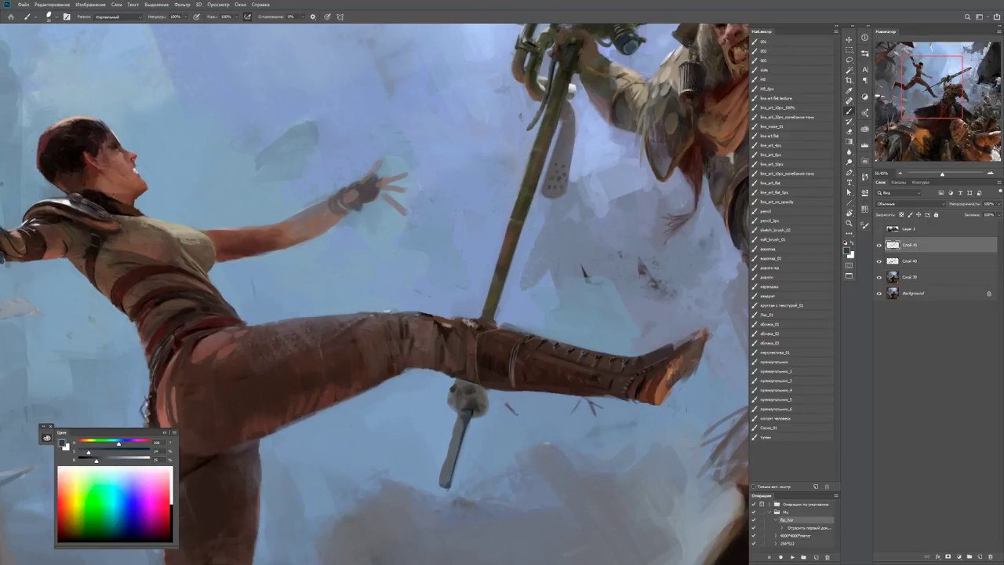
drag(455, 410, 428, 466)
alt+click(457, 428)
mouse_move(458, 417)
mouse_down()
mouse_move(444, 490)
mouse_move(441, 473)
mouse_up()
alt+click(461, 432)
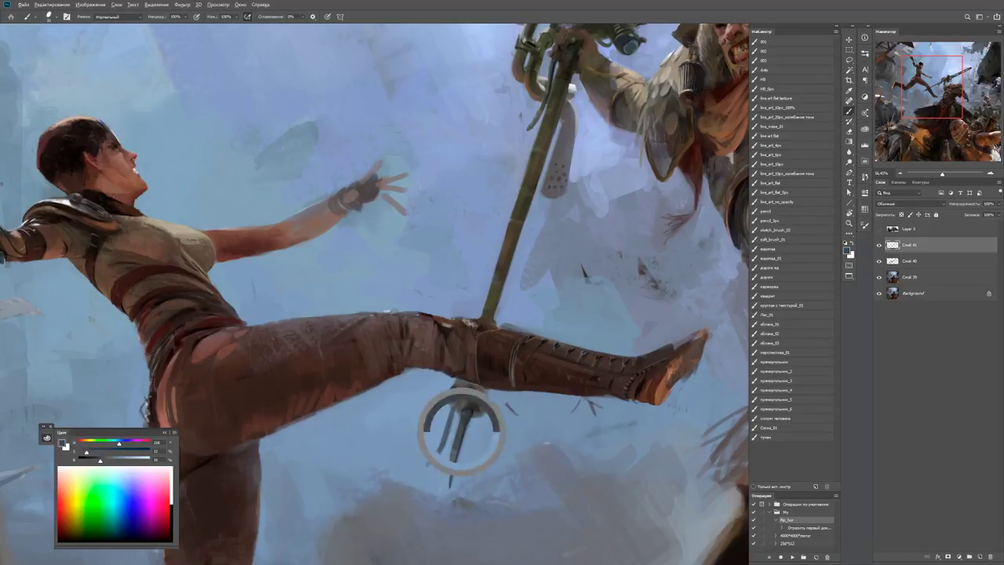
drag(453, 409, 435, 463)
alt+click(456, 428)
key(z)
key(ctrl+0)
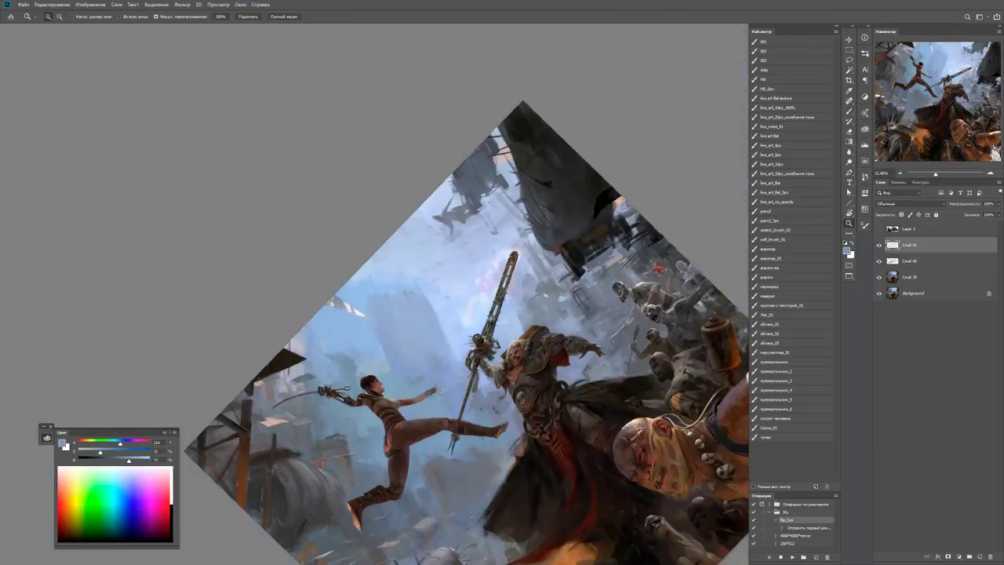
Carve serrated notches into the thin curved lever beside the weapon's grip using sampled lilac sky and dark metal colours.
scroll(469, 384, up, 6)
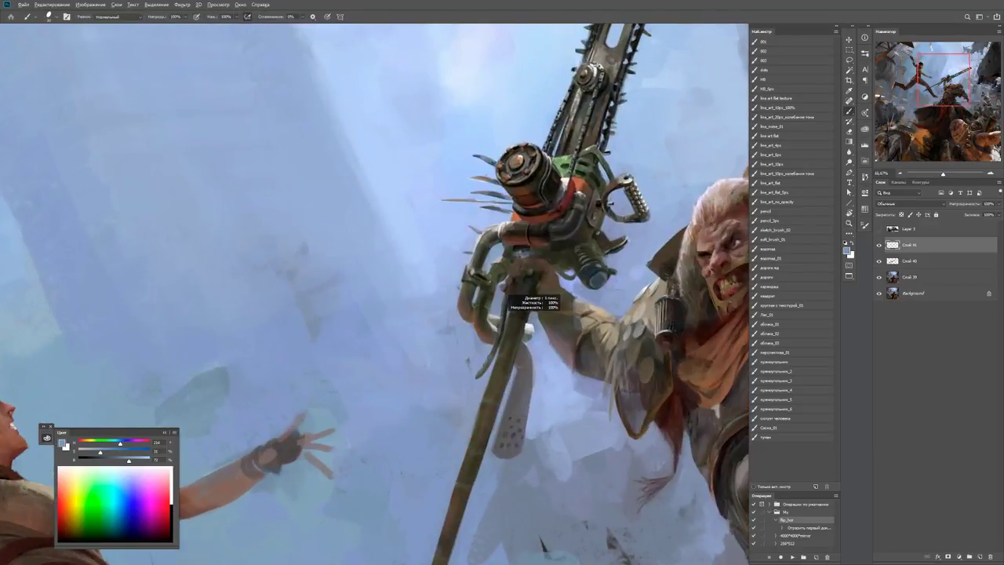
scroll(509, 345, up, 1)
key(b)
key(d)
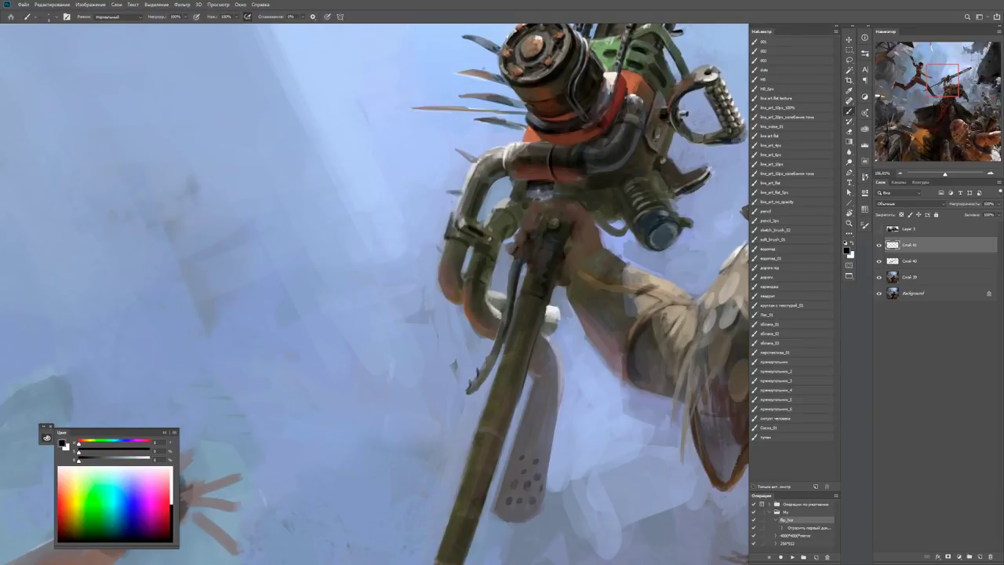
key(x)
alt+click(480, 375)
scroll(480, 375, up, 1)
alt+click(472, 378)
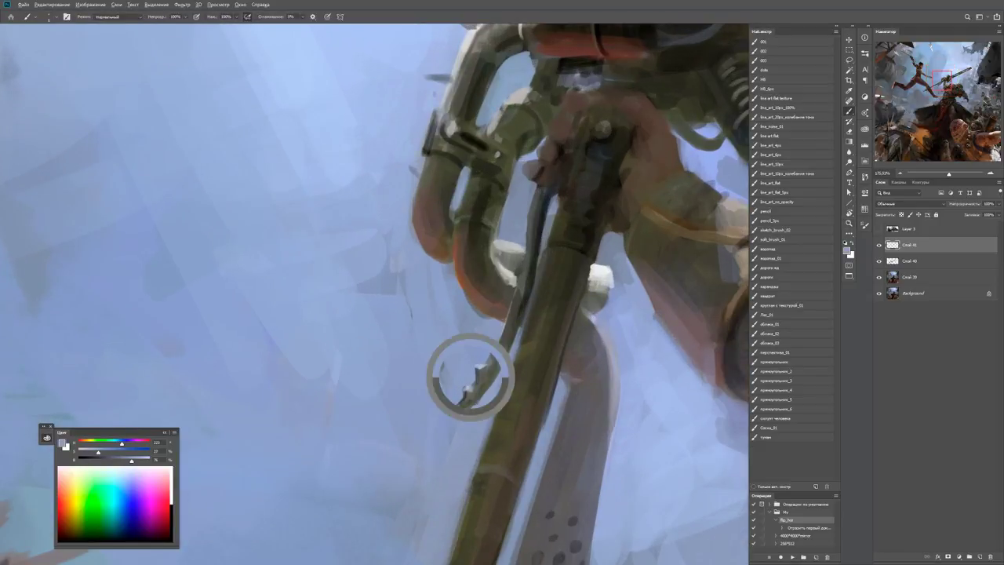
key(d)
drag(489, 357, 505, 325)
alt+click(502, 329)
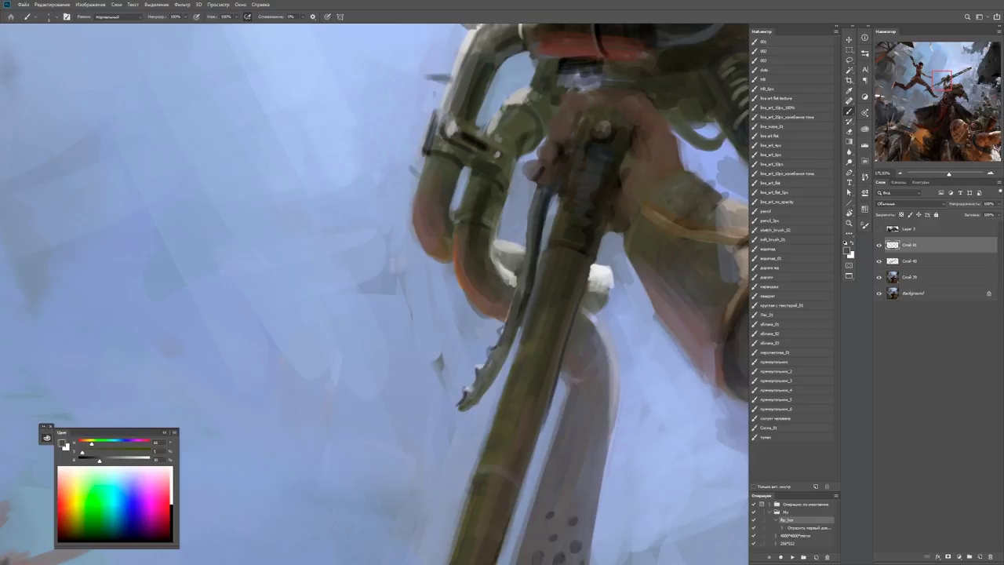
Refine the teeth and edges of the curved lever with sampled metal grey, lilac-blue sky and black.
key(d)
alt+click(492, 345)
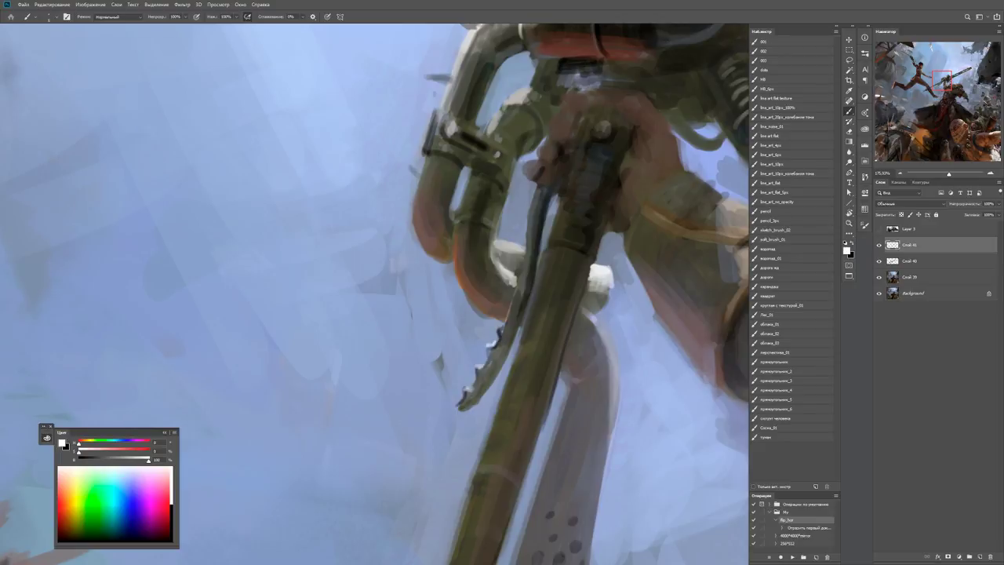
alt+click(495, 342)
alt+click(497, 354)
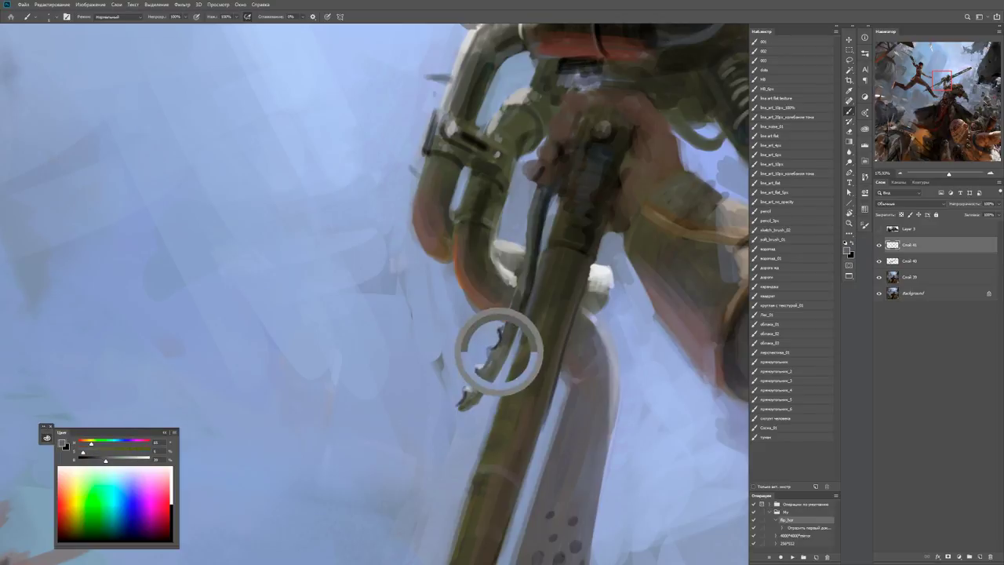
key(d)
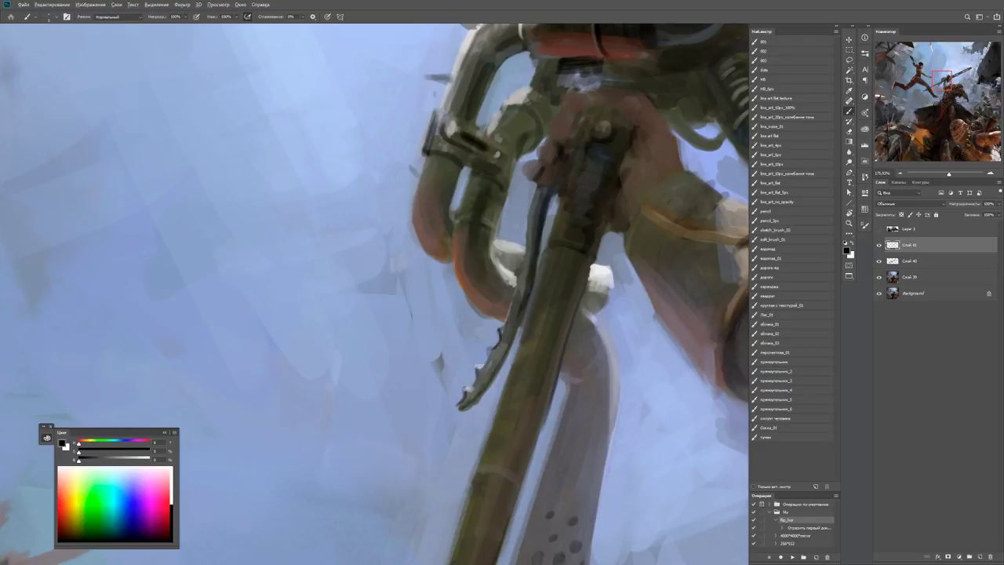
alt+click(472, 376)
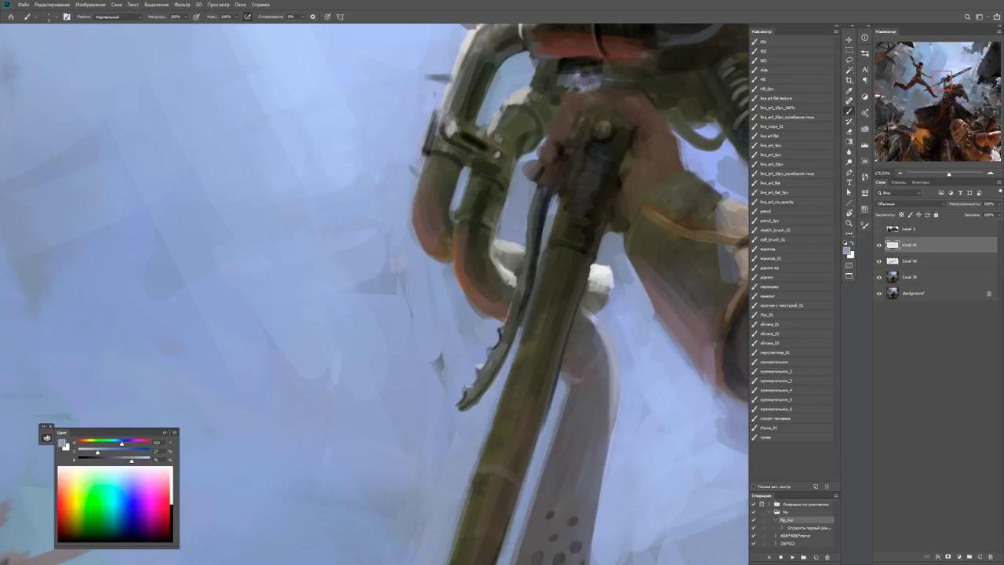
alt+click(486, 369)
alt+click(497, 352)
scroll(462, 332, down, 5)
scroll(484, 357, up, 4)
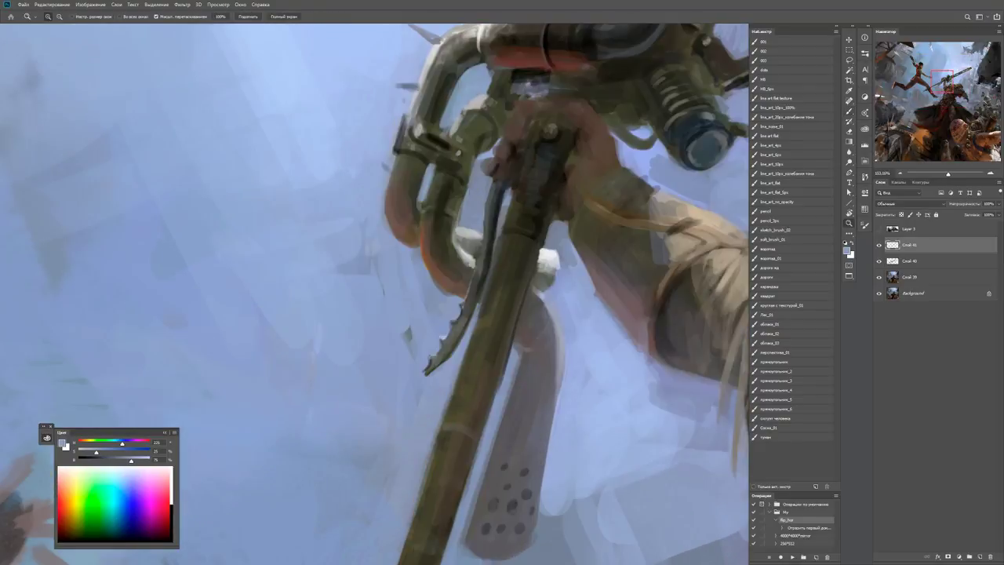
alt+click(484, 357)
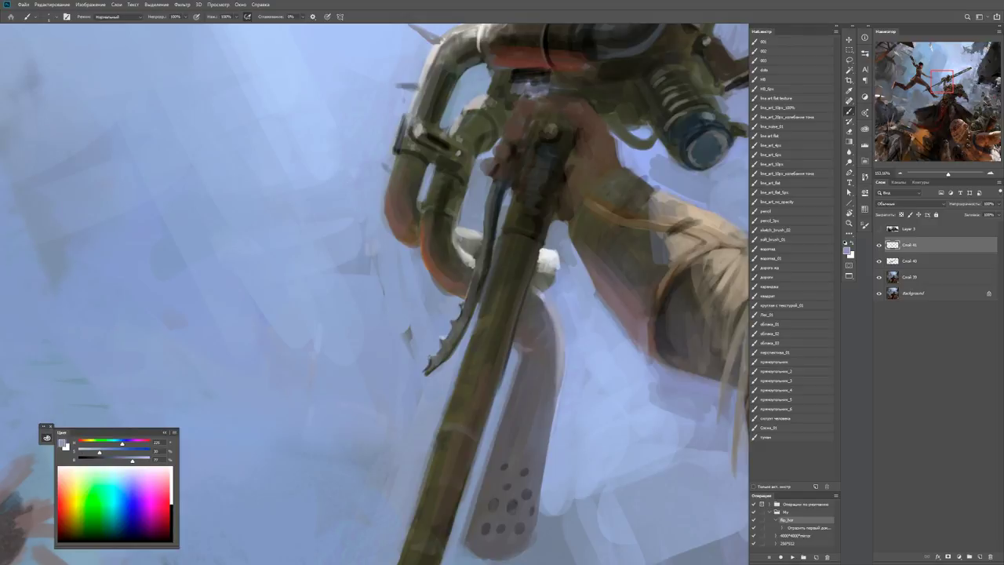
key(d)
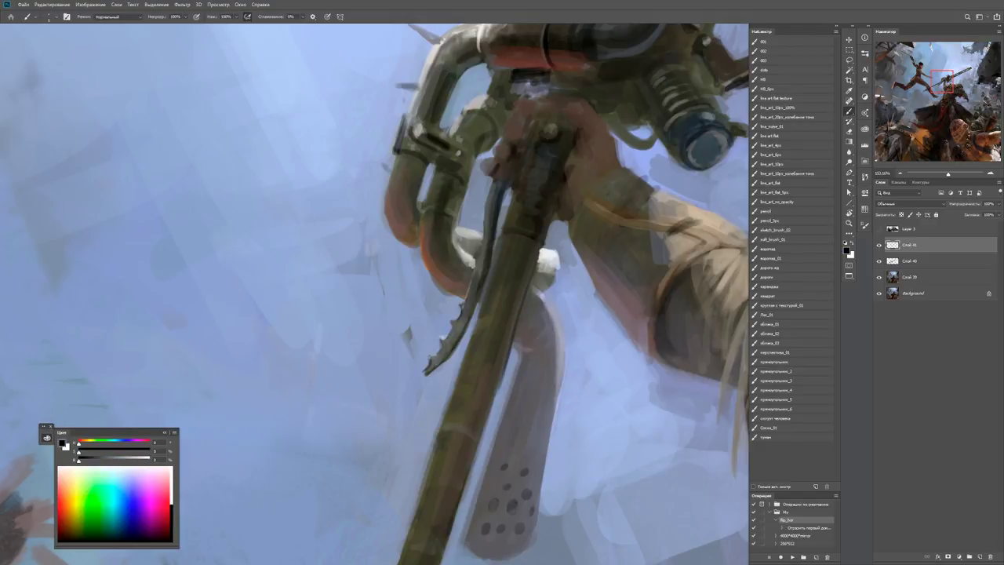
Touch up the lower part of the weapon's shaft above the knee with a brown sampled from it.
key(z)
scroll(492, 306, down, 3)
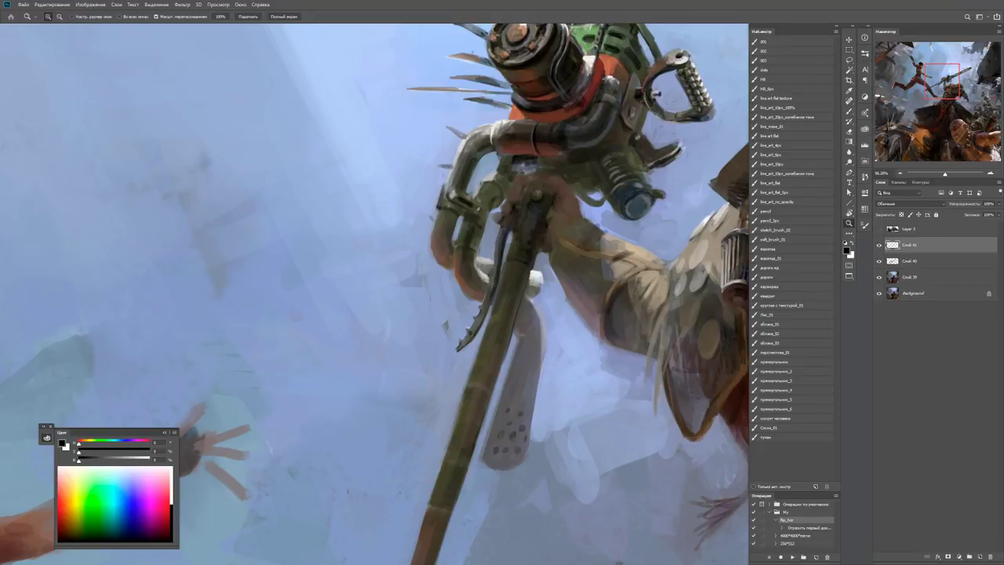
scroll(690, 204, down, 3)
scroll(580, 392, up, 3)
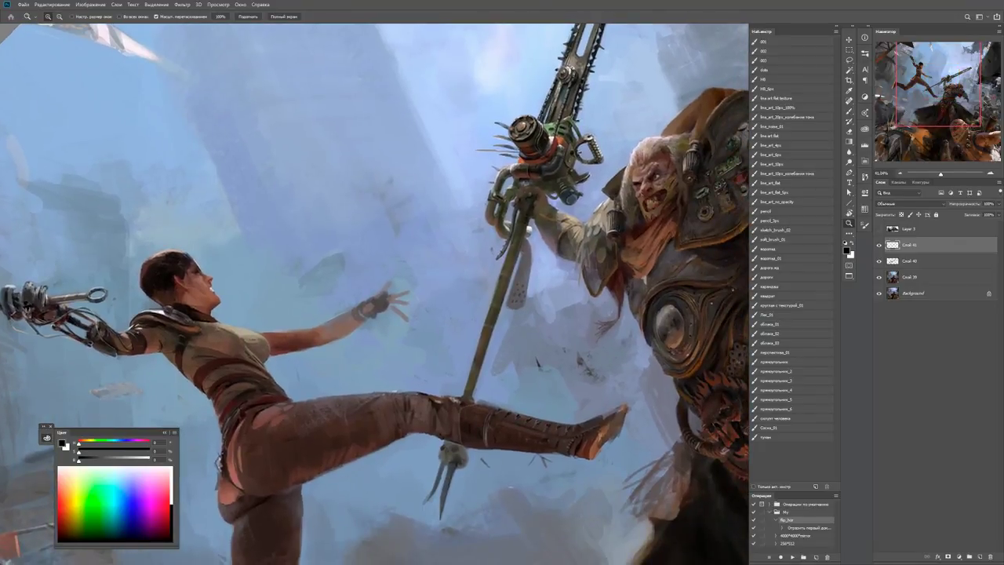
key(b)
alt+click(481, 353)
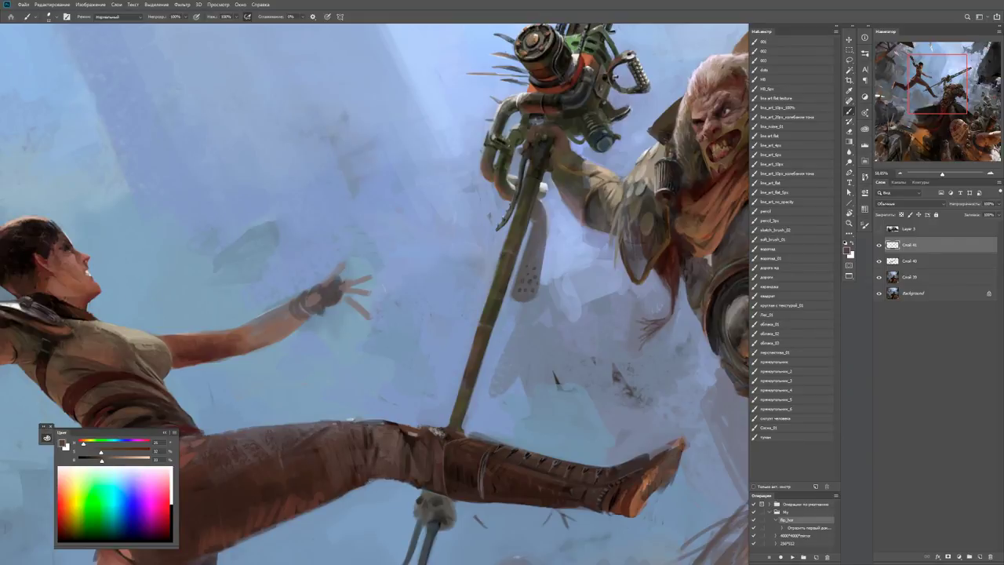
drag(463, 372, 449, 422)
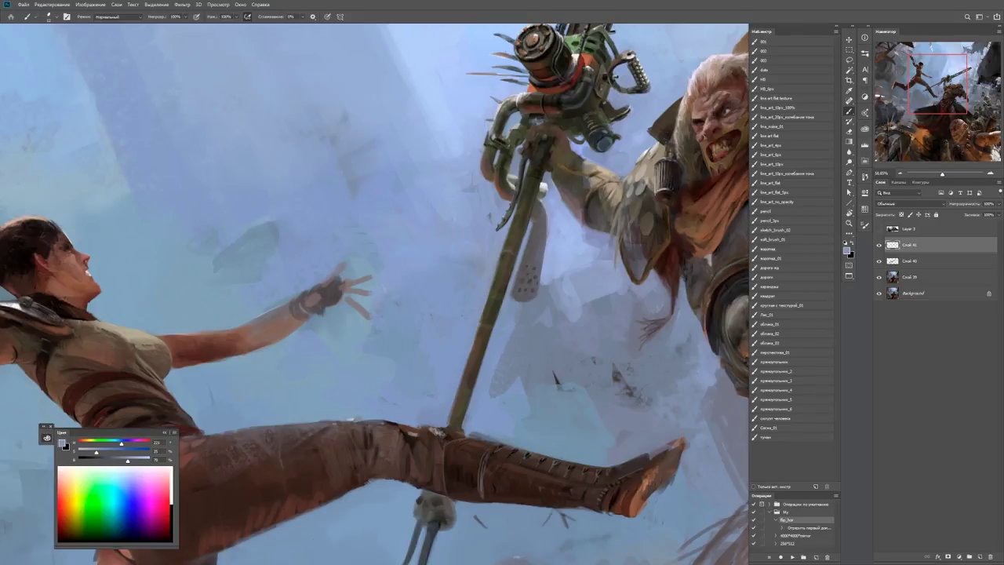
Add a light edge highlight along the lower shaft and blend it with sampled greys and browns.
key(d)
key(x)
drag(485, 306, 451, 421)
alt+click(464, 369)
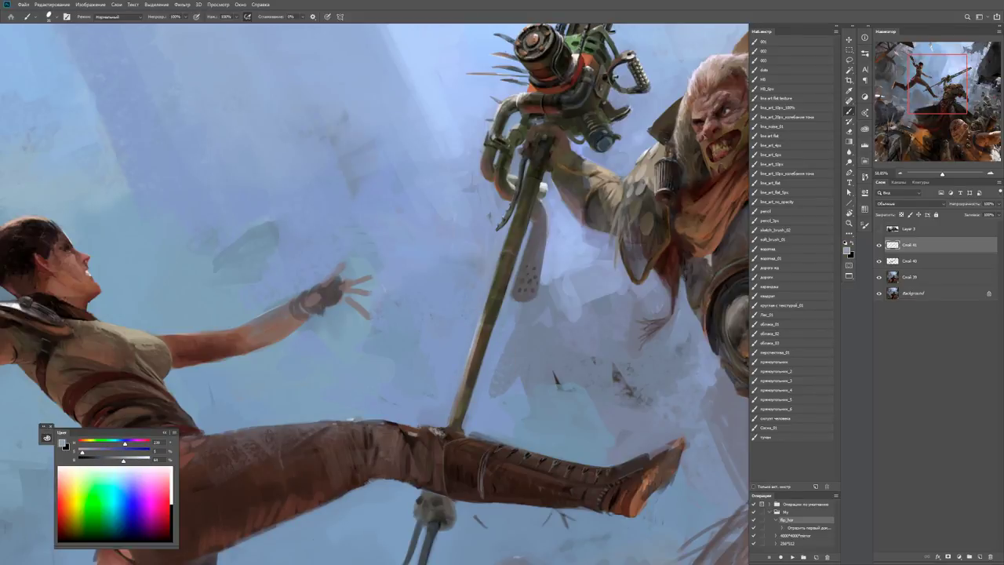
mouse_move(464, 375)
mouse_down()
mouse_move(460, 415)
mouse_move(469, 368)
mouse_move(469, 382)
mouse_up()
alt+click(471, 368)
alt+click(474, 359)
mouse_move(476, 340)
mouse_down()
mouse_move(466, 384)
mouse_move(440, 416)
mouse_up()
Touch up the cloak folds and the base of the curved tail behind the armoured figure's hip with sampled dark browns and black.
key(r)
key(ctrl+minus)
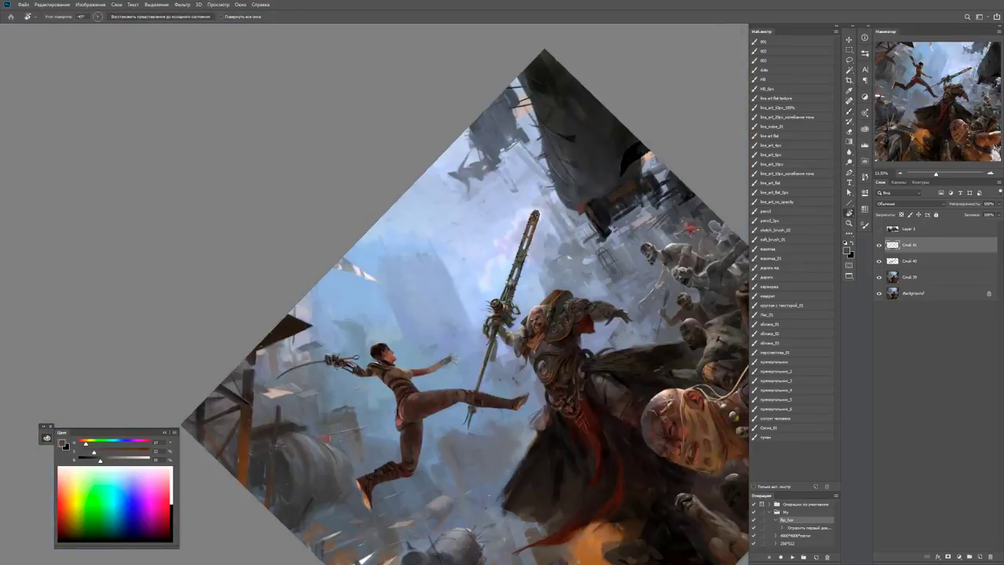
key(Escape)
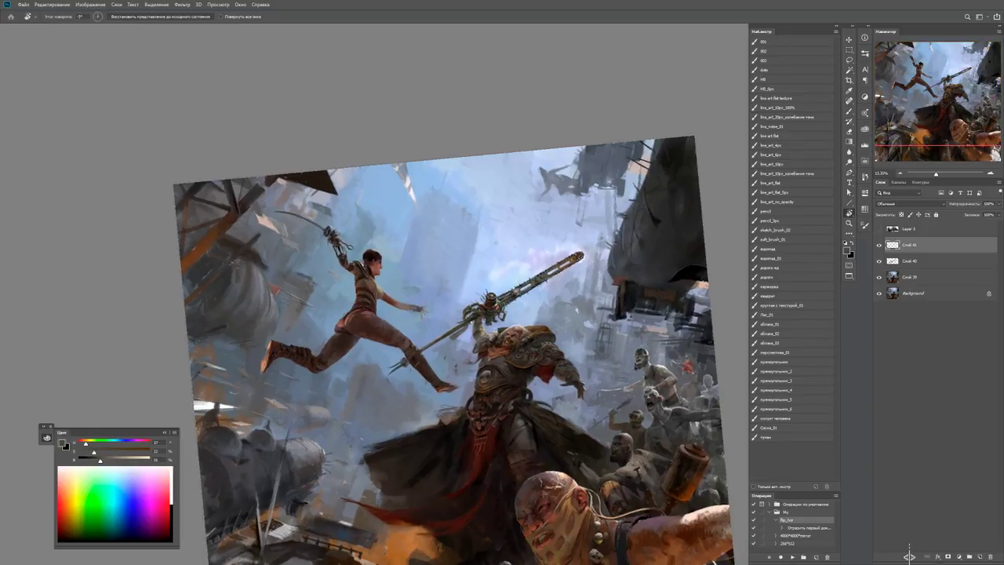
key(b)
scroll(374, 294, up, 5)
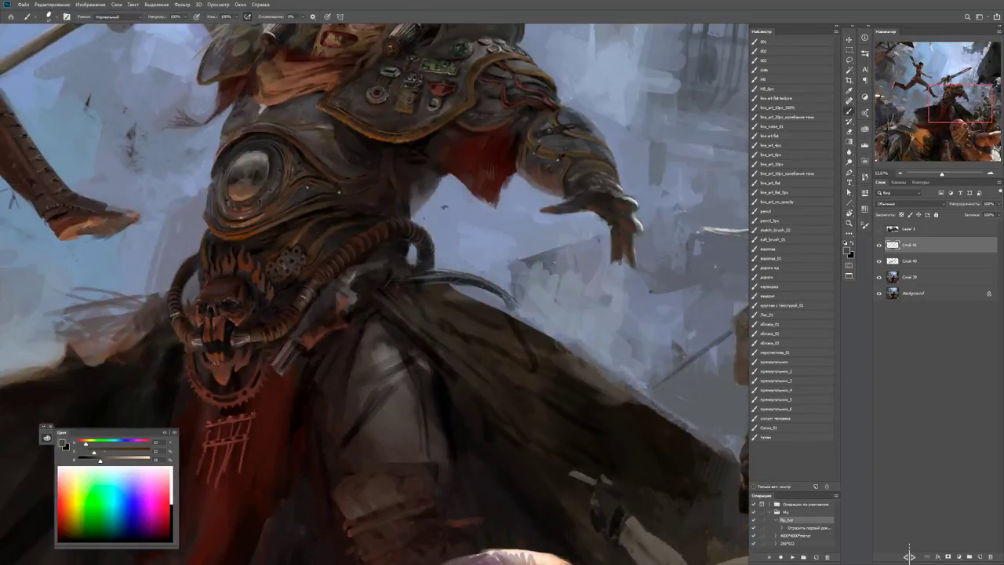
alt+click(527, 313)
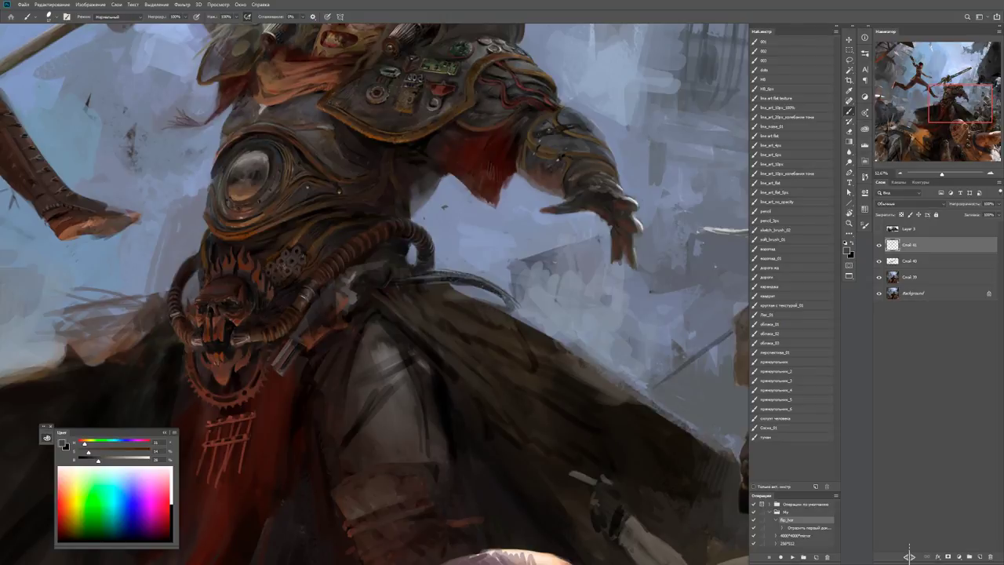
key(d)
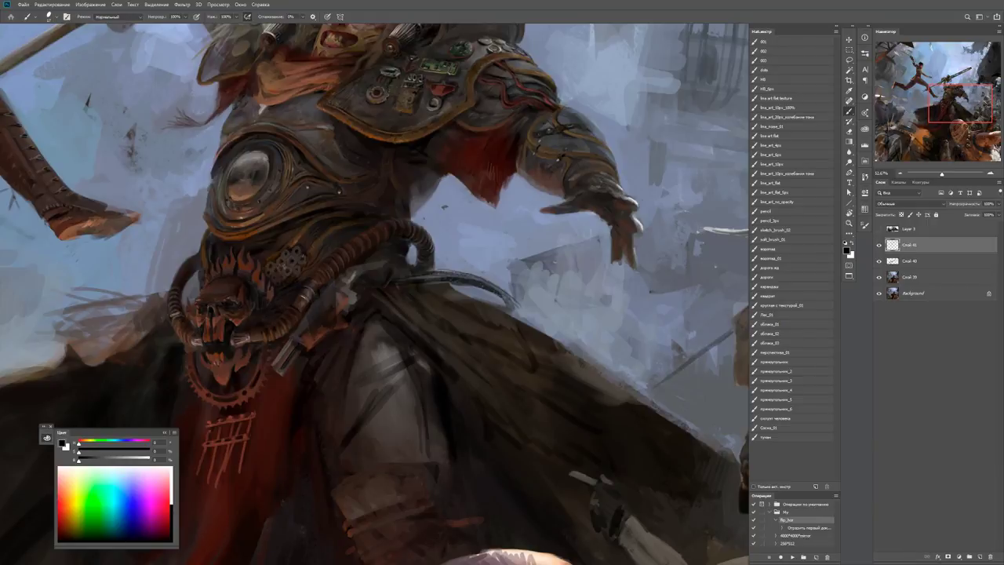
alt+click(376, 287)
alt+click(429, 278)
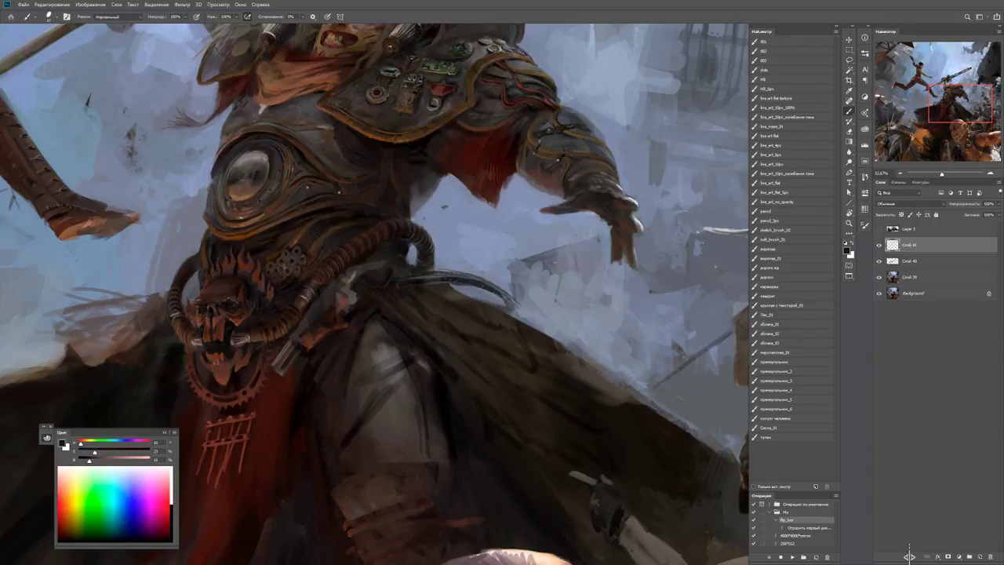
Build up the curved tail above the cloak with sampled dark greys and browns, sharpening its edge and texture.
scroll(445, 274, down, 4)
scroll(445, 274, up, 5)
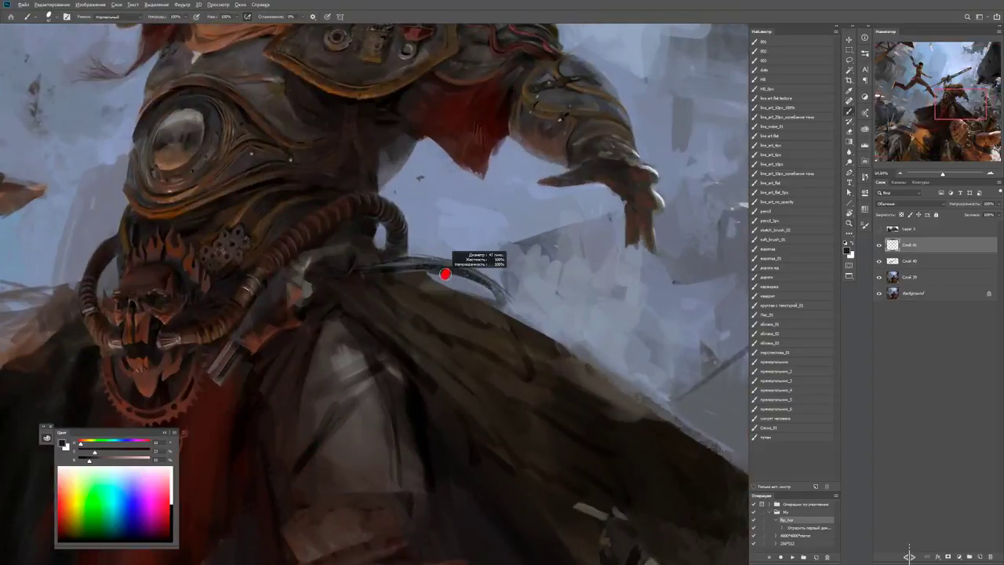
alt+click(432, 283)
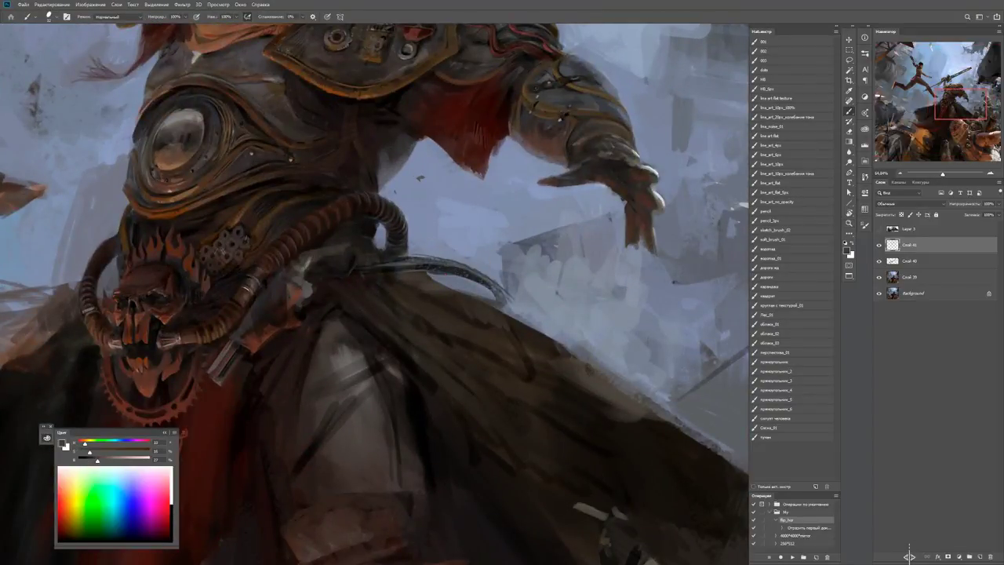
alt+click(425, 276)
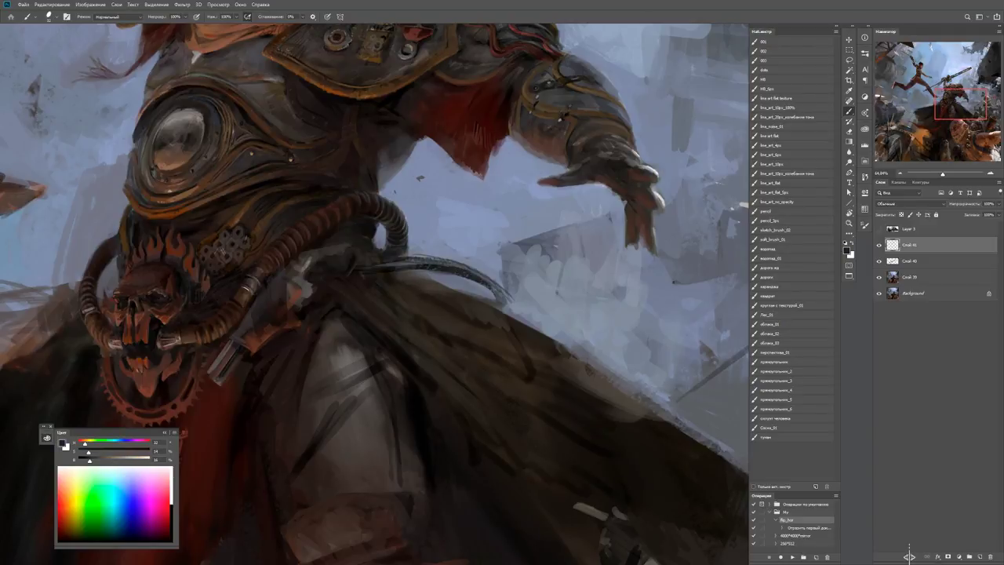
alt+click(410, 264)
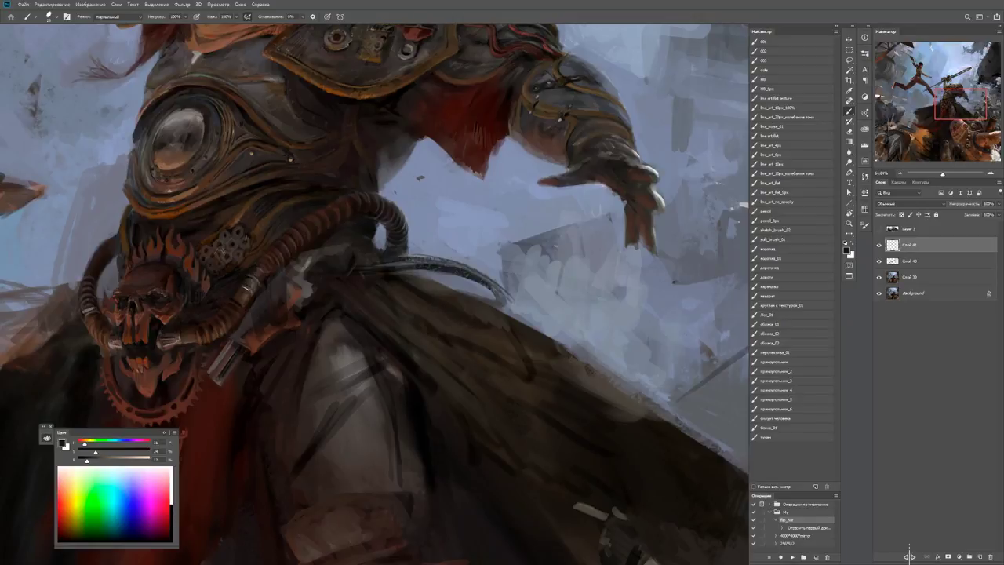
Flip the painting horizontally and add ragged black strokes to the cloak edge beside the skull belt ornament.
key(r)
key(ctrl+minus)
key(ctrl+minus)
key(ctrl+minus)
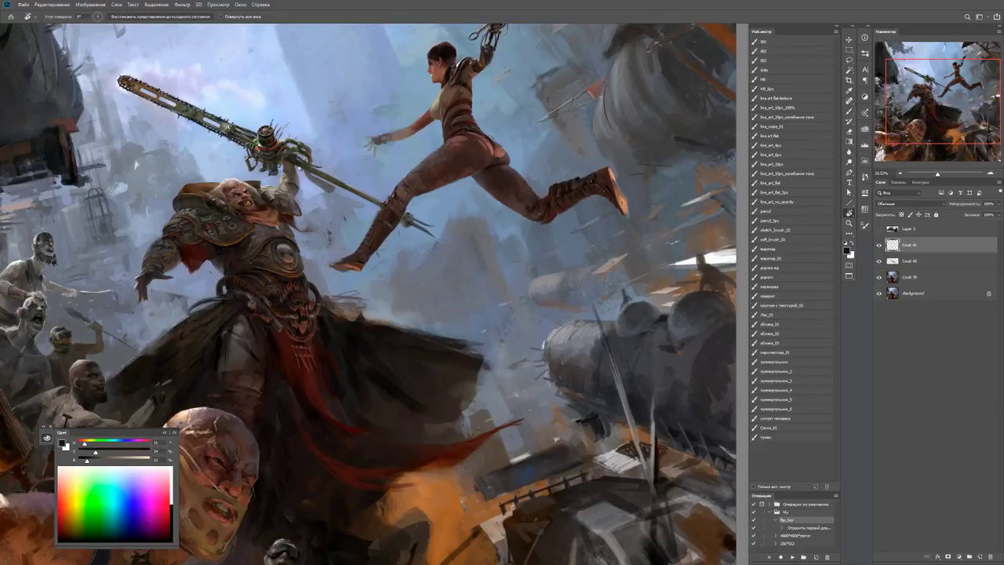
key(b)
scroll(473, 239, up, 3)
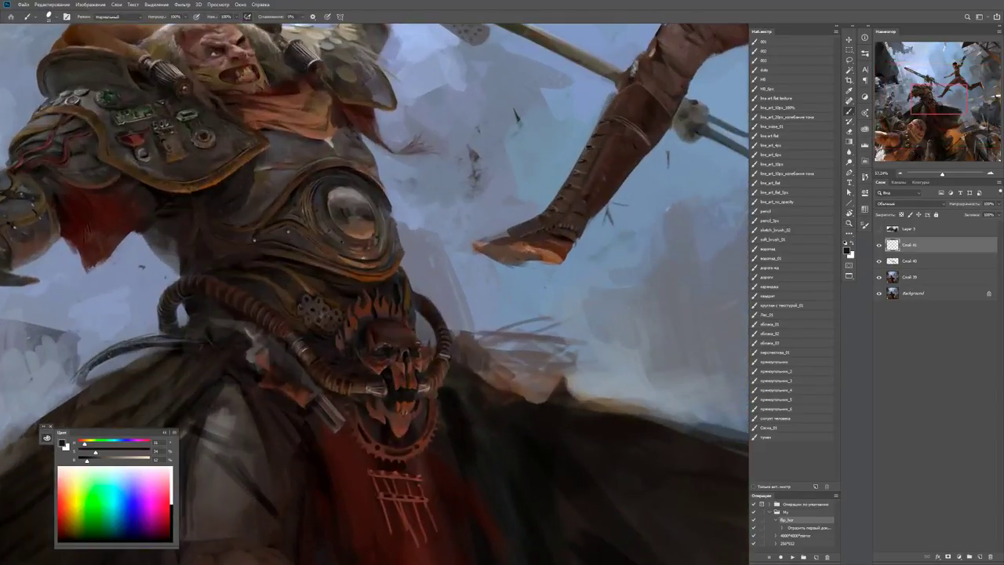
mouse_move(464, 363)
mouse_down()
mouse_move(518, 373)
mouse_move(549, 398)
mouse_move(541, 388)
mouse_up()
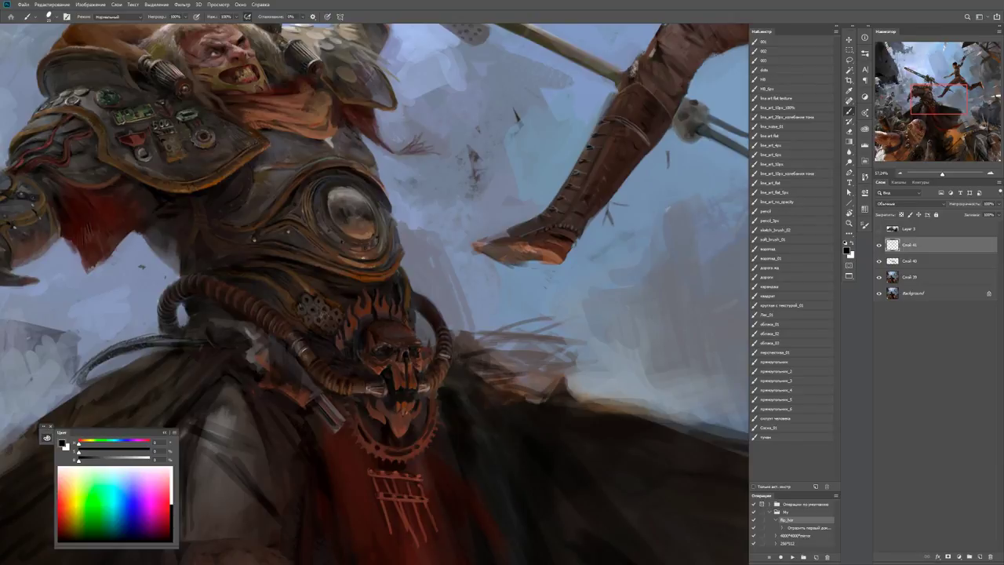
Repaint the rear of the hip pistol in sampled reddish brown and darken the area around it with black and sampled darks.
key(z)
scroll(541, 388, down, 4)
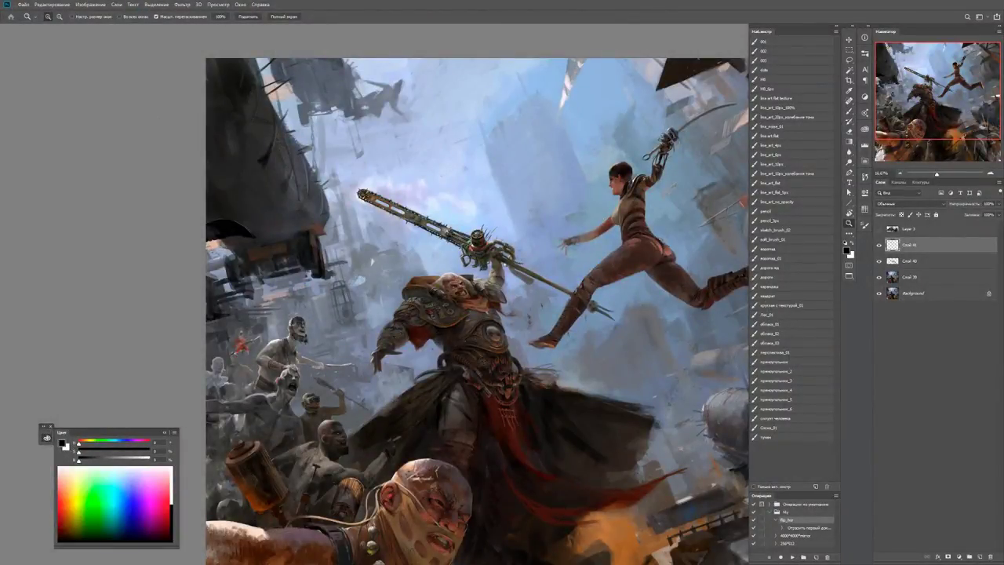
scroll(483, 381, up, 5)
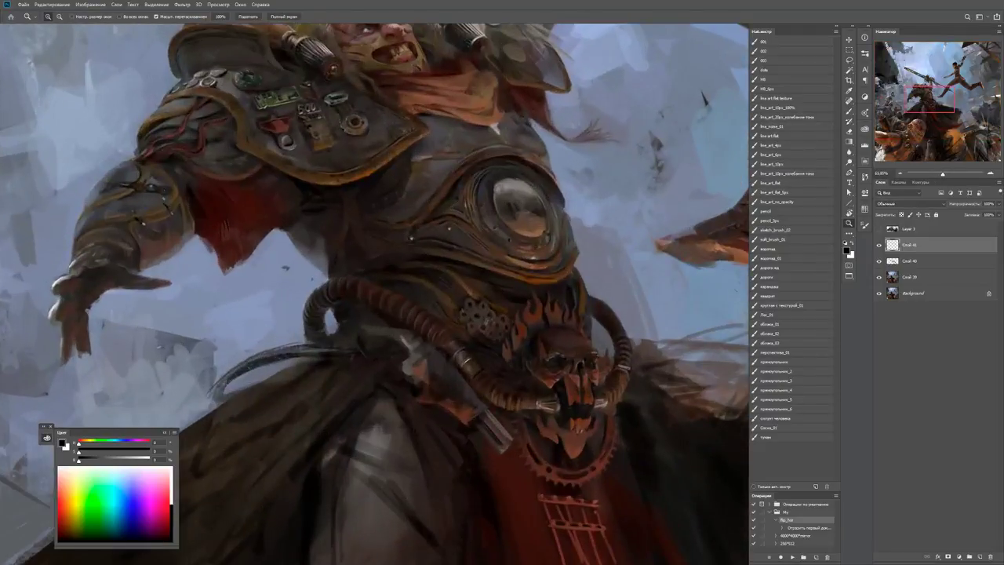
key(b)
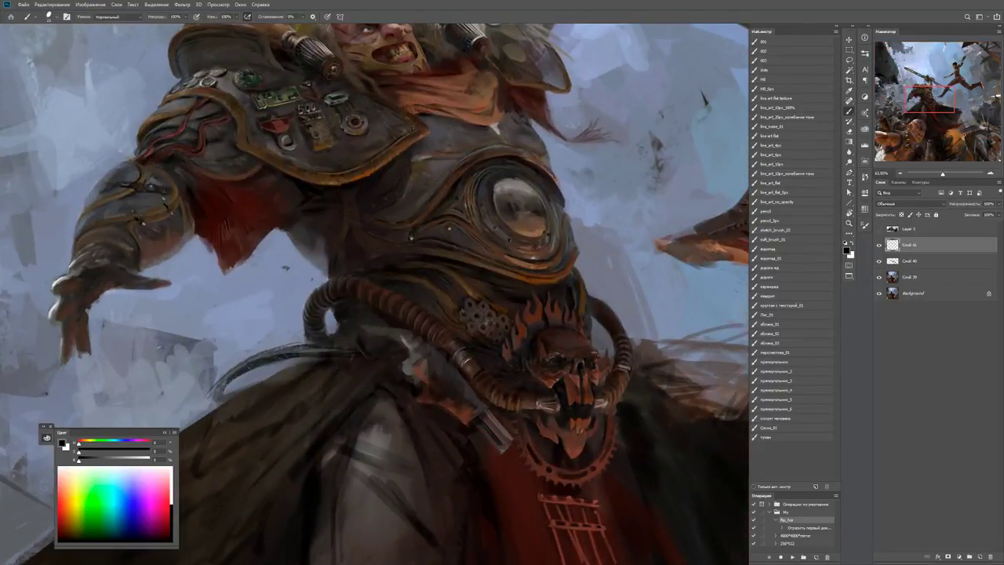
alt+click(410, 352)
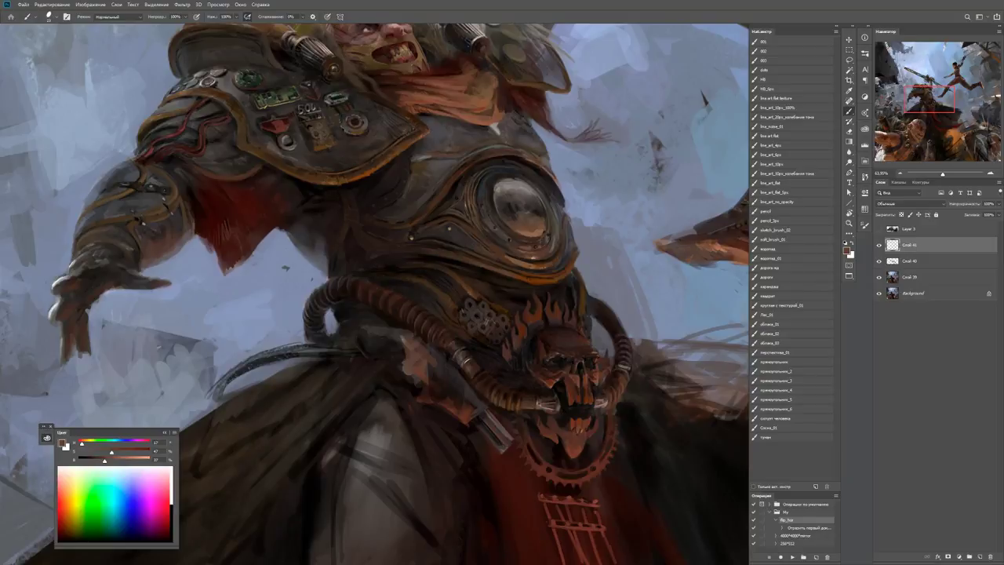
key(d)
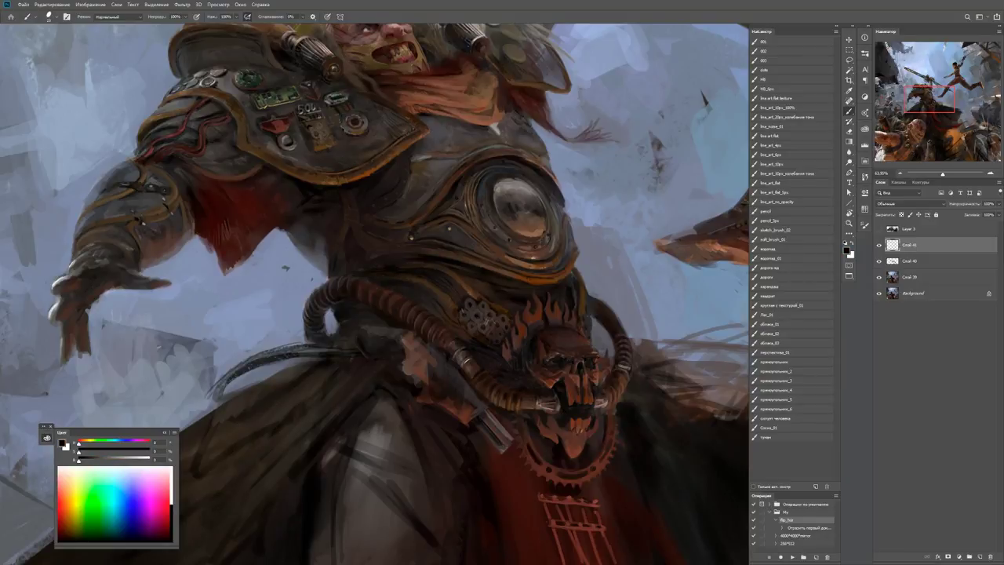
alt+click(401, 337)
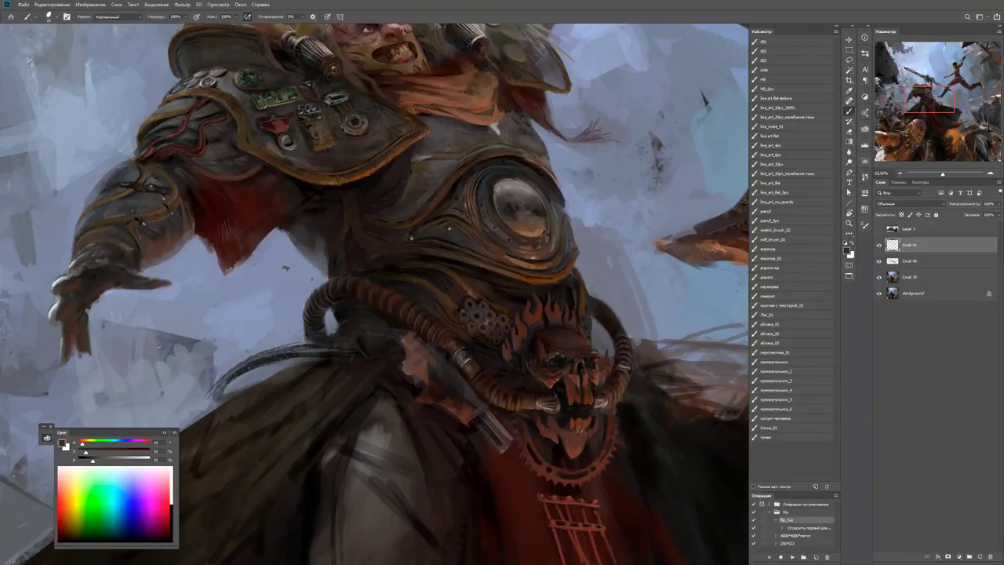
alt+click(385, 336)
alt+click(372, 334)
Shape a toothed cogwheel with a dark centre hole at the rear of the hip pistol, using sampled browns and black.
key(ctrl+0)
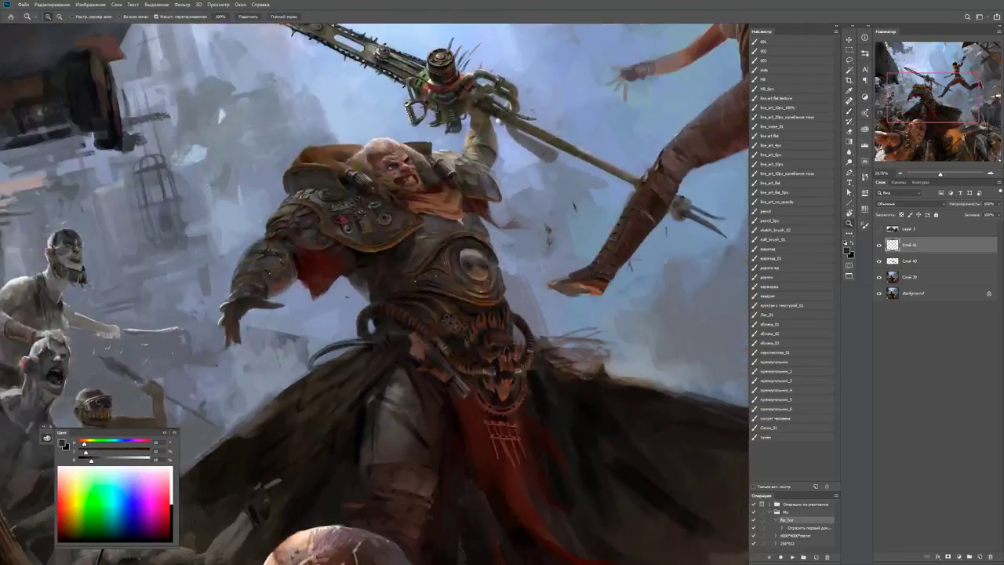
scroll(411, 381, up, 5)
key(d)
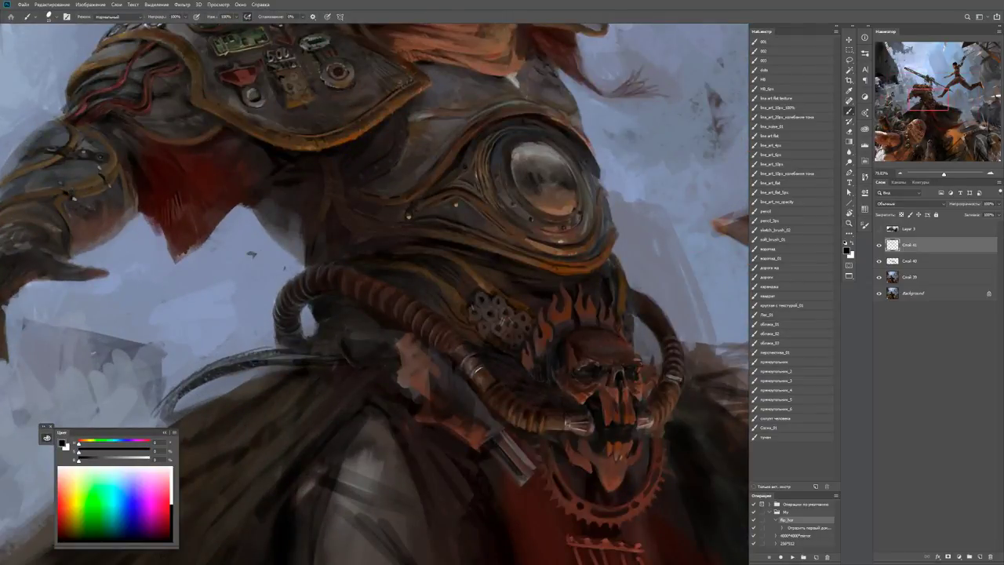
alt+click(420, 342)
scroll(375, 294, down, 1)
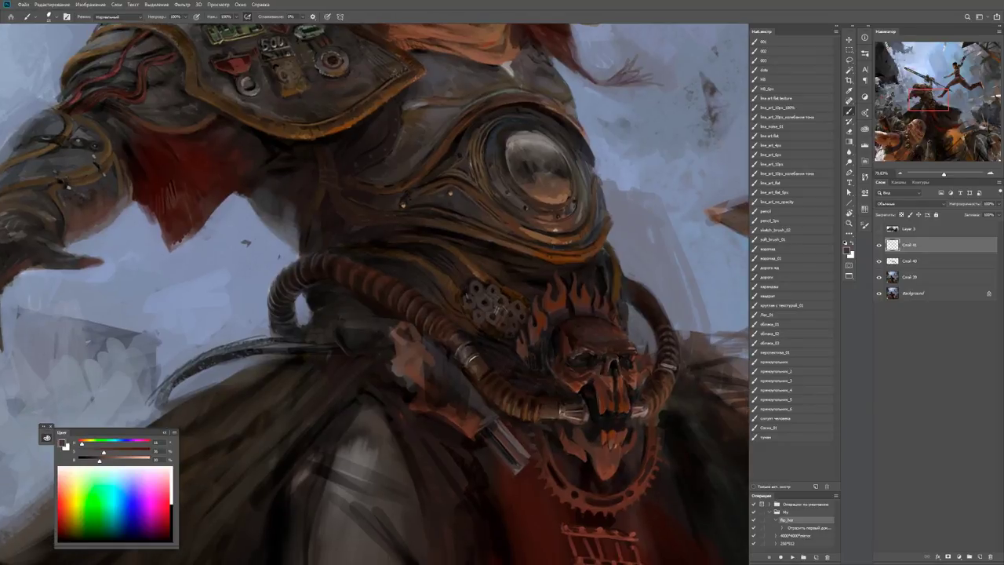
alt+click(401, 318)
key(d)
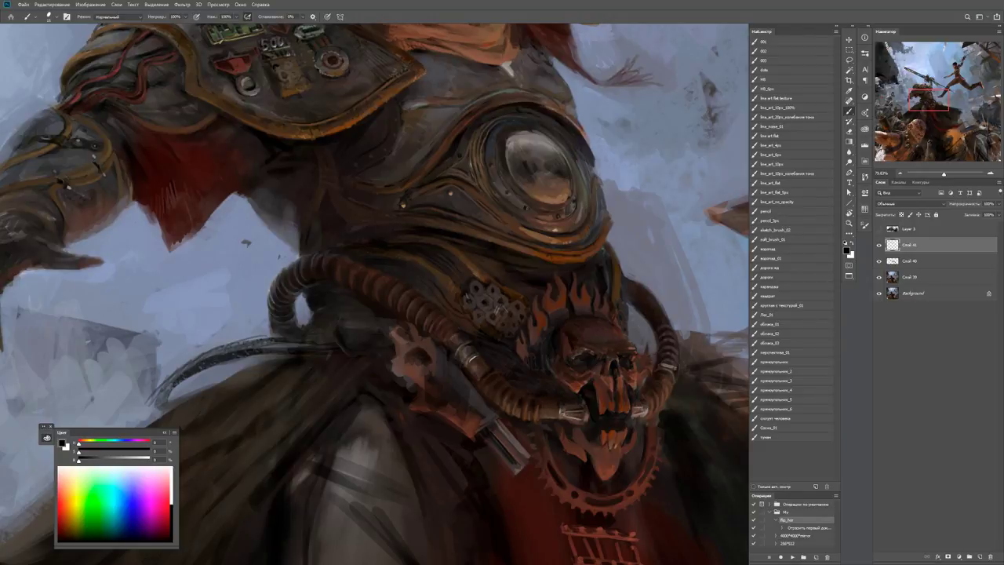
Sketch the curved lower outline of the pistol's grip behind the cogwheel in reddish brown.
key(z)
drag(410, 359, 345, 361)
drag(411, 392, 471, 392)
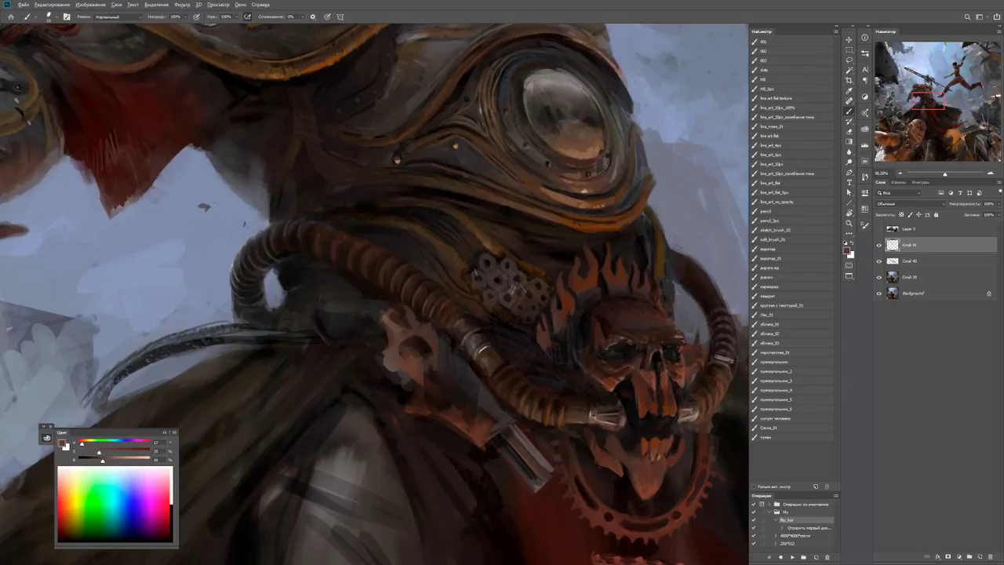
drag(323, 331, 381, 355)
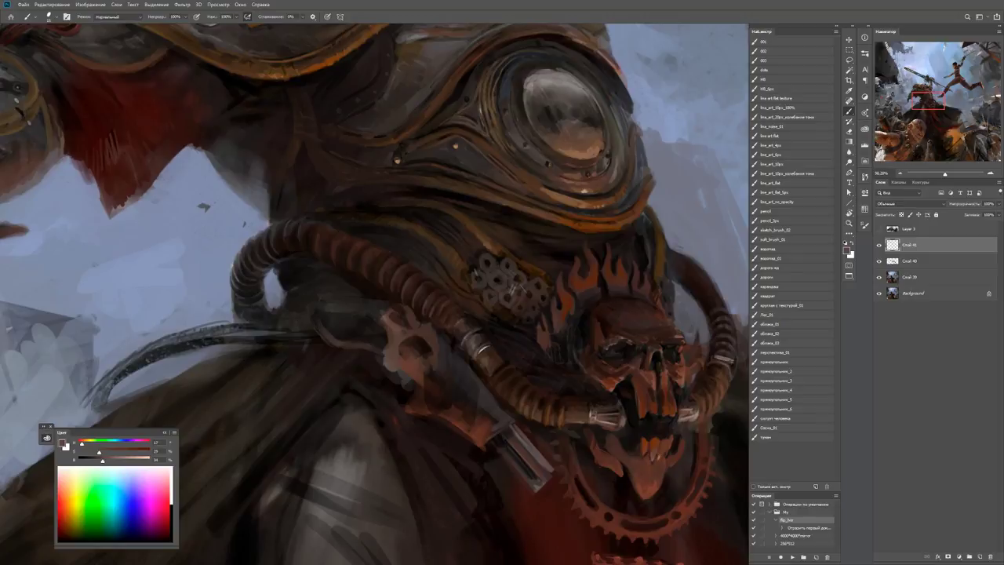
Fill the pistol's grip with sampled reddish brown and dab a light round rivet onto it.
key(z)
mouse_move(321, 328)
mouse_down()
mouse_move(235, 330)
mouse_move(608, 308)
mouse_up()
key(b)
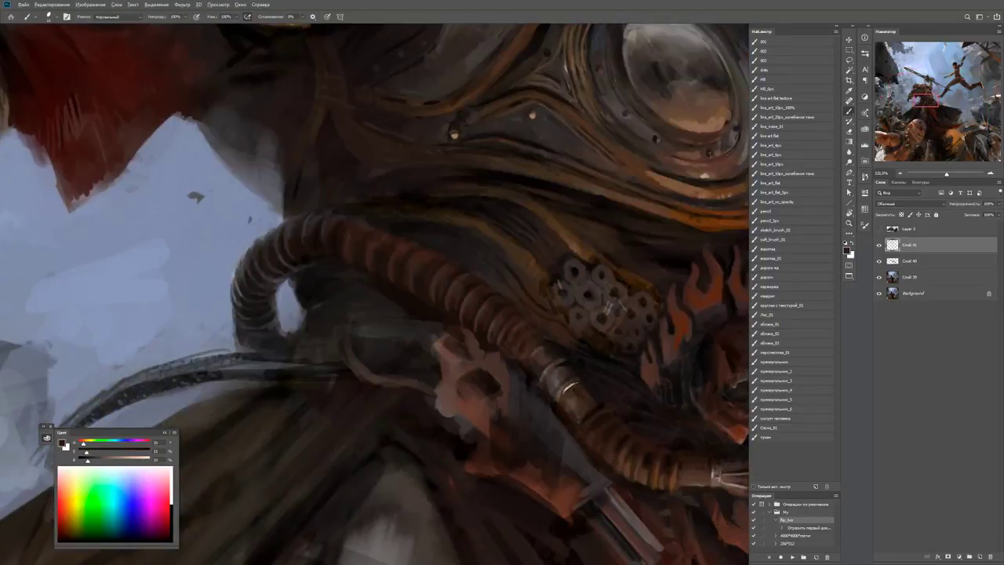
alt+click(378, 361)
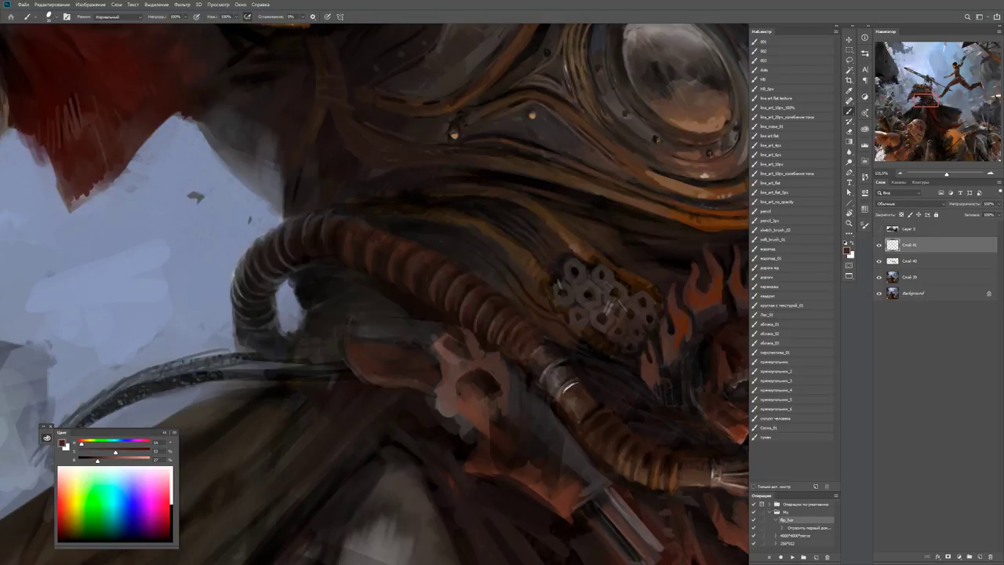
alt+click(448, 396)
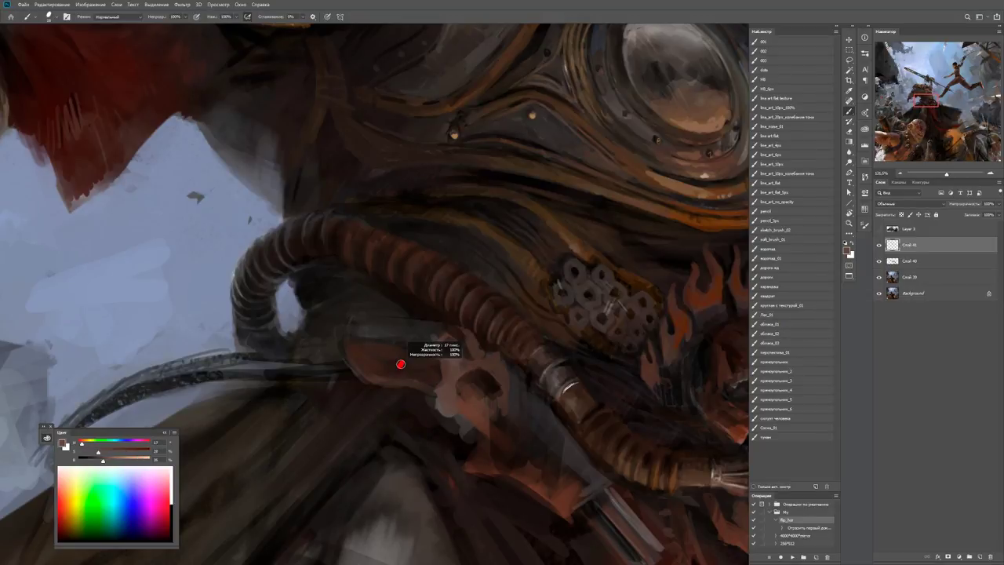
drag(396, 363, 399, 365)
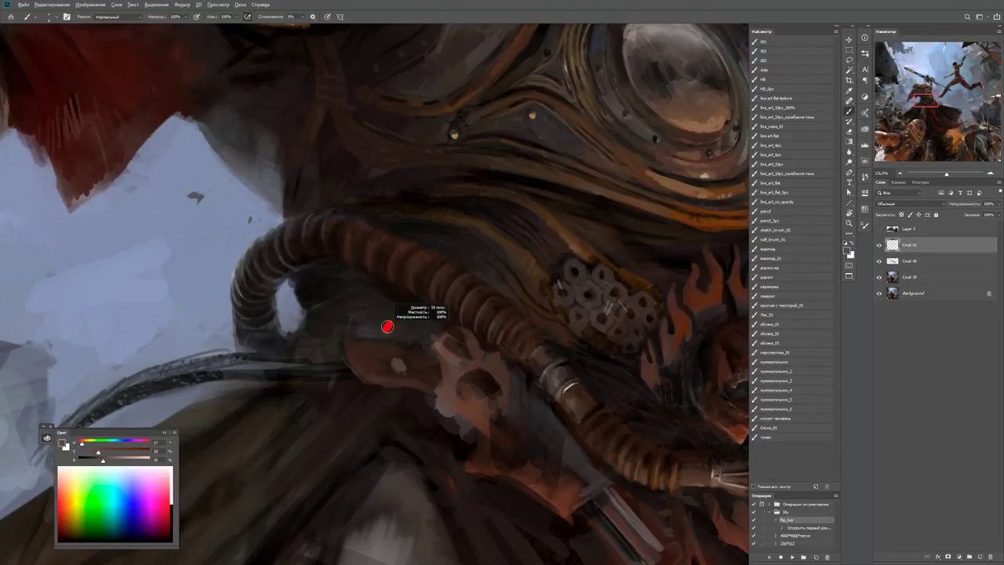
Paint a black band along the upper edge of the pistol's grip and soften it with dark grey.
key(d)
mouse_move(355, 337)
mouse_down()
mouse_move(367, 316)
mouse_move(396, 315)
mouse_move(416, 328)
mouse_move(361, 337)
mouse_move(447, 349)
mouse_up()
key(z)
key(ctrl+0)
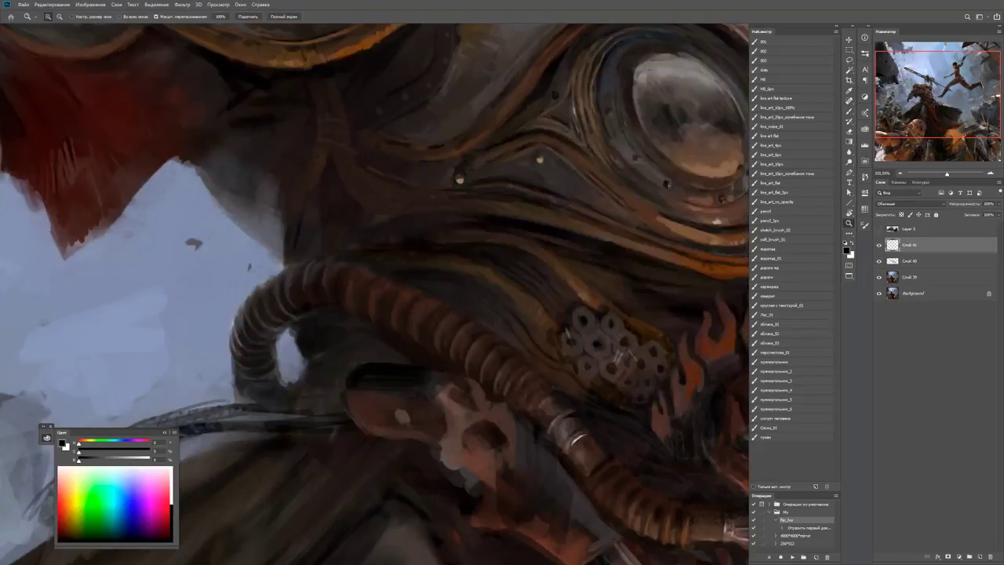
key(b)
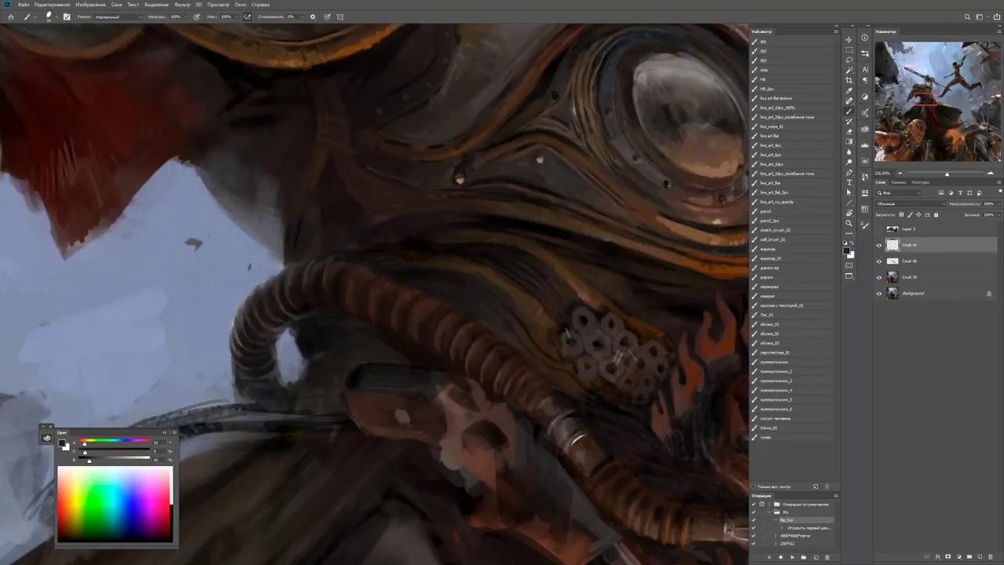
Refine the upper edge of the pistol's grip with a sampled tone, a thin black line and light erasing.
key(d)
alt+click(430, 389)
mouse_move(363, 385)
mouse_down()
mouse_move(351, 370)
mouse_move(421, 369)
mouse_move(369, 357)
mouse_move(385, 350)
mouse_move(369, 336)
mouse_move(251, 345)
mouse_move(361, 345)
mouse_up()
key(d)
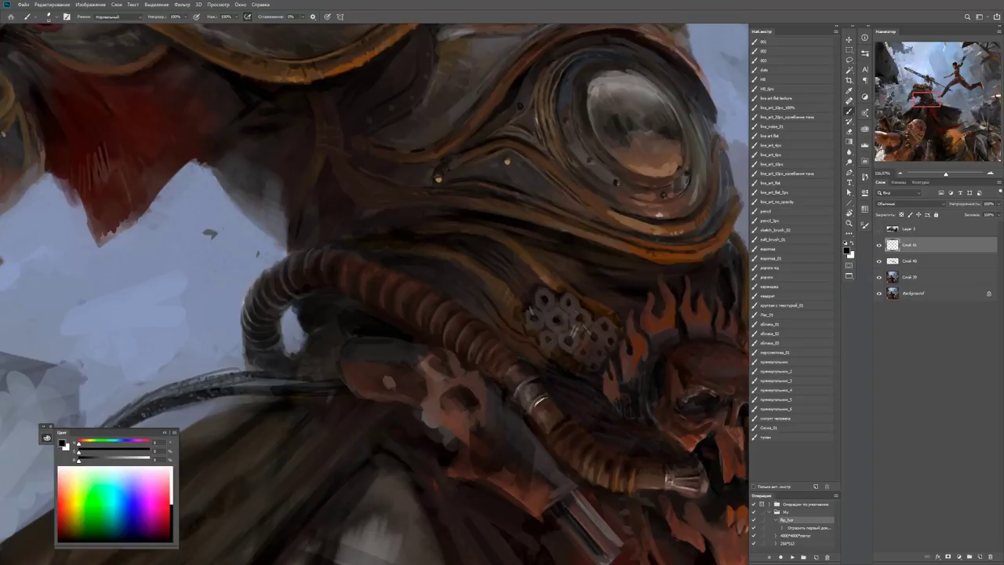
key(b)
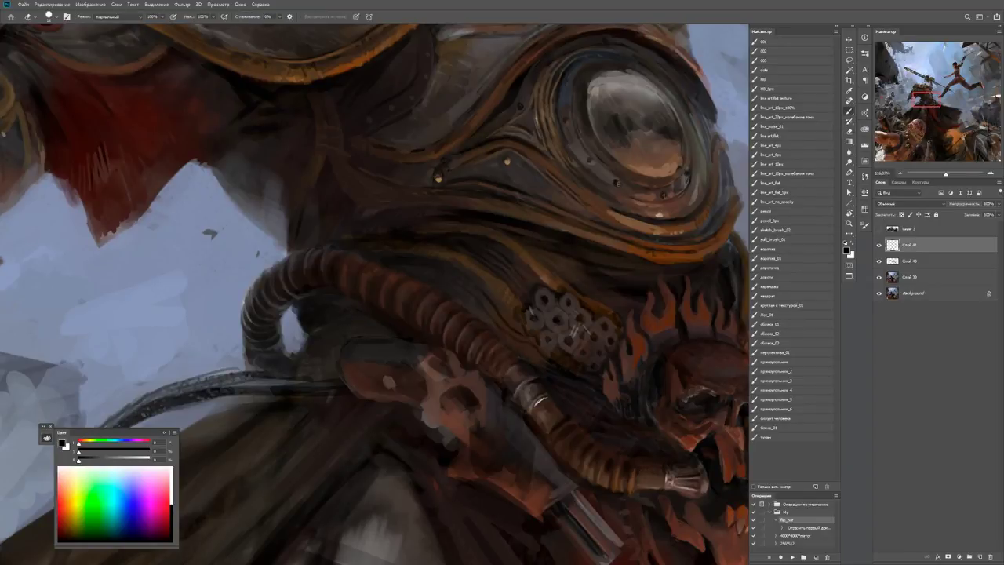
key(z)
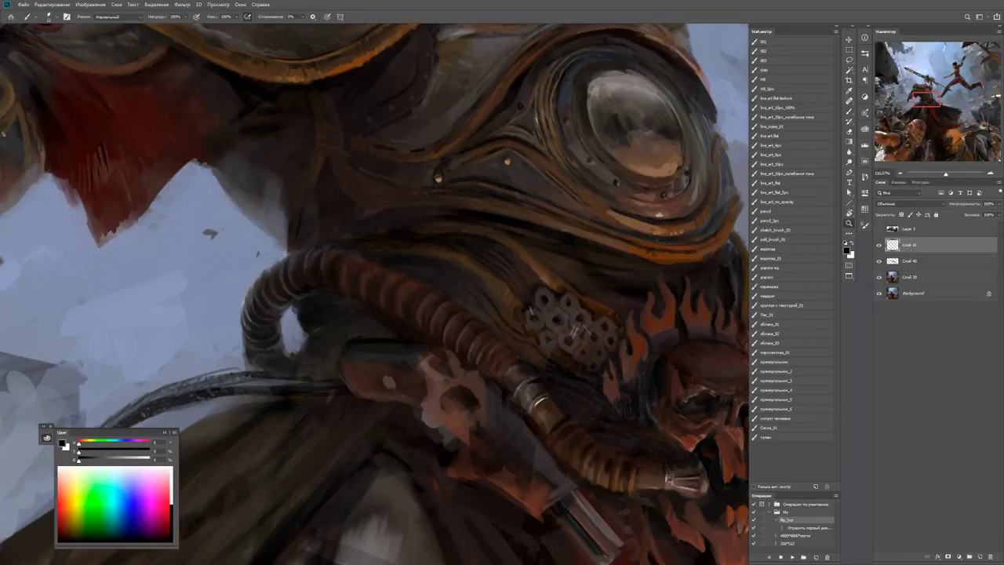
drag(420, 348, 353, 348)
drag(369, 392, 440, 392)
key(b)
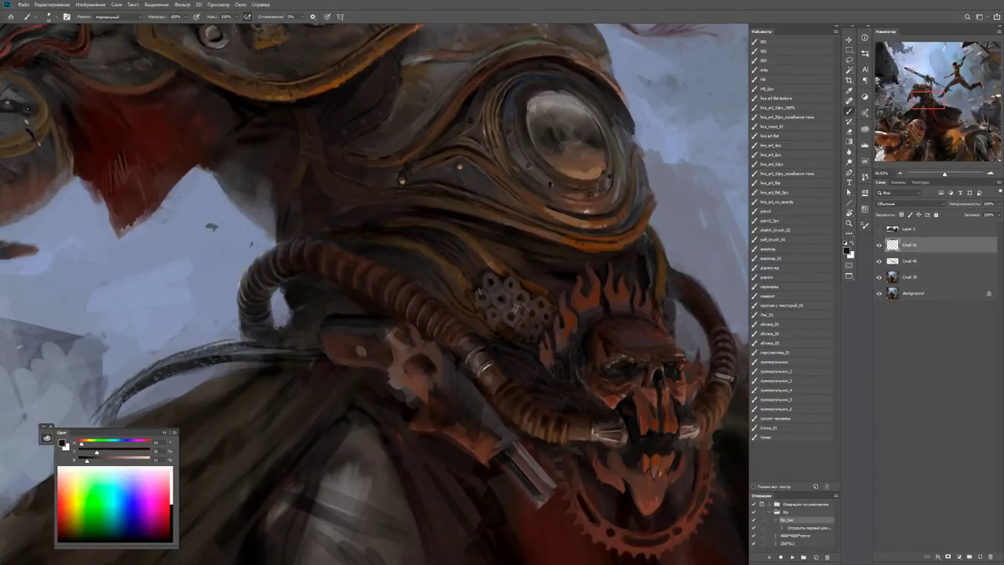
Refine the joint between the pistol's black grip band and the cogwheel with black and sampled reddish-brown tones.
alt+click(349, 354)
key(d)
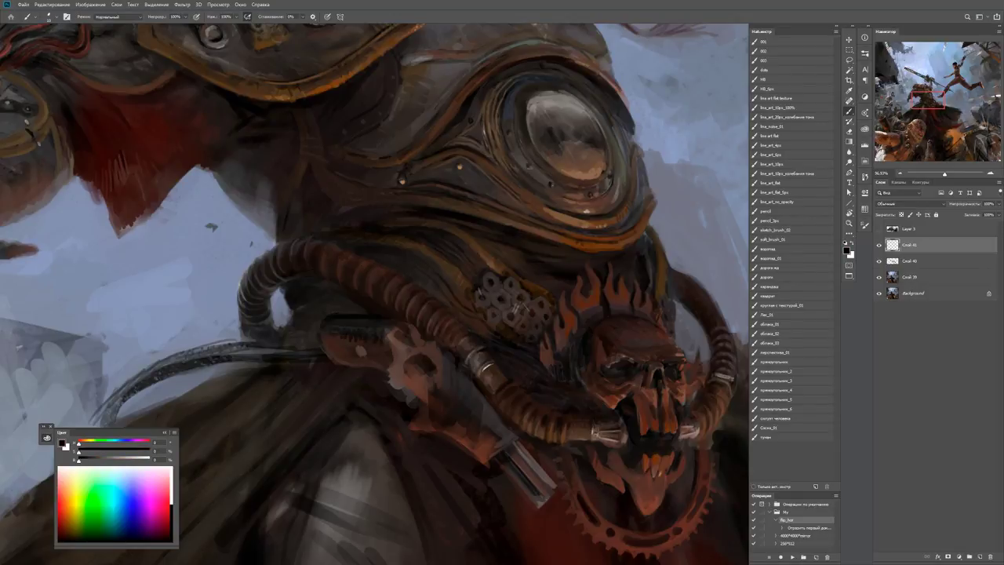
alt+click(392, 327)
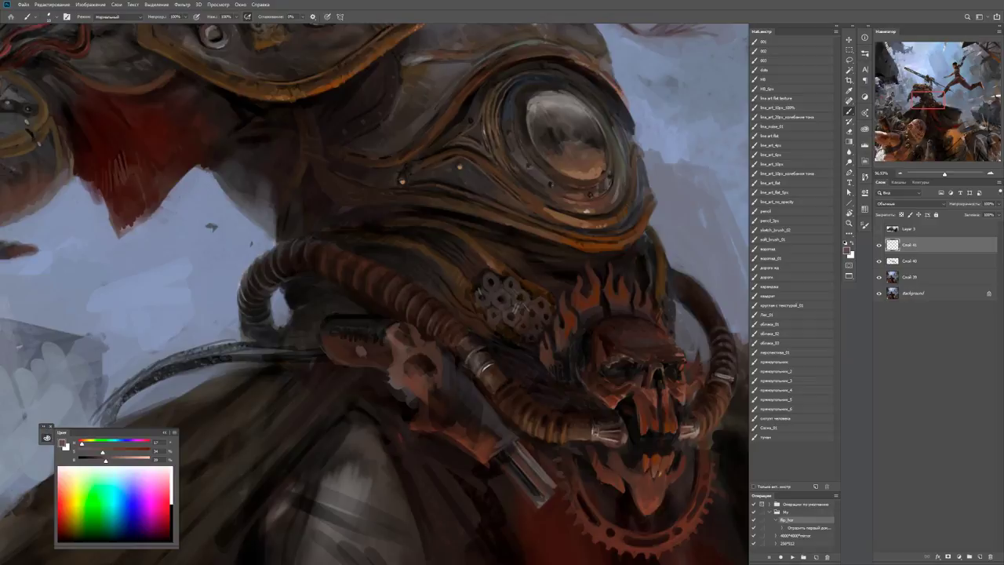
key(d)
drag(396, 329, 330, 324)
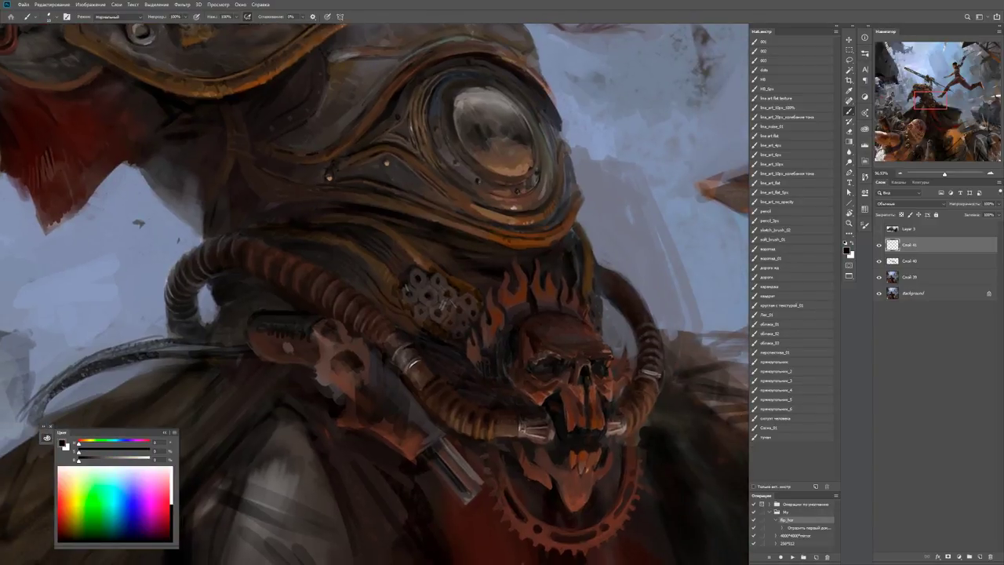
alt+click(329, 324)
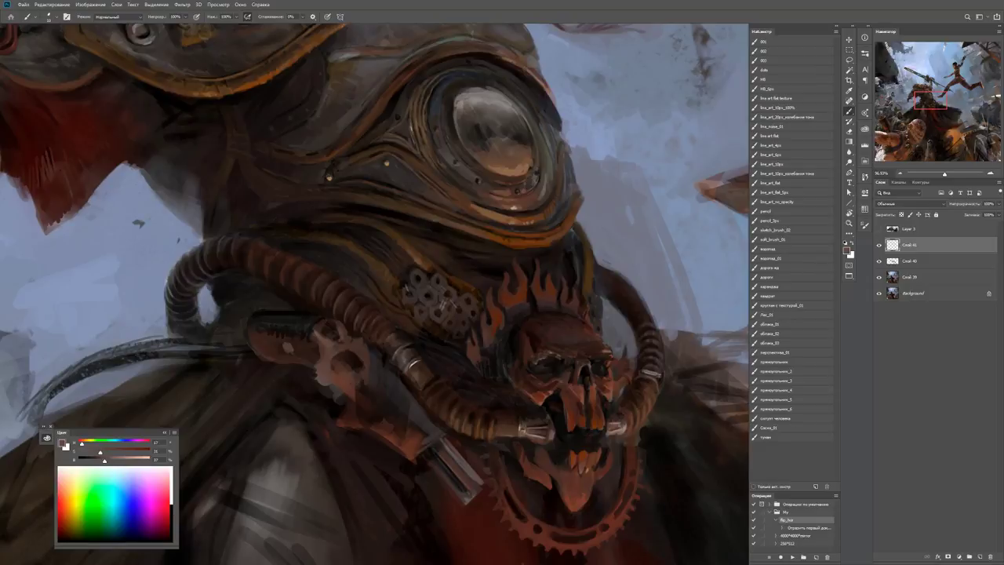
alt+click(329, 324)
alt+click(330, 324)
Add an orange-brown accent beside the cogwheel's upper edge and black notches along the grip's band.
key(z)
drag(374, 345, 298, 344)
drag(372, 316, 439, 316)
key(b)
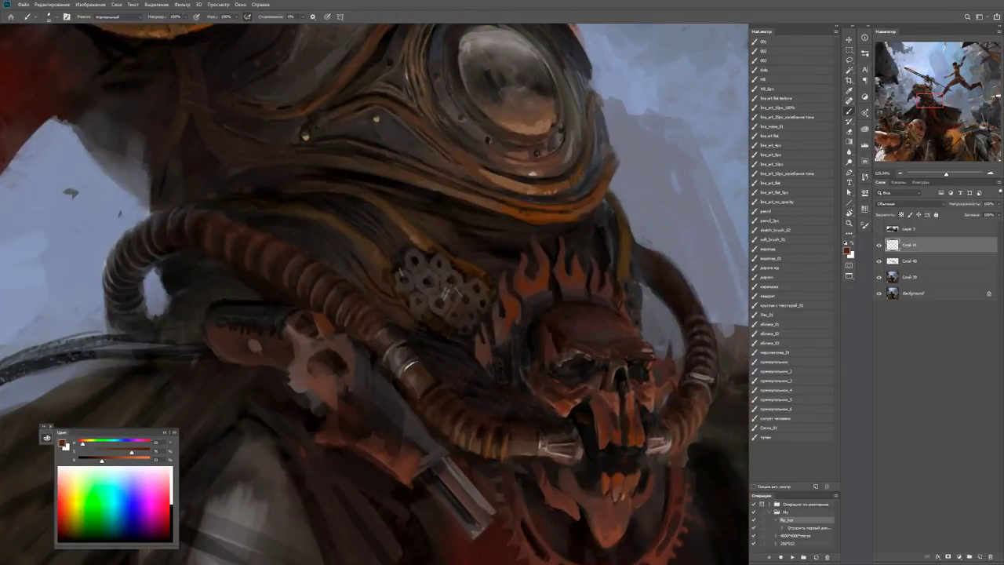
key(d)
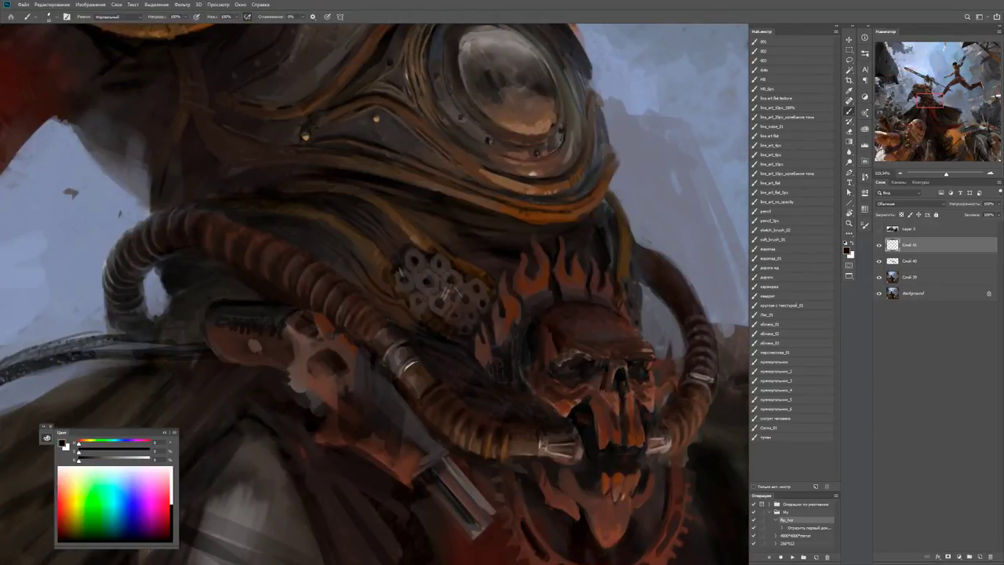
scroll(375, 294, down, 1)
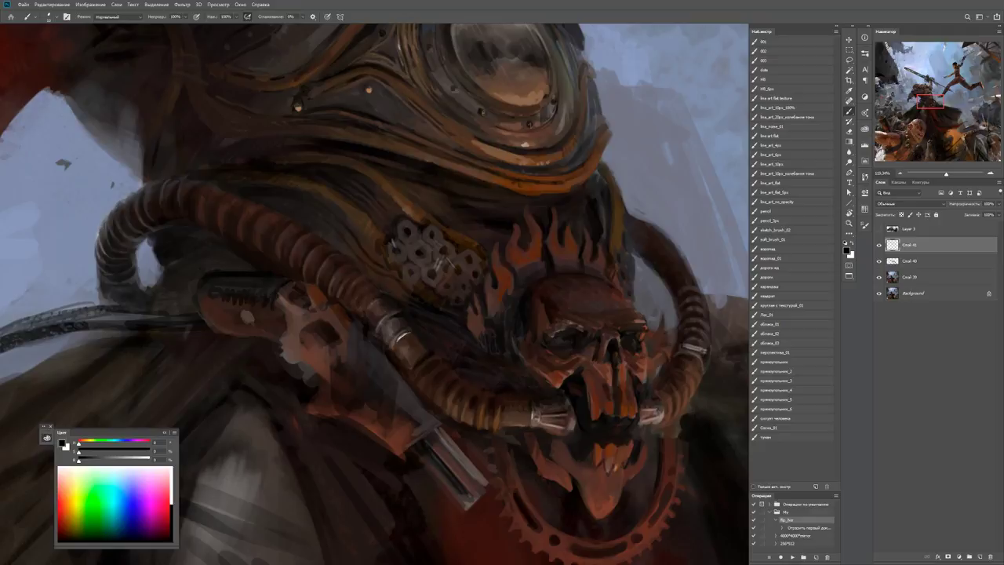
Repaint the cogwheel's centre as a shaped opening using black and sampled reddish tones.
alt+click(348, 345)
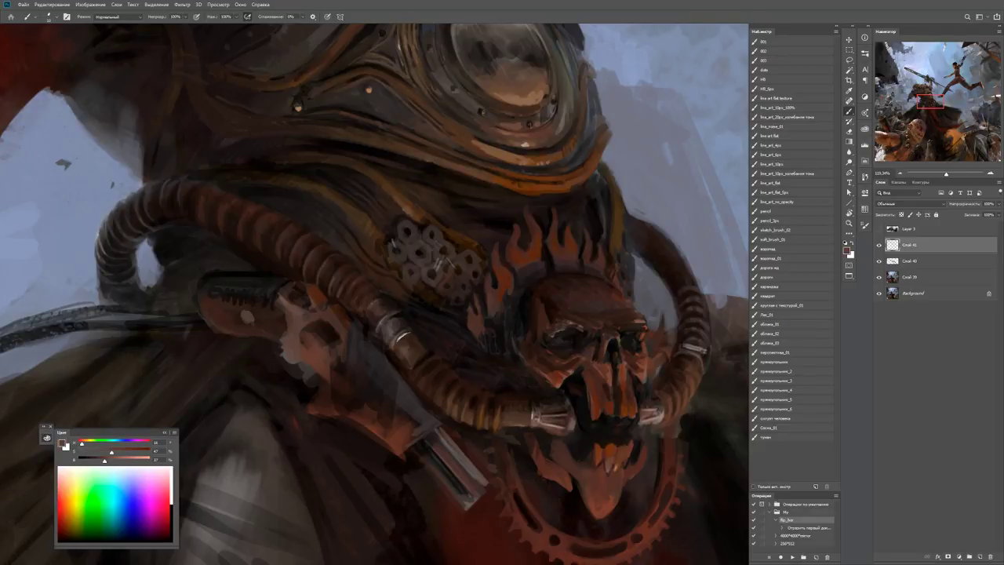
alt+click(297, 345)
alt+click(323, 365)
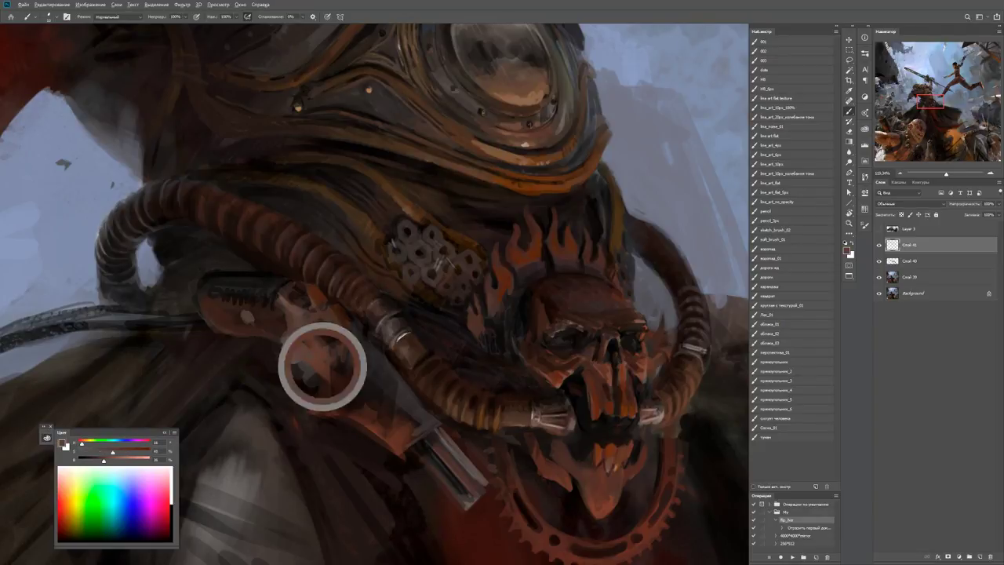
alt+click(317, 350)
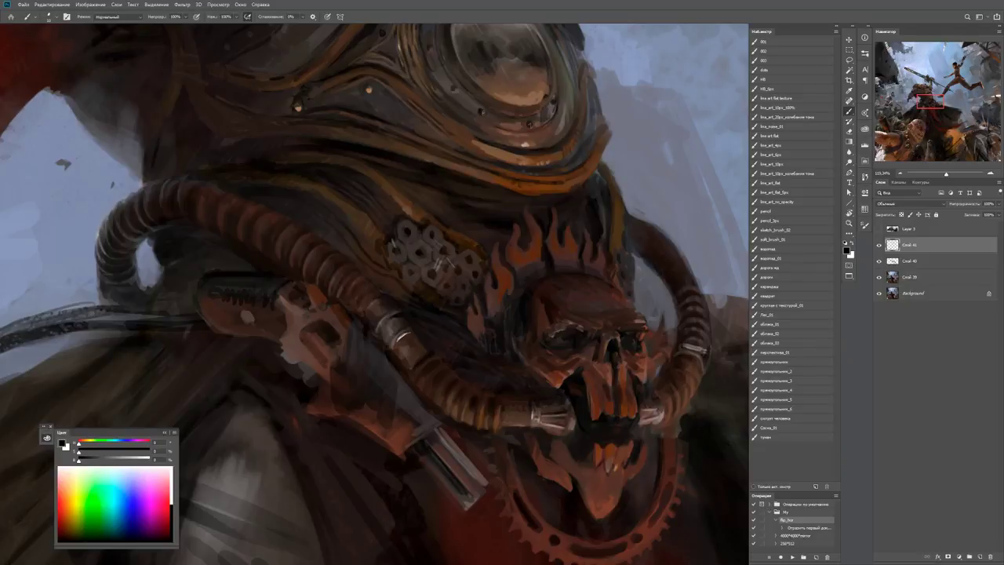
alt+click(316, 337)
drag(314, 337, 308, 329)
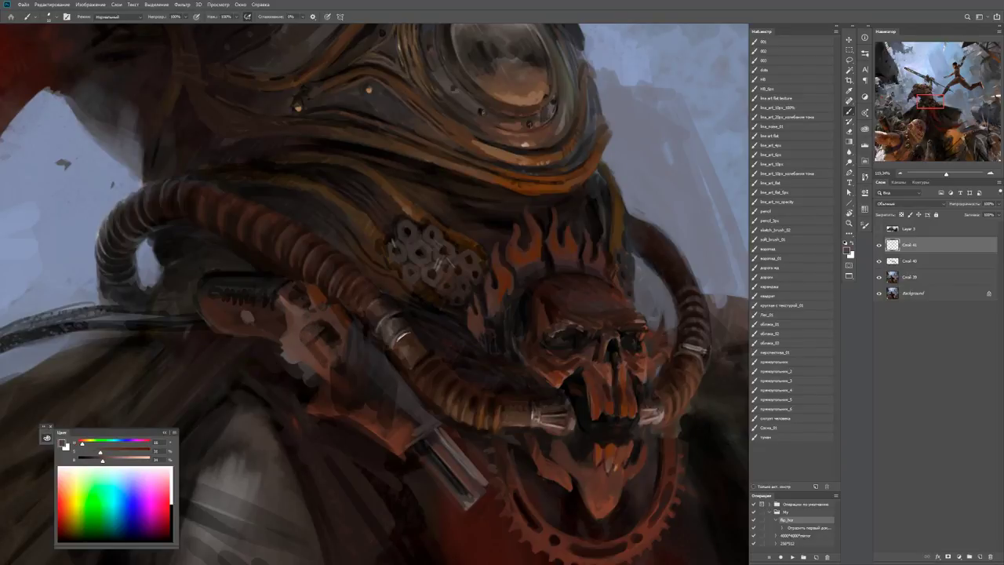
Cover the cogwheel's outer teeth with sampled dark tones and smooth its rim into a reddish pistol frame.
alt+click(284, 330)
drag(285, 324, 292, 362)
alt+click(285, 330)
alt+click(287, 358)
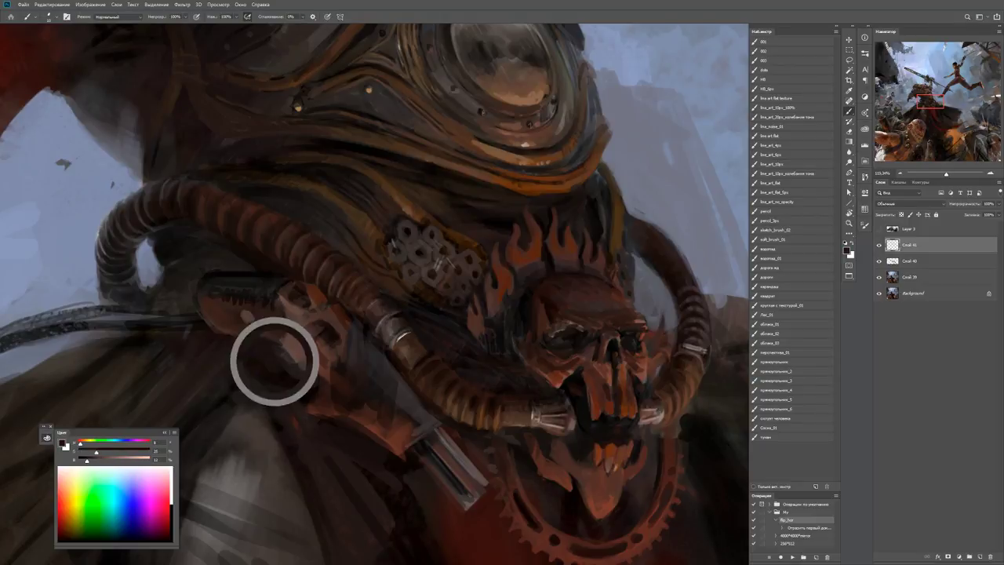
alt+click(288, 358)
drag(312, 350, 326, 367)
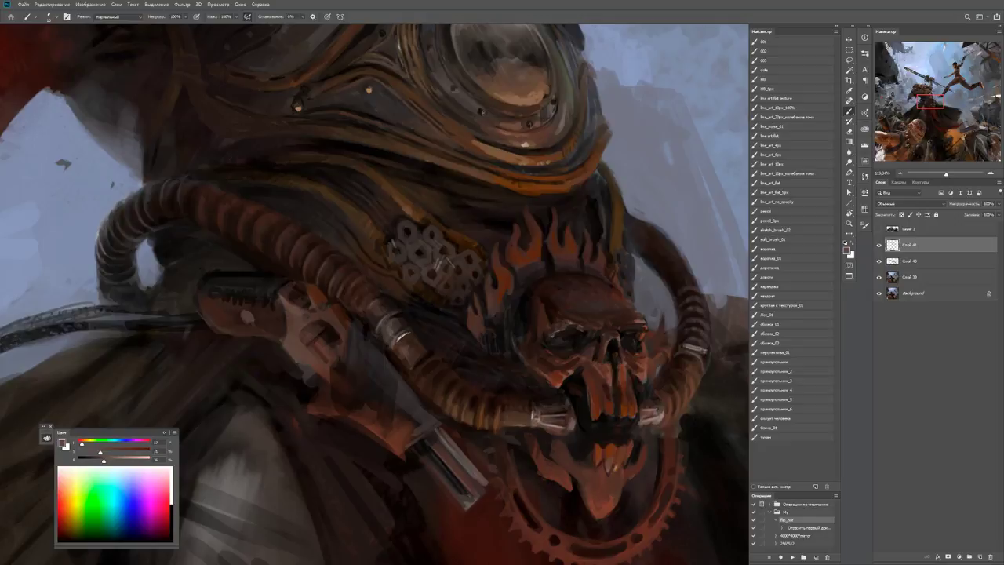
Paint lighter reddish lines along the pistol's barrels with a brightened sampled tone.
drag(377, 313, 350, 267)
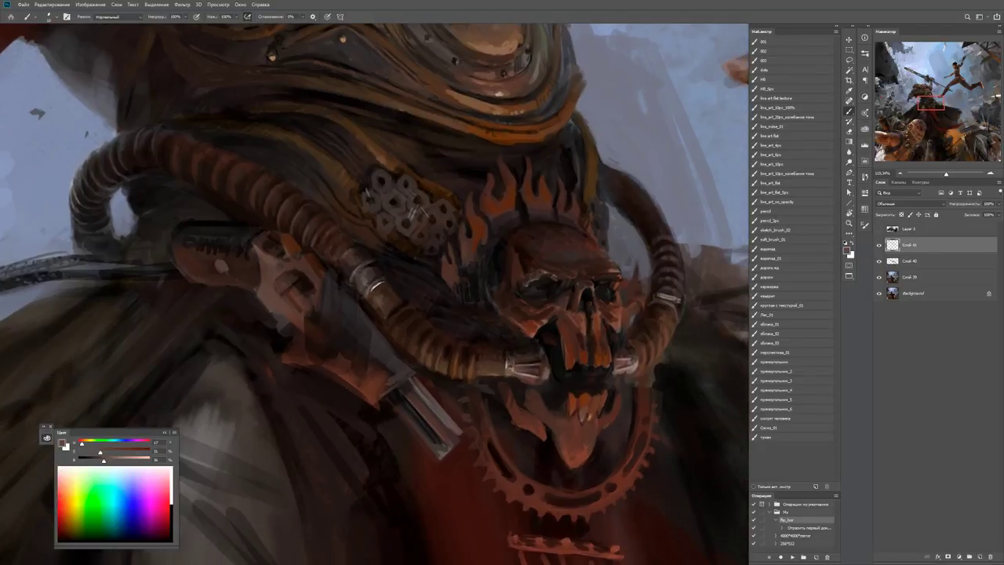
alt+click(383, 402)
drag(99, 460, 122, 460)
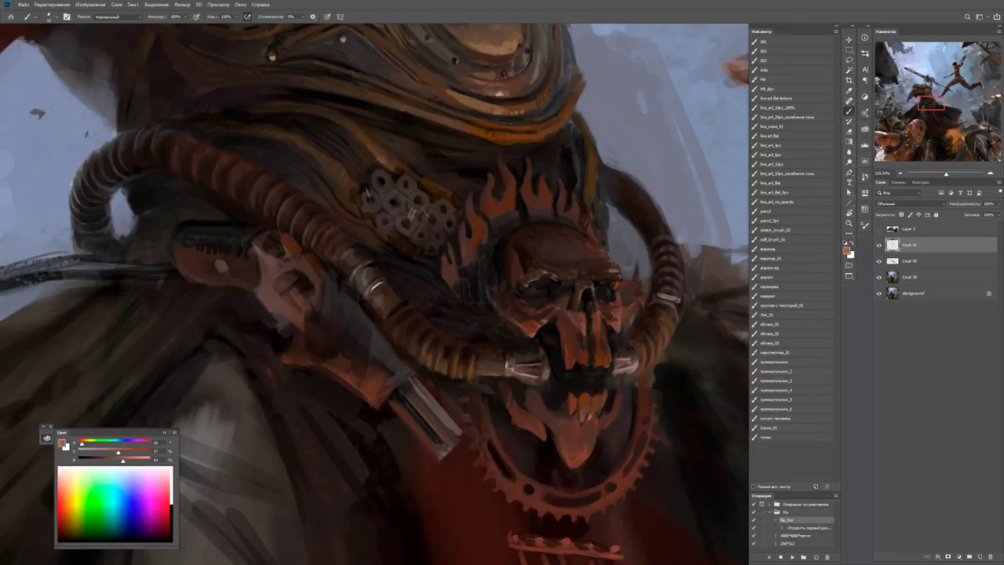
mouse_move(392, 400)
mouse_down()
mouse_move(433, 449)
mouse_move(450, 447)
mouse_move(449, 437)
mouse_up()
key(z)
drag(428, 416, 353, 416)
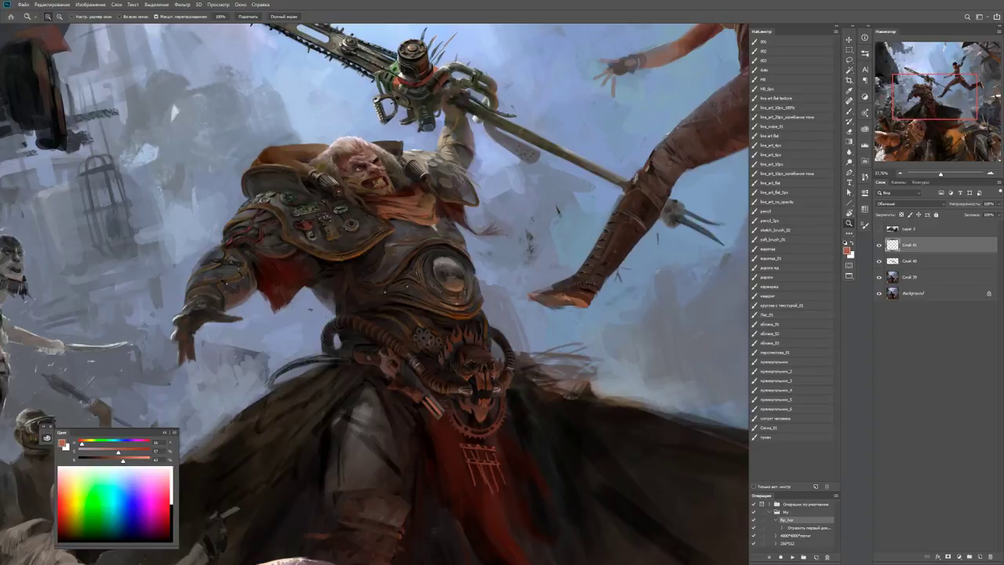
Paint light salmon highlights on the pistol frame around its central opening.
key(ctrl+plus)
key(r)
mouse_move(596, 235)
mouse_down()
mouse_move(619, 283)
mouse_move(612, 337)
mouse_move(580, 369)
mouse_up()
key(b)
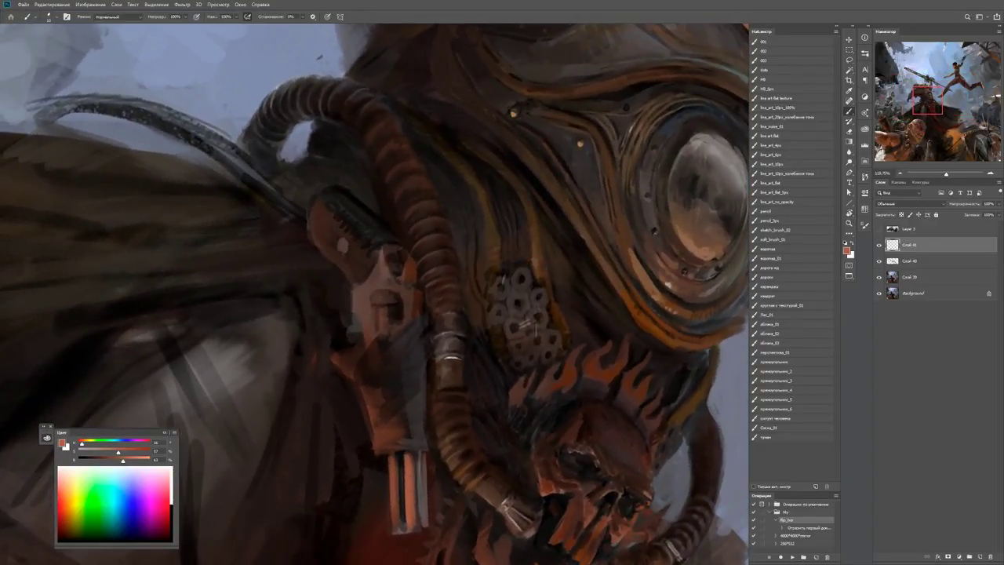
mouse_move(372, 301)
mouse_down()
mouse_move(373, 337)
mouse_move(380, 306)
mouse_move(381, 333)
mouse_up()
mouse_move(373, 293)
mouse_down()
mouse_move(379, 302)
mouse_move(355, 298)
mouse_up()
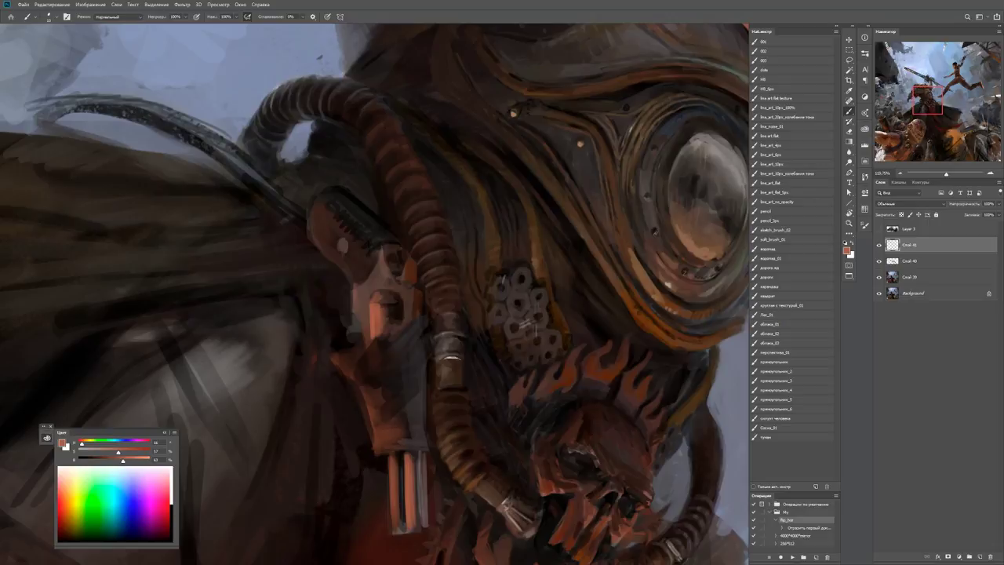
mouse_move(361, 340)
mouse_down()
mouse_move(361, 355)
mouse_move(355, 301)
mouse_move(362, 333)
mouse_move(360, 315)
mouse_move(358, 347)
mouse_move(350, 342)
mouse_up()
Shape a thin curved trigger guard beside the pistol frame with sampled reddish and dark tones.
alt+click(339, 331)
alt+click(345, 329)
alt+click(353, 299)
alt+click(373, 320)
alt+click(352, 338)
drag(346, 323, 354, 351)
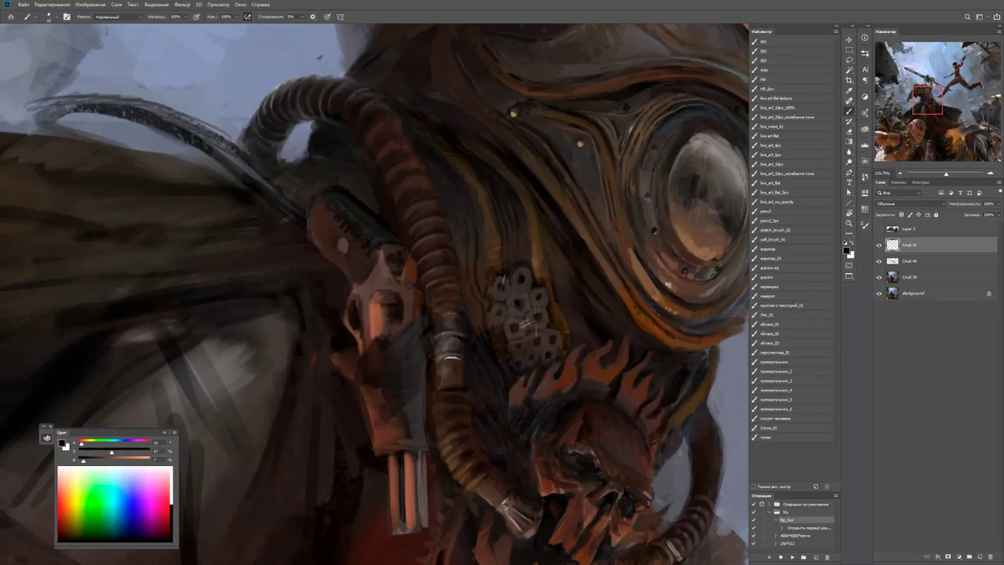
mouse_move(348, 302)
mouse_down()
mouse_move(348, 322)
mouse_move(353, 303)
mouse_up()
Brighten the round rivet on the pistol's grip with a sampled light reddish tone.
alt+click(327, 251)
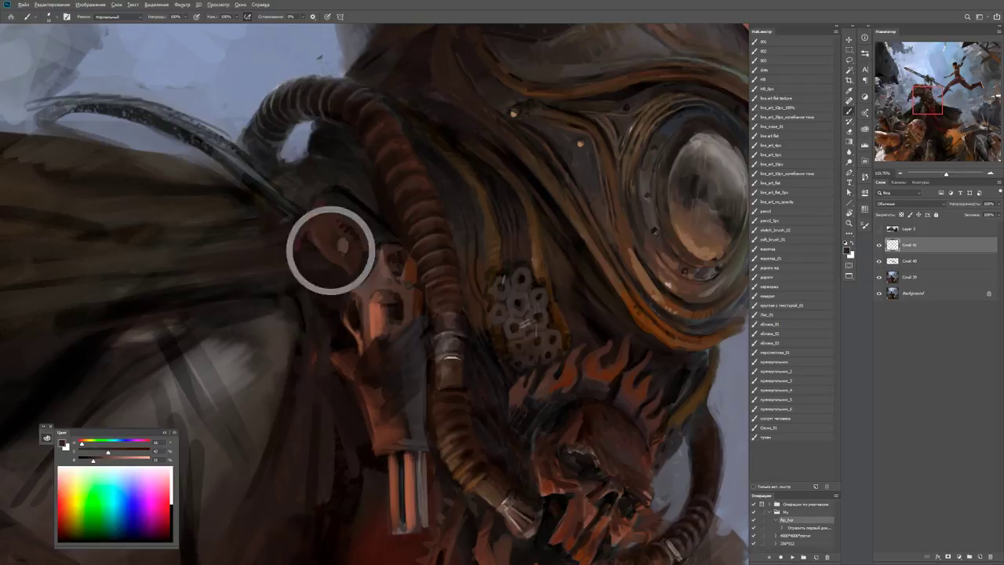
alt+click(373, 317)
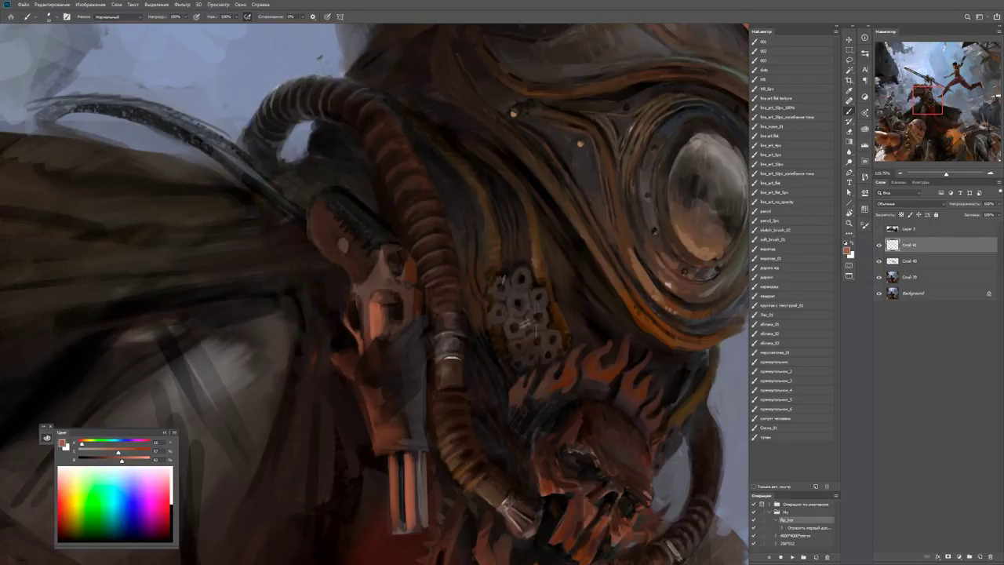
click(343, 247)
key(r)
drag(377, 298, 369, 310)
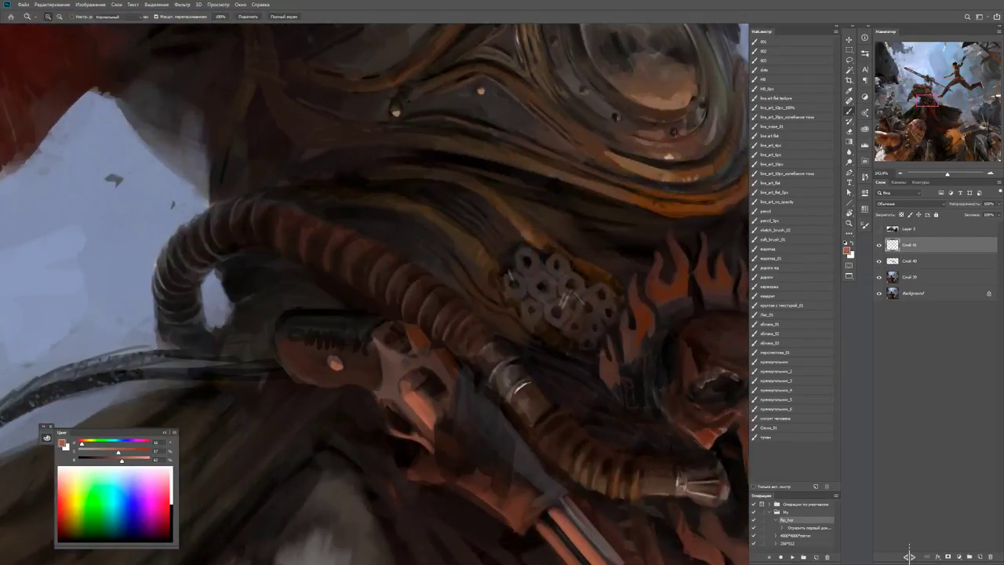
key(b)
Add light salmon strokes along the pistol's barrels and at the muzzle edge.
alt+right_click(379, 304)
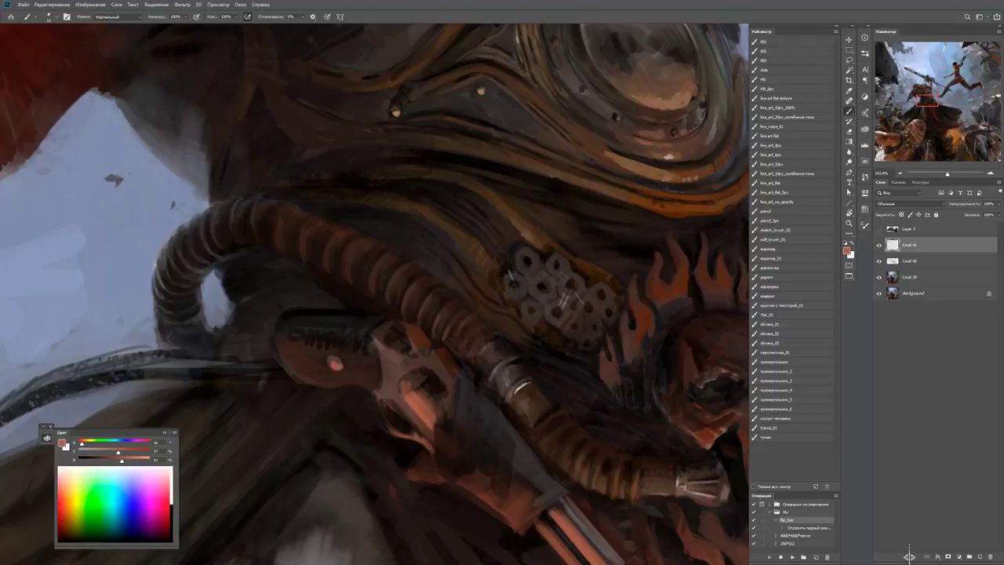
alt+right_click(415, 339)
key(z)
drag(408, 337, 345, 339)
drag(449, 409, 498, 409)
key(b)
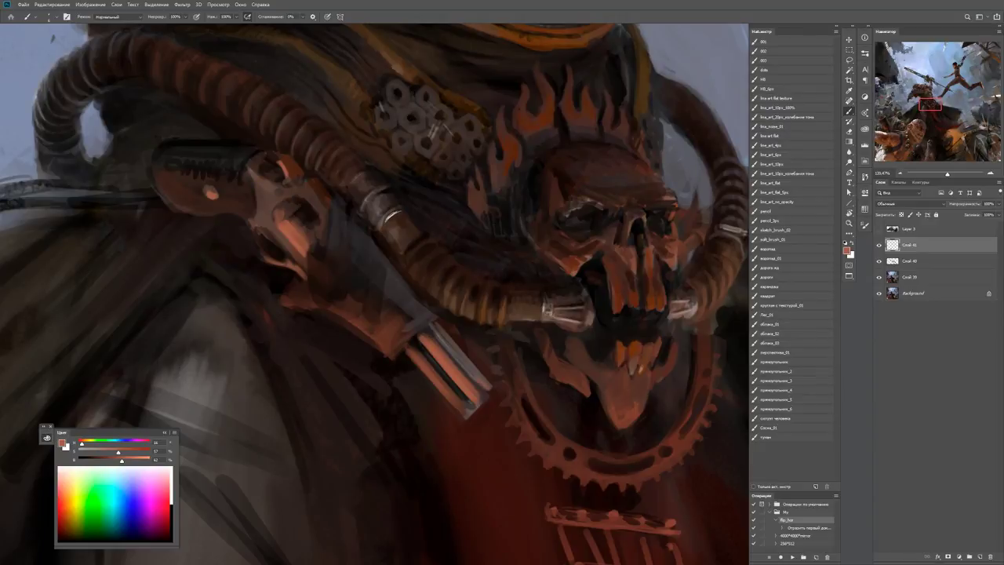
key(d)
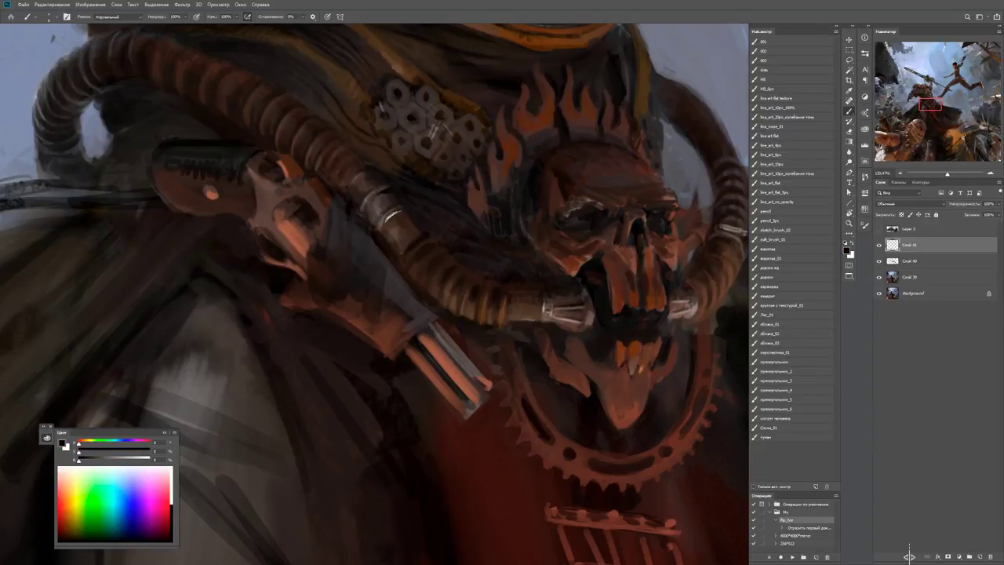
Separate the pistol's barrels with dark lines and clean up their edges using sampled dark red tones.
key(r)
mouse_move(480, 383)
mouse_down()
mouse_move(447, 367)
mouse_move(433, 275)
mouse_up()
key(b)
alt+click(433, 275)
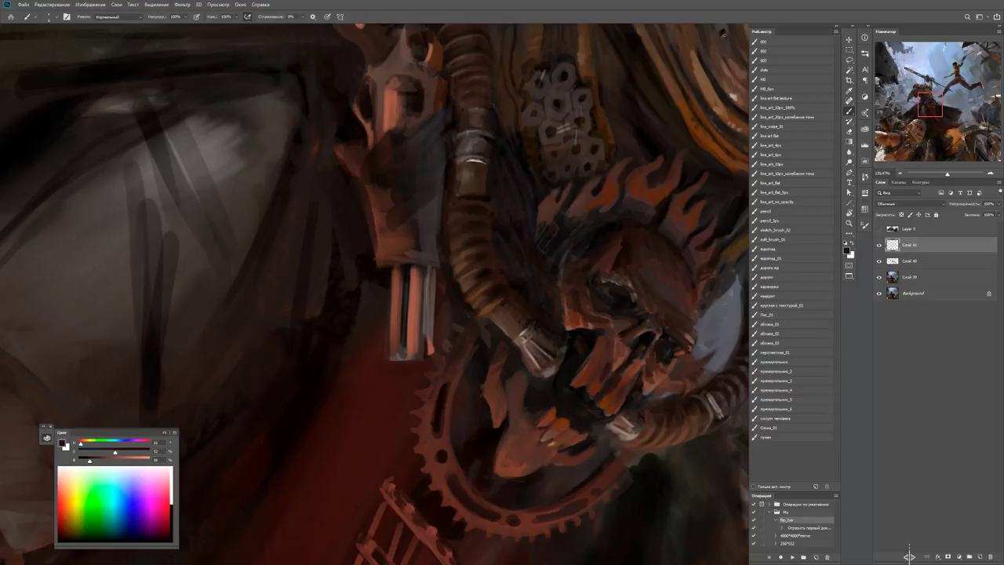
drag(430, 314, 431, 338)
mouse_move(411, 270)
mouse_down()
mouse_move(429, 282)
mouse_move(389, 302)
mouse_move(389, 328)
mouse_up()
alt+click(398, 279)
alt+click(391, 287)
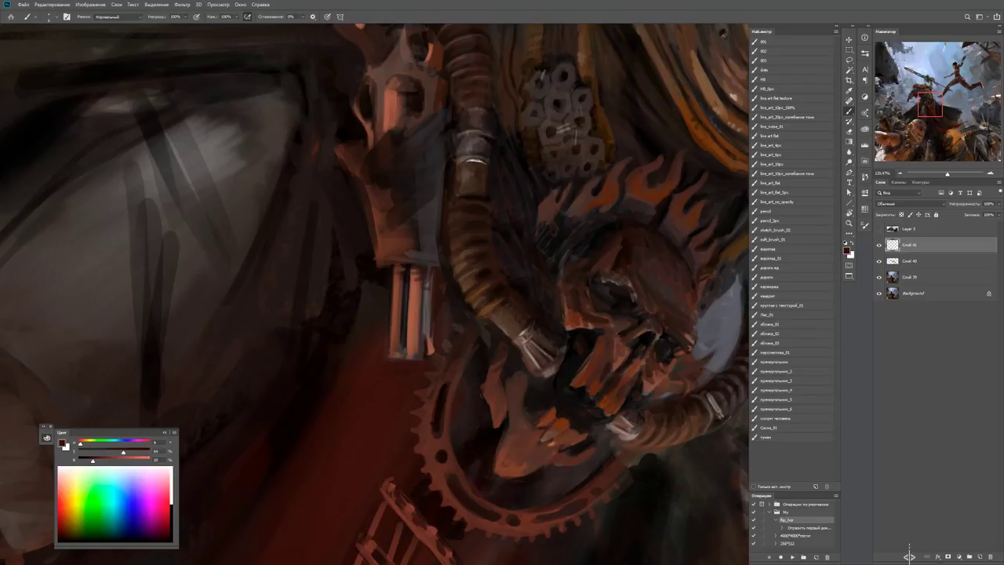
alt+click(410, 346)
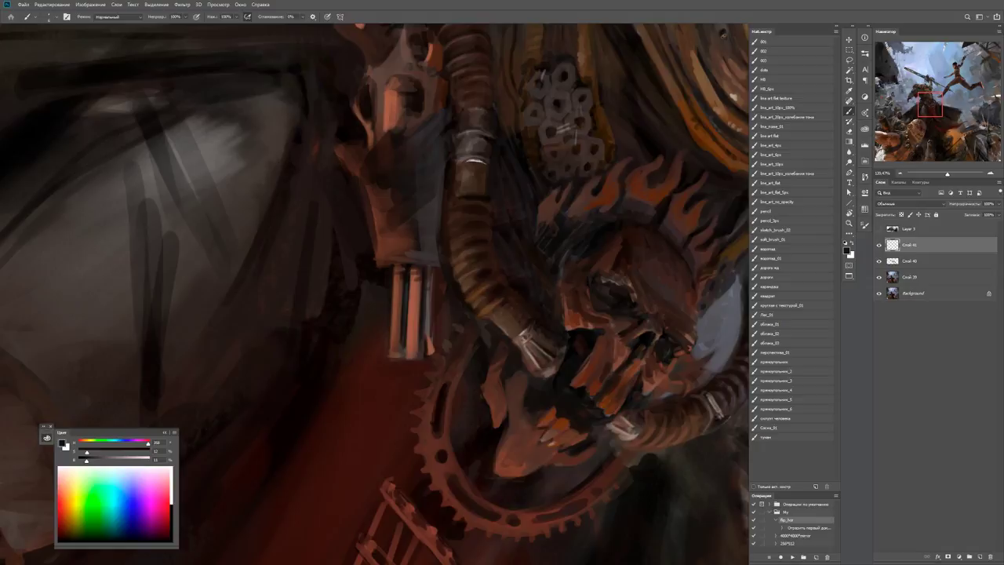
Examine how the pistol reads against the whole figure and up close.
key(z)
key(ctrl+minus)
key(ctrl+minus)
key(ctrl+minus)
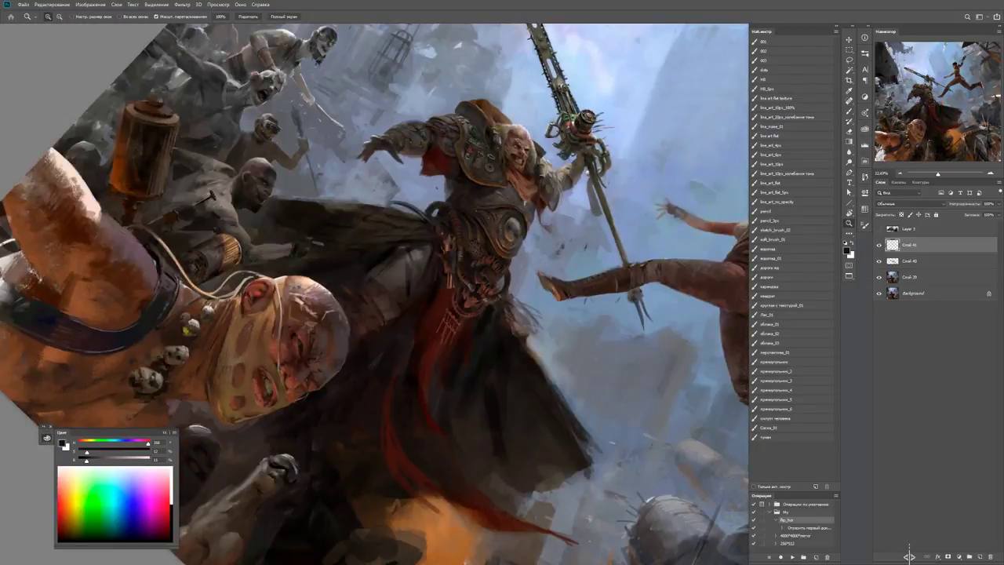
key(ctrl+plus)
key(ctrl+plus)
key(ctrl+plus)
key(b)
scroll(444, 258, up, 2)
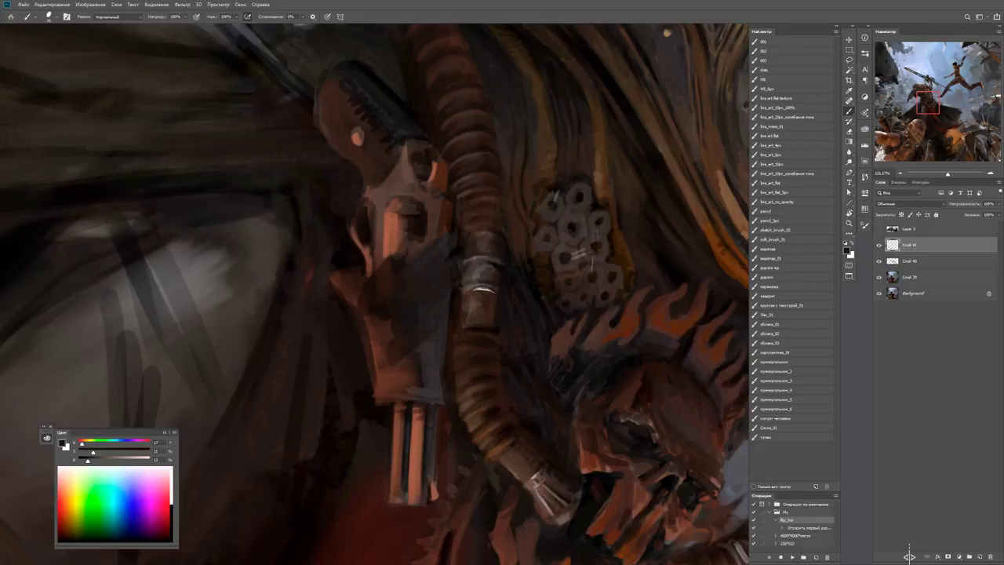
key(d)
key(r)
key(ctrl+minus)
key(ctrl+minus)
key(ctrl+minus)
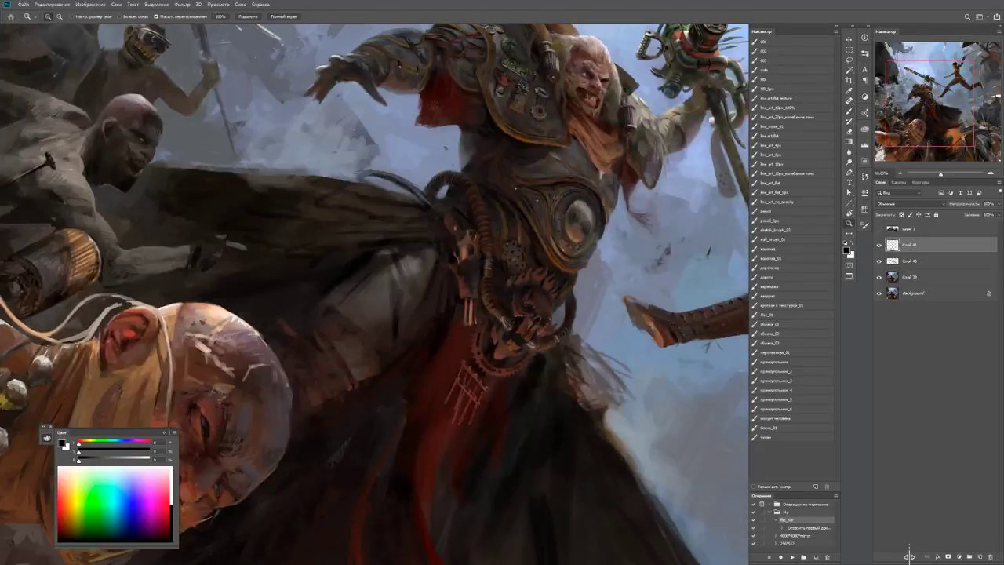
key(b)
key(ctrl+plus)
key(ctrl+plus)
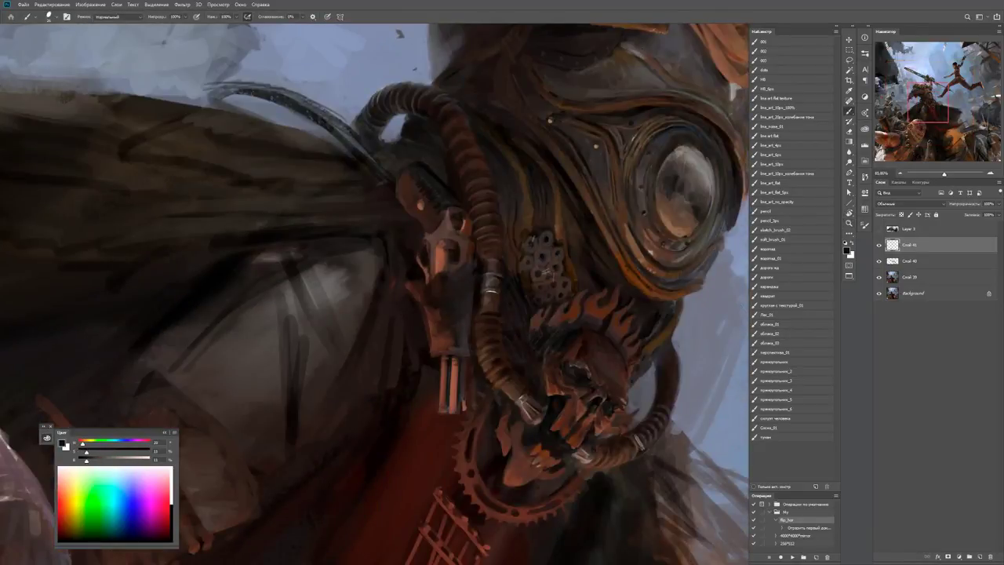
Refine the upper opening of the pistol frame beside the hose with black and sampled reddish brown.
alt+click(475, 301)
key(ctrl+plus)
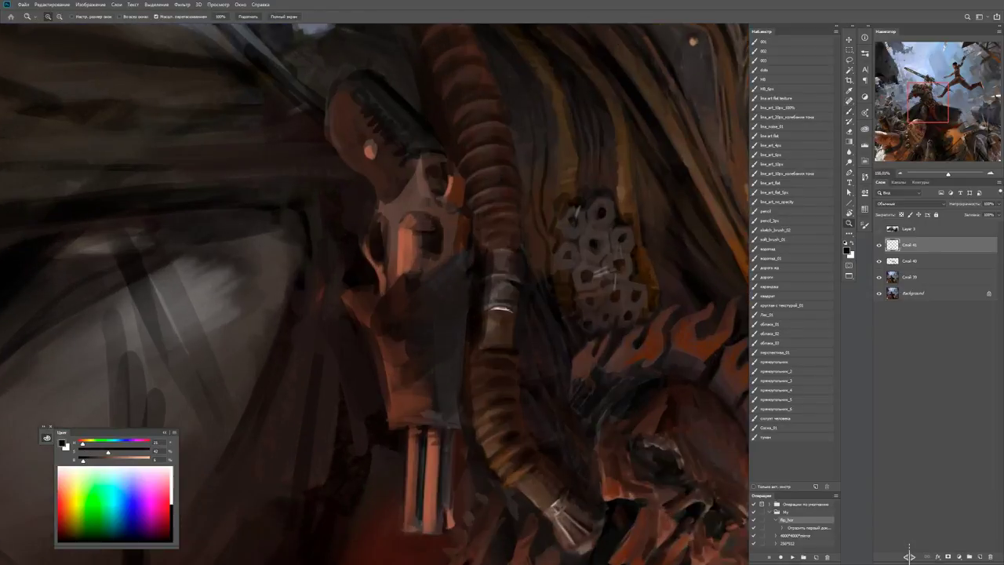
key(d)
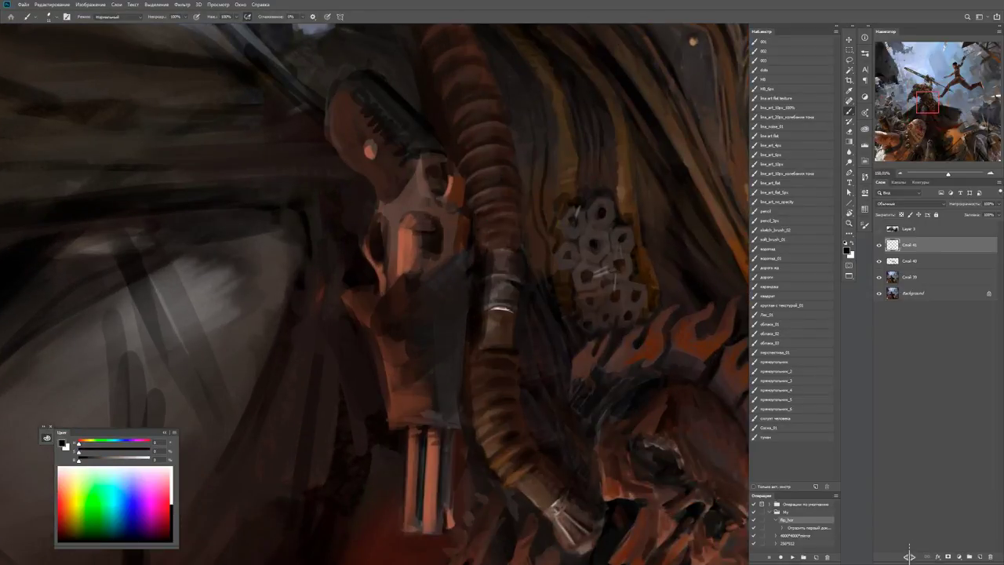
alt+click(496, 165)
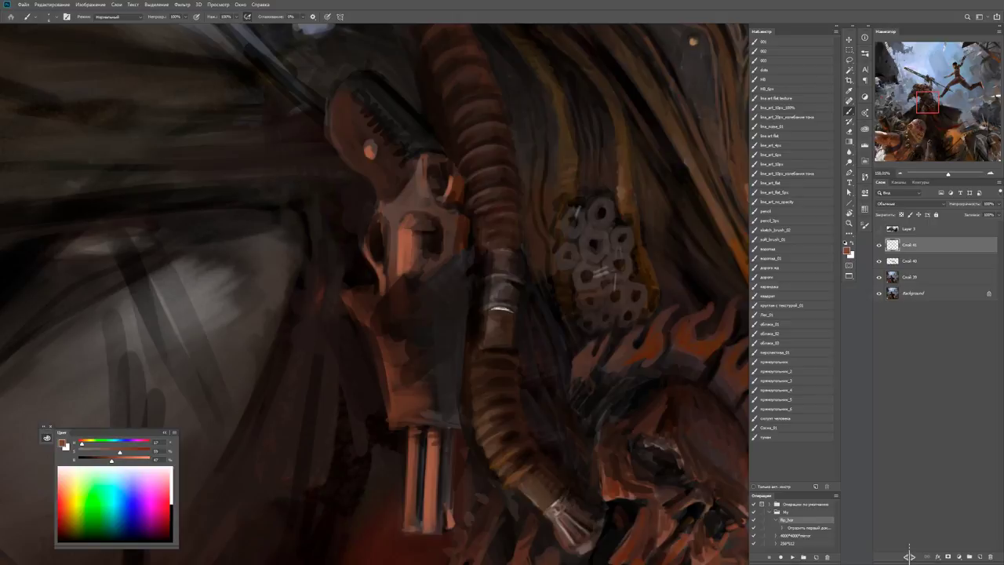
Rework the curved piece inside the pistol frame's upper opening with sampled reddish brown and dark red tones.
alt+click(417, 168)
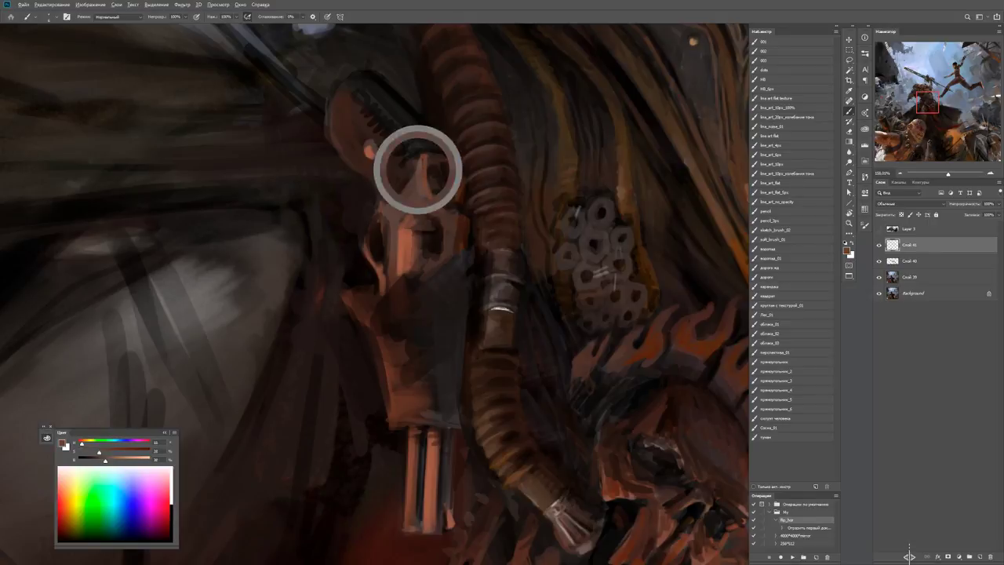
alt+click(416, 168)
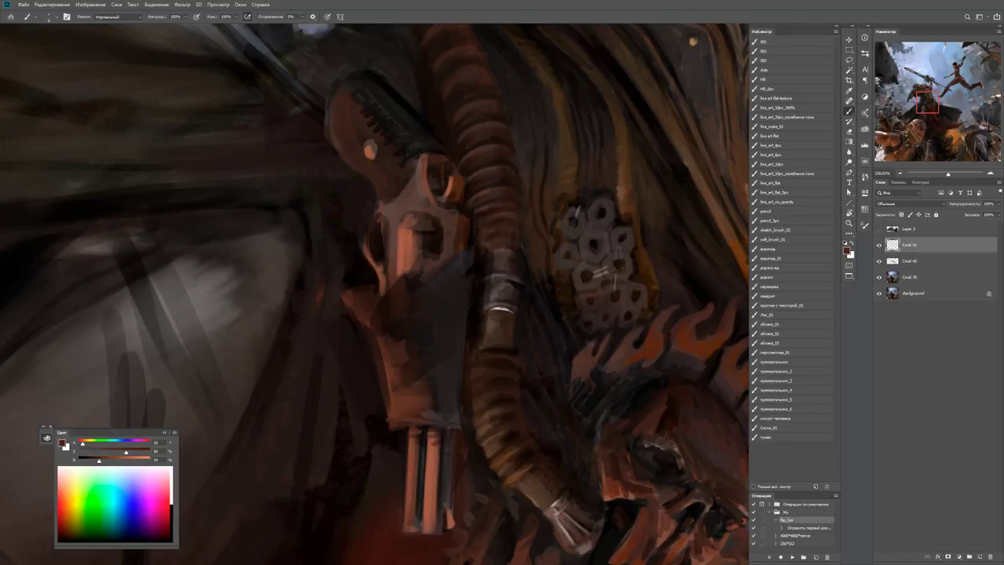
key(x)
key(z)
key(ctrl+minus)
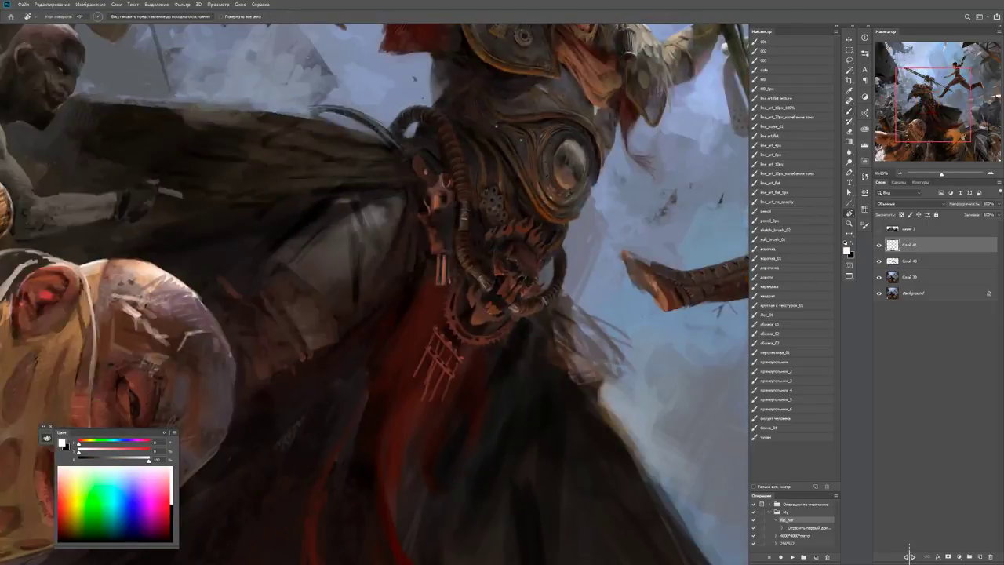
key(ctrl+plus)
key(ctrl+plus)
key(b)
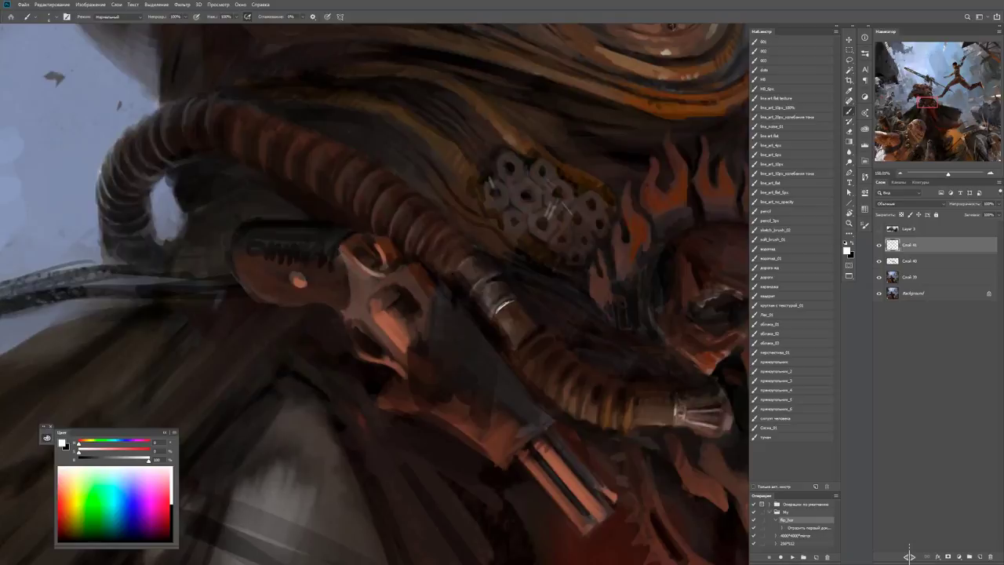
Deepen the recess of the frame's upper opening beside the hose using black and sampled dark brown.
key(x)
key(ctrl+minus)
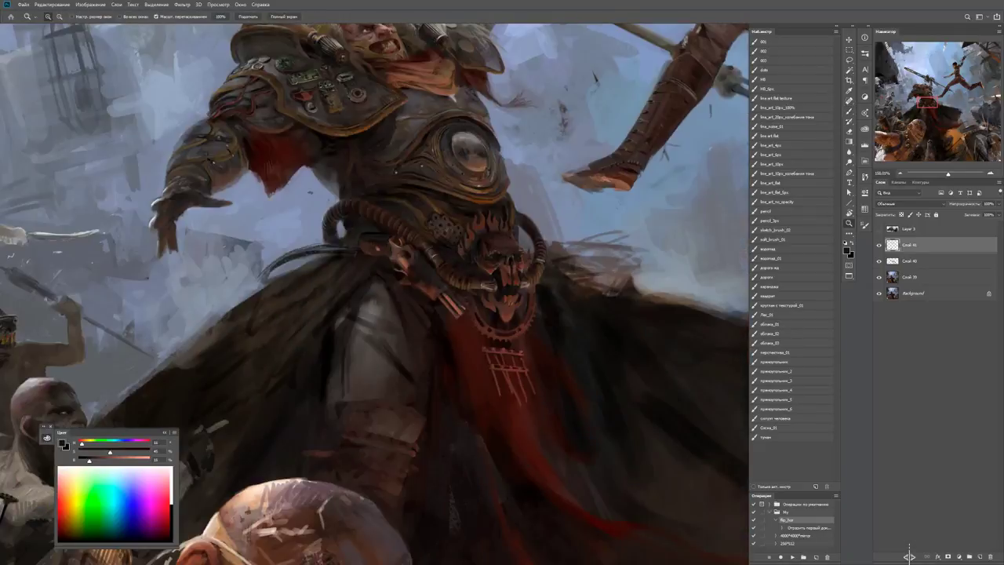
key(ctrl+plus)
key(ctrl+plus)
key(d)
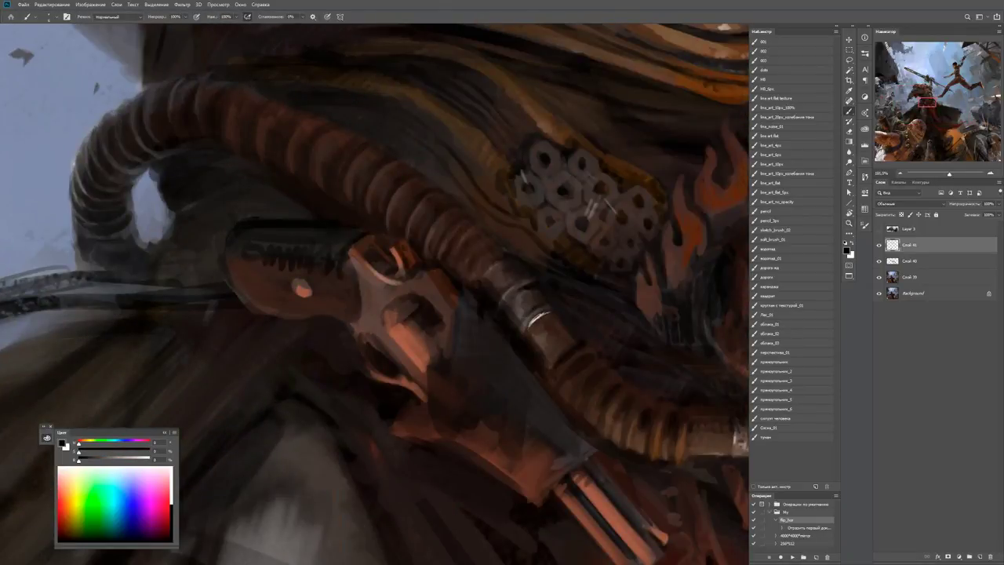
alt+click(404, 253)
alt+click(408, 249)
Flip the canvas horizontally and brighten the pistol frame's edge beside the hose with sampled reddish orange.
key(z)
key(ctrl+minus)
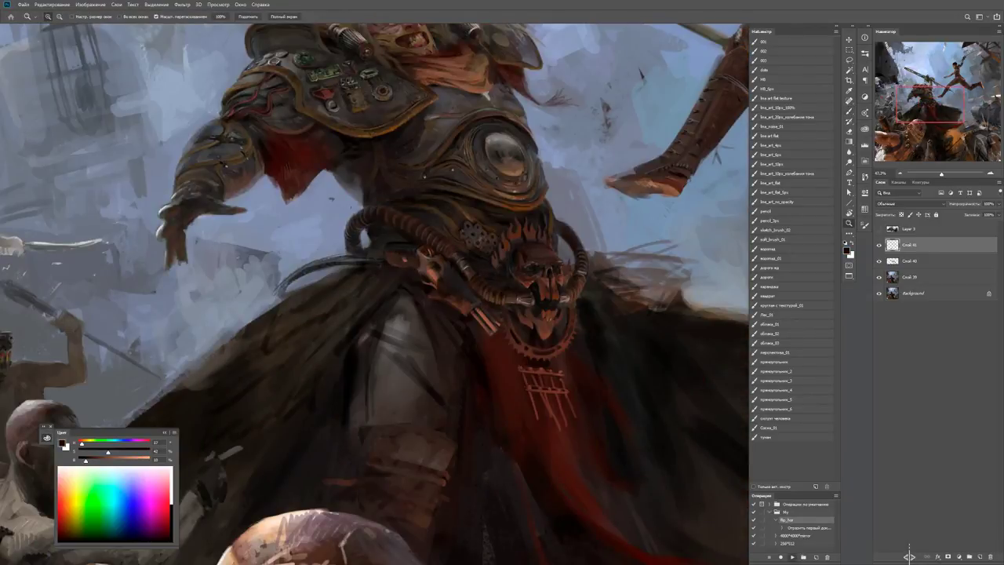
key(F2)
scroll(450, 362, up, 5)
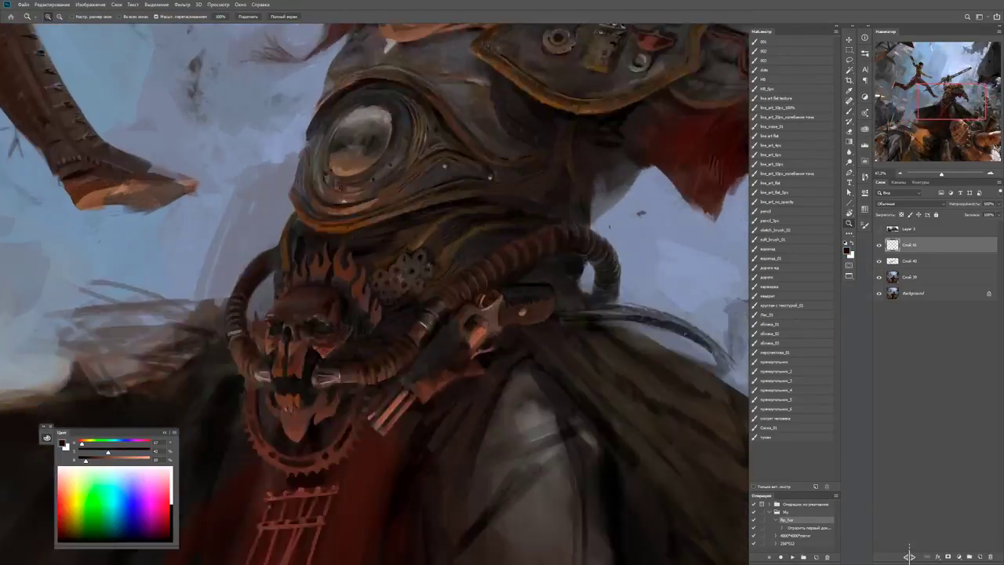
key(b)
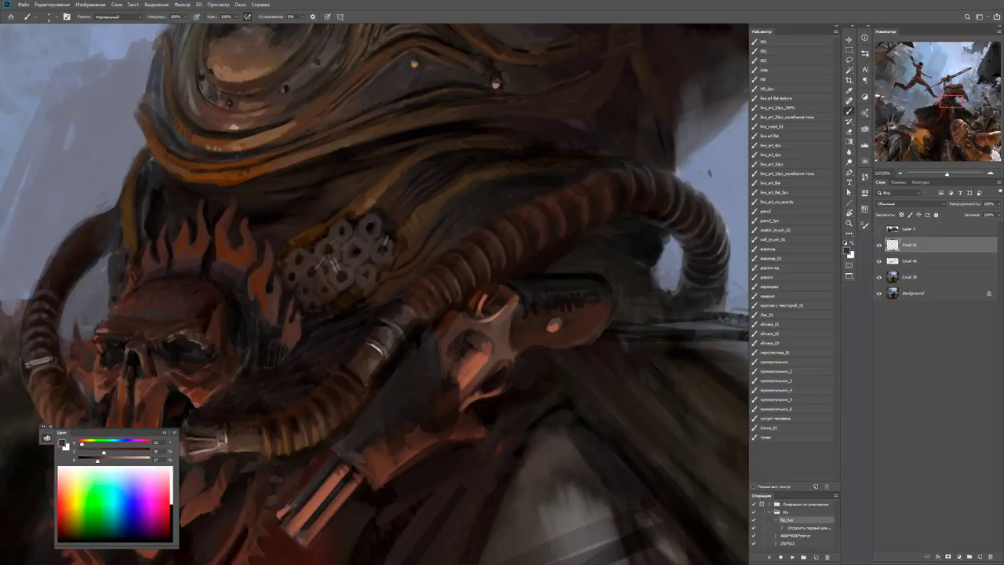
key(d)
alt+click(455, 333)
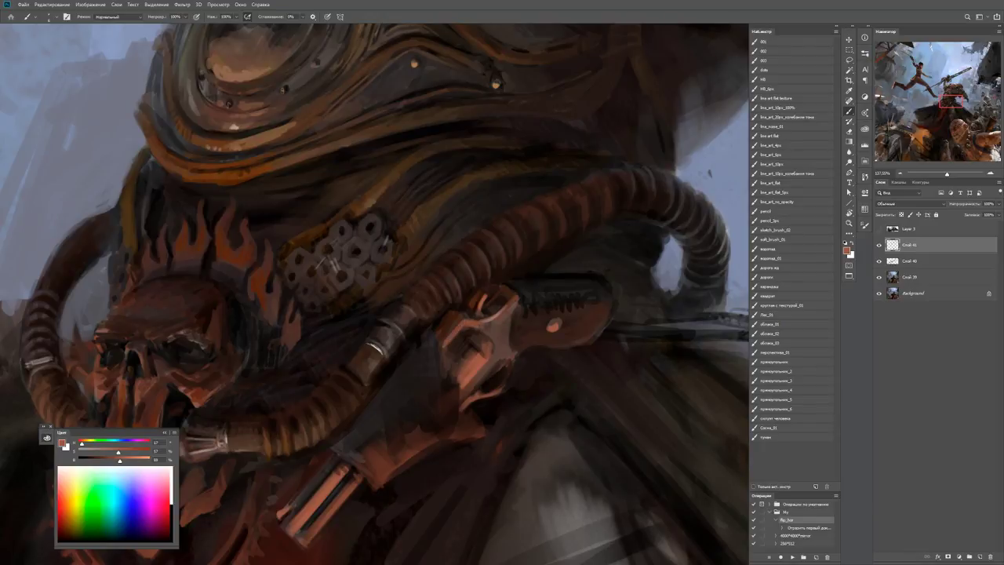
Lighten the frame next to the grip with salmon and touch up the grip's dark ridges with sampled near-black.
key(z)
scroll(473, 322, down, 5)
scroll(549, 330, up, 5)
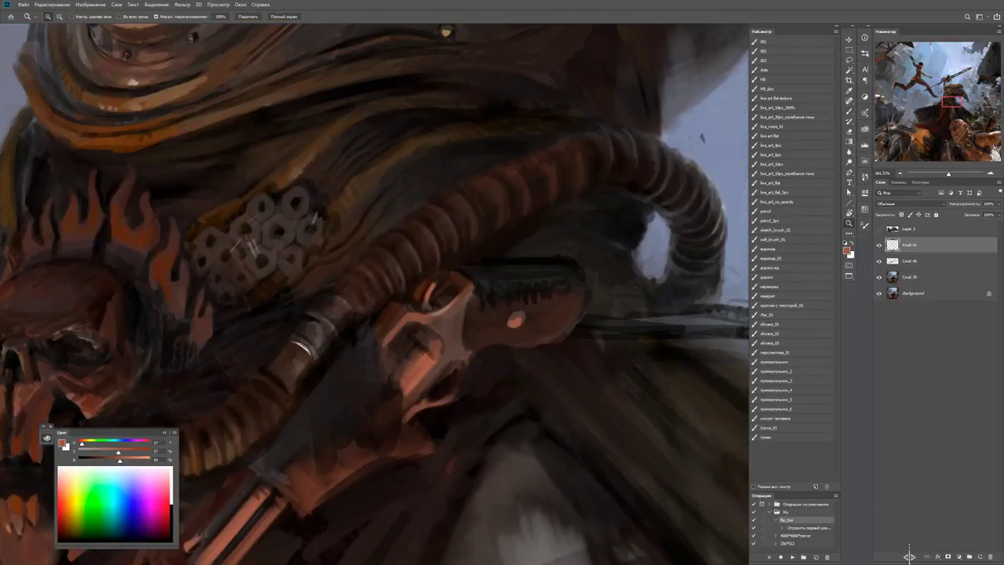
key(b)
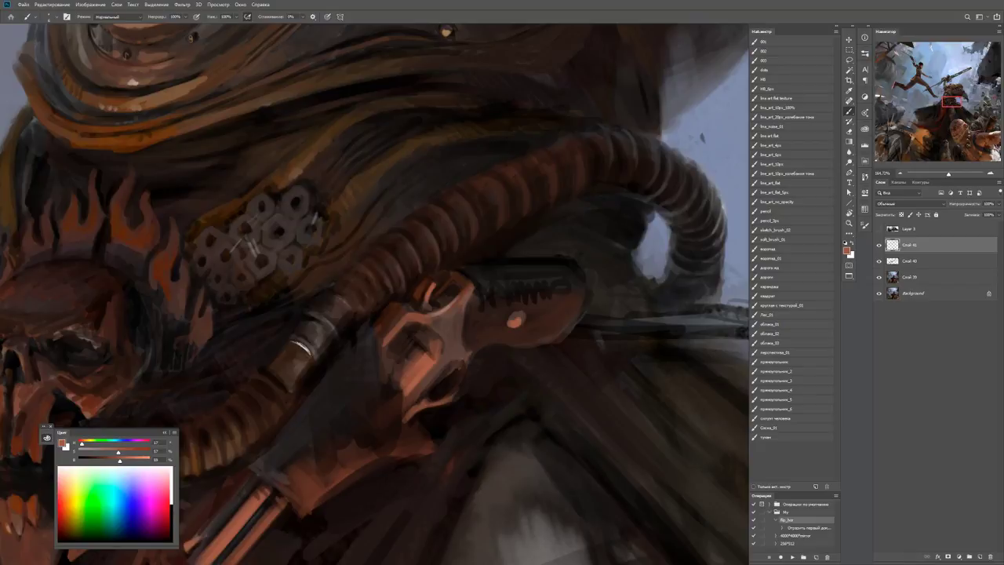
alt+click(537, 281)
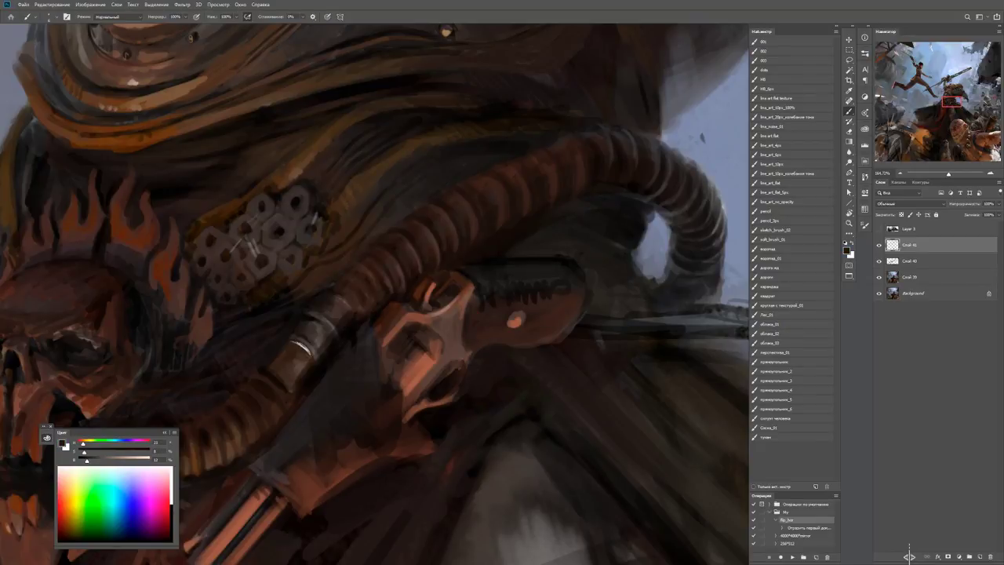
alt+click(529, 230)
Cover the gray area between the hose and the pistol's body with sampled dark brown strokes.
key(z)
key(ctrl+0)
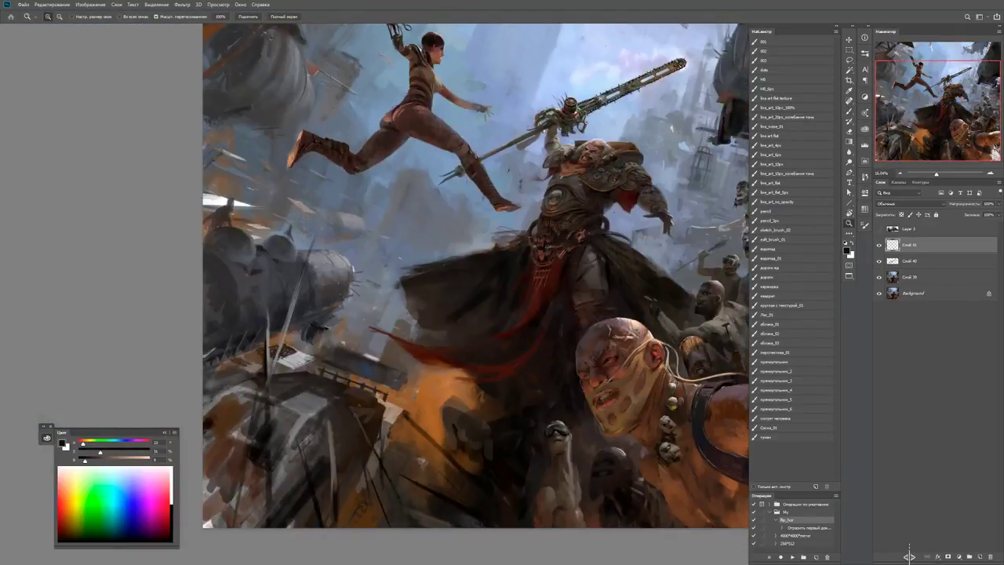
key(ctrl+1)
key(b)
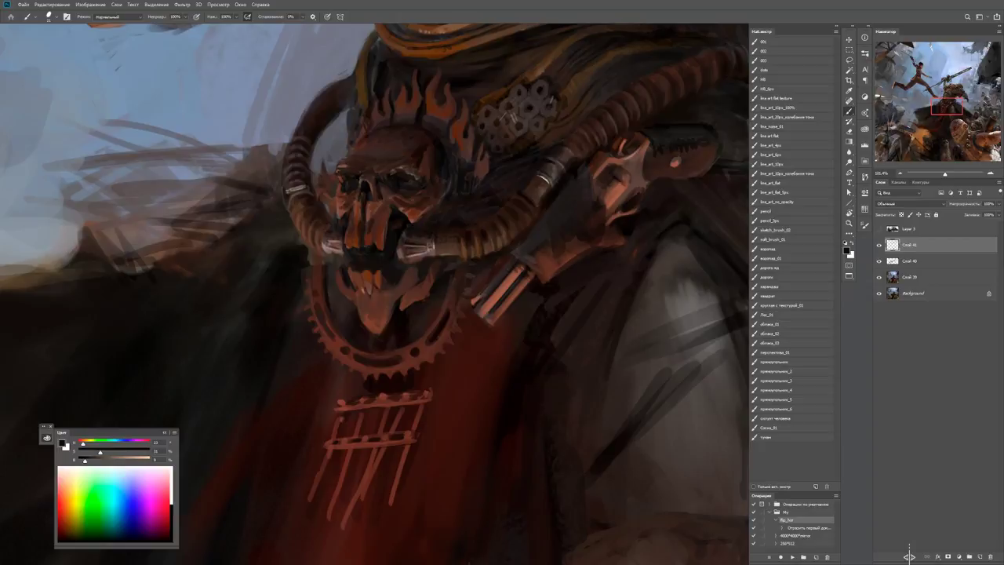
alt+click(526, 255)
mouse_move(525, 255)
mouse_down()
mouse_move(541, 234)
mouse_move(549, 239)
mouse_up()
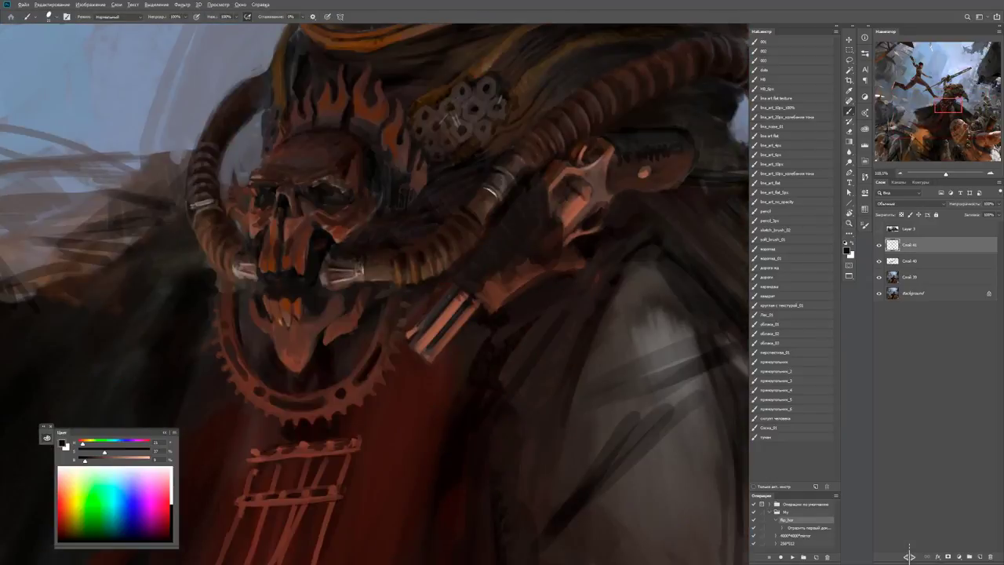
Rebuild the frame's edges and the small prong in its upper opening with sampled salmon-brown strokes.
alt+click(563, 193)
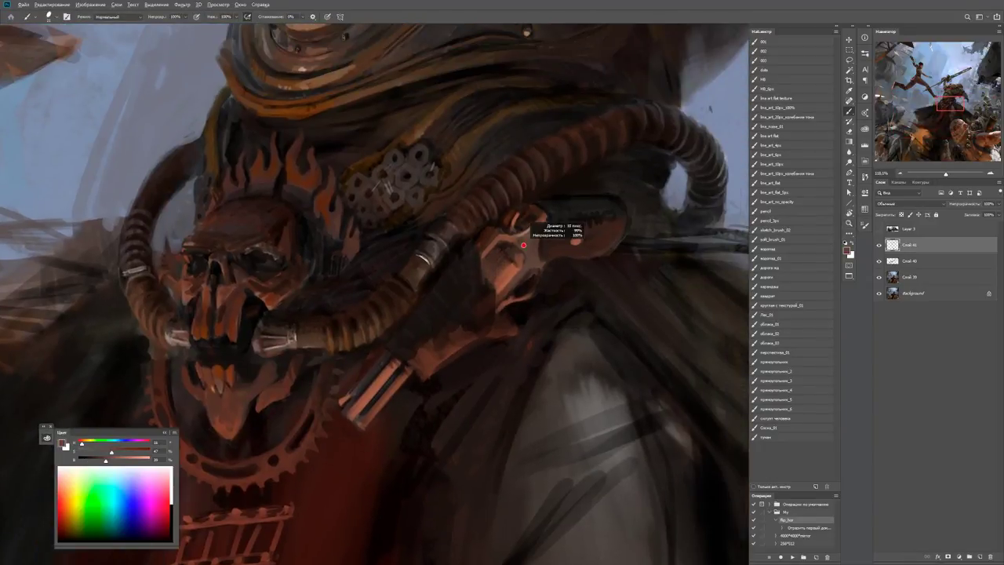
key(d)
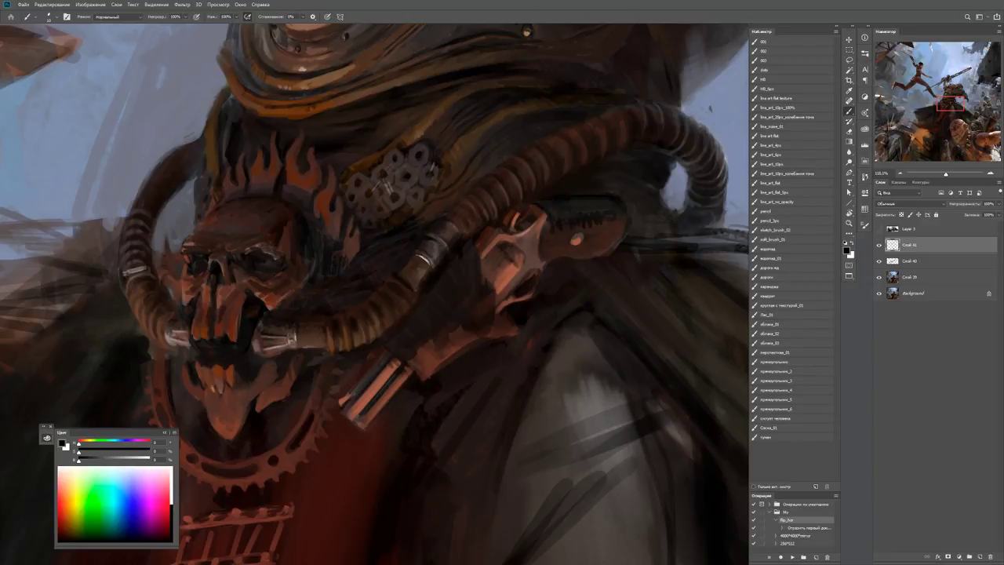
scroll(471, 259, up, 2)
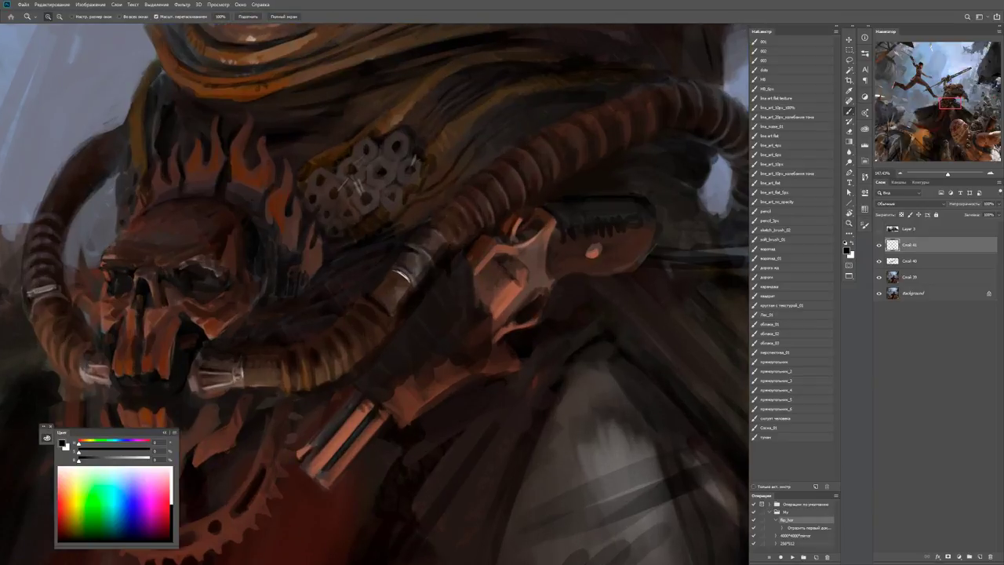
alt+click(514, 230)
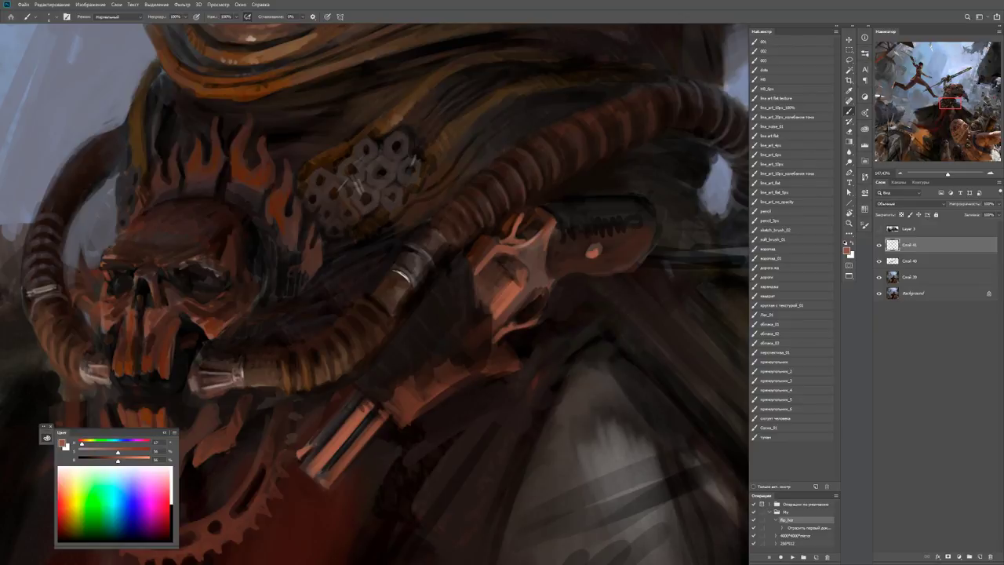
drag(518, 226, 520, 239)
Paint salmon strokes along the upper barrel to form a slotted rib, checking it against the whole figure.
mouse_move(308, 458)
mouse_down()
mouse_move(362, 391)
mouse_move(351, 403)
mouse_up()
drag(322, 442, 359, 395)
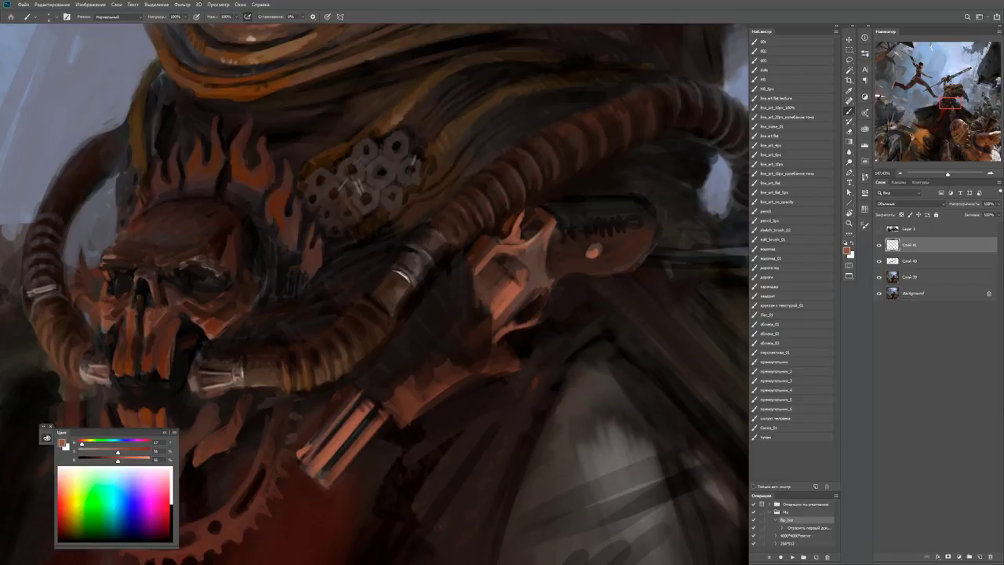
drag(307, 458, 359, 395)
key(z)
drag(353, 411, 275, 411)
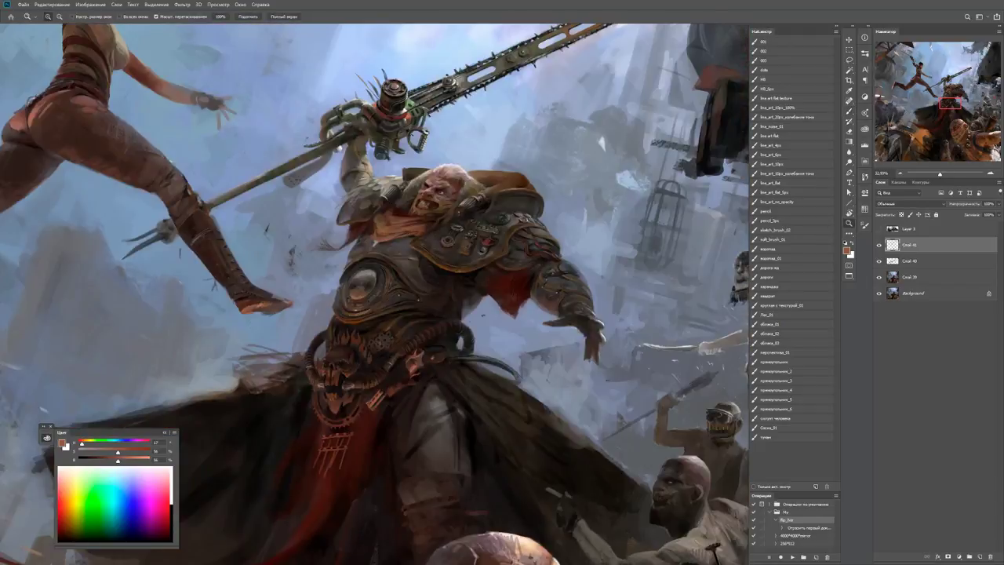
drag(382, 432, 461, 431)
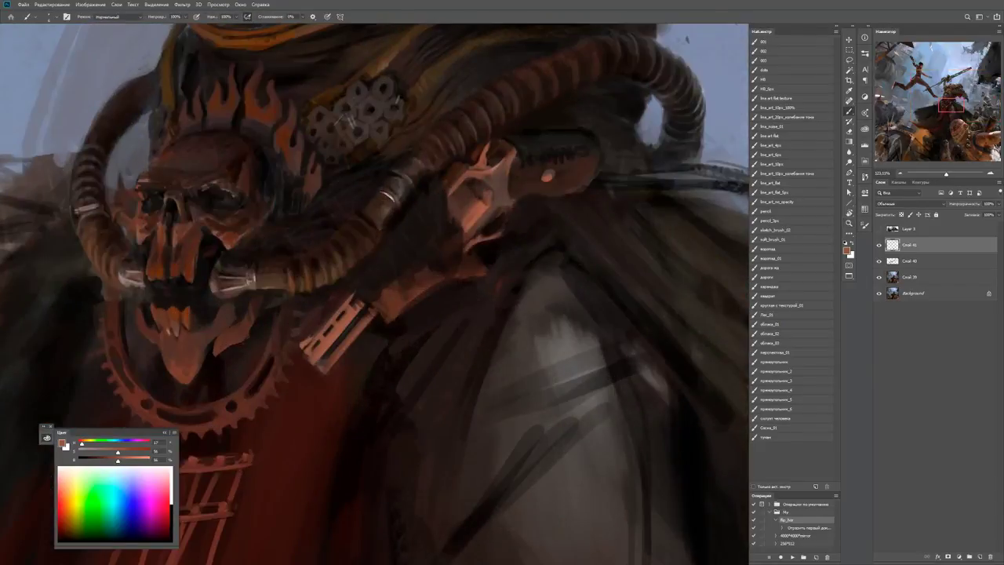
key(b)
alt+click(334, 357)
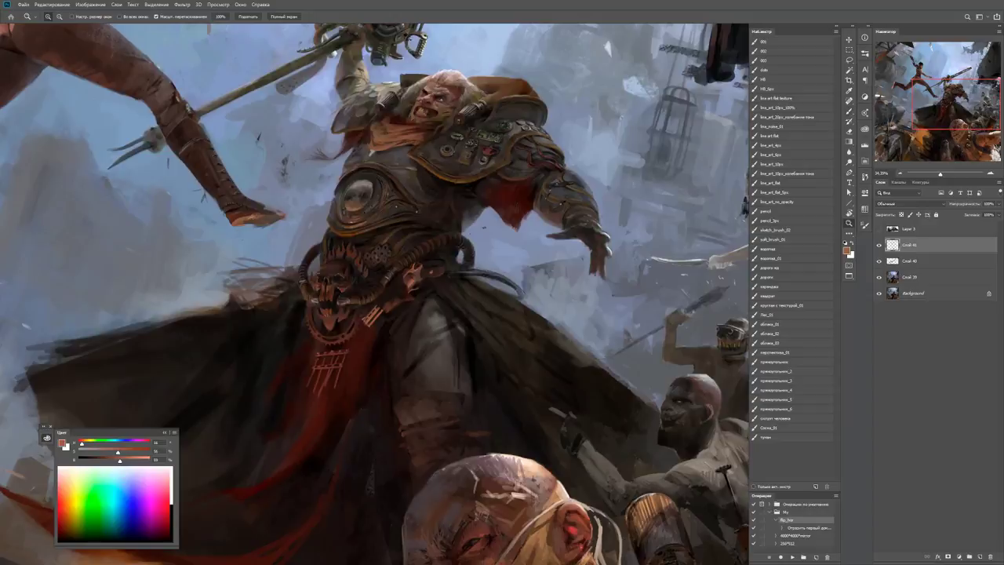
Refine the prong and dark recess in the frame's upper opening with black and sampled dark red tones.
scroll(431, 275, up, 6)
key(b)
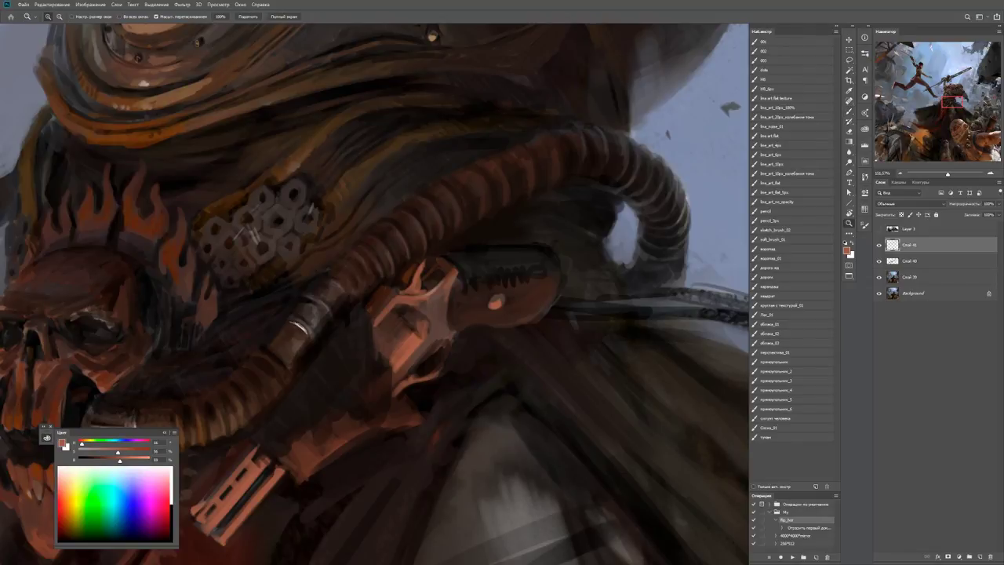
scroll(426, 249, up, 1)
key(d)
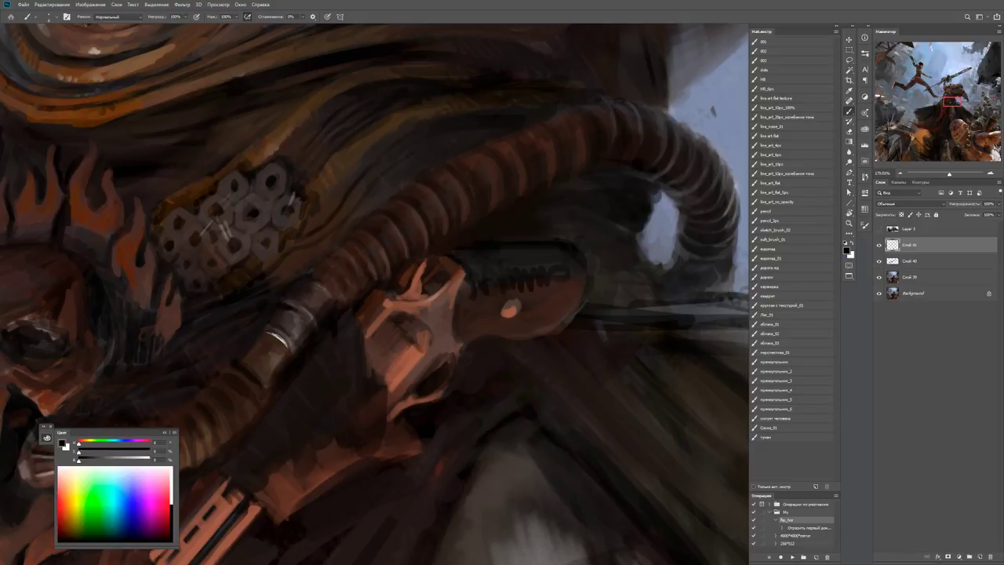
alt+click(407, 277)
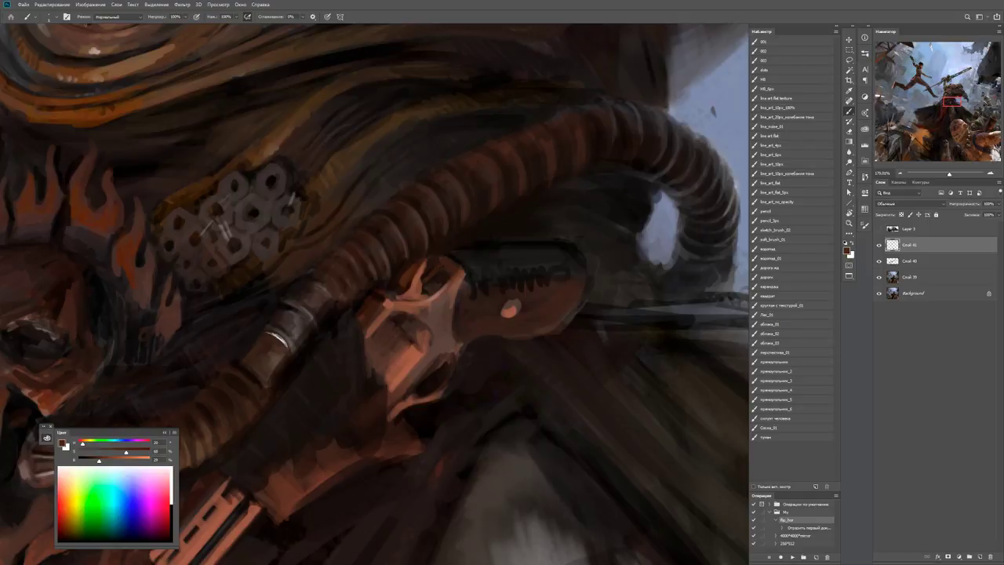
alt+click(419, 289)
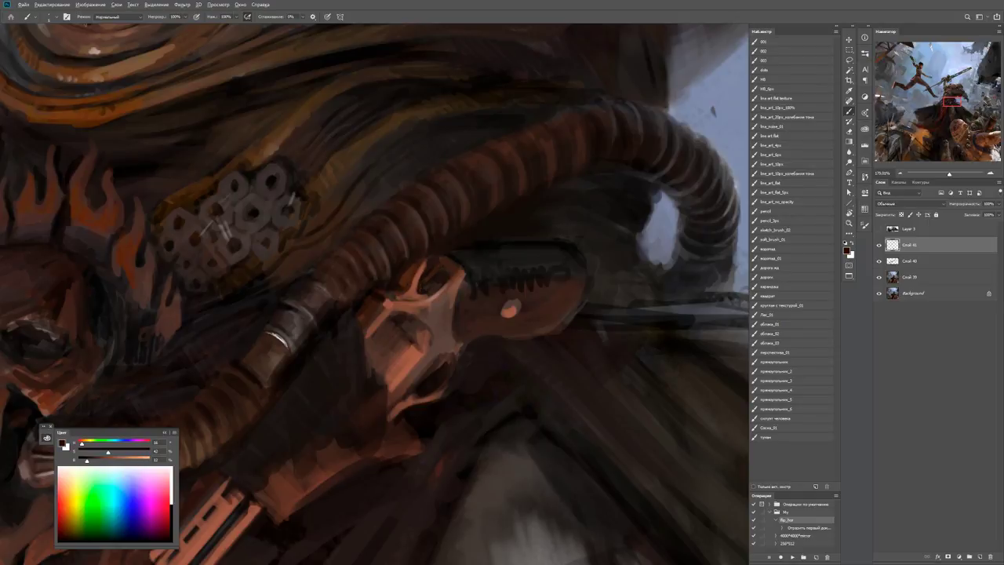
alt+click(433, 282)
alt+click(414, 262)
Check the pistol against the whole figure and darken the gaps between the barrels with black.
key(d)
key(z)
scroll(375, 293, down, 5)
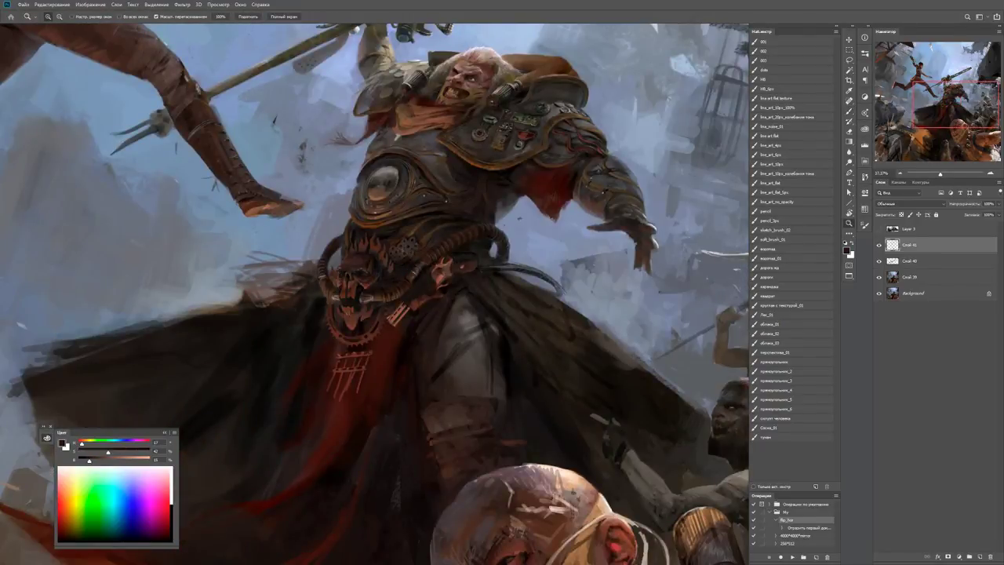
scroll(391, 289, up, 6)
key(b)
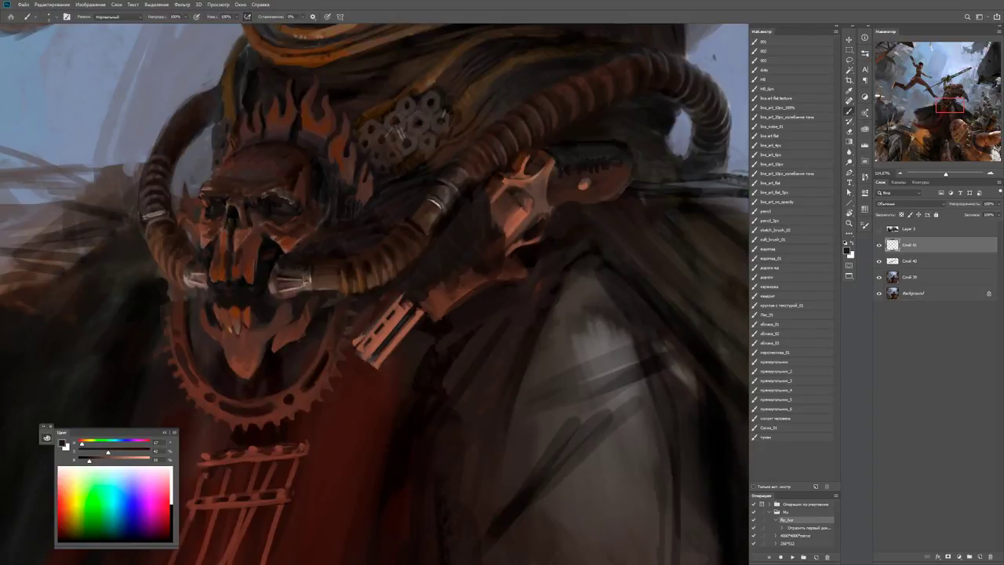
key(d)
key(x)
key(x)
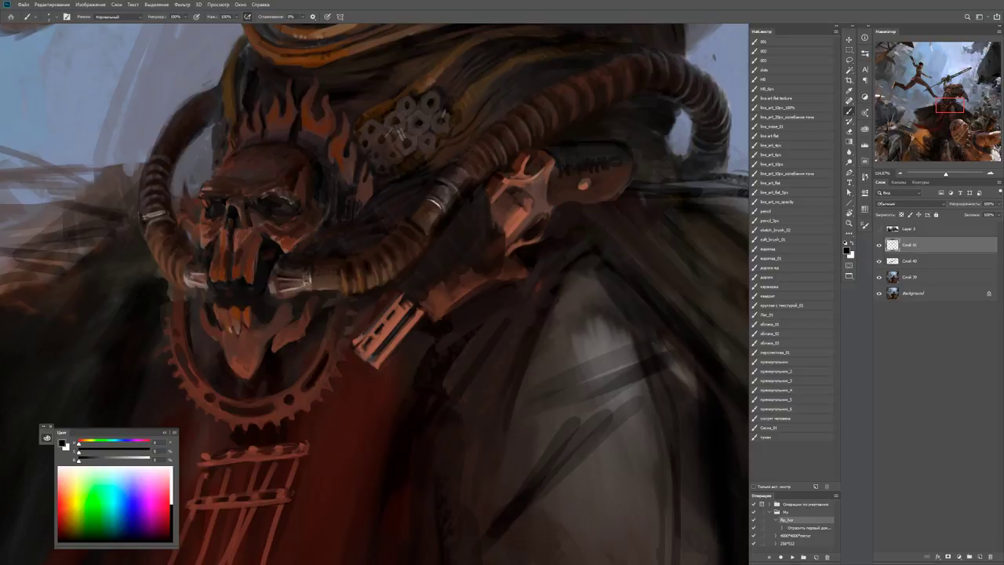
key(x)
Check the pistol against the whole figure and refine the inner edge of the frame's central recess with a sampled salmon tone.
key(z)
scroll(386, 311, down, 3)
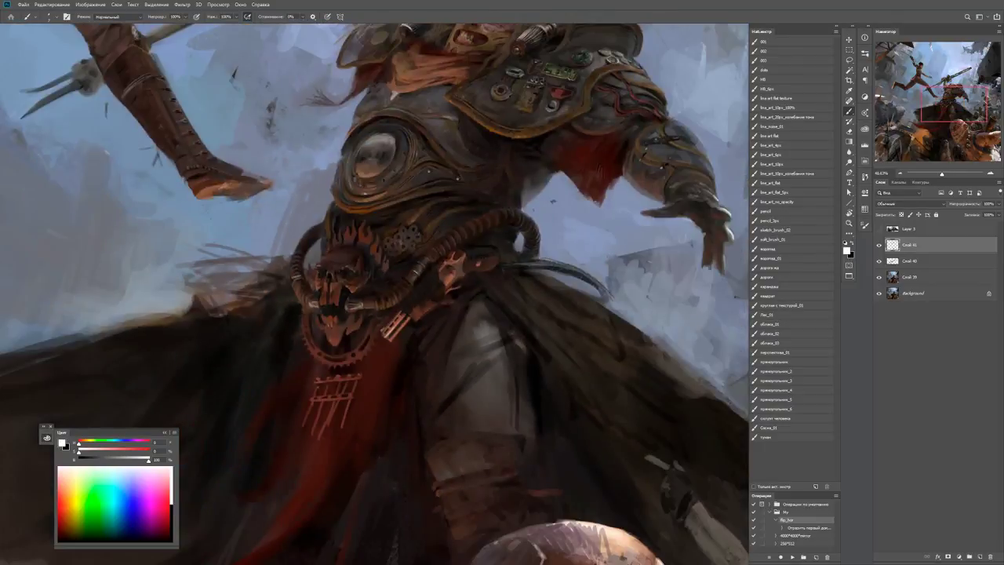
scroll(497, 287, up, 4)
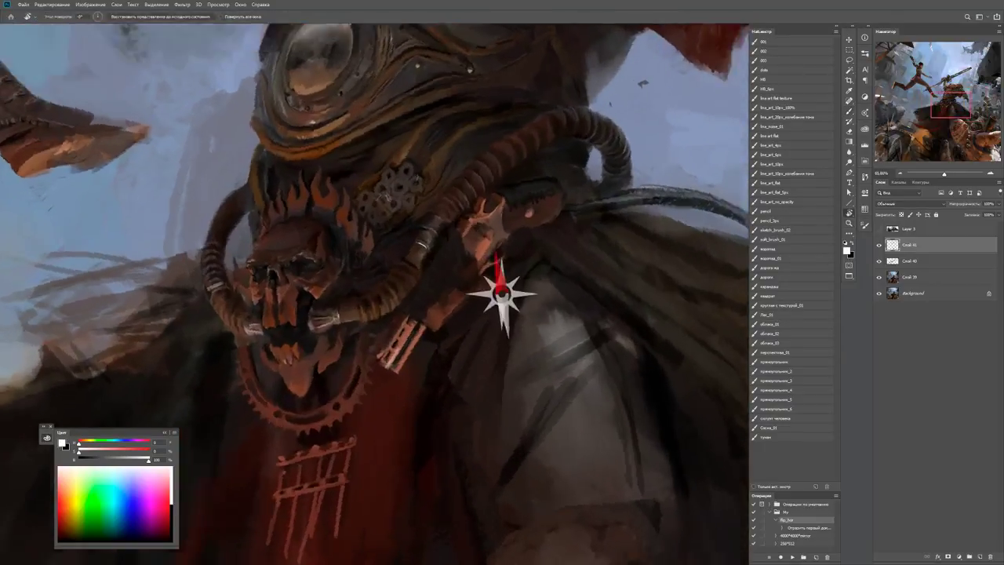
key(b)
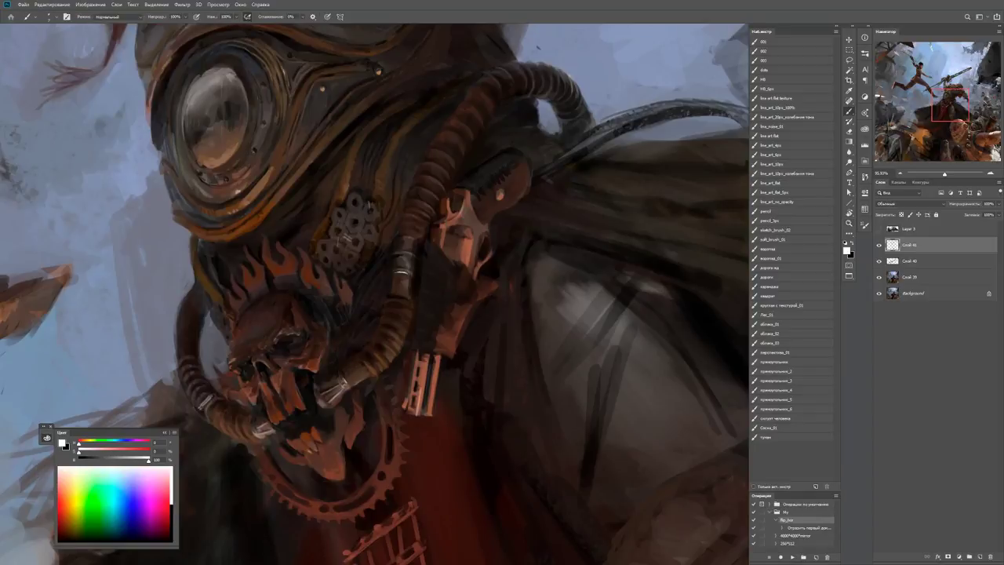
key(x)
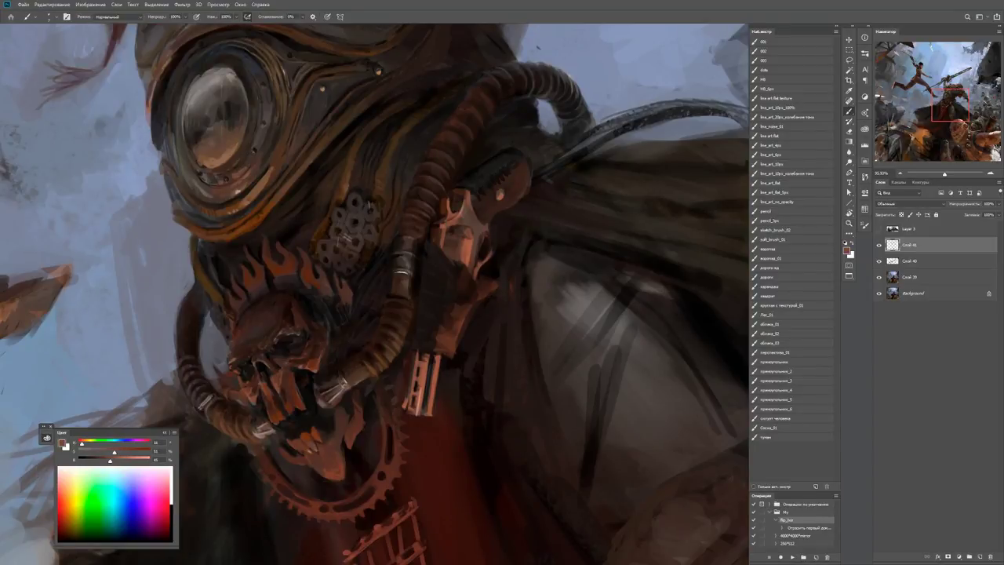
key(d)
scroll(451, 248, up, 5)
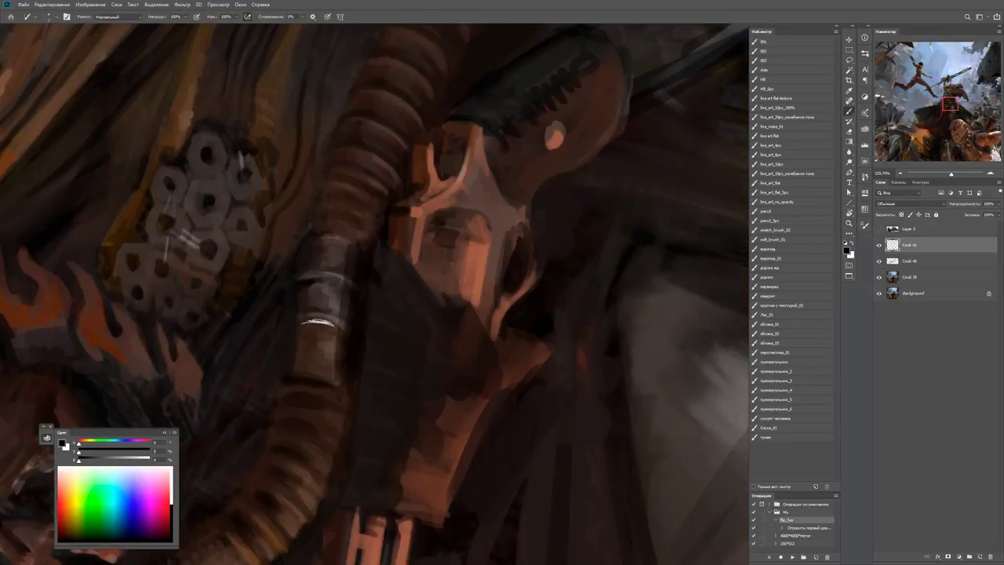
drag(444, 248, 446, 270)
key(ctrl+z)
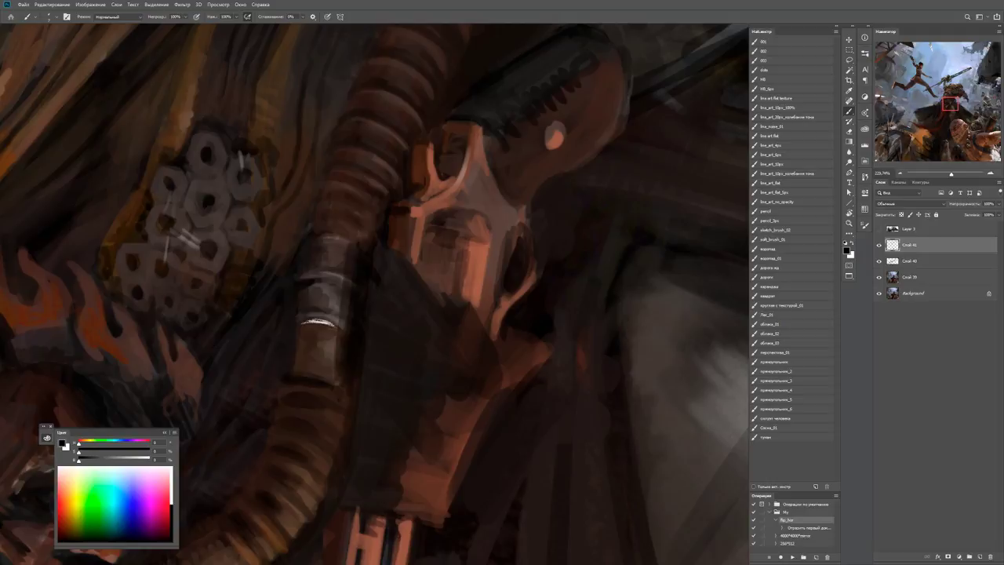
alt+click(459, 271)
drag(466, 260, 467, 250)
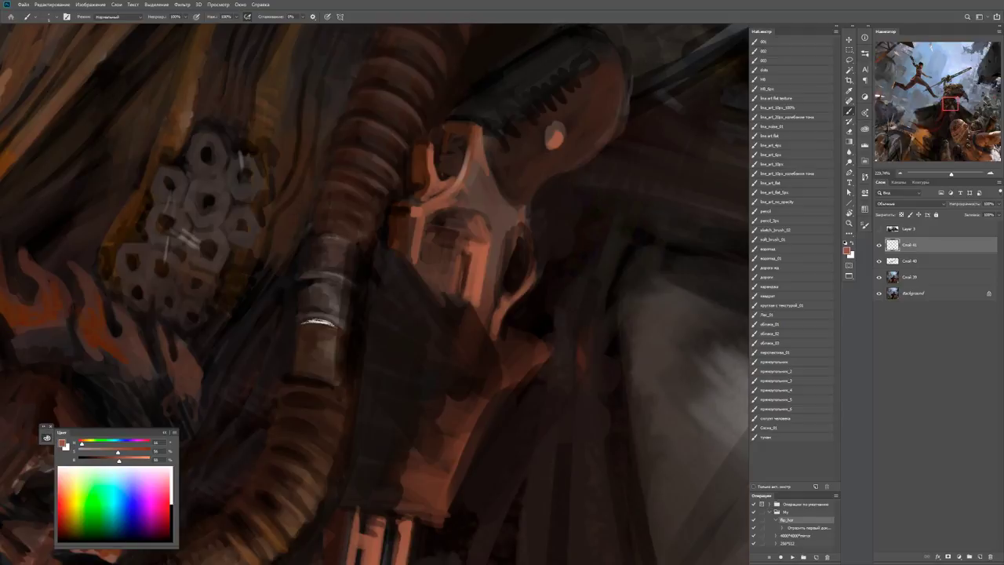
Compare the pistol with the whole figure and touch up the frame's rear edge above the trigger guard with sampled reddish tones.
key(d)
key(z)
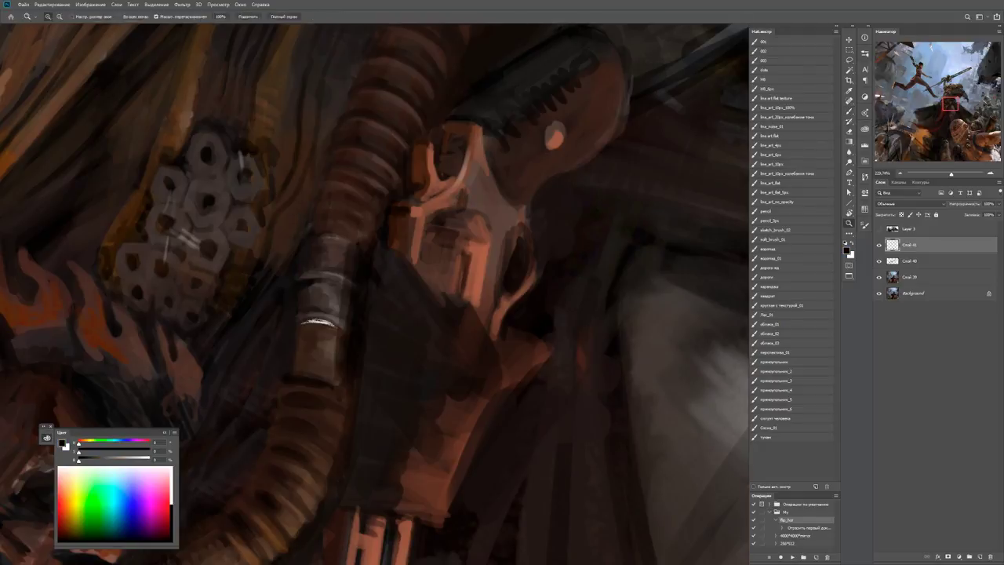
key(ctrl+minus)
key(ctrl+minus)
key(ctrl+minus)
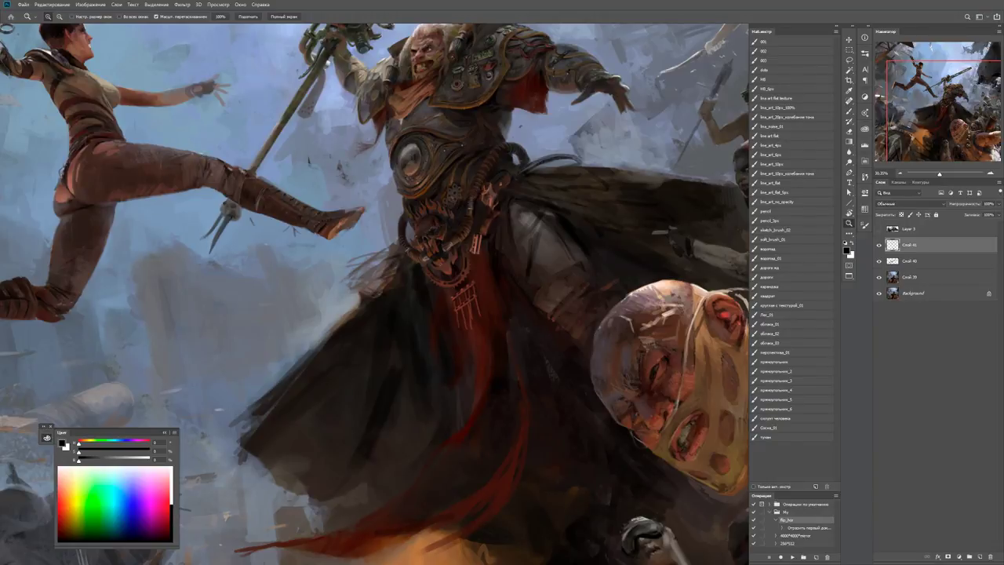
drag(533, 173, 596, 173)
key(b)
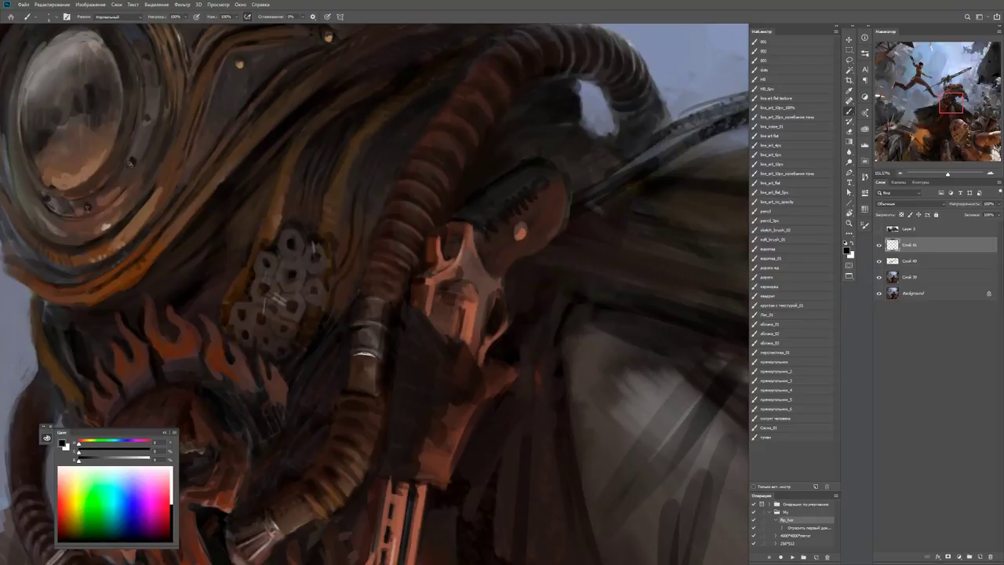
alt+click(472, 234)
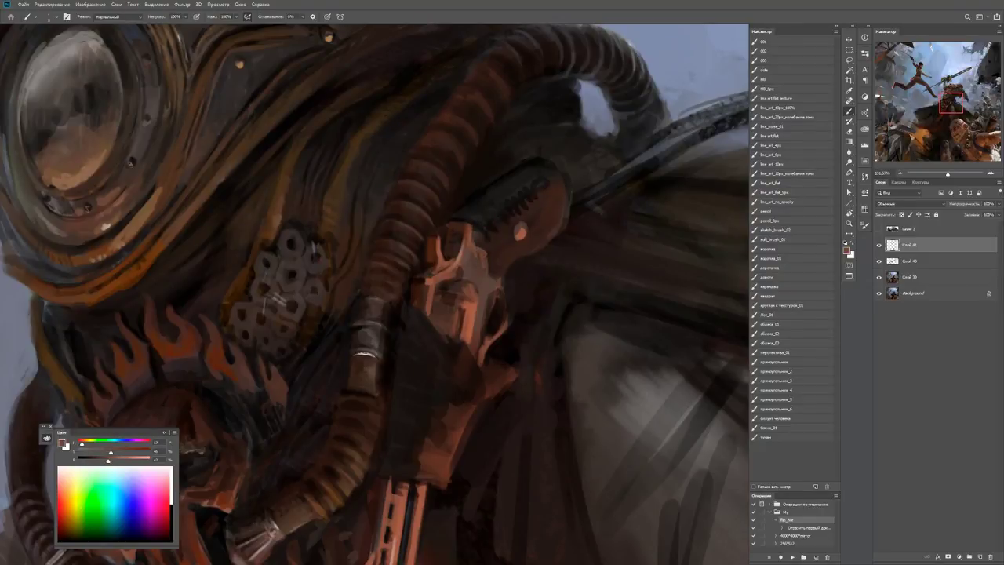
drag(492, 263, 492, 278)
alt+click(493, 271)
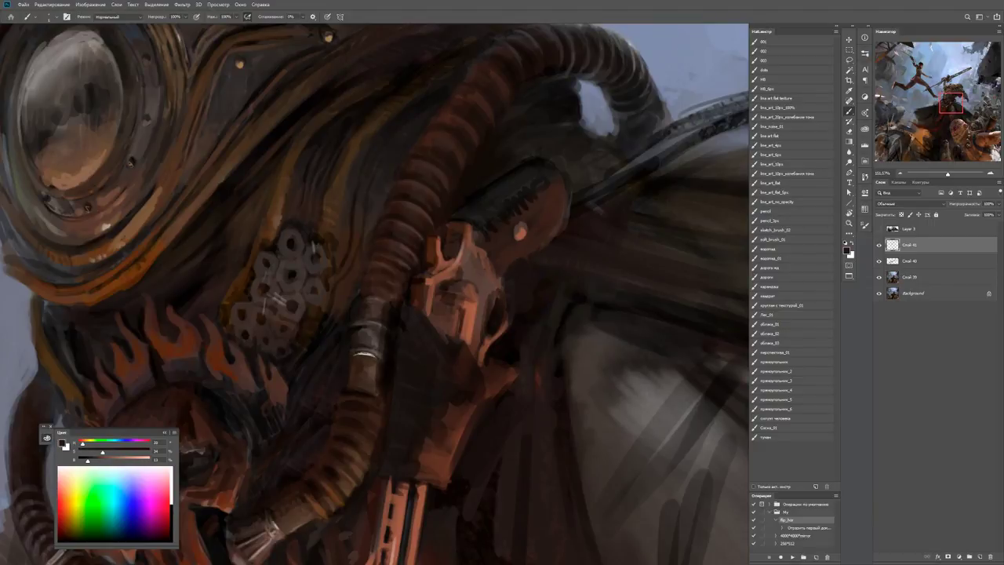
Paint over the toothed marks on the pistol grip with sampled brown and define its seam with black and dark tones.
alt+click(534, 230)
drag(534, 231, 501, 273)
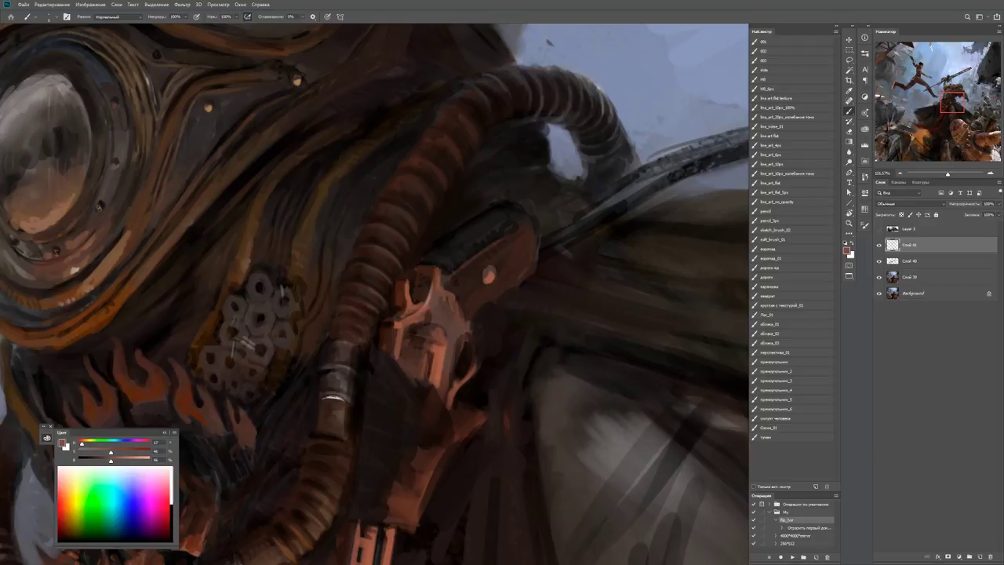
key(d)
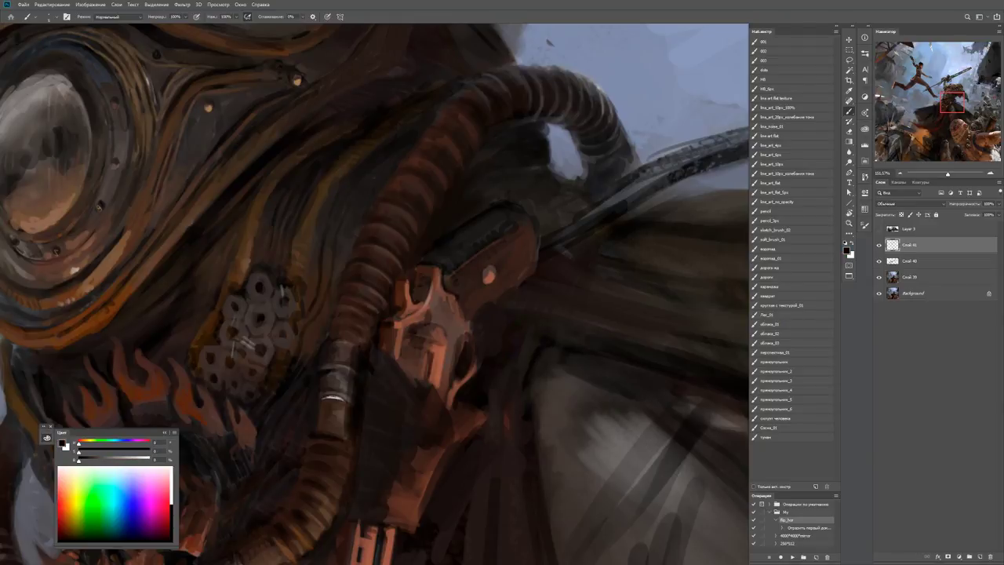
alt+click(463, 313)
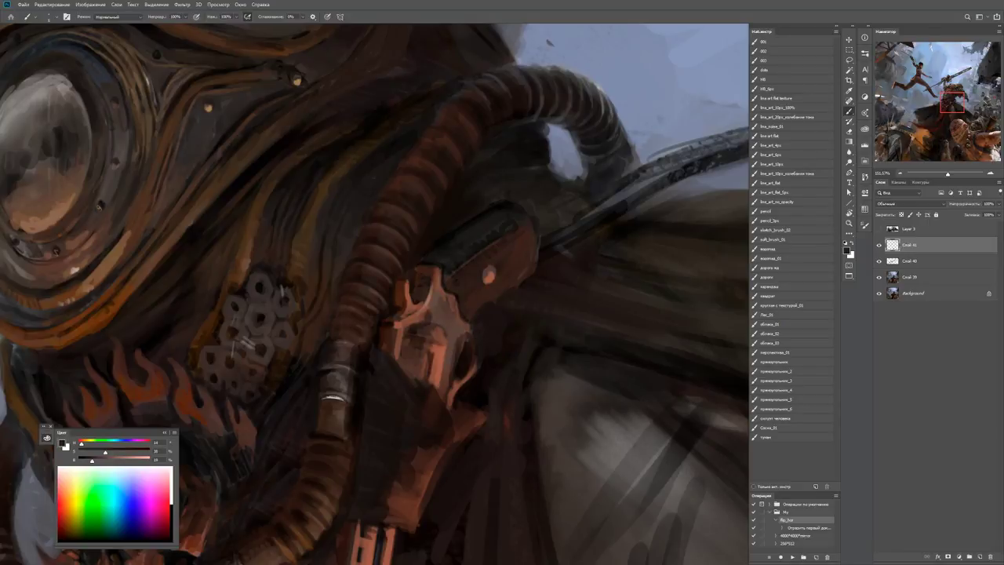
key(d)
alt+click(462, 313)
alt+click(462, 314)
key(d)
alt+click(463, 313)
key(d)
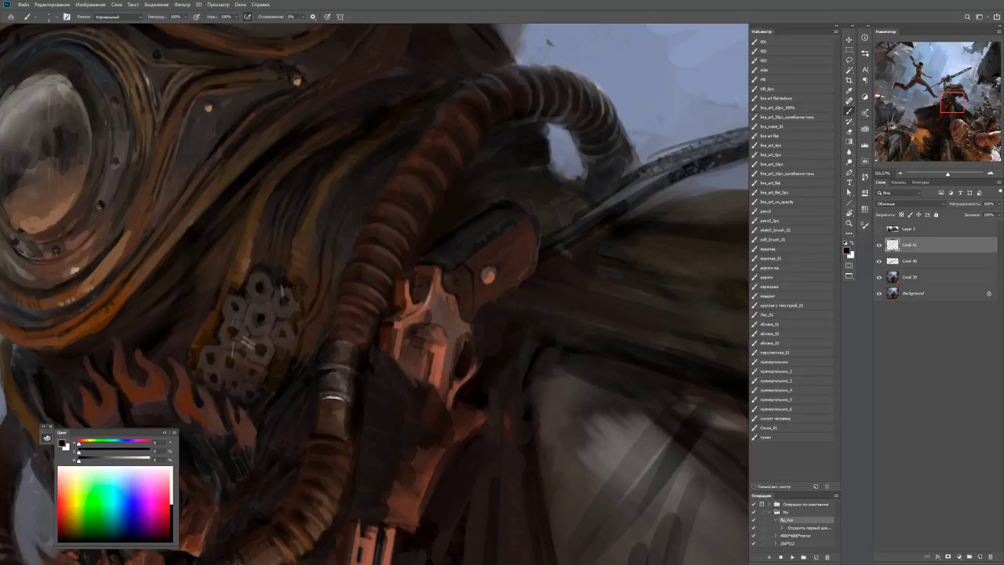
Check the pistol against the whole figure and paint a rounded salmon trigger guard behind the frame.
alt+click(485, 272)
key(z)
key(ctrl+0)
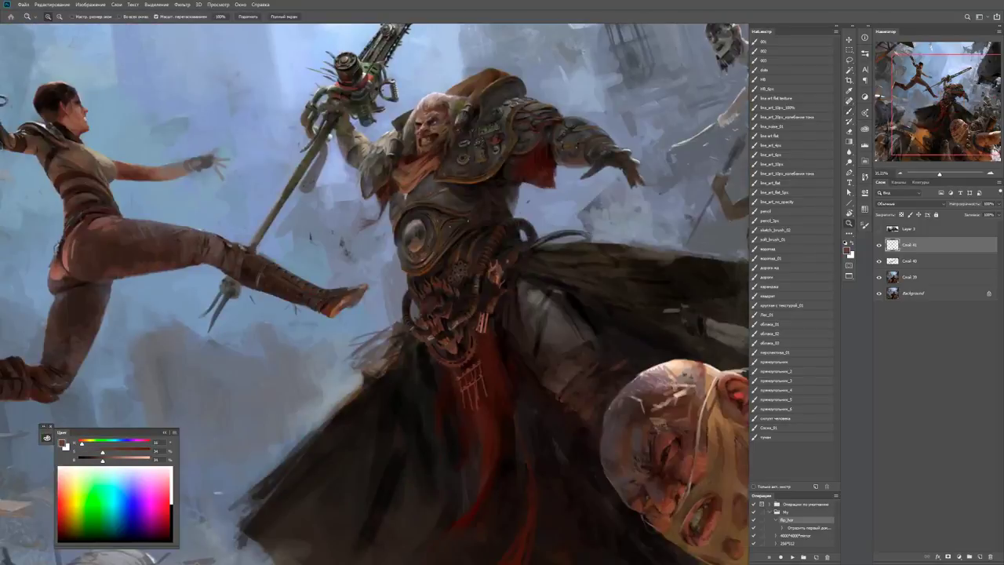
key(ctrl+plus)
key(ctrl+plus)
key(ctrl+plus)
key(b)
scroll(375, 294, down, 1)
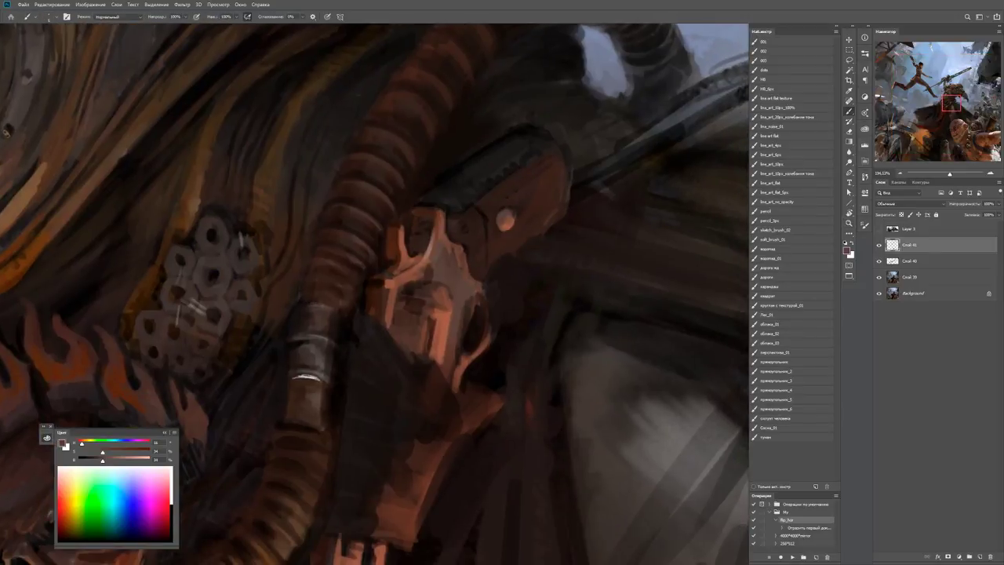
mouse_move(483, 286)
mouse_down()
mouse_move(493, 347)
mouse_move(498, 311)
mouse_up()
alt+click(493, 347)
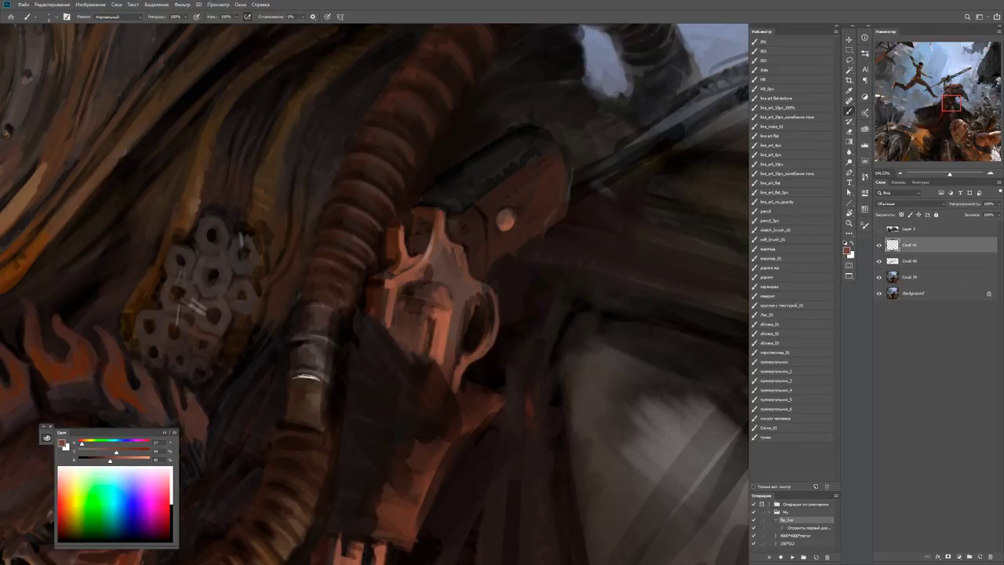
Clean up the trigger guard's edges and darken its opening with sampled dark tones, checking it against the whole figure.
alt+click(496, 306)
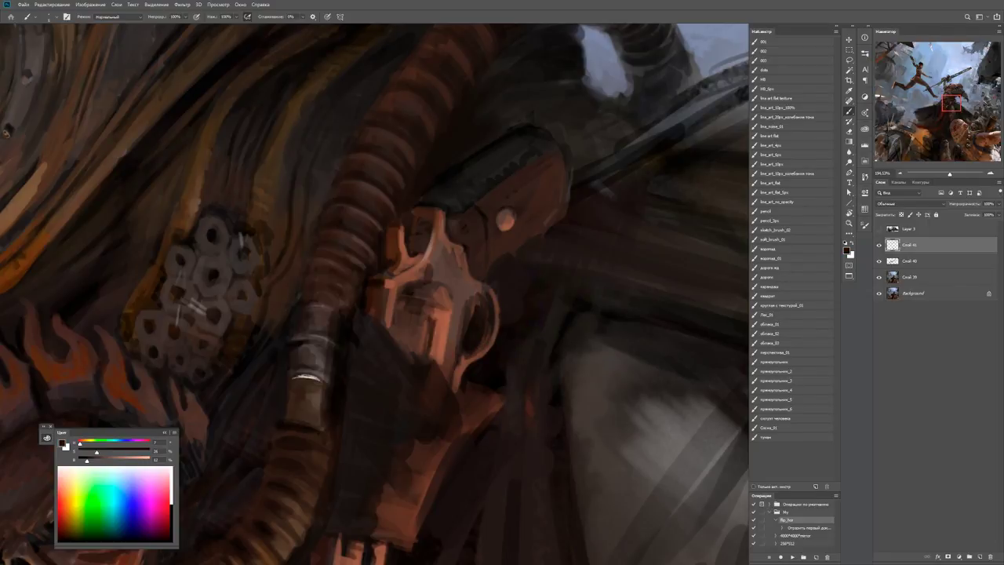
alt+click(480, 337)
mouse_move(476, 292)
mouse_down()
mouse_move(488, 287)
mouse_move(469, 322)
mouse_move(482, 298)
mouse_move(469, 319)
mouse_move(494, 309)
mouse_move(468, 306)
mouse_up()
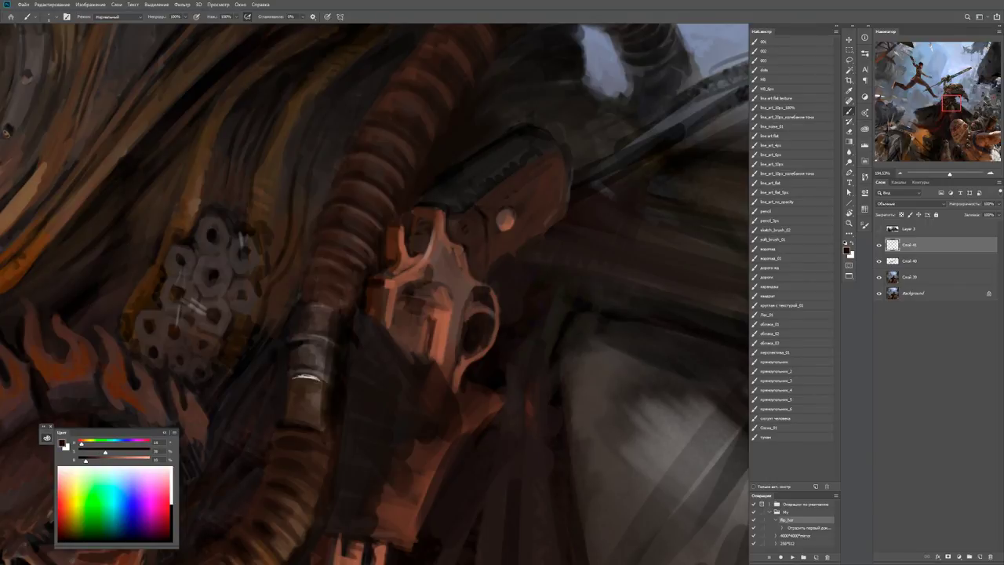
key(z)
drag(479, 306, 423, 306)
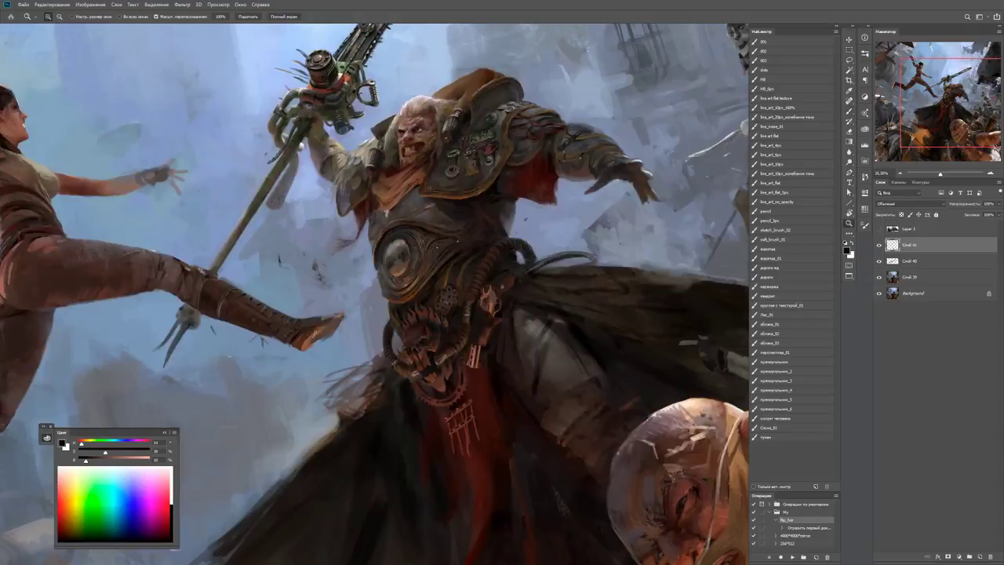
drag(482, 284, 541, 284)
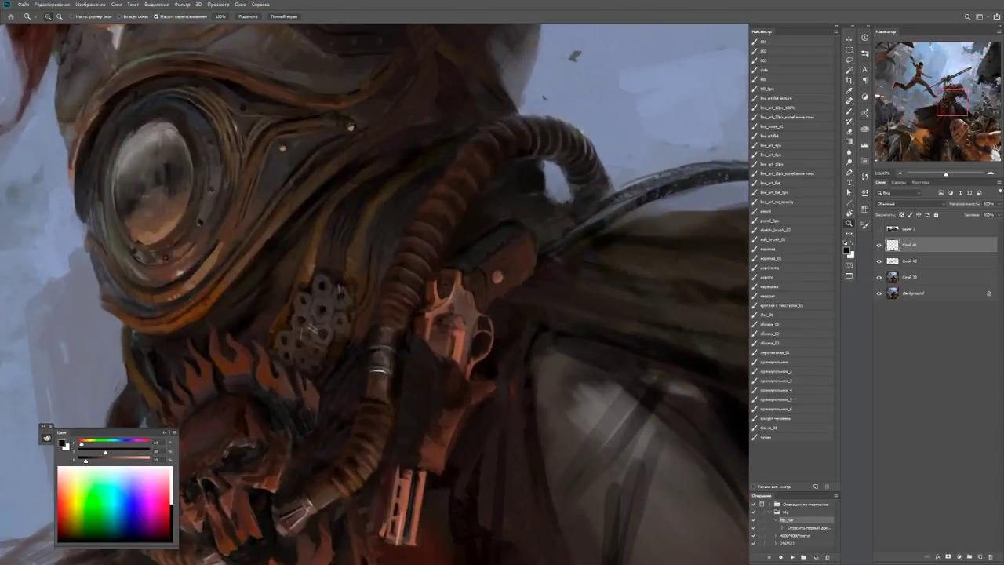
key(b)
alt+click(464, 308)
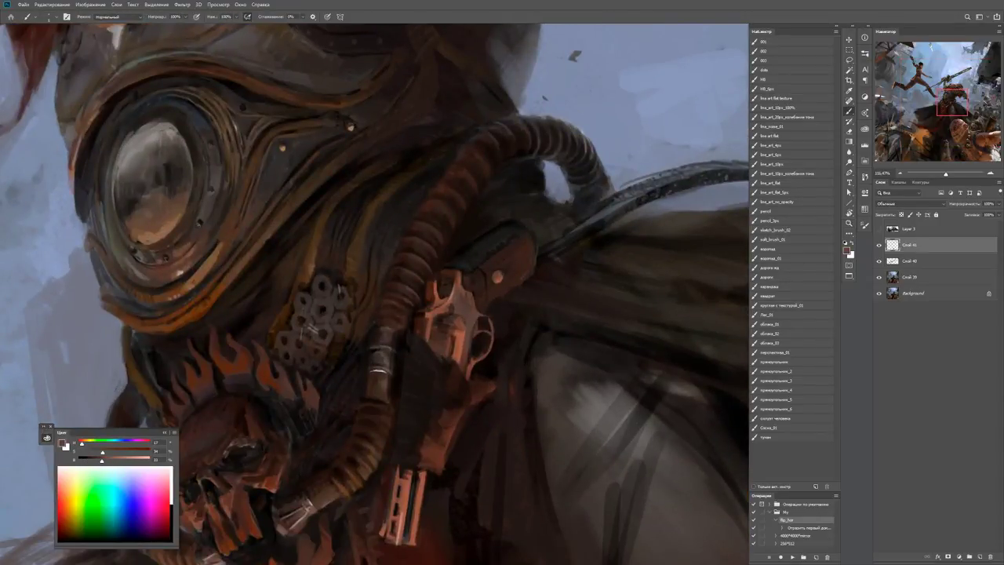
scroll(463, 310, up, 2)
key(d)
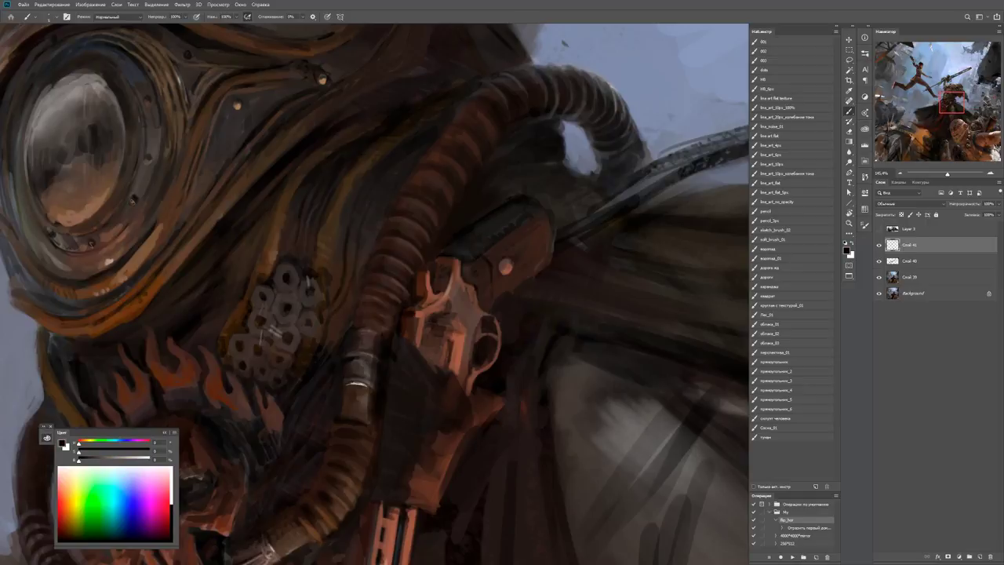
Paint an angular salmon rim around the frame's central recess and sharpen it with black and sampled frame tones.
key(z)
mouse_move(471, 306)
mouse_down()
mouse_move(416, 306)
mouse_move(541, 306)
mouse_up()
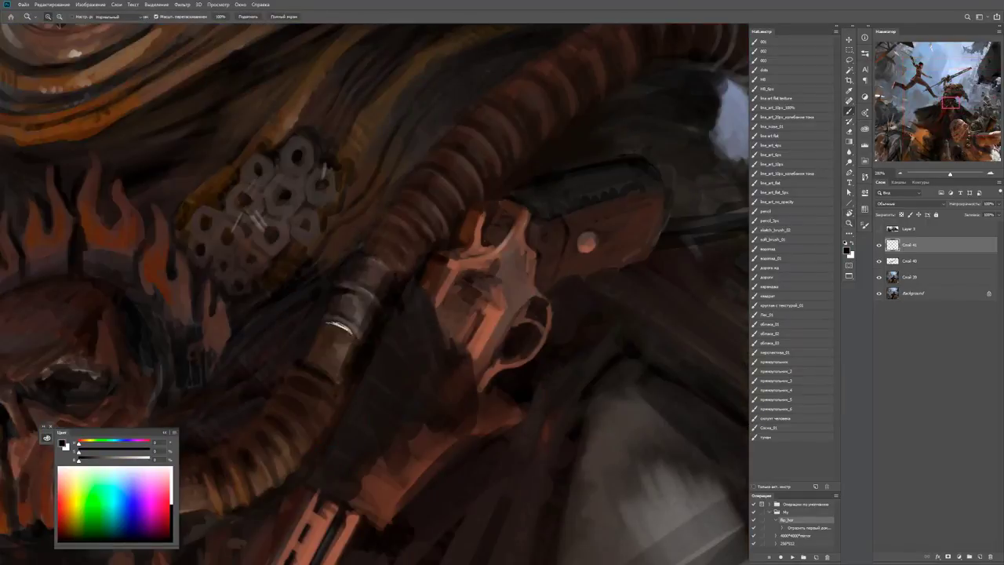
key(b)
alt+click(480, 296)
mouse_move(454, 292)
mouse_down()
mouse_move(504, 281)
mouse_move(486, 292)
mouse_up()
key(d)
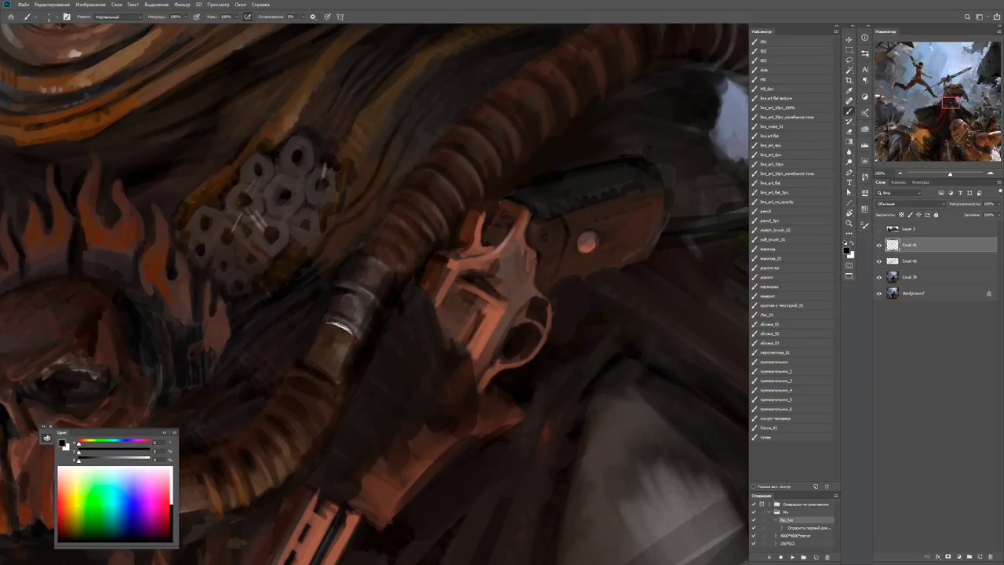
alt+click(498, 298)
alt+click(508, 288)
alt+click(494, 310)
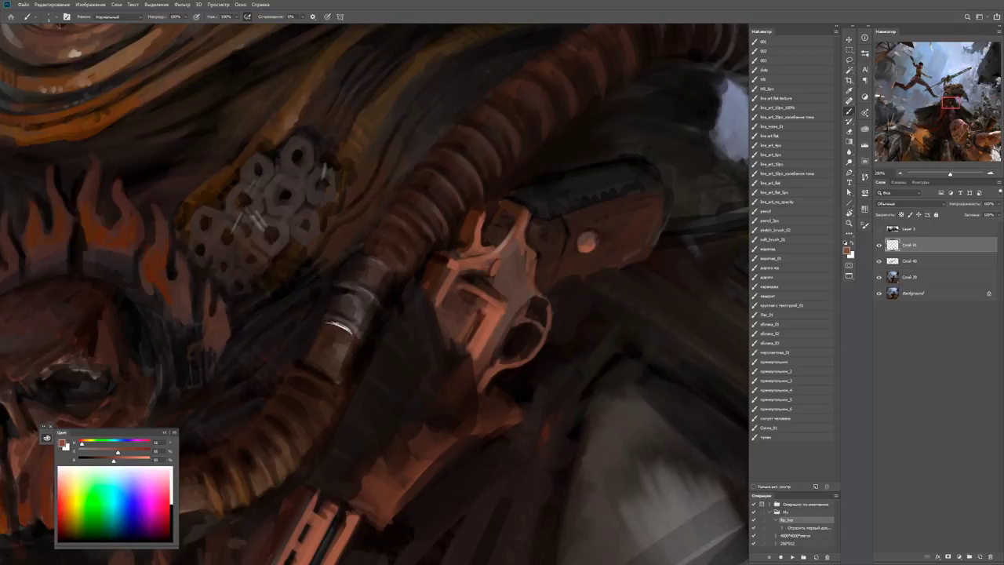
alt+click(490, 262)
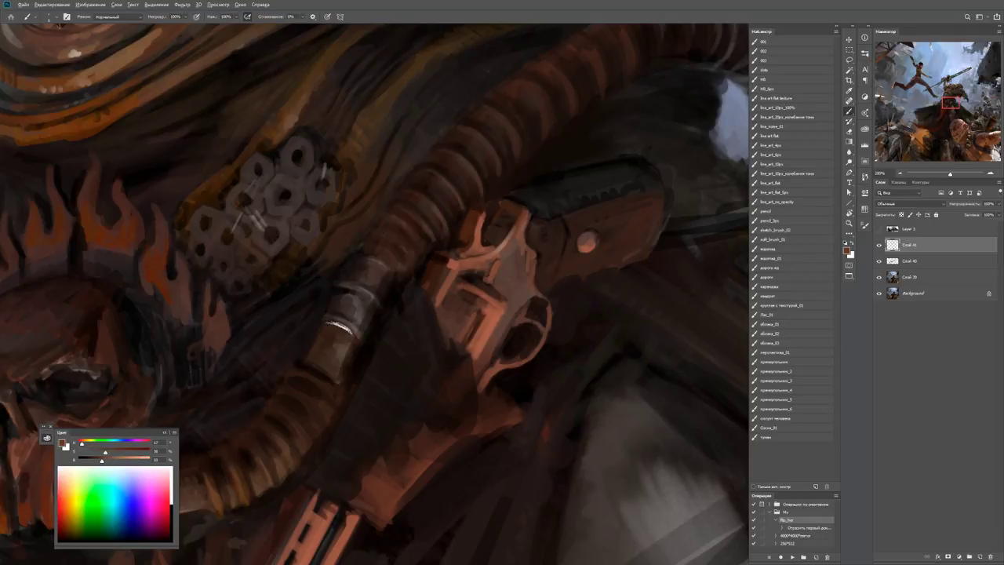
Review the whole figure and shape scalloped finger grooves along the grip's lower edge with sampled dark and red-brown tones.
drag(490, 262, 424, 262)
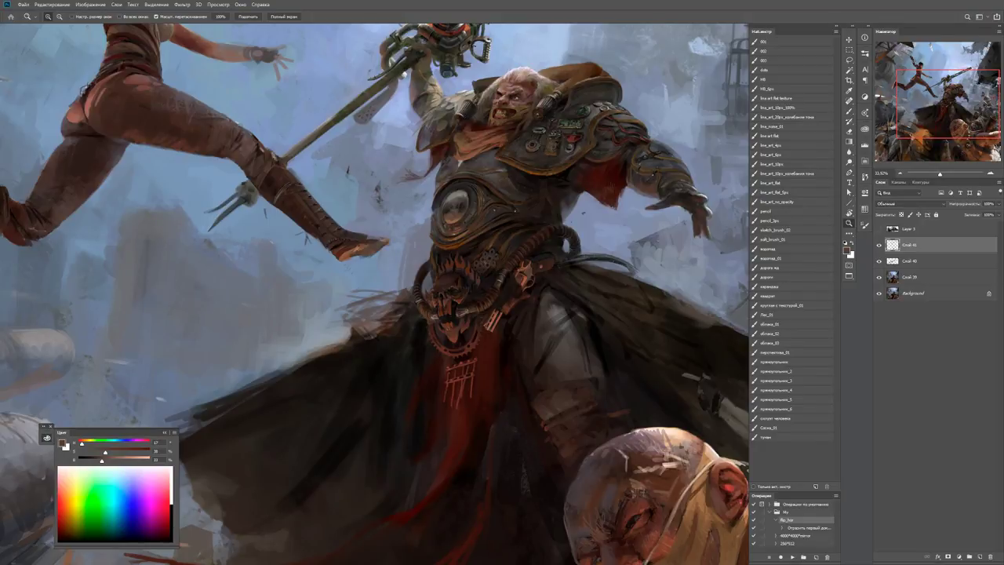
scroll(565, 270, up, 6)
key(b)
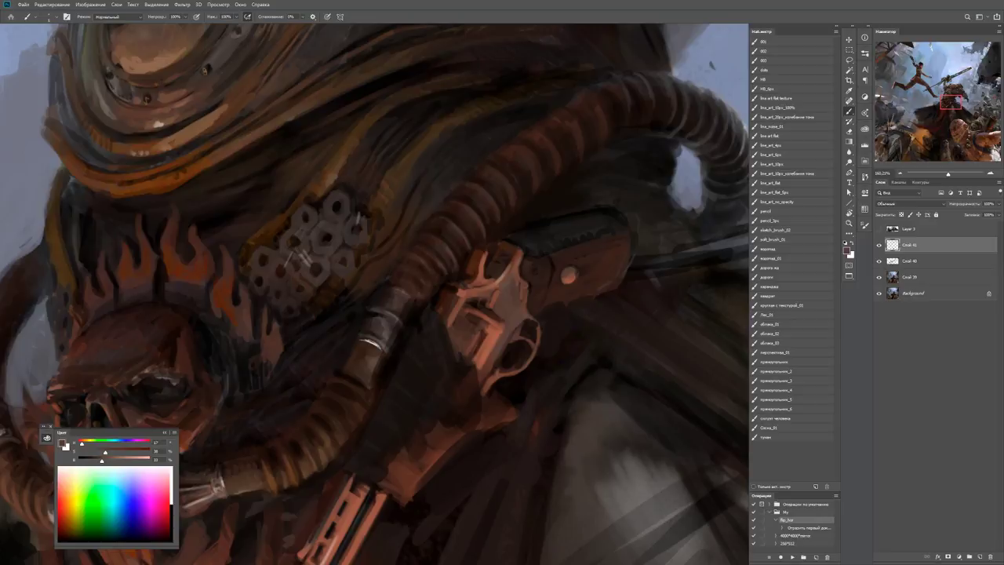
alt+click(531, 271)
key(z)
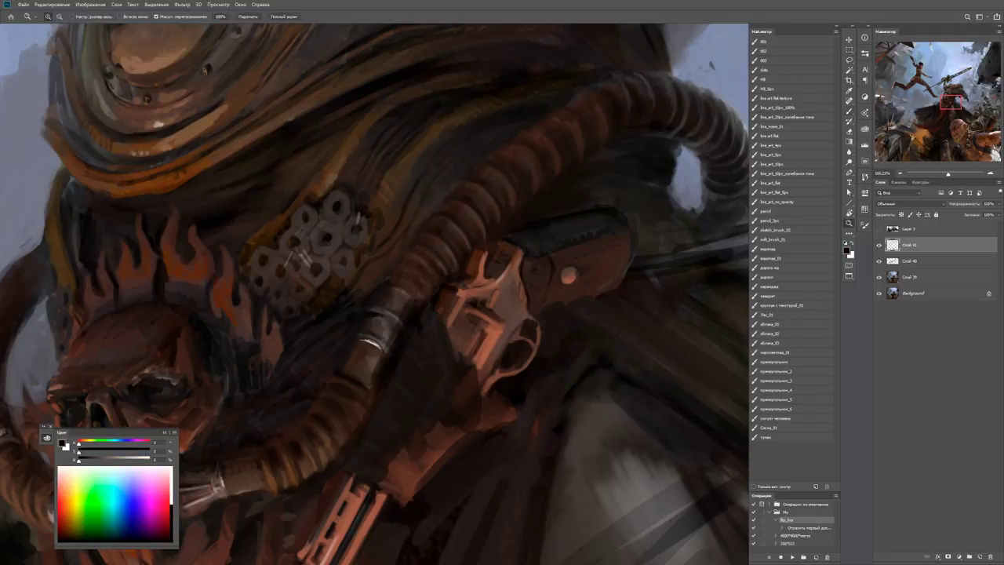
scroll(525, 291, down, 4)
scroll(549, 292, up, 1)
key(b)
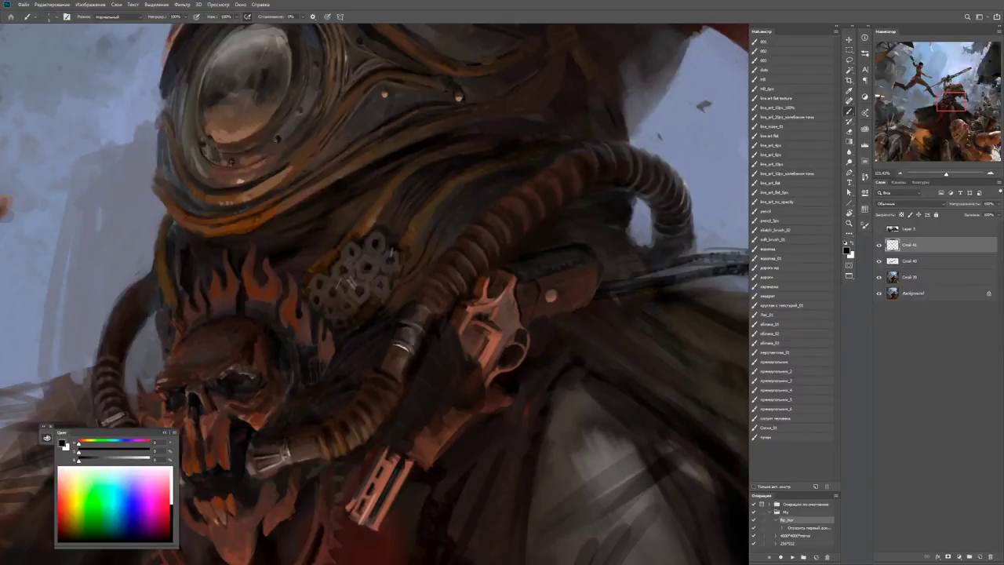
alt+click(534, 327)
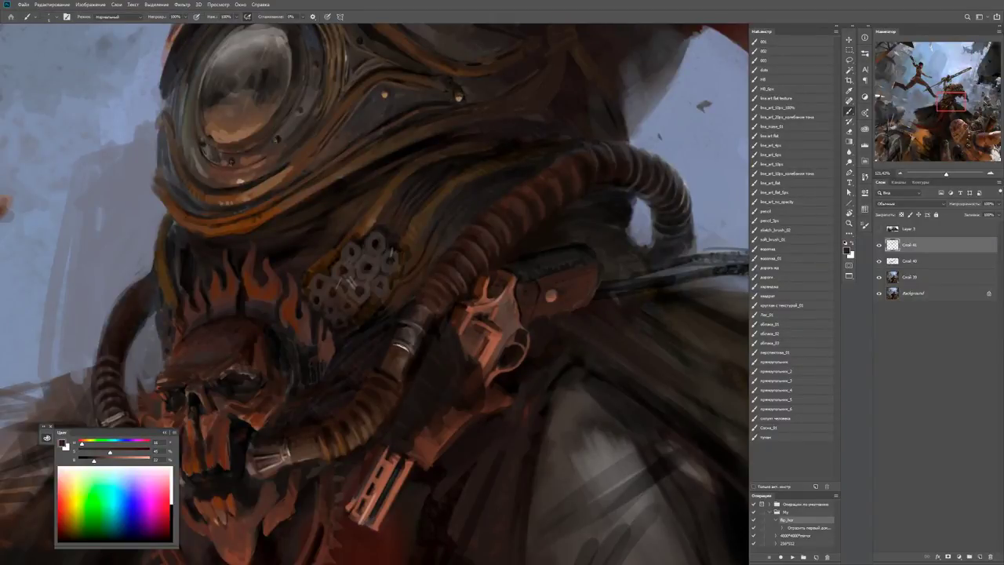
drag(94, 460, 106, 461)
scroll(529, 320, up, 2)
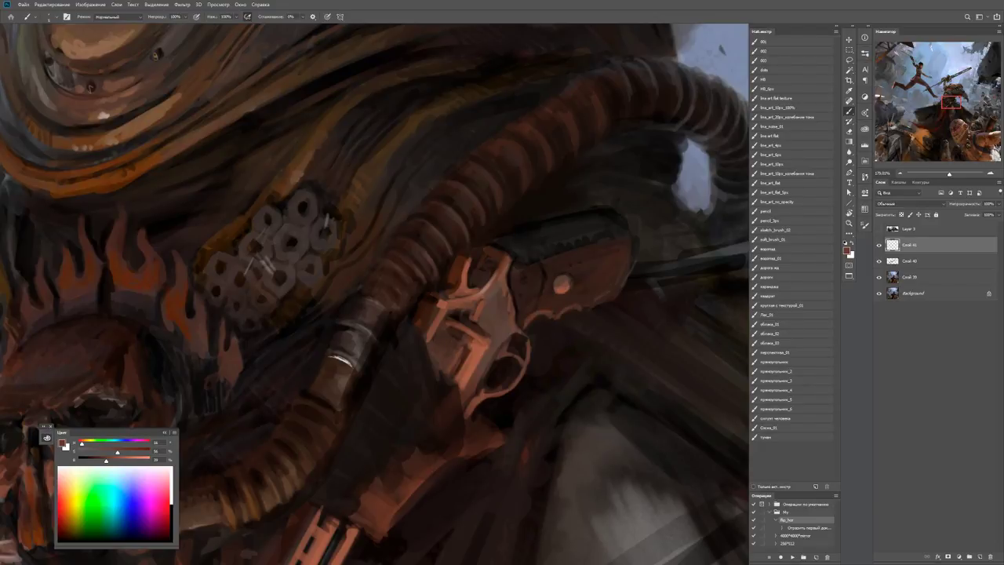
Flip the whole canvas horizontally and review the figure in the full composition.
key(z)
drag(612, 298, 549, 298)
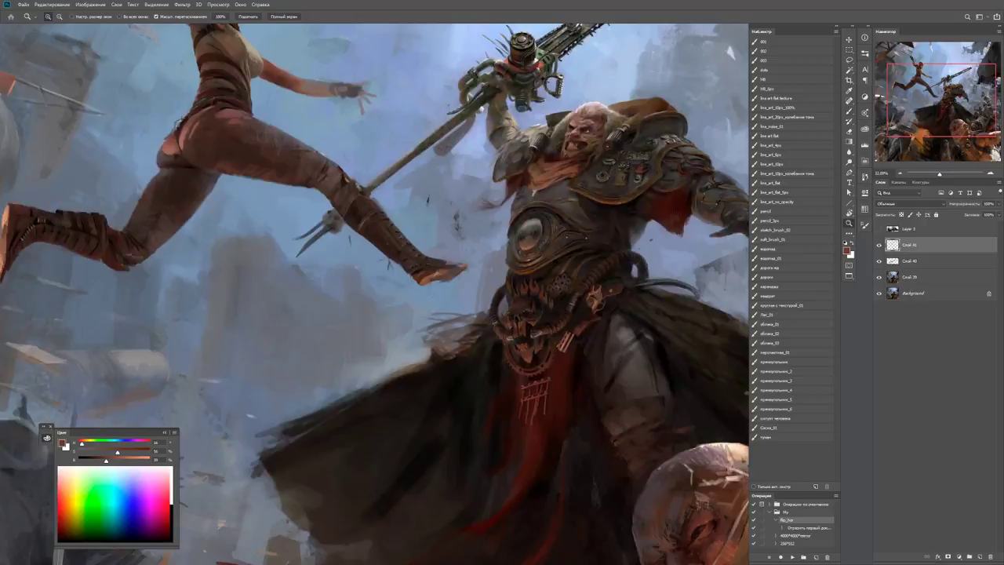
key(r)
key(Escape)
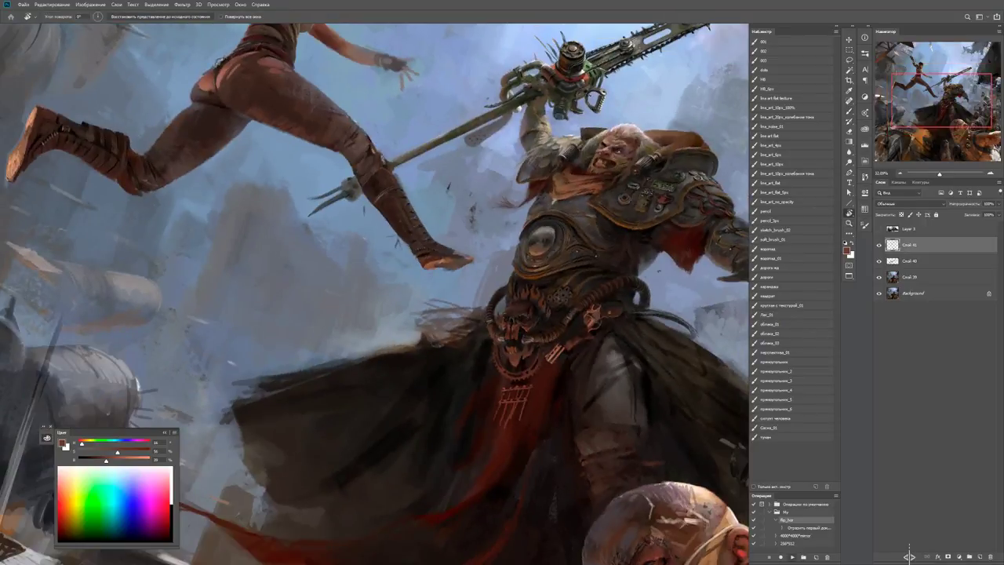
key(h)
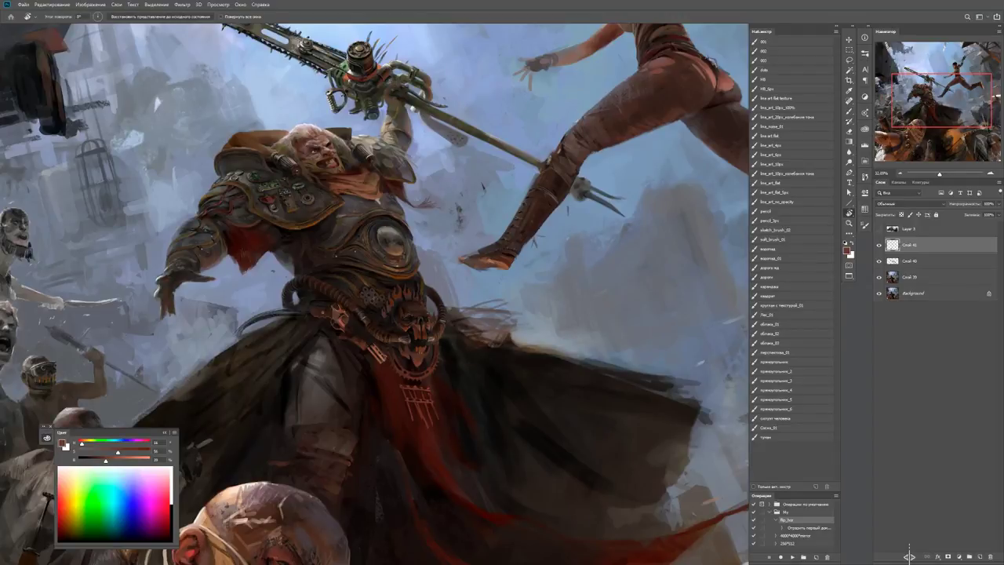
key(z)
key(ctrl+minus)
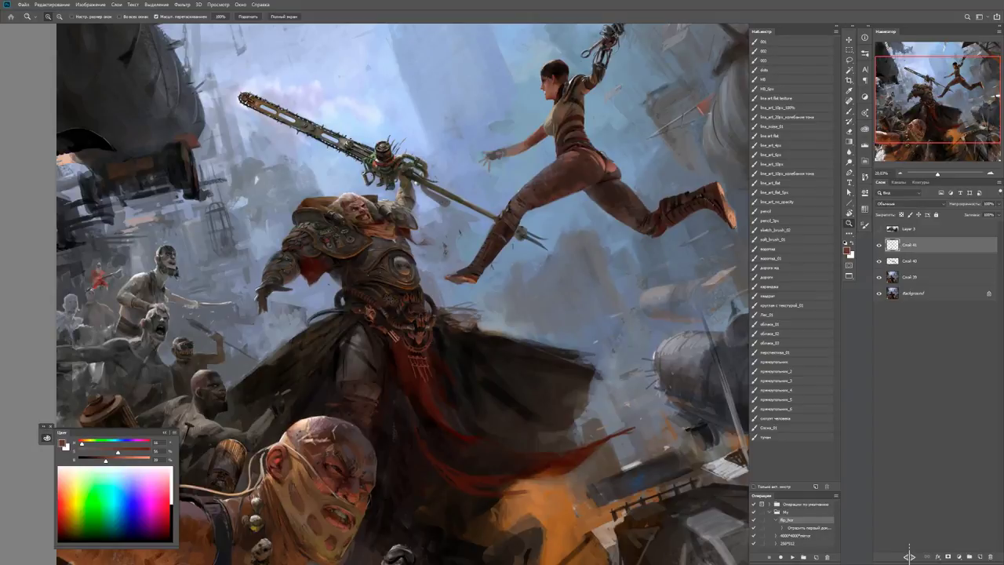
Touch up the shadows around the pistol's frame with black and a sampled dark tone.
key(ctrl+plus)
key(ctrl+plus)
key(ctrl+plus)
key(ctrl+plus)
key(b)
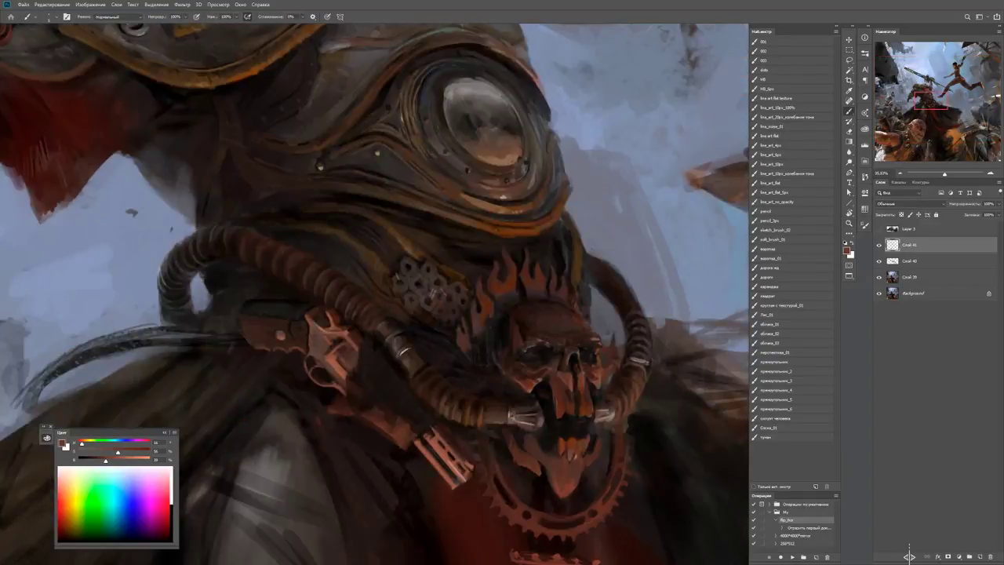
key(d)
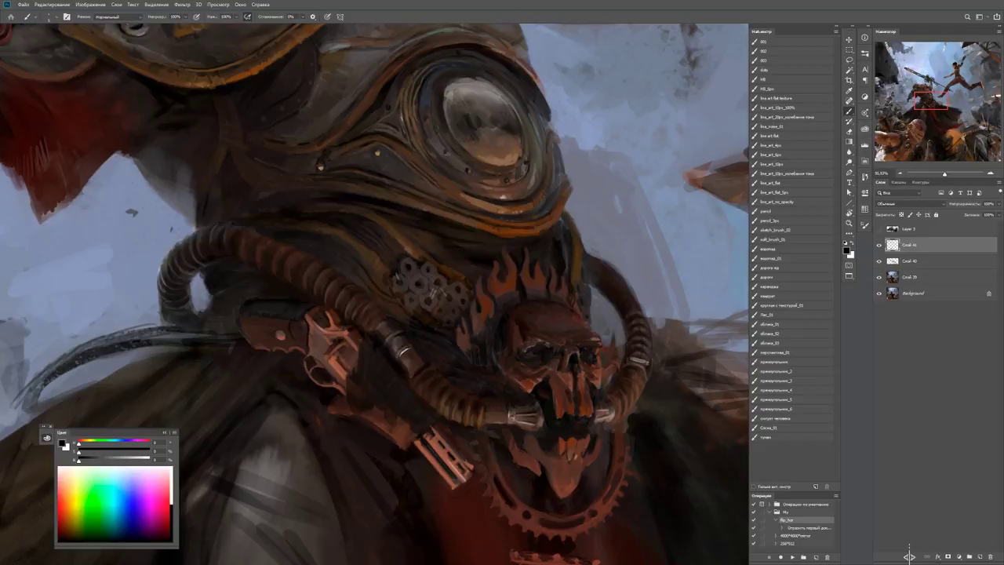
key(z)
click(353, 345)
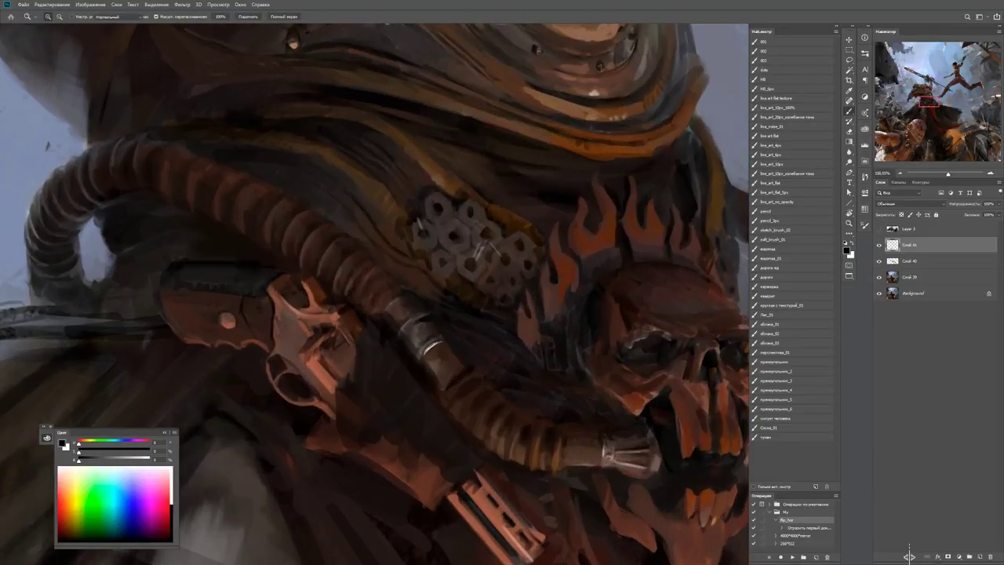
key(b)
alt+click(340, 392)
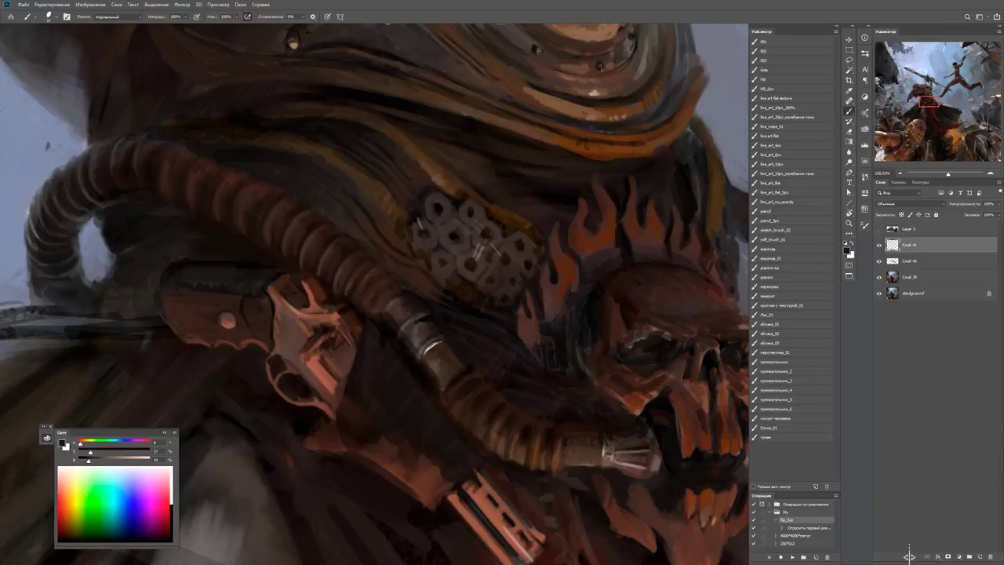
Examine the hip pistol and belt details up close and against the whole mirrored figure.
key(z)
key(ctrl+minus)
key(ctrl+minus)
key(ctrl+minus)
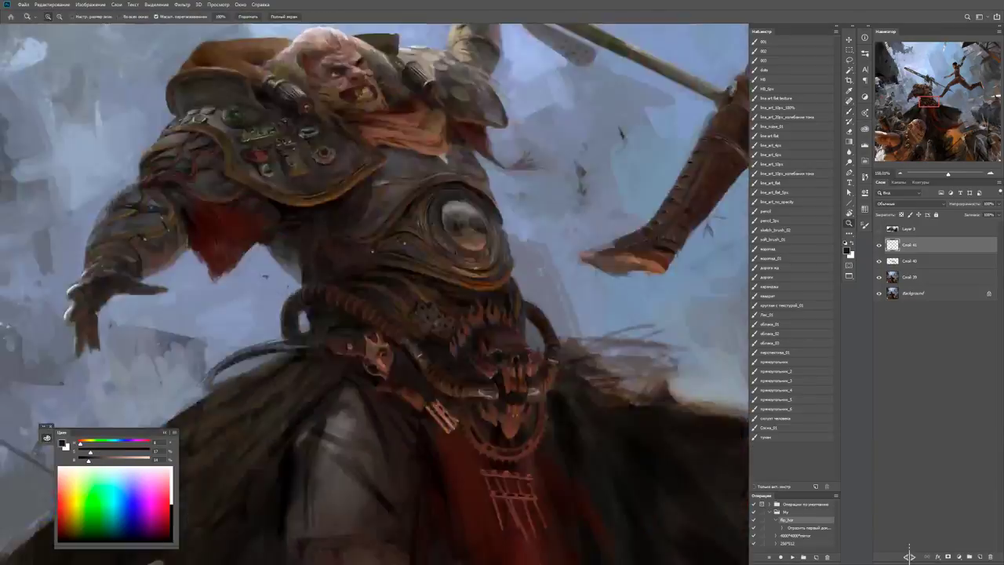
key(ctrl+plus)
key(ctrl+plus)
key(ctrl+plus)
key(ctrl+plus)
key(b)
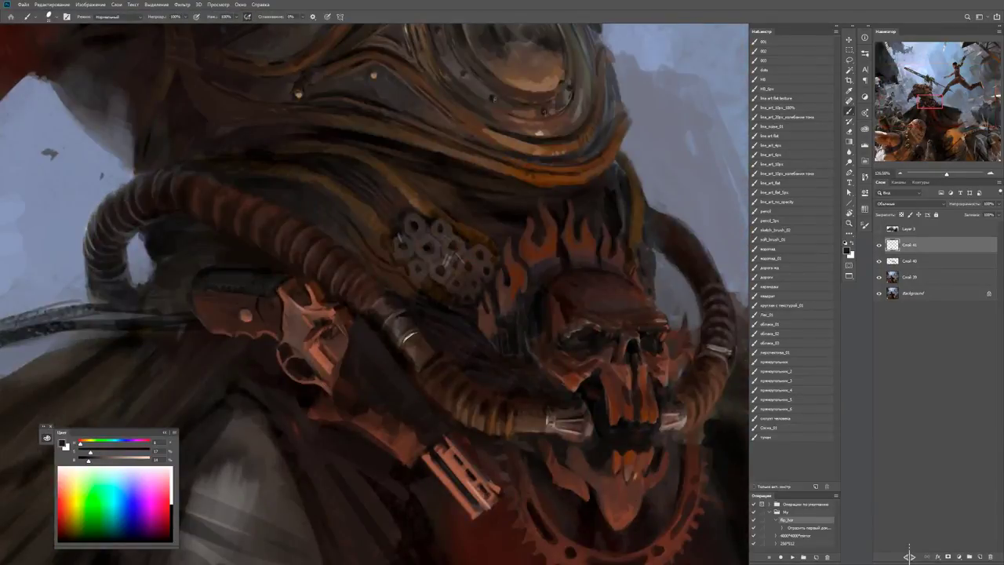
key(z)
key(ctrl+minus)
key(ctrl+minus)
key(ctrl+minus)
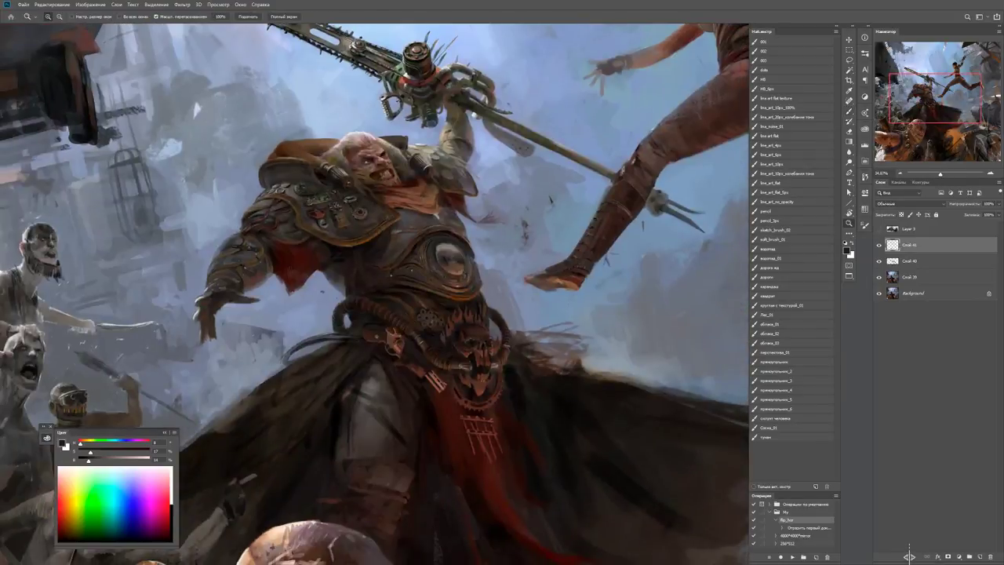
key(ctrl+plus)
key(ctrl+plus)
key(ctrl+plus)
key(ctrl+plus)
key(b)
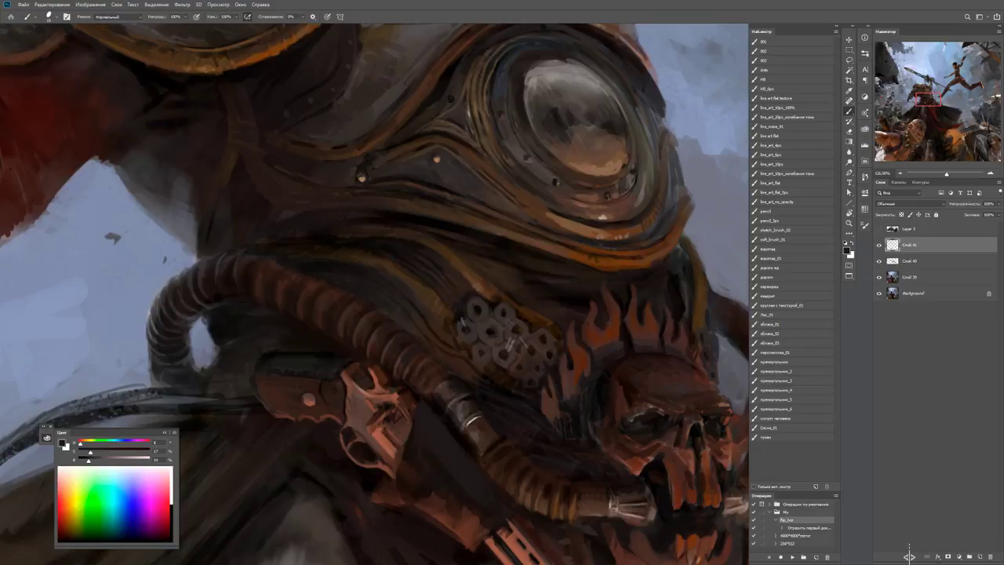
Check the skull belt against the figure and touch up the gear ring's edge with its sampled red-brown.
key(z)
key(ctrl+0)
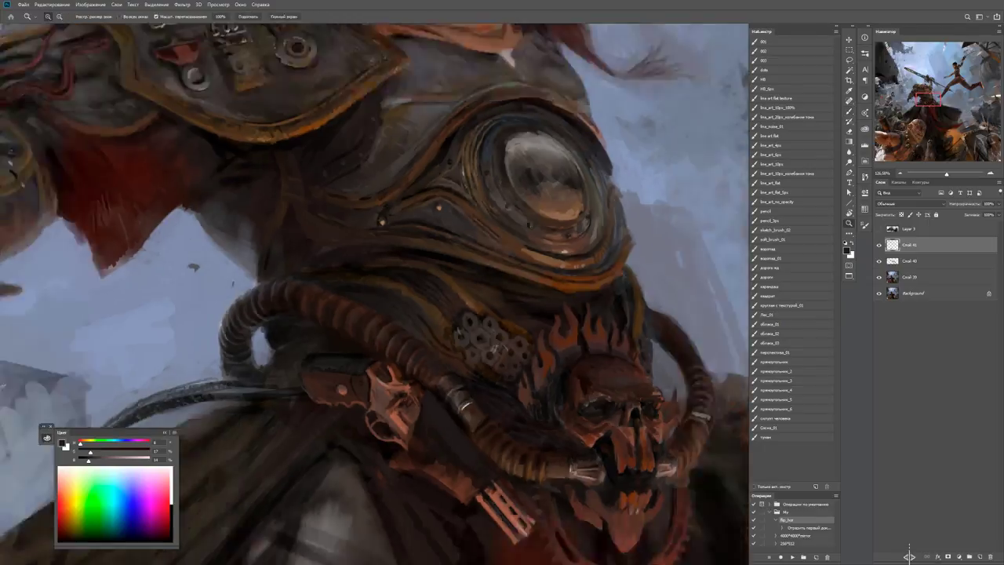
drag(518, 388, 565, 387)
key(b)
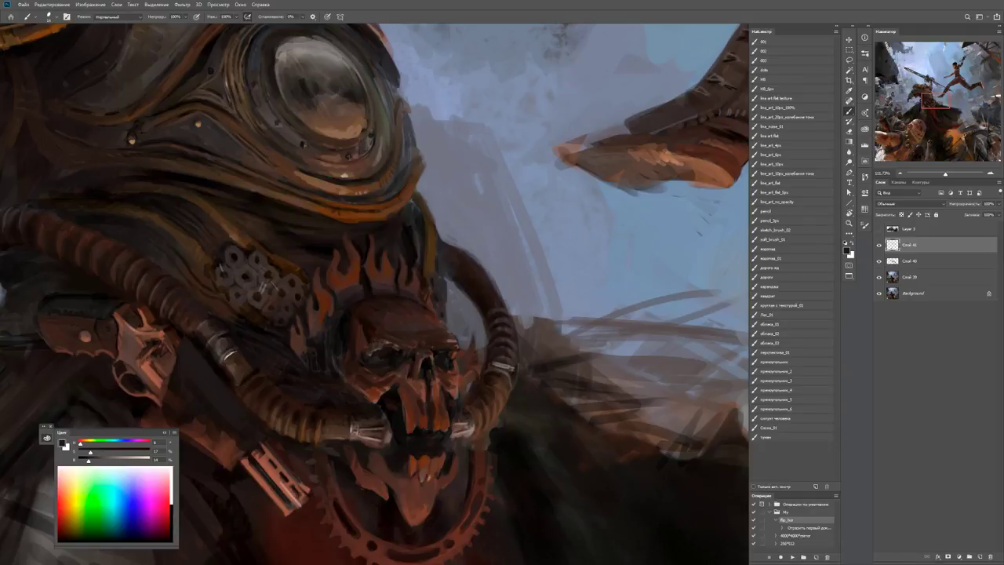
key(z)
key(ctrl+minus)
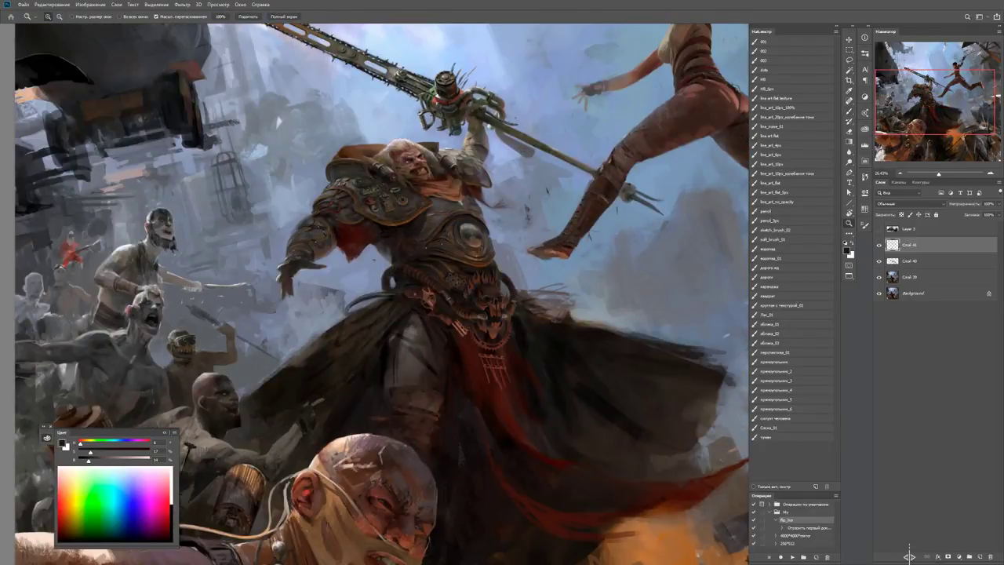
key(ctrl+plus)
key(b)
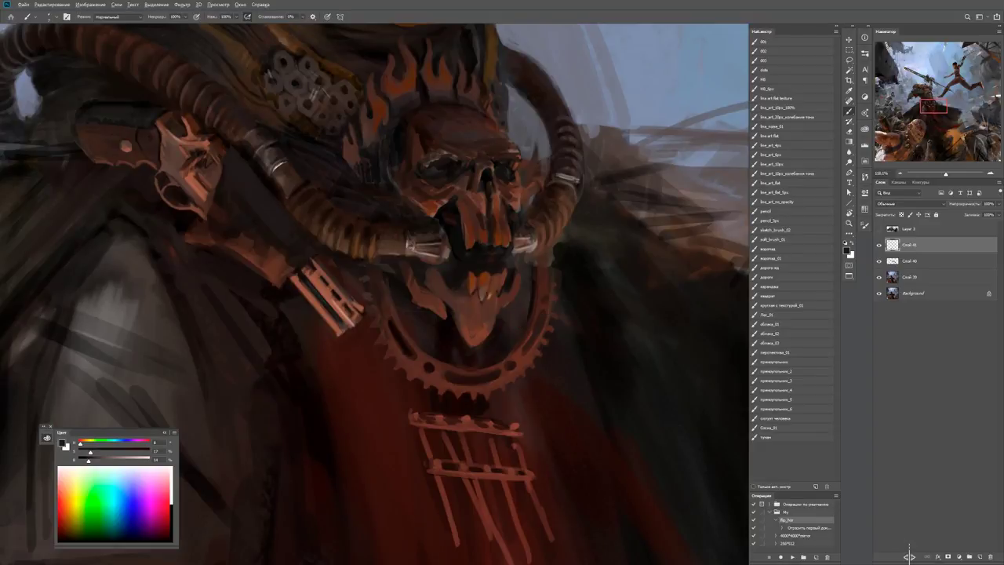
alt+click(406, 364)
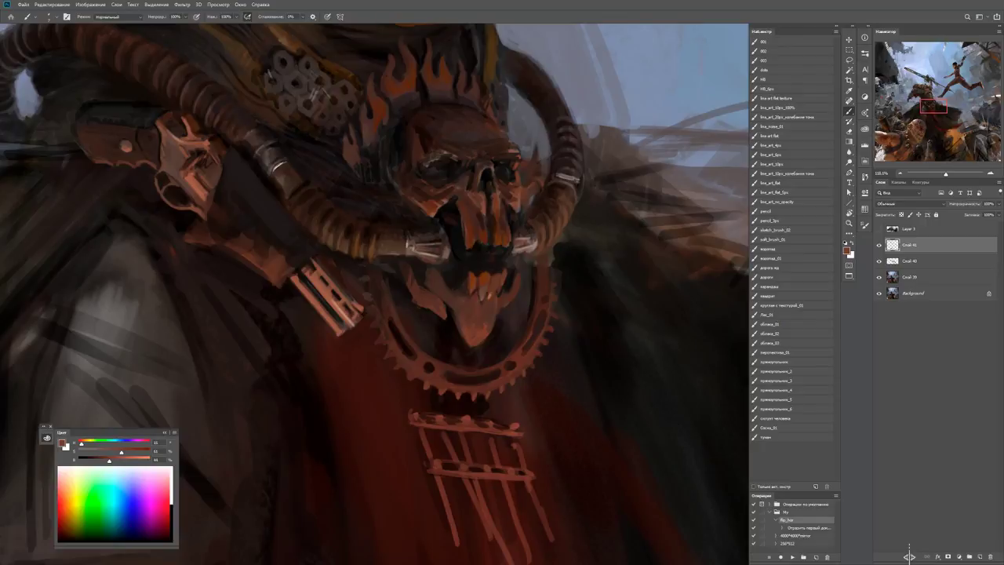
Compare the pistol with the whole figure and fill the holster area beside the ribbed hose with a flat dark tone.
key(z)
key(ctrl+minus)
key(ctrl+minus)
key(ctrl+minus)
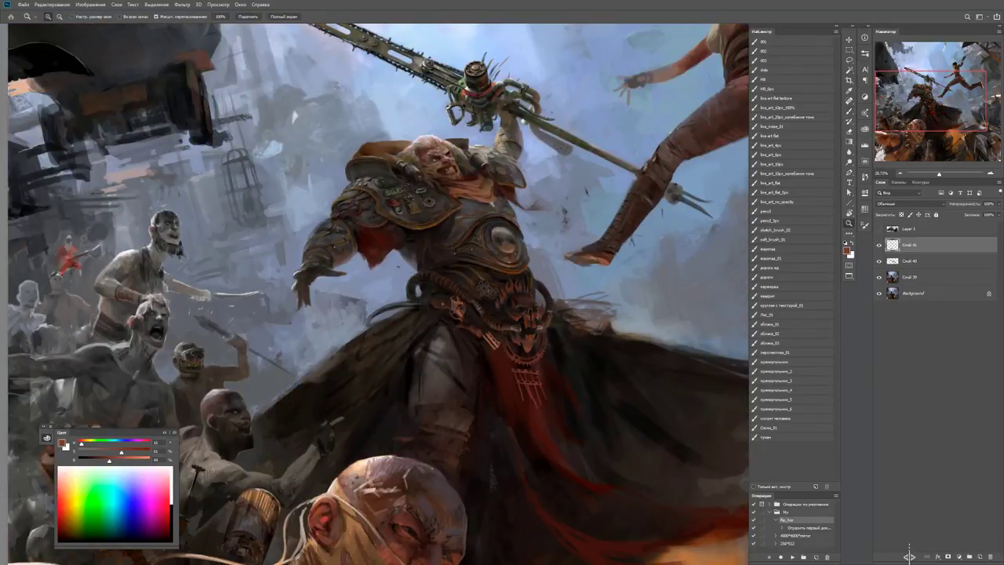
key(ctrl+plus)
key(ctrl+plus)
key(ctrl+plus)
key(ctrl+plus)
key(ctrl+plus)
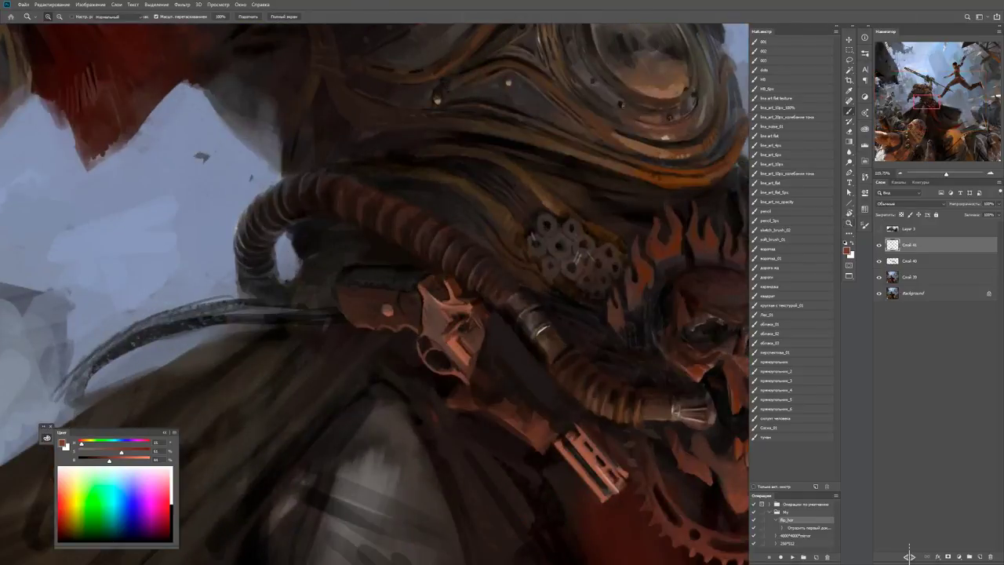
key(b)
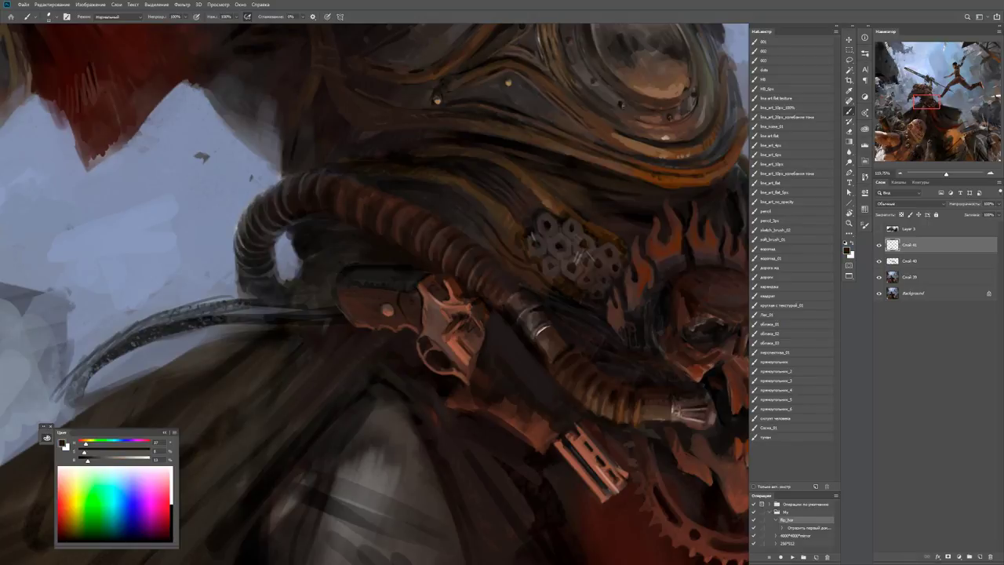
Review the whole figure and refine the gap between the pistol's muzzle and the gear ring with a sampled dark red.
key(z)
drag(470, 341, 423, 341)
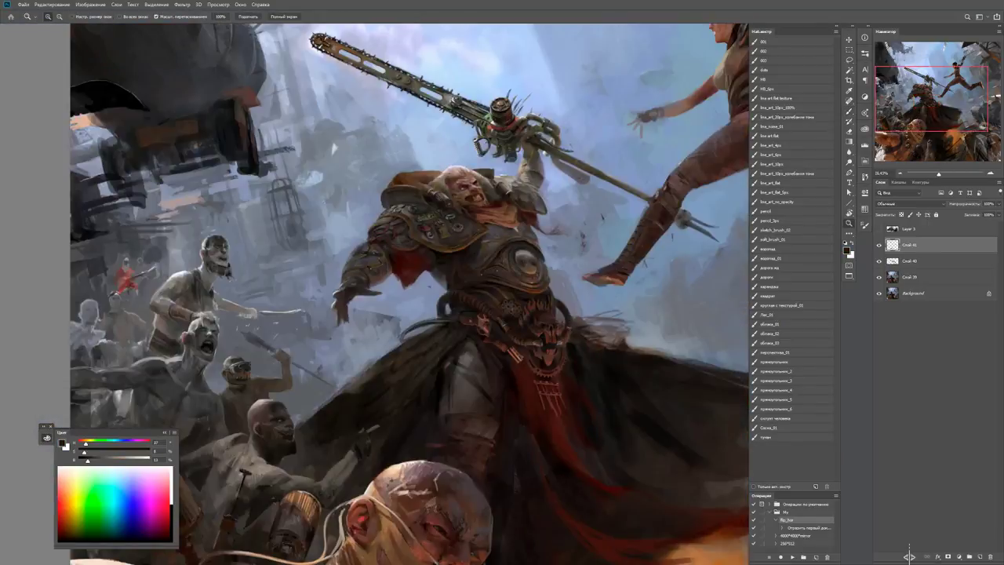
drag(524, 349, 596, 350)
key(b)
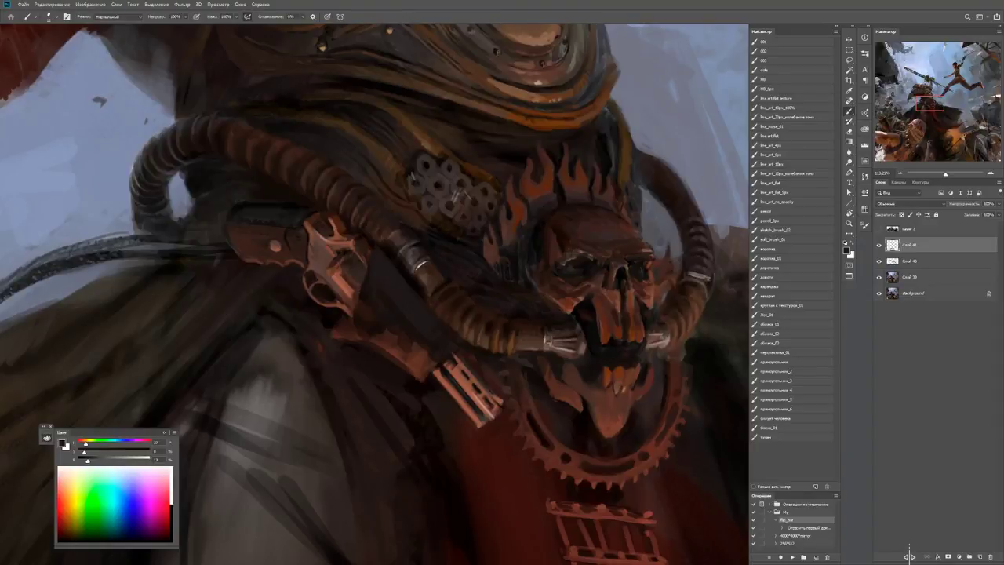
alt+click(502, 383)
key(z)
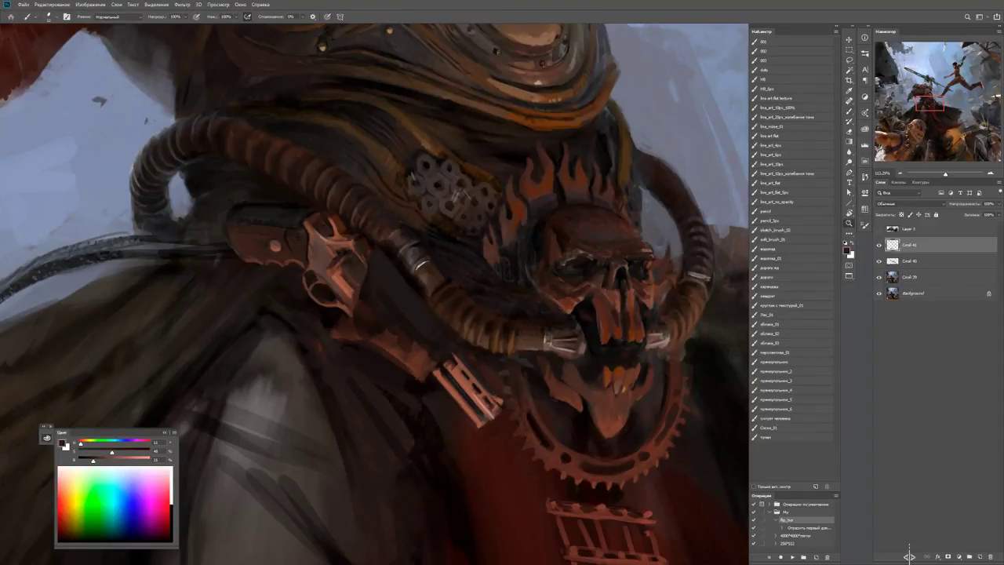
mouse_move(502, 383)
mouse_down()
mouse_move(462, 384)
mouse_move(494, 391)
mouse_up()
key(b)
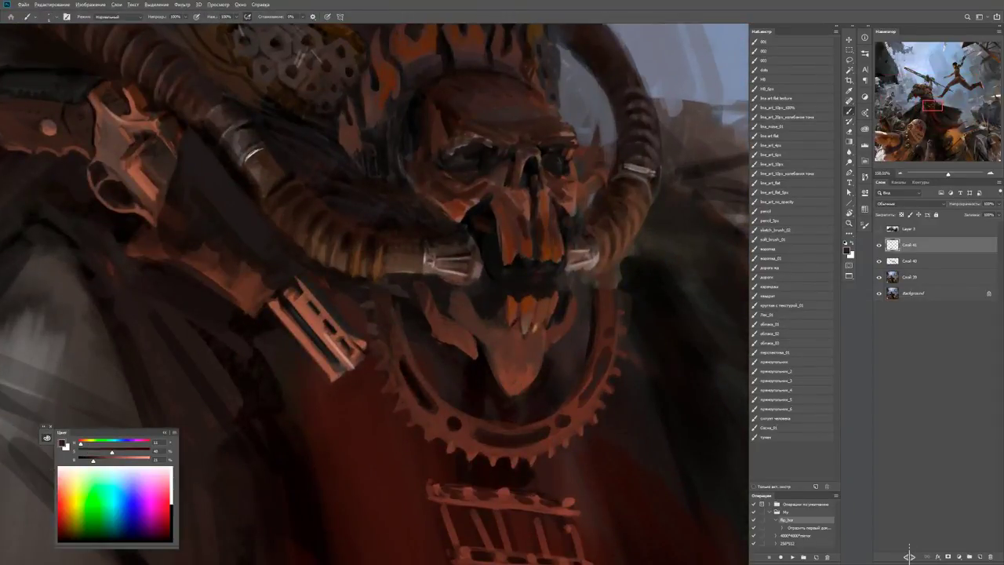
Paint a light salmon highlight on the skull's outer lower tooth and check it against the whole figure.
alt+click(502, 383)
alt+click(511, 314)
drag(513, 326, 511, 312)
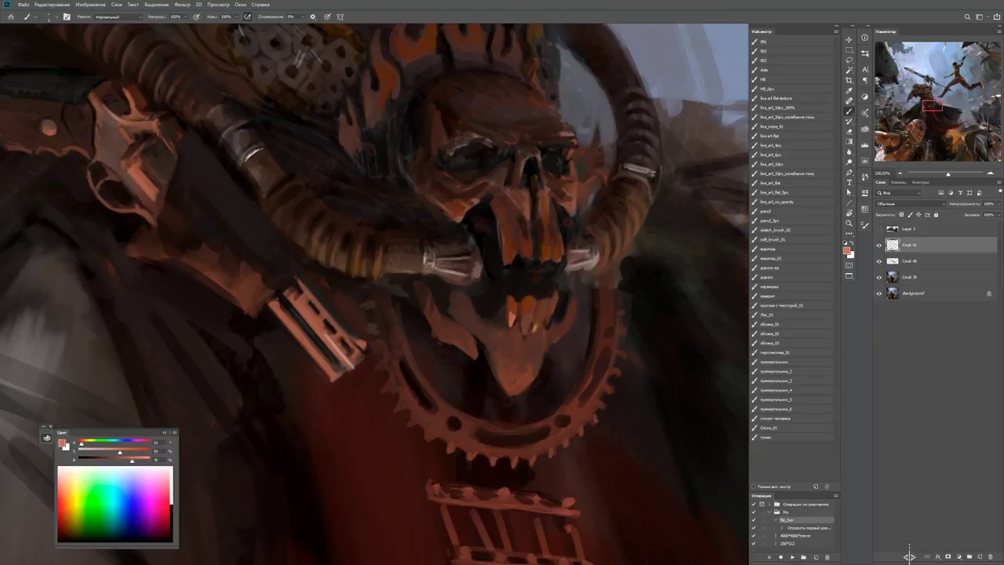
scroll(553, 274, down, 3)
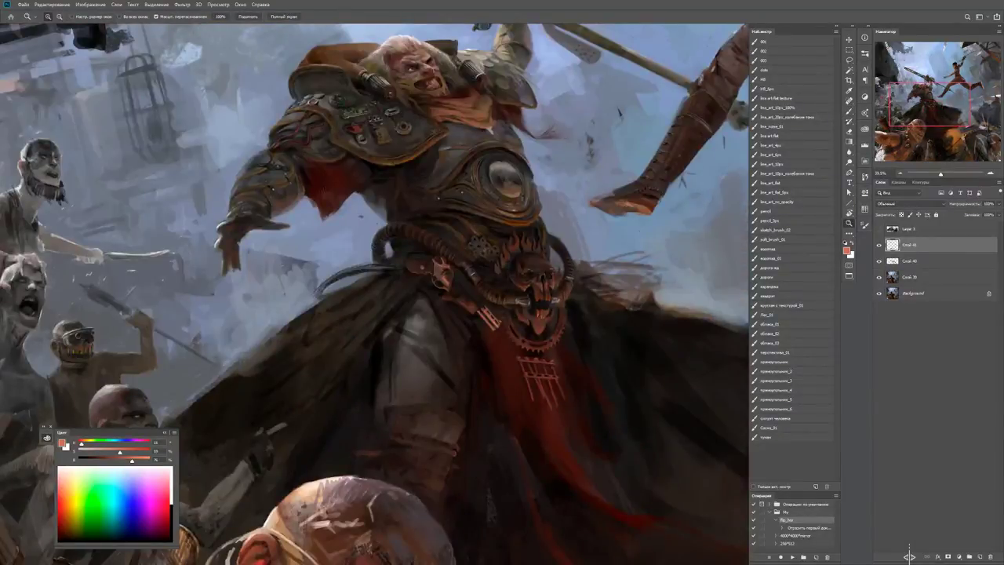
scroll(565, 353, up, 3)
Darken and separate the skull's lower teeth with black and sampled orange-brown and dark red tones.
key(b)
key(d)
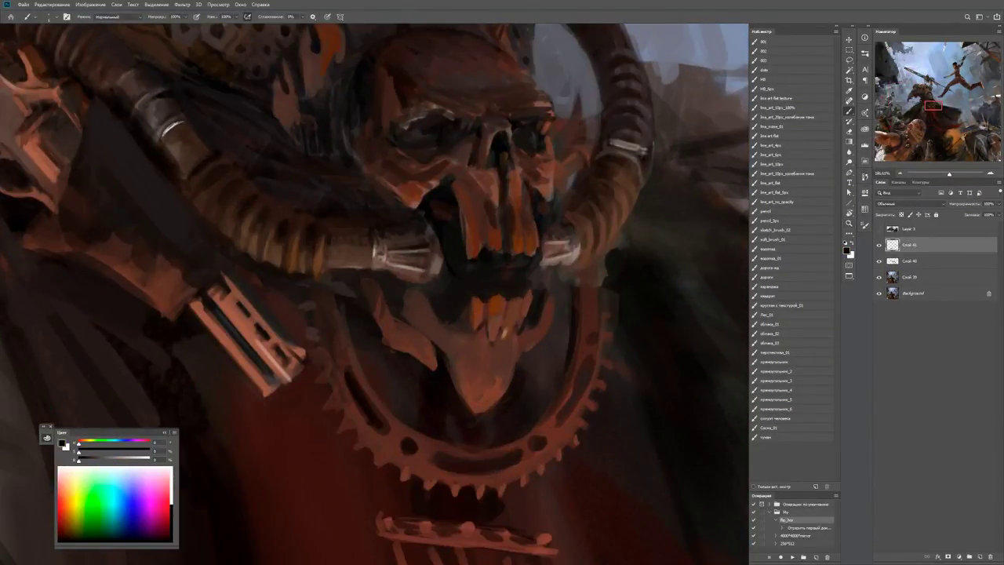
alt+click(479, 305)
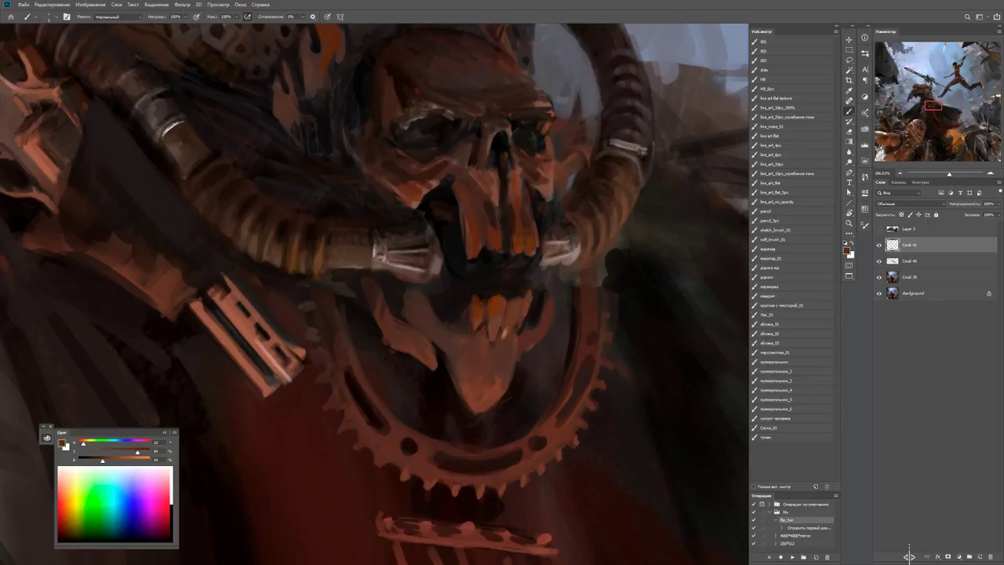
alt+click(478, 304)
alt+click(477, 306)
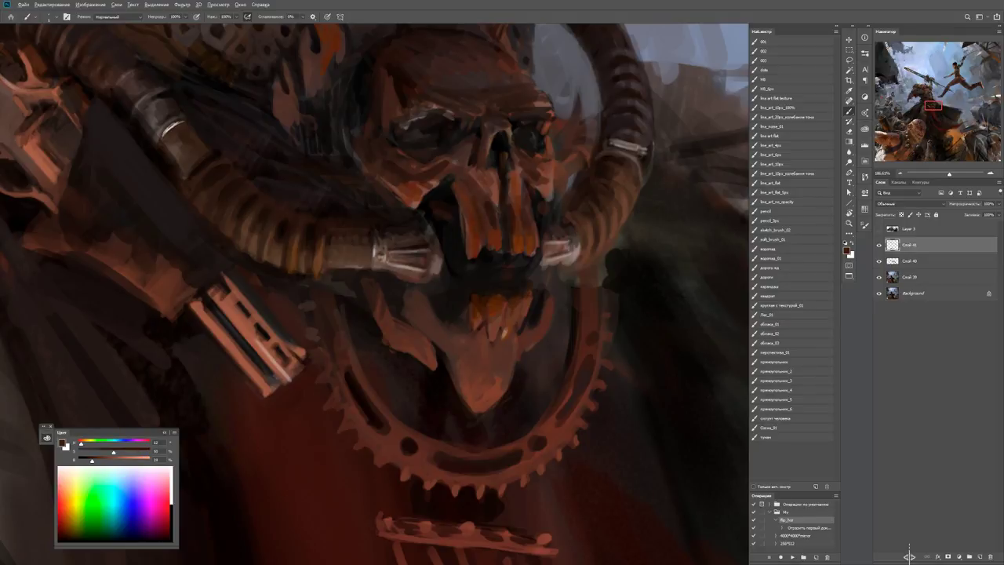
key(ctrl+minus)
key(ctrl+plus)
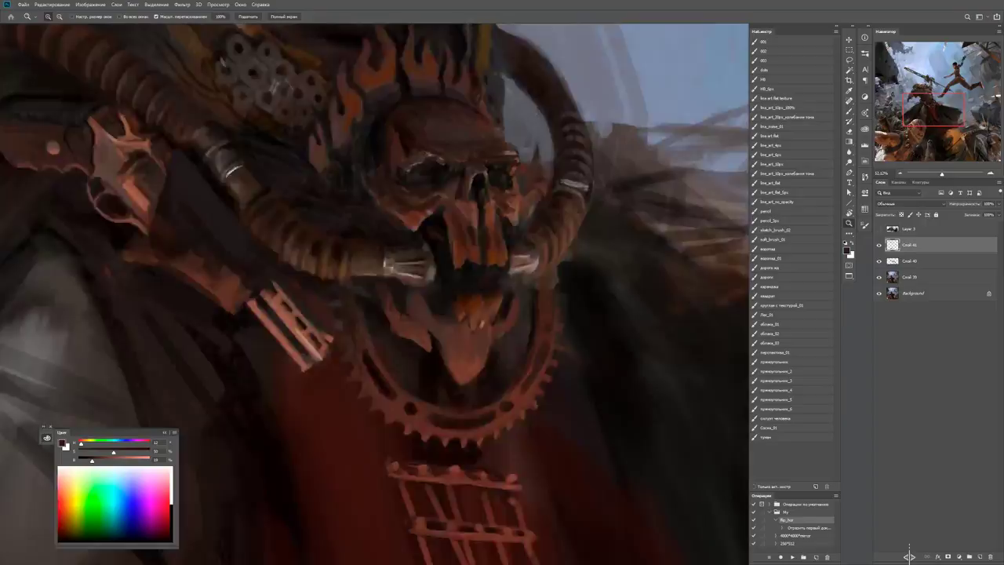
Paint dark wrinkle lines across the skull's forehead and brow in black.
key(b)
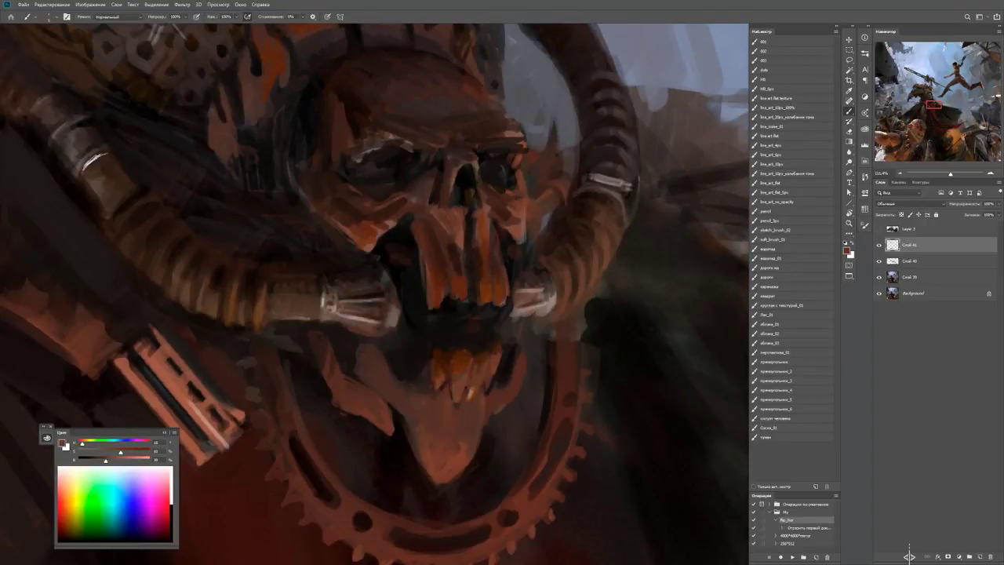
key(d)
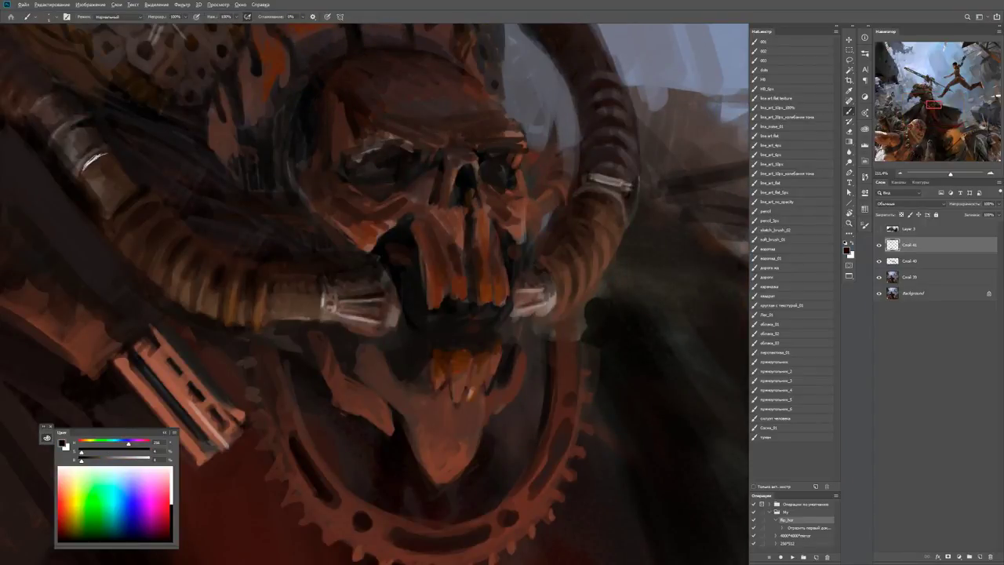
key(ctrl+plus)
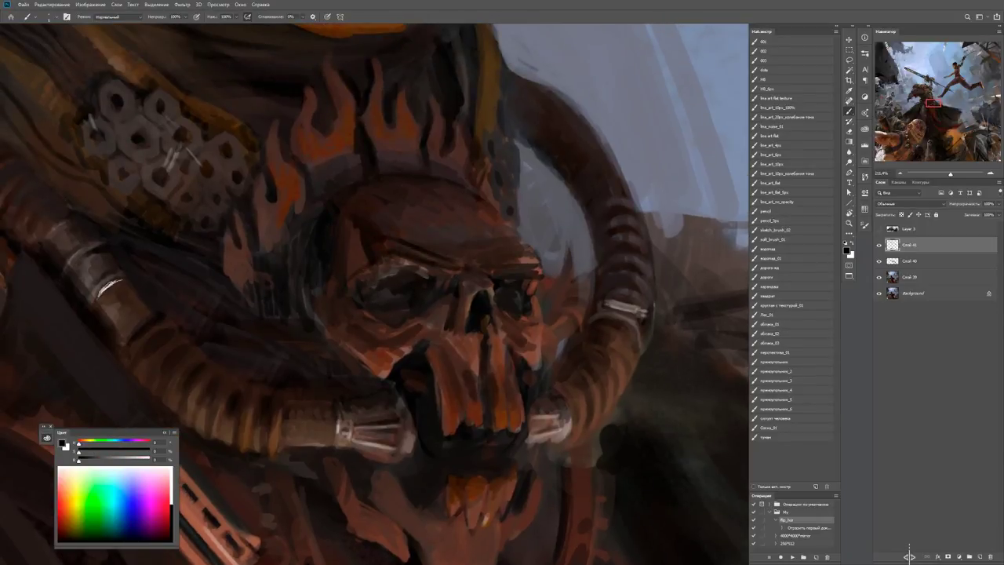
mouse_move(452, 262)
mouse_down()
mouse_move(533, 251)
mouse_move(467, 258)
mouse_up()
mouse_move(377, 234)
mouse_down()
mouse_move(411, 224)
mouse_move(462, 249)
mouse_move(517, 244)
mouse_move(408, 240)
mouse_up()
Check the skull against the whole figure and add red-brown touches to the hexagonal plate below the breastplate.
key(z)
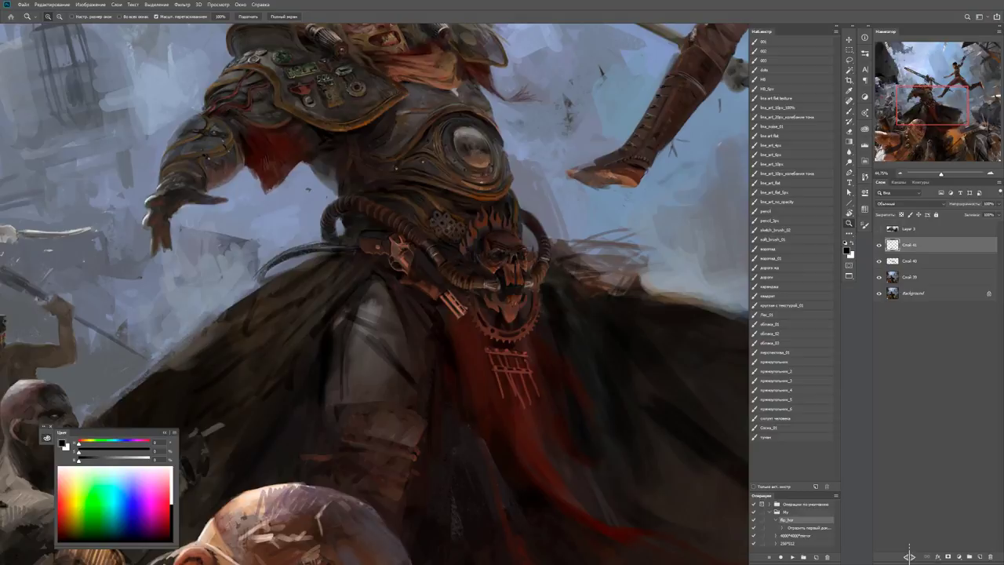
drag(503, 211, 619, 212)
key(b)
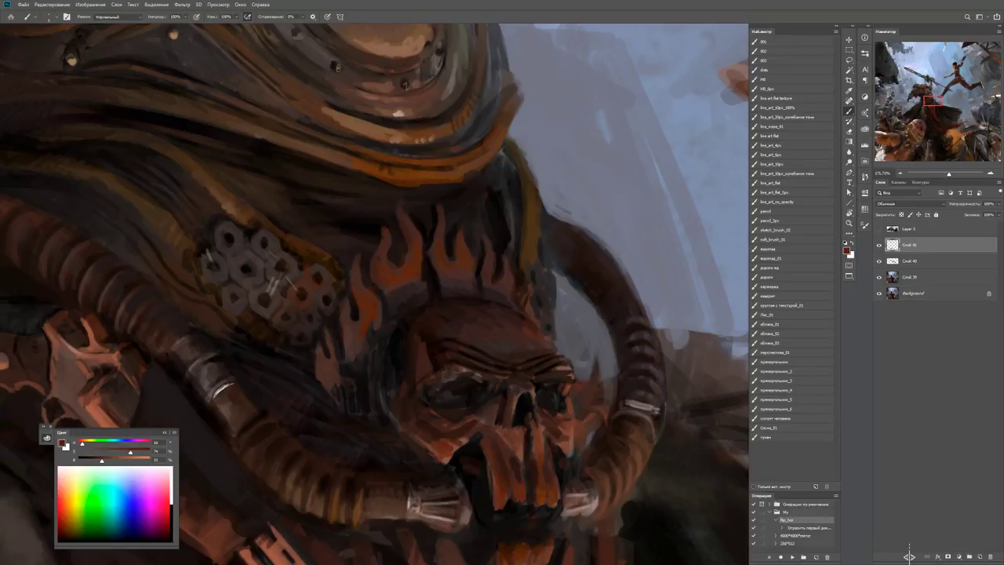
key(z)
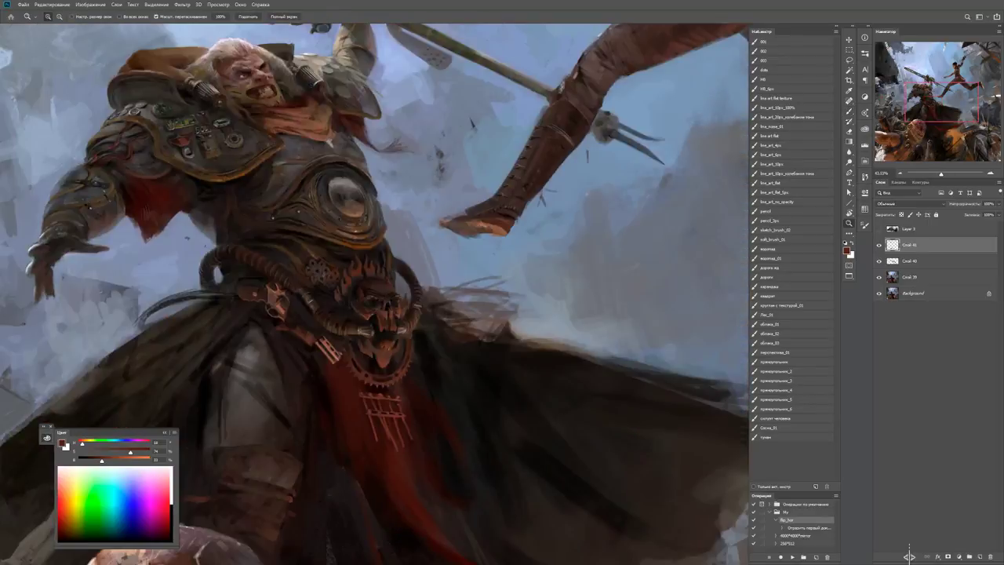
key(ctrl+plus)
key(b)
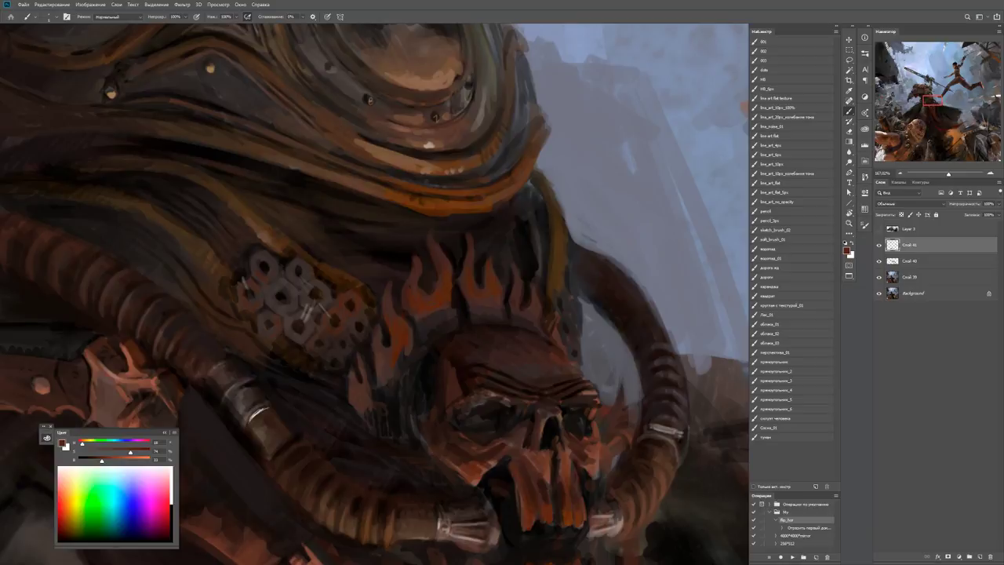
Paint black accents into the cloth folds around the hexagonal mesh plate on the warrior's belly armour.
key(d)
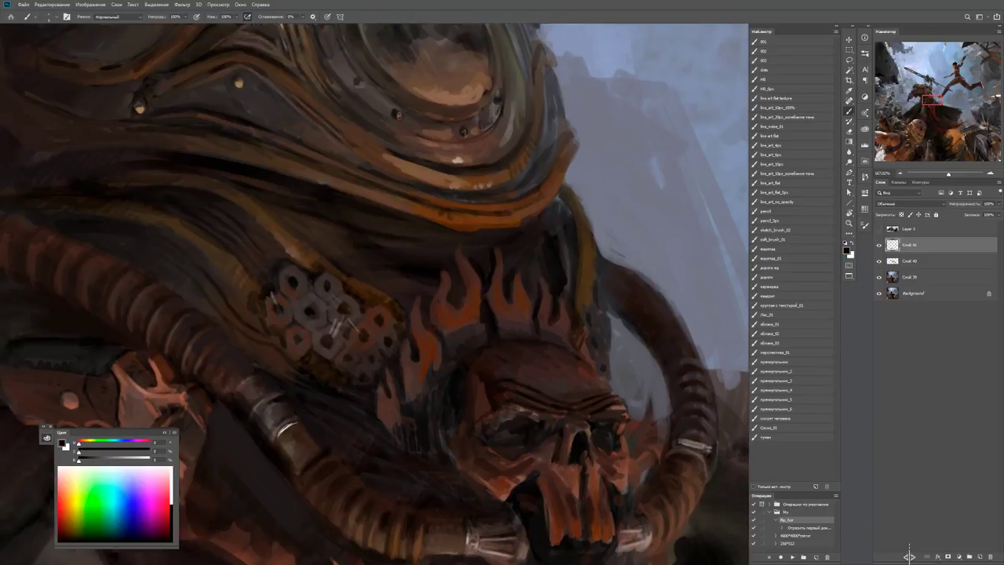
drag(171, 285, 240, 332)
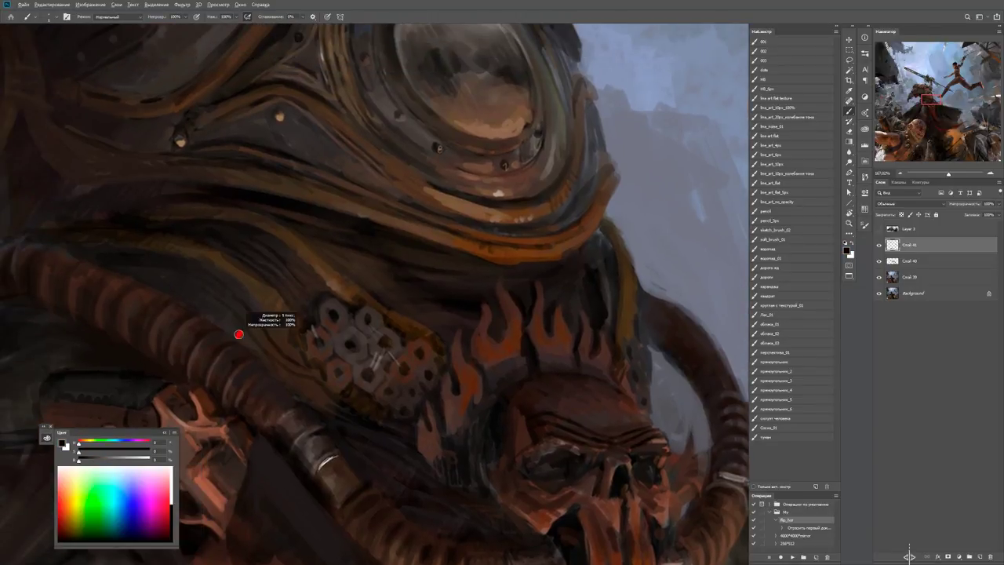
mouse_move(160, 285)
mouse_down()
mouse_move(223, 321)
mouse_move(270, 375)
mouse_up()
key(z)
scroll(376, 294, down, 5)
scroll(376, 293, up, 5)
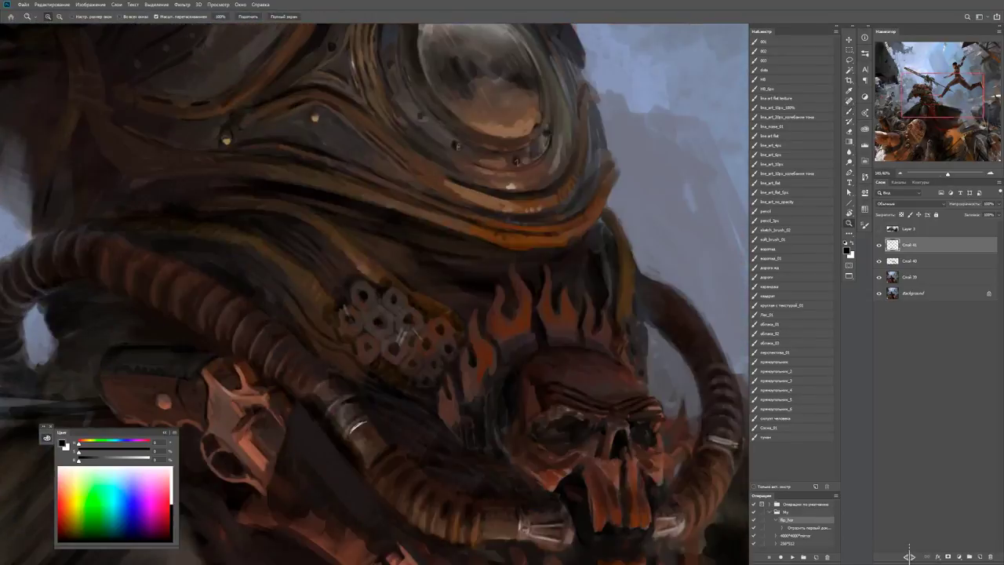
Sample browns beside the hexagonal mesh plate and paint them into the cloth folds leading down to it.
key(b)
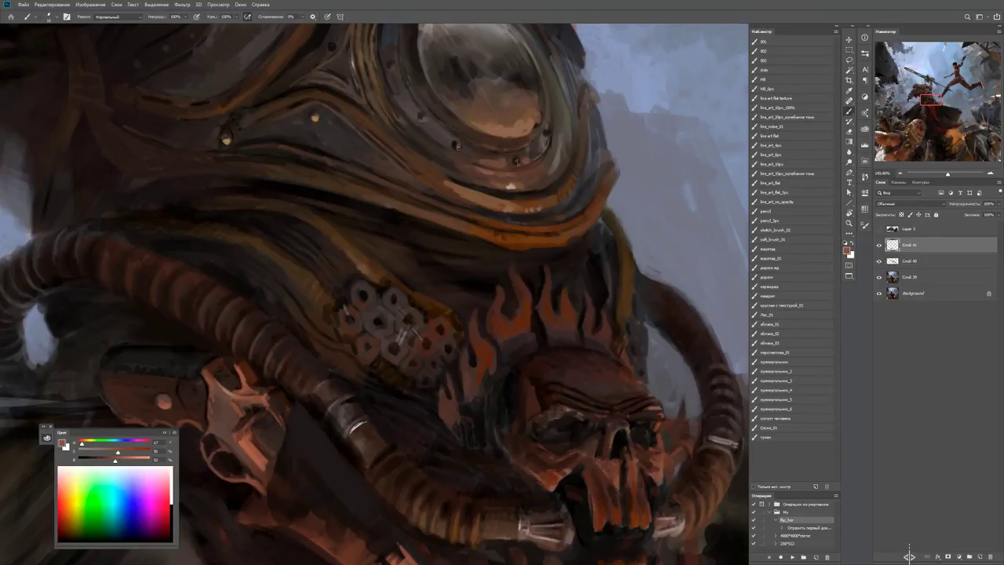
alt+click(318, 300)
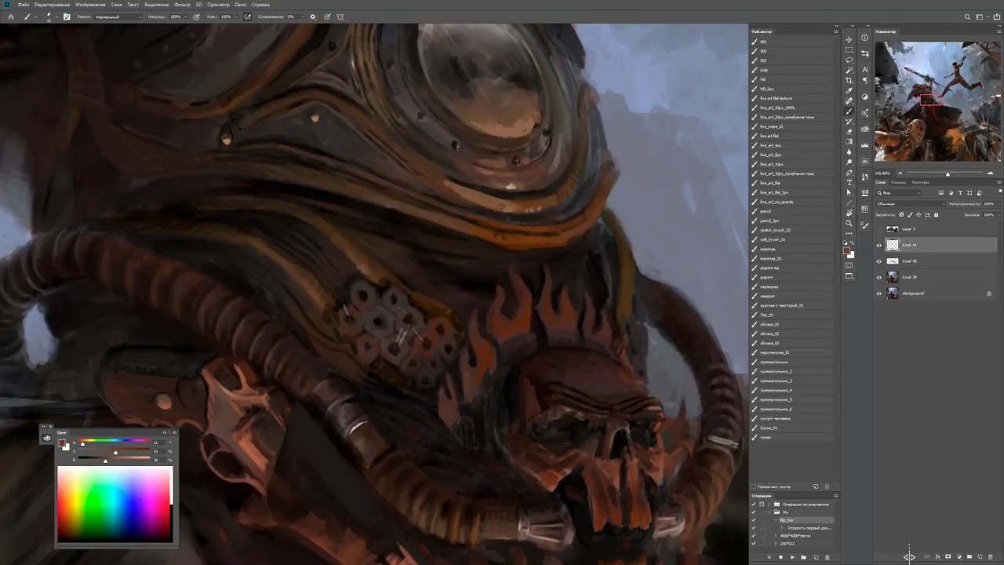
alt+click(348, 332)
drag(242, 232, 281, 245)
key(ctrl+0)
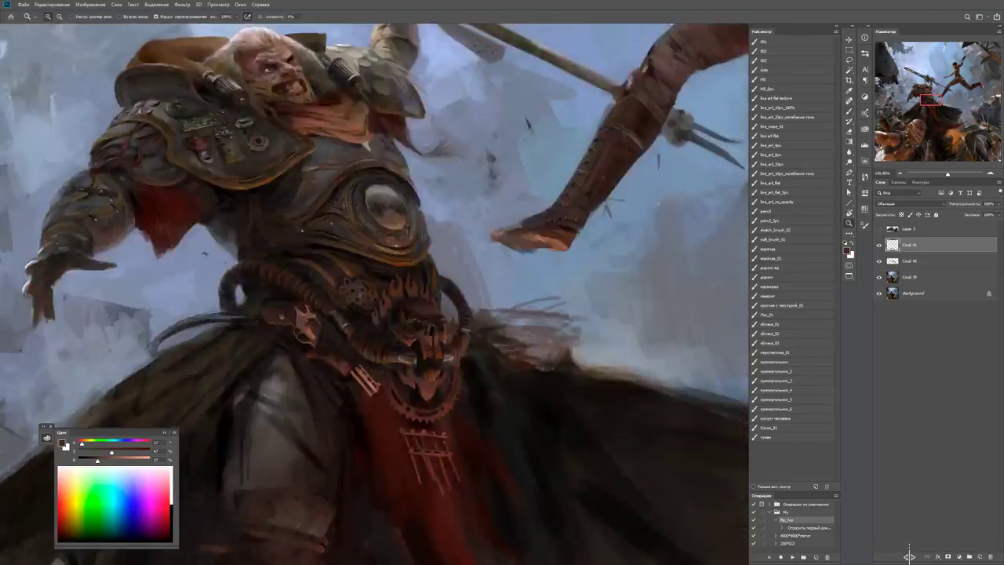
key(ctrl+1)
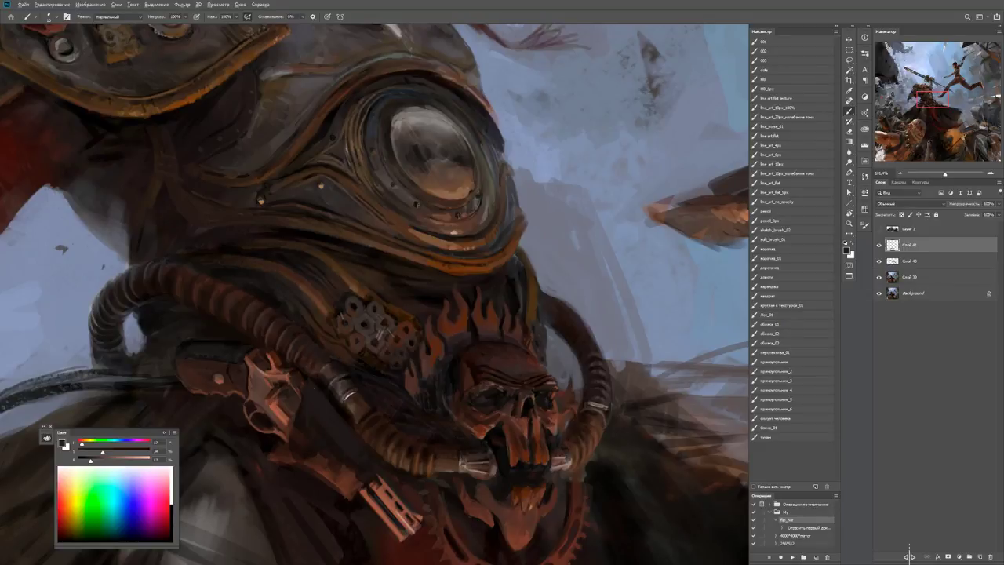
Sharpen the cells and outlines of the hexagonal mesh plate with black and a sampled brown.
key(ctrl+0)
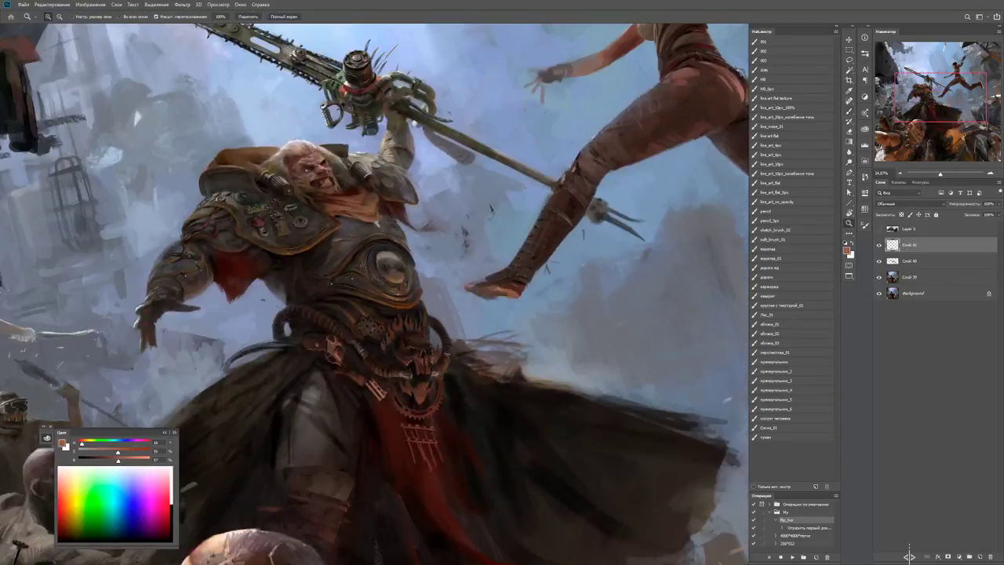
key(ctrl+plus)
key(ctrl+plus)
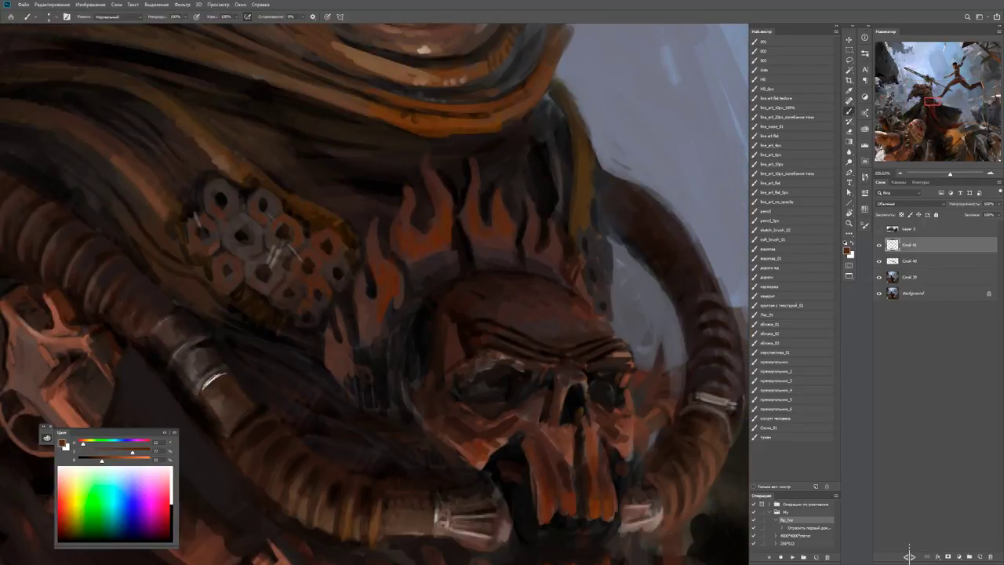
key(d)
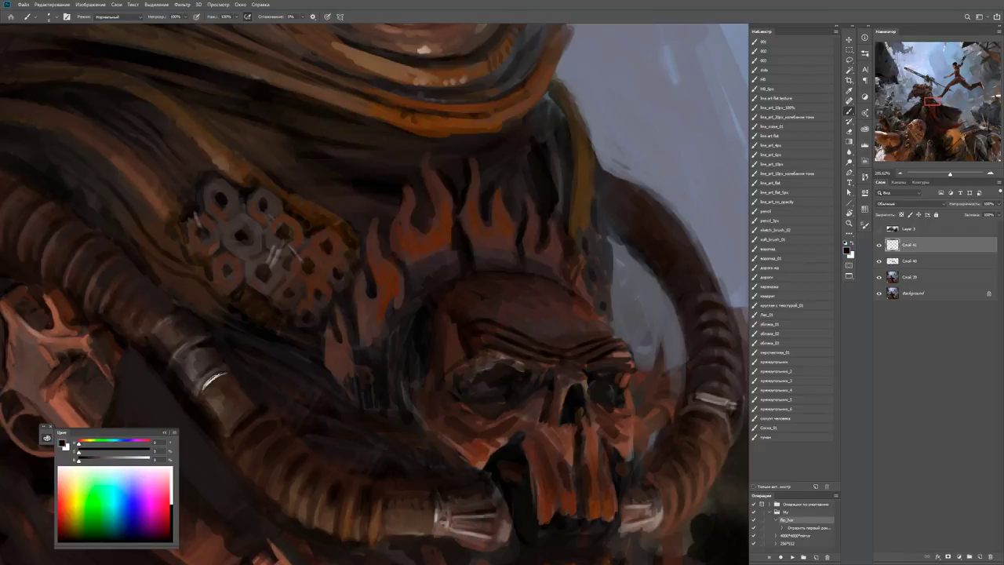
alt+click(337, 221)
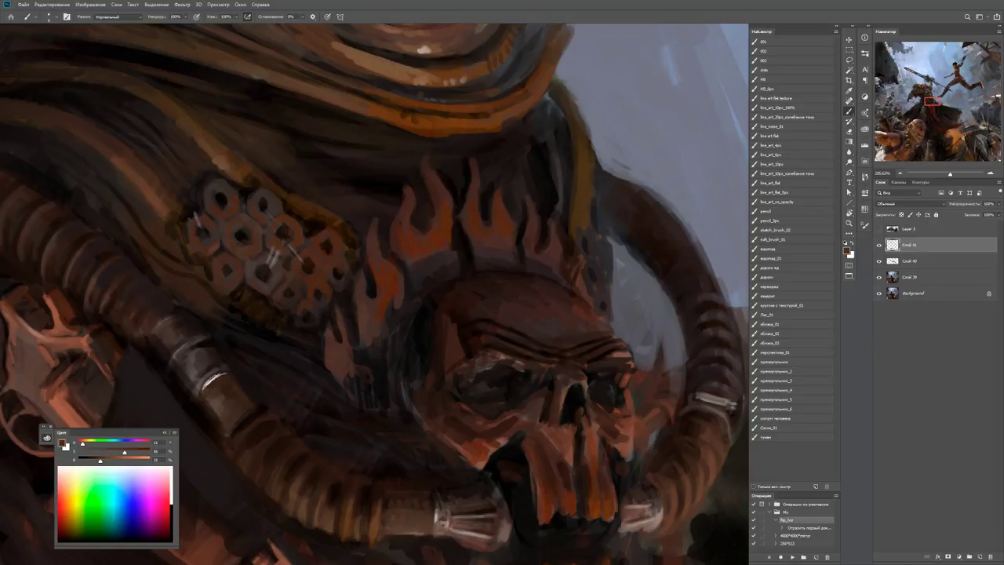
Brighten the cloth bands running into the hexagonal mesh plate with warm brown strokes.
key(z)
key(ctrl+minus)
key(ctrl+minus)
key(ctrl+plus)
key(ctrl+plus)
key(ctrl+plus)
key(b)
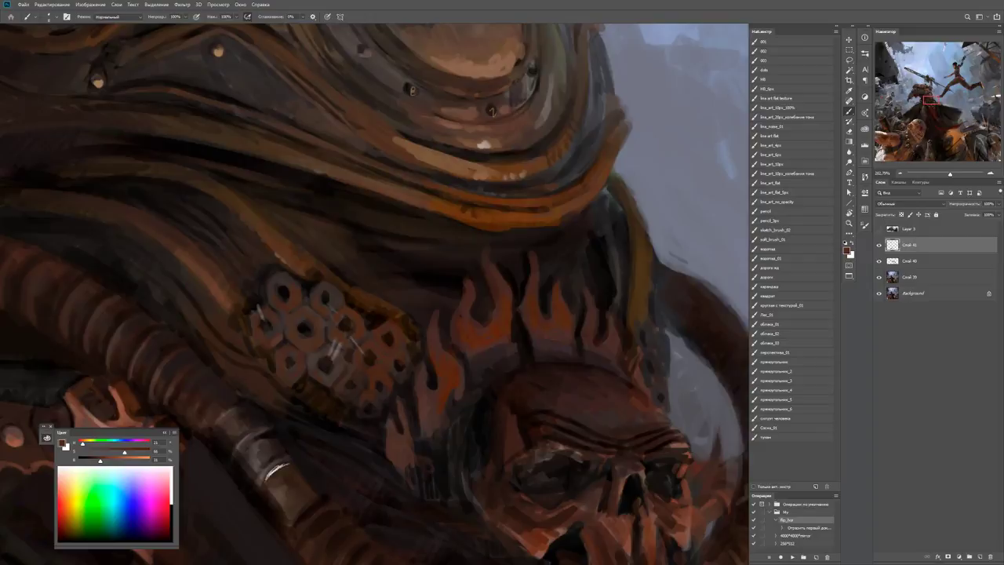
Add dark and reddish-brown strokes to the folds between the round belly plate and the hexagonal mesh plate.
key(z)
key(b)
key(d)
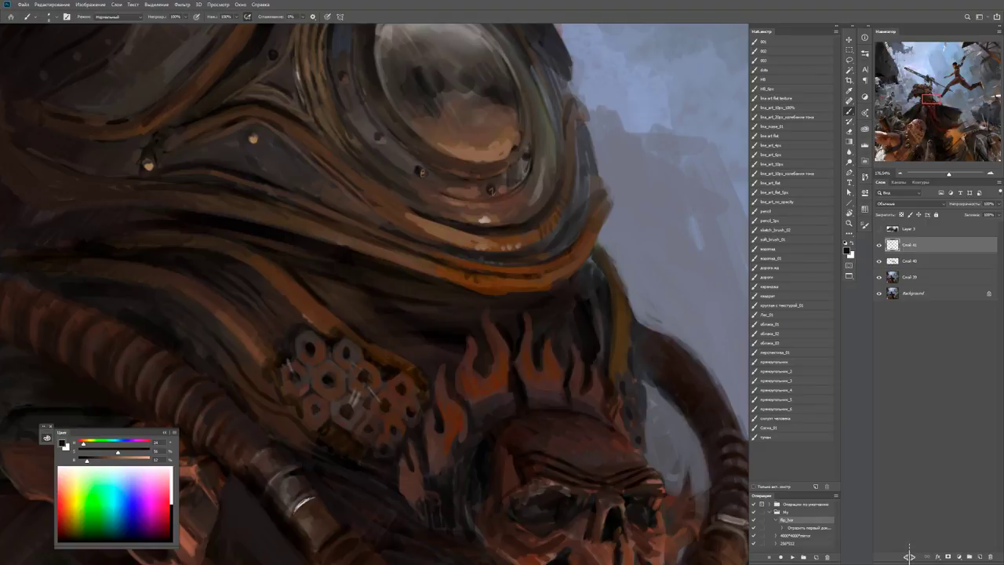
key(z)
drag(368, 267, 408, 266)
key(b)
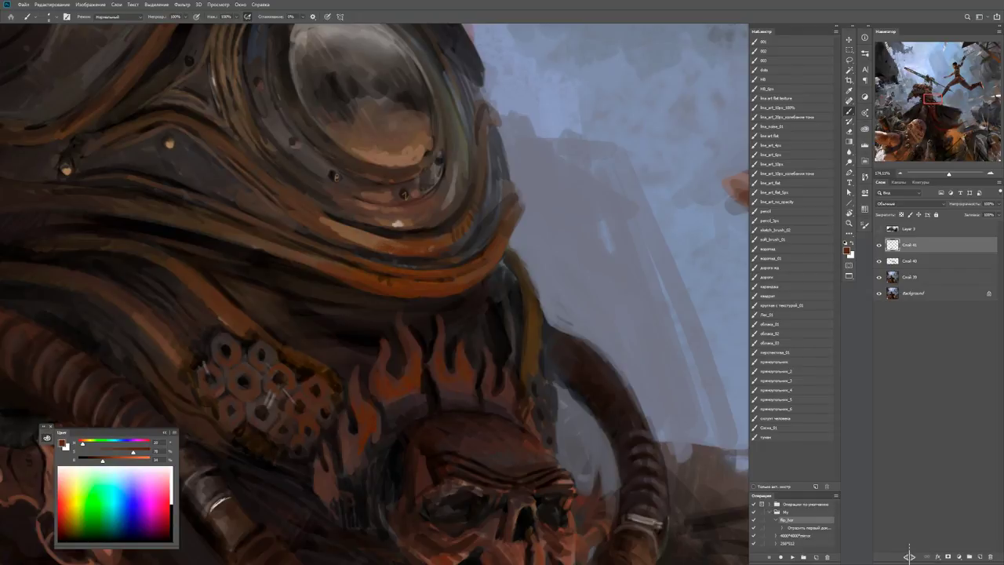
key(z)
key(ctrl+0)
drag(457, 236, 494, 235)
key(b)
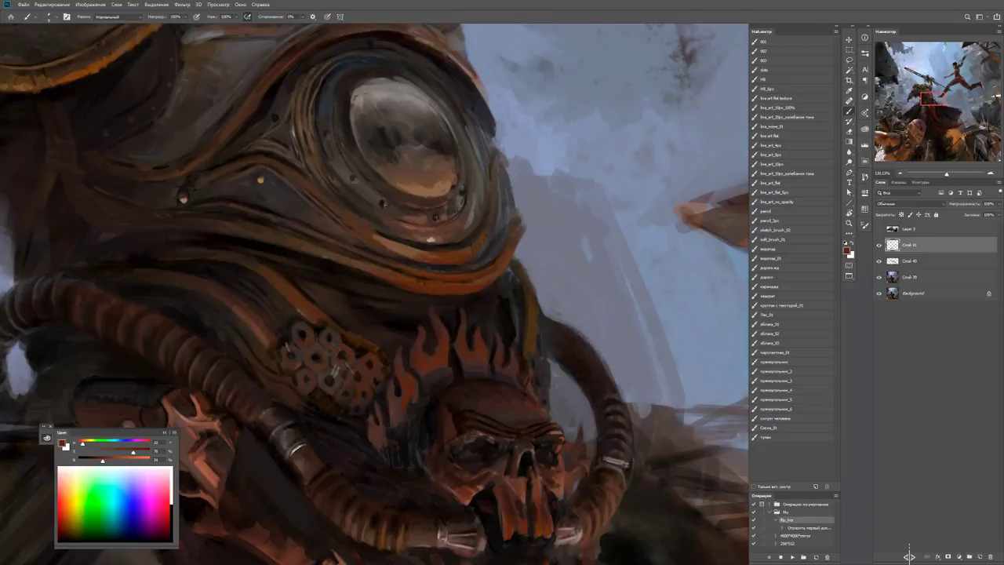
Sample colours from the lower rim of the round belly plate and tone down its bright highlight.
alt+click(433, 236)
drag(417, 235, 458, 229)
alt+click(439, 232)
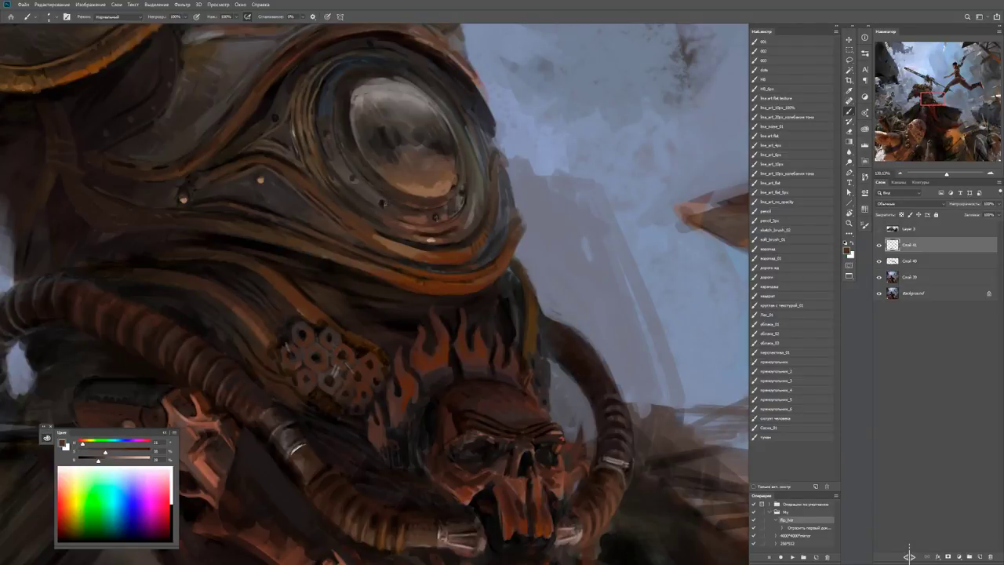
alt+click(468, 229)
key(z)
mouse_move(468, 229)
mouse_down()
mouse_move(393, 229)
mouse_move(524, 228)
mouse_up()
key(b)
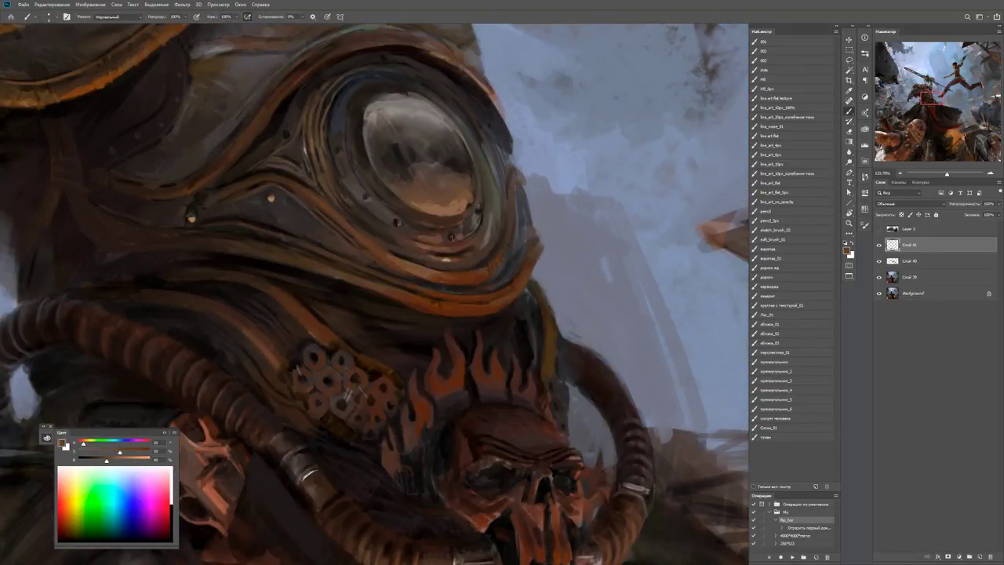
Examine the armoured warrior and the whole composition at several zoom levels.
key(z)
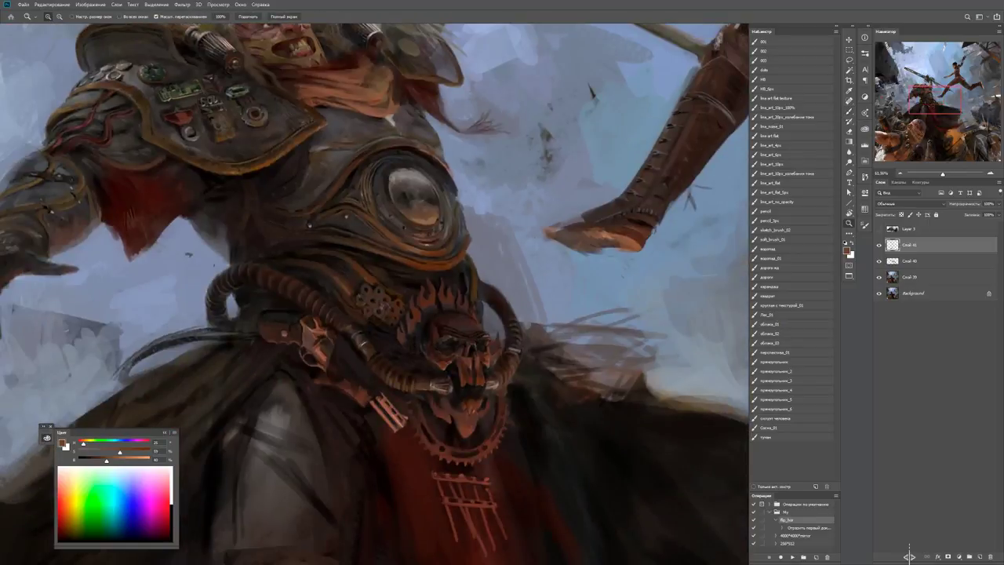
drag(367, 209, 443, 209)
key(b)
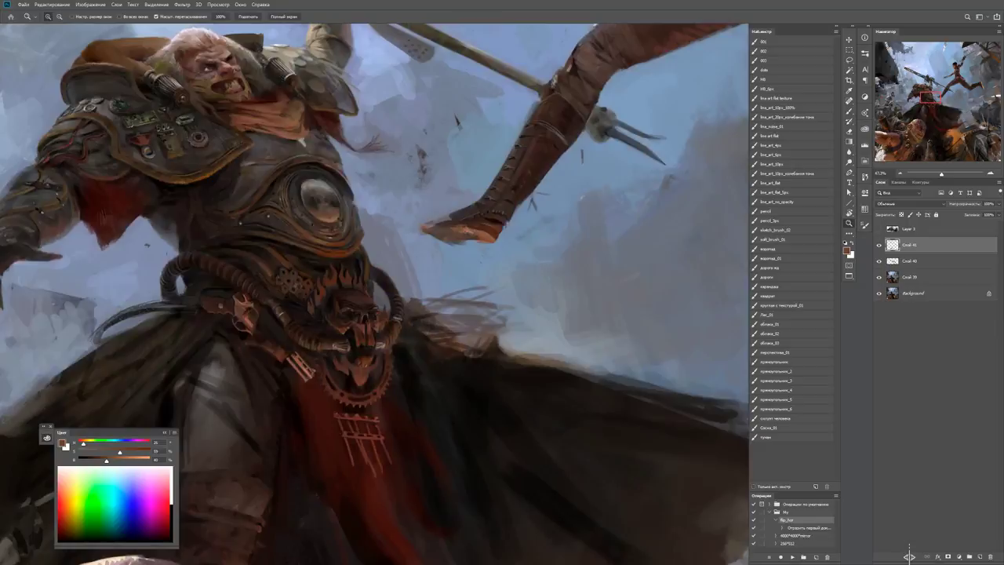
key(z)
drag(228, 210, 173, 210)
scroll(375, 294, down, 4)
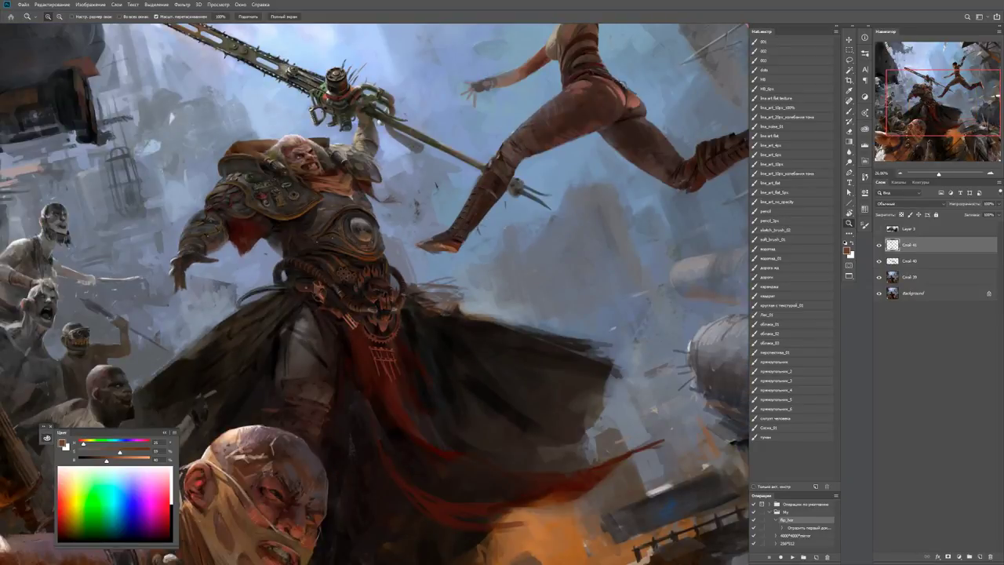
scroll(189, 204, up, 5)
key(b)
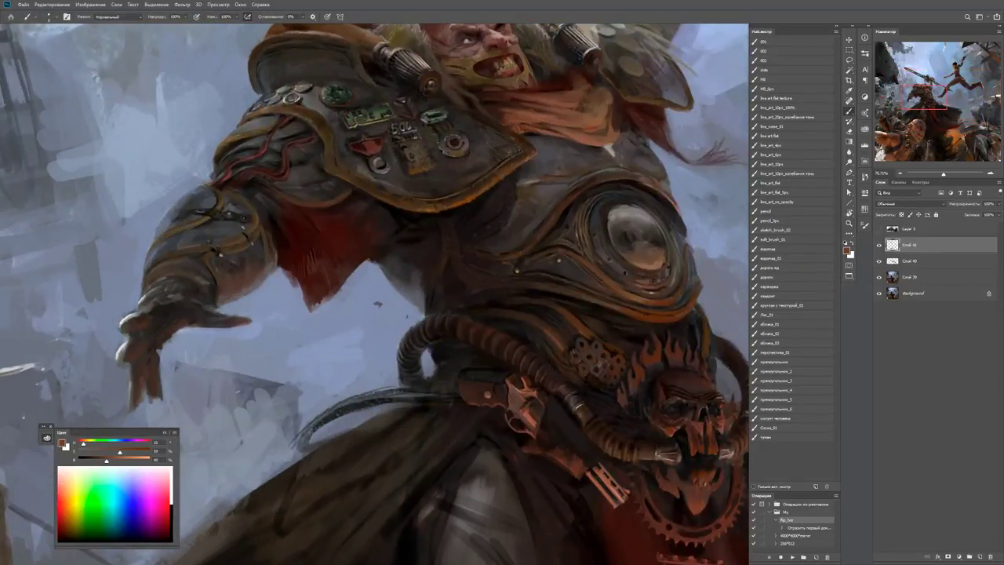
Darken the upper folds of the red scarf under the chin with black and colours sampled around it.
scroll(375, 294, up, 3)
scroll(375, 294, left, 3)
key(z)
scroll(415, 172, up, 4)
key(b)
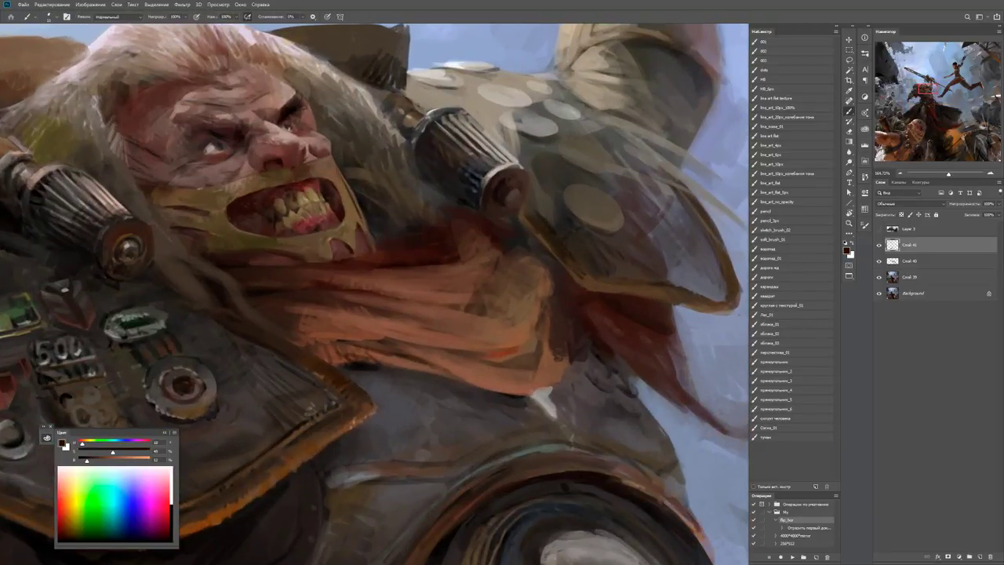
alt+click(314, 291)
key(d)
alt+click(421, 244)
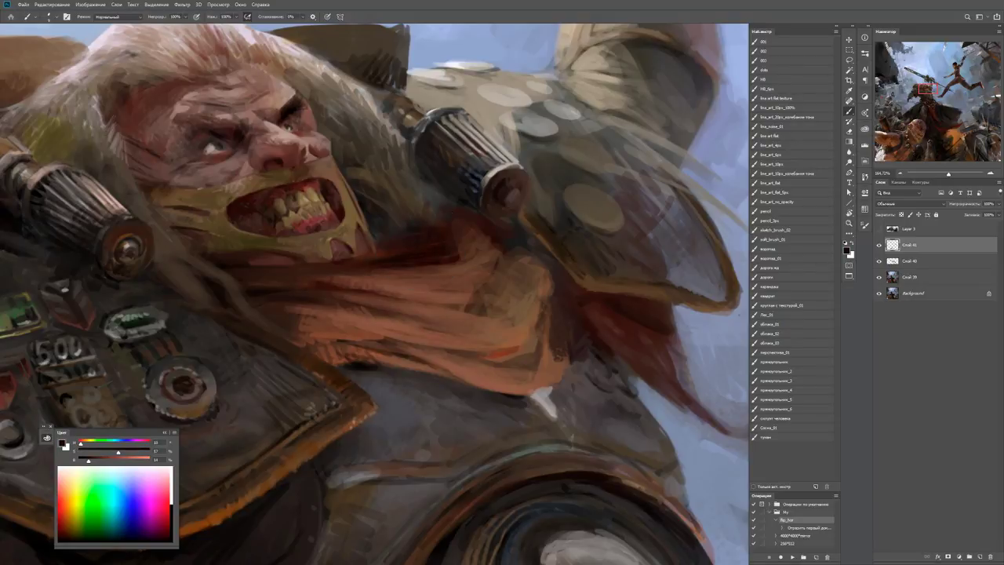
alt+click(416, 259)
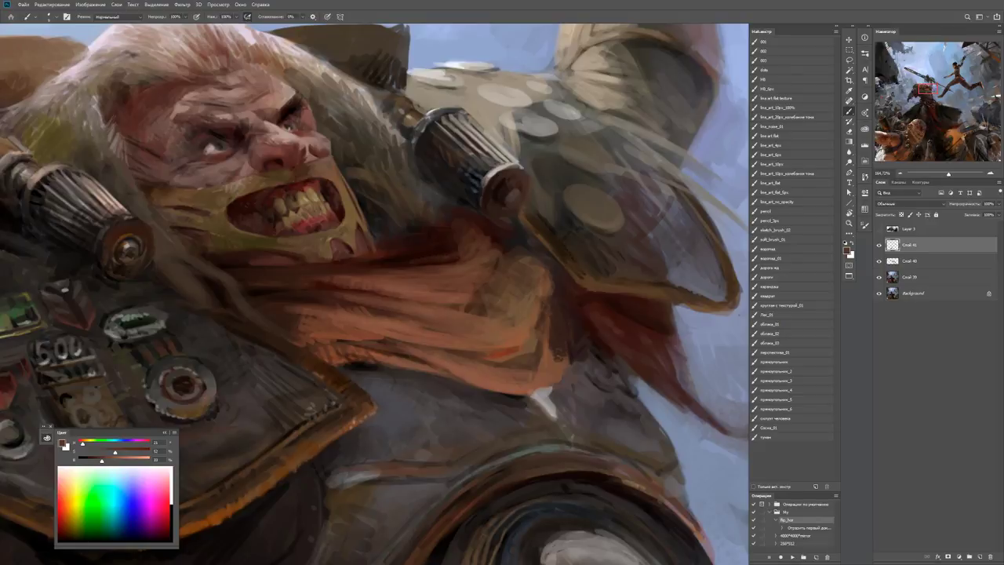
key(d)
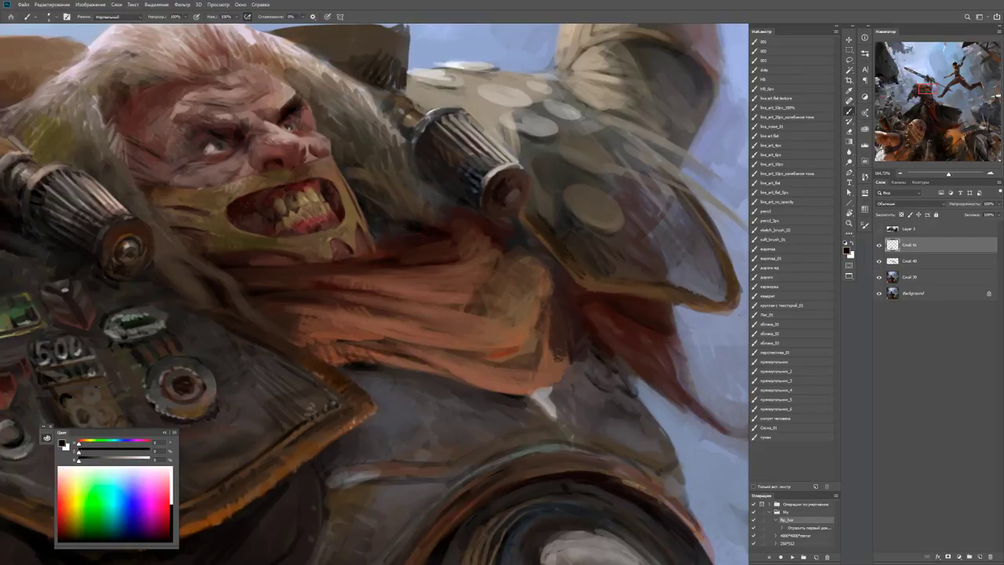
Refine the edge of the yellow face mask along the jaw with colours sampled from the scarf and mask.
key(z)
alt+click(408, 228)
click(454, 215)
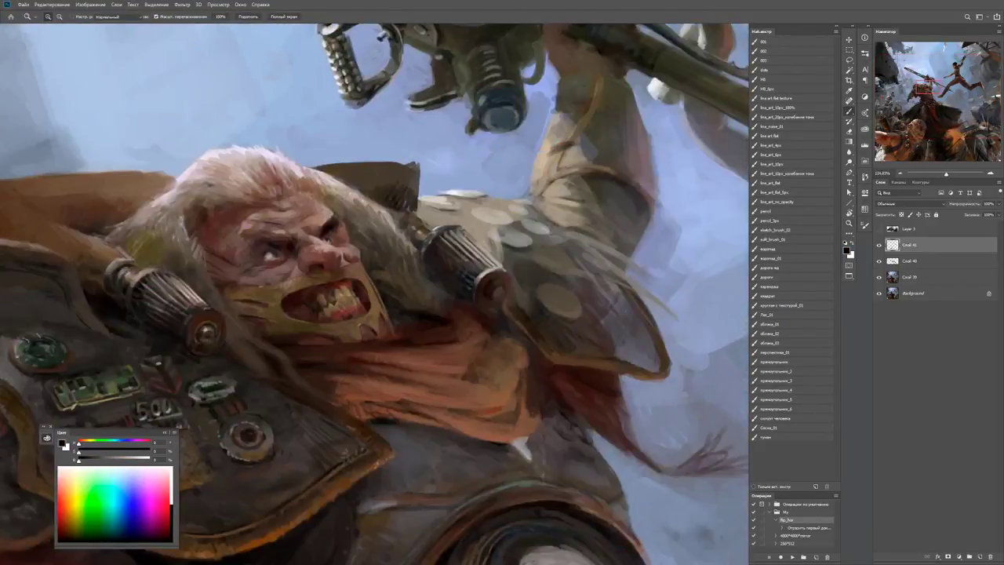
key(b)
alt+click(420, 321)
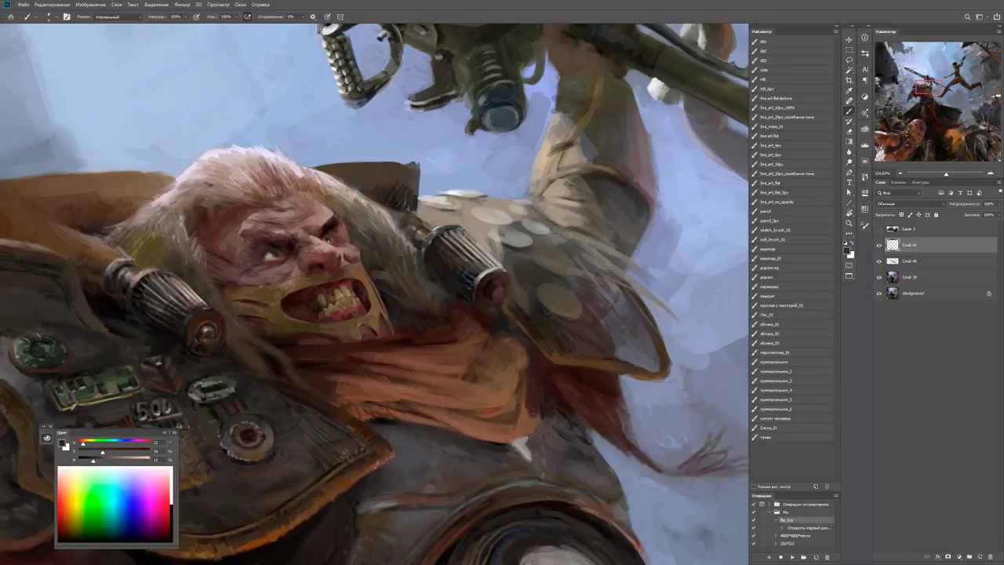
alt+click(385, 318)
alt+click(372, 299)
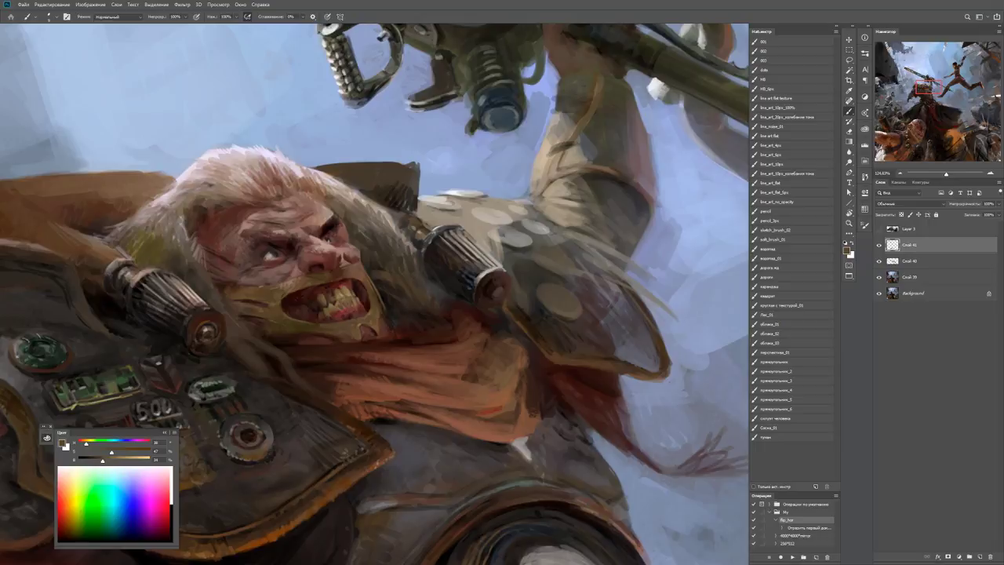
Paint a bright red ribbon on the medal hanging from the shoulder armour, using sampled reds.
key(z)
alt+click(384, 247)
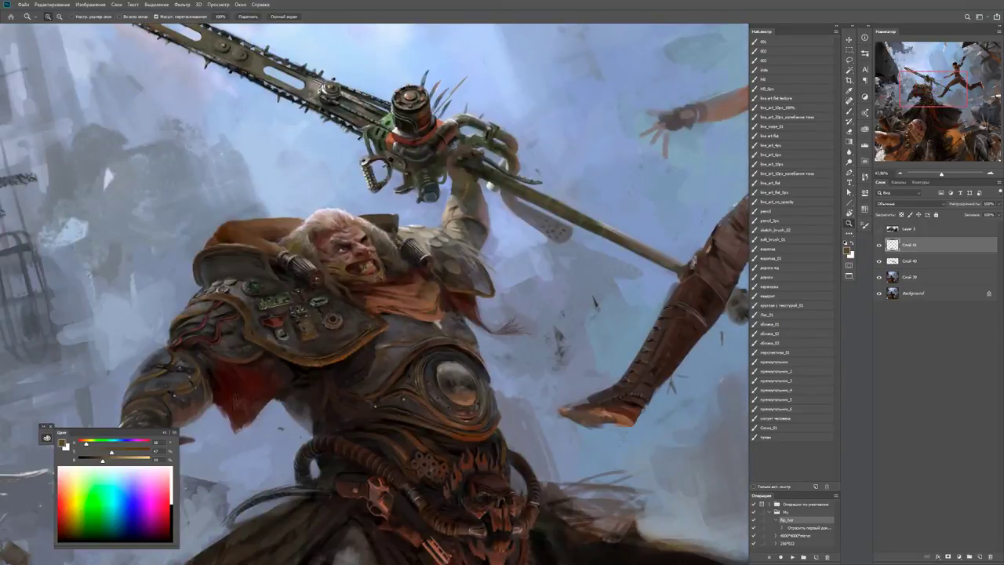
click(283, 314)
key(b)
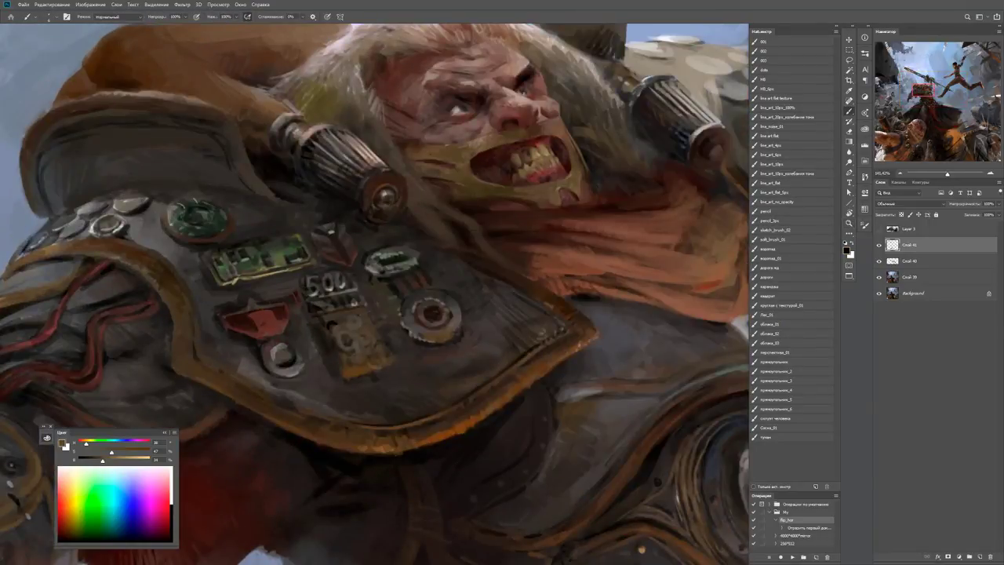
key(d)
alt+click(262, 316)
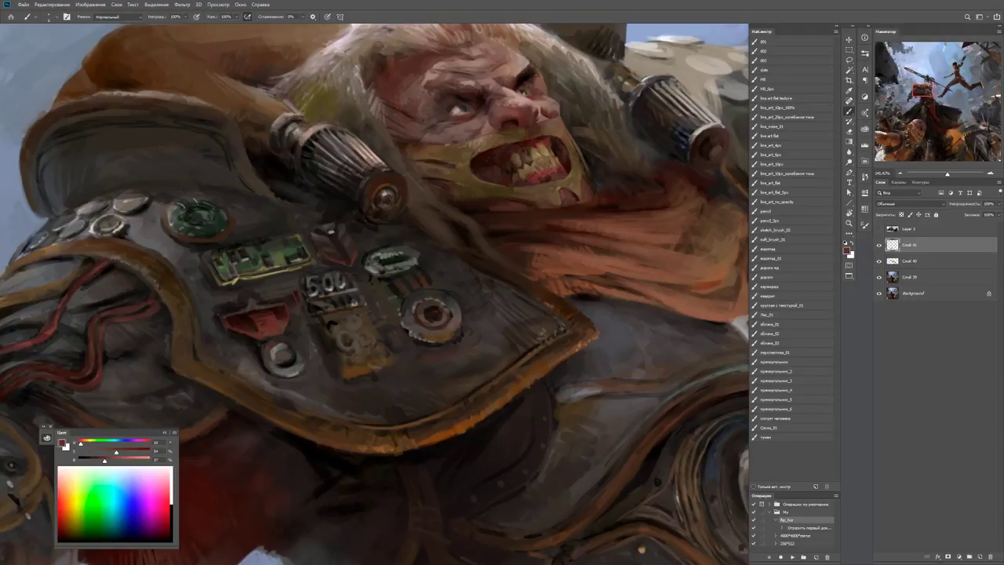
alt+click(268, 336)
click(275, 327)
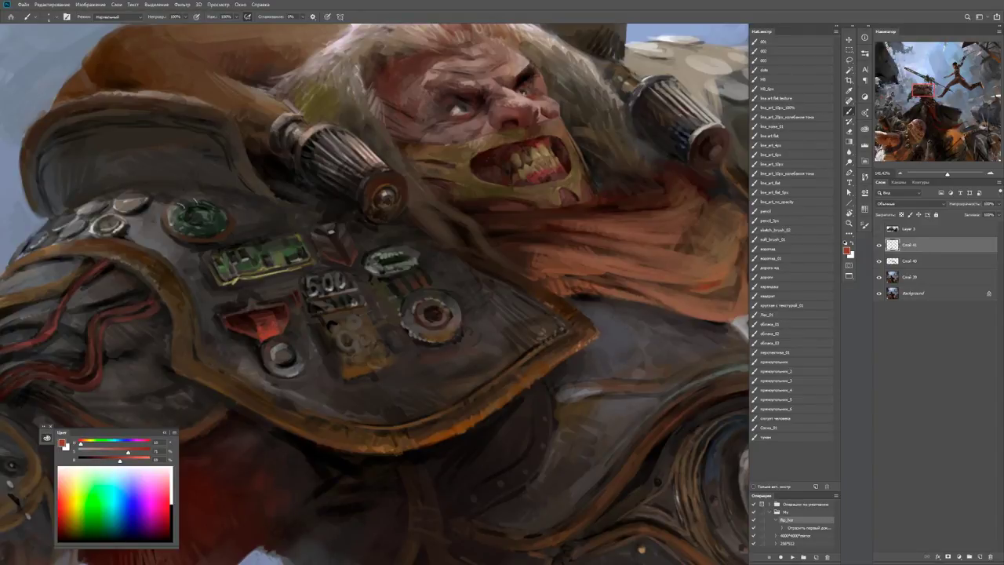
drag(269, 337, 280, 336)
Refine the metal ring hanging below the red ribbon with black and a sampled brown.
key(z)
key(ctrl+0)
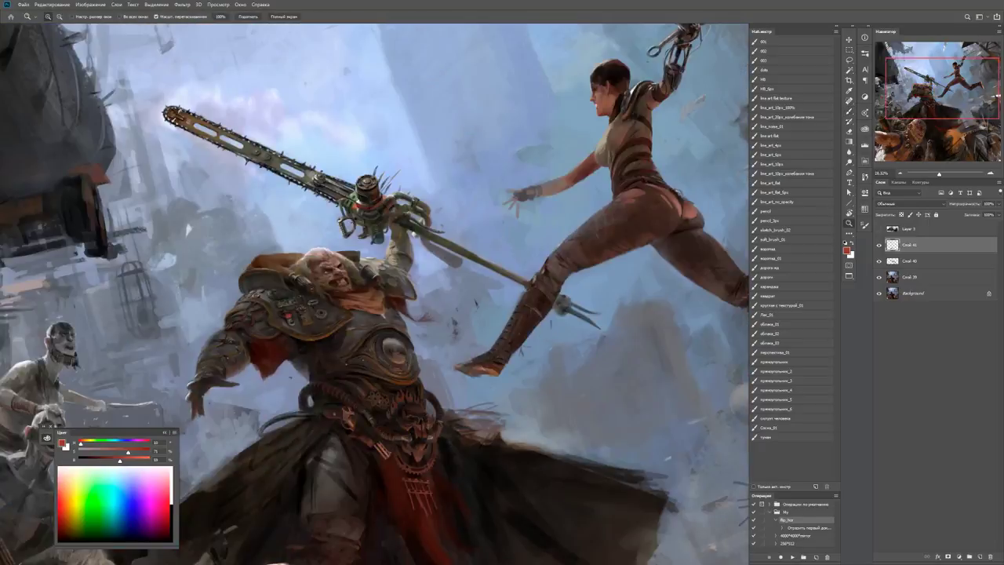
click(313, 326)
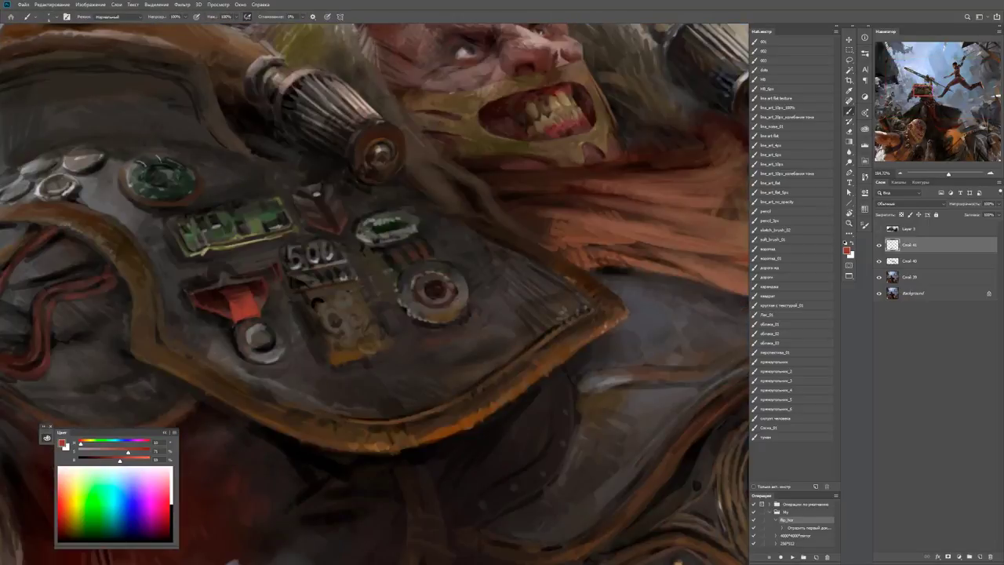
key(d)
alt+click(269, 361)
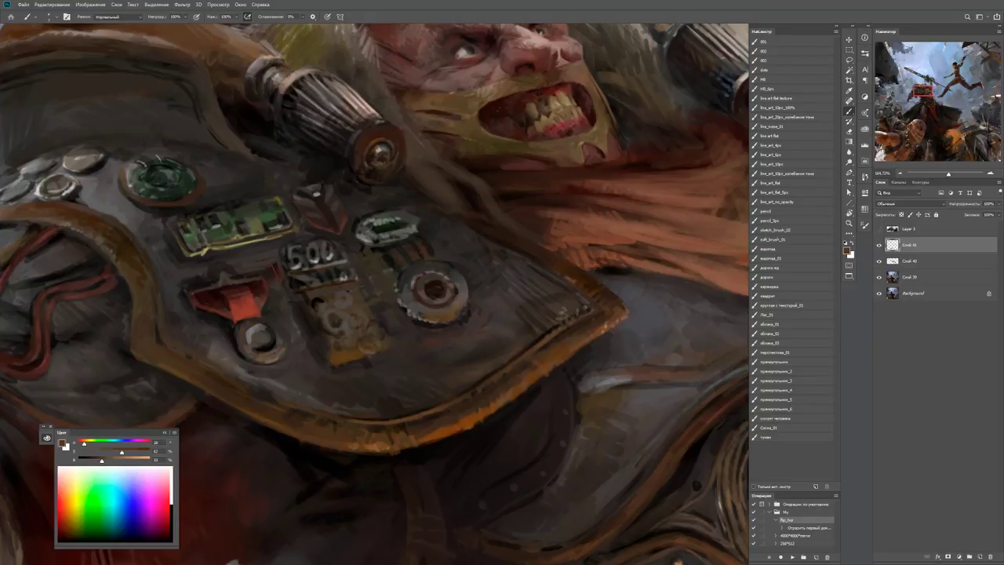
Detail the round holes of the brown plate medal under the 500 badge with black and sampled browns.
key(d)
click(335, 323)
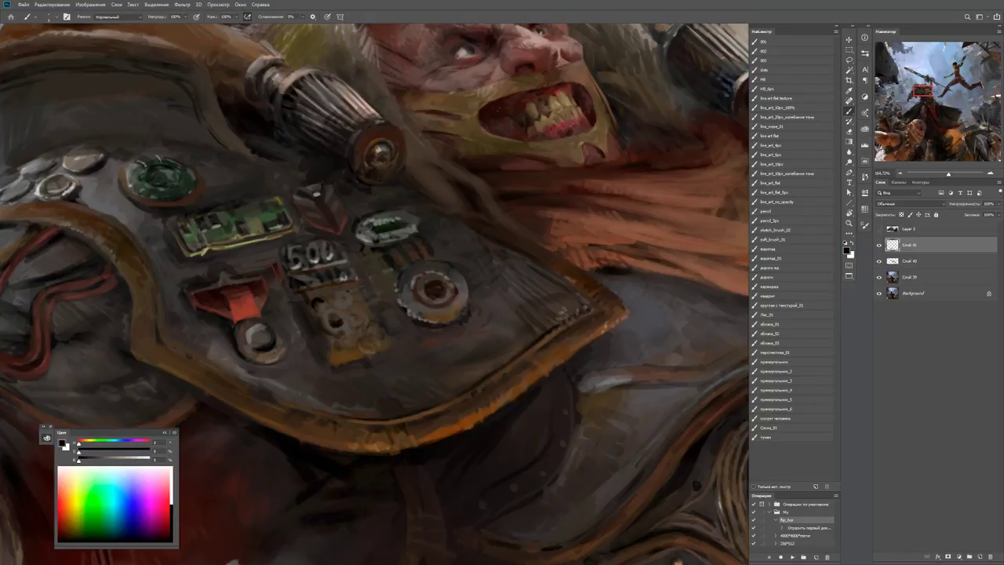
alt+click(335, 328)
key(d)
drag(334, 303, 330, 291)
alt+click(330, 292)
alt+click(331, 298)
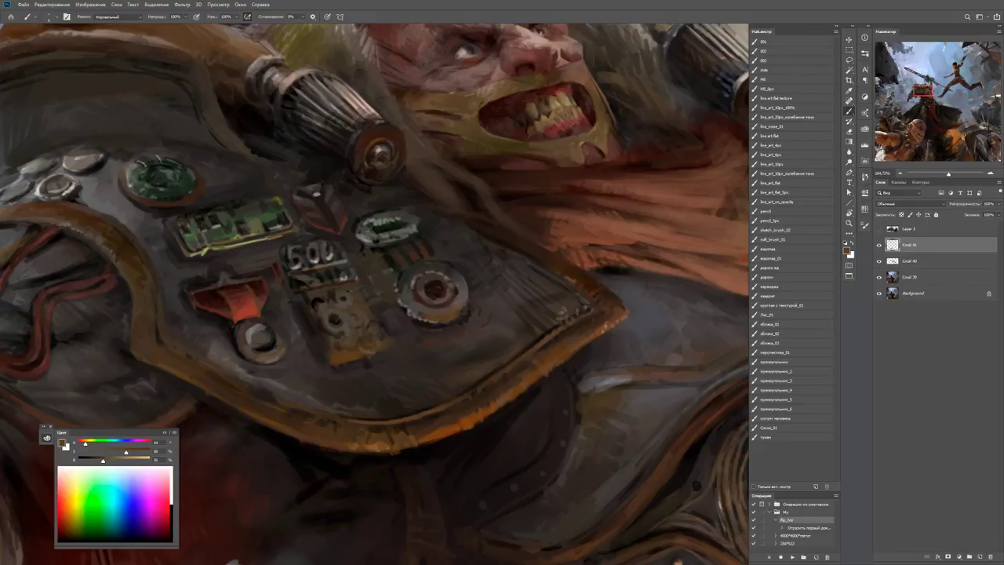
key(d)
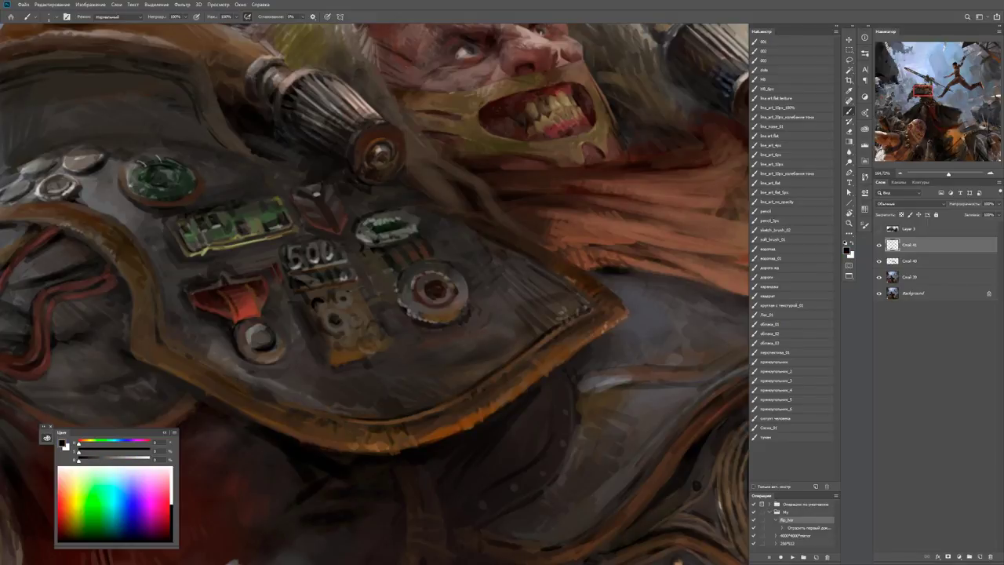
Paint a zigzag crown in a sampled olive yellow along the top of the red ribbon medal.
alt+click(225, 275)
alt+click(222, 273)
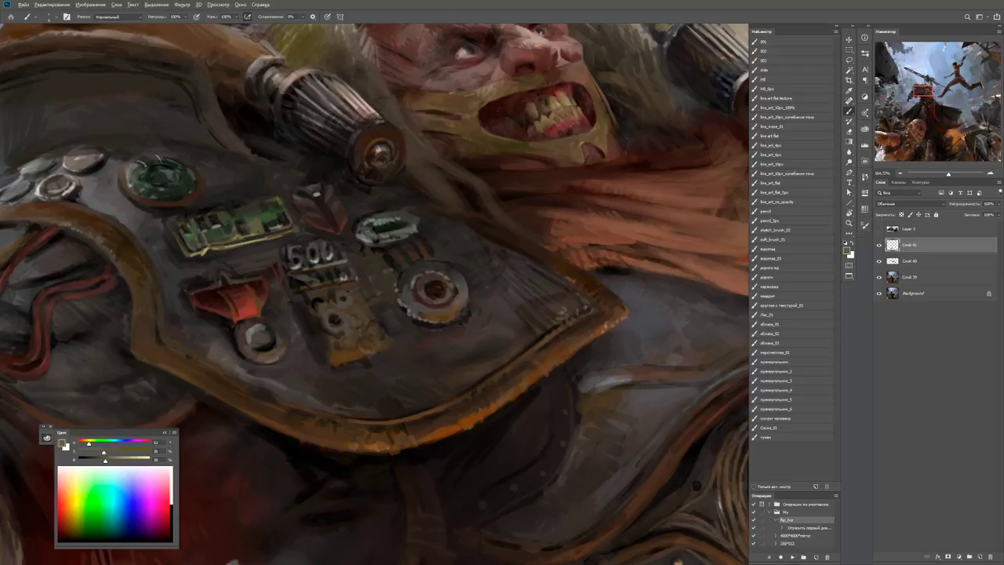
mouse_move(214, 280)
mouse_down()
mouse_move(215, 265)
mouse_move(229, 261)
mouse_move(193, 290)
mouse_up()
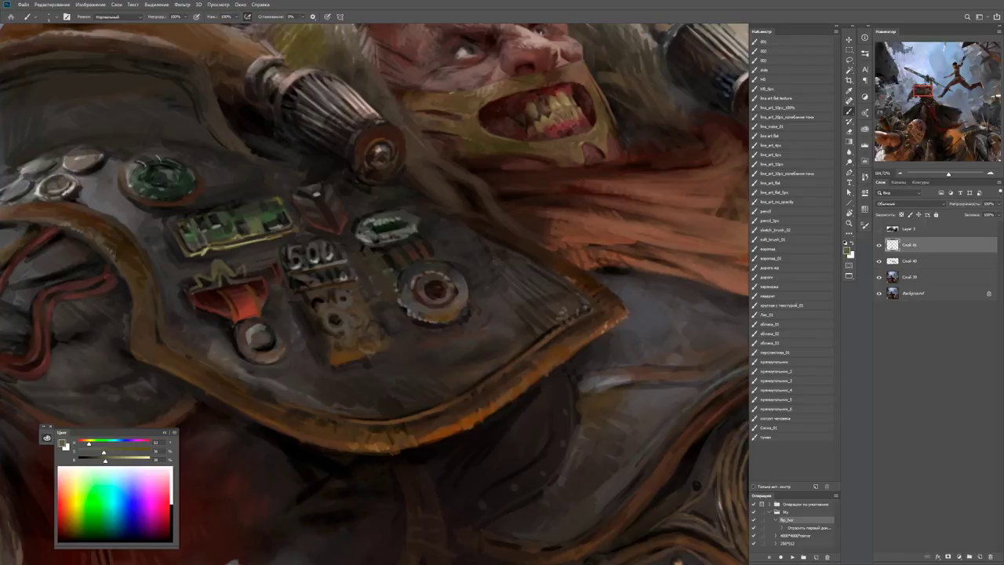
Refine the red ribbon and the crown above it with sampled dark reds, black and olive tones.
key(d)
key(z)
mouse_move(243, 266)
mouse_down()
mouse_move(196, 267)
mouse_move(298, 263)
mouse_up()
key(b)
alt+click(250, 281)
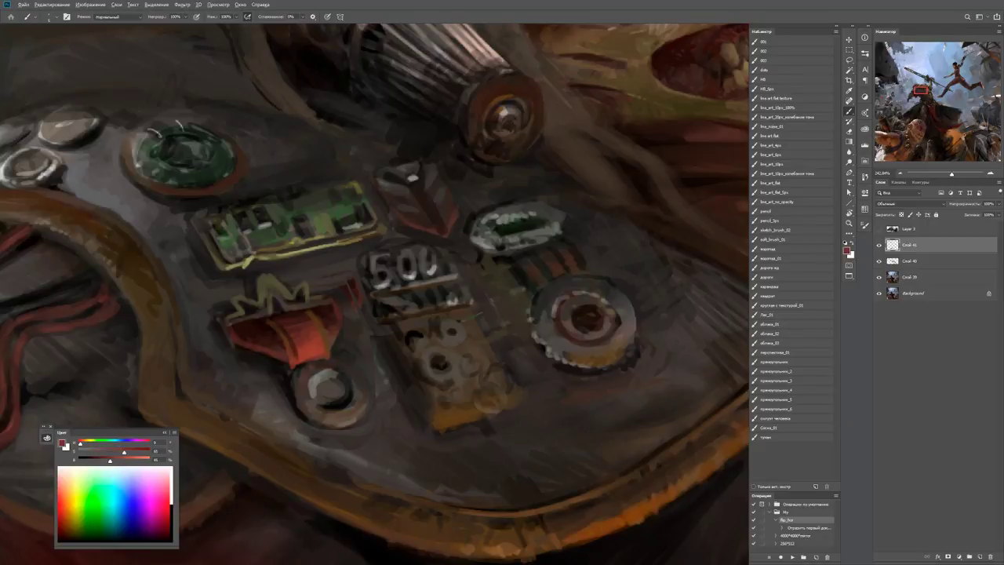
alt+click(274, 315)
alt+click(271, 323)
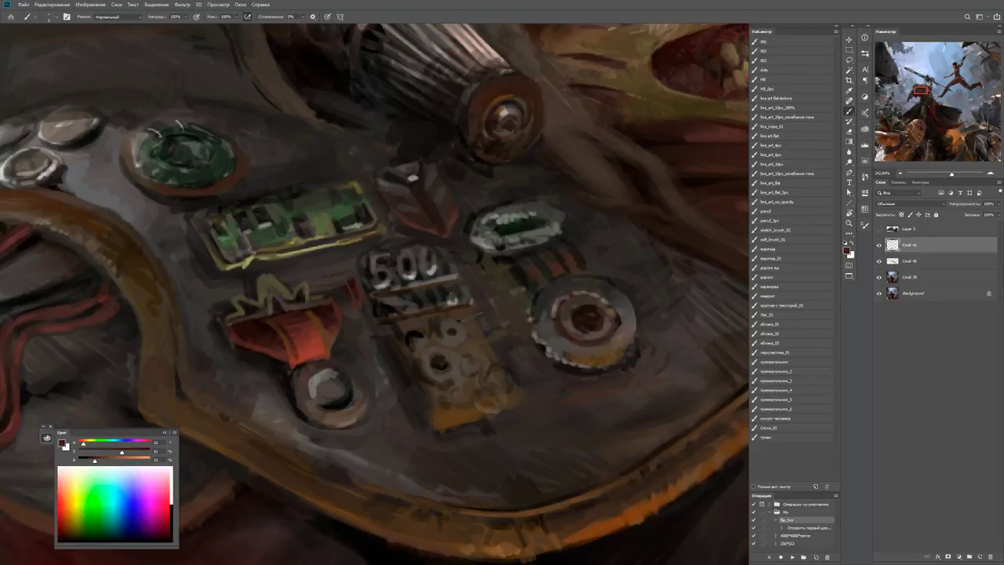
mouse_move(303, 327)
mouse_down()
mouse_move(319, 342)
mouse_move(311, 347)
mouse_up()
key(d)
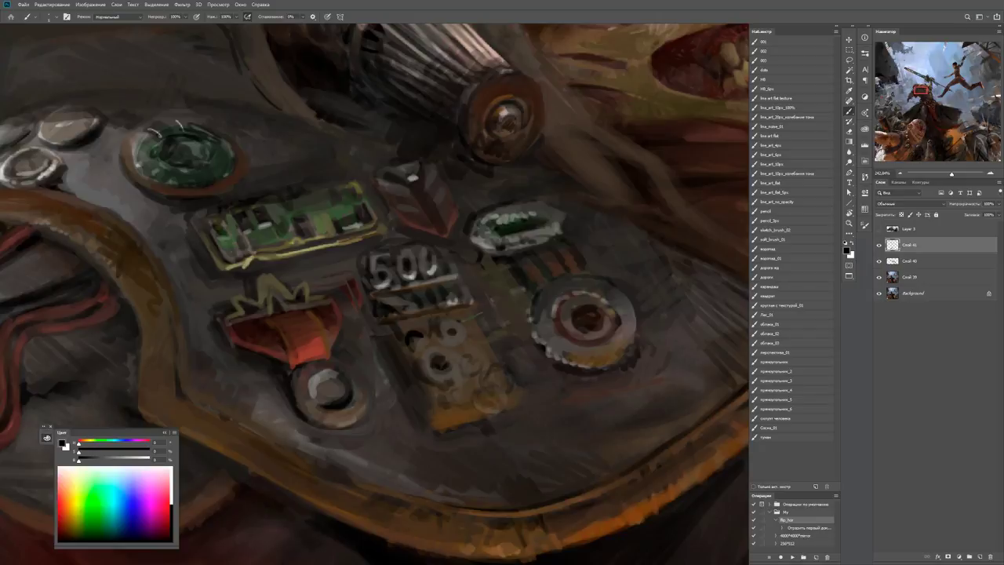
mouse_move(307, 312)
mouse_down()
mouse_move(322, 323)
mouse_move(309, 315)
mouse_move(296, 325)
mouse_up()
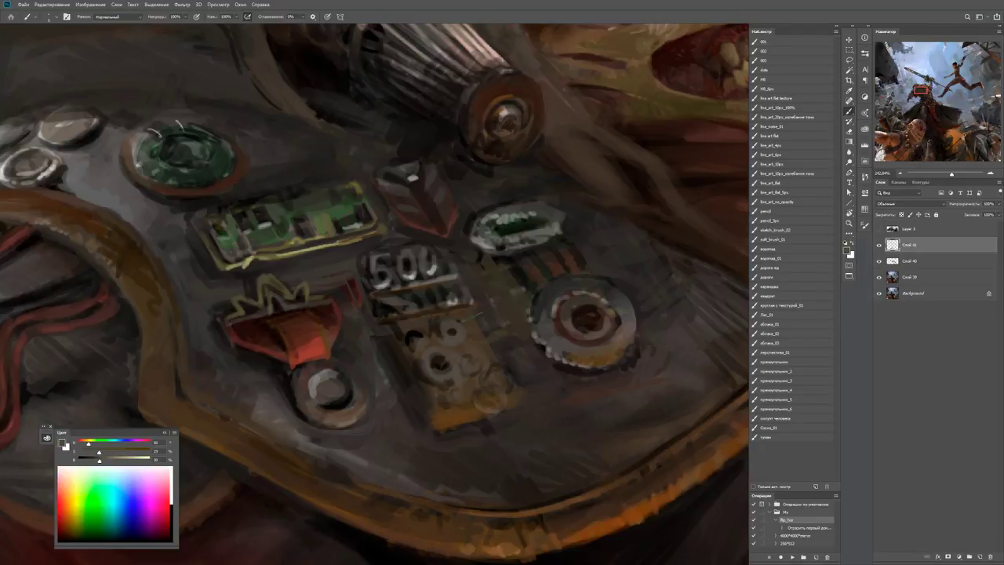
mouse_move(279, 289)
mouse_down()
mouse_move(200, 288)
mouse_move(279, 288)
mouse_up()
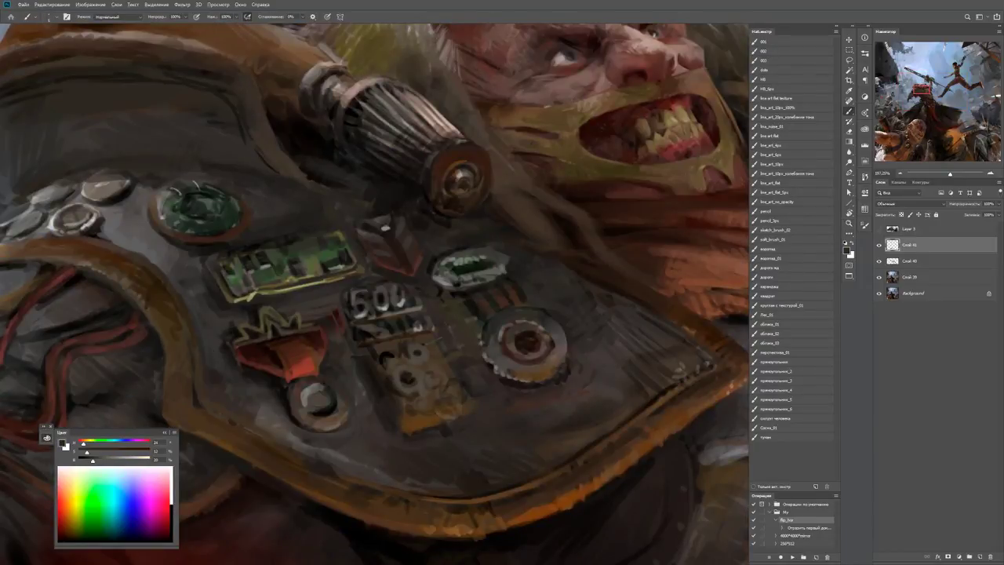
alt+click(230, 334)
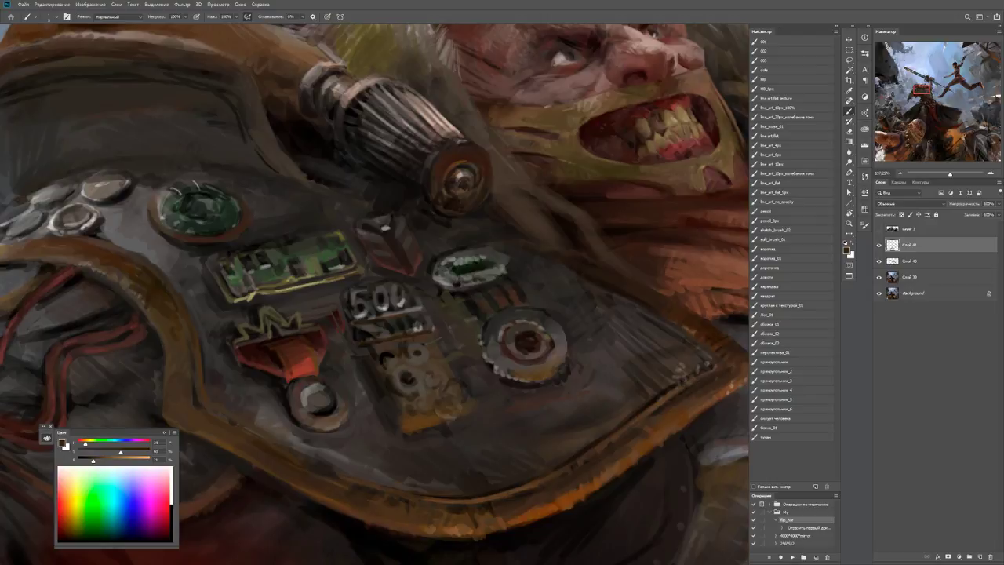
Add orange highlights to the lower rims of the round green medal and the rectangular green plaque.
key(z)
click(197, 267)
key(b)
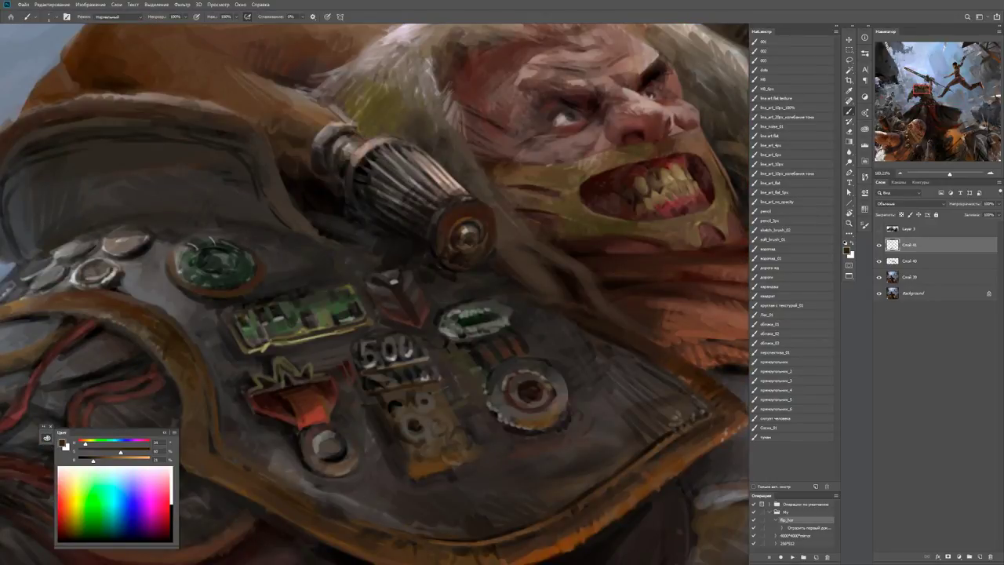
drag(215, 298, 240, 295)
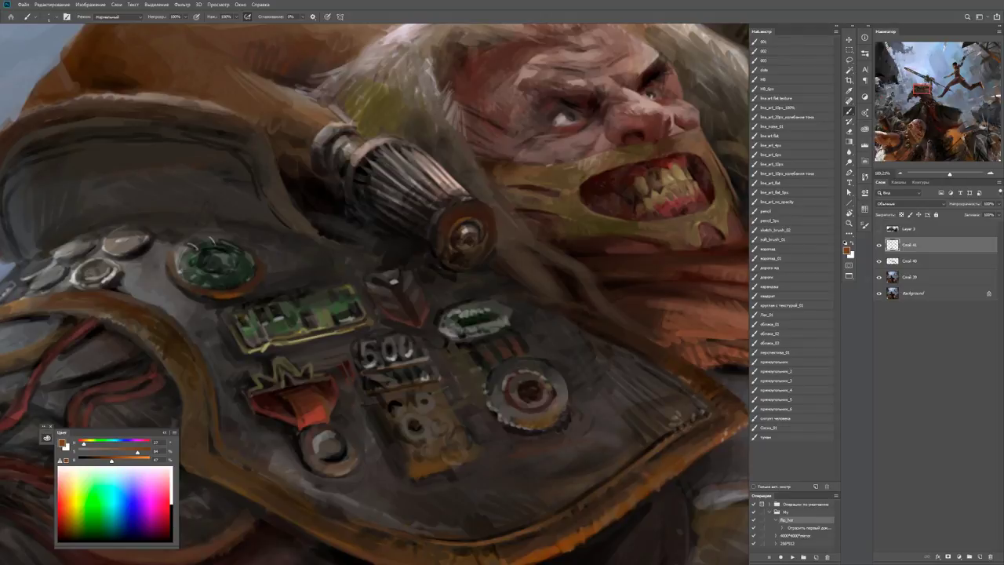
key(z)
key(ctrl+minus)
key(ctrl+minus)
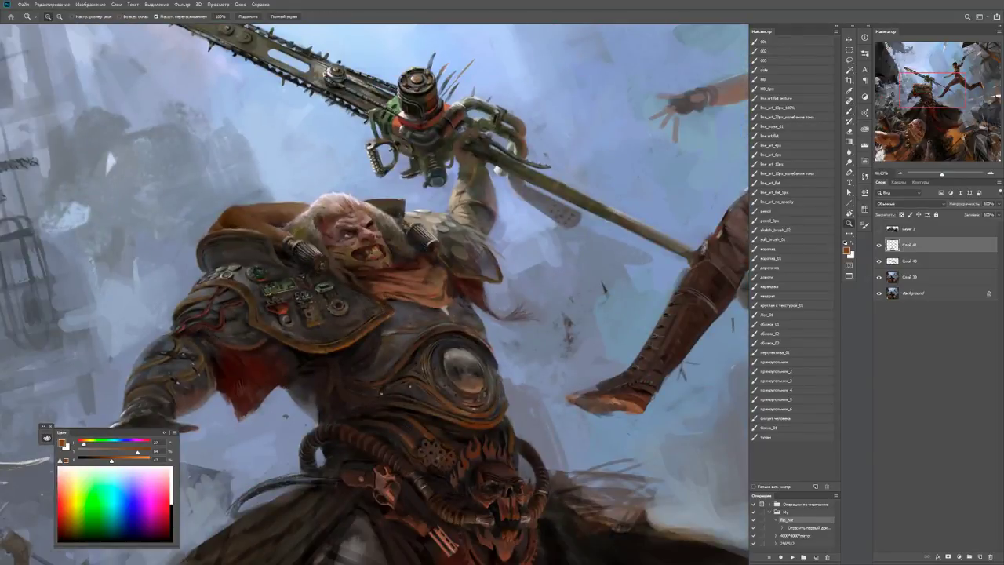
click(276, 292)
key(b)
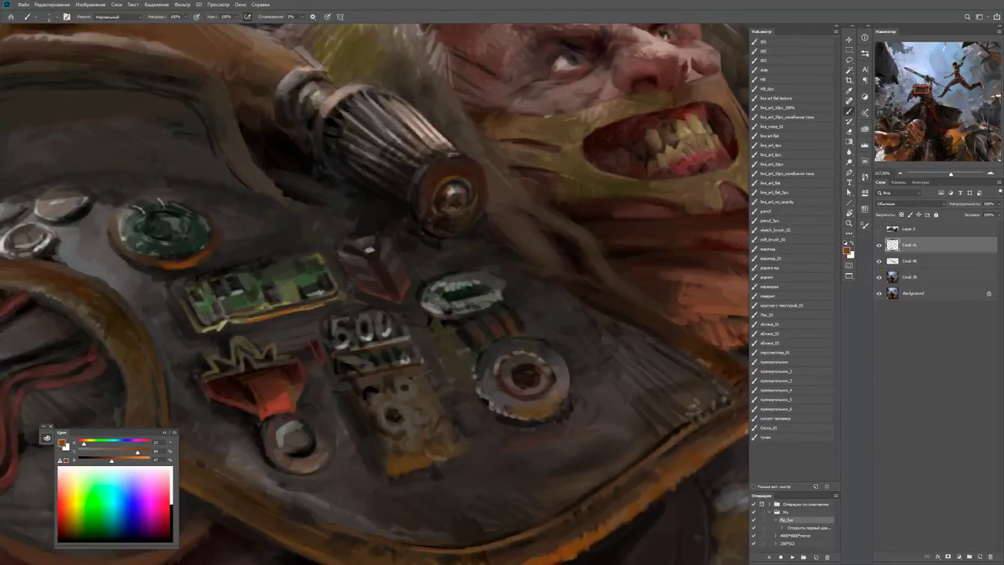
Sample the shoulder trim's brown, lighten it and paint small bright strokes along the trim's outer upper edge.
key(d)
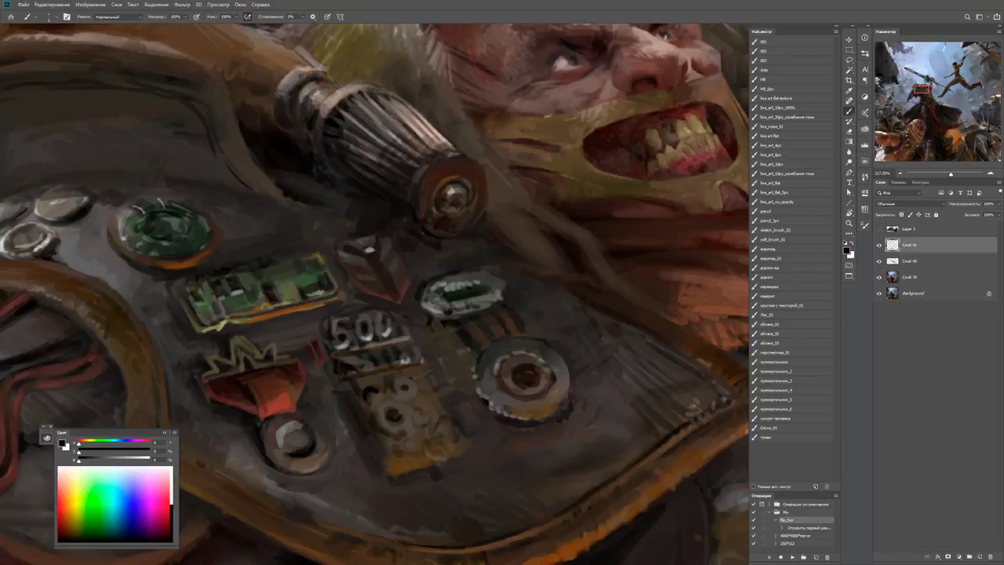
mouse_move(224, 282)
mouse_down()
mouse_move(245, 229)
mouse_move(288, 248)
mouse_move(427, 204)
mouse_move(522, 199)
mouse_up()
key(ctrl+z)
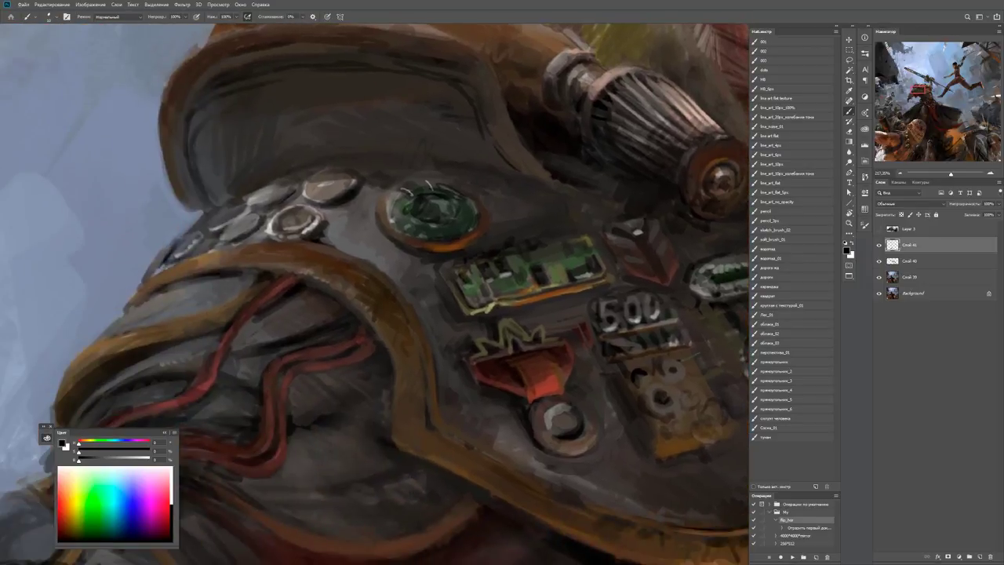
alt+click(214, 254)
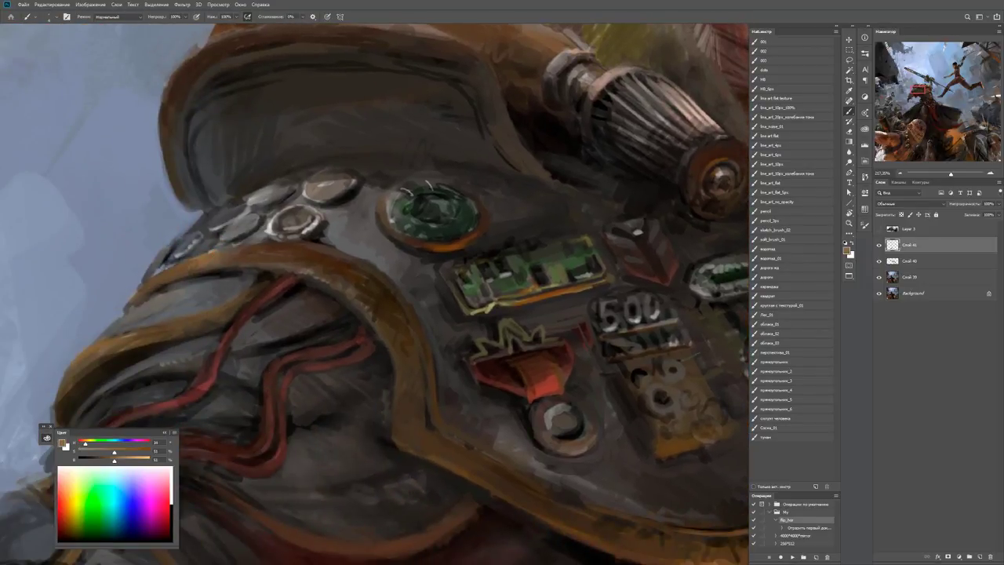
key(x)
key(x)
drag(114, 460, 121, 460)
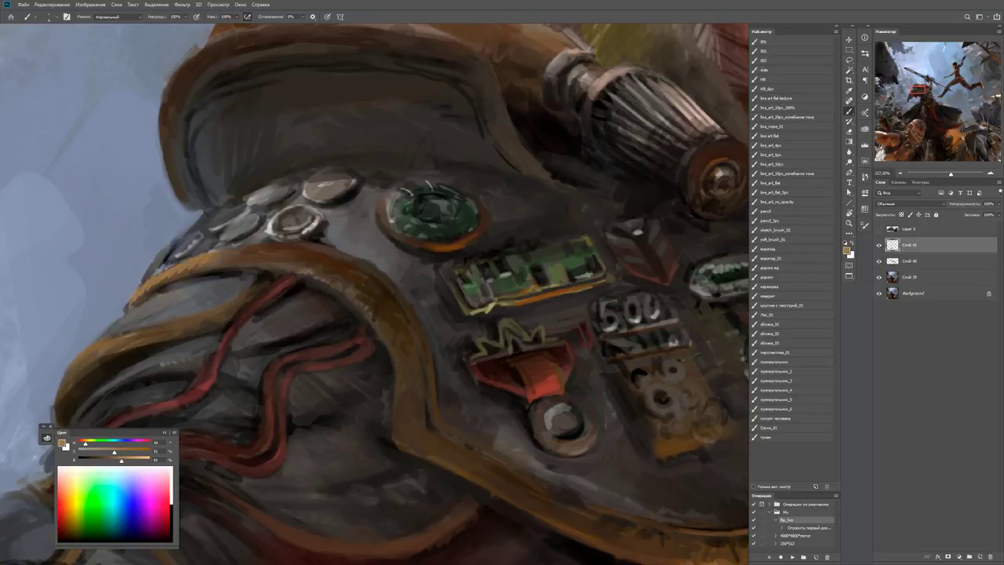
key(z)
drag(230, 254, 157, 254)
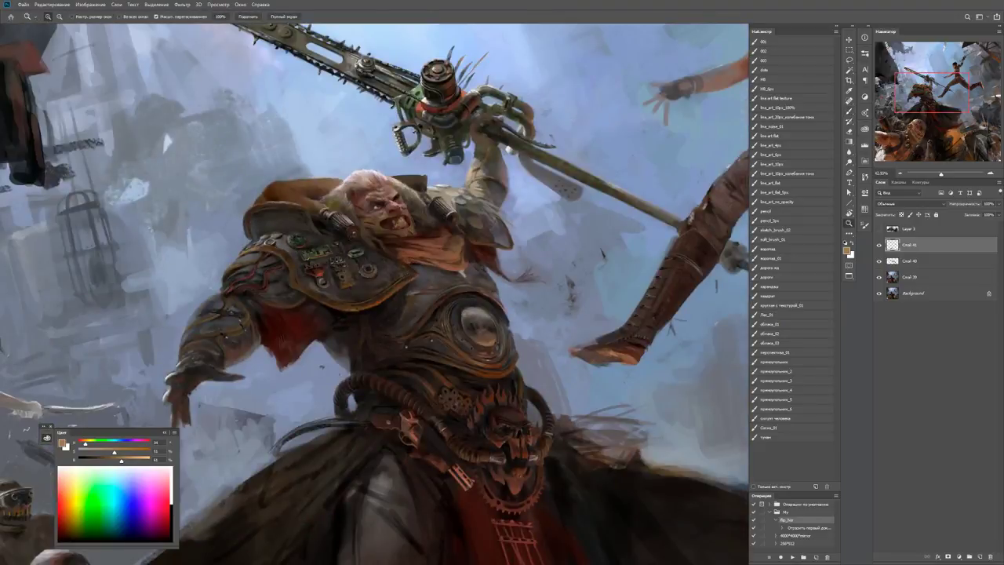
drag(224, 255, 302, 254)
key(b)
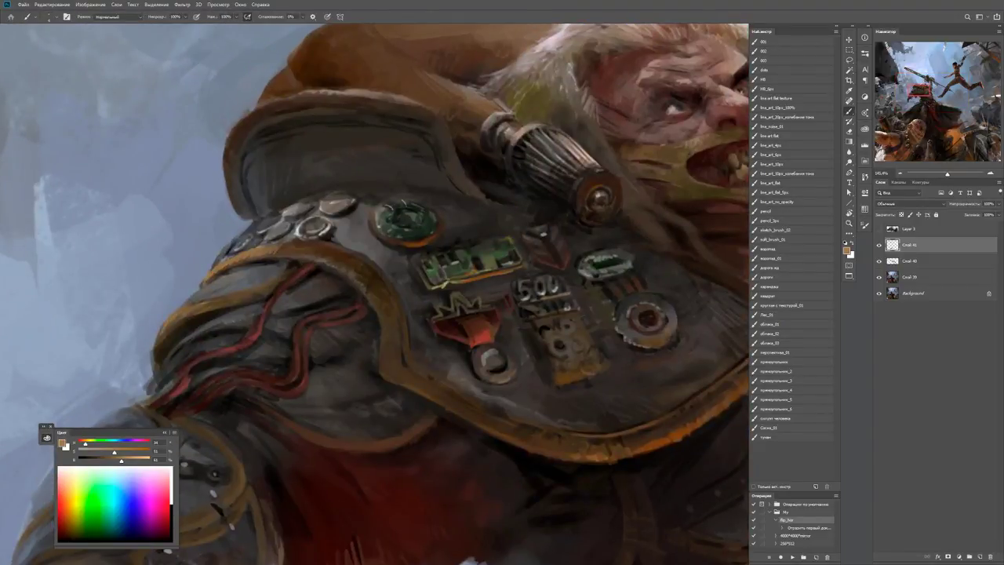
Accent the outer edge of the shoulder armour trim with white and a sampled brown.
key(d)
key(x)
mouse_move(201, 291)
mouse_down()
mouse_move(184, 305)
mouse_move(219, 294)
mouse_up()
key(z)
key(ctrl+0)
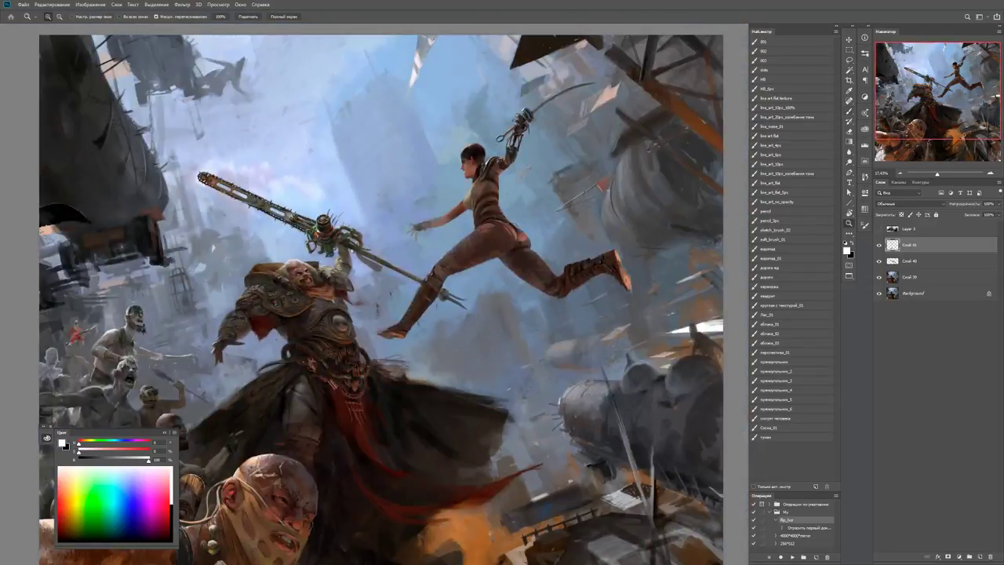
drag(203, 545, 259, 545)
key(b)
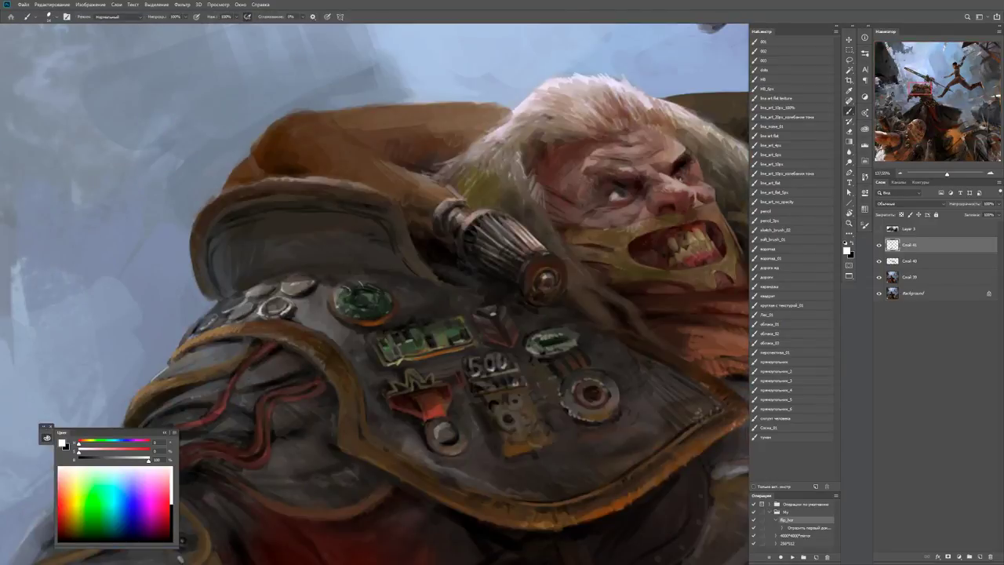
alt+click(230, 329)
key(ctrl+0)
key(z)
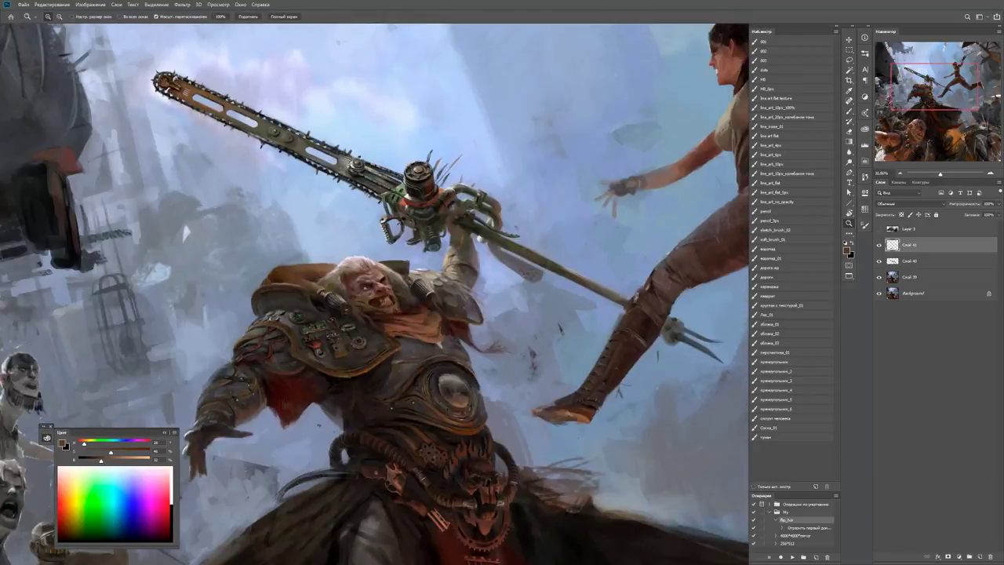
drag(320, 313, 377, 313)
key(b)
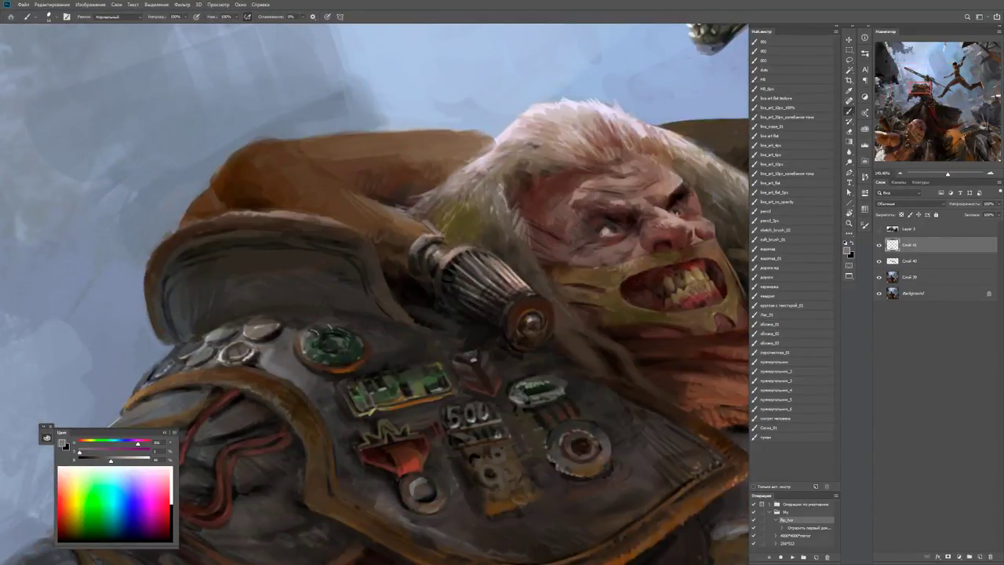
Examine the warrior's shoulder, belly armour and belt, and how the figure reads in the whole composition.
key(z)
drag(279, 360, 227, 361)
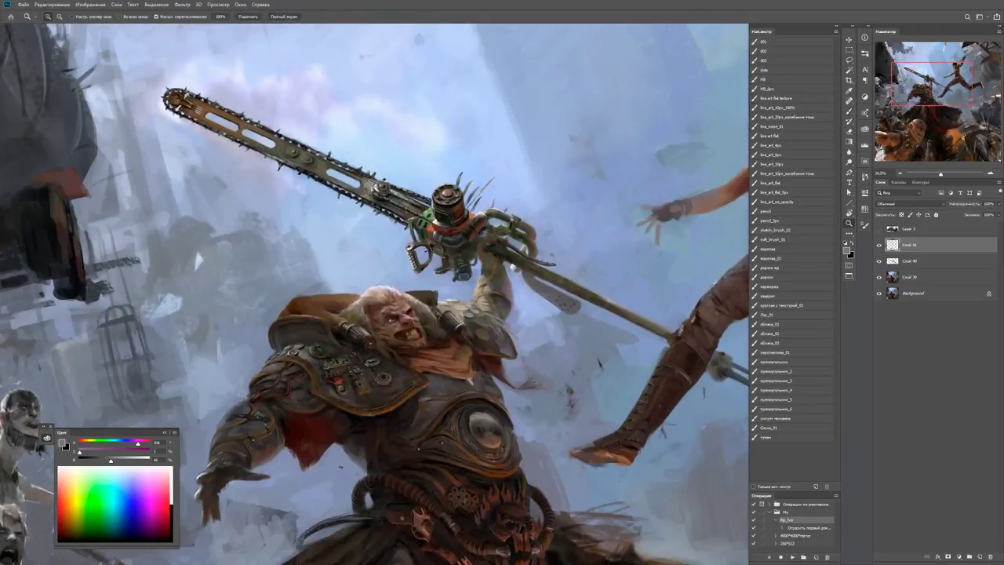
scroll(375, 293, down, 4)
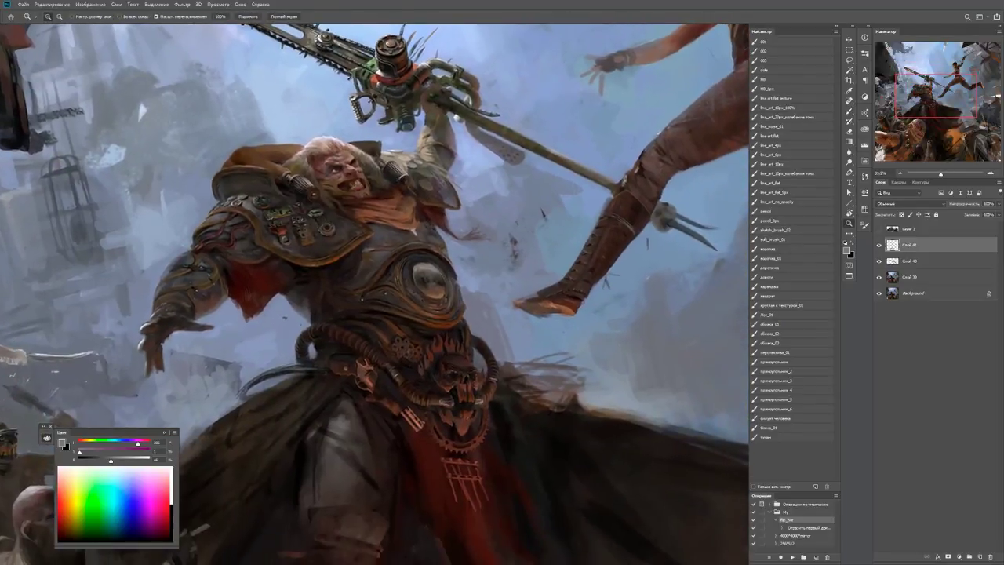
key(ctrl+minus)
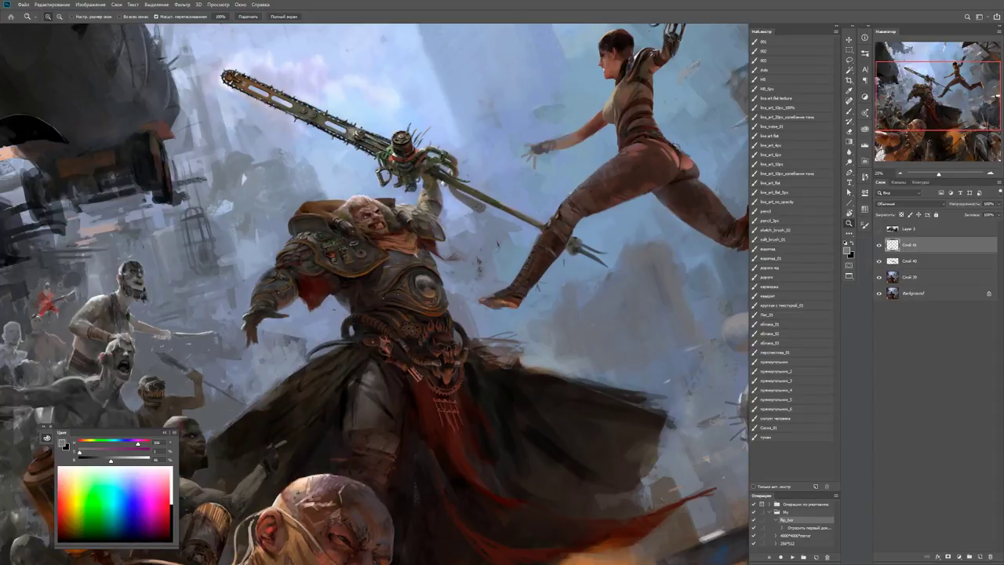
drag(382, 375, 439, 375)
key(b)
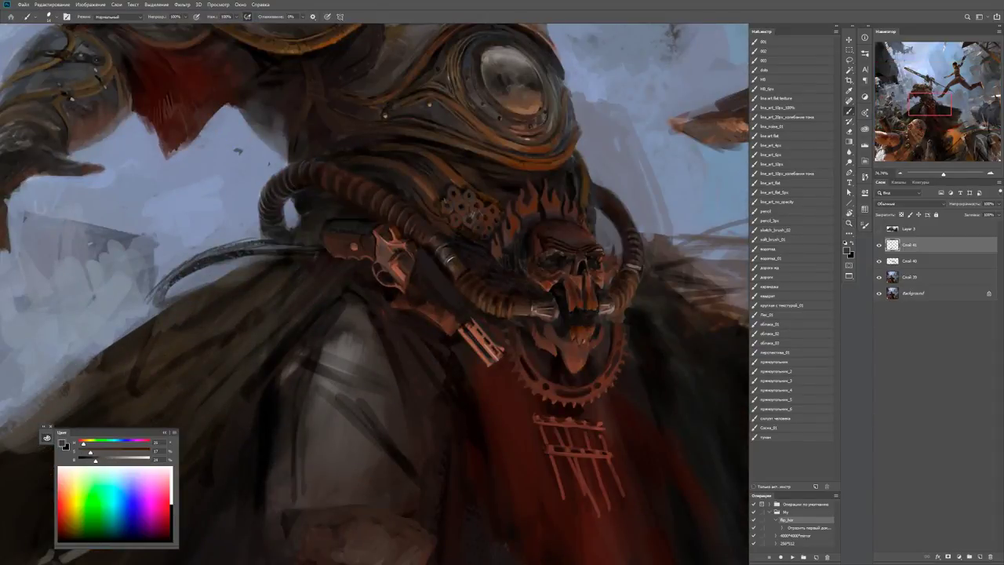
scroll(375, 294, up, 4)
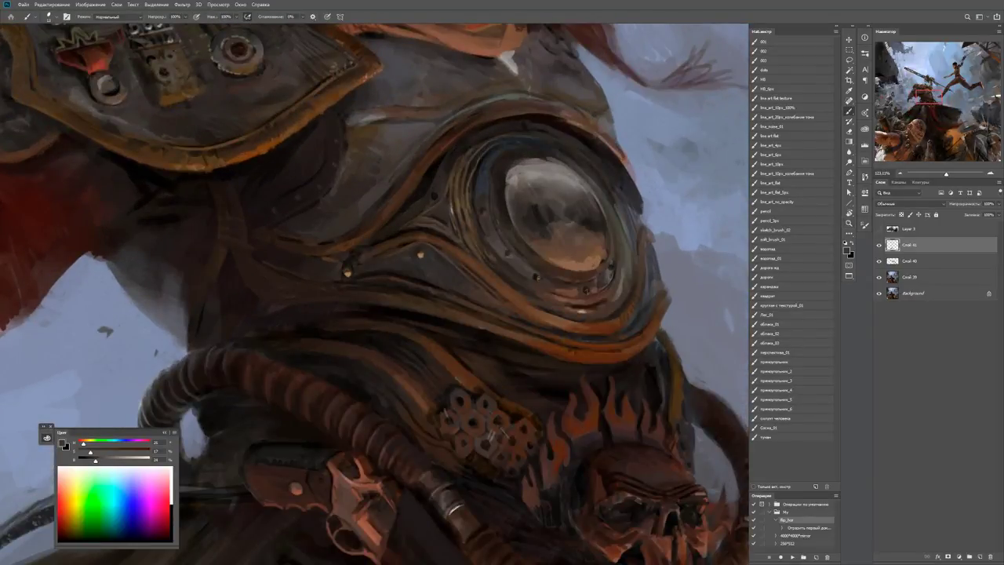
key(z)
scroll(375, 295, down, 5)
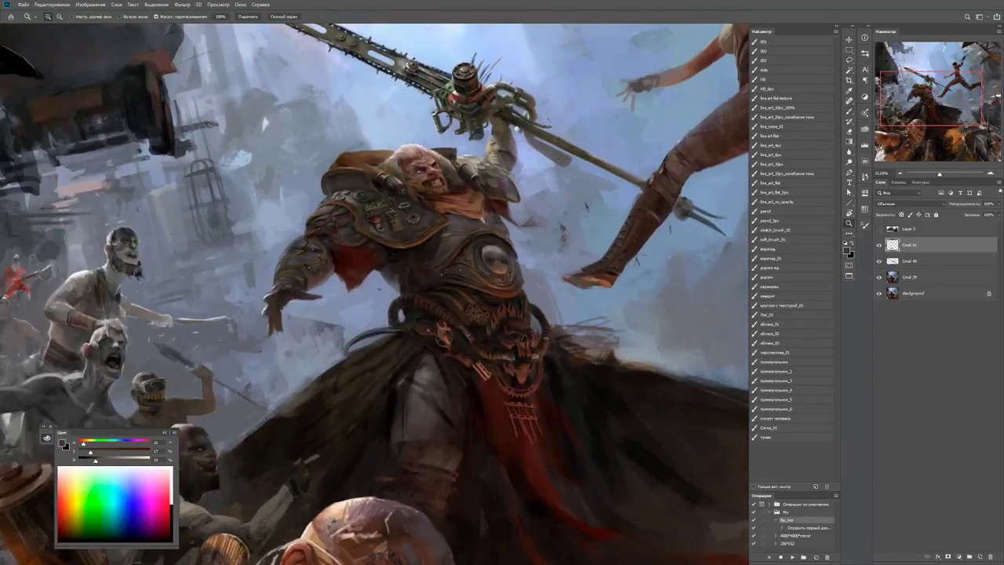
scroll(375, 294, down, 3)
scroll(375, 294, up, 3)
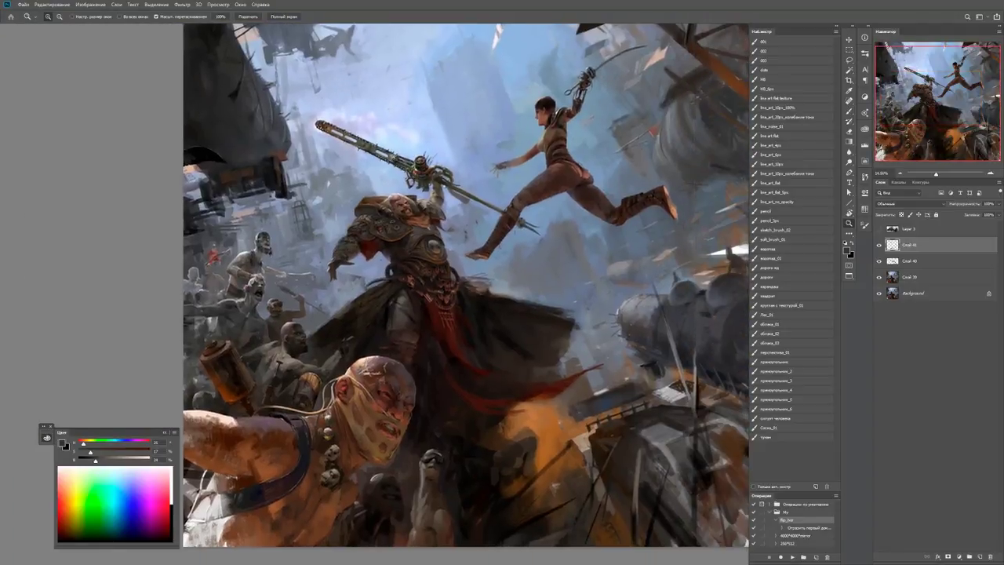
Define the leather band around the warrior's leg with a sampled brown and a black gap line.
scroll(366, 282, up, 3)
key(b)
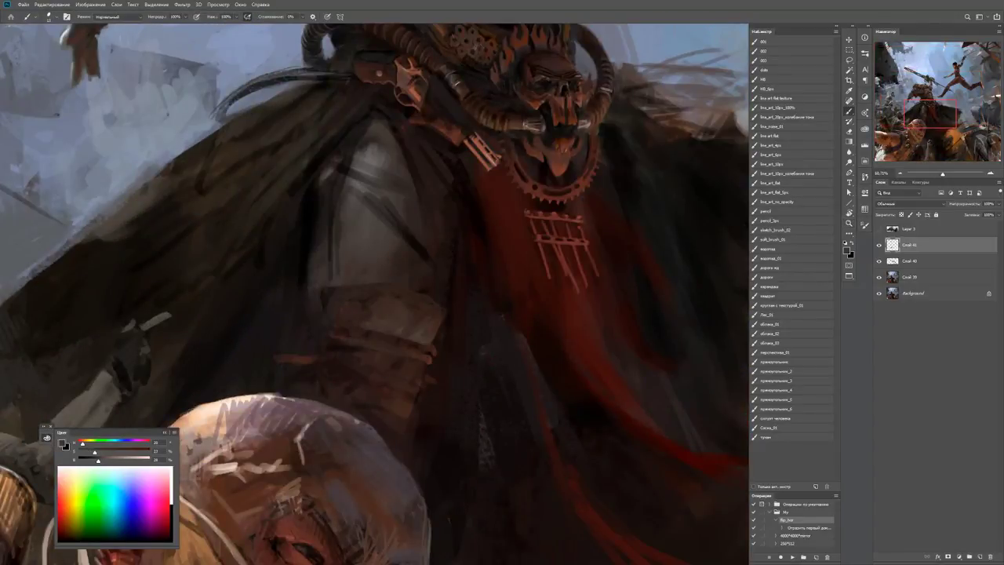
alt+click(382, 323)
key(d)
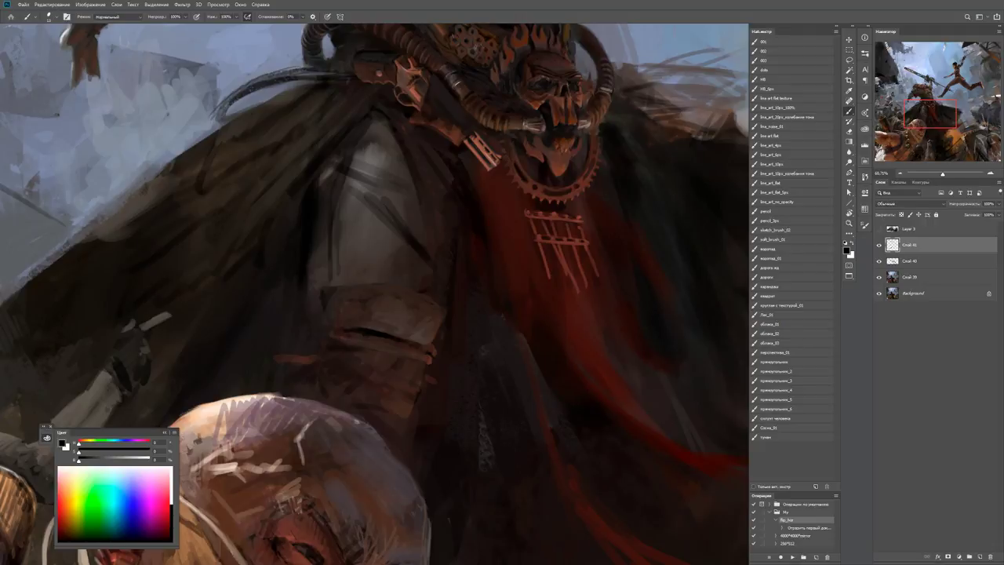
Switch to XnView to view the earlier battle sketch, sketch_038.jpg.
key(alt+Tab)
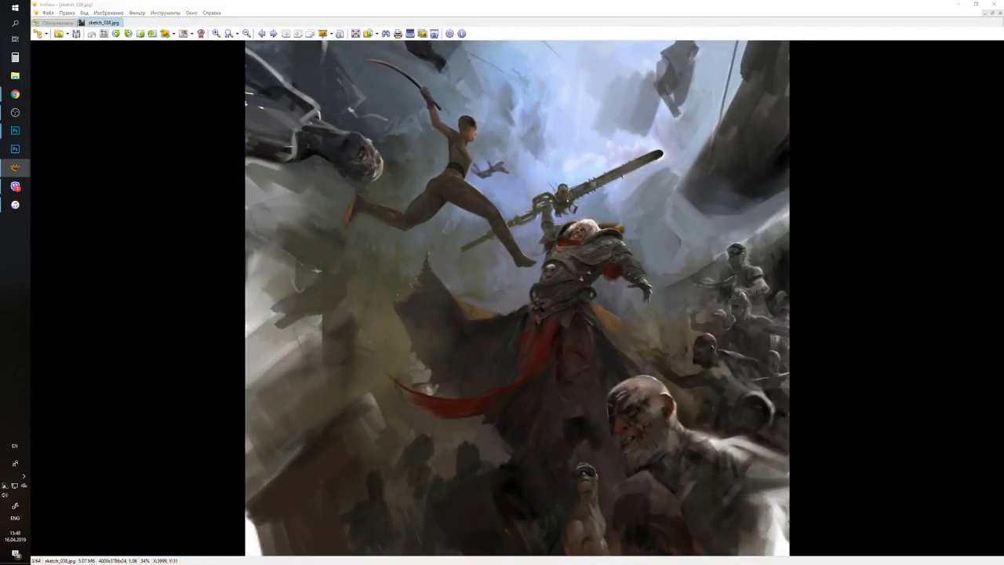
Switch back to Photoshop and darken the upper and outer edge of the warrior's leather leg band with a sampled dark brown.
key(alt+Tab)
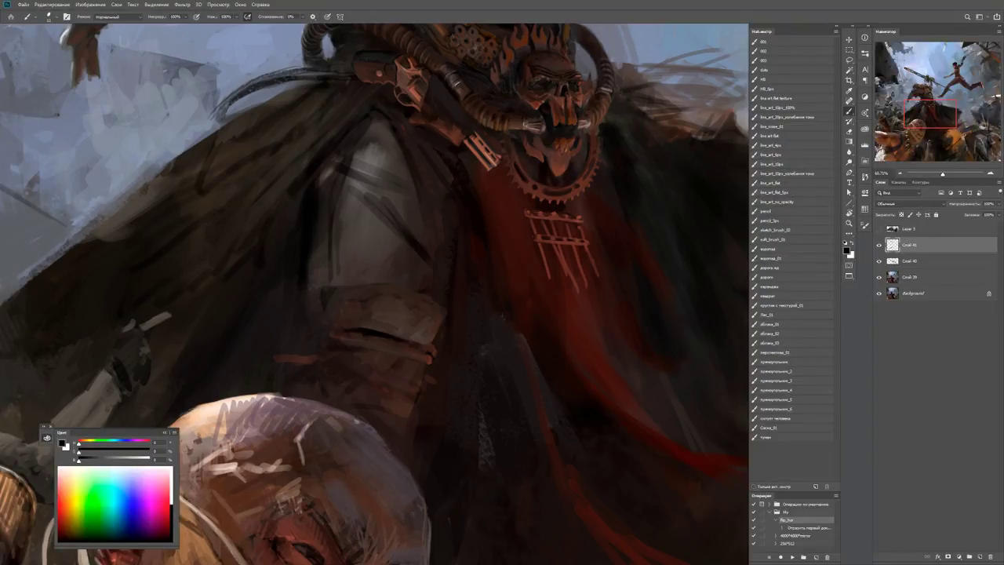
scroll(351, 322, up, 1)
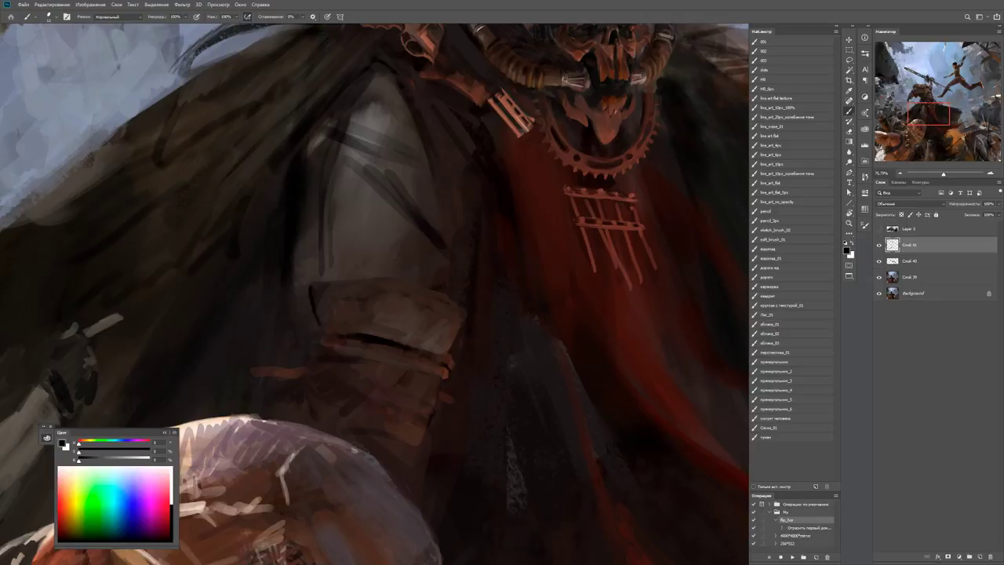
alt+click(335, 288)
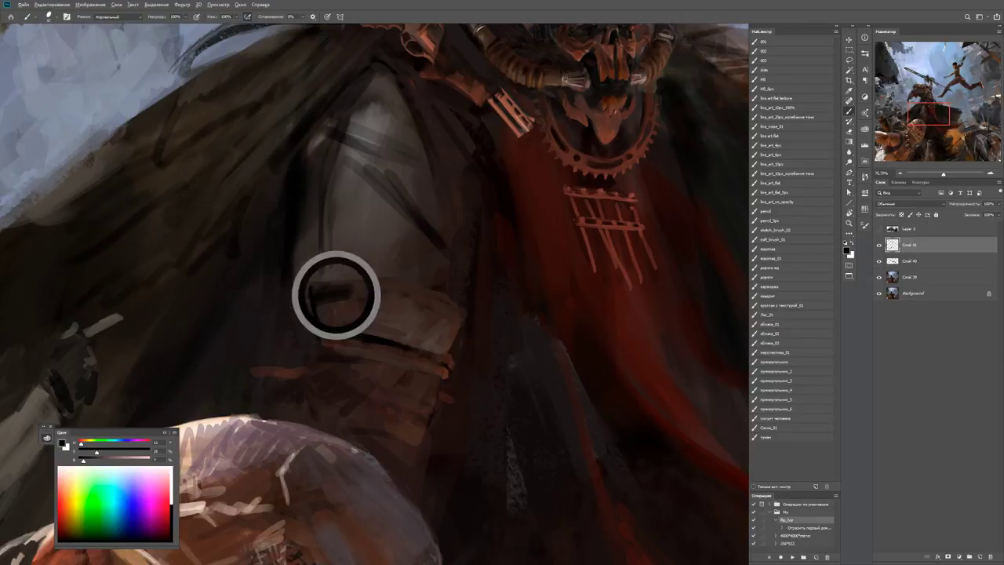
mouse_move(338, 293)
mouse_down()
mouse_move(391, 280)
mouse_move(327, 314)
mouse_move(337, 323)
mouse_up()
Model the grey thigh armour above the leg band with dark and grey-brown tones sampled from the leg.
key(z)
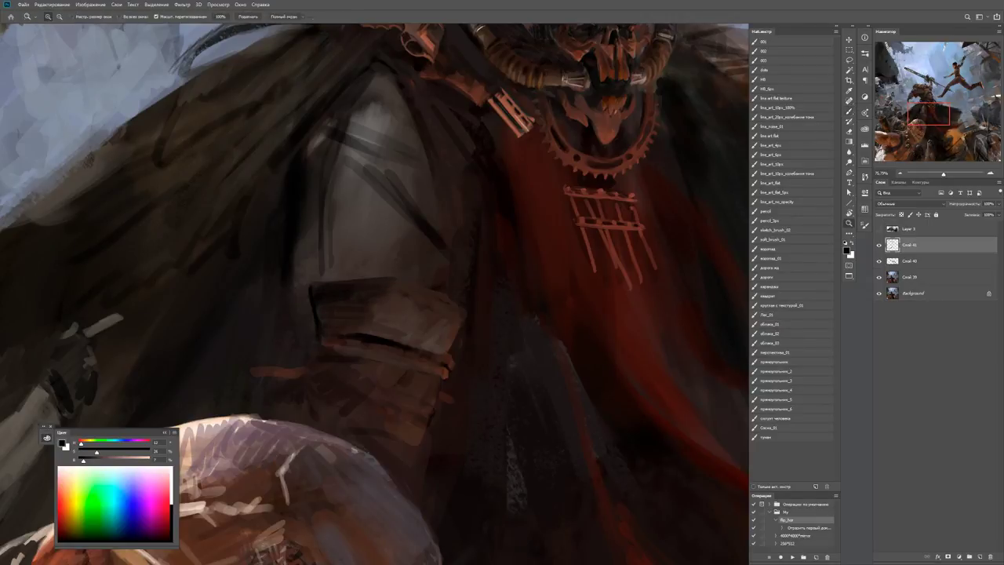
key(ctrl+0)
scroll(369, 321, up, 5)
key(b)
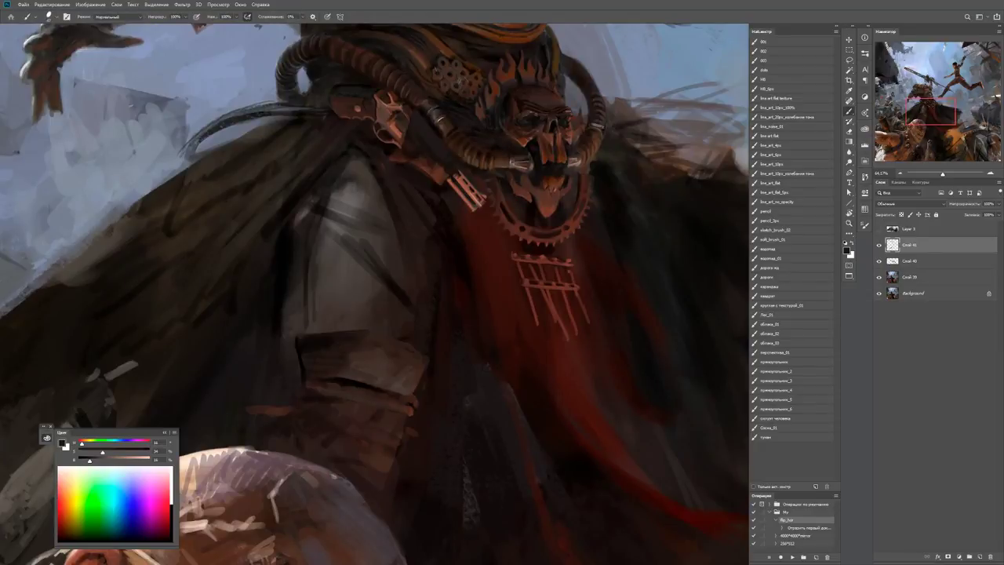
alt+click(364, 281)
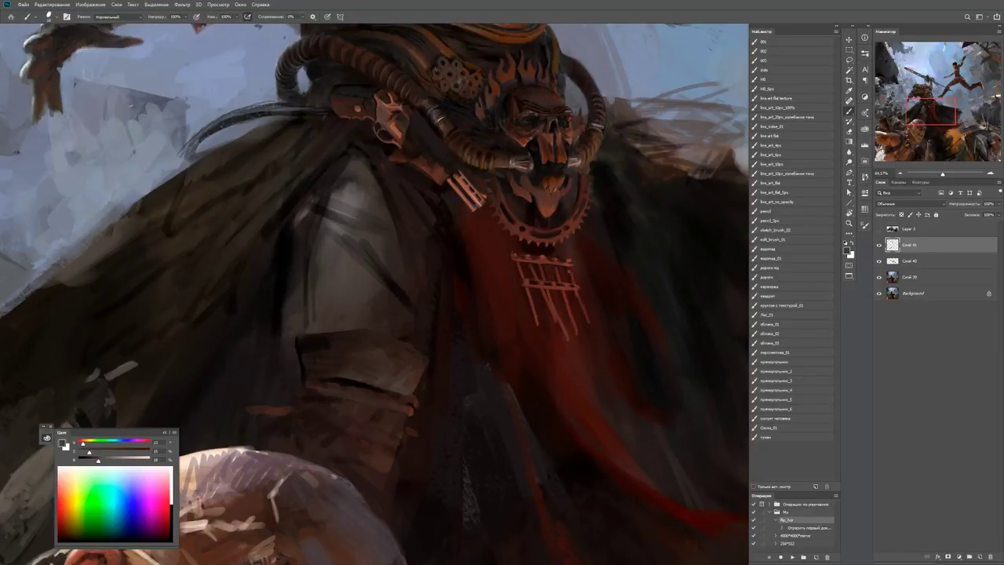
alt+click(393, 257)
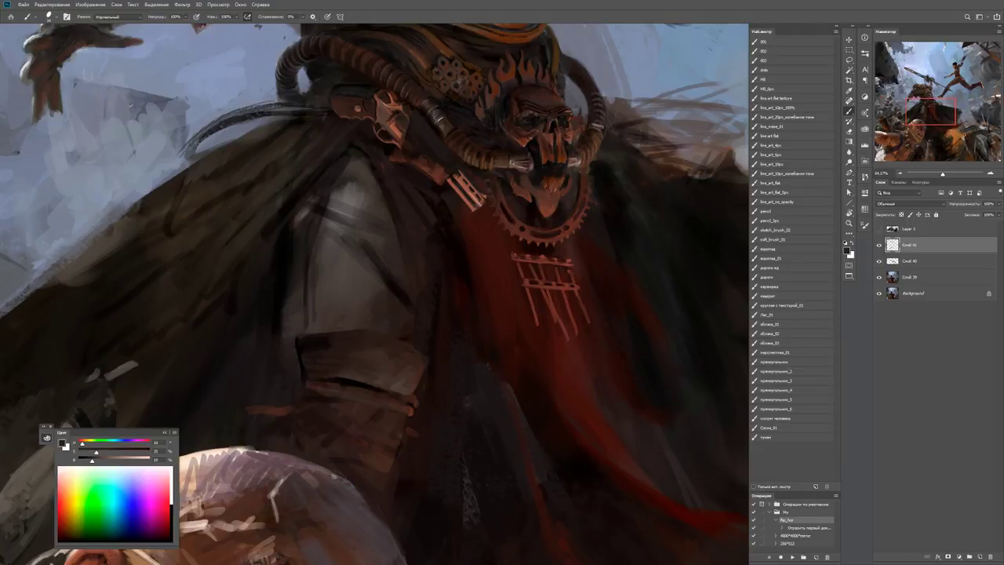
alt+click(366, 250)
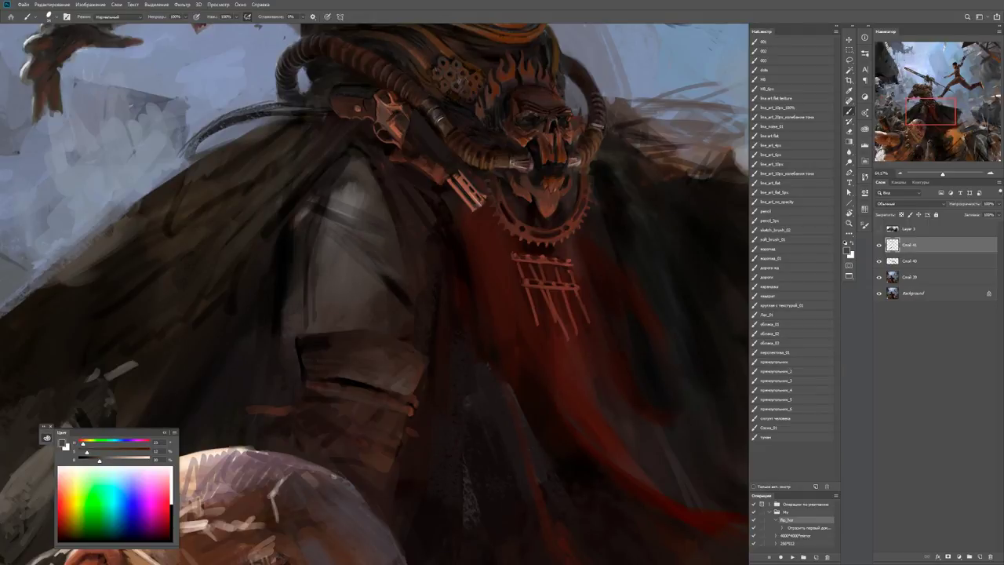
Paint dark grey-brown strokes along the upper inner side of the warrior's thigh with a sampled colour.
key(z)
key(ctrl+0)
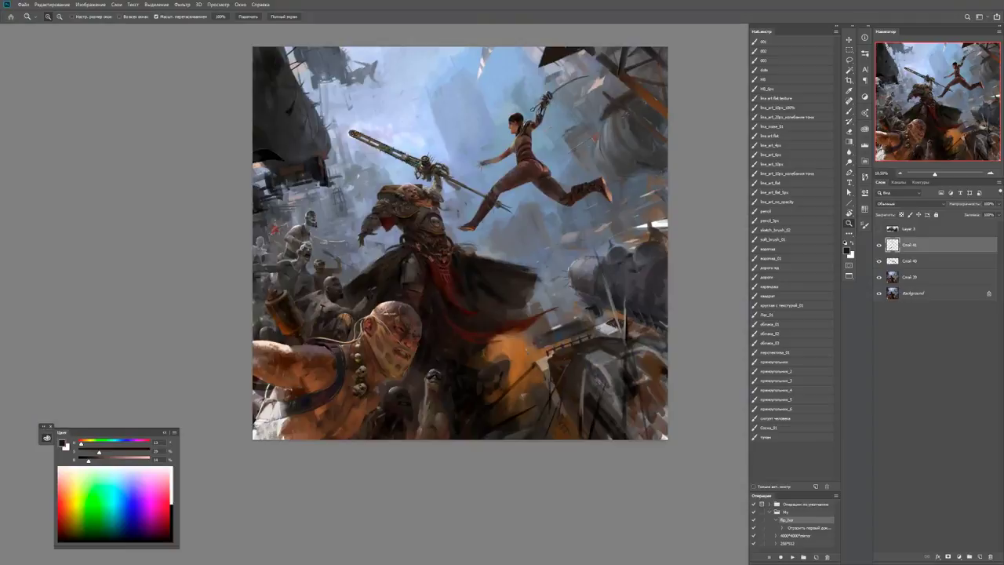
click(363, 206)
key(b)
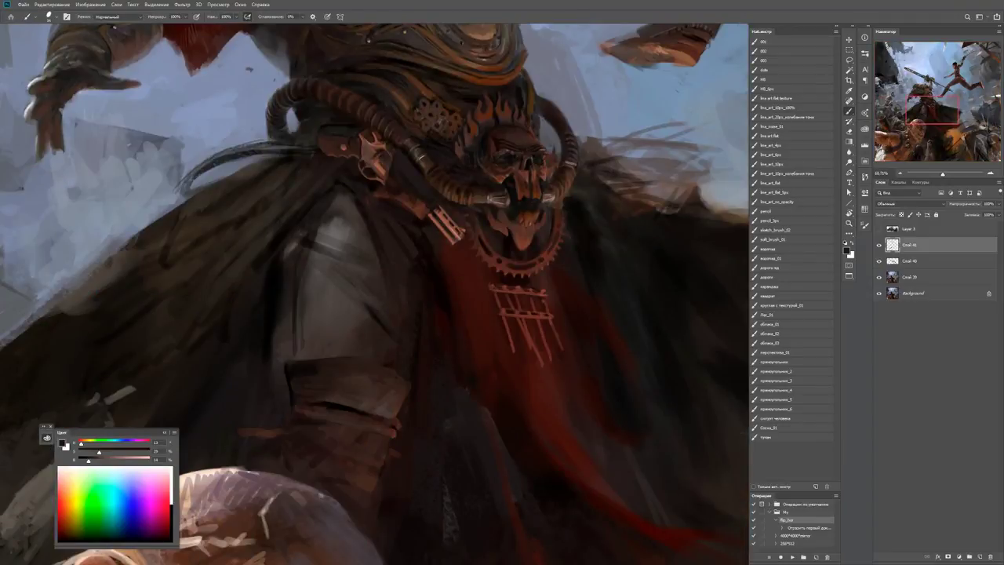
alt+click(373, 231)
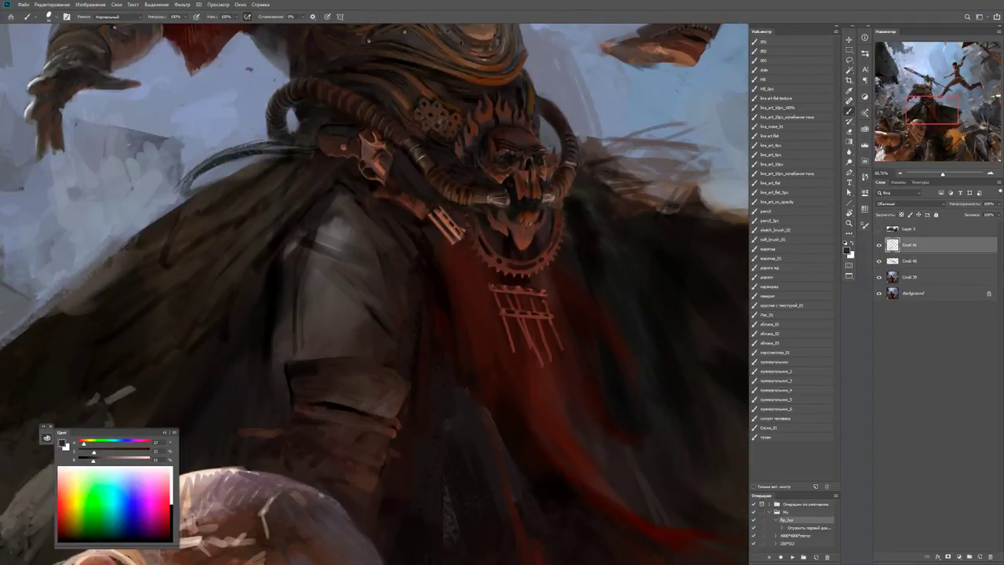
mouse_move(380, 253)
mouse_down()
mouse_move(392, 277)
mouse_move(403, 270)
mouse_up()
drag(405, 269, 409, 282)
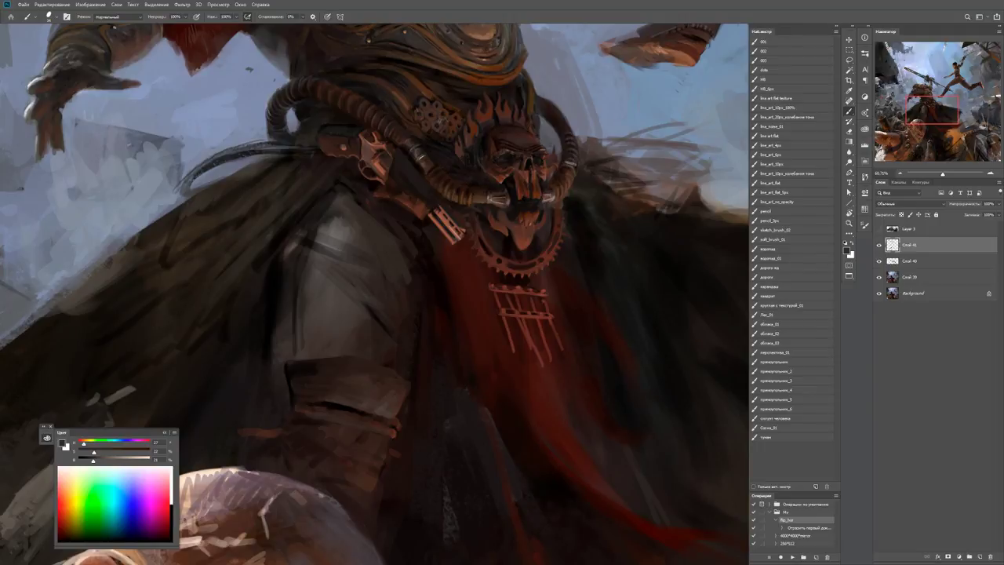
Add warm brown reflected light along the inner side of the thigh just above the leather band.
alt+click(399, 320)
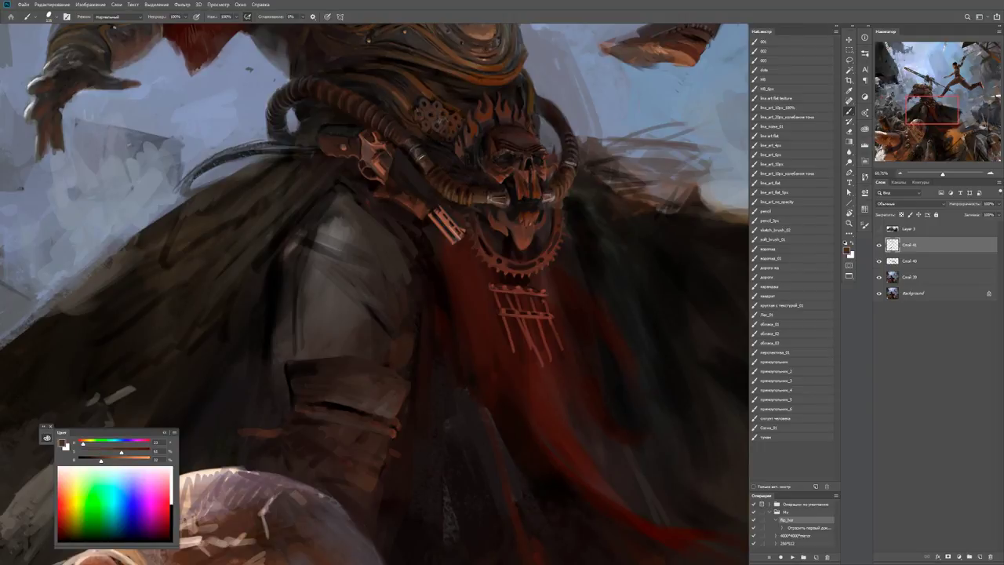
key(z)
key(ctrl+0)
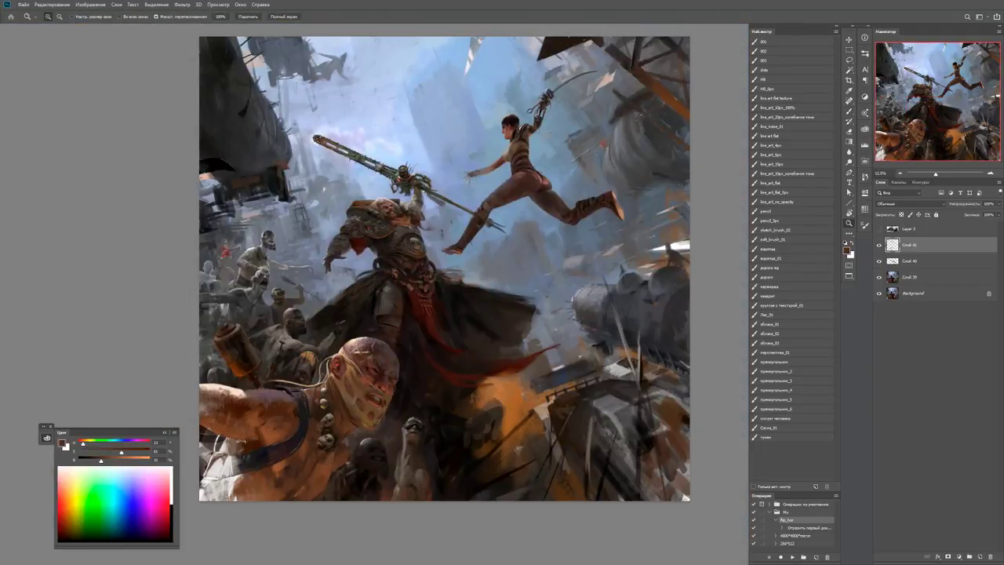
click(389, 333)
key(b)
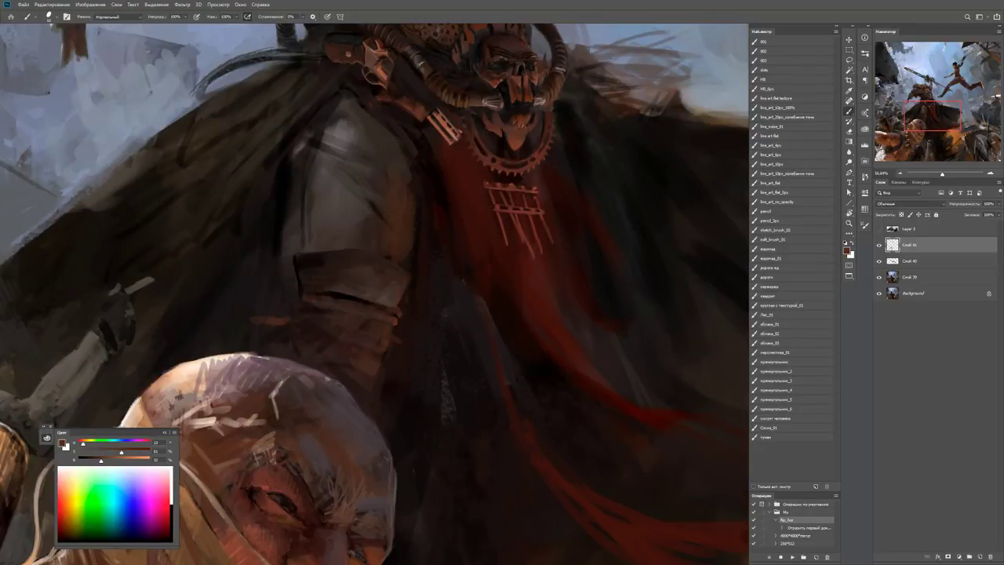
Paint warm brown straps across the lower leg beneath the leather band and shade around them with a sampled dark.
mouse_move(357, 307)
mouse_down()
mouse_move(385, 305)
mouse_move(372, 324)
mouse_up()
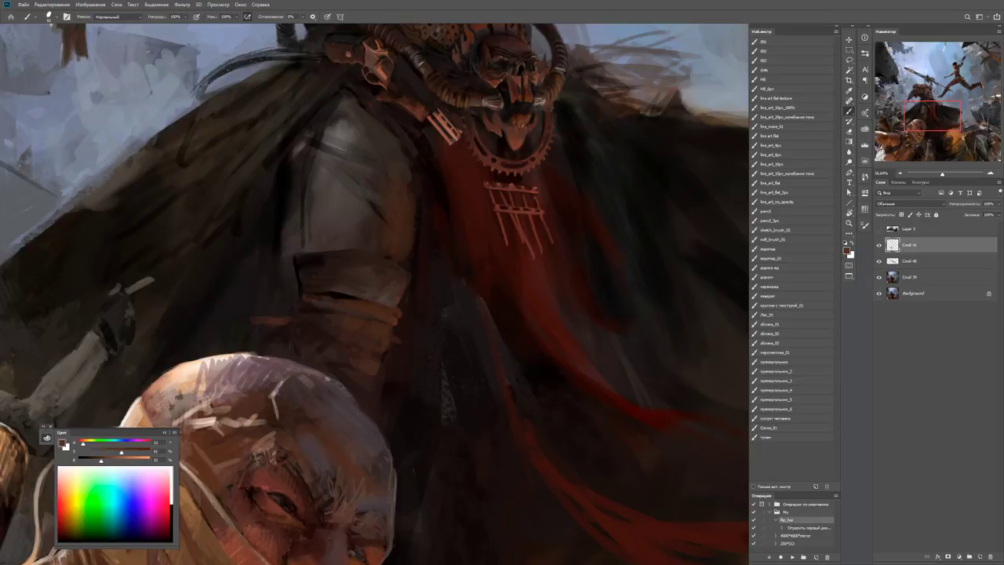
mouse_move(369, 359)
mouse_down()
mouse_move(392, 357)
mouse_move(328, 353)
mouse_up()
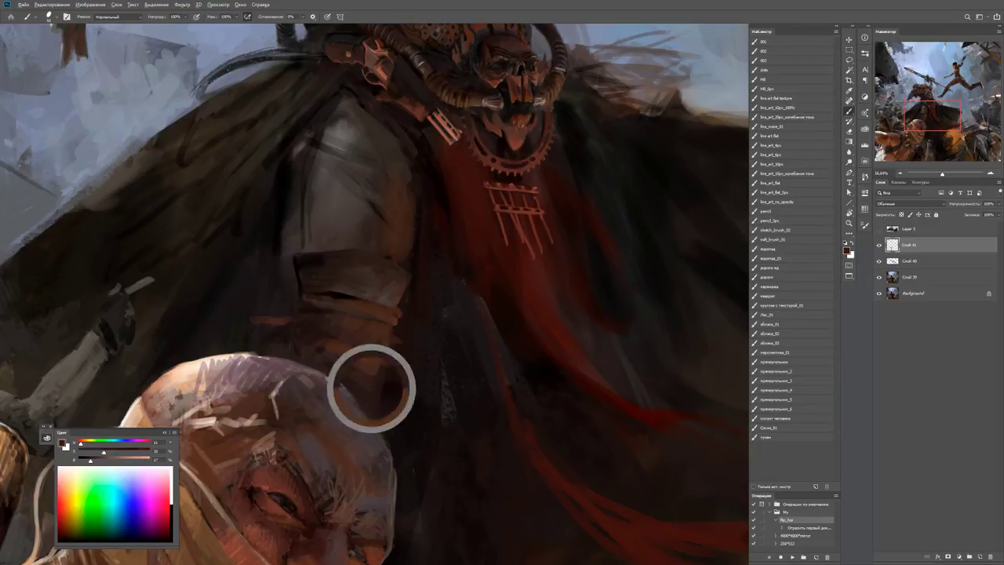
key(z)
alt+click(392, 375)
click(392, 375)
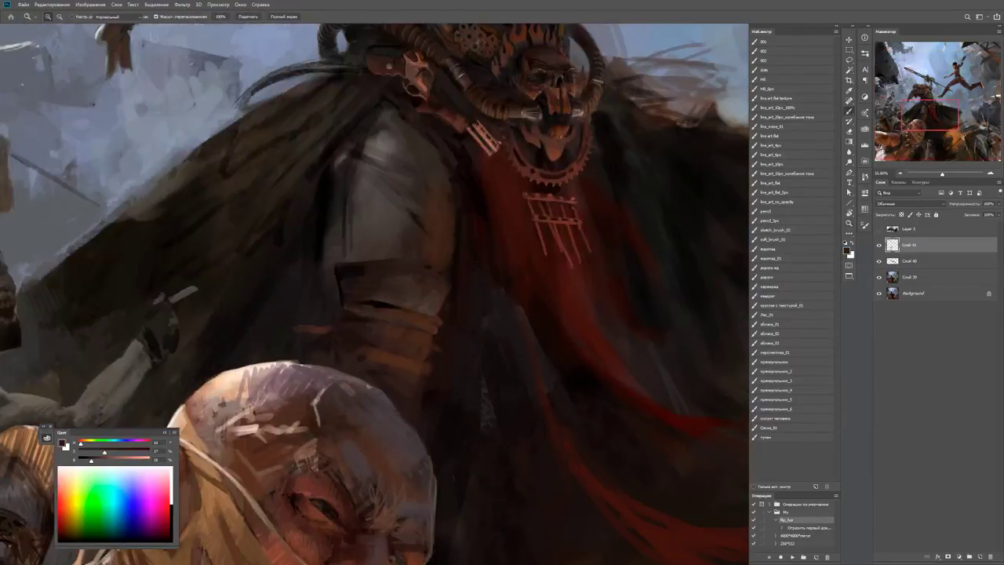
key(b)
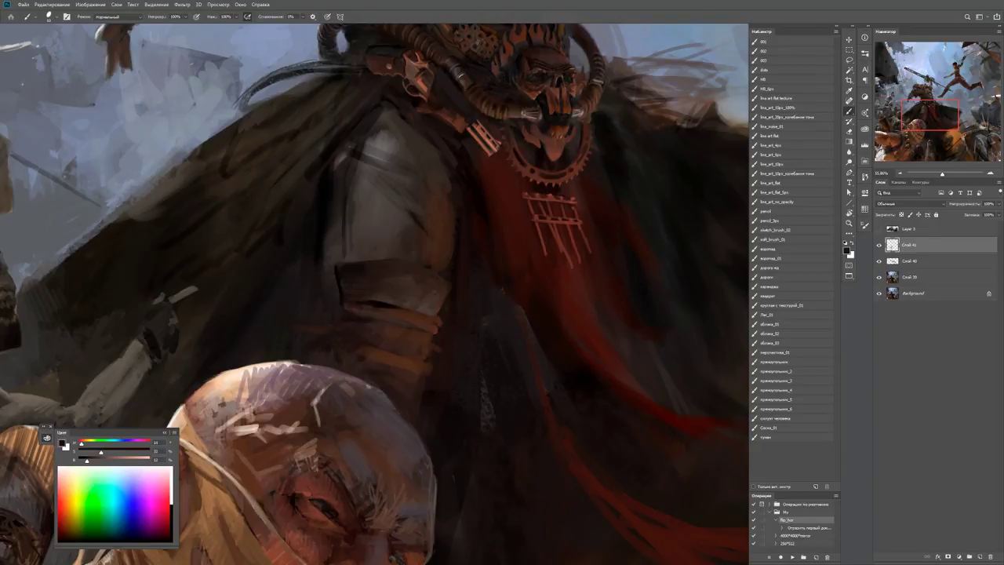
Add a warm brown reflected light along the underside of the grey background fighter's raised forearm.
key(ctrl+0)
key(z)
click(376, 314)
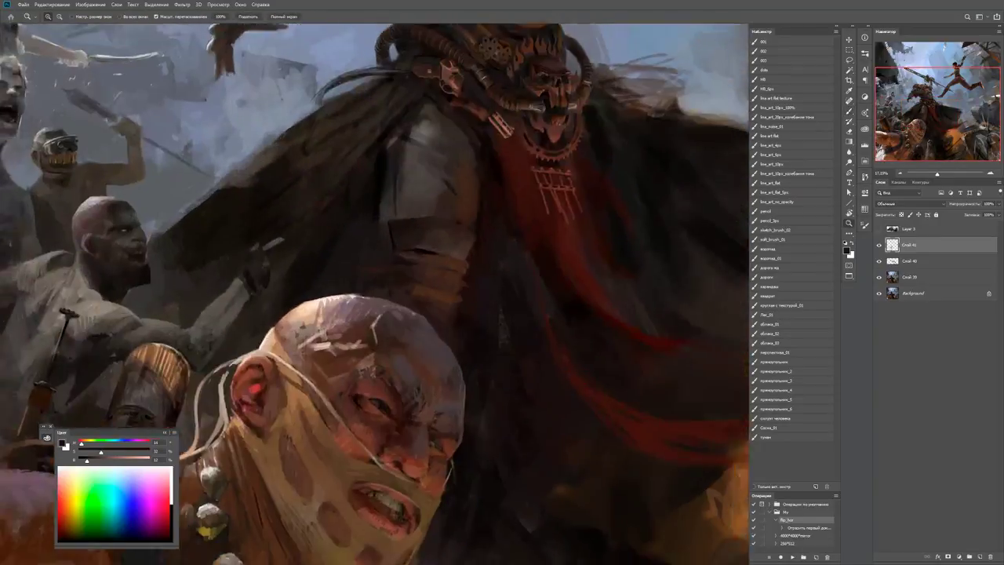
click(361, 314)
key(b)
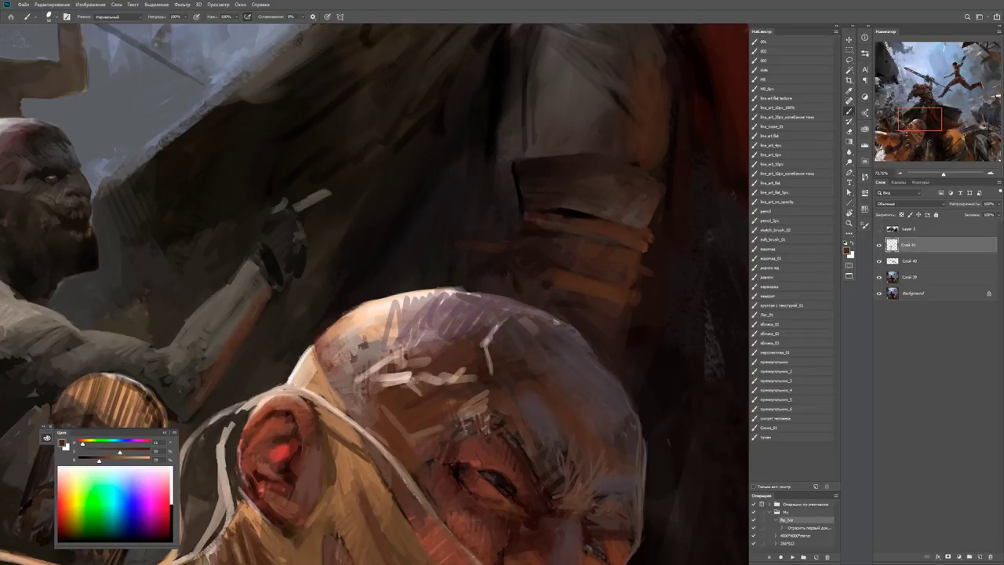
Paint a reddish-brown reflected light under the jaw of the bald grey fighter in the background.
key(z)
key(ctrl+minus)
key(ctrl+minus)
key(ctrl+minus)
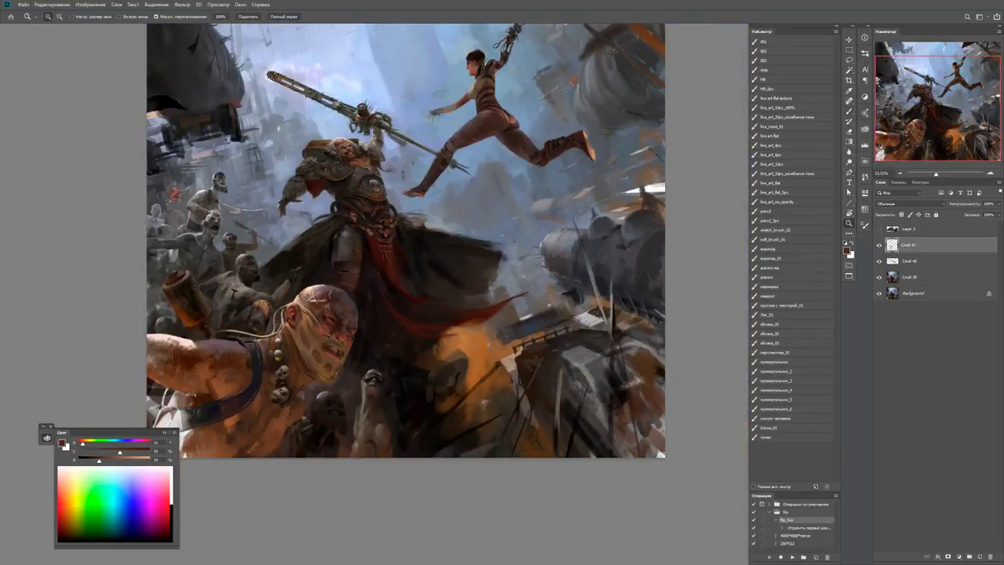
click(255, 288)
key(b)
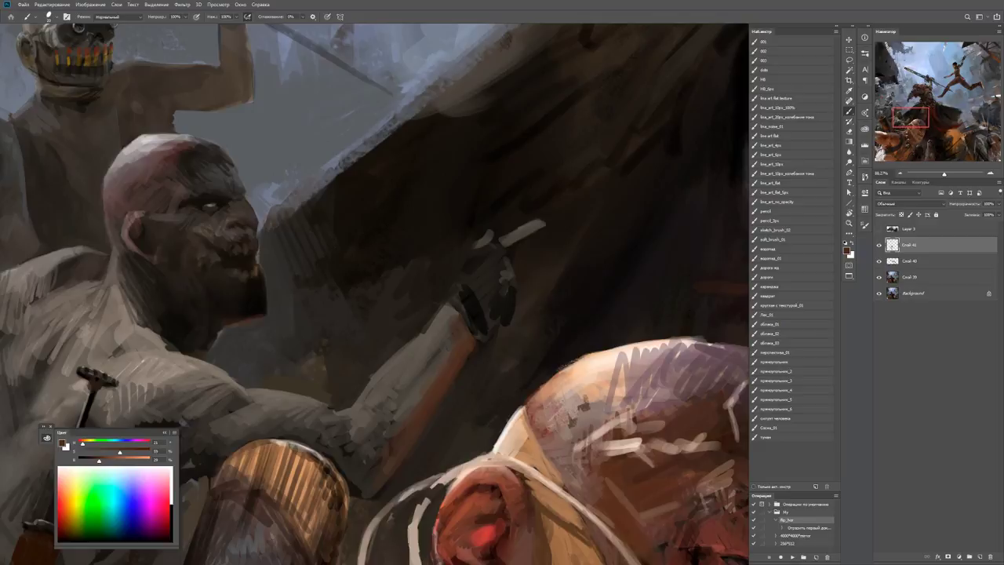
drag(231, 321, 266, 301)
Paint a round rivet on the warrior's leather leg band with black and a sampled brown.
key(z)
key(ctrl+minus)
key(ctrl+minus)
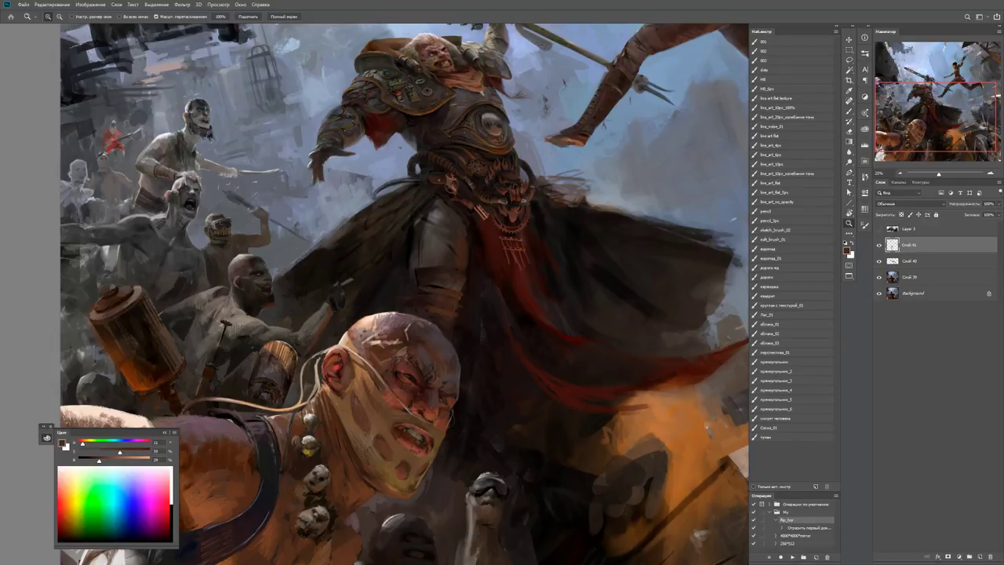
click(475, 210)
key(b)
key(d)
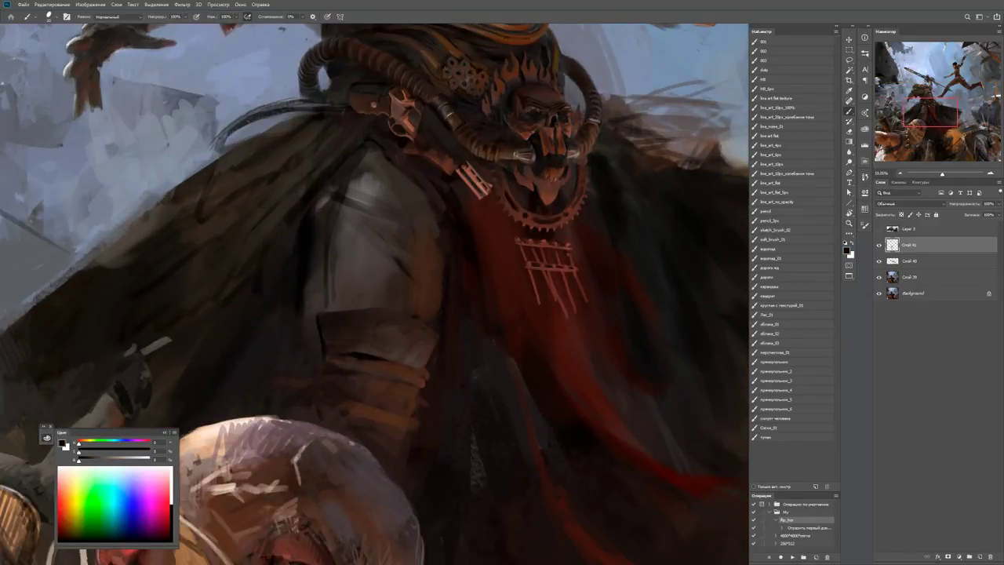
drag(384, 326, 393, 321)
alt+click(378, 338)
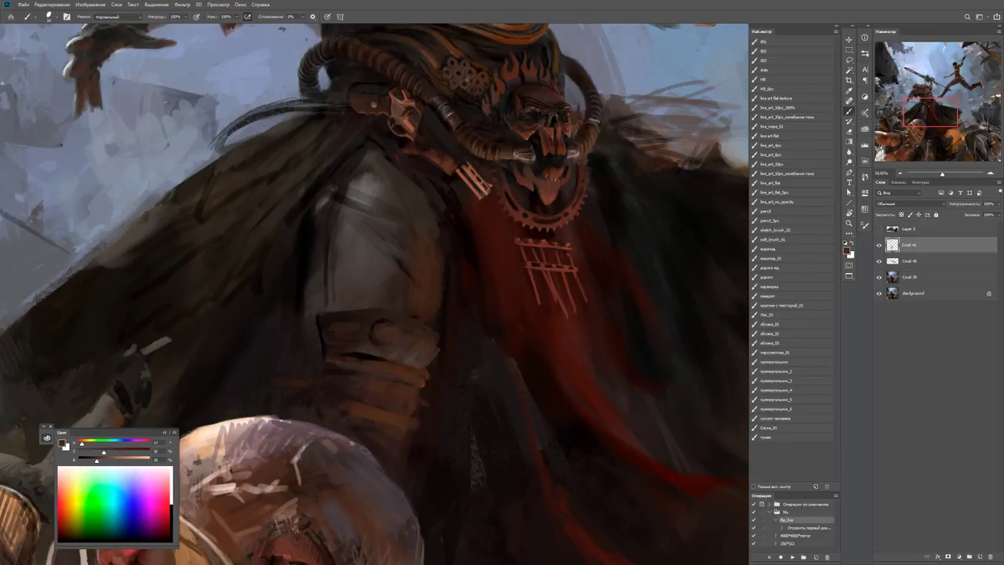
Paint two narrow slots beside the rivet on the inner part of the leg band, using black and sampled browns.
key(d)
alt+click(426, 342)
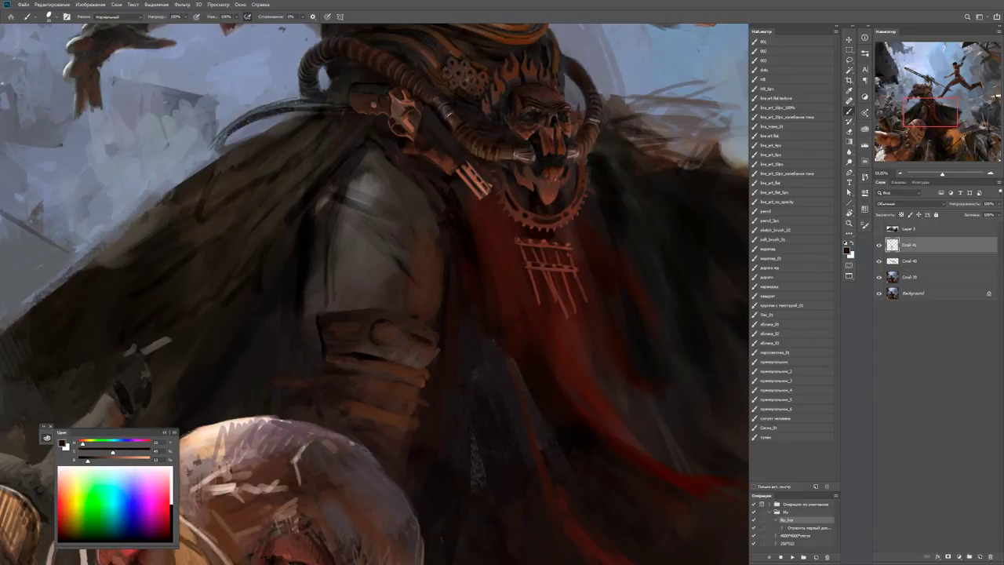
alt+click(414, 352)
alt+click(413, 354)
scroll(378, 321, down, 5)
scroll(379, 321, up, 7)
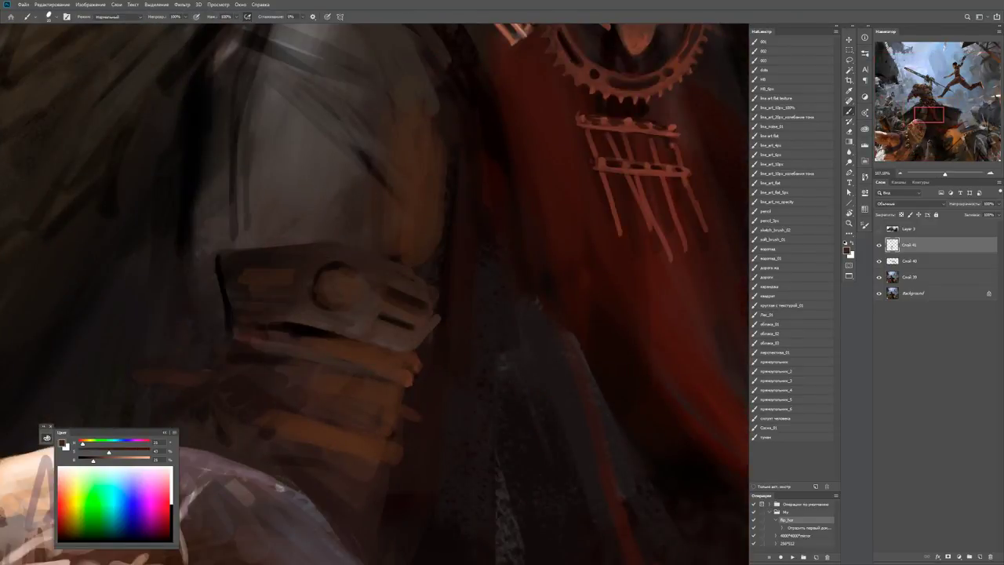
mouse_move(373, 317)
mouse_down()
mouse_move(416, 322)
mouse_move(417, 301)
mouse_up()
alt+click(406, 312)
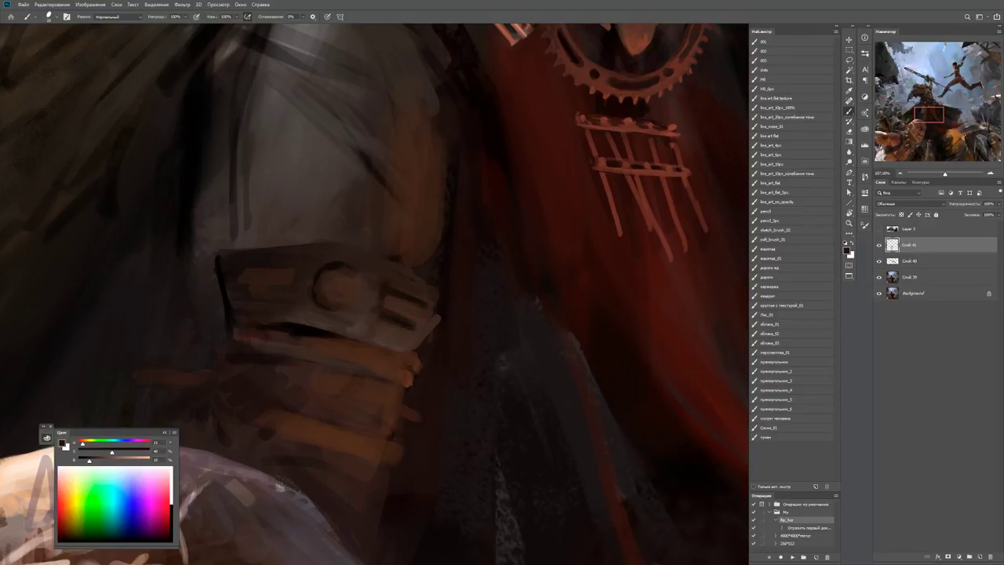
Outline a rectangular panel on the outer part of the leg band and darken the gap along its lower edge.
key(z)
scroll(408, 253, down, 5)
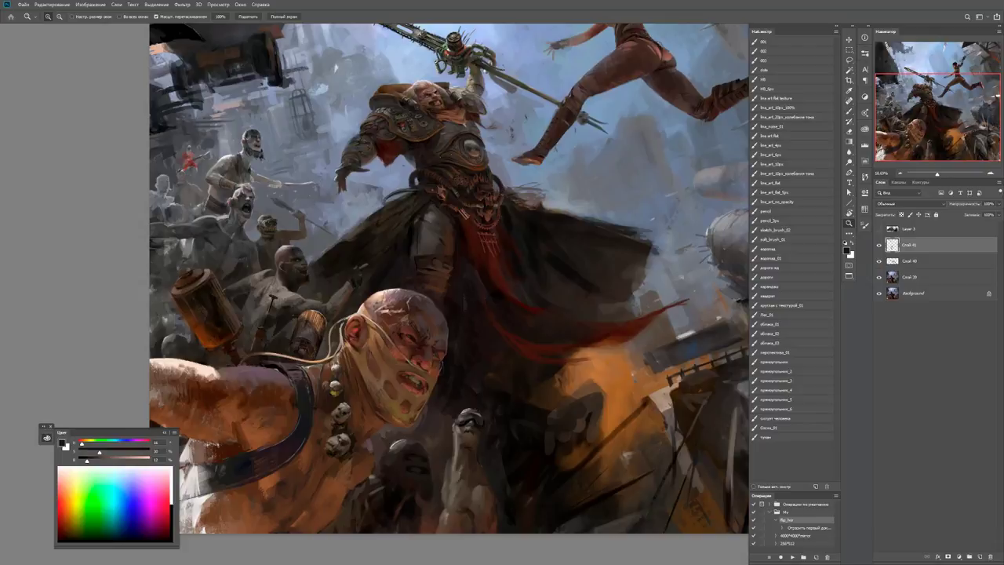
scroll(423, 426, up, 6)
key(b)
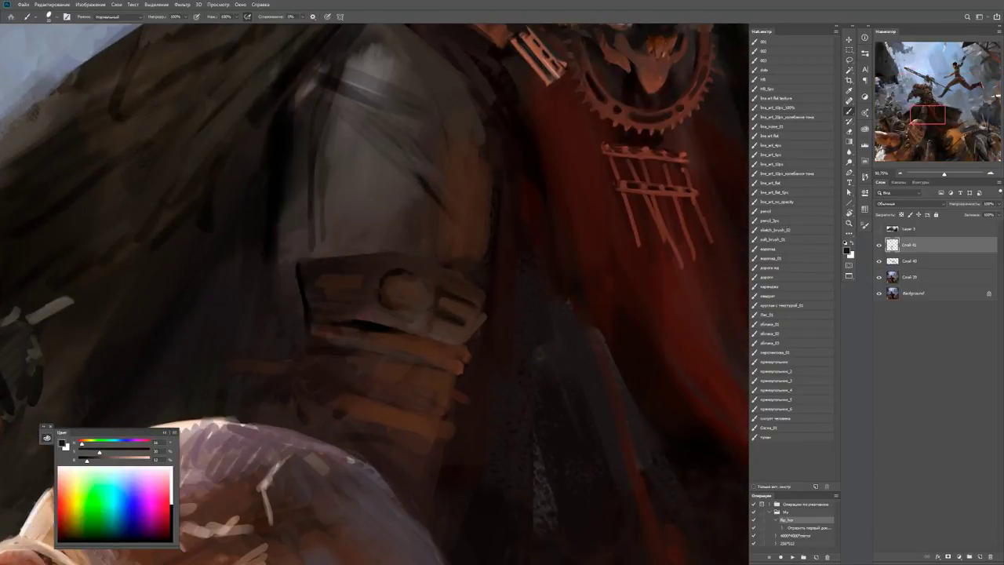
key(d)
alt+click(408, 323)
drag(408, 323, 315, 319)
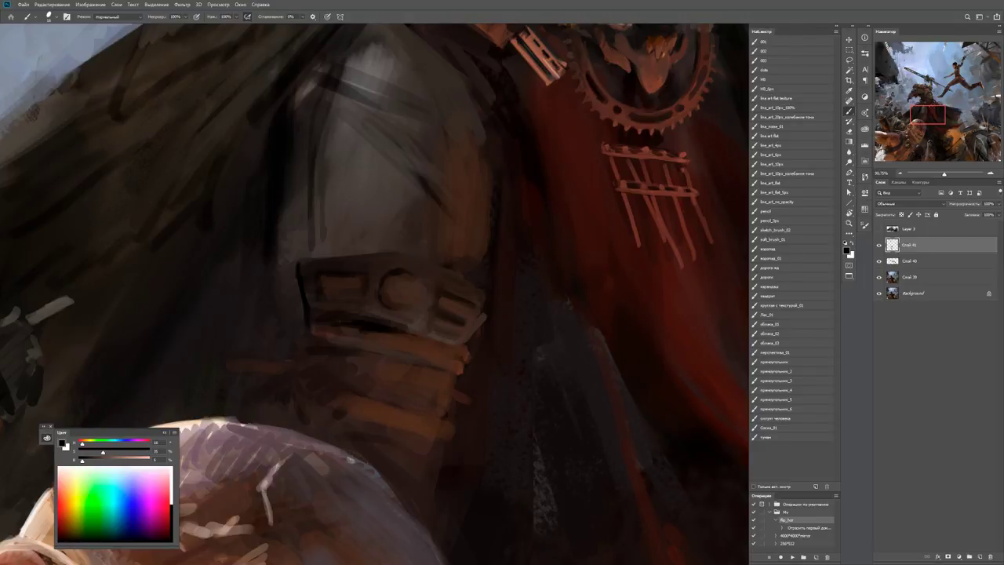
Soften the black outline around the outer edge and rectangular panel of the leg band with sampled browns.
alt+click(355, 273)
alt+click(311, 287)
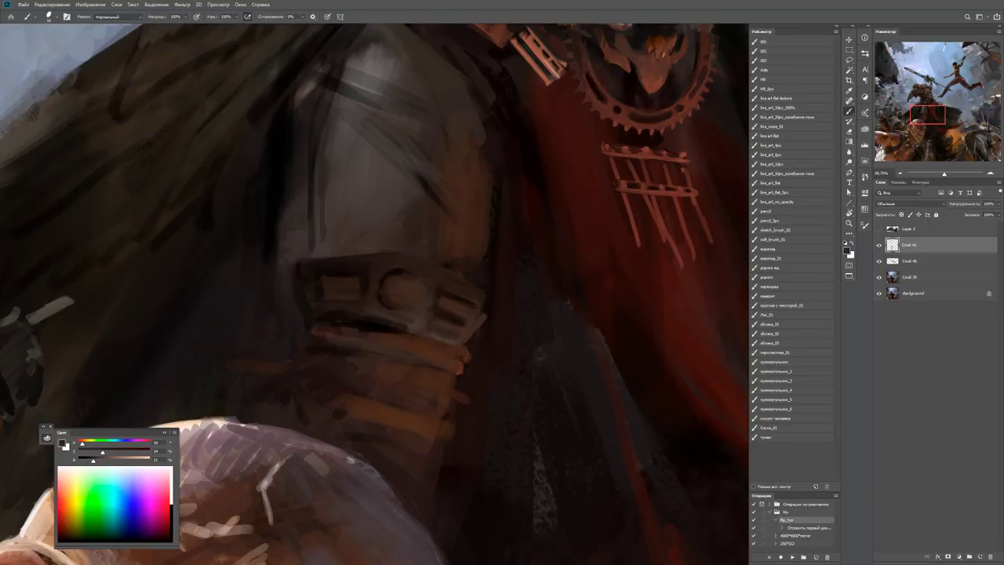
key(ctrl+0)
key(ctrl+plus)
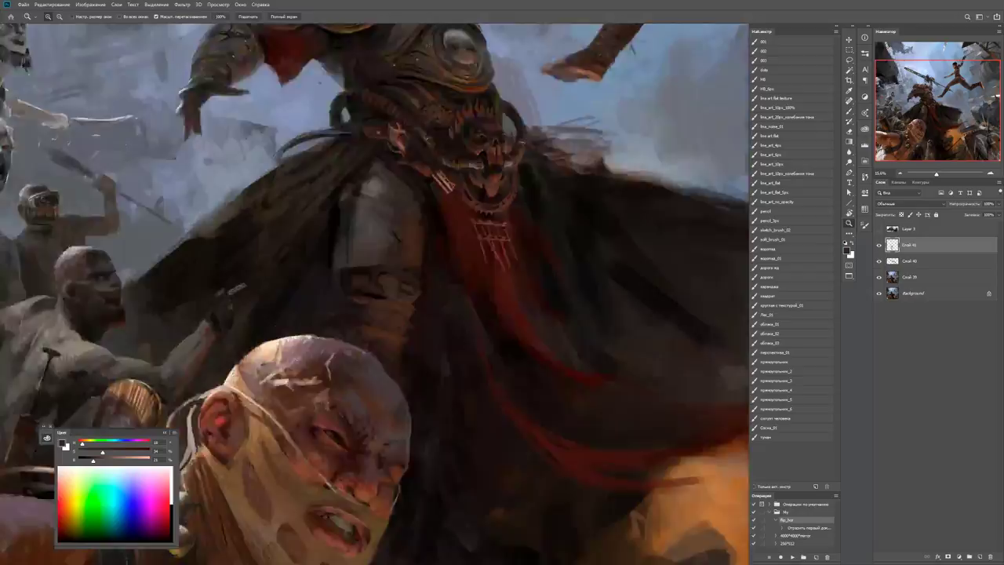
Paint thin dark lines across the orange-brown straps below the leg band to separate their edges.
alt+click(355, 297)
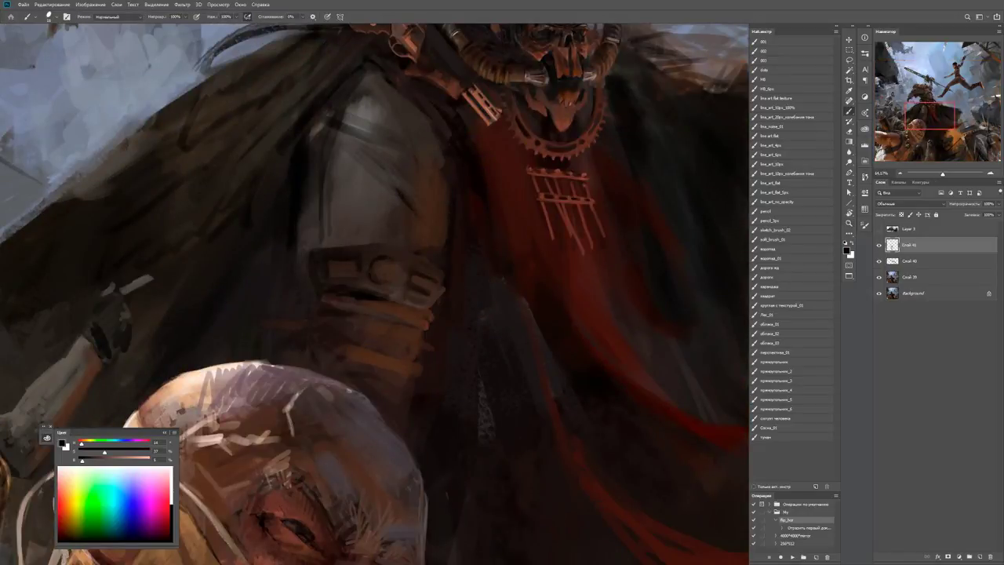
drag(320, 301, 428, 323)
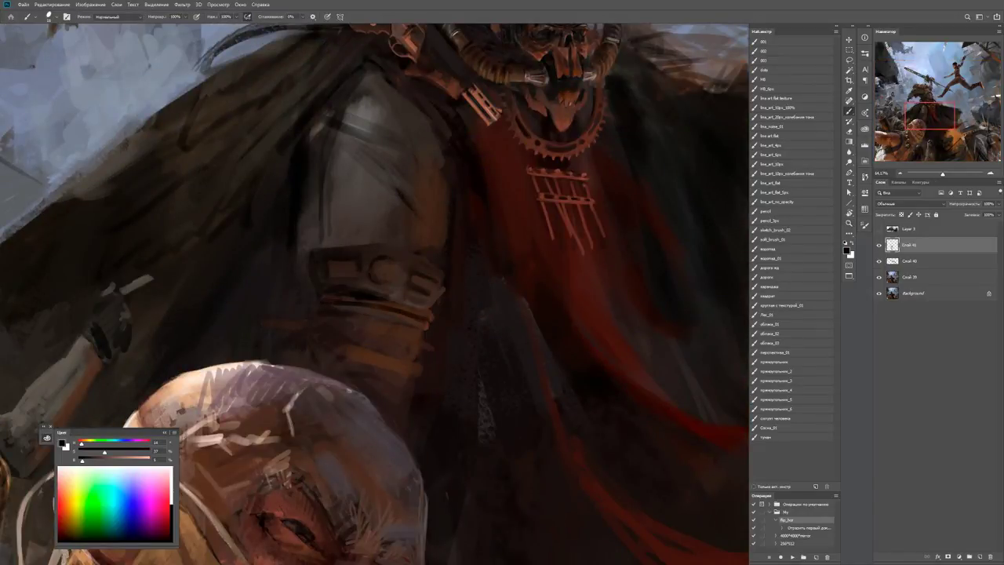
drag(331, 350, 419, 376)
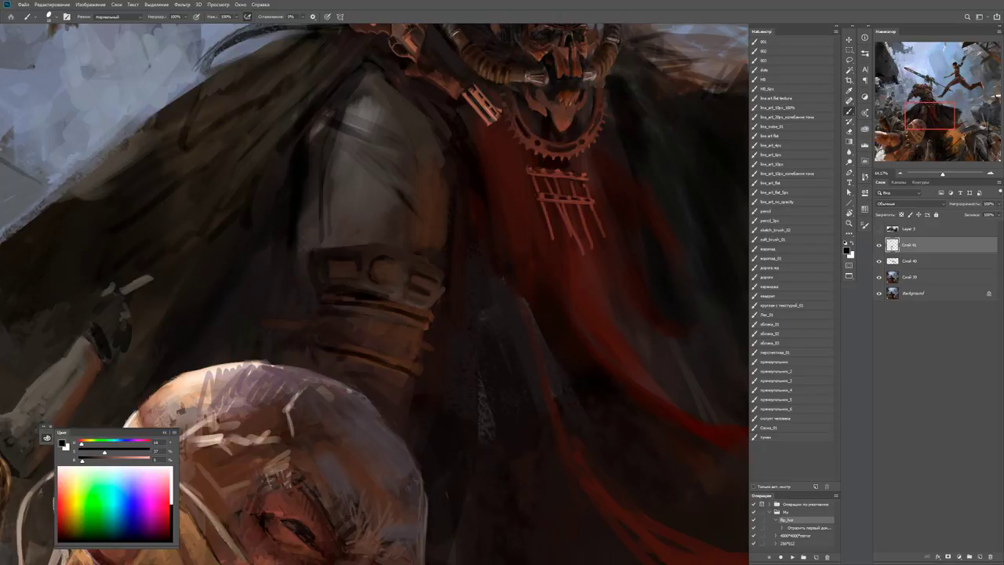
drag(347, 342, 415, 363)
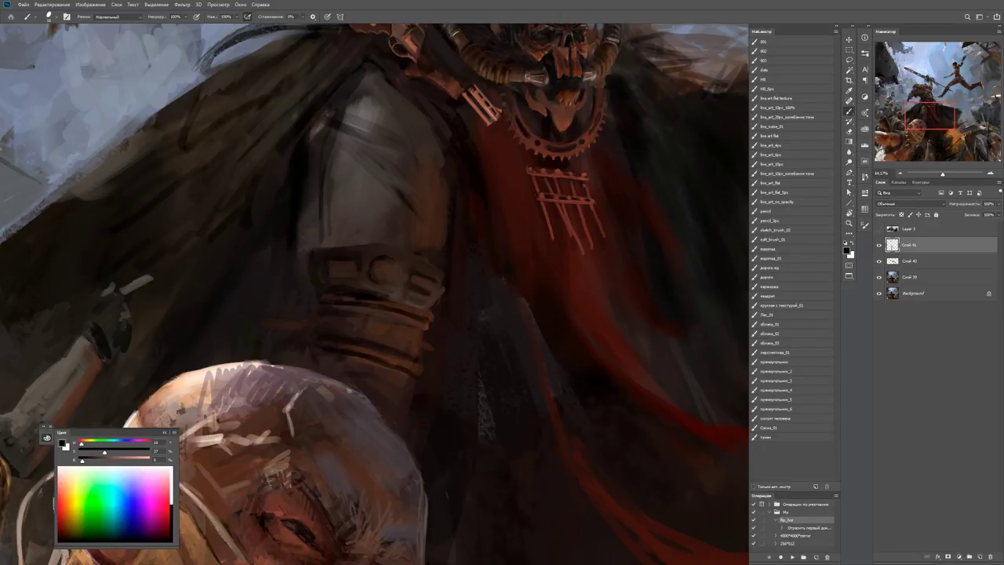
Paint a round rivet on the lower strap with sampled browns and darken both of its sides with black.
drag(366, 335, 389, 317)
alt+click(348, 340)
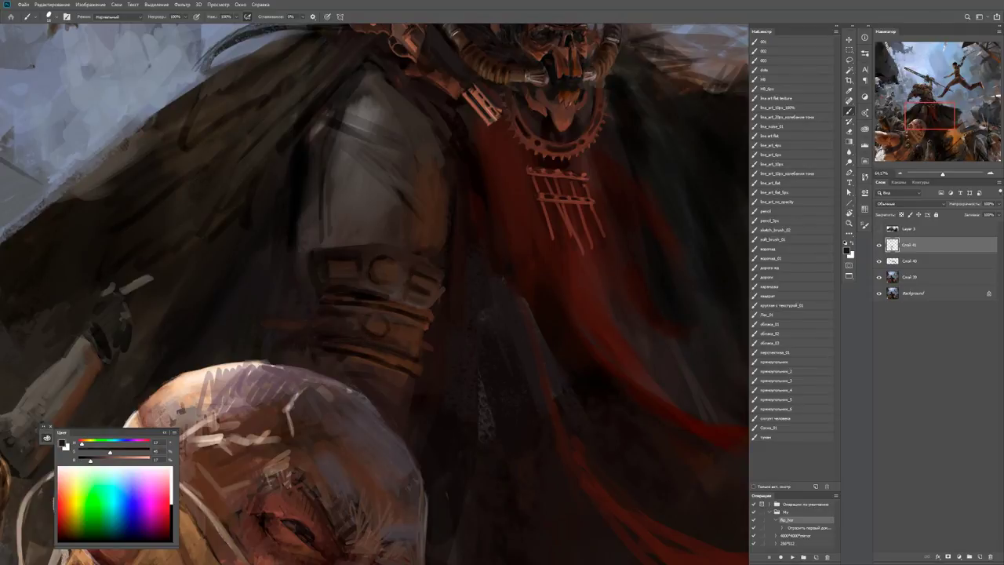
drag(353, 353, 399, 358)
alt+click(405, 307)
drag(329, 359, 402, 353)
drag(323, 352, 337, 349)
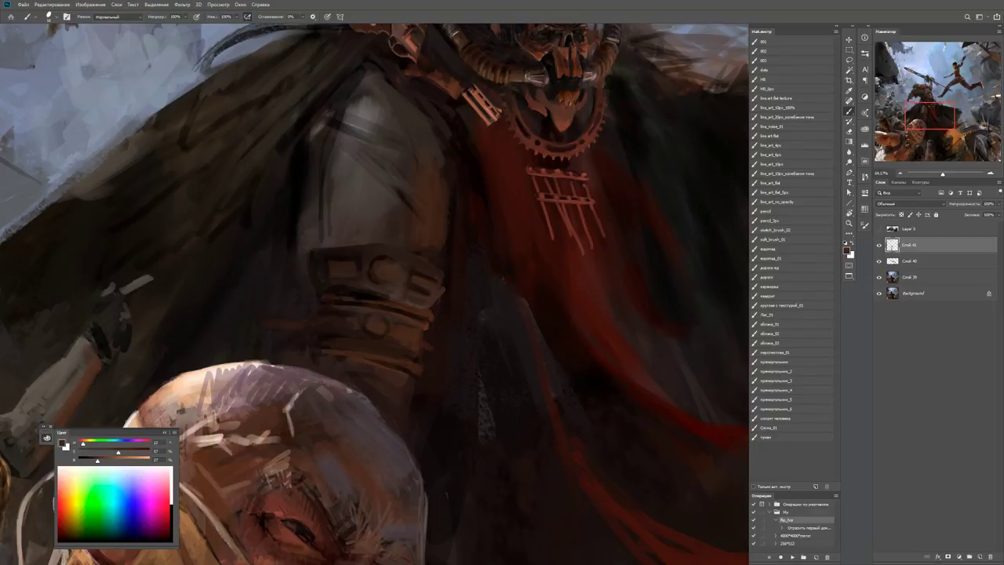
key(d)
key(ctrl+z)
key(d)
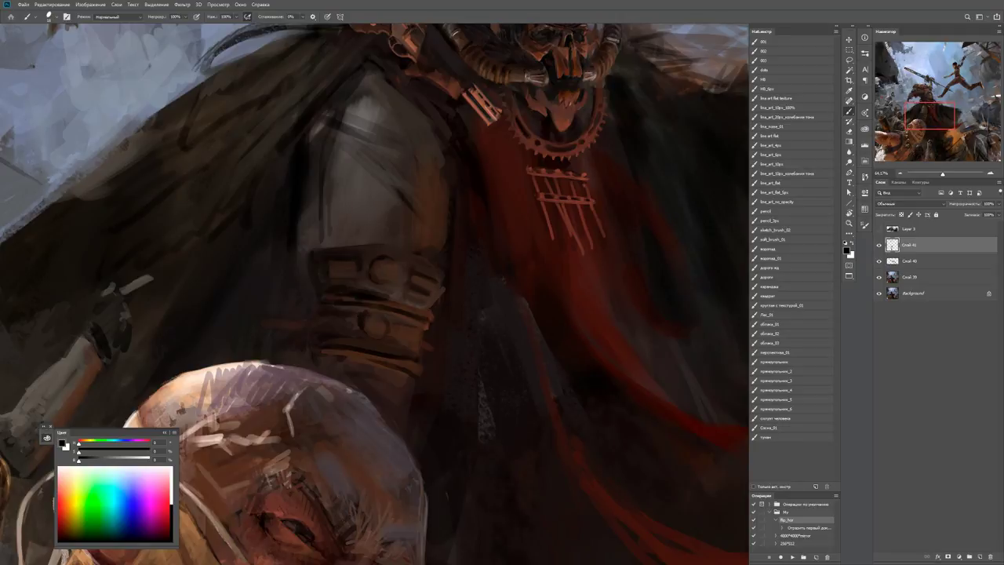
Paint small brown plates with dark gaps beneath the lower strap's rivet, using sampled browns and black.
key(ctrl+0)
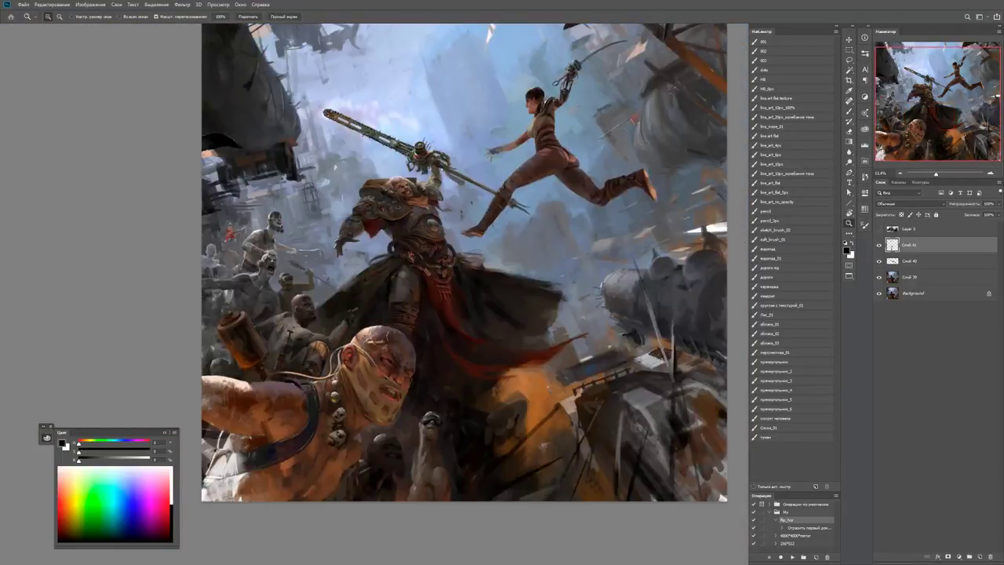
scroll(408, 314, up, 8)
key(b)
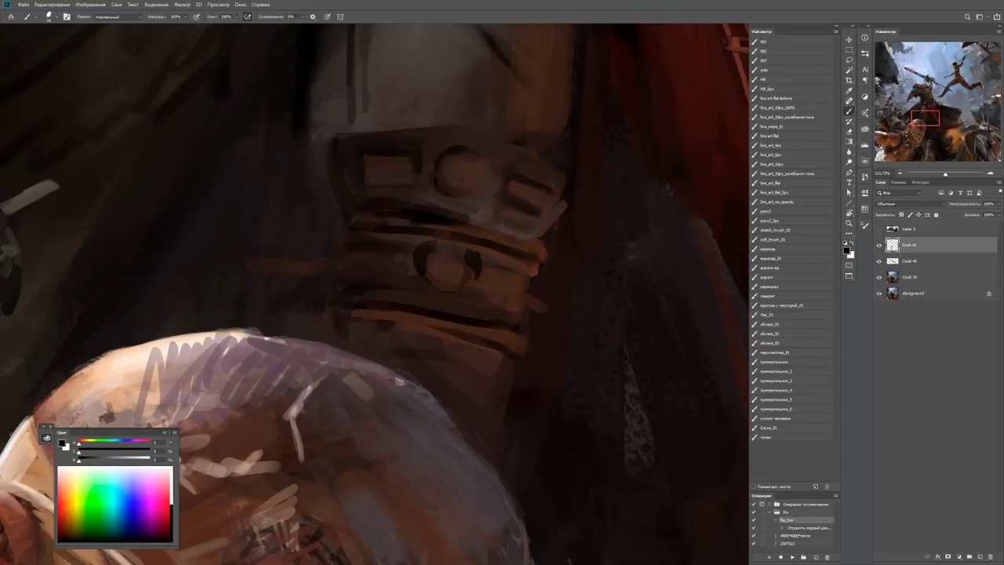
alt+click(455, 274)
drag(441, 281, 491, 281)
mouse_move(410, 295)
mouse_down()
mouse_move(459, 294)
mouse_move(471, 311)
mouse_up()
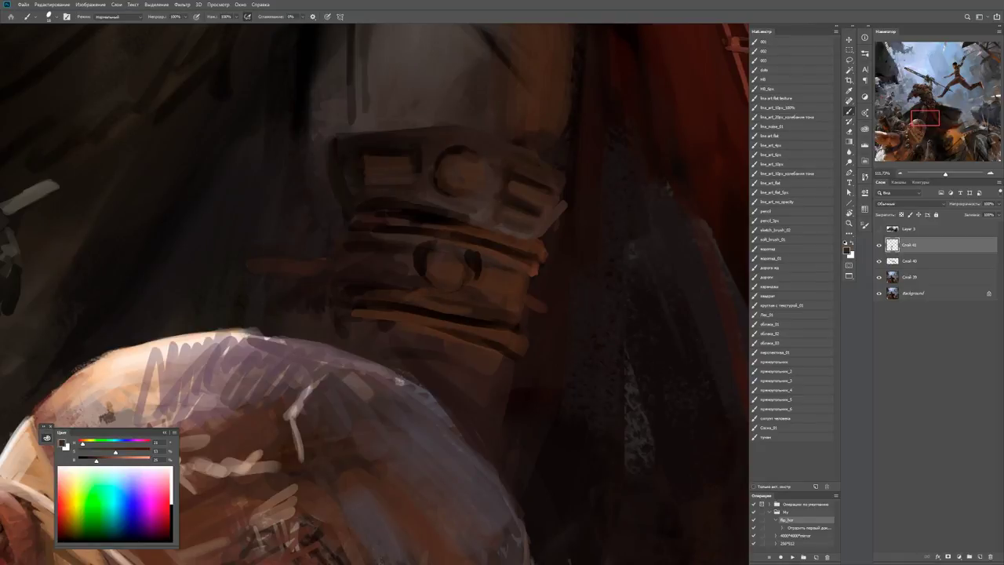
alt+click(417, 290)
drag(408, 291, 426, 289)
alt+click(412, 293)
key(d)
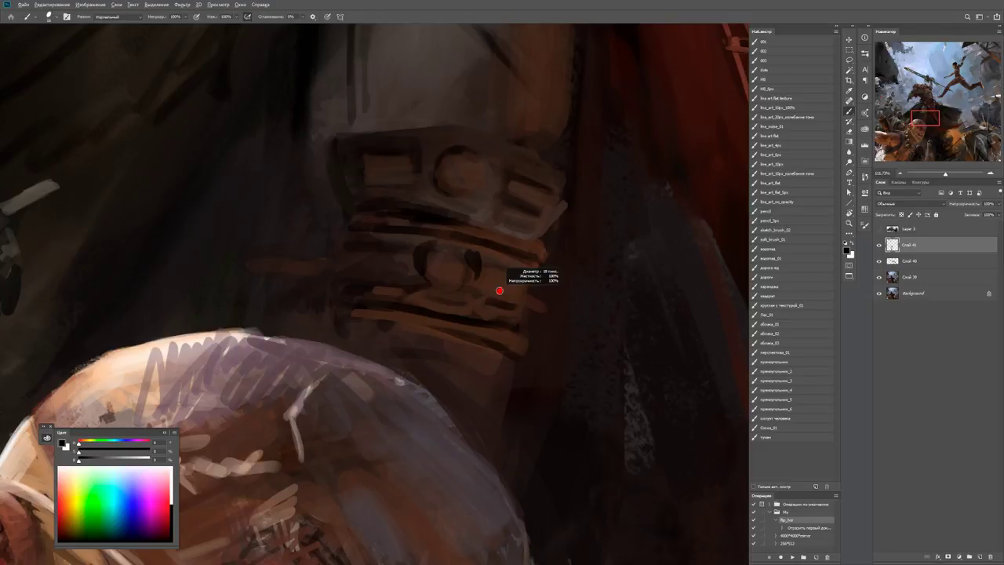
Turn the upper leg band's rivet into a spoked wheel with a black inner ring and sampled brown spokes.
key(ctrl+0)
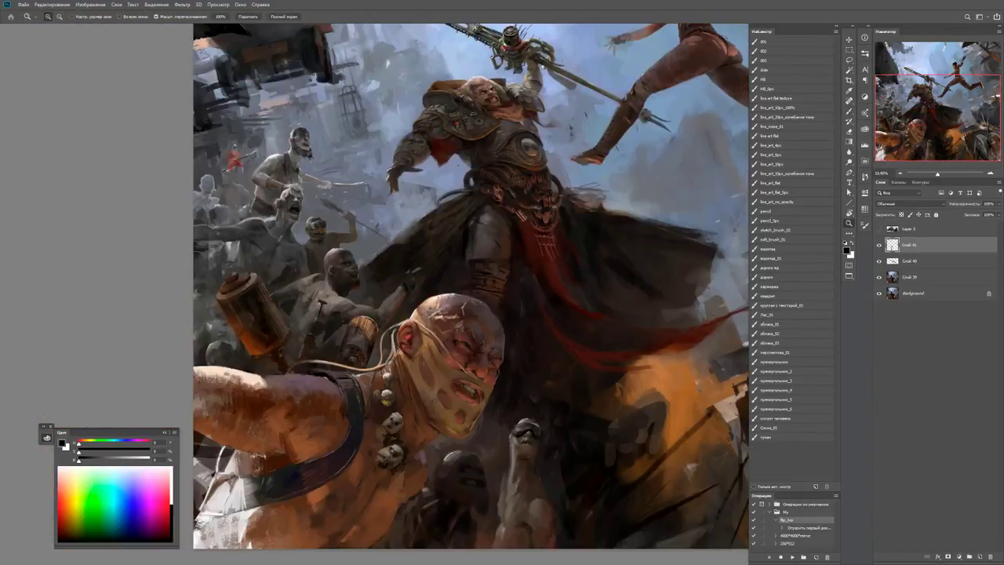
drag(497, 244, 549, 244)
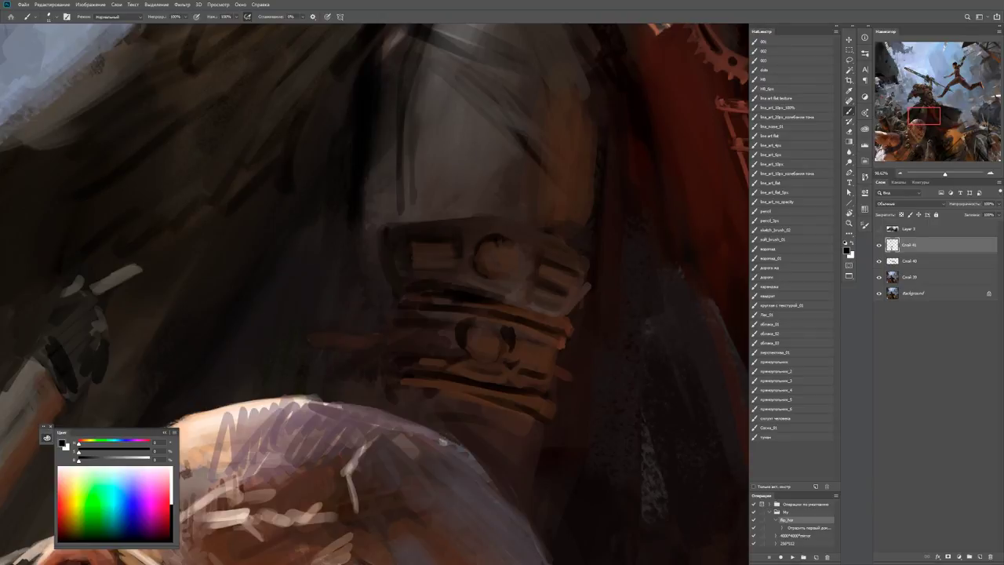
mouse_move(480, 264)
mouse_down()
mouse_move(509, 268)
mouse_move(509, 258)
mouse_move(483, 269)
mouse_up()
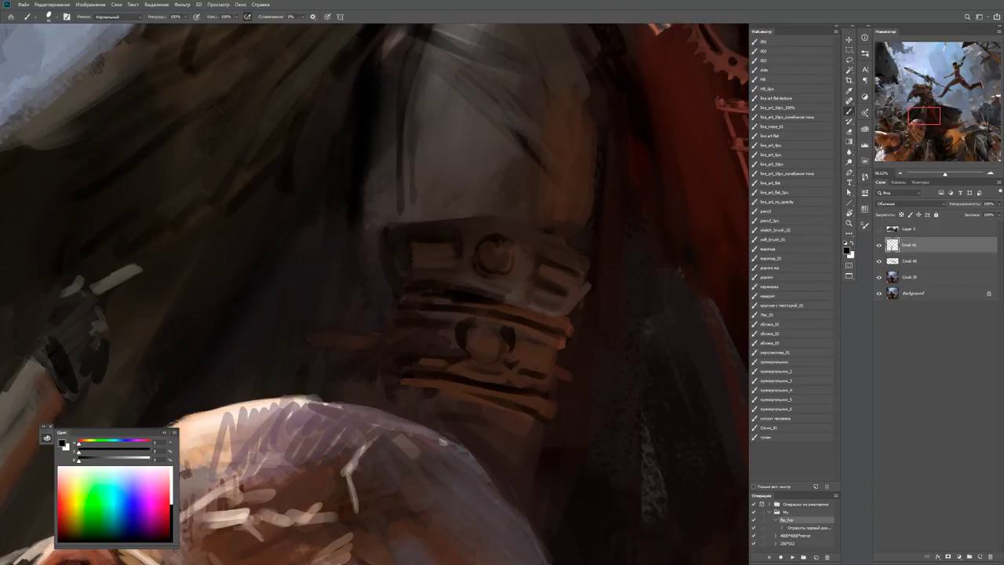
alt+click(506, 258)
alt+right_click(506, 258)
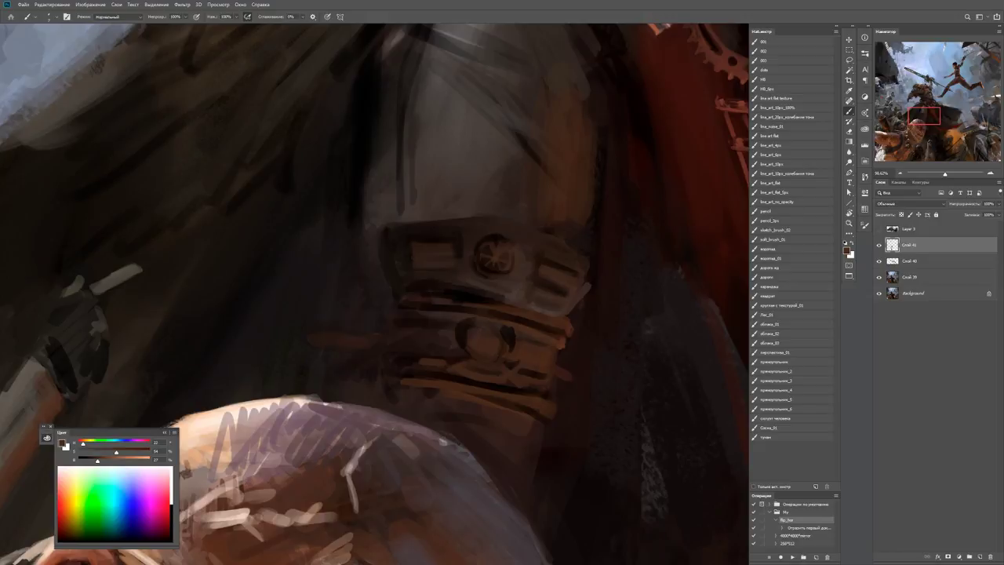
key(ctrl+0)
key(ctrl+1)
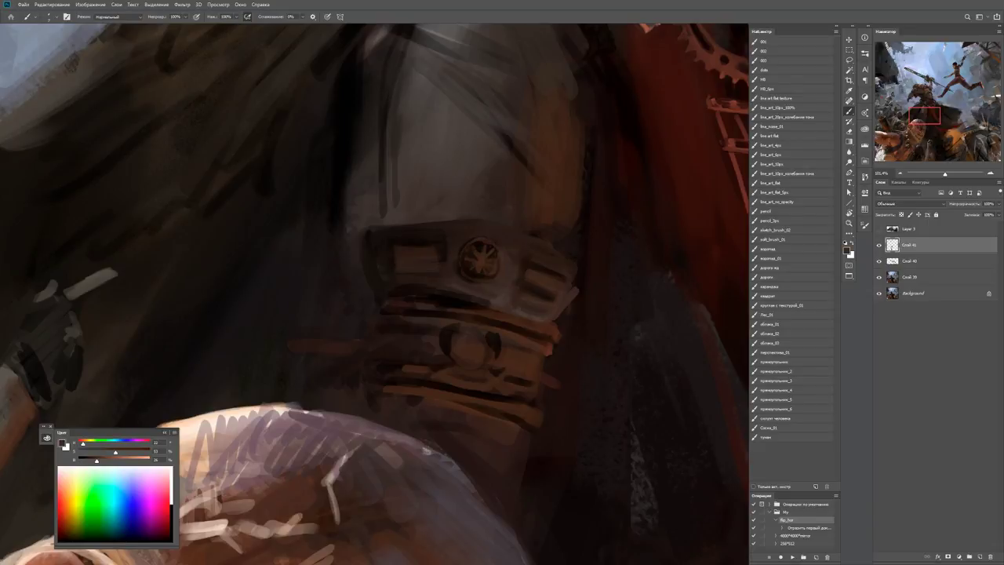
Refine the rim and spokes of the wheel-shaped rivet with sampled browns.
alt+click(477, 246)
key(z)
key(ctrl+0)
click(463, 240)
key(b)
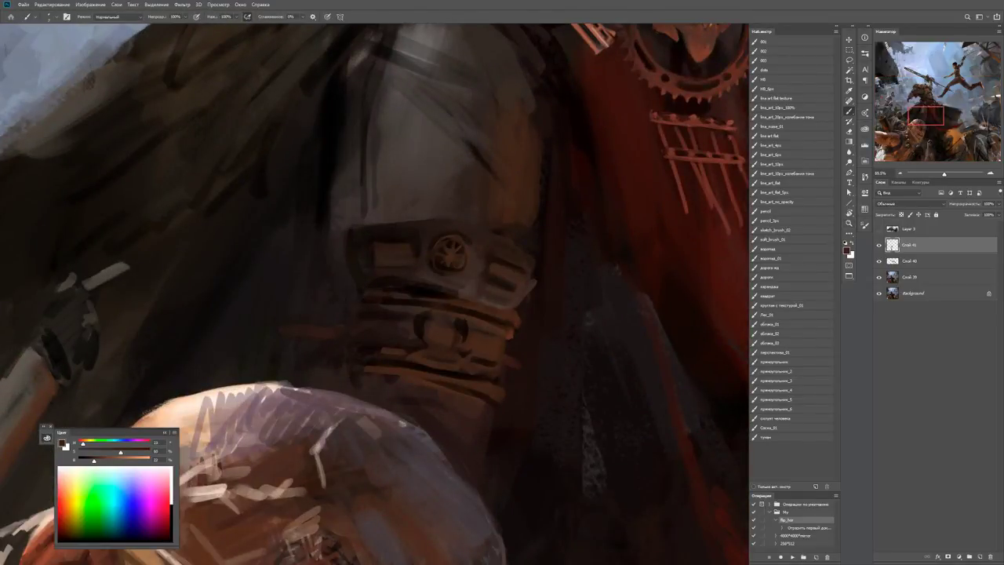
alt+right_click(443, 262)
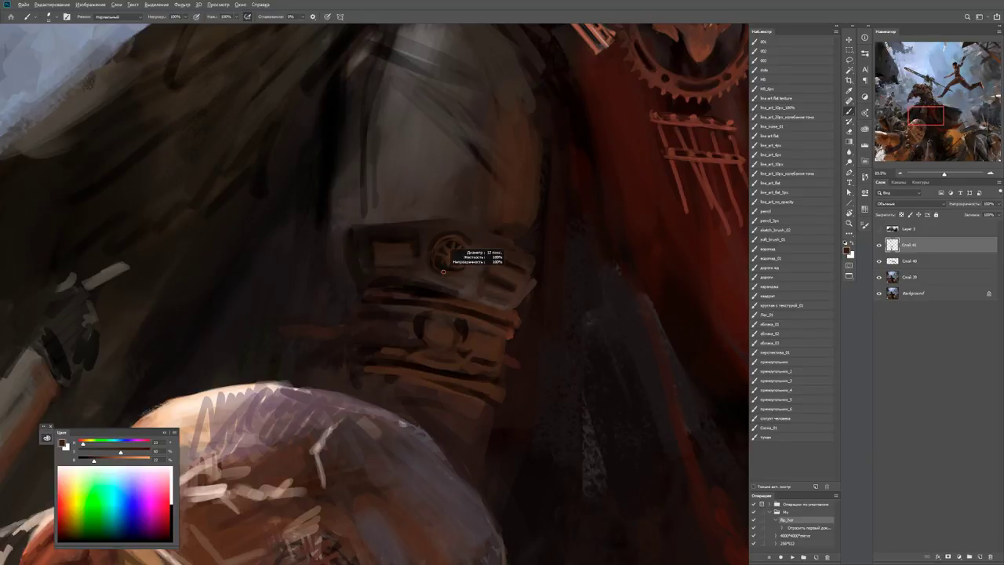
alt+right_click(428, 250)
alt+click(428, 249)
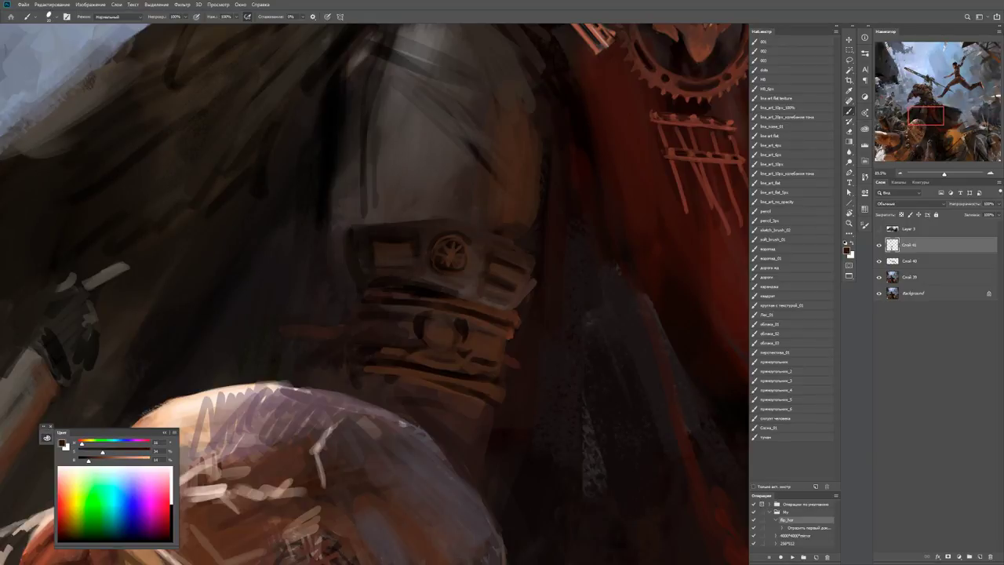
Clean up the leg band's lower edge and reshape its lower inner slot with sampled browns.
drag(424, 282, 475, 287)
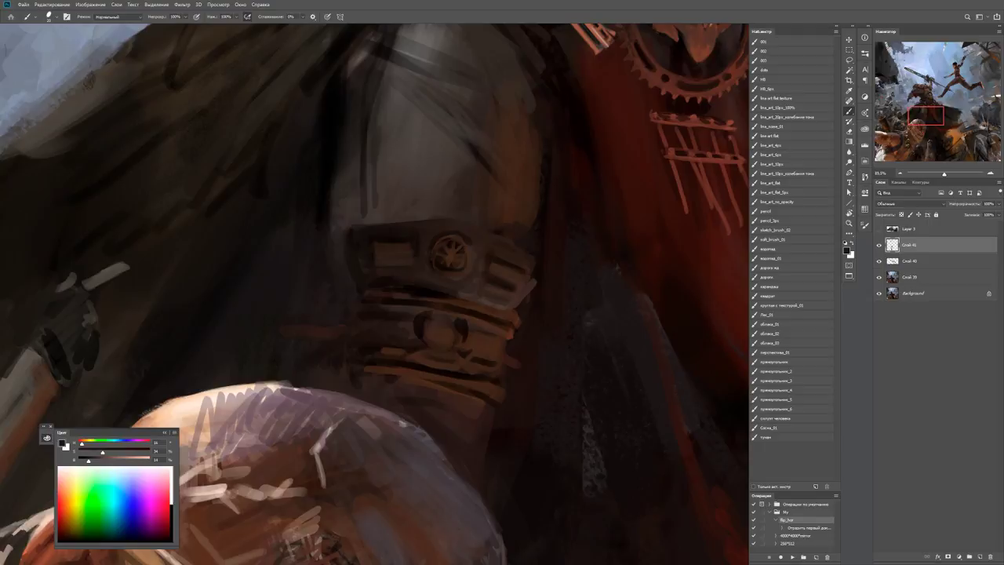
alt+right_click(507, 276)
alt+click(485, 300)
alt+right_click(485, 300)
alt+right_click(491, 276)
alt+click(491, 276)
alt+click(491, 276)
alt+click(491, 306)
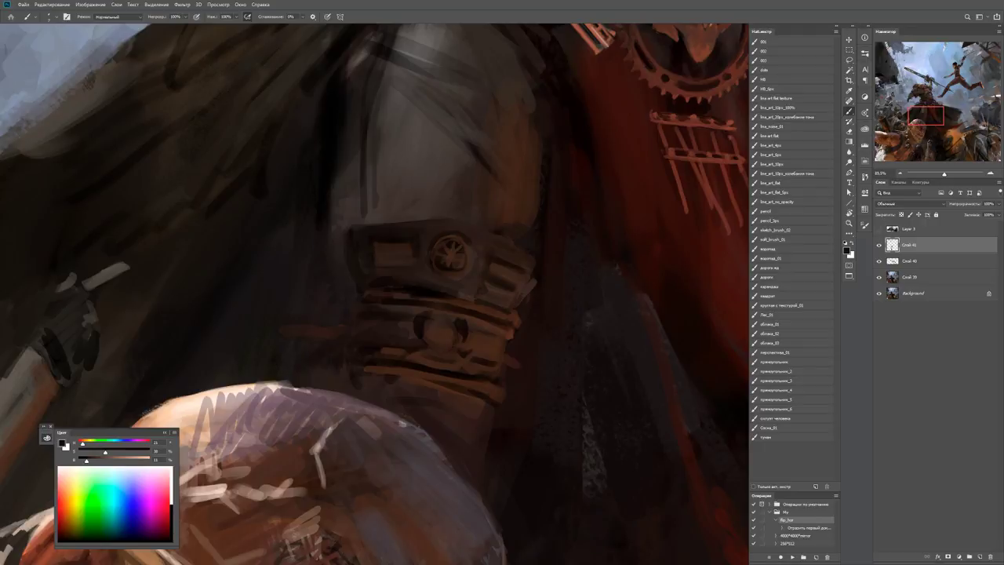
Paint small slanted marks inside the upper inner slot of the leg band with black and a sampled brown.
scroll(503, 266, up, 3)
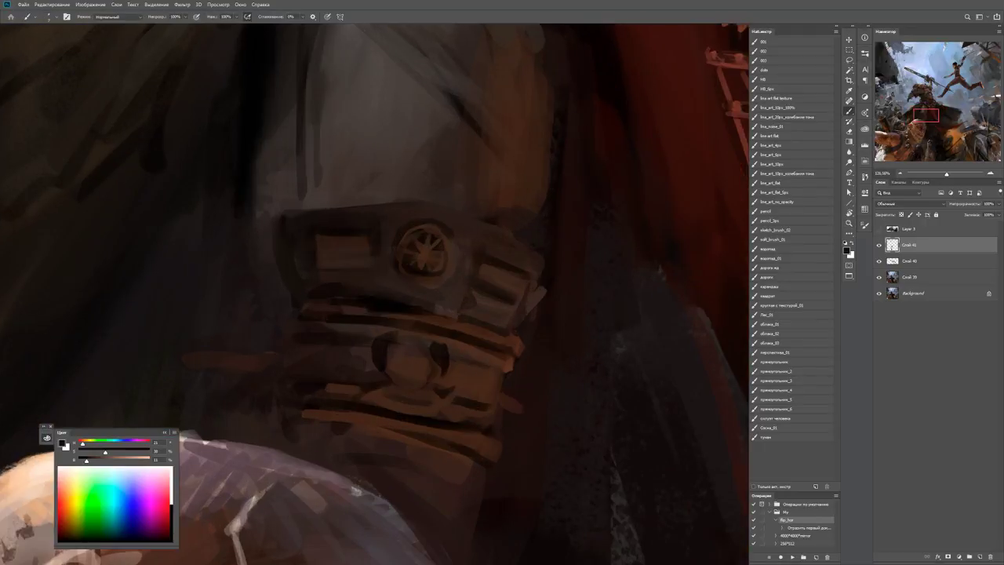
mouse_move(494, 273)
mouse_down()
mouse_move(522, 290)
mouse_move(494, 273)
mouse_up()
alt+click(493, 271)
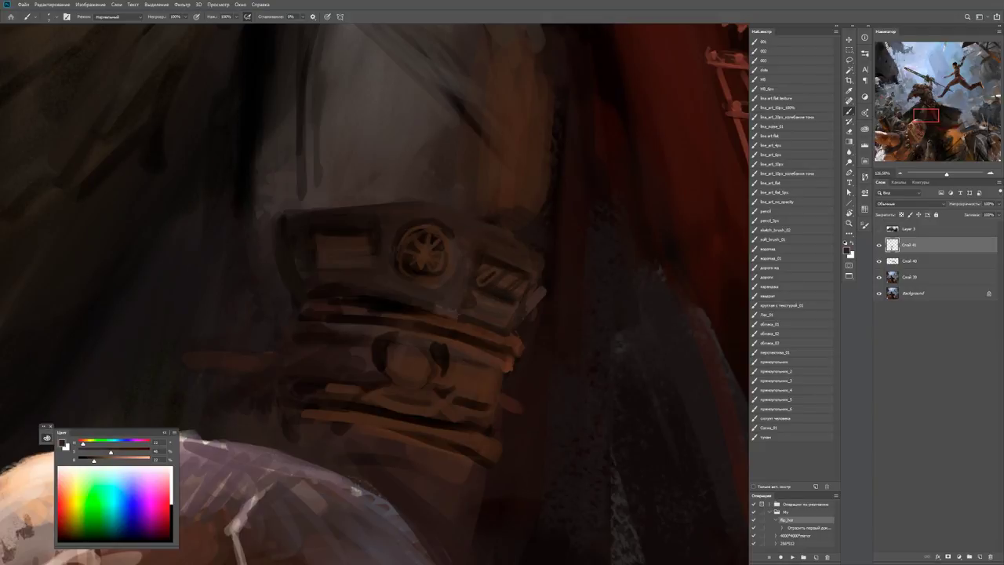
alt+click(515, 287)
key(z)
mouse_move(522, 291)
mouse_down()
mouse_move(470, 290)
mouse_move(396, 356)
mouse_up()
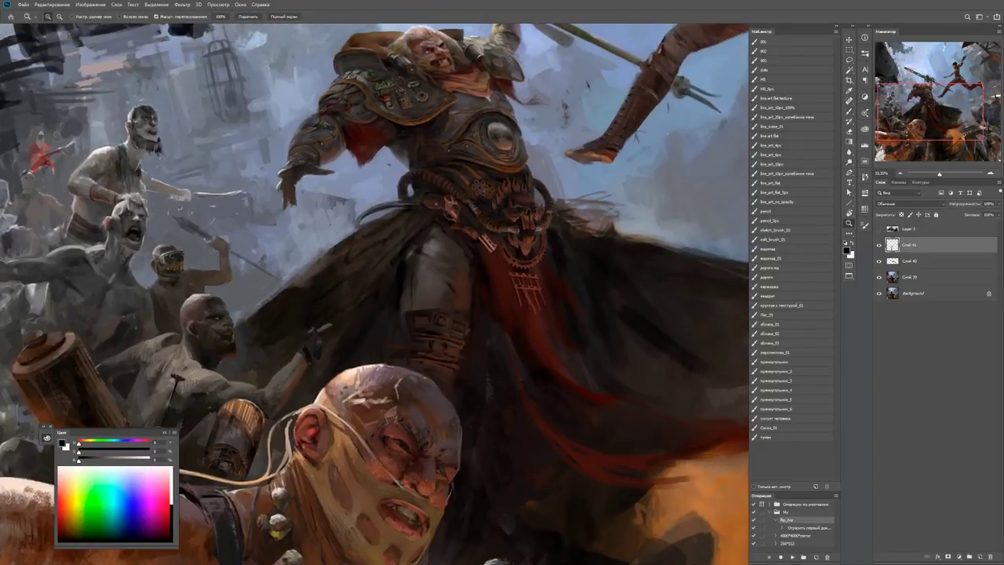
Shade the warrior's grey thigh with dark strokes running across it, toning down the highlight.
drag(407, 195, 455, 194)
key(b)
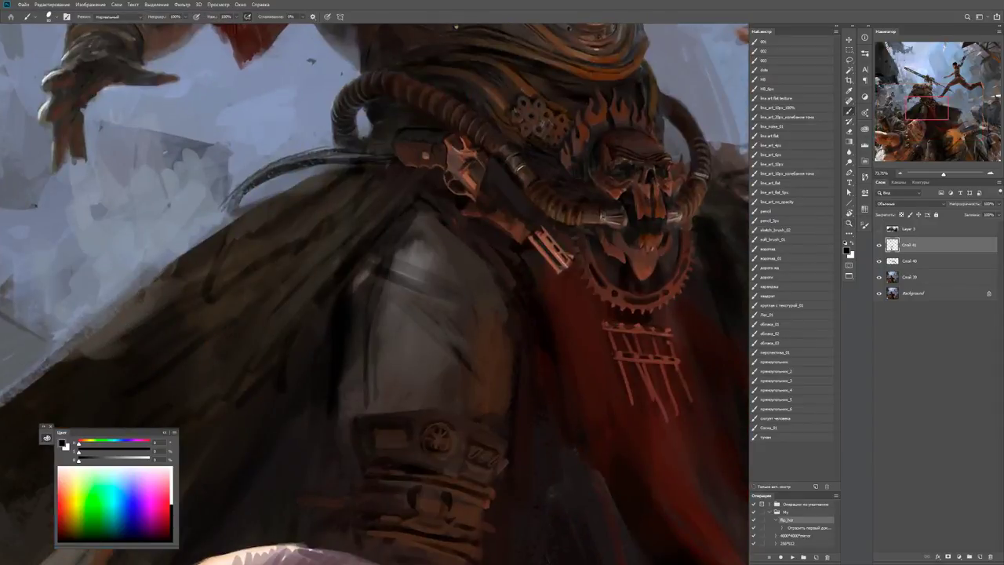
mouse_move(443, 253)
mouse_down()
mouse_move(405, 264)
mouse_move(384, 318)
mouse_up()
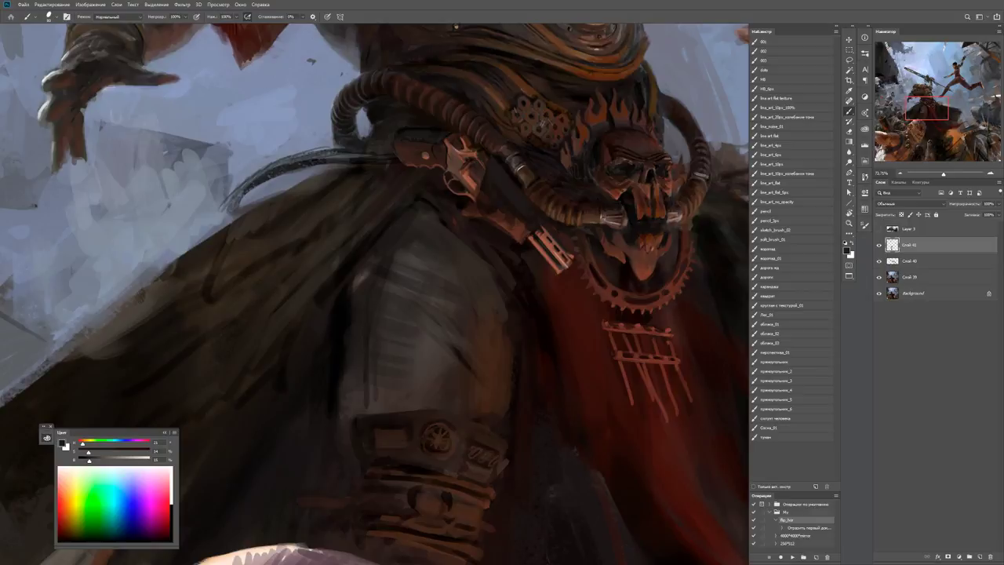
key(z)
key(ctrl+0)
key(ctrl+minus)
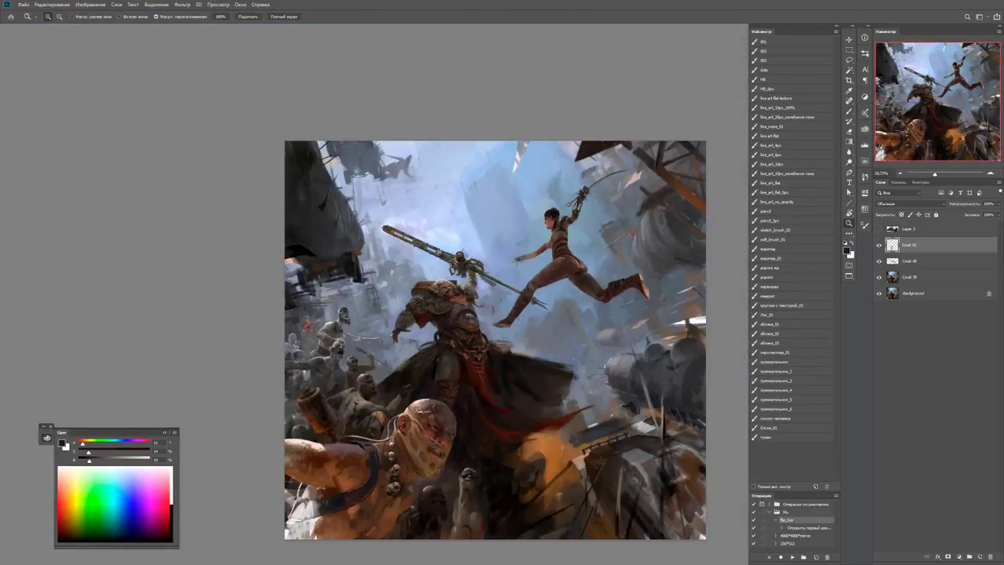
Paint dark cloak folds along the outer edge of the thigh with a sampled dark tone and black.
scroll(471, 408, up, 5)
key(b)
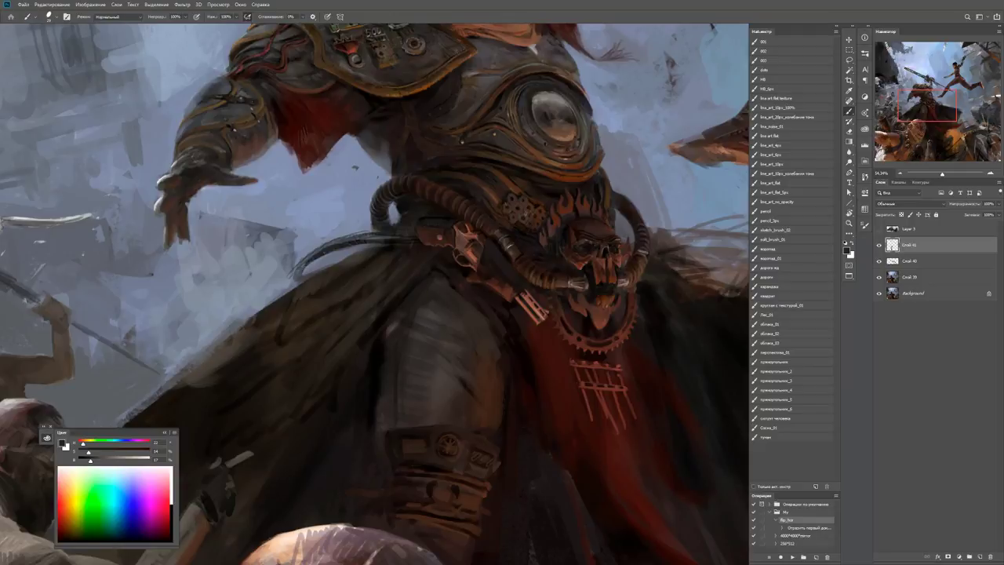
drag(383, 368, 367, 334)
drag(362, 386, 382, 359)
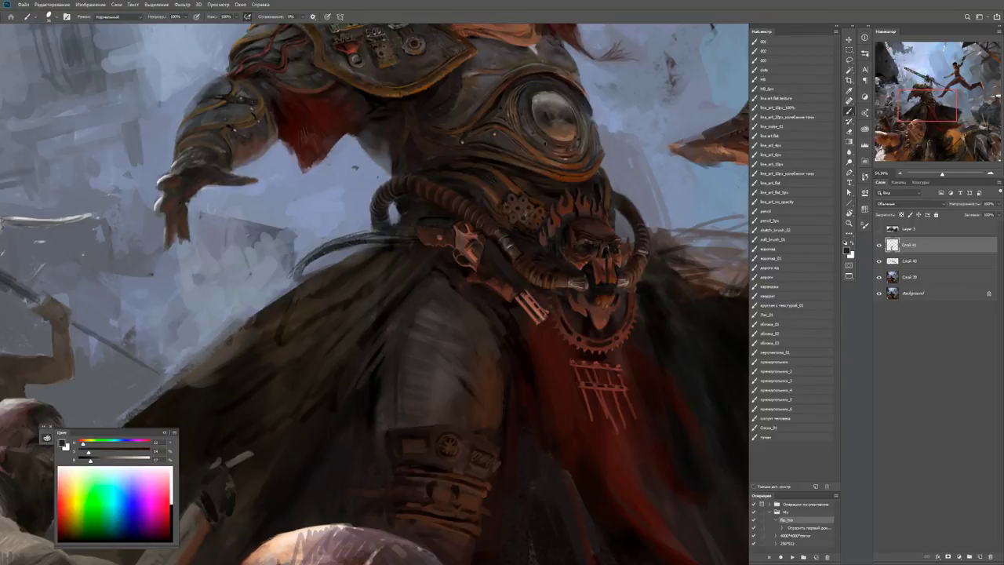
key(d)
mouse_move(432, 290)
mouse_down()
mouse_move(413, 334)
mouse_move(394, 359)
mouse_move(398, 334)
mouse_move(388, 353)
mouse_up()
key(z)
key(ctrl+0)
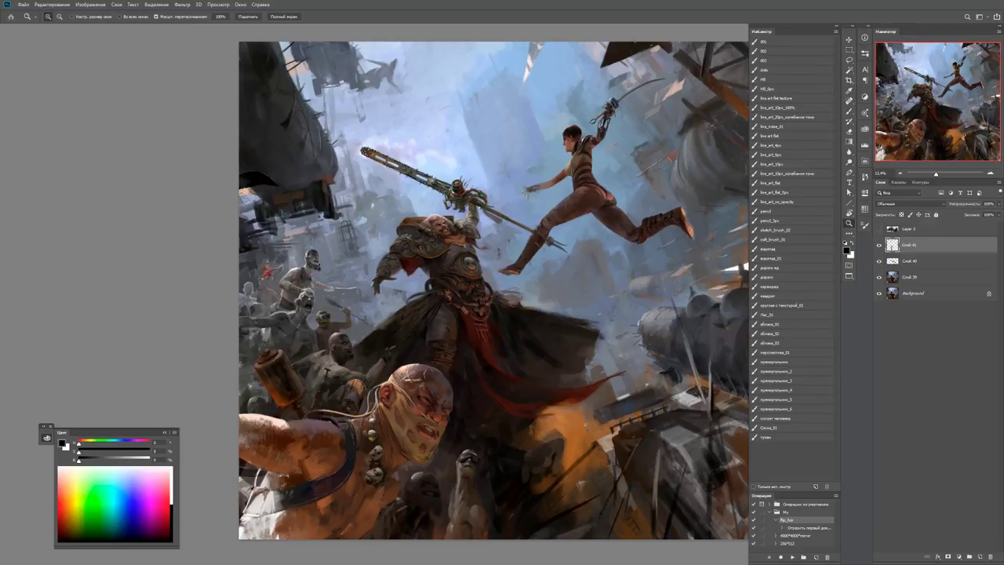
Paint a dark seam with short cross stitches down the outer side of the warrior's grey thigh.
scroll(417, 309, up, 6)
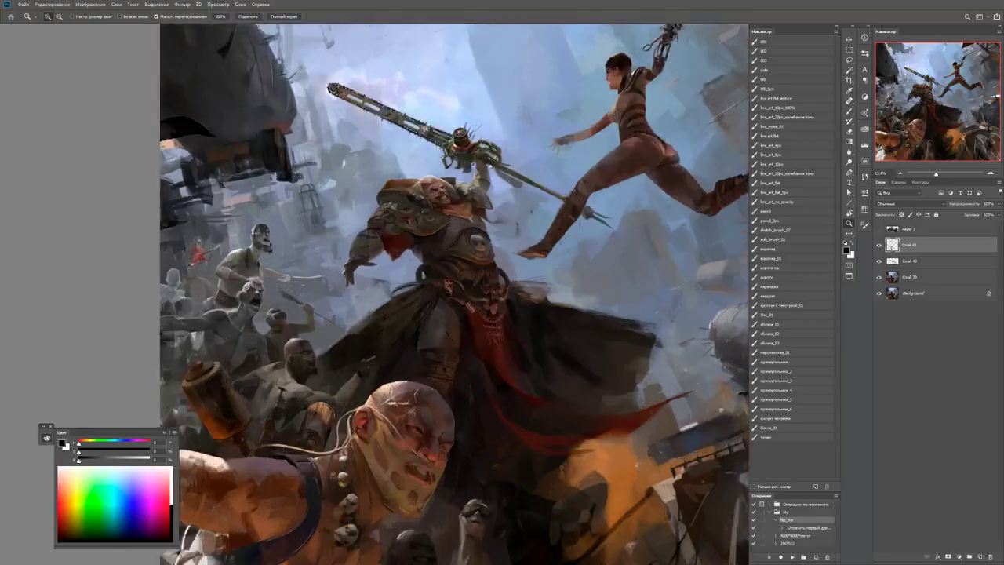
key(b)
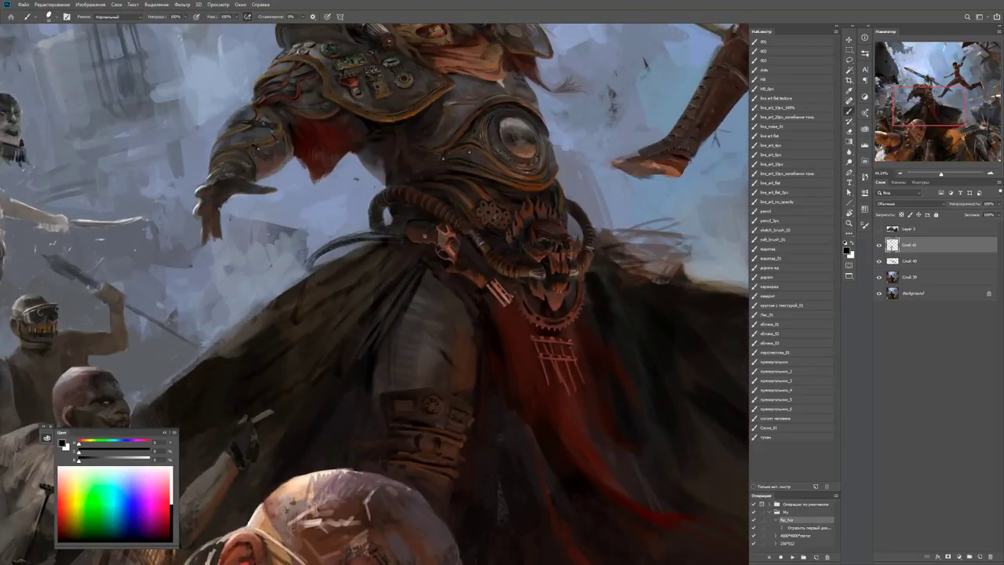
drag(401, 323, 409, 374)
alt+click(399, 365)
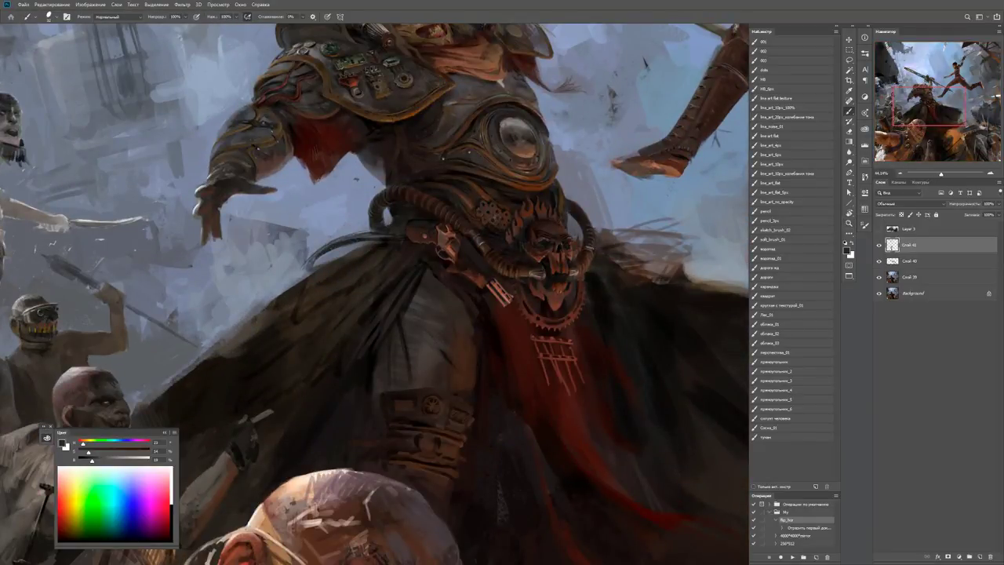
alt+click(419, 336)
drag(408, 348, 410, 374)
scroll(412, 314, up, 2)
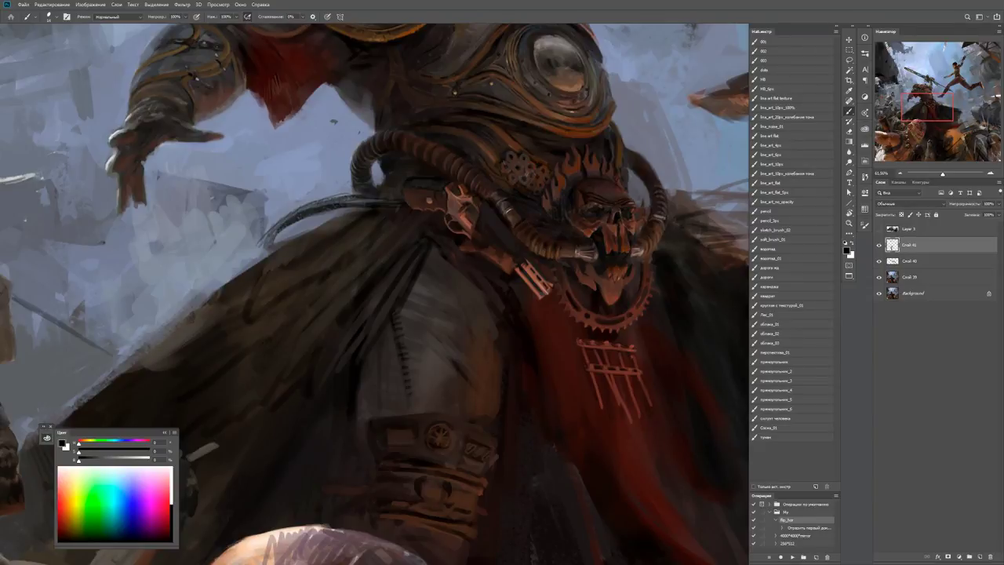
Paint a blue-grey opening between the cloak and the outer edge of the thigh beside the leg band.
scroll(375, 294, down, 5)
scroll(408, 314, up, 4)
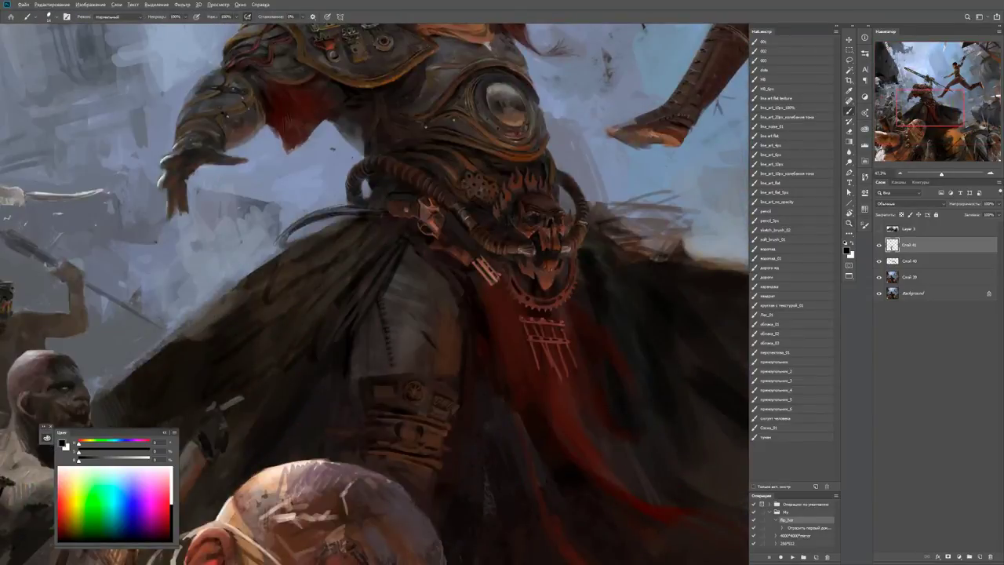
alt+click(353, 375)
mouse_move(351, 371)
mouse_down()
mouse_move(355, 407)
mouse_move(348, 400)
mouse_up()
alt+click(329, 369)
mouse_move(339, 350)
mouse_down()
mouse_move(296, 408)
mouse_move(306, 392)
mouse_move(302, 425)
mouse_move(336, 414)
mouse_move(311, 438)
mouse_up()
alt+click(337, 376)
drag(308, 403, 296, 420)
key(ctrl+0)
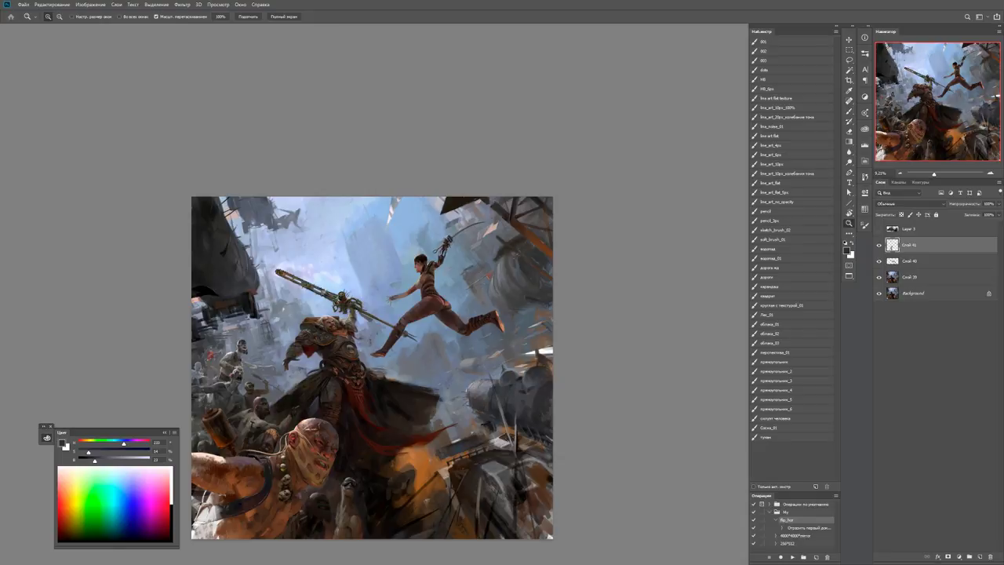
Refine and tone down the blue-grey gap beside the leg with sampled dark tones.
key(ctrl+plus)
key(ctrl+plus)
key(ctrl+plus)
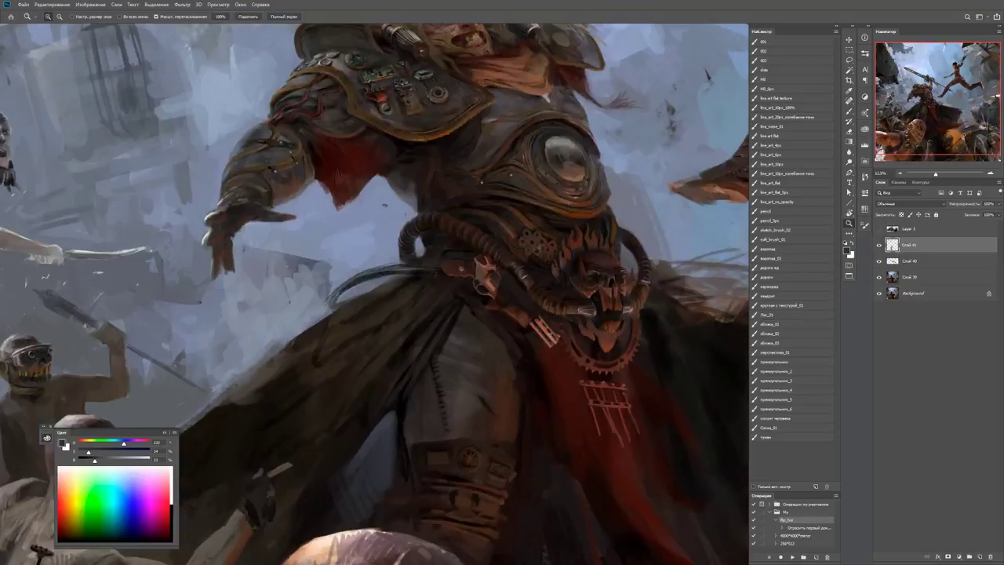
key(b)
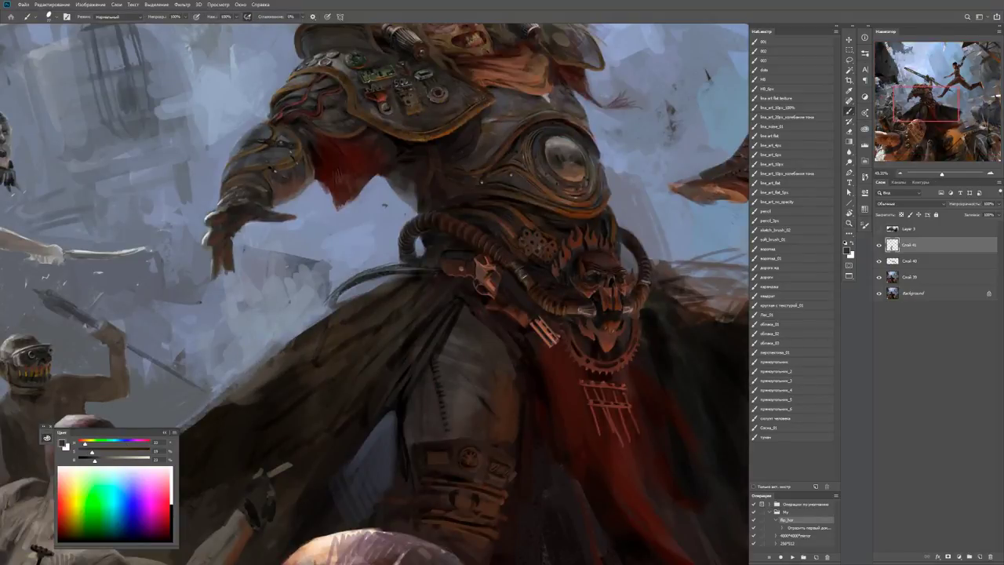
drag(408, 323, 448, 281)
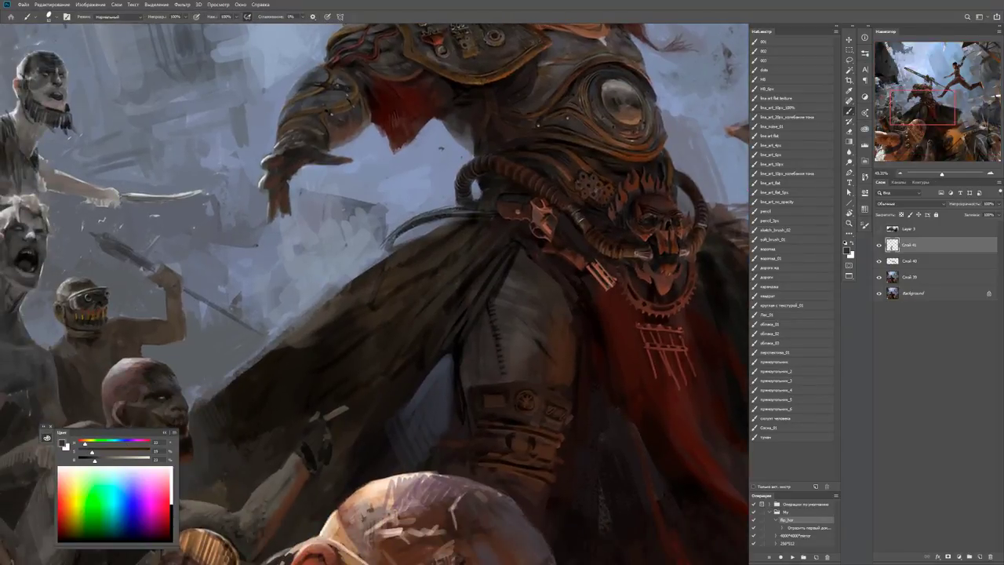
alt+click(392, 436)
alt+click(410, 421)
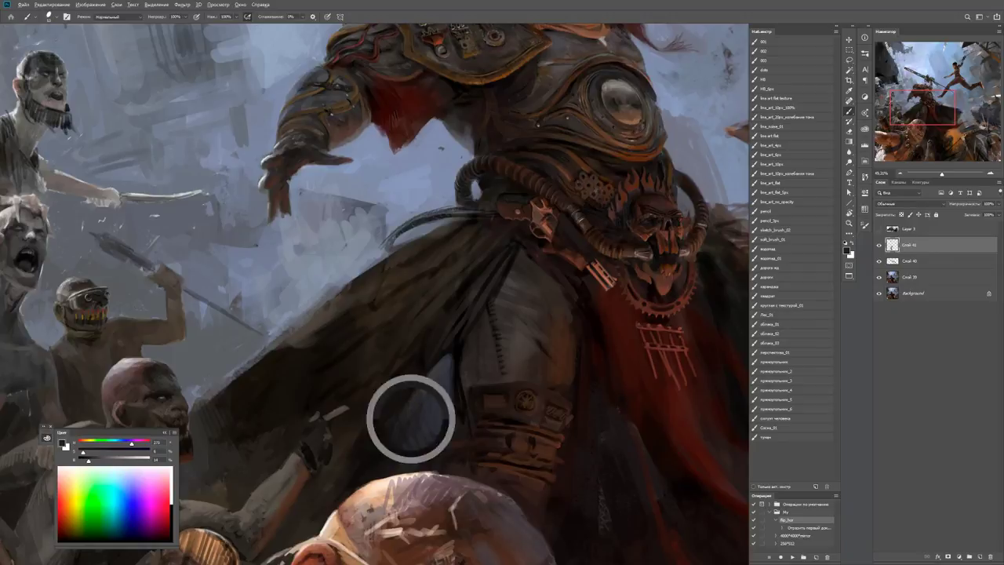
drag(457, 382, 461, 419)
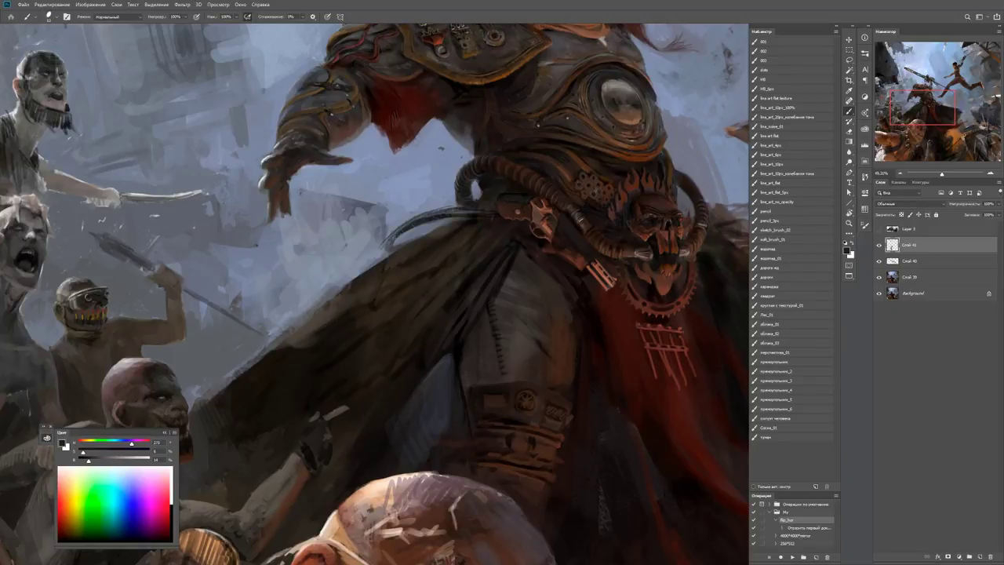
key(z)
alt+click(465, 430)
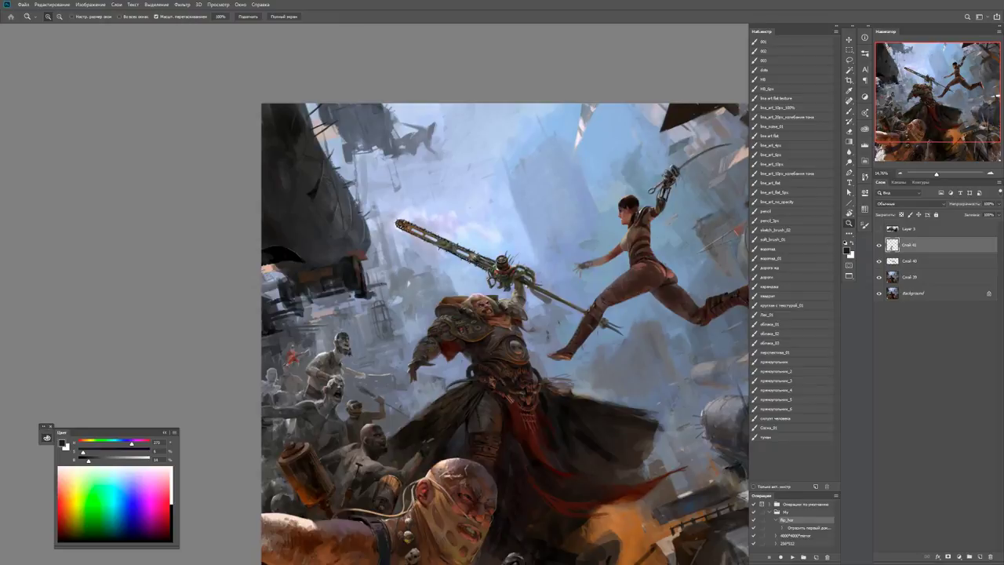
Paint the gathered top of the cloak below the holstered revolver with sampled dark browns.
click(518, 396)
click(510, 327)
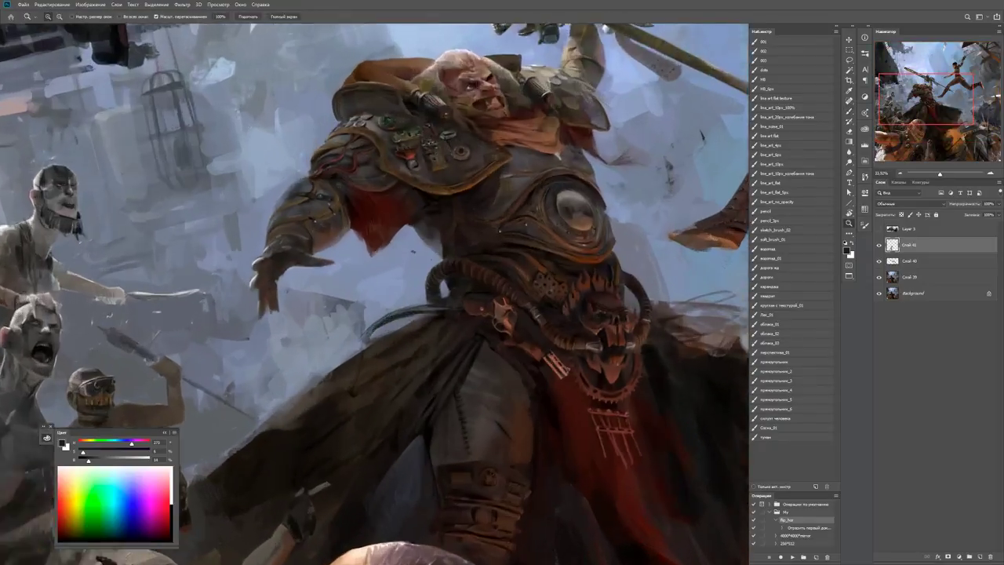
key(b)
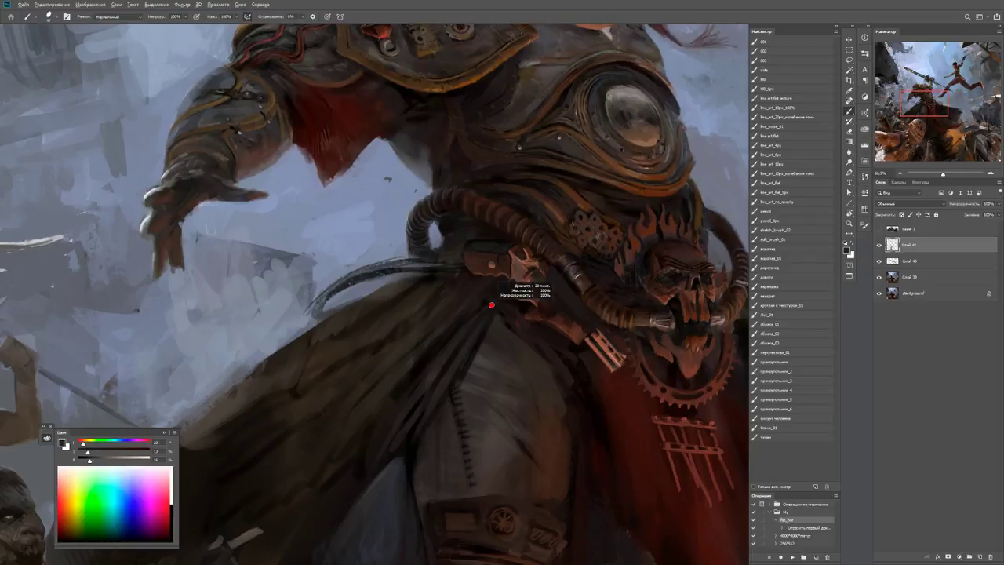
alt+click(507, 281)
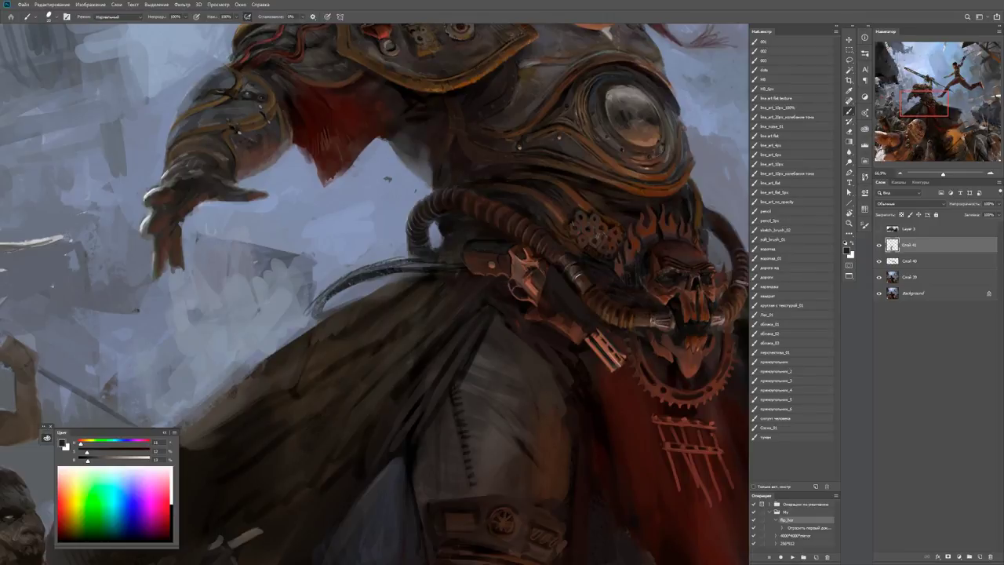
alt+click(467, 302)
drag(466, 314, 482, 259)
scroll(374, 293, down, 2)
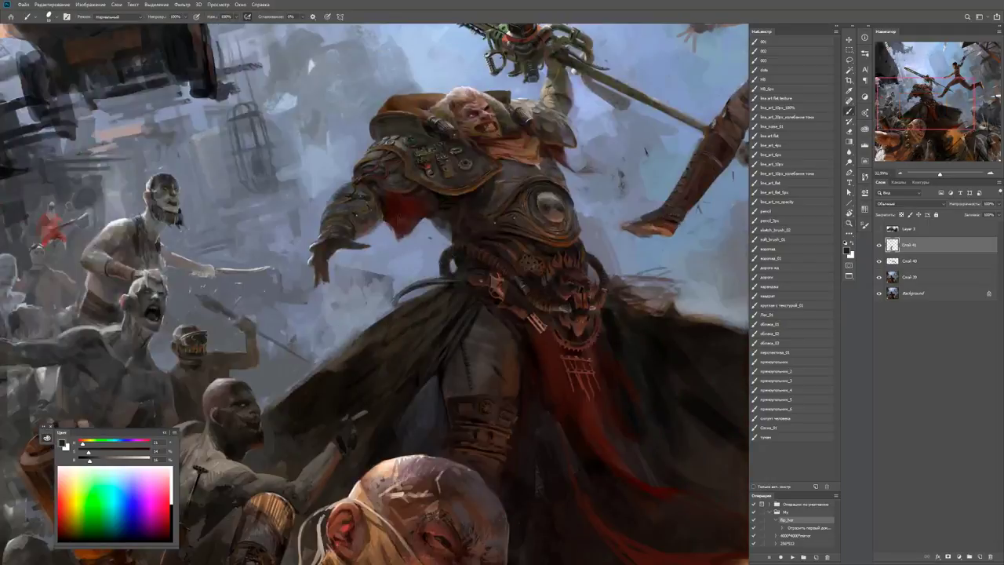
Reshape the cloak's inner edge along the blue-grey gap with sampled dark tones.
alt+click(427, 360)
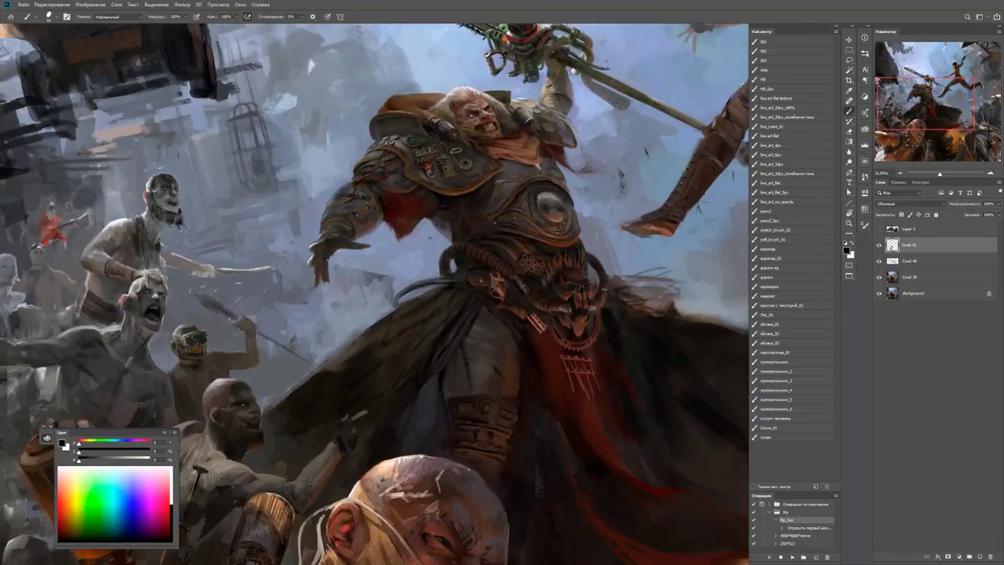
alt+click(399, 432)
alt+click(392, 437)
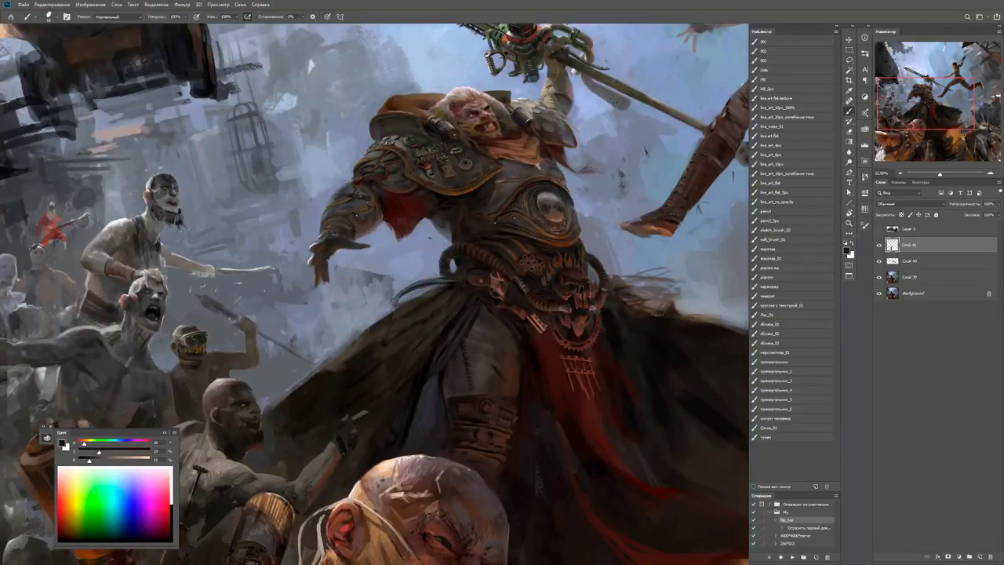
drag(406, 431, 415, 378)
scroll(375, 294, down, 5)
scroll(470, 259, up, 7)
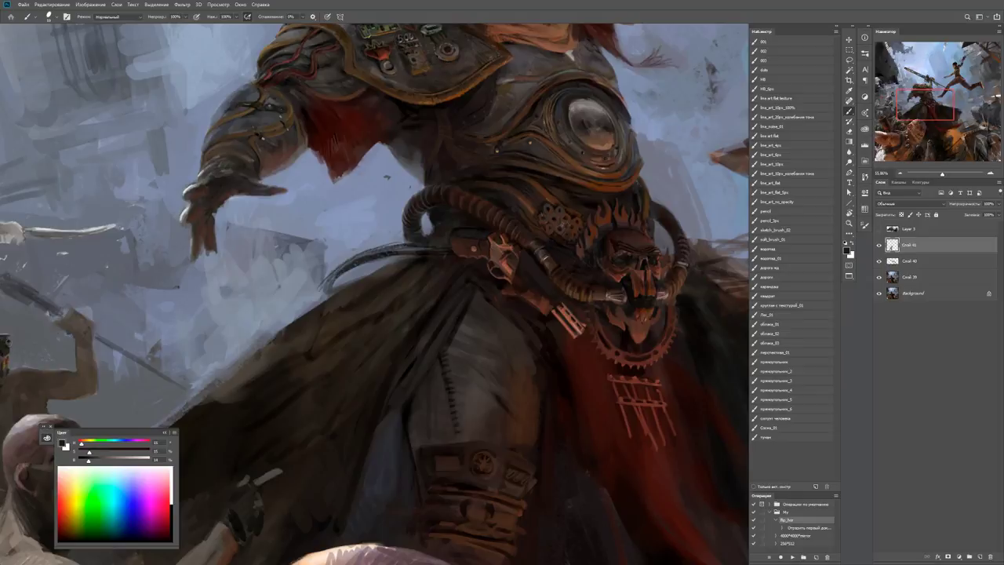
Paint long diagonal folds in the cloak running from the hip down past the thigh with sampled browns.
alt+click(407, 345)
mouse_move(397, 362)
mouse_down()
mouse_move(416, 314)
mouse_move(449, 287)
mouse_up()
alt+click(416, 313)
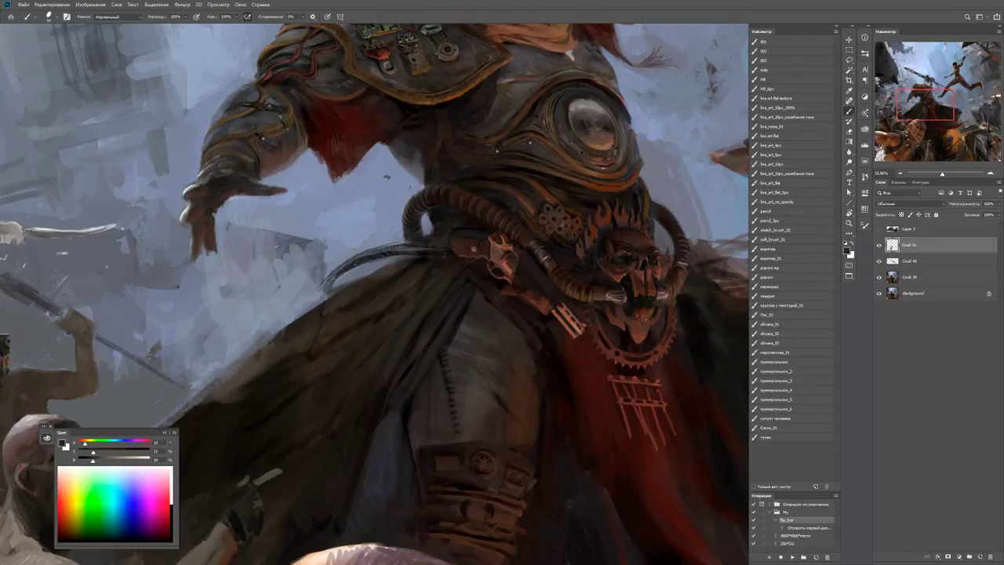
mouse_move(402, 337)
mouse_down()
mouse_move(411, 305)
mouse_move(440, 278)
mouse_move(420, 275)
mouse_move(376, 308)
mouse_up()
alt+click(434, 286)
key(z)
mouse_move(376, 307)
mouse_down()
mouse_move(314, 308)
mouse_move(439, 308)
mouse_up()
key(b)
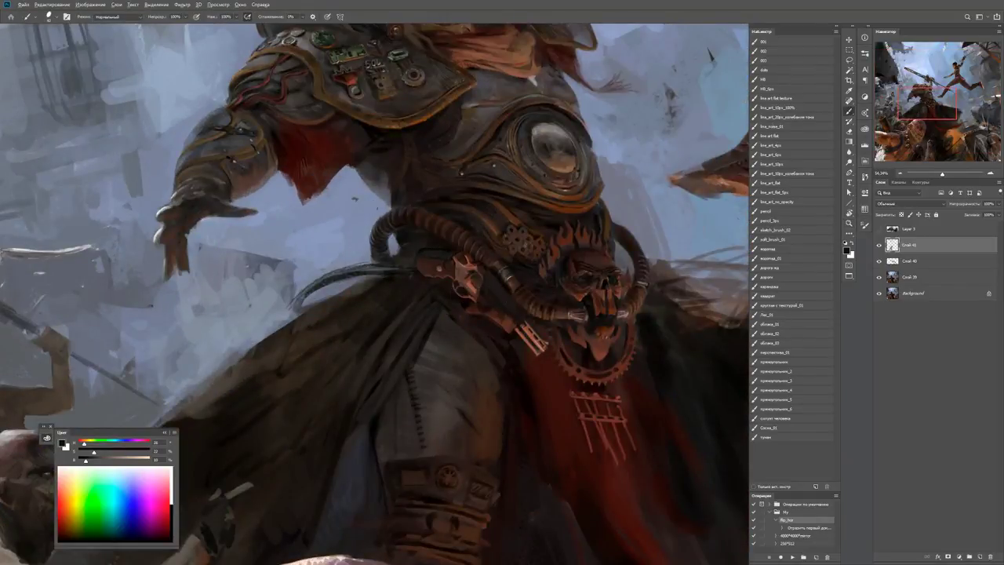
Refine the top of the thigh where it meets the cloak under the revolver, using sampled greys and browns.
alt+click(469, 295)
scroll(403, 351, down, 1)
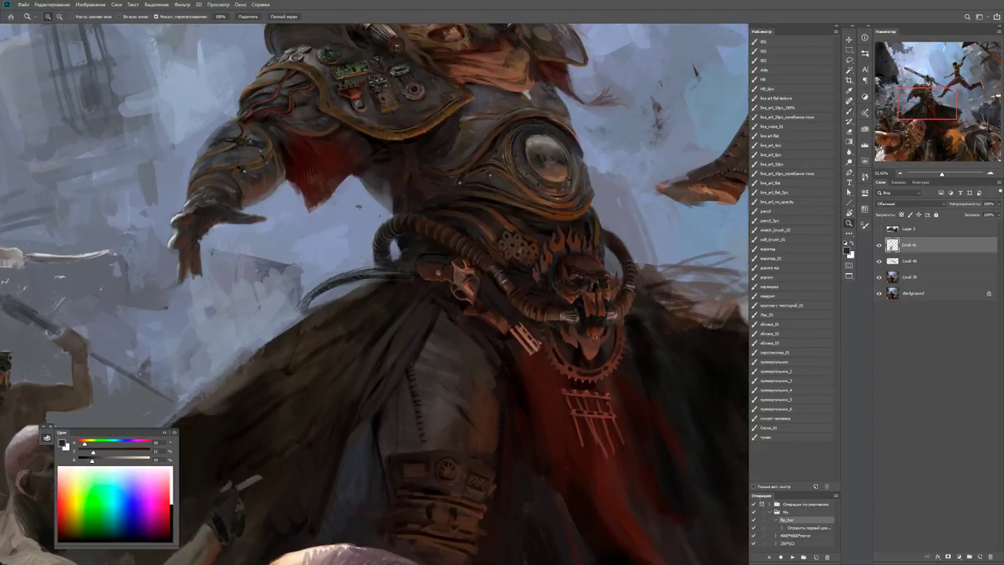
alt+click(430, 345)
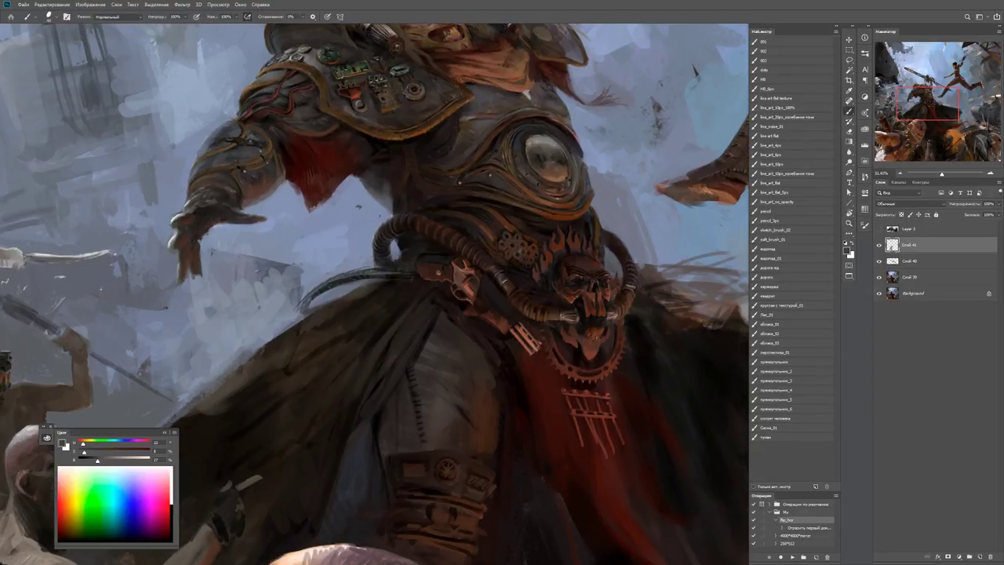
alt+click(443, 322)
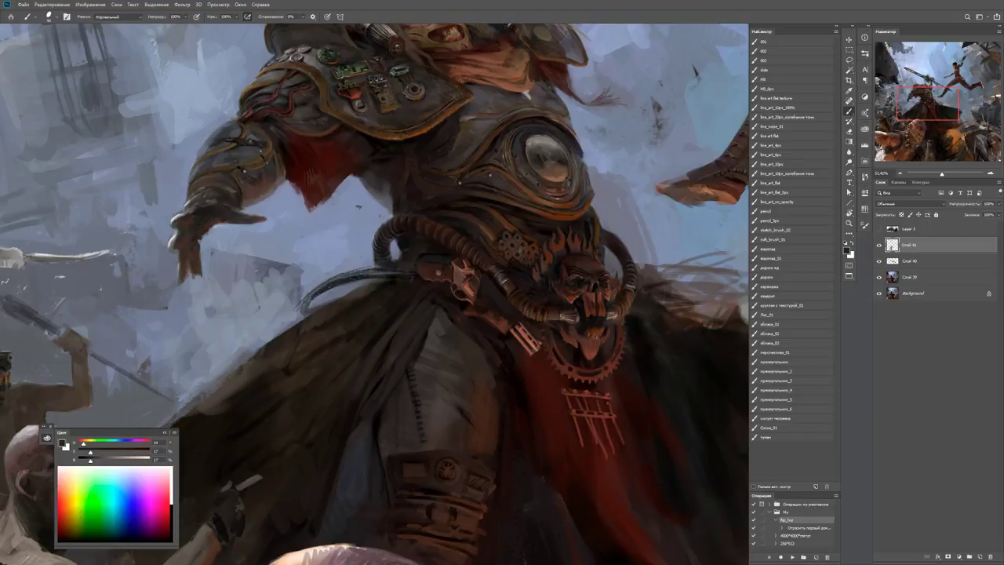
alt+click(435, 326)
key(z)
key(ctrl+0)
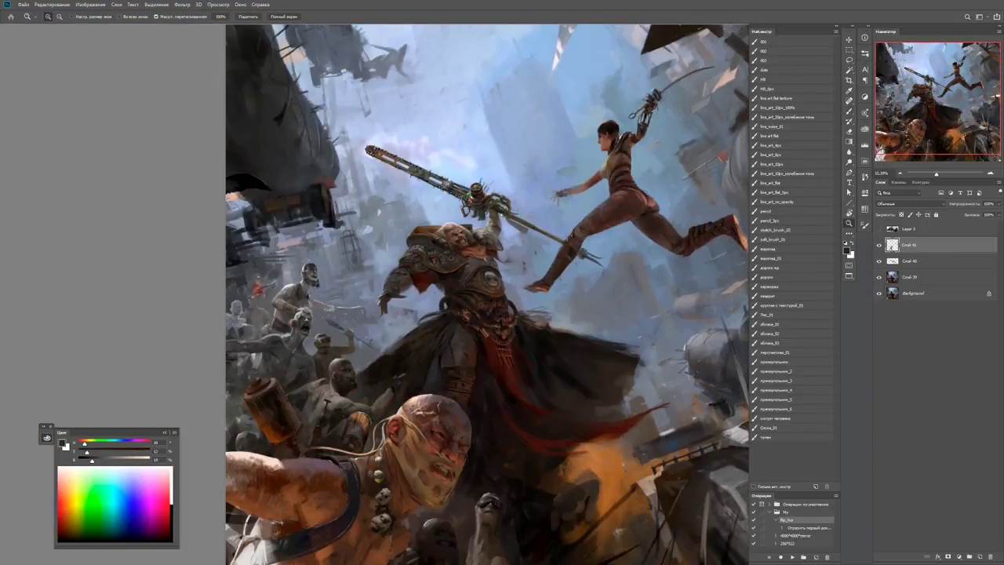
click(461, 317)
key(b)
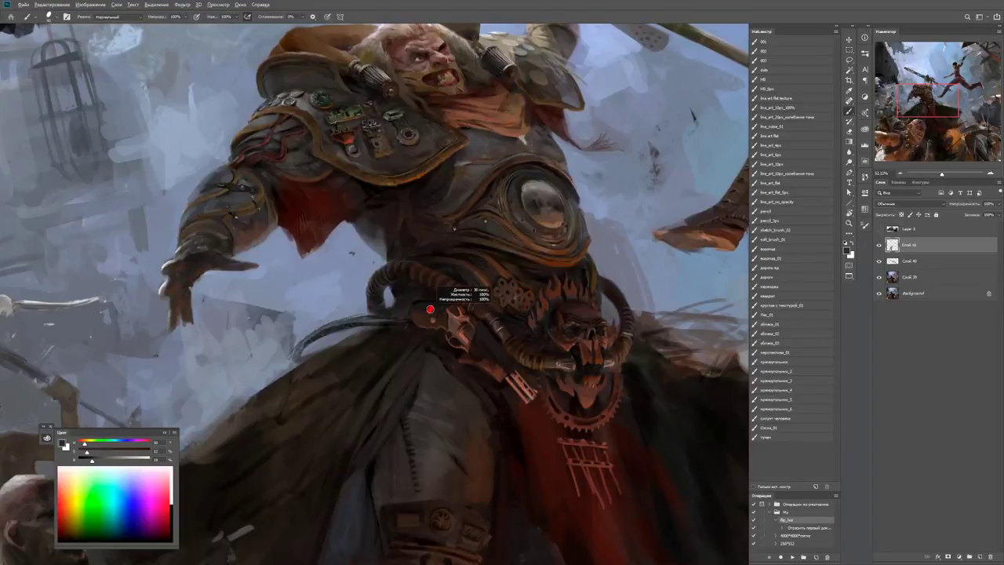
Add brown fold strokes across the upper part of the cloak between its outer edge and the thigh.
key(z)
key(ctrl+0)
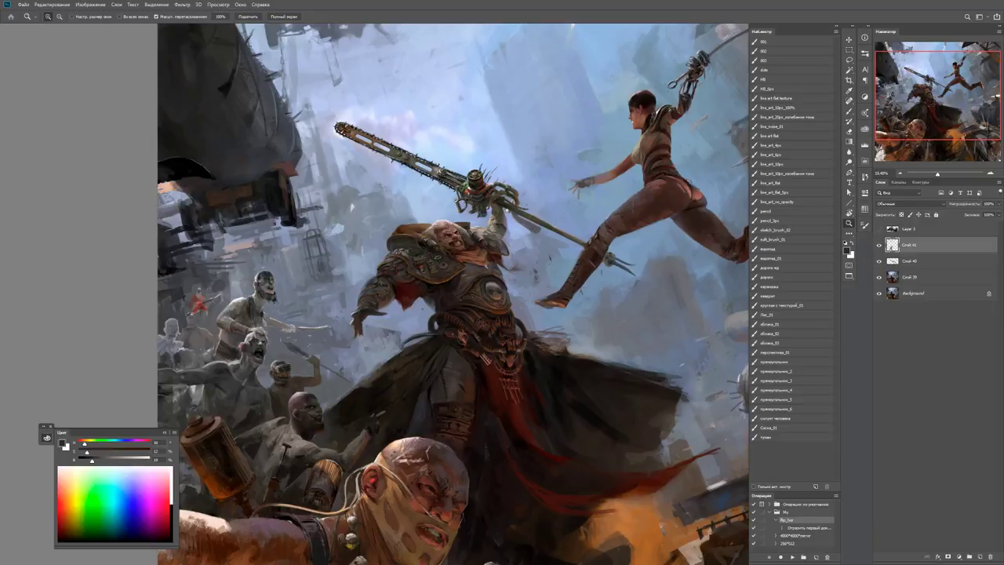
drag(549, 420, 596, 419)
key(b)
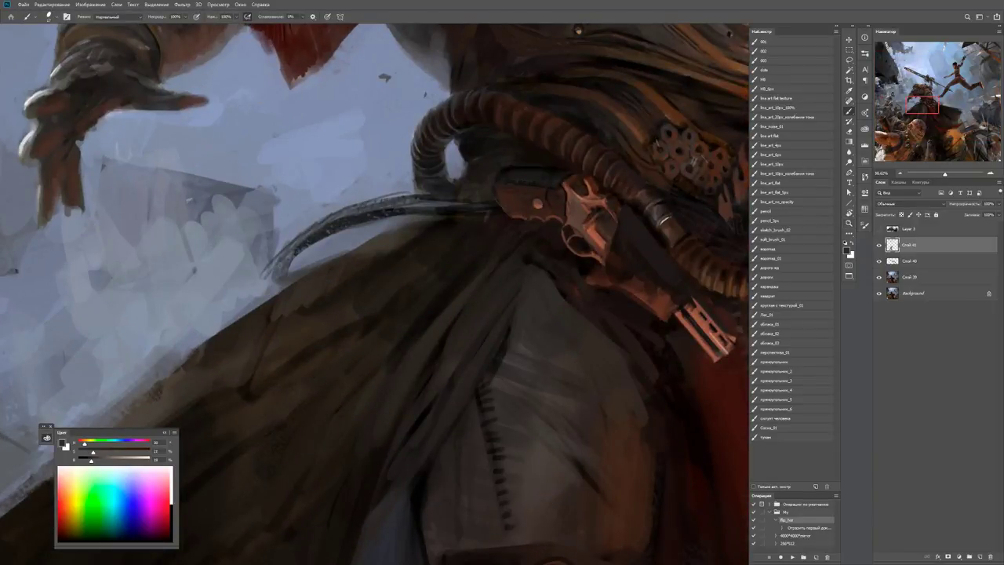
scroll(404, 325, down, 2)
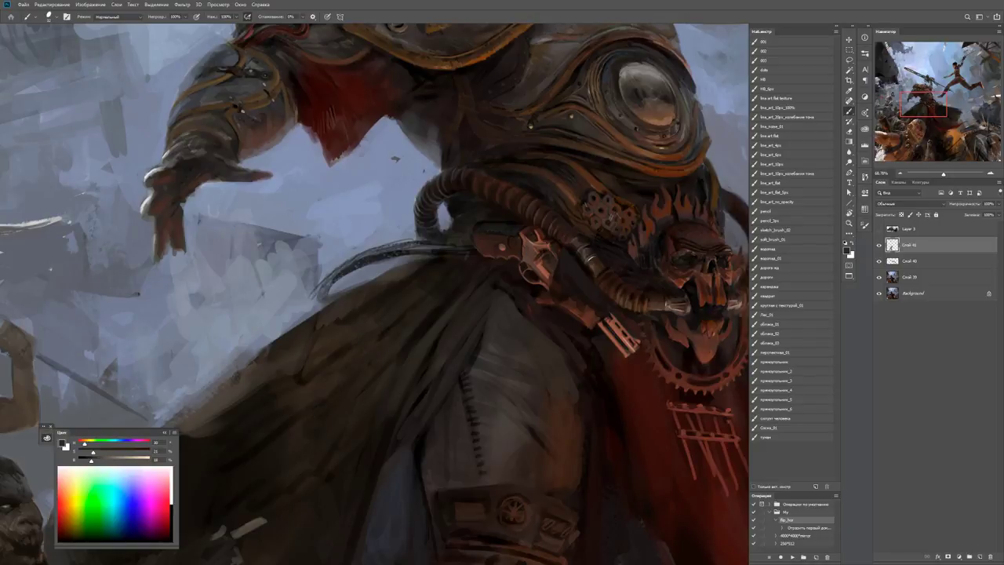
alt+click(336, 348)
drag(377, 298, 479, 333)
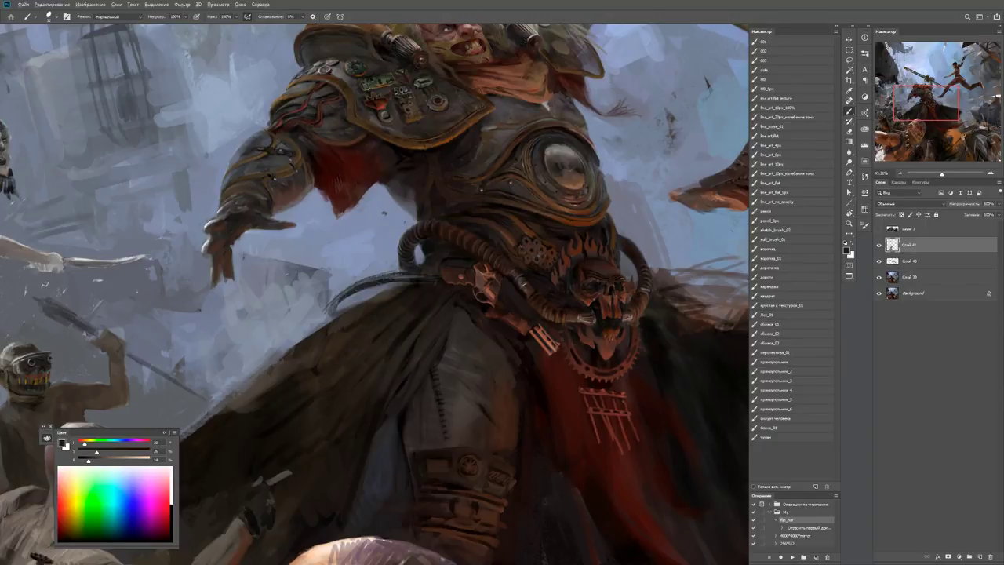
Paint lighter brown strokes along the cloak's upper outer edge, softening it down toward the background fighters.
alt+click(384, 298)
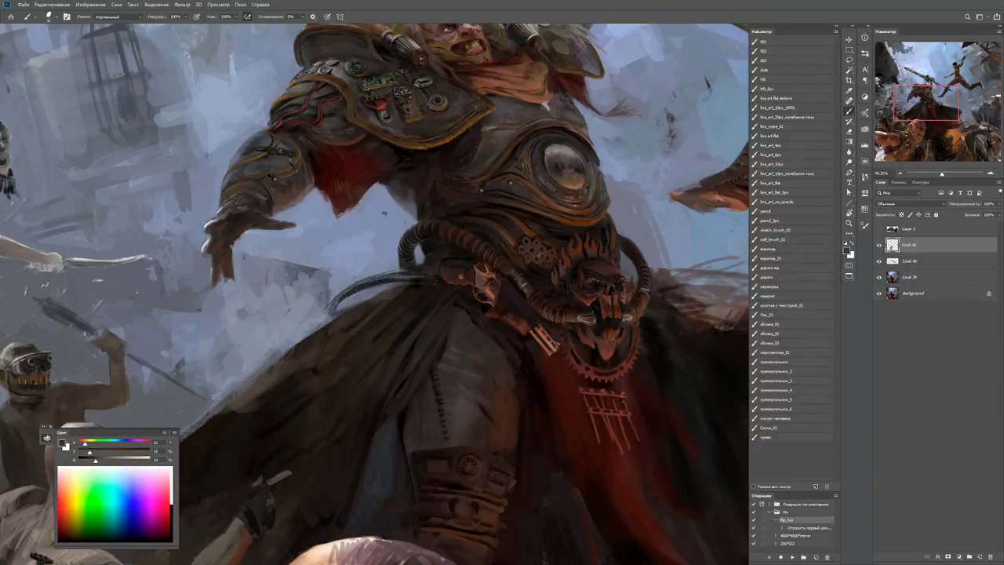
mouse_move(348, 327)
mouse_down()
mouse_move(298, 330)
mouse_move(369, 342)
mouse_move(404, 310)
mouse_up()
mouse_move(302, 367)
mouse_down()
mouse_move(244, 392)
mouse_move(262, 392)
mouse_move(240, 383)
mouse_up()
drag(309, 386, 278, 392)
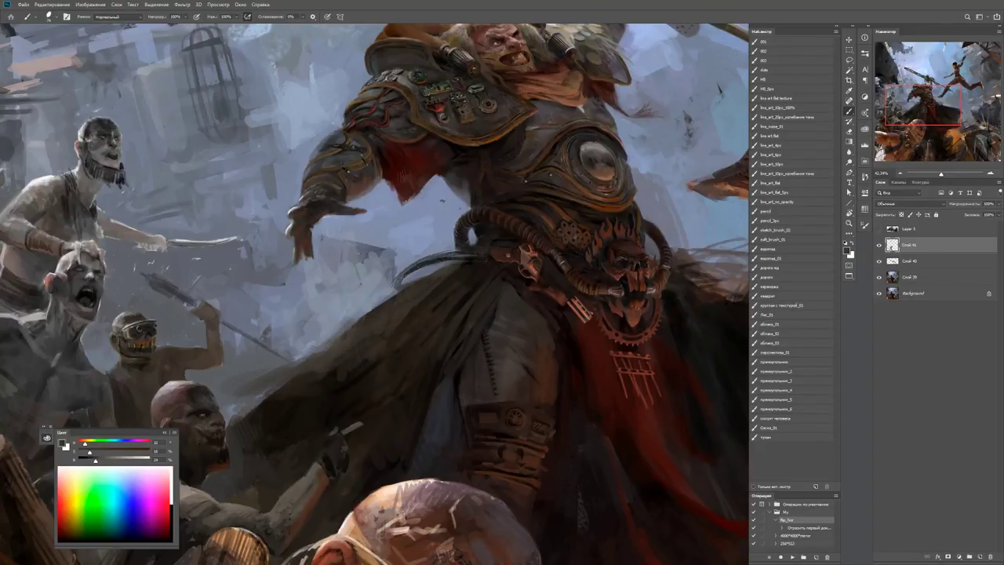
Deepen the folds in the lower middle of the cloak with sampled dark greys and browns.
alt+click(338, 362)
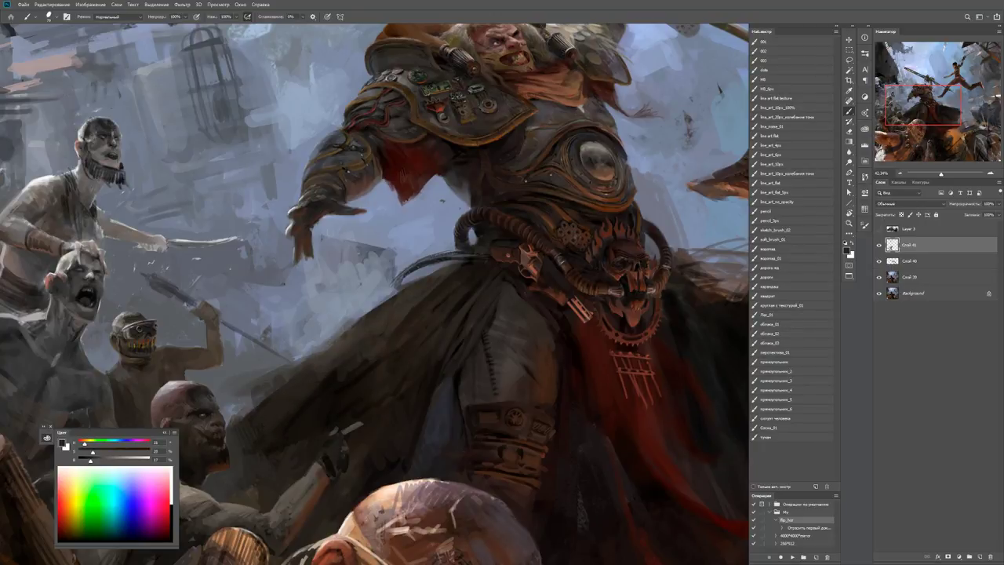
key(z)
alt+click(250, 401)
click(297, 386)
key(b)
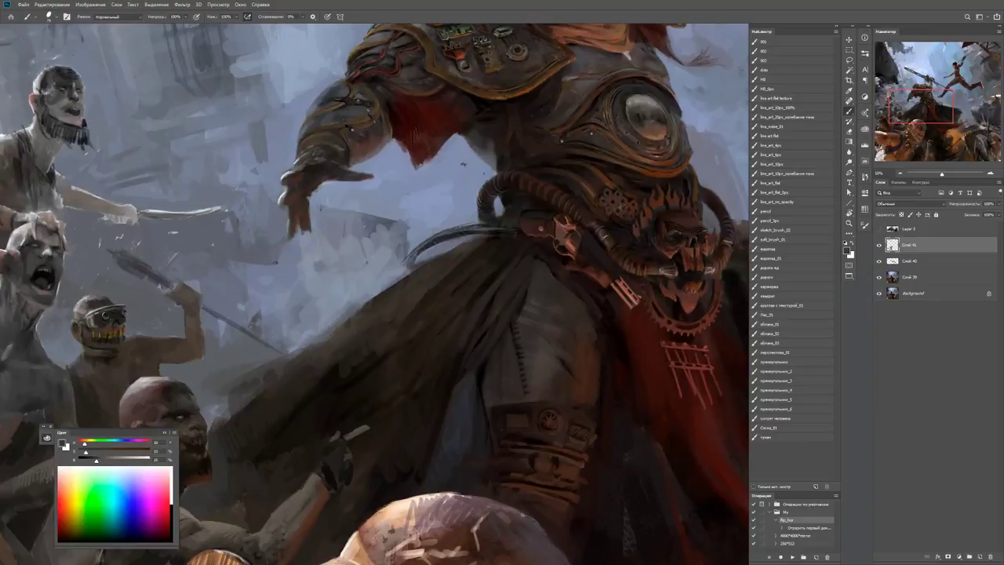
alt+click(322, 409)
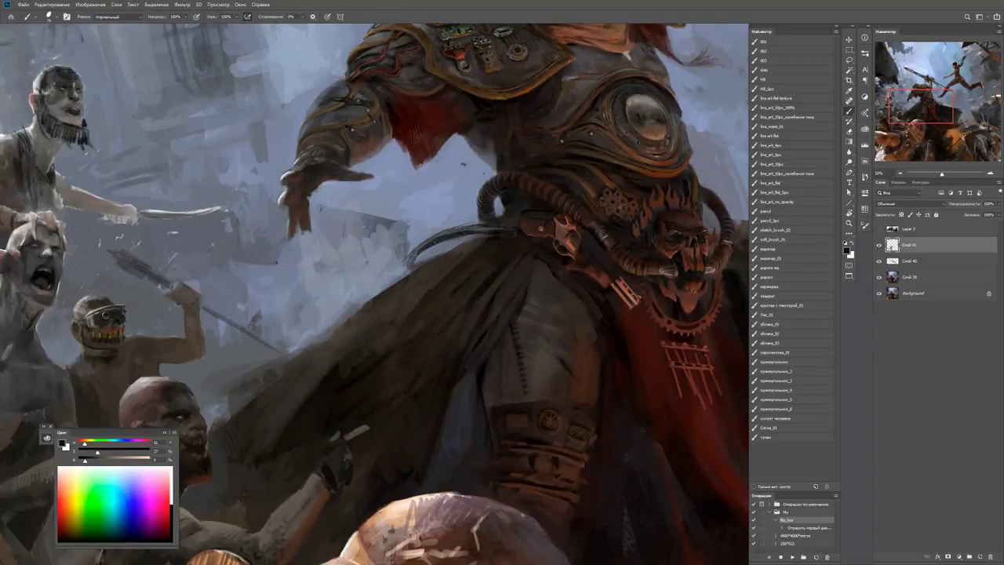
alt+click(372, 367)
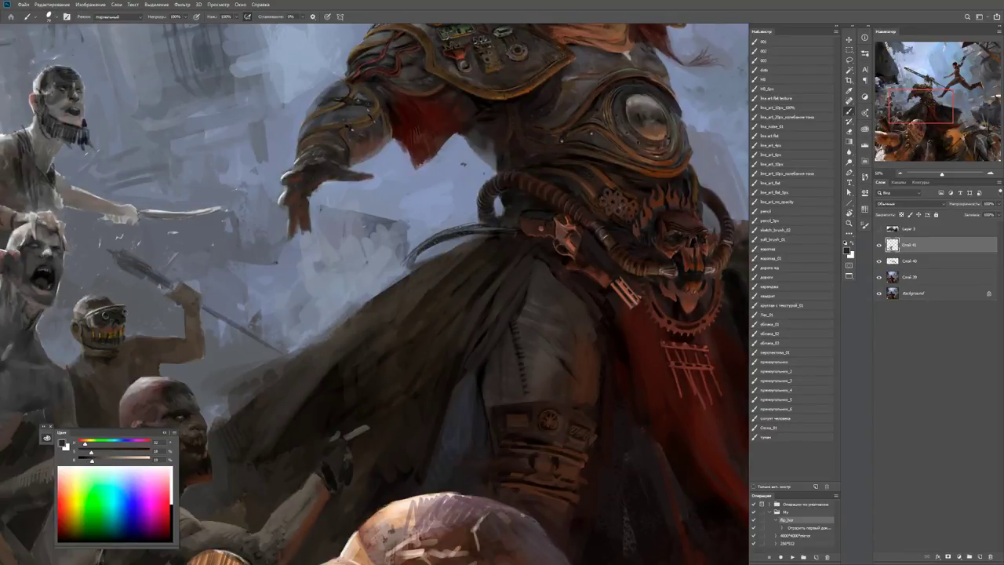
Paint dark strokes down the outer edge of the stitched thigh, where it meets the gap beside the cloak.
alt+click(470, 476)
scroll(450, 369, down, 5)
scroll(450, 369, up, 5)
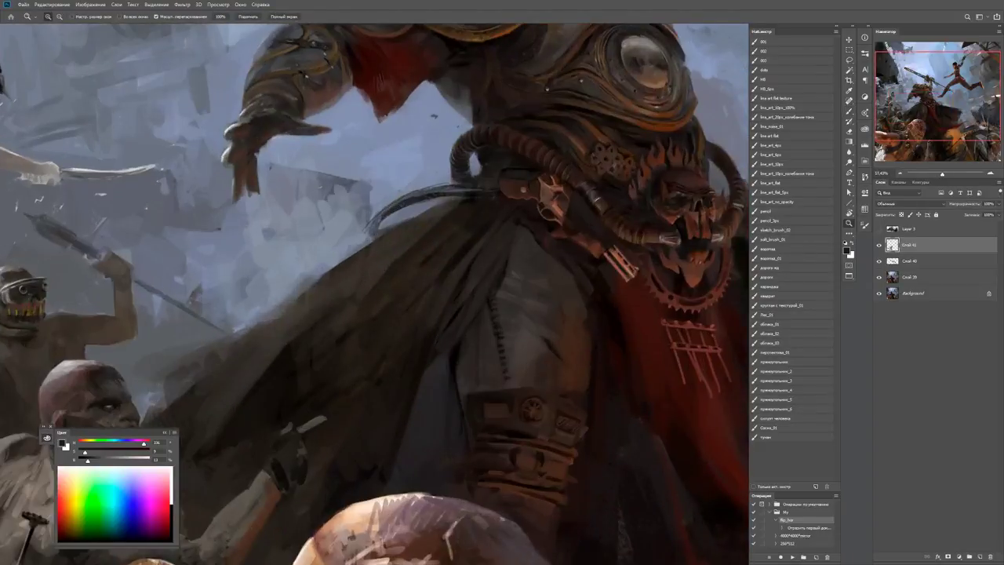
drag(451, 368, 447, 447)
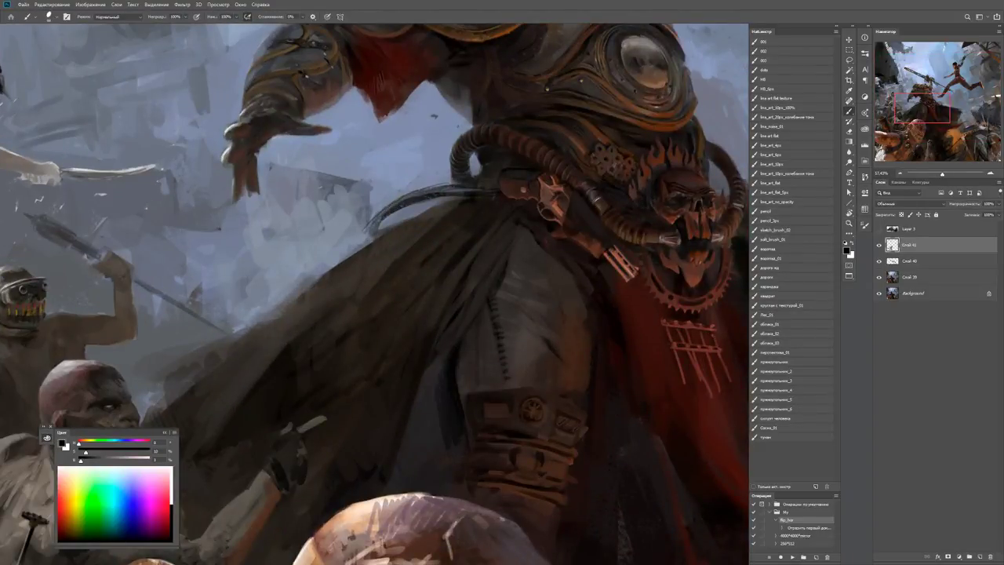
drag(445, 358, 450, 423)
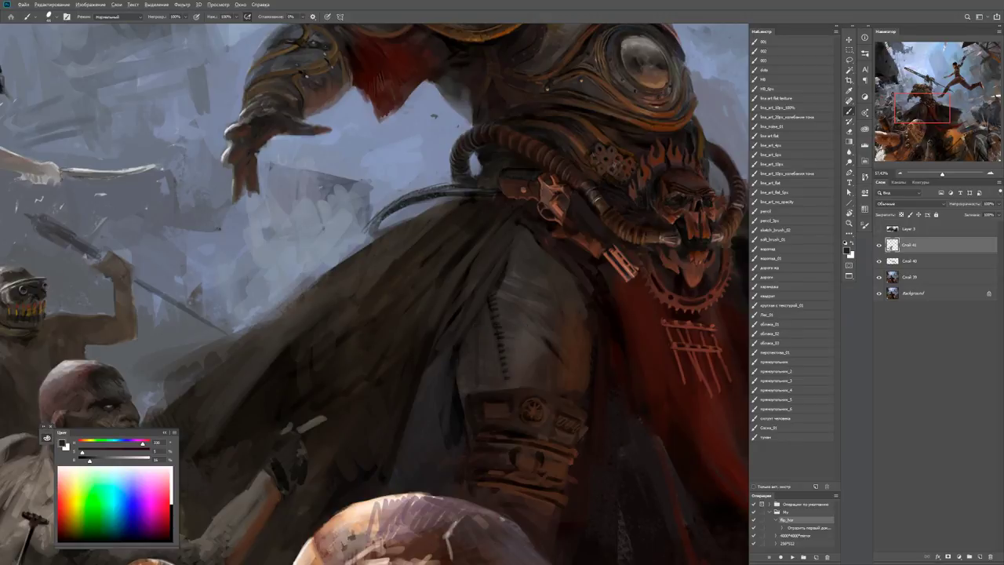
drag(448, 317, 452, 330)
Rework the blue-grey gap between the cloak's inner edge and the warrior's leg with sampled tones.
alt+click(440, 368)
alt+click(439, 369)
alt+click(438, 367)
mouse_move(430, 364)
mouse_down()
mouse_move(445, 383)
mouse_move(427, 409)
mouse_move(443, 363)
mouse_move(423, 374)
mouse_move(401, 432)
mouse_up()
key(h)
alt+click(406, 387)
alt+click(422, 384)
alt+click(419, 391)
alt+click(416, 395)
drag(415, 392, 417, 417)
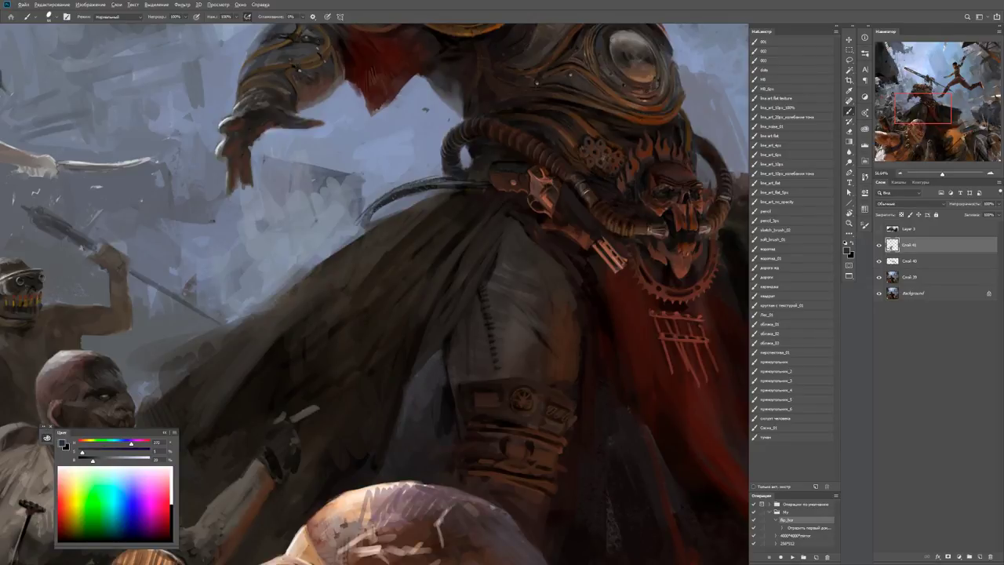
Blend darker greys into the shadowed gap beside the knee straps and the thigh's outer edge.
alt+click(441, 414)
mouse_move(455, 365)
mouse_down()
mouse_move(455, 383)
mouse_move(433, 396)
mouse_up()
key(z)
key(ctrl+0)
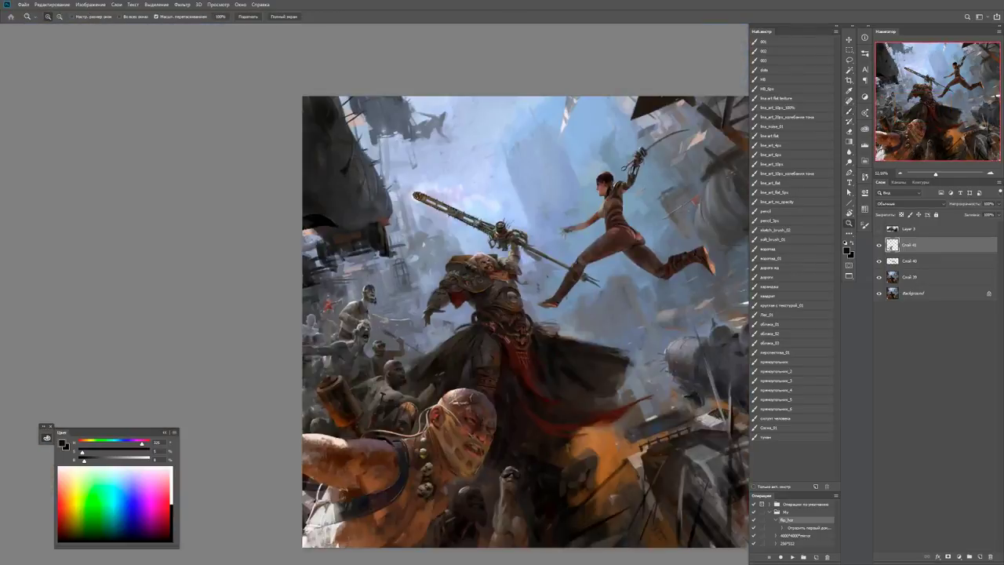
click(480, 349)
key(b)
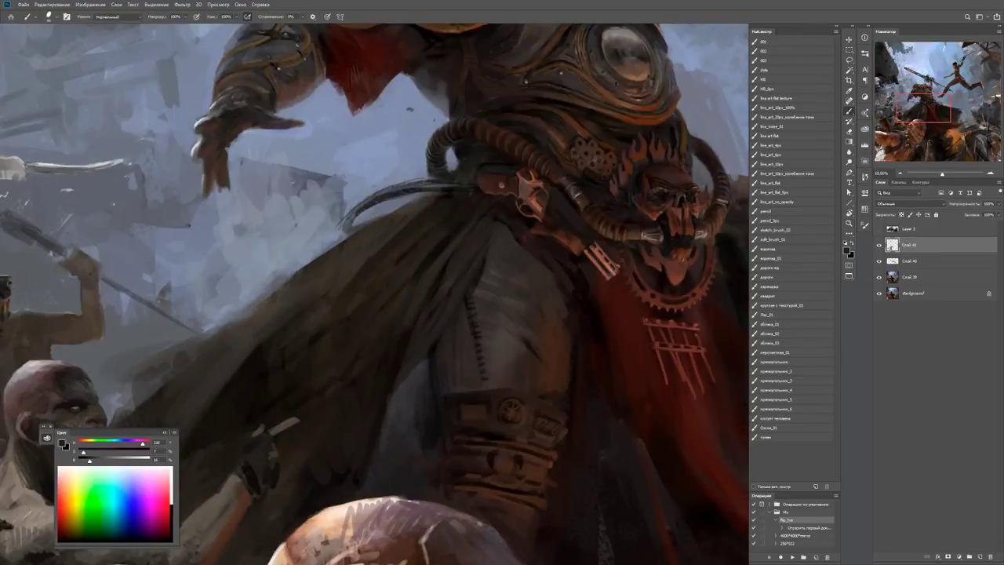
drag(401, 417, 404, 394)
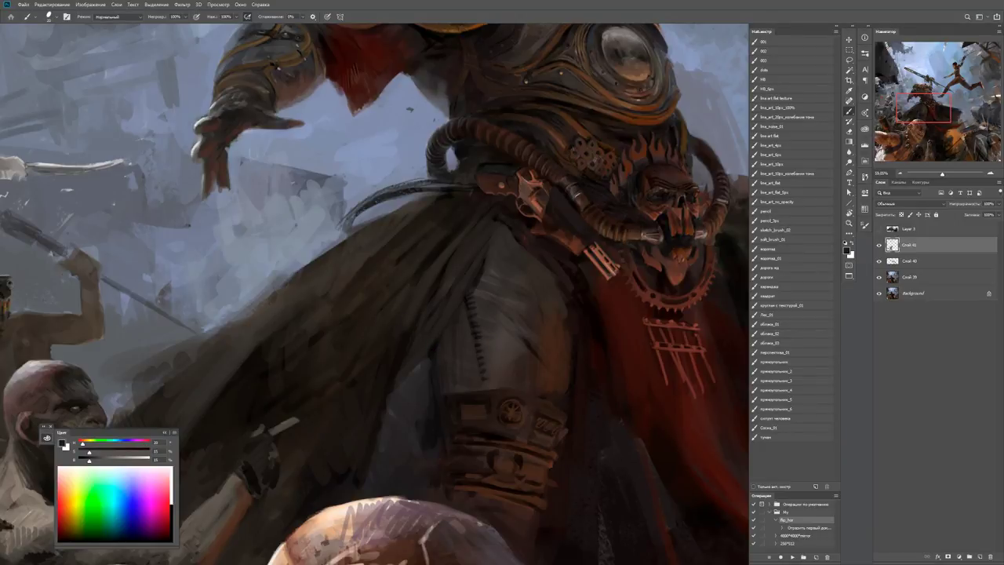
Paint a long, lighter grey-brown fold down the cloak's inner edge beside the strapped leg.
drag(397, 348, 379, 470)
key(d)
alt+click(400, 412)
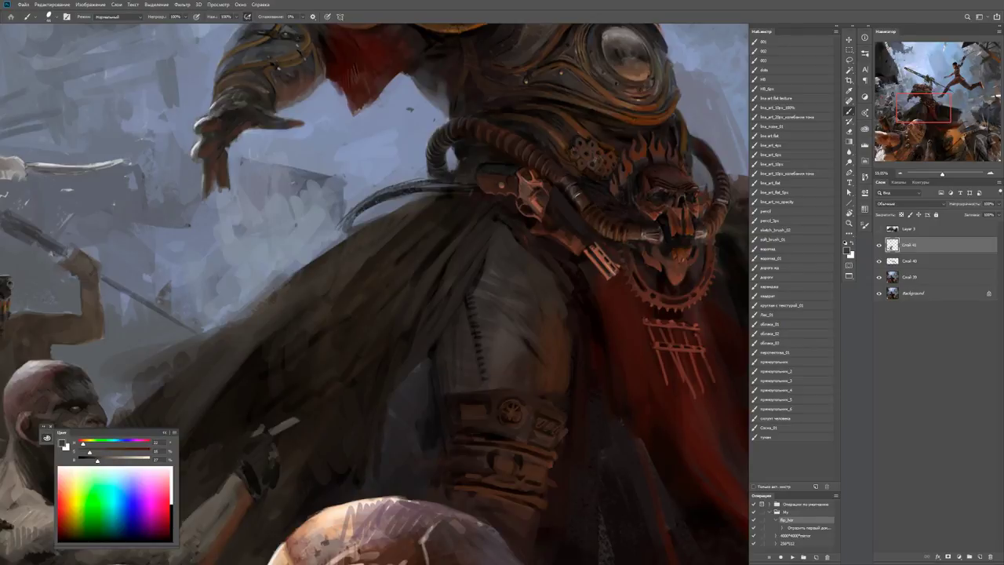
drag(381, 421, 374, 480)
drag(370, 433, 361, 487)
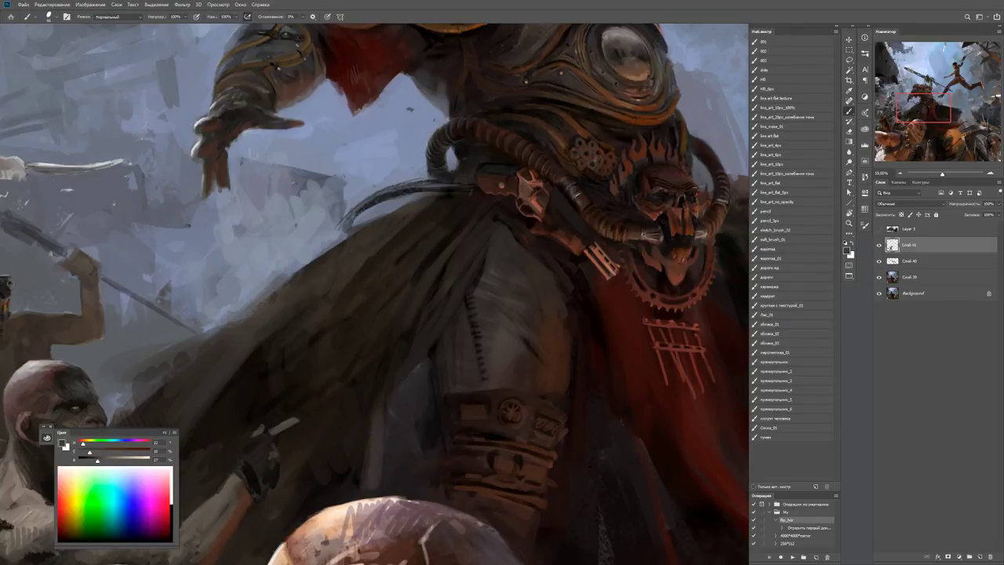
drag(387, 366, 378, 410)
drag(405, 336, 338, 479)
alt+right_click(358, 403)
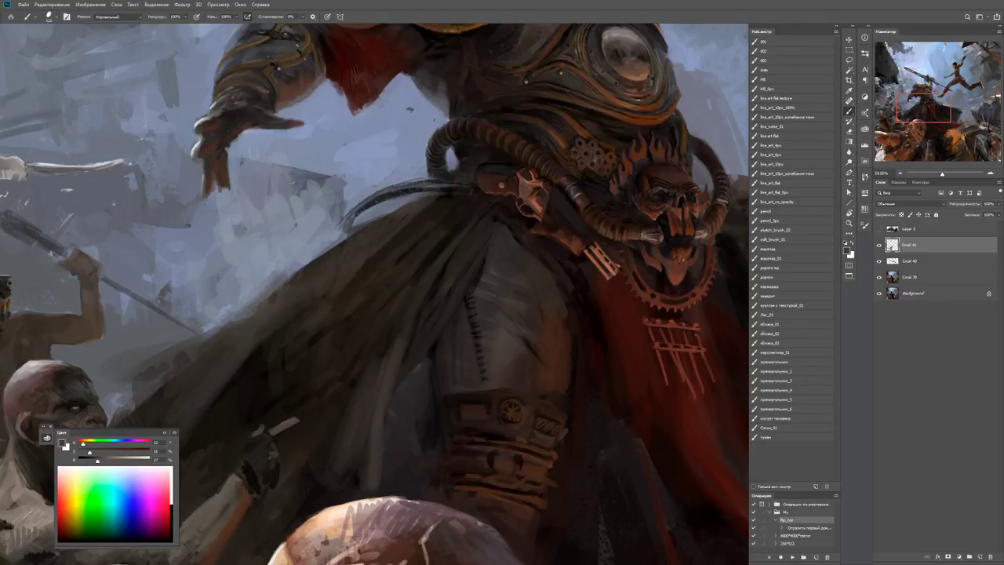
Refine the light inner fold and its surrounding shadows with sampled browns and black.
key(h)
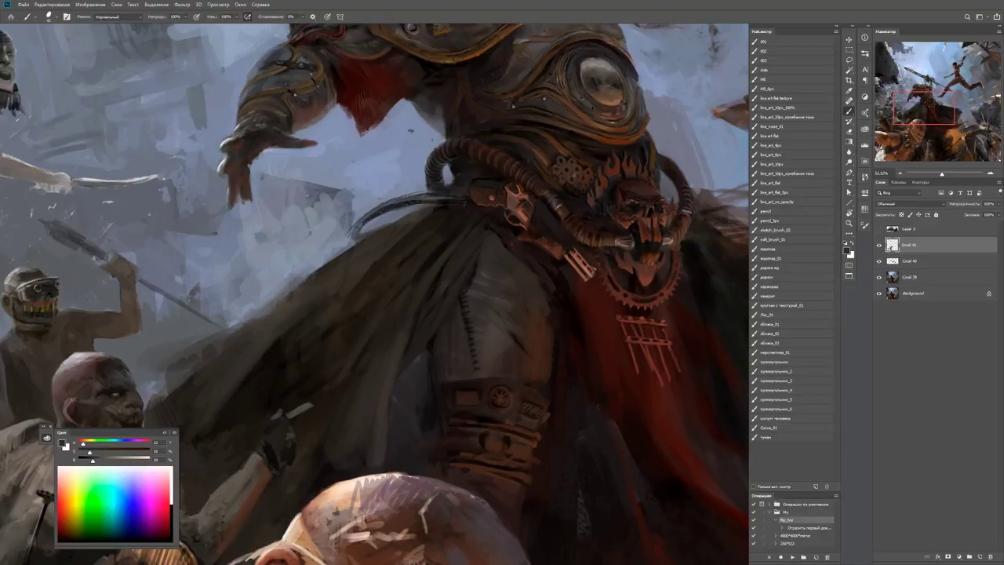
alt+click(369, 352)
alt+click(353, 444)
mouse_move(353, 444)
mouse_down()
mouse_move(347, 419)
mouse_move(363, 403)
mouse_up()
key(d)
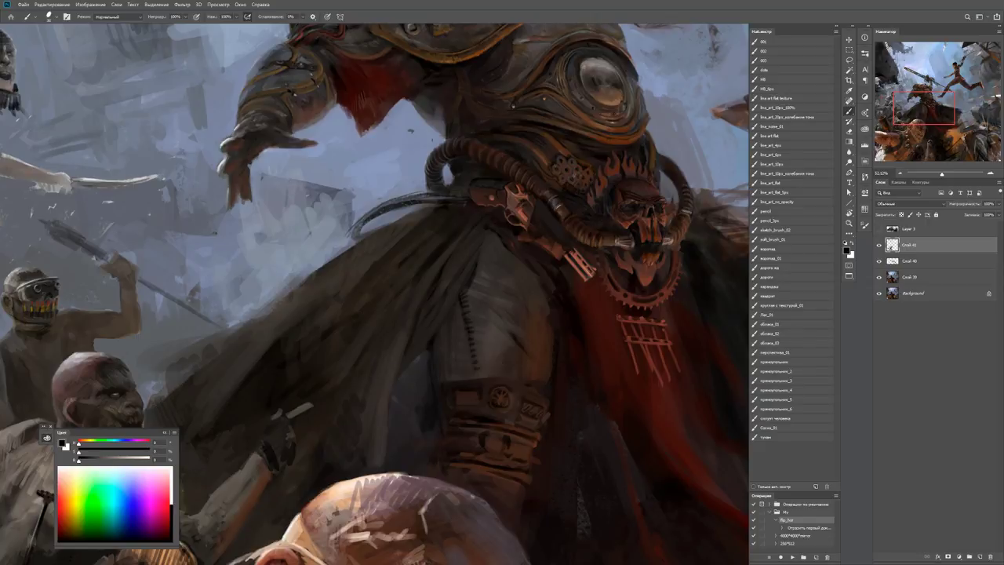
drag(383, 355, 377, 422)
Resize the brush and smooth the cloak's upper outer edge below the background spear with sampled greys.
key(z)
drag(364, 376, 416, 377)
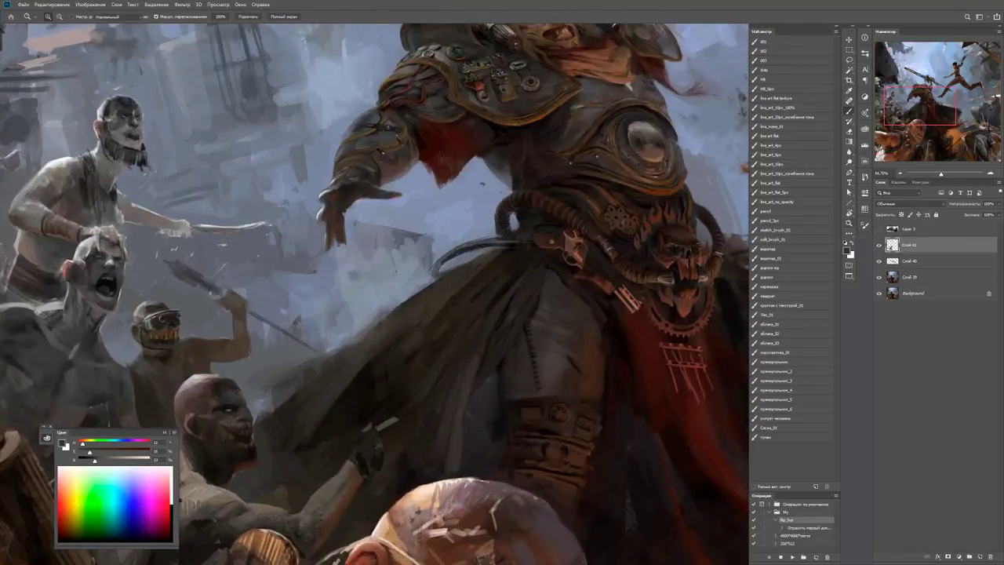
key(b)
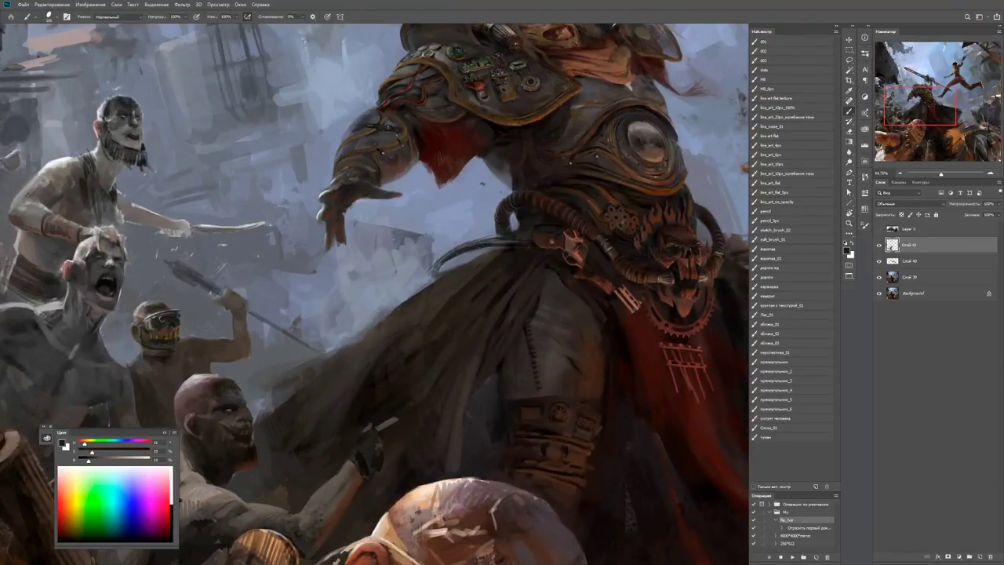
scroll(326, 375, down, 5)
scroll(326, 375, up, 6)
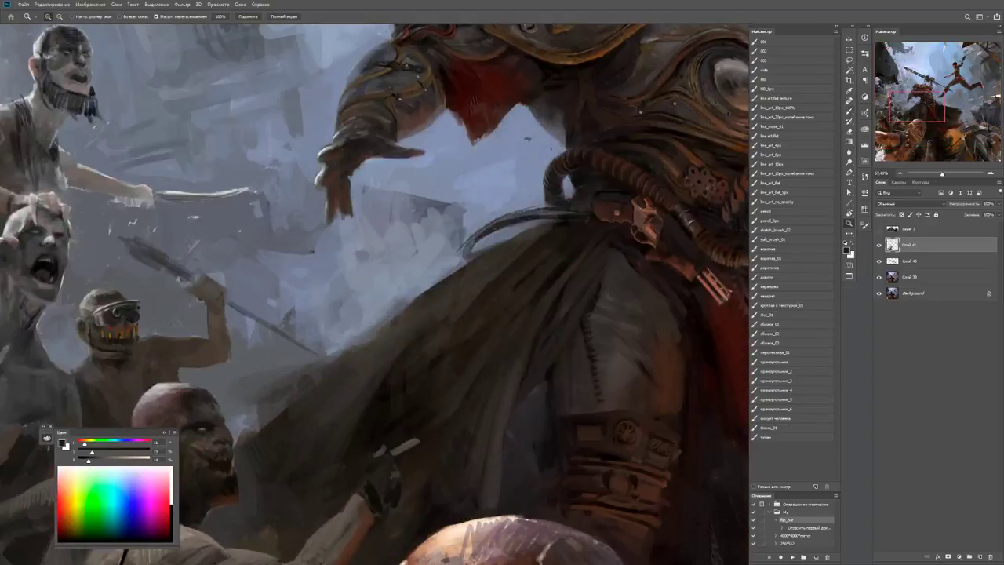
alt+right_click(326, 375)
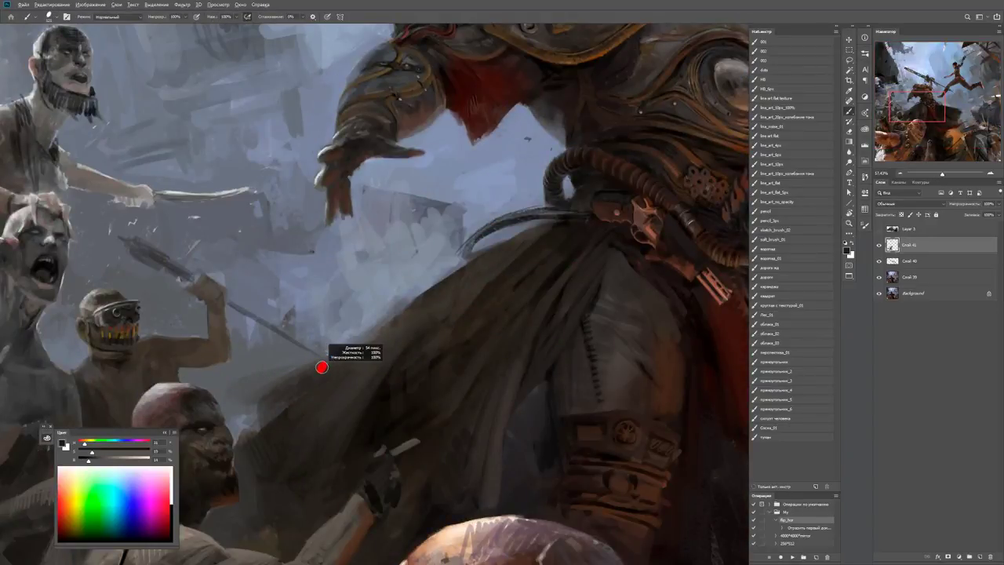
alt+click(324, 365)
alt+click(333, 354)
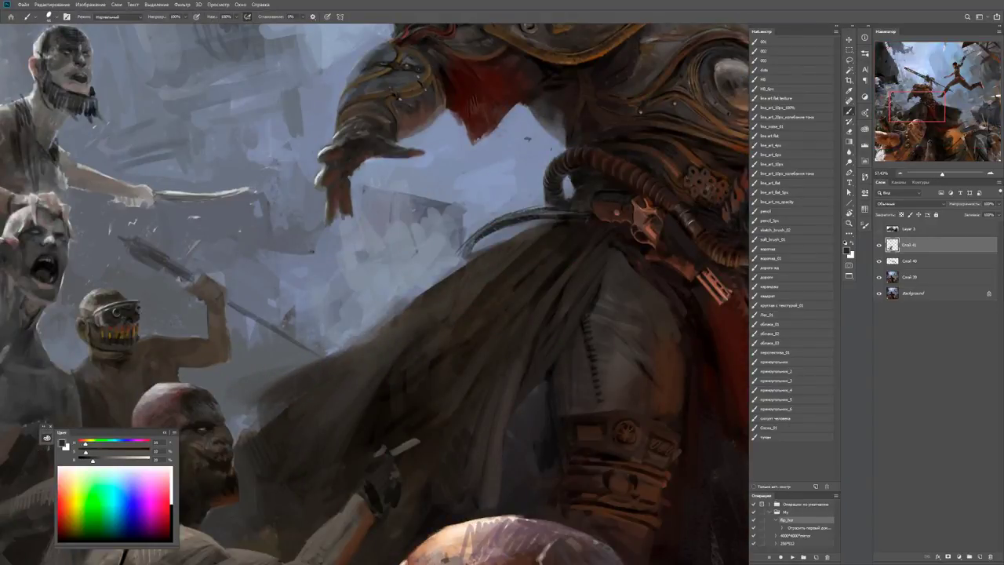
Extend the cloak's outer tip toward the bald background fighter with sampled grey-brown strokes.
mouse_move(259, 368)
mouse_down()
mouse_move(252, 427)
mouse_move(237, 428)
mouse_move(233, 444)
mouse_up()
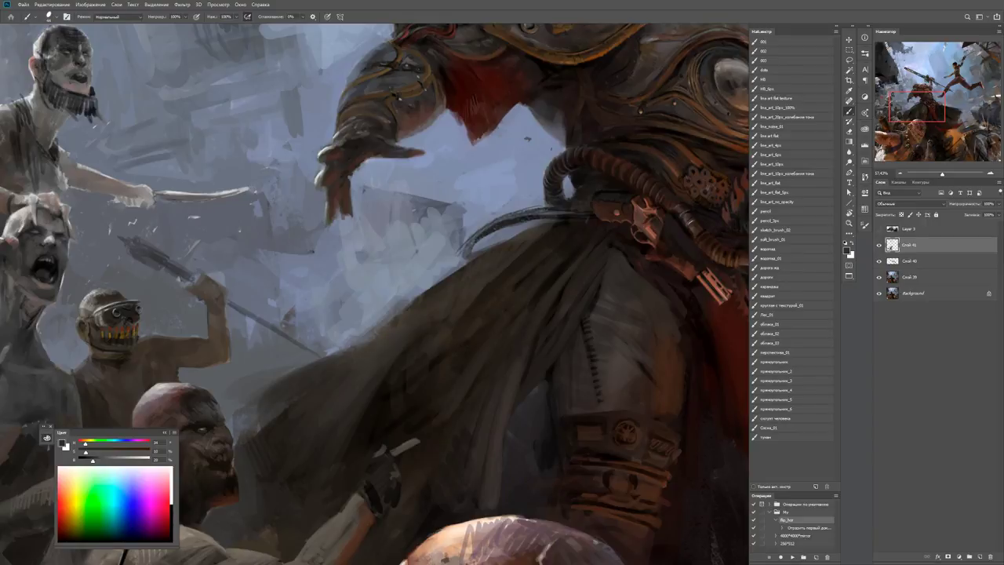
alt+click(275, 395)
alt+click(303, 382)
mouse_move(285, 374)
mouse_down()
mouse_move(233, 397)
mouse_move(232, 438)
mouse_move(257, 424)
mouse_up()
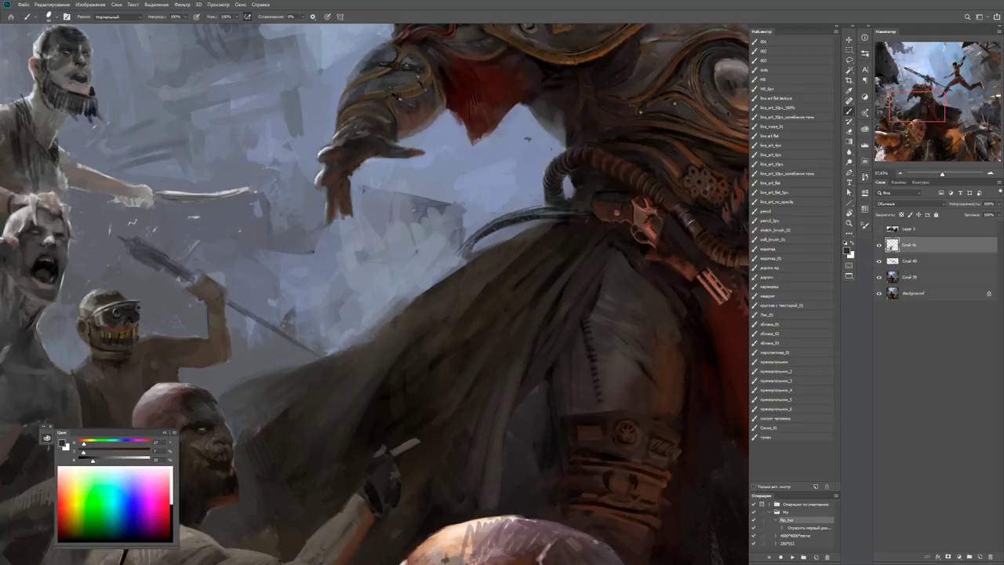
Paint out the curved blade-like piece behind the hip with sampled sky and cloak colours, cleaning the cloak's upper edge.
key(z)
key(ctrl+0)
click(356, 356)
key(b)
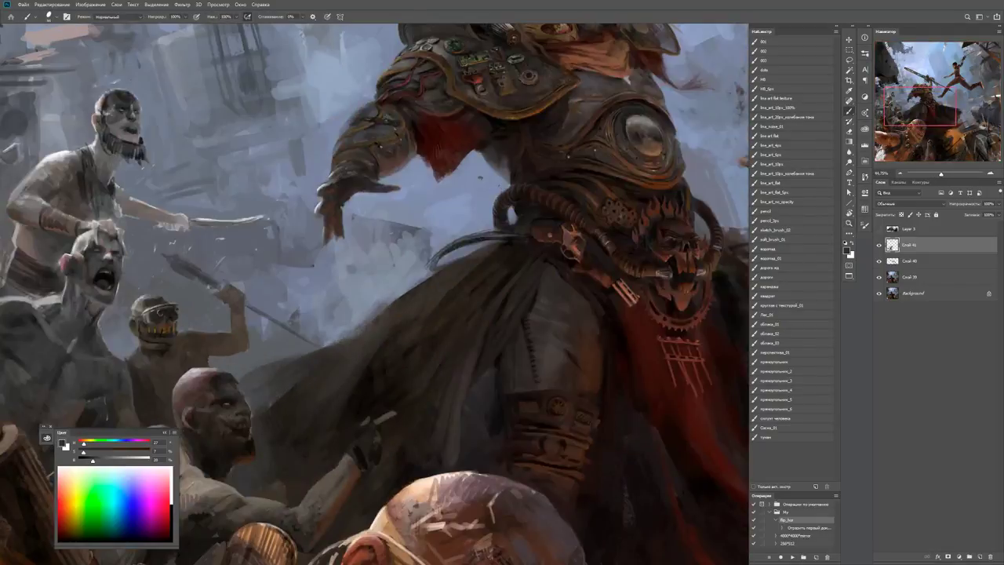
alt+click(361, 331)
drag(378, 312, 384, 308)
scroll(375, 294, up, 3)
drag(439, 258, 337, 321)
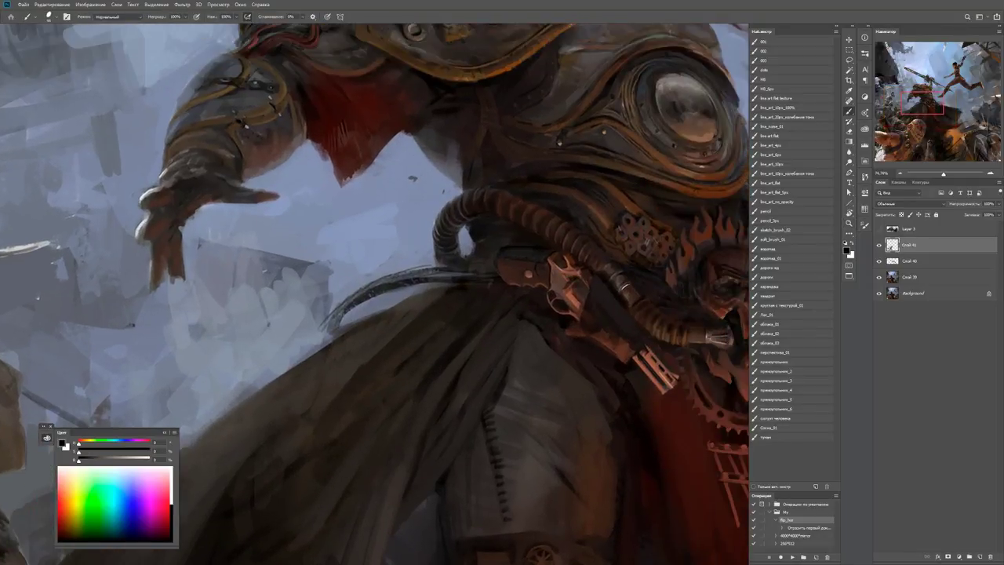
mouse_move(463, 266)
mouse_down()
mouse_move(376, 303)
mouse_move(316, 309)
mouse_move(271, 346)
mouse_up()
alt+click(363, 277)
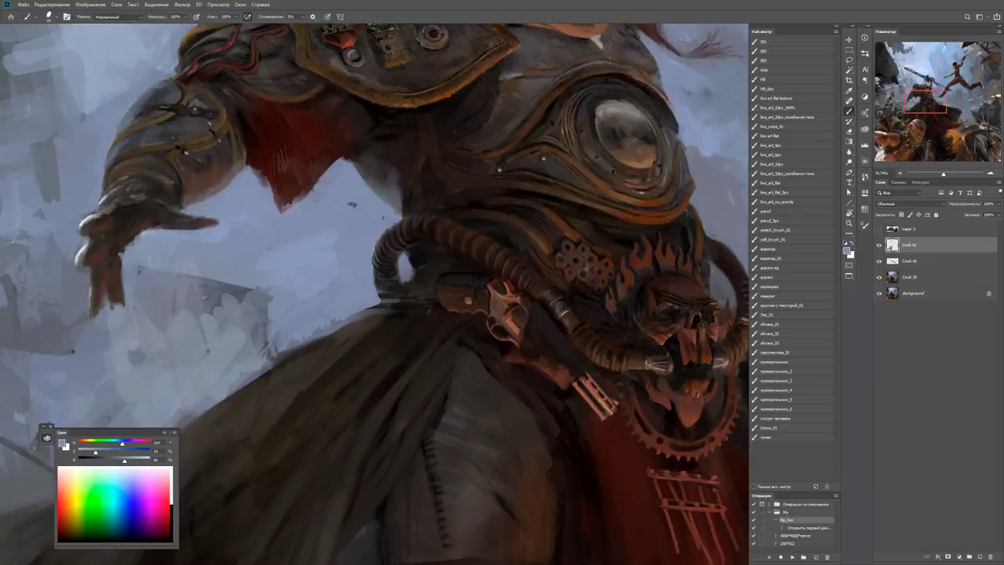
Flip the canvas horizontally and check the whole composition and the armoured warrior.
key(z)
key(ctrl+0)
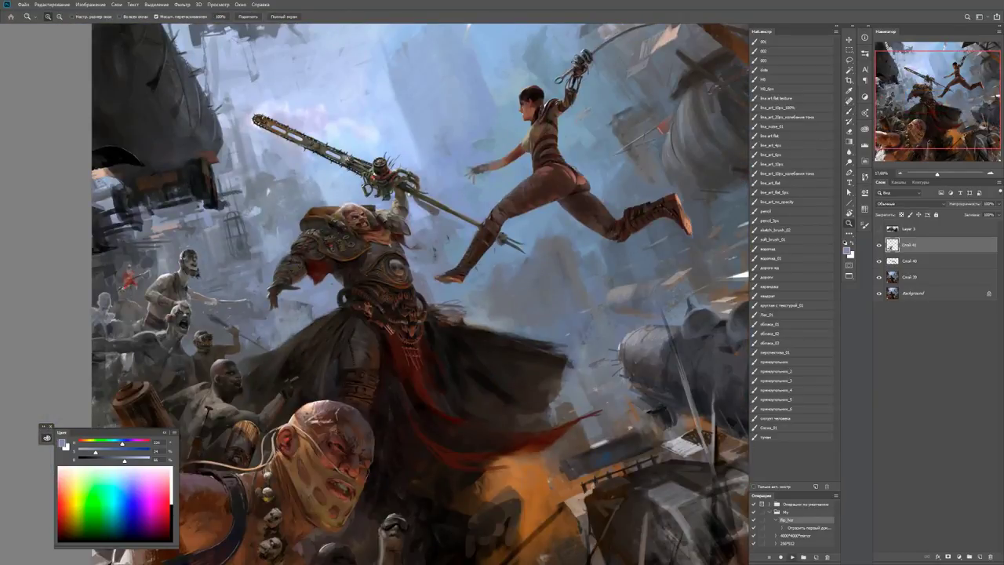
key(h)
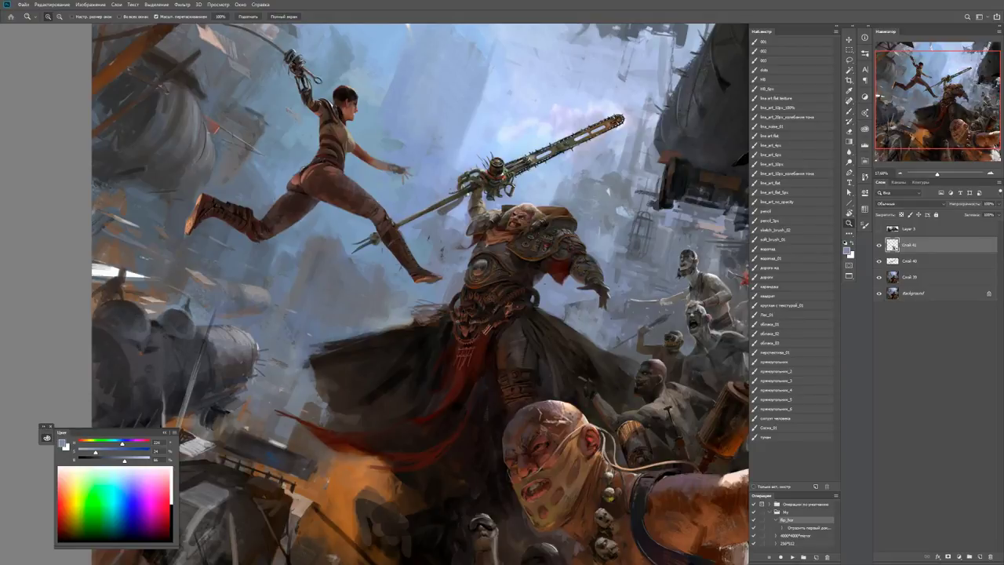
scroll(545, 267, up, 5)
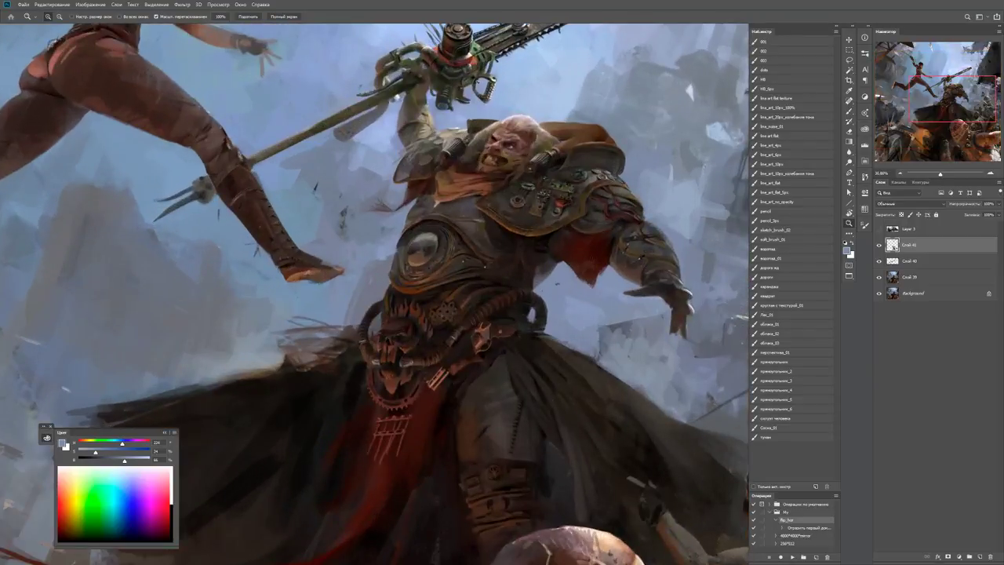
scroll(563, 263, down, 5)
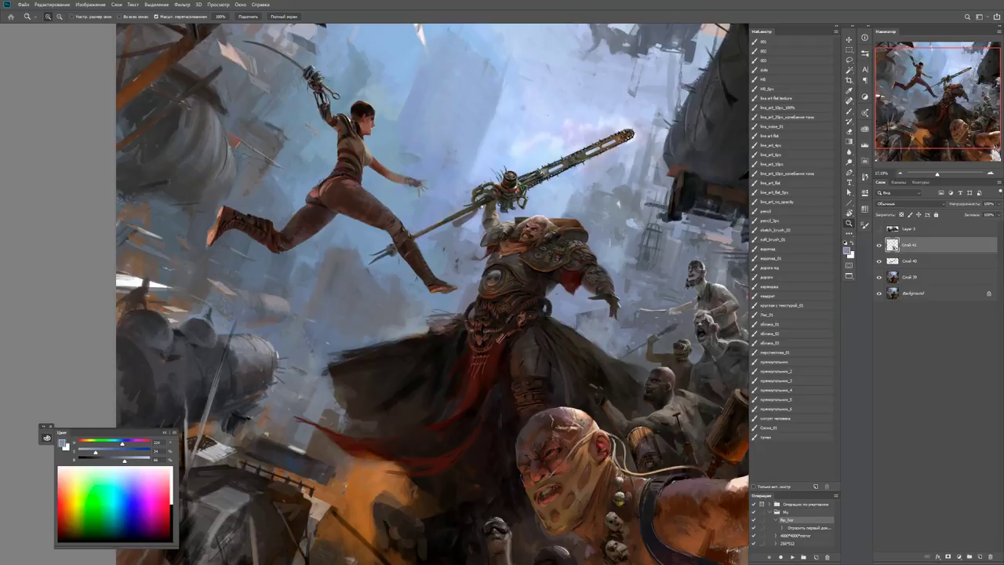
scroll(563, 286, up, 6)
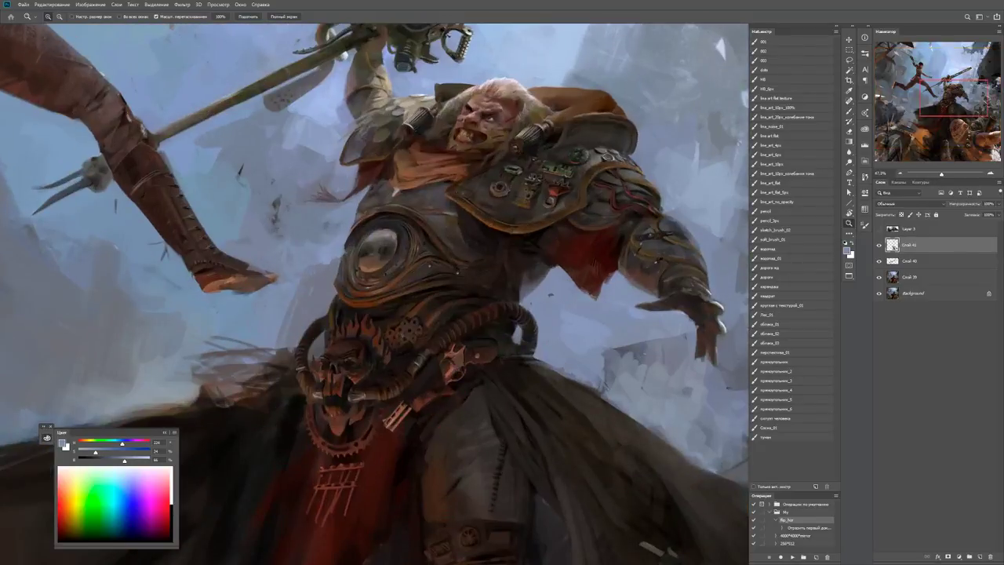
Add a new layer and block in a longer dark hose behind the waist, covering the old short loop with sampled sky blue.
key(ctrl+shift+alt+n)
scroll(533, 317, up, 1)
key(b)
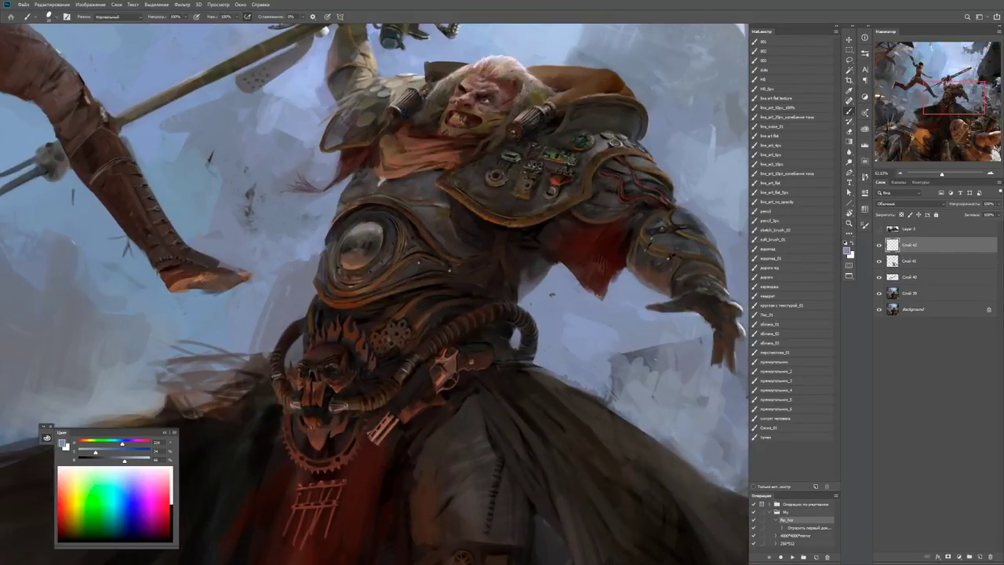
key(d)
mouse_move(533, 323)
mouse_down()
mouse_move(547, 332)
mouse_move(582, 315)
mouse_move(588, 290)
mouse_move(535, 343)
mouse_move(576, 342)
mouse_move(593, 297)
mouse_move(544, 352)
mouse_move(524, 357)
mouse_move(573, 330)
mouse_move(580, 336)
mouse_move(563, 318)
mouse_move(581, 320)
mouse_up()
alt+click(540, 358)
alt+click(539, 345)
alt+click(580, 330)
alt+click(568, 328)
alt+click(549, 337)
Shape the hose's wide curve up behind the red cloth under the arm, cleaning its edges with sampled blues and darks.
mouse_move(520, 347)
mouse_down()
mouse_move(536, 331)
mouse_move(582, 345)
mouse_move(588, 334)
mouse_move(571, 351)
mouse_move(593, 326)
mouse_move(593, 297)
mouse_up()
alt+click(587, 330)
drag(589, 328, 593, 315)
mouse_move(530, 337)
mouse_down()
mouse_move(552, 328)
mouse_move(527, 325)
mouse_move(549, 331)
mouse_up()
alt+click(521, 330)
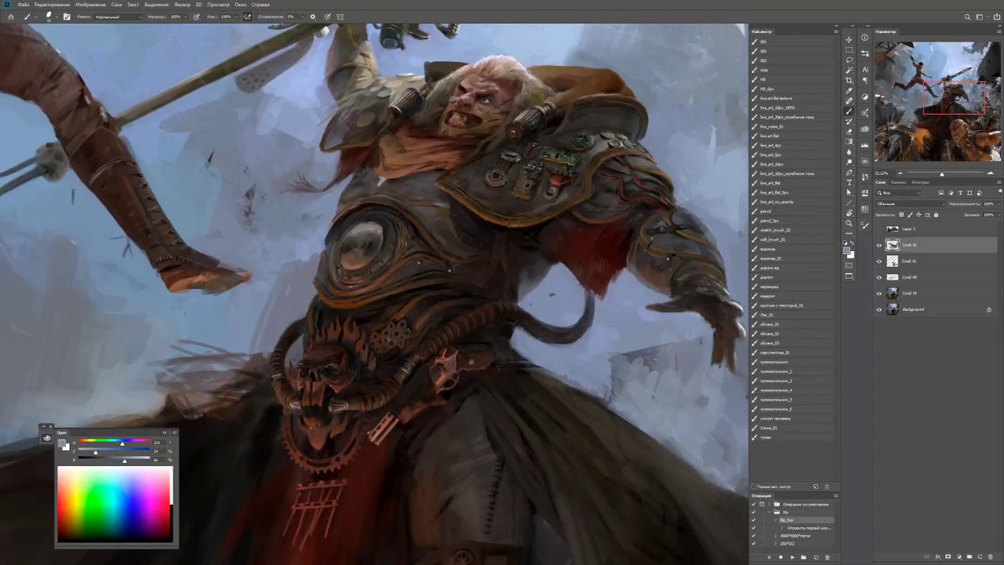
alt+click(533, 336)
key(ctrl+minus)
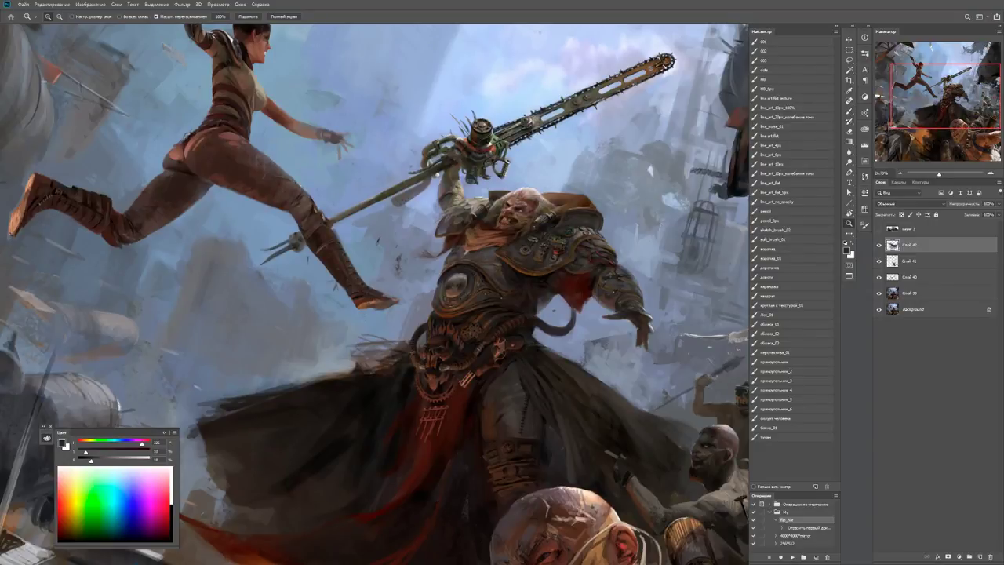
click(443, 329)
key(b)
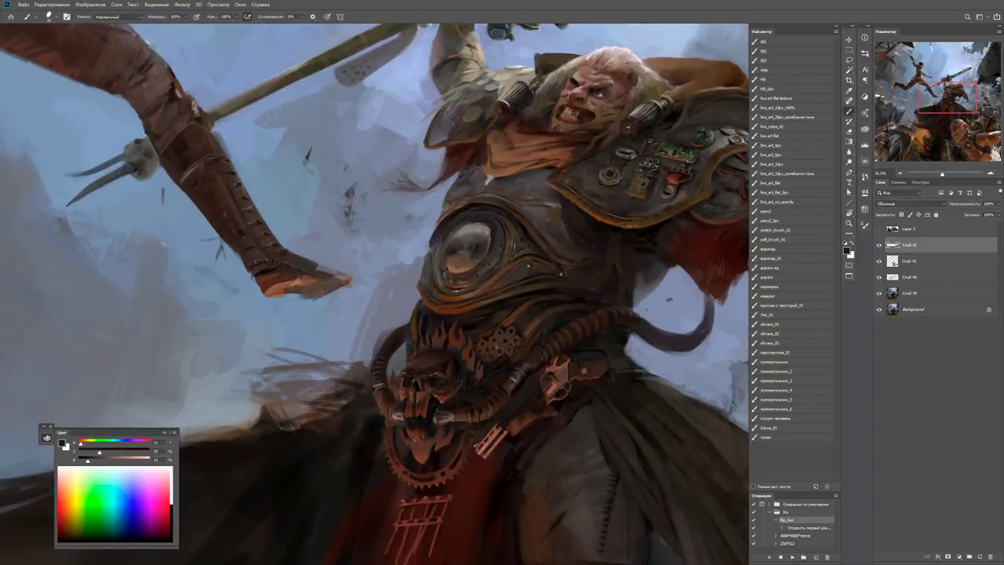
Clean up the short hose loop beside the skull buckle with sampled sky blues and dark tones, defining its inner edge.
mouse_move(374, 365)
mouse_down()
mouse_move(383, 326)
mouse_move(403, 317)
mouse_up()
alt+click(378, 336)
alt+click(393, 345)
drag(389, 359, 405, 340)
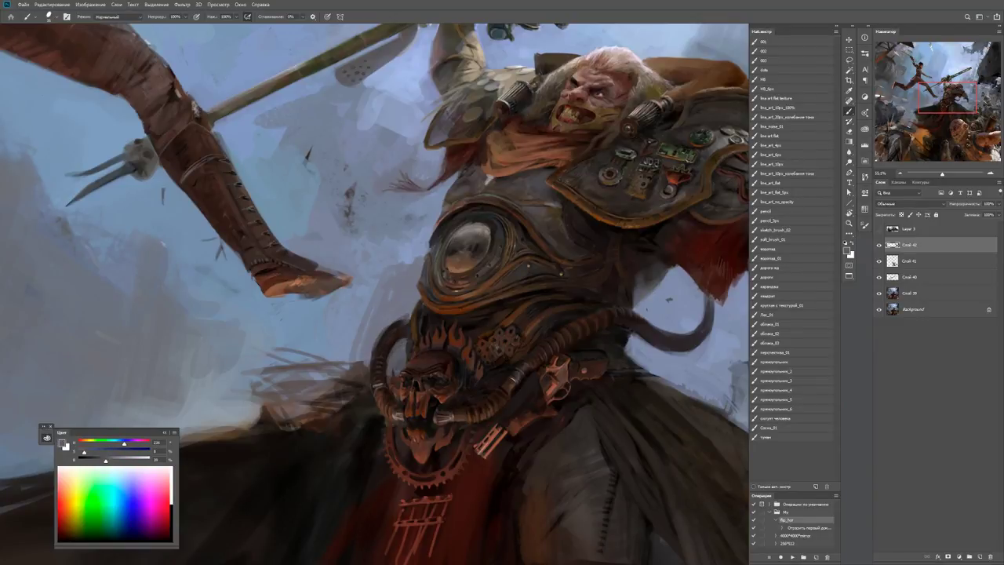
alt+click(392, 345)
alt+click(394, 338)
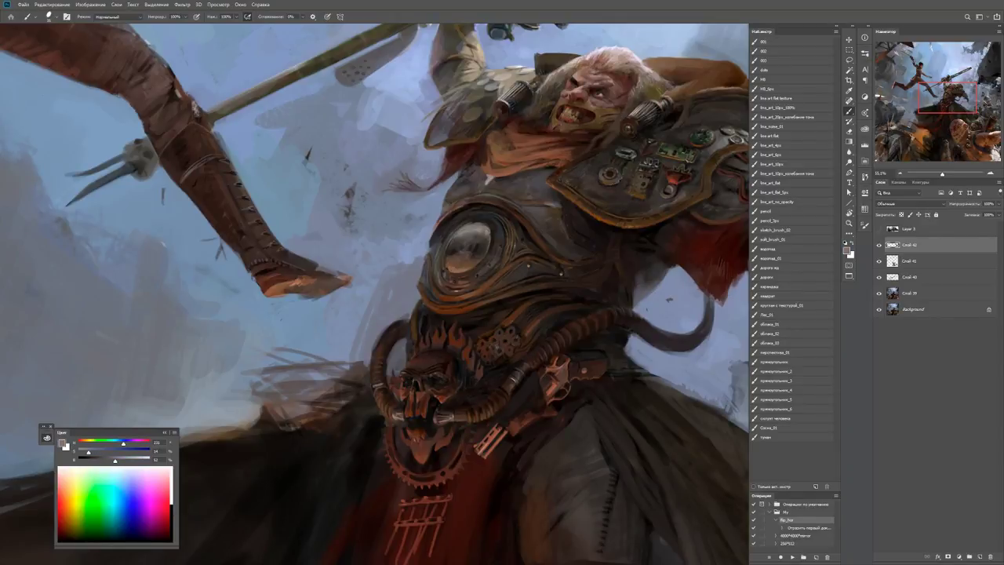
Paint ribbed segments onto the first stretch of the long hose where it leaves the waist, using sampled dark tones.
key(ctrl+0)
scroll(482, 291, up, 5)
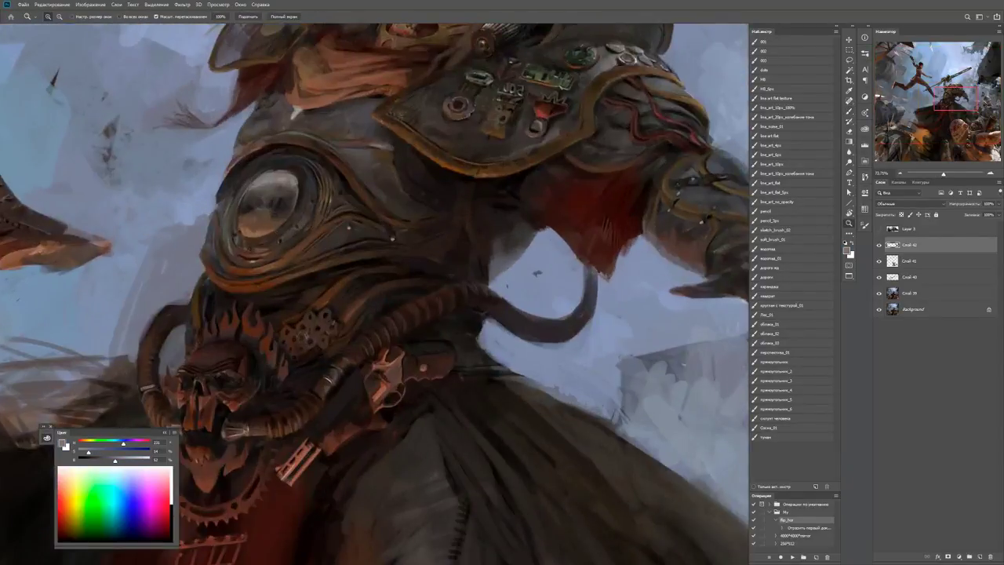
alt+click(481, 291)
scroll(486, 287, up, 4)
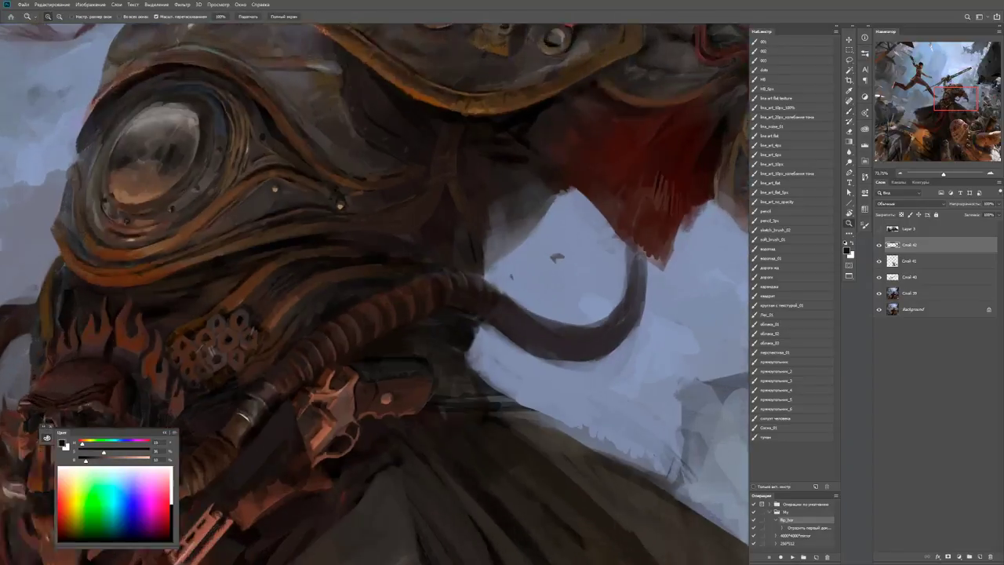
drag(471, 274, 525, 262)
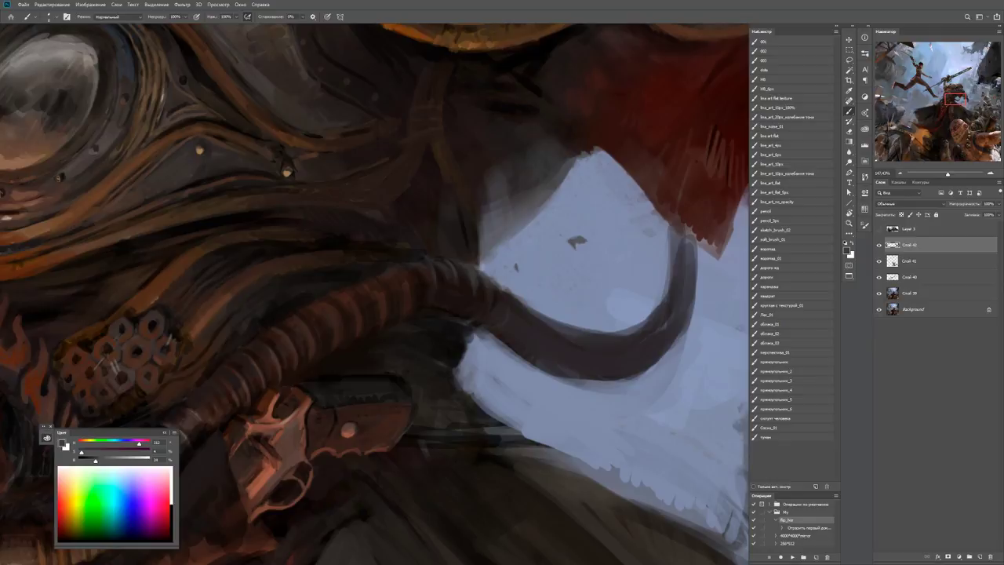
alt+click(497, 299)
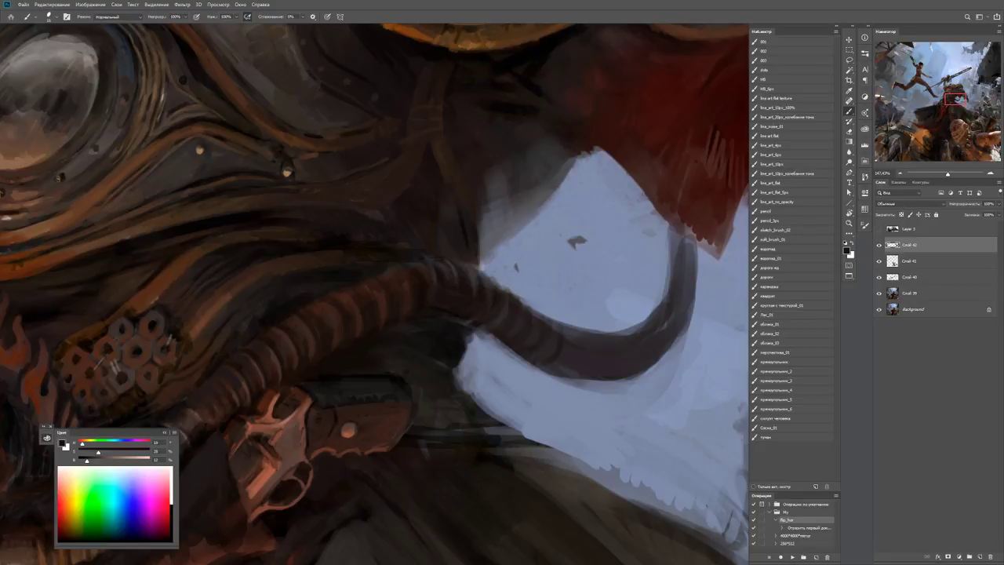
Clean the long hose's outline against the background with sampled sky blues and dark tones, checking it within the whole figure.
alt+click(570, 314)
alt+click(626, 300)
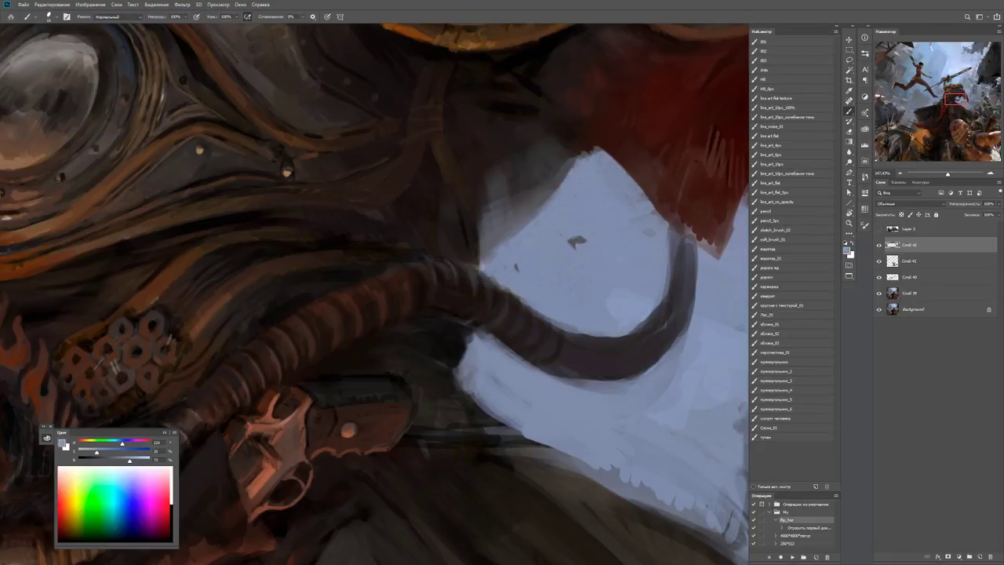
key(z)
drag(612, 330, 502, 330)
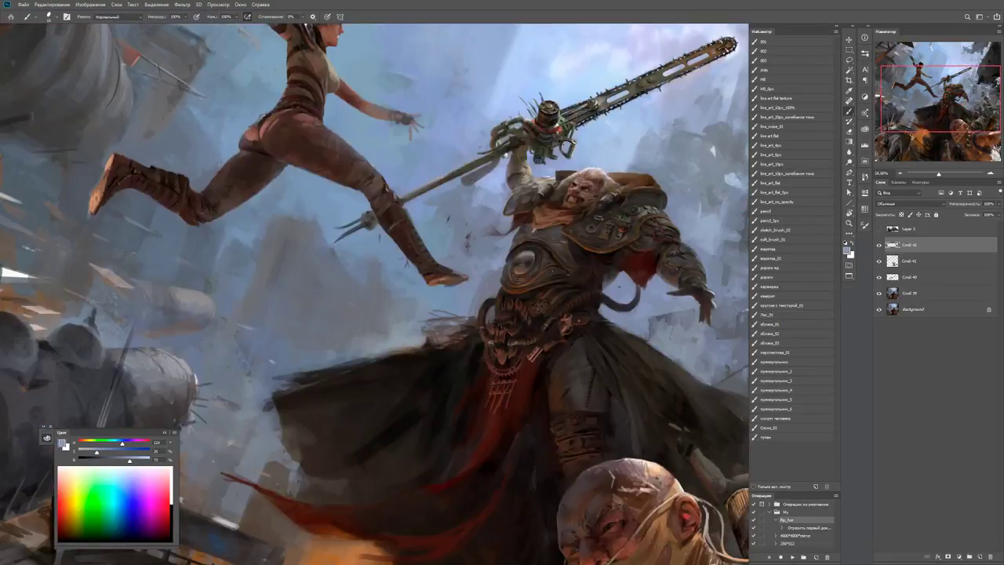
drag(635, 296, 706, 296)
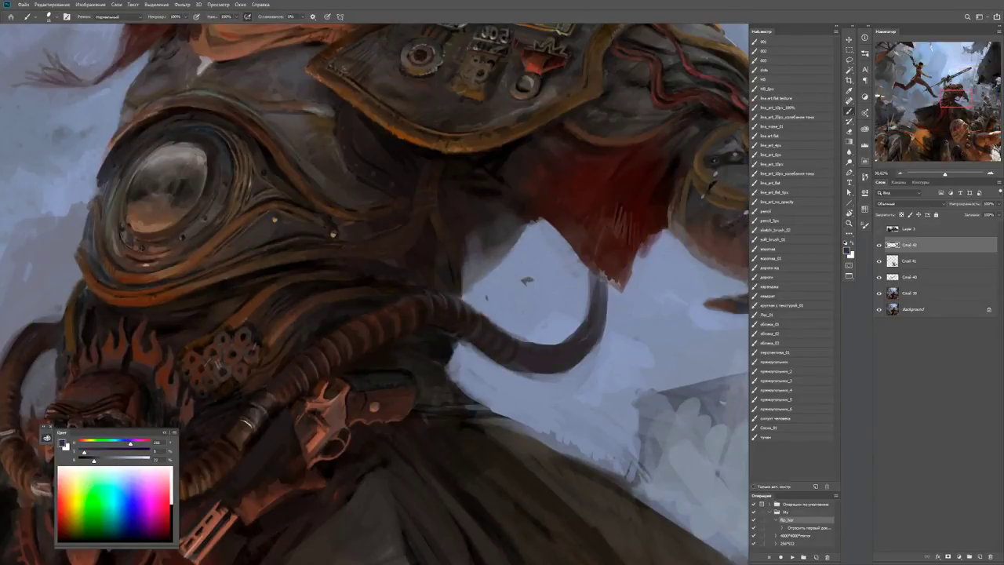
drag(377, 294, 341, 325)
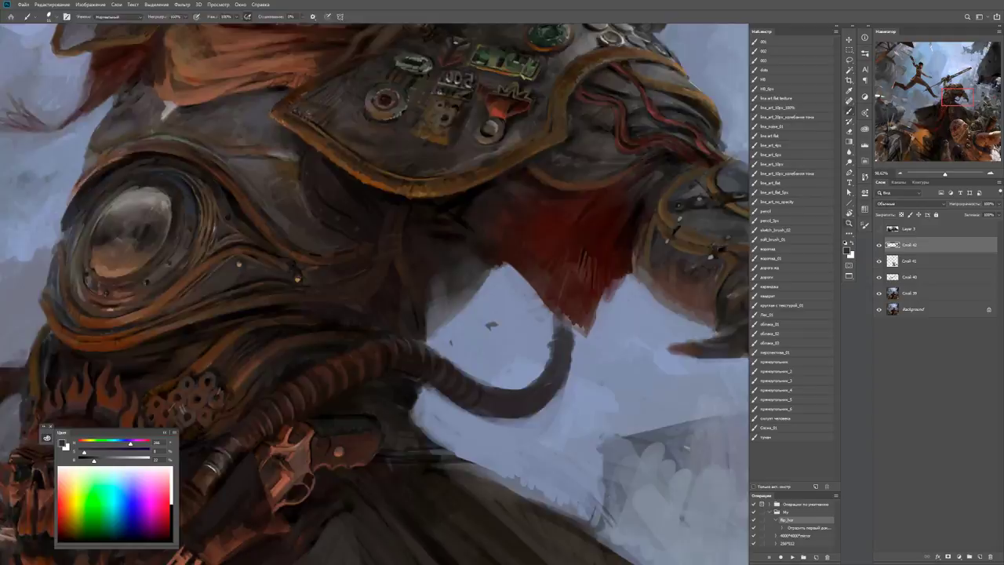
Continue the ribbing around the long hose's lower bend with sampled browns and darks.
drag(569, 337, 502, 337)
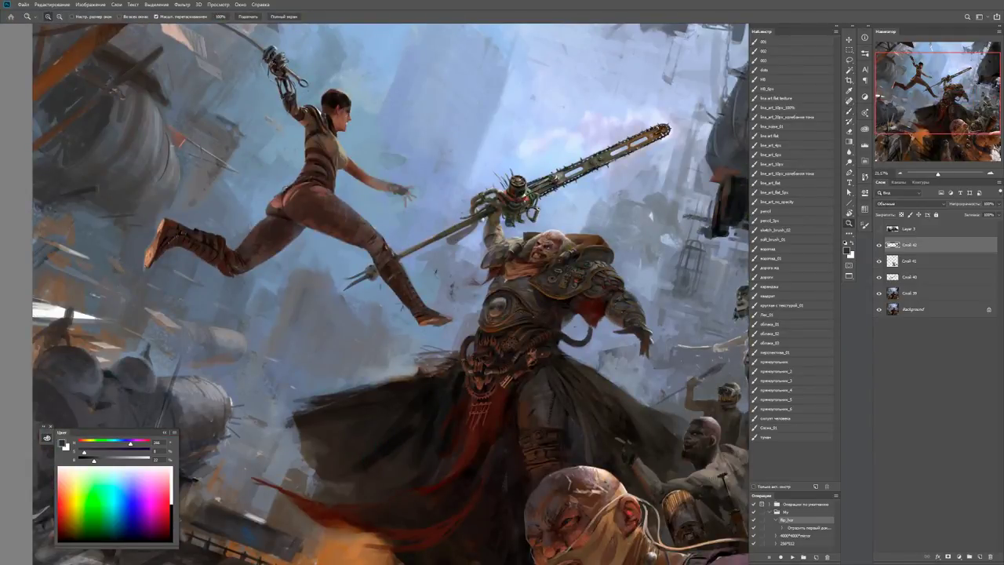
drag(595, 329, 659, 329)
key(b)
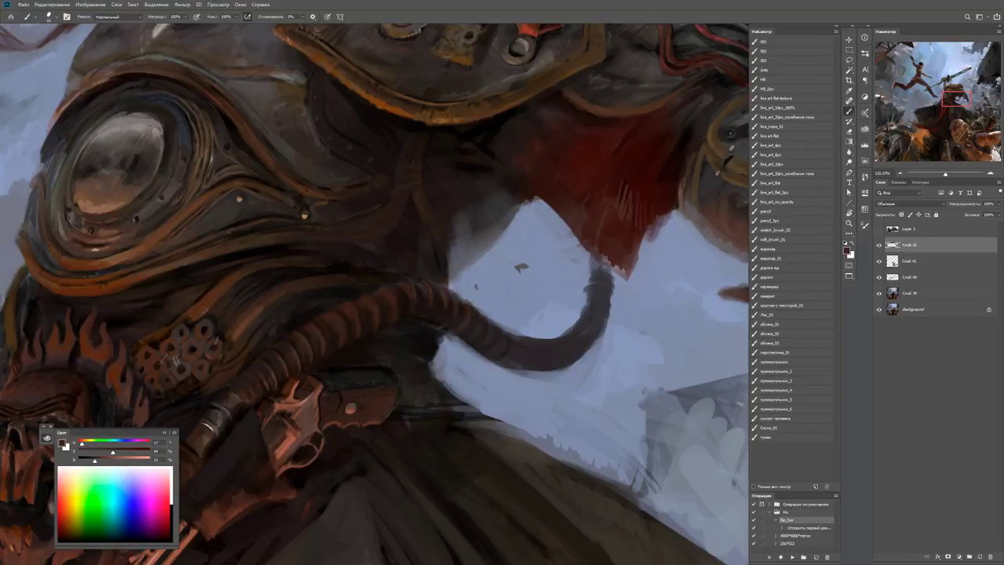
key(h)
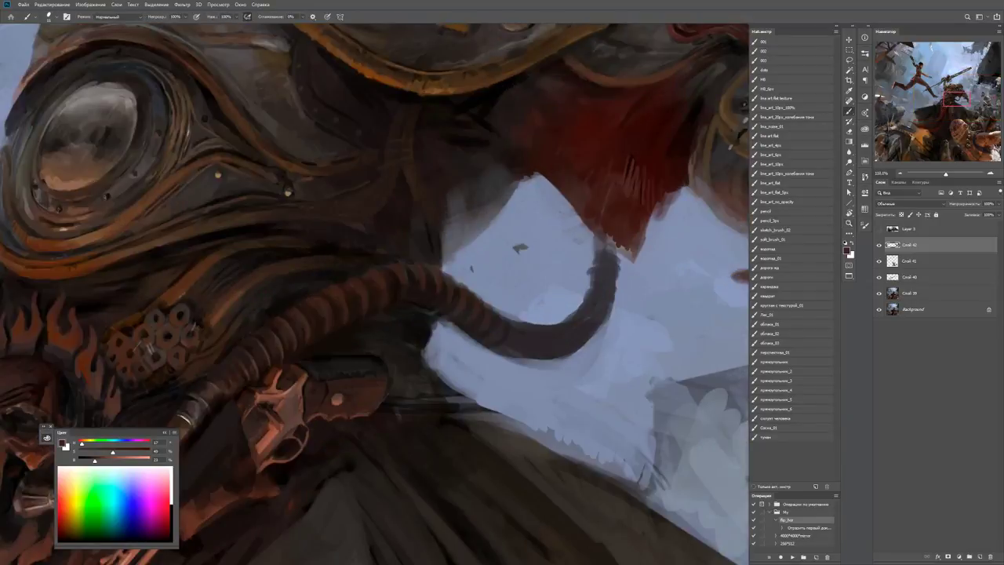
alt+click(501, 340)
drag(516, 357, 525, 359)
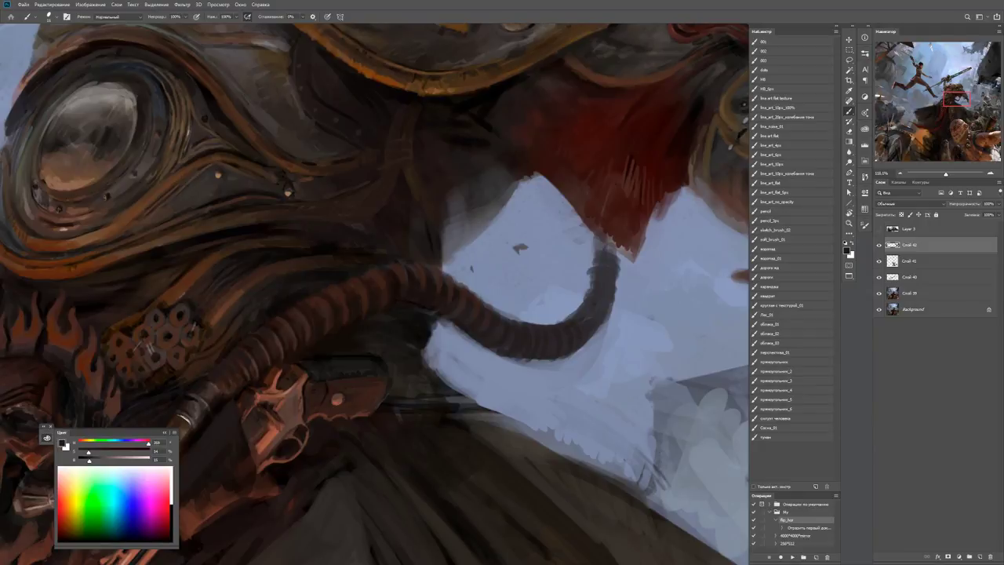
mouse_move(571, 315)
mouse_down()
mouse_move(590, 338)
mouse_move(605, 273)
mouse_move(471, 276)
mouse_up()
Flip the canvas horizontally and refine the ribbed hose's upper end below the red cloth with sampled greys and sky blue.
key(z)
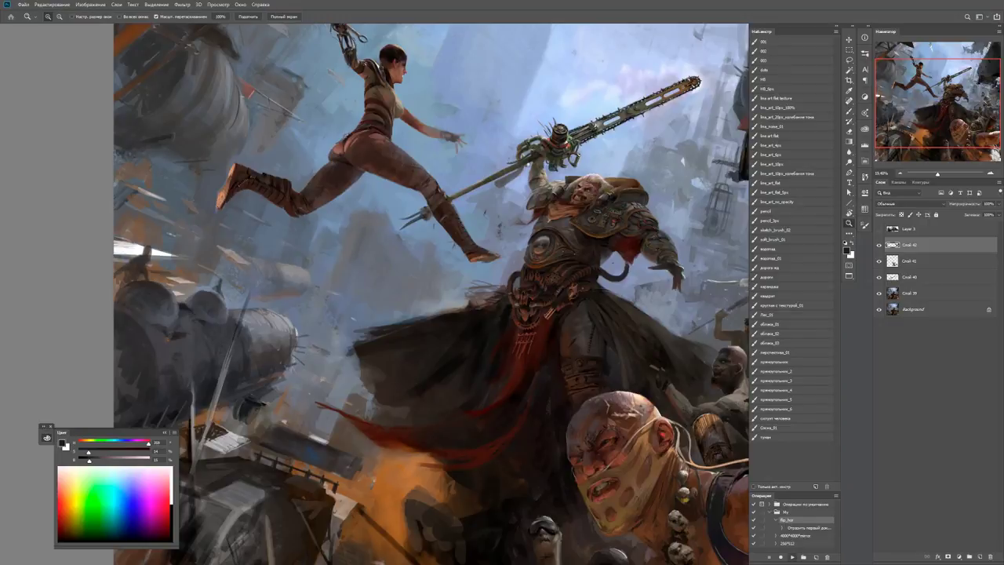
click(792, 557)
drag(382, 257, 471, 256)
key(b)
alt+click(245, 298)
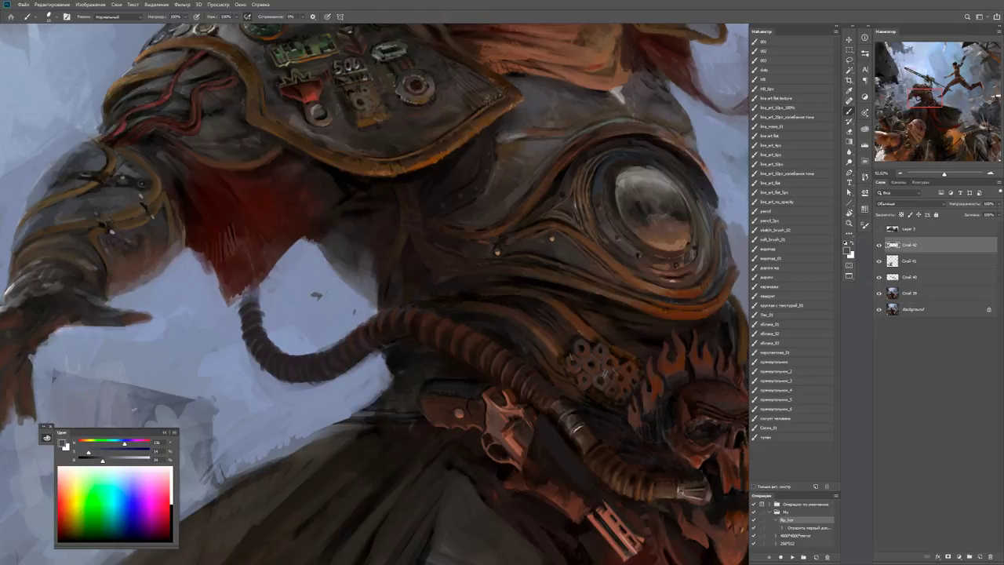
drag(245, 306, 267, 371)
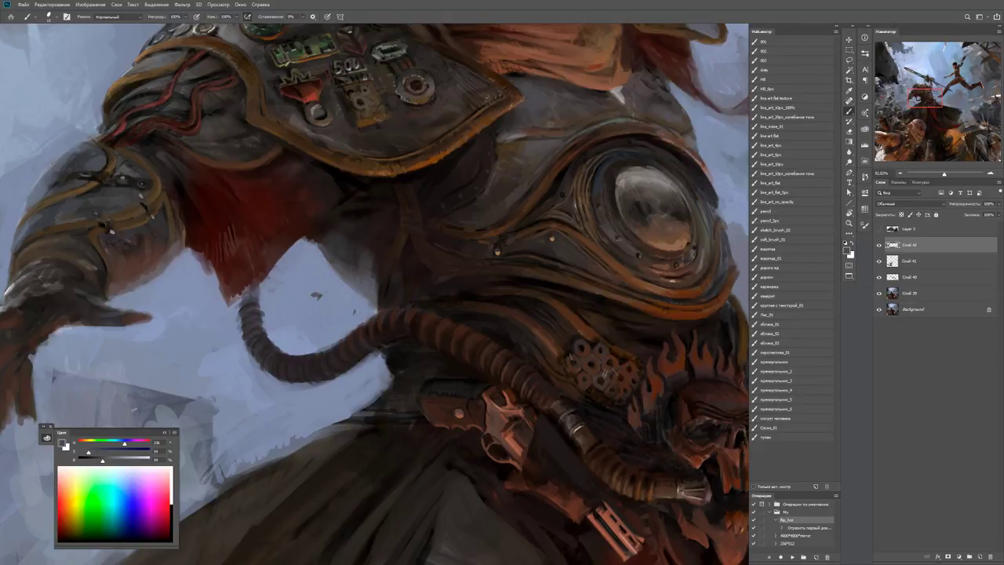
alt+click(267, 306)
Retouch the dark joint between the upper-arm and forearm armour with sampled tones, undoing the last two strokes.
mouse_move(377, 298)
mouse_down()
mouse_move(394, 353)
mouse_move(430, 401)
mouse_up()
alt+click(430, 402)
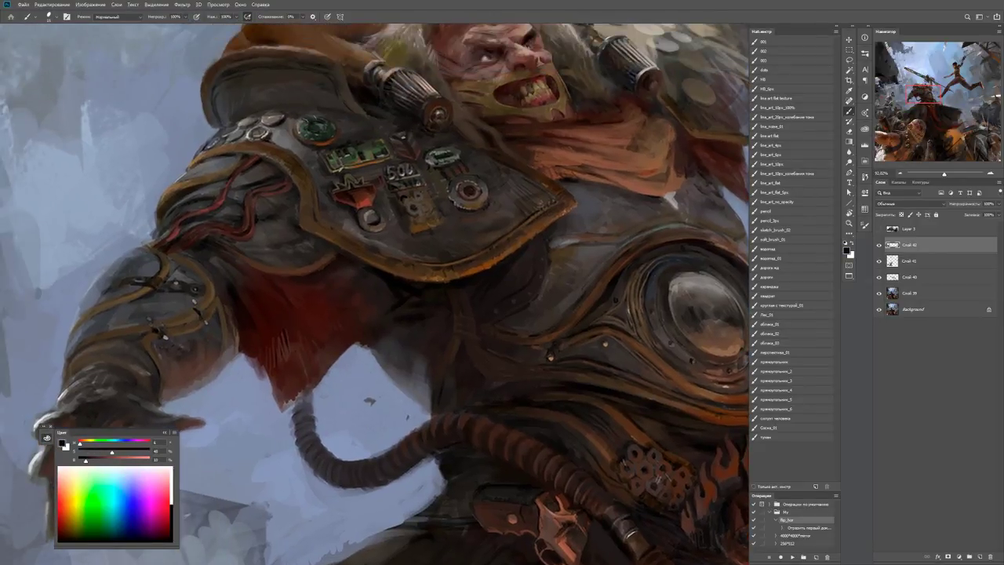
alt+click(206, 259)
drag(196, 249, 217, 268)
alt+click(212, 259)
key(ctrl+z)
key(ctrl+z)
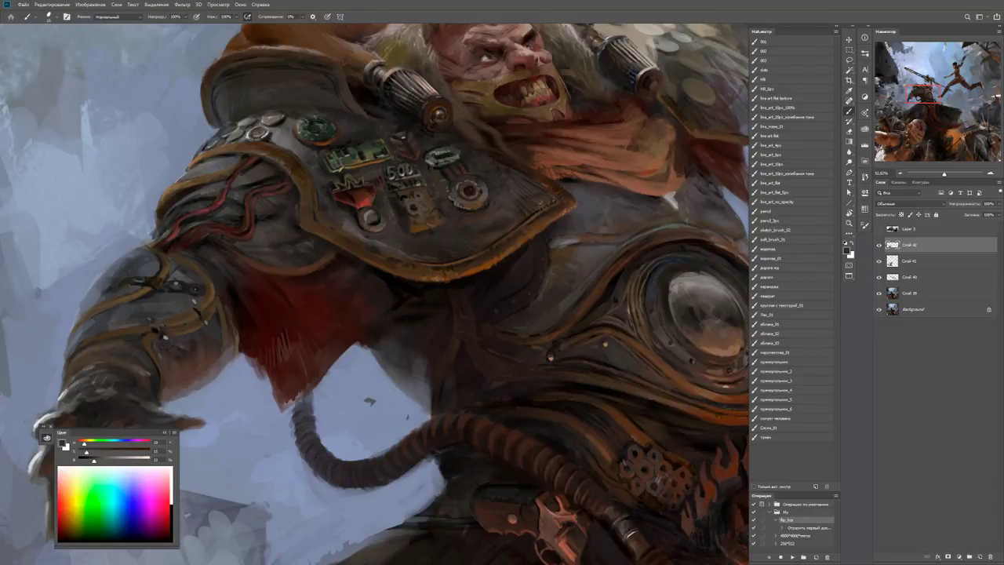
alt+click(196, 255)
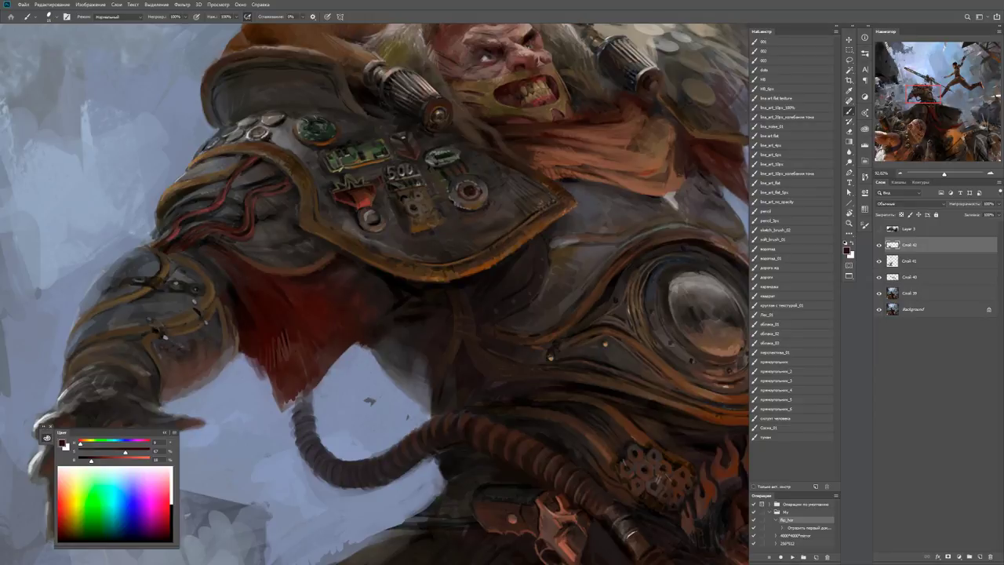
Paint brighter red folds and darker shadows into the upper part of the red cloth under the arm.
key(d)
alt+click(289, 302)
alt+click(289, 302)
alt+click(289, 302)
drag(291, 281, 308, 279)
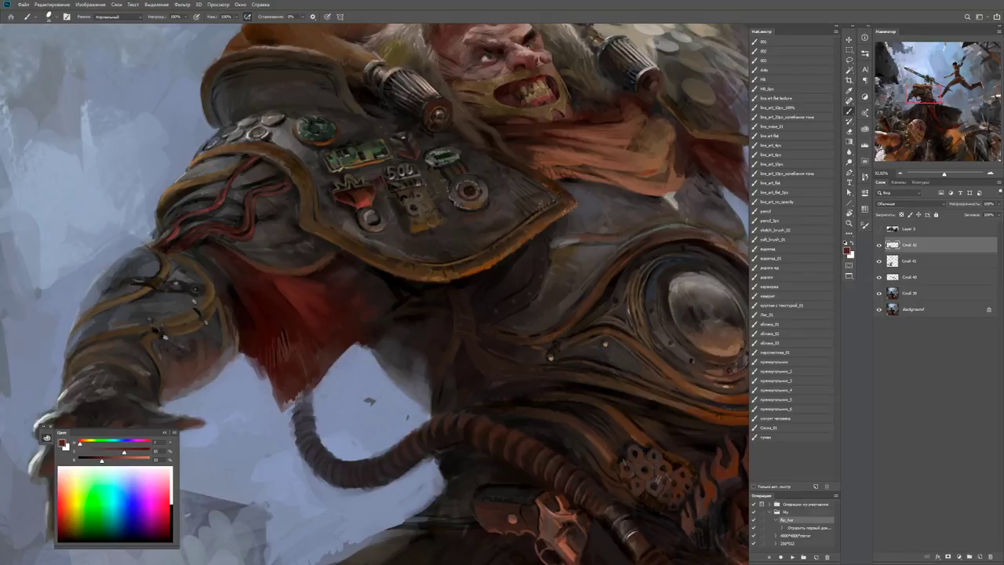
alt+click(299, 280)
scroll(377, 291, down, 5)
scroll(377, 290, up, 6)
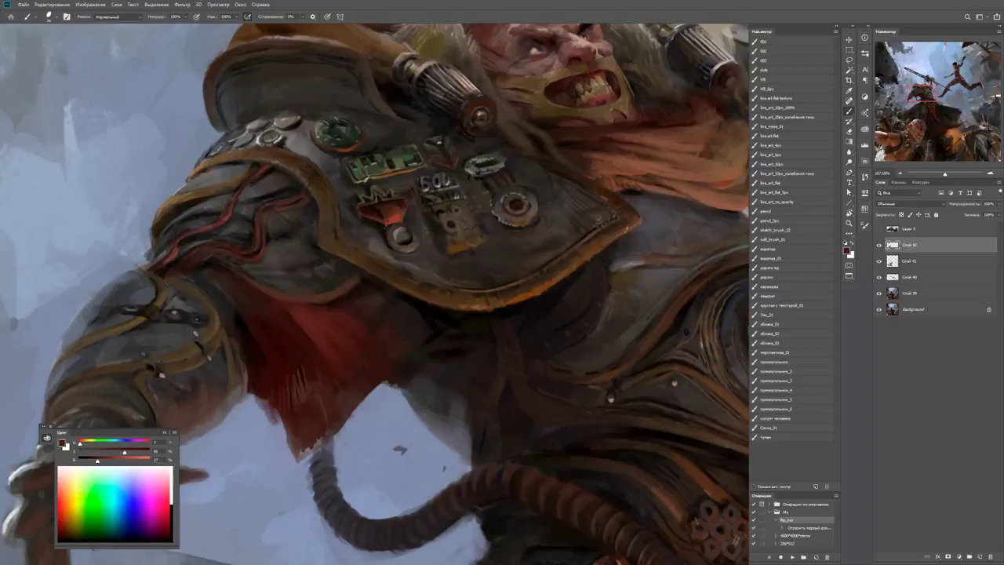
alt+click(345, 288)
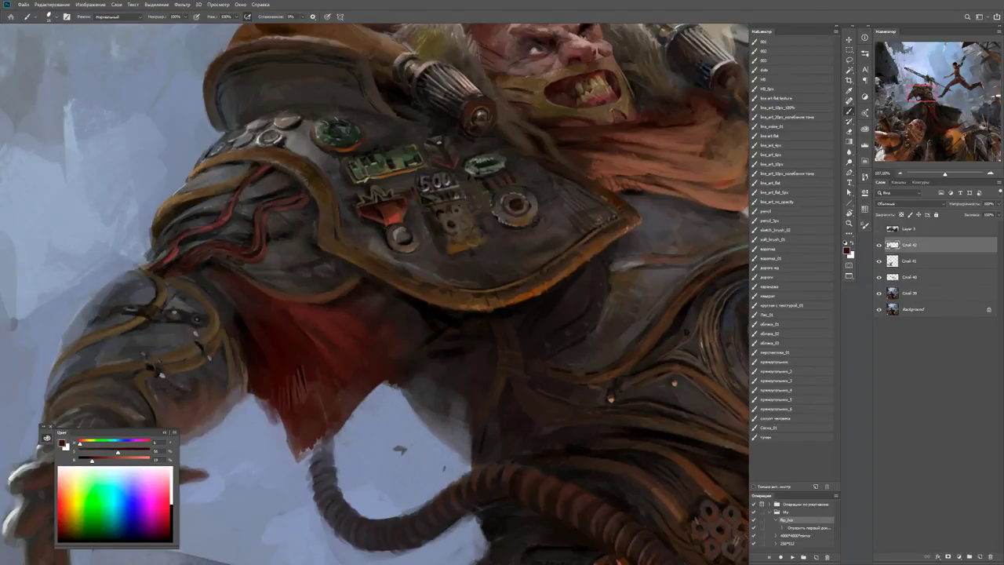
alt+click(345, 288)
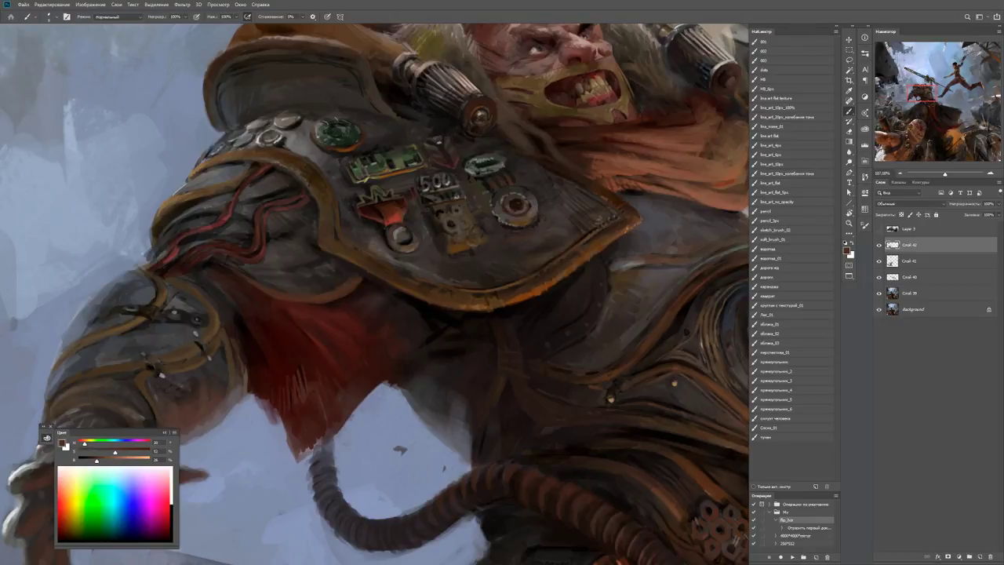
Paint a thin brown trim line across the lower sleeve above the red cloth, using sampled browns and greys.
alt+click(336, 297)
alt+click(258, 272)
drag(302, 267, 324, 262)
key(d)
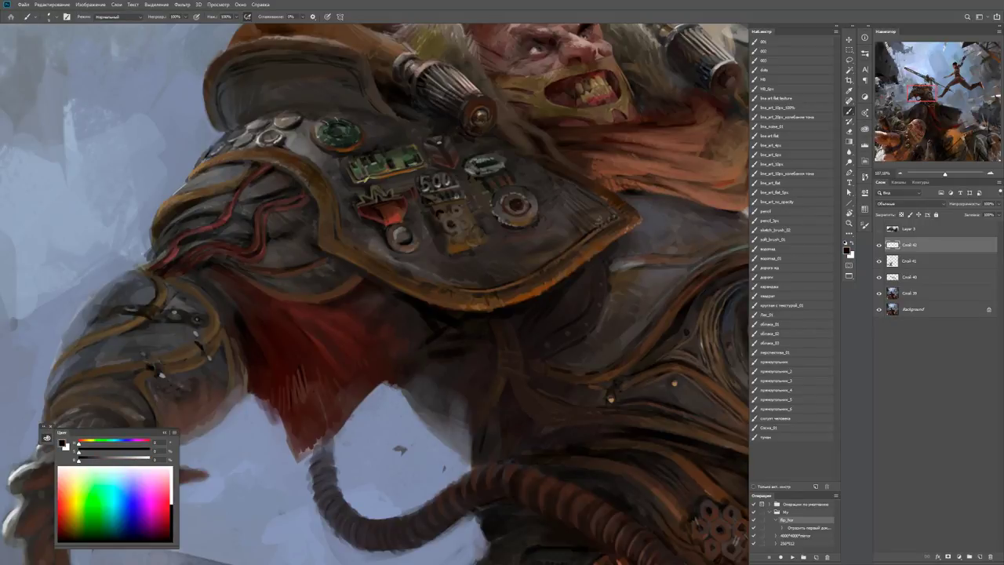
Refine the lower sleeve around the thin brown trim line with sampled grey and dark strokes.
key(z)
scroll(374, 294, down, 5)
scroll(314, 285, up, 5)
key(b)
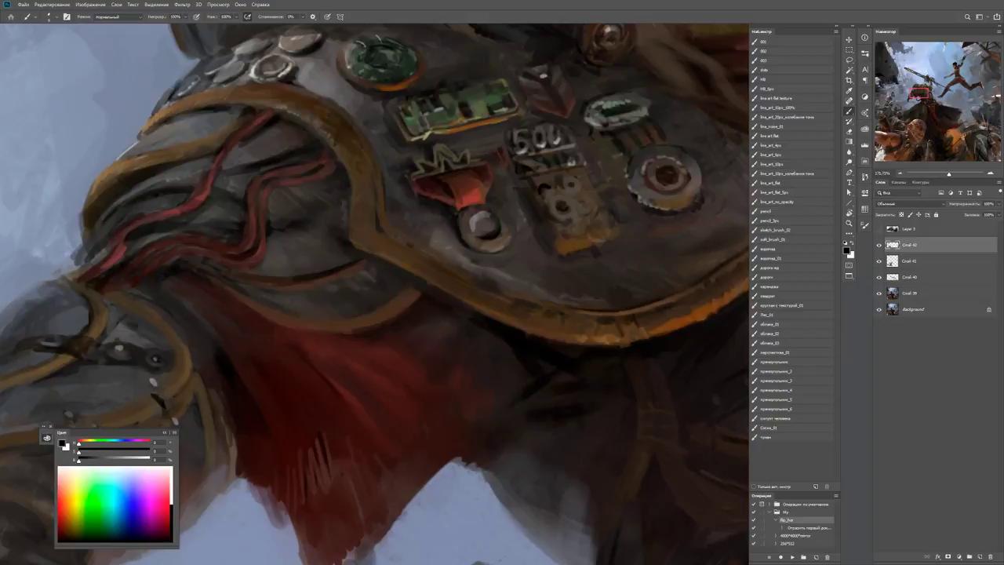
alt+click(314, 286)
drag(307, 278, 364, 257)
alt+click(329, 271)
alt+click(313, 274)
Paint a dark crease into the grey sleeve between the red cords and the gold-edged shoulder plate.
key(z)
scroll(353, 259, down, 5)
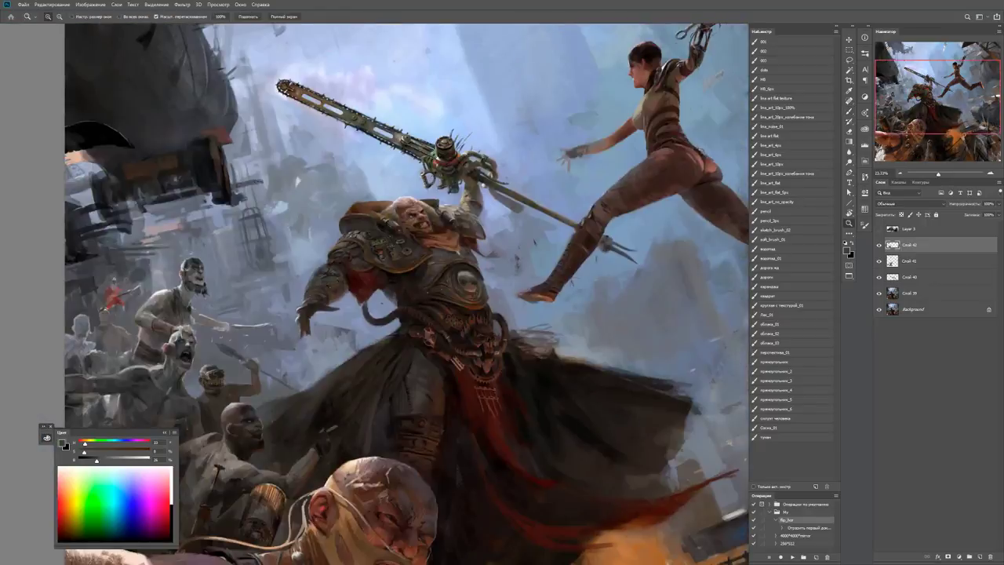
scroll(338, 247, up, 5)
key(b)
alt+click(321, 318)
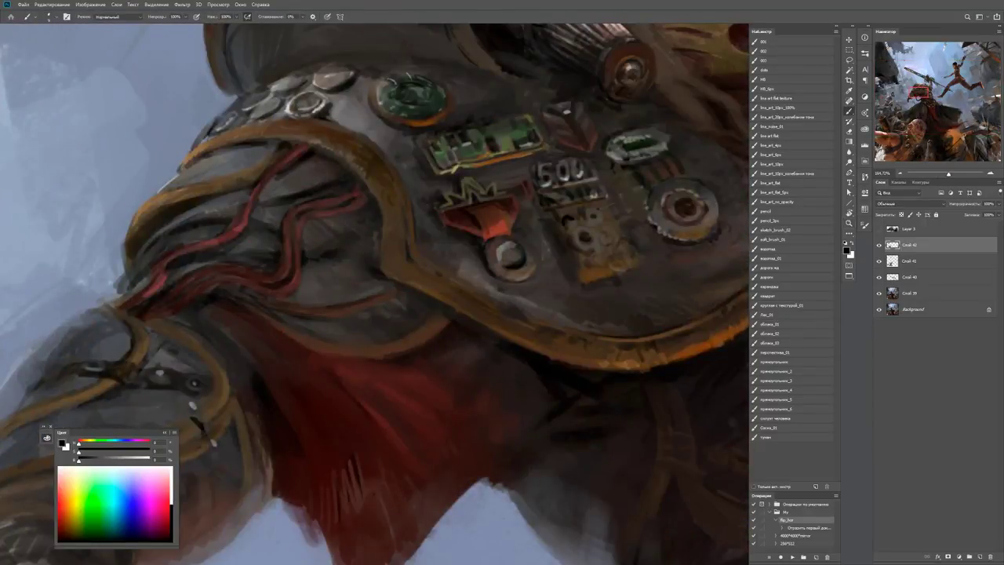
alt+click(322, 320)
alt+click(308, 316)
alt+click(308, 316)
Develop the sleeve folds beside the shoulder plate's gold edge with sampled greys and black.
drag(376, 235, 365, 333)
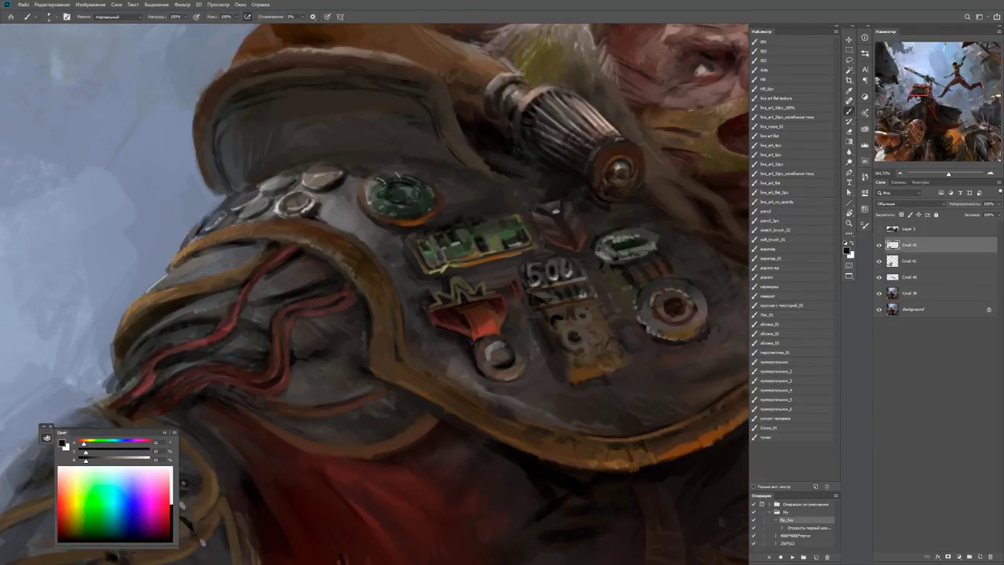
alt+click(362, 340)
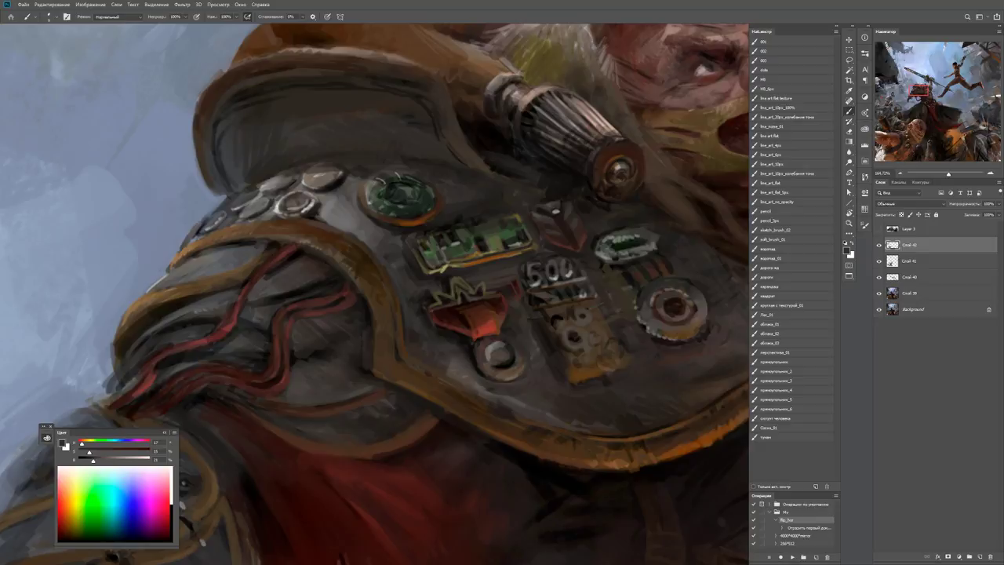
alt+click(373, 323)
key(d)
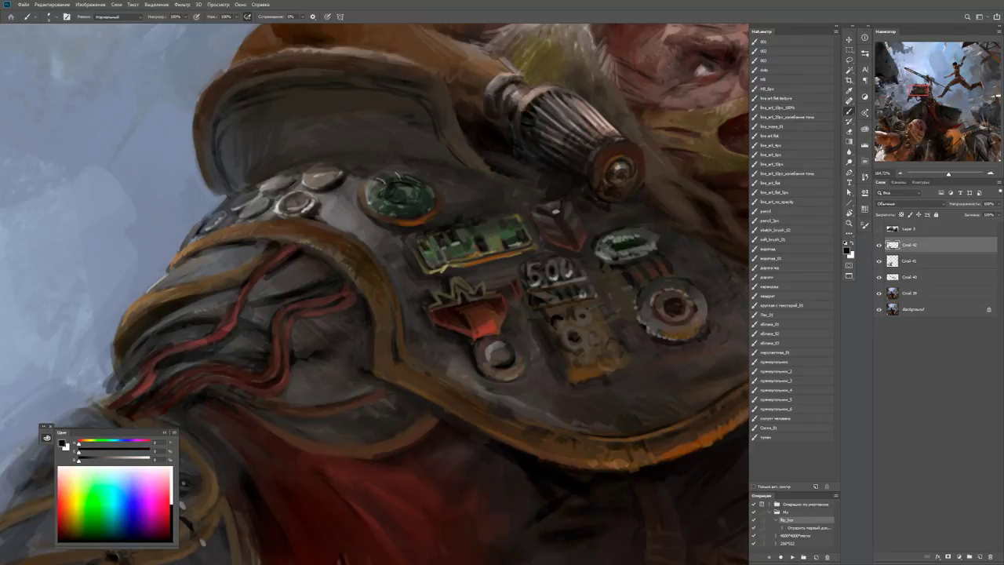
key(z)
scroll(375, 293, down, 5)
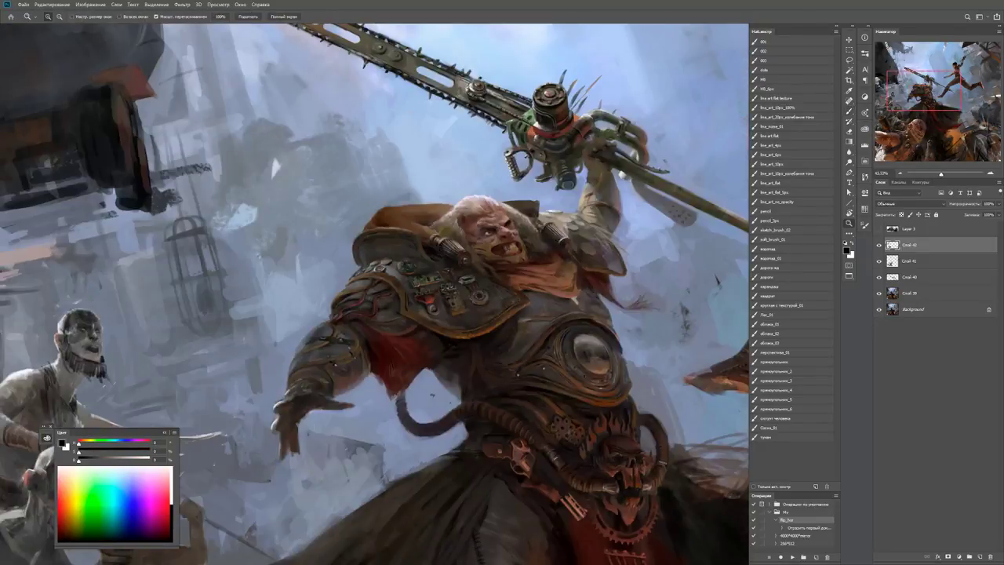
Examine the warrior's outstretched arm, red cloth and hand both close up and within the wider composition.
scroll(375, 293, up, 5)
drag(349, 290, 386, 314)
alt+click(377, 312)
key(z)
scroll(411, 329, down, 5)
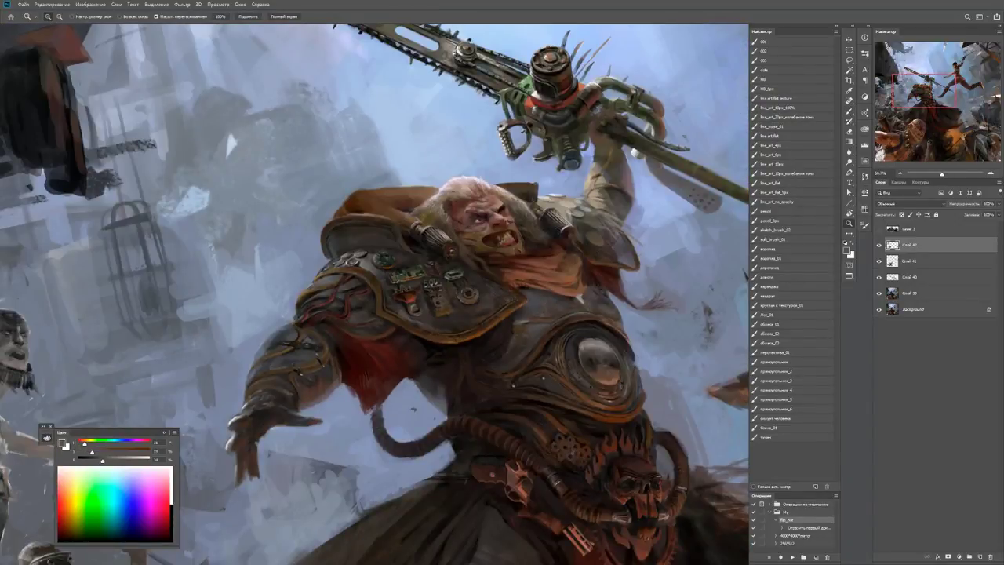
scroll(324, 376, up, 5)
key(b)
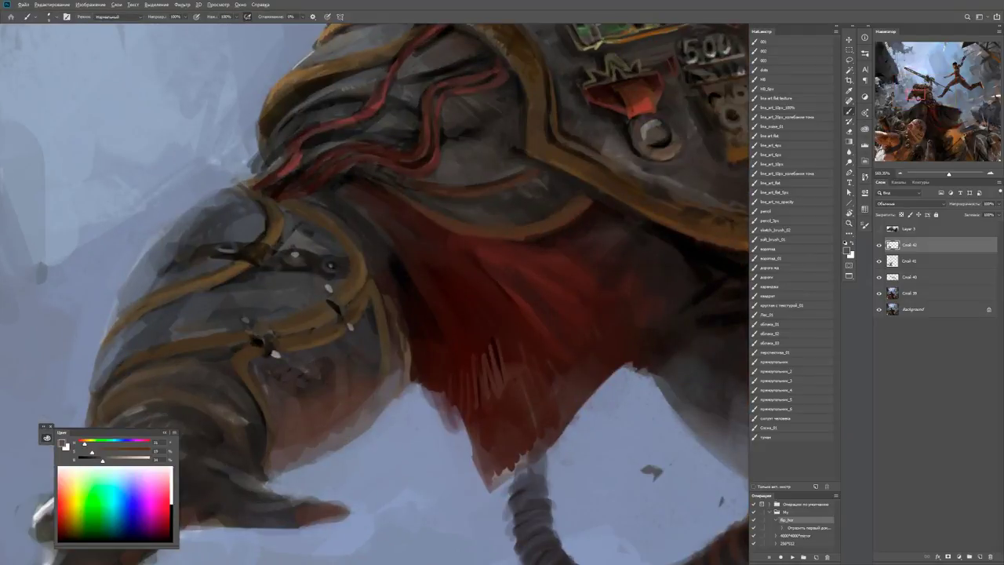
key(d)
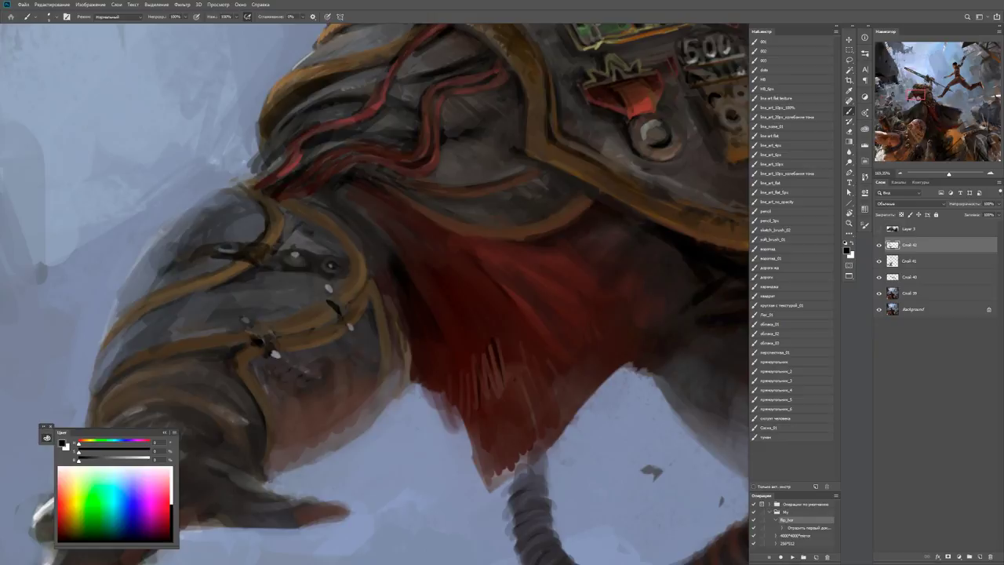
key(z)
scroll(239, 359, down, 4)
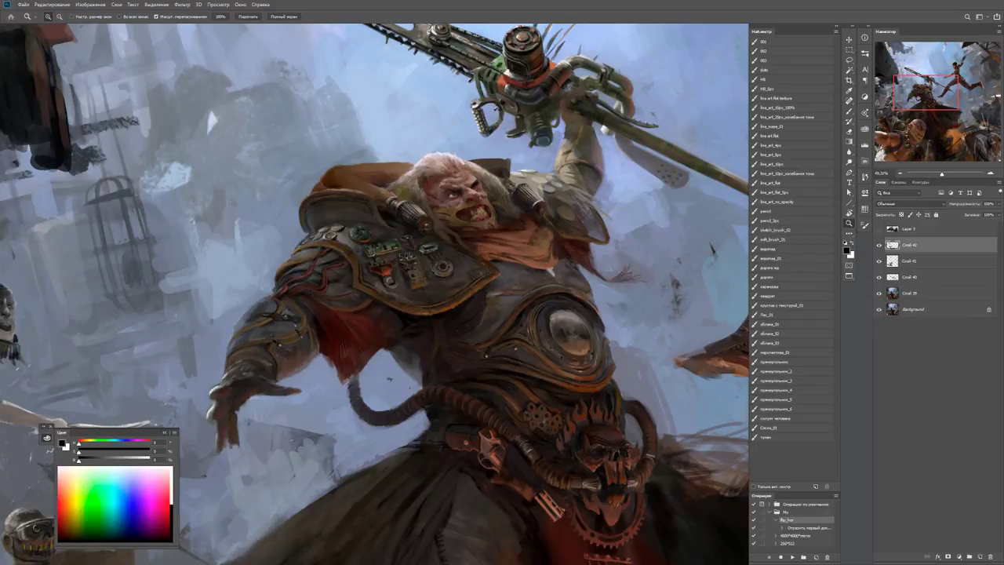
scroll(242, 375, up, 3)
key(b)
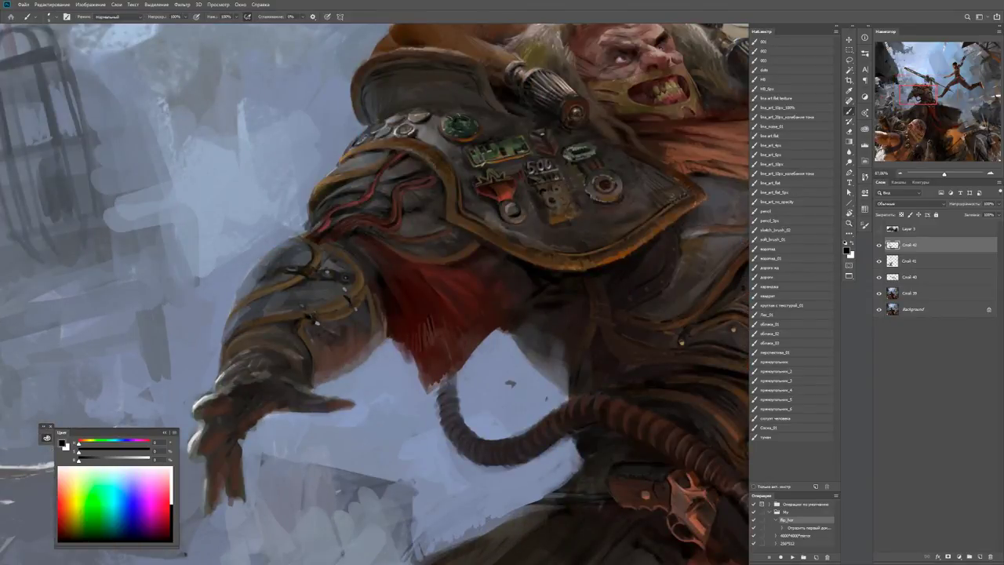
Sample greys and a reddish skin tone, and paint a reddish-brown patch on the hand just below the cuff.
alt+click(240, 364)
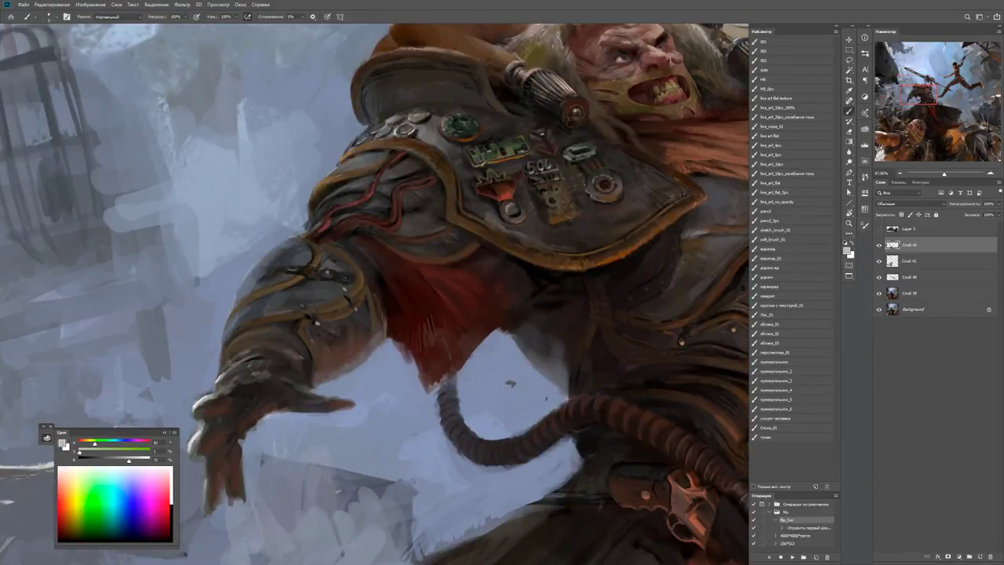
alt+click(247, 357)
key(z)
alt+click(288, 380)
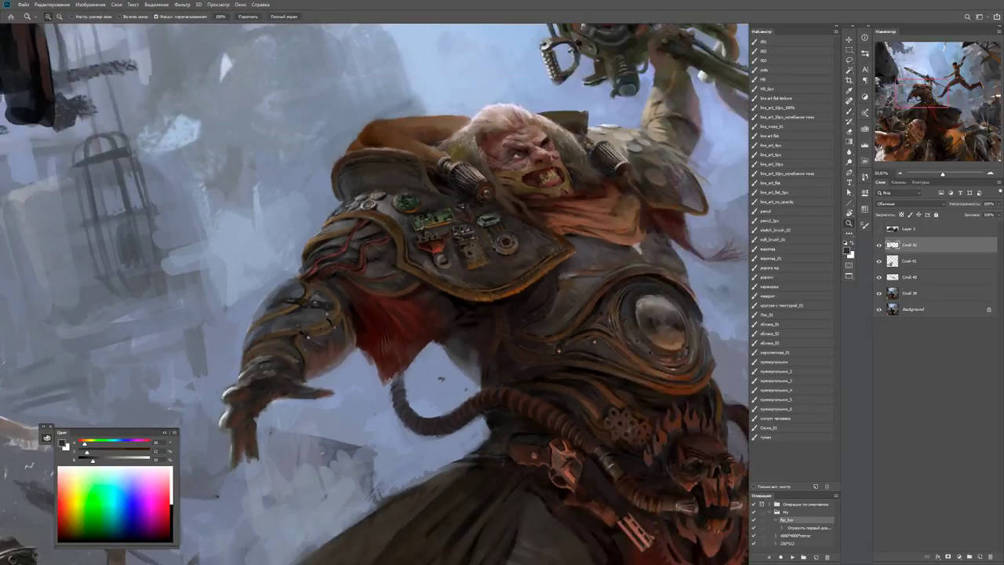
key(i)
click(489, 143)
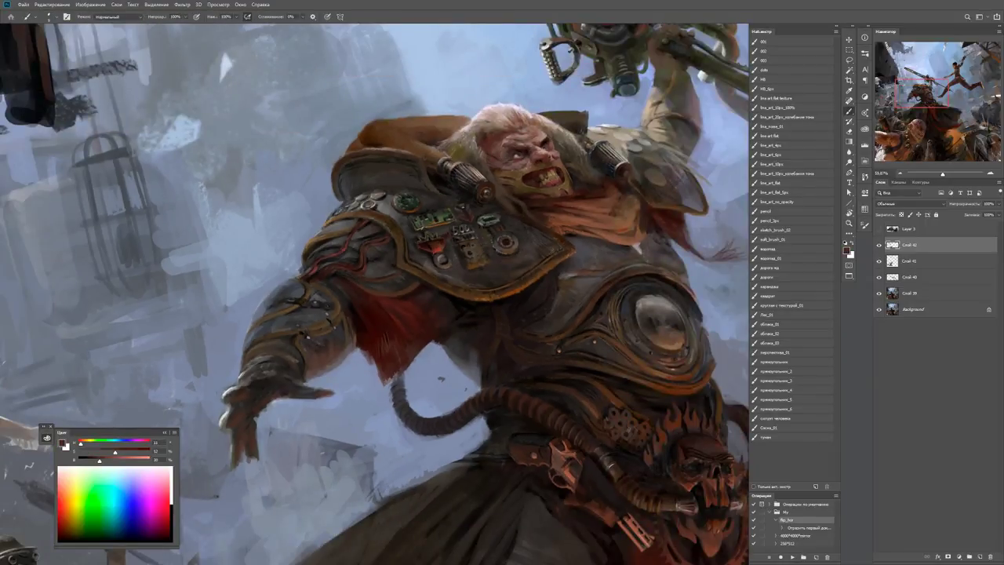
click(280, 389)
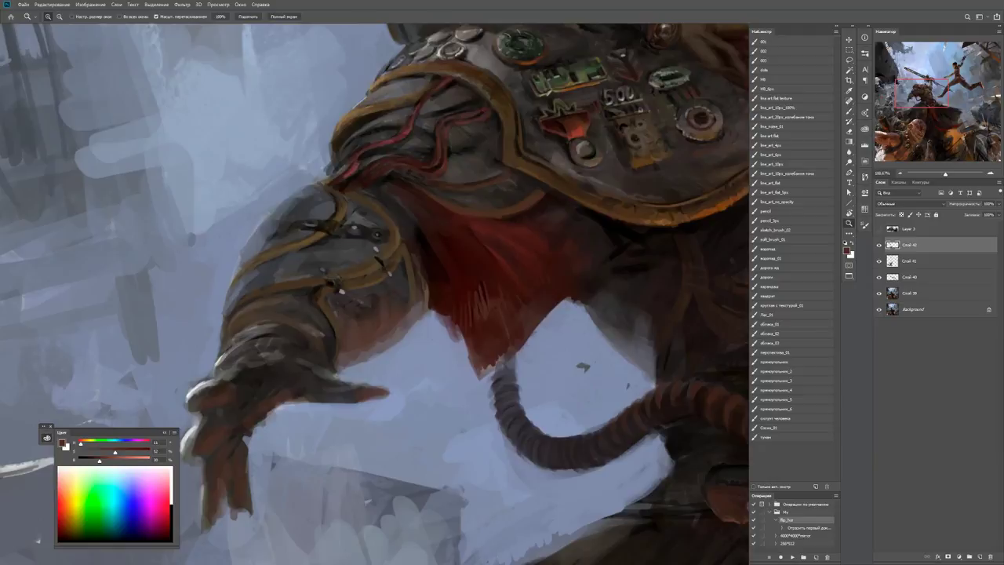
key(b)
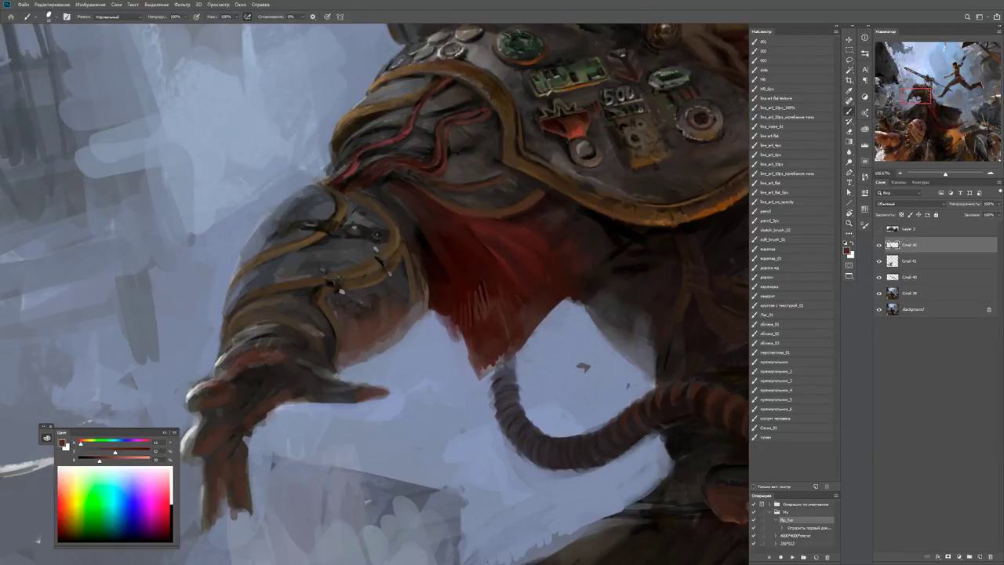
Repaint the hand's thumb and upper edge in a lighter pinkish skin tone with a brush about 40 px wide.
scroll(435, 296, down, 5)
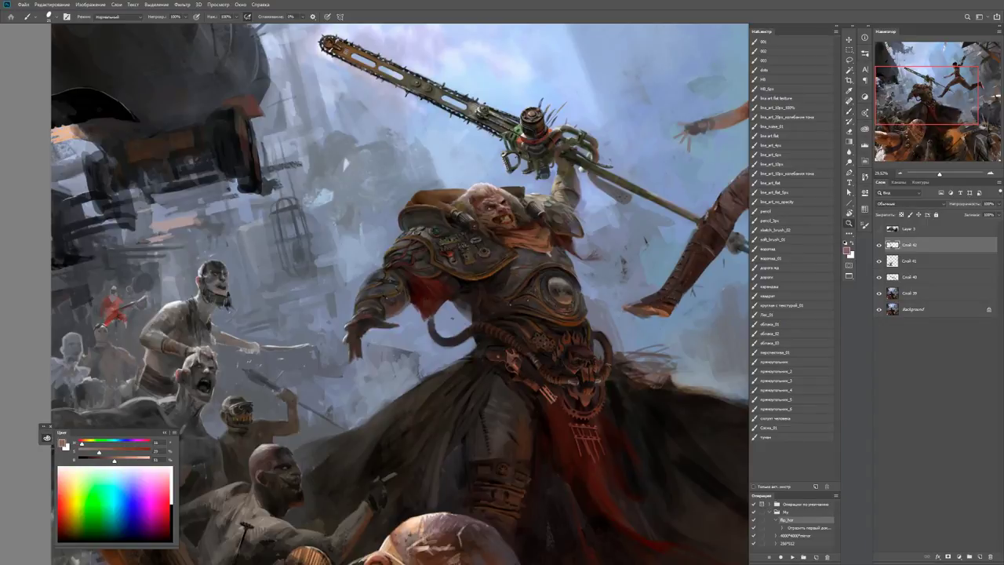
scroll(355, 311, up, 7)
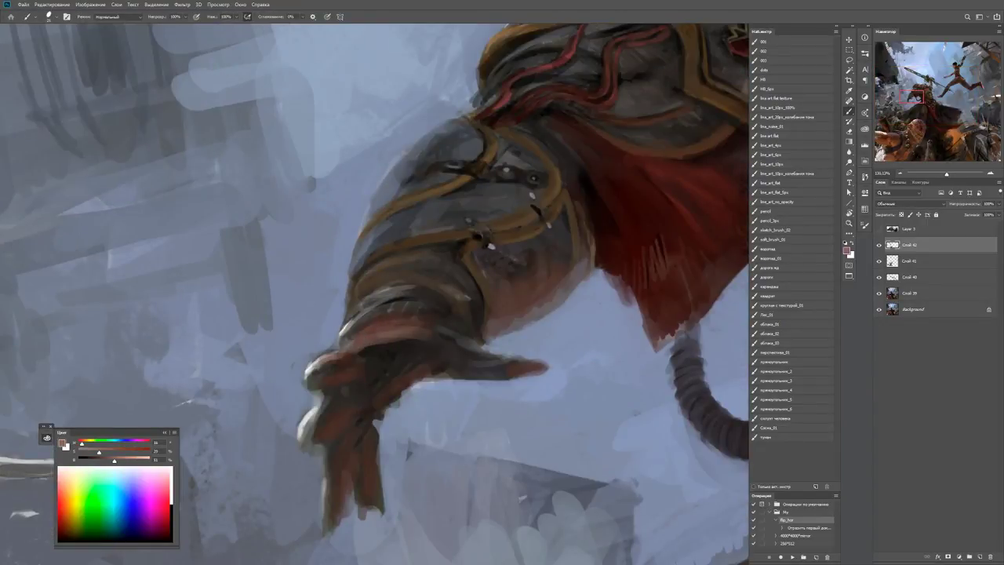
drag(408, 323, 363, 321)
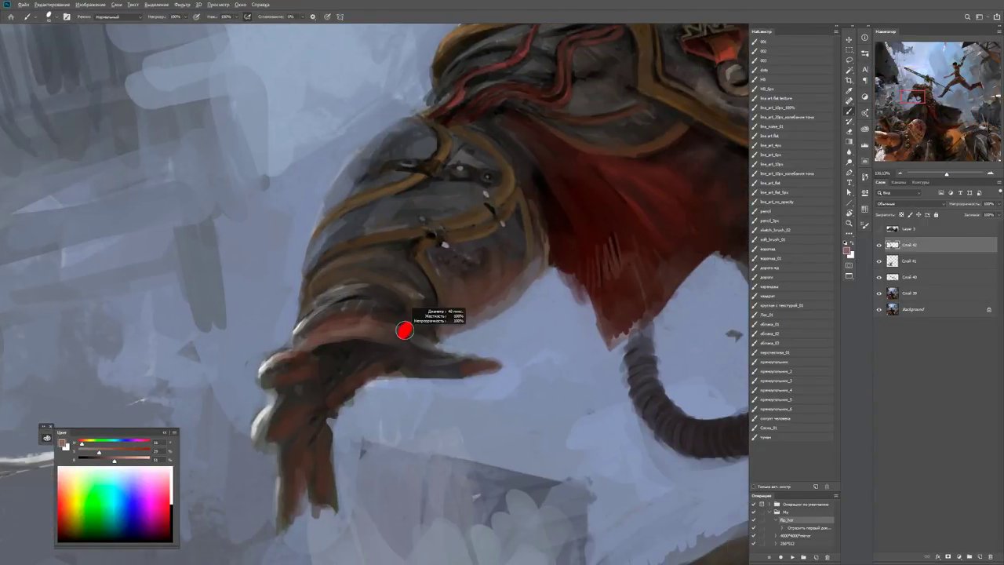
mouse_move(439, 368)
mouse_down()
mouse_move(486, 365)
mouse_move(431, 367)
mouse_up()
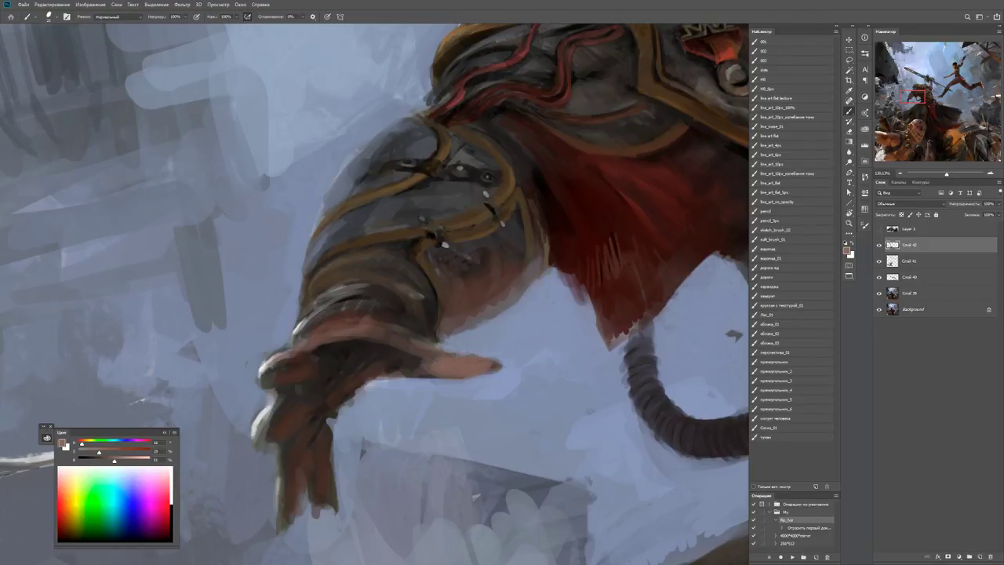
Block in the fingers, knuckles and palm with the same pinkish skin tone.
mouse_move(260, 372)
mouse_down()
mouse_move(279, 378)
mouse_move(267, 384)
mouse_move(279, 433)
mouse_move(300, 389)
mouse_up()
mouse_move(287, 471)
mouse_down()
mouse_move(289, 522)
mouse_move(287, 453)
mouse_move(297, 510)
mouse_up()
drag(322, 454, 323, 504)
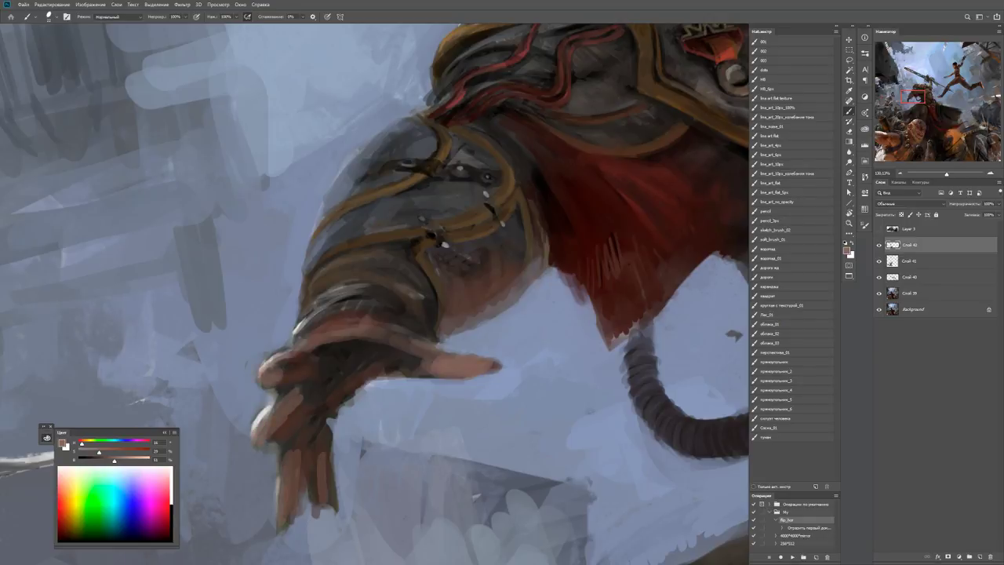
drag(273, 424, 303, 411)
mouse_move(284, 435)
mouse_down()
mouse_move(312, 392)
mouse_move(313, 365)
mouse_move(375, 337)
mouse_up()
mouse_move(325, 375)
mouse_down()
mouse_move(362, 344)
mouse_move(236, 369)
mouse_up()
Flip the canvas horizontally and trim the thumb tip with the sampled blue-grey of the background.
key(z)
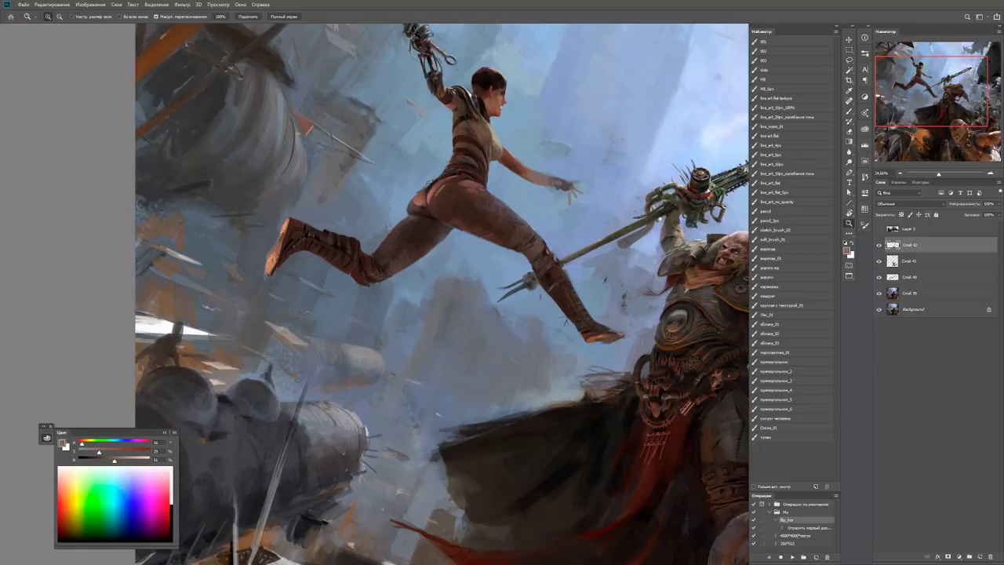
scroll(375, 294, down, 3)
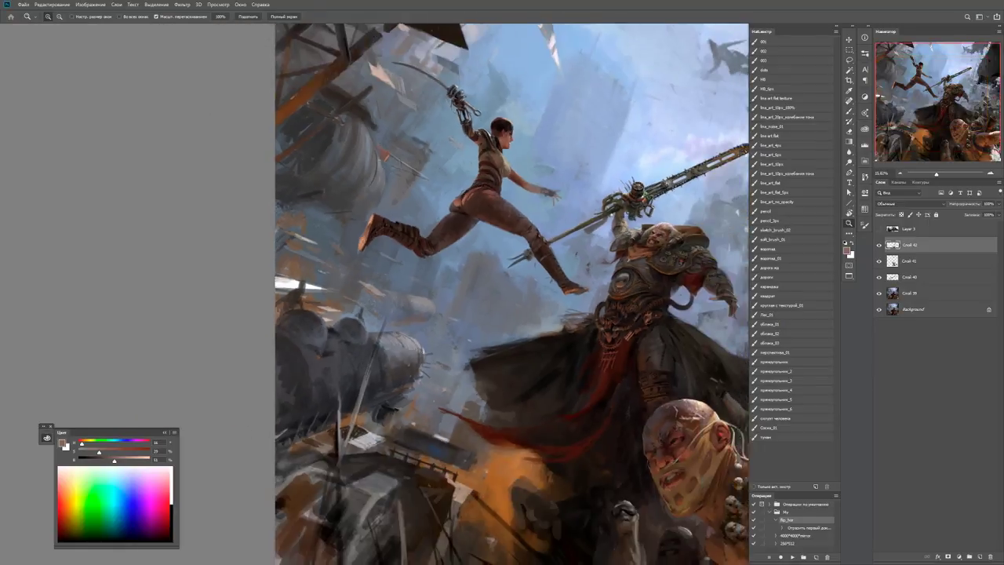
scroll(375, 294, up, 6)
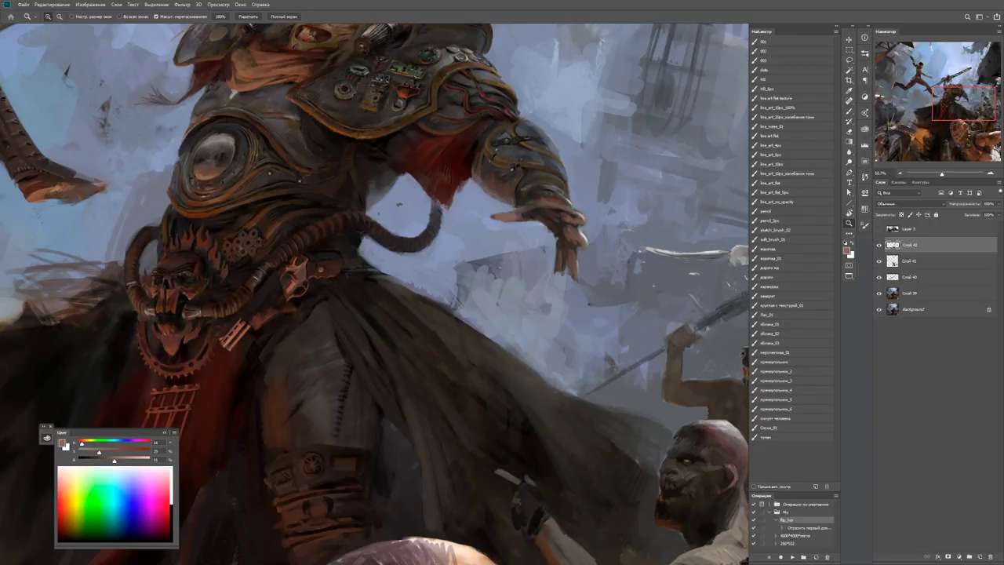
mouse_move(578, 211)
mouse_down()
mouse_move(612, 210)
mouse_move(607, 232)
mouse_move(577, 263)
mouse_move(619, 236)
mouse_up()
key(b)
alt+click(582, 227)
key(z)
key(b)
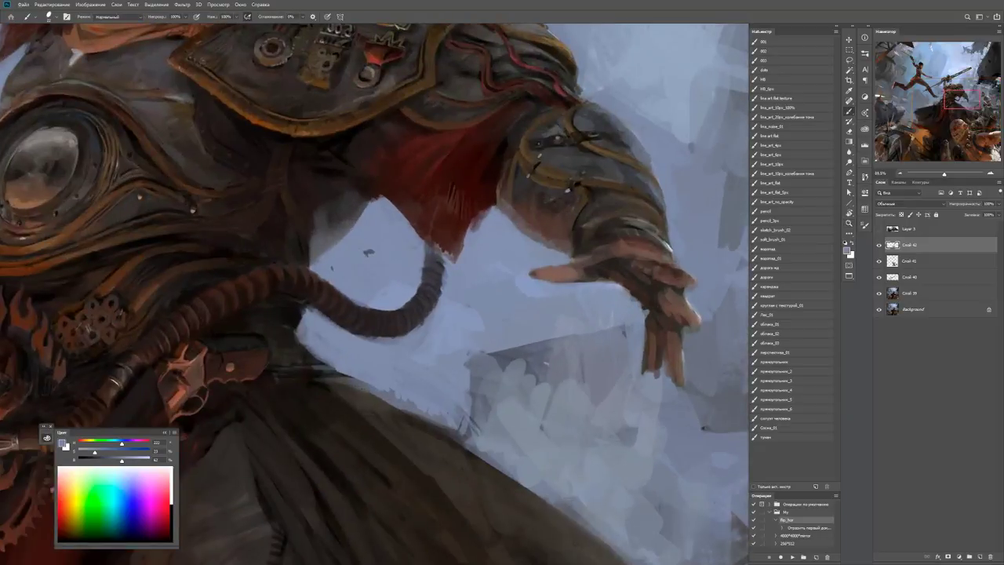
drag(530, 274, 542, 275)
alt+click(571, 270)
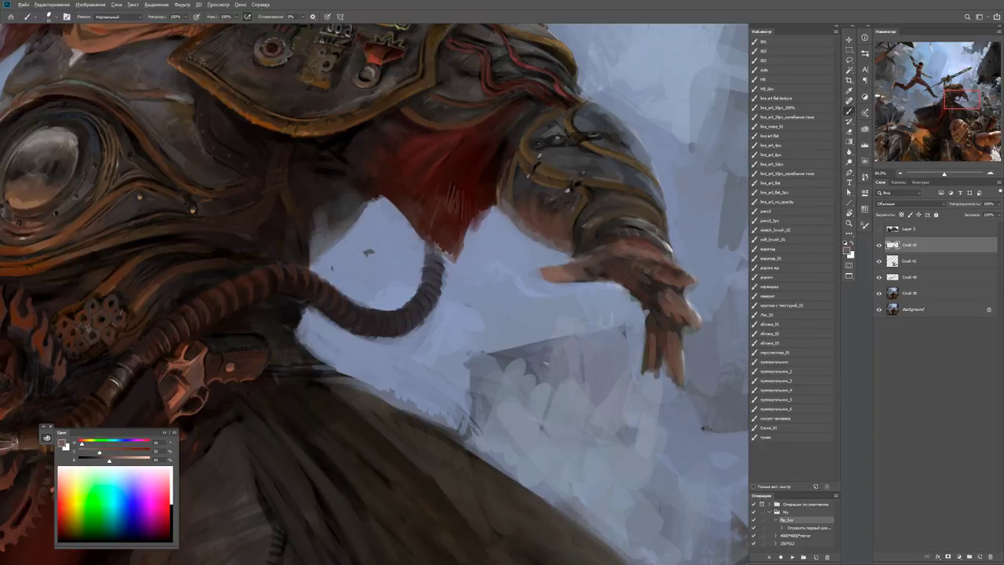
Shape the upper fingers and their tips with a smaller brush, using sampled light and dark skin tones.
alt+shift+right_click(663, 257)
key(h)
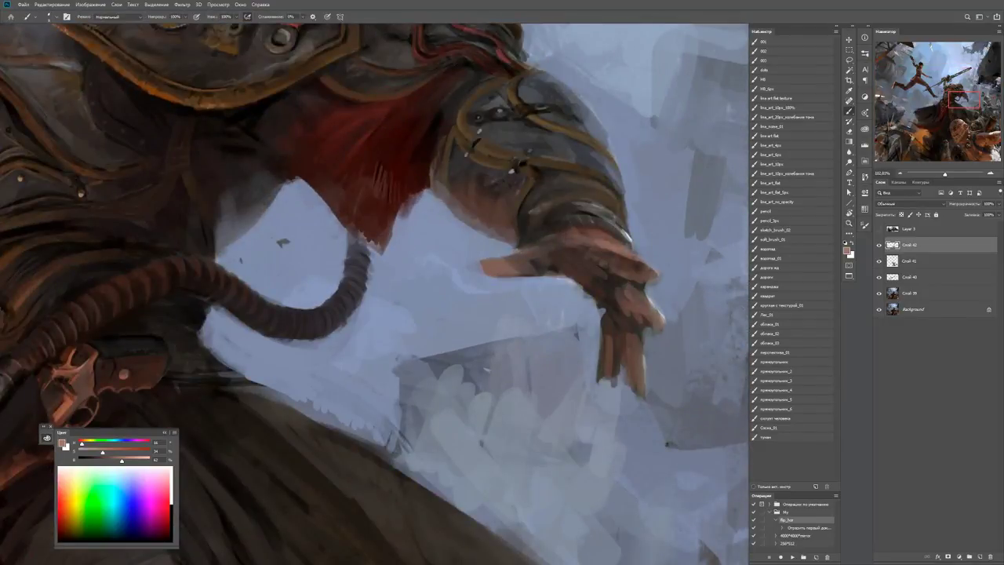
drag(643, 267, 655, 274)
alt+click(650, 273)
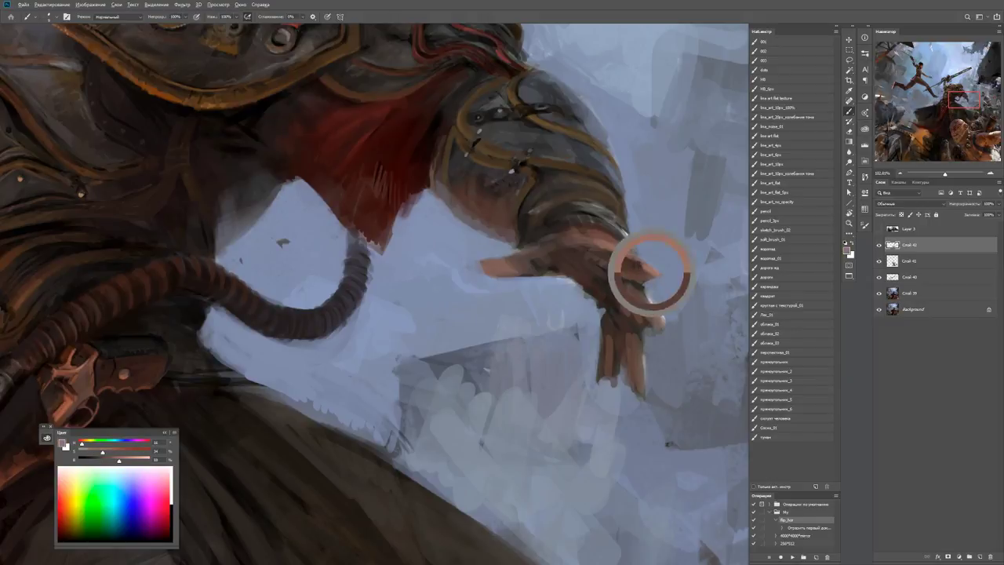
click(642, 276)
mouse_move(630, 260)
mouse_down()
mouse_move(628, 276)
mouse_move(613, 270)
mouse_move(625, 306)
mouse_move(651, 326)
mouse_move(650, 315)
mouse_up()
alt+click(665, 320)
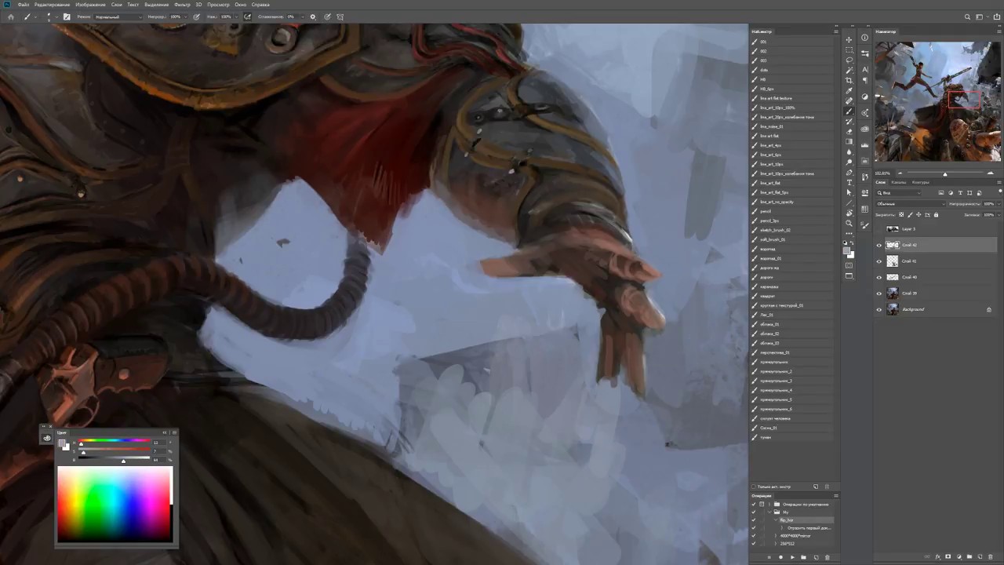
drag(637, 262, 654, 271)
key(x)
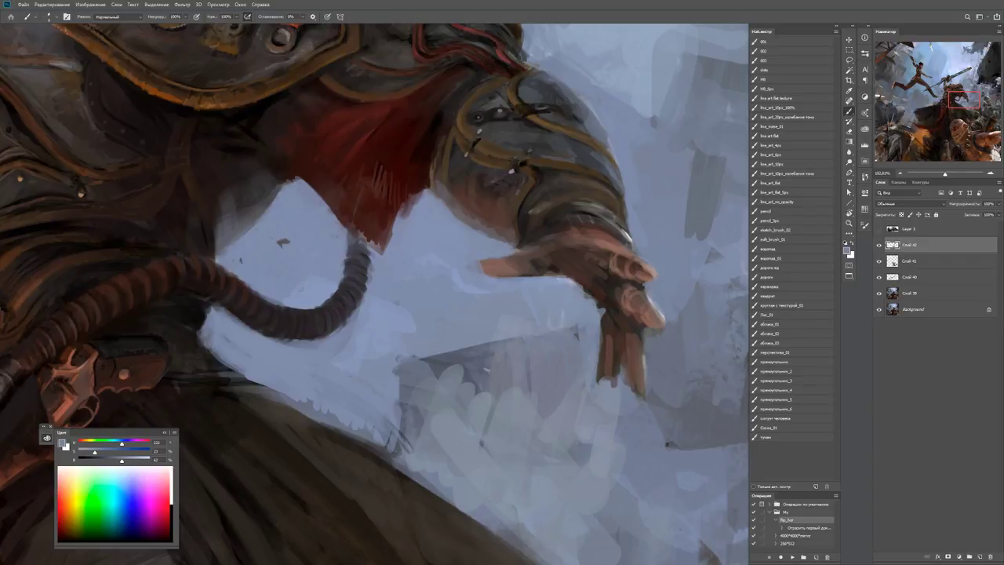
Cover the dark area of the palm beside the thumb with sampled reddish-brown strokes.
alt+click(632, 280)
key(z)
mouse_move(631, 290)
mouse_down()
mouse_move(589, 290)
mouse_move(651, 290)
mouse_move(617, 310)
mouse_move(617, 292)
mouse_up()
key(b)
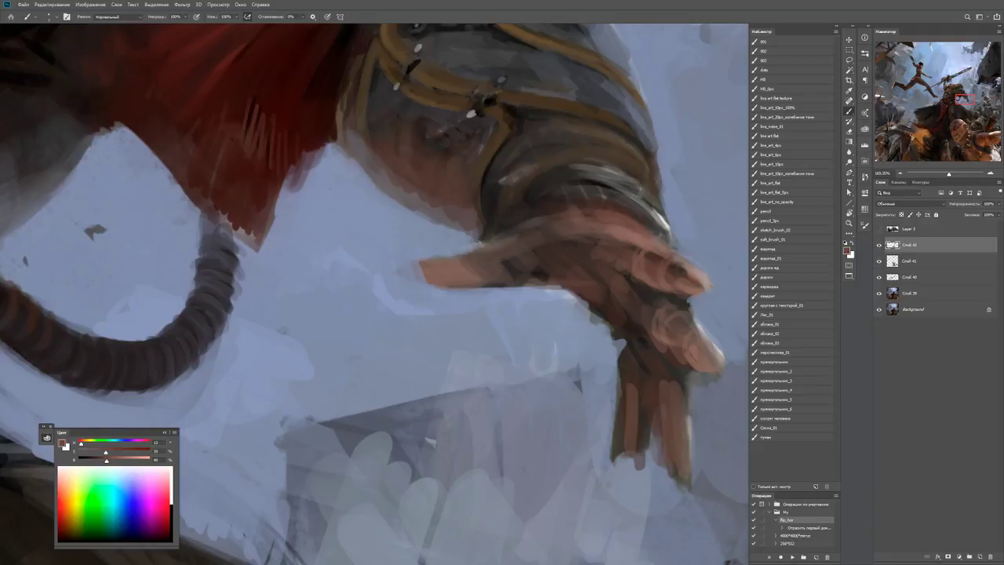
alt+click(525, 272)
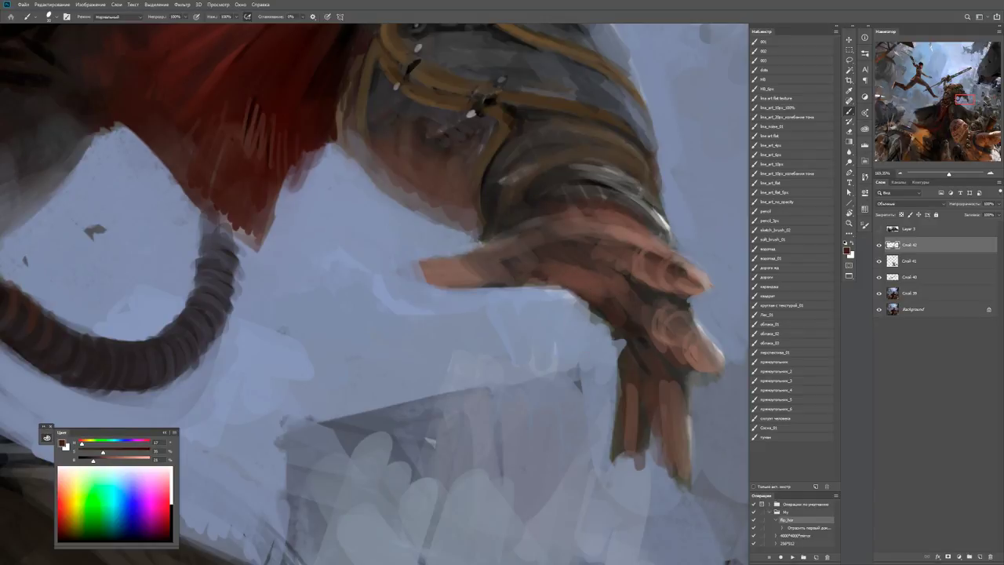
click(496, 265)
Round off the thumb's tip and contour with sampled skin tones and background blue.
mouse_move(432, 249)
mouse_down()
mouse_move(483, 275)
mouse_move(423, 270)
mouse_move(480, 270)
mouse_move(442, 276)
mouse_move(427, 248)
mouse_move(464, 254)
mouse_up()
alt+click(470, 267)
alt+click(471, 271)
alt+click(455, 259)
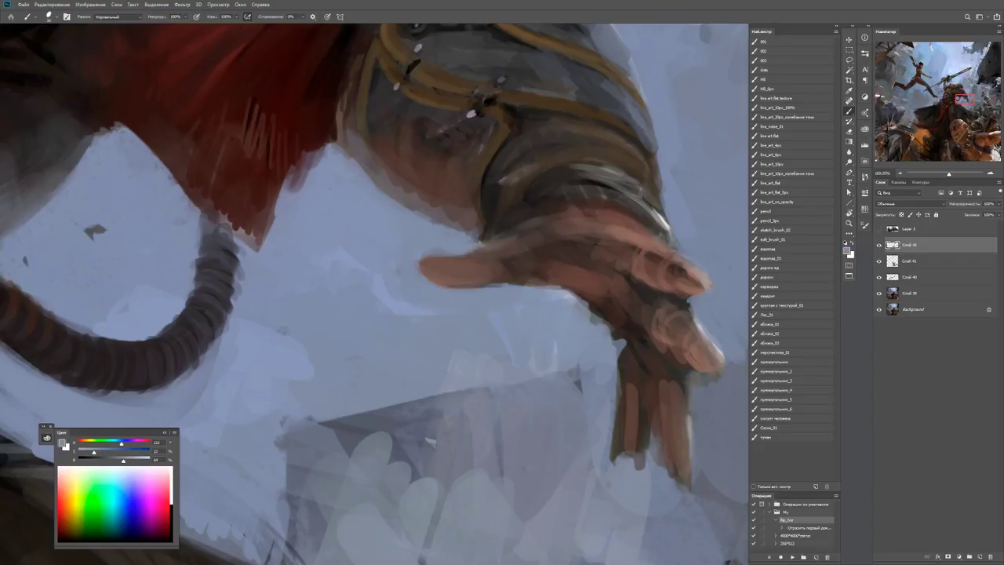
Fill the dark gap between the palm and the finger bases with a sampled reddish-brown skin tone.
key(z)
key(ctrl+0)
click(564, 298)
key(b)
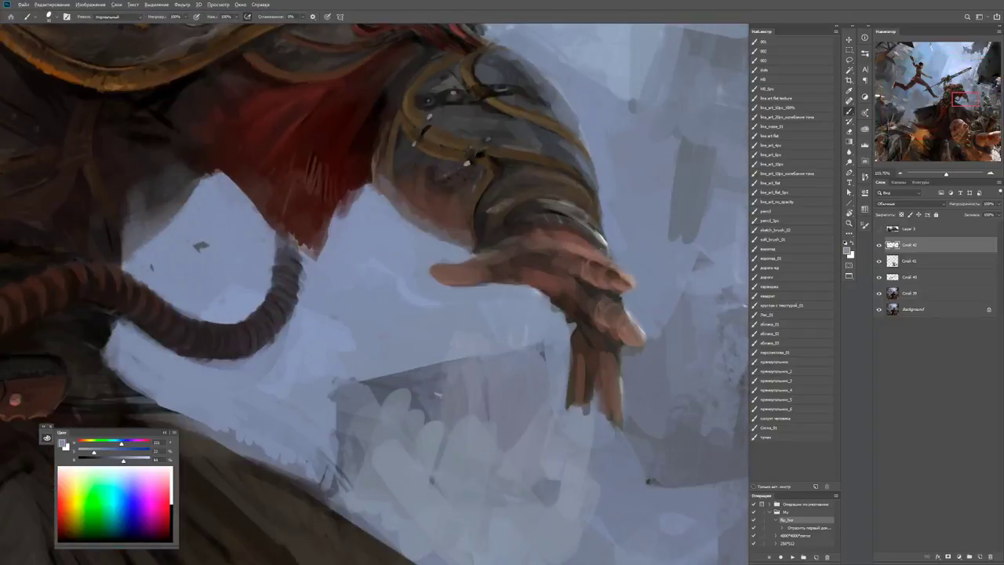
alt+click(557, 286)
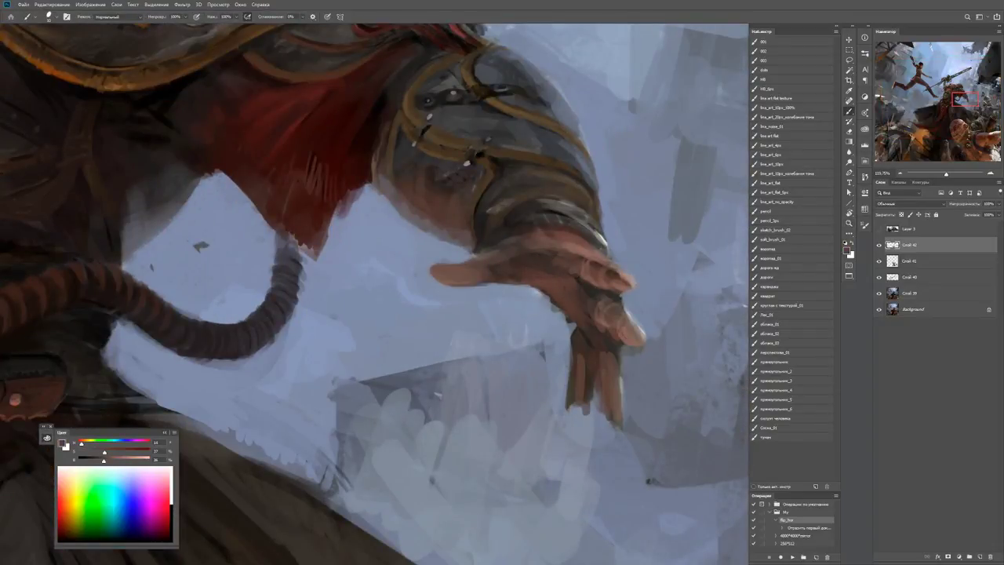
mouse_move(593, 333)
mouse_down()
mouse_move(598, 290)
mouse_move(586, 355)
mouse_up()
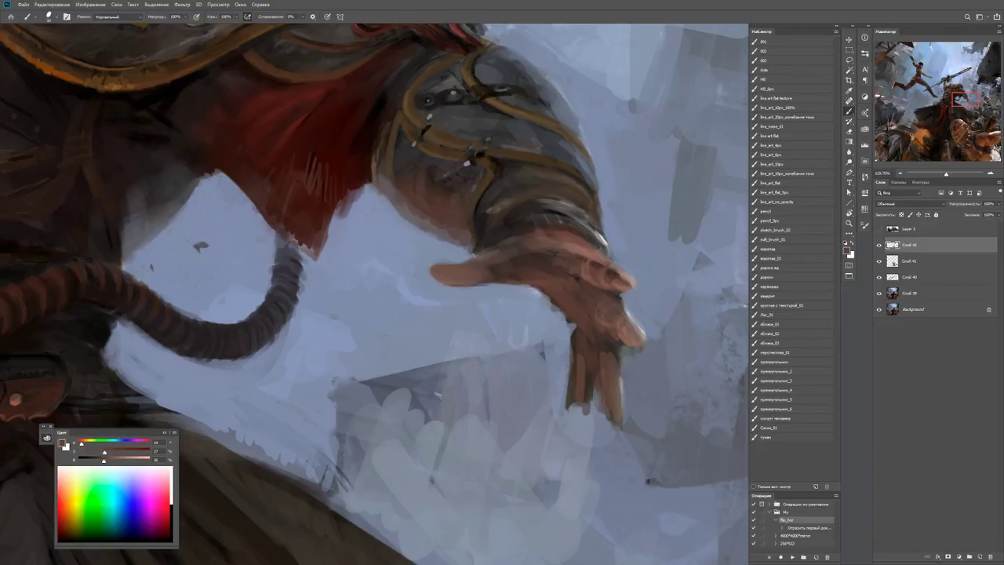
Repaint the two lower fingers as tapered shapes with sampled browns and trim their outer edges.
alt+click(579, 281)
key(z)
drag(568, 292, 502, 291)
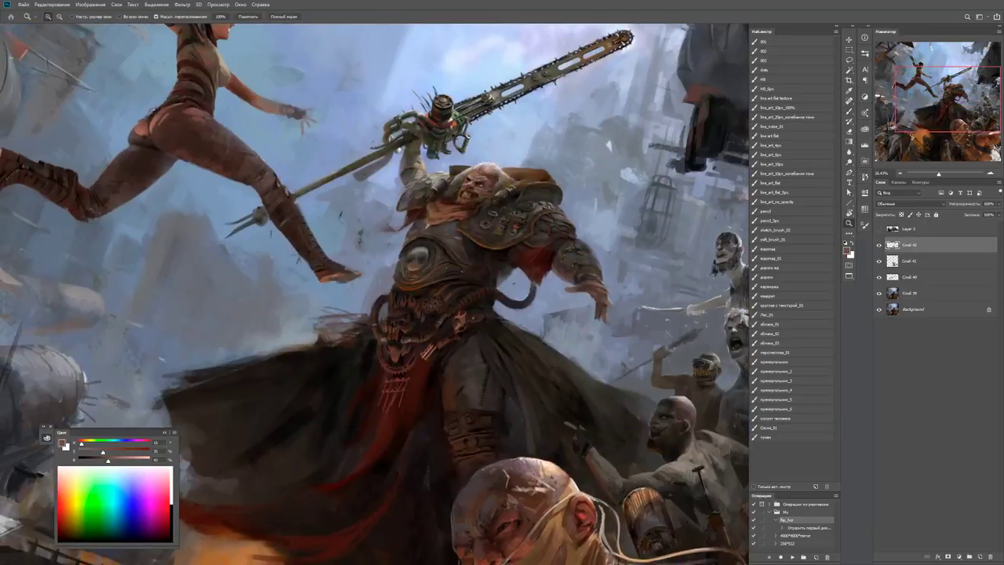
drag(593, 304, 619, 304)
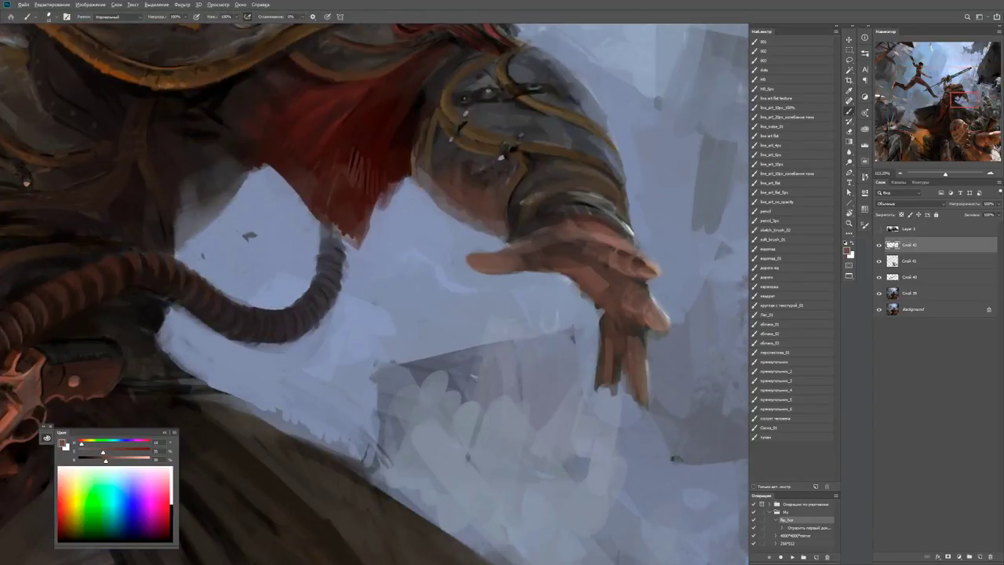
alt+click(609, 318)
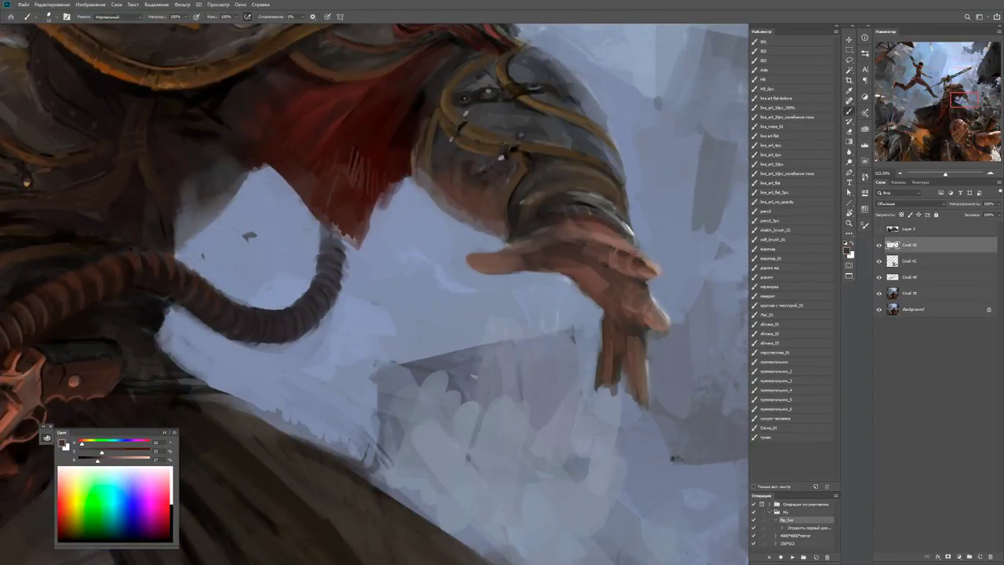
alt+click(590, 368)
mouse_move(595, 350)
mouse_down()
mouse_move(596, 380)
mouse_move(601, 368)
mouse_move(611, 393)
mouse_up()
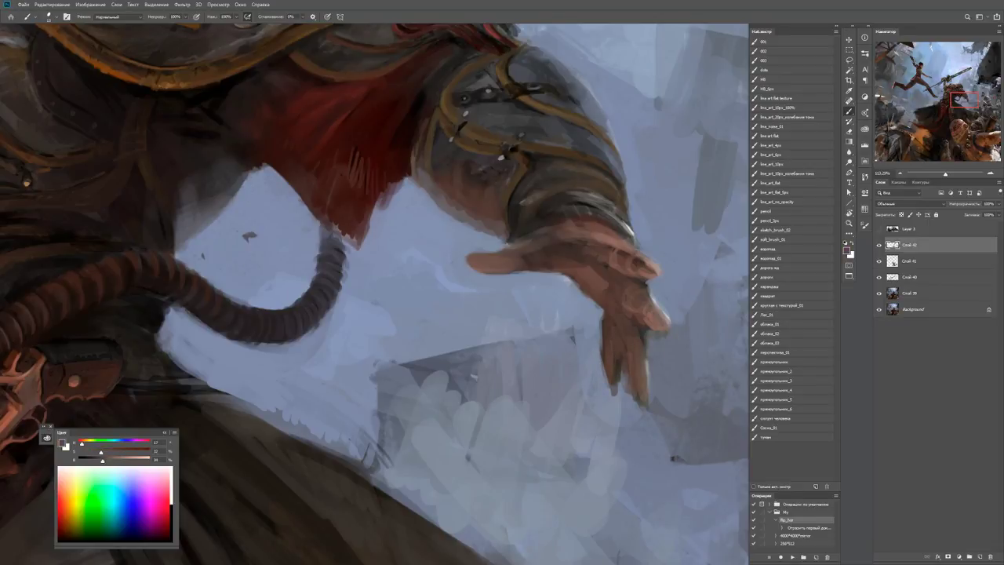
Strengthen the two lower fingers with strokes in sampled skin tones and clean their contour with sampled background grey-blue.
alt+click(641, 332)
key(h)
drag(497, 291, 498, 291)
alt+click(620, 222)
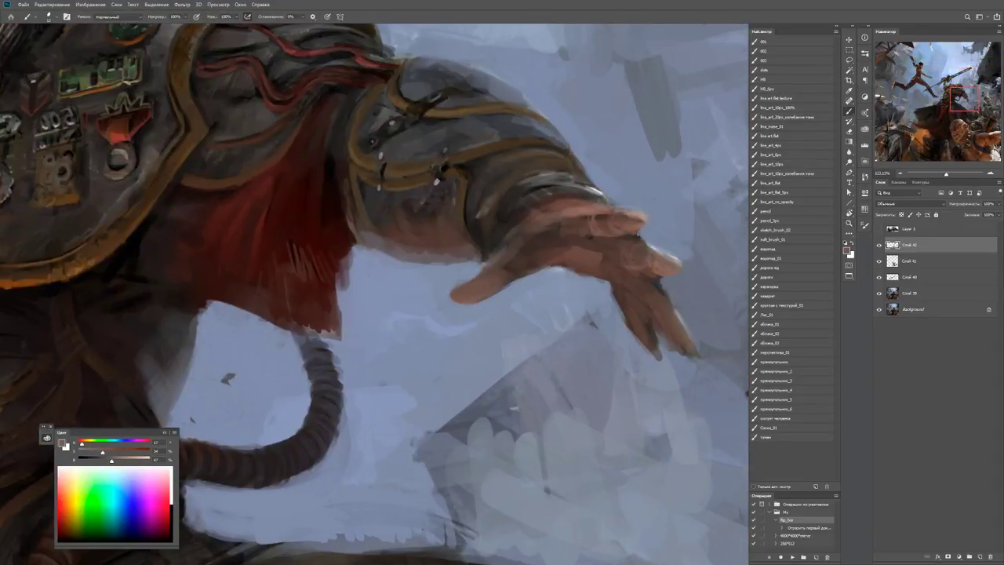
mouse_move(625, 262)
mouse_down()
mouse_move(640, 257)
mouse_move(683, 348)
mouse_up()
mouse_move(627, 306)
mouse_down()
mouse_move(662, 357)
mouse_move(677, 350)
mouse_up()
alt+click(667, 337)
mouse_move(659, 331)
mouse_down()
mouse_move(700, 363)
mouse_move(550, 329)
mouse_move(541, 313)
mouse_move(667, 267)
mouse_up()
key(z)
drag(580, 306, 620, 306)
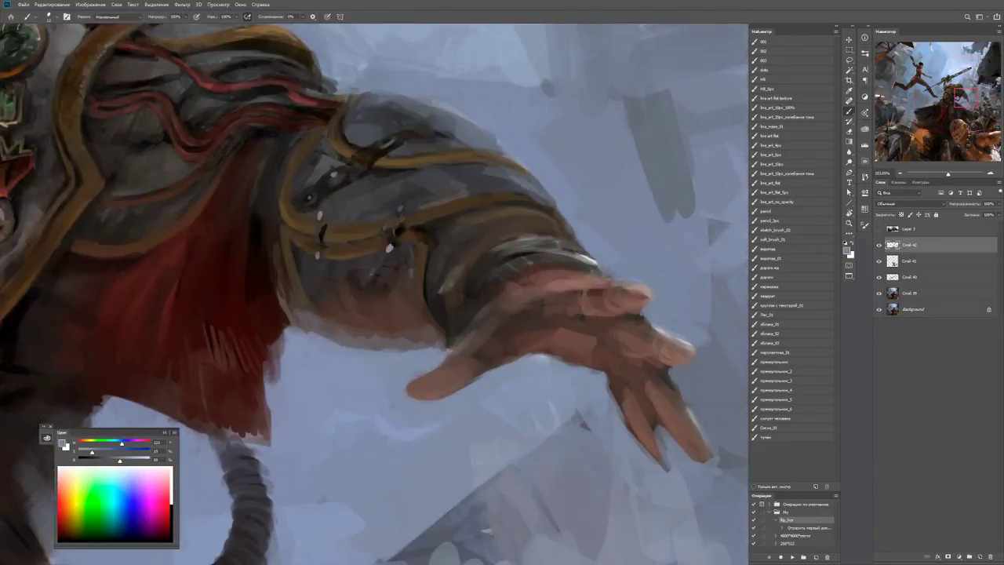
Rework the sleeve's vertical trim strip and dark fold above the wrist with sampled brown and grey tones.
alt+click(509, 327)
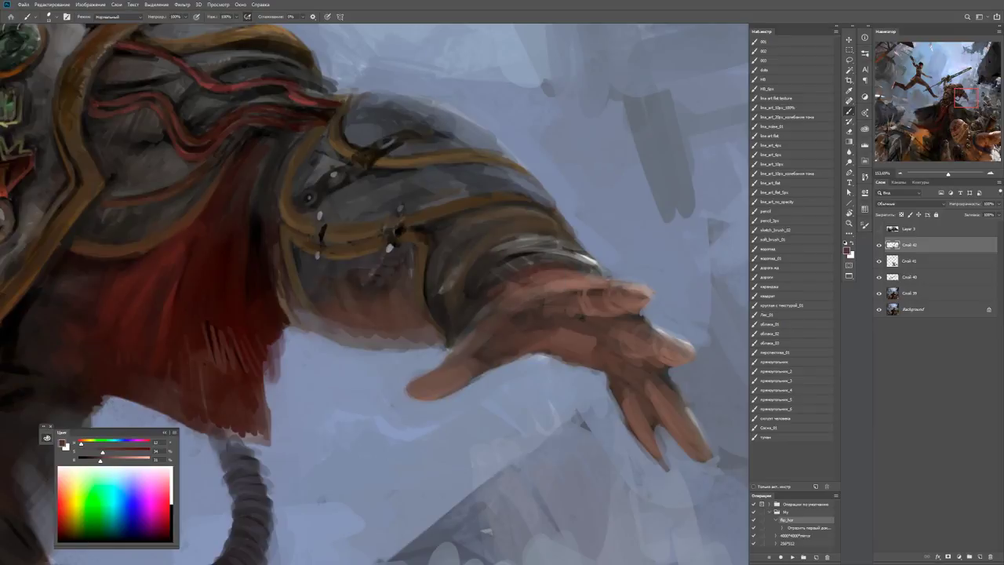
alt+click(476, 295)
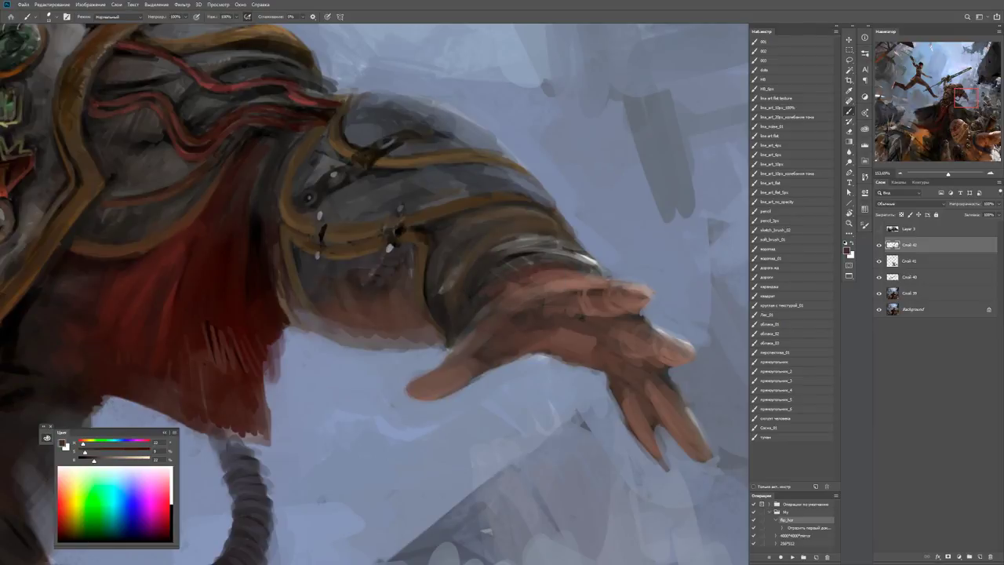
alt+click(415, 258)
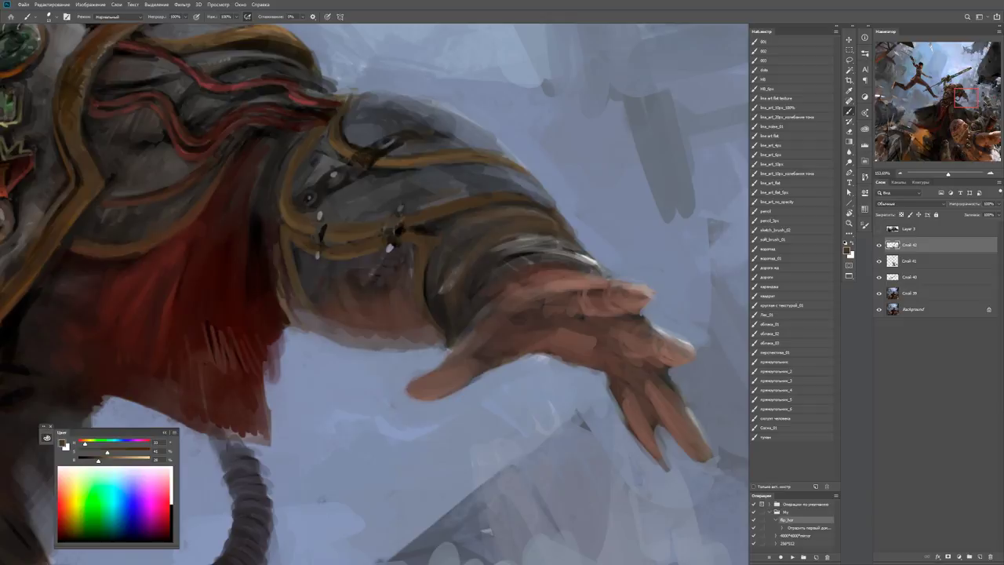
drag(426, 285, 428, 310)
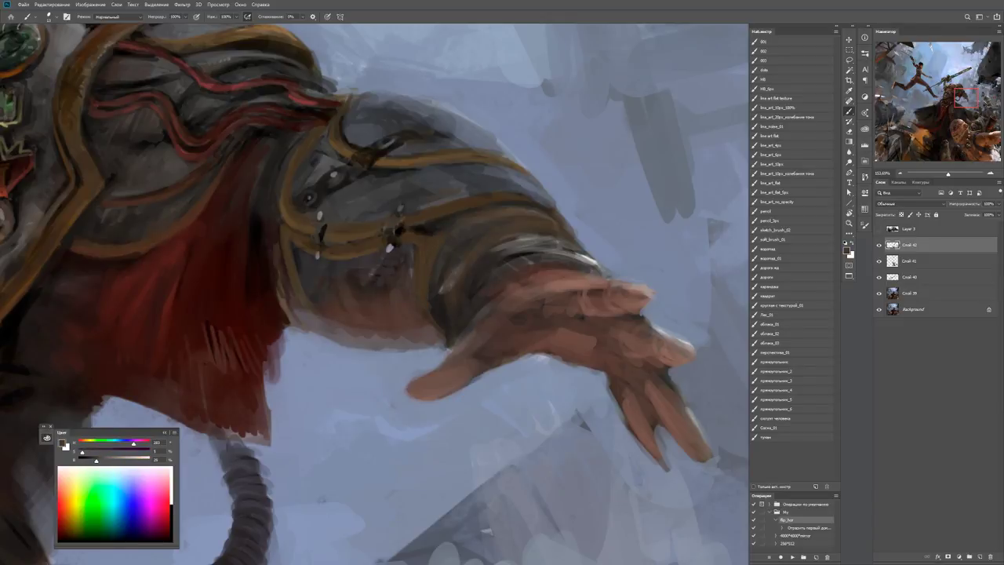
key(ctrl+0)
key(ctrl+plus)
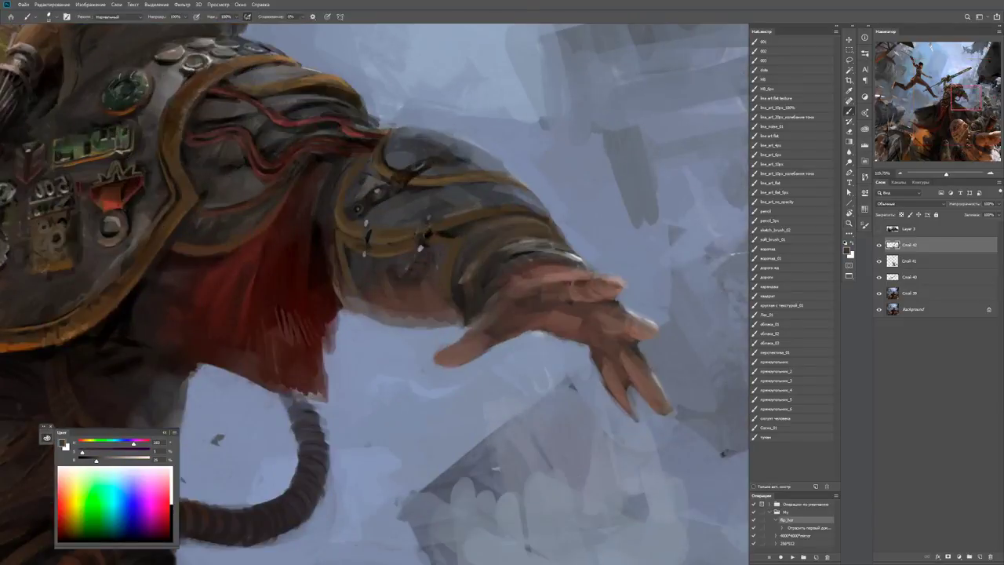
key(d)
drag(455, 243, 457, 302)
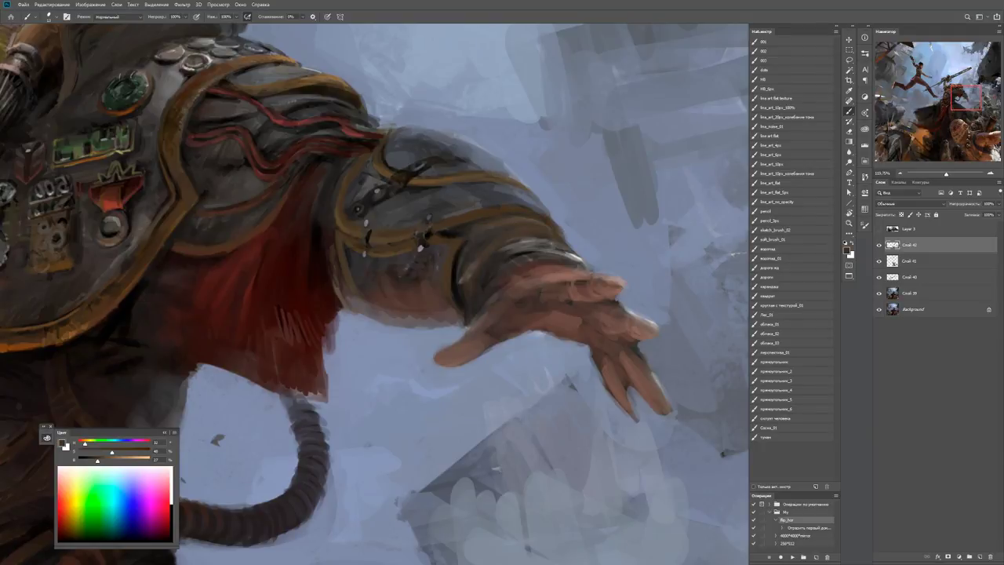
Examine the outstretched arm and hand against the whole composition and from a rotated view.
key(z)
drag(541, 235, 470, 235)
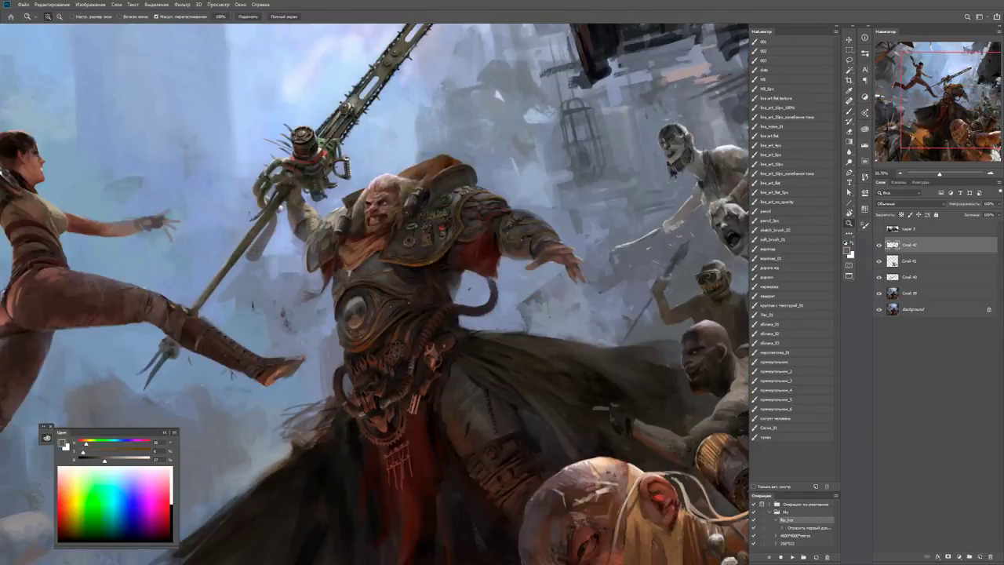
drag(562, 244, 604, 244)
key(b)
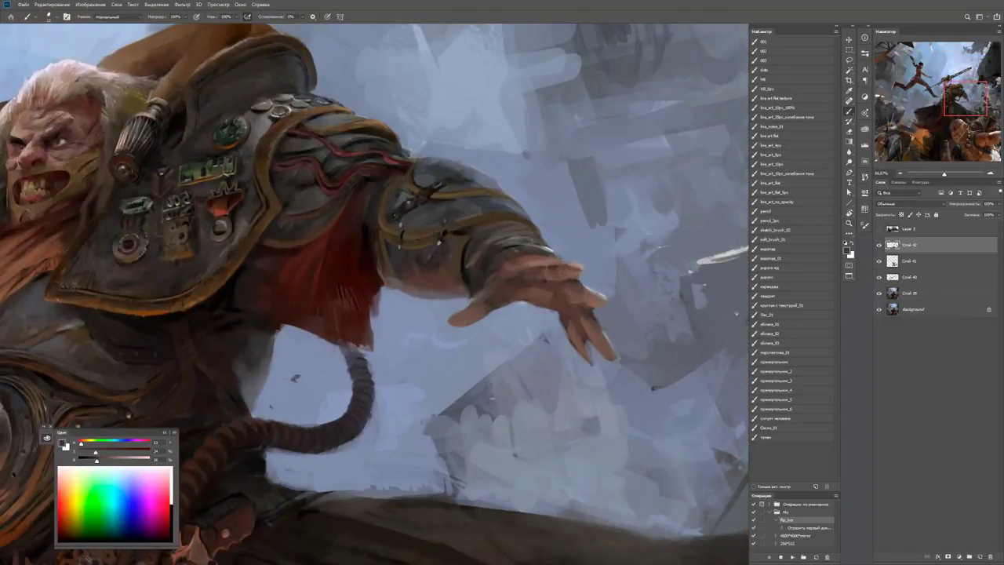
alt+click(497, 244)
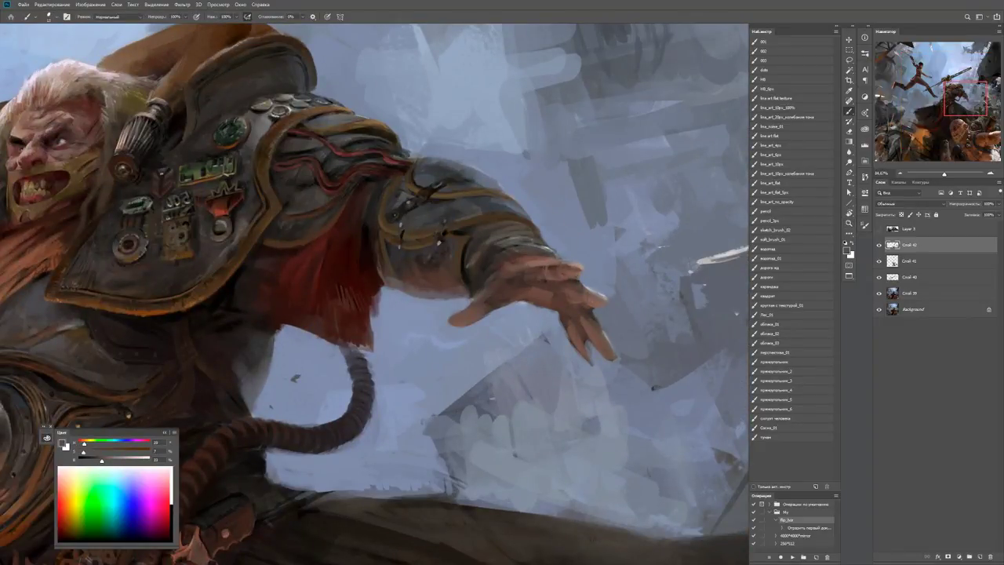
key(r)
mouse_move(521, 254)
mouse_down()
mouse_move(502, 294)
mouse_move(551, 270)
mouse_up()
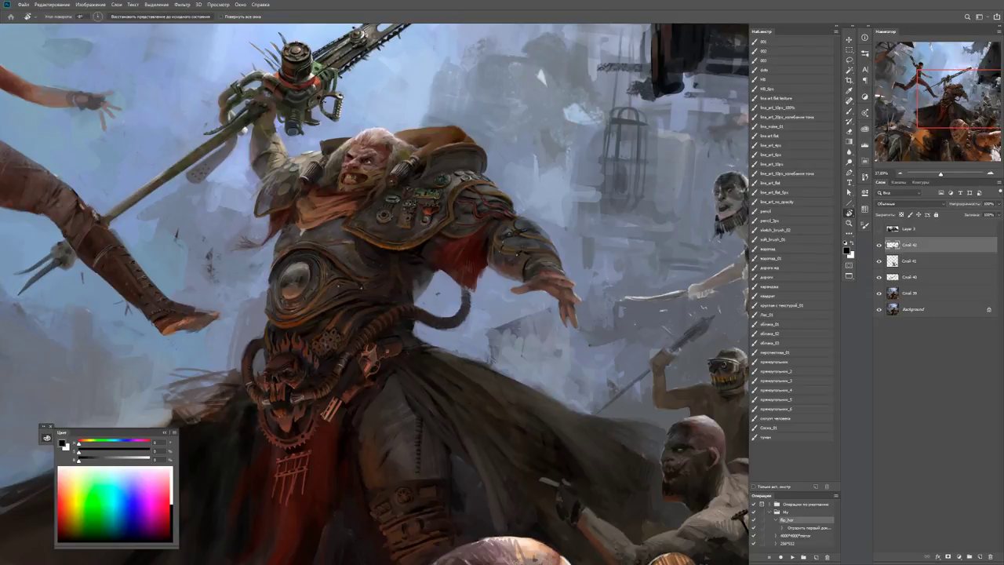
key(z)
key(ctrl+minus)
drag(581, 266, 659, 266)
key(b)
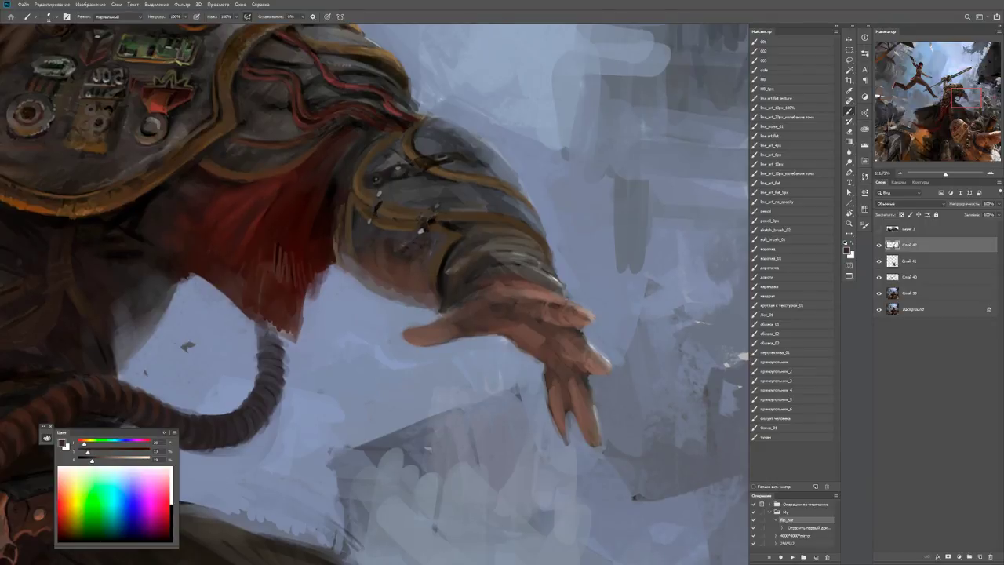
Repaint the golden-brown trim running down the sleeve toward the wrist with sampled brown.
scroll(374, 283, up, 1)
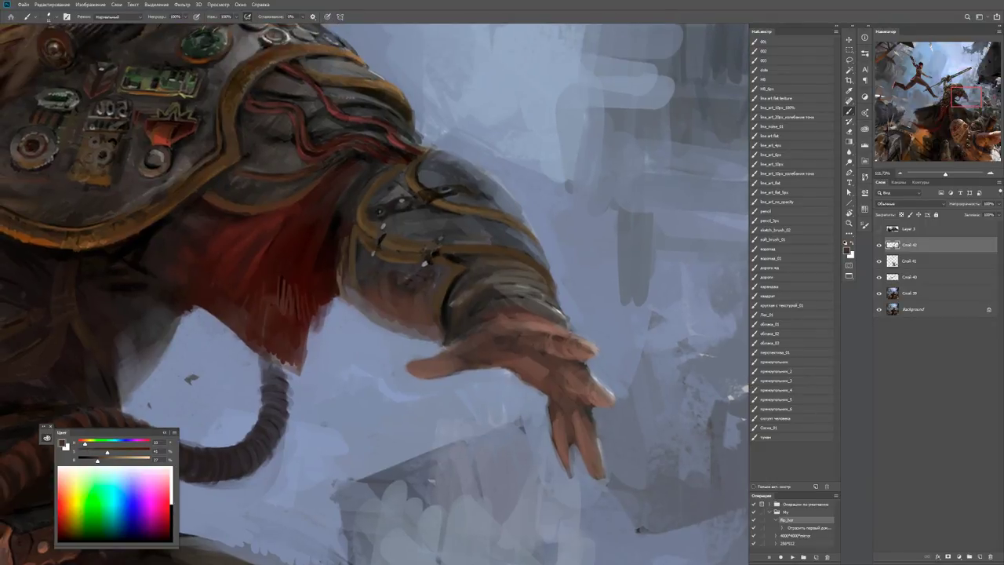
drag(450, 278, 455, 298)
alt+click(454, 281)
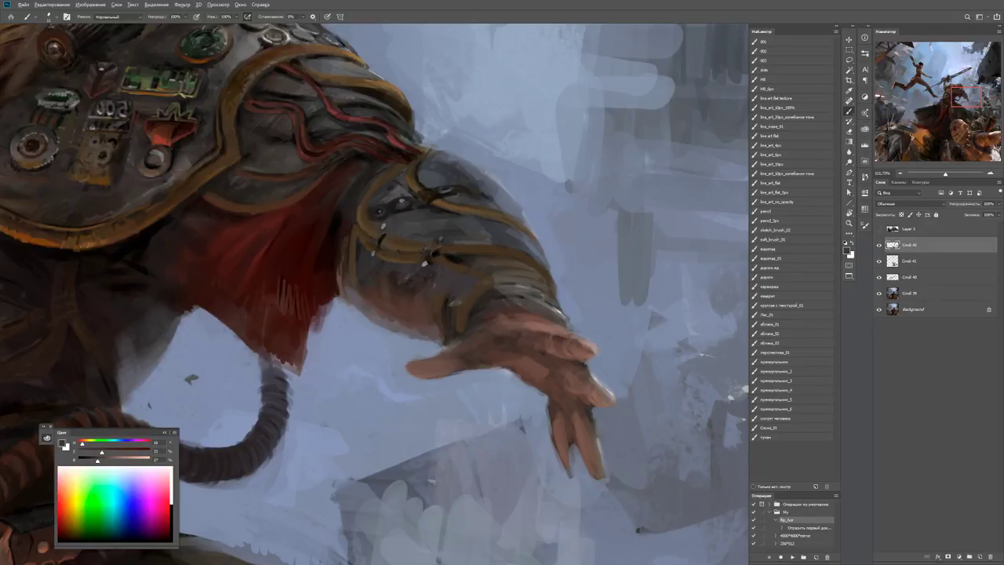
Trim the underside of the forearm between the red cloth and the thumb with sampled background blue.
alt+click(413, 333)
key(h)
drag(451, 332, 436, 349)
alt+right_click(433, 353)
alt+click(433, 353)
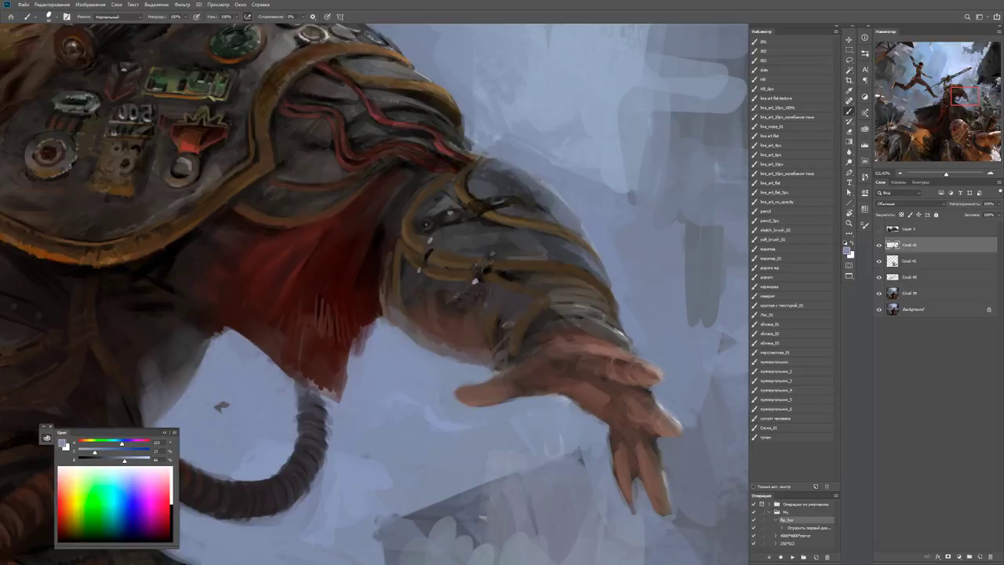
drag(380, 310, 471, 357)
drag(427, 330, 494, 367)
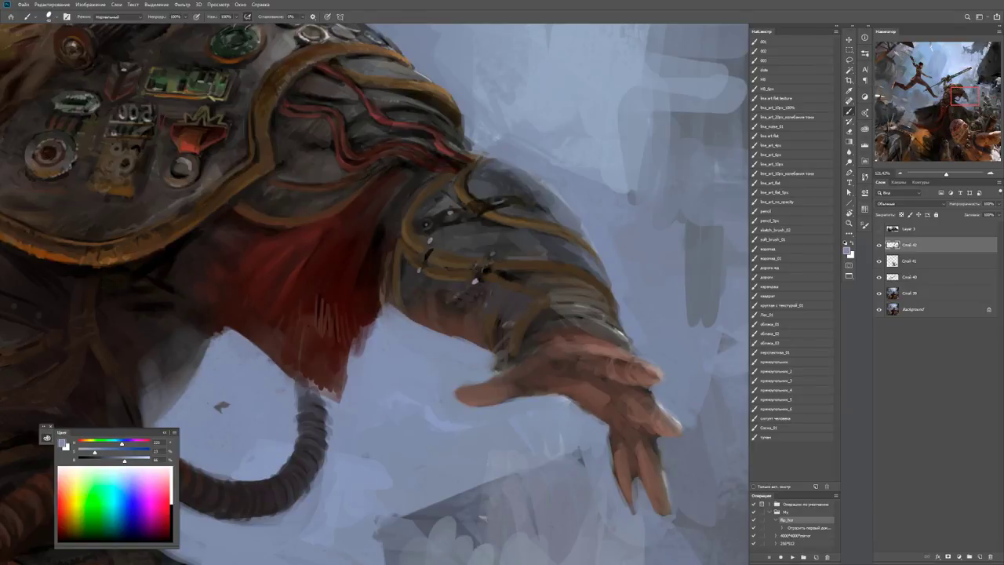
Flip the painting horizontally to check the arm and hand in mirror view.
scroll(376, 293, down, 5)
scroll(502, 342, up, 5)
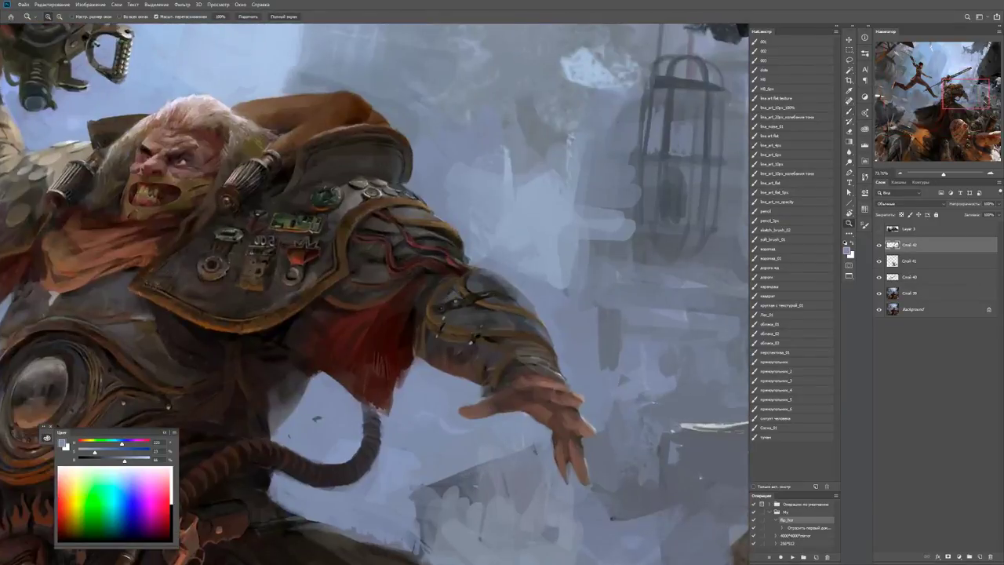
mouse_move(549, 157)
mouse_down()
mouse_move(617, 214)
mouse_move(588, 185)
mouse_move(553, 171)
mouse_up()
key(r)
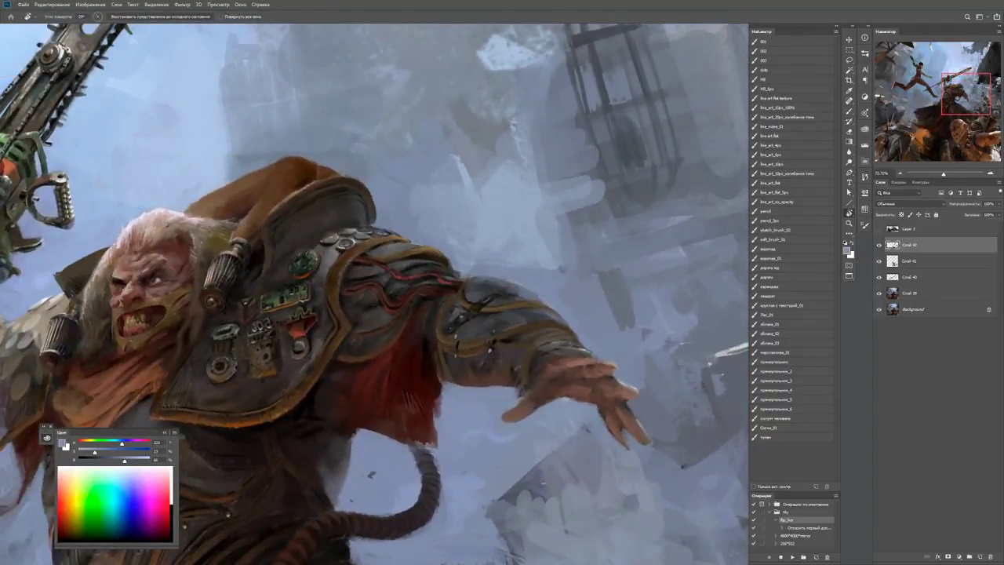
key(Escape)
key(z)
key(ctrl+minus)
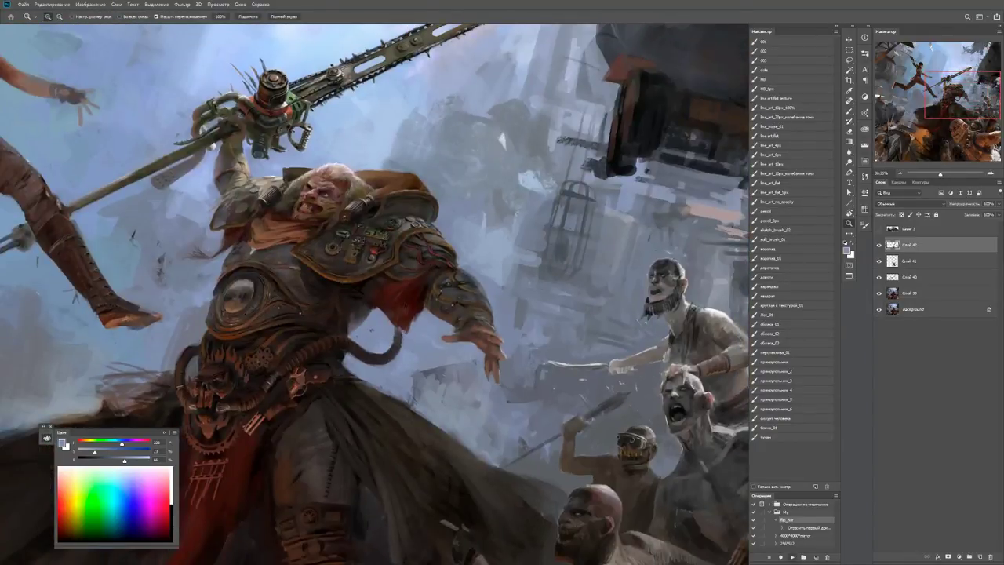
key(F2)
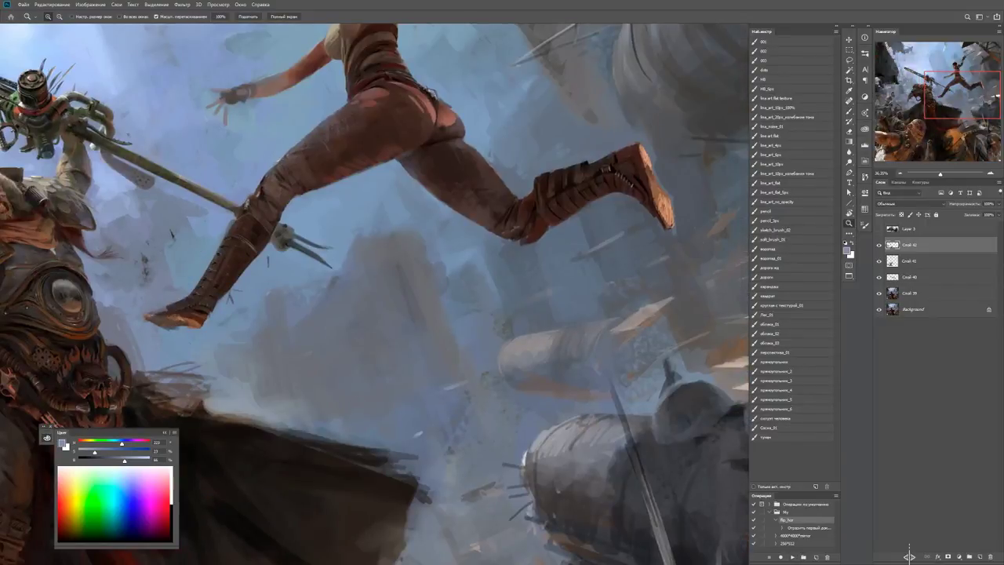
key(ctrl+plus)
key(ctrl+plus)
key(ctrl+plus)
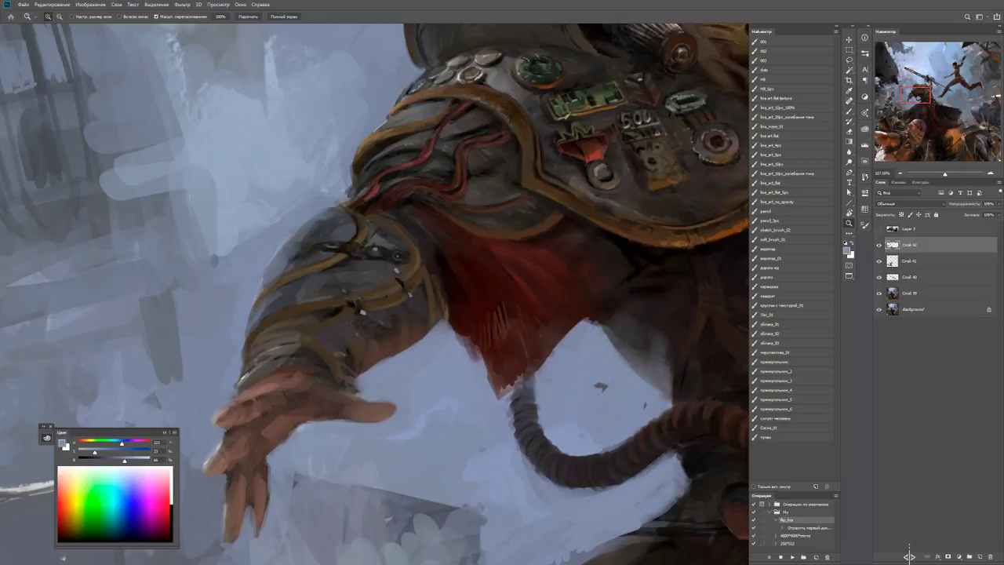
Cut back the upper contour of the forearm with a stroke of sampled background grey-blue.
key(b)
alt+click(243, 329)
mouse_move(251, 323)
mouse_down()
mouse_move(271, 262)
mouse_move(326, 216)
mouse_up()
key(z)
key(ctrl+minus)
key(ctrl+minus)
key(ctrl+minus)
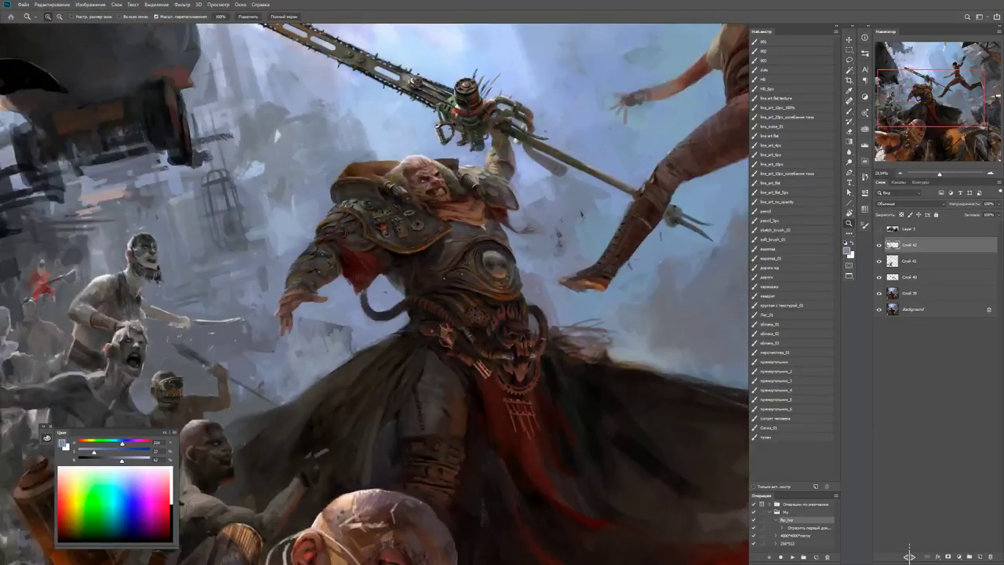
Smooth the sleeve's outer contour from wrist to shoulder and clean the forearm's underside with sampled background blues.
scroll(322, 281, up, 3)
key(b)
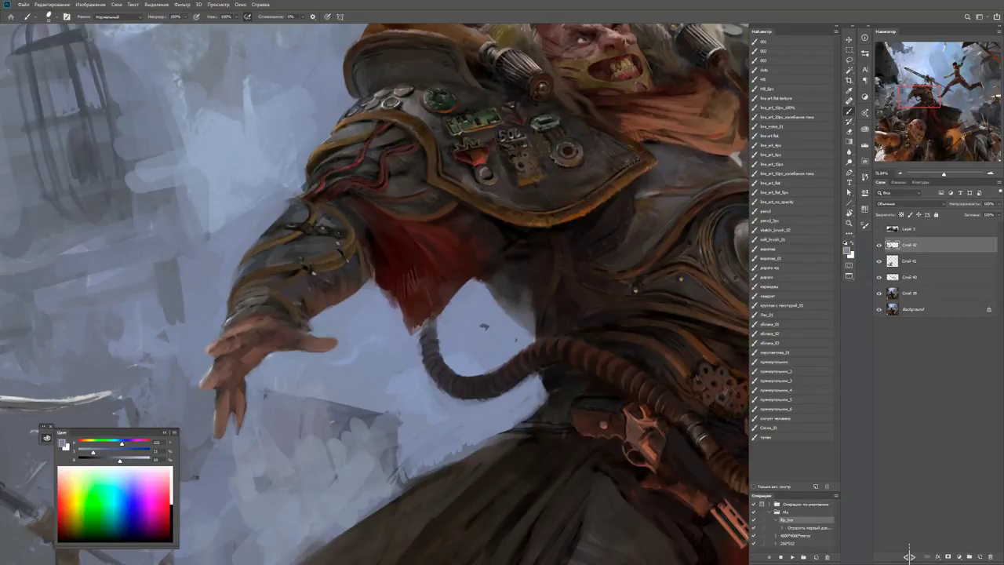
drag(243, 271, 239, 259)
drag(236, 294, 289, 205)
alt+click(266, 259)
mouse_move(263, 251)
mouse_down()
mouse_move(300, 238)
mouse_move(297, 196)
mouse_move(287, 212)
mouse_up()
alt+click(310, 200)
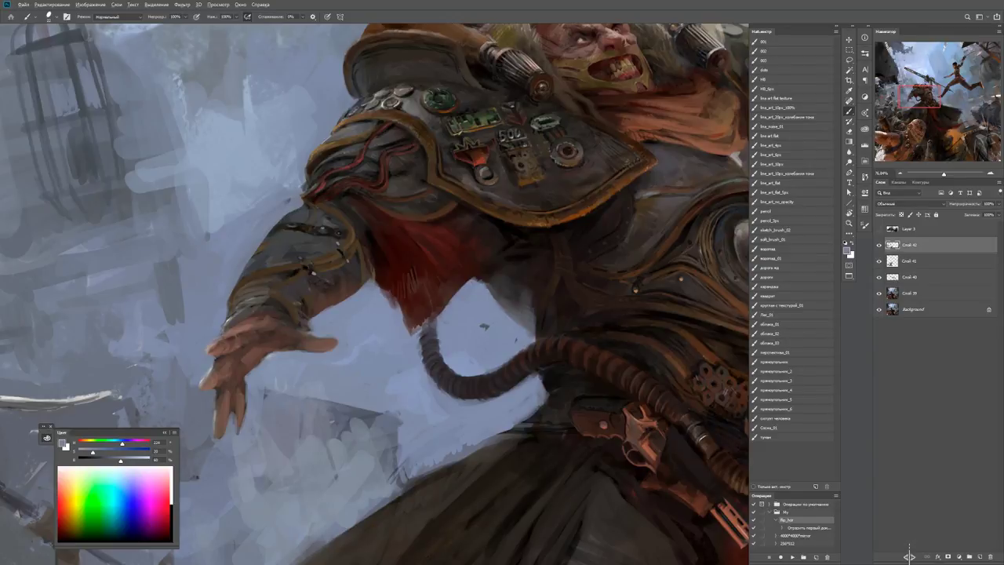
alt+click(312, 318)
drag(318, 312, 341, 302)
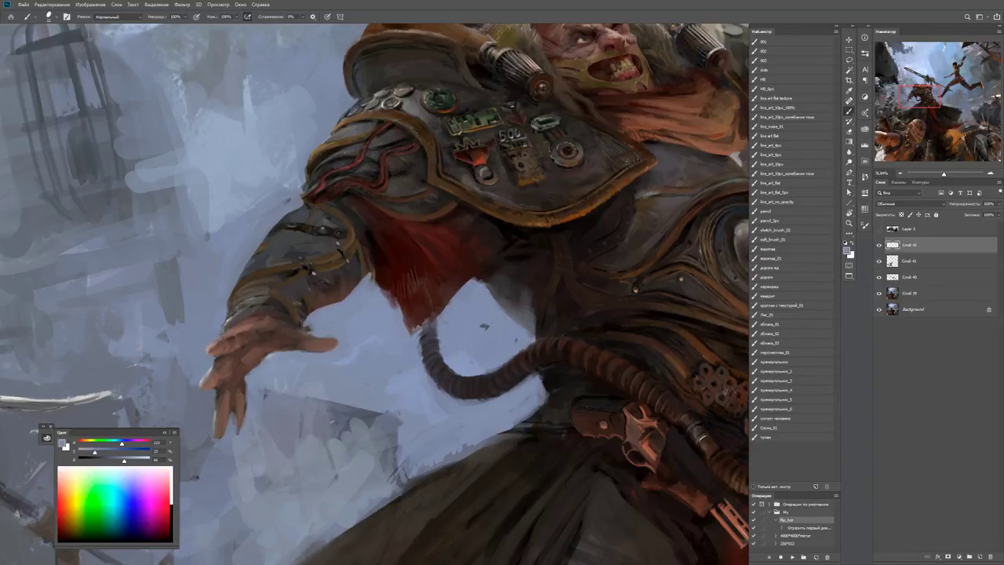
Cover the light folds of the cuff above the wrist with sampled dark grey and brown sleeve tones.
key(ctrl+minus)
key(r)
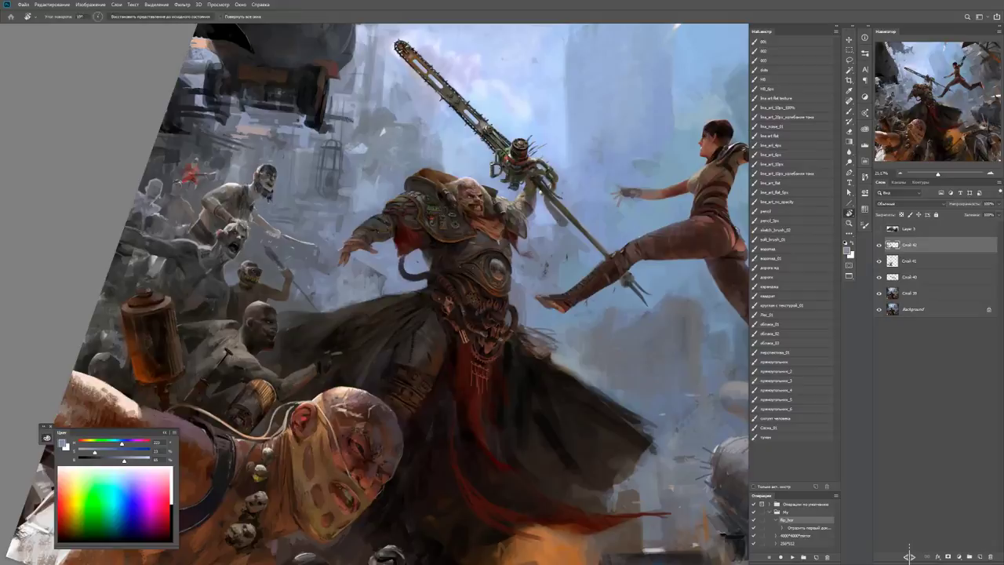
key(Escape)
key(ctrl+plus)
key(ctrl+plus)
key(ctrl+plus)
key(b)
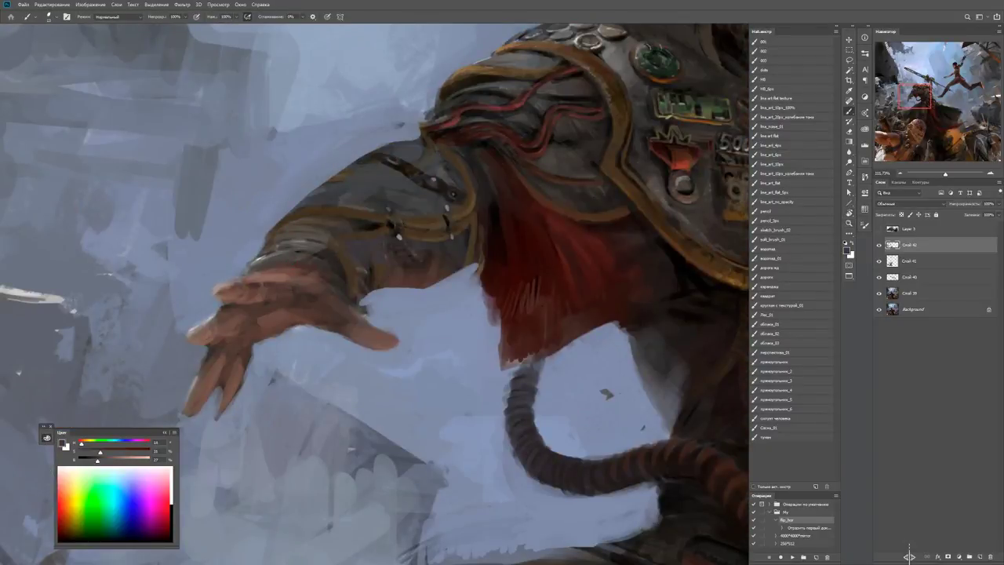
alt+click(311, 221)
drag(254, 262, 317, 247)
mouse_move(306, 245)
mouse_down()
mouse_move(331, 234)
mouse_move(305, 207)
mouse_move(333, 201)
mouse_move(304, 218)
mouse_move(314, 221)
mouse_up()
alt+click(310, 216)
alt+click(302, 227)
alt+click(359, 204)
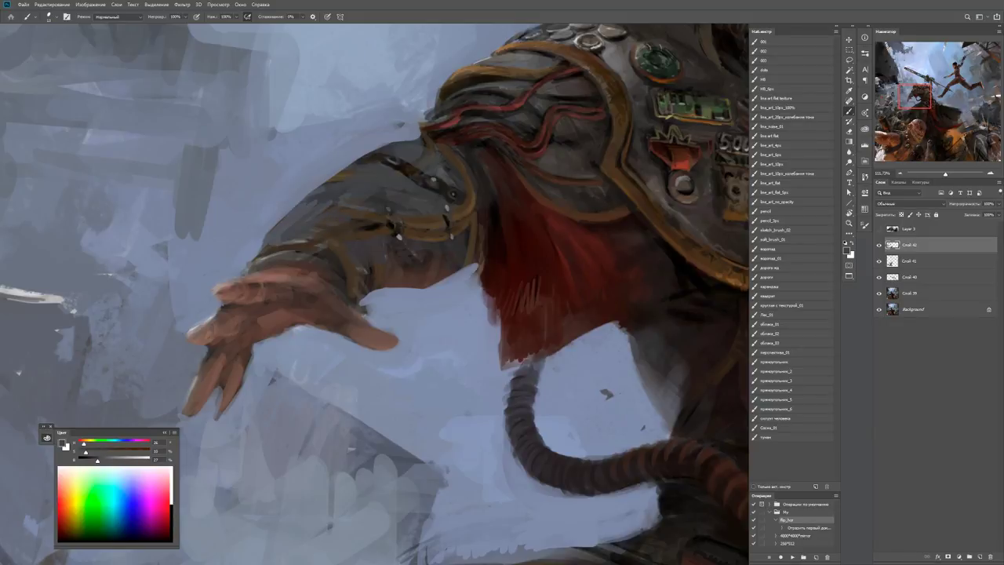
Trim the sleeve's upper edge just below the shoulder armour with background grey-blue.
key(z)
key(ctrl+0)
click(359, 207)
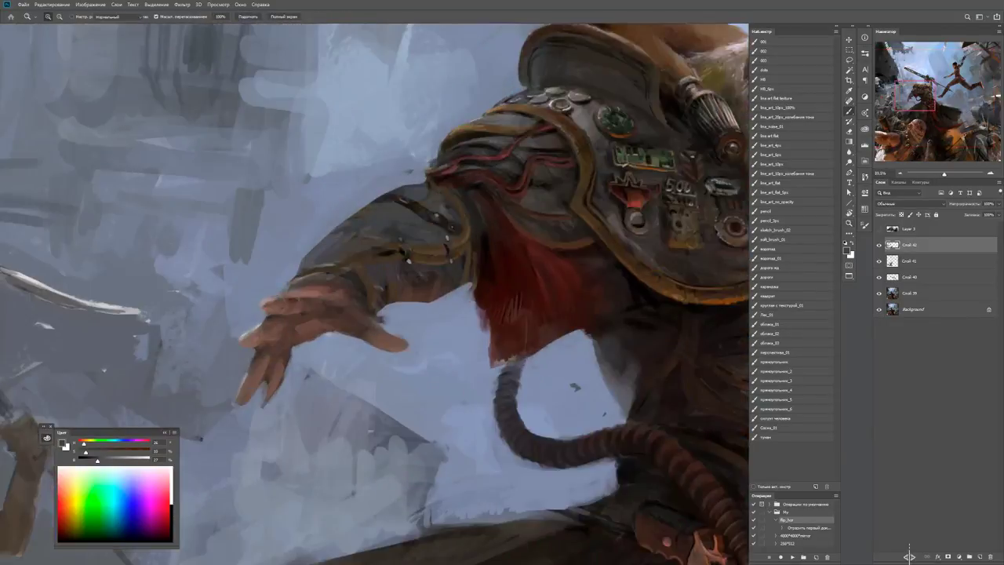
key(b)
drag(376, 197, 422, 185)
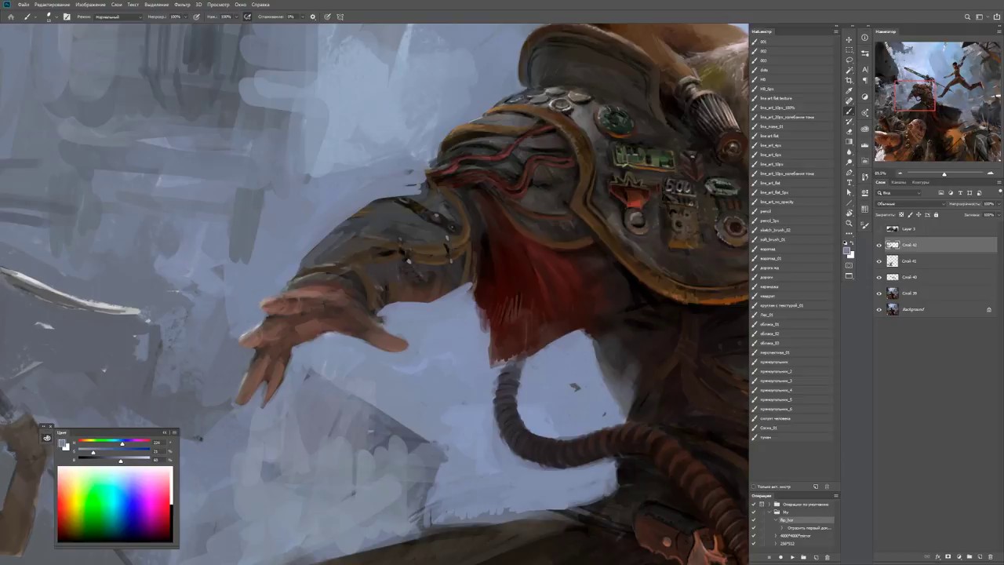
Touch up the curved trim where the sleeve meets the shoulder armour with sampled brown and dark tones.
key(z)
key(ctrl+0)
click(369, 235)
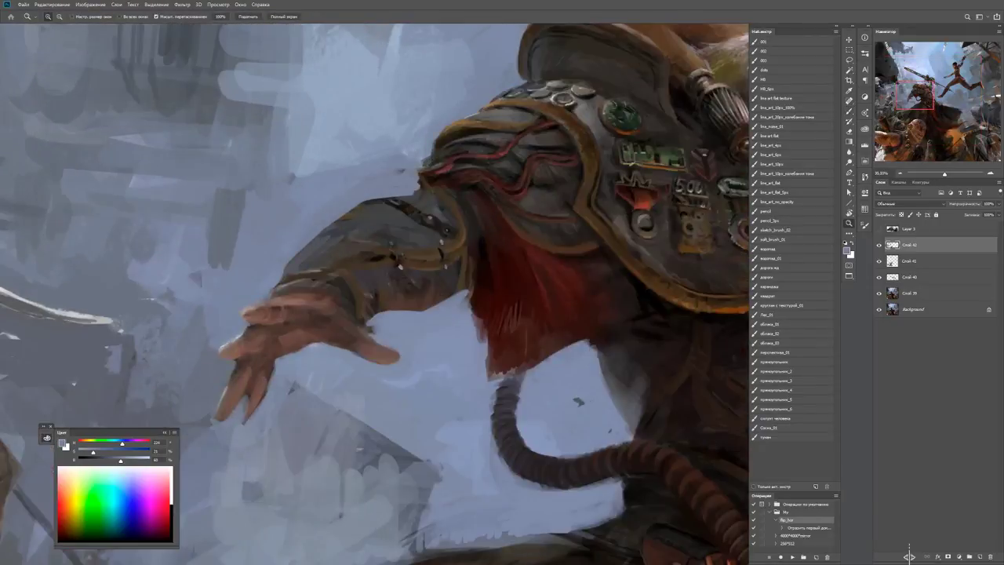
key(b)
alt+click(448, 247)
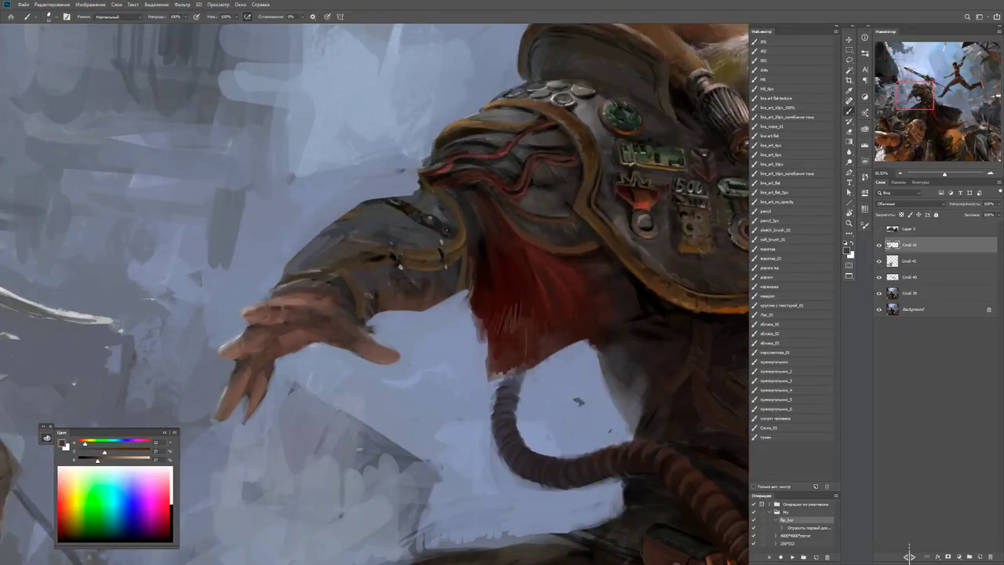
alt+click(470, 221)
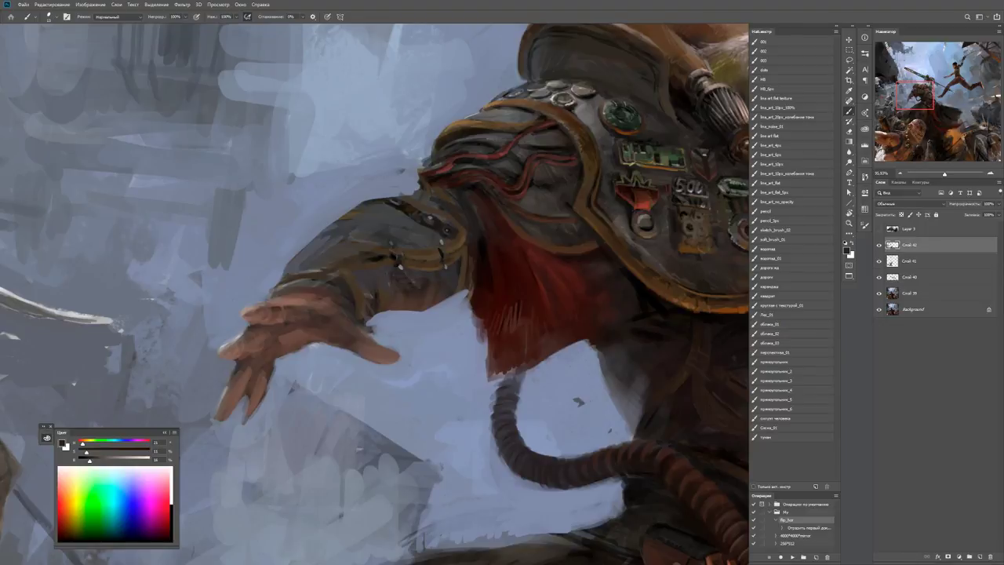
key(z)
key(ctrl+0)
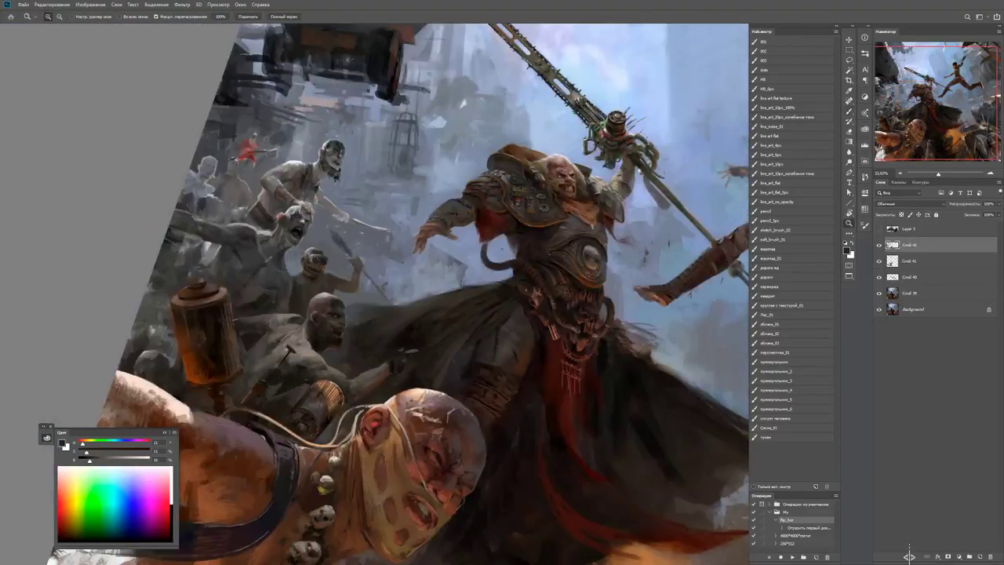
Paint the lower trim of the shoulder armour above the sleeve with sampled brown-gold tones.
click(489, 174)
key(b)
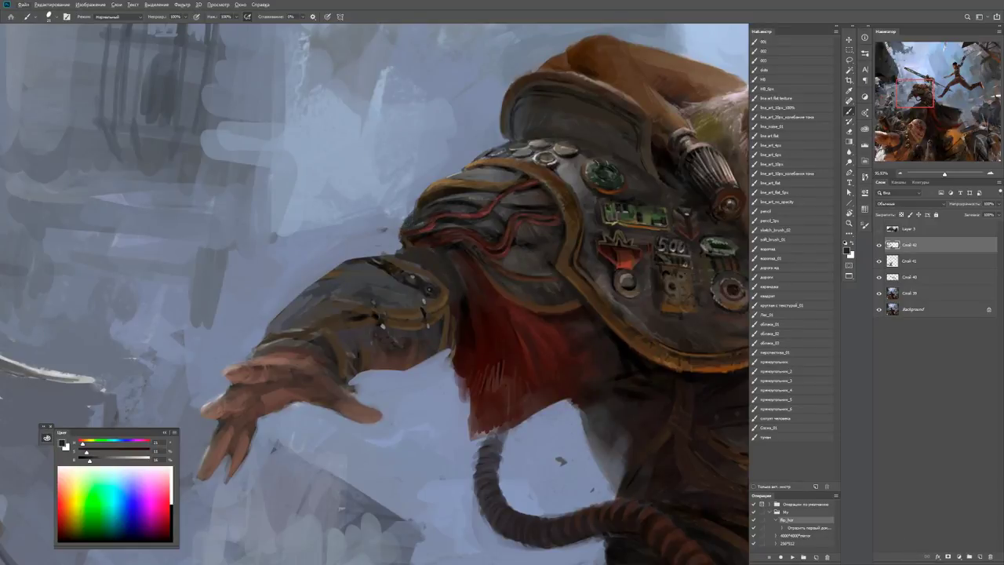
key(z)
key(ctrl+minus)
key(ctrl+minus)
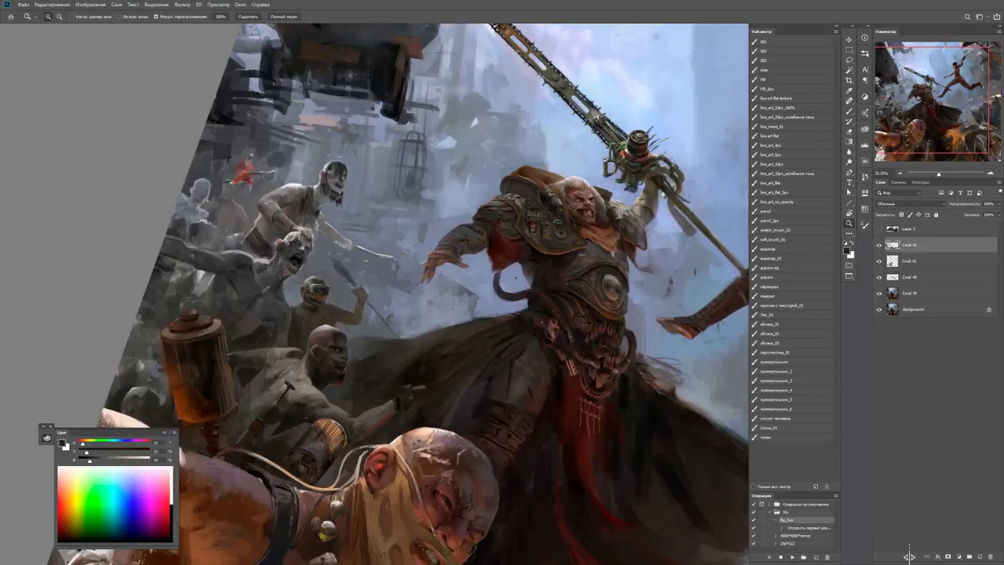
drag(529, 204, 581, 204)
key(b)
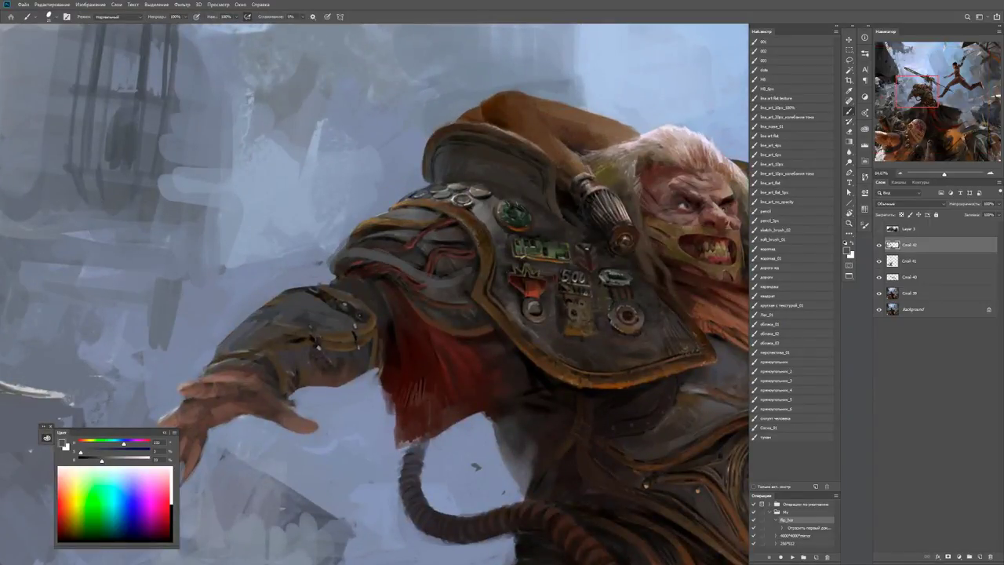
key(e)
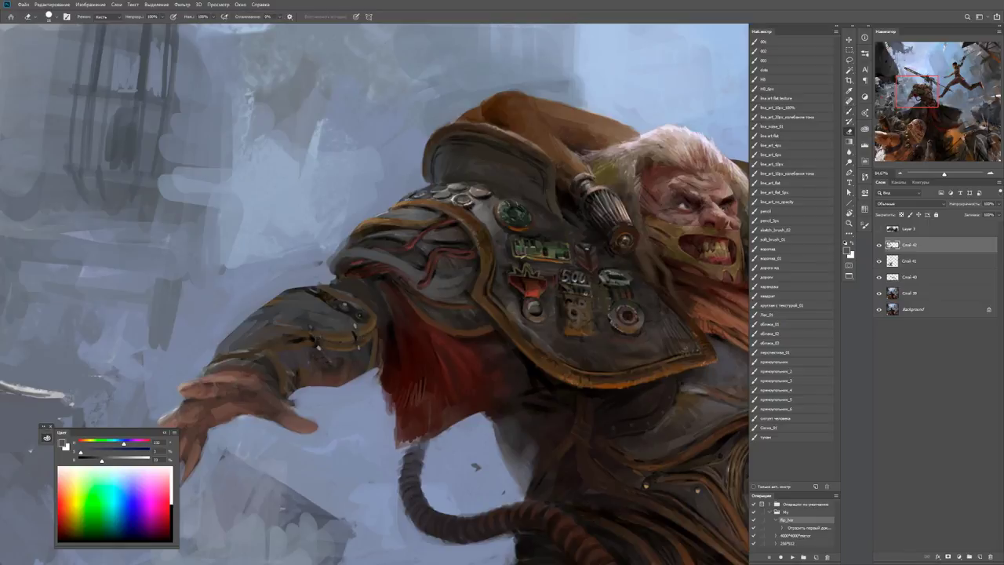
key(b)
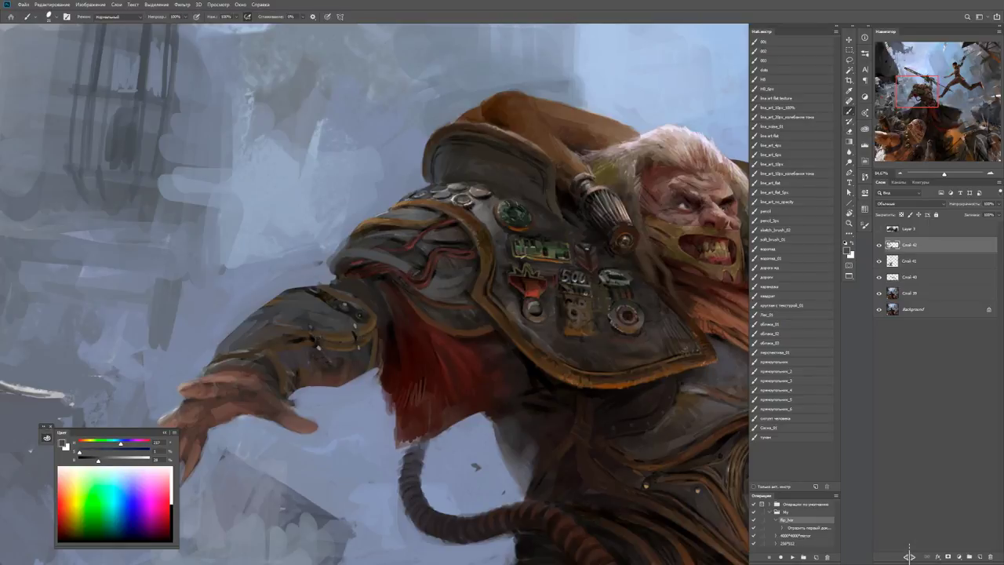
alt+click(379, 243)
mouse_move(337, 247)
mouse_down()
mouse_move(375, 257)
mouse_move(451, 306)
mouse_up()
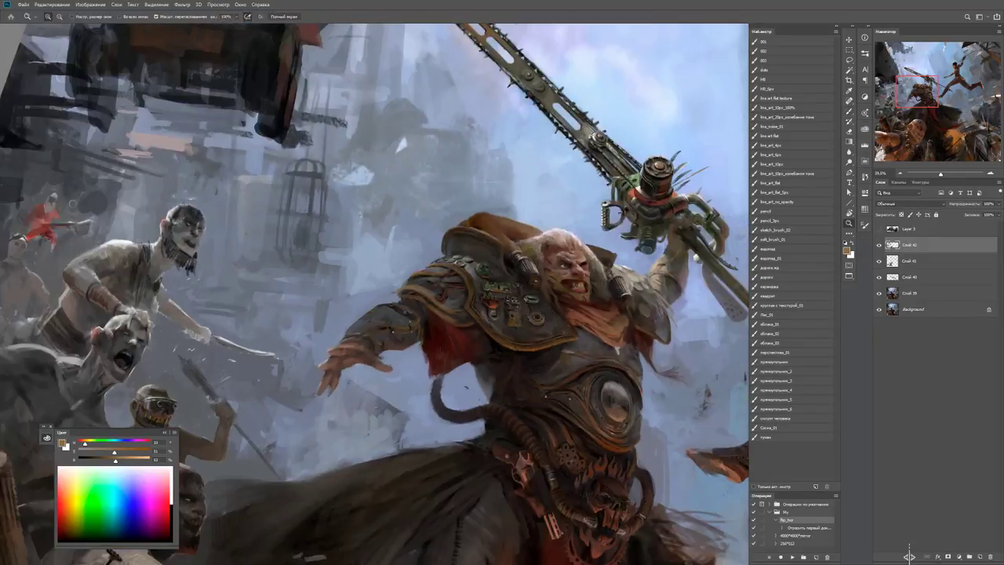
Touch up the outer tip of the shoulder armour above the sleeve with sampled dark tones.
key(z)
alt+click(455, 306)
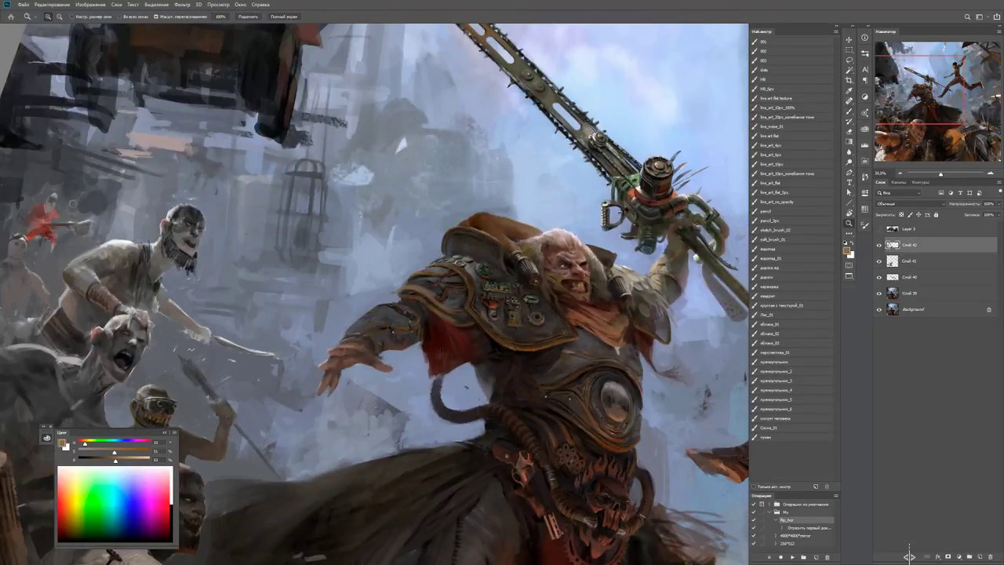
click(453, 304)
key(b)
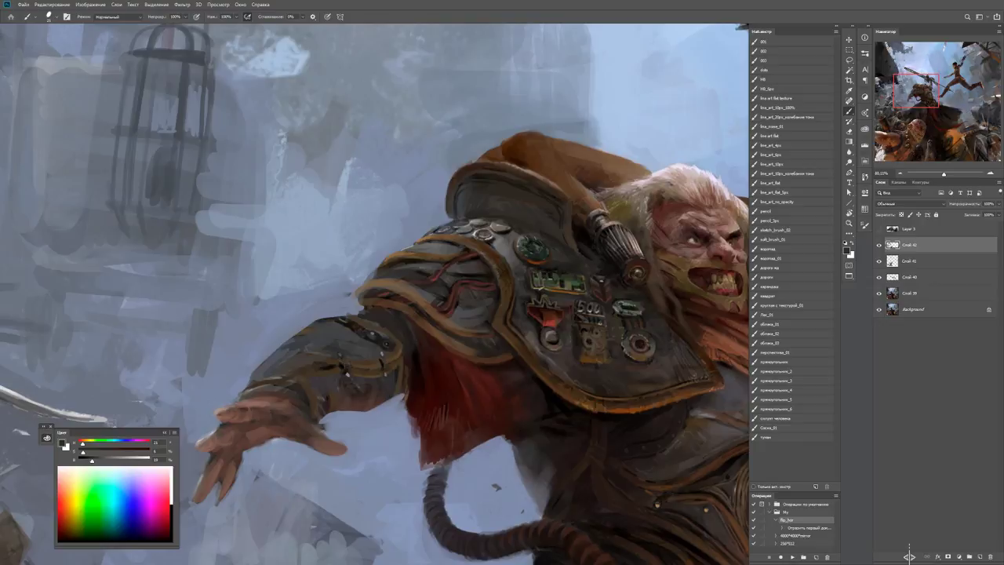
alt+click(368, 277)
drag(375, 274, 358, 284)
Paint a dark red fold across the shoulder armour's outer edge, extending slightly beyond the trim.
key(ctrl+minus)
key(z)
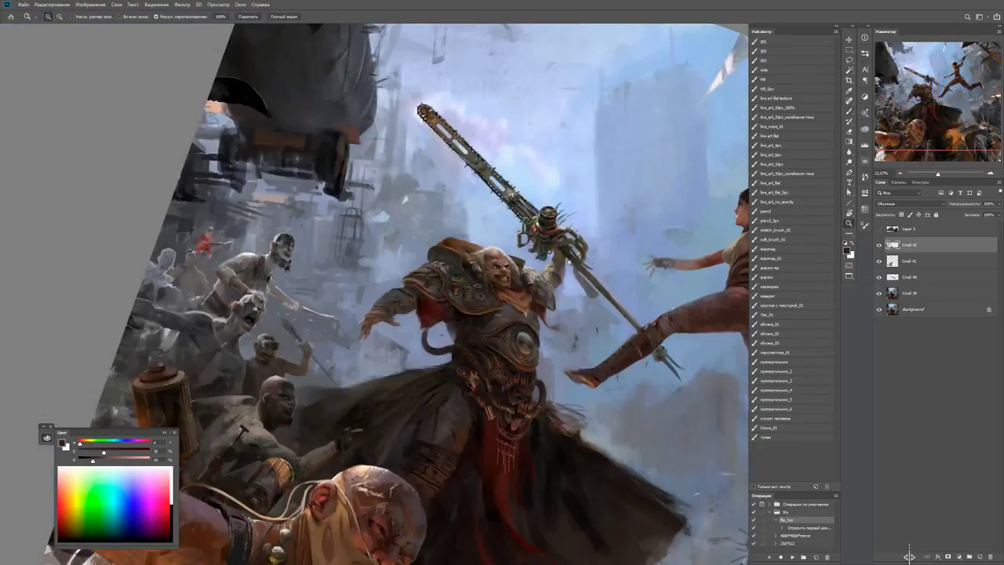
key(ctrl+equal)
key(b)
mouse_move(308, 313)
mouse_down()
mouse_move(380, 296)
mouse_move(407, 334)
mouse_up()
drag(310, 308, 392, 323)
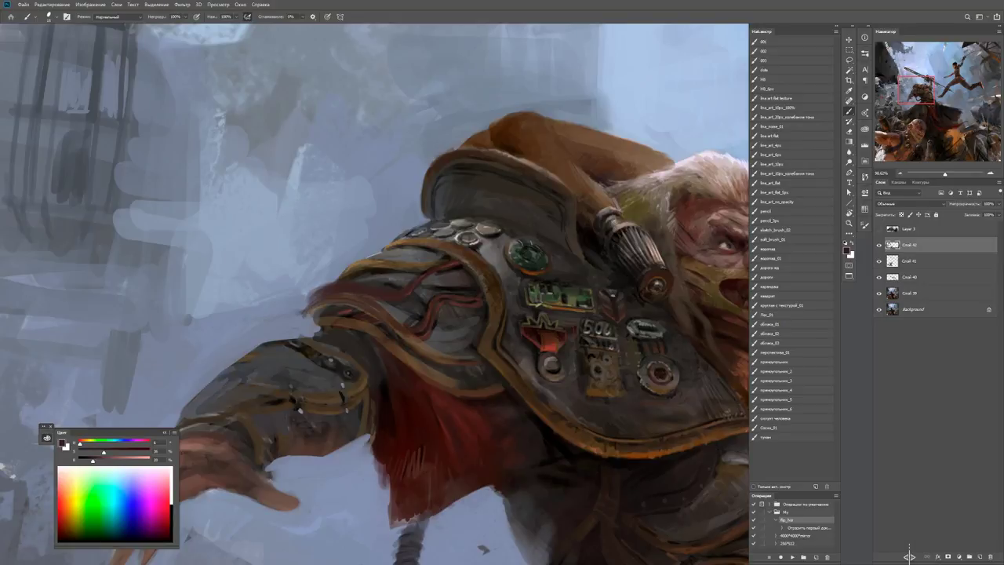
alt+click(442, 340)
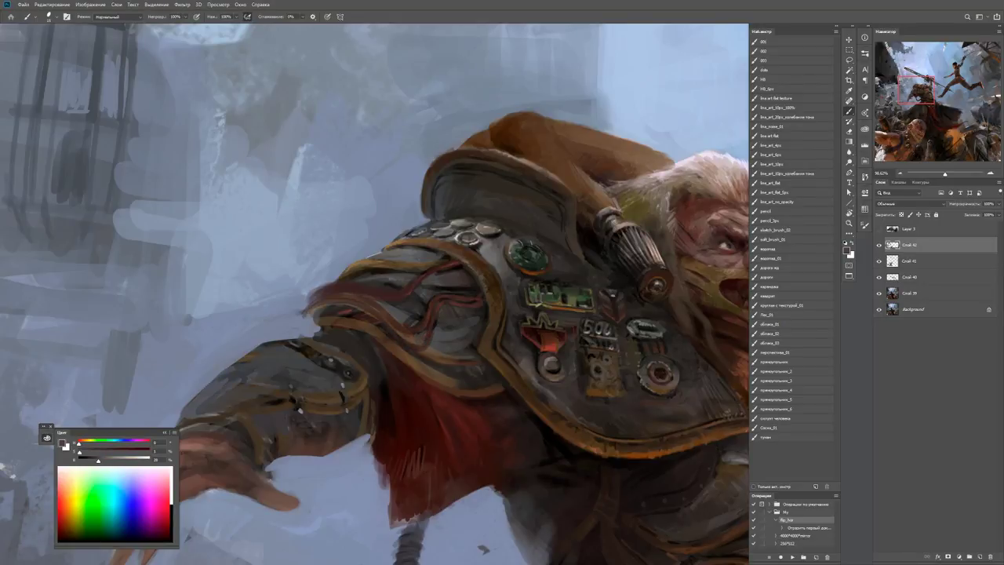
Paint a dark red scrap of torn cloth hanging behind the forearm, beside the red cloth.
key(ctrl+0)
key(z)
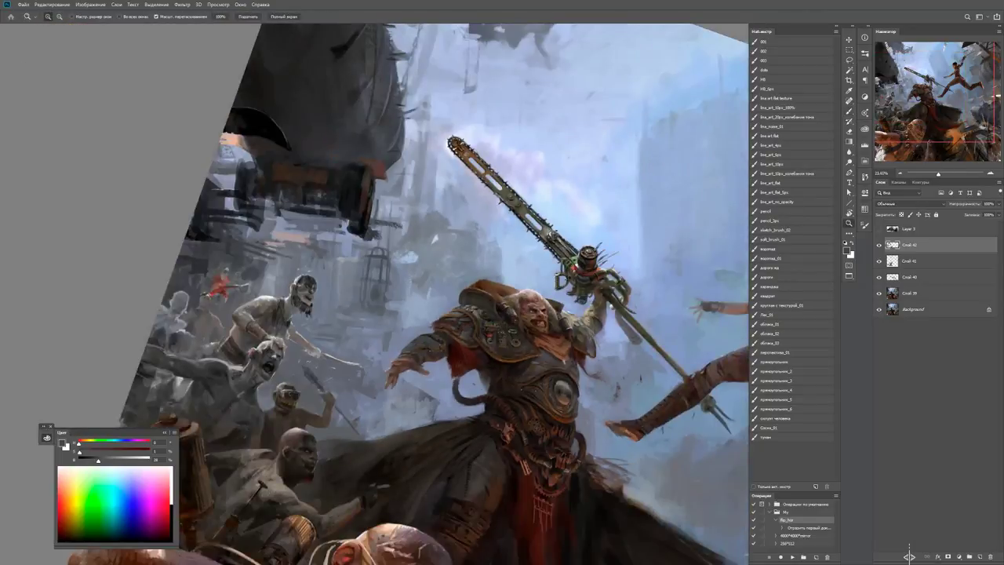
key(b)
alt+click(404, 381)
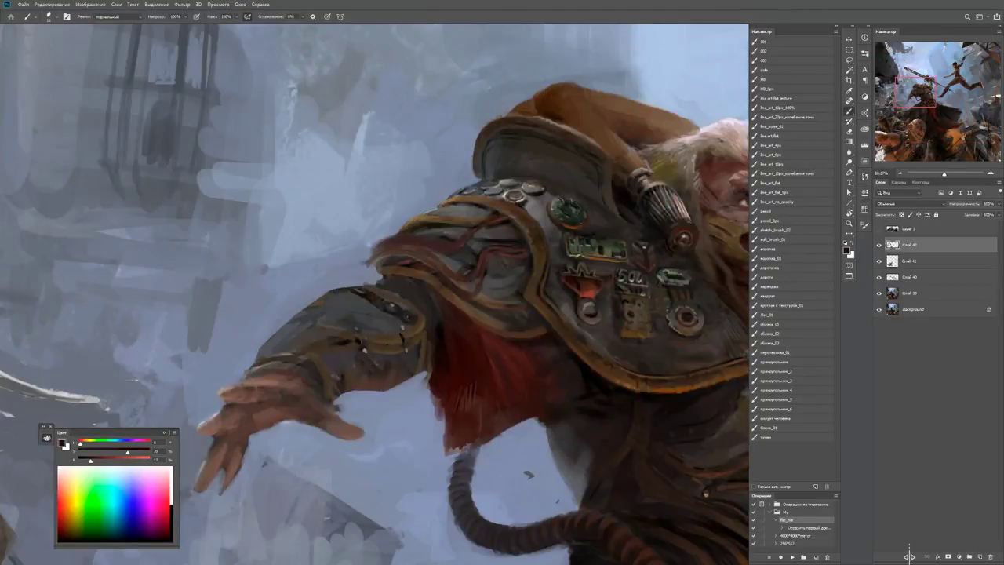
mouse_move(404, 381)
mouse_down()
mouse_move(400, 428)
mouse_move(416, 412)
mouse_up()
drag(431, 372, 404, 414)
Refine the torn cloth scrap and the adjoining sleeve edge with sampled dark brown tones.
key(z)
key(ctrl+minus)
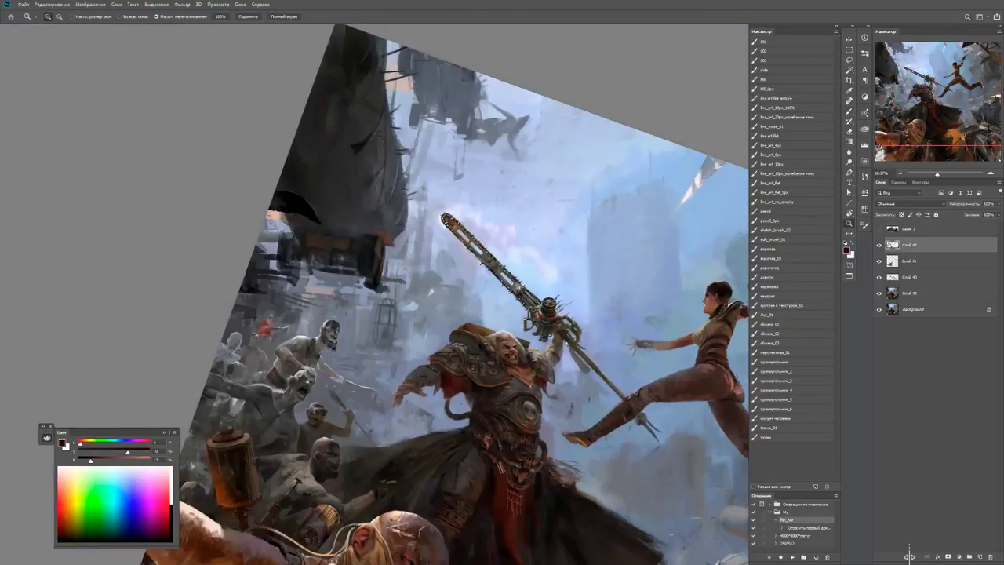
key(ctrl+plus)
key(b)
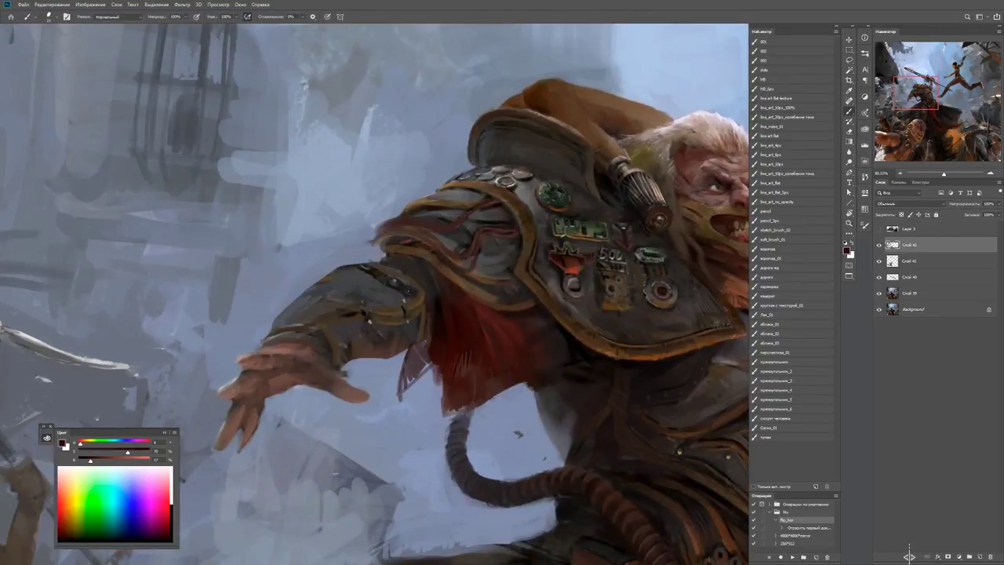
alt+click(423, 328)
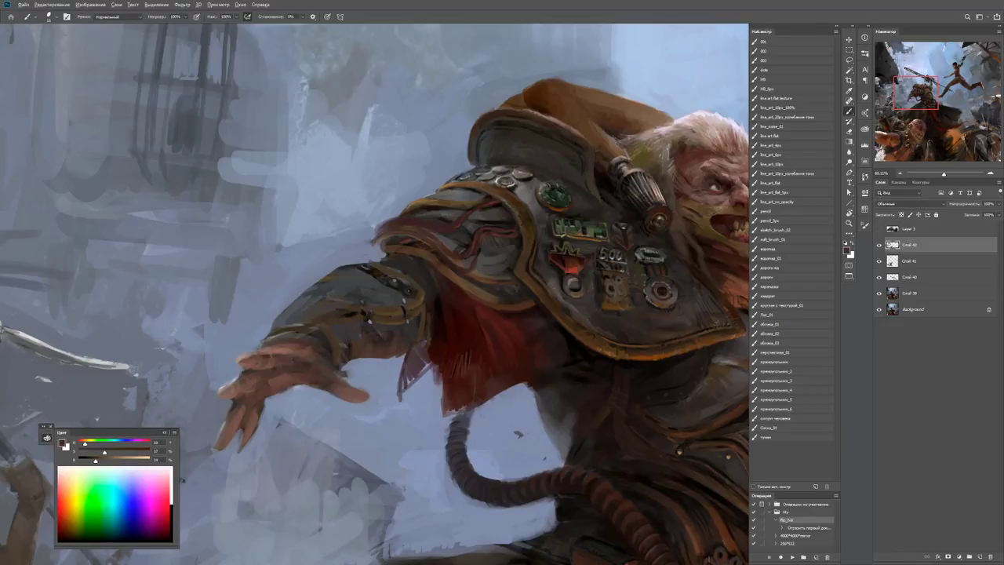
key(x)
alt+click(424, 332)
Compare the warrior's outstretched arm with and without the repainting on the current layer.
key(z)
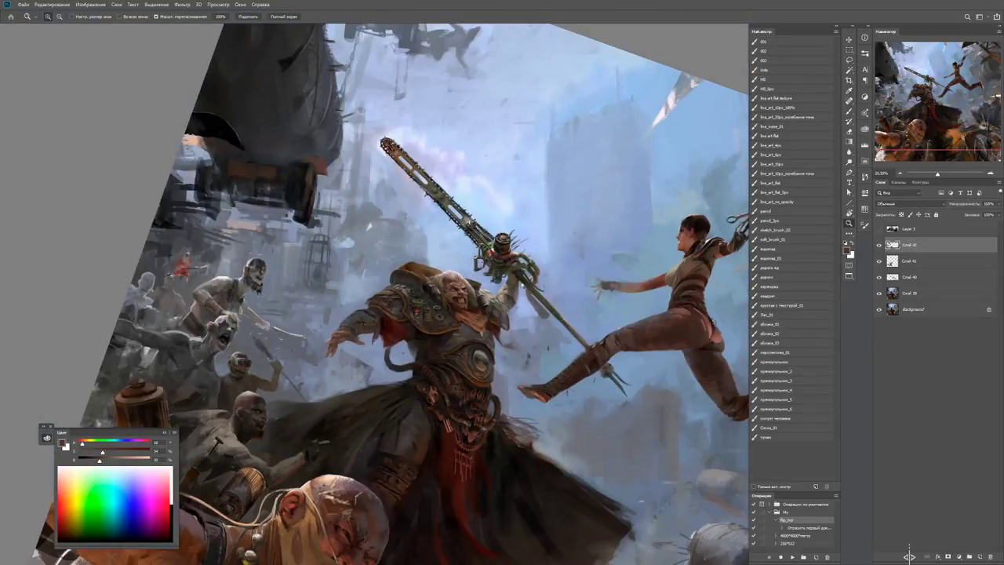
drag(358, 319, 407, 319)
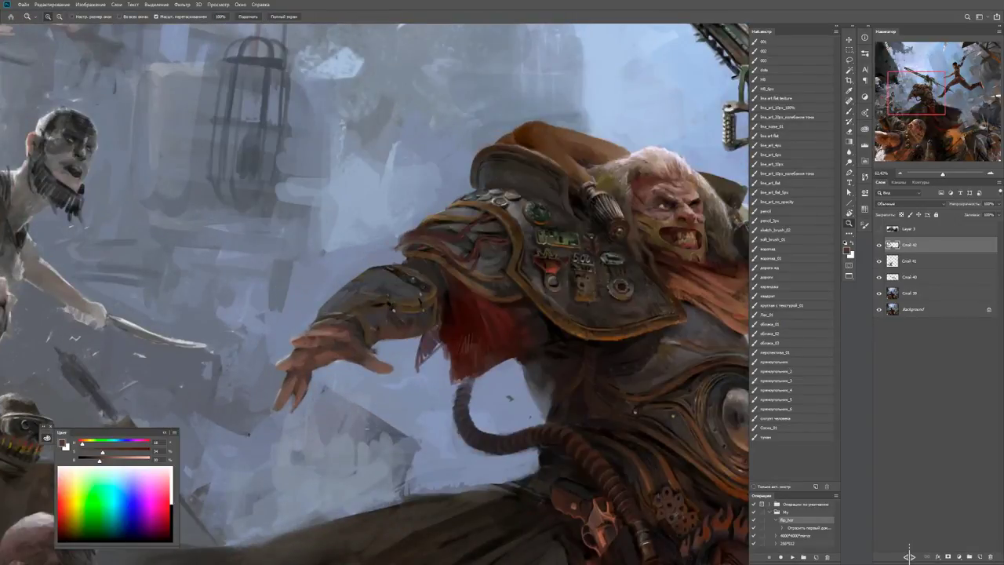
drag(328, 319, 351, 319)
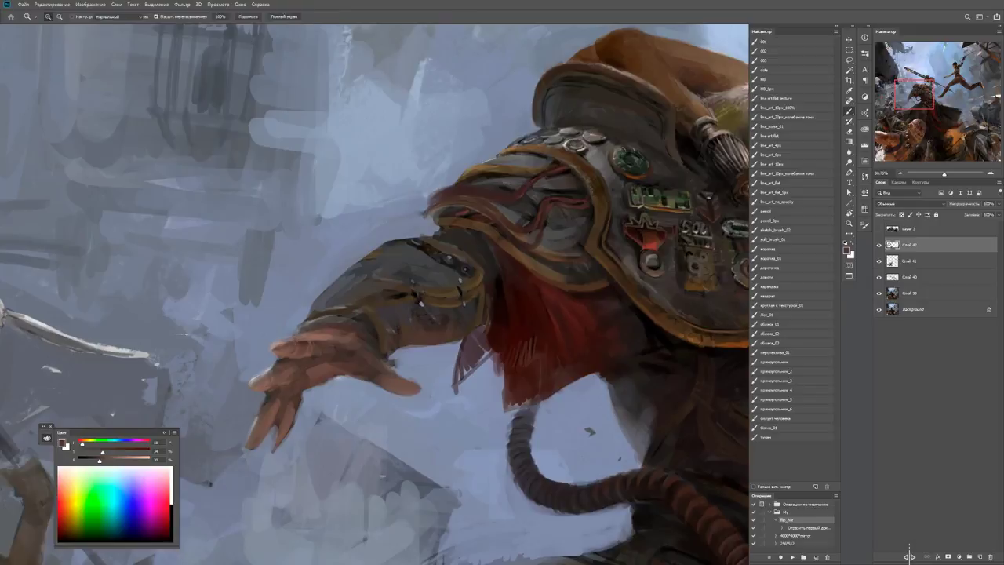
key(b)
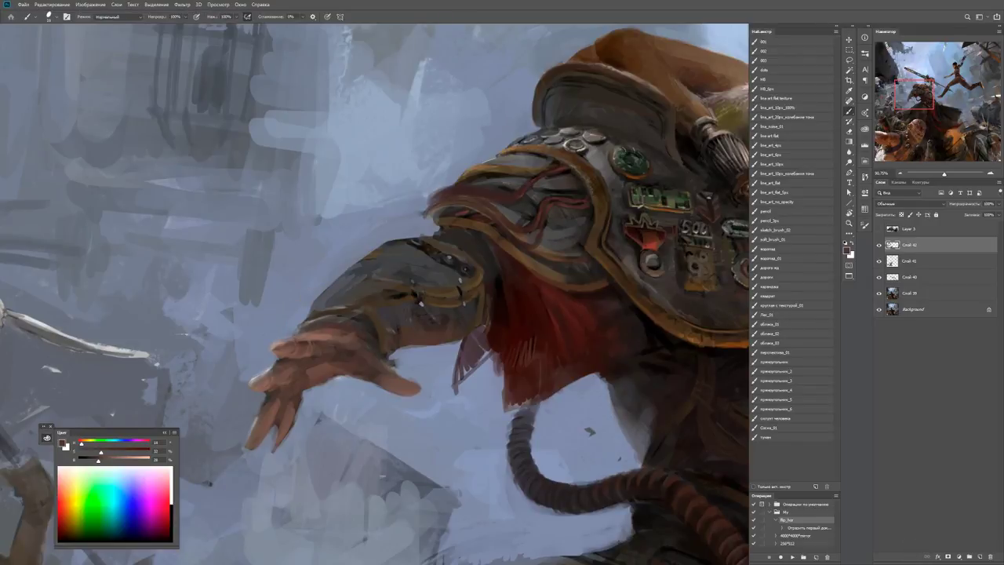
key(z)
drag(385, 326, 345, 326)
key(ctrl+z)
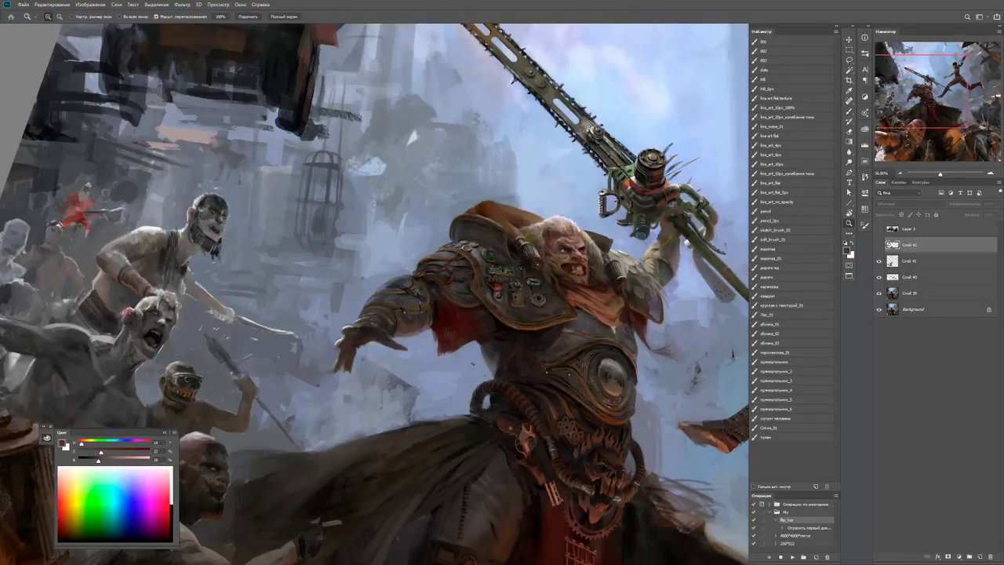
key(ctrl+shift+z)
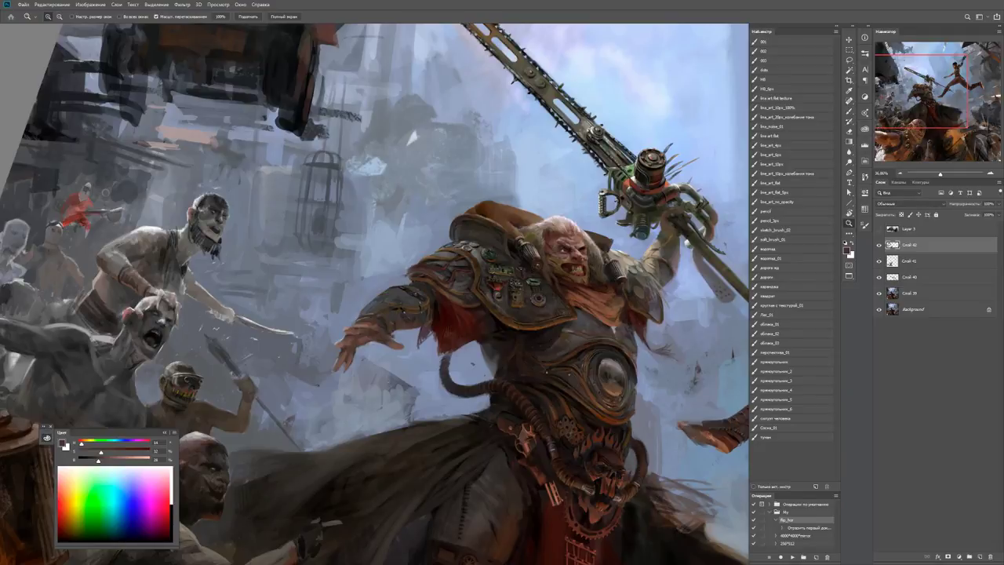
Touch up the forearm sleeve near the cuff with sampled grey-brown tones and a 17-pixel brush.
key(ctrl+plus)
key(b)
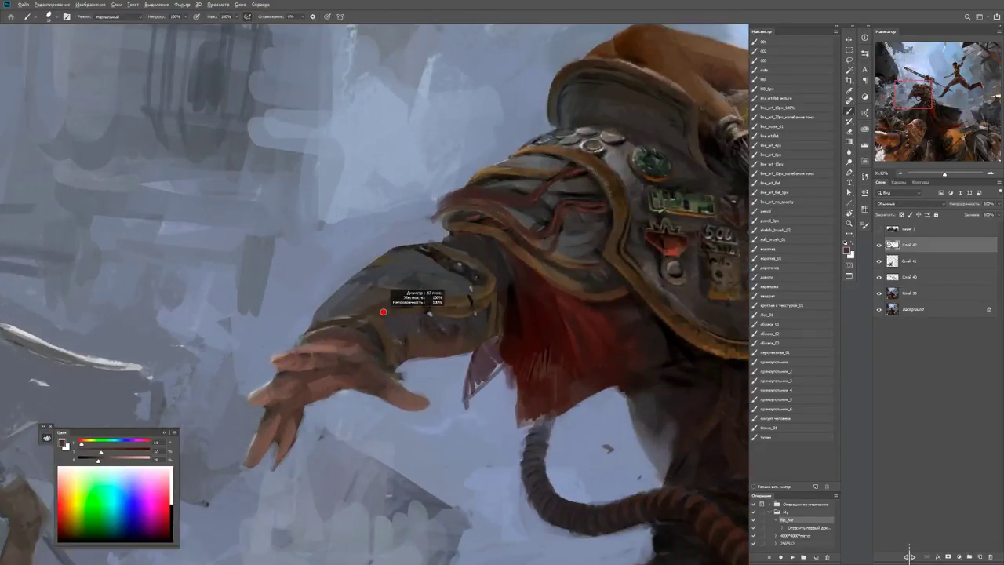
alt+click(382, 310)
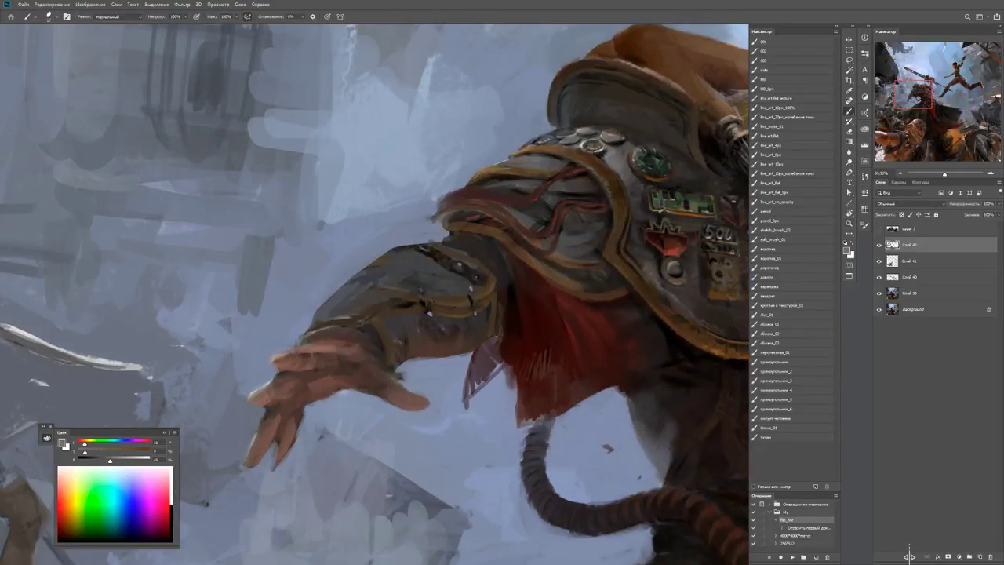
alt+click(382, 310)
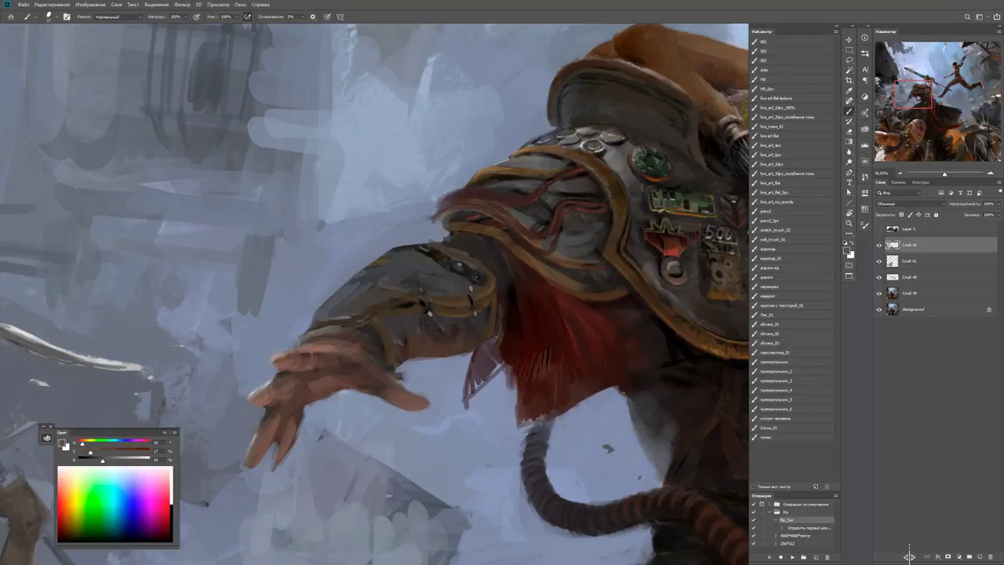
Select the outstretched hand with the Lasso, copy it to a new layer and shift it slightly away from the cuff.
key(l)
mouse_move(326, 334)
mouse_down()
mouse_move(244, 365)
mouse_move(392, 472)
mouse_move(400, 375)
mouse_up()
key(ctrl+j)
key(v)
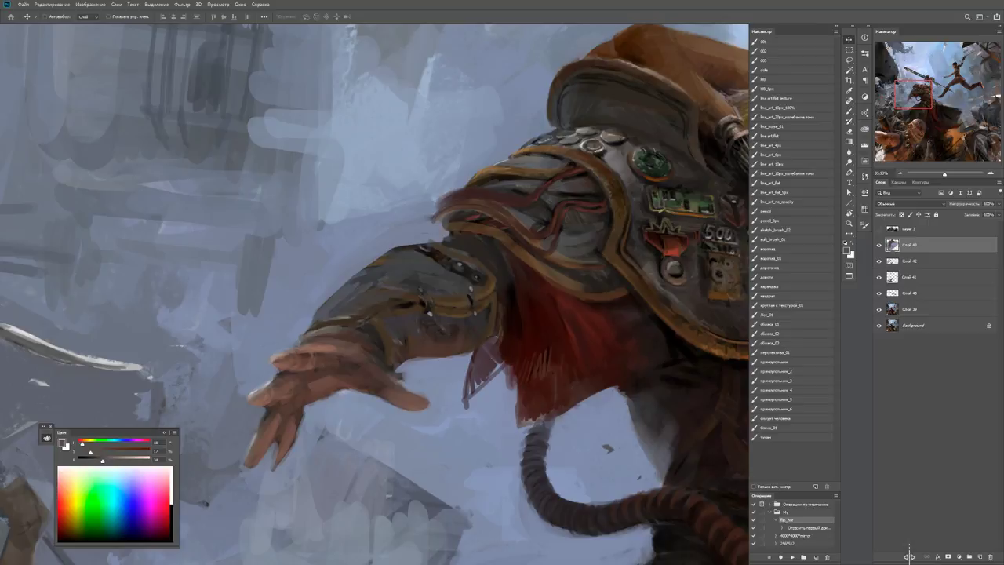
drag(322, 349, 309, 340)
key(z)
scroll(314, 346, down, 5)
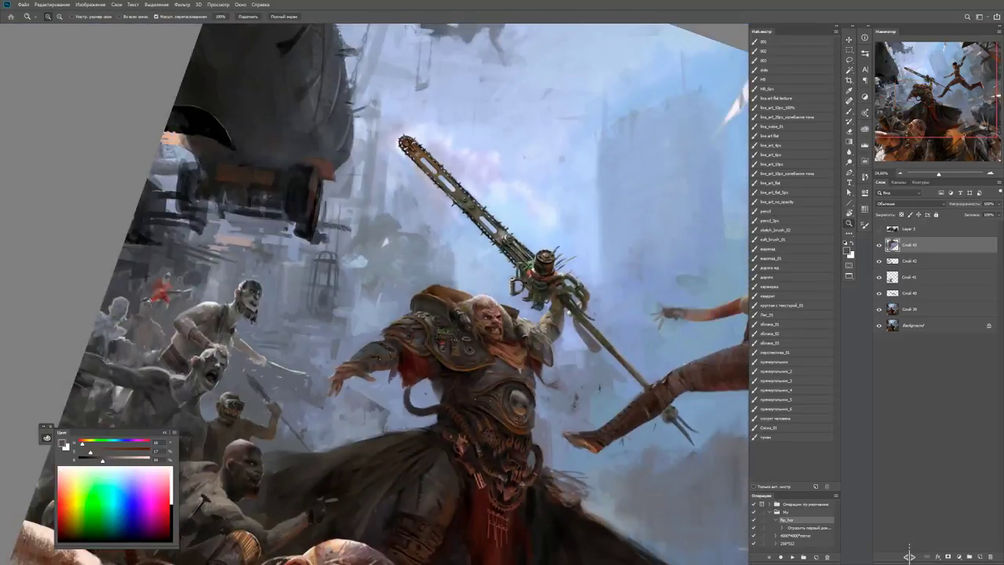
scroll(377, 365, up, 4)
Rotate the hand copy clockwise, scale it to about 93% and fit it to the sleeve's cuff.
key(ctrl+t)
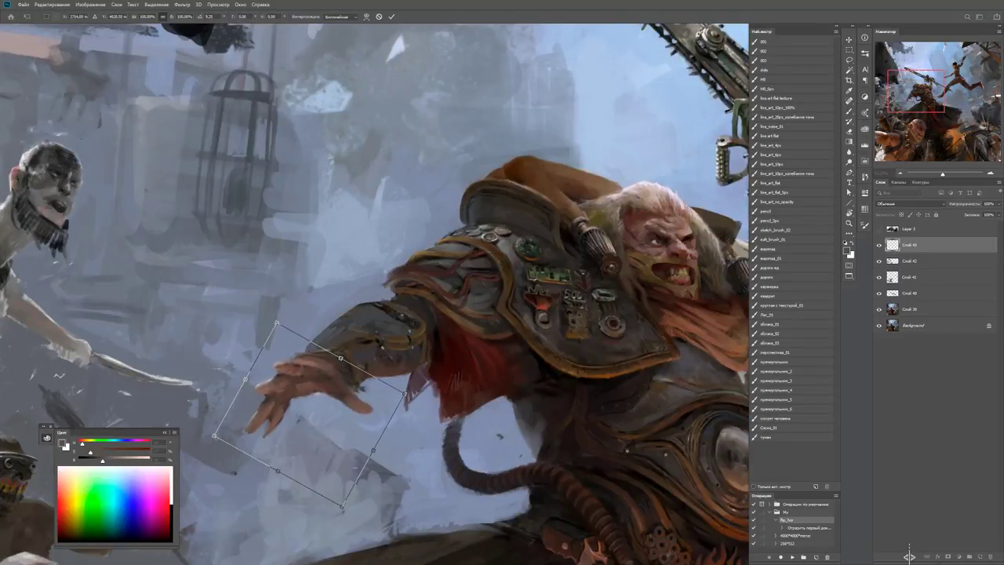
drag(415, 400, 398, 375)
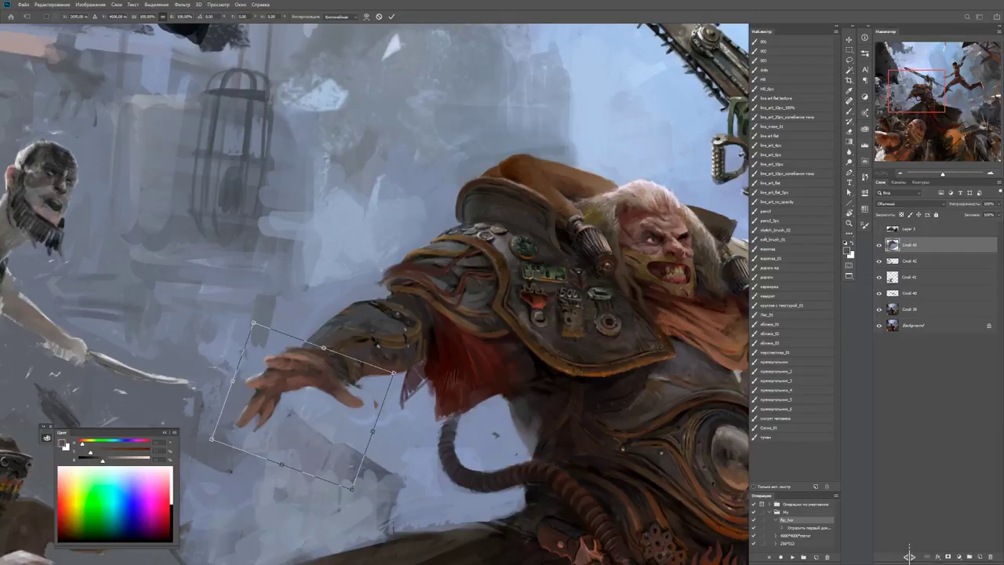
mouse_move(258, 369)
mouse_down()
mouse_move(223, 408)
mouse_move(262, 377)
mouse_up()
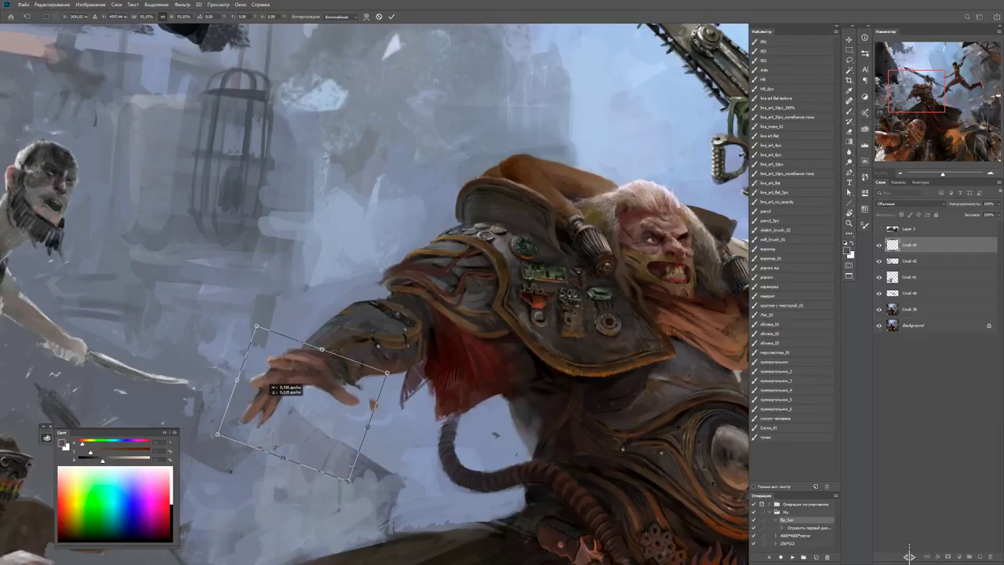
key(Return)
Examine the repositioned hand's fit and proportions up close and within the whole composition.
key(b)
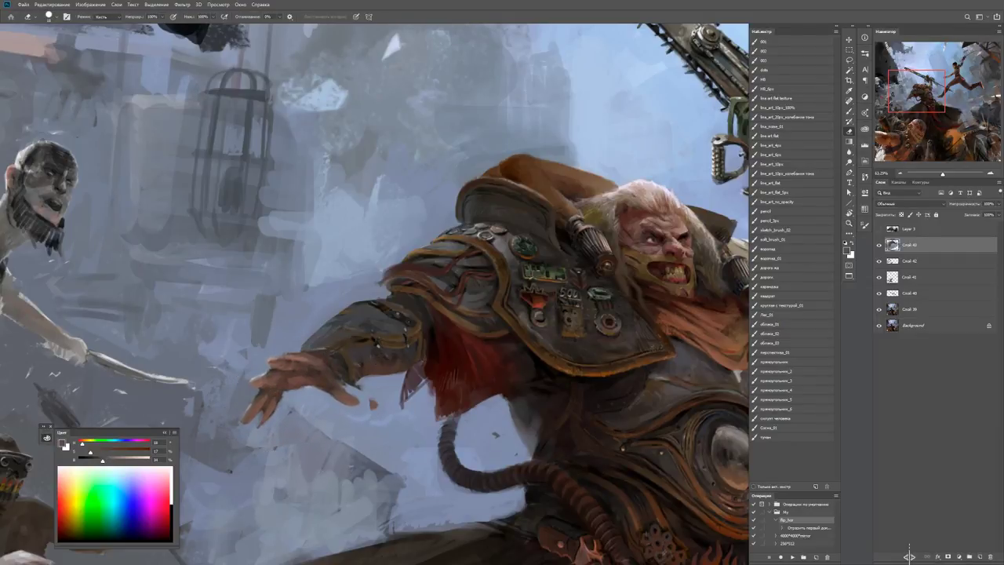
key(z)
key(ctrl+minus)
key(ctrl+minus)
key(ctrl+plus)
key(ctrl+plus)
key(ctrl+plus)
key(b)
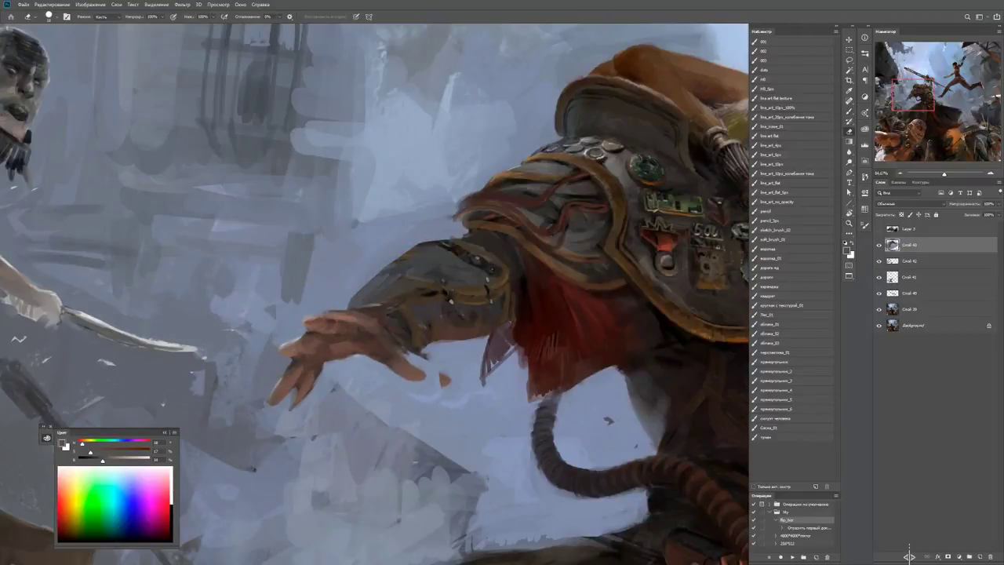
Paint the rear edge of the sleeve beside the red cloth with dark red and brown tones.
key(z)
key(ctrl+minus)
key(ctrl+minus)
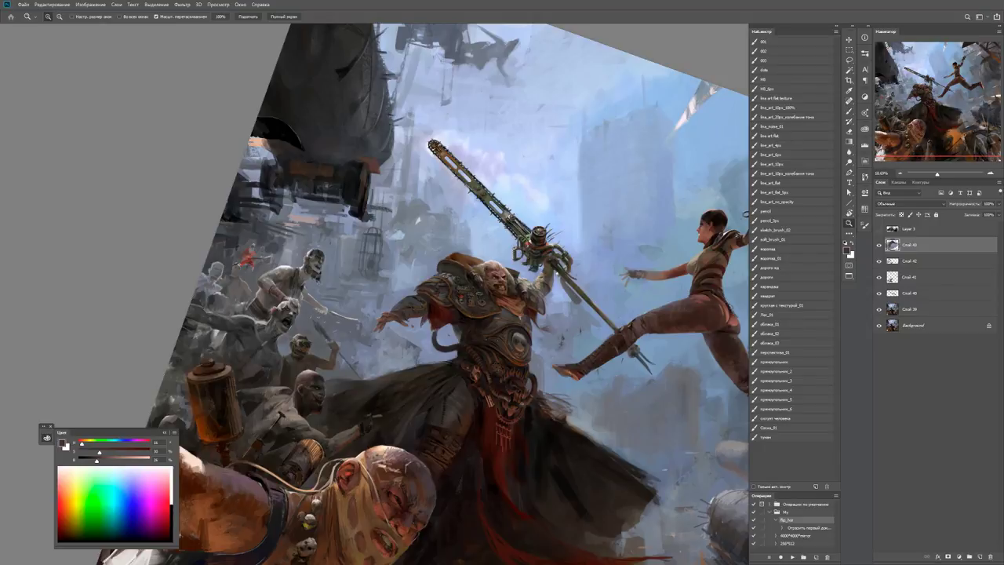
key(ctrl+plus)
key(b)
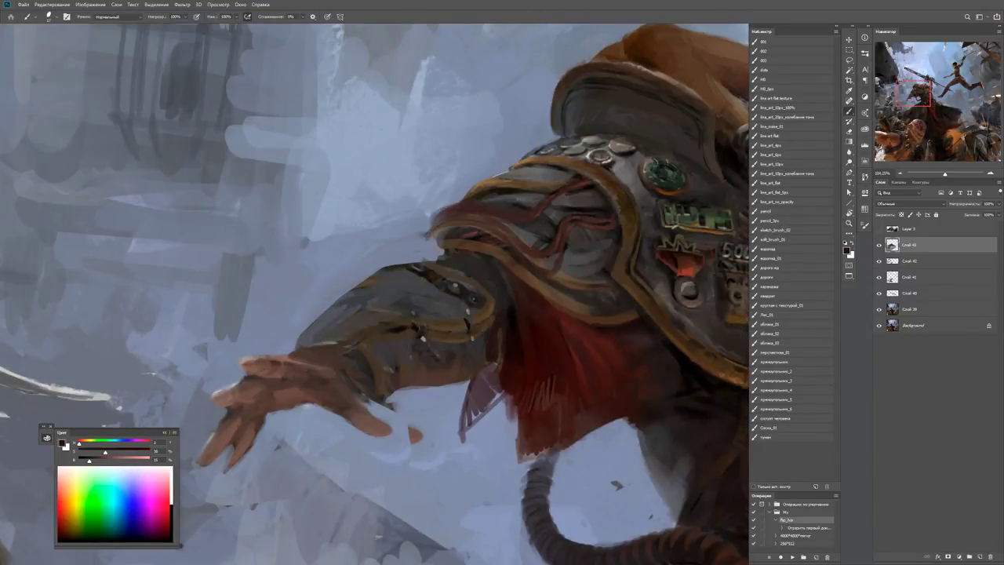
drag(491, 322, 484, 360)
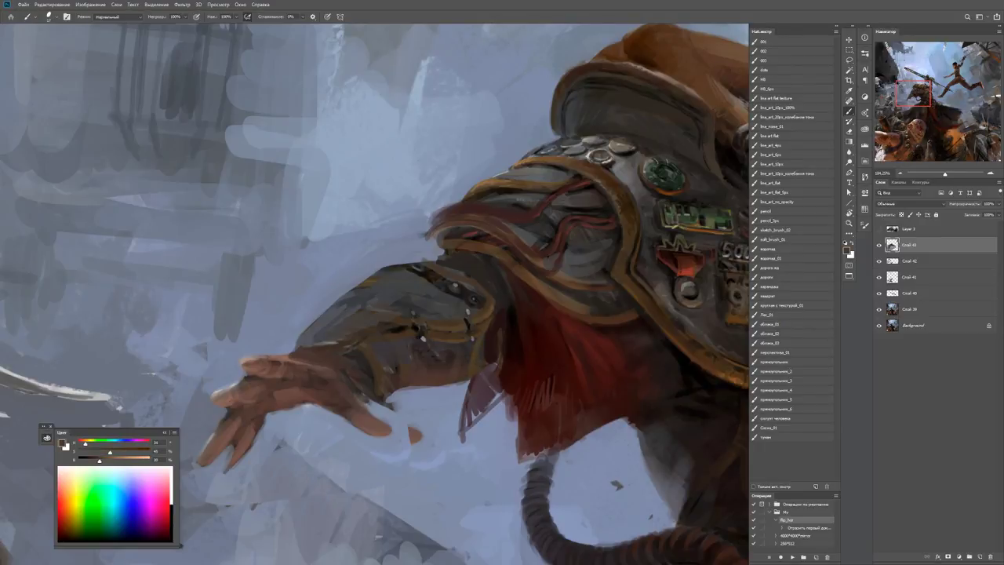
Paint the sleeve's rear panel beside the red cloth in grey-brown and clean the cuff's lower edge with the background blue-grey.
alt+click(486, 345)
mouse_move(488, 329)
mouse_down()
mouse_move(494, 359)
mouse_move(479, 363)
mouse_move(492, 361)
mouse_move(451, 361)
mouse_move(464, 311)
mouse_move(468, 369)
mouse_up()
alt+click(491, 349)
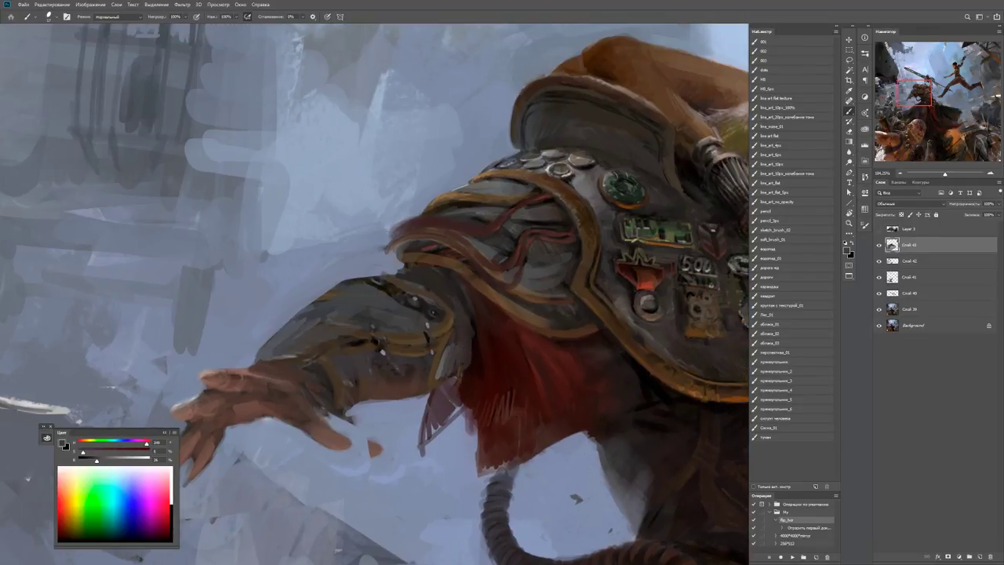
key(h)
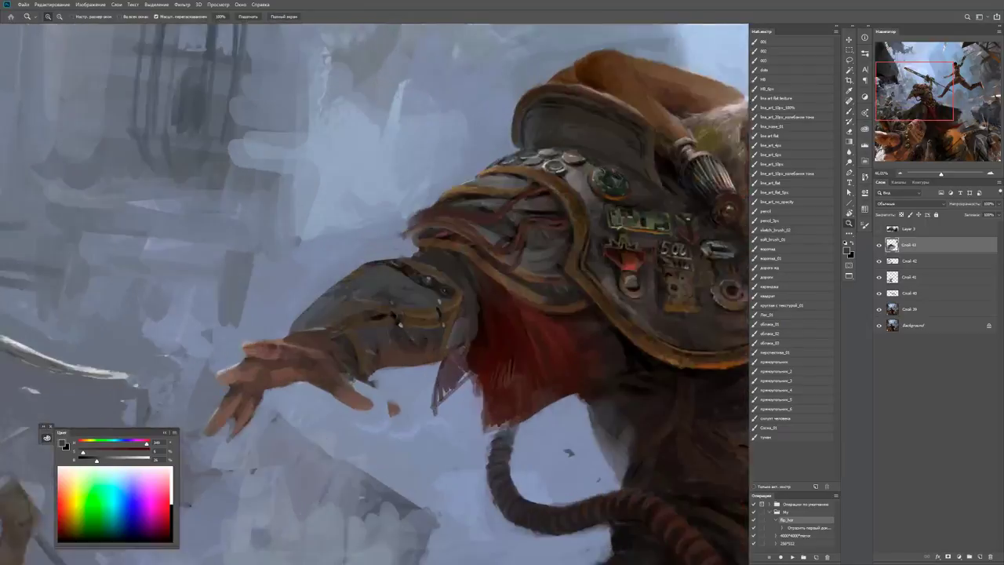
alt+click(362, 379)
mouse_move(352, 383)
mouse_down()
mouse_move(370, 373)
mouse_move(381, 384)
mouse_up()
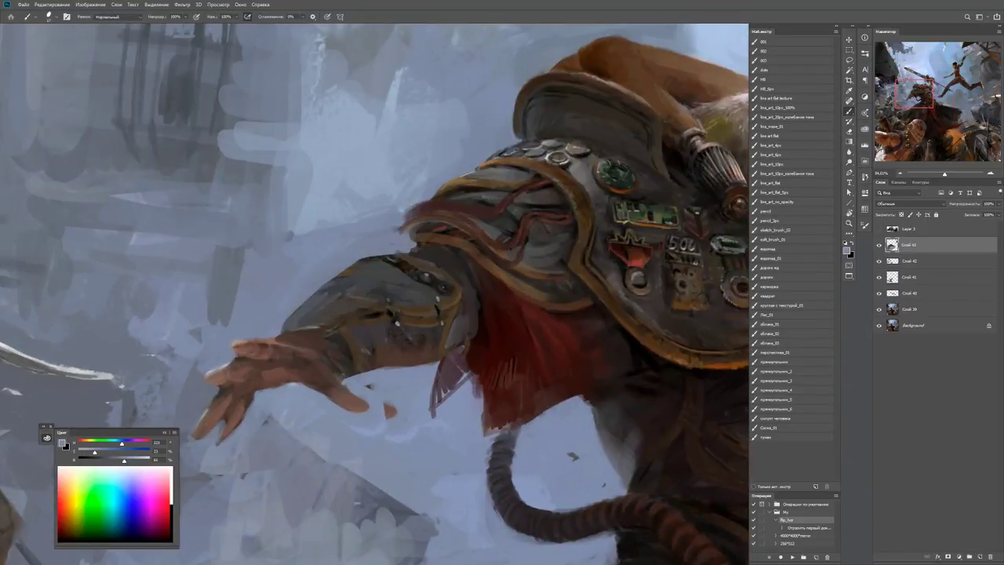
Darken the seams along the gold trim on the forearm sleeve with thin black strokes.
drag(378, 314, 431, 303)
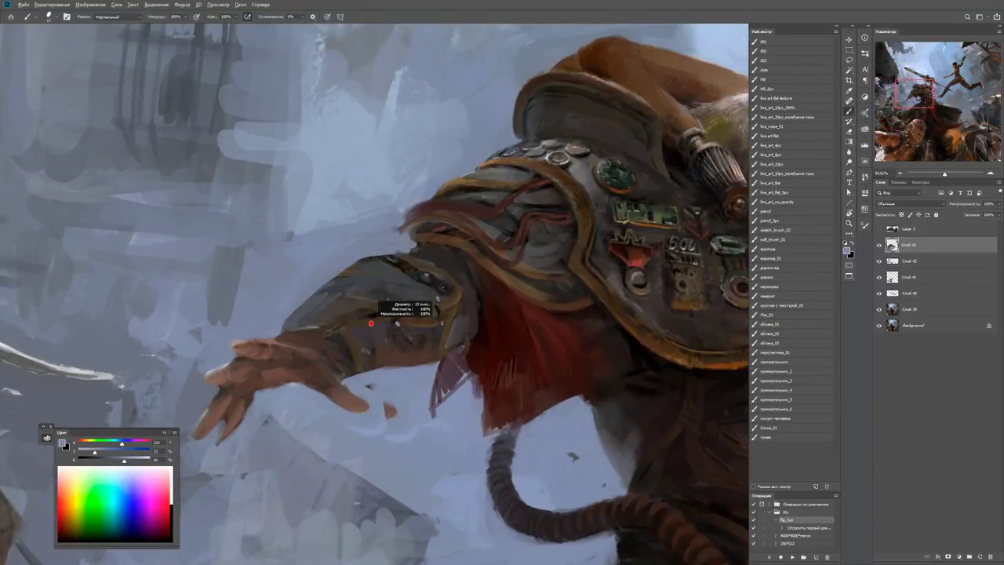
key(ctrl+z)
key(d)
drag(332, 329, 363, 318)
key(h)
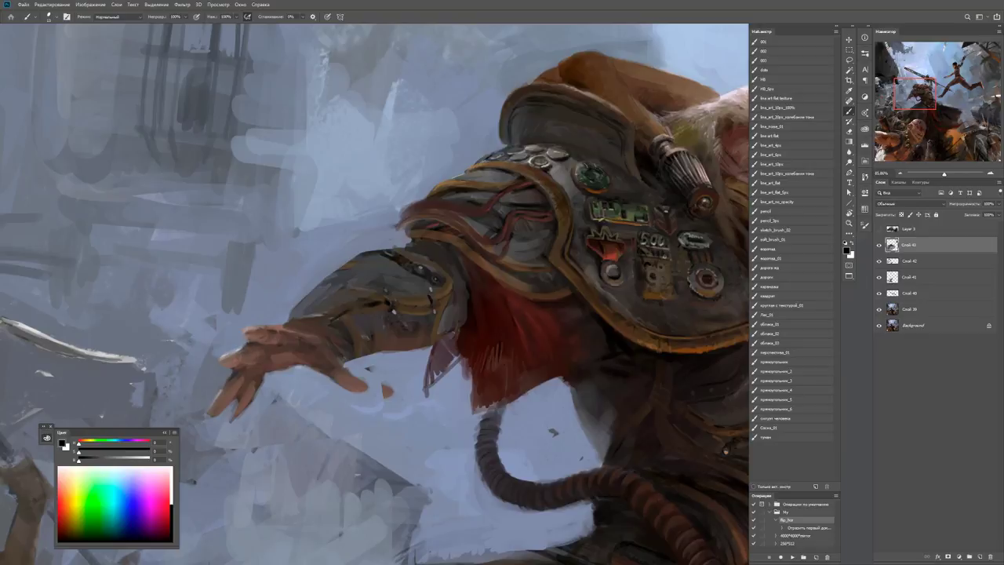
drag(333, 322, 445, 297)
Clean the upper contour of the forearm sleeve with the sampled blue-grey background colour.
alt+click(313, 319)
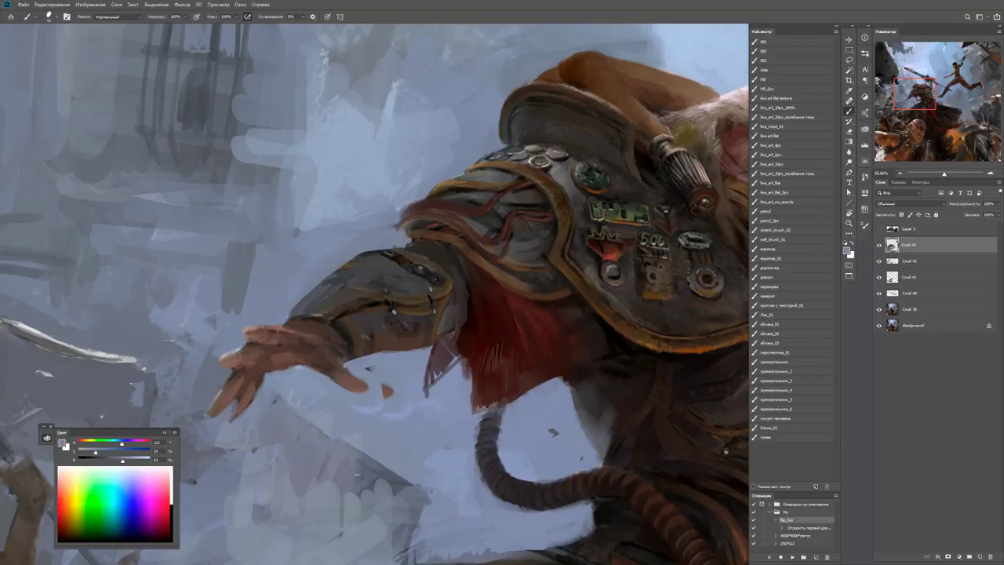
drag(292, 313, 395, 249)
key(z)
key(ctrl+0)
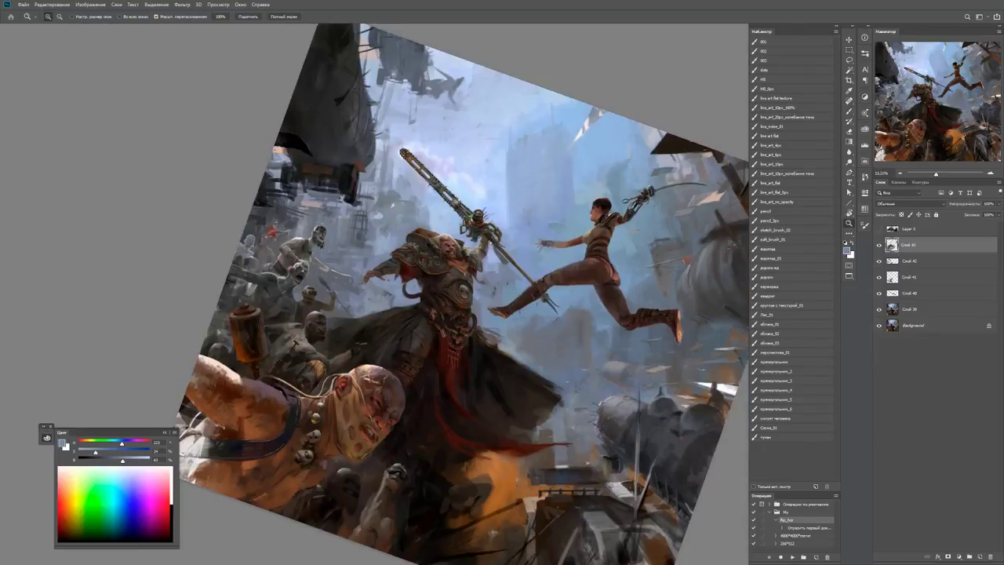
Reset the canvas rotation and flip the image horizontally to check the warrior's outstretched arm in mirror view.
scroll(419, 282, up, 5)
key(r)
key(Escape)
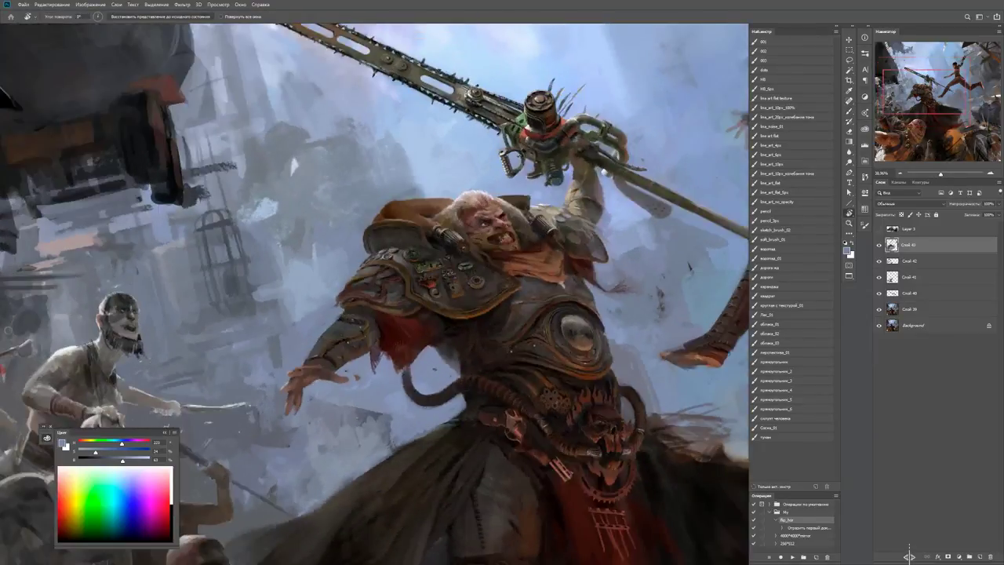
key(z)
key(ctrl+minus)
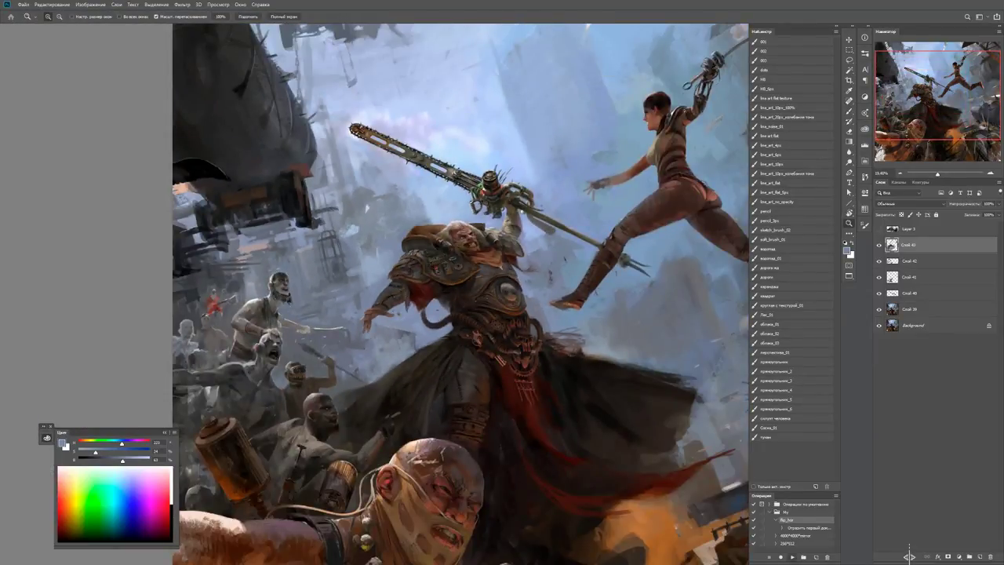
key(F2)
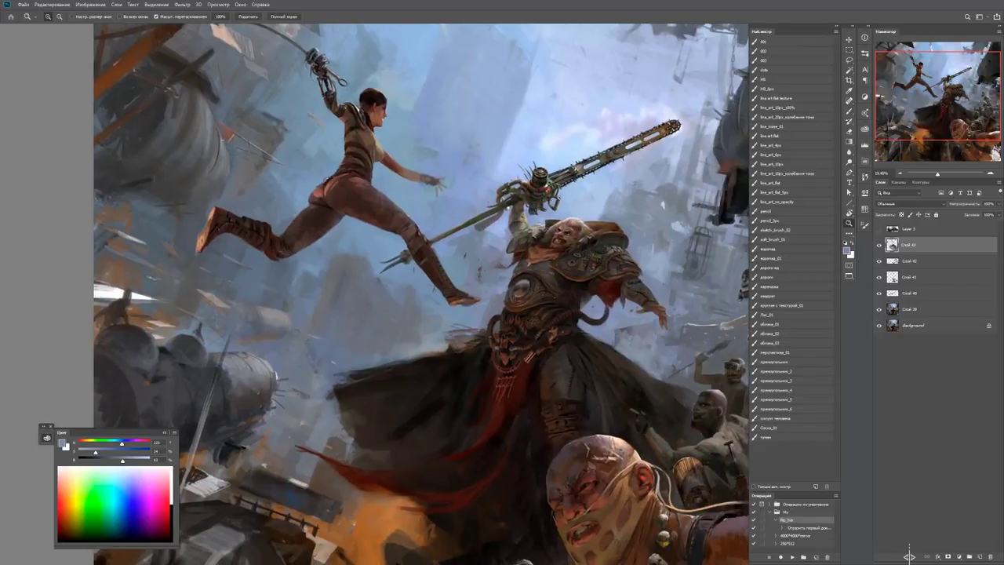
key(r)
key(z)
scroll(375, 293, up, 3)
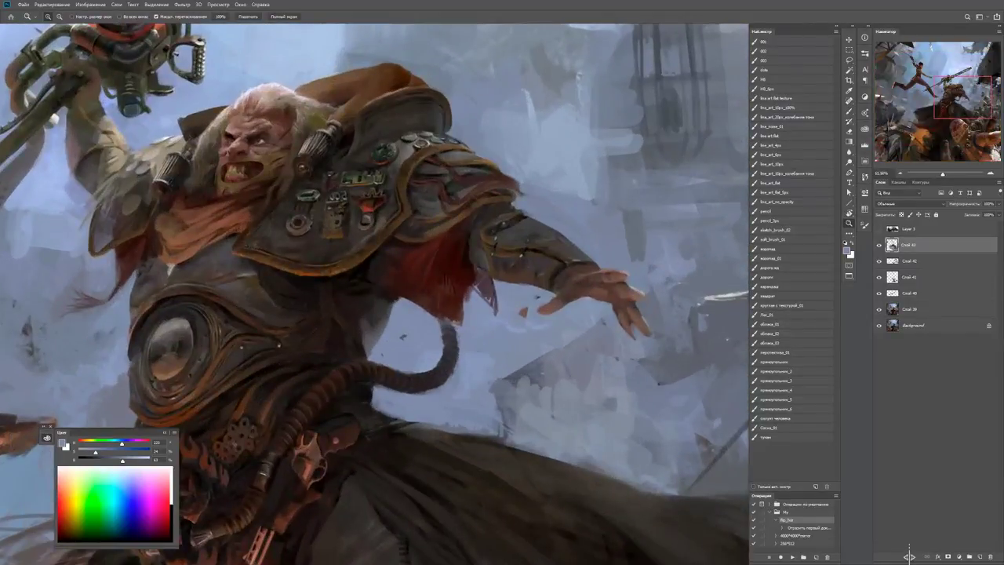
click(471, 250)
key(b)
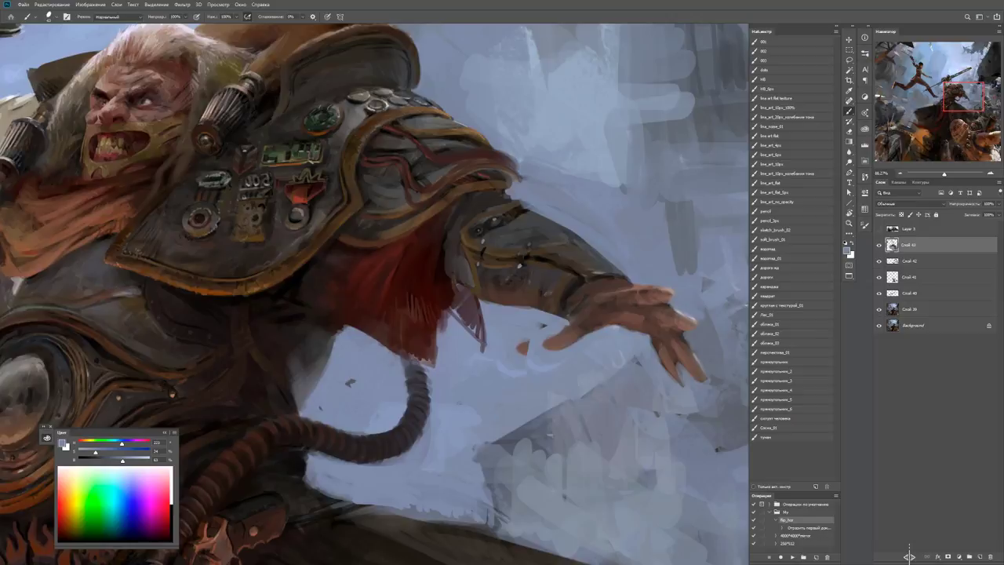
Paint a dark shadow between the sleeve's rear edge and the torn red cloth.
alt+right_click(483, 255)
alt+click(483, 255)
alt+click(426, 215)
scroll(375, 290, up, 2)
key(d)
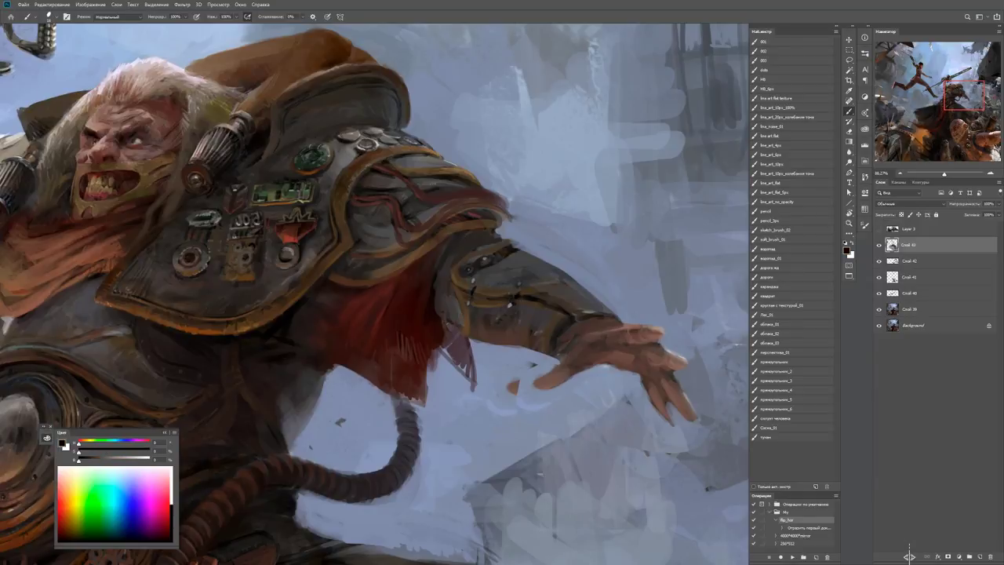
alt+click(441, 325)
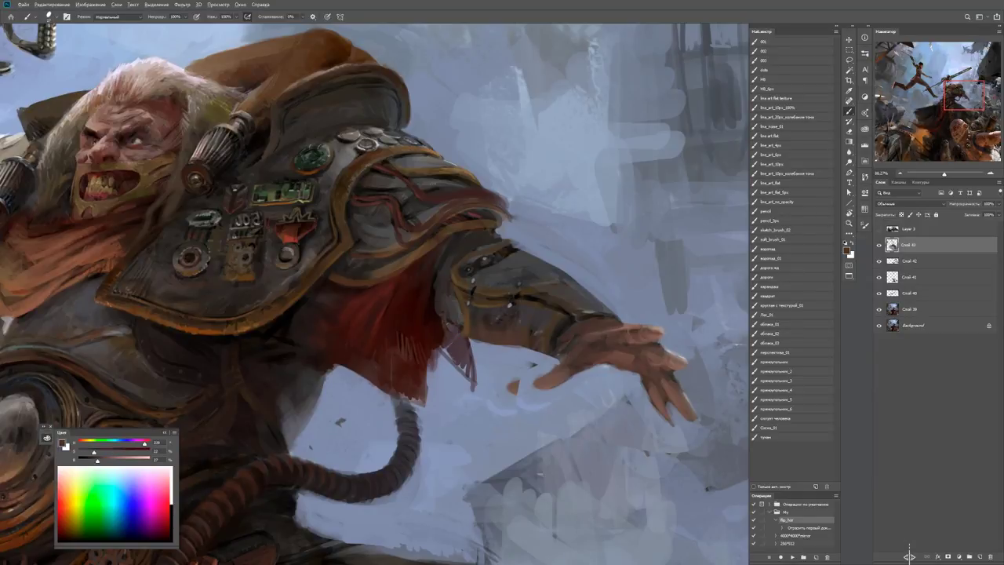
key(d)
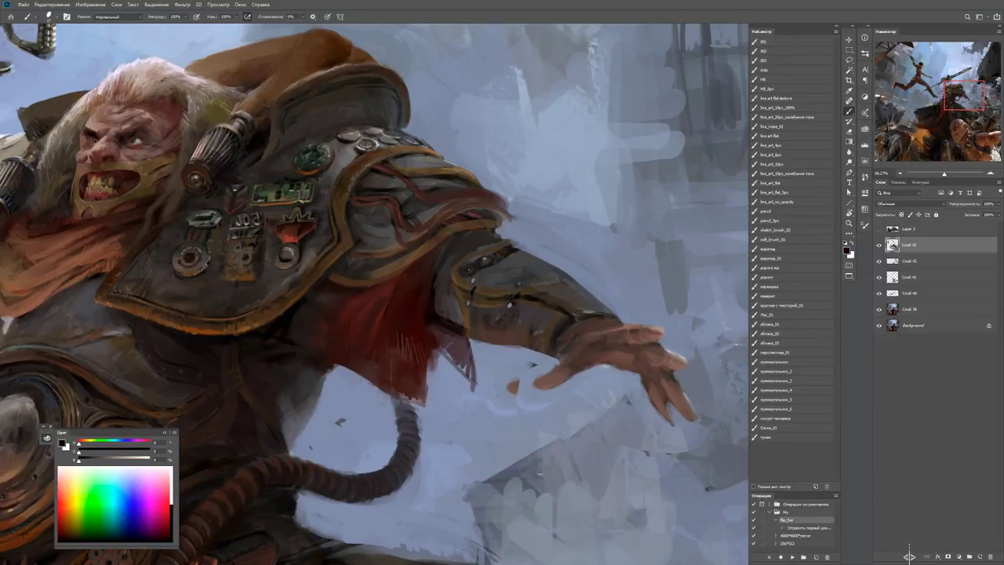
key(z)
alt+click(451, 326)
click(462, 329)
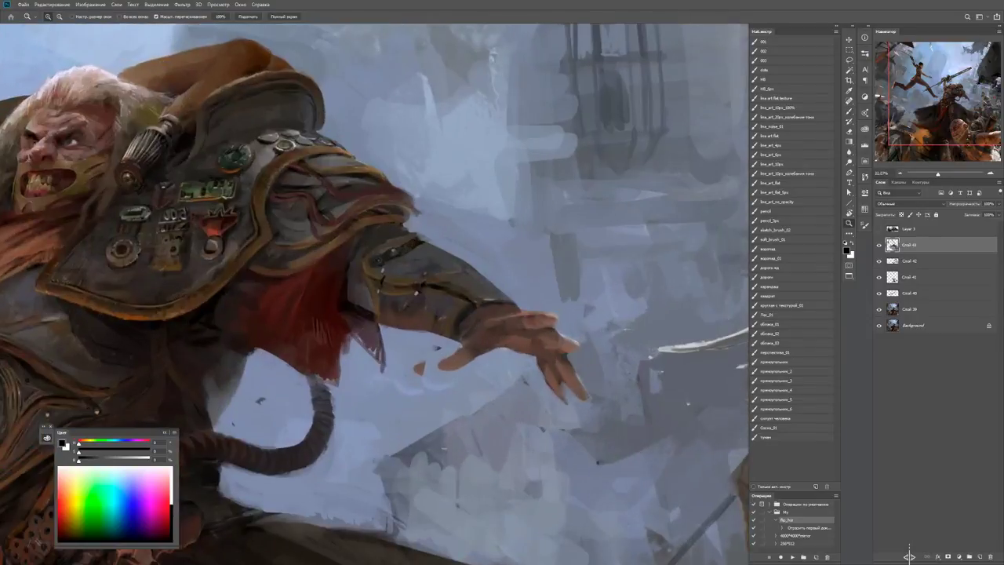
Paint over the stray skin-coloured patch below the wrist with the sampled background blue-grey.
key(b)
alt+click(431, 342)
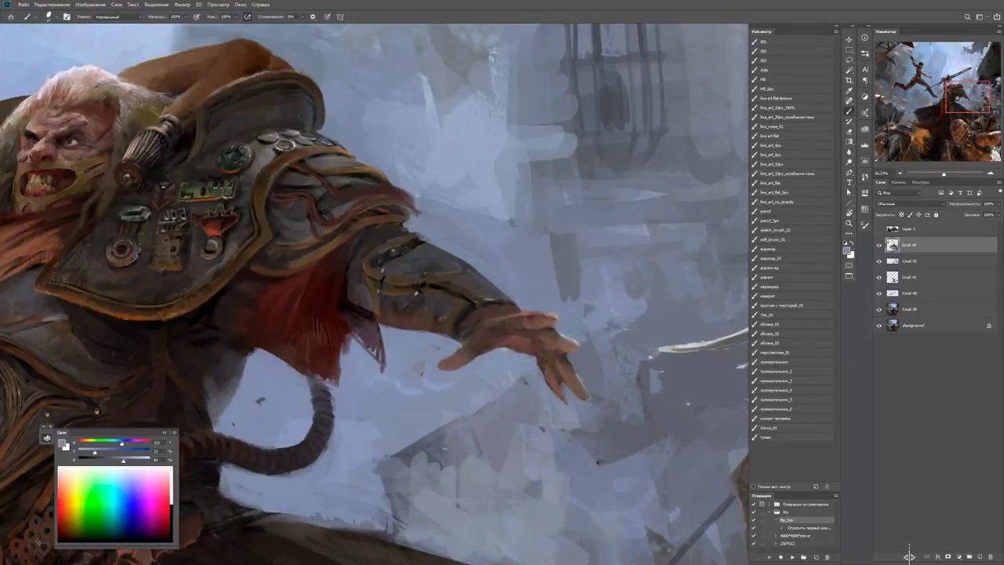
alt+right_click(470, 301)
alt+right_click(471, 287)
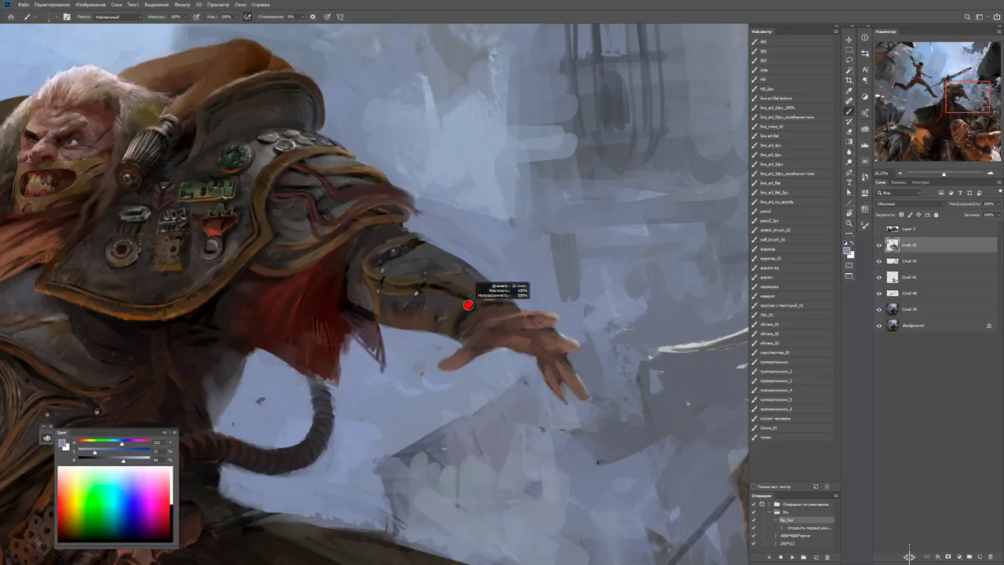
Paint the forearm sleeve's lower panel between the gold trims with sampled brown and grey tones.
alt+click(383, 287)
alt+right_click(455, 292)
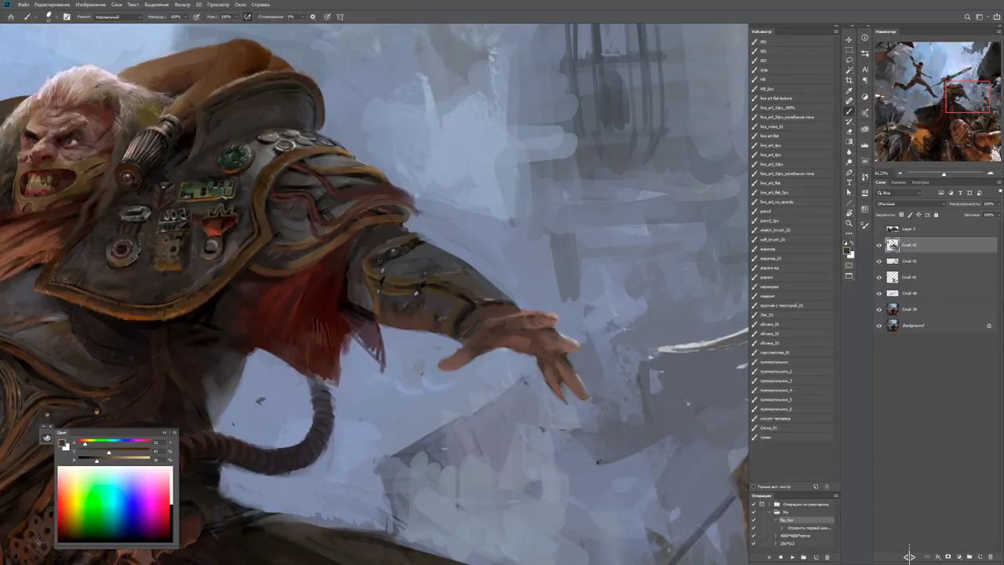
alt+click(447, 303)
key(x)
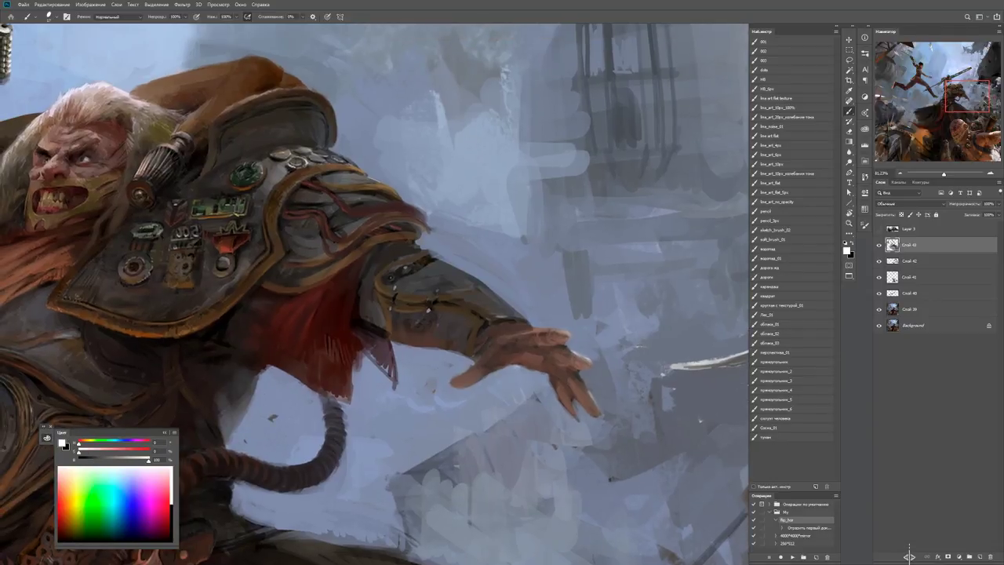
alt+click(454, 321)
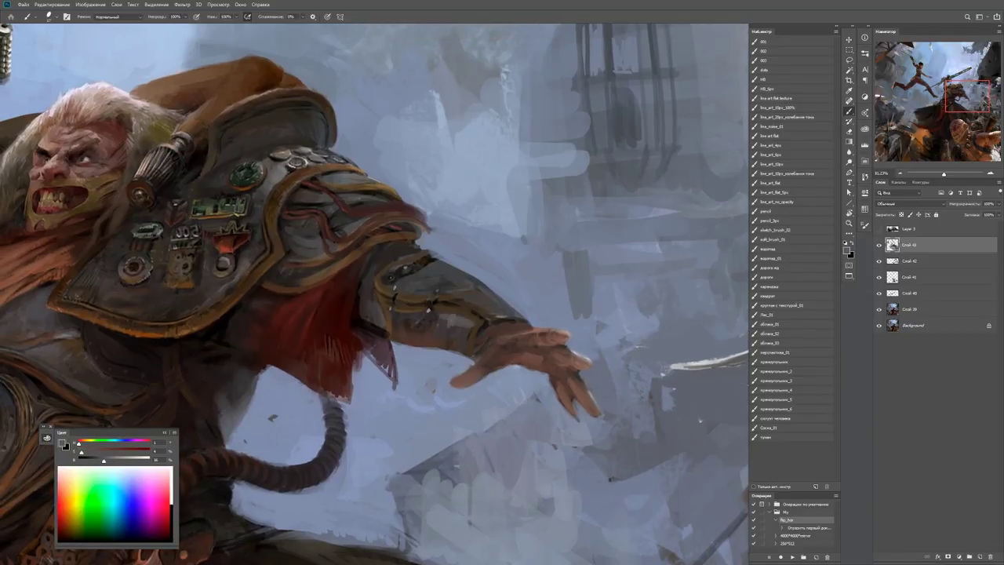
key(ctrl+space)
key(ctrl+minus)
key(ctrl+plus)
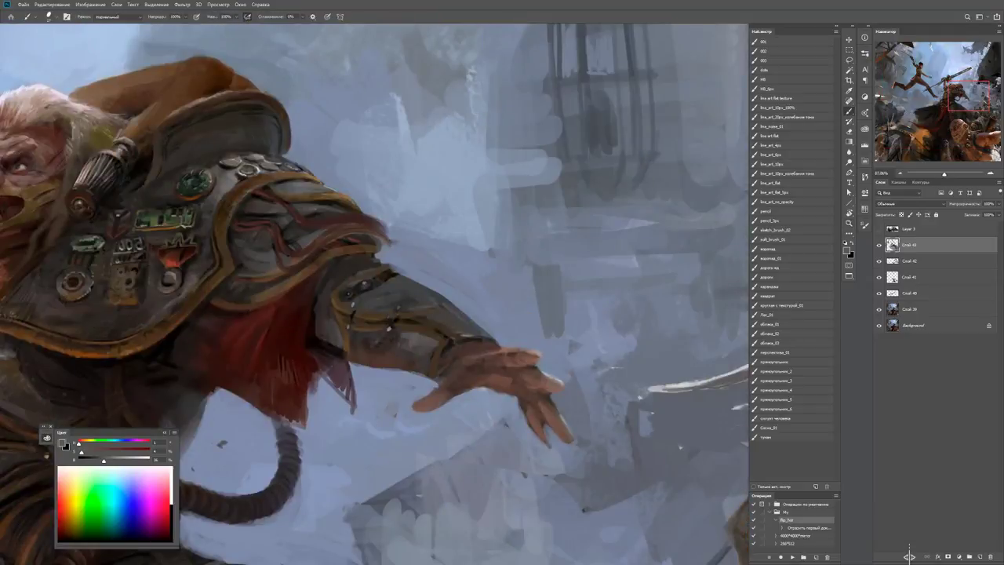
mouse_move(414, 310)
mouse_down()
mouse_move(471, 329)
mouse_move(412, 305)
mouse_up()
Smooth the upper surface of the forearm sleeve with muted grey-brown tones and check it in the whole composition.
key(ctrl+space)
key(ctrl+minus)
key(ctrl+minus)
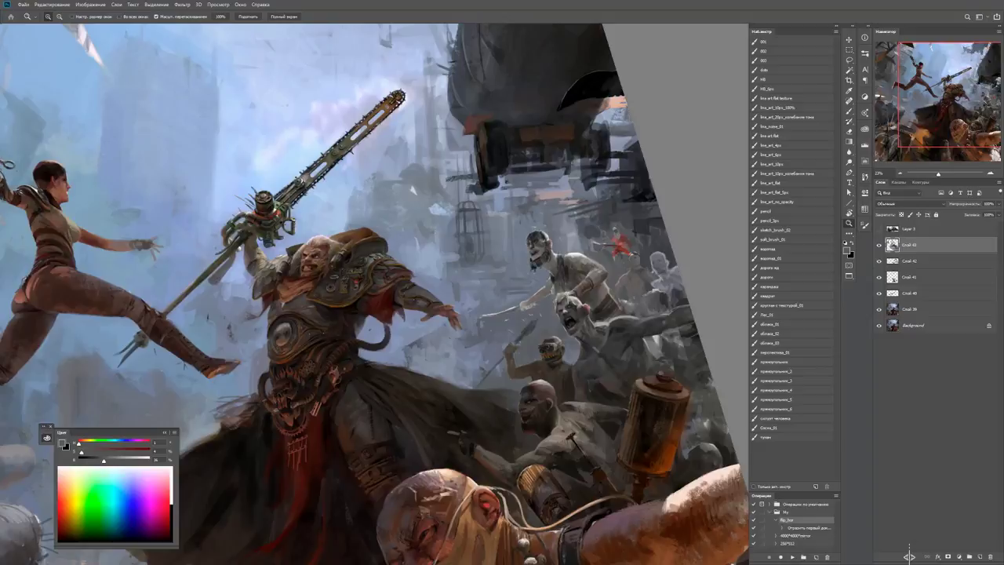
key(ctrl+plus)
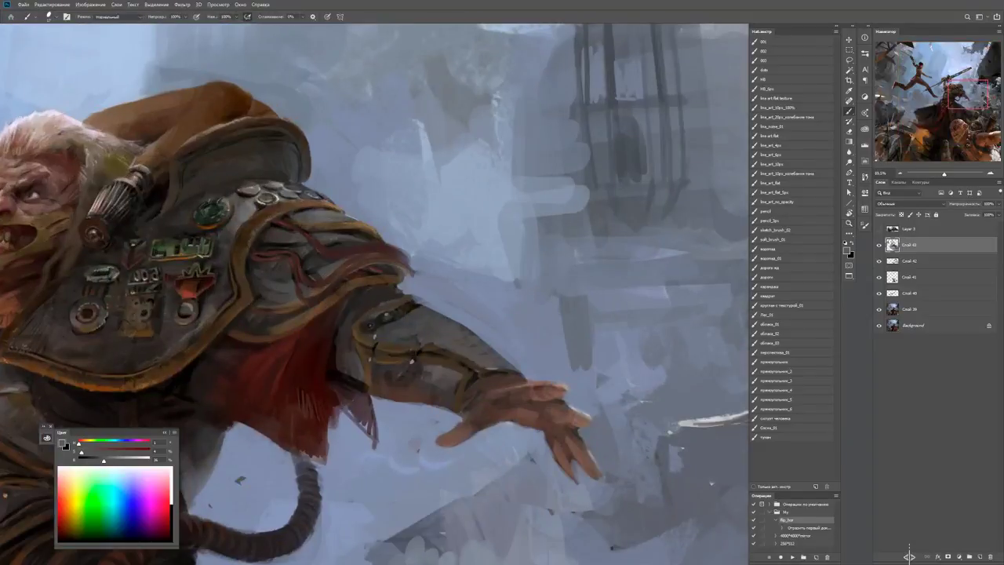
drag(436, 334, 502, 360)
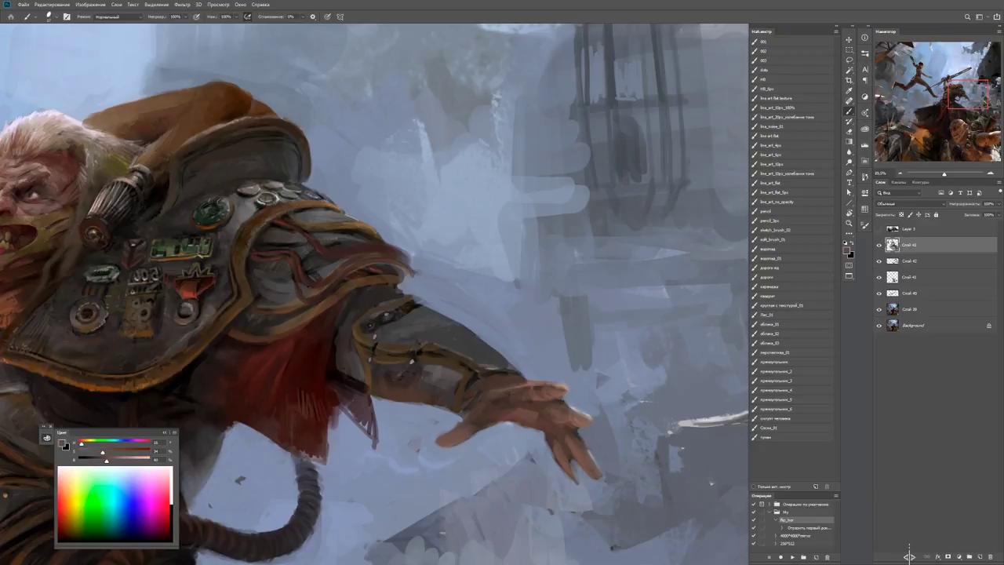
key(z)
key(ctrl+minus)
key(ctrl+minus)
key(ctrl+minus)
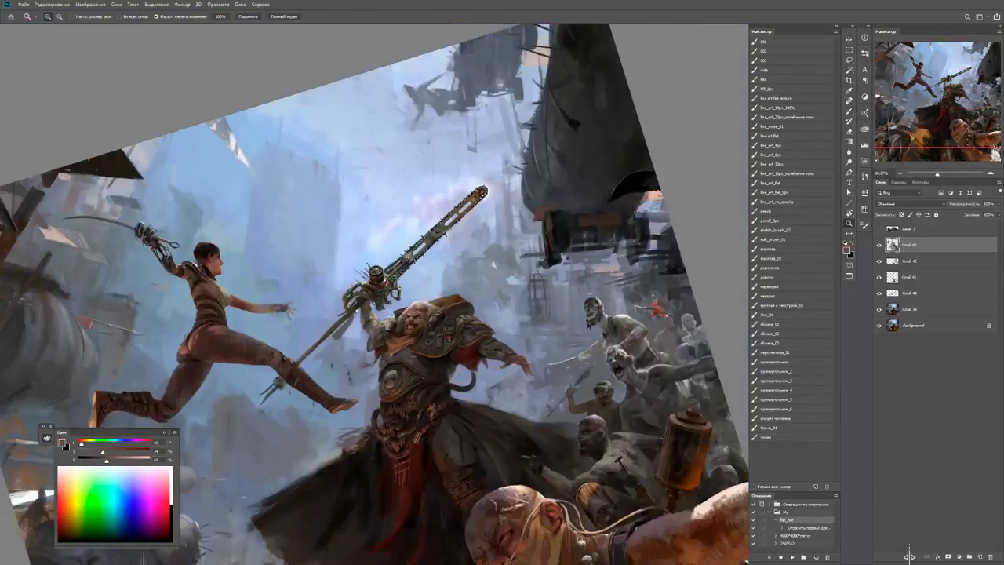
Refine the upper fingertips of the outstretched hand with light greyish strokes and sampled background tones.
key(ctrl+plus)
key(ctrl+plus)
key(ctrl+plus)
key(b)
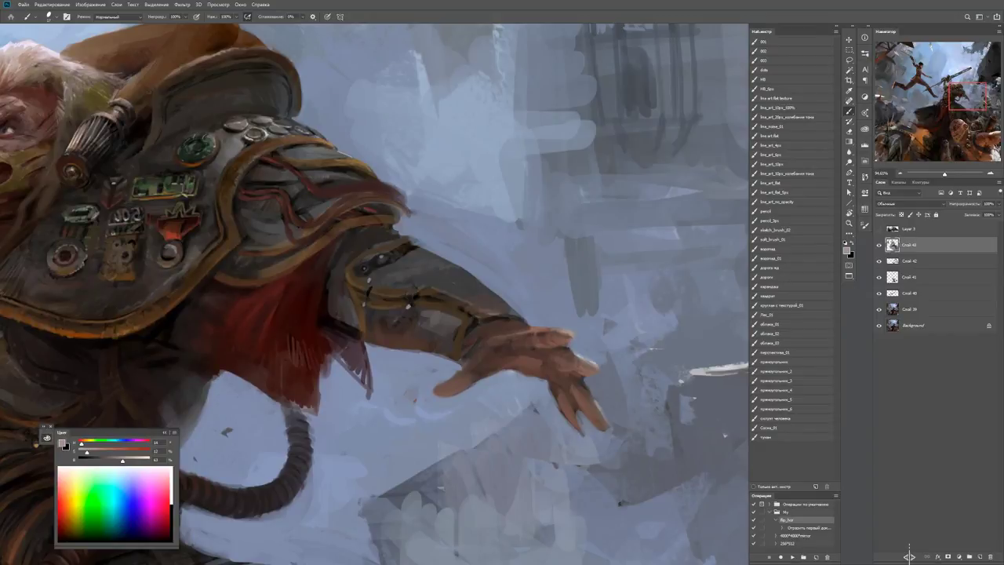
drag(537, 331, 571, 334)
alt+click(563, 341)
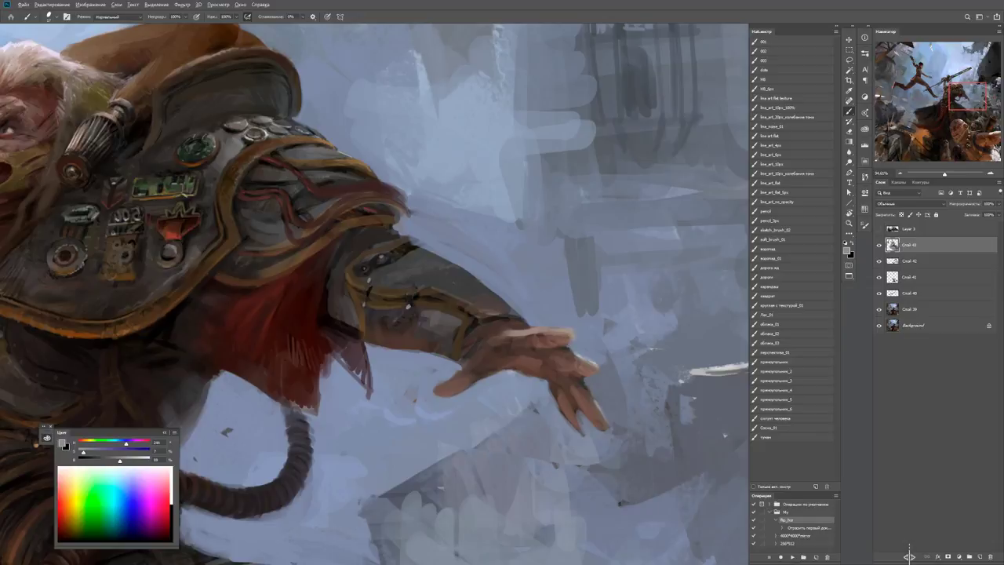
alt+click(572, 335)
alt+click(579, 329)
key(z)
key(ctrl+0)
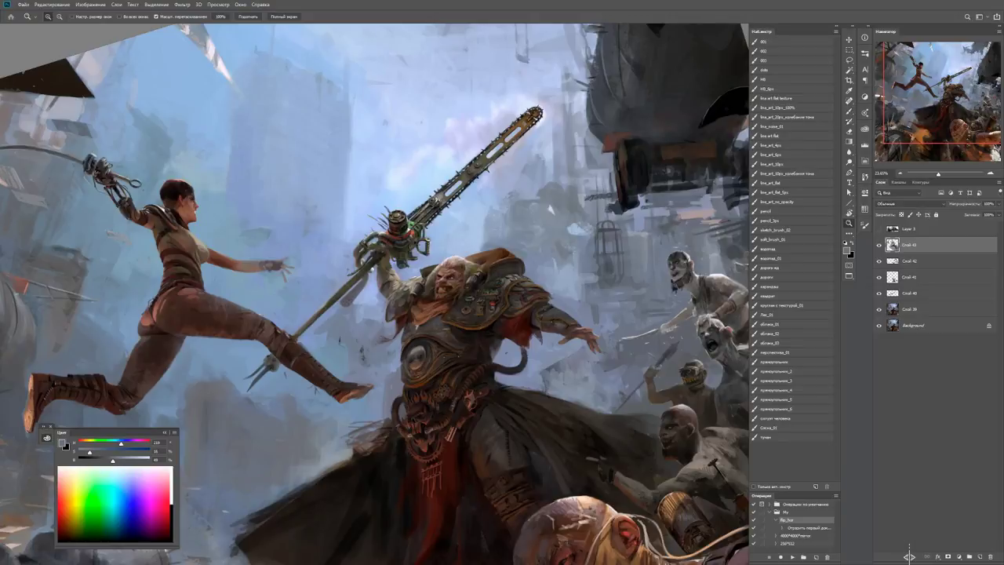
Repaint the shoulder armour's upper panel between the gold trims with sampled grey-brown tones.
drag(544, 304, 596, 304)
key(b)
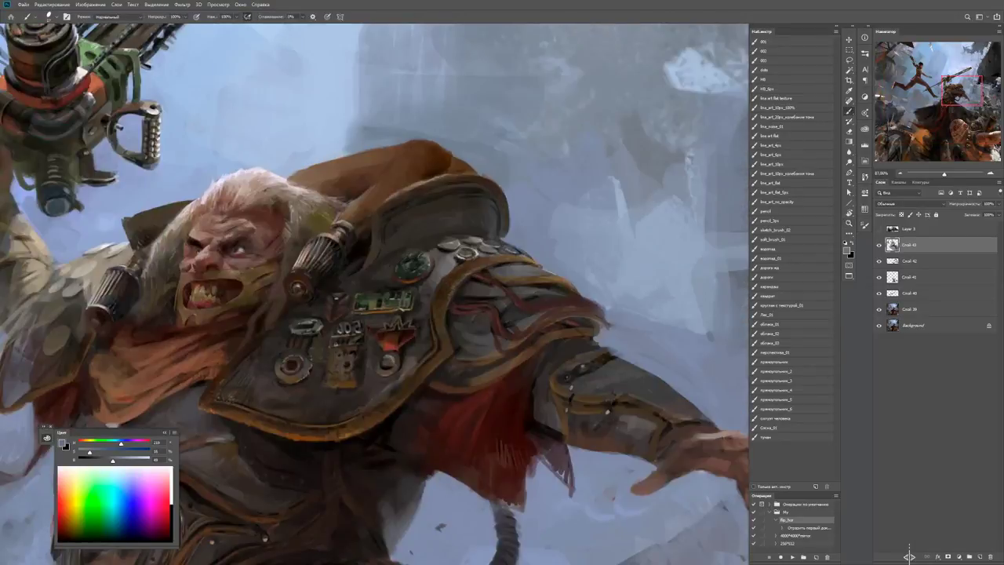
alt+click(470, 295)
drag(522, 285, 545, 285)
mouse_move(455, 295)
mouse_down()
mouse_move(568, 287)
mouse_move(543, 278)
mouse_up()
alt+click(518, 279)
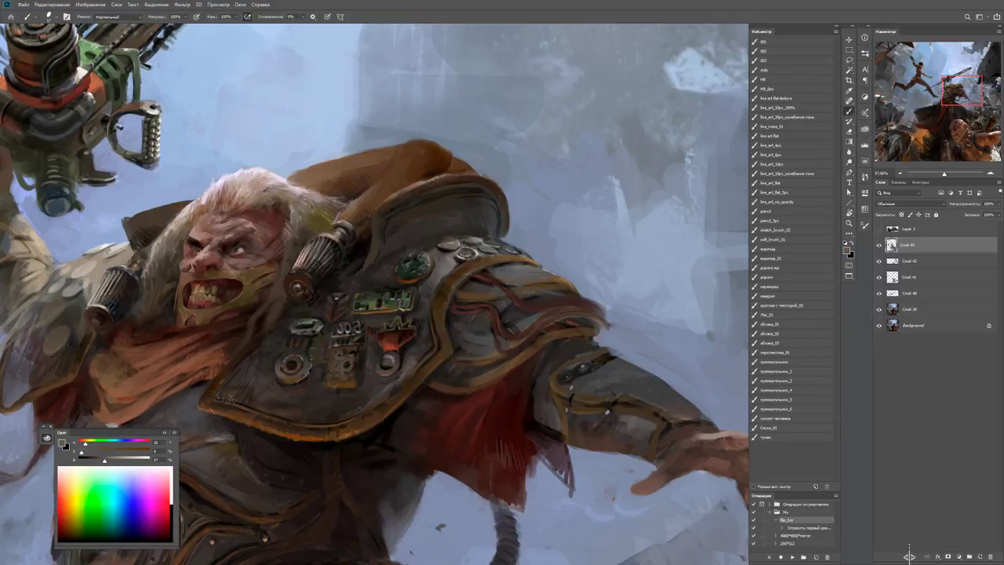
Refine the outer edge and trim of the upper shoulder plate with sampled tones, checking it against the whole composition.
alt+click(512, 276)
alt+click(512, 276)
drag(502, 286, 542, 284)
mouse_move(532, 281)
mouse_down()
mouse_move(560, 281)
mouse_move(539, 269)
mouse_up()
alt+click(538, 280)
scroll(375, 294, down, 5)
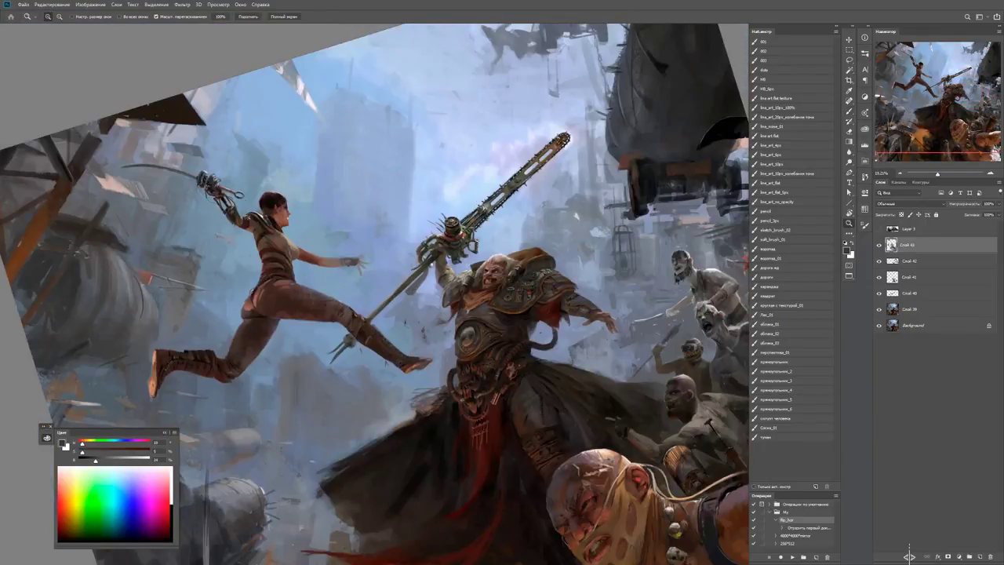
scroll(547, 279, up, 5)
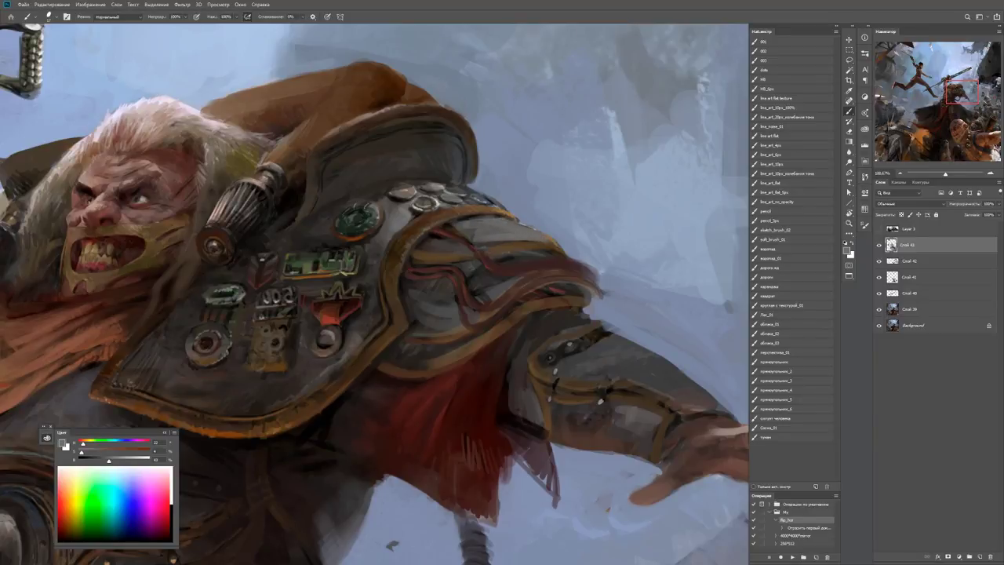
scroll(487, 235, down, 3)
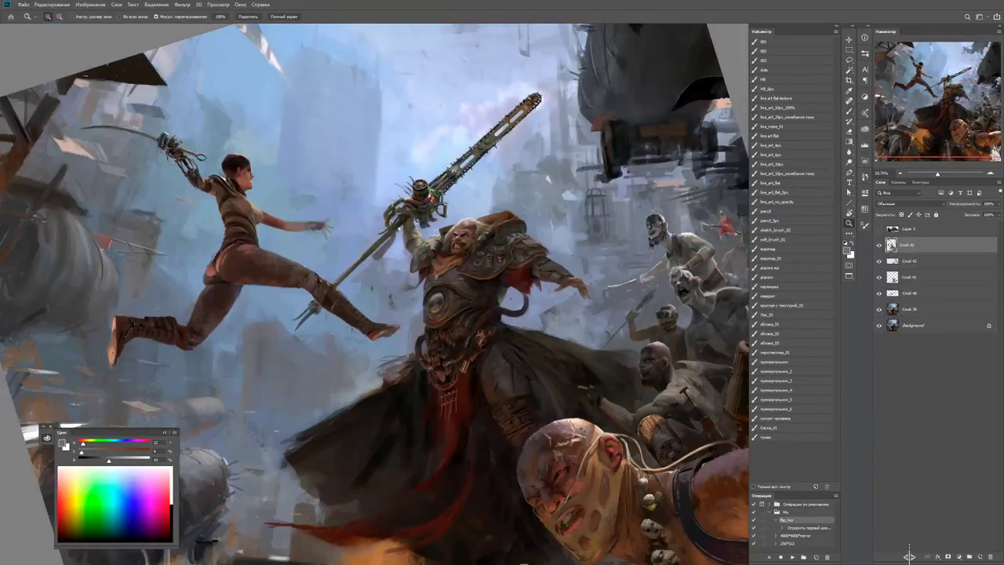
Repaint the upper plate of the white-haired warrior's outstretched forearm, then sample a dark grey from the armour.
scroll(566, 266, up, 4)
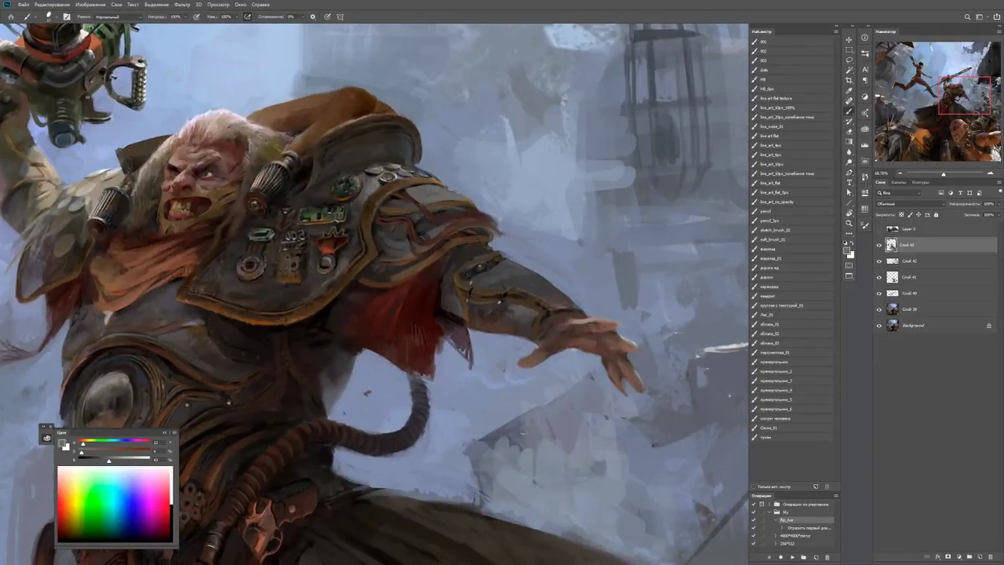
scroll(569, 300, down, 2)
scroll(553, 306, down, 2)
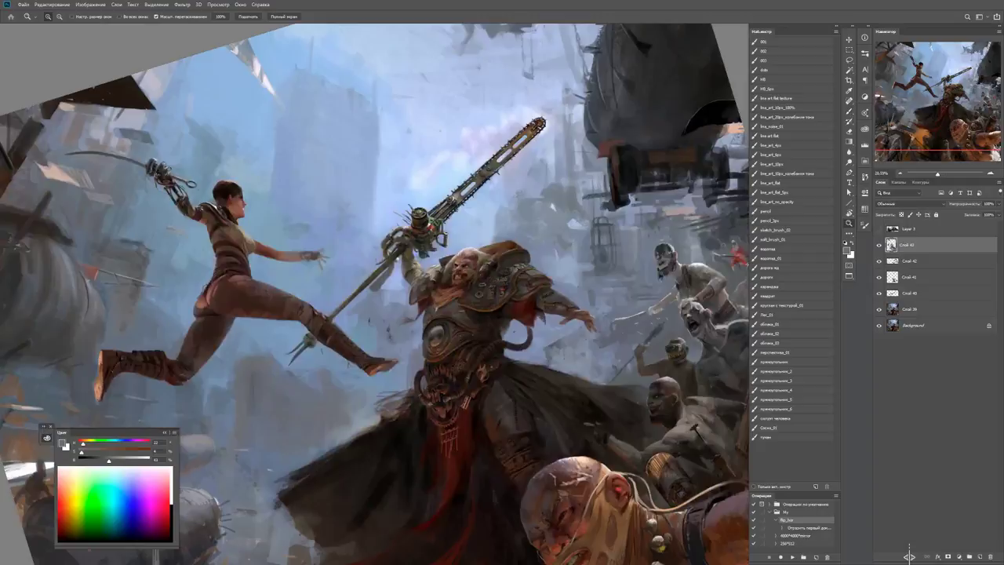
scroll(553, 306, up, 4)
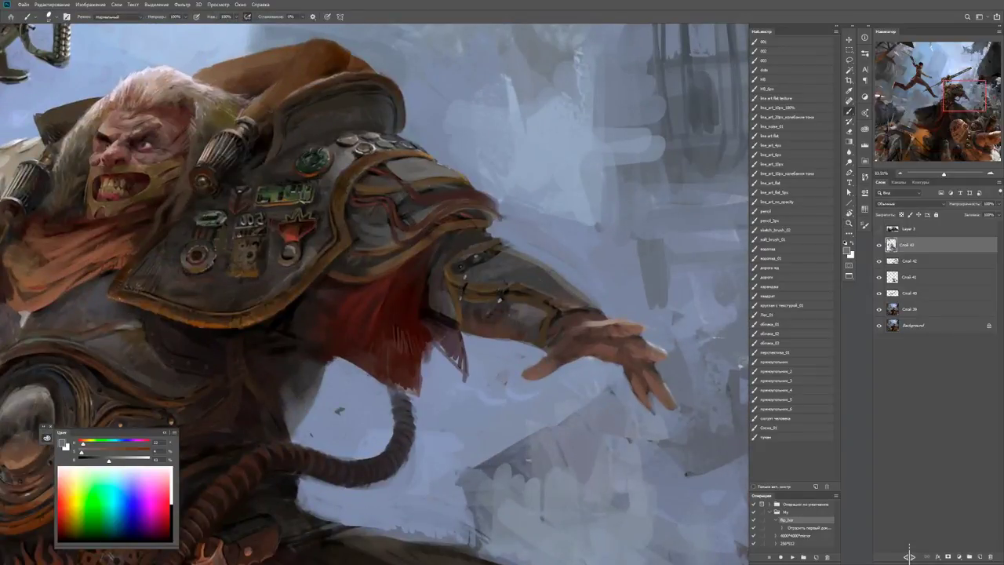
mouse_move(579, 232)
mouse_down()
mouse_move(471, 272)
mouse_move(458, 259)
mouse_move(532, 265)
mouse_up()
alt+click(538, 260)
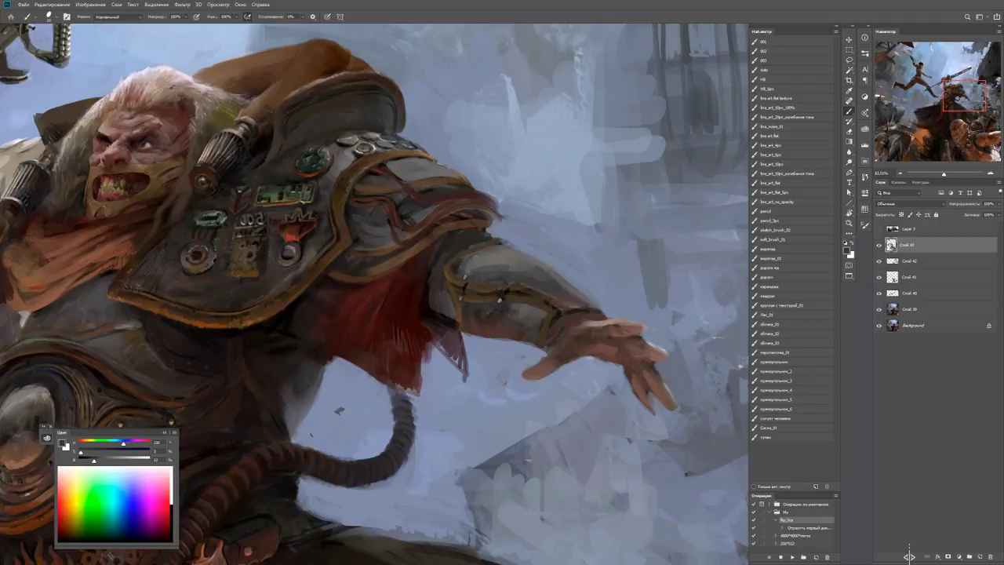
Refine the forearm plate and the hanging edge of the shoulder armour with colours sampled from the arm.
key(z)
scroll(578, 296, down, 4)
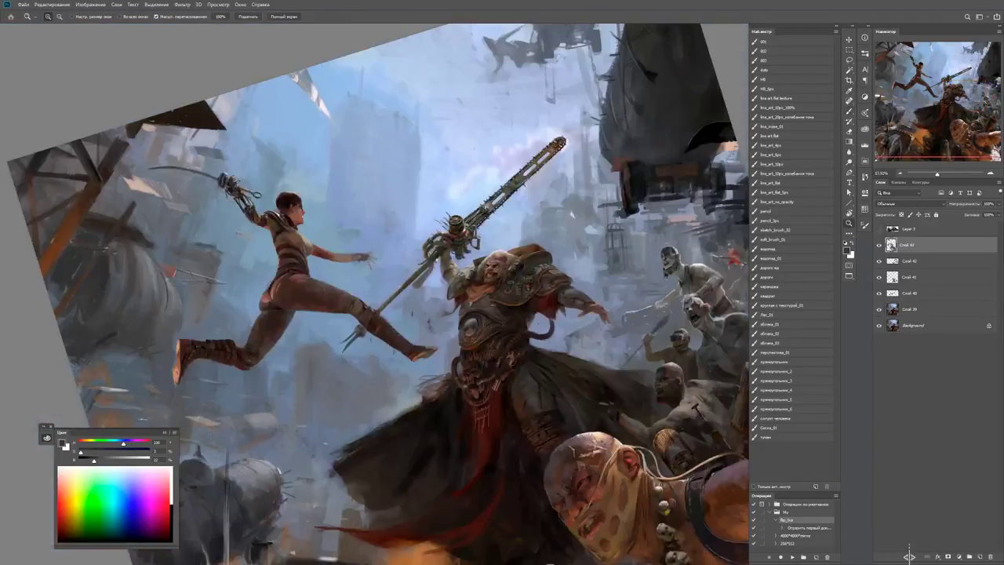
scroll(576, 296, up, 4)
scroll(576, 295, up, 2)
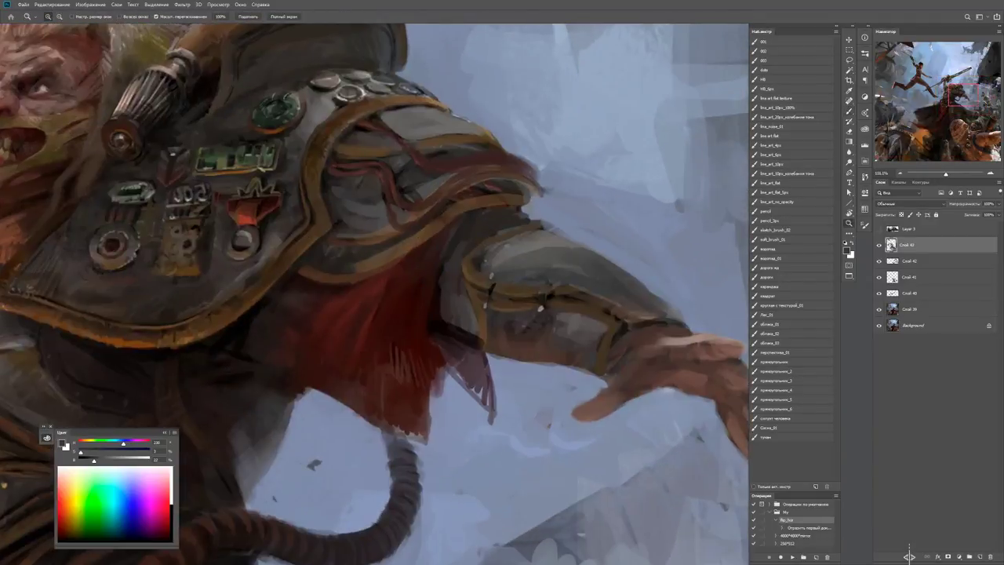
key(b)
alt+click(499, 263)
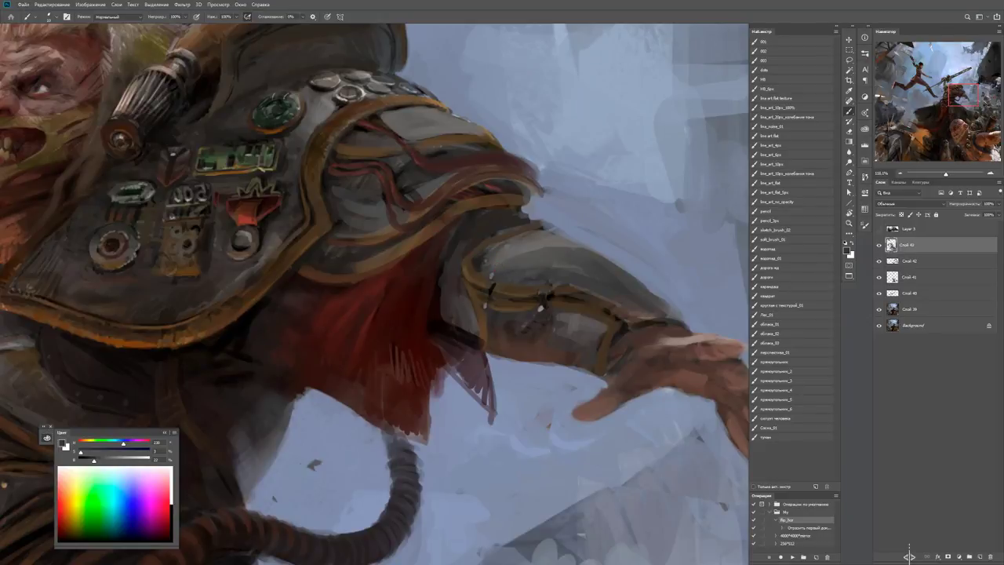
key(d)
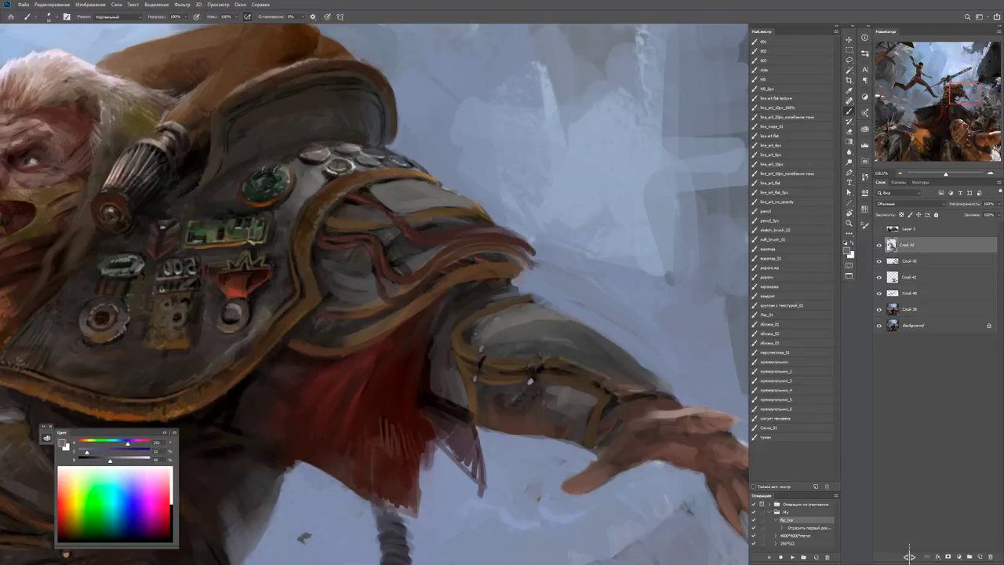
Paint the cords draped over the warrior's shoulder armour in sampled dark red.
key(ctrl+minus)
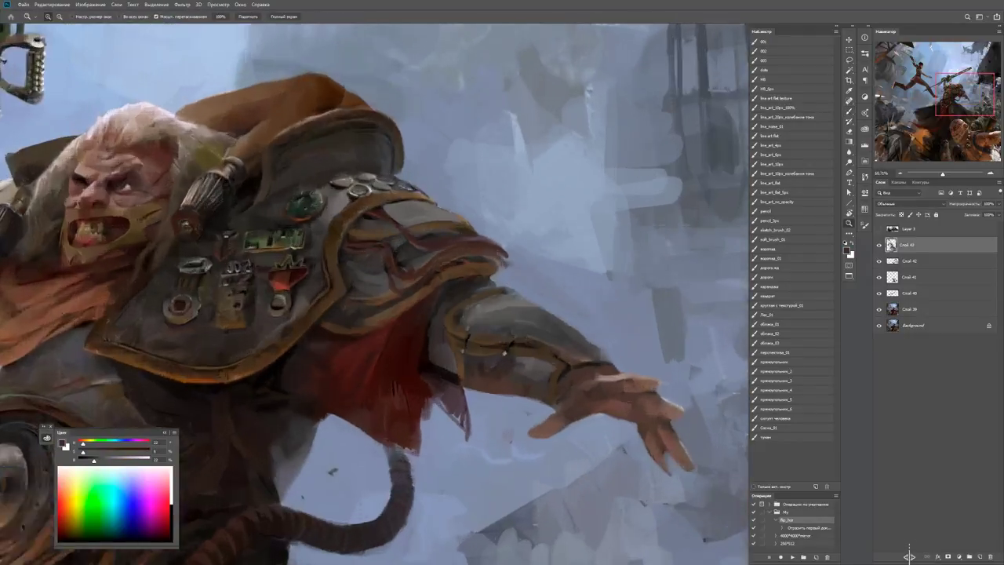
key(ctrl+plus)
key(b)
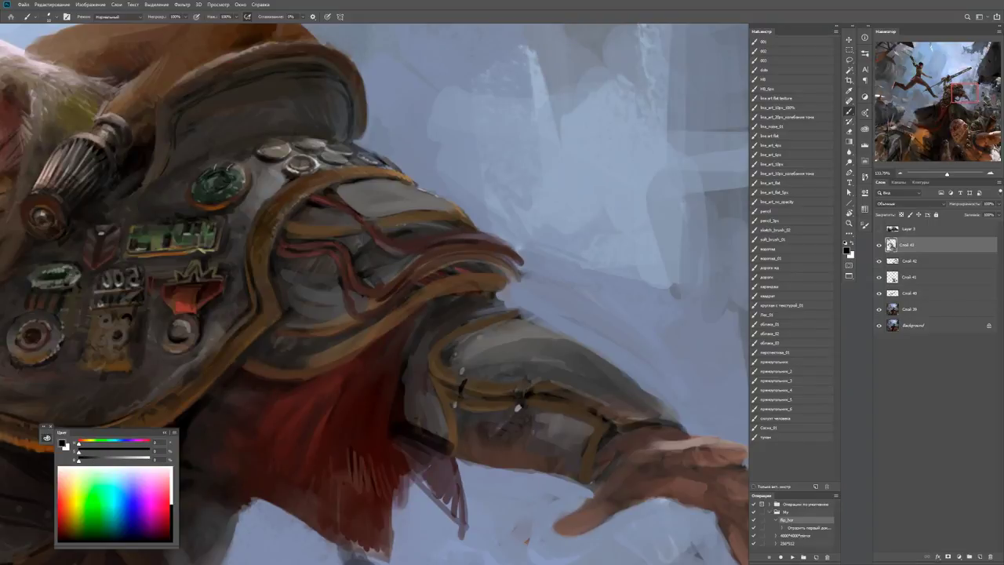
alt+click(493, 247)
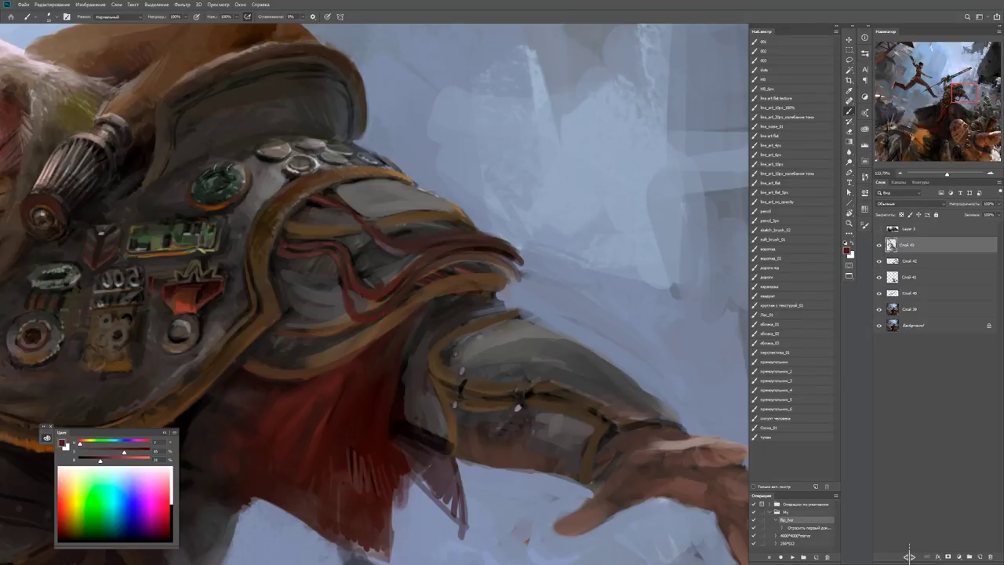
key(z)
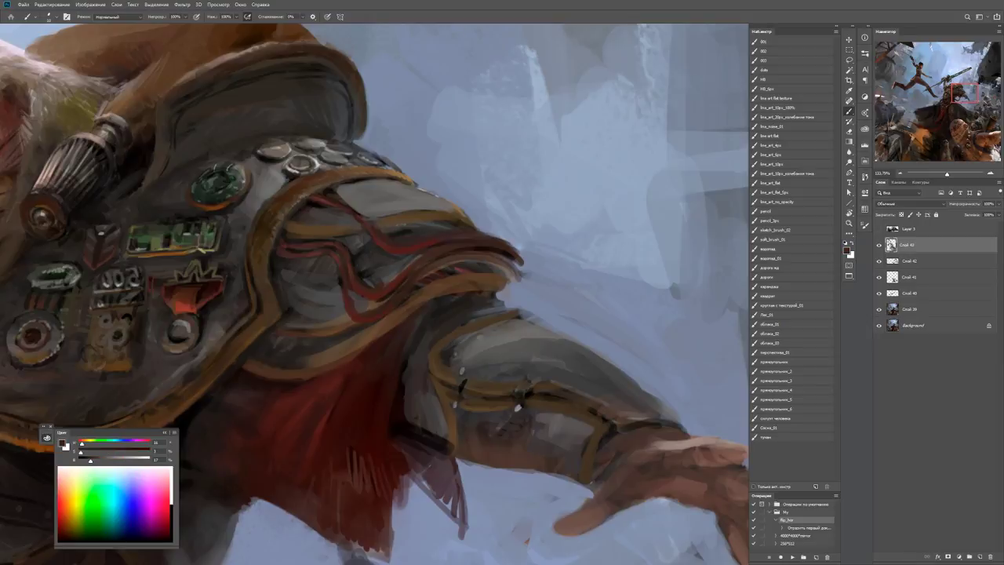
Toggle the visibility of the two paint layers below Layer 3 to compare the arm and hose with the earlier version.
key(ctrl+minus)
key(ctrl+minus)
key(ctrl+minus)
key(ctrl+minus)
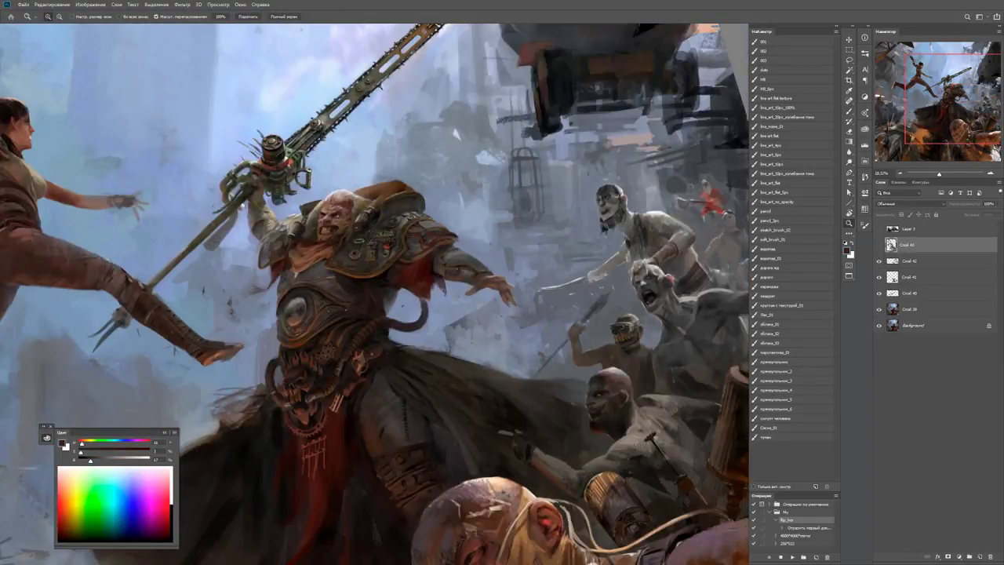
key(ctrl+comma)
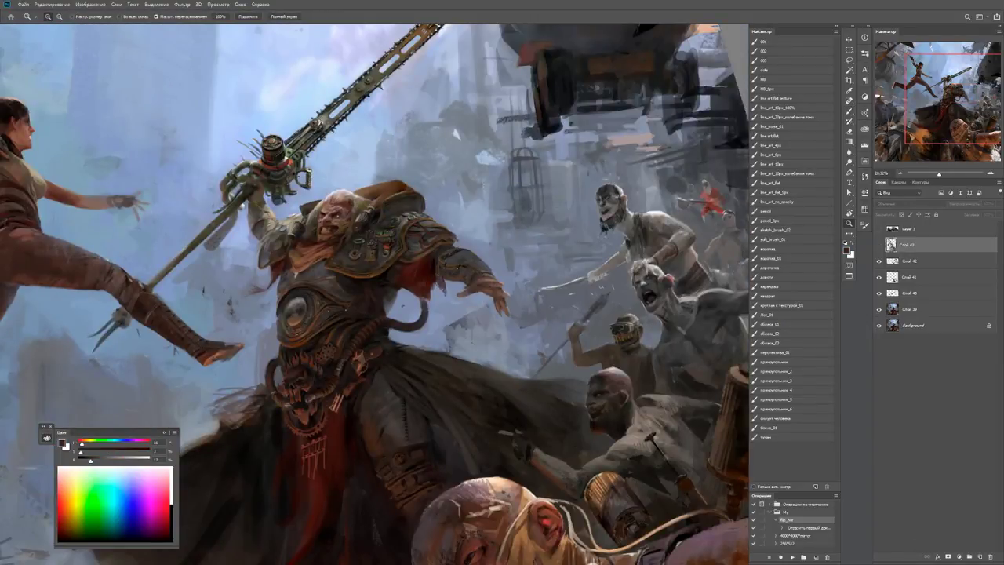
click(879, 260)
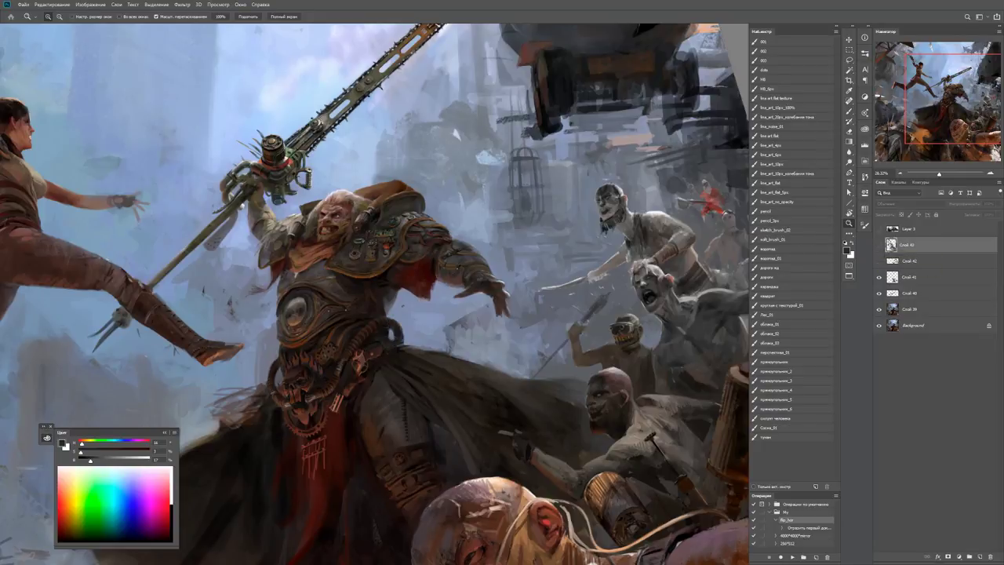
key(ctrl+comma)
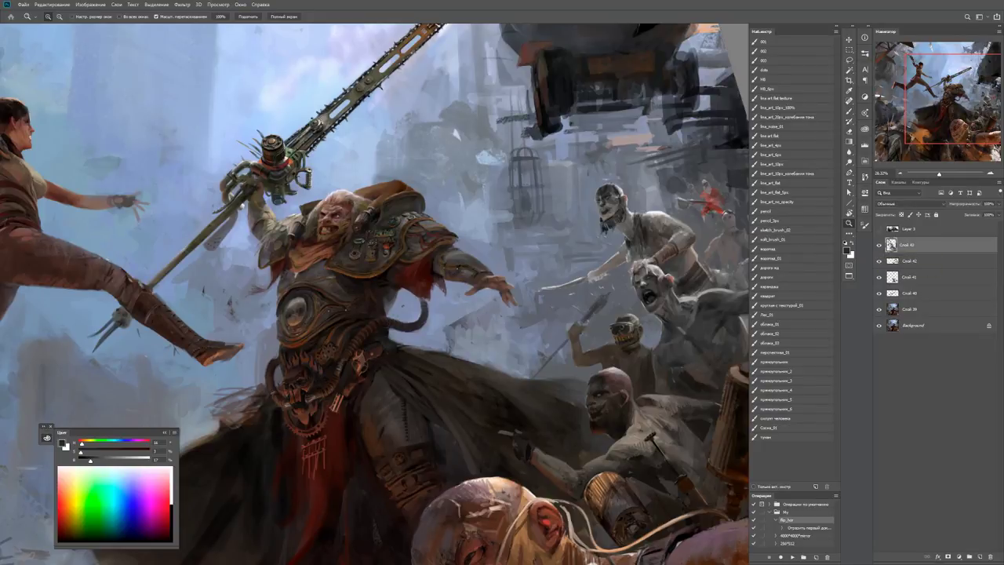
key(ctrl+0)
key(ctrl+plus)
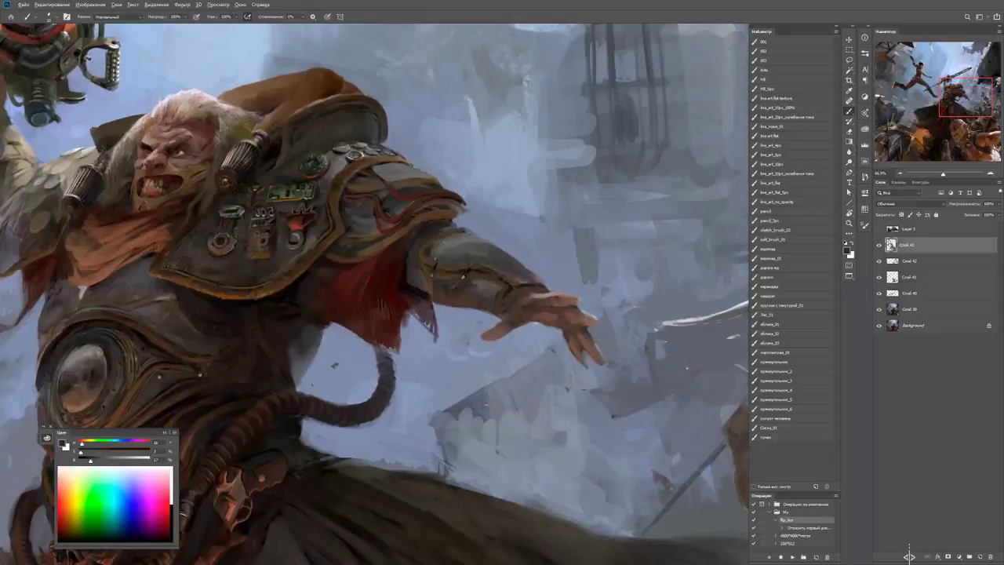
Paint over the old gold trim at the elbow end of the forearm plate with sampled armour colours.
key(z)
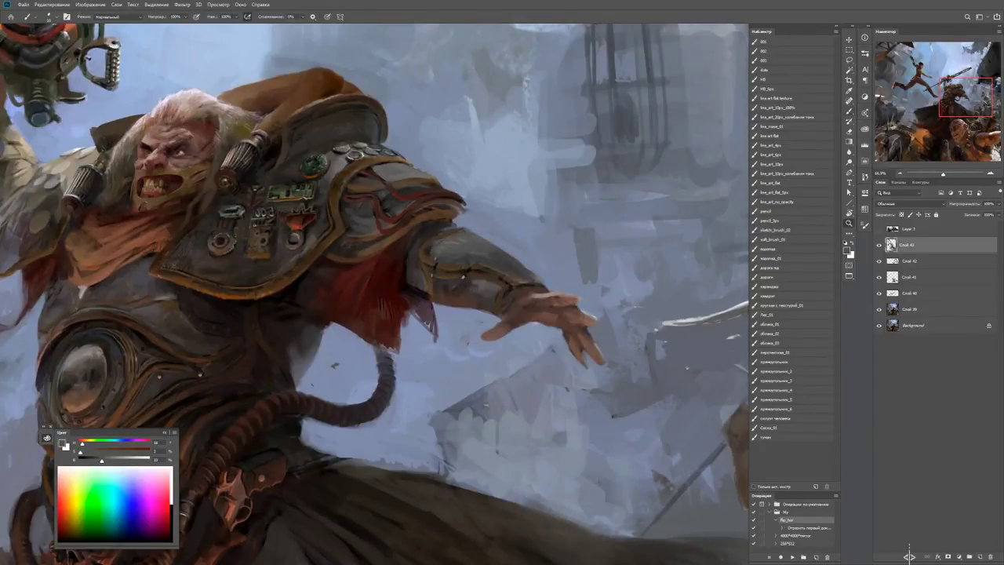
scroll(514, 275, down, 3)
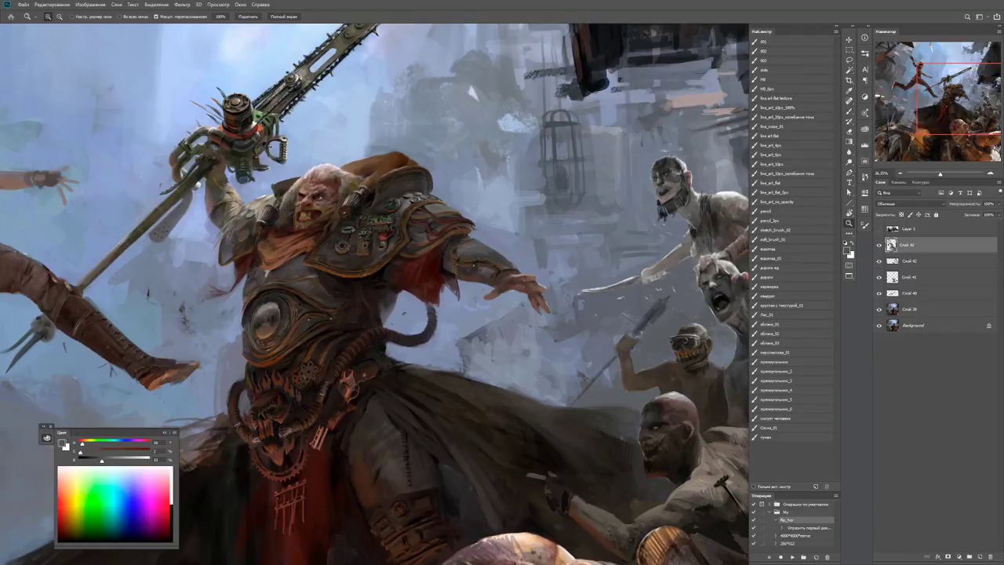
scroll(455, 235, up, 5)
key(b)
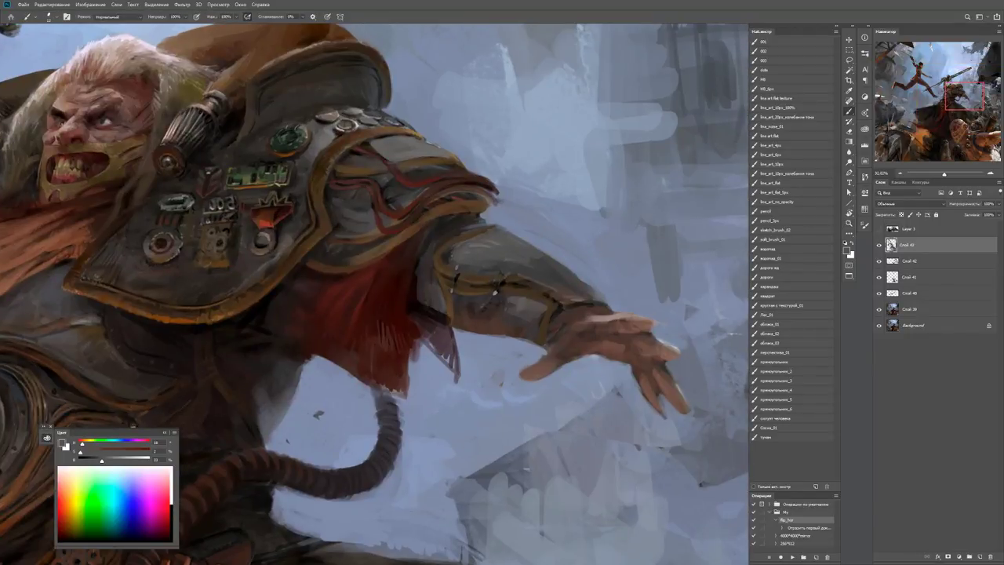
alt+click(426, 258)
mouse_move(441, 270)
mouse_down()
mouse_move(455, 280)
mouse_move(439, 306)
mouse_move(452, 294)
mouse_up()
alt+click(428, 302)
alt+click(494, 292)
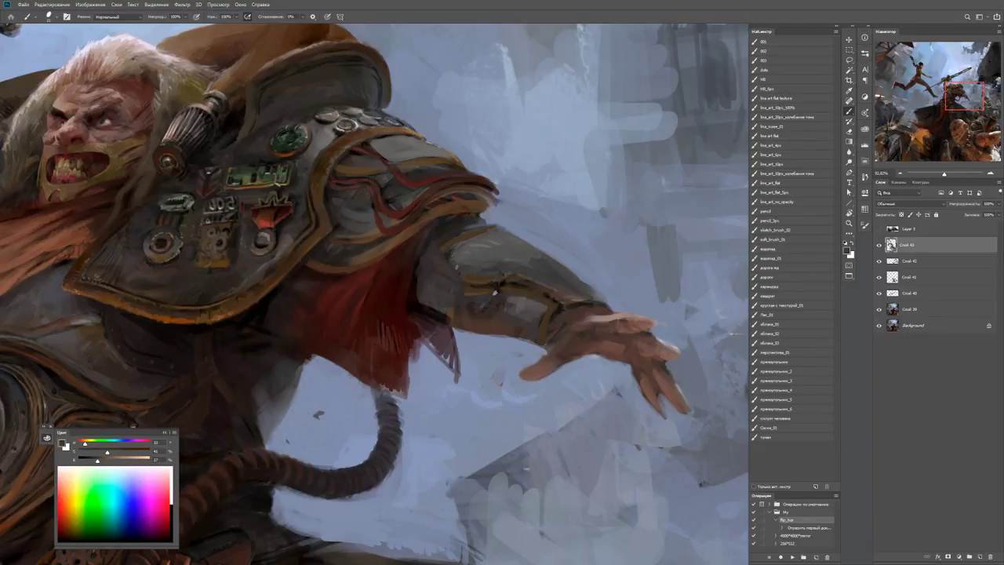
Paint a new ochre trim band running diagonally across the forearm just below the elbow.
mouse_move(456, 243)
mouse_down()
mouse_move(473, 266)
mouse_move(464, 265)
mouse_up()
alt+click(495, 292)
alt+click(495, 292)
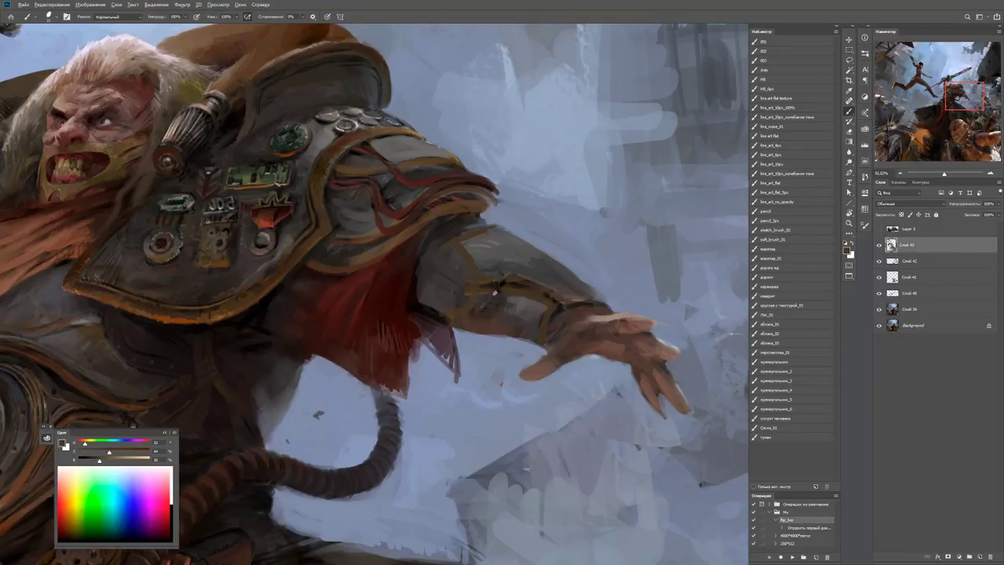
key(d)
alt+click(495, 291)
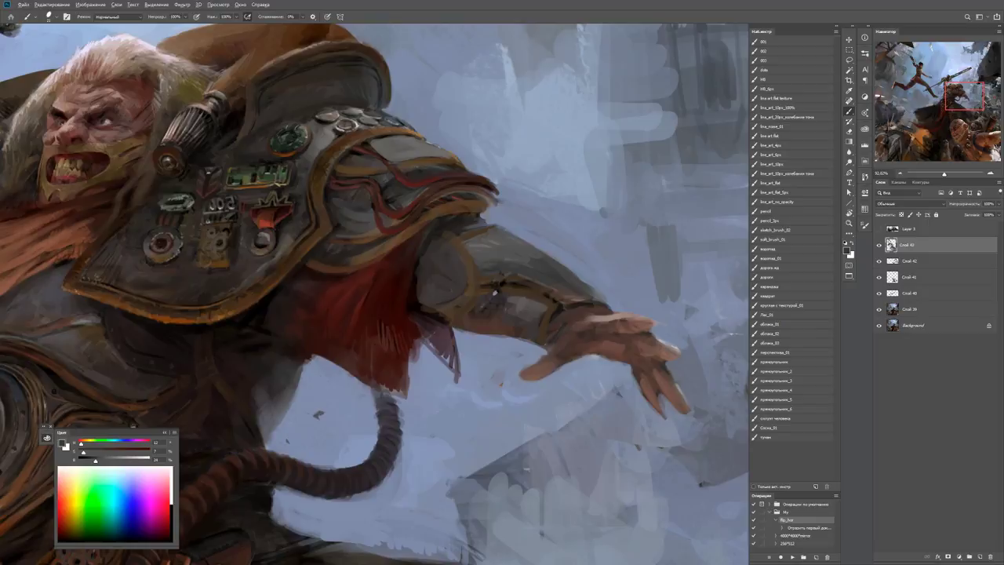
Lighten the rounded elbow plate with a sampled grey.
alt+click(475, 246)
mouse_move(435, 253)
mouse_down()
mouse_move(436, 301)
mouse_move(377, 280)
mouse_up()
key(z)
drag(489, 259, 549, 259)
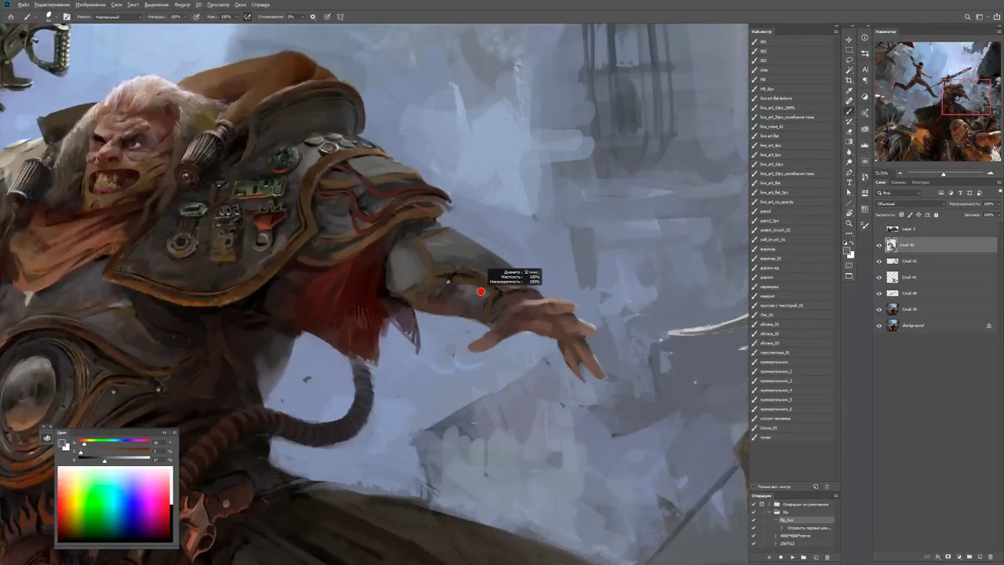
Paint out the horizontal studded trim along the forearm and start a new diagonal ochre line.
alt+click(455, 274)
drag(455, 273, 494, 287)
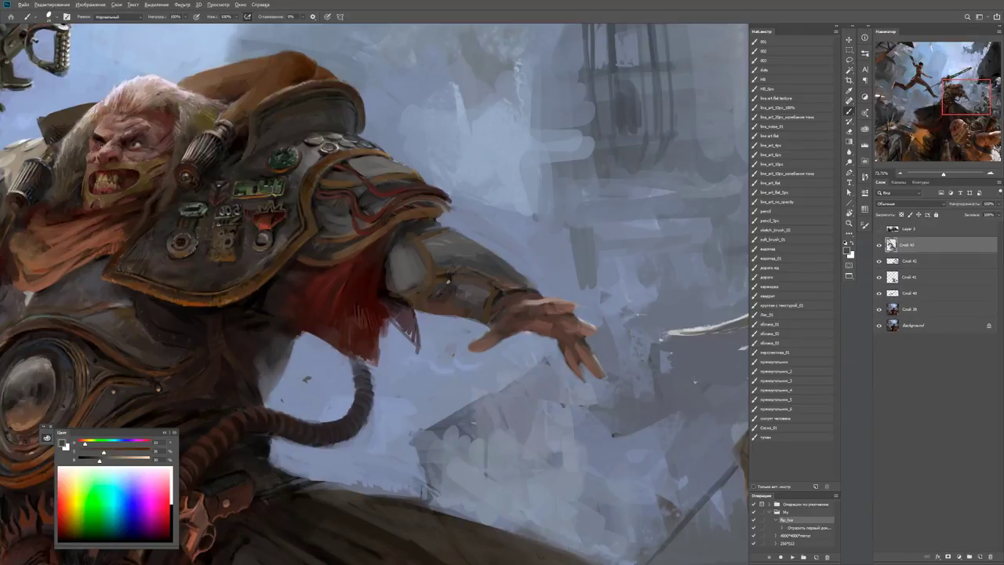
drag(428, 251, 451, 245)
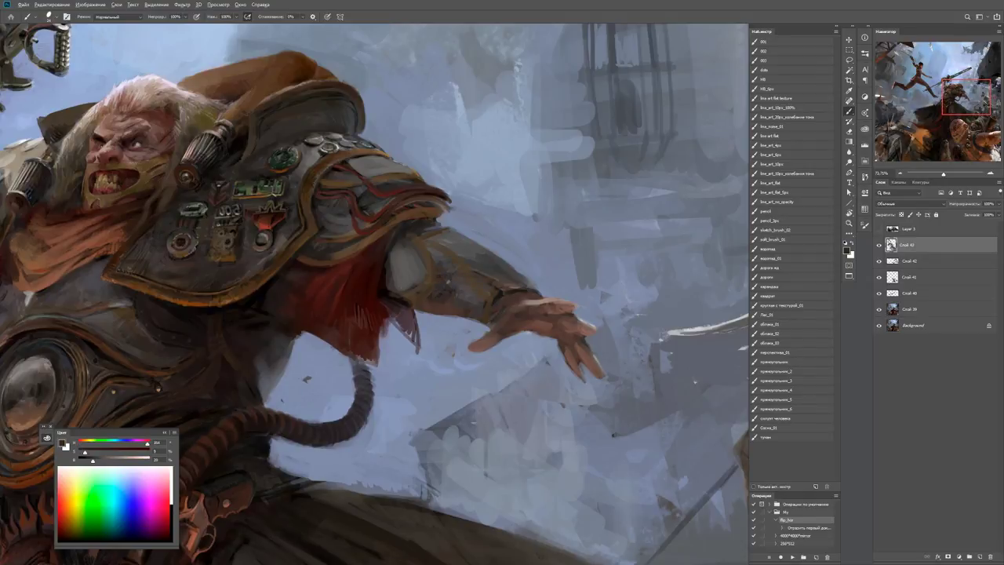
Darken the forearm plate, shape its curved ochre trim, and clean the arm's upper contour.
mouse_move(428, 265)
mouse_down()
mouse_move(450, 252)
mouse_move(466, 294)
mouse_move(482, 302)
mouse_up()
mouse_move(431, 237)
mouse_down()
mouse_move(488, 274)
mouse_move(486, 264)
mouse_up()
drag(491, 271, 499, 280)
alt+click(510, 266)
drag(447, 250, 489, 229)
mouse_move(491, 268)
mouse_down()
mouse_move(513, 252)
mouse_move(533, 287)
mouse_up()
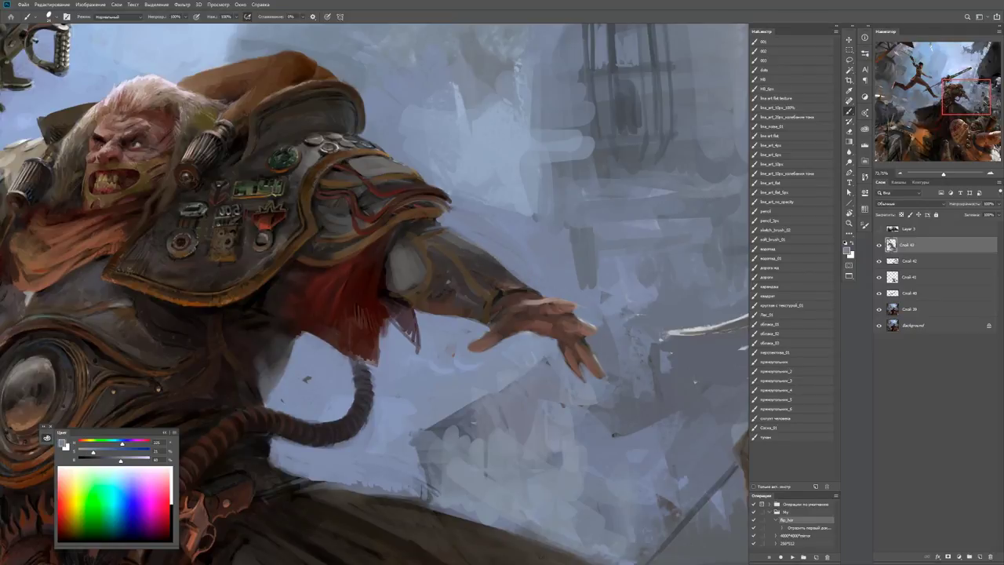
Shade the edge of the elbow plate and strengthen its outline with sampled colours.
key(z)
key(ctrl+0)
click(517, 263)
key(b)
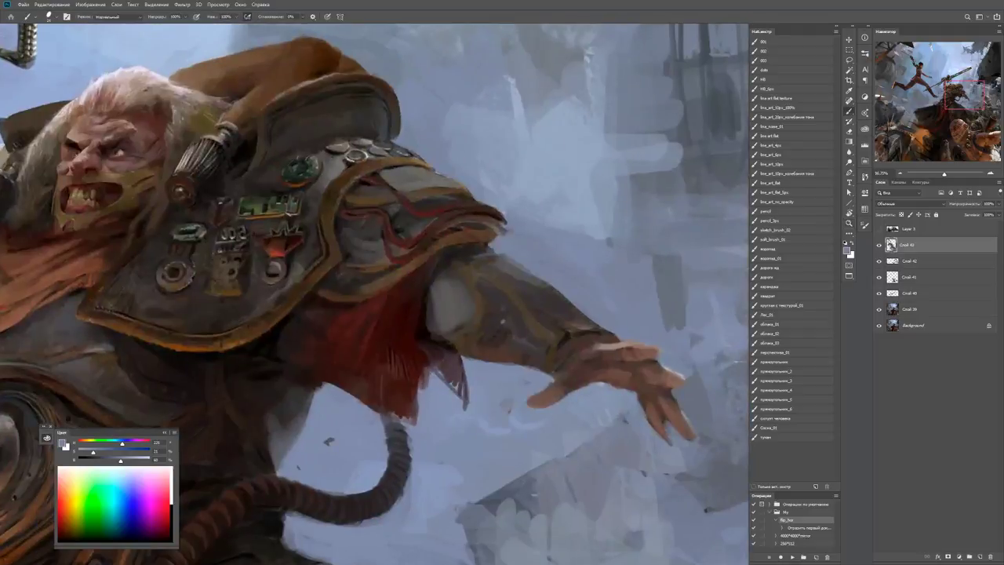
alt+click(442, 269)
mouse_move(441, 279)
mouse_down()
mouse_move(469, 311)
mouse_move(471, 302)
mouse_up()
alt+click(471, 275)
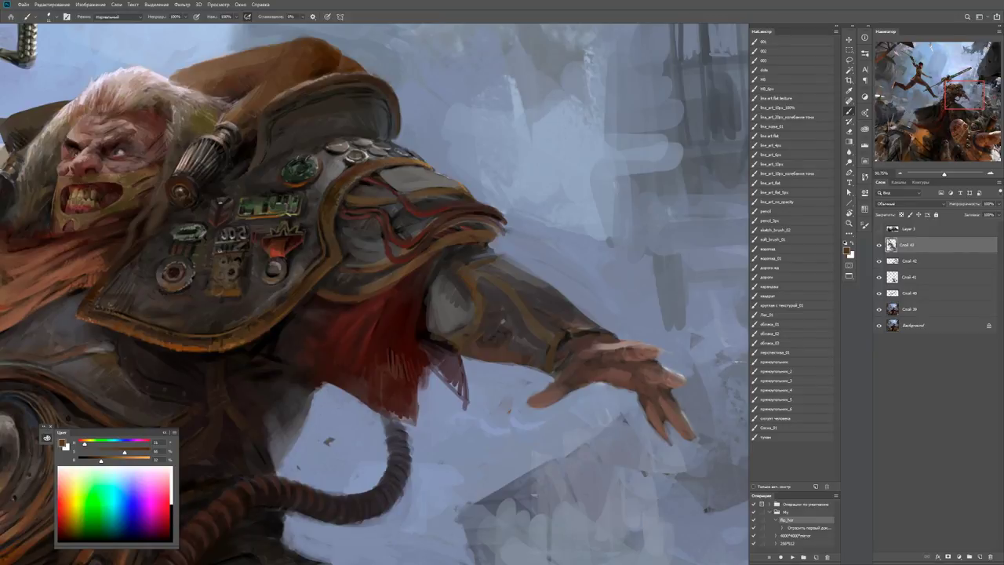
Add dark vertical strokes to the grey elbow plate using sampled armour tones.
drag(457, 289, 454, 323)
alt+click(448, 311)
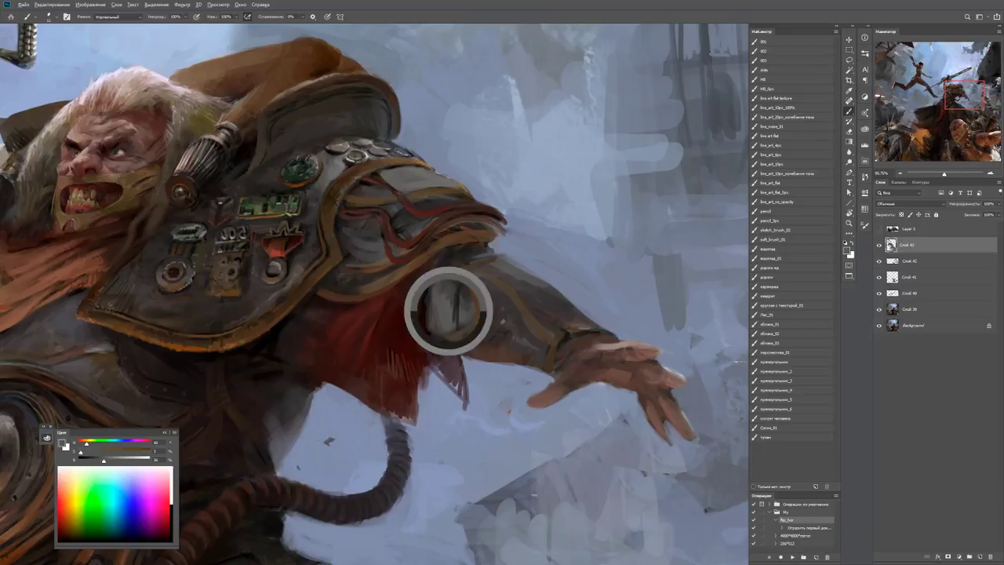
alt+click(469, 306)
drag(470, 288, 472, 319)
alt+click(447, 306)
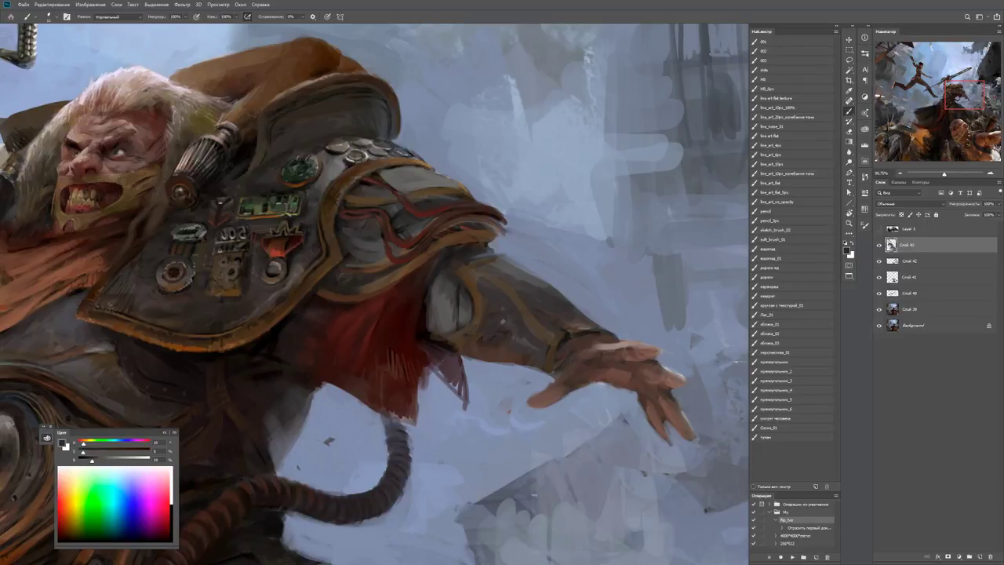
Refine the ochre trim bordering the elbow plate and touch up the forearm's upper edge with sampled background blue.
alt+click(472, 277)
drag(480, 281, 480, 313)
alt+click(481, 291)
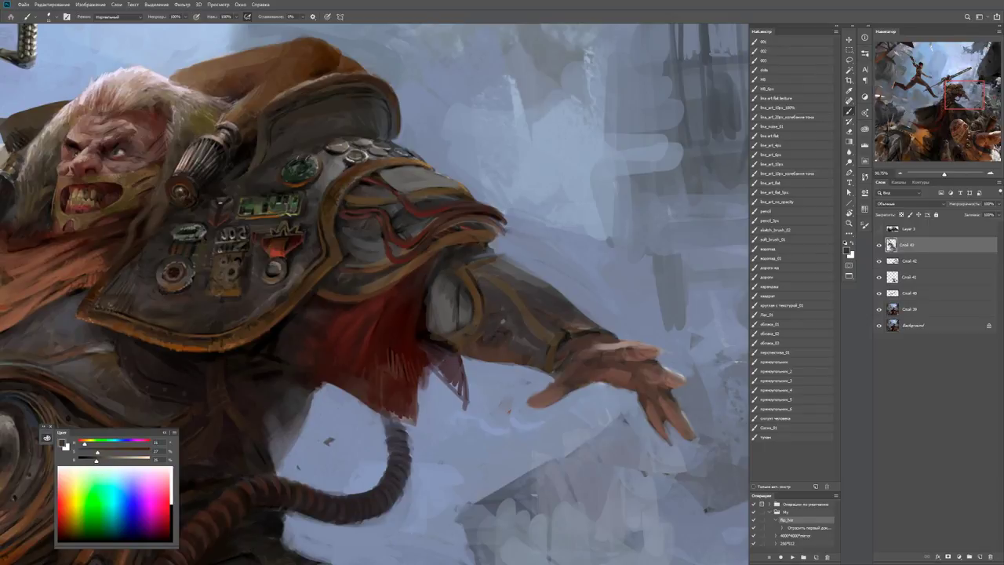
alt+click(480, 276)
drag(480, 267, 487, 282)
alt+click(462, 272)
alt+click(494, 258)
mouse_move(553, 288)
mouse_down()
mouse_move(562, 295)
mouse_move(530, 281)
mouse_up()
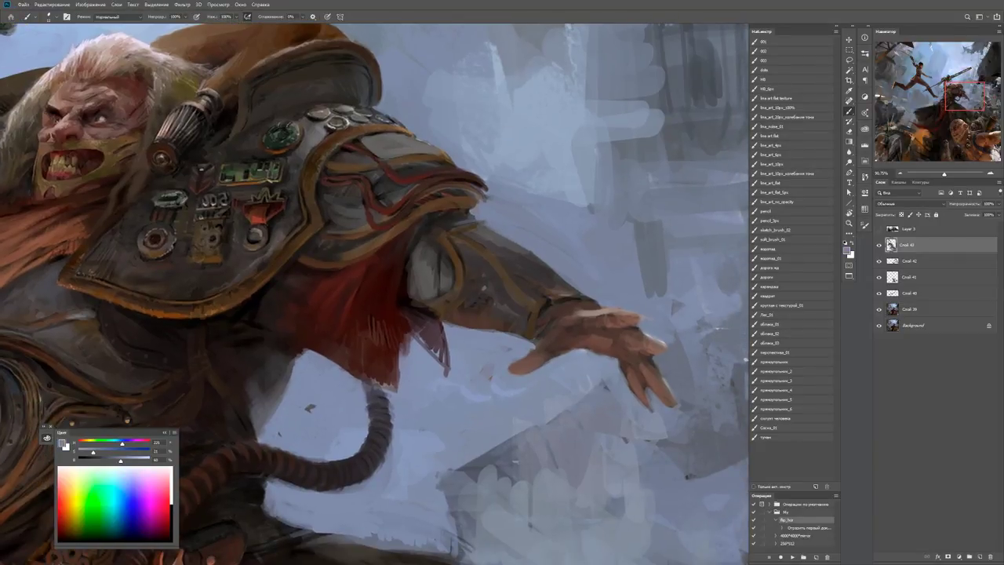
Sample the background blue below the forearm for its lower contour and check the arm against the whole painting.
alt+click(478, 329)
alt+click(502, 331)
key(z)
drag(525, 340, 439, 340)
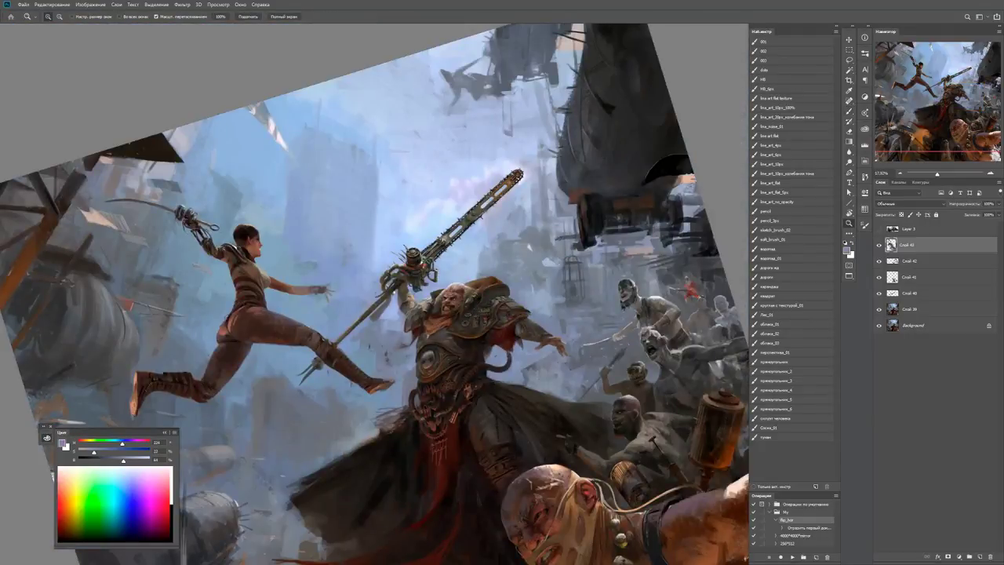
drag(534, 316, 612, 316)
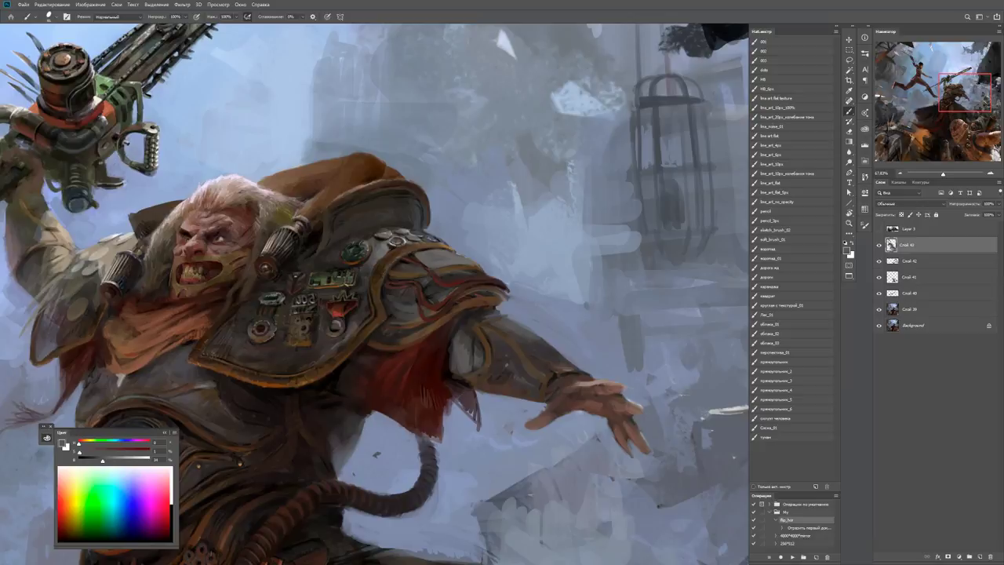
Touch up the background along the warrior's outstretched forearm with sampled blues.
alt+click(518, 338)
mouse_move(596, 346)
mouse_down()
mouse_move(551, 287)
mouse_move(521, 298)
mouse_up()
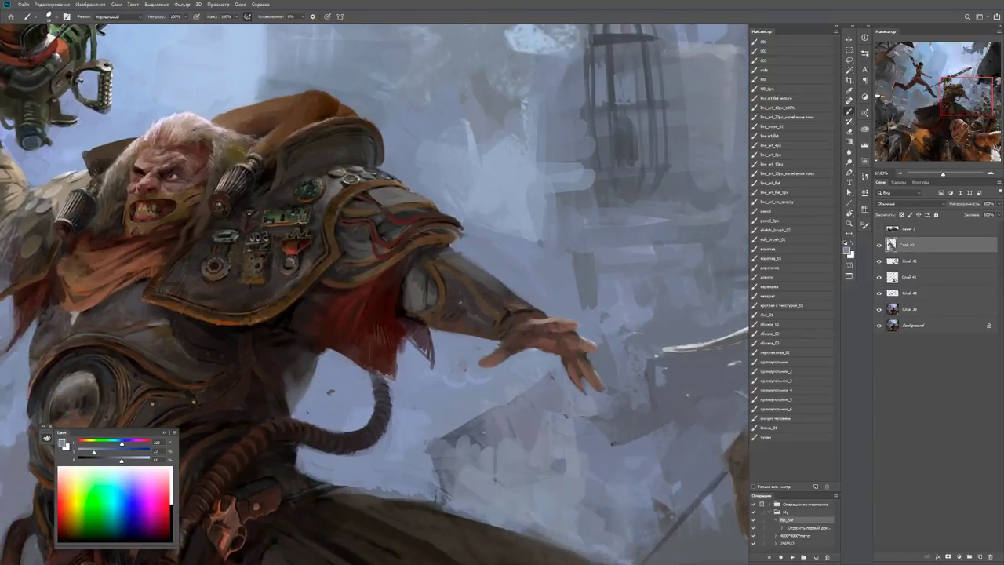
alt+click(531, 304)
Reset the canvas rotation and flip the whole painting horizontally, then return to the warrior's torso and outstretched arm.
key(ctrl+0)
key(r)
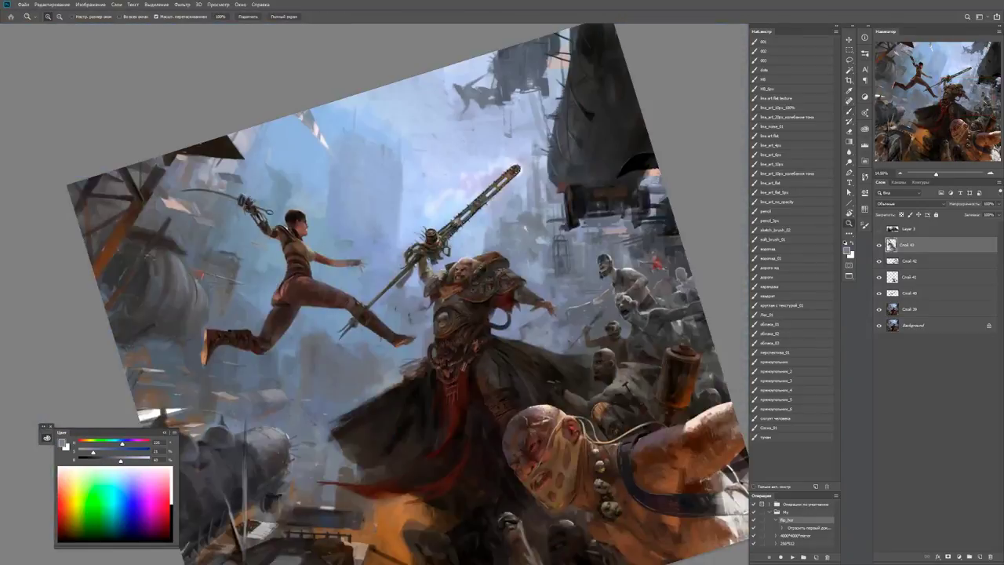
key(Escape)
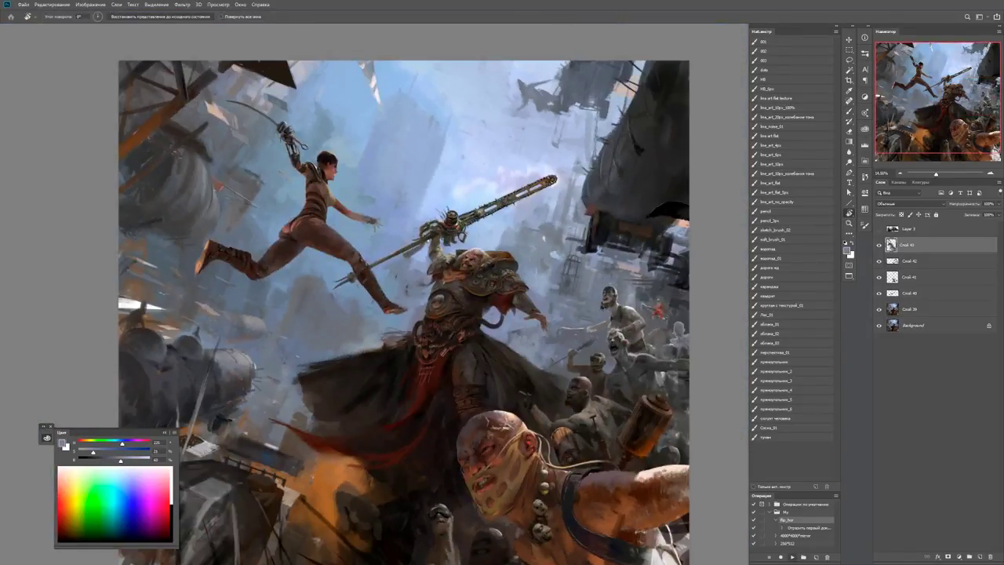
key(F2)
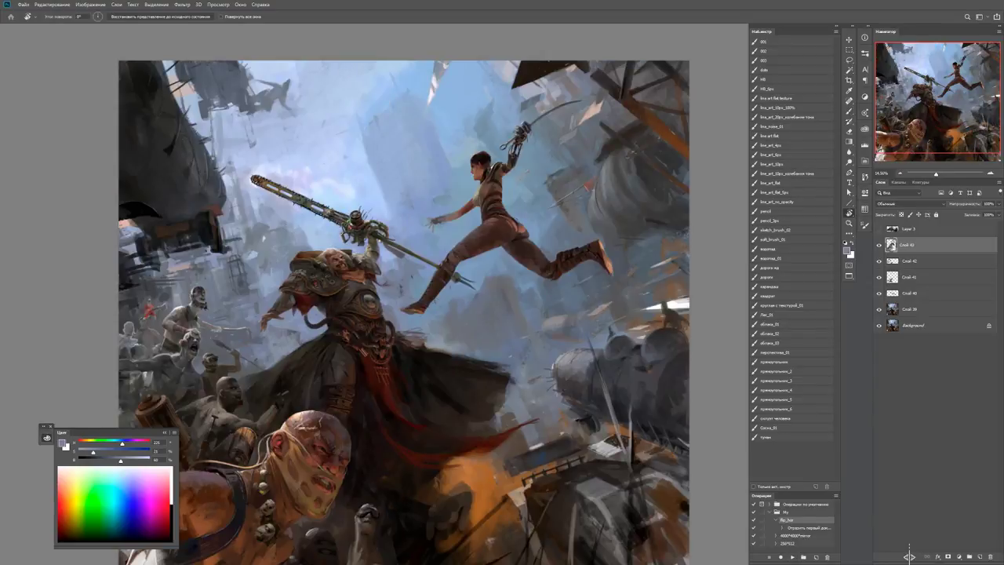
key(z)
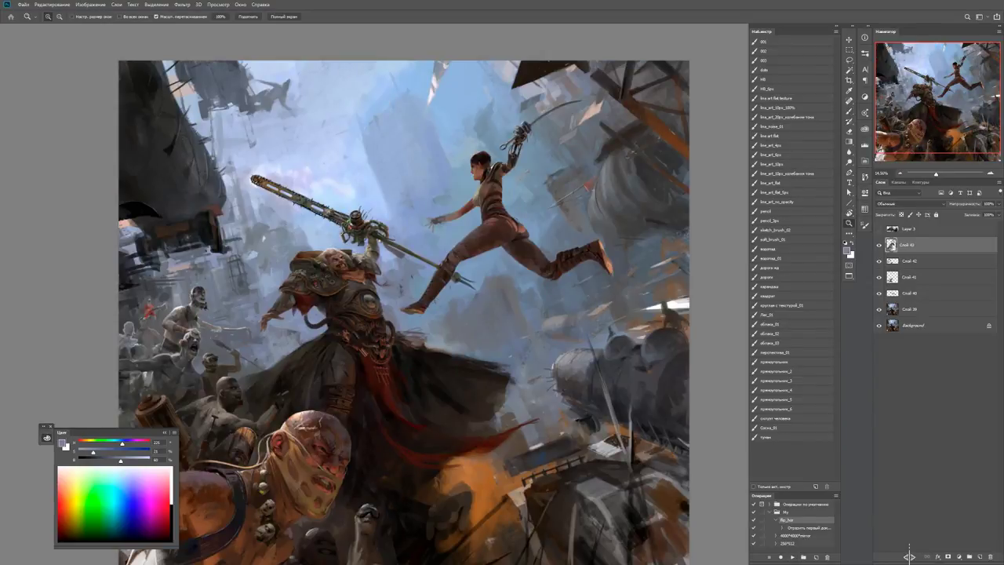
drag(300, 296, 377, 296)
key(b)
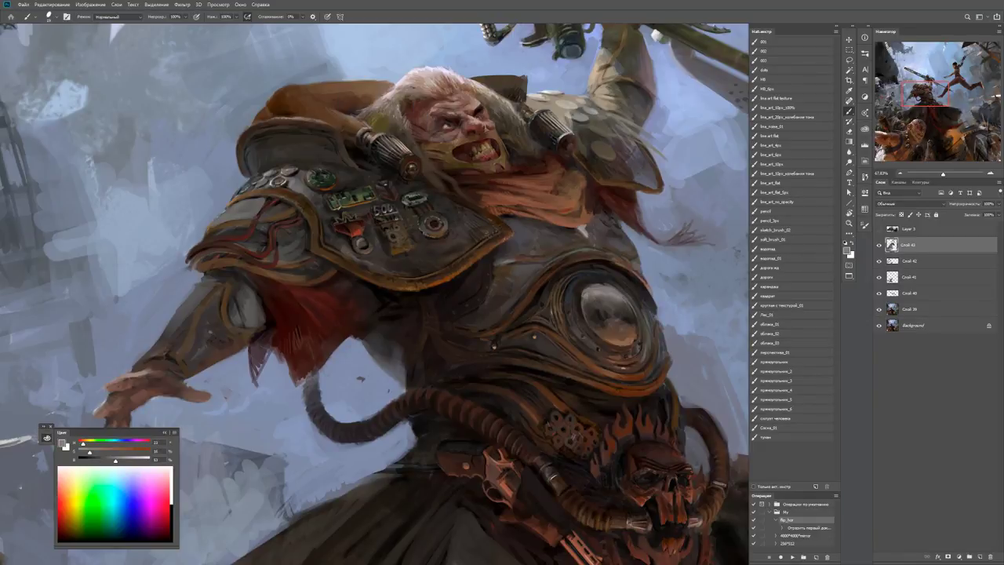
Paint dark ribs on the upper end of the hose hanging below the red cloth.
alt+click(315, 407)
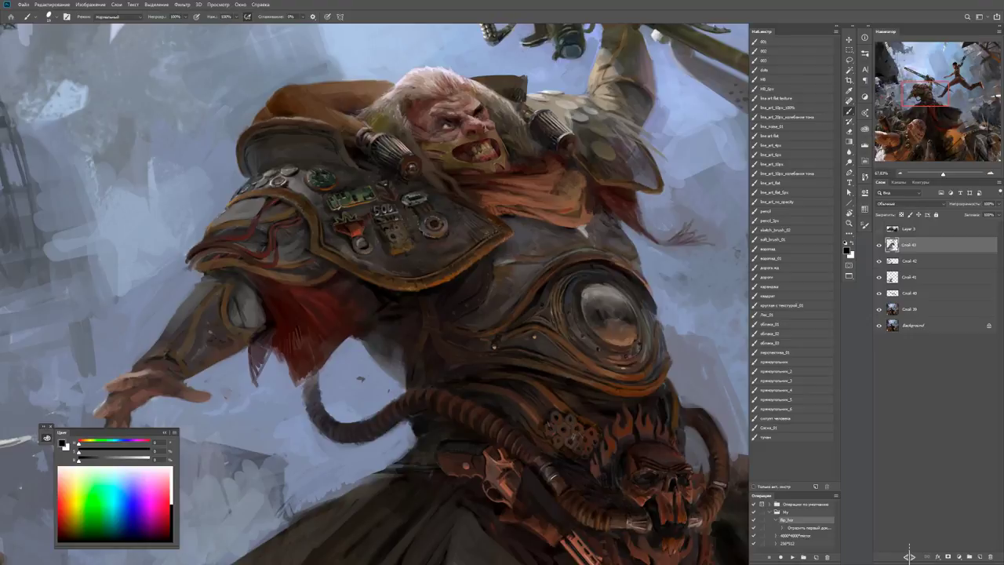
alt+click(306, 384)
scroll(316, 391, down, 3)
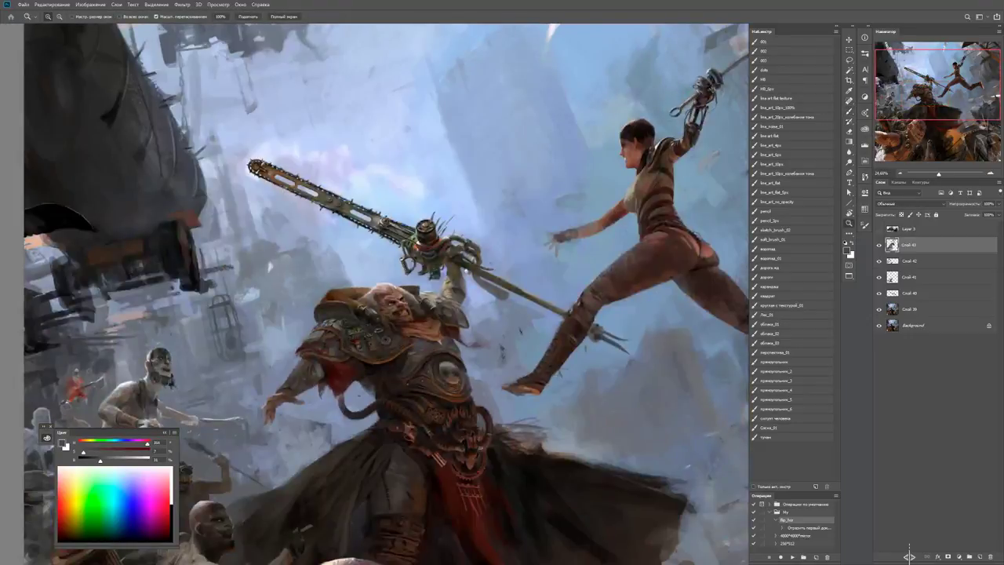
scroll(316, 391, up, 6)
alt+right_click(316, 391)
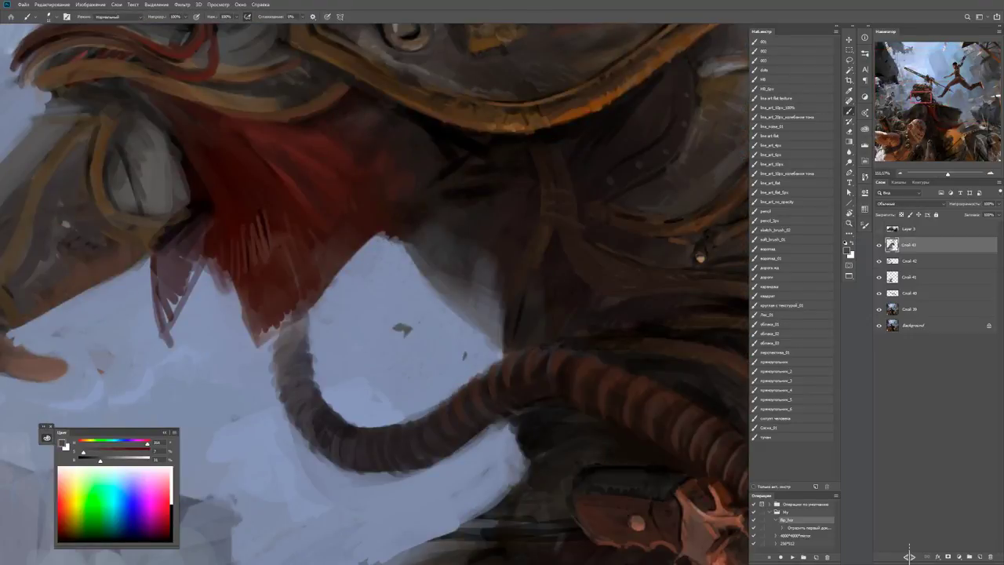
key(d)
drag(295, 394, 312, 397)
mouse_move(286, 396)
mouse_down()
mouse_move(302, 407)
mouse_move(286, 397)
mouse_up()
click(306, 395)
mouse_move(287, 385)
mouse_down()
mouse_move(308, 384)
mouse_move(296, 370)
mouse_up()
mouse_move(297, 371)
mouse_down()
mouse_move(312, 354)
mouse_move(307, 342)
mouse_move(235, 345)
mouse_up()
Add dark accents to the ochre trim crossing the forearm using a sampled armour tone and black.
key(z)
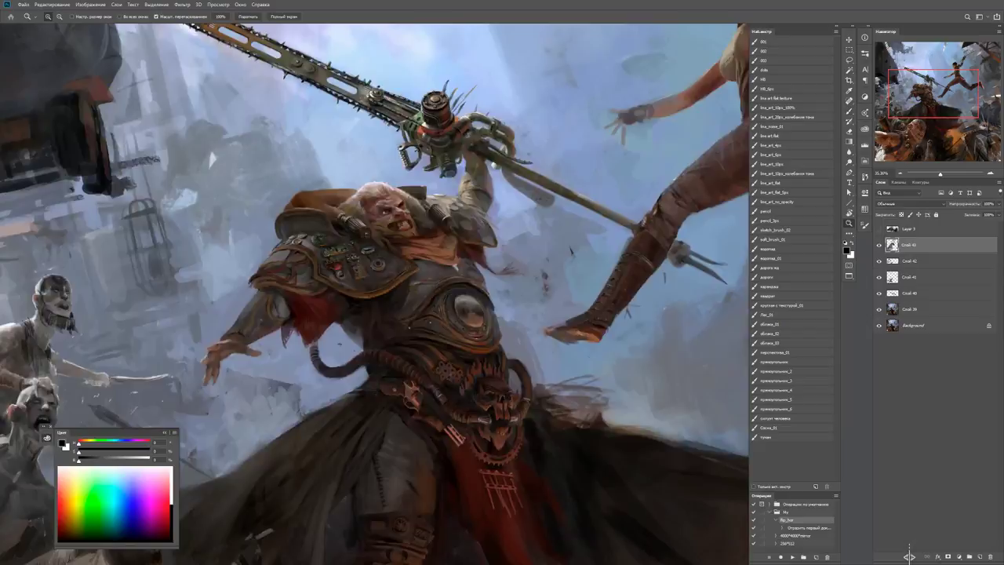
drag(319, 347, 392, 347)
key(b)
mouse_move(284, 338)
mouse_down()
mouse_move(304, 333)
mouse_move(563, 389)
mouse_up()
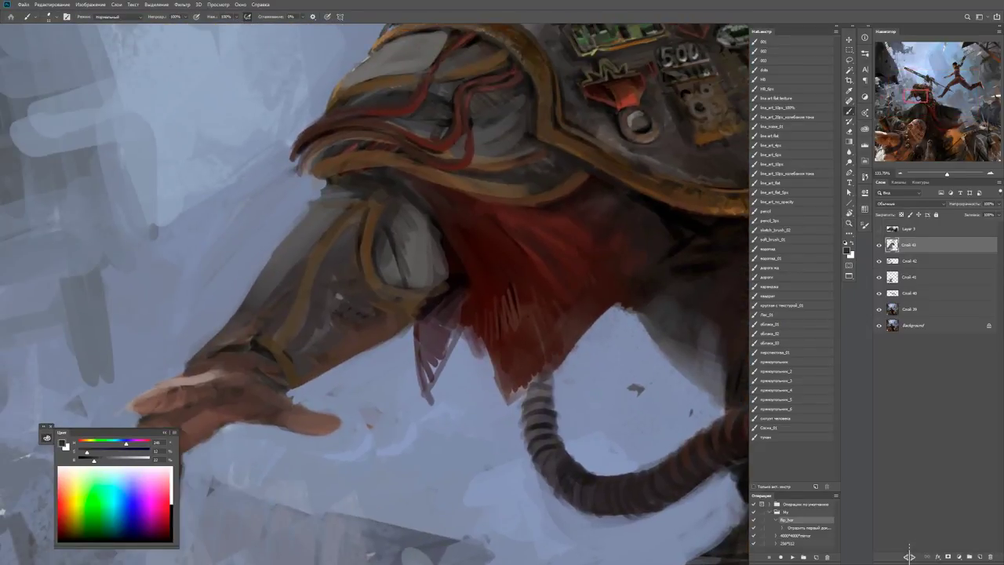
alt+click(271, 320)
key(d)
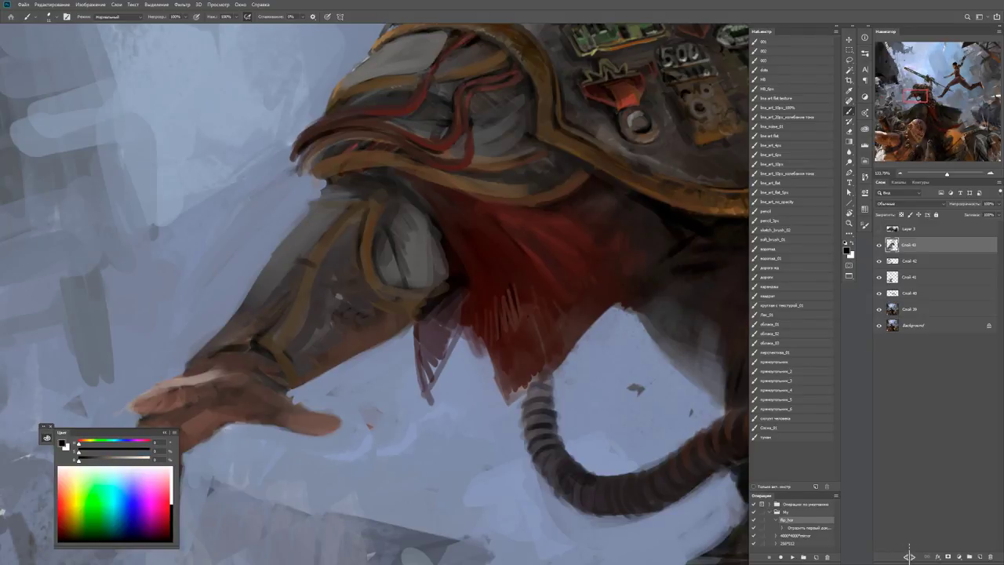
Examine the warrior's arm within the whole composition in mirrored and rotated views.
key(ctrl+1)
key(z)
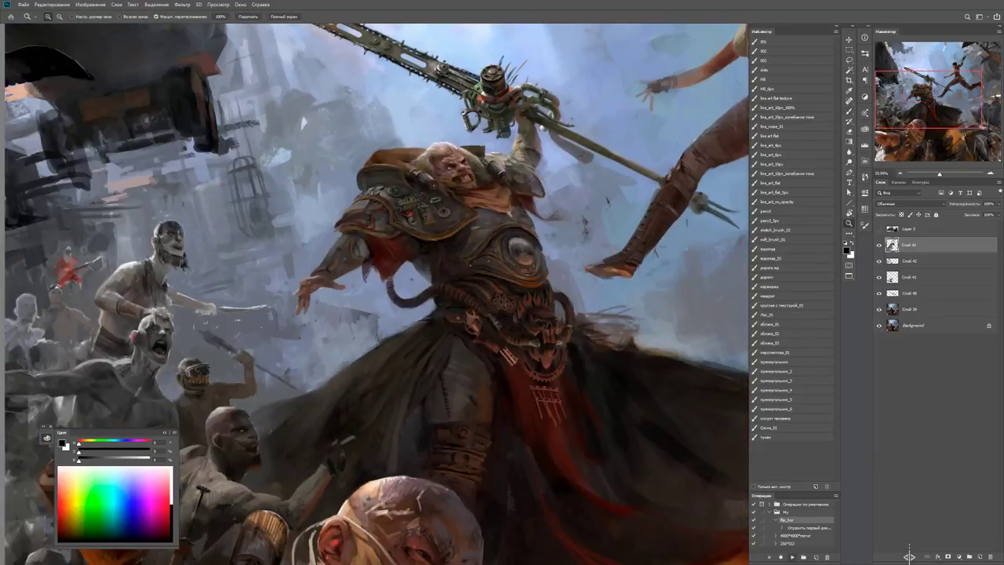
key(F2)
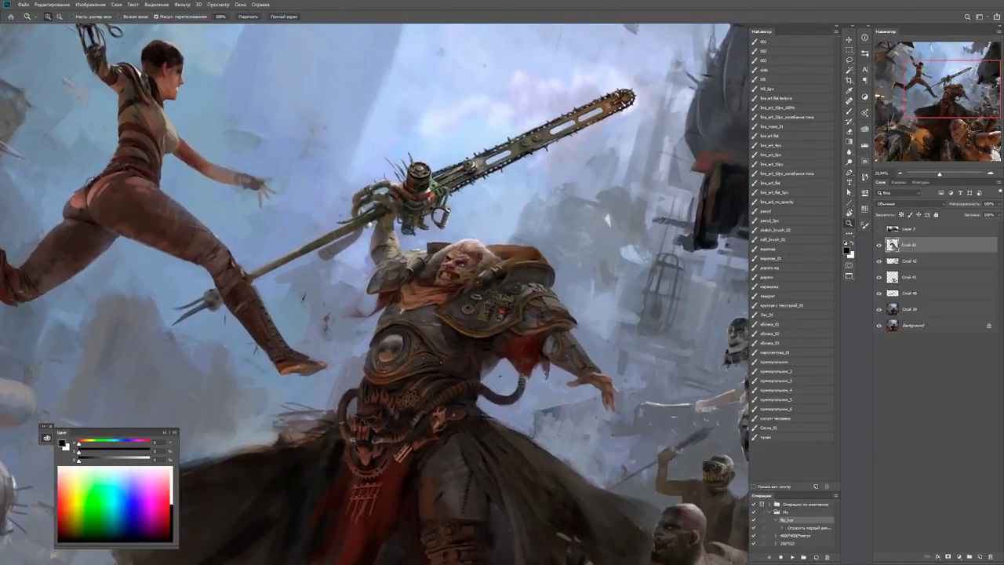
key(r)
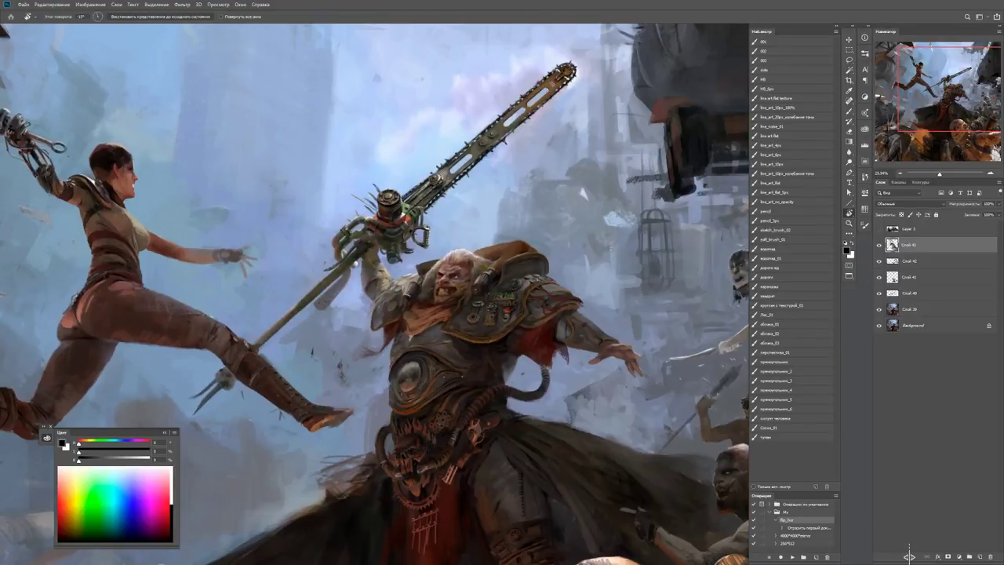
key(F2)
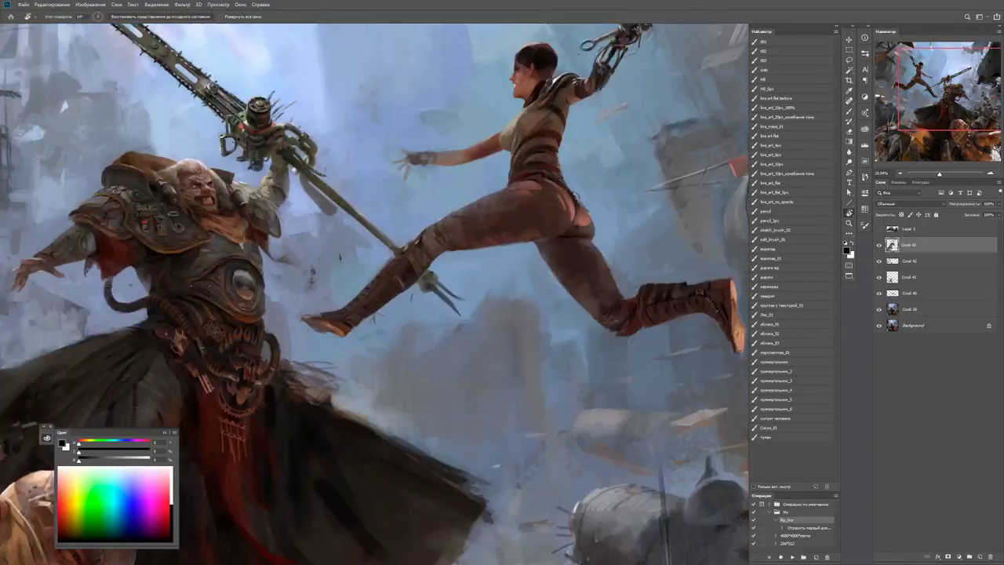
key(z)
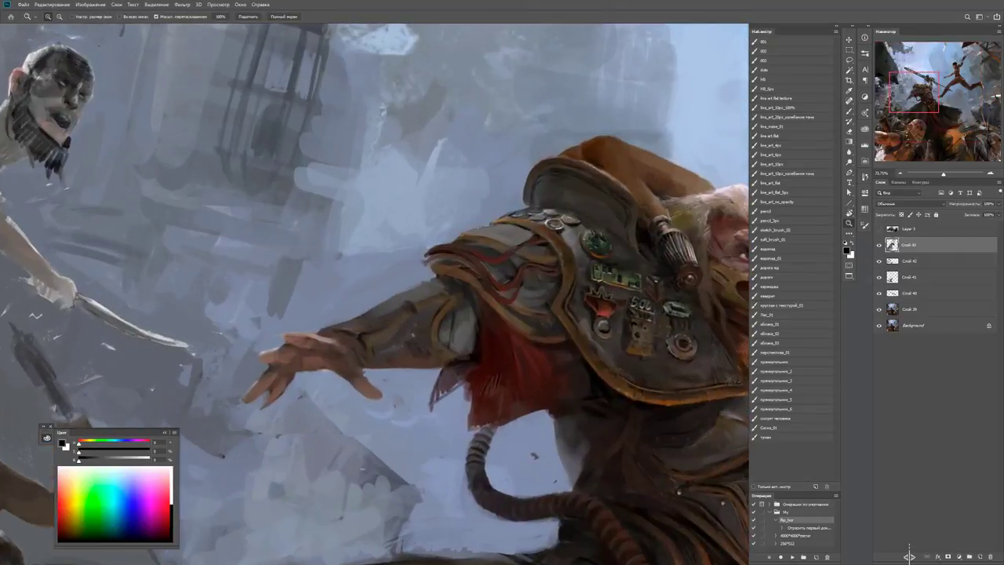
key(ctrl+plus)
key(b)
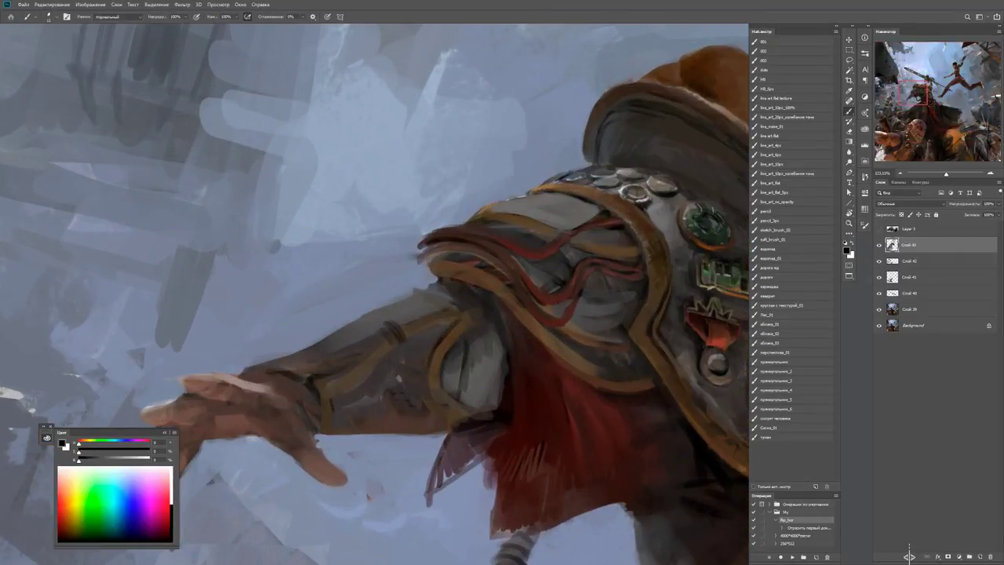
Refine the forearm's upper contour and wrist cuff with sampled background blue, dark brown and armour grey.
alt+click(345, 329)
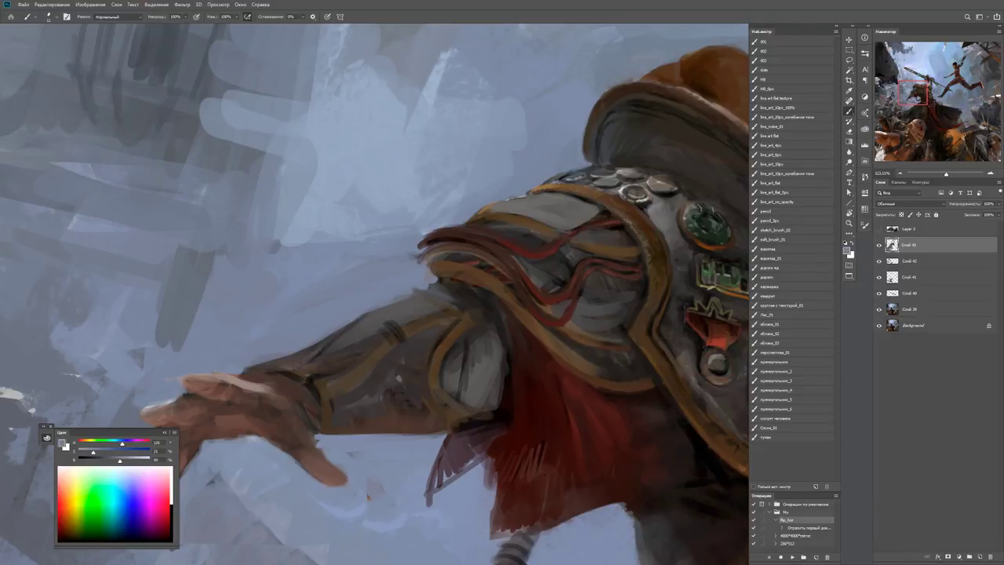
key(z)
mouse_move(321, 345)
mouse_down()
mouse_move(290, 345)
mouse_move(377, 332)
mouse_up()
key(b)
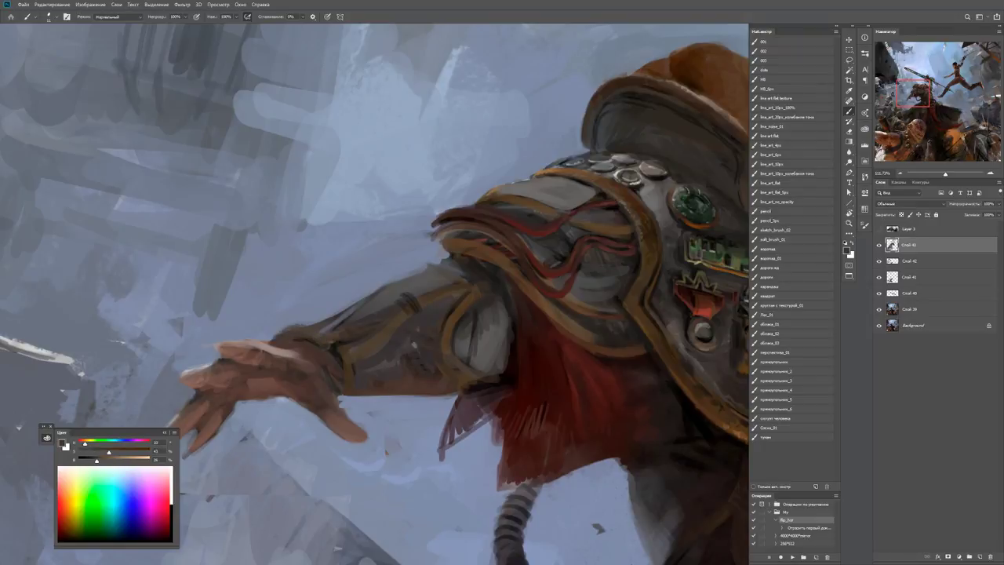
key(d)
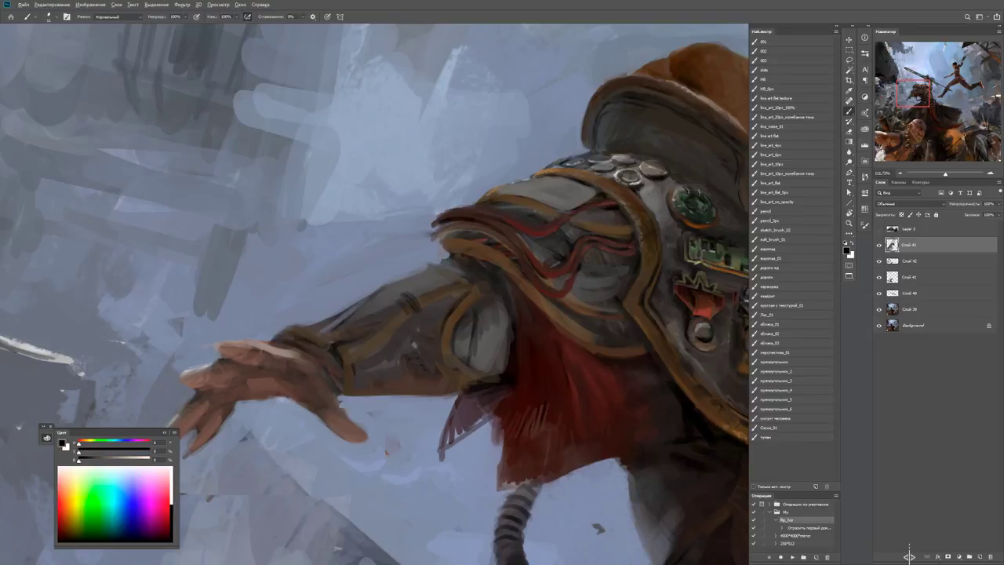
alt+click(295, 338)
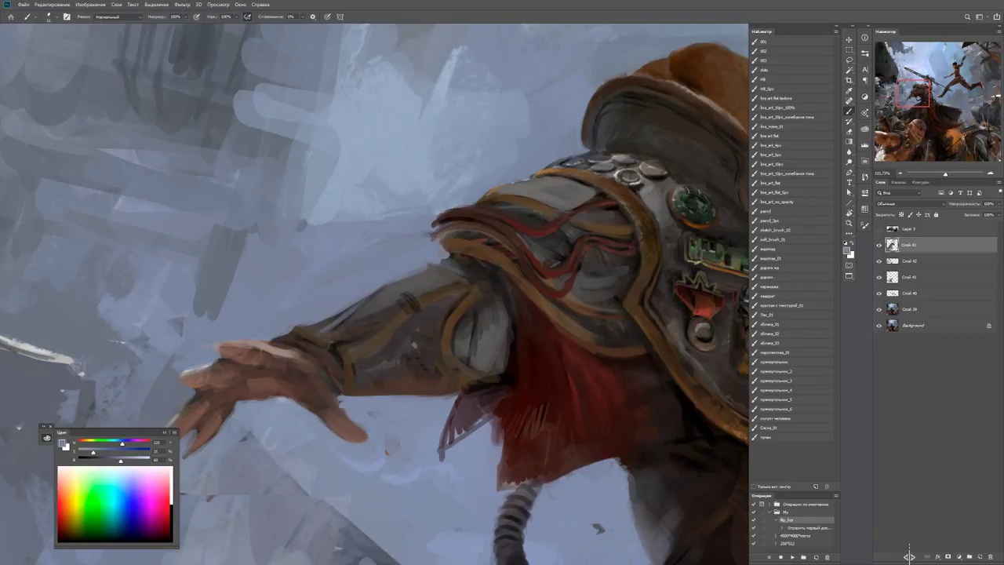
alt+click(322, 334)
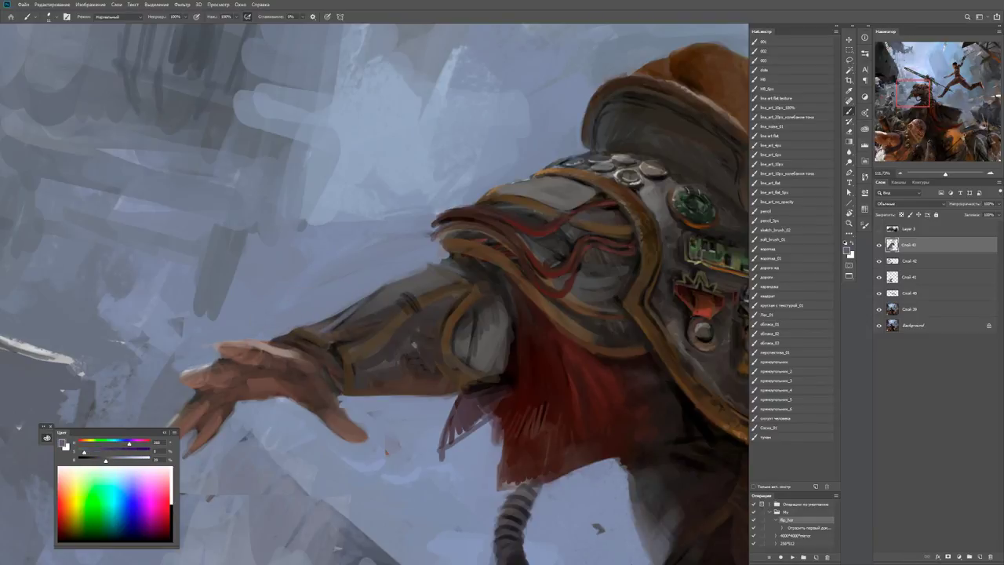
Lighten the grey upper plate of the forearm and the elbow plate with sampled greys.
key(h)
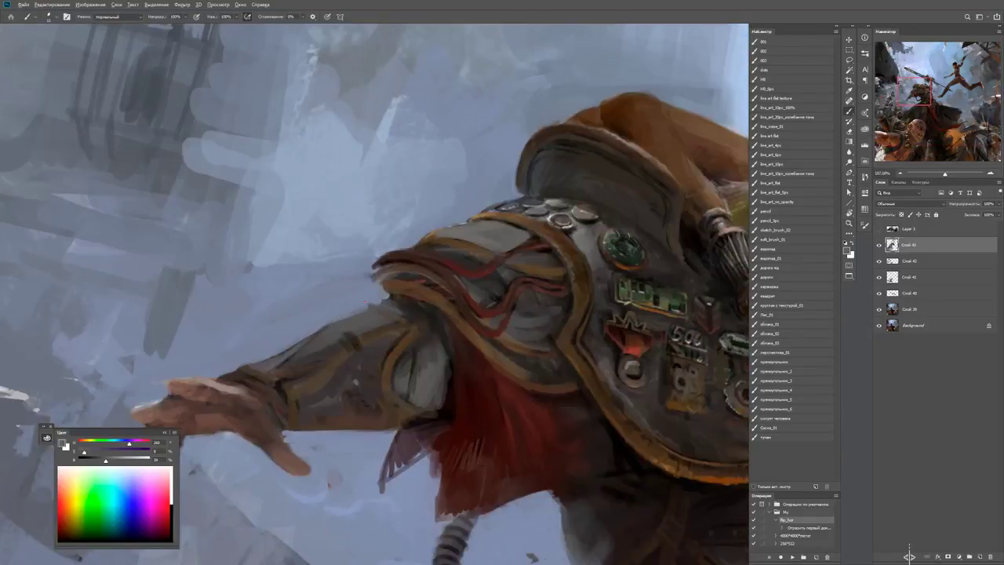
alt+click(369, 325)
drag(385, 322, 352, 330)
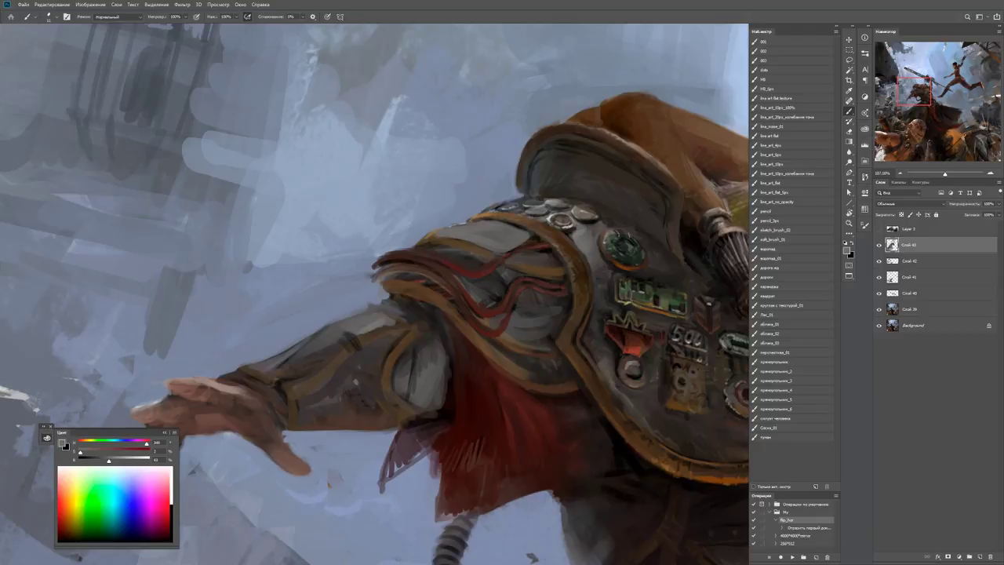
alt+click(357, 326)
alt+click(359, 308)
Check the arm against the whole painting and add light grey touches to the forearm armour.
key(z)
key(ctrl+0)
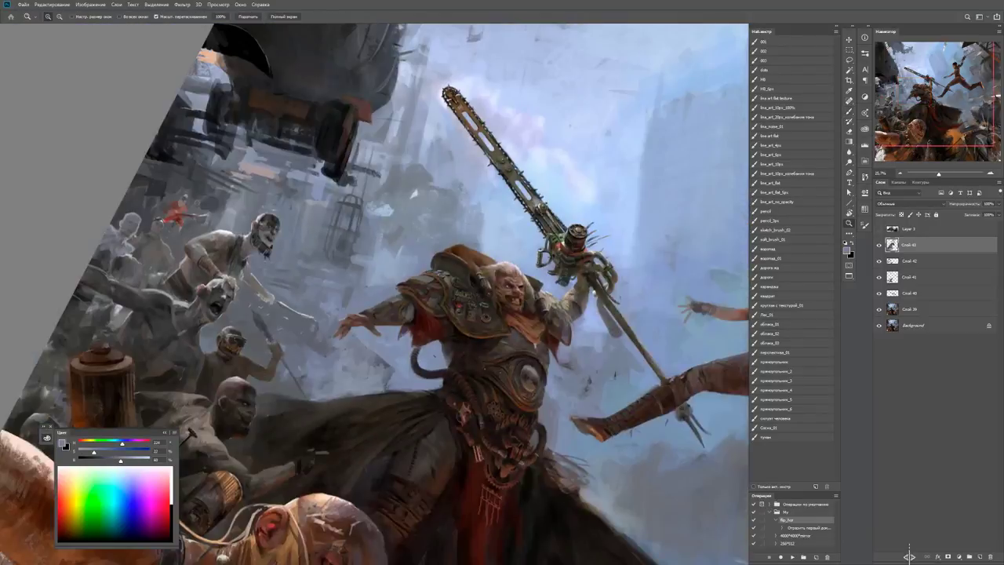
drag(436, 298, 471, 298)
key(b)
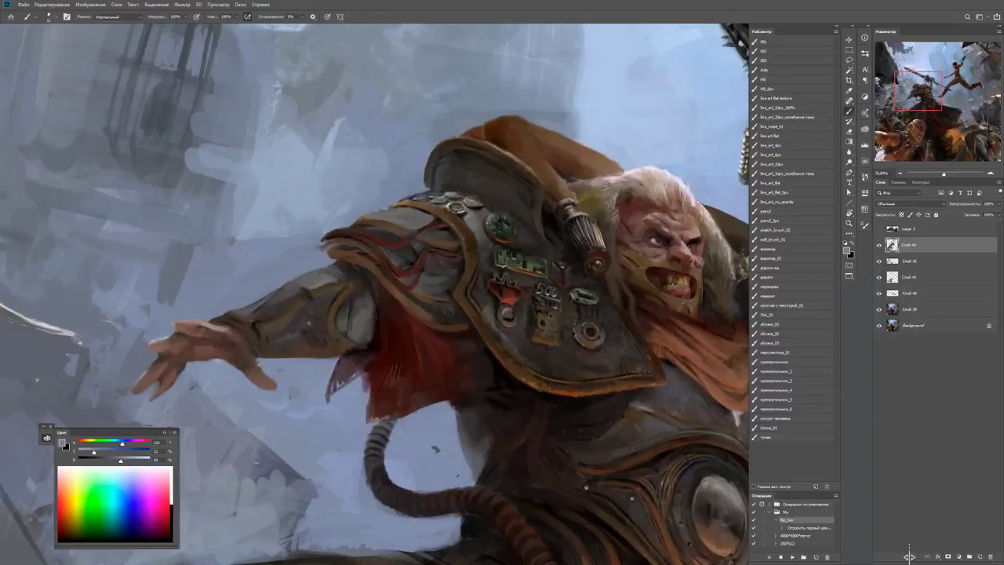
key(d)
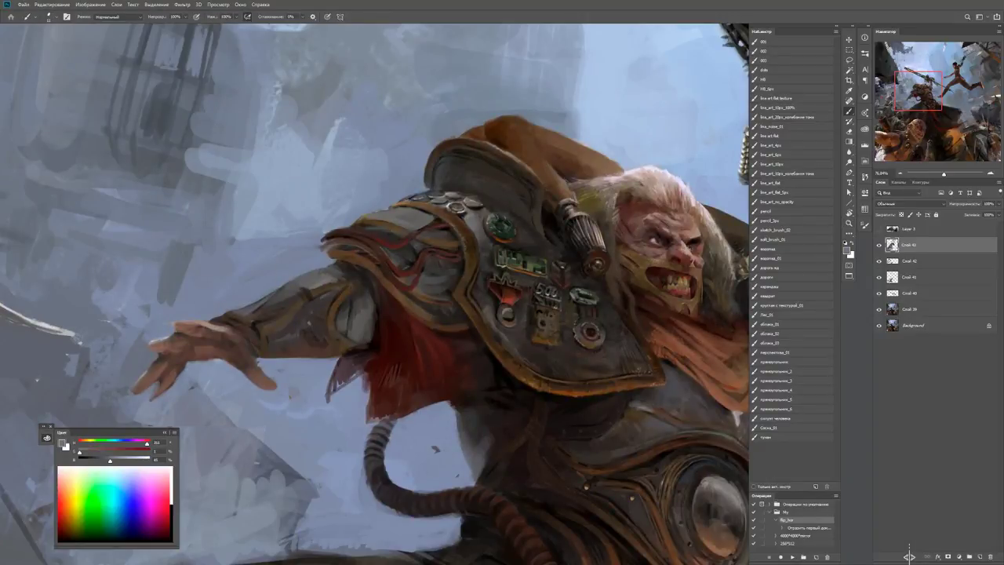
key(z)
drag(307, 292, 323, 292)
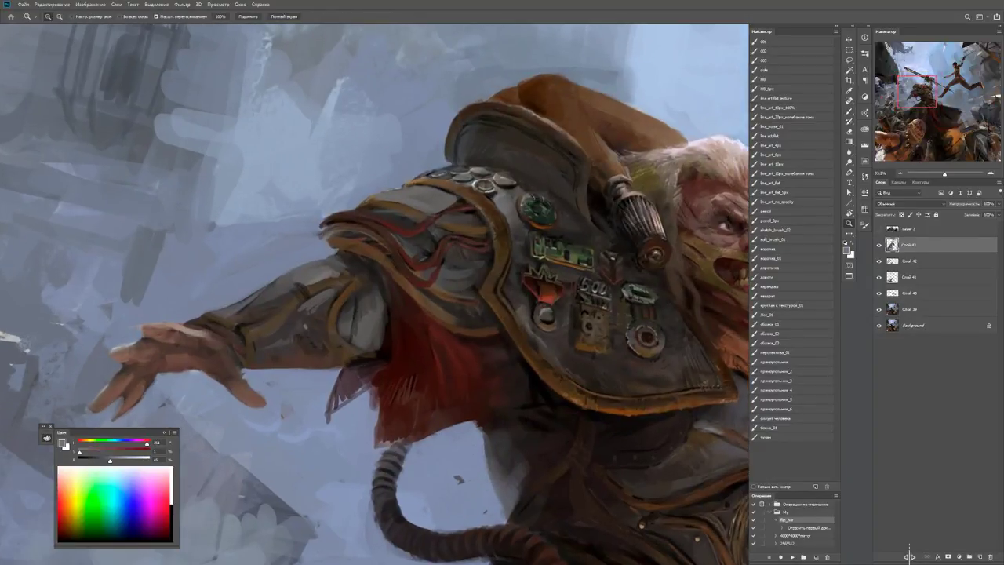
Refine the brown and ochre trim and adjoining armour on the upper forearm with sampled tones.
key(b)
alt+click(329, 313)
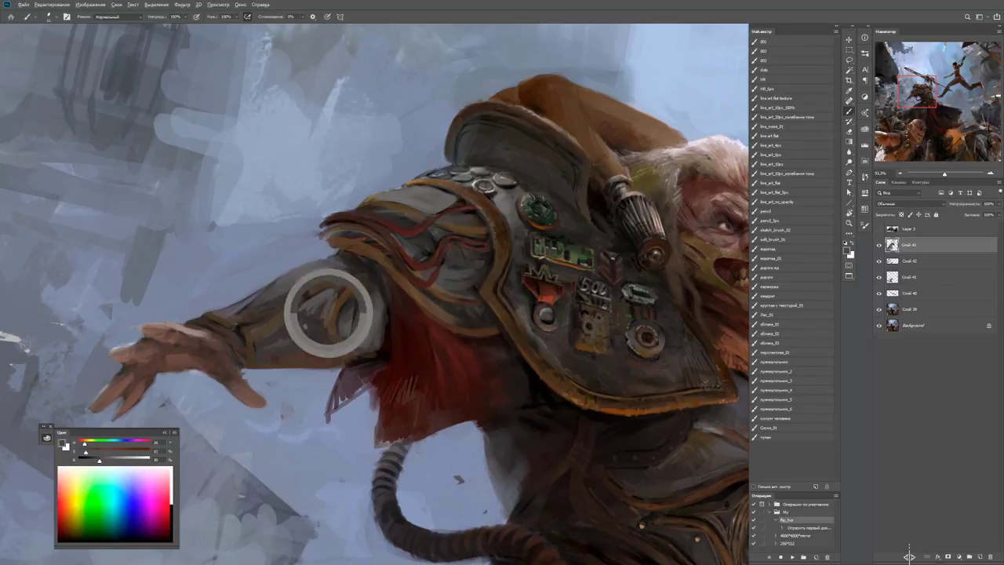
alt+click(334, 313)
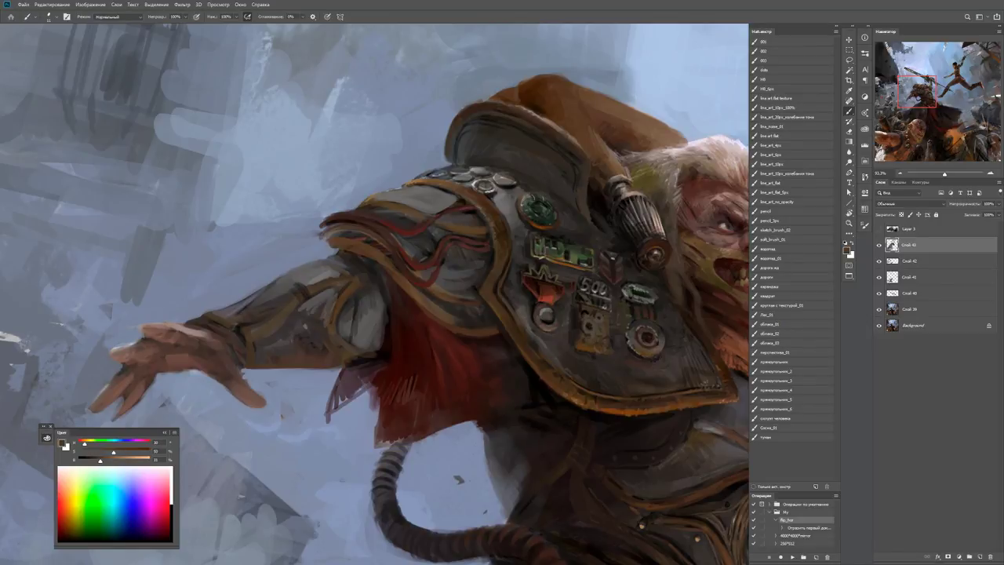
scroll(342, 310, up, 2)
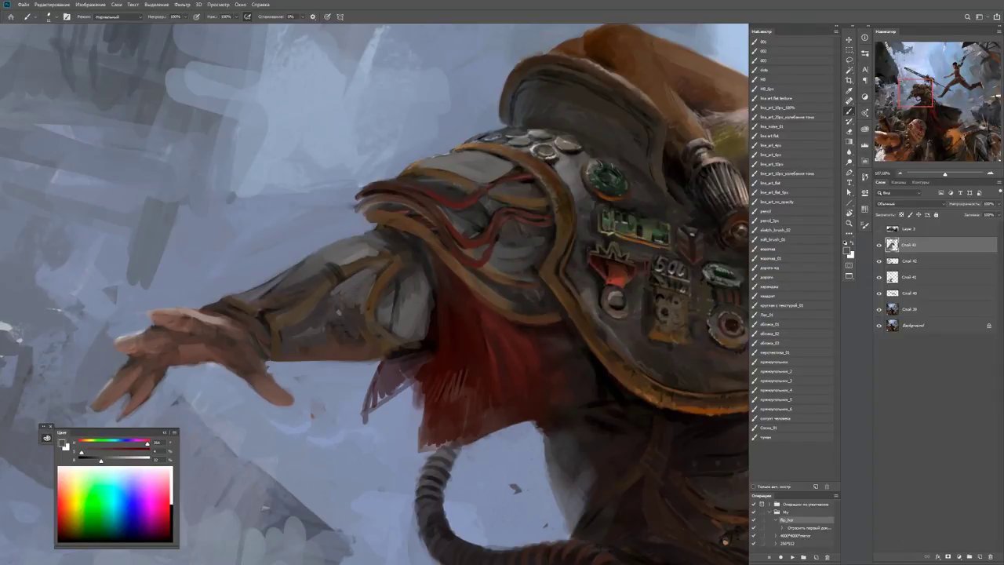
key(h)
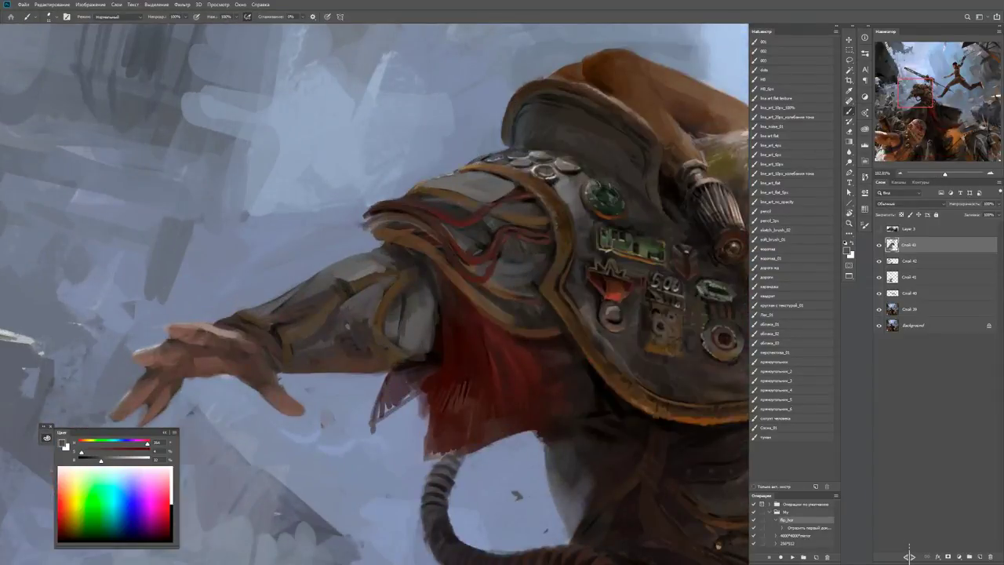
alt+click(359, 280)
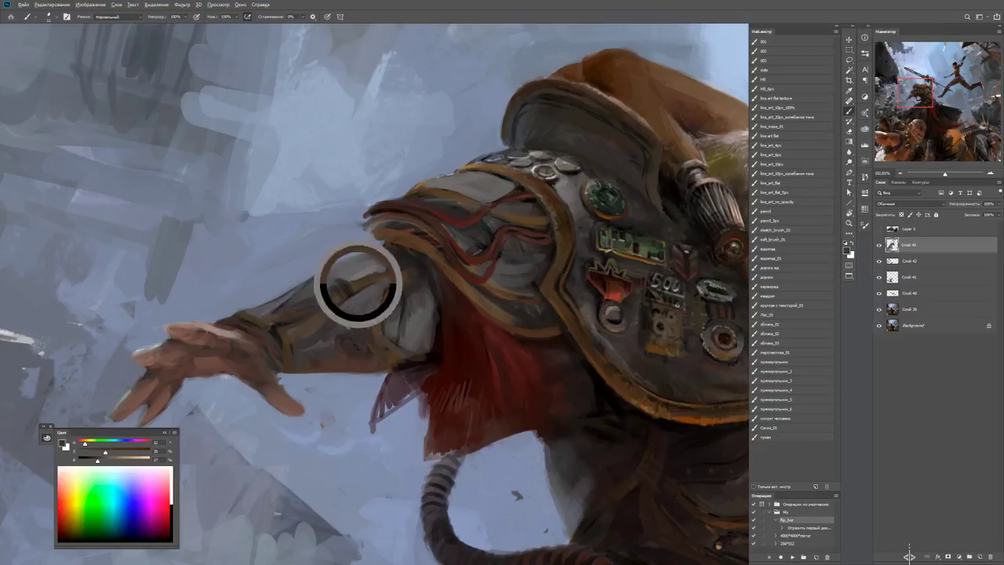
alt+click(358, 280)
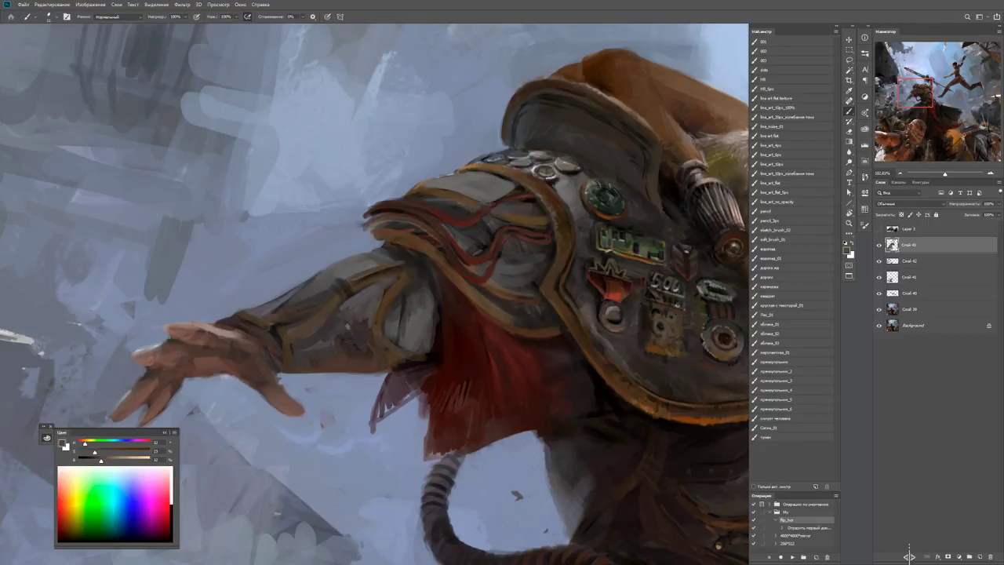
Refine the trim and shadows where the upper forearm meets the shoulder pad's edge with sampled browns and black.
drag(381, 237, 424, 237)
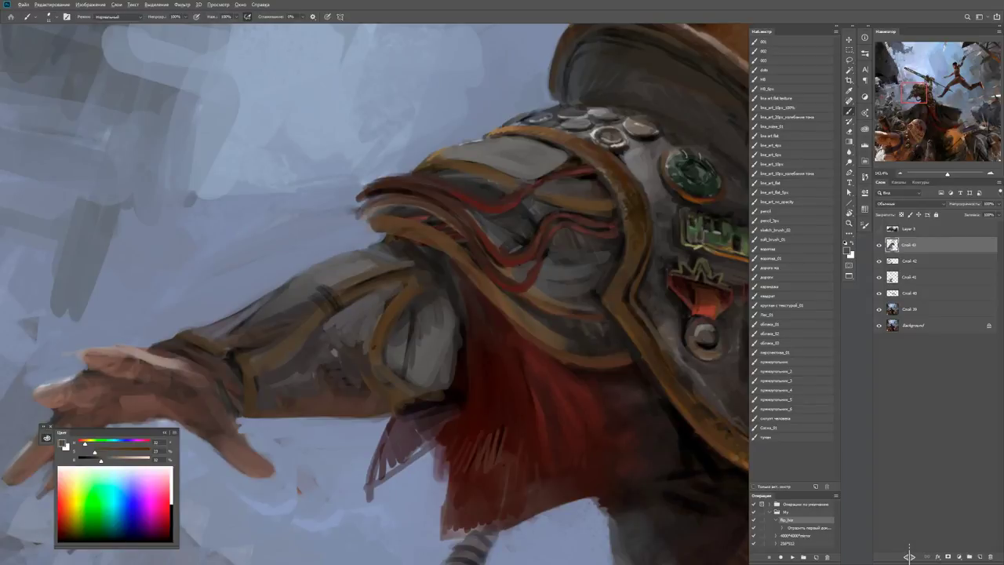
alt+click(379, 272)
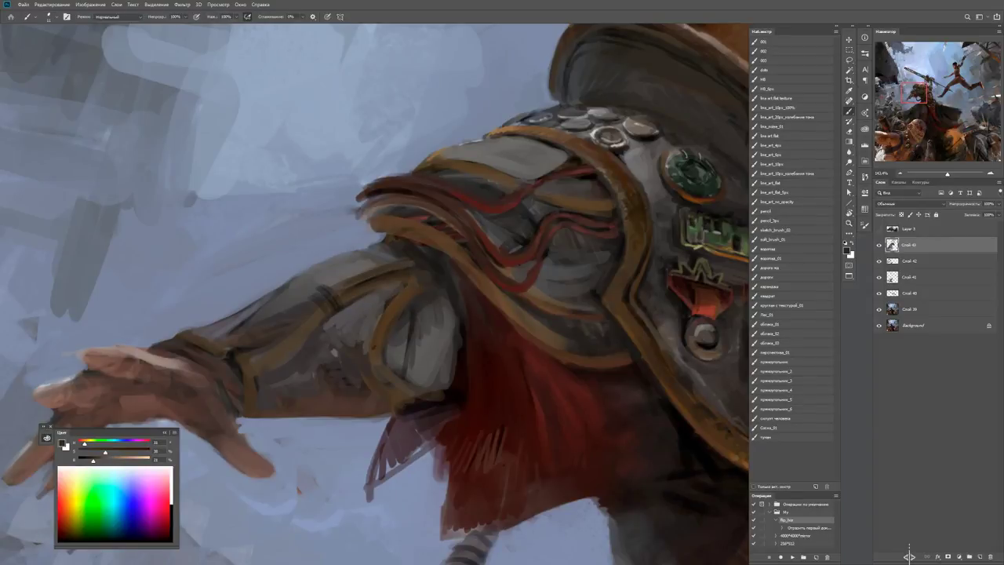
alt+click(392, 217)
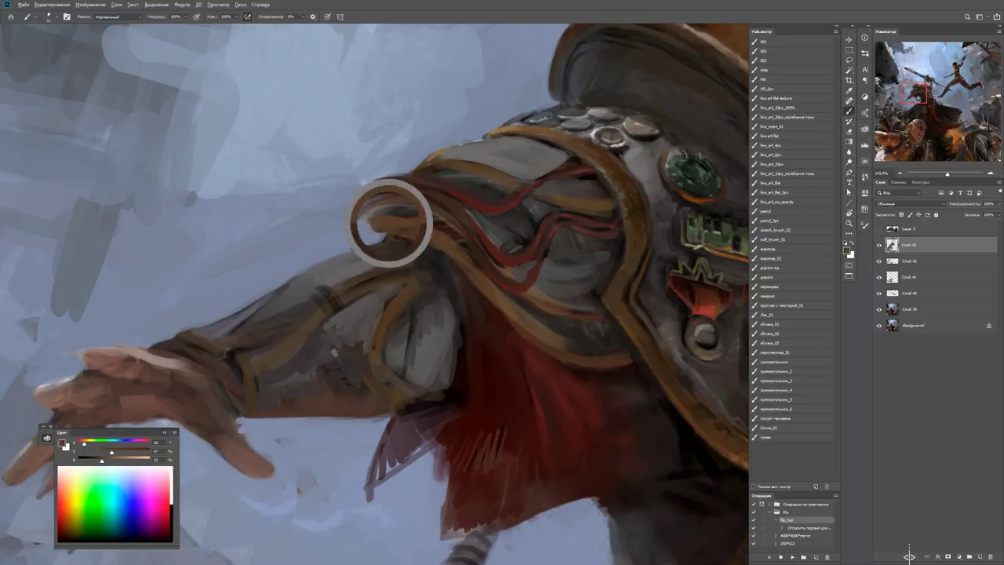
alt+click(377, 255)
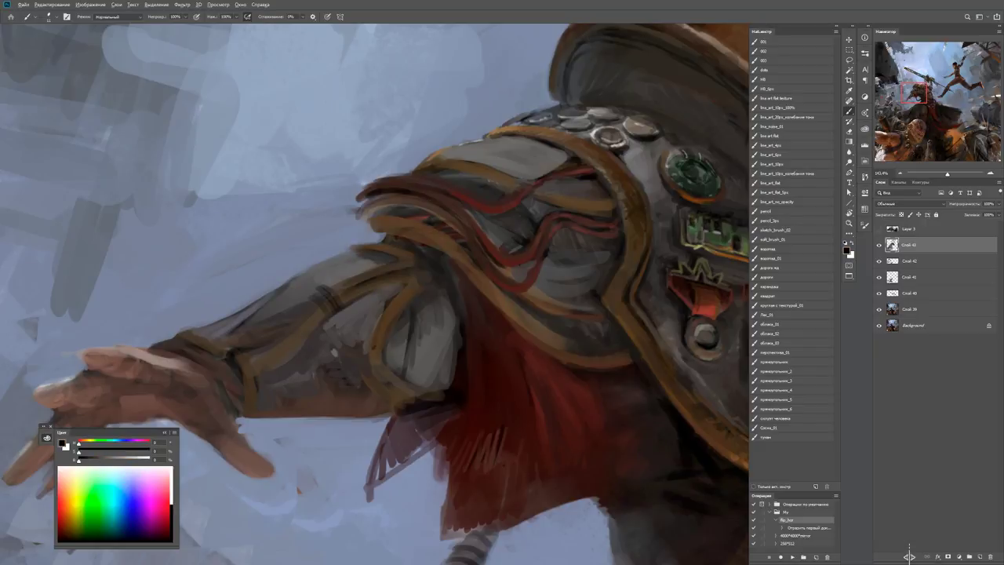
alt+click(382, 246)
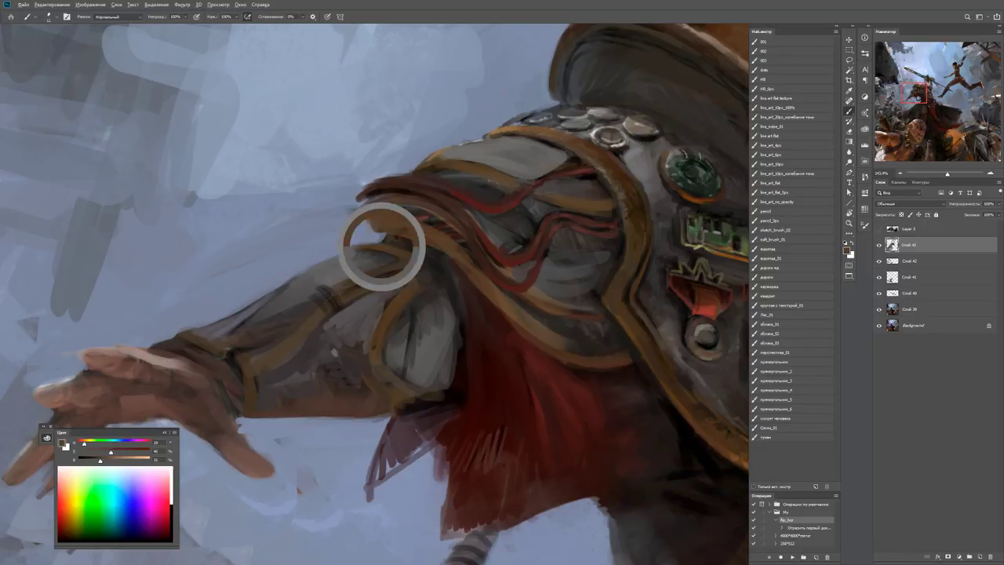
key(d)
scroll(376, 249, down, 5)
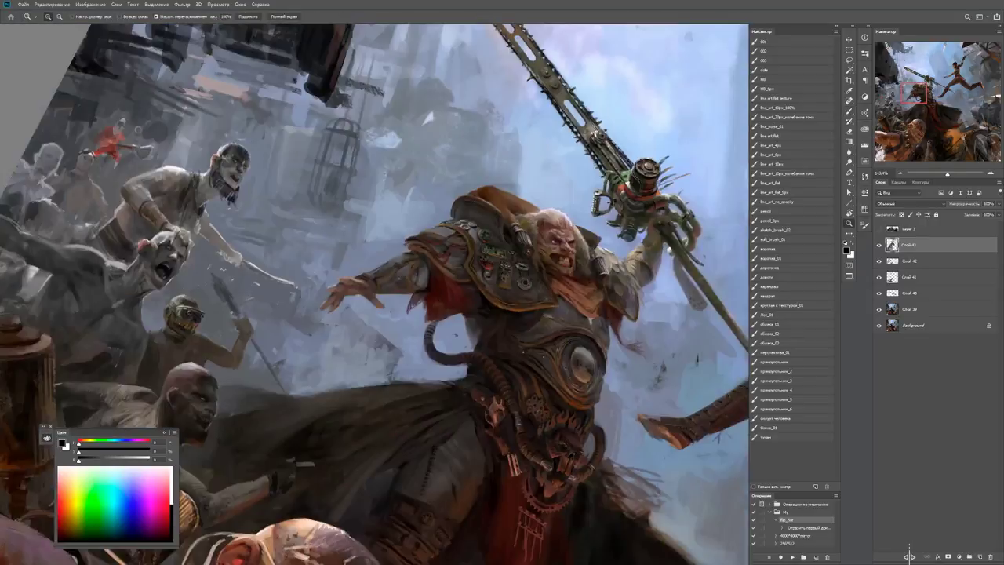
Refine the wrist cuff's upper contour with sampled background blue and dark brownish grey, and check it against the whole painting.
key(z)
scroll(406, 262, up, 4)
key(b)
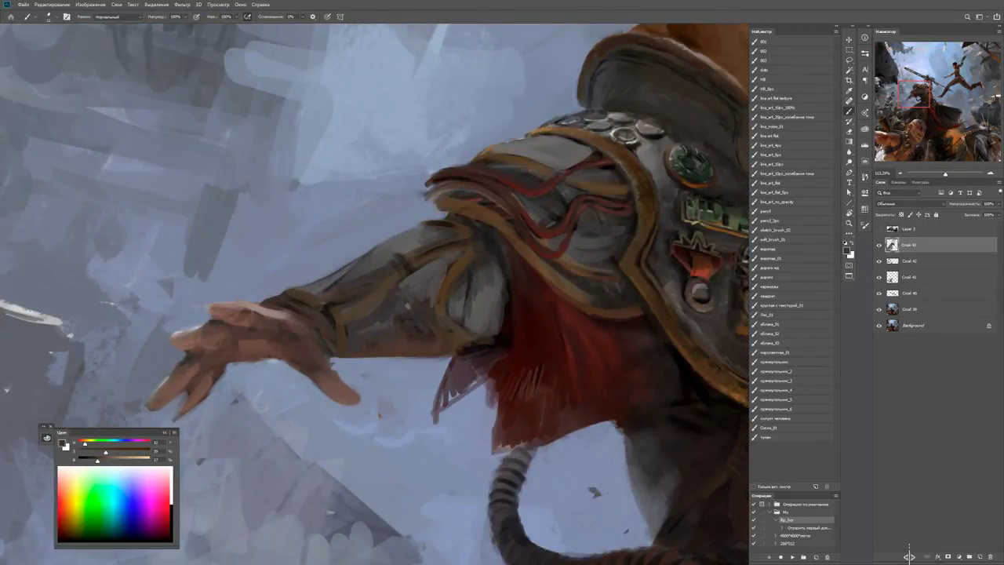
alt+click(274, 298)
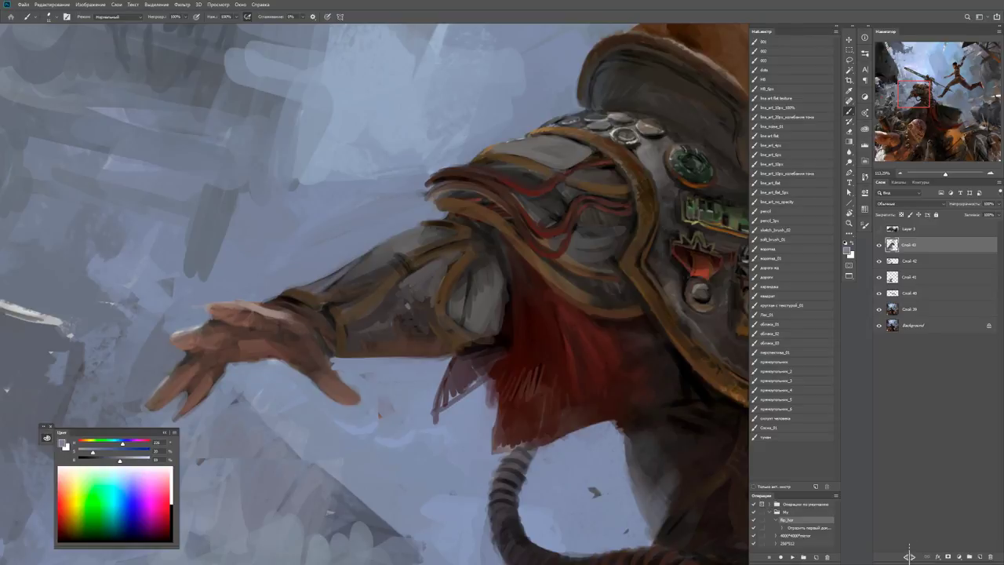
alt+click(280, 294)
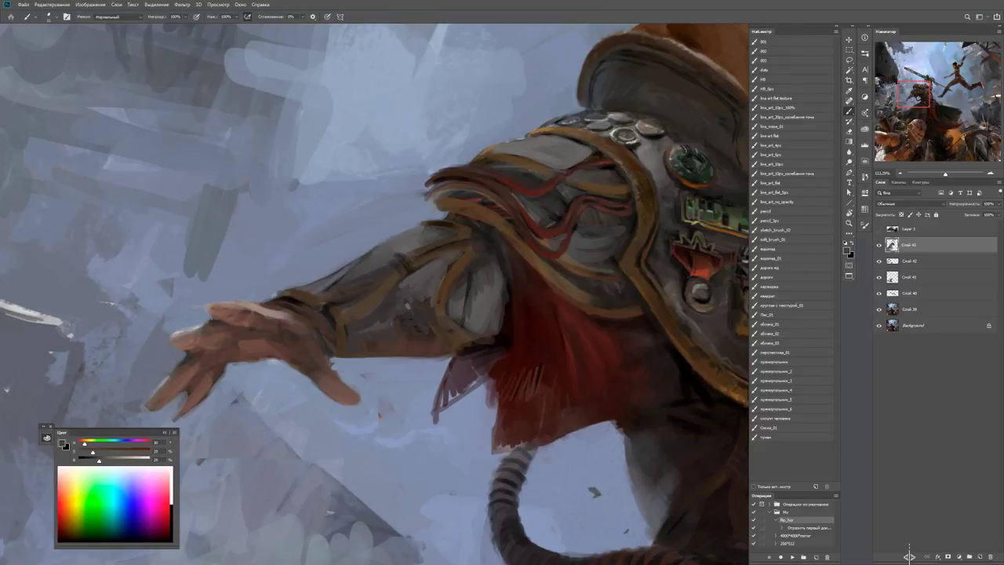
key(ctrl+space)
drag(313, 287, 235, 287)
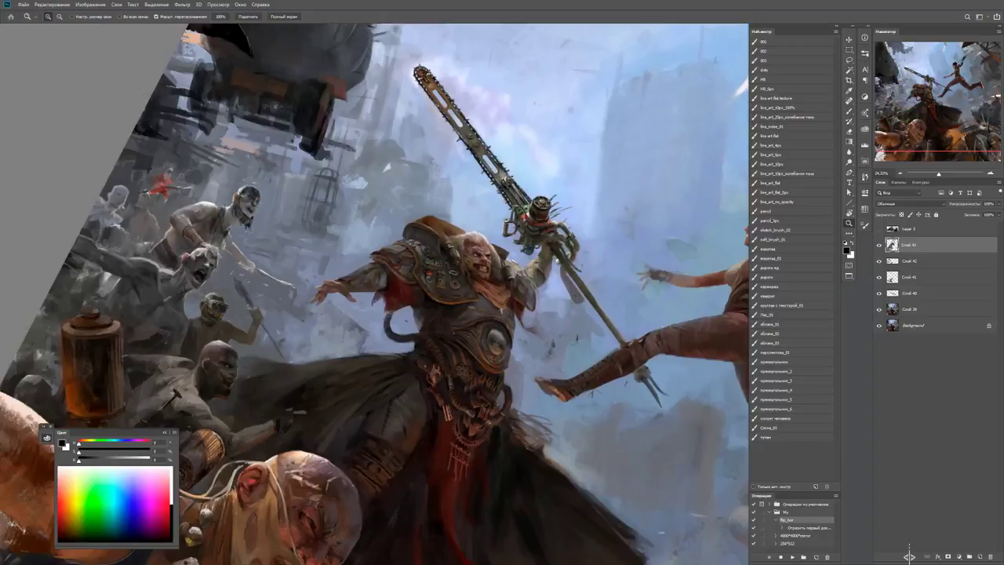
Touch up the wrist cuff and lower forearm edge with sampled warm grey and brown tones.
drag(351, 279, 430, 278)
alt+click(329, 368)
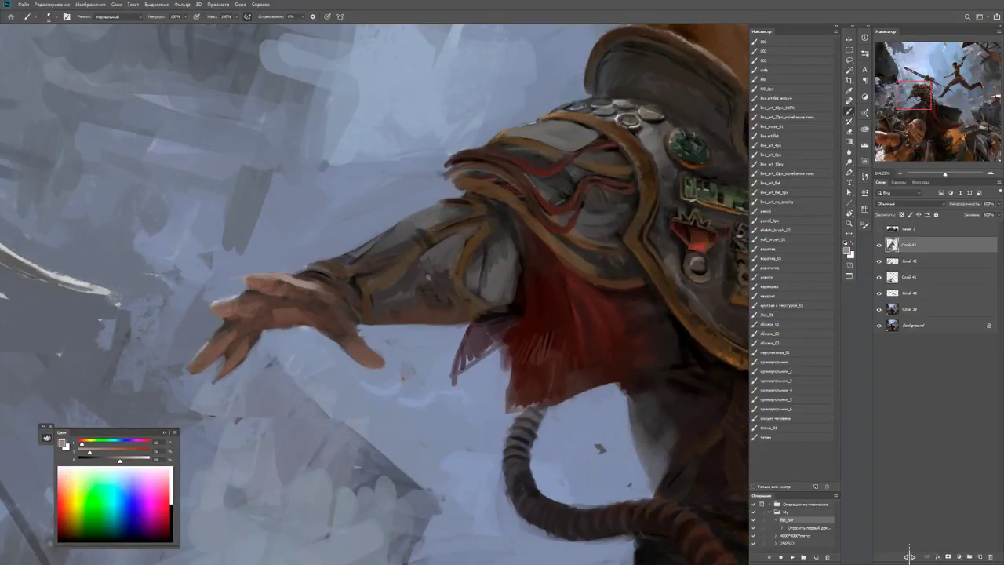
alt+click(329, 269)
key(ctrl+space)
drag(377, 290, 298, 290)
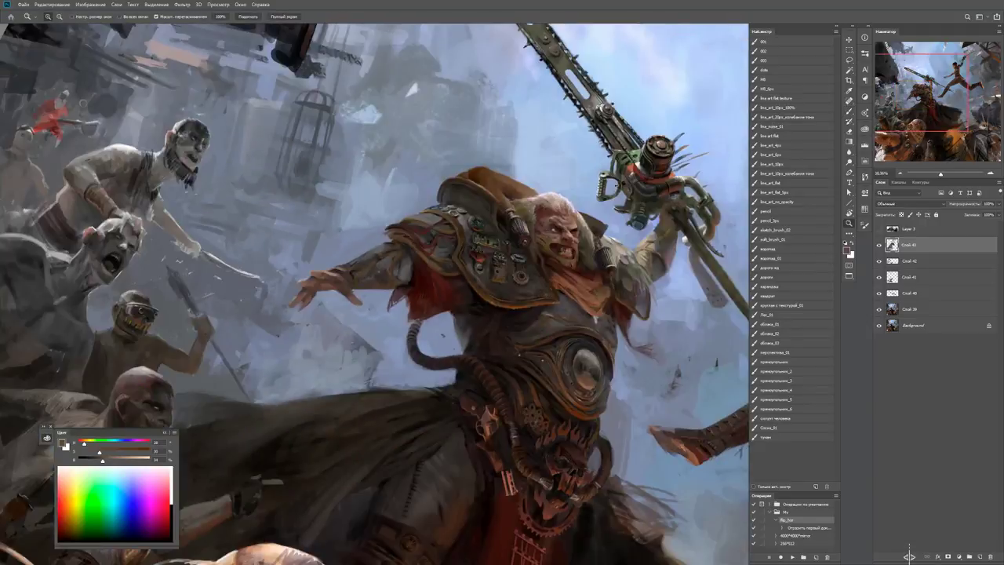
Shade the elbow plate and the upper end of its ochre trim with black and sampled armour greys.
drag(388, 286, 471, 286)
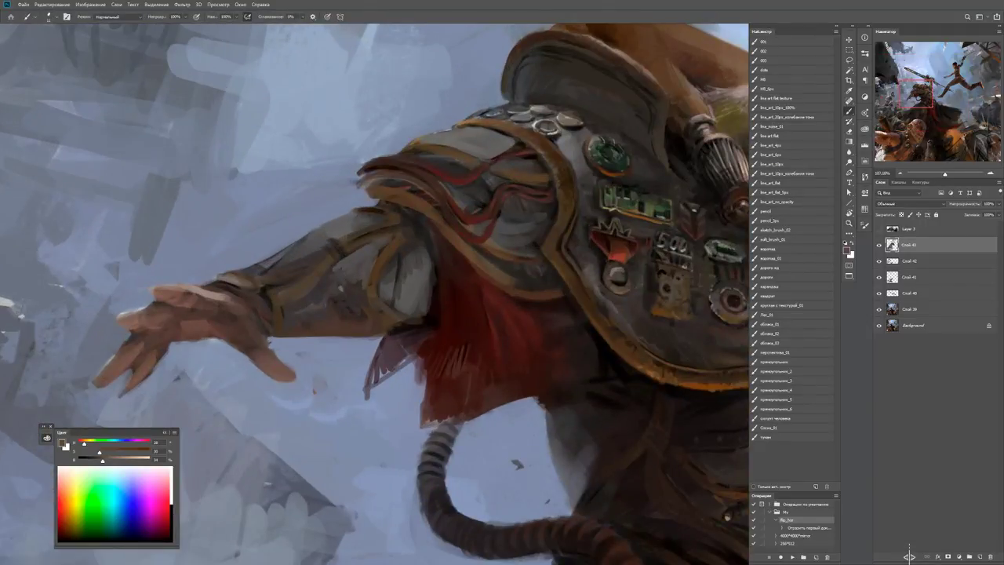
key(d)
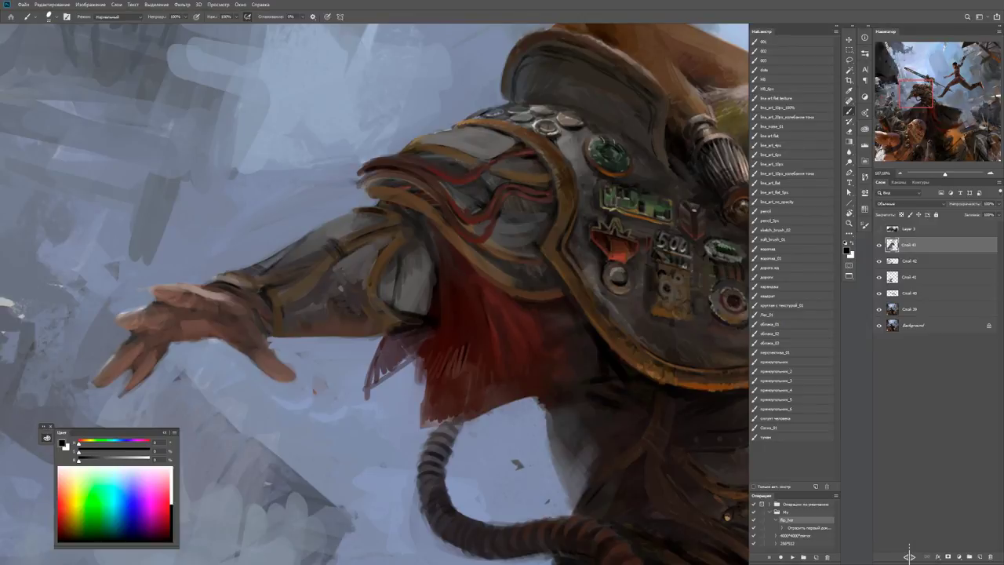
alt+click(406, 296)
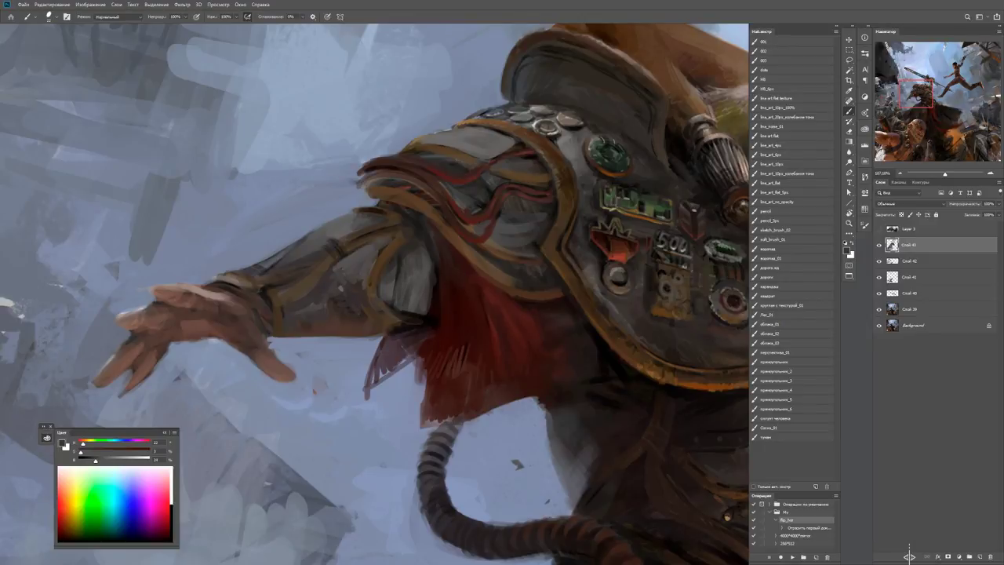
alt+click(429, 244)
drag(422, 271, 434, 234)
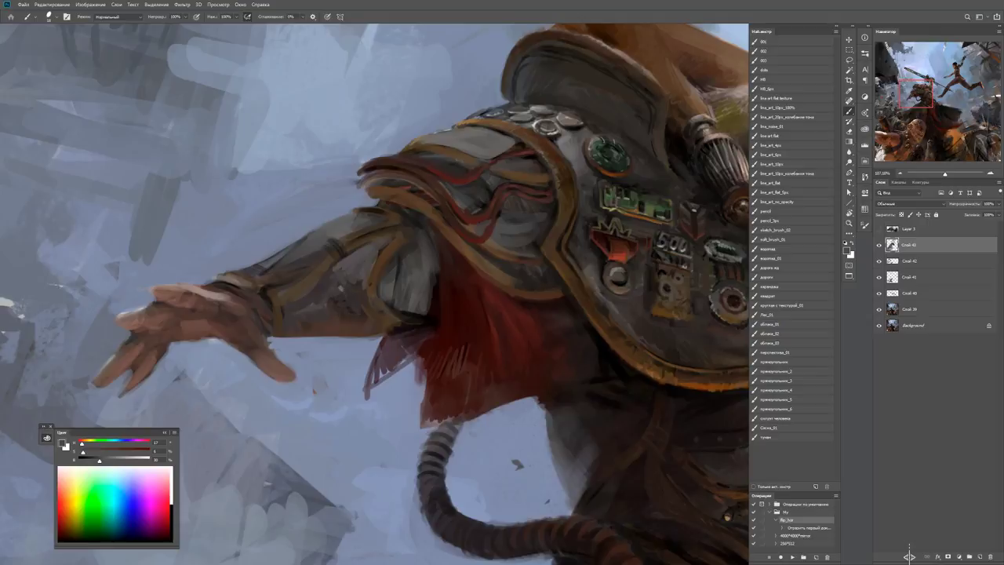
alt+click(396, 238)
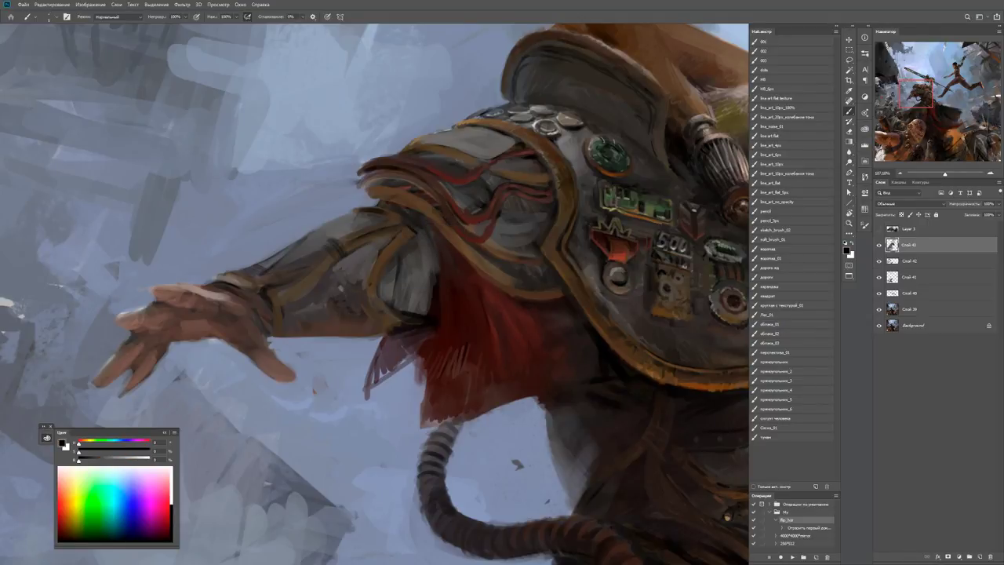
Check the arm against the whole painting and refine the upper forearm's contour below the shoulder pad with a sampled dark brown.
key(z)
key(ctrl+minus)
key(ctrl+minus)
key(ctrl+minus)
key(ctrl+minus)
key(ctrl+plus)
key(ctrl+plus)
key(ctrl+plus)
key(b)
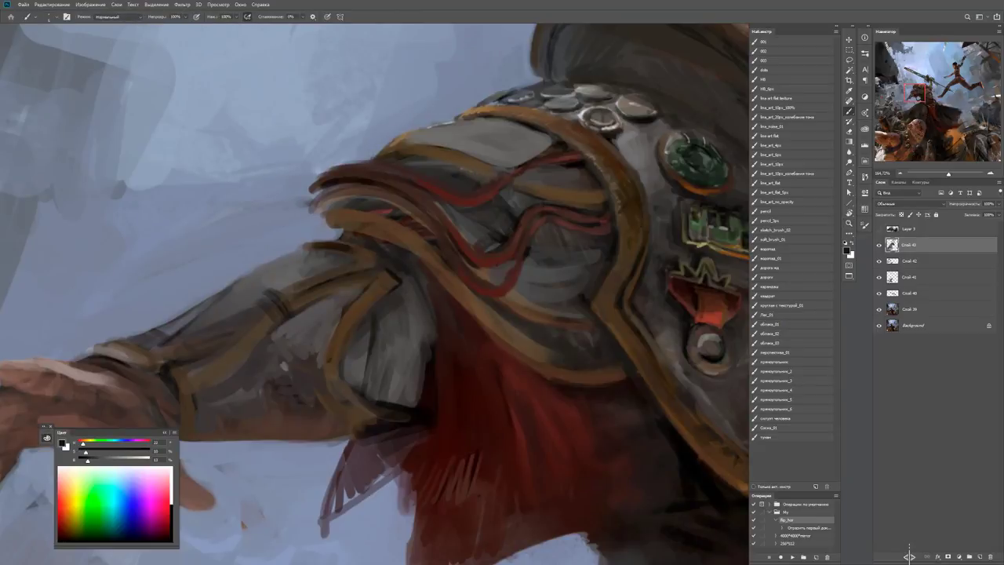
alt+click(344, 247)
mouse_move(353, 235)
mouse_down()
mouse_move(340, 304)
mouse_move(283, 287)
mouse_up()
key(z)
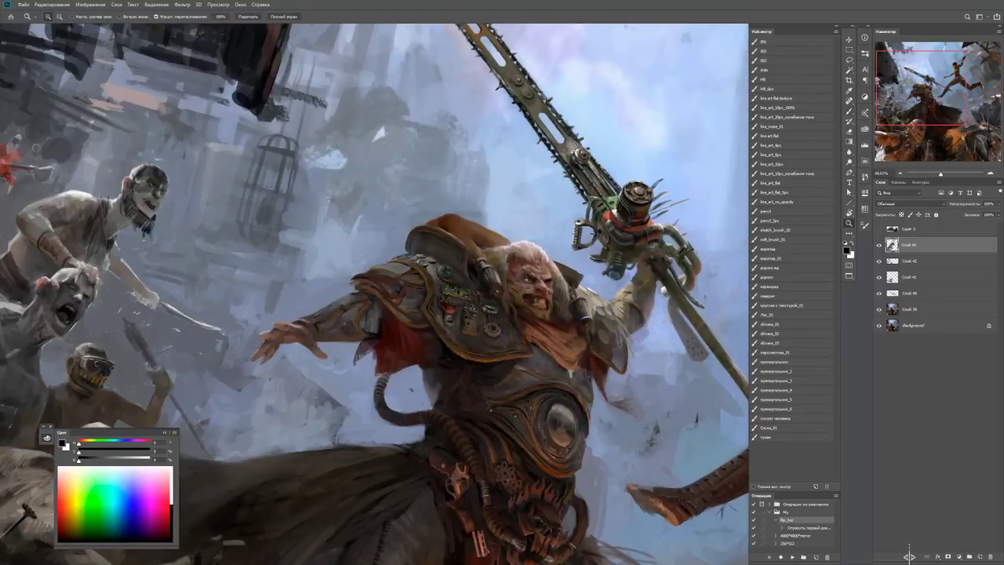
Paint a broader red ribbon along the shoulder pad's outer edge with a sampled dark red.
key(ctrl+1)
key(b)
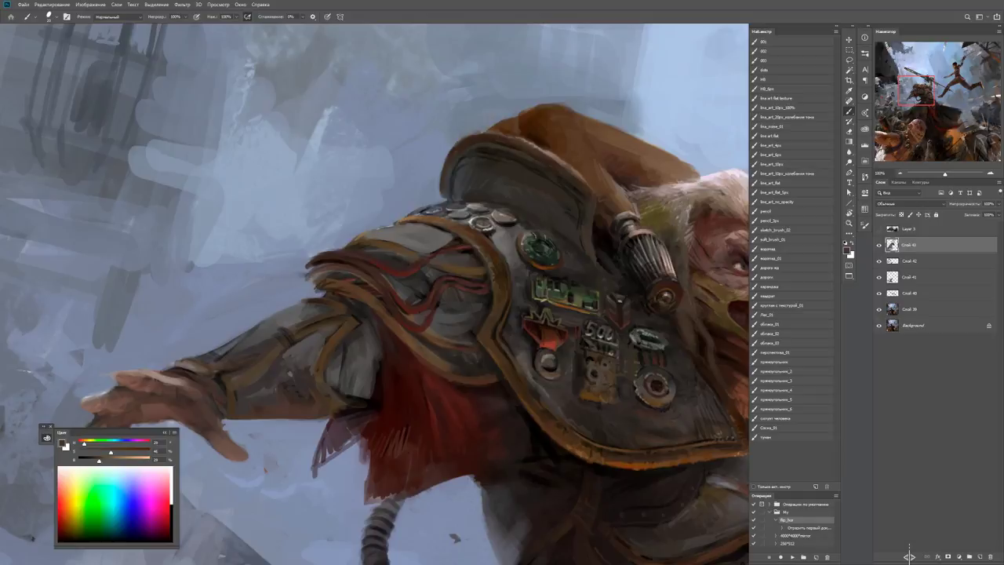
alt+click(393, 272)
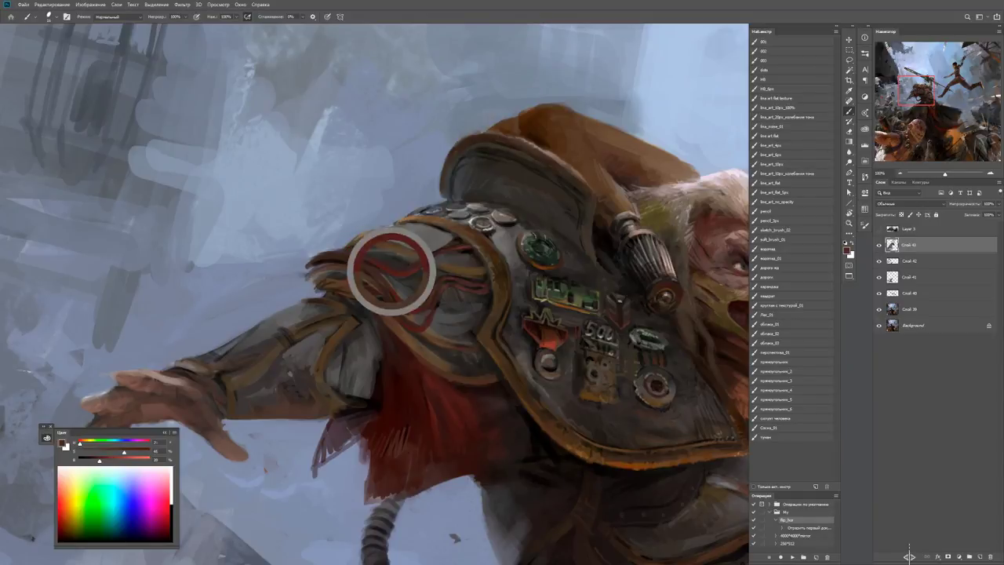
drag(340, 249, 306, 270)
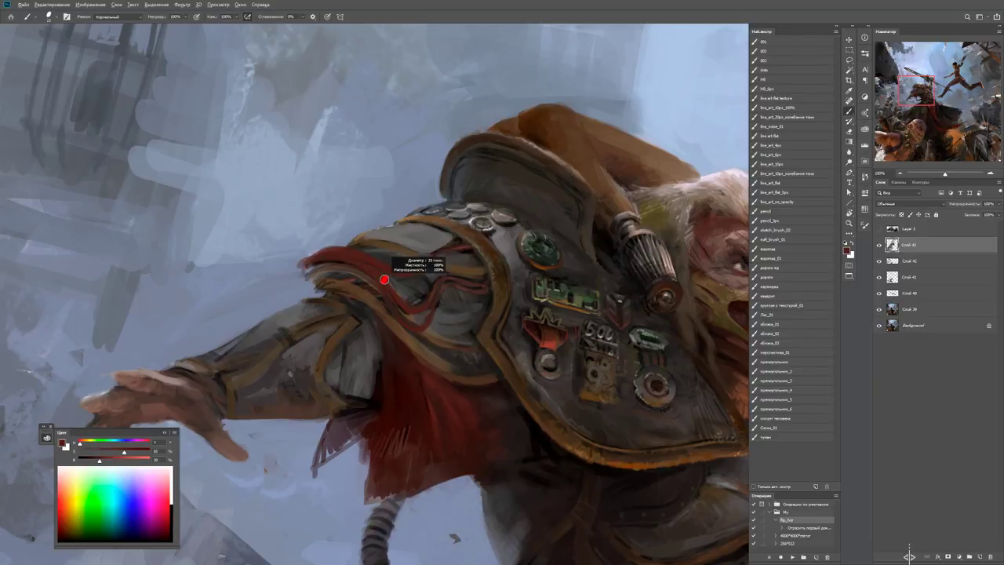
Rotate the view and paint a thin dark strand hanging from the ribbon's outer end, checking it against the whole painting.
key(z)
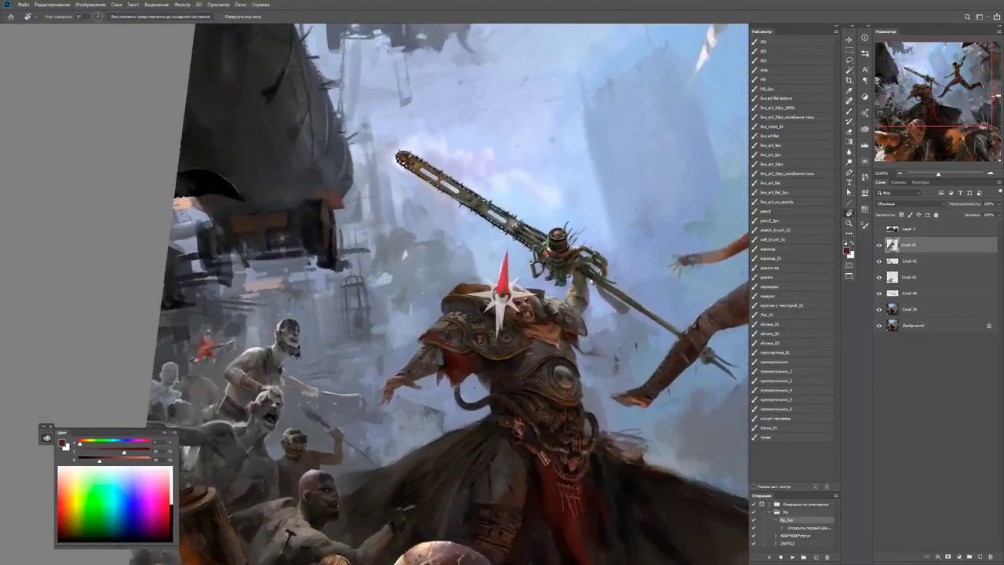
key(b)
key(d)
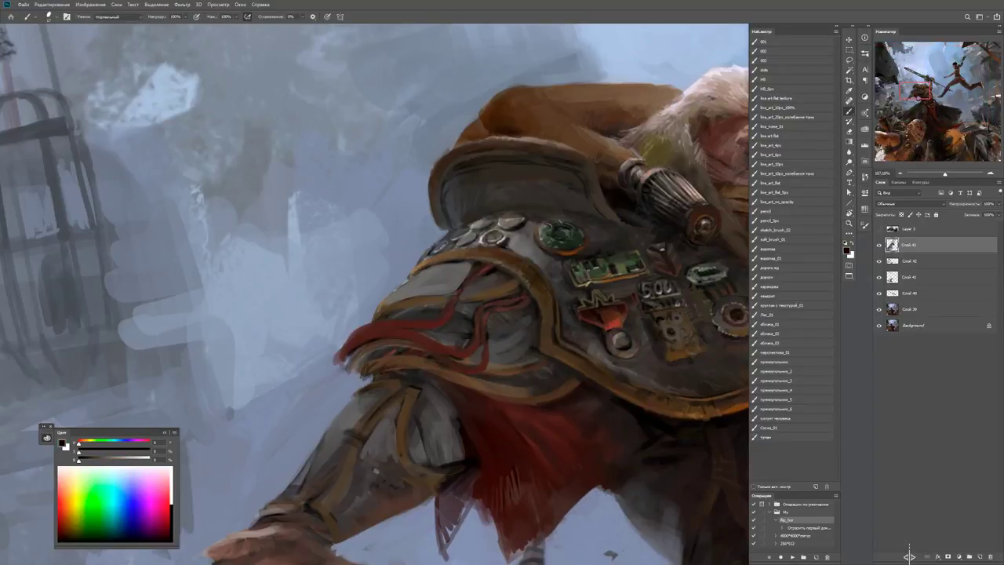
drag(358, 332, 324, 388)
key(z)
drag(361, 345, 298, 345)
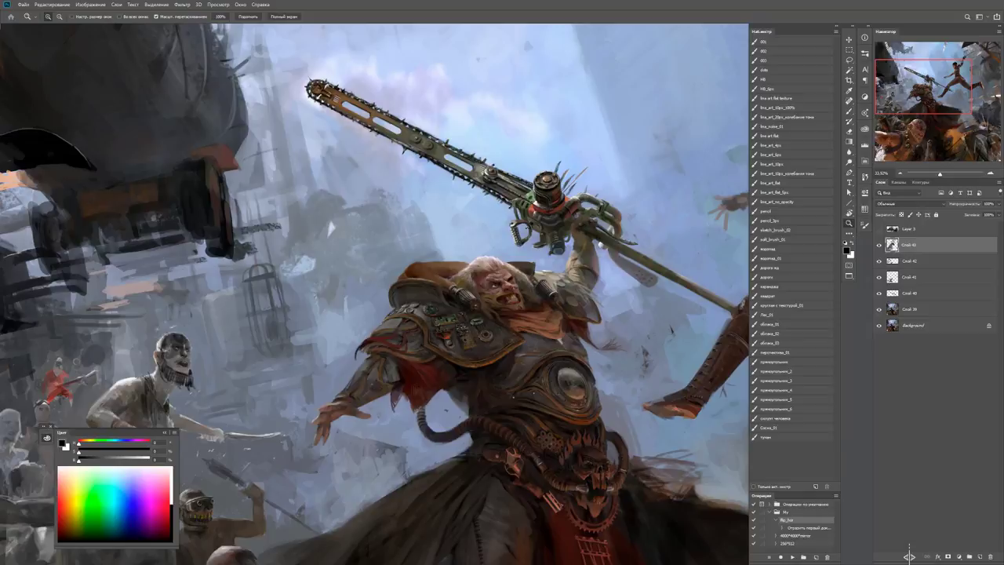
Reshape the elbow plate's lower edge and its trim band with black and sampled brown and grey tones.
key(r)
mouse_move(361, 353)
mouse_down()
mouse_move(401, 353)
mouse_move(322, 329)
mouse_up()
key(b)
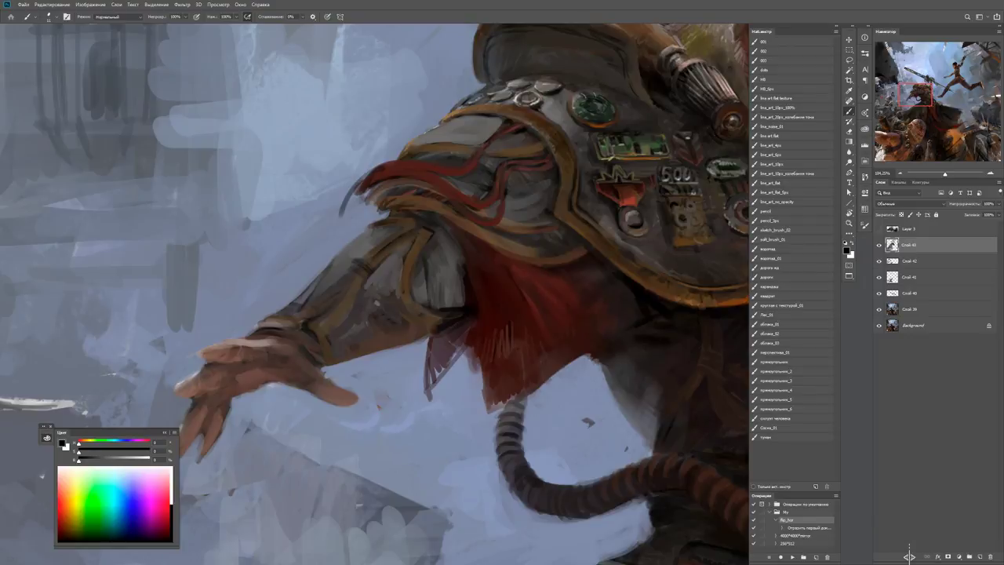
key(z)
drag(286, 345, 322, 346)
key(b)
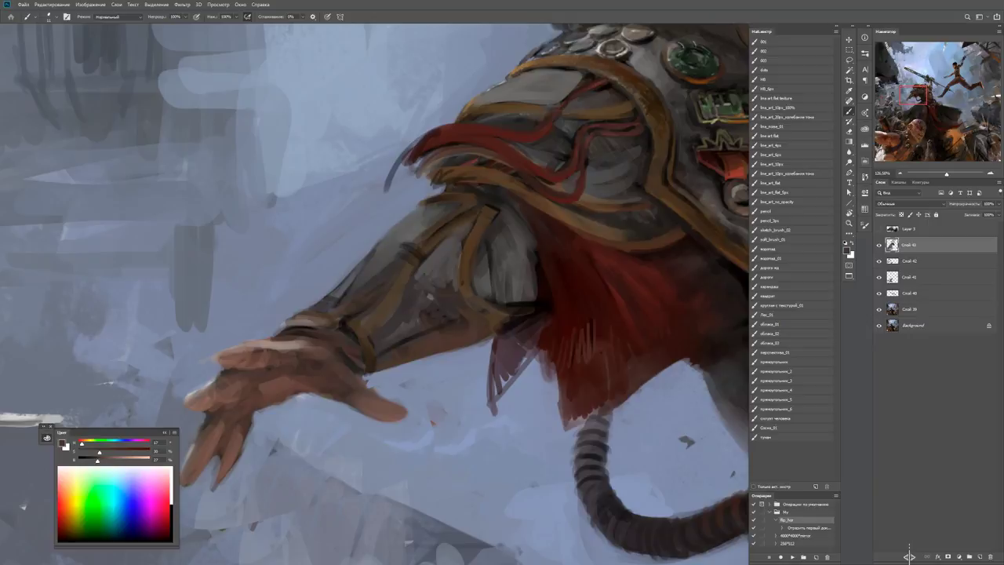
key(d)
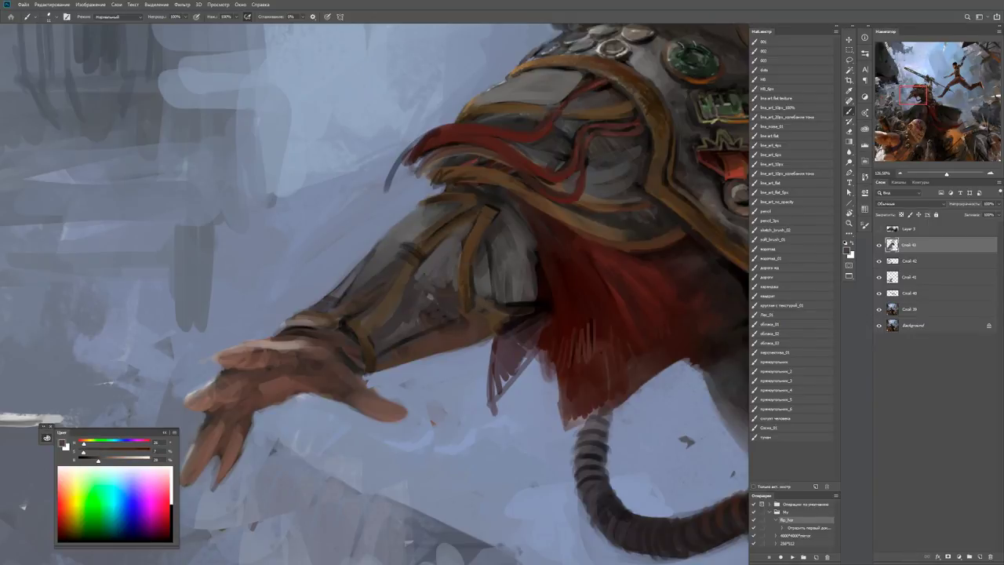
alt+click(473, 316)
alt+click(493, 306)
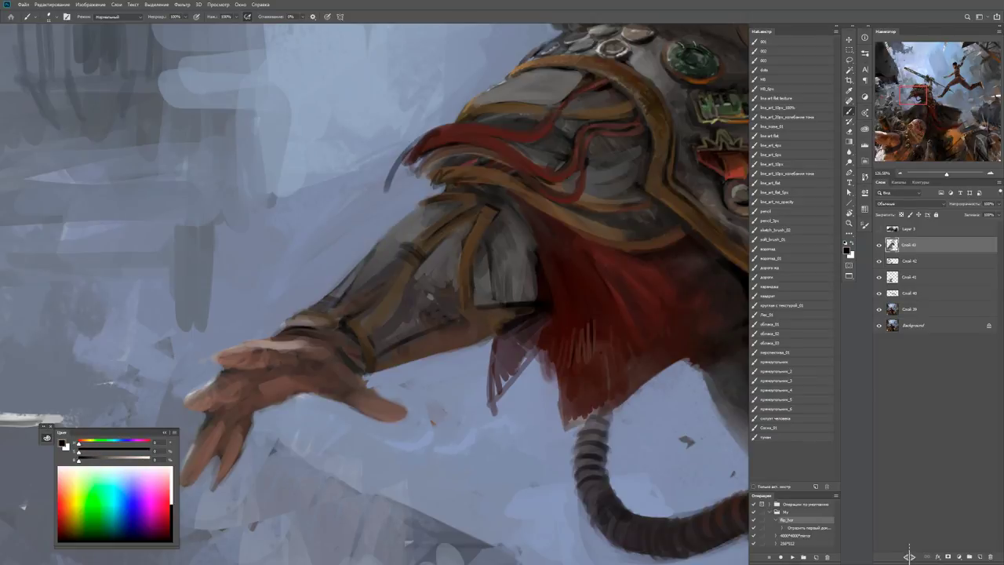
alt+click(483, 312)
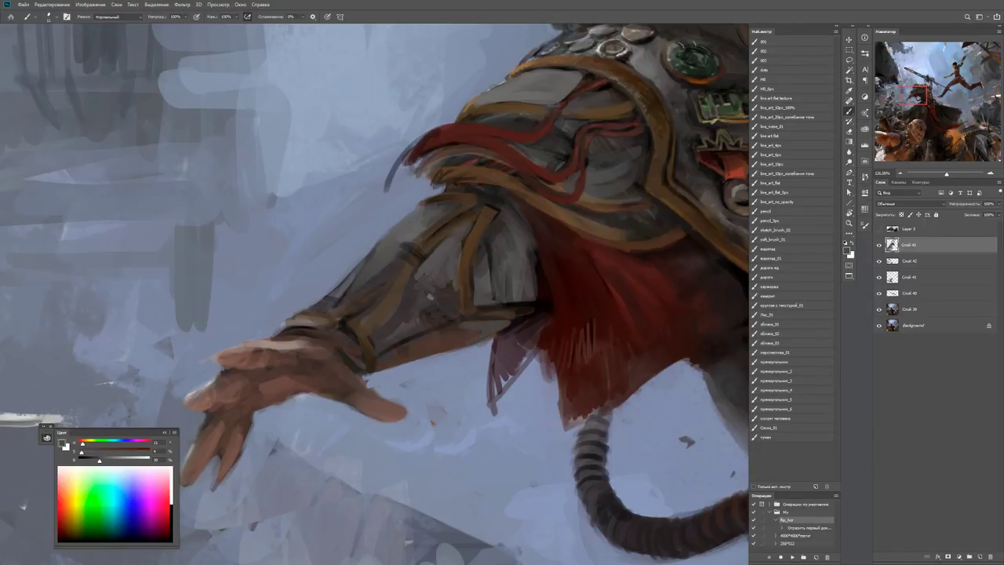
Lighten the forearm's underside between the wrist cuff and the elbow with sampled greyish beige tones.
key(ctrl+minus)
key(ctrl+minus)
key(ctrl+minus)
key(ctrl+minus)
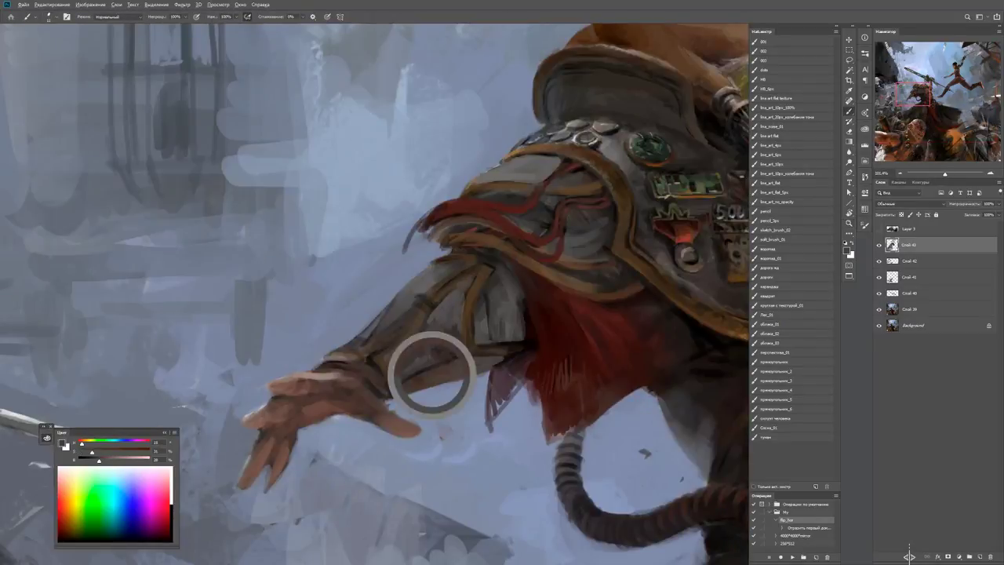
alt+click(412, 391)
alt+click(410, 391)
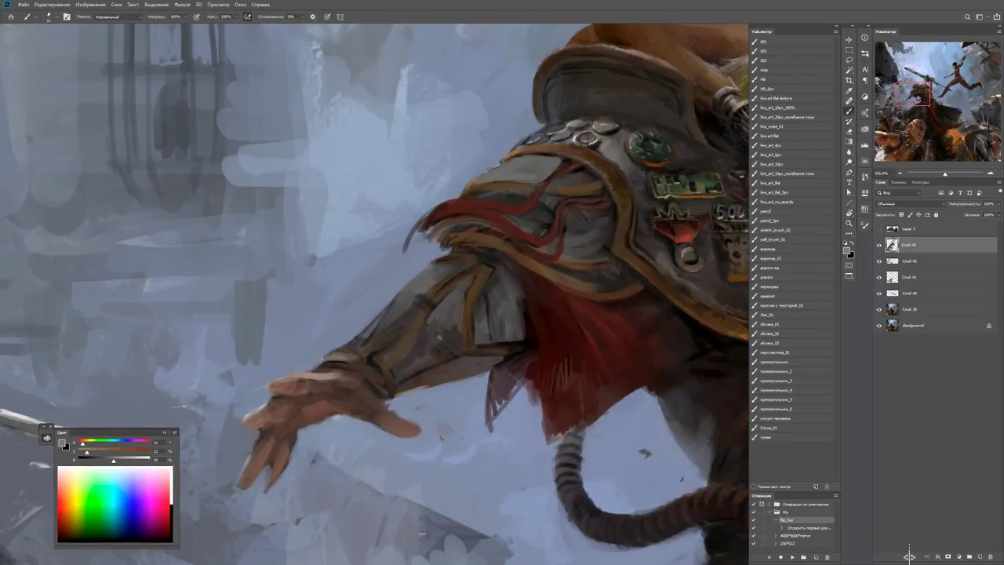
alt+click(424, 384)
drag(430, 384, 511, 359)
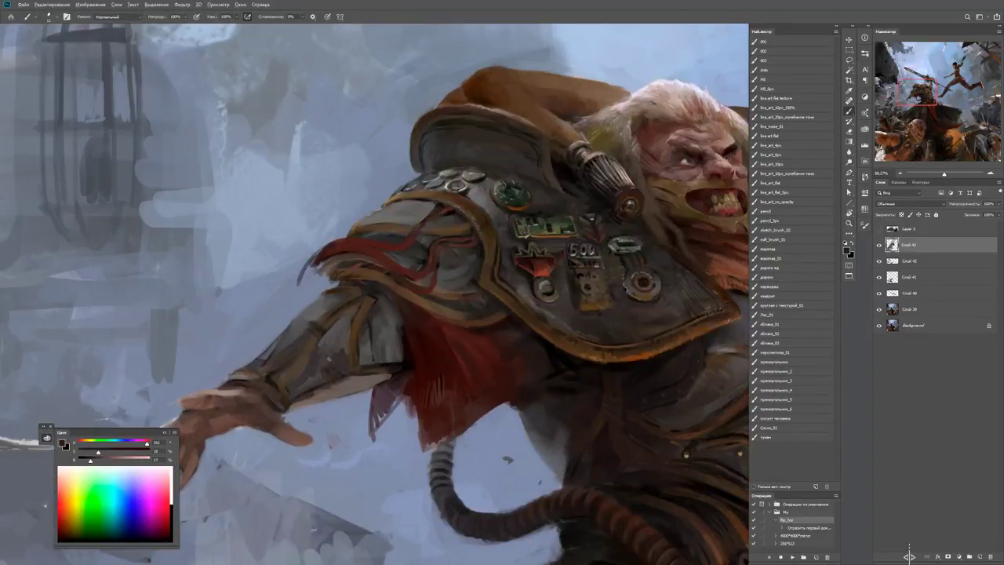
Refine the lower trim and shadow of the elbow plate with sampled dark tones and check the arm against the whole painting.
alt+click(376, 372)
drag(377, 372, 416, 373)
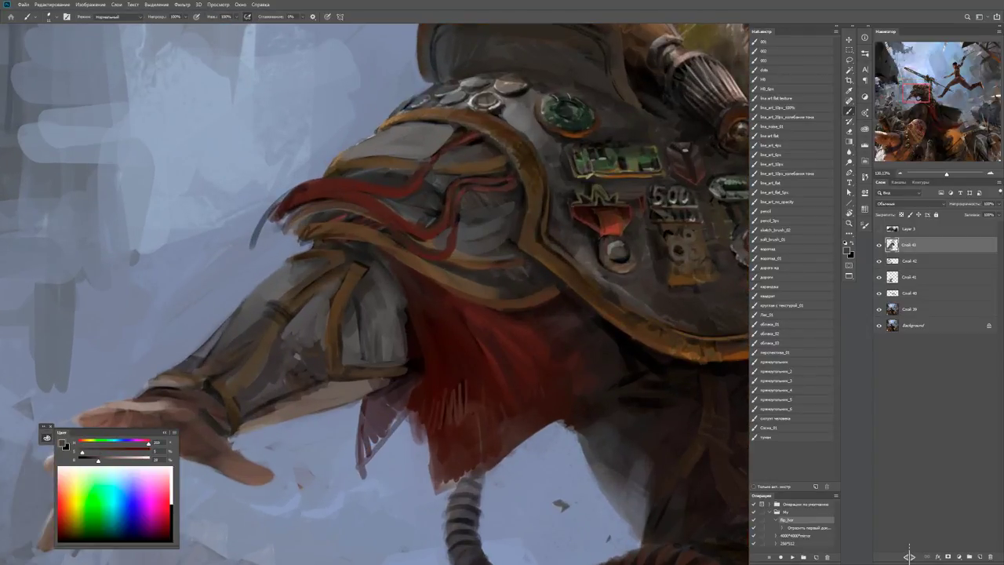
key(d)
mouse_move(345, 366)
mouse_down()
mouse_move(407, 374)
mouse_move(377, 368)
mouse_up()
key(z)
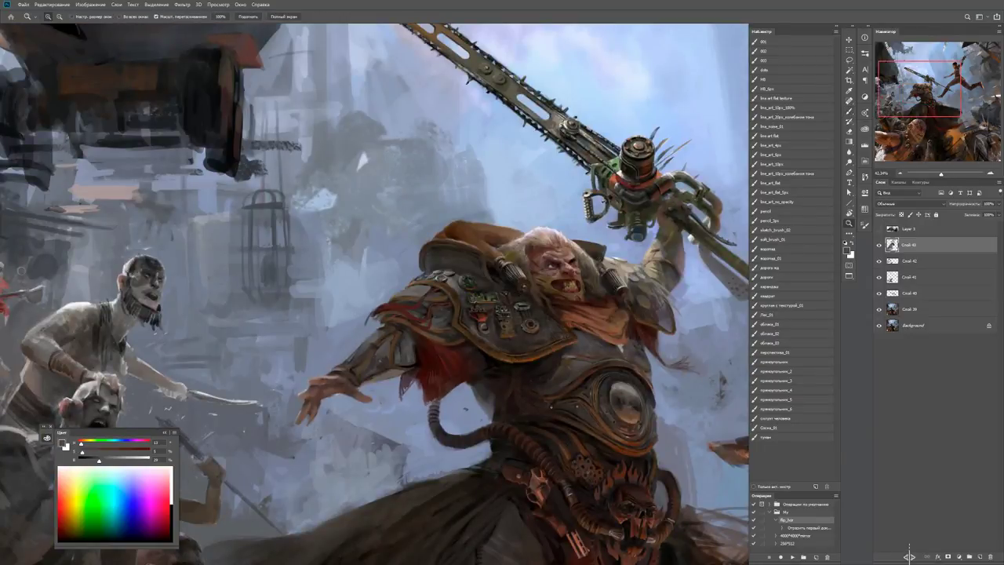
Refine the elbow plate's face and dark creases with sampled greys and browns and check the arm against the wider painting.
drag(345, 396, 399, 400)
key(b)
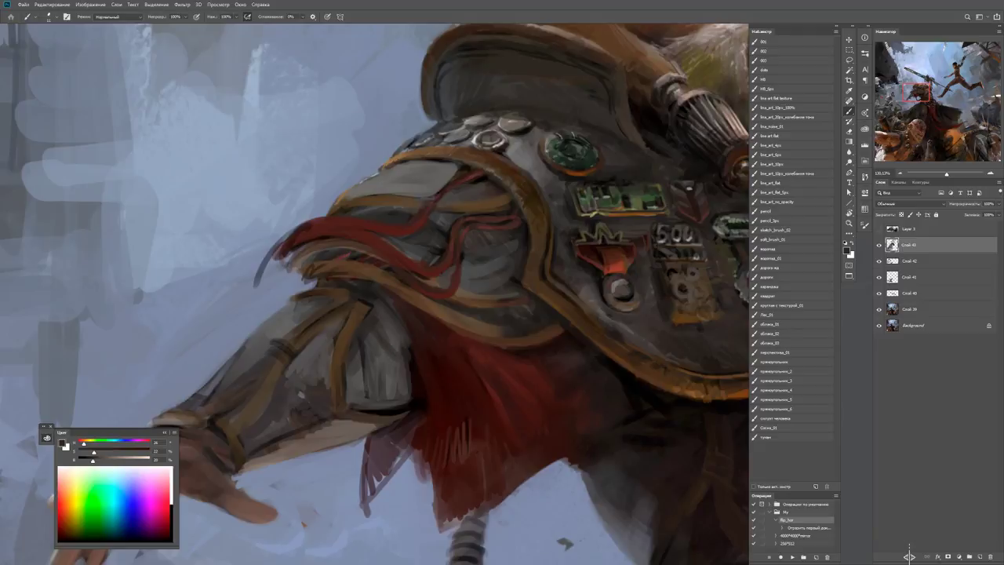
alt+click(382, 341)
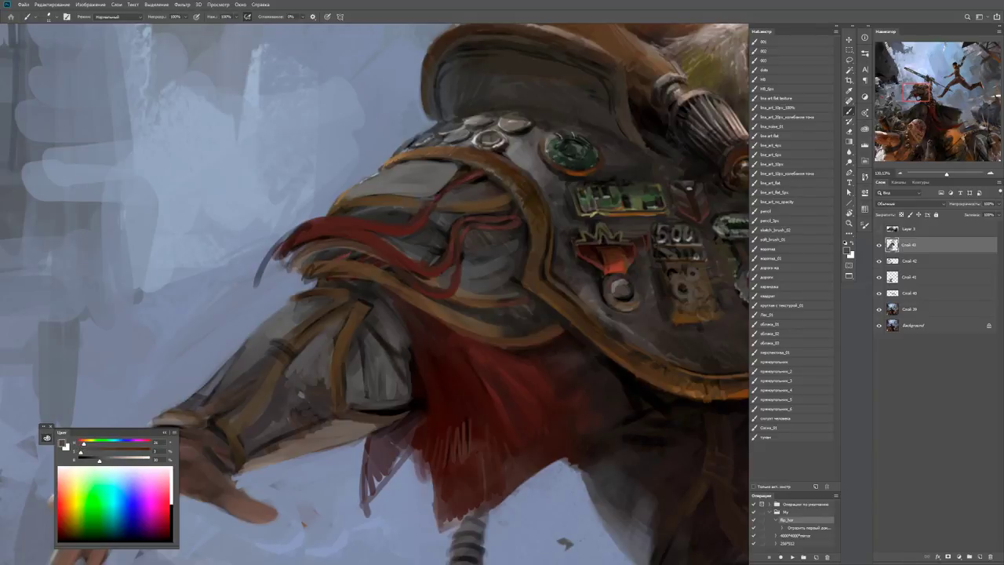
alt+click(396, 368)
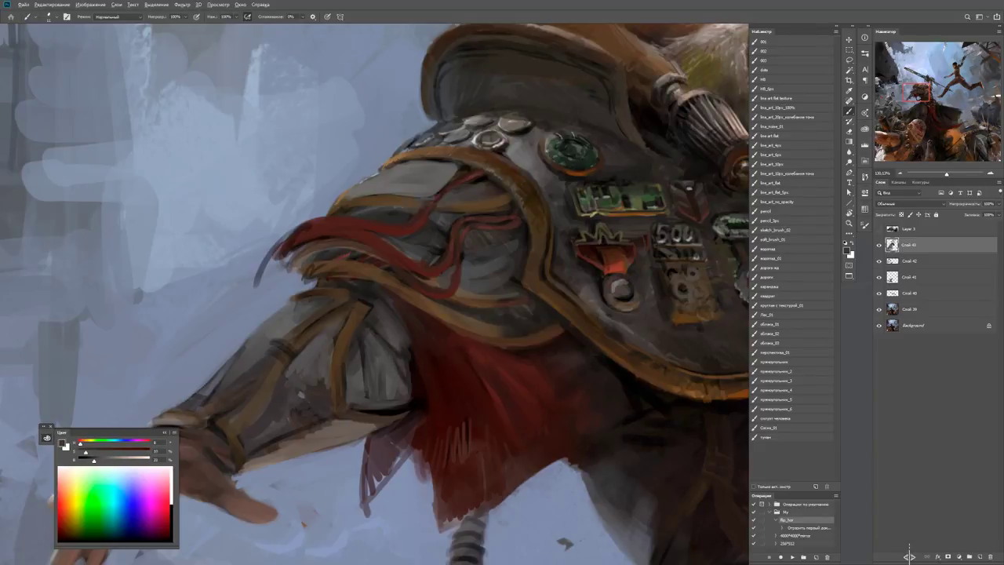
key(z)
key(ctrl+minus)
key(ctrl+minus)
key(ctrl+minus)
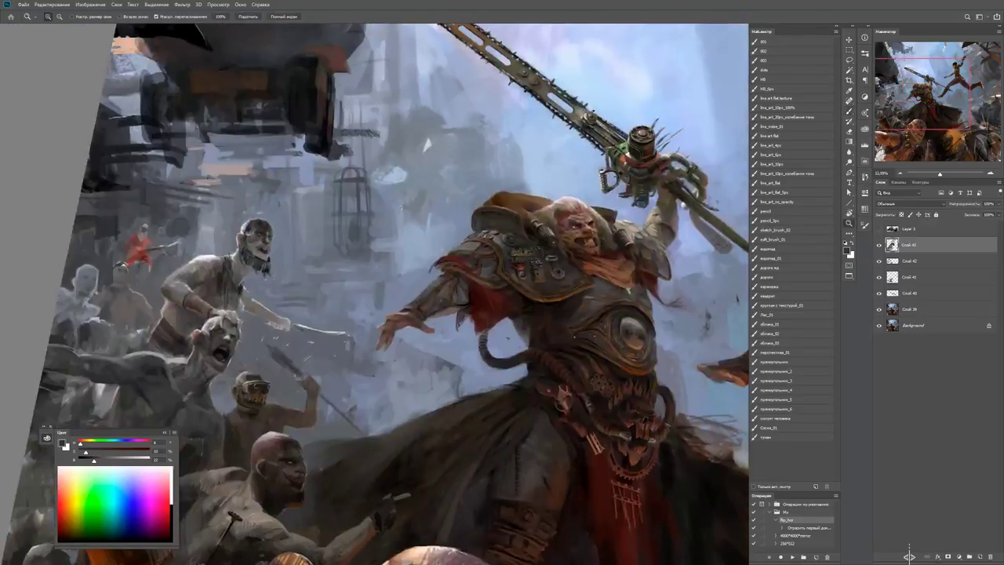
Paint the upper arm between the shoulder plate and elbow plate with sampled reddish brown and near-black tones.
click(605, 225)
key(b)
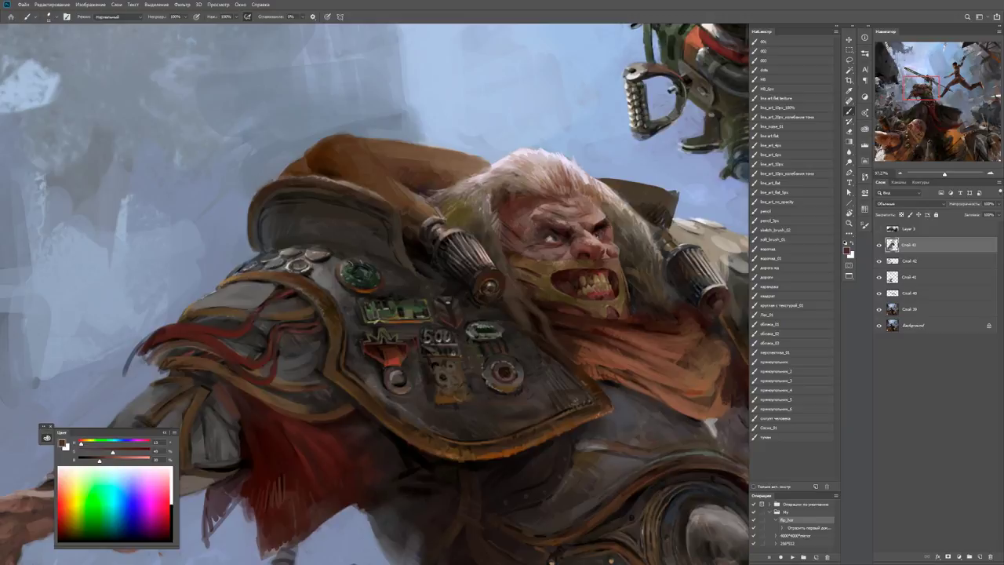
alt+click(235, 404)
alt+click(219, 394)
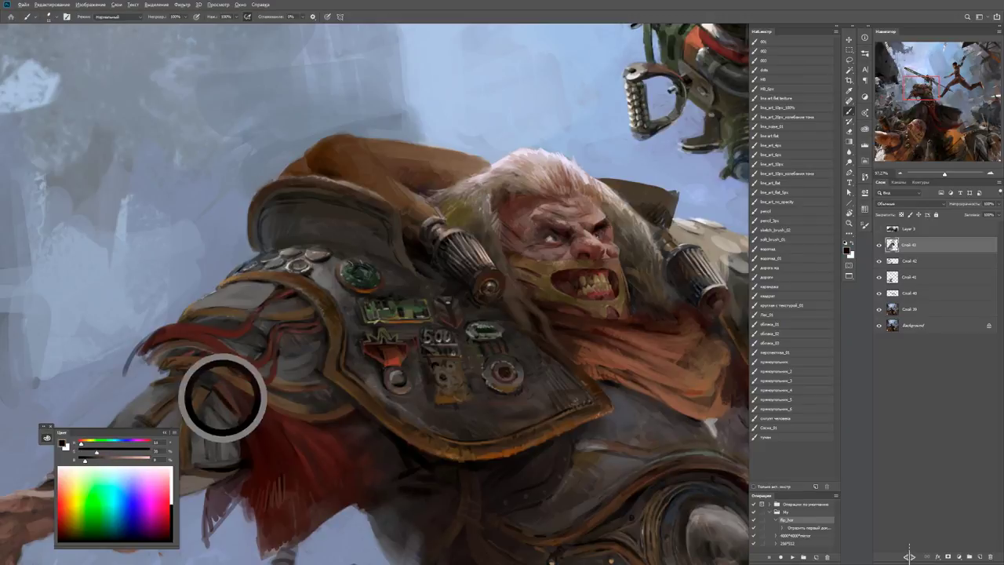
alt+click(220, 394)
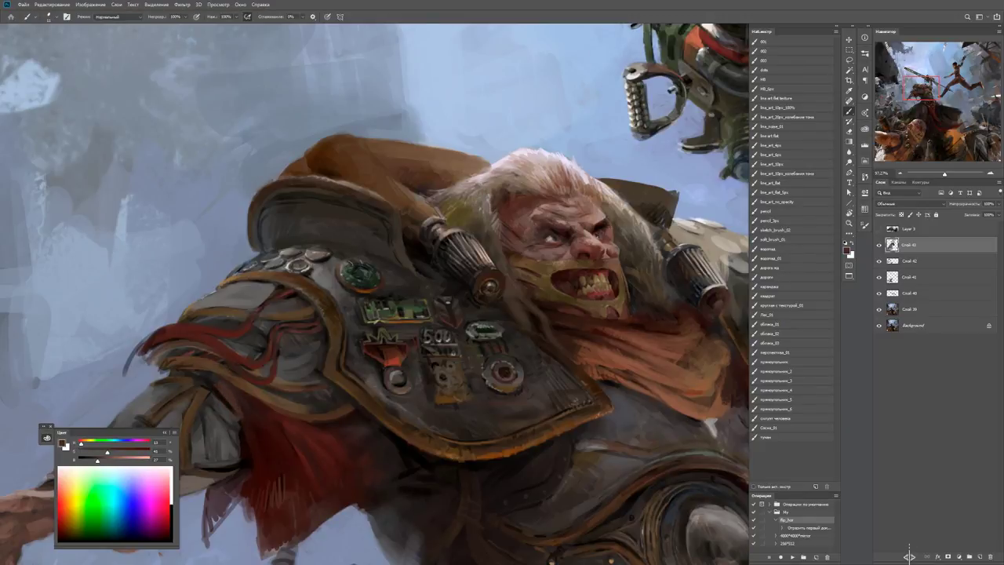
drag(240, 405, 245, 369)
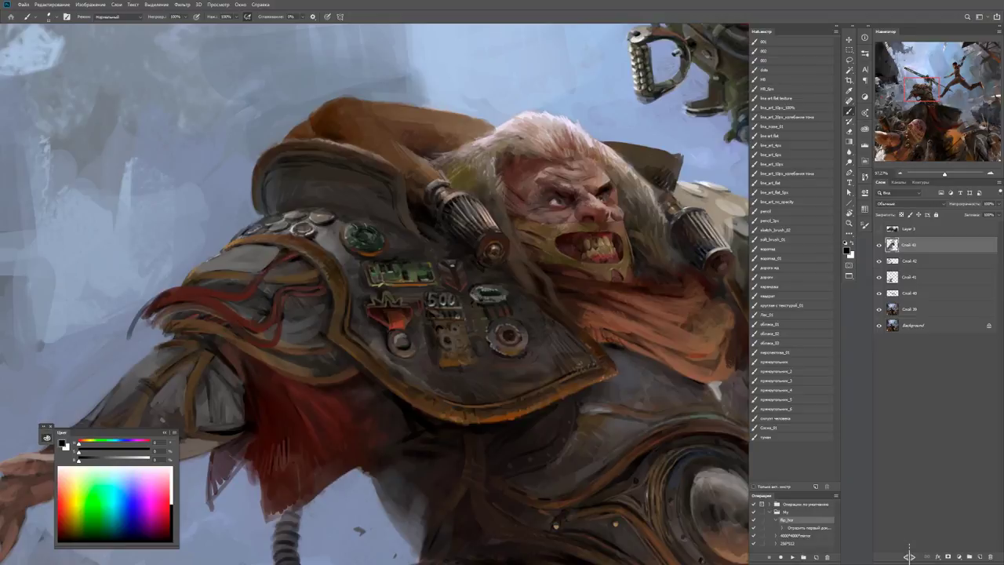
Paint out the loose purple cloth tatter beneath the elbow with the sampled background blue and check the silhouette.
alt+click(231, 502)
mouse_move(211, 465)
mouse_down()
mouse_move(235, 447)
mouse_move(240, 471)
mouse_move(212, 502)
mouse_up()
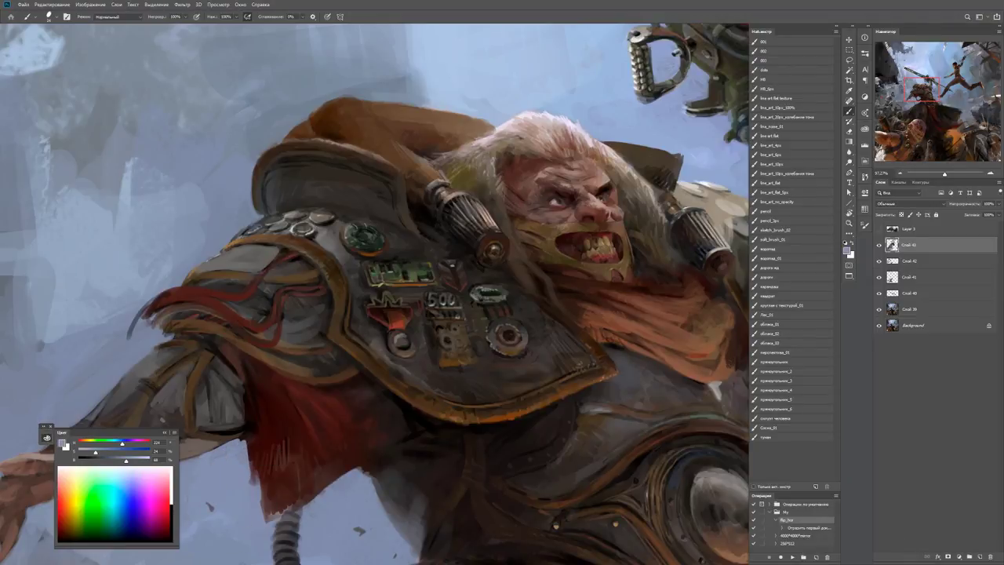
key(ctrl+minus)
key(ctrl+minus)
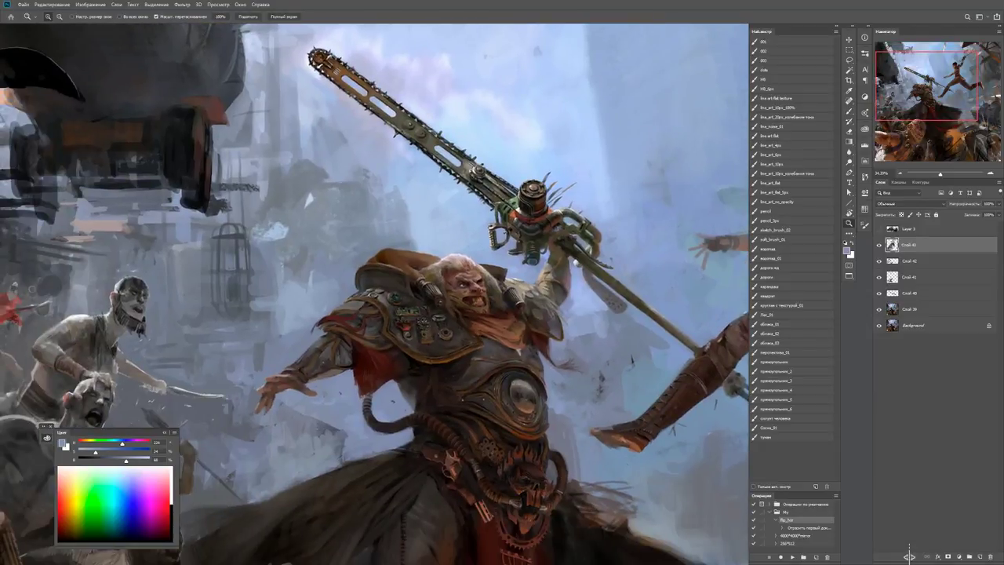
key(ctrl+minus)
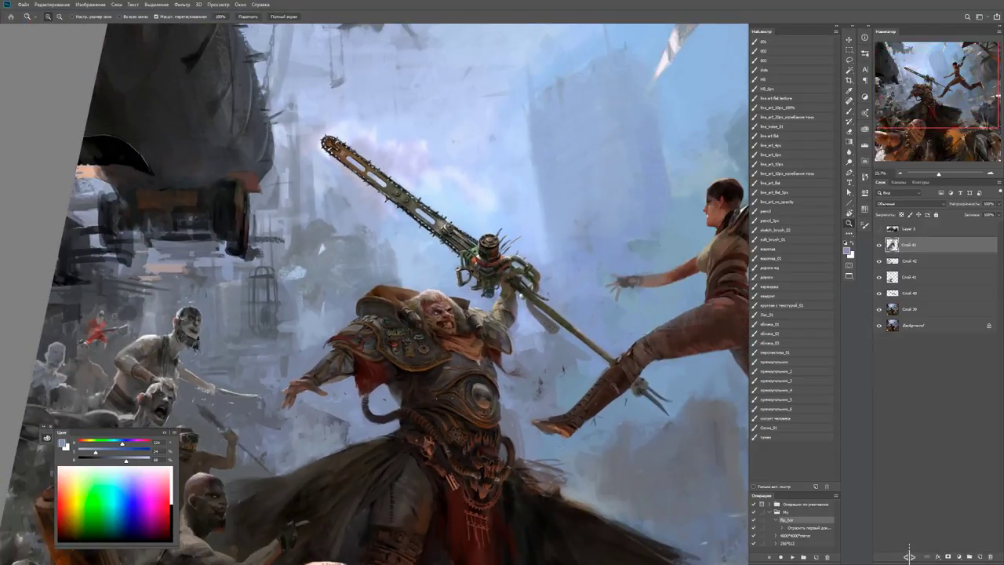
Deepen the folds and inner shadow of the red cloth under the shoulder armour with dark red tones.
key(ctrl+1)
key(b)
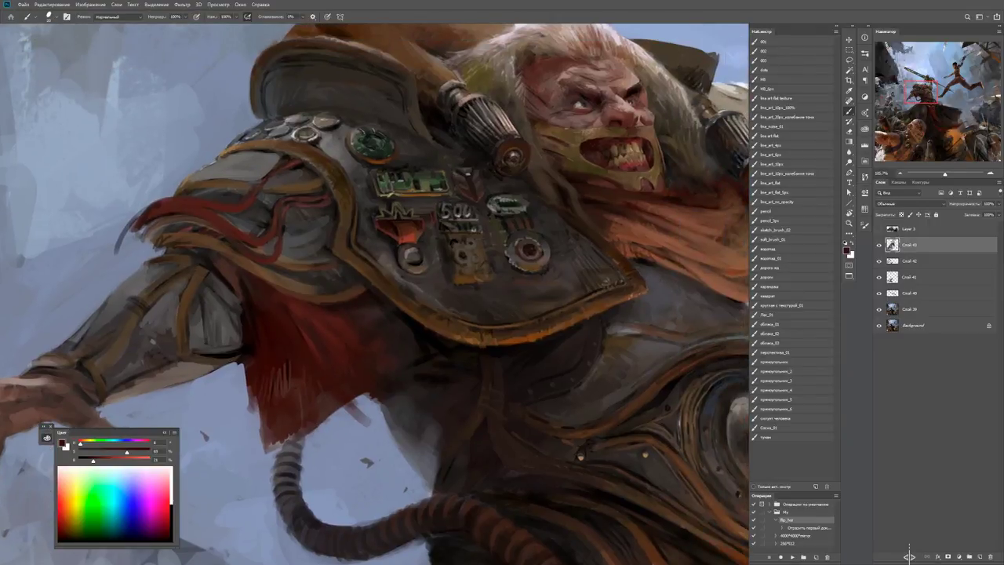
key(d)
key(x)
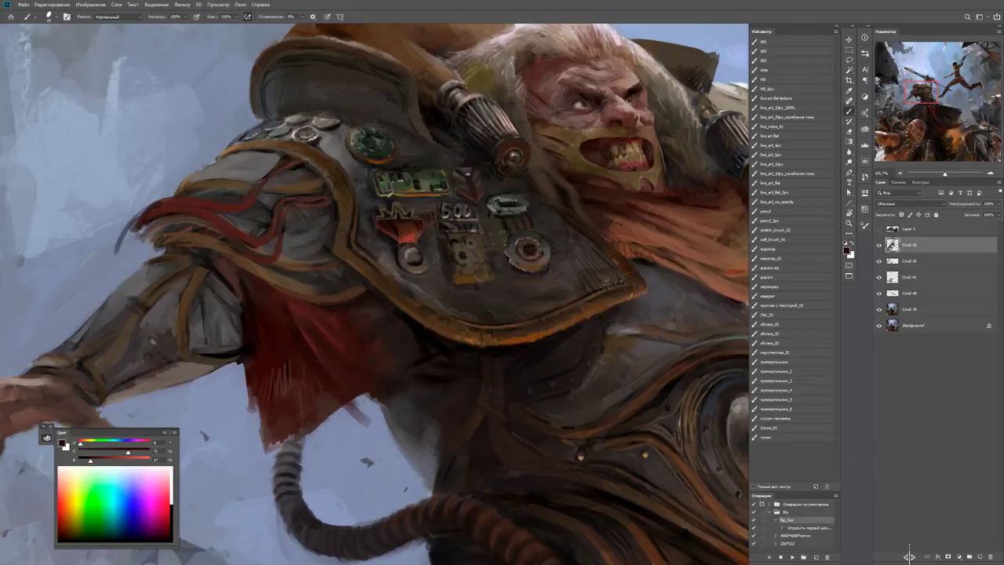
key(z)
key(ctrl+0)
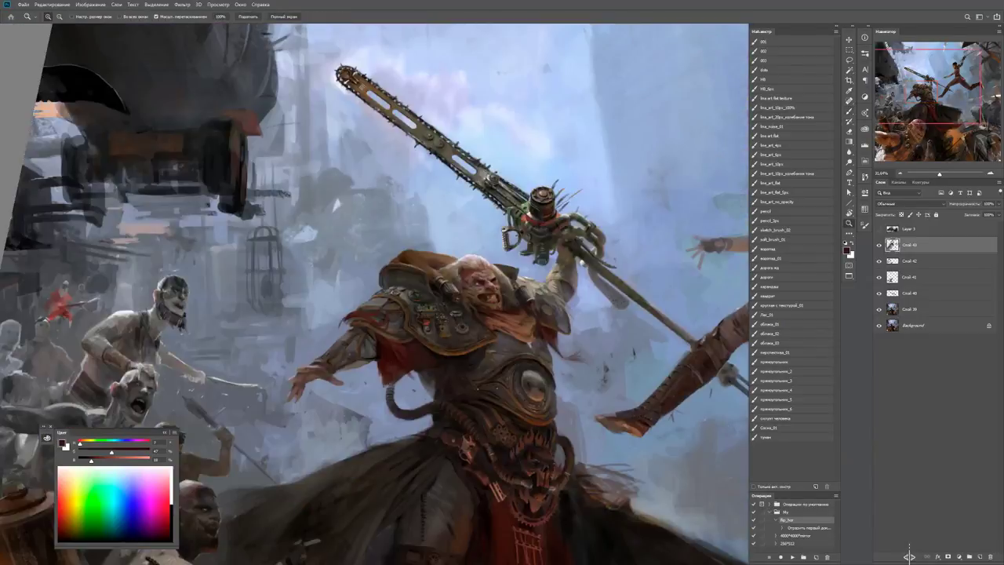
Extend the red cloth's hem toward the torso with dark tones and check its shape against the wider painting.
drag(430, 365, 459, 366)
key(b)
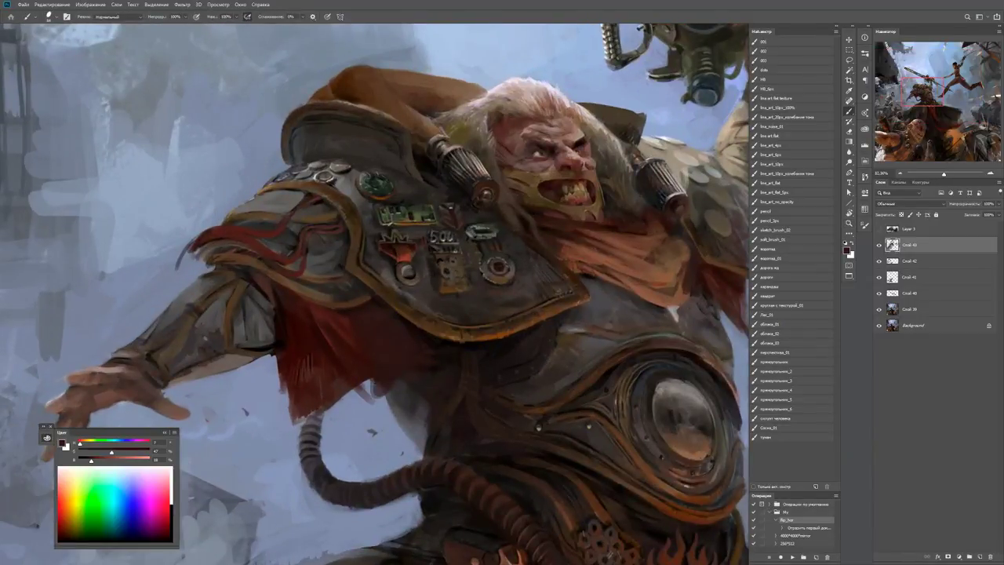
alt+click(291, 432)
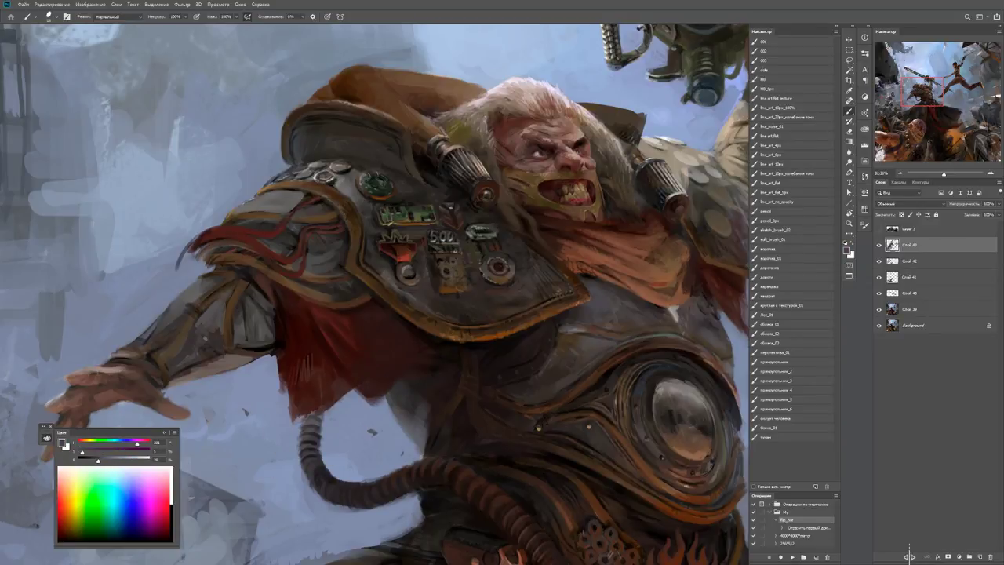
key(d)
key(z)
key(ctrl+minus)
key(ctrl+minus)
key(ctrl+minus)
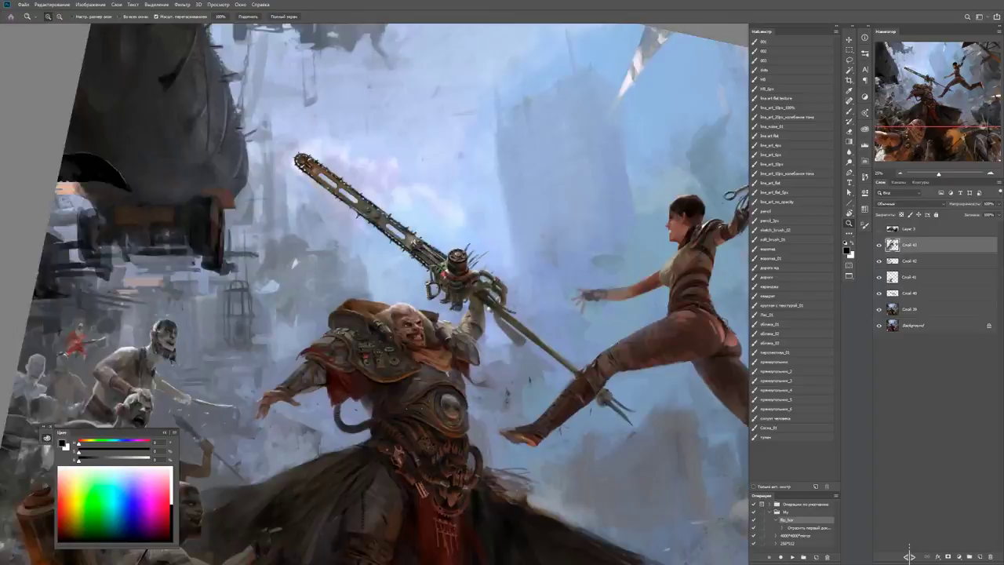
Add a pointed dark red fold to the cloth's edge beside the elbow and trim it with sampled background blue.
key(ctrl+plus)
key(ctrl+plus)
key(ctrl+plus)
key(b)
alt+click(324, 364)
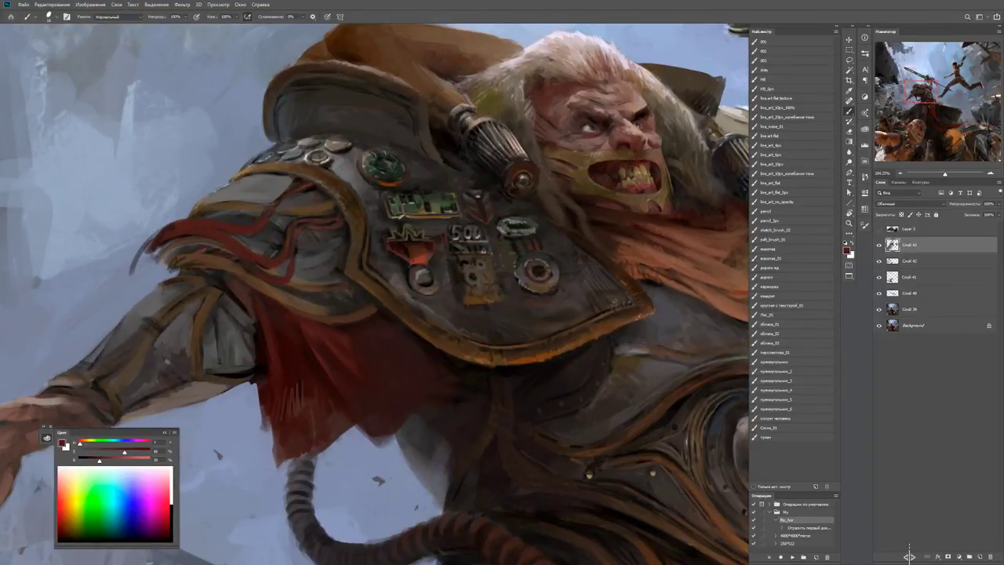
alt+click(251, 386)
alt+click(252, 407)
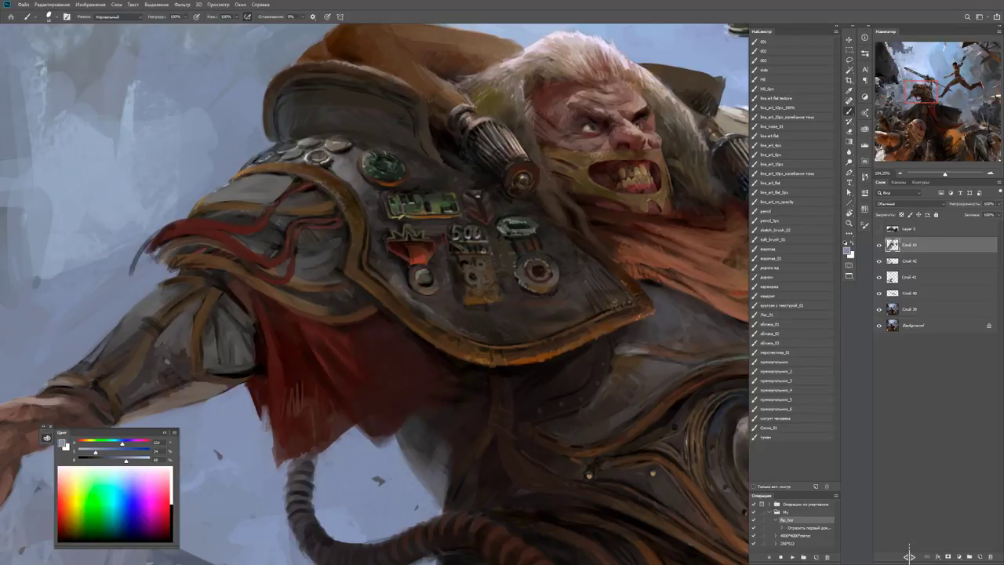
scroll(375, 294, down, 5)
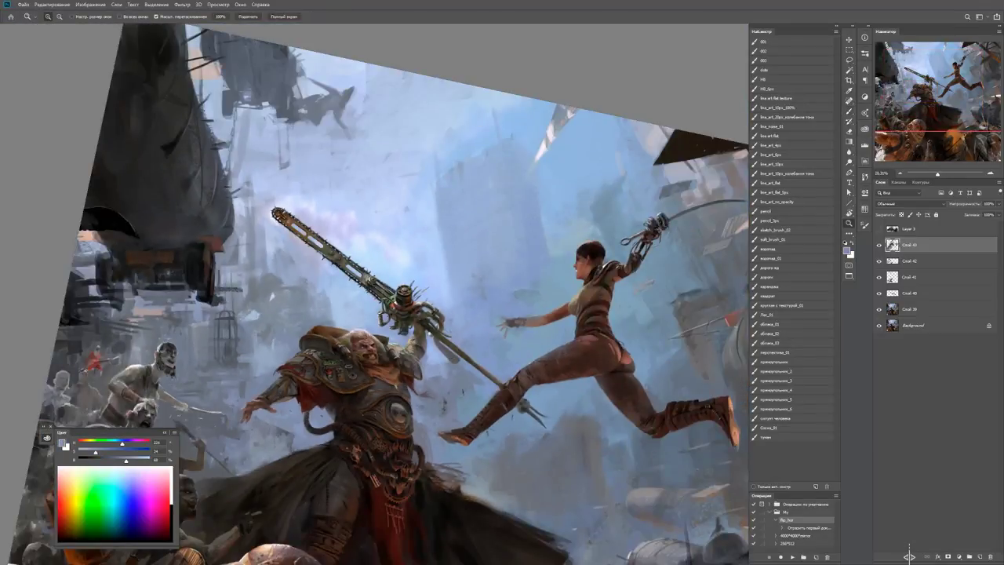
scroll(296, 385, up, 5)
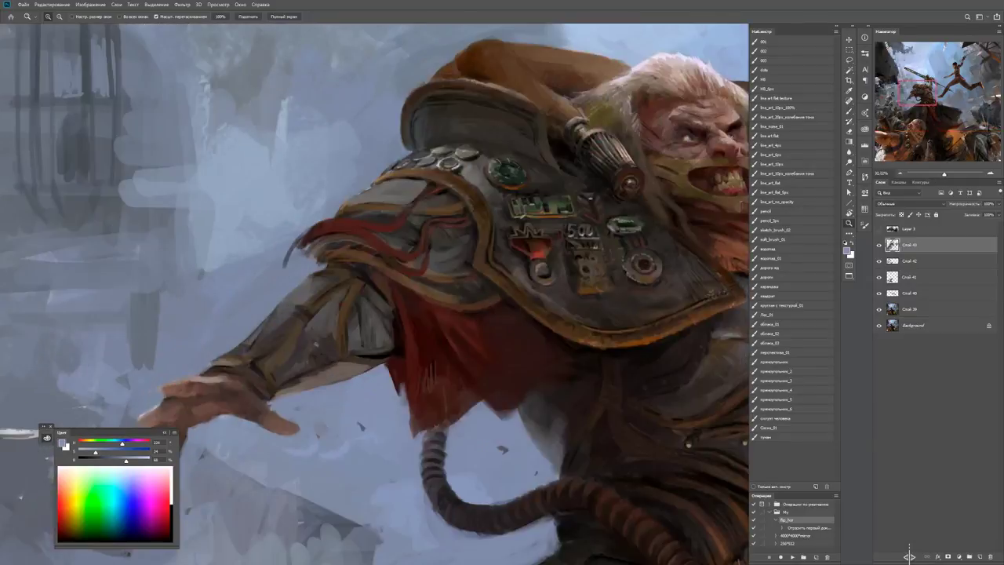
Rework the forearm's underside between the elbow and wrist with brownish grey tones and check the whole figure.
drag(282, 396, 401, 341)
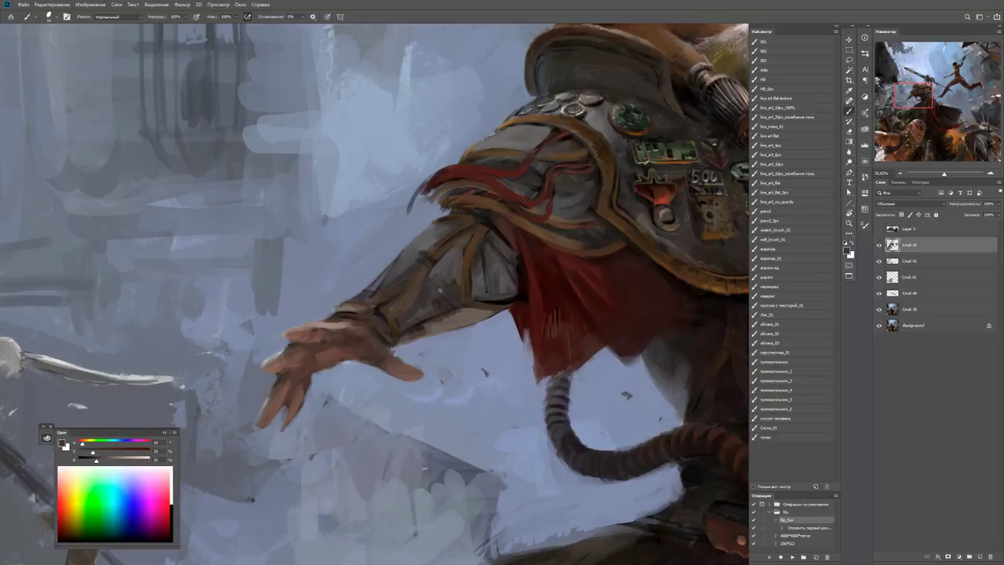
scroll(375, 294, down, 5)
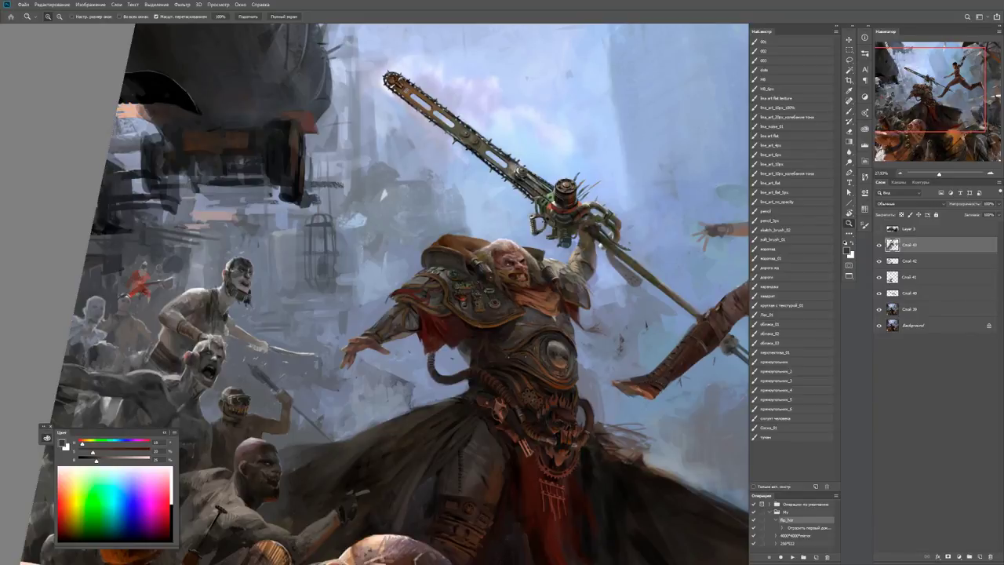
scroll(428, 325, up, 5)
key(b)
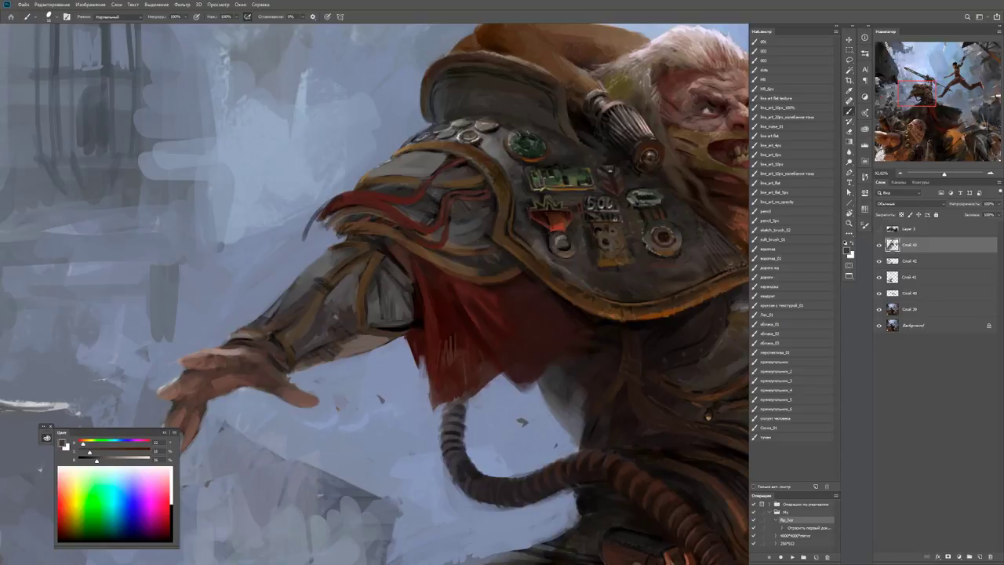
Refine the wrist cuff with sampled greyish beige and dark brown tones and check the outstretched arm.
drag(361, 345, 418, 329)
alt+click(292, 334)
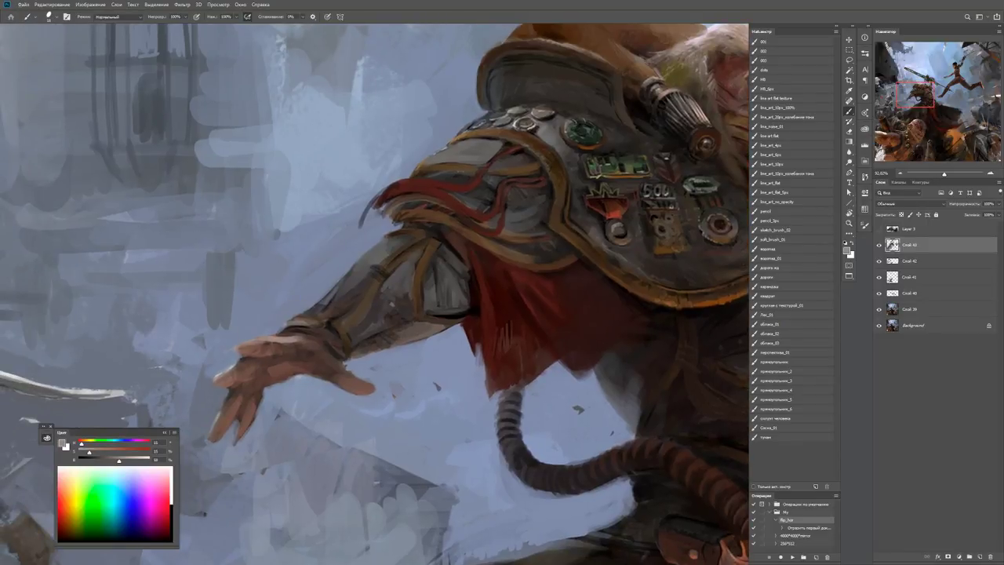
alt+click(296, 332)
key(z)
scroll(396, 363, down, 5)
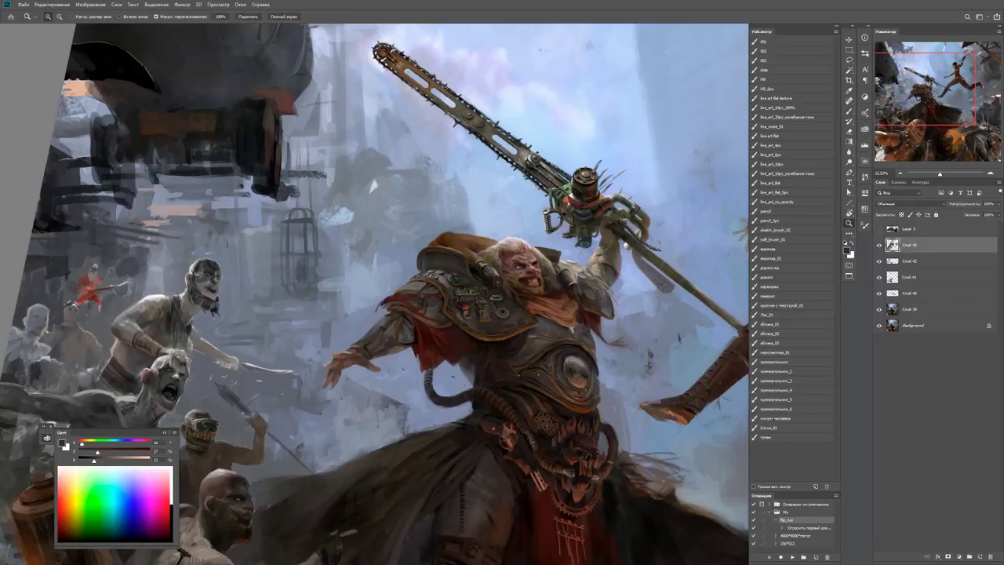
Touch up the forearm armour's dark accents with black and check the result against the whole painting.
scroll(396, 364, up, 5)
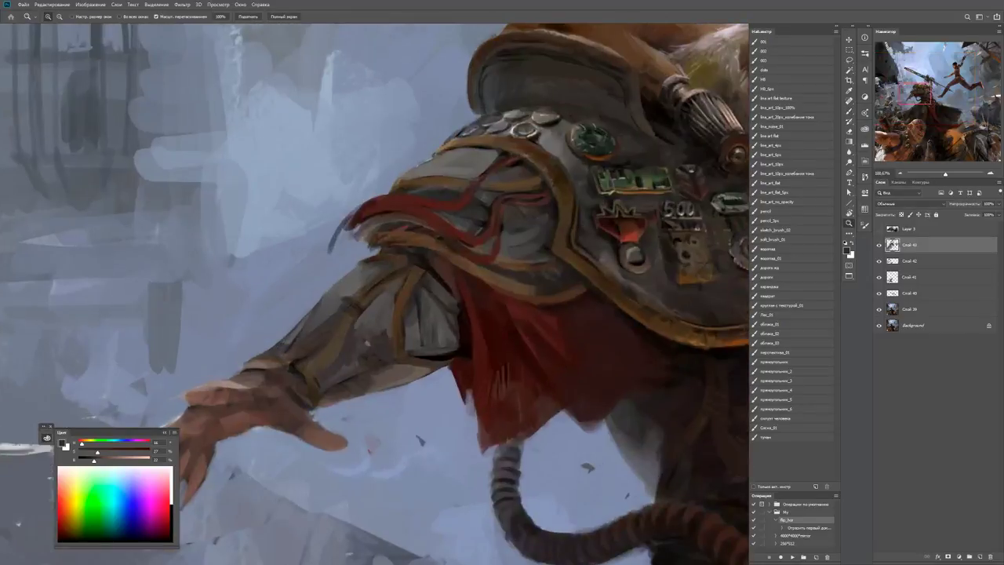
key(b)
key(z)
scroll(415, 295, down, 5)
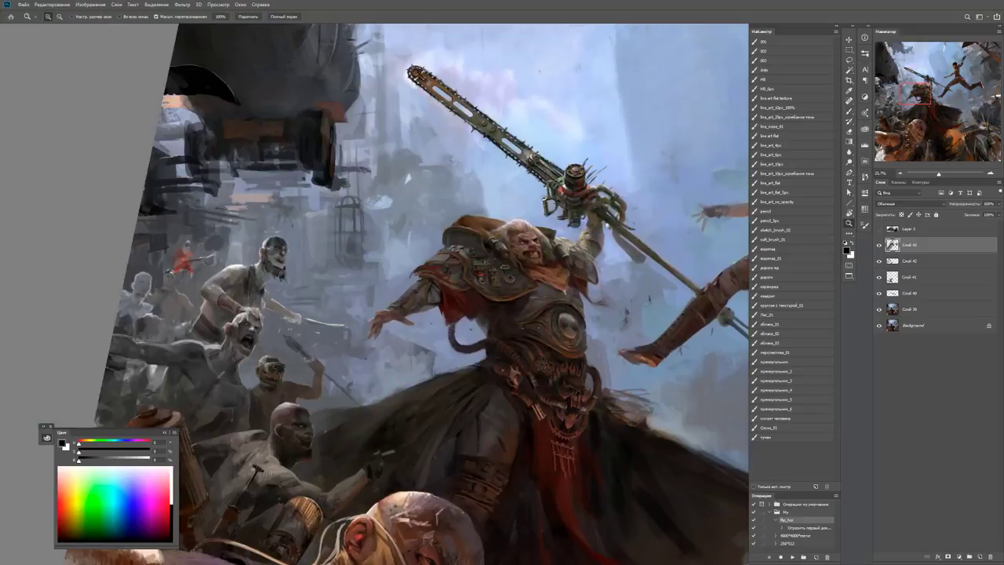
scroll(408, 232, down, 5)
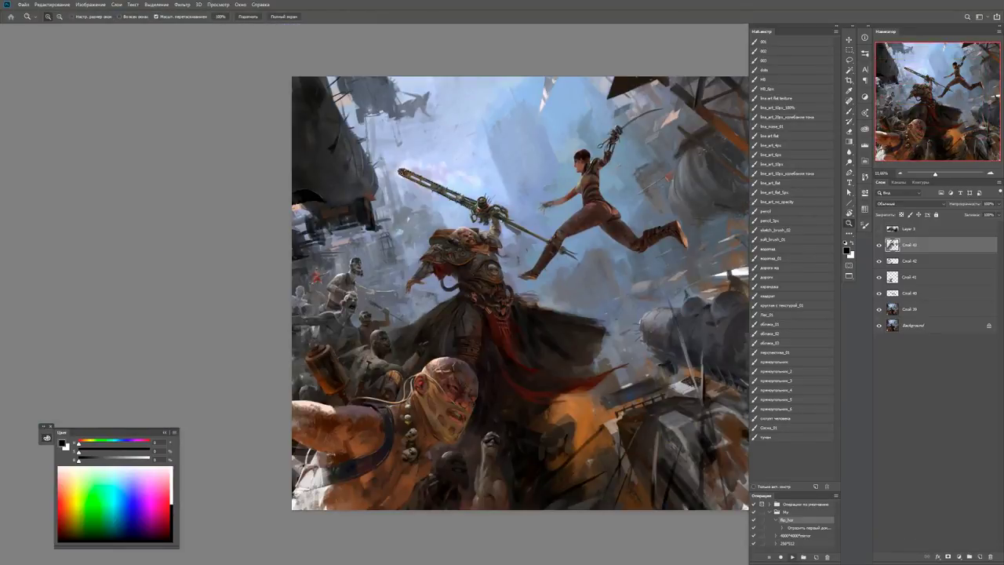
Flip the painting horizontally and lighten the wrist cuff with a sampled brownish grey.
key(F2)
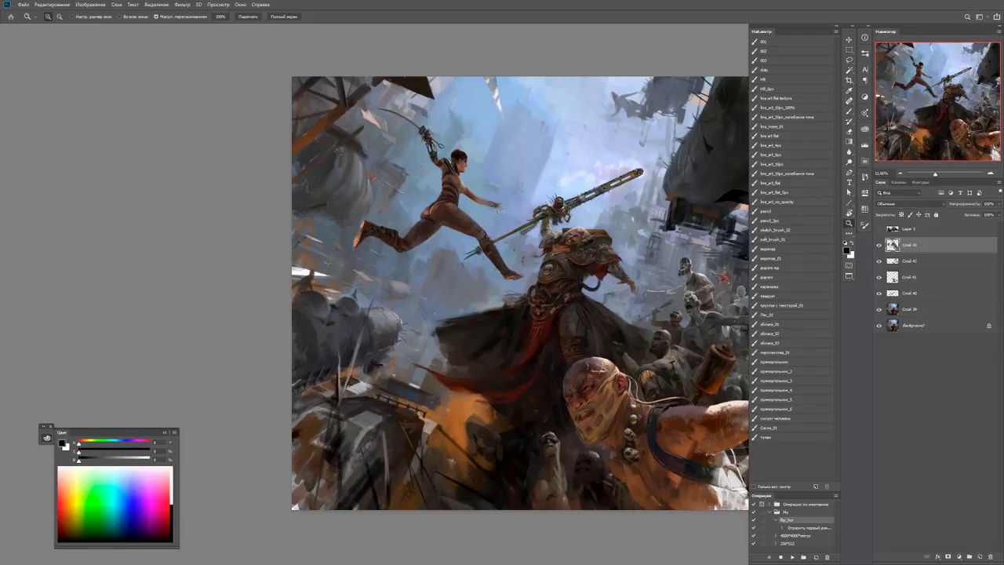
key(ctrl+plus)
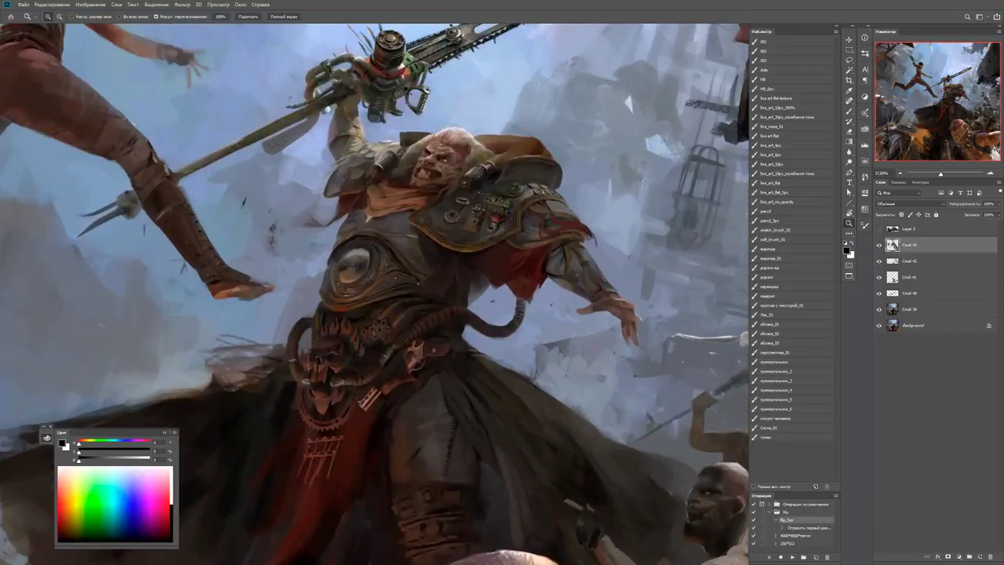
drag(607, 285, 651, 285)
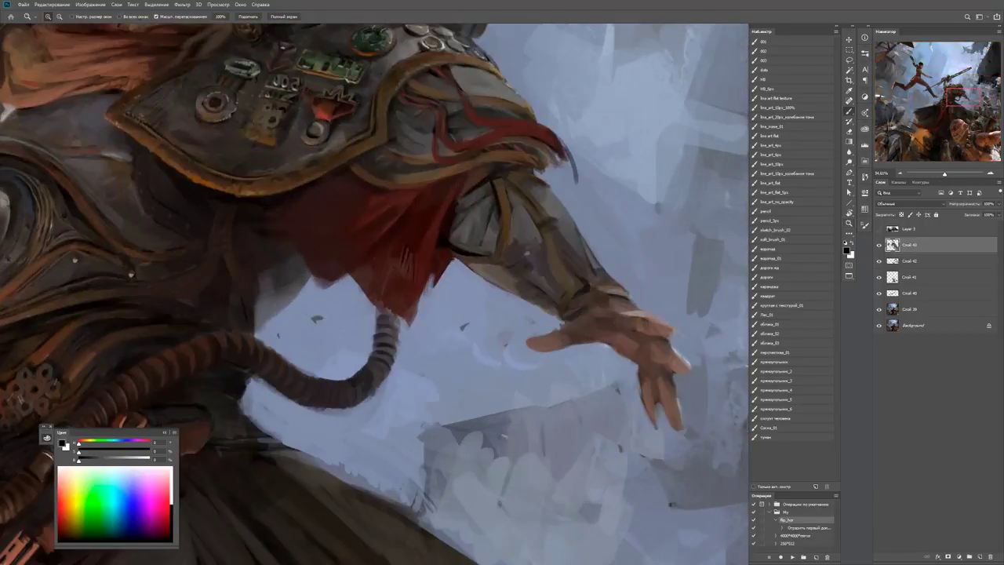
key(b)
key(x)
alt+click(586, 295)
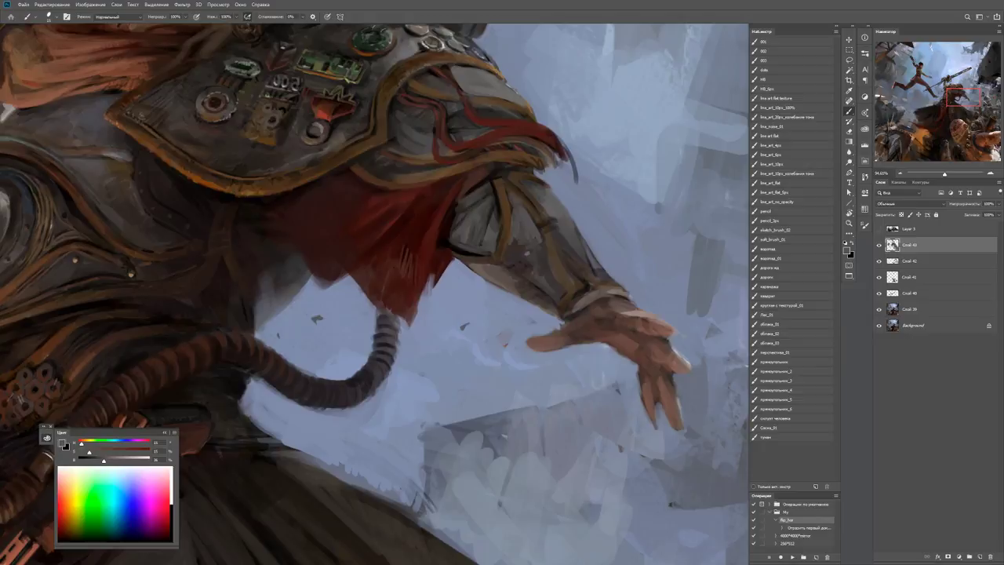
Refine the forearm armour around the inner elbow with sampled brown and dark grey tones.
key(z)
alt+click(624, 295)
drag(611, 241, 651, 241)
key(b)
alt+click(521, 261)
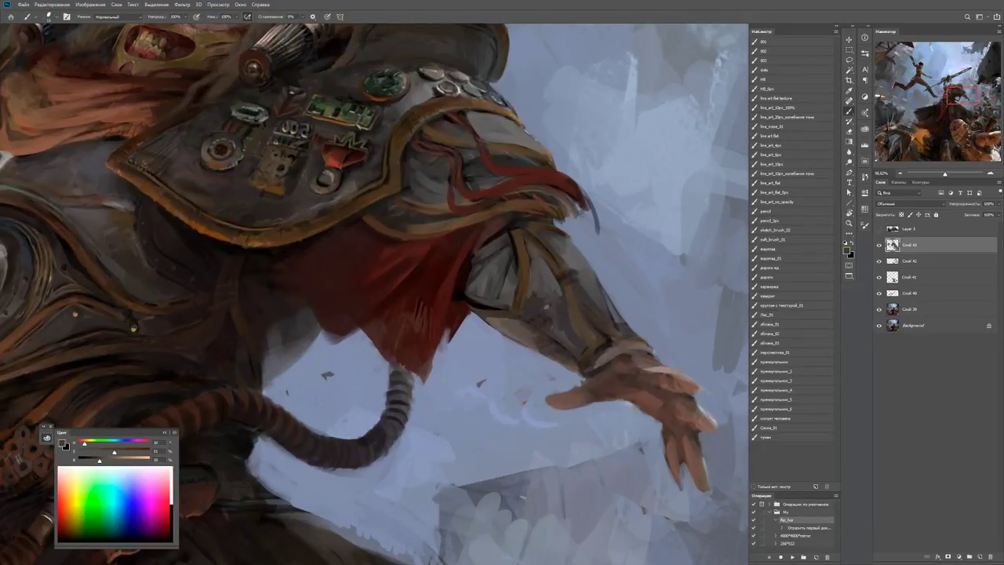
alt+click(497, 284)
drag(496, 284, 457, 323)
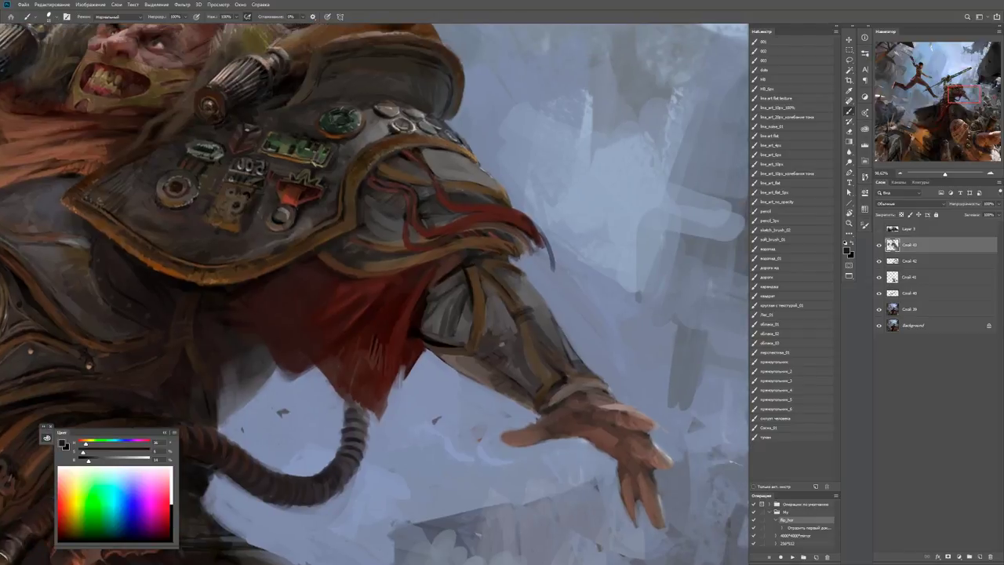
Paint dark straps across the forearm armour just below the elbow with black and sampled brown tones.
alt+click(480, 268)
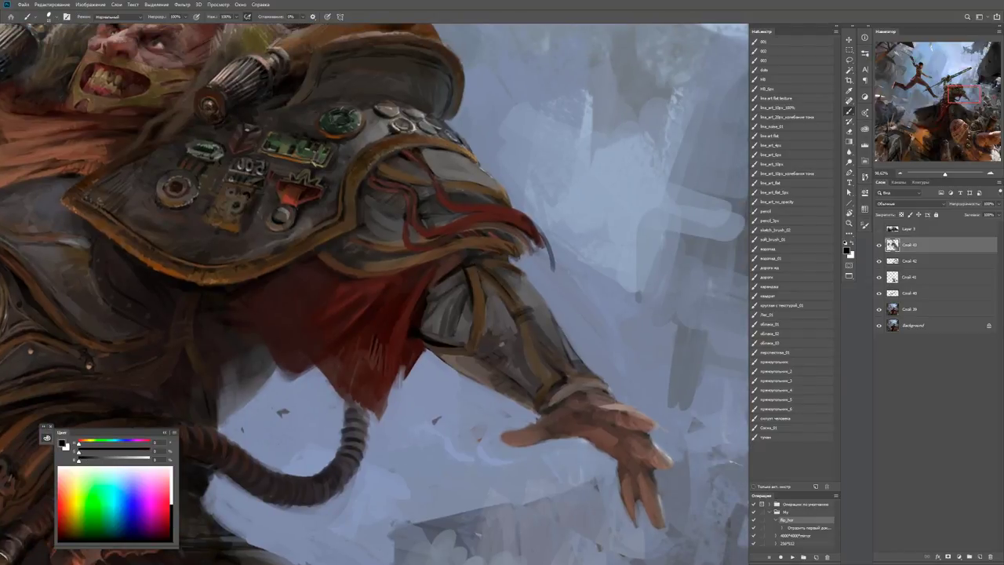
alt+click(539, 350)
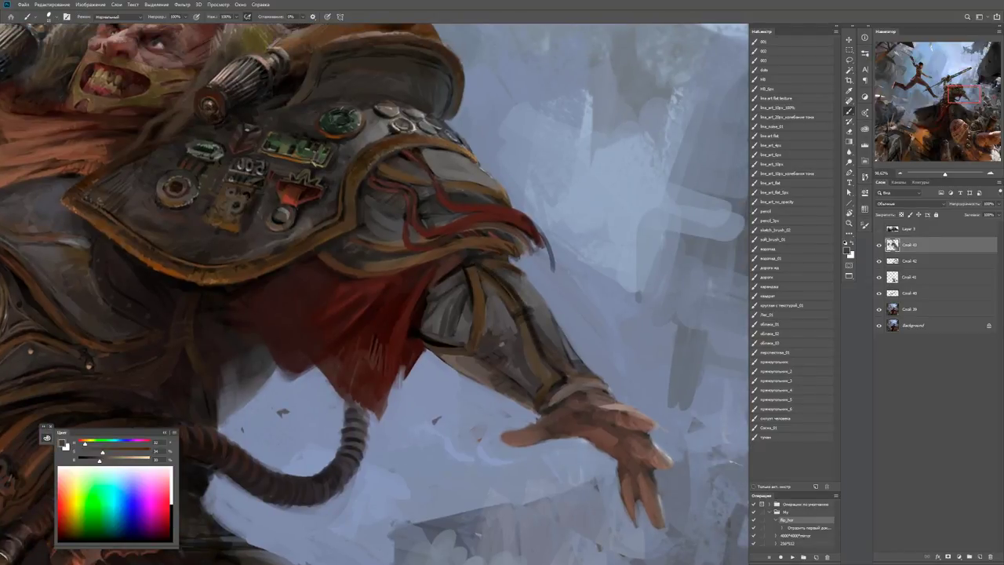
alt+click(561, 373)
drag(538, 338, 528, 350)
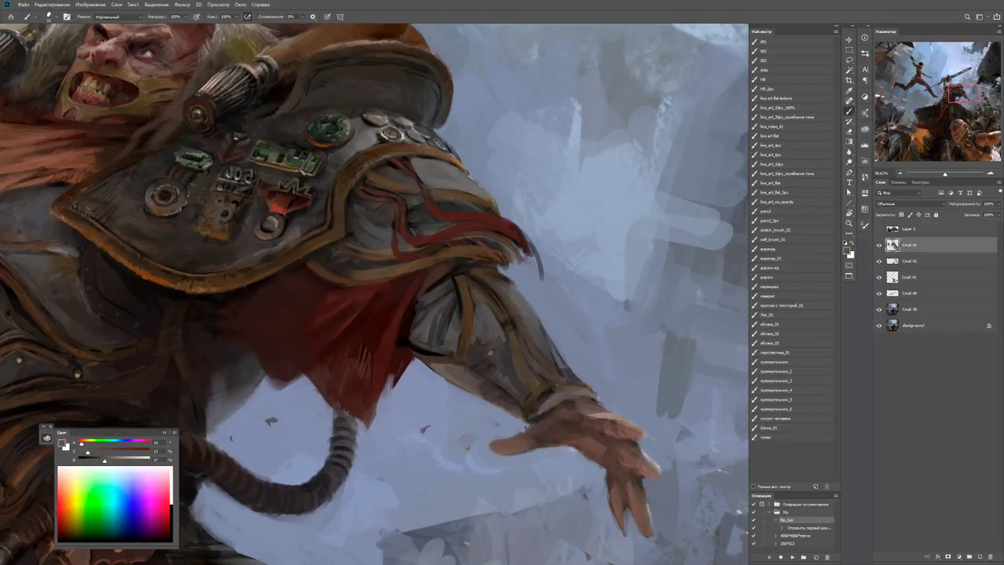
key(d)
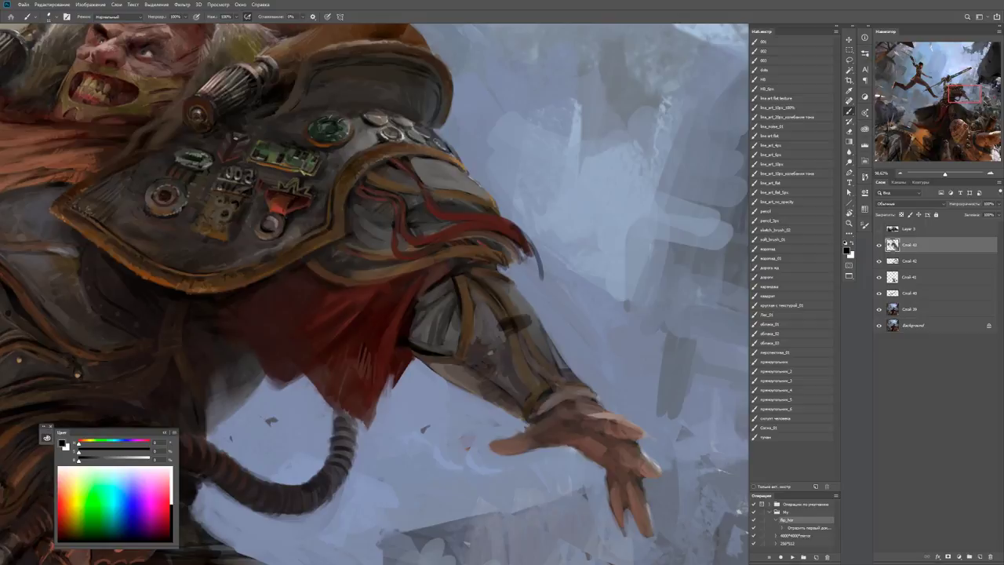
alt+click(457, 283)
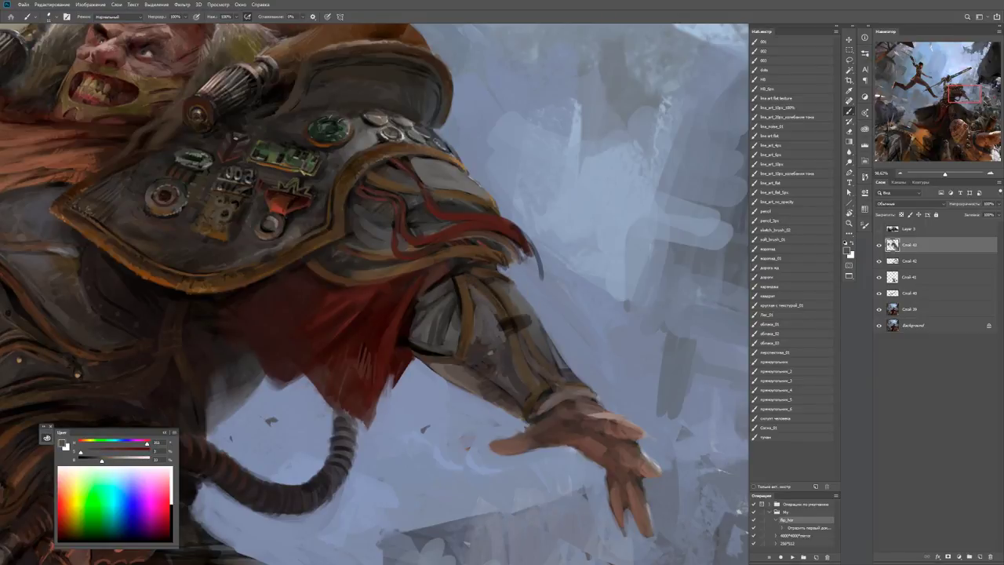
key(d)
drag(475, 284, 502, 287)
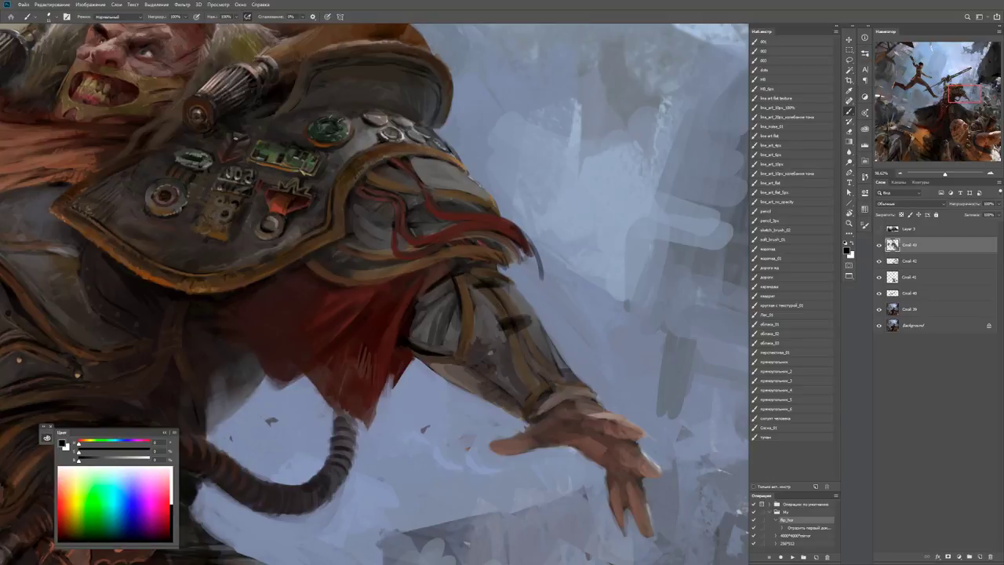
Lighten the forearm plate between the dark straps with sampled grey tones and check the whole painting.
alt+click(502, 288)
alt+click(500, 329)
alt+click(510, 297)
drag(504, 288, 524, 311)
key(z)
key(ctrl+0)
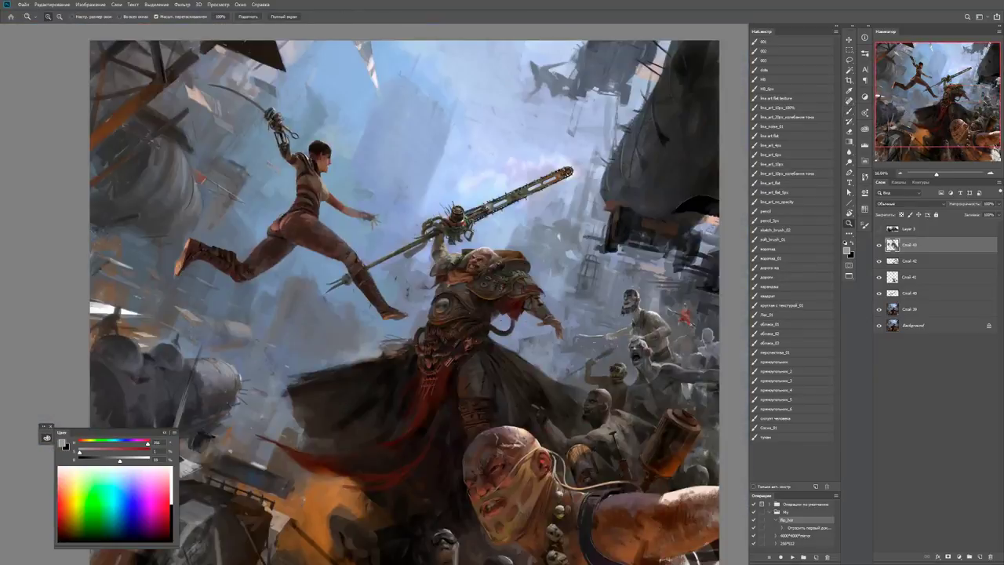
Shape the forearm's dark clasp and blend the plate below it with sampled brownish grey tones.
click(558, 307)
key(b)
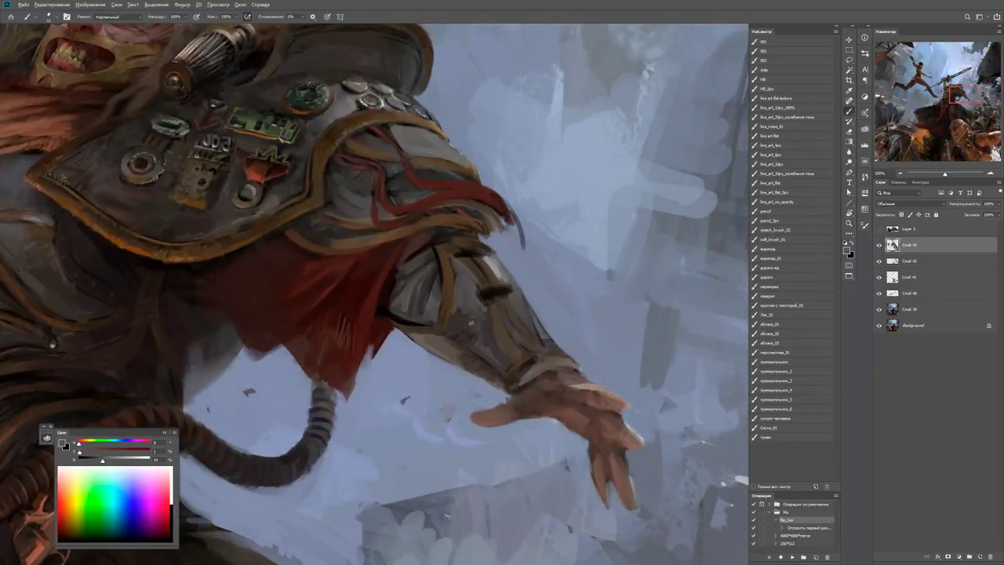
mouse_move(497, 309)
mouse_down()
mouse_move(504, 298)
mouse_move(494, 296)
mouse_up()
alt+click(480, 313)
alt+click(500, 273)
alt+click(528, 309)
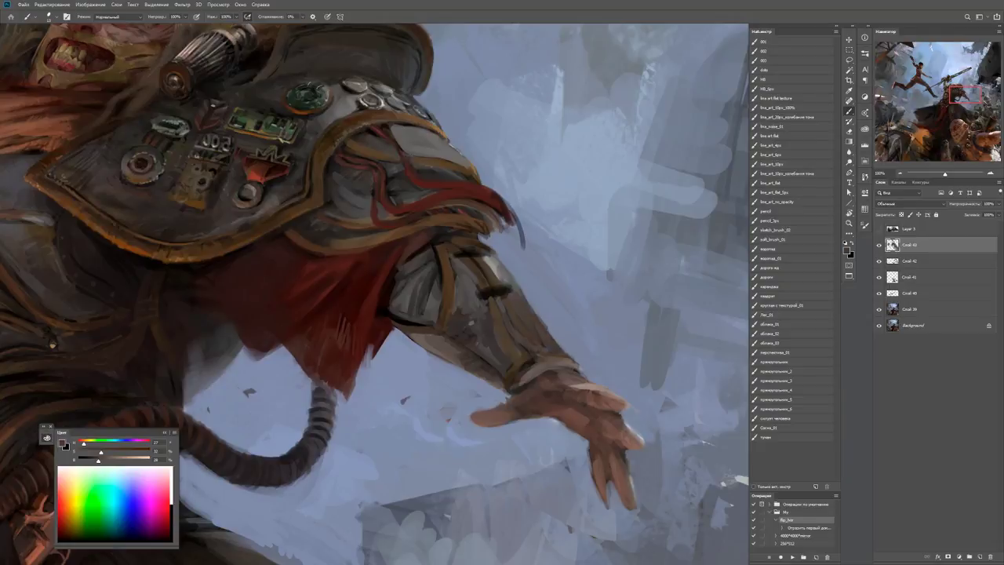
key(ctrl+0)
click(565, 320)
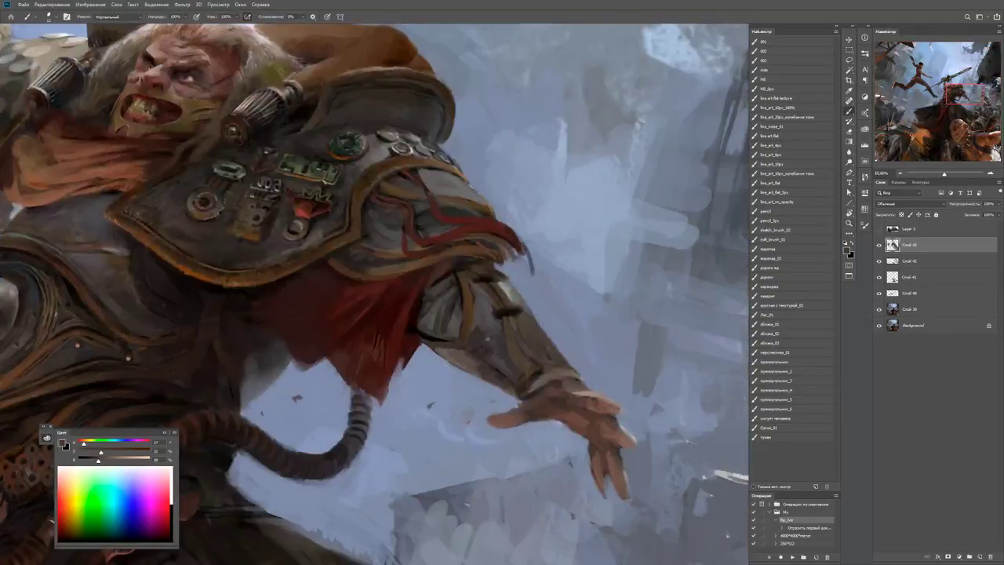
Darken the seam between the clasp and wrist and rework the forearm's inner surface with sampled olive grey.
alt+click(541, 376)
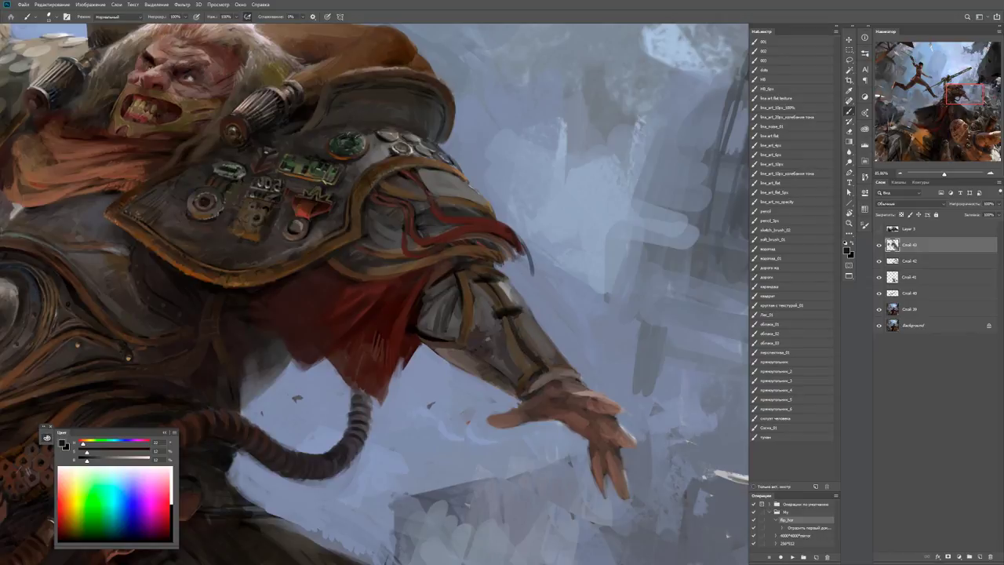
drag(542, 364, 509, 366)
click(557, 367)
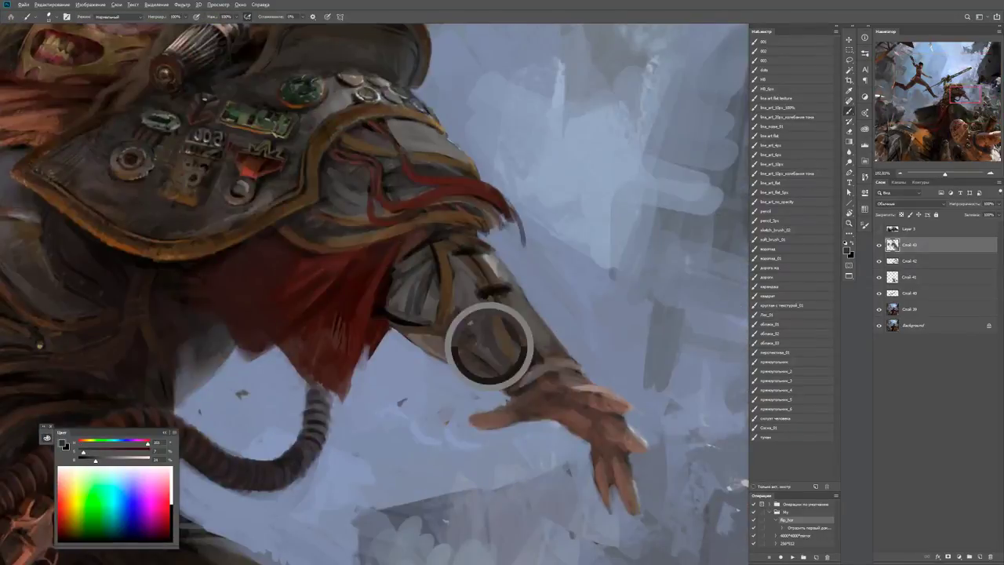
mouse_move(553, 367)
mouse_down()
mouse_move(502, 367)
mouse_move(516, 367)
mouse_up()
drag(527, 324, 565, 325)
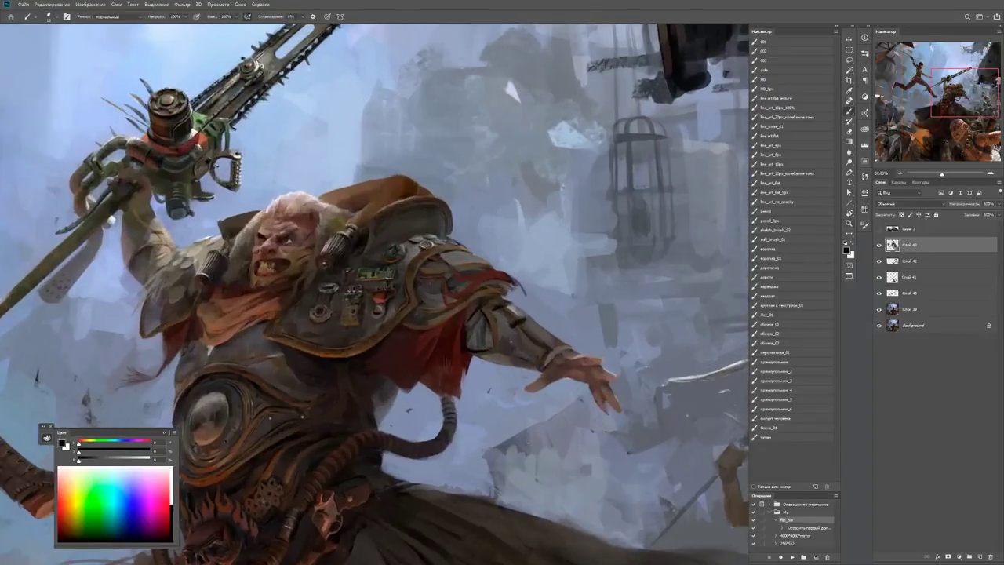
alt+click(134, 226)
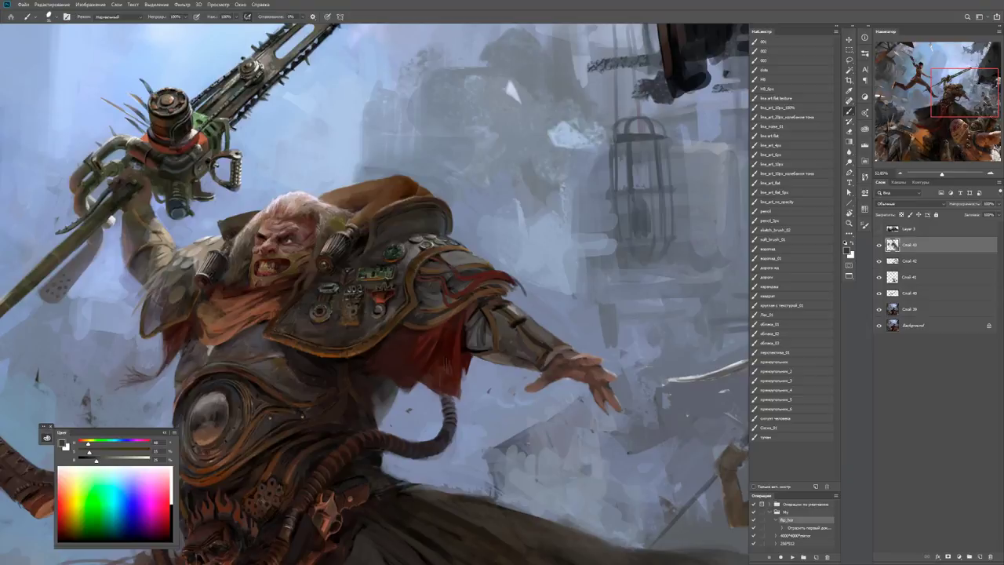
drag(541, 337, 587, 342)
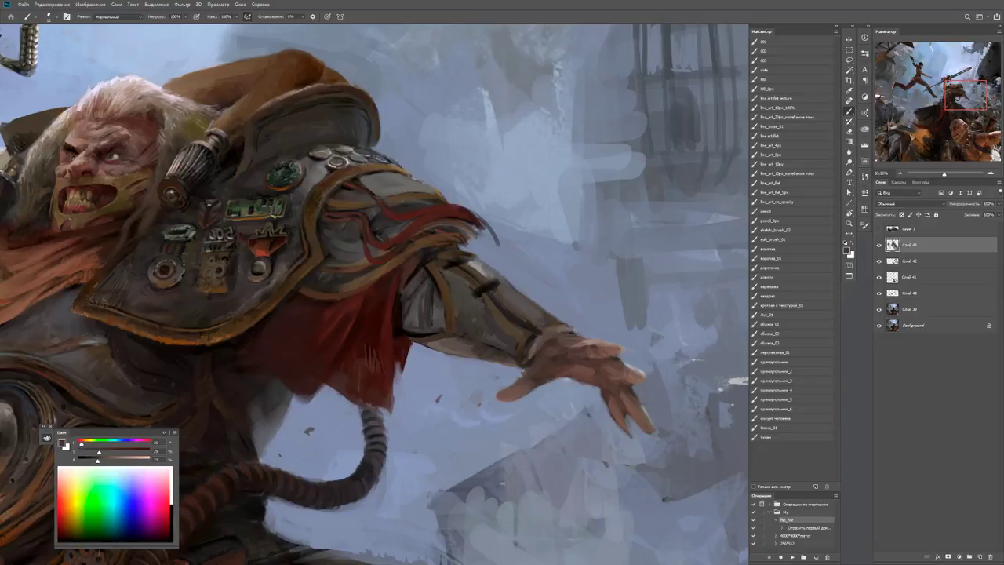
Refine the elbow plate's edges and inner forearm with sampled dark brown and grey tones, adding a small white highlight.
alt+click(431, 278)
alt+click(435, 263)
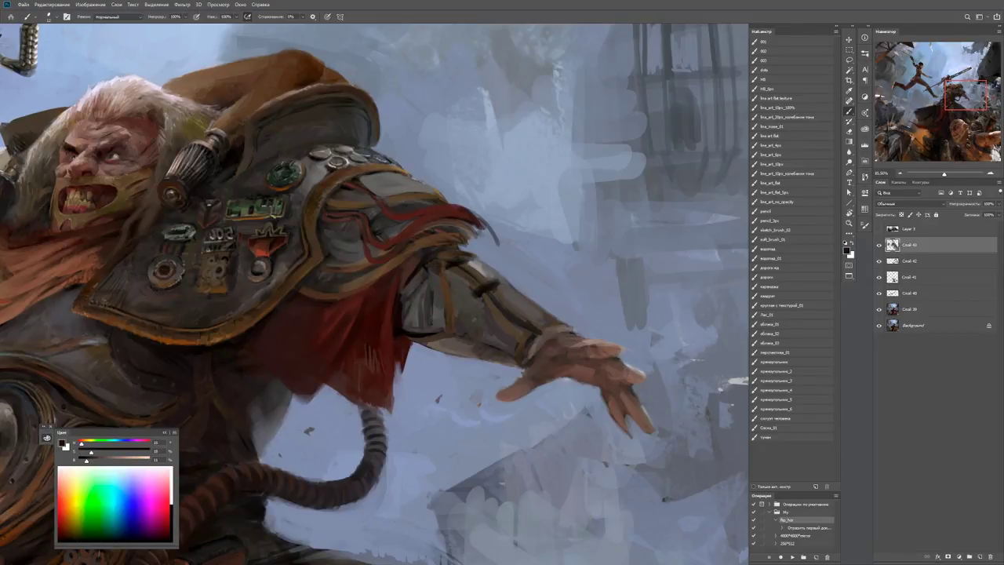
alt+click(433, 279)
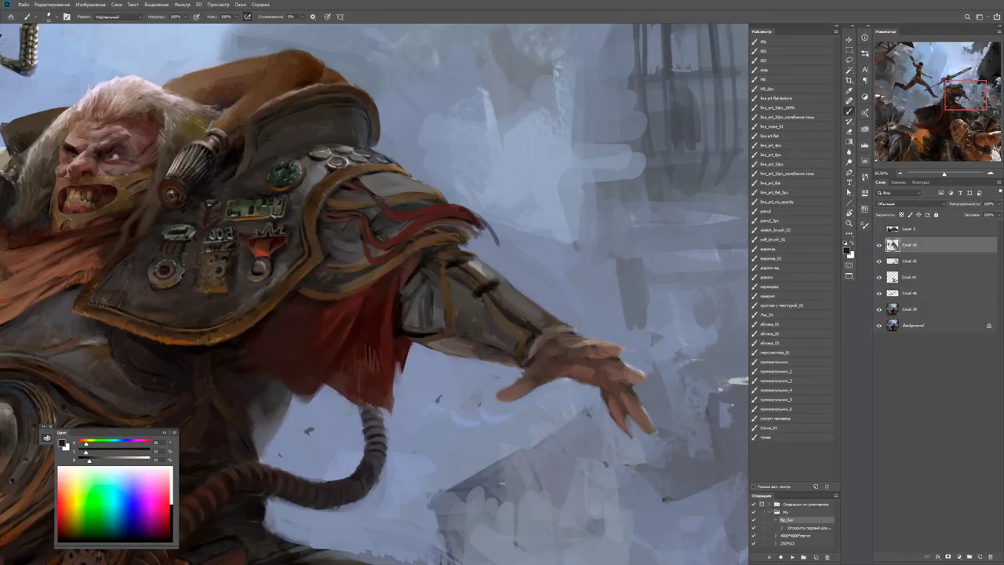
alt+click(469, 300)
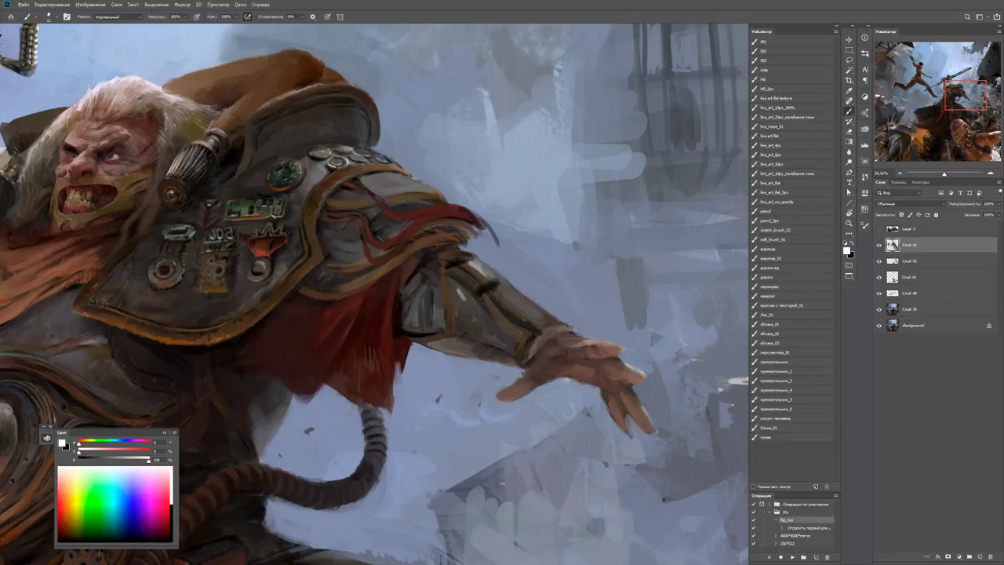
alt+click(460, 295)
alt+click(459, 301)
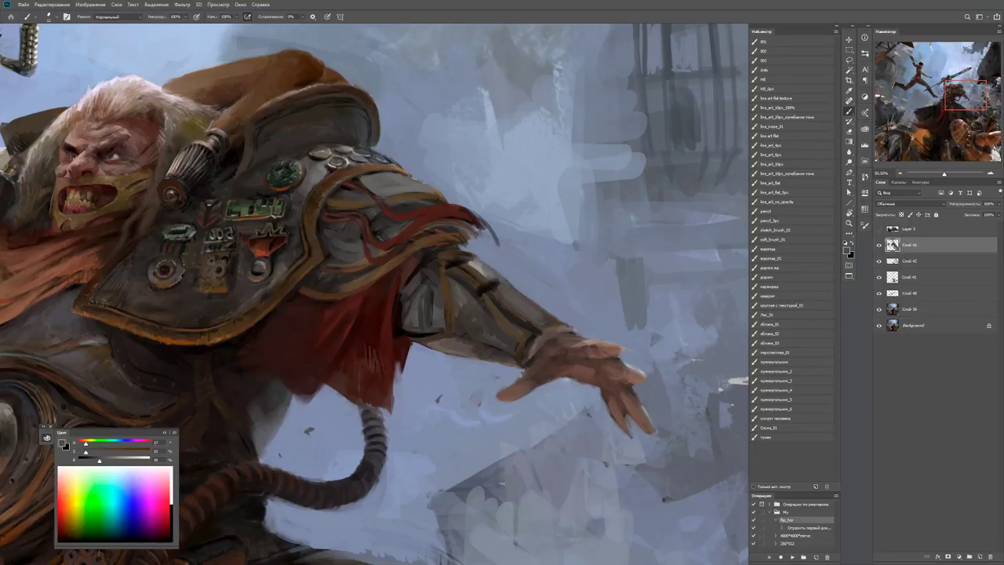
alt+click(449, 319)
alt+click(449, 319)
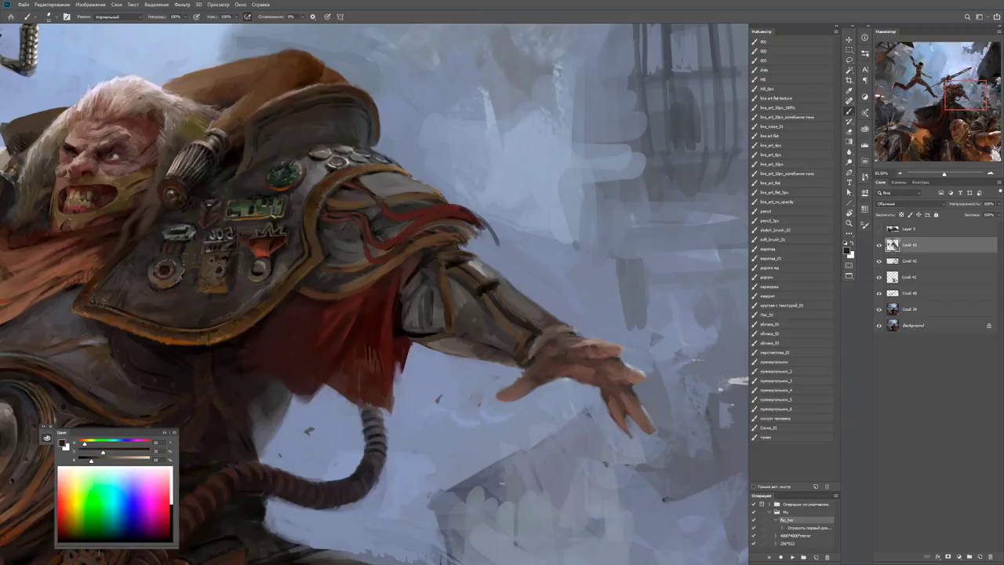
Check the whole painting and add white highlights to the forearm armour near the elbow.
key(z)
key(ctrl+minus)
key(ctrl+minus)
key(ctrl+minus)
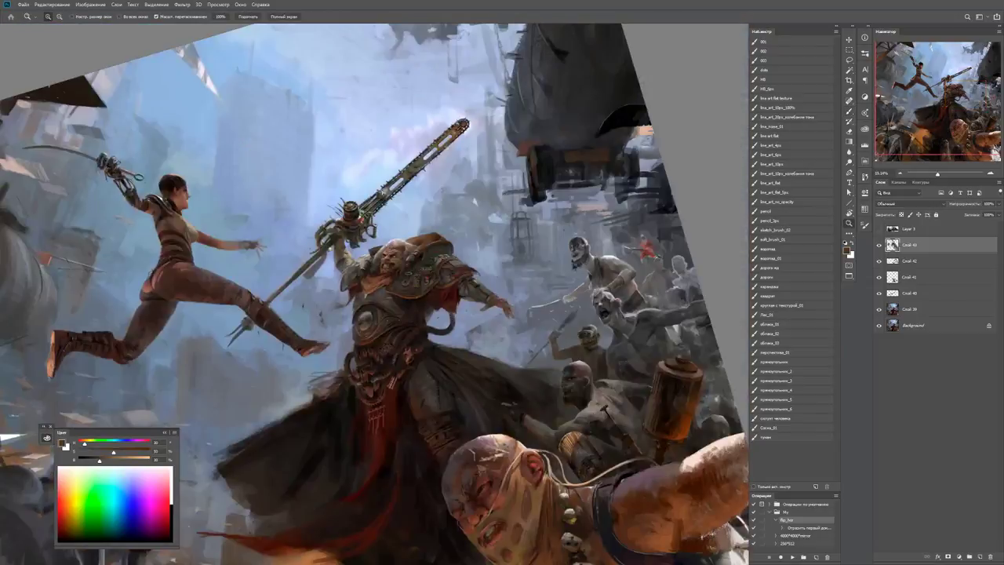
drag(488, 290, 541, 291)
key(b)
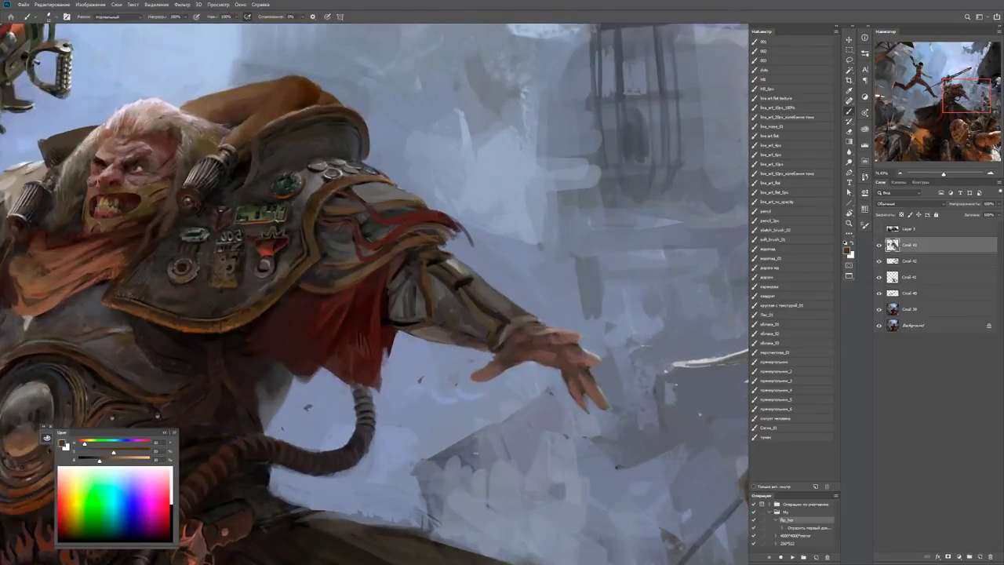
key(d)
key(x)
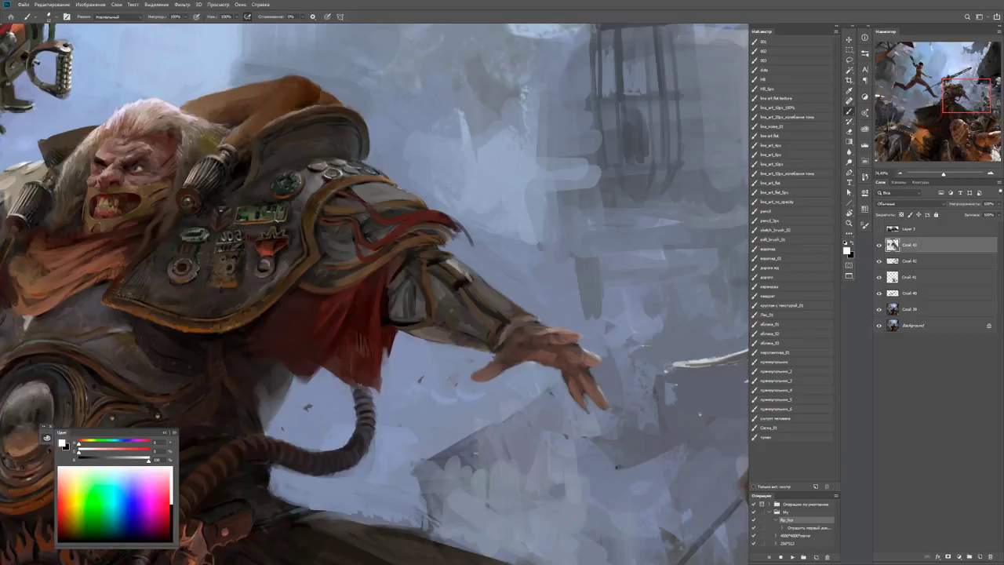
Define the forearm clasp as a rounded stud and refine the nearby plate with sampled greys.
key(x)
alt+click(460, 283)
alt+click(461, 270)
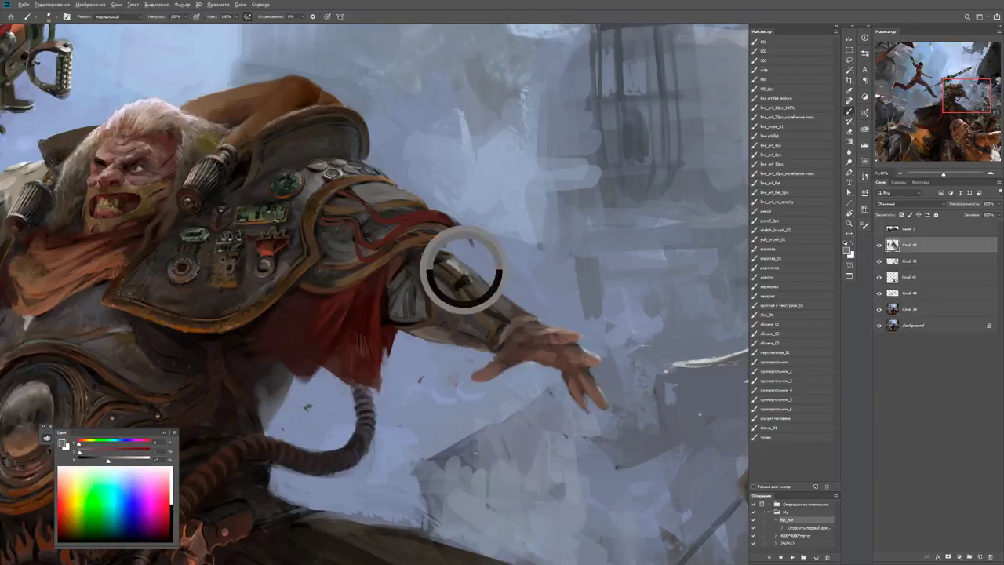
drag(455, 266, 510, 267)
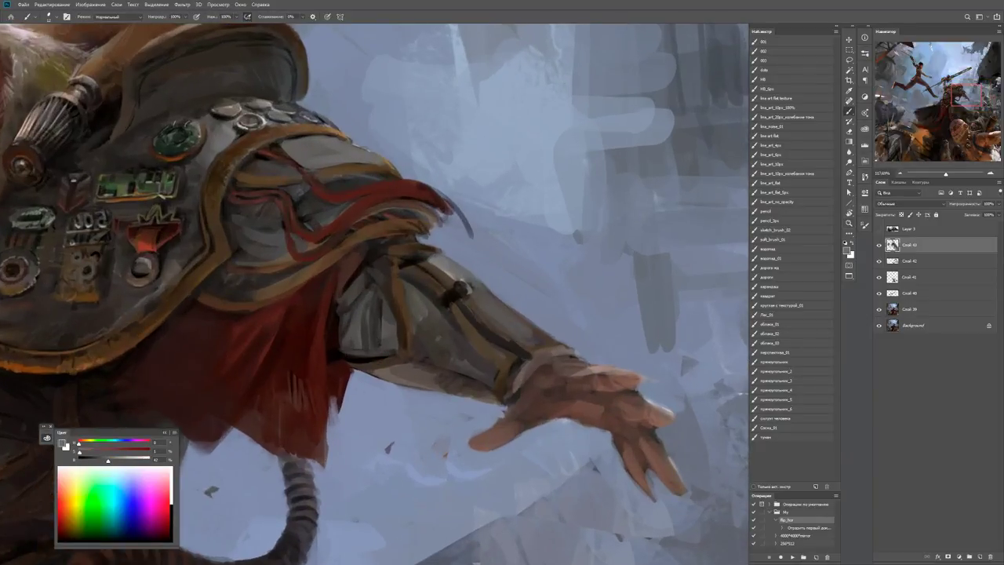
alt+click(505, 305)
alt+click(503, 315)
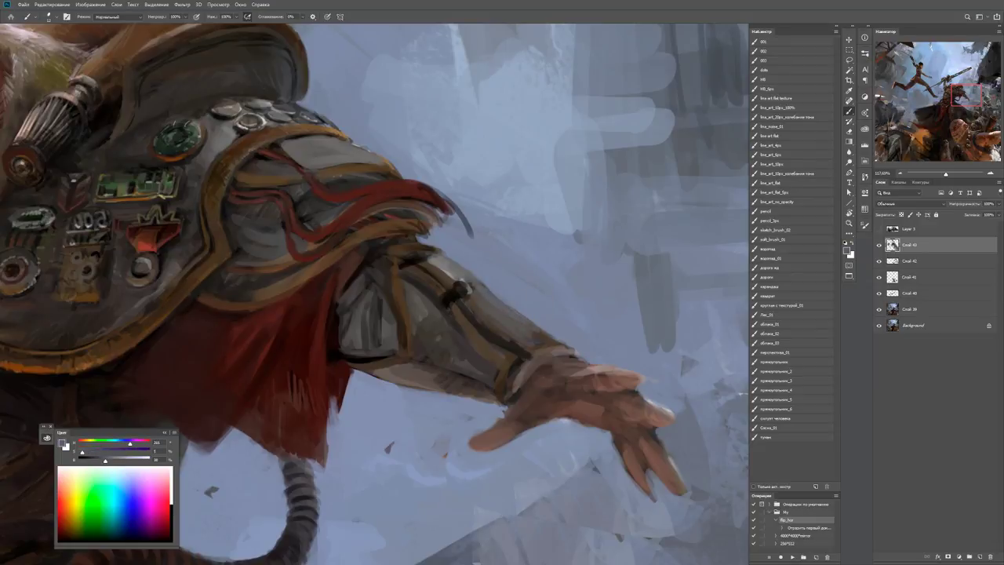
key(ctrl+0)
key(ctrl+1)
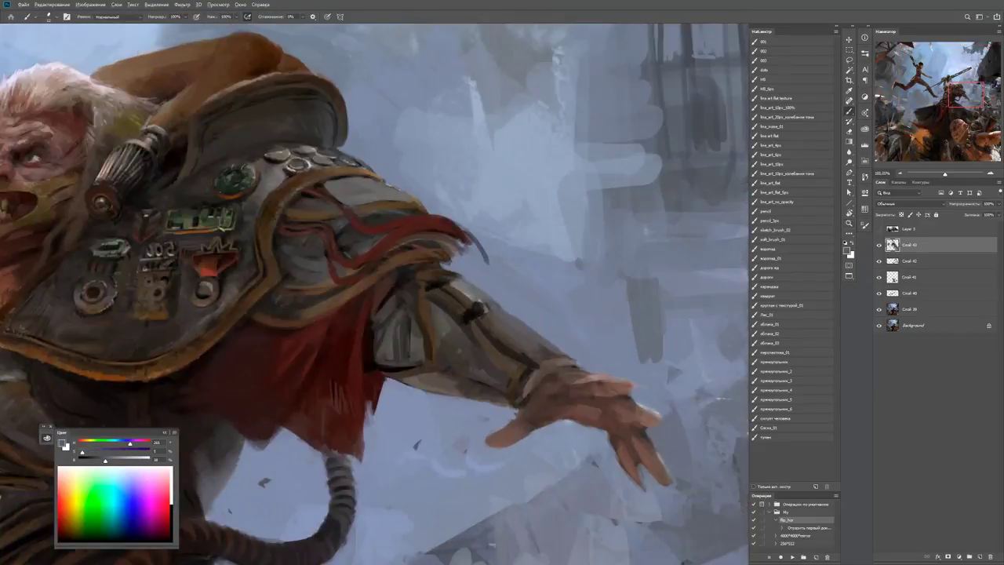
Check the whole composition and sharpen the wrist cuff's dark edge with black.
key(z)
drag(529, 337, 439, 196)
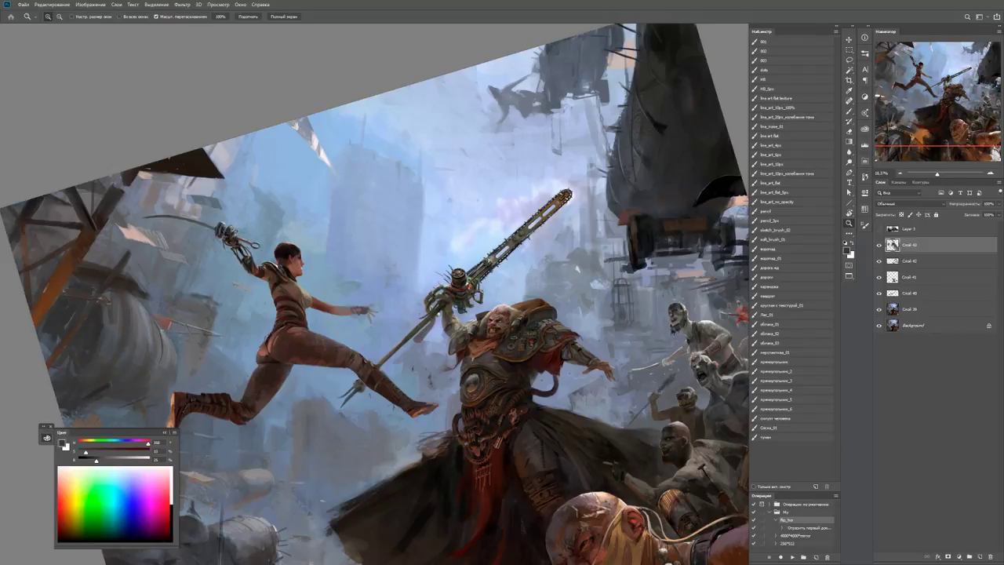
click(570, 346)
key(b)
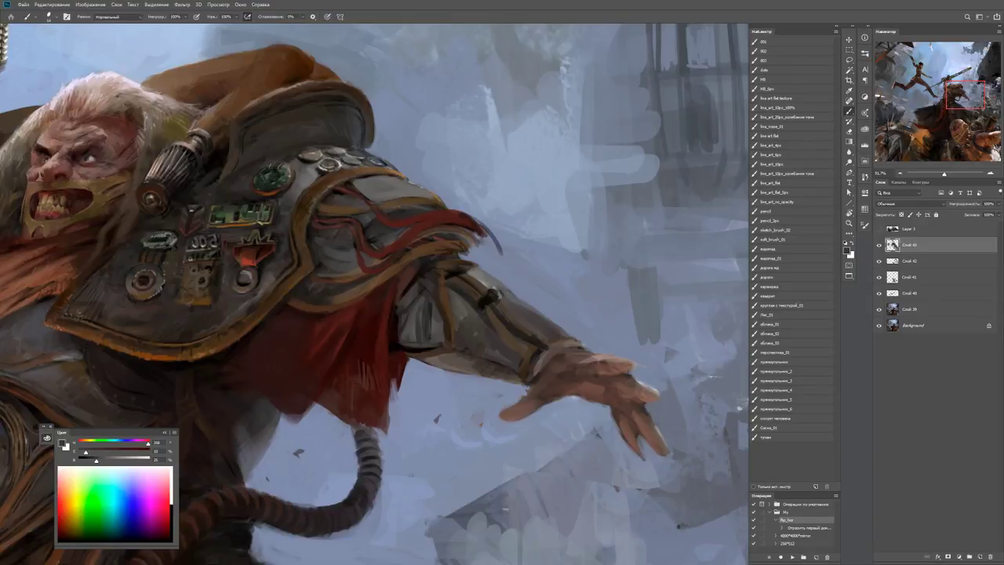
key(d)
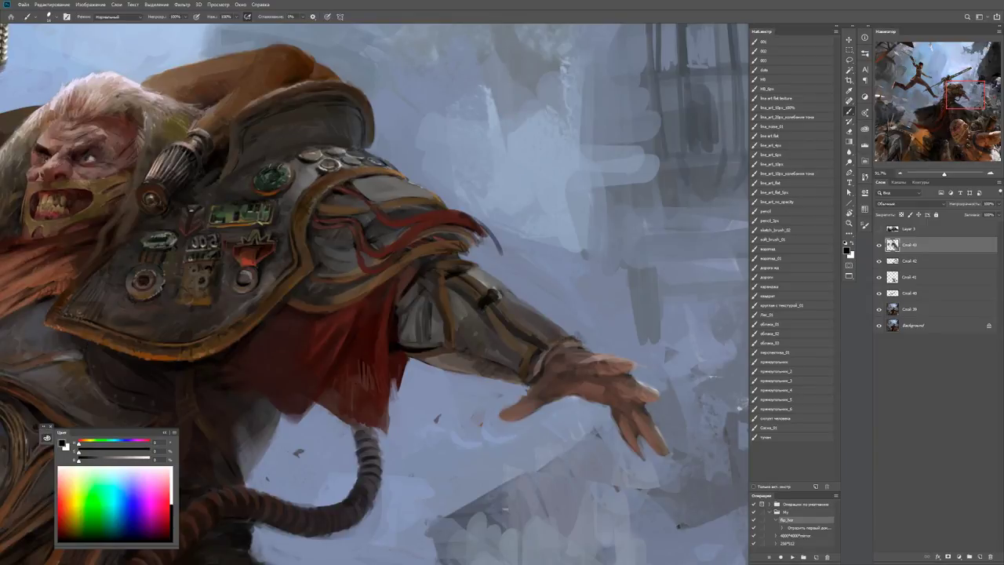
drag(596, 335, 542, 349)
Reset the canvas rotation and flip the painting horizontally to check the figures mirrored.
key(z)
key(r)
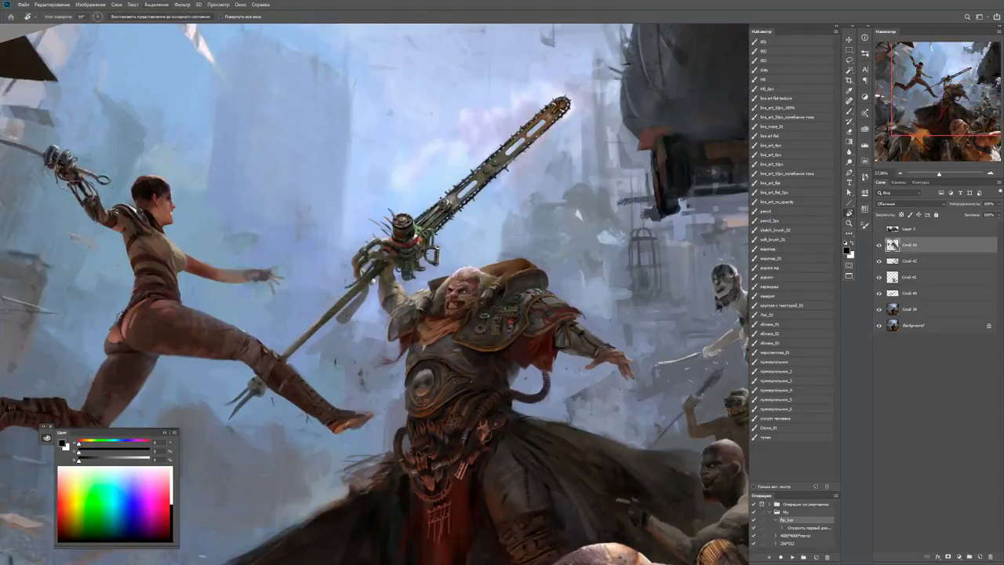
key(Escape)
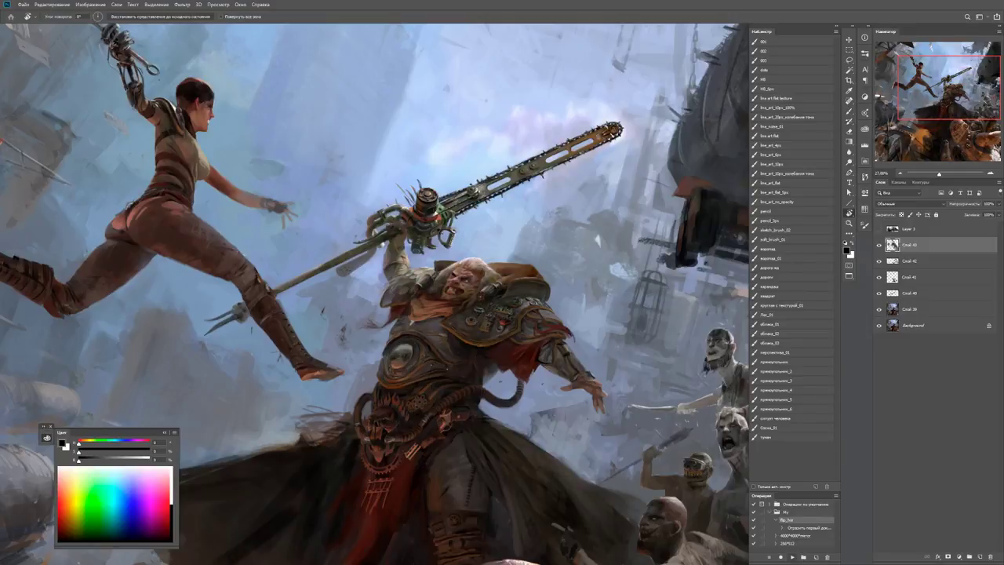
key(F2)
key(ctrl+plus)
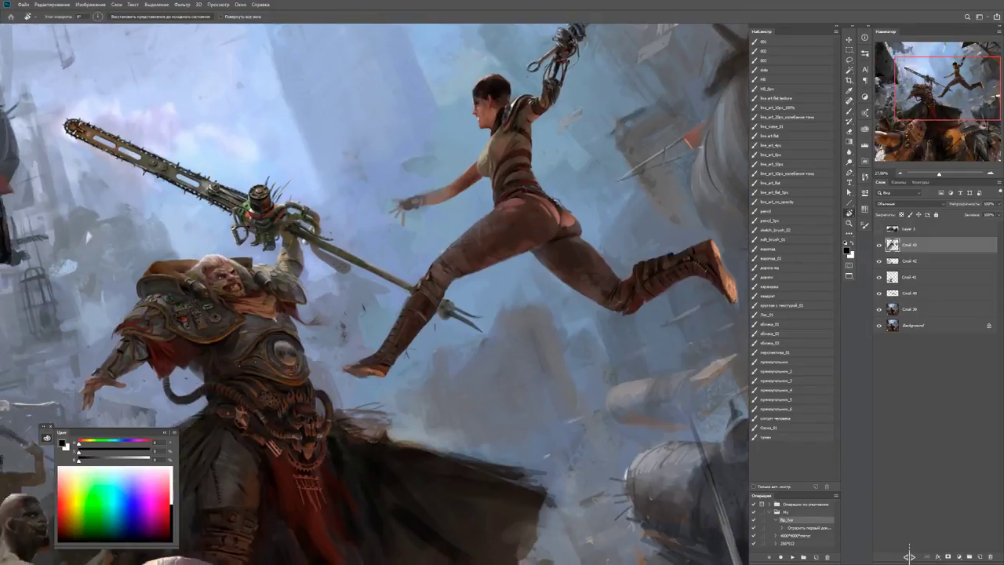
Raise a sampled orange to 100% brightness and add light orange highlights to the gold trim of the warrior's shoulder mantle.
key(z)
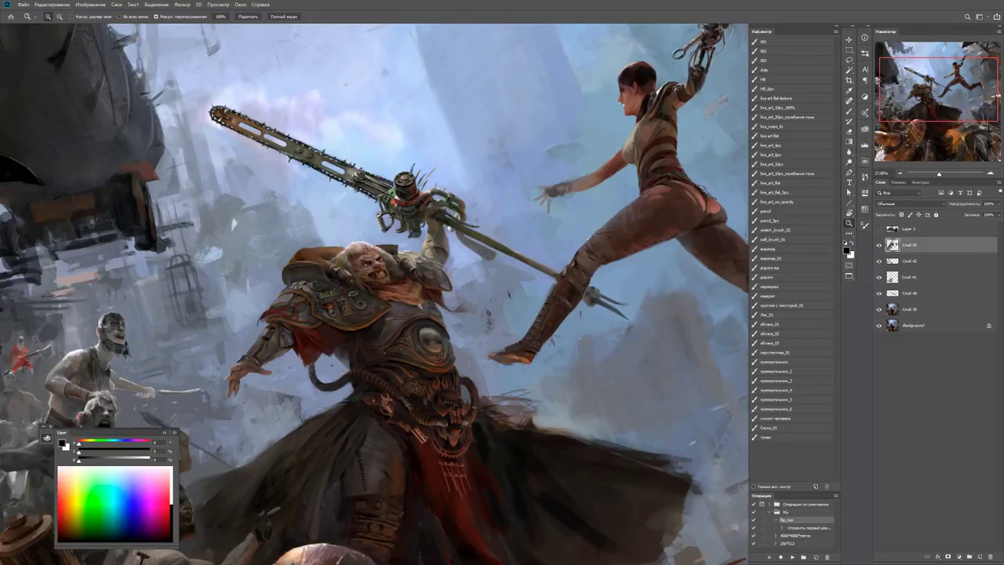
scroll(349, 295, up, 5)
key(b)
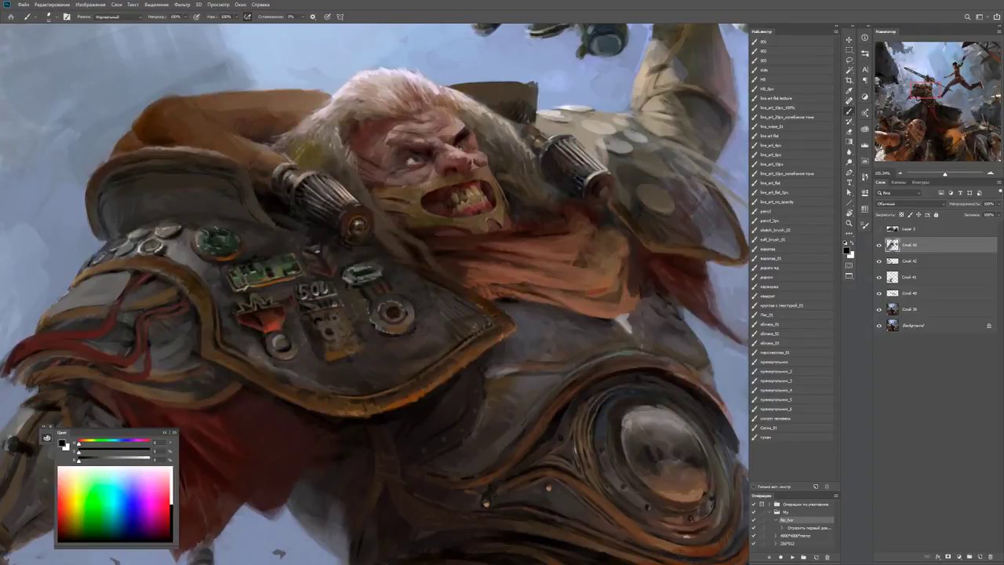
scroll(315, 355, up, 4)
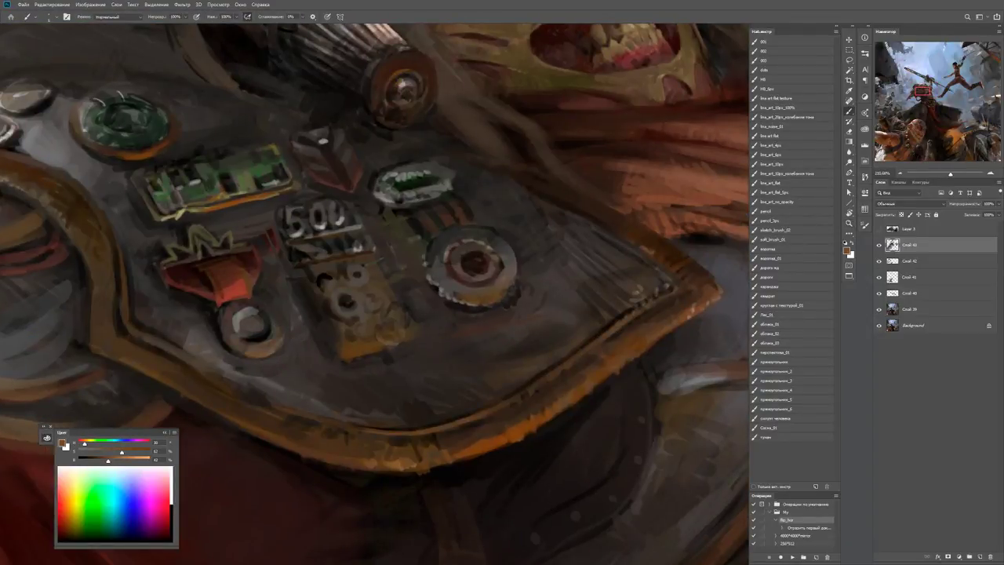
drag(107, 459, 149, 459)
key(z)
key(ctrl+0)
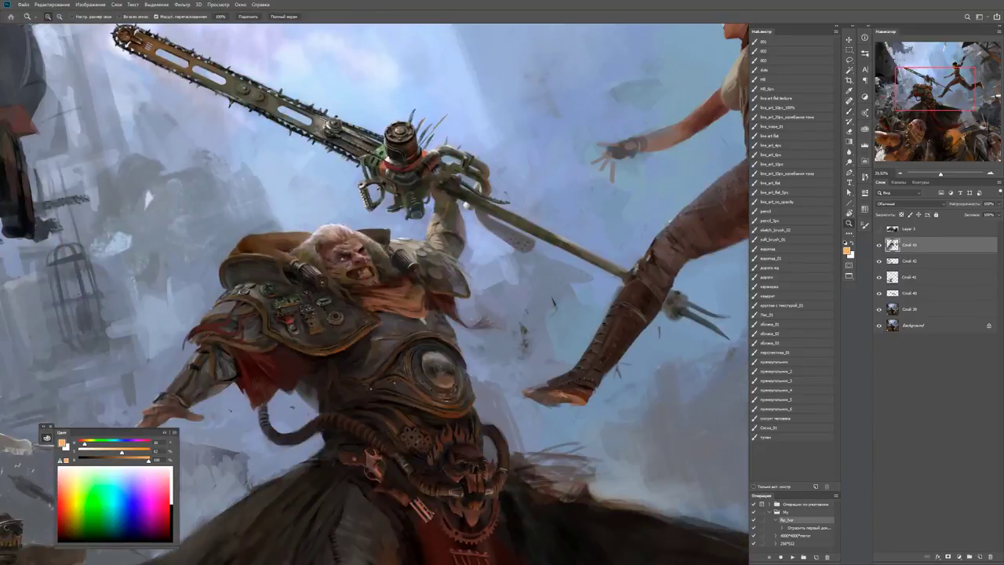
Paint white highlights around the rim of the round toothed medal on the warrior's chest.
drag(264, 277, 378, 360)
key(b)
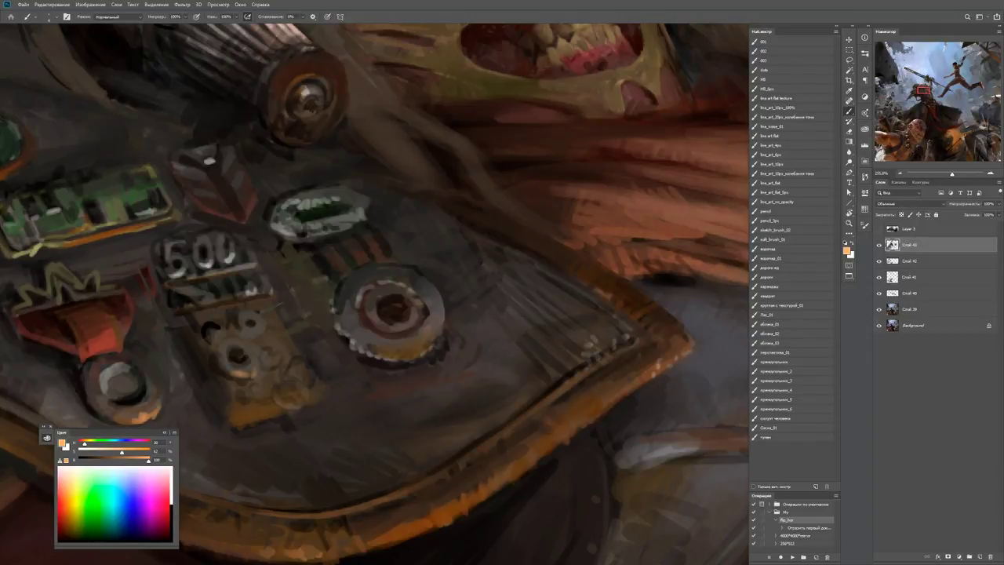
key(d)
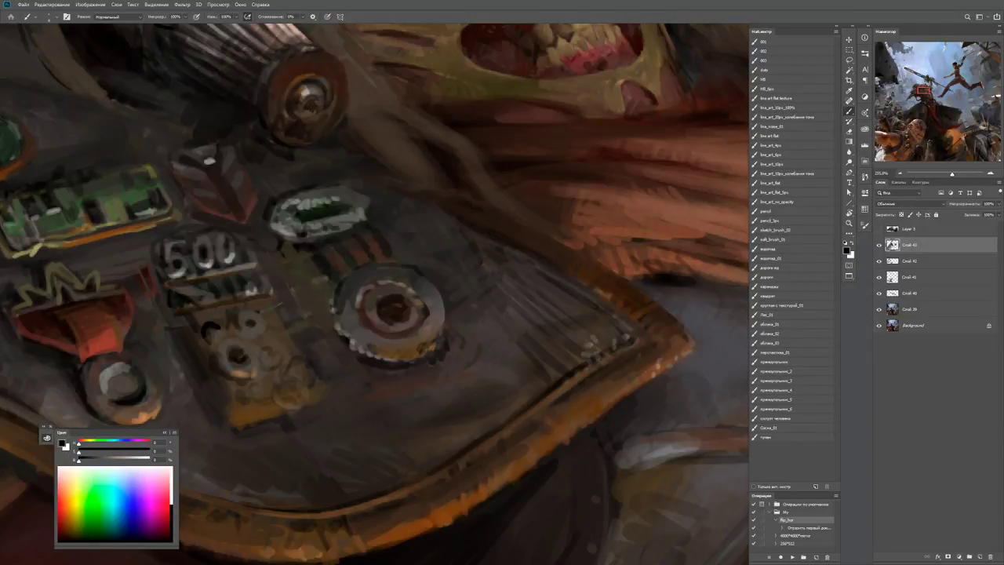
key(x)
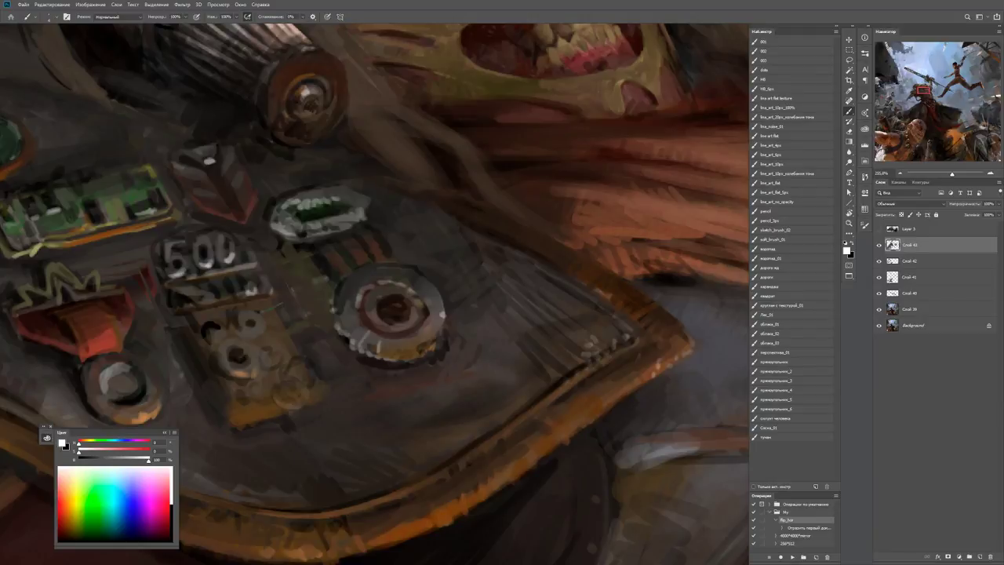
mouse_move(381, 353)
mouse_down()
mouse_move(381, 339)
mouse_move(418, 343)
mouse_move(435, 328)
mouse_move(437, 299)
mouse_up()
mouse_move(352, 331)
mouse_down()
mouse_move(361, 322)
mouse_move(350, 314)
mouse_move(413, 329)
mouse_move(321, 324)
mouse_up()
key(z)
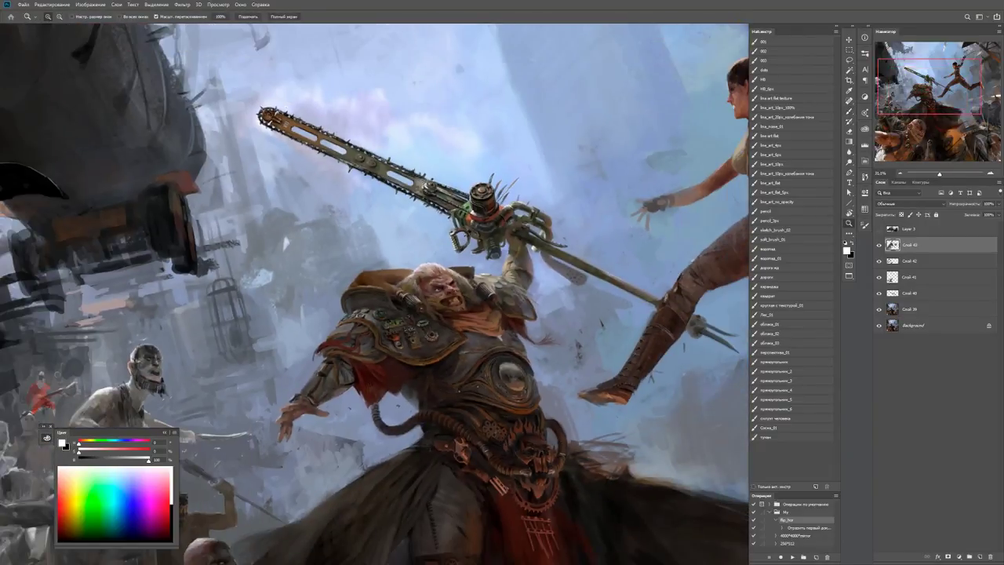
Extend and sharpen the forearm clasp with sampled colours and dark and white accents.
drag(343, 401, 416, 401)
key(b)
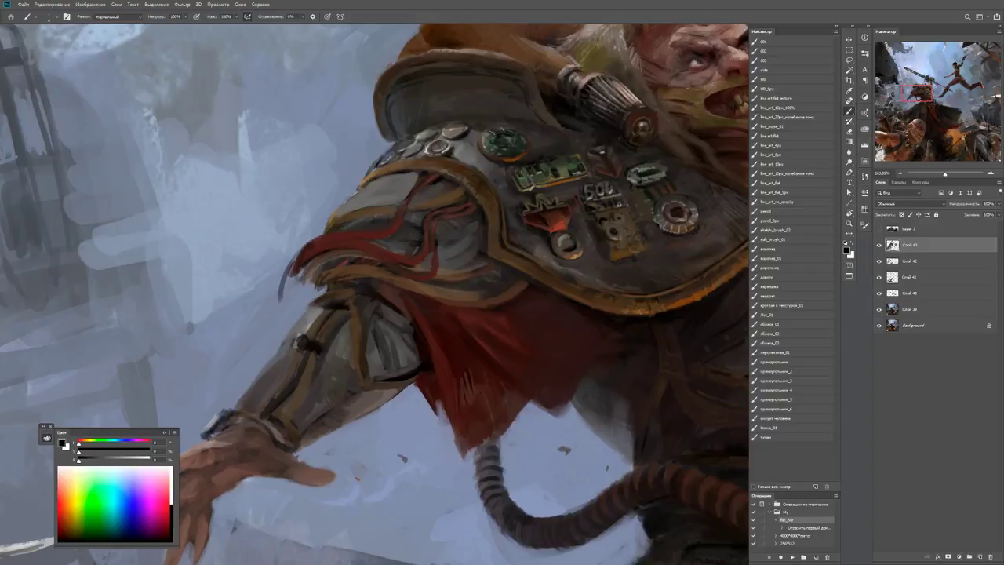
alt+click(287, 369)
key(d)
alt+click(299, 345)
mouse_move(299, 345)
mouse_down()
mouse_move(306, 337)
mouse_move(314, 353)
mouse_up()
key(d)
key(x)
Repaint the wrist cuff as a band around the wrist with a sampled dark blue-grey.
key(z)
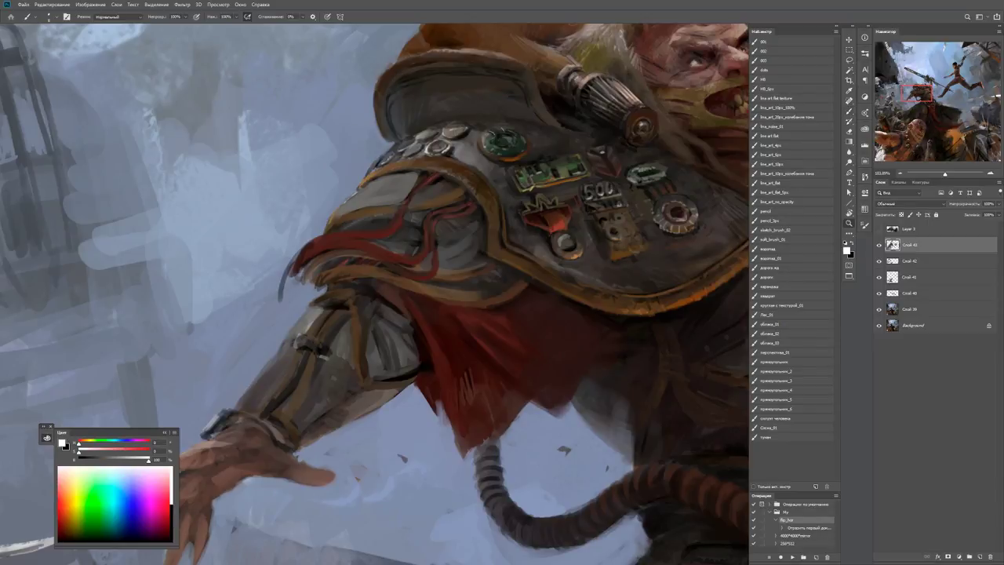
drag(327, 352, 259, 351)
drag(317, 369, 393, 369)
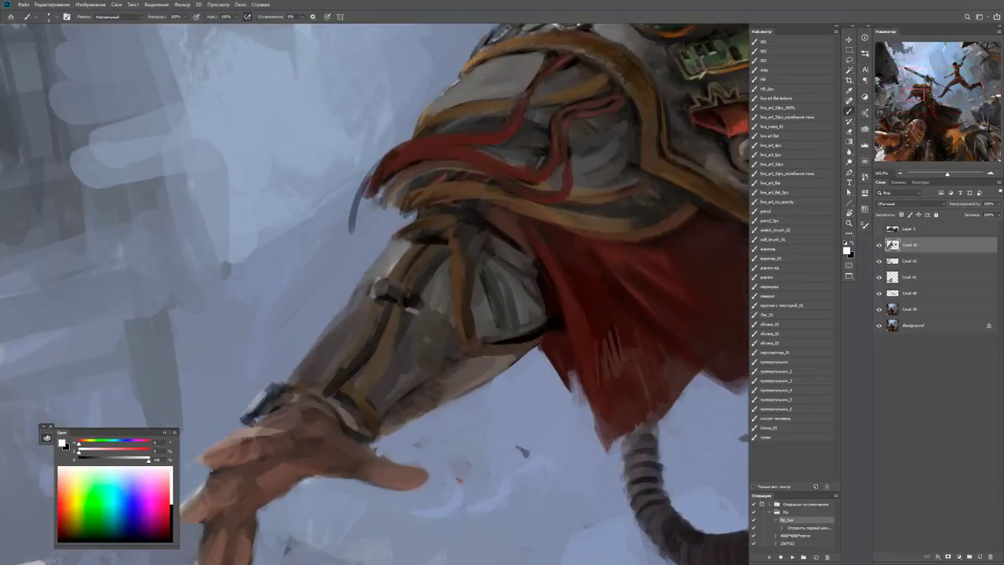
key(b)
alt+click(244, 416)
alt+click(243, 416)
mouse_move(235, 419)
mouse_down()
mouse_move(273, 386)
mouse_move(306, 401)
mouse_move(326, 392)
mouse_move(235, 396)
mouse_up()
Refine the upper forearm armour beneath the shoulder plates with sampled dark greys.
key(z)
drag(349, 378, 428, 378)
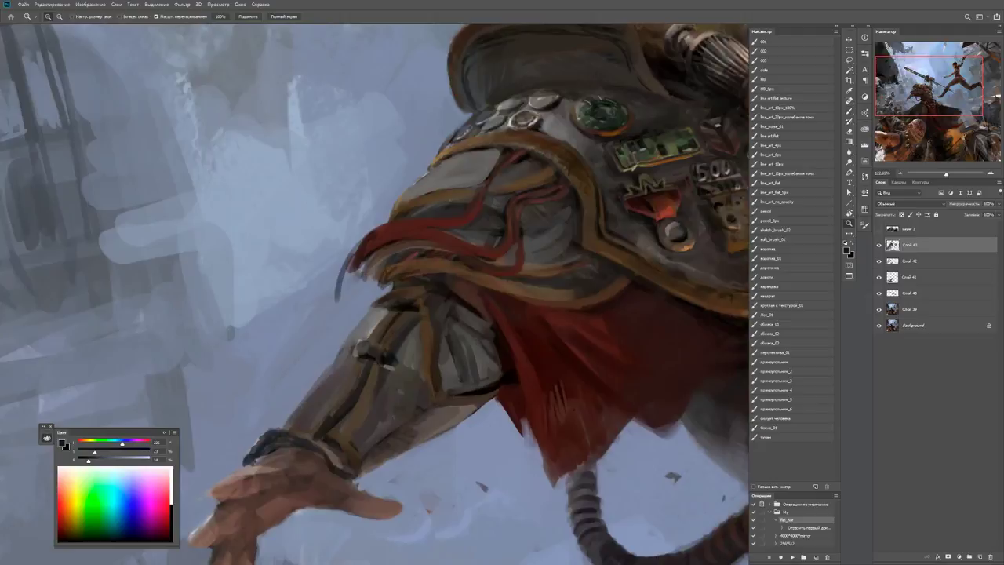
key(b)
alt+click(391, 305)
alt+click(391, 306)
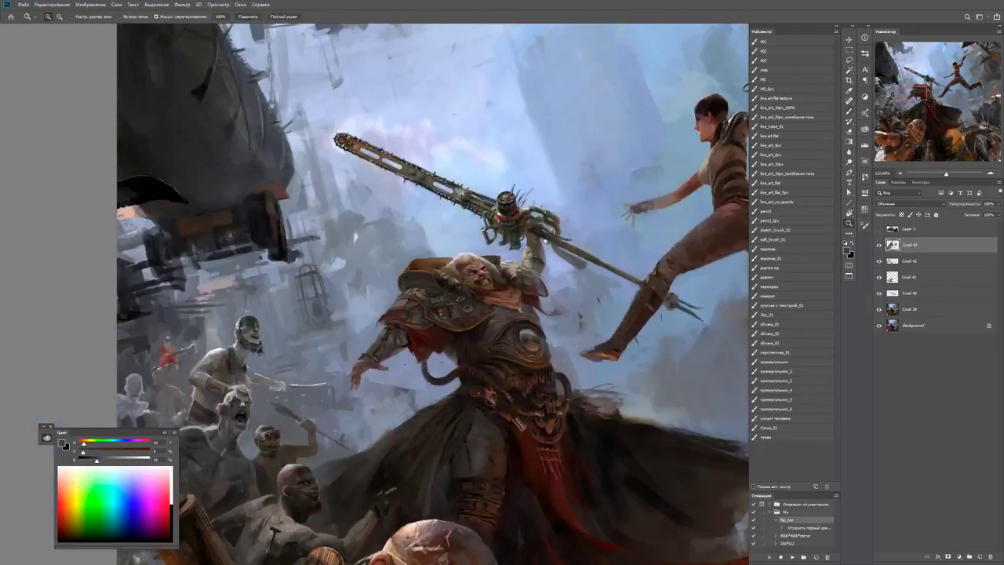
Rotate the canvas and refine the outer shoulder edge beside the row of round medals with a sampled dark brown.
key(z)
mouse_move(357, 335)
mouse_down()
mouse_move(298, 336)
mouse_move(304, 316)
mouse_move(353, 316)
mouse_up()
key(r)
key(z)
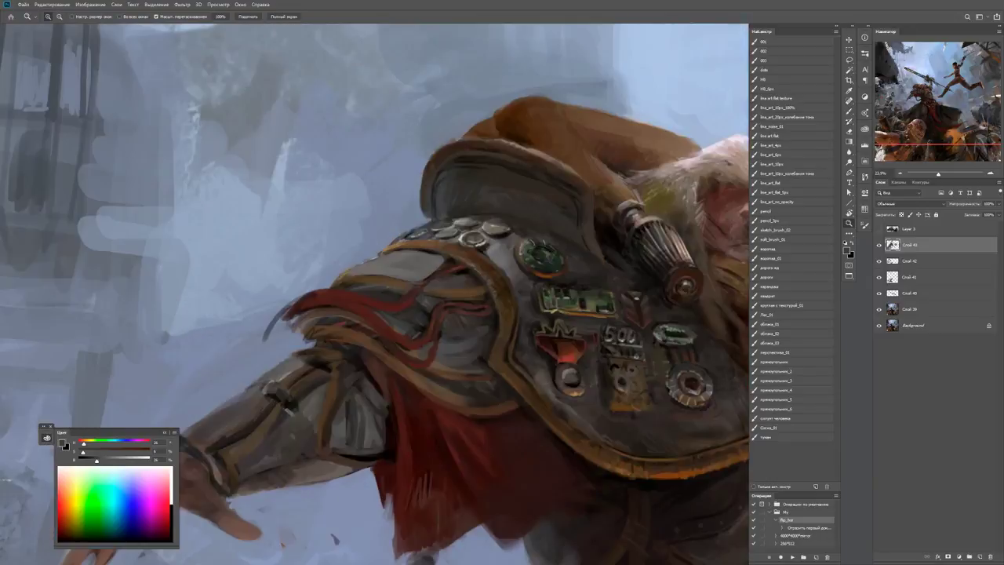
key(b)
key(d)
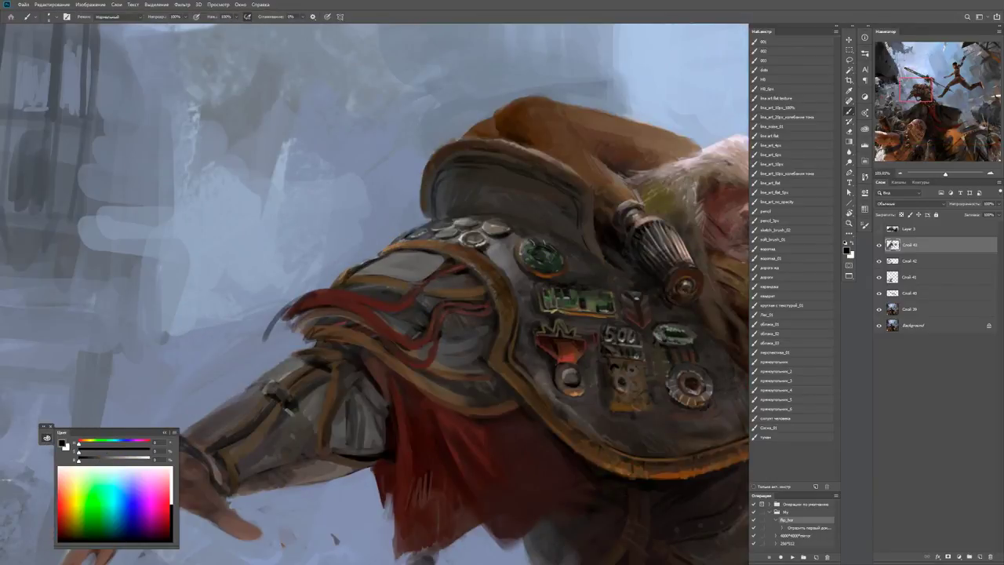
alt+click(392, 251)
drag(380, 251, 443, 241)
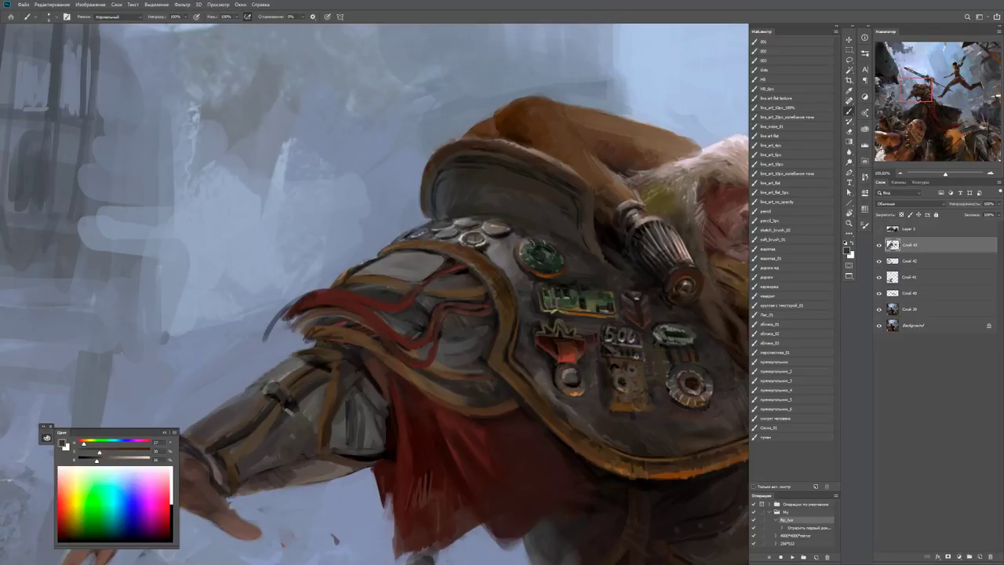
Add white and sampled light-grey highlights to the pale upper shoulder plate.
key(z)
mouse_move(534, 243)
mouse_down()
mouse_move(470, 243)
mouse_move(549, 251)
mouse_up()
key(b)
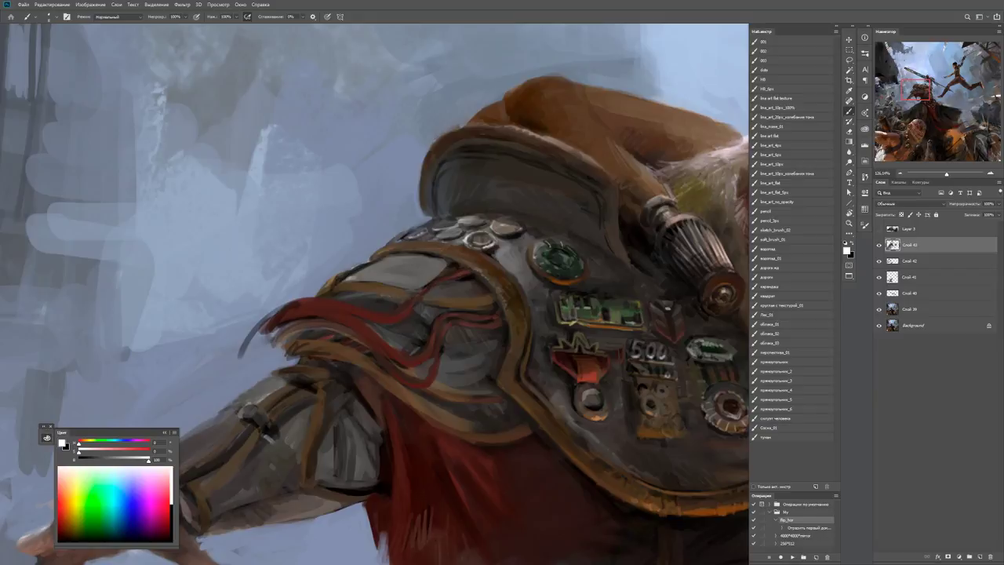
alt+click(358, 274)
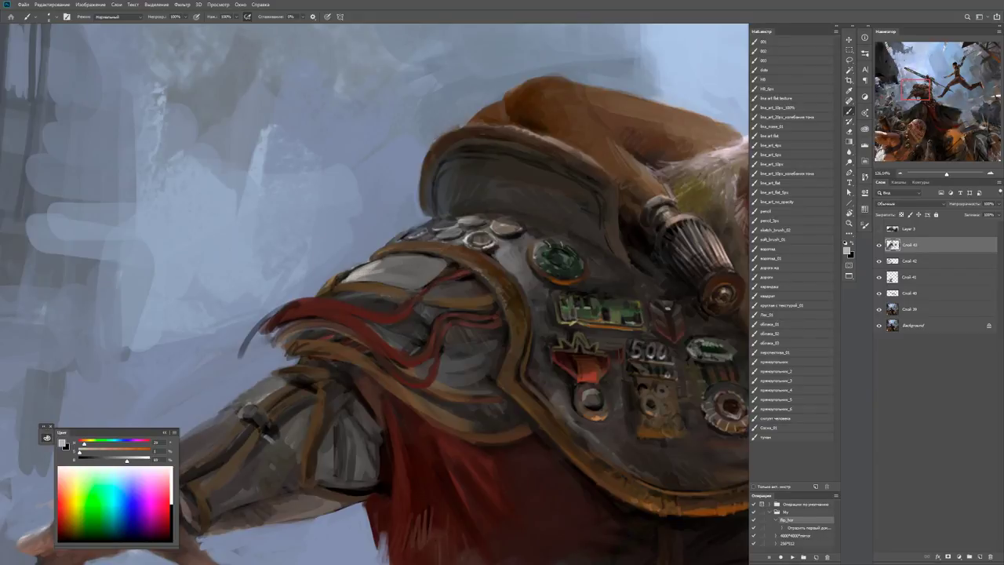
key(z)
drag(385, 264, 345, 265)
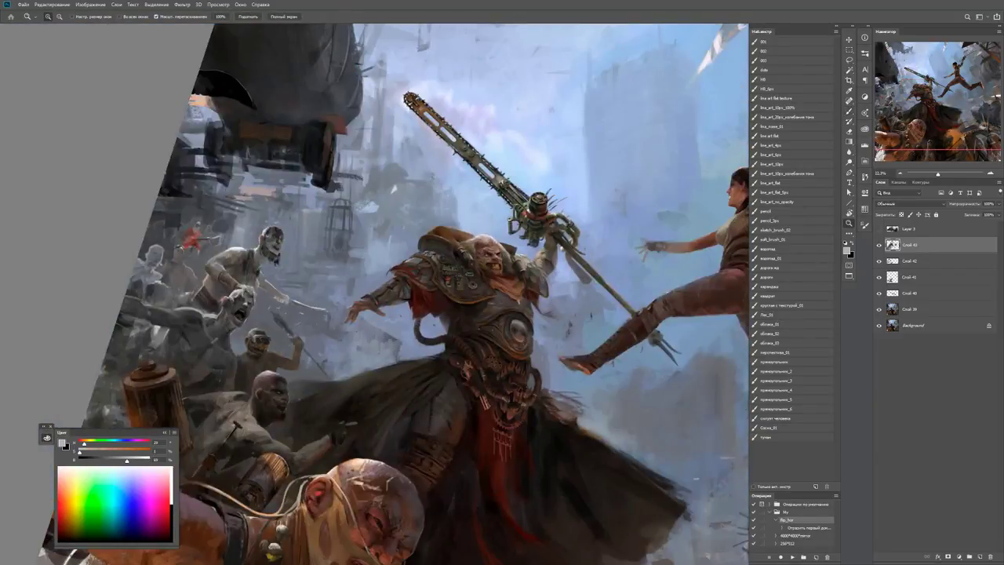
Tint the layered shoulder plates around the ribbons with sampled reds as reflected colour.
drag(432, 270, 487, 269)
key(b)
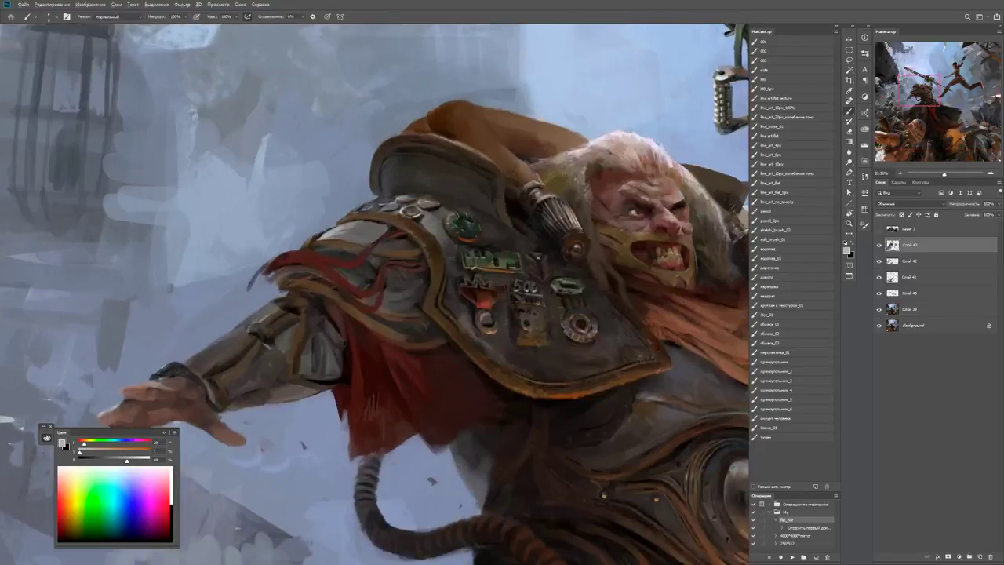
alt+click(392, 330)
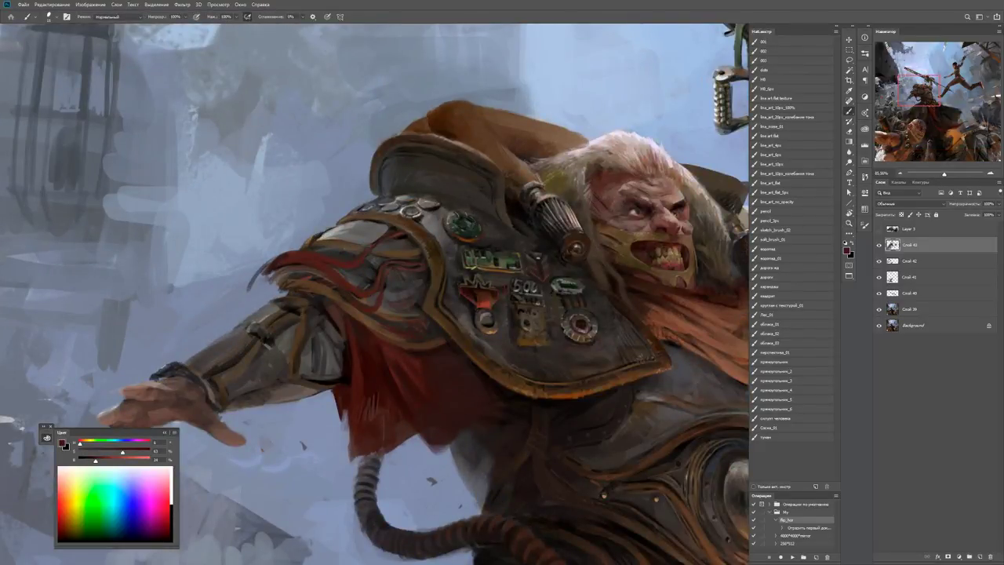
key(z)
drag(411, 292, 448, 292)
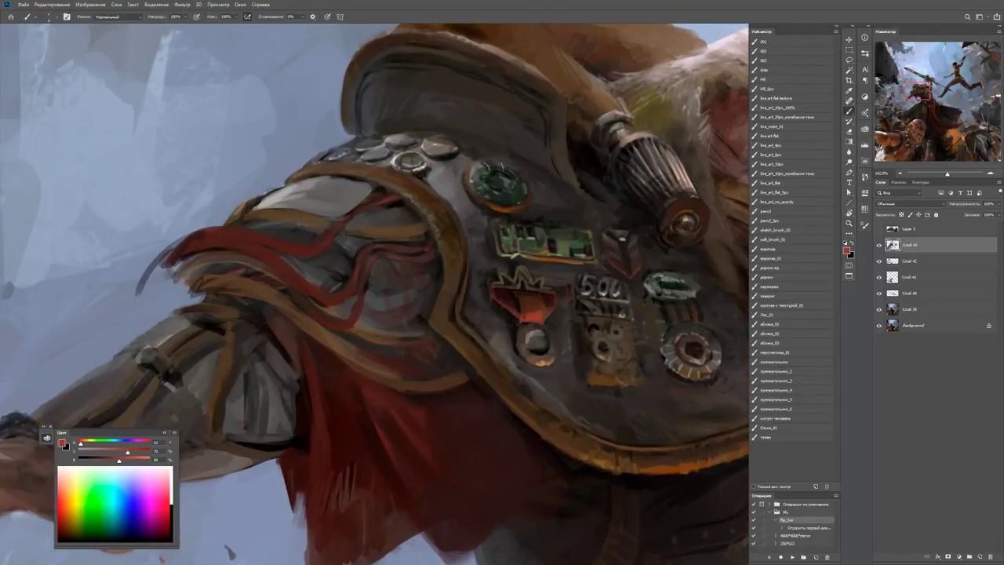
Deepen the shadows beneath the shoulder's red ribbons with black and refine the ribbon ends with a sampled red.
key(d)
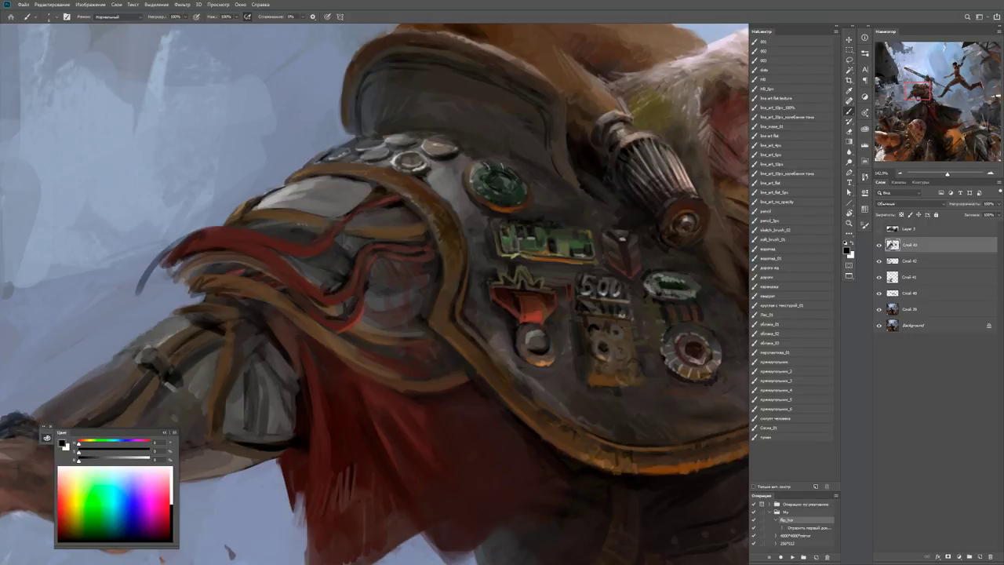
alt+click(335, 326)
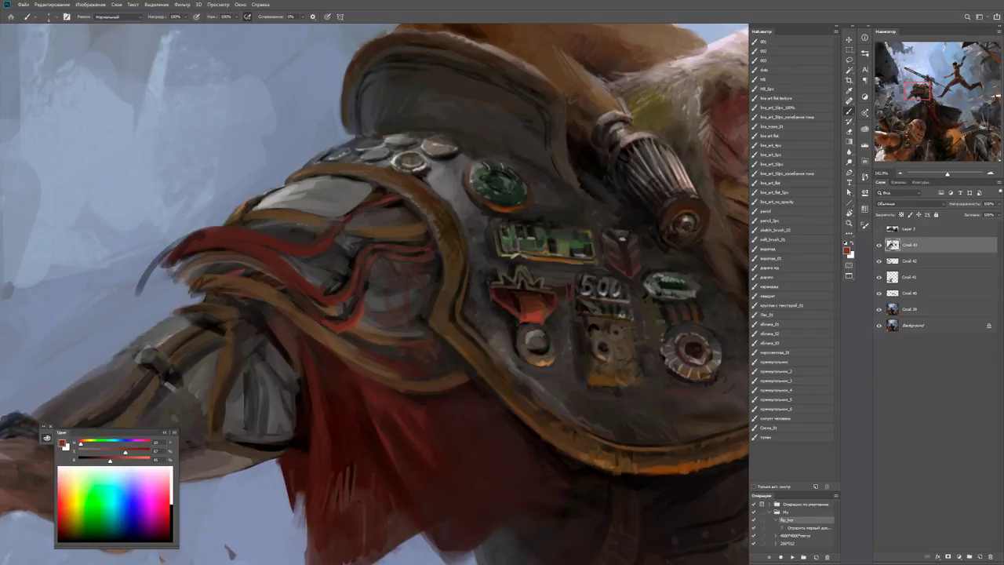
key(z)
key(ctrl+0)
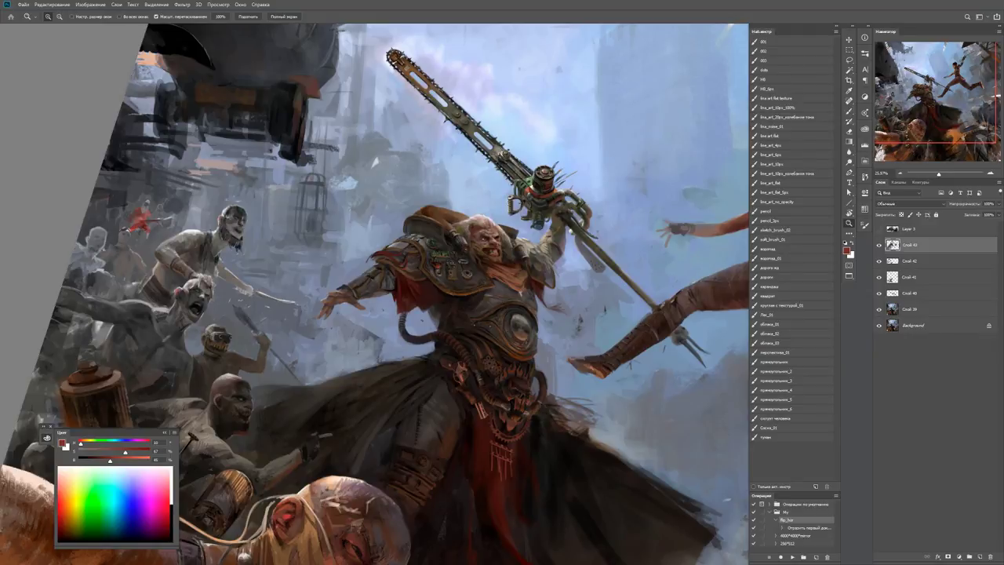
Reset the canvas rotation, flip the painting horizontally, and inspect the warrior's outstretched arm.
key(r)
key(Escape)
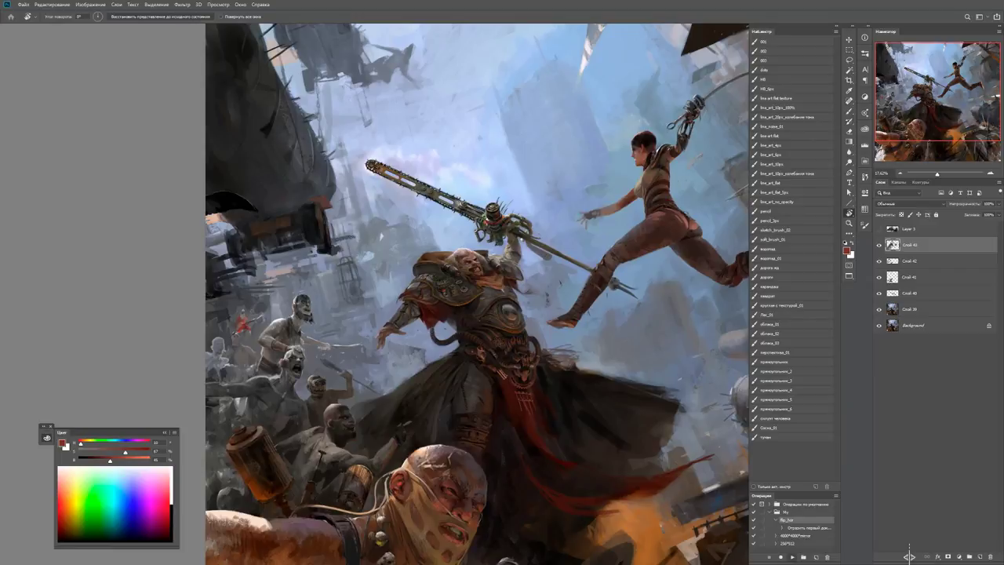
key(F2)
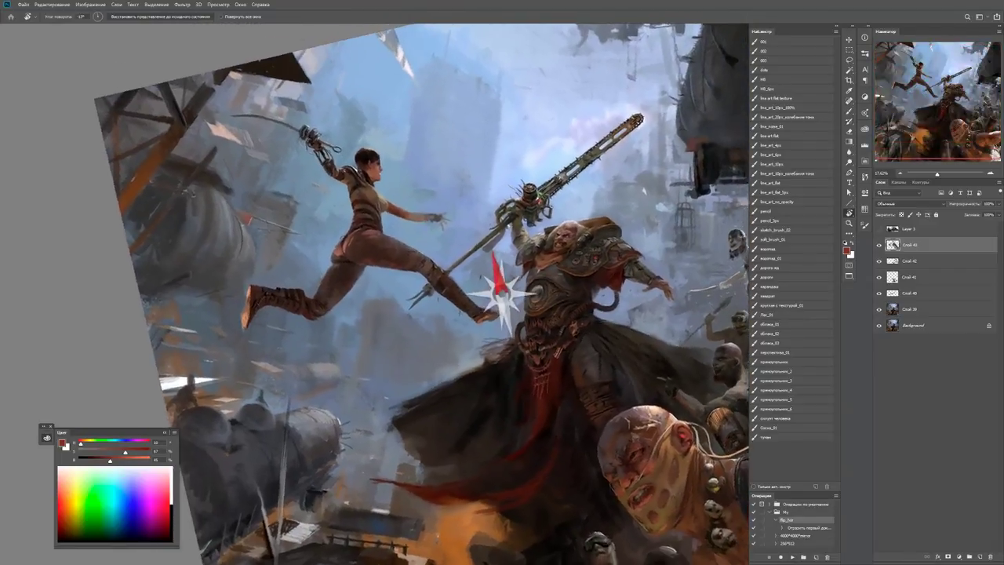
key(z)
click(727, 276)
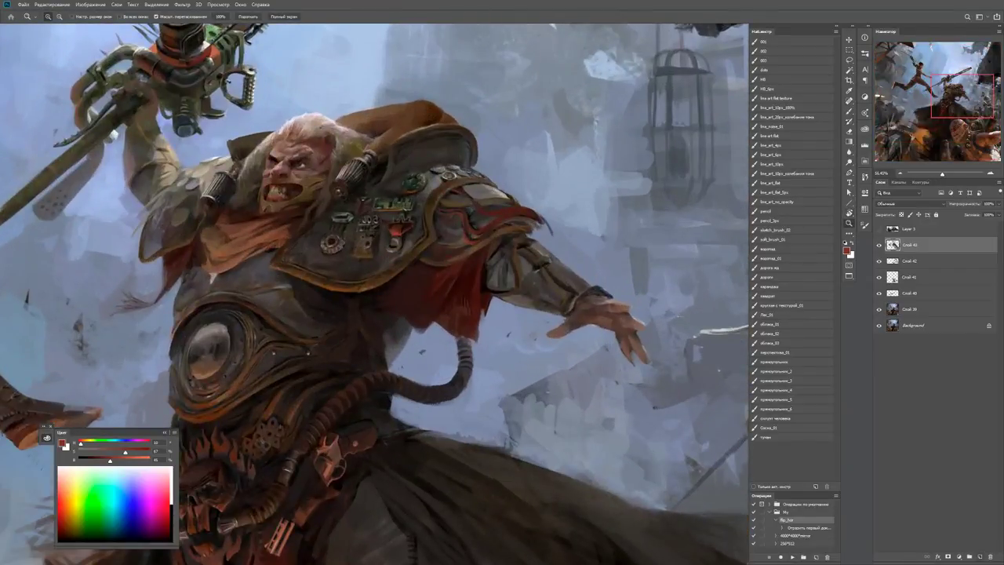
Create a new layer and paint out the outstretched hand's thumb with sampled background blue-grey.
click(979, 556)
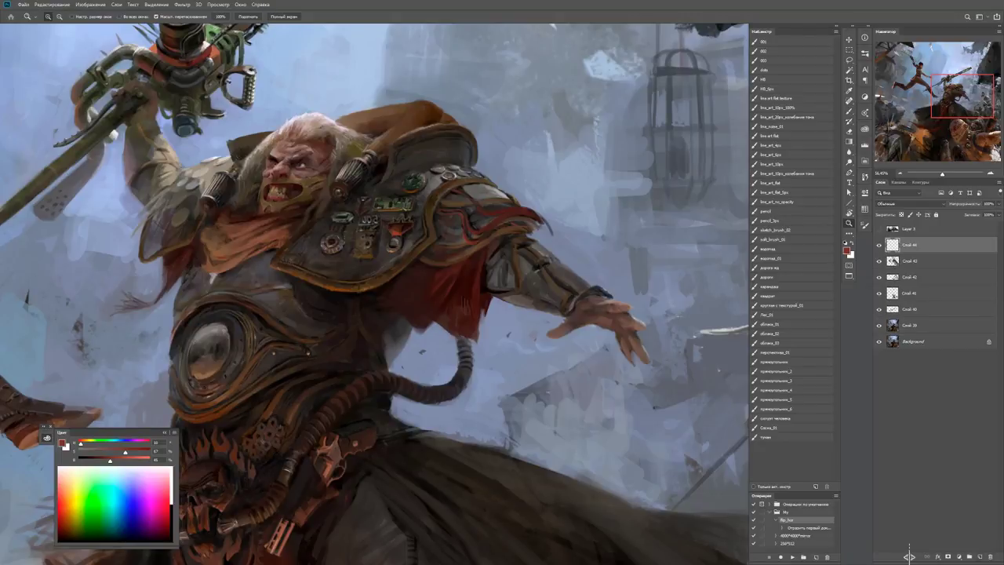
key(r)
key(b)
alt+click(565, 312)
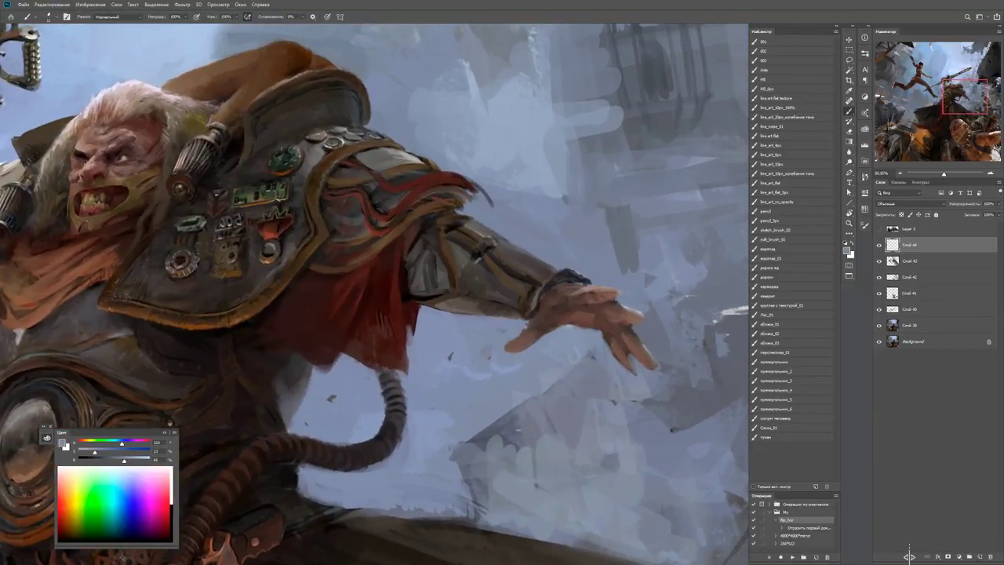
mouse_move(553, 326)
mouse_down()
mouse_move(507, 345)
mouse_move(536, 342)
mouse_up()
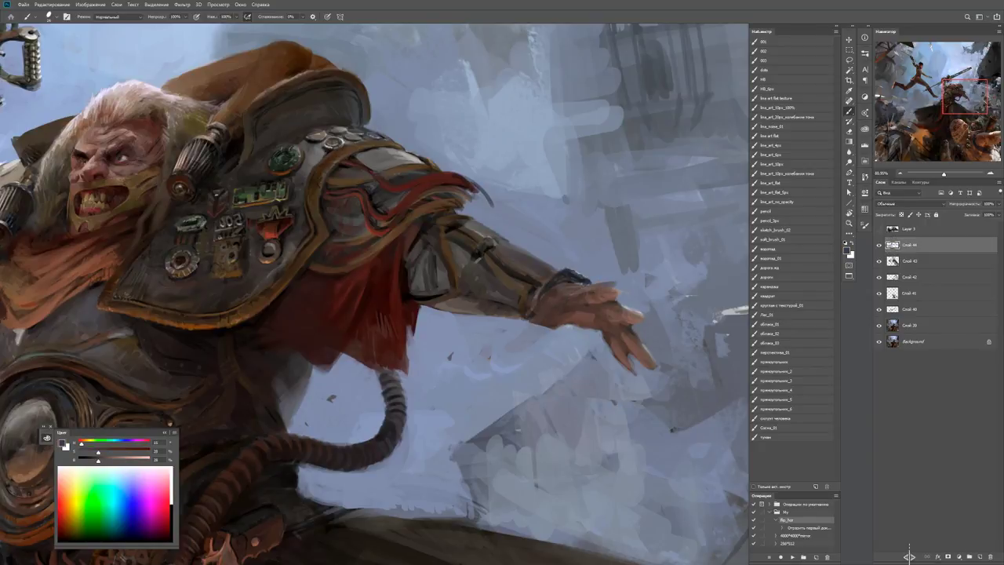
Try repainting the outstretched hand with longer, spread fingers in sampled skin tones, and cover the old lower fingers with background blue-grey.
drag(604, 287, 646, 262)
drag(623, 309, 655, 295)
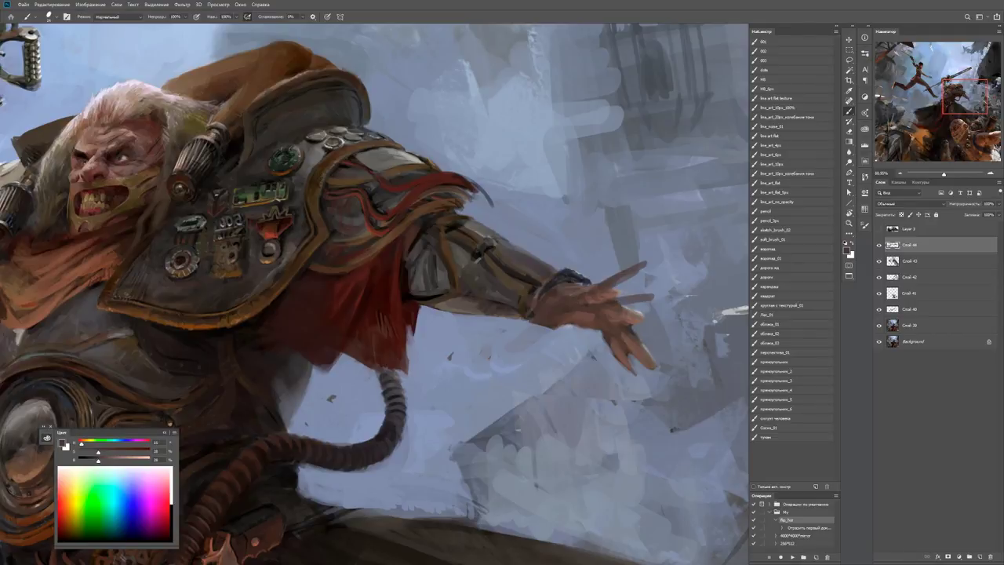
mouse_move(593, 315)
mouse_down()
mouse_move(638, 322)
mouse_move(615, 309)
mouse_up()
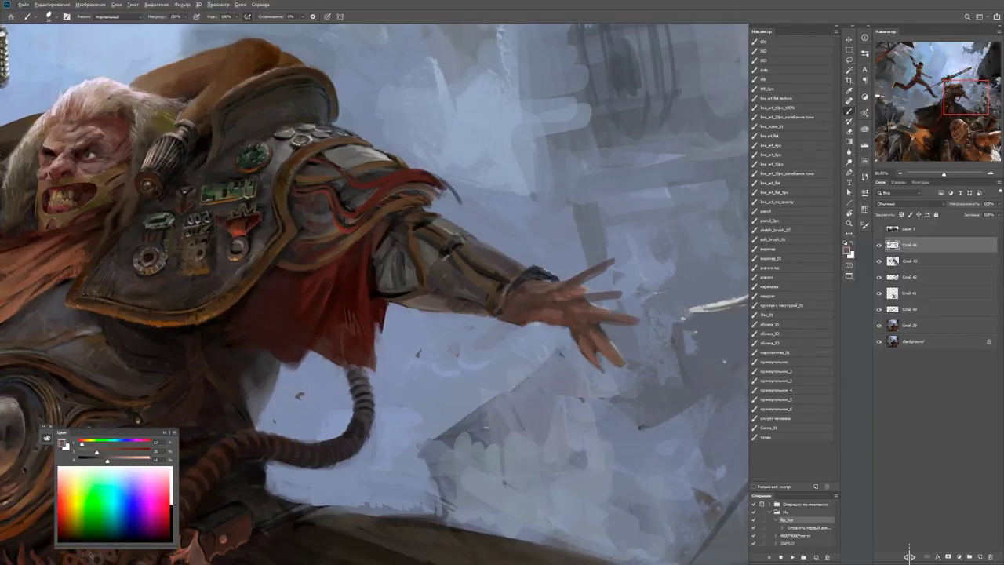
alt+click(591, 341)
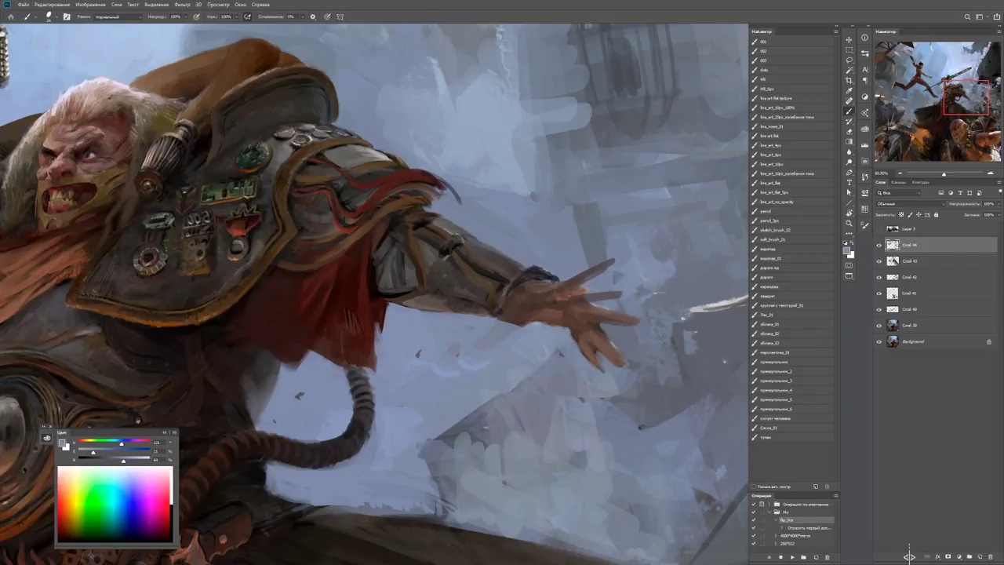
mouse_move(561, 326)
mouse_down()
mouse_move(612, 361)
mouse_move(615, 378)
mouse_up()
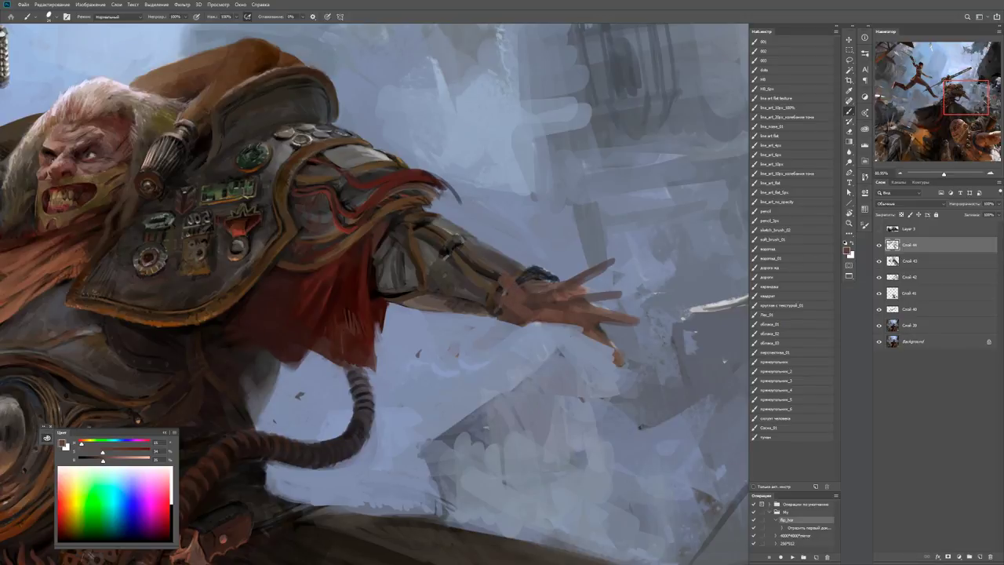
Try lightening the long spread fingers of the outstretched hand with a sampled reddish skin tone.
key(e)
key(b)
alt+click(582, 284)
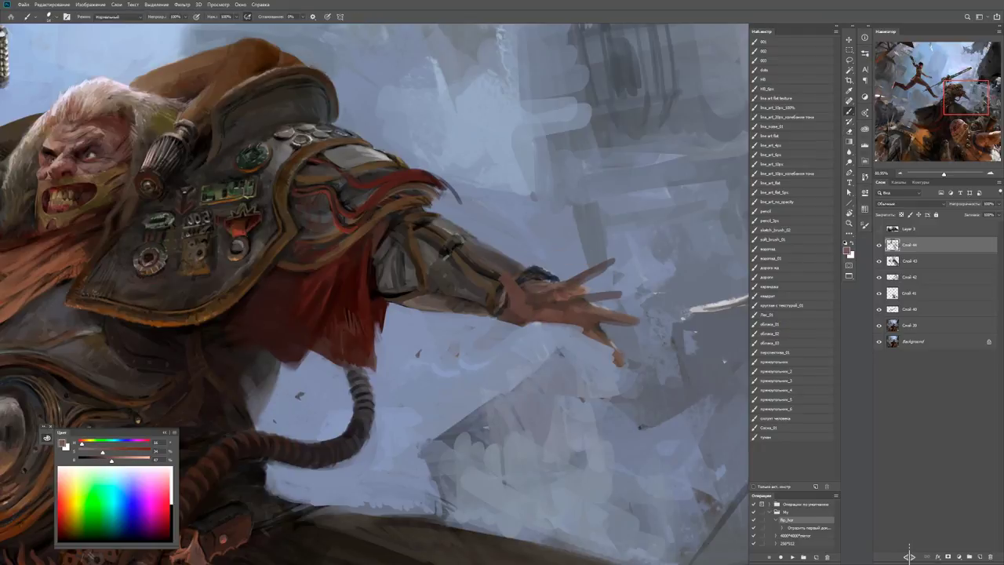
key(z)
key(ctrl+0)
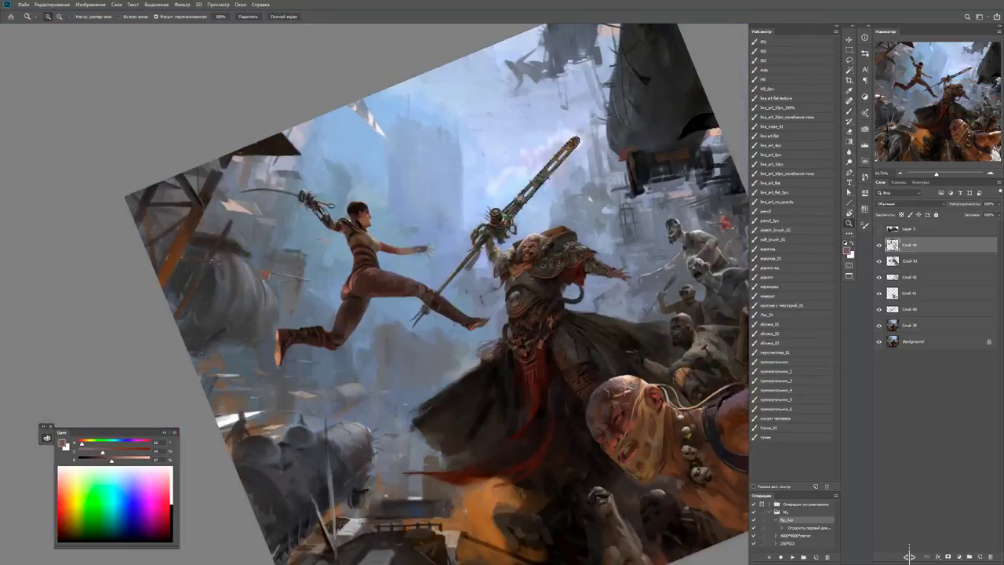
key(ctrl+plus)
key(b)
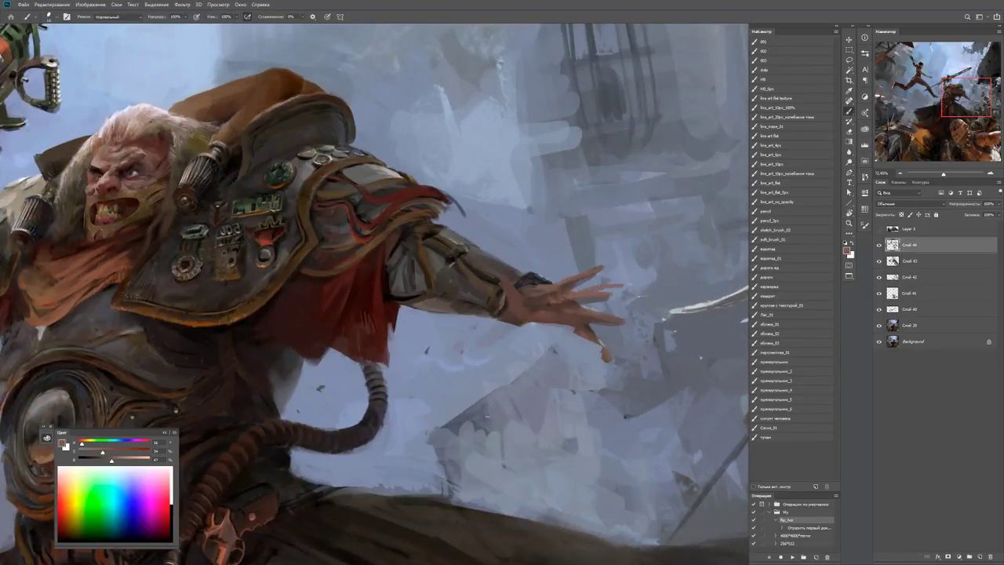
Try extending the hand's middle finger with a sampled brown and brightening the raised thumb at the wrist.
alt+click(606, 298)
alt+click(572, 298)
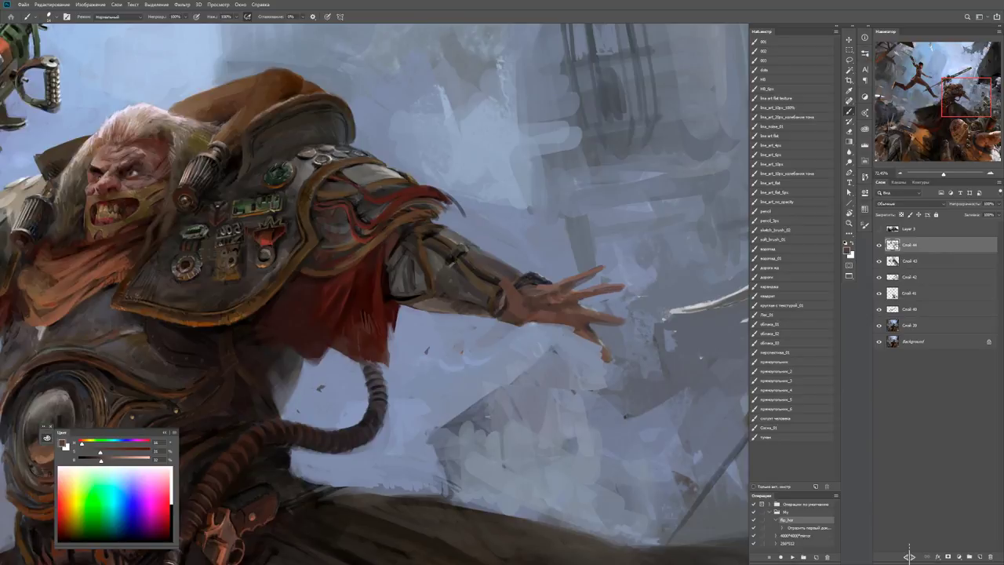
drag(586, 309, 632, 319)
alt+click(620, 314)
key(d)
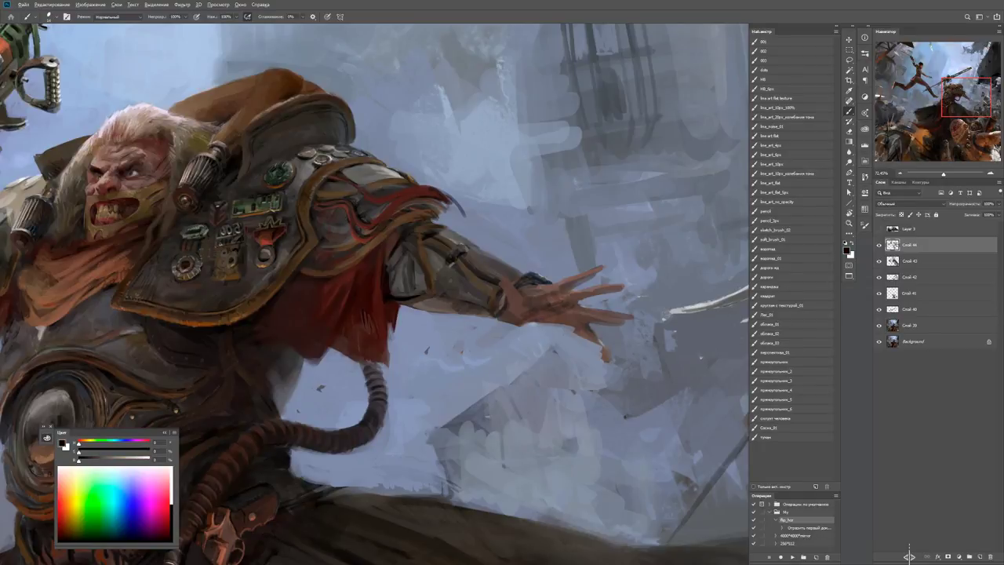
alt+click(511, 284)
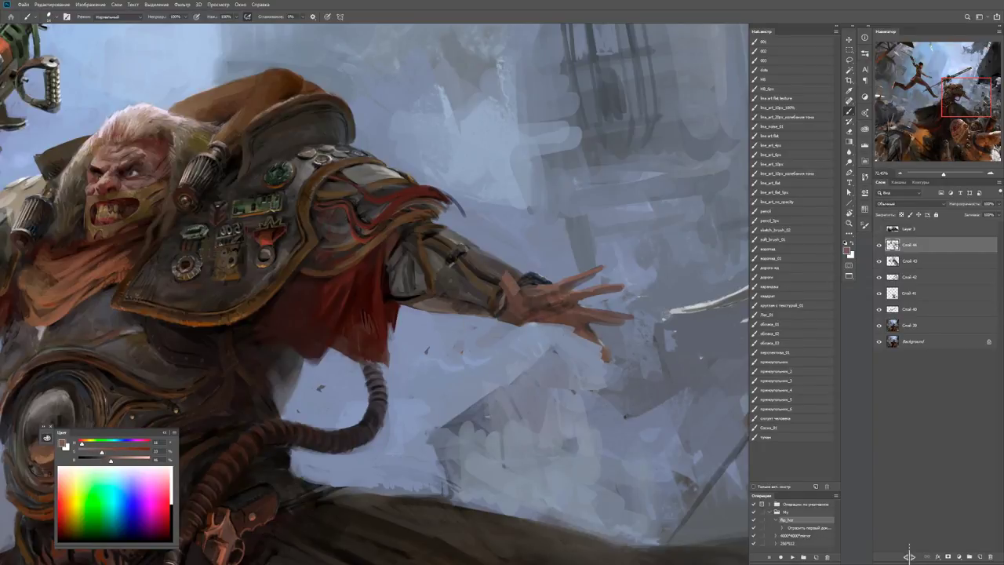
Examine the outstretched hand's pose against the whole figure and scene at different canvas angles.
key(z)
key(ctrl+0)
drag(471, 157, 533, 207)
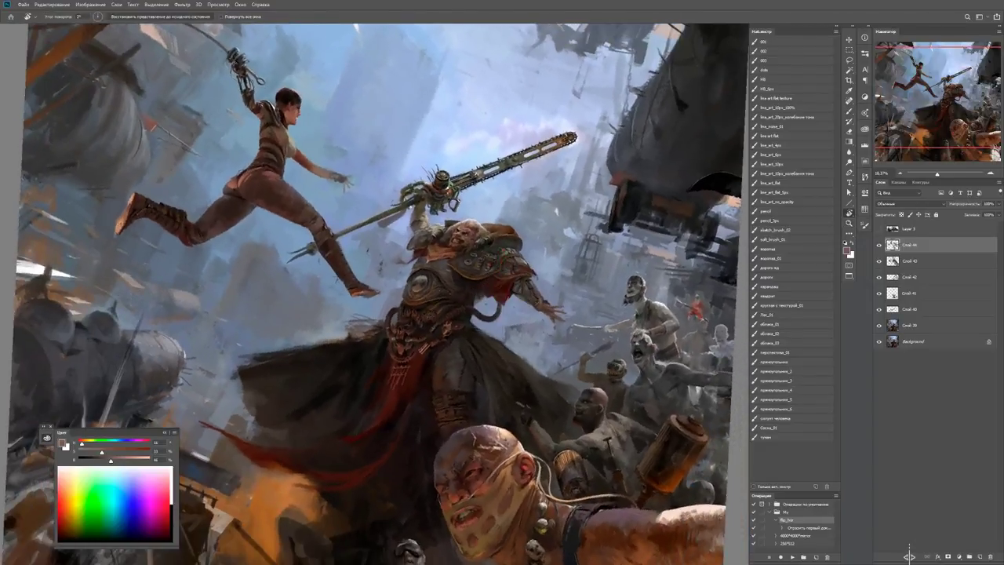
drag(554, 285, 612, 285)
key(r)
drag(504, 287, 462, 338)
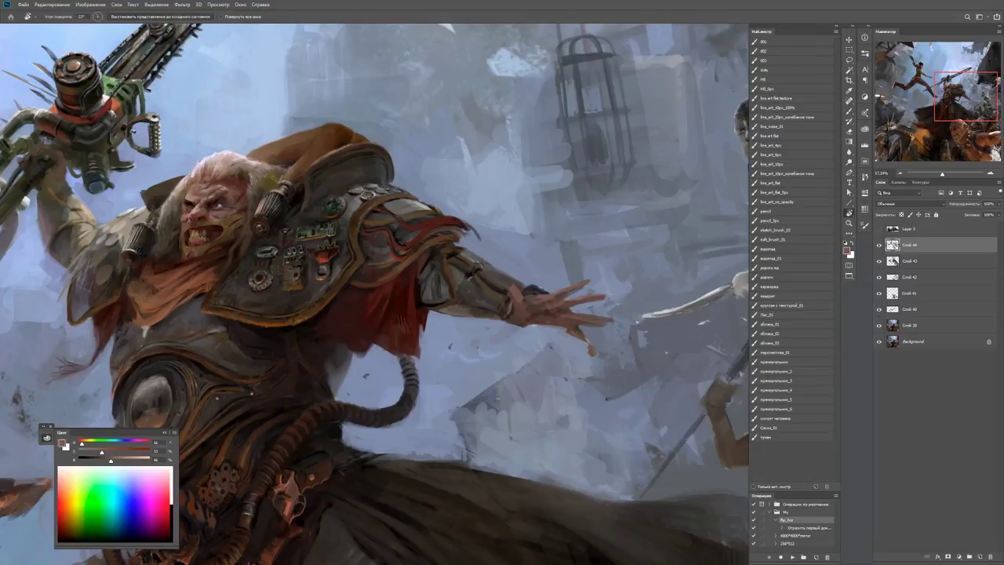
scroll(377, 294, up, 3)
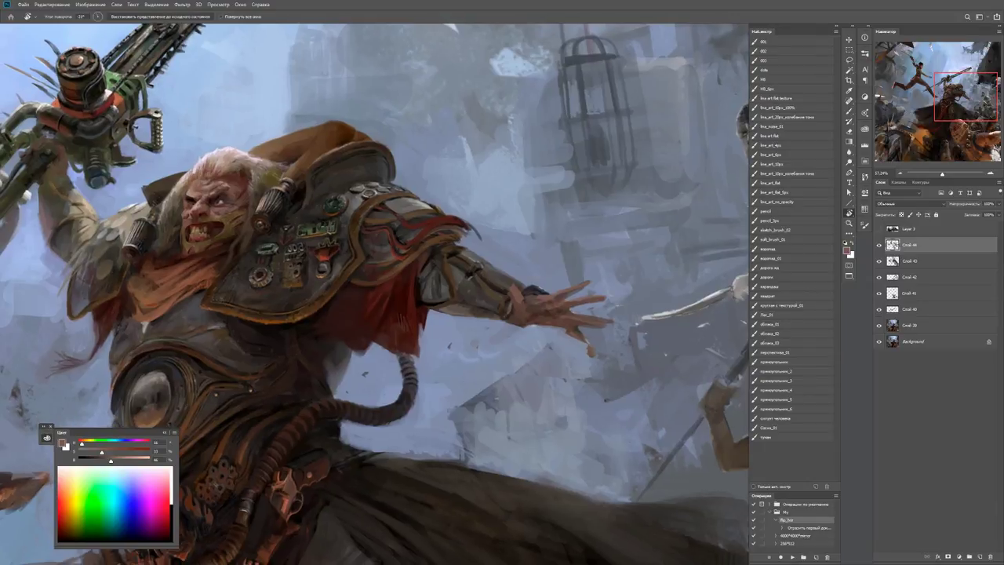
drag(475, 283, 487, 345)
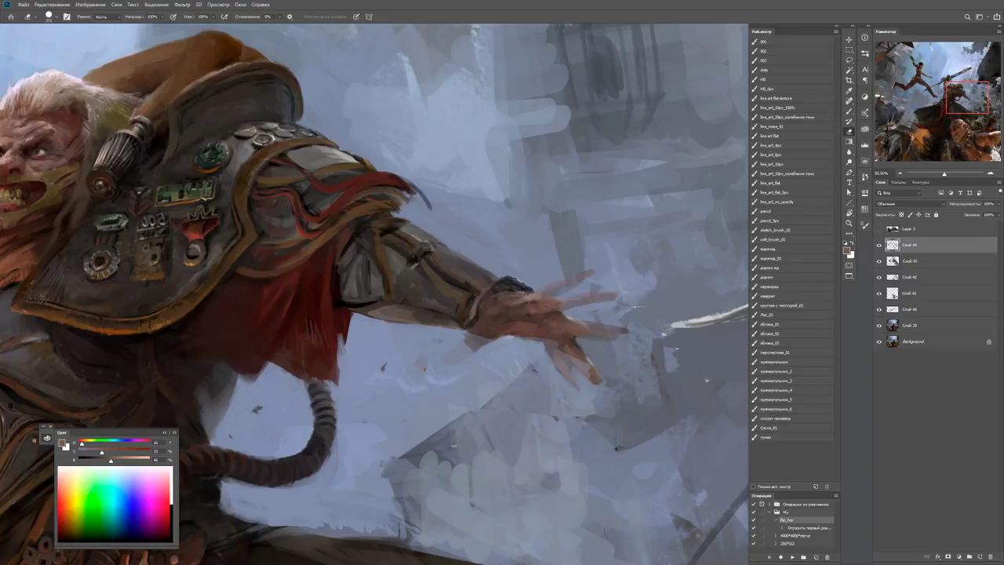
Erase the long fingers and raised thumb, and paint a thumb pointing back below the wrist with shorter fingers.
drag(542, 283, 619, 329)
key(b)
drag(476, 343, 439, 337)
mouse_move(515, 304)
mouse_down()
mouse_move(567, 285)
mouse_move(580, 325)
mouse_move(599, 328)
mouse_up()
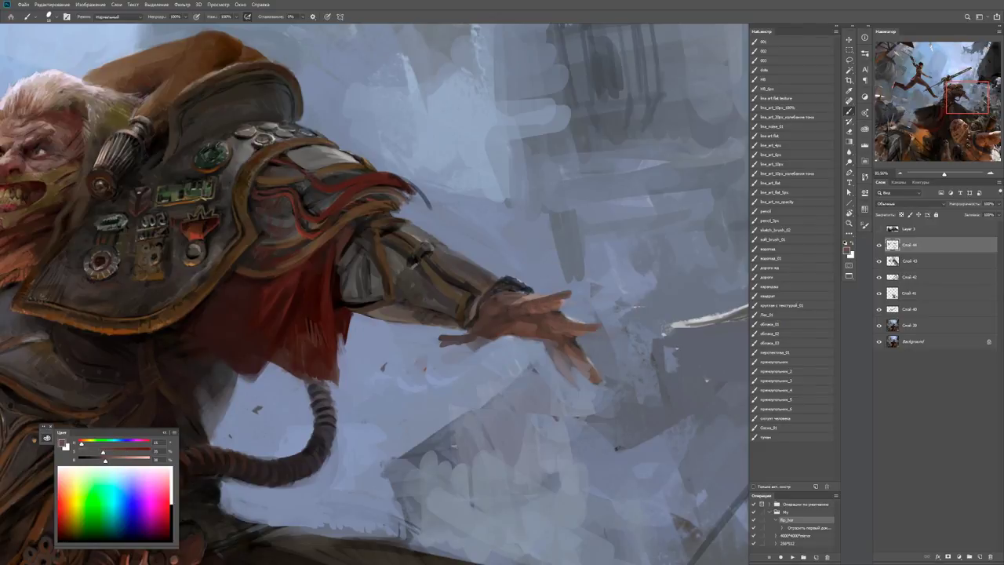
Model the palm and the shorter fingers of the outstretched hand with sampled light and dark skin tones.
alt+click(568, 323)
alt+click(537, 313)
drag(529, 313, 568, 298)
mouse_move(559, 334)
mouse_down()
mouse_move(596, 322)
mouse_move(537, 294)
mouse_up()
drag(555, 330, 585, 350)
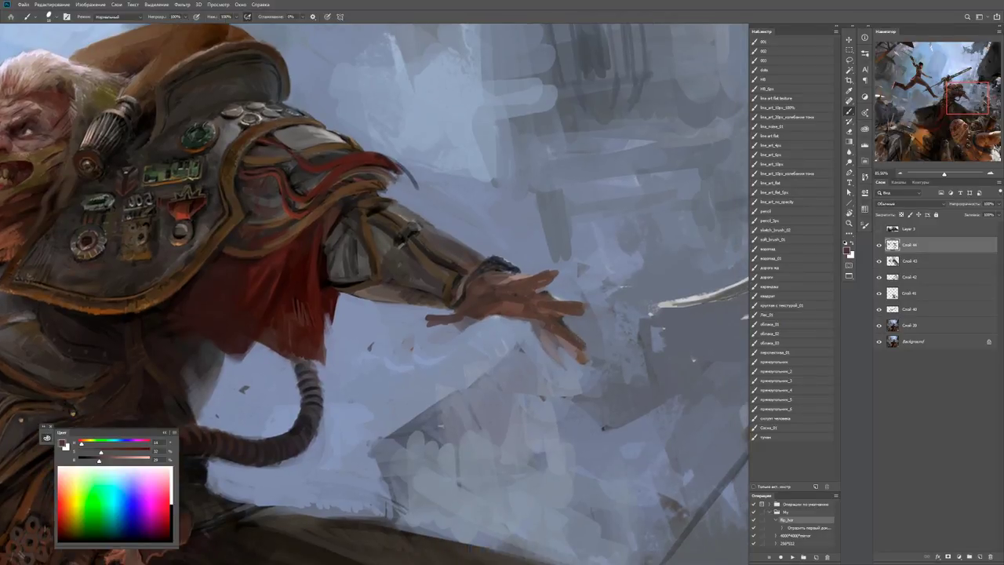
mouse_move(506, 325)
mouse_down()
mouse_move(530, 317)
mouse_move(552, 360)
mouse_move(593, 359)
mouse_move(569, 323)
mouse_move(589, 317)
mouse_up()
Trim and separate the hand's lower fingers with sampled background blue-grey.
alt+click(565, 369)
key(z)
key(ctrl+minus)
key(ctrl+plus)
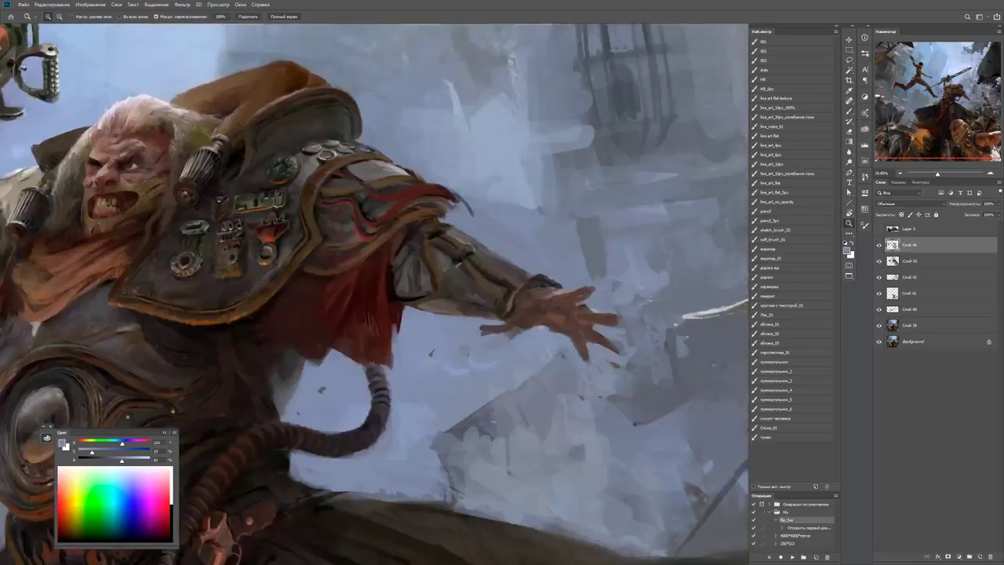
key(b)
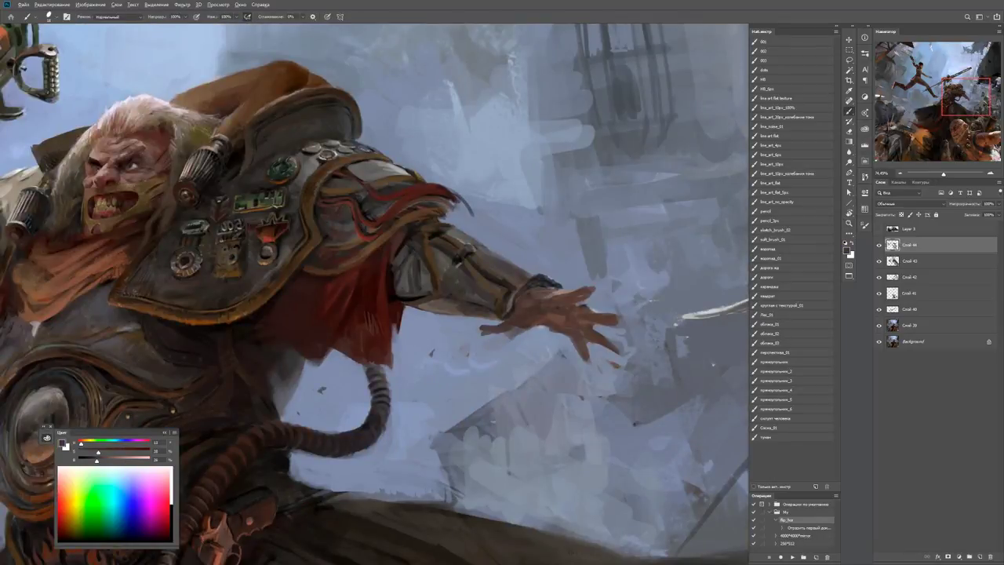
Shorten and reshape the thumb below the wrist with sampled skin and background colours.
alt+click(502, 323)
mouse_move(495, 322)
mouse_down()
mouse_move(476, 333)
mouse_move(511, 338)
mouse_move(533, 324)
mouse_up()
alt+click(506, 334)
alt+click(528, 320)
key(ctrl+0)
key(z)
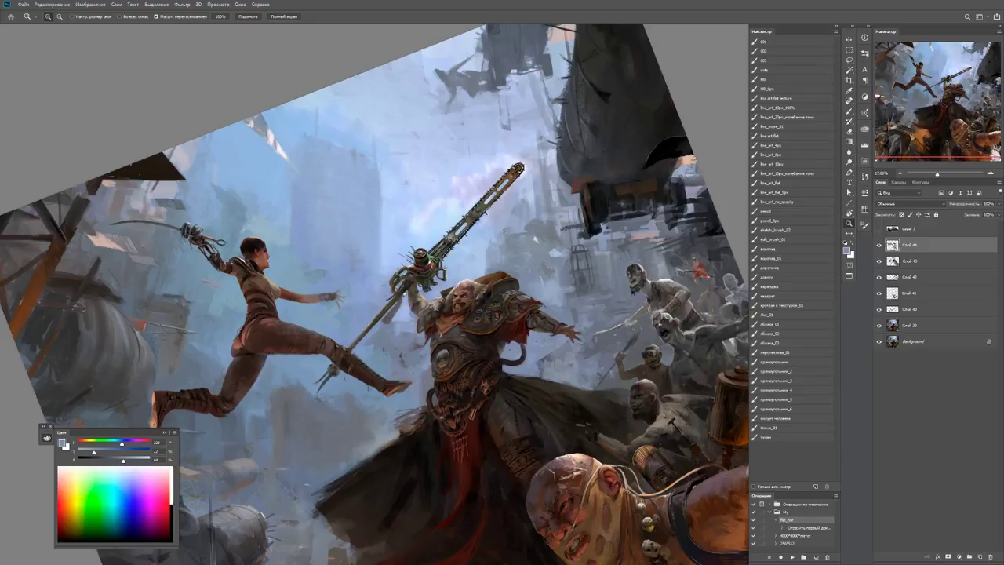
Lighten the thumb and the base of the palm with a paler sampled skin tone.
click(574, 323)
key(b)
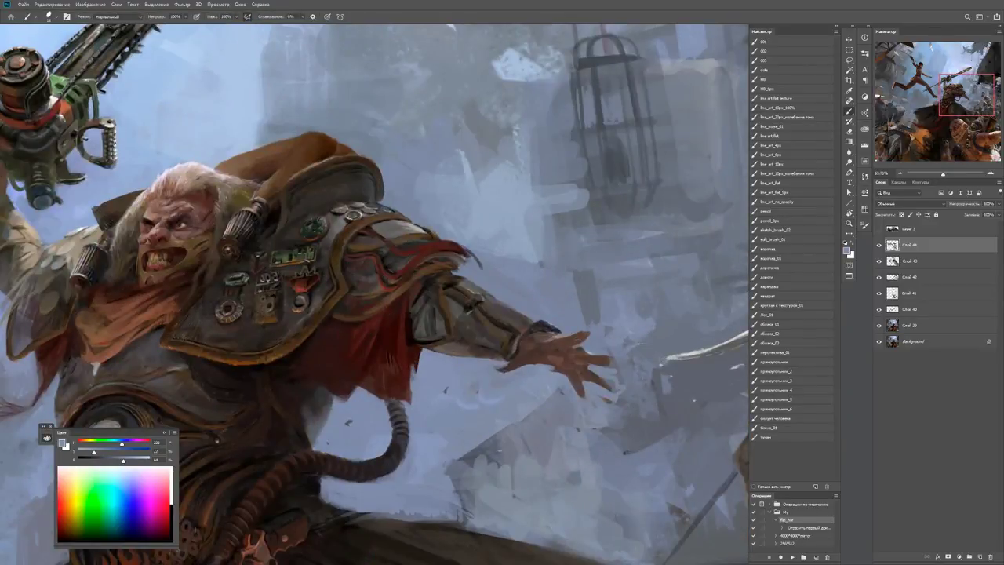
key(z)
click(535, 338)
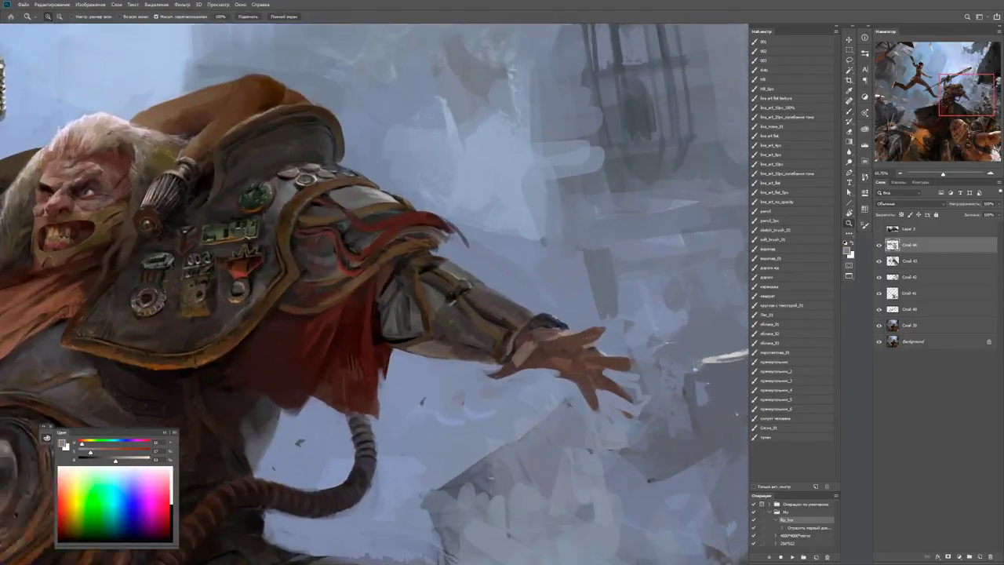
click(502, 368)
key(b)
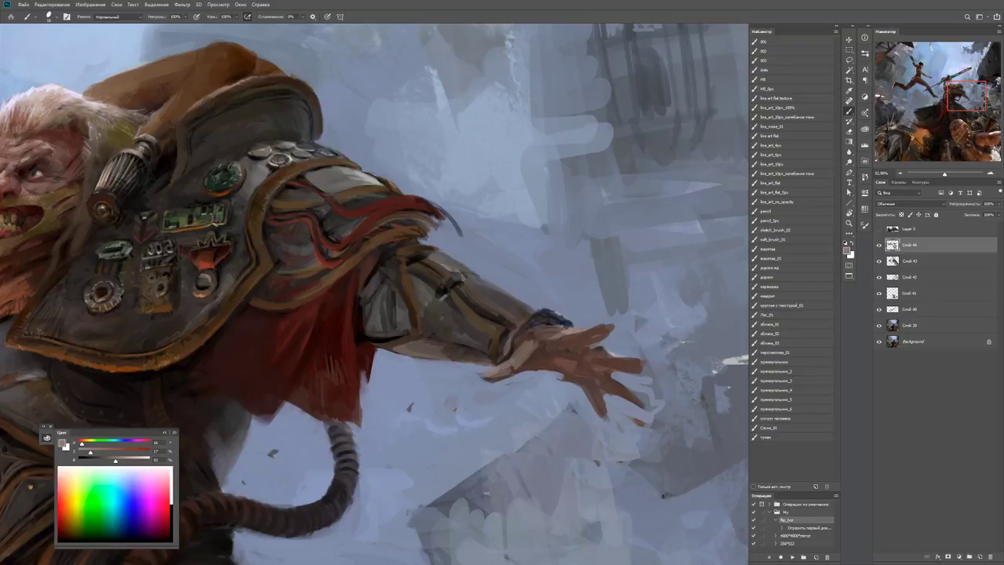
mouse_move(528, 342)
mouse_down()
mouse_move(525, 360)
mouse_move(488, 375)
mouse_up()
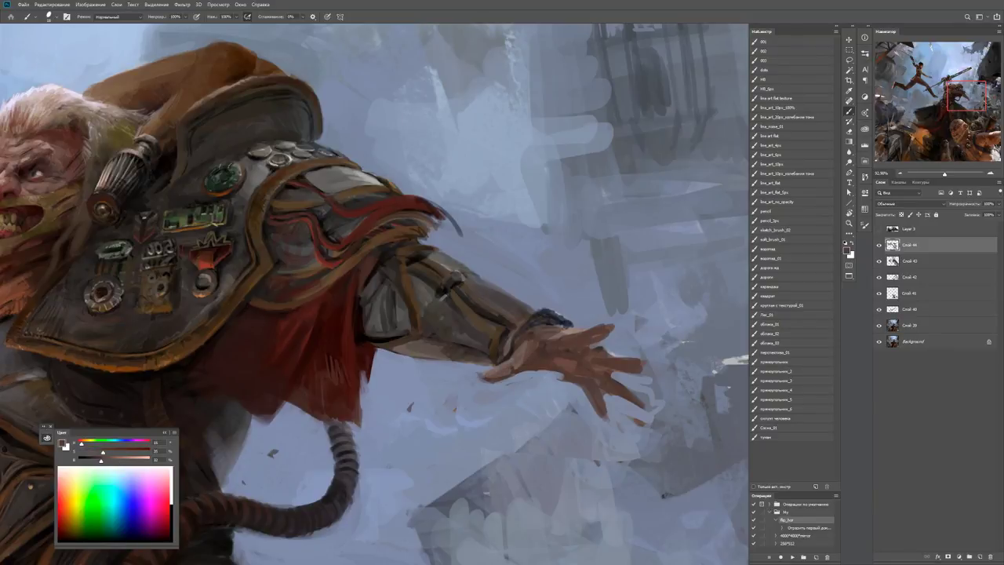
Refine the thumb's tip and lower edge with sampled colours, and reduce the brush size.
alt+click(480, 376)
alt+click(502, 379)
drag(502, 379, 452, 359)
key(bracketleft)
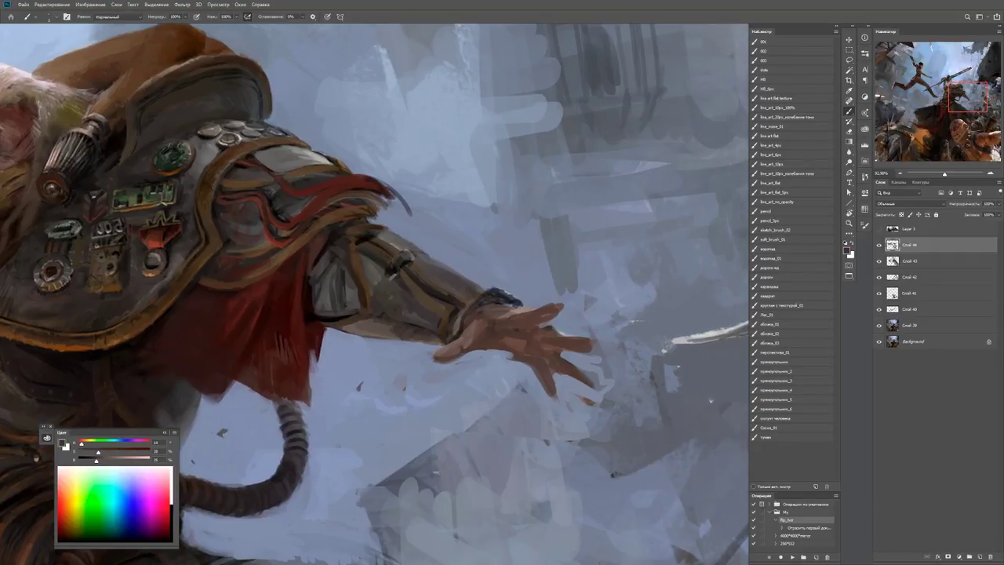
Trim the upper finger's tip with background blue-grey and adjust the shading between the upper and middle fingers.
alt+click(560, 285)
alt+click(560, 286)
alt+click(552, 305)
alt+click(549, 314)
drag(542, 331, 560, 335)
alt+click(549, 330)
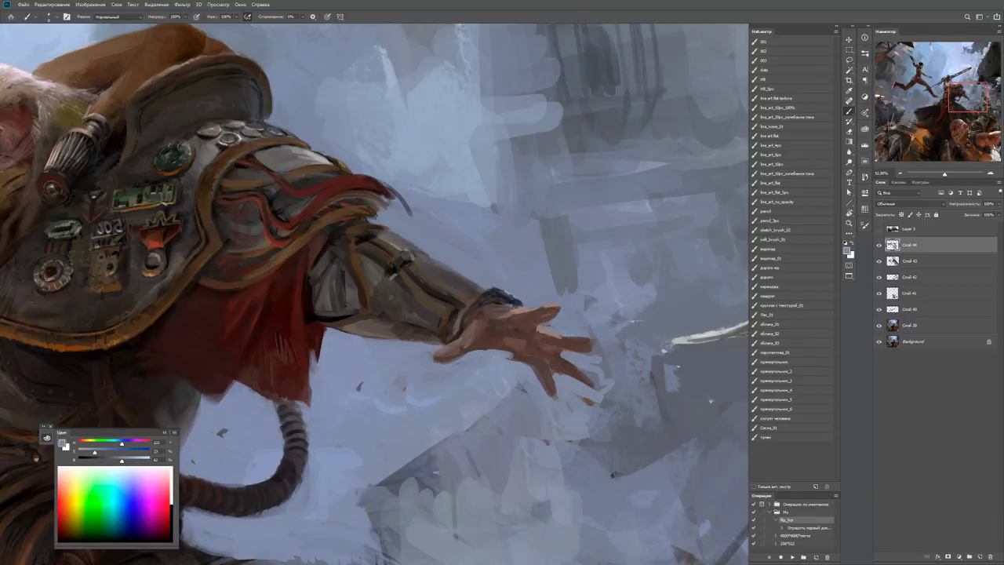
Sharpen the contours of the middle and lower fingers with sampled skin and background tones, adjusting the brush size.
alt+click(590, 332)
key(z)
mouse_move(582, 353)
mouse_down()
mouse_move(470, 352)
mouse_move(643, 353)
mouse_up()
key(b)
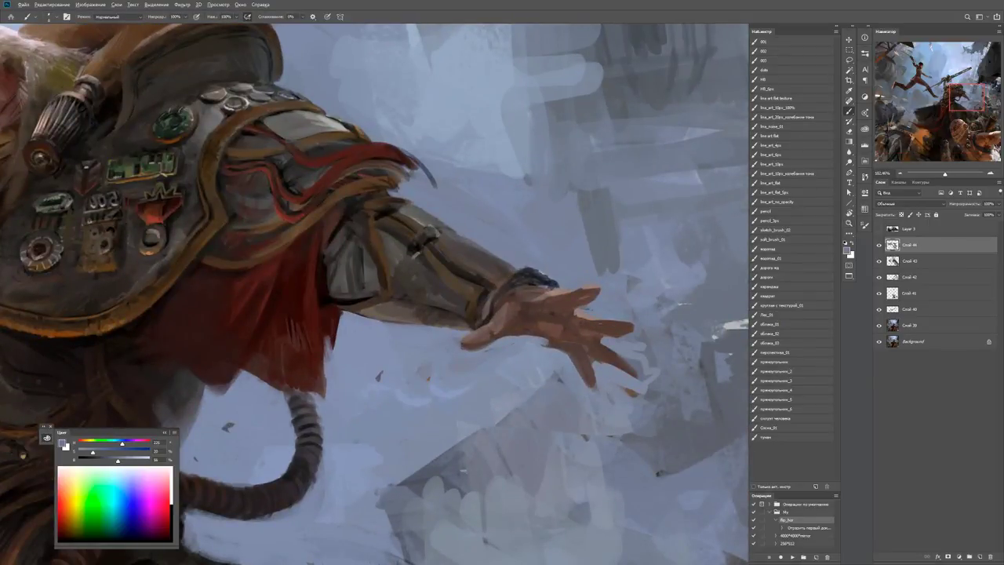
alt+click(622, 323)
alt+click(605, 345)
alt+click(652, 359)
alt+right_click(611, 330)
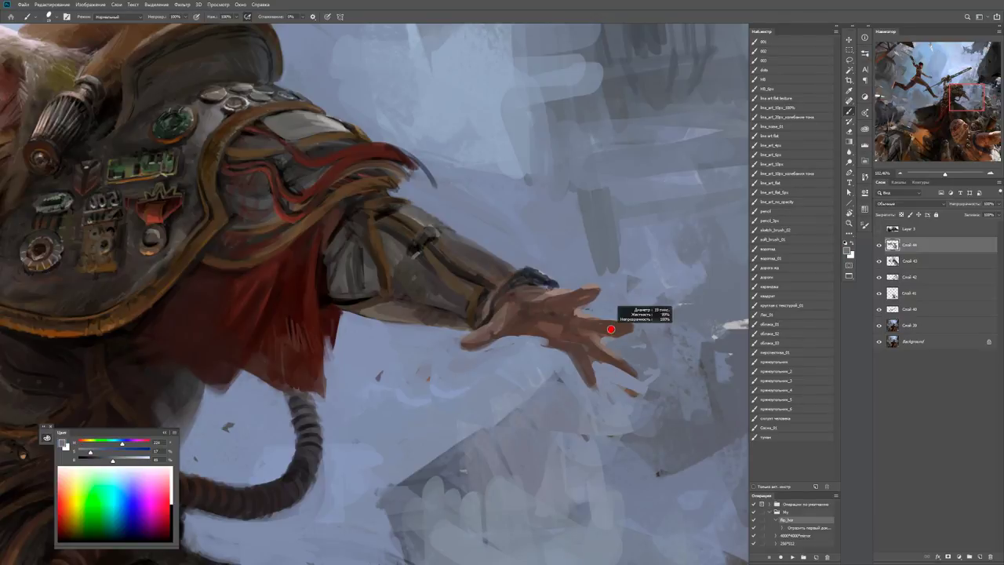
alt+click(611, 326)
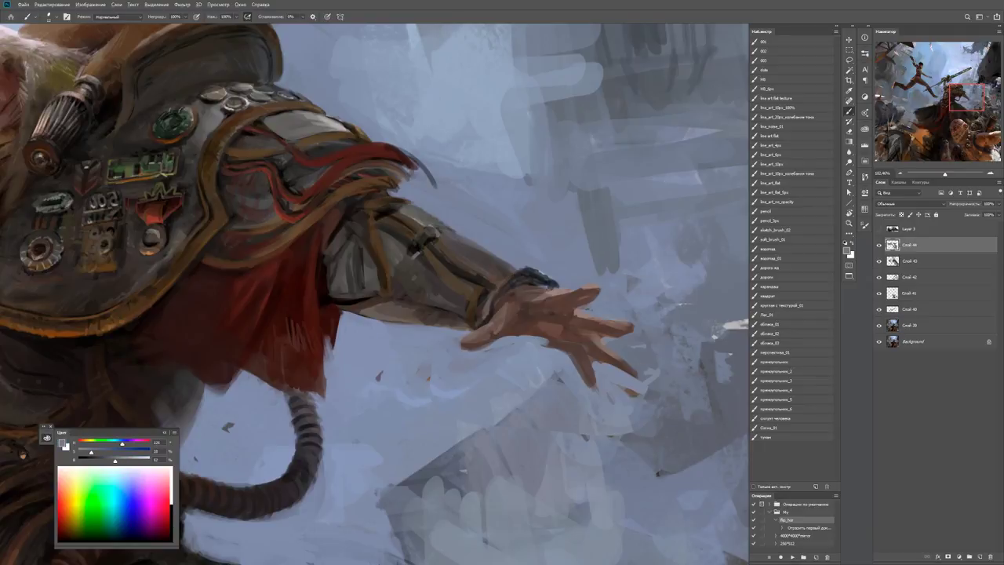
Deepen the shading on the middle finger with sampled dark skin brown and clean its edges with background blue-grey.
key(ctrl+0)
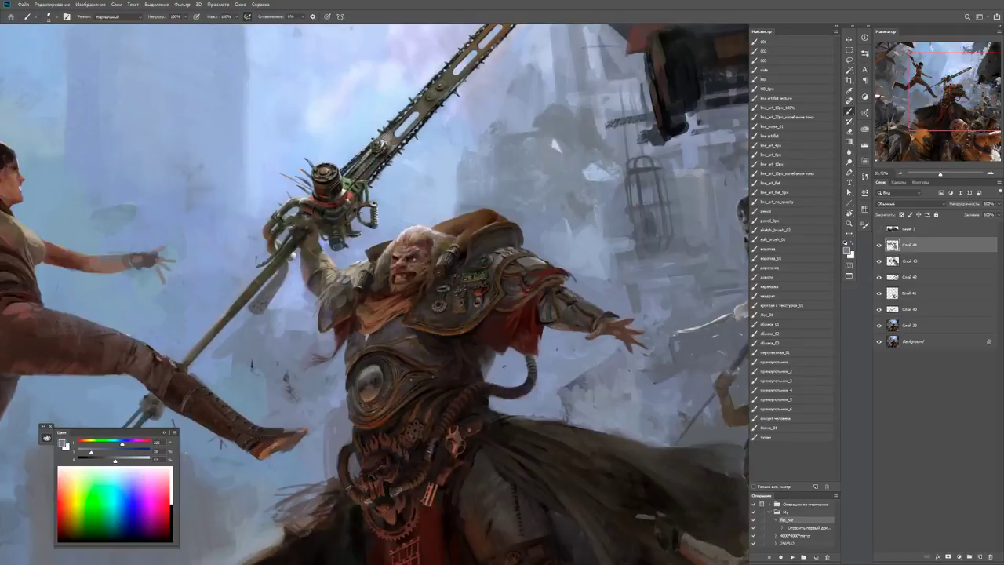
key(ctrl+plus)
alt+click(632, 325)
drag(632, 325, 603, 310)
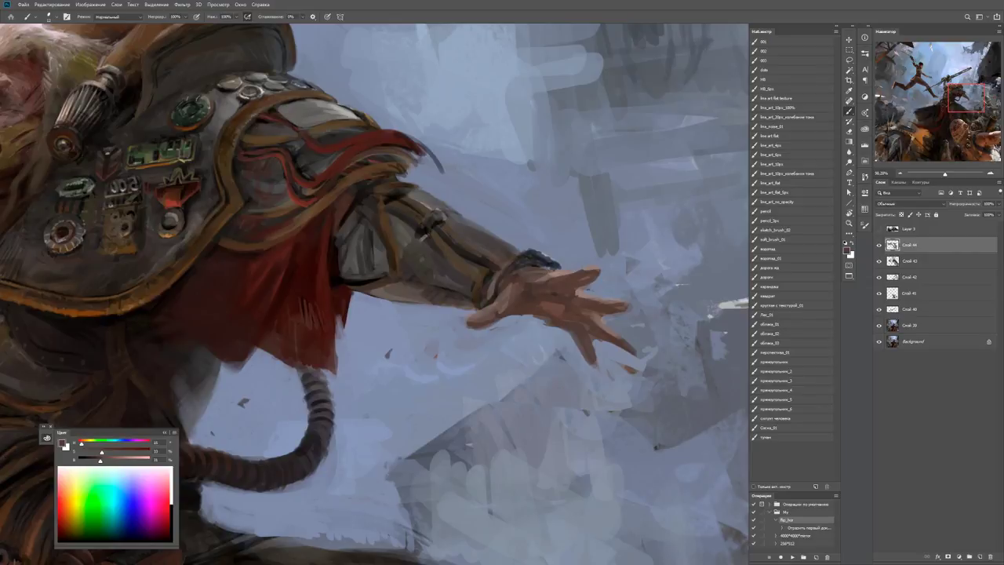
alt+click(545, 320)
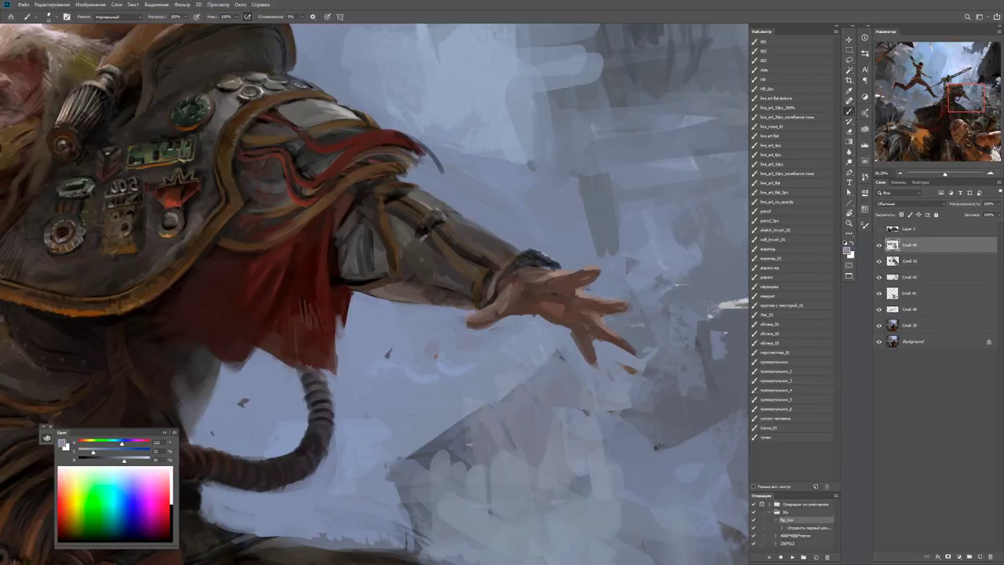
alt+click(593, 336)
Warm the lower fingers with a sampled orange-brown and refine the upper finger's tip against the background.
key(z)
drag(593, 353, 541, 353)
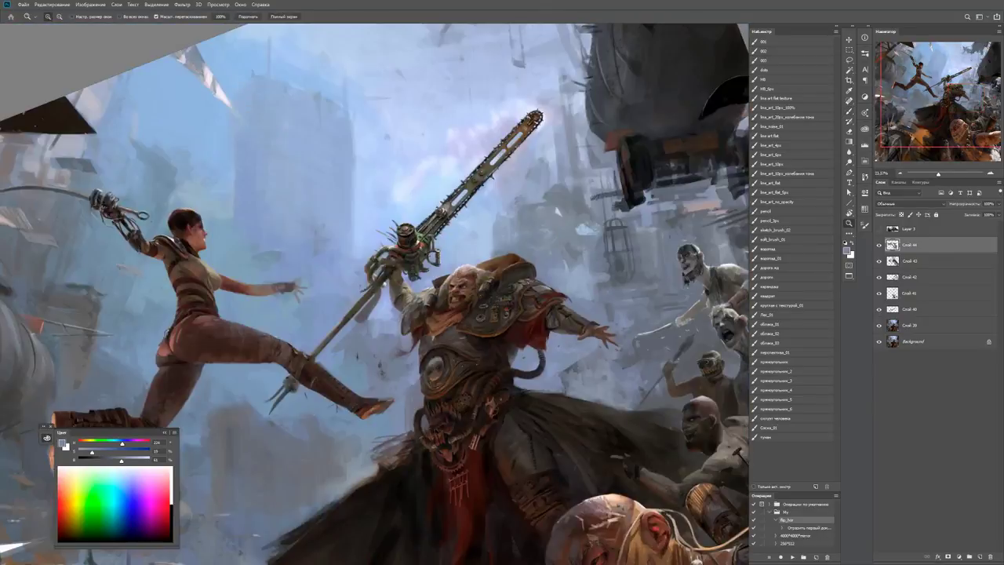
drag(627, 365, 674, 365)
key(b)
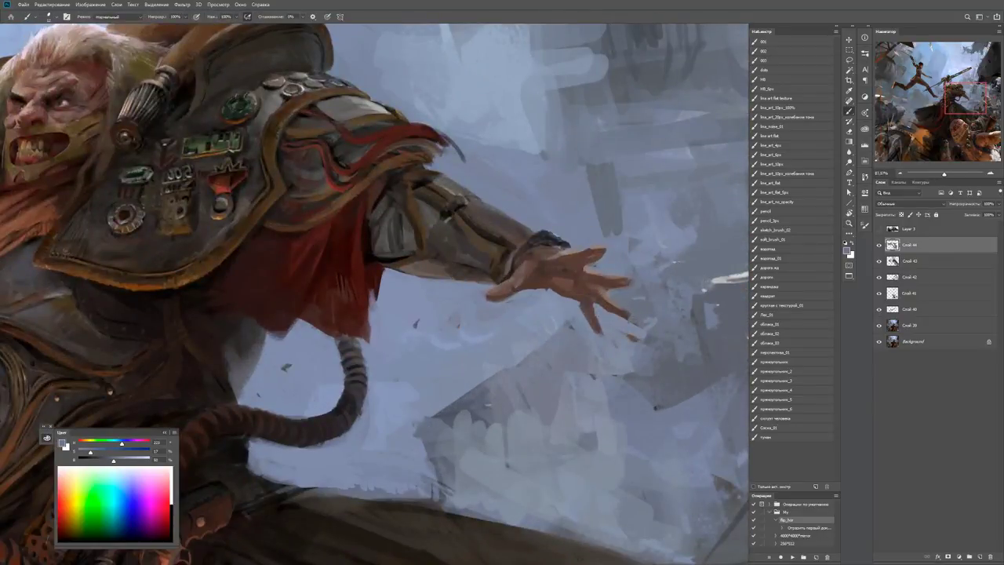
alt+click(623, 322)
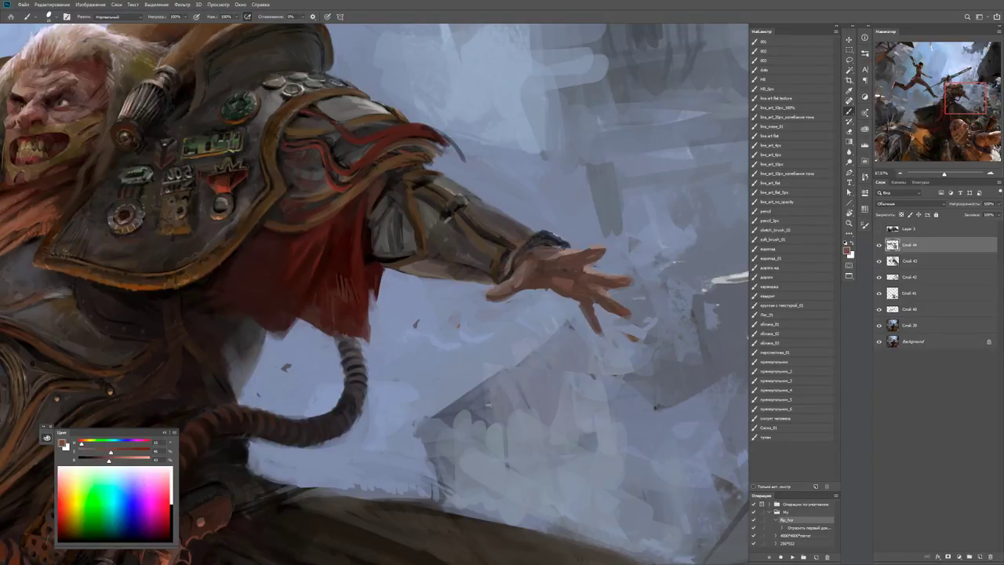
mouse_move(602, 245)
mouse_down()
mouse_move(589, 248)
mouse_move(593, 263)
mouse_up()
alt+click(599, 259)
key(z)
key(ctrl+0)
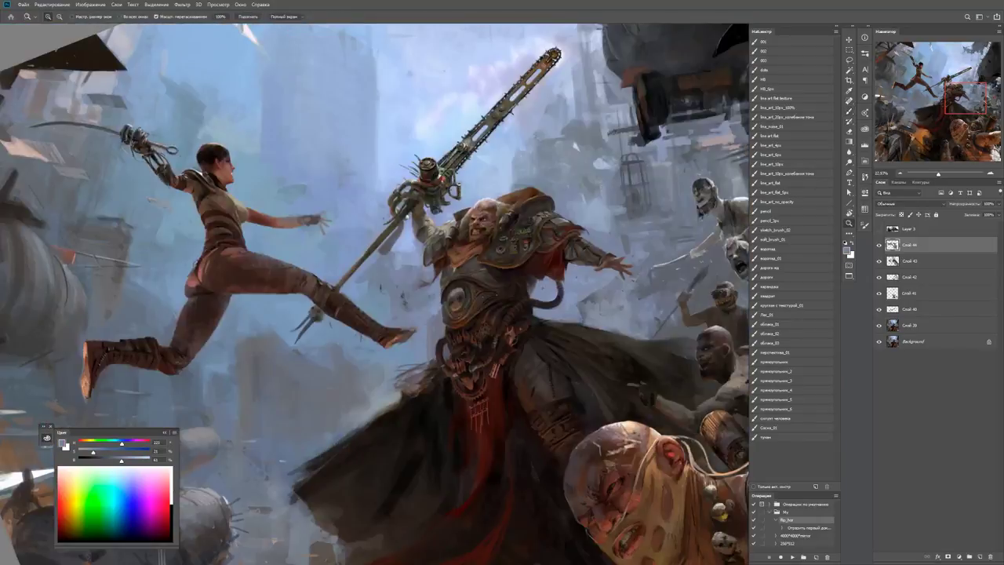
Straighten the rotated view and flip the painting horizontally to keep refining the warrior's shoulder in mirror image.
key(r)
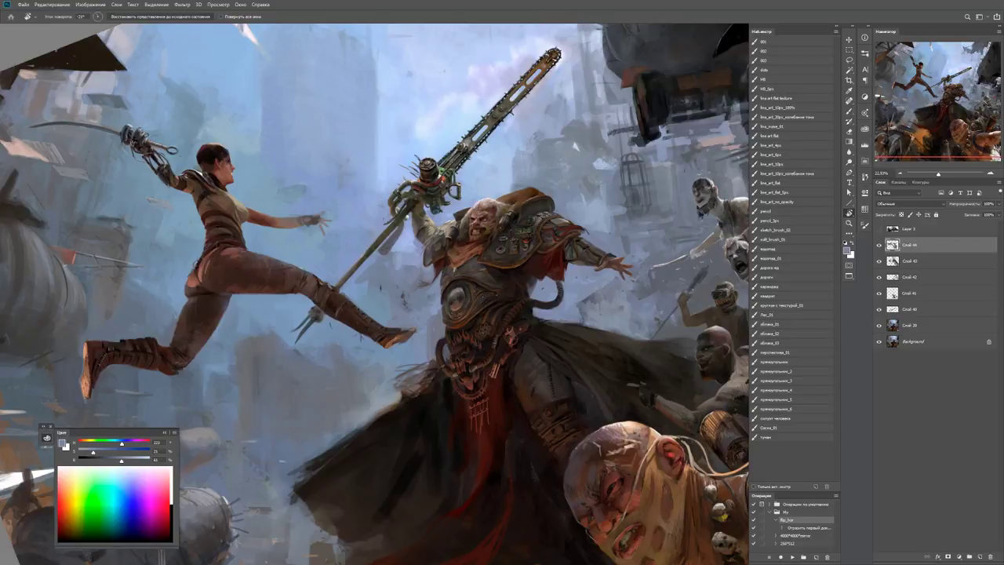
key(Escape)
key(z)
key(ctrl+0)
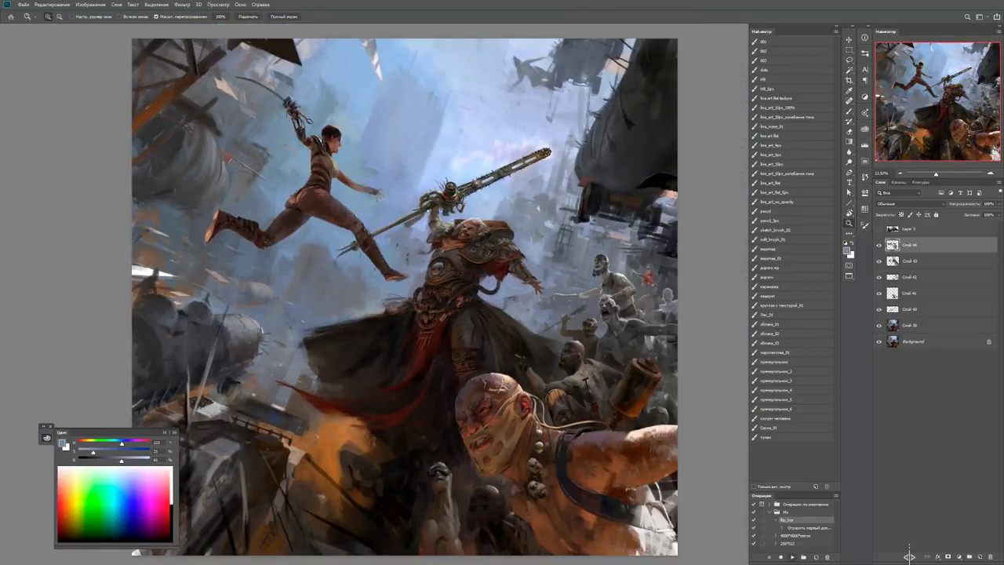
key(F2)
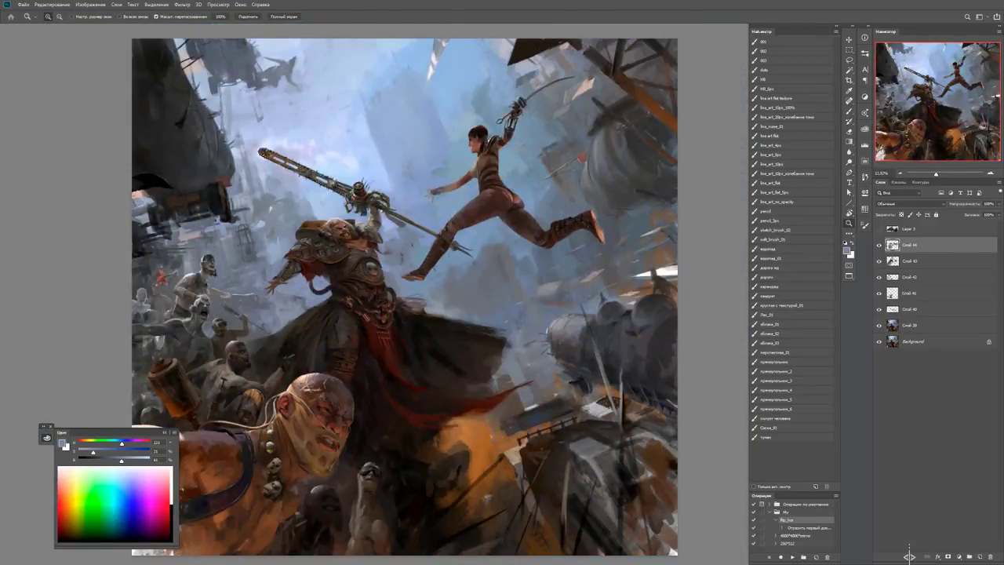
key(ctrl+plus)
key(ctrl+plus)
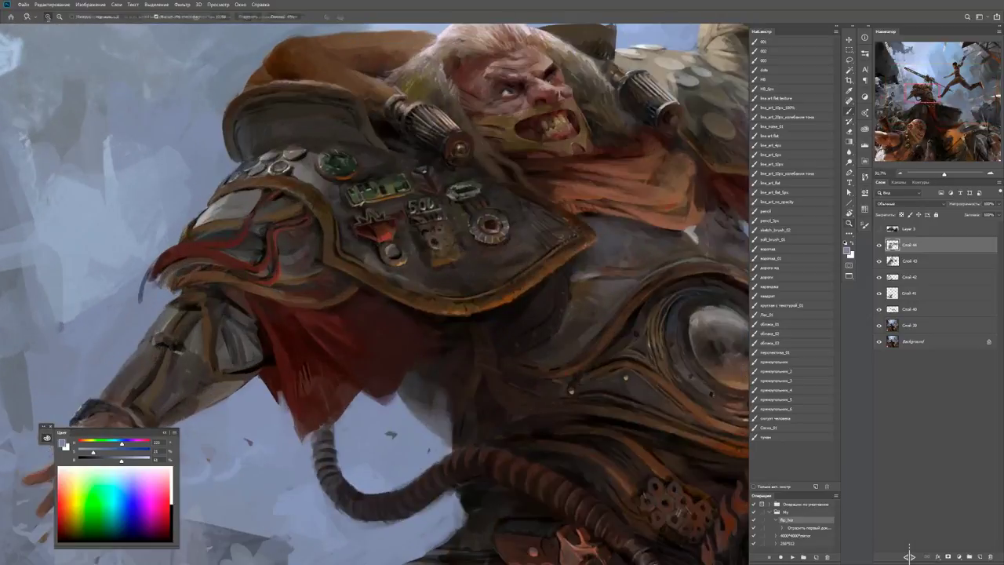
Darken the top of the red cloth beneath the shoulder armour with sampled grey and dark red tones.
key(b)
key(x)
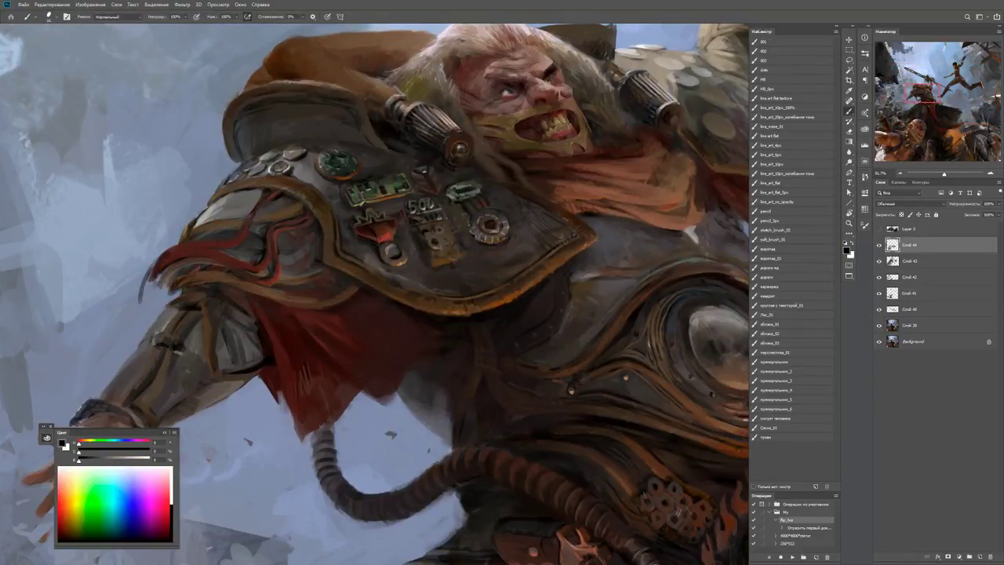
key(z)
scroll(376, 290, down, 5)
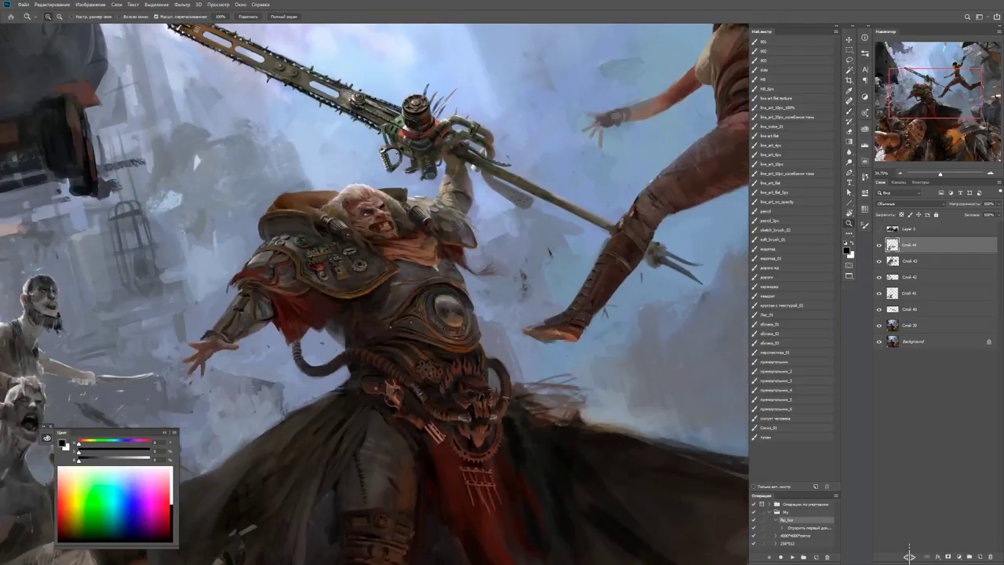
scroll(288, 298, up, 5)
key(b)
alt+click(287, 301)
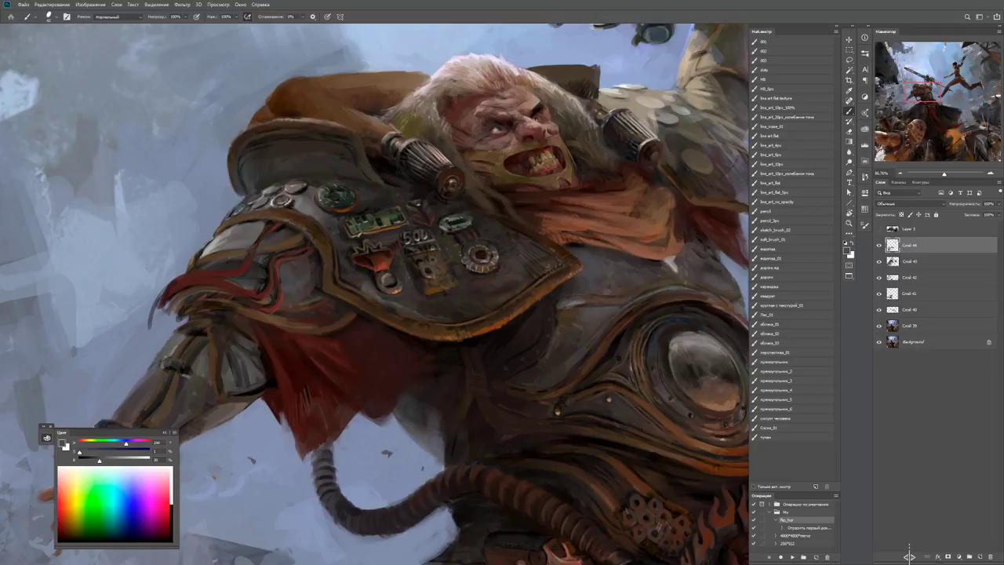
alt+click(343, 255)
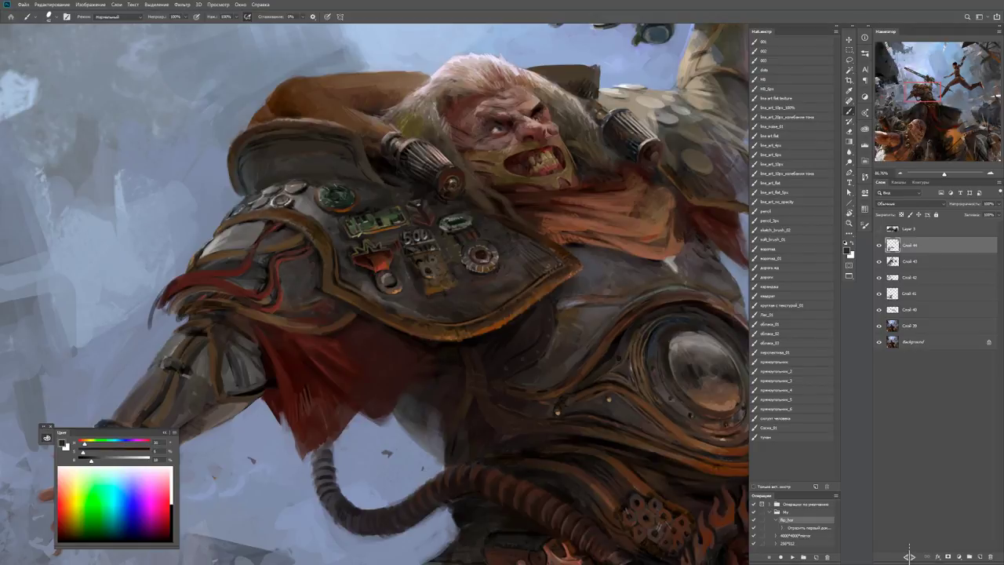
alt+click(352, 288)
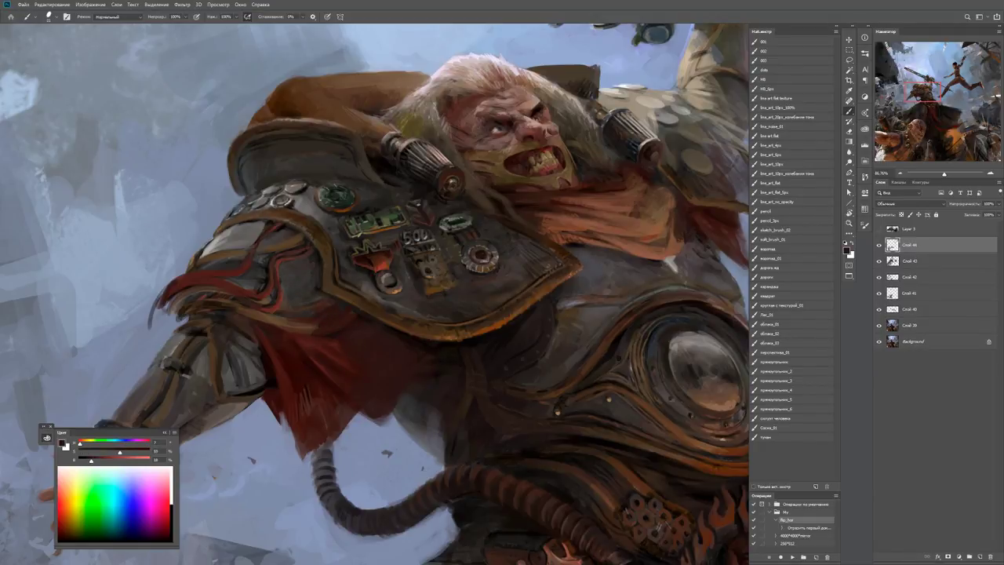
mouse_move(329, 303)
mouse_down()
mouse_move(278, 323)
mouse_move(245, 314)
mouse_move(283, 312)
mouse_up()
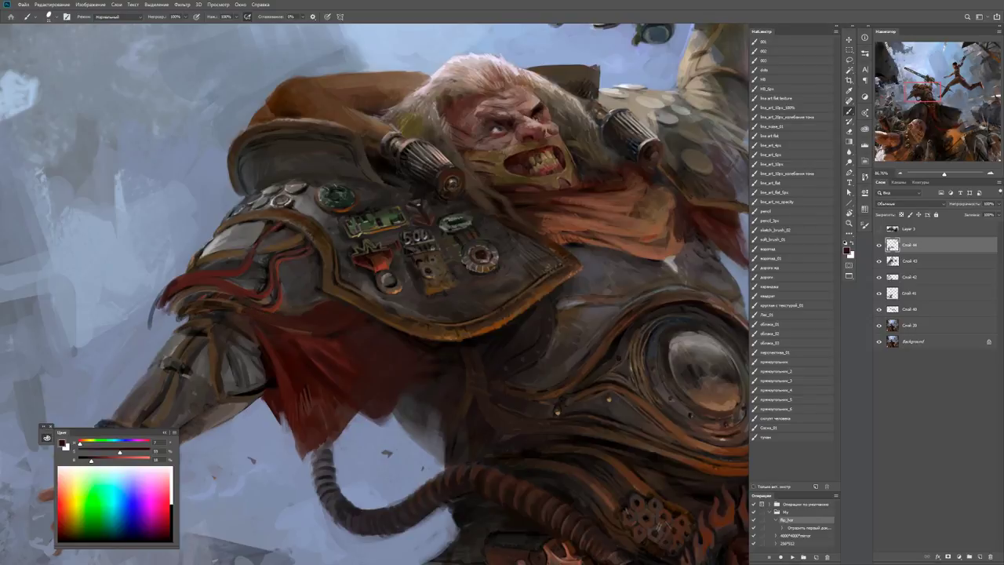
Touch up the pale plate beside the shoulder guard's gold trim with sampled armour tones.
key(h)
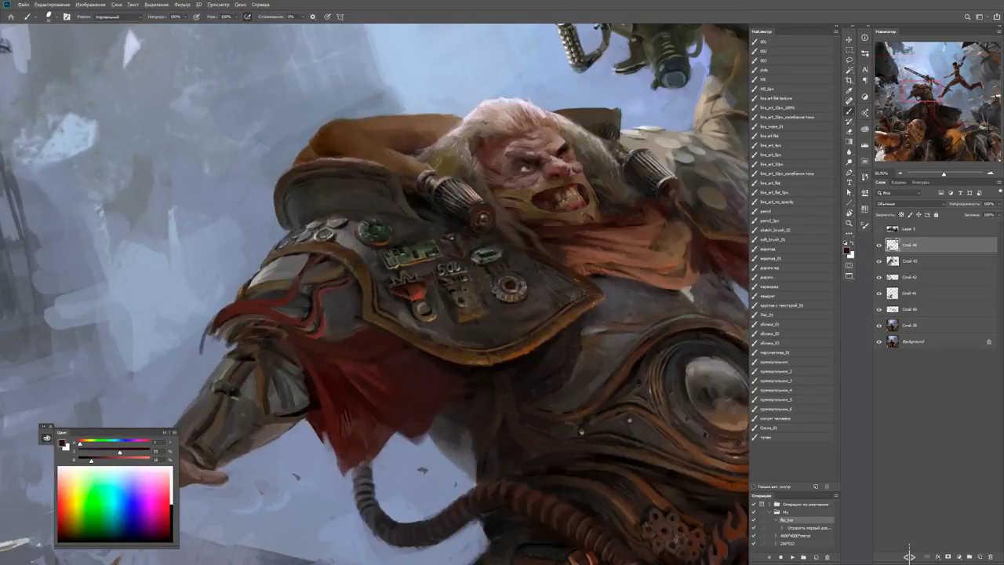
key(z)
key(ctrl+minus)
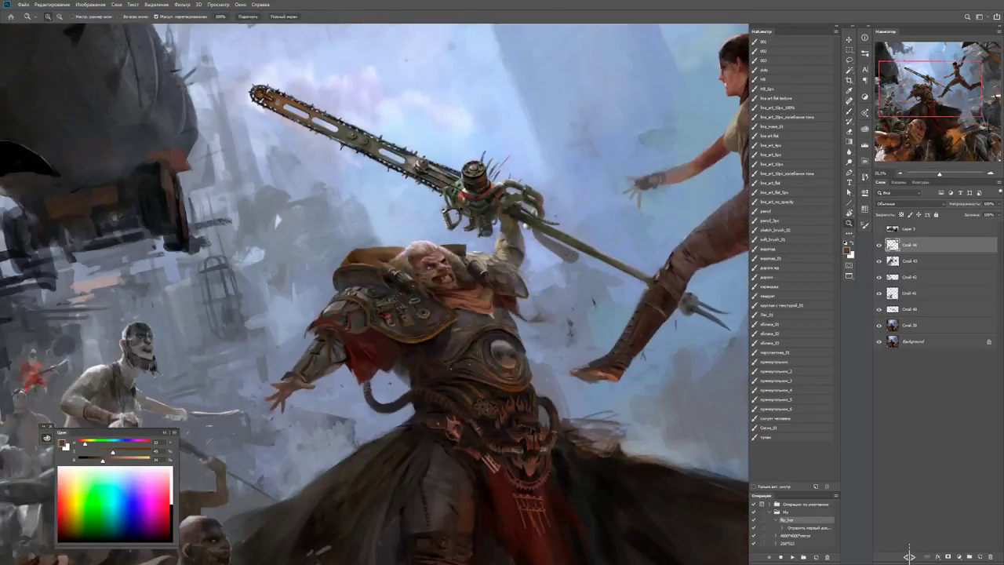
click(337, 314)
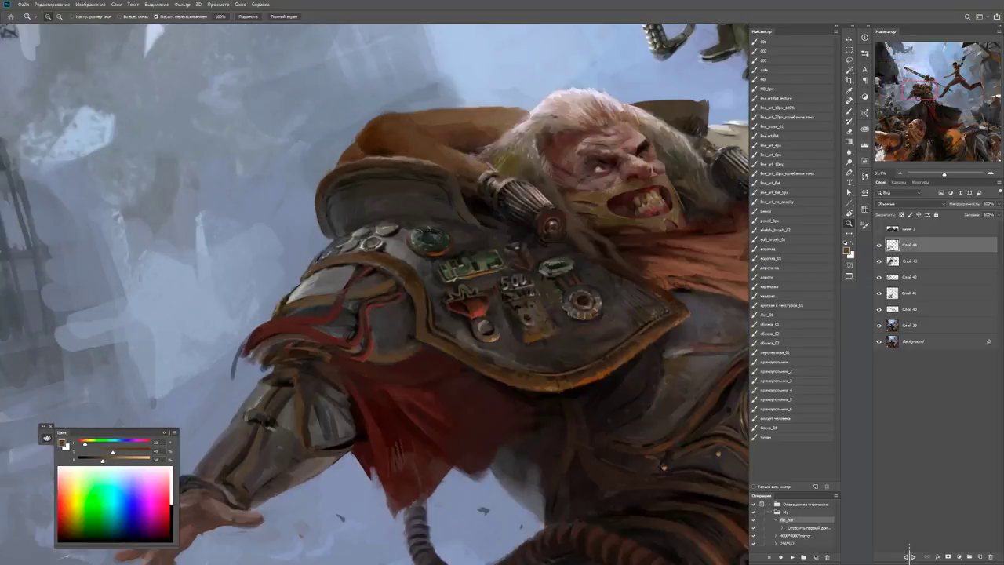
key(b)
mouse_move(322, 275)
mouse_down()
mouse_move(343, 270)
mouse_move(342, 288)
mouse_up()
Refine the red ribbons across the upper-arm armour with a dark red, checking them against the whole figure.
key(ctrl+minus)
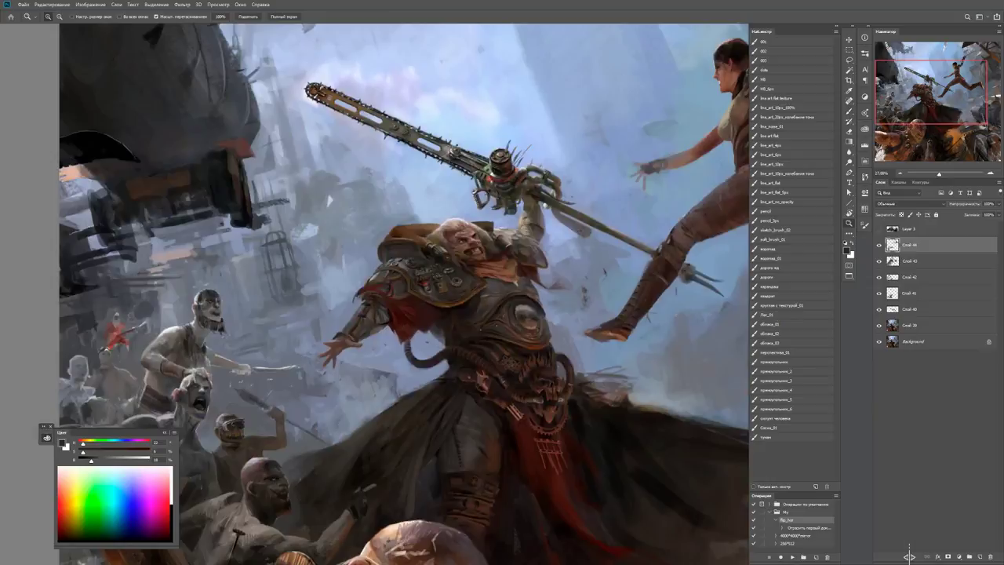
key(ctrl+plus)
key(ctrl+plus)
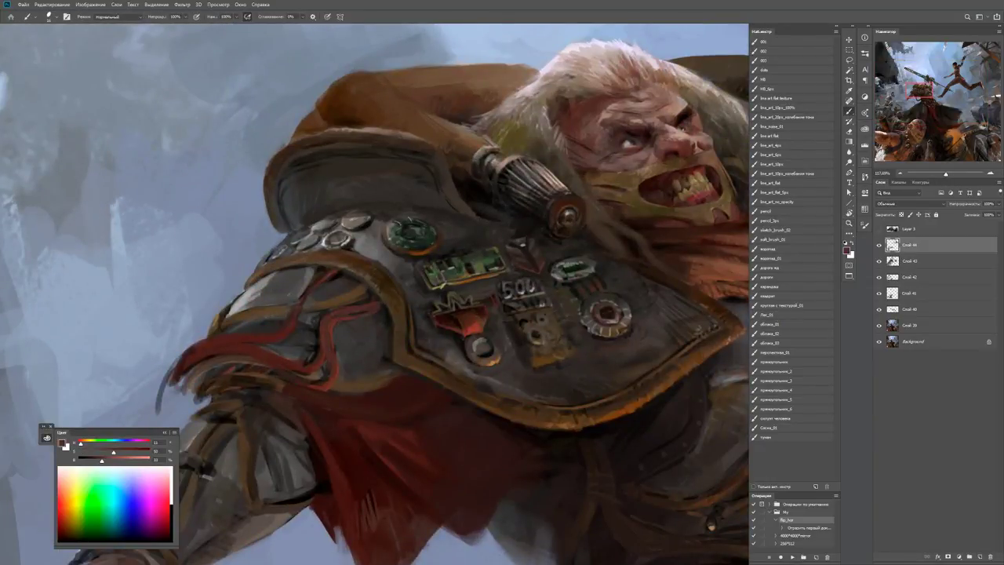
key(z)
key(ctrl+minus)
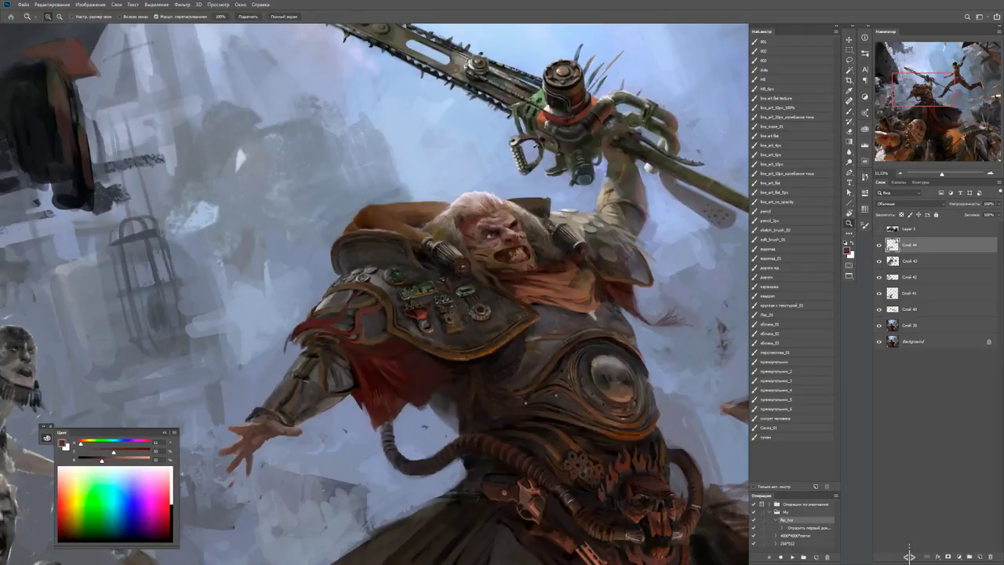
key(ctrl+plus)
key(ctrl+plus)
key(b)
scroll(375, 294, up, 2)
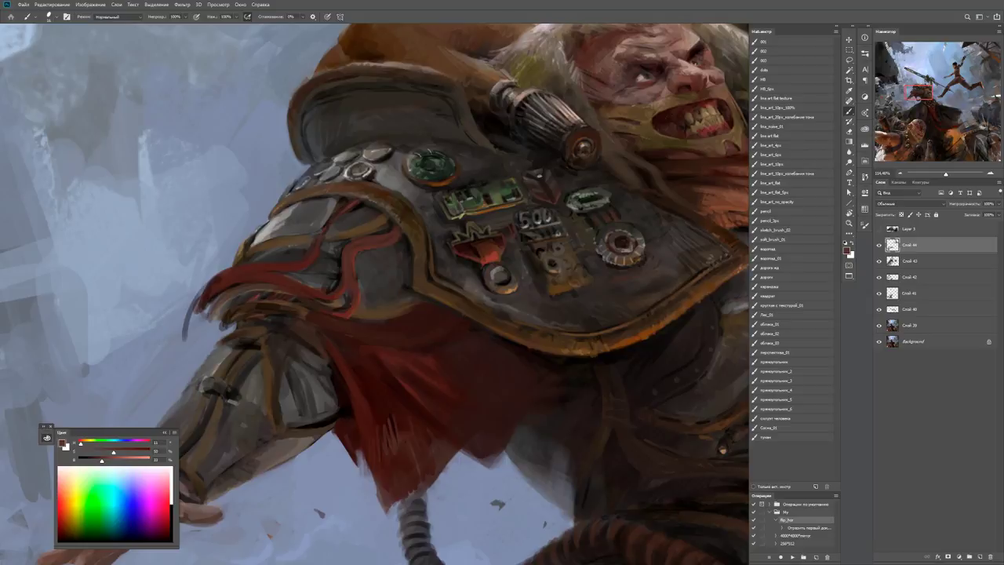
Shade the ragged sleeve edge under the red ribbons with dark brown and grey sampled from the armour.
key(z)
scroll(436, 300, down, 4)
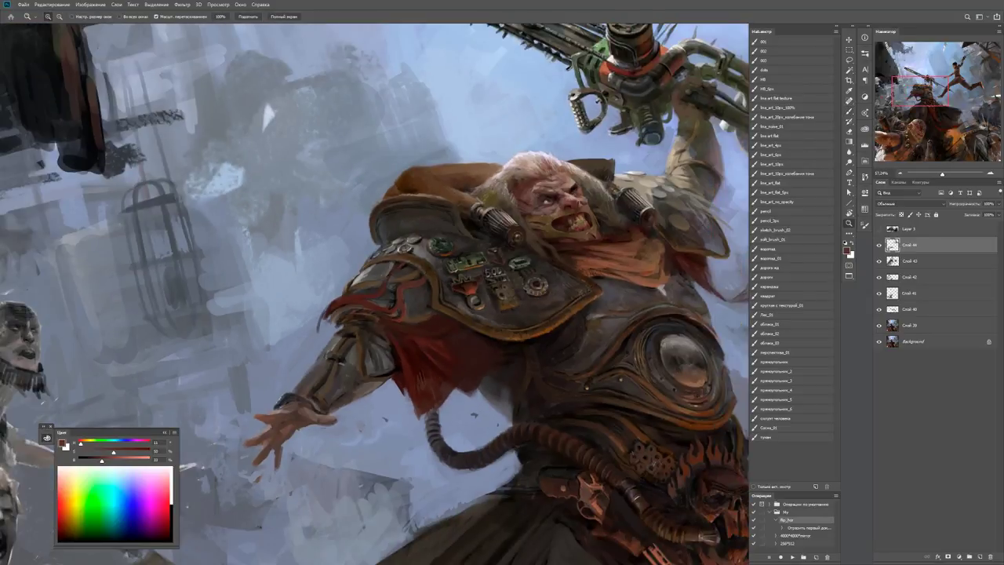
scroll(424, 309, down, 3)
scroll(381, 319, up, 4)
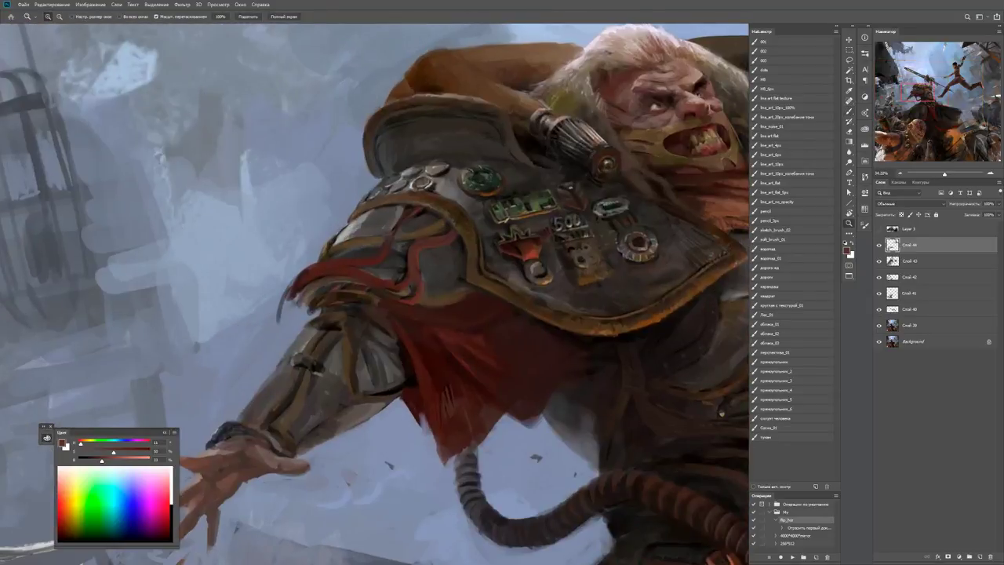
key(b)
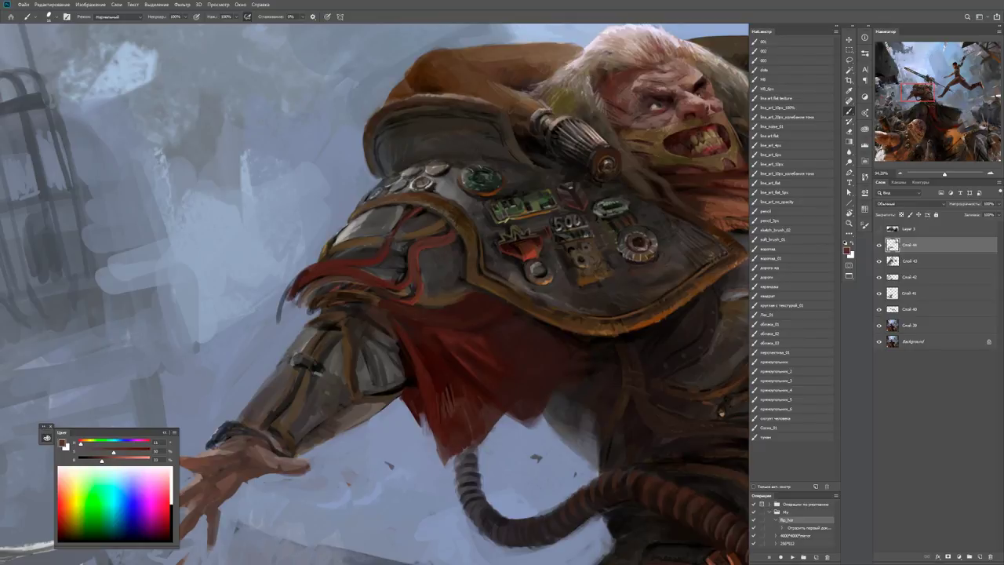
alt+click(353, 303)
alt+click(359, 308)
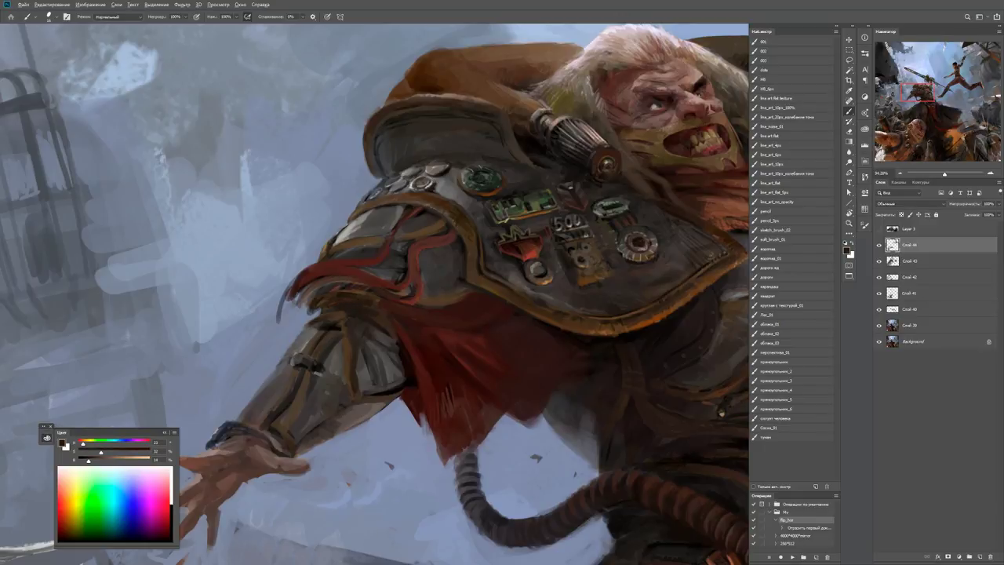
alt+click(353, 292)
alt+click(359, 288)
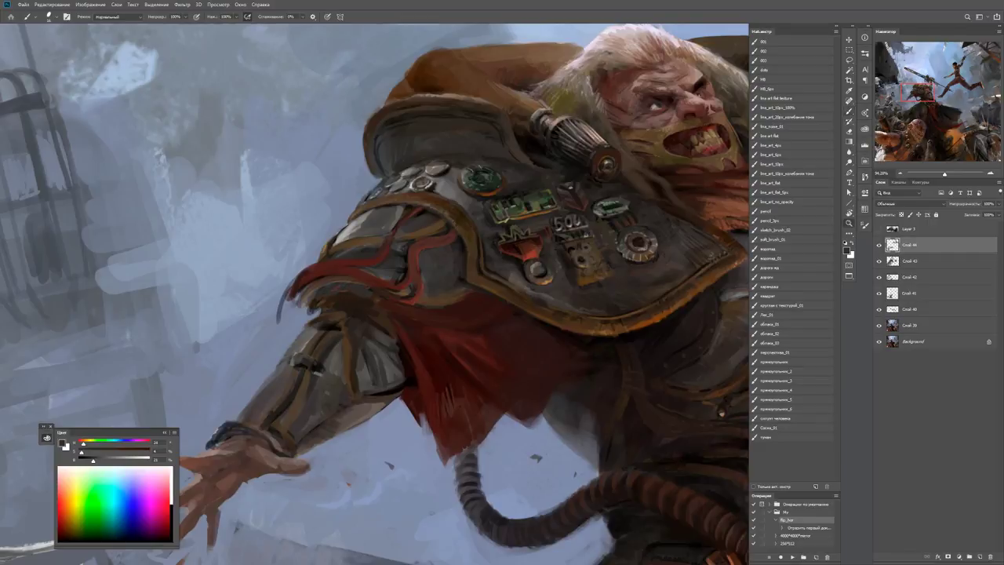
Flip the painting horizontally back to its original orientation and return to the warrior's upper body.
key(ctrl+0)
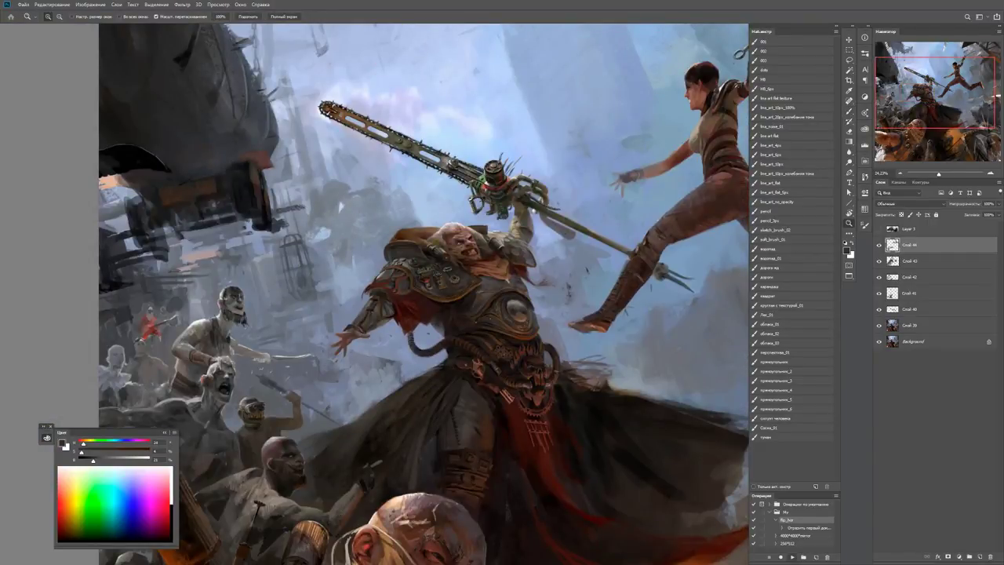
key(F2)
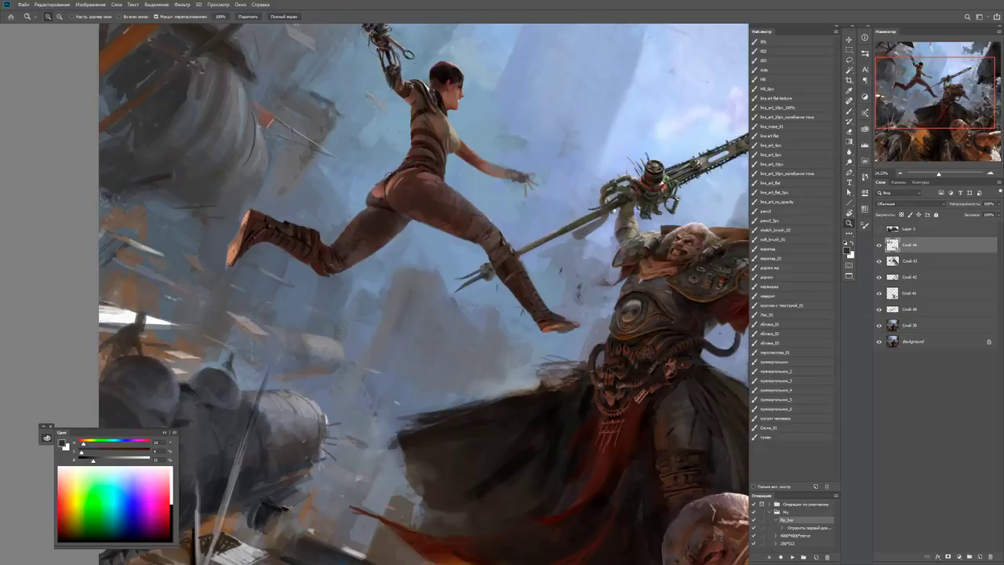
scroll(559, 319, up, 3)
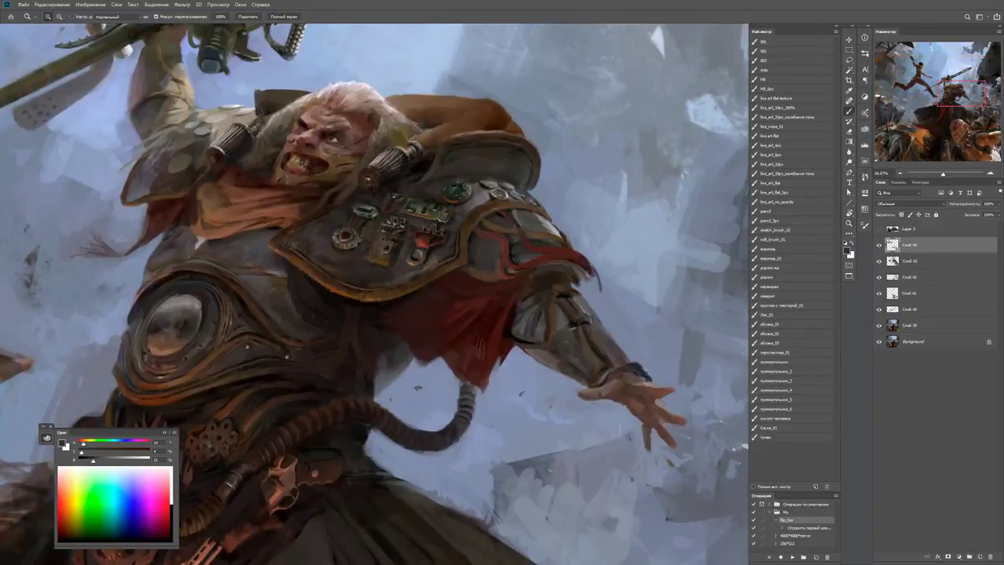
Extend the hanging red cloth beneath the shoulder plate with sampled dark brown and dark red tones.
key(b)
alt+click(526, 291)
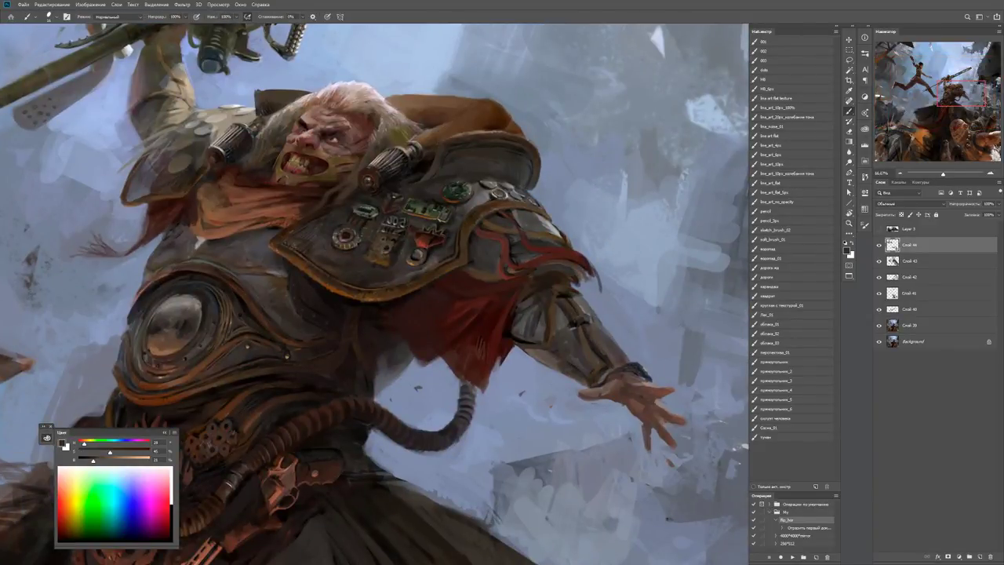
alt+click(475, 303)
key(z)
scroll(559, 336, down, 3)
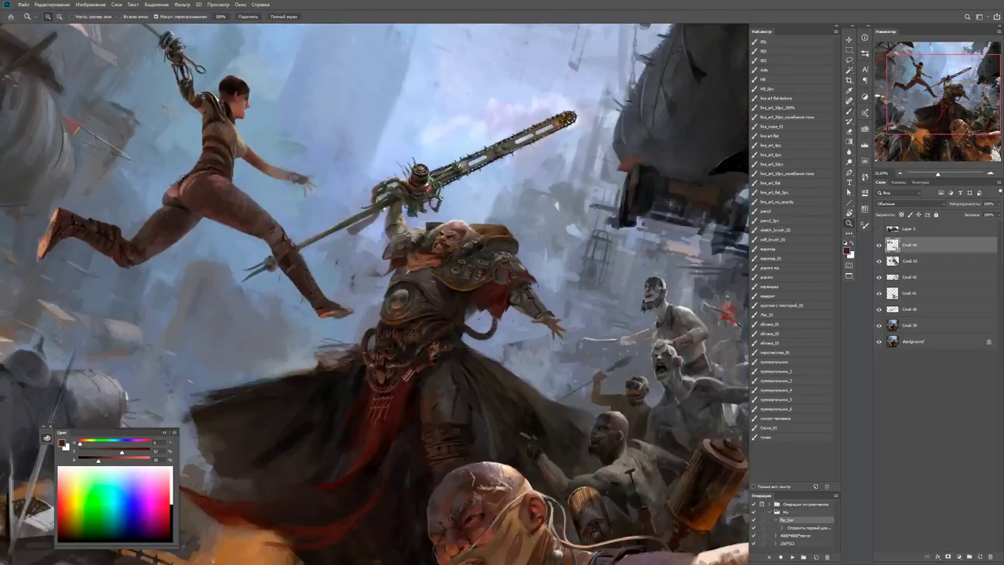
scroll(503, 281, up, 4)
key(b)
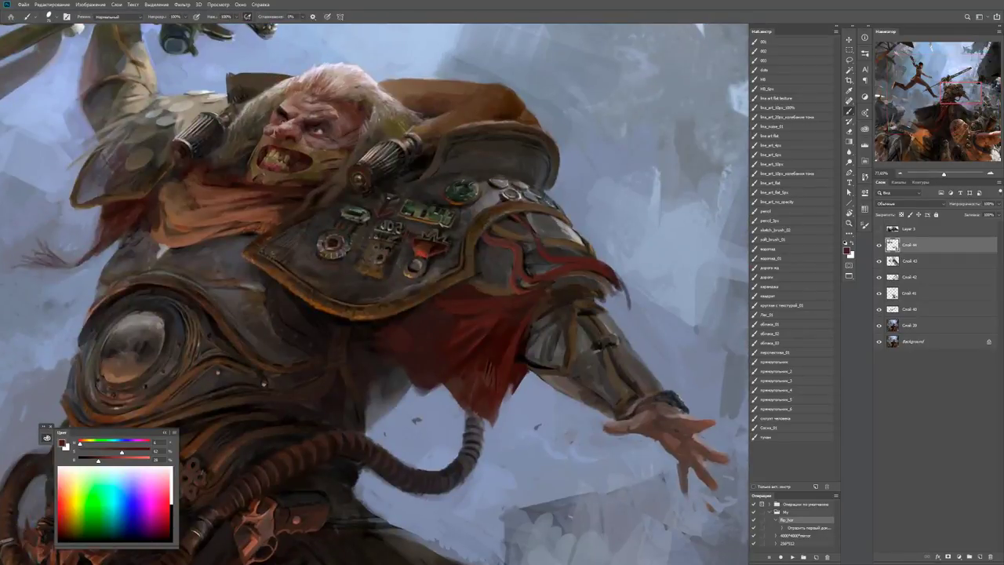
scroll(375, 294, down, 4)
scroll(375, 294, up, 4)
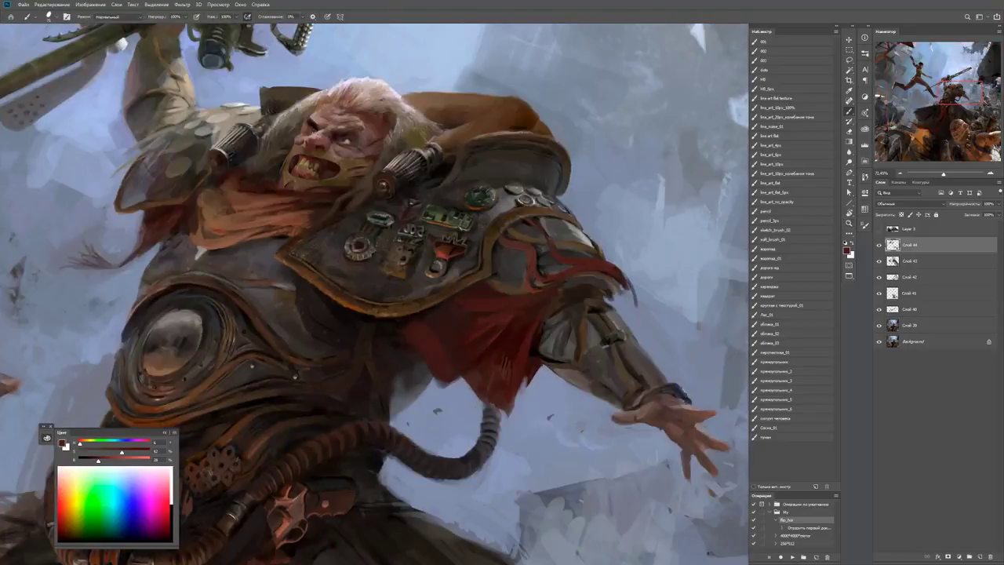
Trim the red cloth's lower edge with sampled background blue-grey and deepen its folds with black.
alt+click(453, 396)
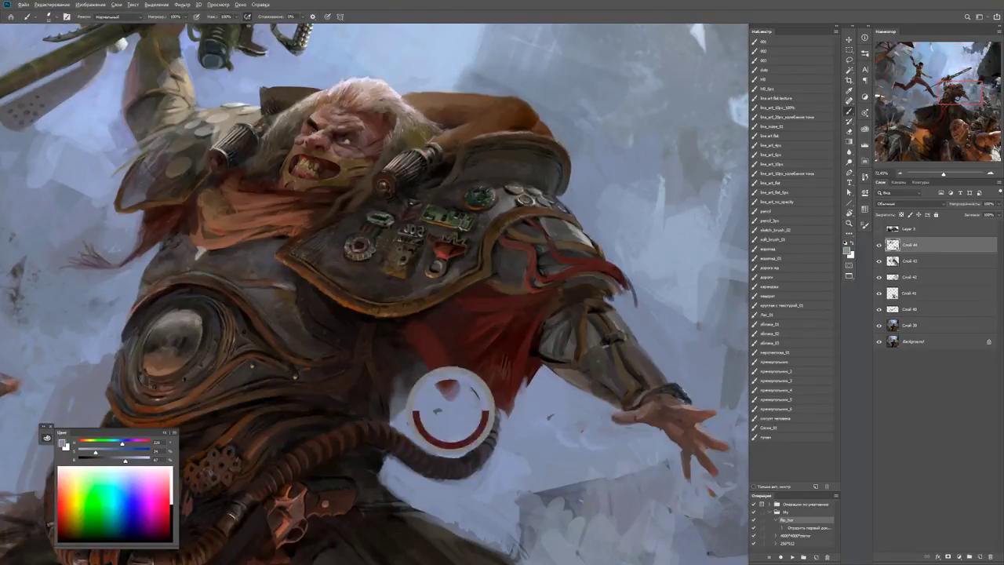
key(d)
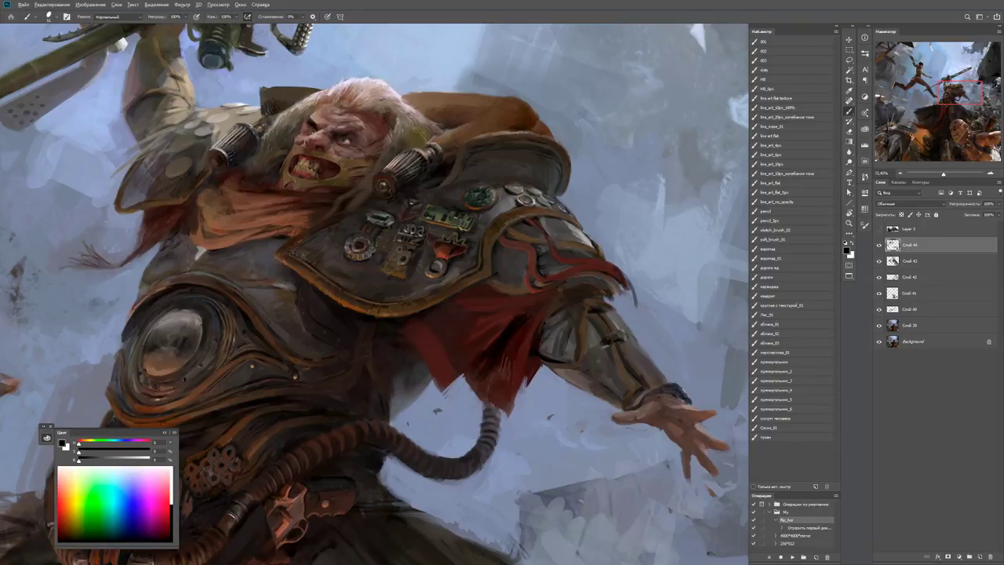
alt+click(475, 382)
Paint a muted purple-grey patch behind the cloth's lower edge under the forearm and refine the folds with sampled dark red.
alt+click(537, 363)
alt+click(534, 376)
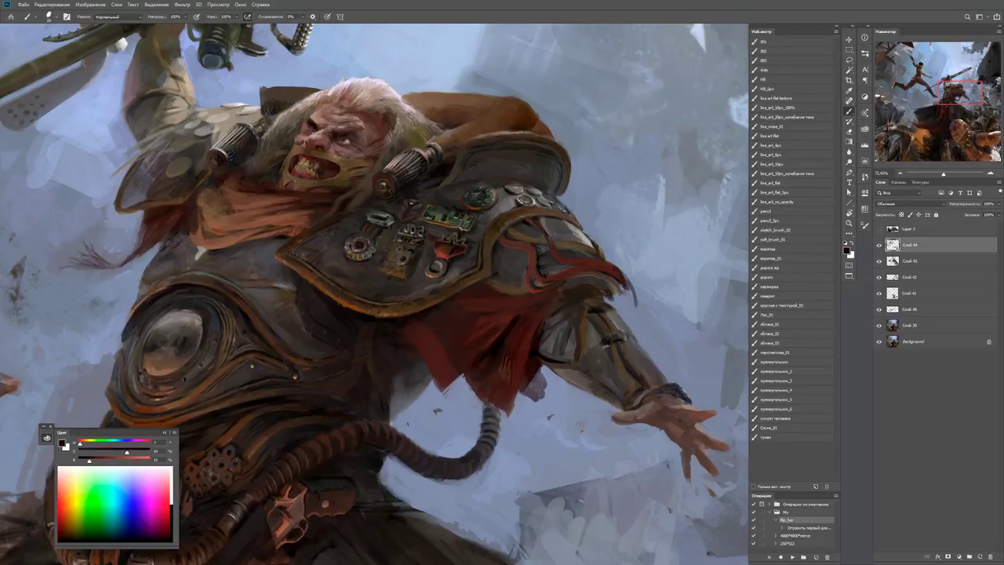
alt+click(533, 373)
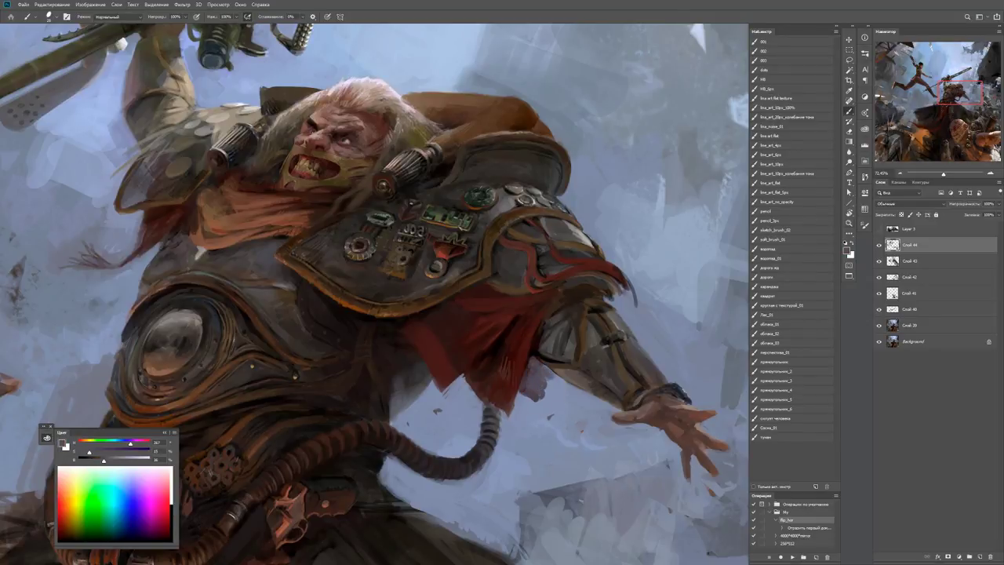
key(z)
drag(533, 374, 471, 373)
drag(549, 361, 612, 361)
key(b)
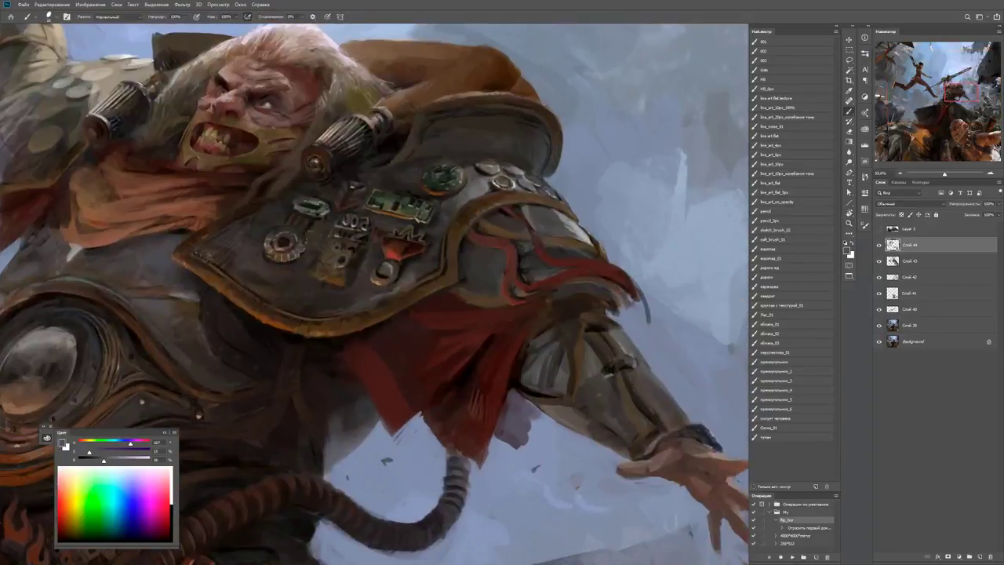
alt+click(502, 324)
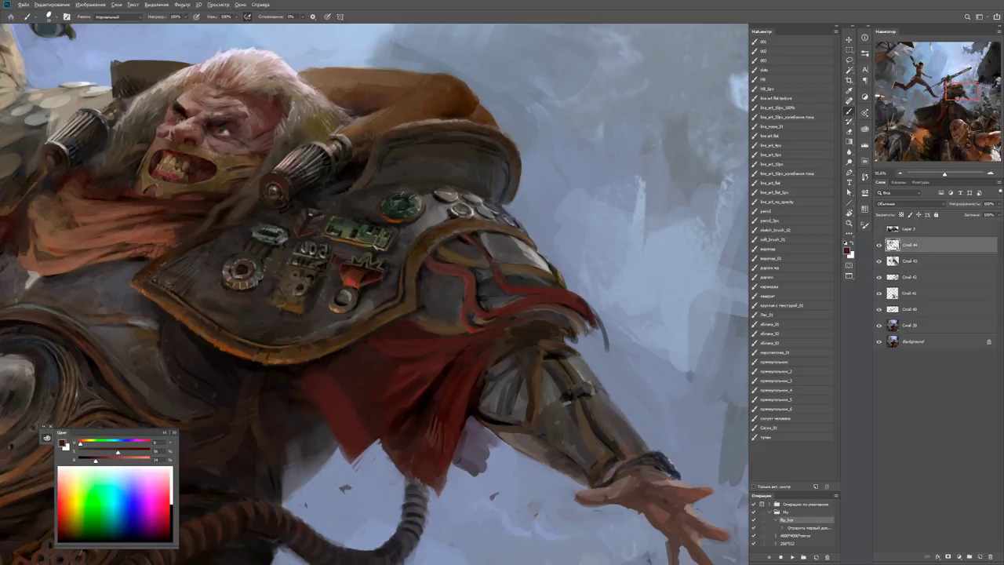
Paint over the loose red ribbons across the upper-arm plate with dark greys sampled from the surrounding armour.
mouse_move(480, 306)
mouse_down()
mouse_move(440, 305)
mouse_move(523, 262)
mouse_up()
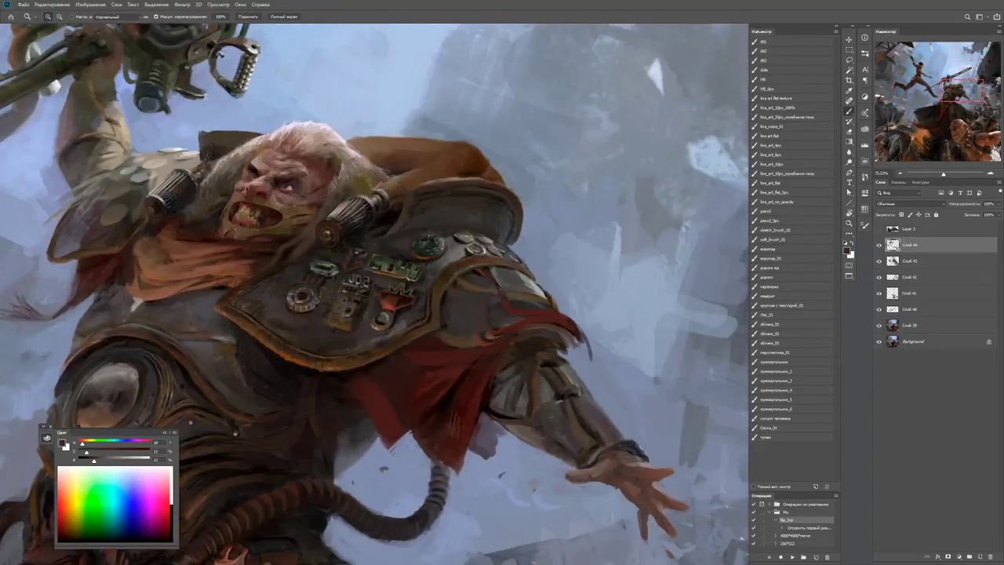
key(b)
alt+click(495, 274)
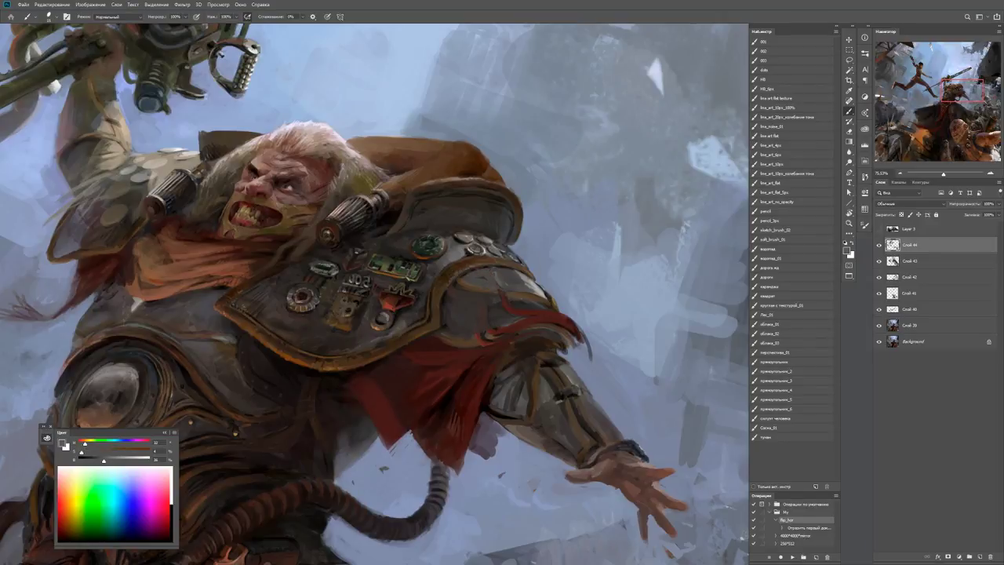
alt+click(486, 286)
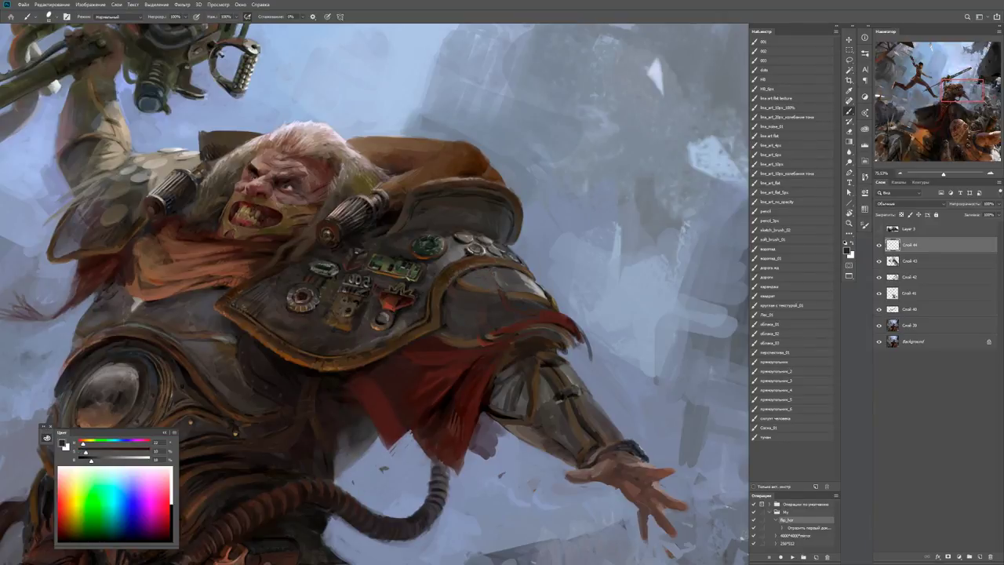
alt+click(553, 304)
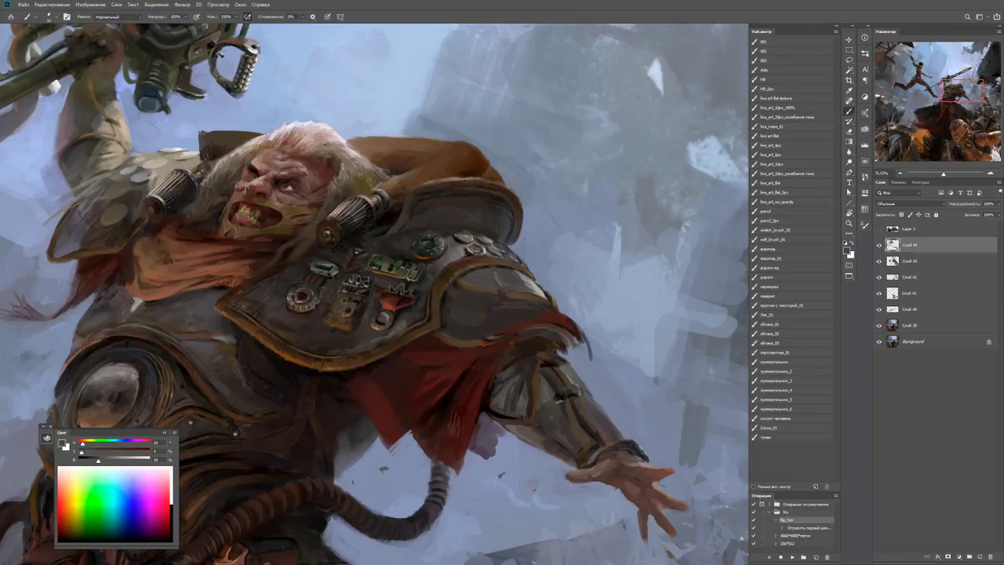
alt+click(514, 313)
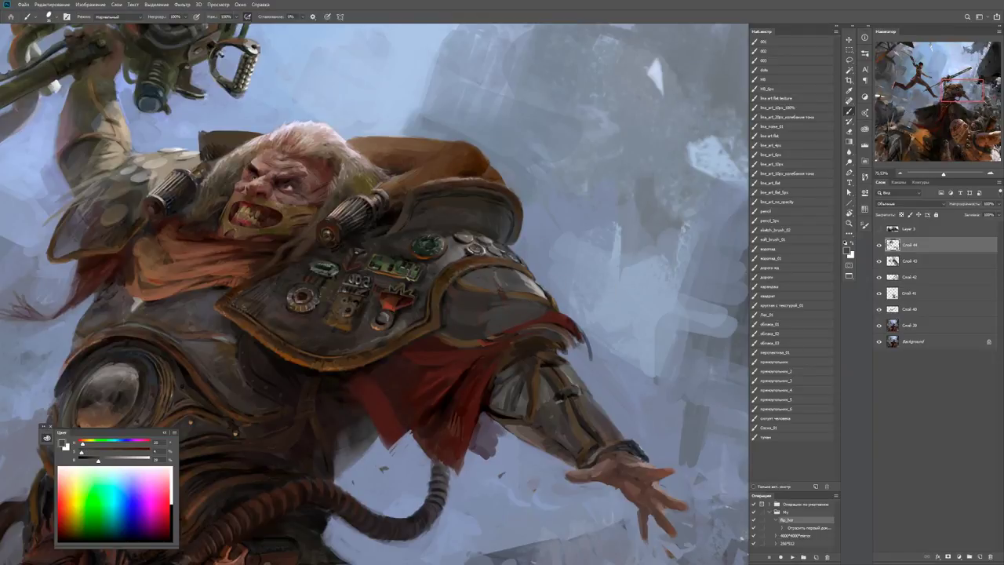
Replace the remaining red band on the upper-arm plate's lower edge with a sampled golden-brown trim.
scroll(514, 323, down, 5)
key(z)
click(497, 287)
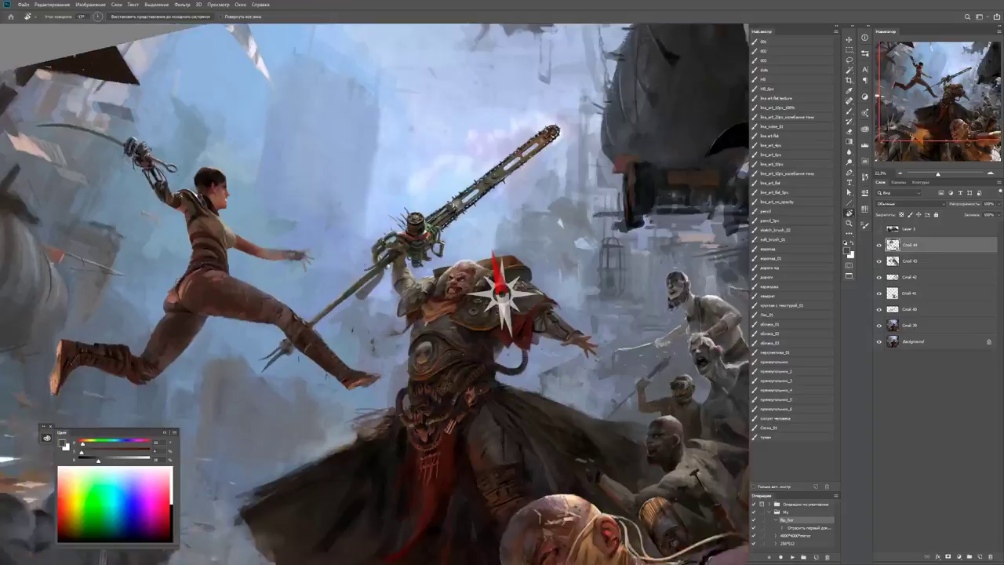
key(b)
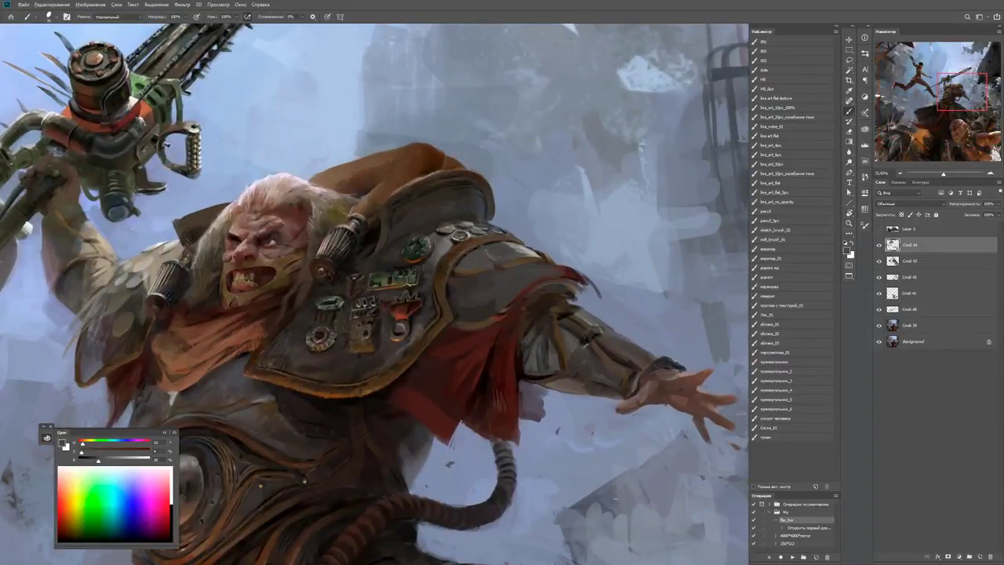
alt+click(554, 271)
alt+right_click(551, 273)
alt+click(526, 259)
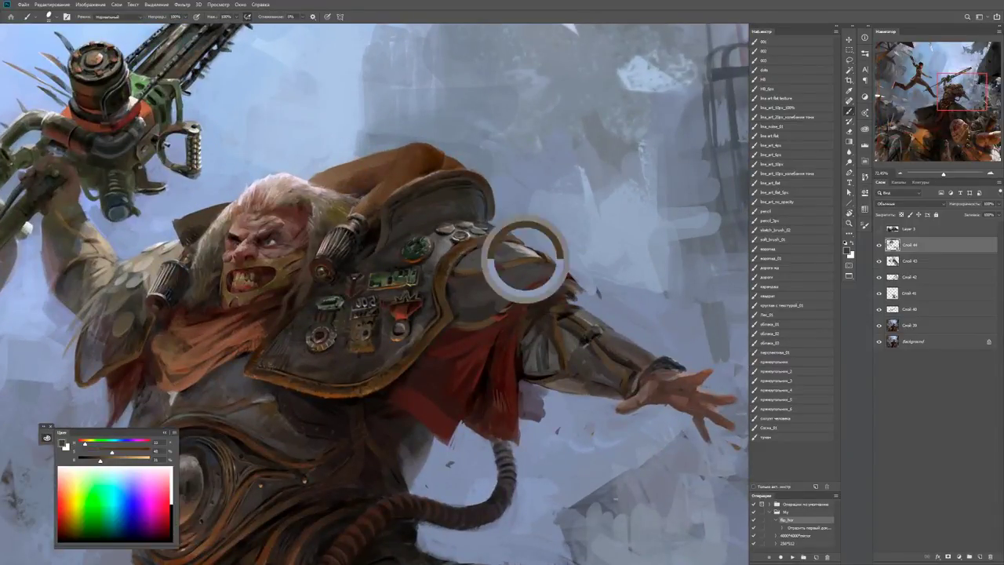
mouse_move(519, 296)
mouse_down()
mouse_move(500, 315)
mouse_move(513, 306)
mouse_up()
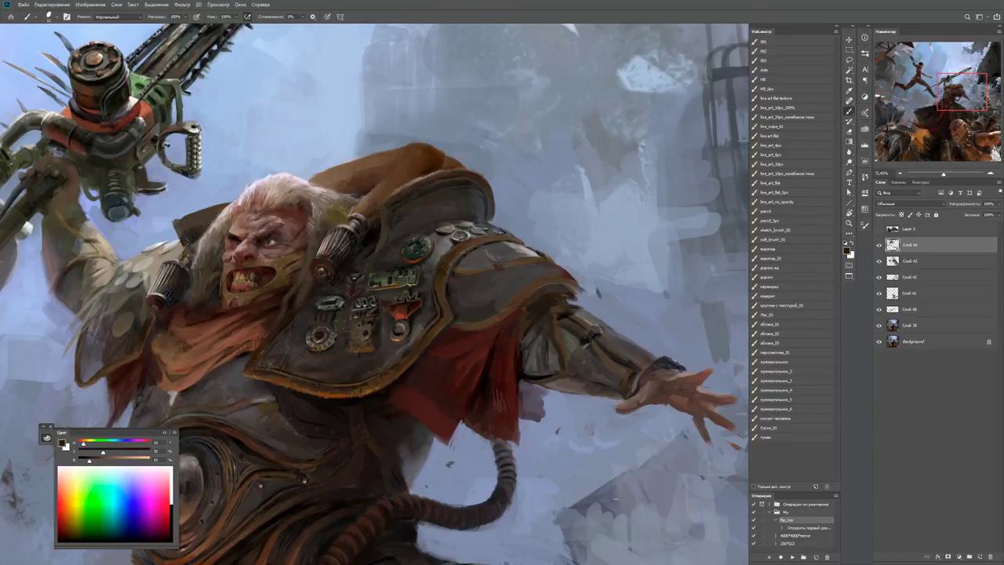
Cut away the wispy ribbon end beyond the upper-arm plate's tip with sampled background blue-grey.
alt+click(568, 294)
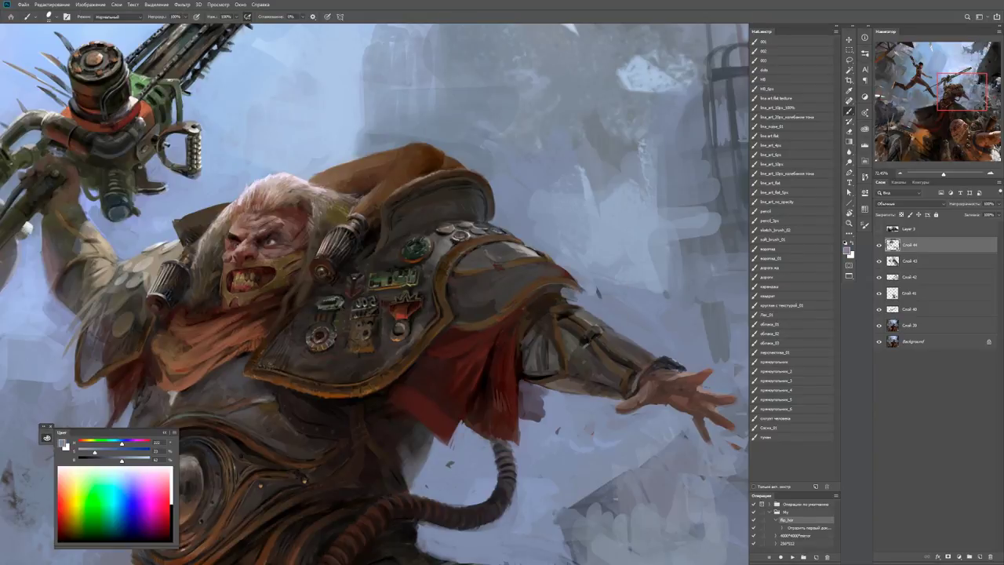
ctrl+click(569, 294)
mouse_move(573, 289)
mouse_down()
mouse_move(569, 299)
mouse_move(597, 287)
mouse_up()
alt+click(569, 297)
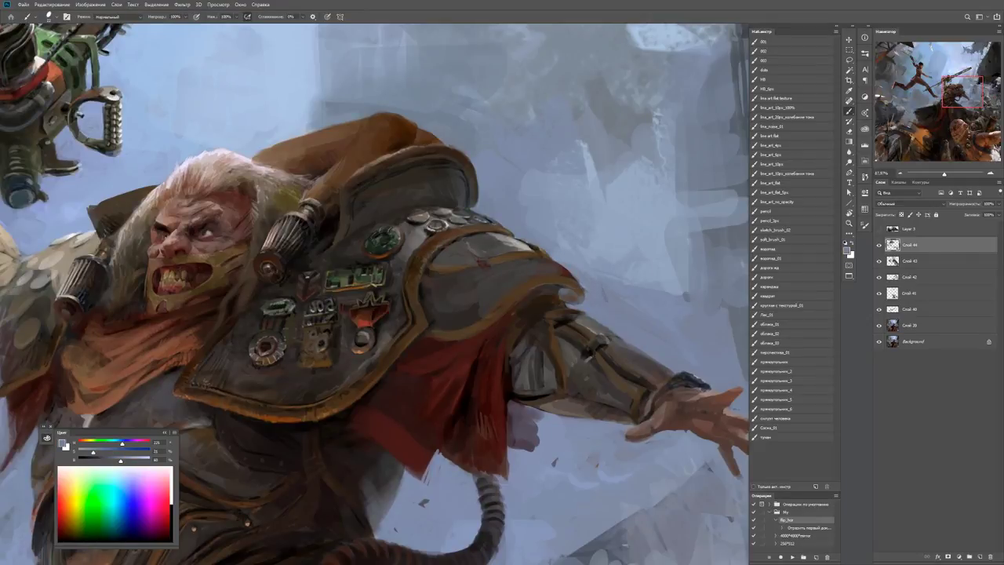
alt+click(564, 292)
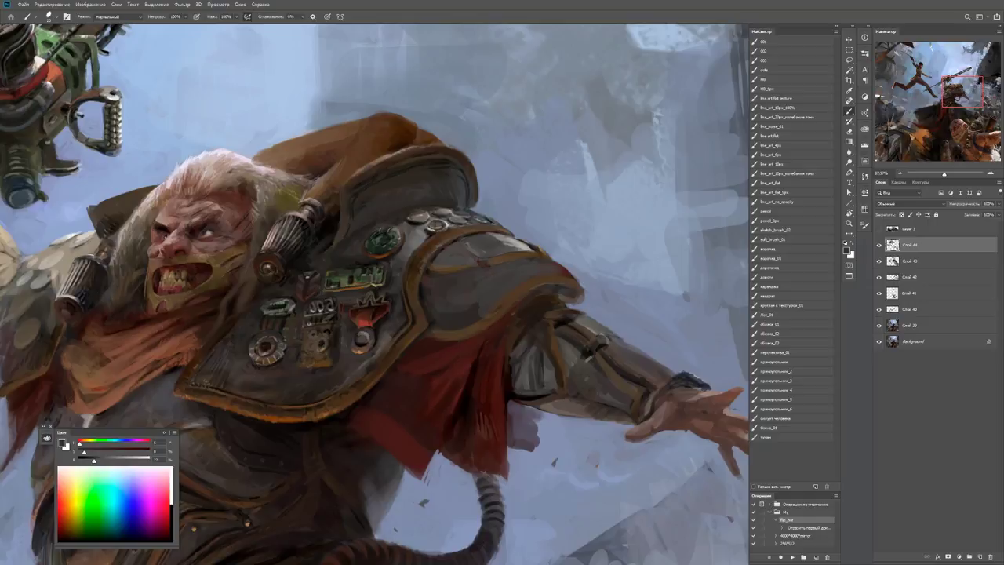
Round off the upper-arm plate's outer tip and upper contour with sampled background and dark armour tones.
alt+click(585, 278)
mouse_move(525, 263)
mouse_down()
mouse_move(578, 274)
mouse_move(555, 261)
mouse_move(524, 274)
mouse_move(566, 274)
mouse_up()
alt+click(573, 282)
alt+click(573, 282)
alt+click(527, 265)
alt+click(513, 280)
Refine the upper-arm plate's upper trim and the grey metal beside it with sampled brown and warm grey.
key(ctrl+0)
key(z)
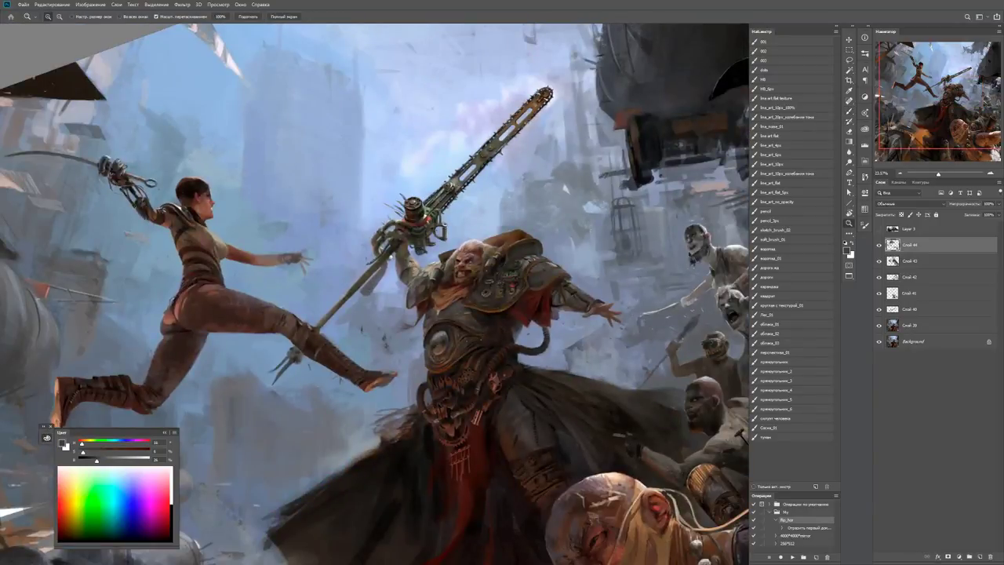
click(541, 271)
key(b)
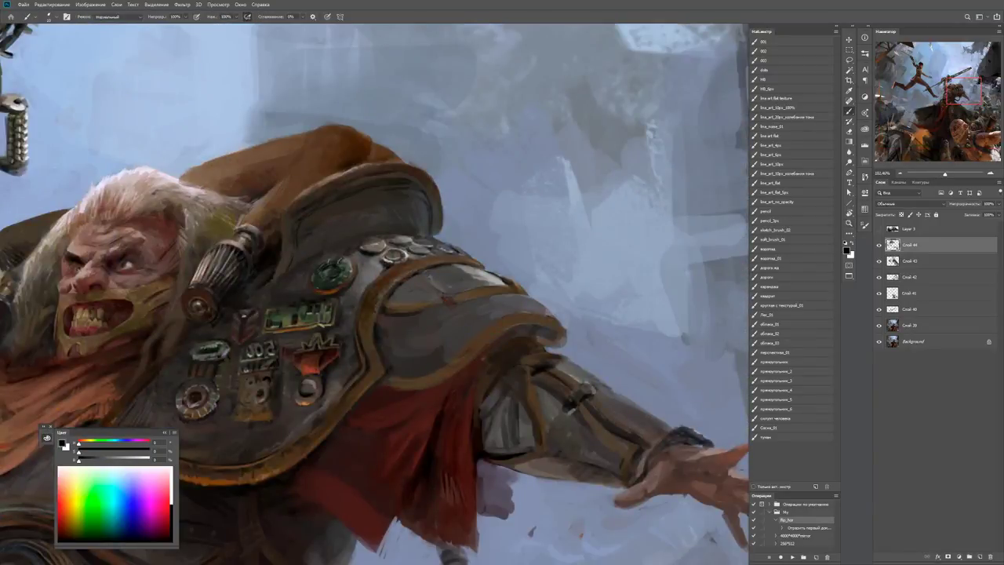
alt+click(405, 313)
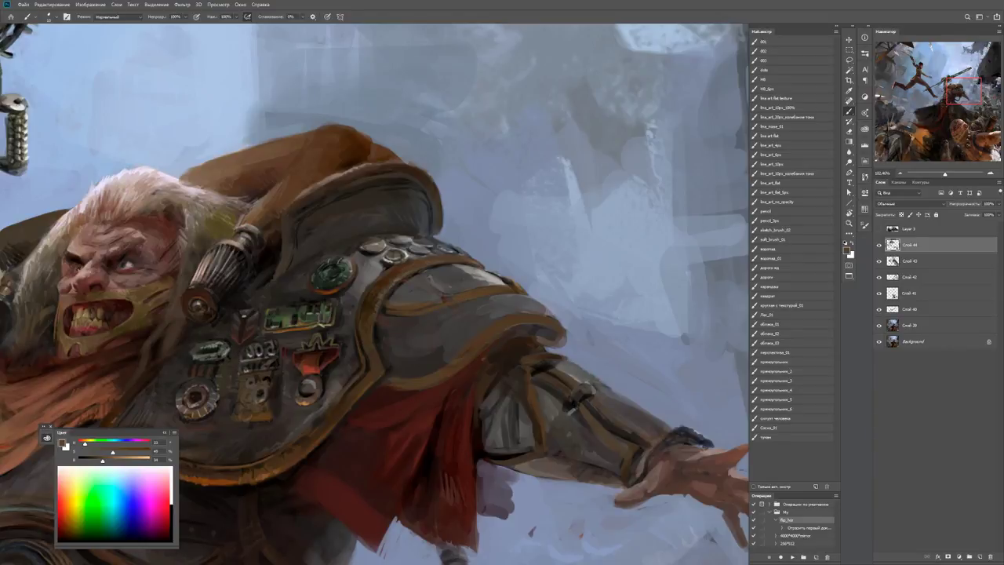
alt+click(408, 313)
alt+click(407, 304)
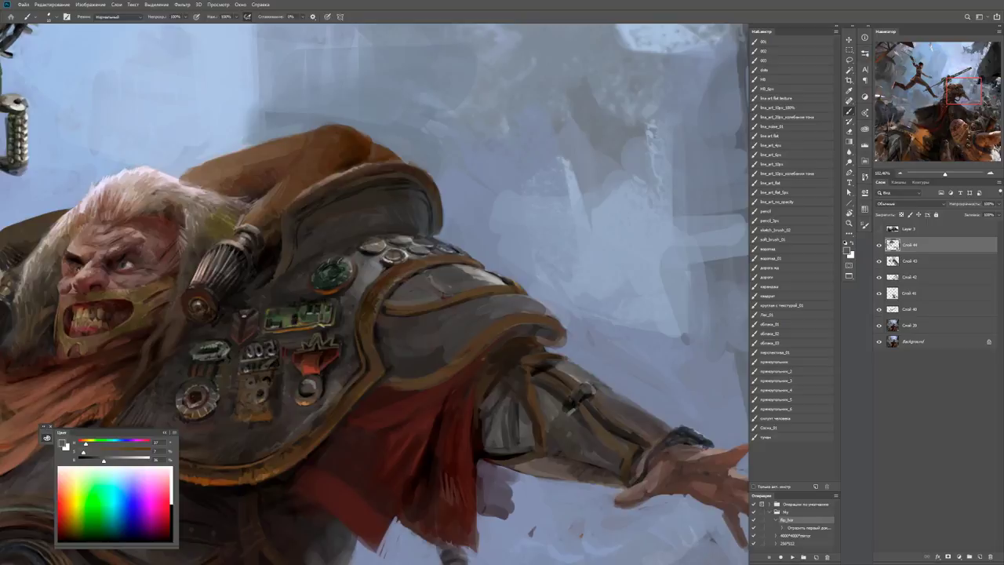
key(h)
mouse_move(407, 305)
mouse_down()
mouse_move(438, 323)
mouse_move(519, 273)
mouse_up()
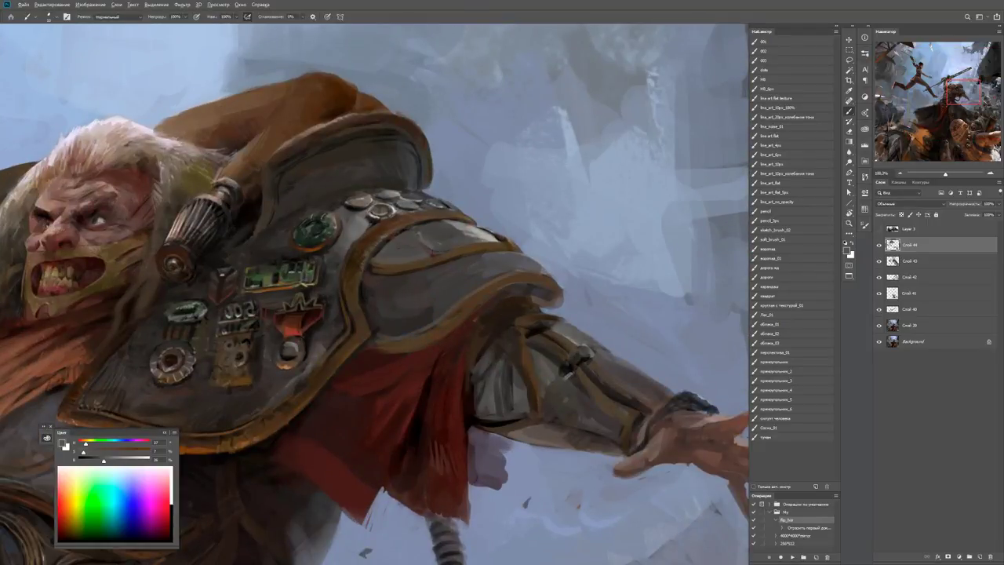
alt+click(519, 273)
Define the forearm guard's underside with sampled brown and clean its lower contour with background blue-grey.
key(z)
key(ctrl+0)
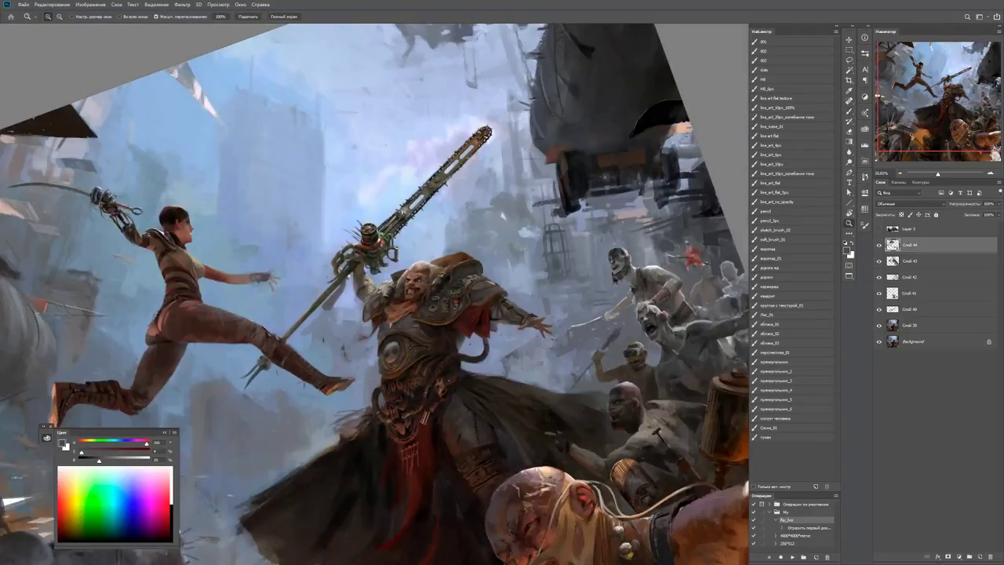
drag(229, 336, 482, 376)
key(b)
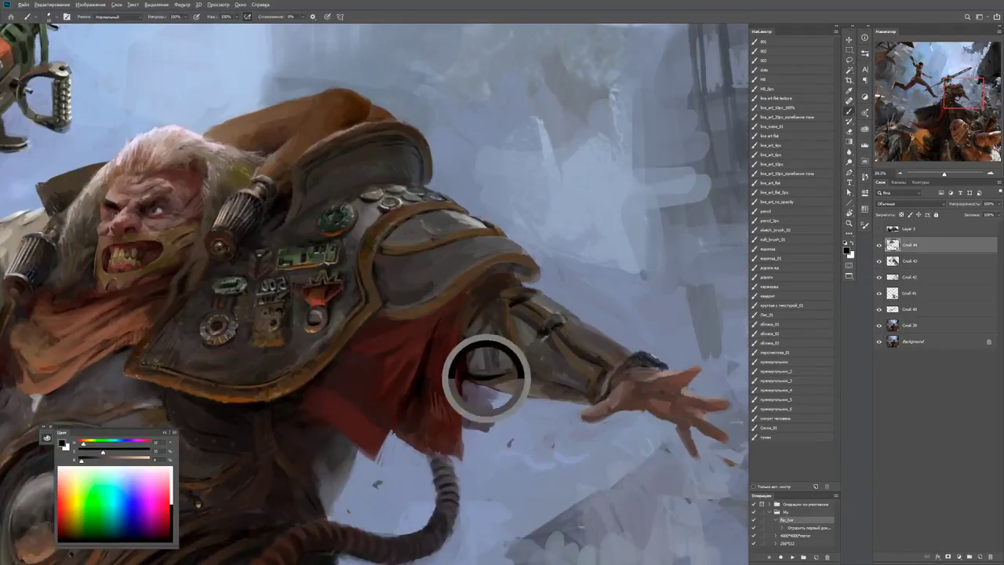
scroll(482, 376, down, 2)
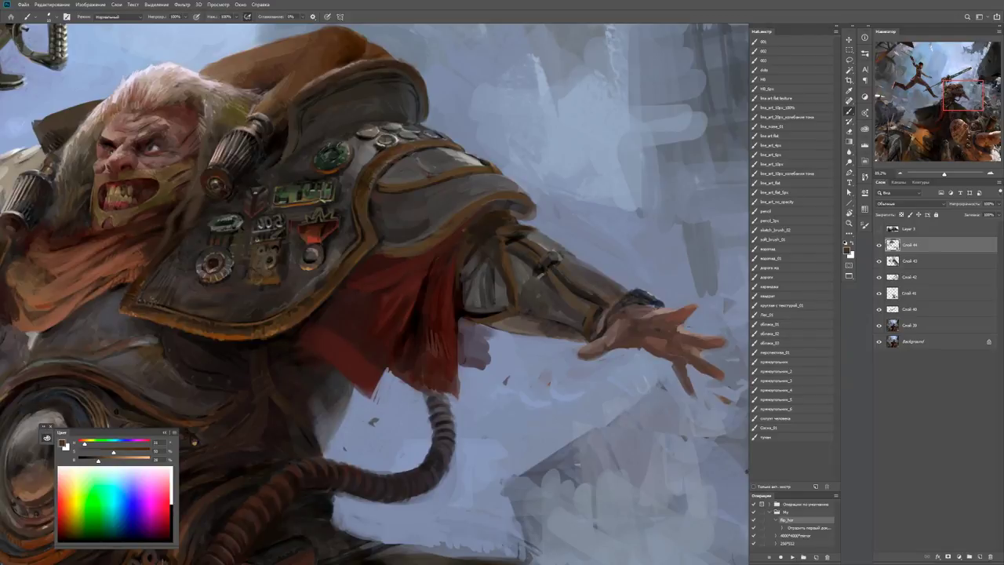
alt+click(495, 325)
alt+click(506, 334)
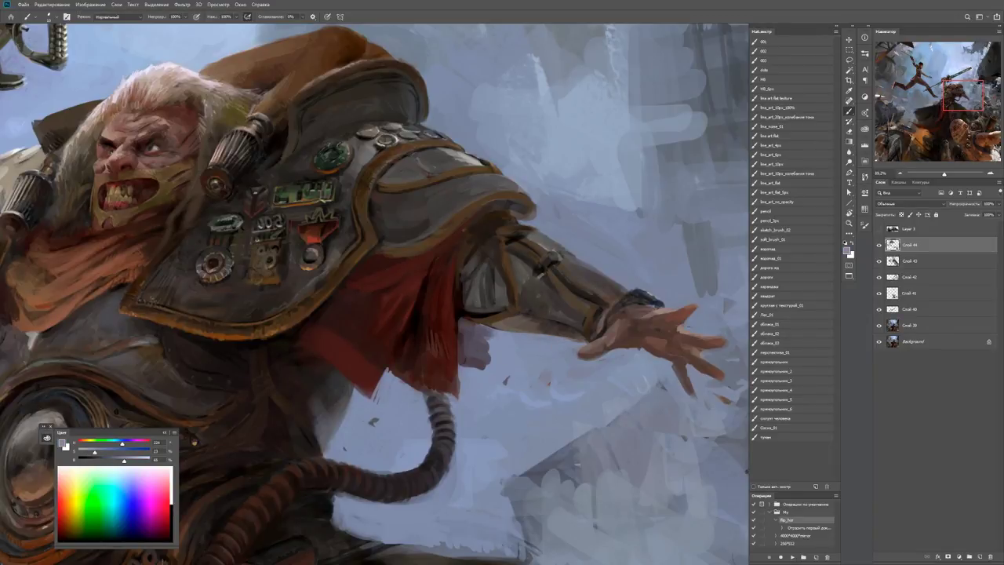
Add dark shading lines along the forearm guard's lower edge with sampled dark brown and black.
key(z)
drag(573, 339, 330, 339)
drag(583, 330, 824, 329)
key(b)
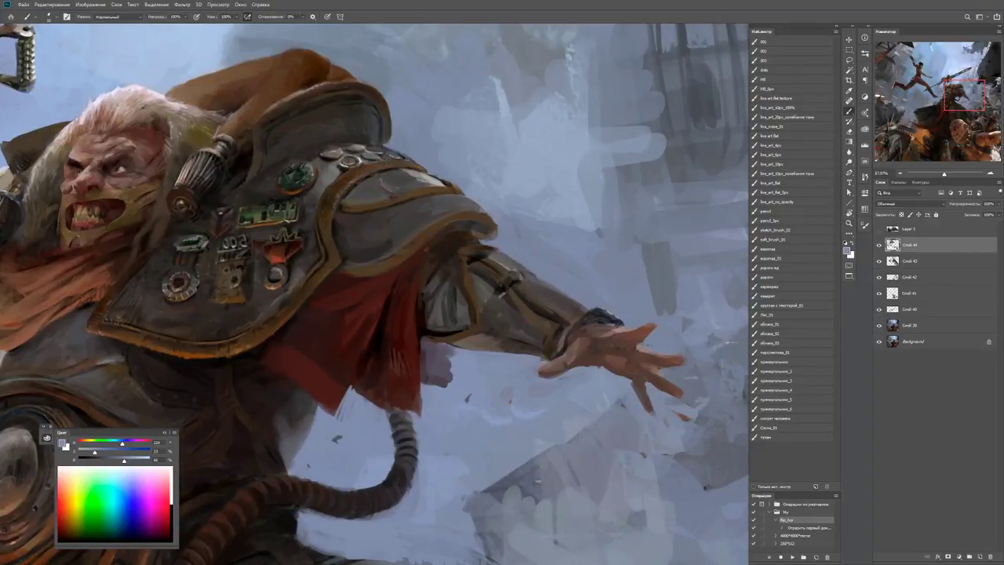
alt+click(486, 314)
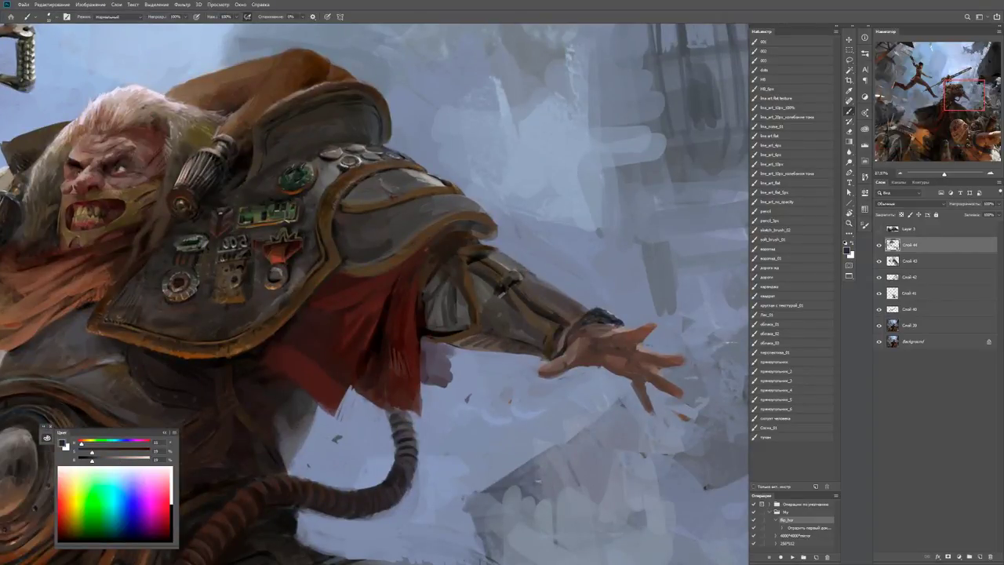
alt+click(514, 334)
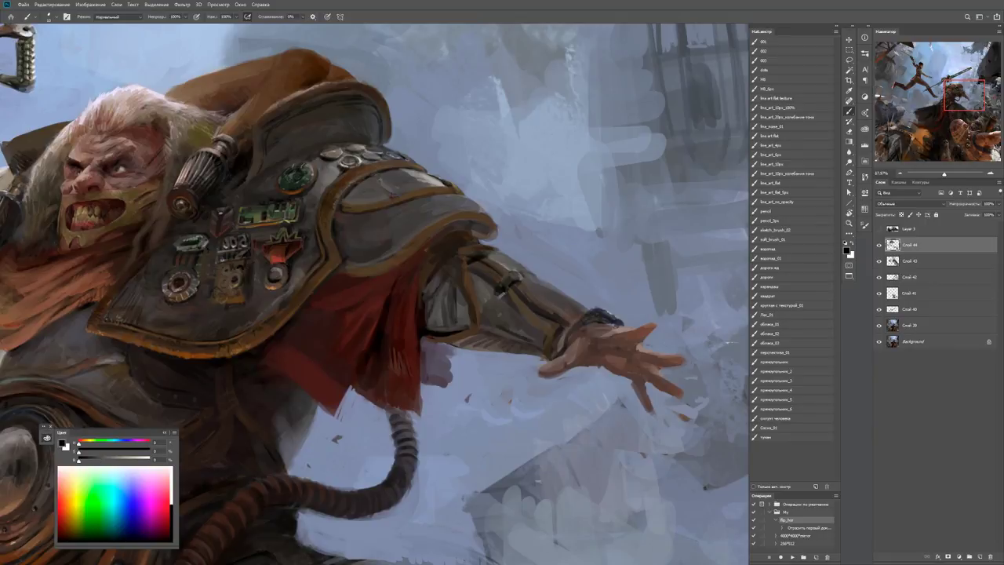
alt+click(481, 336)
drag(377, 299, 435, 289)
Rework the hanging red cloth's lower folds with sampled dark reds and pick up the background blue-grey beside its hem.
alt+click(217, 448)
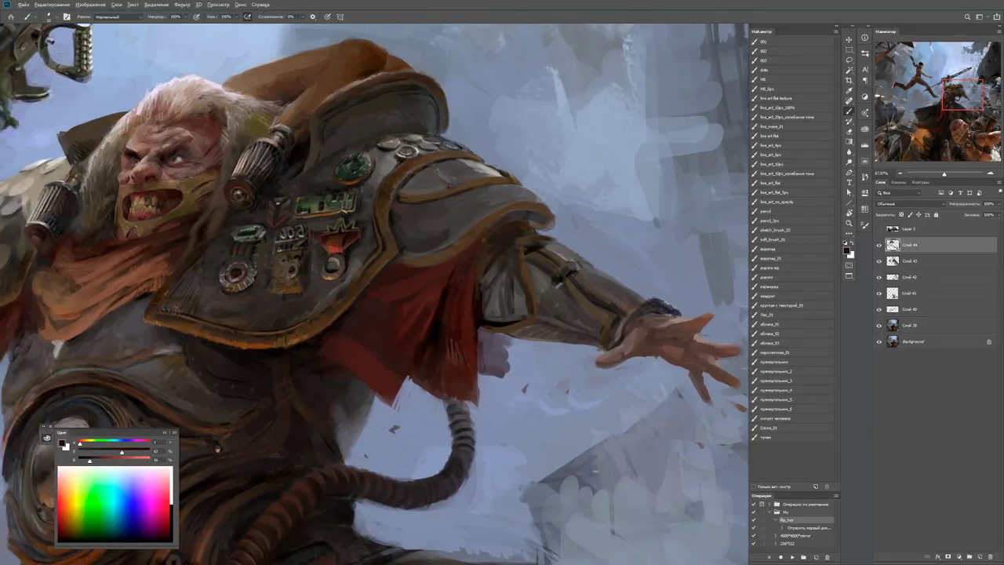
alt+click(217, 448)
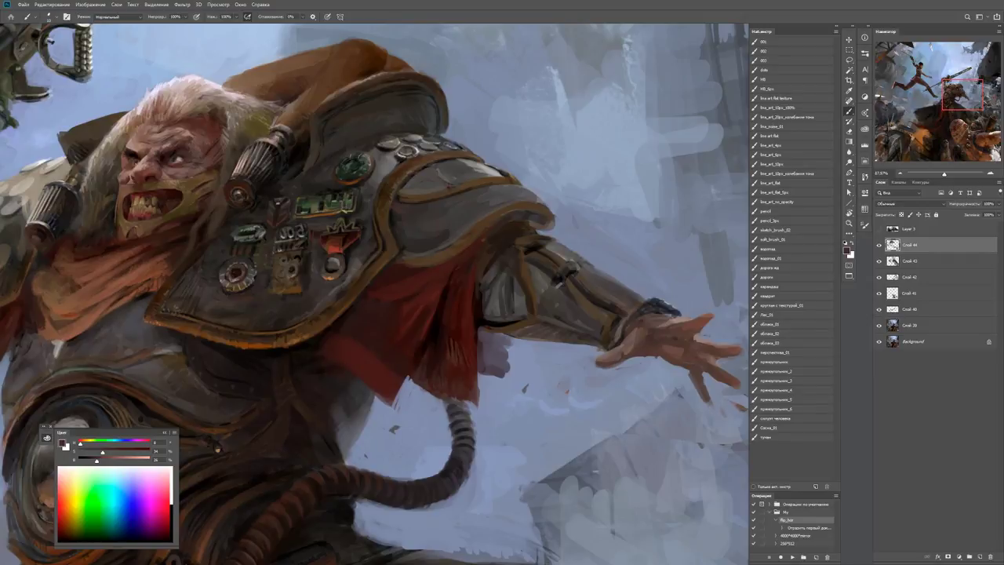
alt+click(217, 448)
alt+click(435, 394)
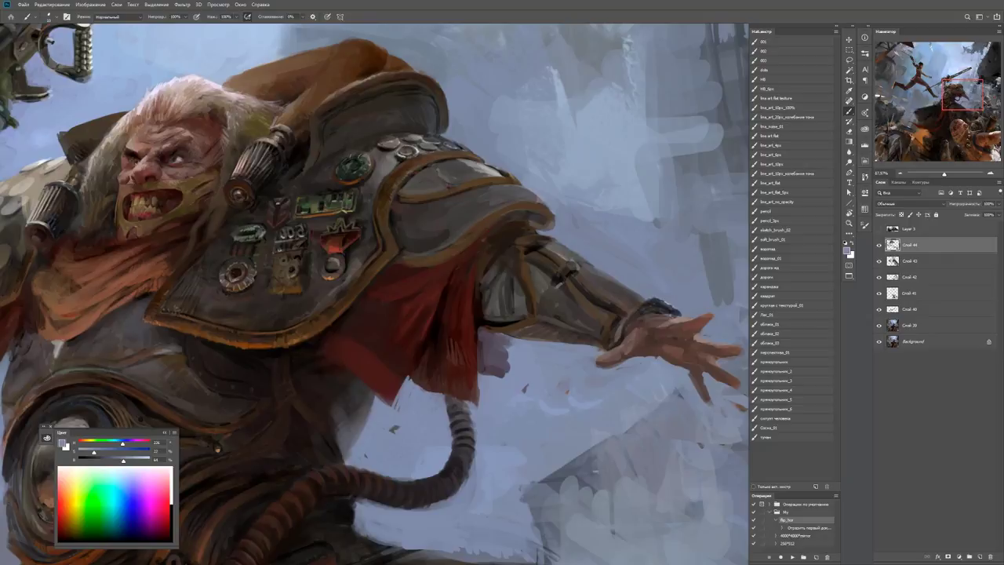
Repaint the ribbed hose below the red cloth with sampled greys and clean its edges with background blue-grey.
scroll(436, 398, up, 2)
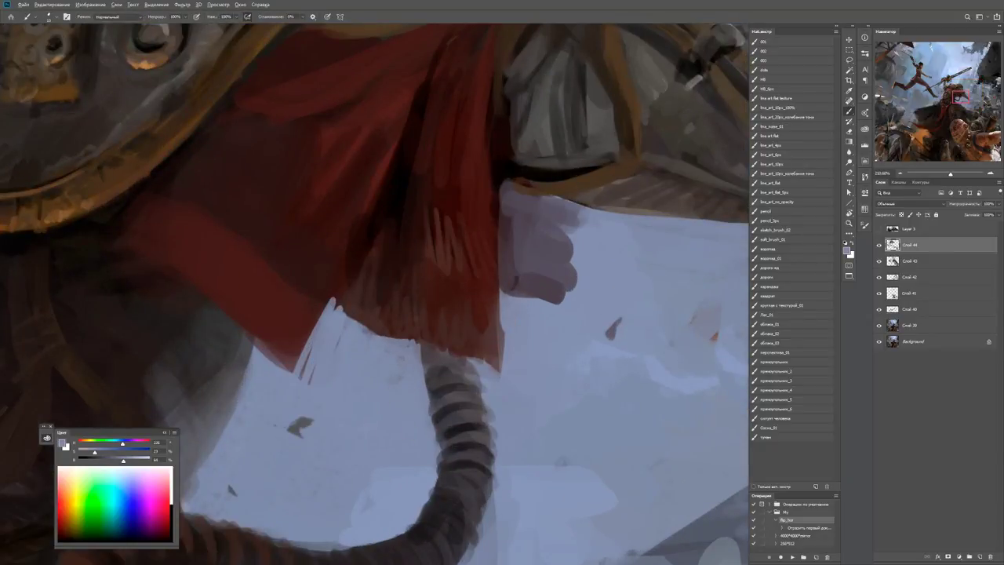
key(h)
drag(428, 379, 396, 392)
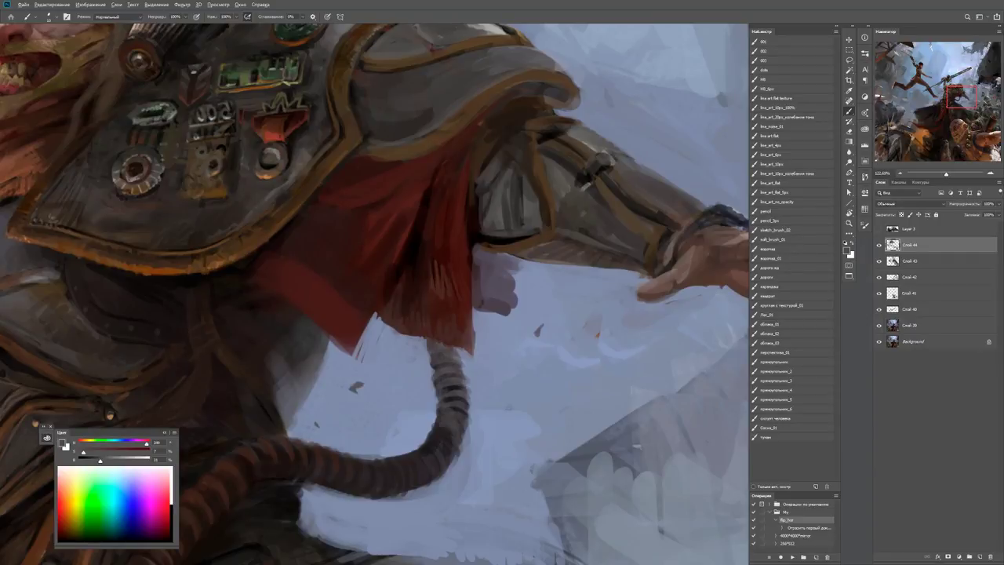
alt+click(450, 440)
alt+click(453, 424)
alt+click(452, 388)
alt+click(480, 377)
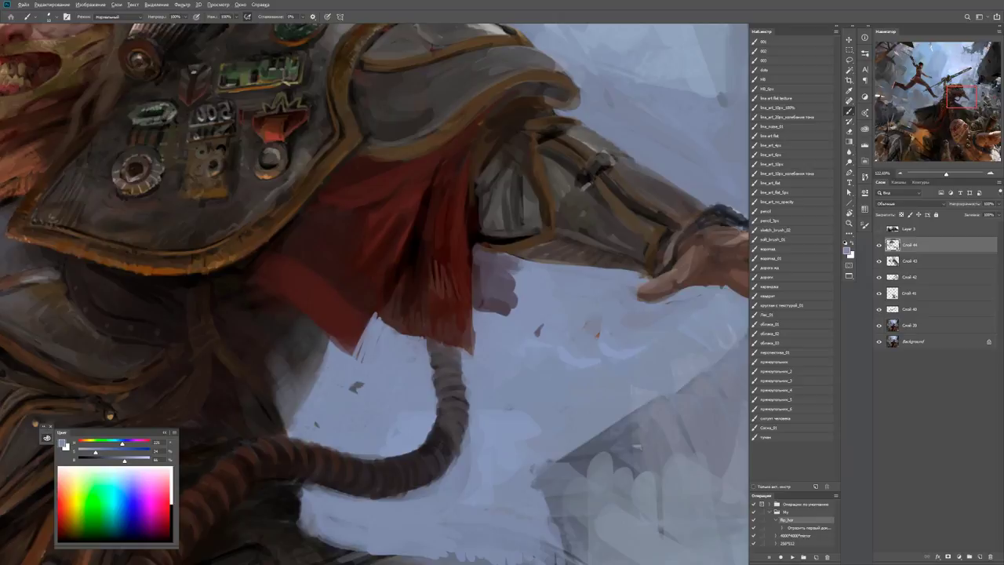
Roughen the red cloth's lower hem with background blue-grey and darken its left edge with sampled dark red and black.
key(h)
drag(467, 393, 447, 382)
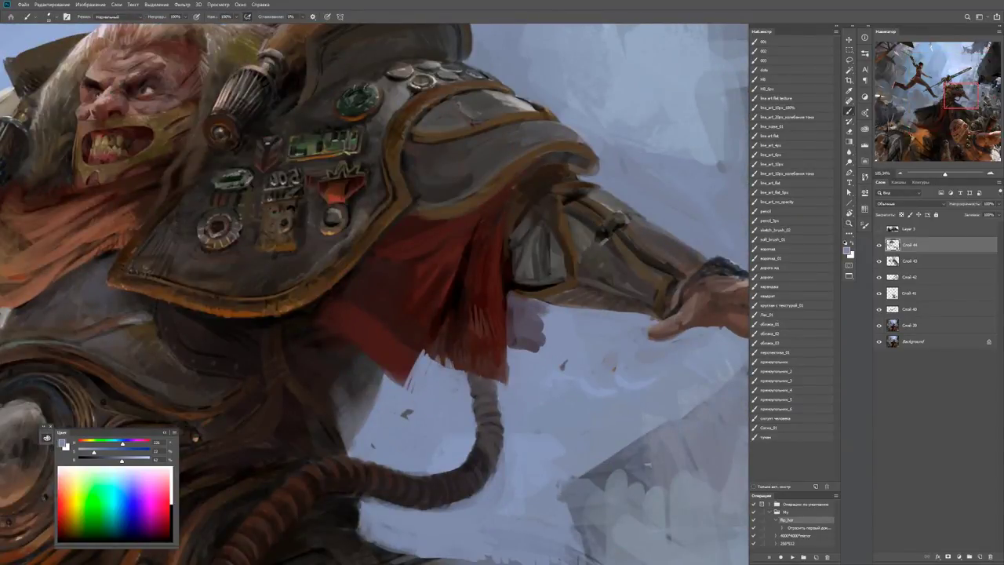
alt+click(448, 360)
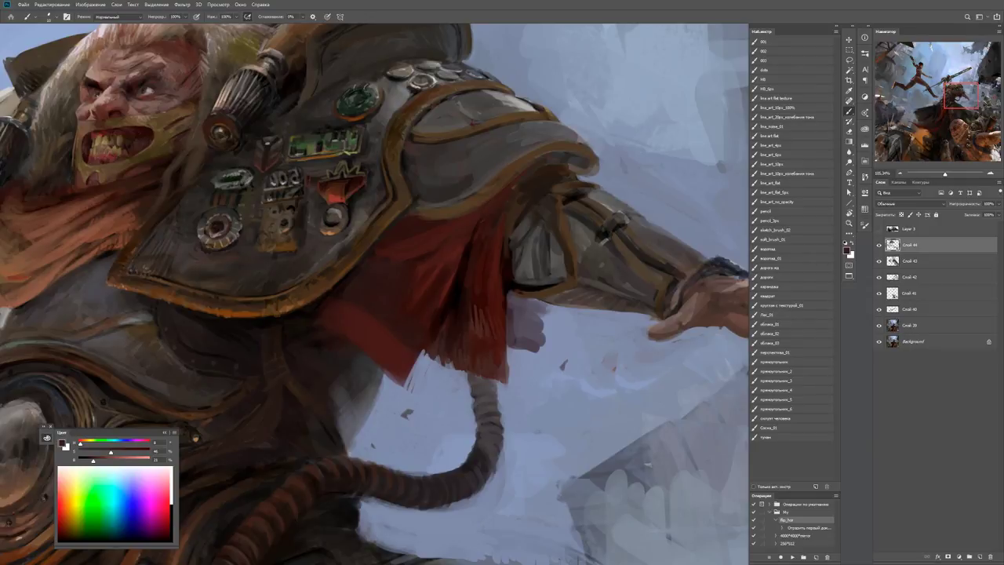
drag(448, 361, 469, 377)
key(d)
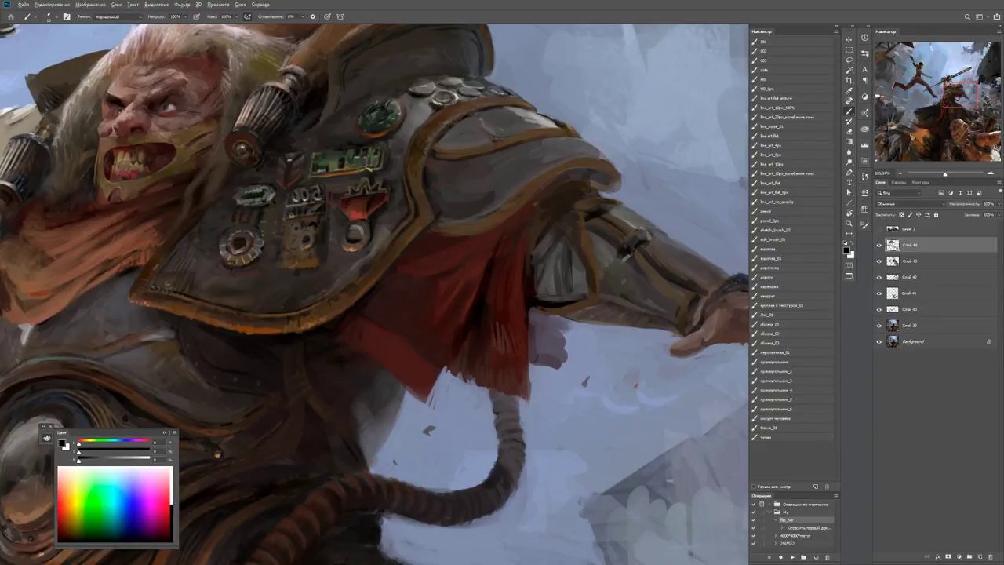
Darken the shoulder plate's lower trim out to its tip with a sampled dark brown.
alt+click(314, 326)
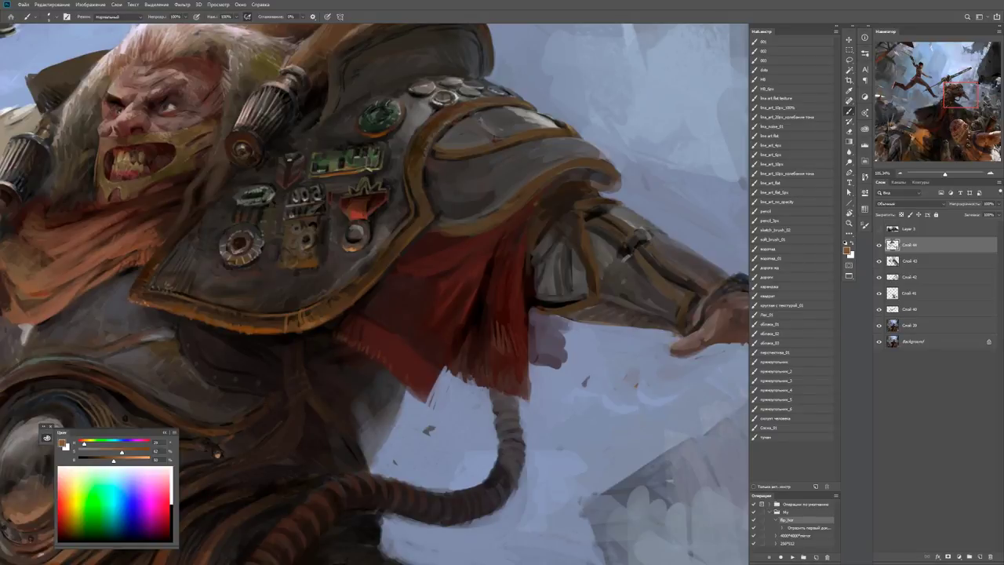
key(h)
drag(377, 291, 393, 298)
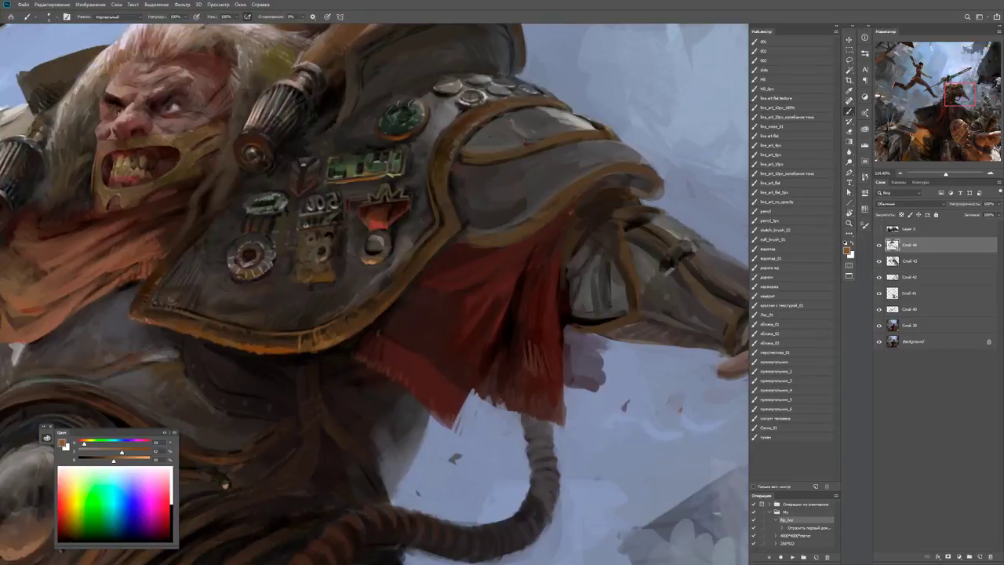
key(h)
drag(376, 290, 392, 275)
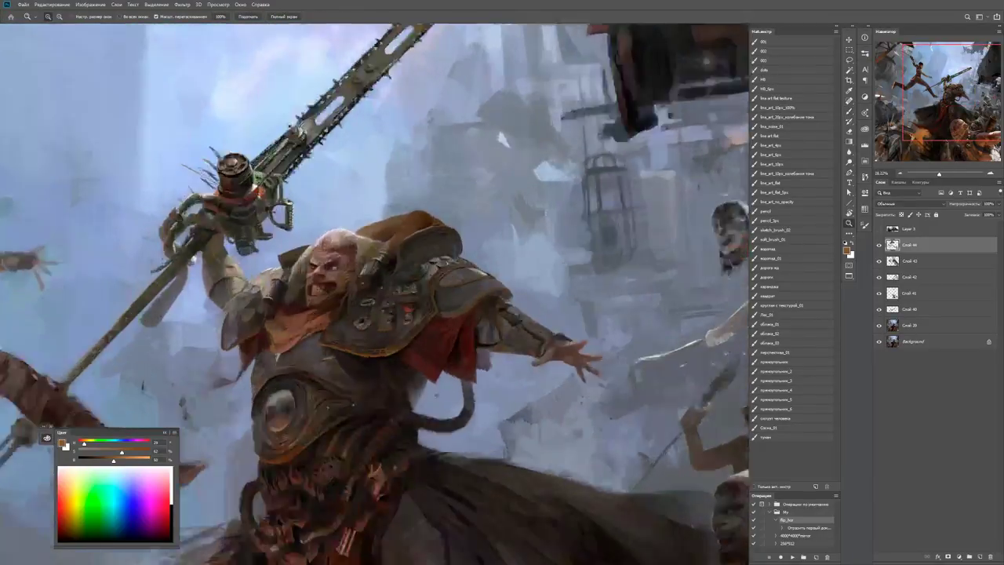
key(d)
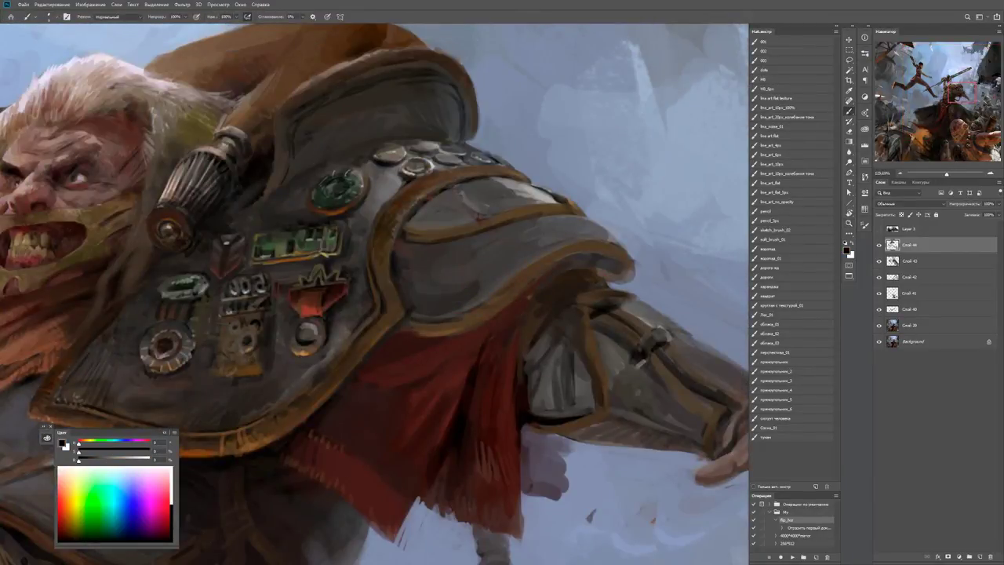
alt+click(487, 305)
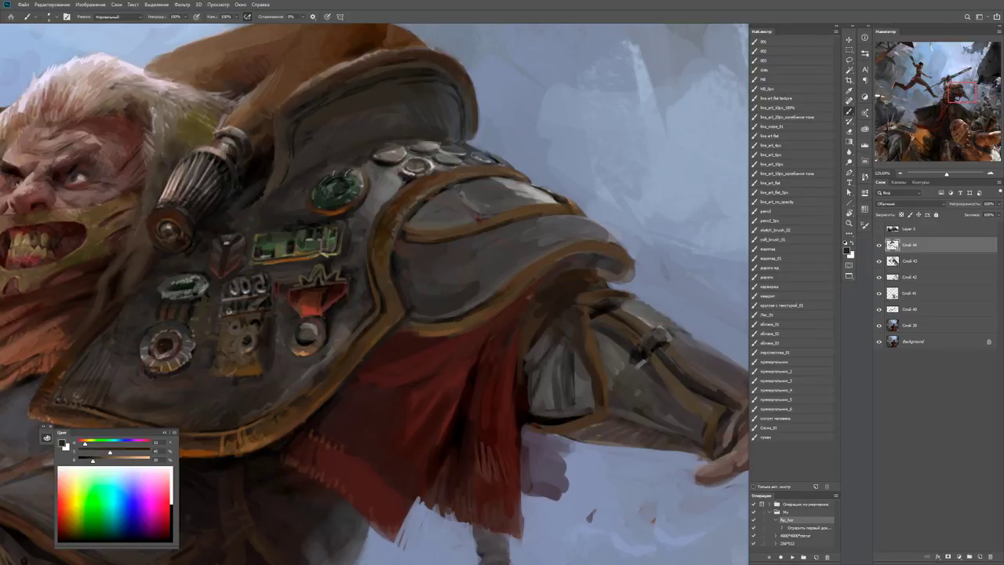
mouse_move(521, 274)
mouse_down()
mouse_move(574, 243)
mouse_move(601, 241)
mouse_move(624, 258)
mouse_move(628, 246)
mouse_move(615, 244)
mouse_move(631, 275)
mouse_move(622, 255)
mouse_move(620, 275)
mouse_up()
Reshape the shoulder plate's outer tip into a curled edge with sampled browns, greys and a muted blue-grey.
alt+click(581, 252)
alt+click(596, 251)
alt+click(600, 248)
alt+click(612, 259)
alt+click(617, 261)
key(z)
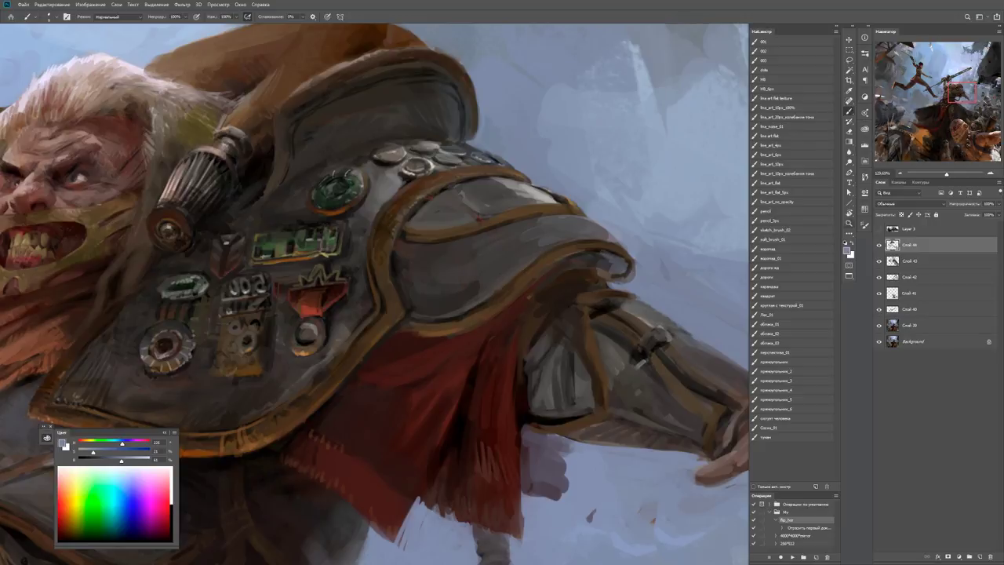
key(ctrl+0)
drag(620, 263, 631, 263)
key(b)
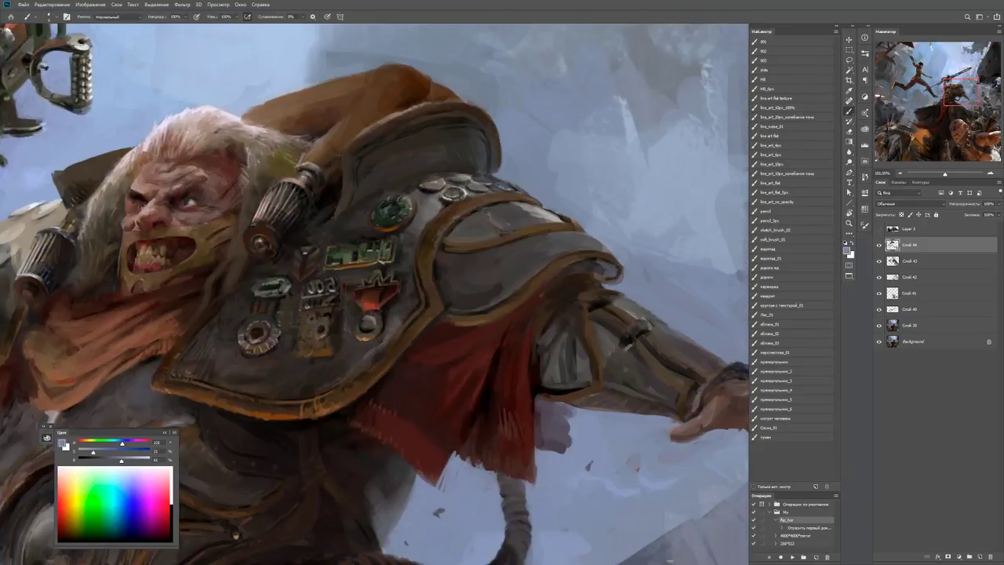
Rework the shoulder armour's upper band between the trims with sampled light grey and brown.
alt+click(630, 264)
alt+click(536, 221)
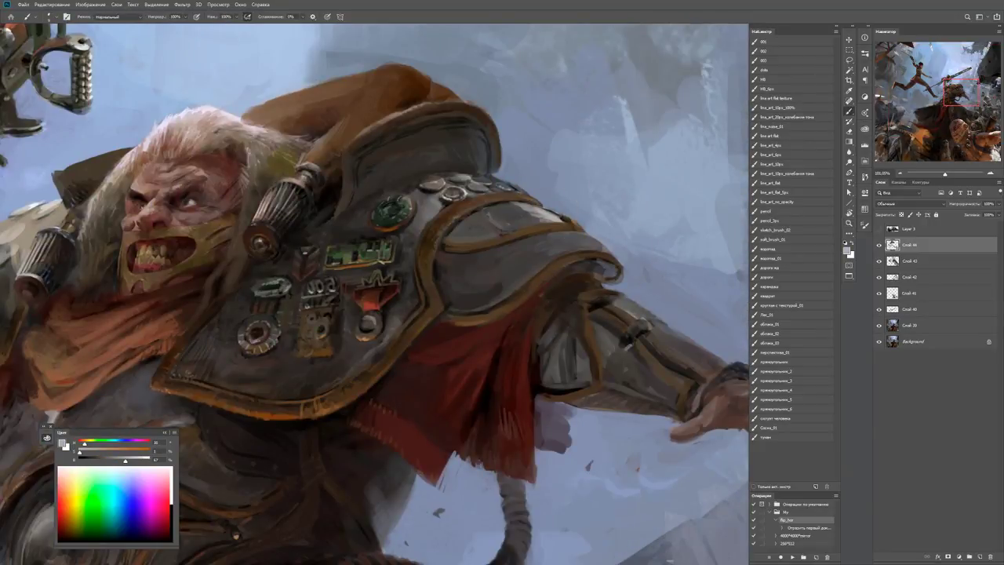
alt+click(556, 226)
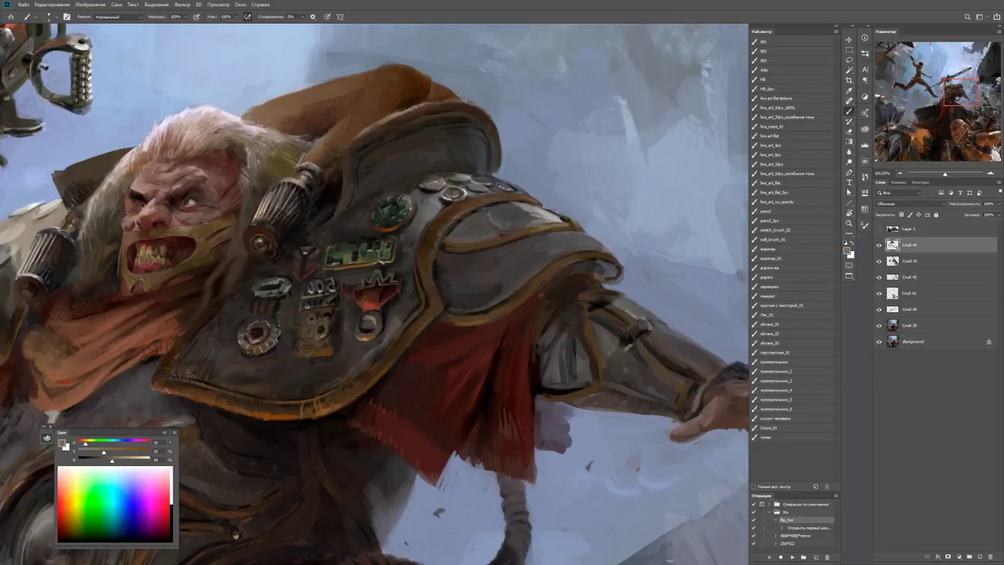
Paint dark shading beneath the shoulder armour's middle trim with sampled dark browns.
key(d)
alt+click(471, 250)
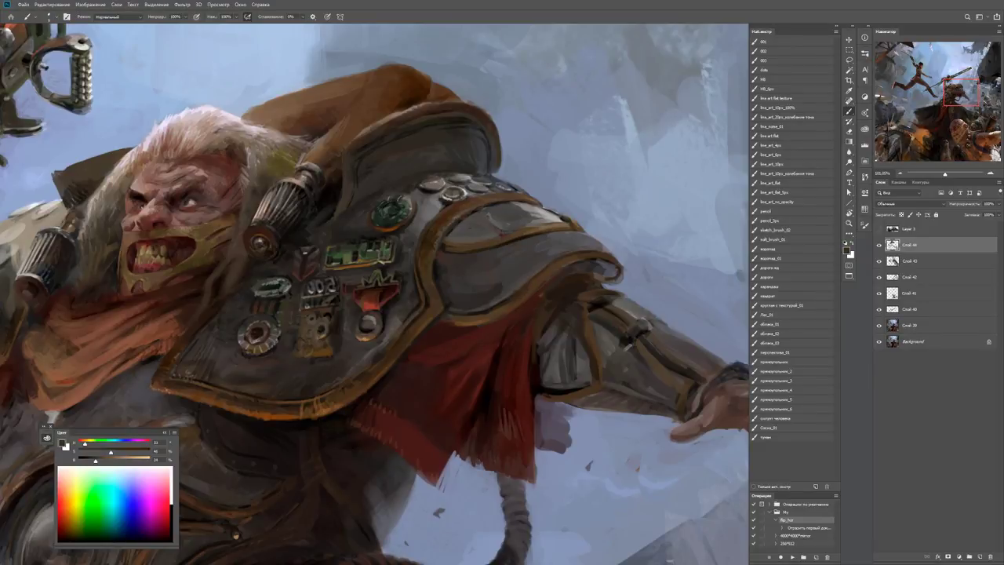
alt+click(468, 247)
mouse_move(445, 252)
mouse_down()
mouse_move(489, 252)
mouse_move(484, 243)
mouse_move(560, 223)
mouse_move(502, 246)
mouse_up()
alt+click(490, 243)
alt+click(549, 226)
key(ctrl+0)
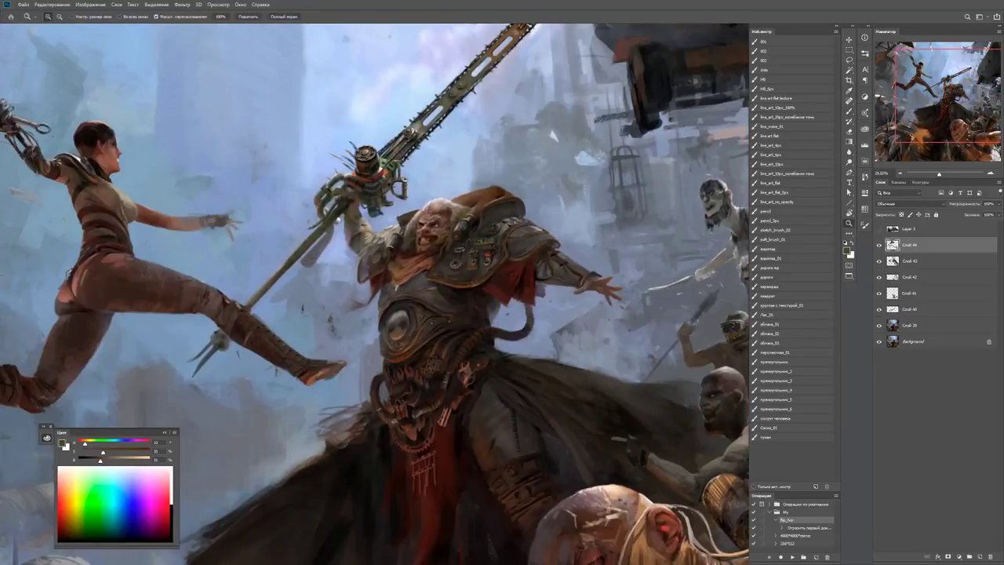
Deepen the shading on the shoulder plate and its upper band with sampled dark greys and black.
scroll(377, 259, up, 5)
alt+click(513, 254)
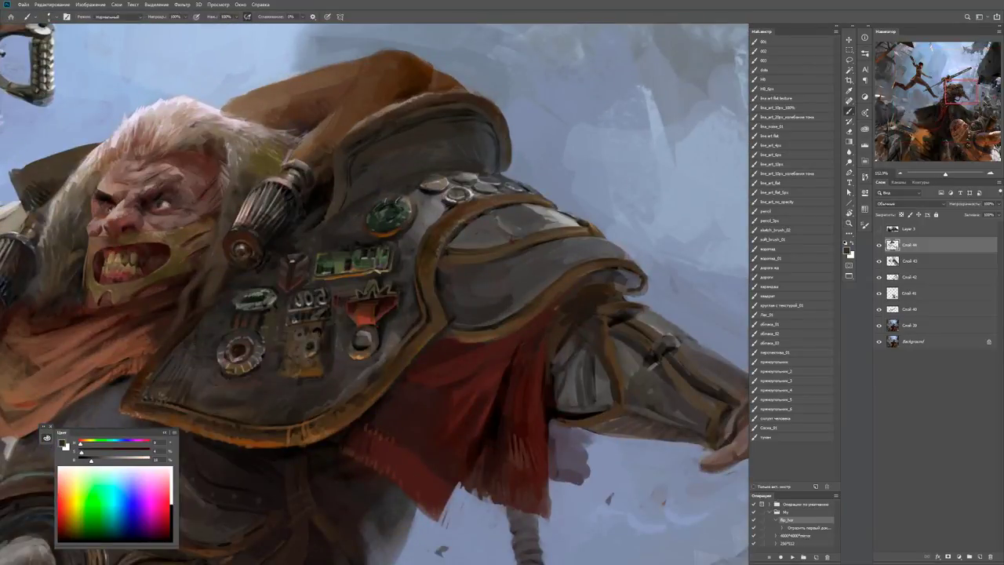
drag(377, 294, 329, 314)
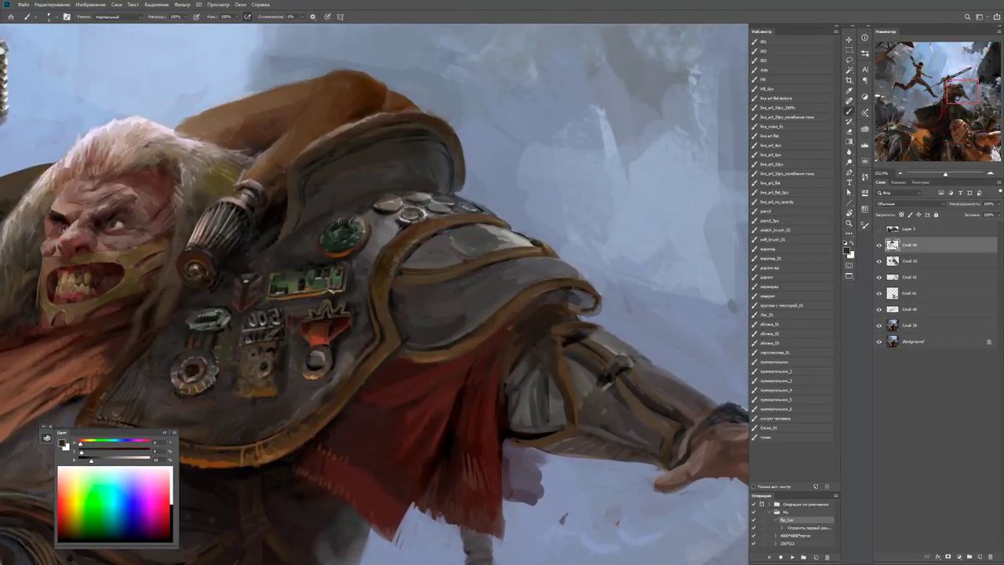
alt+click(456, 246)
key(d)
key(z)
drag(455, 254, 376, 254)
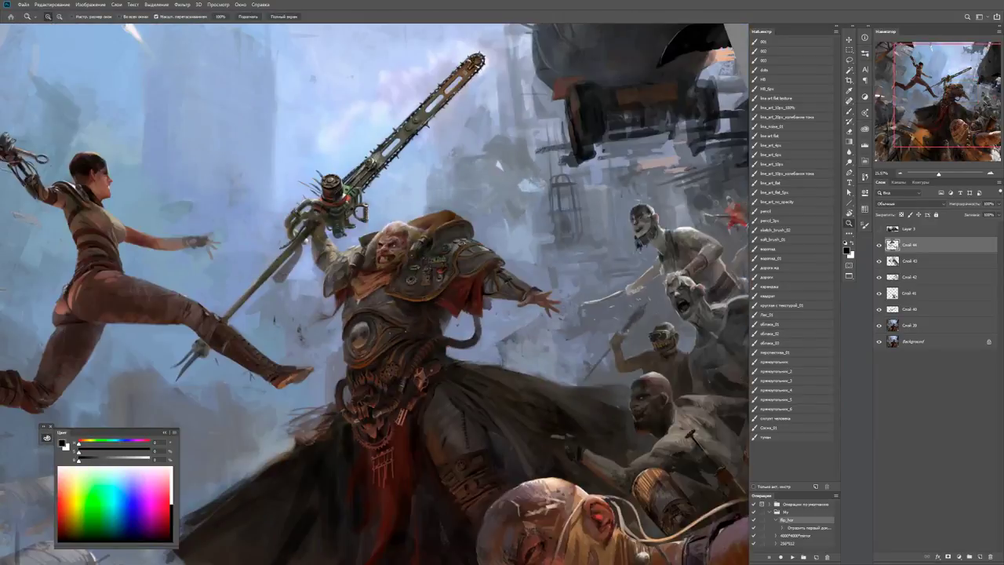
drag(490, 259, 565, 259)
key(b)
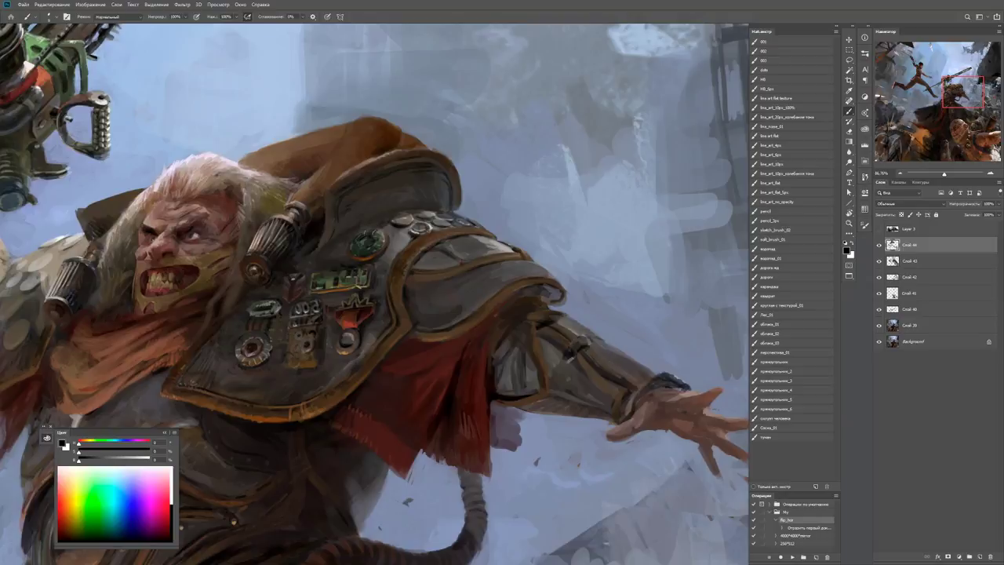
alt+click(417, 283)
key(z)
drag(475, 265, 396, 265)
drag(494, 263, 565, 262)
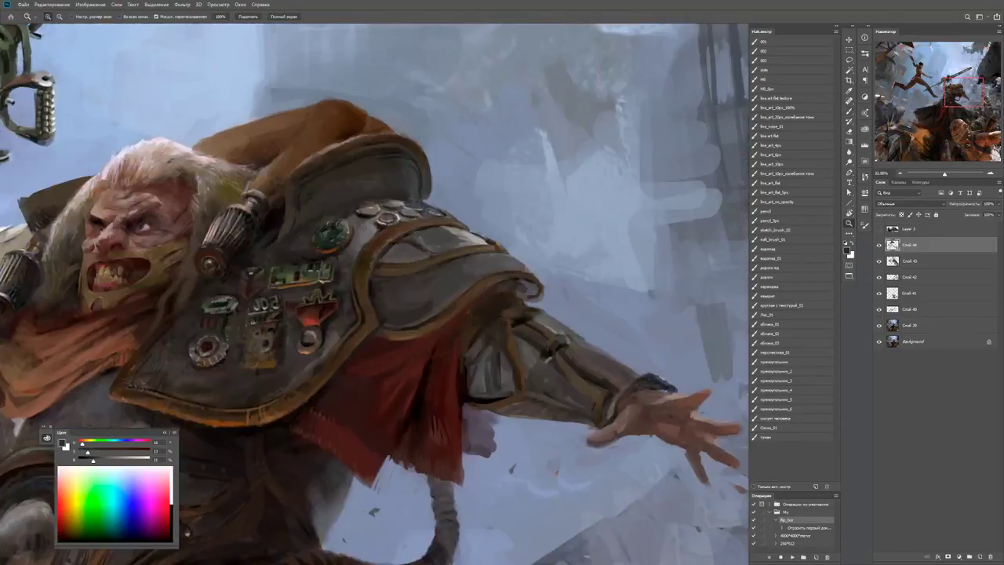
Refine the shoulder plate's outer surface and the edge towards its curled tip with sampled greys.
key(b)
alt+click(460, 234)
drag(487, 253, 538, 278)
alt+click(502, 256)
alt+click(513, 269)
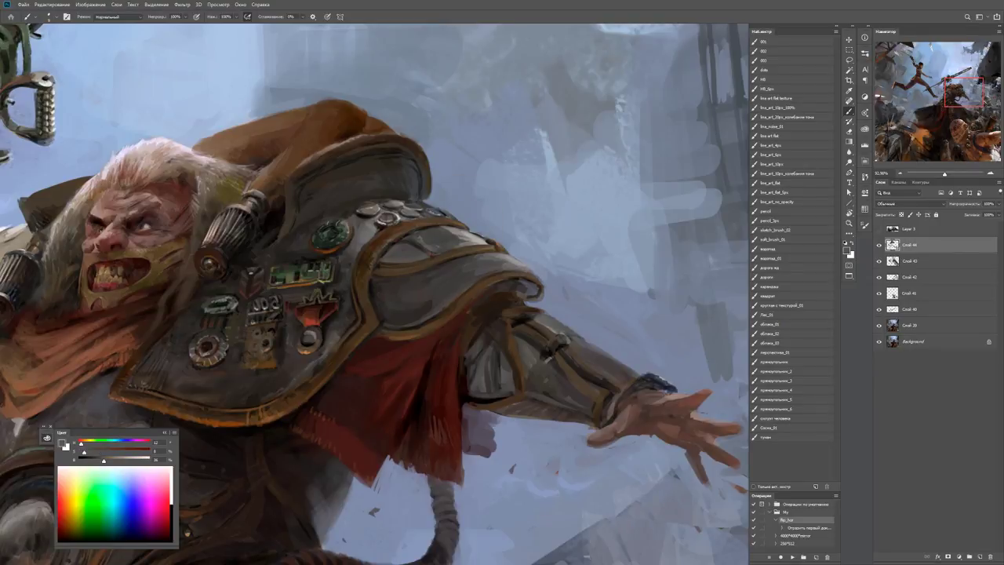
alt+click(540, 284)
key(z)
drag(542, 287, 494, 287)
key(r)
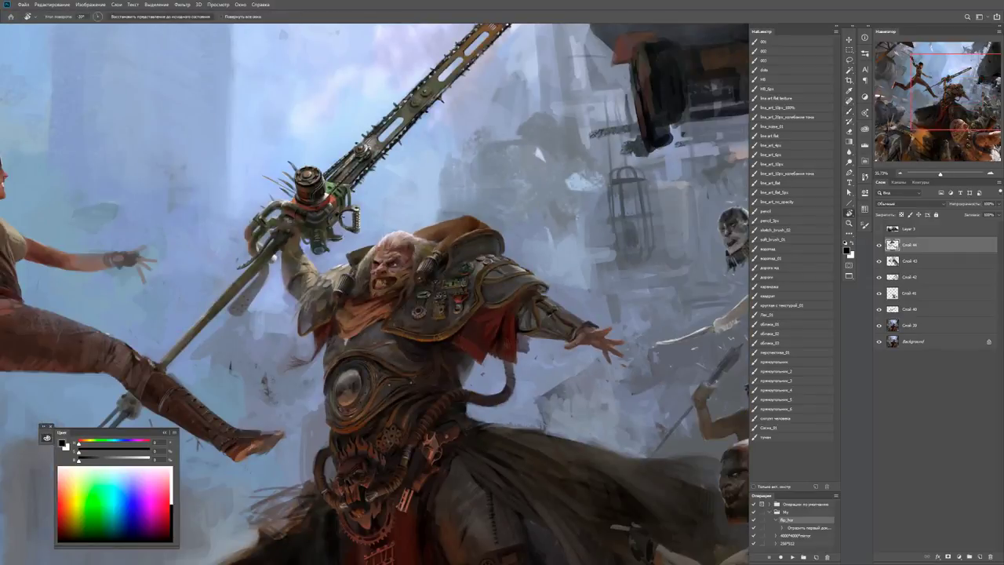
Touch up the lower ring of the belly armour's round medallion with sampled orange-brown.
key(z)
drag(364, 312, 392, 313)
key(b)
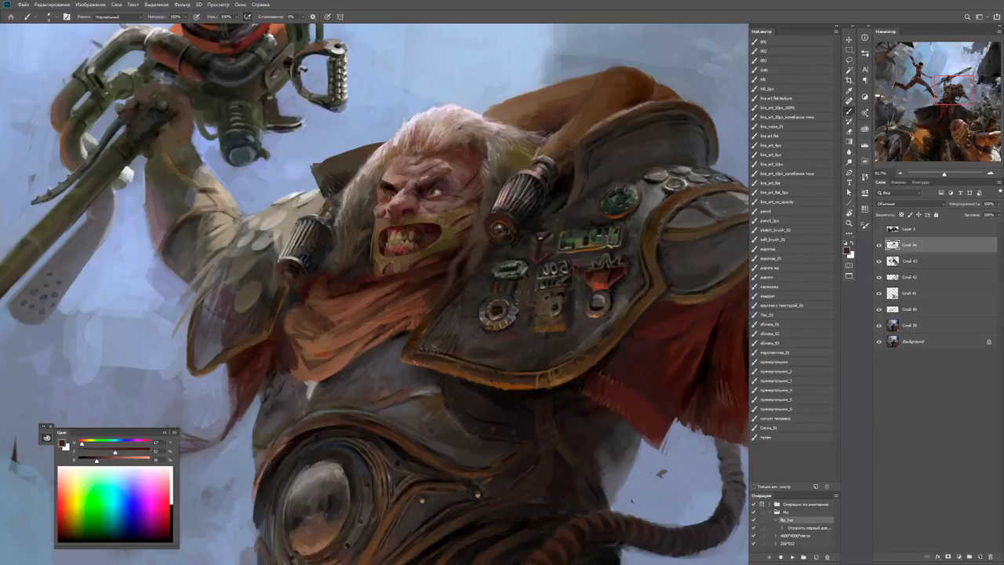
drag(492, 246, 424, 246)
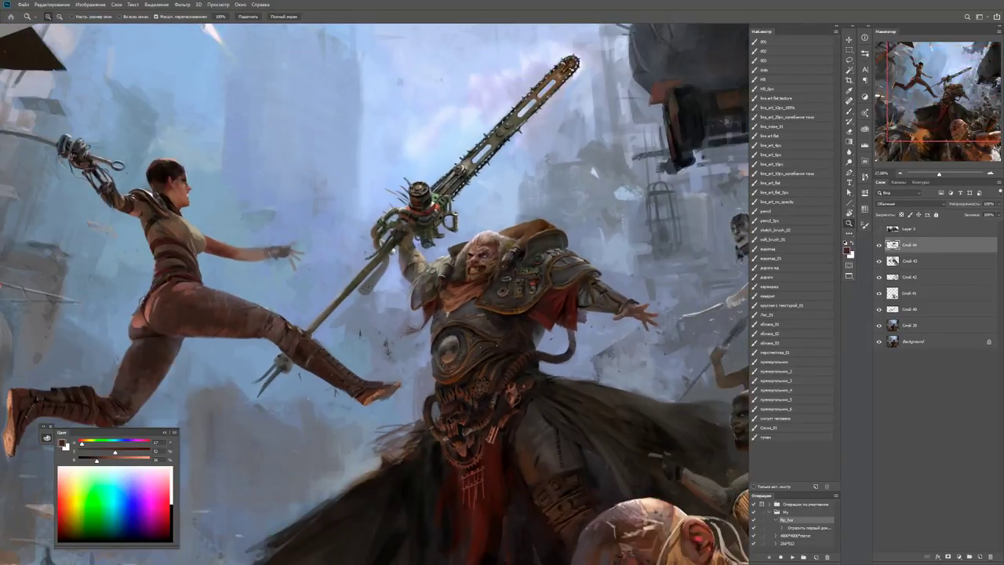
drag(474, 351, 522, 351)
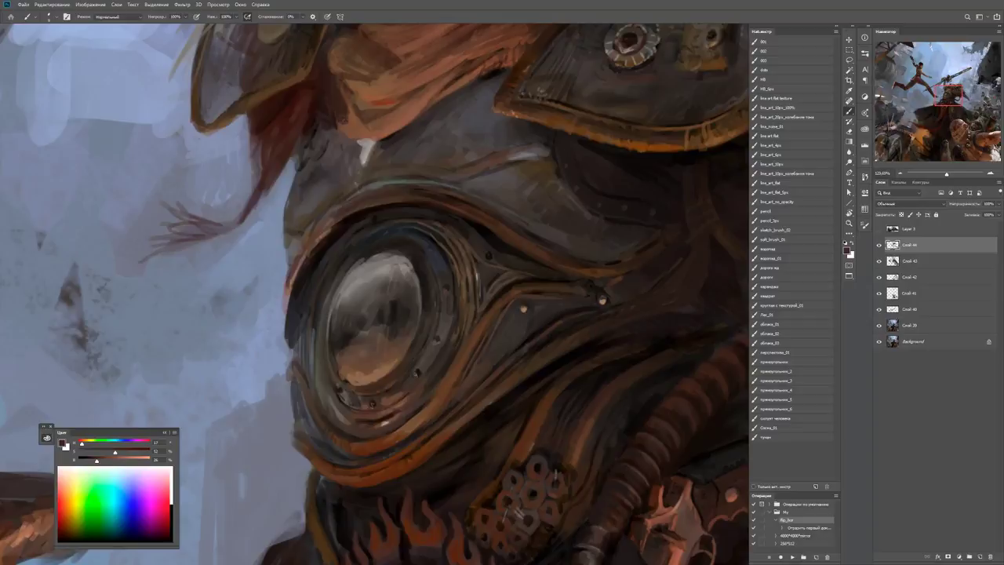
alt+click(409, 429)
drag(328, 443, 349, 435)
alt+click(345, 408)
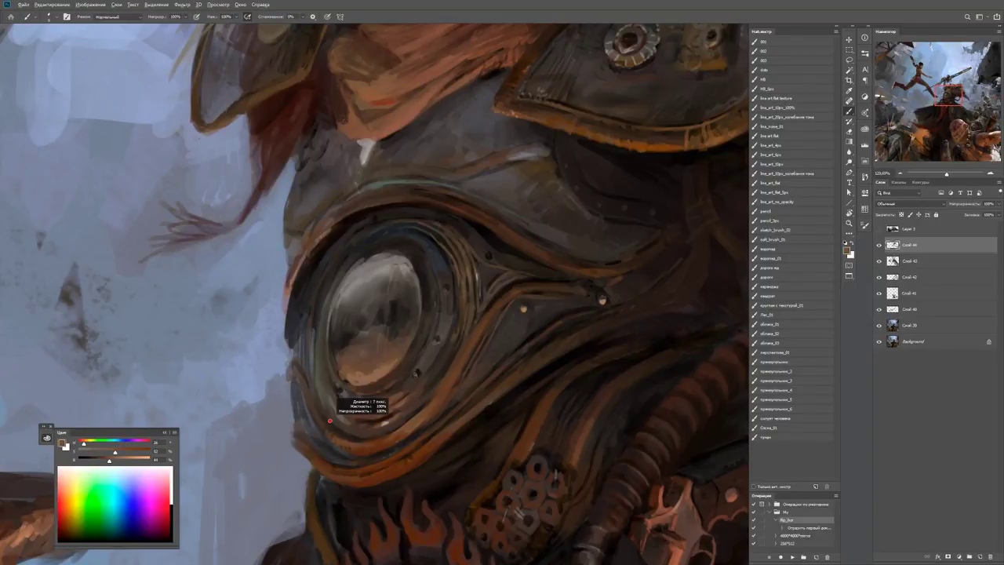
key(ctrl+space)
drag(345, 407, 298, 408)
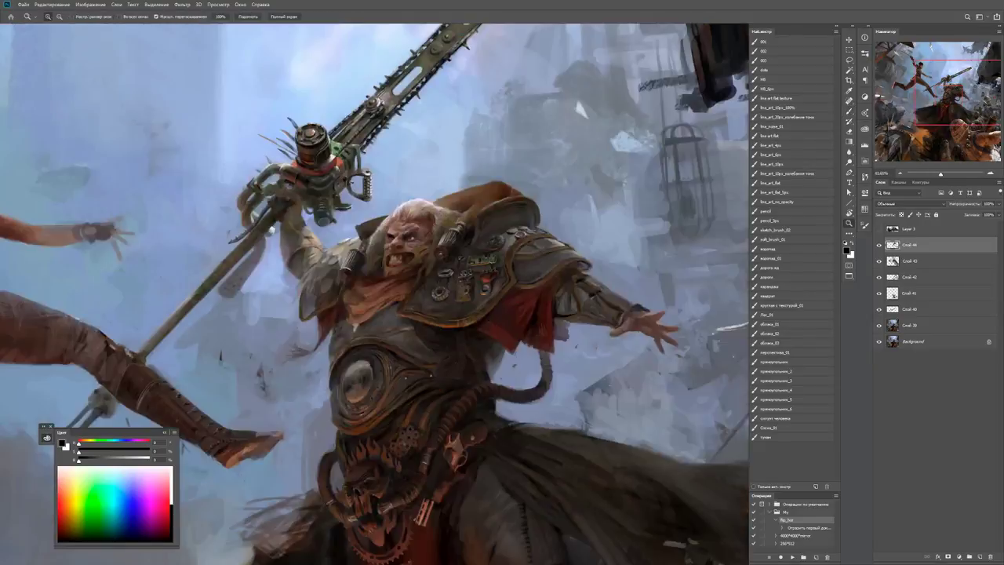
Rework the rivets and inner ring below the medallion's glass lens with sampled reddish browns.
drag(357, 431, 439, 431)
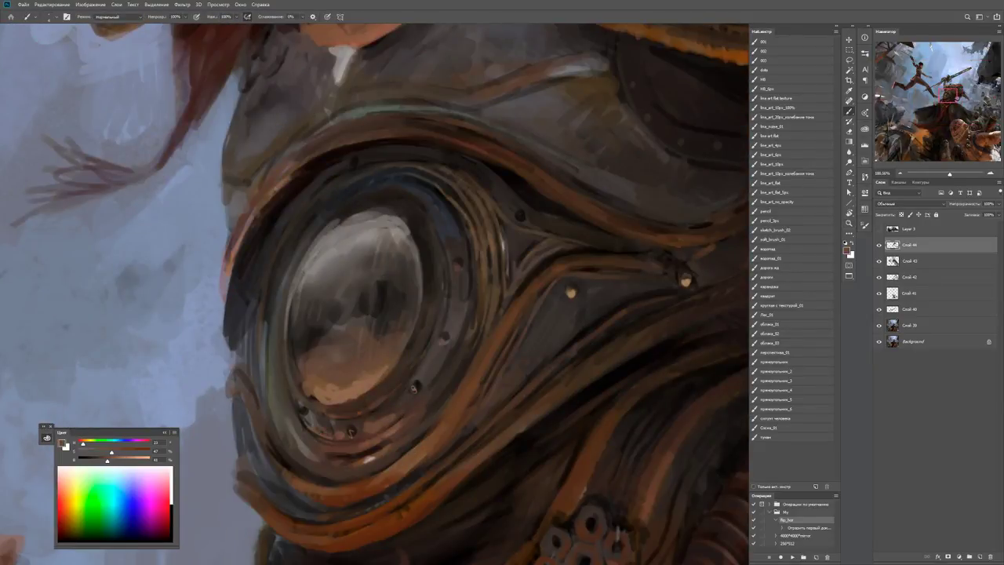
key(d)
alt+click(347, 430)
drag(353, 313, 372, 294)
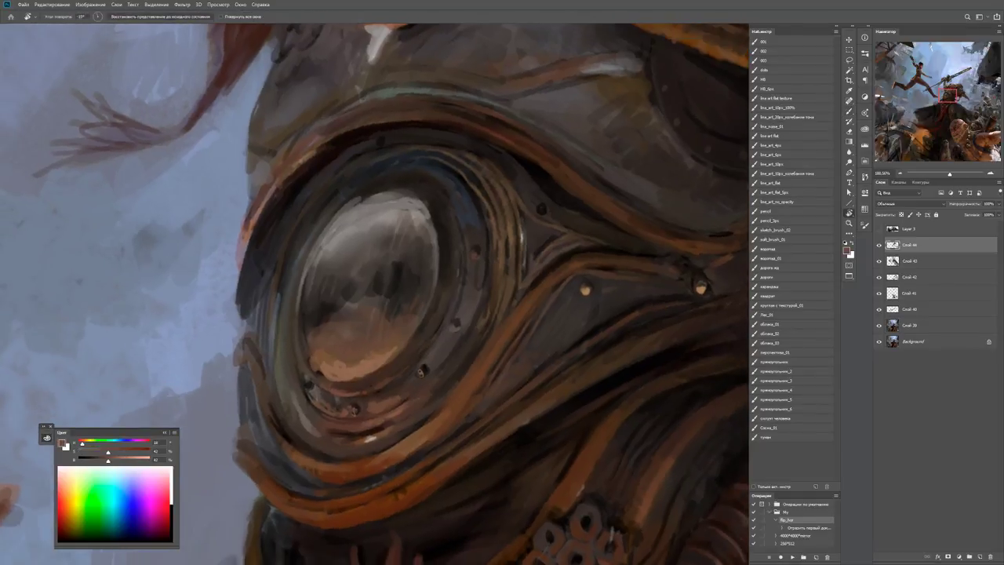
Paint white highlights along the lower and upper edges of the medallion's glass lens.
key(x)
drag(322, 377, 365, 381)
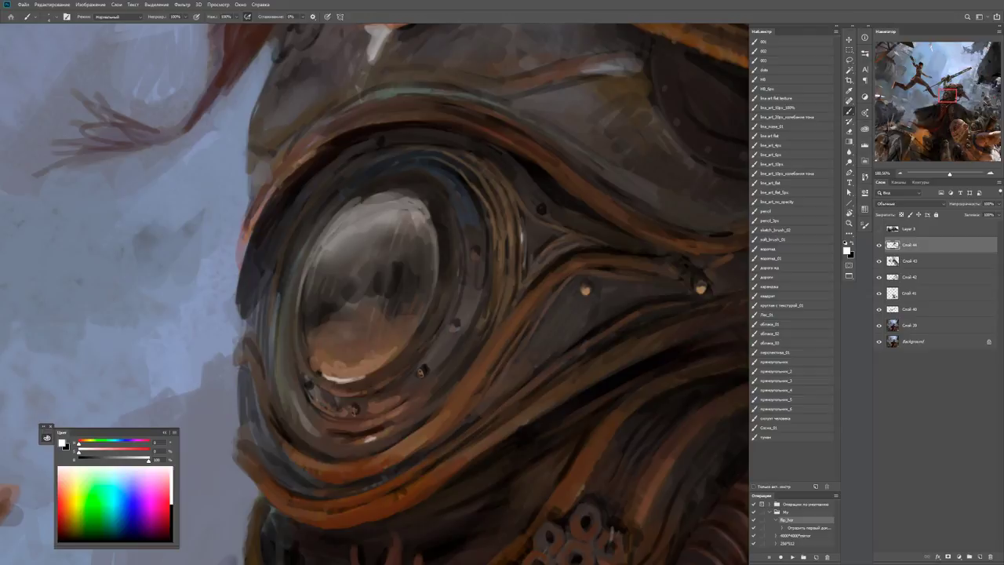
scroll(395, 355, down, 6)
scroll(395, 355, up, 5)
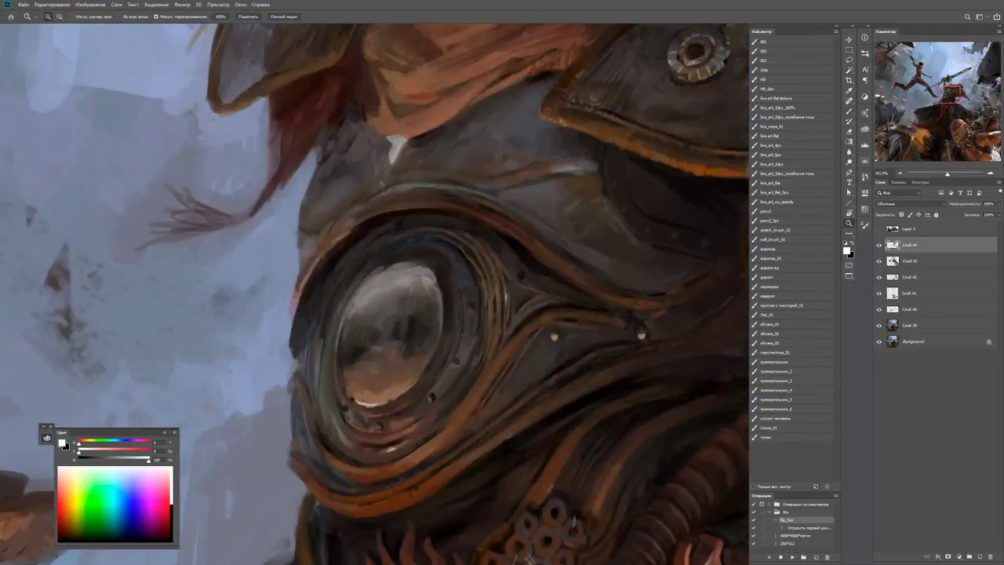
drag(427, 279, 432, 272)
mouse_move(362, 289)
mouse_down()
mouse_move(420, 257)
mouse_move(444, 310)
mouse_up()
Refine the rings around the top of the medallion's lens with sampled brown and dark blue-grey.
alt+click(369, 283)
alt+click(368, 451)
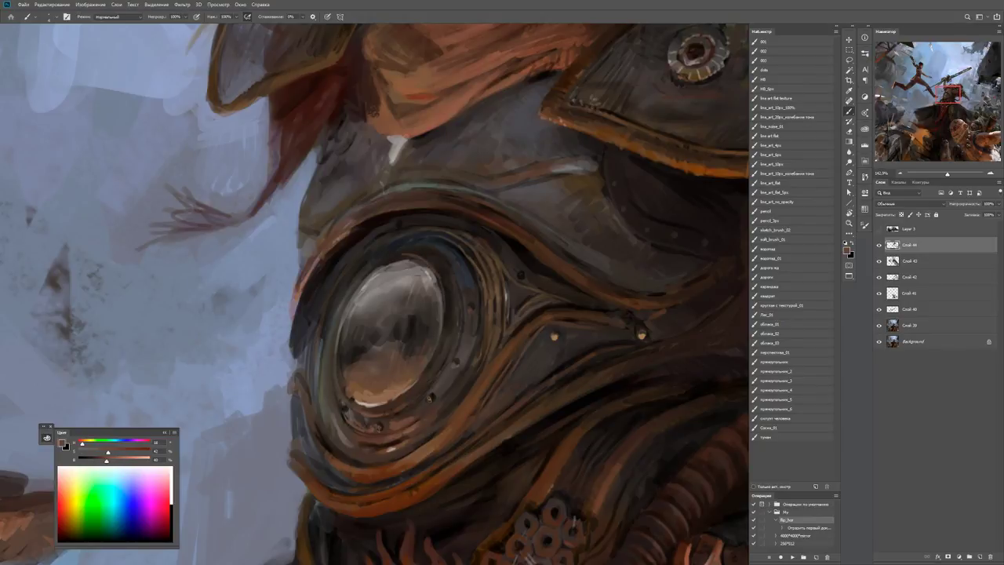
drag(392, 258, 408, 257)
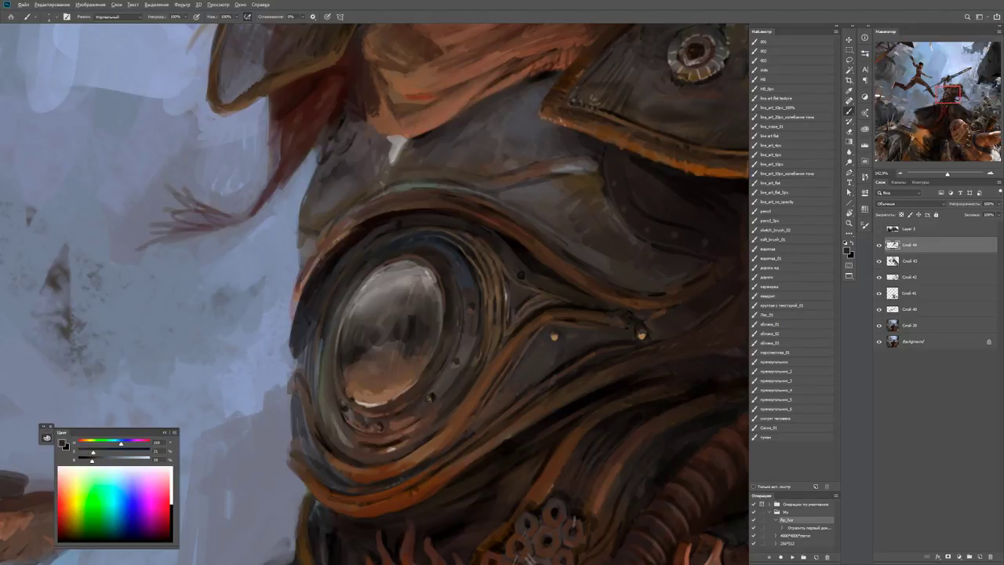
drag(390, 248, 408, 240)
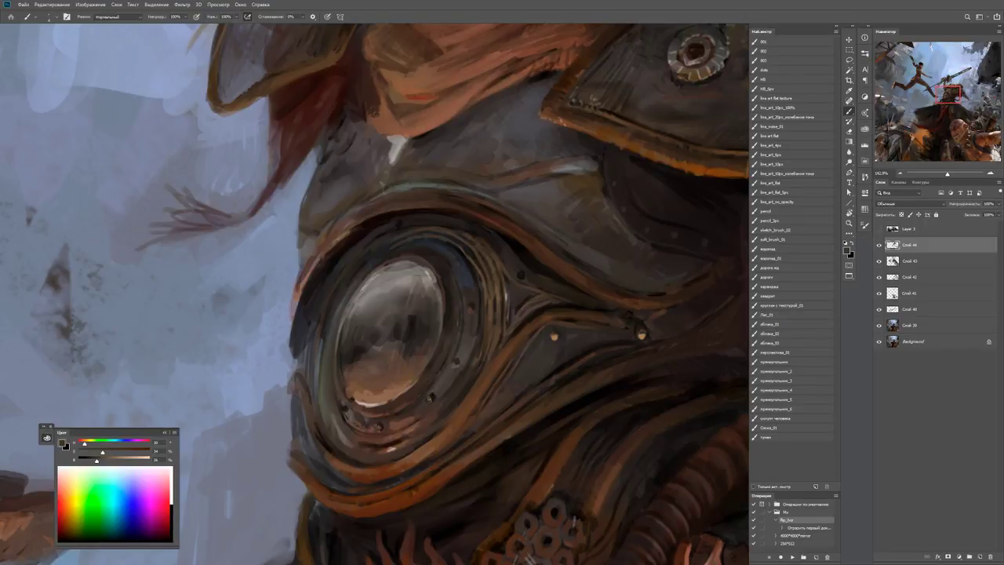
Brighten the belly plate's curved upper rim above the medallion with sampled orange-brown.
alt+click(418, 458)
drag(427, 208, 448, 206)
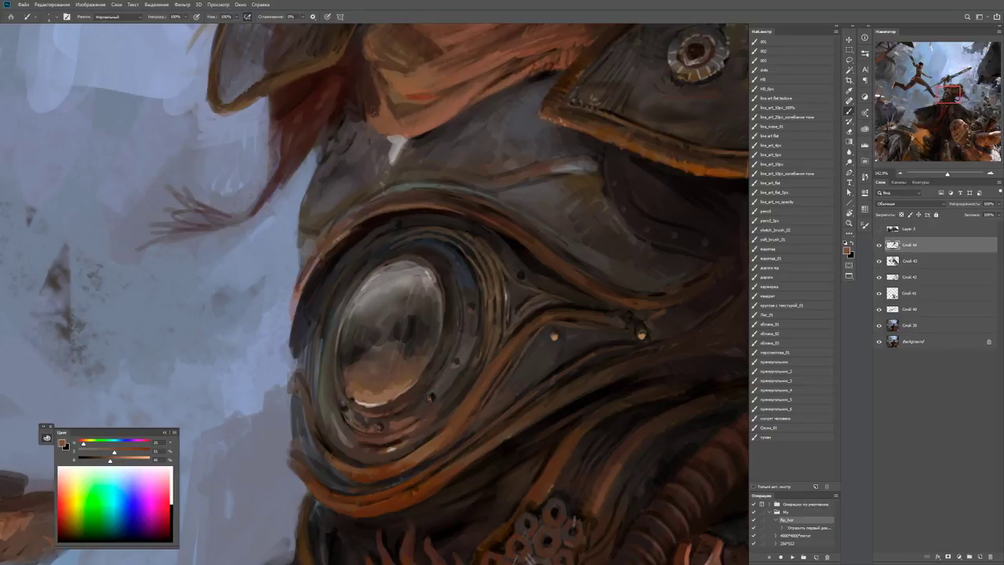
key(z)
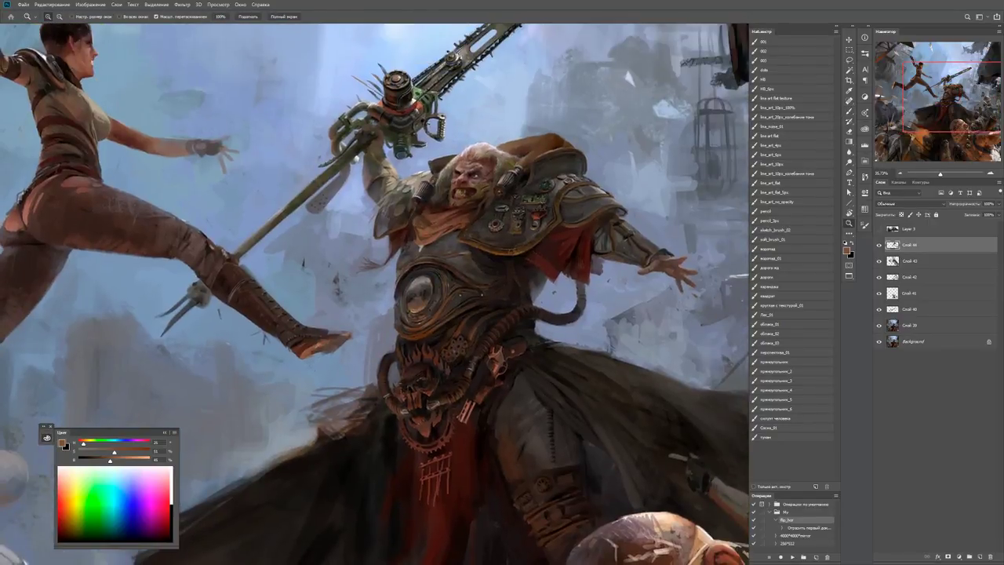
click(491, 174)
key(b)
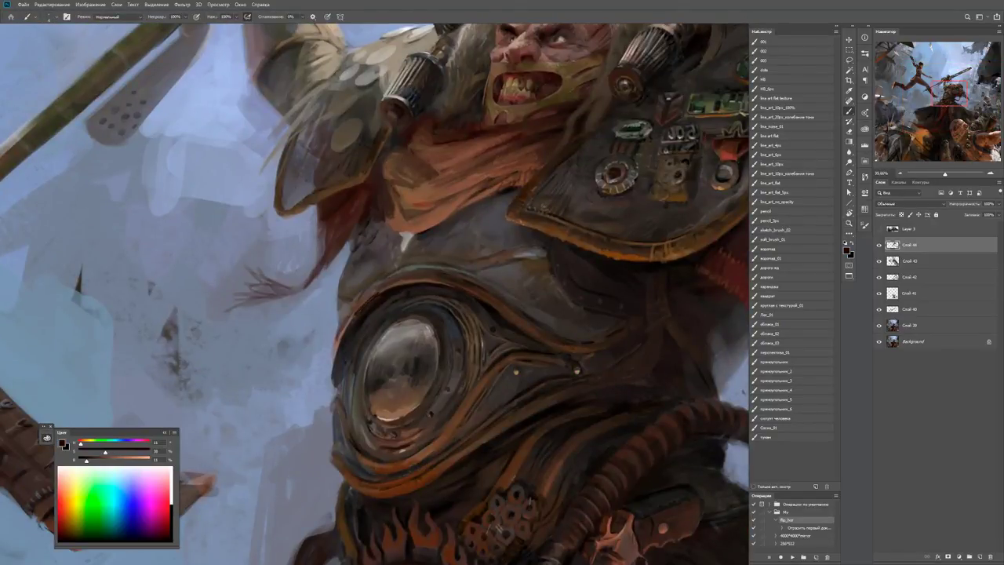
Darken the belly plate's upper rim with dark brown strokes and pick up a light grey beside it.
drag(376, 282, 469, 277)
key(z)
click(486, 251)
key(b)
drag(403, 291, 417, 292)
key(z)
click(460, 269)
key(b)
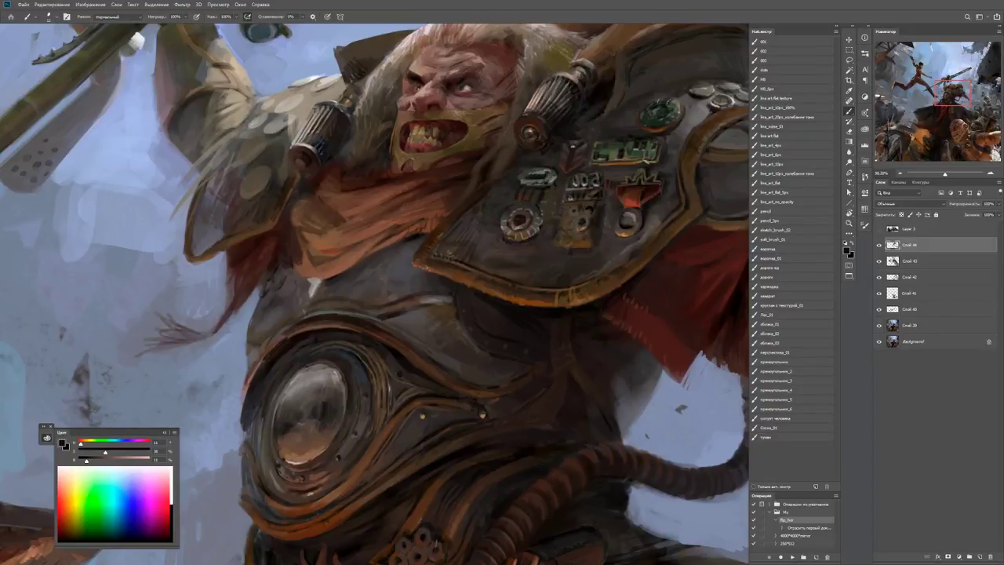
alt+click(313, 302)
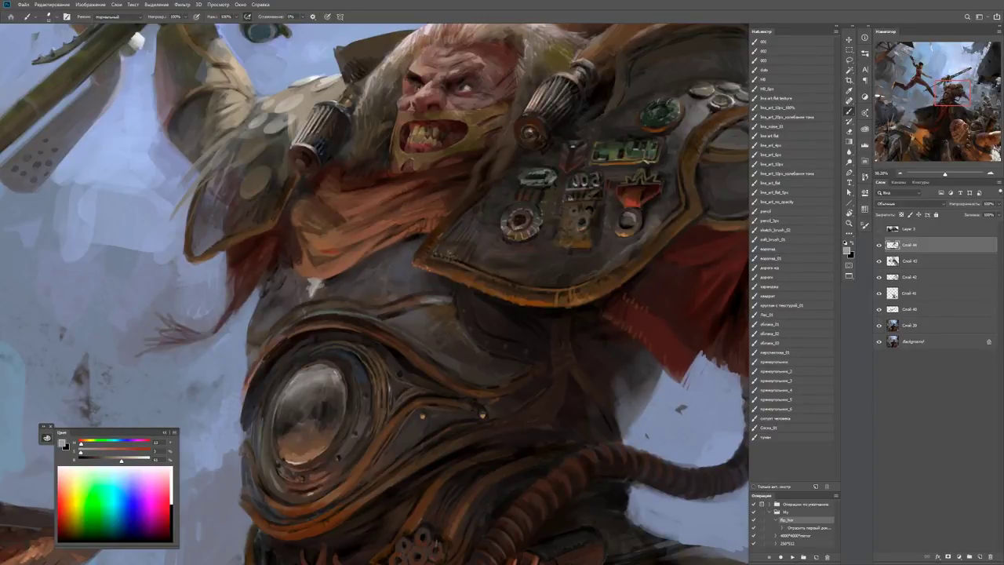
Sketch thin dark looping cords hanging beside the warrior's belly, below the frayed red tassel under the shoulder pad.
alt+click(315, 301)
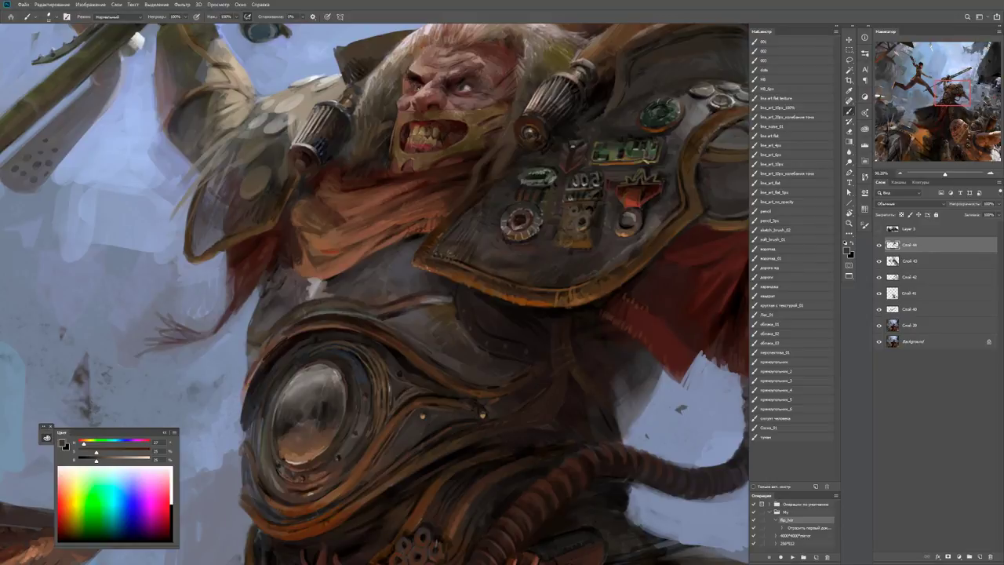
drag(392, 282, 400, 259)
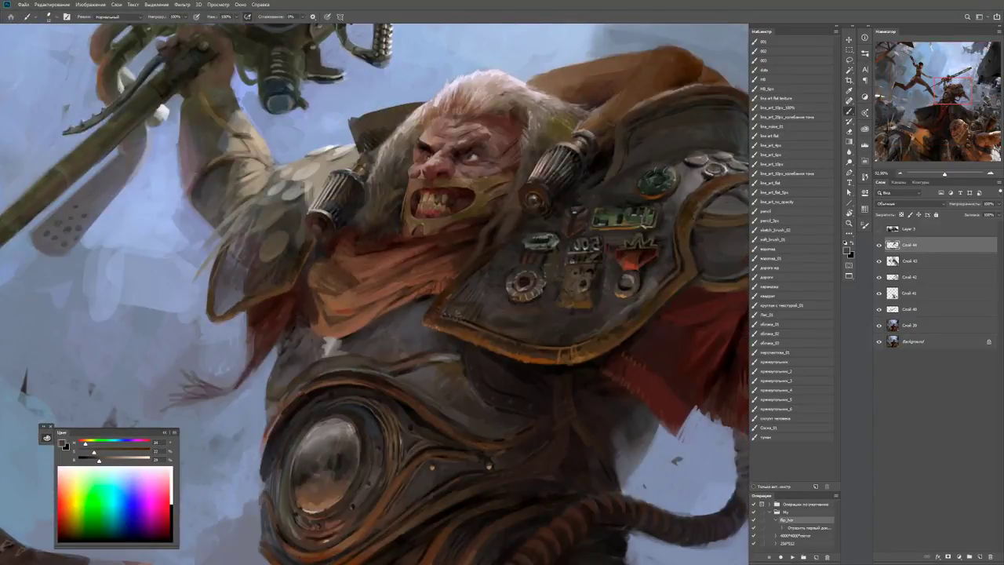
key(d)
key(z)
mouse_move(291, 394)
mouse_down()
mouse_move(235, 395)
mouse_move(353, 404)
mouse_up()
key(b)
mouse_move(257, 348)
mouse_down()
mouse_move(219, 395)
mouse_move(215, 425)
mouse_move(259, 402)
mouse_move(225, 425)
mouse_up()
Add a short strand under the raised arm's shoulder pad with a sampled dark brown.
key(z)
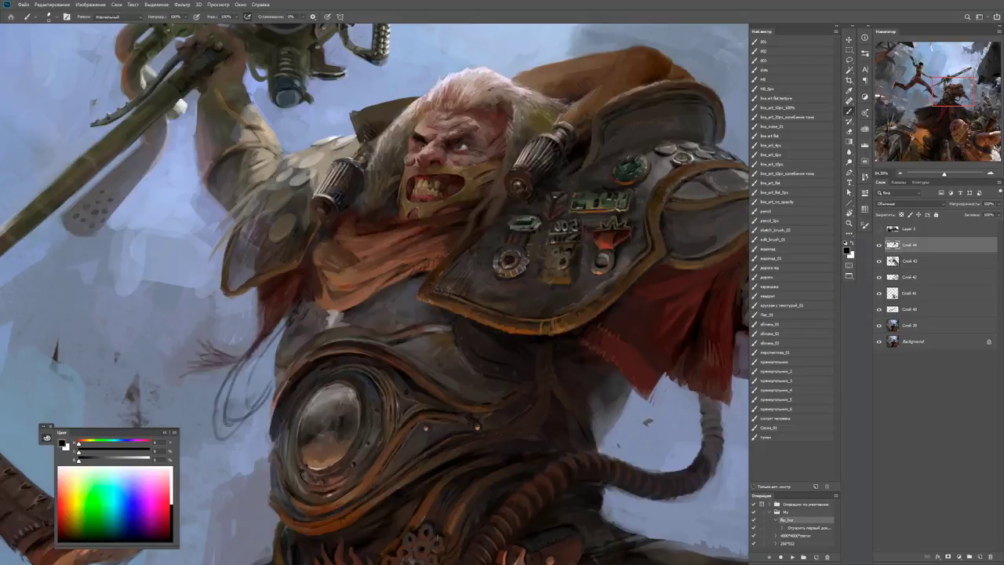
drag(280, 383, 236, 384)
drag(353, 314, 427, 260)
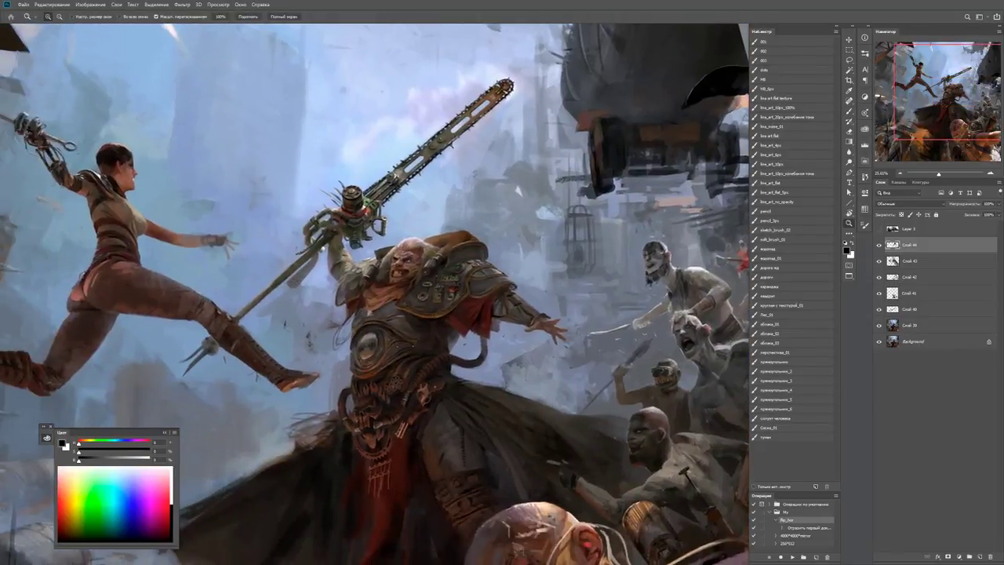
drag(346, 322, 407, 322)
key(b)
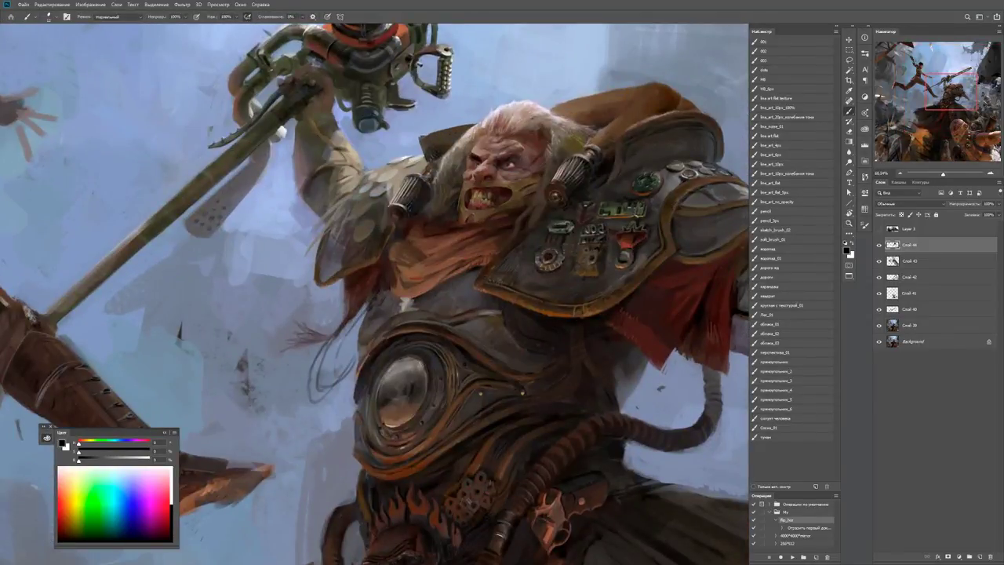
alt+click(325, 283)
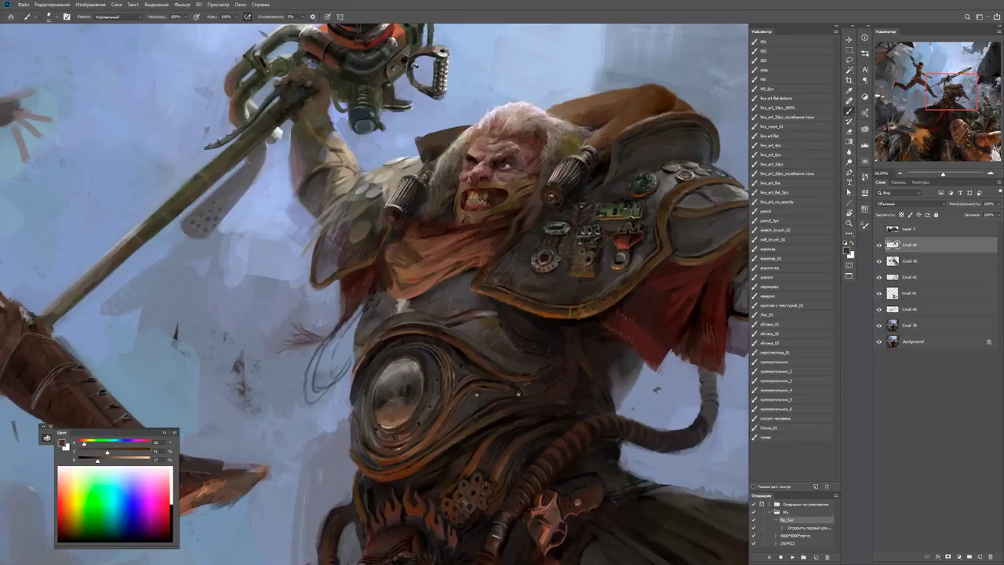
drag(486, 236, 400, 251)
drag(246, 303, 245, 315)
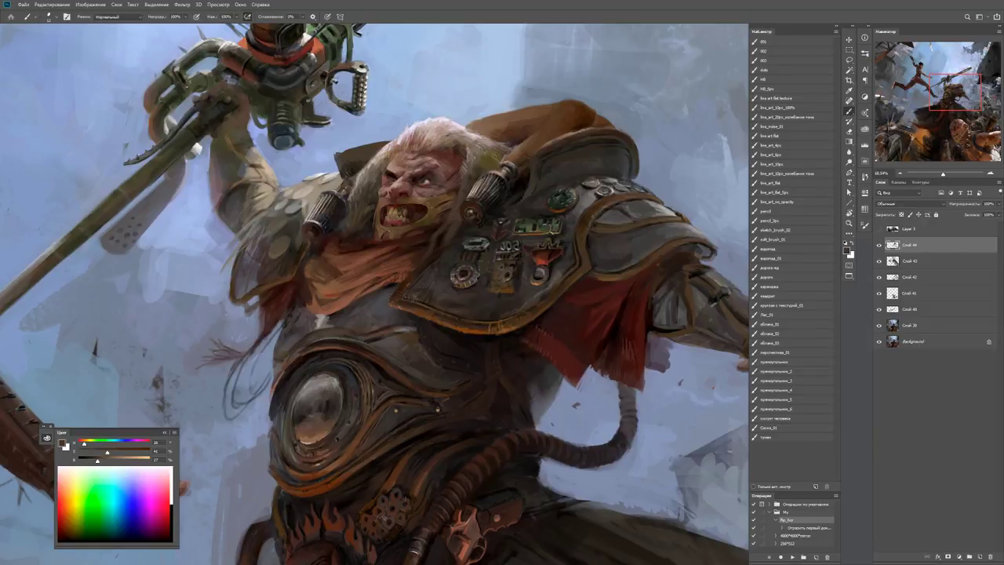
Draw thin curved strands along the outer edge of the raised arm's shoulder pad in dark brown.
key(z)
drag(258, 368, 181, 369)
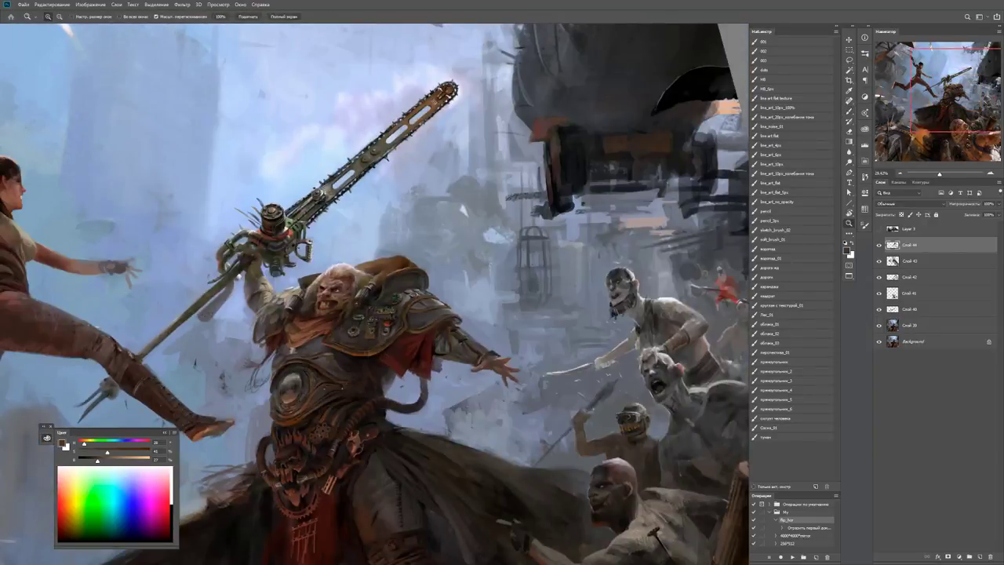
drag(255, 312, 337, 312)
key(b)
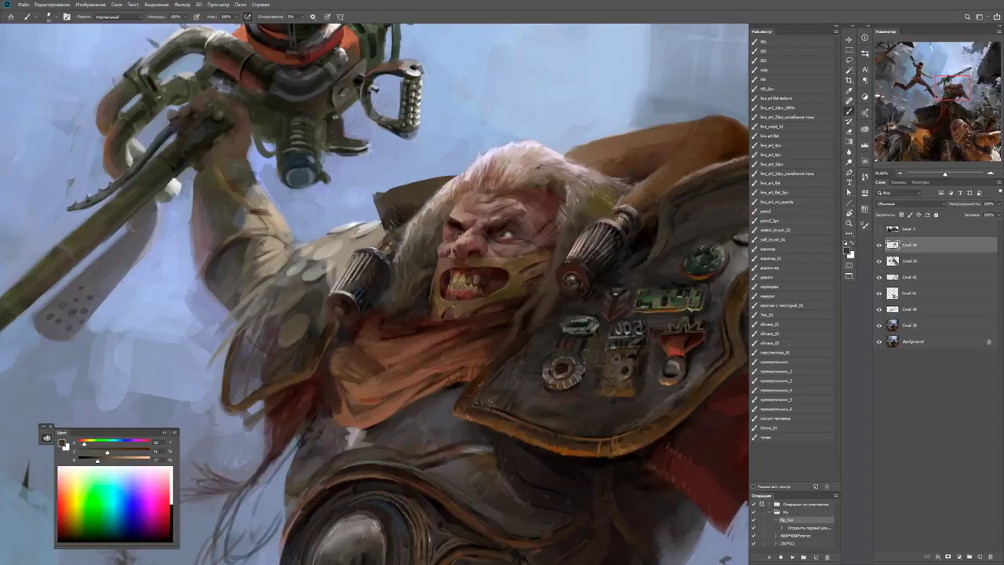
mouse_move(232, 316)
mouse_down()
mouse_move(206, 358)
mouse_move(212, 344)
mouse_up()
mouse_move(218, 331)
mouse_down()
mouse_move(205, 354)
mouse_move(215, 345)
mouse_up()
drag(237, 318, 221, 339)
Examine the warrior's silhouette within the whole scene and the layered shoulder armour above the outstretched arm.
key(z)
key(ctrl+minus)
key(ctrl+minus)
key(ctrl+minus)
key(ctrl+minus)
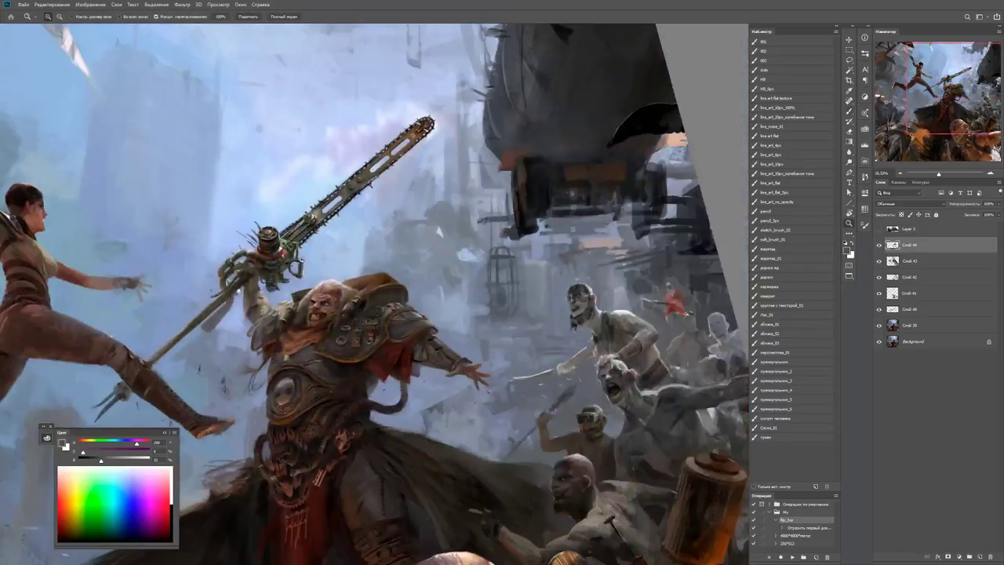
key(ctrl+plus)
key(ctrl+plus)
key(ctrl+plus)
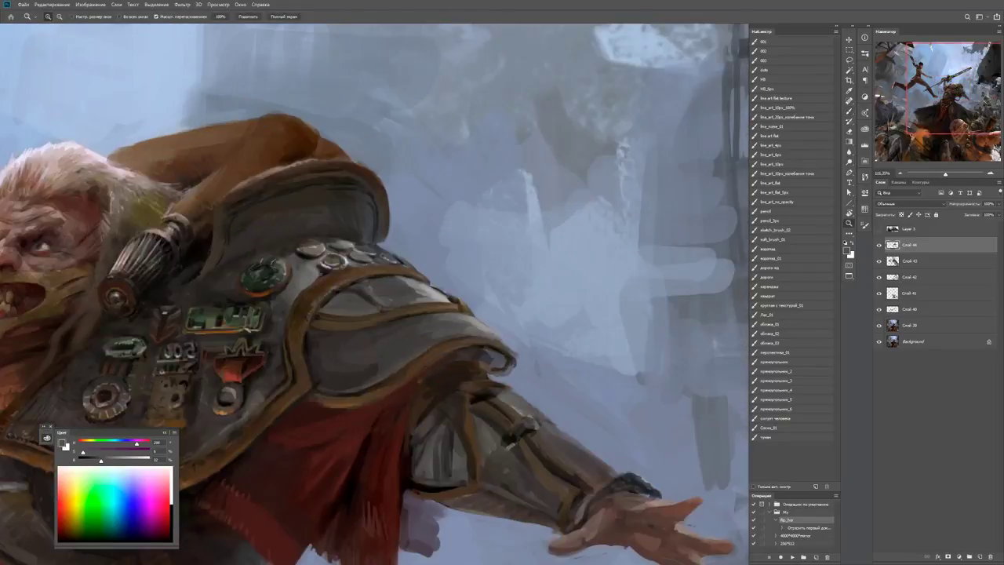
key(b)
key(z)
key(ctrl+minus)
key(ctrl+minus)
key(ctrl+minus)
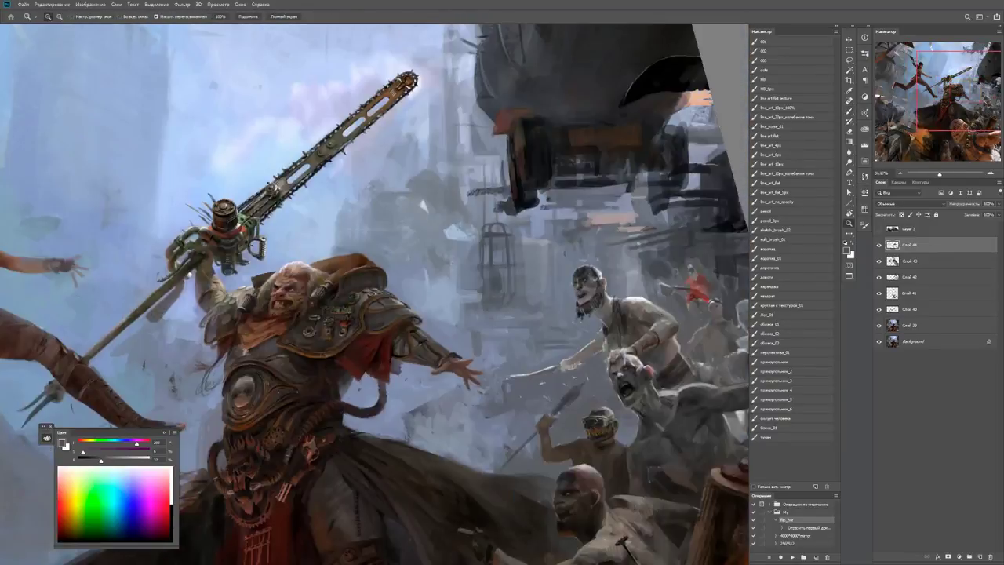
Paint a dark red reflection on the lower shoulder plate above the red hanging cloth.
key(ctrl+plus)
key(ctrl+plus)
key(ctrl+plus)
key(b)
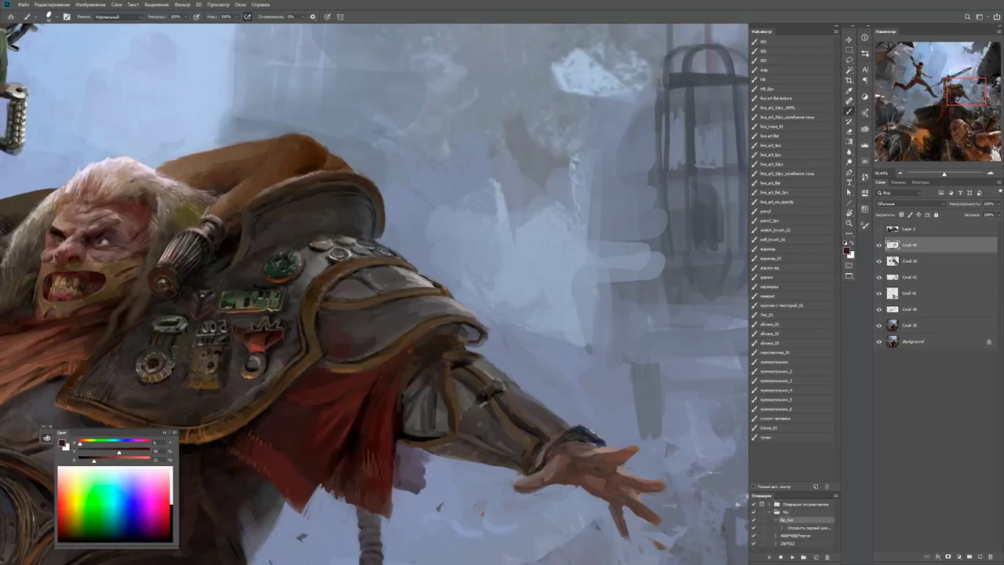
Shade the layered shoulder plates above the outstretched arm with sampled dark brown and dark grey.
key(z)
key(ctrl+minus)
key(ctrl+minus)
key(ctrl+minus)
key(ctrl+plus)
key(ctrl+plus)
key(ctrl+plus)
key(ctrl+plus)
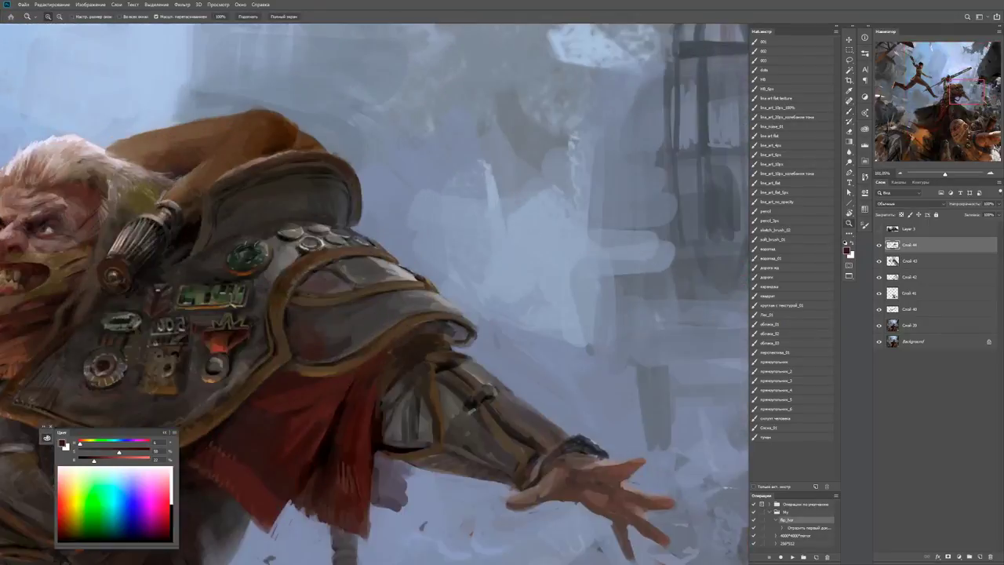
key(b)
alt+click(427, 306)
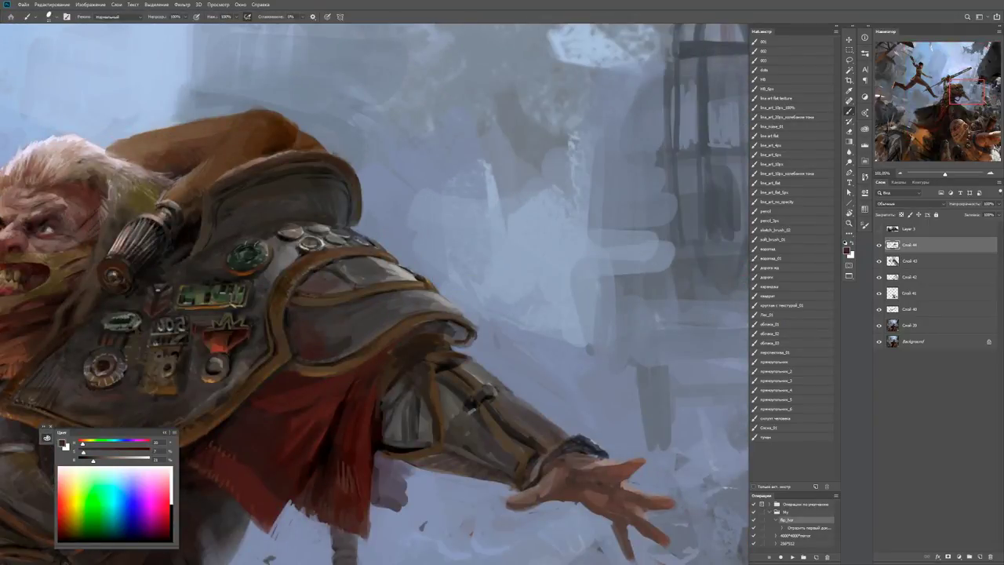
alt+click(419, 289)
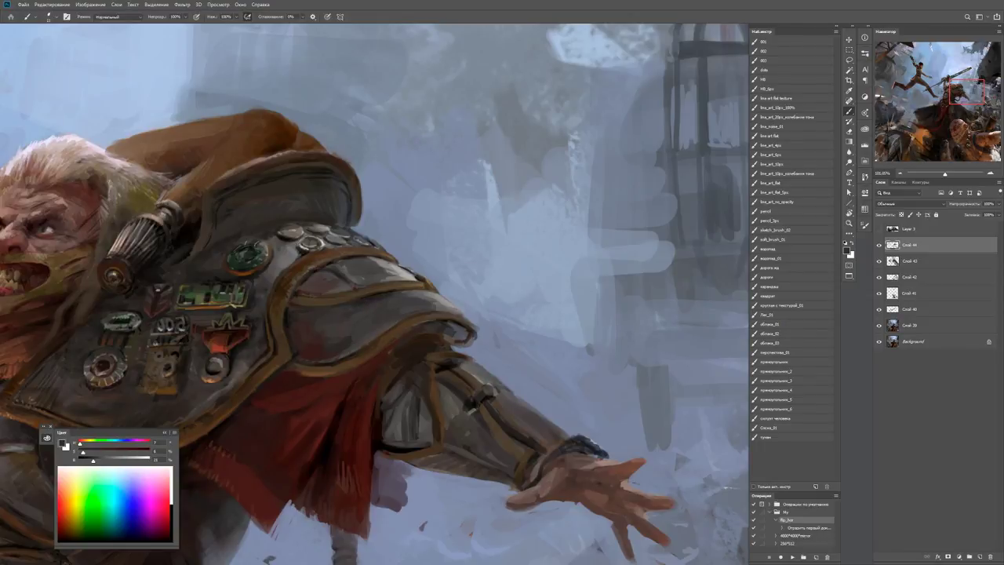
Deepen the lower shoulder plate with a sampled dark tone and highlight its upper outer edge in light grey.
alt+click(334, 319)
scroll(236, 353, down, 3)
scroll(235, 353, up, 5)
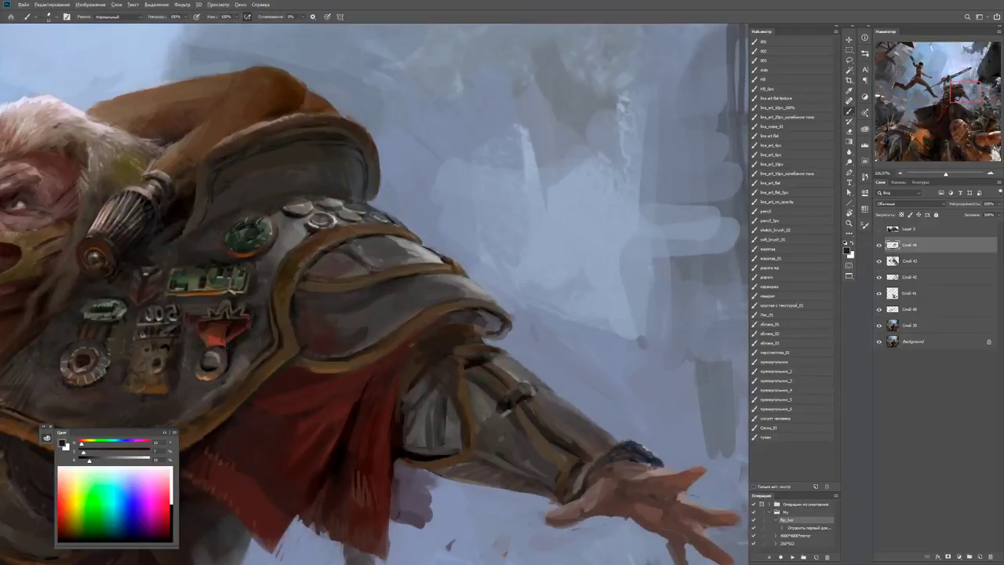
alt+click(462, 279)
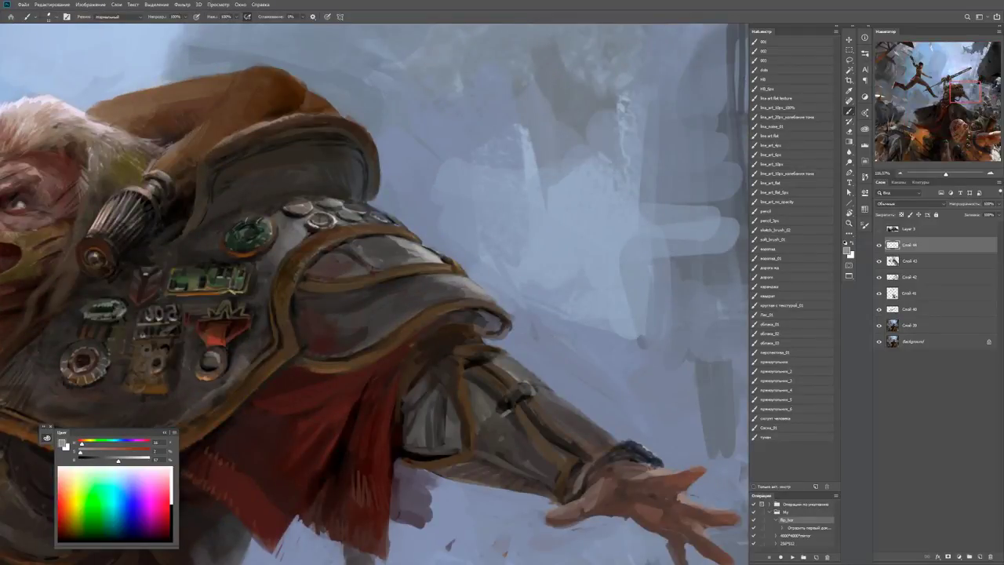
Refine the lower shoulder plate's outer end and brown trim with strokes of sampled brown and dark grey.
alt+click(492, 319)
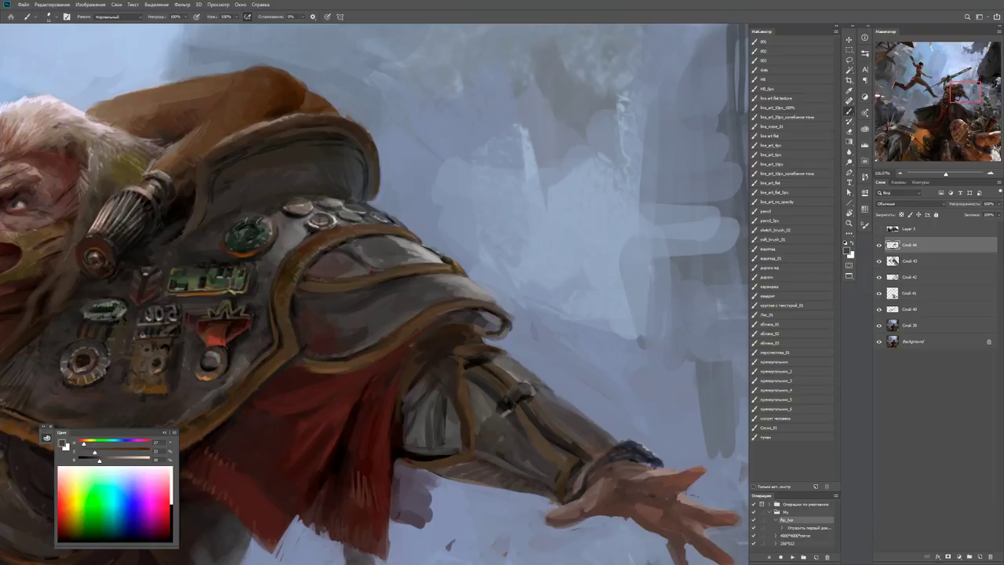
drag(445, 311, 475, 309)
alt+click(471, 296)
drag(490, 297, 455, 291)
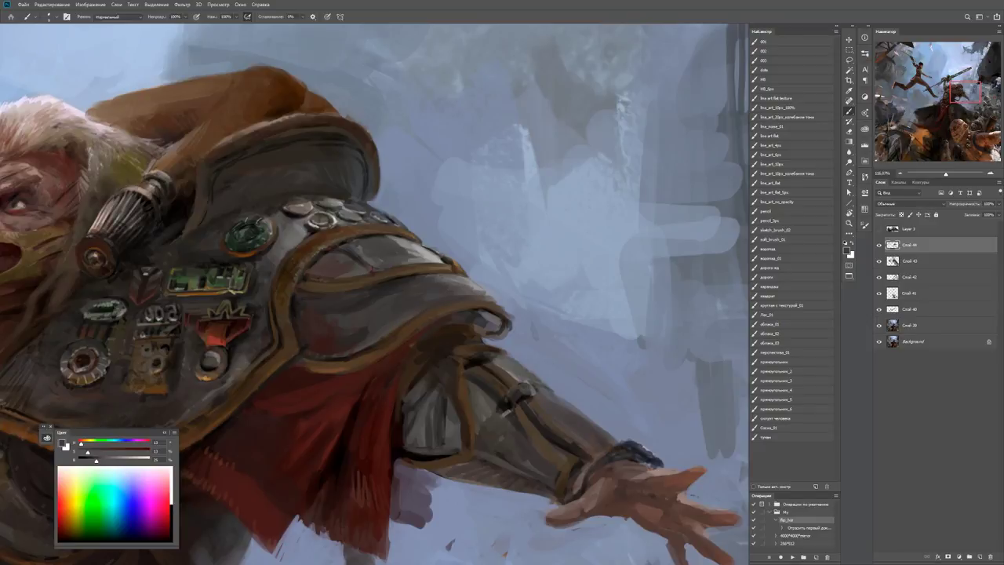
Repaint the curled tip of the lower shoulder plate with sampled light grey and dark brown.
key(z)
click(506, 300)
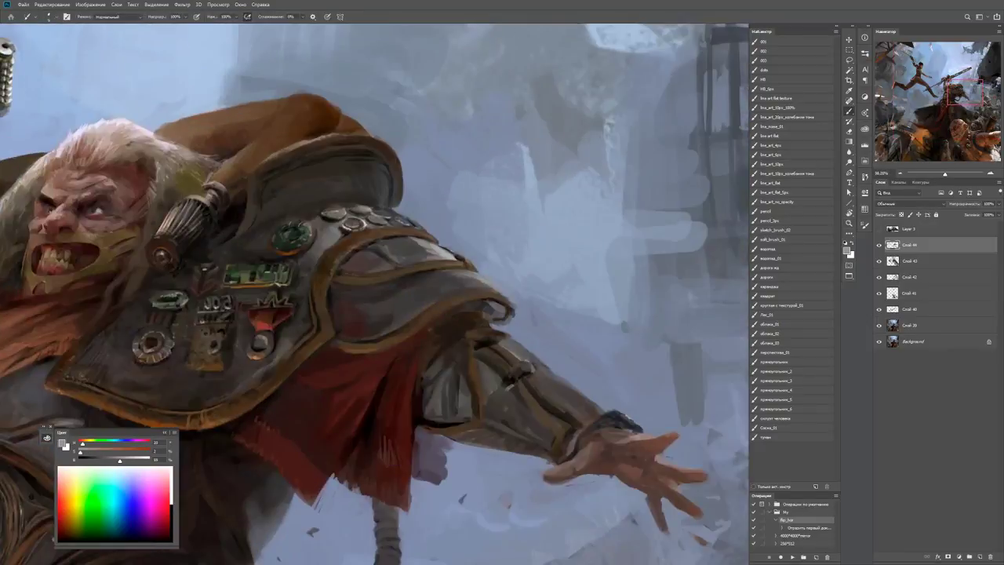
key(x)
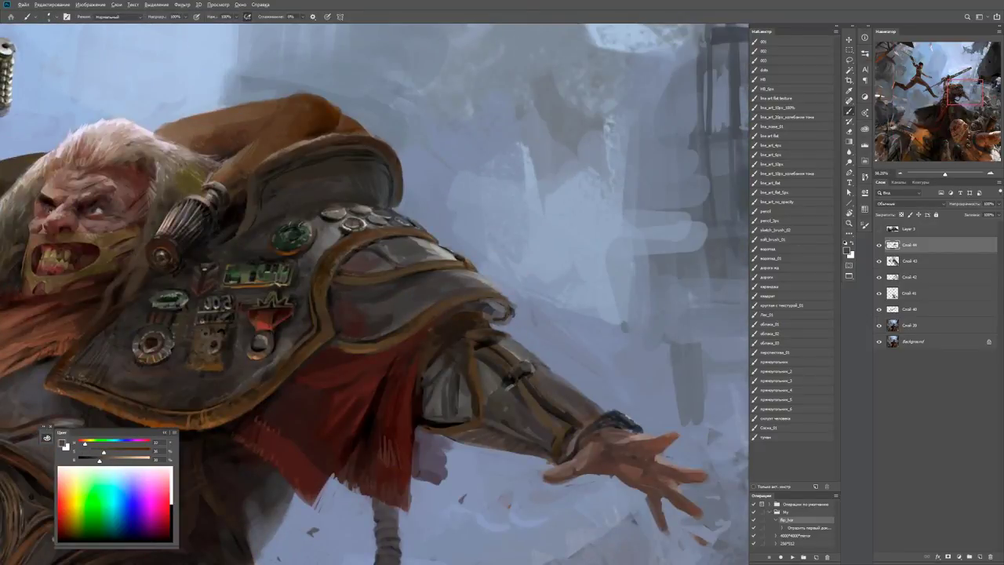
alt+click(518, 300)
key(x)
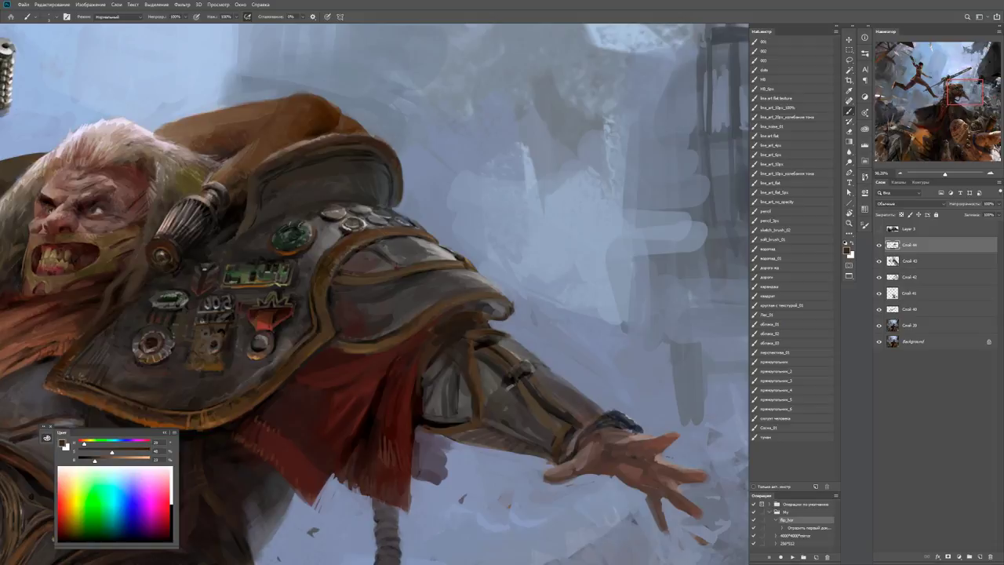
Refine the trim at the shoulder plate's tip with sampled dark brown and pick up the blue-grey background beside it.
key(d)
scroll(470, 302, up, 3)
alt+click(461, 333)
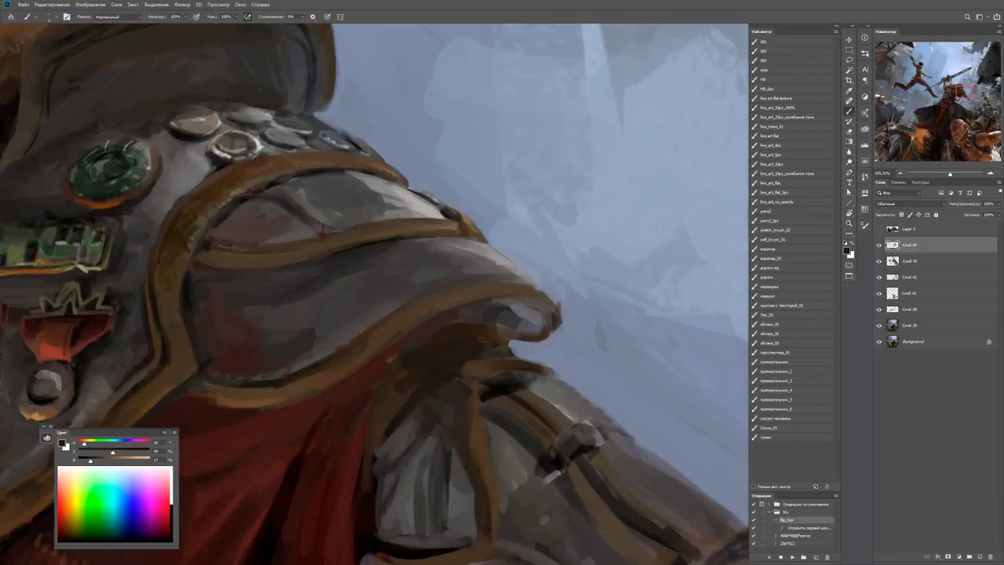
drag(493, 298, 544, 304)
alt+click(564, 310)
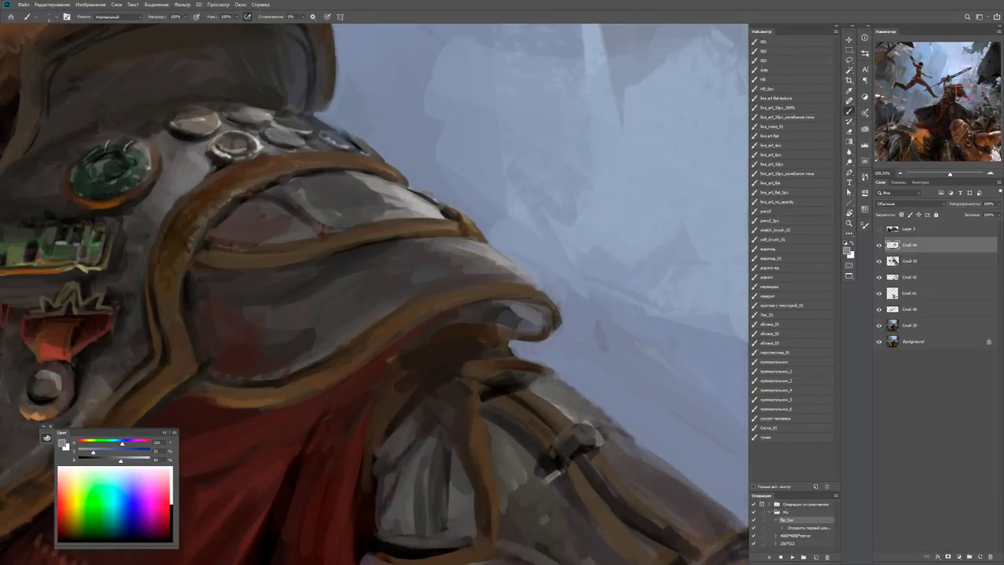
key(r)
scroll(375, 294, down, 3)
key(z)
scroll(375, 293, down, 4)
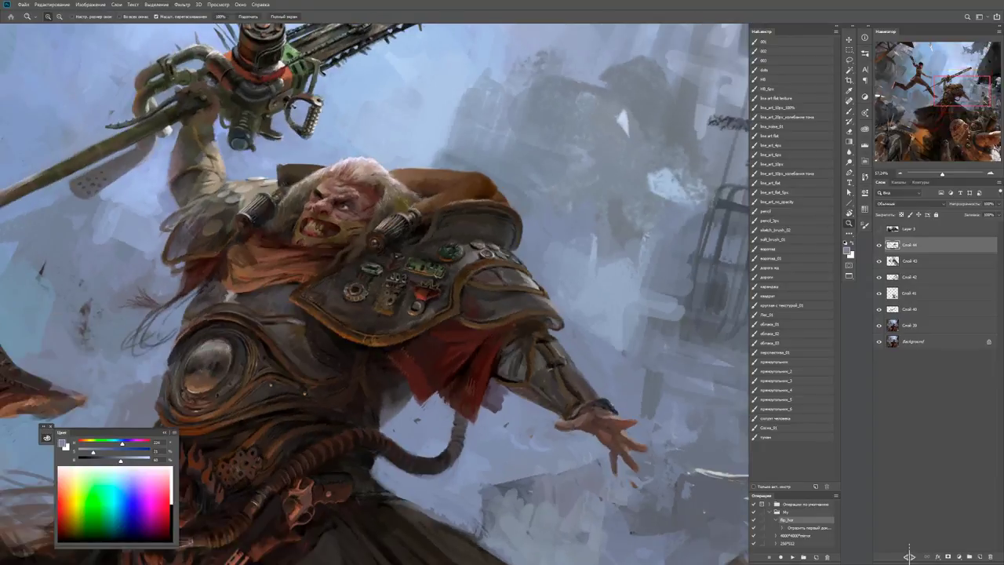
Flip the painting horizontally, check the whole composition and focus on the warrior's chest and scarf.
key(F2)
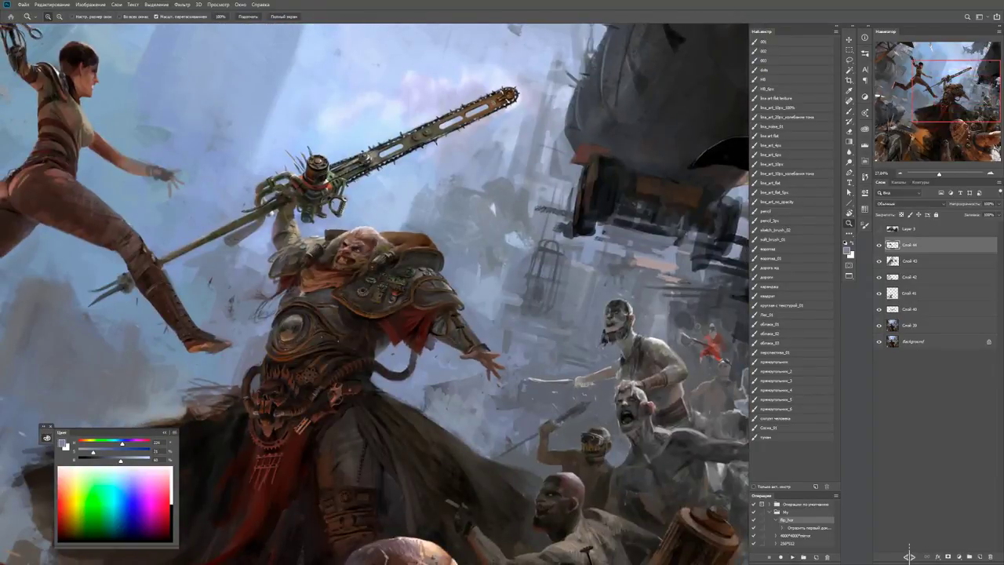
key(ctrl+minus)
key(ctrl+minus)
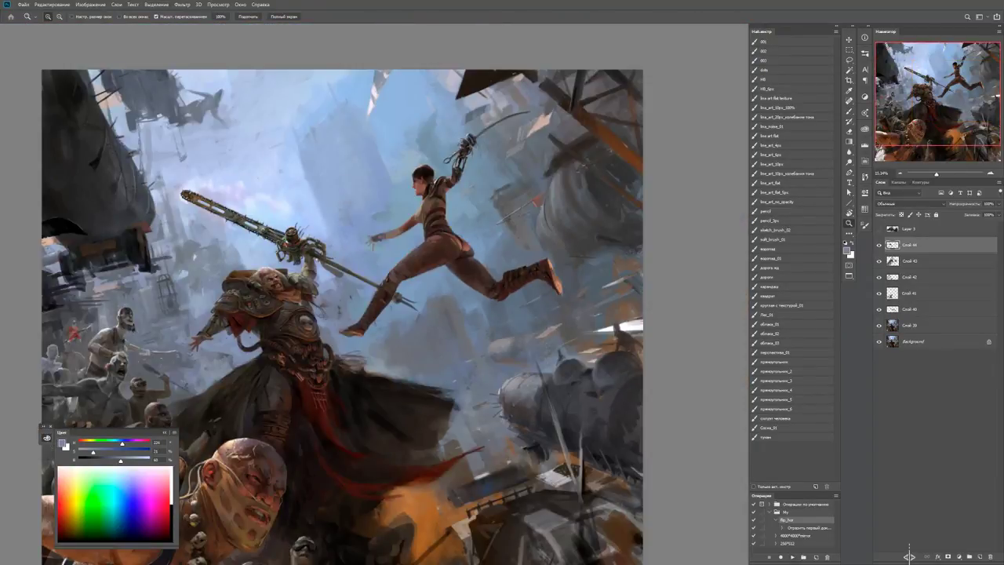
key(ctrl+plus)
key(ctrl+plus)
key(b)
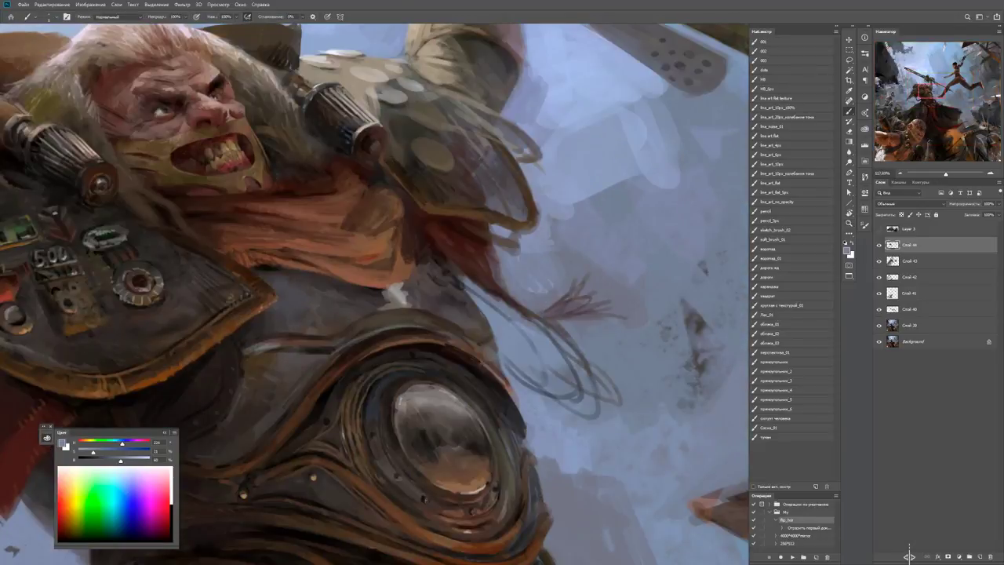
key(ctrl+plus)
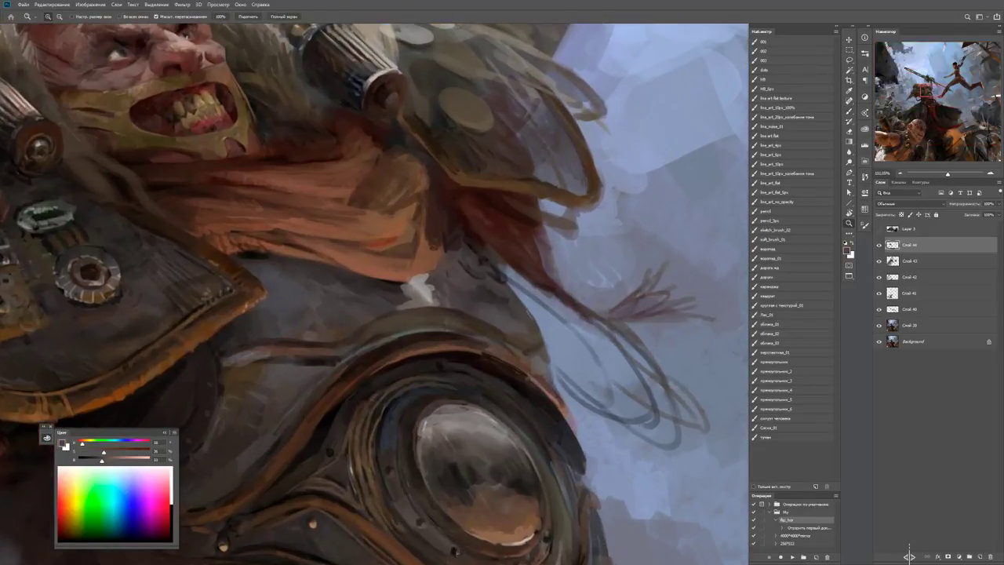
Sample dark reddish-brown tones and touch up the warrior's chest armour below the orange scarf.
alt+click(330, 332)
key(ctrl+plus)
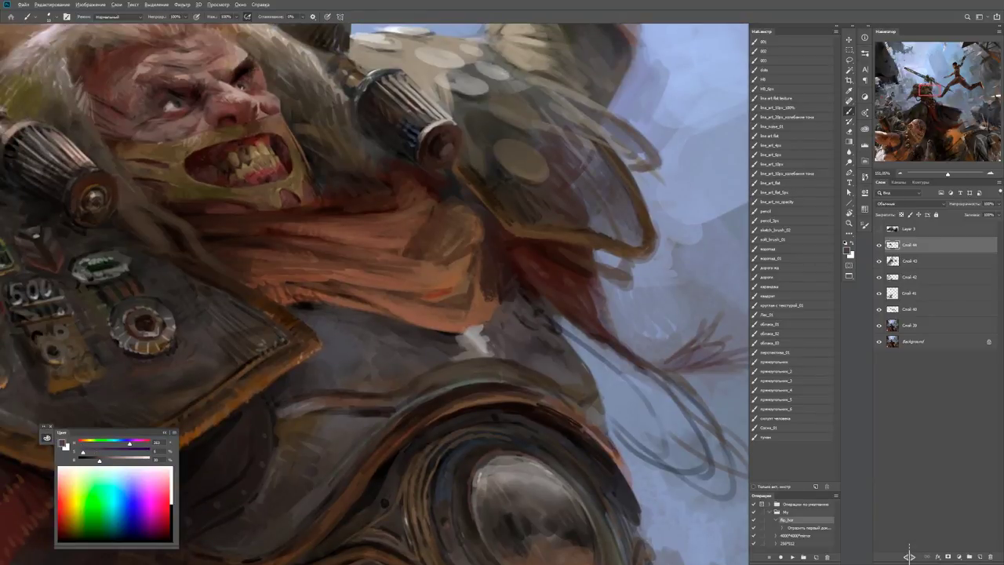
key(x)
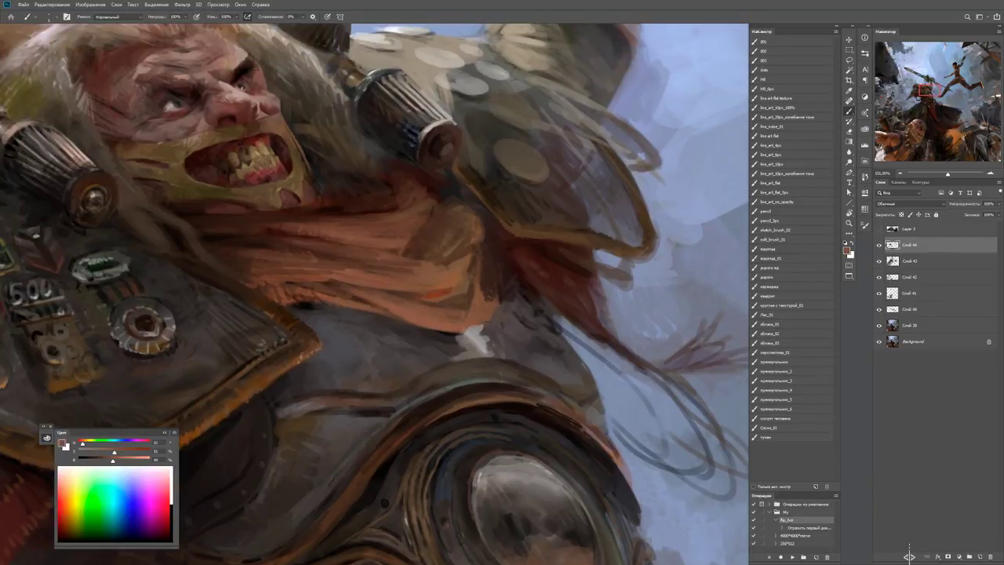
key(d)
scroll(375, 294, up, 3)
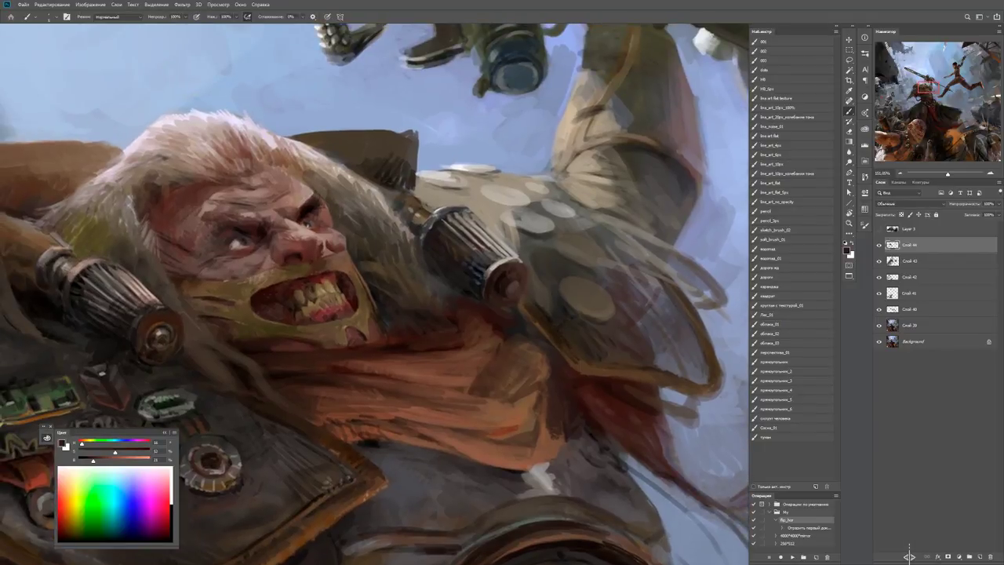
key(z)
key(ctrl+minus)
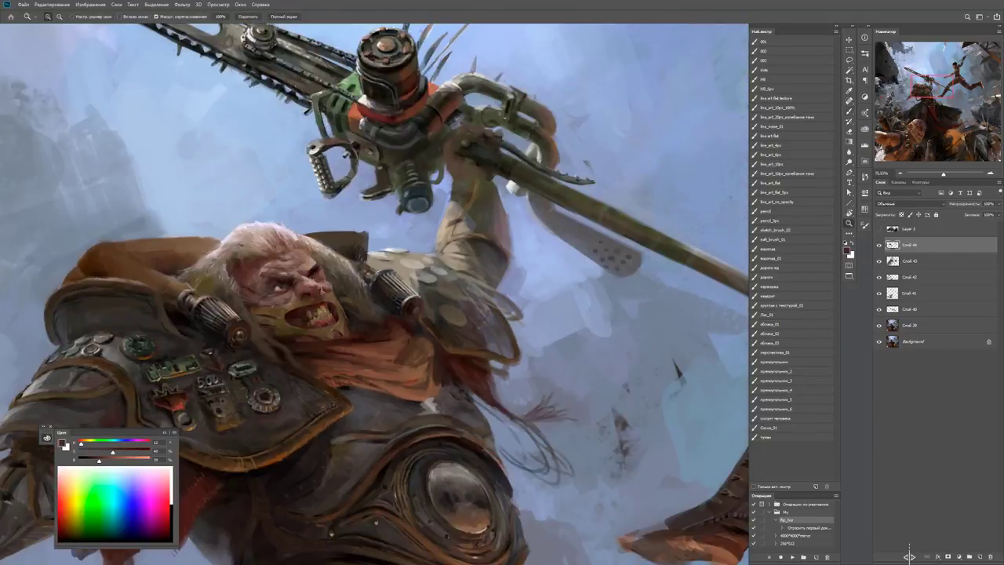
click(339, 328)
key(b)
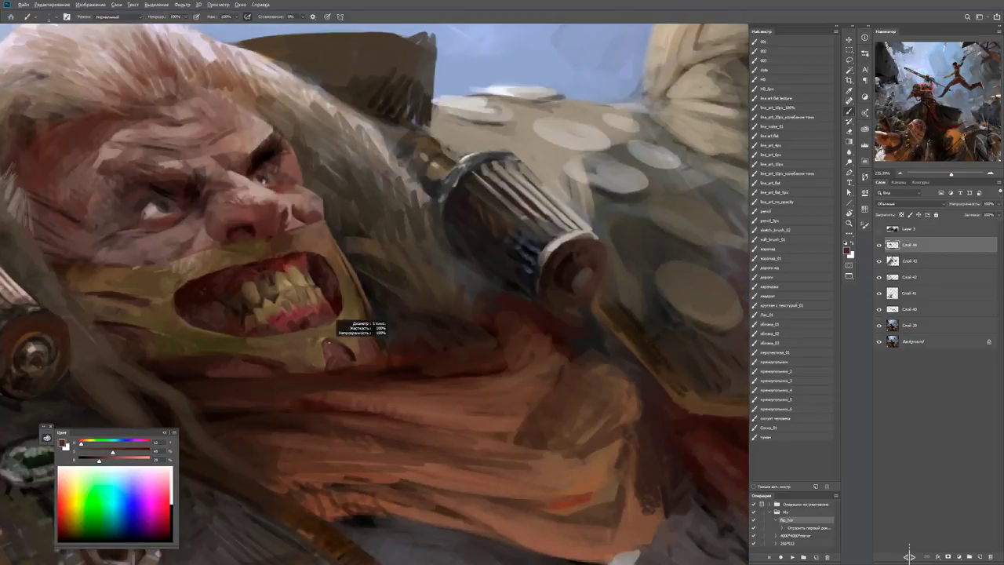
Paint the raised rim arching above the round chest lens with brown tones sampled from the surrounding armour.
key(x)
key(z)
key(ctrl+minus)
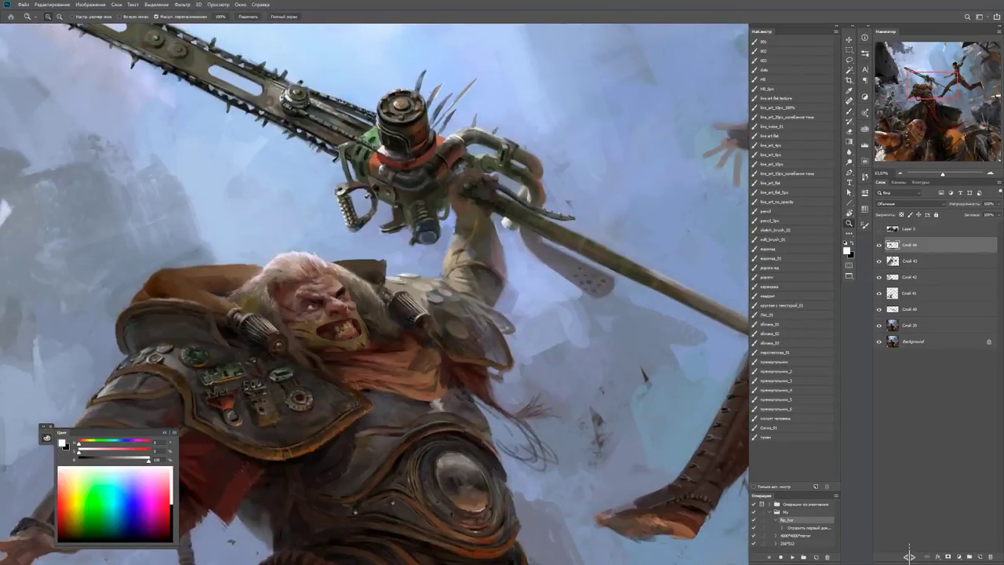
click(435, 375)
key(b)
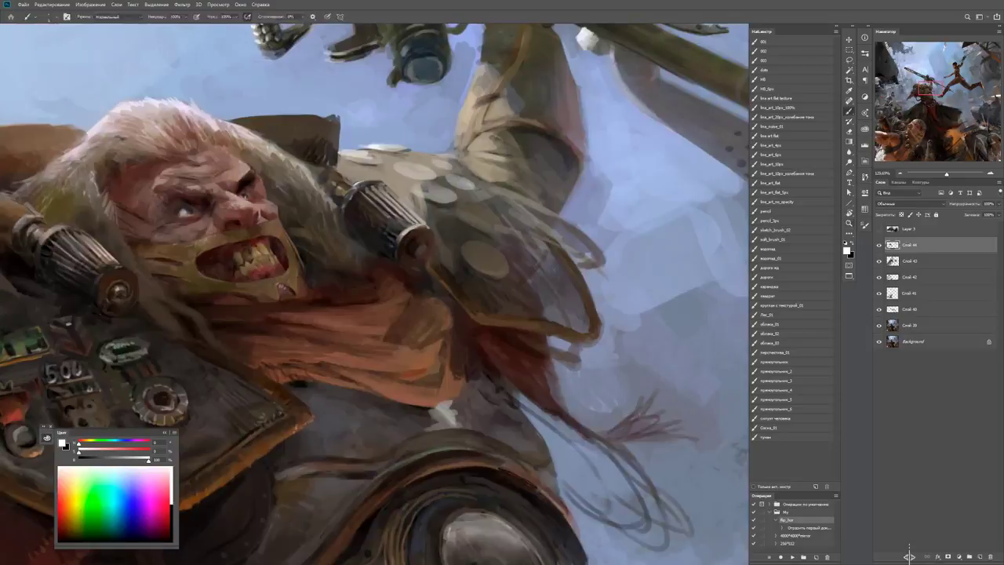
drag(392, 353, 386, 305)
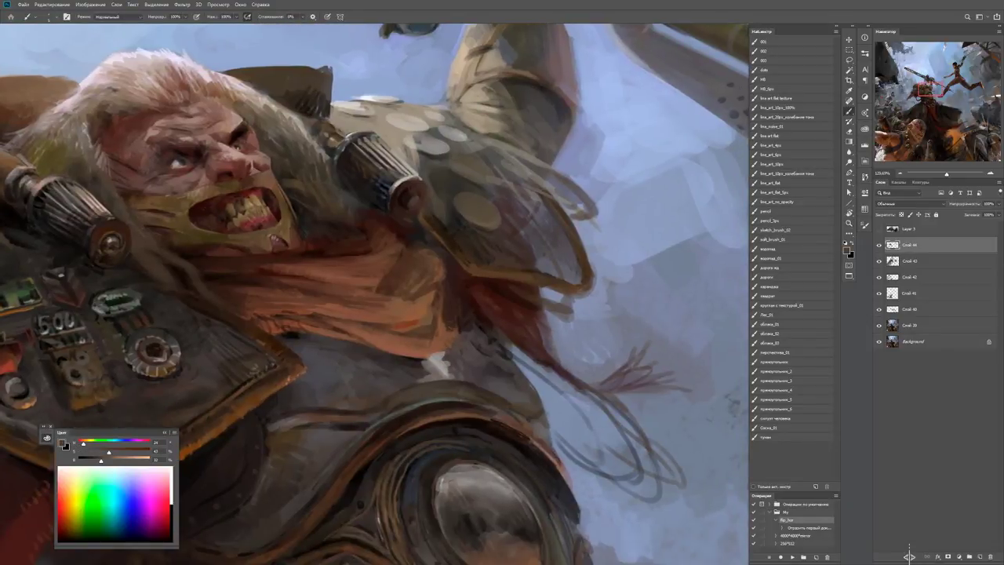
alt+click(382, 347)
alt+click(409, 357)
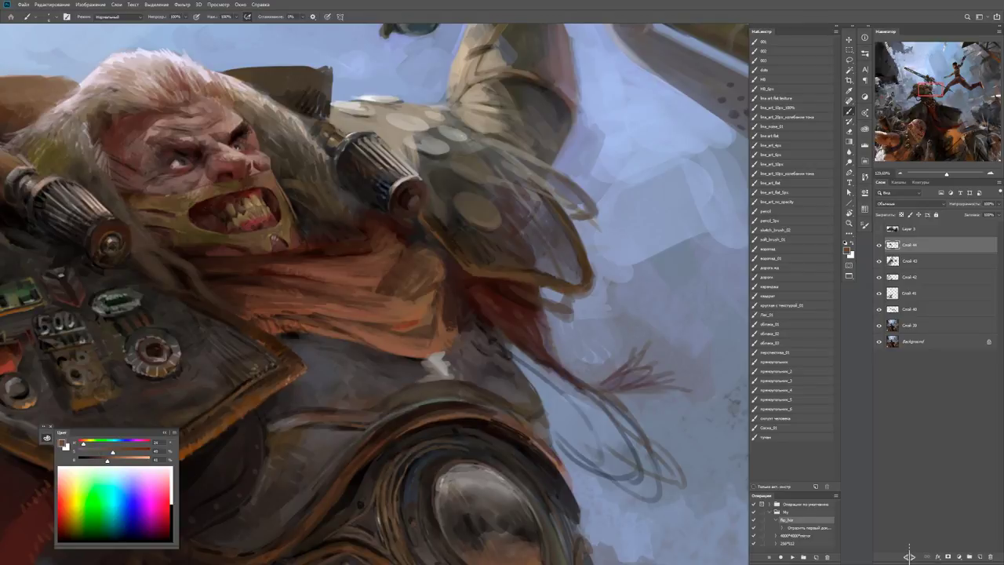
Deepen the shading and outlines along the chest armour's rim with dark brown strokes.
key(d)
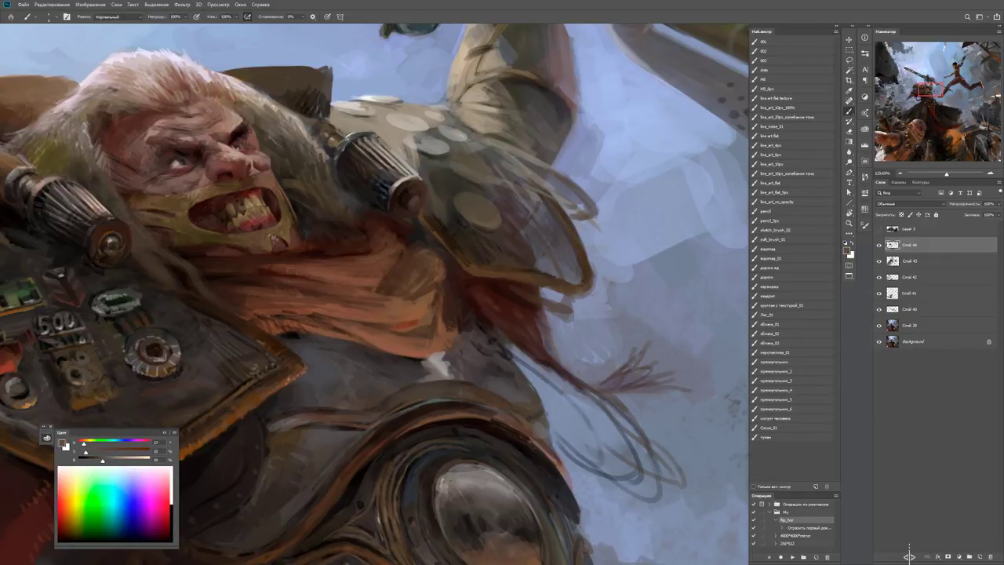
key(d)
key(x)
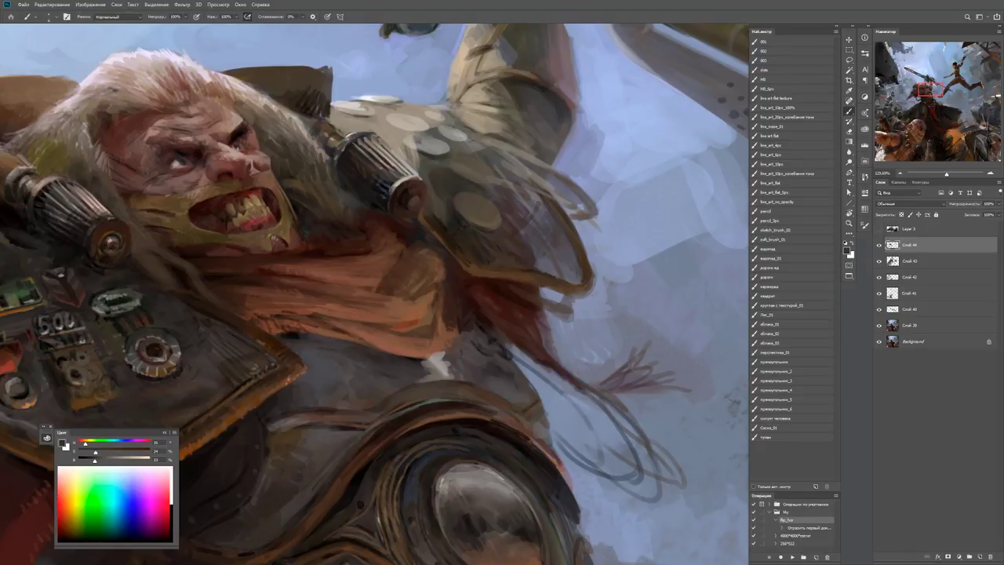
key(x)
key(x)
key(x)
Add small dark rivets along the armour rim above the round chest lens.
key(z)
scroll(377, 290, down, 3)
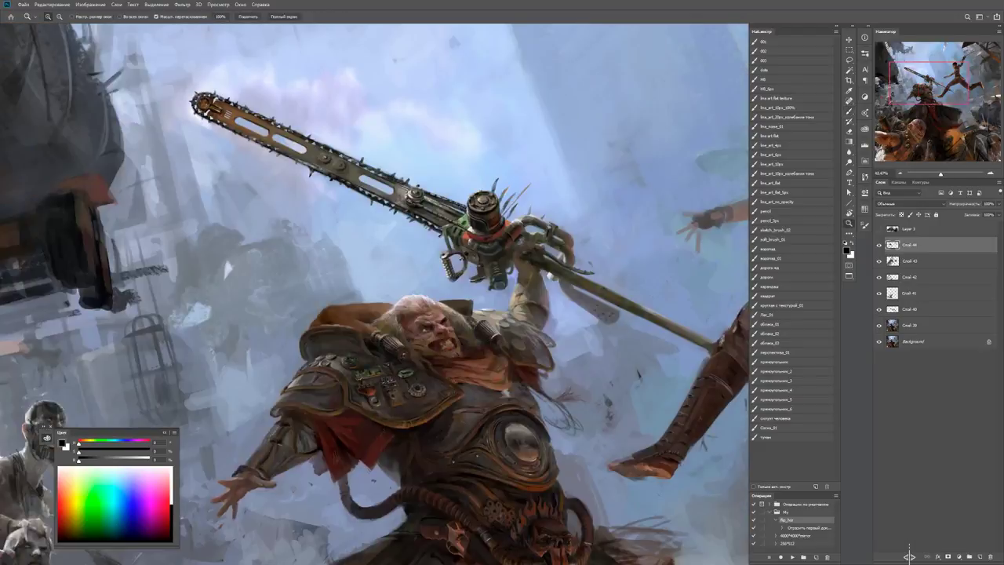
scroll(518, 424, up, 3)
key(b)
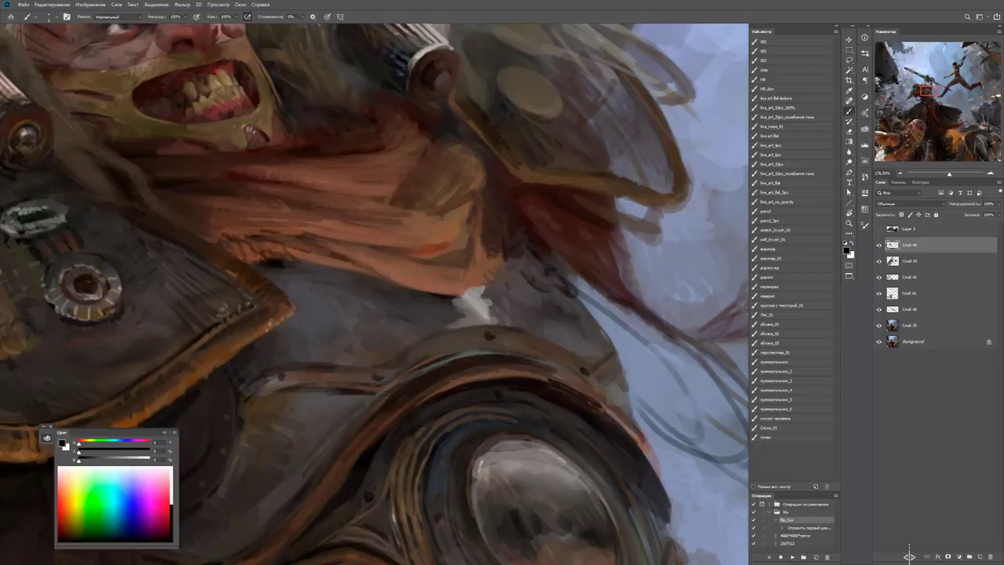
Paint a light grey highlight along the thin armour strip where it meets the rim beside the chest lens.
scroll(377, 291, down, 3)
scroll(392, 235, up, 3)
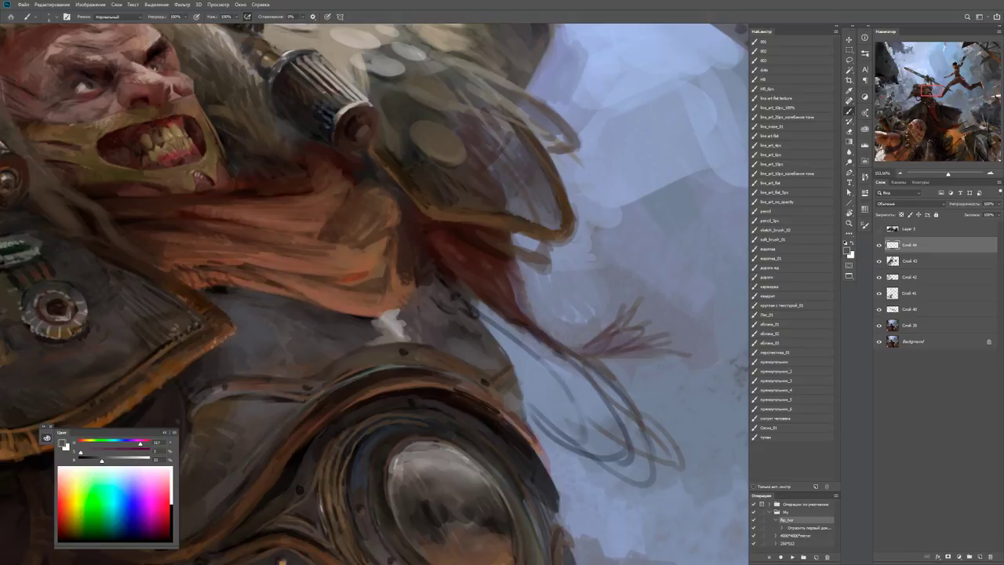
drag(269, 401, 309, 396)
alt+click(314, 385)
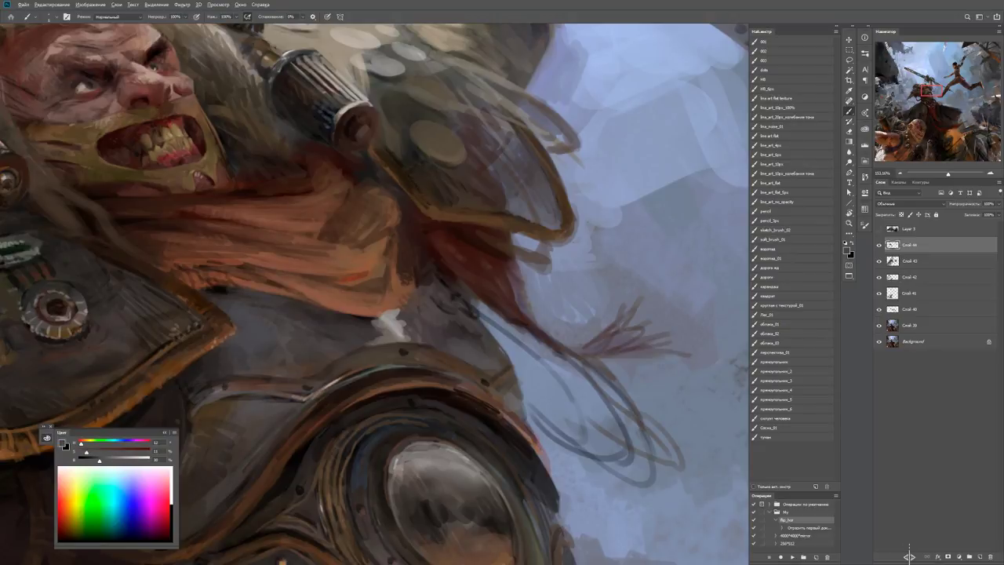
Add lighter warm-grey strokes to the rim above the lens and dark accents on the chest beside the scarf's end.
key(z)
key(ctrl+minus)
key(ctrl+minus)
key(ctrl+minus)
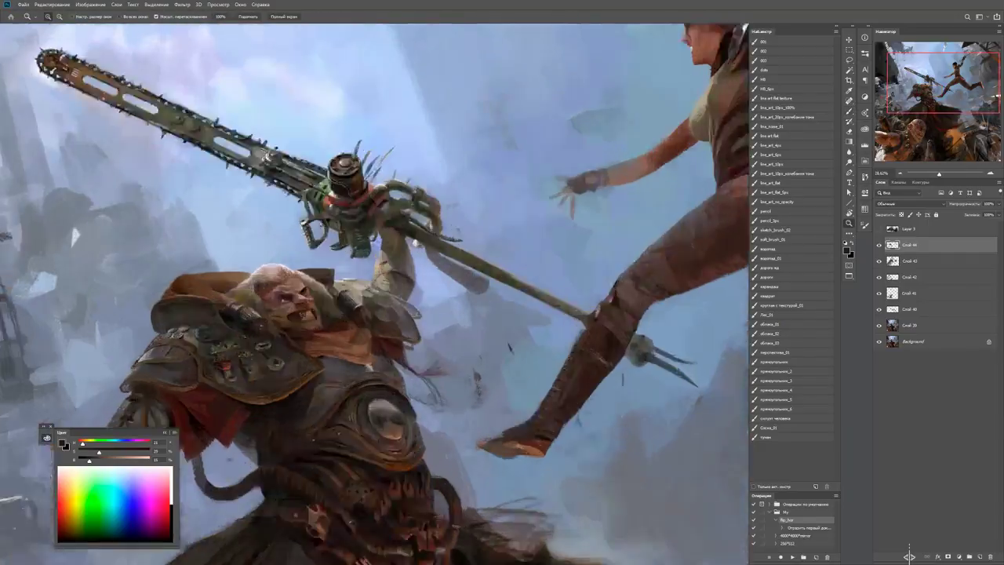
key(ctrl+plus)
key(ctrl+plus)
key(ctrl+plus)
key(b)
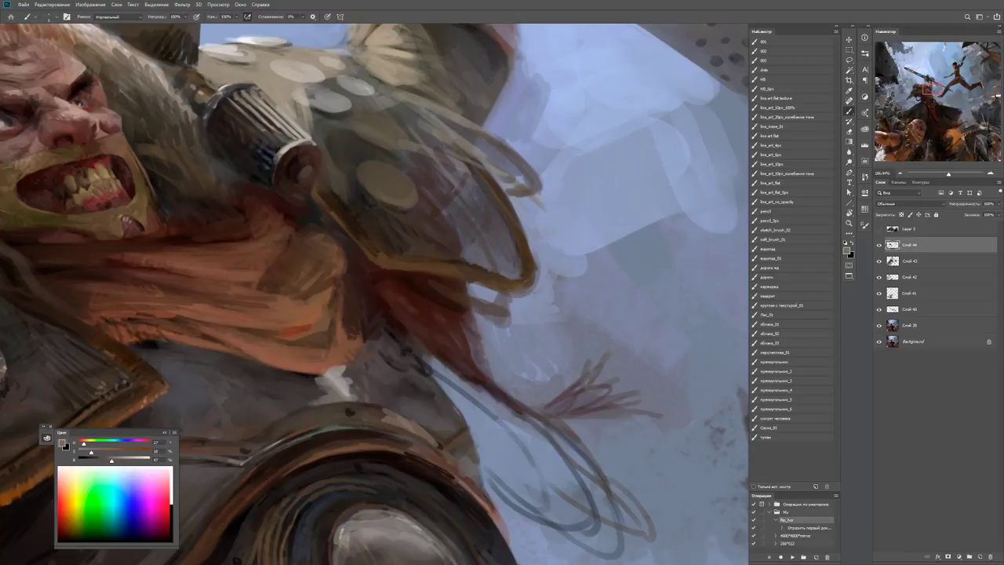
Refine the rim's upper edge and its rivets with dark brown tones sampled from the armour.
key(z)
key(ctrl+minus)
key(ctrl+minus)
key(ctrl+minus)
key(ctrl+plus)
key(ctrl+plus)
key(ctrl+plus)
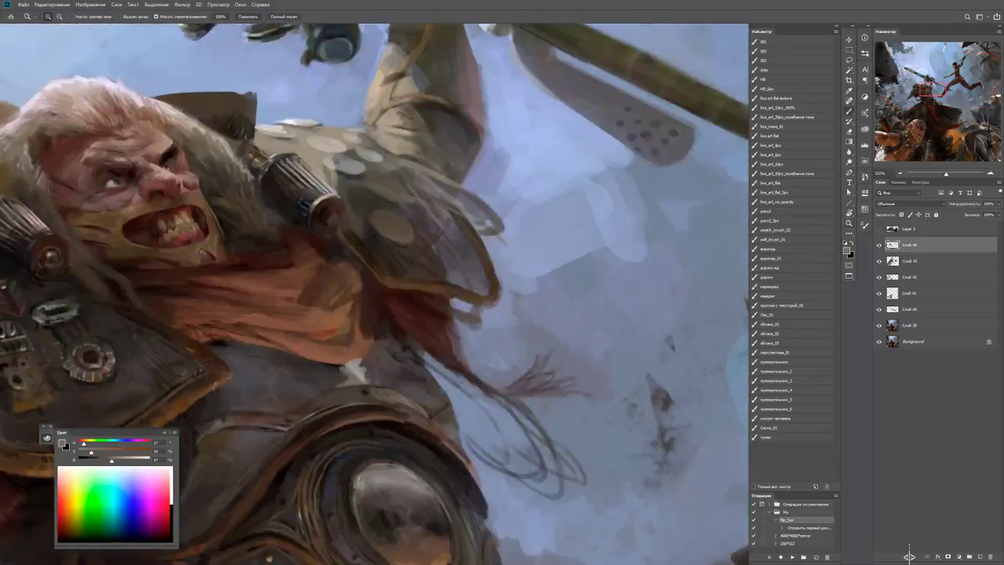
key(b)
key(d)
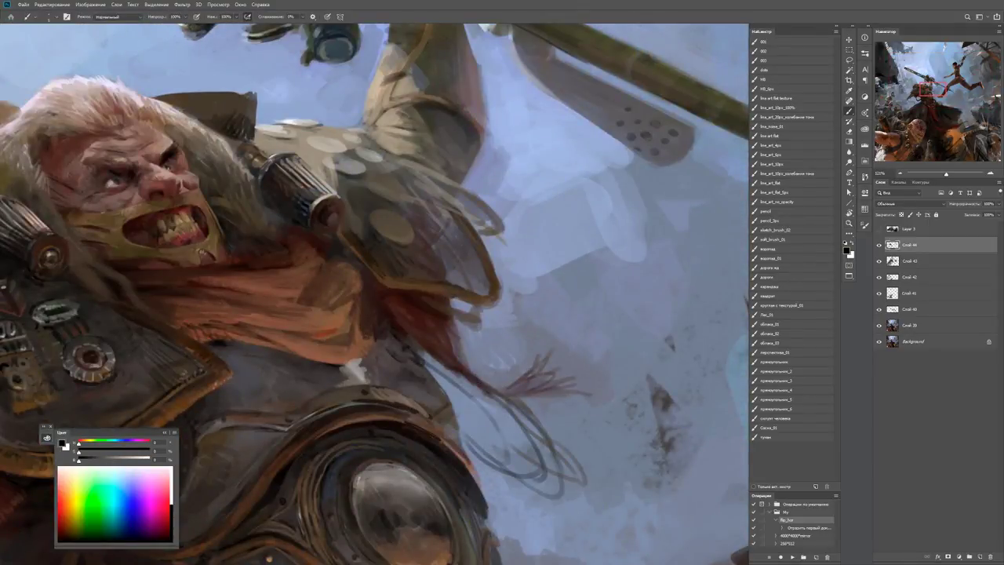
alt+click(342, 403)
alt+click(373, 401)
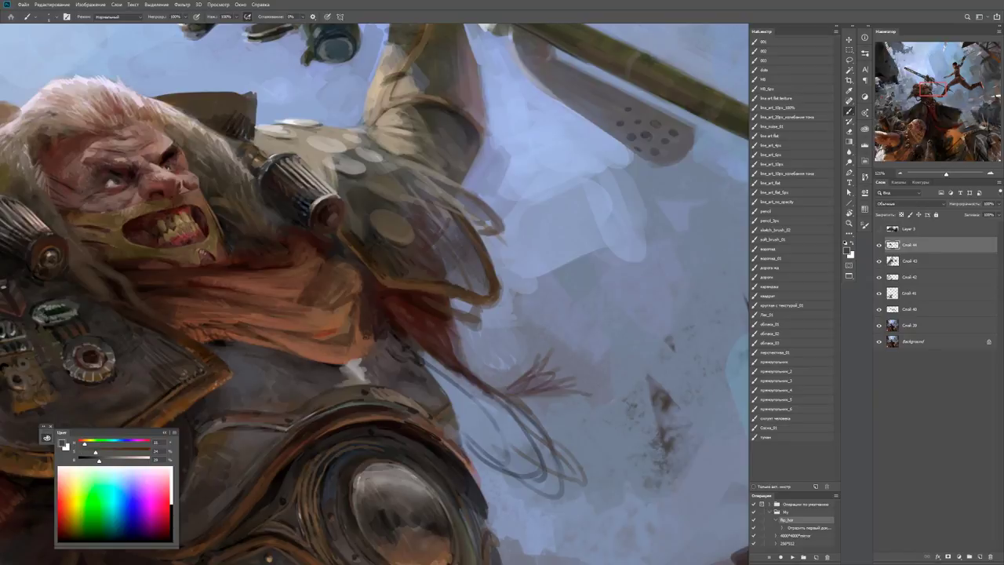
alt+click(337, 406)
alt+click(339, 407)
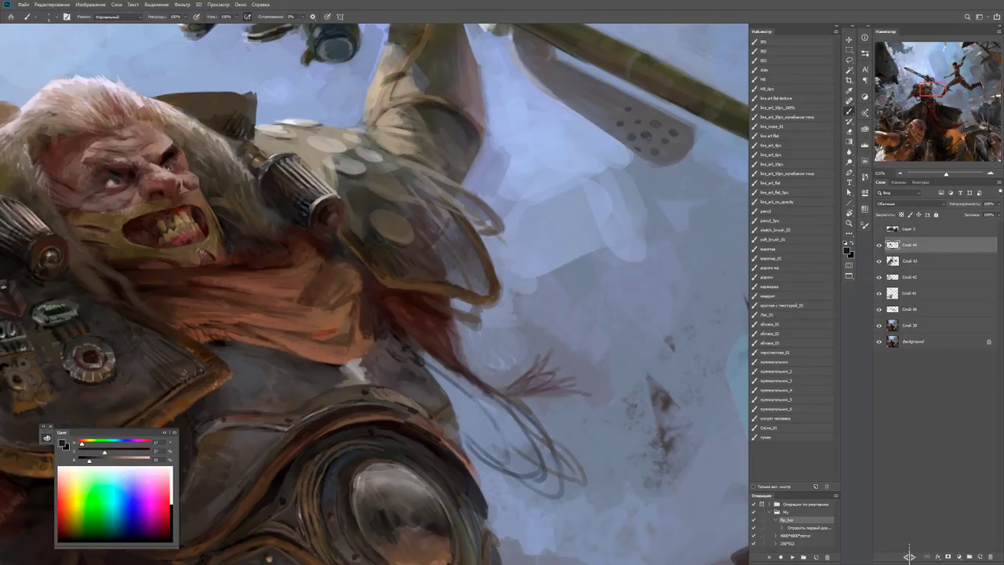
Touch up the rim above the chest lens with a lighter brown sampled from the armour.
key(ctrl+0)
scroll(377, 298, up, 5)
alt+click(380, 374)
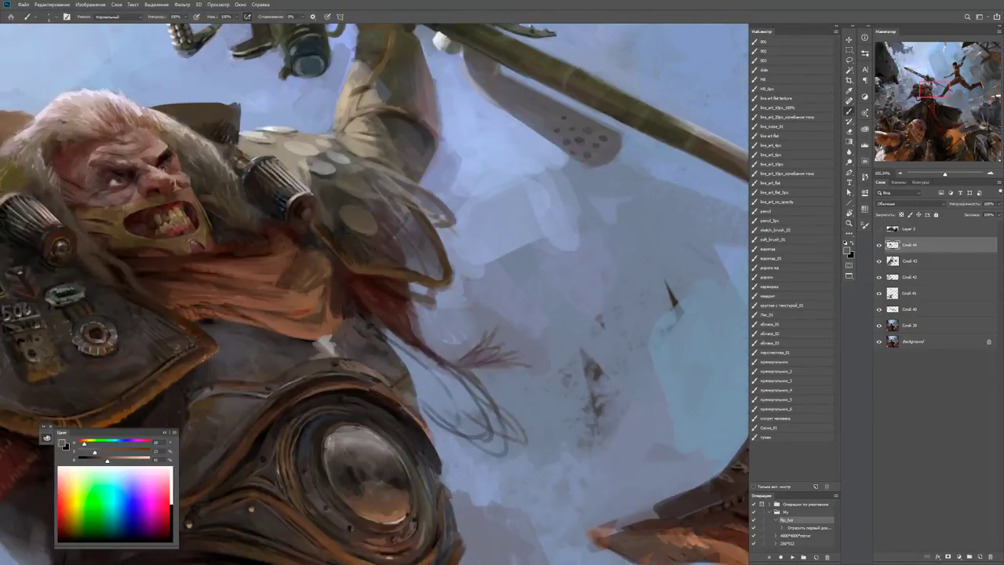
key(d)
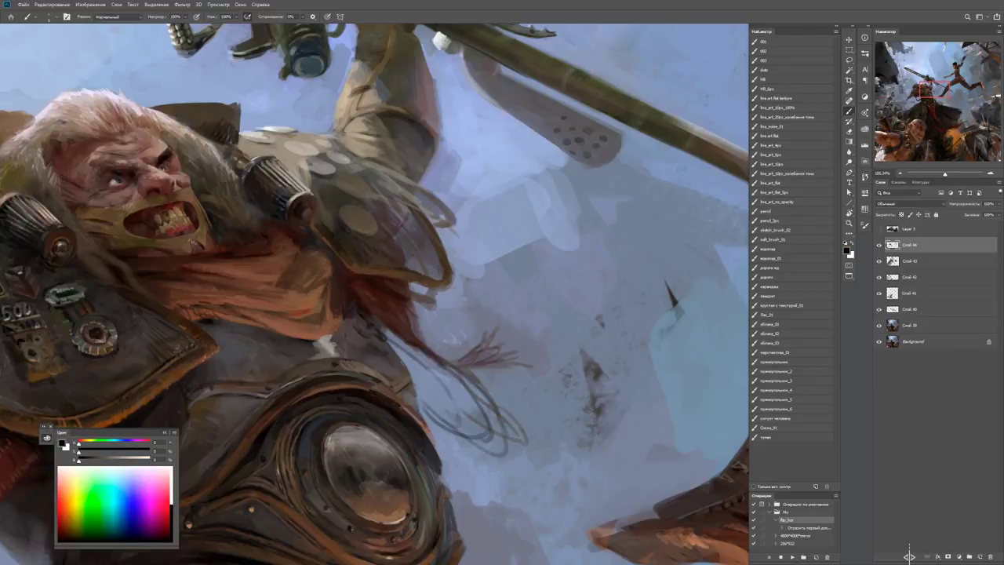
Tone down the white emblem between the scarf and the rim with darker grey-brown strokes.
key(z)
key(ctrl+minus)
key(ctrl+minus)
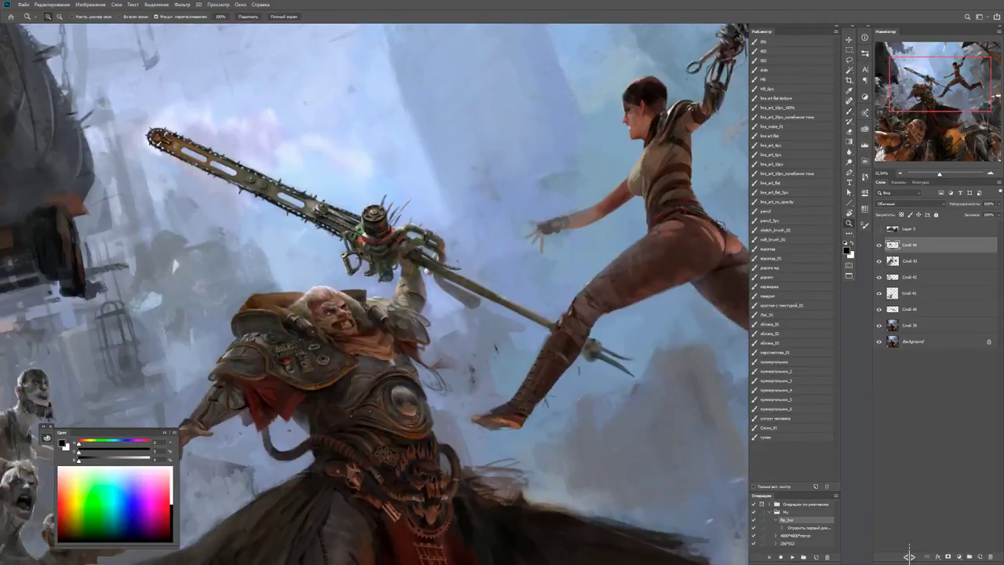
scroll(377, 373, up, 5)
key(b)
alt+click(375, 375)
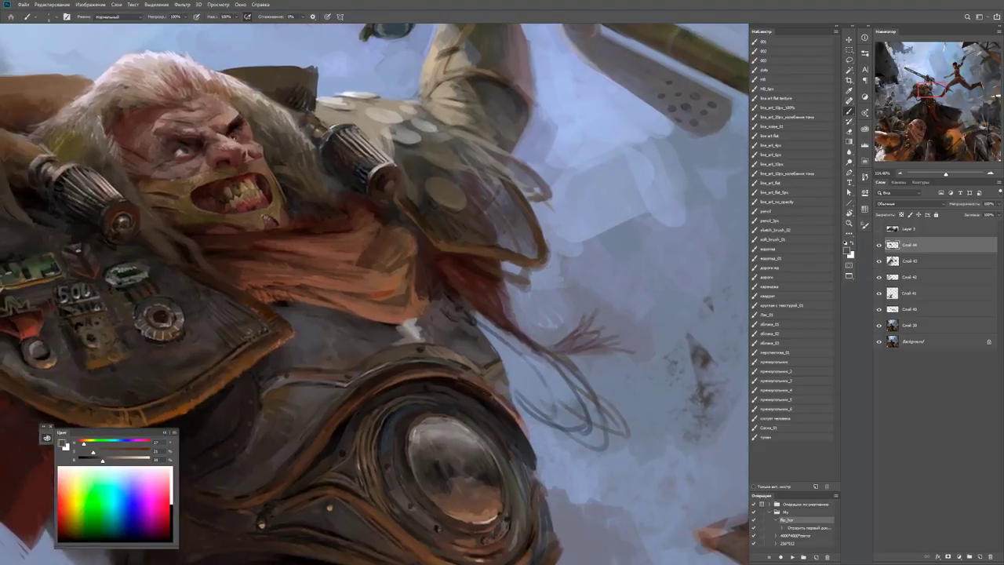
drag(335, 350, 389, 326)
alt+click(388, 326)
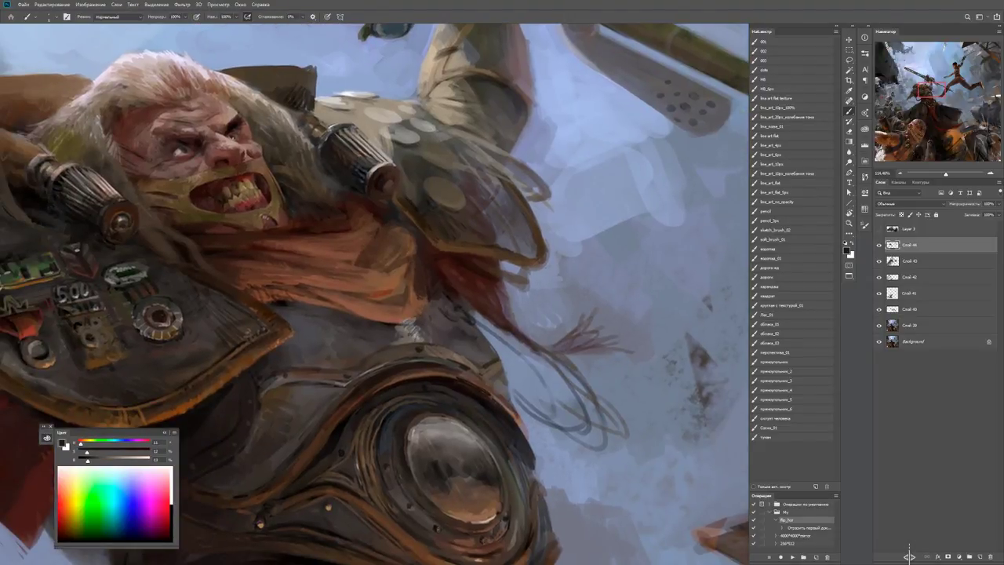
Paint two small light slanted marks on the chest armour beside the red cloth.
key(x)
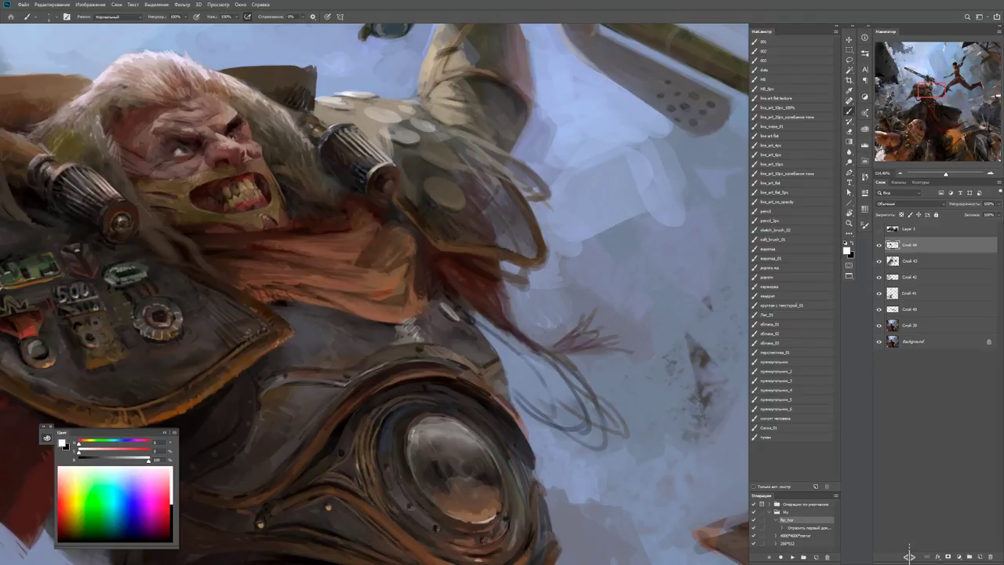
key(z)
drag(463, 314, 377, 314)
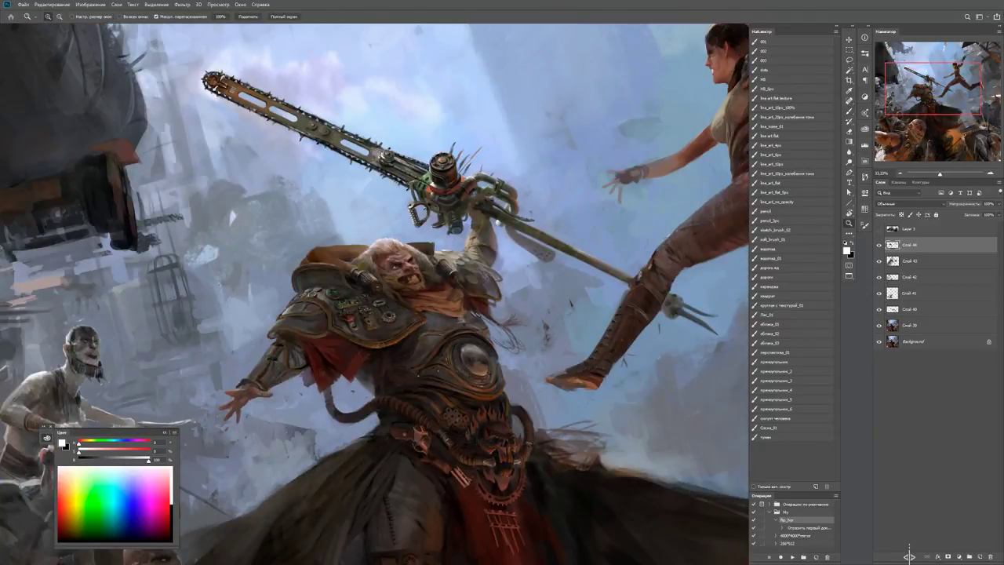
key(ctrl+1)
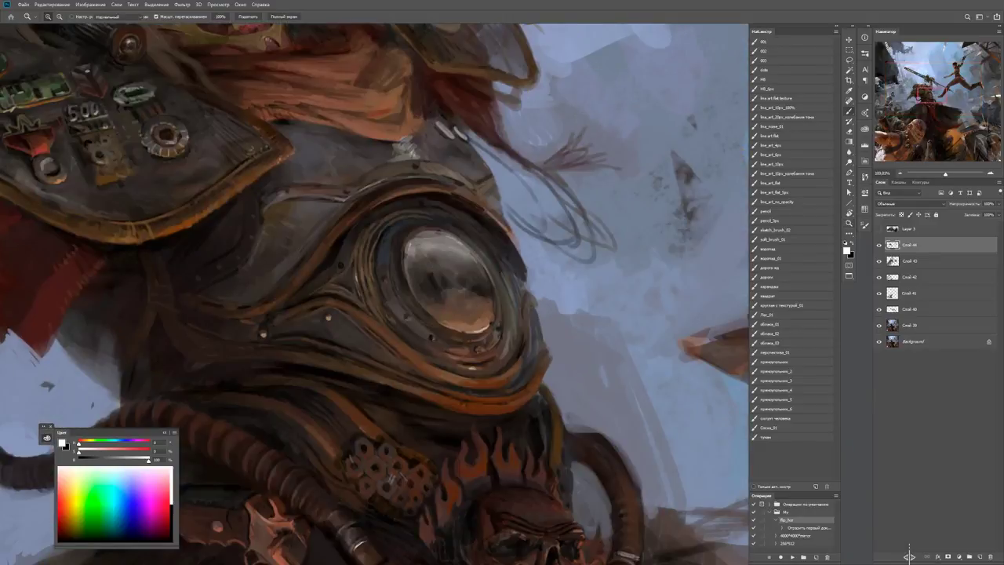
key(b)
key(x)
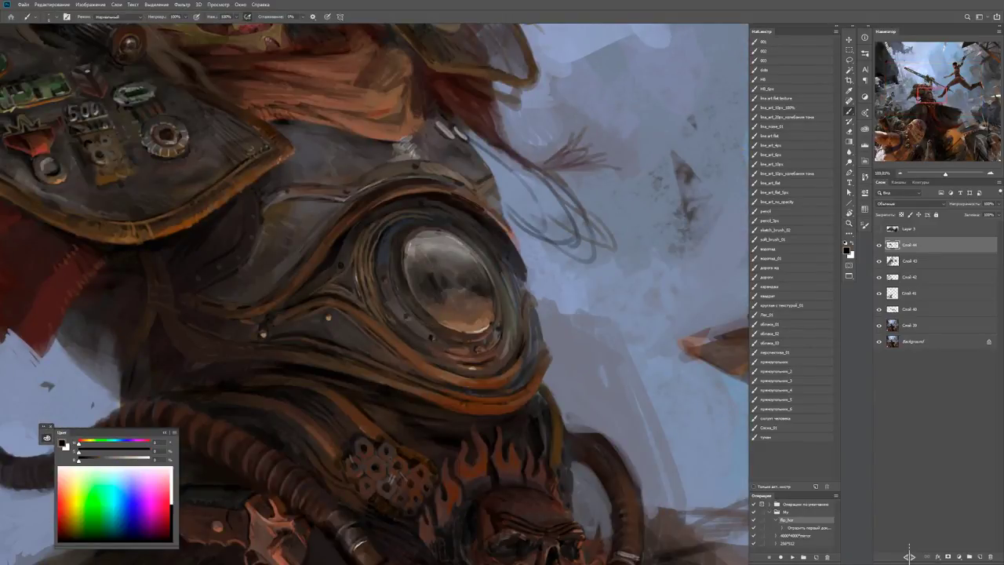
Rework the two slanted marks on the chest armour with tones sampled from the marks and the nearby scarf.
key(z)
key(ctrl+minus)
key(ctrl+minus)
key(ctrl+minus)
key(ctrl+minus)
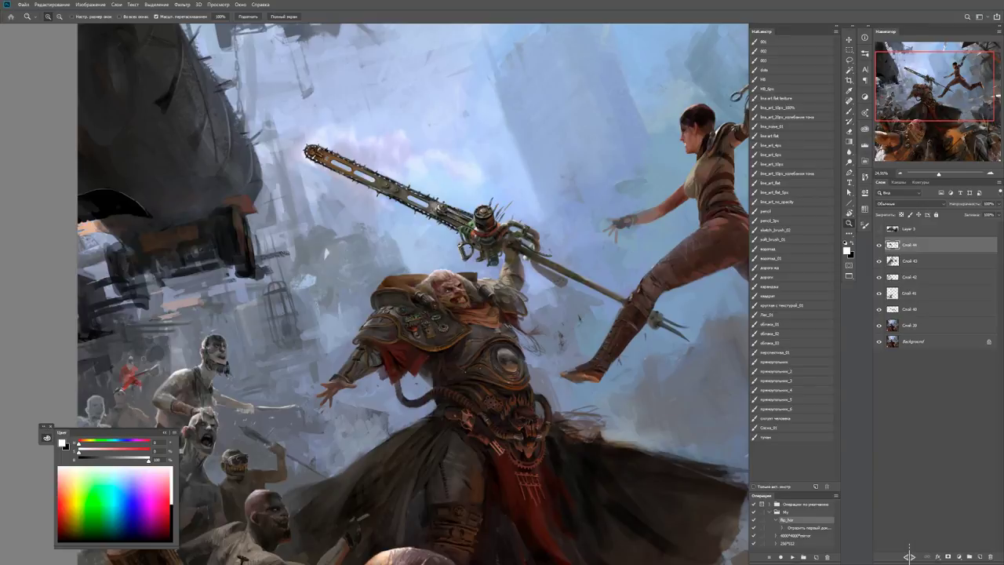
key(ctrl+plus)
key(ctrl+plus)
key(ctrl+plus)
key(ctrl+plus)
key(ctrl+plus)
key(b)
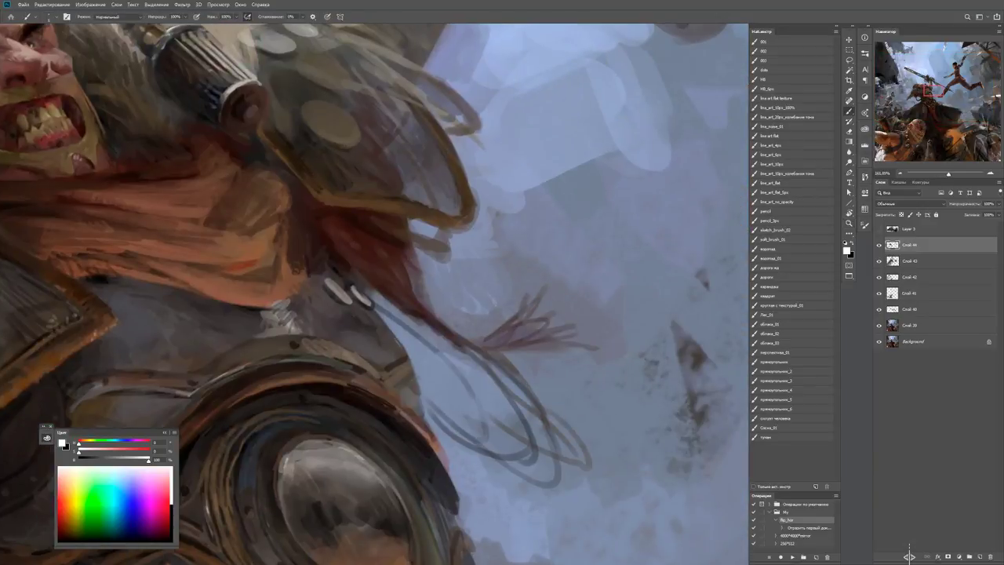
alt+click(342, 297)
drag(345, 303, 329, 279)
alt+click(287, 274)
mouse_move(396, 263)
mouse_down()
mouse_move(343, 289)
mouse_move(331, 279)
mouse_move(324, 312)
mouse_move(326, 289)
mouse_up()
key(d)
Flip the whole painting horizontally and frame the warrior's chest armour for further brushwork.
key(z)
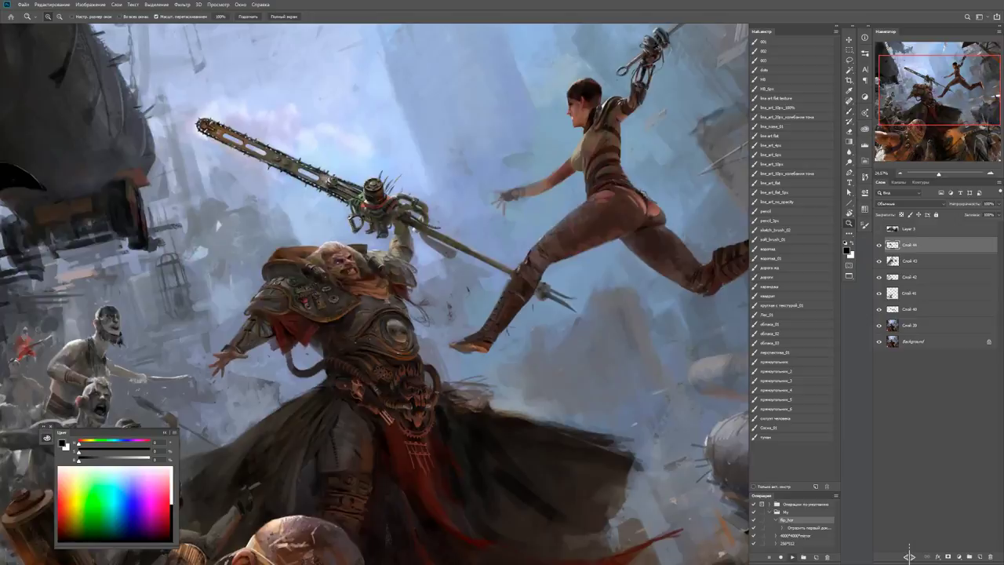
key(F2)
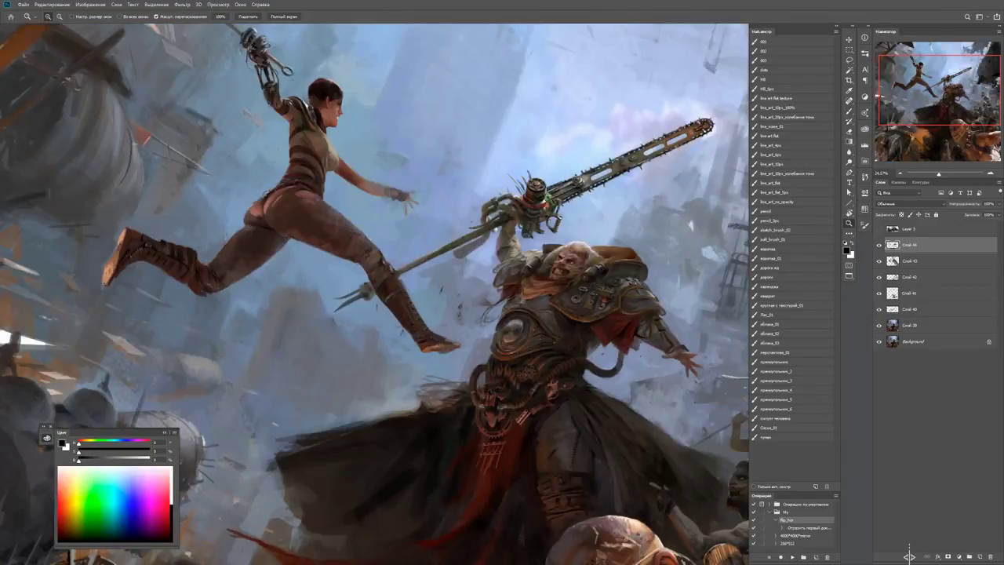
scroll(524, 296, up, 5)
key(b)
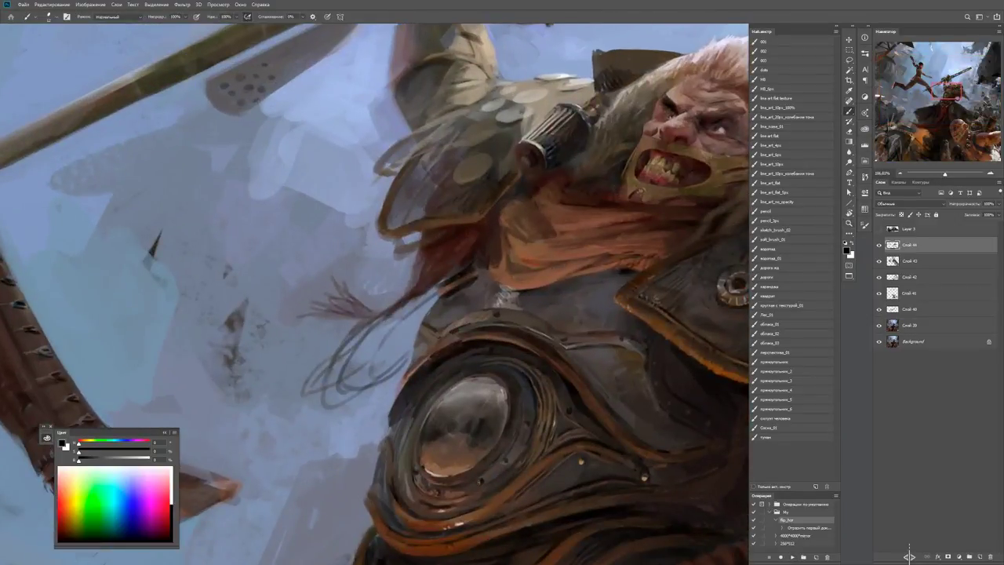
Paint dark brown strokes over the two slanted marks beside the red cloth with tones sampled from the surrounding armour.
alt+click(462, 278)
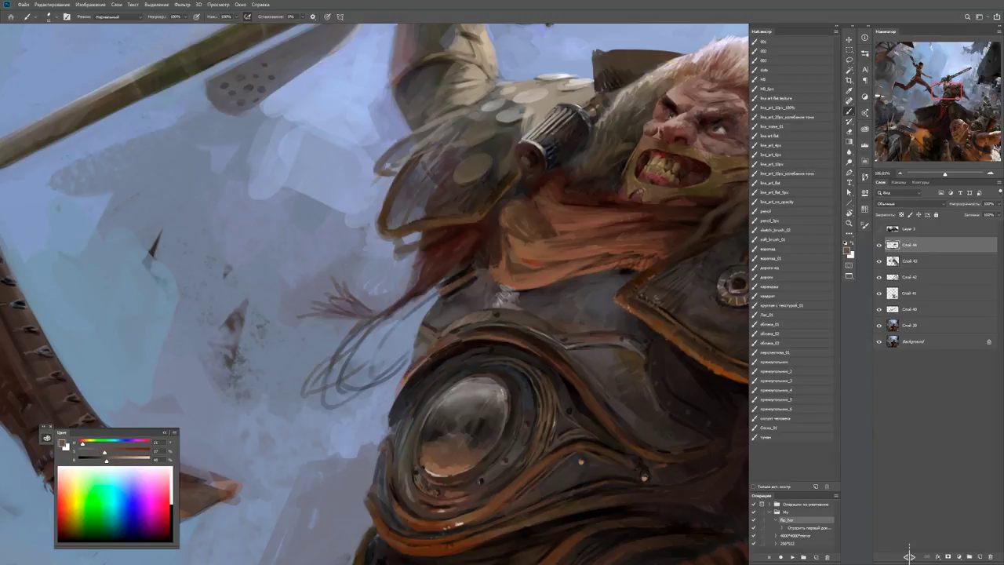
scroll(455, 287, up, 2)
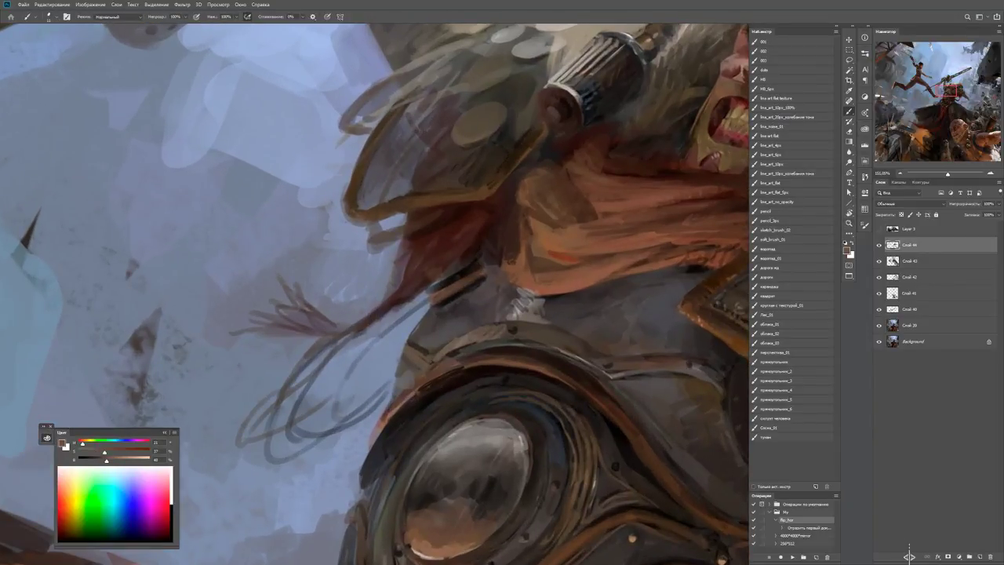
key(d)
alt+click(437, 276)
key(d)
alt+click(439, 275)
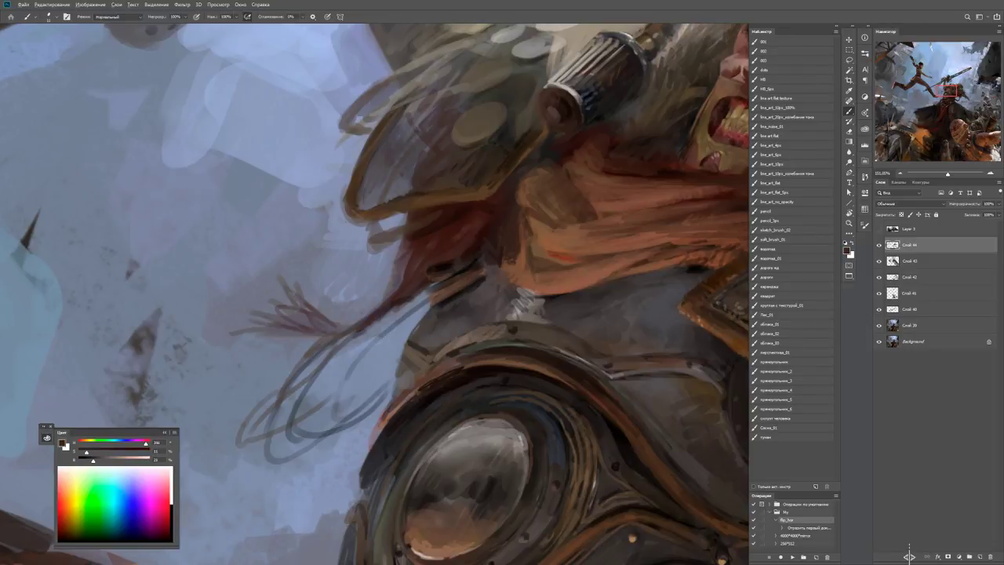
Shape the lower slanted mark into a small tube and paint darker strokes along the cable hanging from it.
mouse_move(427, 304)
mouse_down()
mouse_move(423, 296)
mouse_move(479, 269)
mouse_move(392, 284)
mouse_up()
alt+click(461, 284)
key(z)
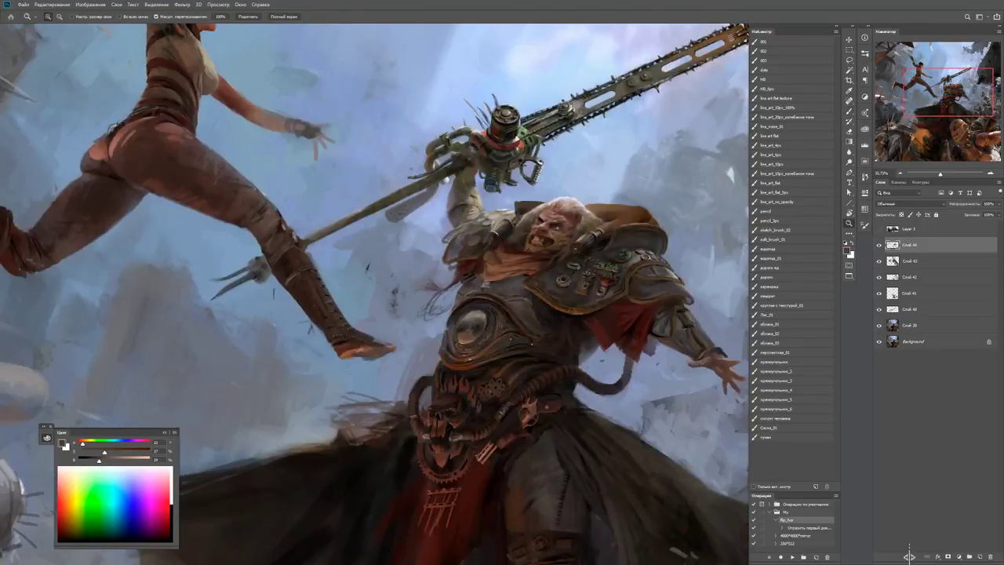
drag(463, 275, 533, 275)
key(b)
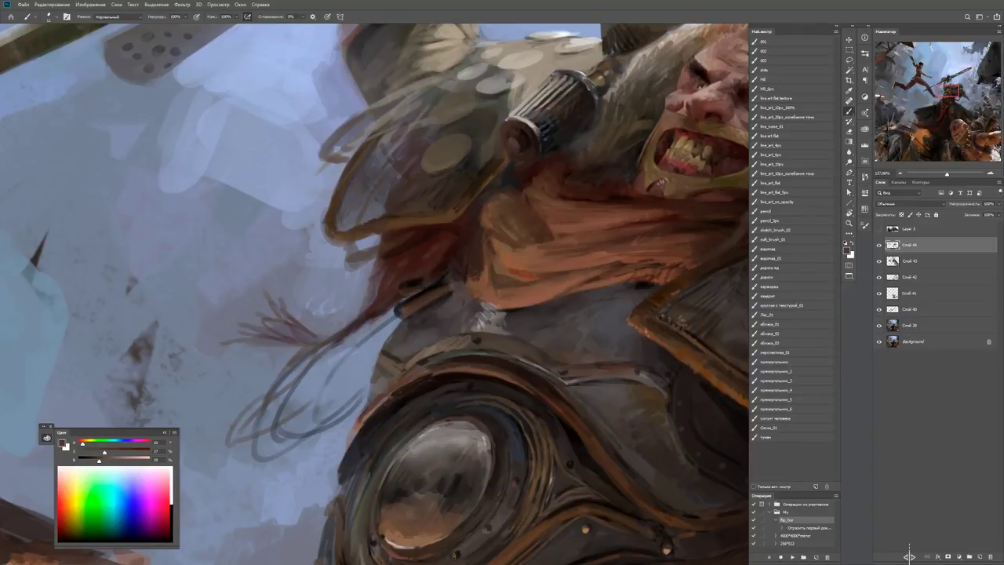
alt+click(462, 284)
drag(394, 313, 326, 379)
key(x)
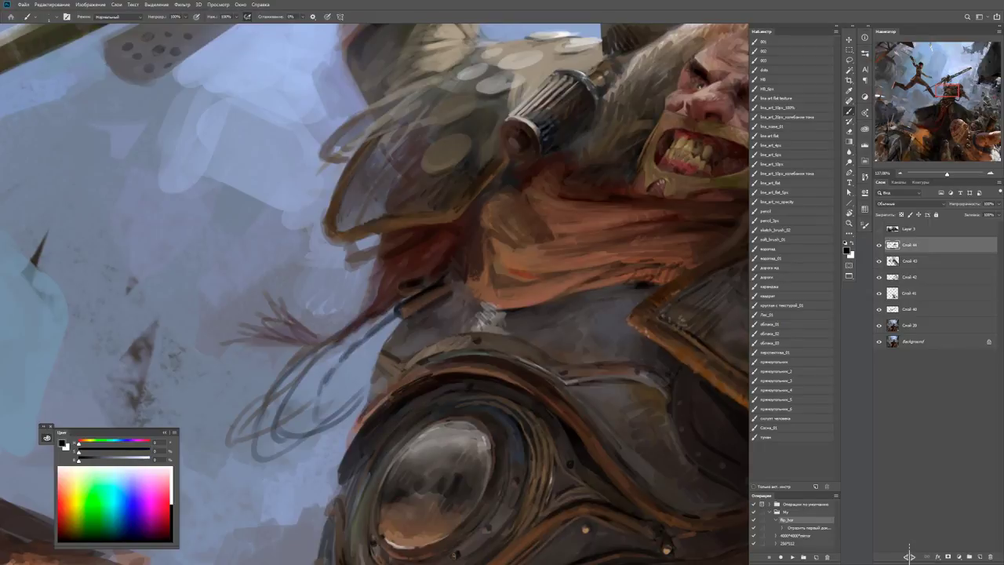
Add a light metallic tip and dark ring details to the small tube beside the red cloth.
drag(397, 313, 463, 289)
alt+click(402, 309)
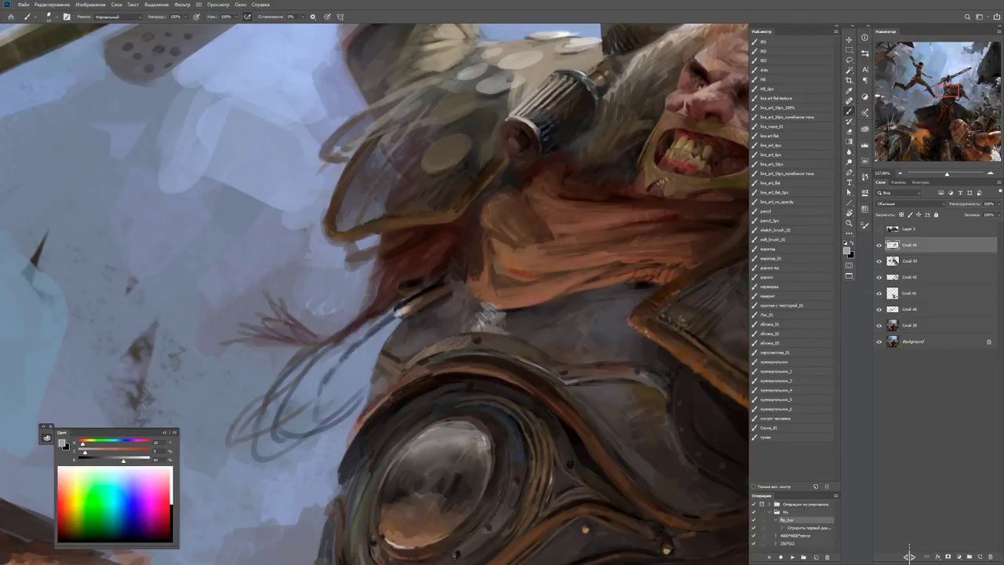
alt+click(412, 304)
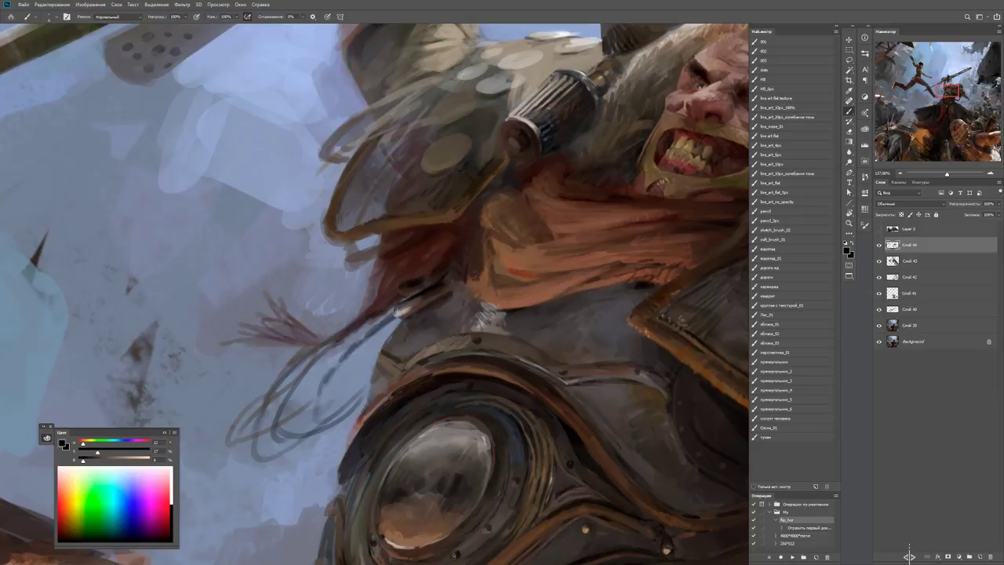
alt+click(411, 304)
alt+click(407, 311)
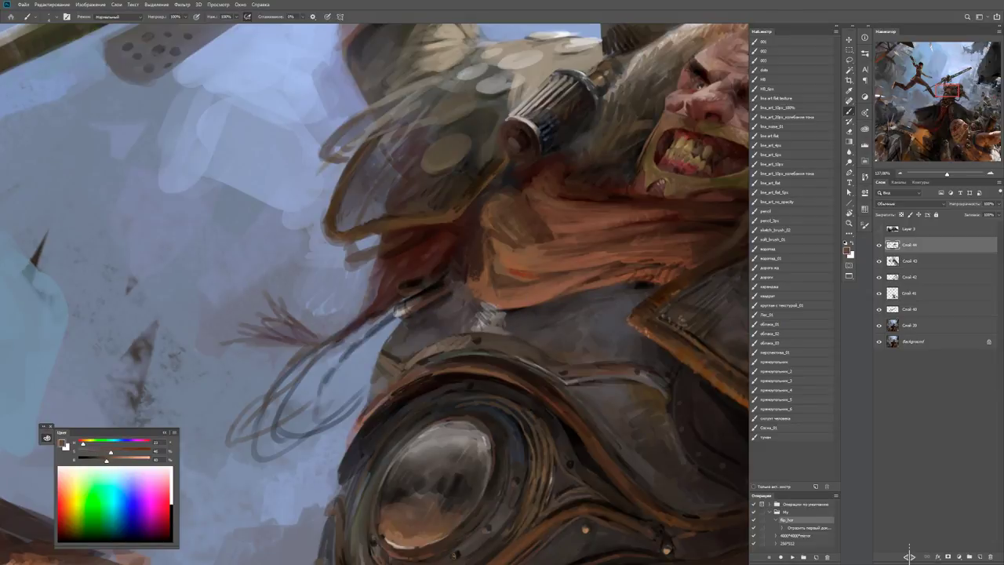
key(d)
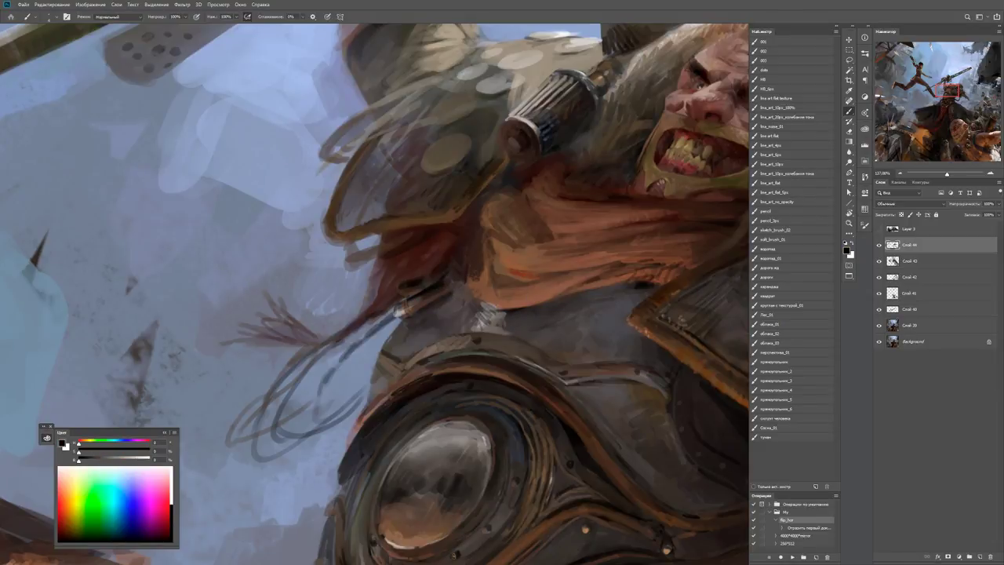
key(x)
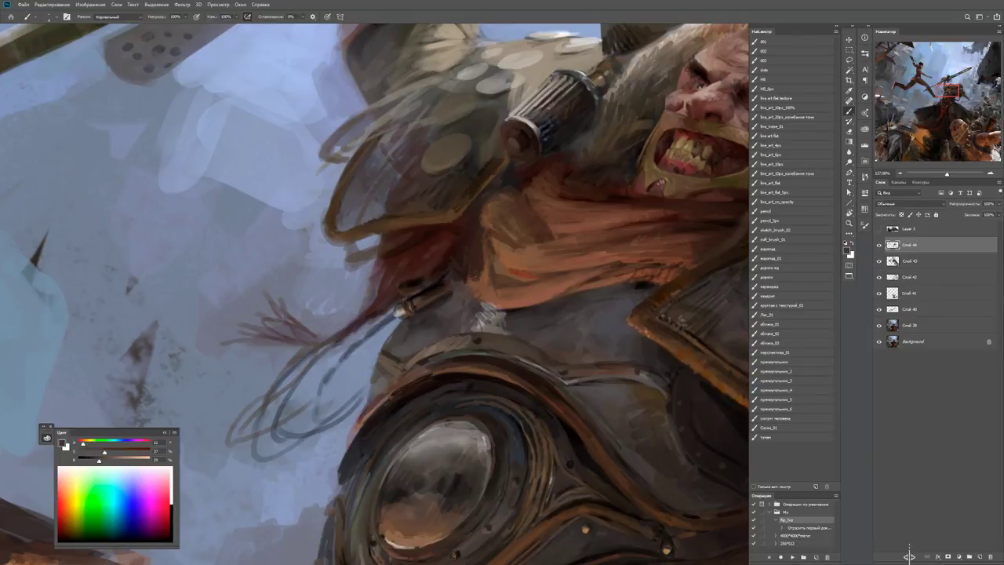
key(x)
Examine the small tube connector up close and against the whole warrior figure.
key(z)
key(ctrl+minus)
key(ctrl+minus)
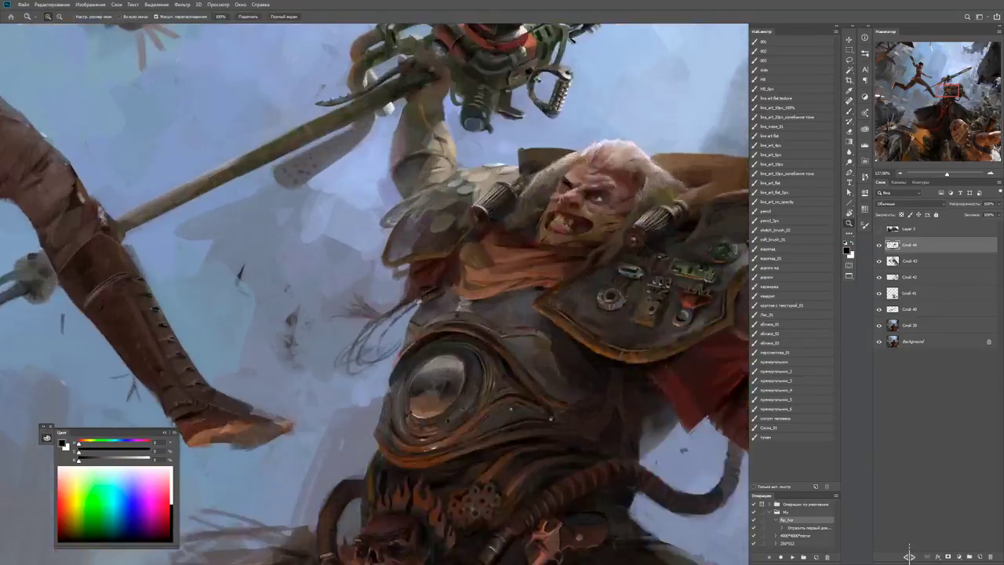
key(ctrl+plus)
key(ctrl+plus)
key(ctrl+plus)
key(b)
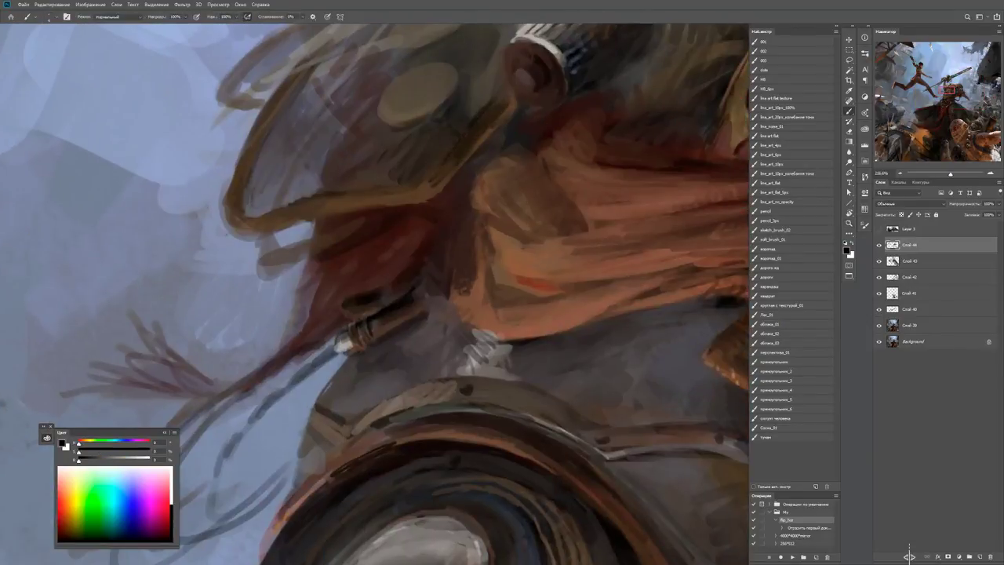
key(x)
key(x)
key(z)
key(ctrl+minus)
key(ctrl+minus)
key(ctrl+minus)
key(ctrl+minus)
key(ctrl+minus)
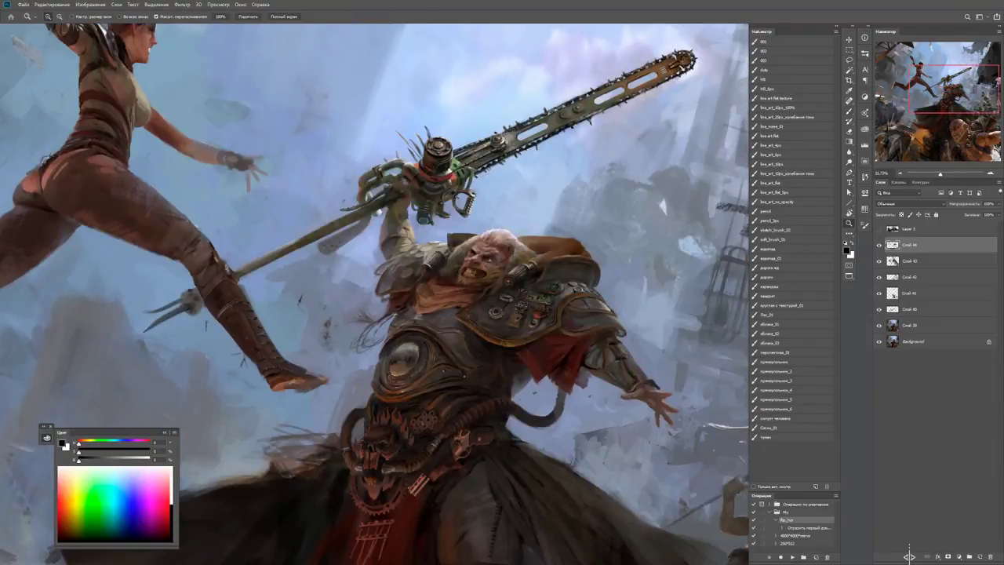
Repaint the chest plate's upper rim with sampled grey-brown tones, covering the dark rivet and adding a light accent at its outer end.
scroll(416, 314, up, 5)
key(b)
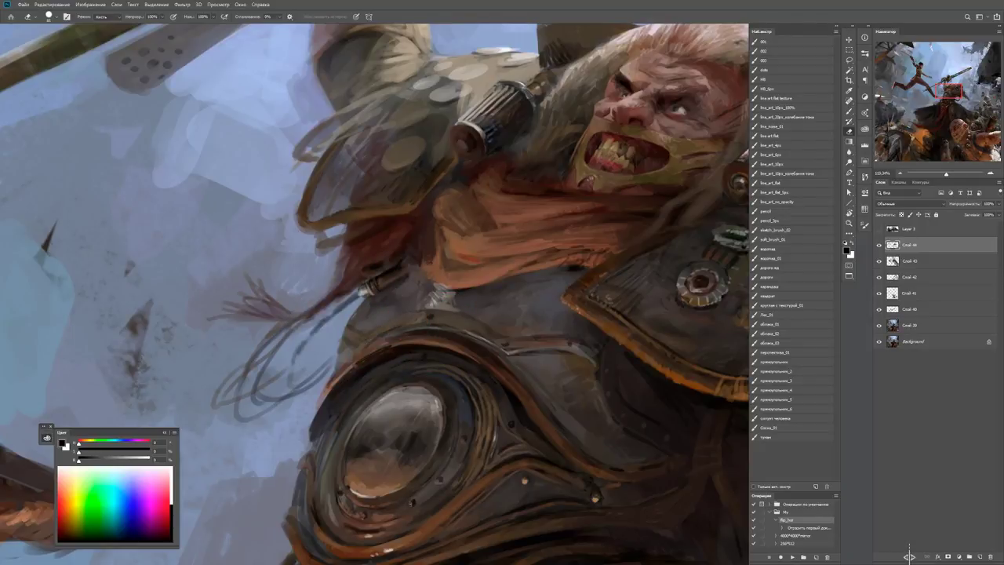
key(b)
alt+click(416, 324)
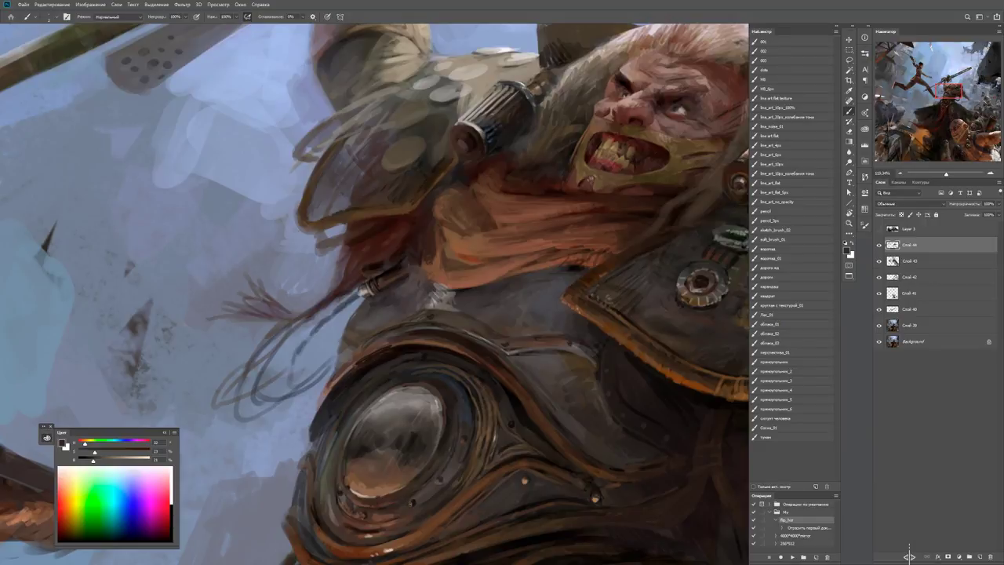
key(d)
alt+click(345, 339)
key(d)
alt+click(353, 329)
key(d)
alt+click(380, 324)
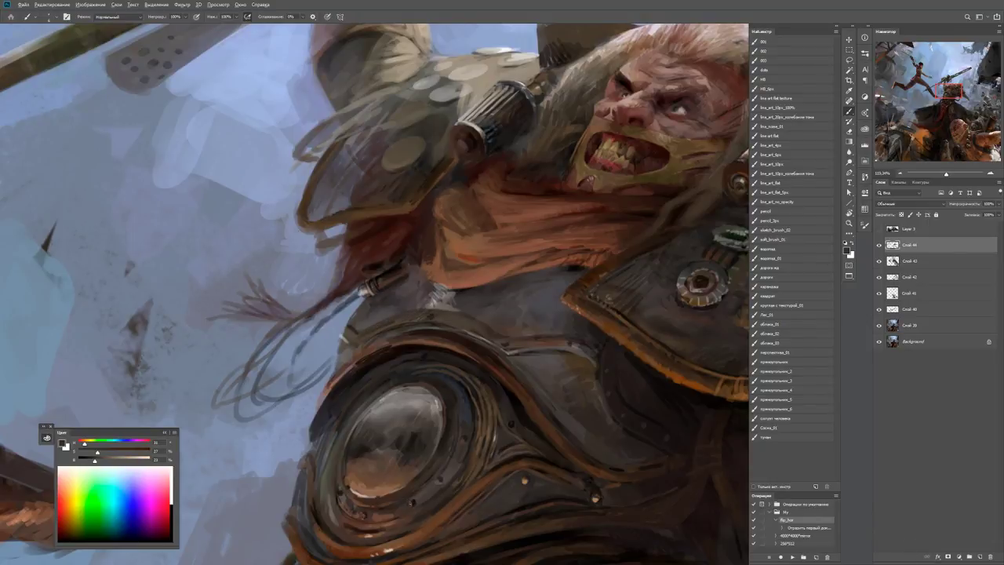
Touch up the scarf's lower edge above the white emblem with a sampled orange-brown tone.
key(z)
key(ctrl+0)
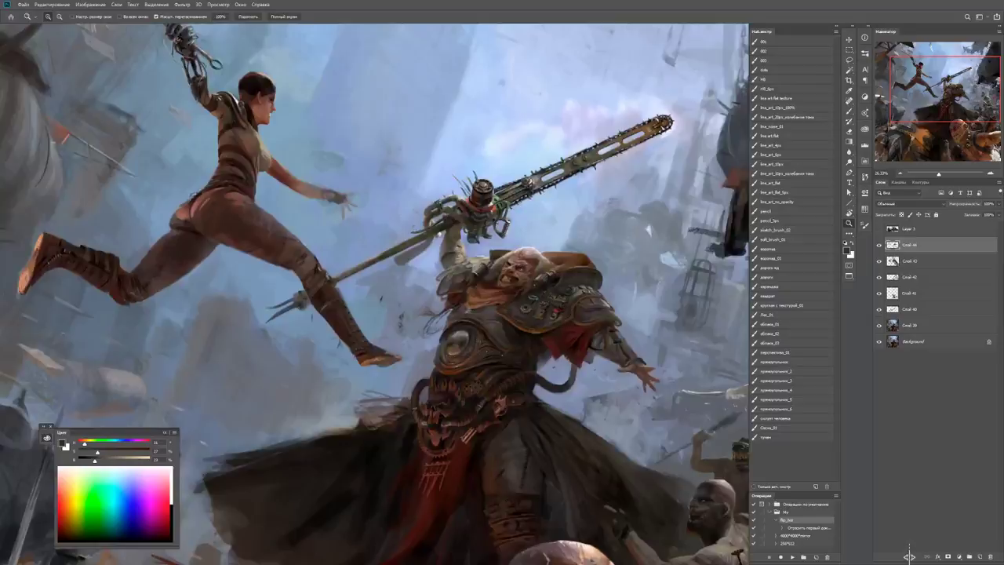
key(ctrl+plus)
key(ctrl+plus)
key(ctrl+plus)
key(ctrl+plus)
key(ctrl+plus)
key(b)
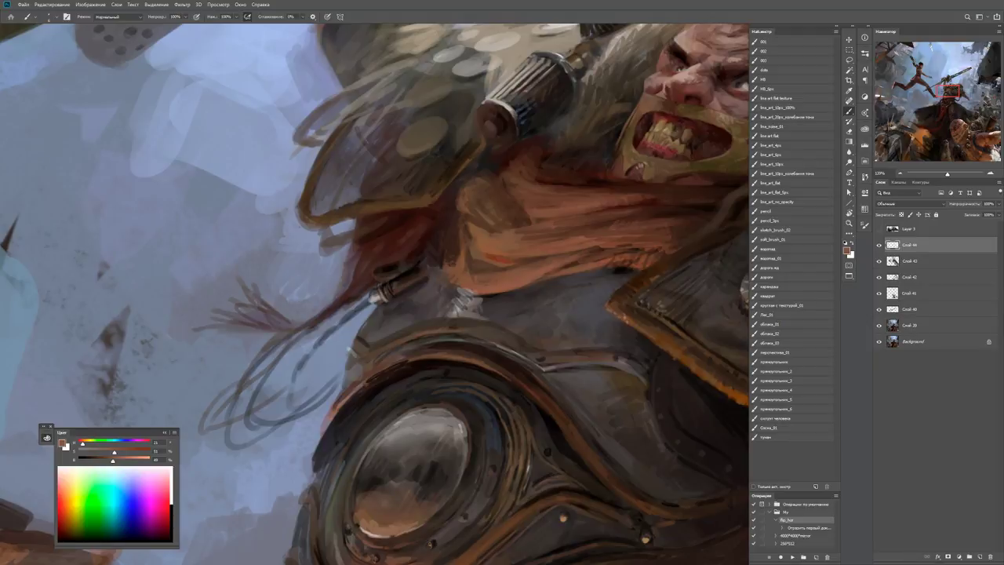
key(z)
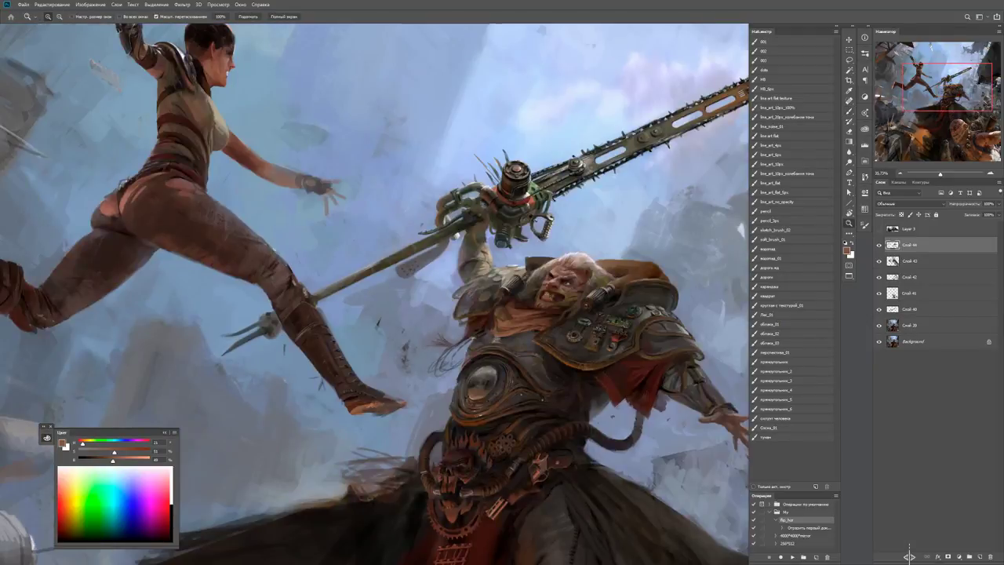
click(502, 345)
key(b)
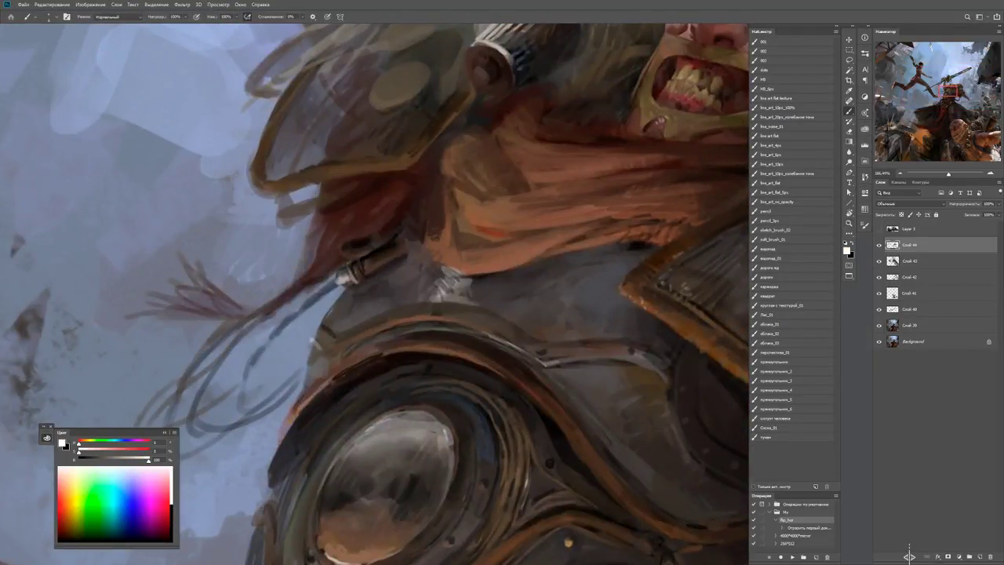
Paint a small rivet on the chest plate's upper rim and blend the white emblem into the dark armour.
key(z)
key(ctrl+minus)
key(ctrl+minus)
key(ctrl+minus)
key(ctrl+minus)
key(ctrl+plus)
key(ctrl+plus)
key(ctrl+plus)
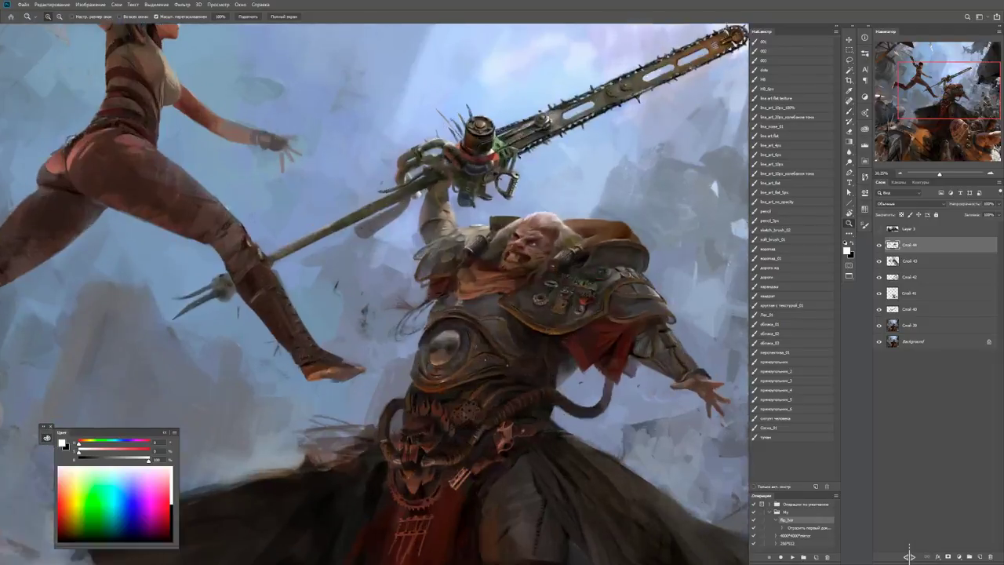
key(b)
key(x)
mouse_move(416, 326)
mouse_down()
mouse_move(433, 336)
mouse_move(419, 338)
mouse_up()
key(z)
key(ctrl+minus)
key(ctrl+minus)
key(ctrl+minus)
key(ctrl+minus)
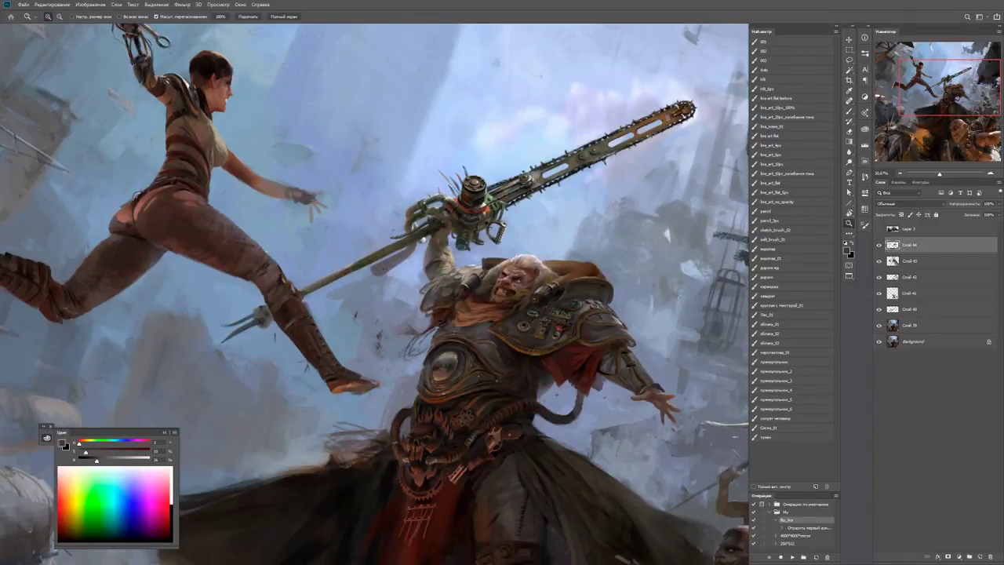
Paint dark red-brown strokes into the scarf folds beneath the warrior's jaw.
key(ctrl+plus)
key(ctrl+plus)
key(ctrl+plus)
key(b)
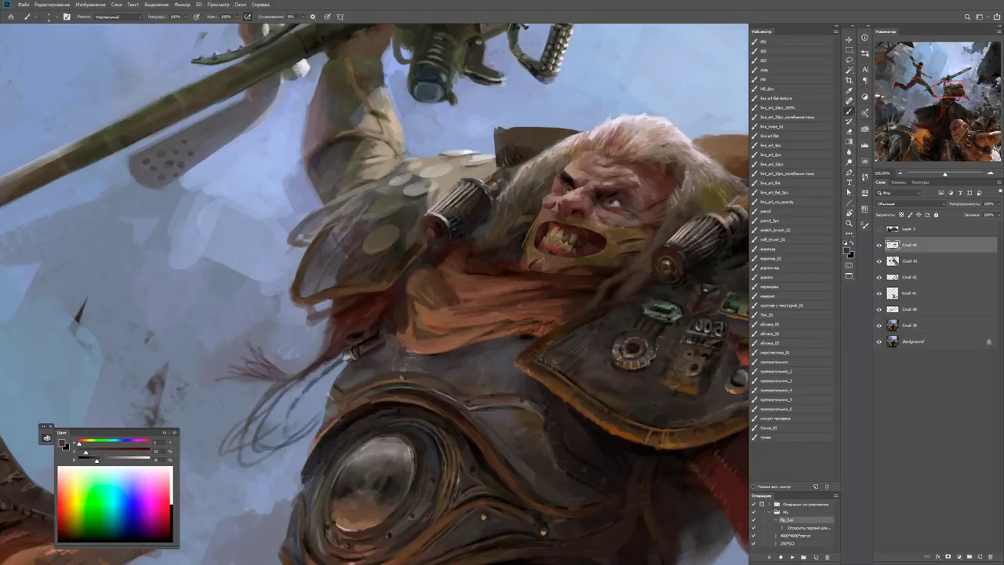
key(d)
mouse_move(486, 280)
mouse_down()
mouse_move(587, 289)
mouse_move(586, 276)
mouse_up()
key(ctrl+plus)
alt+click(549, 298)
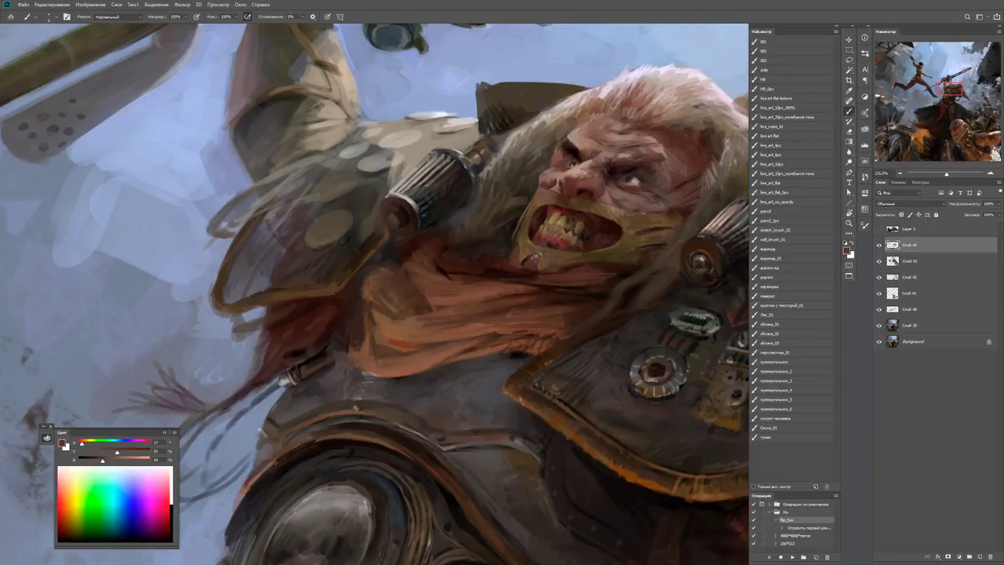
key(z)
scroll(375, 293, down, 5)
scroll(610, 284, up, 4)
key(b)
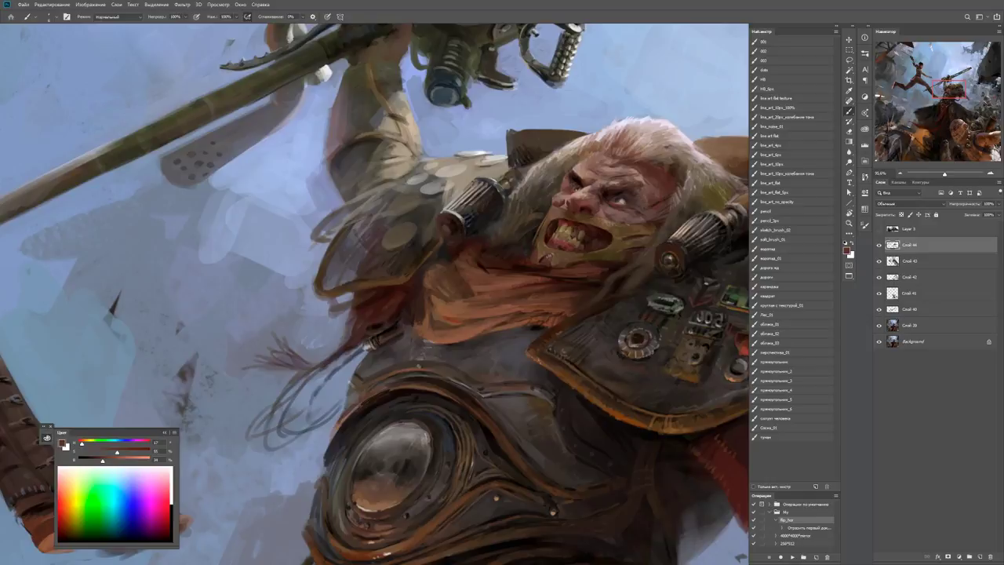
Deepen the scarf's upper folds below the ribbed cylinder and chin with dark tones sampled from the cloth.
scroll(565, 251, up, 2)
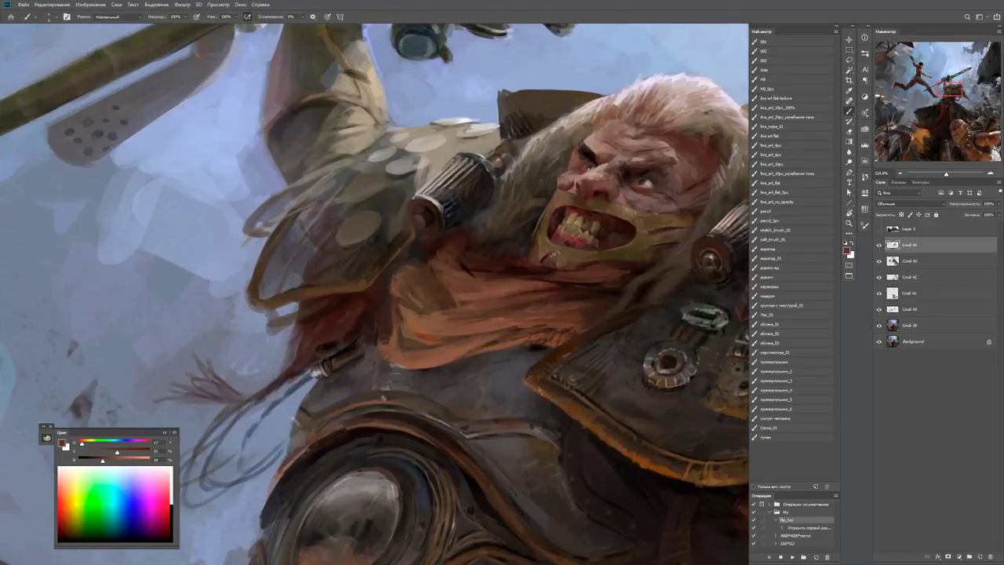
alt+click(446, 260)
alt+click(441, 259)
drag(441, 259, 403, 256)
alt+click(410, 304)
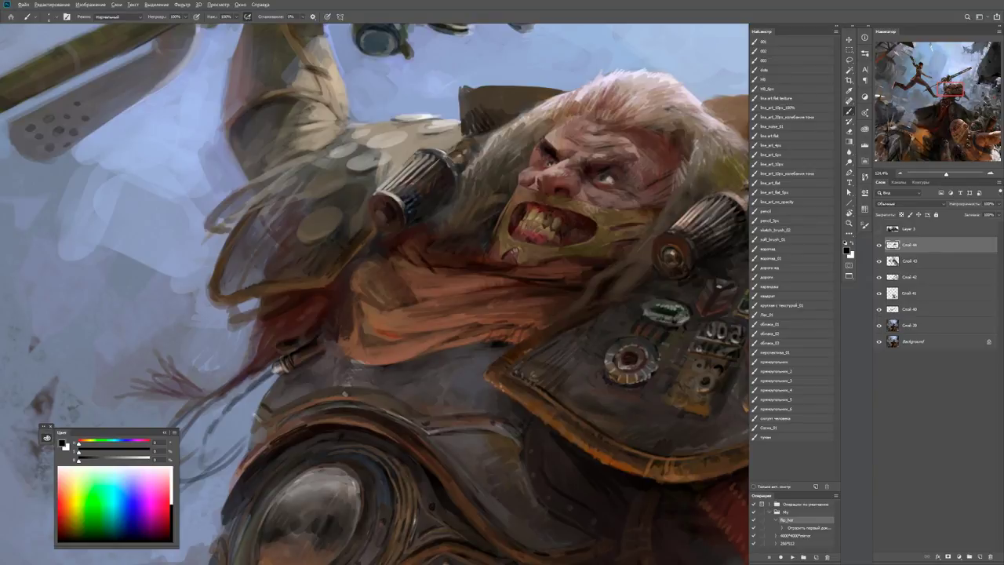
alt+click(411, 304)
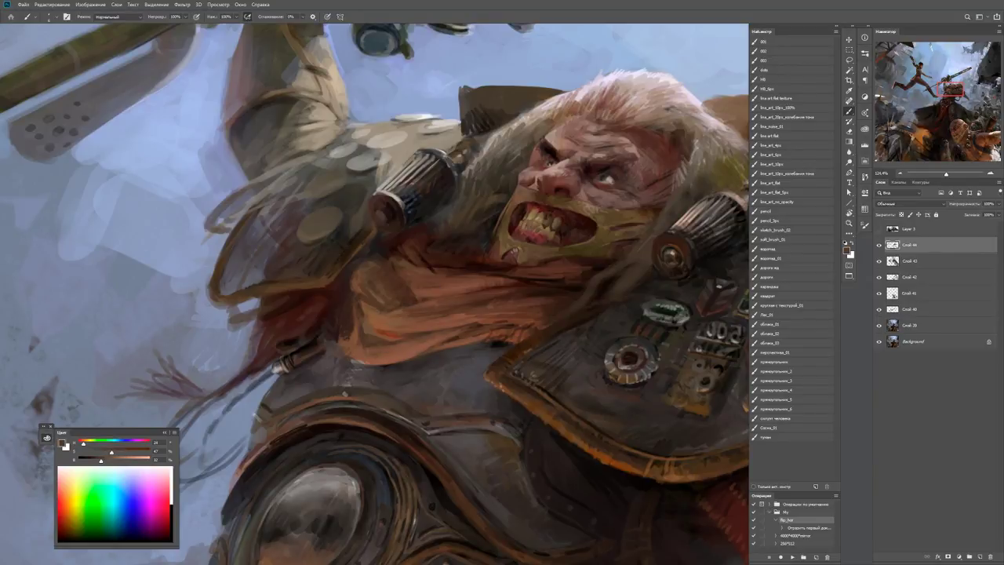
alt+click(410, 304)
alt+click(556, 274)
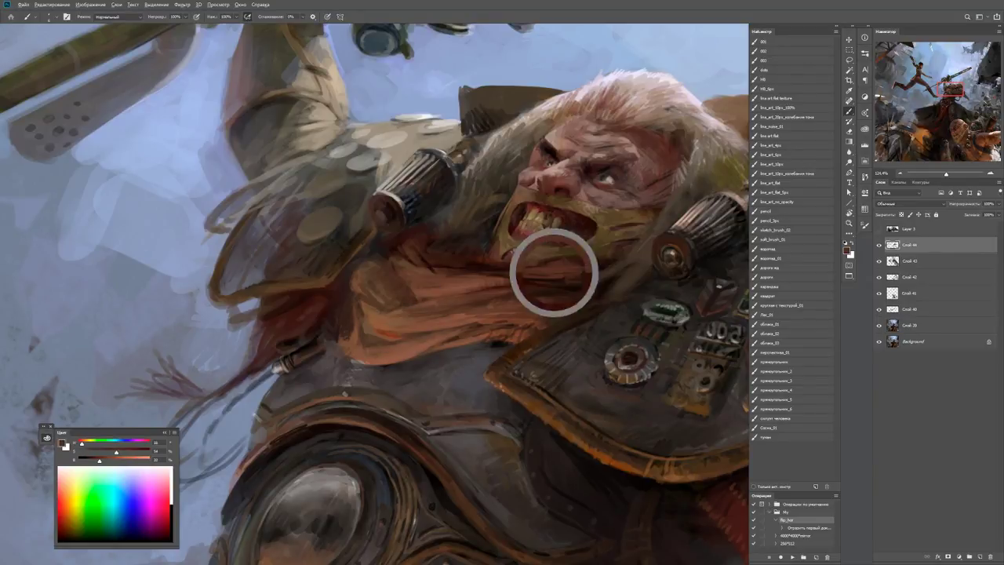
drag(556, 274, 507, 260)
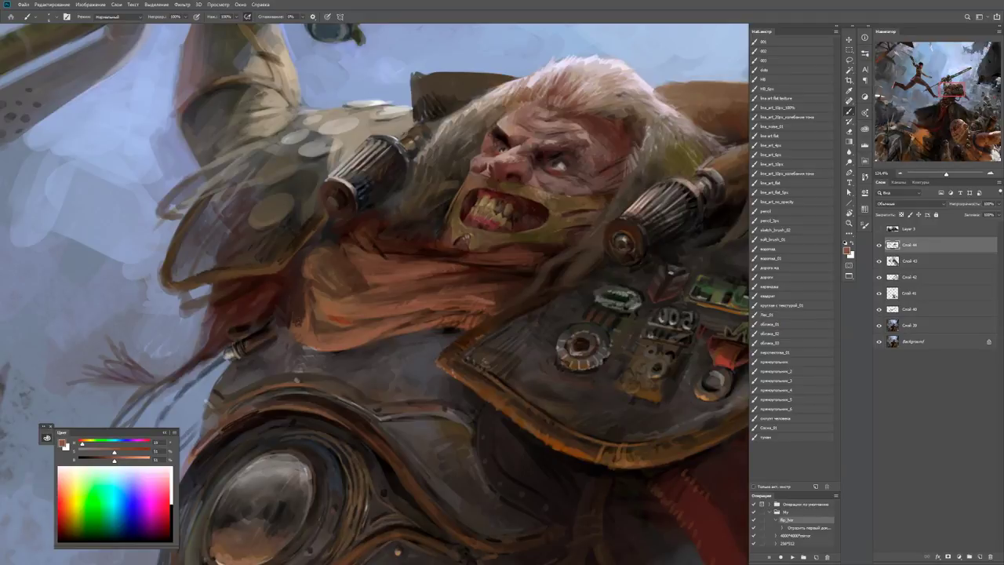
Refine the scarf's folds with orange-brown strokes in colours sampled from the cloth.
mouse_move(466, 212)
mouse_down()
mouse_move(369, 212)
mouse_move(502, 212)
mouse_up()
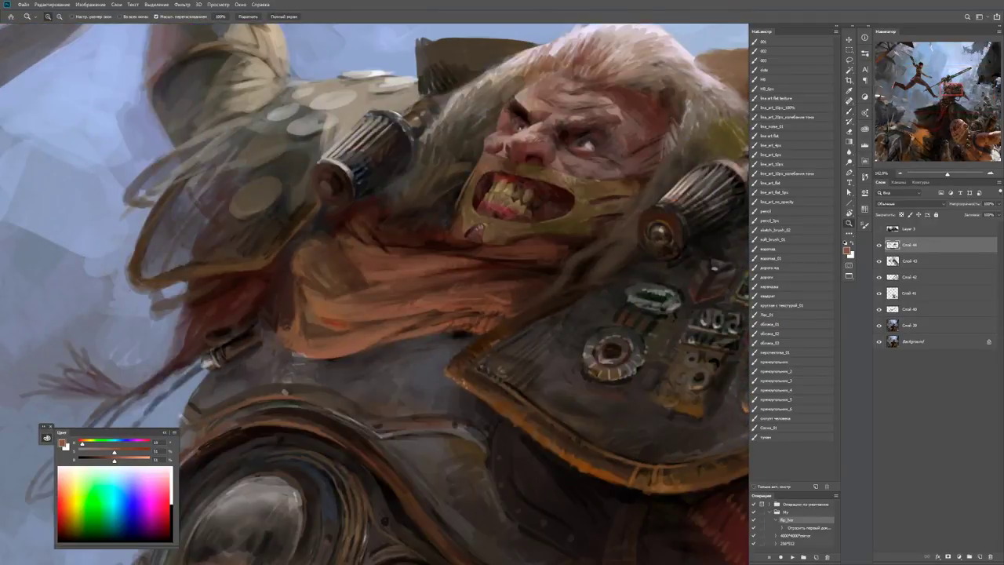
key(b)
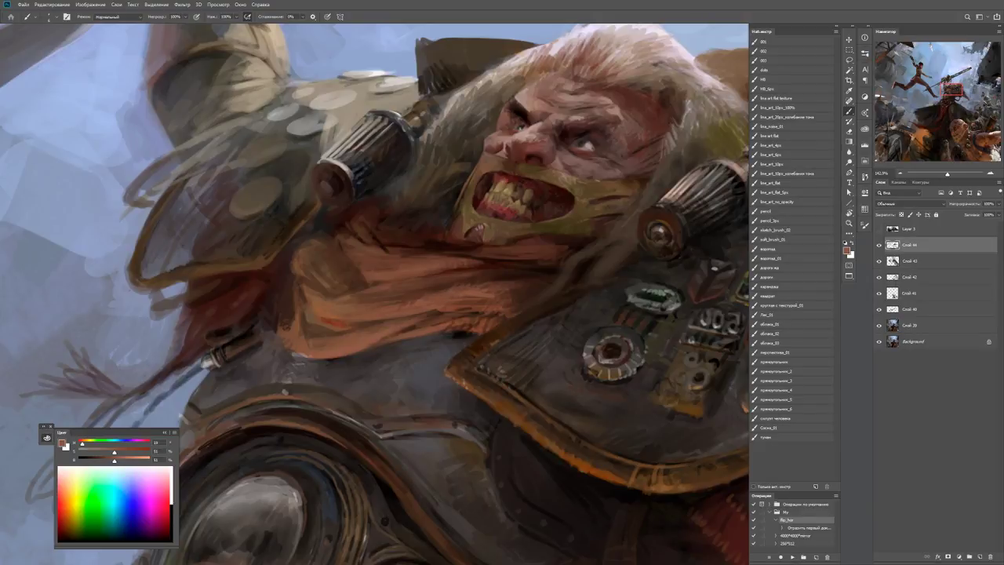
alt+click(462, 273)
key(z)
drag(538, 271, 439, 271)
drag(533, 267, 633, 267)
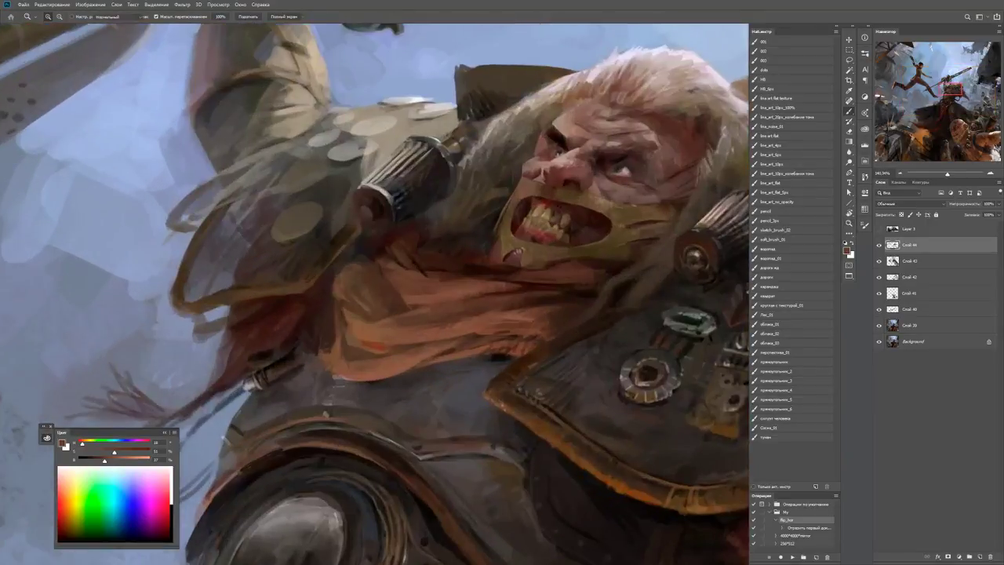
key(b)
drag(377, 294, 392, 274)
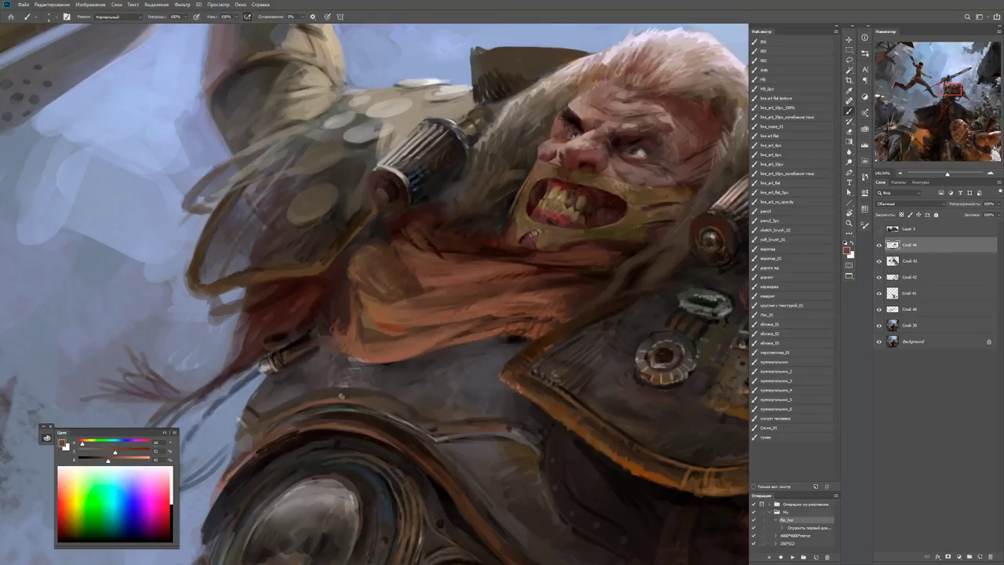
Darken the shadows around the tube connector beside the scarf with near-black brush strokes.
drag(377, 294, 382, 279)
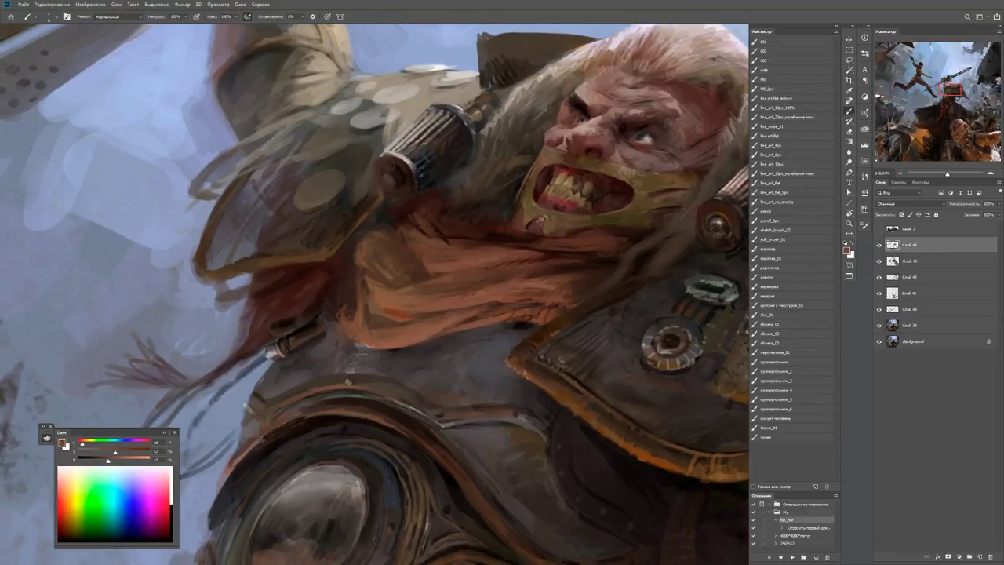
key(d)
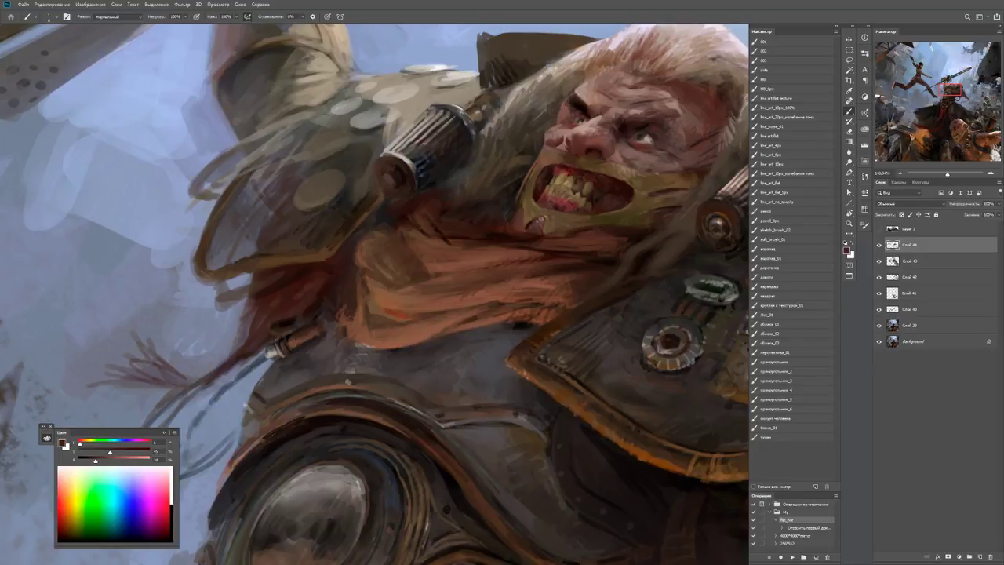
key(d)
drag(320, 330, 331, 309)
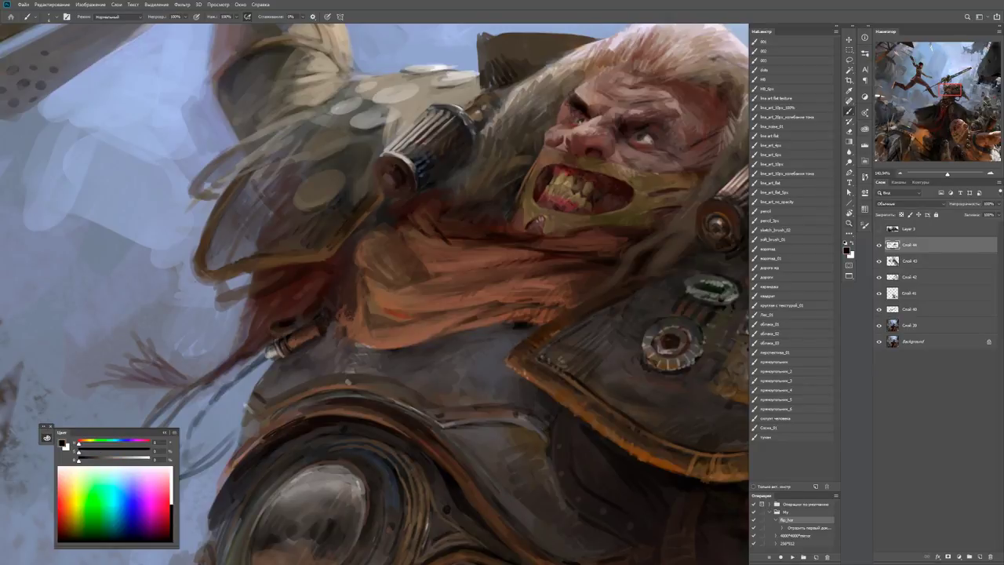
key(z)
click(375, 306)
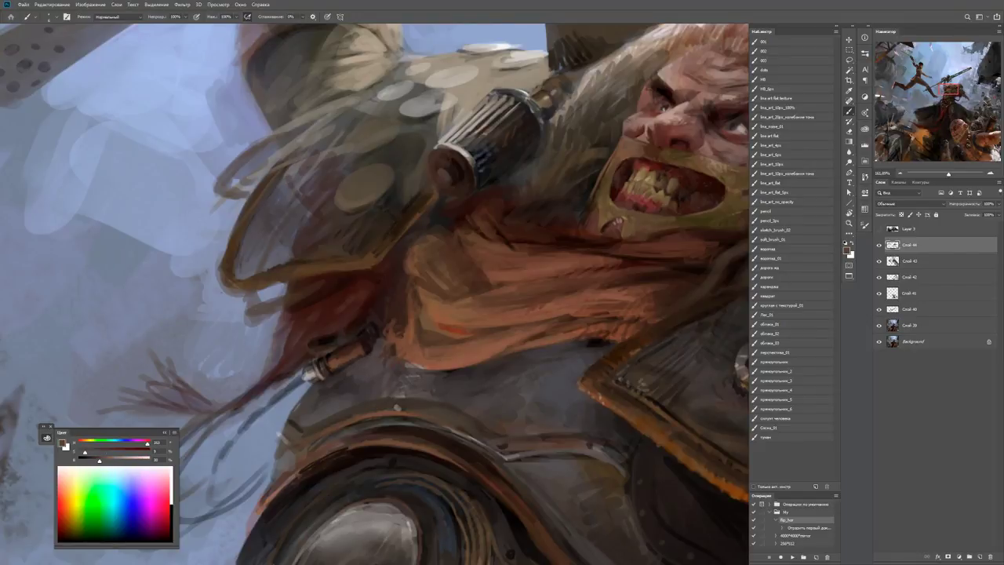
key(z)
drag(347, 382, 313, 383)
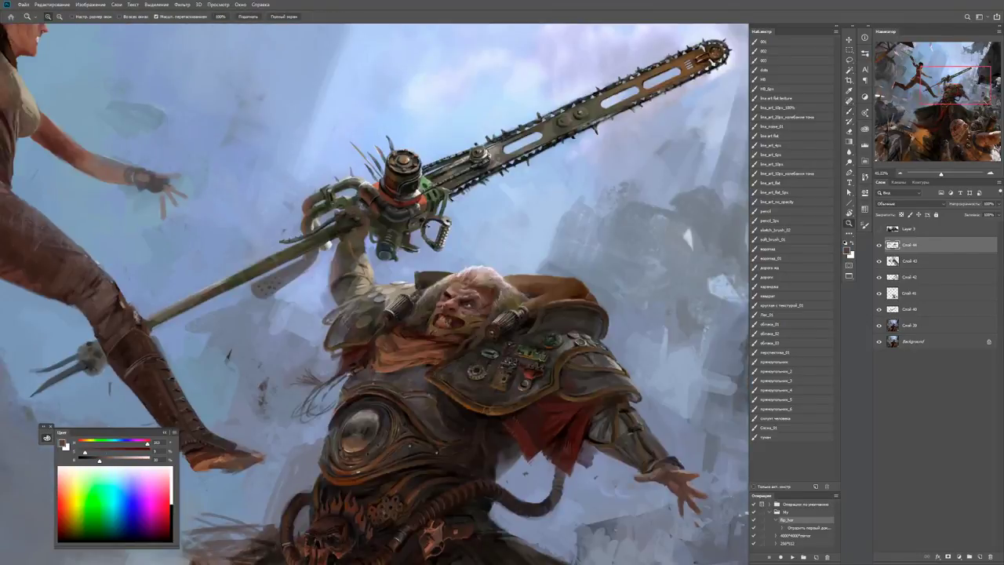
click(404, 367)
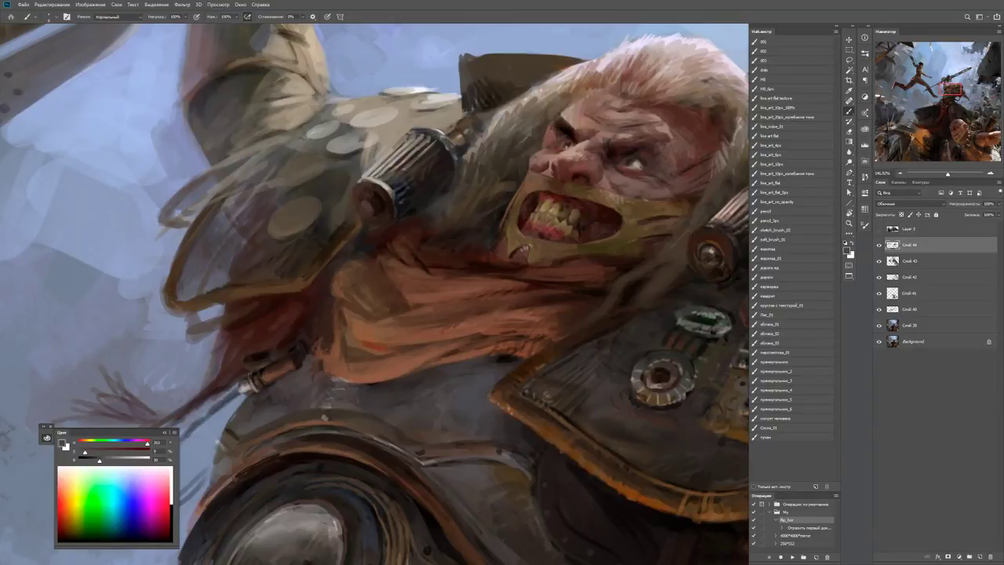
Refine the edge between the tube connector and the scarf's lower corner with dark and orange-brown tones sampled from the painting.
alt+click(329, 351)
alt+click(329, 350)
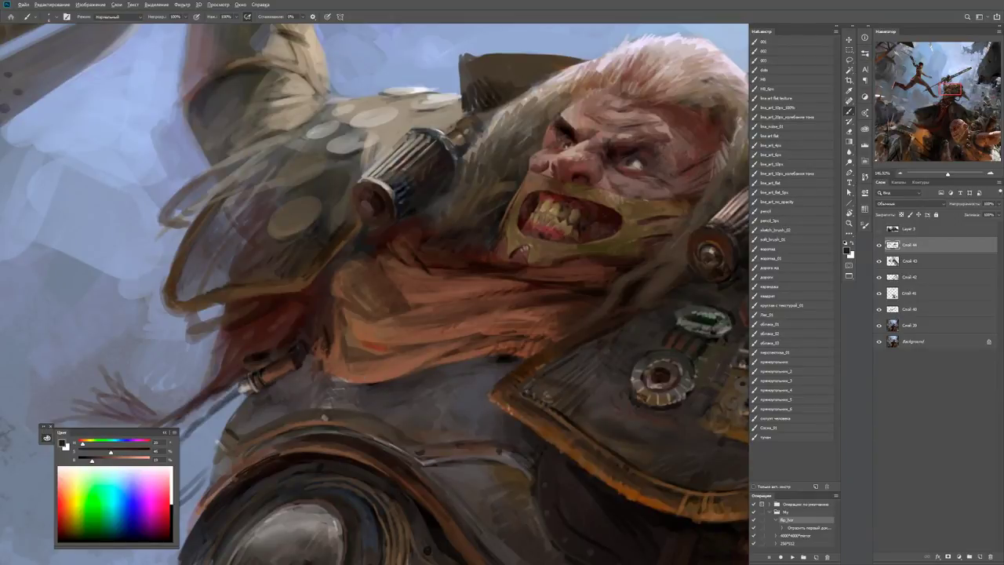
alt+click(329, 351)
alt+click(317, 369)
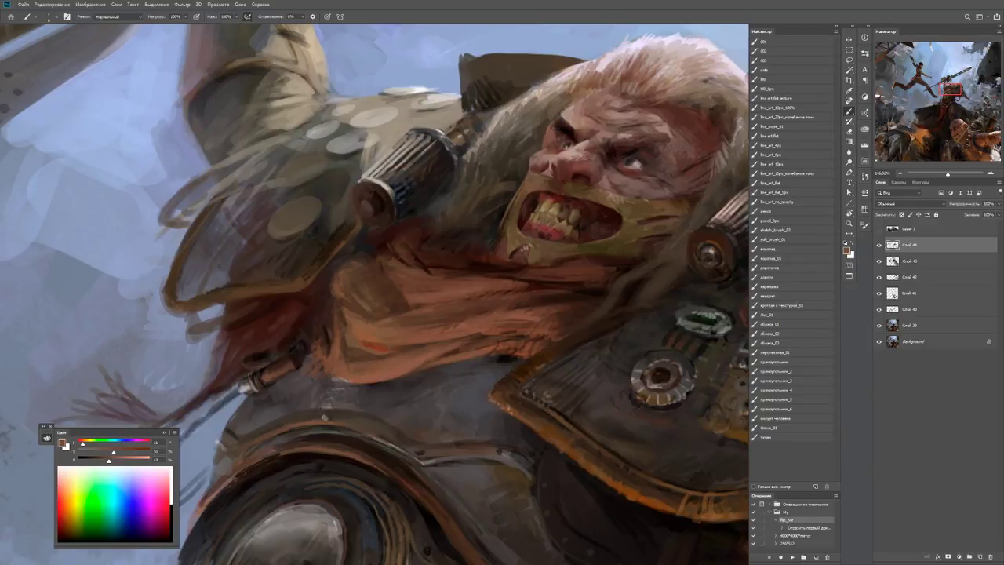
alt+click(331, 335)
alt+click(333, 295)
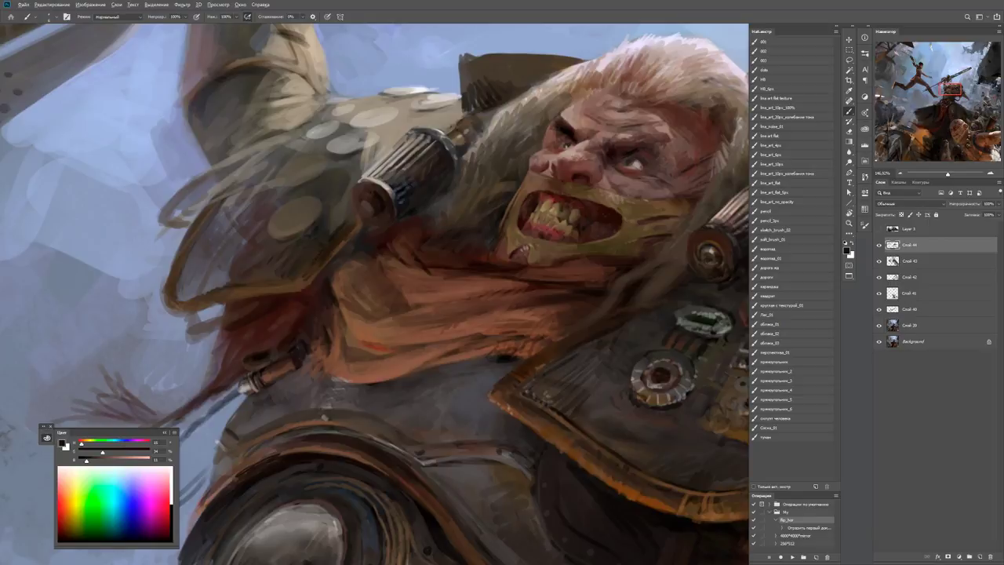
Deepen the shadow along the scarf's outer and lower edges with dark browns sampled from the cloth and armour.
alt+click(325, 299)
mouse_move(325, 298)
mouse_down()
mouse_move(380, 312)
mouse_move(349, 328)
mouse_up()
key(d)
alt+click(349, 328)
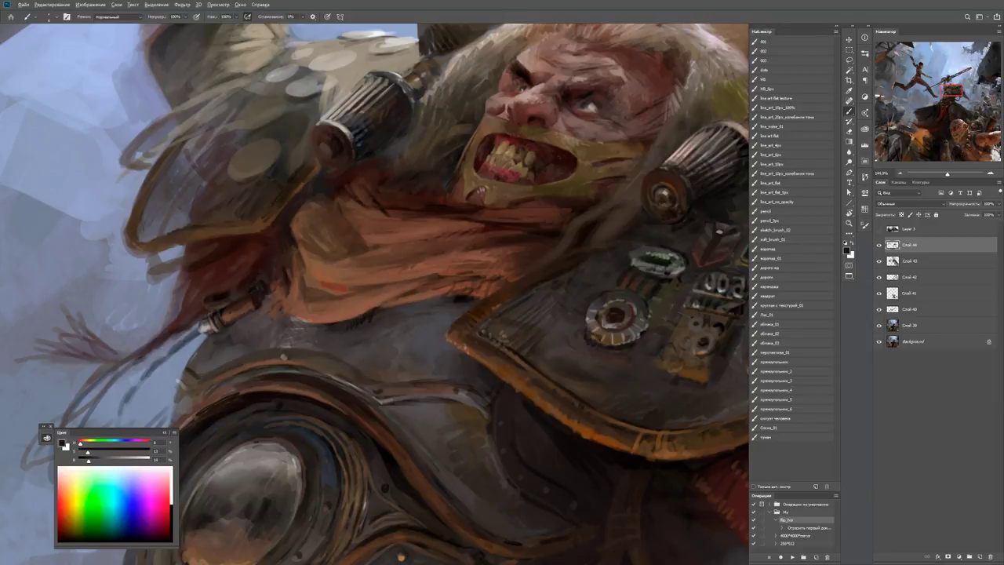
alt+click(359, 323)
alt+click(359, 324)
drag(381, 306, 402, 304)
mouse_move(392, 306)
mouse_down()
mouse_move(468, 331)
mouse_move(534, 314)
mouse_up()
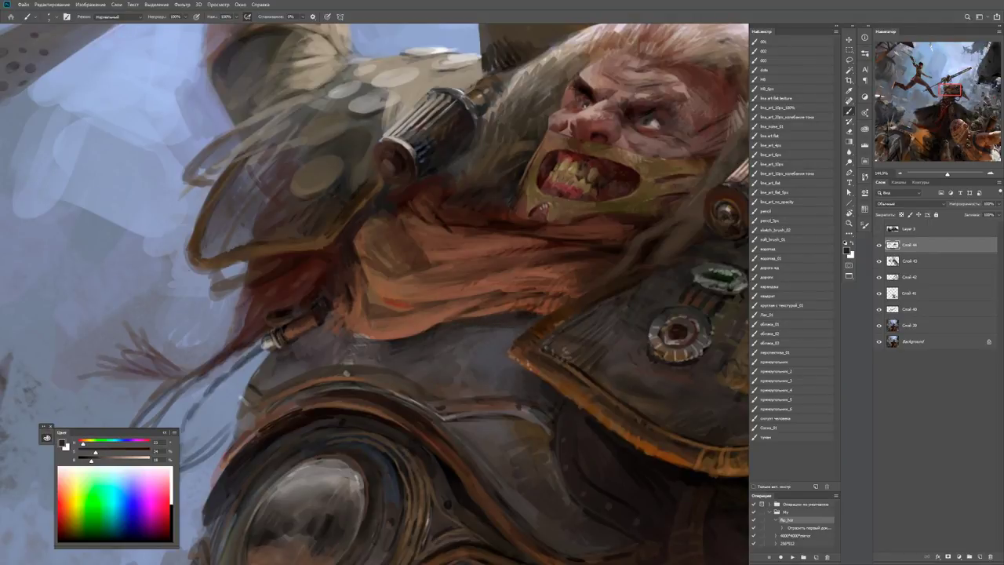
Examine the scarf, connector and chest plate up close and against the whole composition.
key(ctrl+minus)
key(ctrl+minus)
key(ctrl+minus)
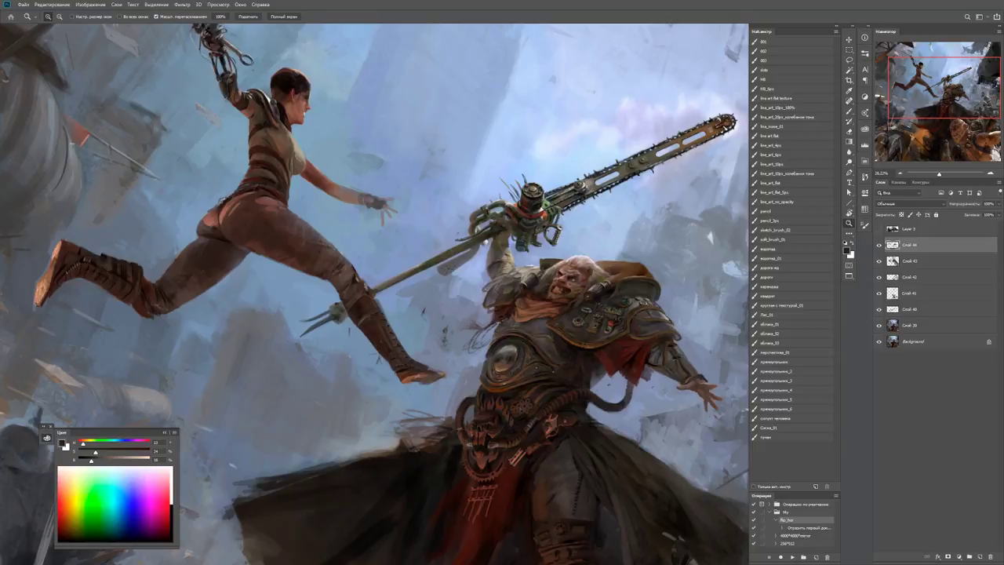
drag(560, 334, 612, 334)
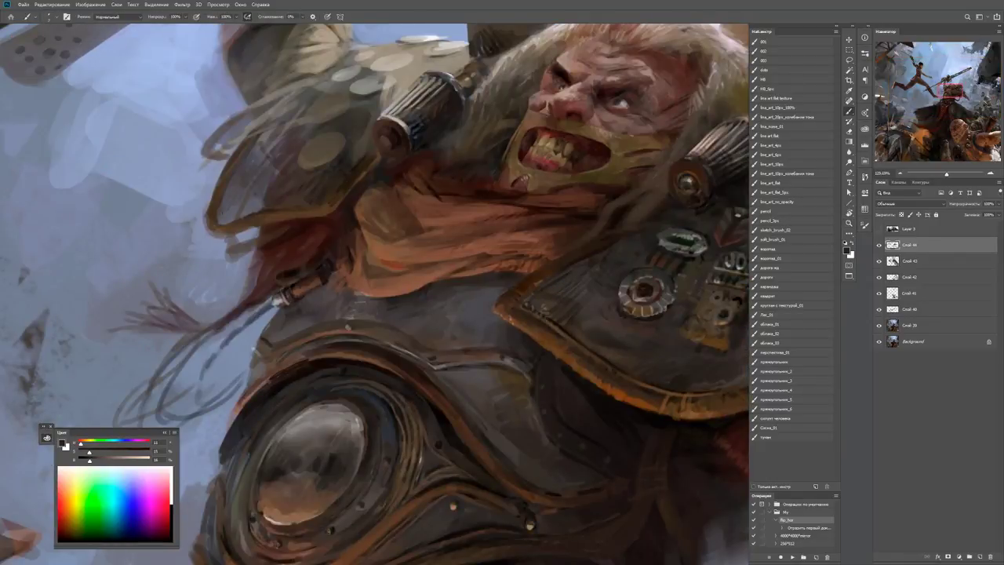
drag(494, 355, 526, 375)
key(ctrl+0)
drag(521, 360, 565, 360)
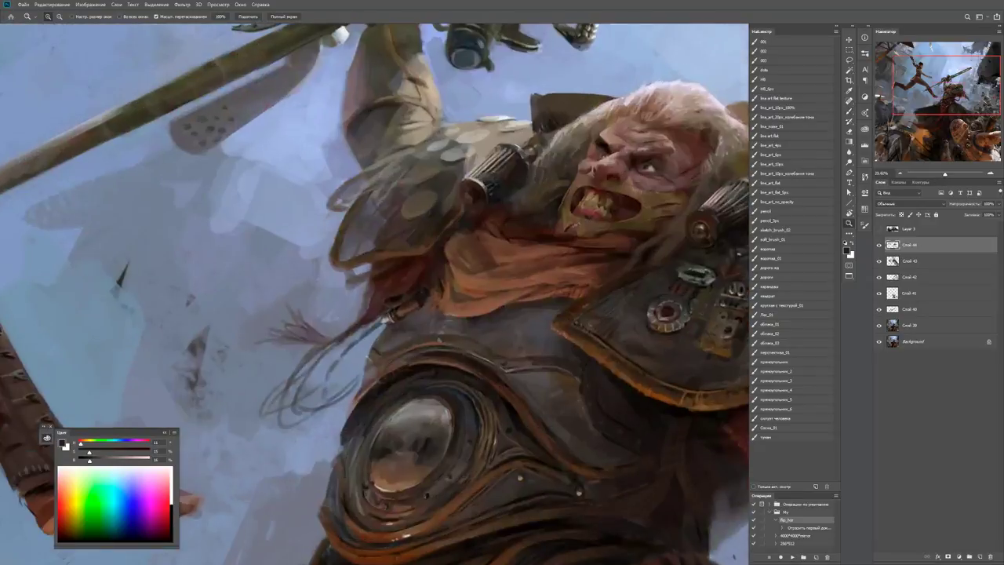
drag(435, 334, 486, 351)
key(z)
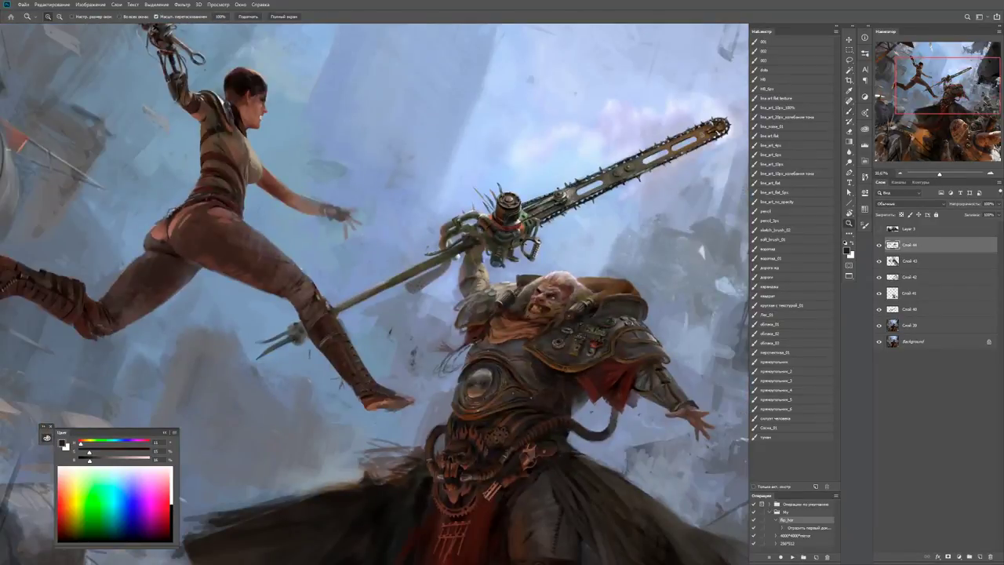
drag(549, 337, 596, 337)
key(b)
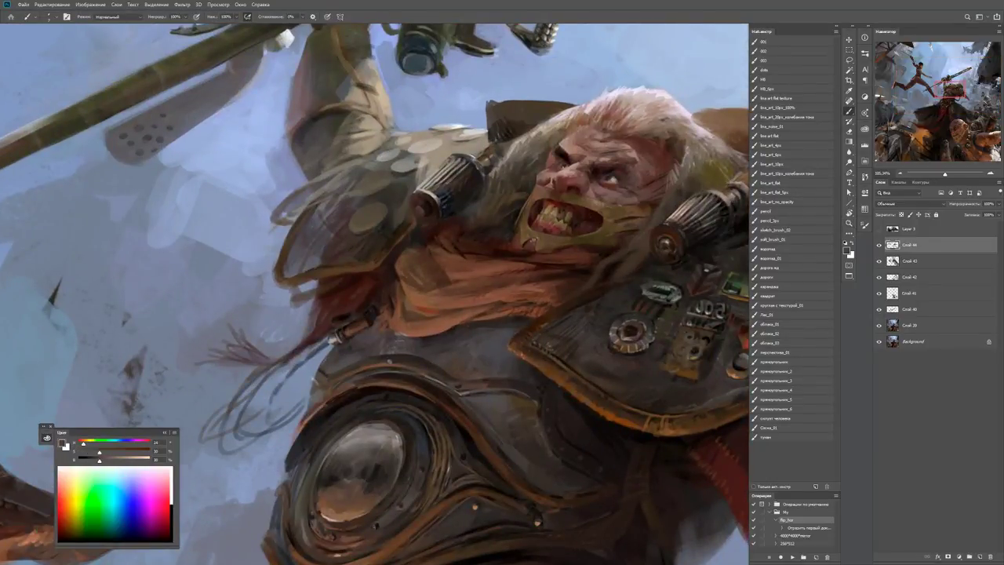
drag(377, 313, 329, 278)
key(z)
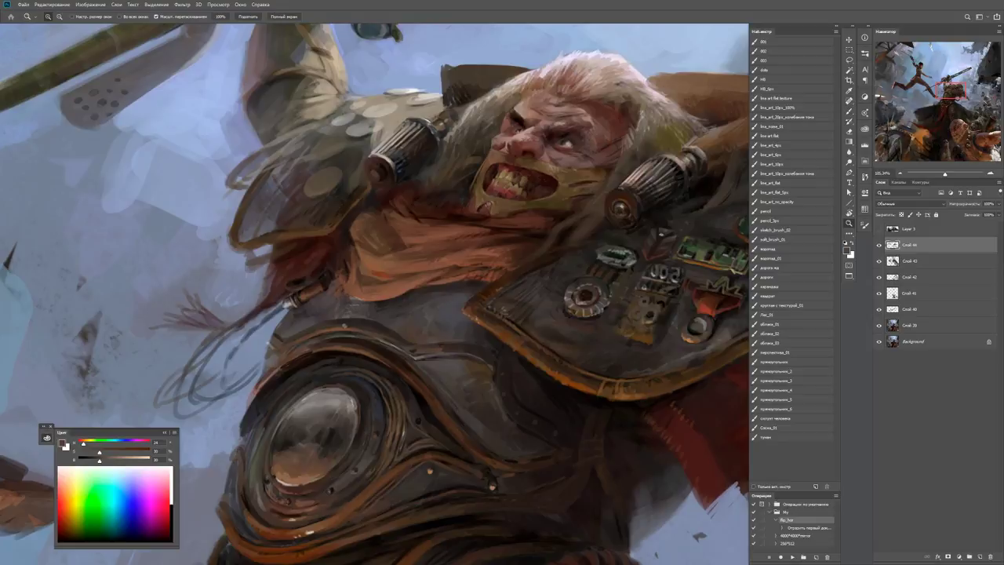
drag(455, 317, 478, 323)
key(b)
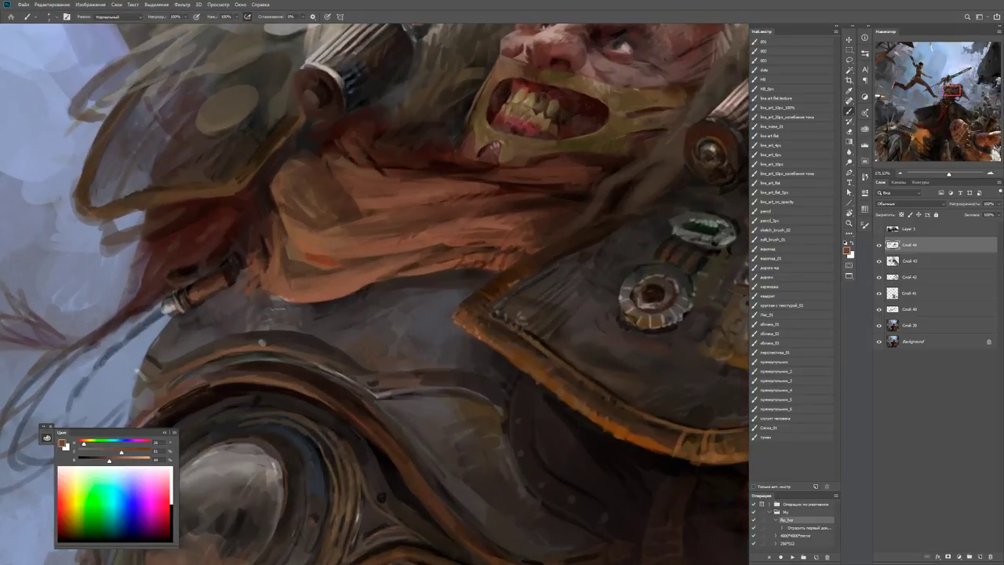
key(d)
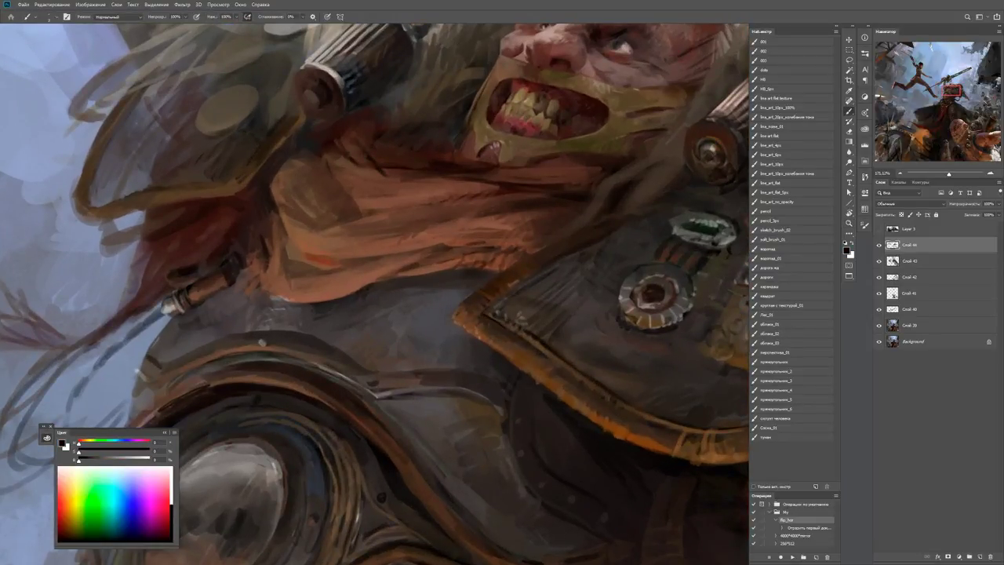
key(z)
drag(492, 322, 447, 321)
drag(544, 314, 597, 315)
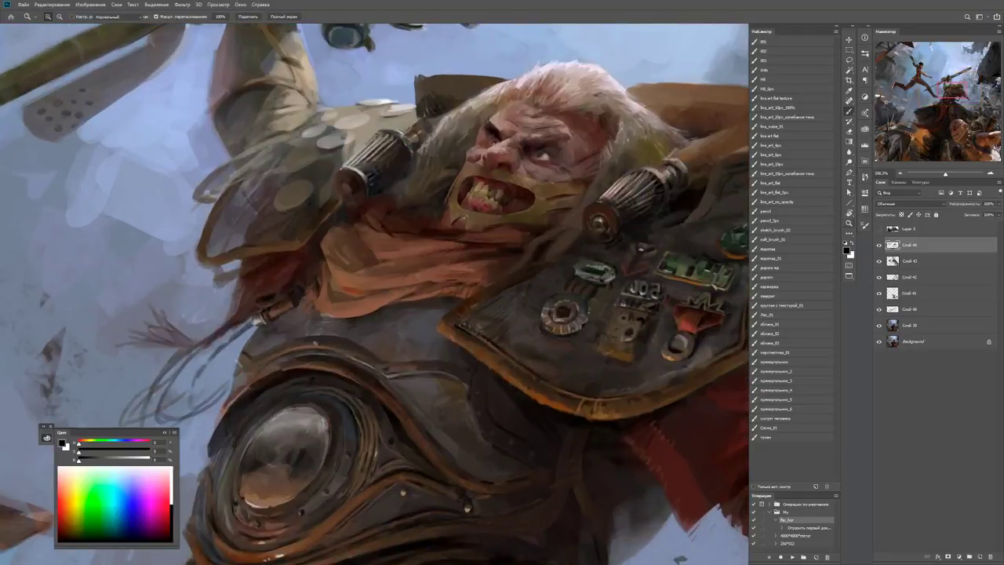
Paint small white rivet highlights on the dark collar plate beside the round medal and tone them with sampled grey.
key(b)
alt+right_click(510, 328)
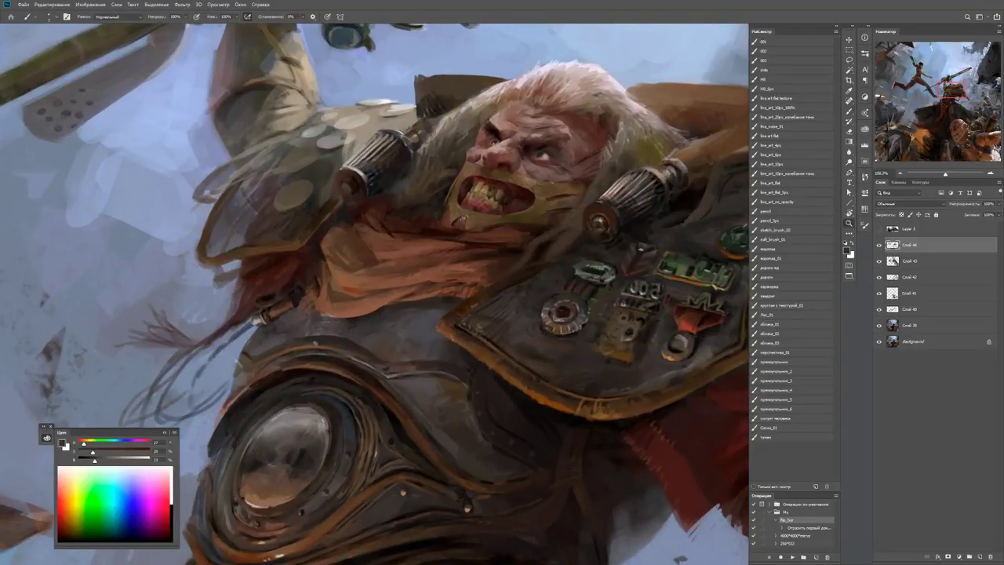
ctrl+click(510, 327)
key(x)
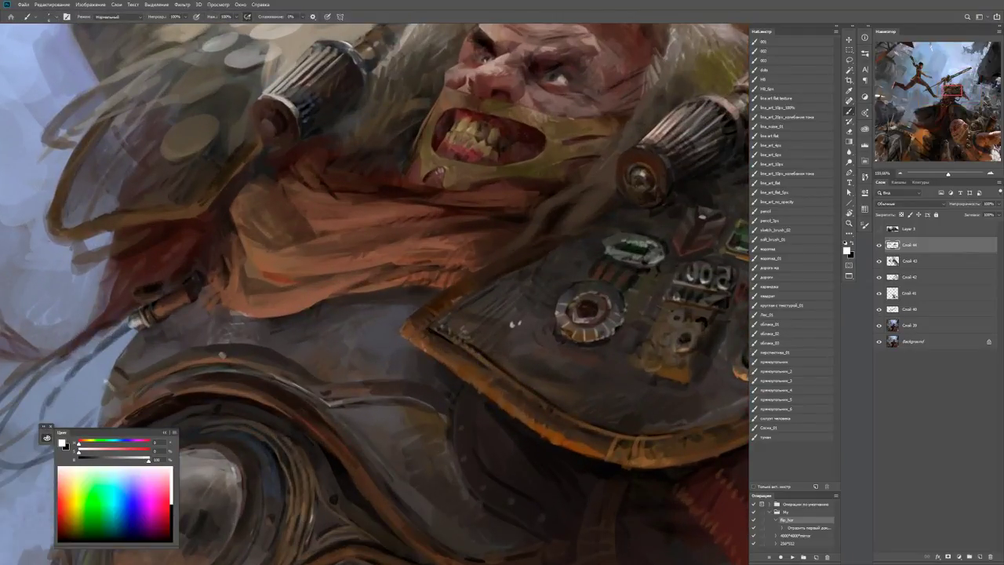
drag(514, 323, 388, 365)
alt+click(388, 365)
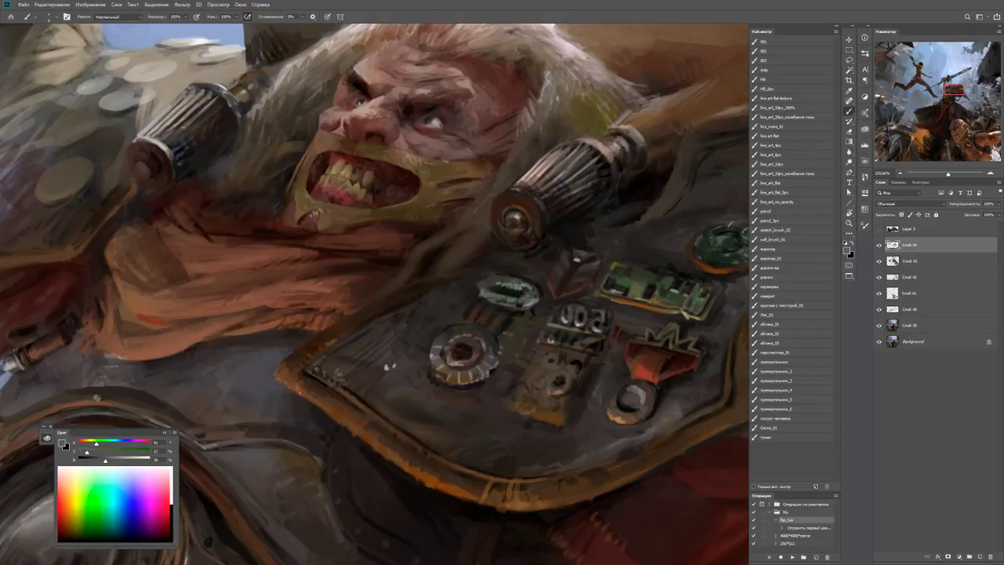
key(d)
drag(387, 365, 326, 462)
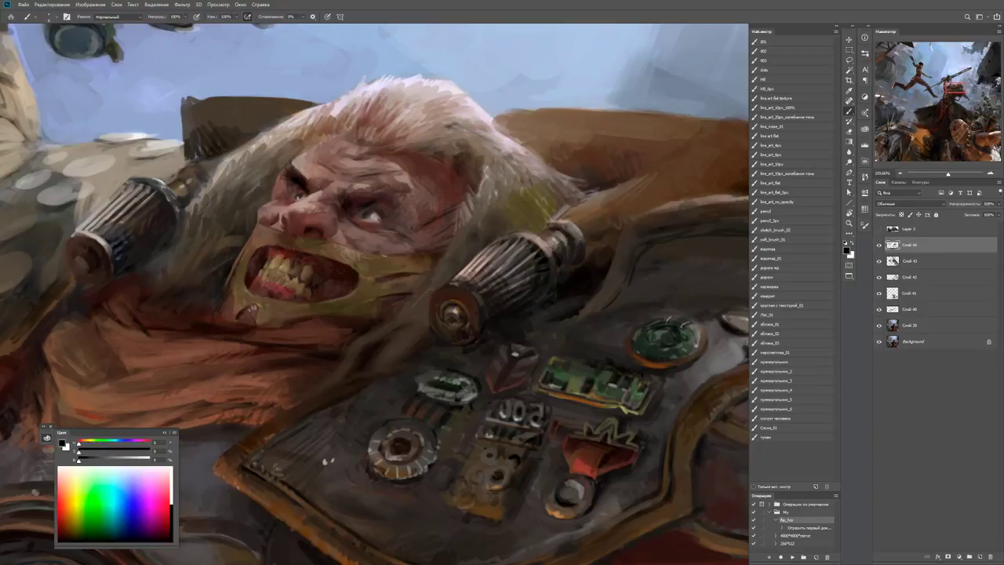
Add a light pinkish highlight to the rim of the ribbed cylinder near the medals, using a brightened sampled colour.
key(x)
alt+click(533, 239)
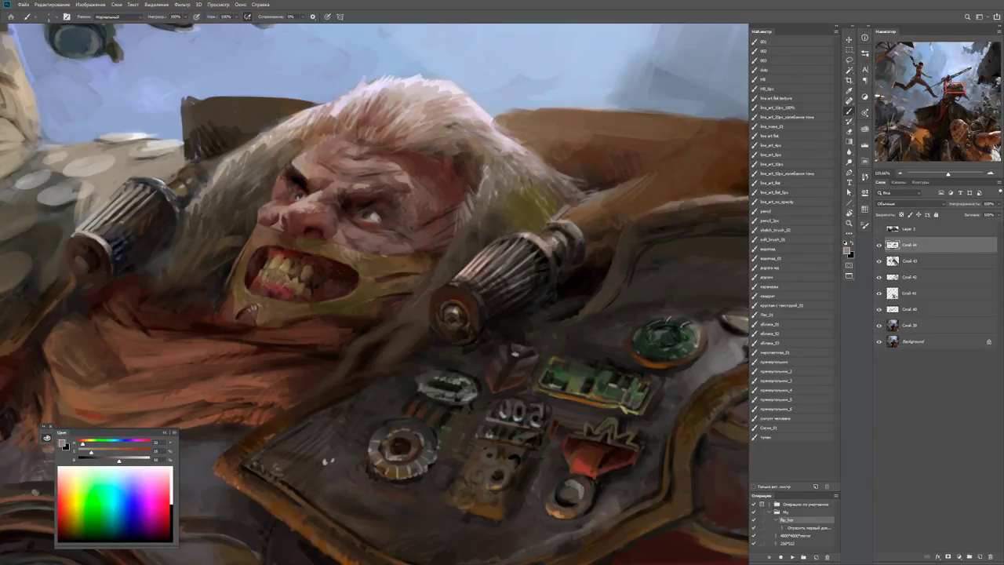
drag(118, 459, 136, 459)
drag(508, 234, 524, 234)
key(d)
key(ctrl+0)
Rotate the canvas and paint a peach highlight on the brown cloth above the ribbed cylinder using a brightened sampled brown.
key(r)
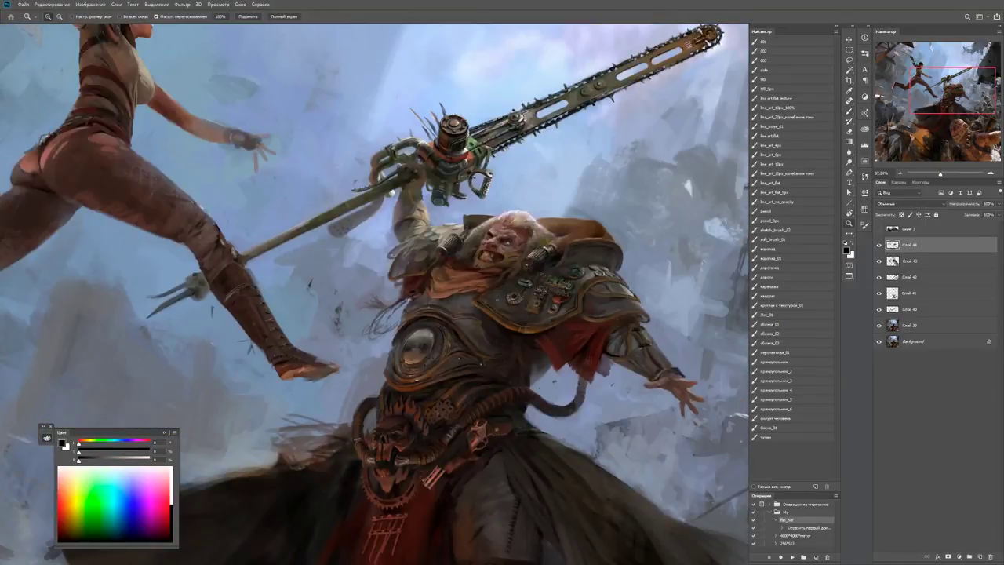
key(z)
key(b)
alt+click(482, 232)
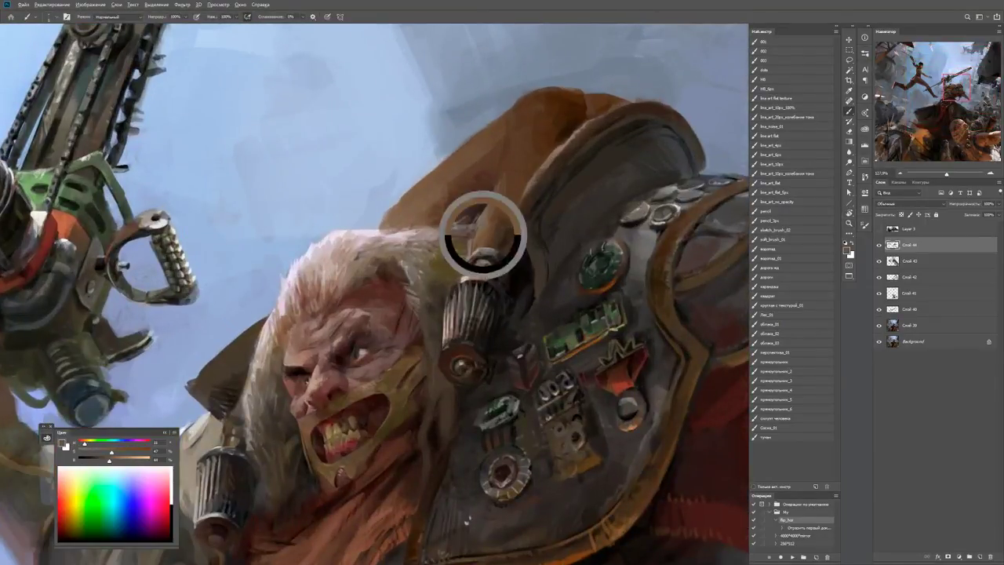
drag(108, 459, 139, 459)
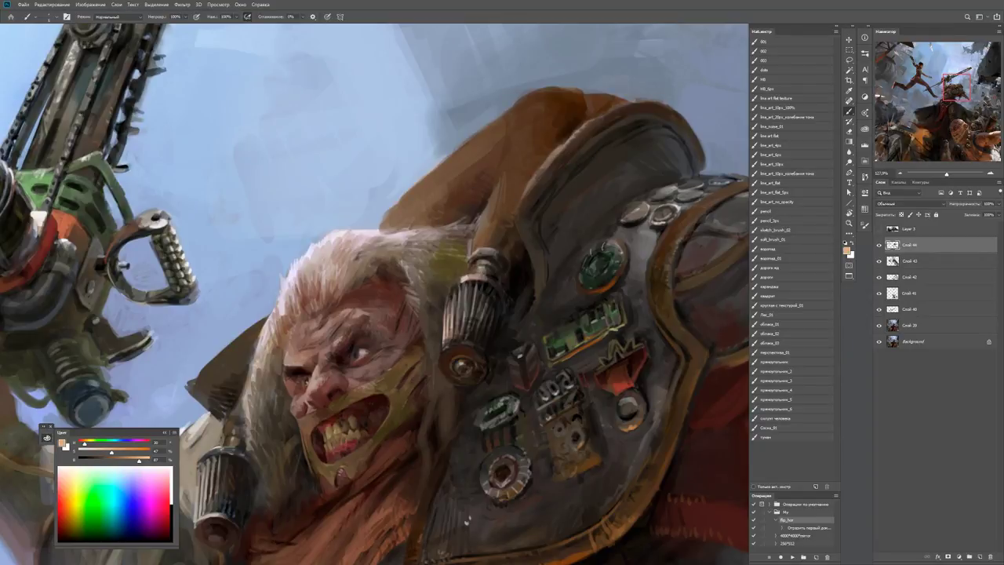
mouse_move(476, 227)
mouse_down()
mouse_move(480, 250)
mouse_move(491, 217)
mouse_up()
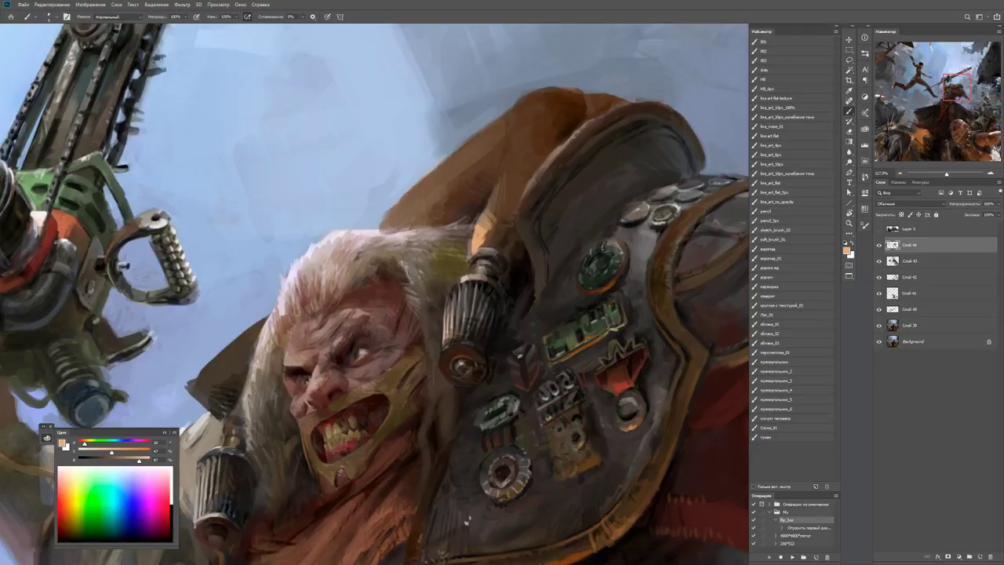
key(r)
key(Escape)
Paint warm peach light along the upper edge of the brown rolled cloth behind the head and clean up its outline.
key(z)
key(ctrl+minus)
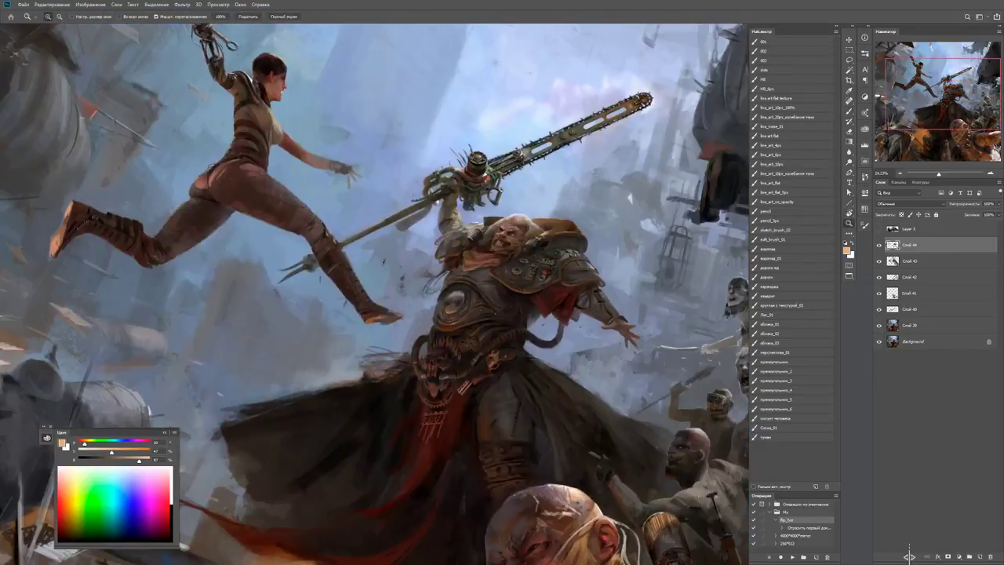
mouse_move(534, 251)
mouse_down()
mouse_move(576, 251)
mouse_move(587, 262)
mouse_move(568, 276)
mouse_up()
key(b)
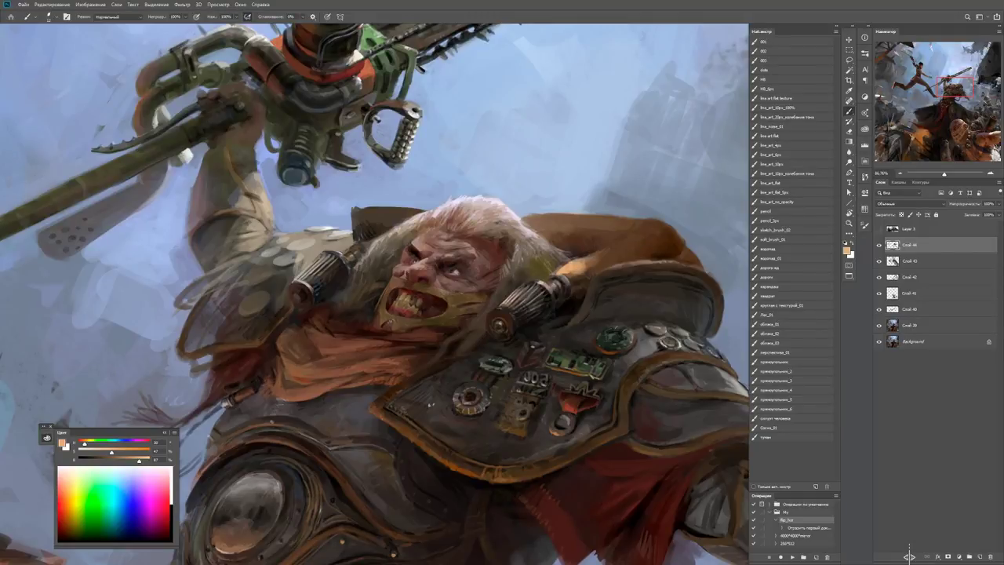
mouse_move(568, 216)
mouse_down()
mouse_move(531, 218)
mouse_move(530, 232)
mouse_move(529, 218)
mouse_move(553, 223)
mouse_move(534, 227)
mouse_up()
mouse_move(576, 221)
mouse_down()
mouse_move(532, 229)
mouse_move(571, 219)
mouse_up()
key(z)
mouse_move(633, 235)
mouse_down()
mouse_move(588, 234)
mouse_move(659, 211)
mouse_up()
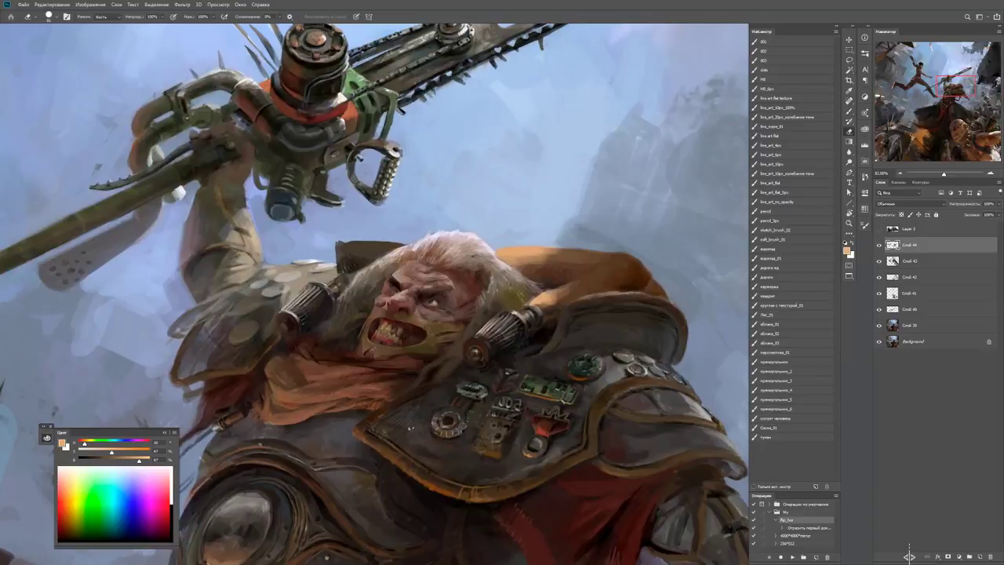
Touch up the cloth beside the ribbed cylinder's cap with an 11 px peach brush and flip the canvas horizontally.
drag(571, 392, 600, 393)
key(b)
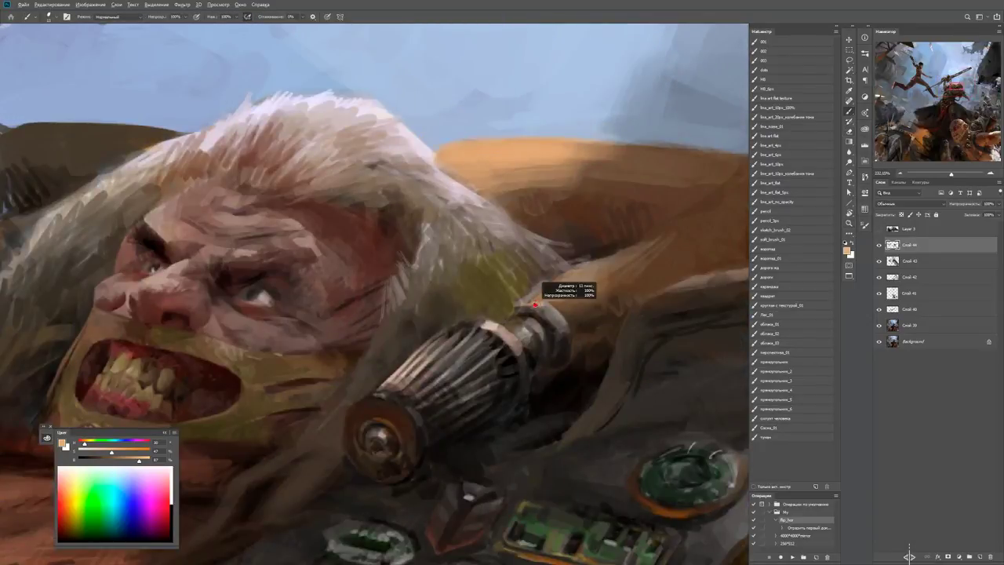
mouse_move(510, 307)
mouse_down()
mouse_move(551, 307)
mouse_move(561, 278)
mouse_move(541, 298)
mouse_move(568, 287)
mouse_up()
key(z)
key(ctrl+minus)
key(ctrl+minus)
key(ctrl+minus)
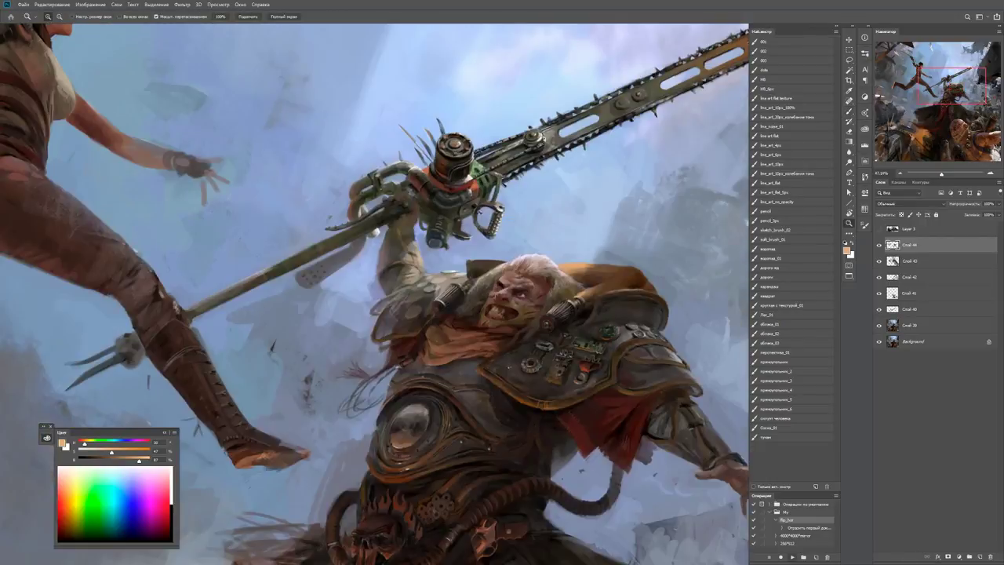
key(F2)
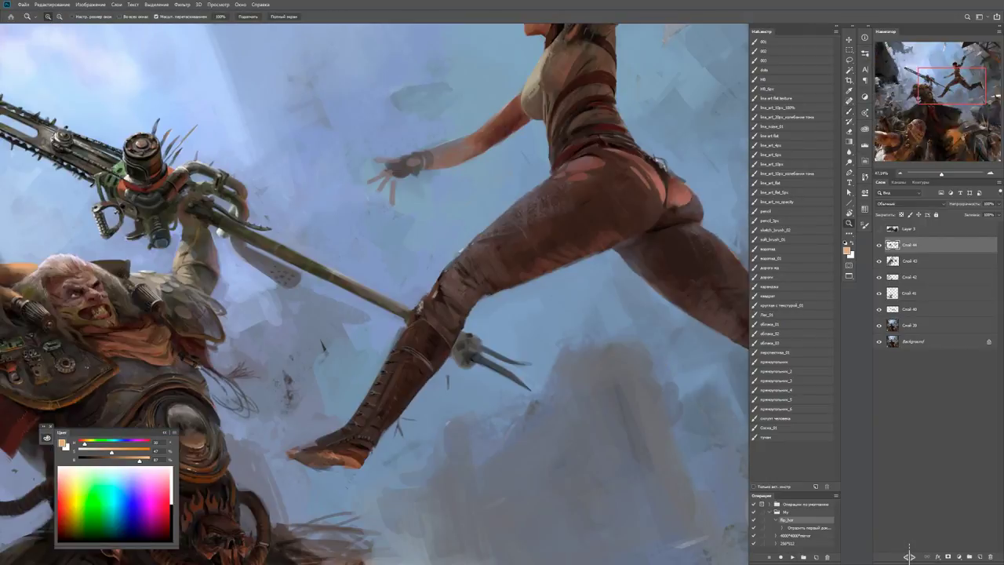
Paint a bright peach highlight on the upper edge of the scaled shoulder armour behind the ribbed cylinder.
key(ctrl+0)
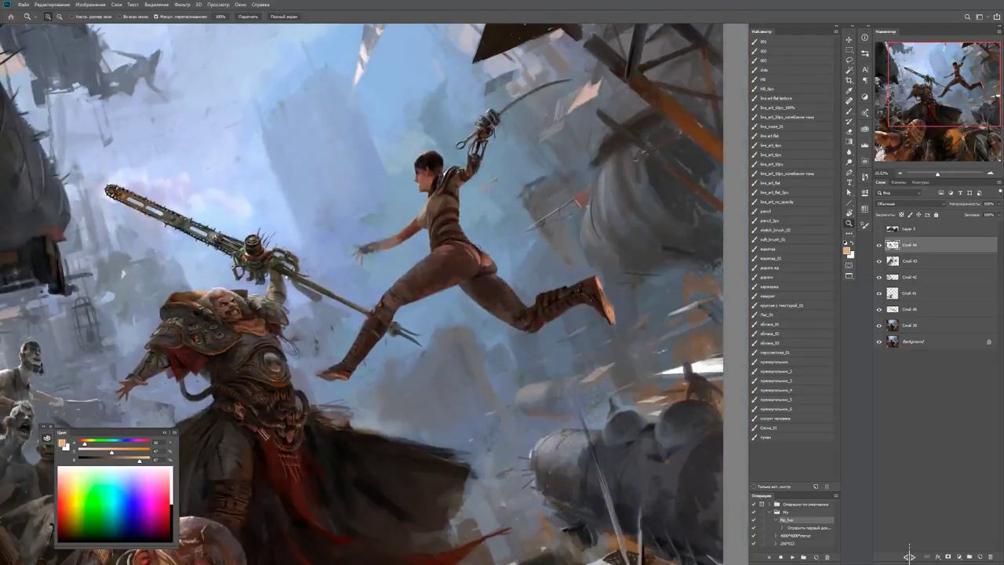
scroll(231, 292, up, 10)
key(b)
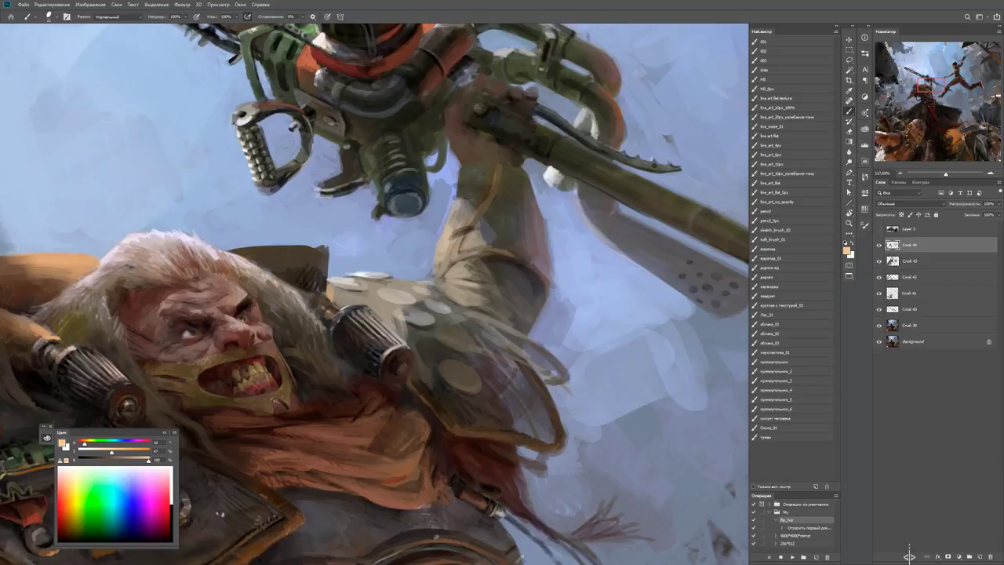
drag(337, 301, 342, 291)
key(z)
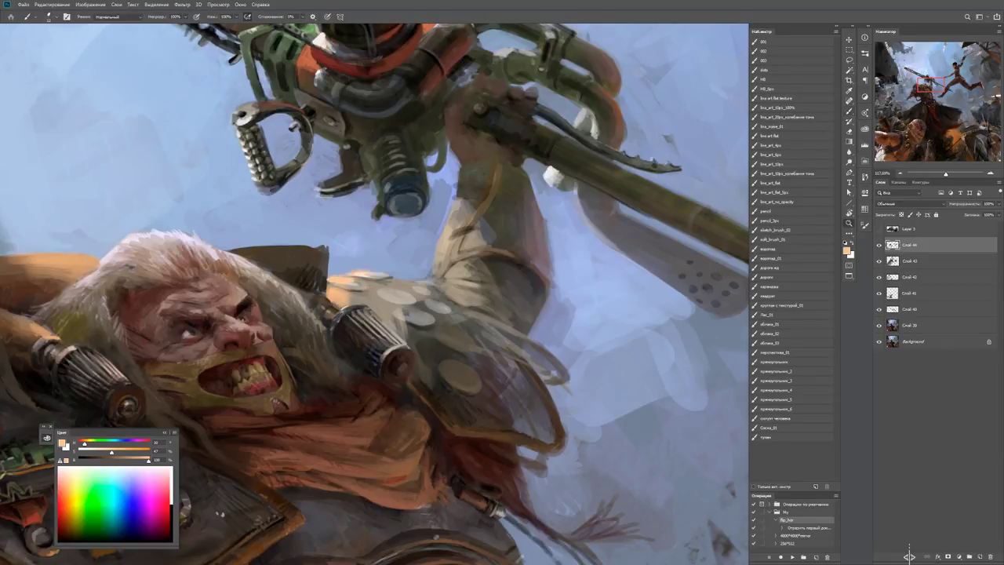
Extend the warm cream light across the shoulder scales and onto the edge of the raised arm's sleeve.
scroll(369, 283, down, 8)
scroll(375, 276, up, 8)
key(b)
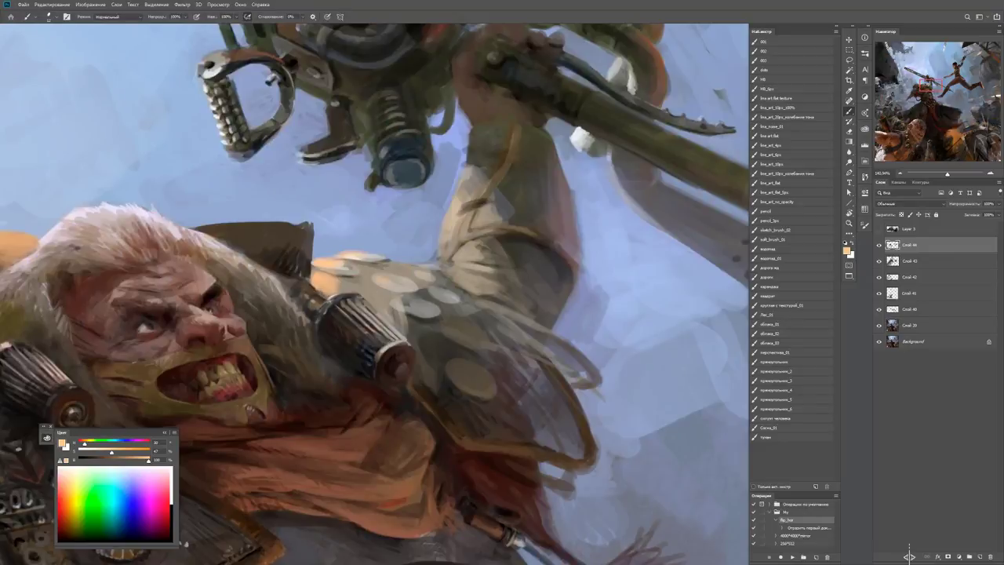
mouse_move(379, 269)
mouse_down()
mouse_move(409, 267)
mouse_move(448, 238)
mouse_move(459, 178)
mouse_move(448, 221)
mouse_up()
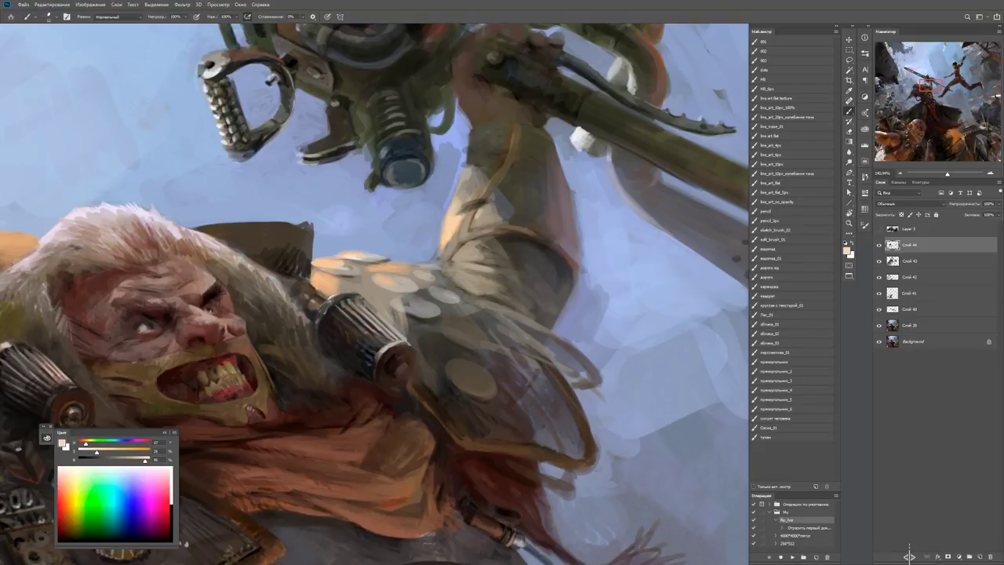
key(z)
alt+click(490, 213)
key(ctrl+0)
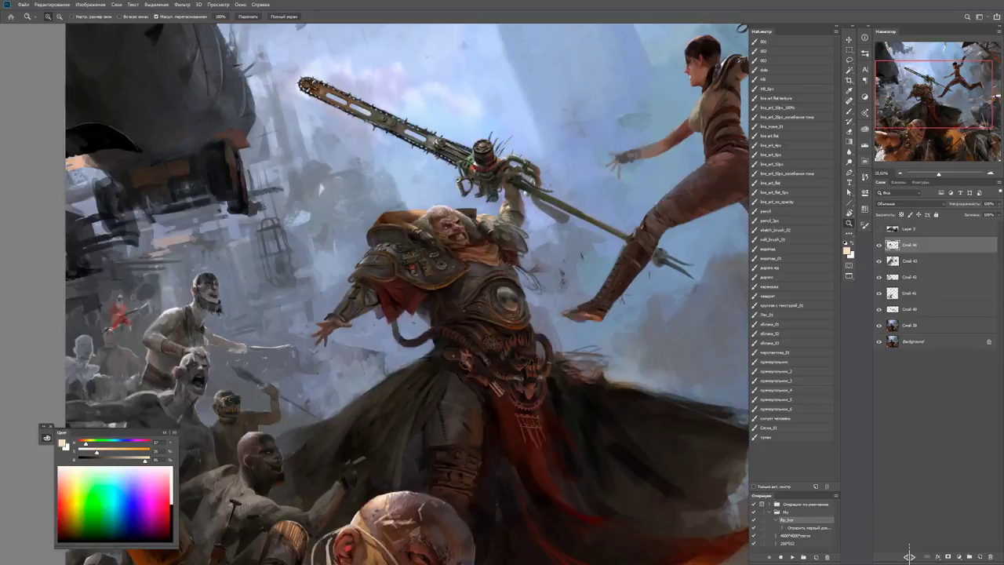
Paint saturated reddish-brown shading into the rolled cloth beside the white hair, starting from a dark brown sampled there.
key(ctrl+plus)
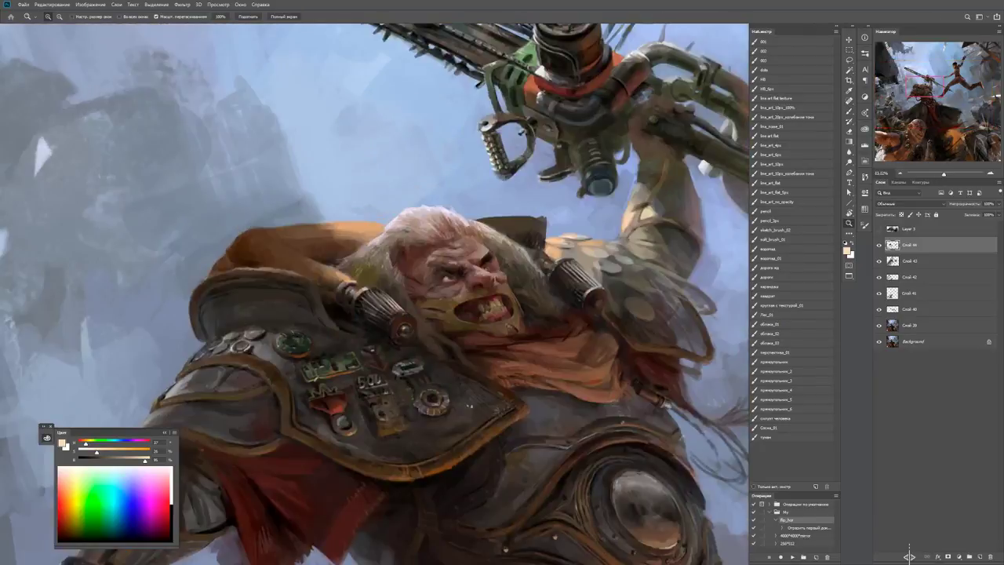
key(b)
key(ctrl+plus)
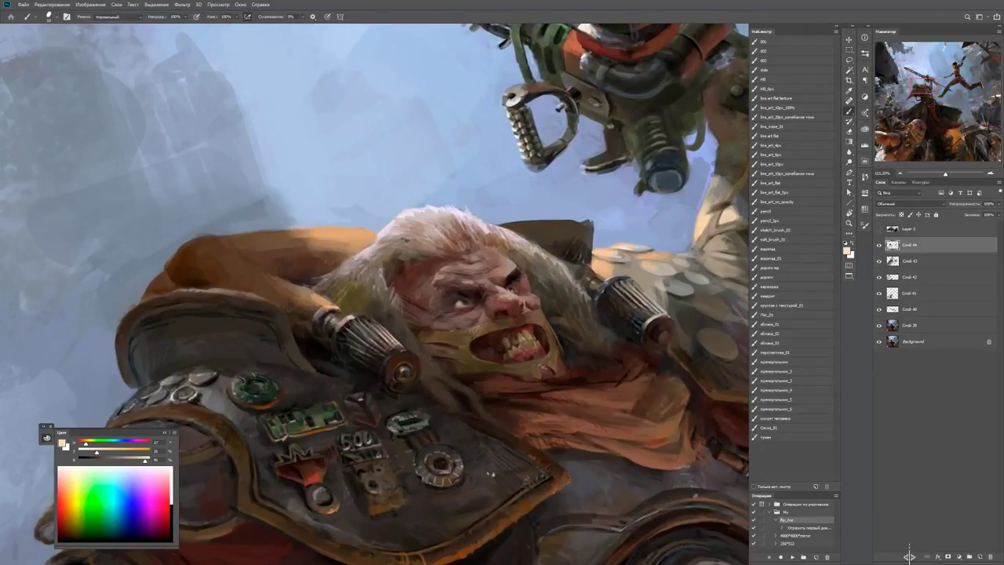
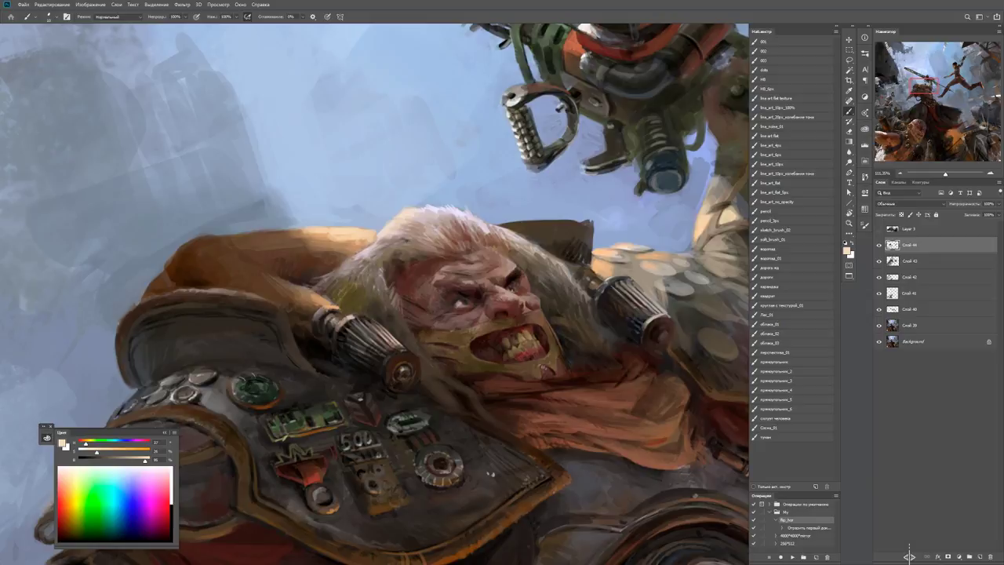
alt+click(310, 264)
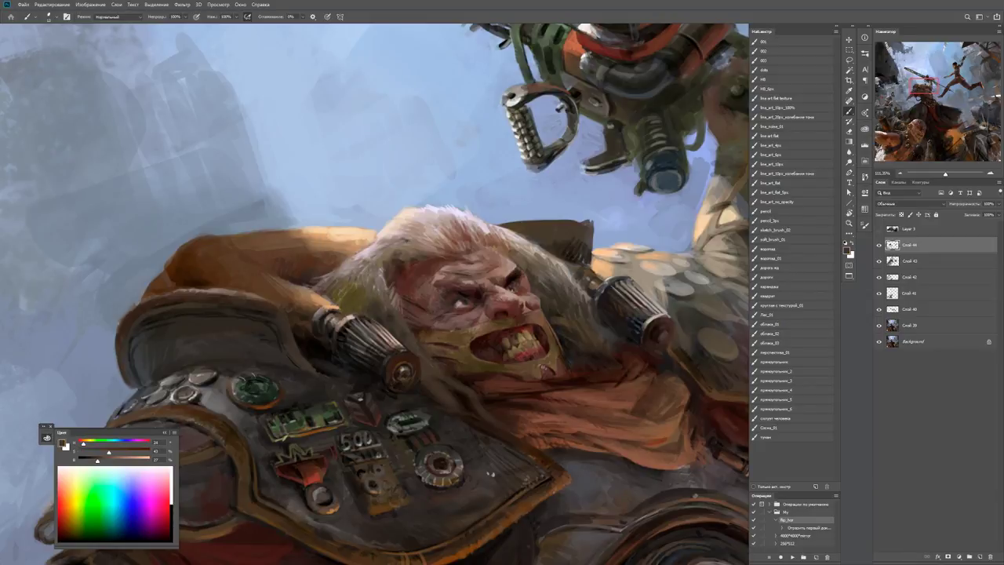
alt+shift+right_click(315, 258)
drag(314, 258, 352, 242)
alt+shift+right_click(350, 245)
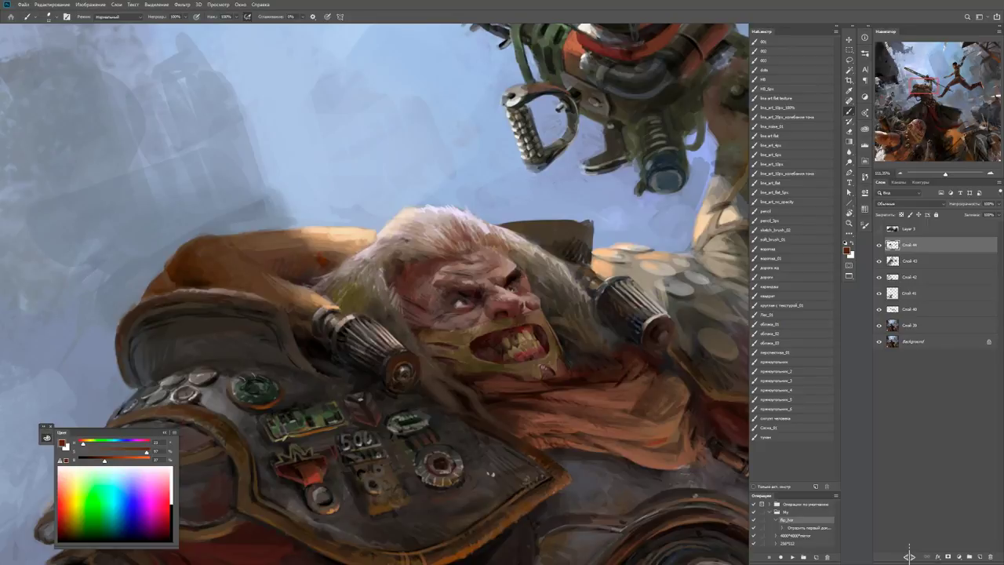
key(z)
key(h)
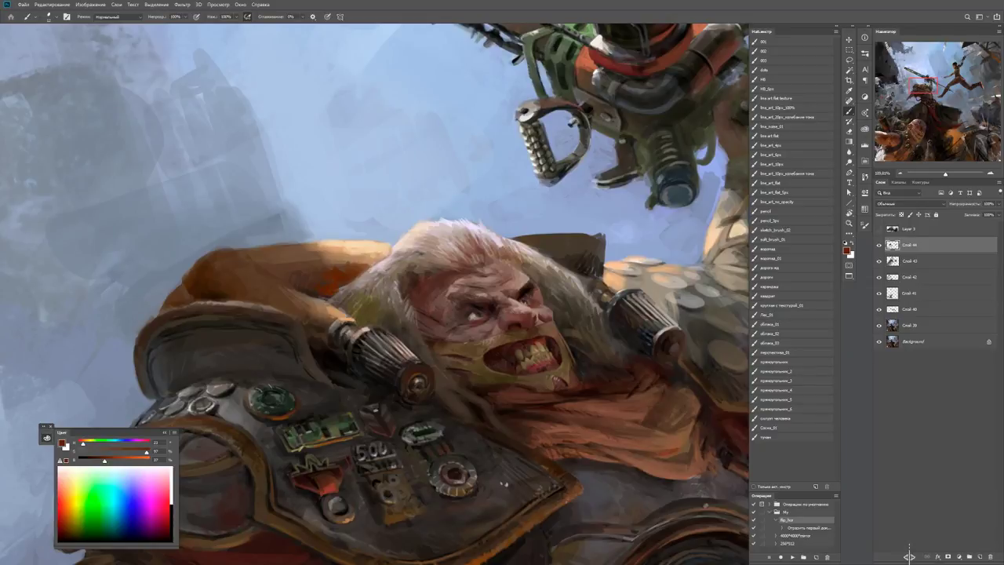
Brighten the top of the warrior's hair with near-white strokes from a 10 px brush, defining its edge against the sky.
key(x)
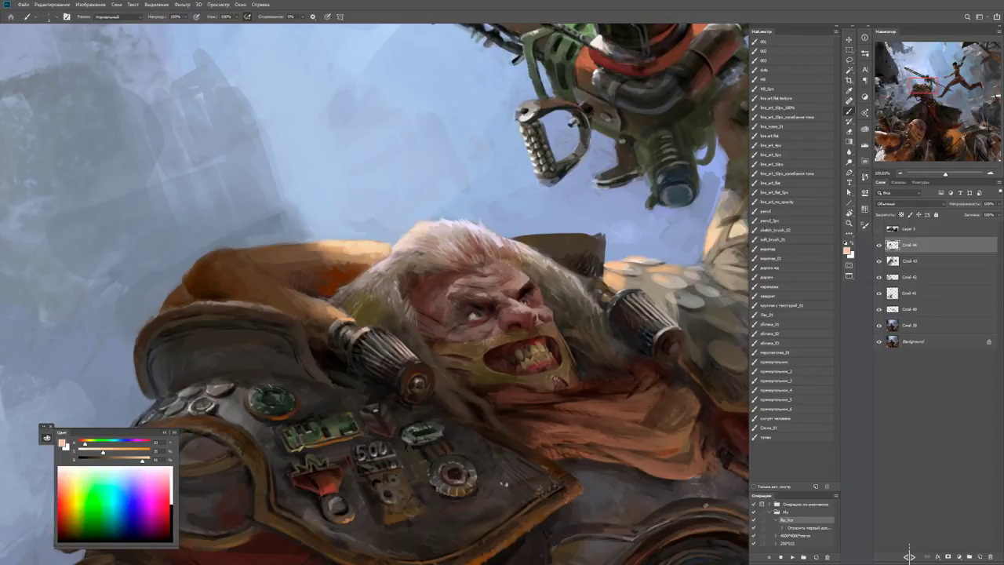
alt+click(378, 230)
key(x)
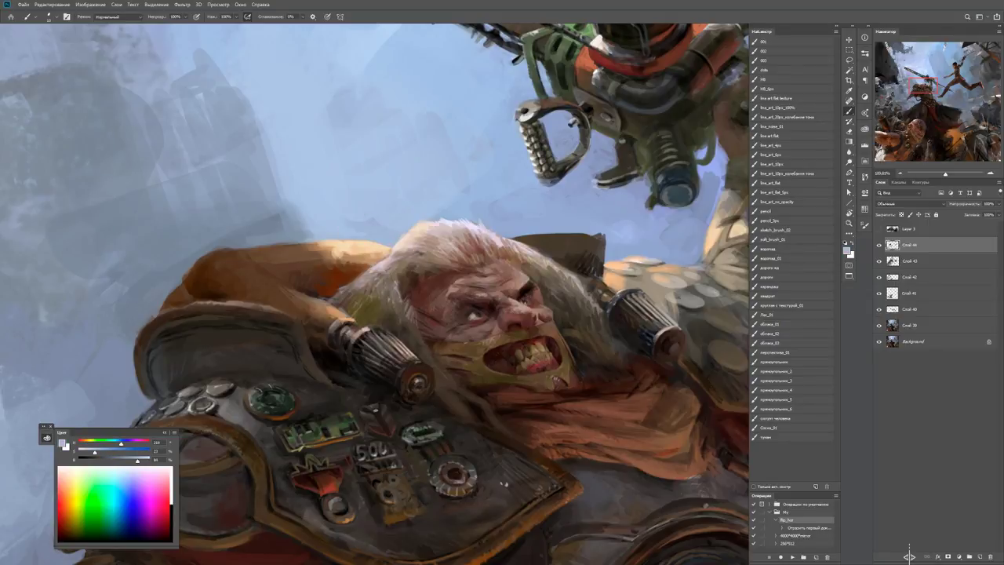
key(d)
key(x)
click(420, 228)
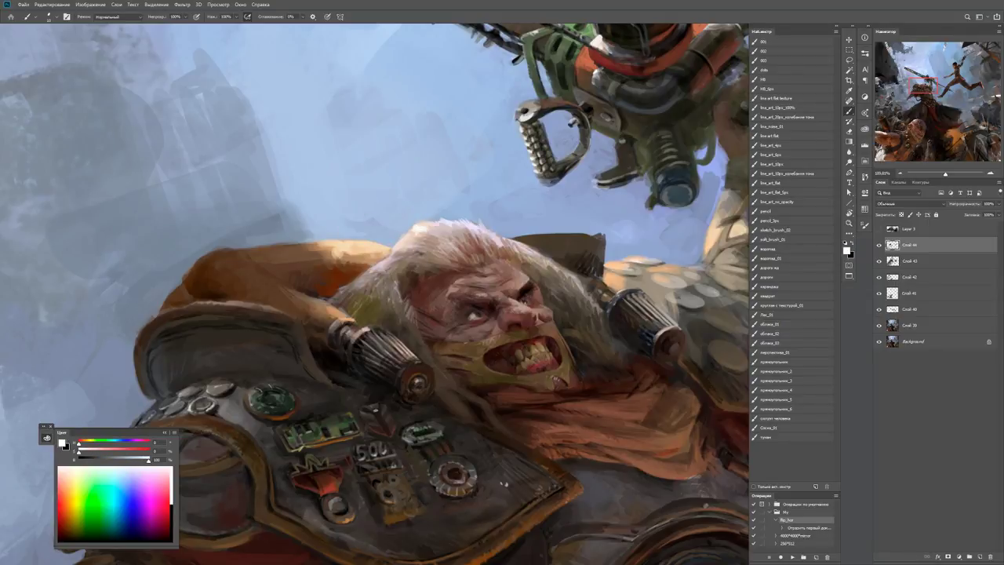
alt+click(418, 230)
click(433, 222)
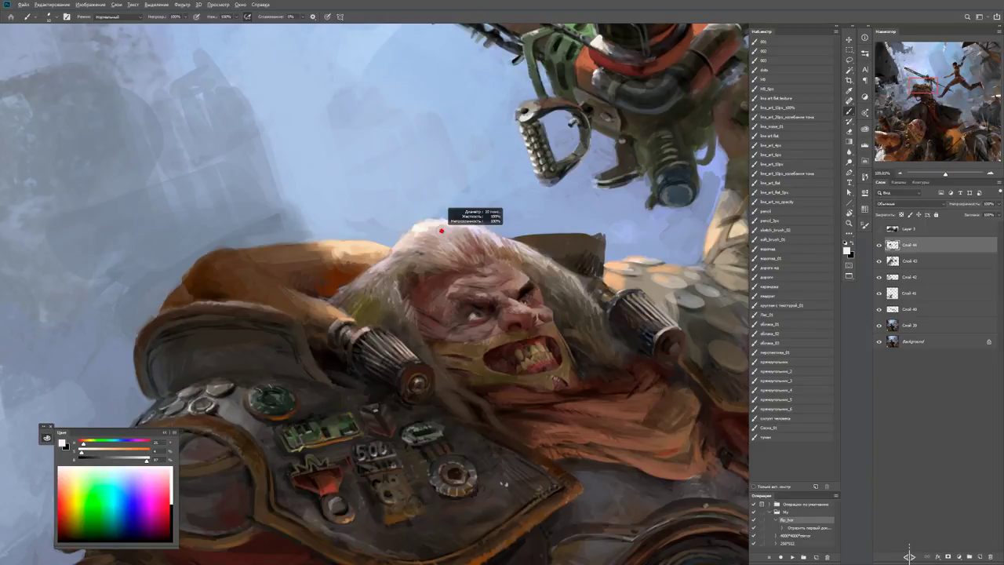
mouse_move(422, 234)
mouse_down()
mouse_move(388, 259)
mouse_move(471, 218)
mouse_up()
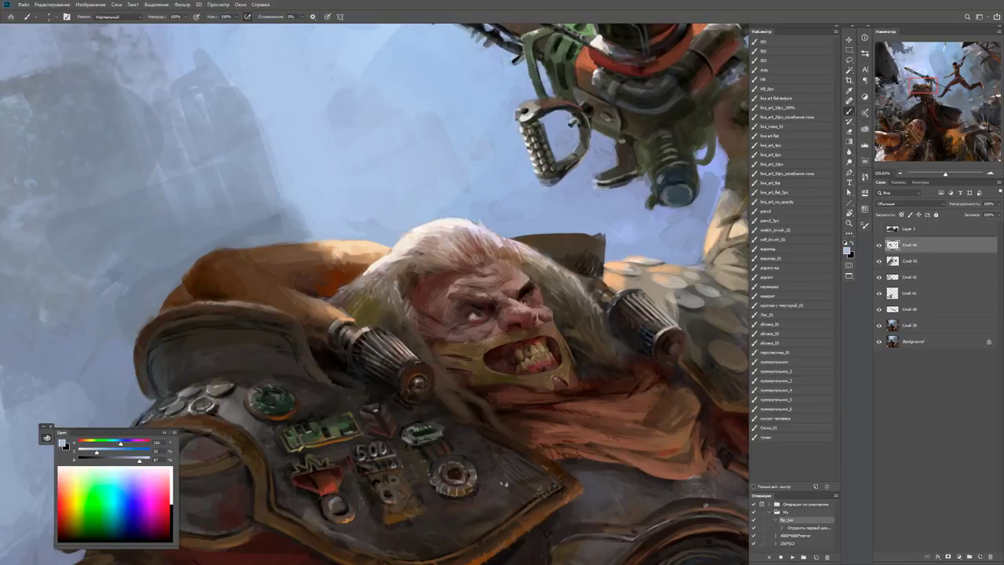
Paint a light tan stroke on the lower end of the brown cloth where it meets the ribbed cylinder, using sampled cloth colours.
key(z)
scroll(424, 225, down, 3)
scroll(510, 181, up, 3)
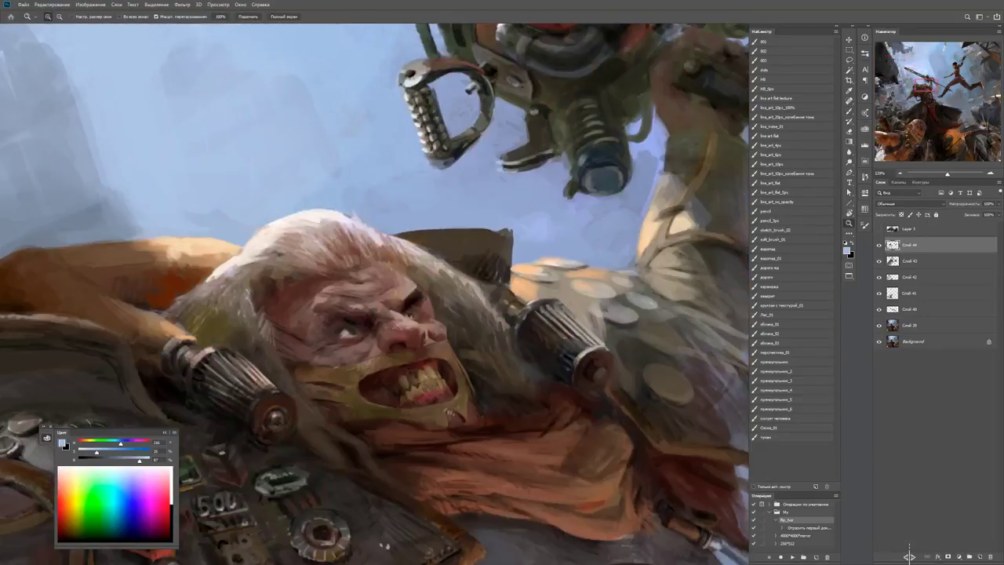
key(b)
alt+click(171, 328)
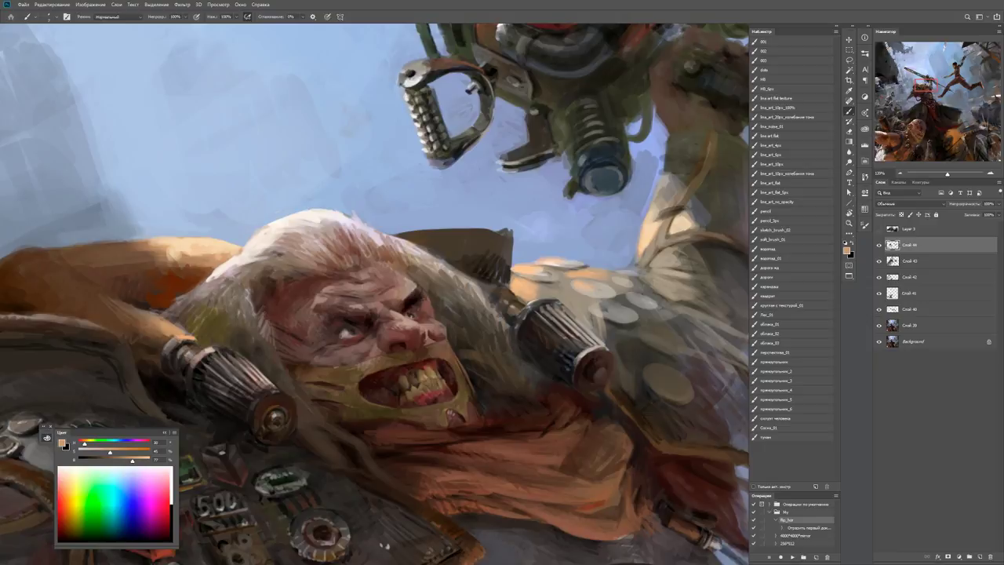
key(d)
key(x)
key(z)
scroll(182, 338, down, 3)
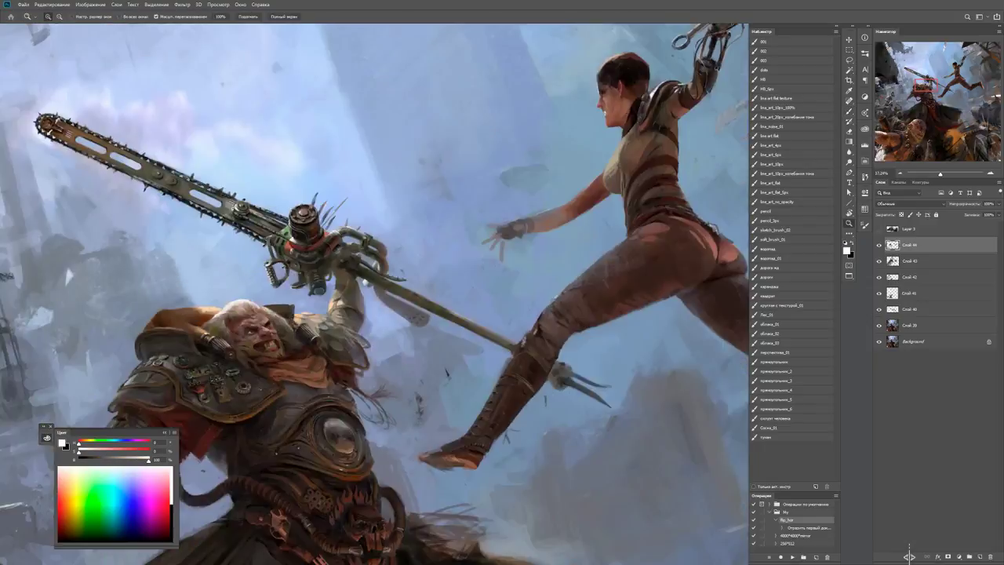
scroll(204, 316, up, 3)
key(b)
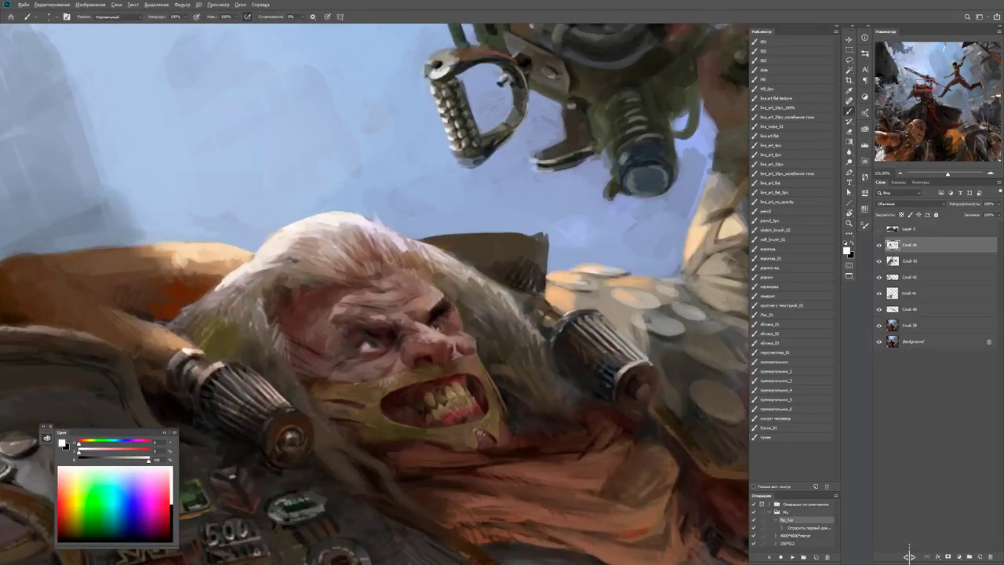
alt+click(204, 316)
drag(172, 341, 218, 355)
alt+click(218, 354)
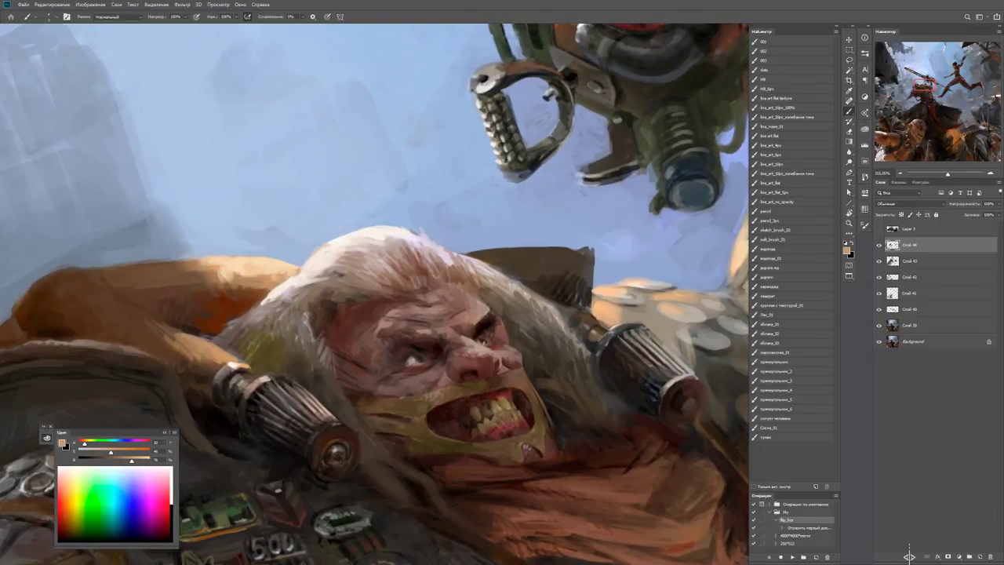
Sample mid-browns from the rolled cloth above the ribbed cylinder and touch up its shaded folds.
alt+click(173, 339)
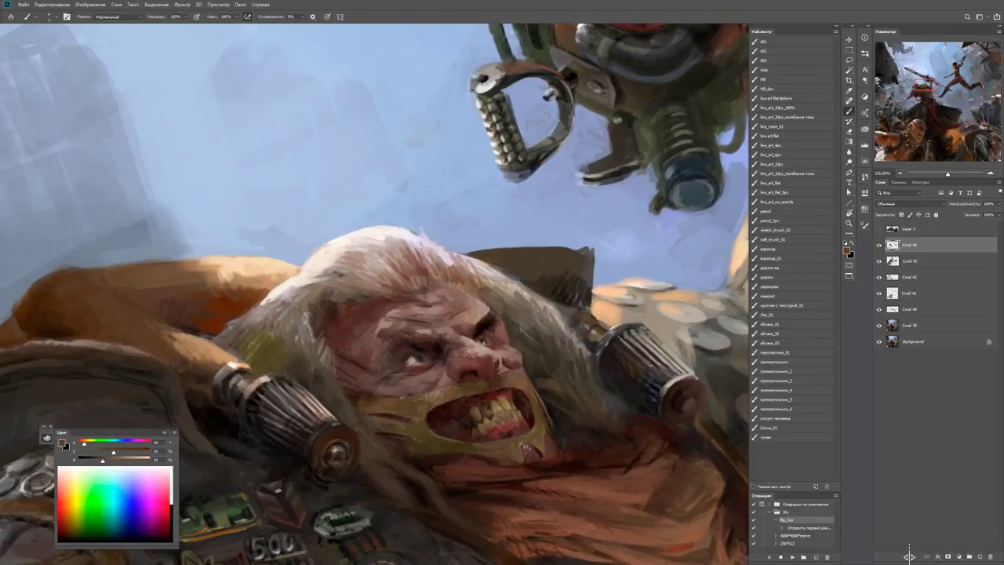
alt+click(173, 338)
key(z)
key(ctrl+minus)
key(ctrl+minus)
key(ctrl+minus)
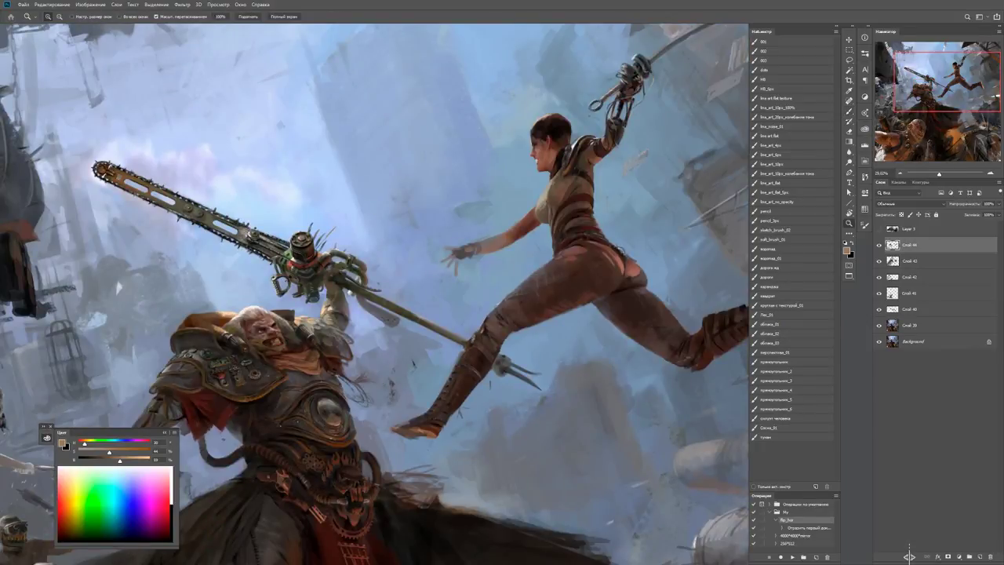
key(ctrl+plus)
key(ctrl+plus)
key(ctrl+plus)
key(ctrl+plus)
key(b)
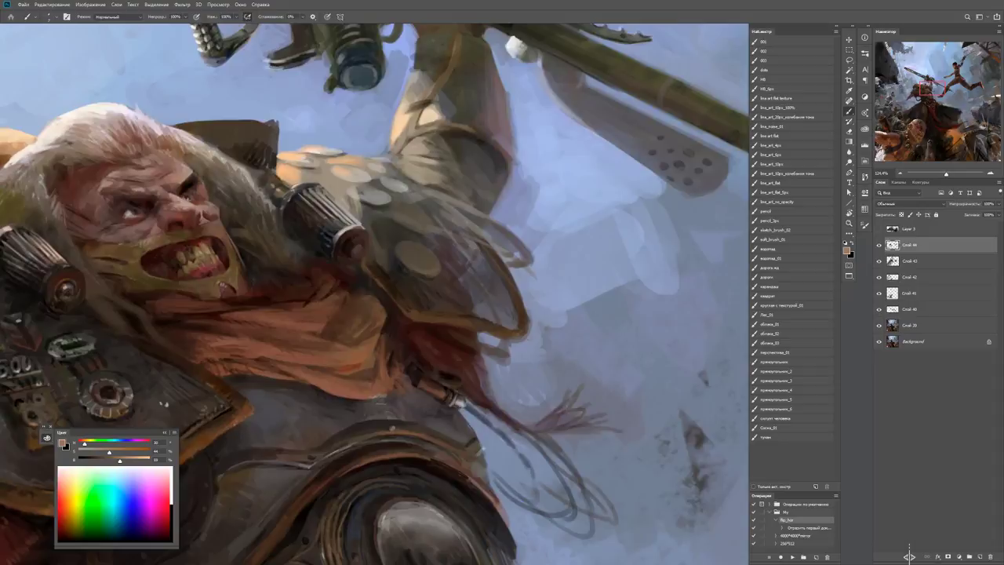
key(z)
key(ctrl+minus)
key(ctrl+minus)
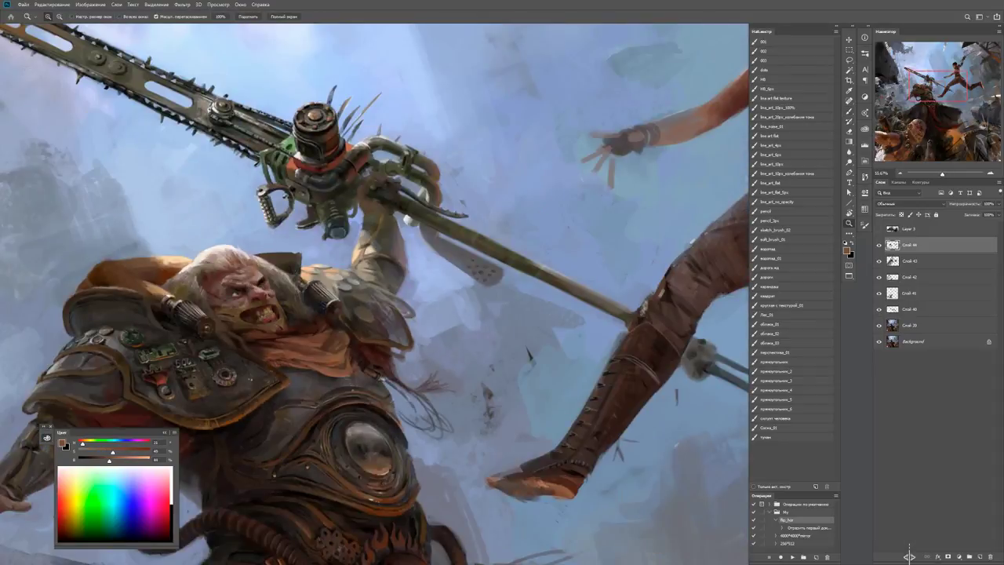
Paint lighter olive-yellow strokes on the band below the warrior's open mouth, using a colour sampled from the band.
key(ctrl+plus)
key(ctrl+plus)
key(ctrl+plus)
key(b)
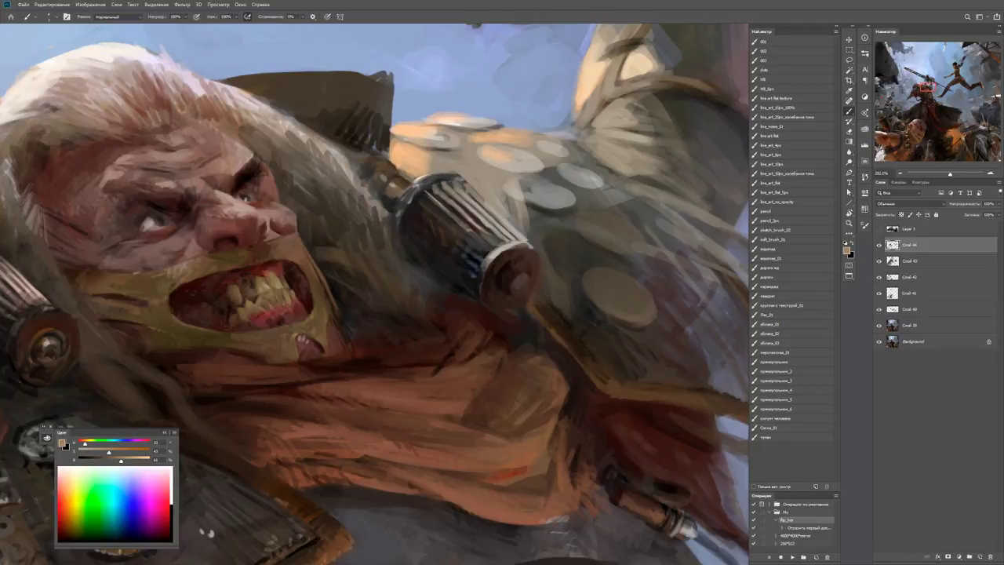
mouse_move(268, 351)
mouse_down()
mouse_move(292, 352)
mouse_move(250, 344)
mouse_move(304, 330)
mouse_move(240, 328)
mouse_up()
key(ctrl+0)
scroll(284, 329, up, 5)
alt+click(250, 331)
drag(259, 336, 243, 335)
key(z)
key(ctrl+minus)
key(ctrl+minus)
key(ctrl+minus)
key(ctrl+minus)
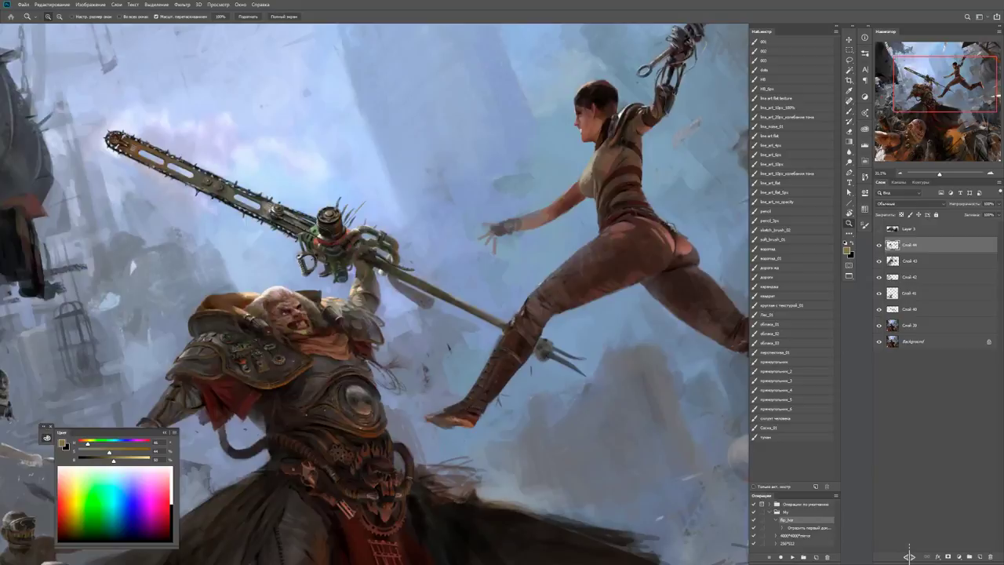
Extend the olive-yellow highlight around the corner of the mouth and along the chin.
scroll(305, 317, up, 5)
key(b)
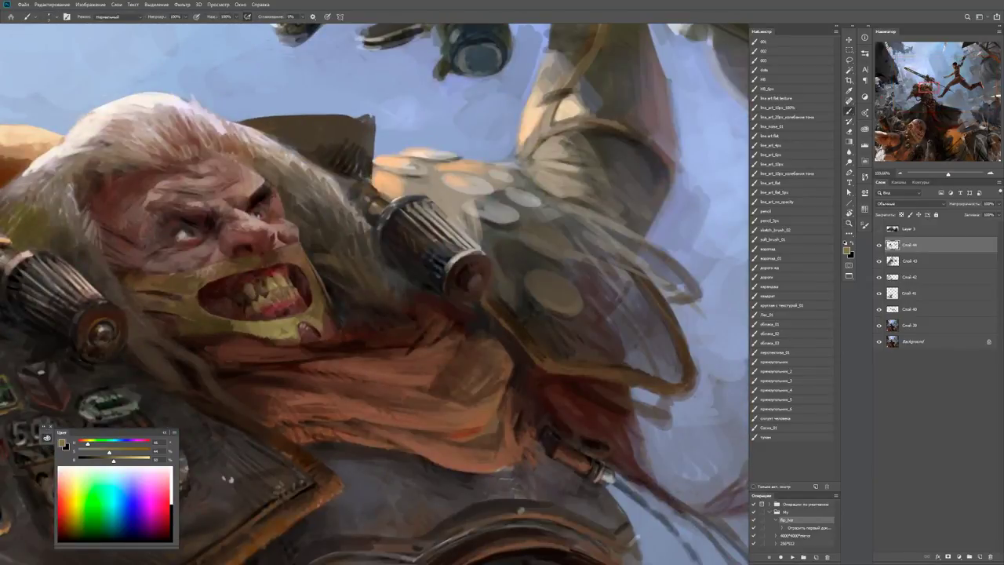
drag(314, 314, 321, 319)
alt+click(230, 327)
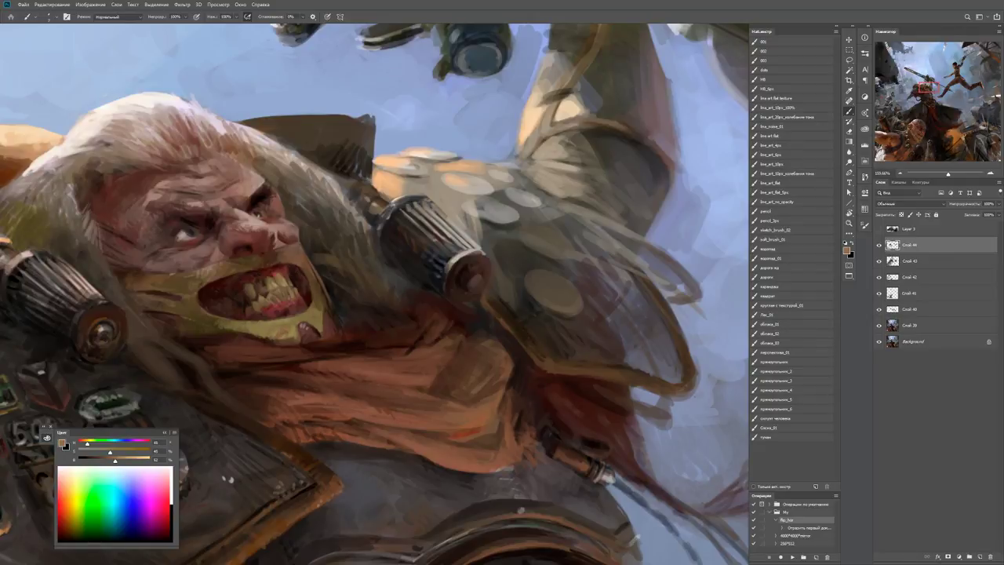
key(z)
key(ctrl+minus)
key(ctrl+minus)
key(ctrl+minus)
key(ctrl+minus)
key(ctrl+minus)
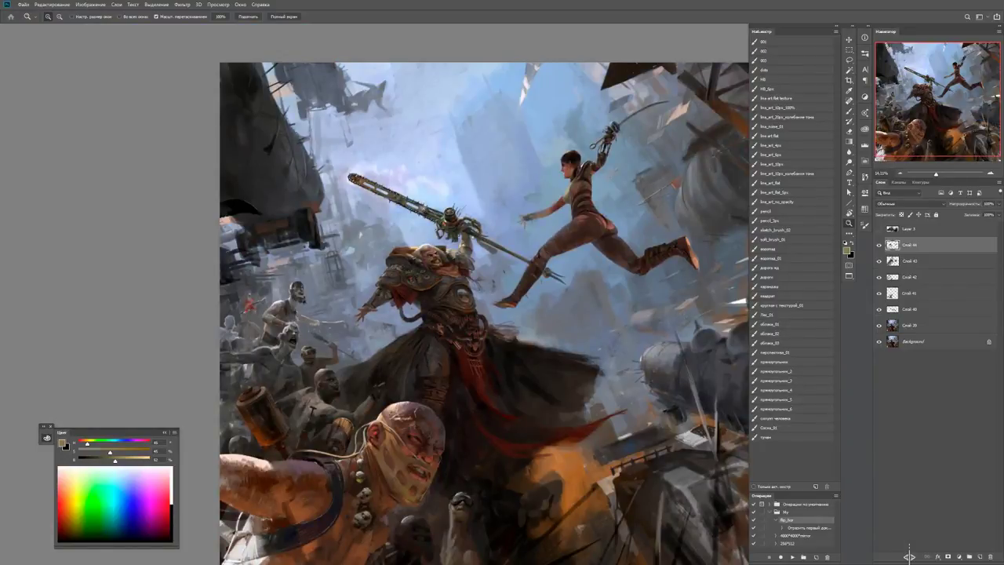
Add small light peach strokes to the rolled cloth where it meets the hair, using a sampled highlight colour.
key(ctrl+plus)
key(ctrl+plus)
key(ctrl+plus)
key(ctrl+plus)
key(ctrl+plus)
key(ctrl+plus)
key(b)
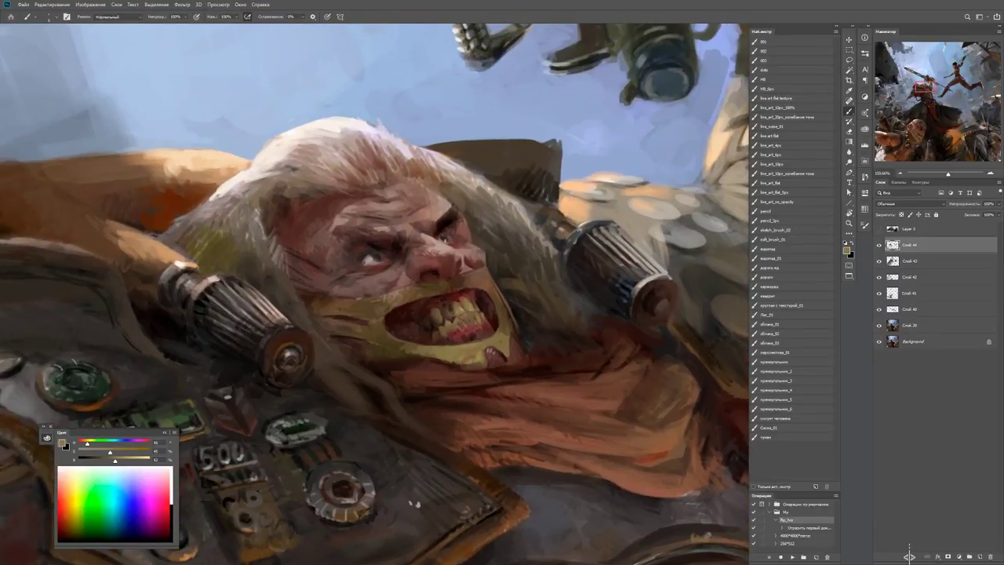
key(x)
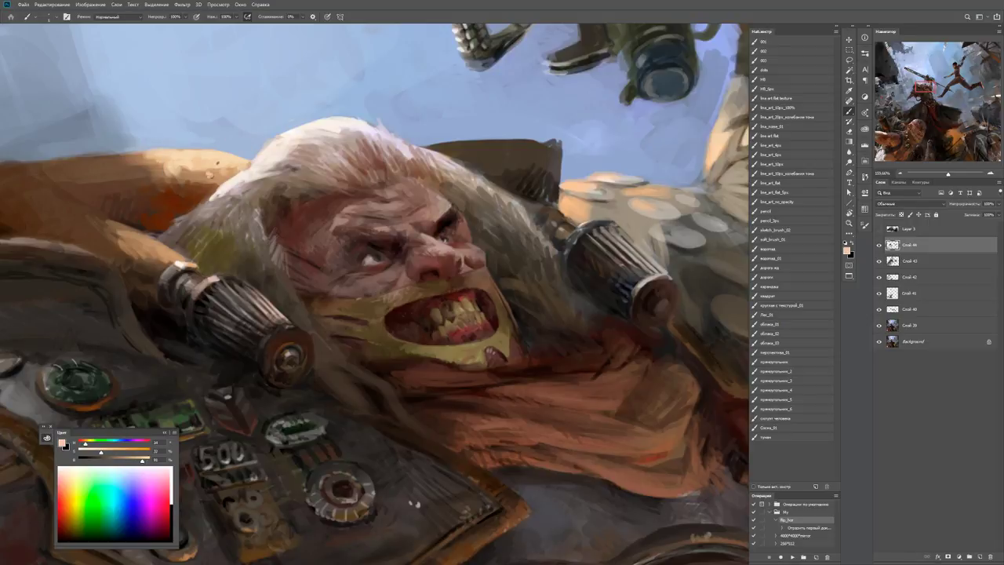
alt+click(251, 168)
drag(229, 174, 207, 202)
Paint fine near-white strands along the upper outline of the warrior's hair with a sampled light hair colour.
alt+click(293, 132)
drag(300, 126, 264, 148)
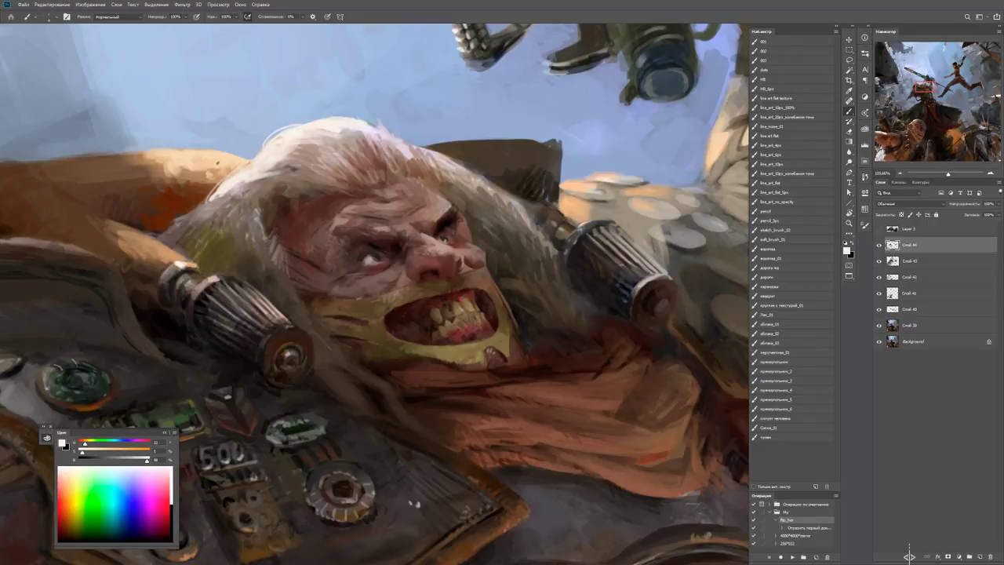
key(z)
key(ctrl+minus)
key(ctrl+minus)
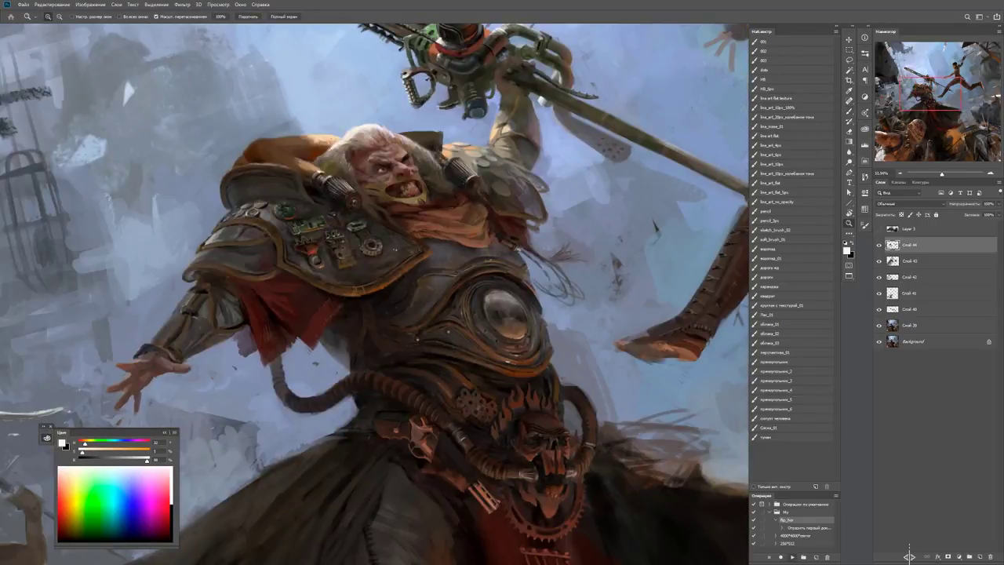
Flip the canvas horizontally to work on the mirrored armoured warrior.
key(F2)
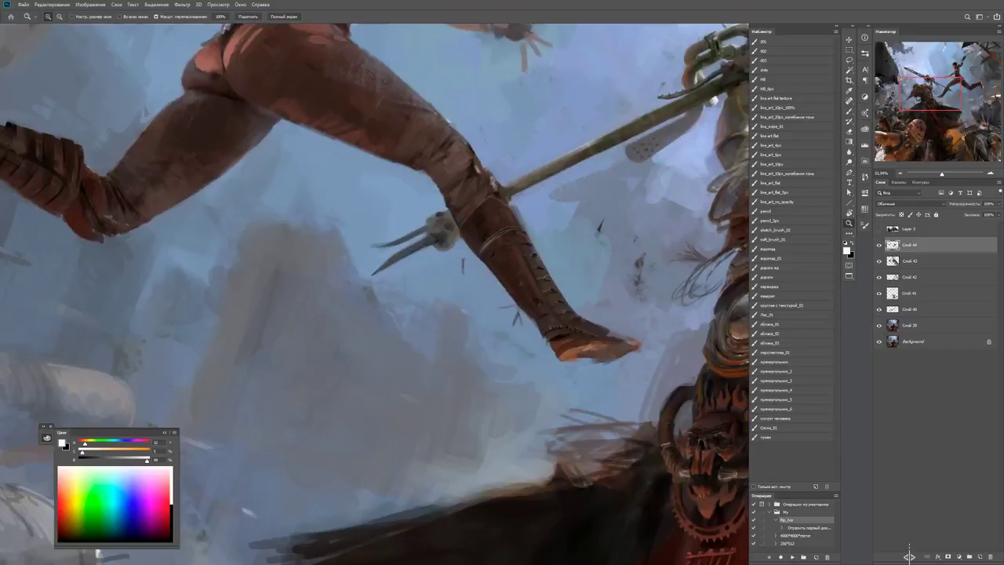
key(ctrl+minus)
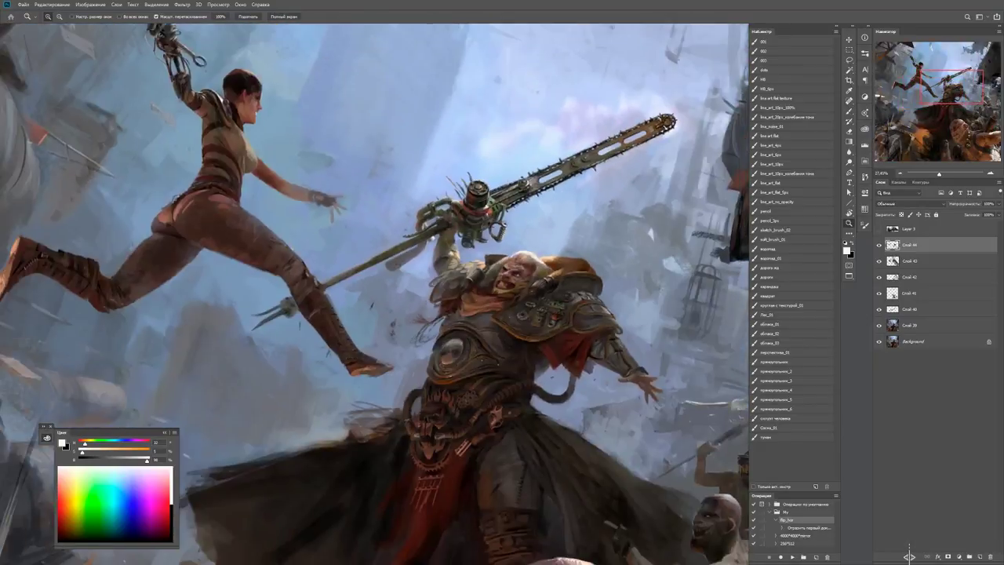
key(ctrl+plus)
key(ctrl+plus)
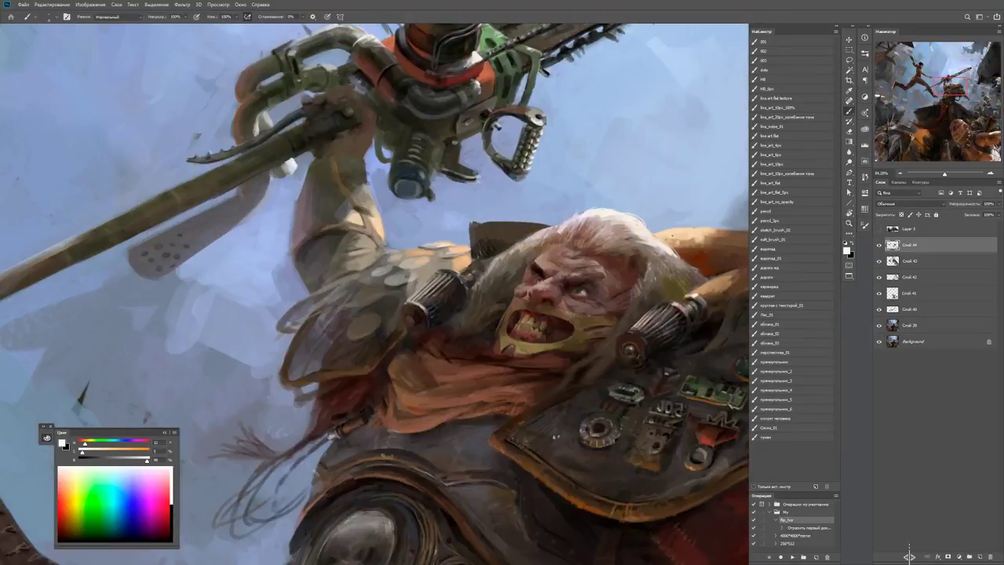
Paint thin warm highlight strokes along the upper edge of the small collar plate behind the warrior's hair.
key(ctrl+plus)
key(b)
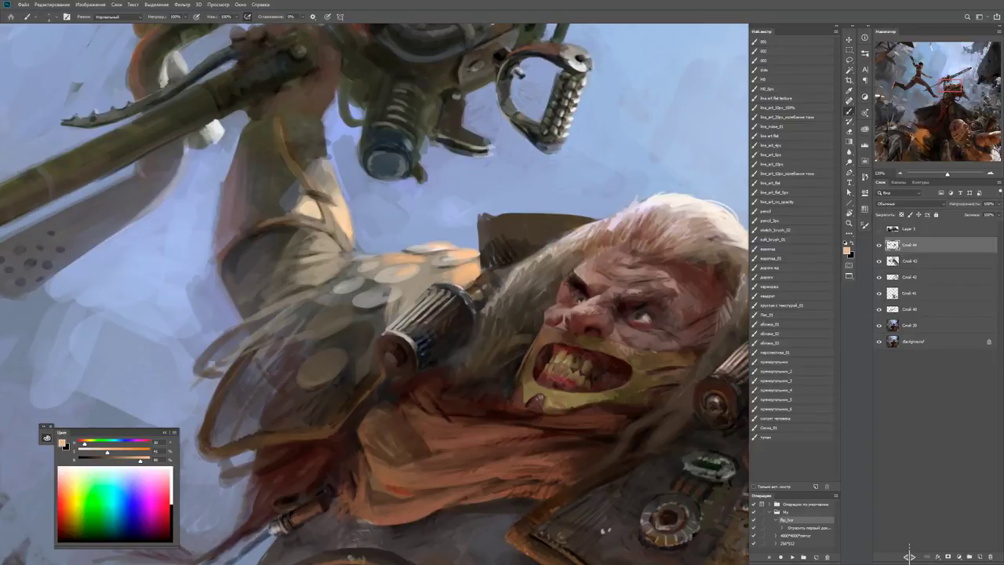
drag(449, 276, 284, 302)
drag(414, 261, 433, 249)
drag(399, 255, 430, 248)
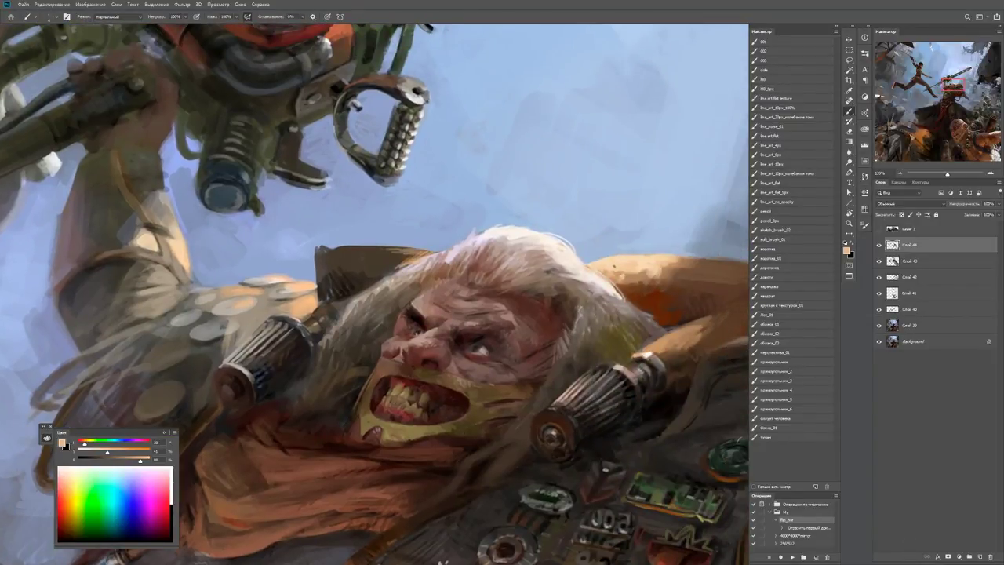
mouse_move(369, 253)
mouse_down()
mouse_move(408, 246)
mouse_move(374, 246)
mouse_up()
key(z)
drag(369, 249, 290, 250)
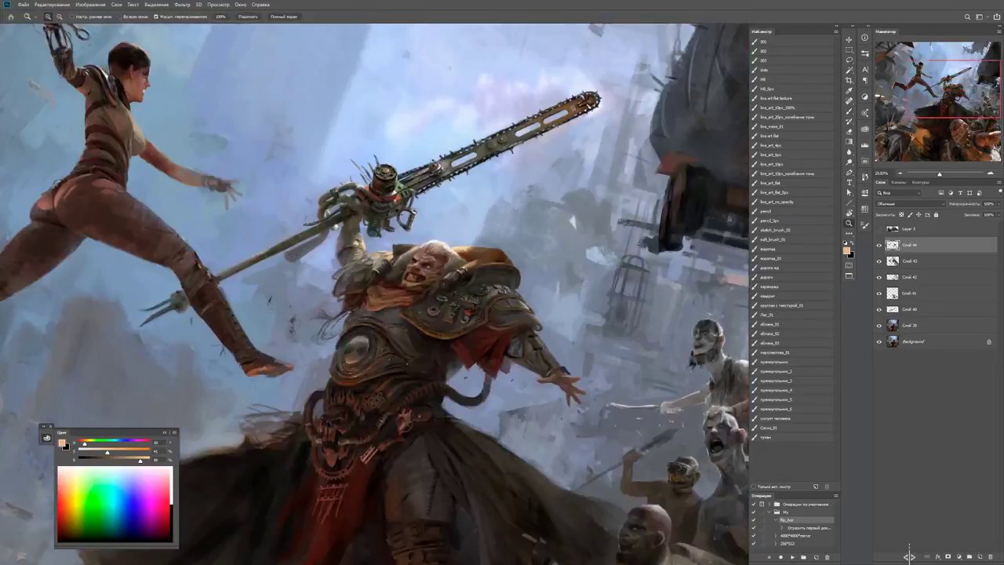
drag(416, 245, 495, 245)
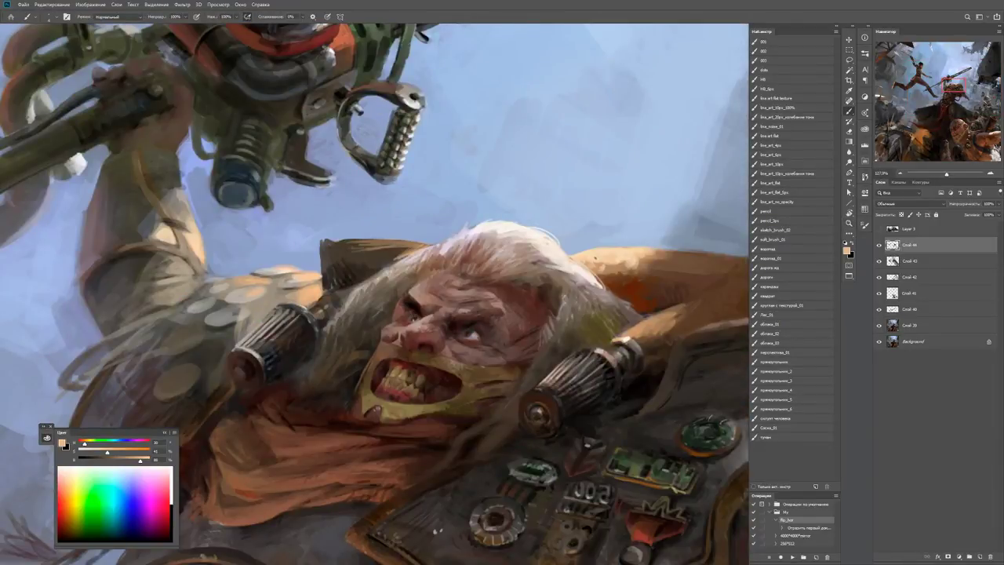
Paint a blue-grey reflection inside the small collar plate behind the hair, using a colour sampled from the sky.
alt+click(352, 228)
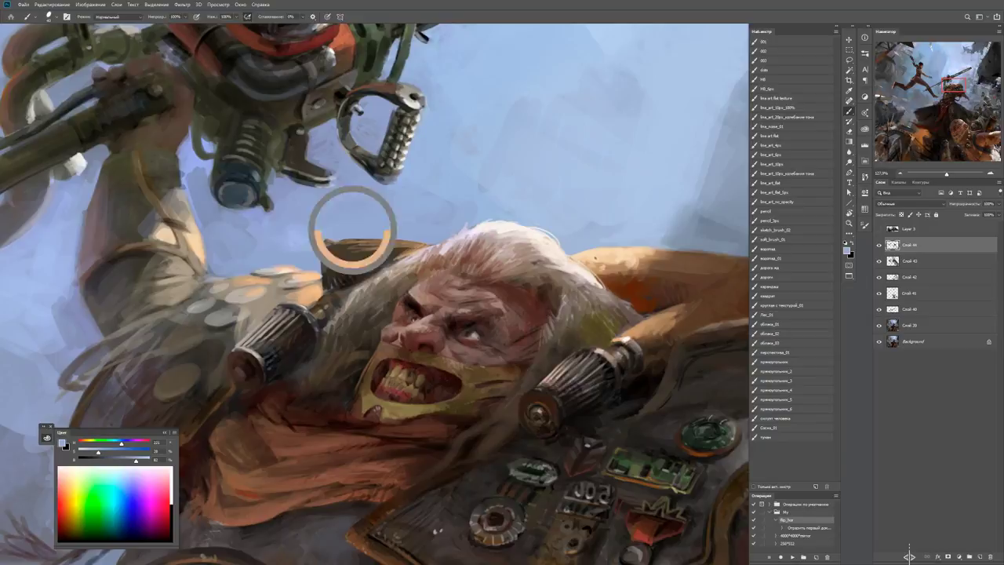
mouse_move(337, 273)
mouse_down()
mouse_move(338, 256)
mouse_move(386, 252)
mouse_move(383, 262)
mouse_move(336, 250)
mouse_up()
alt+click(354, 256)
alt+click(352, 251)
drag(400, 245, 349, 244)
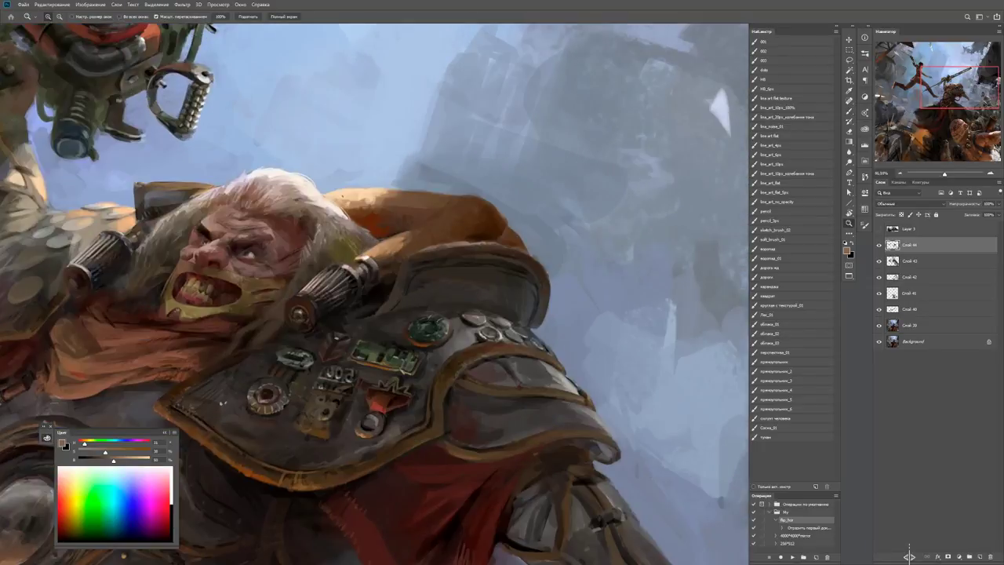
Add a blue-grey reflection to the outer inside edge of the large shoulder collar with a sampled background colour.
drag(545, 284, 596, 284)
key(b)
alt+click(596, 284)
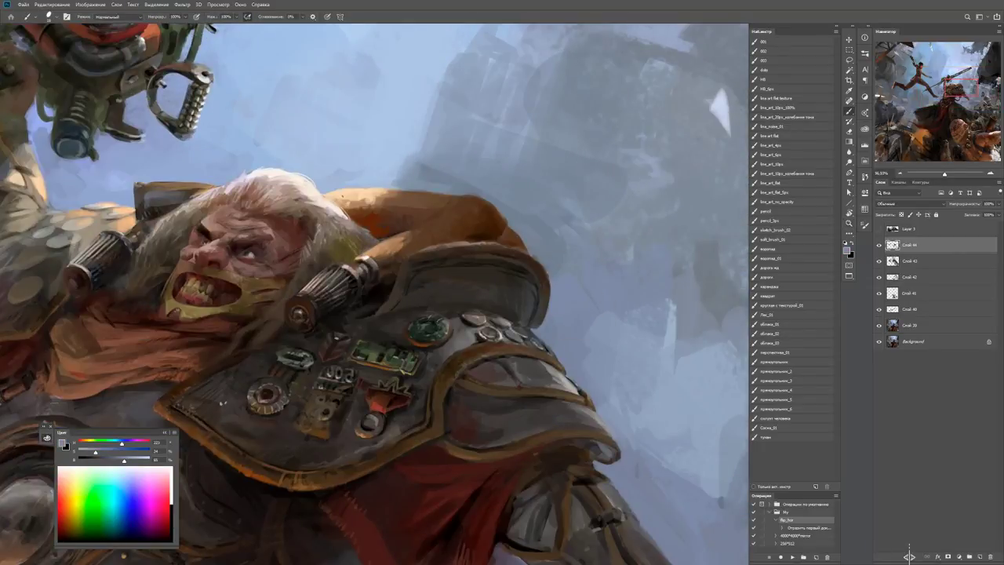
drag(533, 291, 532, 318)
alt+click(527, 303)
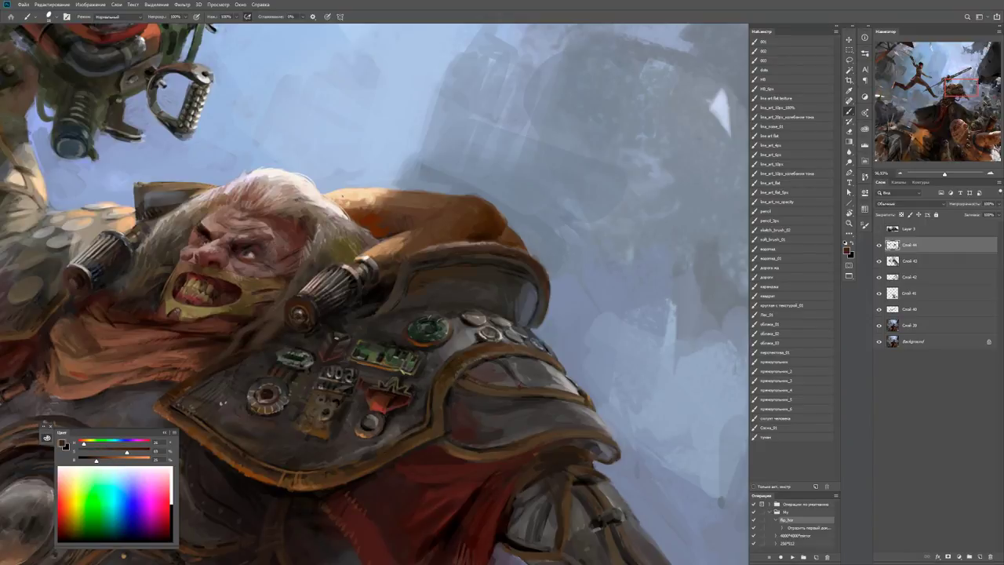
Paint warm brown strokes across the inner surface of the large shoulder collar and darken its outer corner.
drag(414, 289, 470, 270)
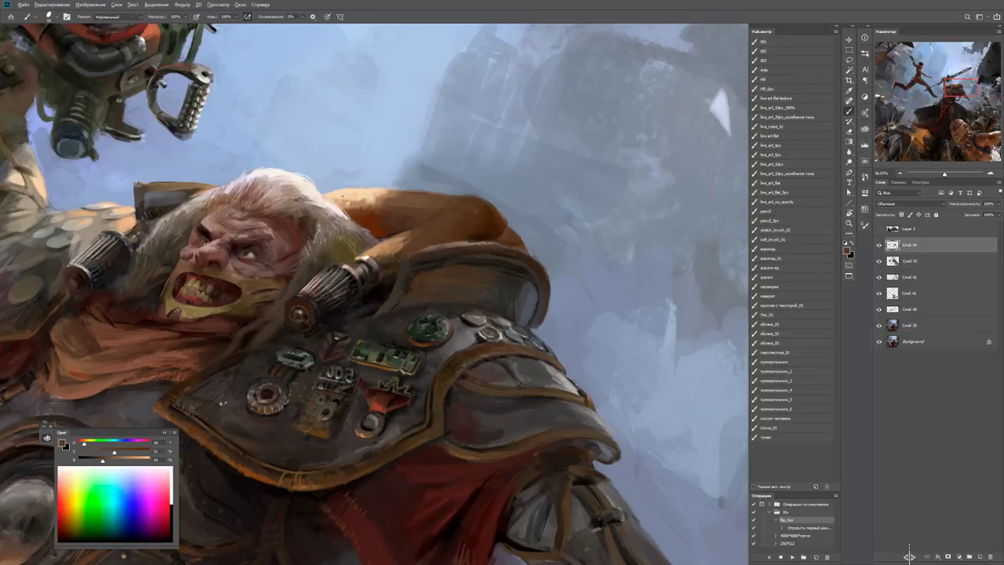
drag(508, 275, 527, 285)
key(d)
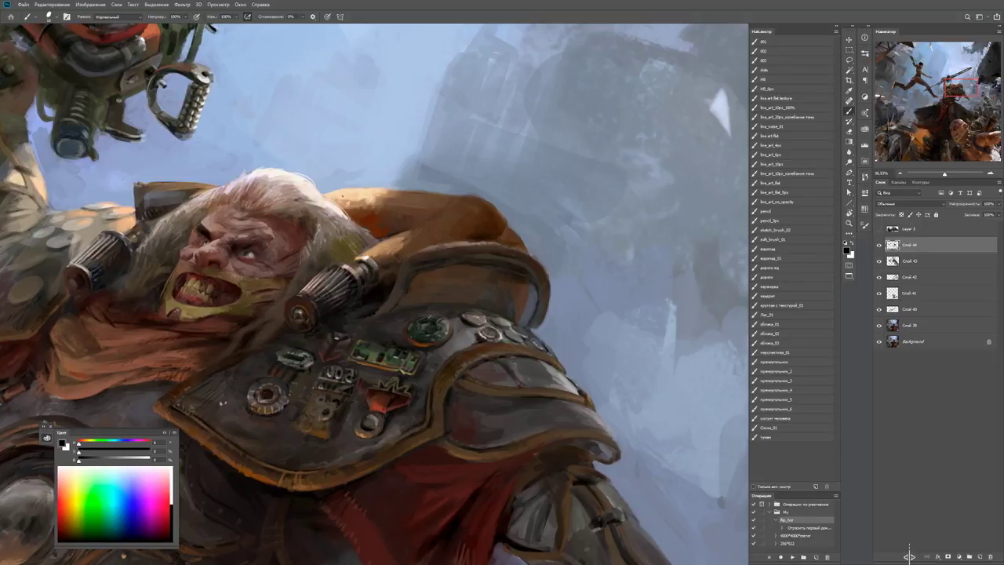
alt+click(496, 292)
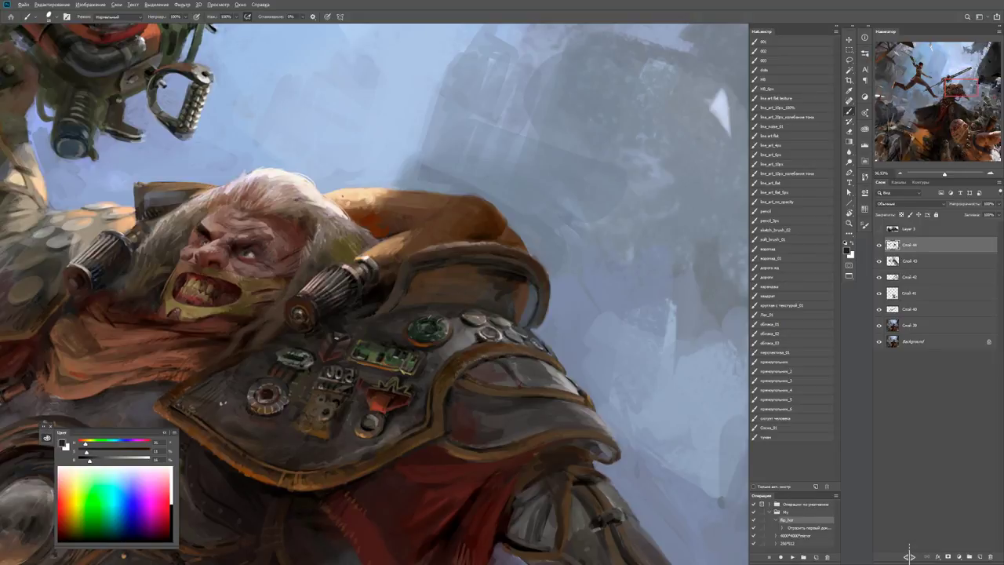
Blend the shadow beneath the large collar's upper rim with sampled dark grey-brown tones.
key(ctrl+0)
key(z)
click(502, 329)
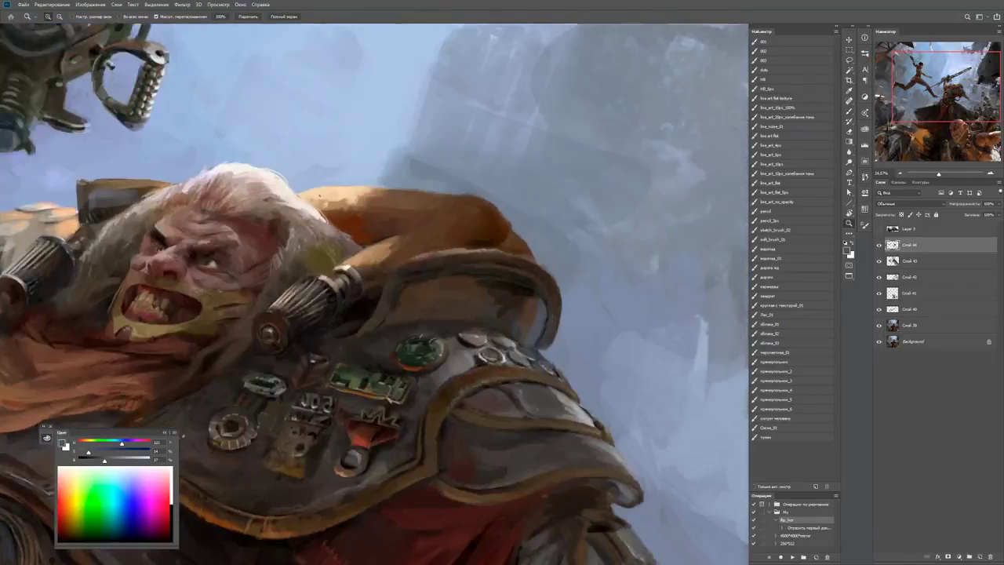
key(b)
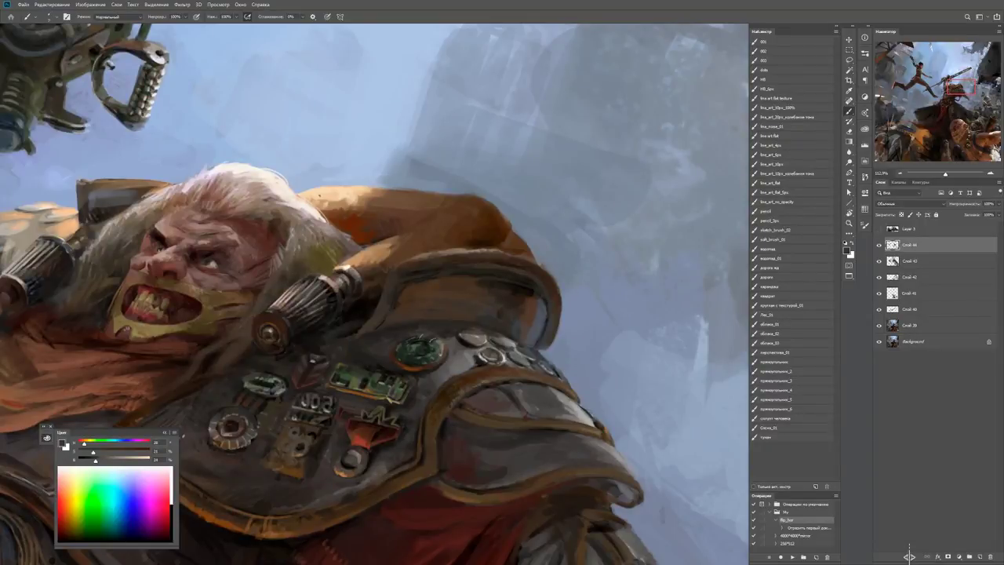
alt+click(471, 249)
key(z)
key(ctrl+minus)
key(ctrl+minus)
key(ctrl+minus)
key(ctrl+plus)
key(ctrl+plus)
key(ctrl+plus)
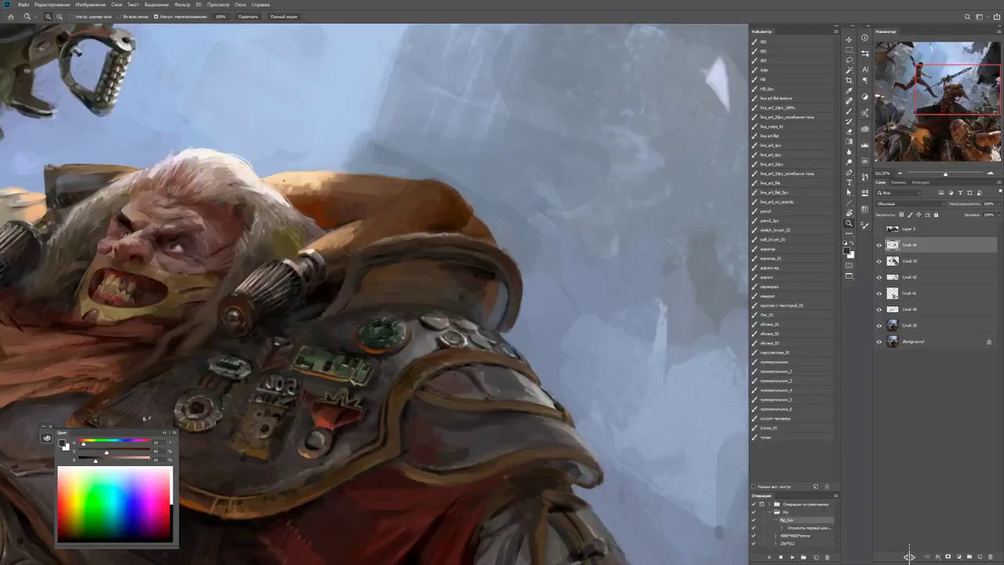
Touch up the large collar's inner outer edge with sampled blue-grey and reddish-brown tones beside the reflection.
key(b)
alt+click(510, 297)
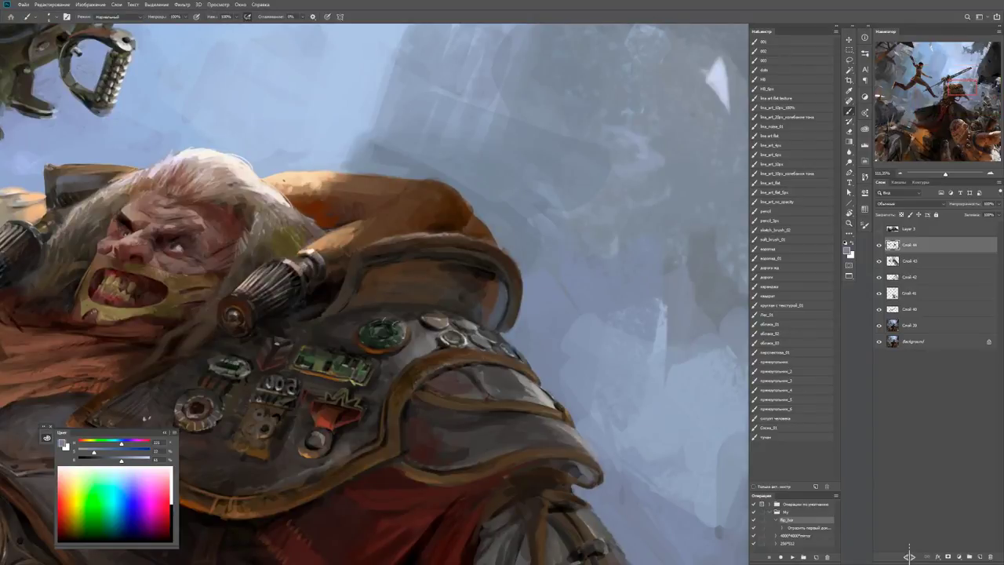
alt+click(533, 375)
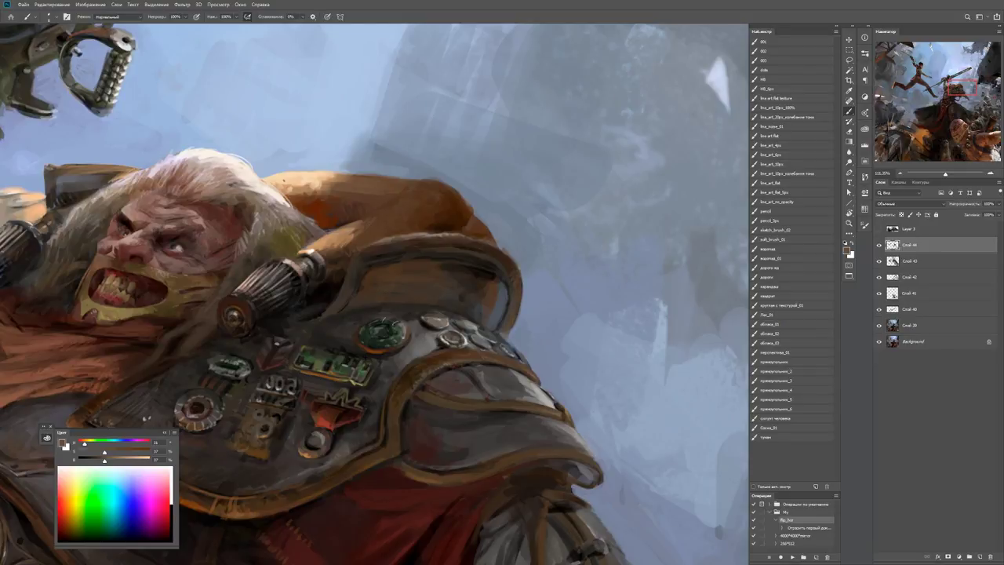
alt+click(515, 290)
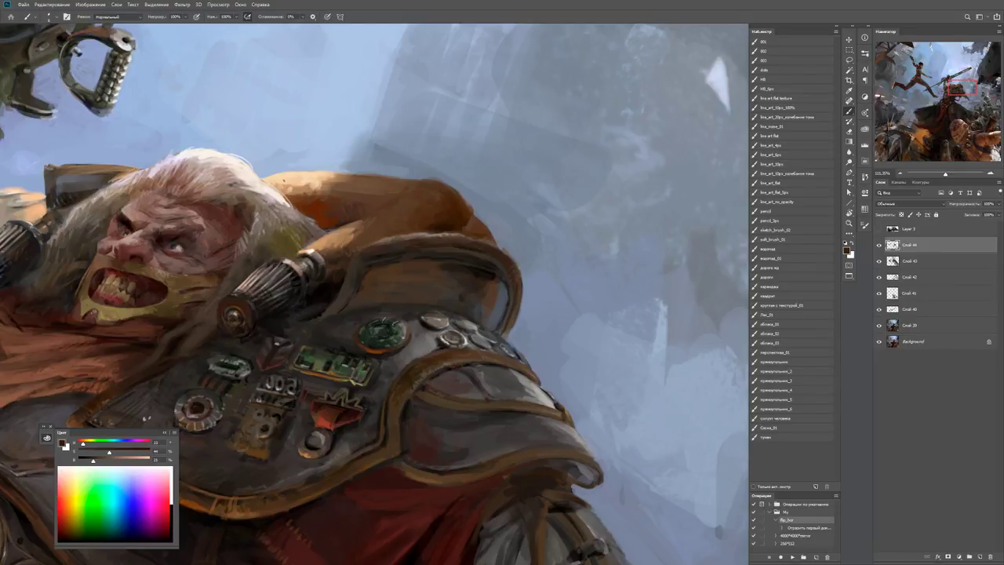
key(z)
key(ctrl+minus)
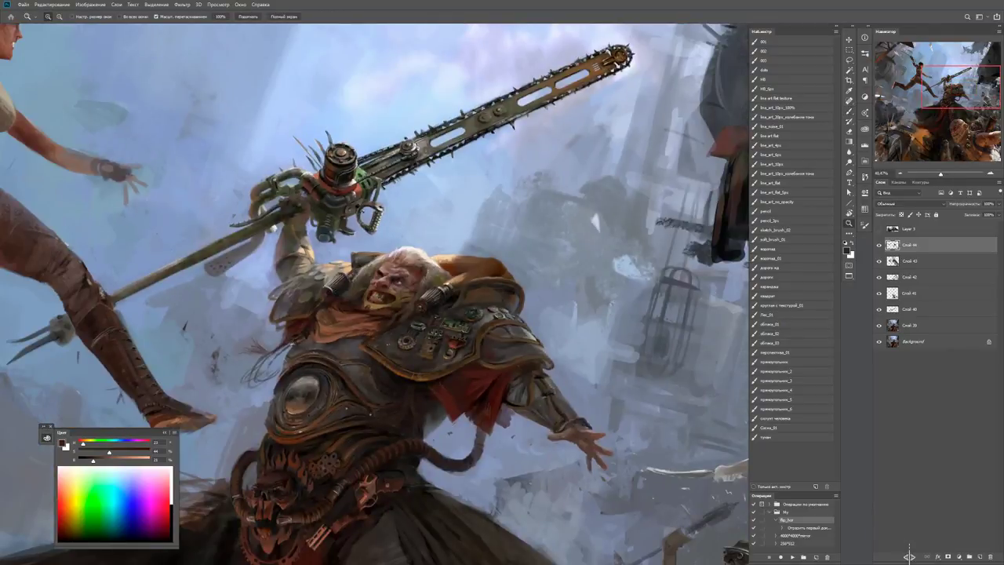
drag(541, 274, 565, 274)
key(b)
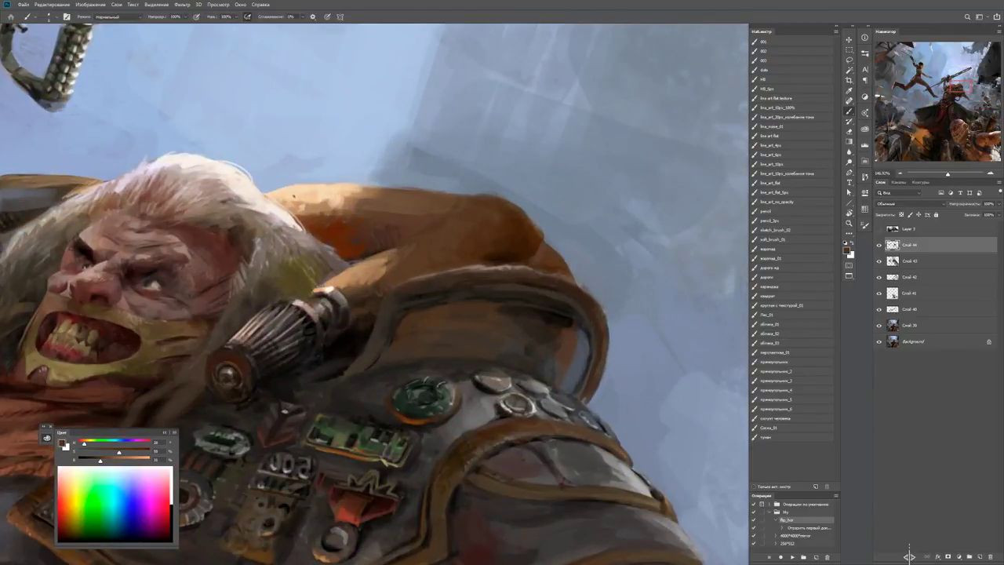
Paint dark red-brown shadow strokes into the fold of the rolled cloth behind the hair, using sampled cloth colours.
key(ctrl+minus)
key(ctrl+plus)
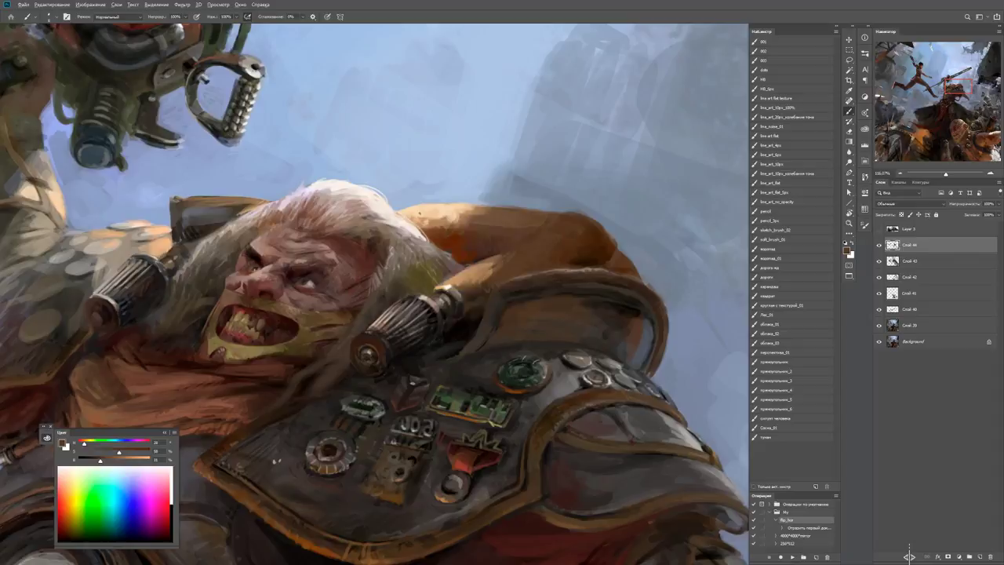
alt+click(491, 269)
alt+click(483, 244)
alt+click(475, 260)
alt+click(478, 251)
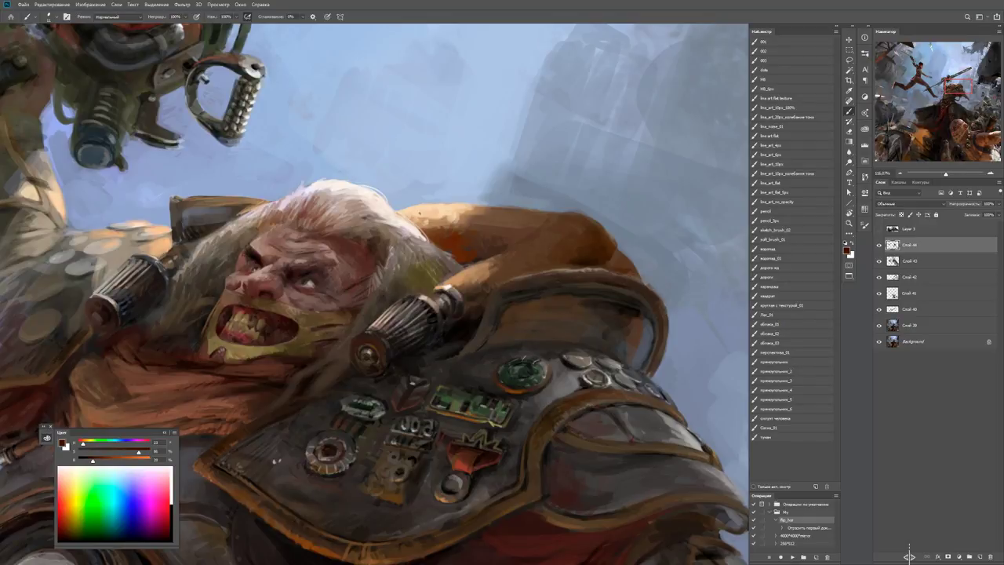
mouse_move(486, 266)
mouse_down()
mouse_move(458, 254)
mouse_move(526, 232)
mouse_up()
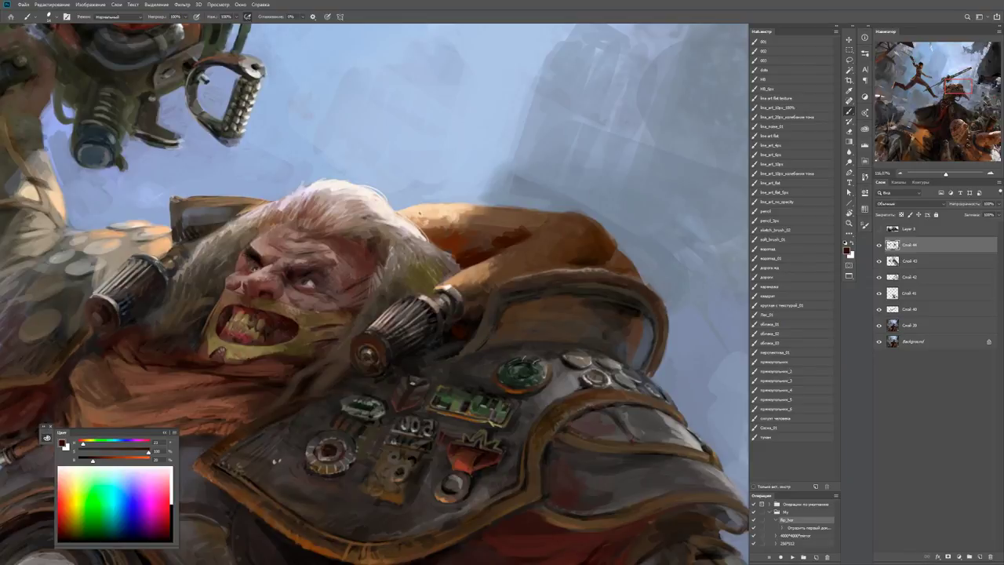
Add dark brown shadow patches to the inner surface of the large shoulder collar with sampled tones.
alt+click(498, 328)
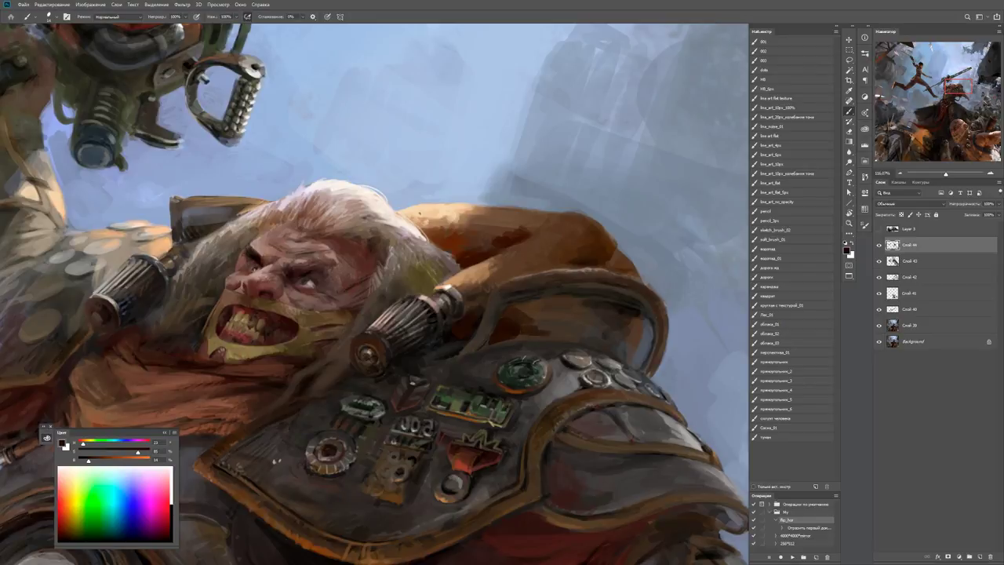
alt+click(535, 315)
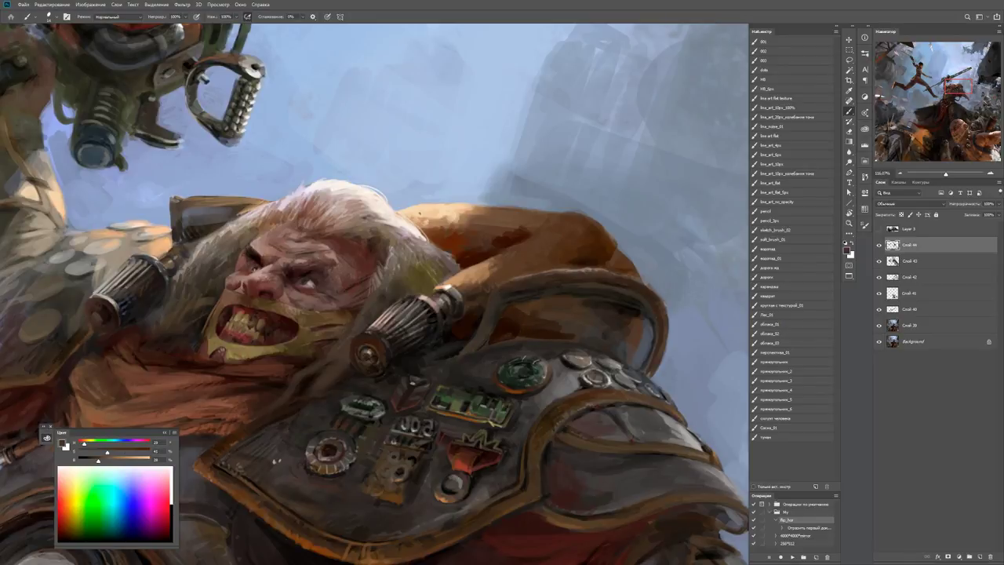
alt+click(519, 331)
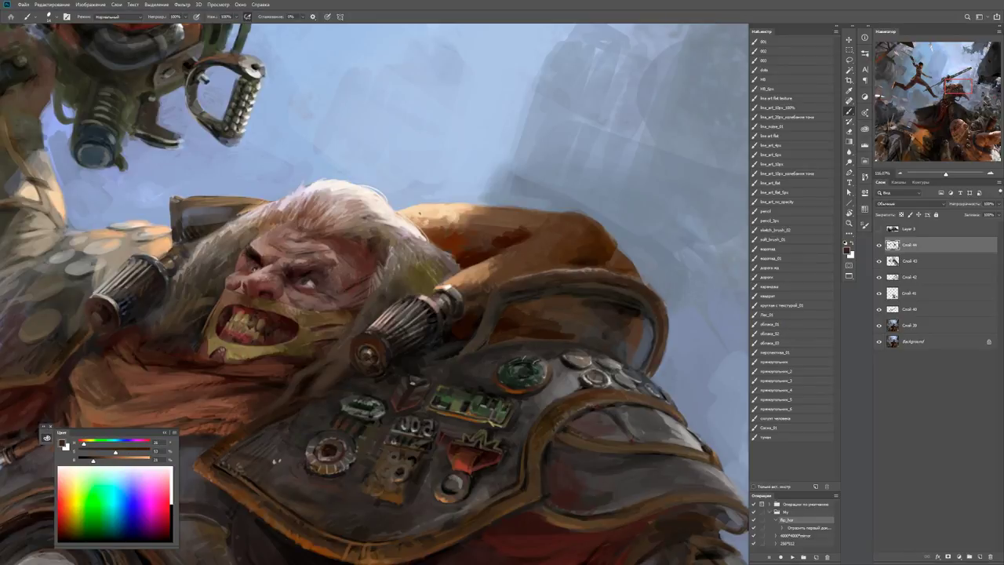
key(z)
drag(706, 373, 612, 373)
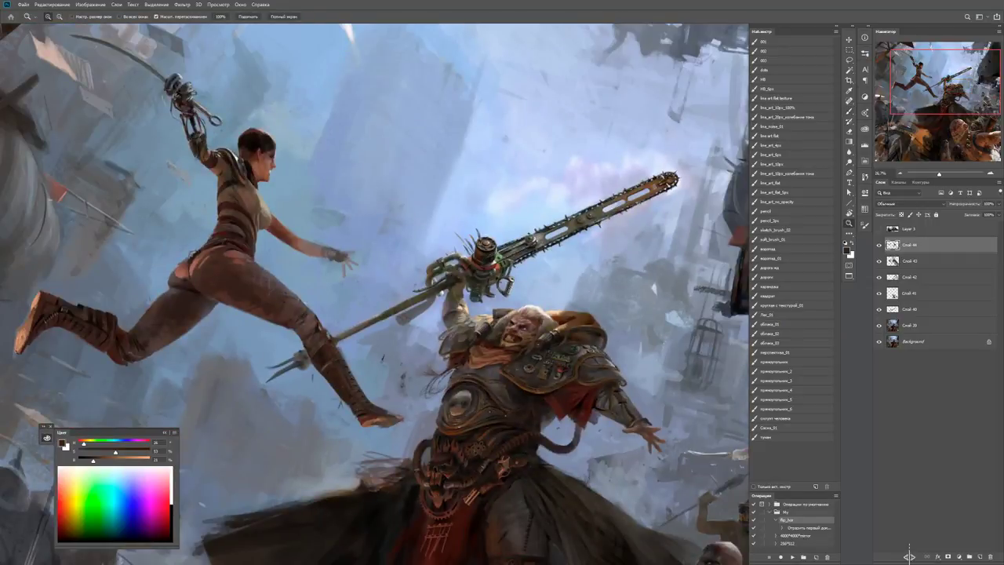
Redefine the front end of the large collar's rim beside the ribbed metal cylinder with dark strokes.
drag(706, 341, 784, 341)
key(b)
key(x)
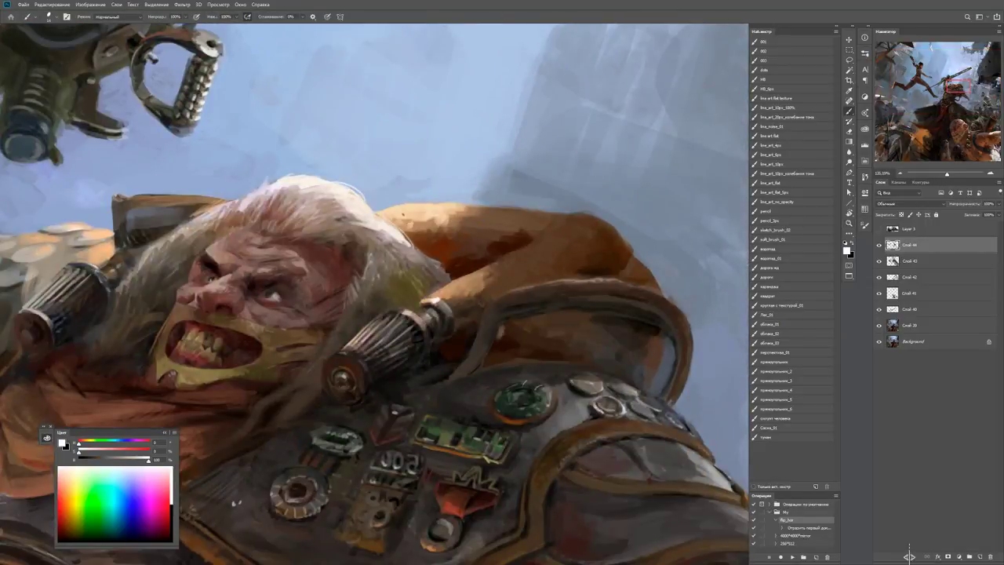
alt+click(501, 334)
mouse_move(497, 323)
mouse_down()
mouse_move(549, 319)
mouse_move(495, 350)
mouse_up()
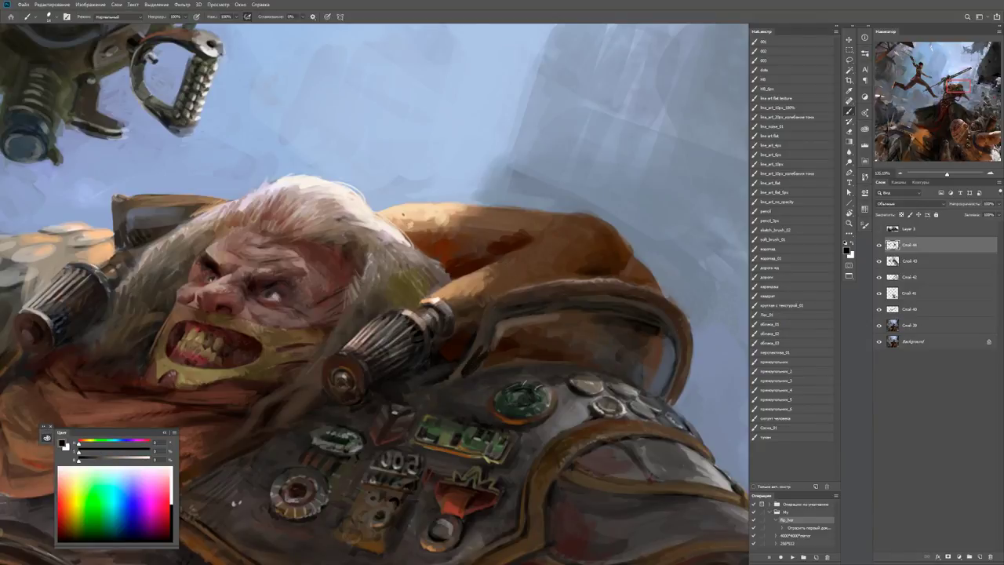
alt+click(471, 359)
alt+click(497, 345)
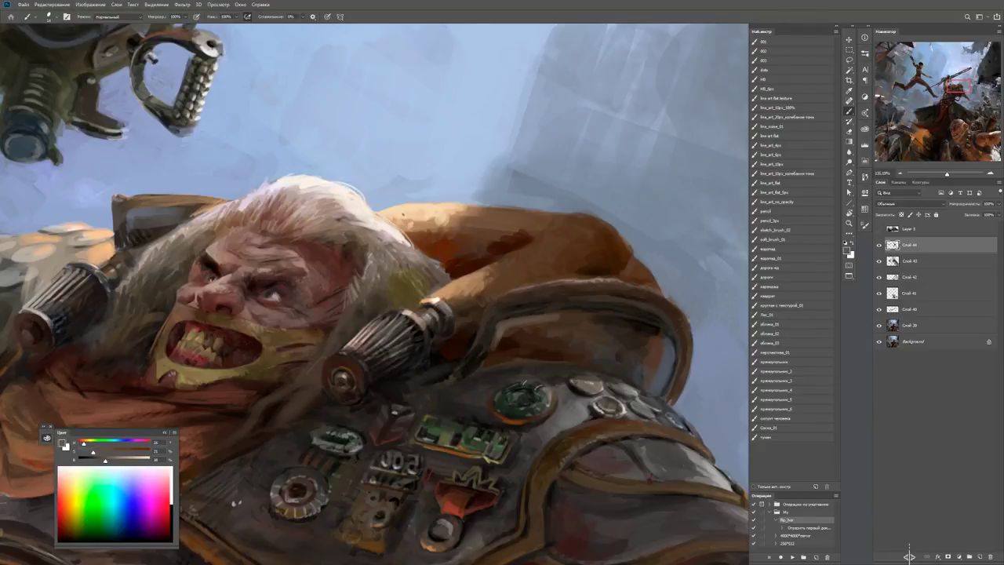
Paint dark accent strokes along the upper rim of the large shoulder collar, using black and sampled rim tones.
mouse_move(502, 337)
mouse_down()
mouse_move(520, 323)
mouse_move(329, 325)
mouse_move(549, 325)
mouse_move(563, 321)
mouse_move(539, 326)
mouse_move(549, 303)
mouse_move(614, 298)
mouse_up()
key(z)
key(b)
alt+click(541, 326)
key(d)
mouse_move(585, 301)
mouse_down()
mouse_move(649, 297)
mouse_move(626, 292)
mouse_move(636, 278)
mouse_up()
alt+click(598, 287)
alt+click(599, 287)
key(z)
key(ctrl+minus)
key(ctrl+minus)
key(ctrl+minus)
key(ctrl+minus)
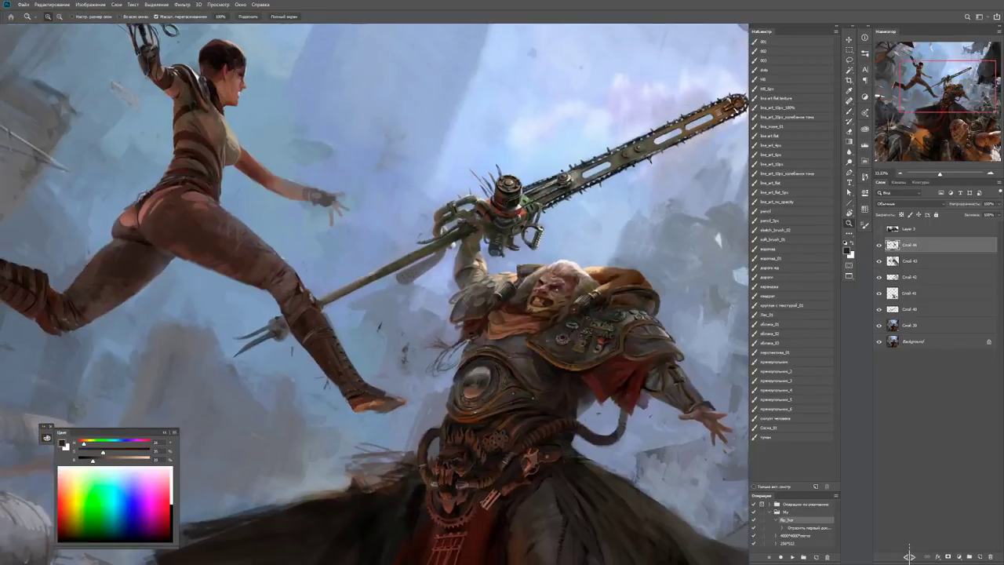
Refine the large collar's rim where it curves down over the shoulder with a dark brown stroke.
key(ctrl+plus)
key(ctrl+plus)
key(ctrl+plus)
key(b)
mouse_move(579, 295)
mouse_down()
mouse_move(634, 304)
mouse_move(665, 347)
mouse_up()
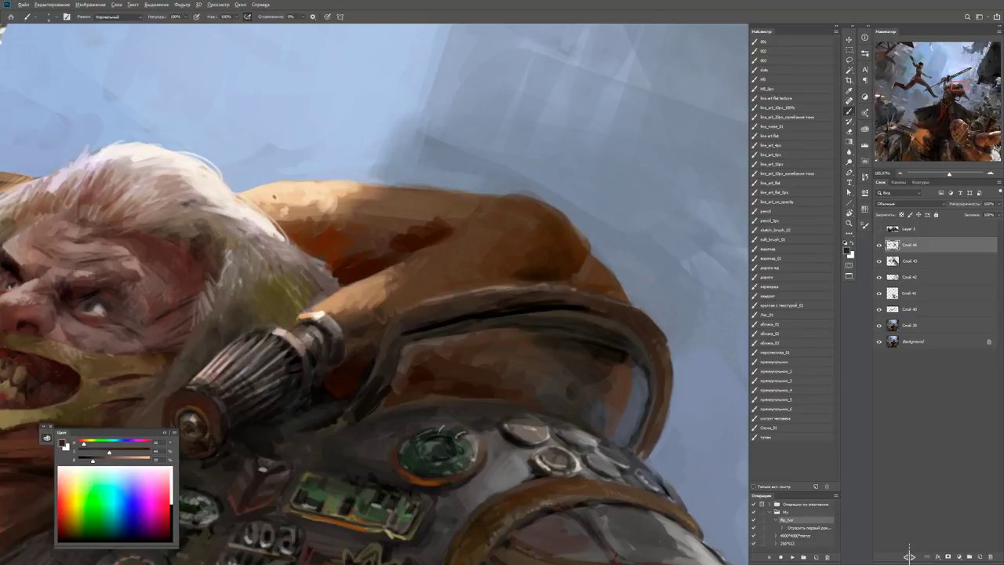
key(z)
key(ctrl+minus)
key(ctrl+minus)
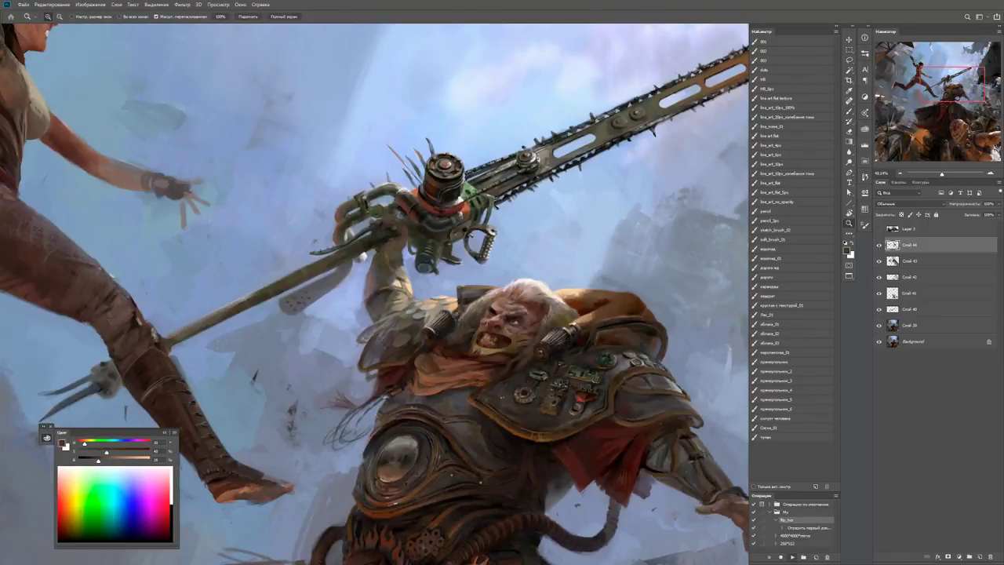
Flip the canvas horizontally and darken the warrior's near eyebrow with short black brush strokes.
key(ctrl+shift+h)
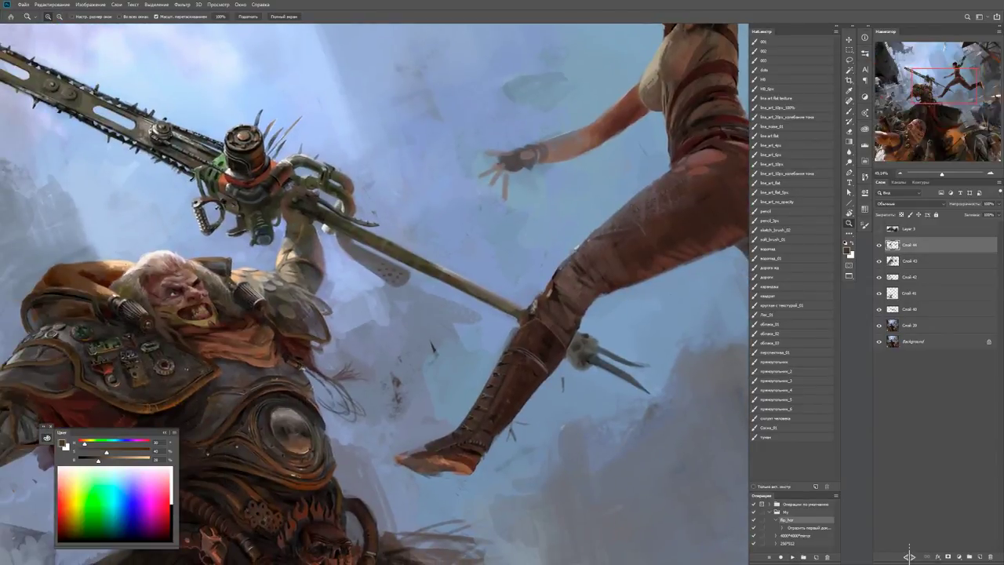
drag(98, 267, 161, 267)
drag(206, 322, 211, 318)
key(b)
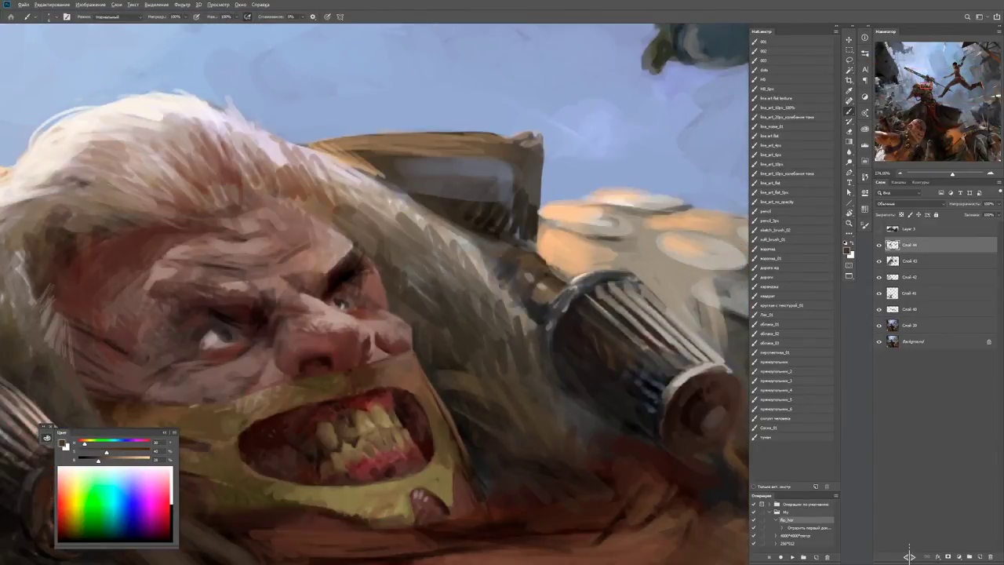
alt+click(216, 317)
drag(276, 276, 323, 293)
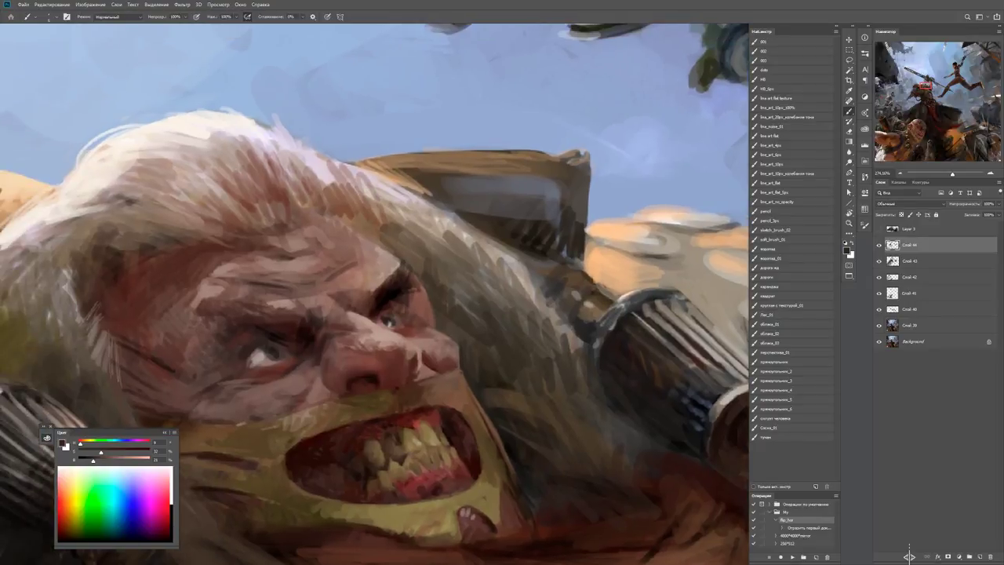
key(d)
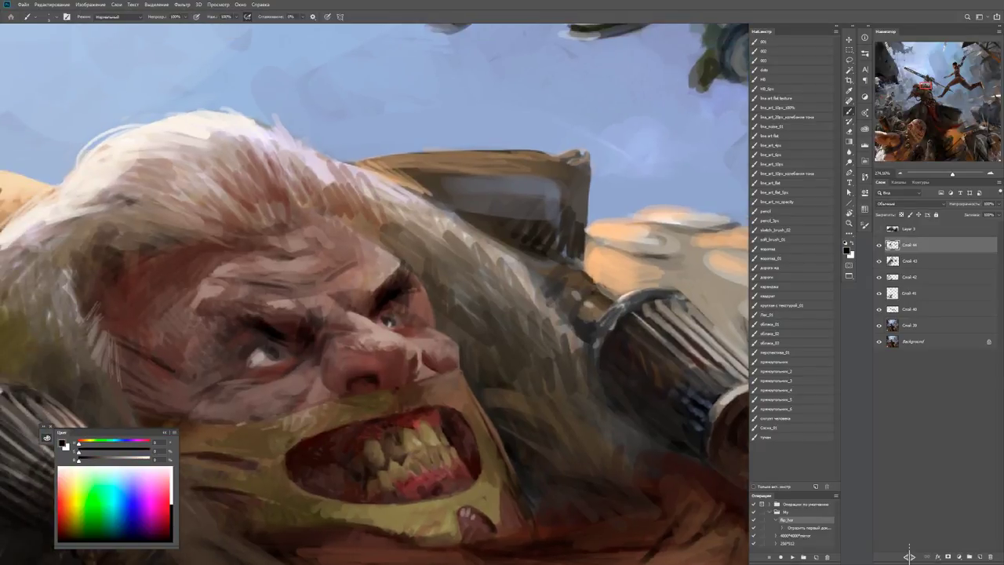
drag(323, 293, 454, 295)
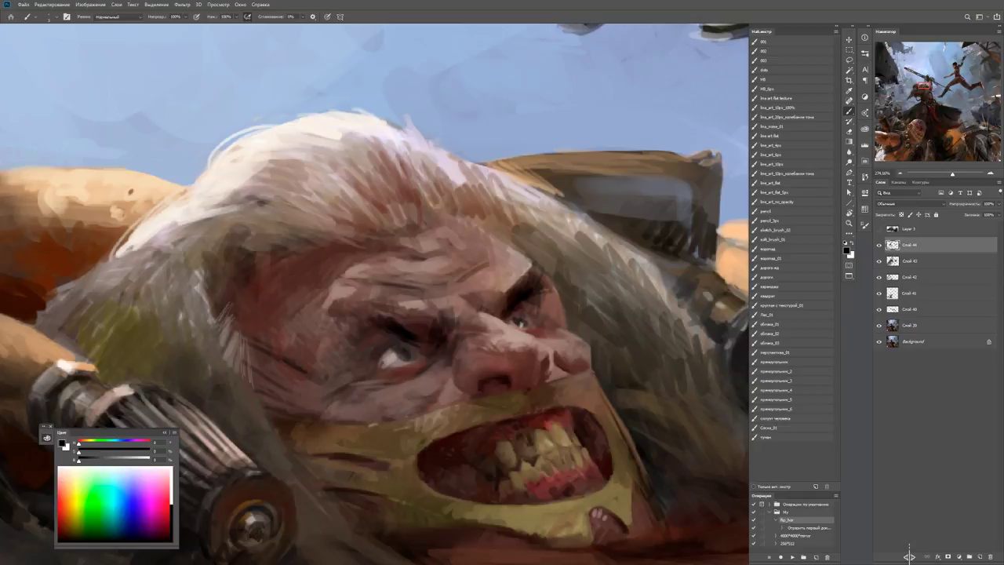
drag(339, 316, 367, 328)
alt+click(520, 270)
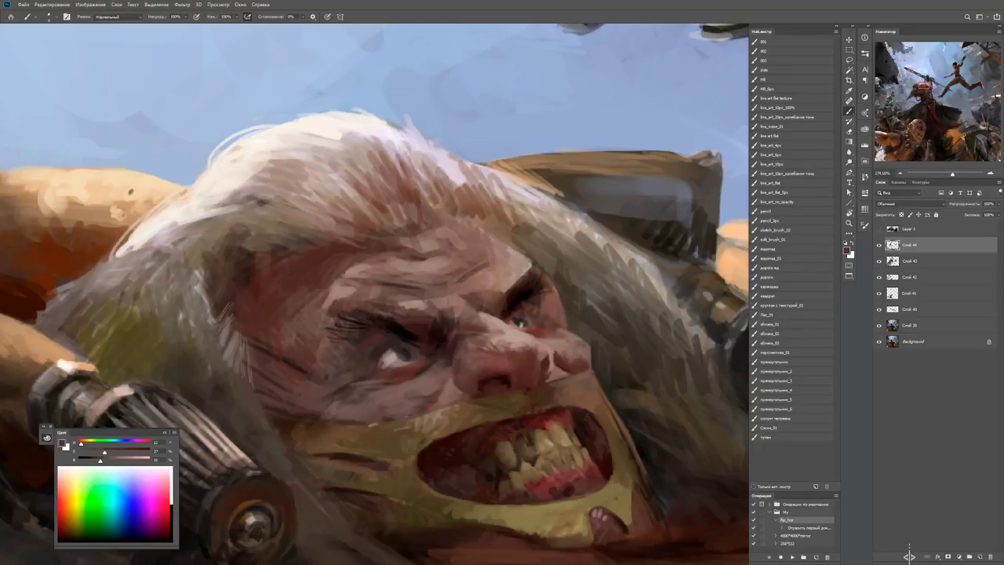
Paint red accents along the lower lids of both the warrior's eyes with a red sampled from the mouth.
key(z)
key(ctrl+minus)
key(ctrl+minus)
key(ctrl+minus)
key(ctrl+minus)
key(ctrl+plus)
key(ctrl+plus)
key(b)
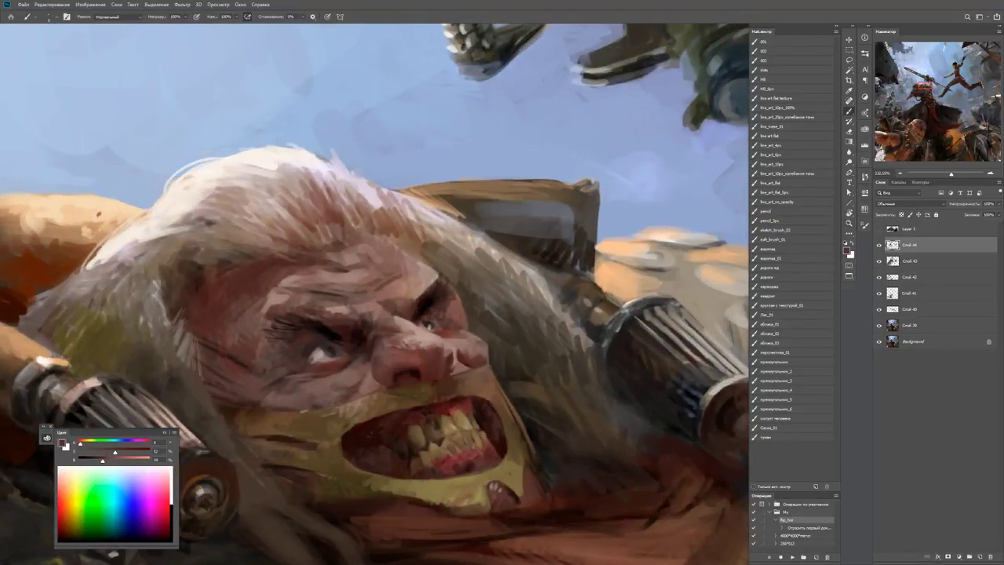
alt+click(361, 444)
drag(312, 357, 323, 363)
drag(433, 323, 442, 332)
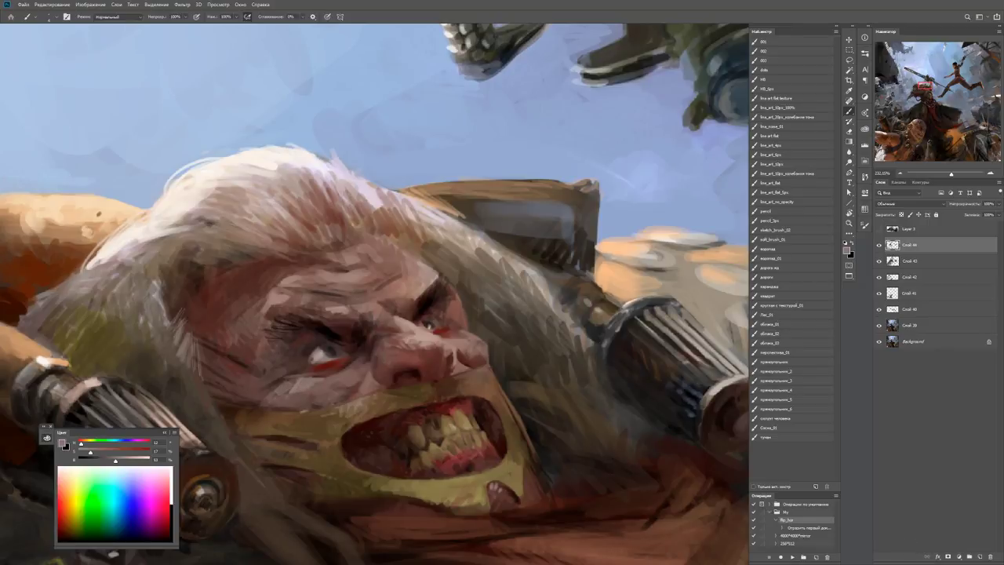
Sharpen the warrior's pupils and lower eyelids with dark strokes, using black.
key(z)
key(ctrl+minus)
key(ctrl+minus)
key(ctrl+minus)
key(ctrl+minus)
key(ctrl+minus)
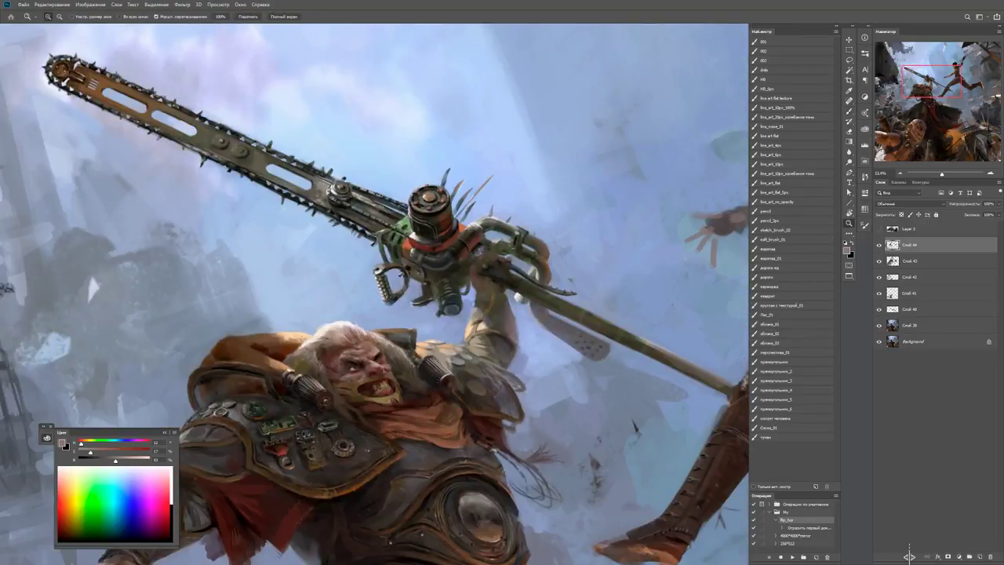
drag(370, 372, 407, 371)
key(b)
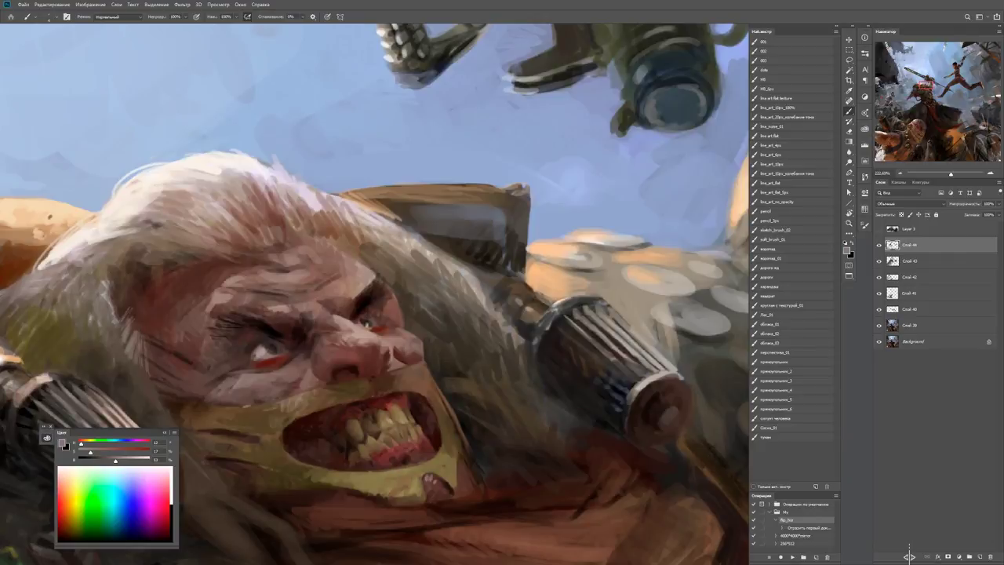
key(d)
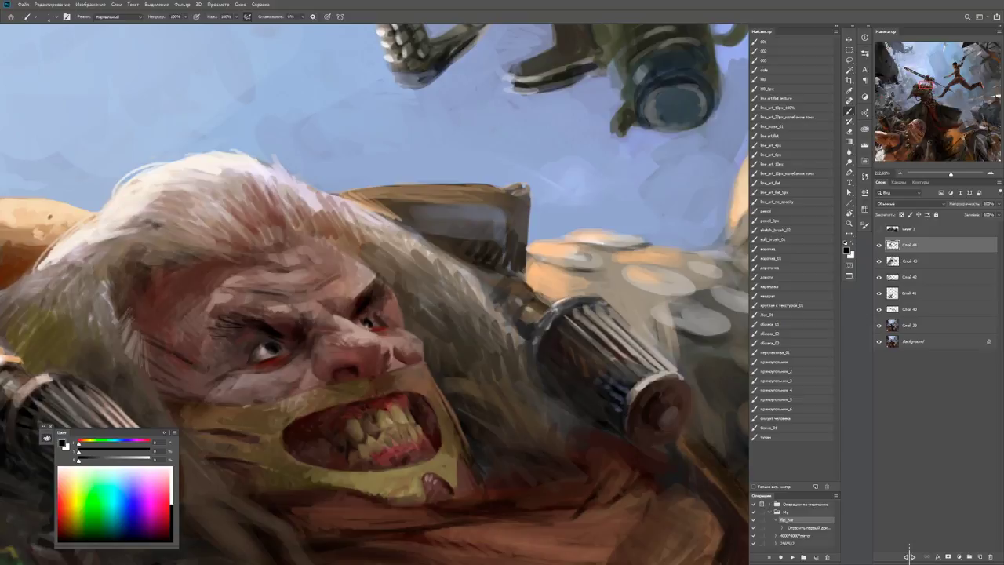
Add small white highlights to the warrior's eyes.
key(x)
key(ctrl+minus)
key(ctrl+minus)
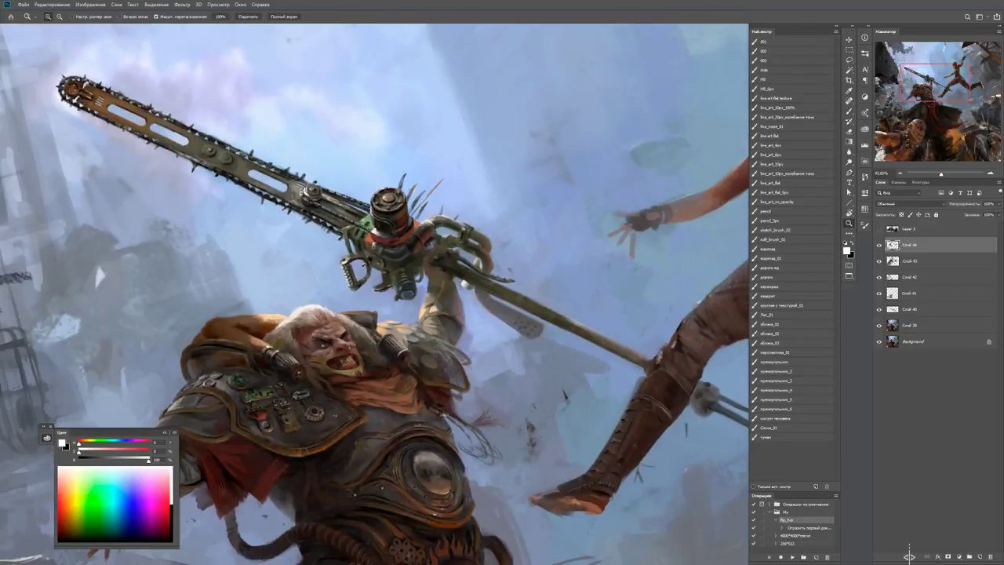
key(ctrl+plus)
key(ctrl+plus)
key(b)
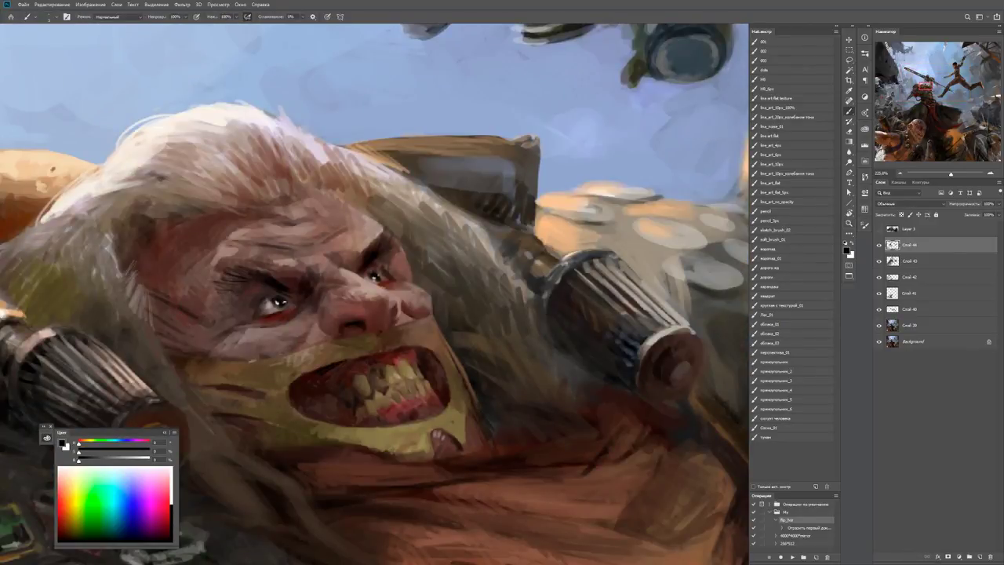
Paint fine black hair strokes along the warrior's hairline above the forehead and temple.
key(z)
key(ctrl+minus)
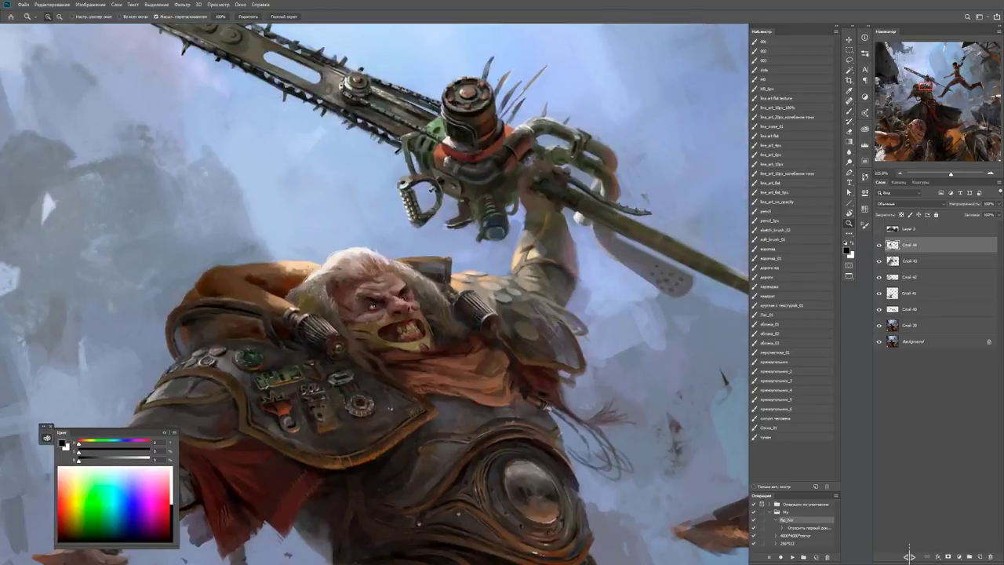
key(ctrl+minus)
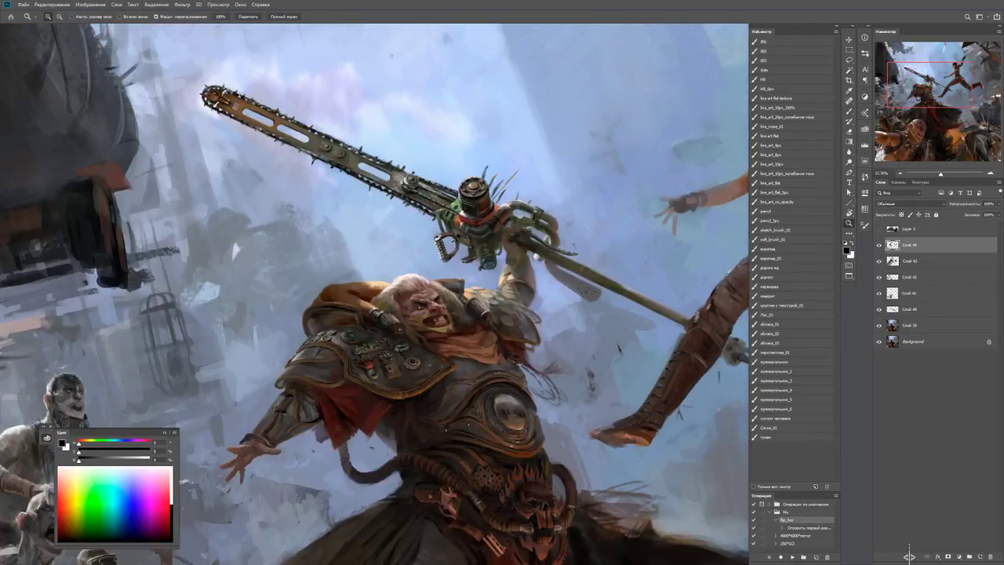
key(ctrl+plus)
key(ctrl+plus)
key(ctrl+plus)
key(b)
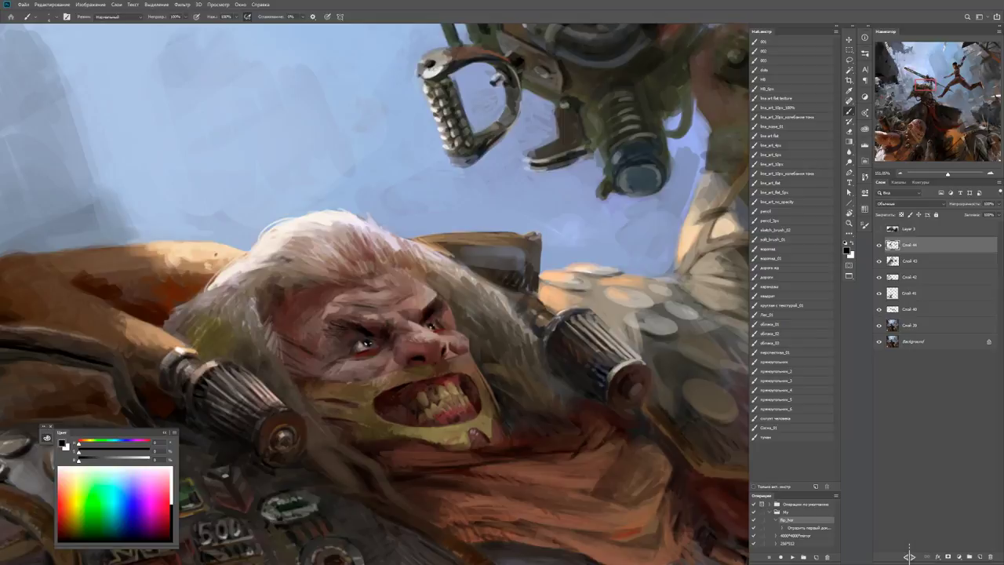
alt+click(367, 322)
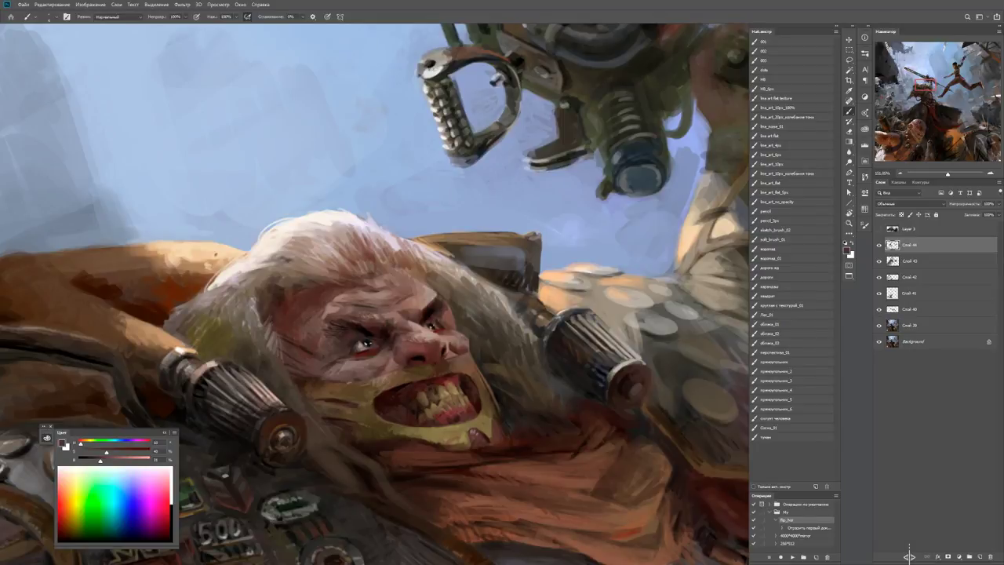
key(d)
drag(279, 293, 342, 269)
drag(271, 276, 354, 267)
drag(340, 281, 351, 276)
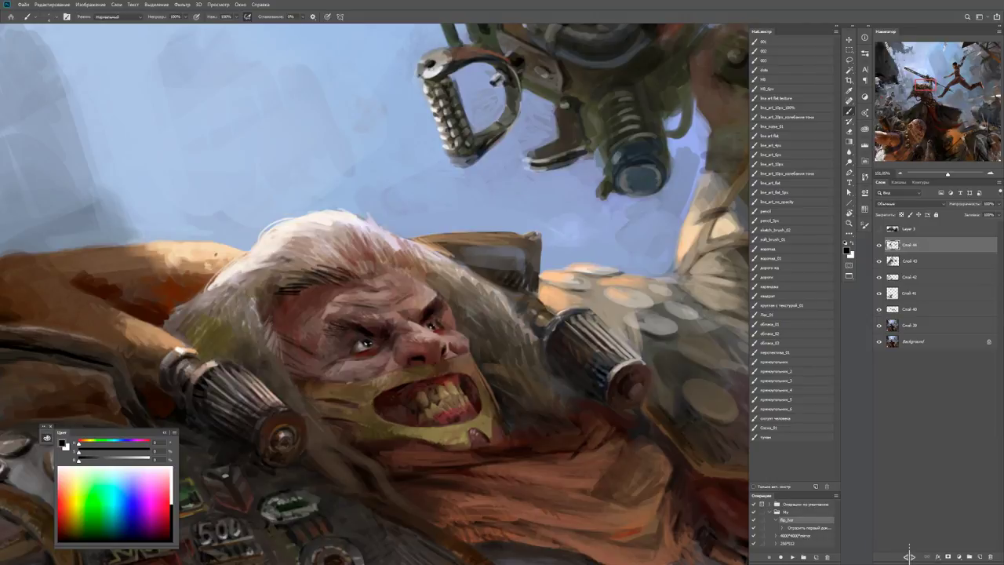
drag(268, 301, 295, 298)
mouse_move(264, 289)
mouse_down()
mouse_move(304, 284)
mouse_move(314, 272)
mouse_up()
Deepen the nostril with black and refine the far corner of the mouth with sampled dark tones.
key(ctrl+minus)
key(ctrl+minus)
key(ctrl+minus)
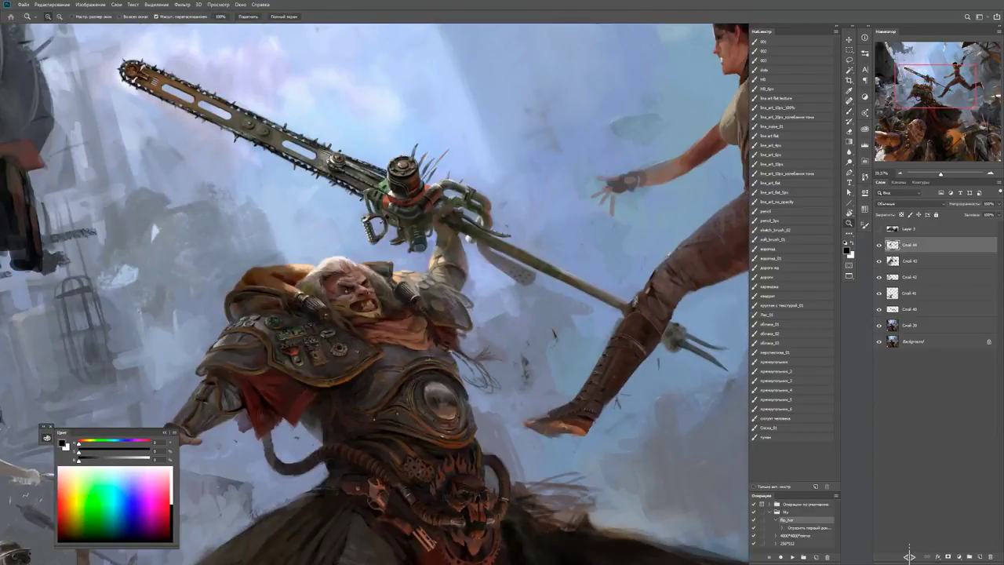
key(ctrl+minus)
key(ctrl+plus)
key(ctrl+plus)
key(b)
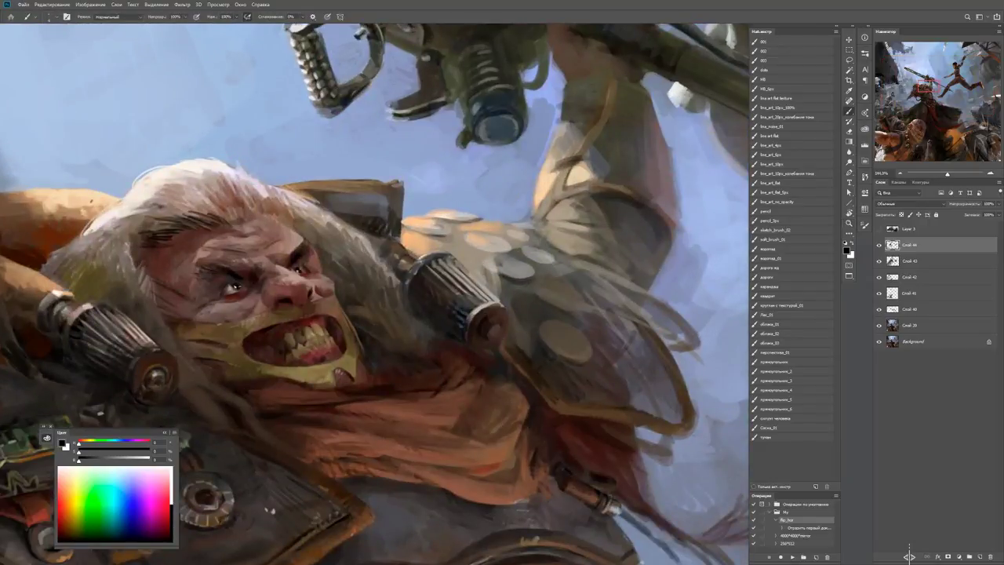
key(ctrl+plus)
key(ctrl+plus)
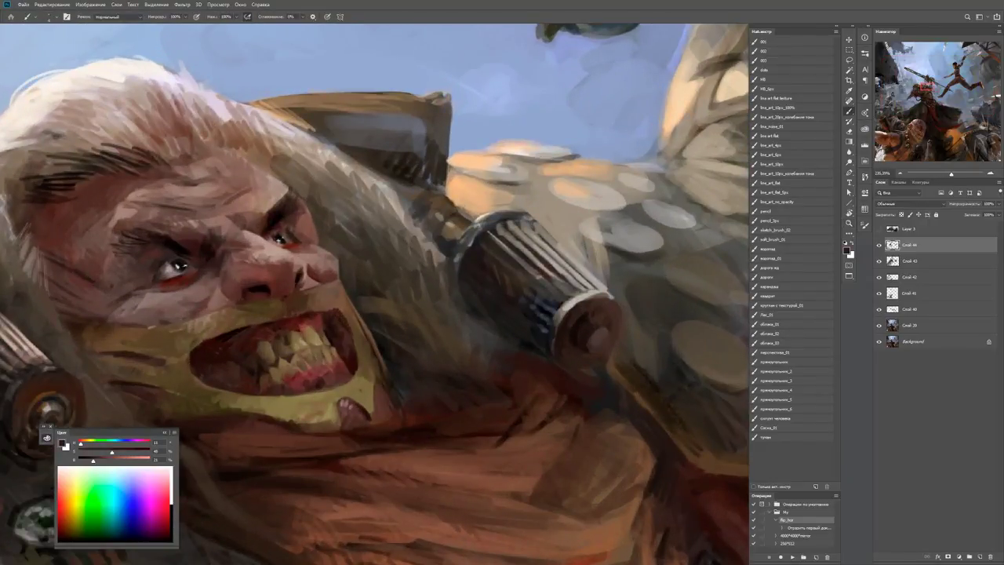
alt+click(338, 320)
alt+click(334, 325)
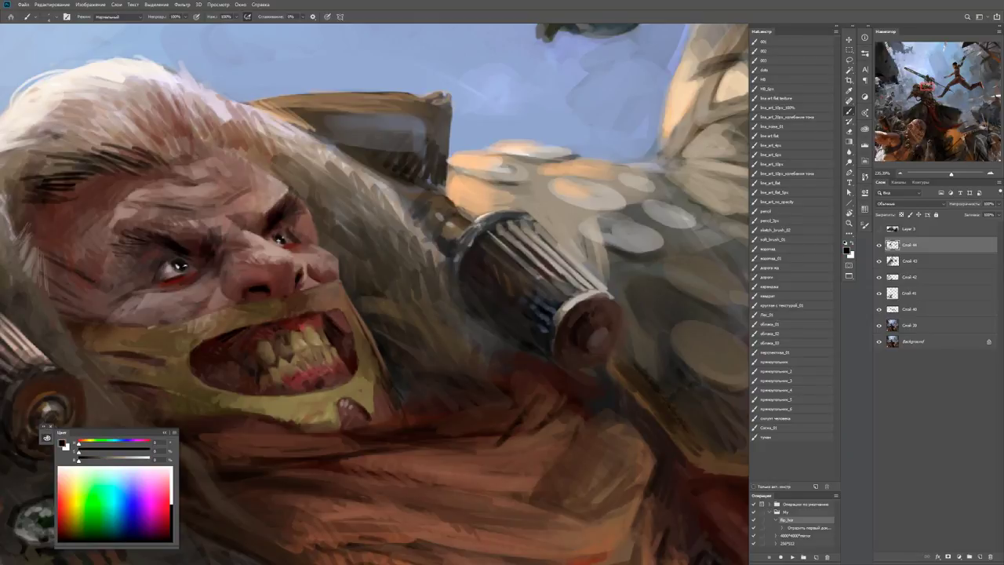
alt+click(339, 334)
alt+click(335, 336)
key(d)
key(z)
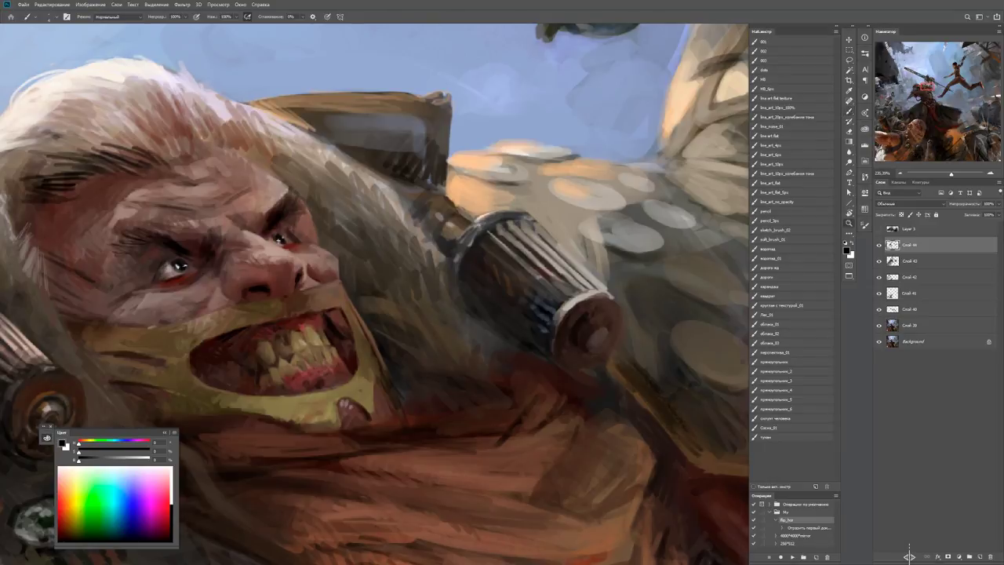
Blend a sampled muted pink skin tone into the far corner of the warrior's open mouth.
key(ctrl+minus)
key(ctrl+minus)
key(ctrl+minus)
key(ctrl+minus)
key(ctrl+plus)
key(ctrl+plus)
key(b)
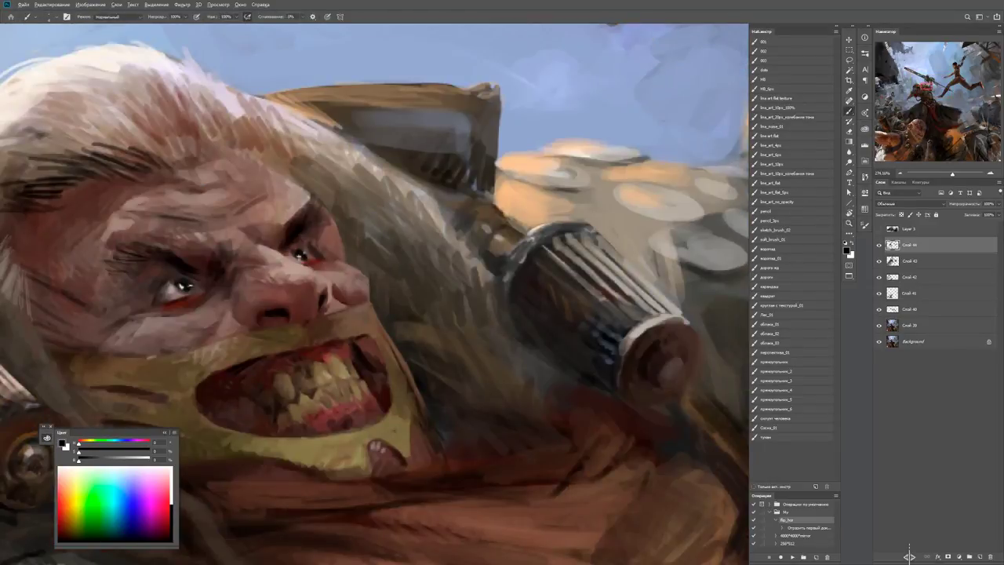
alt+click(344, 277)
key(z)
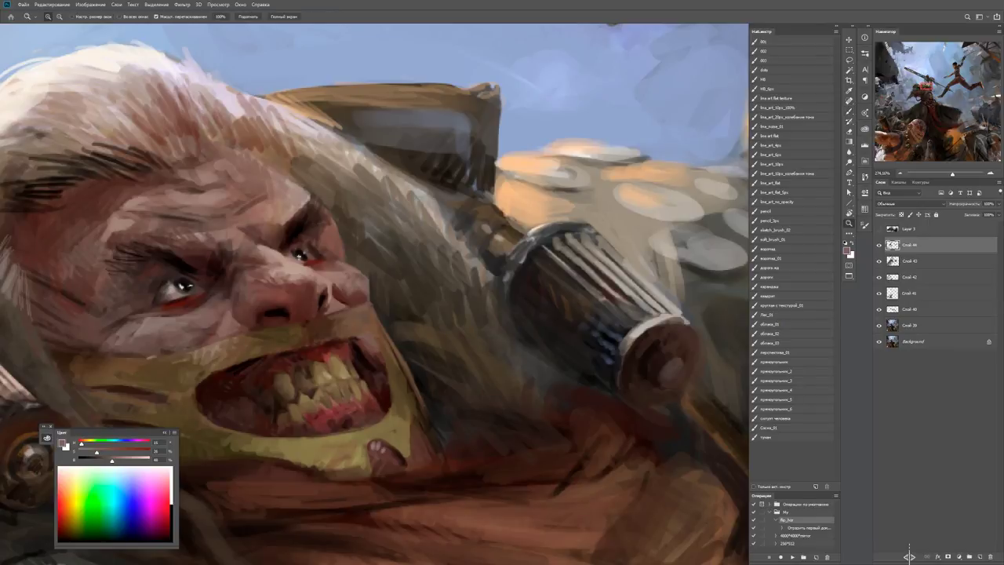
Paint a pinkish skin fold at the near corner of the warrior's open mouth.
key(ctrl+minus)
key(ctrl+minus)
key(ctrl+plus)
key(ctrl+plus)
key(ctrl+plus)
key(b)
key(d)
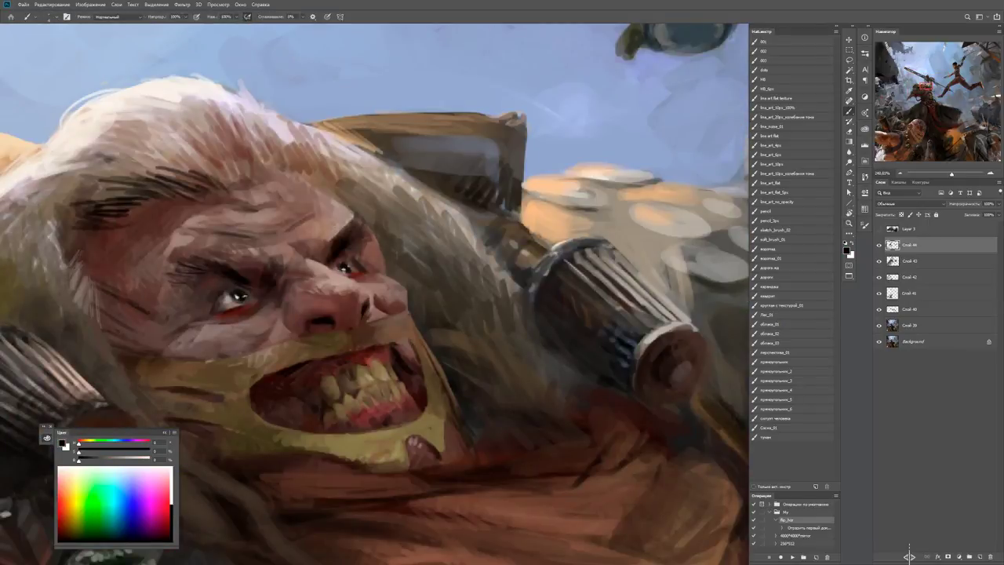
key(ctrl+minus)
key(ctrl+minus)
key(ctrl+minus)
key(ctrl+minus)
key(ctrl+plus)
key(ctrl+plus)
key(ctrl+plus)
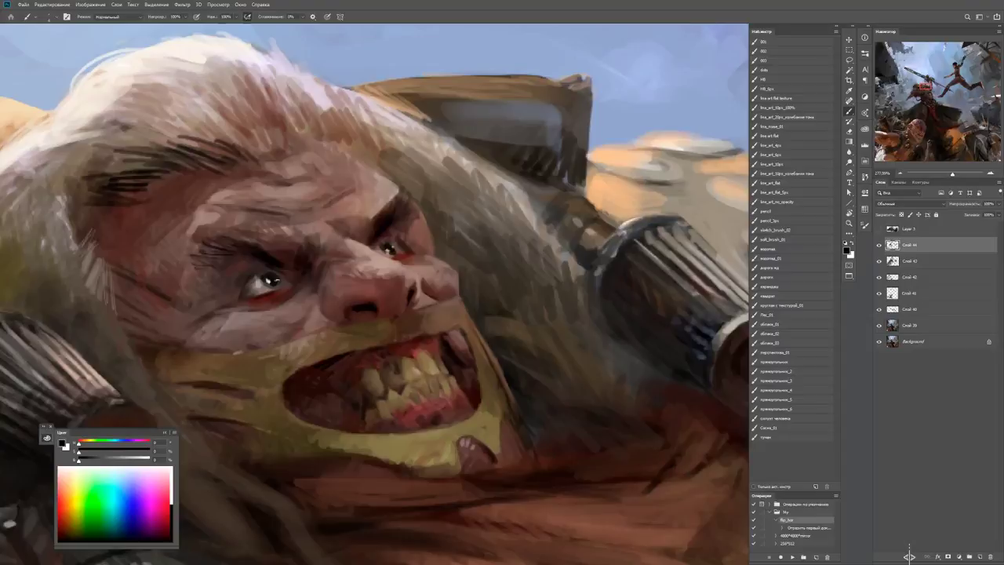
mouse_move(305, 370)
mouse_down()
mouse_move(293, 408)
mouse_move(295, 386)
mouse_move(290, 399)
mouse_up()
drag(308, 369, 291, 380)
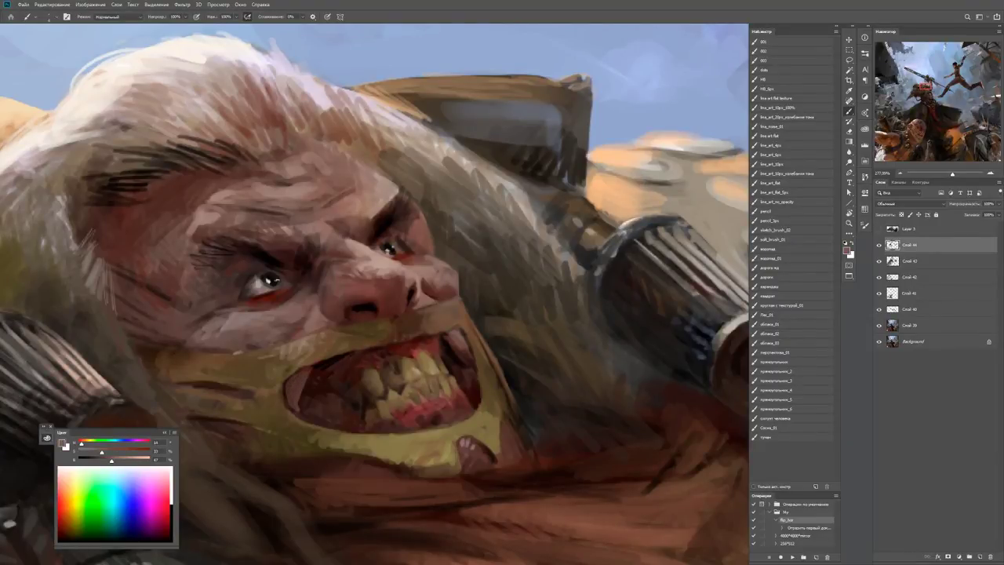
Darken the mouth interior beside the near-corner fold with a sampled dark red.
alt+click(311, 389)
key(z)
key(ctrl+minus)
key(ctrl+minus)
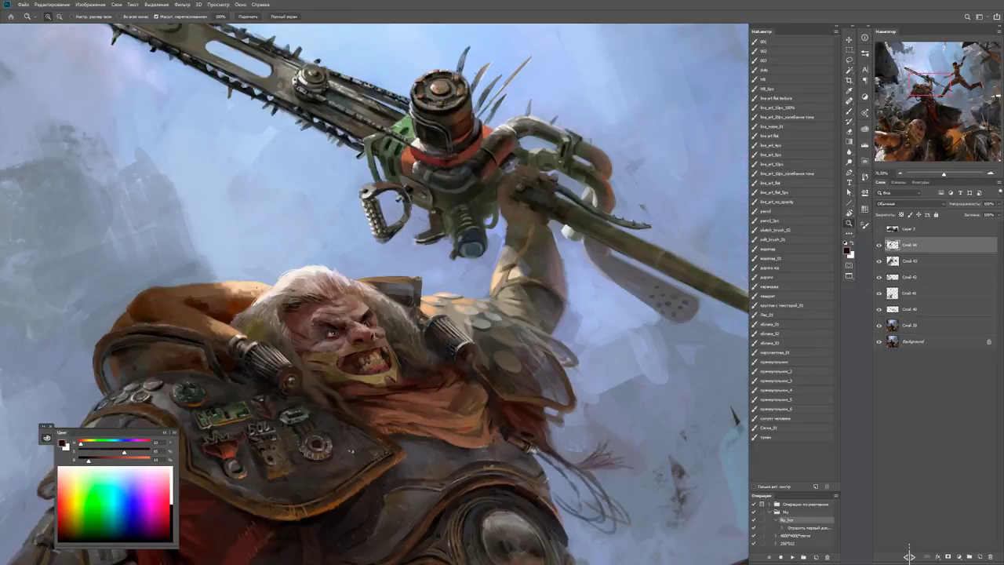
key(ctrl+minus)
key(ctrl+plus)
key(ctrl+plus)
key(ctrl+plus)
key(b)
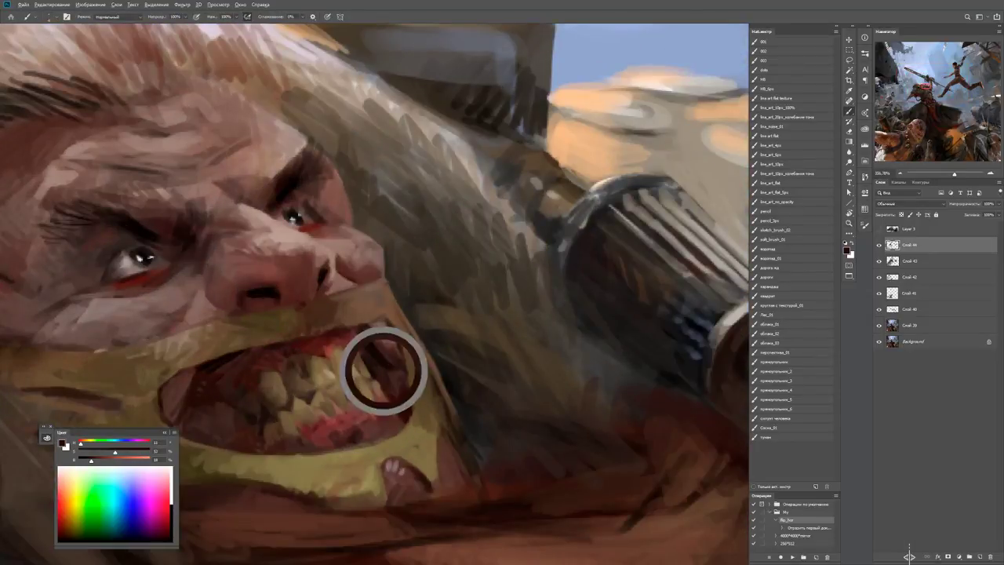
Refine the far corner of the mouth with sampled dark red and brown tones.
key(z)
key(ctrl+minus)
key(ctrl+minus)
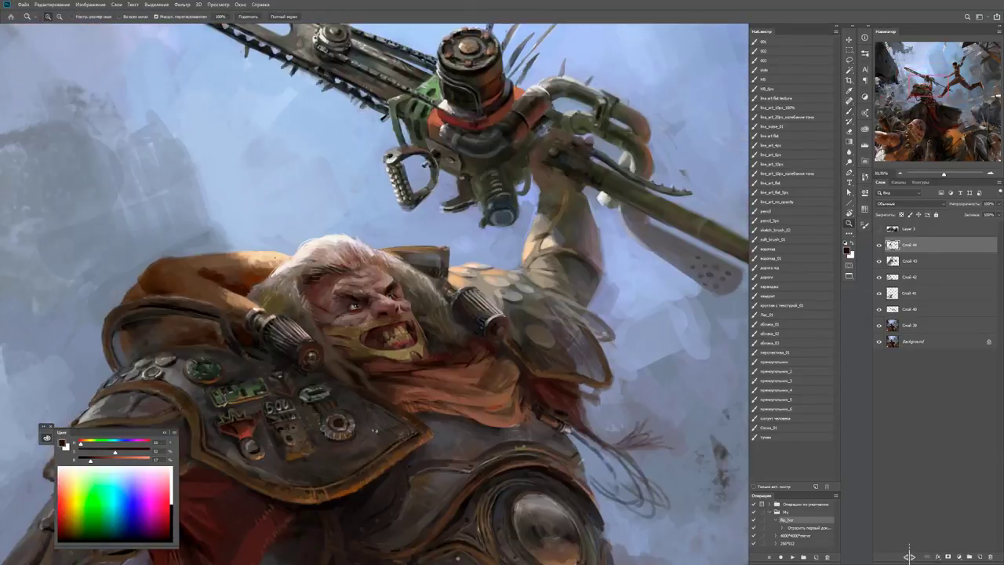
key(ctrl+plus)
key(ctrl+plus)
key(ctrl+plus)
key(b)
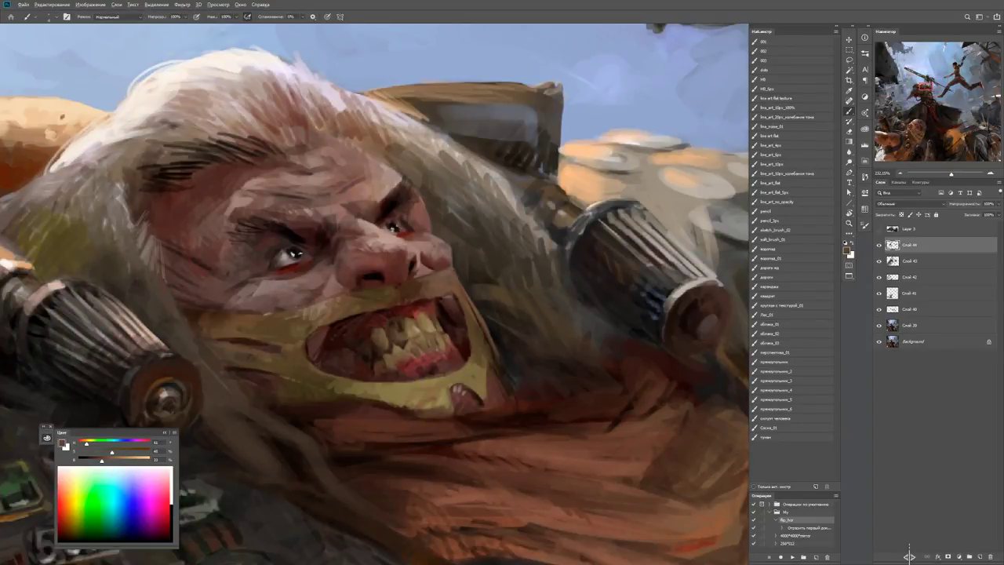
Check the warrior's face, mouth and surrounding armour at several magnifications.
key(z)
key(ctrl+minus)
key(ctrl+minus)
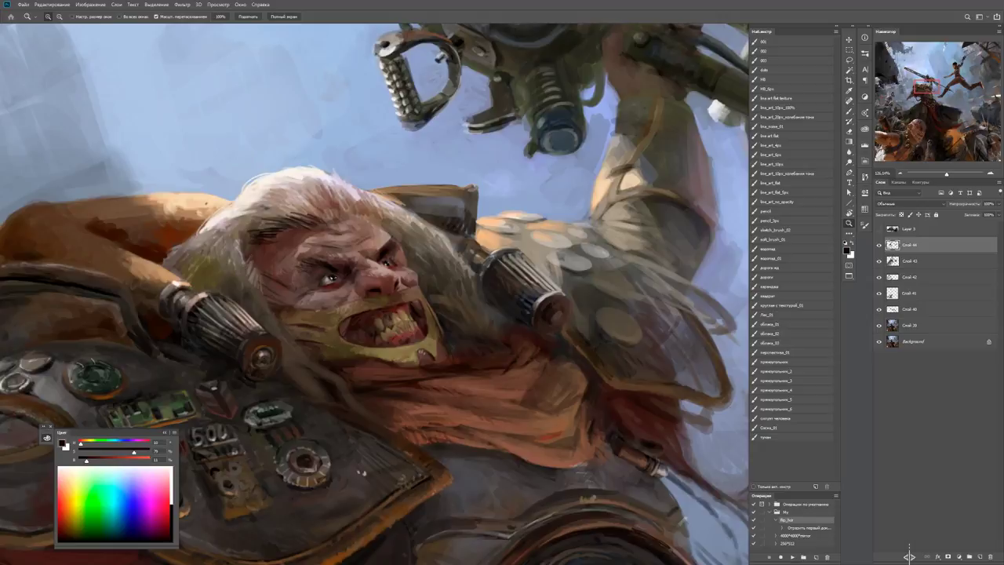
key(ctrl+minus)
key(ctrl+plus)
key(ctrl+plus)
key(b)
key(x)
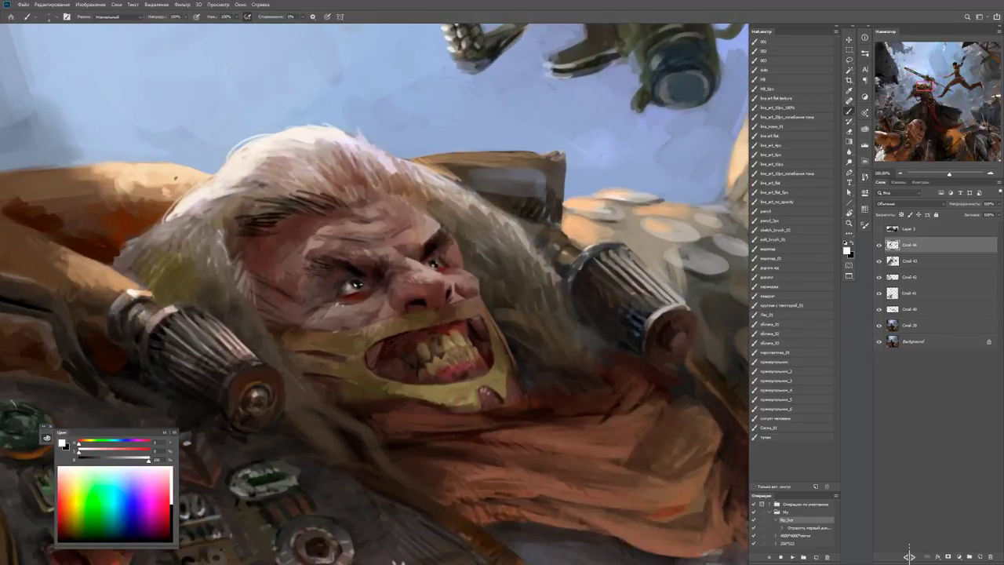
key(z)
key(ctrl+minus)
key(ctrl+plus)
key(ctrl+plus)
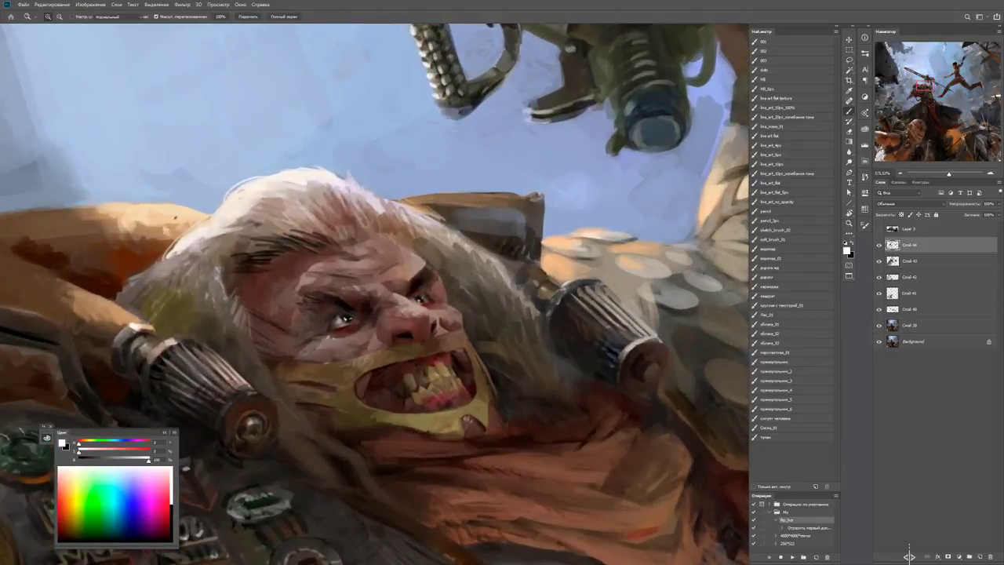
Refine the warrior's forehead with sampled muted pink and brown skin tones.
key(b)
key(x)
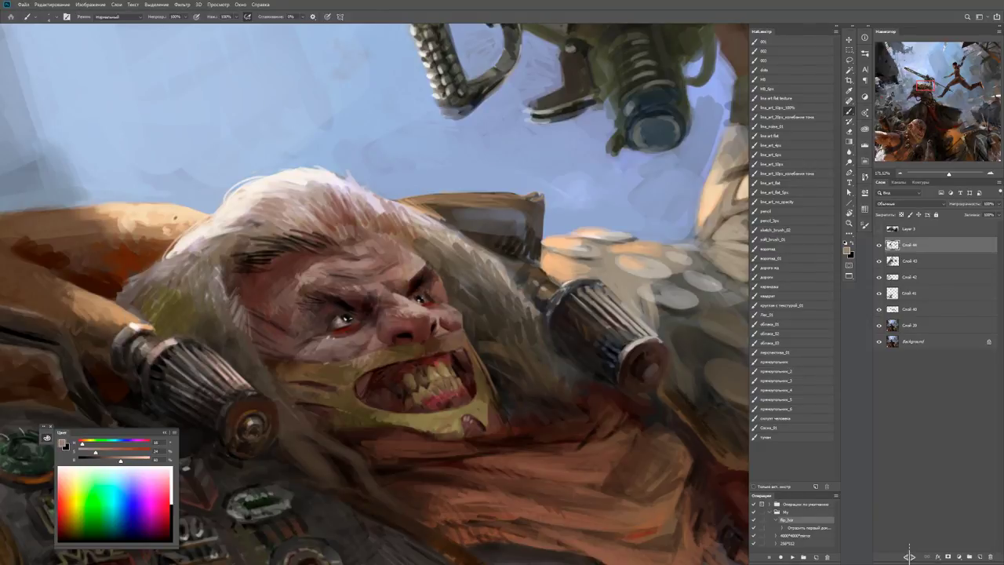
drag(317, 262, 357, 250)
scroll(376, 294, up, 2)
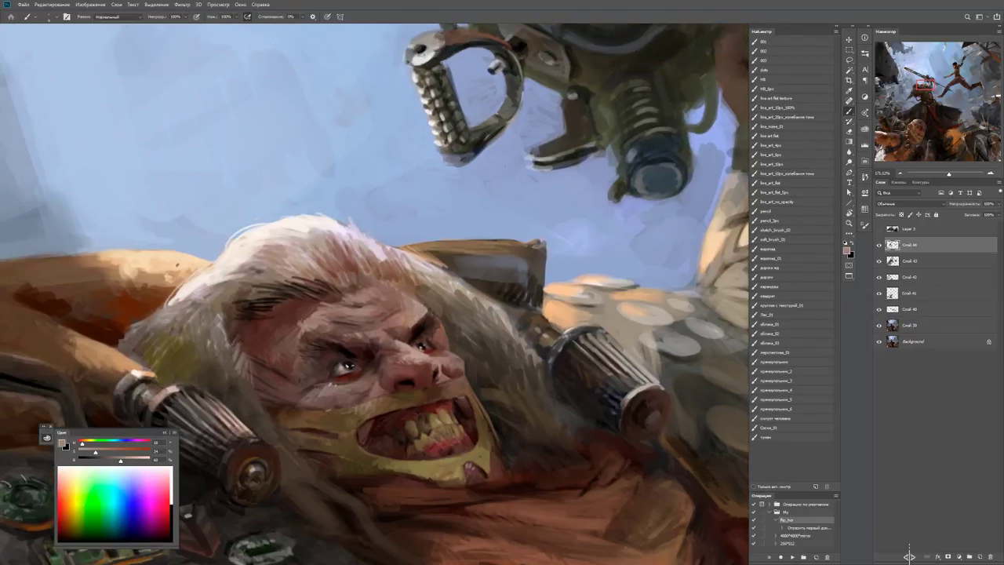
key(z)
drag(380, 265, 283, 265)
drag(410, 265, 471, 266)
key(b)
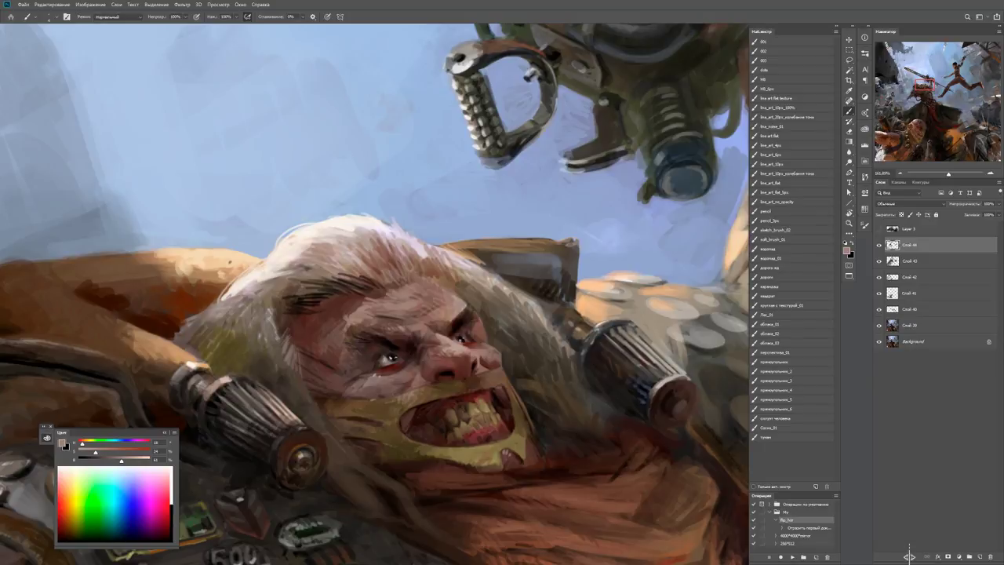
alt+click(436, 300)
Mirror the painting horizontally and check the warrior's face within the whole composition.
key(z)
key(ctrl+minus)
key(ctrl+minus)
key(ctrl+minus)
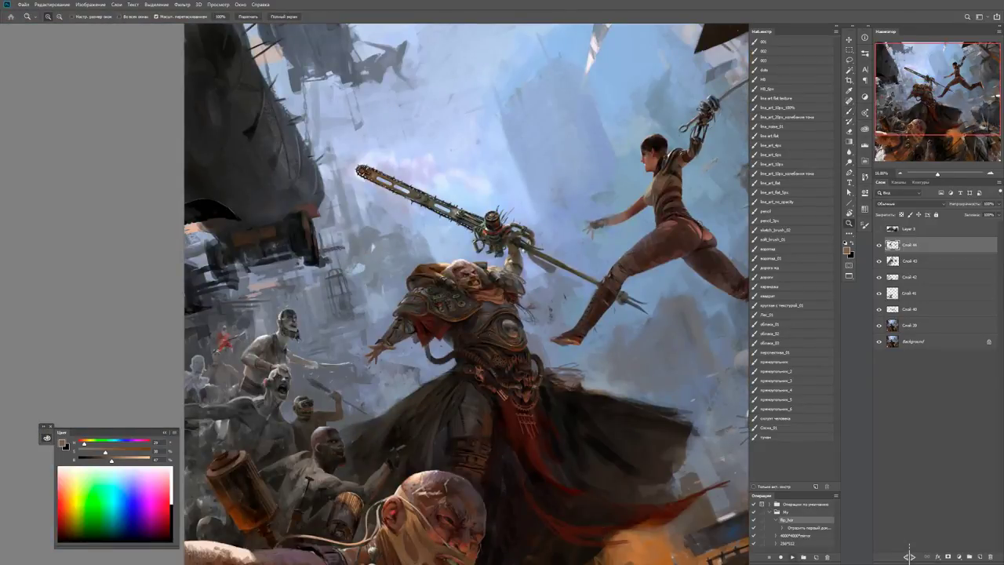
key(F2)
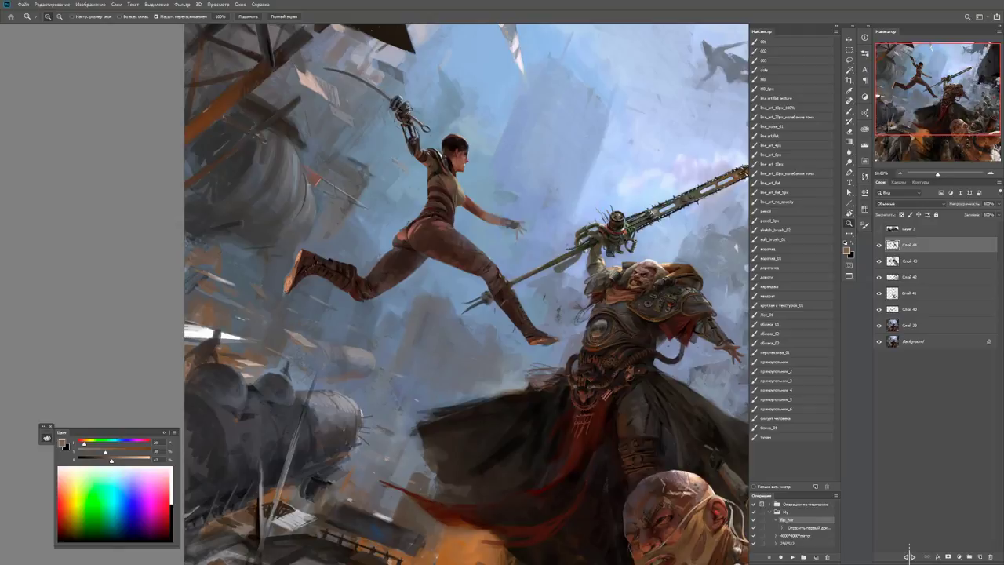
key(ctrl+plus)
key(ctrl+plus)
key(ctrl+plus)
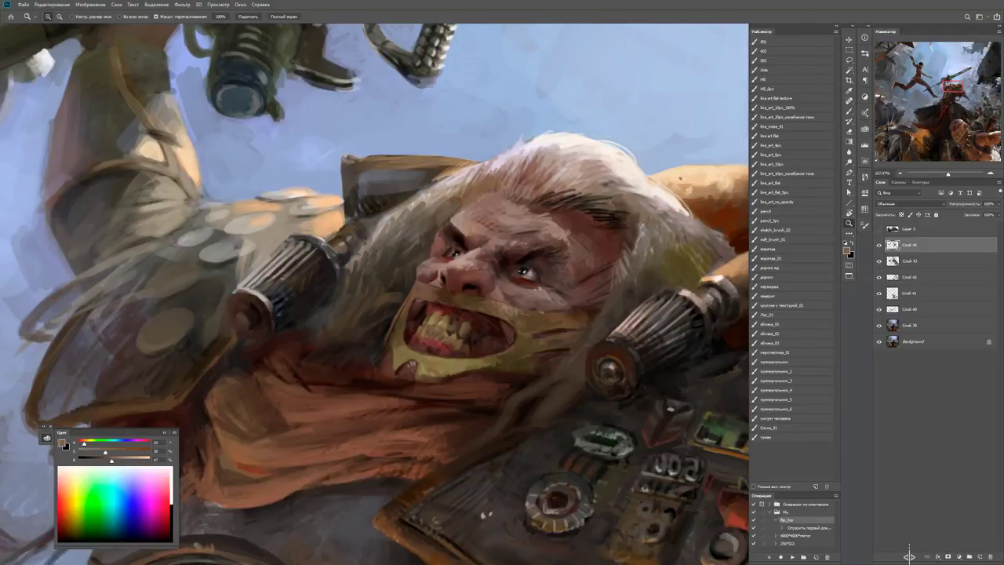
key(ctrl+plus)
key(b)
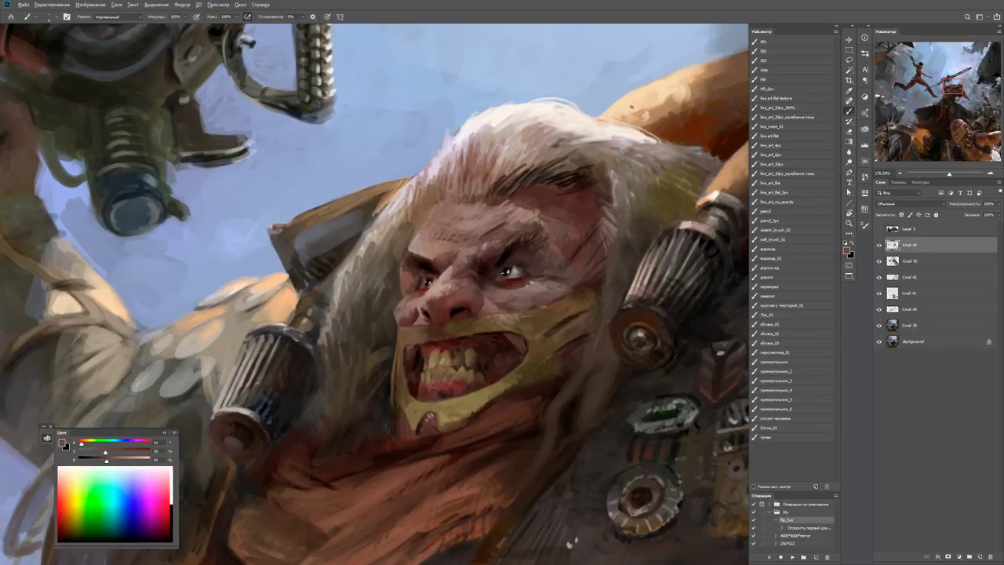
Work muted skin tones sampled from the forehead and brow into the mirrored face.
key(ctrl+minus)
key(e)
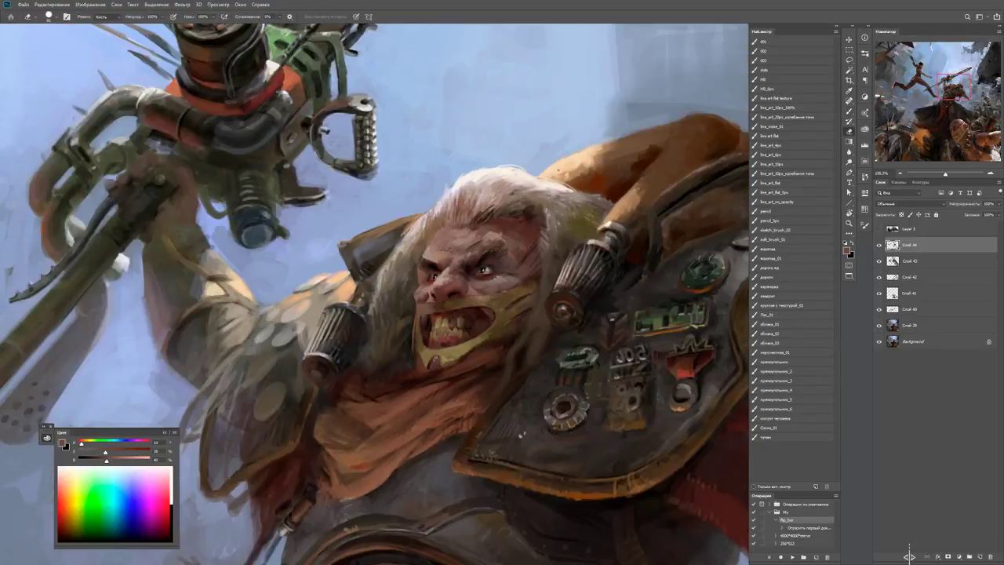
key(z)
key(ctrl+plus)
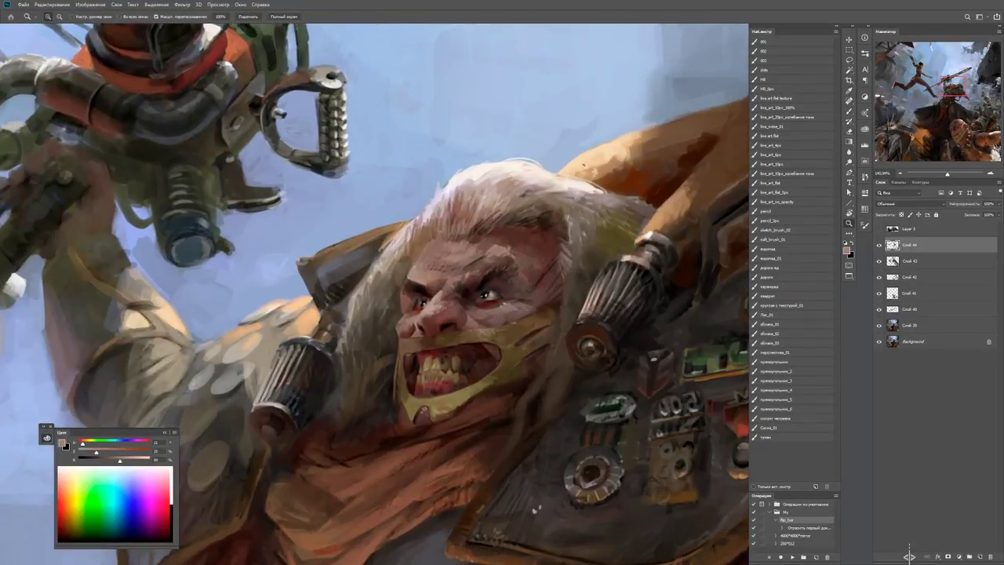
scroll(375, 288, up, 1)
key(b)
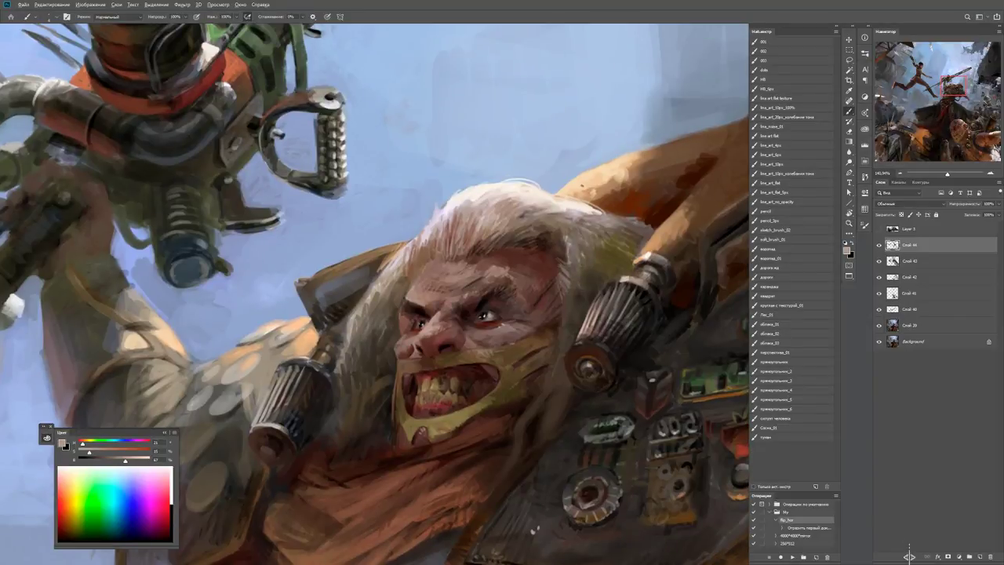
alt+click(467, 275)
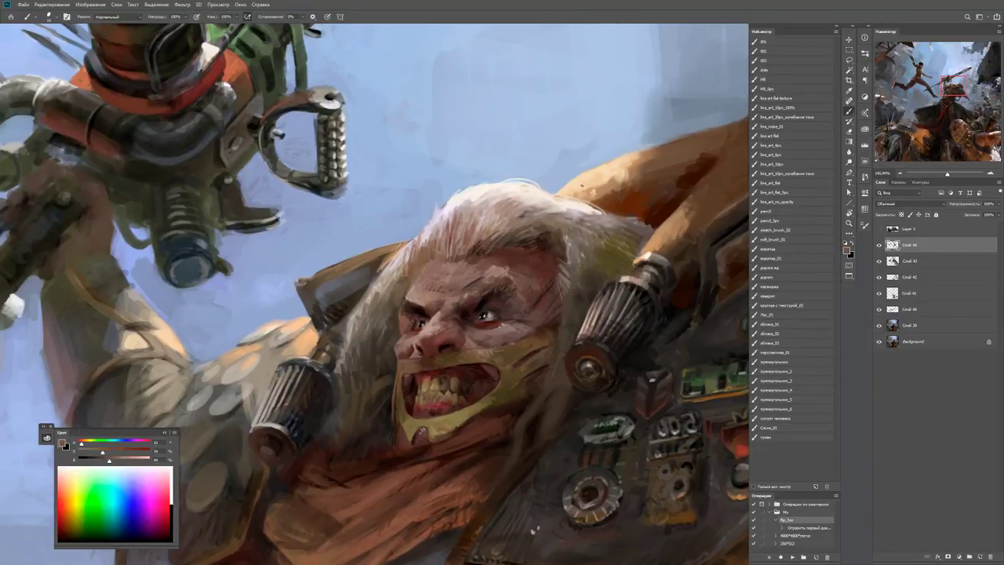
key(h)
drag(424, 279, 414, 288)
alt+right_click(414, 288)
alt+click(413, 288)
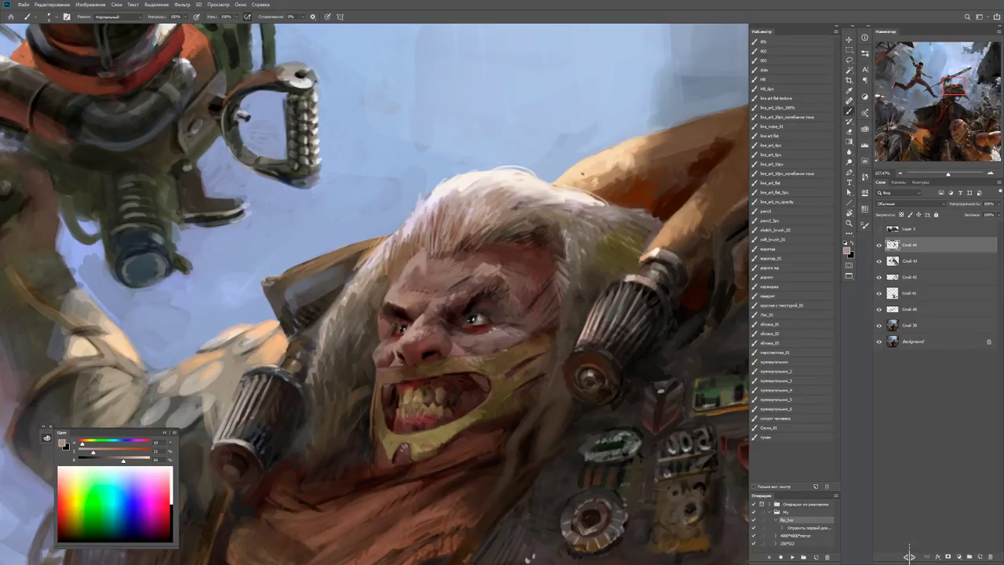
Soften the forehead planes above the brows with a sampled greyish pink.
key(z)
drag(451, 272, 502, 272)
key(b)
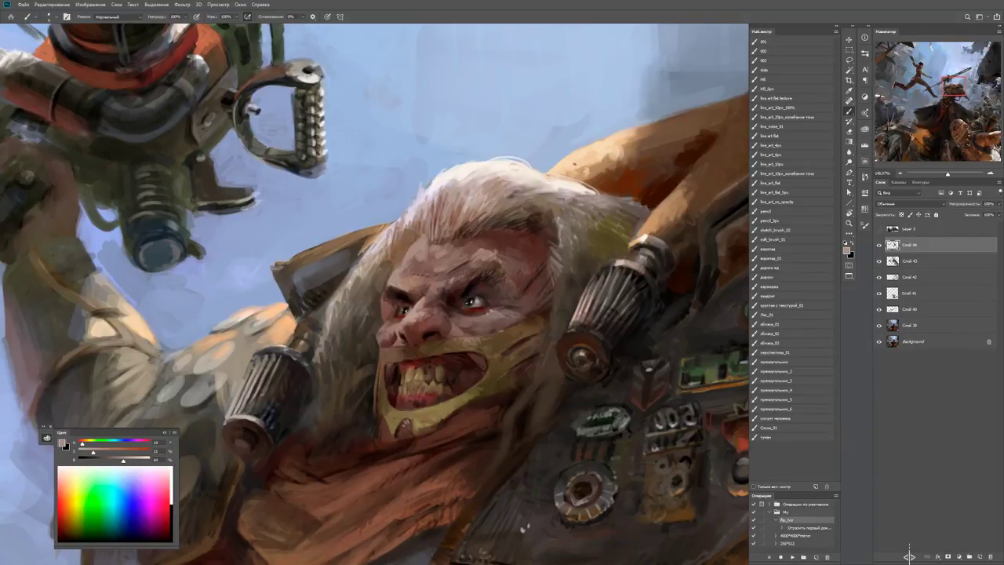
key(z)
drag(436, 276, 440, 275)
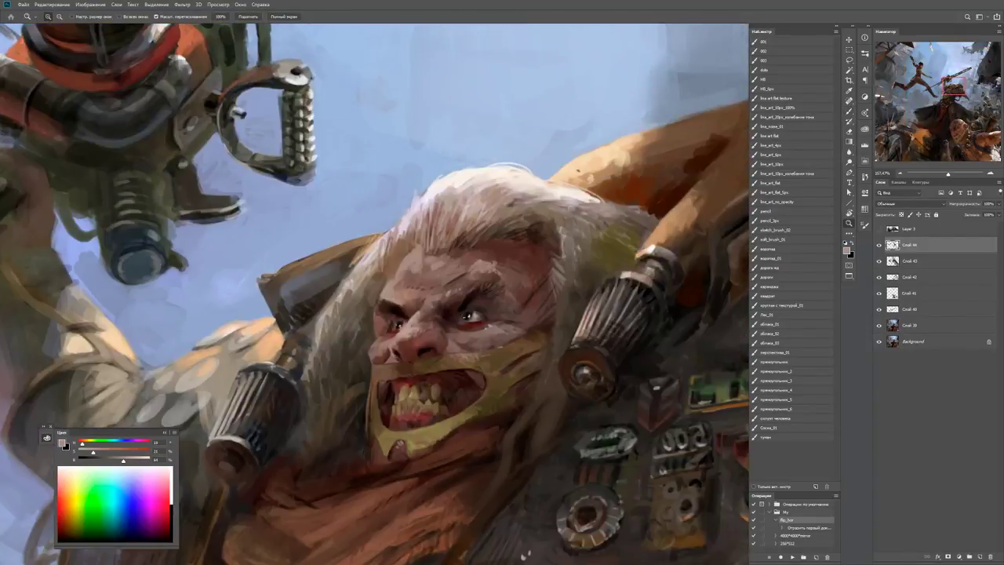
key(b)
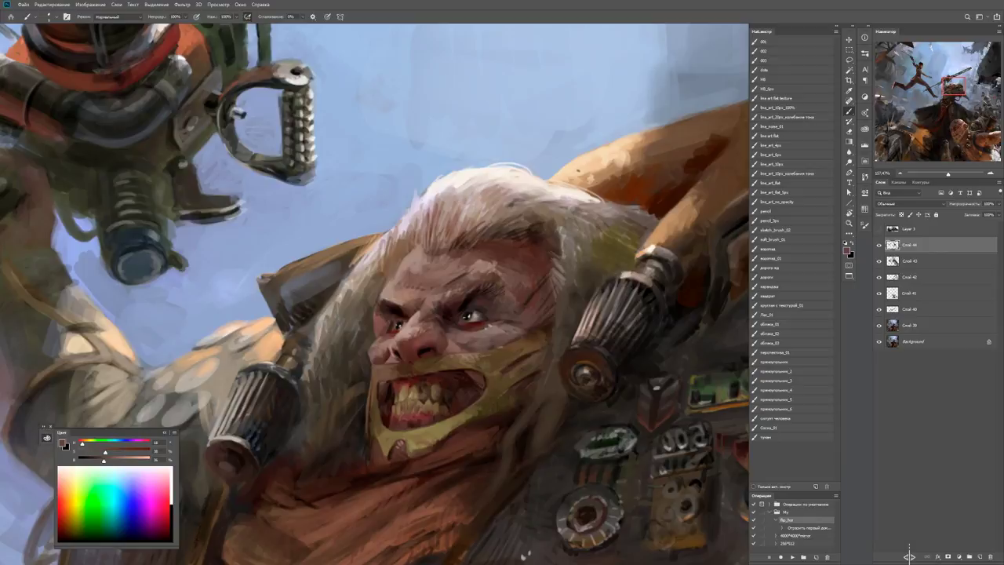
alt+click(433, 258)
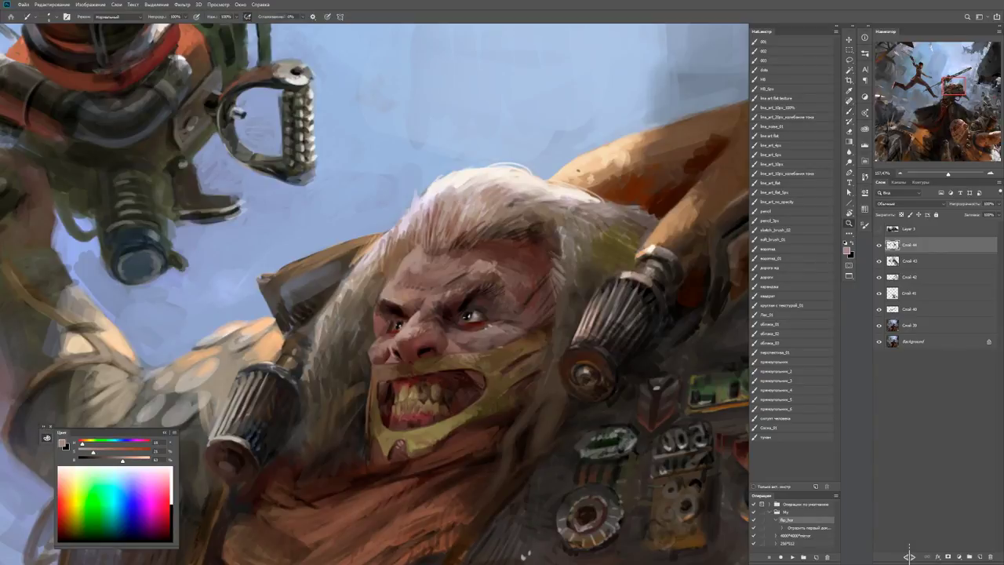
Refine the skin around the near eye and upper cheek with a small brush and sampled reddish tones.
click(424, 302)
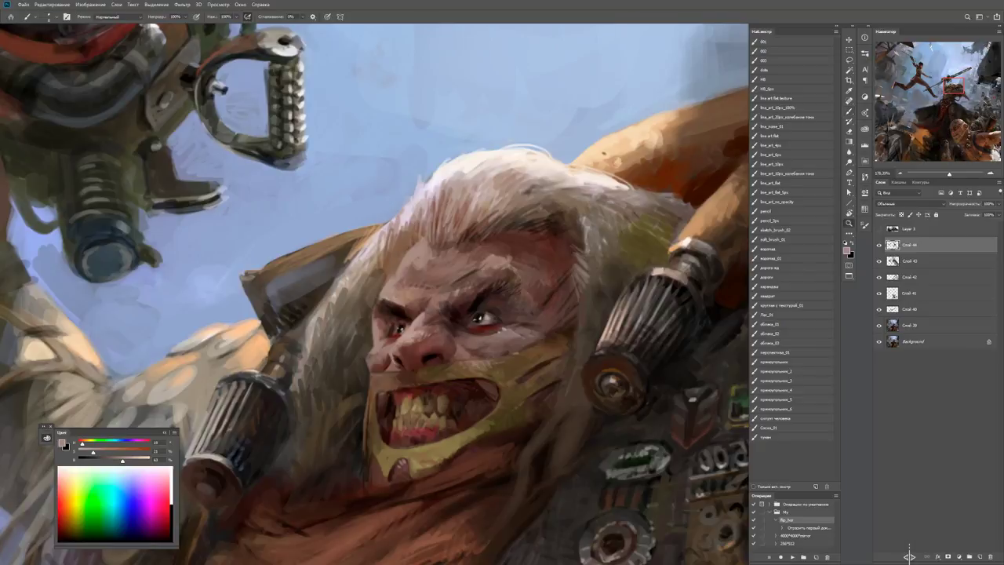
key(ctrl+minus)
click(396, 313)
key(b)
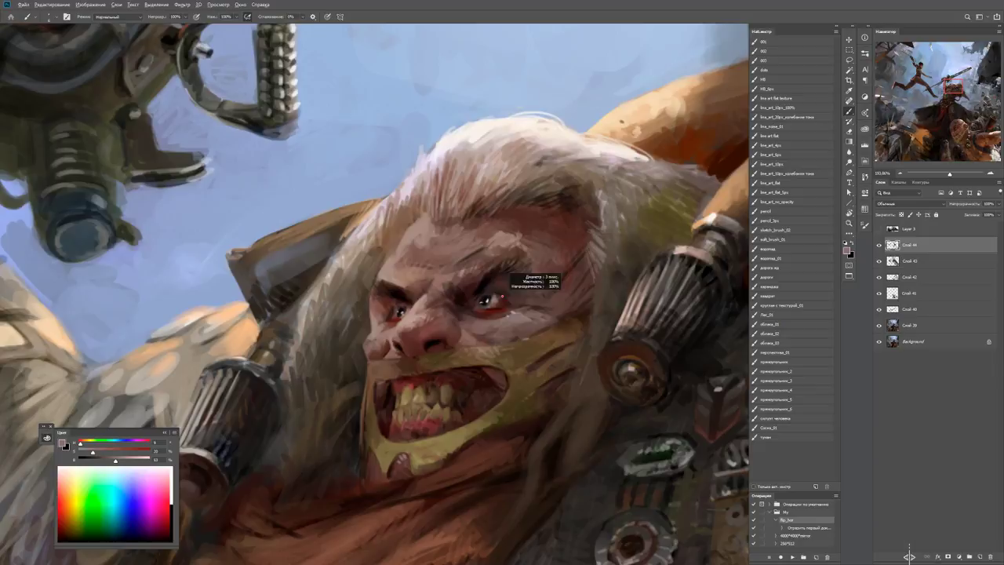
key(z)
key(ctrl+minus)
drag(500, 318, 549, 318)
key(b)
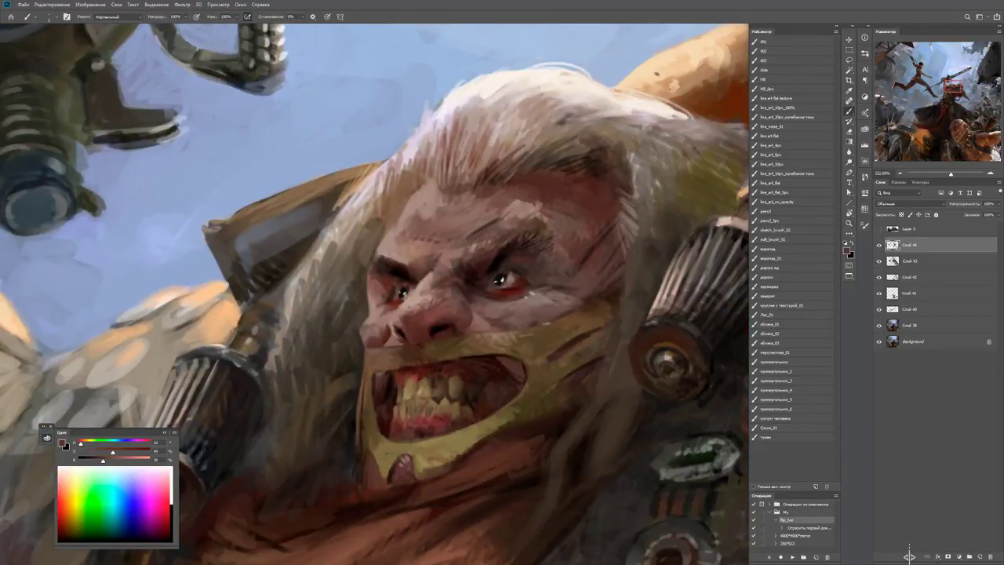
alt+click(482, 327)
alt+click(481, 326)
Touch up the yellow face paint on the near cheek with a sampled olive brown, and reset the colours to black and white.
key(ctrl+0)
key(z)
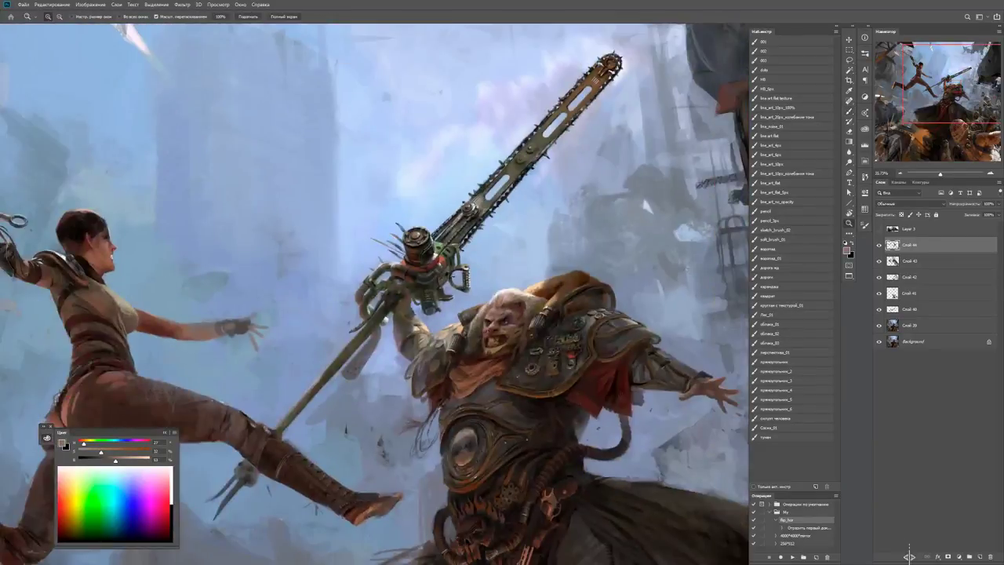
drag(519, 340, 564, 340)
key(b)
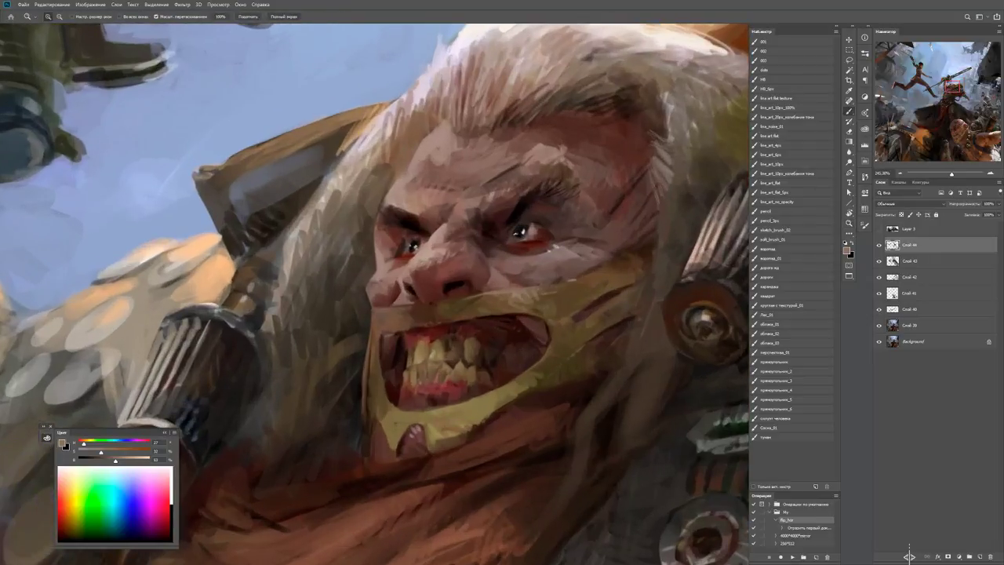
drag(466, 320, 517, 320)
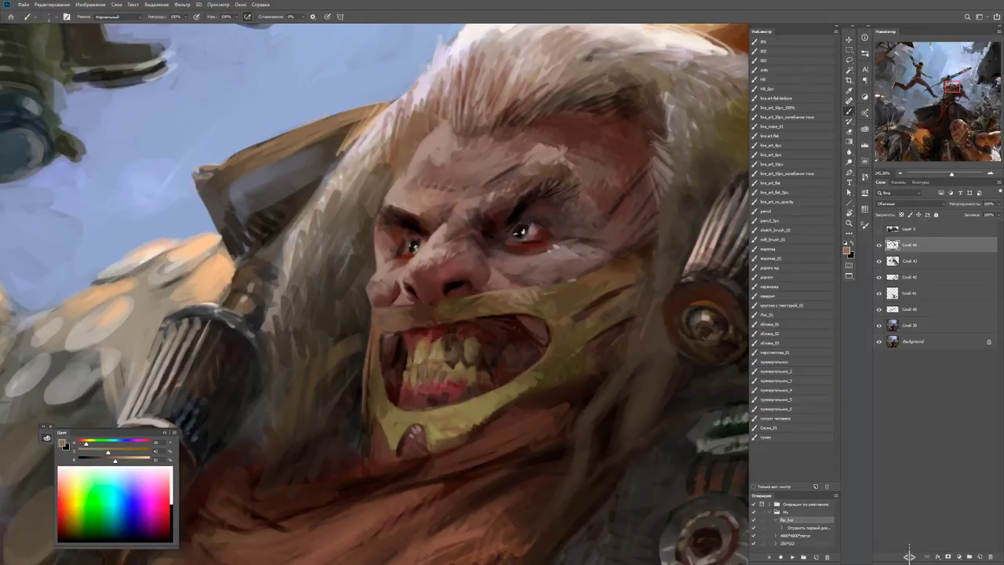
key(d)
key(z)
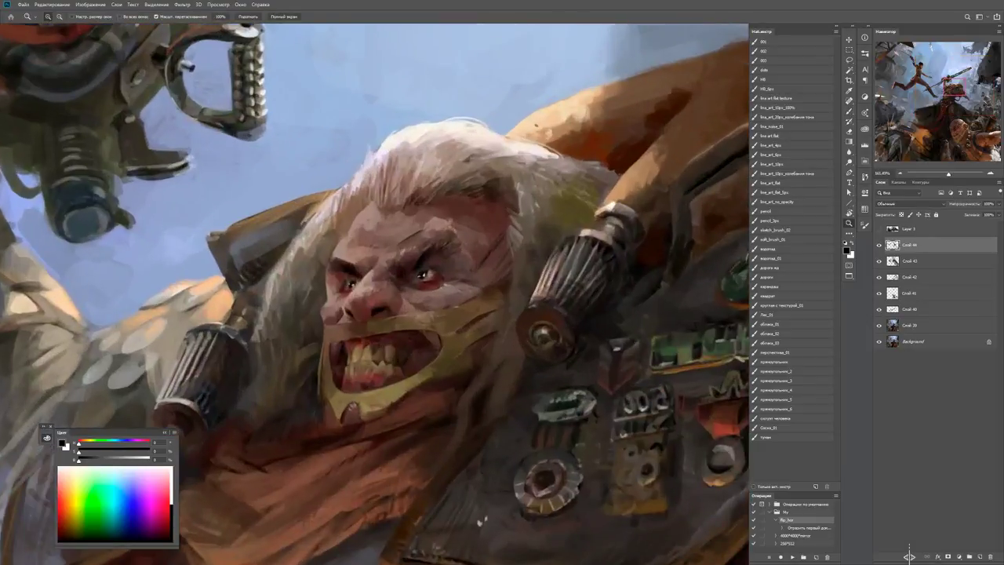
Darken the temple beside the hairline with sampled reddish-brown and dark red tones.
alt+click(475, 321)
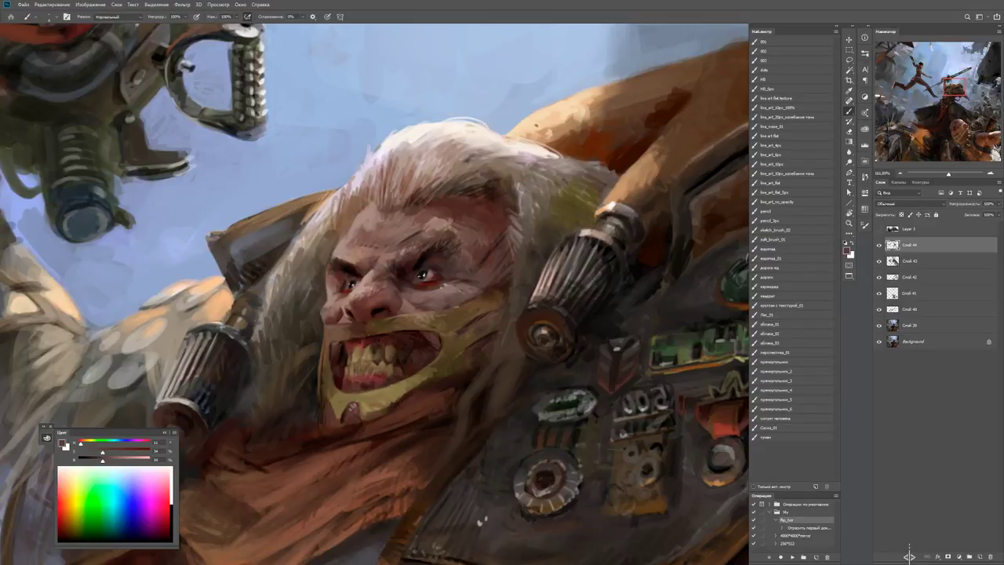
alt+click(517, 240)
alt+shift+right_click(529, 218)
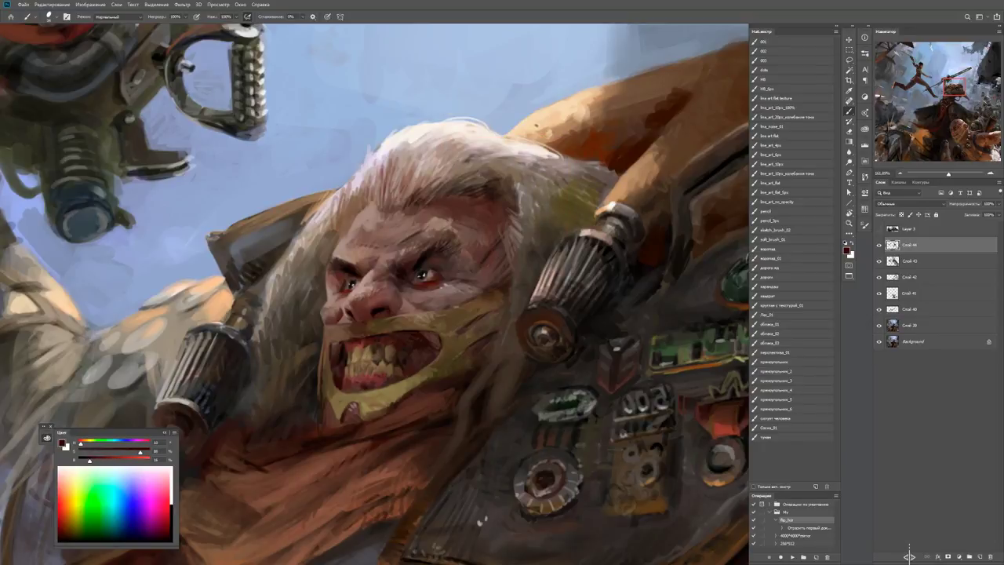
key(z)
key(ctrl+minus)
key(ctrl+minus)
key(ctrl+minus)
key(ctrl+minus)
key(ctrl+minus)
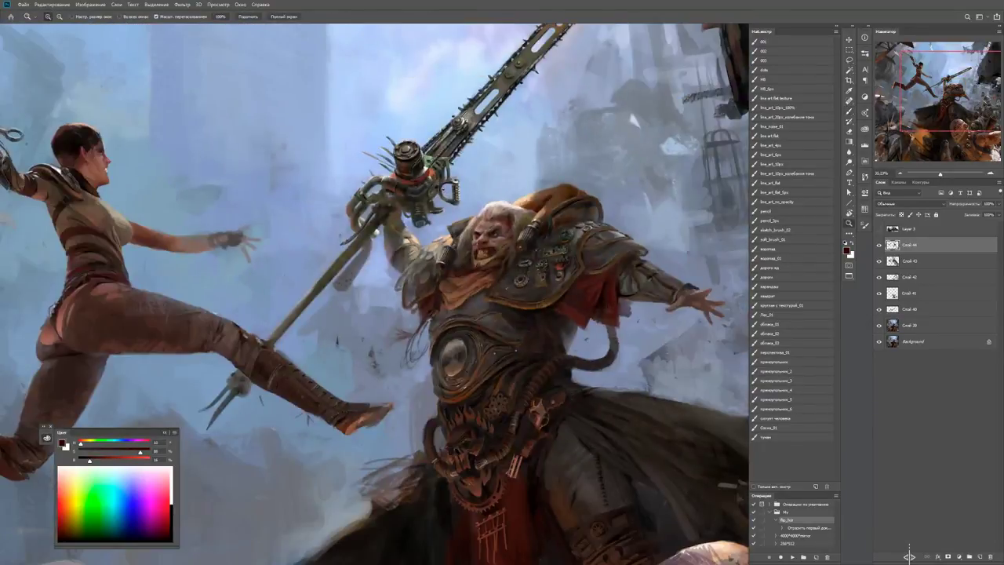
key(ctrl+alt+0)
key(b)
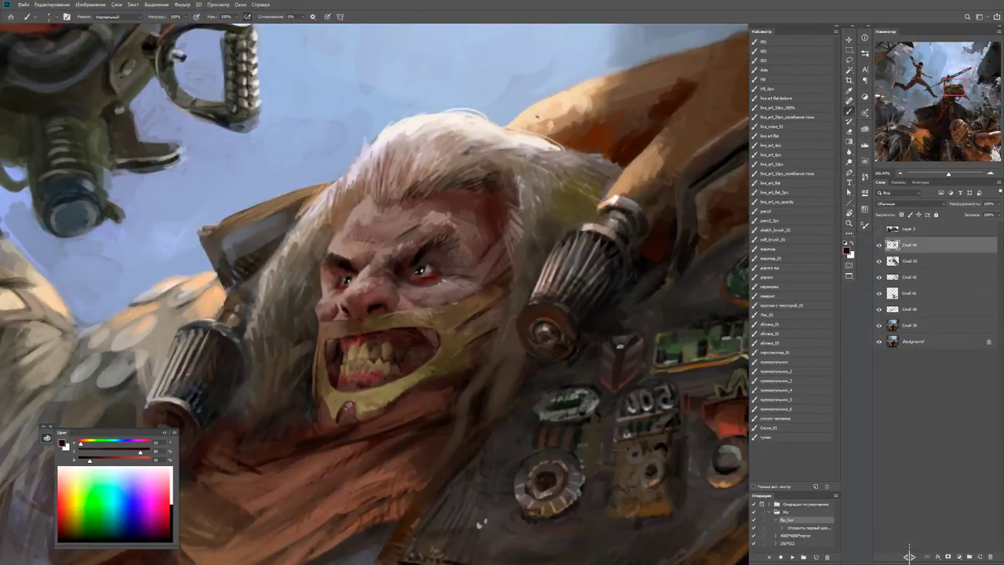
Sample dark brown tones along the near cheek's yellow paint for blending its outer edge.
alt+click(484, 305)
alt+click(496, 295)
alt+click(484, 304)
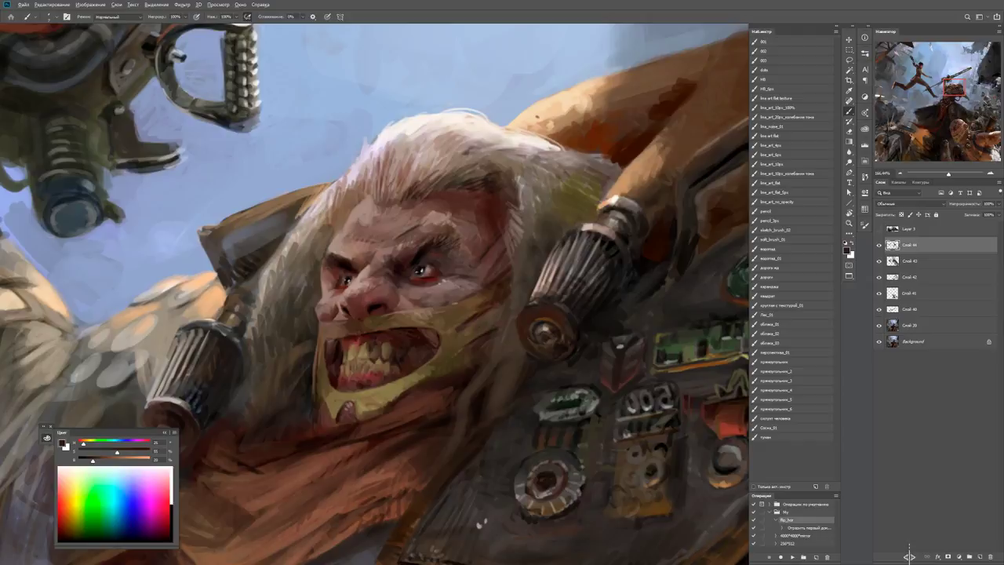
Touch up the scarf's upper folds and the hair beside the jaw with sampled dark red and brown tones.
key(z)
scroll(565, 274, down, 3)
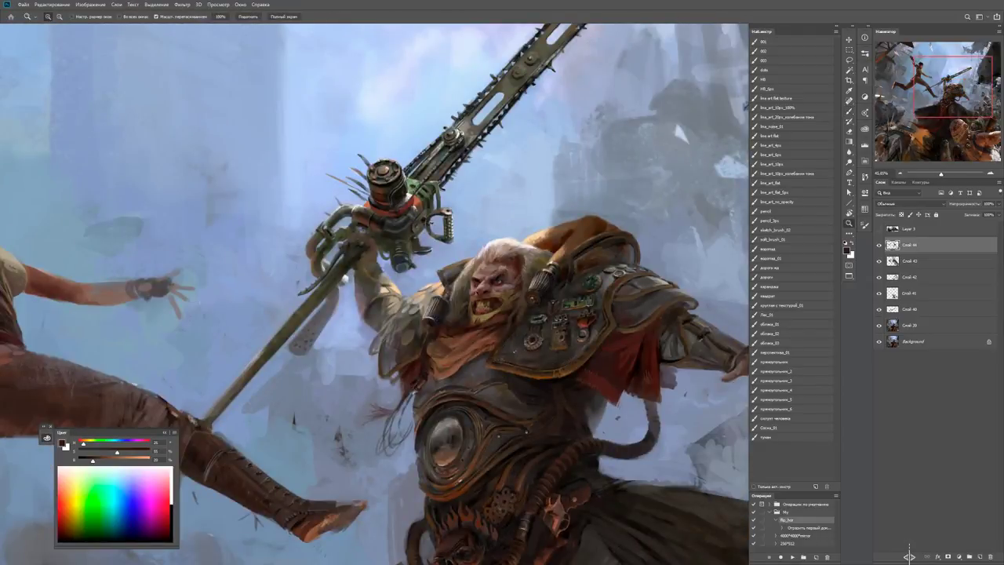
key(ctrl+alt+0)
key(b)
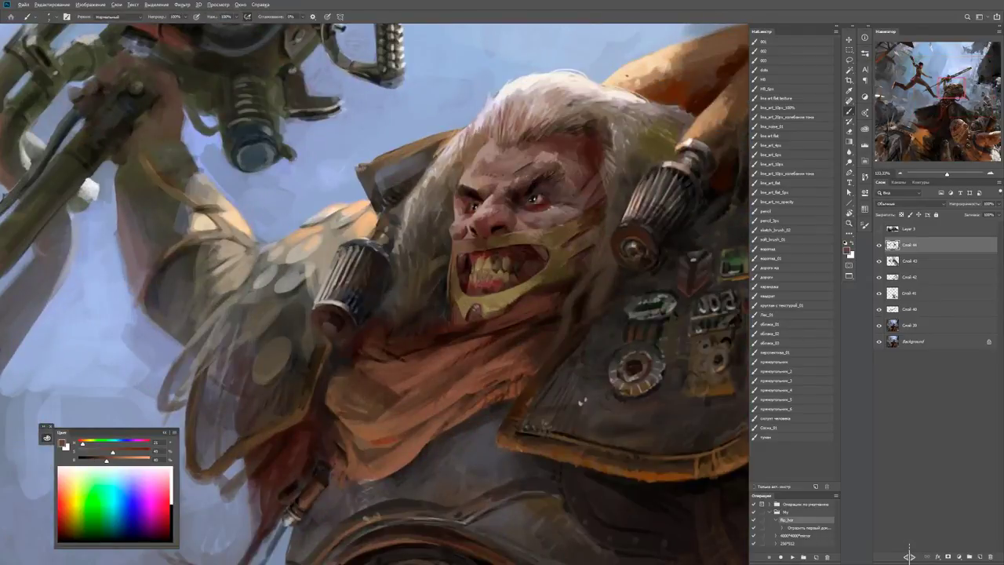
key(ctrl+plus)
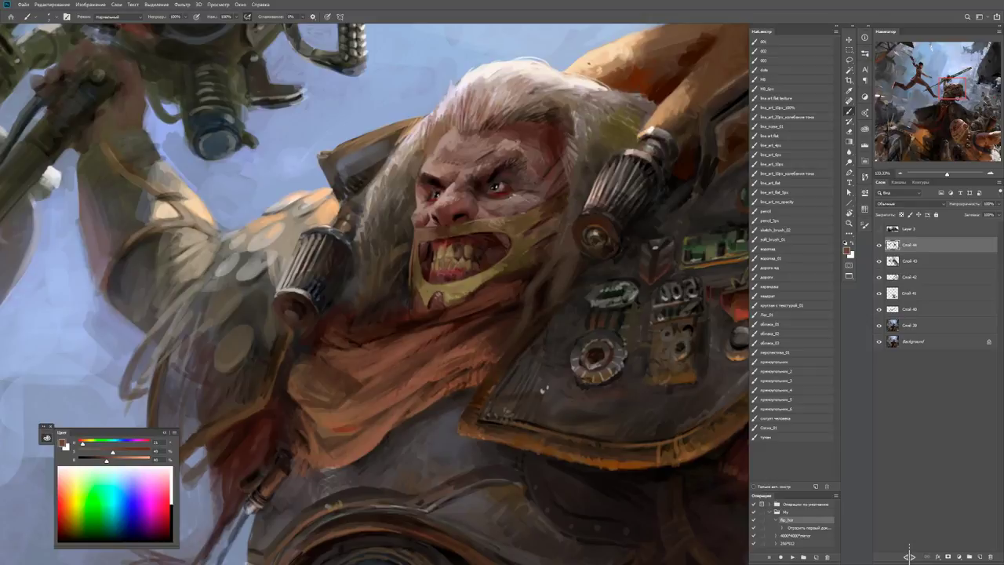
alt+click(360, 320)
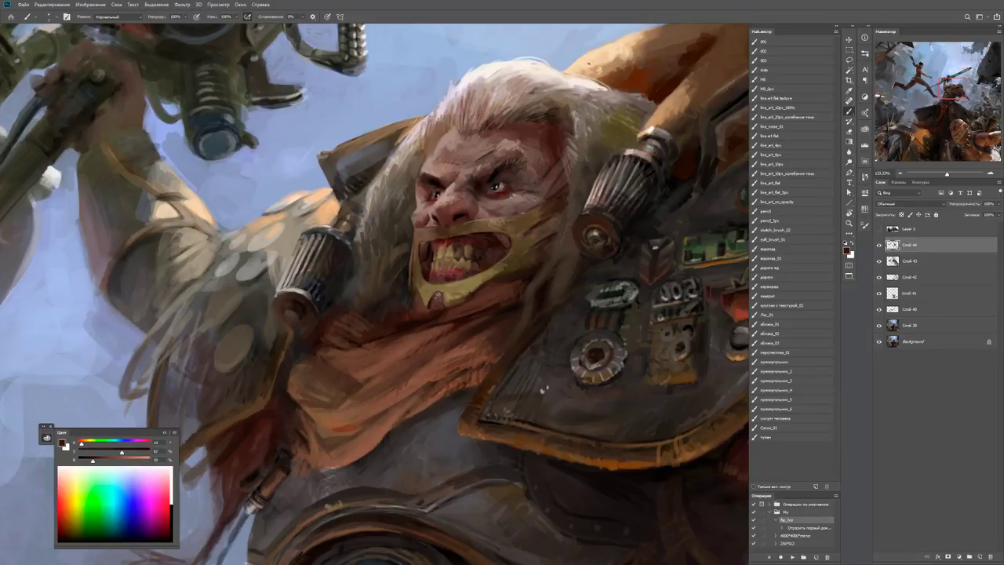
alt+click(400, 270)
alt+click(400, 270)
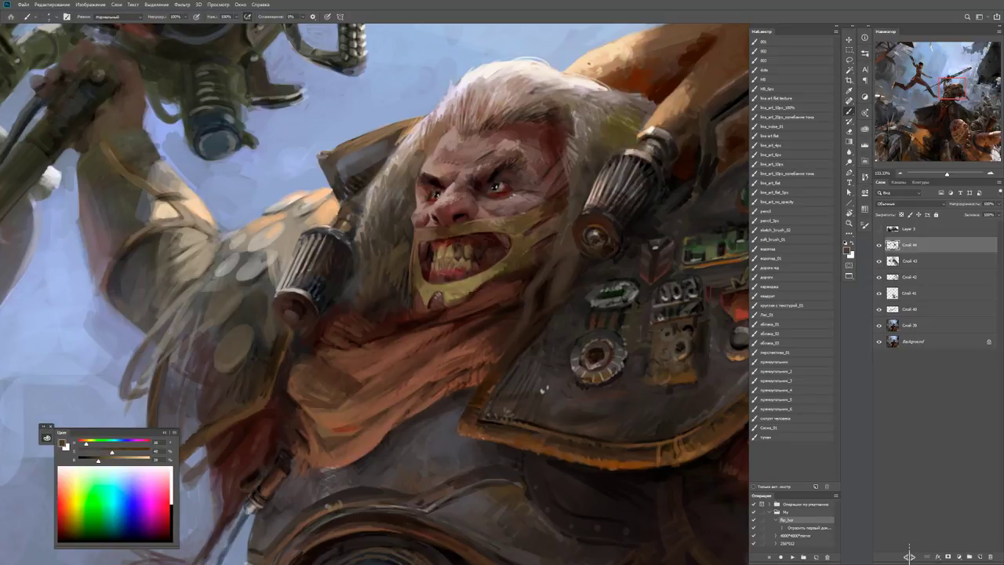
Refine the yellow face paint along the far side of the mouth with a sampled olive yellow, and reset the colours to black and white.
alt+click(410, 290)
key(h)
drag(543, 389, 547, 405)
alt+click(547, 405)
key(z)
key(h)
key(b)
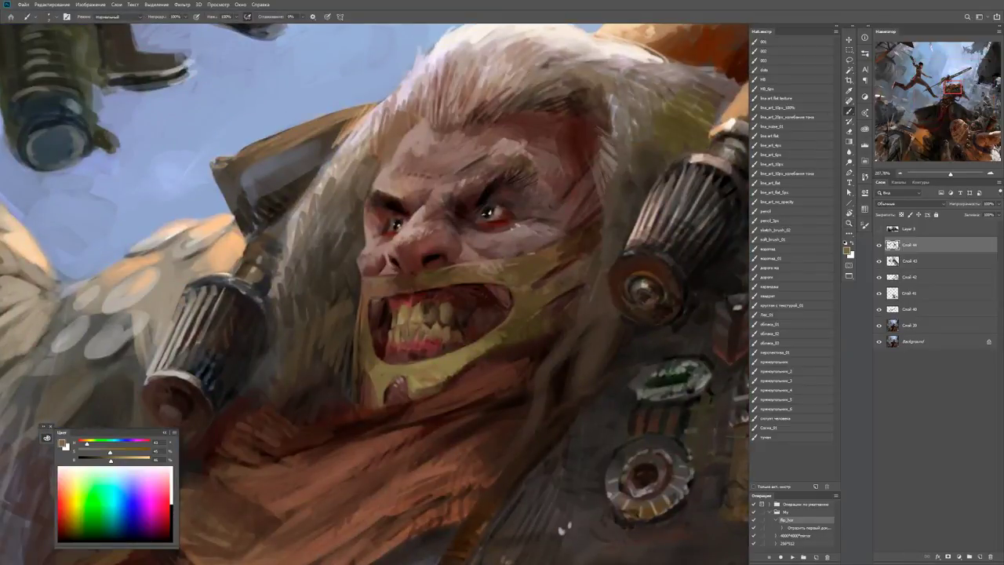
key(d)
Blend the near cheek's yellow paint into the shadow beside the mouth with sampled olive-brown and dark brown tones.
key(z)
drag(368, 284, 369, 284)
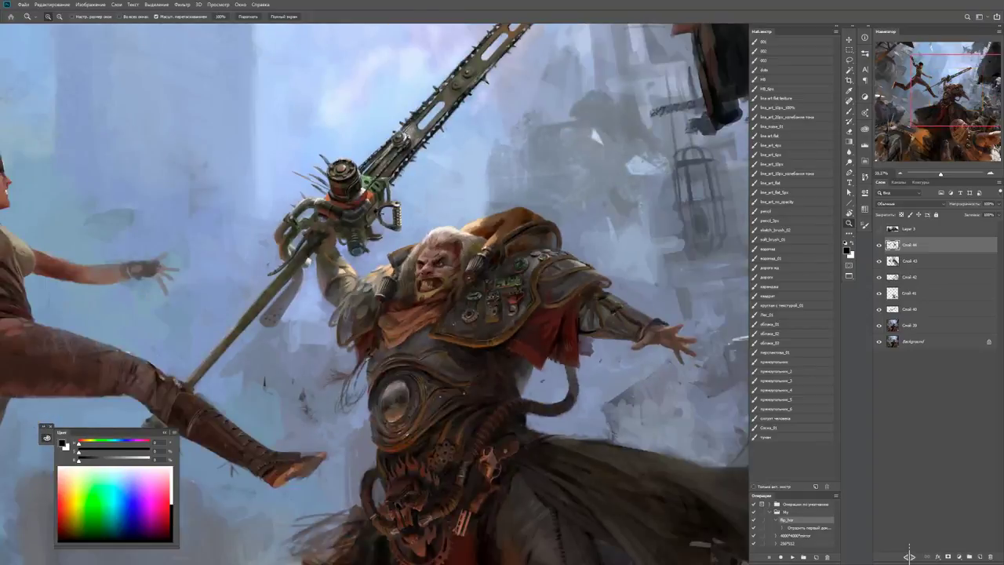
key(r)
key(Escape)
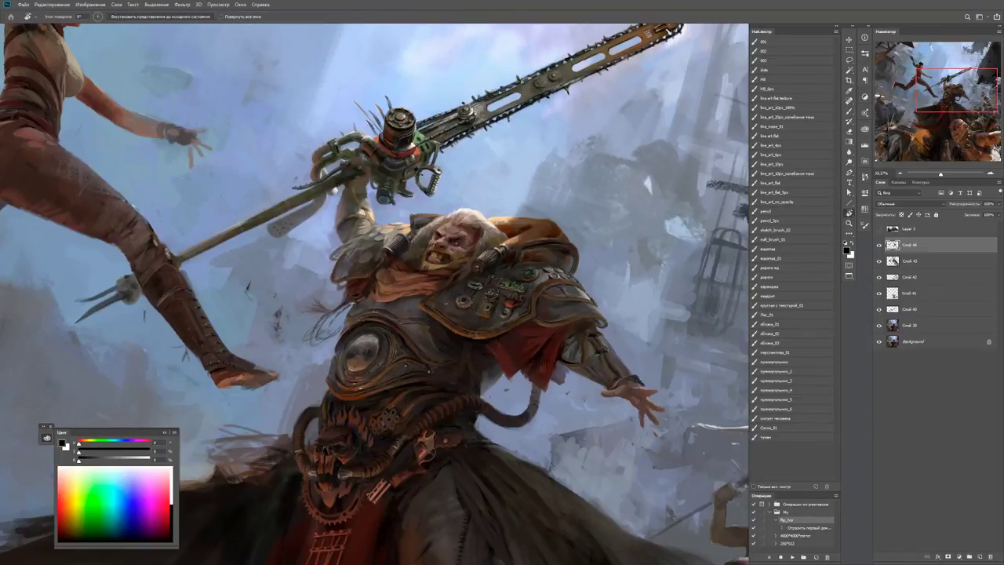
key(z)
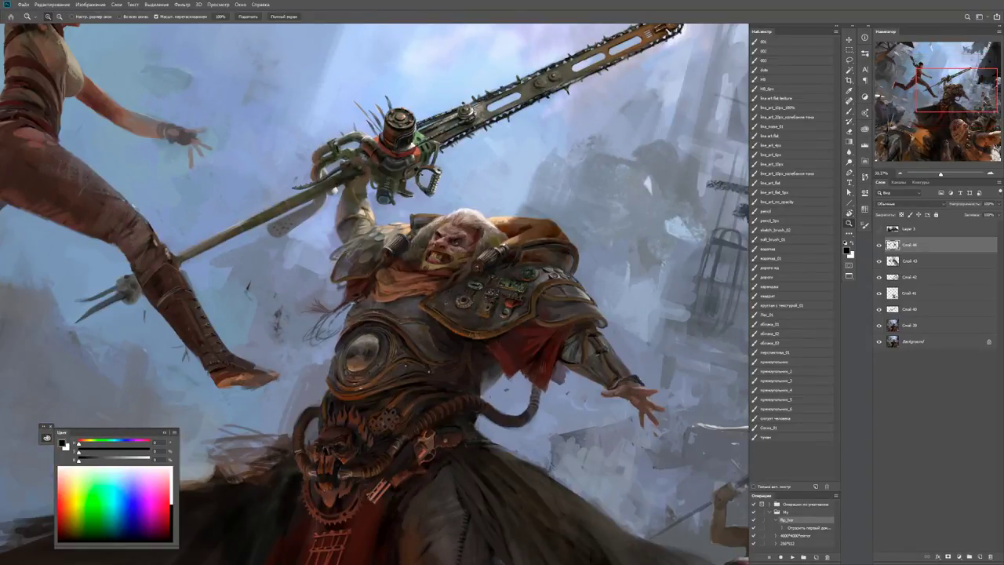
click(437, 247)
key(b)
alt+click(491, 269)
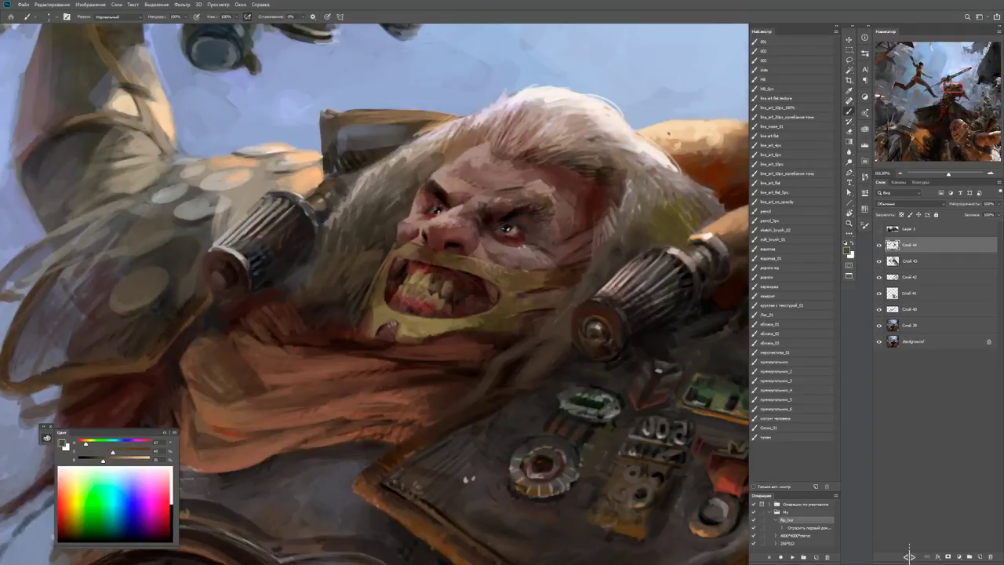
alt+click(531, 272)
alt+click(532, 279)
key(z)
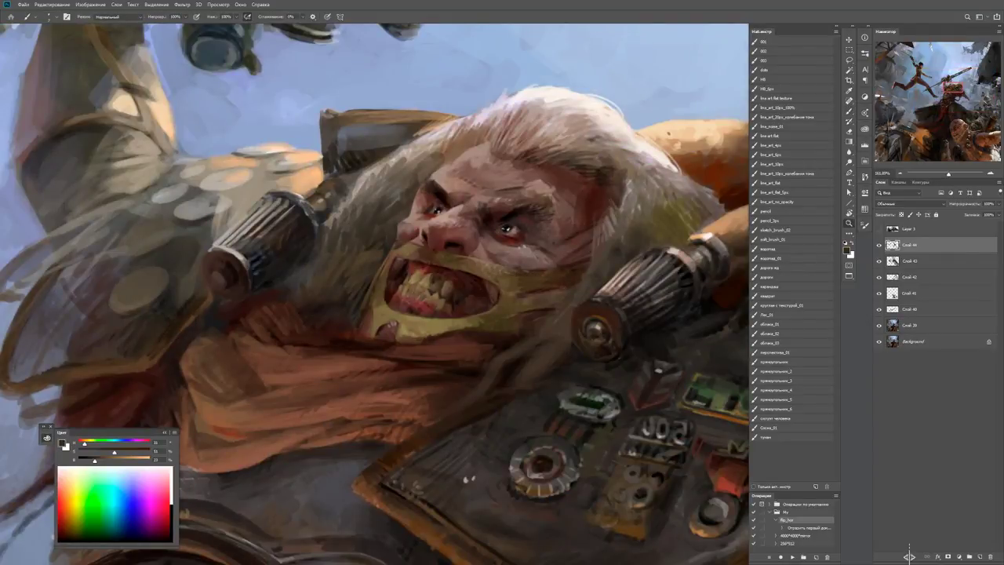
key(z)
key(ctrl+minus)
key(ctrl+minus)
key(ctrl+minus)
drag(572, 278, 627, 278)
key(b)
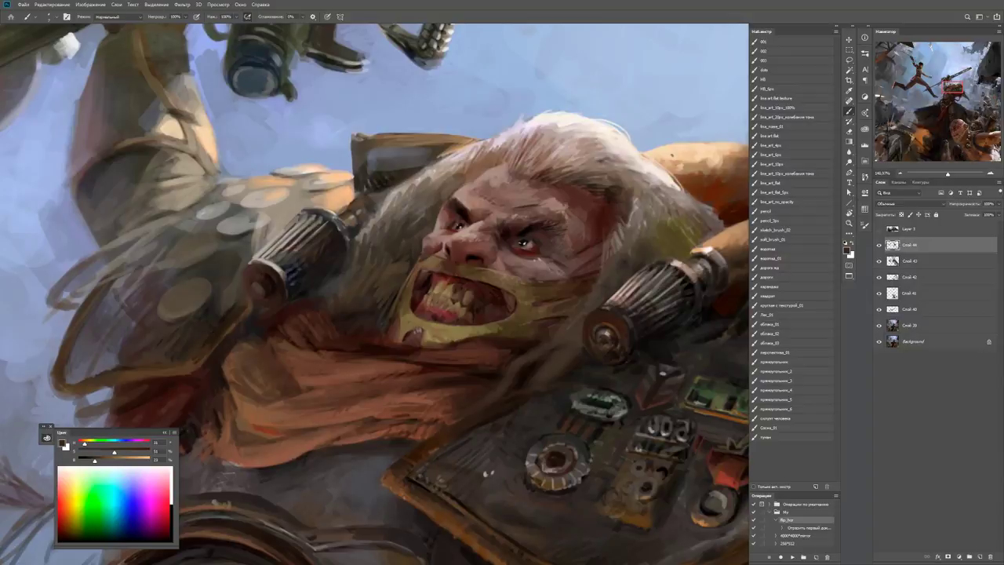
Flip the canvas horizontally and return to the warrior's face with the Brush tool.
key(z)
key(ctrl+minus)
key(ctrl+minus)
key(ctrl+minus)
key(ctrl+minus)
key(ctrl+minus)
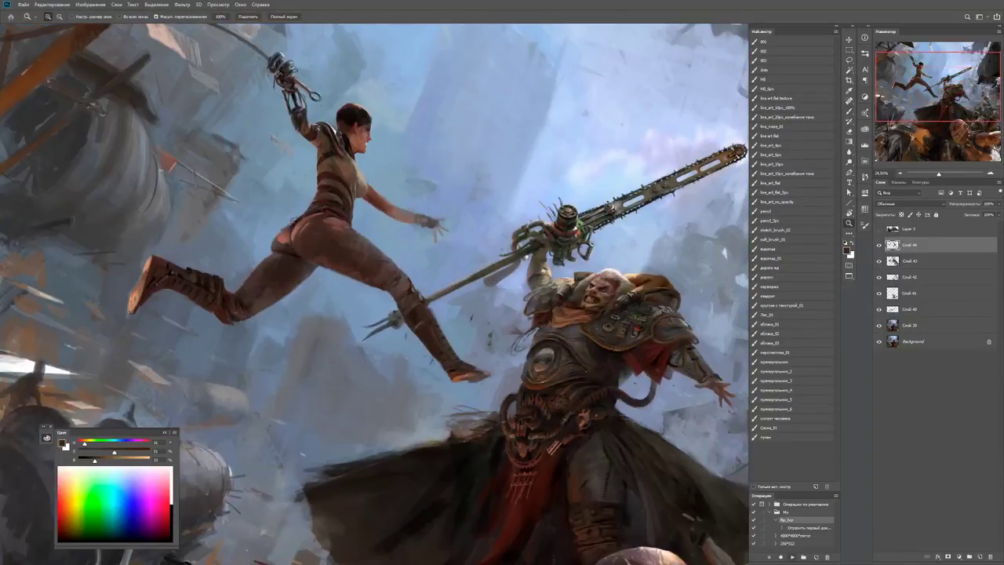
key(F2)
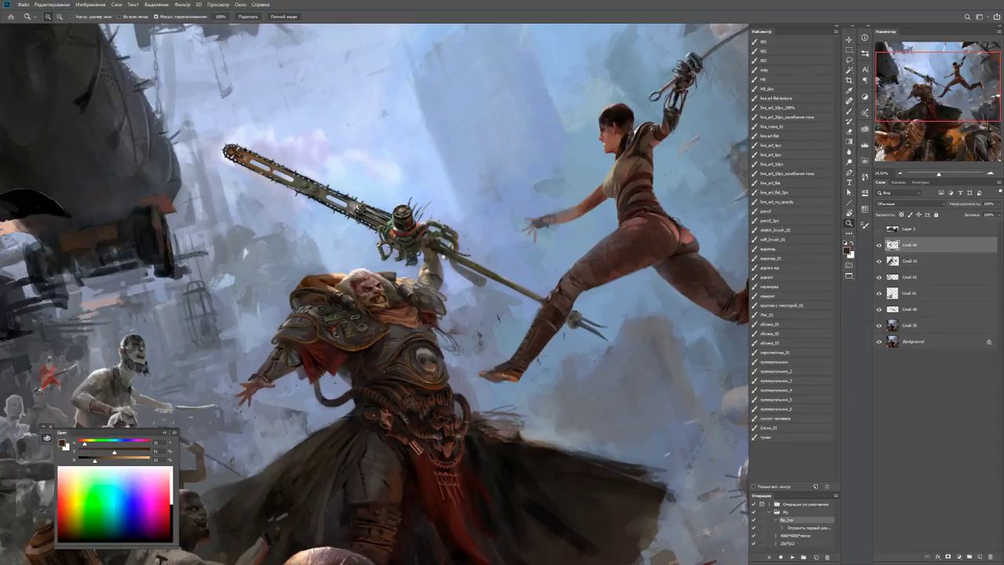
drag(354, 271, 541, 269)
key(b)
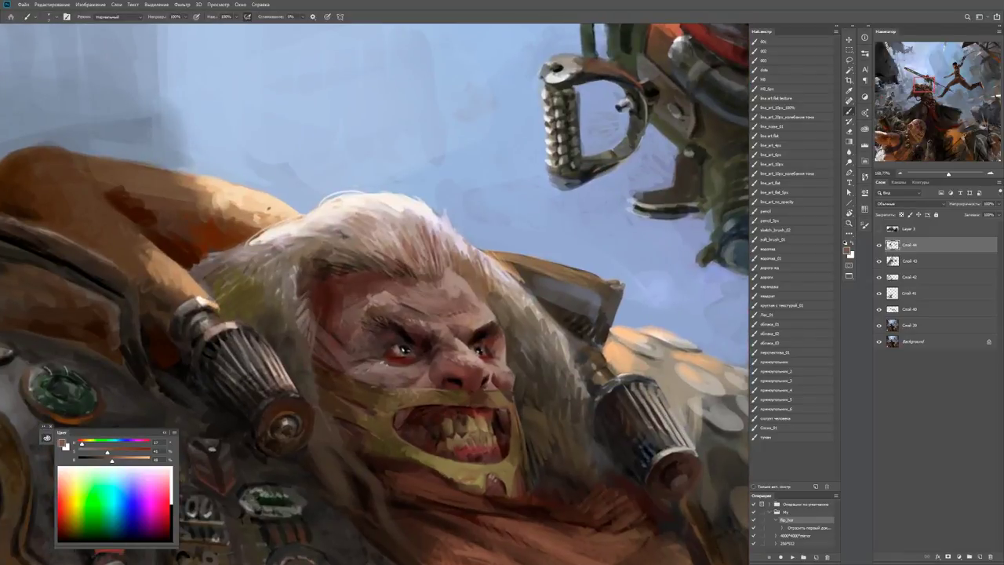
Paint swept-back hair strands above the forehead and temple with sampled greyish pink and muted reddish-brown tones.
alt+click(428, 265)
drag(416, 247, 442, 287)
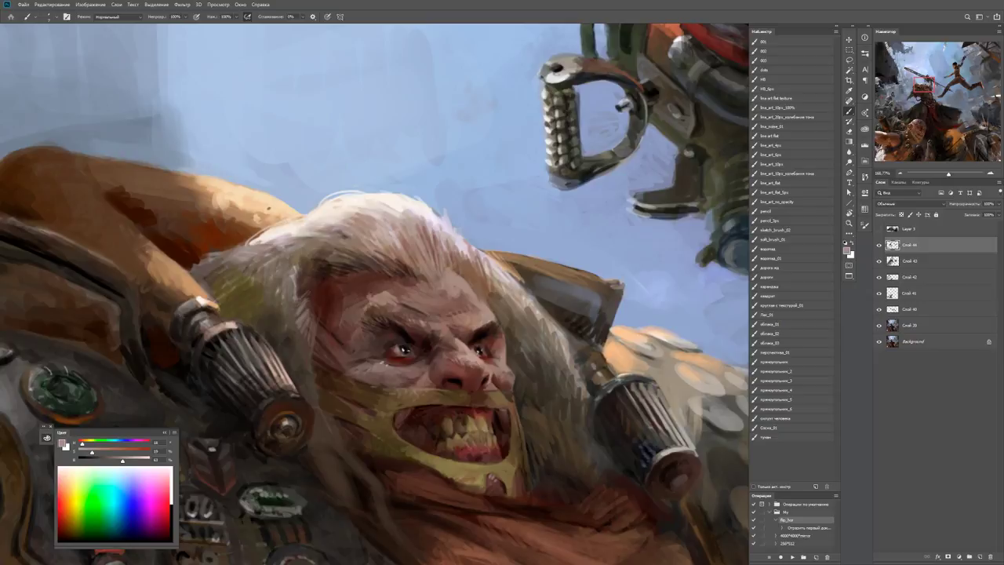
alt+click(342, 293)
mouse_move(317, 247)
mouse_down()
mouse_move(345, 229)
mouse_move(392, 234)
mouse_move(383, 223)
mouse_move(328, 234)
mouse_move(344, 223)
mouse_up()
alt+click(337, 235)
drag(378, 252, 395, 229)
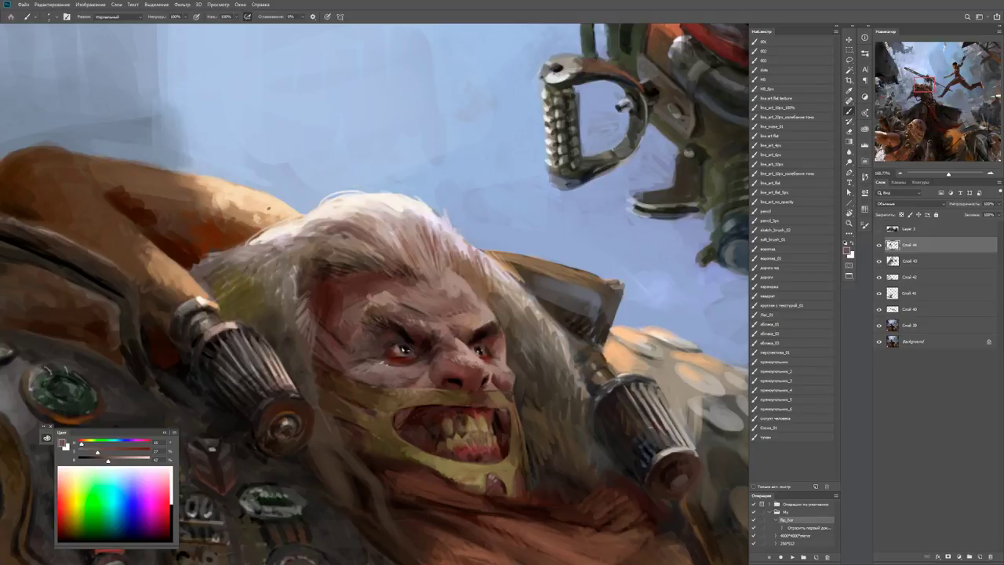
Paint a long near-white lock curving from the crown down beside the near temple, sampling neighbouring hair tones to blend it.
alt+click(449, 236)
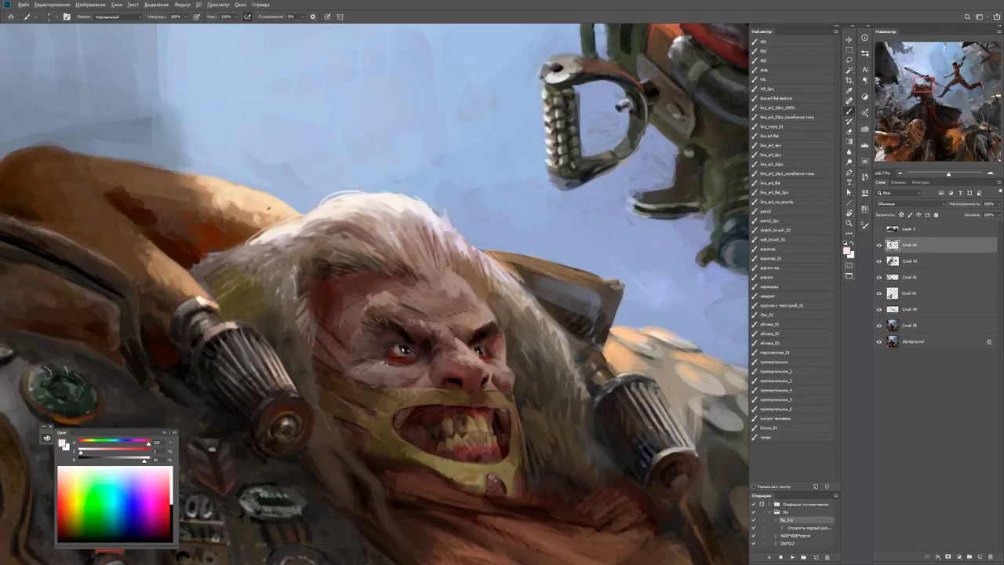
alt+click(425, 225)
mouse_move(295, 240)
mouse_down()
mouse_move(323, 334)
mouse_move(318, 381)
mouse_up()
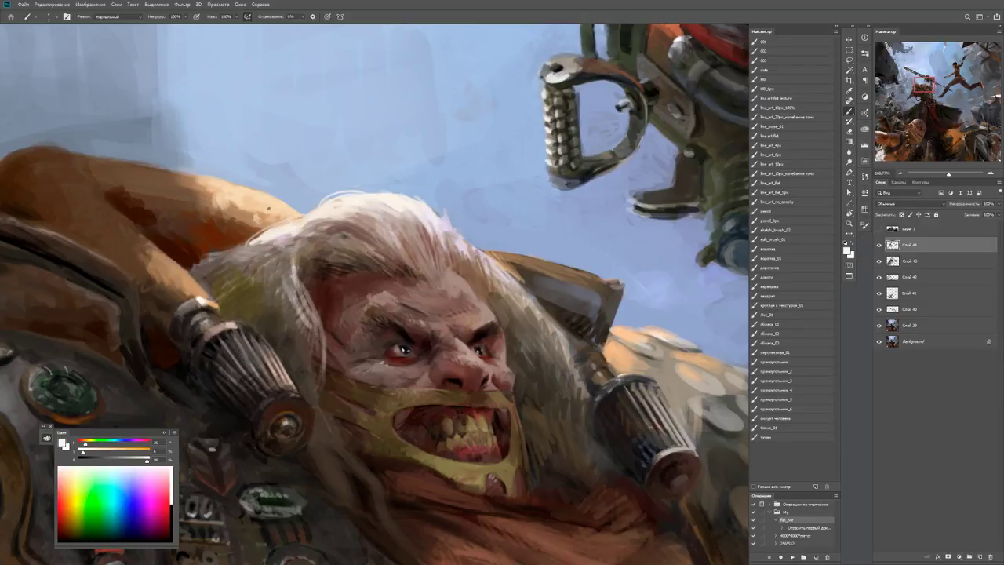
alt+click(295, 292)
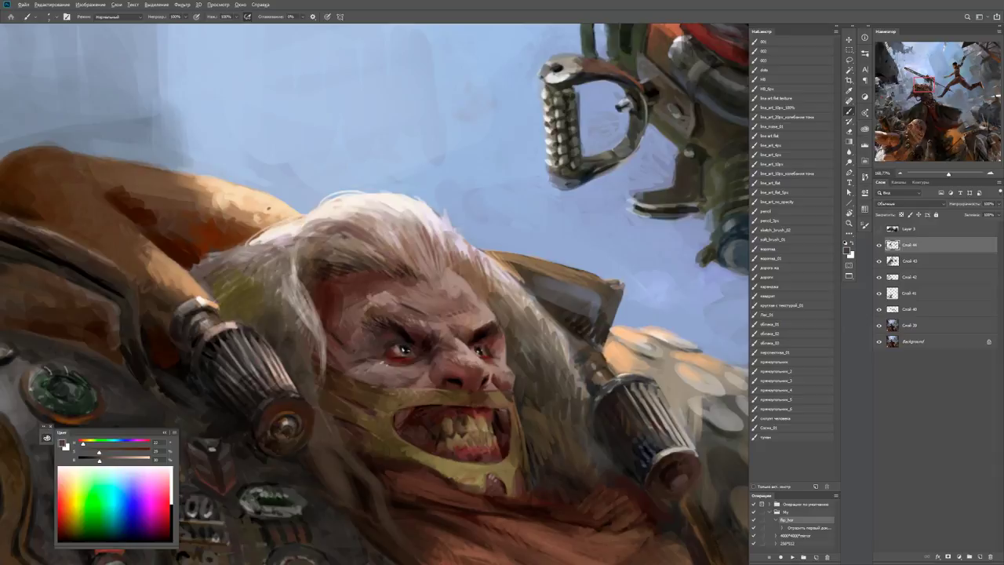
alt+click(294, 272)
Add pale cream highlight strands across the crown and the hair on the near side of the head.
key(z)
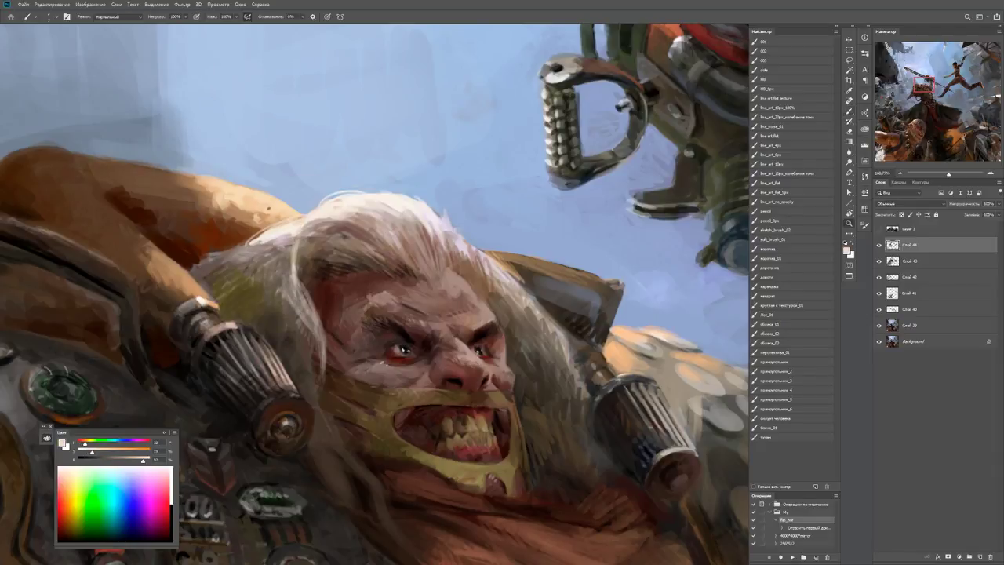
mouse_move(333, 532)
mouse_down()
mouse_move(298, 531)
mouse_move(333, 531)
mouse_up()
key(b)
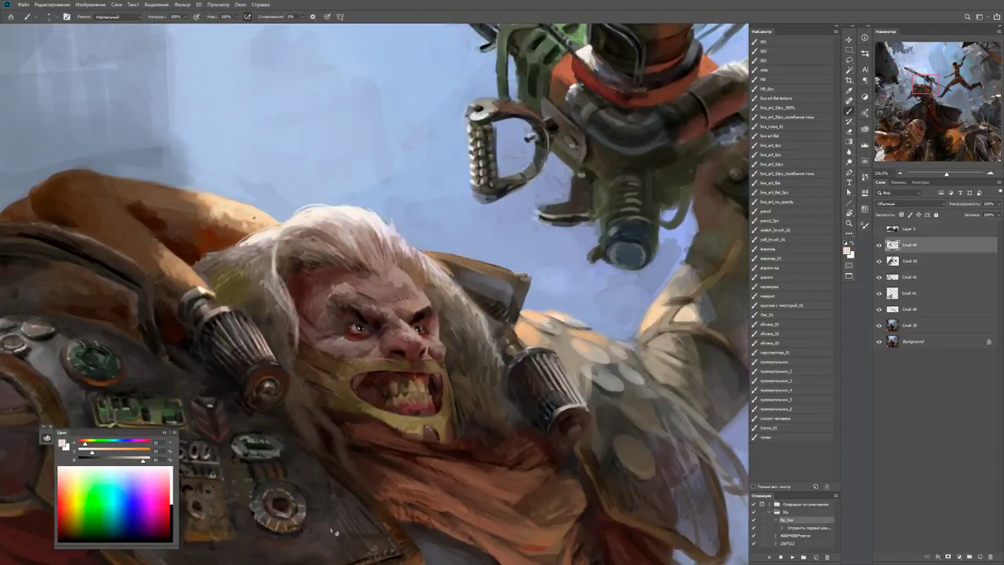
drag(323, 242, 350, 224)
mouse_move(290, 242)
mouse_down()
mouse_move(318, 243)
mouse_move(326, 228)
mouse_up()
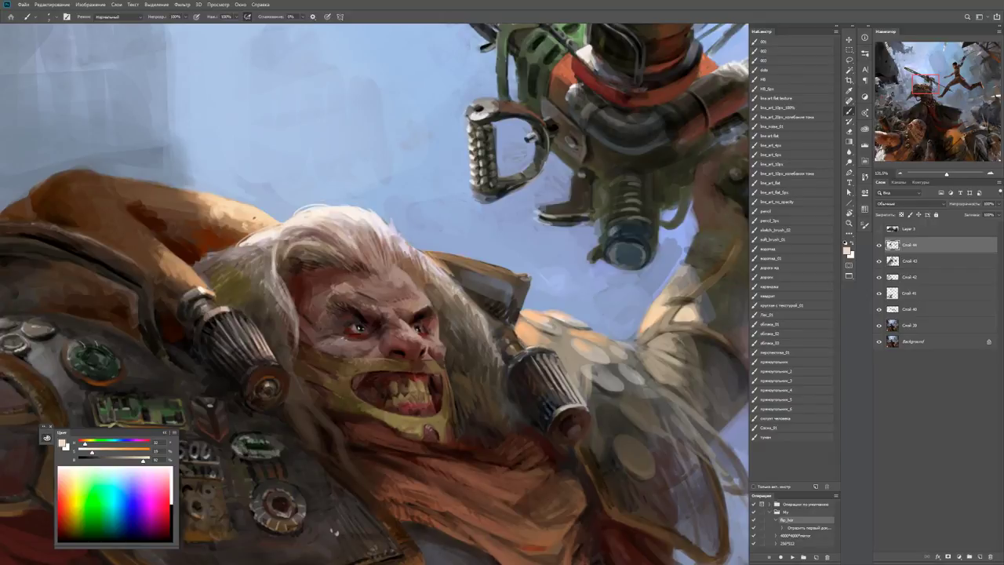
mouse_move(253, 249)
mouse_down()
mouse_move(223, 288)
mouse_move(229, 298)
mouse_move(240, 282)
mouse_up()
drag(298, 248, 236, 248)
drag(318, 249, 380, 249)
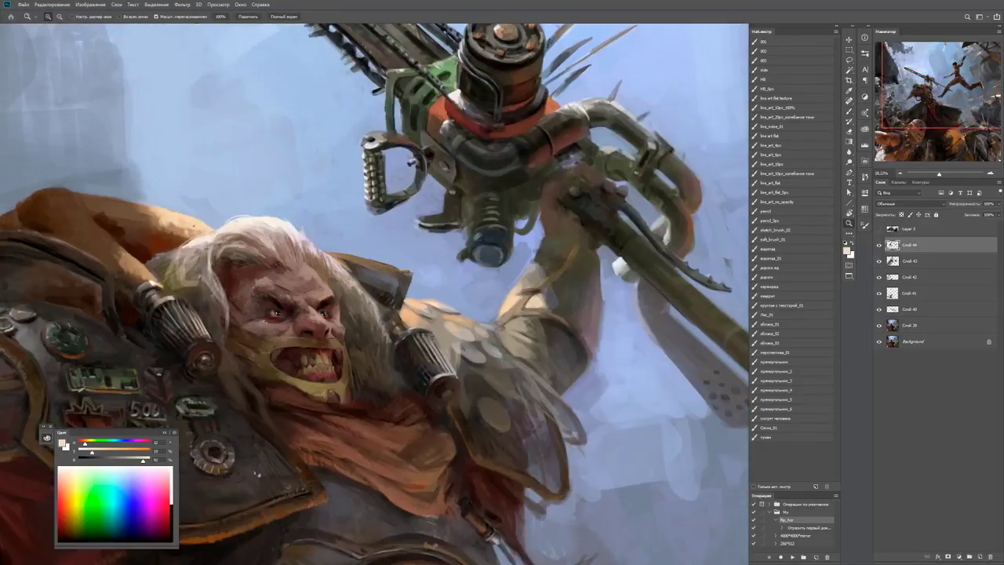
drag(332, 285, 353, 285)
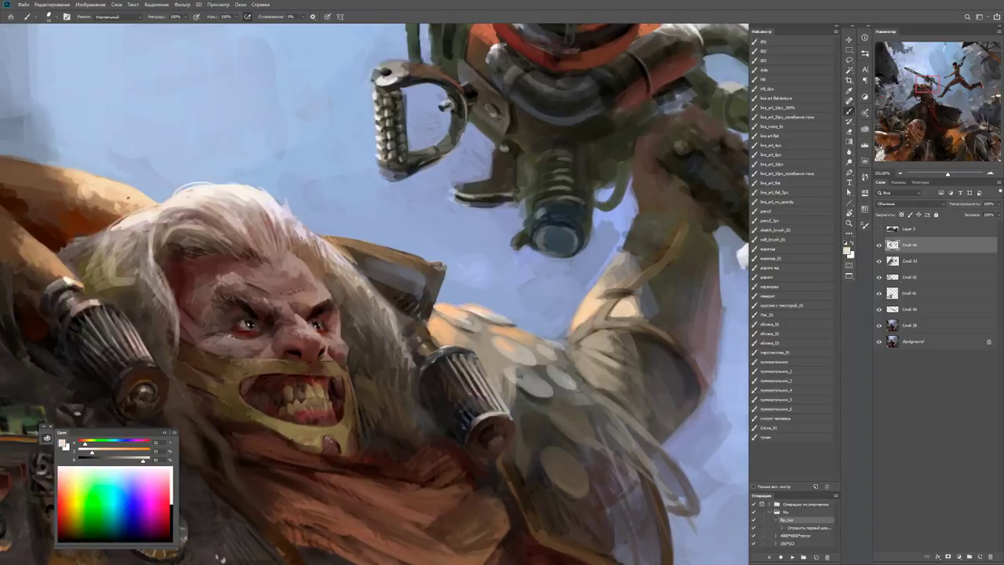
Rework the far shoulder collar behind the hair with sampled brown, peach and sky-blue tones.
alt+click(351, 257)
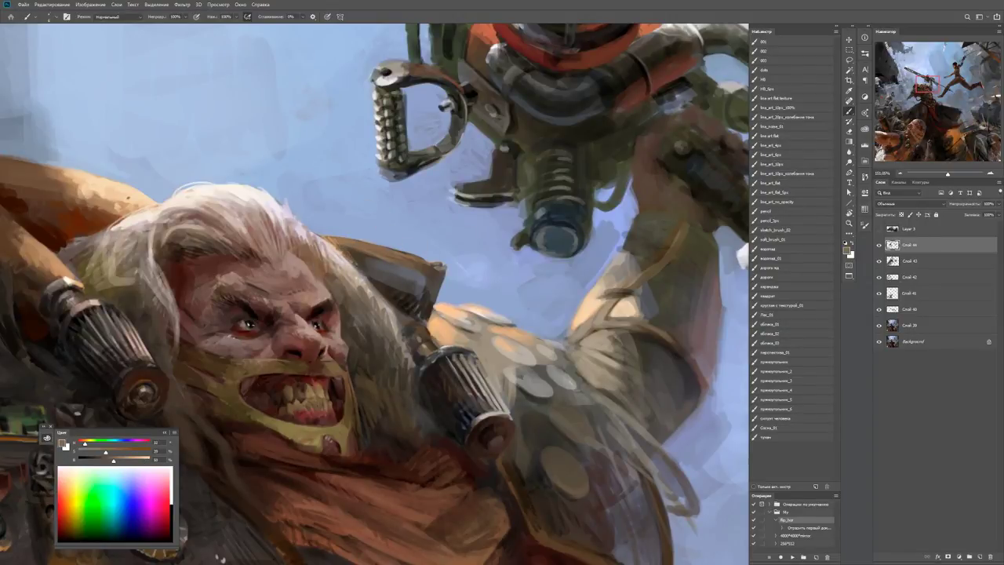
drag(353, 267, 235, 267)
mouse_move(338, 267)
mouse_down()
mouse_move(384, 259)
mouse_move(455, 215)
mouse_move(448, 221)
mouse_move(463, 221)
mouse_up()
key(b)
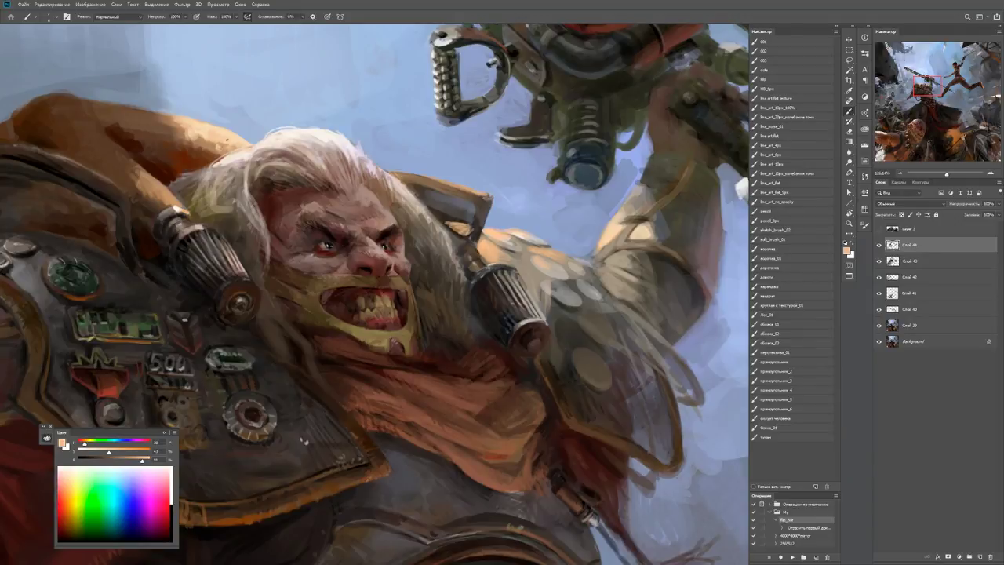
alt+click(448, 209)
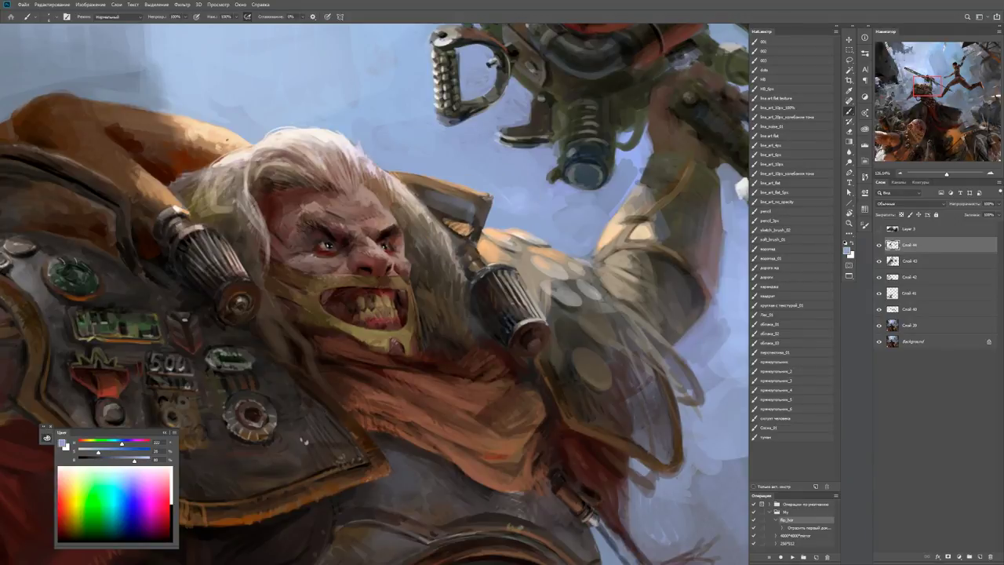
alt+click(459, 206)
key(z)
drag(463, 205, 408, 206)
drag(471, 206, 502, 206)
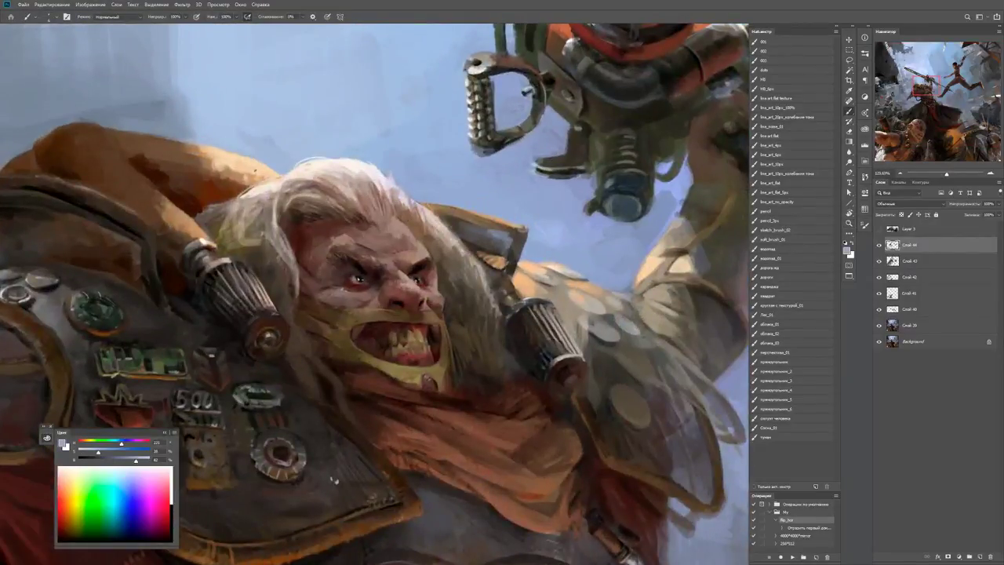
Refine the far collar's rim and lower corner with sampled mid-brown and dark brown tones.
alt+click(482, 229)
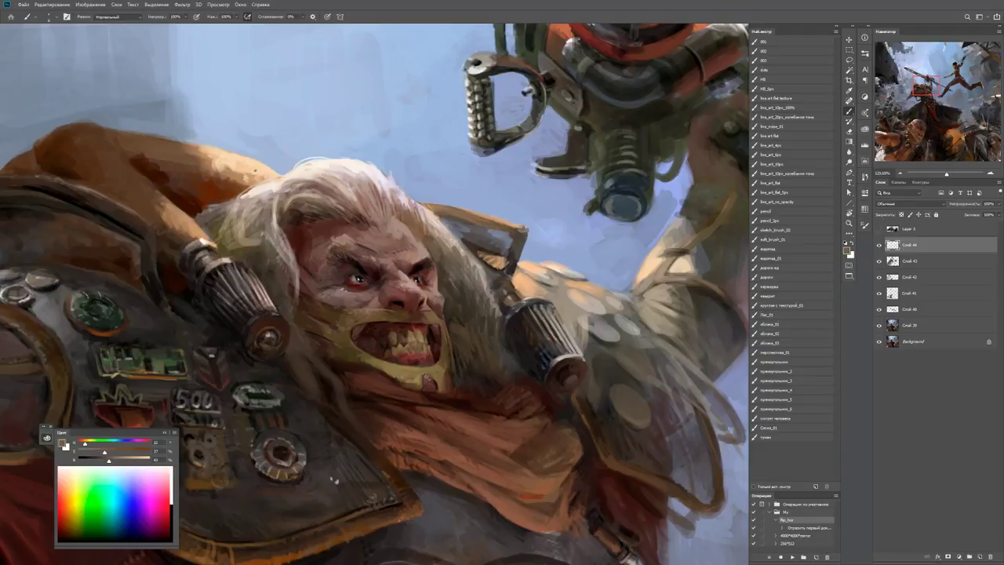
alt+click(510, 227)
alt+click(506, 229)
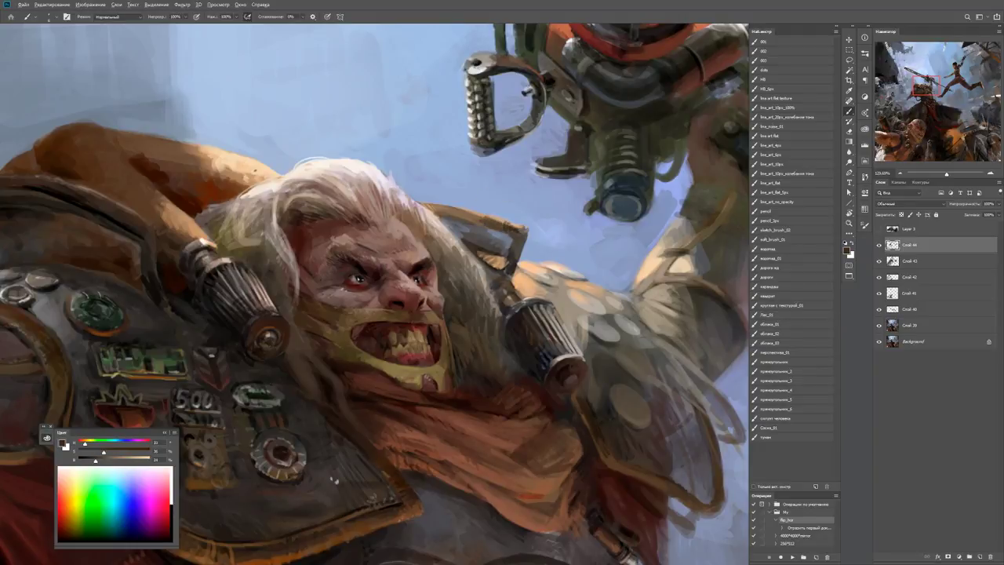
key(z)
mouse_move(523, 229)
mouse_down()
mouse_move(479, 229)
mouse_move(549, 229)
mouse_up()
key(b)
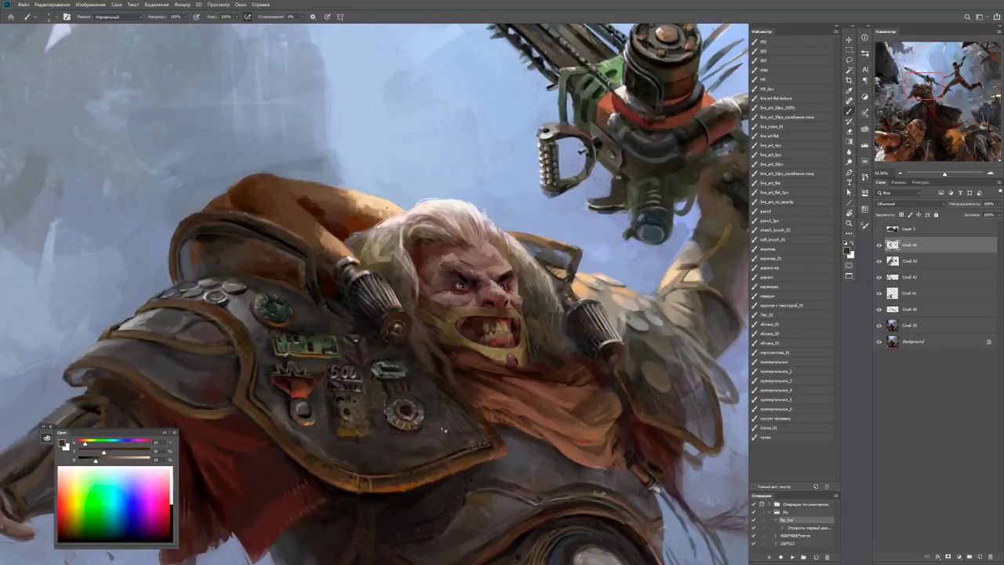
Rework the upper rim of the near shoulder collar with sampled dark grey-brown tones.
alt+click(444, 429)
alt+click(224, 217)
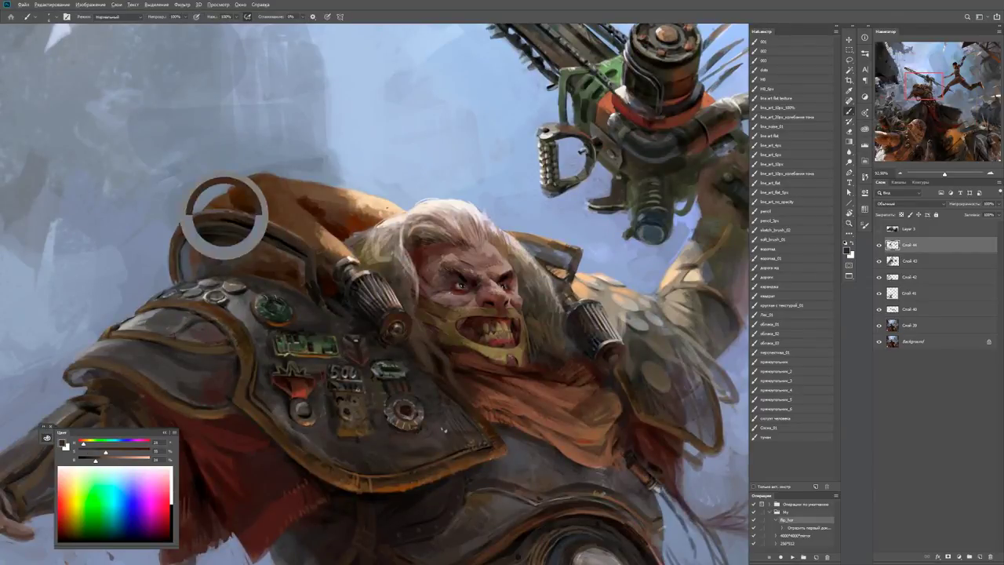
key(z)
drag(225, 217, 188, 217)
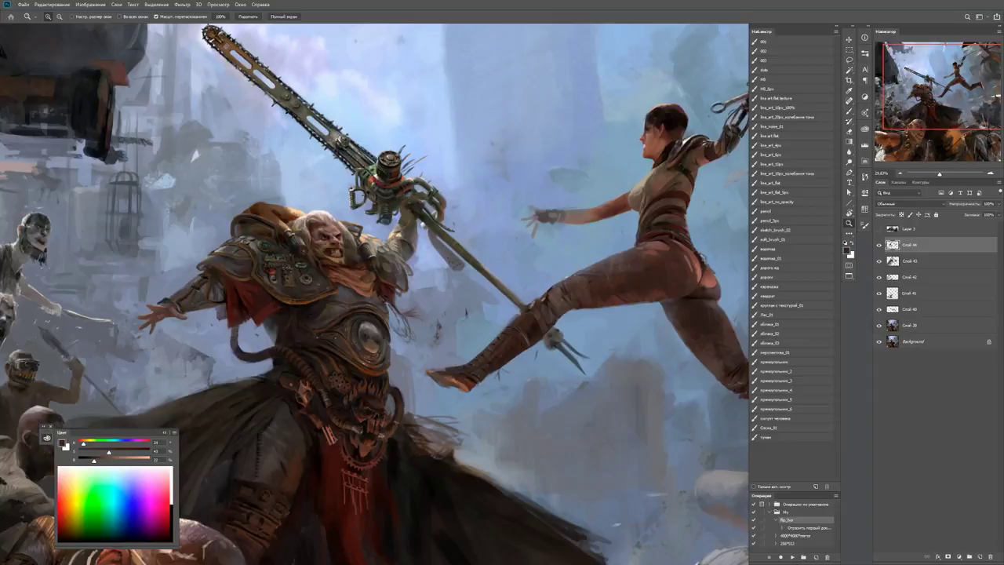
drag(251, 206, 322, 206)
key(b)
alt+click(251, 214)
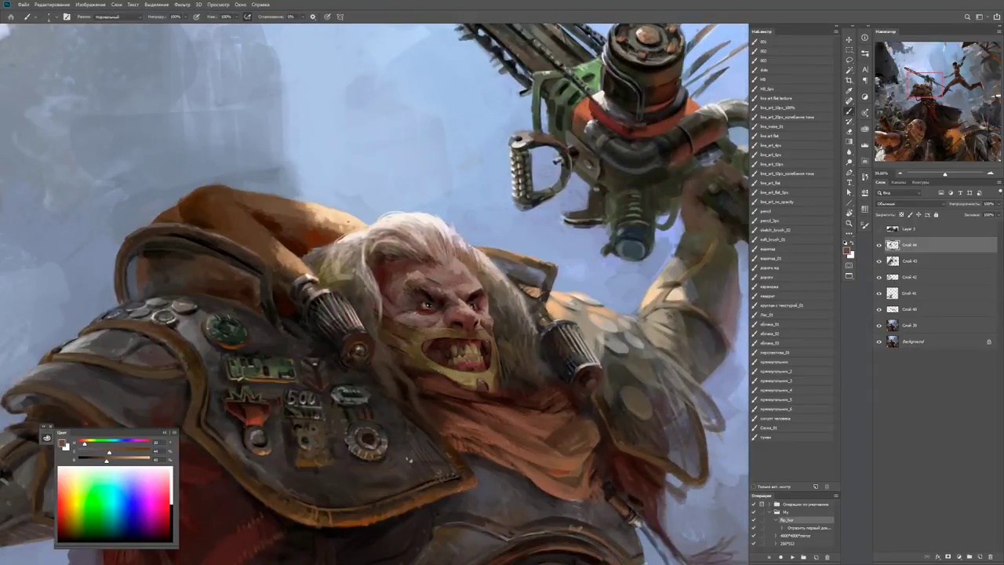
Refine the near collar's edge against the background with sampled cloth-brown and grey-blue sky tones.
key(x)
alt+click(231, 196)
alt+click(167, 215)
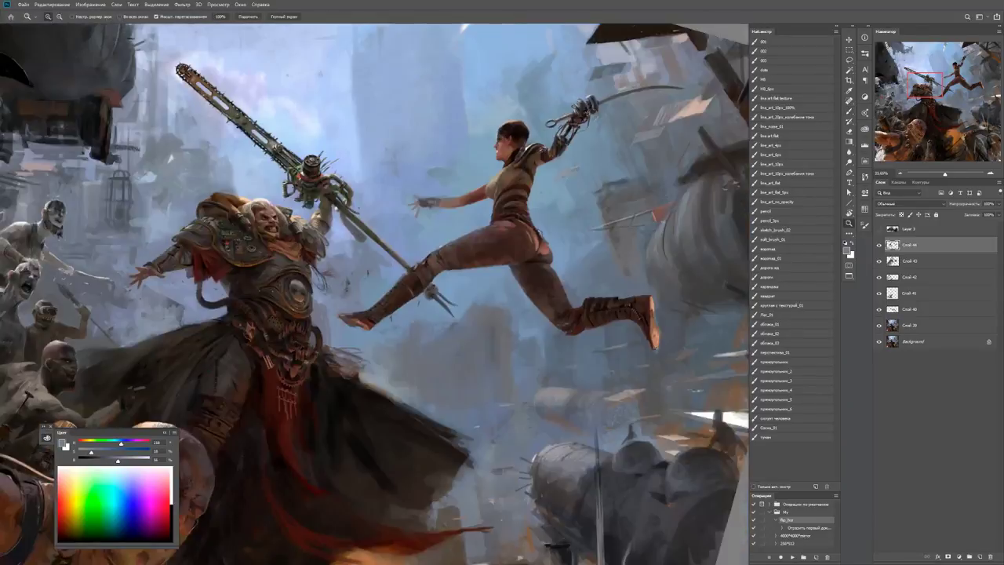
key(z)
drag(167, 212, 118, 212)
drag(190, 194, 259, 195)
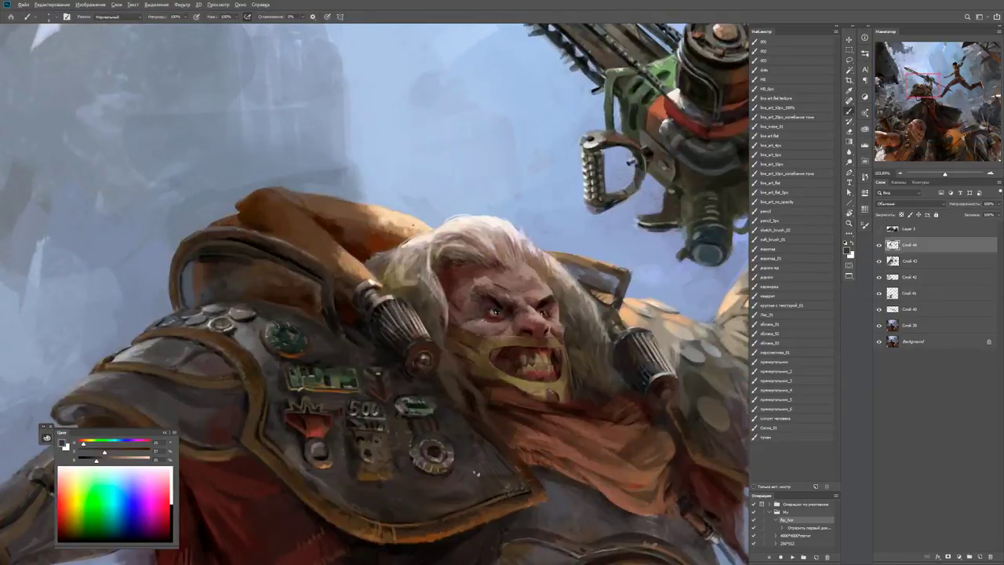
Reinforce the outer curve of the near collar's rim with sampled dark brown tones.
alt+click(476, 473)
alt+click(187, 284)
mouse_move(184, 276)
mouse_down()
mouse_move(187, 295)
mouse_move(189, 270)
mouse_move(156, 254)
mouse_up()
key(z)
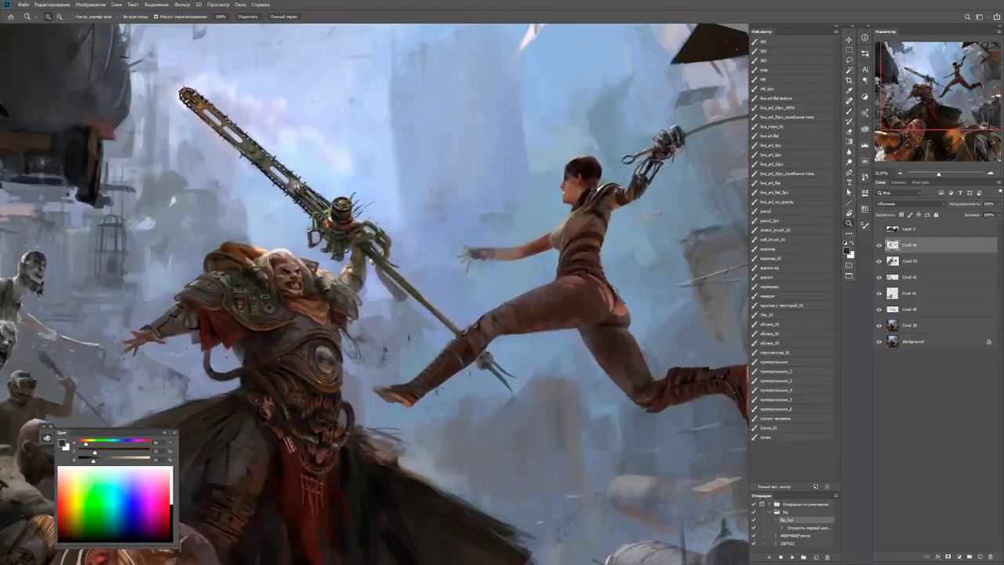
drag(266, 278, 345, 278)
key(b)
alt+click(155, 247)
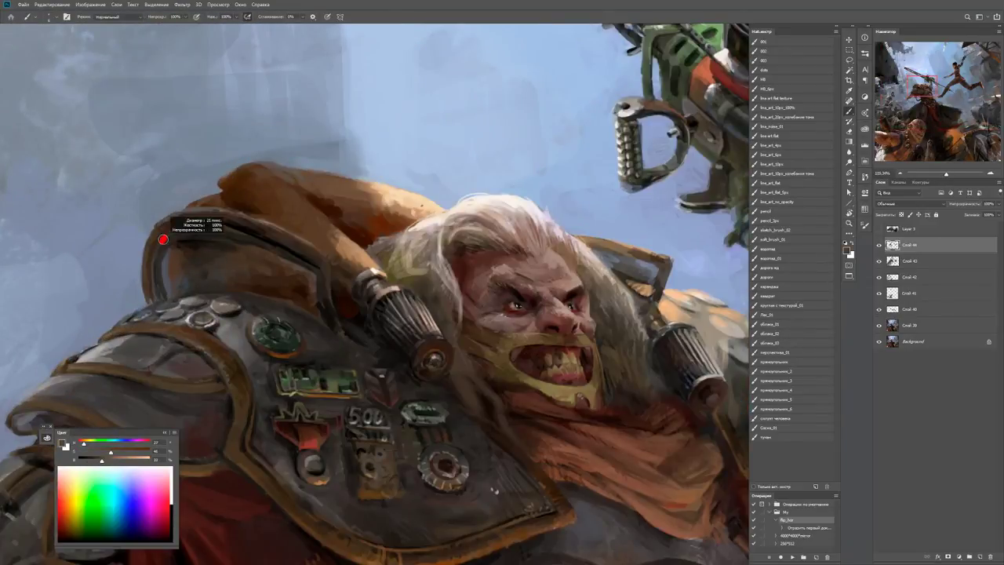
Set the brush to 16 px and clean up the near collar's outer contour with sampled brown and sky-blue tones.
alt+right_click(190, 228)
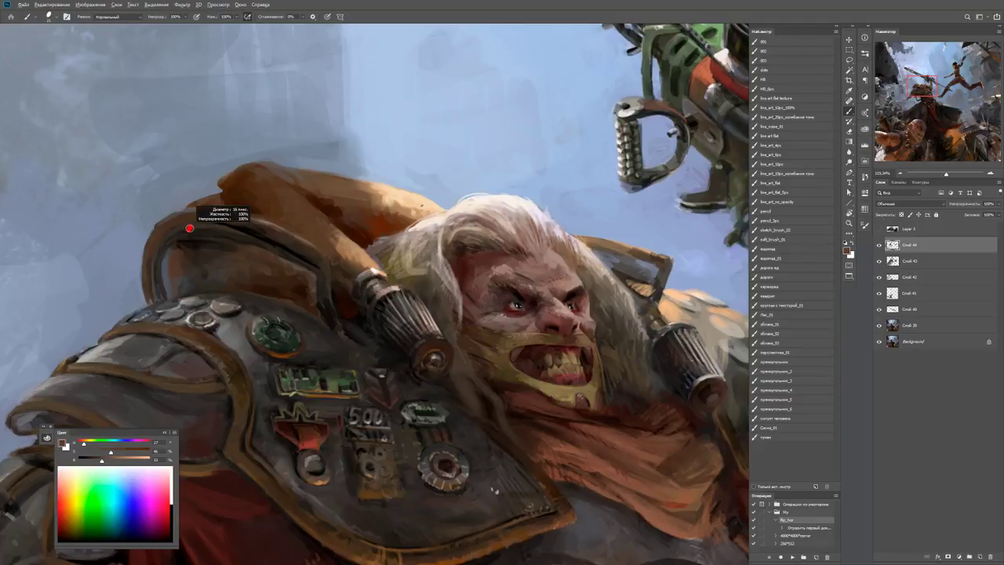
alt+click(138, 249)
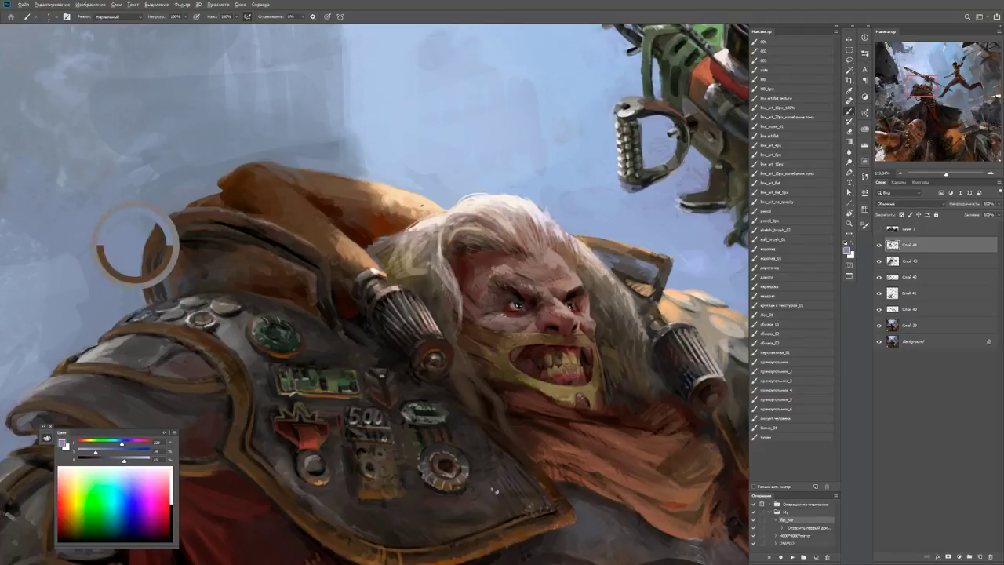
key(z)
drag(156, 267, 87, 267)
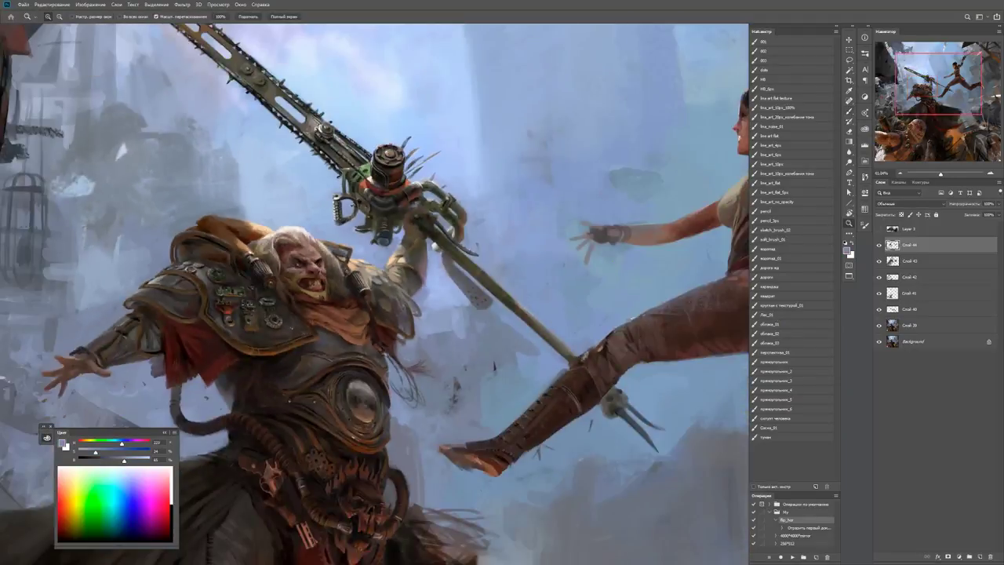
click(224, 227)
key(b)
alt+click(202, 264)
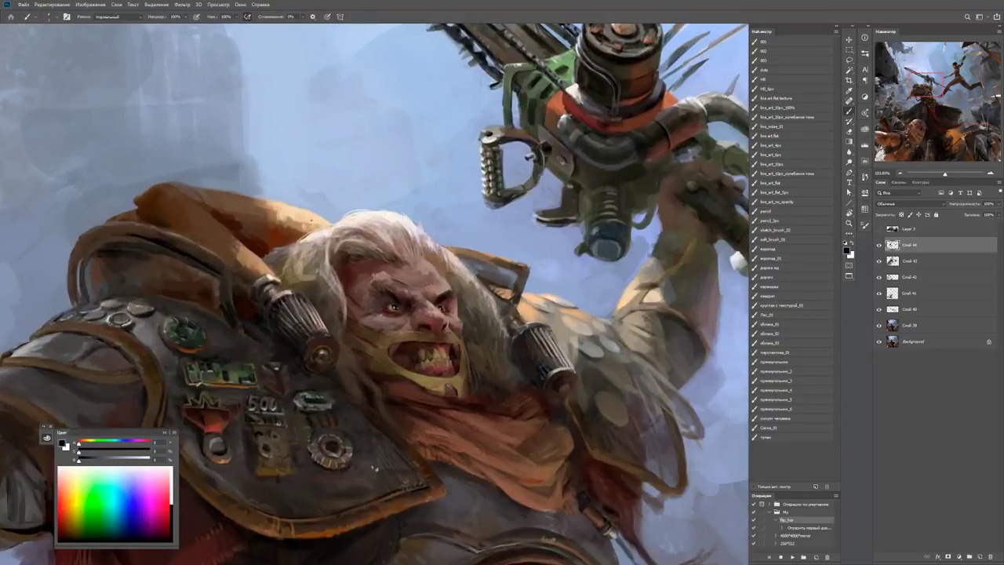
Paint sampled brown and near-black strokes inside the near collar beneath its rim to blend the inner shading.
alt+click(208, 260)
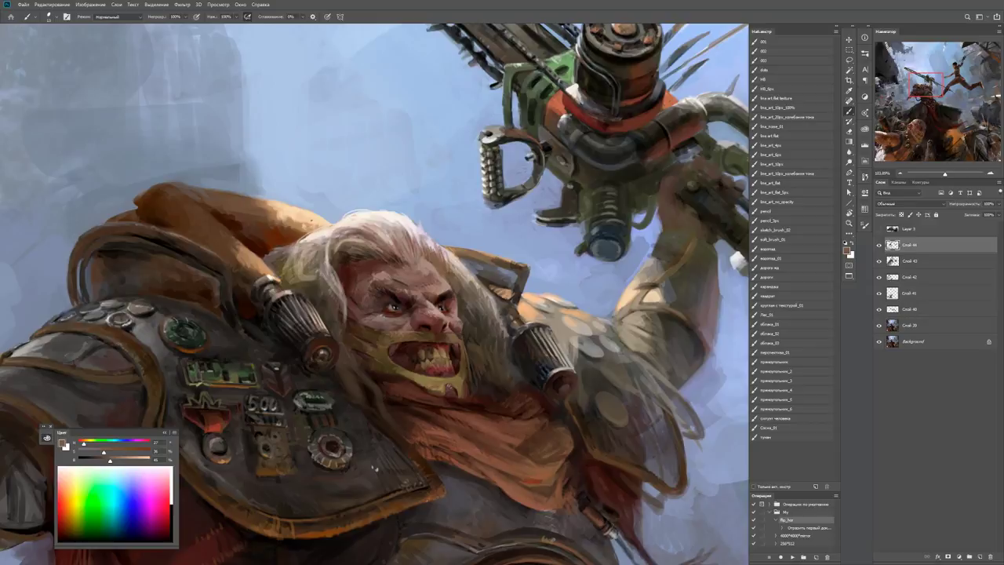
drag(152, 234, 171, 241)
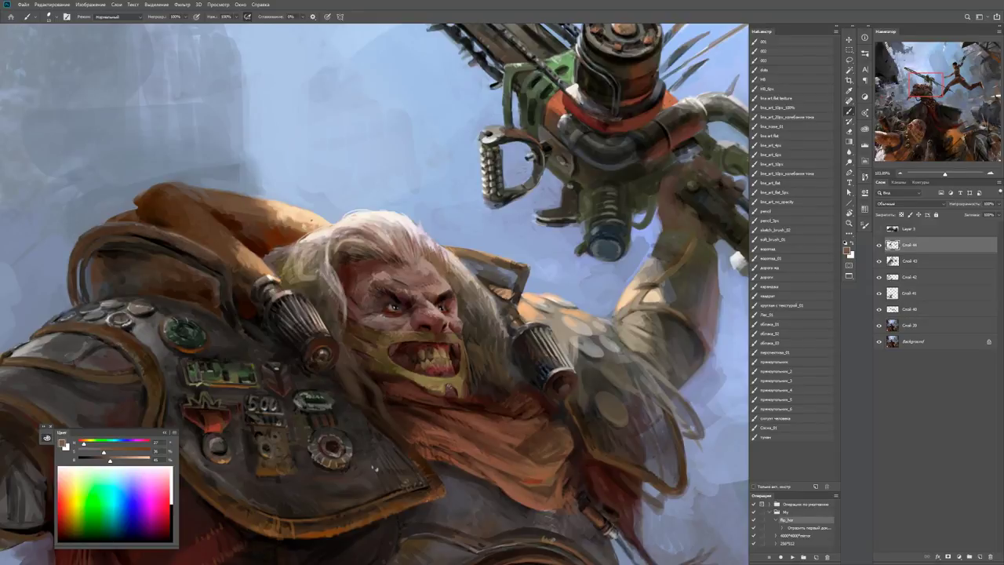
alt+click(203, 254)
drag(154, 245, 177, 239)
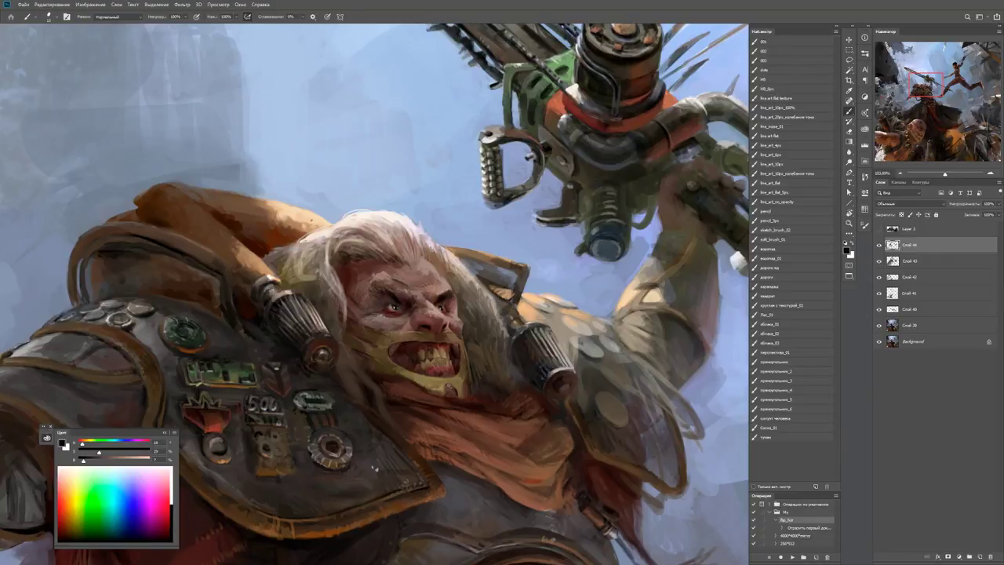
alt+click(188, 247)
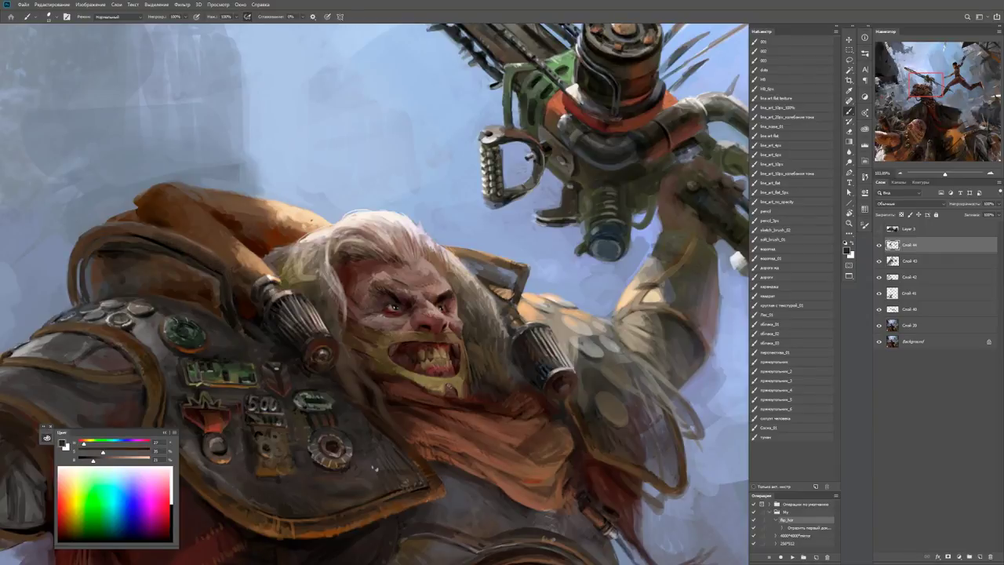
drag(200, 280, 215, 274)
drag(145, 255, 195, 241)
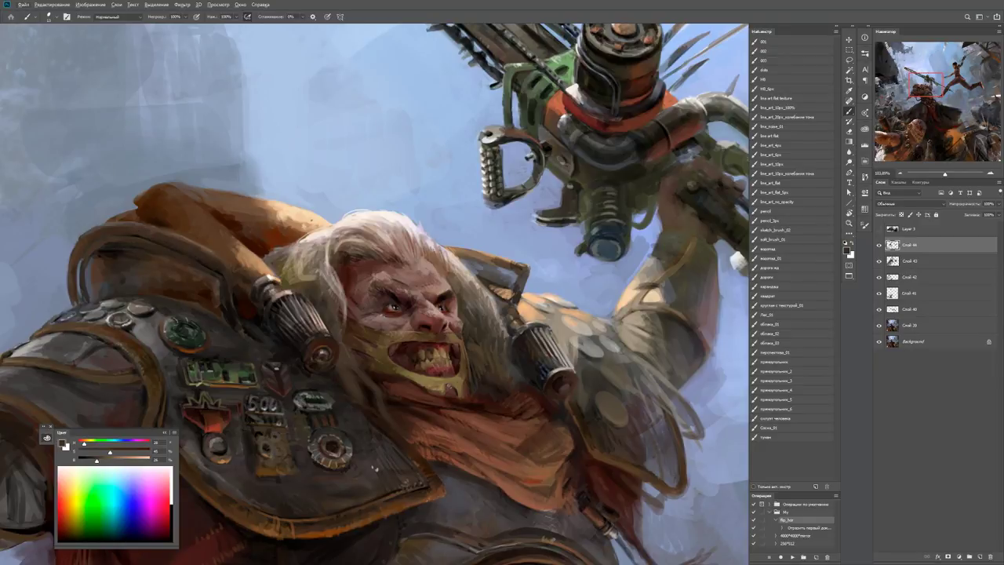
Deepen the near collar's outer inner corner with a sampled dark brown stroke.
key(ctrl+minus)
key(ctrl+minus)
key(ctrl+minus)
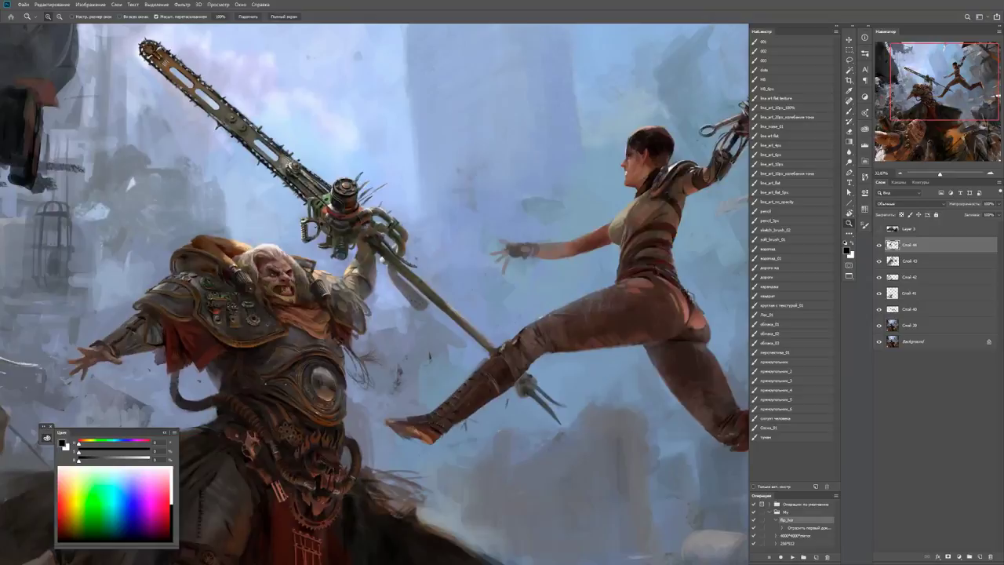
drag(188, 250, 227, 250)
key(b)
alt+click(156, 302)
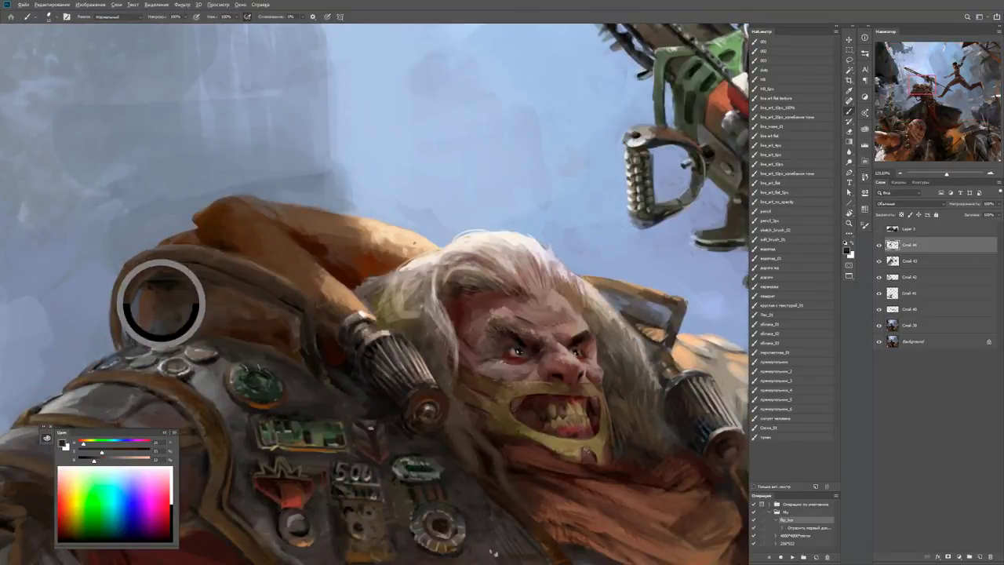
drag(126, 290, 124, 336)
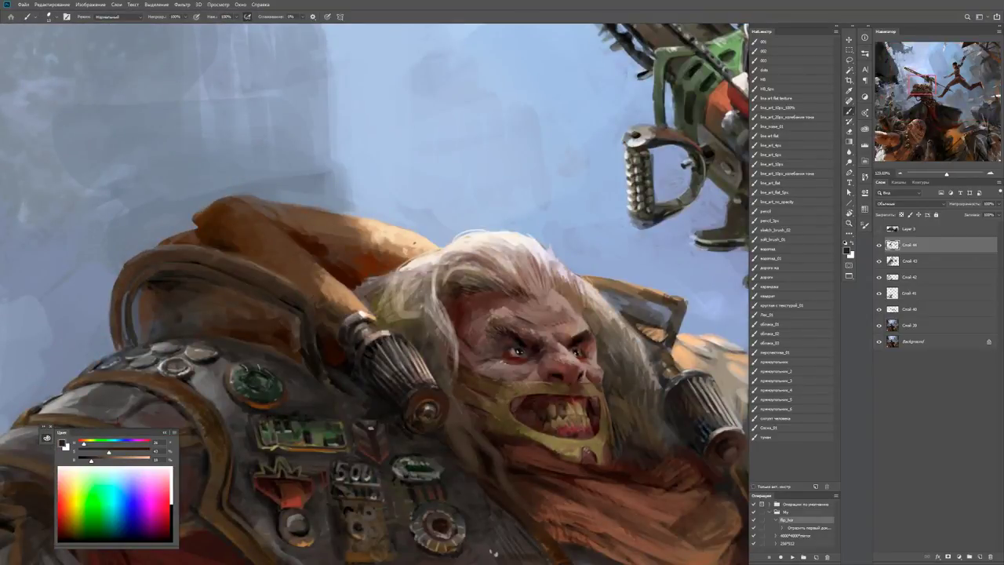
Refine the near collar's rim and the inner edge beside the ribbed tube with sampled mid-brown and dark tones.
alt+click(126, 267)
scroll(247, 237, down, 5)
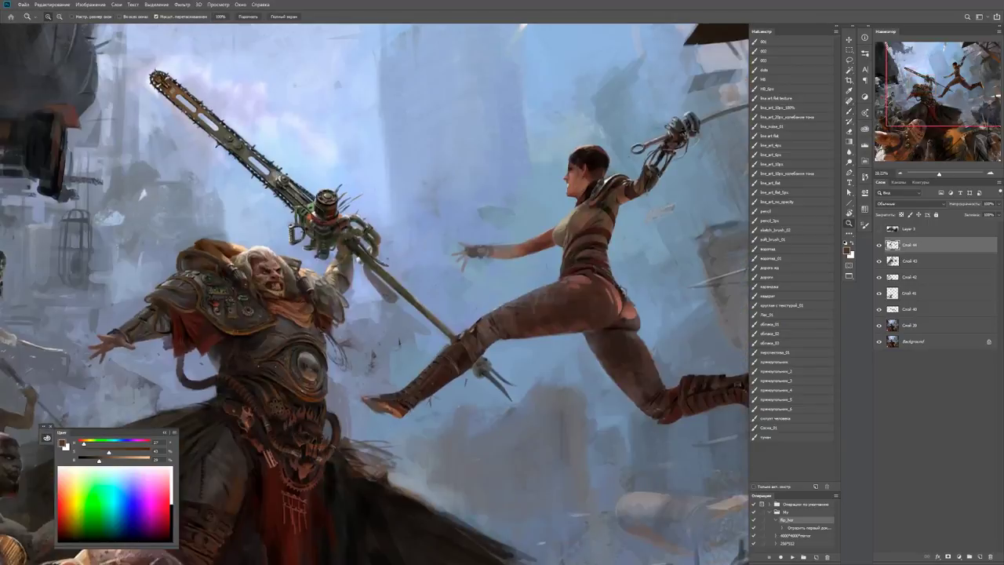
scroll(247, 237, up, 5)
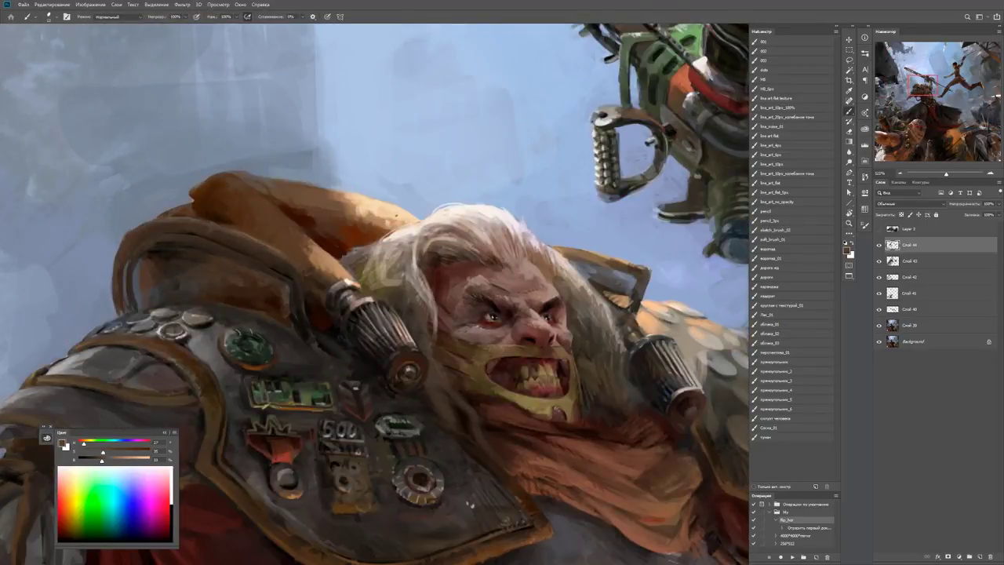
key(z)
scroll(304, 297, down, 4)
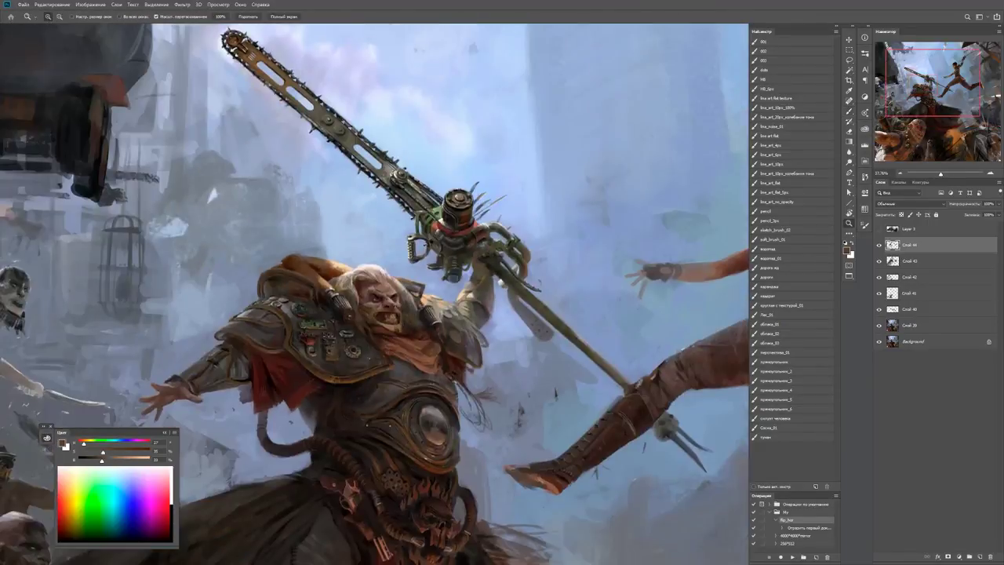
scroll(306, 298, up, 4)
key(b)
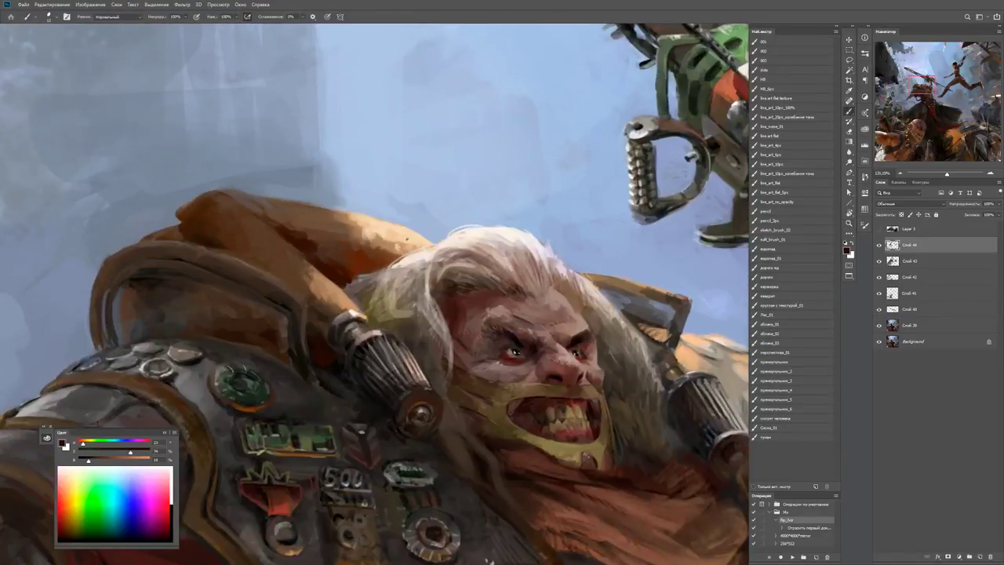
alt+click(299, 331)
Break up the large round spot on the far shoulder pad with strokes of a sampled grey-brown tone.
key(z)
scroll(491, 212, down, 5)
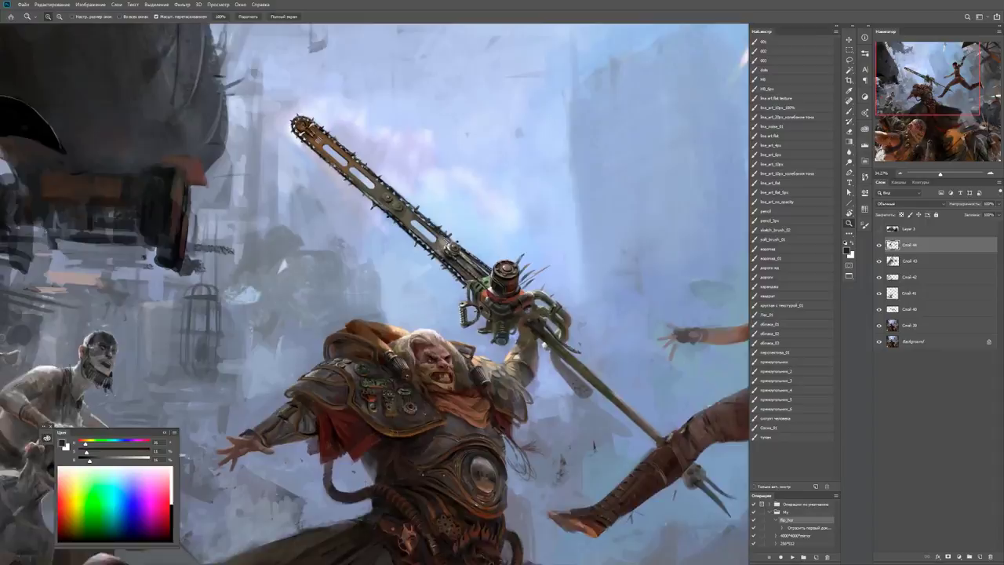
scroll(592, 298, down, 3)
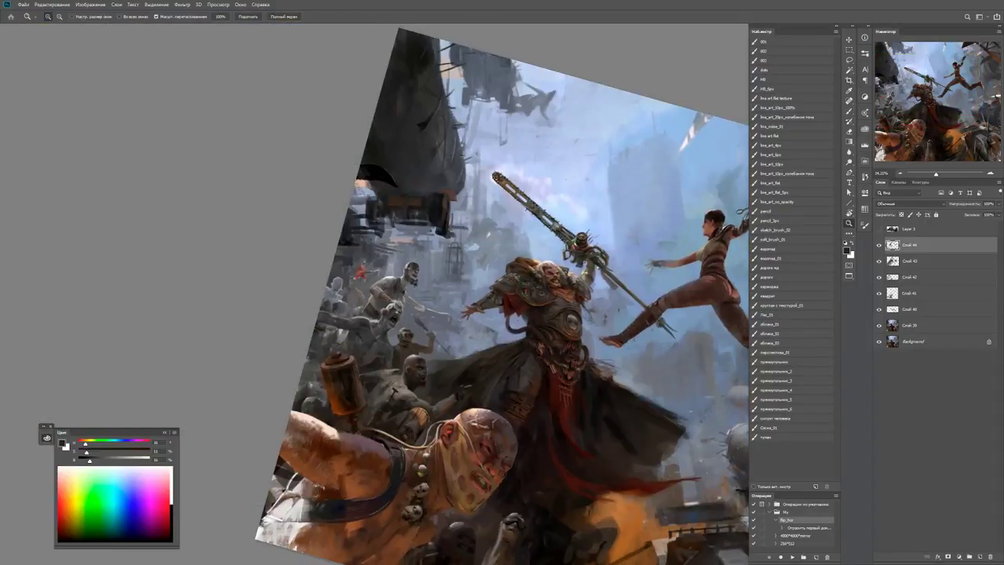
scroll(585, 286, up, 6)
scroll(561, 251, up, 4)
key(b)
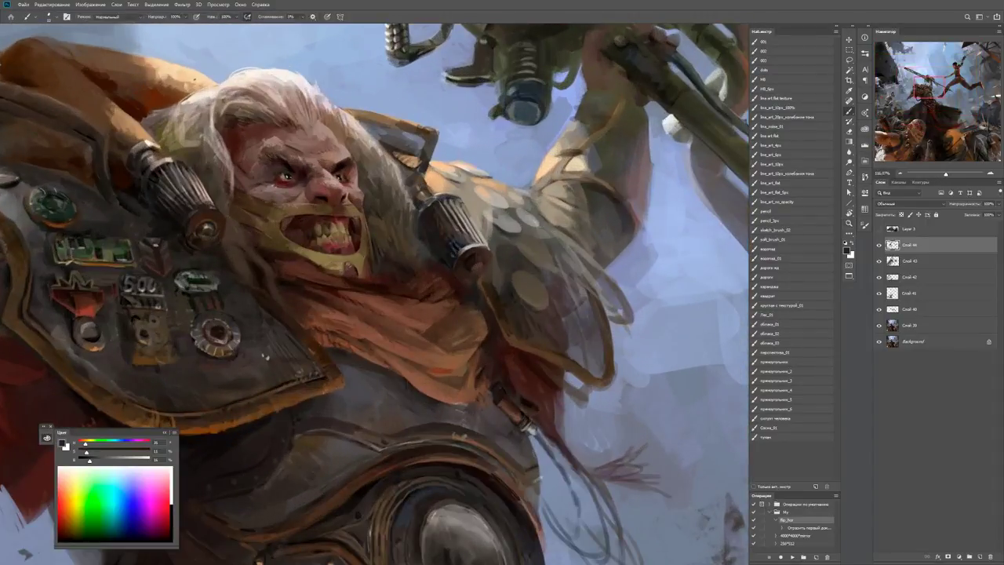
scroll(548, 278, up, 1)
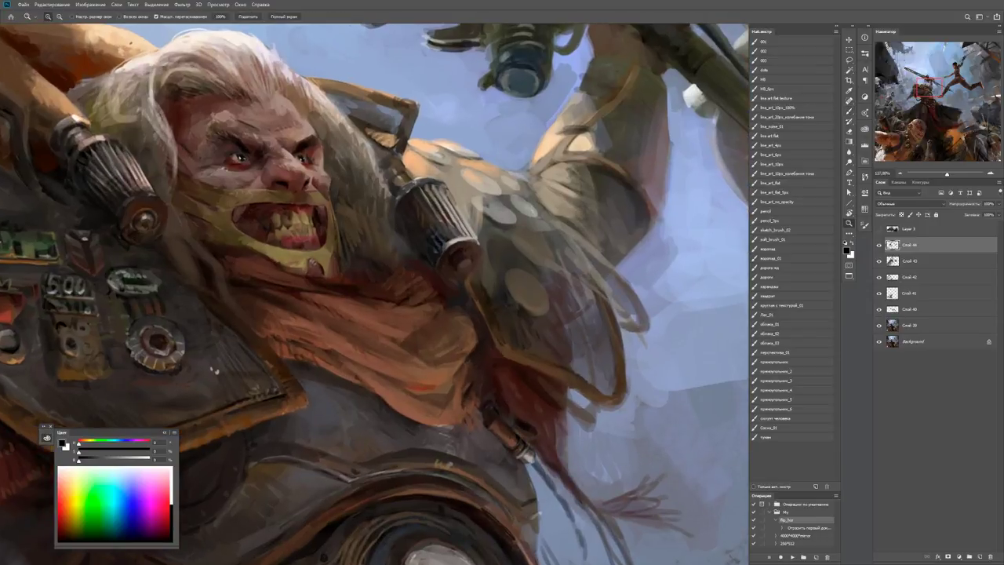
alt+click(548, 277)
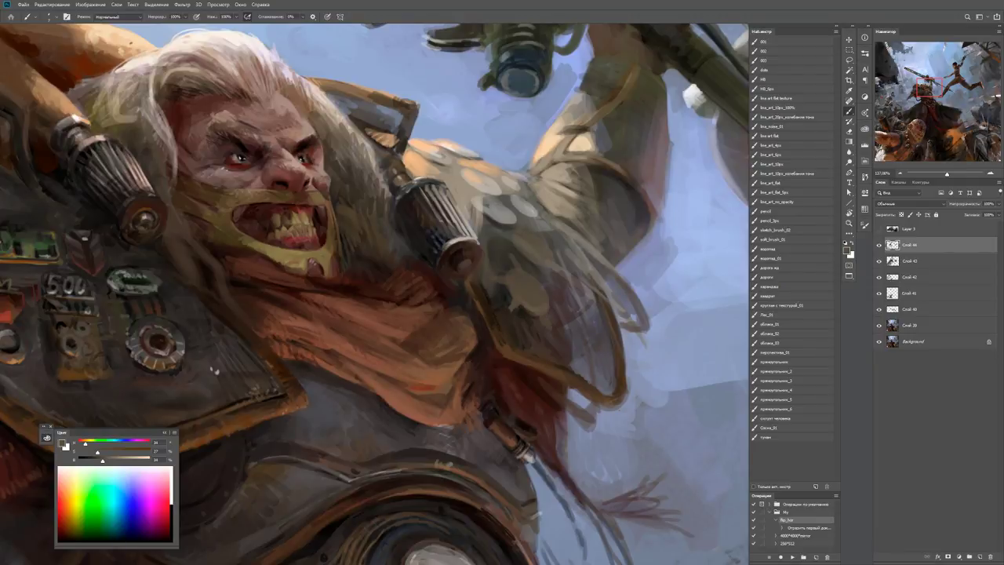
key(d)
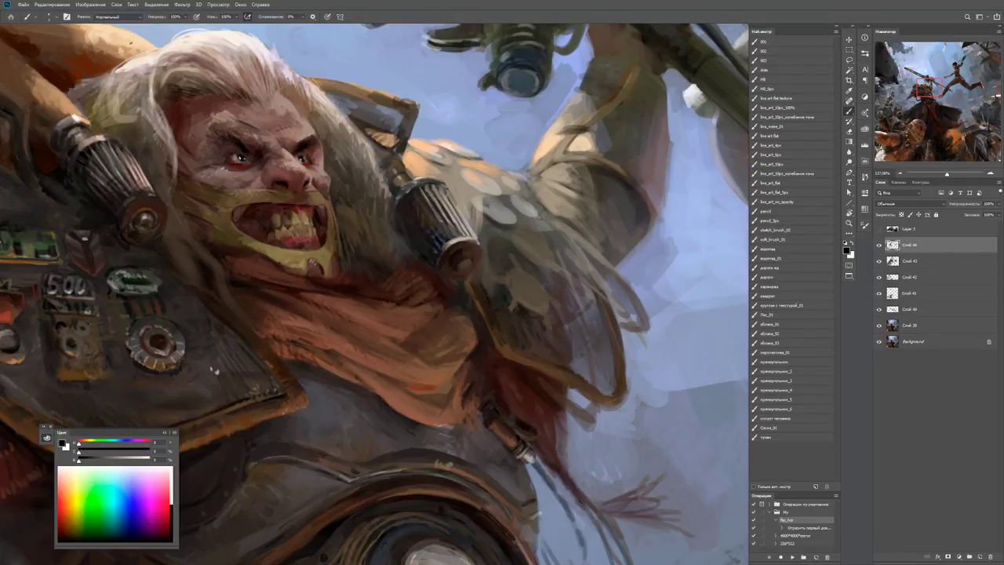
Rework the far shoulder pad's scales into ragged feather-like shapes with sampled pale grey tones.
key(z)
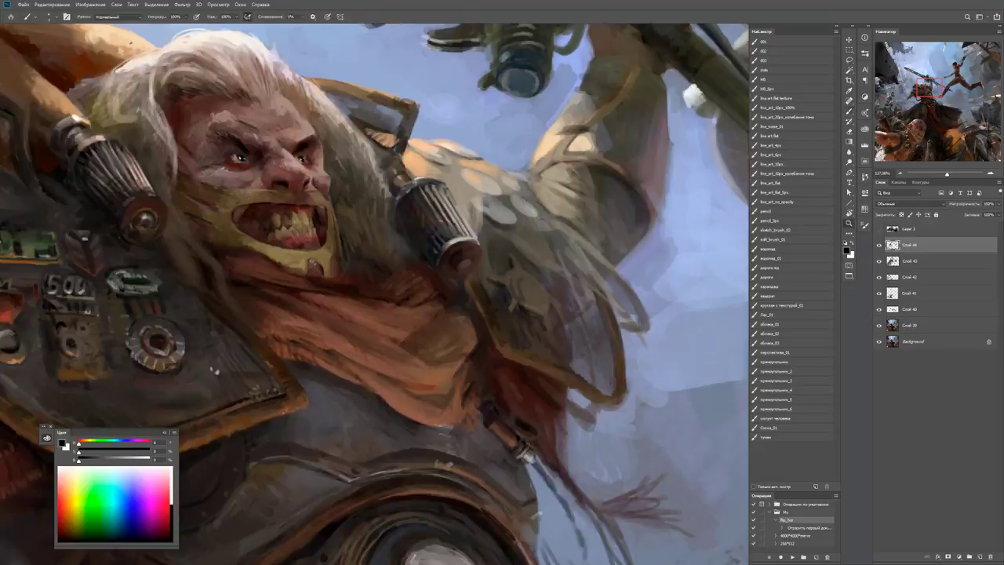
drag(527, 245, 439, 244)
drag(549, 245, 643, 245)
key(b)
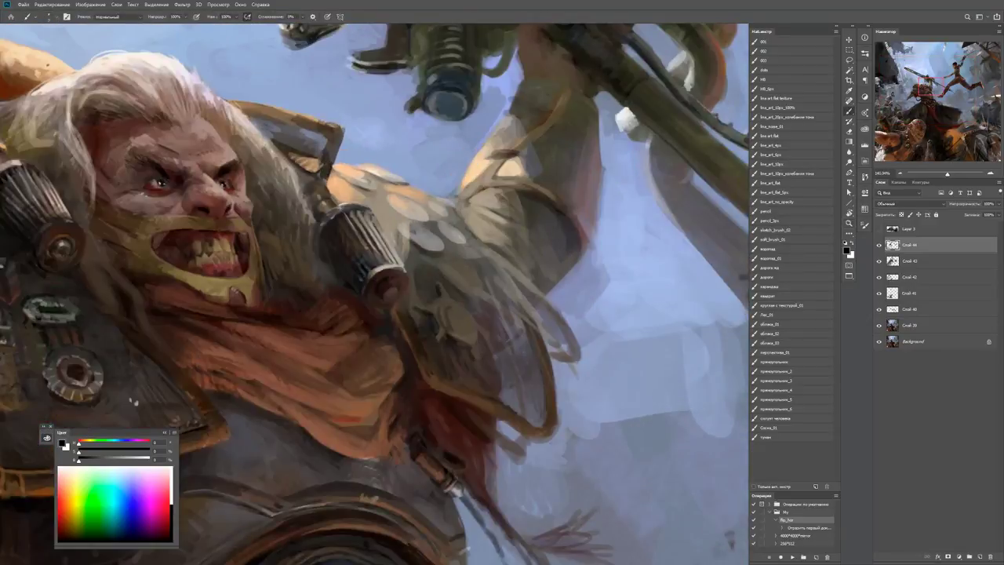
key(z)
mouse_move(549, 267)
mouse_down()
mouse_move(479, 267)
mouse_move(549, 251)
mouse_up()
key(b)
alt+click(451, 242)
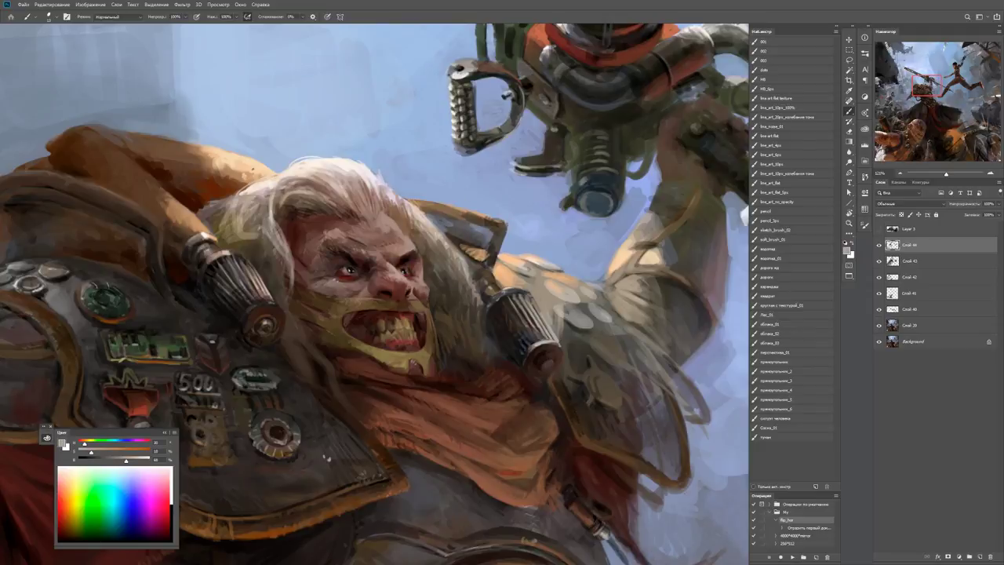
alt+click(481, 250)
alt+click(467, 254)
mouse_move(494, 267)
mouse_down()
mouse_move(478, 280)
mouse_move(478, 331)
mouse_up()
mouse_move(466, 293)
mouse_down()
mouse_move(475, 342)
mouse_move(376, 345)
mouse_up()
Hide the layer Слой 44 to compare the warrior with and without the recent overpainting.
key(z)
drag(510, 376, 565, 377)
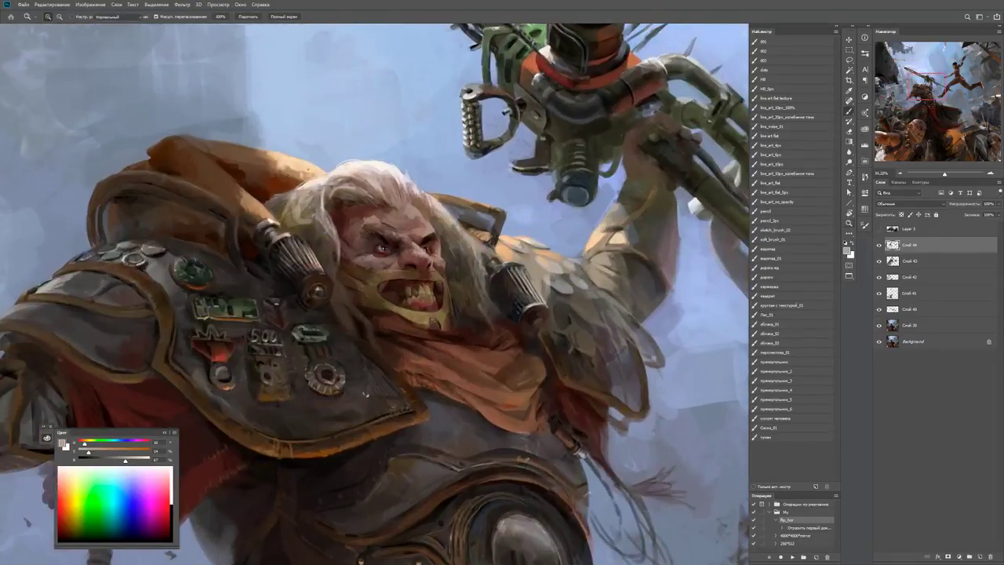
key(b)
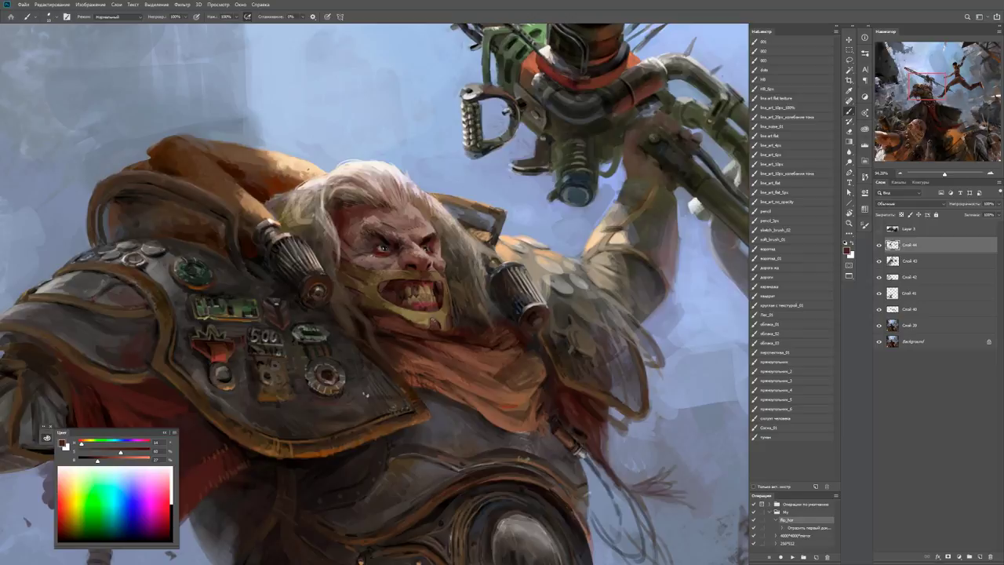
key(ctrl+z)
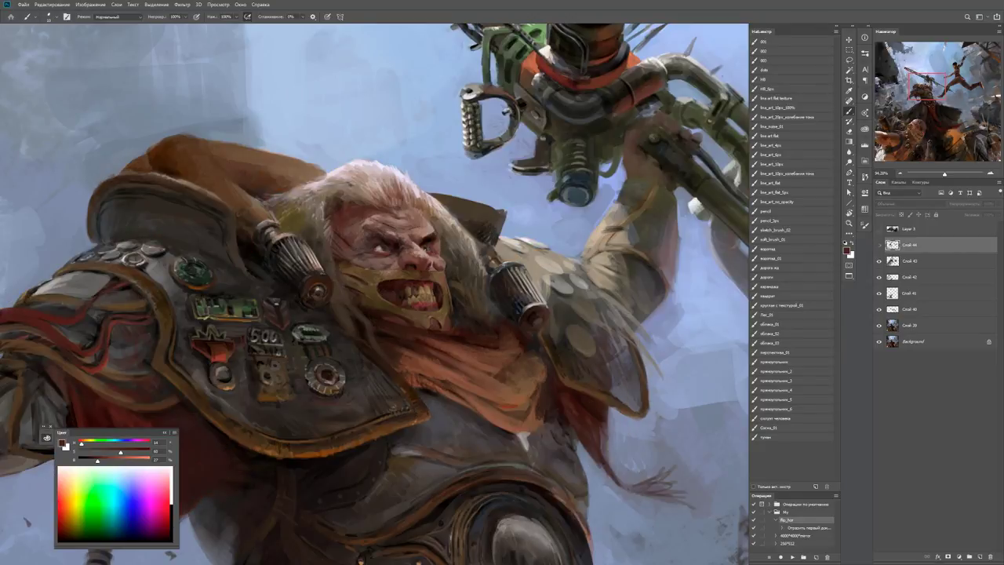
Compare the warrior with and without the layer Слой 44, up close and in the wider composition.
key(ctrl+shift+z)
key(e)
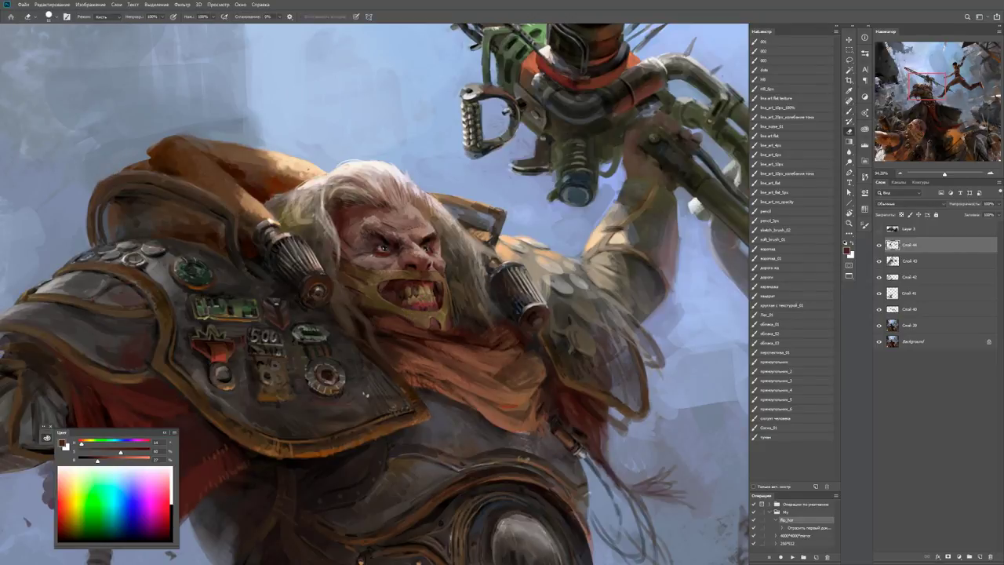
key(ctrl+z)
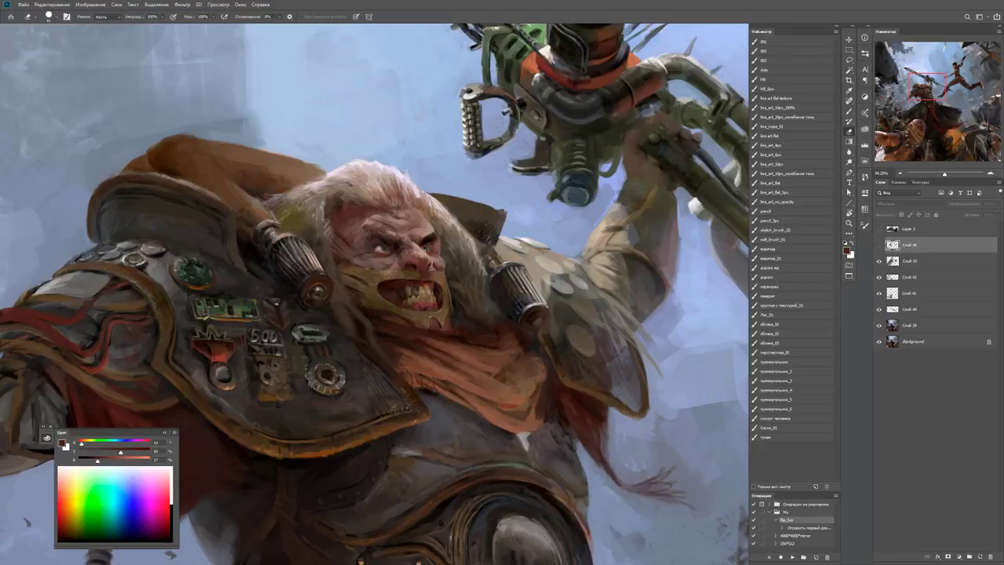
key(ctrl+shift+z)
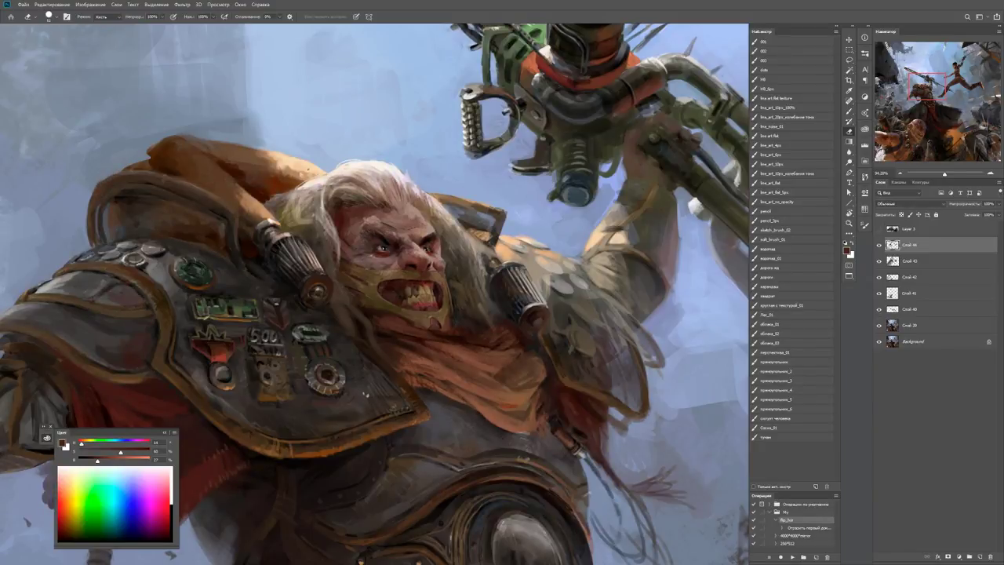
key(ctrl+0)
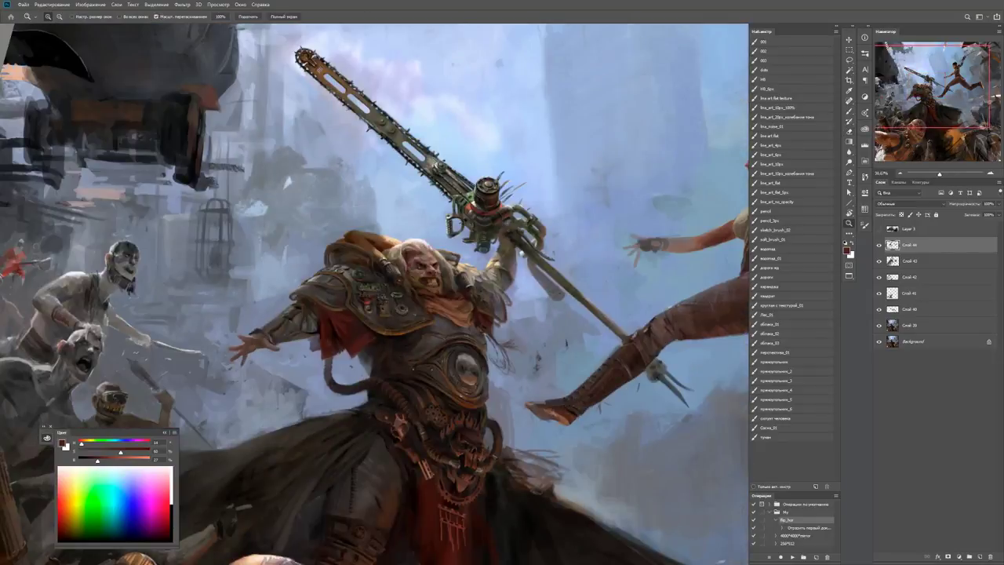
scroll(349, 380, up, 5)
key(b)
key(d)
key(ctrl+0)
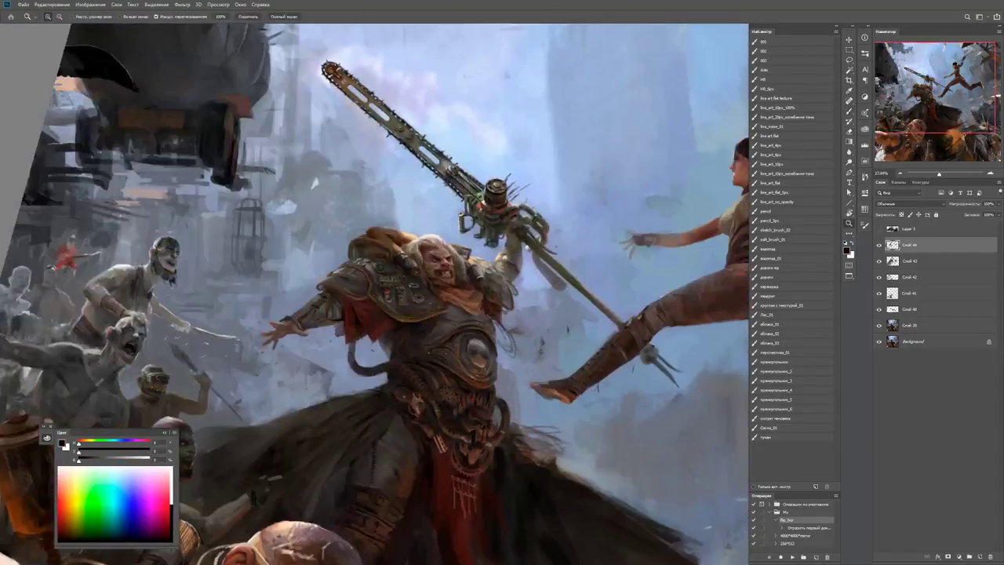
scroll(358, 385, up, 5)
Rework the lower edge of the warrior's olive face mask along the jaw with sampled dark brown and olive-brown tones.
alt+click(358, 385)
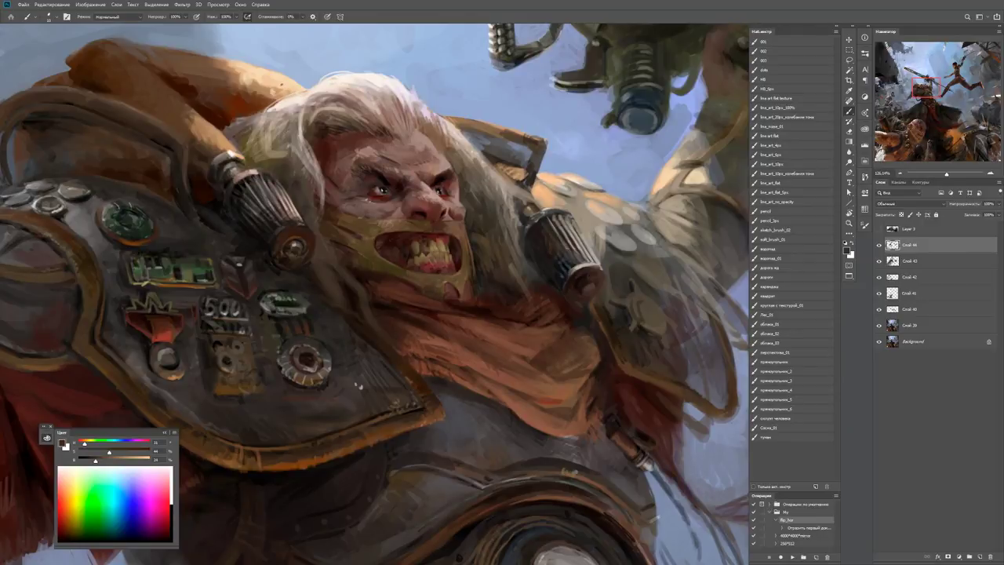
alt+click(430, 282)
alt+click(373, 265)
alt+click(424, 305)
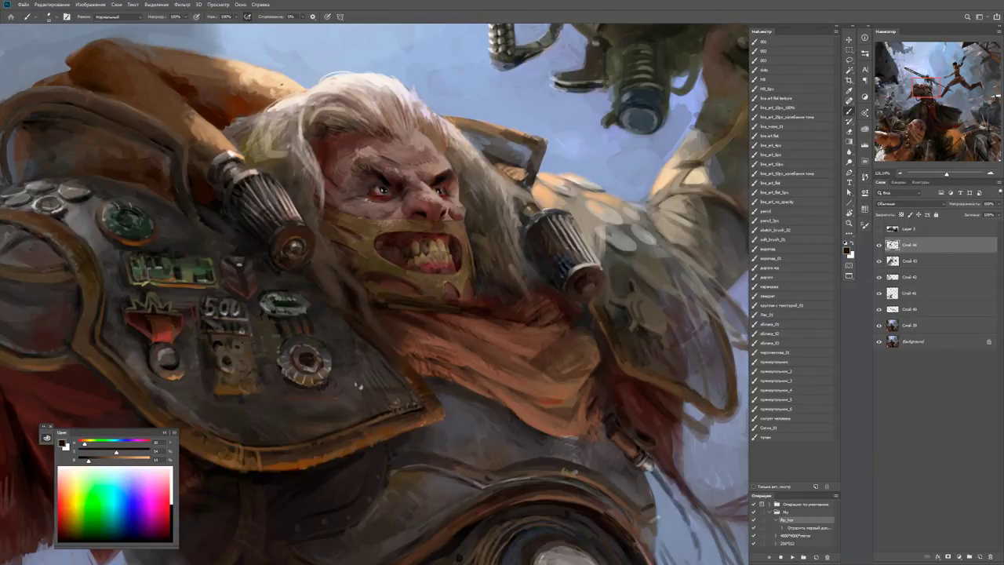
drag(430, 295, 370, 290)
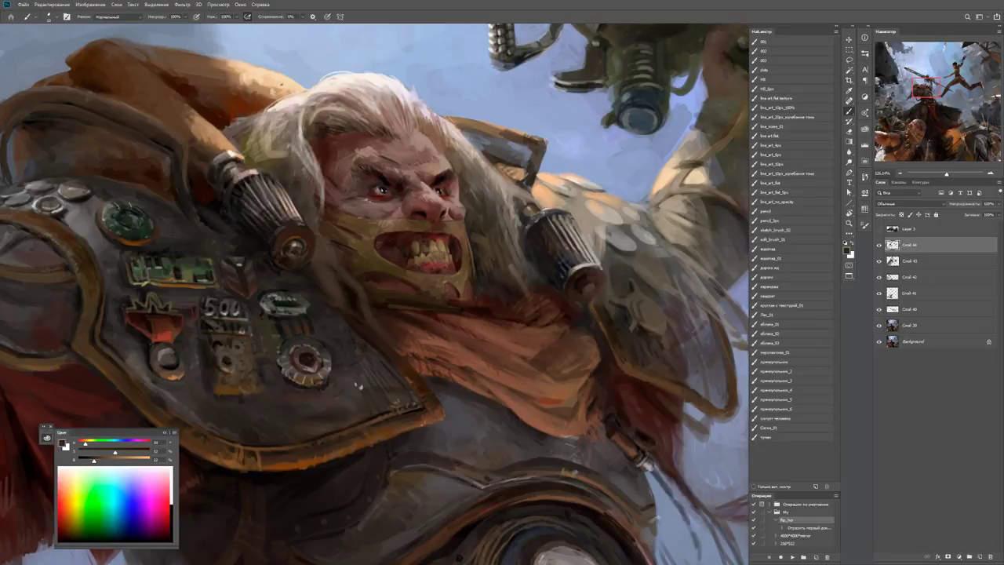
Refine the chin and jawline below the bared teeth with strokes of sampled brown tones.
key(z)
drag(358, 253, 259, 253)
key(b)
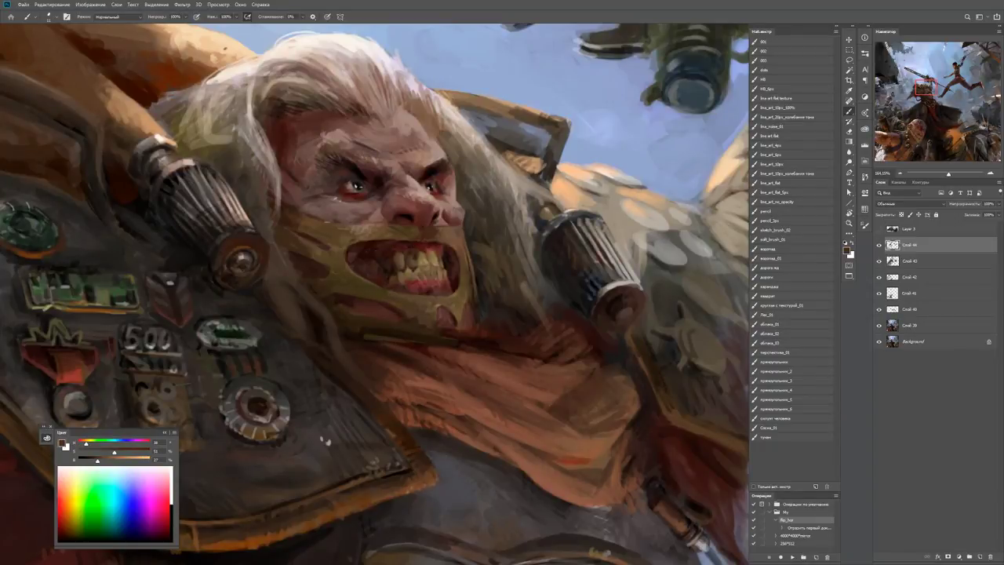
drag(400, 301, 533, 308)
key(z)
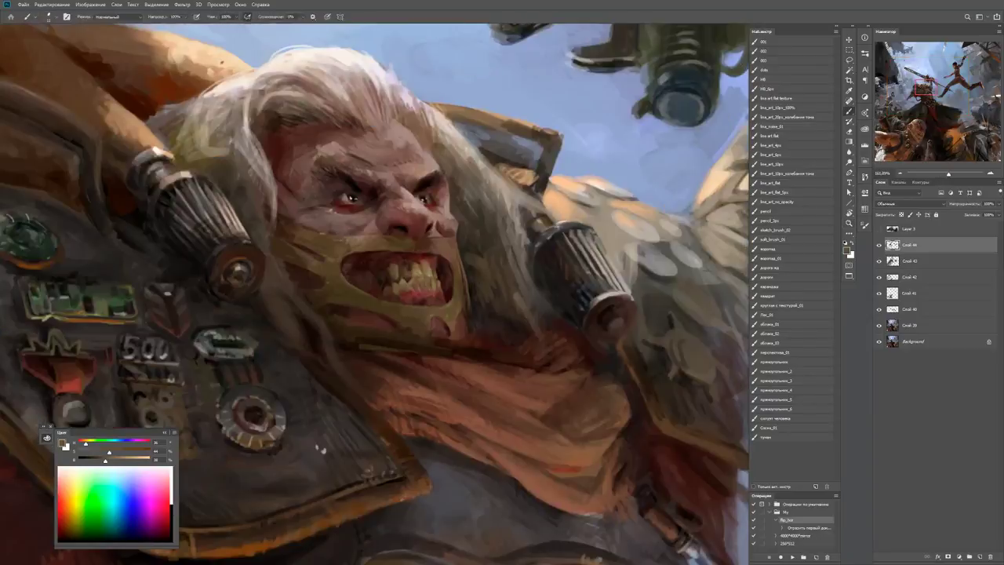
key(b)
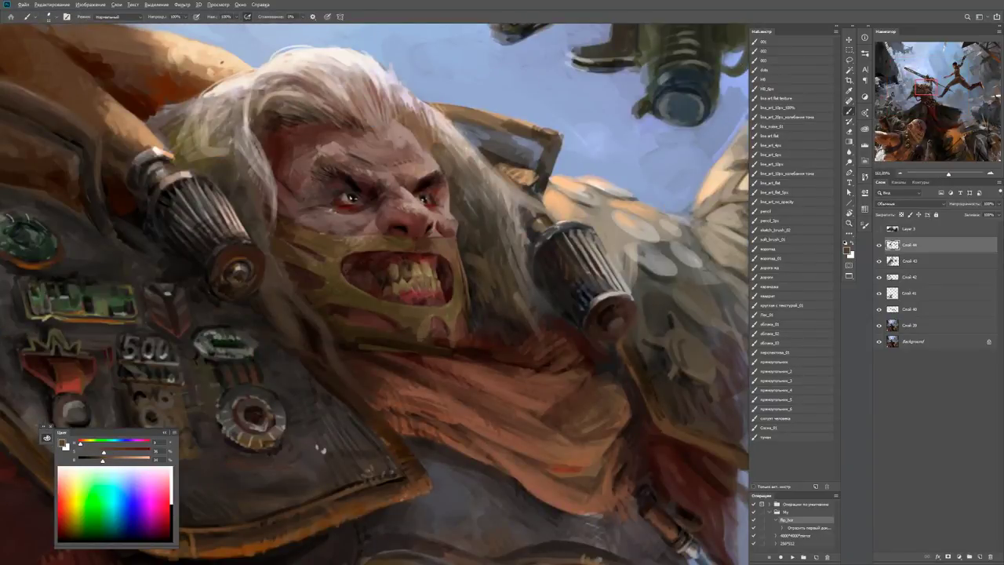
key(z)
drag(415, 330, 365, 330)
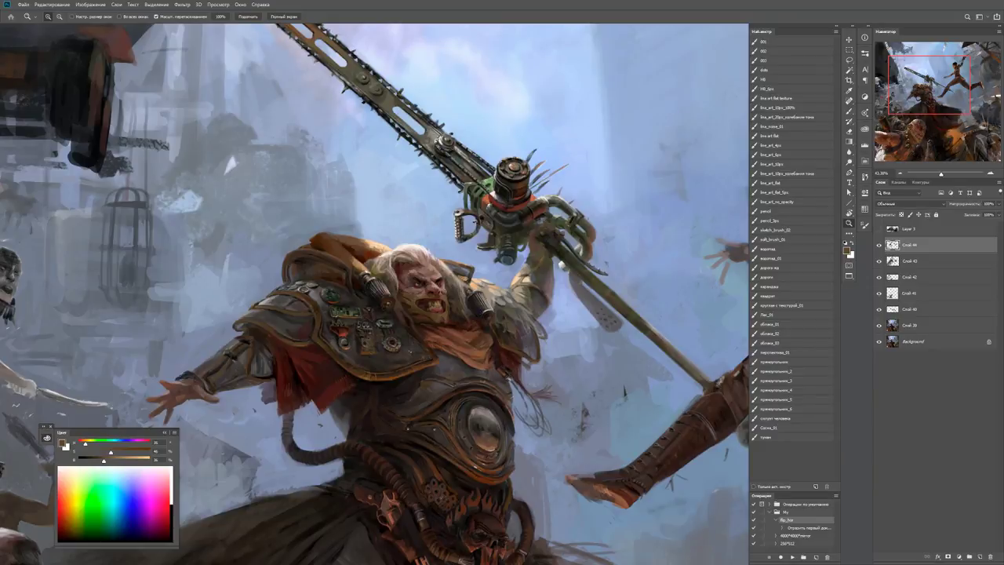
drag(404, 273, 471, 275)
key(b)
key(d)
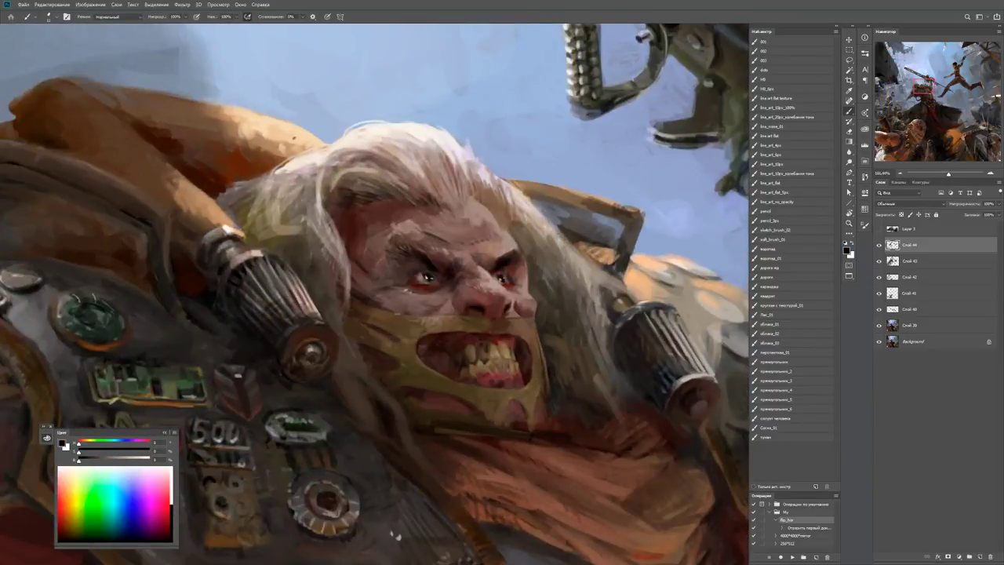
Compare the warrior with and without the layer Слой 44 to judge the reworked mask and chin.
alt+click(371, 291)
key(z)
drag(398, 307, 309, 307)
drag(385, 345, 451, 345)
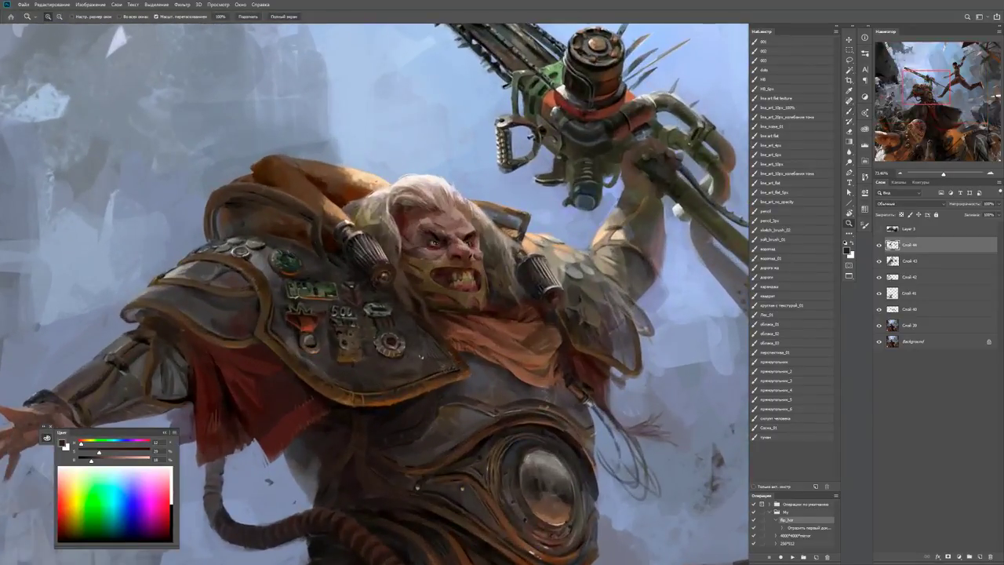
drag(118, 310, 259, 283)
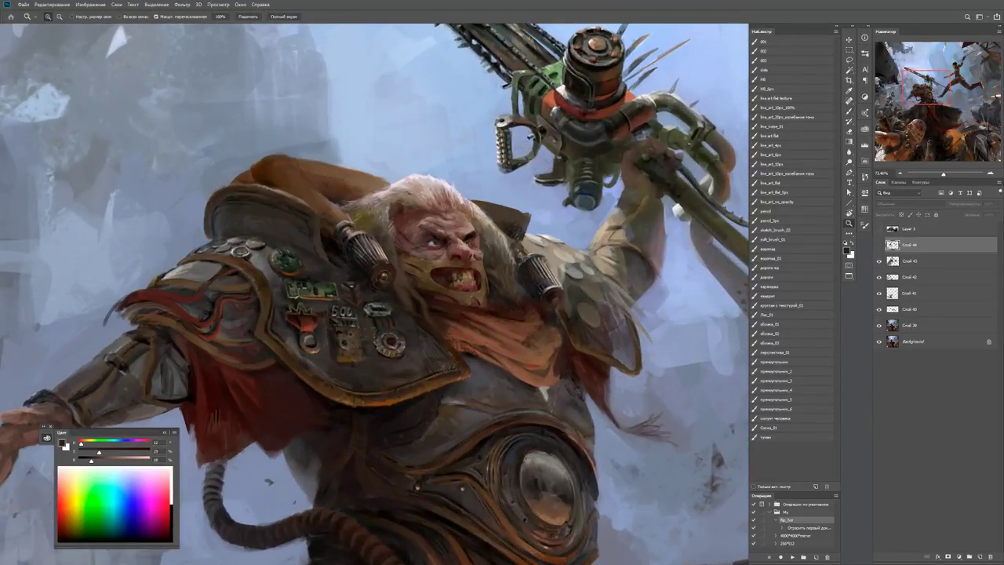
drag(419, 223, 455, 223)
key(ctrl+z)
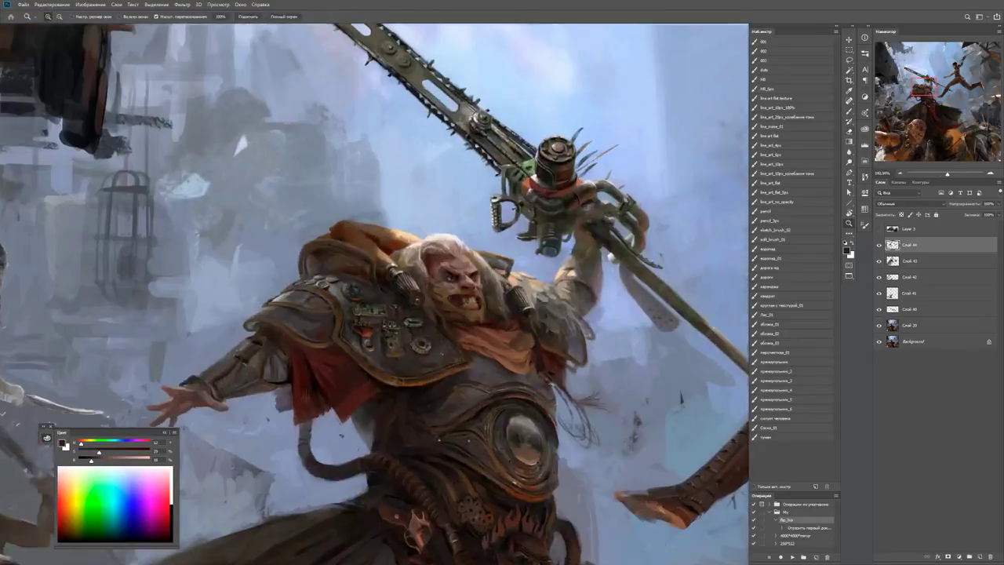
drag(389, 244, 337, 243)
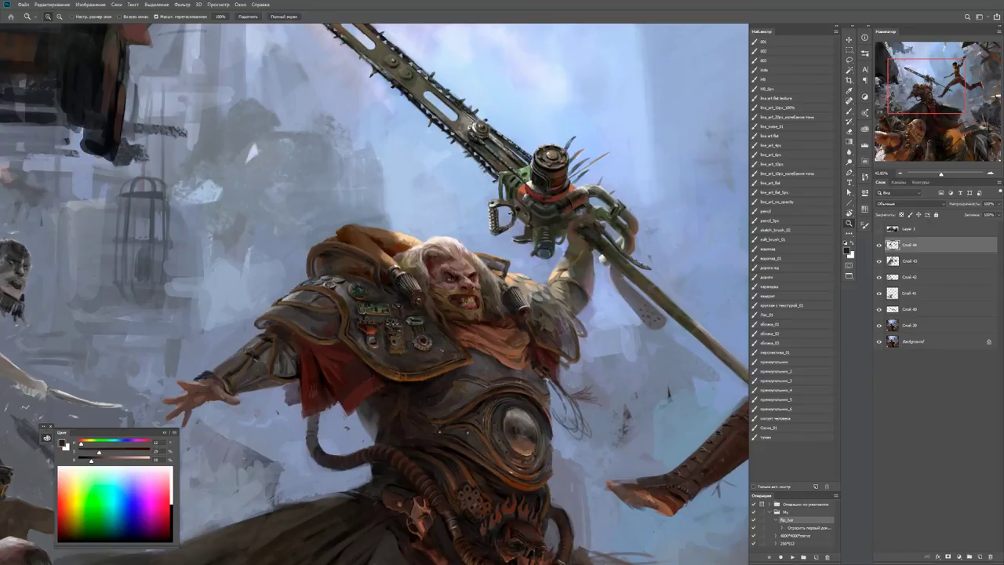
drag(465, 316, 518, 317)
Extend the face mask's bottom band over the chin's underside with sampled olive-brown and dark brown tones.
key(b)
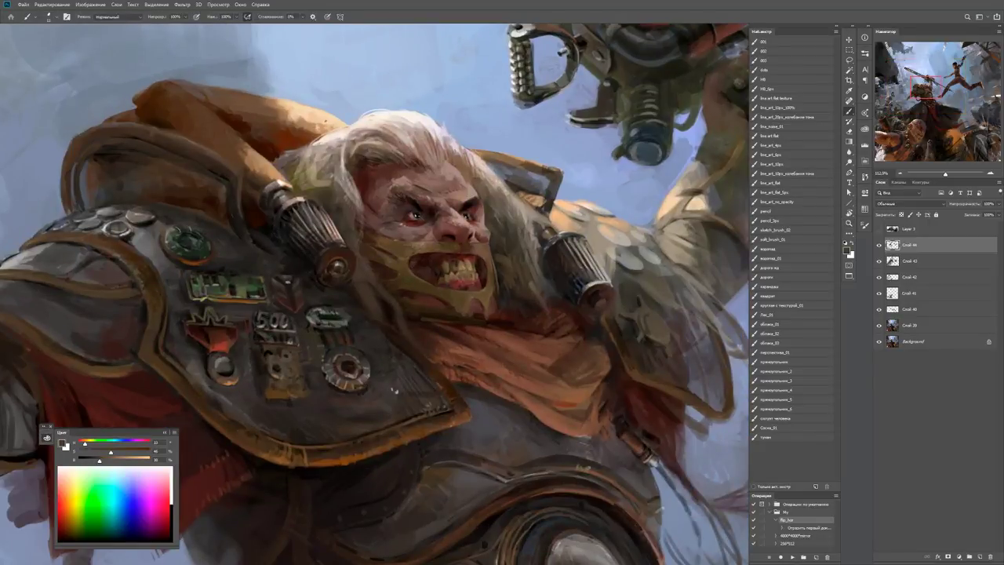
drag(428, 302, 455, 302)
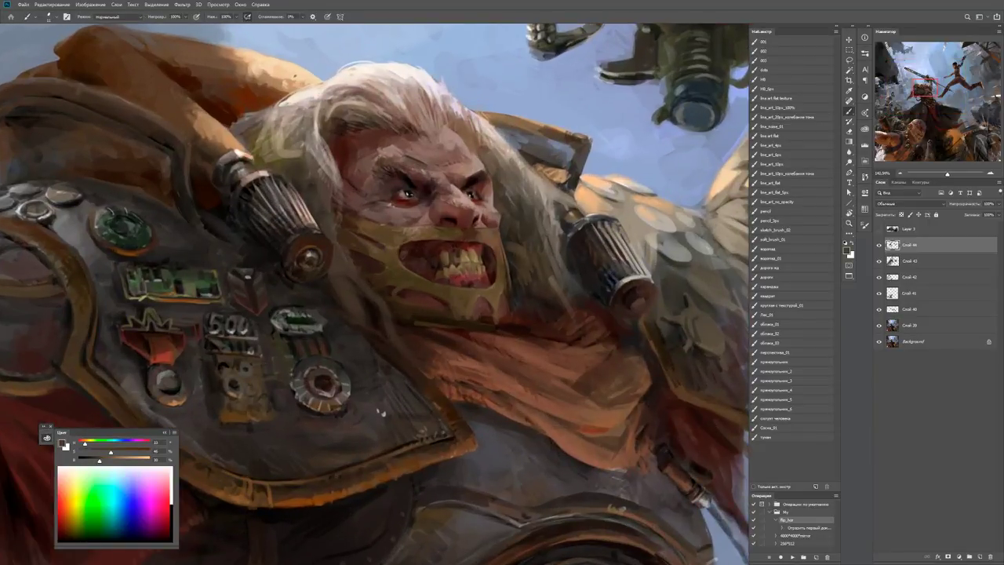
alt+click(390, 296)
mouse_move(417, 316)
mouse_down()
mouse_move(506, 330)
mouse_move(490, 328)
mouse_up()
alt+click(482, 324)
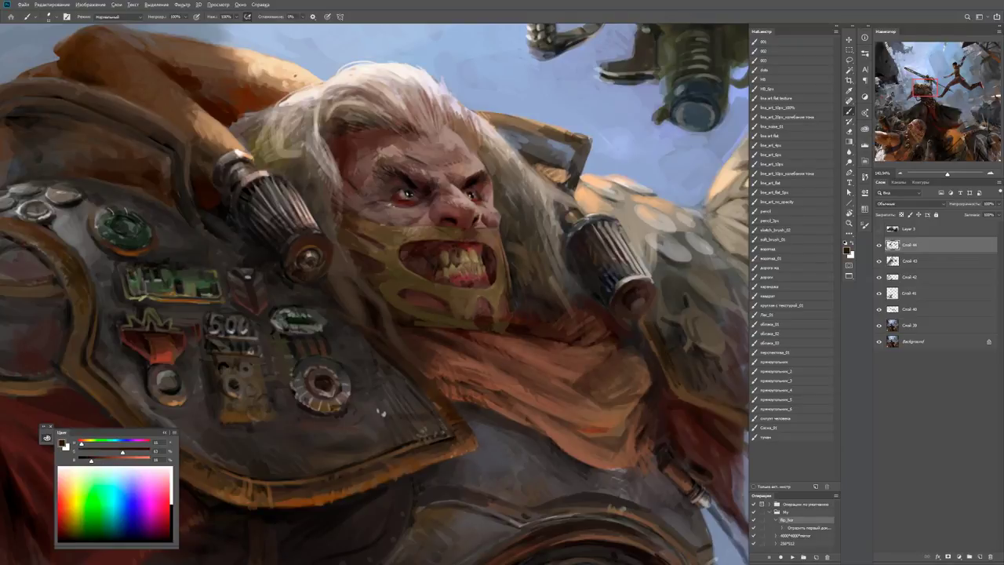
alt+click(469, 314)
Touch up the small opening at the front of the mask's chin with sampled reddish-brown tones.
key(z)
drag(493, 308, 440, 308)
drag(502, 309, 561, 308)
key(b)
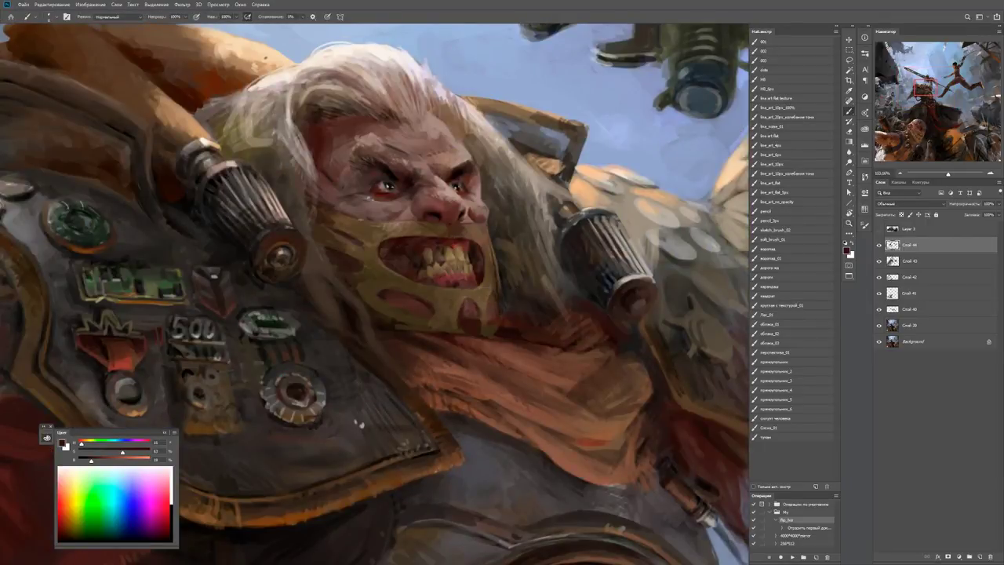
alt+click(485, 324)
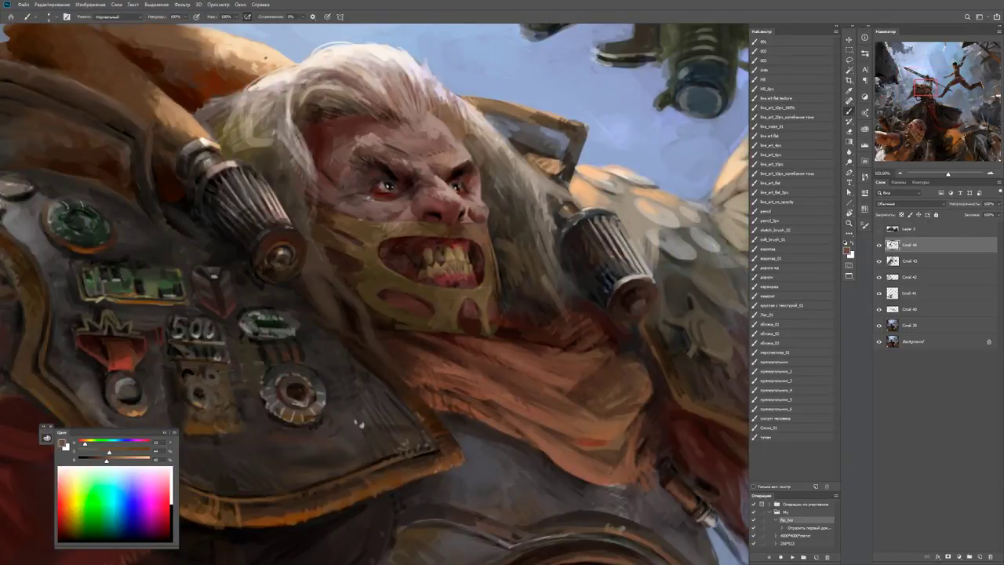
alt+click(490, 310)
key(z)
drag(492, 309, 439, 309)
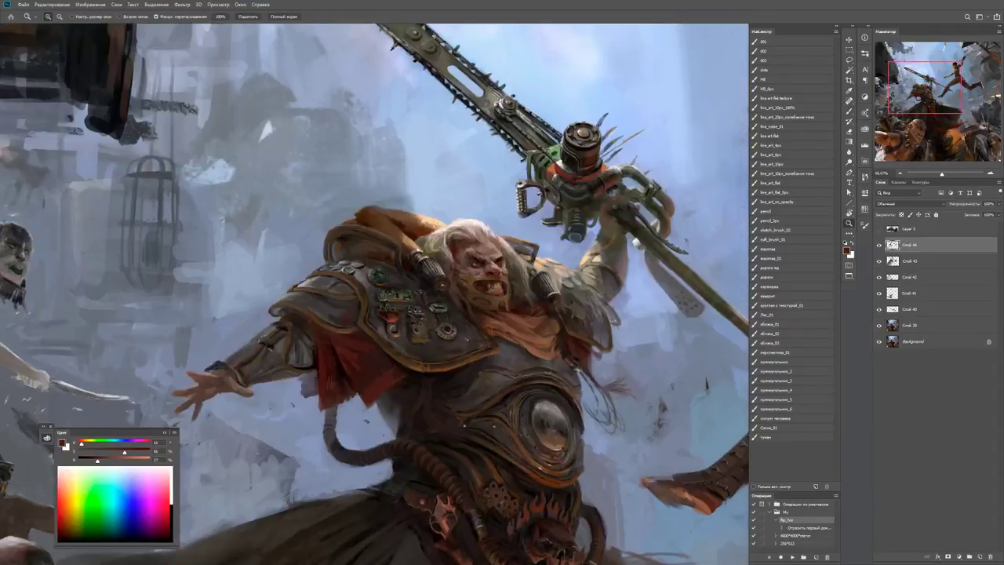
Define the front edge of the chin below the mouth corner with sampled dark red-brown and olive tones.
drag(522, 298, 580, 298)
key(b)
alt+click(497, 329)
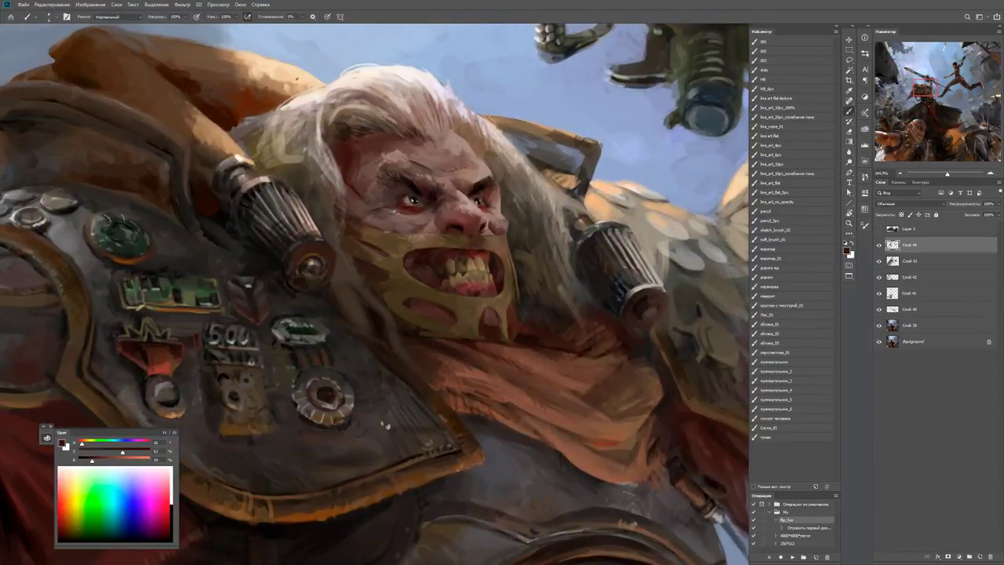
alt+click(504, 328)
drag(504, 336, 504, 315)
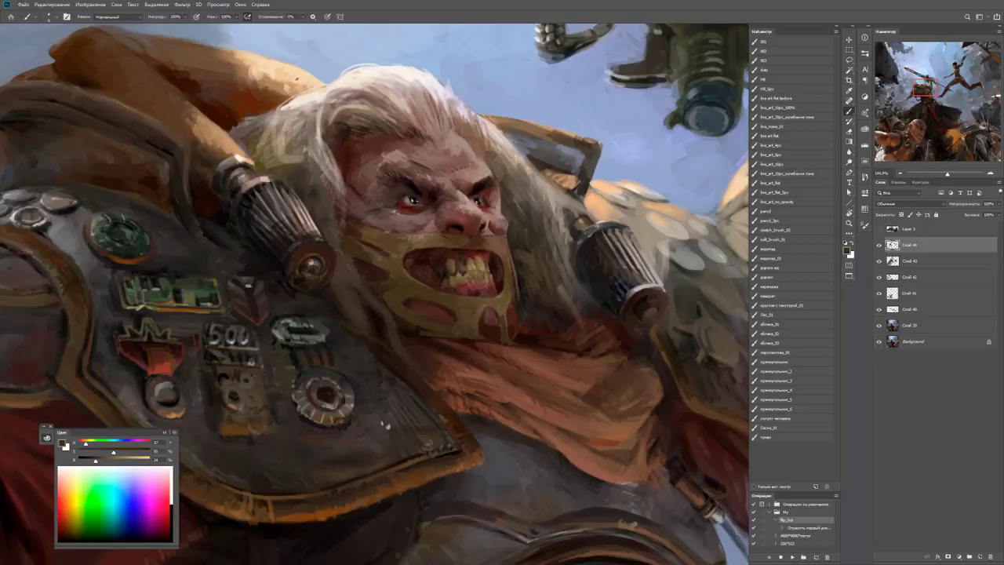
alt+click(490, 318)
alt+click(490, 318)
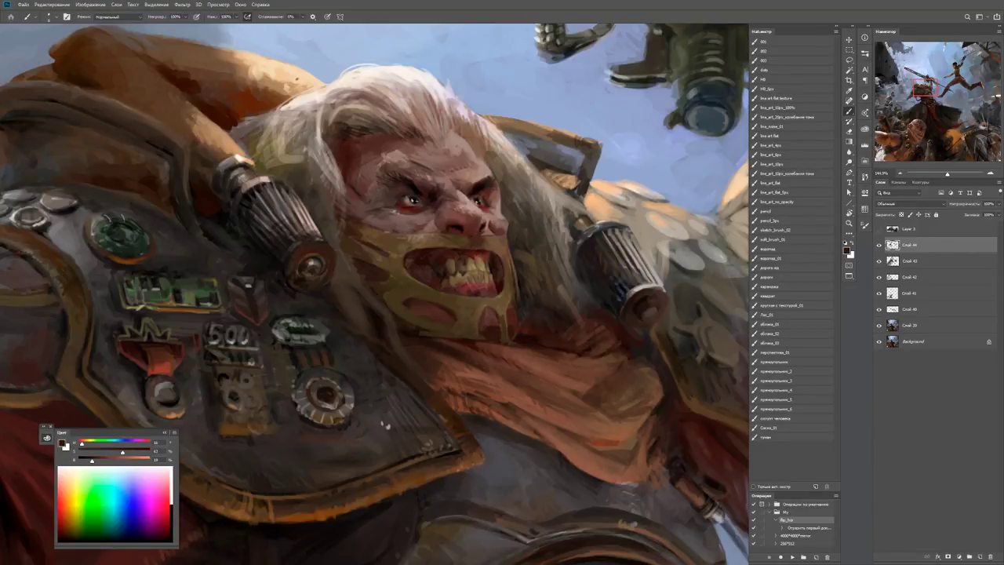
Clean up the mask's elongated cut-out near the jaw with sampled skin and olive-brown tones.
alt+click(419, 309)
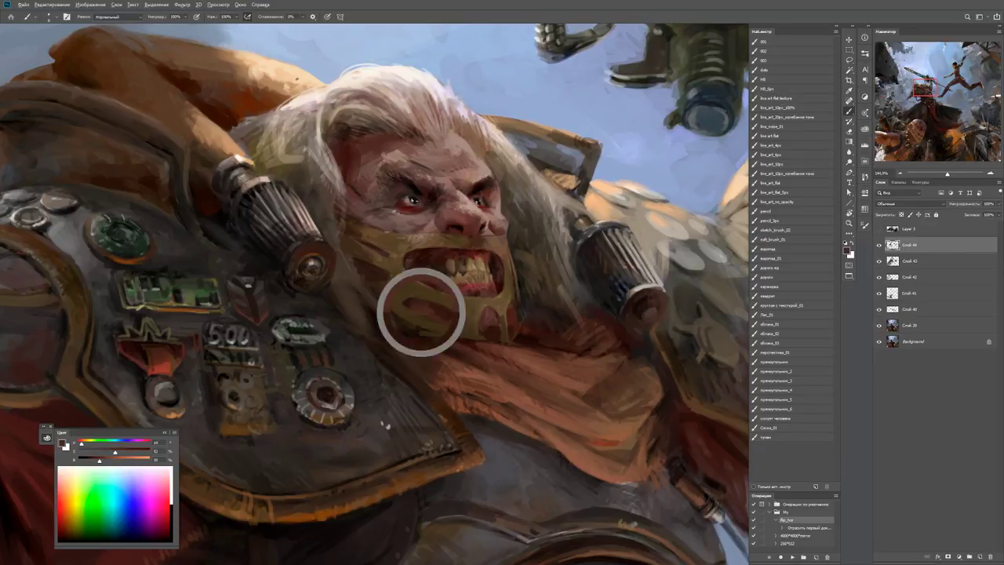
alt+click(418, 322)
alt+click(393, 305)
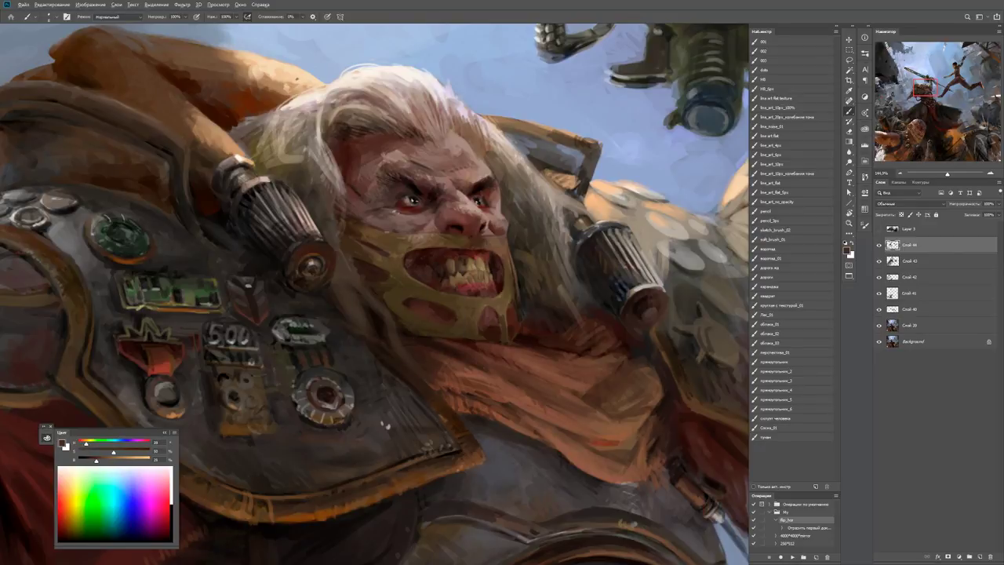
key(z)
drag(422, 316, 369, 316)
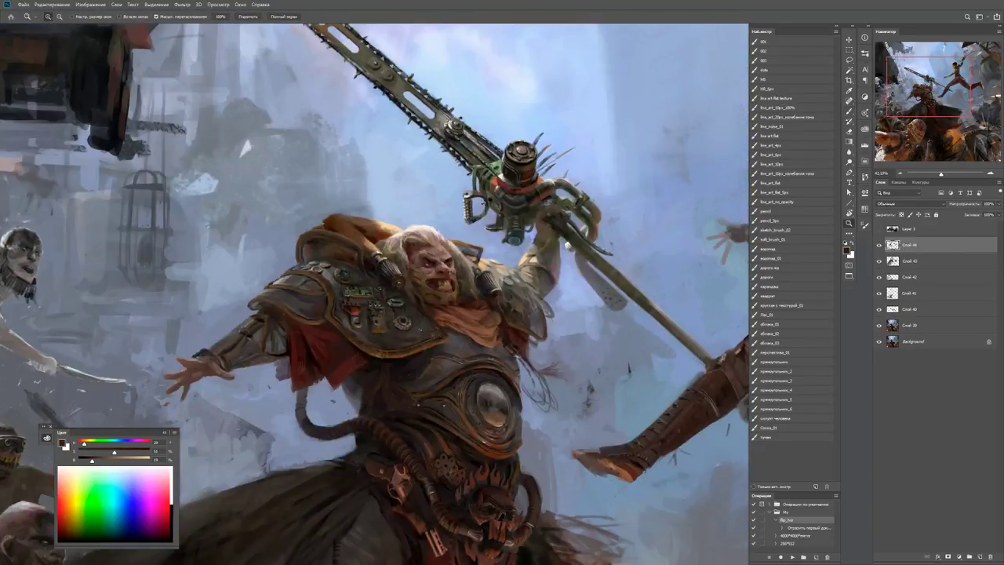
mouse_move(444, 311)
mouse_down()
mouse_move(408, 312)
mouse_move(502, 311)
mouse_up()
Retouch the mask's strip beside the small chin opening with a short stroke of a sampled brown tone.
key(b)
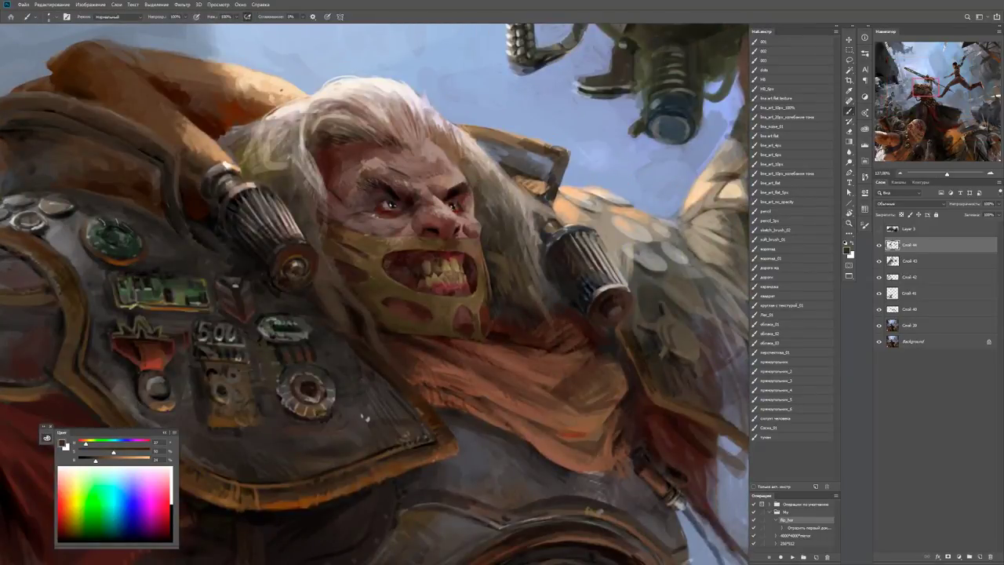
alt+click(474, 308)
drag(474, 313, 487, 322)
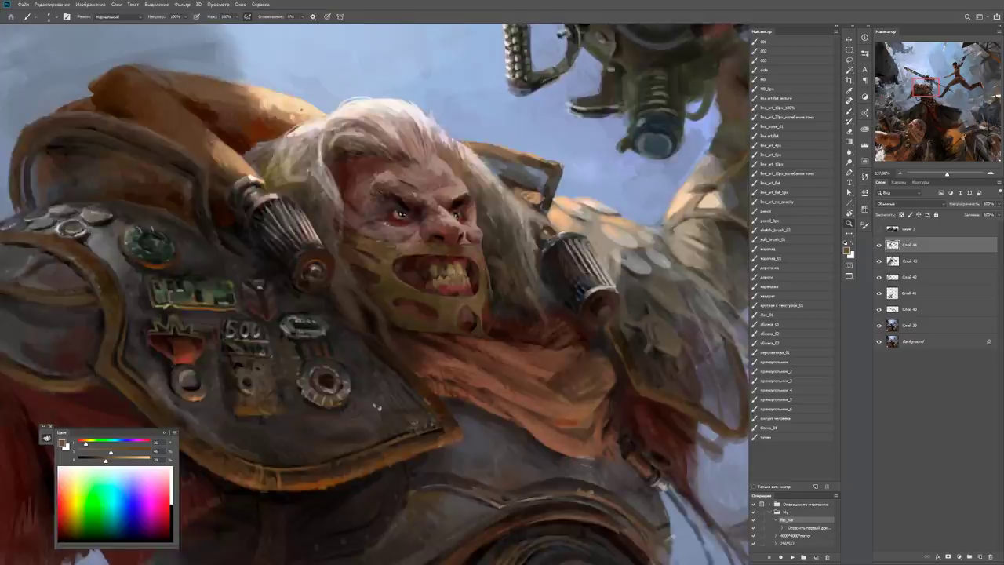
key(z)
drag(489, 284, 424, 284)
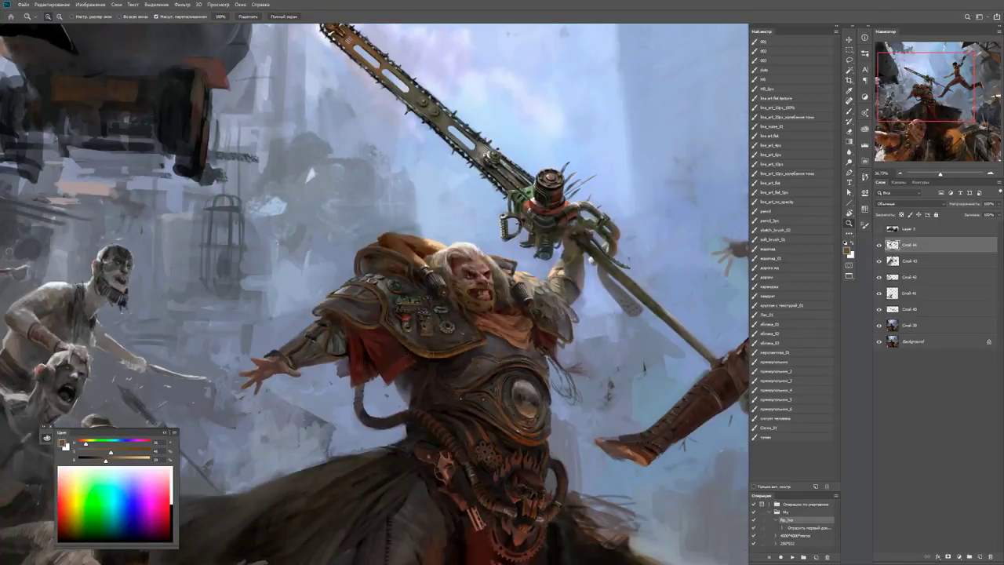
Paint a stroke of sampled dark brown along the scarf's upper fold beneath the chin.
drag(497, 305, 546, 304)
key(b)
alt+click(390, 387)
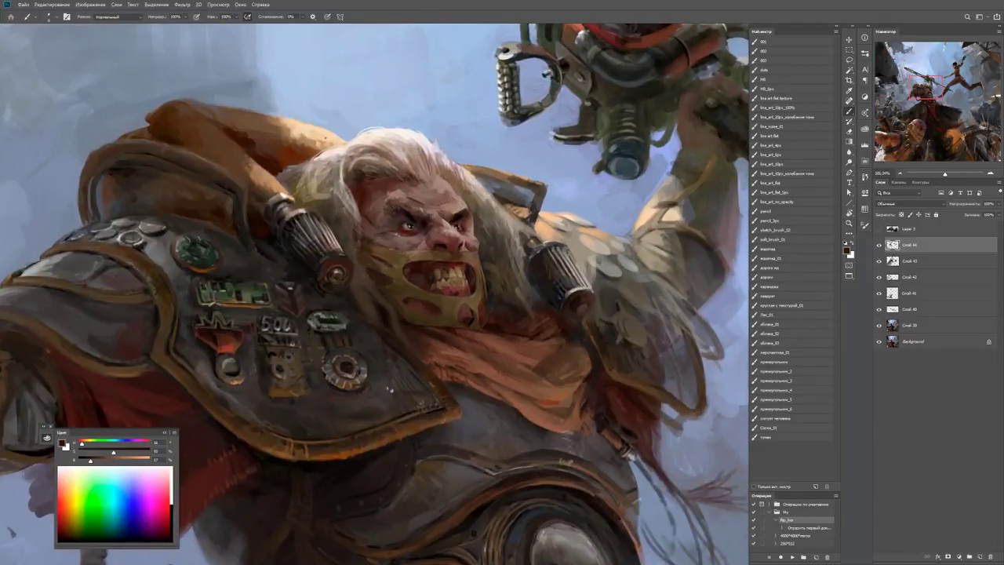
drag(458, 334, 542, 345)
key(ctrl+minus)
key(ctrl+minus)
key(ctrl+minus)
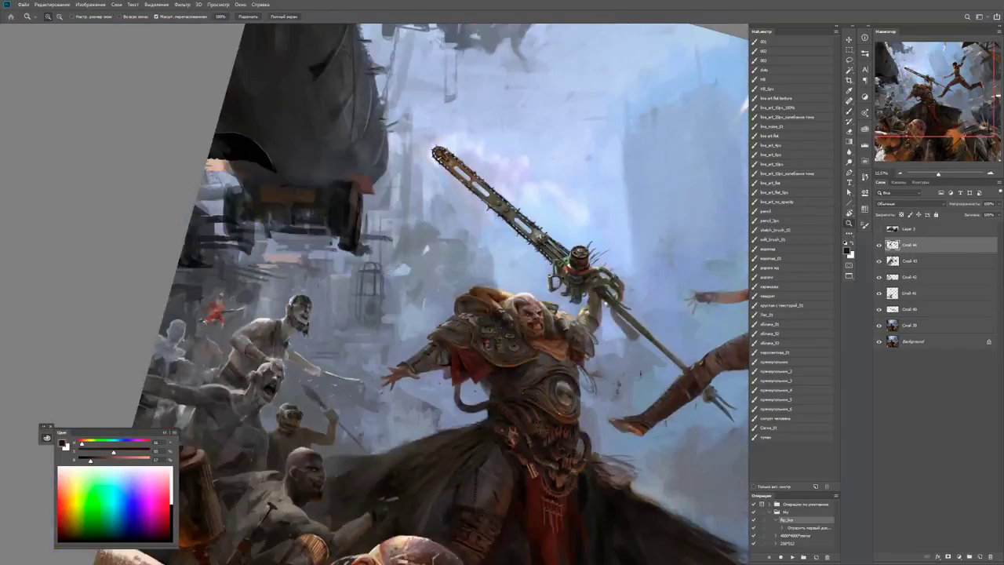
key(ctrl+plus)
key(ctrl+plus)
key(ctrl+plus)
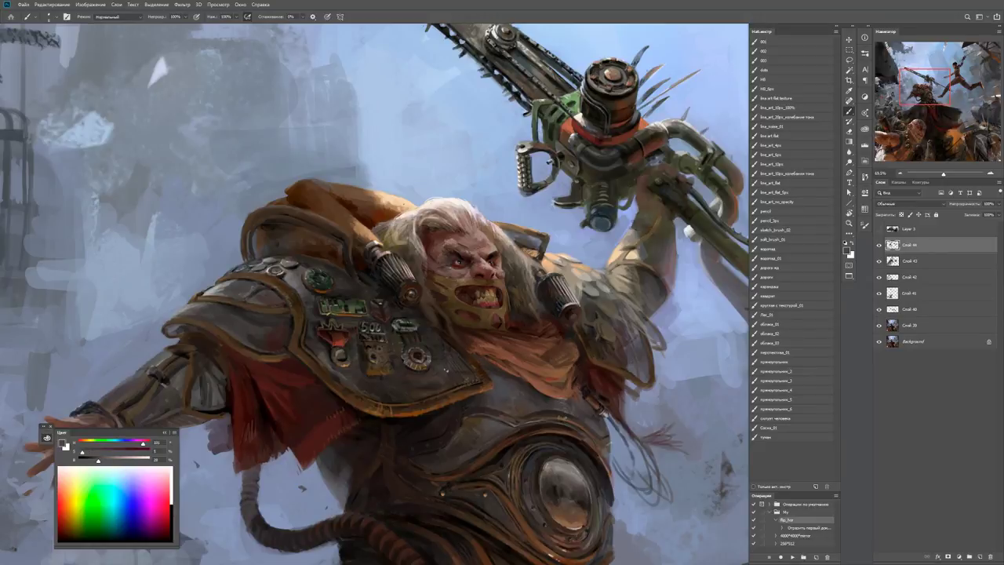
Refine the scarf's upper folds beneath the chin with sampled reddish-brown and dark brown tones.
key(ctrl+minus)
key(ctrl+minus)
key(ctrl+minus)
key(ctrl+plus)
key(ctrl+plus)
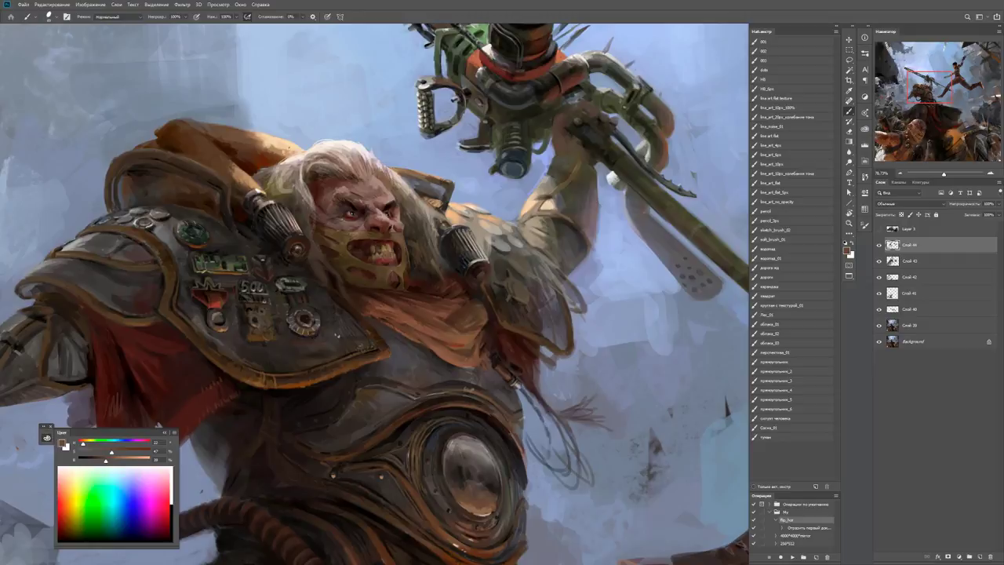
alt+click(373, 298)
alt+click(391, 300)
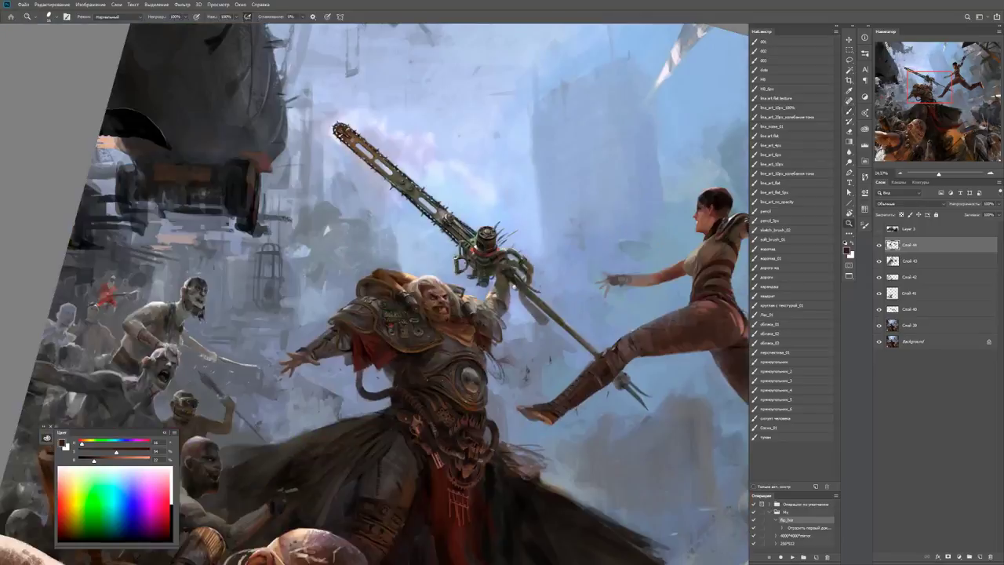
key(z)
drag(427, 329, 291, 476)
drag(457, 317, 502, 317)
key(b)
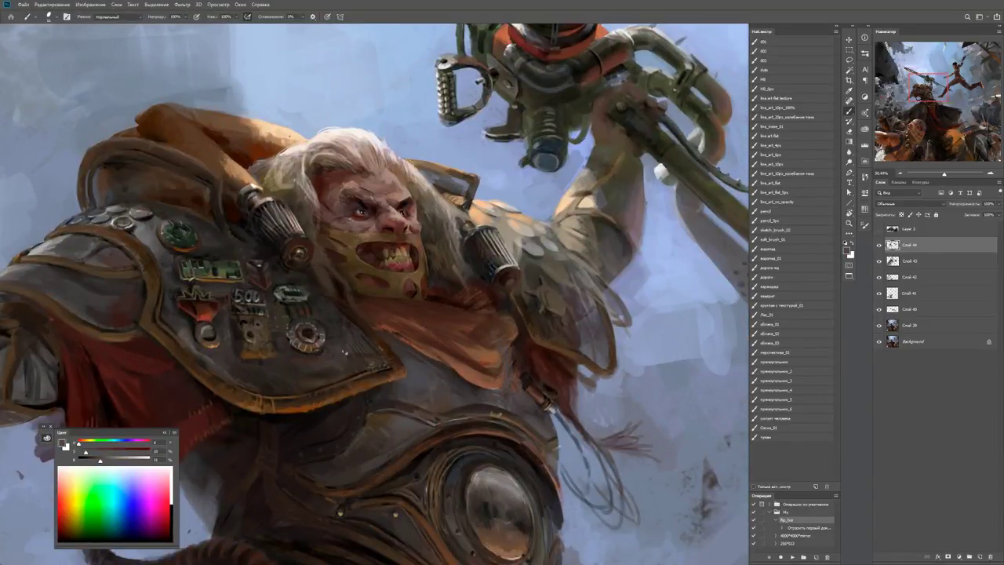
alt+click(527, 348)
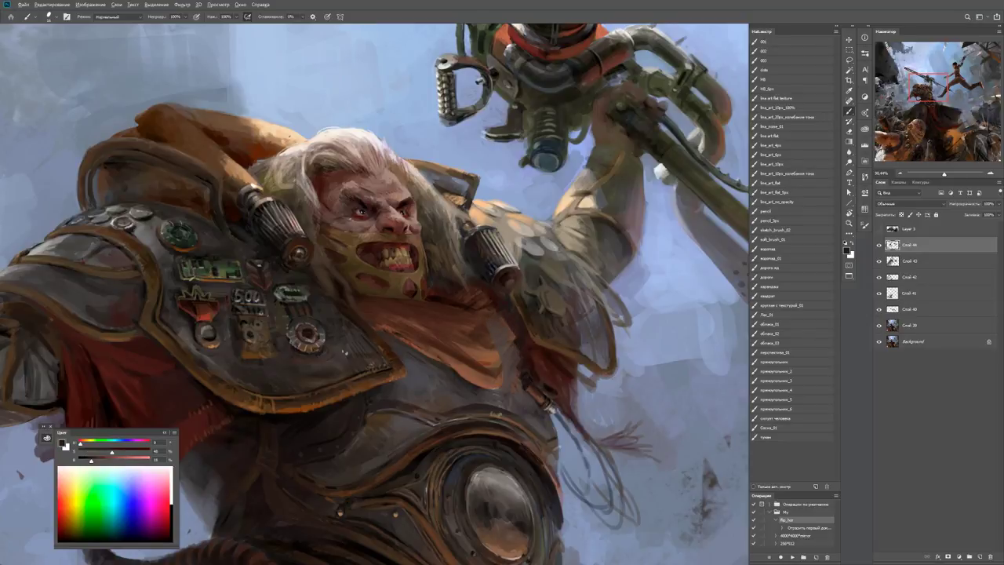
Reset the rotated canvas view to upright and flip the whole painting horizontally.
key(ctrl+minus)
key(ctrl+minus)
key(r)
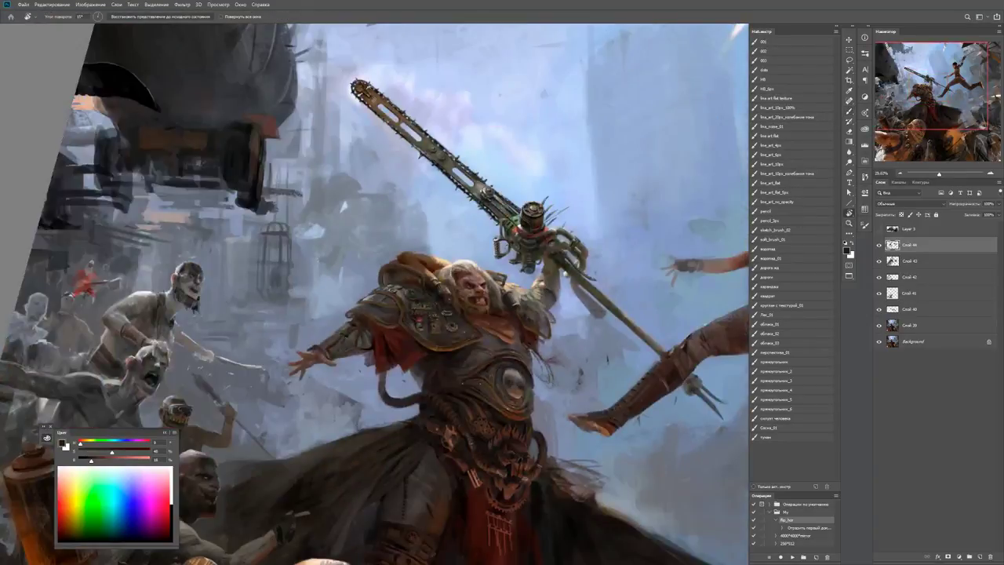
key(Escape)
key(z)
key(ctrl+minus)
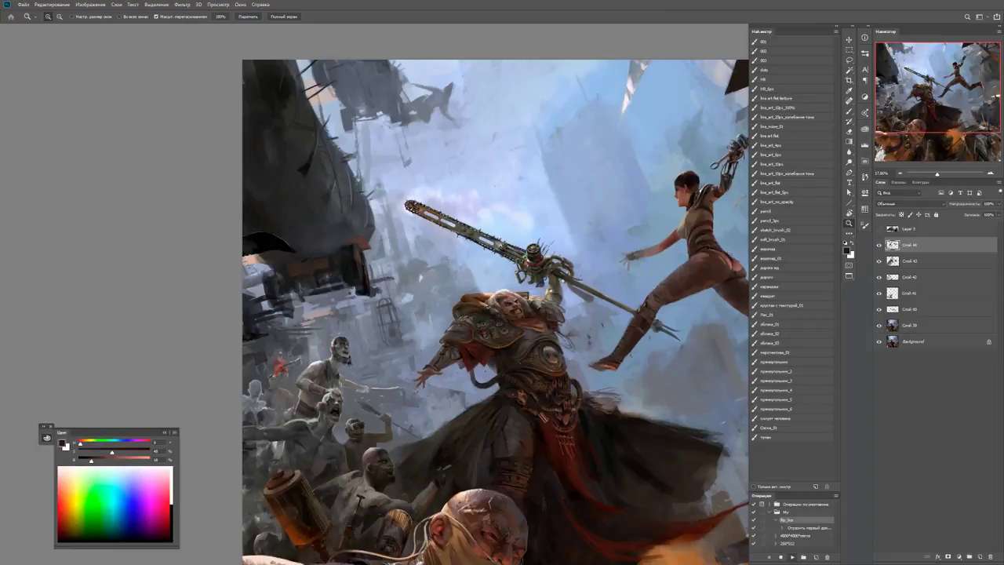
key(F2)
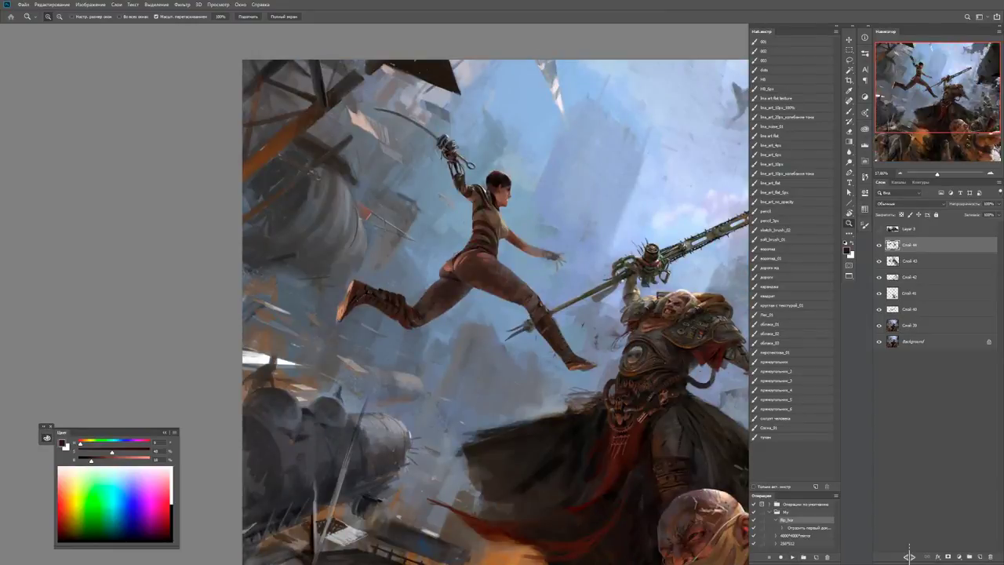
Paint over the scarf's hanging lower end with sampled dark grey and brown tones to extend the chest armour.
key(ctrl+plus)
key(ctrl+plus)
key(ctrl+plus)
key(b)
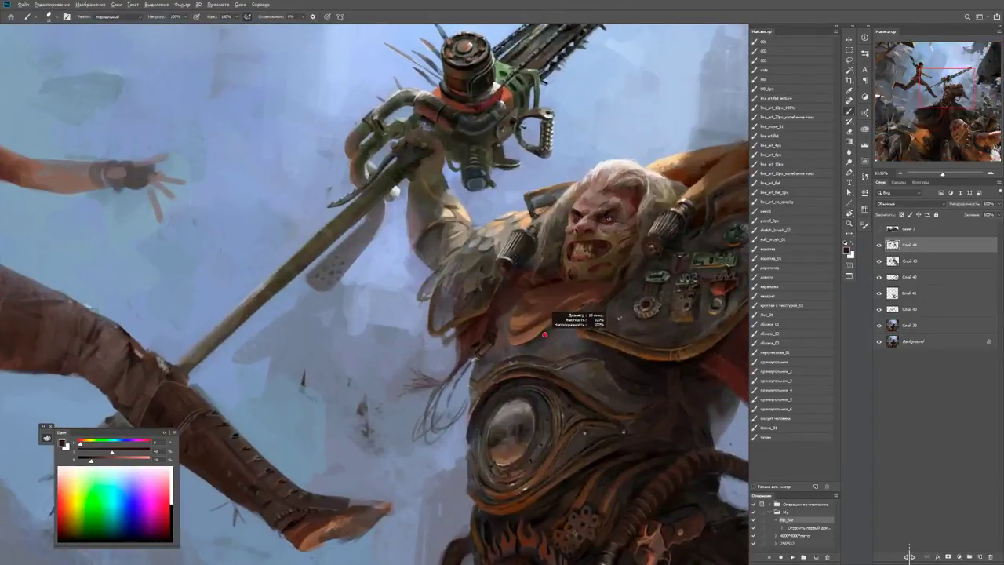
alt+click(544, 335)
mouse_move(544, 335)
mouse_down()
mouse_move(518, 345)
mouse_move(565, 317)
mouse_up()
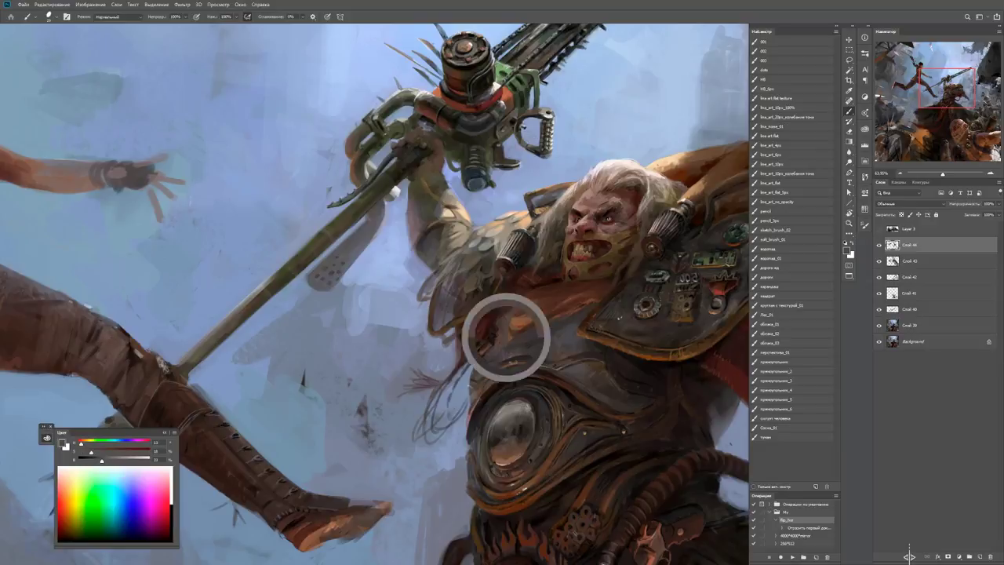
drag(506, 335, 527, 318)
alt+click(527, 314)
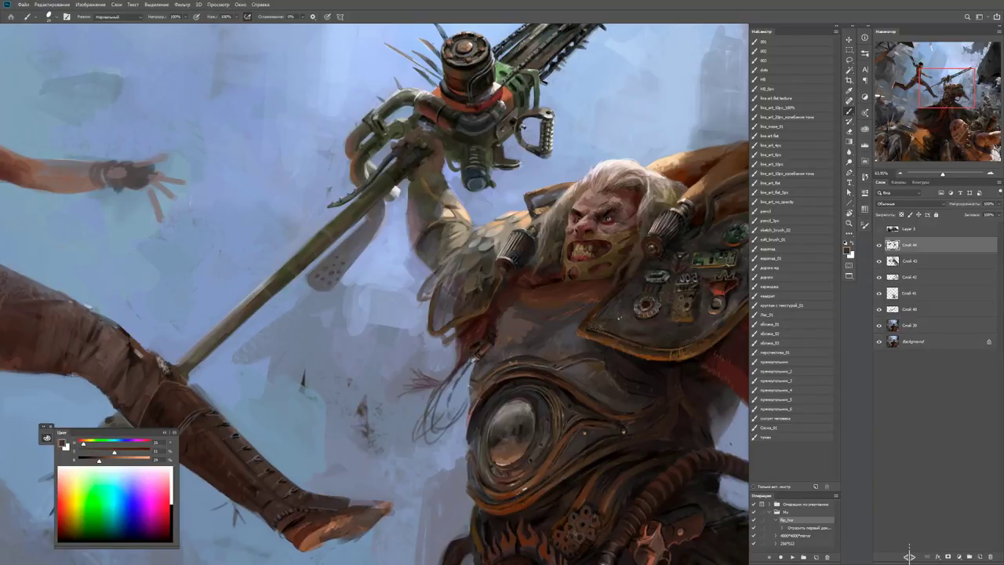
Shape a dark fold in the shortened scarf and rework the chest plate below it with sampled brown tones.
key(z)
key(ctrl+0)
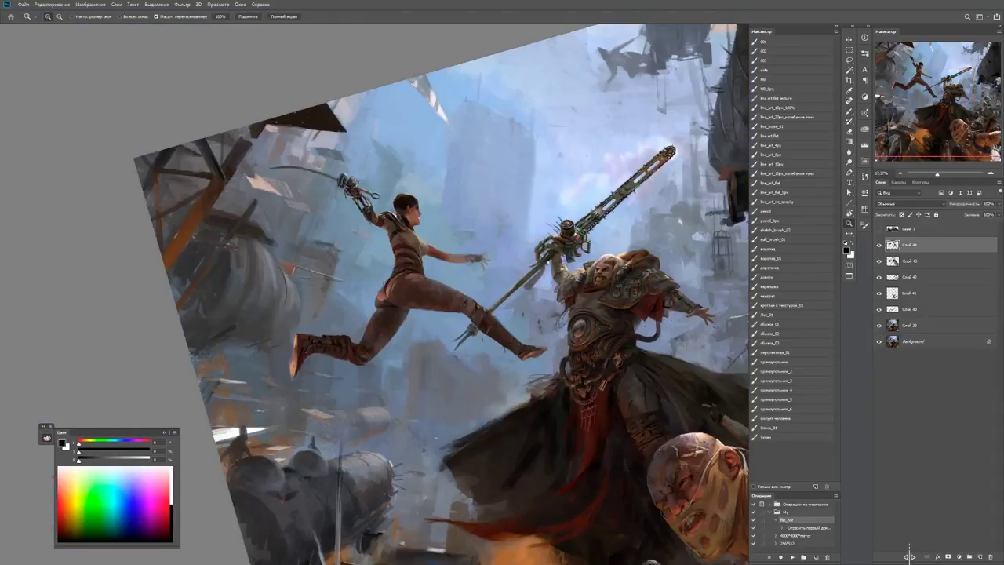
key(b)
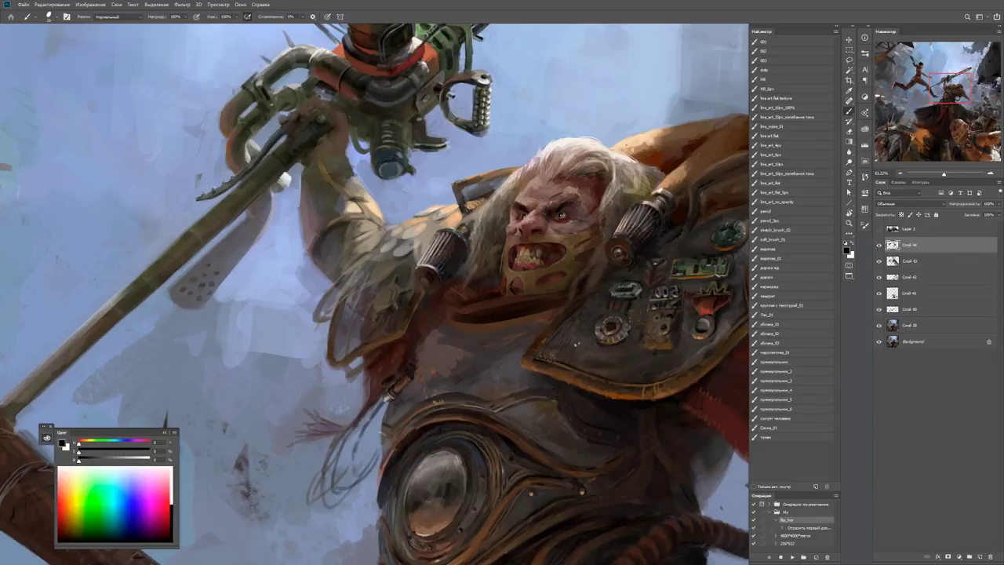
scroll(375, 293, down, 4)
scroll(375, 293, up, 6)
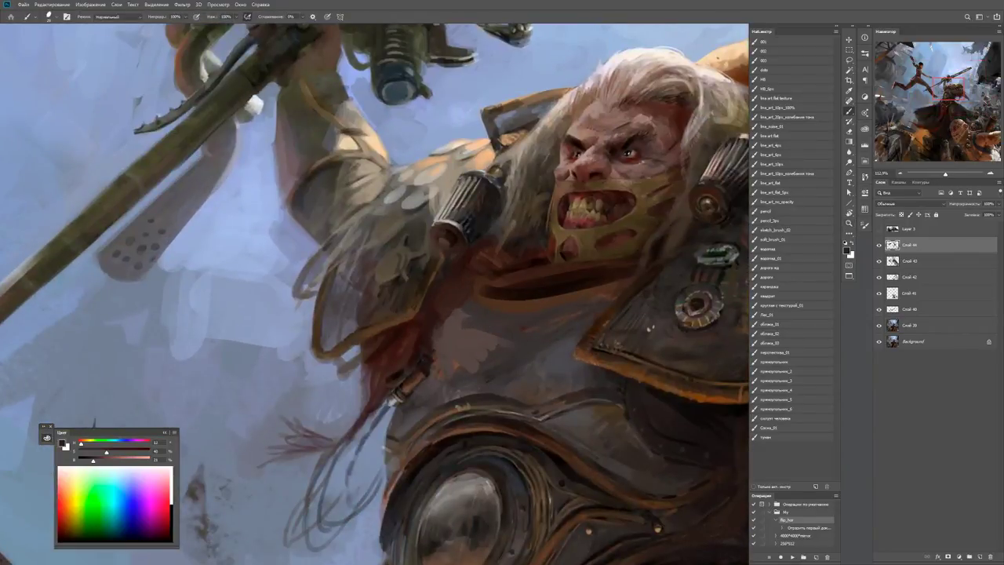
mouse_move(451, 309)
mouse_down()
mouse_move(443, 337)
mouse_move(459, 344)
mouse_up()
alt+click(451, 330)
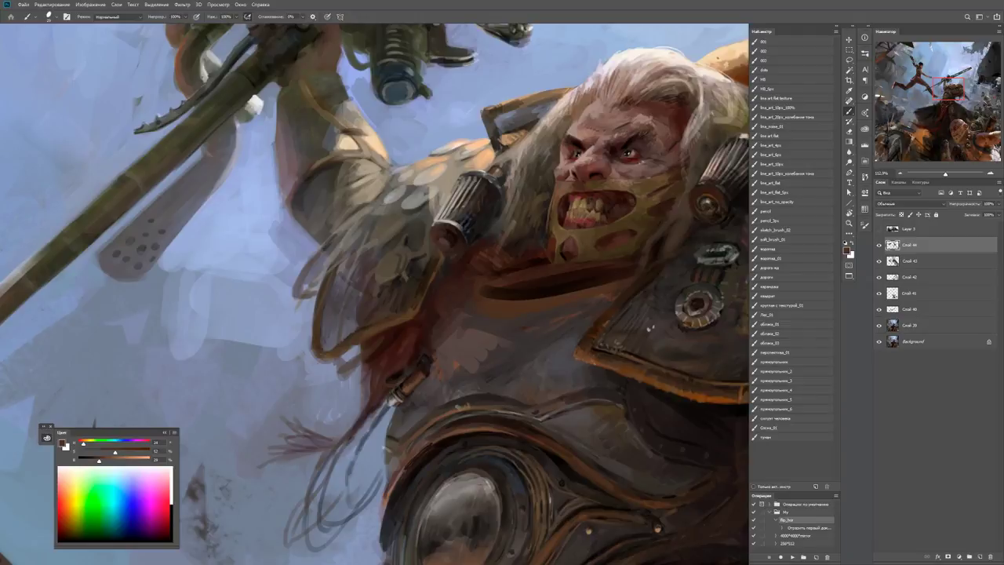
drag(562, 303, 465, 349)
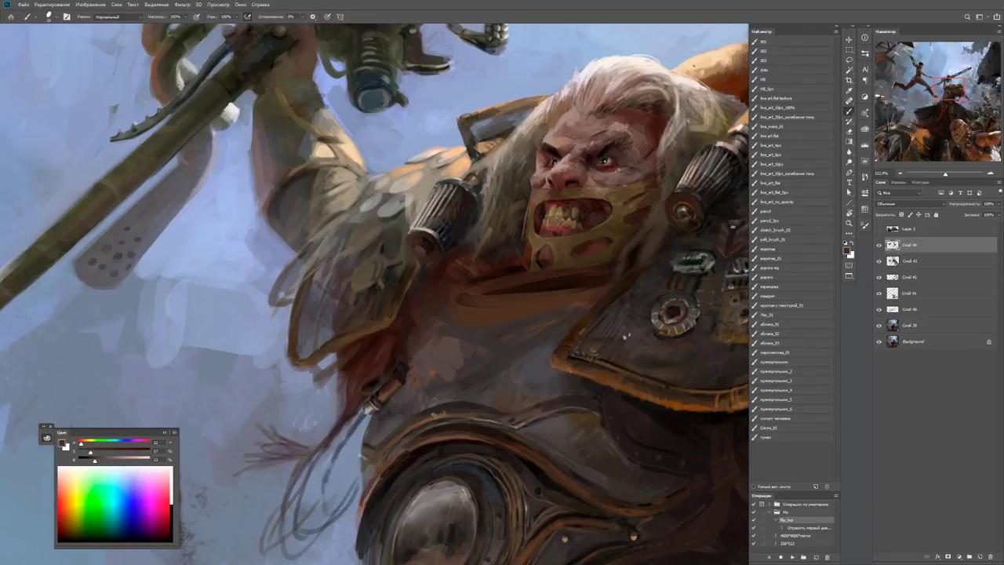
alt+click(458, 365)
Add a light grey highlight to the chest plate below the scarf and define the scarf's lower edge with sampled dark tones.
key(ctrl+minus)
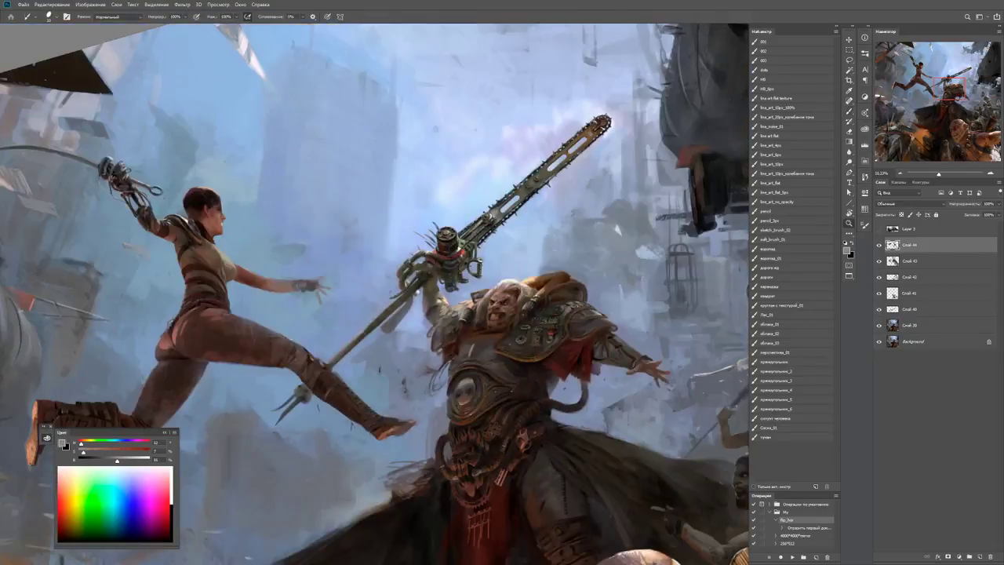
scroll(435, 345, up, 3)
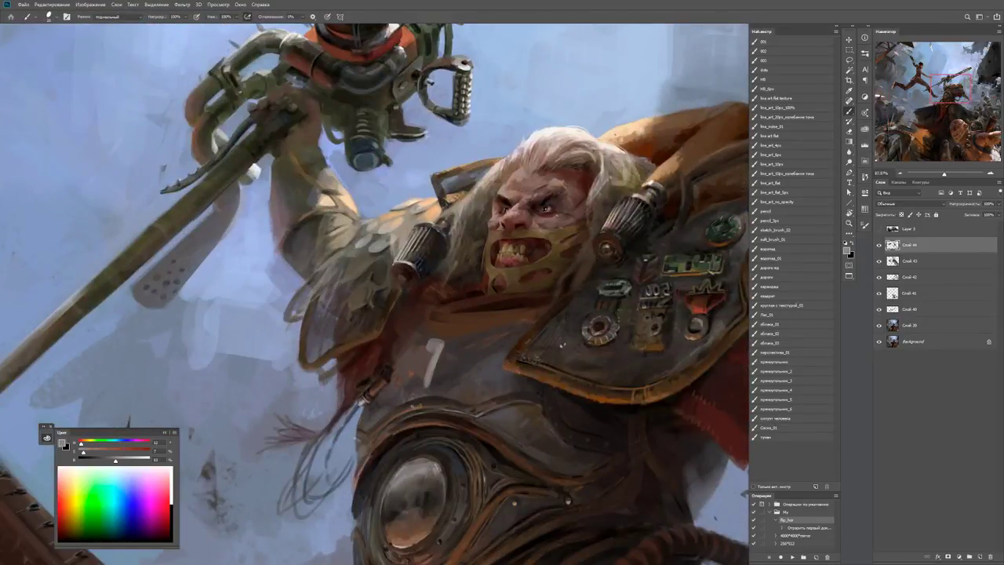
key(x)
key(d)
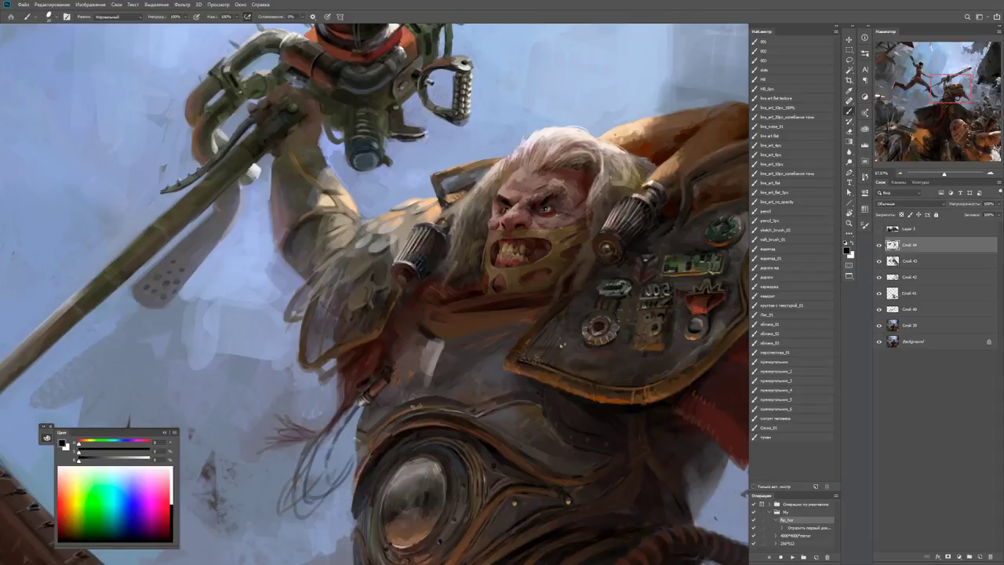
alt+click(415, 342)
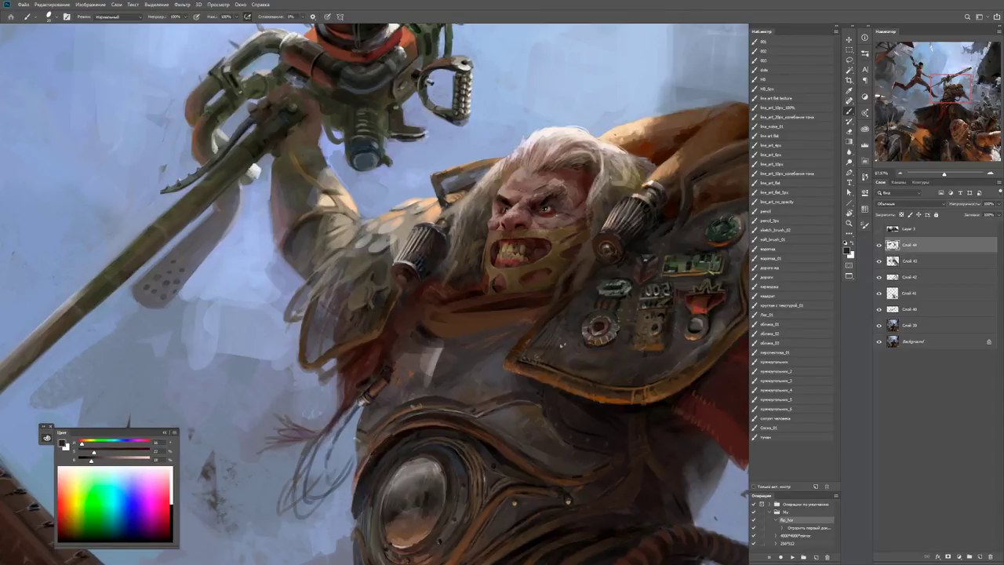
drag(527, 321, 480, 325)
Refine the scarf band directly beneath the masked chin with strokes of sampled brown and olive tones.
key(ctrl+0)
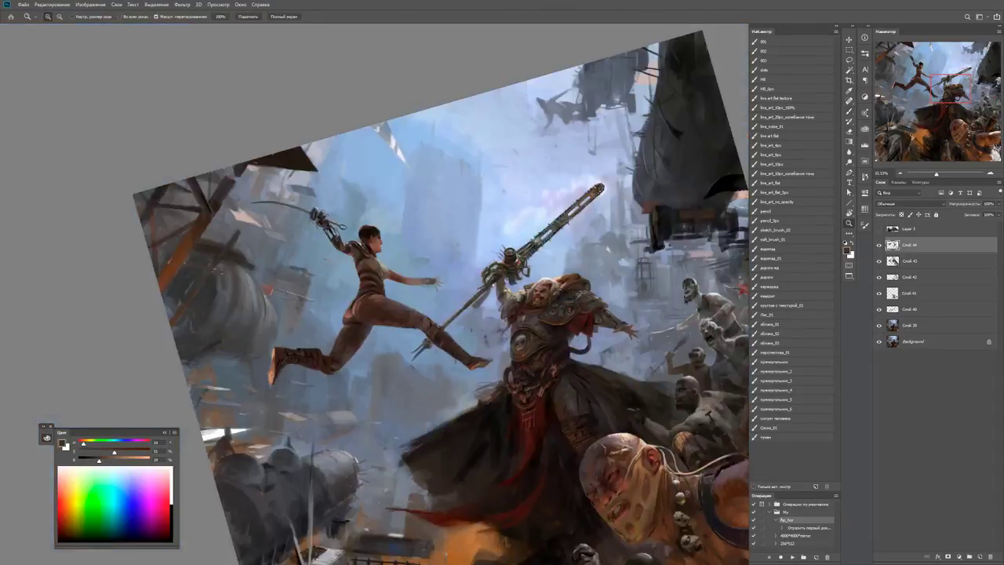
key(z)
click(635, 421)
click(537, 303)
key(b)
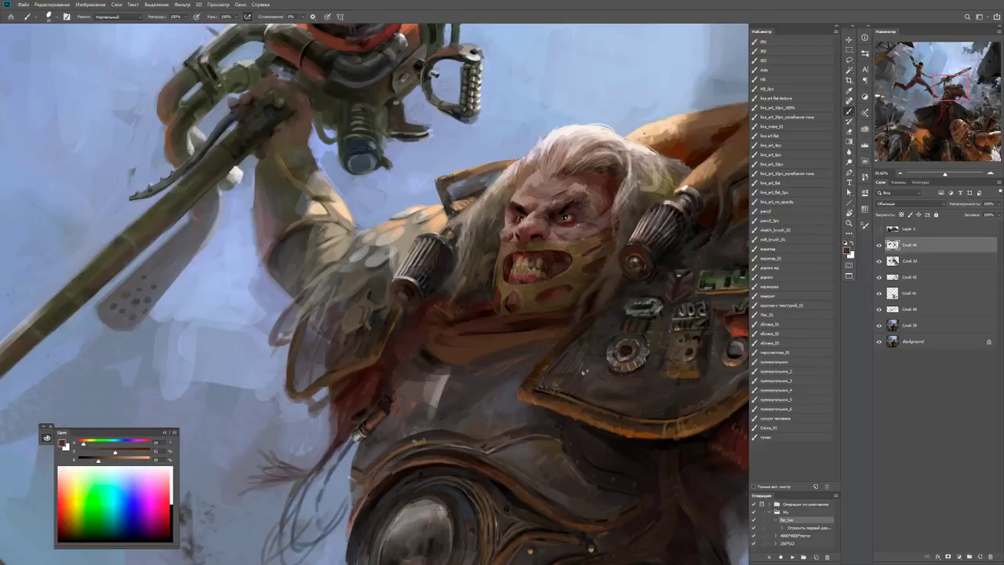
ctrl+click(514, 298)
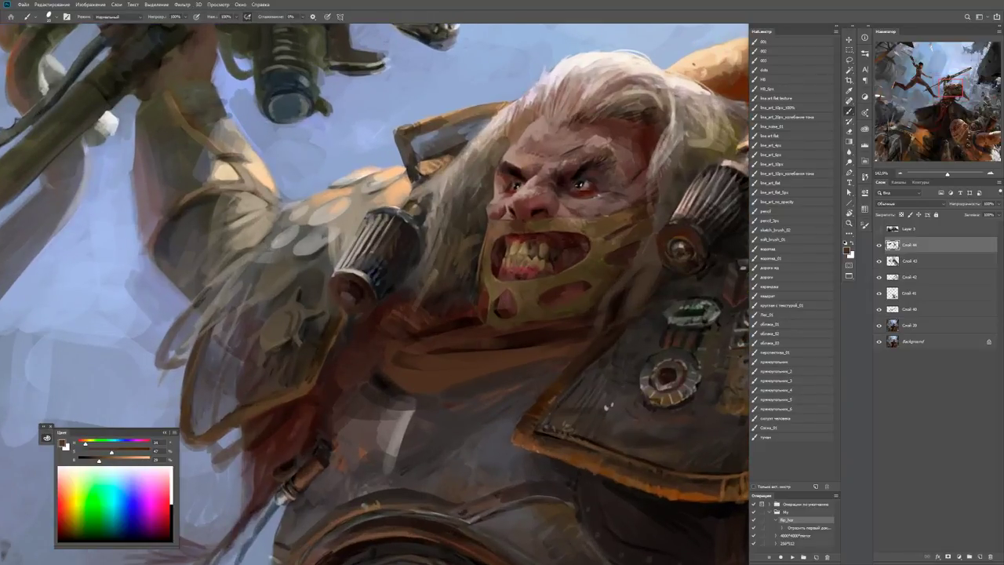
alt+click(549, 317)
mouse_move(588, 313)
mouse_down()
mouse_move(490, 330)
mouse_move(439, 307)
mouse_up()
alt+click(533, 320)
Retouch the scarf's side folds between the chin and the far shoulder collar with sampled dark brown tones.
key(z)
drag(571, 320, 643, 320)
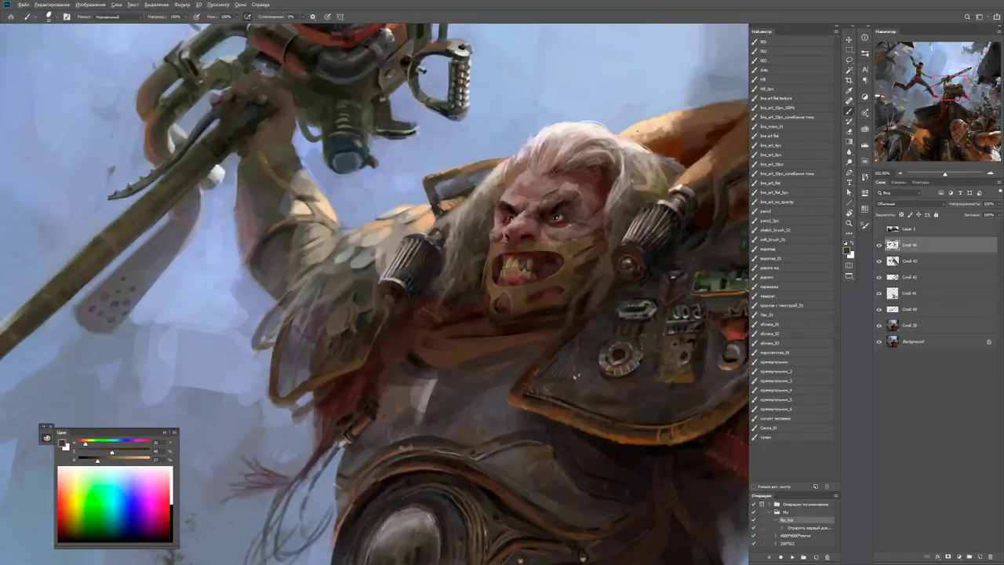
alt+click(643, 320)
alt+click(582, 294)
alt+click(463, 314)
drag(431, 323, 471, 309)
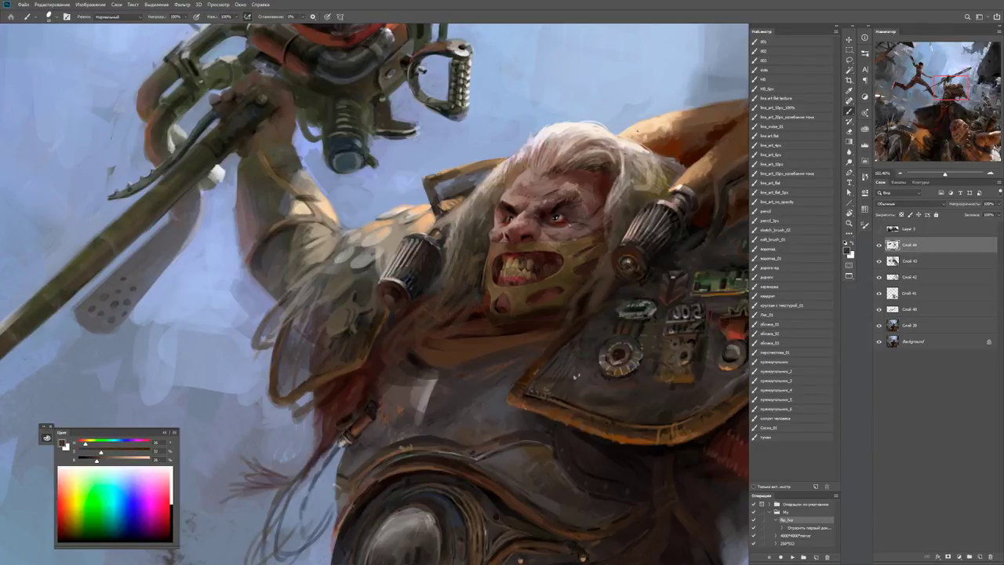
Examine the warrior's reworked scarf and chest plate up close and within the full composition.
scroll(467, 273, down, 5)
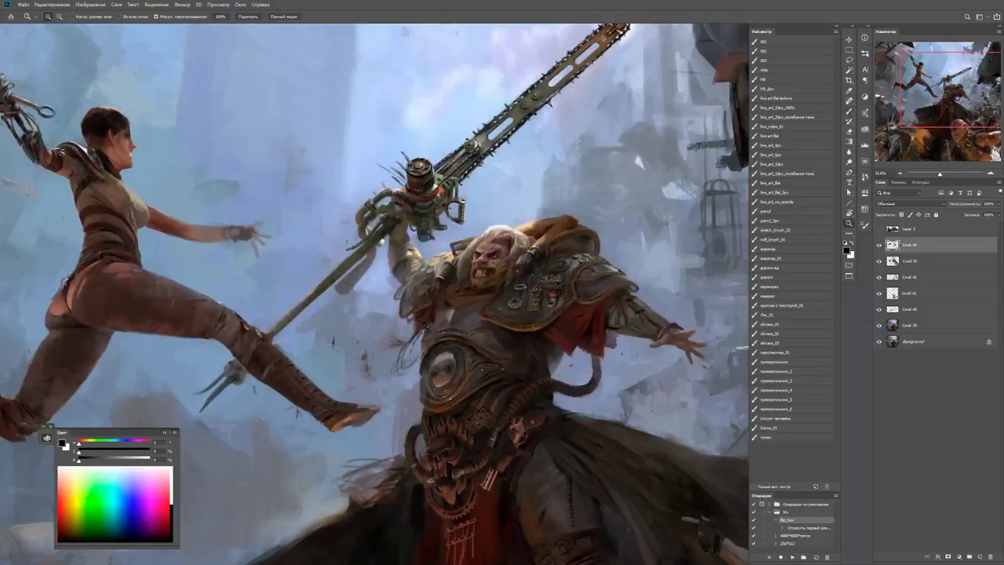
scroll(457, 252, up, 5)
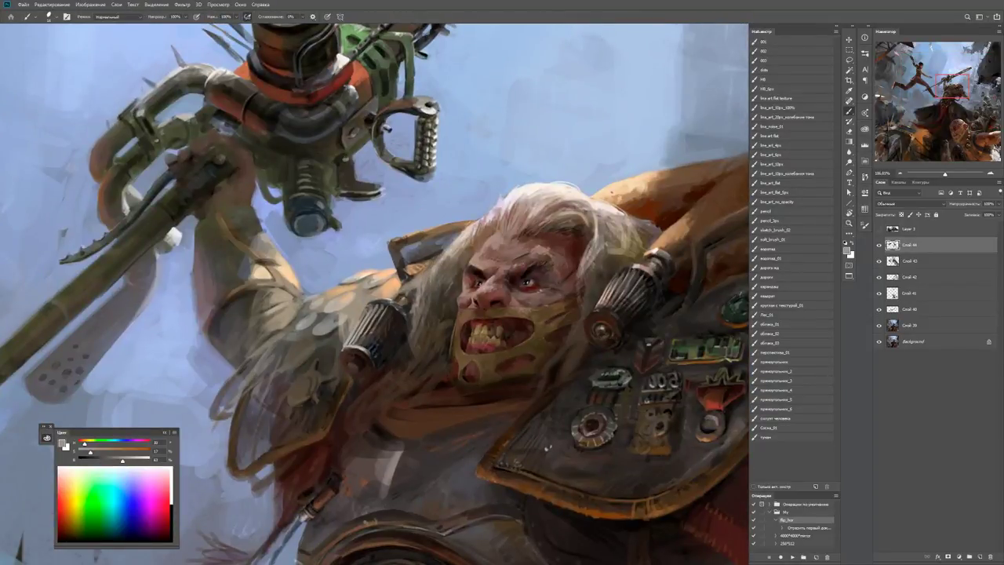
scroll(436, 251, down, 6)
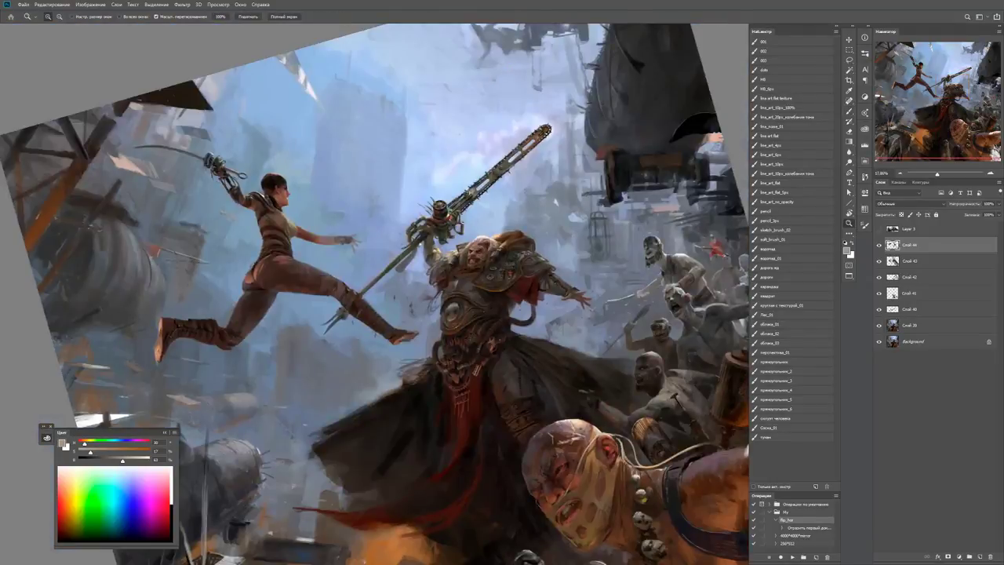
scroll(457, 263, up, 6)
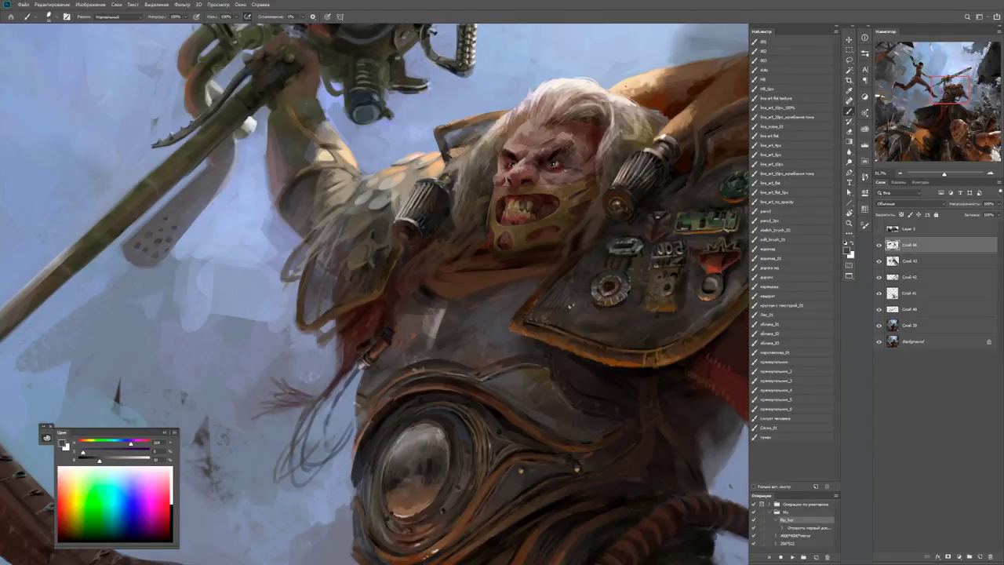
key(z)
mouse_move(507, 288)
mouse_down()
mouse_move(376, 288)
mouse_move(596, 296)
mouse_up()
key(b)
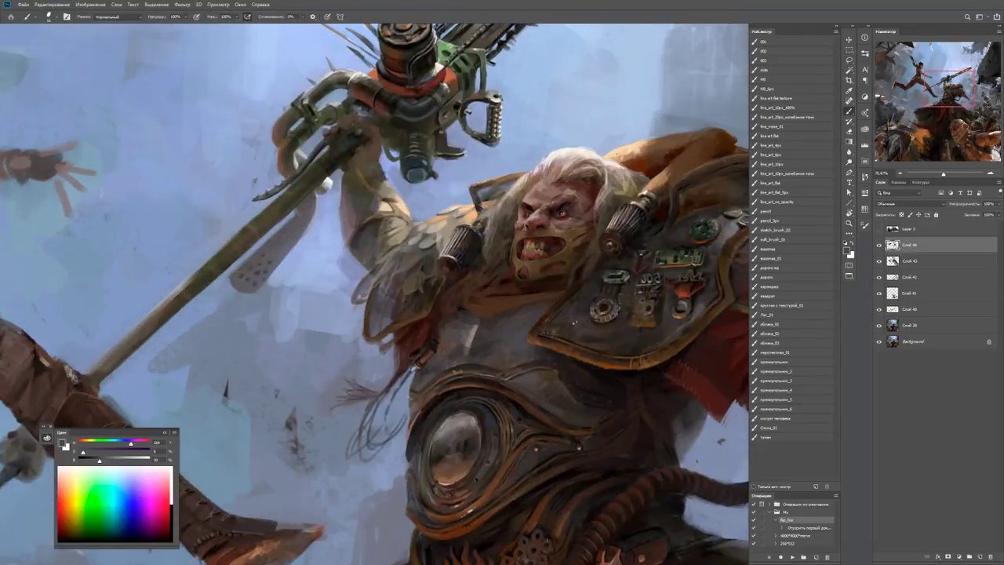
alt+click(470, 315)
key(z)
drag(557, 343, 462, 343)
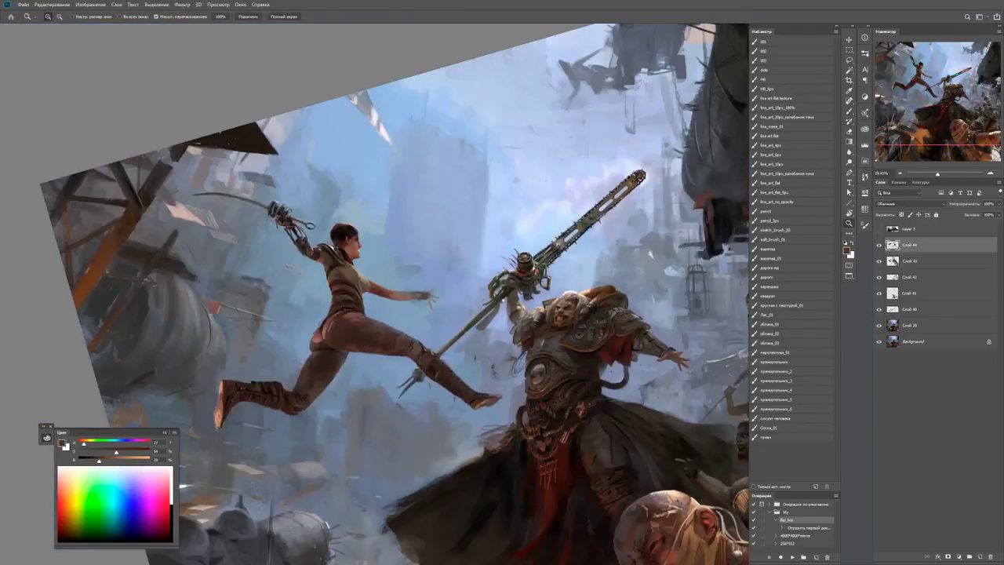
drag(377, 298, 286, 219)
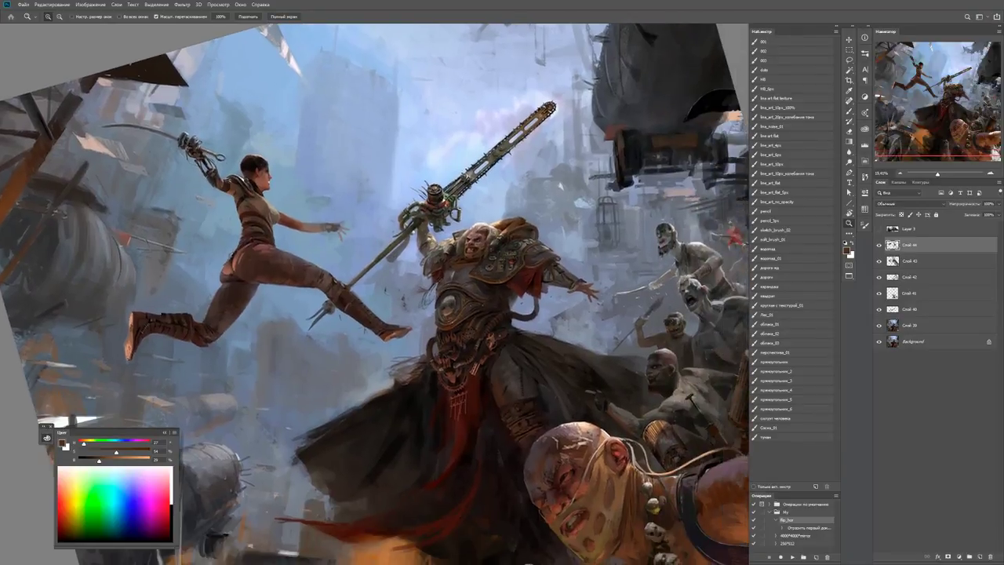